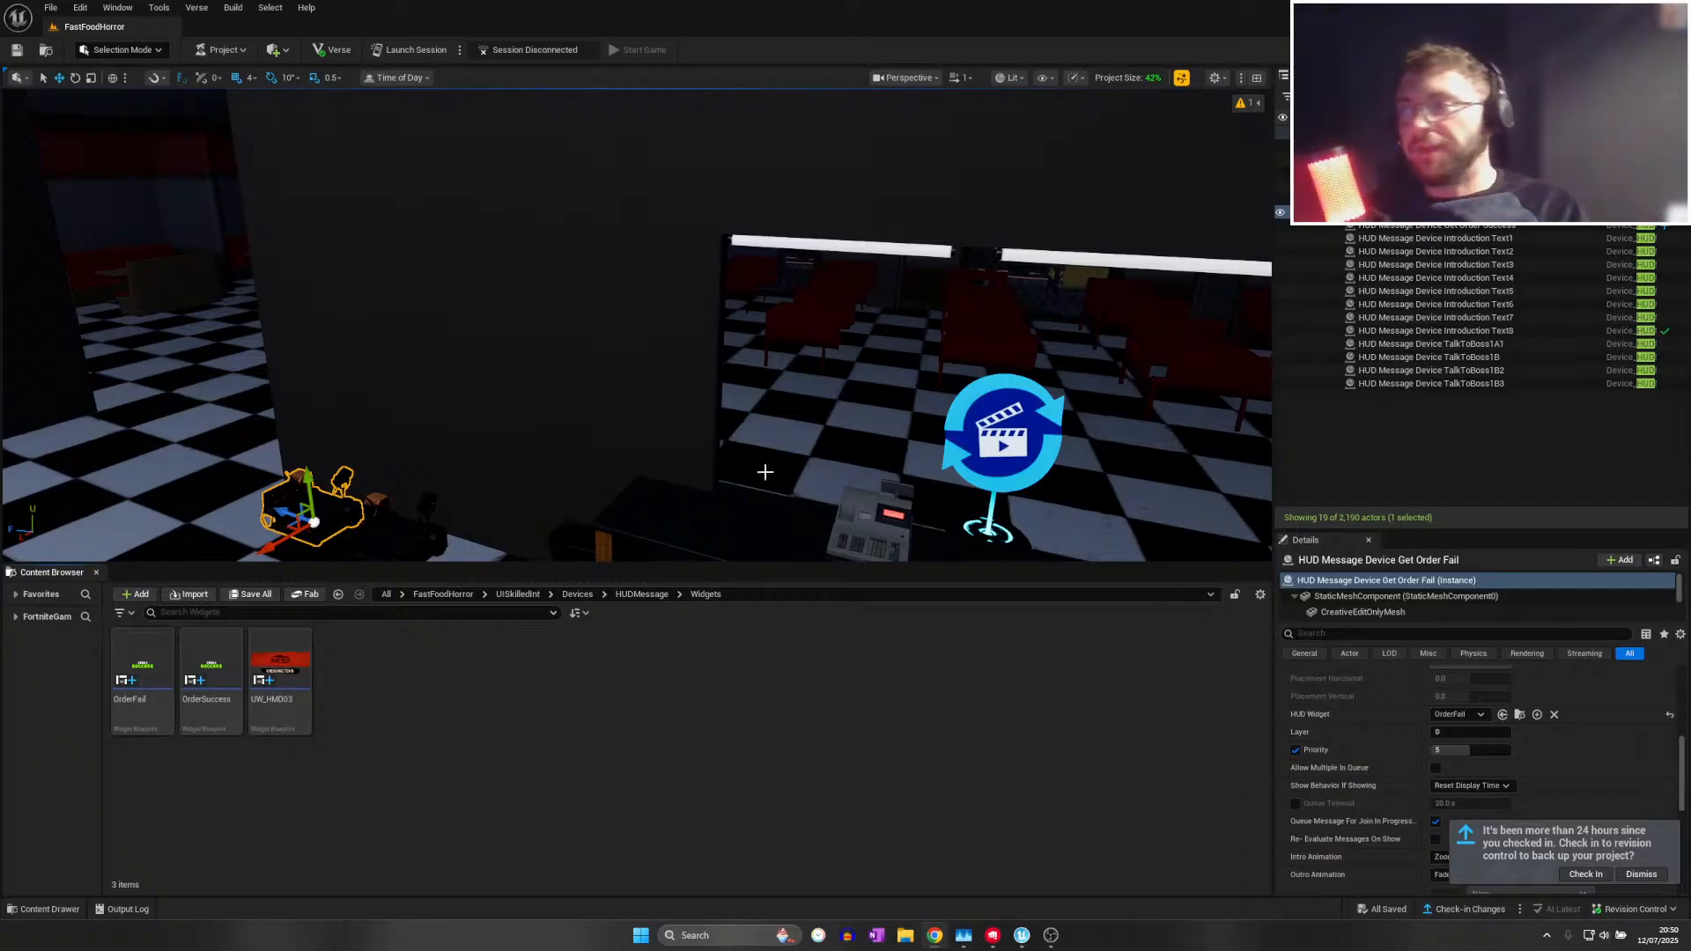
Save all modified assets and levels in the FastFoodHorror project
{"action": "right_click_drag", "start_coordinate": [763, 474], "coordinate": [765, 477]}
{"action": "left_click", "coordinate": [52, 8]}
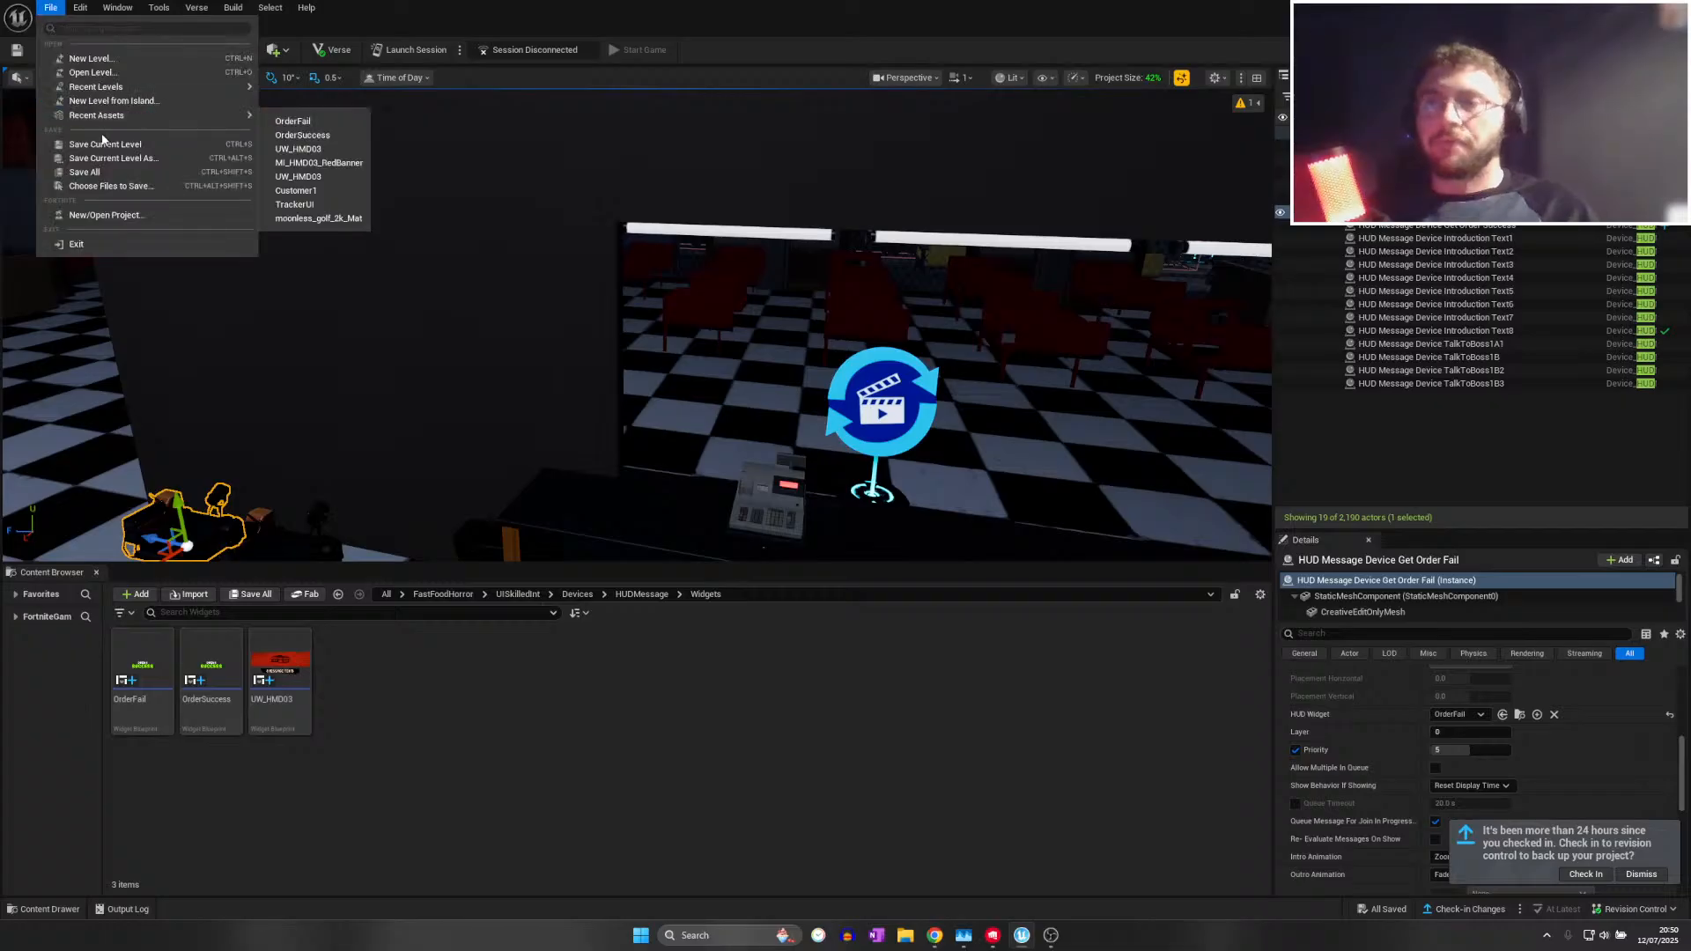
{"action": "left_click", "coordinate": [103, 176]}
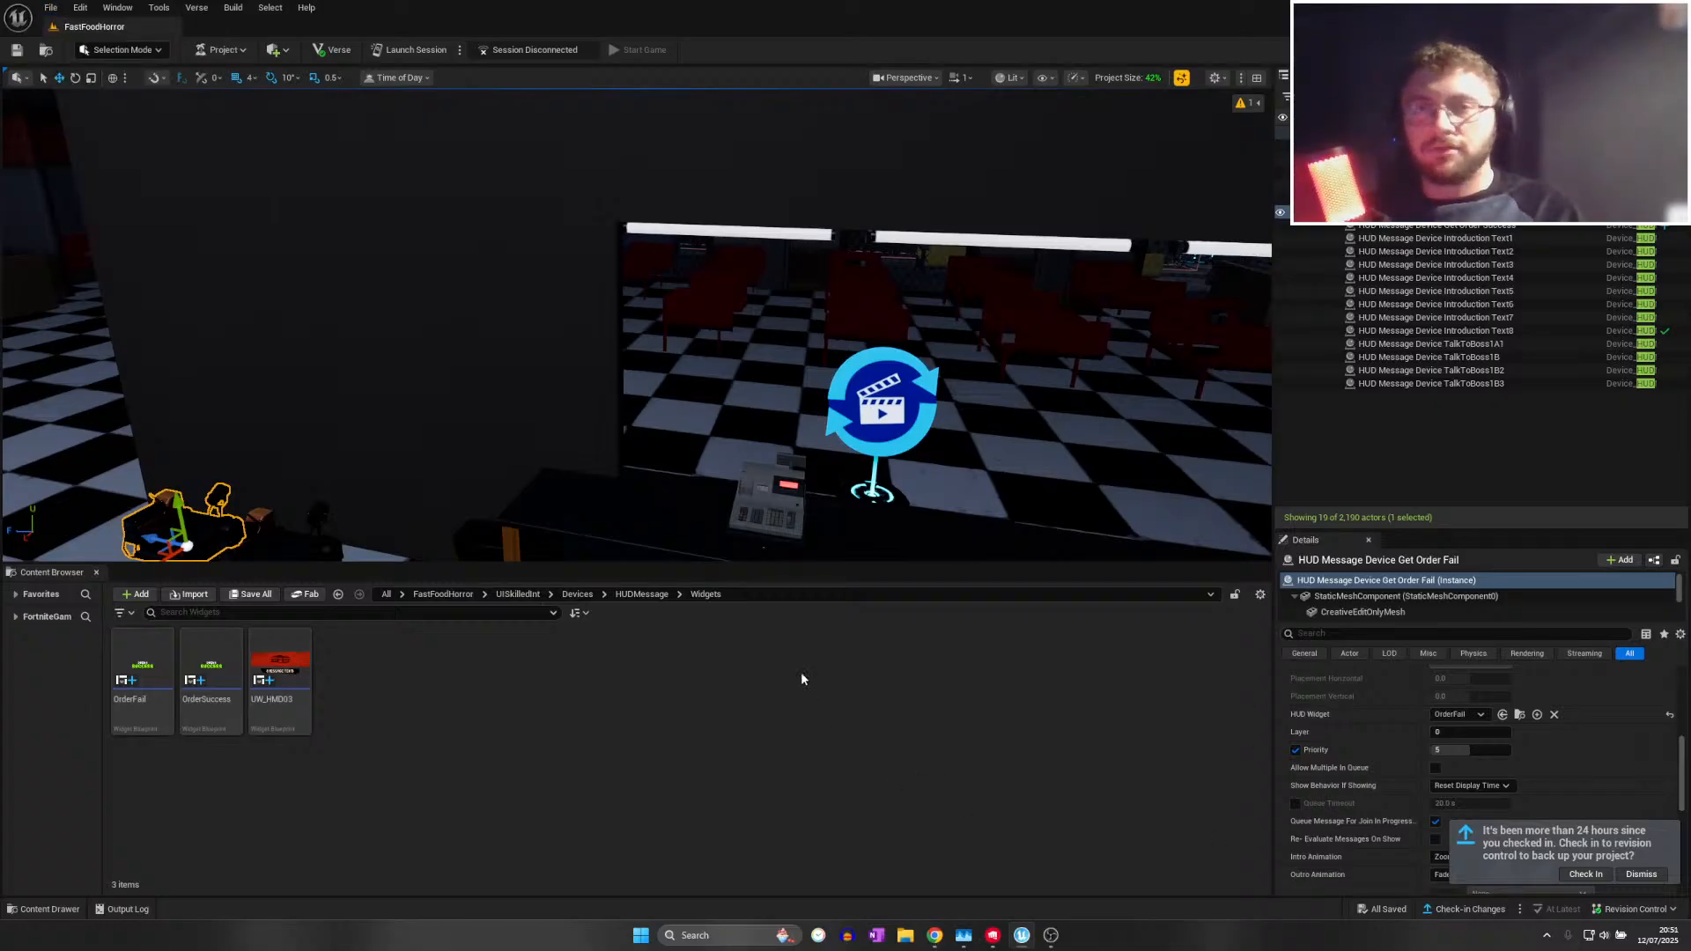
{"action": "right_click", "coordinate": [319, 669]}
{"action": "left_click", "coordinate": [879, 751]}
{"action": "right_click", "coordinate": [870, 742]}
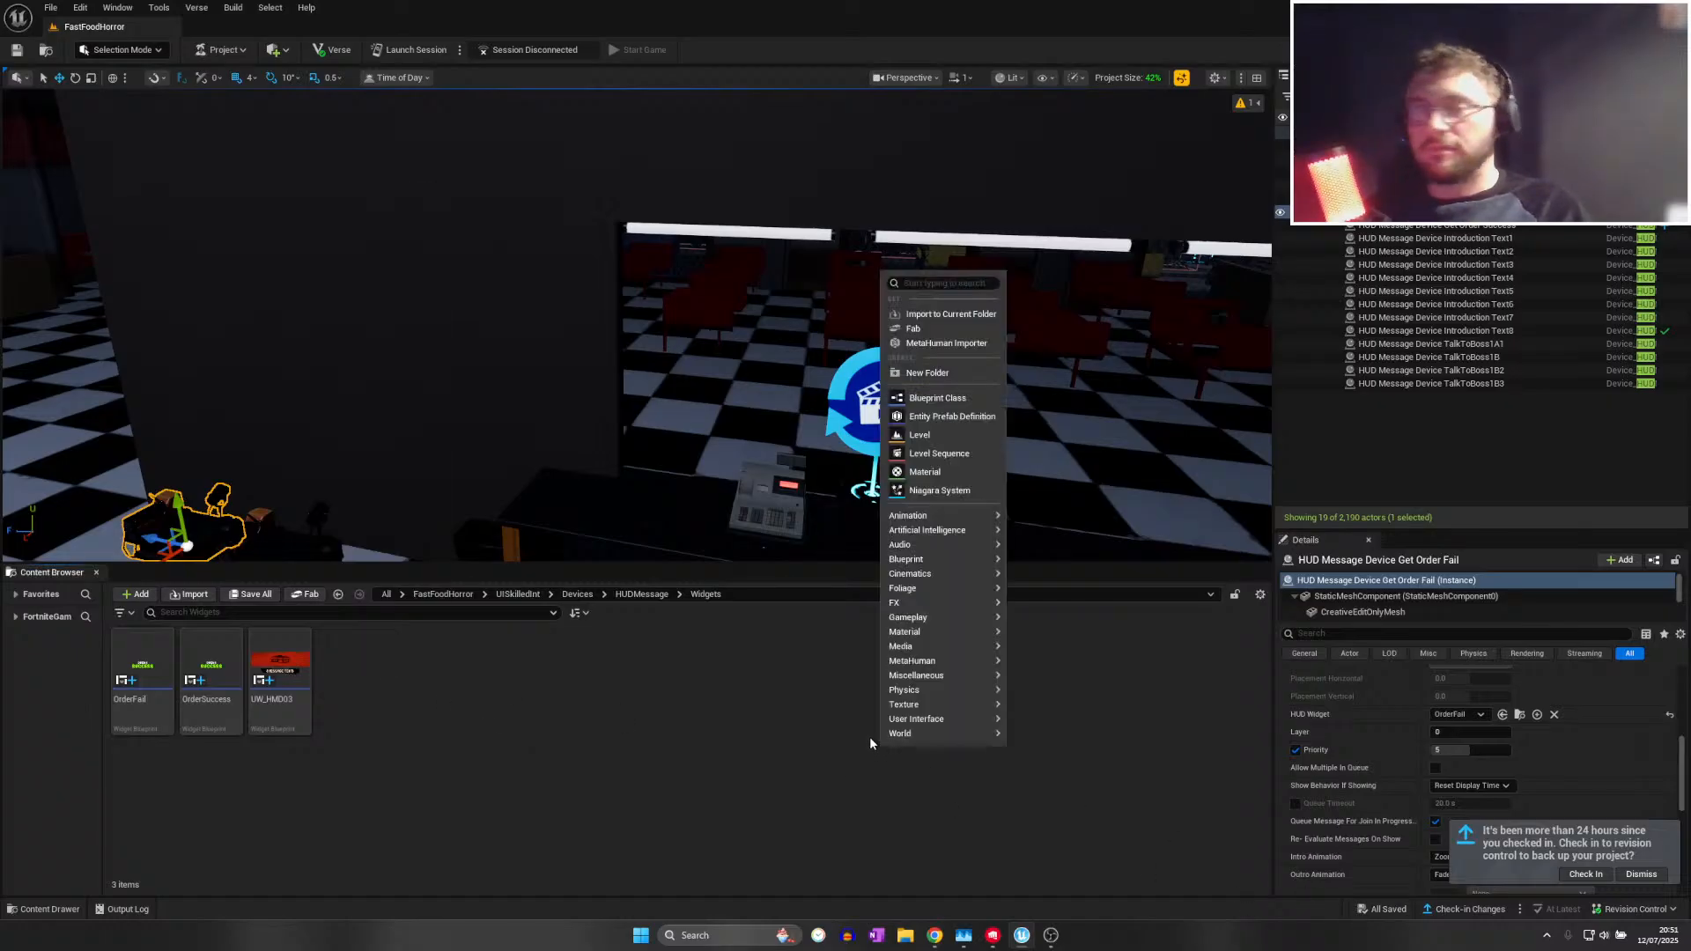
{"action": "left_click", "coordinate": [632, 667]}
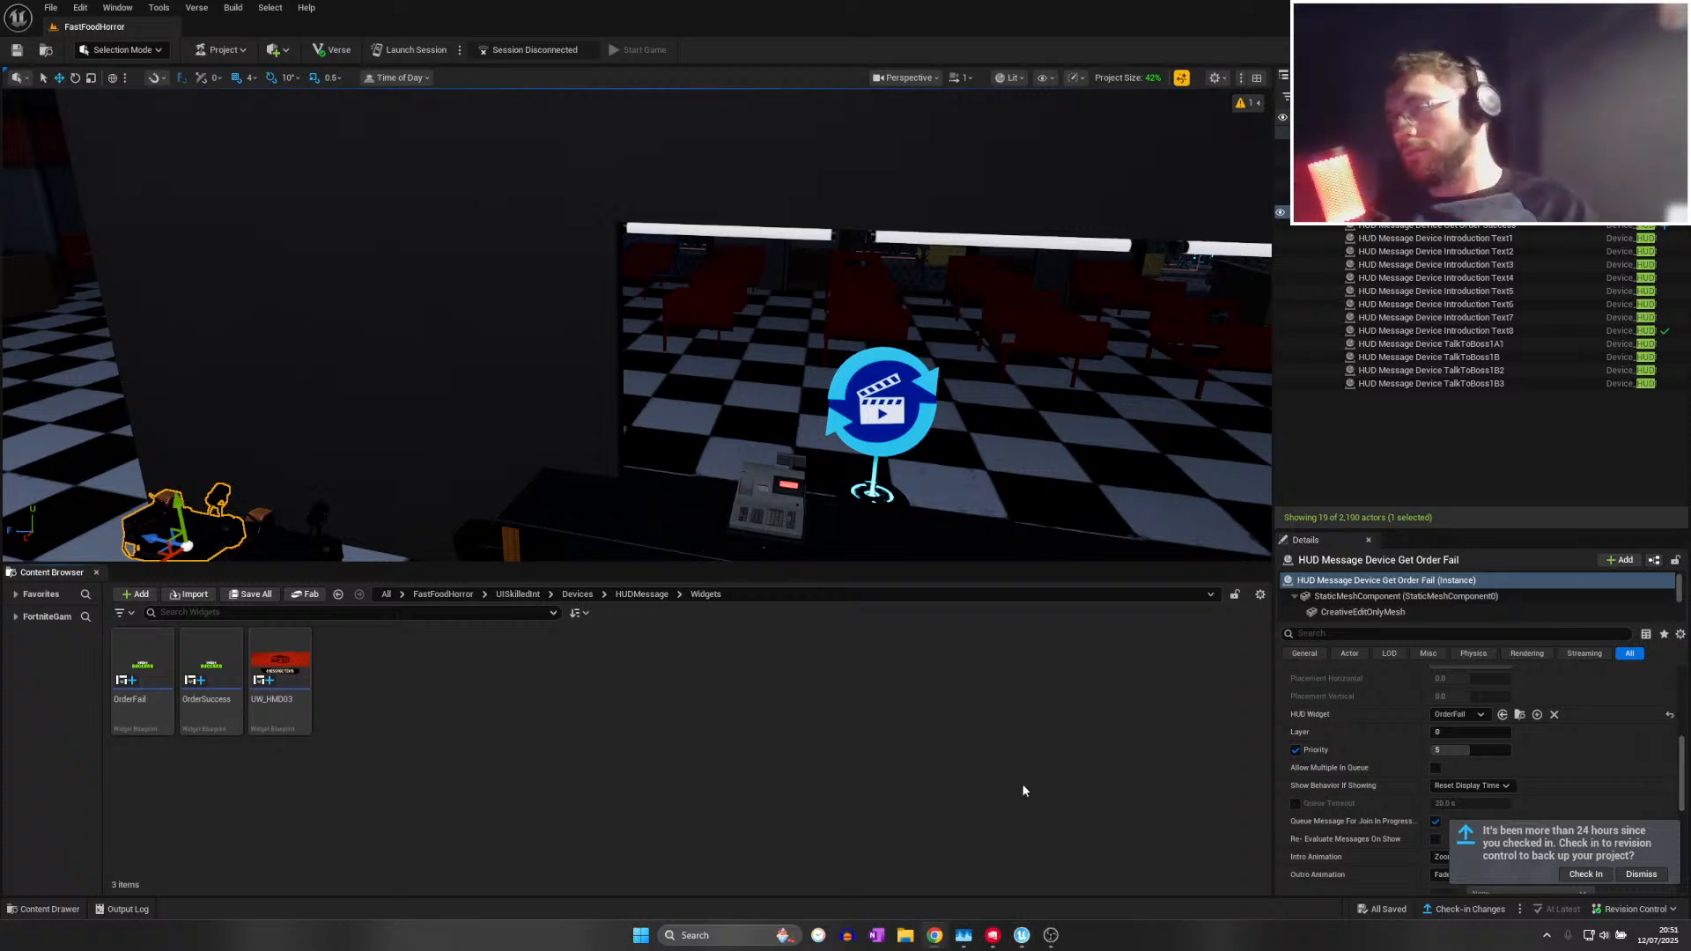
Close the Riot Client window running in the background
{"action": "mouse_move", "coordinate": [993, 936]}
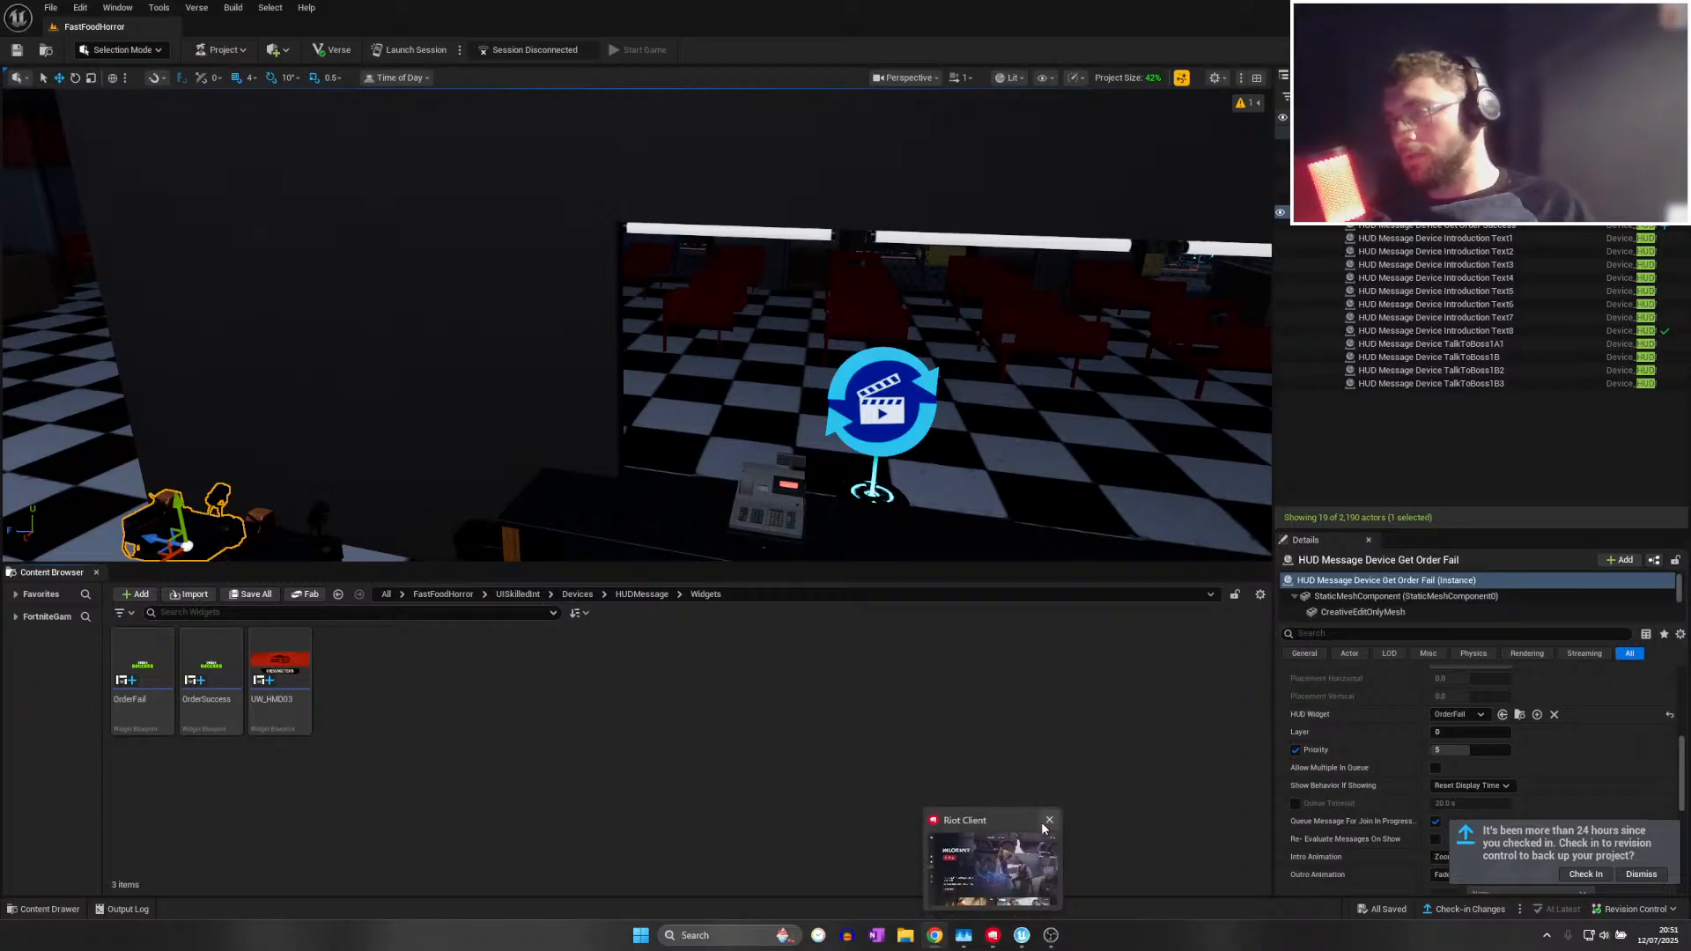
{"action": "left_click", "coordinate": [1048, 820]}
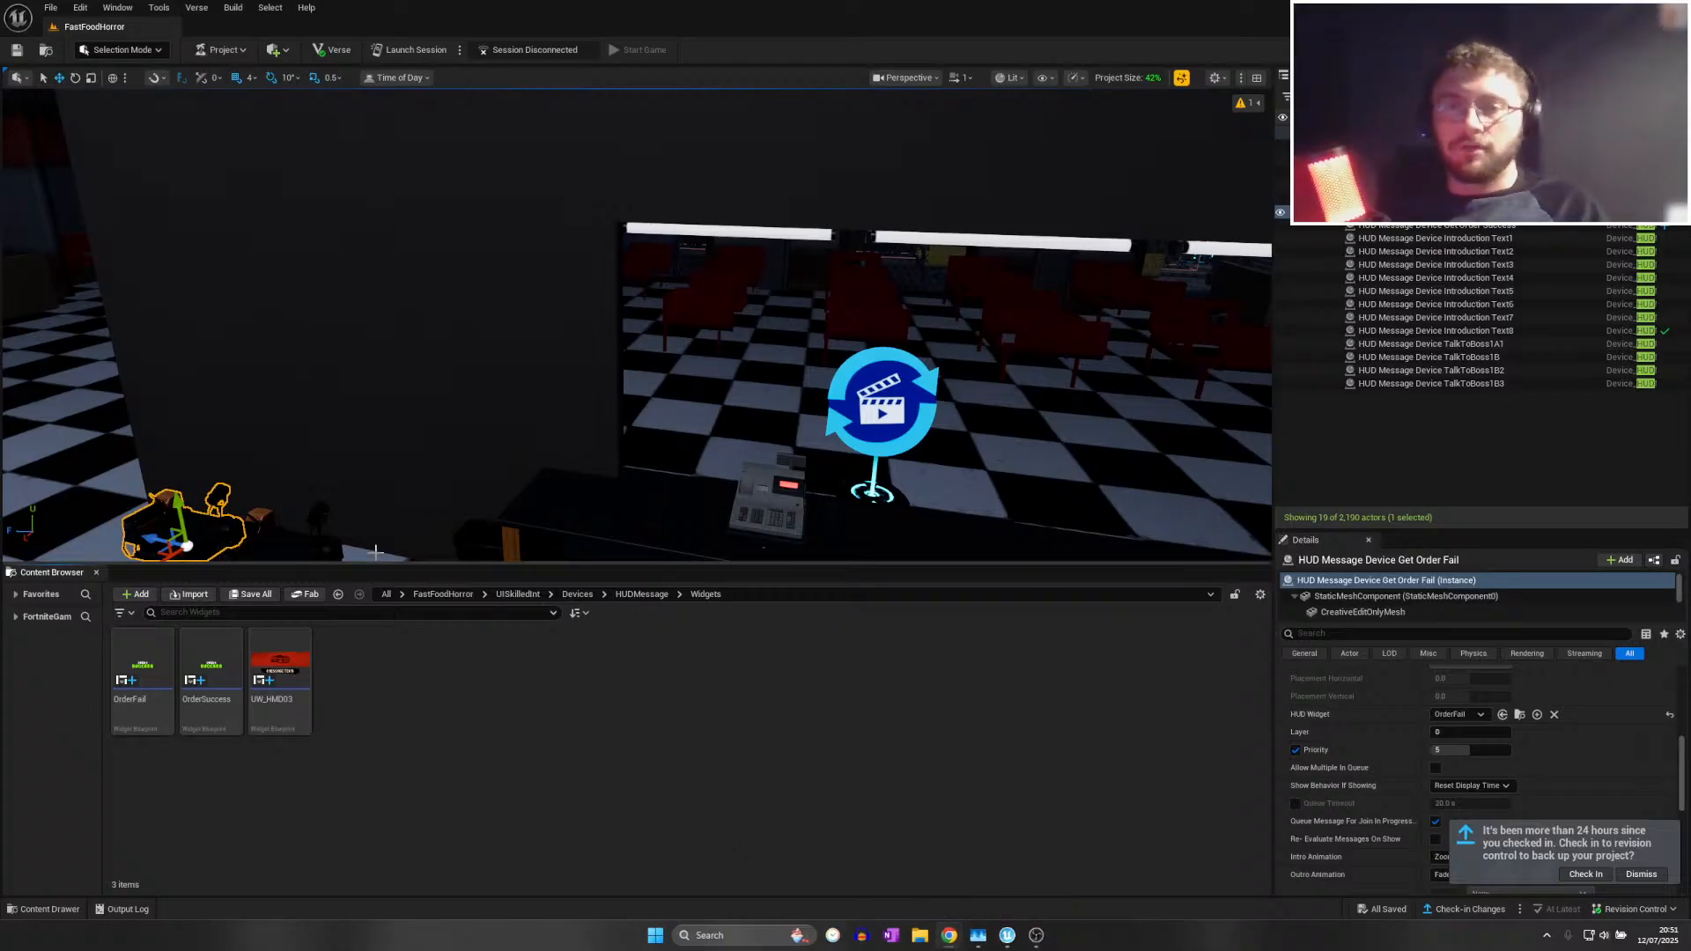
{"action": "right_click", "coordinate": [396, 637]}
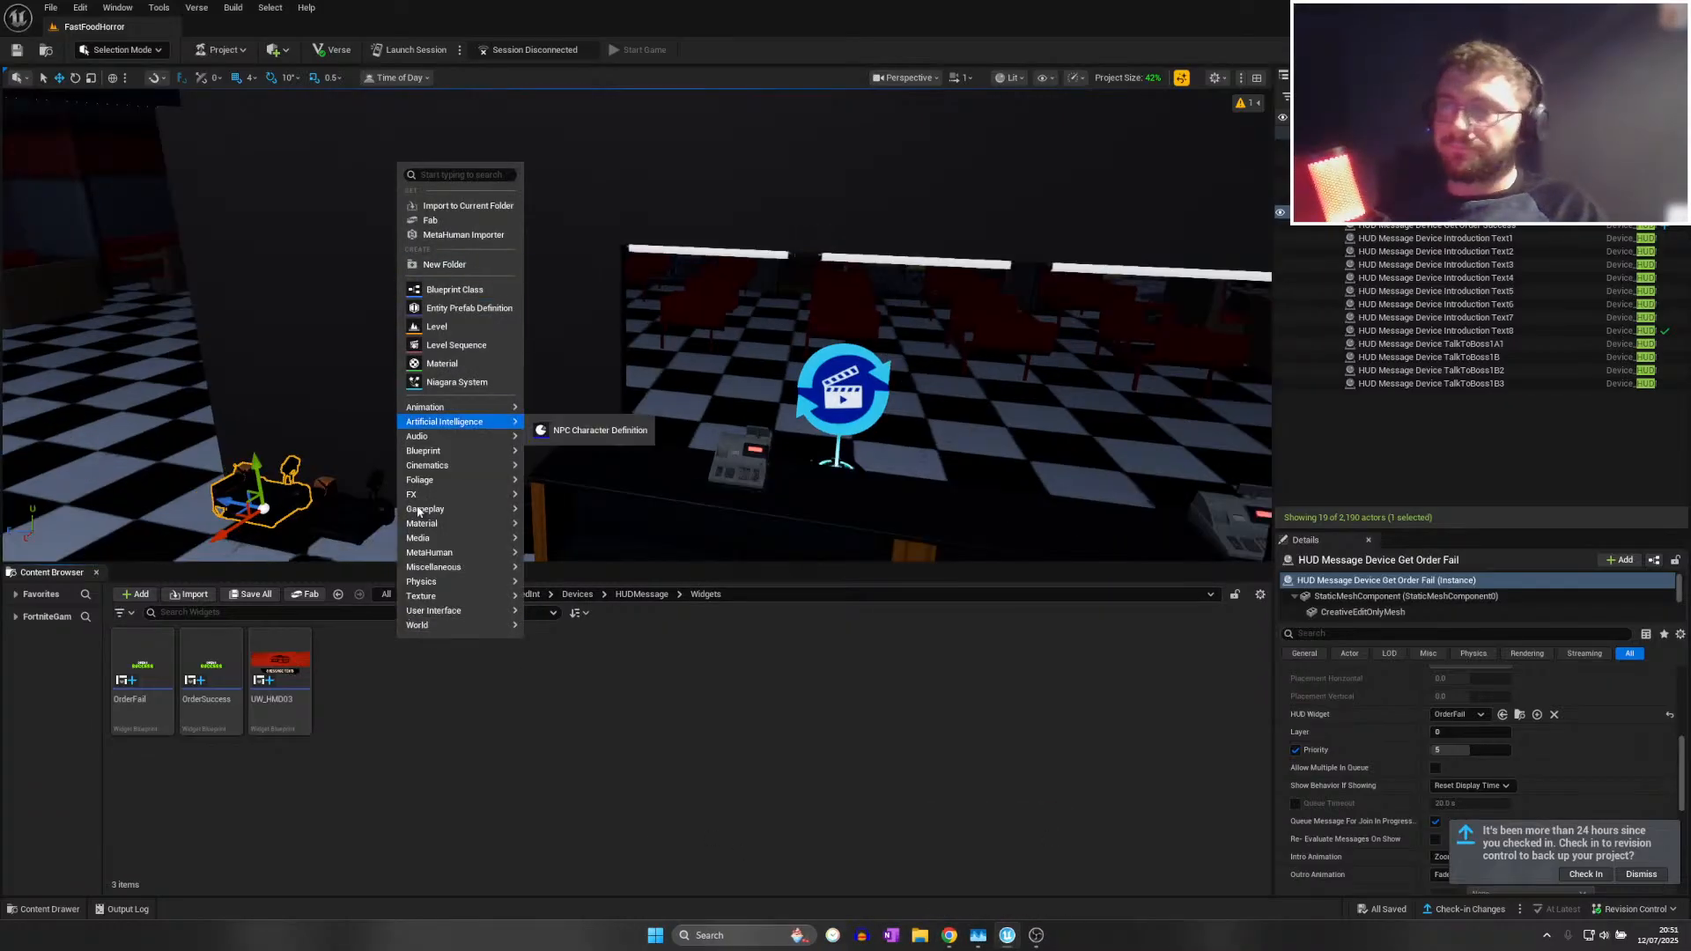
{"action": "left_click", "coordinate": [376, 722]}
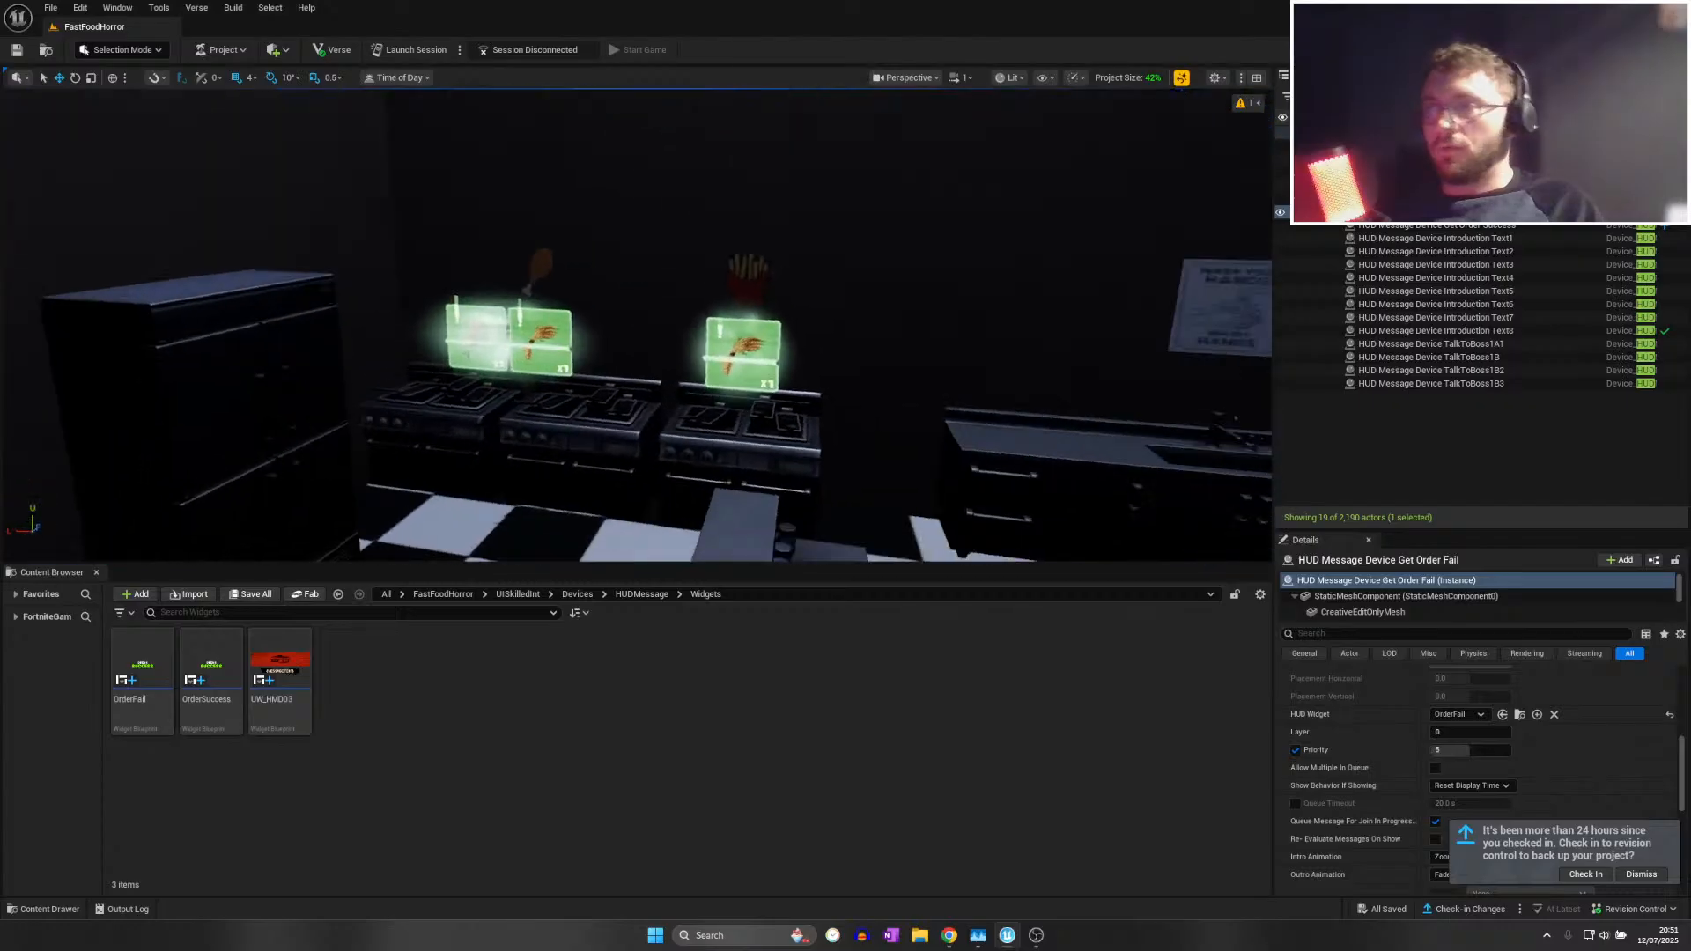
{"action": "right_click_drag", "start_coordinate": [637, 326], "coordinate": [429, 344]}
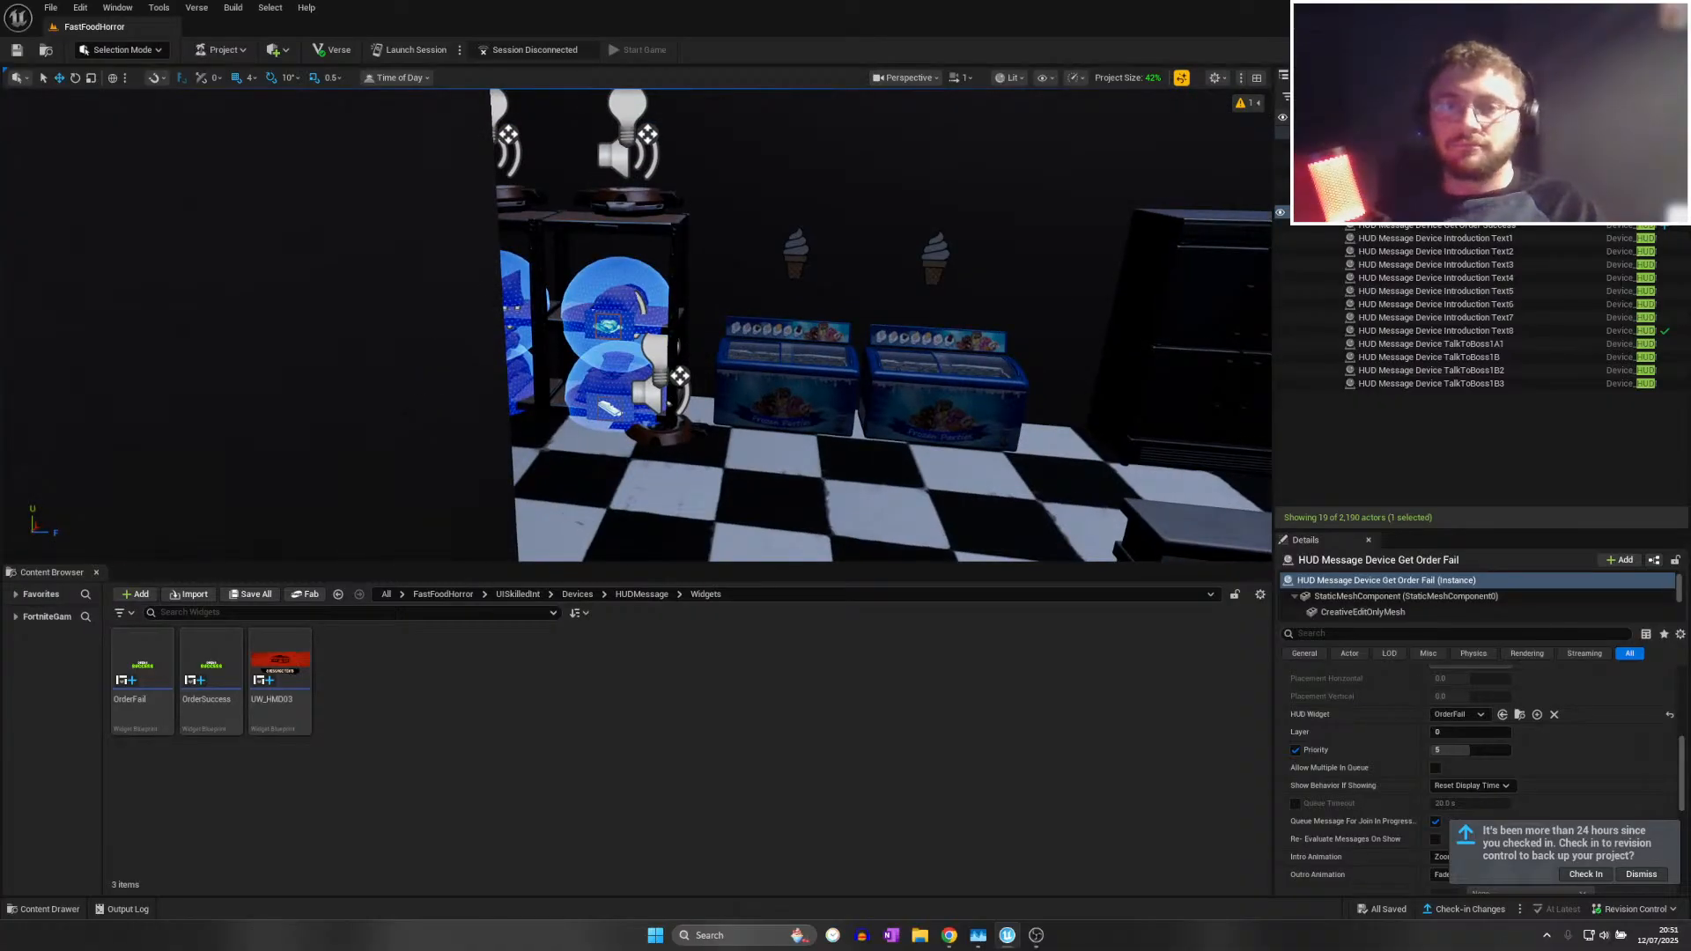
{"action": "right_click_drag", "start_coordinate": [660, 438], "coordinate": [766, 427]}
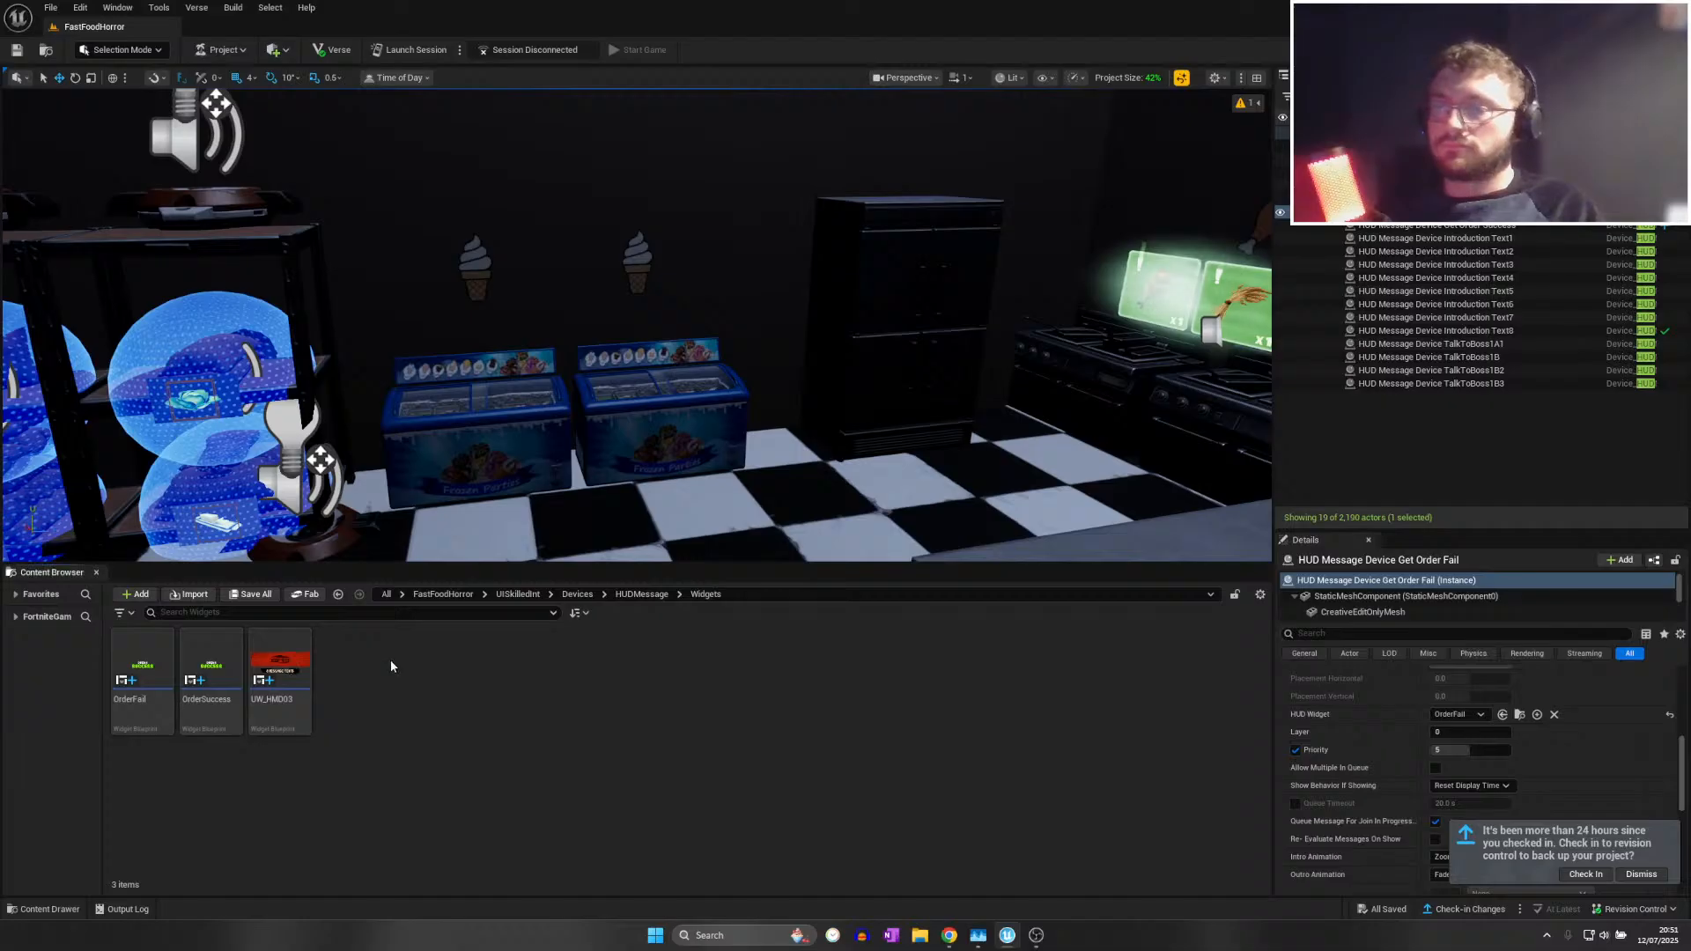
{"action": "right_click", "coordinate": [391, 664]}
{"action": "mouse_move", "coordinate": [428, 480]}
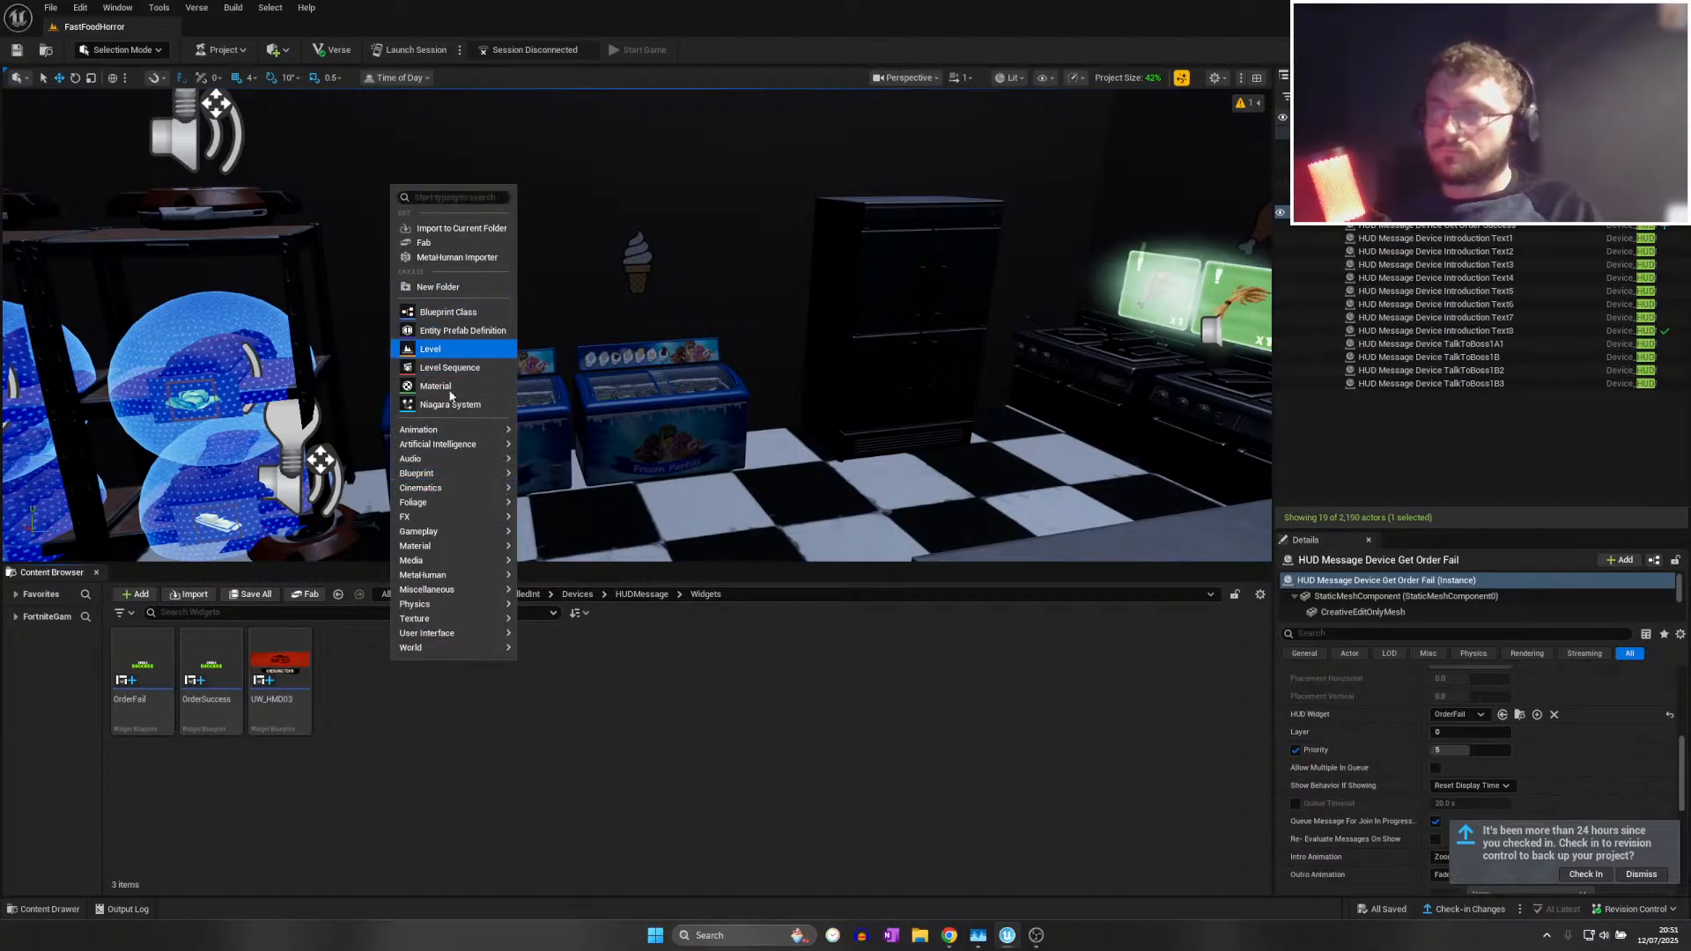
{"action": "mouse_move", "coordinate": [442, 634]}
{"action": "left_click", "coordinate": [556, 643]}
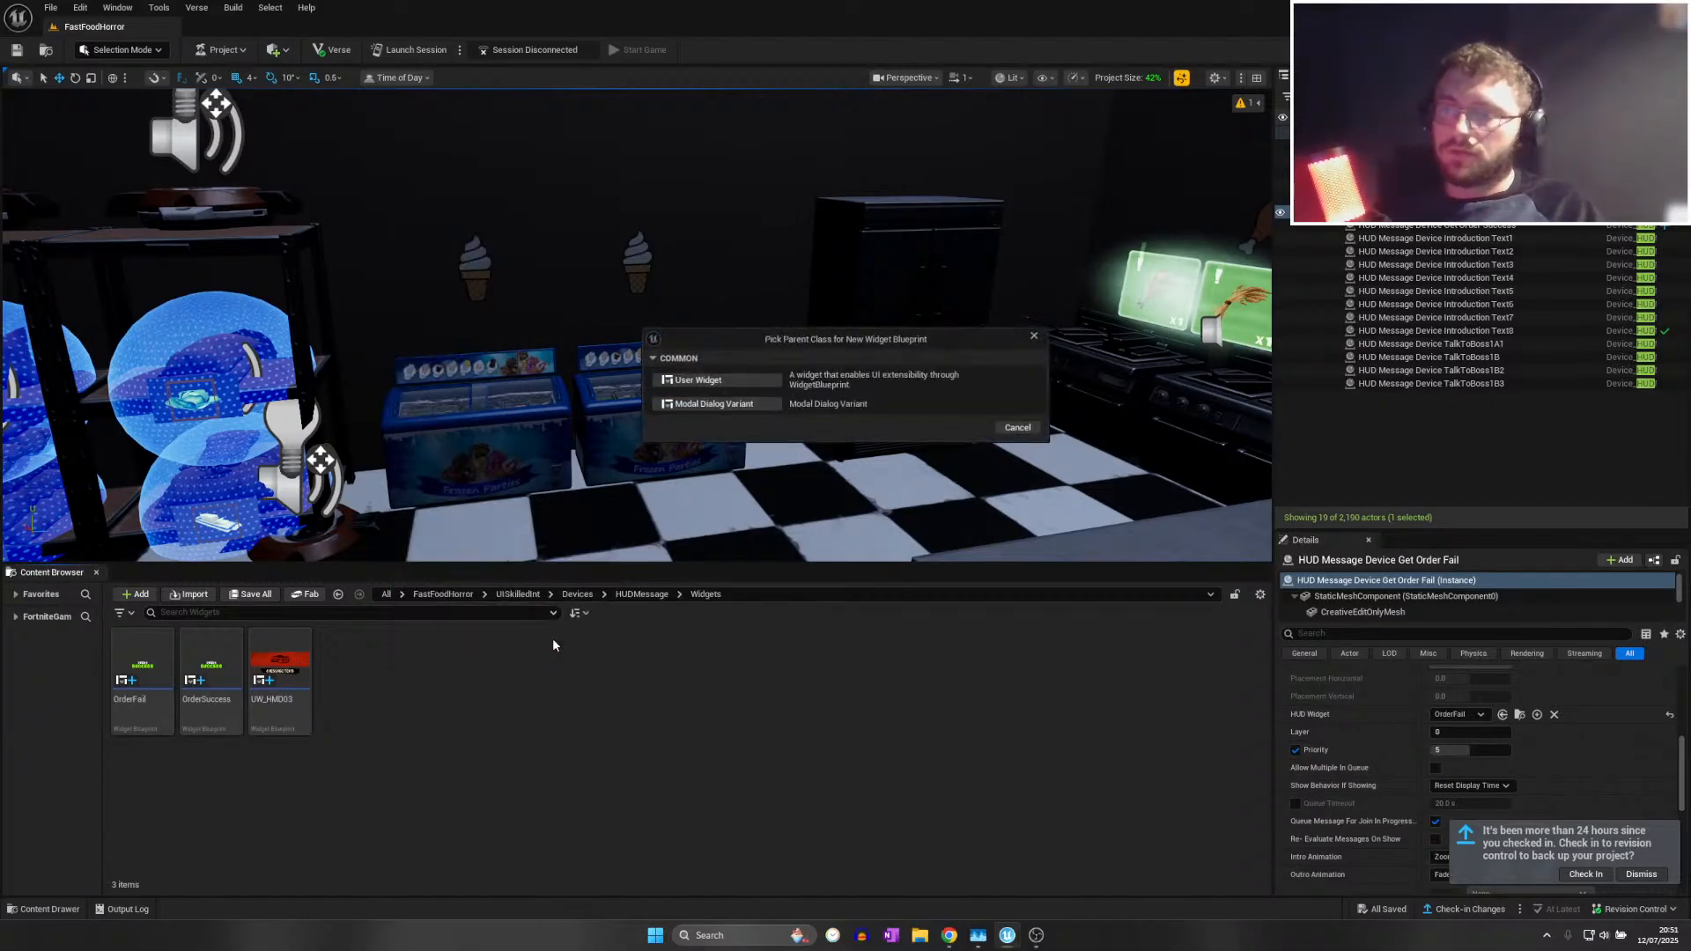
{"action": "left_click", "coordinate": [1034, 336]}
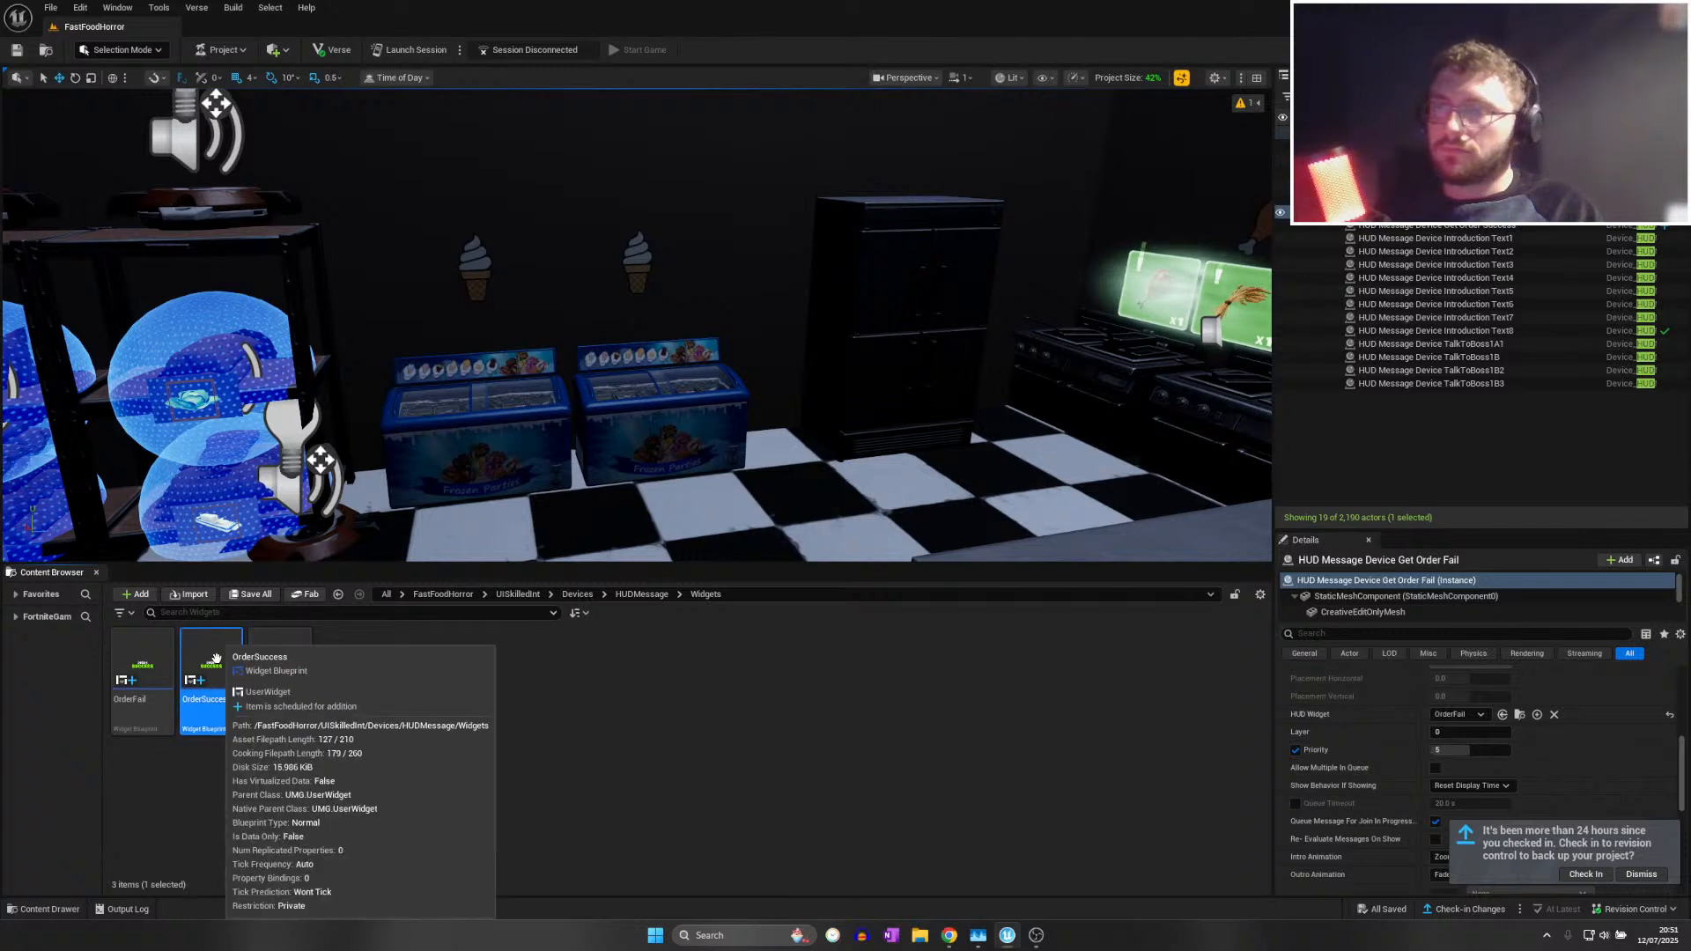
Duplicate the OrderSuccess widget in the Widgets folder and name the copy IceCreamObtained
{"action": "left_click", "coordinate": [211, 678]}
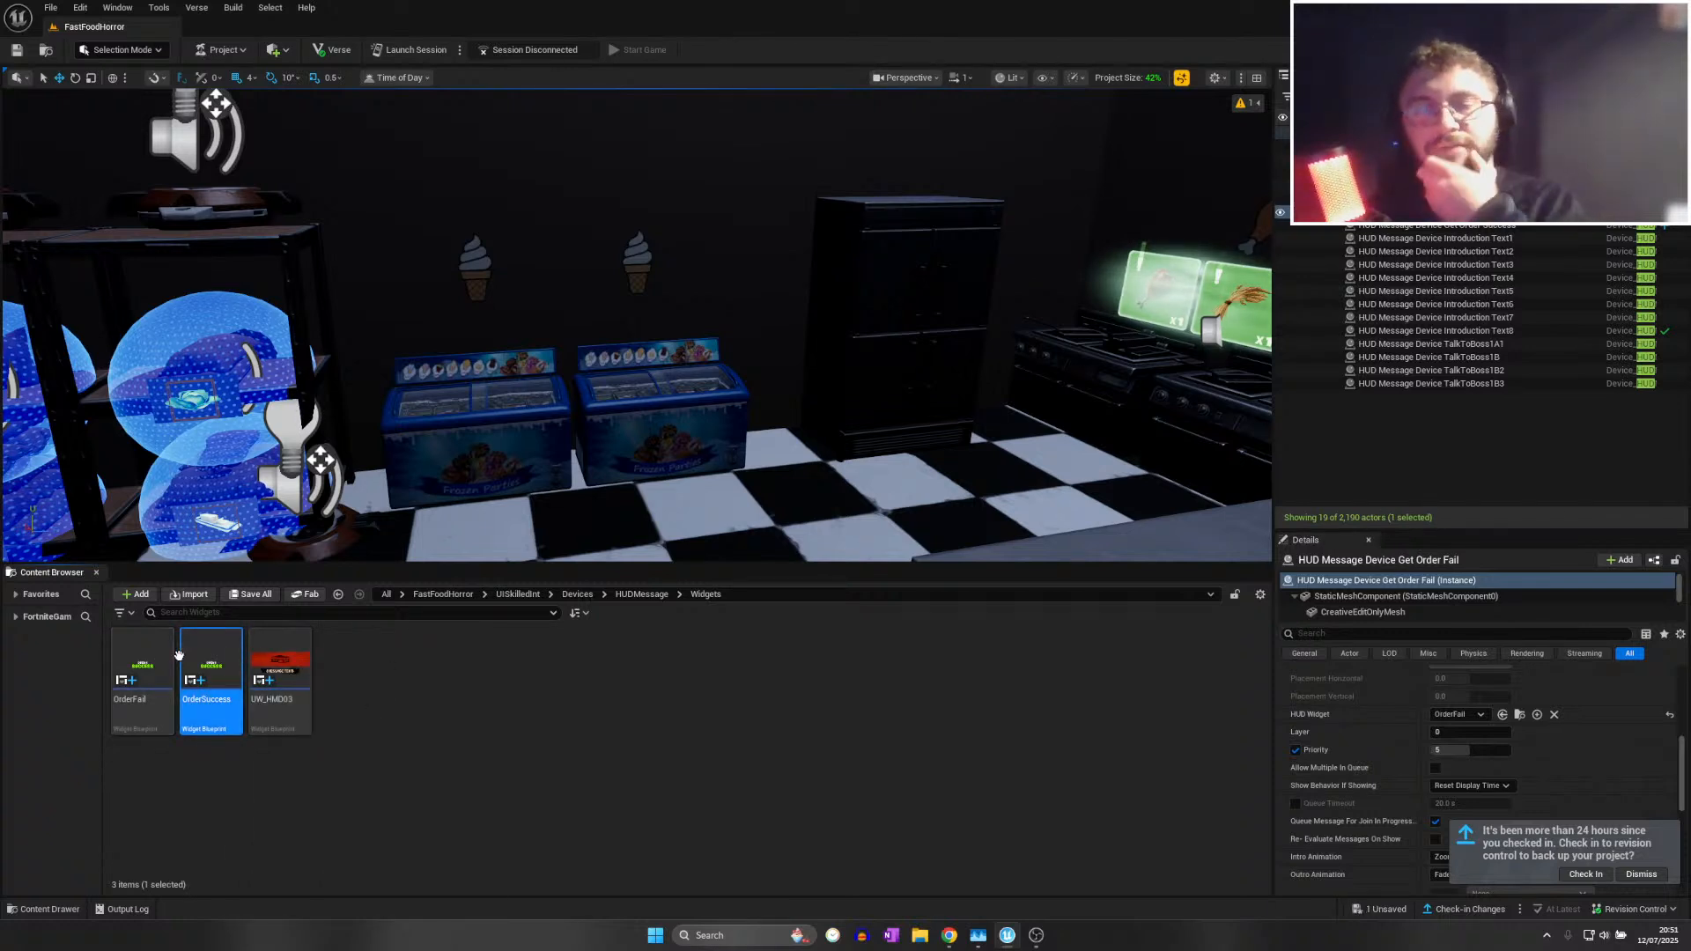
{"action": "key", "text": "ctrl+s"}
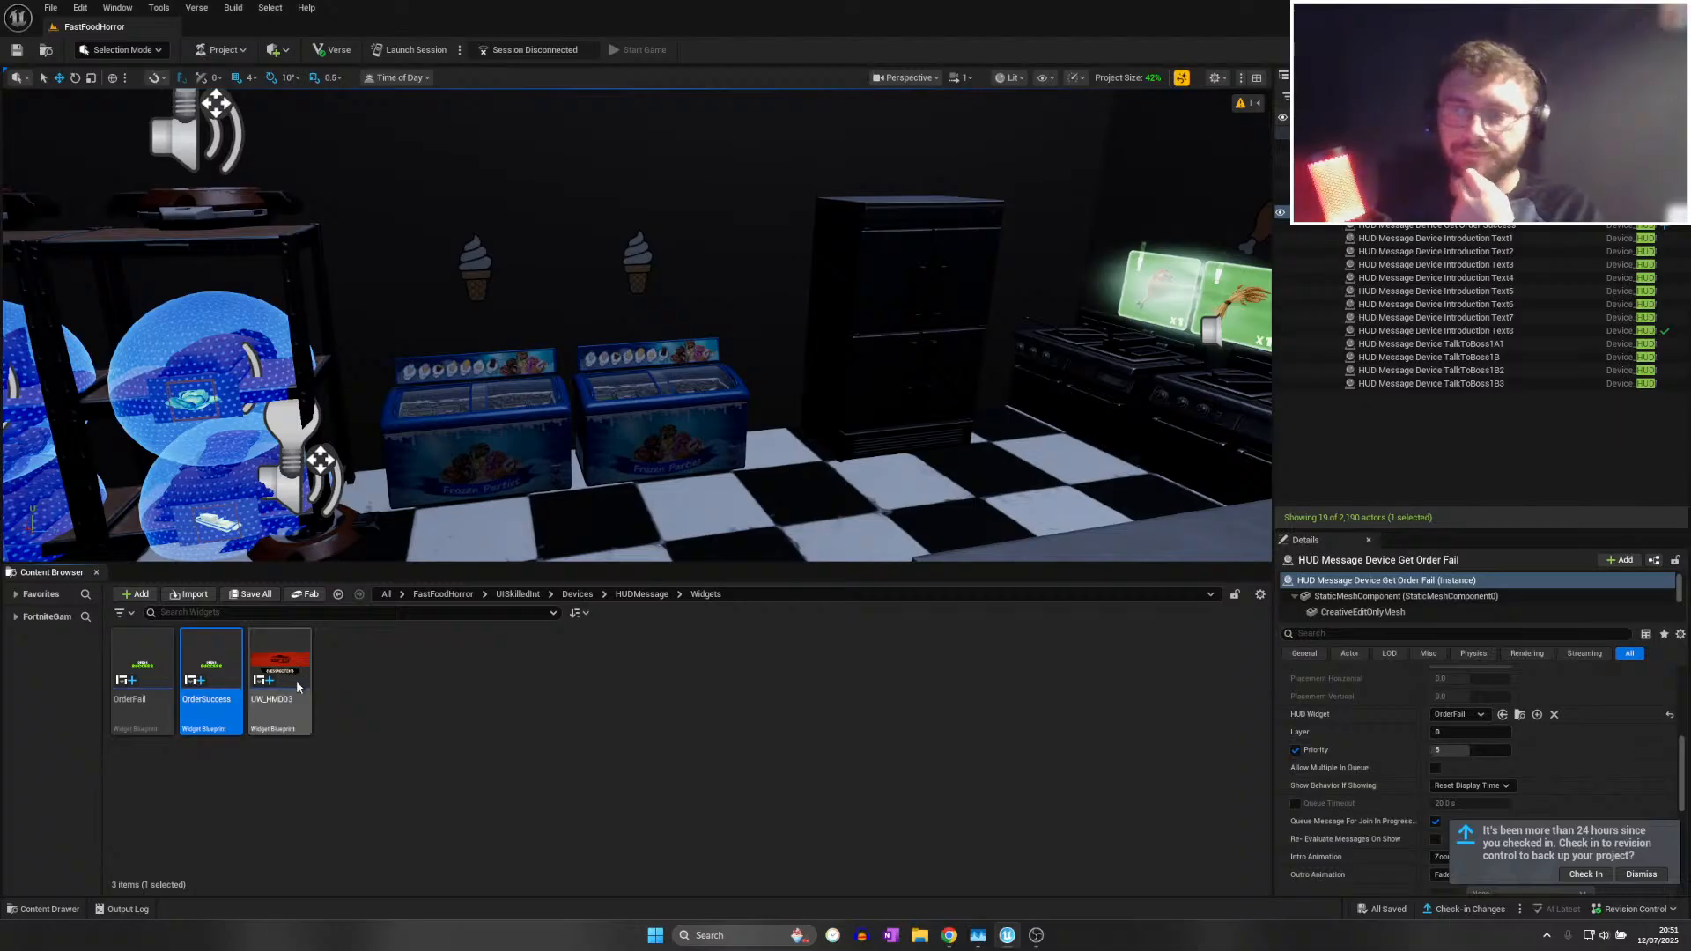
{"action": "key", "text": "ctrl+c"}
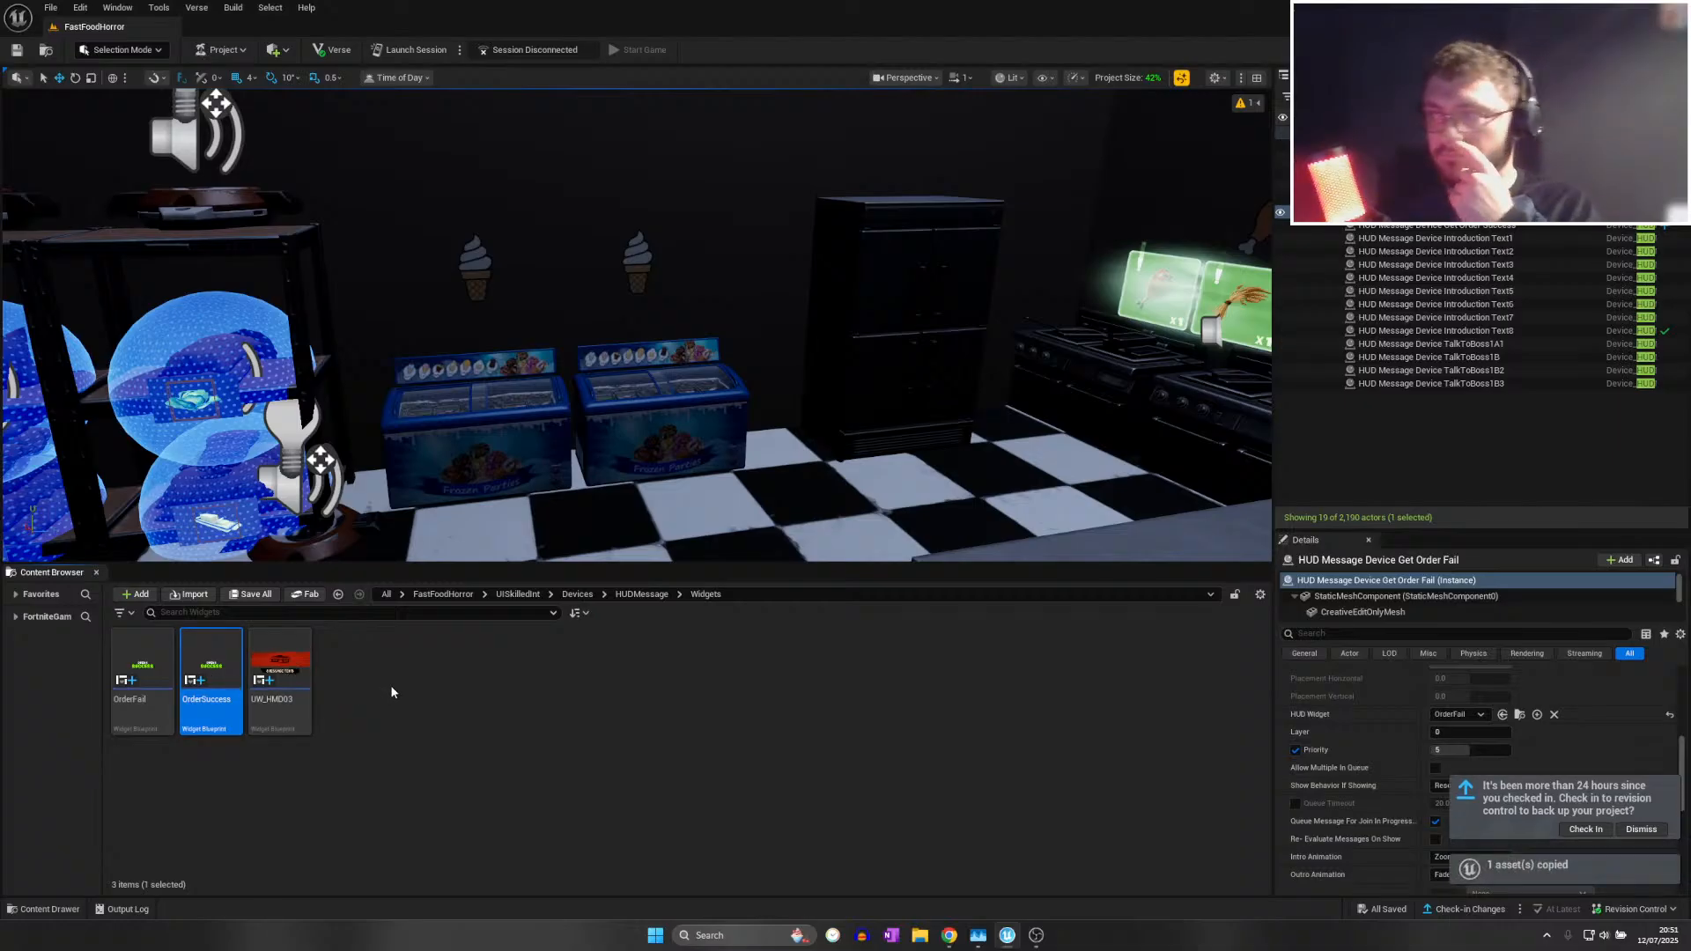
{"action": "key", "text": "ctrl+v"}
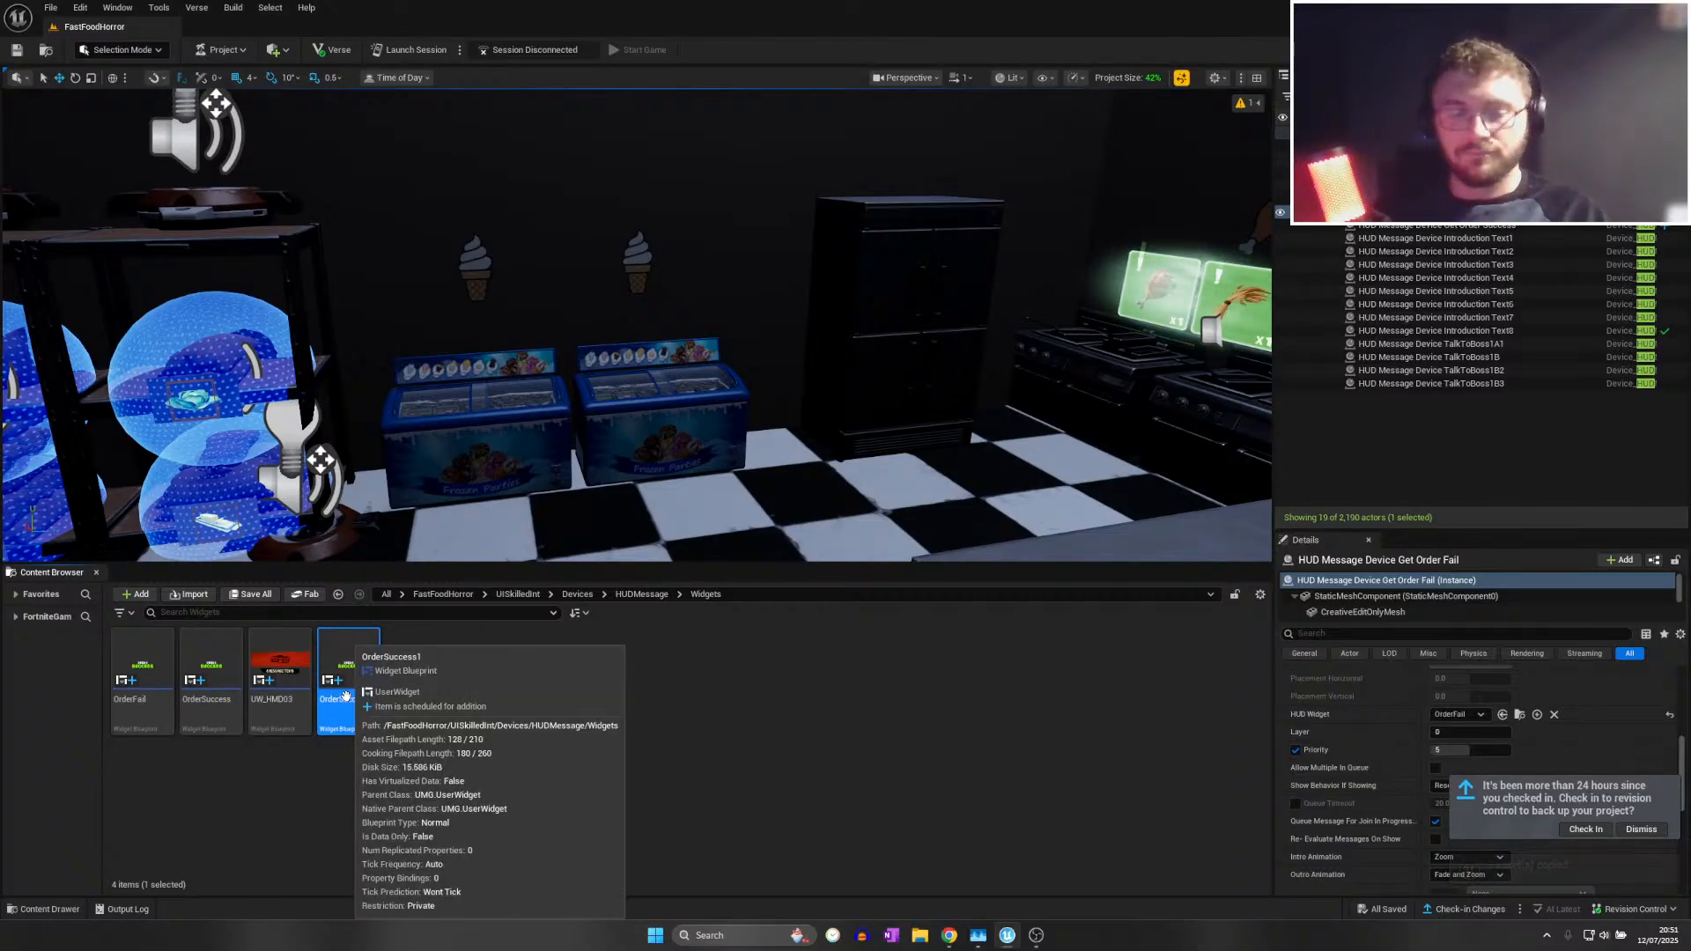
{"action": "left_click", "coordinate": [345, 698]}
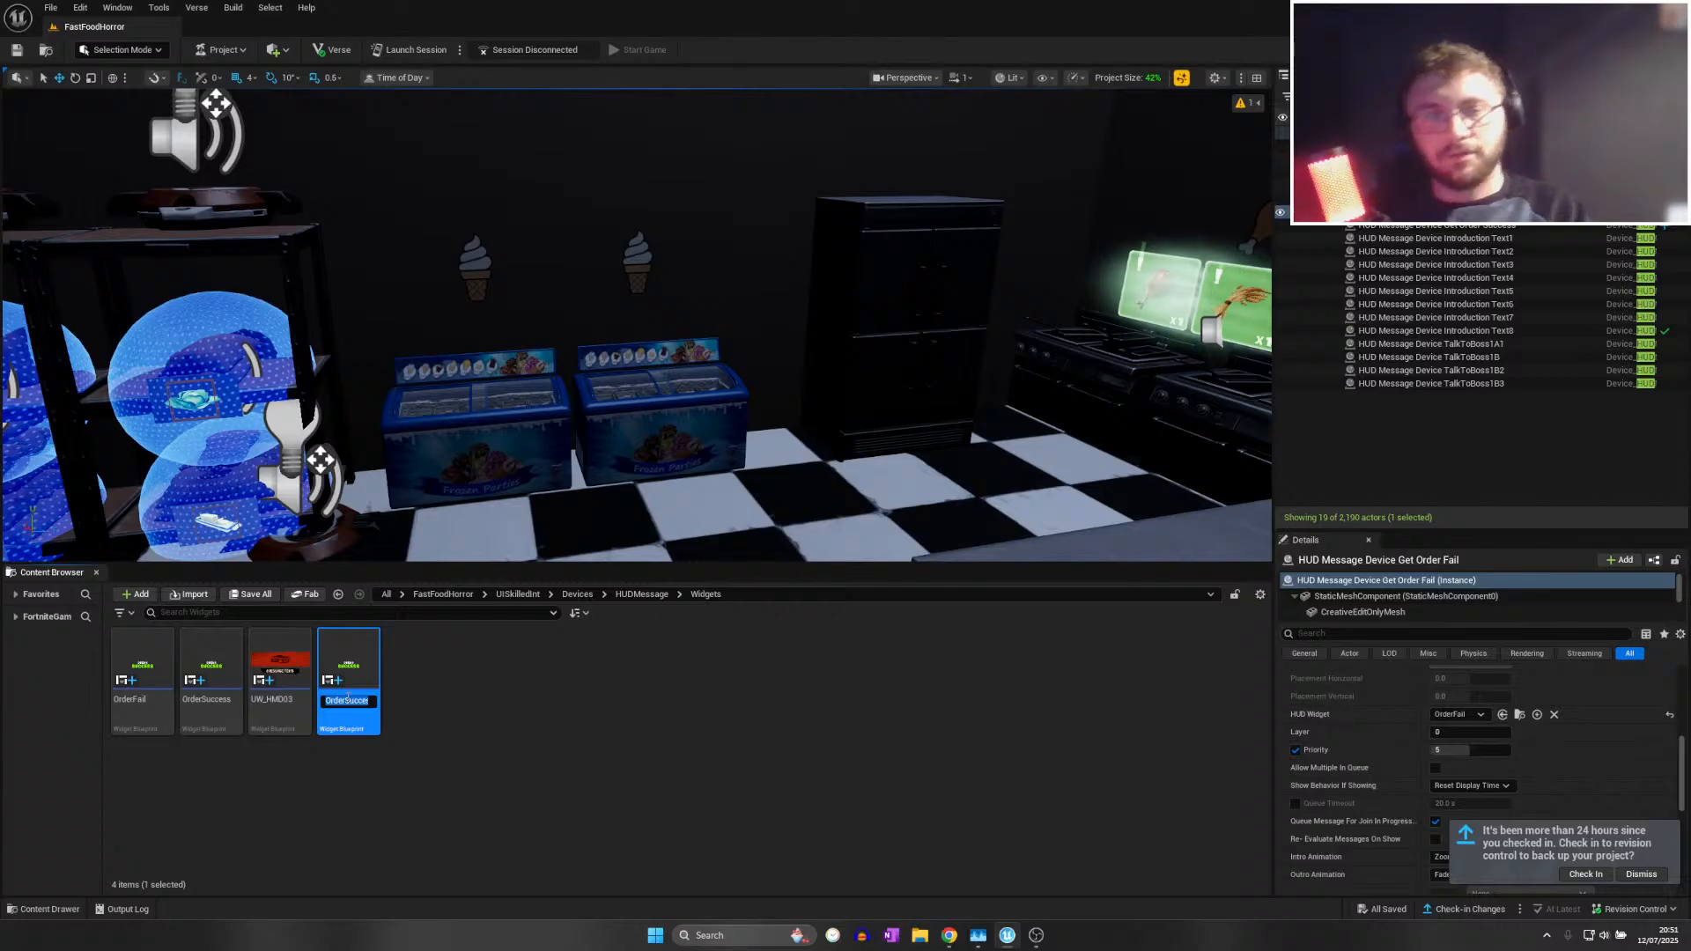
{"action": "type", "text": "IceCreamO"}
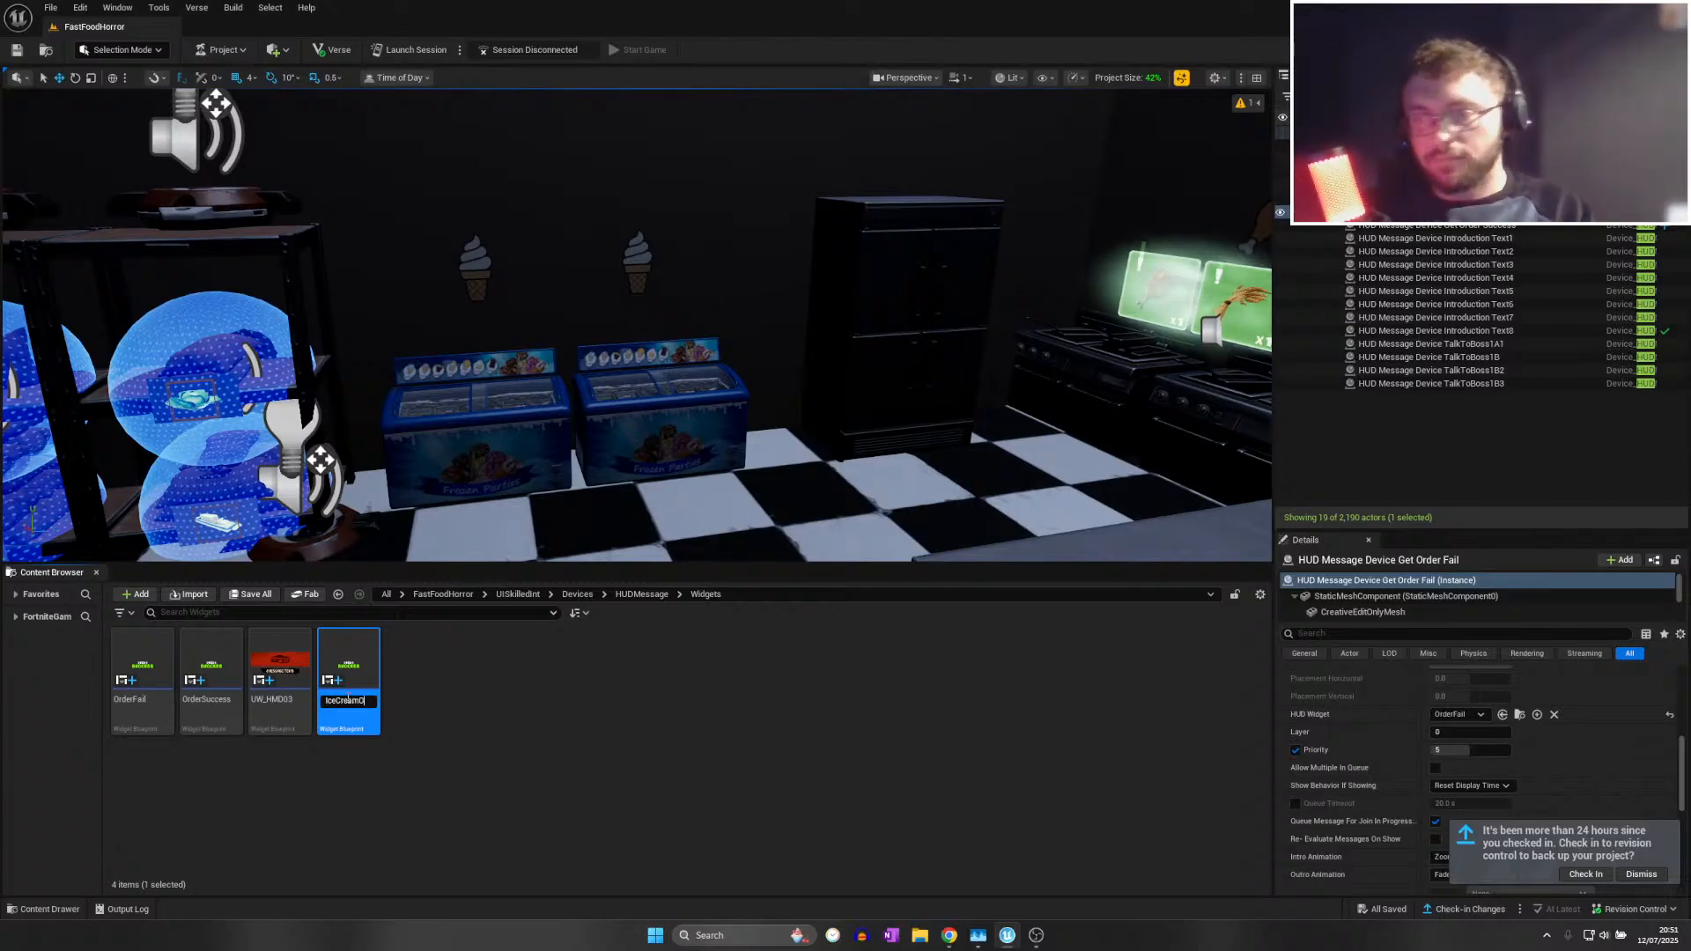
{"action": "type", "text": "btained"}
{"action": "key", "text": "Return"}
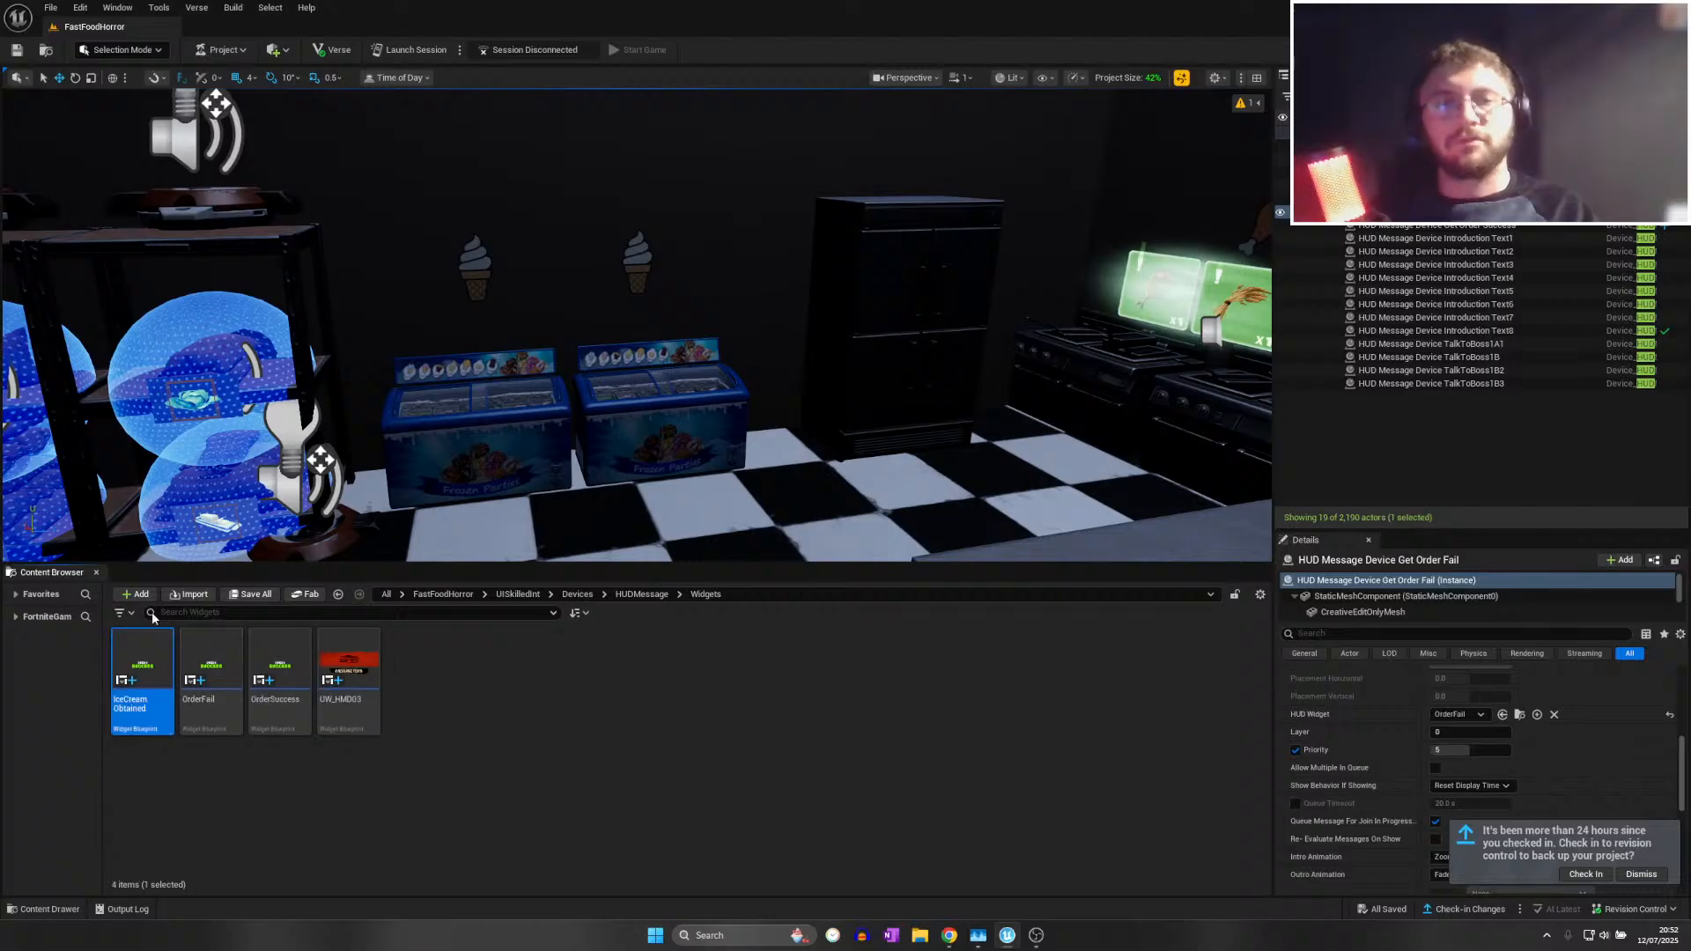
Open the IceCreamObtained widget for editing and shift its ORDER text block to the left on the canvas
{"action": "double_click", "coordinate": [157, 664]}
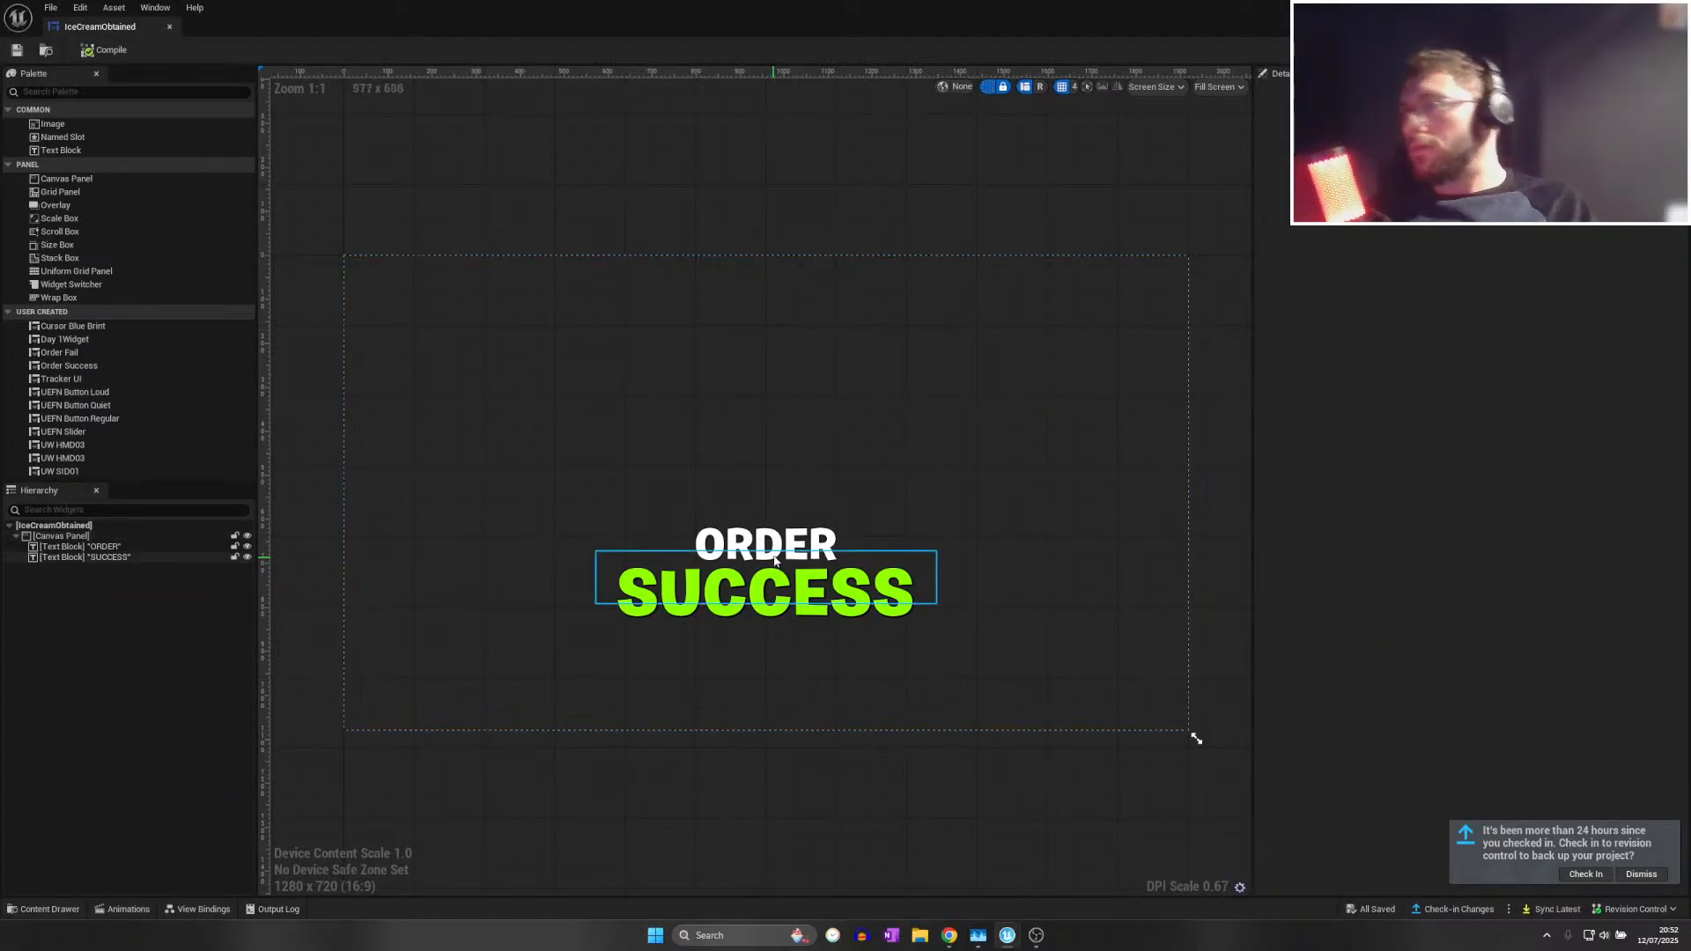
{"action": "left_click", "coordinate": [835, 528]}
{"action": "left_click_drag", "start_coordinate": [812, 535], "coordinate": [738, 535]}
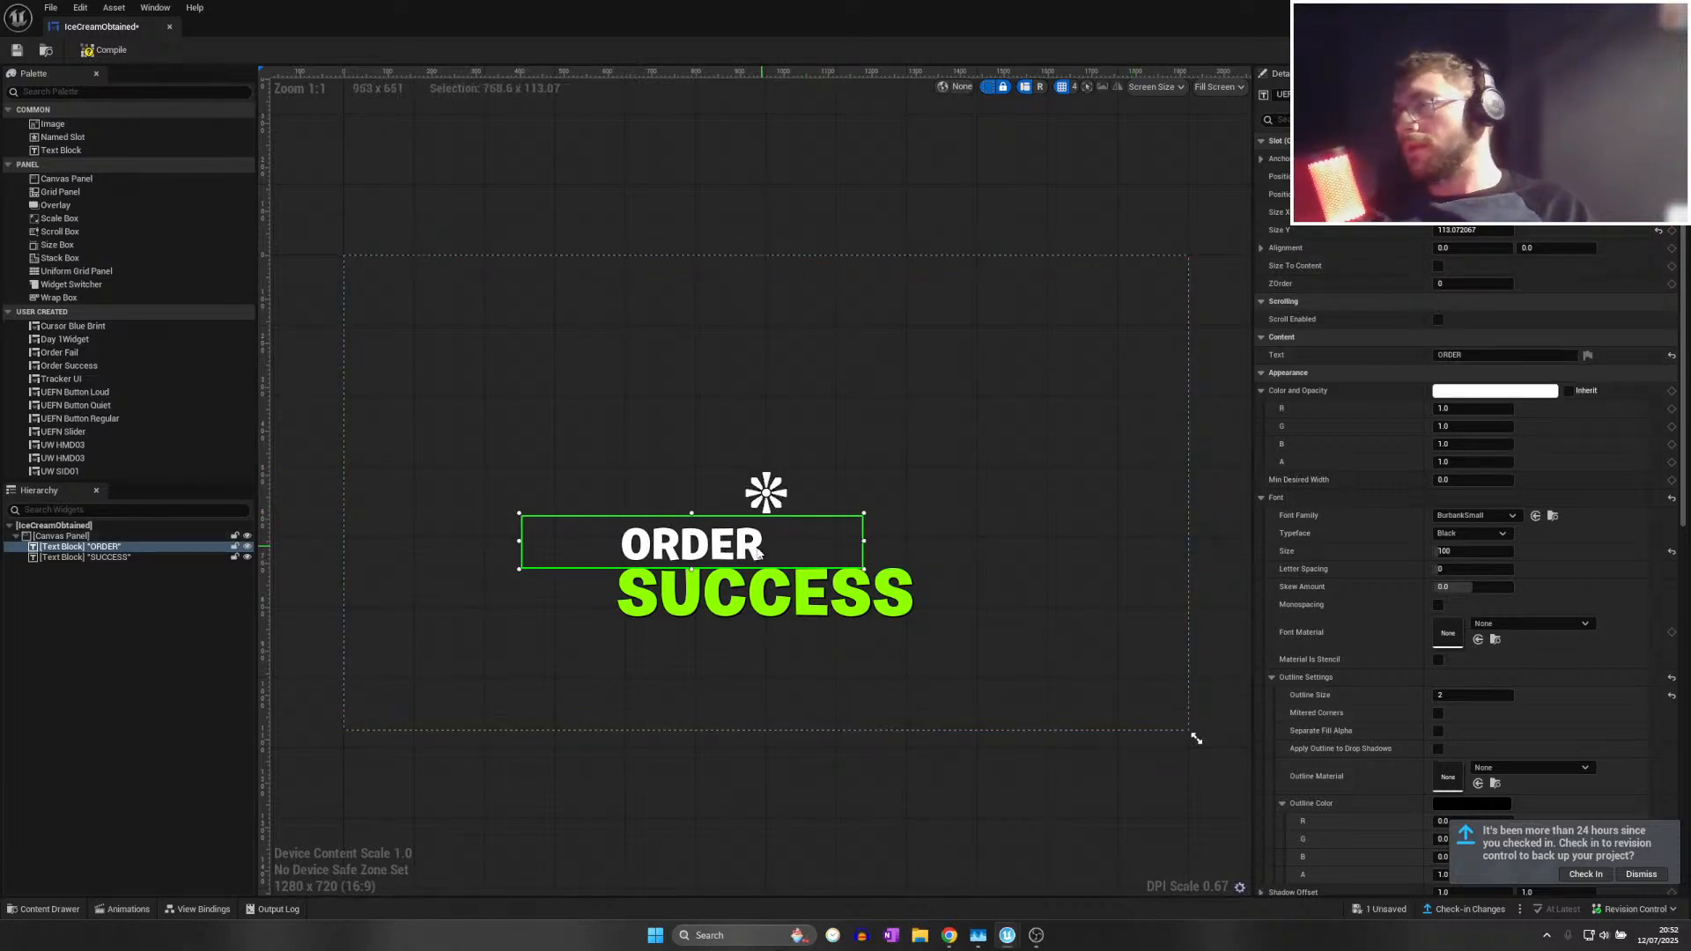
Try shifting the ORDER text farther left with its color opacity reduced to about 0.7, and undo both changes
{"action": "left_click_drag", "start_coordinate": [825, 539], "coordinate": [781, 539]}
{"action": "left_click", "coordinate": [1494, 390]}
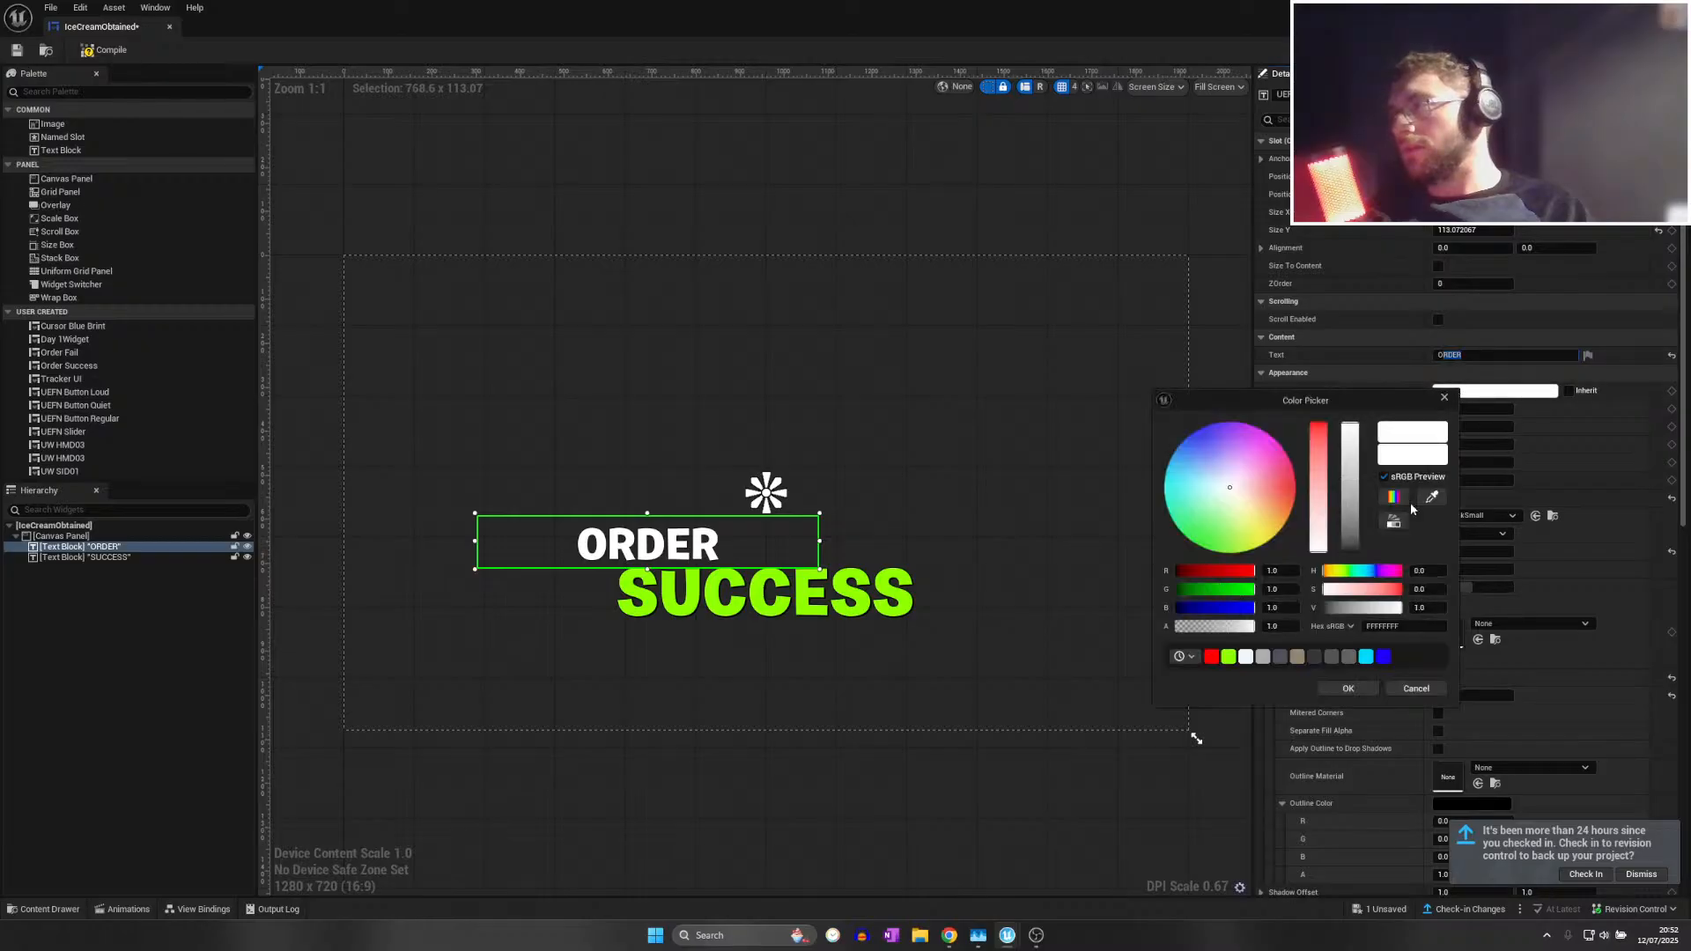
{"action": "left_click", "coordinate": [1231, 625]}
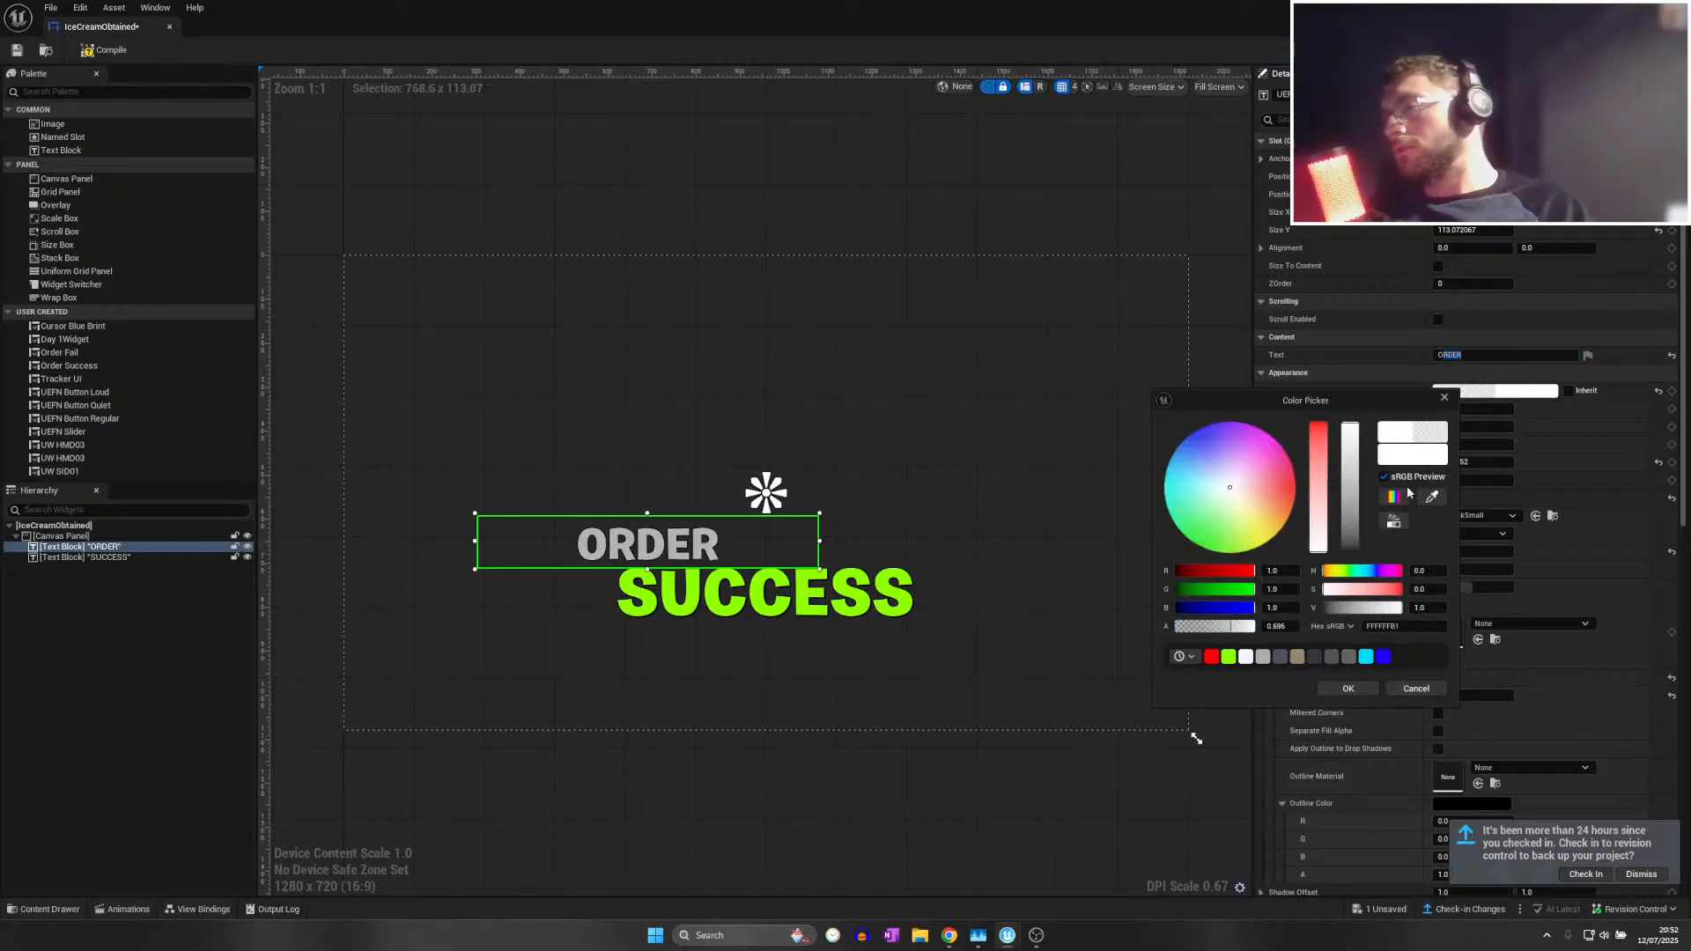
{"action": "left_click", "coordinate": [1444, 398]}
{"action": "scroll", "coordinate": [896, 496], "scroll_direction": "down", "scroll_amount": 2}
{"action": "right_click_drag", "start_coordinate": [779, 535], "coordinate": [660, 539]}
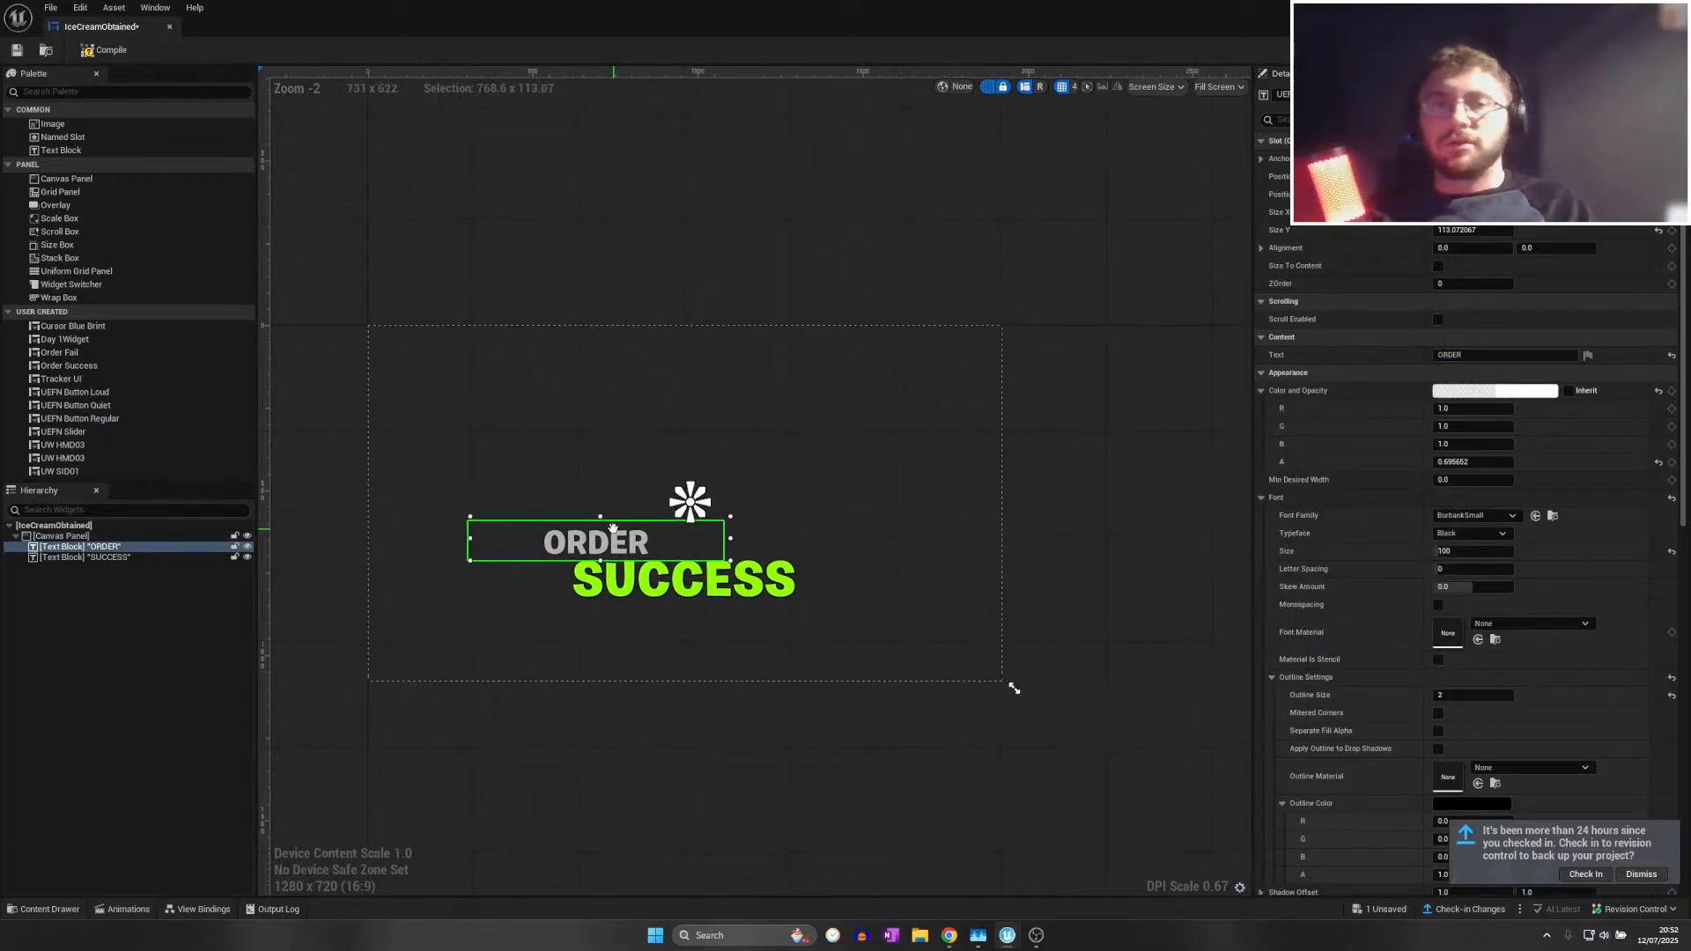
{"action": "key", "text": "ctrl+z"}
{"action": "key", "text": "ctrl+z"}
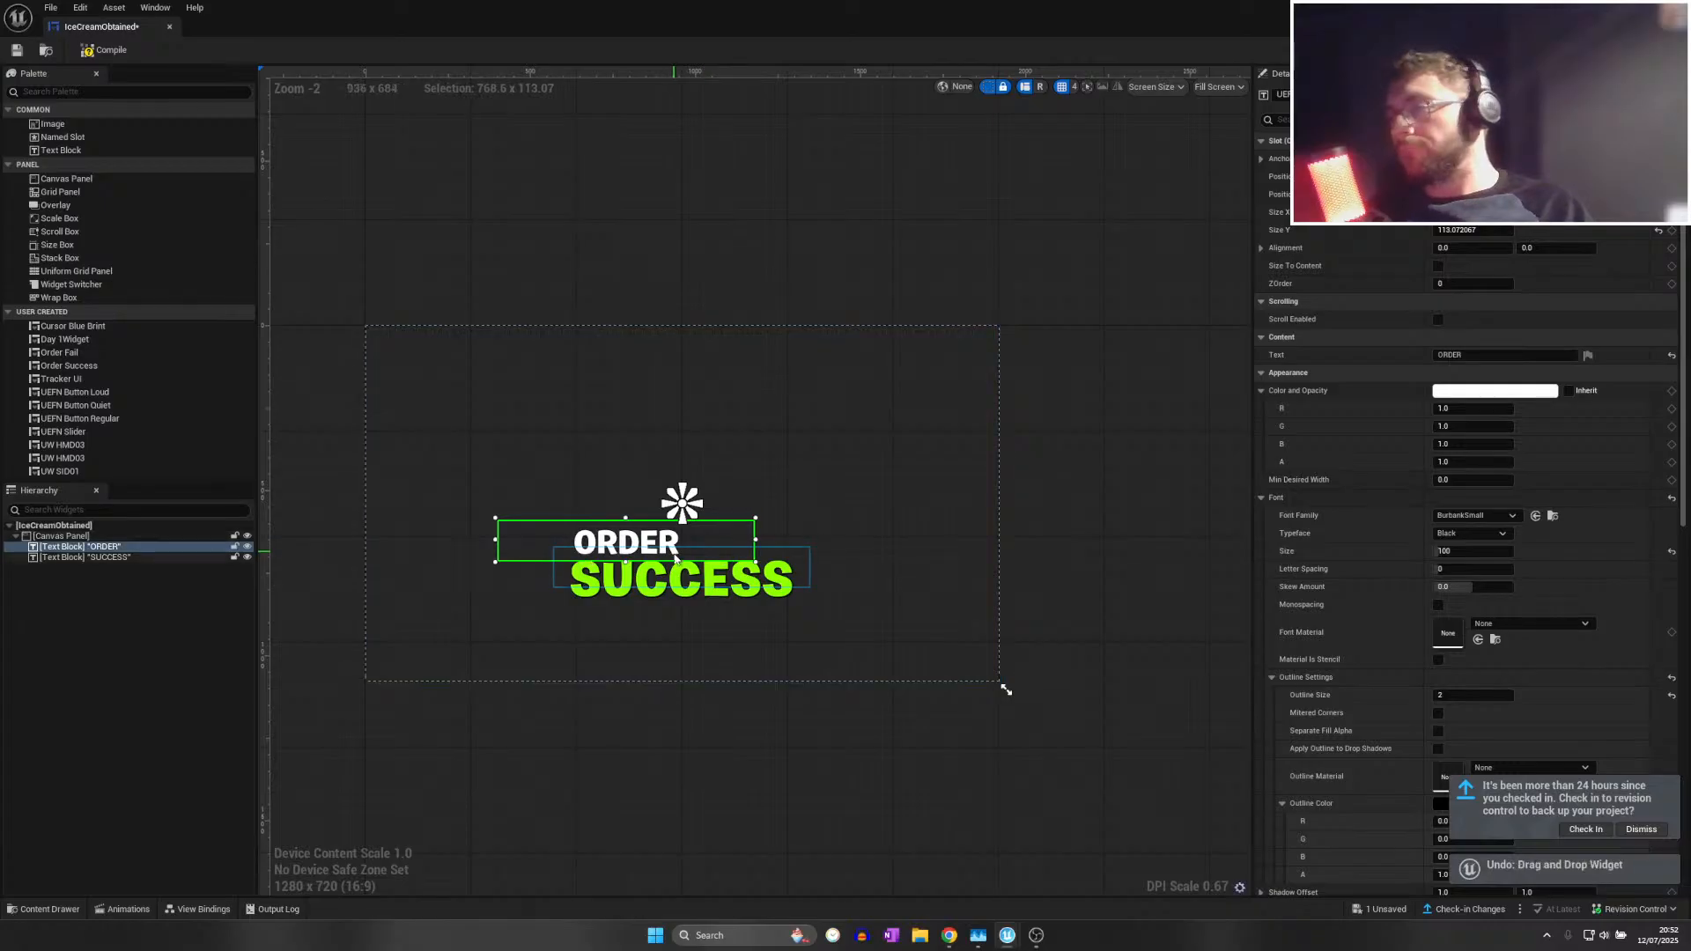
Change the wording of the ORDER text block to ICECREAM
{"action": "left_click", "coordinate": [1457, 356]}
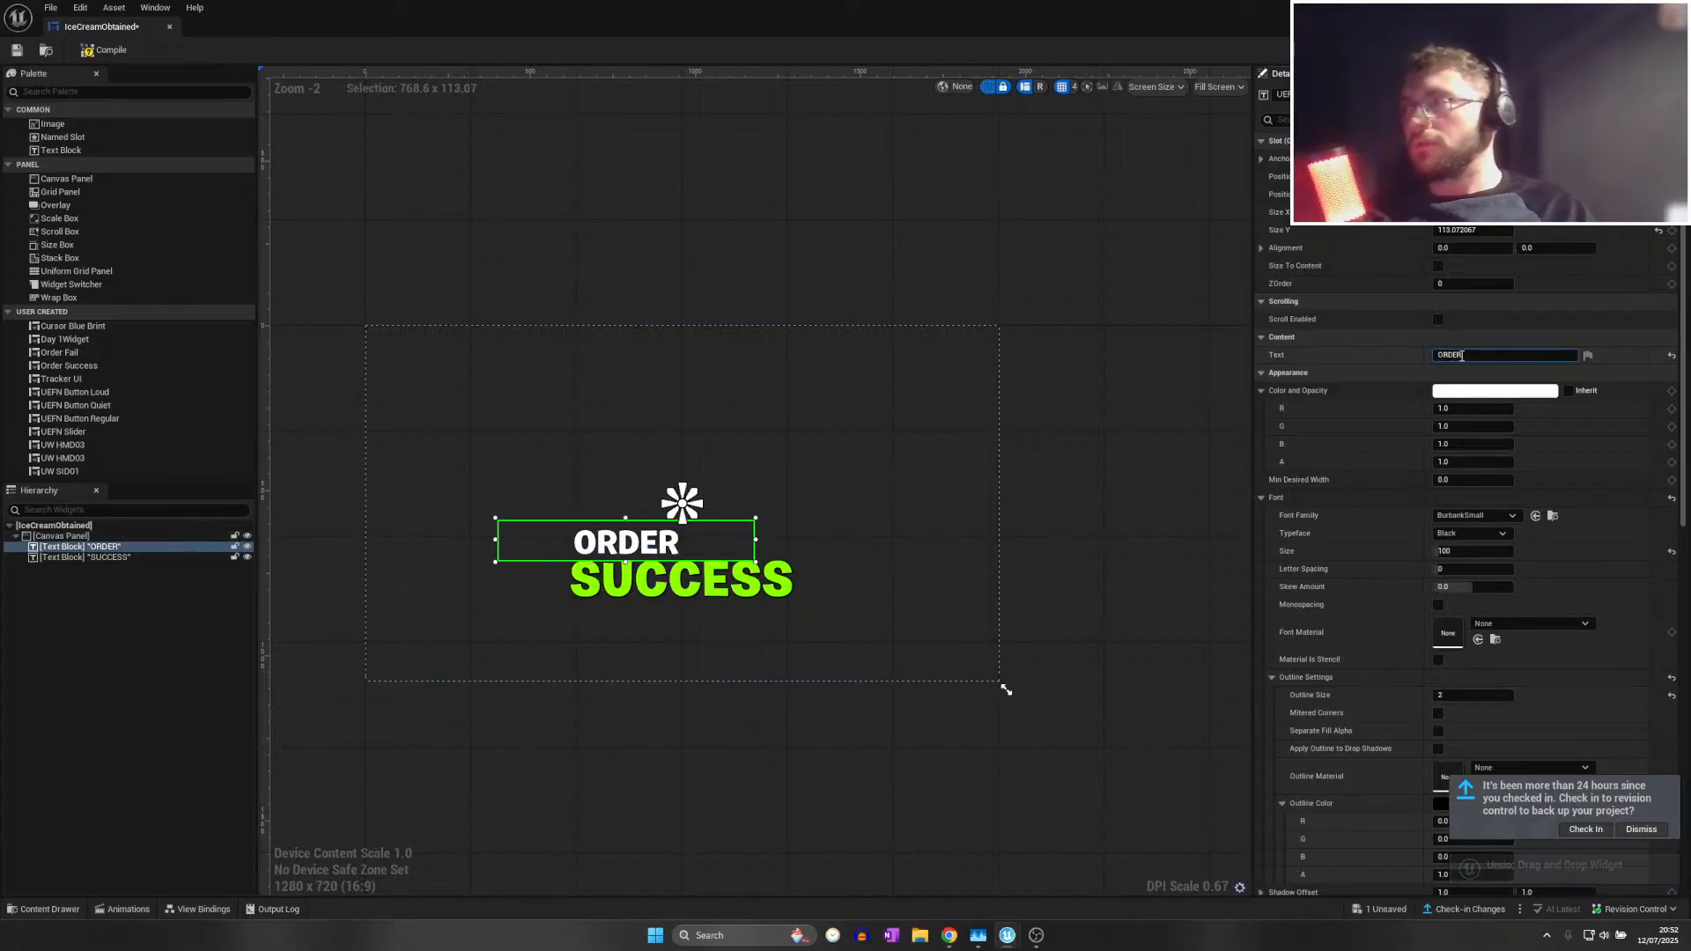
{"action": "key", "text": "BackSpace"}
{"action": "type", "text": "ICe"}
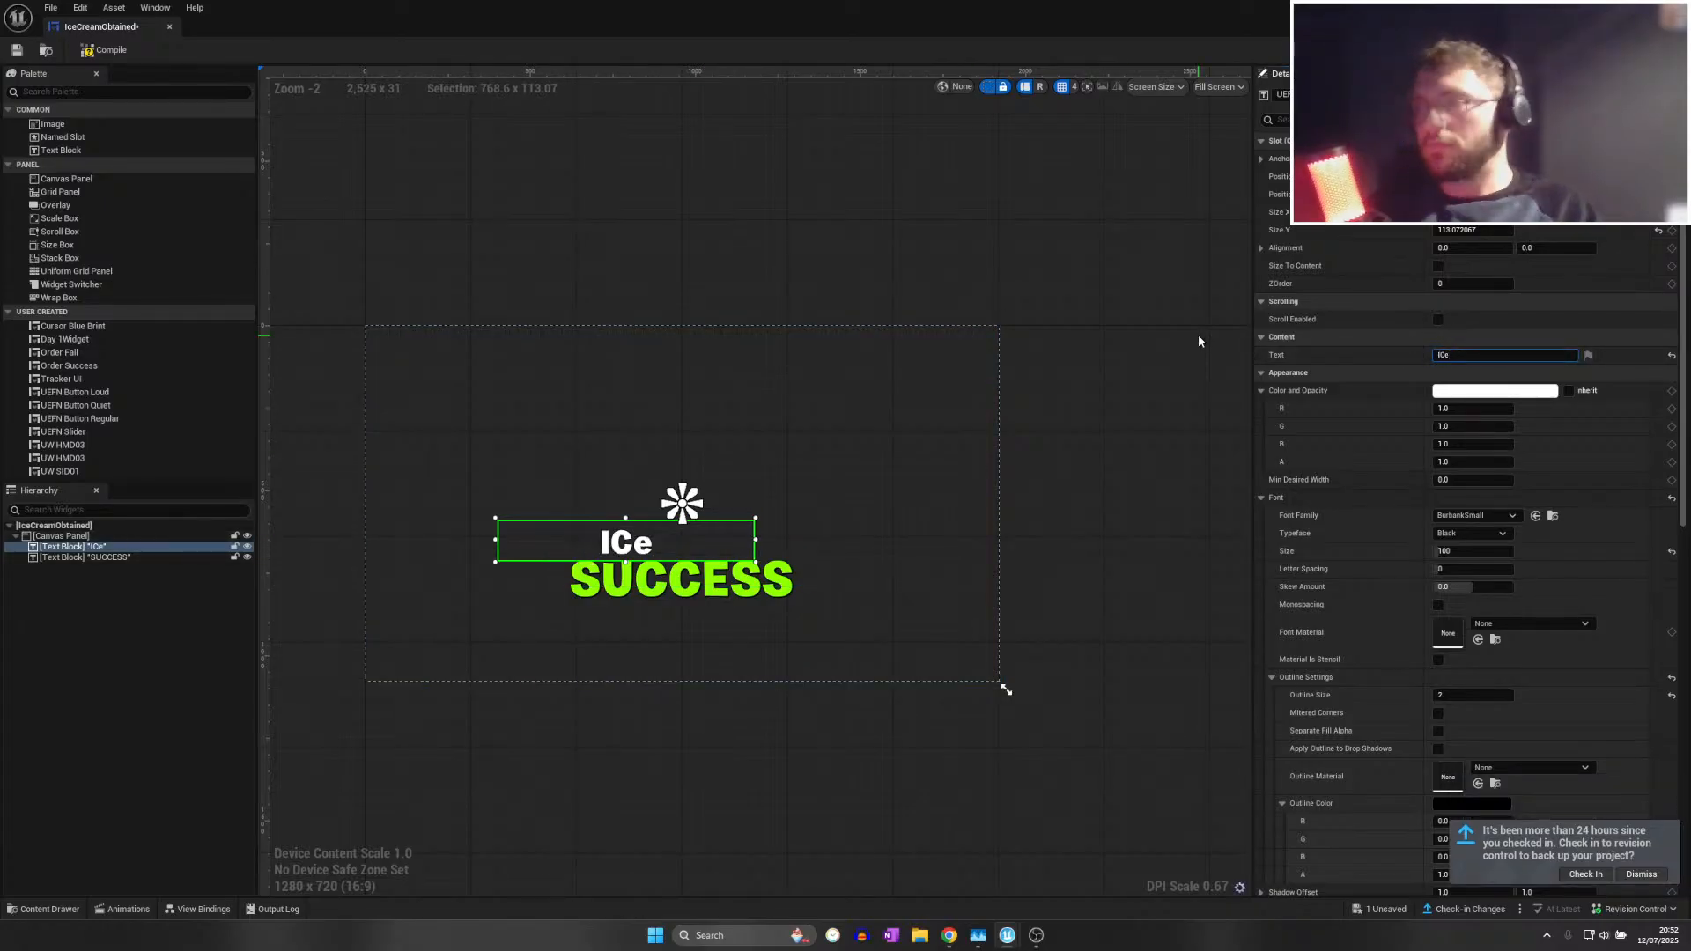
{"action": "key", "text": "Return"}
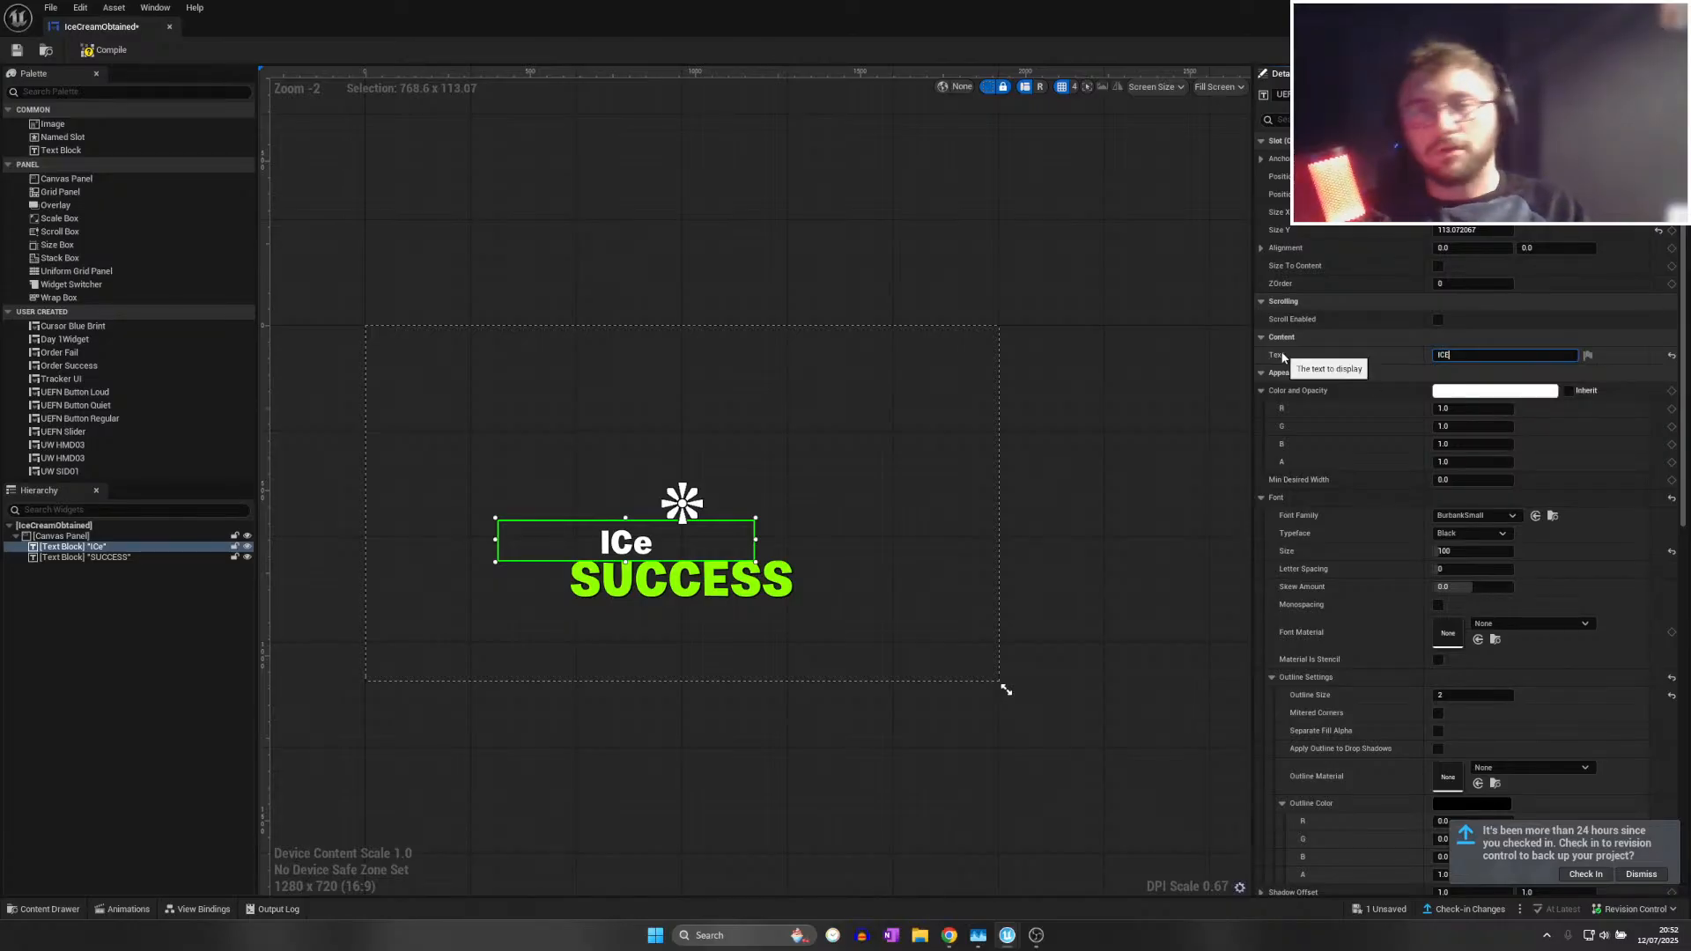
{"action": "type", "text": "ICECREAM"}
{"action": "key", "text": "Return"}
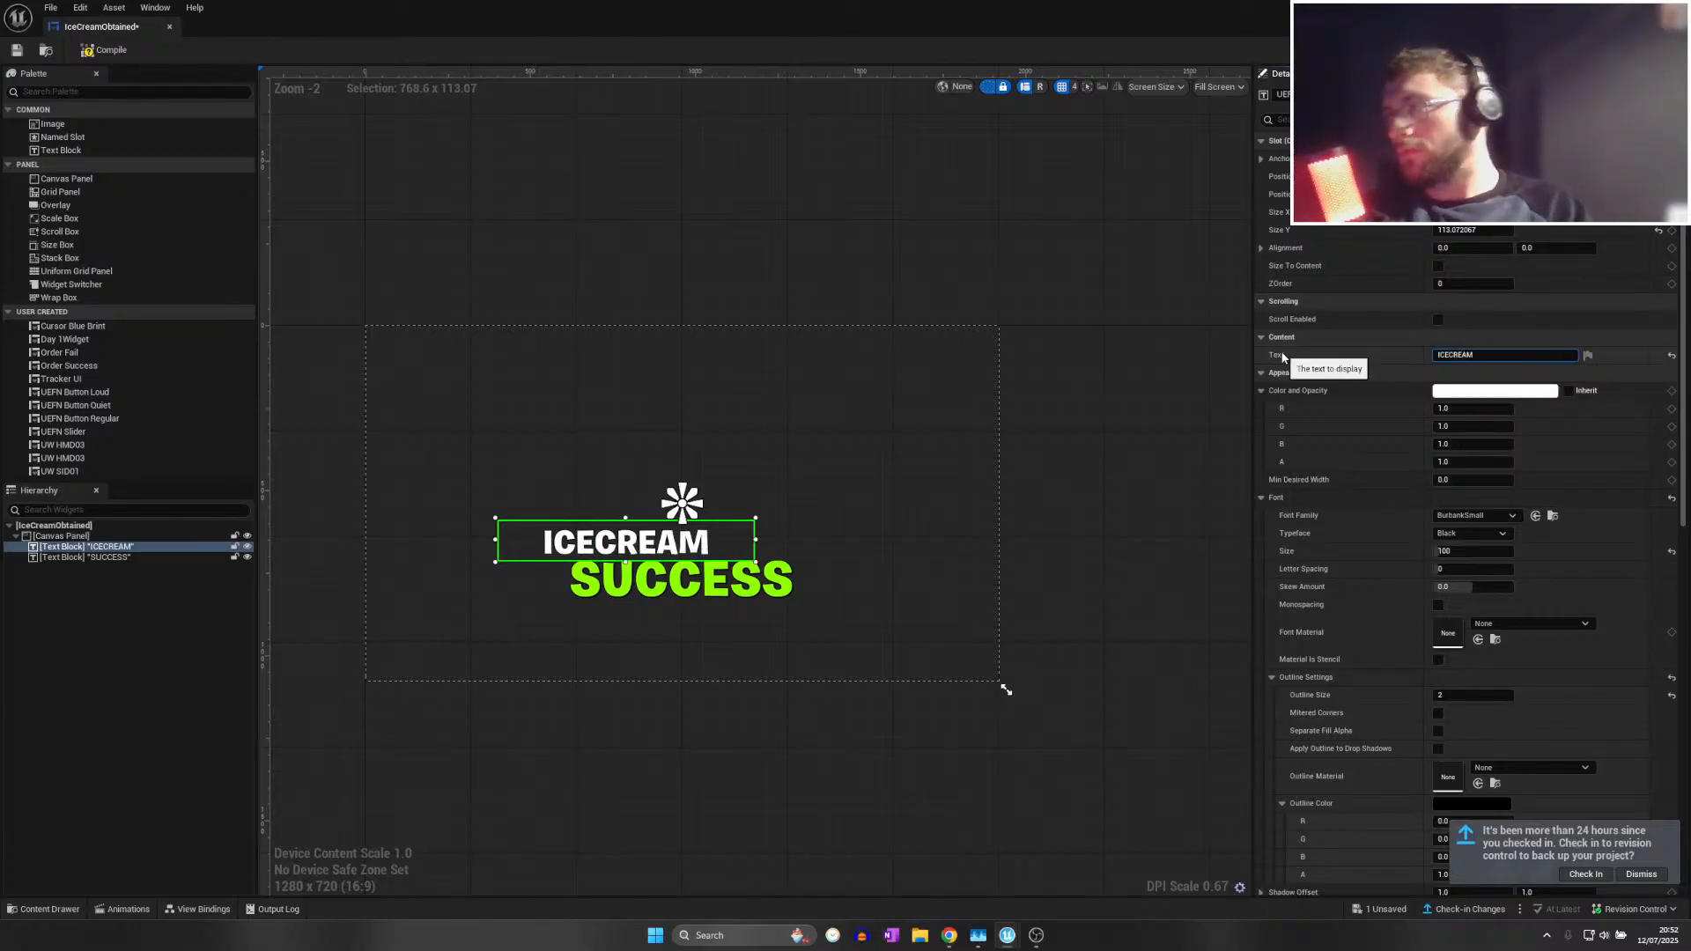
Center the ICECREAM text block horizontally on the canvas, just above the SUCCESS text
{"action": "left_click_drag", "start_coordinate": [686, 558], "coordinate": [732, 543]}
{"action": "scroll", "coordinate": [744, 540], "scroll_direction": "up", "scroll_amount": 4}
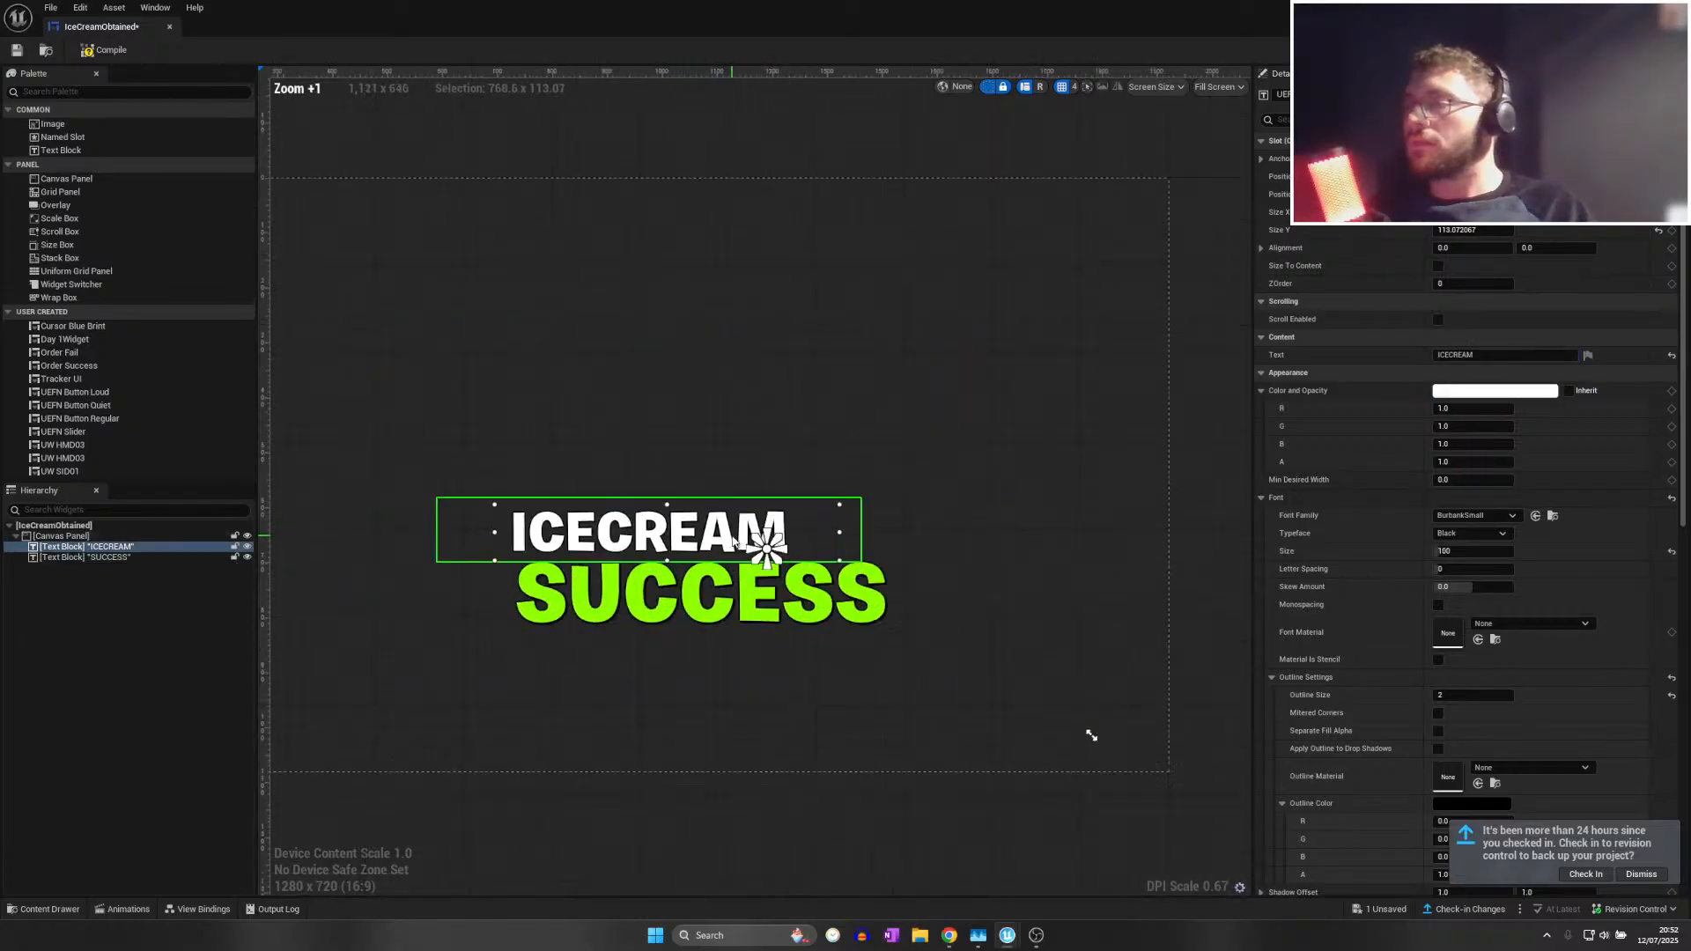
{"action": "mouse_move", "coordinate": [807, 526]}
{"action": "left_mouse_down"}
{"action": "mouse_move", "coordinate": [791, 527]}
{"action": "mouse_move", "coordinate": [805, 526]}
{"action": "left_mouse_up"}
{"action": "scroll", "coordinate": [805, 526], "scroll_direction": "down", "scroll_amount": 4}
Align the SUCCESS text block centrally beneath ICECREAM and change its wording to OBTAINED
{"action": "left_click", "coordinate": [744, 606]}
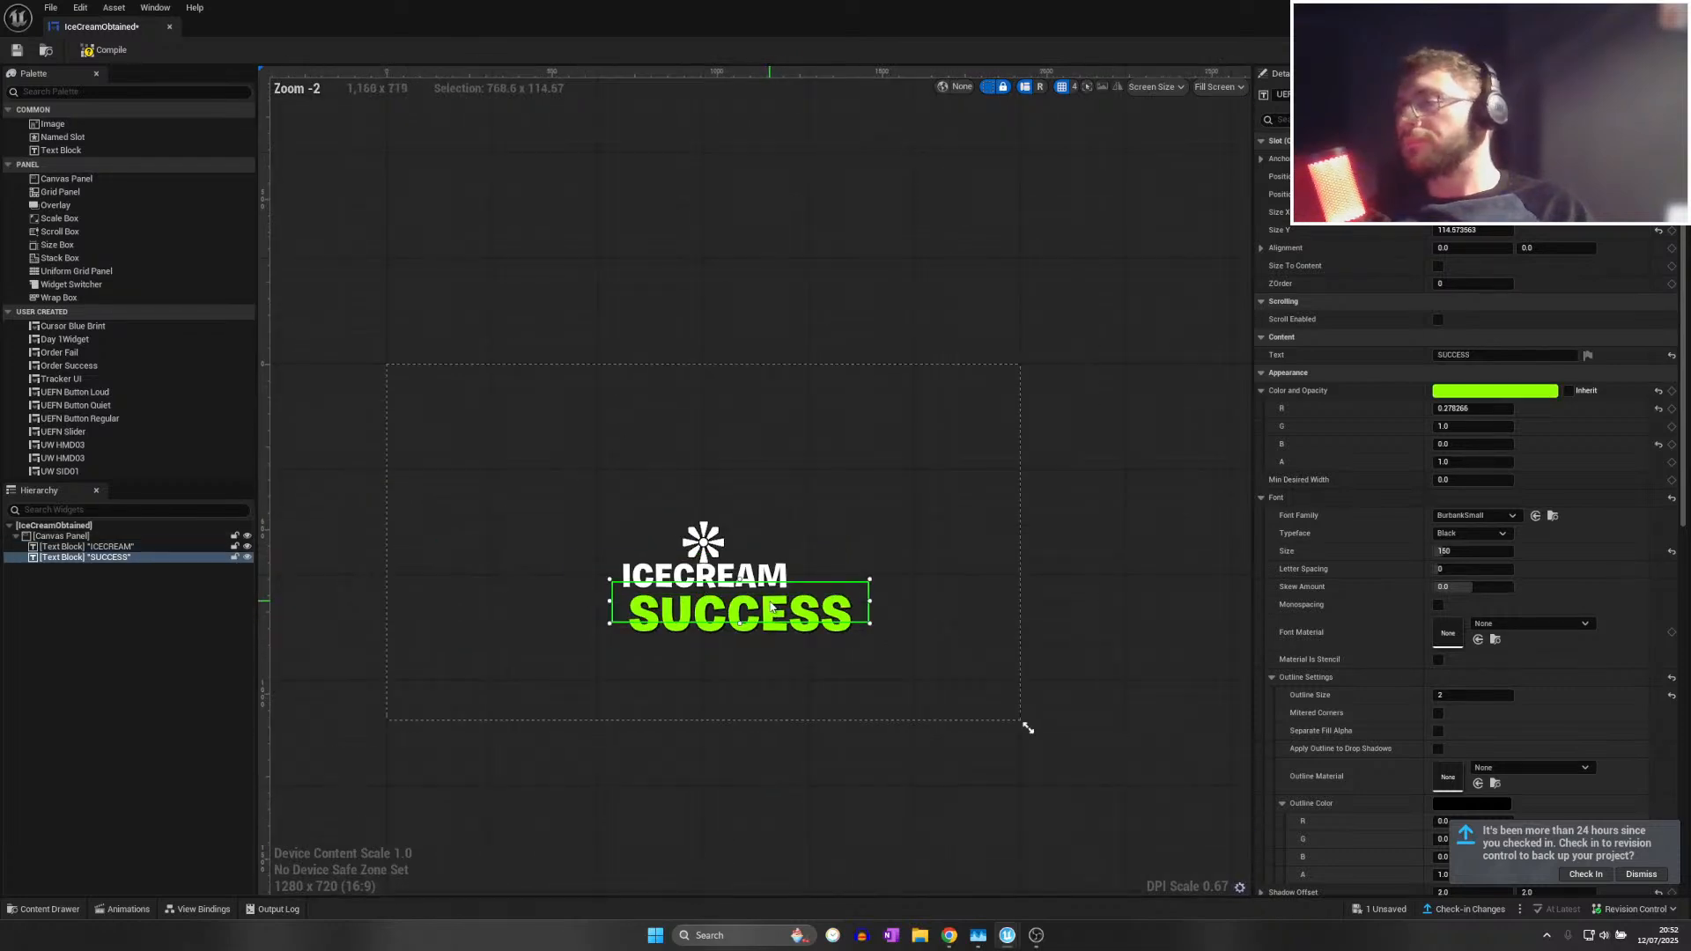
{"action": "left_click_drag", "start_coordinate": [745, 606], "coordinate": [734, 605]}
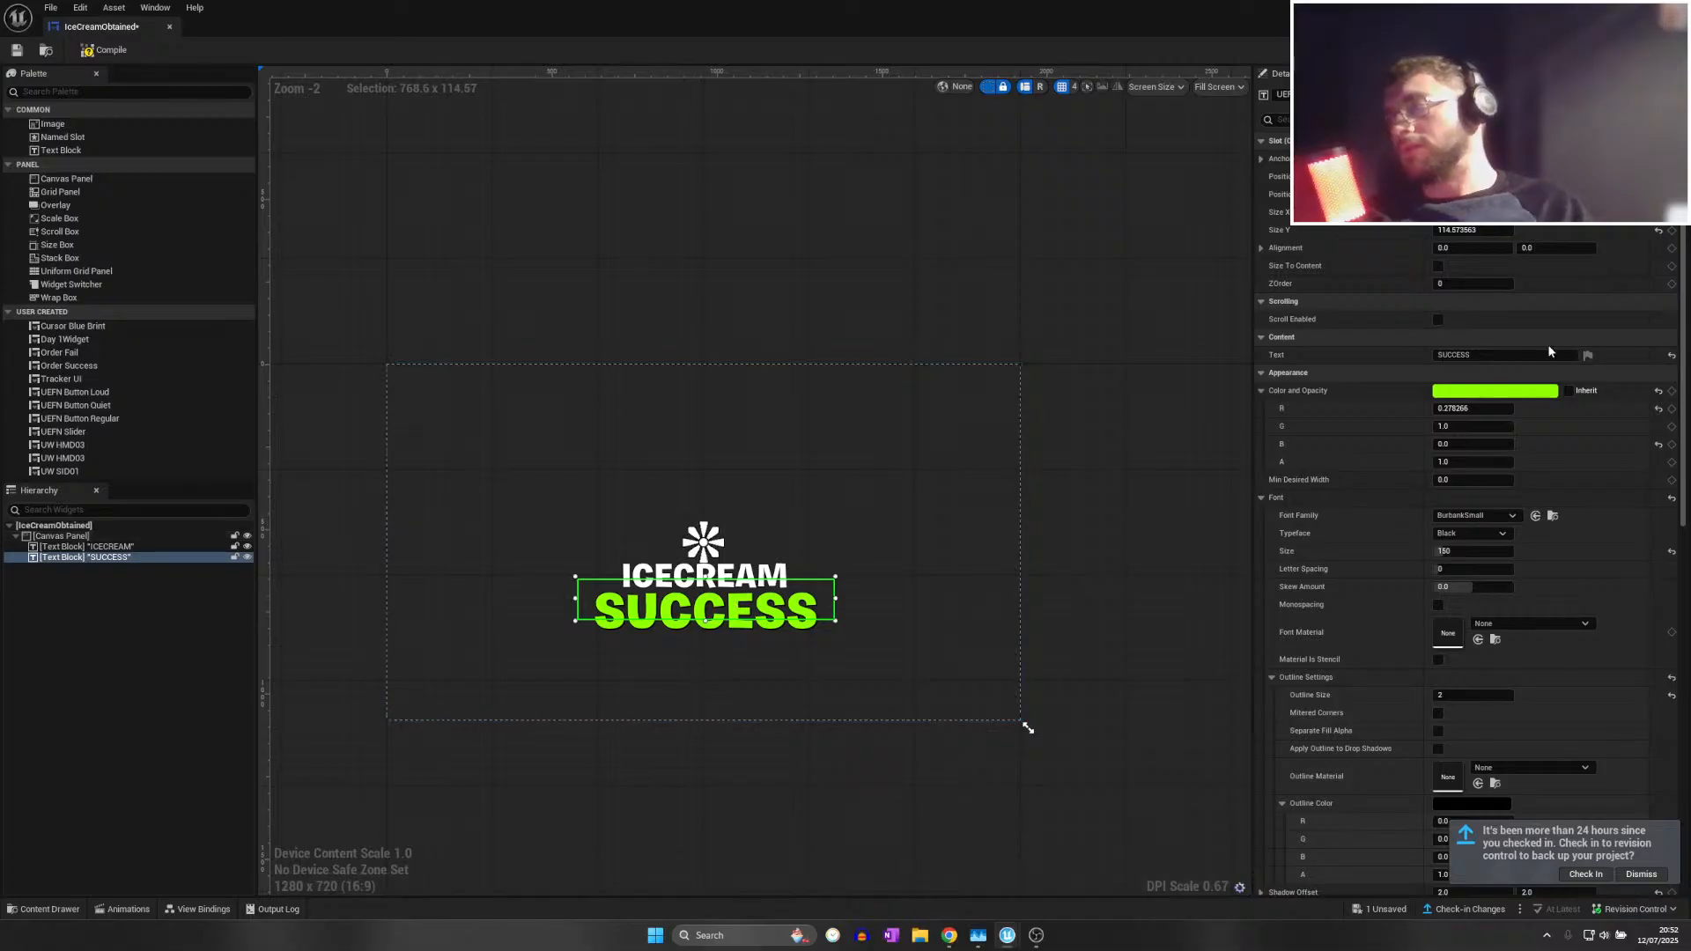
{"action": "left_click", "coordinate": [1454, 354]}
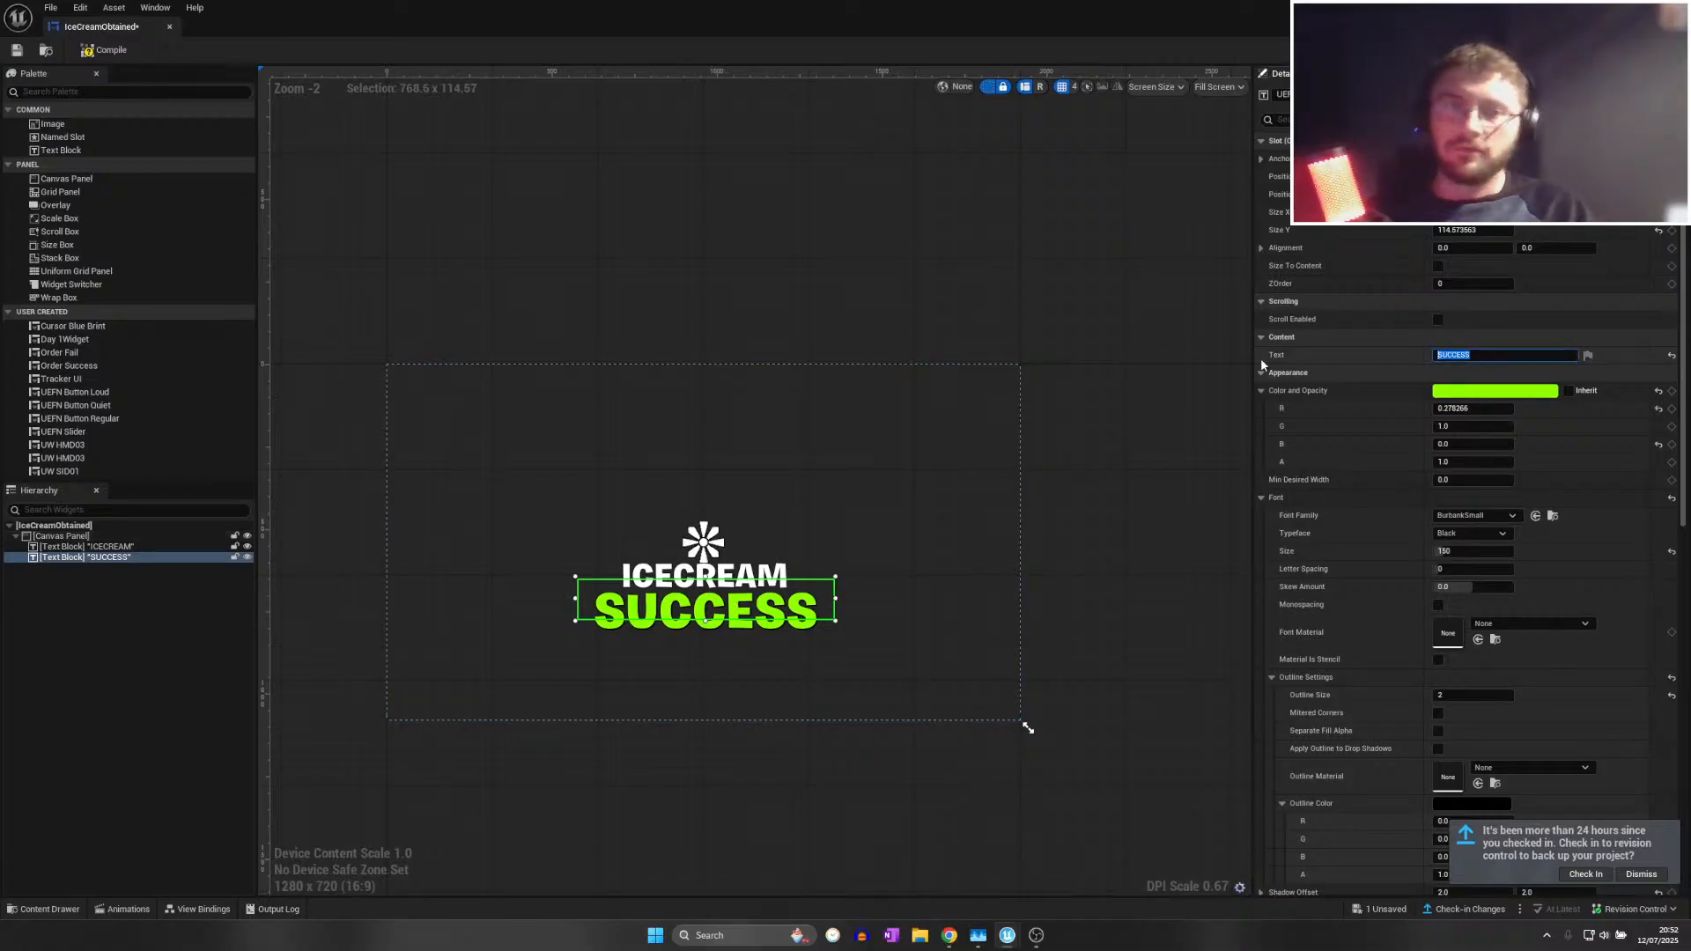
{"action": "type", "text": "OBTAINED"}
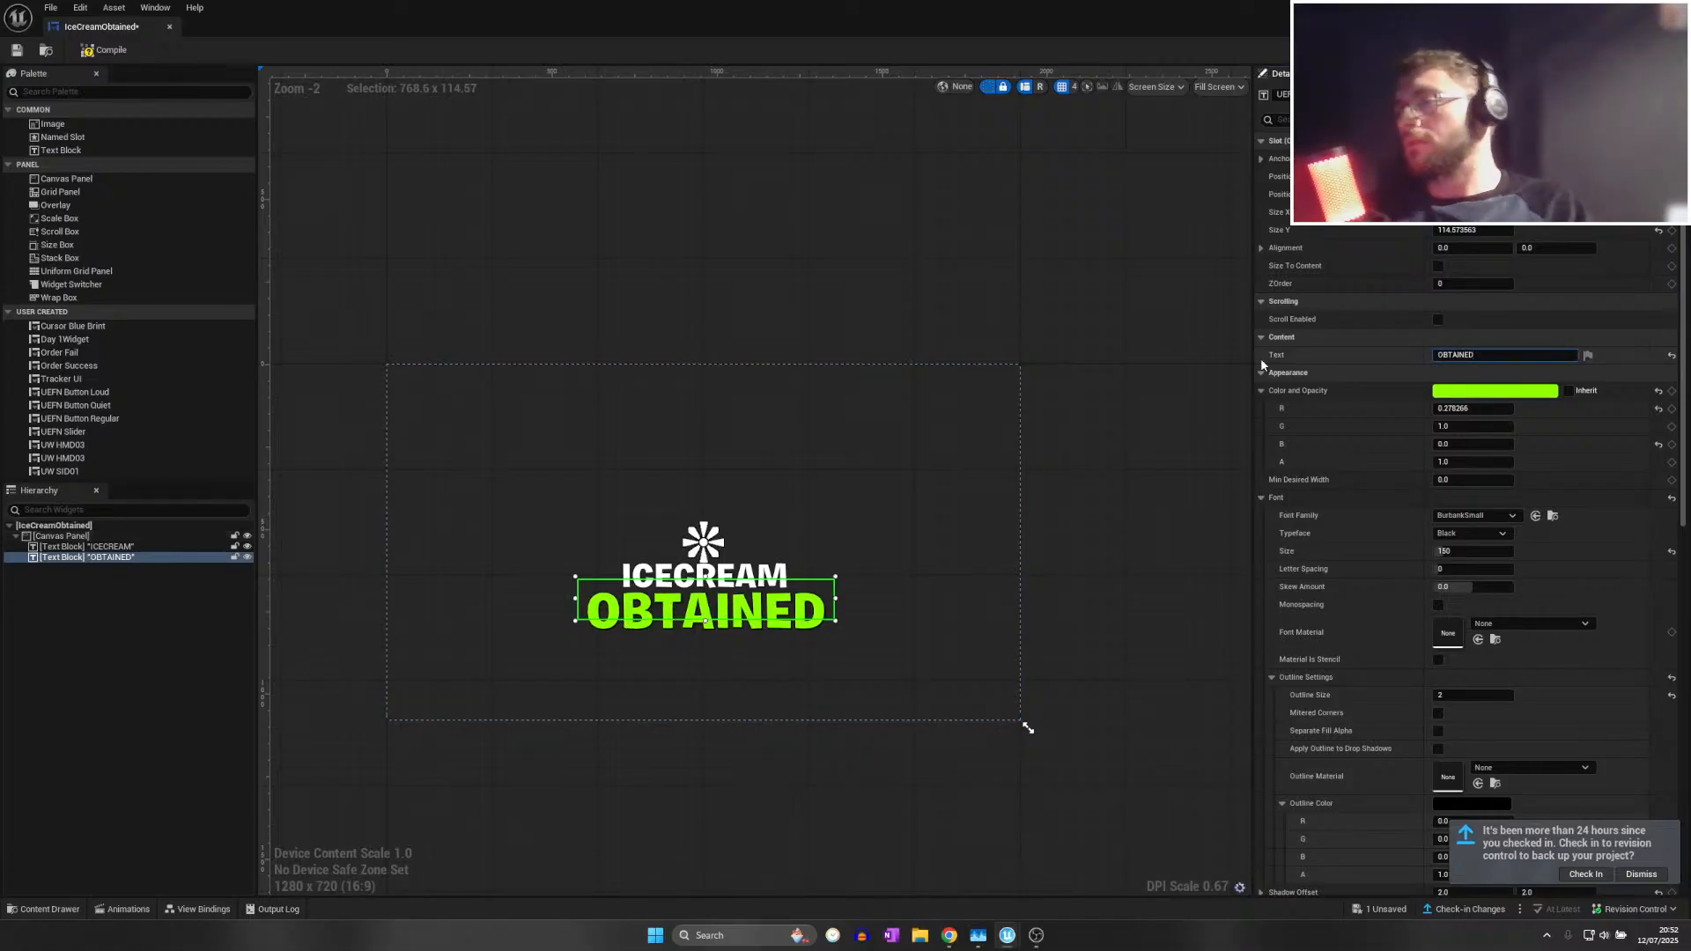
Recolor the OBTAINED text with the saved tan color, about R 0.33, G 0.24, B 0.15
{"action": "left_click", "coordinate": [1457, 390]}
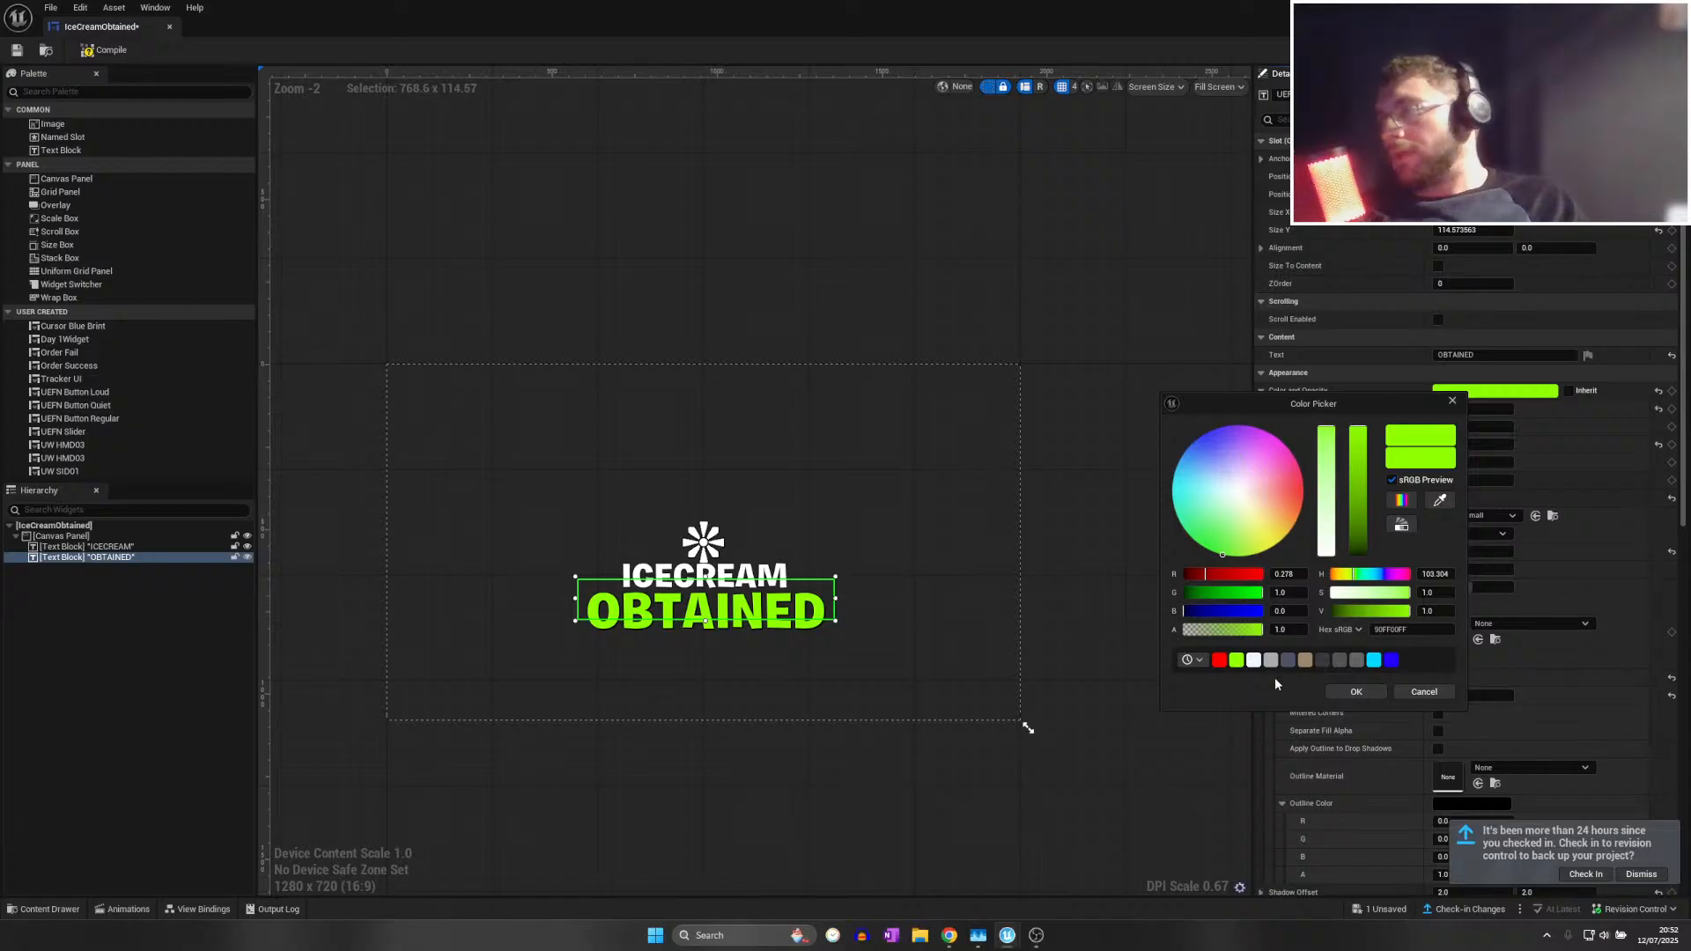
{"action": "left_click", "coordinate": [1305, 661]}
{"action": "left_click", "coordinate": [1356, 691]}
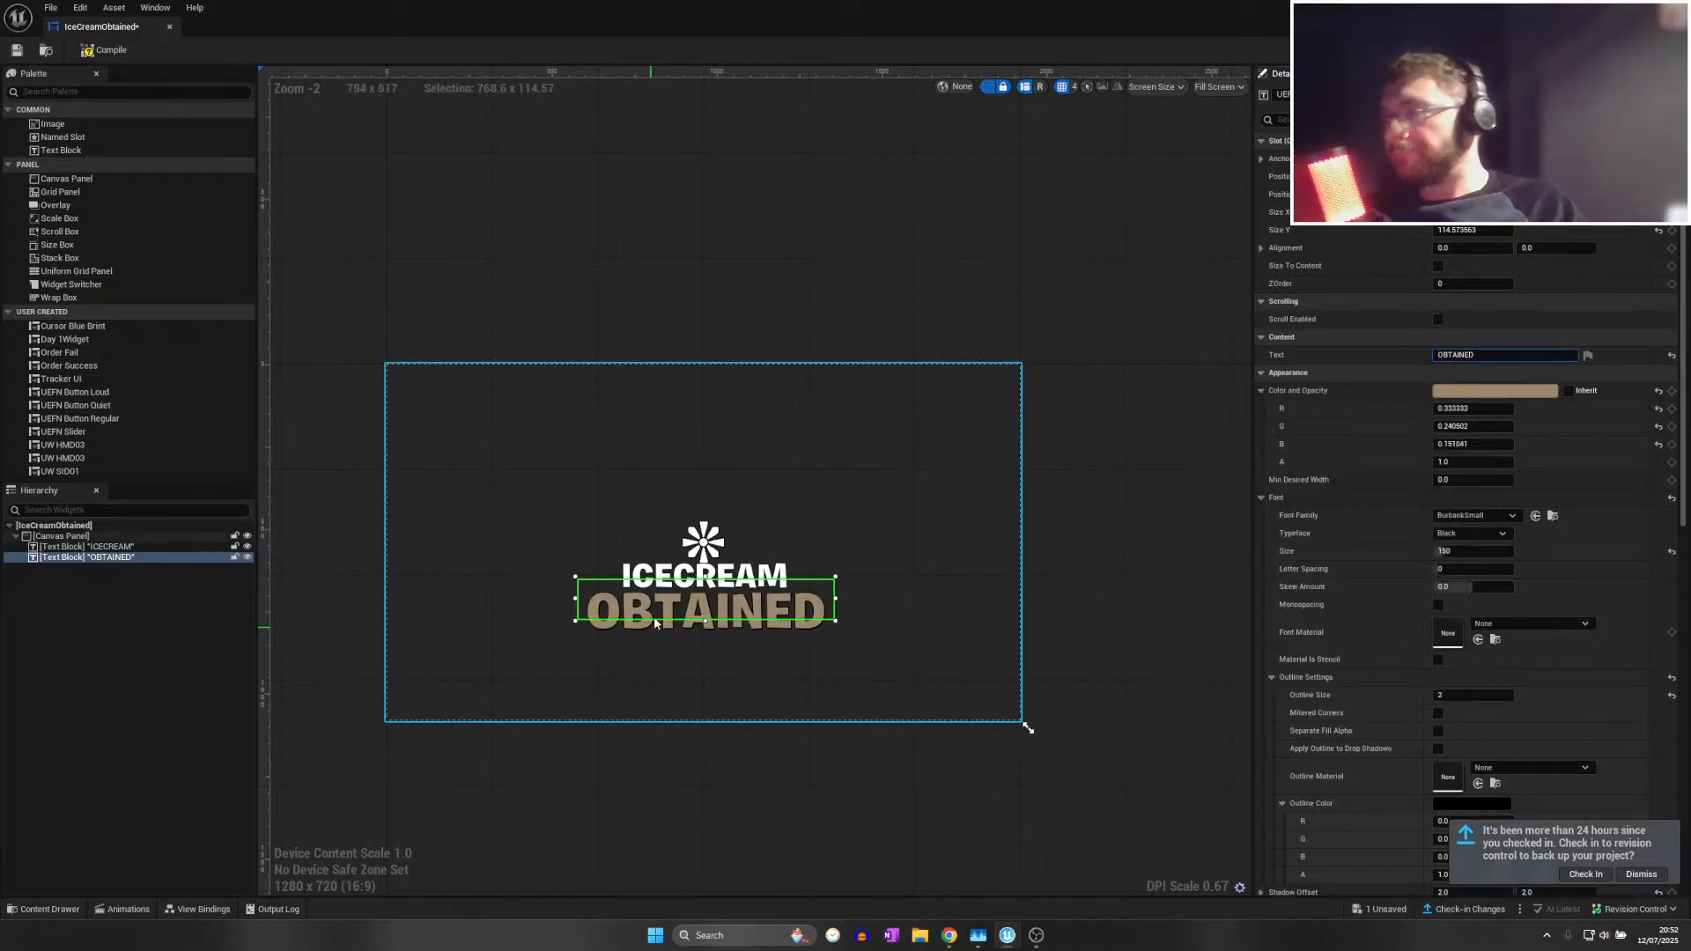
Set the anchor of both the ICECREAM and OBTAINED text blocks to the bottom center of the canvas
{"action": "scroll", "coordinate": [669, 641], "scroll_direction": "up", "scroll_amount": 4}
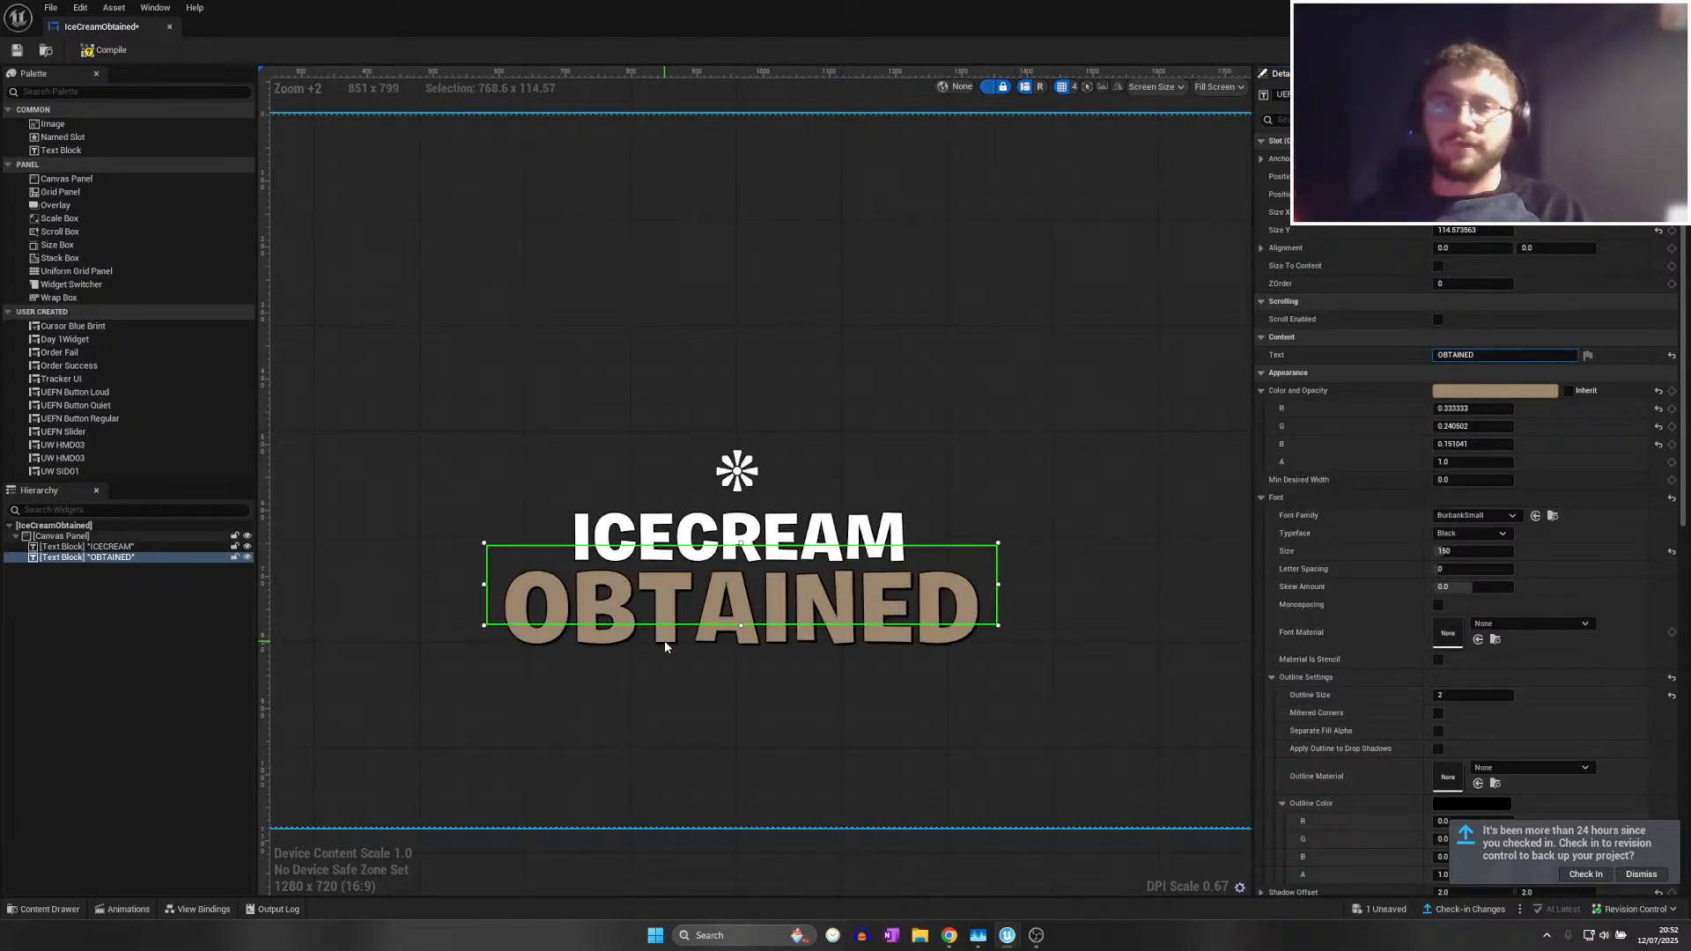
{"action": "left_click", "coordinate": [739, 533], "text": "ctrl"}
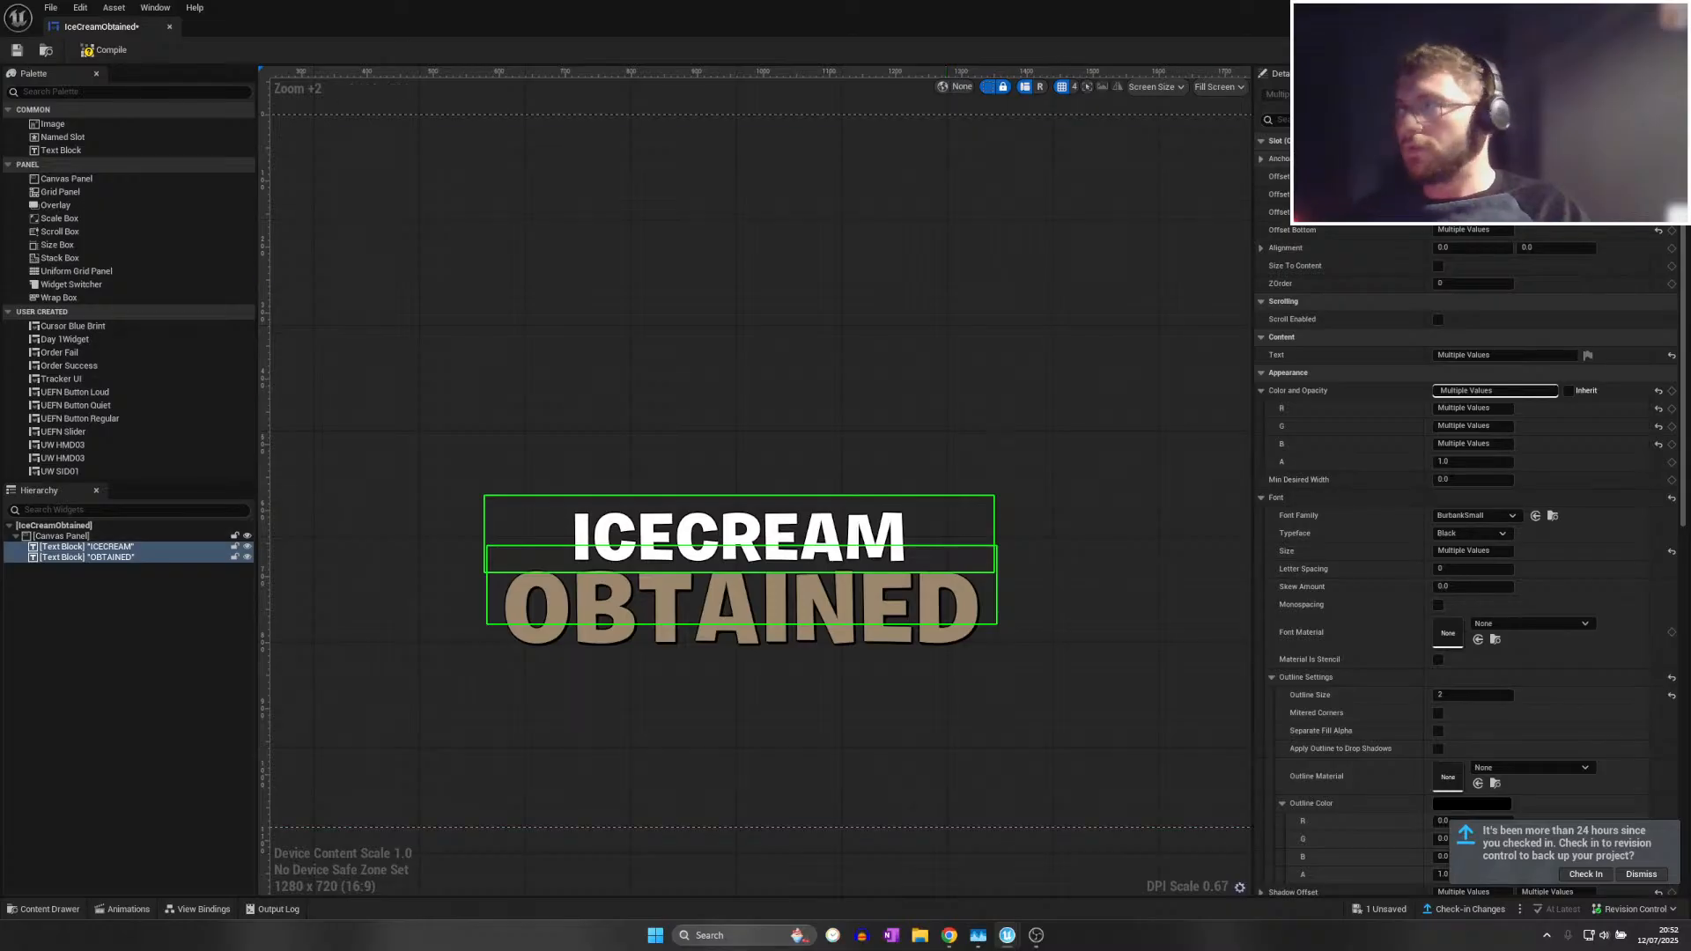
{"action": "left_click", "coordinate": [1474, 160]}
{"action": "left_click", "coordinate": [1506, 273]}
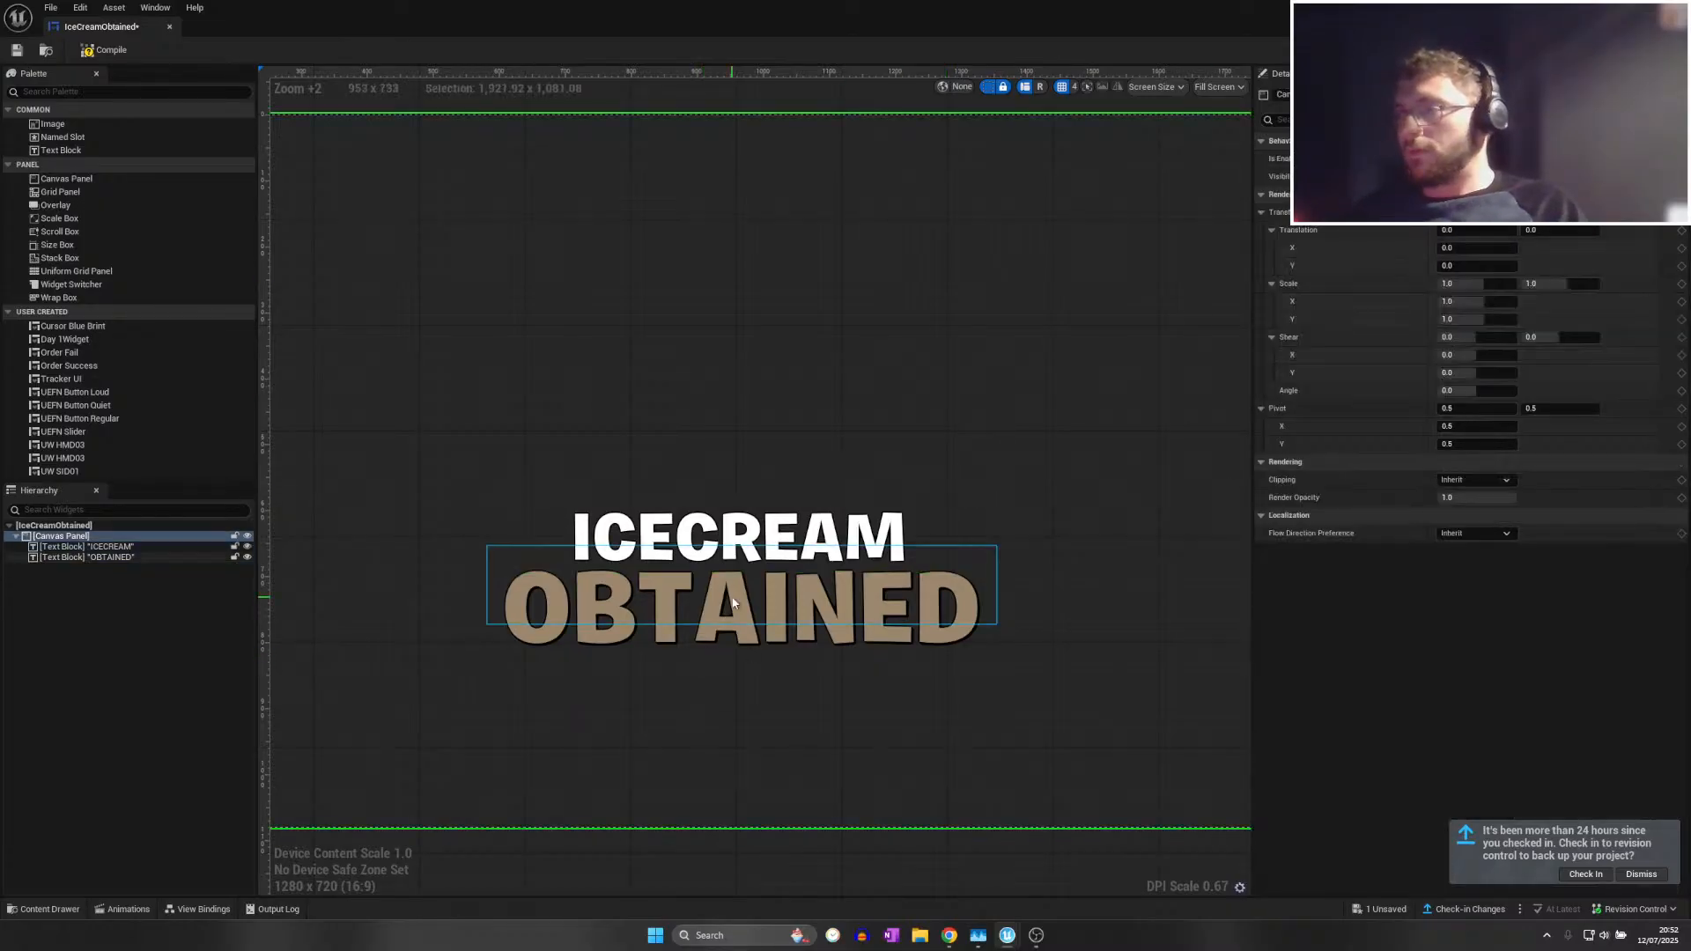
Move the ICECREAM and OBTAINED text blocks down near the canvas's lower edge, keeping them stacked
{"action": "scroll", "coordinate": [786, 592], "scroll_direction": "down", "scroll_amount": 4}
{"action": "left_click_drag", "start_coordinate": [786, 591], "coordinate": [786, 639]}
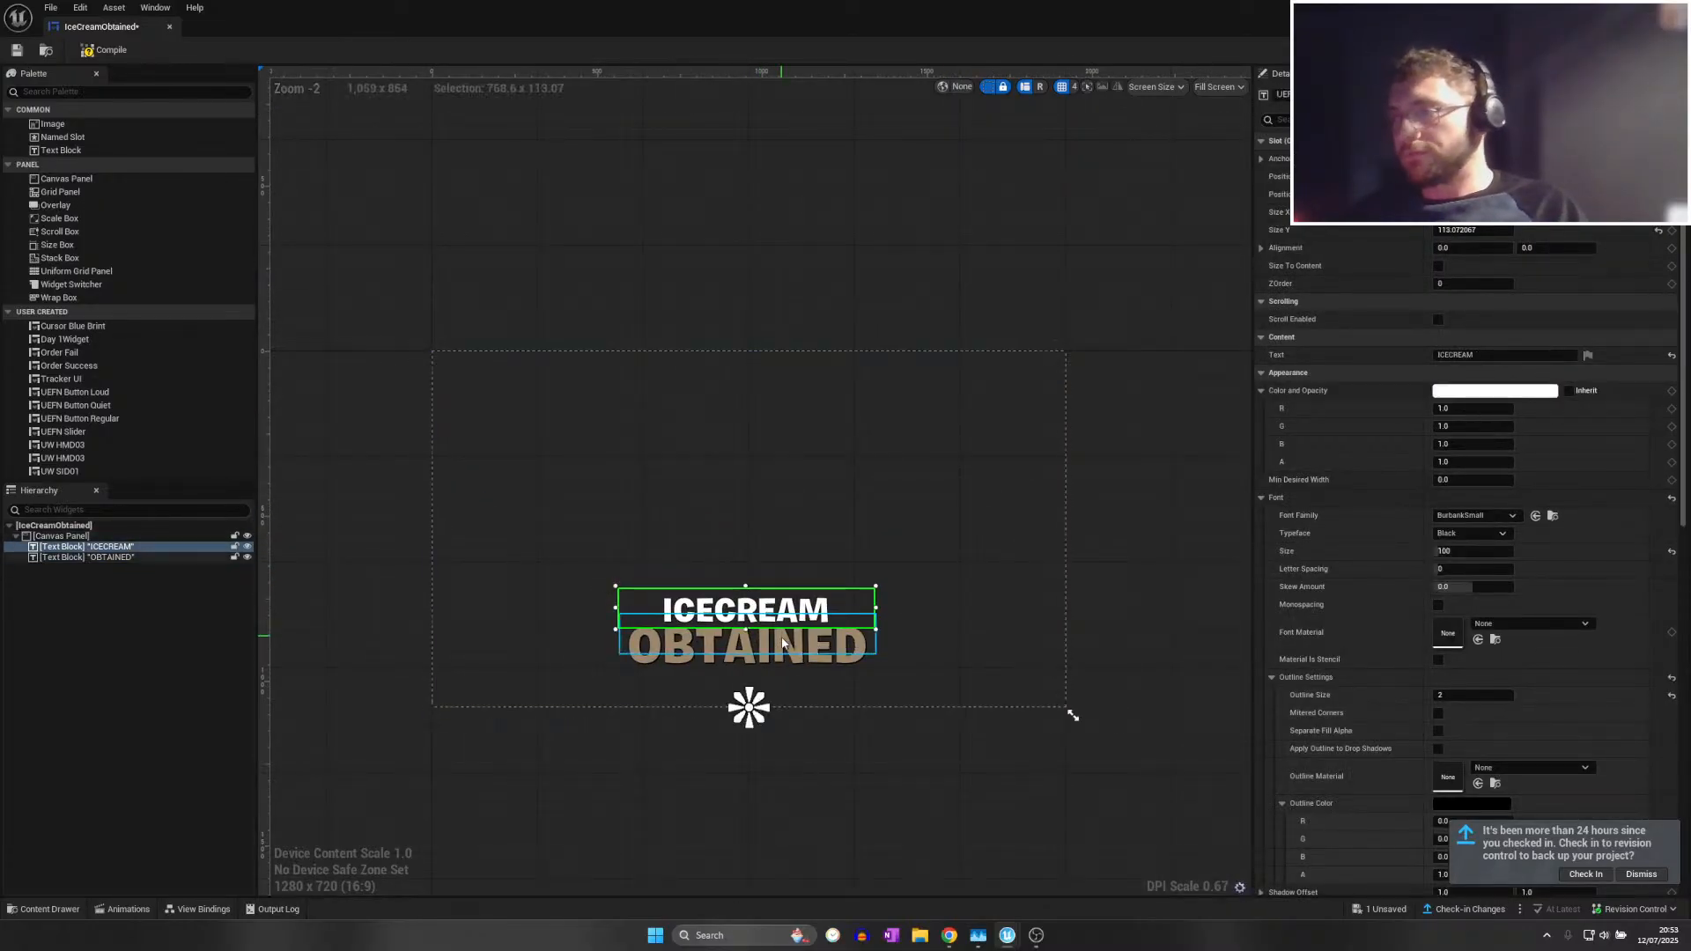
{"action": "left_click", "coordinate": [786, 661]}
{"action": "left_click", "coordinate": [787, 614]}
{"action": "key", "text": "ctrl+z"}
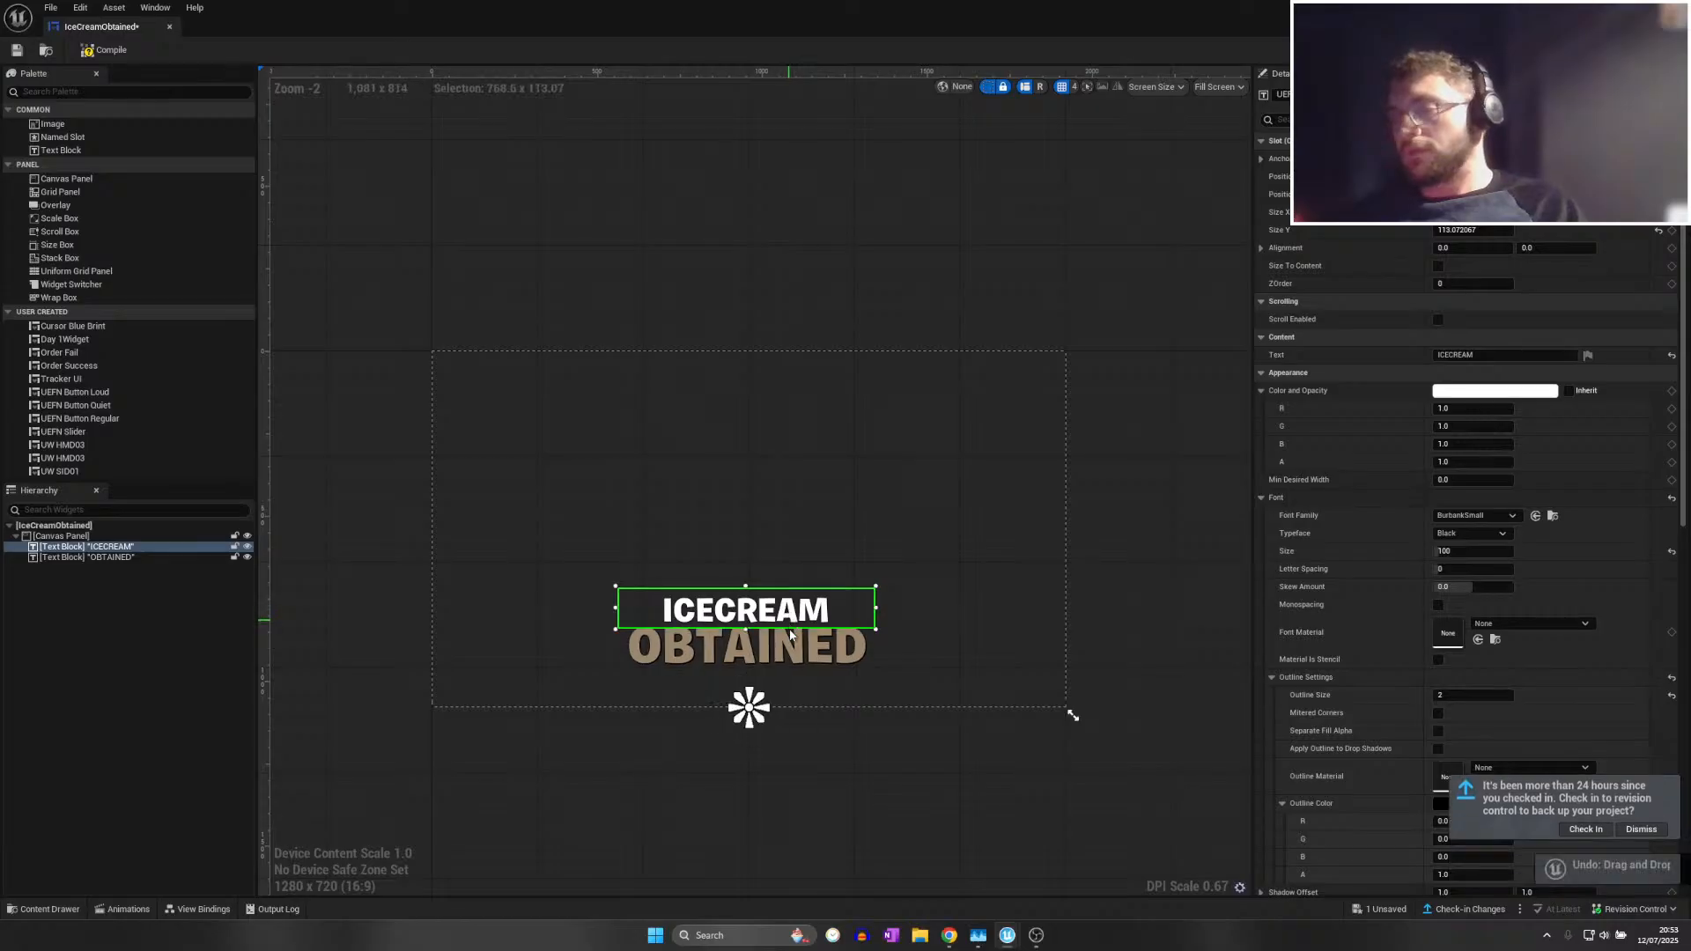
{"action": "left_click", "coordinate": [794, 645]}
{"action": "left_click", "coordinate": [795, 617], "text": "ctrl"}
{"action": "left_click_drag", "start_coordinate": [795, 625], "coordinate": [791, 665]}
{"action": "key", "text": "ctrl+z"}
{"action": "left_click", "coordinate": [778, 632], "text": "ctrl"}
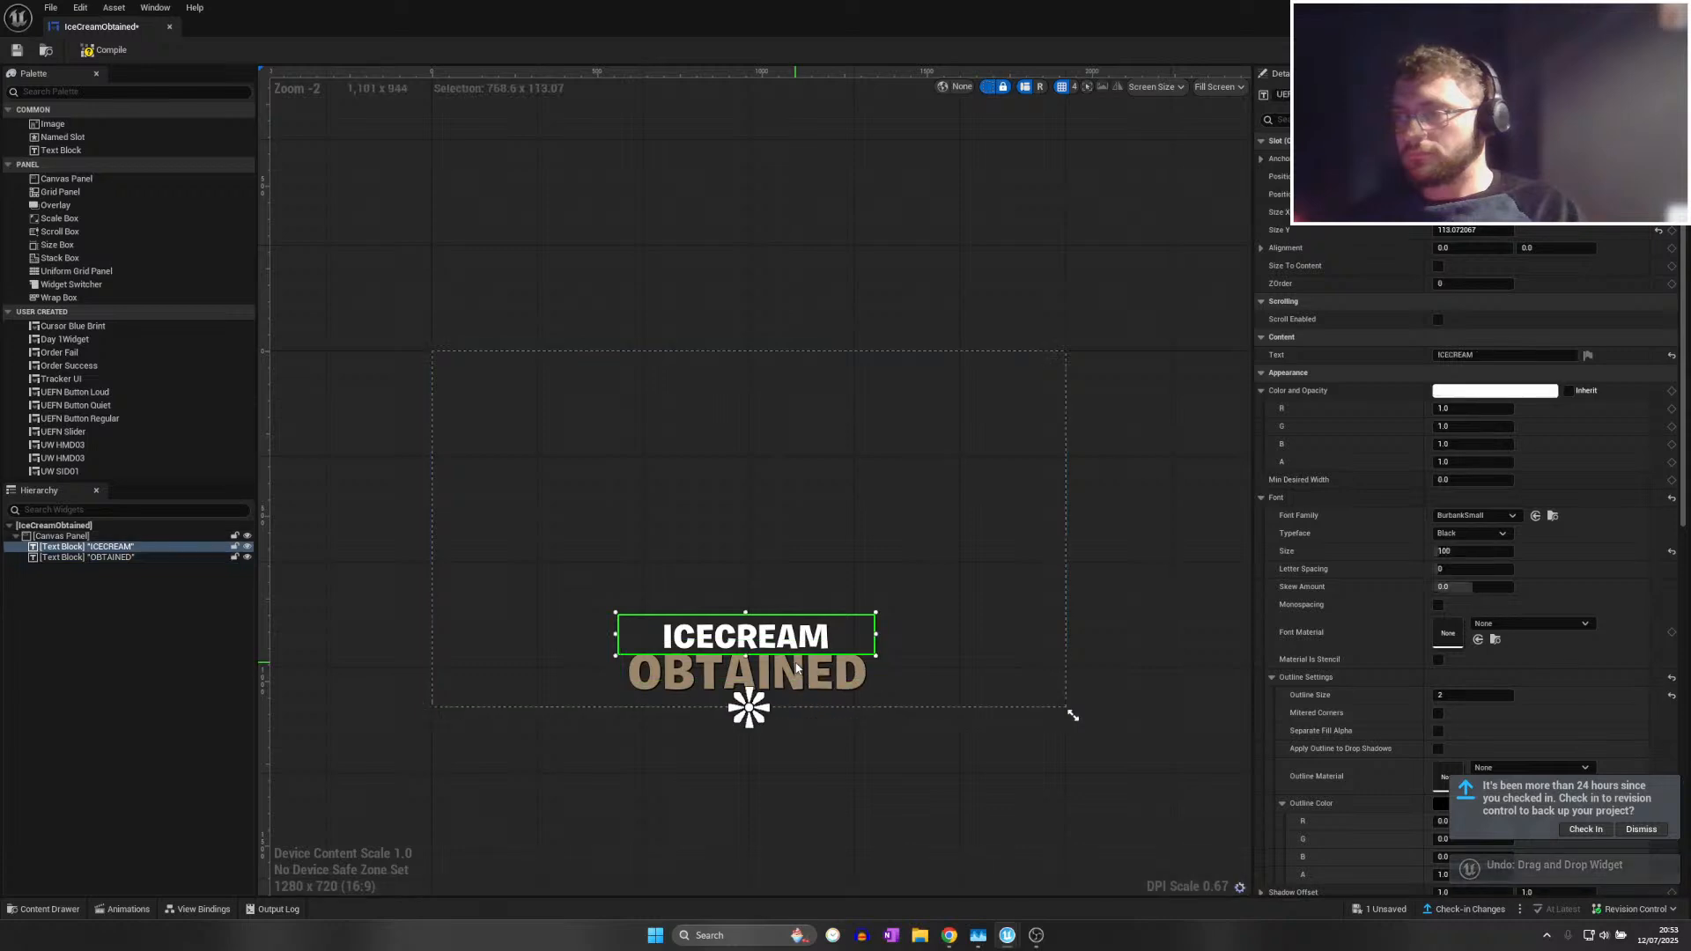
Fine-tune the positions of OBTAINED and ICECREAM so both sit centered on the bottom anchor, with ICECREAM directly above
{"action": "scroll", "coordinate": [788, 664], "scroll_direction": "up", "scroll_amount": 6}
{"action": "scroll", "coordinate": [784, 662], "scroll_direction": "up", "scroll_amount": 3}
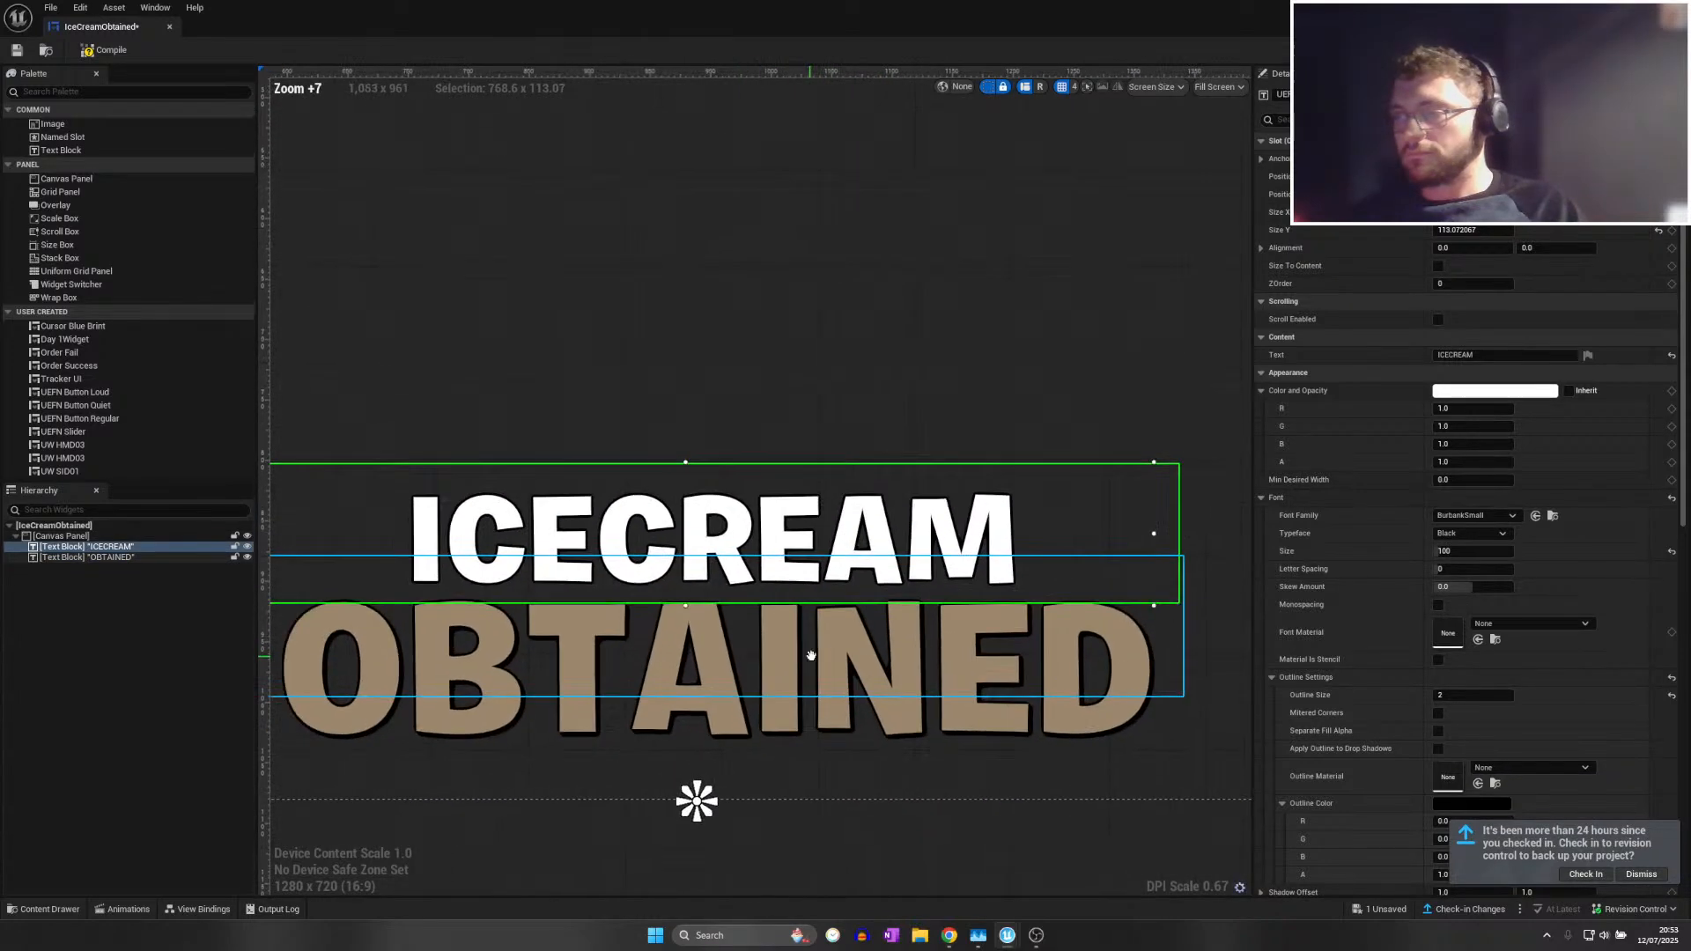
{"action": "left_click", "coordinate": [787, 636]}
{"action": "left_click_drag", "start_coordinate": [797, 638], "coordinate": [808, 648]}
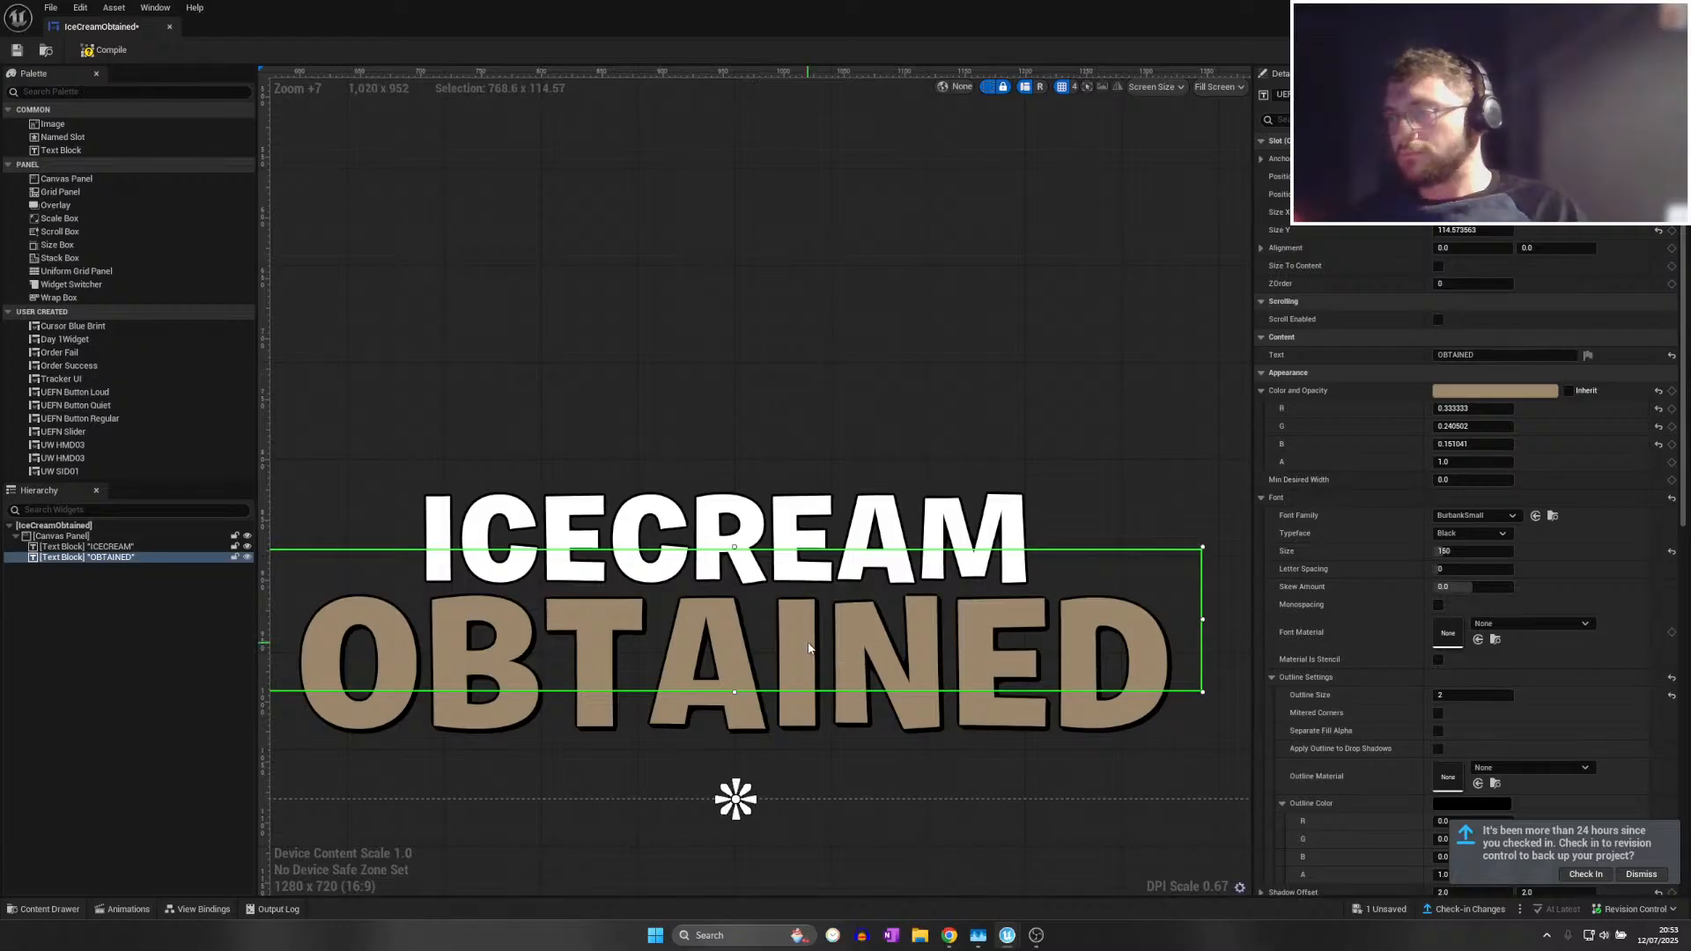
{"action": "left_click", "coordinate": [797, 553]}
{"action": "left_click_drag", "start_coordinate": [798, 553], "coordinate": [803, 549]}
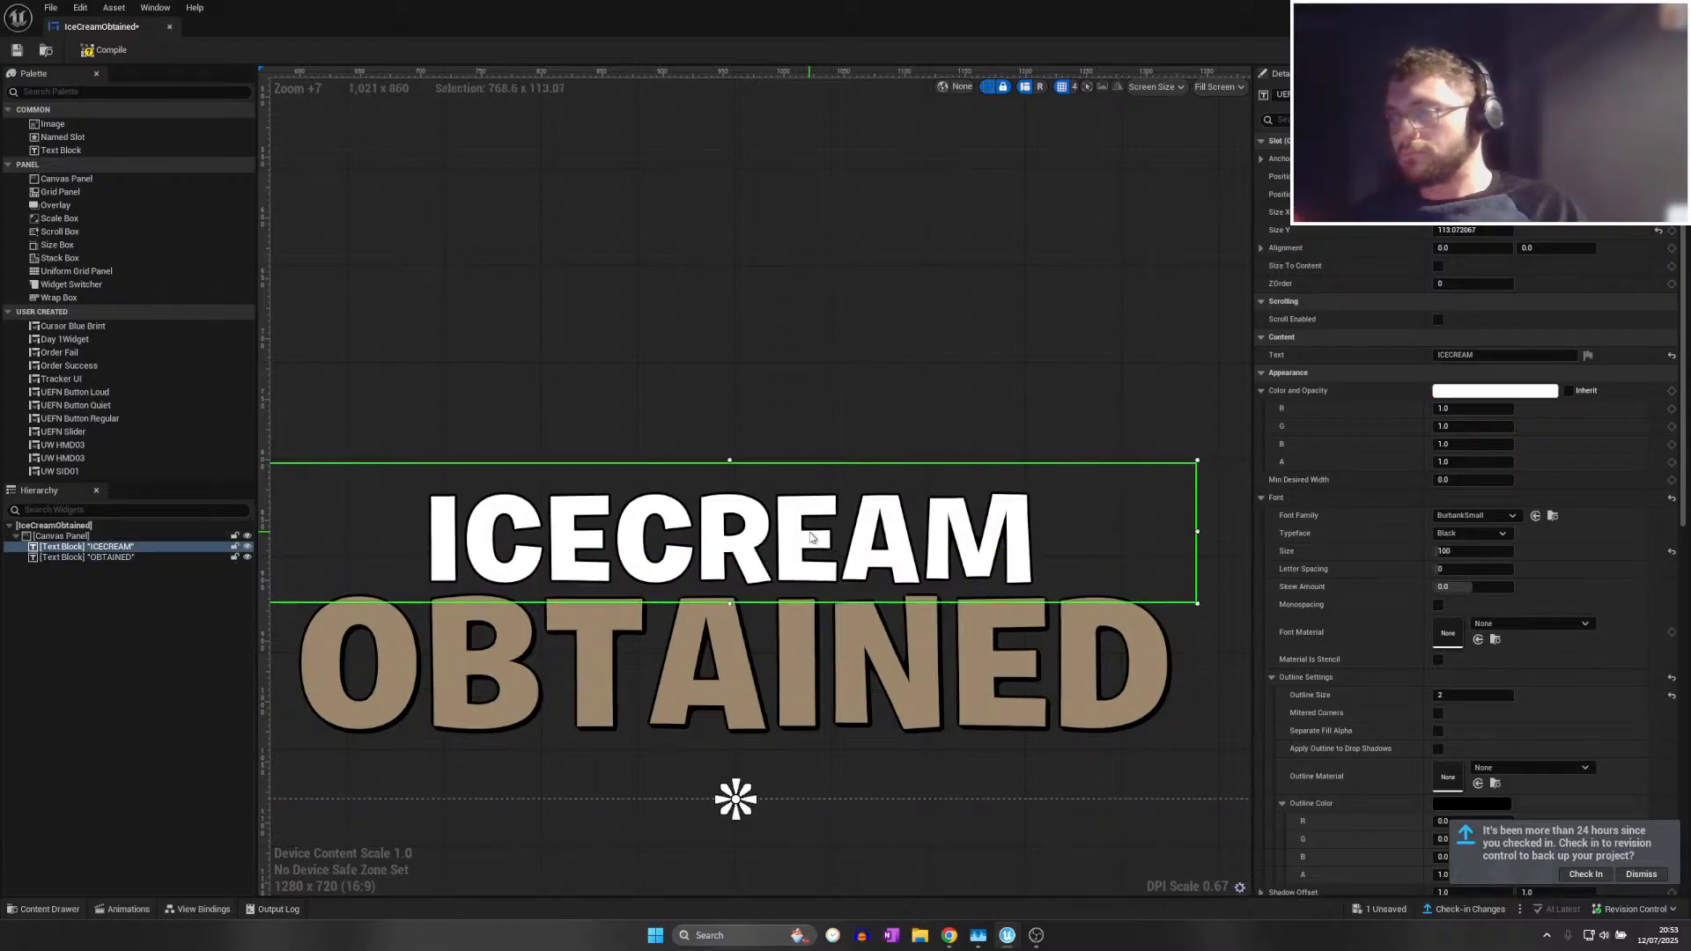
{"action": "scroll", "coordinate": [798, 749], "scroll_direction": "down", "scroll_amount": 5}
{"action": "scroll", "coordinate": [799, 751], "scroll_direction": "down", "scroll_amount": 2}
{"action": "left_click", "coordinate": [934, 746]}
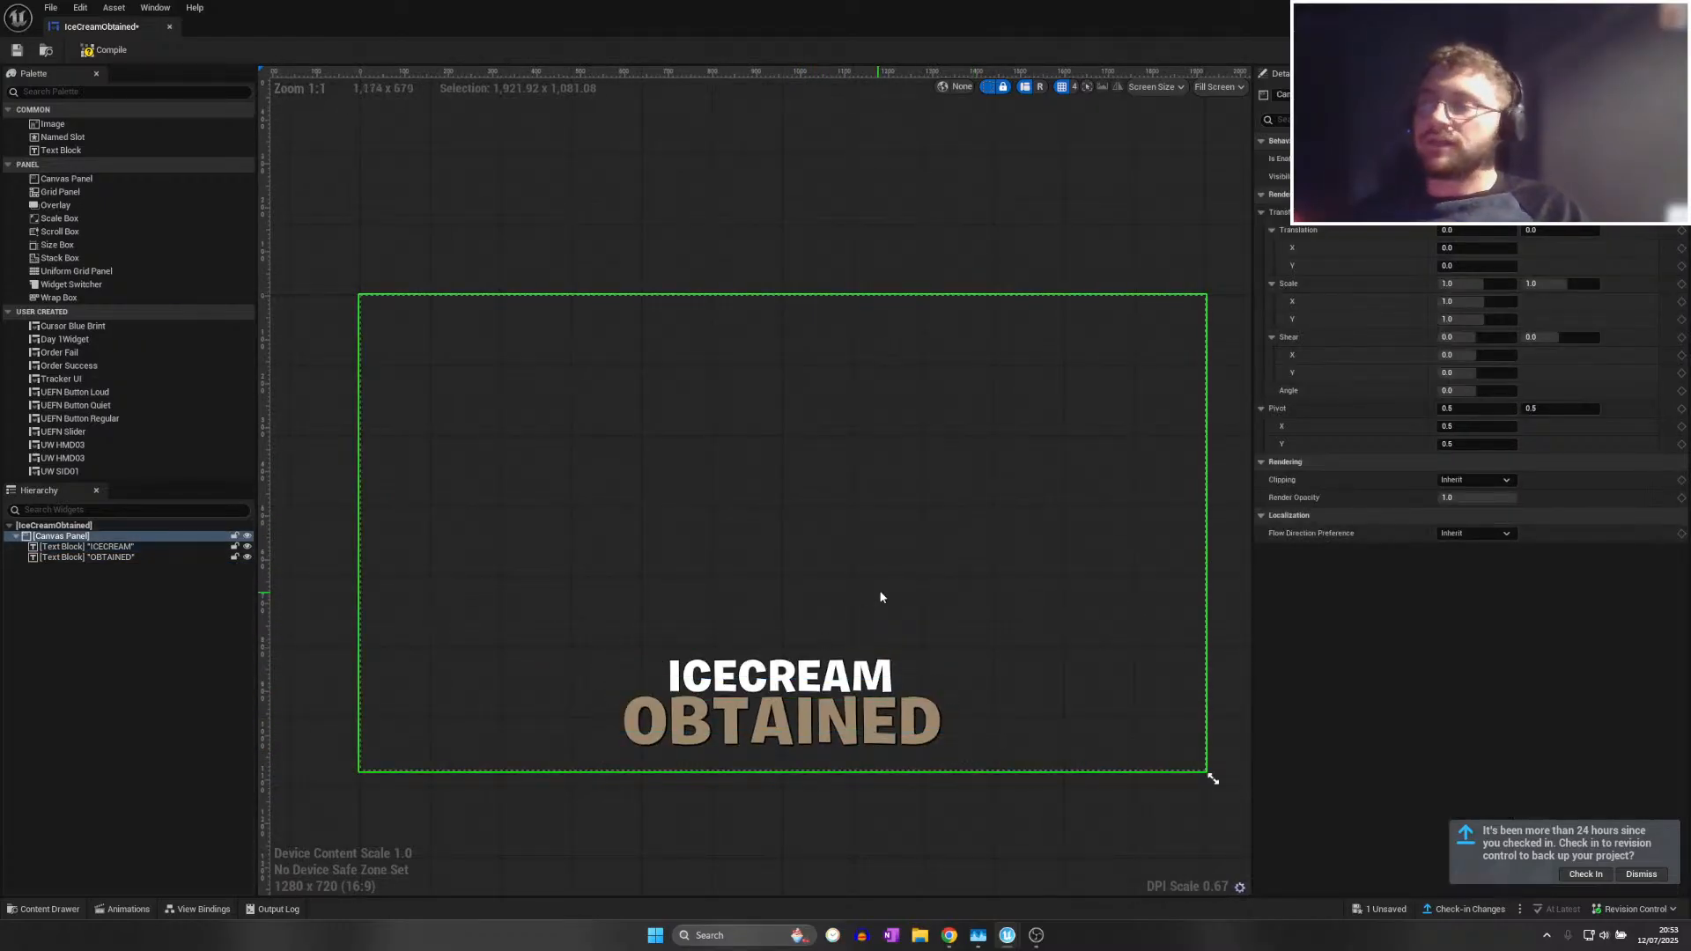
{"action": "scroll", "coordinate": [831, 631], "scroll_direction": "down", "scroll_amount": 1}
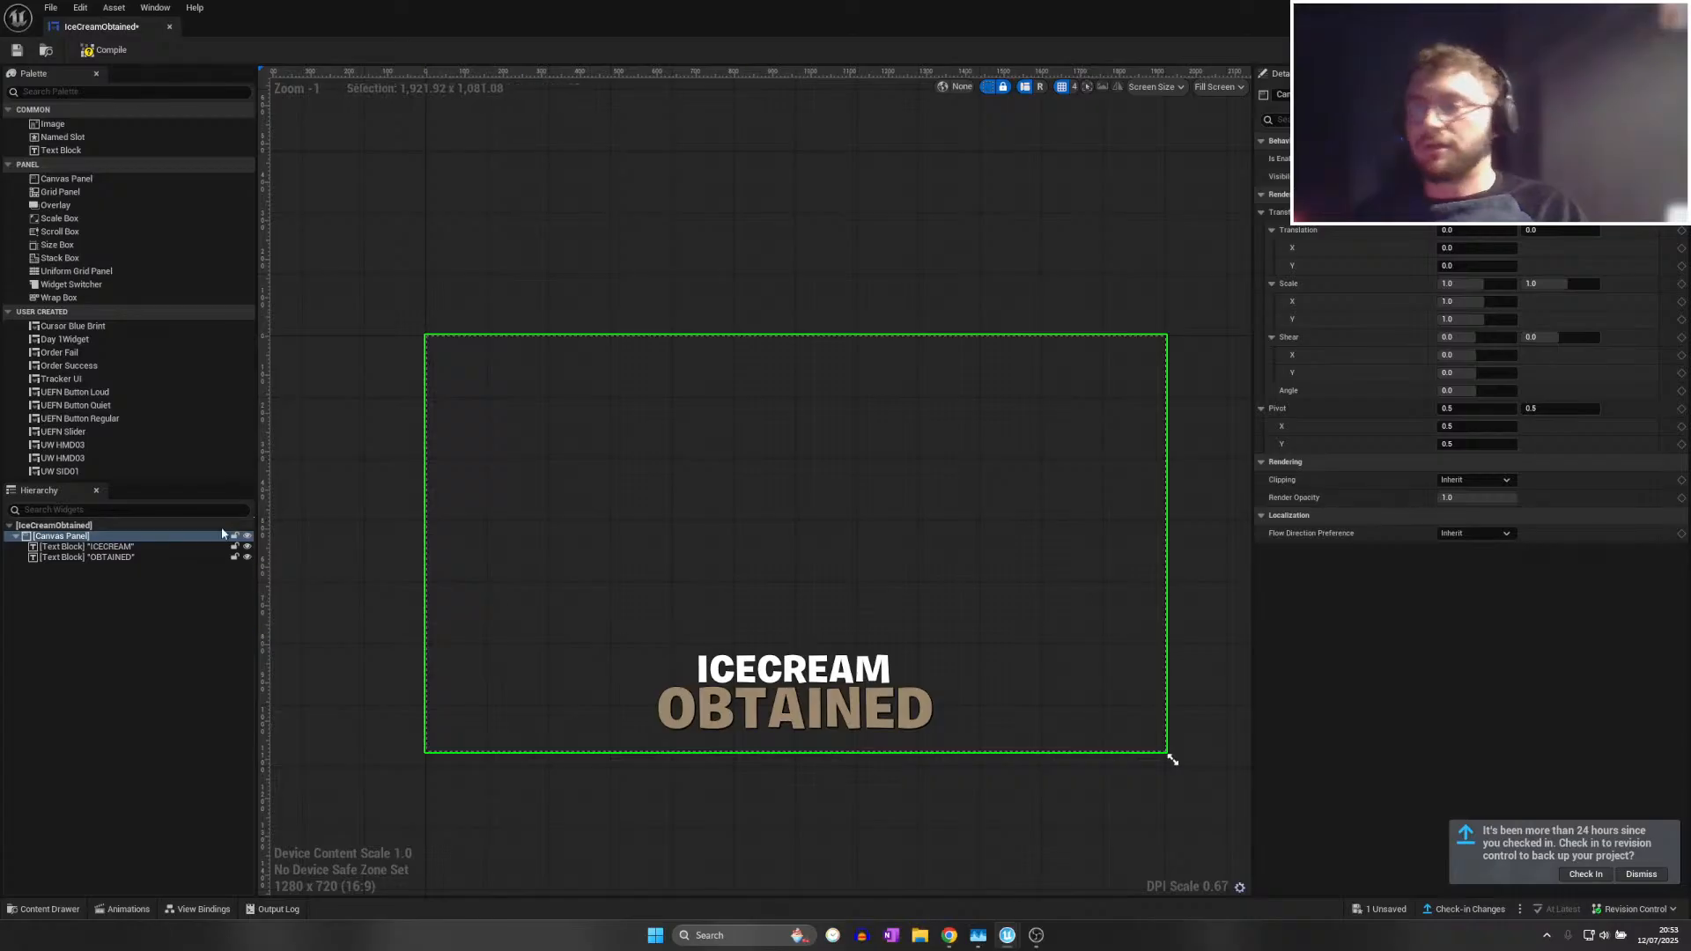
Add an Image widget to the canvas left of the text and stretch it to about 100 × 109
{"action": "left_click_drag", "start_coordinate": [79, 124], "coordinate": [558, 608]}
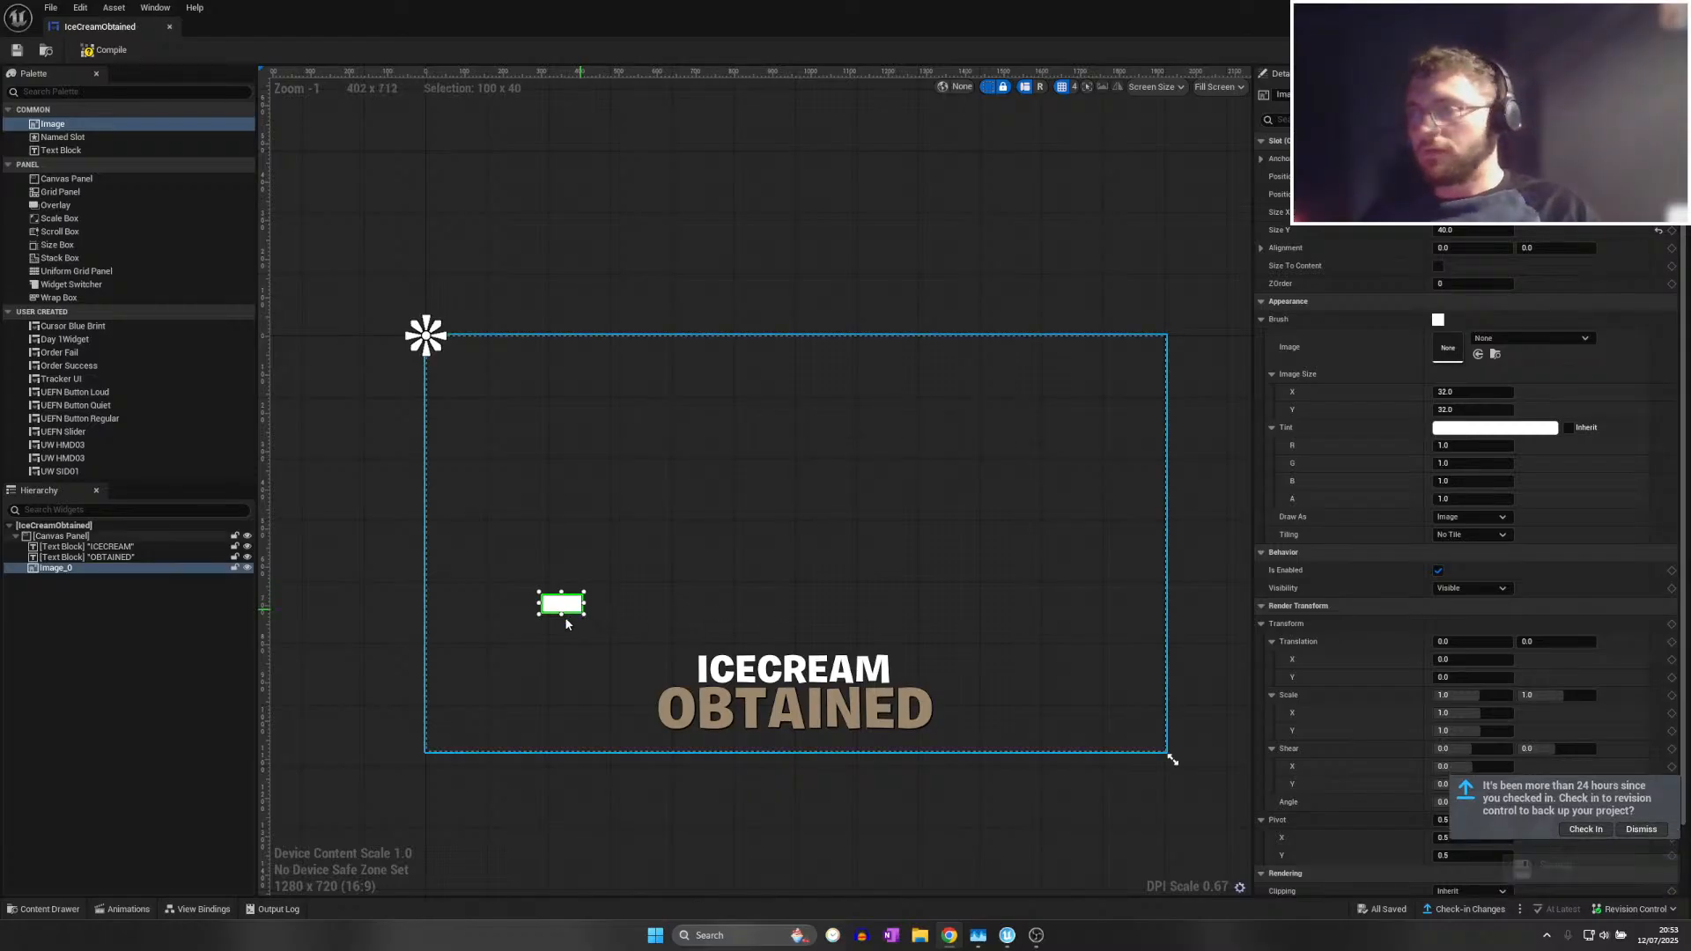
{"action": "left_click_drag", "start_coordinate": [562, 615], "coordinate": [563, 643]}
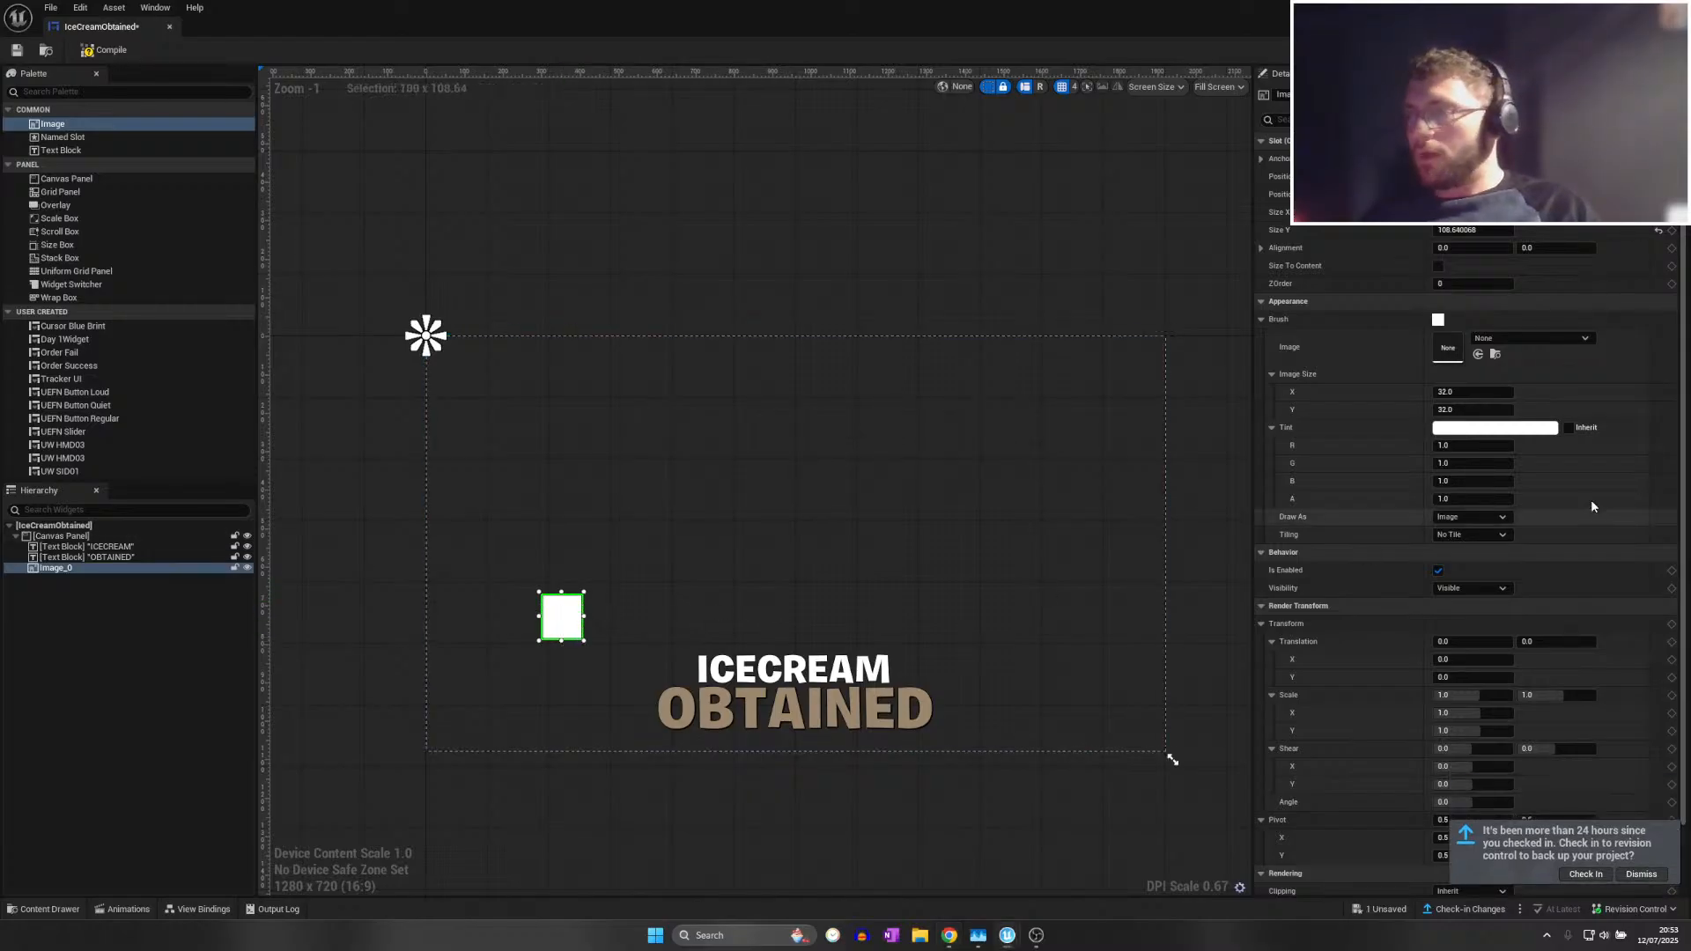
Search the brush images available for the new Image widget for "icecrea"
{"action": "left_click", "coordinate": [1524, 340]}
{"action": "type", "text": "ice"}
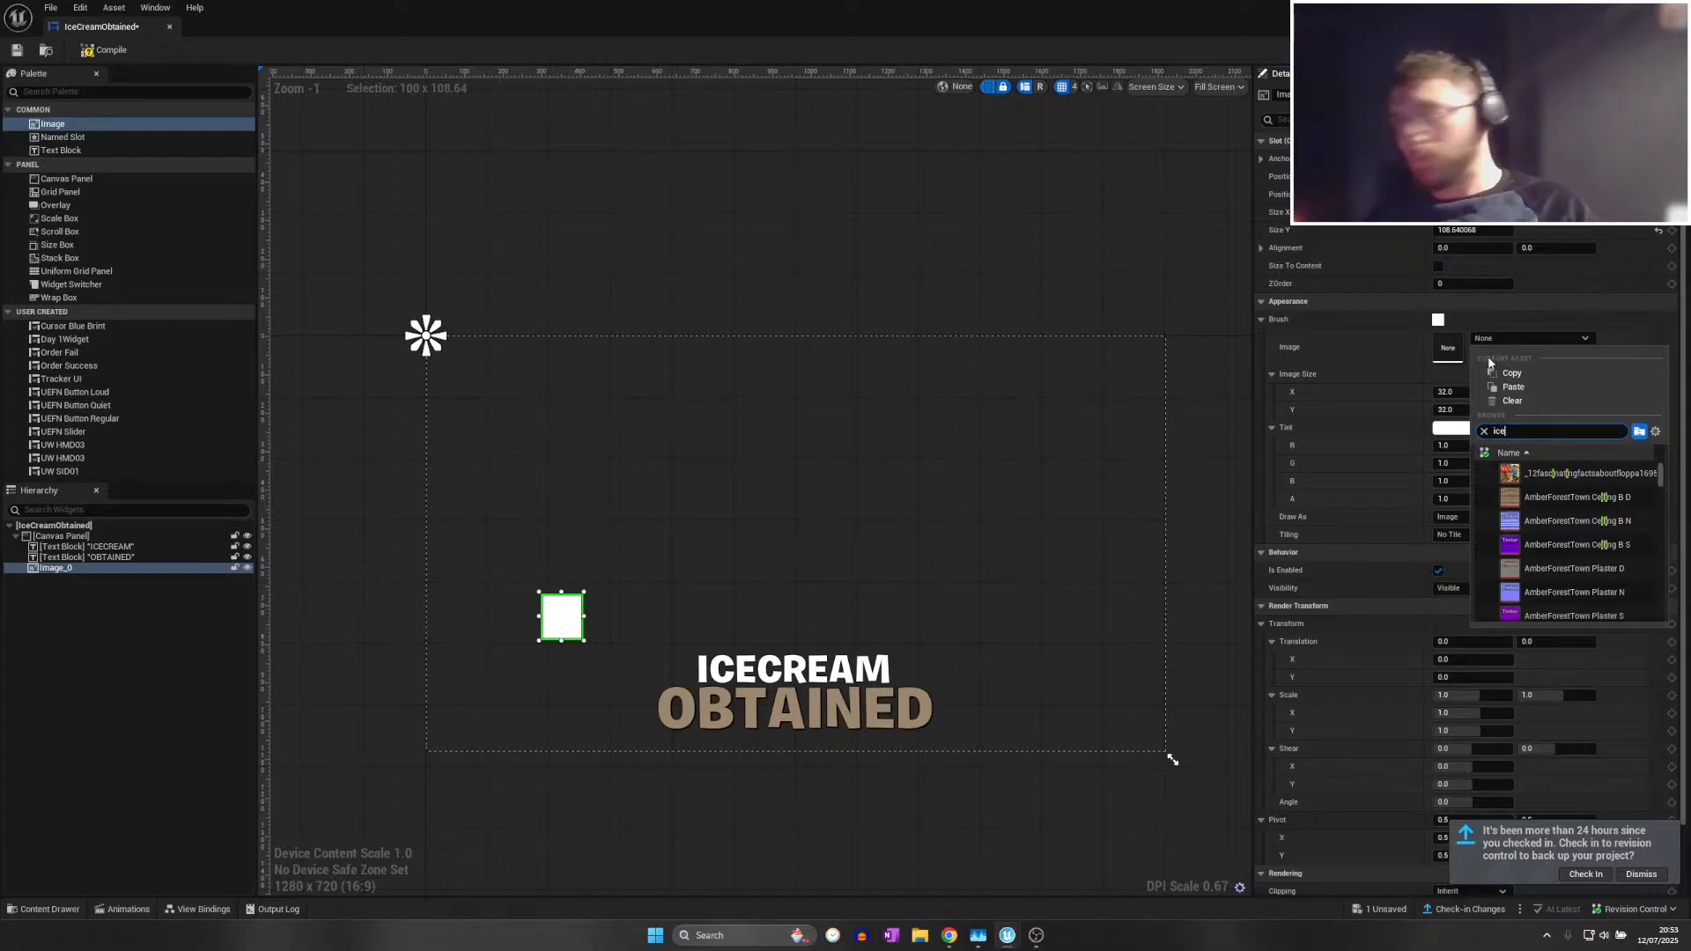
{"action": "type", "text": "crea"}
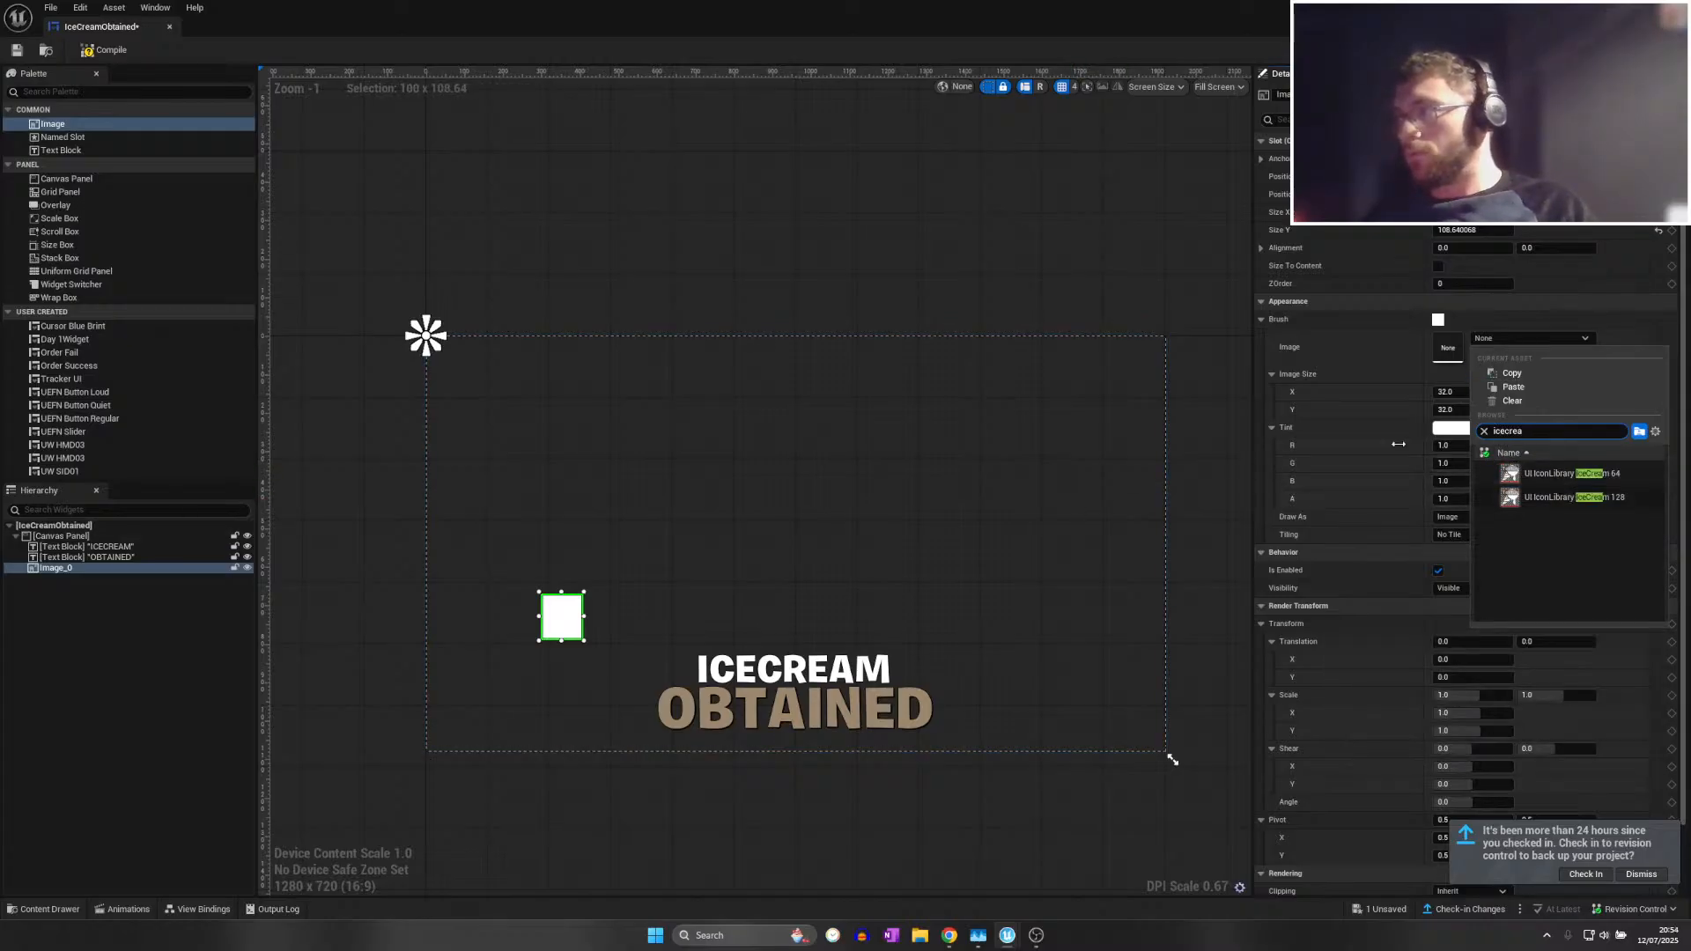
Find the material used by the ice cream poster above the freezers and locate it in the project's content
{"action": "left_click", "coordinate": [707, 194]}
{"action": "double_click", "coordinate": [606, 24]}
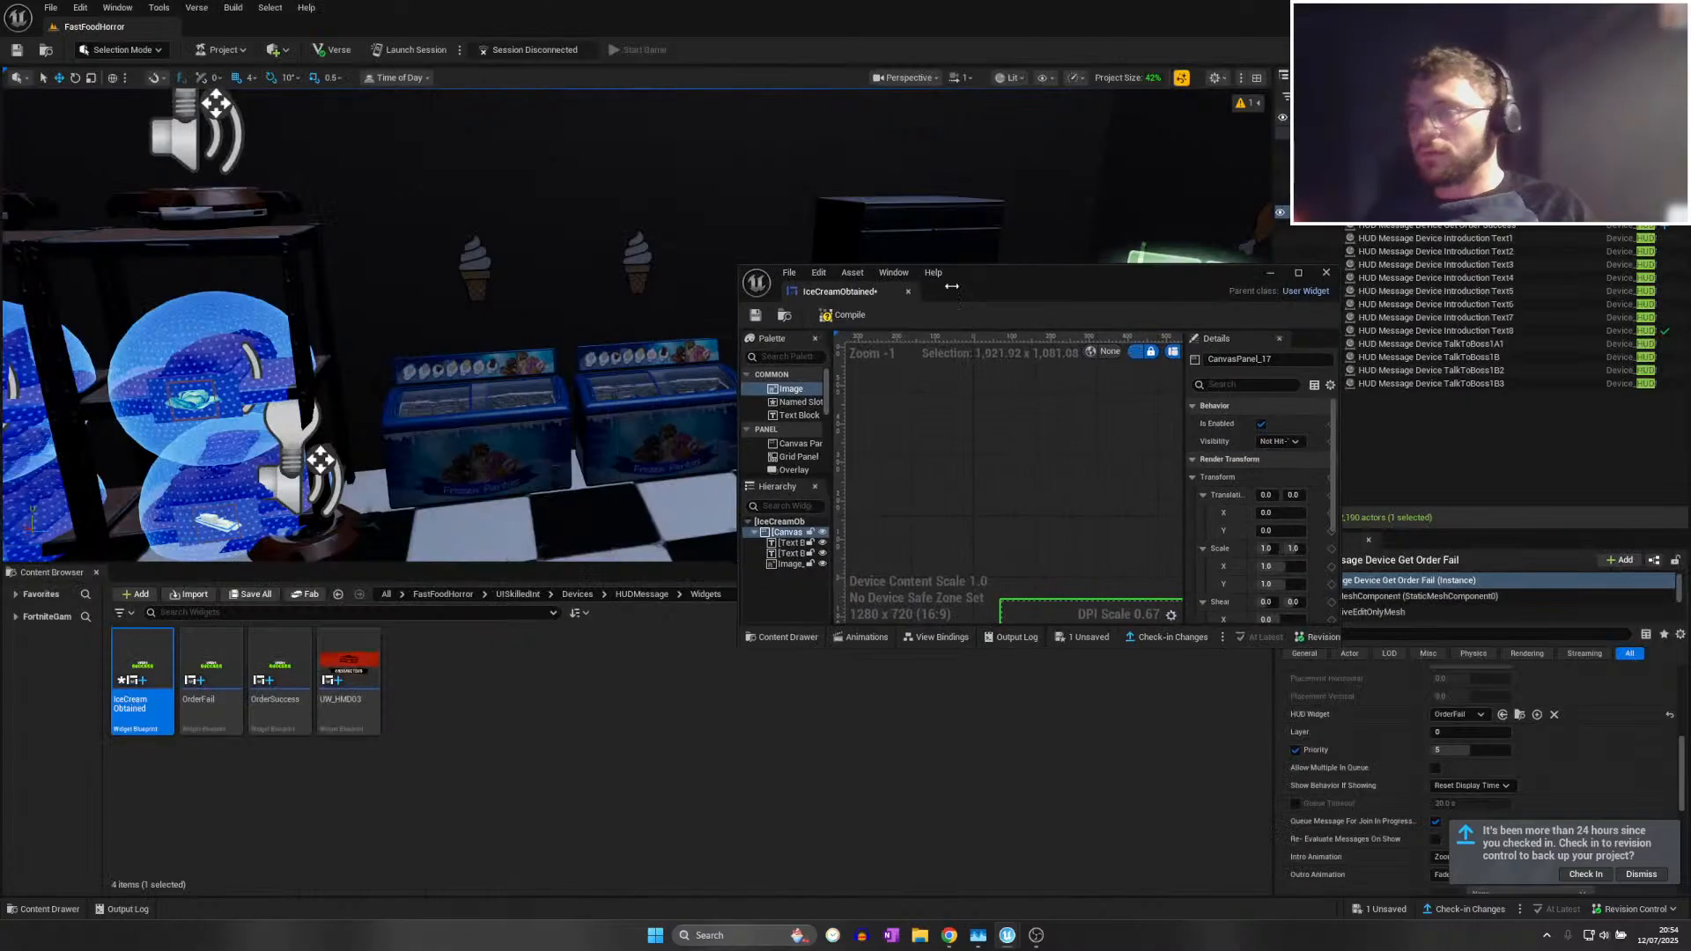
{"action": "left_click", "coordinate": [471, 261]}
{"action": "scroll", "coordinate": [1407, 762], "scroll_direction": "down", "scroll_amount": 5}
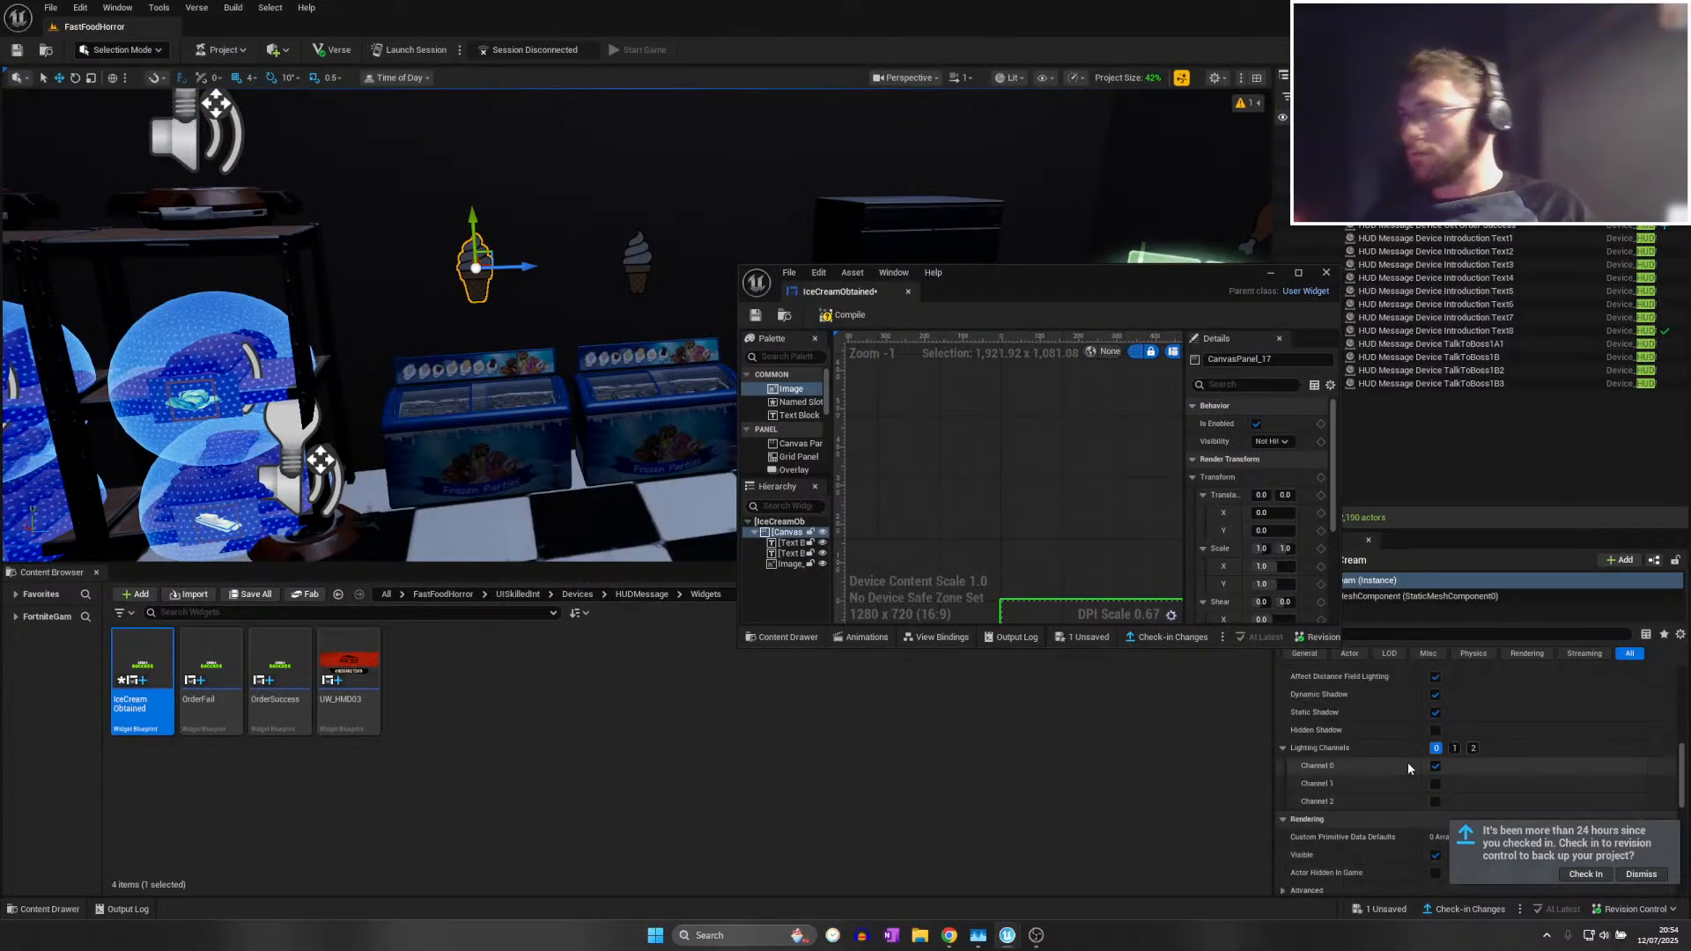
{"action": "scroll", "coordinate": [1445, 774], "scroll_direction": "up", "scroll_amount": 3}
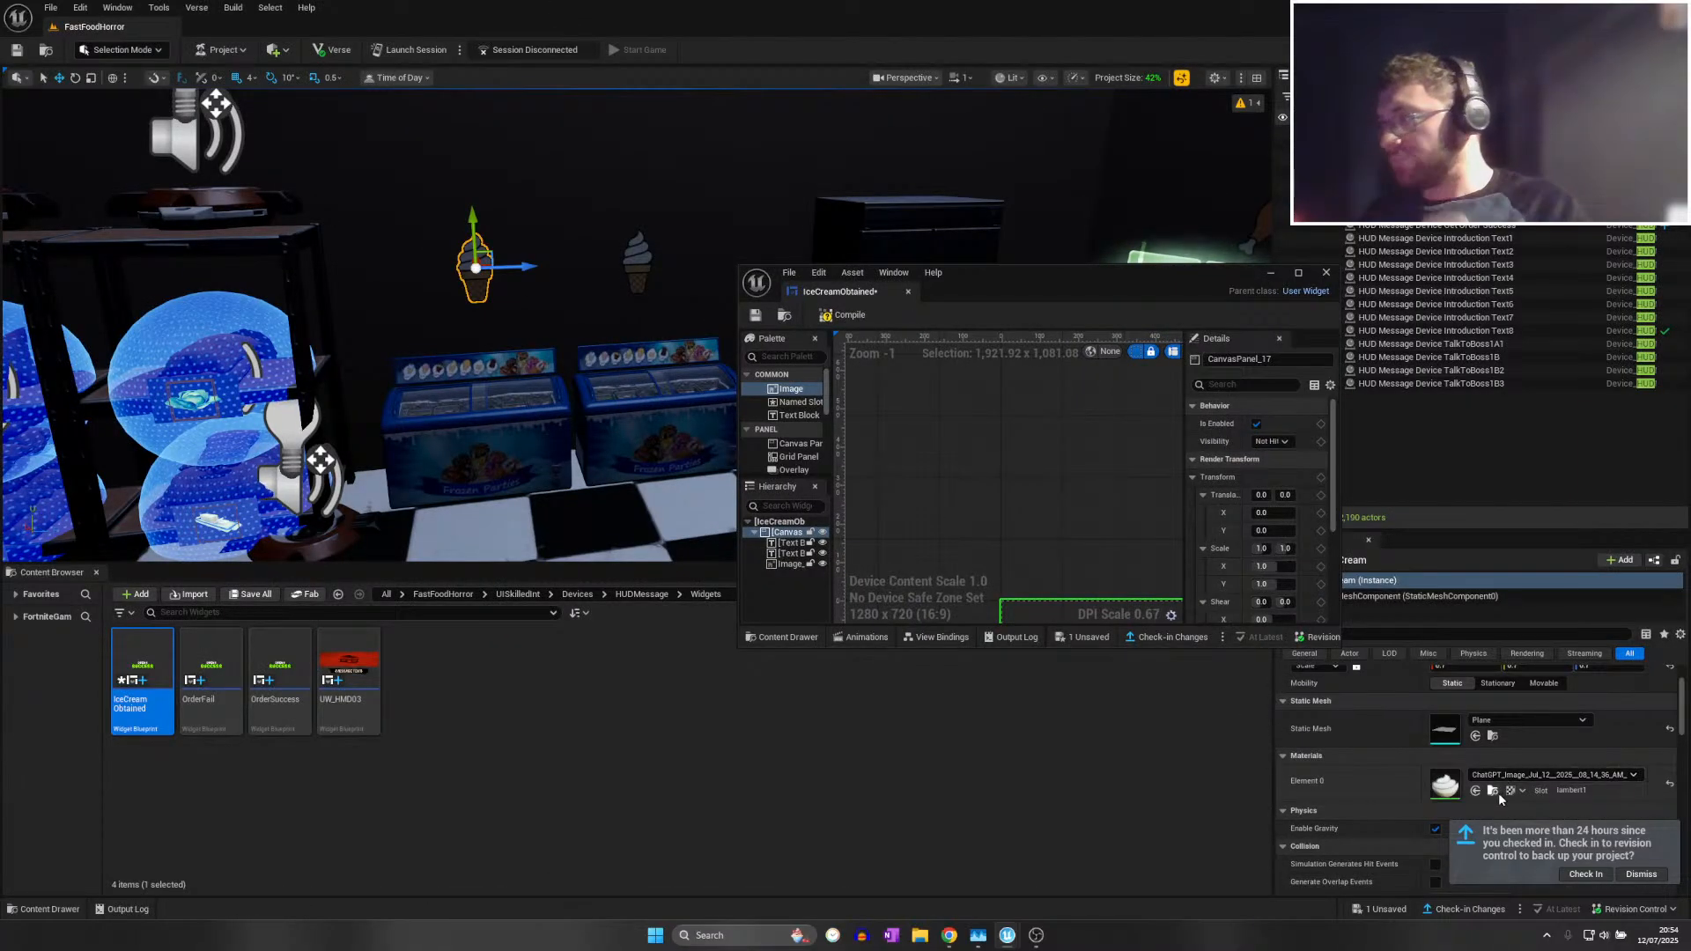
{"action": "left_click", "coordinate": [1477, 791]}
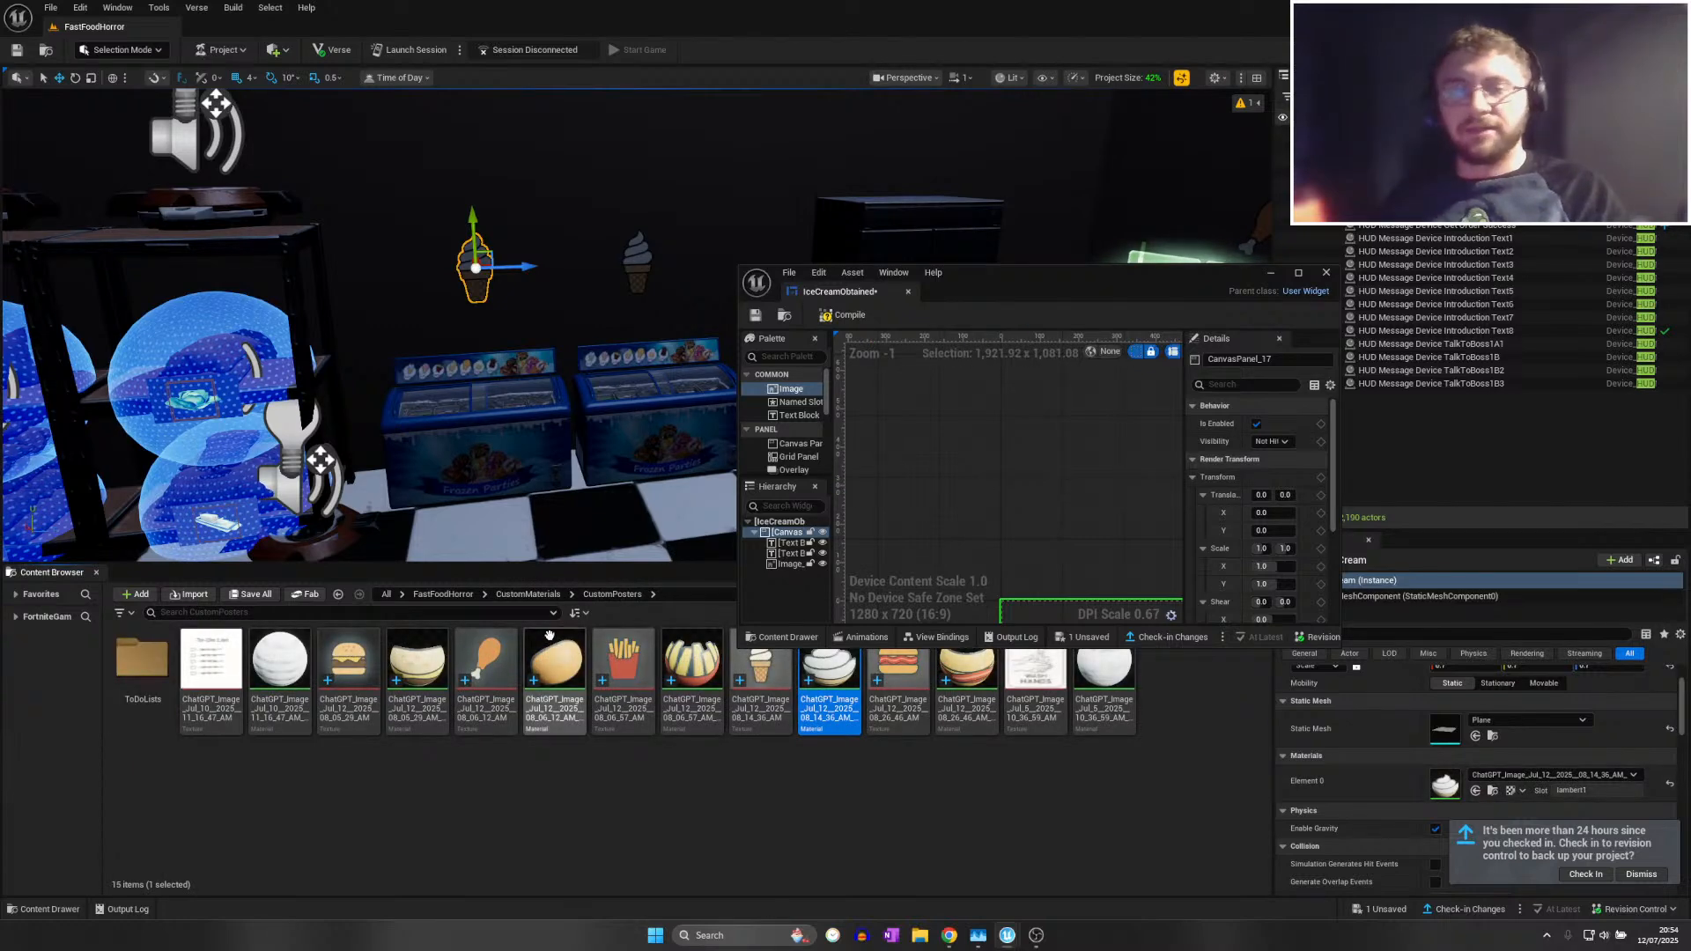
Enlarge the image to about 197 × 196, place it at the left end of the text, and set its ZOrder to -1
{"action": "left_click_drag", "start_coordinate": [1007, 273], "coordinate": [943, 7]}
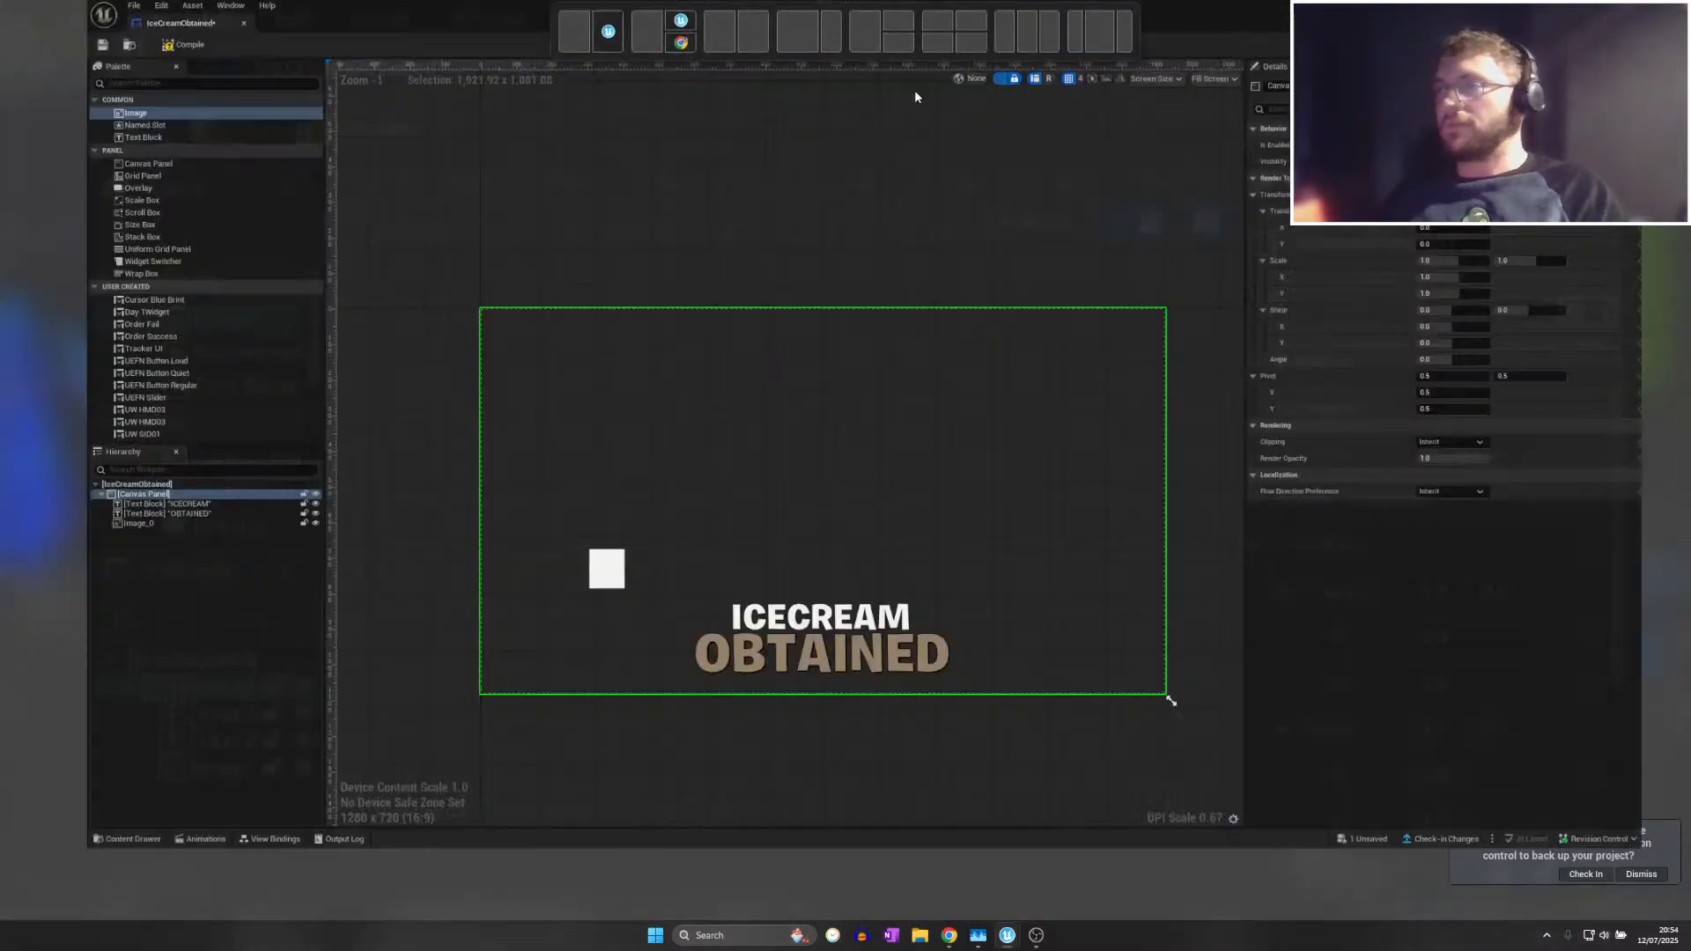
{"action": "left_click_drag", "start_coordinate": [570, 618], "coordinate": [709, 759]}
{"action": "scroll", "coordinate": [627, 668], "scroll_direction": "up", "scroll_amount": 2}
{"action": "left_click_drag", "start_coordinate": [638, 702], "coordinate": [626, 682]}
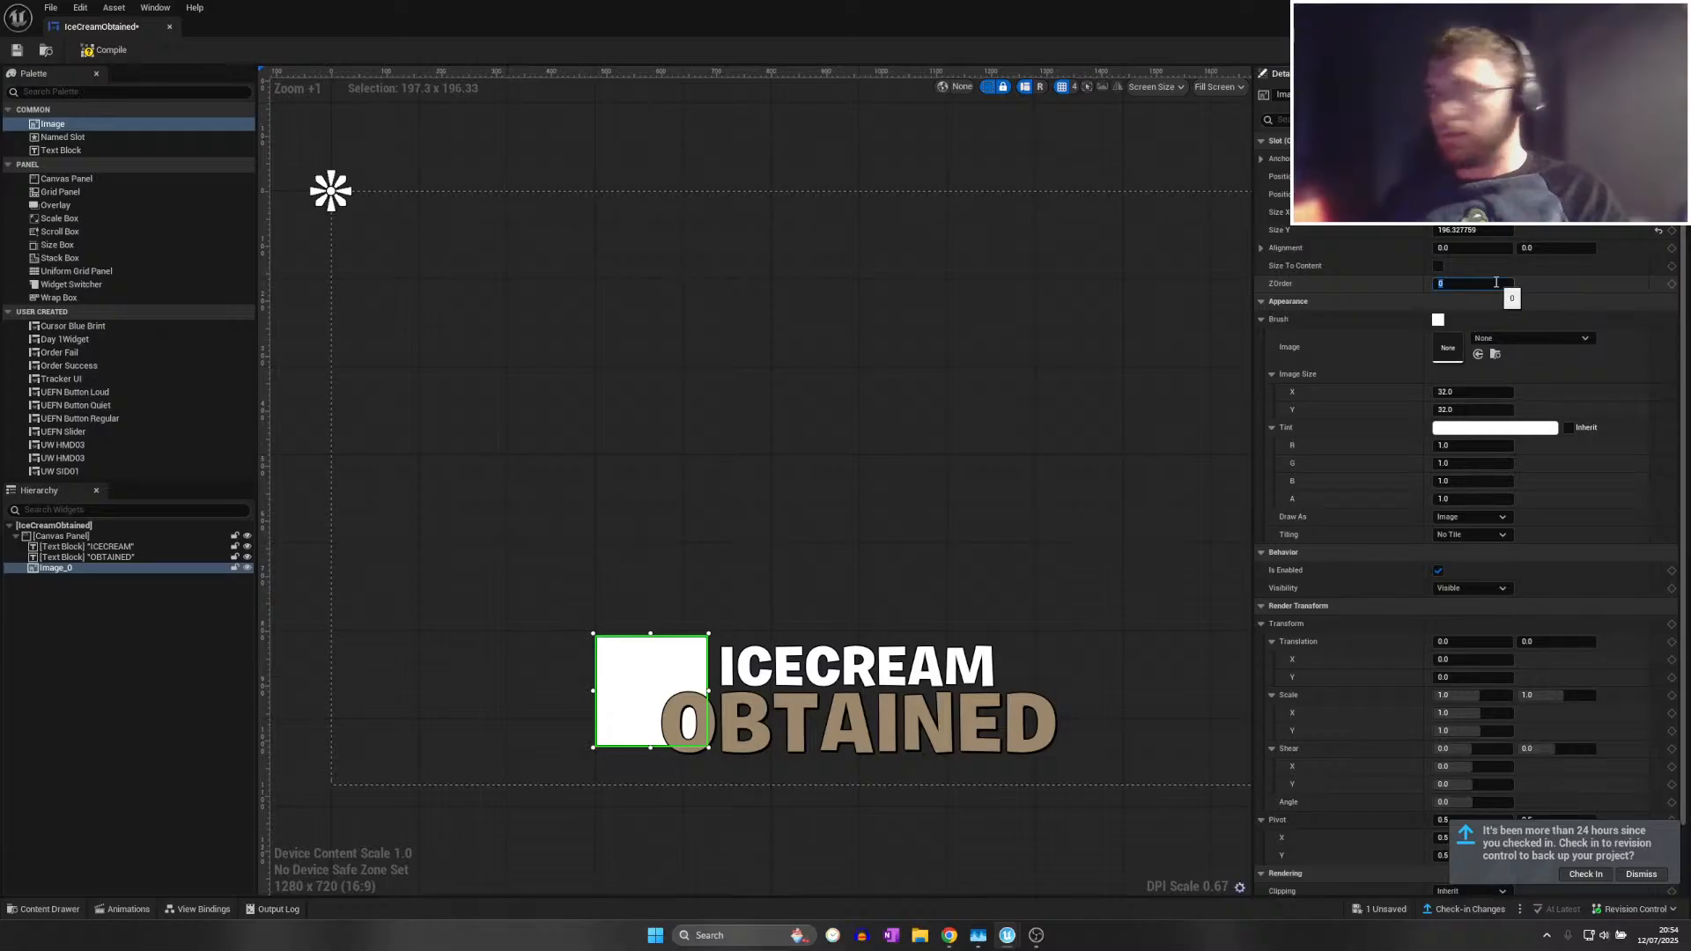
{"action": "type", "text": "-1"}
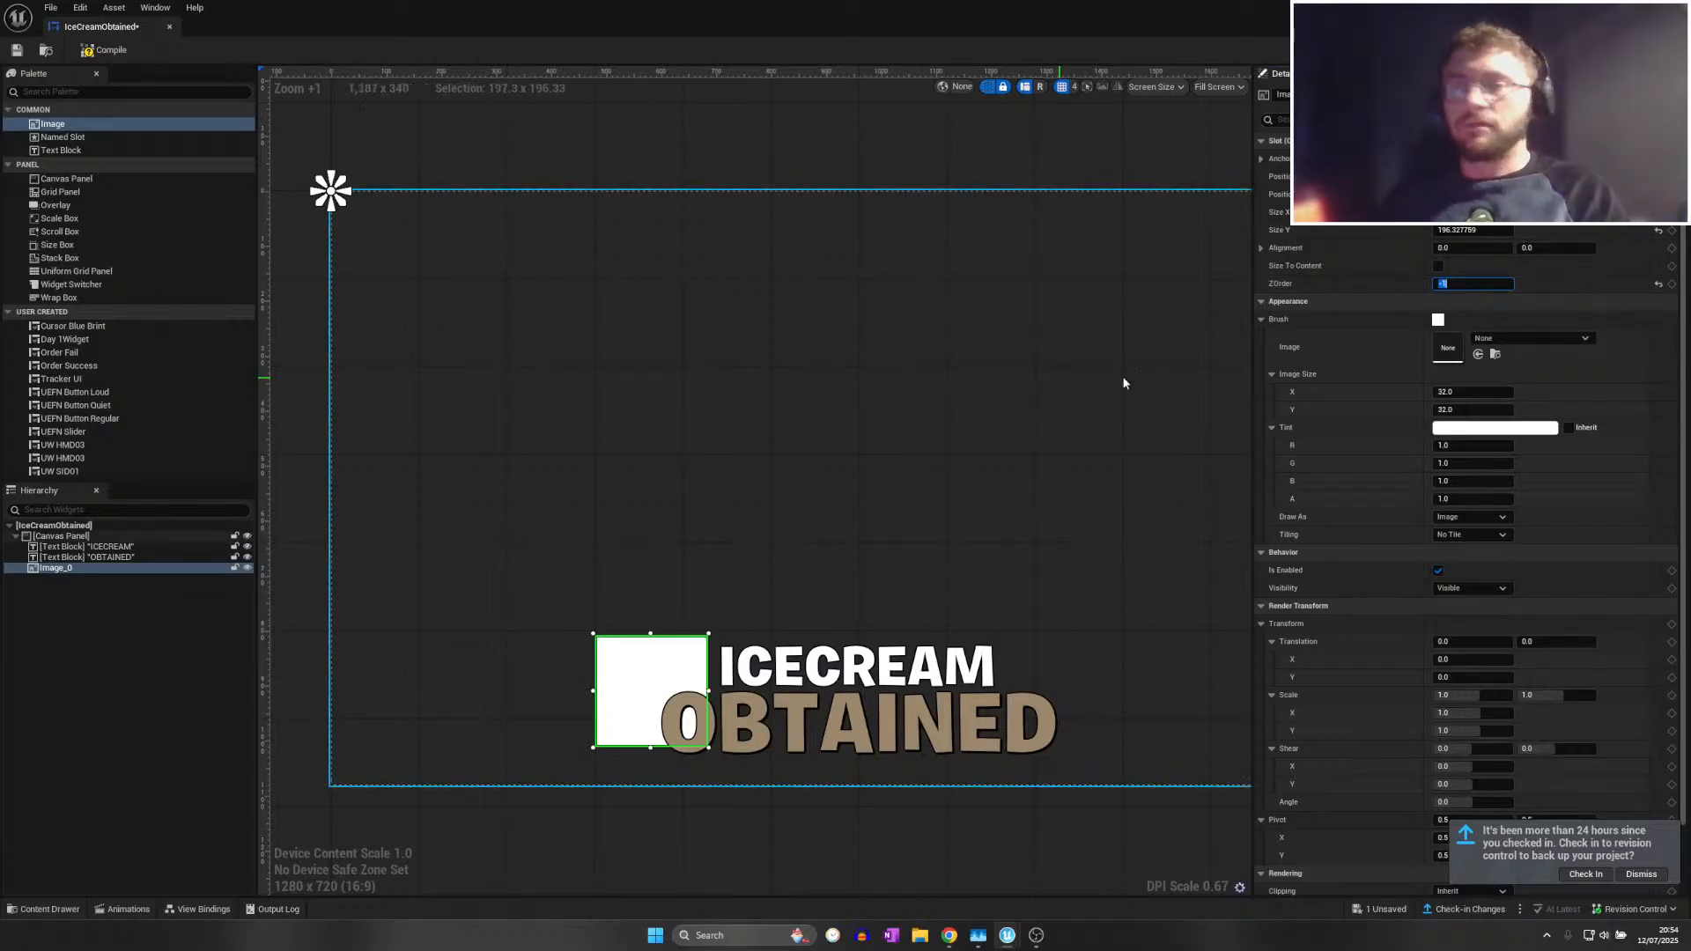
Search the brush images for "chatgp" and assign the ice cream cone texture ChatGPT_Image_Jul_12__2025__08_14_36_AM to the Image widget
{"action": "left_click", "coordinate": [1527, 338]}
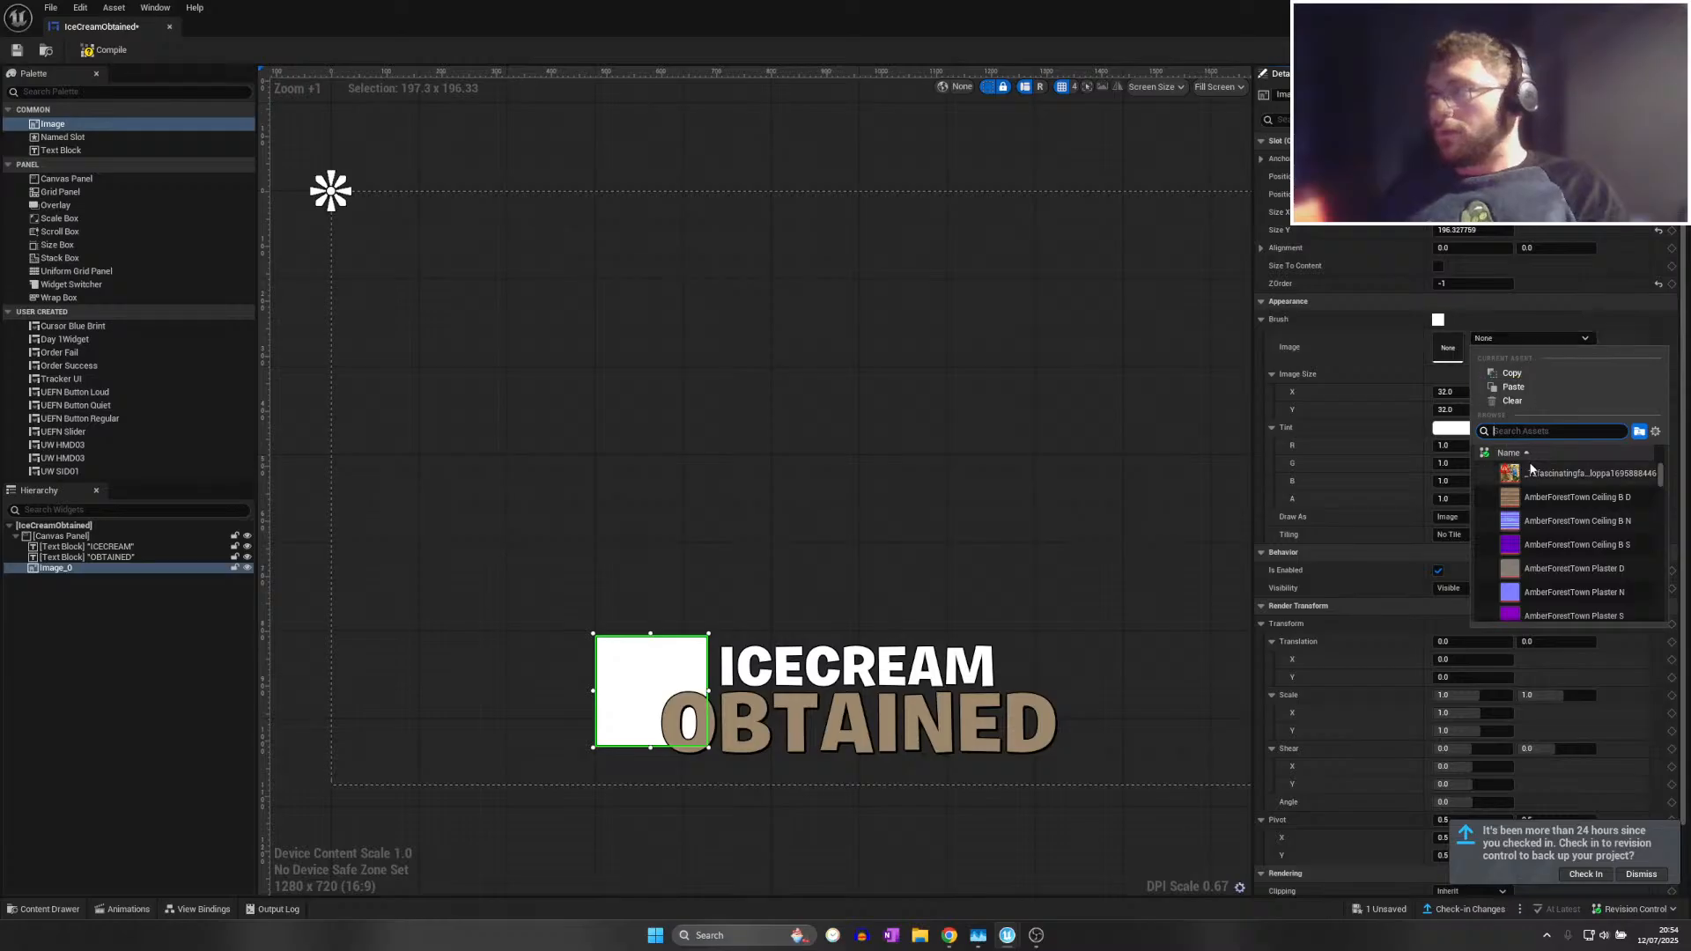
{"action": "type", "text": "chatgp"}
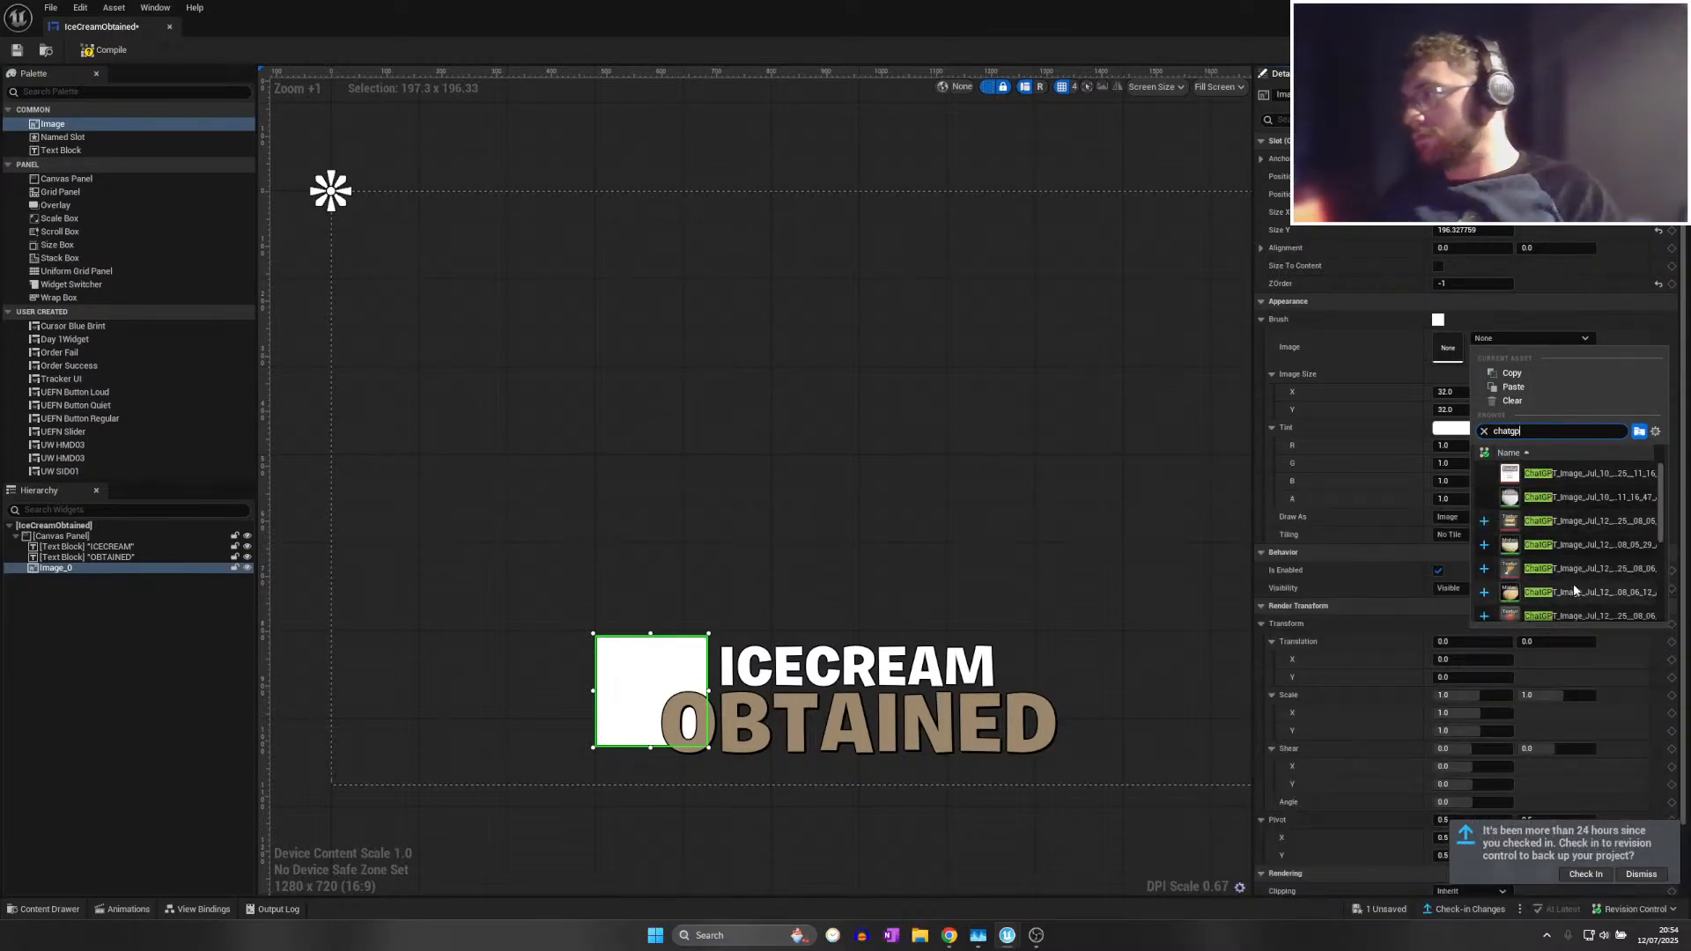
{"action": "scroll", "coordinate": [1555, 581], "scroll_direction": "down", "scroll_amount": 2}
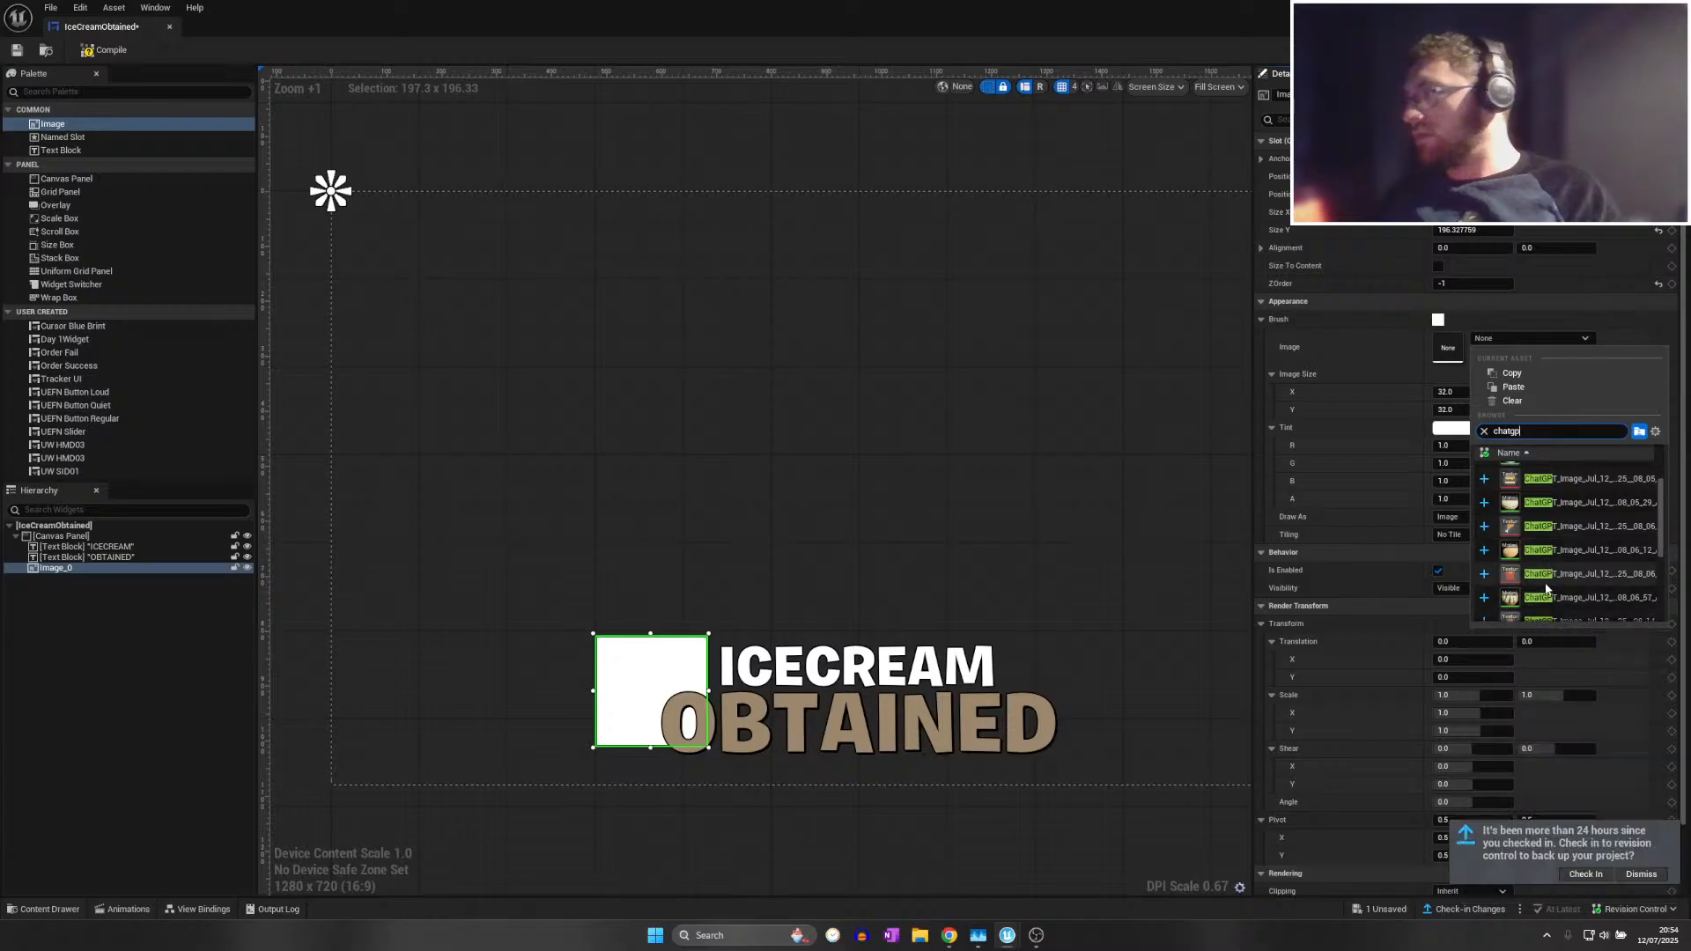
{"action": "left_click", "coordinate": [1548, 590]}
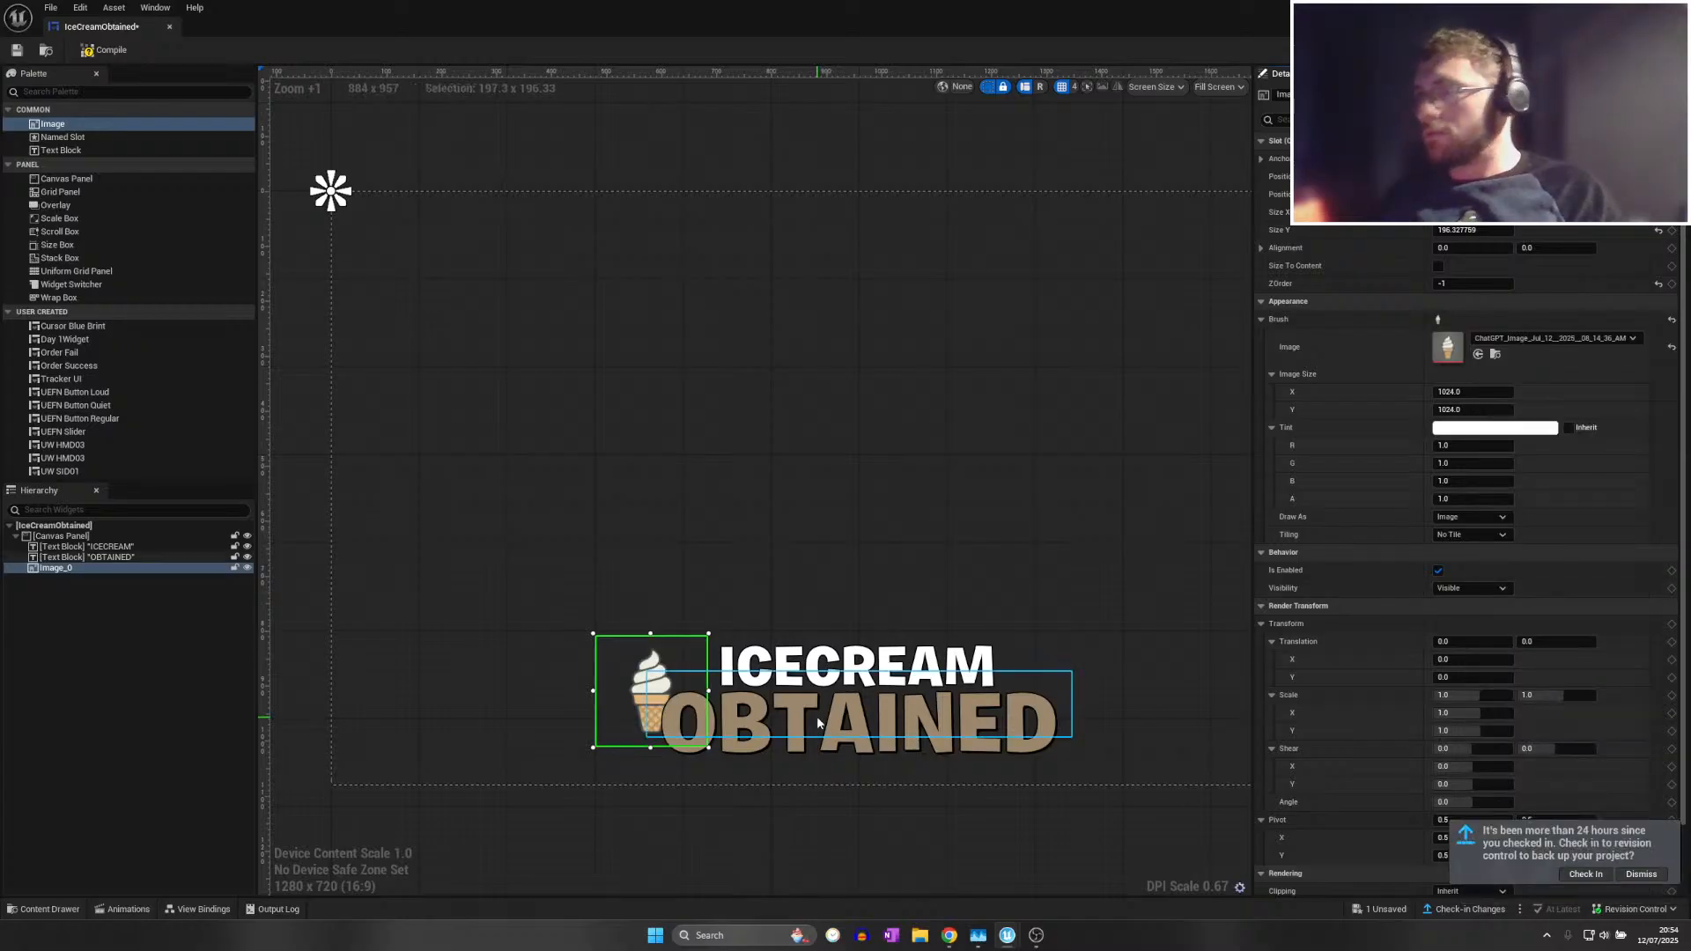
Try sizing the ice cream image to its content and shifting it up and left, and turn Size To Content off again
{"action": "left_click", "coordinate": [1438, 266]}
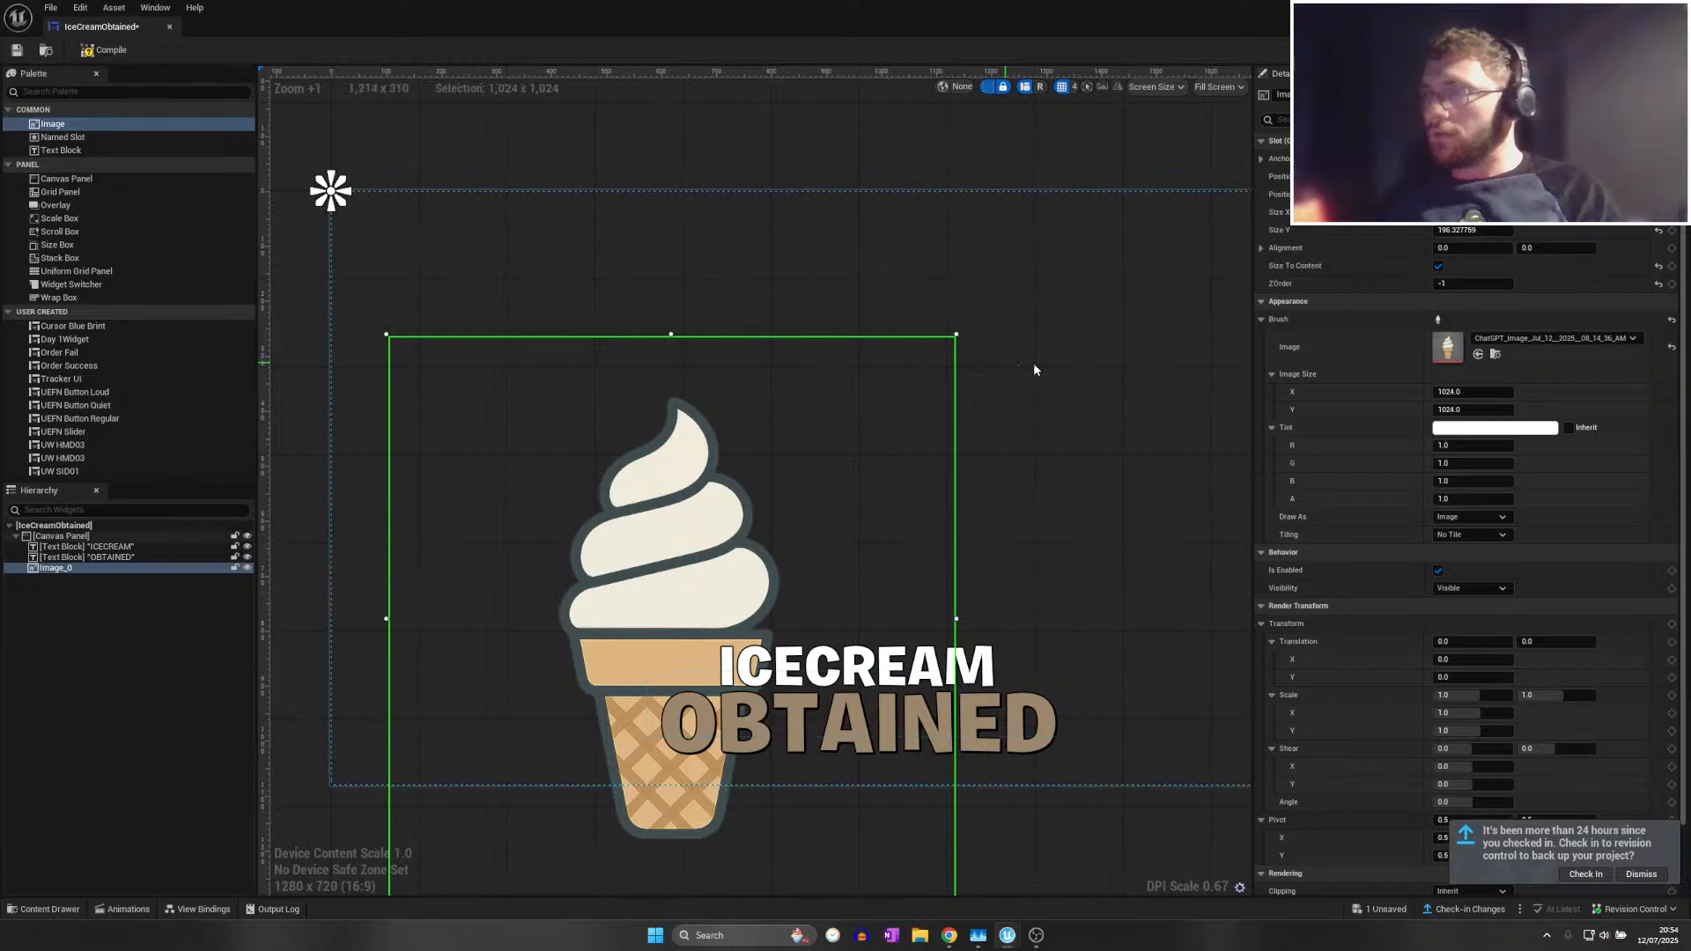
{"action": "left_click_drag", "start_coordinate": [616, 494], "coordinate": [566, 449]}
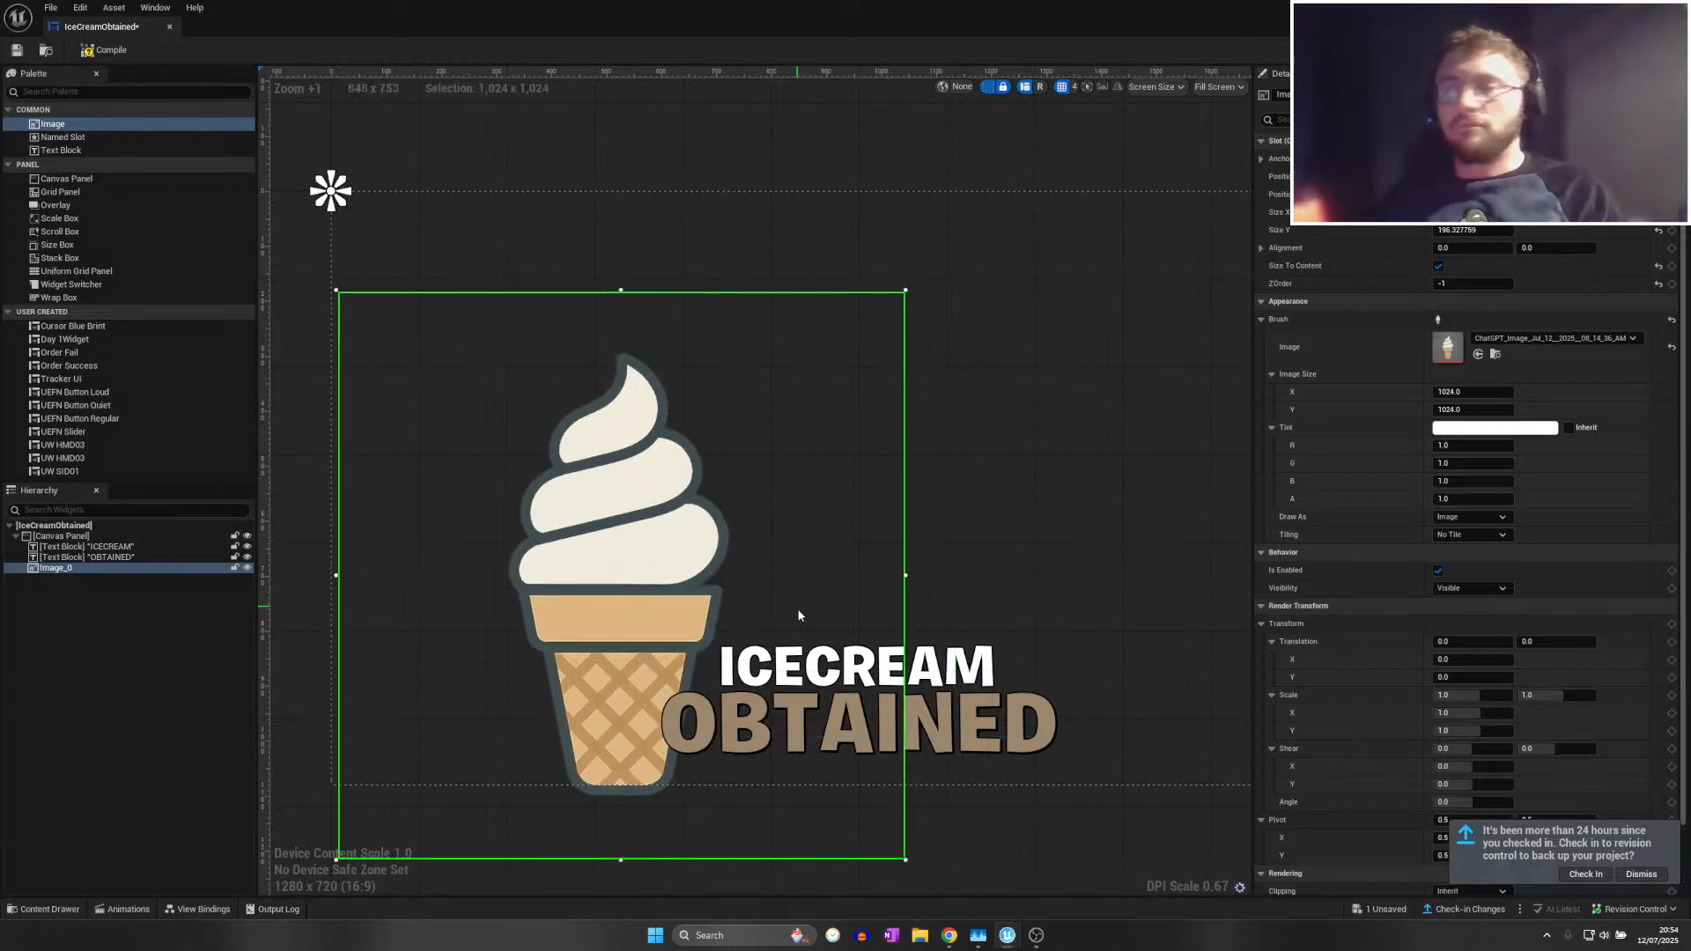
{"action": "left_click", "coordinate": [1438, 266]}
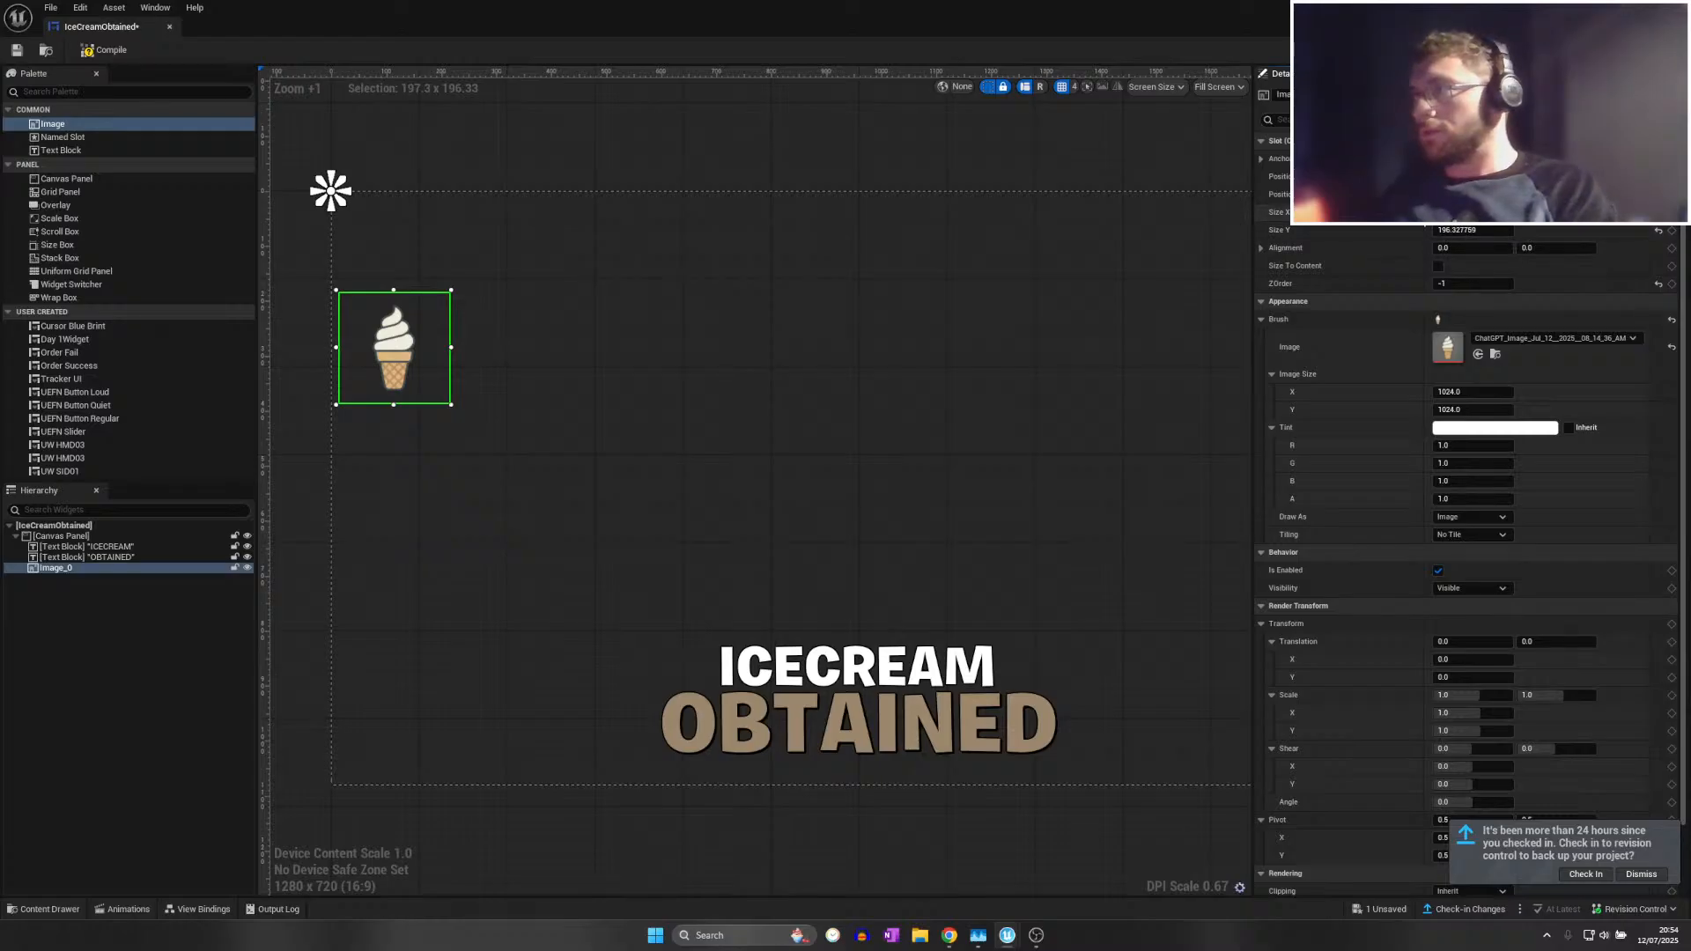
Set the ice cream image's size to 300 × 300
{"action": "left_click", "coordinate": [1453, 229]}
{"action": "type", "text": "300"}
{"action": "key", "text": "Return"}
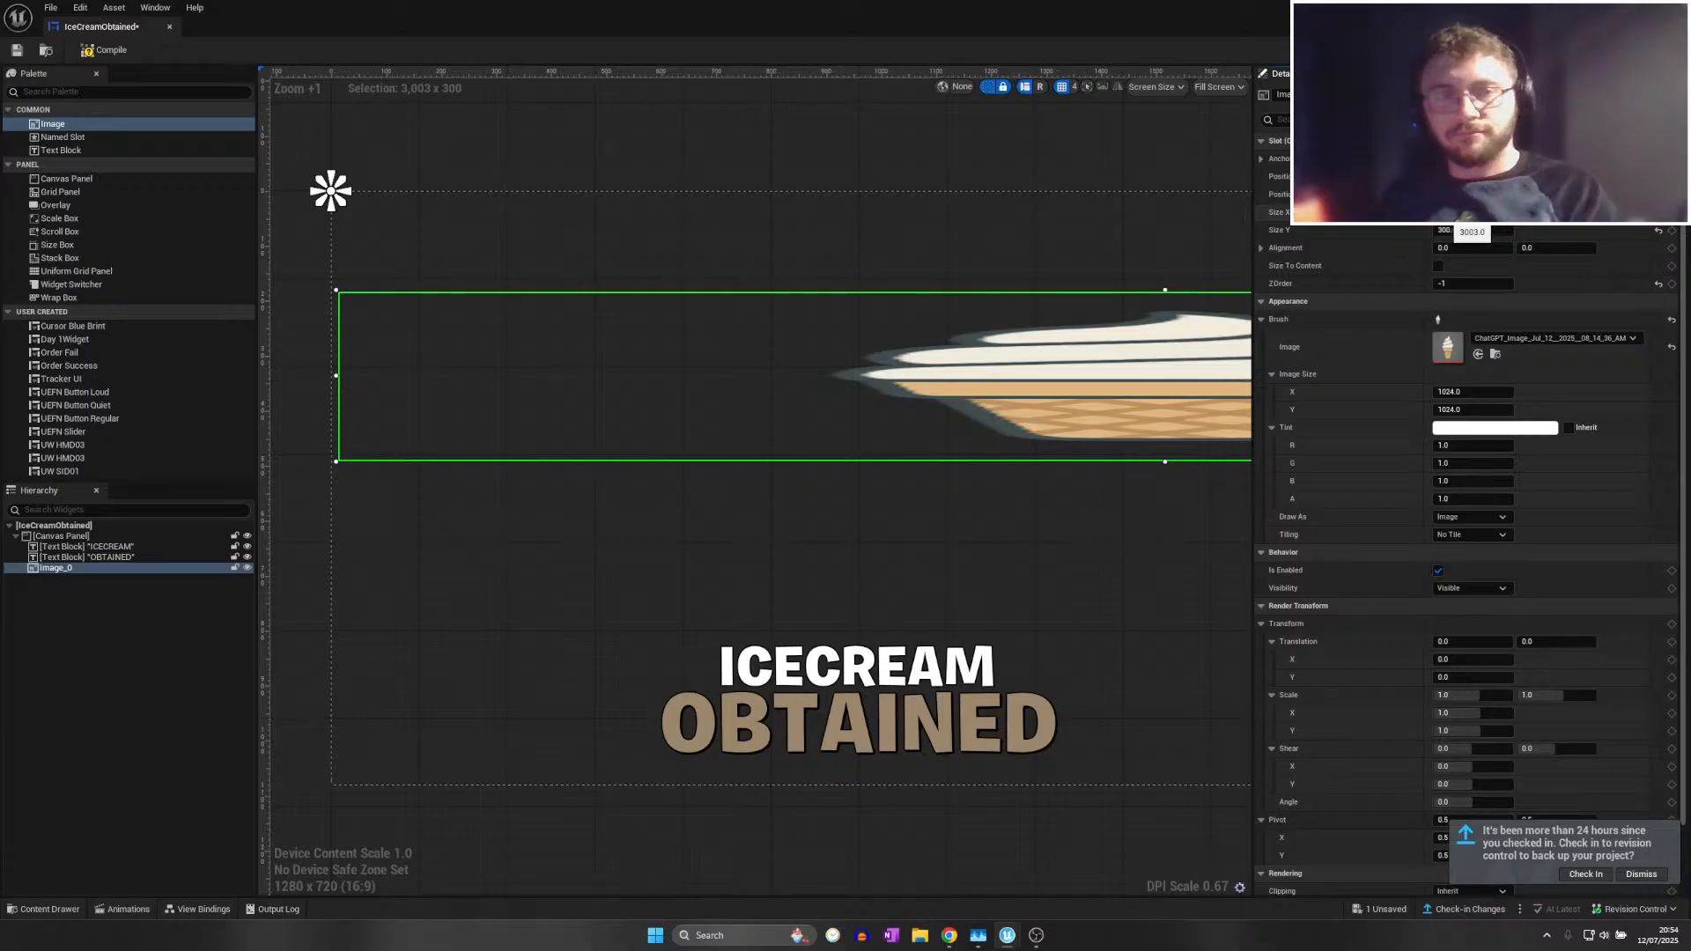
{"action": "key", "text": "Return"}
Position the ice cream image beside the left end of OBTAINED, with the cone just clear of the letter O
{"action": "left_click_drag", "start_coordinate": [473, 446], "coordinate": [689, 764]}
{"action": "left_click", "coordinate": [650, 681]}
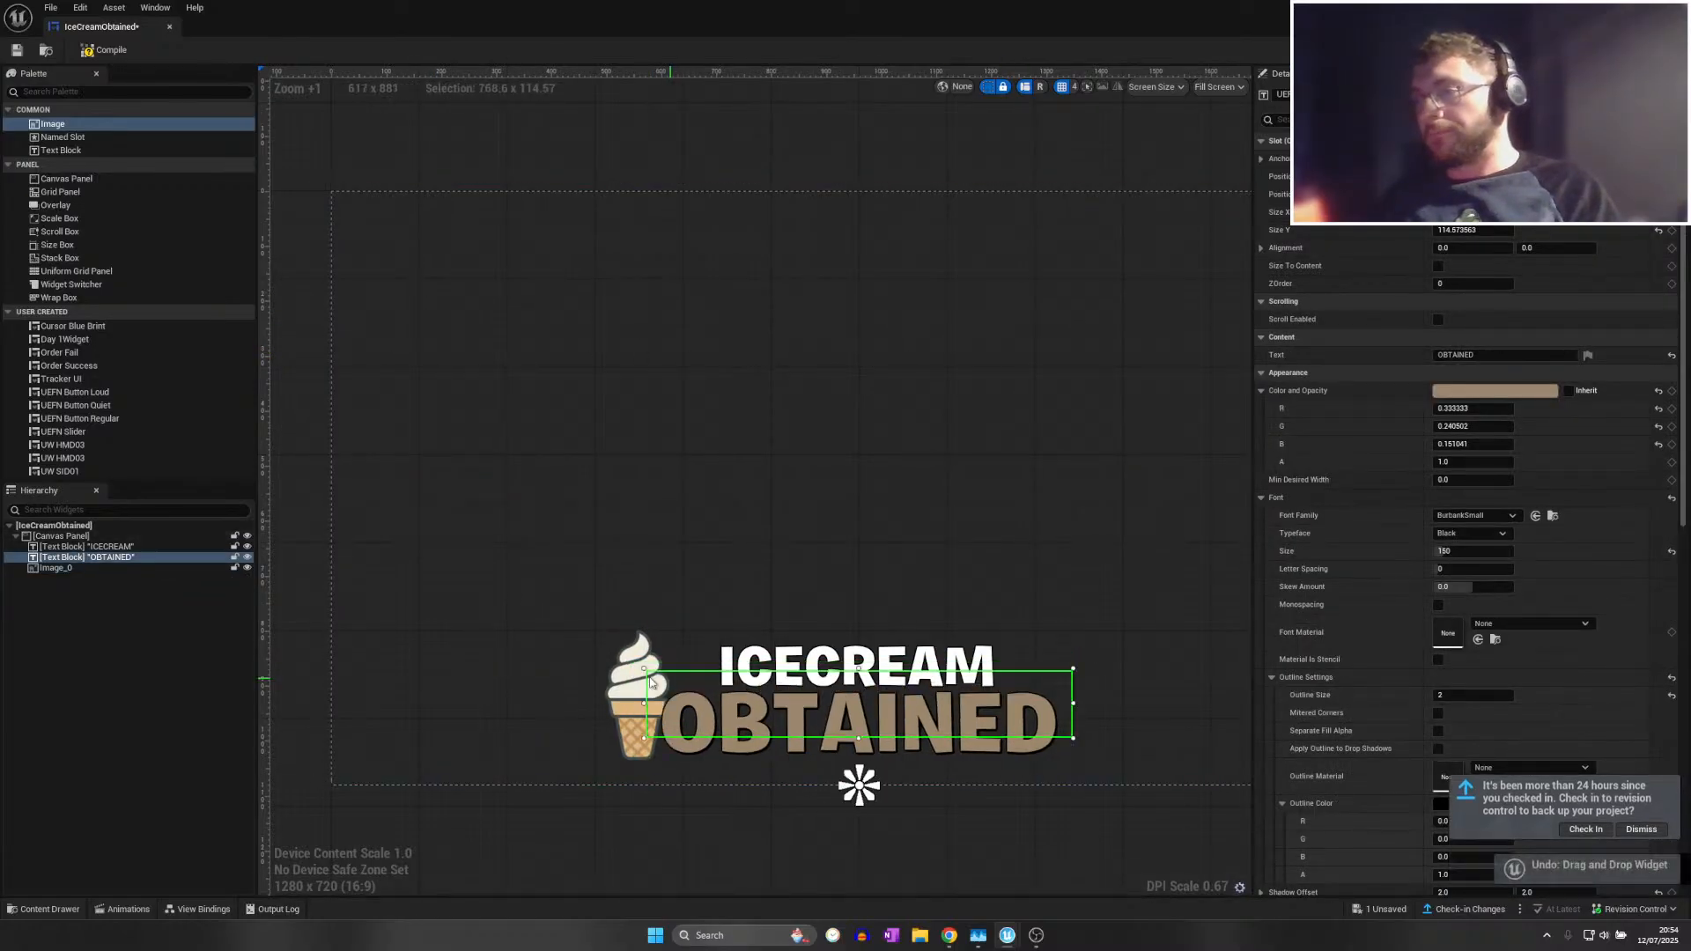
{"action": "left_click", "coordinate": [638, 695]}
{"action": "left_click_drag", "start_coordinate": [637, 696], "coordinate": [625, 694]}
{"action": "left_click", "coordinate": [1074, 627]}
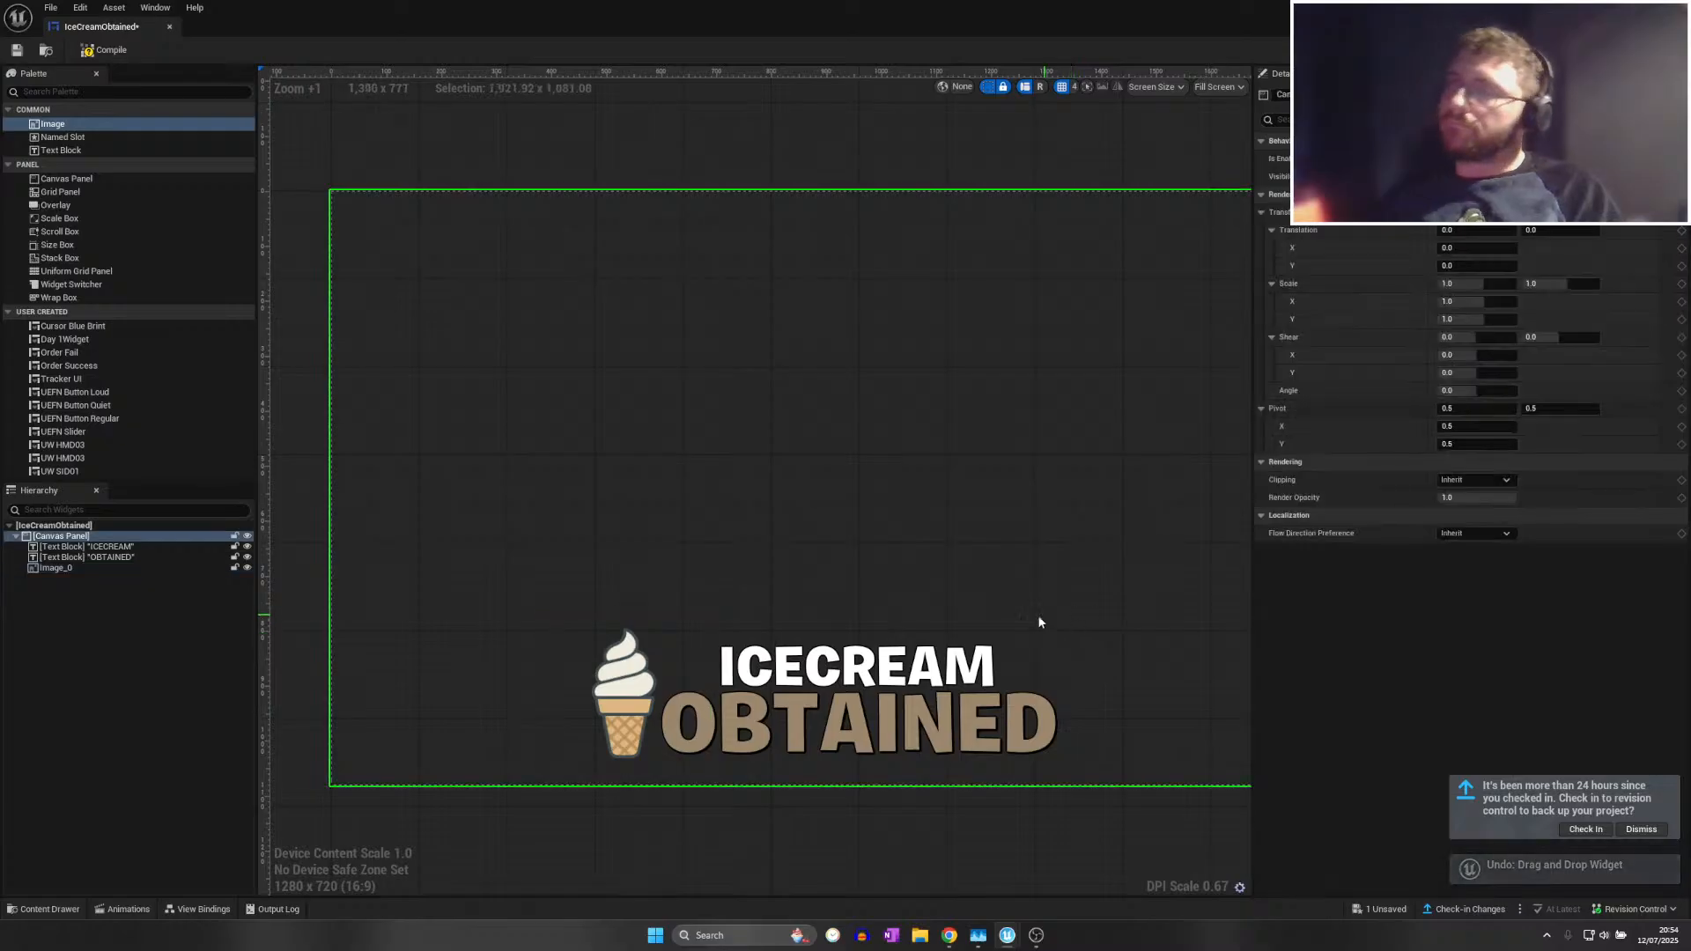
Duplicate the ice cream image and place the copy beside the final D of OBTAINED, level with the original
{"action": "scroll", "coordinate": [1032, 619], "scroll_direction": "down", "scroll_amount": 1}
{"action": "right_click_drag", "start_coordinate": [820, 611], "coordinate": [560, 611]}
{"action": "left_click", "coordinate": [441, 691]}
{"action": "key", "text": "ctrl+d"}
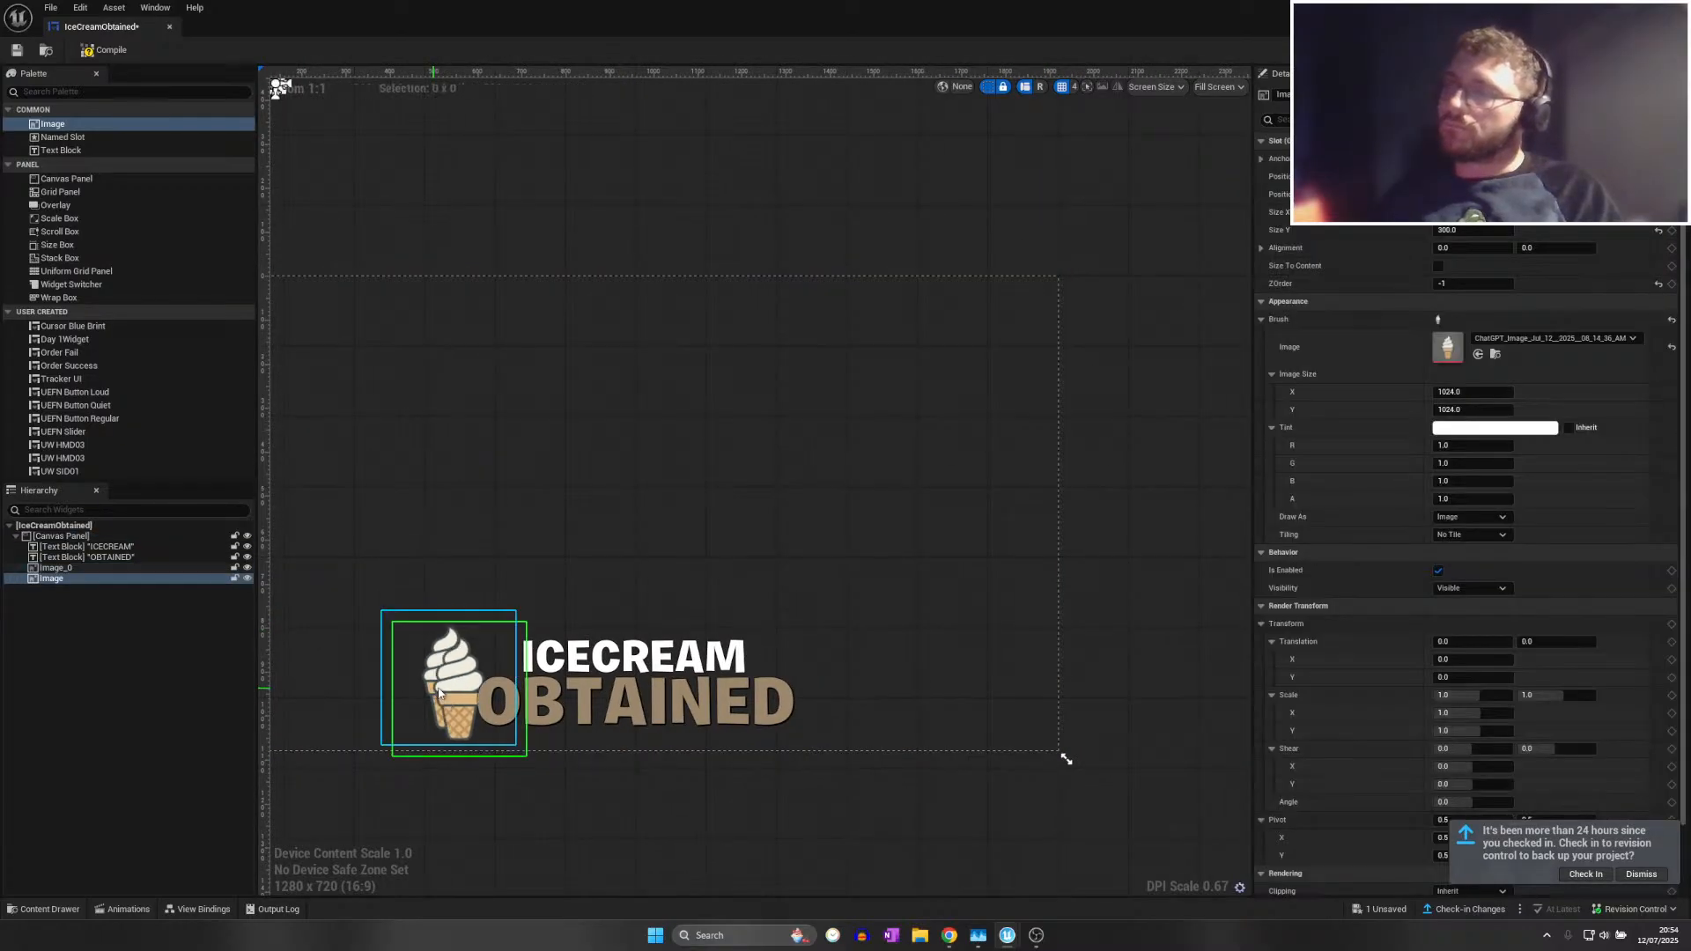
{"action": "left_click", "coordinate": [457, 698]}
{"action": "left_click_drag", "start_coordinate": [763, 683], "coordinate": [825, 689]}
Anchor both ice cream images to the bottom centre of the canvas
{"action": "left_click", "coordinate": [453, 681], "text": "ctrl"}
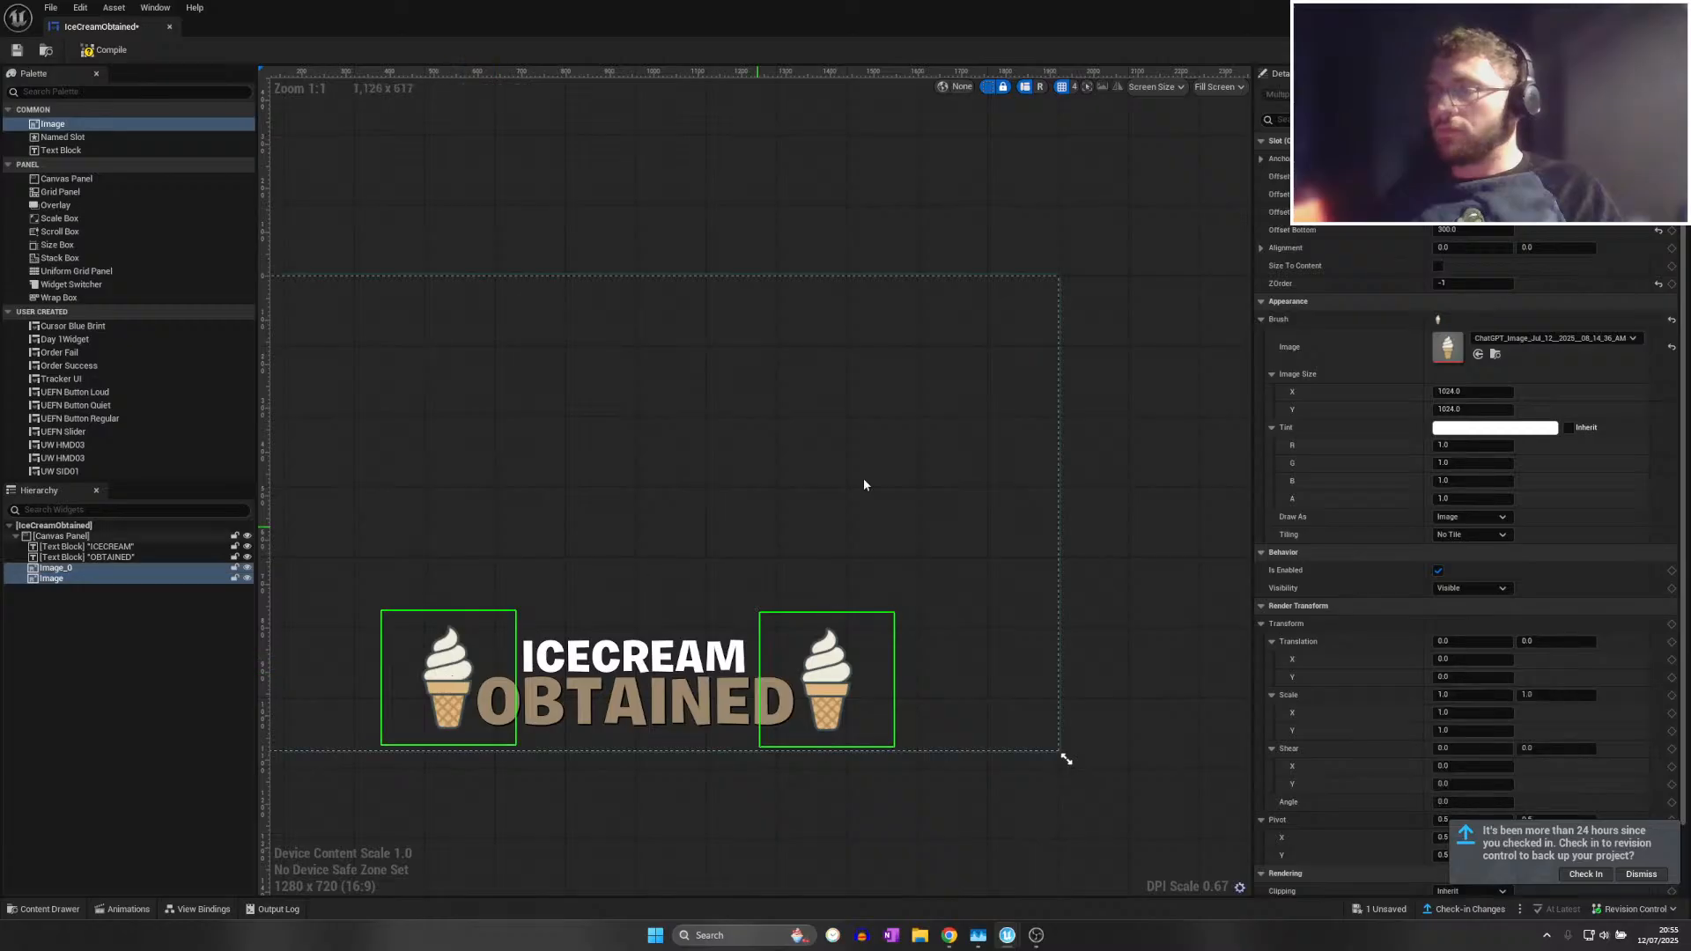
{"action": "left_click", "coordinate": [1468, 159]}
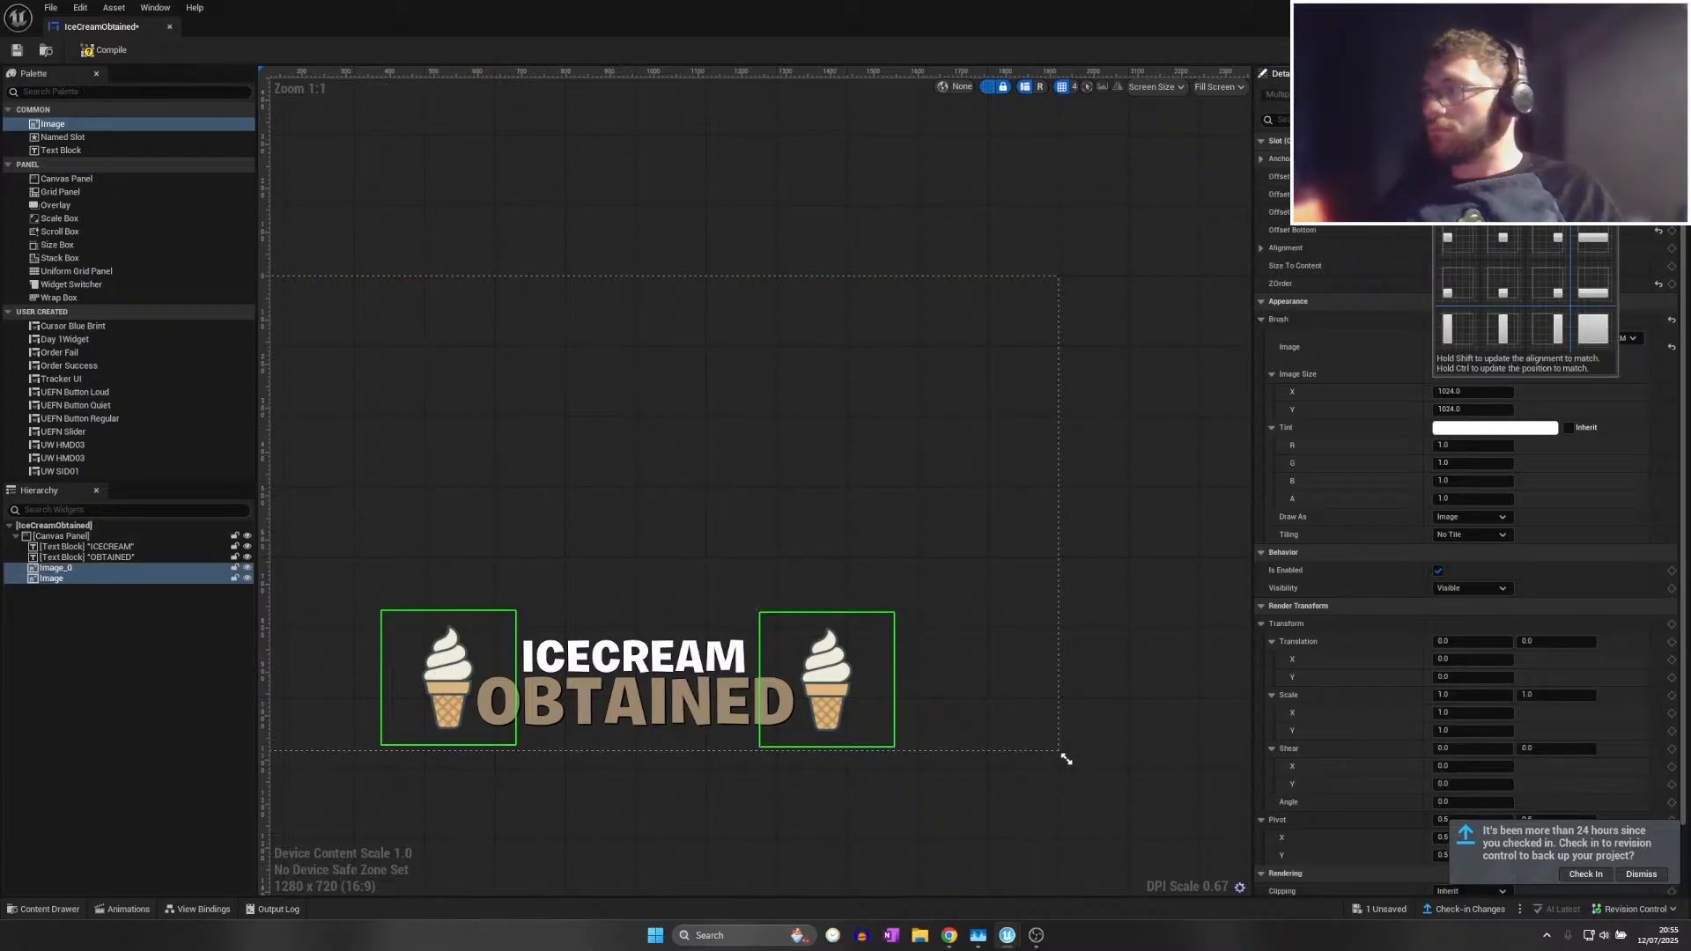
{"action": "left_click", "coordinate": [1490, 297]}
{"action": "left_click", "coordinate": [1013, 480]}
{"action": "scroll", "coordinate": [725, 544], "scroll_direction": "down", "scroll_amount": 3}
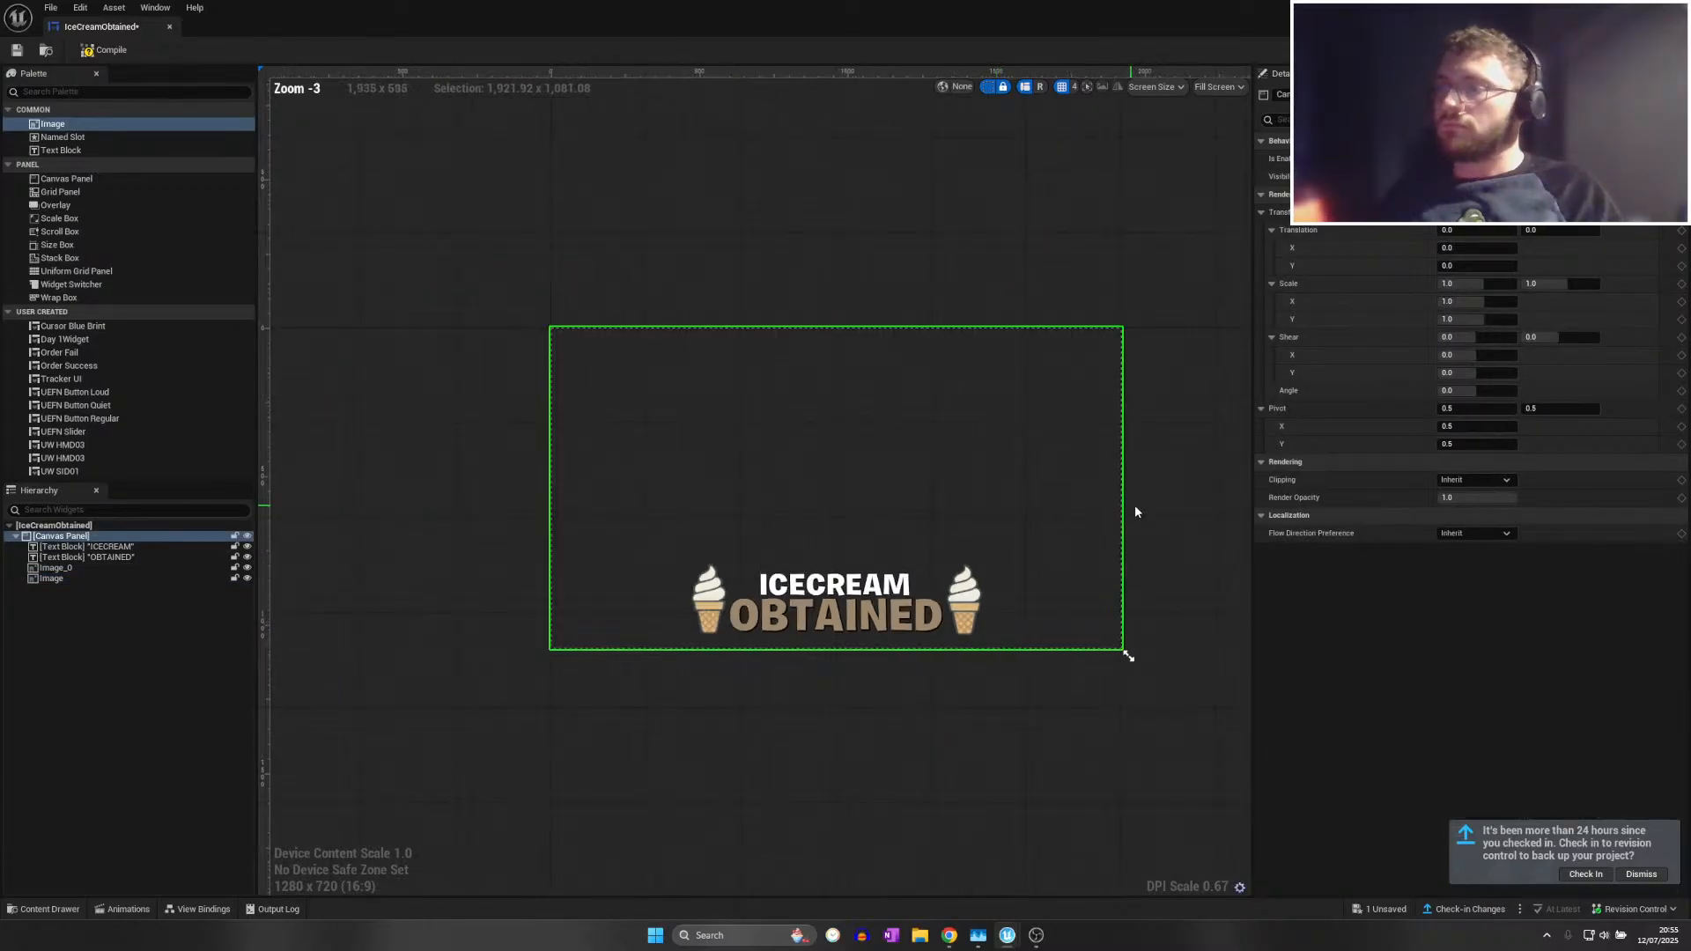
Examine the ICECREAM and OBTAINED text blocks, their anchor and the overall layout on the canvas
{"action": "left_click", "coordinate": [787, 613]}
{"action": "left_click", "coordinate": [806, 578], "text": "ctrl"}
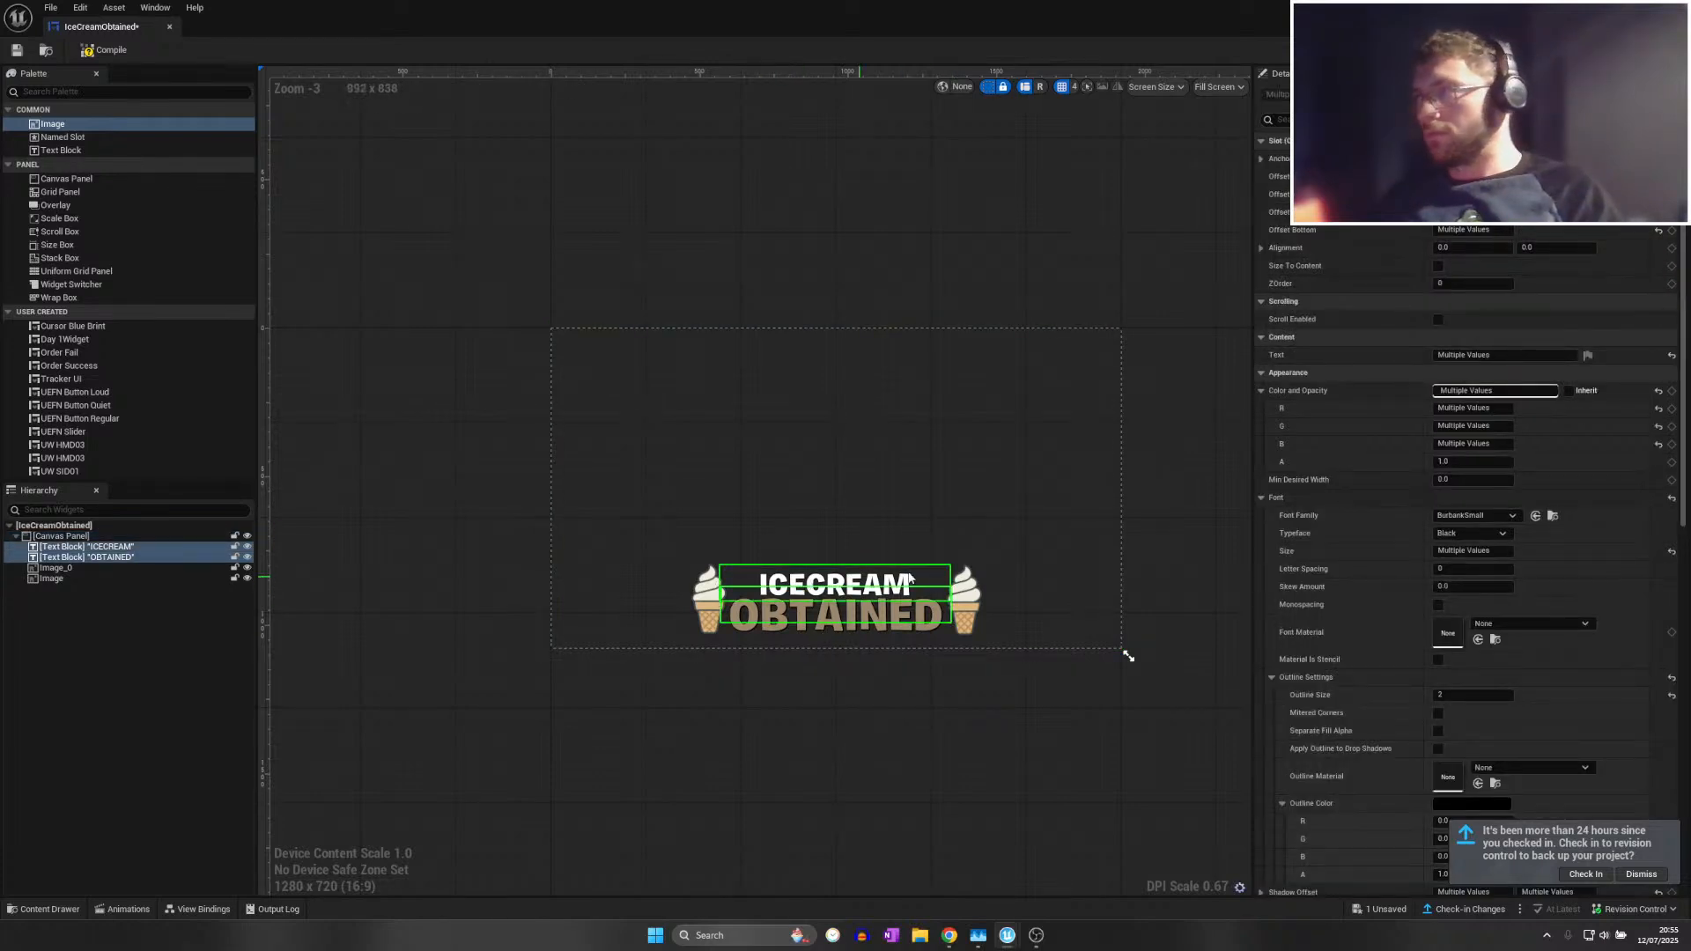
{"action": "left_click", "coordinate": [942, 544]}
{"action": "left_click", "coordinate": [836, 587]}
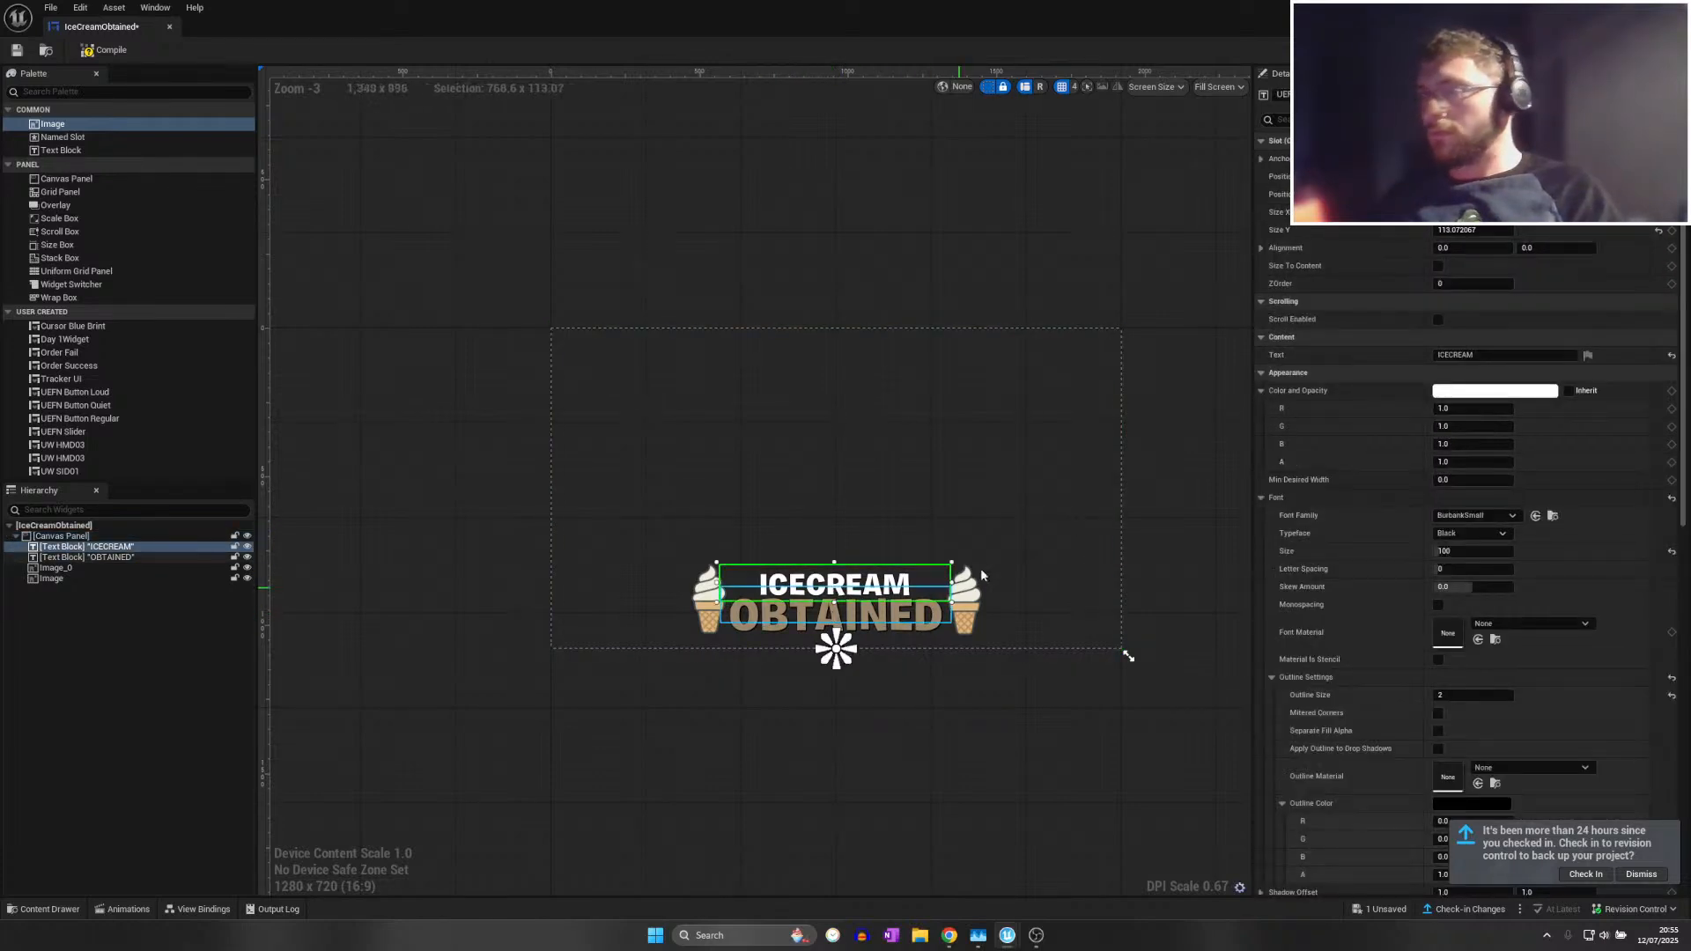
{"action": "left_click", "coordinate": [932, 526]}
{"action": "scroll", "coordinate": [916, 536], "scroll_direction": "down", "scroll_amount": 5}
{"action": "scroll", "coordinate": [921, 577], "scroll_direction": "up", "scroll_amount": 6}
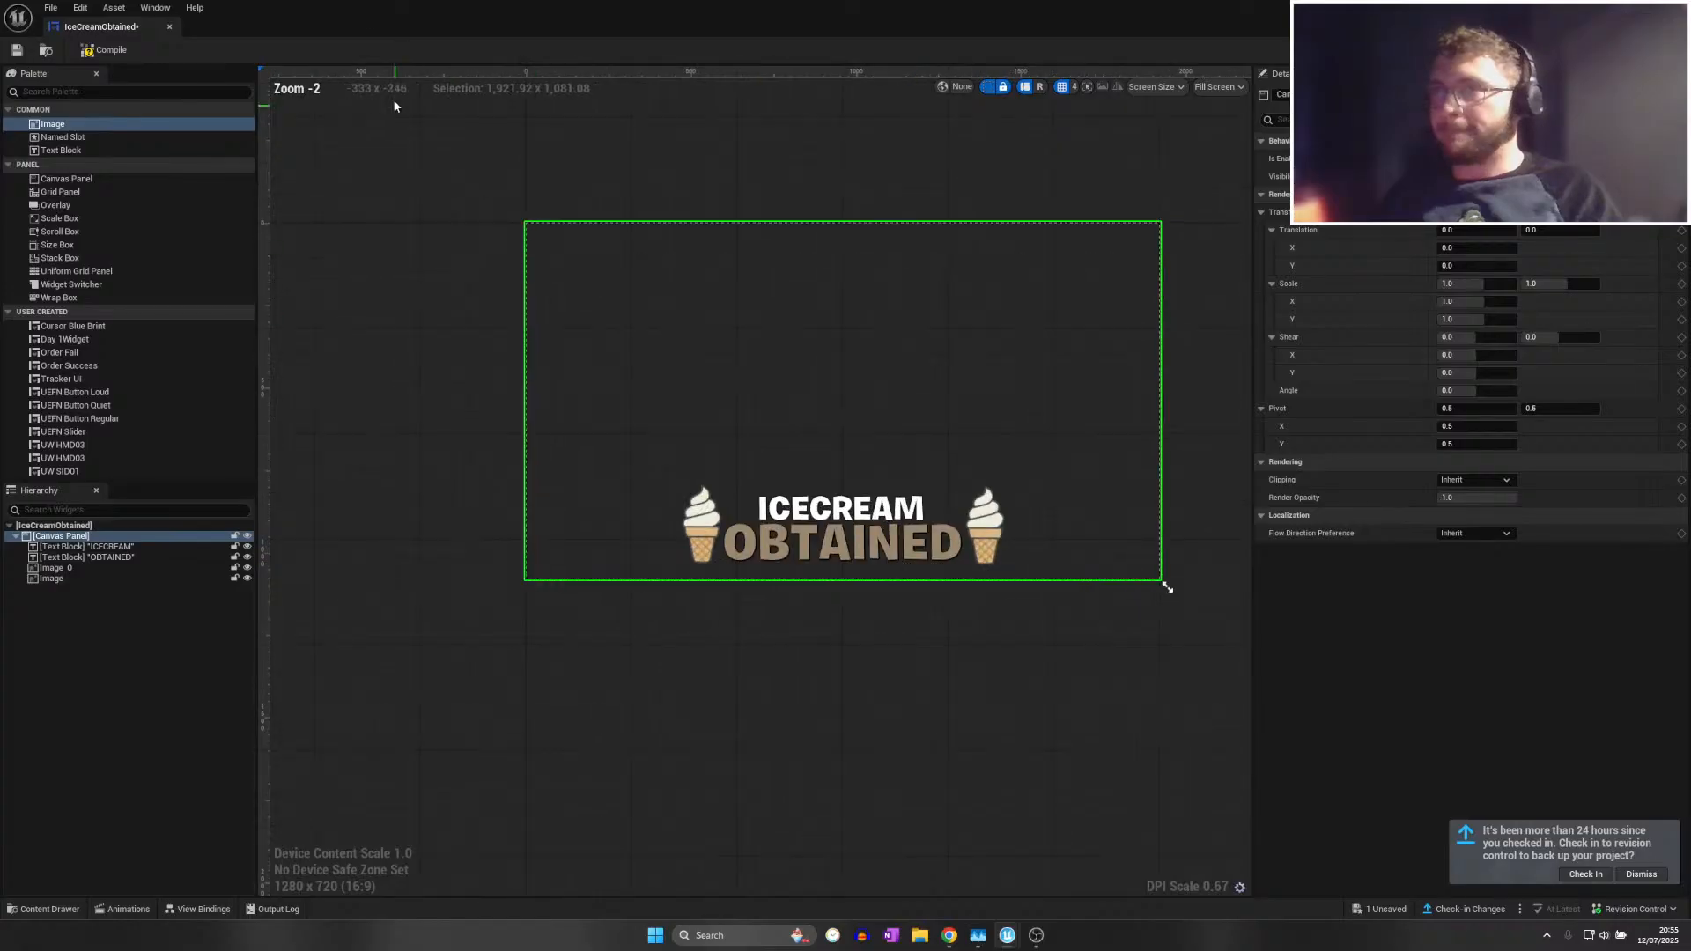
Open the OrderSuccess widget from the FastFoodHorror folder UISkilledInt/Devices/HUDMessage/Widgets
{"action": "left_click_drag", "start_coordinate": [416, 10], "coordinate": [685, 143]}
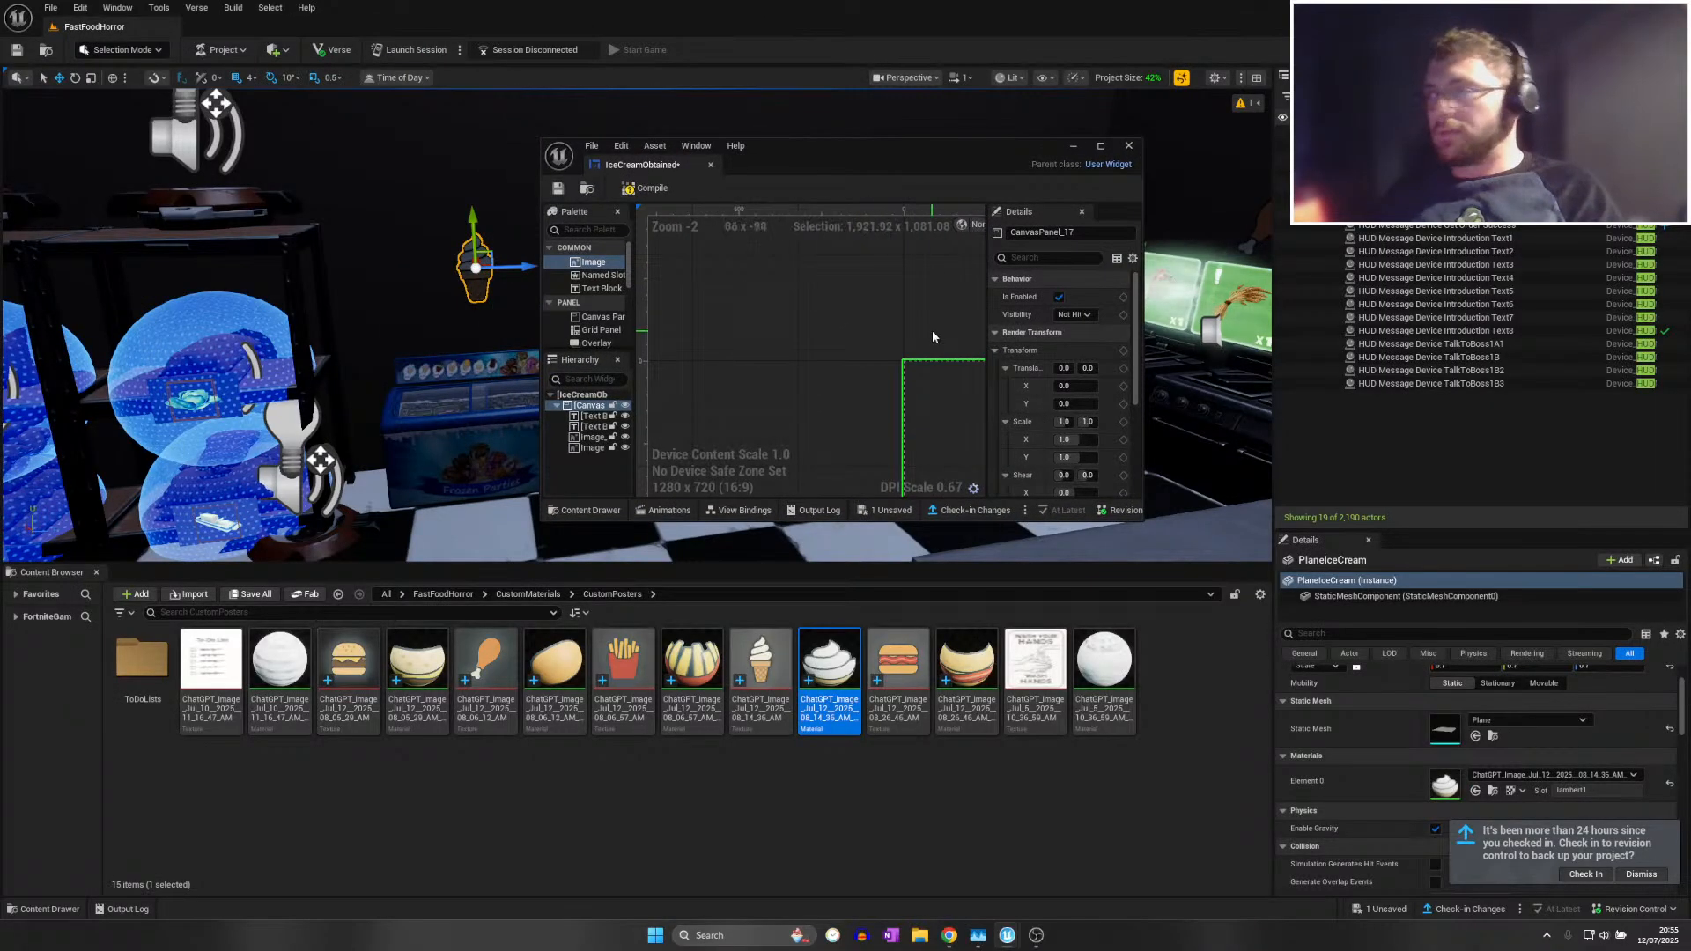
{"action": "left_click", "coordinate": [517, 595]}
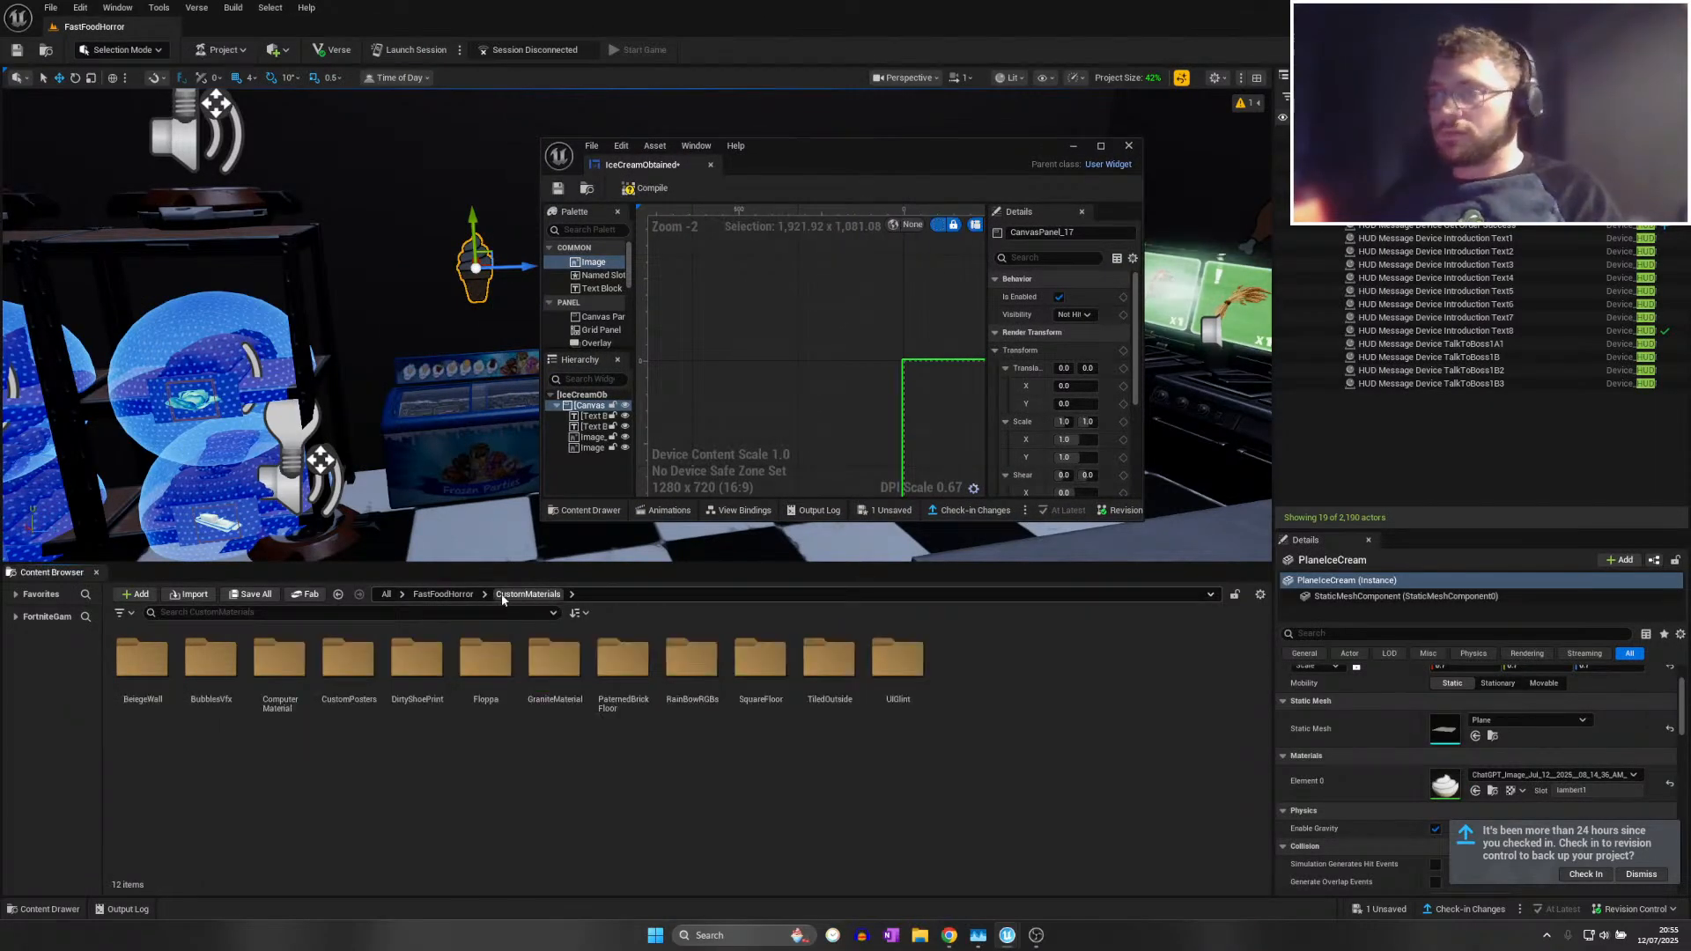
{"action": "left_click", "coordinate": [440, 594]}
{"action": "double_click", "coordinate": [755, 659]}
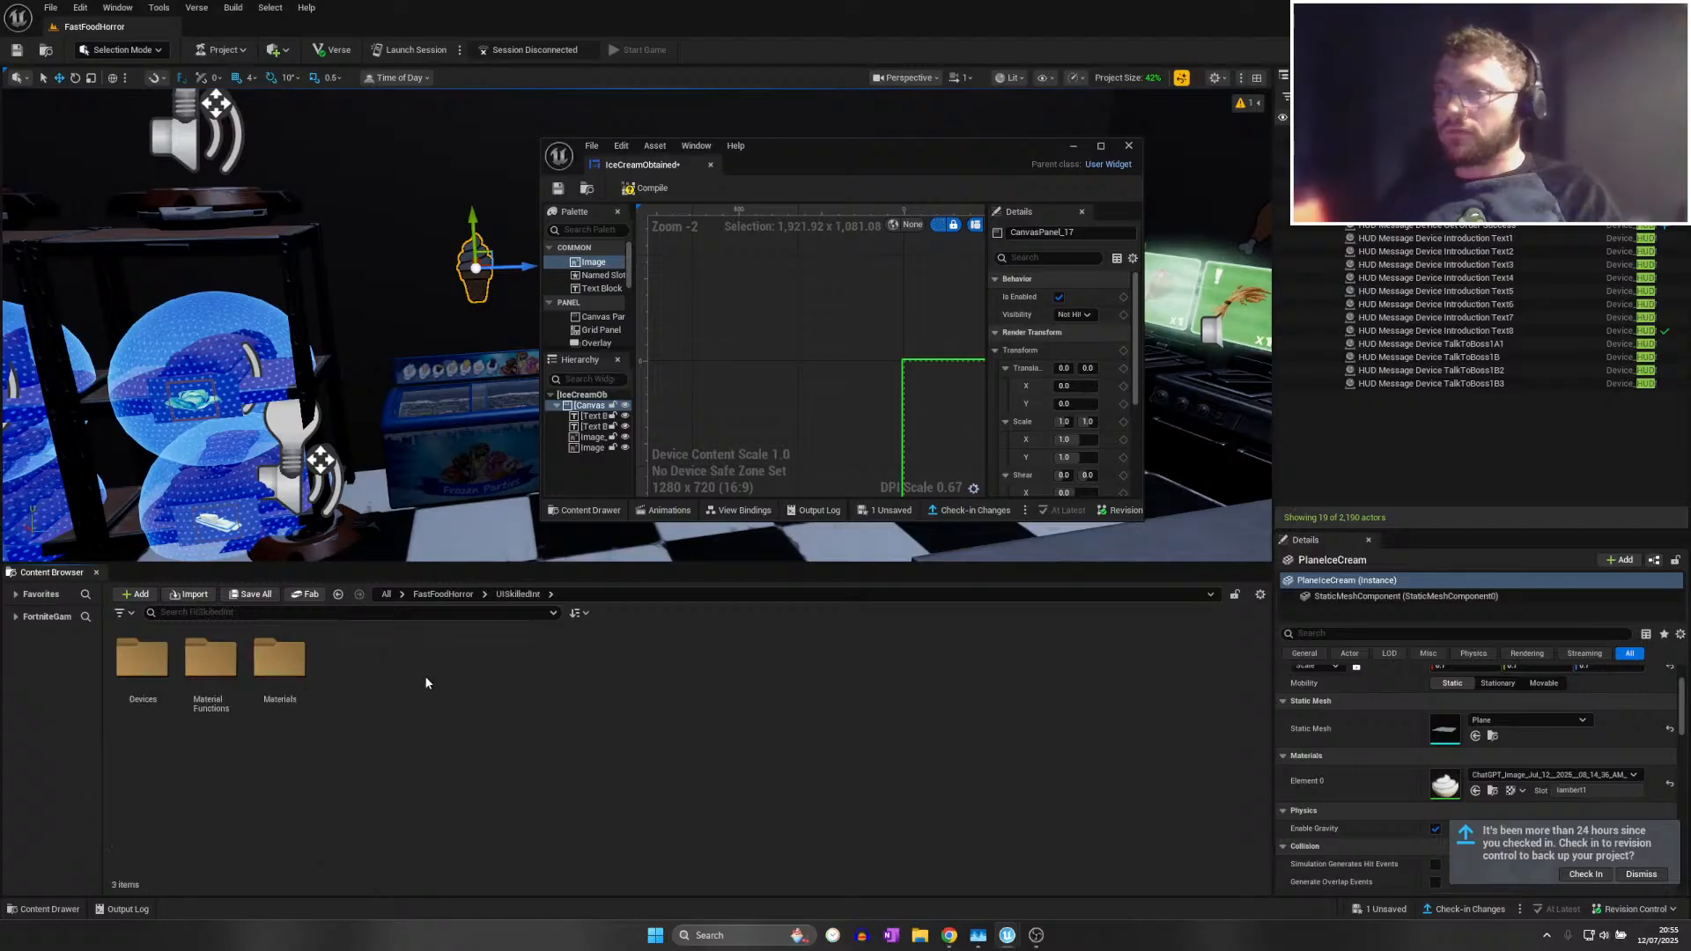
{"action": "double_click", "coordinate": [142, 658]}
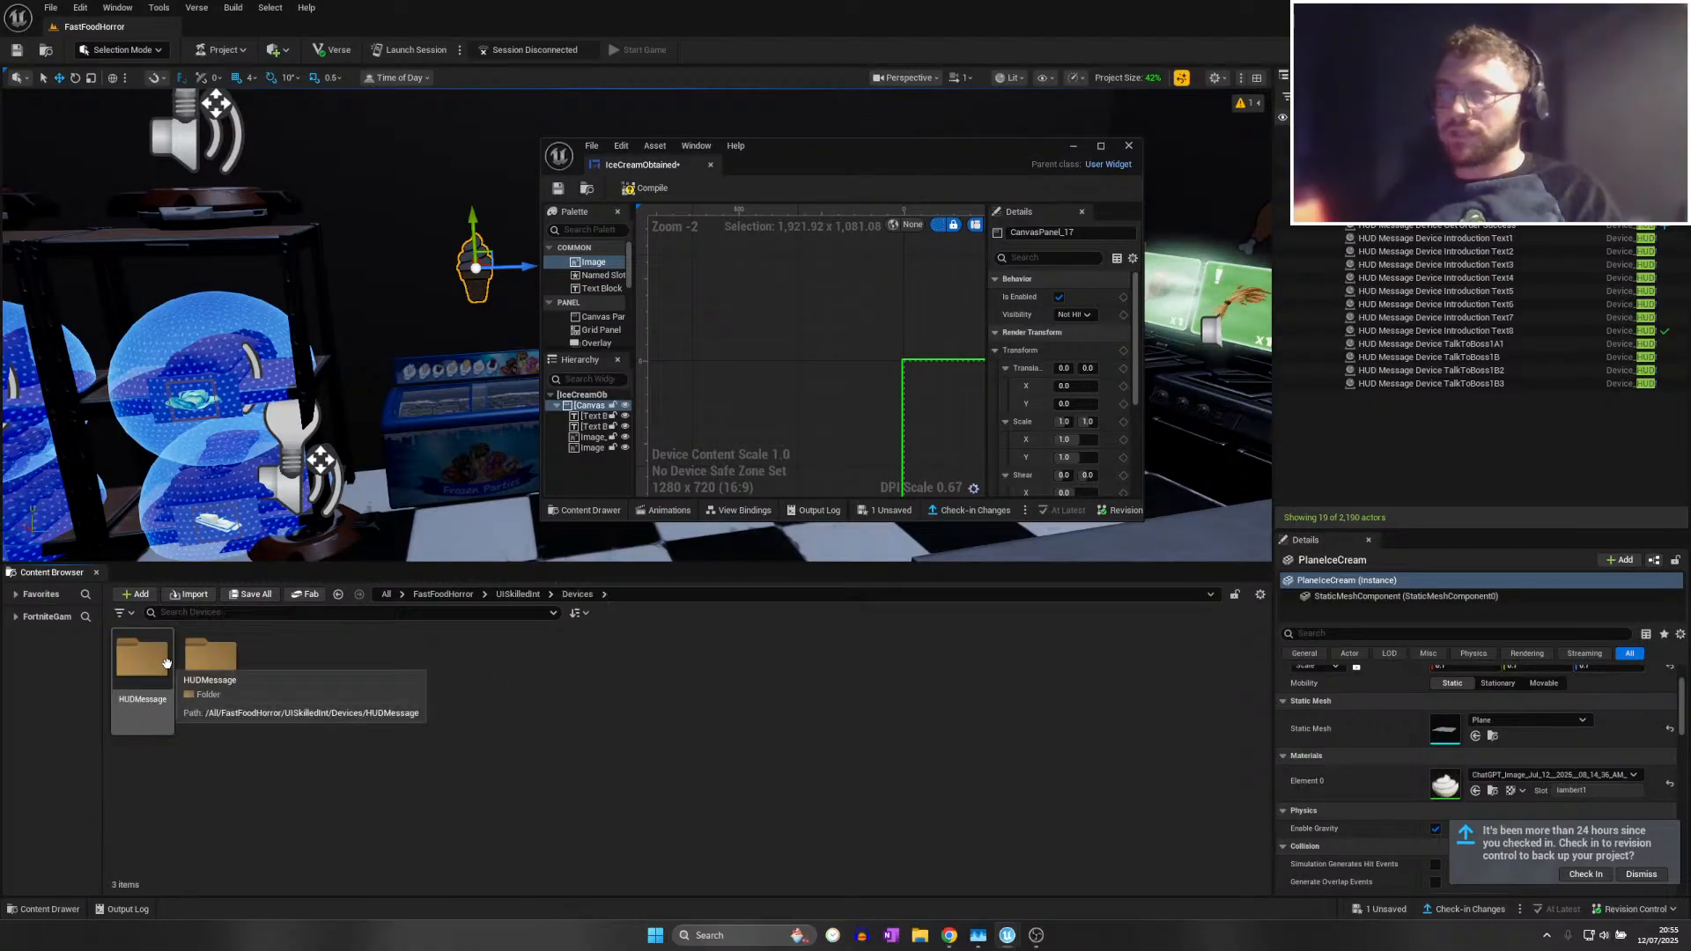
{"action": "double_click", "coordinate": [144, 661]}
{"action": "double_click", "coordinate": [279, 659]}
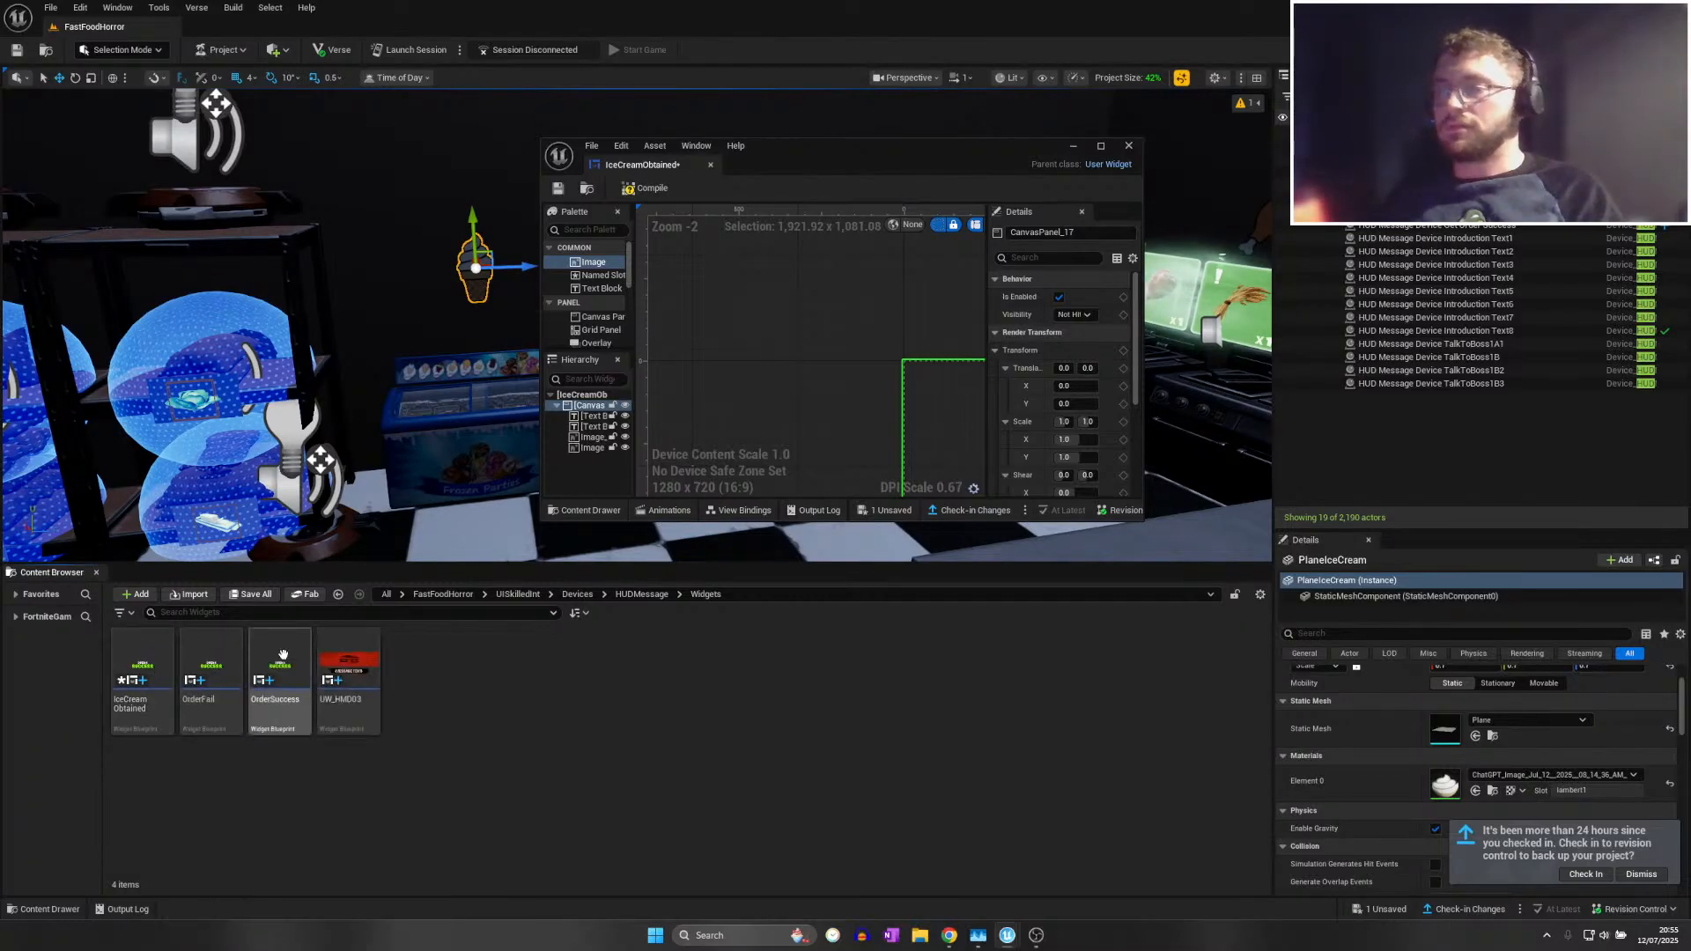
{"action": "double_click", "coordinate": [260, 671]}
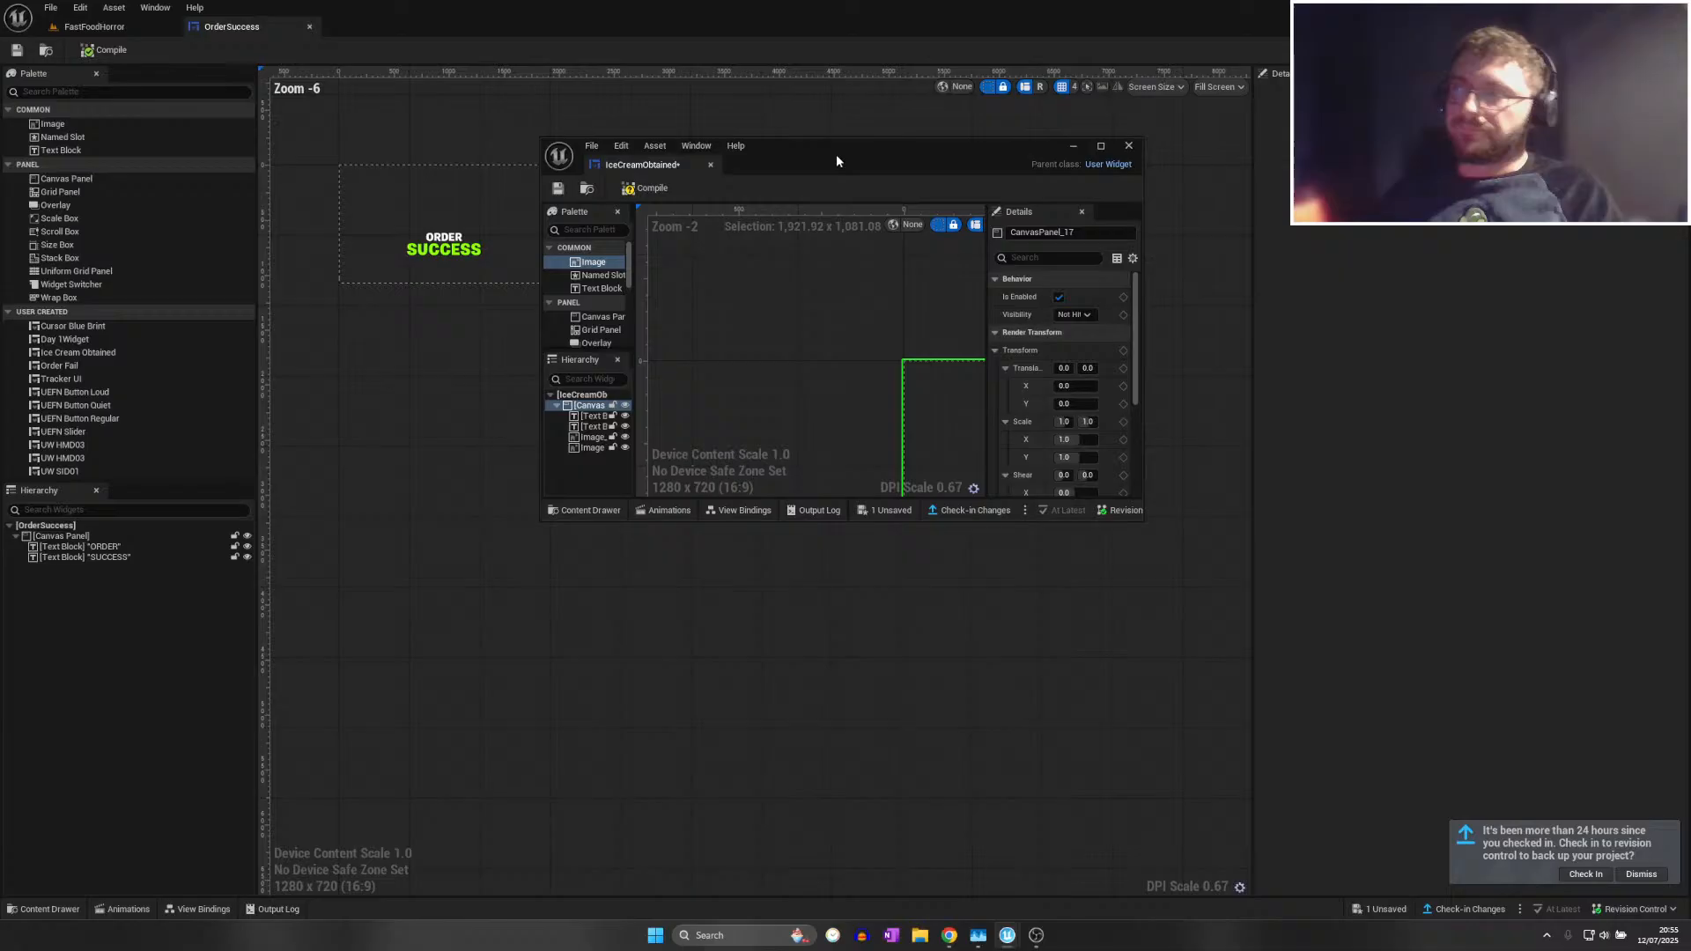
Compare the text placement in the OrderSuccess widget with the IceCreamObtained layout, ending back in IceCreamObtained
{"action": "double_click", "coordinate": [836, 155]}
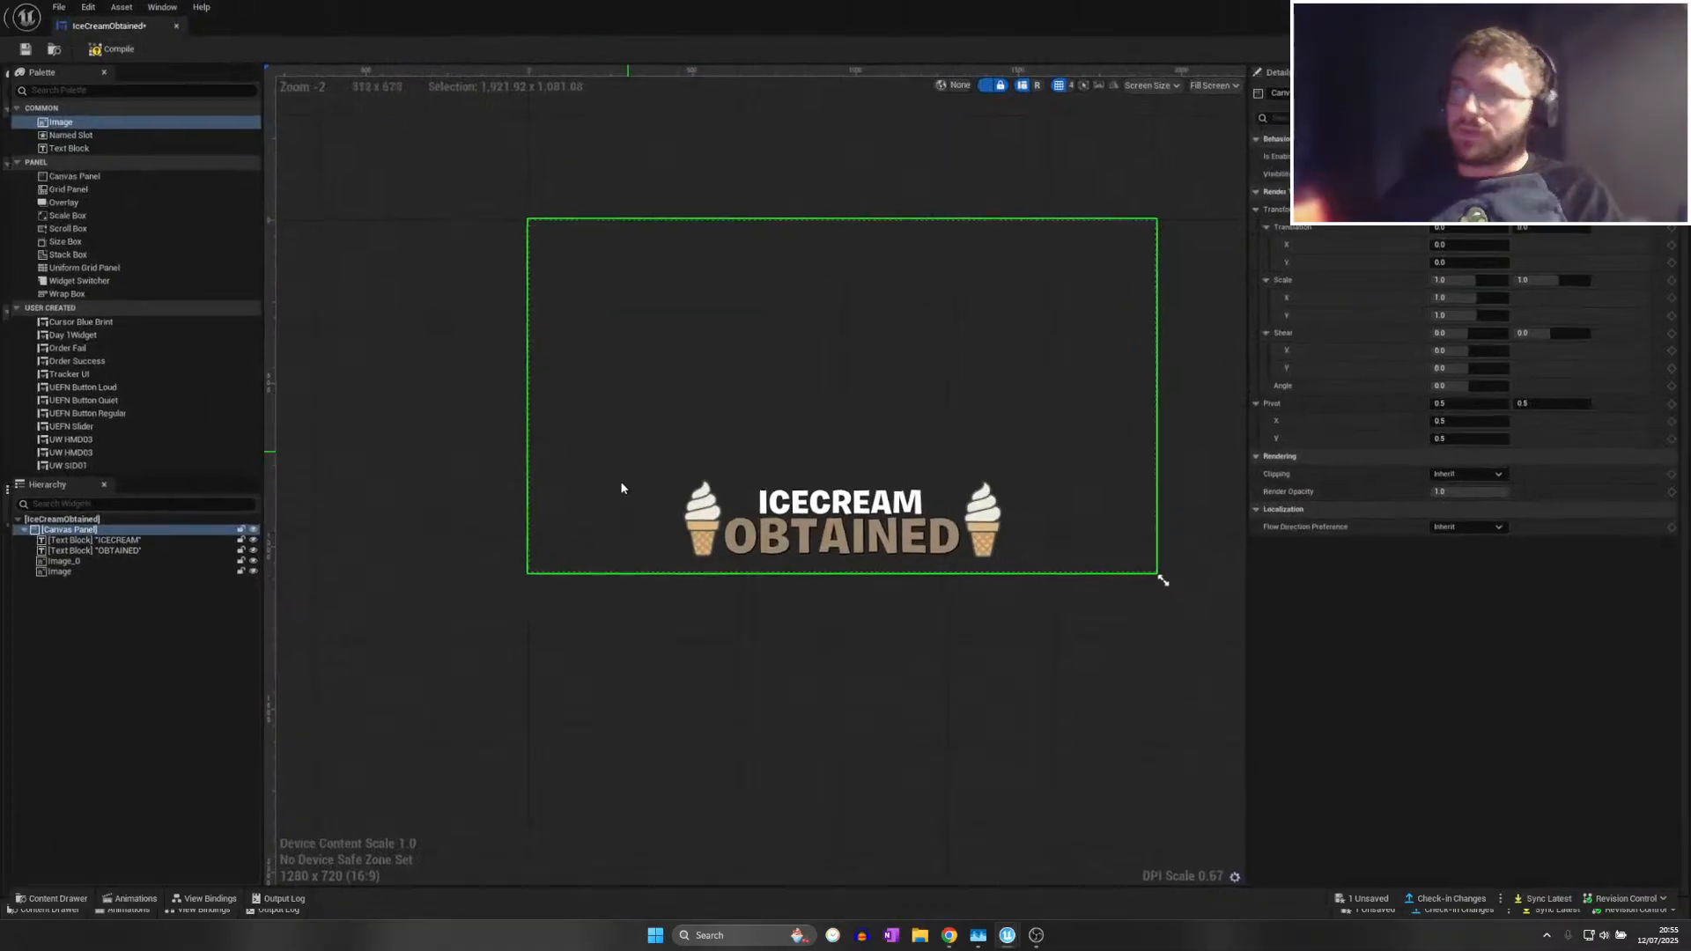
{"action": "left_click_drag", "start_coordinate": [417, 12], "coordinate": [653, 181]}
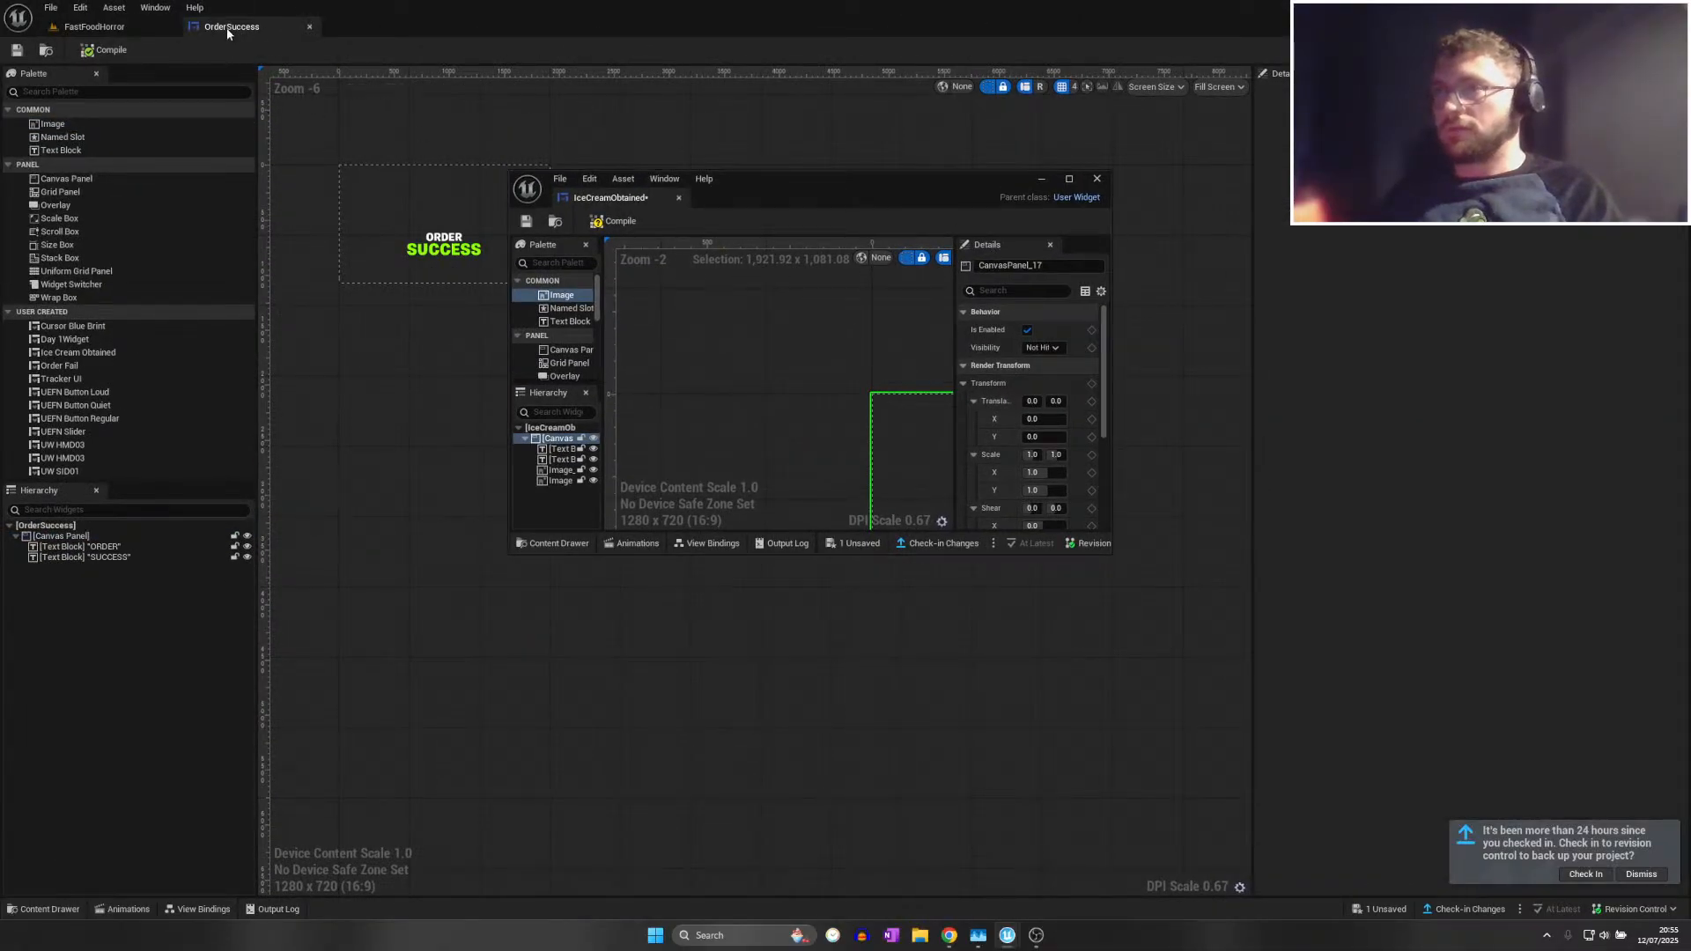
{"action": "left_click", "coordinate": [94, 26]}
{"action": "left_click", "coordinate": [255, 26]}
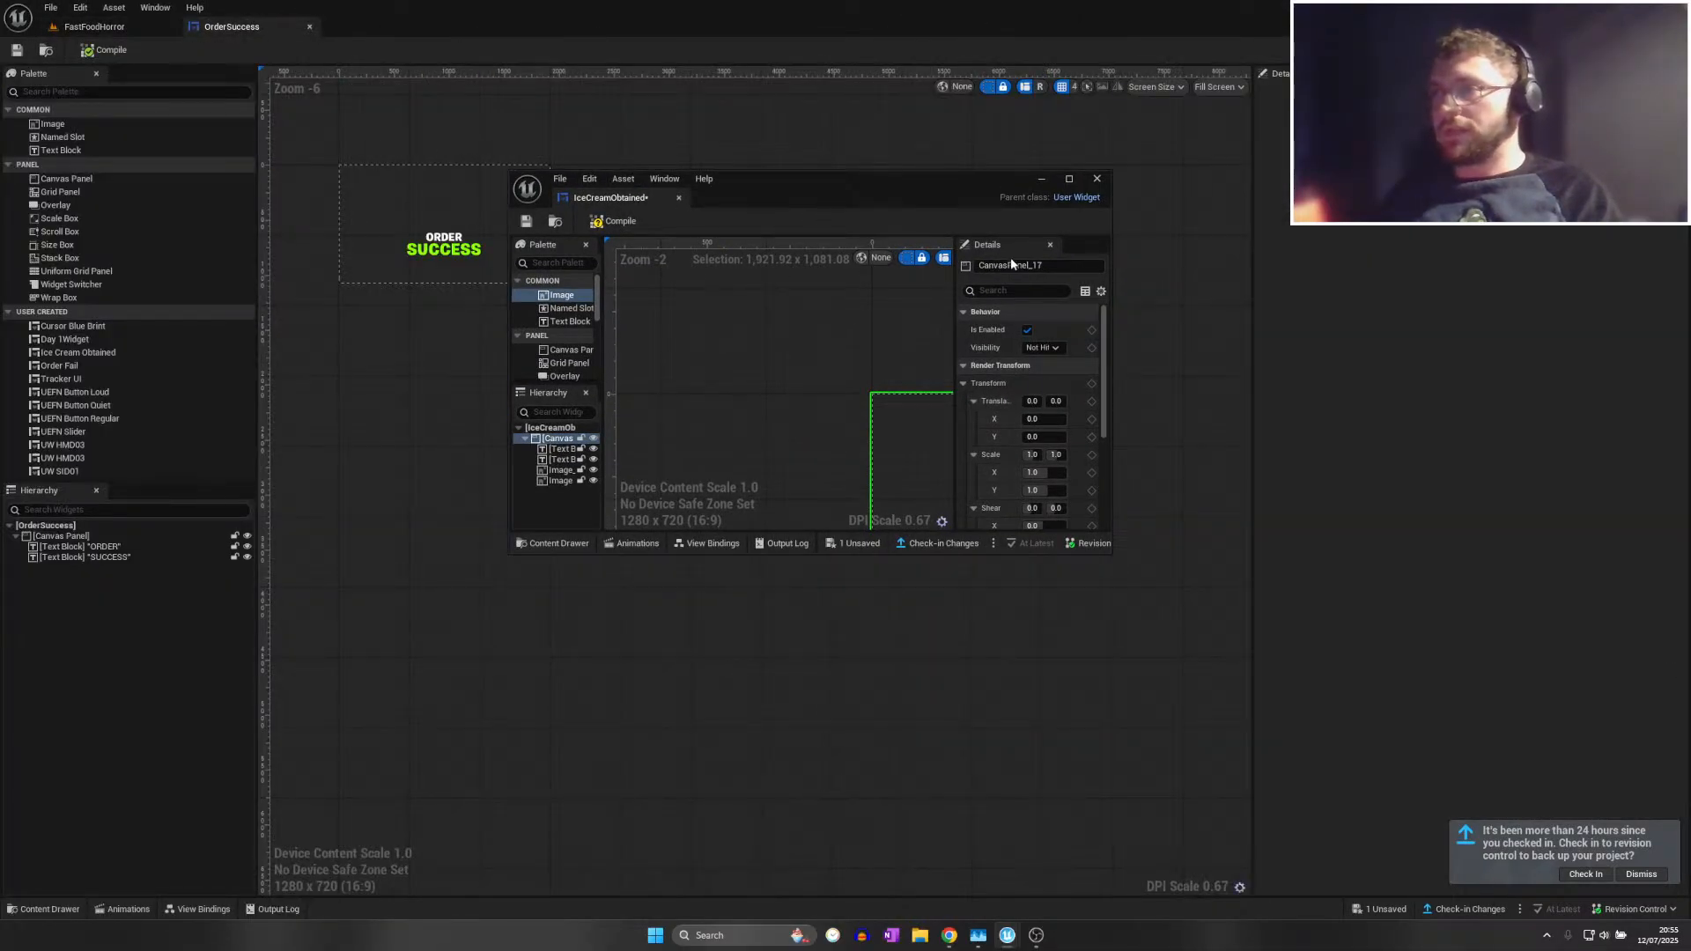
{"action": "scroll", "coordinate": [398, 346], "scroll_direction": "up", "scroll_amount": 4}
{"action": "right_click_drag", "start_coordinate": [399, 444], "coordinate": [274, 747]}
{"action": "left_click_drag", "start_coordinate": [835, 174], "coordinate": [722, 3]}
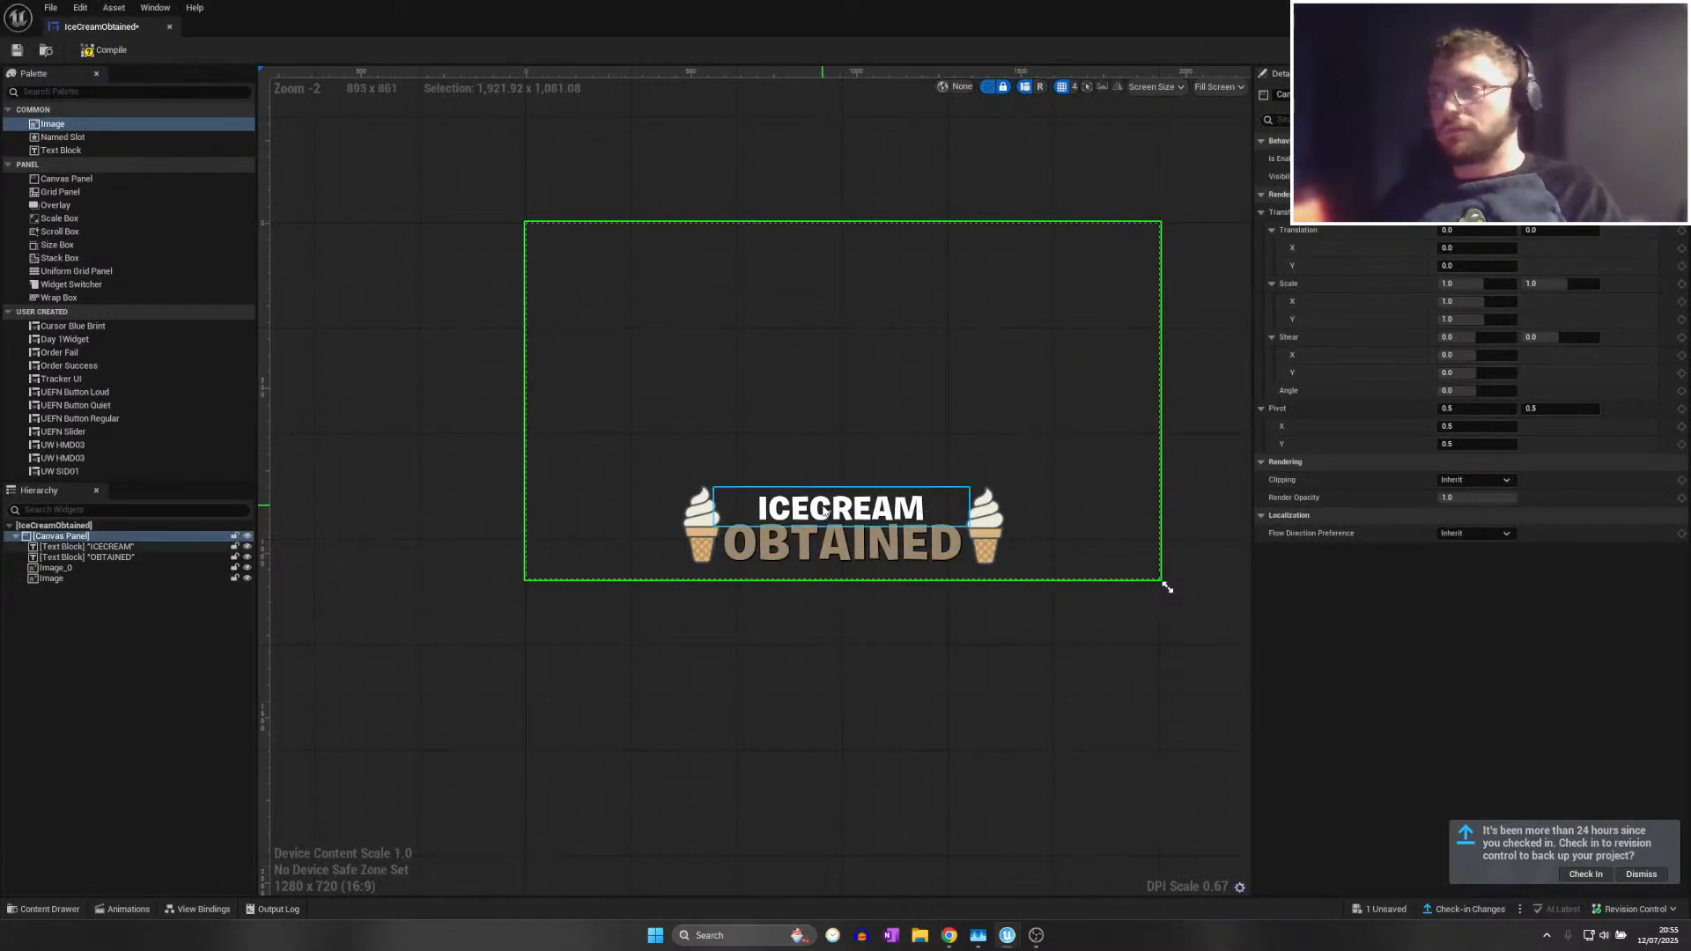
Anchor the ICECREAM text block to the canvas centre and move it up, well clear of OBTAINED
{"action": "scroll", "coordinate": [825, 510], "scroll_direction": "up", "scroll_amount": 3}
{"action": "left_click", "coordinate": [797, 493]}
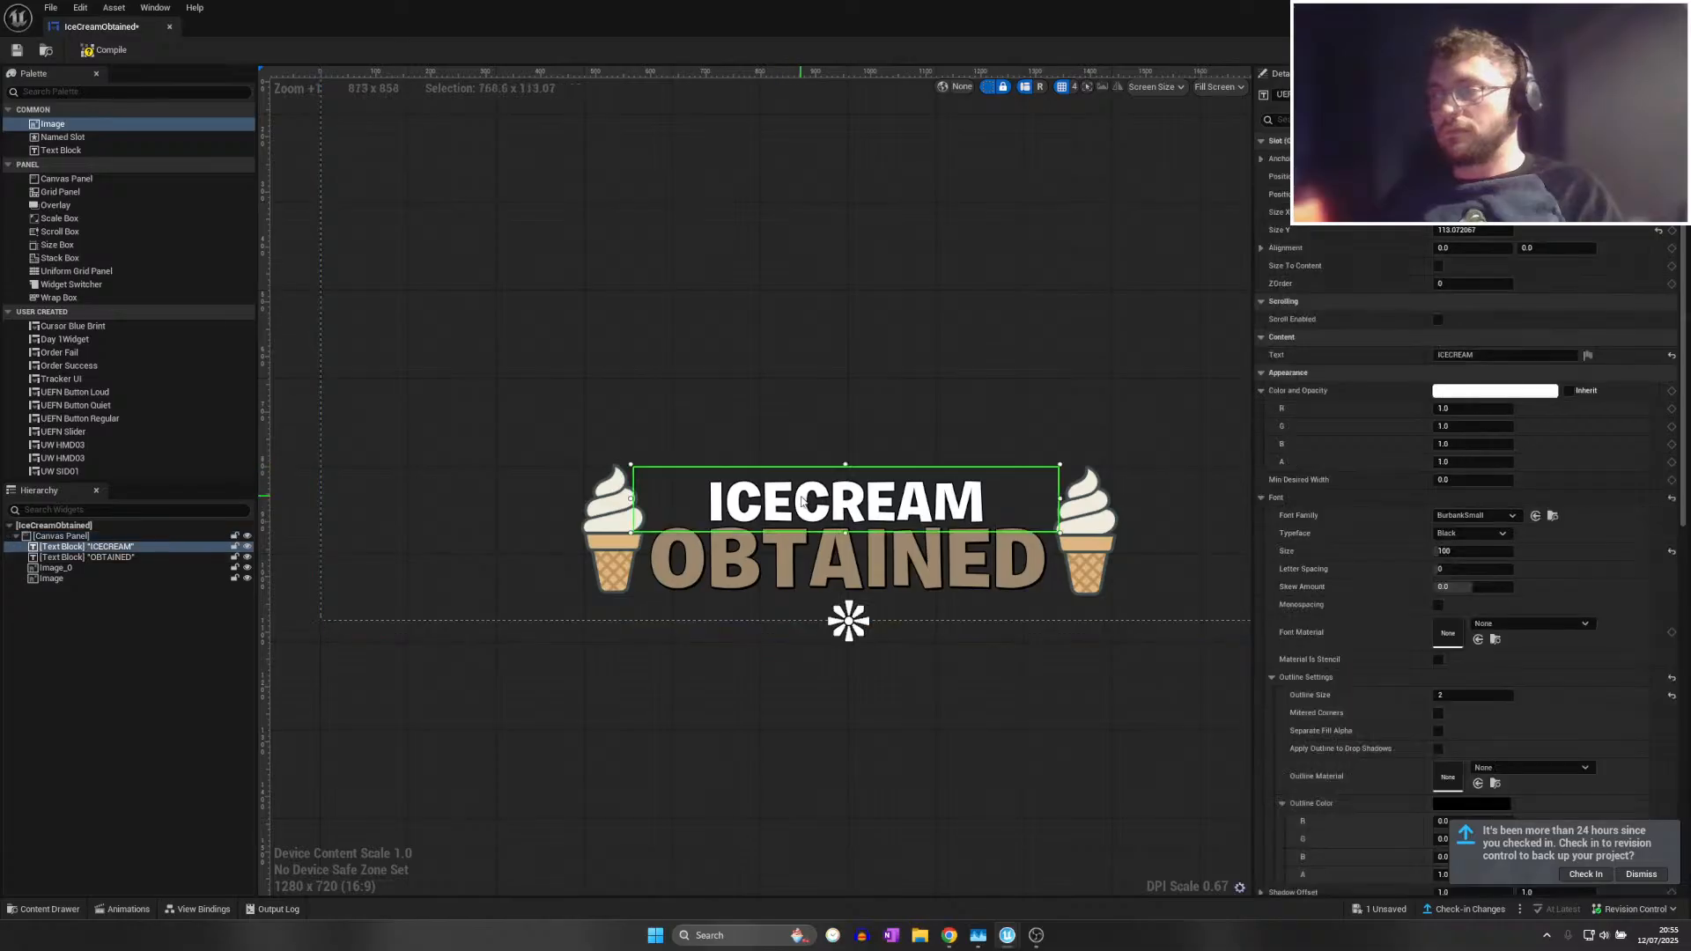
{"action": "left_click_drag", "start_coordinate": [723, 467], "coordinate": [555, 405]}
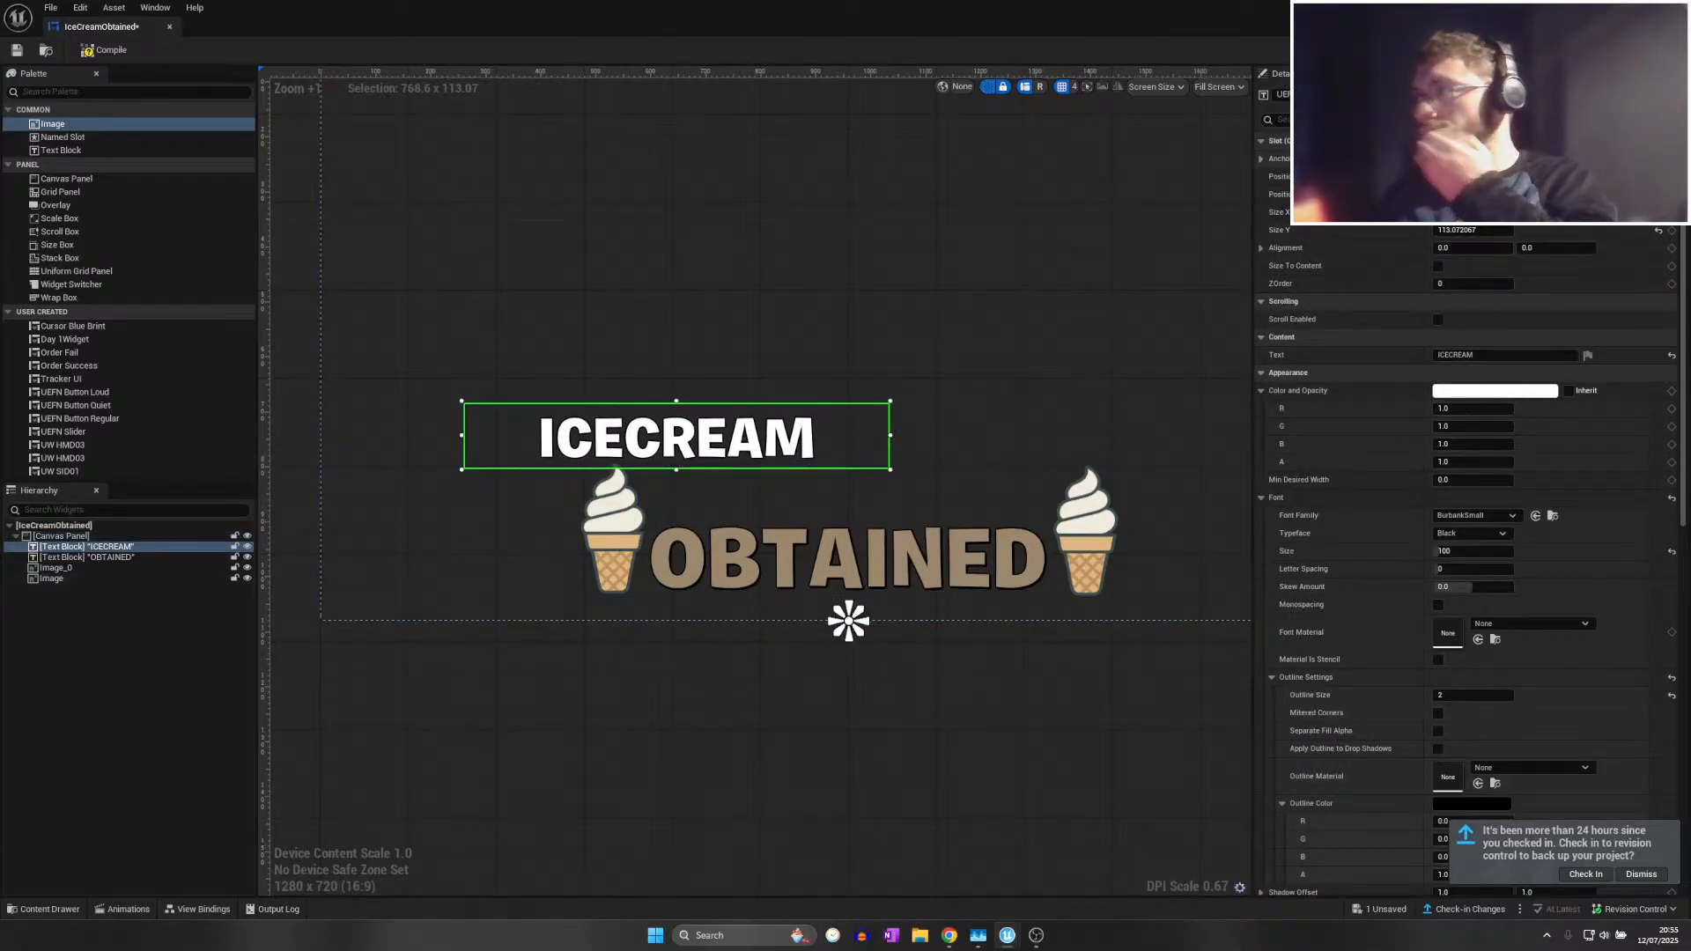
{"action": "left_click", "coordinate": [1475, 159]}
{"action": "left_click", "coordinate": [1502, 237]}
{"action": "left_click_drag", "start_coordinate": [773, 444], "coordinate": [812, 374]}
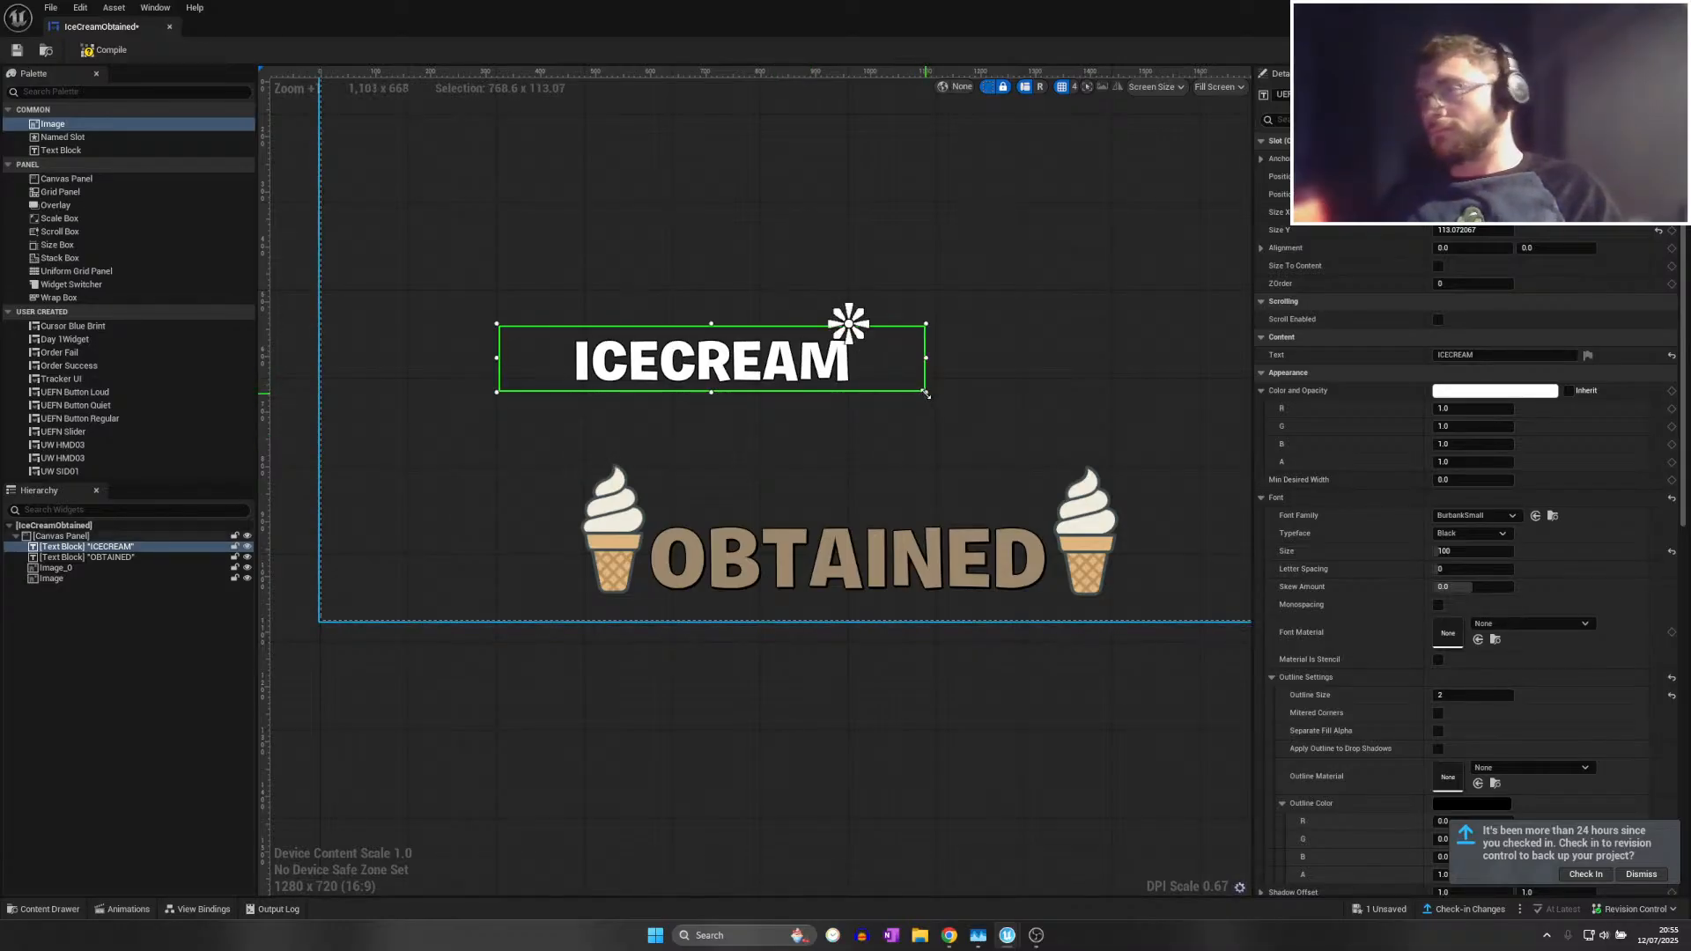
Enlarge the ICECREAM text box to about 783 × 216 and set its font size to 50
{"action": "left_click_drag", "start_coordinate": [929, 399], "coordinate": [934, 448]}
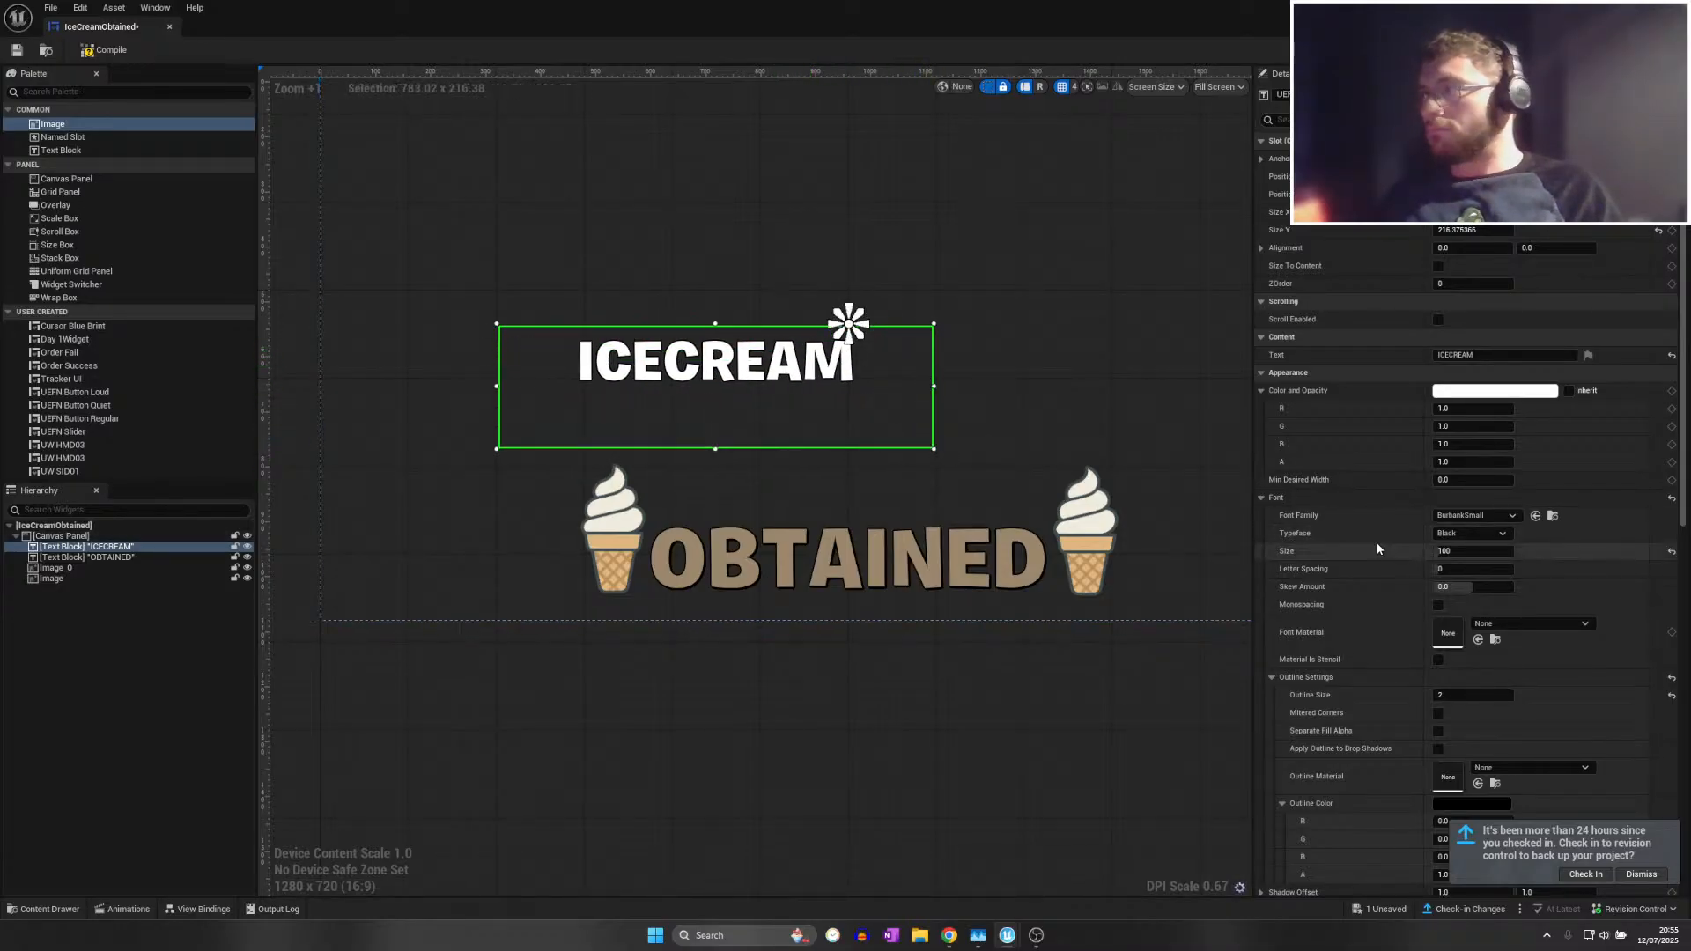
{"action": "left_click", "coordinate": [1453, 551]}
{"action": "type", "text": "5"}
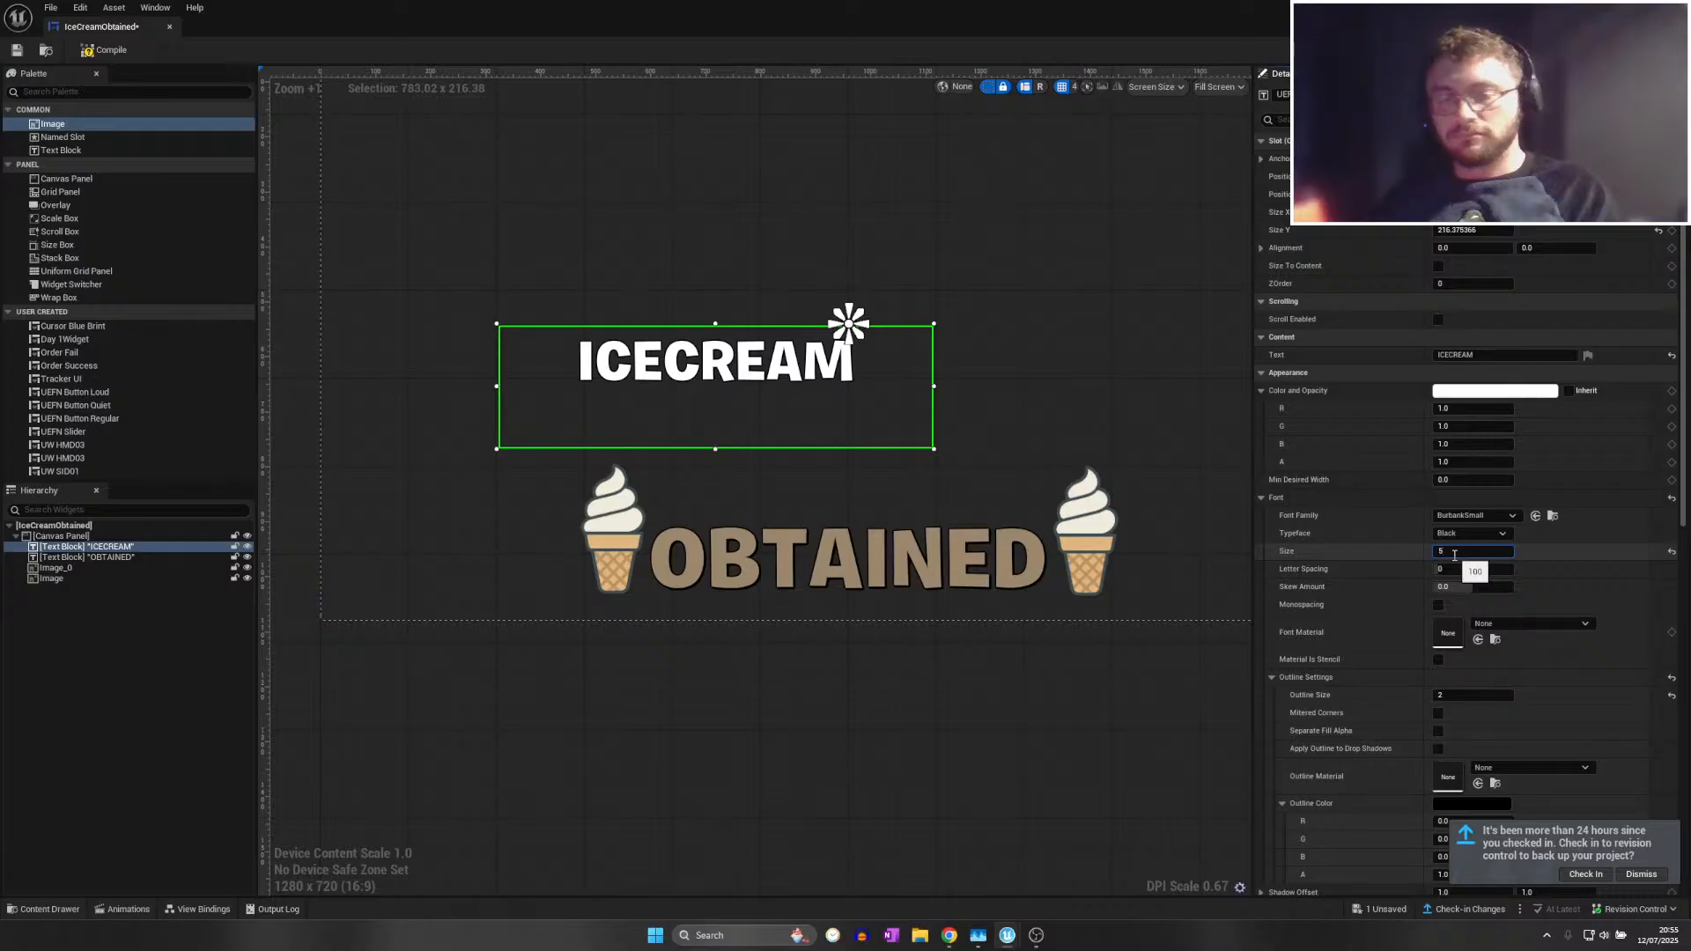
{"action": "type", "text": "0"}
{"action": "key", "text": "Return"}
Shrink the ICECREAM text box to about 275 × 61 around its letters and place it just beside the canvas centre
{"action": "mouse_move", "coordinate": [748, 366]}
{"action": "left_mouse_down"}
{"action": "mouse_move", "coordinate": [788, 367]}
{"action": "mouse_move", "coordinate": [753, 368]}
{"action": "left_mouse_up"}
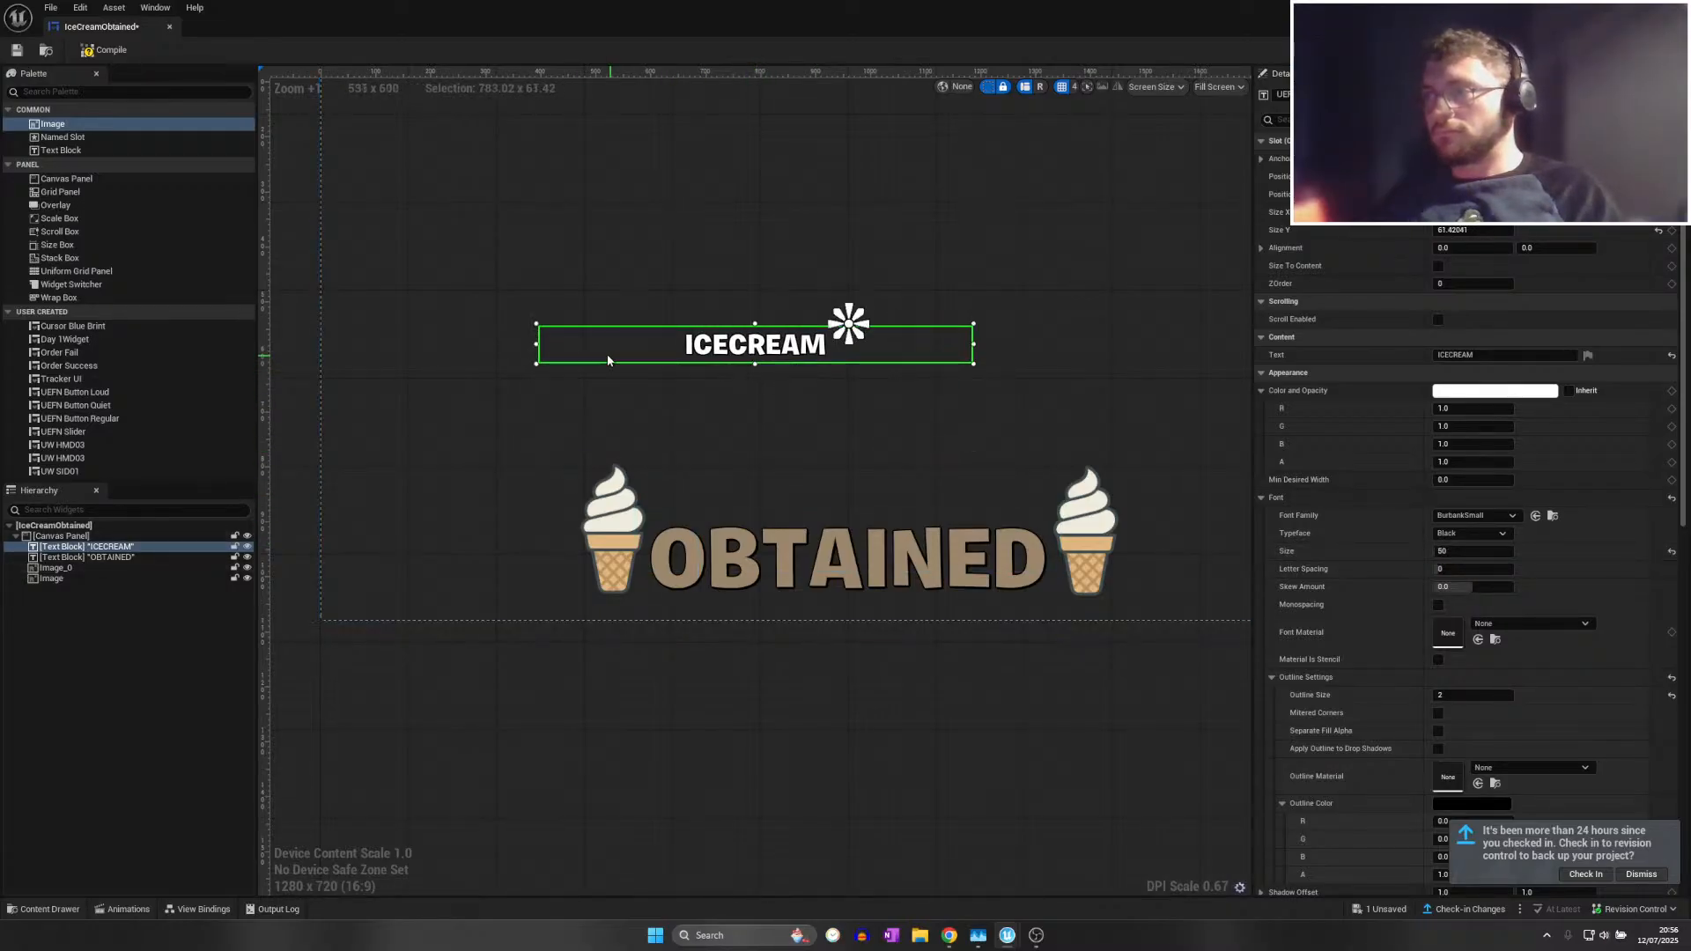
{"action": "left_click", "coordinate": [535, 346]}
{"action": "left_click", "coordinate": [556, 343]}
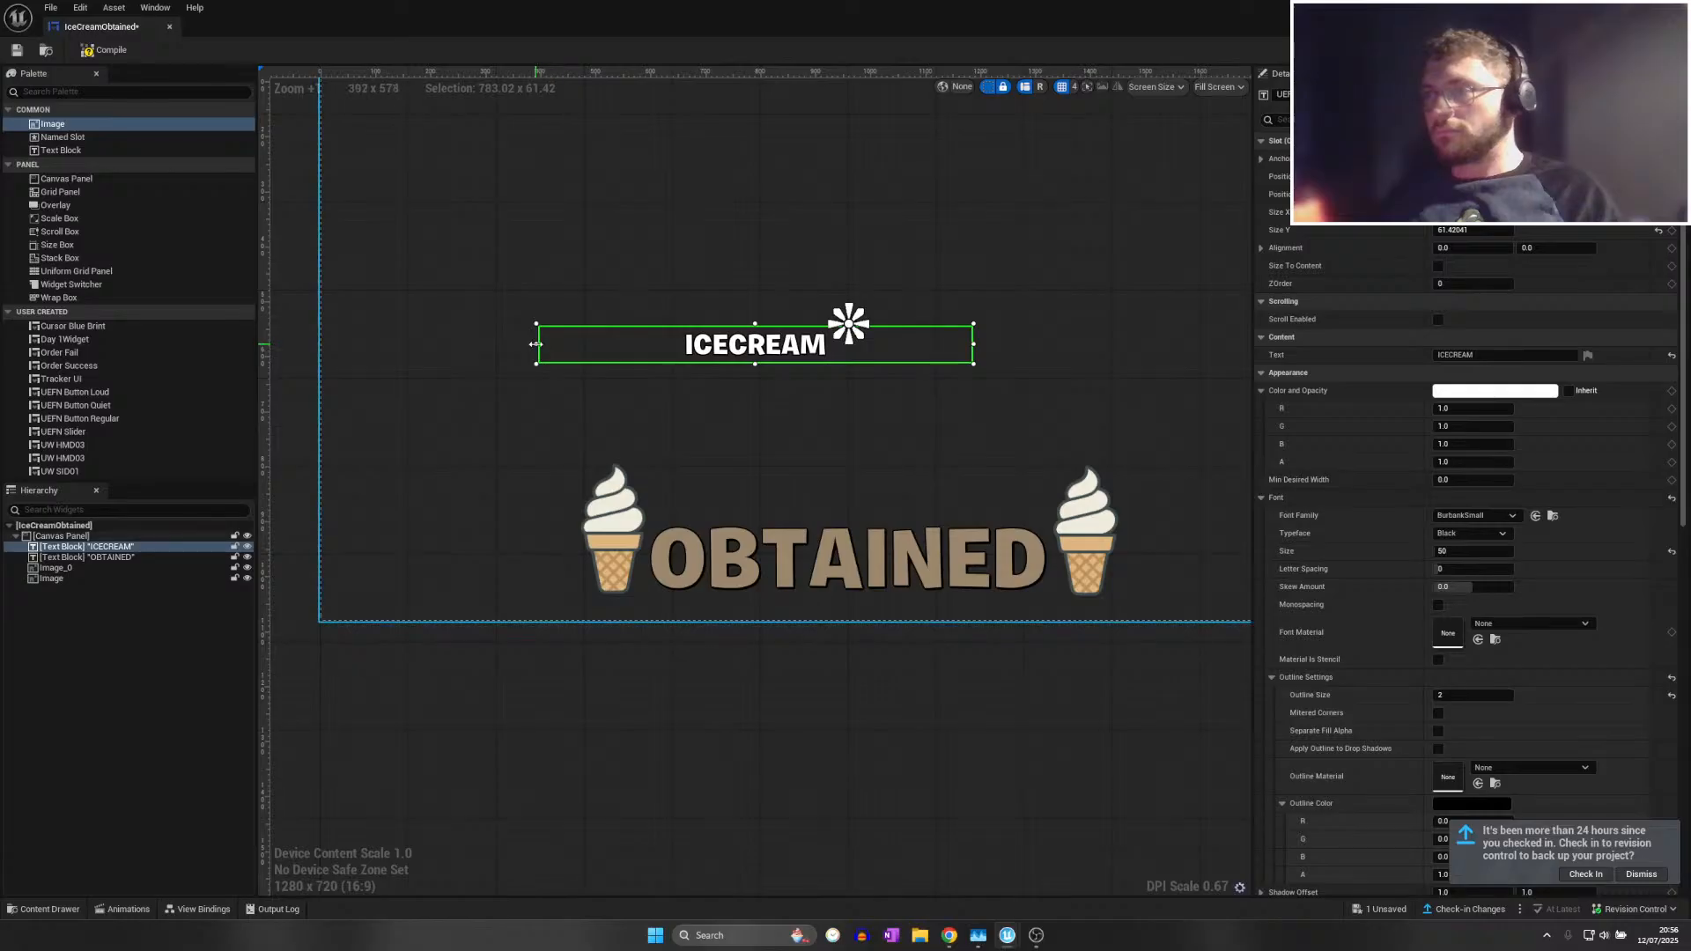
{"action": "left_click_drag", "start_coordinate": [537, 363], "coordinate": [823, 364]}
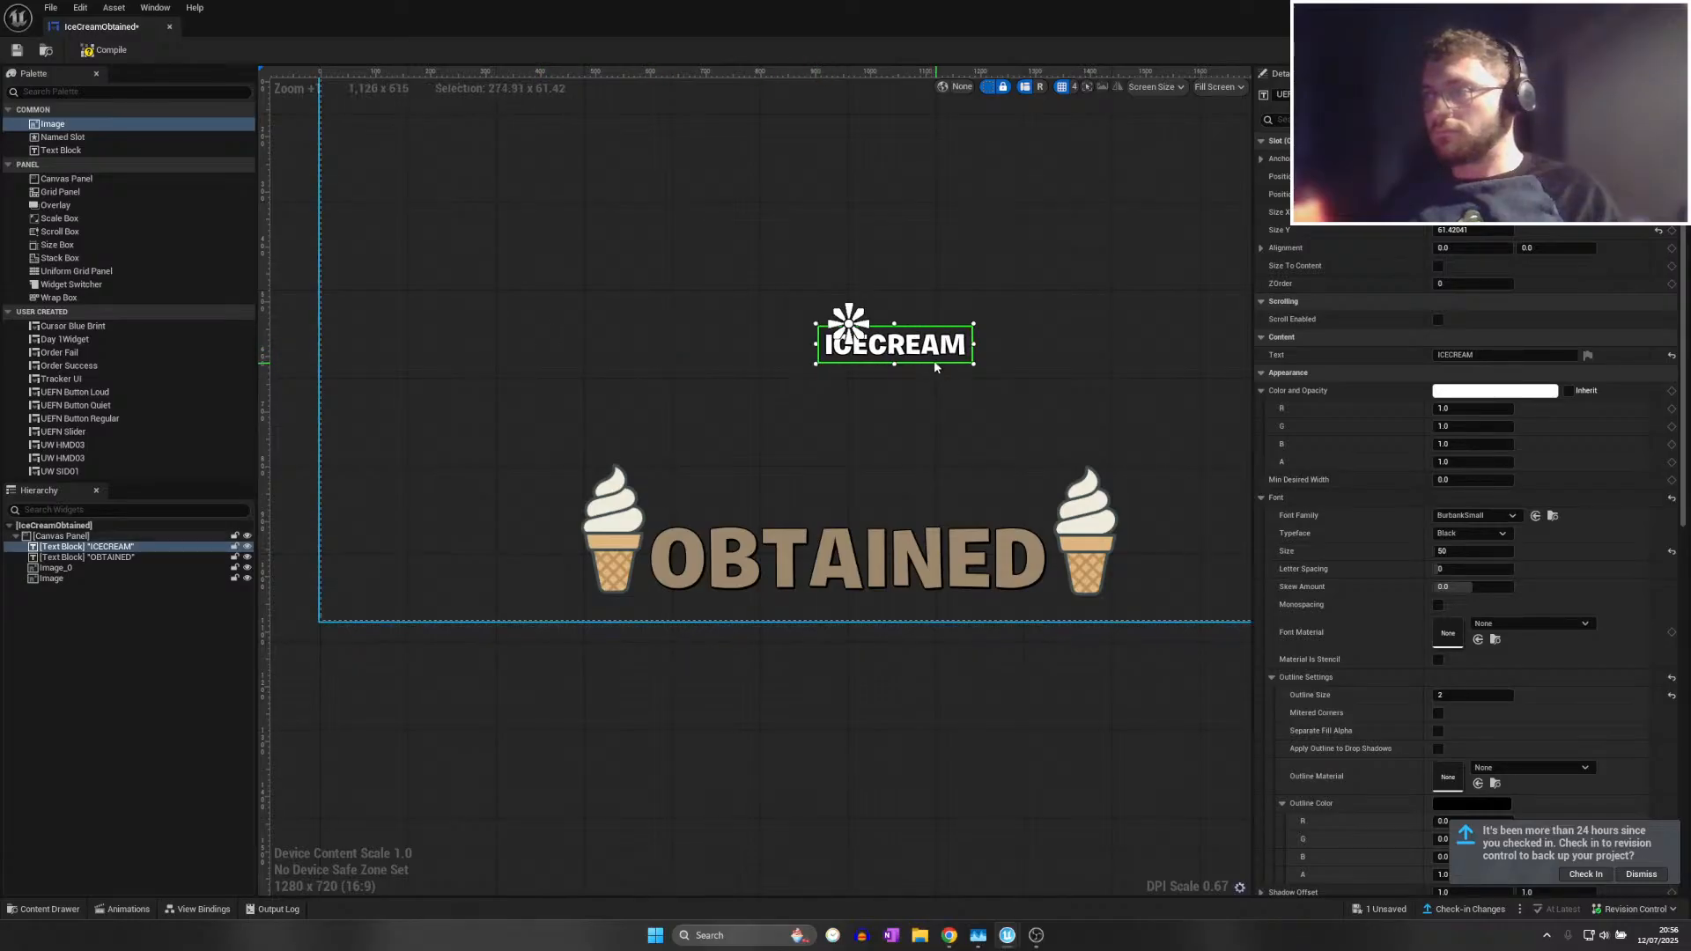
{"action": "left_click_drag", "start_coordinate": [935, 365], "coordinate": [810, 351]}
{"action": "scroll", "coordinate": [1529, 613], "scroll_direction": "down", "scroll_amount": 4}
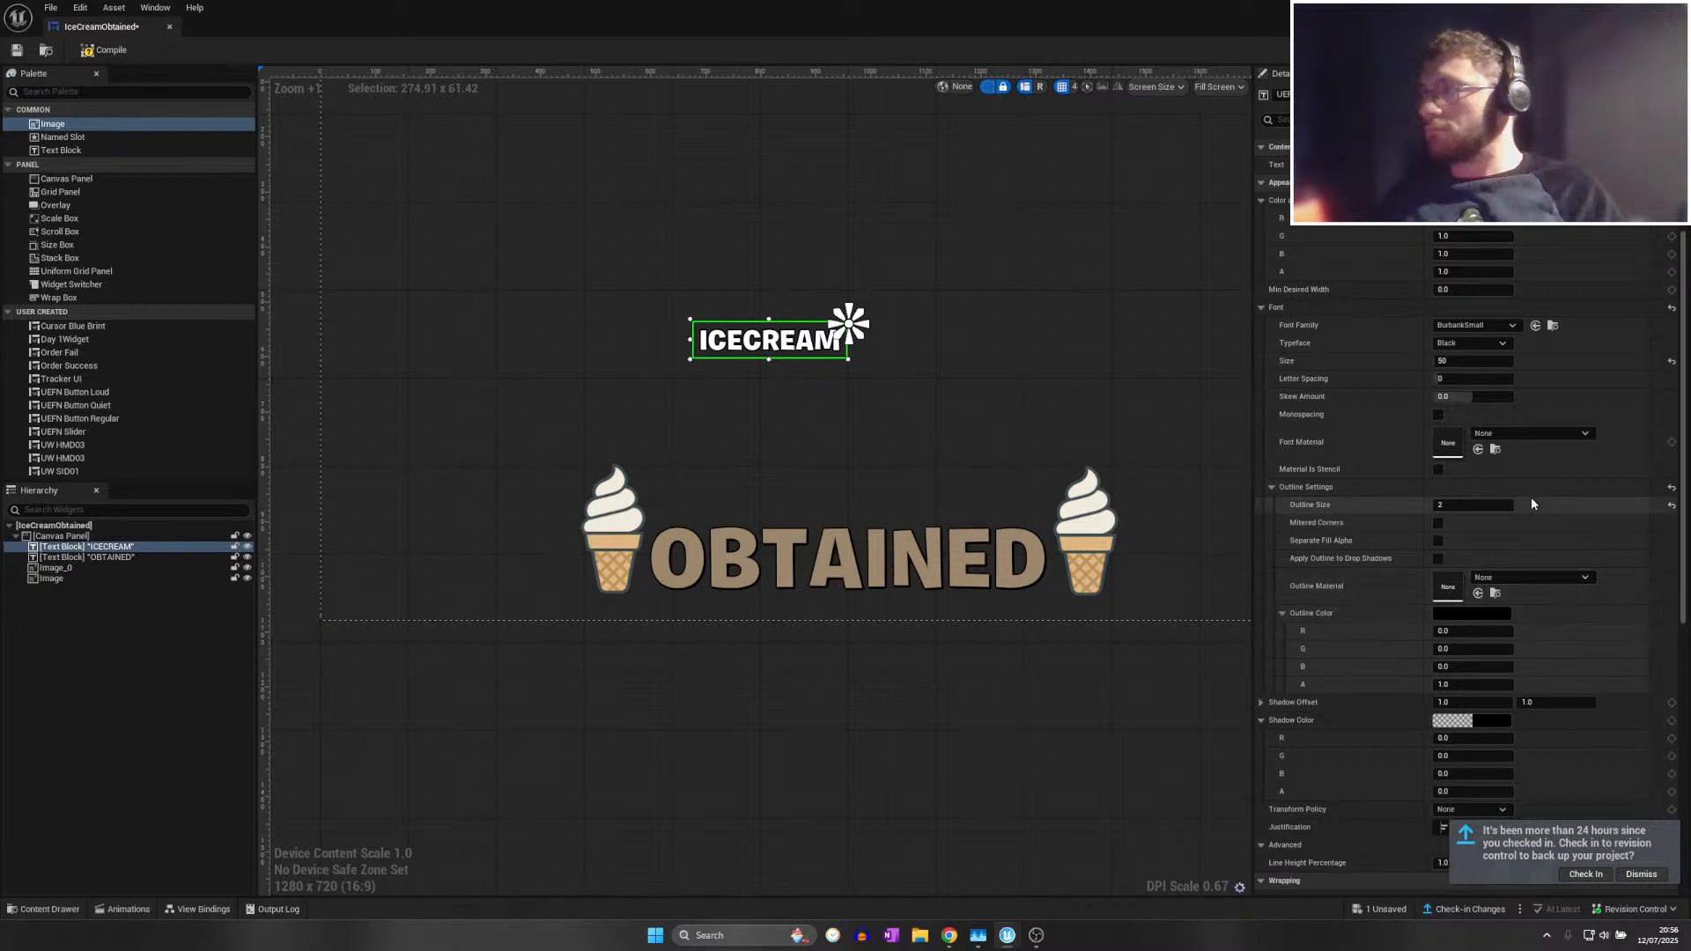
Move the original ice cream image up below the end of ICECREAM and set its size to 100 × 100
{"action": "left_click", "coordinate": [604, 529]}
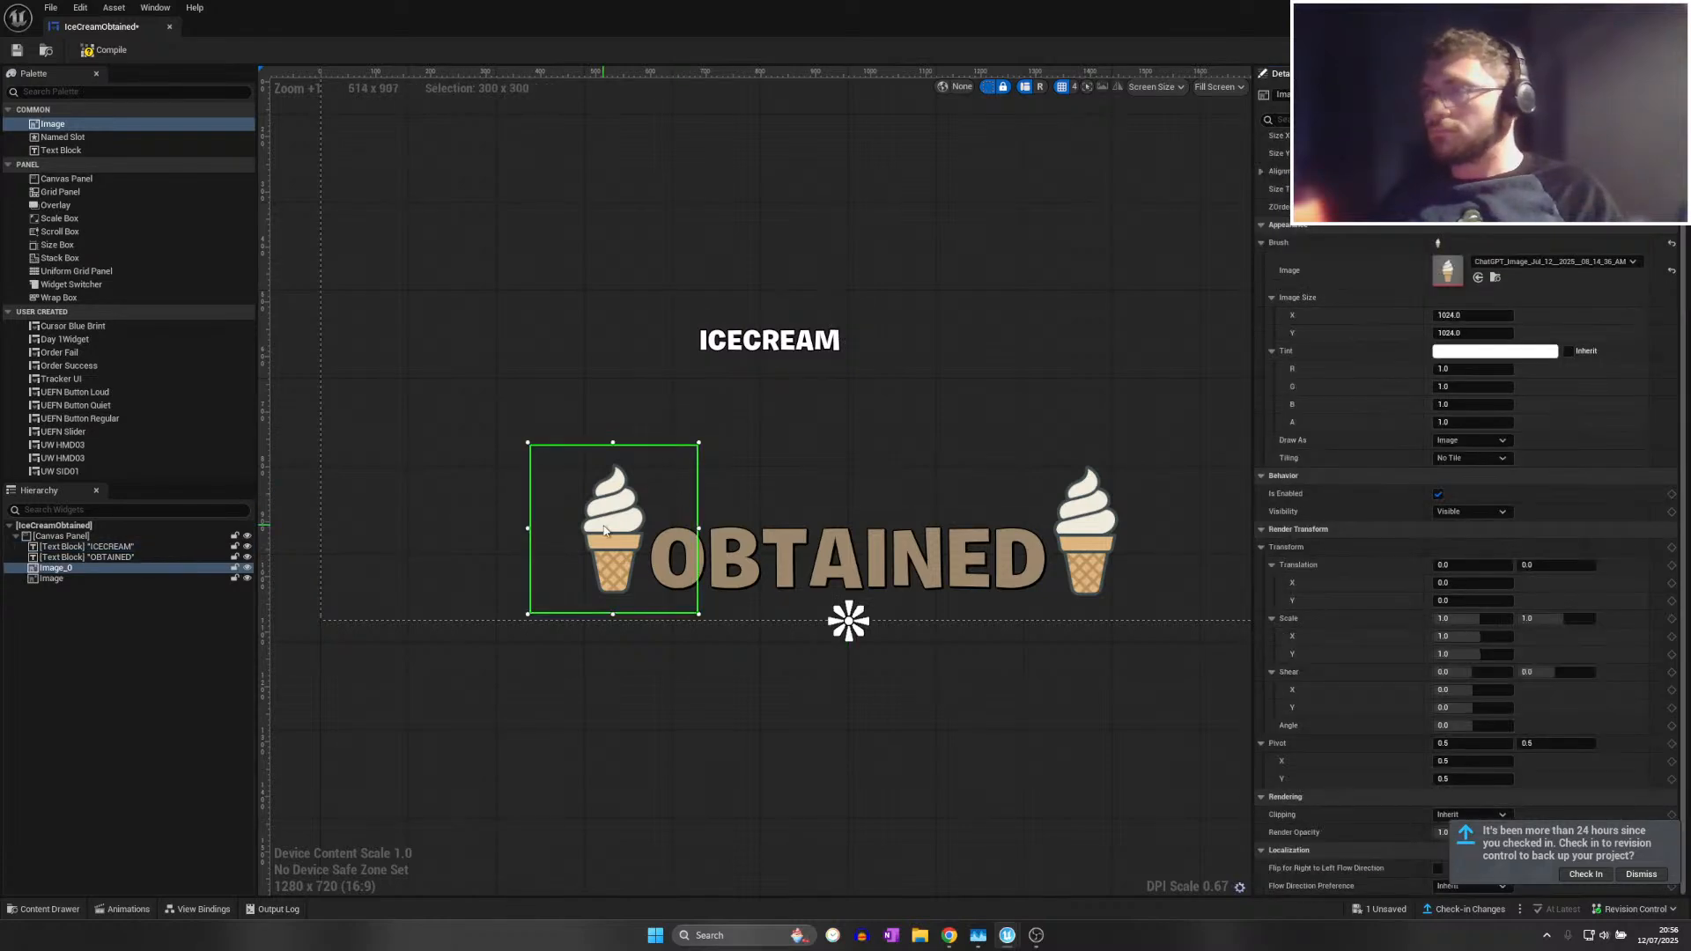
{"action": "left_click_drag", "start_coordinate": [678, 472], "coordinate": [940, 354]}
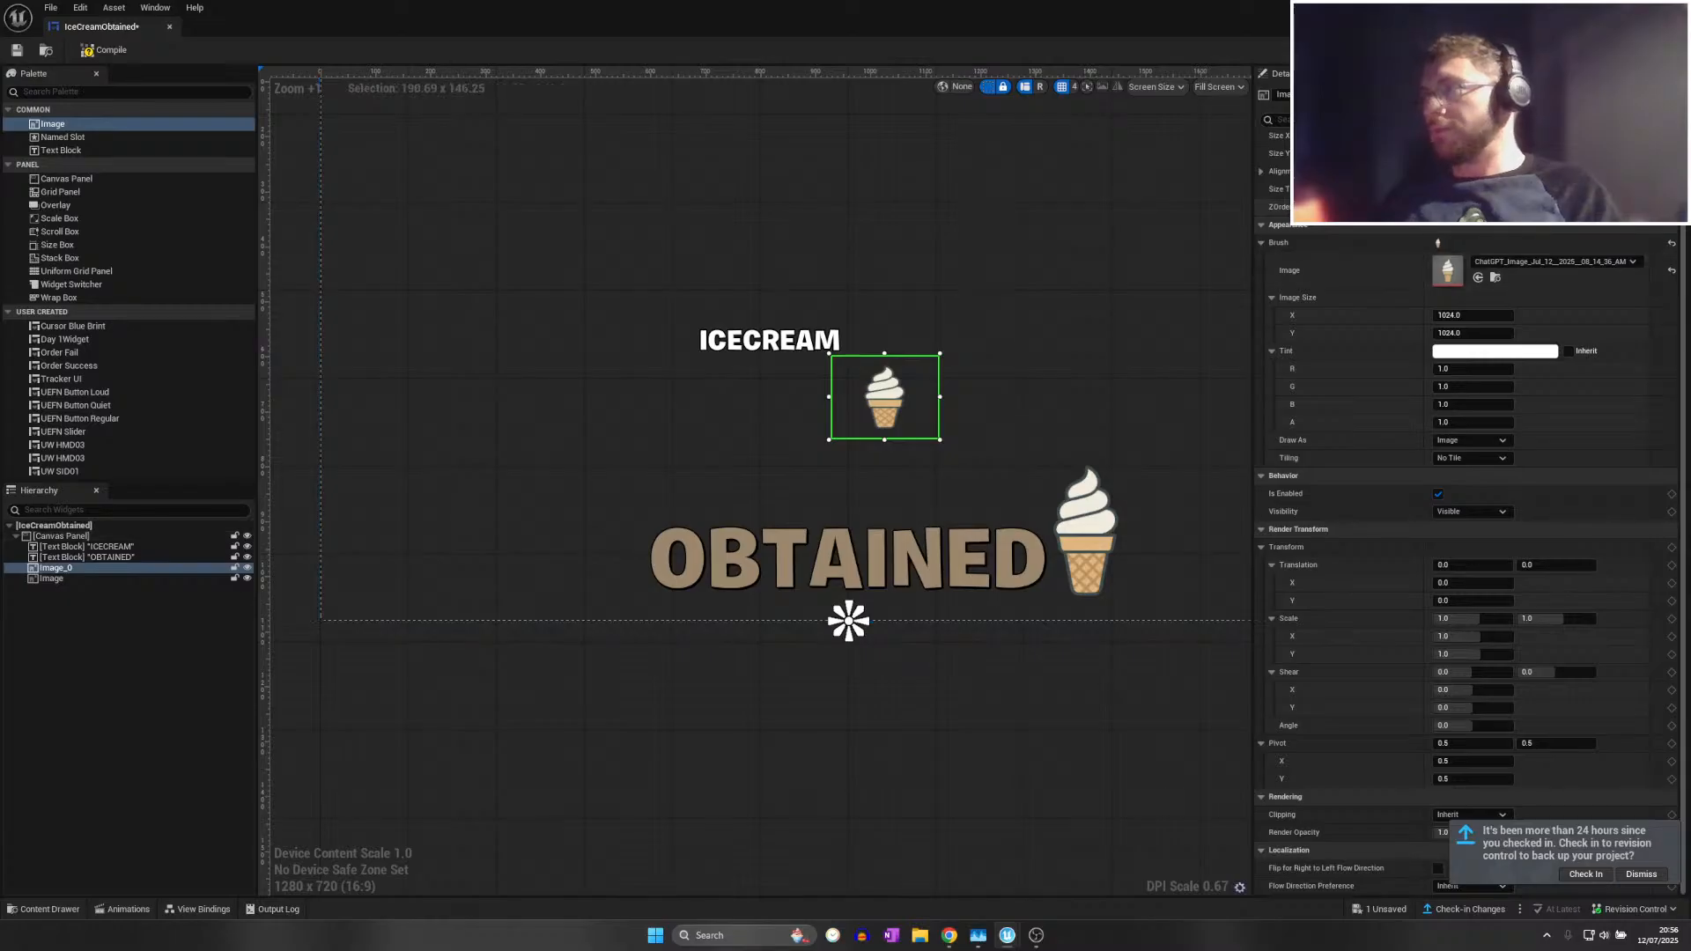
{"action": "scroll", "coordinate": [1481, 204], "scroll_direction": "up", "scroll_amount": 3}
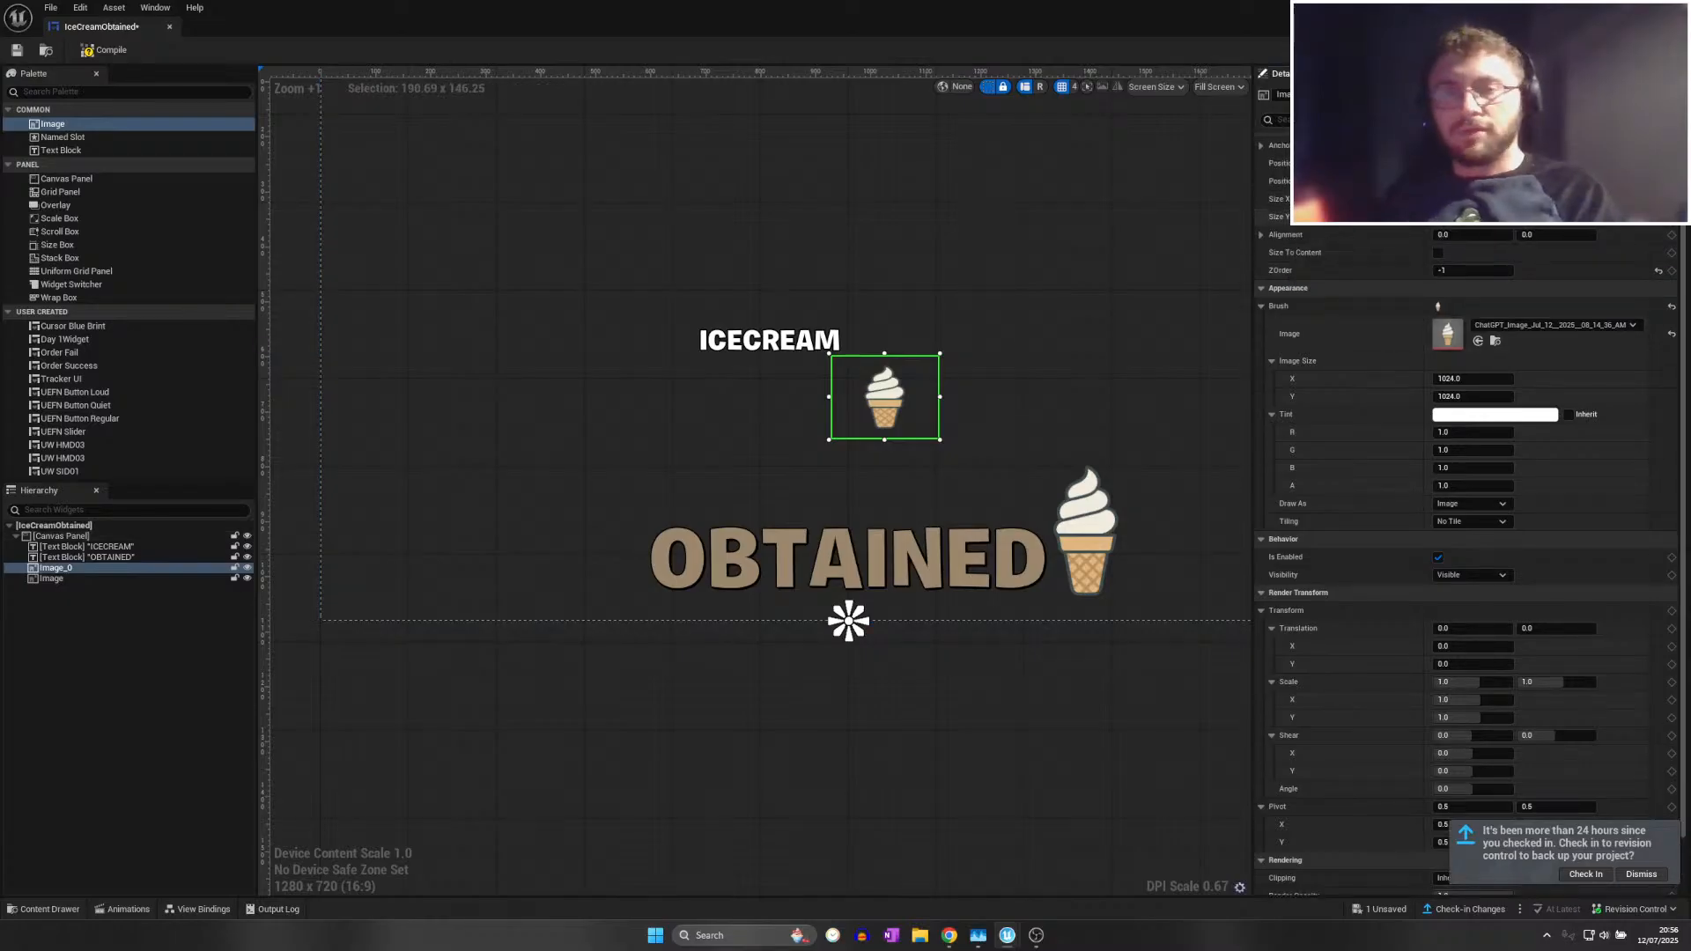
{"action": "left_click", "coordinate": [1470, 218]}
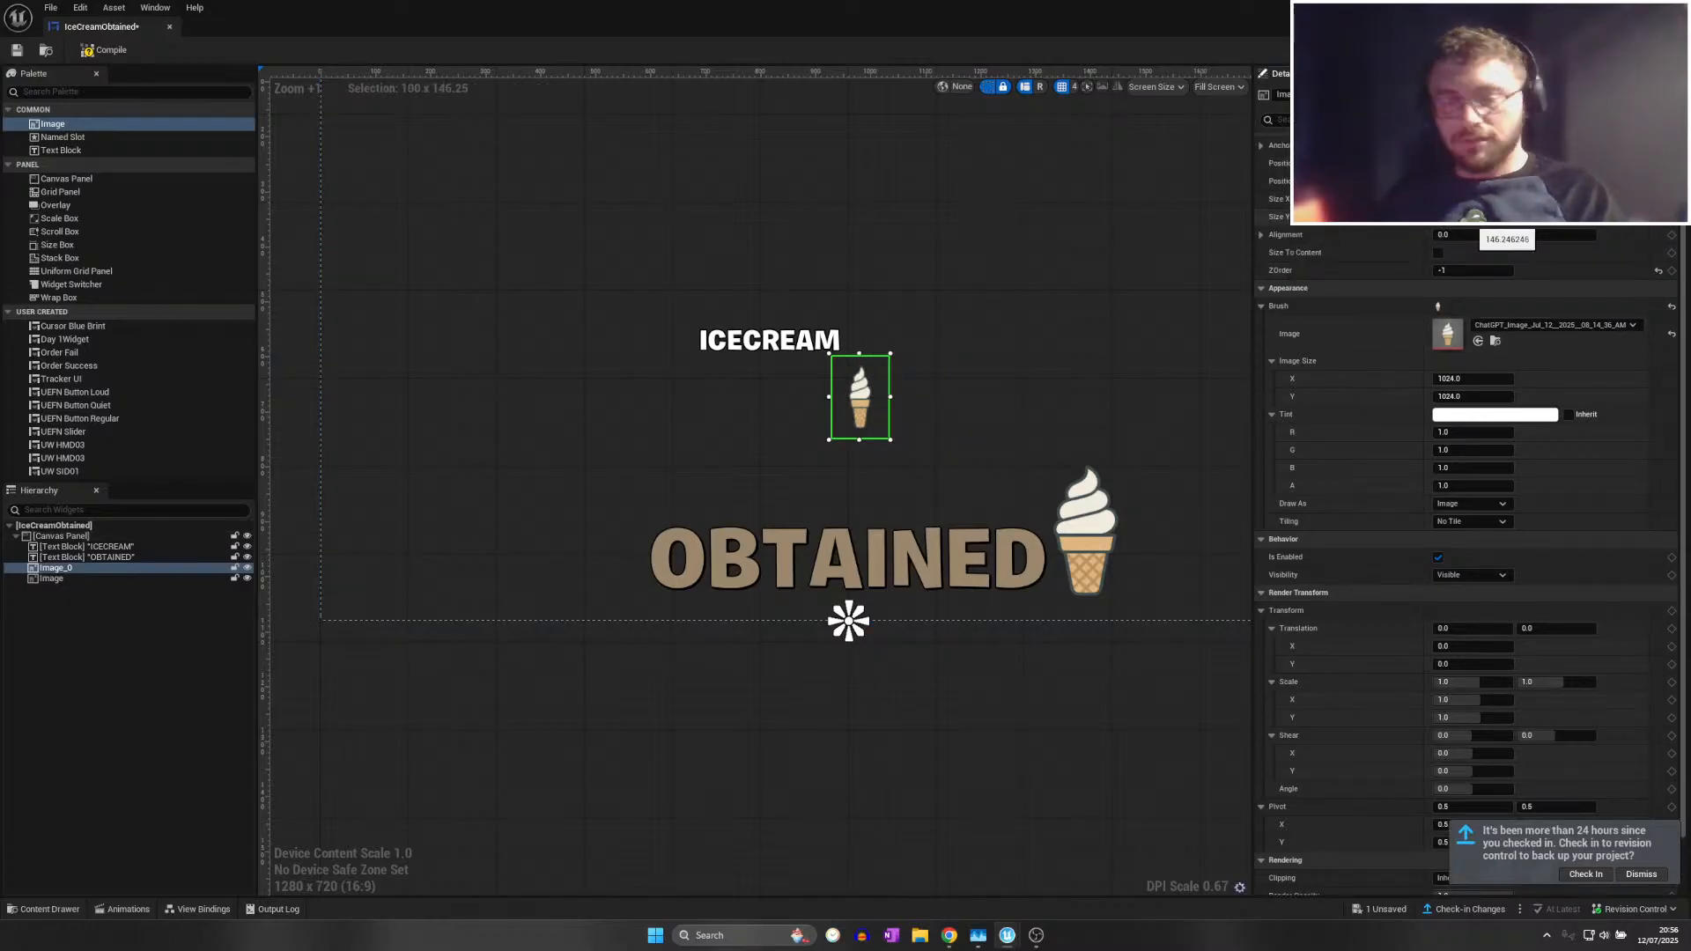
{"action": "type", "text": "100"}
{"action": "key", "text": "Return"}
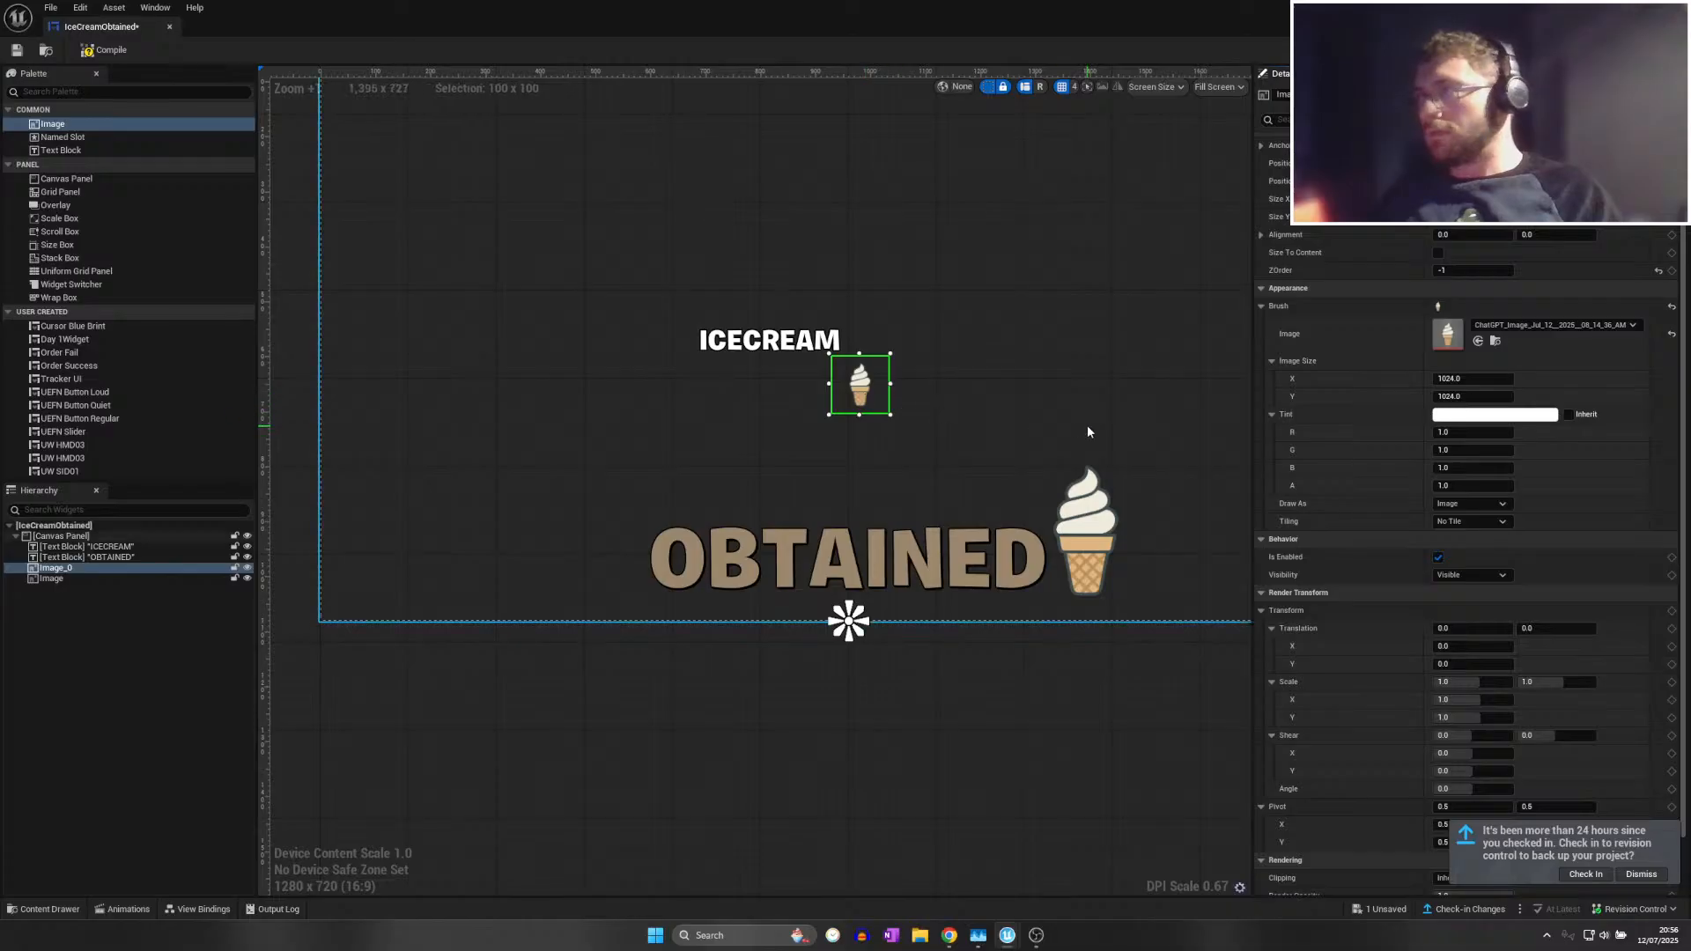
Place the small ice cream image in front of the first letter of ICECREAM and set its size to 50 × 50
{"action": "scroll", "coordinate": [1086, 431], "scroll_direction": "up", "scroll_amount": 3}
{"action": "left_click", "coordinate": [964, 401]}
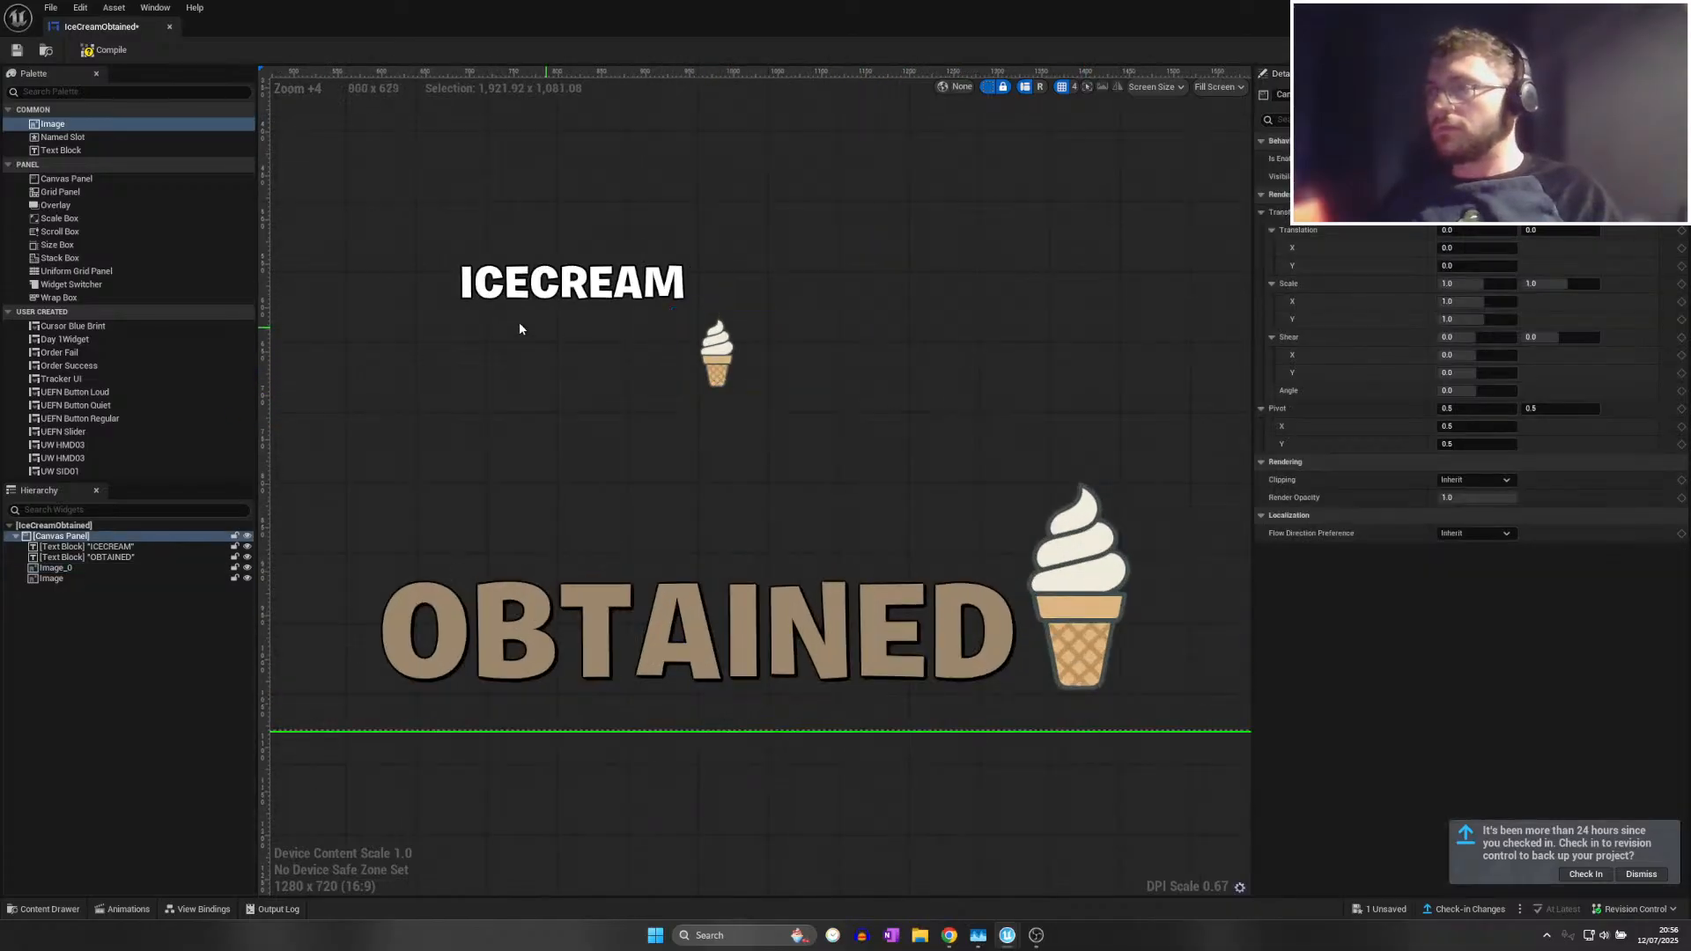
{"action": "left_click_drag", "start_coordinate": [715, 356], "coordinate": [433, 292]}
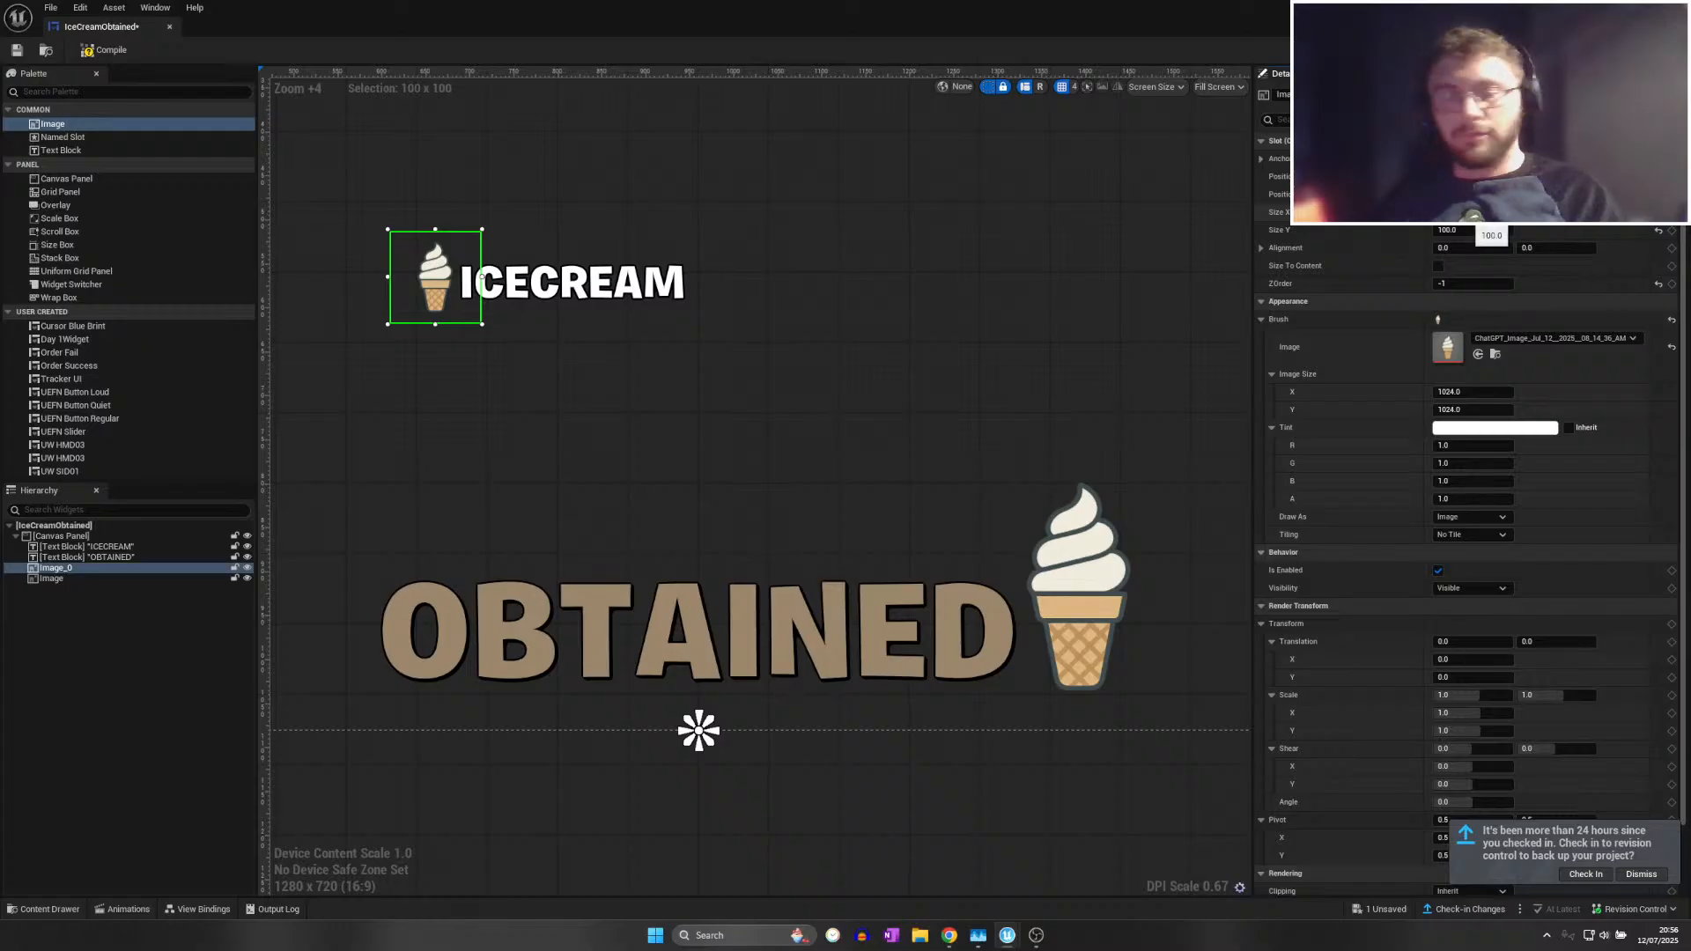
{"action": "left_click", "coordinate": [1463, 232]}
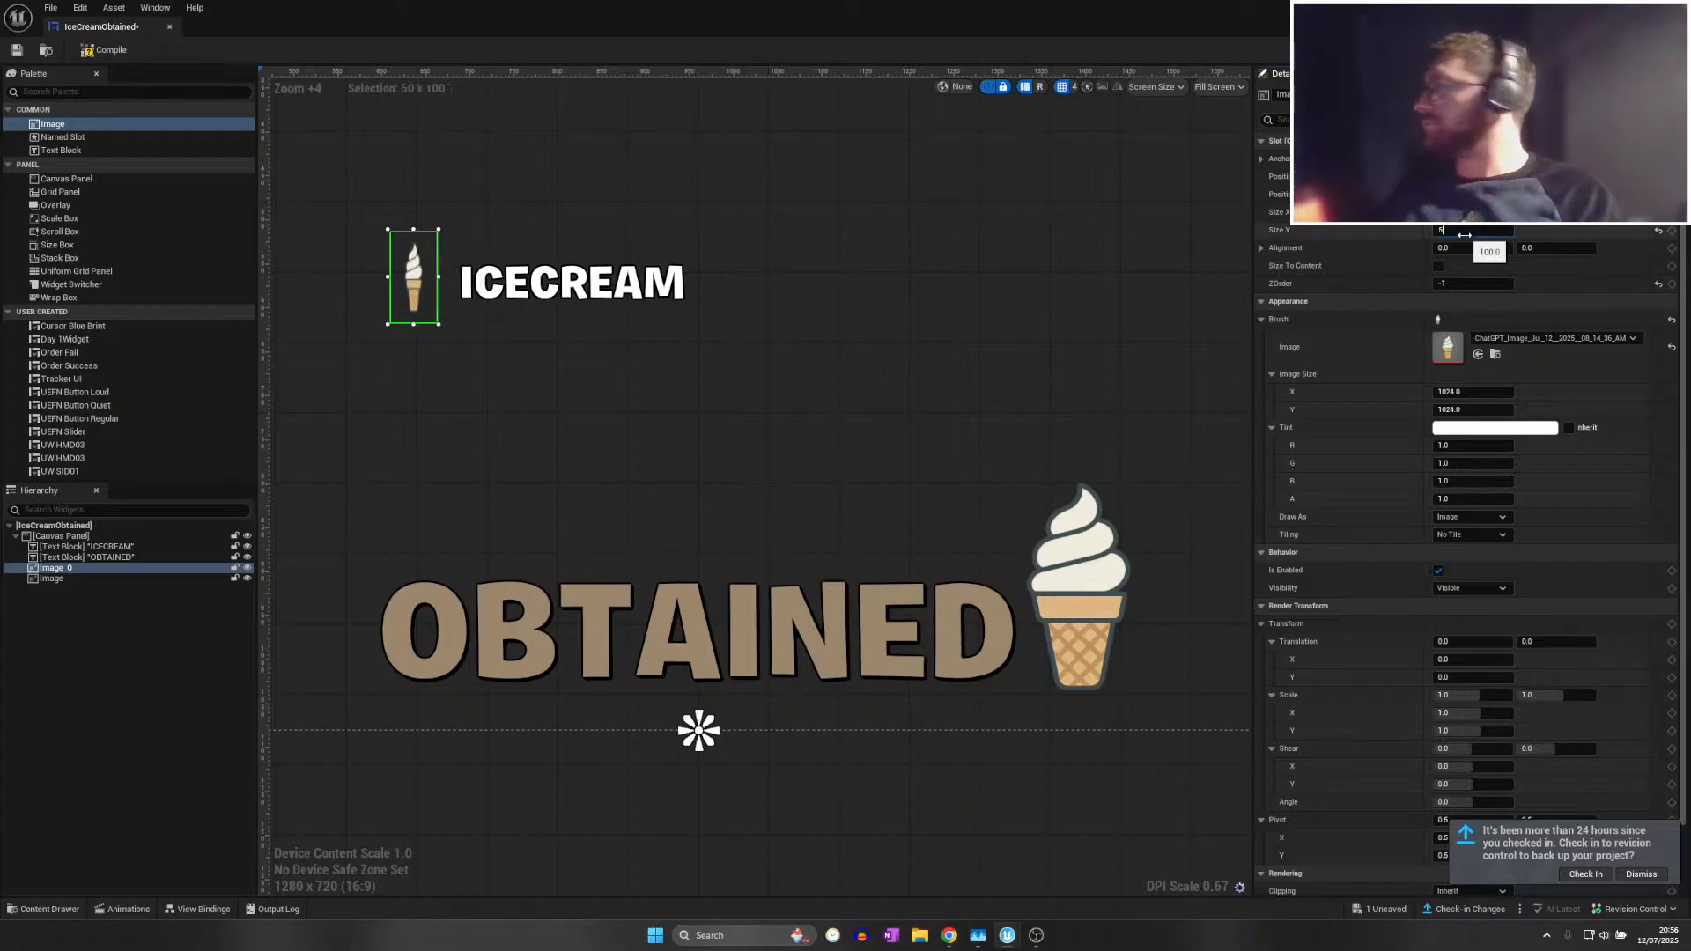
{"action": "type", "text": "50"}
{"action": "key", "text": "Return"}
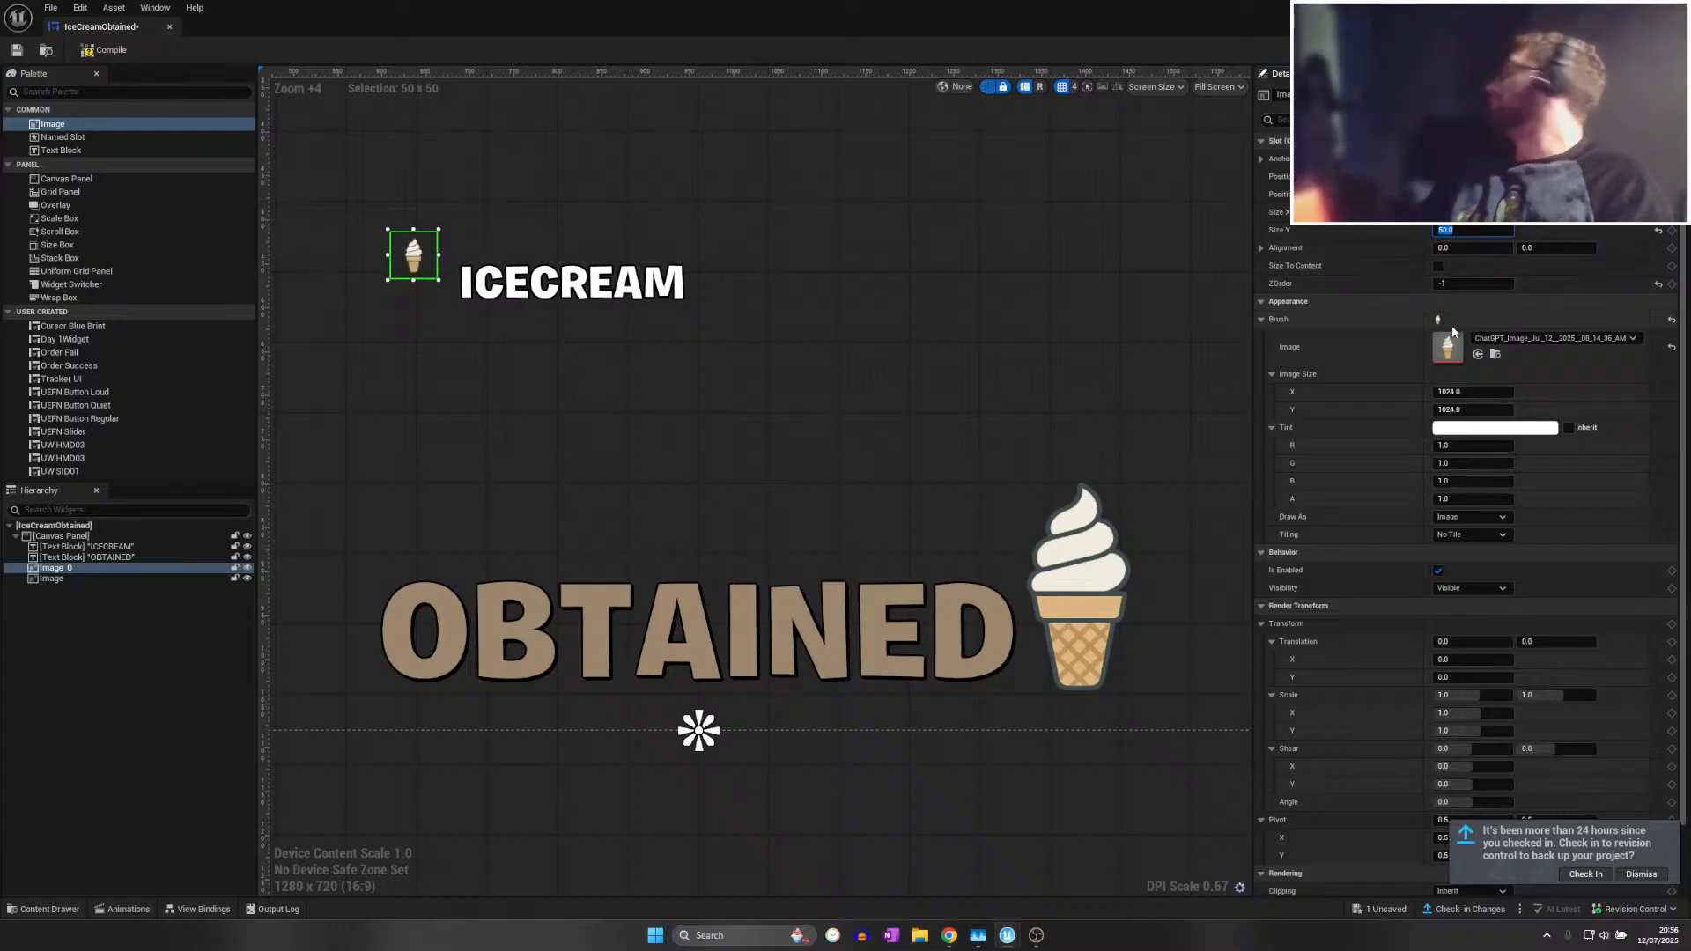
Move the small ice cream image directly in front of the first letter of ICECREAM, level with the text
{"action": "scroll", "coordinate": [421, 301], "scroll_direction": "up", "scroll_amount": 6}
{"action": "scroll", "coordinate": [548, 403], "scroll_direction": "up", "scroll_amount": 2}
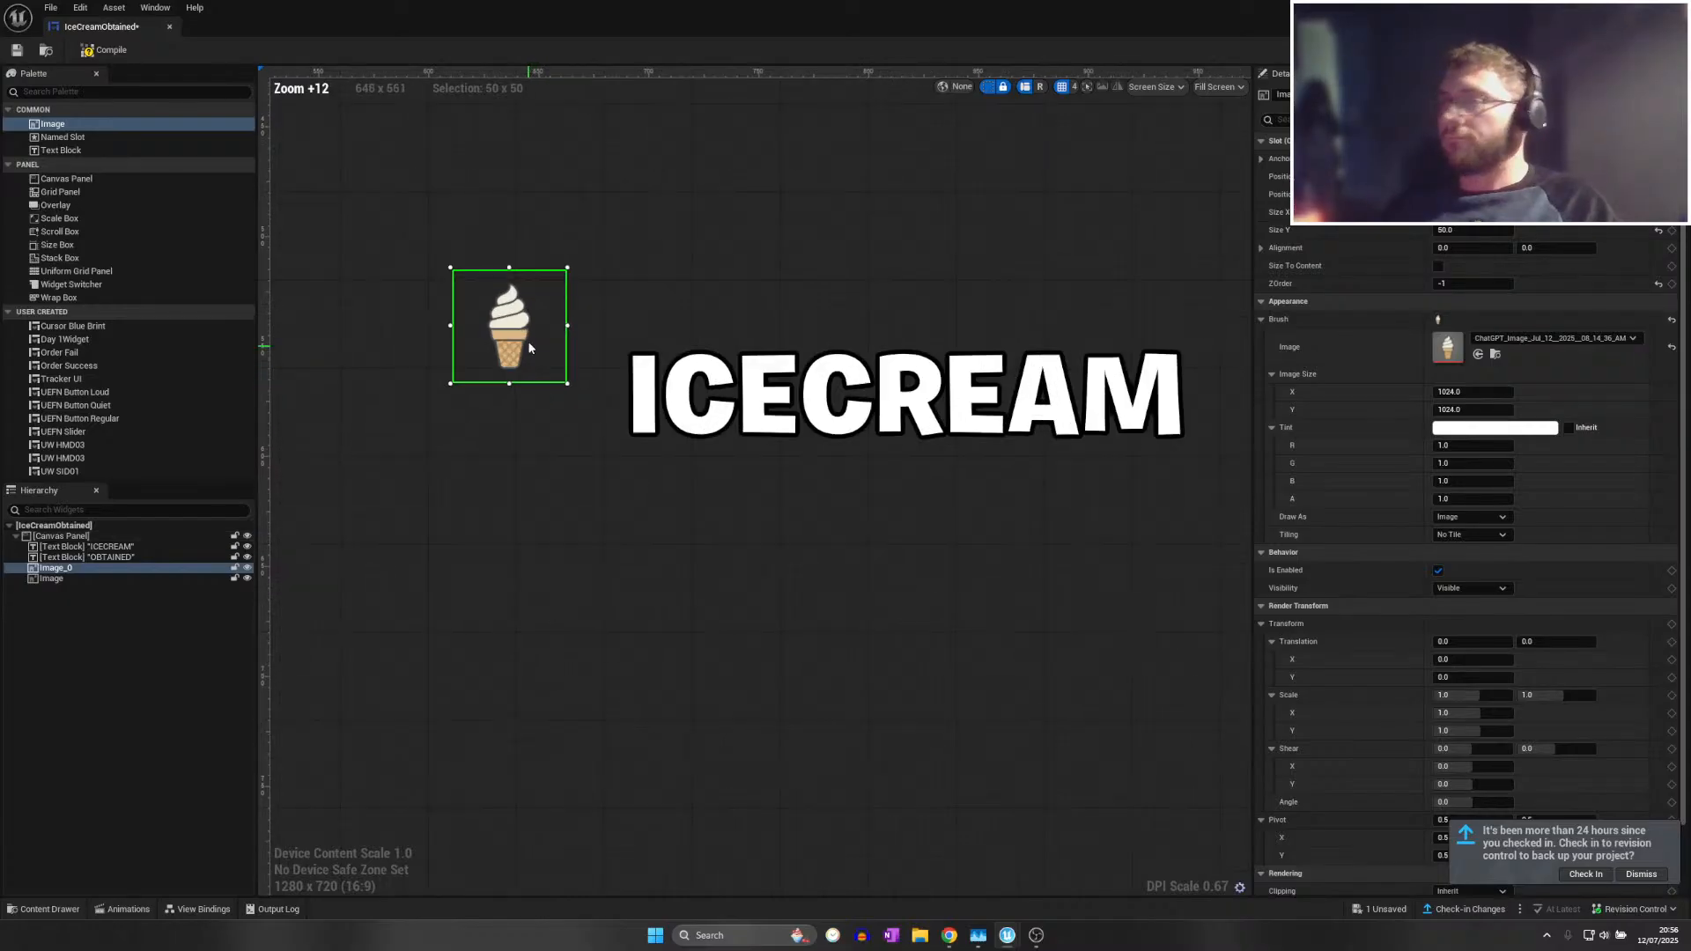
{"action": "left_click_drag", "start_coordinate": [524, 341], "coordinate": [556, 405]}
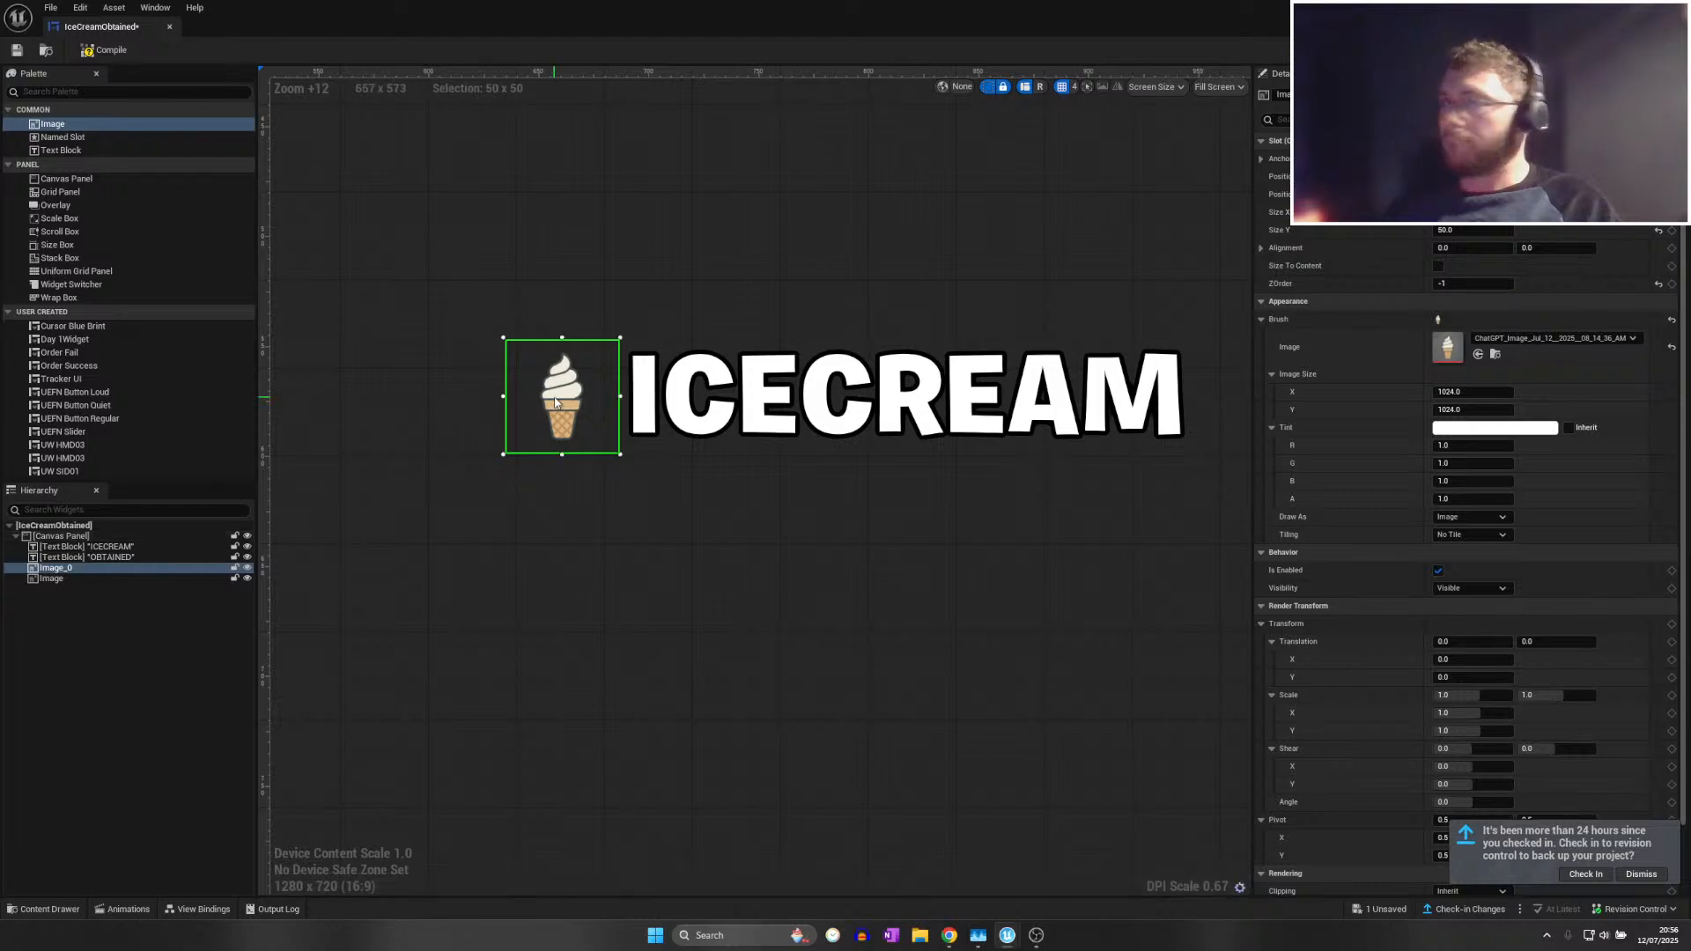
{"action": "left_click", "coordinate": [738, 521]}
{"action": "left_click", "coordinate": [563, 386]}
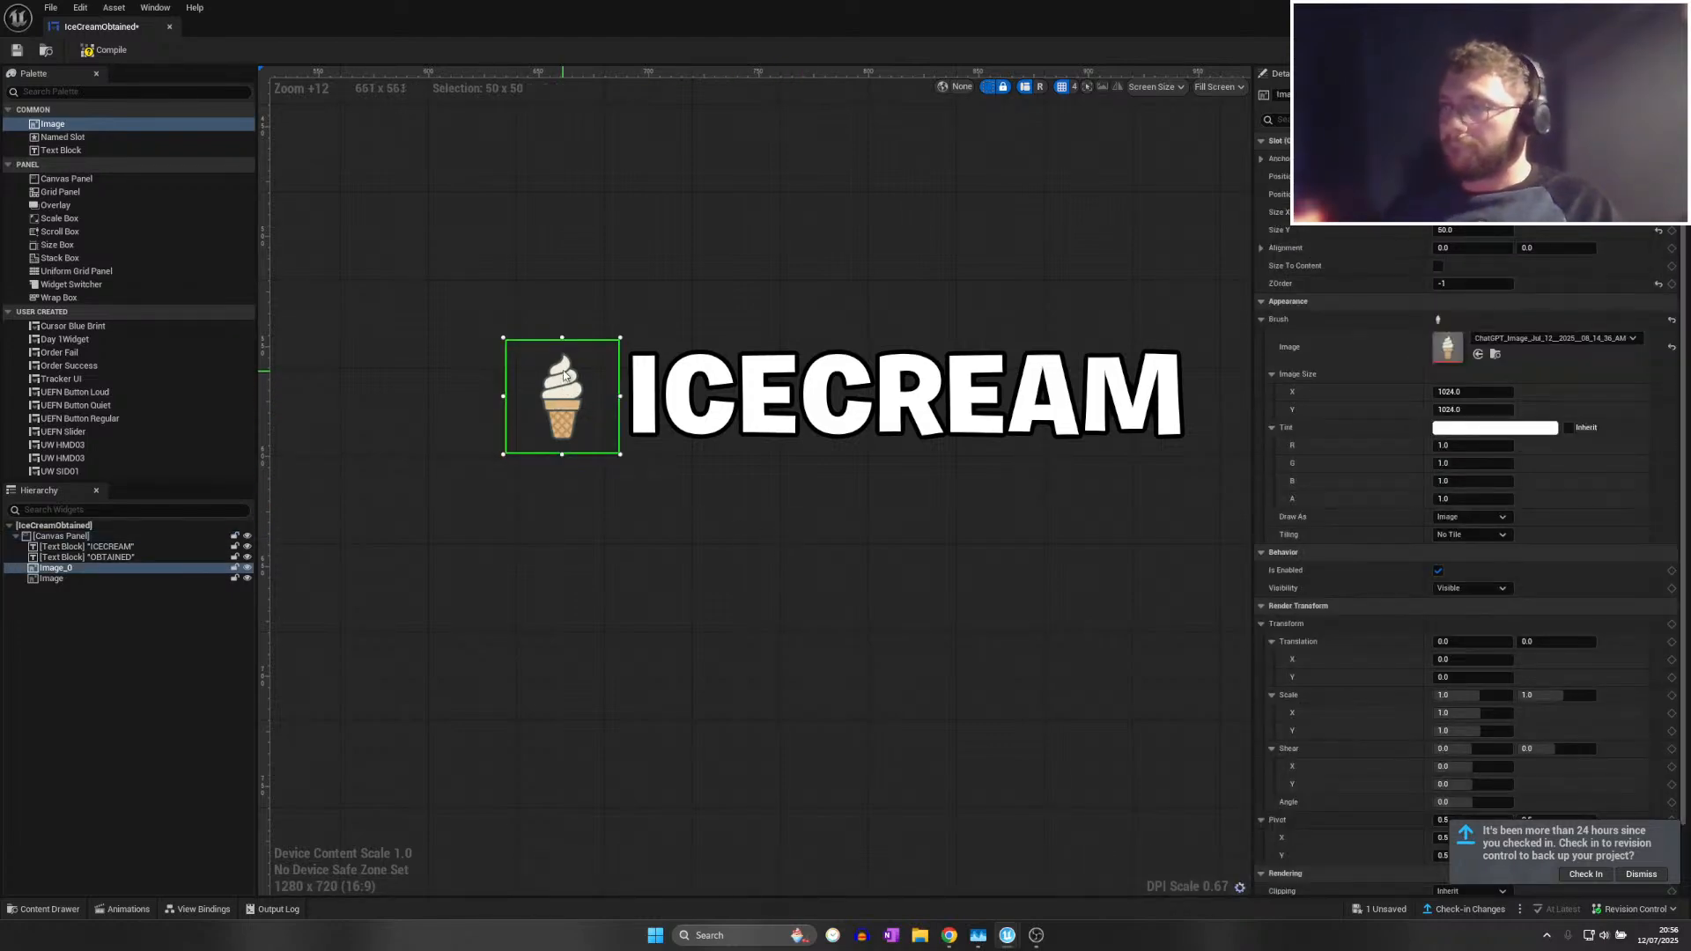
{"action": "left_click_drag", "start_coordinate": [568, 377], "coordinate": [572, 384]}
{"action": "left_click", "coordinate": [907, 547]}
Set the small ice cream image's size to 100 × 75 and reposition it just in front of ICECREAM
{"action": "scroll", "coordinate": [867, 534], "scroll_direction": "down", "scroll_amount": 5}
{"action": "right_click_drag", "start_coordinate": [796, 520], "coordinate": [623, 509]}
{"action": "left_click", "coordinate": [526, 447]}
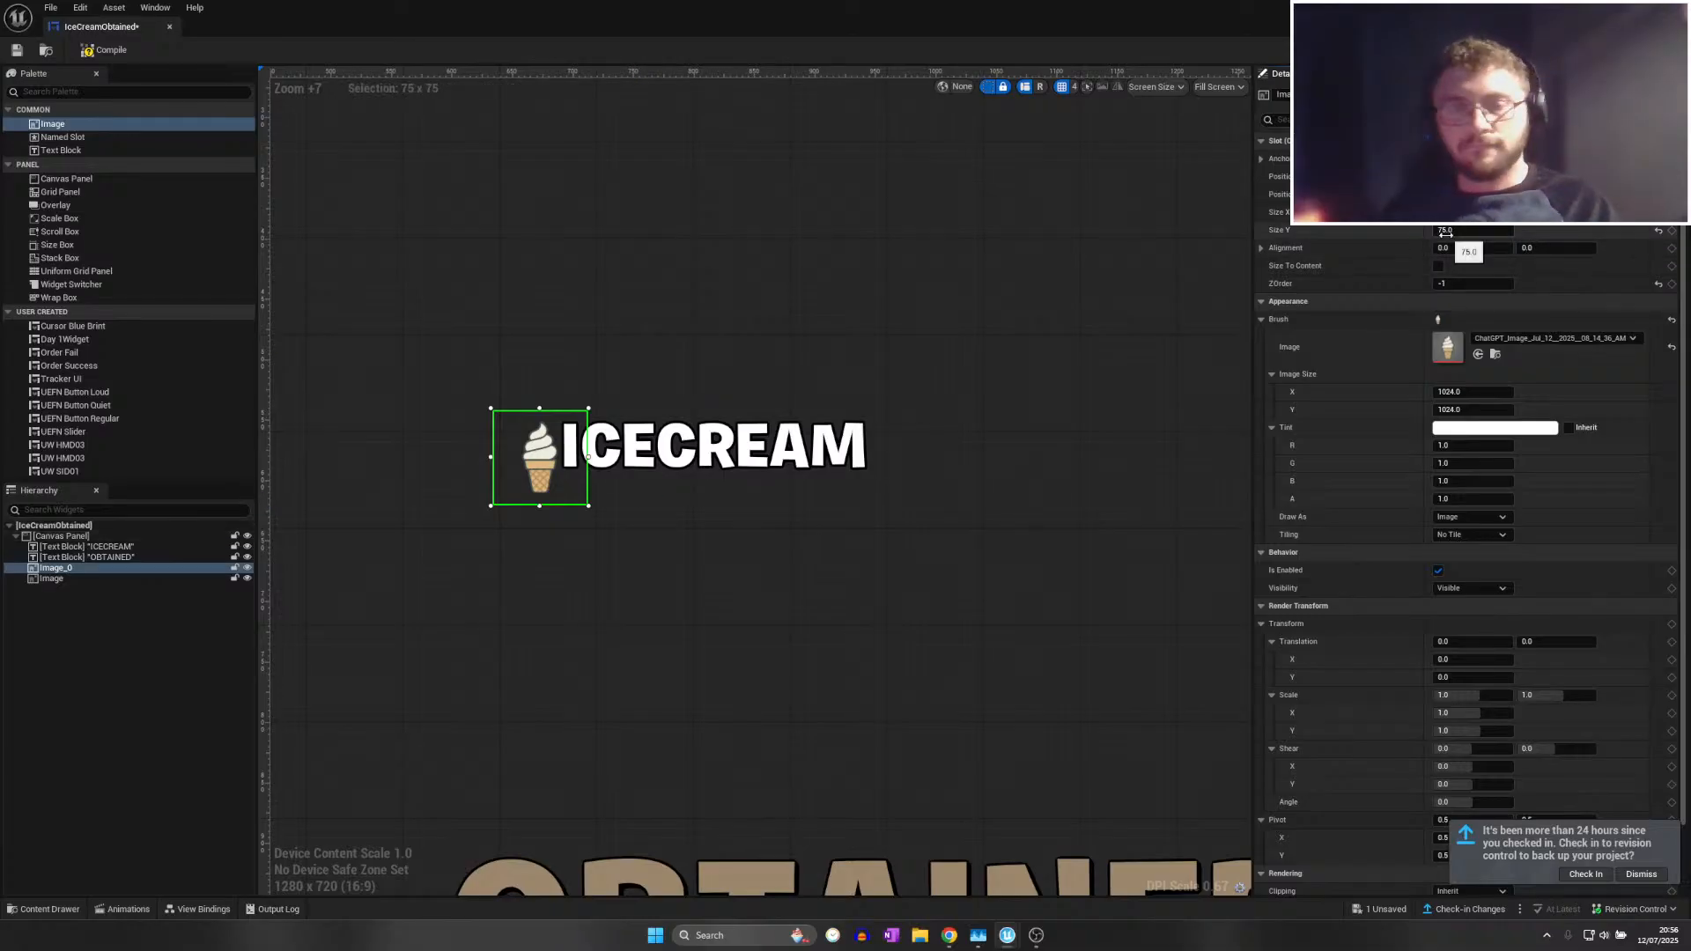
{"action": "key", "text": "ctrl+z"}
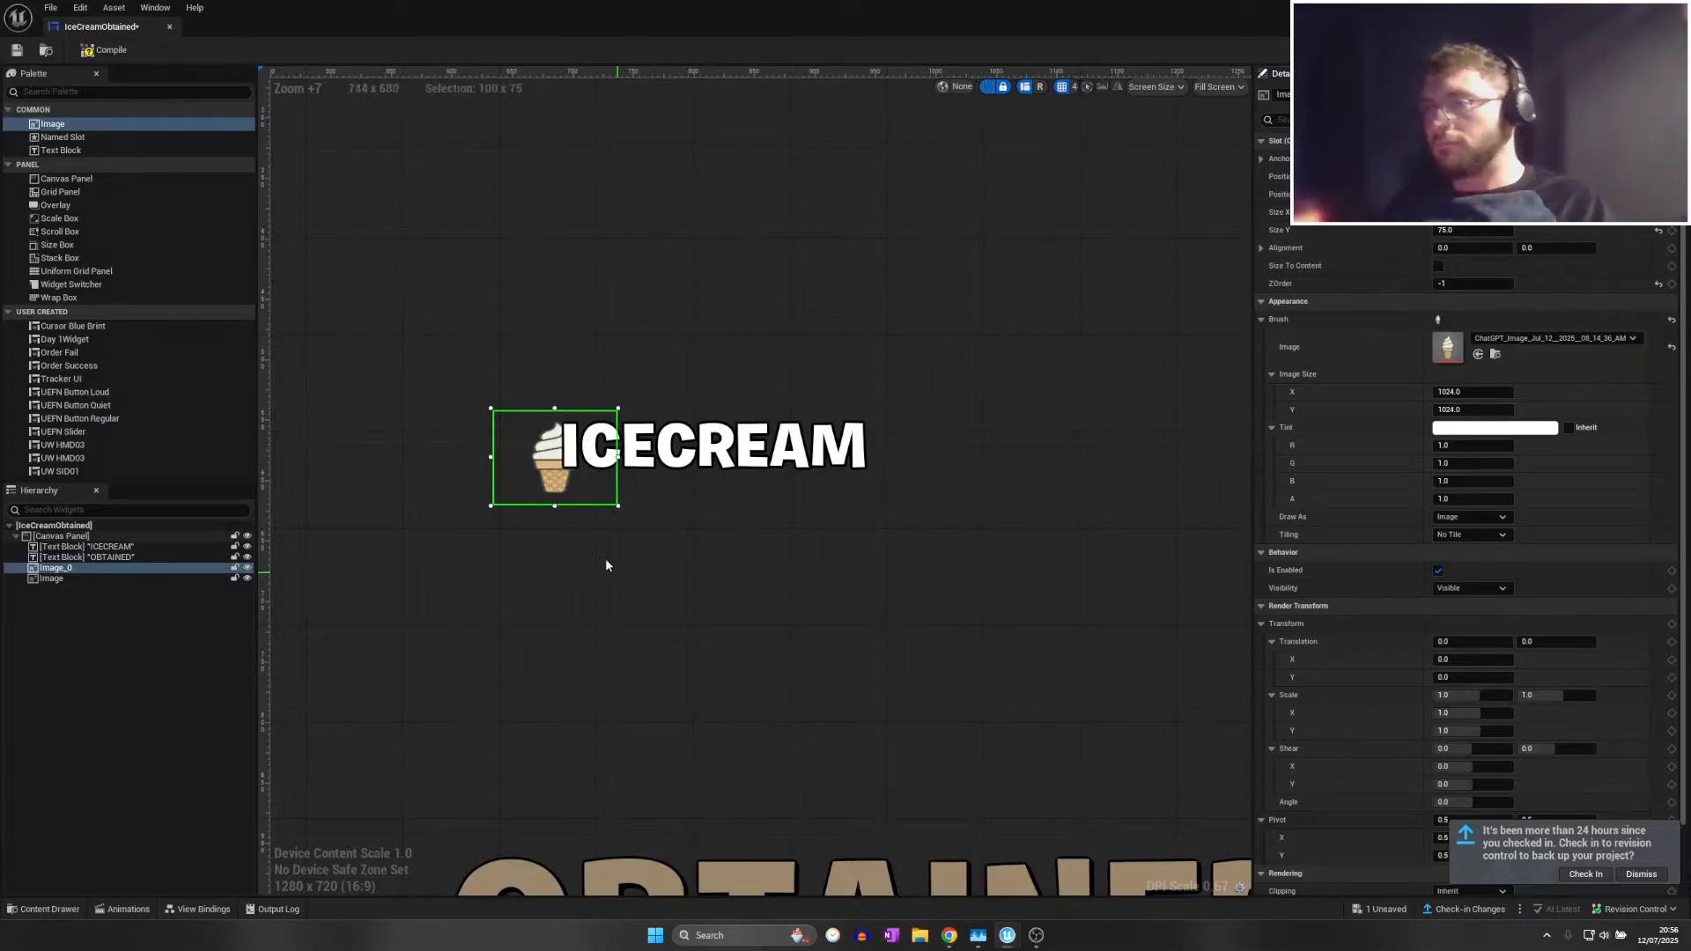
{"action": "left_click_drag", "start_coordinate": [552, 485], "coordinate": [532, 471]}
{"action": "left_click", "coordinate": [875, 542]}
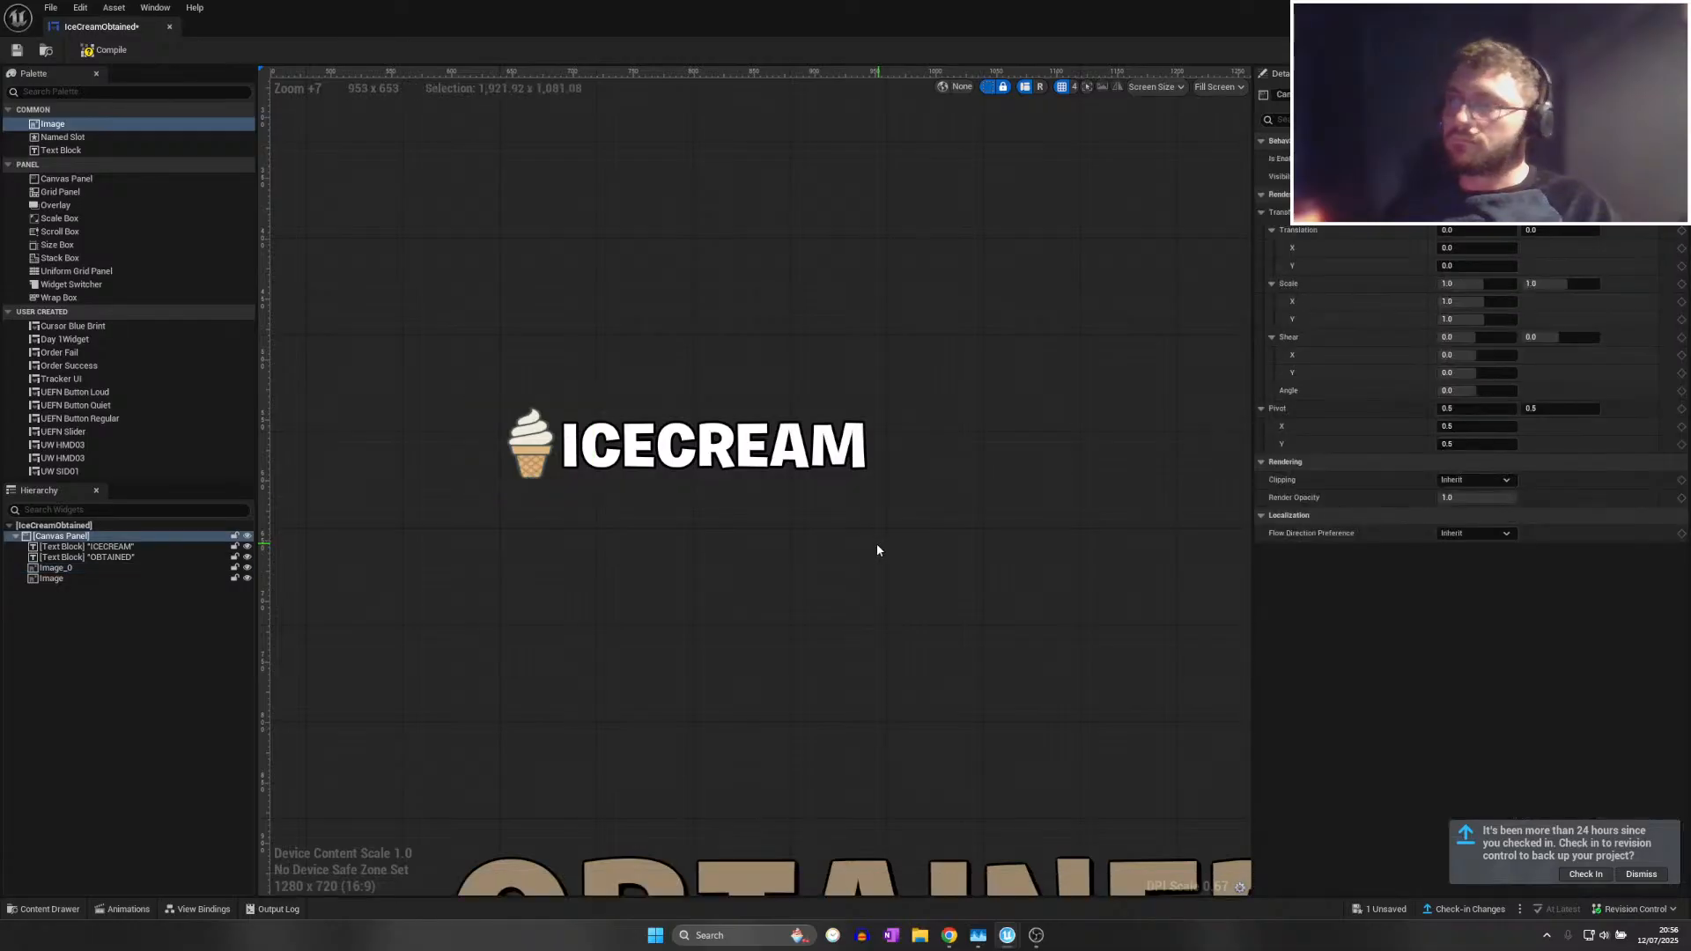
Set the font size of the OBTAINED text to 50
{"action": "scroll", "coordinate": [875, 545], "scroll_direction": "down", "scroll_amount": 4}
{"action": "right_click_drag", "start_coordinate": [753, 555], "coordinate": [616, 561]}
{"action": "left_click", "coordinate": [712, 808]}
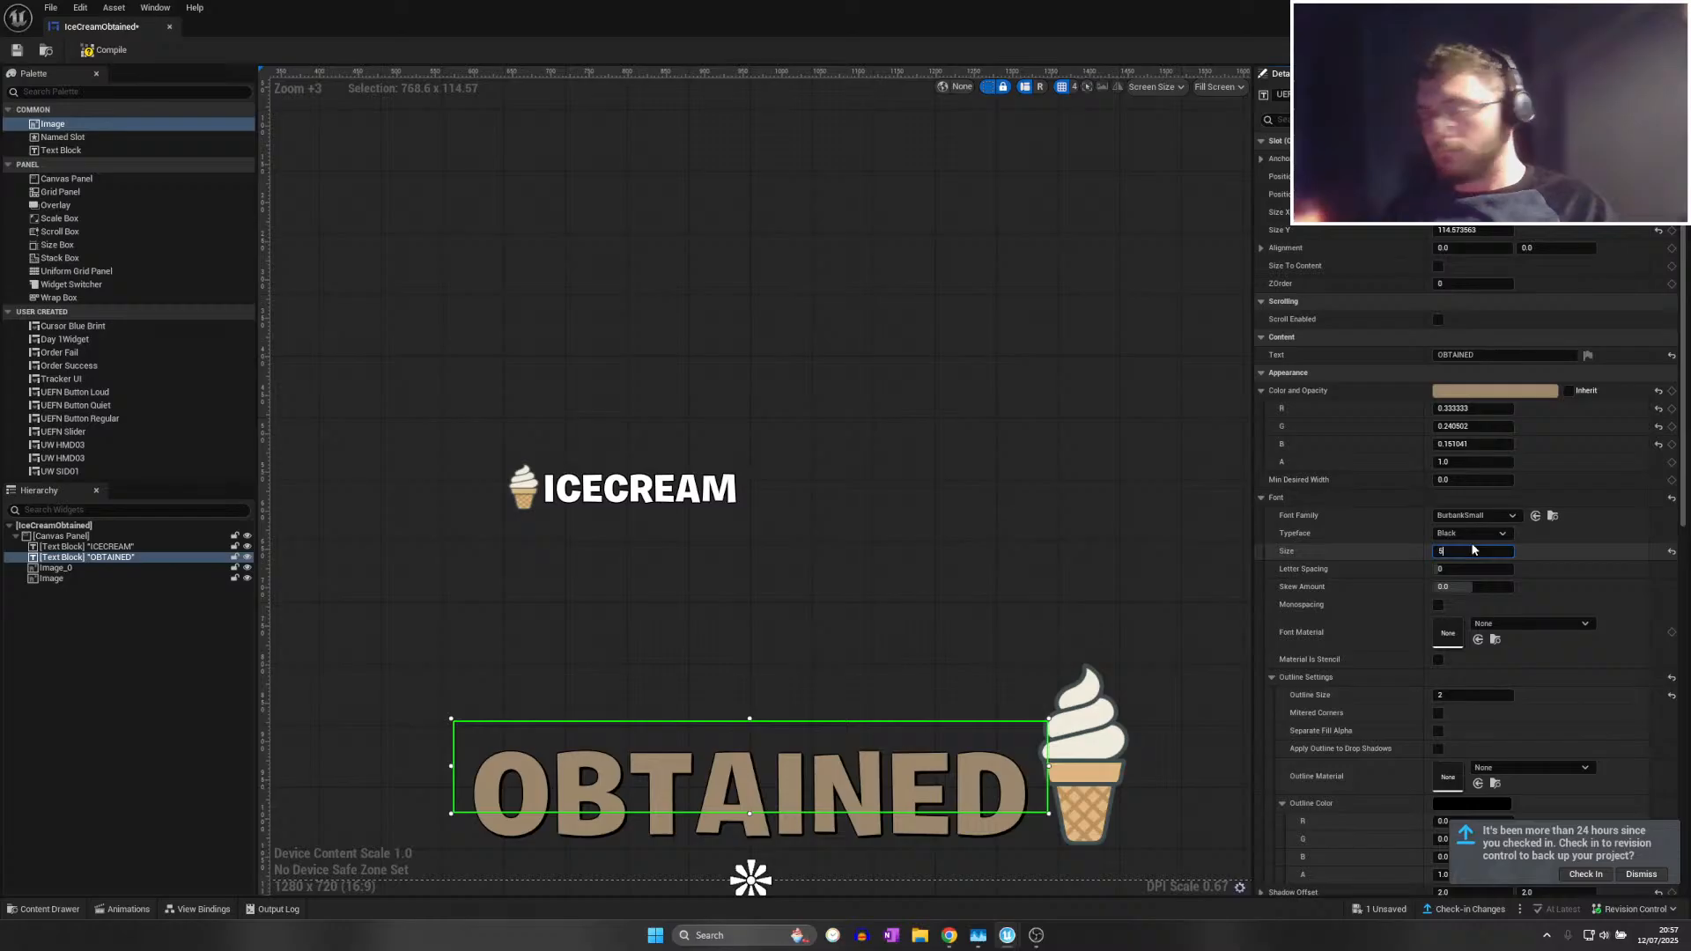
{"action": "type", "text": "0"}
{"action": "key", "text": "Return"}
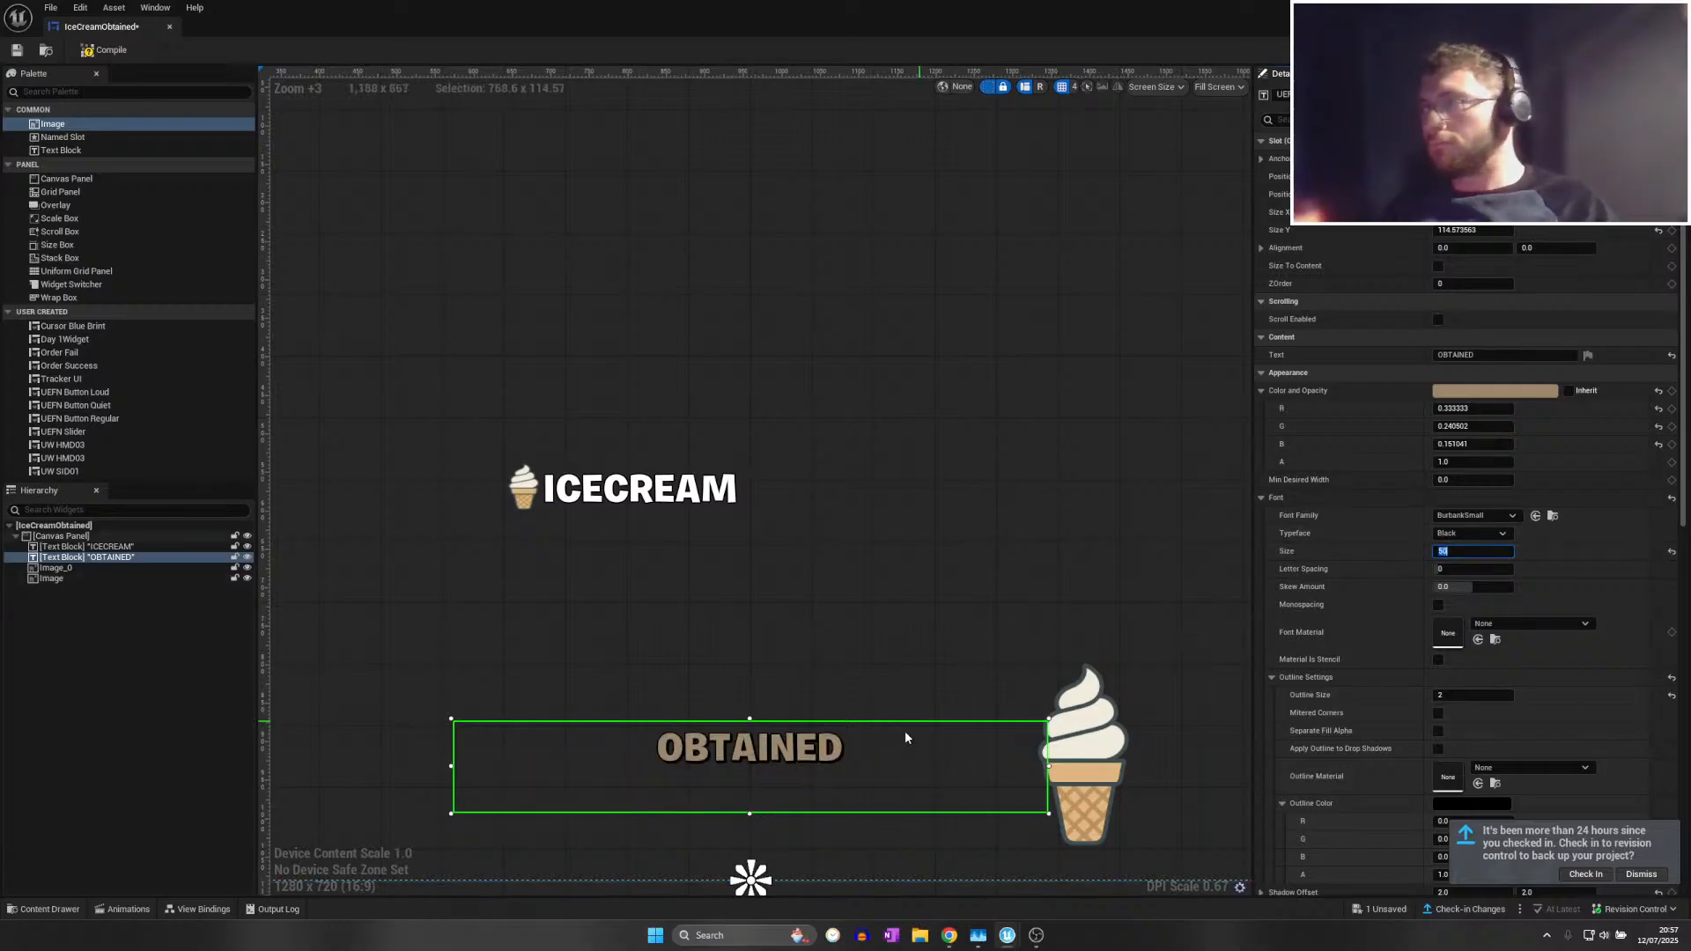
Move the OBTAINED text up onto the ICECREAM line just after the word and anchor it to the canvas centre
{"action": "left_click_drag", "start_coordinate": [905, 736], "coordinate": [946, 505]}
{"action": "left_click", "coordinate": [1473, 159]}
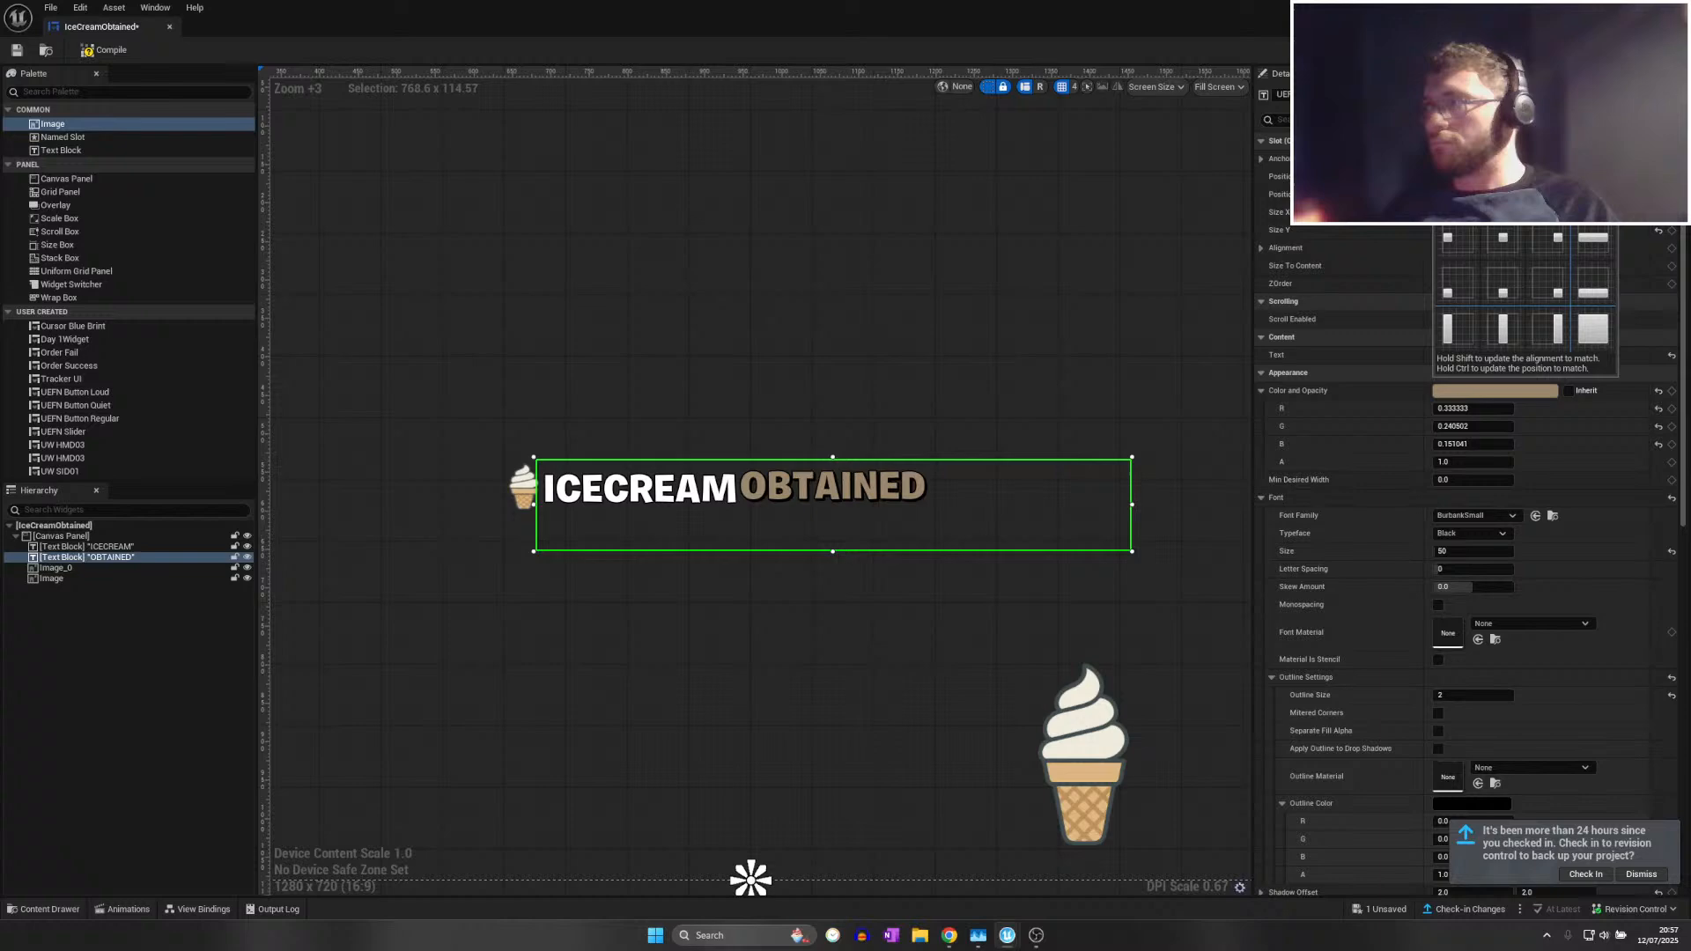
{"action": "left_click", "coordinate": [1507, 236]}
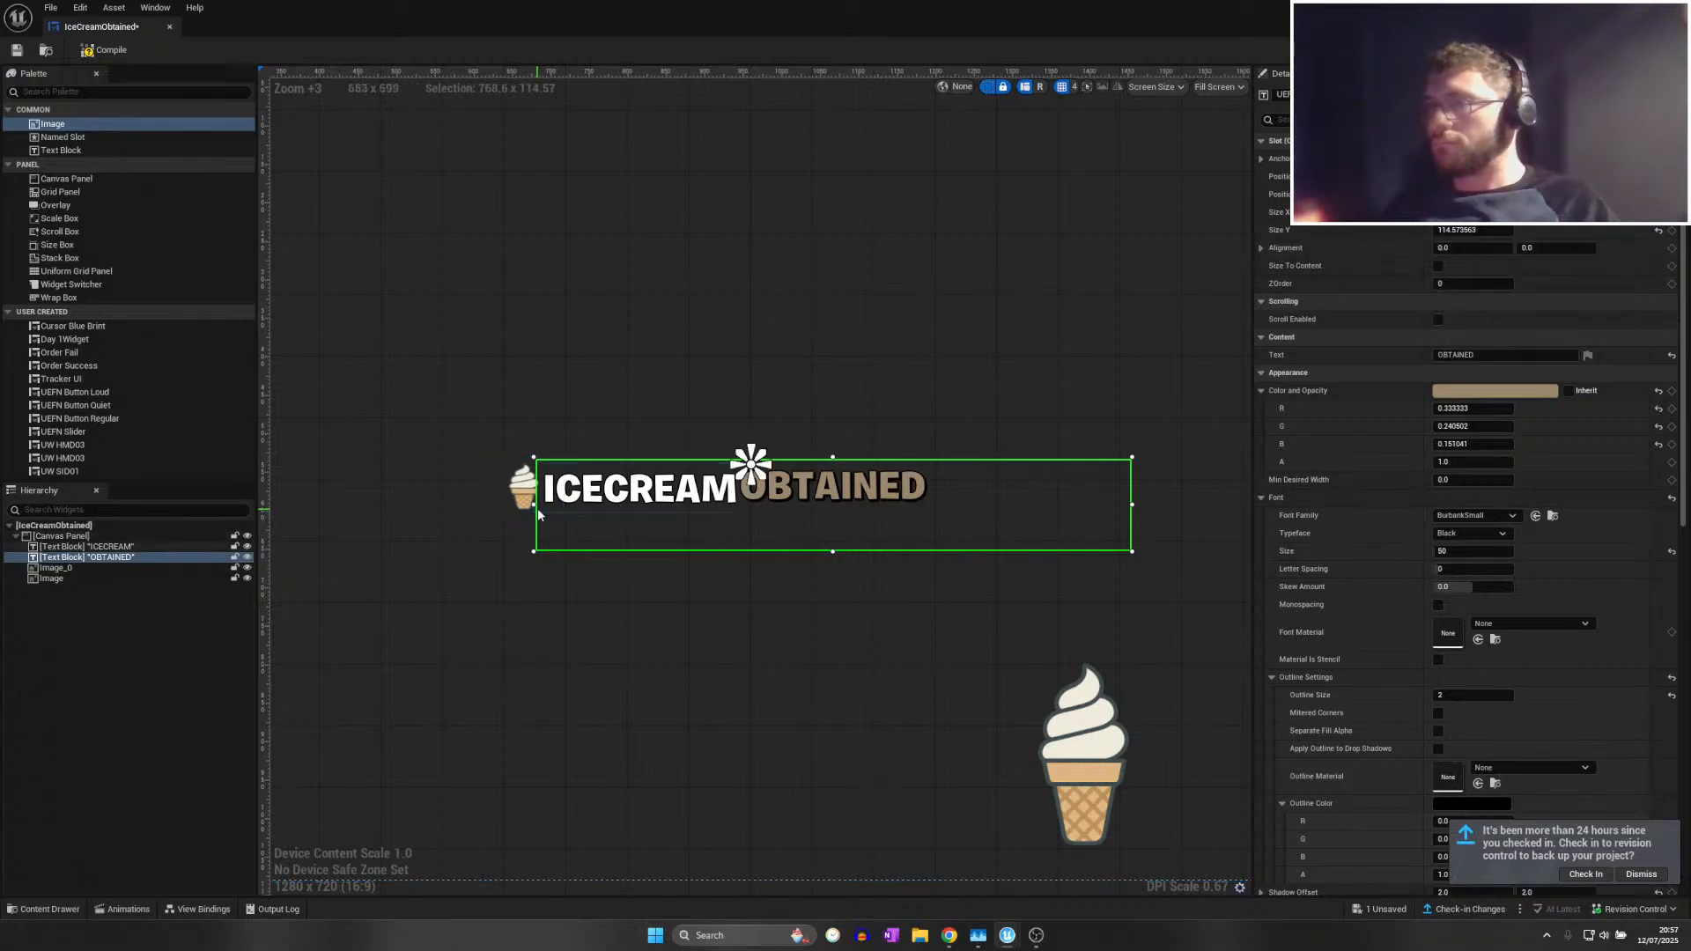
Nudge the small ice cream image closer to ICECREAM and shrink the OBTAINED text box to about 245 × 60
{"action": "left_click_drag", "start_coordinate": [534, 512], "coordinate": [545, 513]}
{"action": "left_click", "coordinate": [810, 494]}
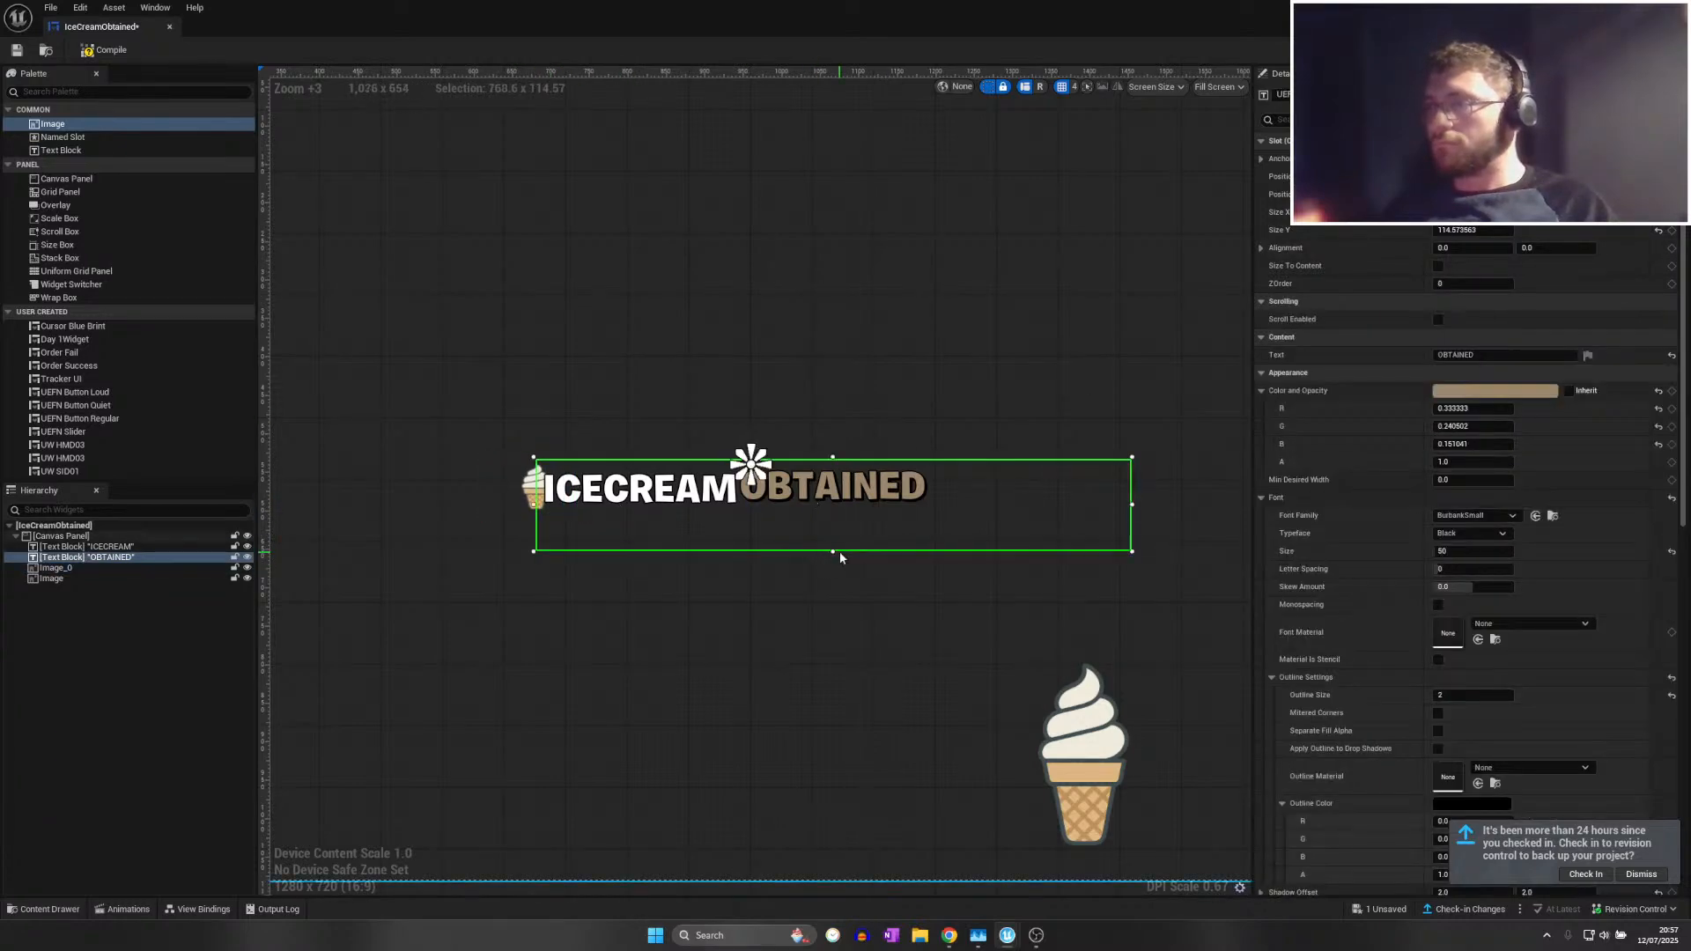
{"action": "left_click_drag", "start_coordinate": [832, 547], "coordinate": [832, 509]}
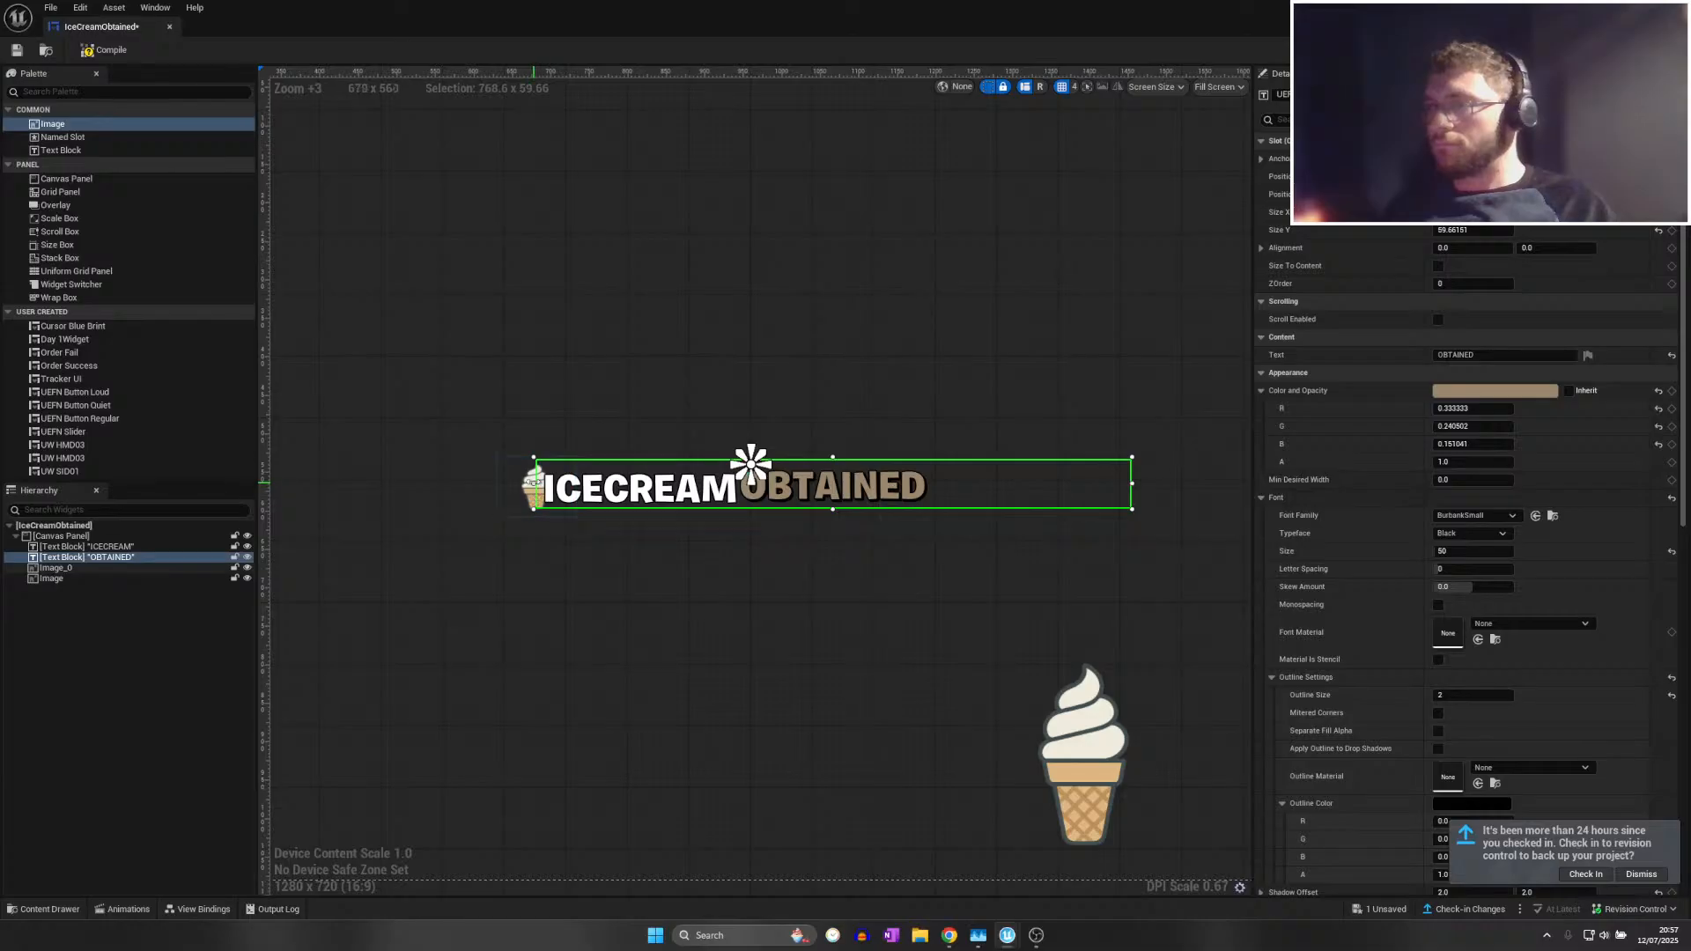
{"action": "left_click_drag", "start_coordinate": [535, 482], "coordinate": [937, 495]}
Left-align the OBTAINED text and move its box to just after ICECREAM on the same line
{"action": "scroll", "coordinate": [1652, 578], "scroll_direction": "down", "scroll_amount": 5}
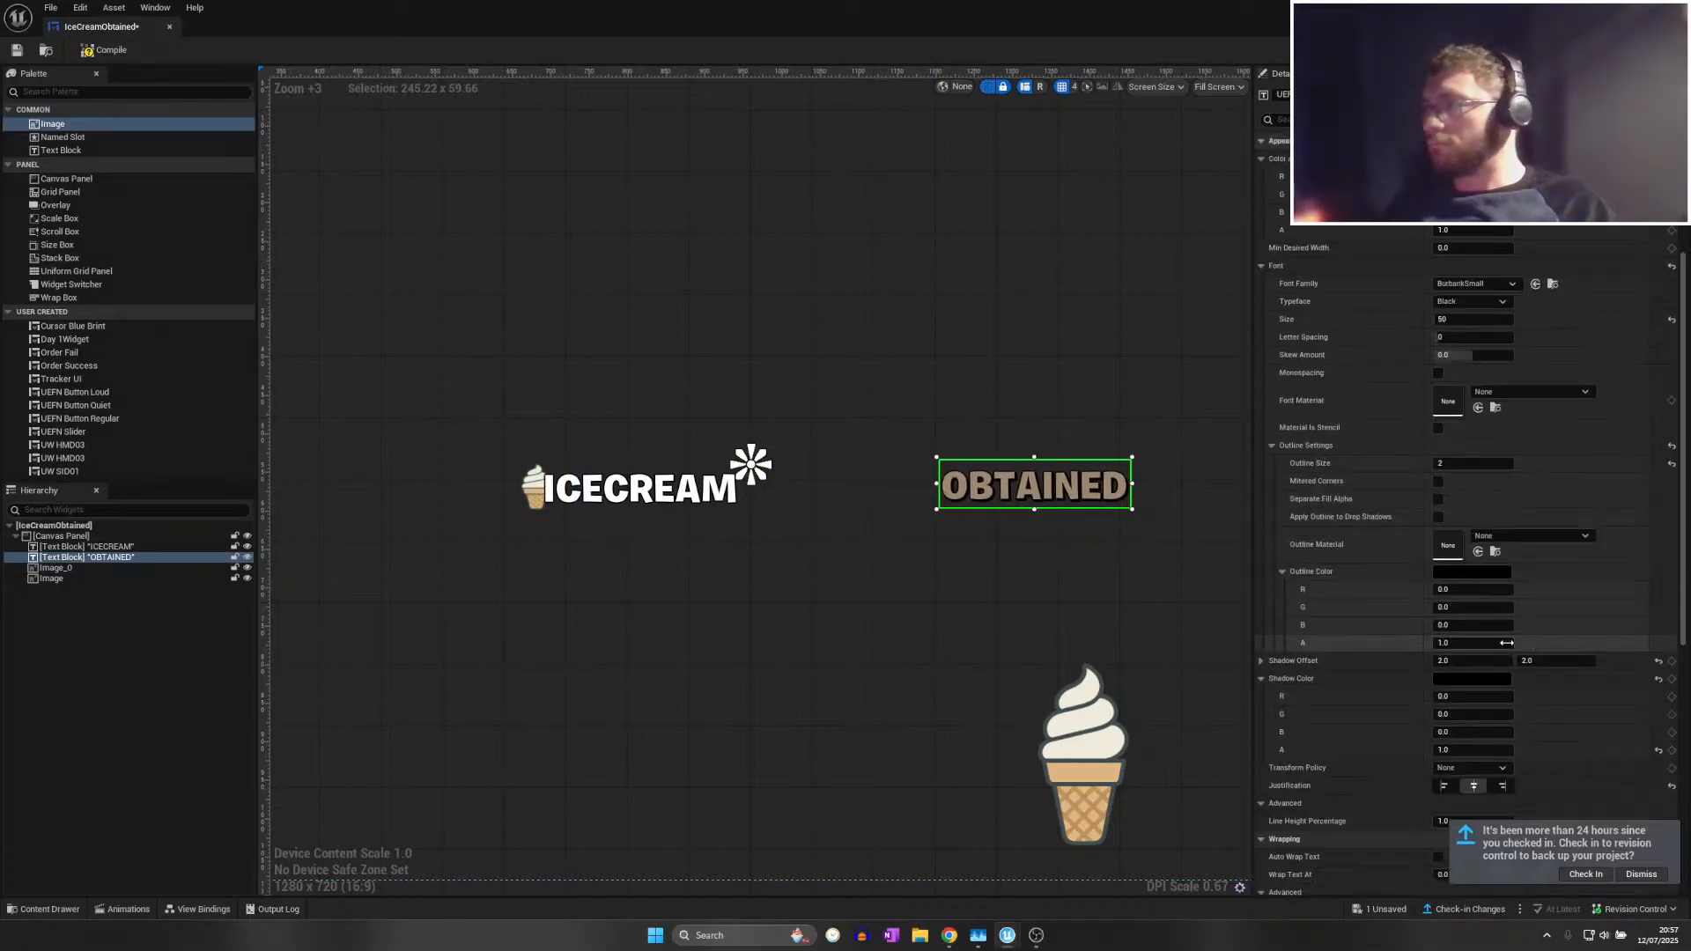
{"action": "left_click", "coordinate": [1443, 659]}
{"action": "left_click_drag", "start_coordinate": [968, 496], "coordinate": [861, 485]}
{"action": "scroll", "coordinate": [799, 495], "scroll_direction": "up", "scroll_amount": 10}
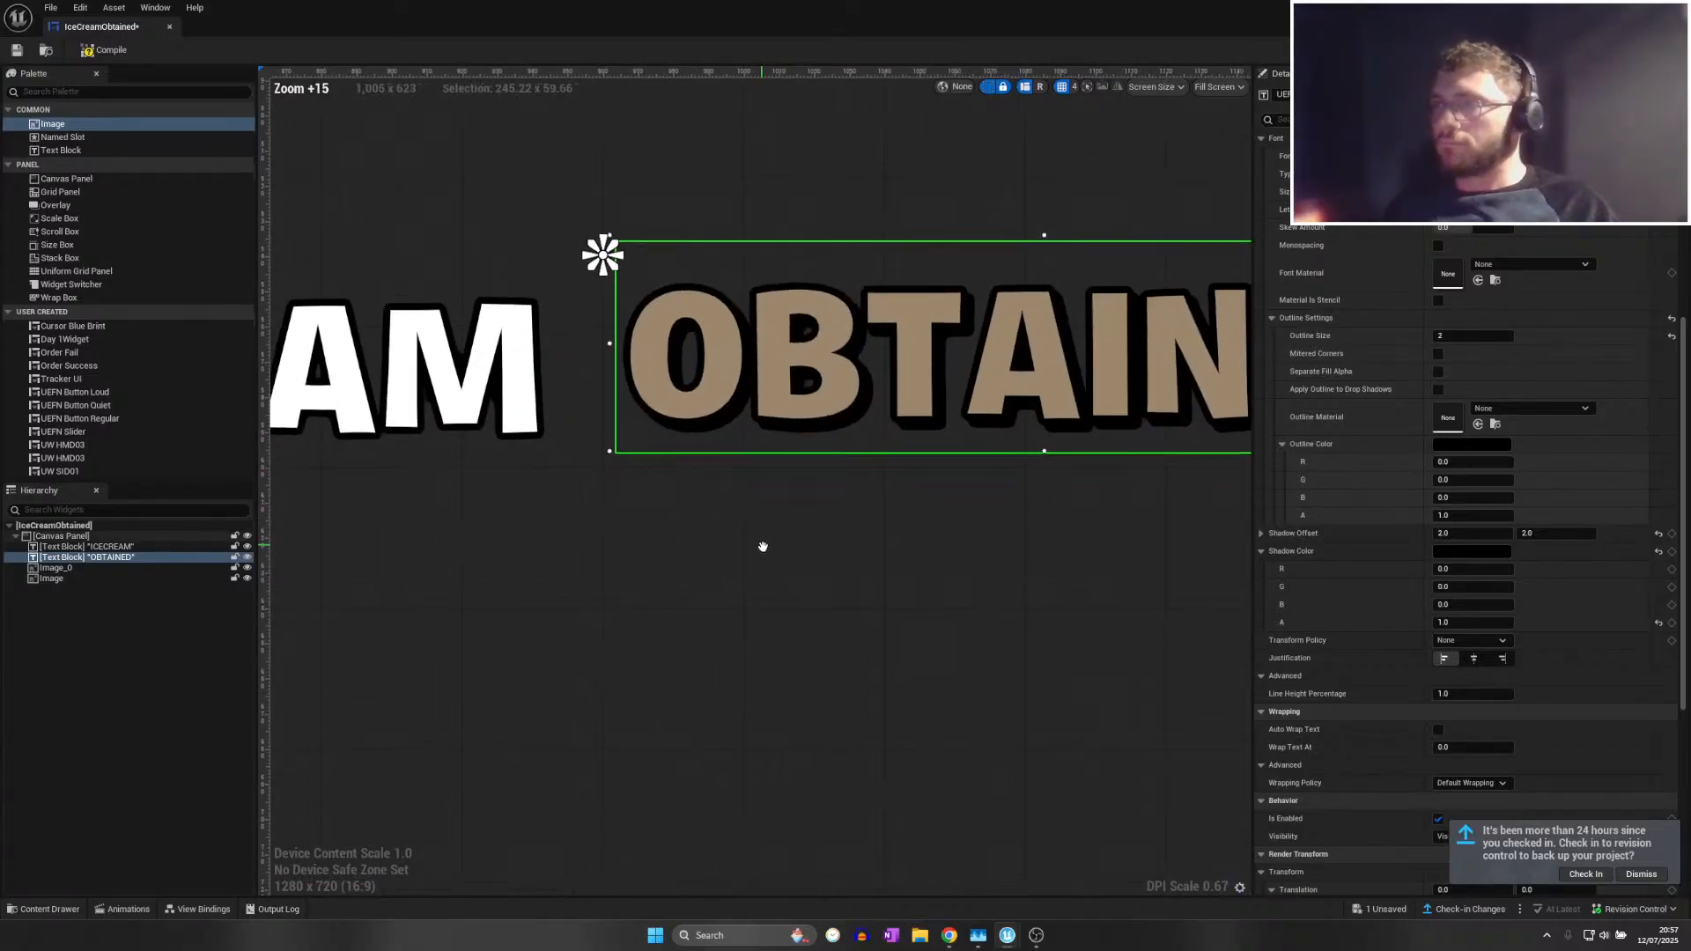
{"action": "left_click_drag", "start_coordinate": [806, 393], "coordinate": [790, 400]}
Move the ICECREAM text closer to the first letter of OBTAINED, closing the gap between the words
{"action": "left_click", "coordinate": [507, 400]}
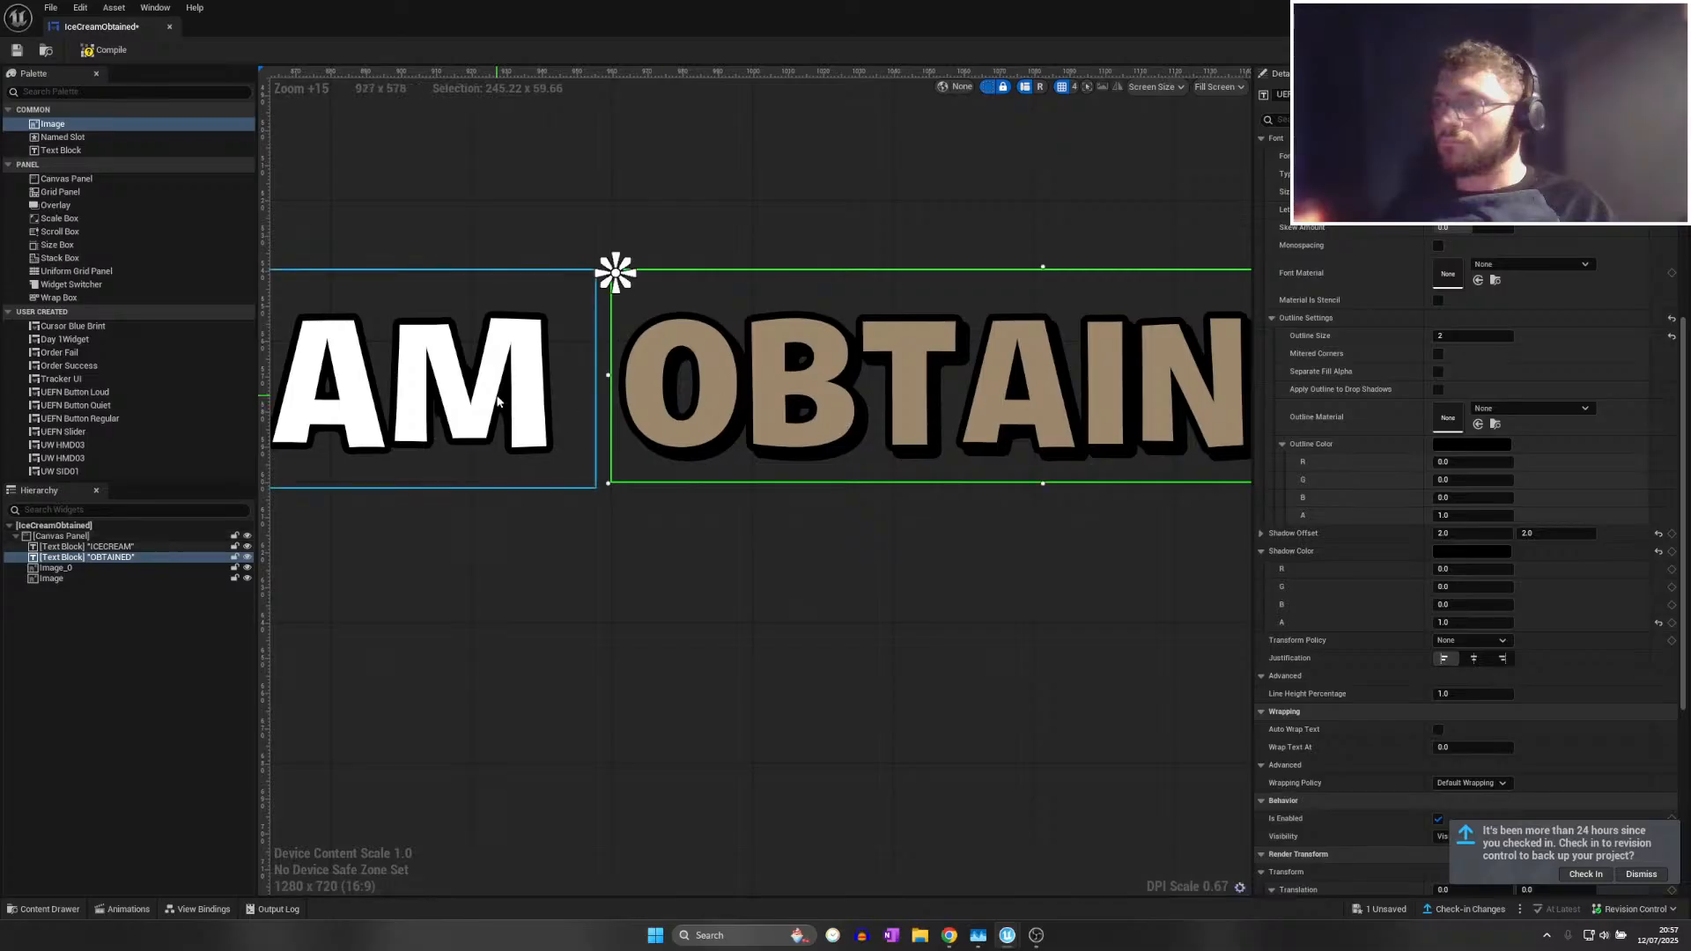
{"action": "left_click_drag", "start_coordinate": [494, 405], "coordinate": [593, 439]}
{"action": "left_click", "coordinate": [838, 570]}
Select both text blocks together and examine their shared font, outline and shadow settings
{"action": "scroll", "coordinate": [717, 592], "scroll_direction": "down", "scroll_amount": 8}
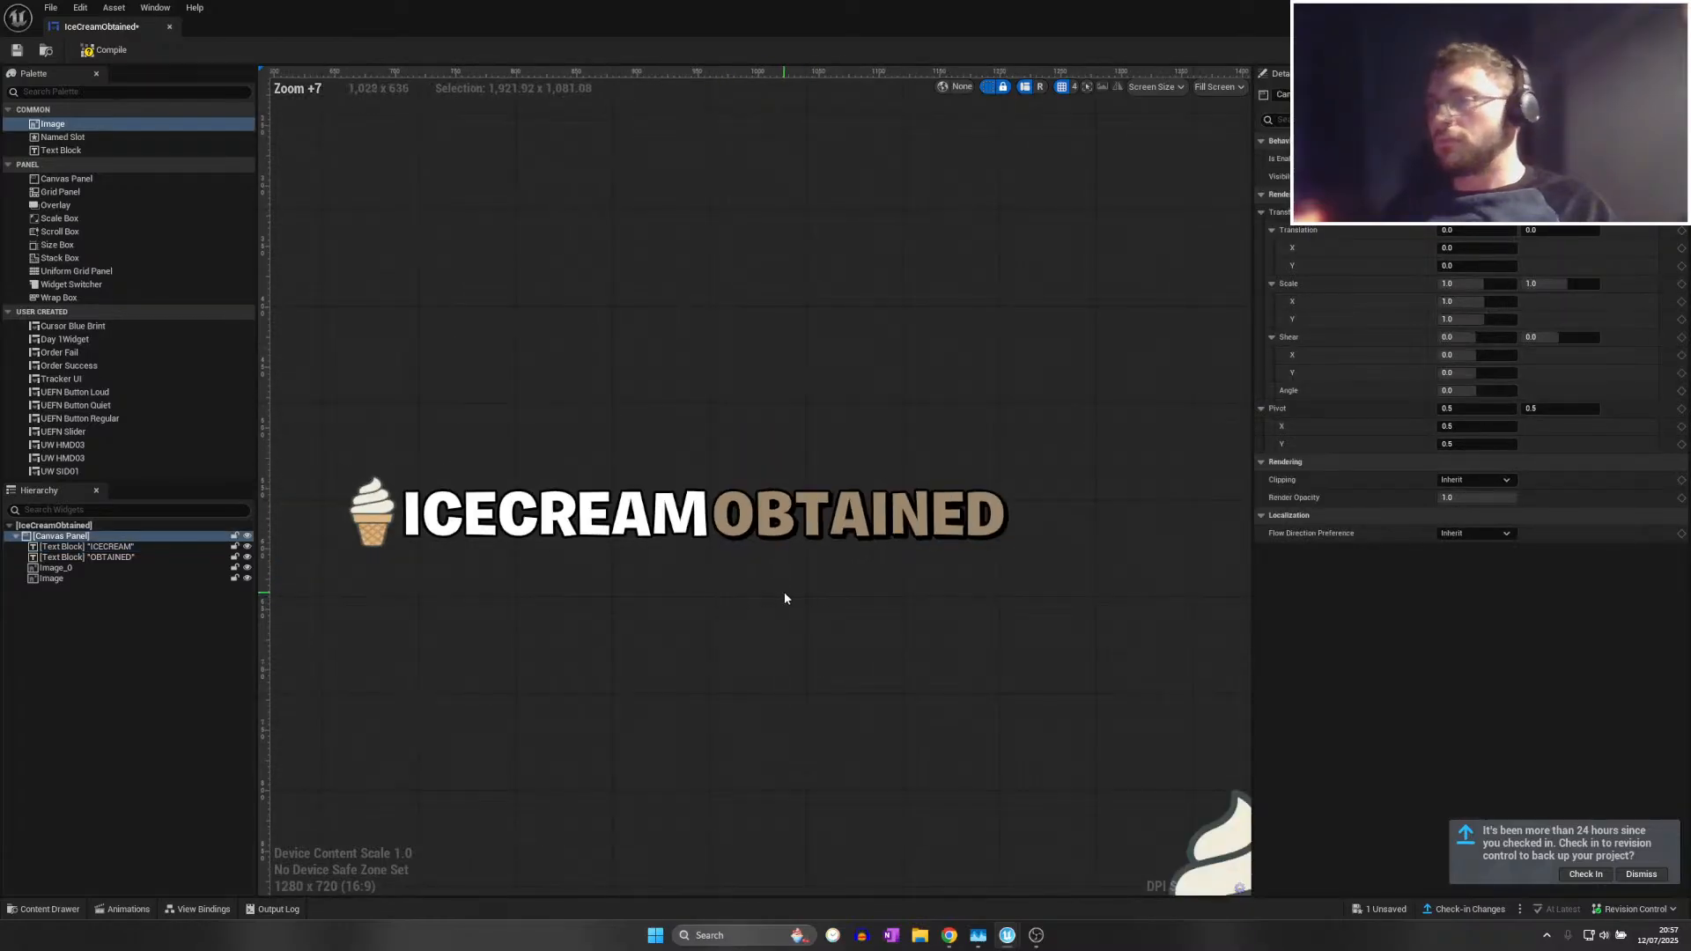
{"action": "right_click_drag", "start_coordinate": [819, 589], "coordinate": [946, 564]}
{"action": "left_click", "coordinate": [747, 504]}
{"action": "left_click", "coordinate": [959, 495], "text": "ctrl"}
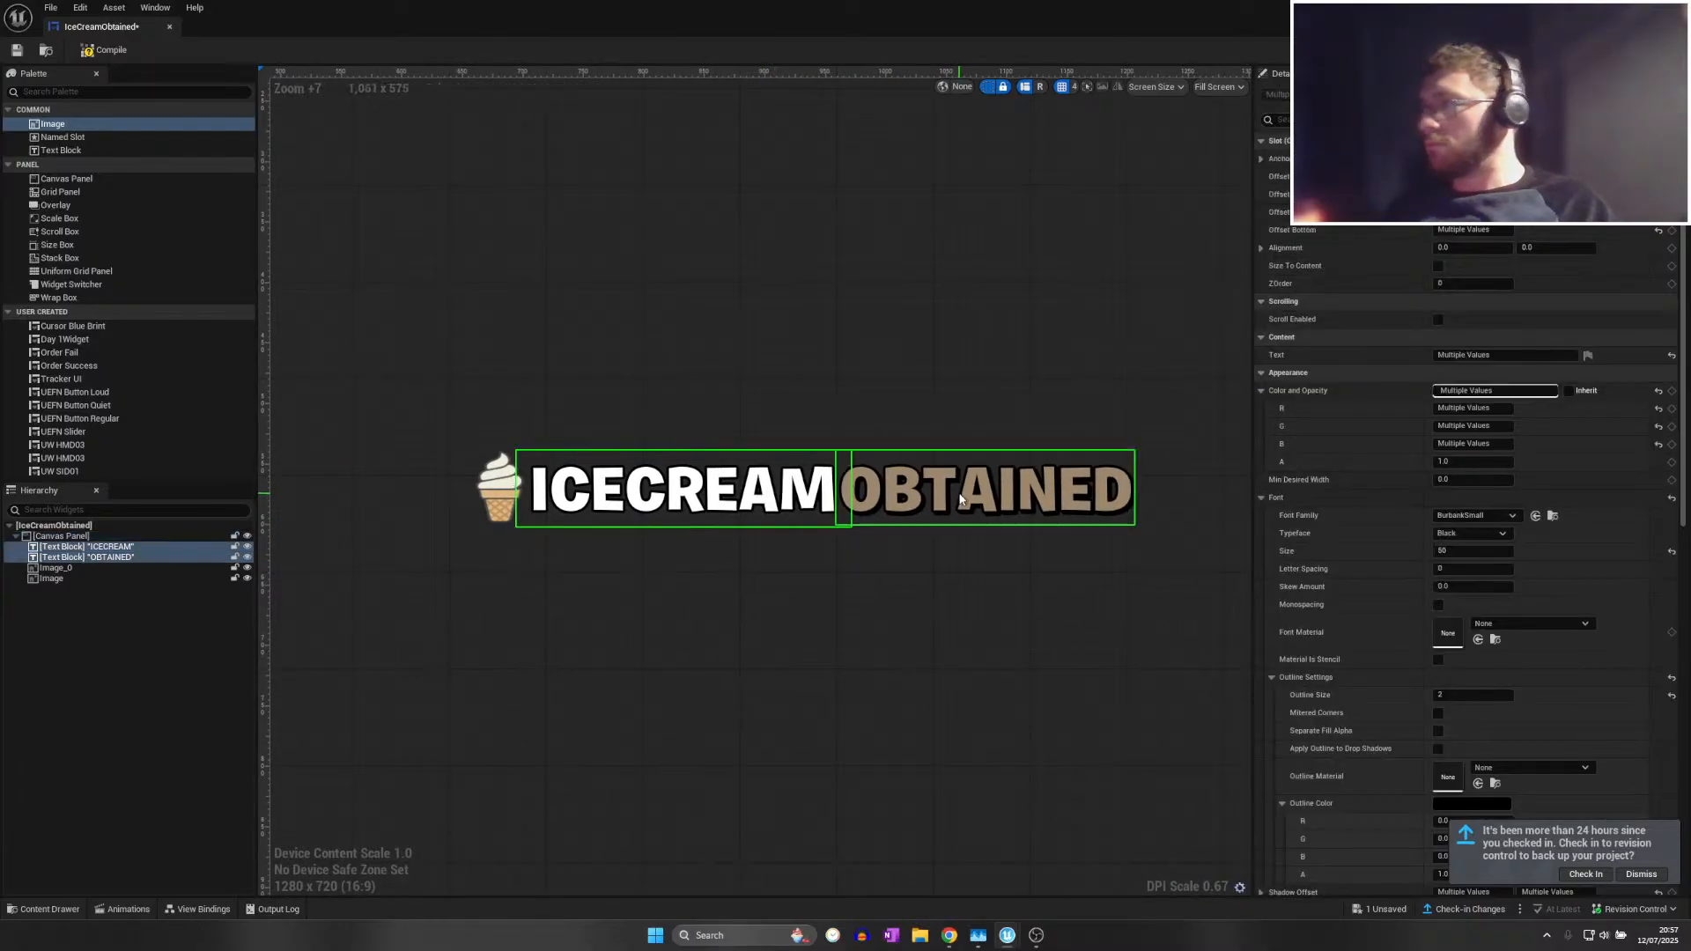
{"action": "scroll", "coordinate": [1382, 601], "scroll_direction": "down", "scroll_amount": 5}
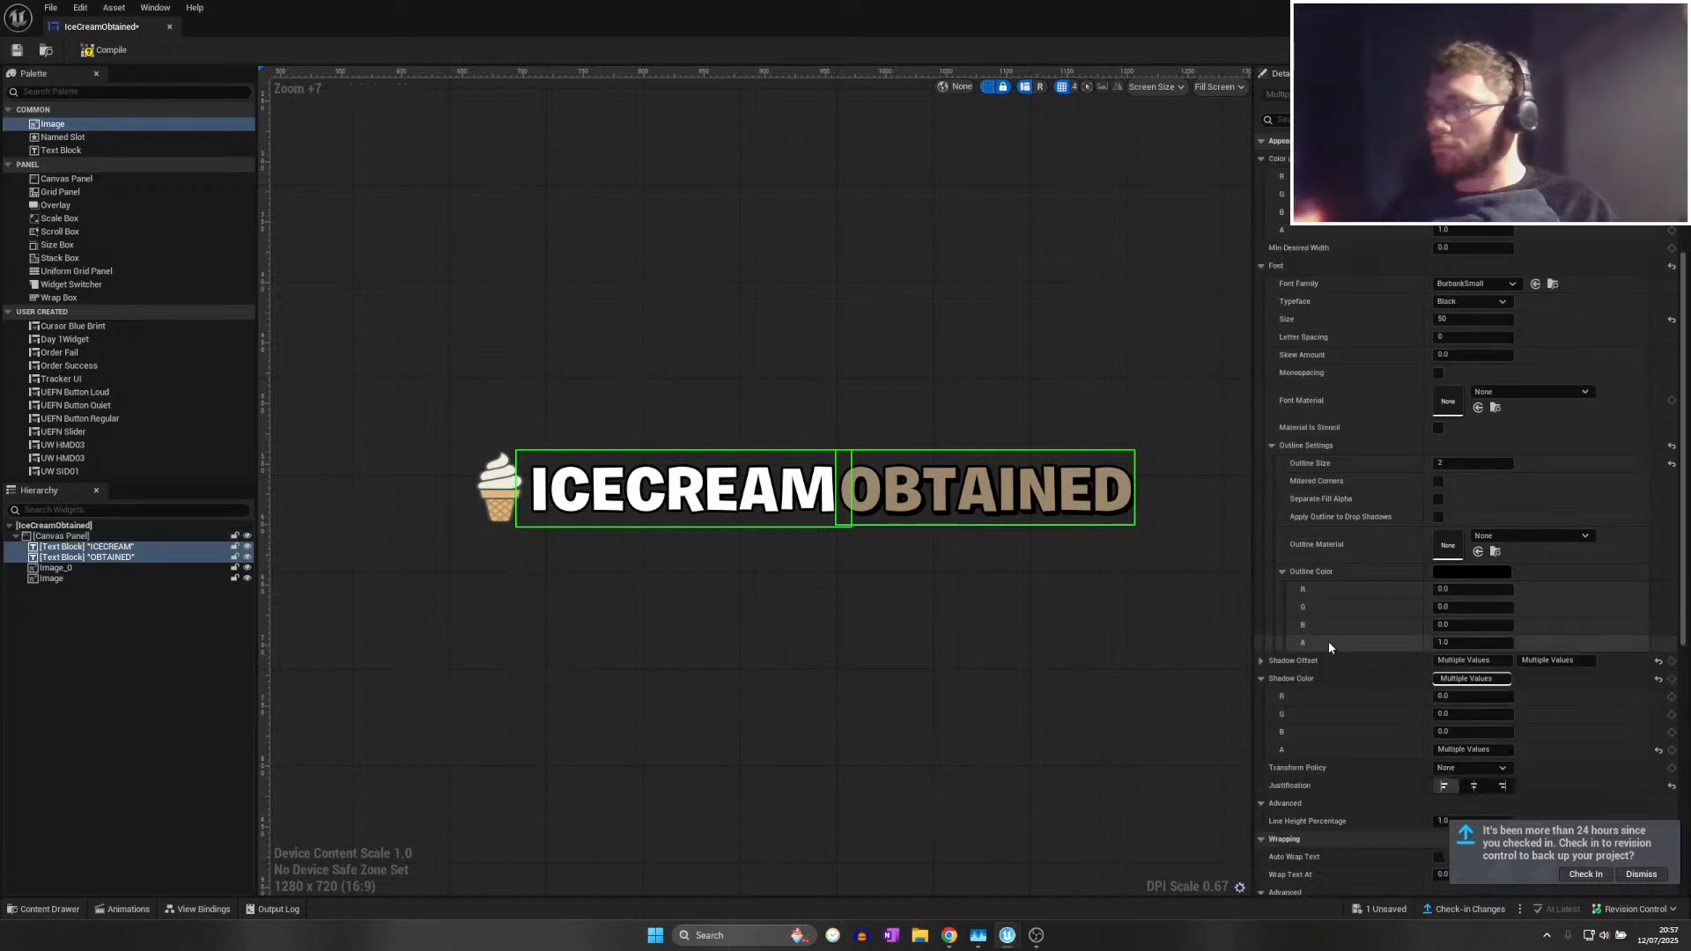
{"action": "left_click", "coordinate": [907, 656]}
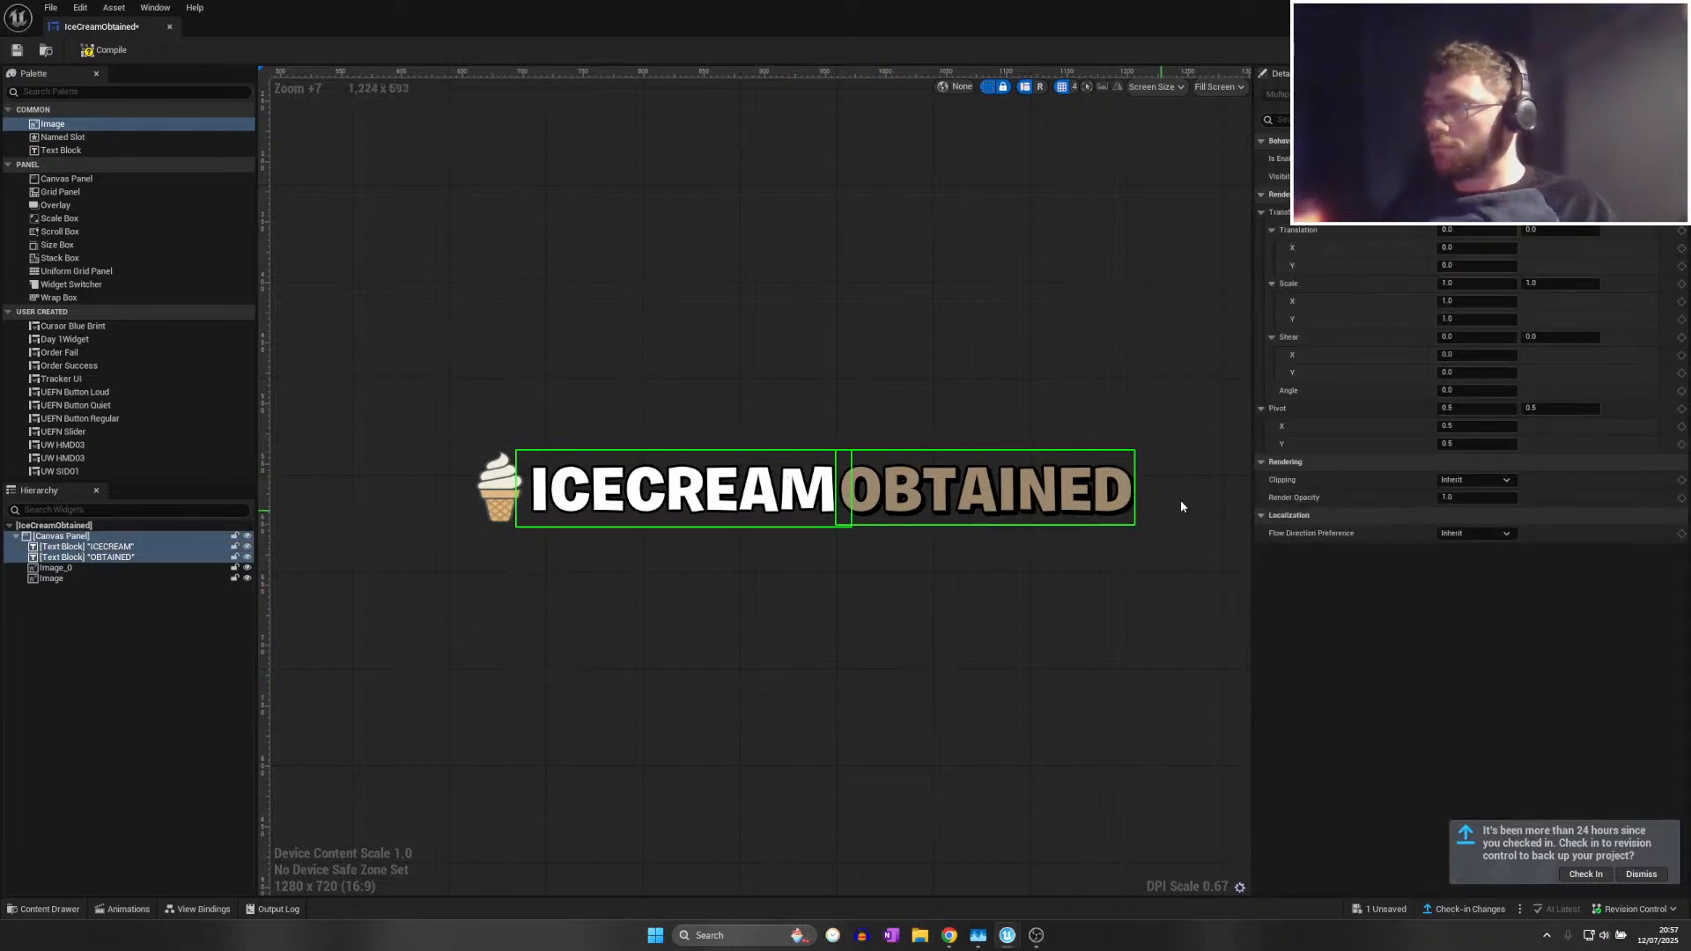
Filter the text properties by "sha" and compare the shadow settings of OBTAINED and ICECREAM
{"action": "type", "text": "s"}
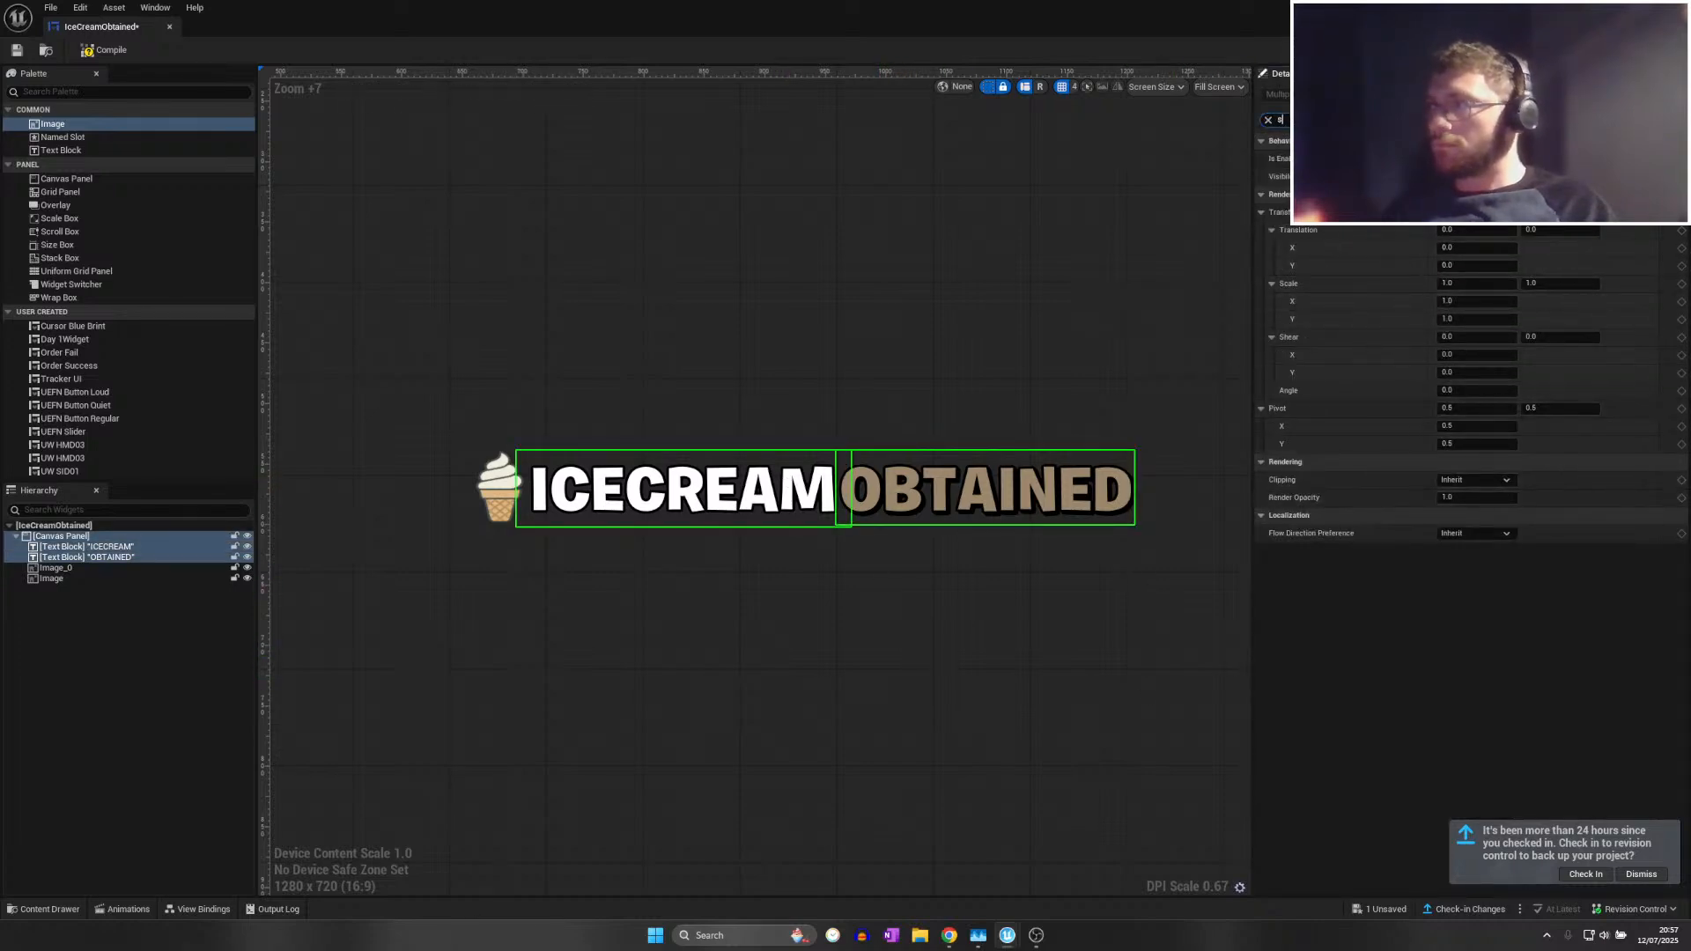
{"action": "type", "text": "ha"}
{"action": "left_click", "coordinate": [987, 493]}
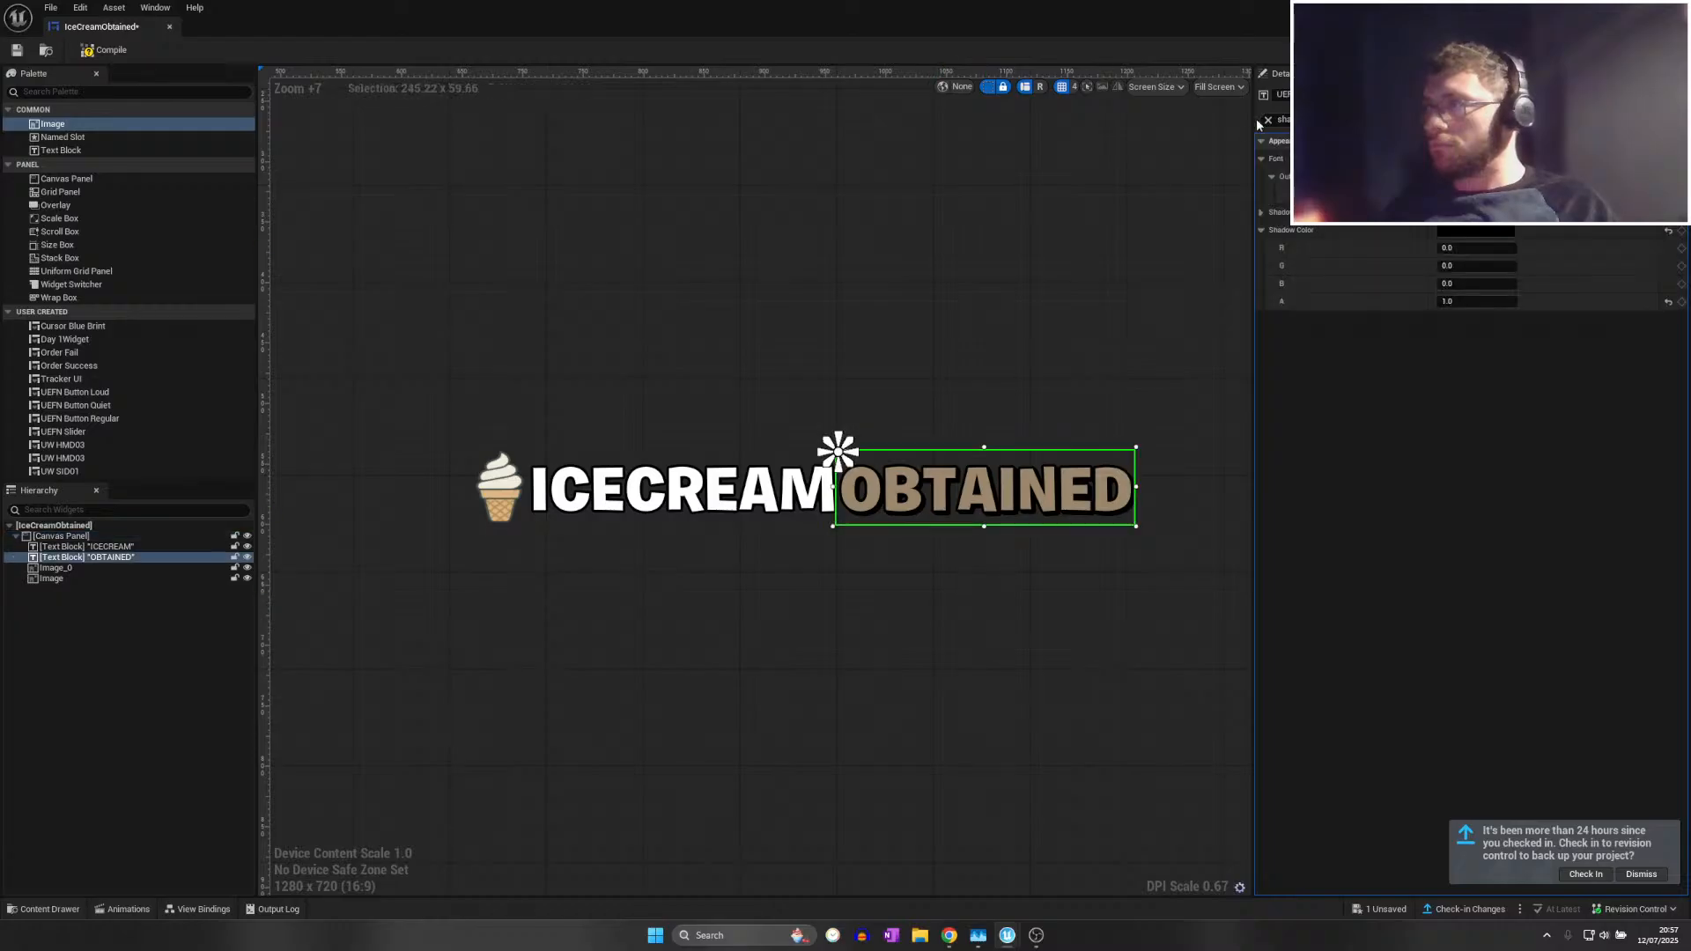
{"action": "left_click", "coordinate": [683, 489]}
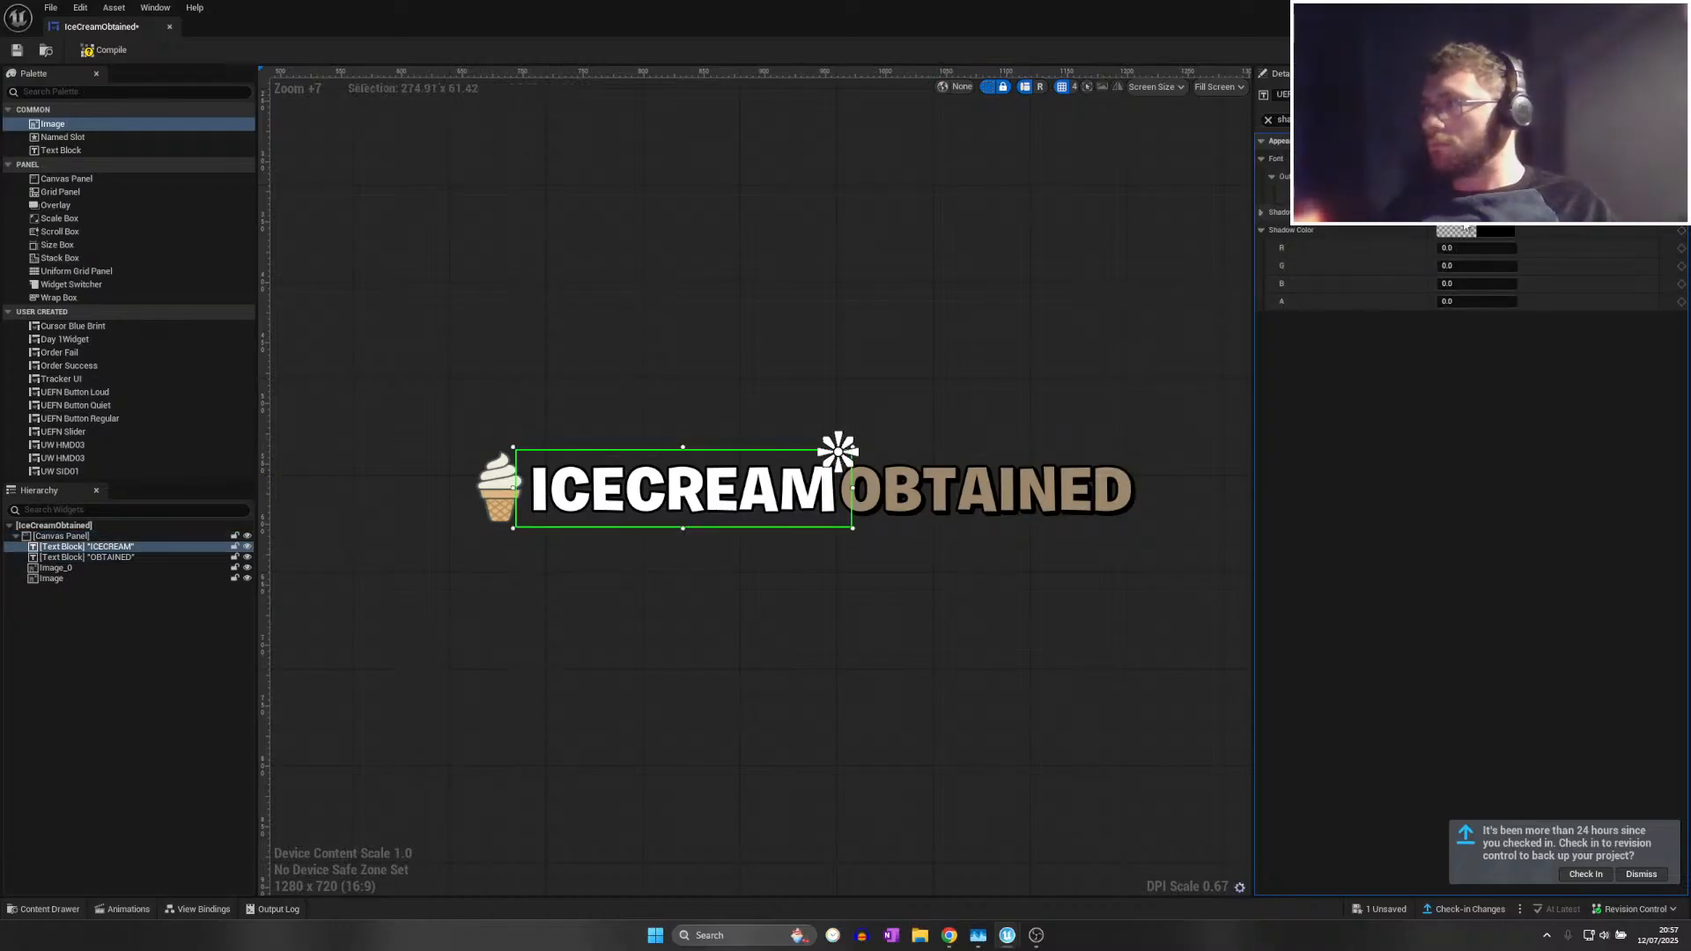
{"action": "left_click", "coordinate": [986, 490]}
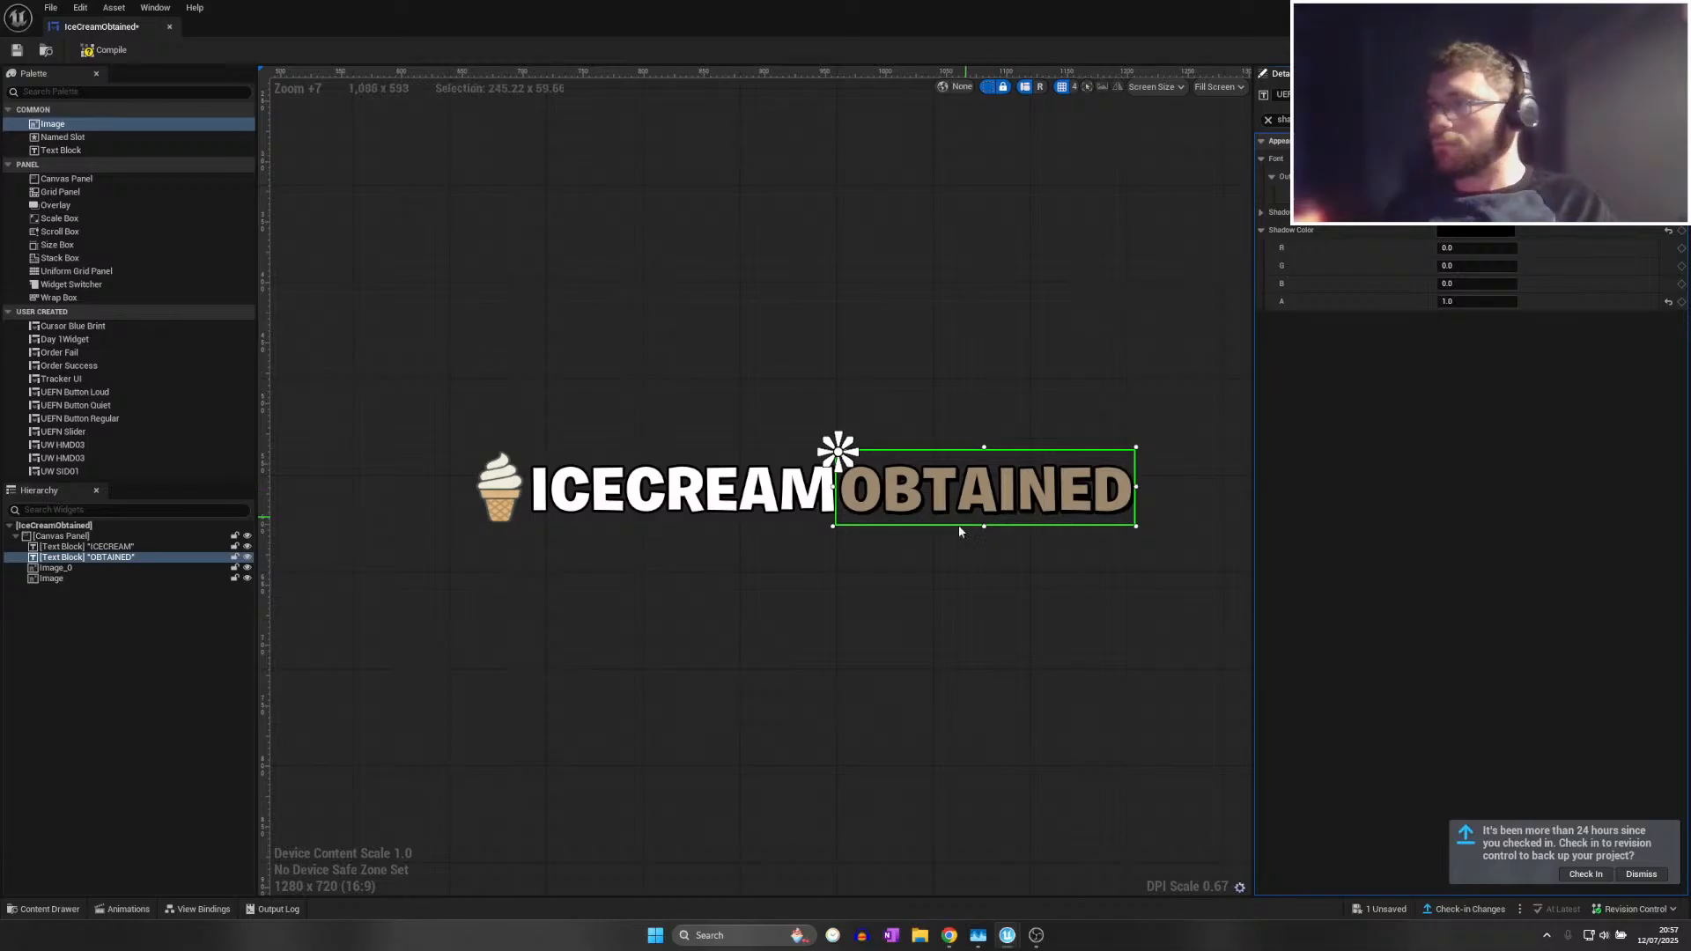
{"action": "left_click", "coordinate": [907, 594]}
{"action": "left_click", "coordinate": [997, 456]}
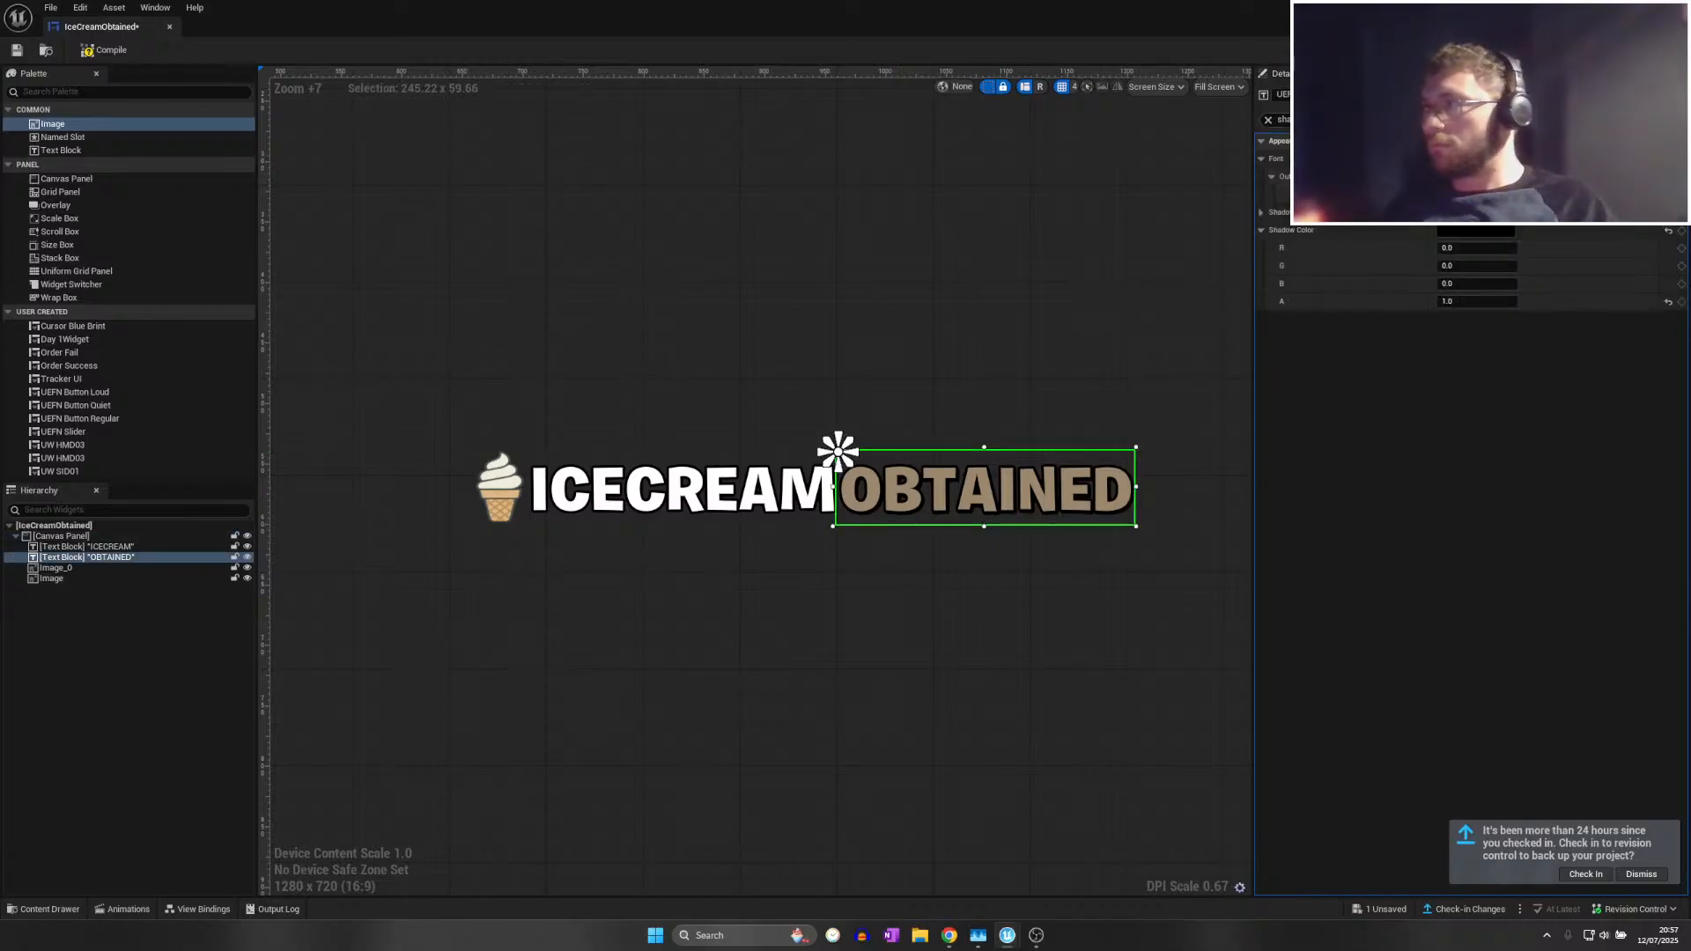
{"action": "left_click", "coordinate": [669, 489]}
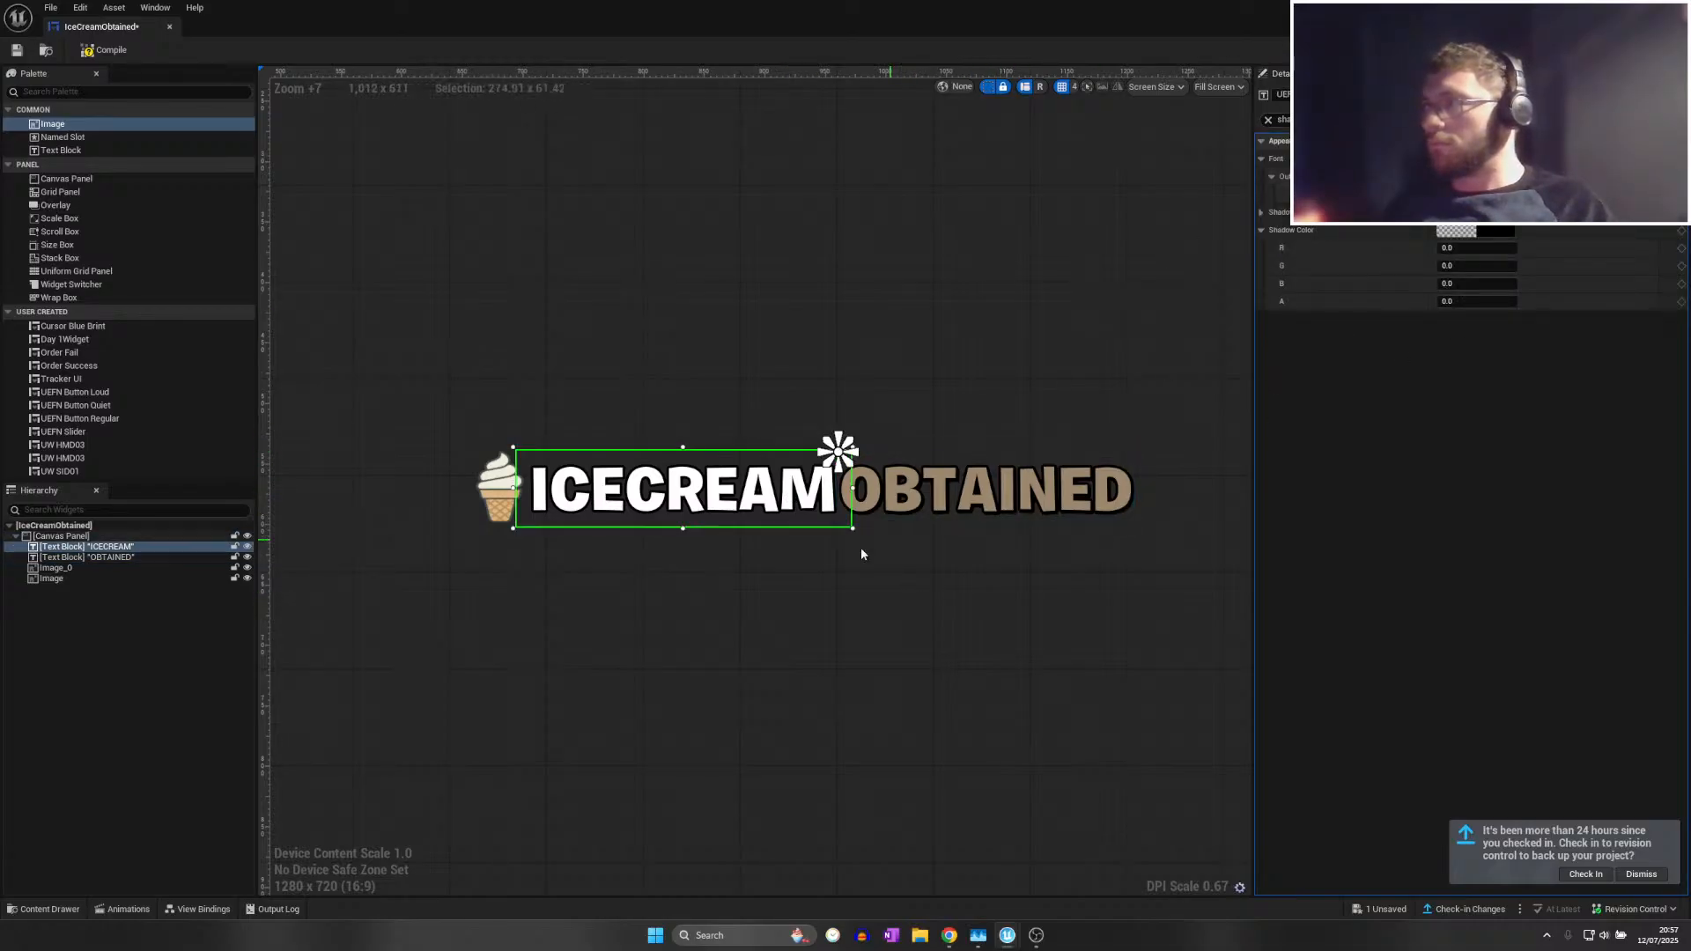
{"action": "key", "text": "Return"}
Duplicate the small ice cream image and place the copy directly after the last letter of OBTAINED
{"action": "left_click", "coordinate": [982, 581]}
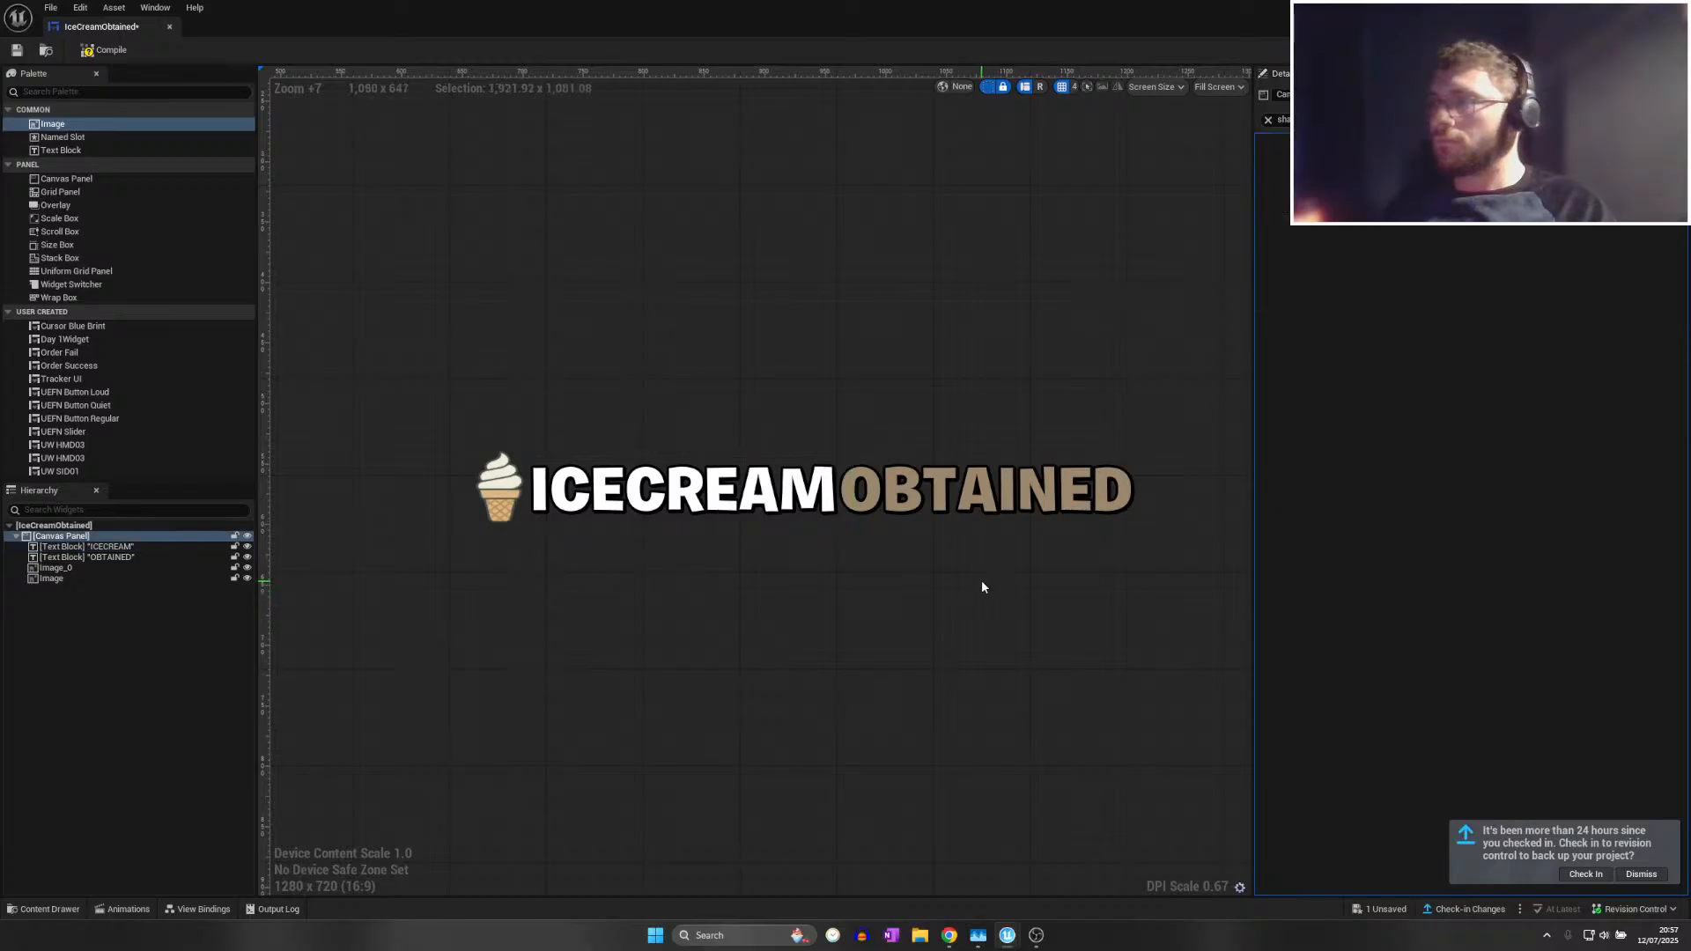
{"action": "scroll", "coordinate": [933, 578], "scroll_direction": "down", "scroll_amount": 5}
{"action": "mouse_move", "coordinate": [461, 561]}
{"action": "right_mouse_down"}
{"action": "mouse_move", "coordinate": [474, 566]}
{"action": "mouse_move", "coordinate": [443, 559]}
{"action": "right_mouse_up"}
{"action": "left_click", "coordinate": [529, 519]}
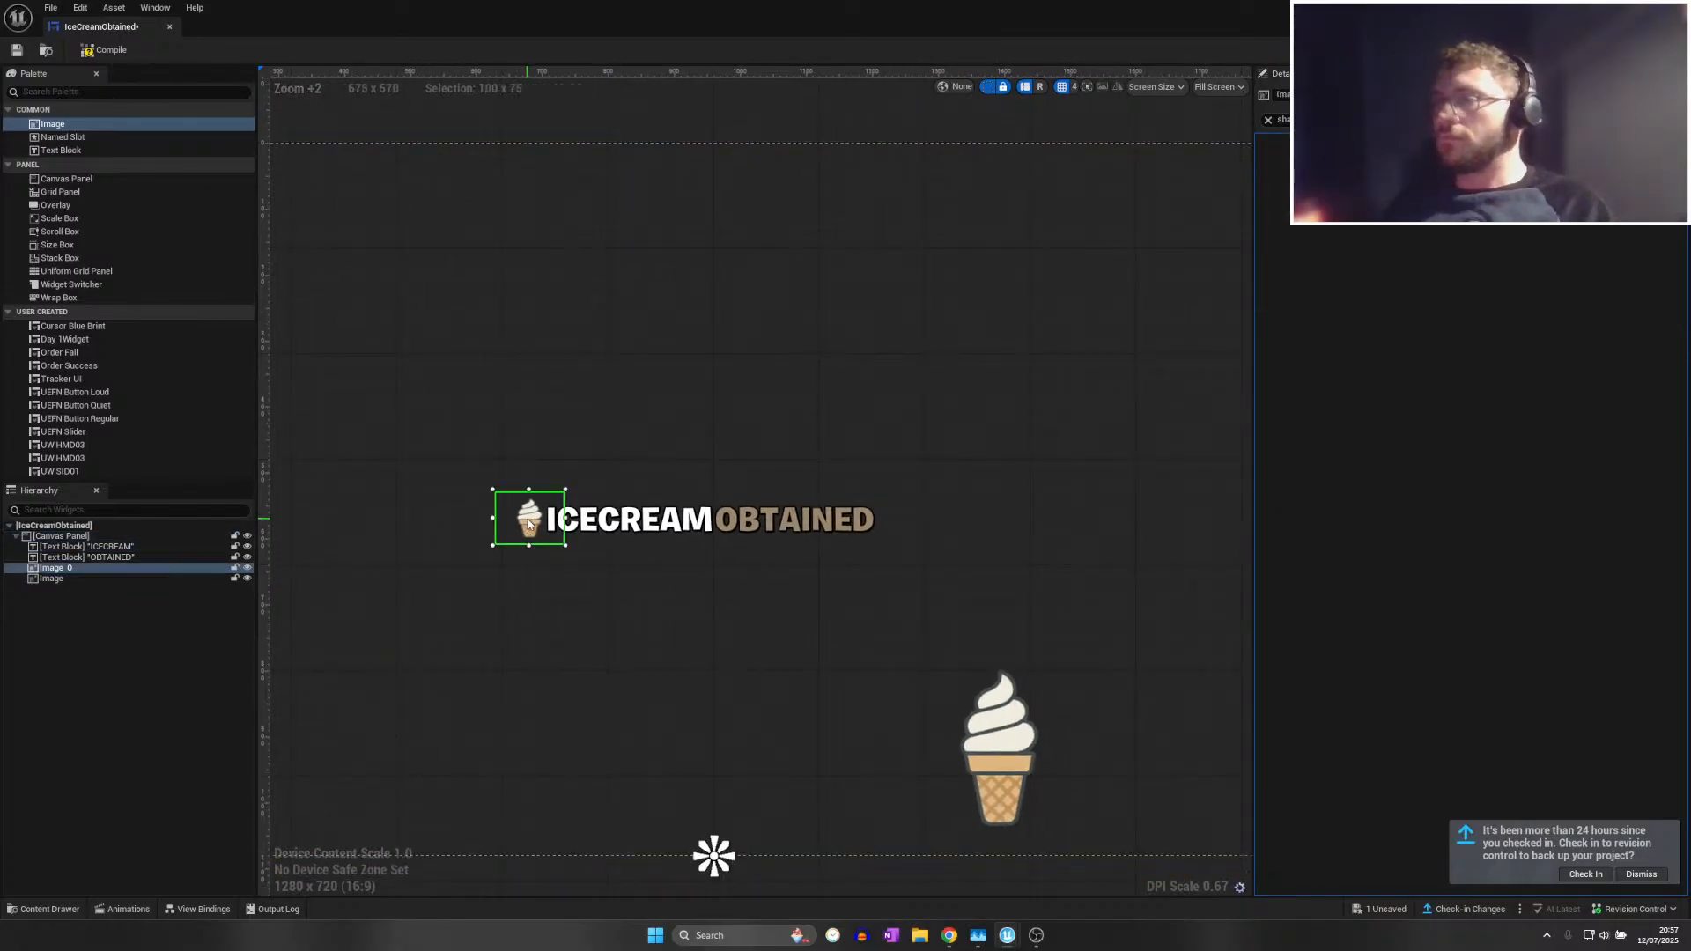
{"action": "key", "text": "ctrl+d"}
{"action": "left_click_drag", "start_coordinate": [530, 520], "coordinate": [888, 530]}
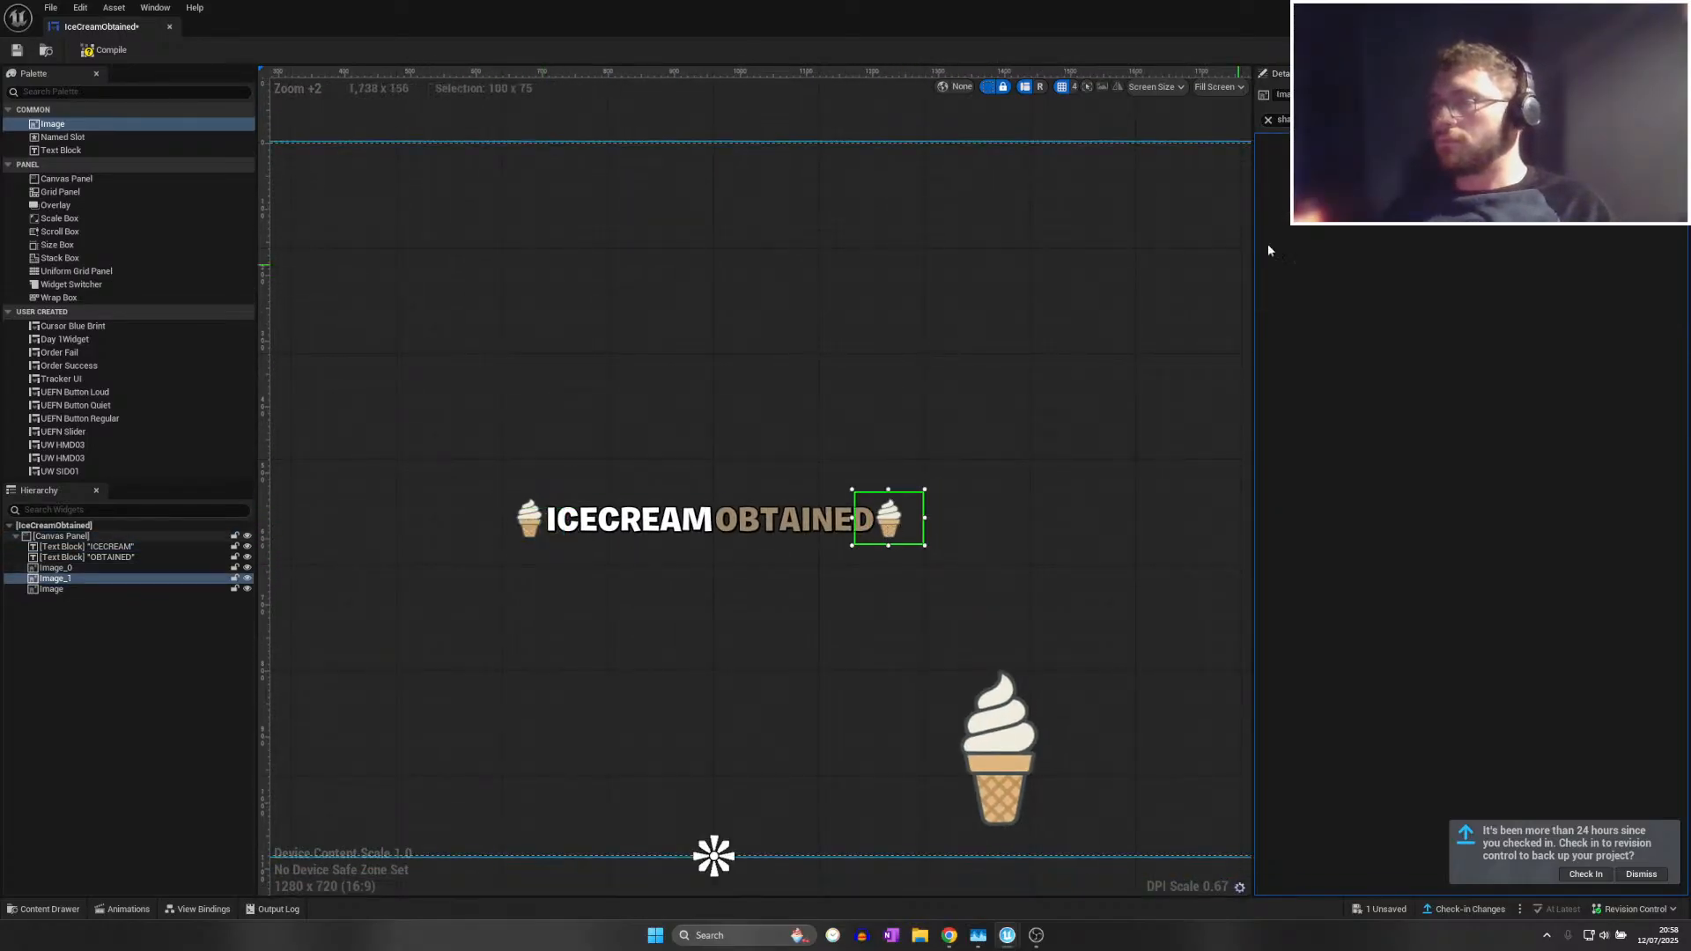
{"action": "left_click", "coordinate": [1122, 379]}
{"action": "left_click", "coordinate": [894, 535]}
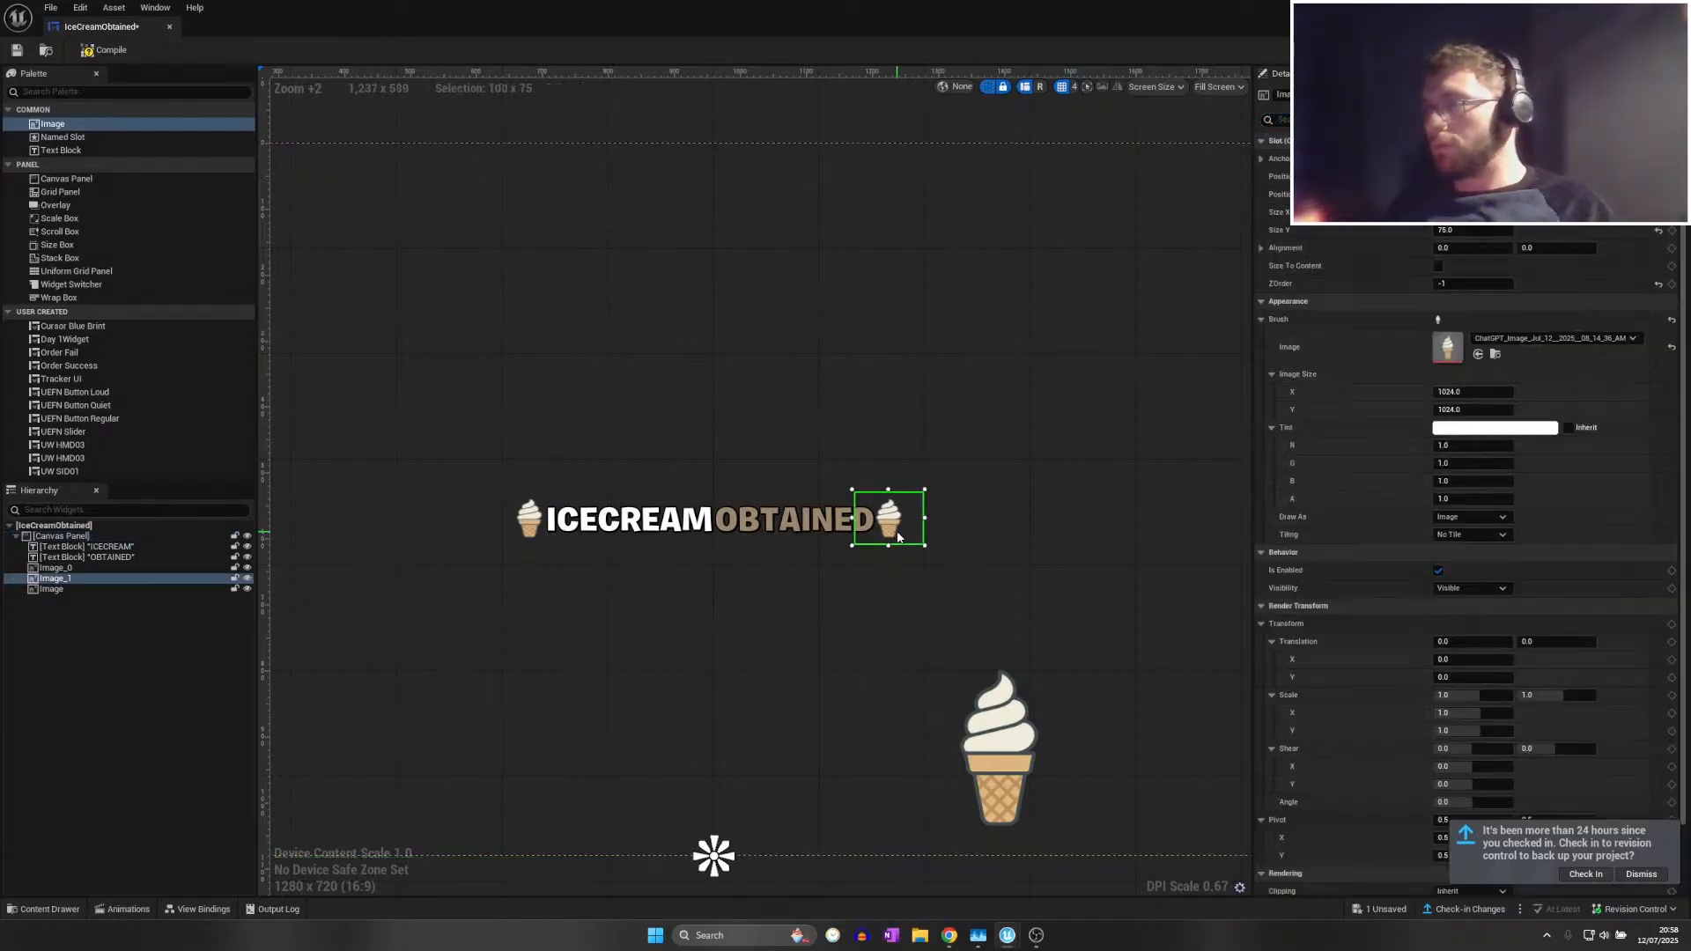
{"action": "scroll", "coordinate": [893, 529], "scroll_direction": "up", "scroll_amount": 9}
{"action": "left_click_drag", "start_coordinate": [869, 507], "coordinate": [869, 507]}
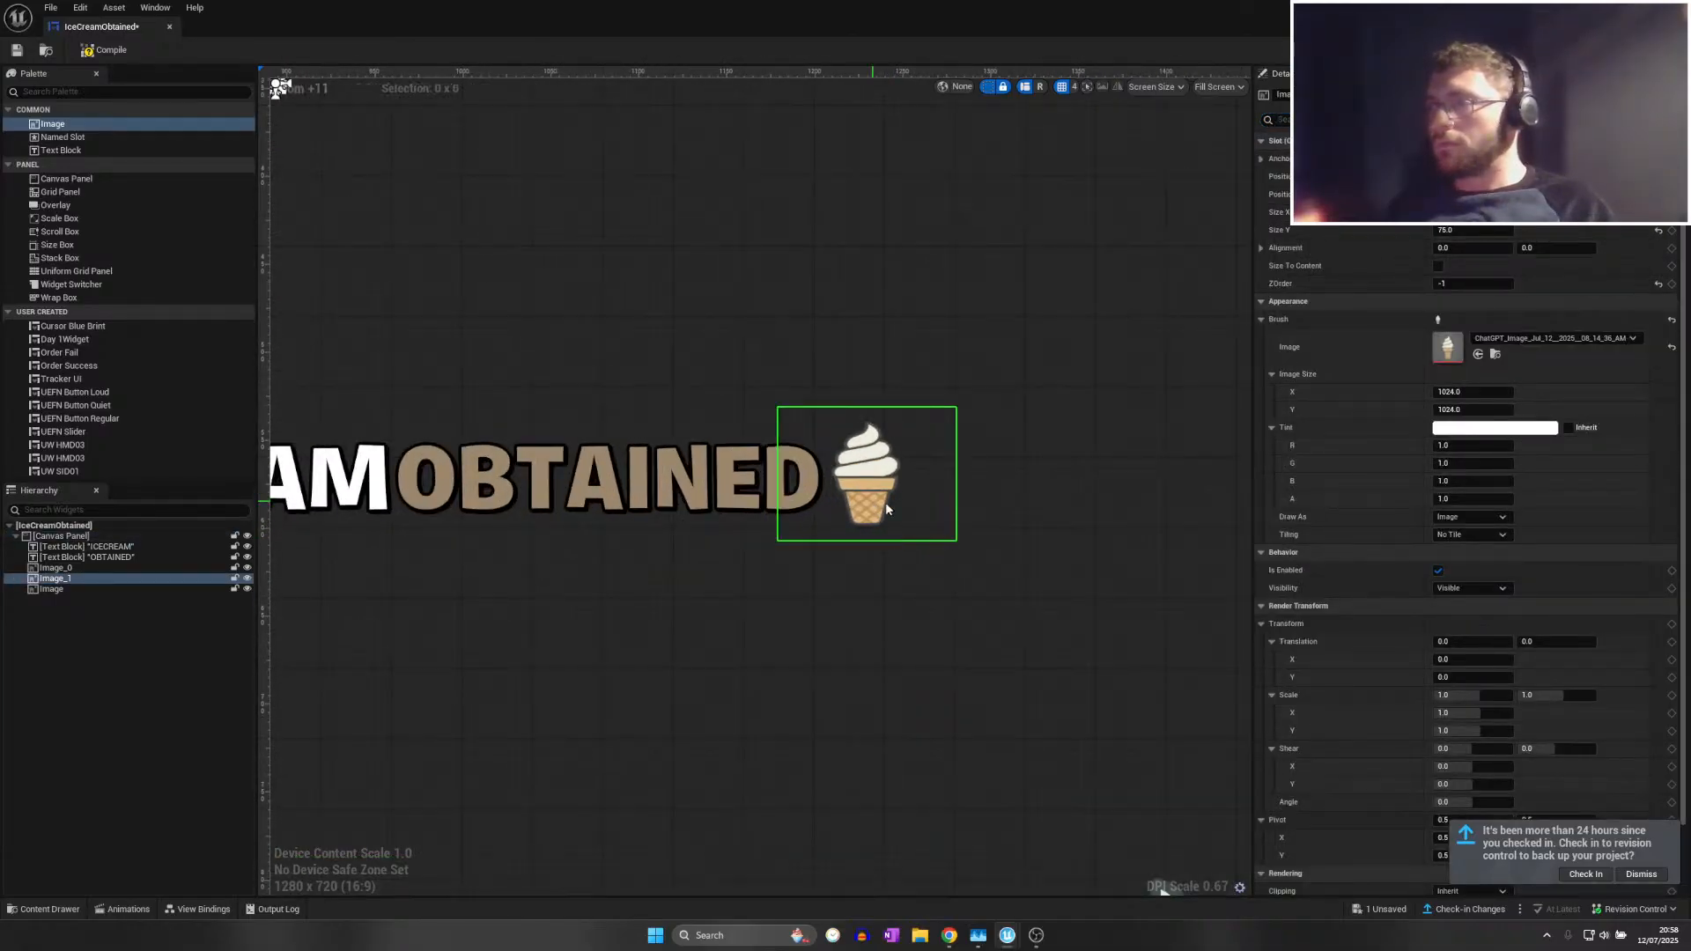
Delete the large original ice cream image below the message
{"action": "scroll", "coordinate": [1022, 581], "scroll_direction": "down", "scroll_amount": 5}
{"action": "left_click", "coordinate": [1105, 768]}
{"action": "key", "text": "Delete"}
Review the complete message row and compare the settings of the ice cream images at its two ends
{"action": "scroll", "coordinate": [731, 704], "scroll_direction": "down", "scroll_amount": 4}
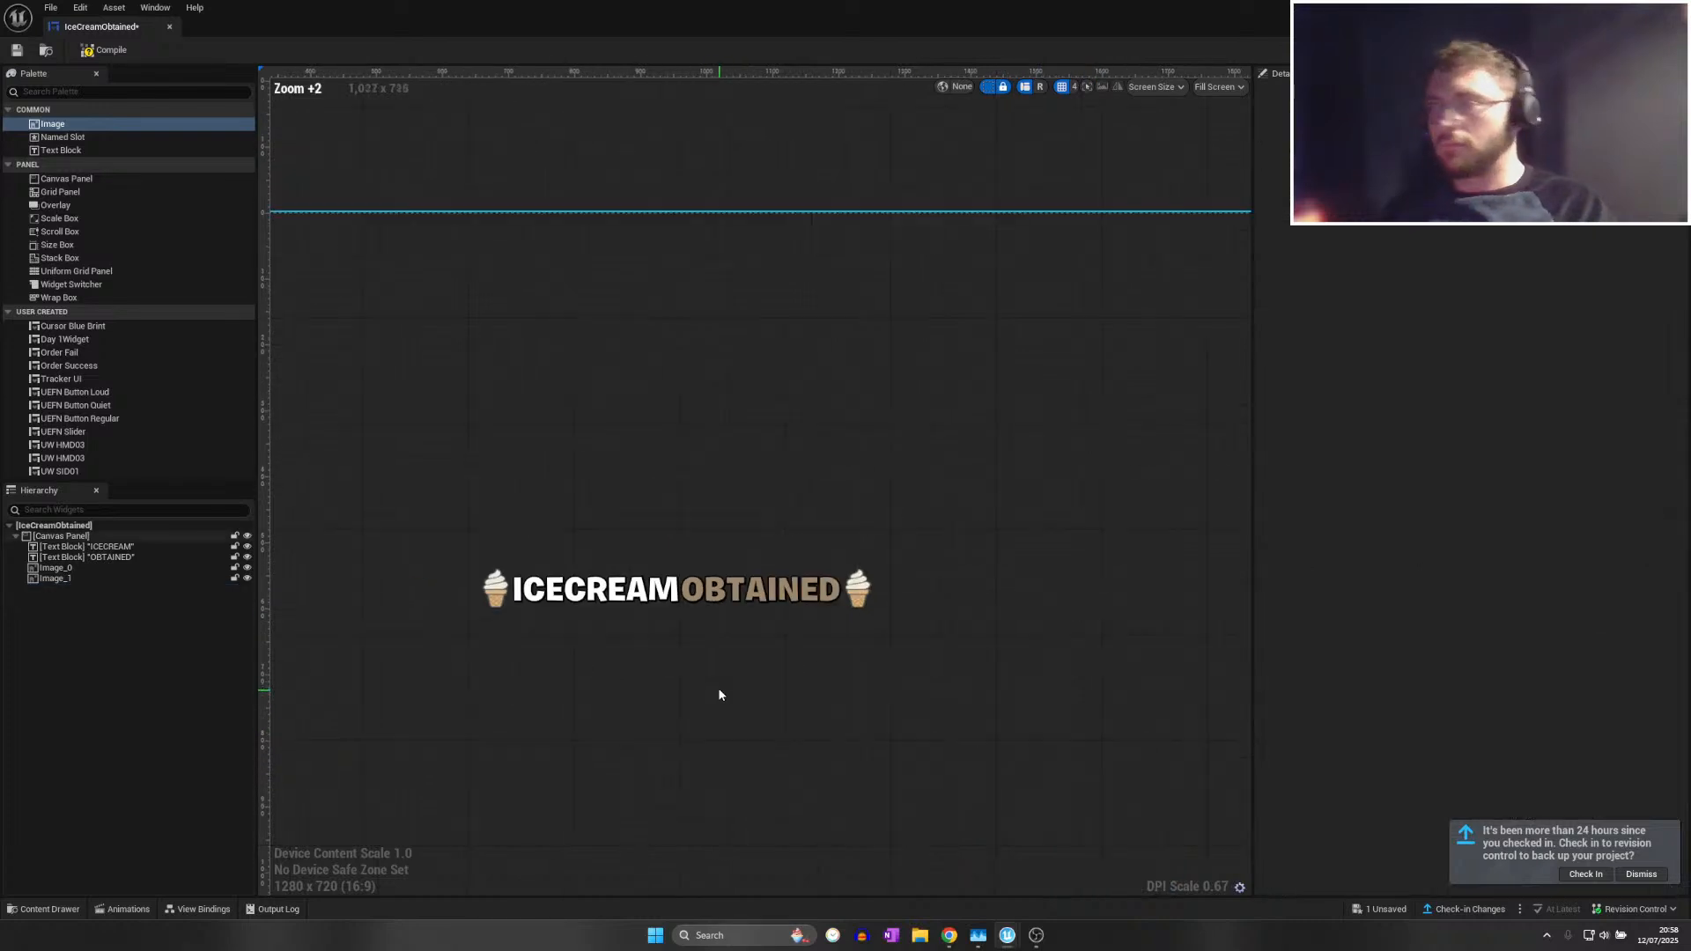
{"action": "right_click_drag", "start_coordinate": [719, 693], "coordinate": [791, 583]}
{"action": "scroll", "coordinate": [790, 583], "scroll_direction": "up", "scroll_amount": 4}
{"action": "scroll", "coordinate": [710, 508], "scroll_direction": "up", "scroll_amount": 4}
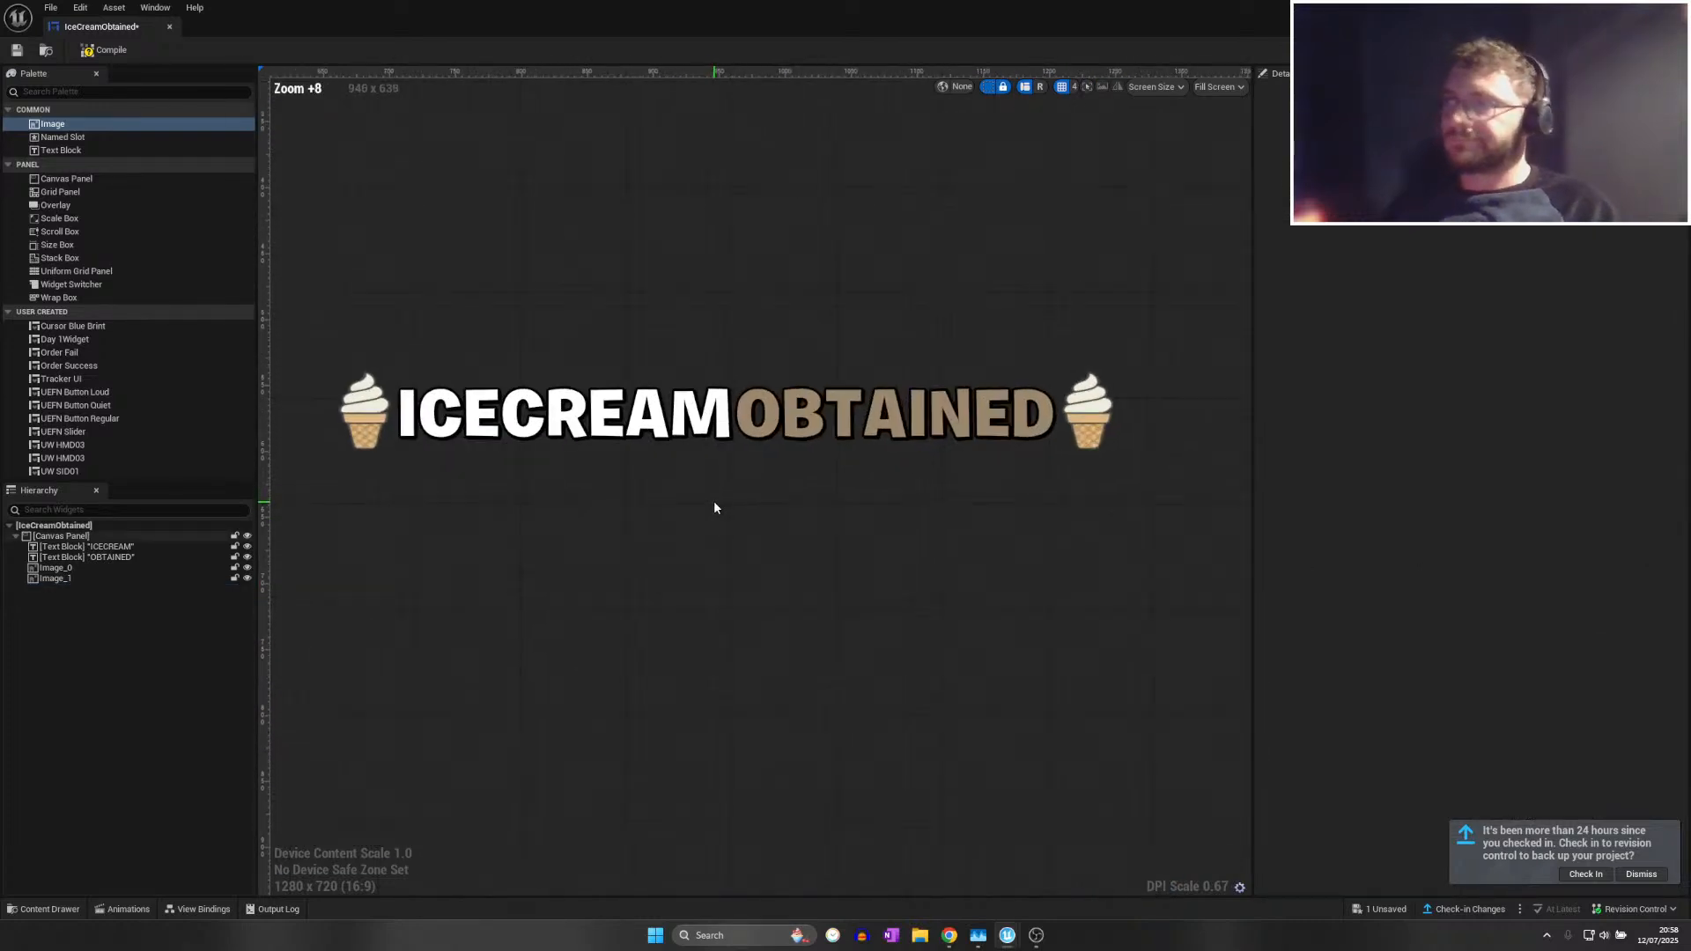
{"action": "left_click", "coordinate": [1125, 370]}
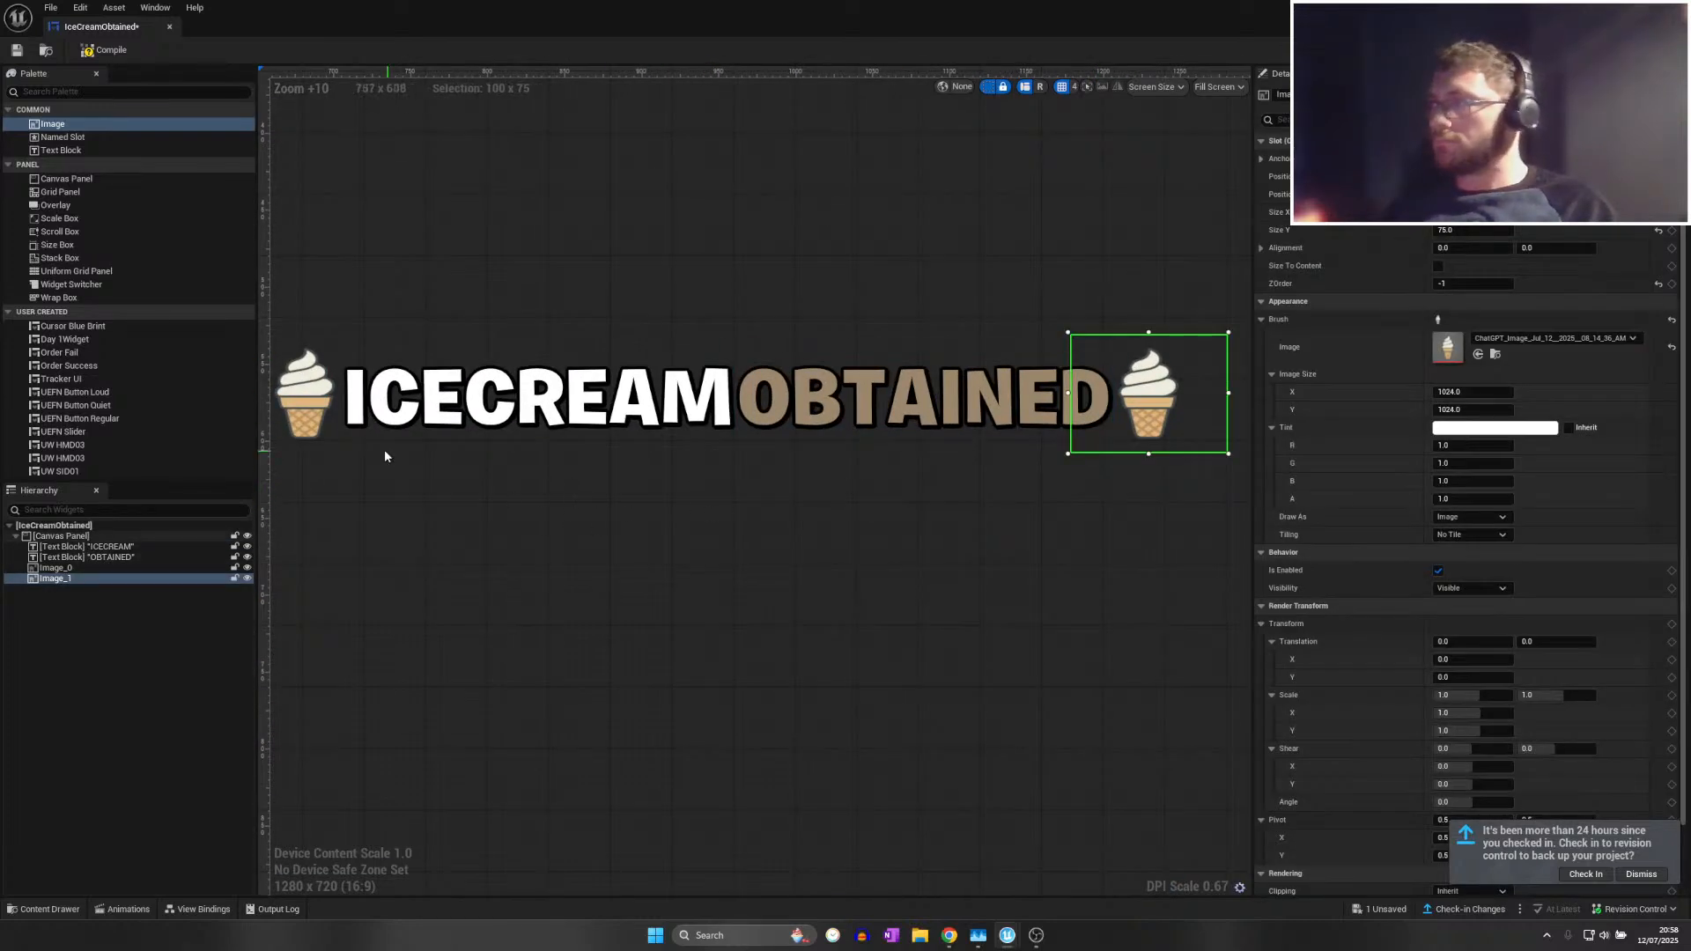
{"action": "left_click", "coordinate": [311, 420]}
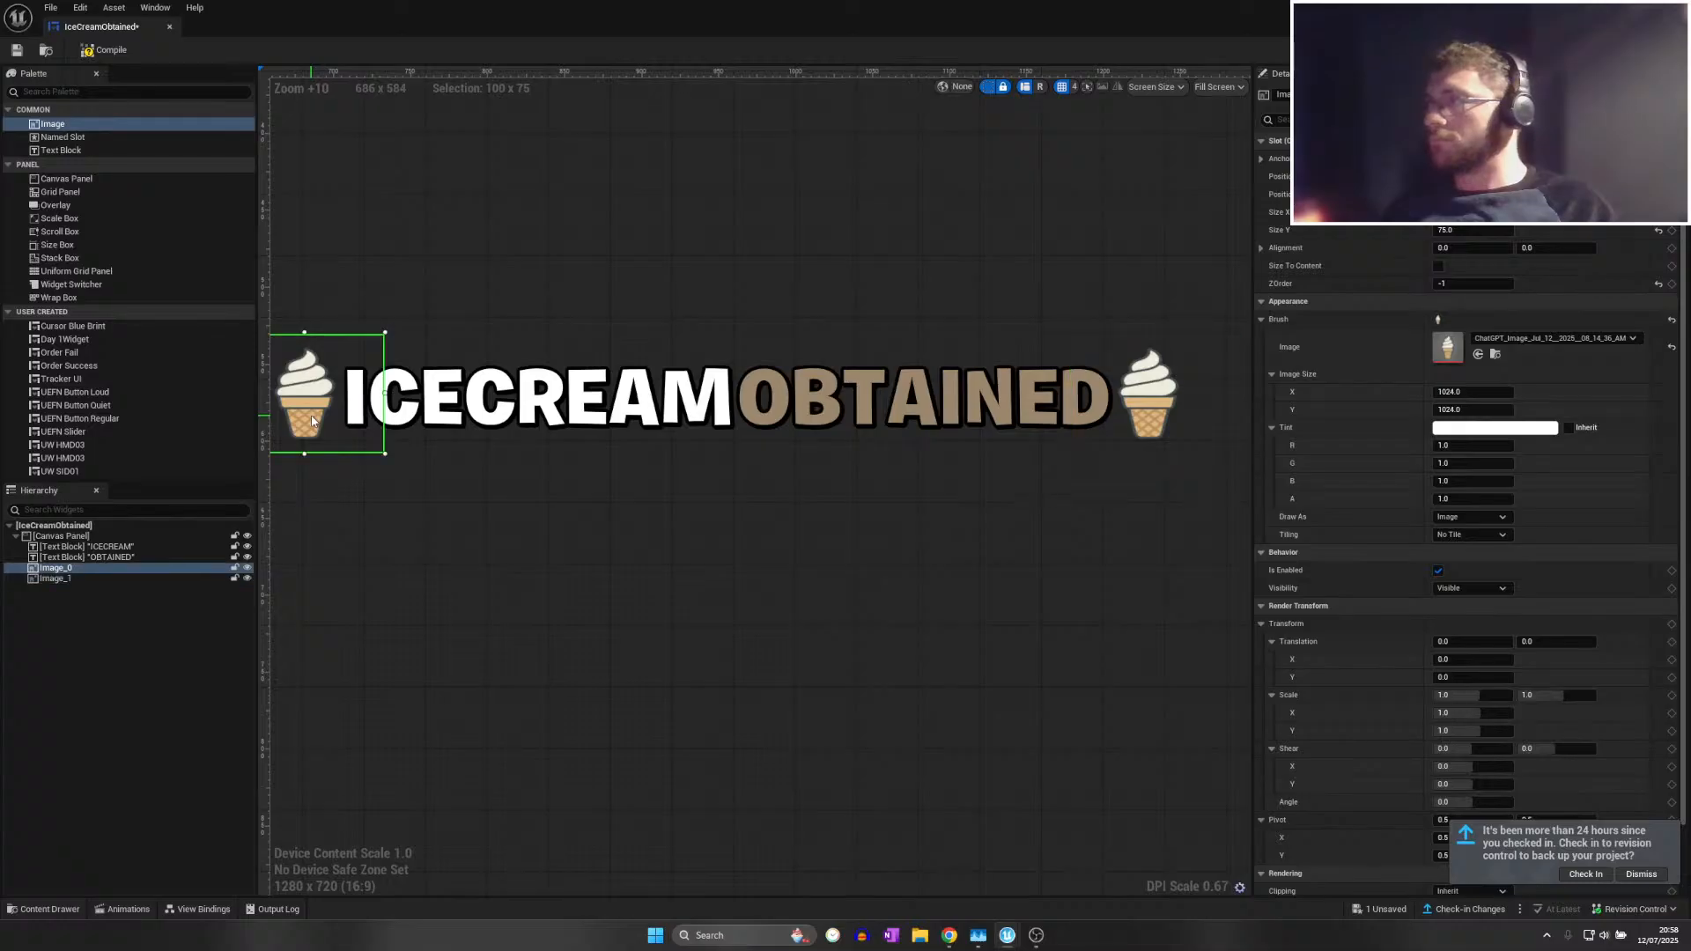
{"action": "left_click", "coordinate": [1140, 396]}
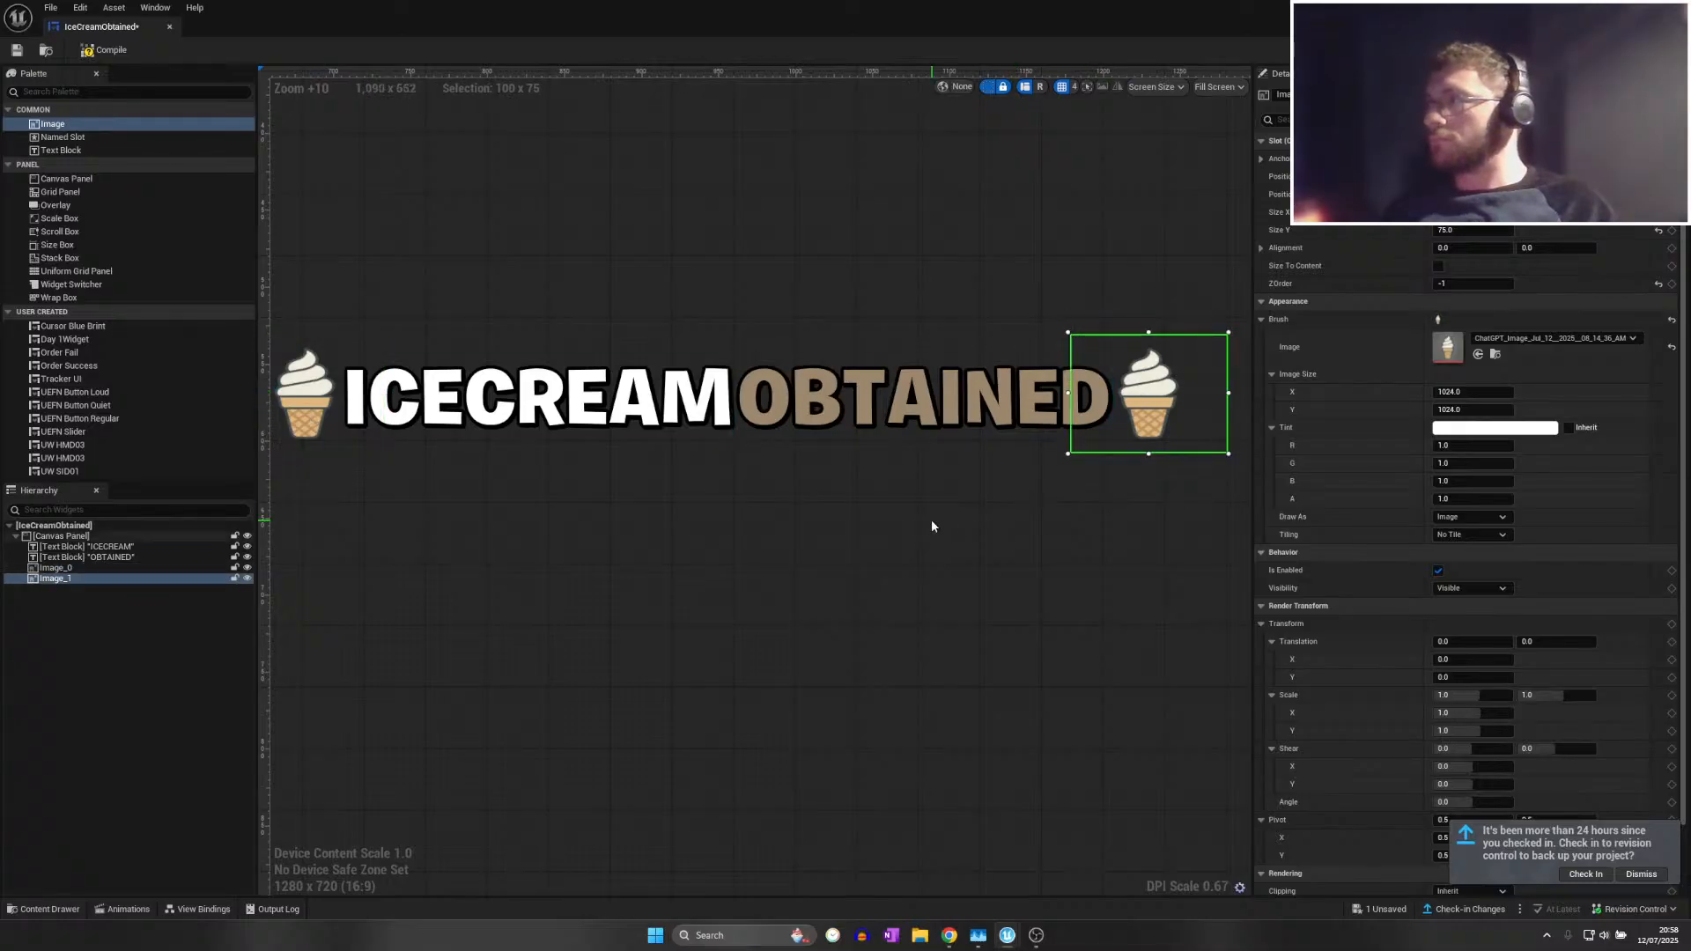
Anchor both small ice cream images to the centre of the canvas
{"action": "scroll", "coordinate": [930, 524], "scroll_direction": "down", "scroll_amount": 6}
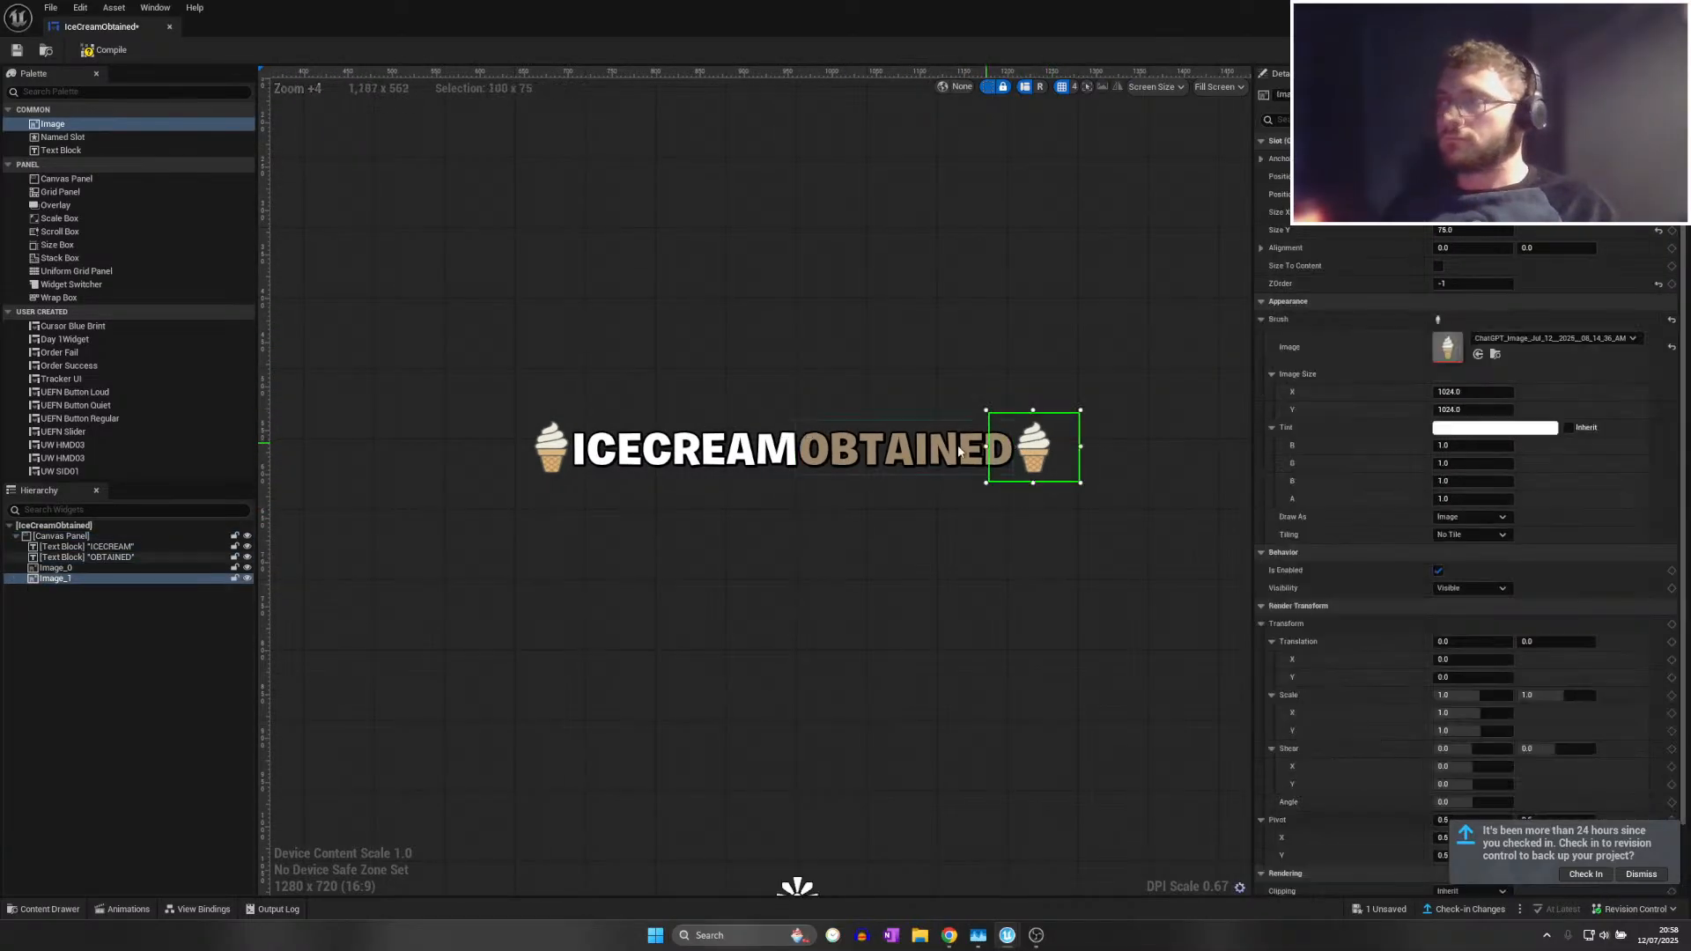
{"action": "left_click", "coordinate": [540, 453], "text": "ctrl"}
{"action": "left_click", "coordinate": [1473, 159]}
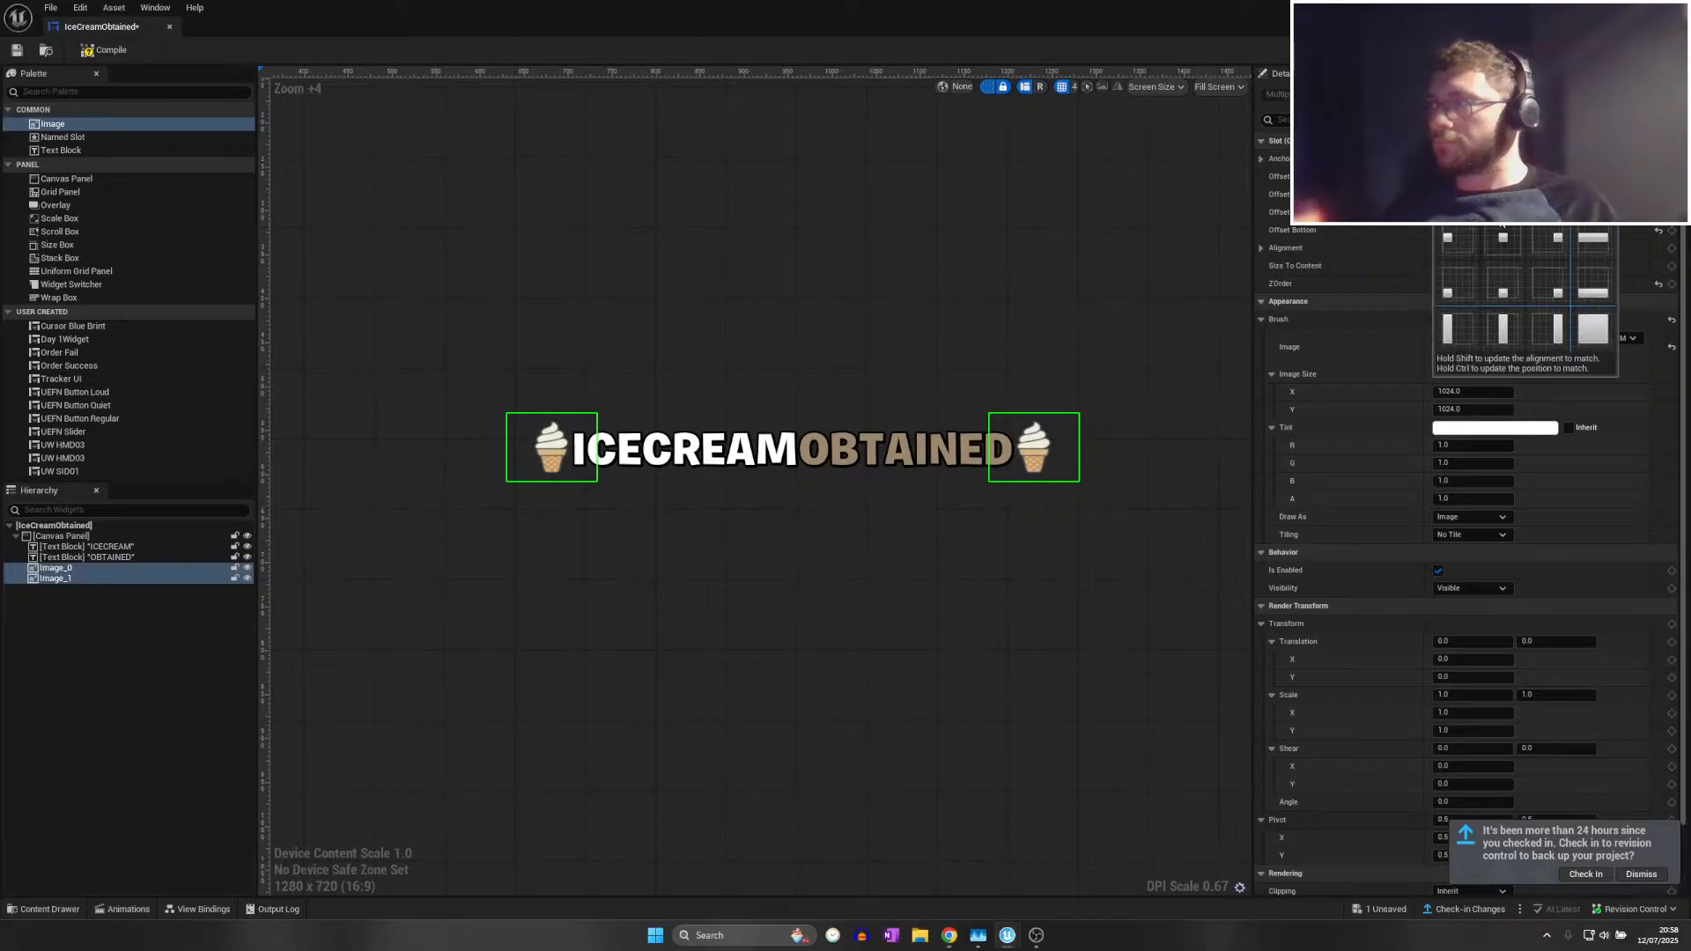
{"action": "left_click", "coordinate": [1499, 222]}
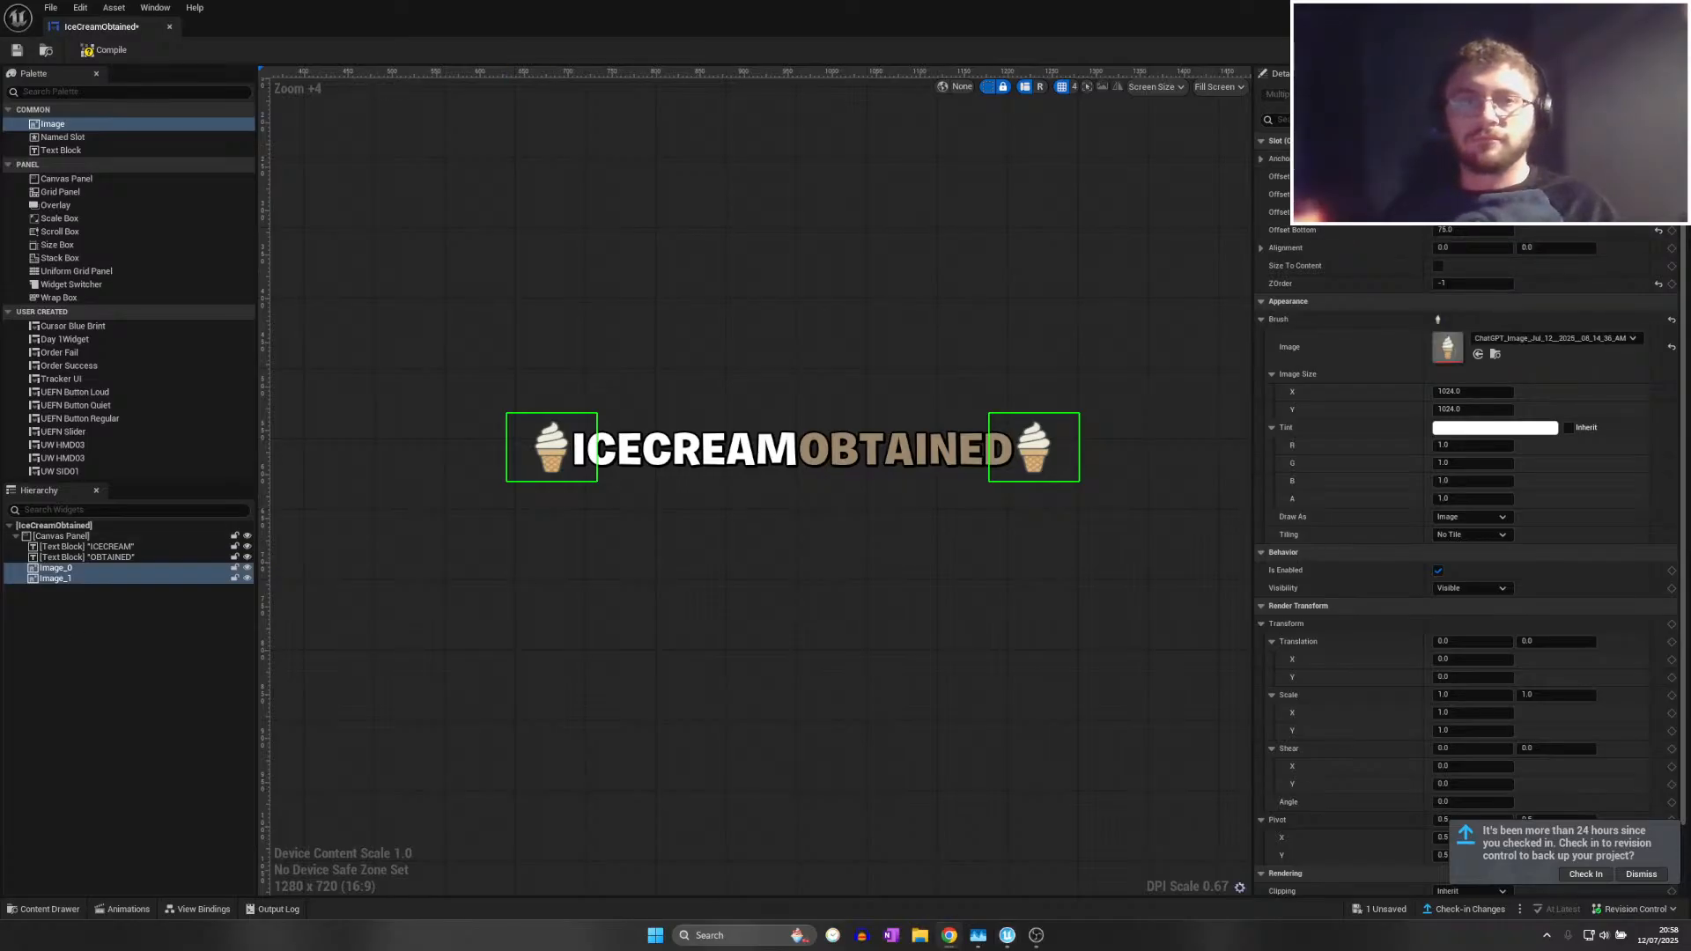
Check the anchor placement of ICECREAM, OBTAINED and the ice cream images, undoing any accidental shift of the text
{"action": "left_click", "coordinate": [684, 453]}
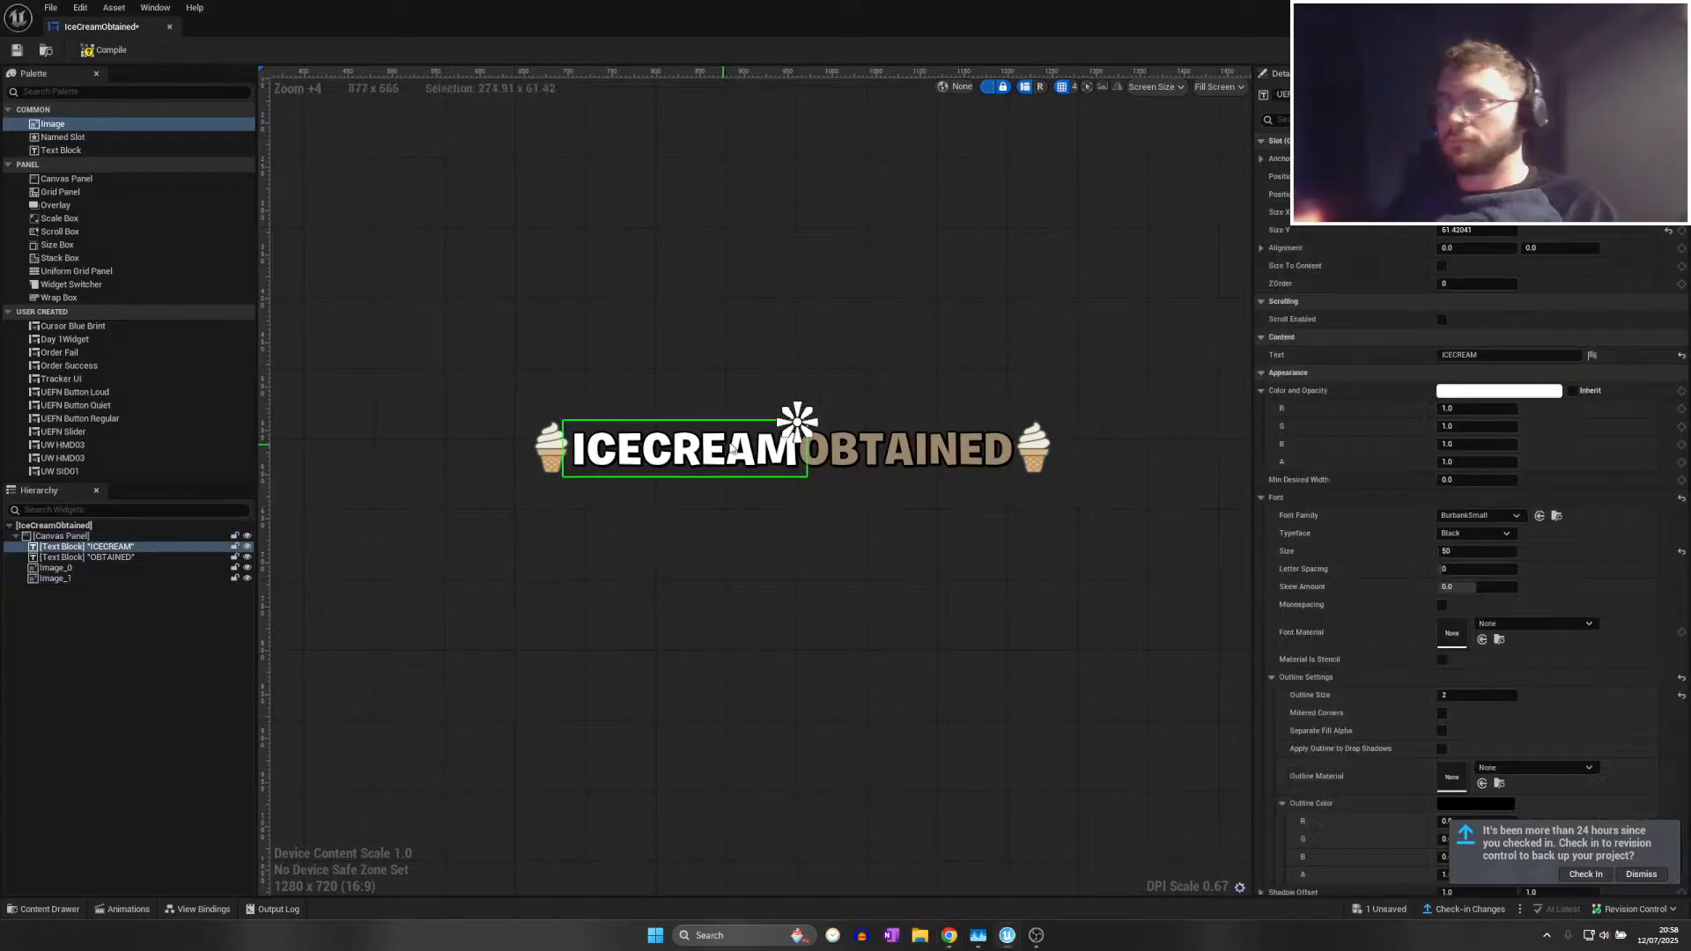
{"action": "left_click", "coordinate": [906, 453]}
{"action": "left_click", "coordinate": [1041, 450]}
{"action": "left_click", "coordinate": [550, 449]}
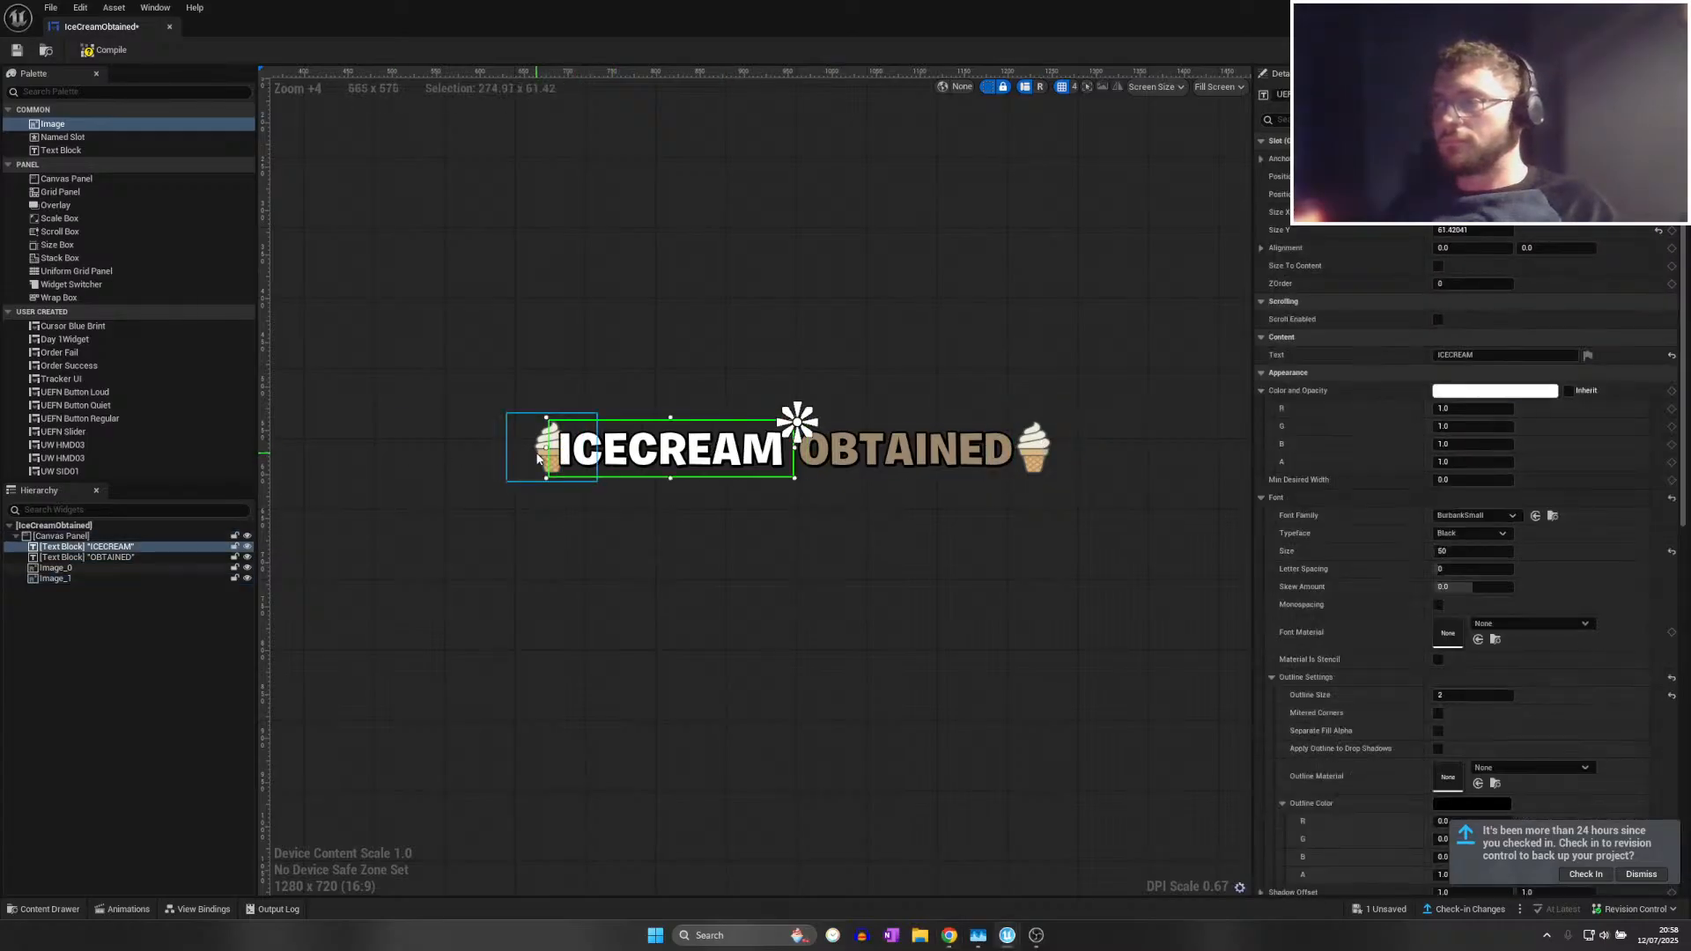
{"action": "left_click", "coordinate": [550, 449]}
Set the ICECREAM text to right justification and nudge it slightly left so it sits evenly against OBTAINED
{"action": "scroll", "coordinate": [665, 528], "scroll_direction": "down", "scroll_amount": 4}
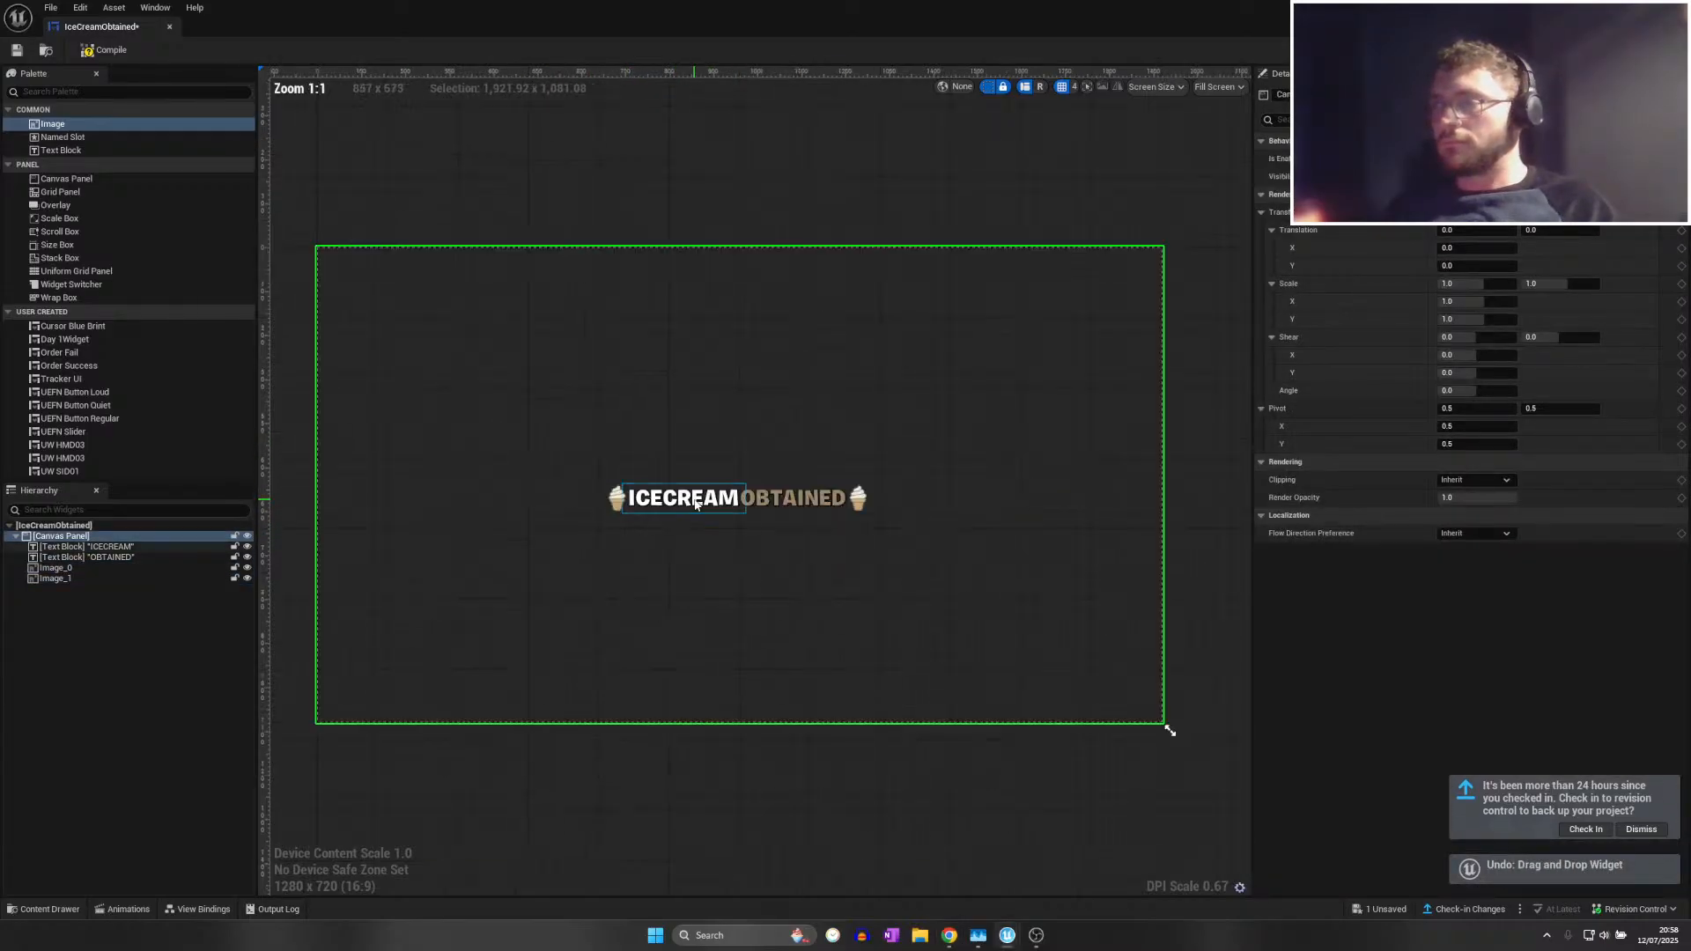
{"action": "left_click", "coordinate": [683, 498]}
{"action": "scroll", "coordinate": [1576, 566], "scroll_direction": "down", "scroll_amount": 5}
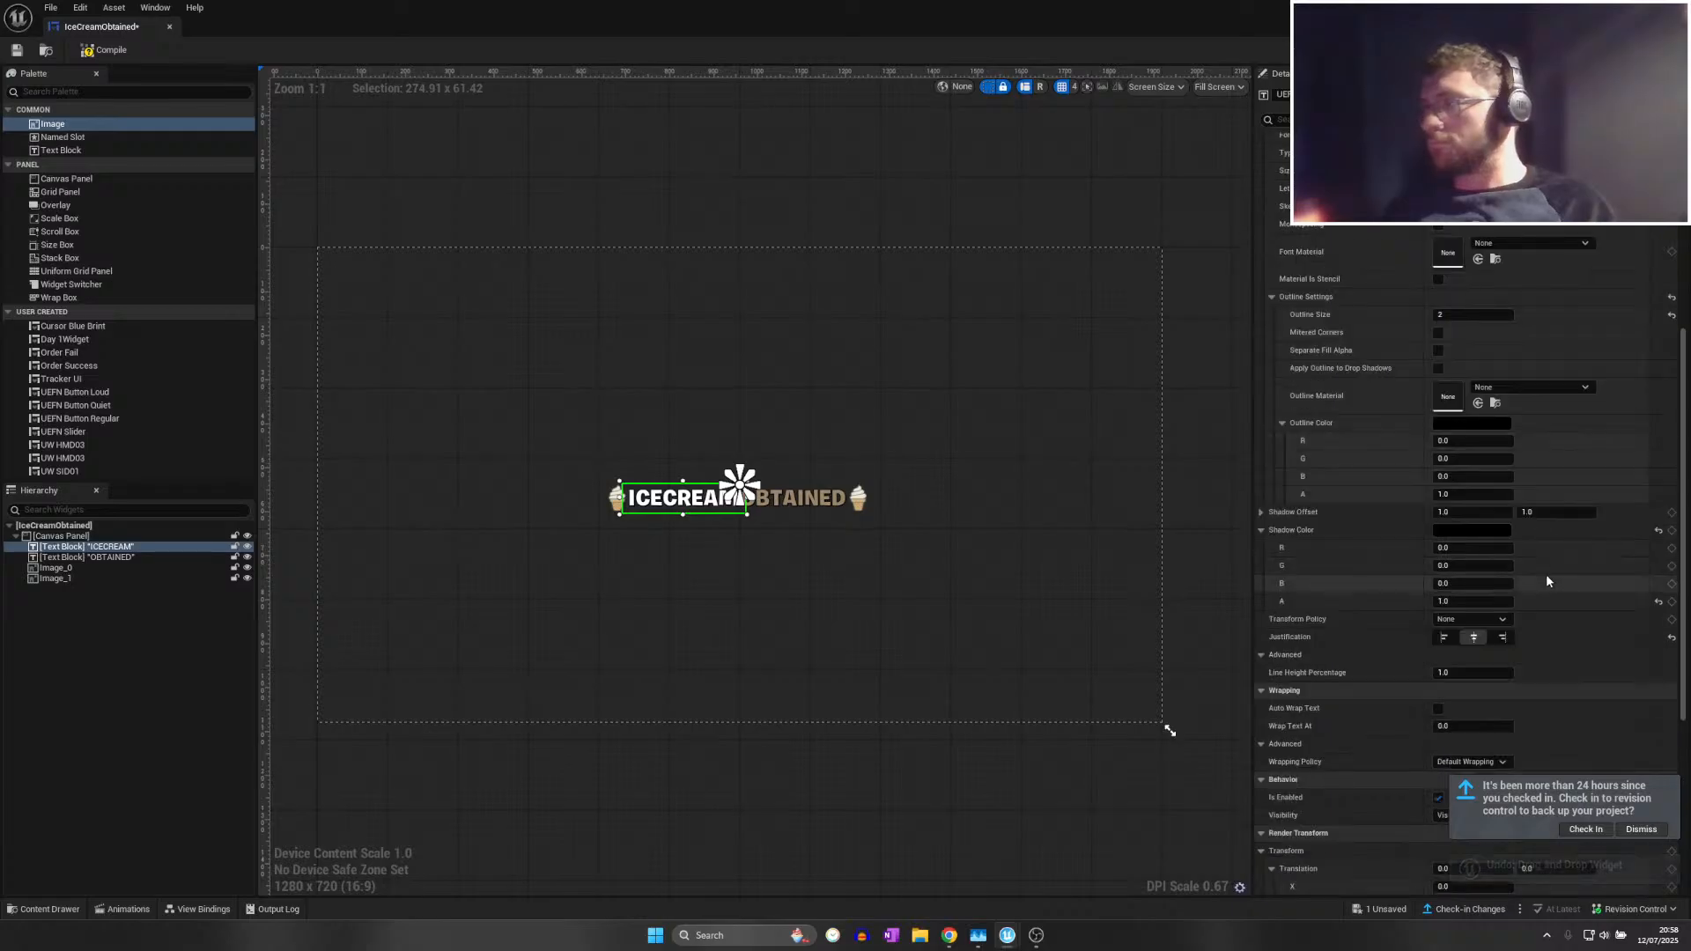
{"action": "left_click", "coordinate": [1501, 637]}
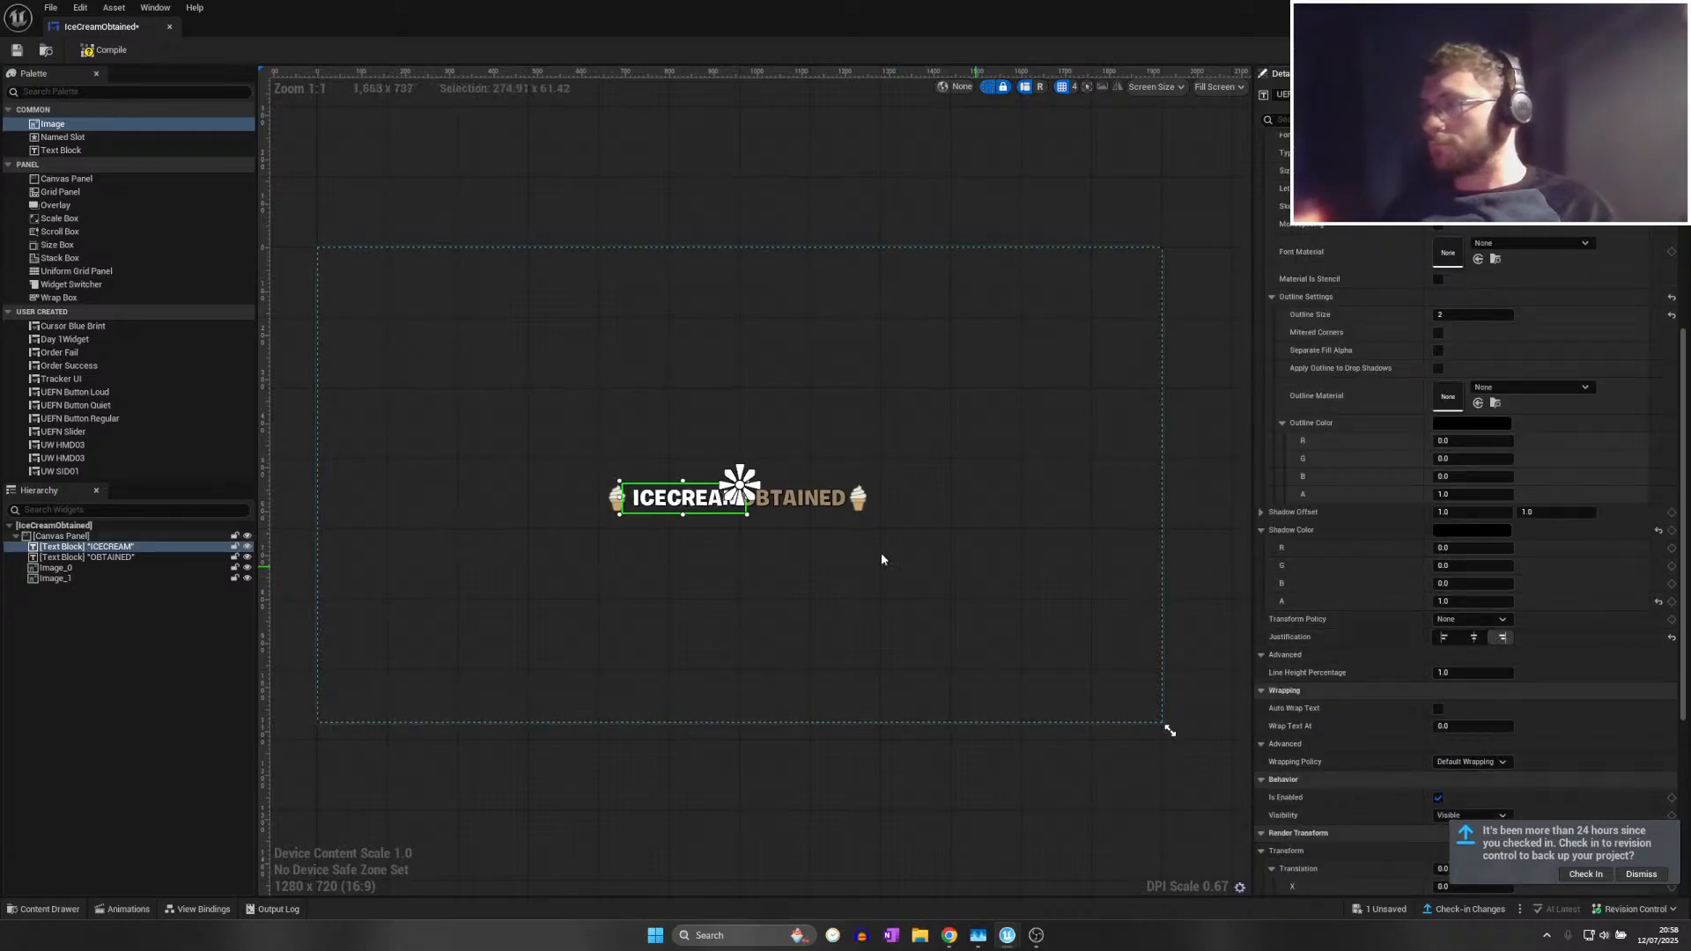
{"action": "scroll", "coordinate": [881, 552], "scroll_direction": "up", "scroll_amount": 10}
{"action": "left_click_drag", "start_coordinate": [669, 374], "coordinate": [657, 374]}
{"action": "left_click", "coordinate": [761, 374]}
{"action": "left_click", "coordinate": [794, 500]}
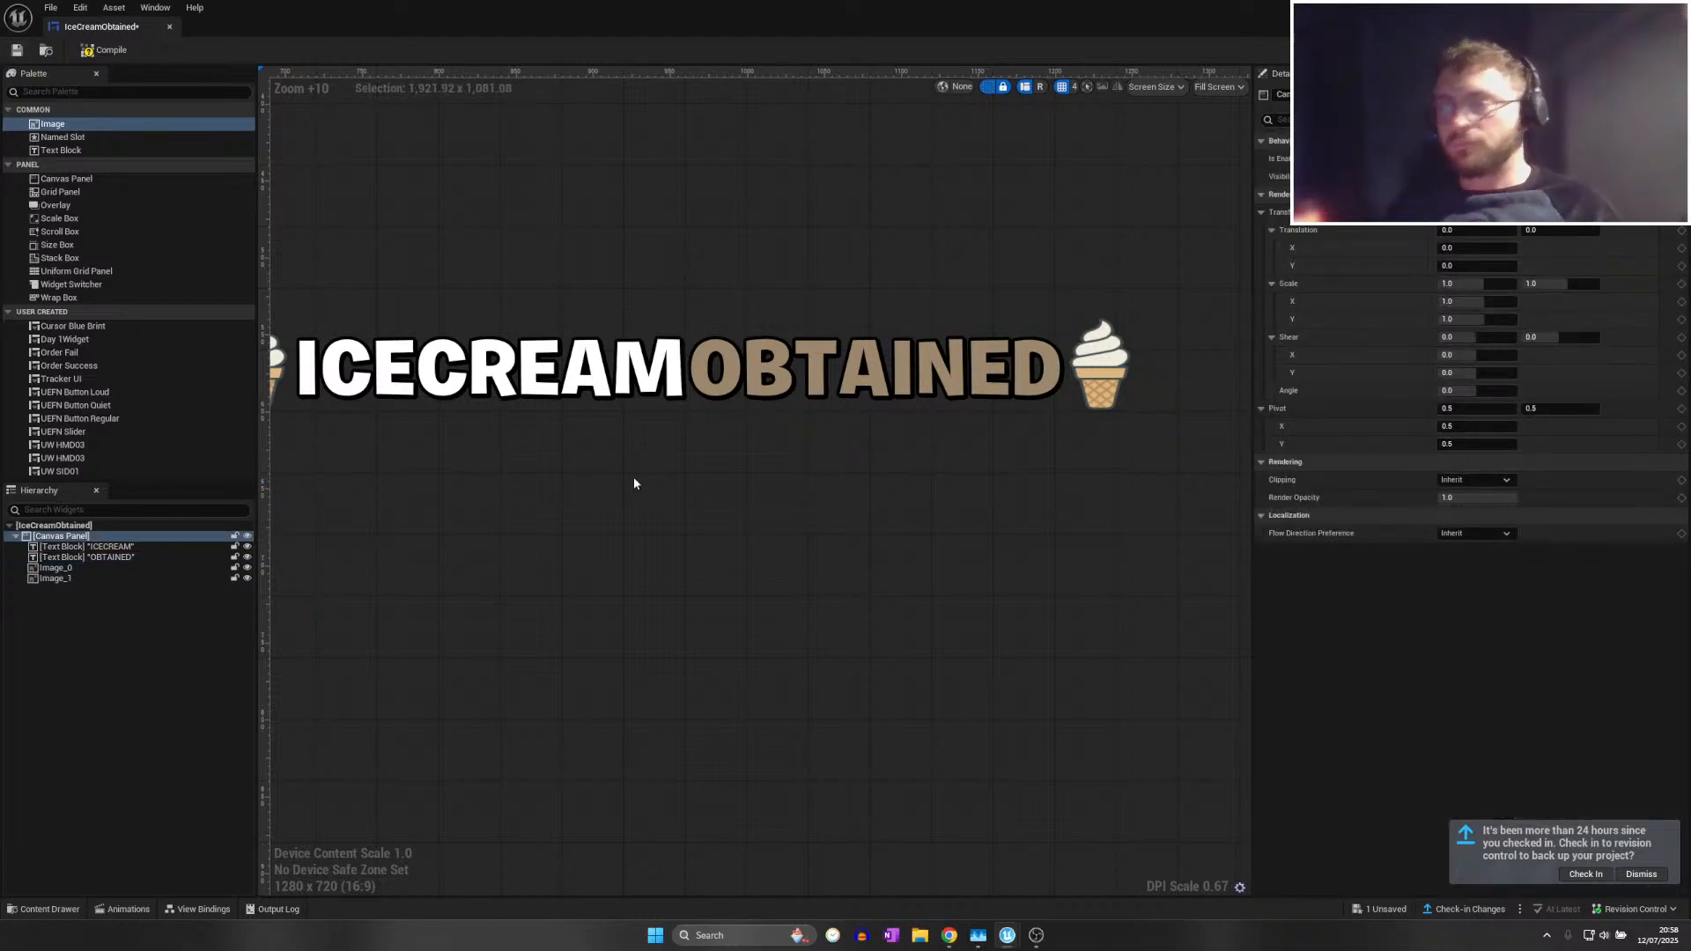
Save the IceCreamObtained widget with the complete message row
{"action": "key", "text": "ctrl+s"}
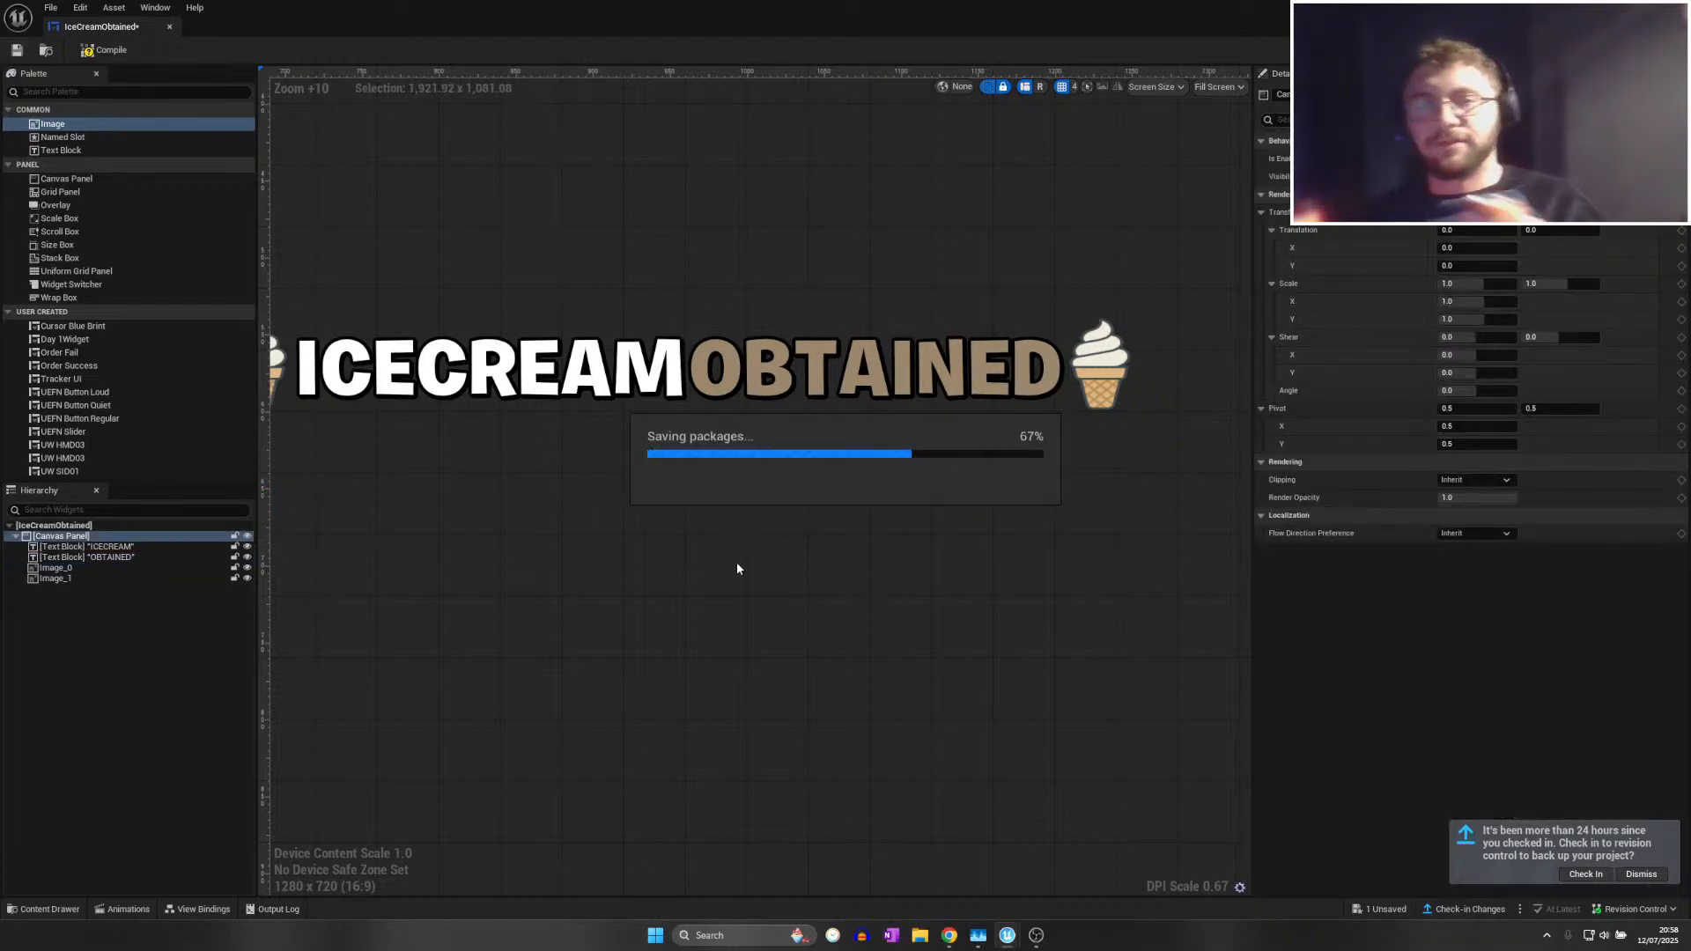
{"action": "scroll", "coordinate": [763, 447], "scroll_direction": "down", "scroll_amount": 3}
{"action": "scroll", "coordinate": [763, 446], "scroll_direction": "down", "scroll_amount": 3}
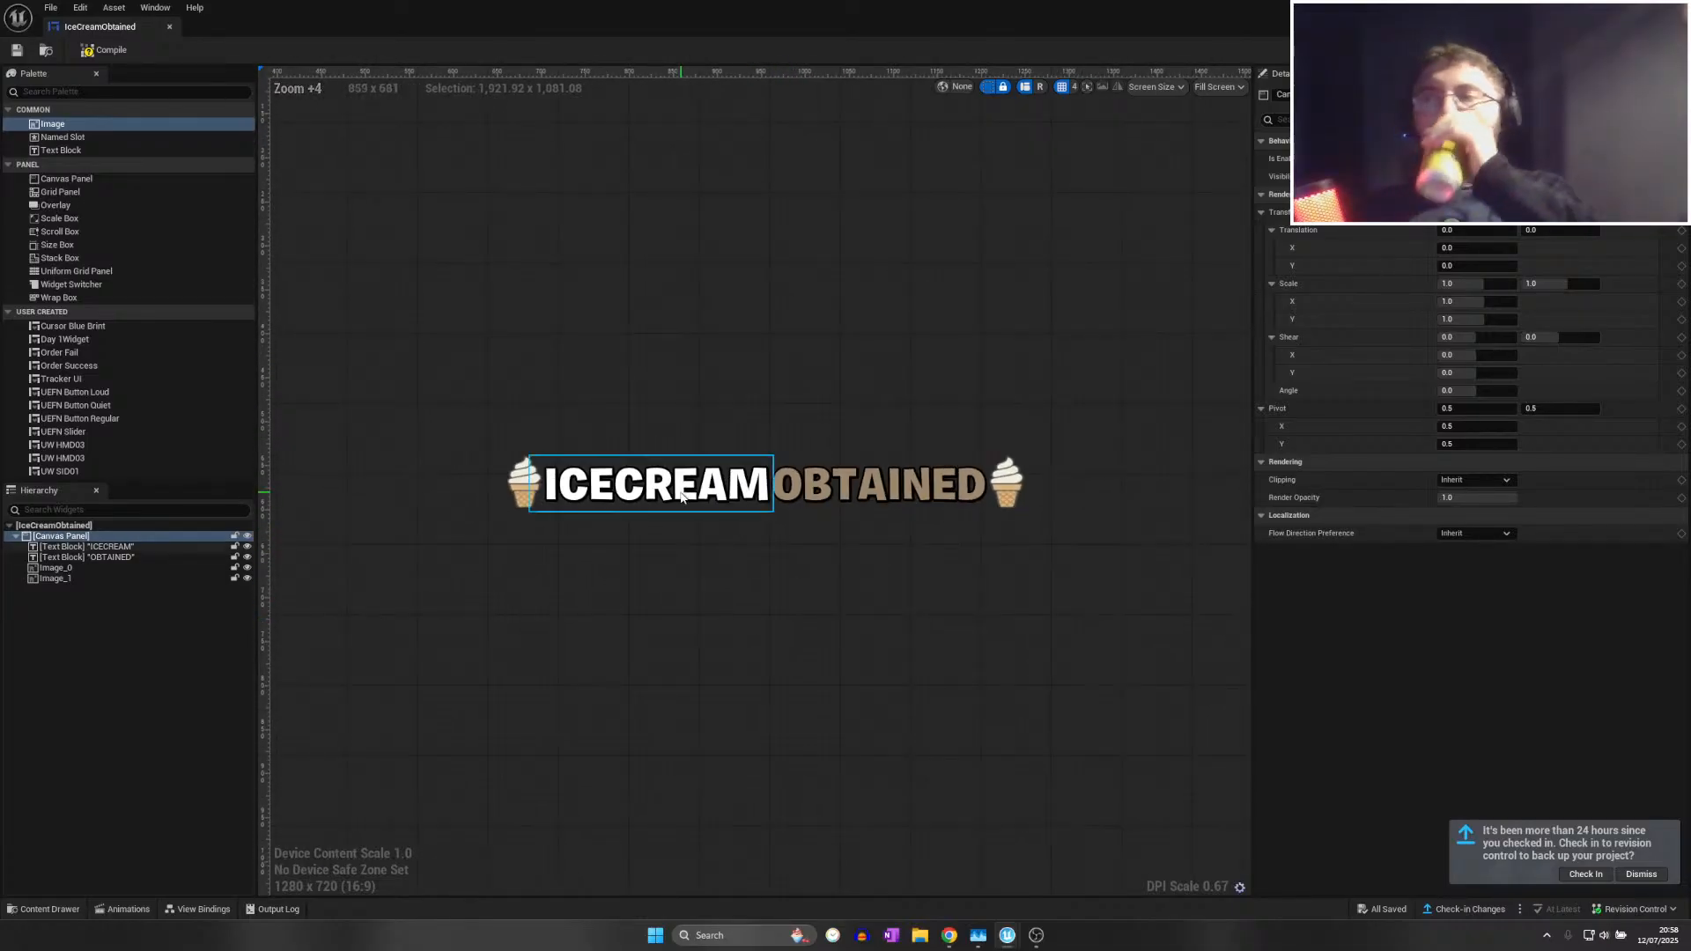
Try moving the ice cream image before ICECREAM below the message and deleting the one after OBTAINED, and undo both changes
{"action": "left_click", "coordinate": [518, 493]}
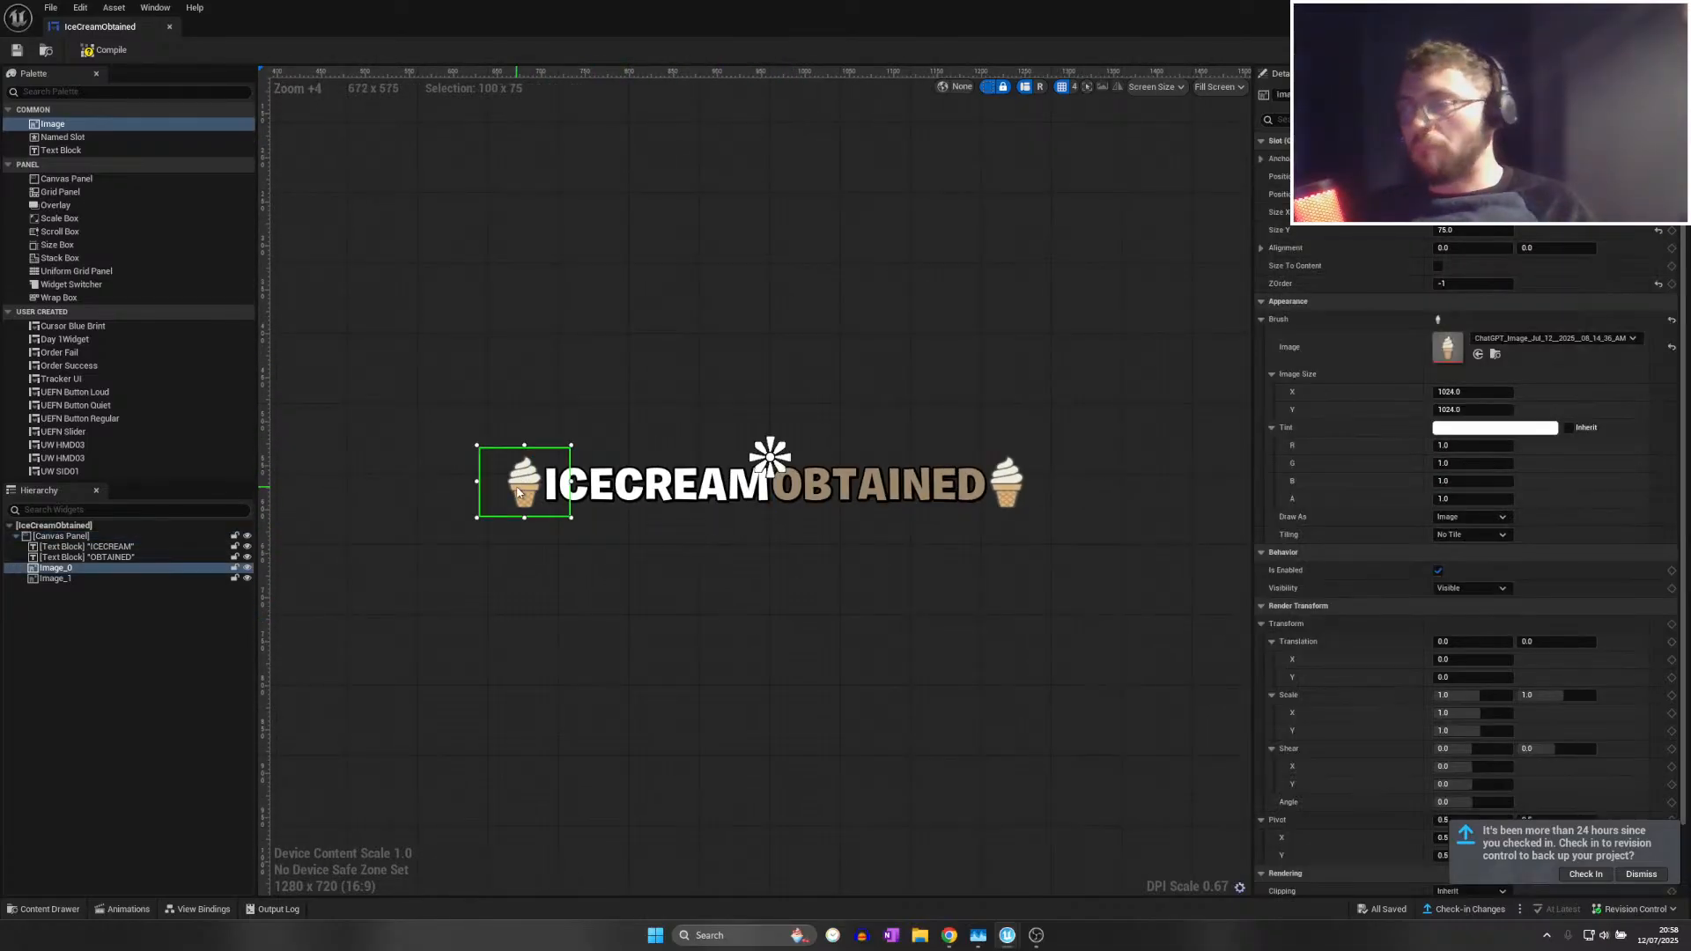
{"action": "left_click_drag", "start_coordinate": [653, 544], "coordinate": [783, 531]}
{"action": "left_click", "coordinate": [1018, 479]}
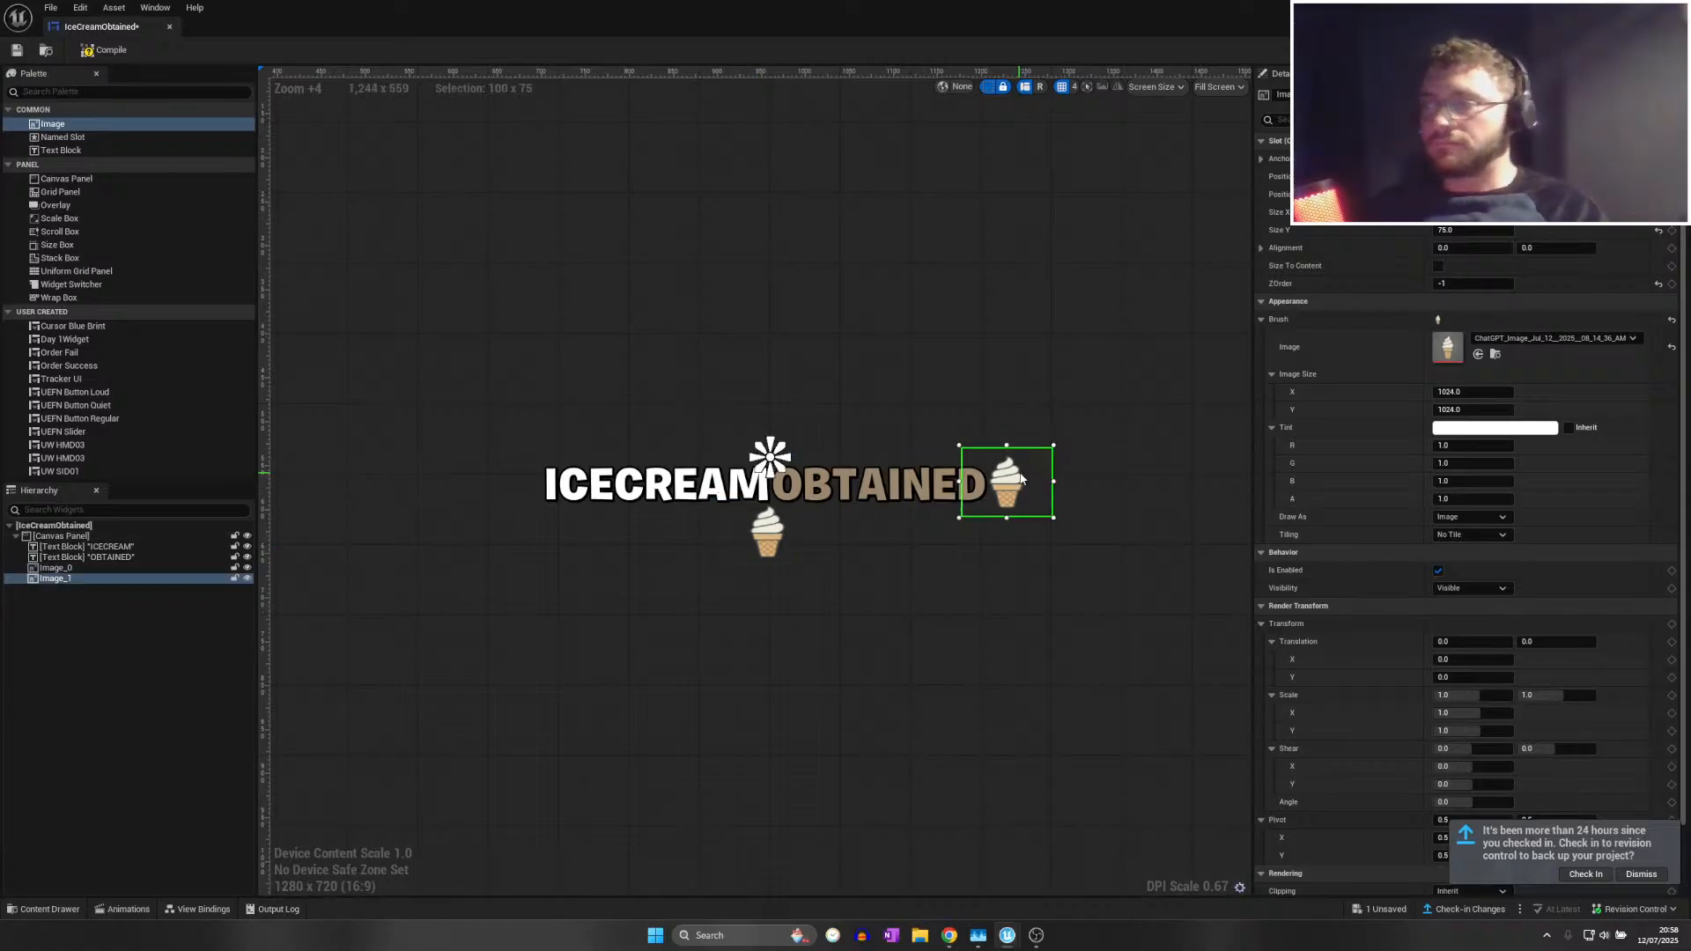
{"action": "key", "text": "Delete"}
{"action": "scroll", "coordinate": [996, 573], "scroll_direction": "down", "scroll_amount": 4}
{"action": "scroll", "coordinate": [819, 607], "scroll_direction": "up", "scroll_amount": 4}
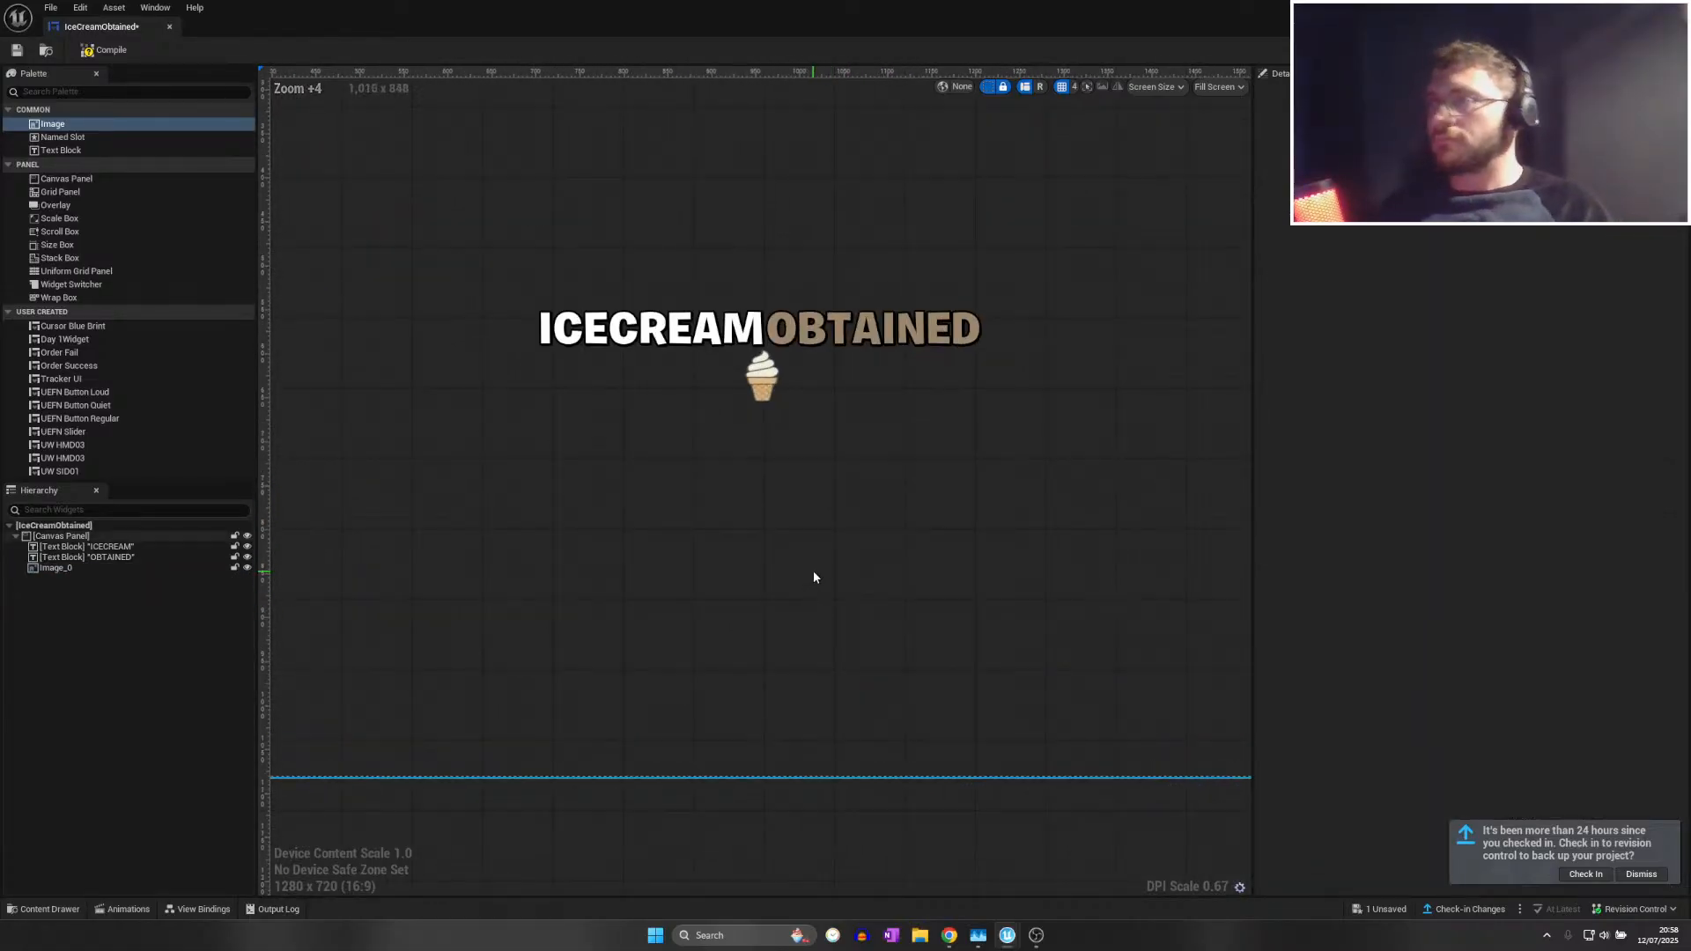
{"action": "key", "text": "ctrl+z"}
{"action": "key", "text": "ctrl+z"}
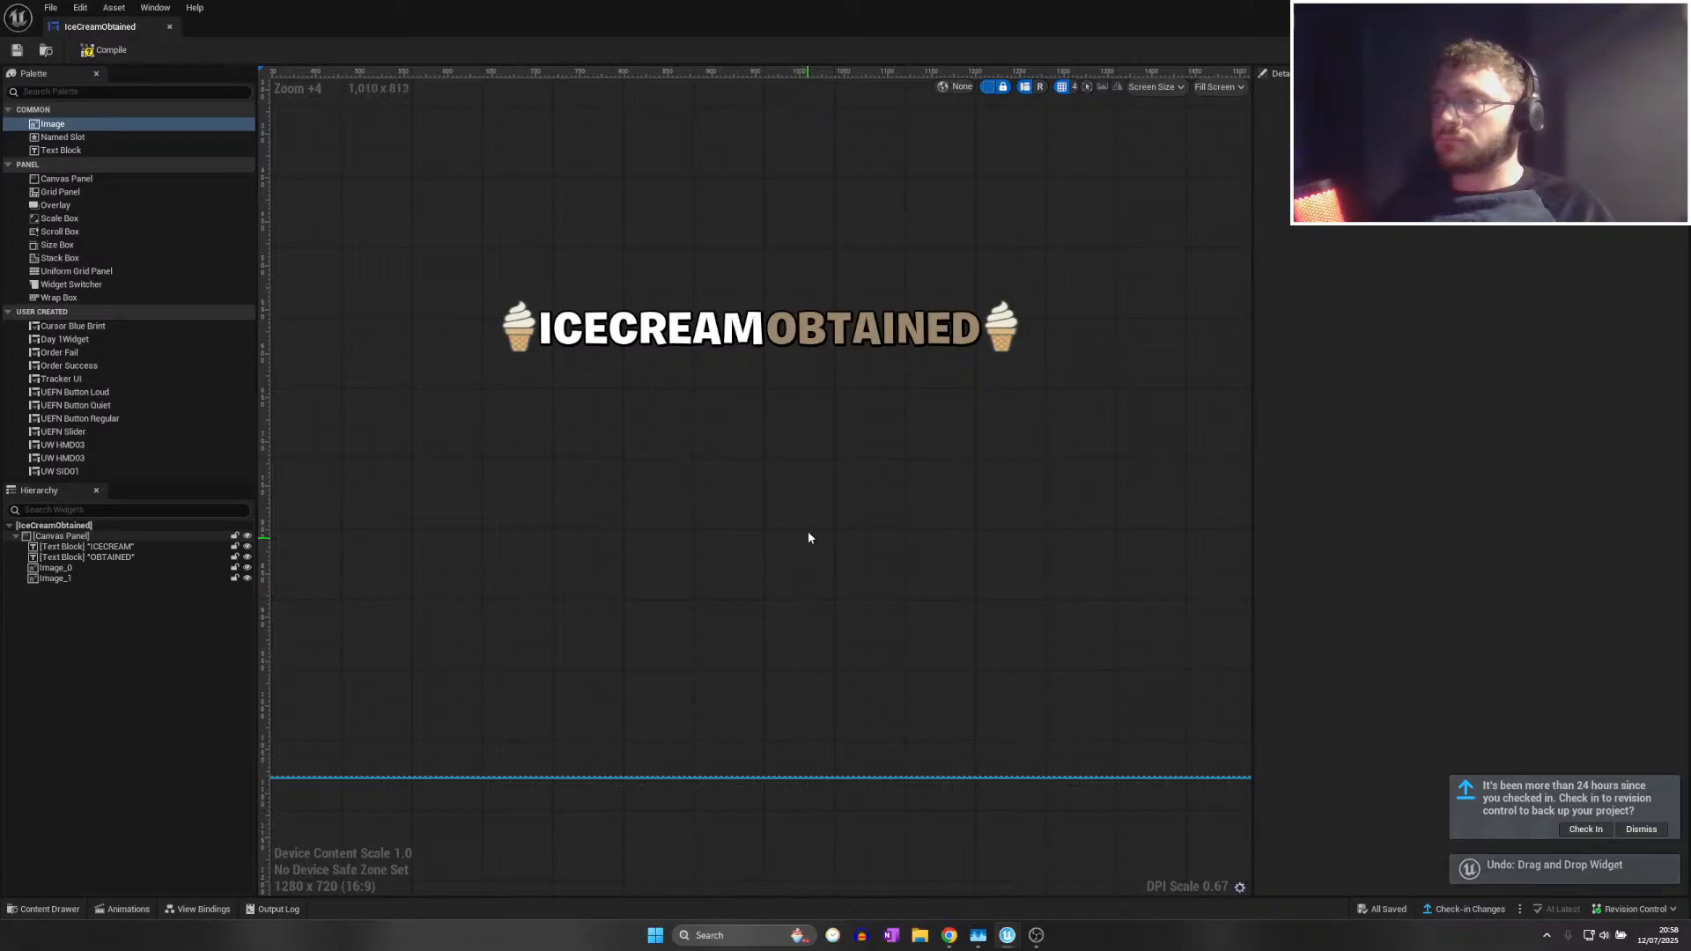
Delete the ice cream images at both ends of the message
{"action": "left_click", "coordinate": [518, 328]}
{"action": "key", "text": "Delete"}
{"action": "left_click", "coordinate": [1012, 317]}
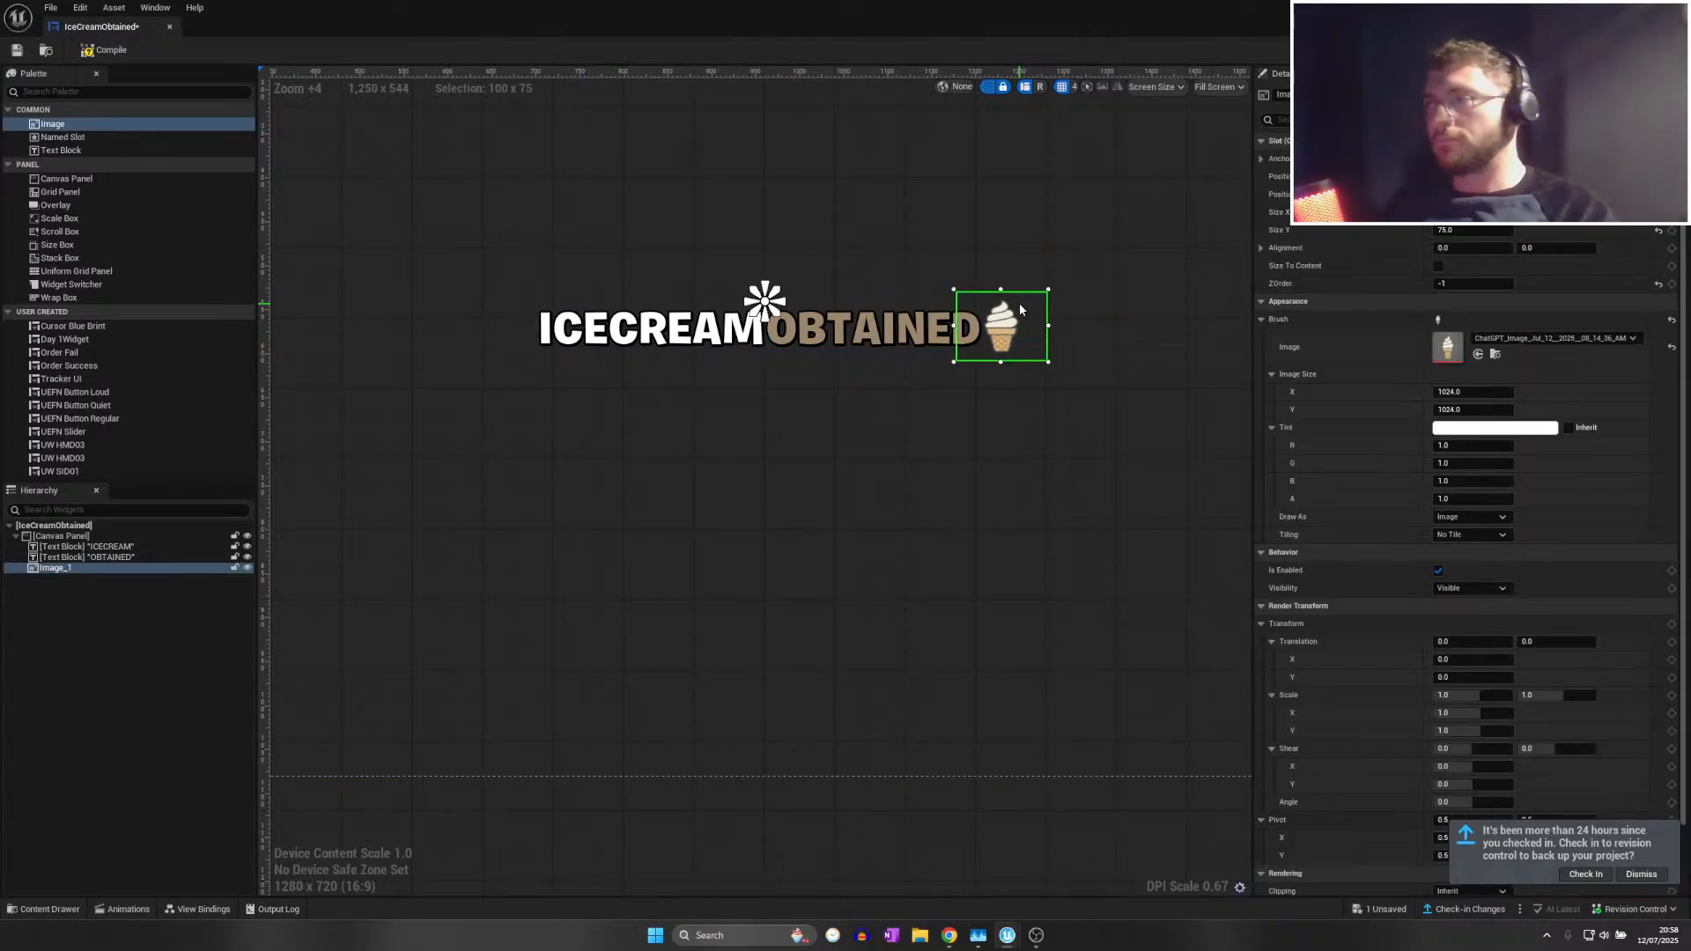
{"action": "key", "text": "Delete"}
{"action": "scroll", "coordinate": [881, 484], "scroll_direction": "down", "scroll_amount": 3}
{"action": "scroll", "coordinate": [773, 518], "scroll_direction": "up", "scroll_amount": 4}
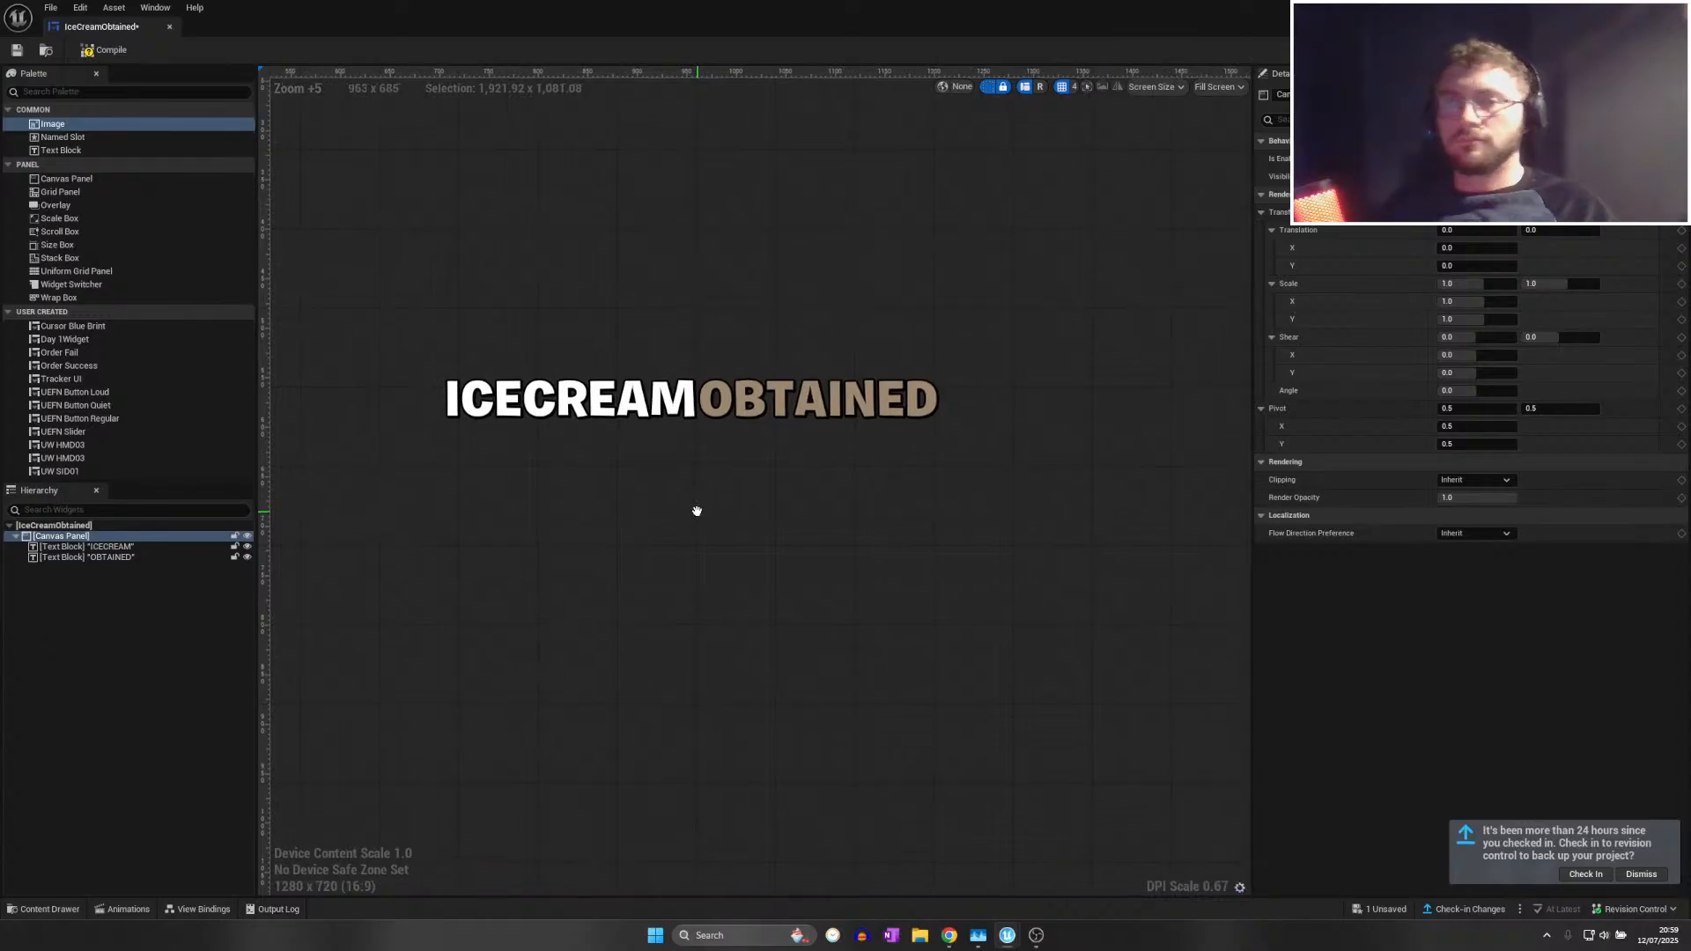
Add a new image above OBTAINED and assign it the ice cream texture found by searching for "chatg"
{"action": "left_click", "coordinate": [792, 412]}
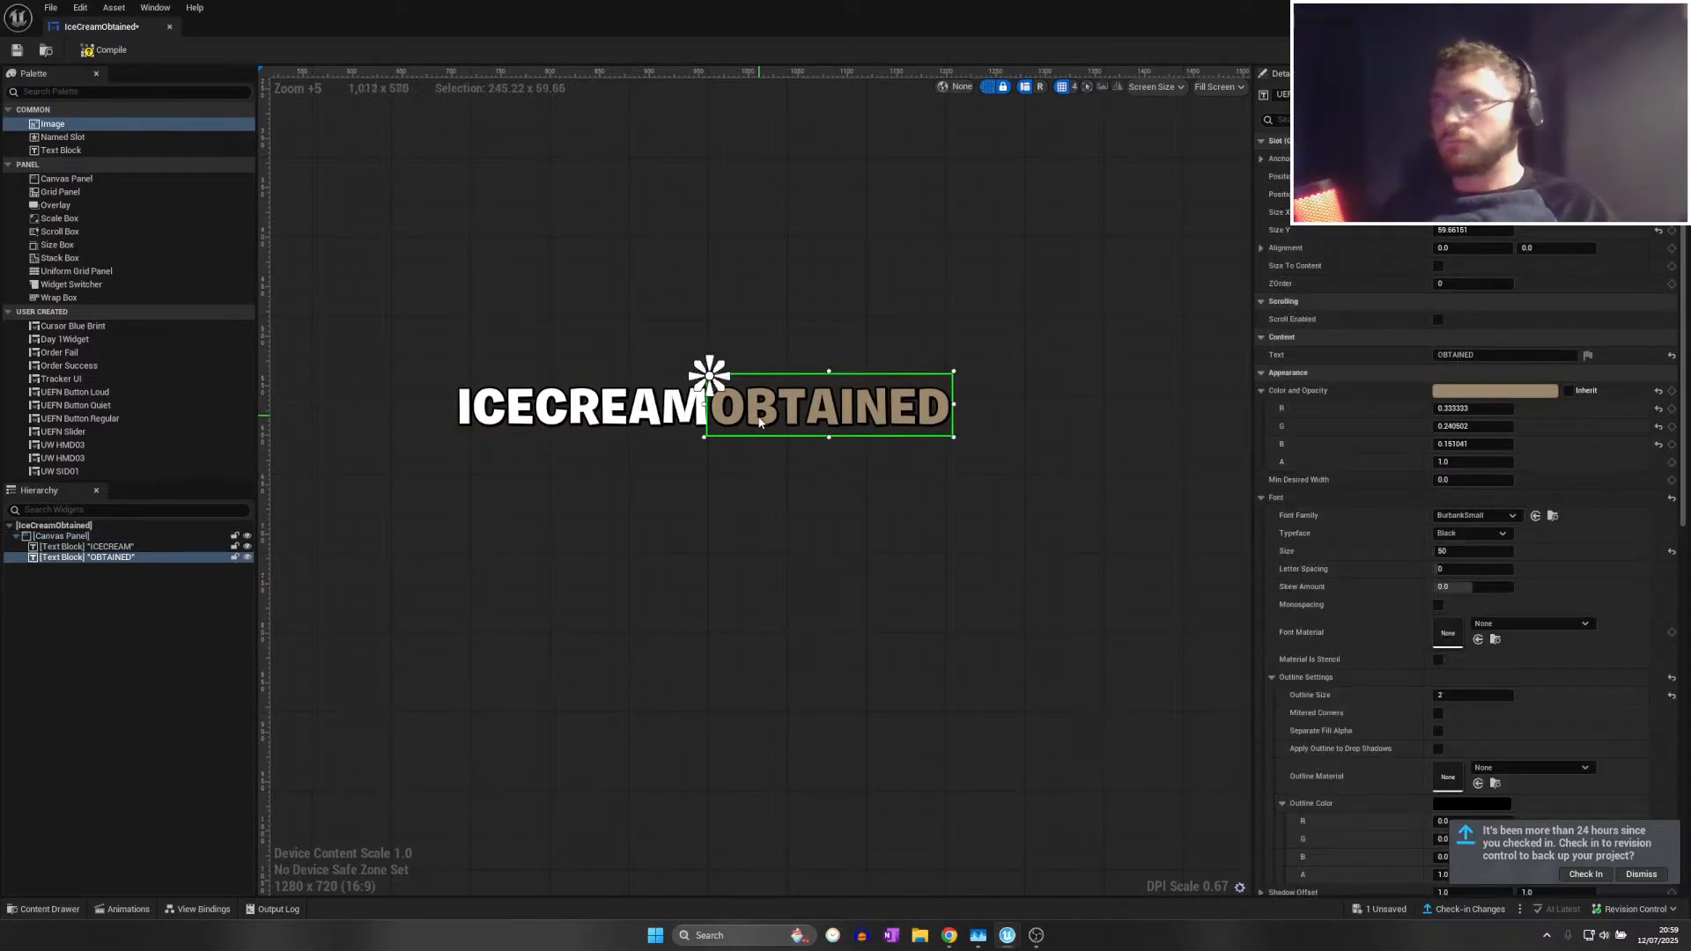
{"action": "scroll", "coordinate": [751, 426], "scroll_direction": "down", "scroll_amount": 7}
{"action": "left_click", "coordinate": [701, 511]}
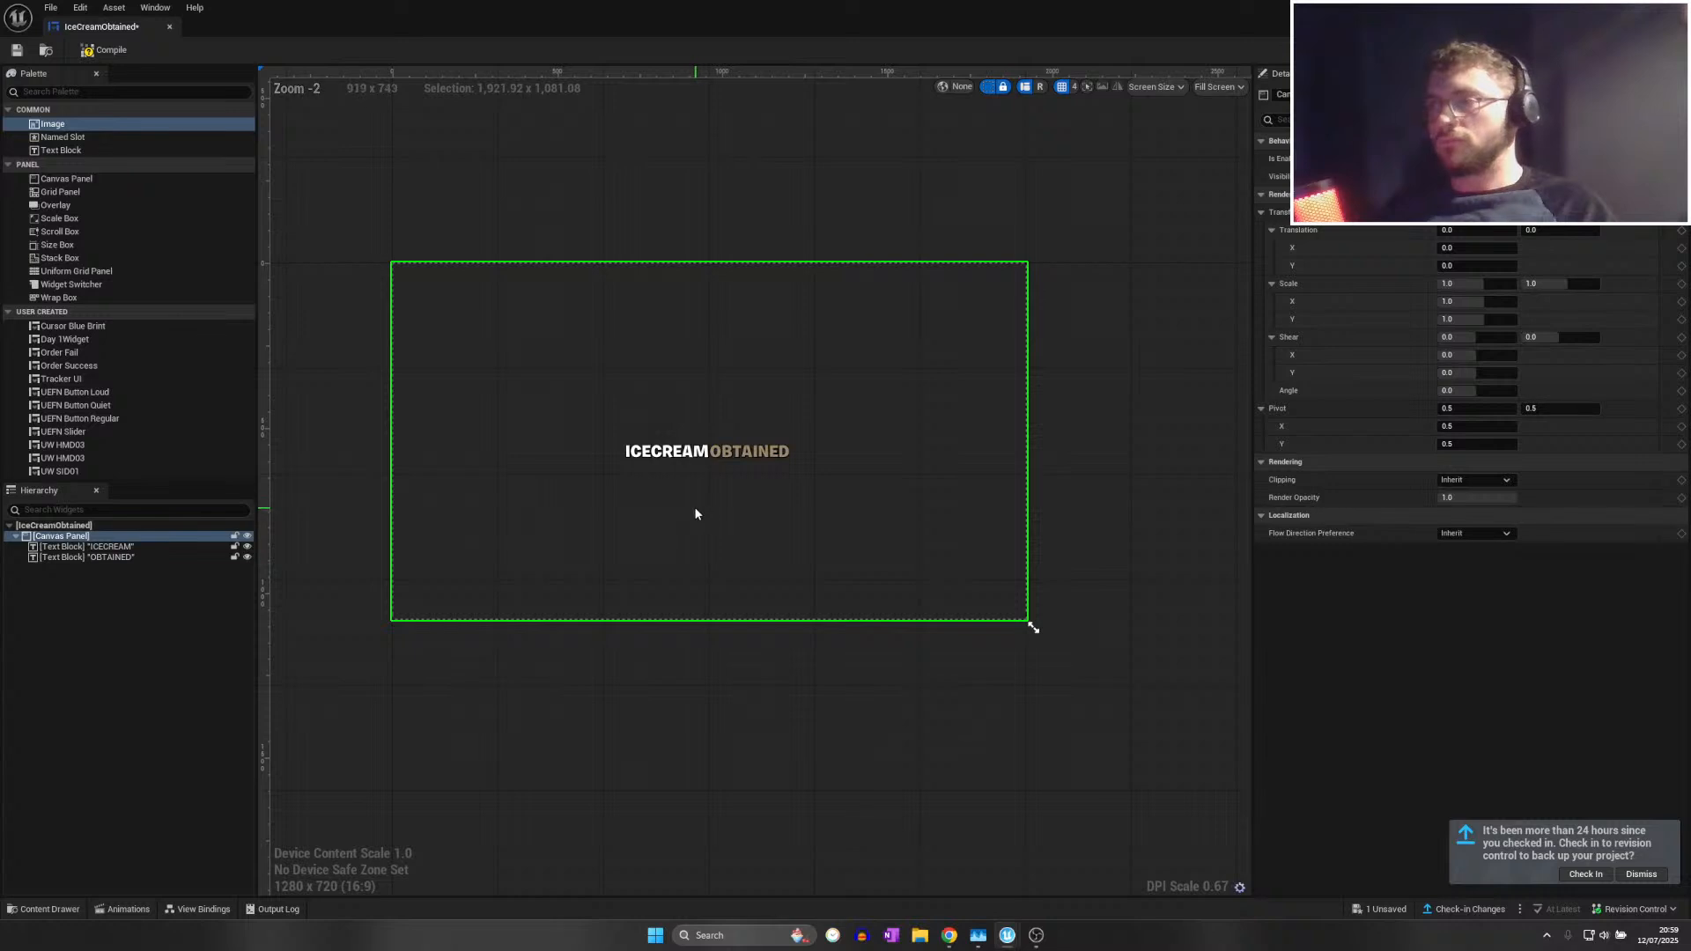
{"action": "scroll", "coordinate": [696, 514], "scroll_direction": "up", "scroll_amount": 5}
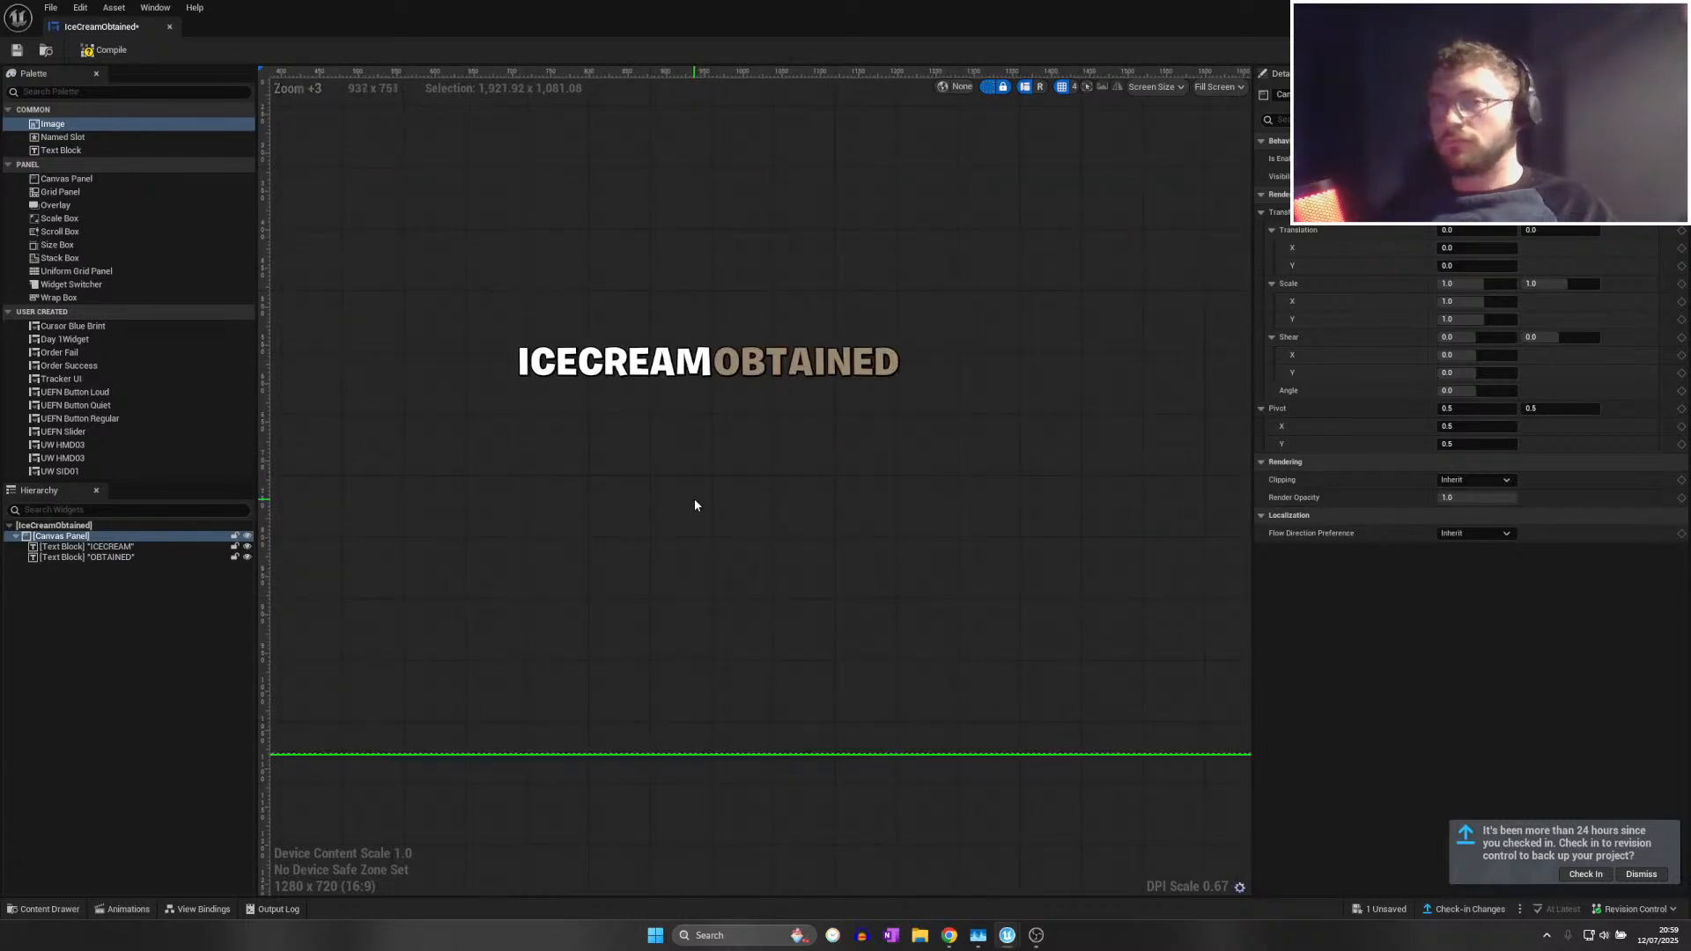
{"action": "mouse_move", "coordinate": [53, 124]}
{"action": "left_mouse_down"}
{"action": "mouse_move", "coordinate": [690, 321]}
{"action": "mouse_move", "coordinate": [683, 247]}
{"action": "mouse_move", "coordinate": [786, 303]}
{"action": "left_mouse_up"}
{"action": "left_click", "coordinate": [1513, 341]}
{"action": "type", "text": "c"}
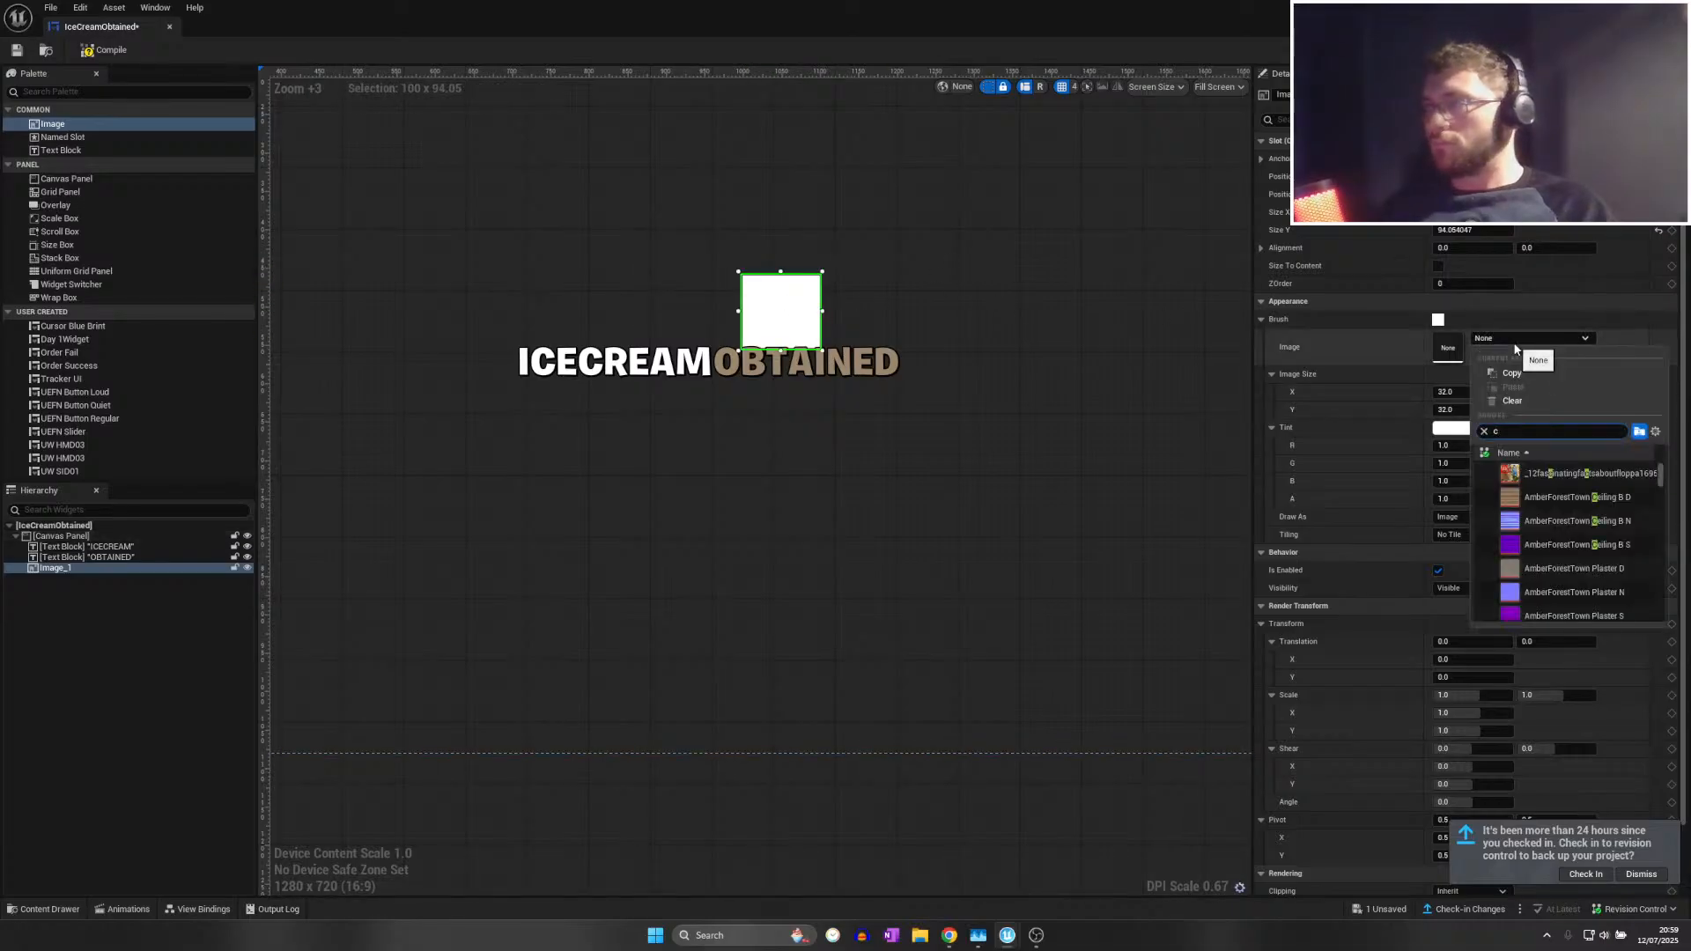
{"action": "type", "text": "hatg"}
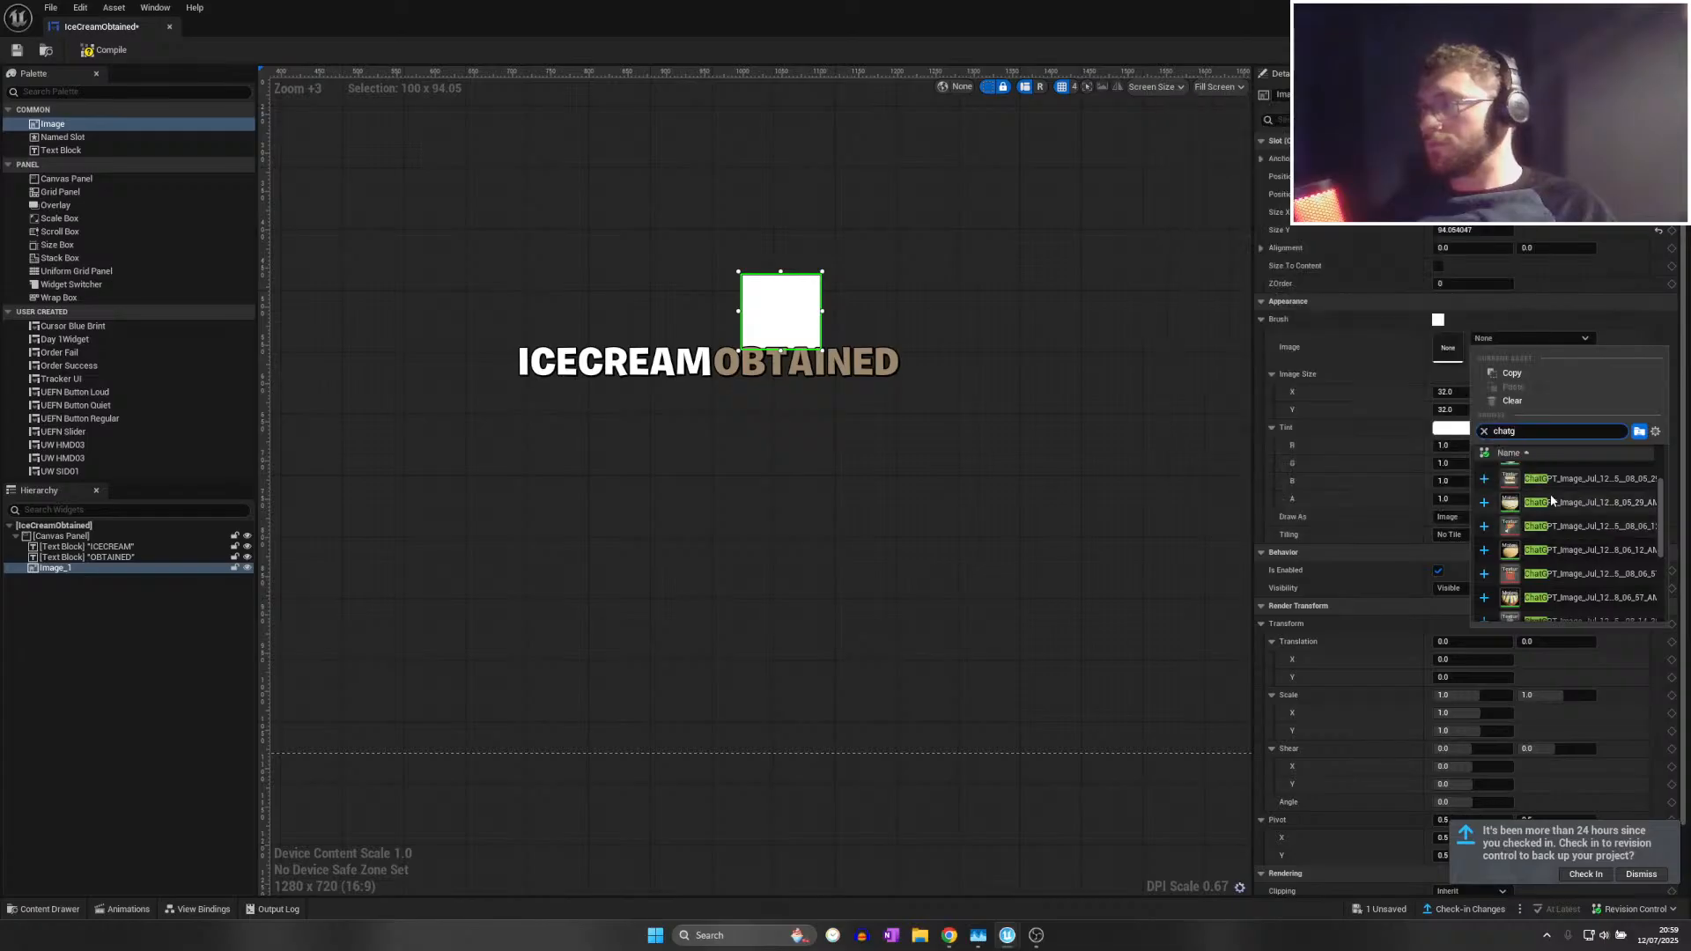
{"action": "scroll", "coordinate": [1543, 597], "scroll_direction": "down", "scroll_amount": 2}
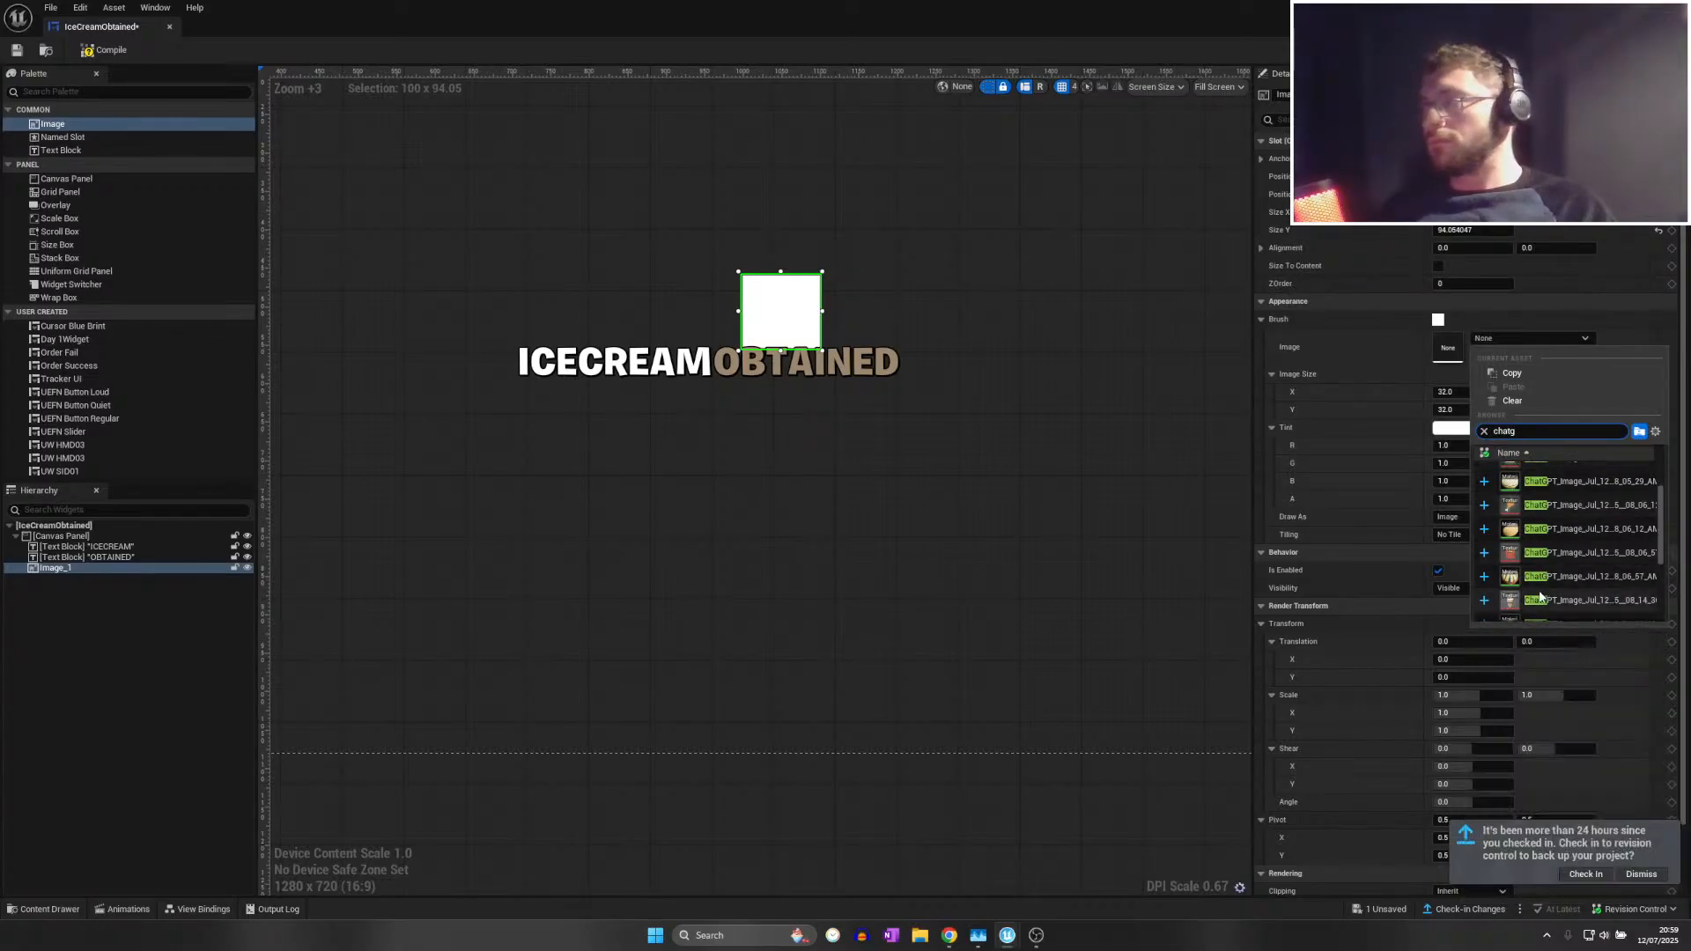
{"action": "left_click", "coordinate": [1539, 580]}
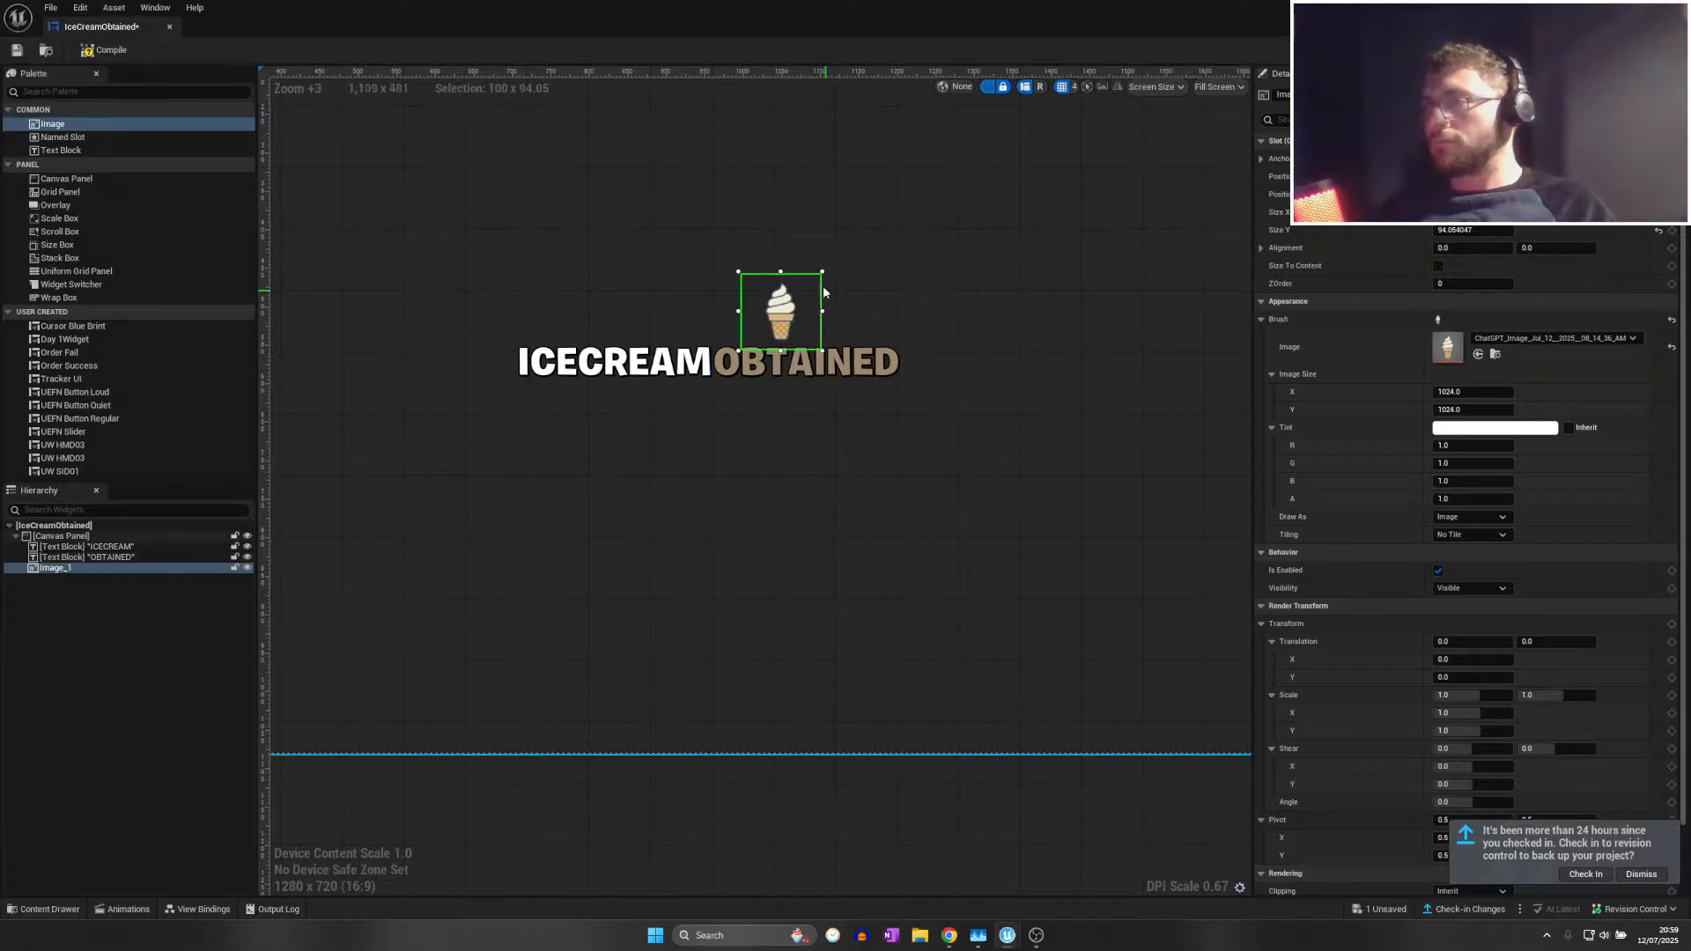
Shrink the new ice cream image slightly and place it just above ICECREAM
{"action": "left_click_drag", "start_coordinate": [824, 270], "coordinate": [614, 327]}
{"action": "left_click", "coordinate": [744, 441]}
{"action": "scroll", "coordinate": [742, 446], "scroll_direction": "down", "scroll_amount": 1}
{"action": "right_click_drag", "start_coordinate": [741, 447], "coordinate": [676, 510]}
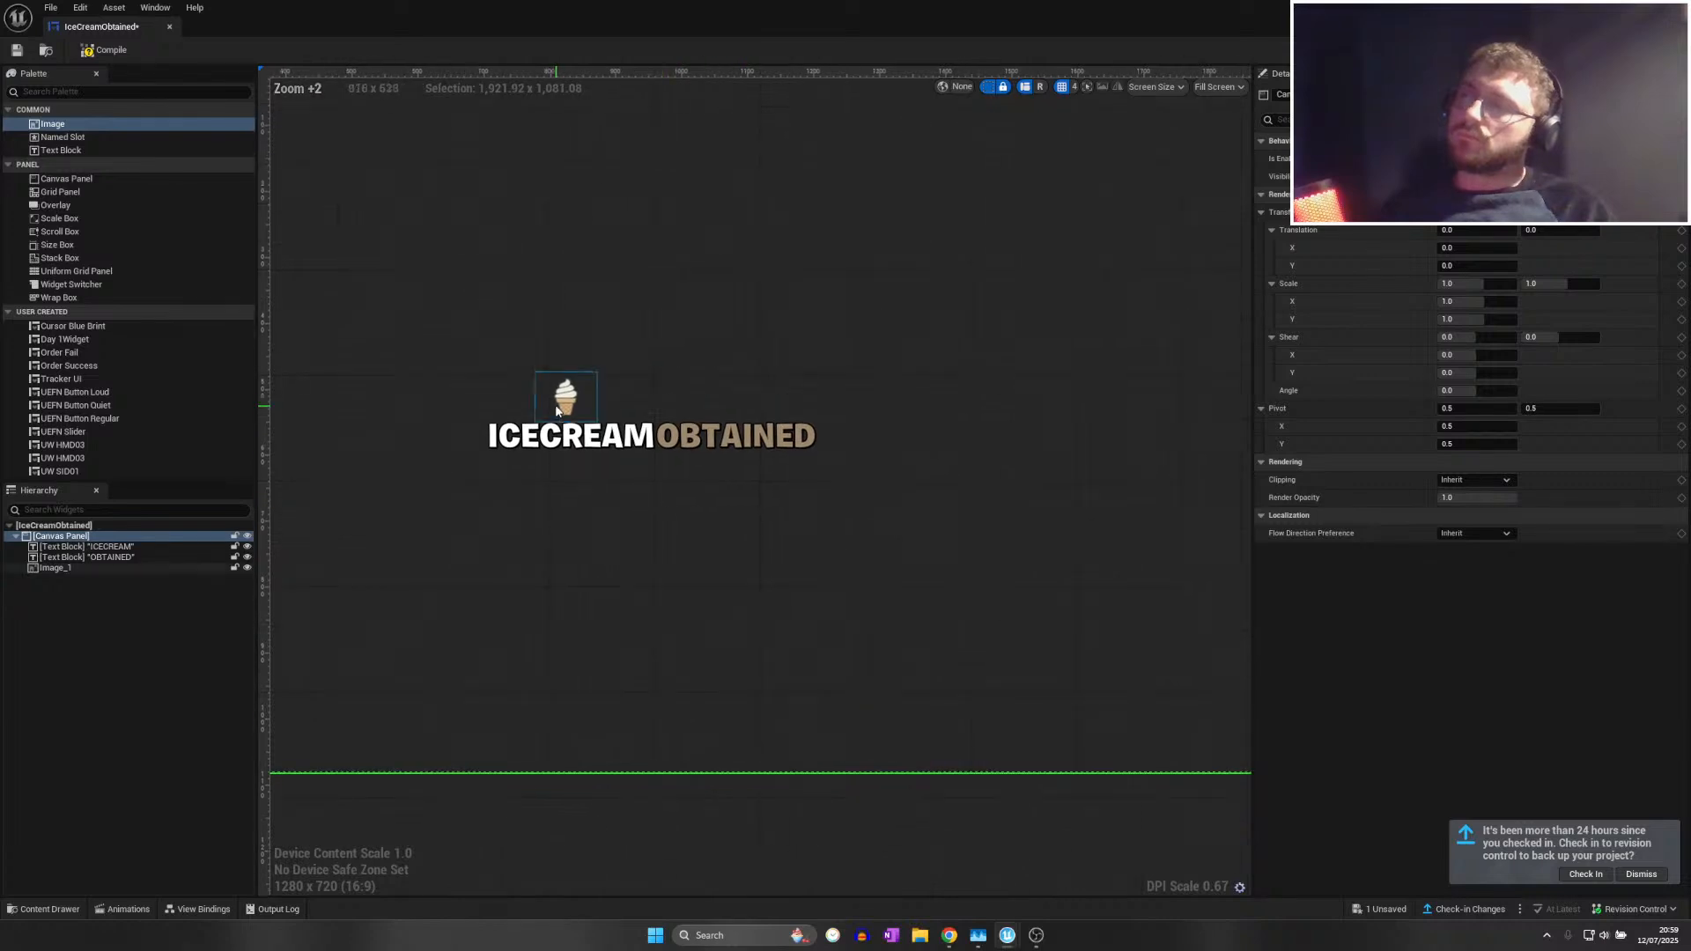
Delete the ice cream image above ICECREAM
{"action": "left_click", "coordinate": [565, 394]}
{"action": "key", "text": "Delete"}
{"action": "scroll", "coordinate": [625, 437], "scroll_direction": "up", "scroll_amount": 1}
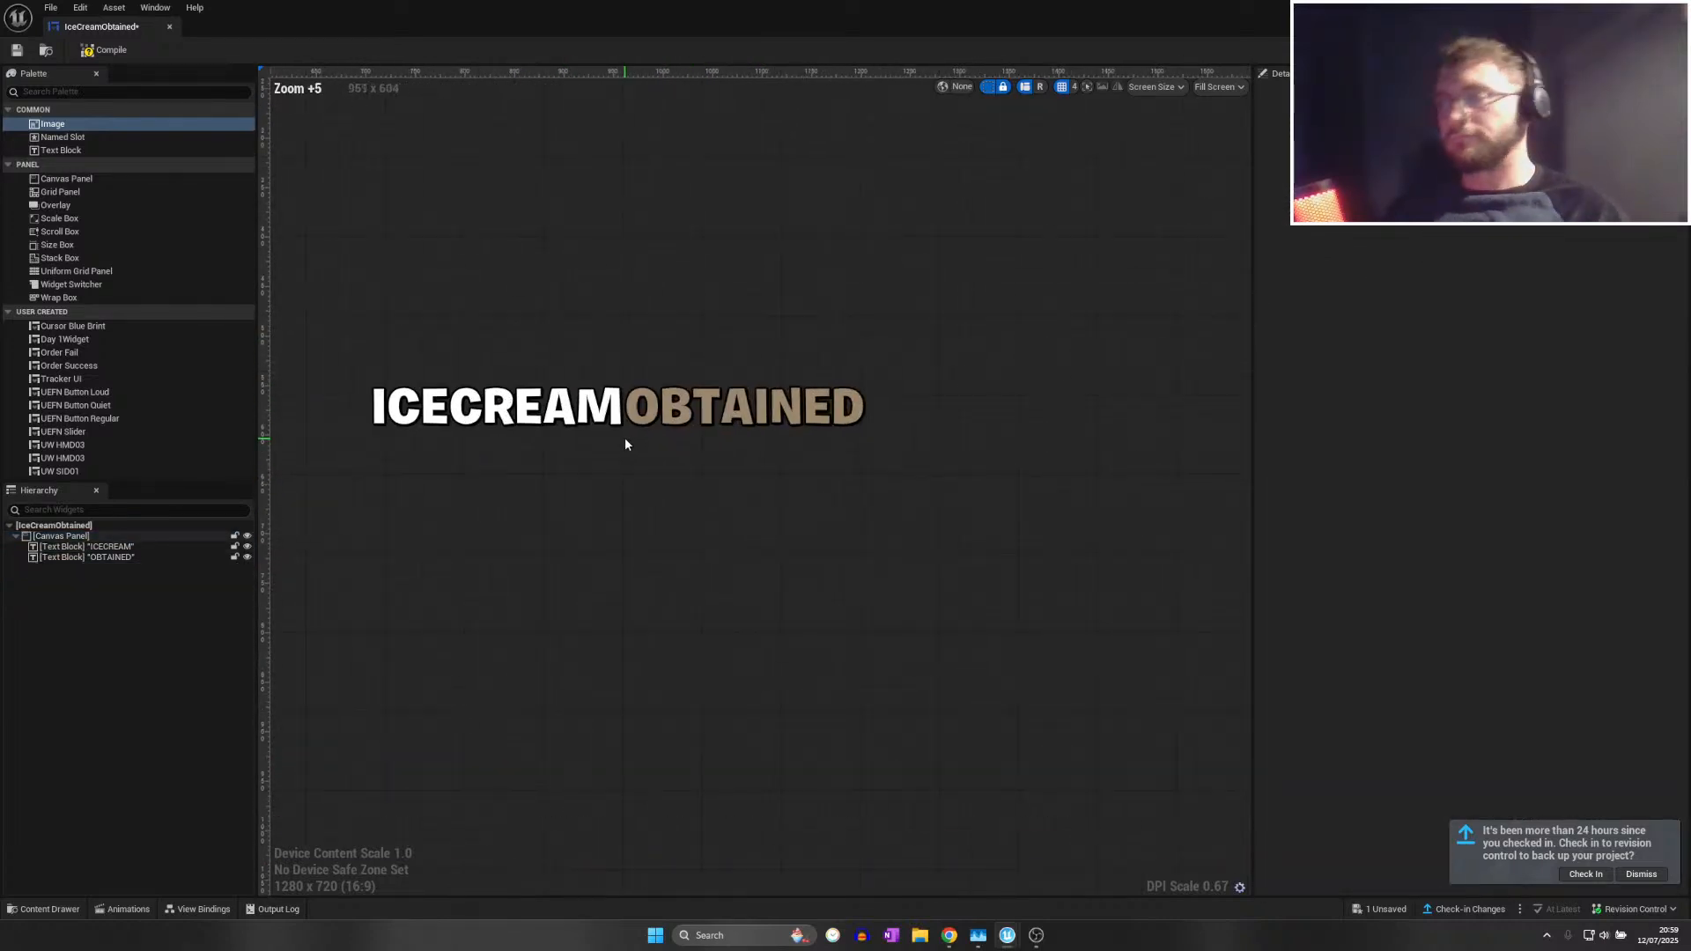
{"action": "scroll", "coordinate": [742, 482], "scroll_direction": "down", "scroll_amount": 1}
{"action": "right_click_drag", "start_coordinate": [789, 499], "coordinate": [892, 516]}
{"action": "scroll", "coordinate": [891, 511], "scroll_direction": "down", "scroll_amount": 2}
Delete the OBTAINED text block
{"action": "left_click", "coordinate": [860, 490]}
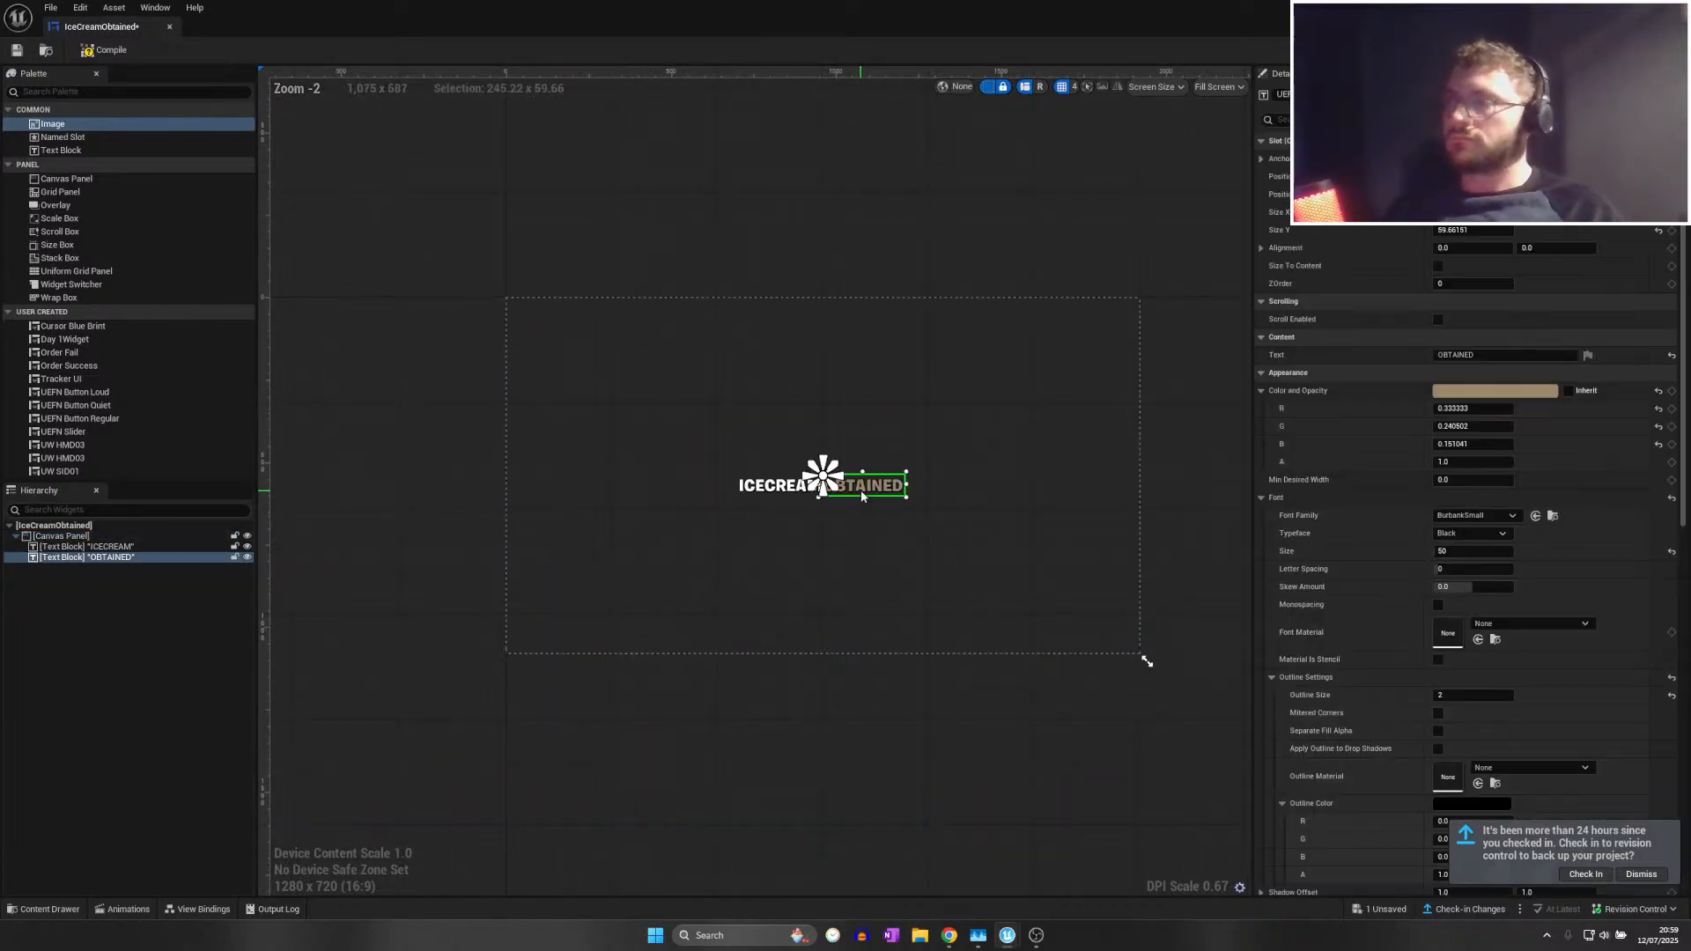
{"action": "scroll", "coordinate": [858, 494], "scroll_direction": "up", "scroll_amount": 5}
{"action": "scroll", "coordinate": [869, 495], "scroll_direction": "up", "scroll_amount": 2}
{"action": "key", "text": "Delete"}
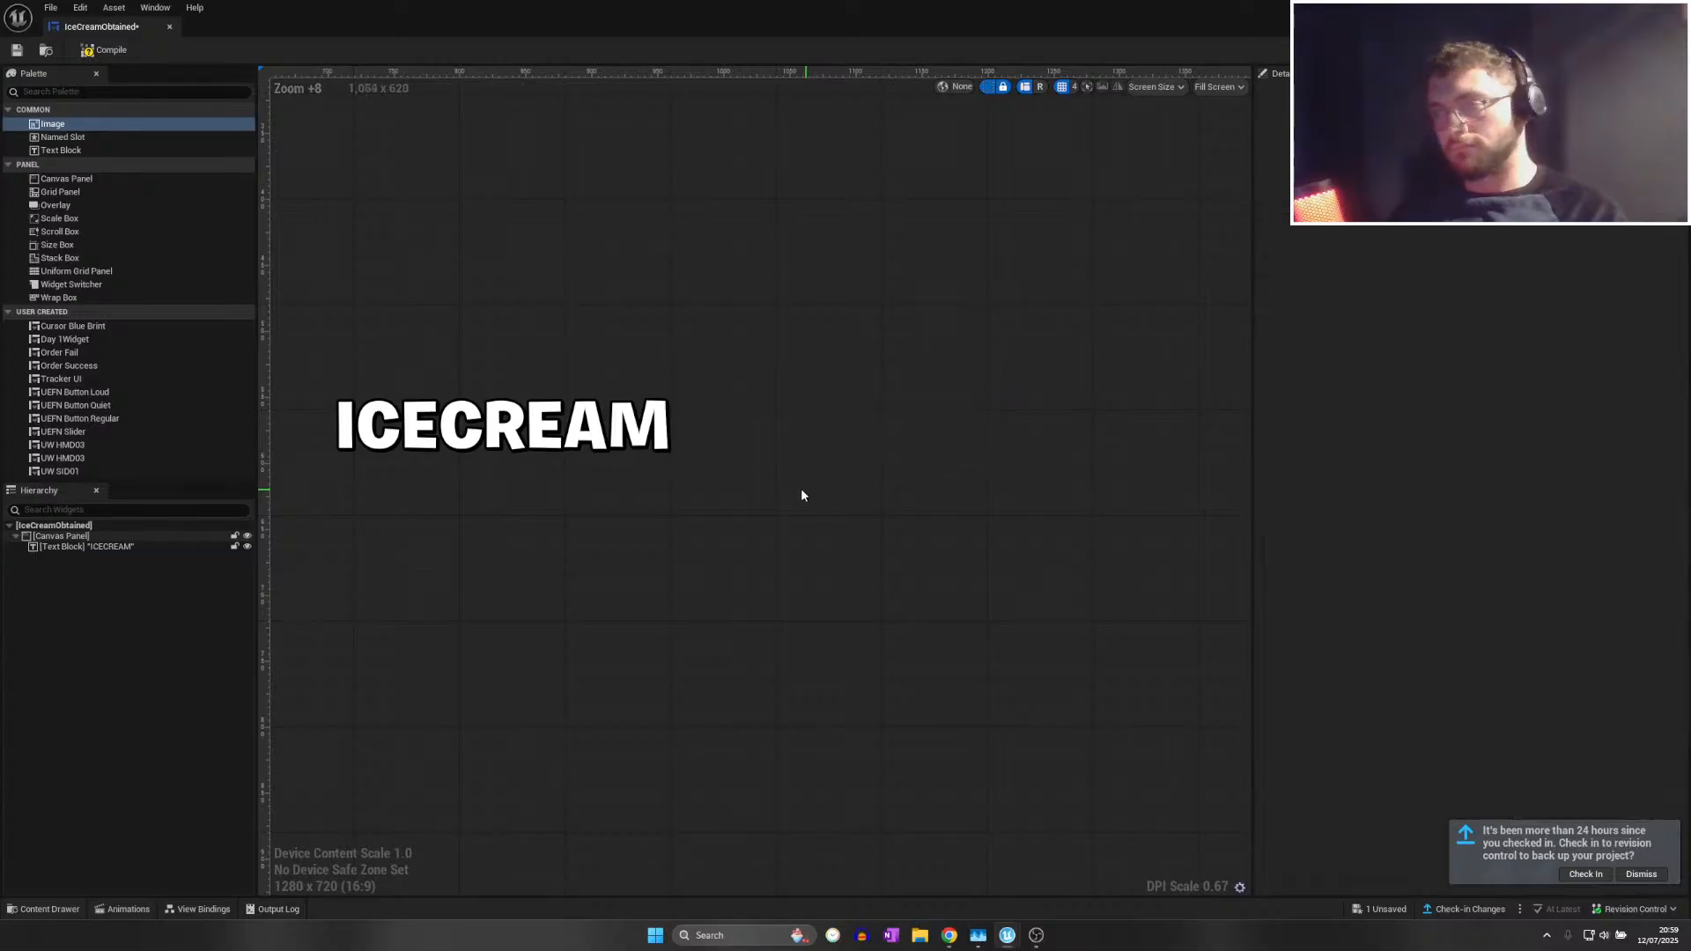
Widen the ICECREAM text block rightwards to about 503 units and change its text to "+1 ICECREAM"
{"action": "left_click", "coordinate": [656, 444]}
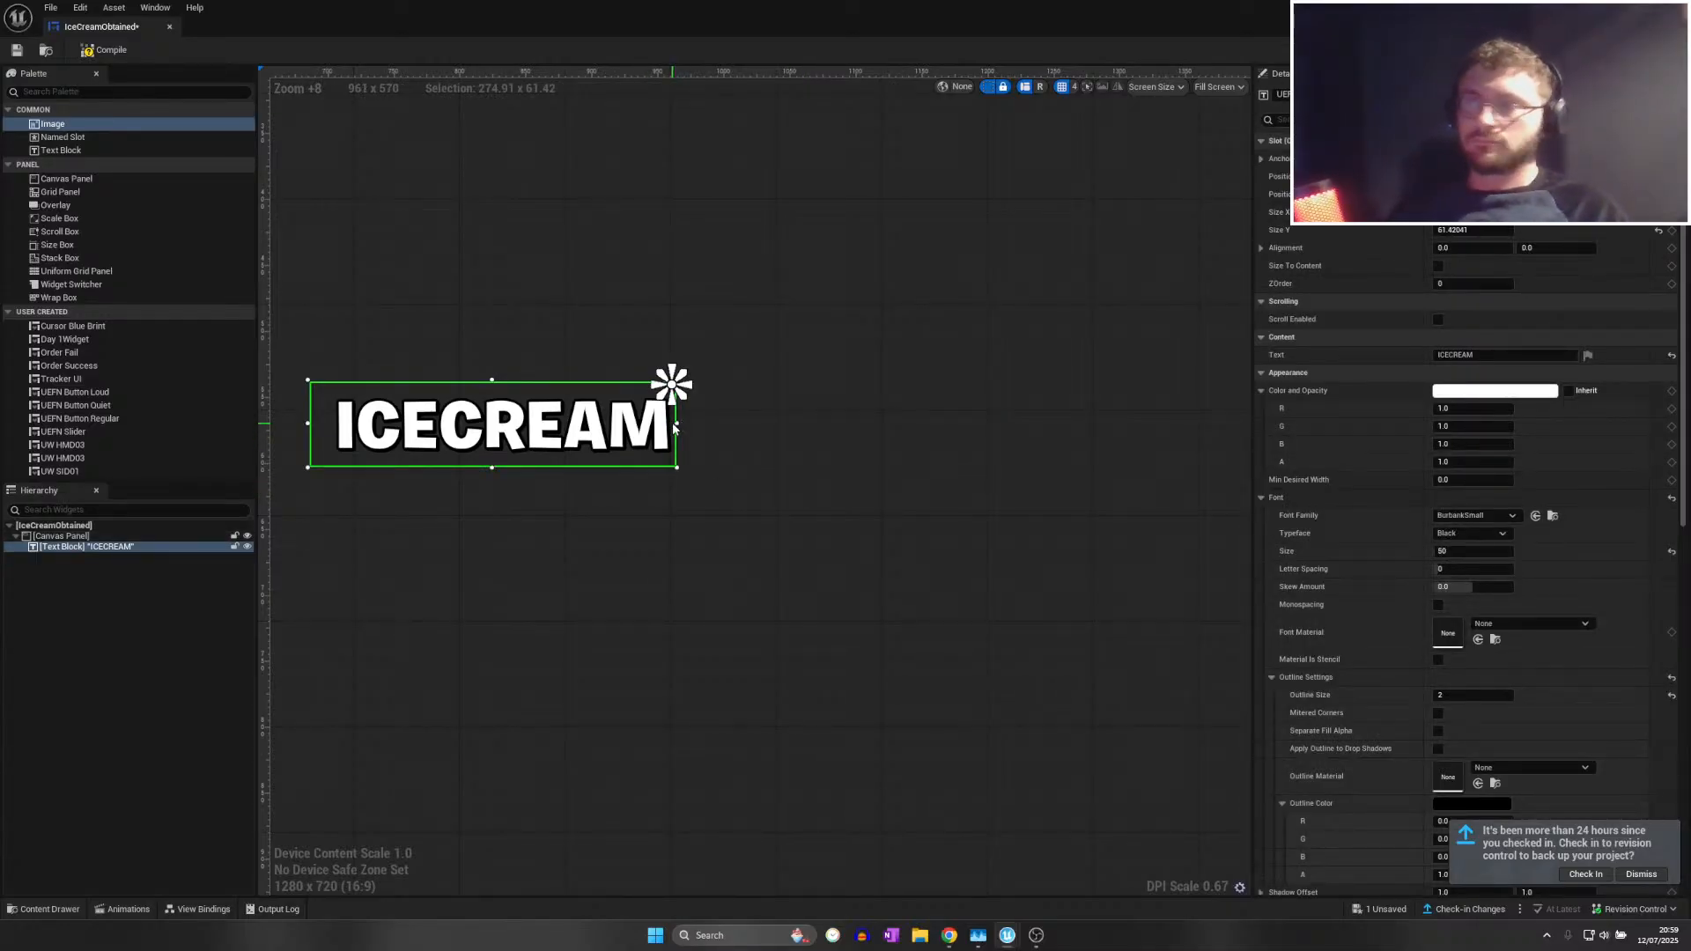
{"action": "left_click_drag", "start_coordinate": [675, 424], "coordinate": [976, 437]}
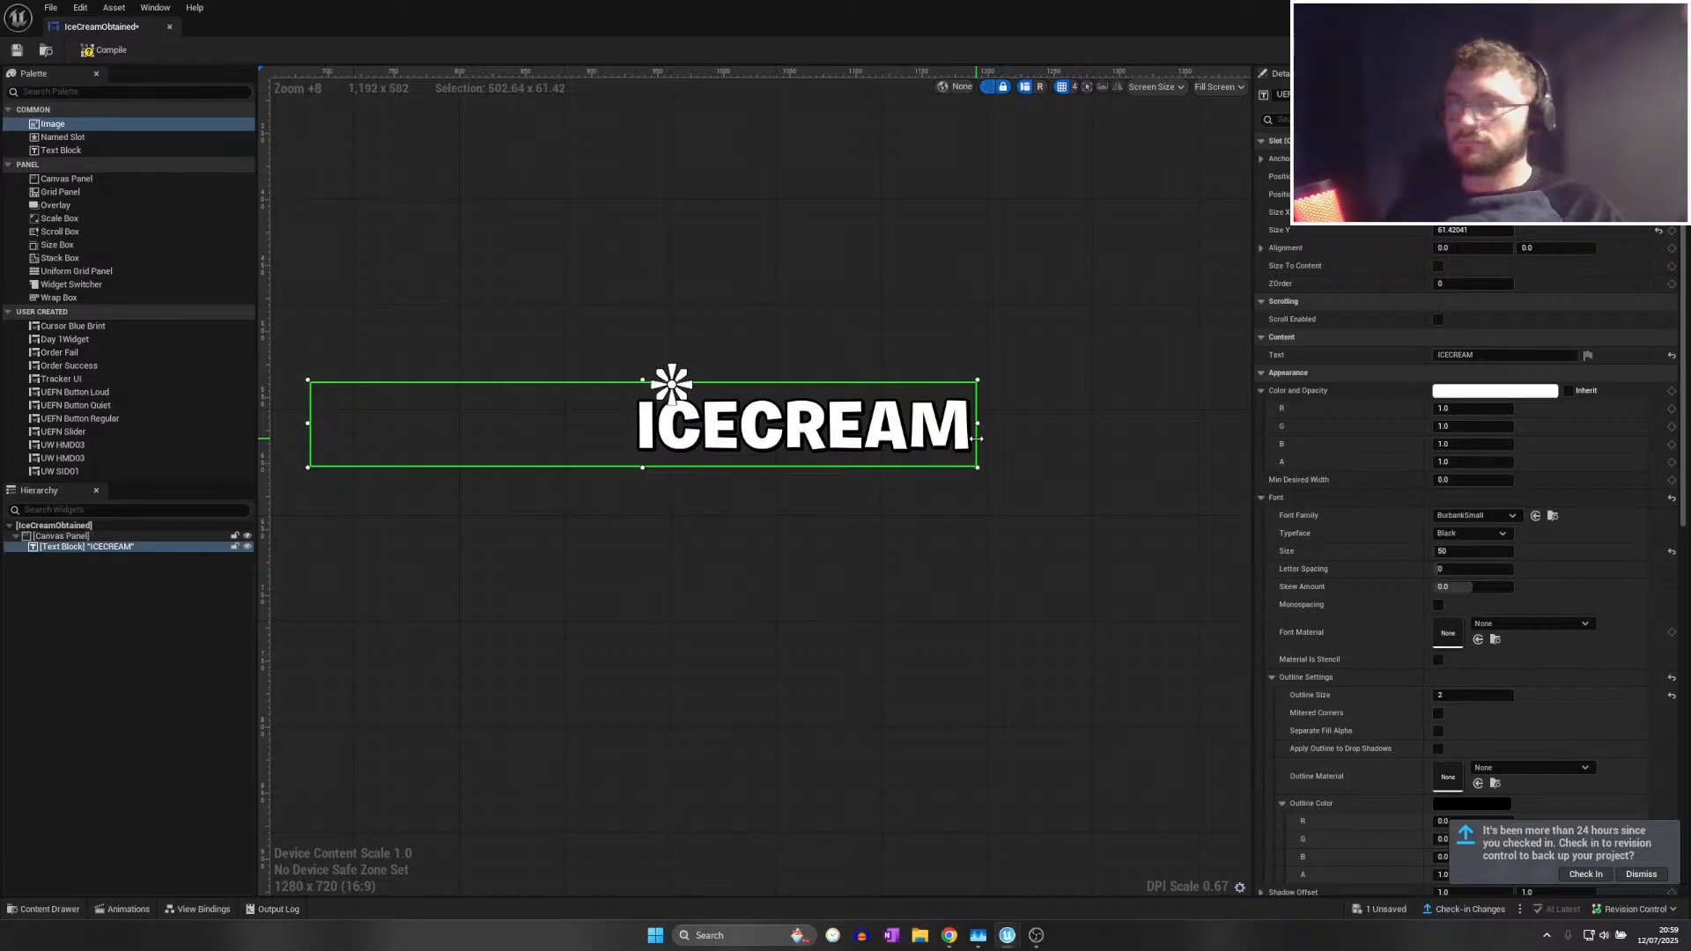
{"action": "left_click", "coordinate": [1447, 356]}
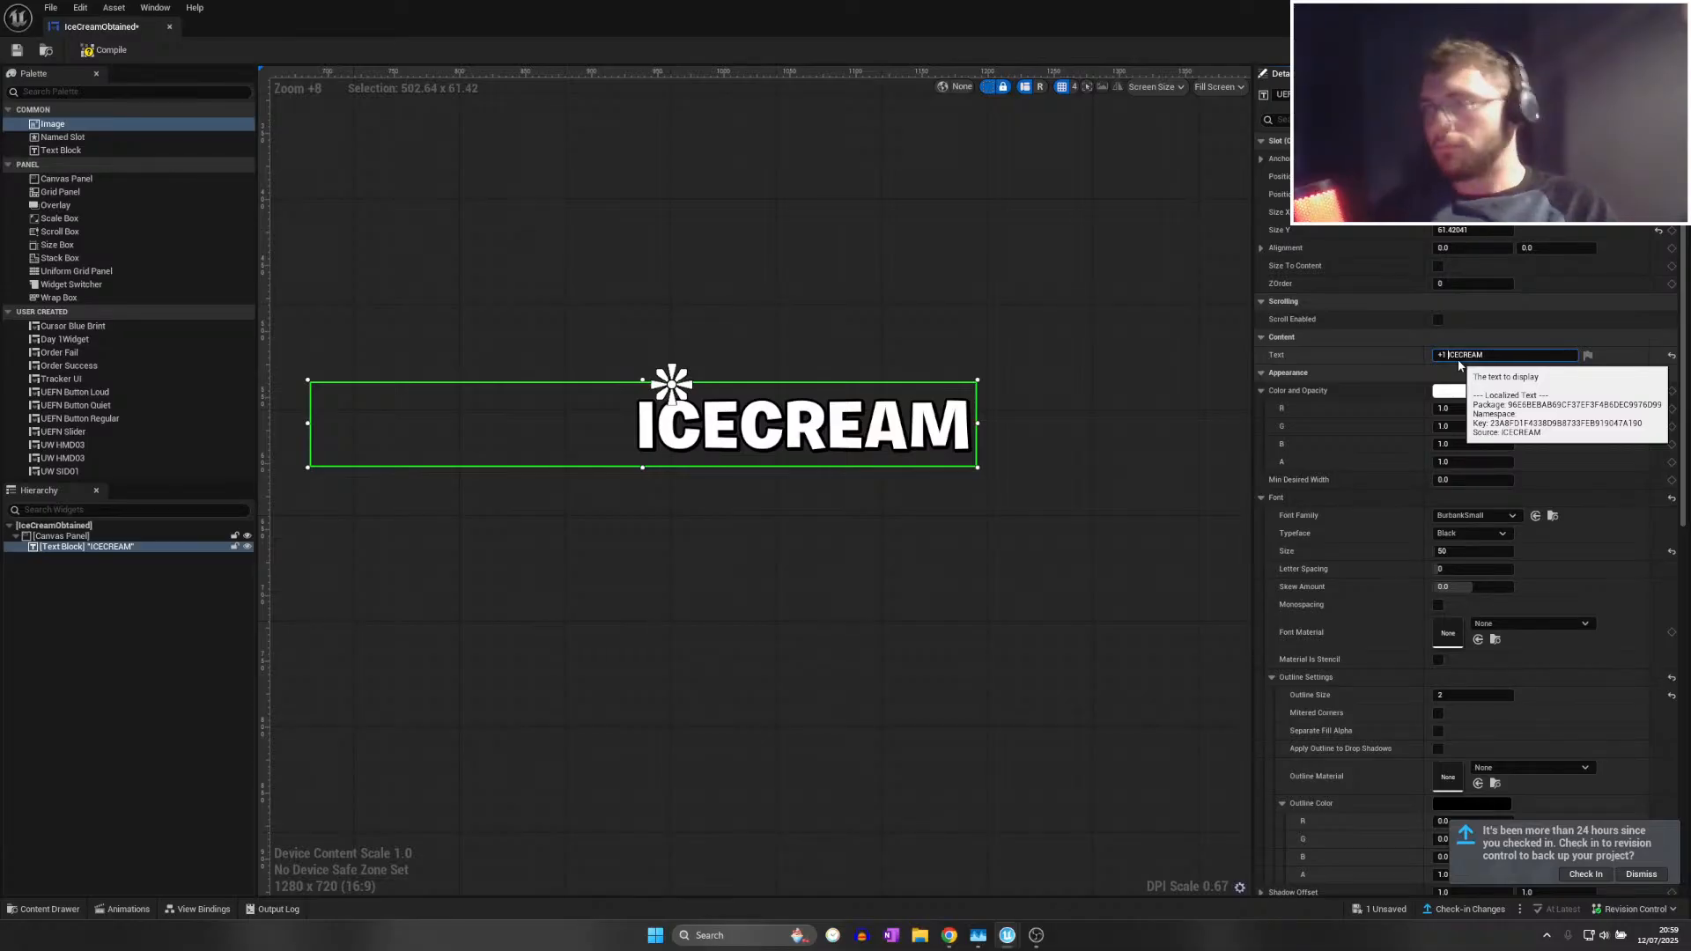
{"action": "key", "text": "Return"}
{"action": "scroll", "coordinate": [671, 495], "scroll_direction": "down", "scroll_amount": 4}
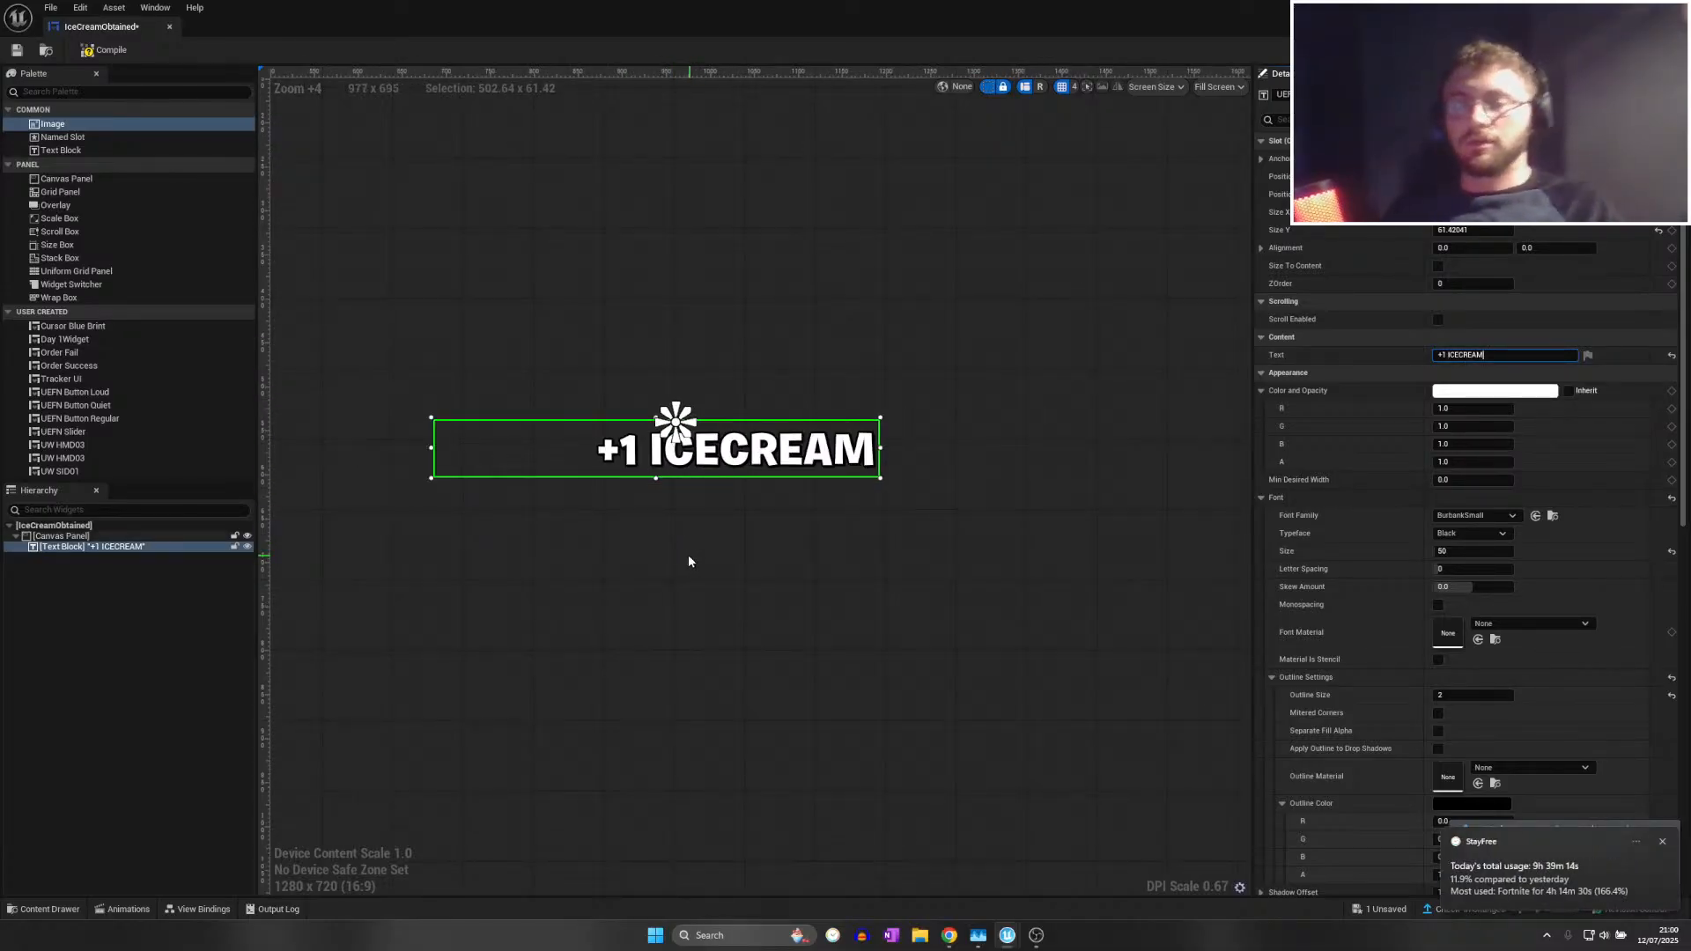
{"action": "scroll", "coordinate": [696, 562], "scroll_direction": "up", "scroll_amount": 2}
Save the IceCreamObtained widget with the "+1 ICECREAM" text
{"action": "left_click", "coordinate": [50, 8]}
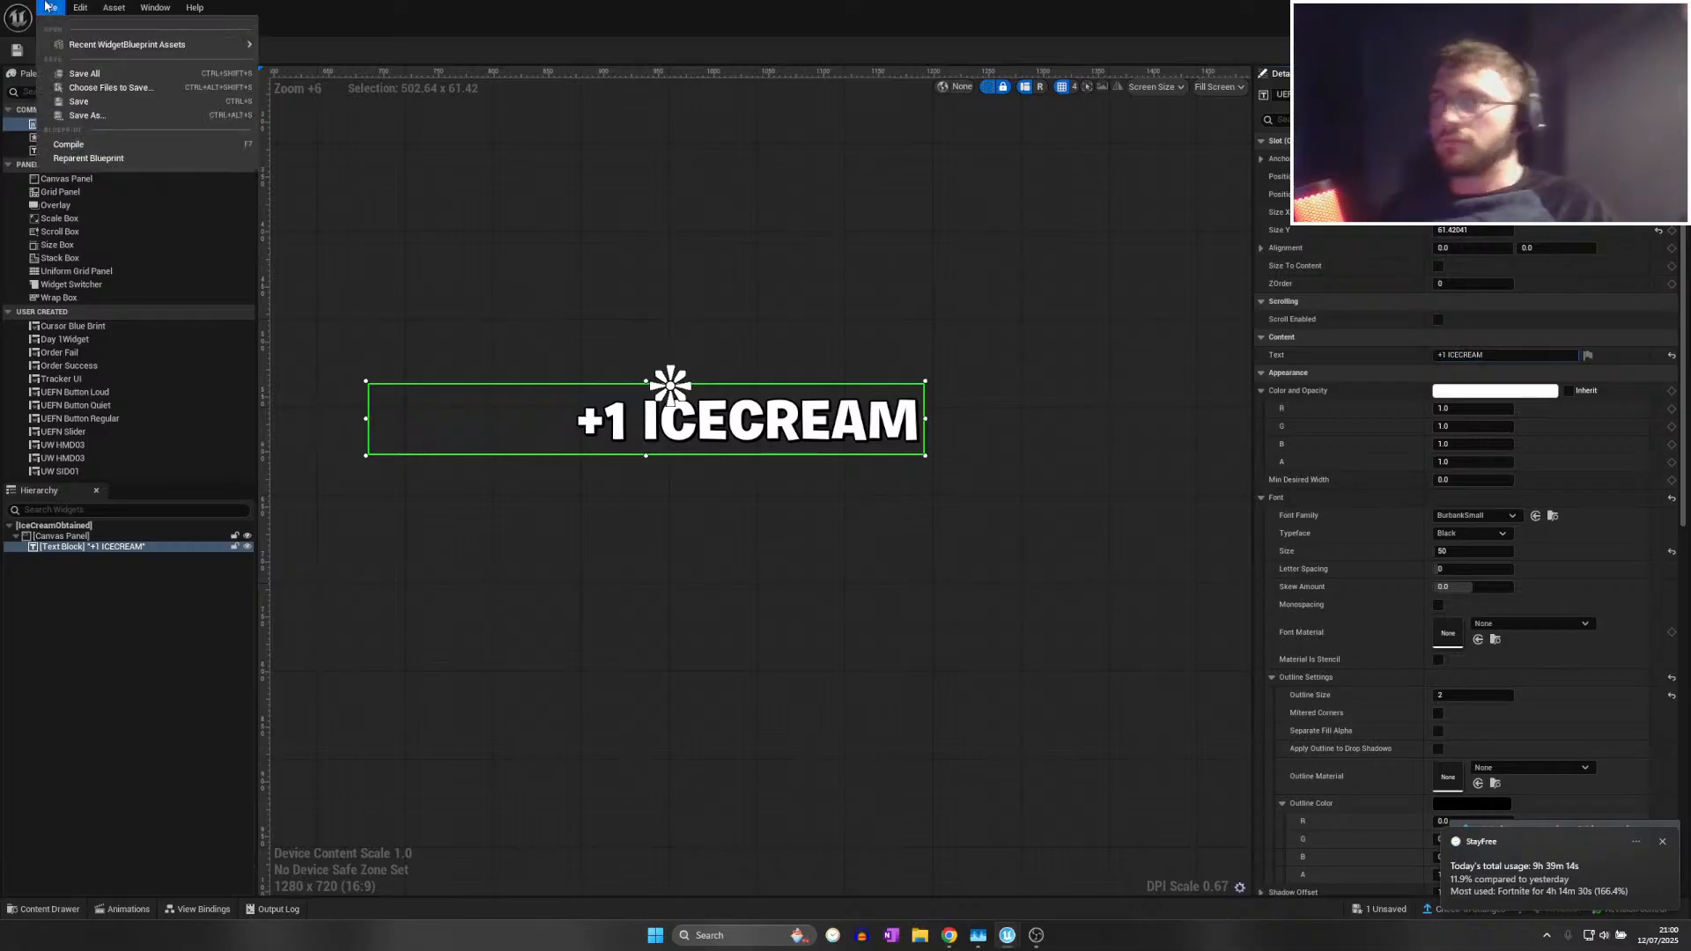
{"action": "left_click", "coordinate": [79, 101]}
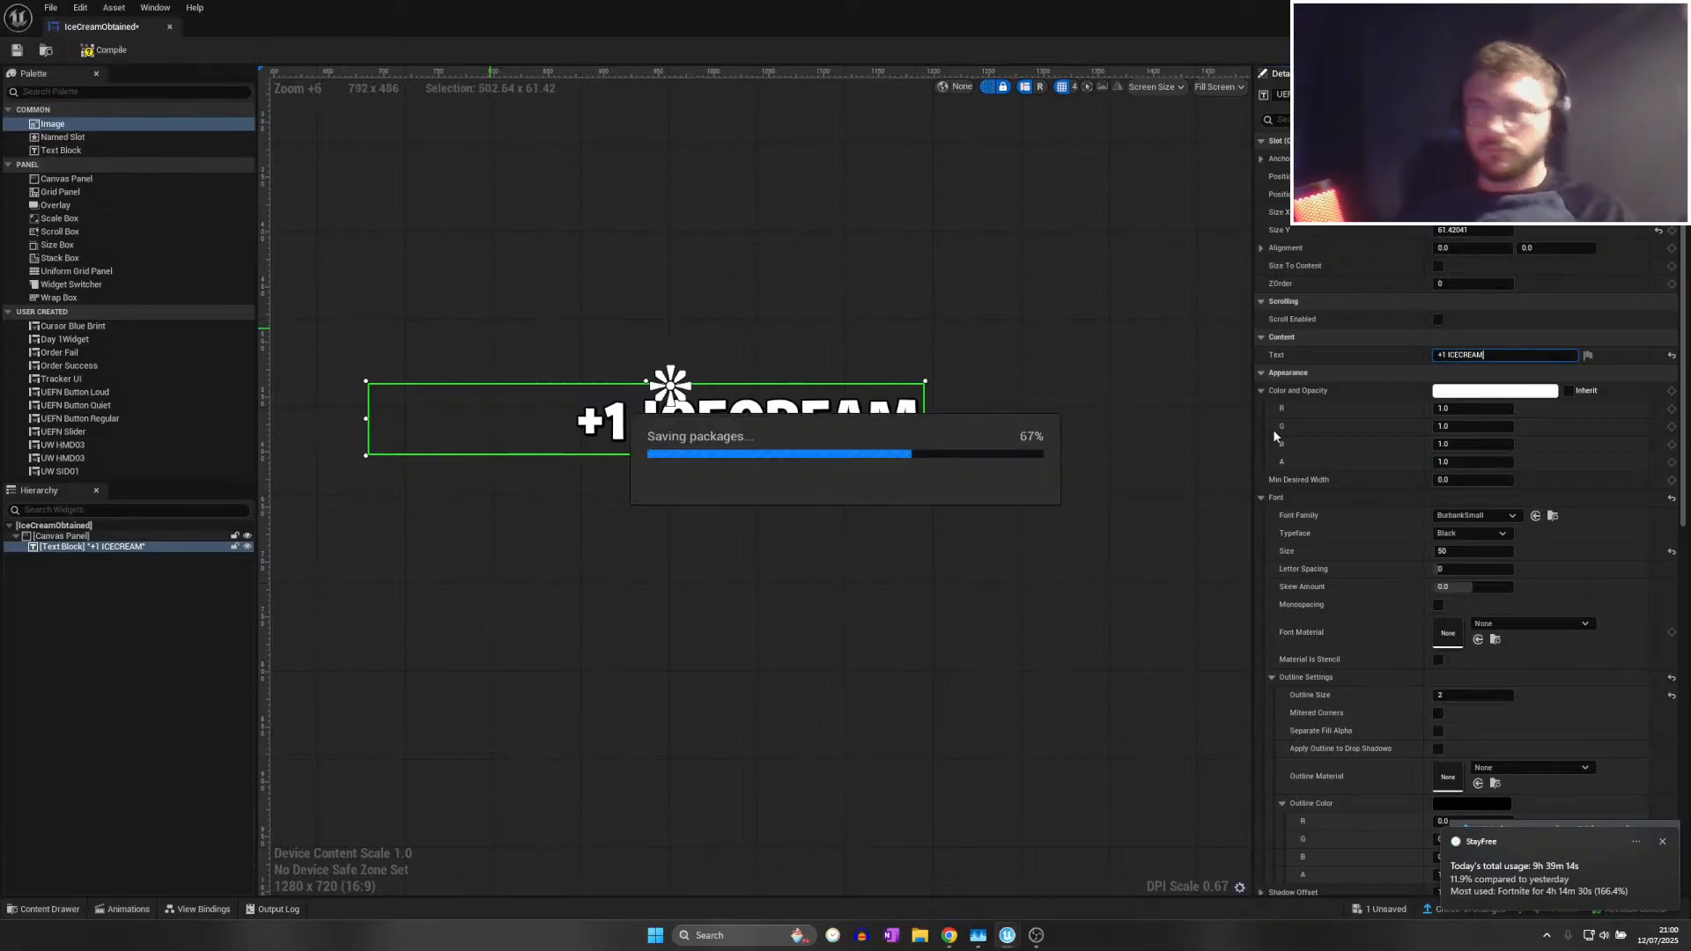
{"action": "scroll", "coordinate": [1453, 546], "scroll_direction": "down", "scroll_amount": 1}
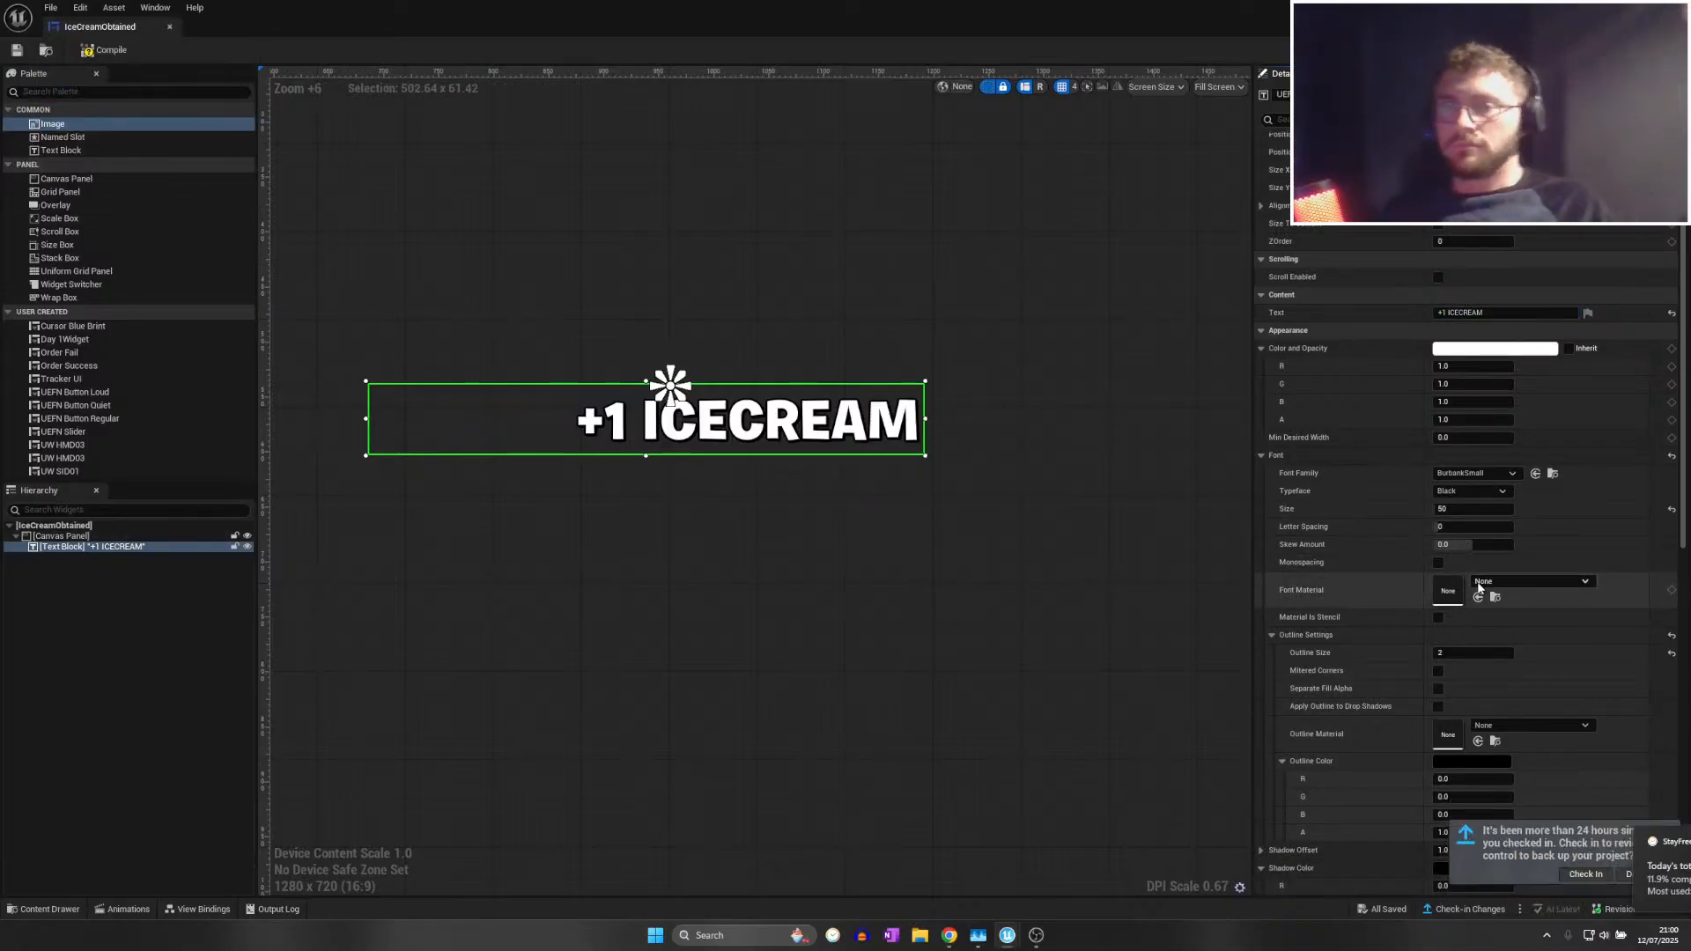
Centre the justification of the "+1 ICECREAM" text within its block
{"action": "scroll", "coordinate": [1476, 588], "scroll_direction": "down", "scroll_amount": 2}
{"action": "scroll", "coordinate": [1506, 615], "scroll_direction": "up", "scroll_amount": 3}
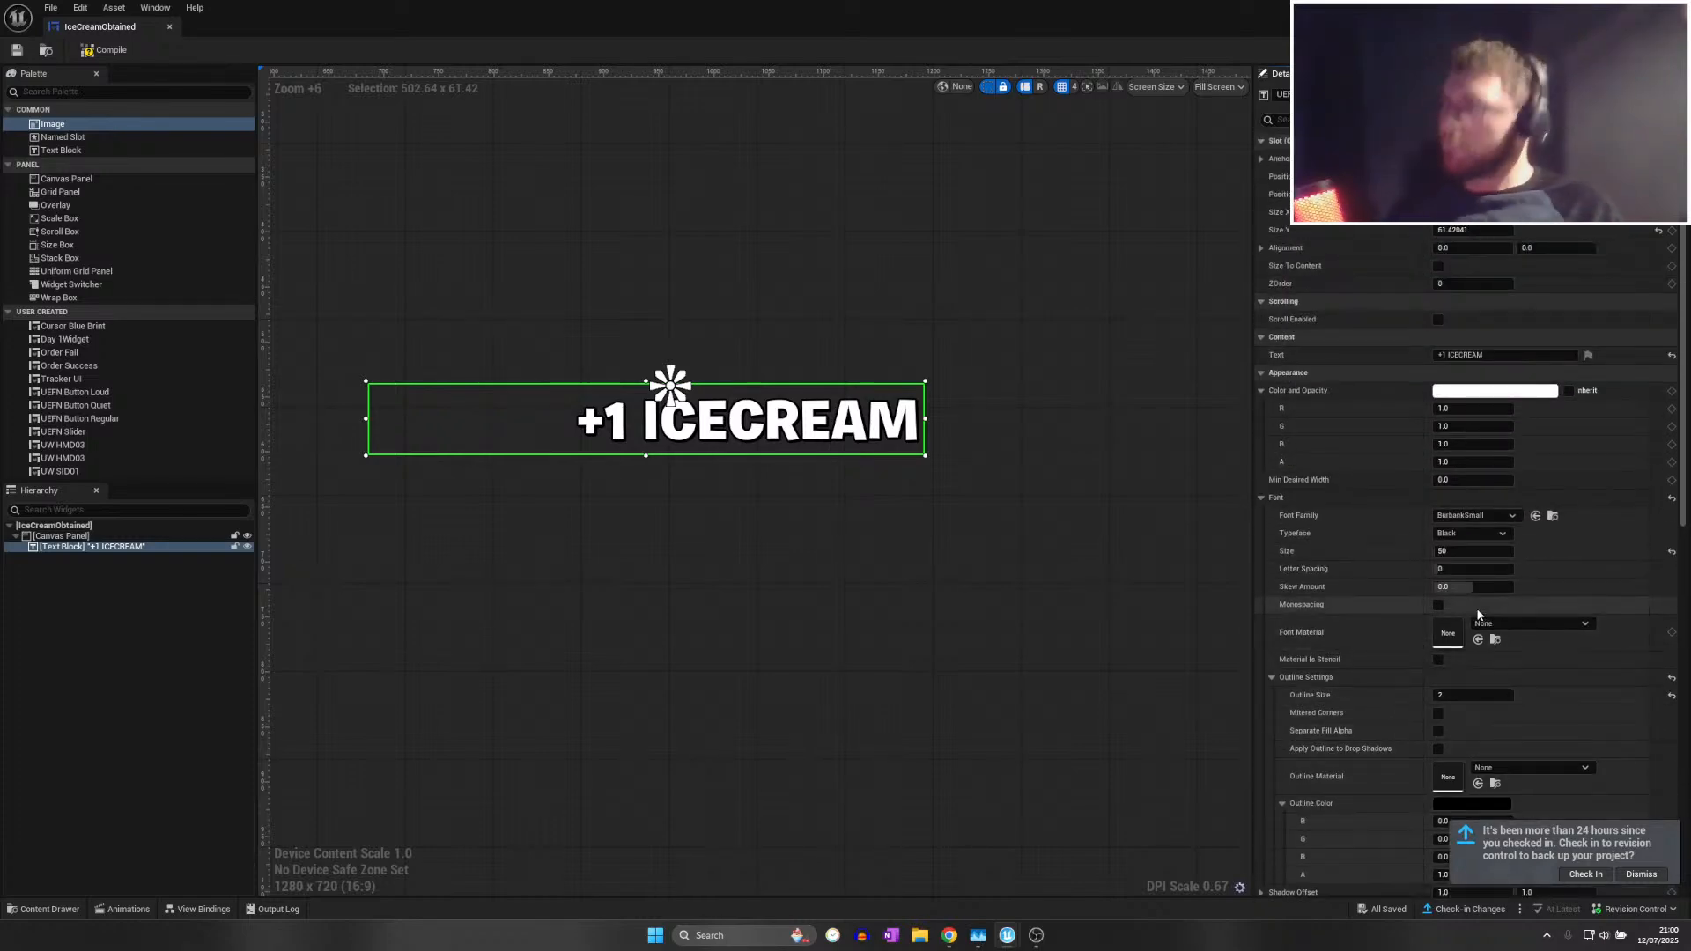
{"action": "scroll", "coordinate": [1486, 625], "scroll_direction": "down", "scroll_amount": 8}
{"action": "left_click", "coordinate": [1469, 640]}
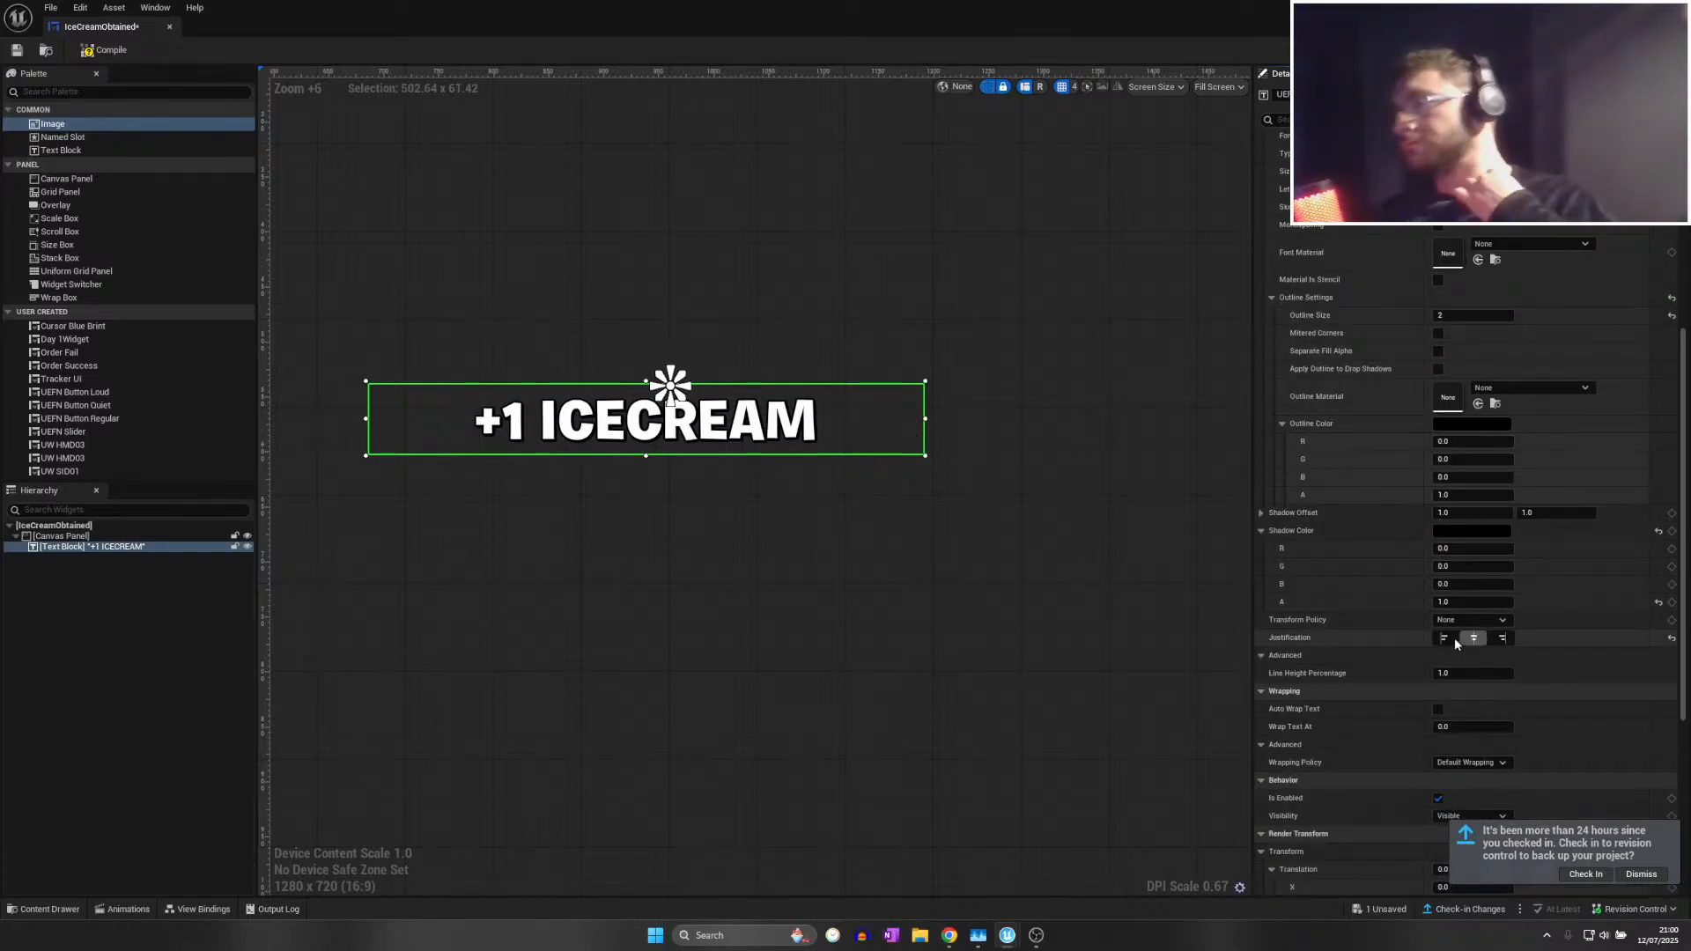
{"action": "left_click", "coordinate": [874, 579]}
{"action": "scroll", "coordinate": [793, 572], "scroll_direction": "down", "scroll_amount": 3}
{"action": "left_click", "coordinate": [656, 476]}
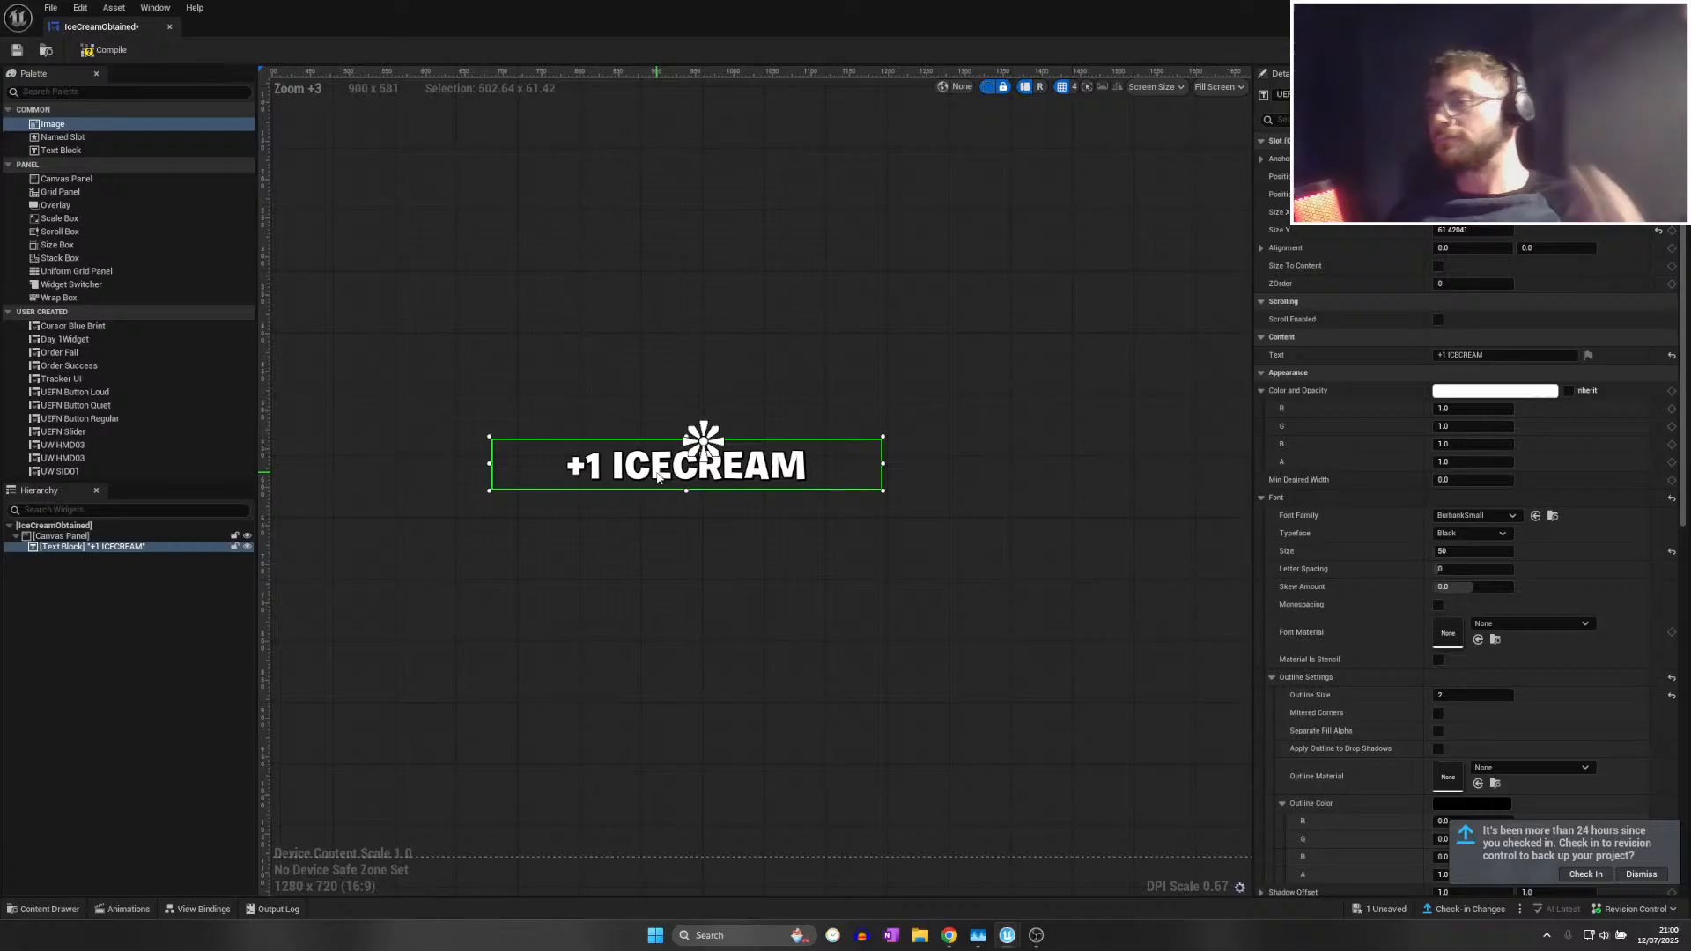
Nudge the "+1 ICECREAM" text block slightly upwards relative to its anchor near the canvas centre
{"action": "scroll", "coordinate": [736, 515], "scroll_direction": "up", "scroll_amount": 6}
{"action": "left_click", "coordinate": [716, 483]}
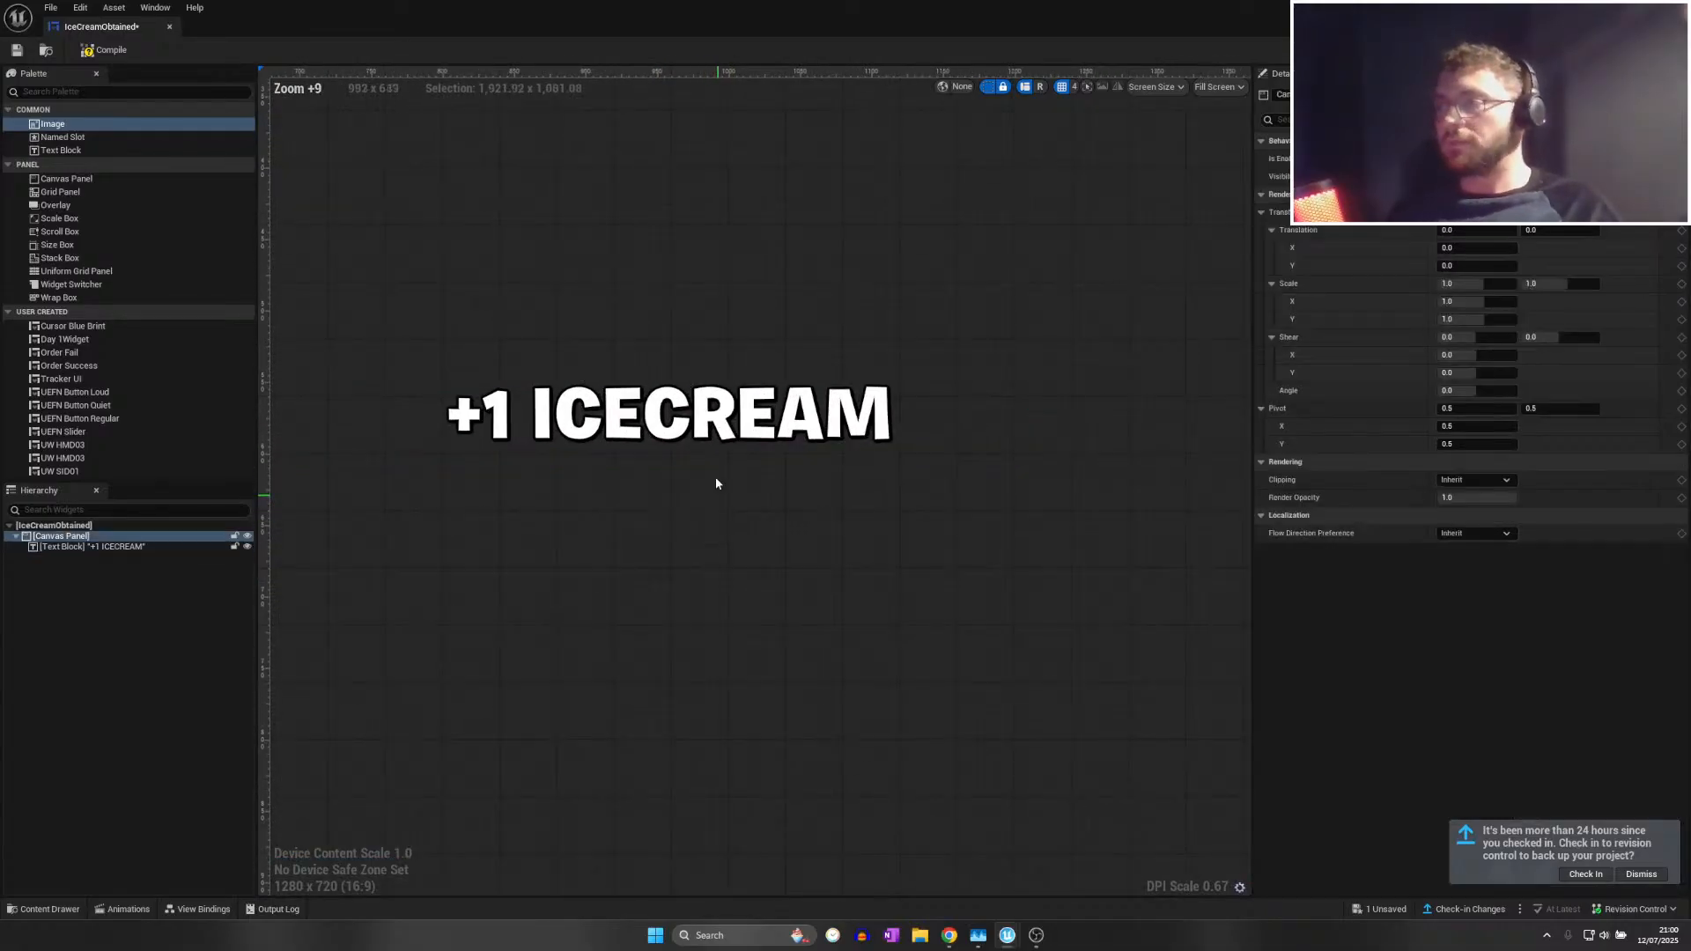
{"action": "left_click", "coordinate": [715, 481]}
{"action": "left_click", "coordinate": [713, 486]}
{"action": "left_click", "coordinate": [710, 493]}
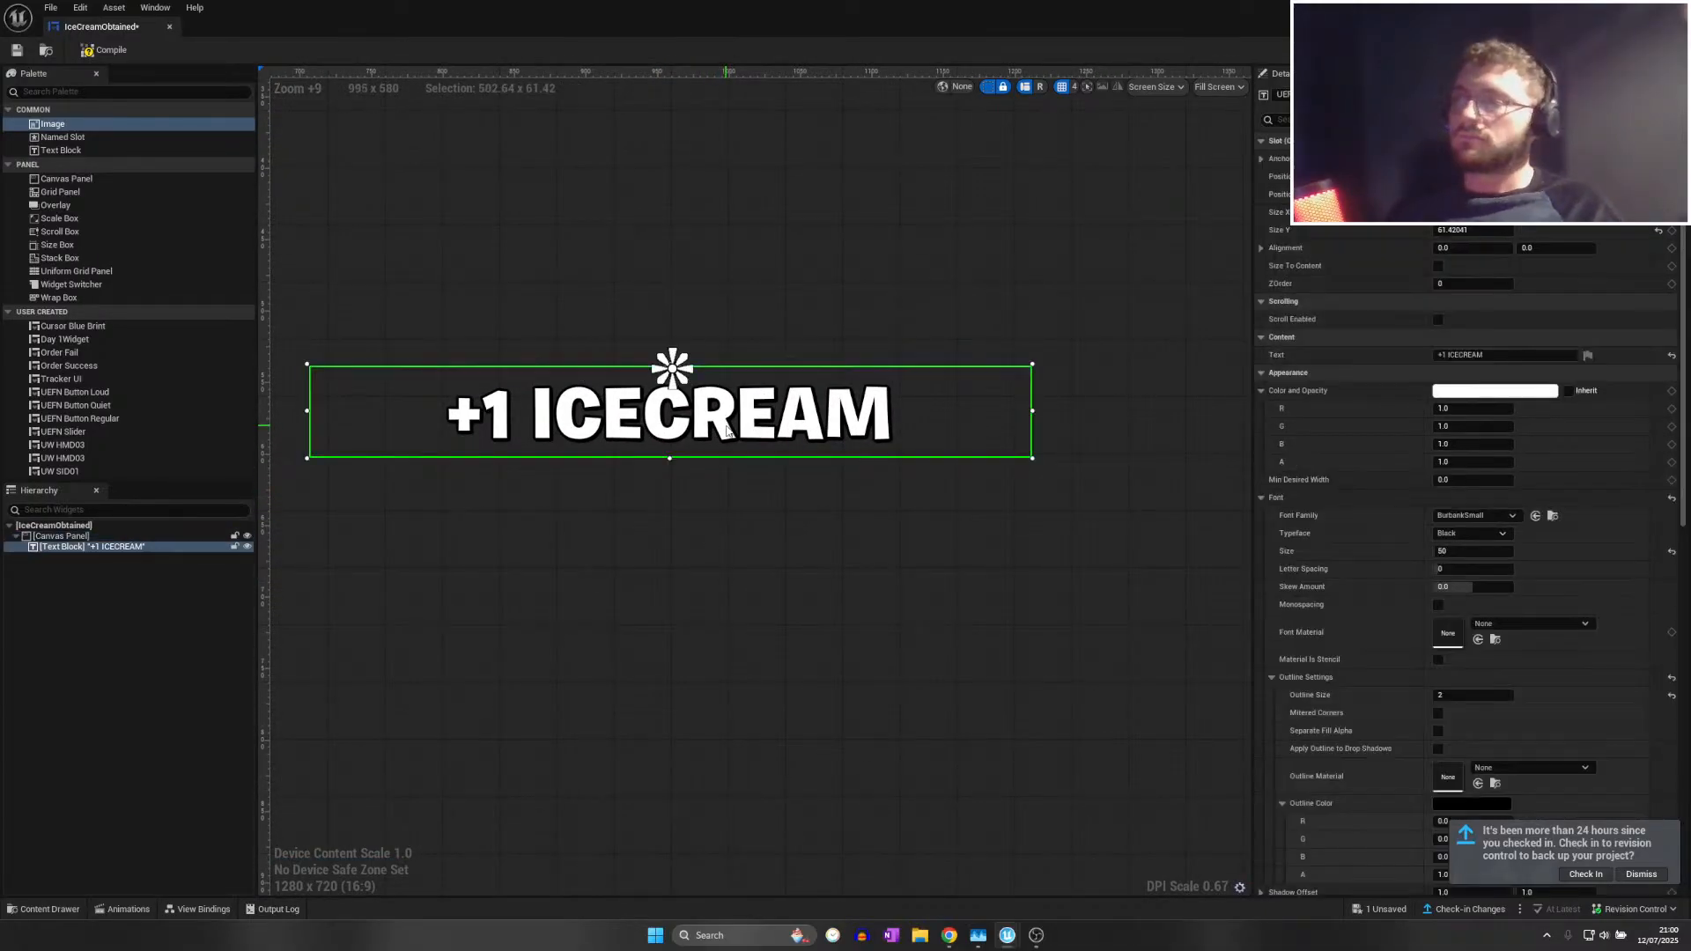
{"action": "left_click_drag", "start_coordinate": [727, 429], "coordinate": [727, 431]}
{"action": "left_click_drag", "start_coordinate": [729, 441], "coordinate": [745, 435]}
{"action": "left_click", "coordinate": [750, 459]}
{"action": "left_click", "coordinate": [765, 427]}
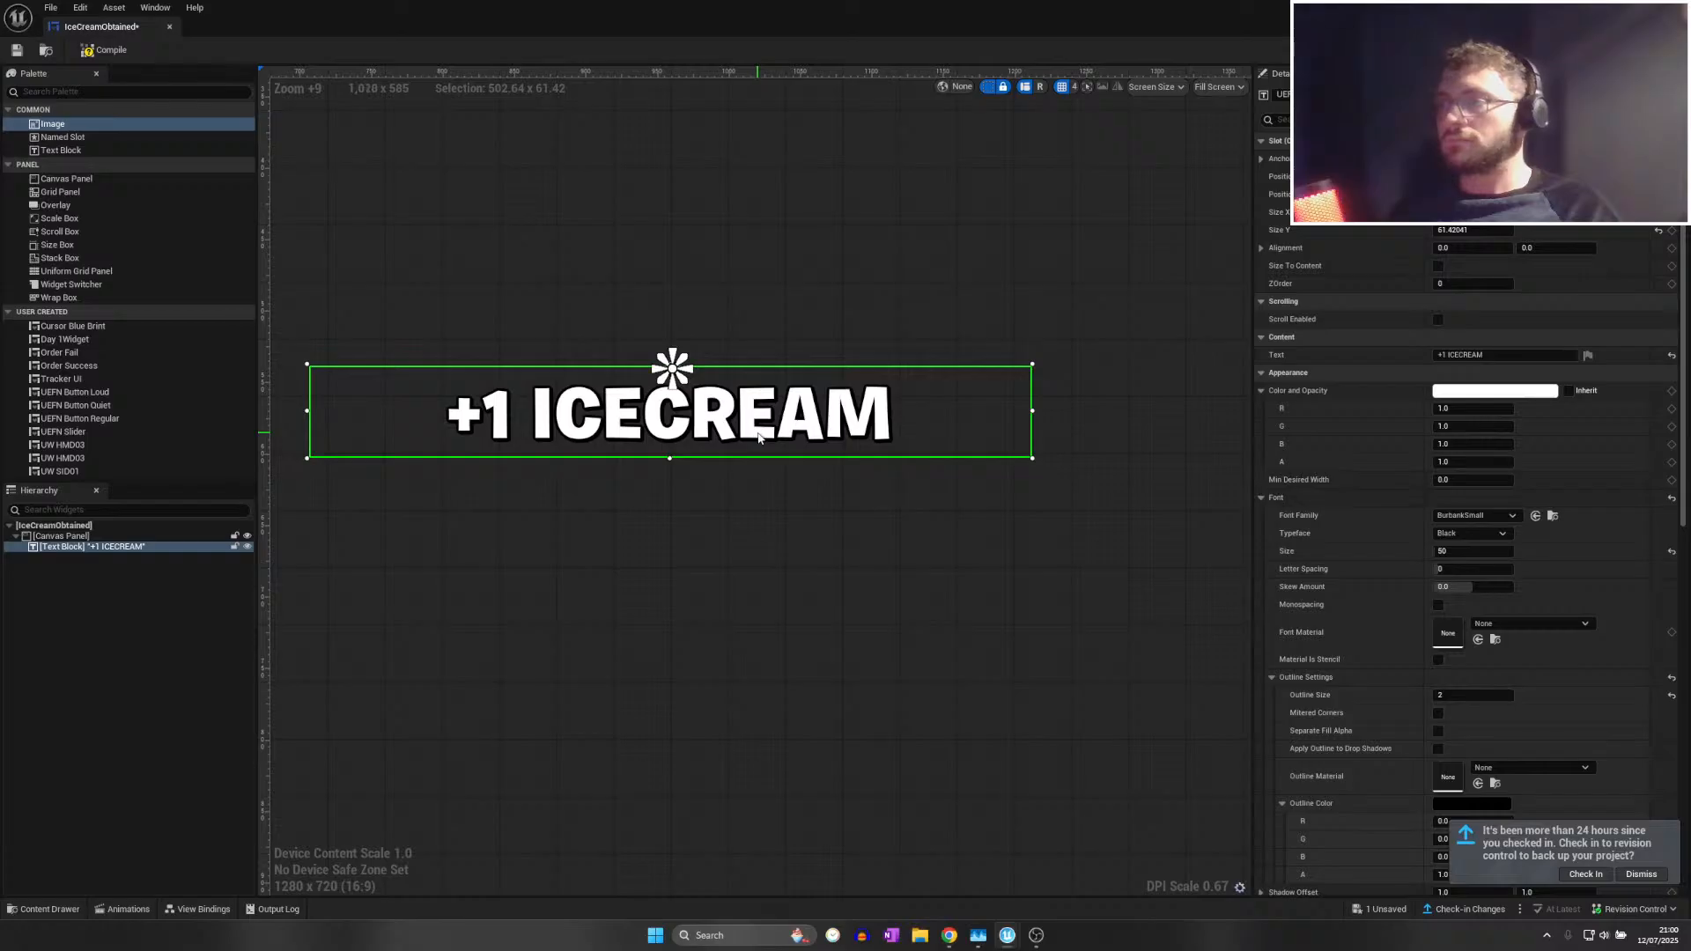
{"action": "left_click", "coordinate": [704, 504]}
{"action": "scroll", "coordinate": [699, 496], "scroll_direction": "up", "scroll_amount": 3}
{"action": "left_click_drag", "start_coordinate": [697, 393], "coordinate": [711, 390]}
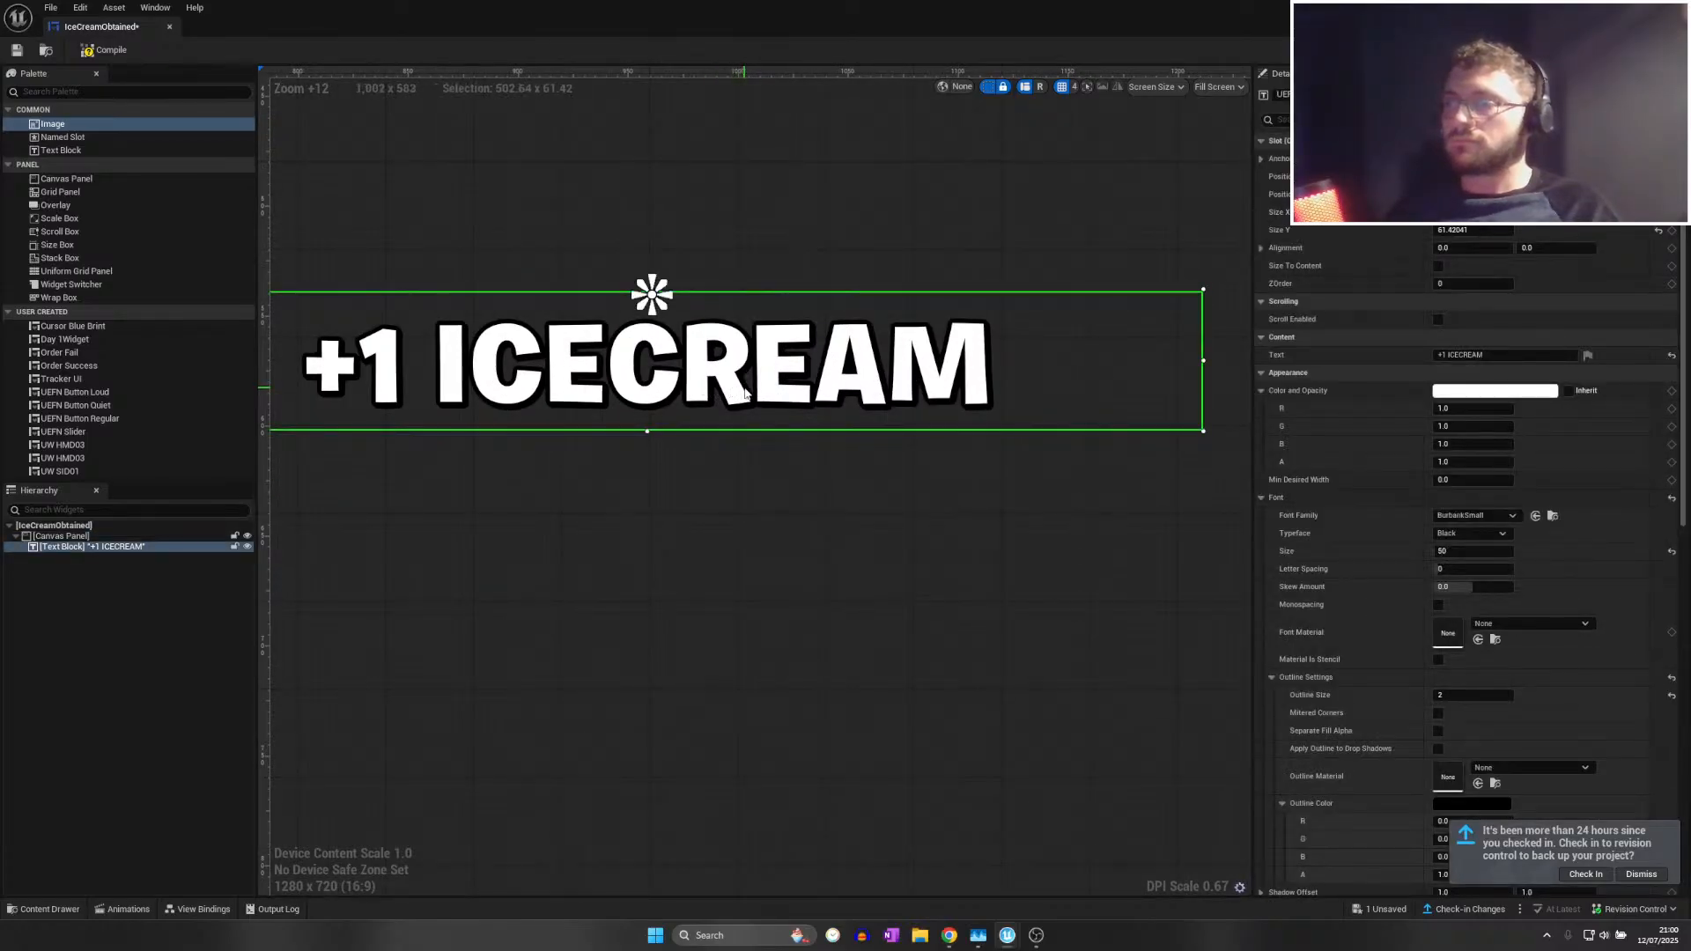
{"action": "left_click_drag", "start_coordinate": [783, 394], "coordinate": [734, 387]}
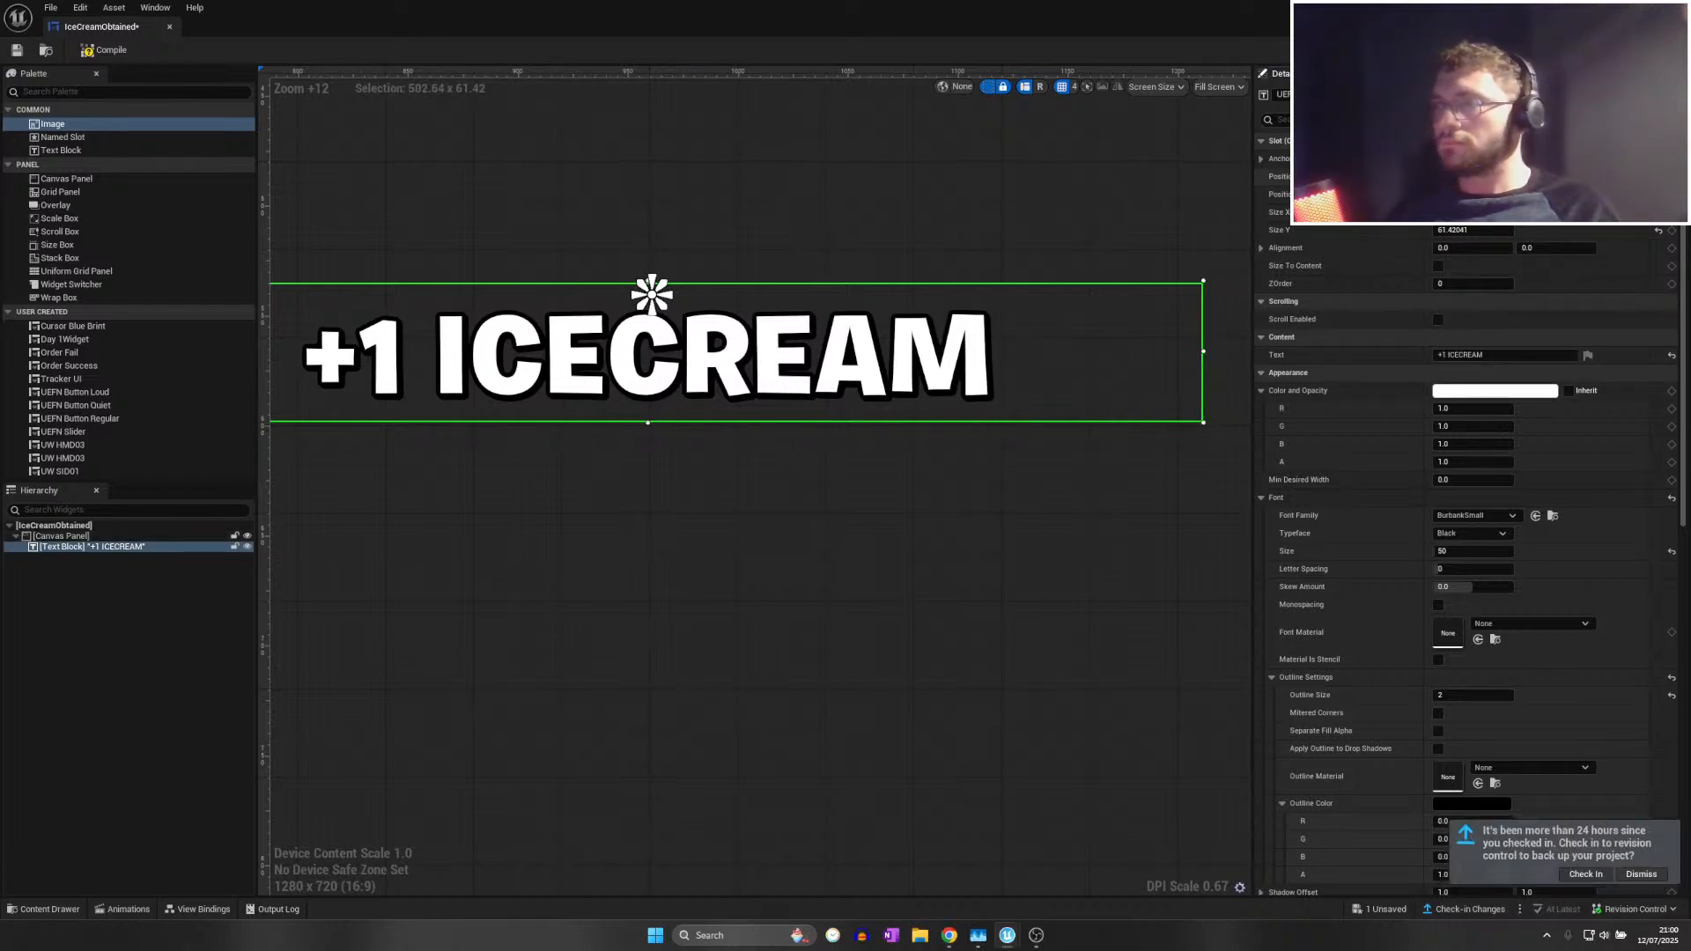
Save the IceCreamObtained widget and the OrderSuccess widget
{"action": "scroll", "coordinate": [458, 462], "scroll_direction": "up", "scroll_amount": 8}
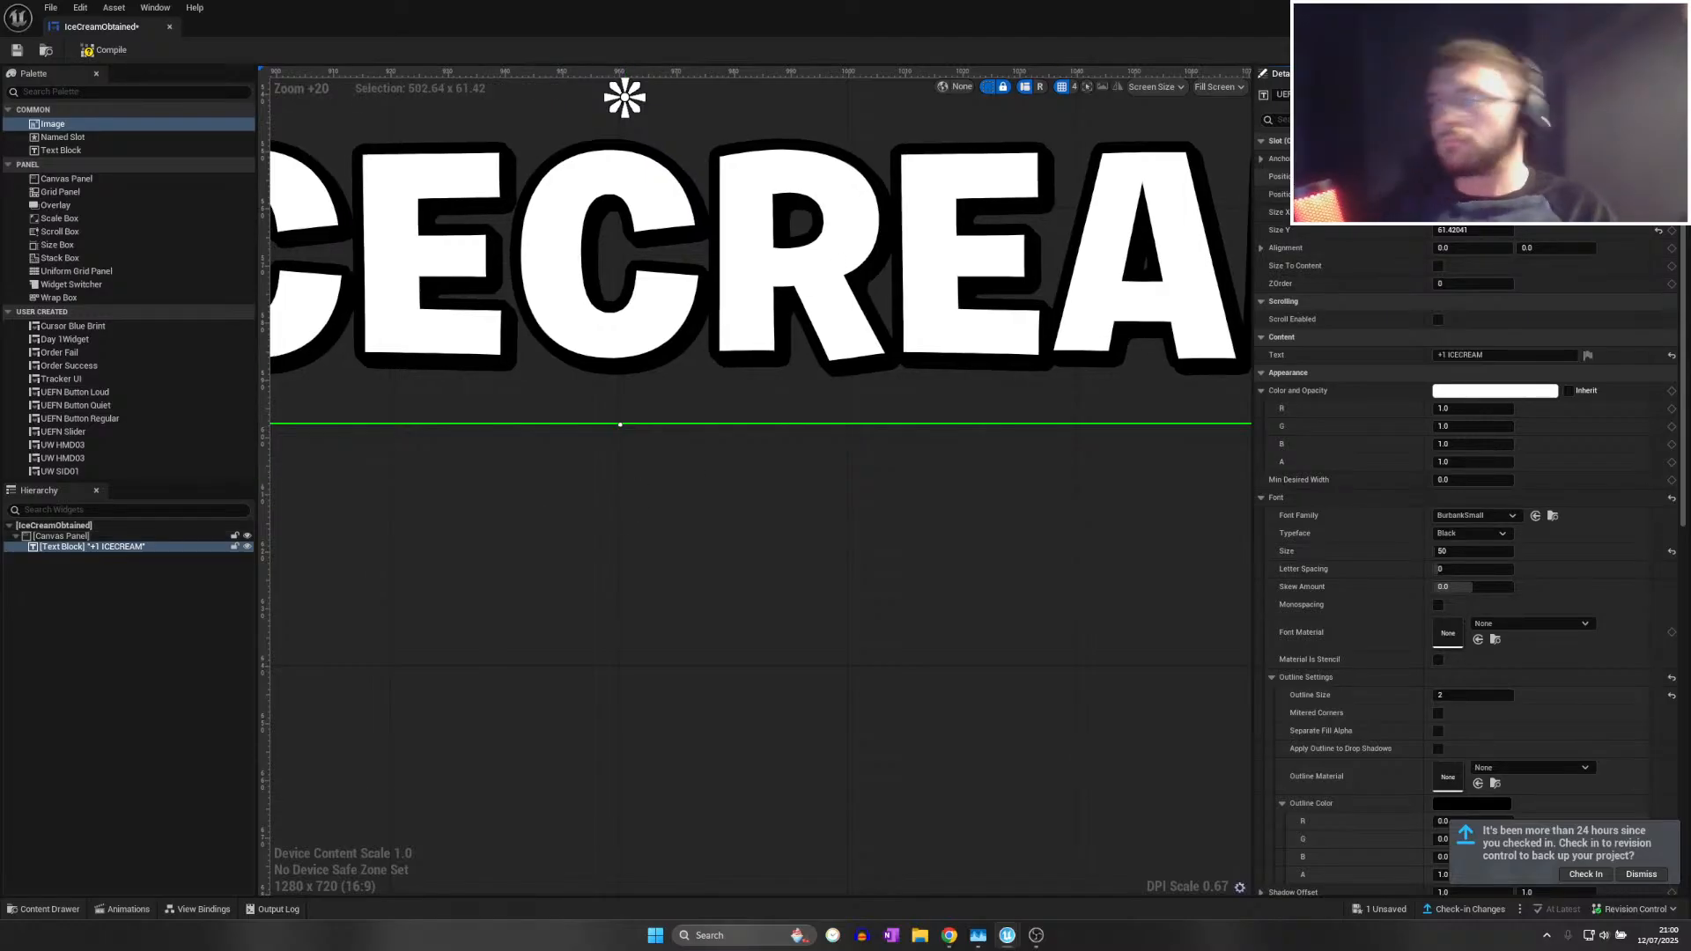
{"action": "scroll", "coordinate": [1488, 679], "scroll_direction": "down", "scroll_amount": 5}
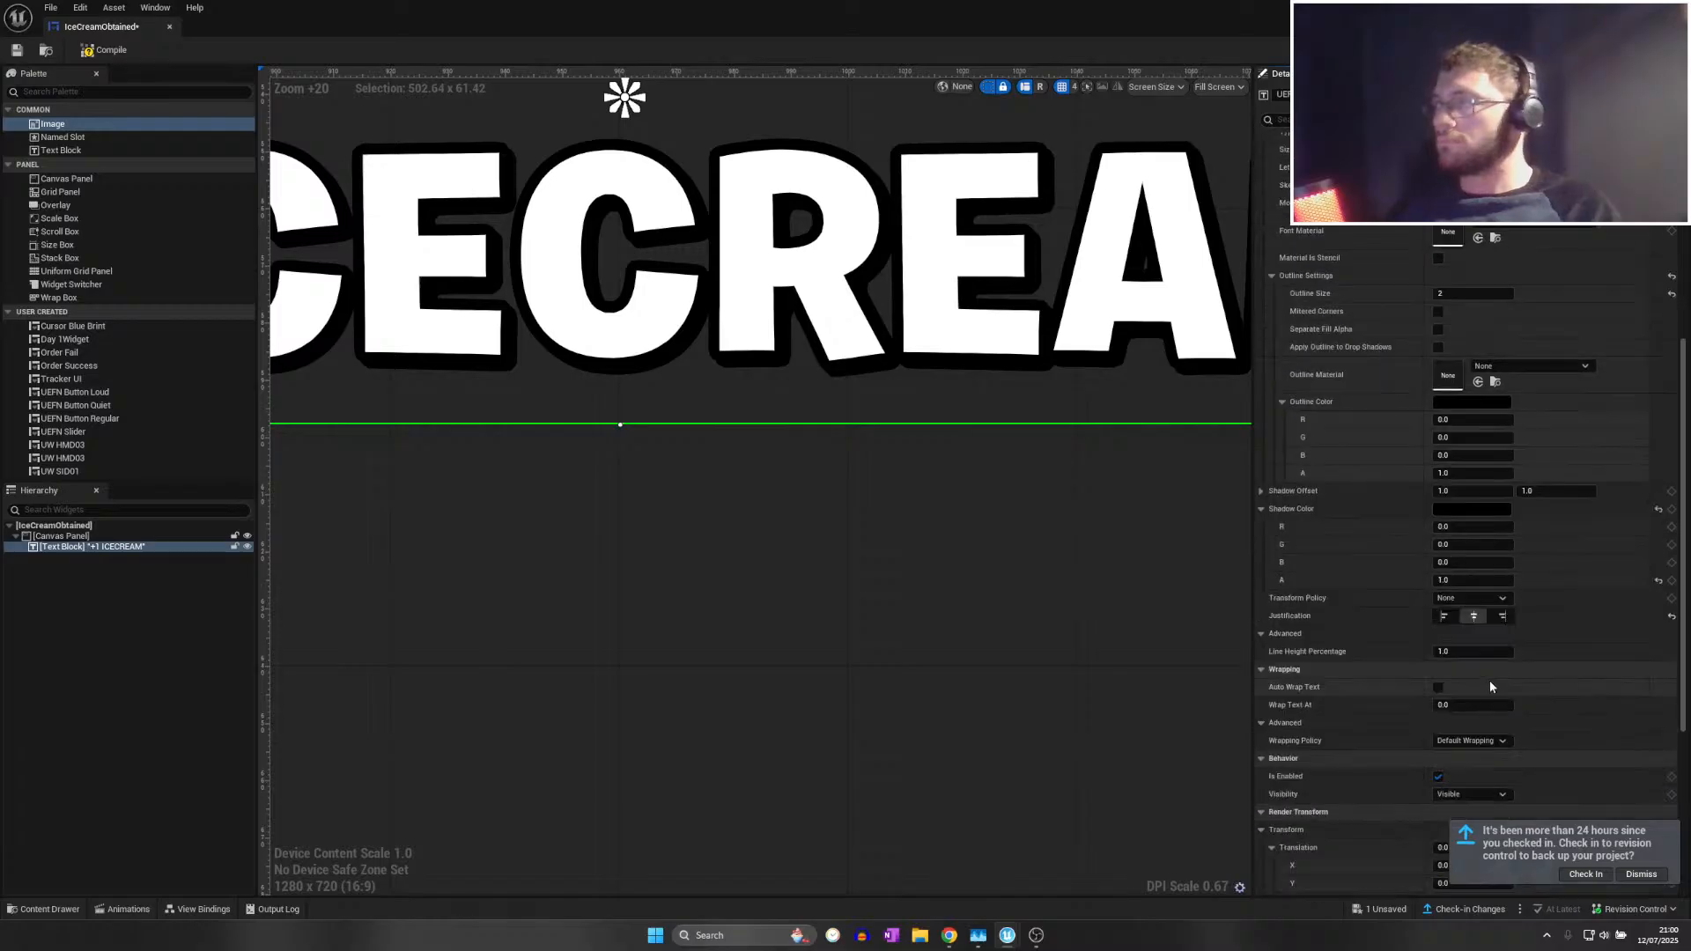
{"action": "left_click", "coordinate": [932, 622]}
{"action": "scroll", "coordinate": [881, 662], "scroll_direction": "down", "scroll_amount": 3}
{"action": "scroll", "coordinate": [881, 662], "scroll_direction": "down", "scroll_amount": 6}
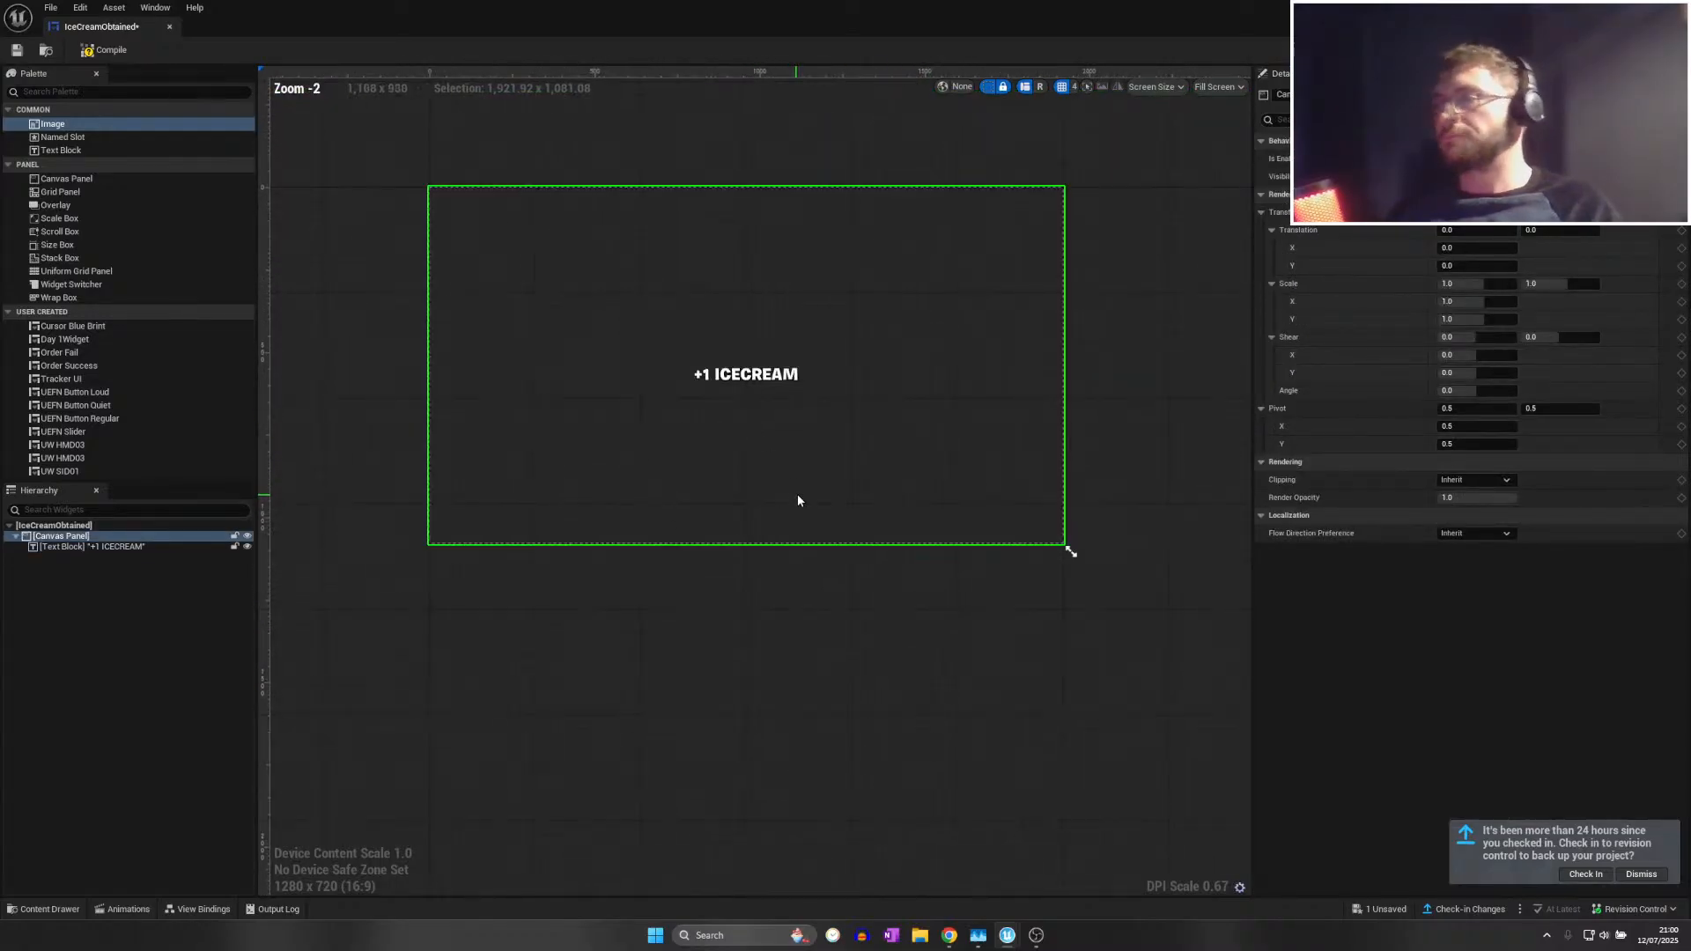
{"action": "scroll", "coordinate": [787, 480], "scroll_direction": "up", "scroll_amount": 3}
{"action": "scroll", "coordinate": [786, 481], "scroll_direction": "up", "scroll_amount": 1}
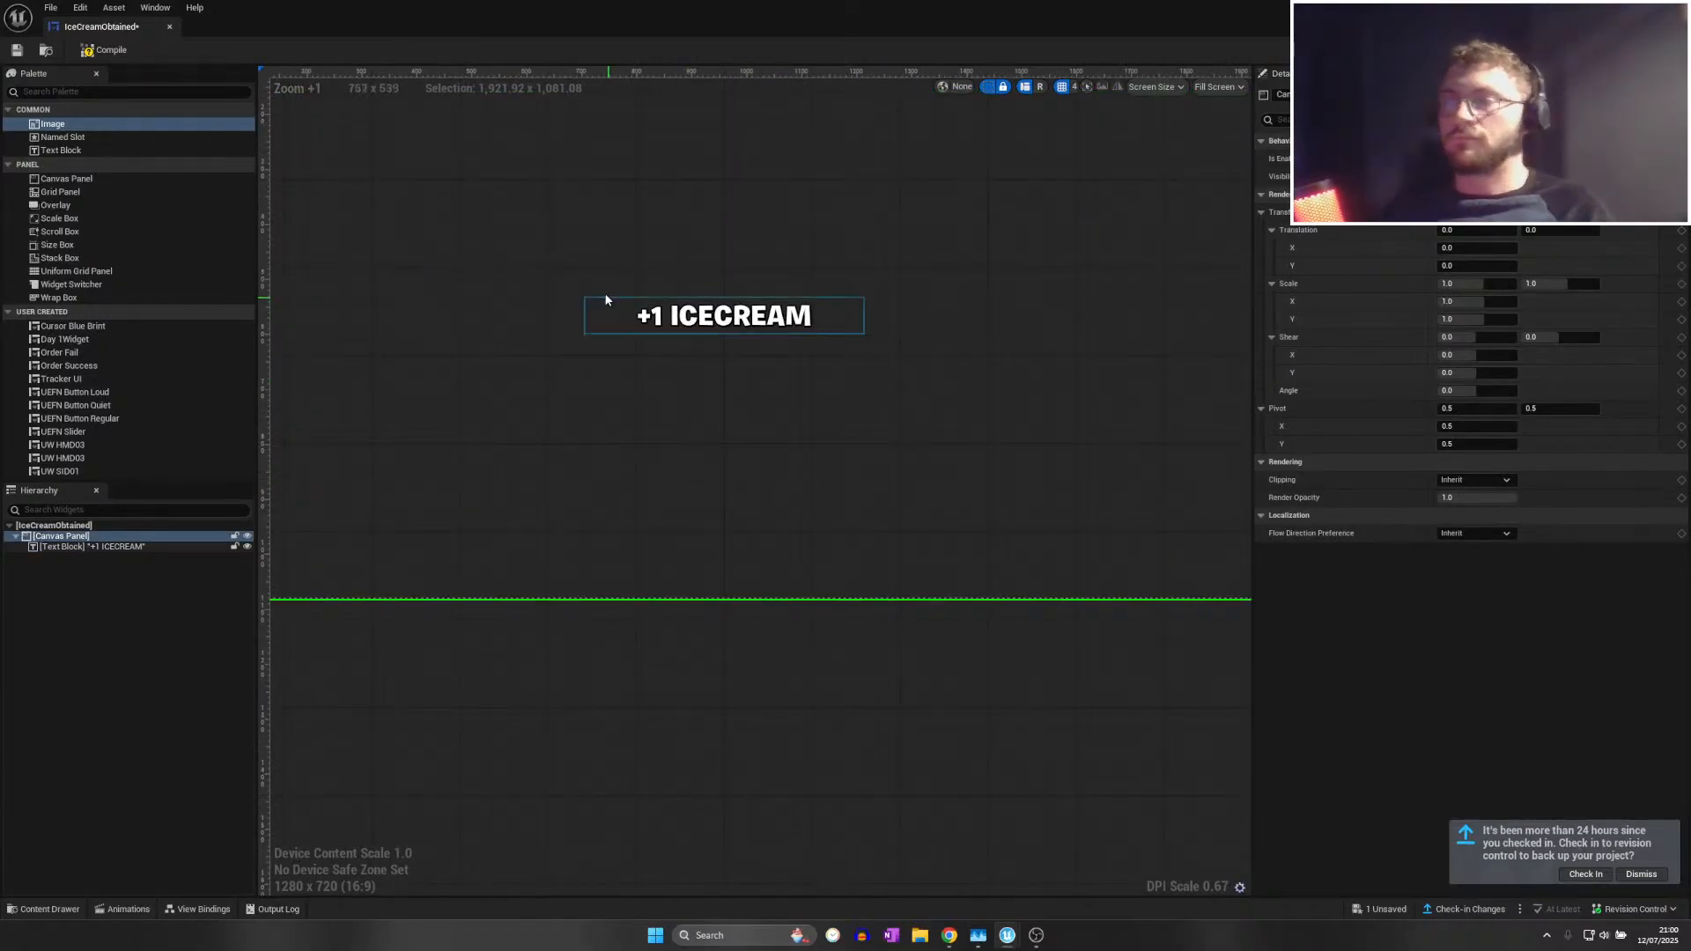
{"action": "left_click", "coordinate": [16, 50]}
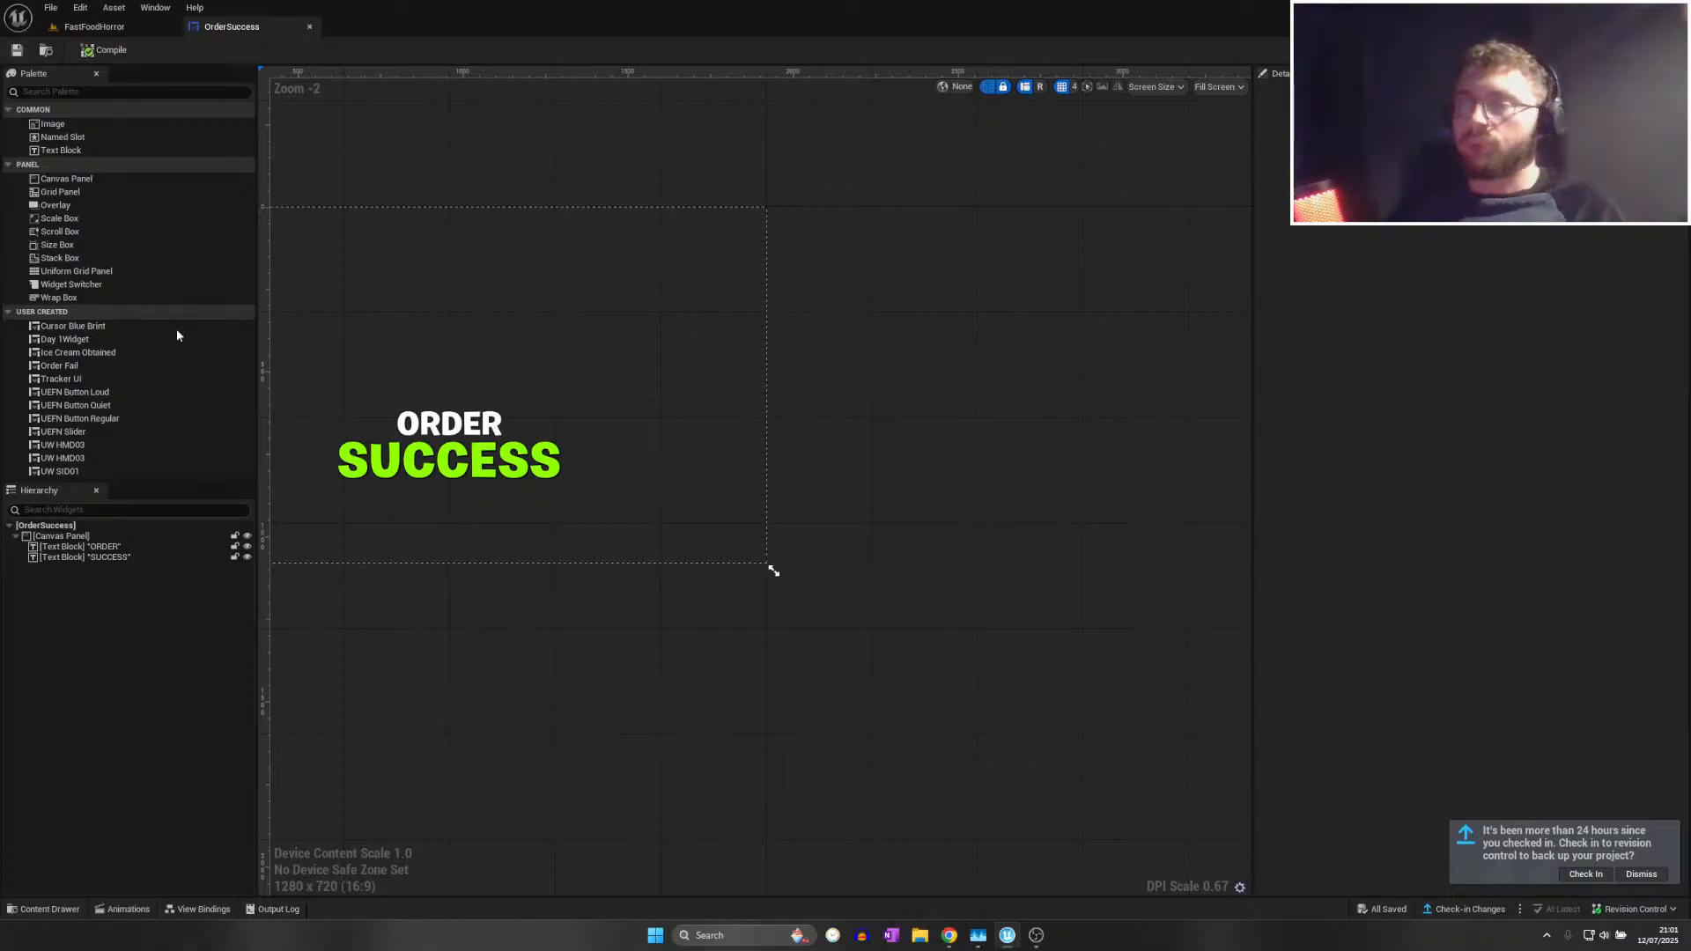
{"action": "key", "text": "ctrl+s"}
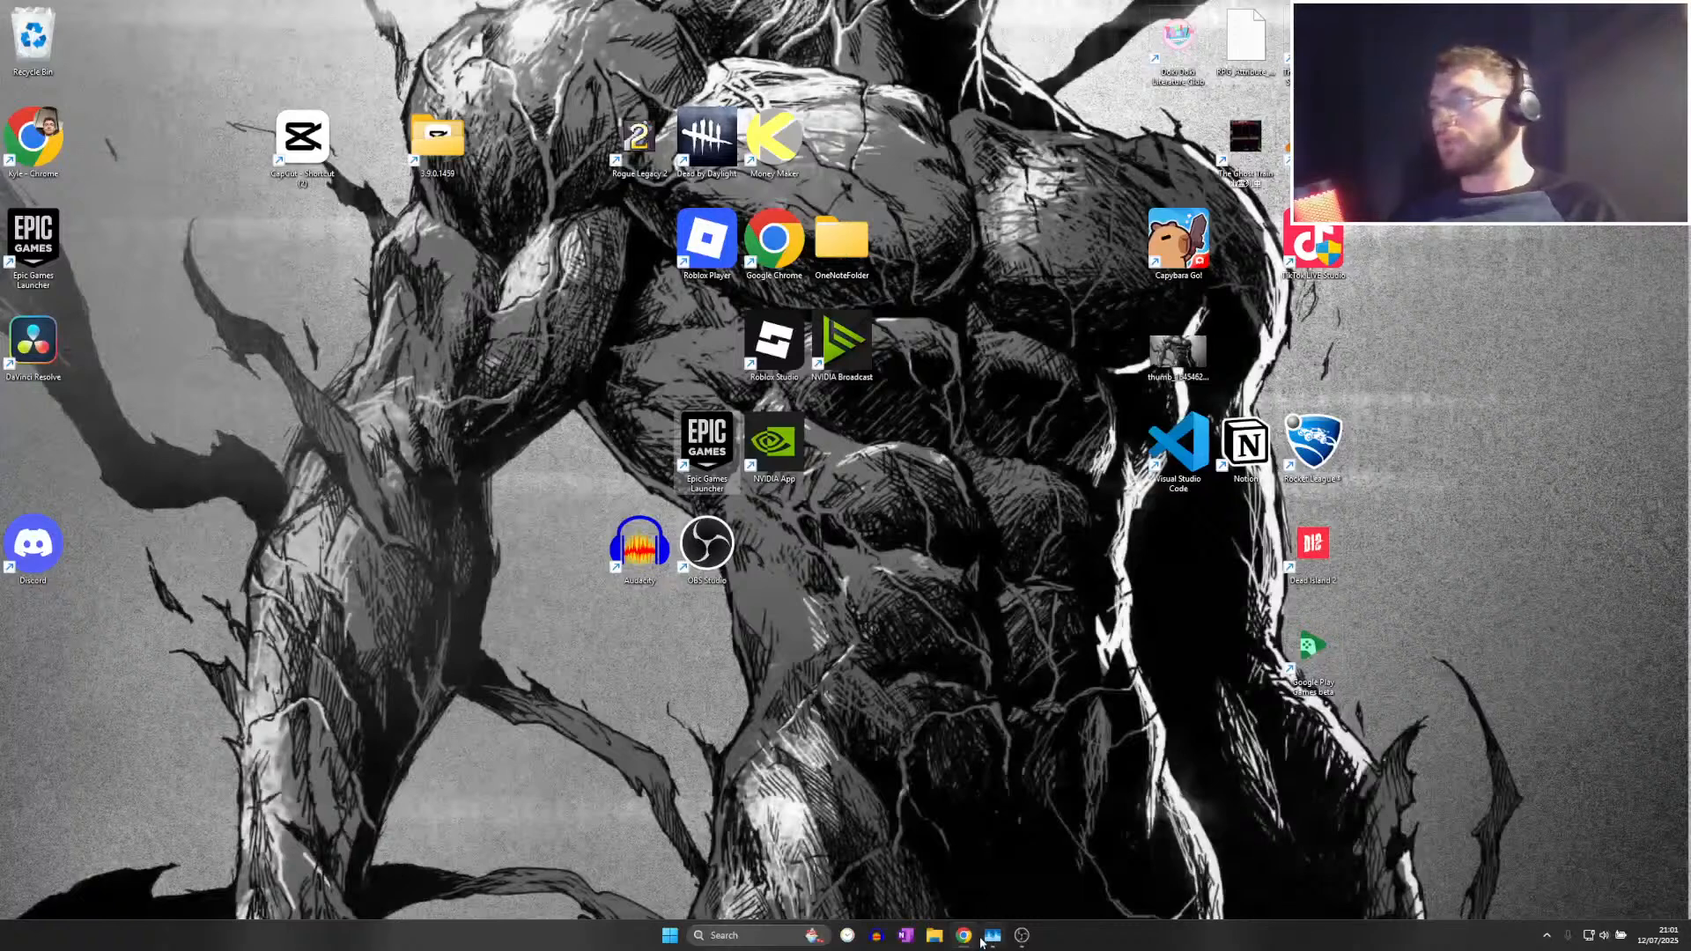
Launch the Epic Games Launcher from the desktop
{"action": "double_click", "coordinate": [724, 454]}
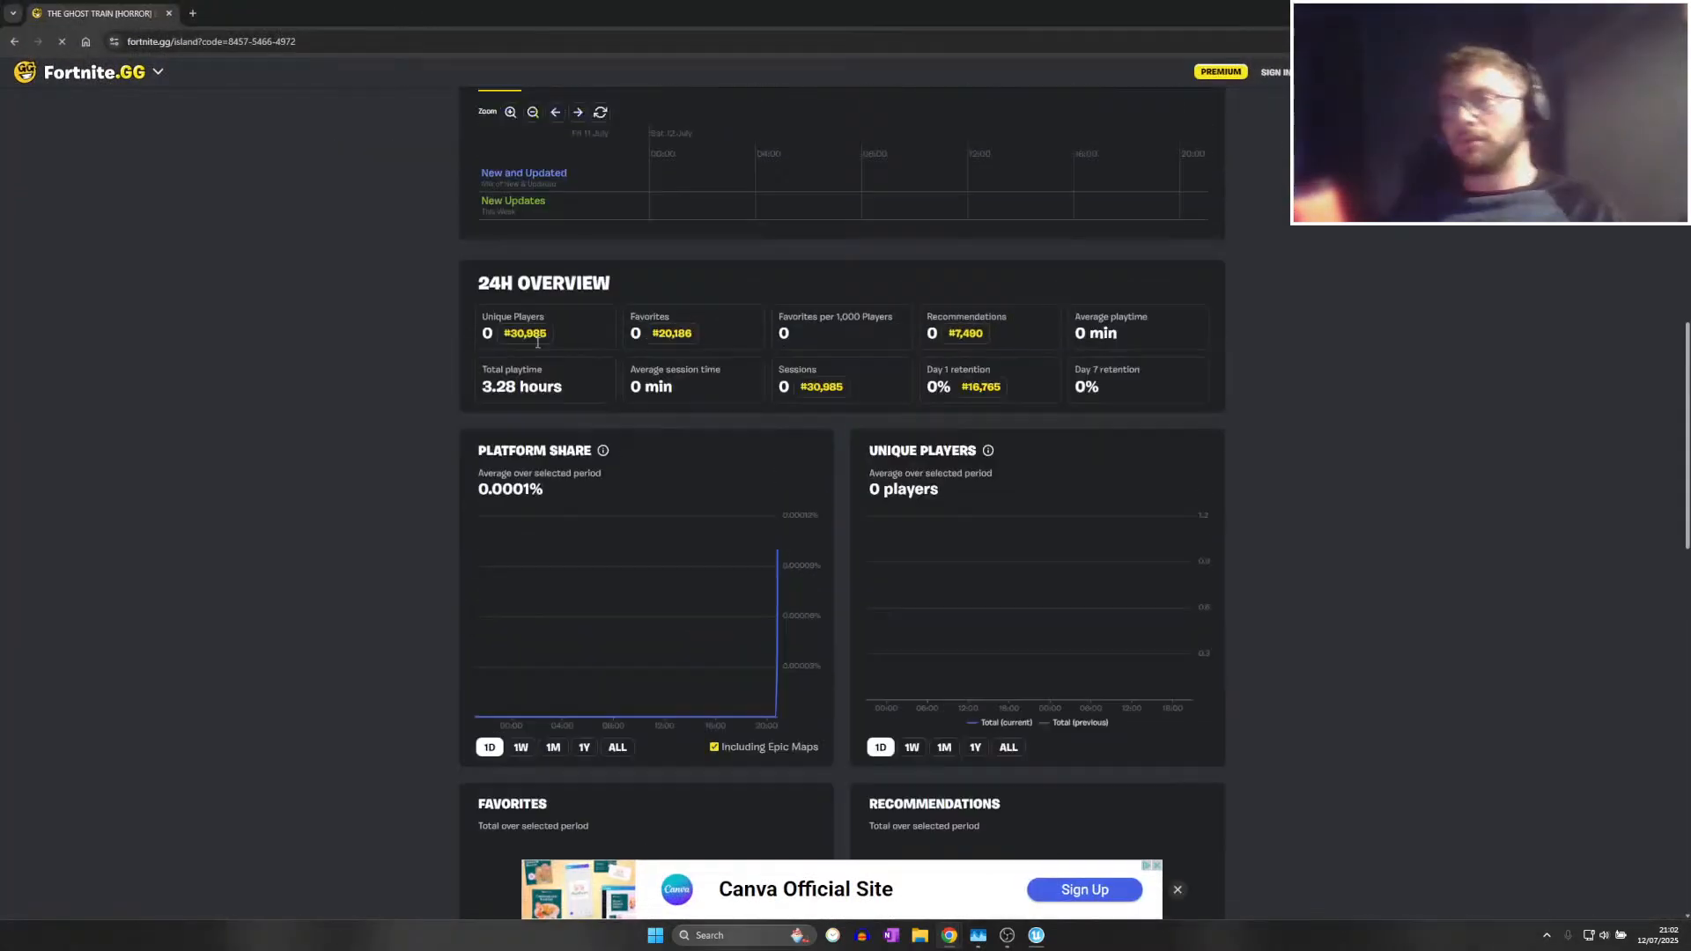
From The Ghost Train page on Fortnite.GG, browse the most played horror maps and view FNAF - Night Shift Survival
{"action": "scroll", "coordinate": [584, 505], "scroll_direction": "up", "scroll_amount": 10}
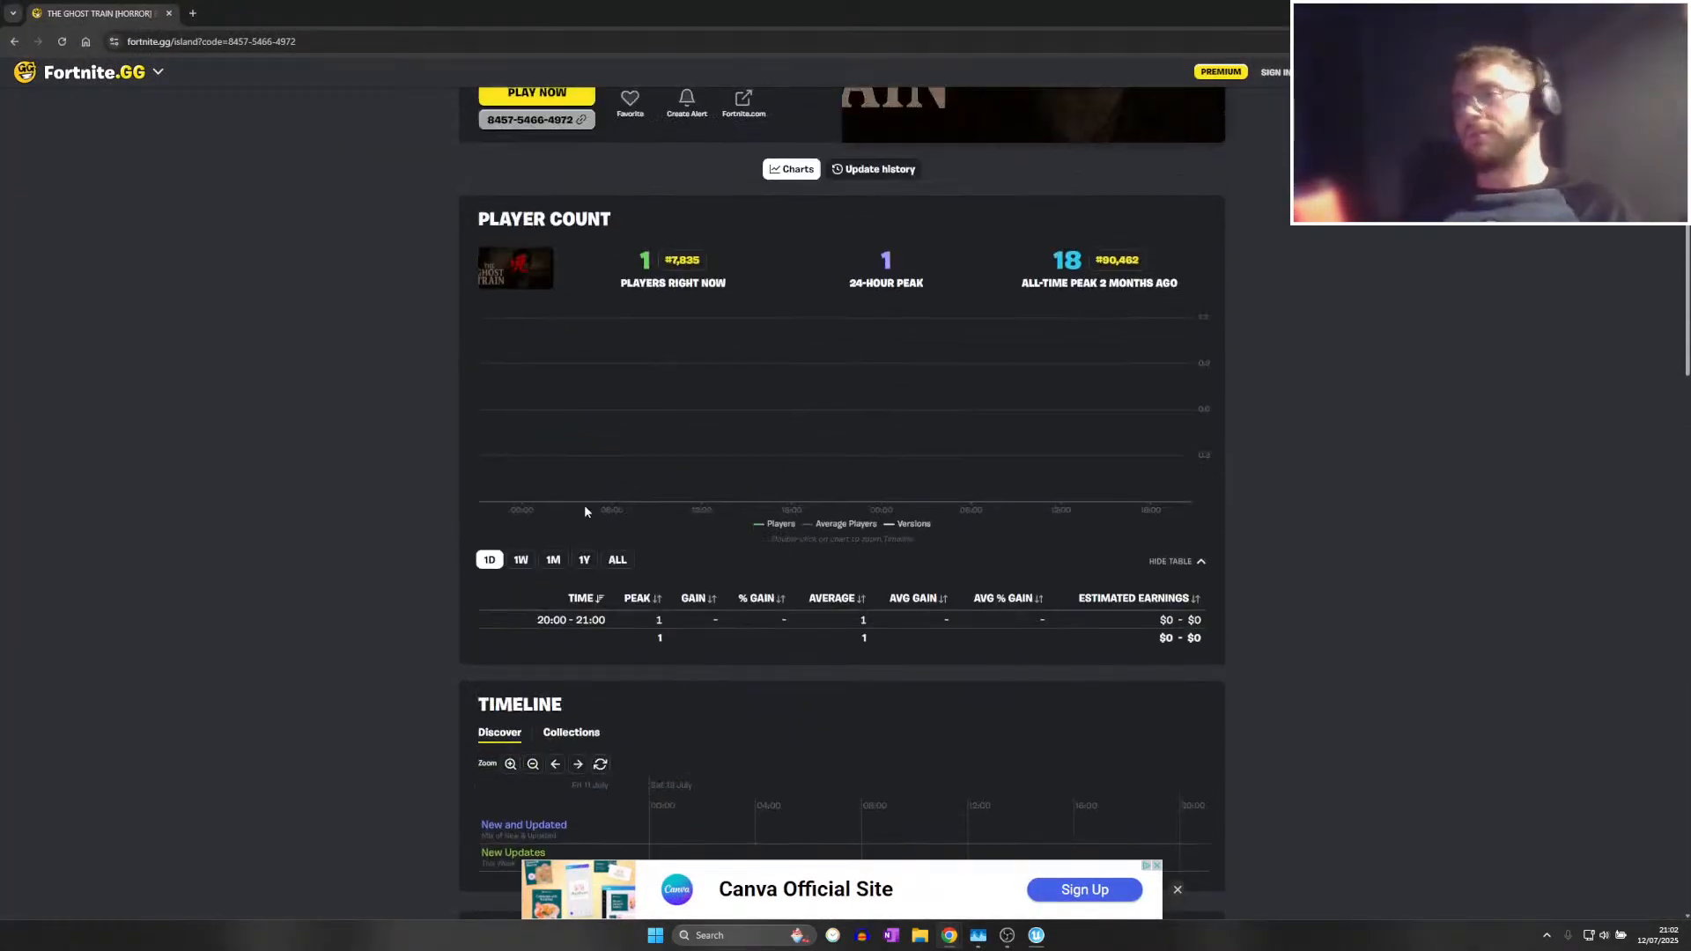
{"action": "left_click", "coordinate": [568, 246]}
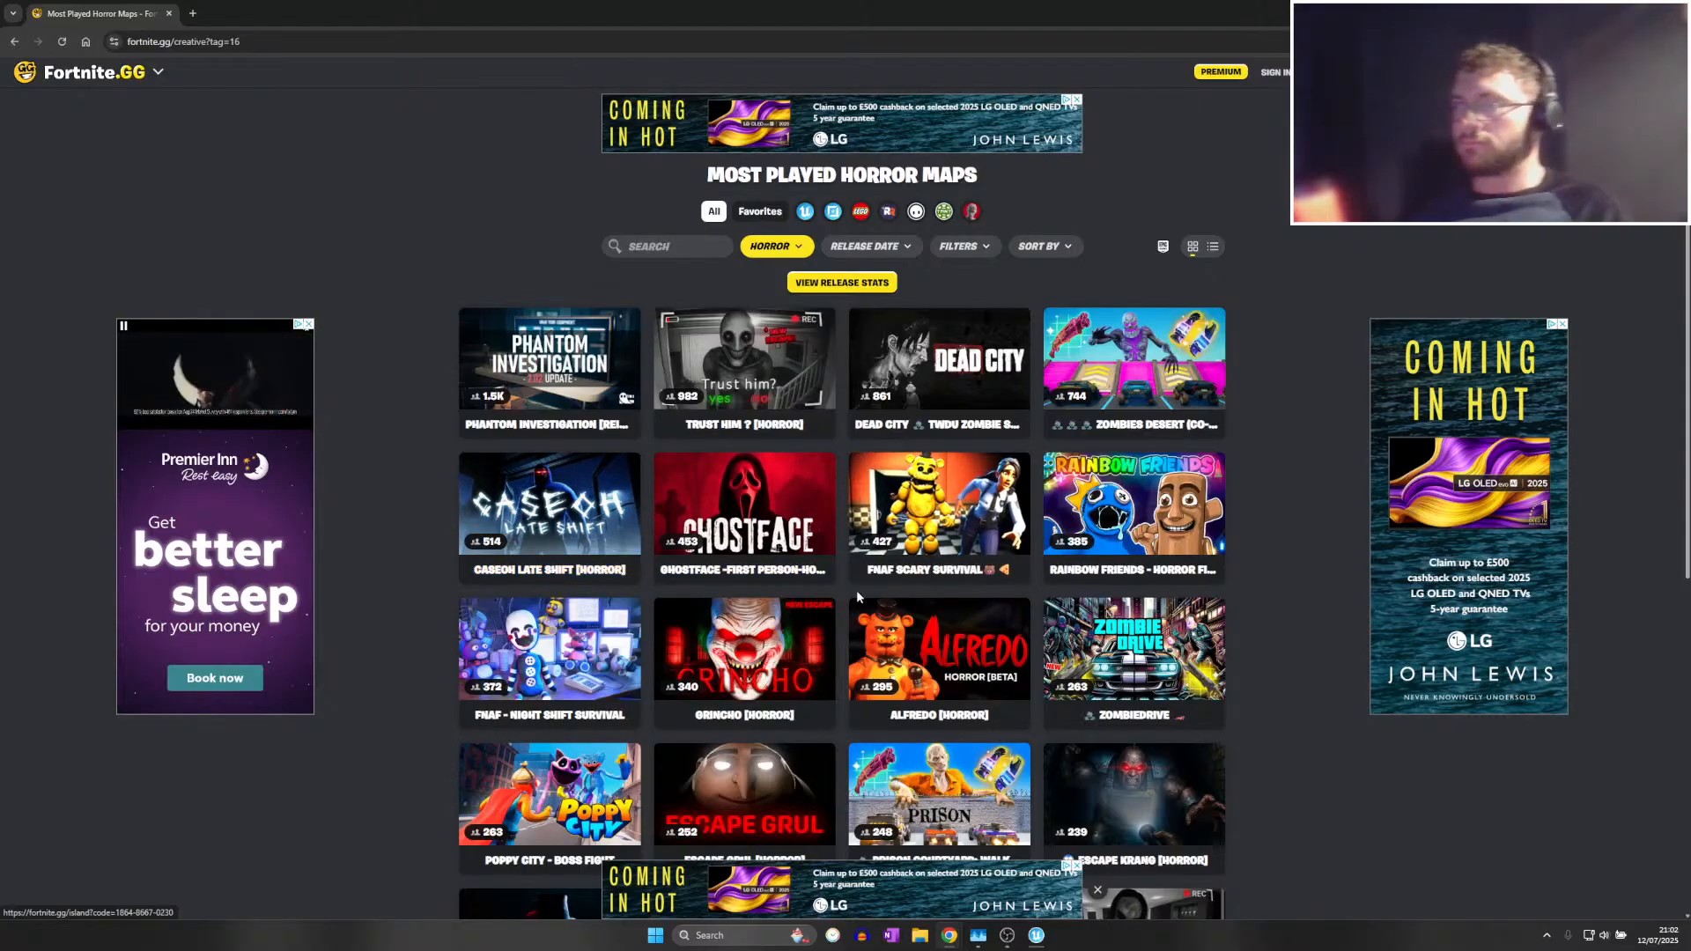
{"action": "left_click", "coordinate": [550, 647]}
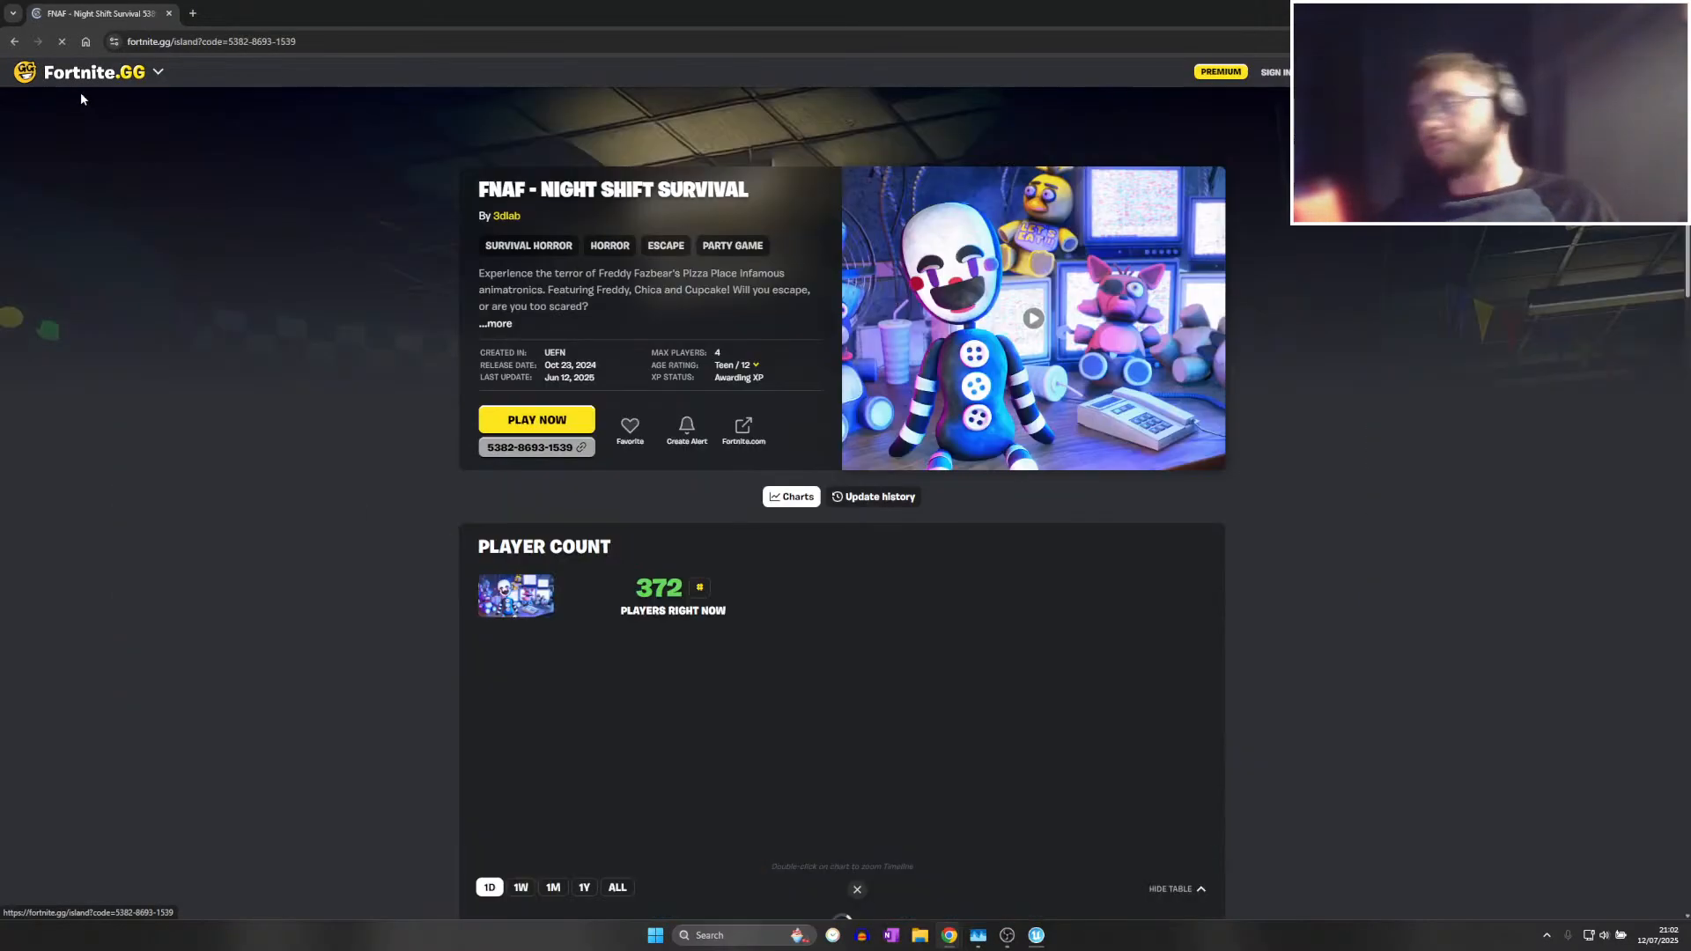
{"action": "left_click", "coordinate": [13, 41]}
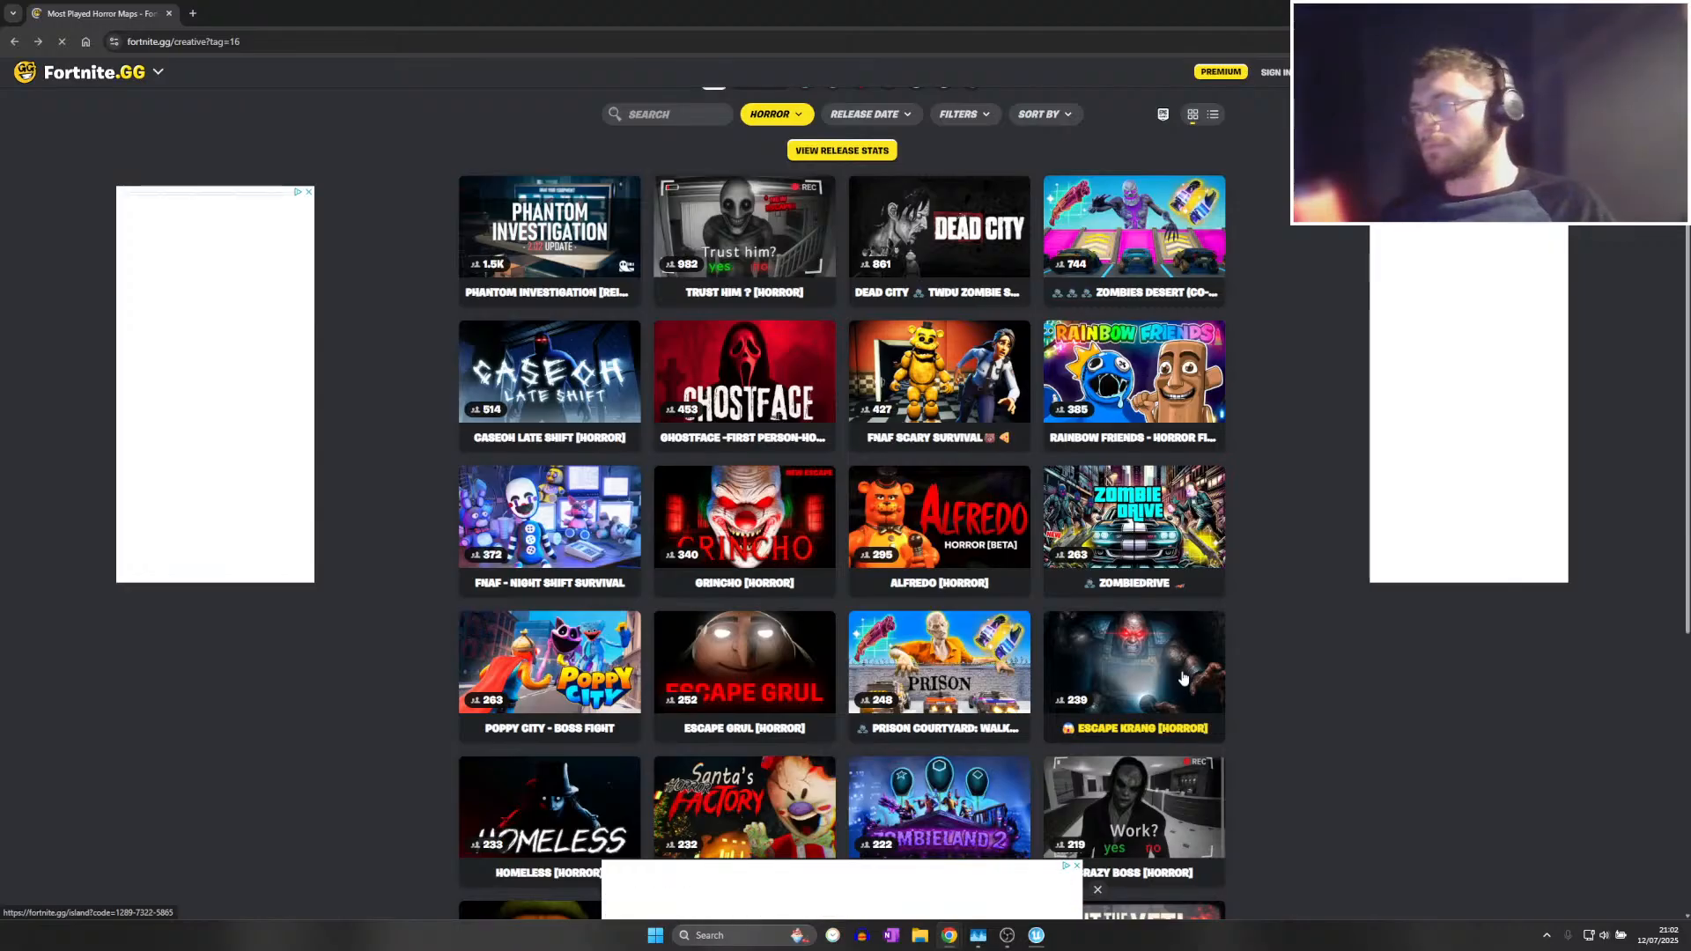
View the Escape Krang [Horror] map page, and examine its creator's profile statistics and published maps
{"action": "left_click", "coordinate": [1180, 675]}
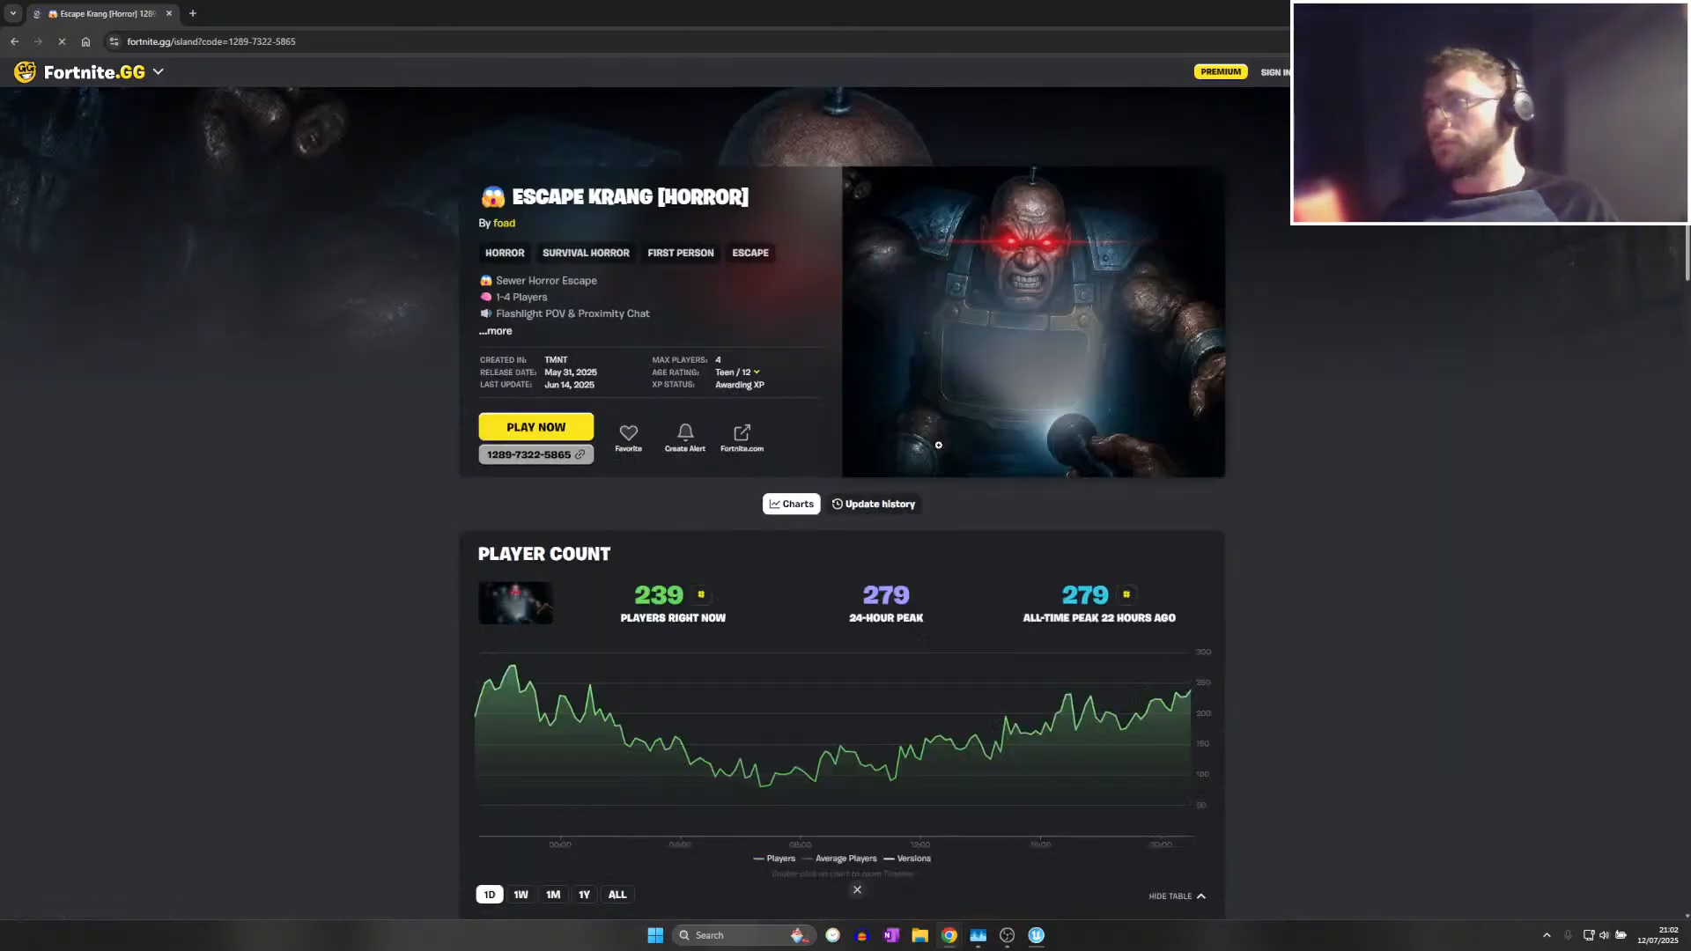
{"action": "left_click", "coordinate": [504, 223]}
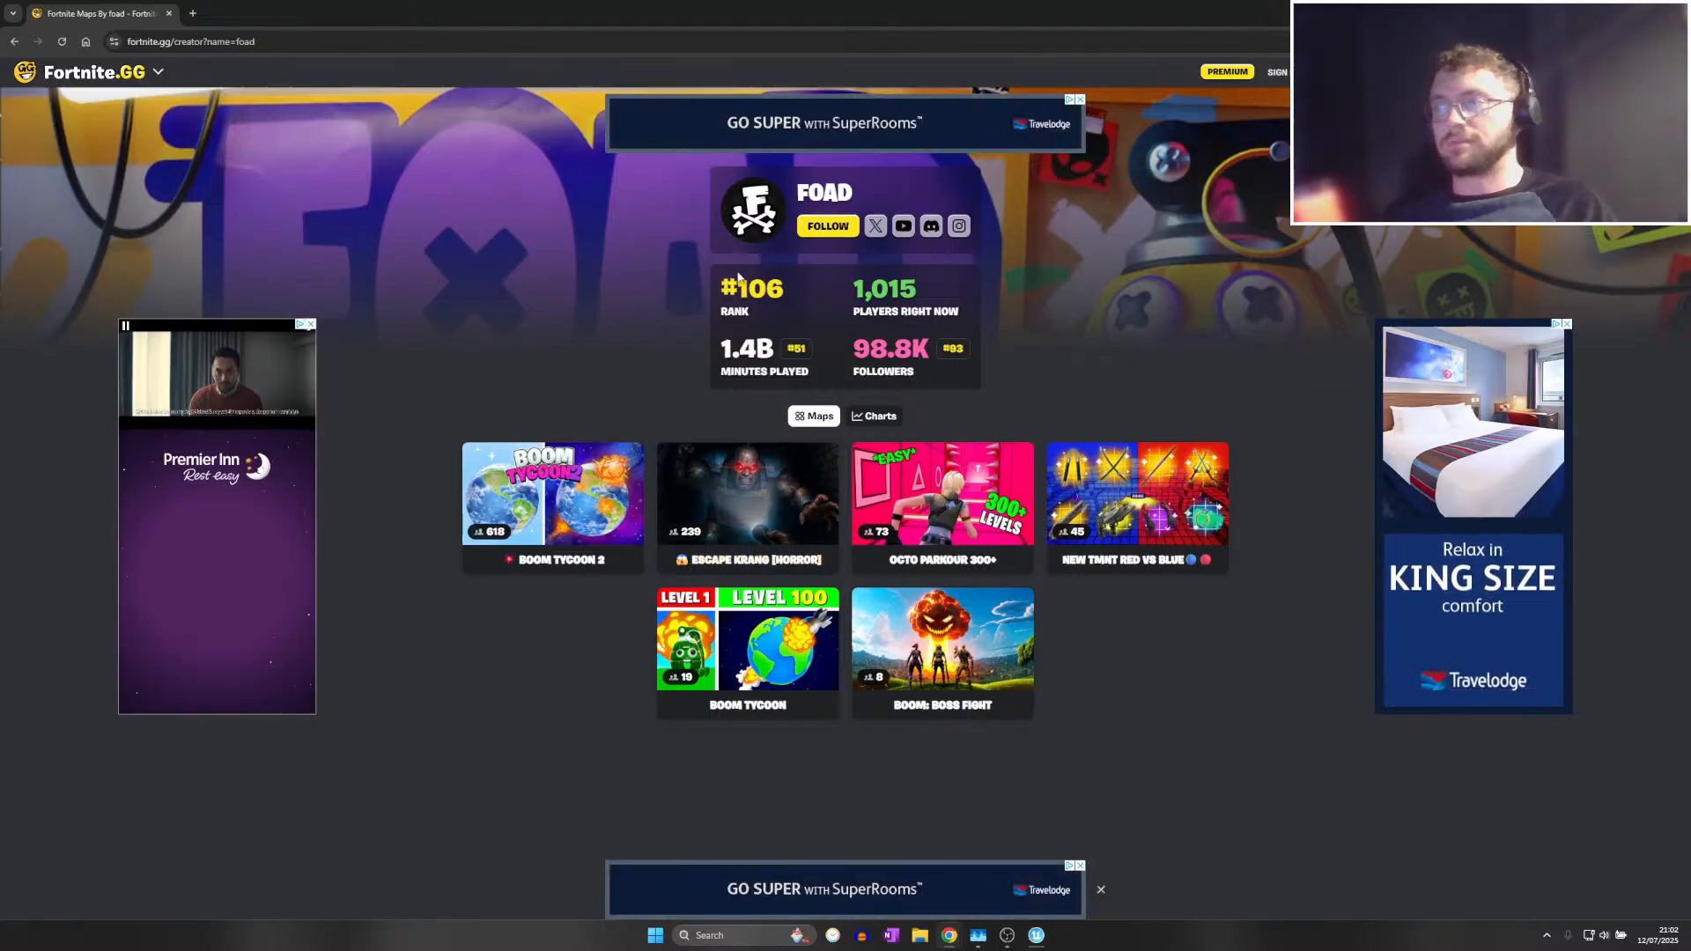
{"action": "left_click_drag", "start_coordinate": [719, 349], "coordinate": [775, 352]}
{"action": "left_click_drag", "start_coordinate": [484, 431], "coordinate": [600, 565]}
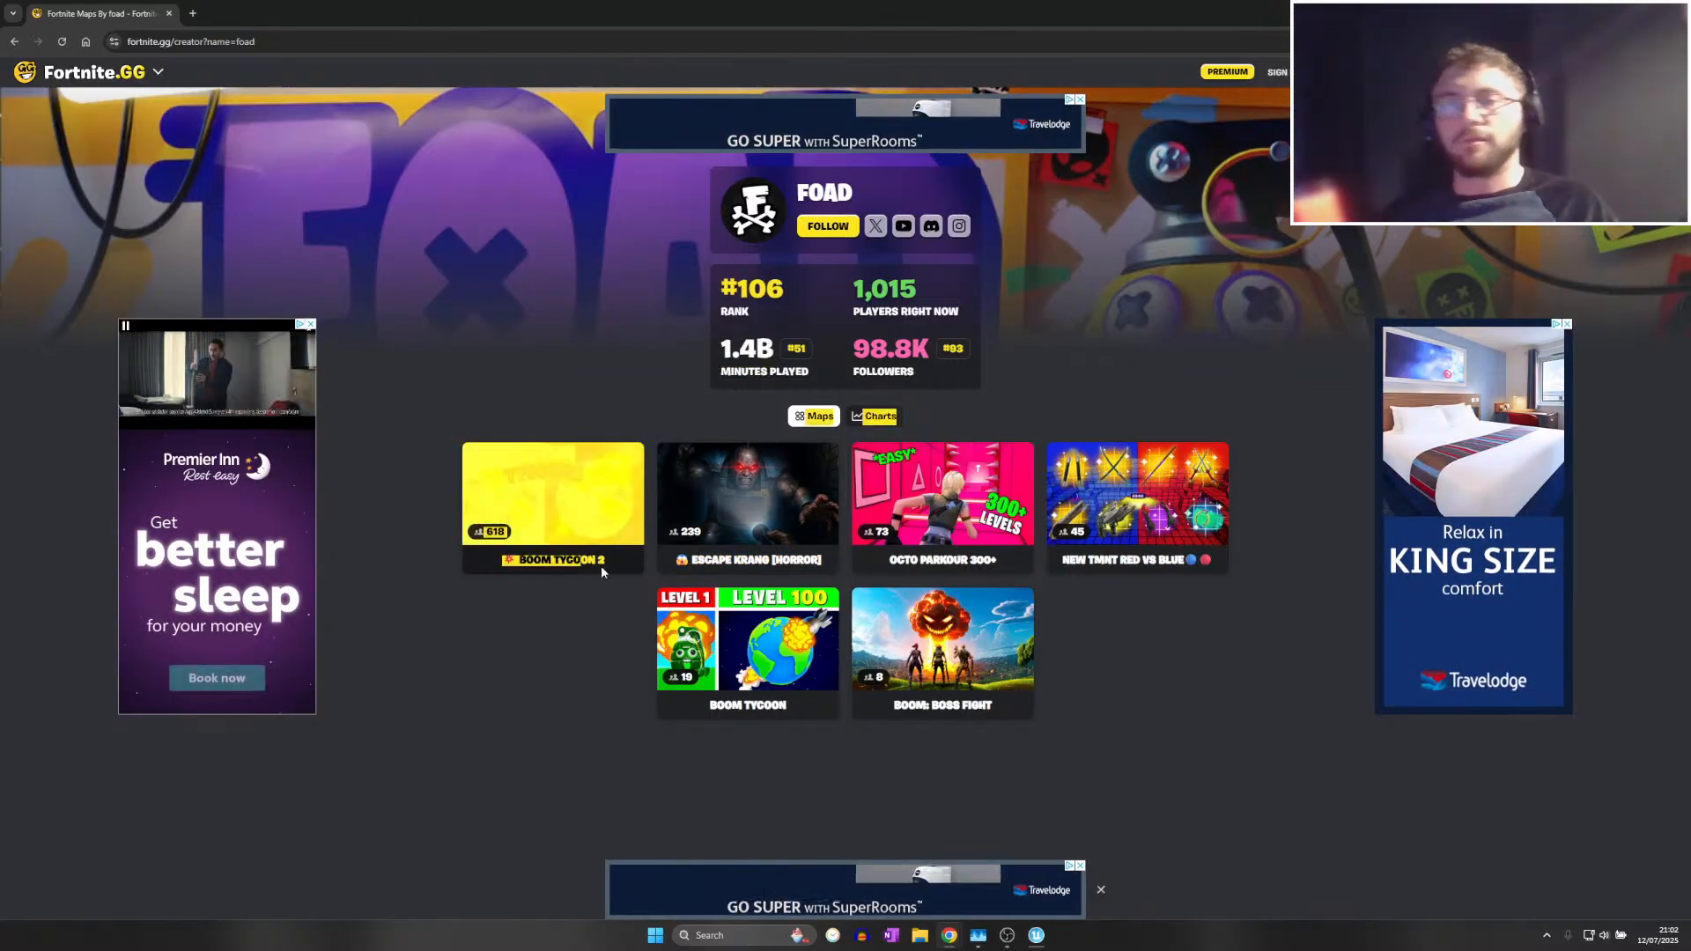
{"action": "left_click", "coordinate": [621, 647]}
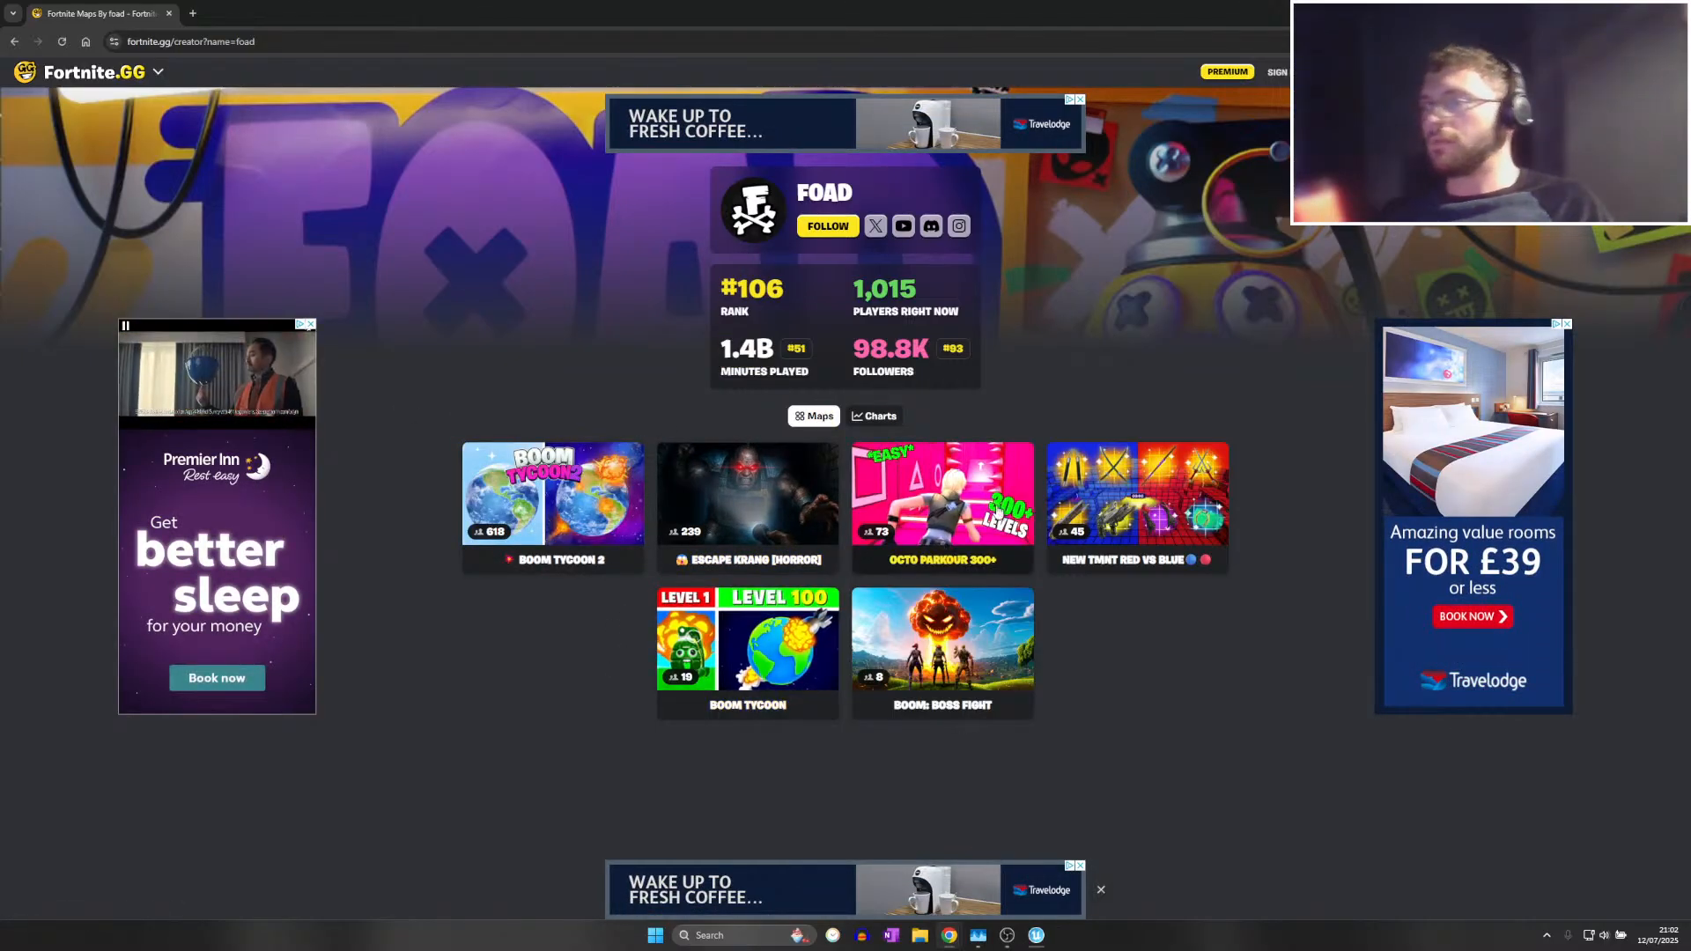
Examine the player counts of the creator's OCTO PARKOUR 300+ map and return to the creator's profile
{"action": "left_click", "coordinate": [1008, 491]}
{"action": "scroll", "coordinate": [965, 485], "scroll_direction": "down", "scroll_amount": 2}
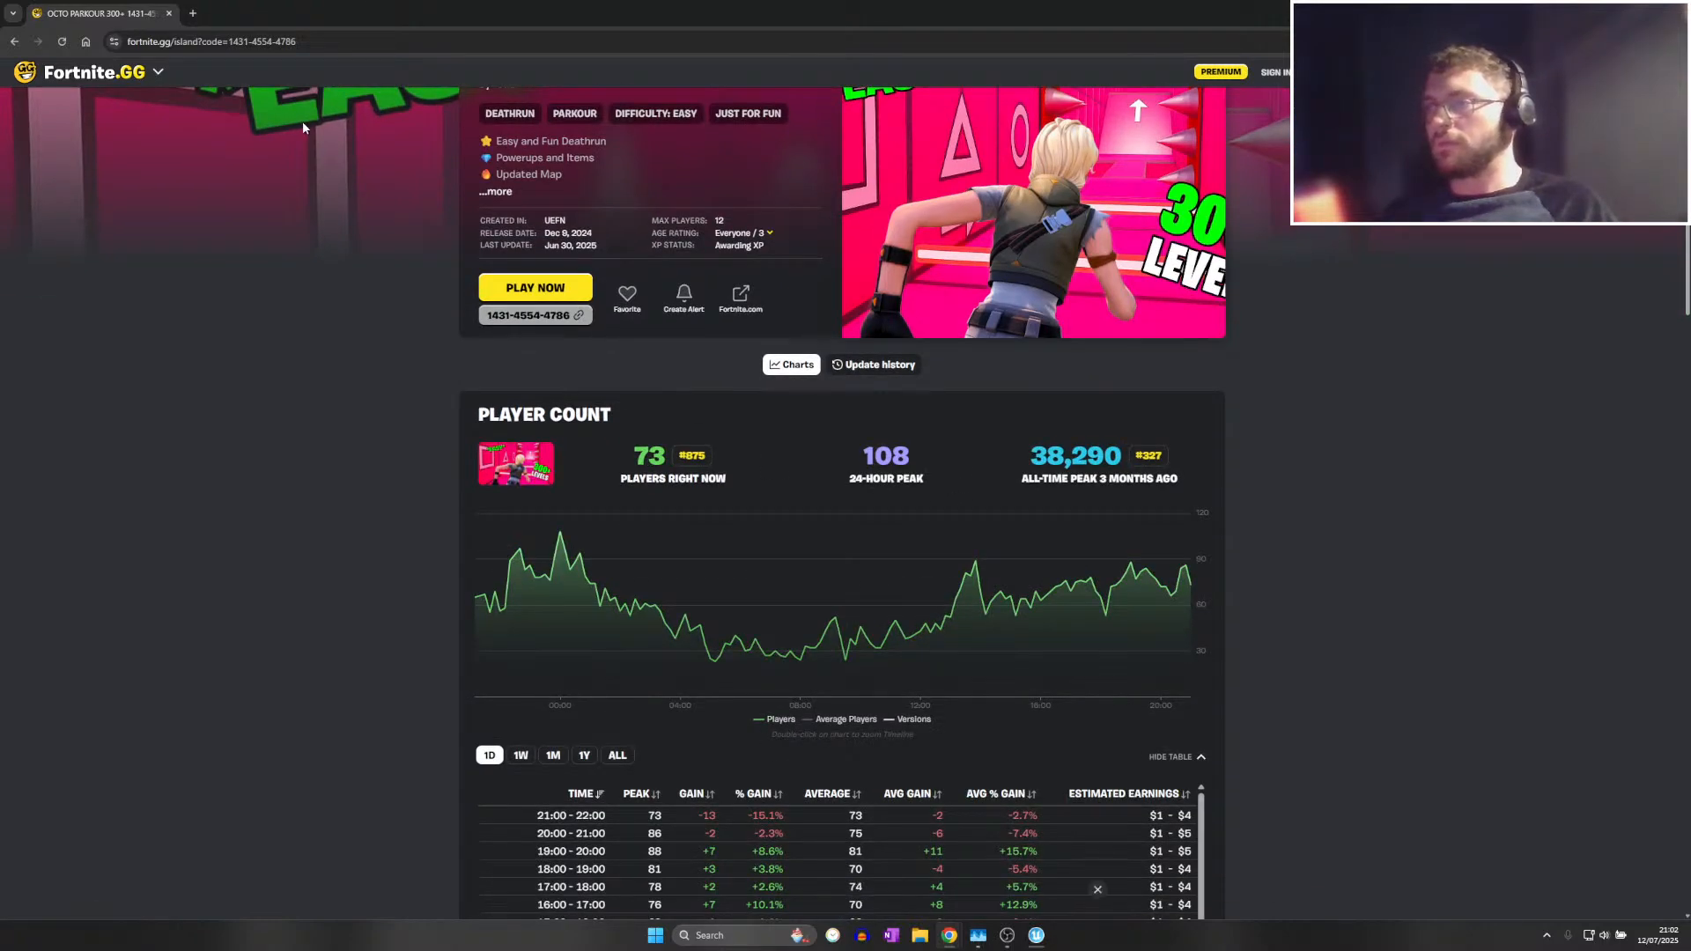
{"action": "scroll", "coordinate": [331, 227], "scroll_direction": "up", "scroll_amount": 2}
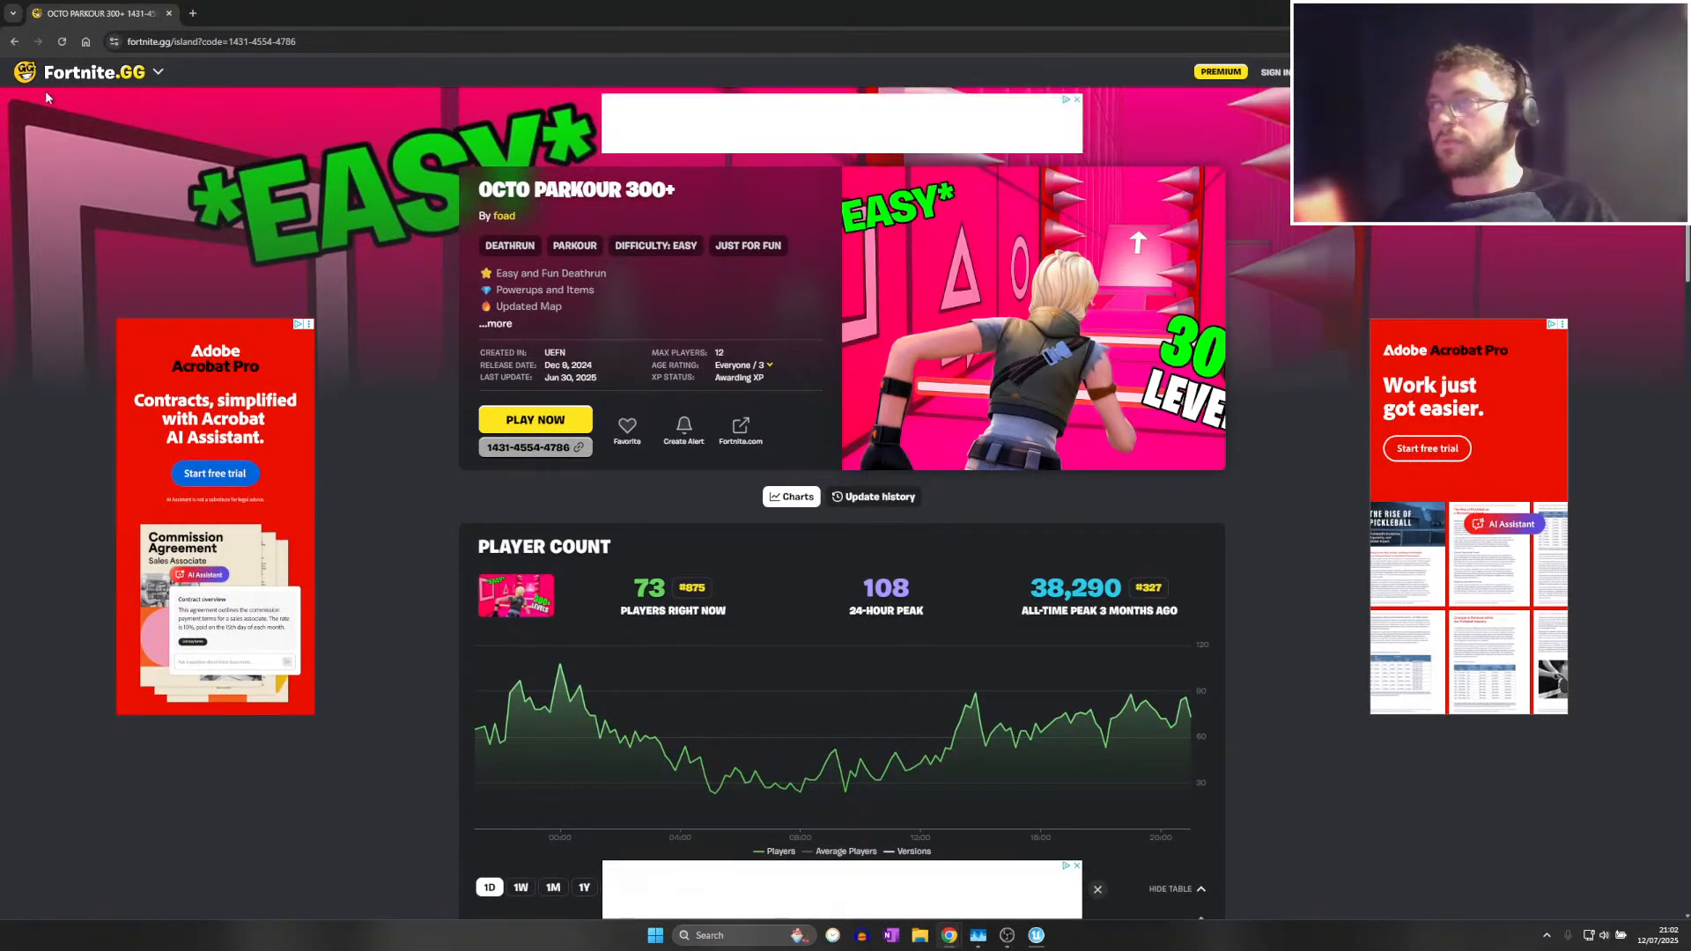
{"action": "left_click", "coordinate": [15, 44]}
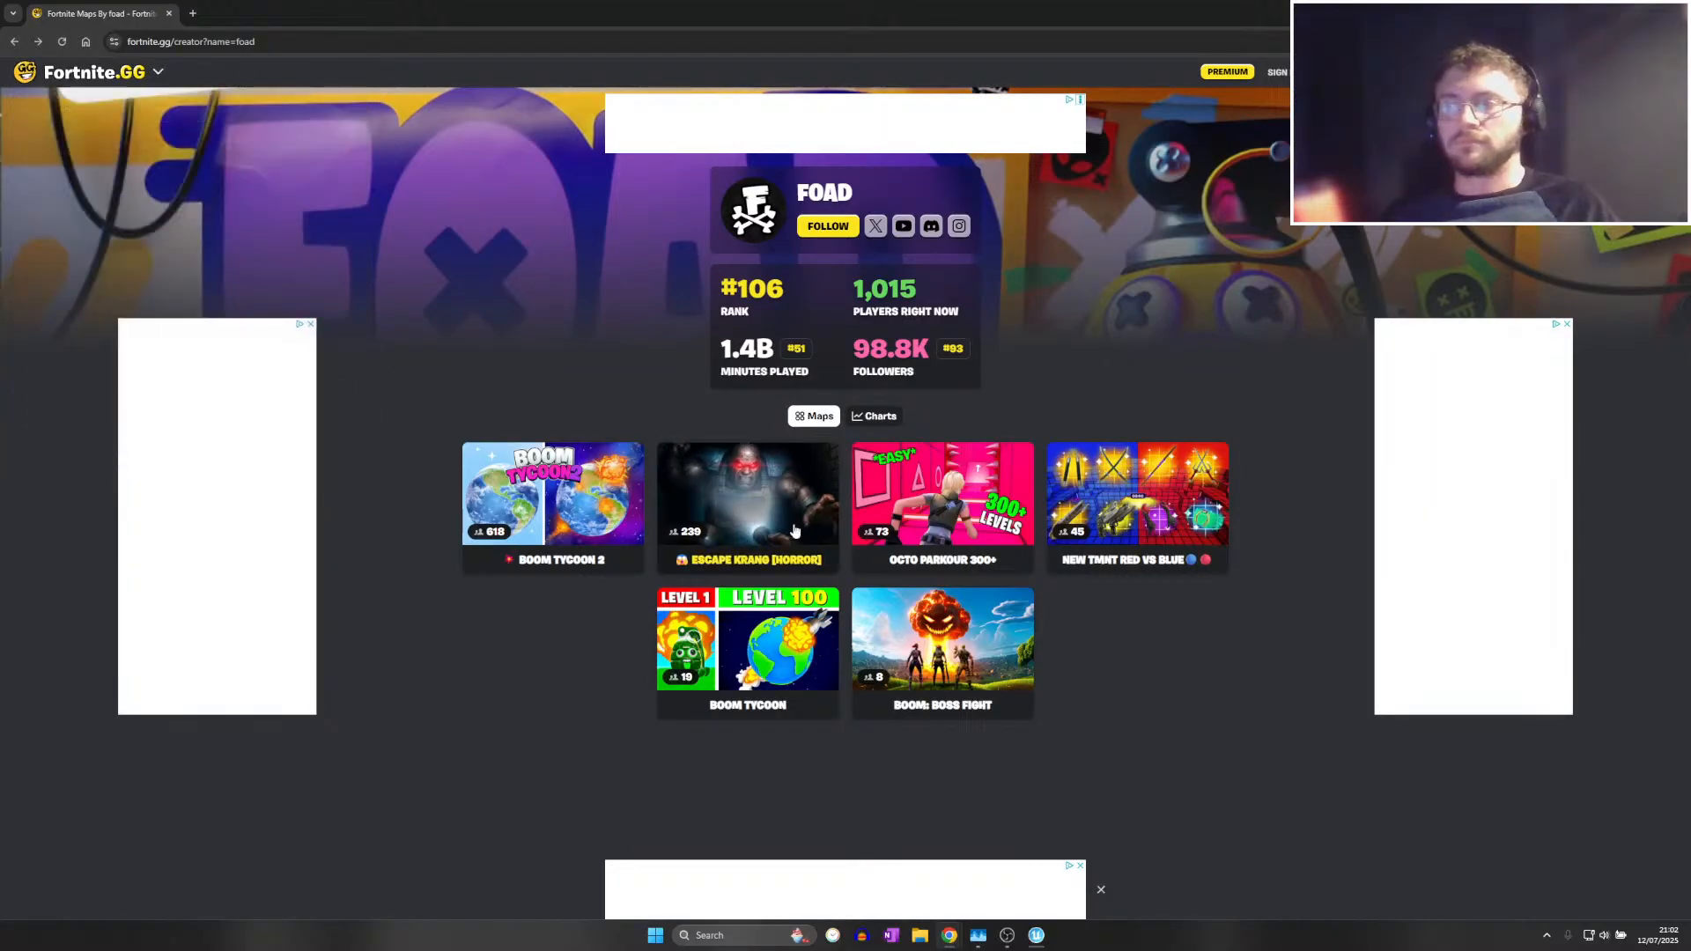
{"action": "left_click", "coordinate": [957, 483]}
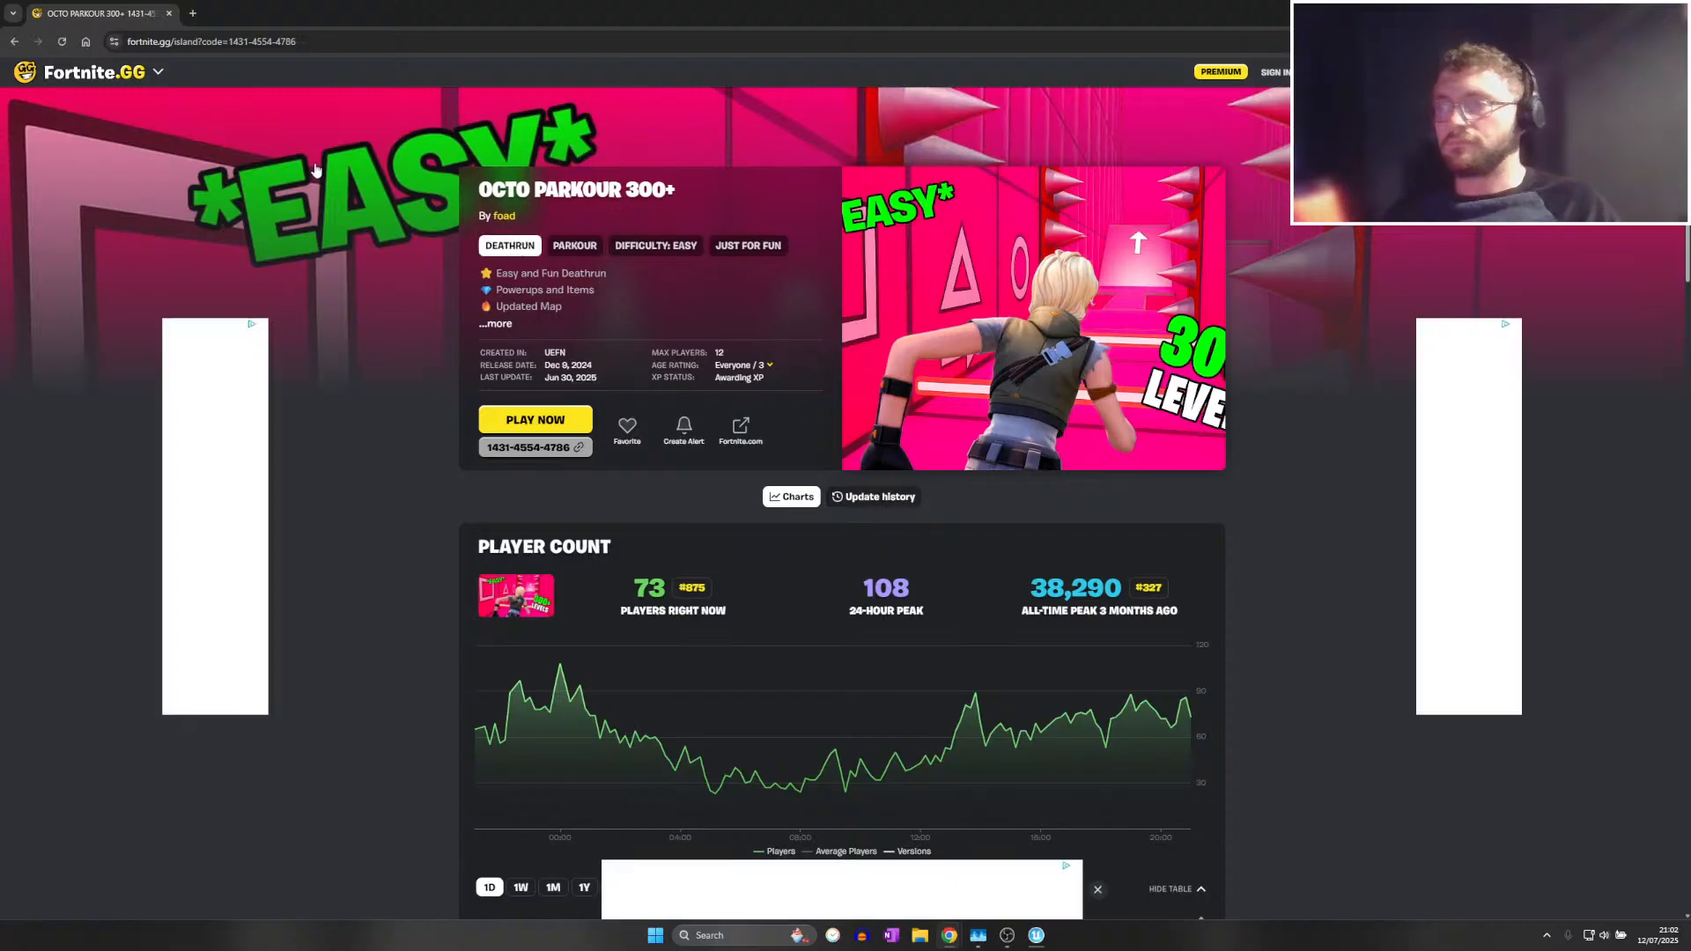
{"action": "left_click", "coordinate": [11, 42]}
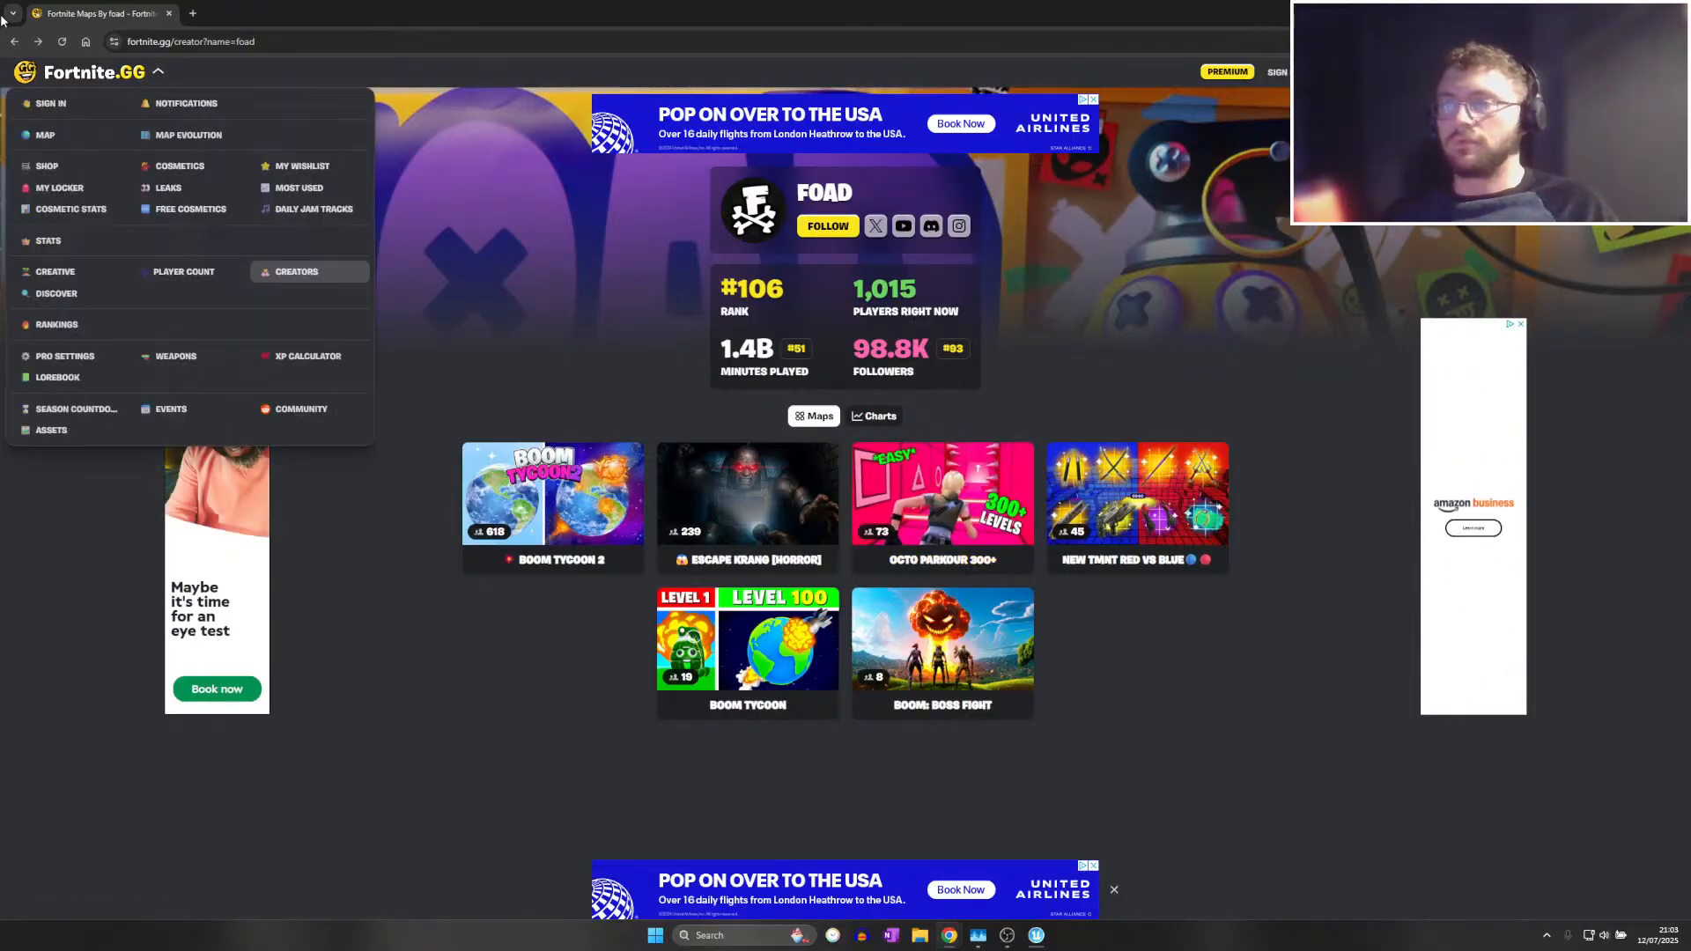
Go back through the Escape Krang page to the most played horror maps and look through the lower entries
{"action": "left_click", "coordinate": [14, 41]}
{"action": "scroll", "coordinate": [341, 323], "scroll_direction": "down", "scroll_amount": 1}
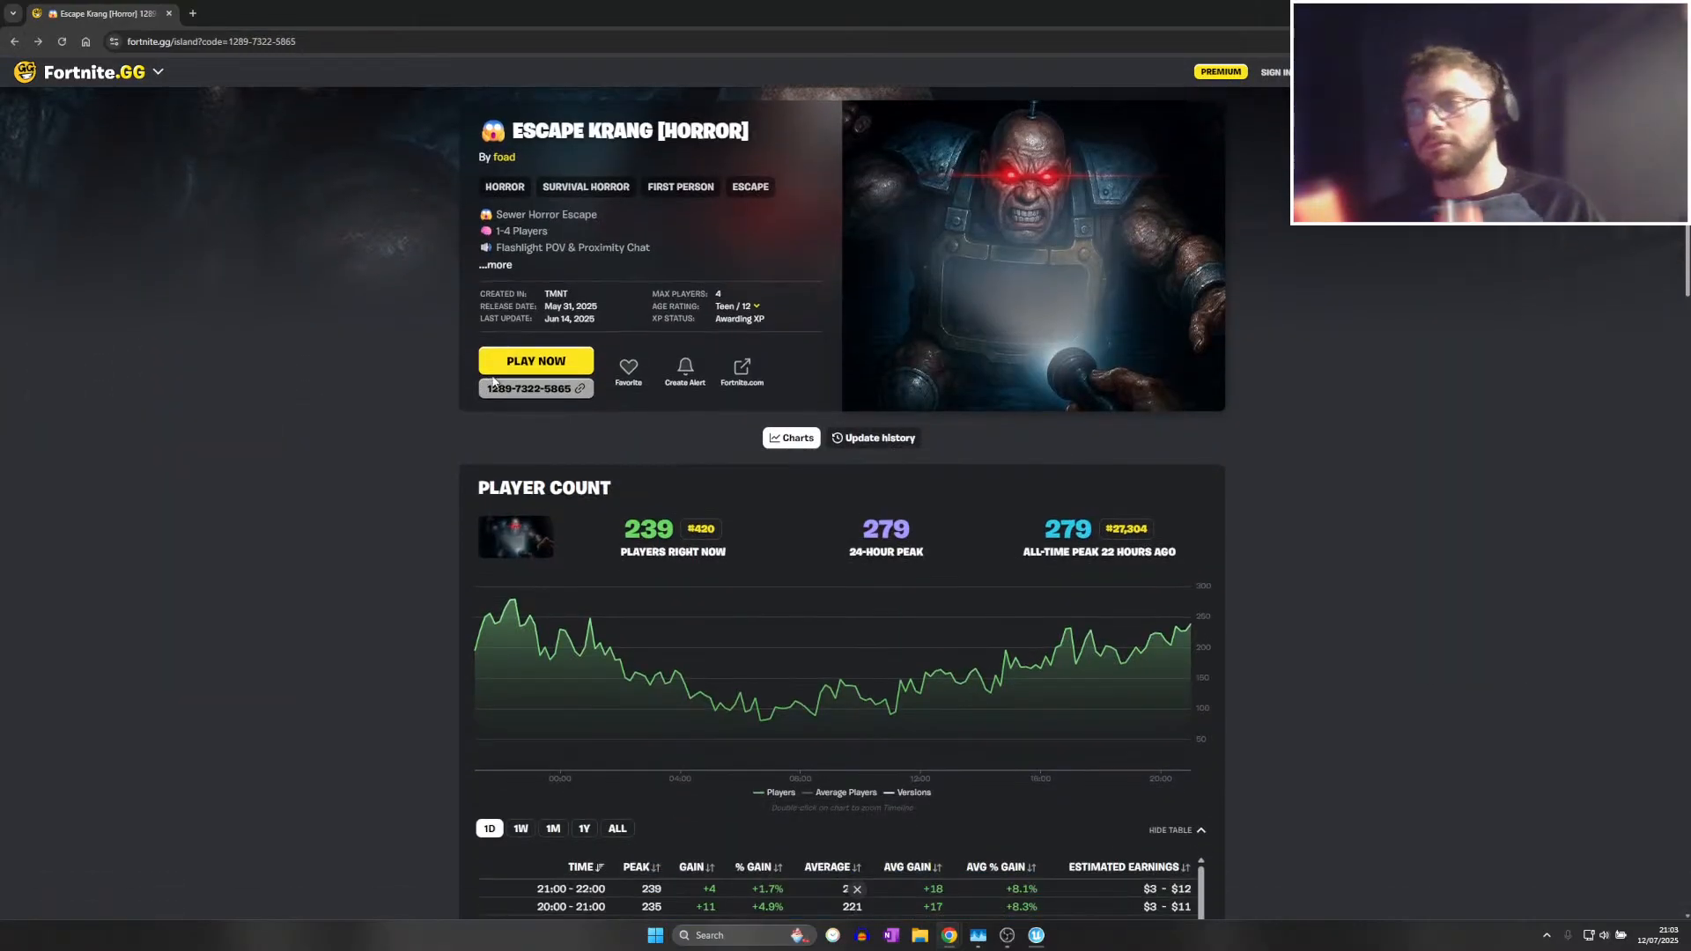
{"action": "left_click", "coordinate": [21, 43]}
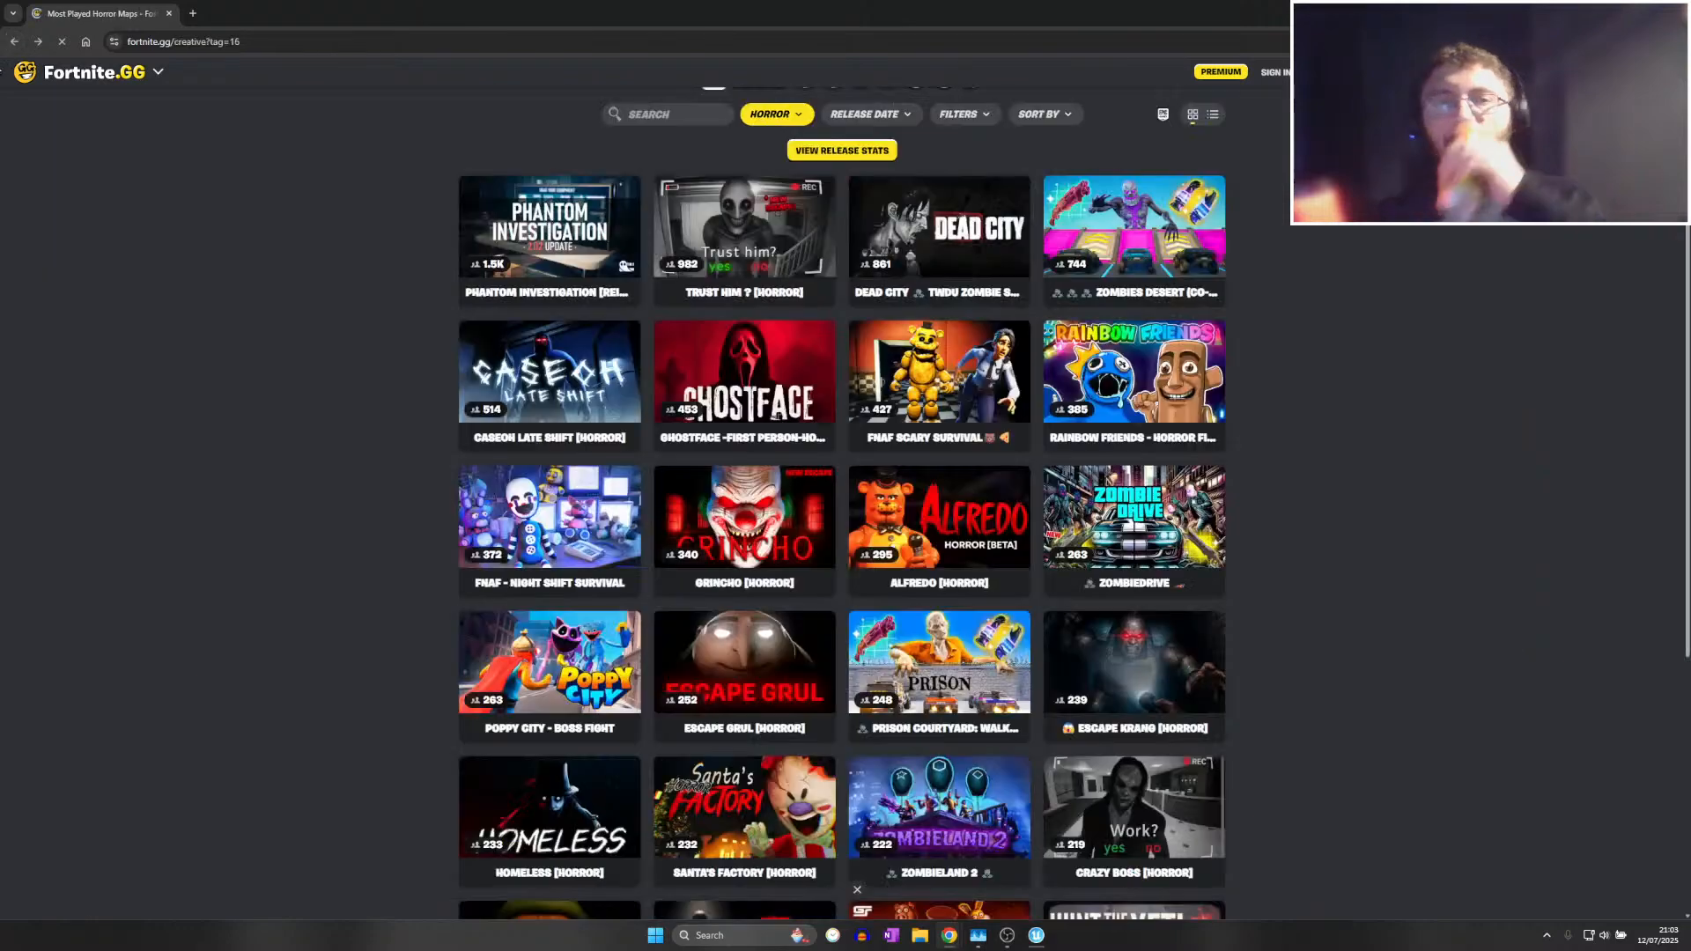
{"action": "scroll", "coordinate": [739, 450], "scroll_direction": "down", "scroll_amount": 4}
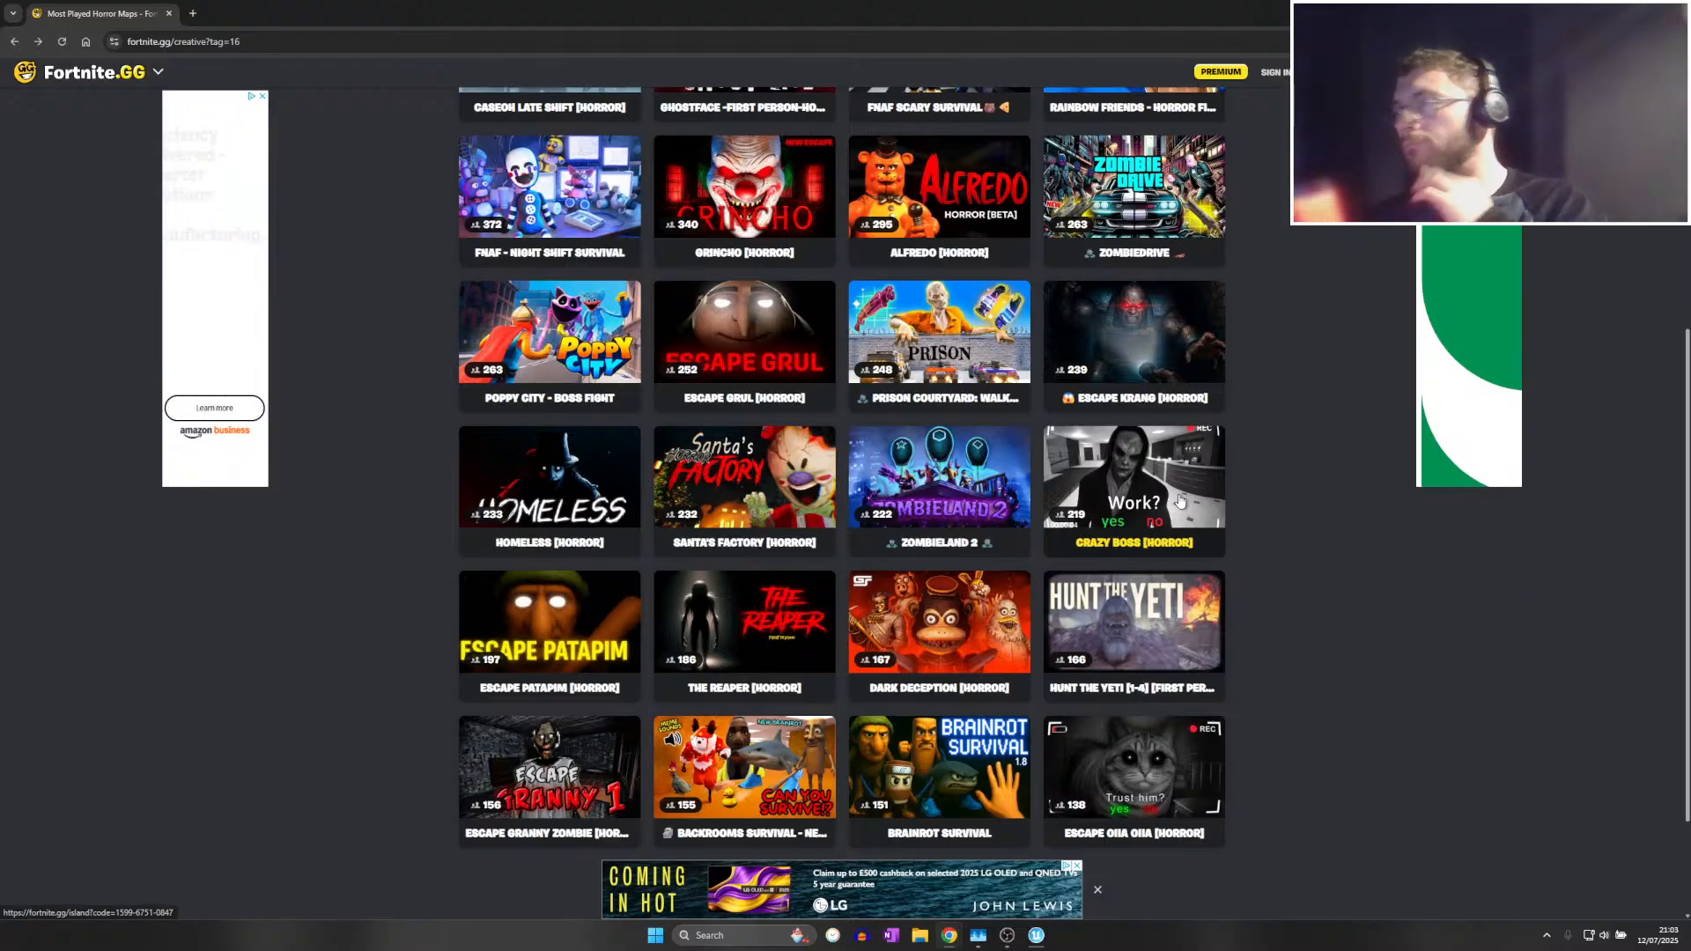
Open the CRAZY BOSS [HORROR] map page and examine its thumbnail, release details and player count chart
{"action": "left_click", "coordinate": [1180, 500]}
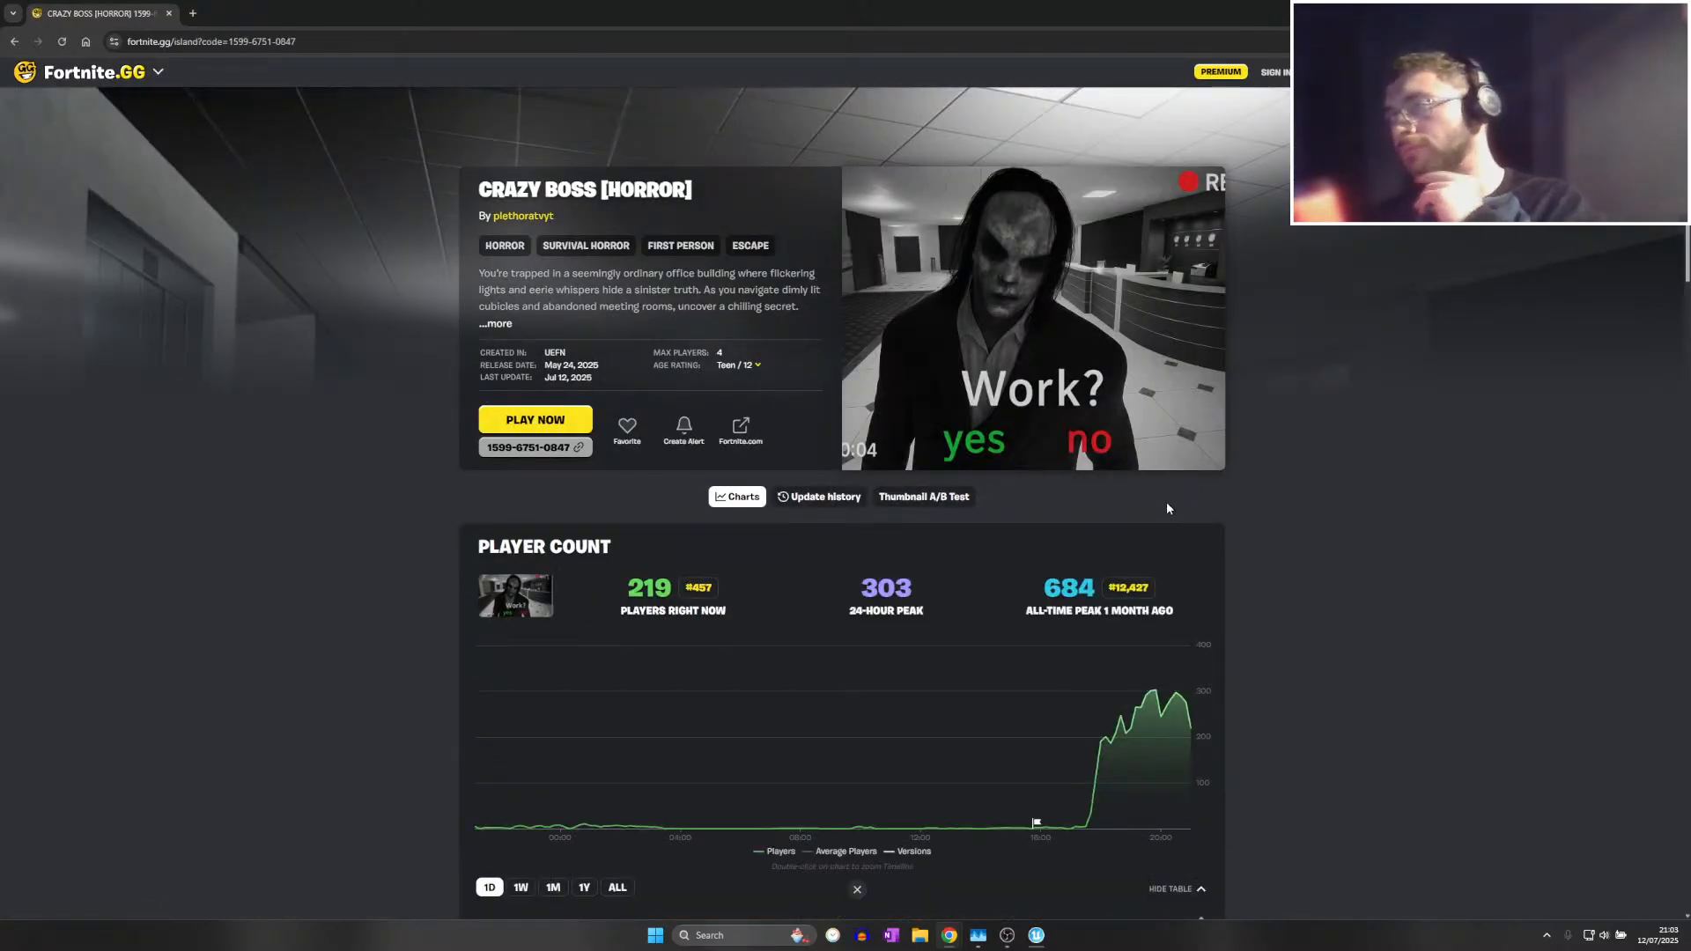
{"action": "scroll", "coordinate": [1166, 501], "scroll_direction": "down", "scroll_amount": 1}
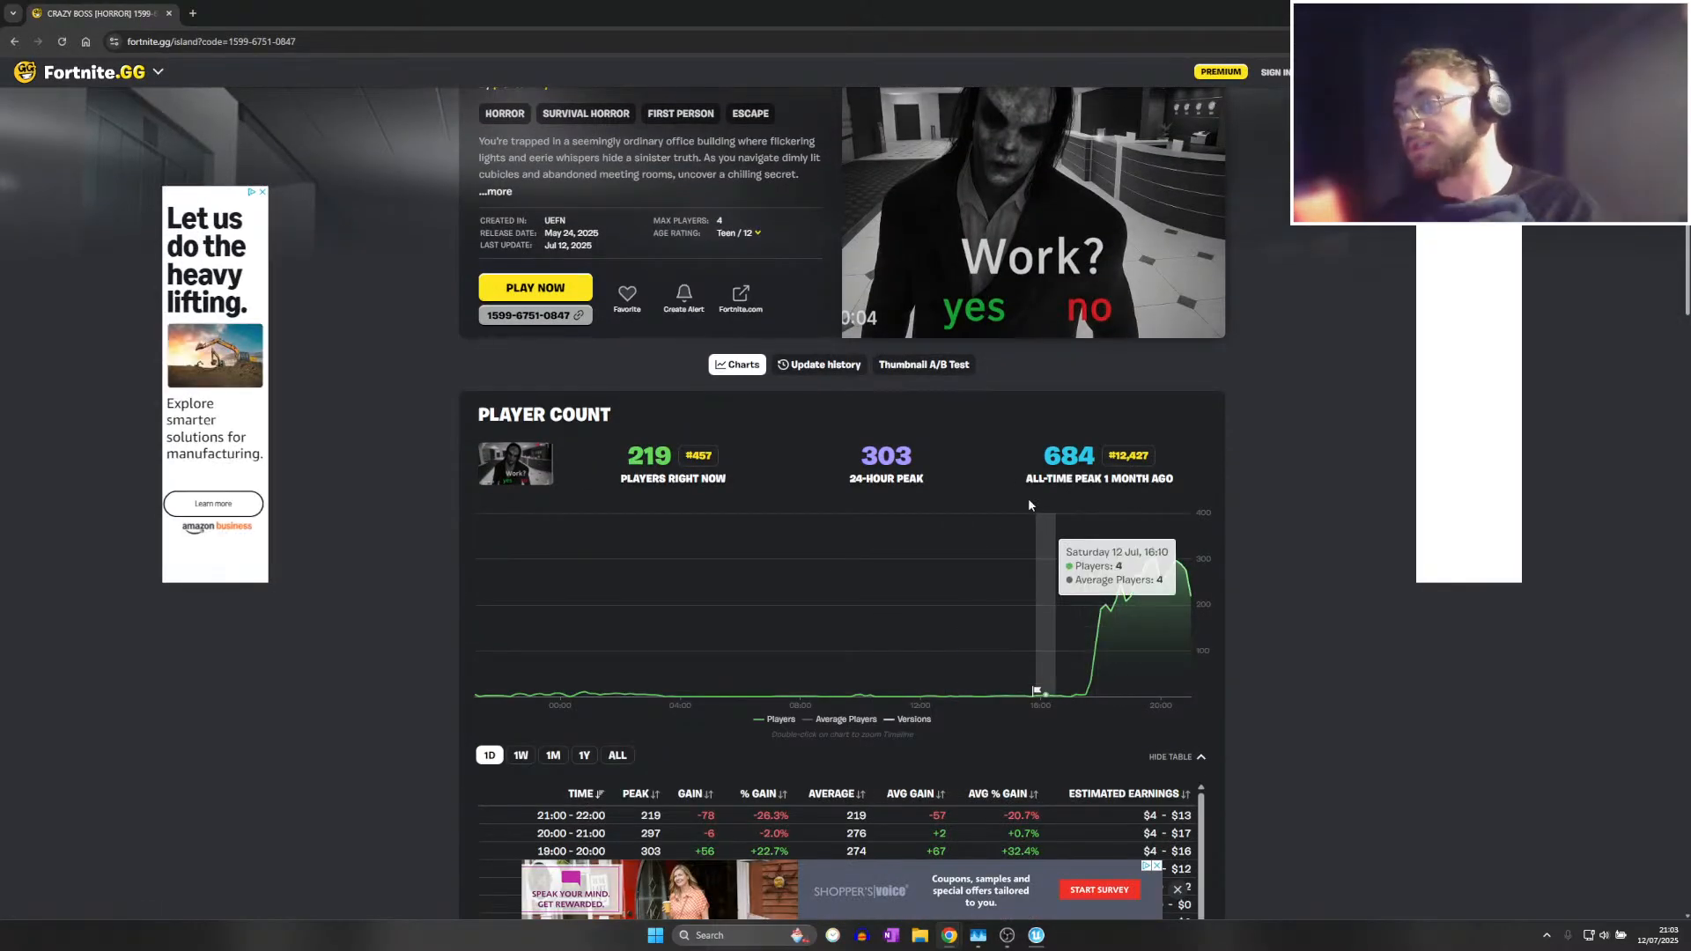
{"action": "scroll", "coordinate": [989, 439], "scroll_direction": "up", "scroll_amount": 1}
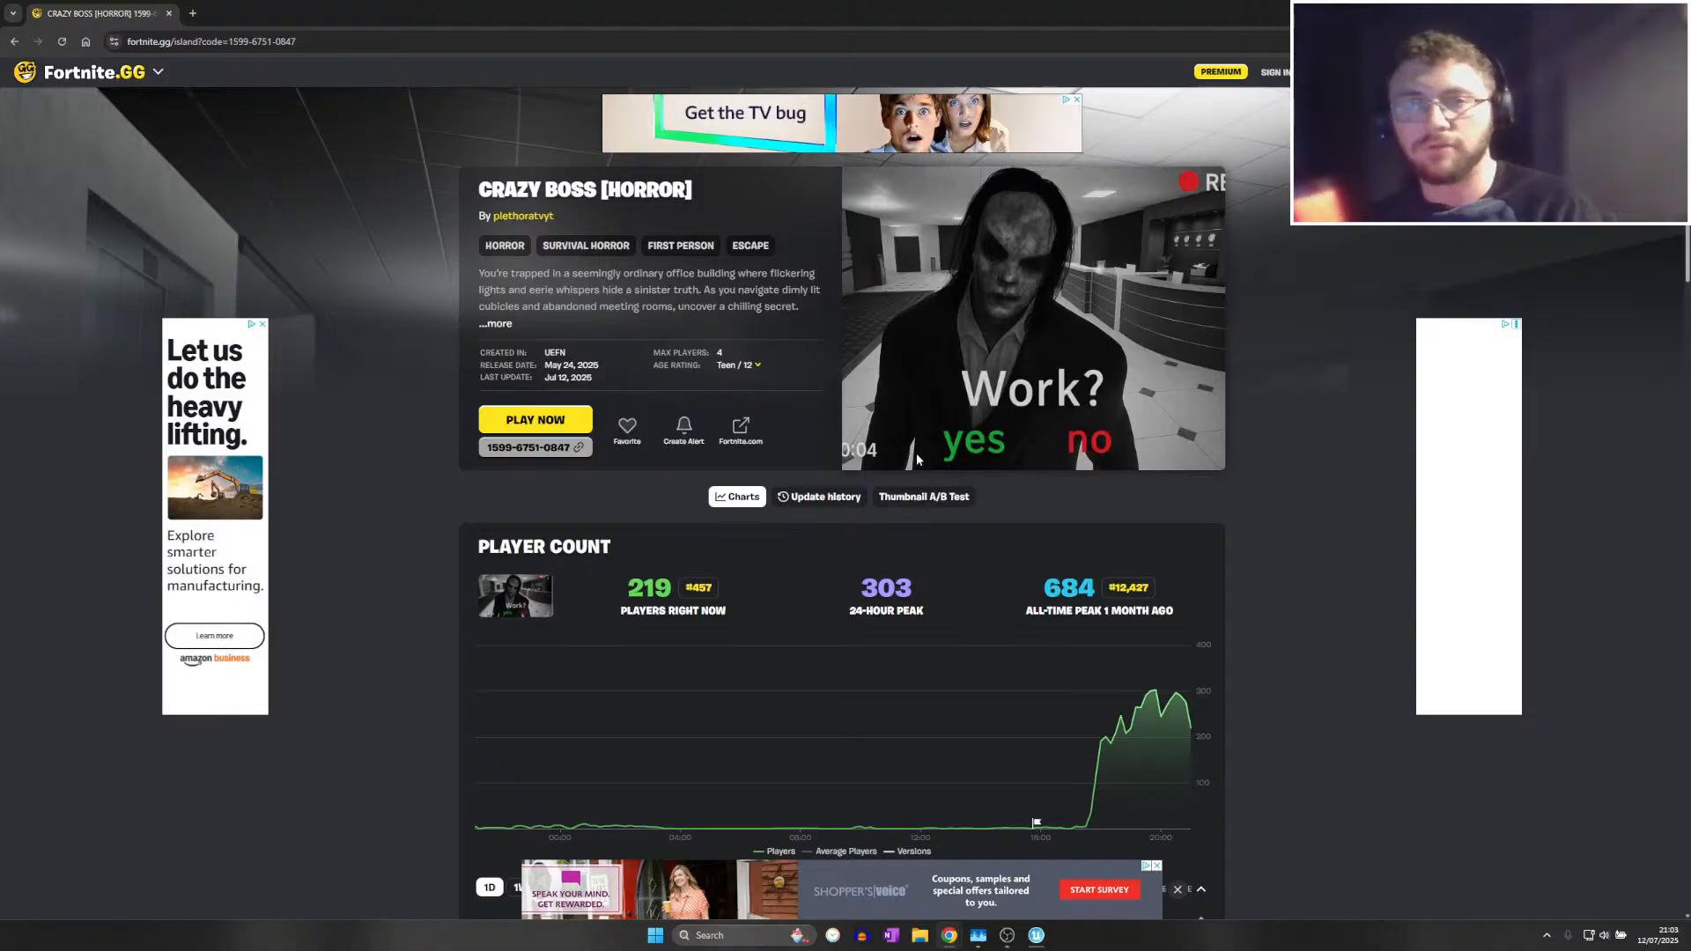
{"action": "scroll", "coordinate": [915, 469], "scroll_direction": "down", "scroll_amount": 1}
{"action": "scroll", "coordinate": [917, 471], "scroll_direction": "up", "scroll_amount": 1}
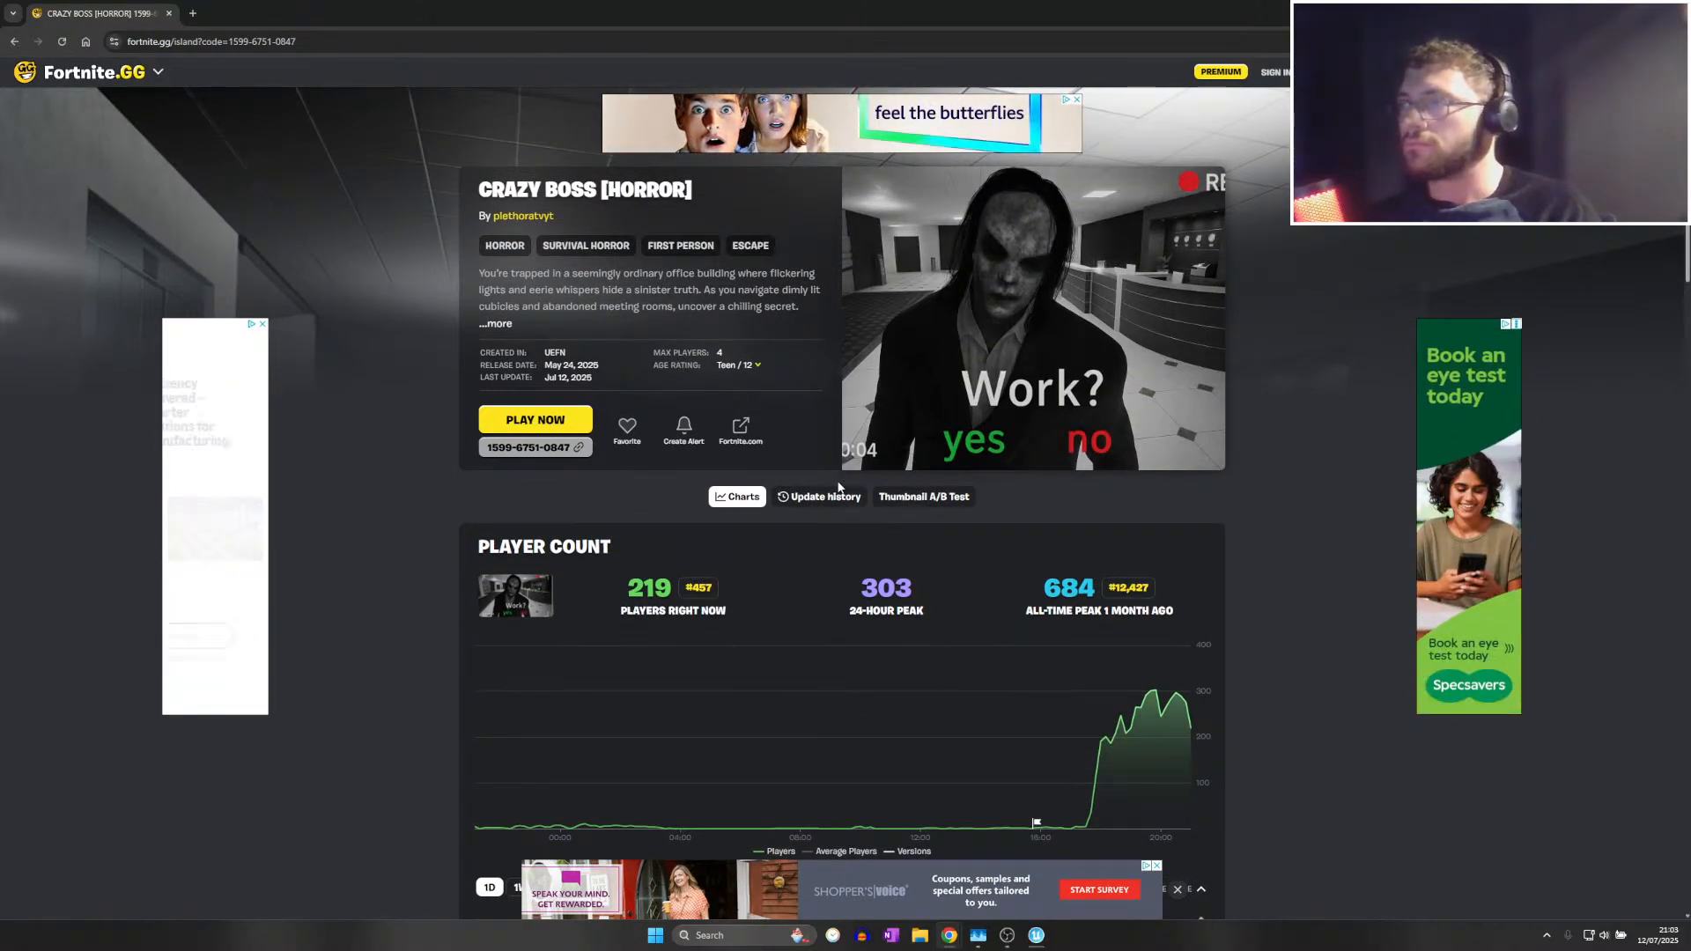
Compare the A/B test thumbnails of the CRAZY BOSS [HORROR] map and return to its player count chart
{"action": "left_click", "coordinate": [891, 500]}
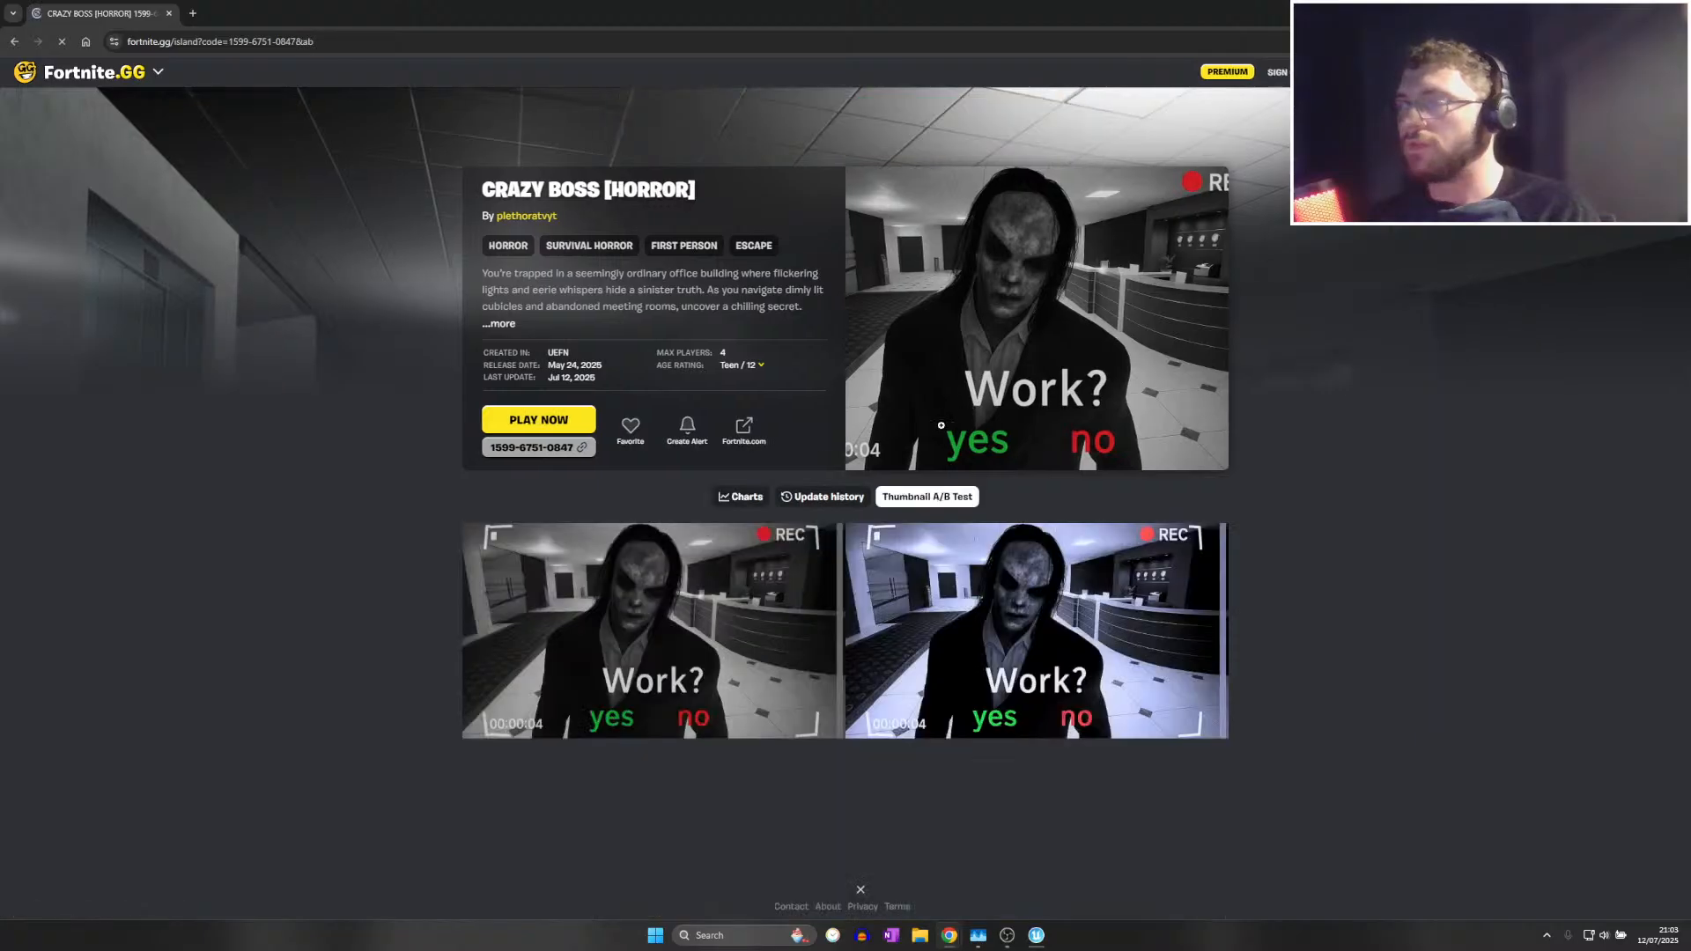
{"action": "left_click", "coordinate": [735, 499]}
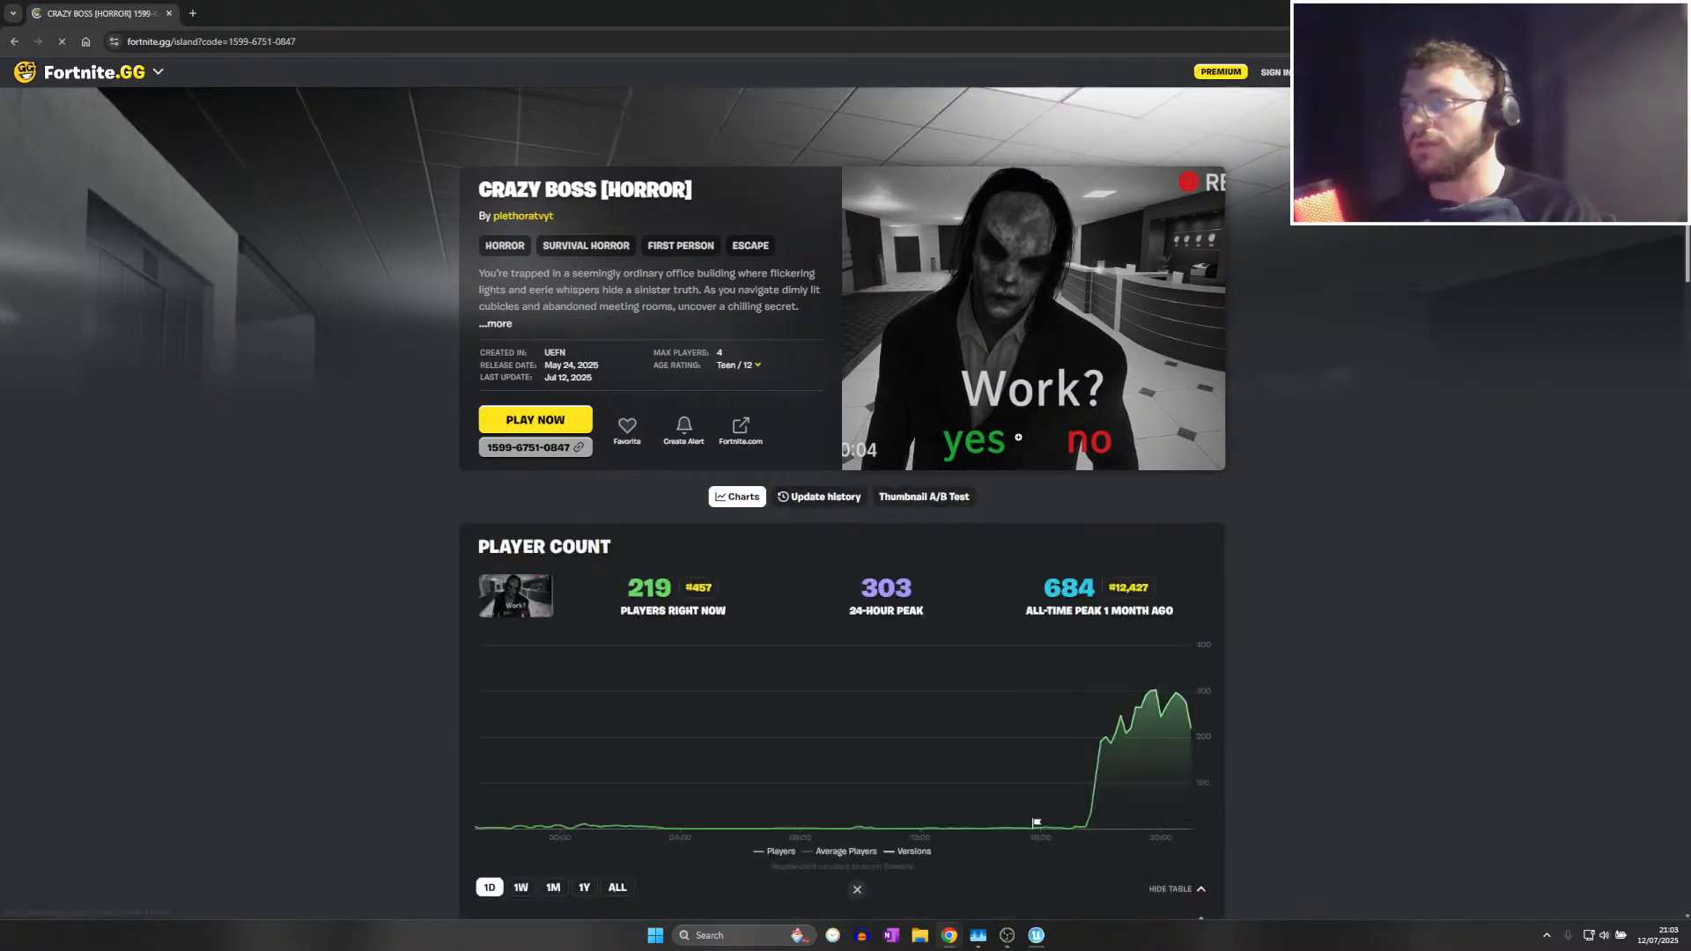
{"action": "left_click", "coordinate": [15, 41]}
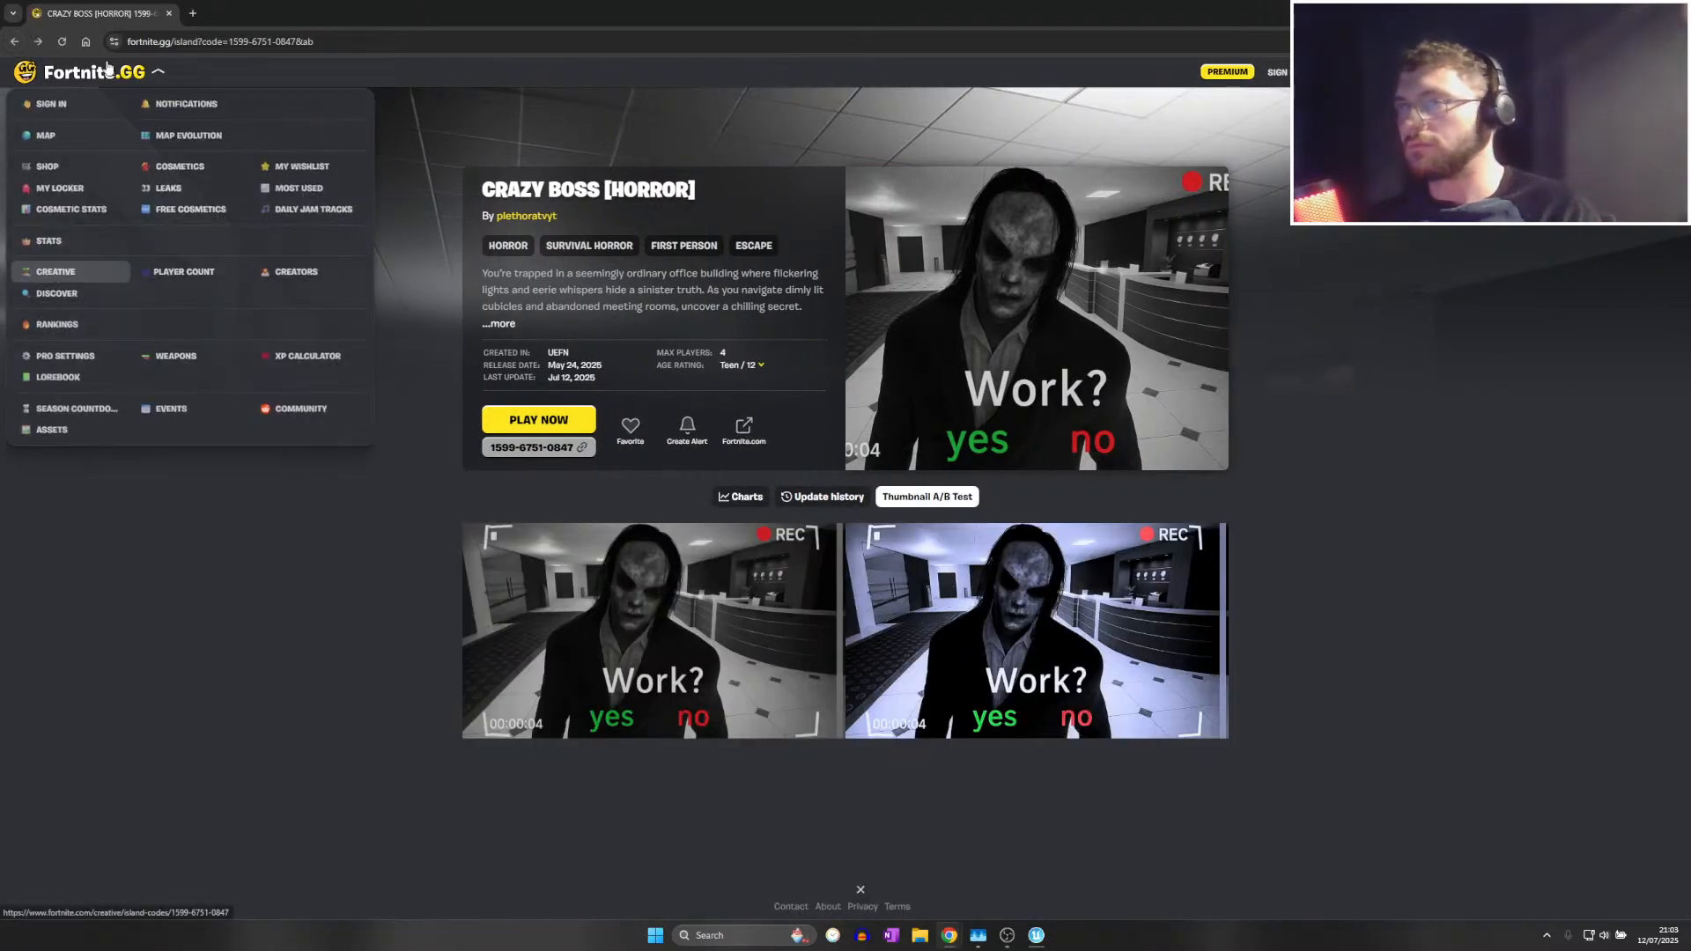
{"action": "left_click", "coordinate": [15, 42]}
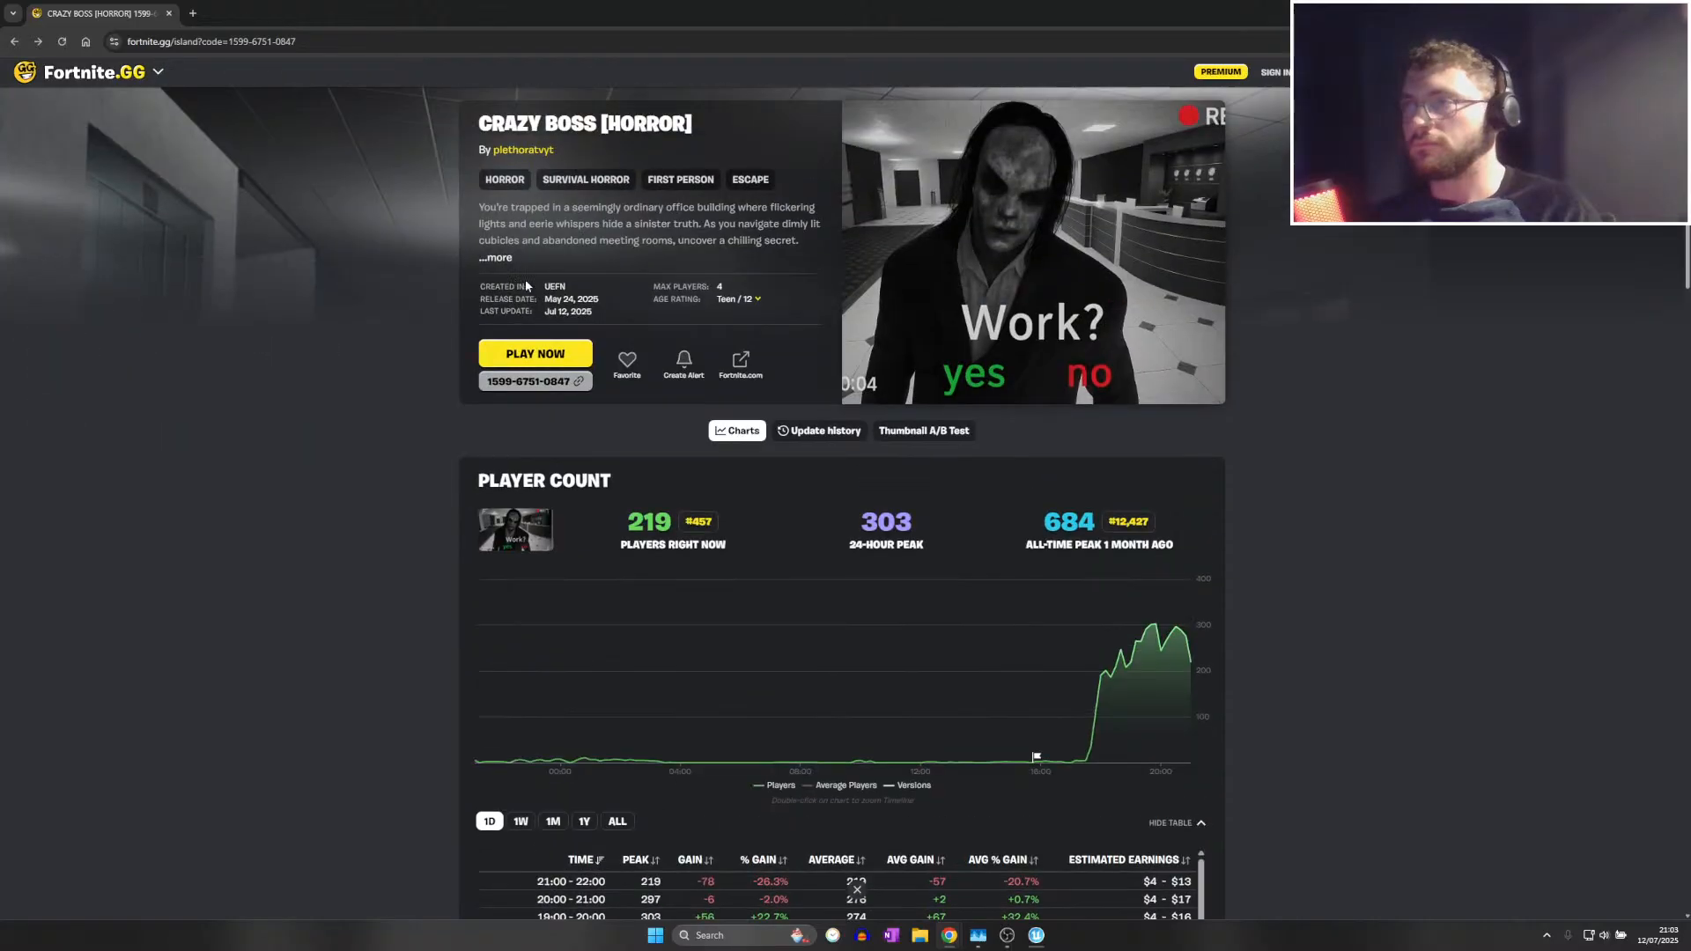
Open the CRAZY BOSS creator's profile and examine the combined player count charts of their maps over one day and one week
{"action": "left_click", "coordinate": [528, 189]}
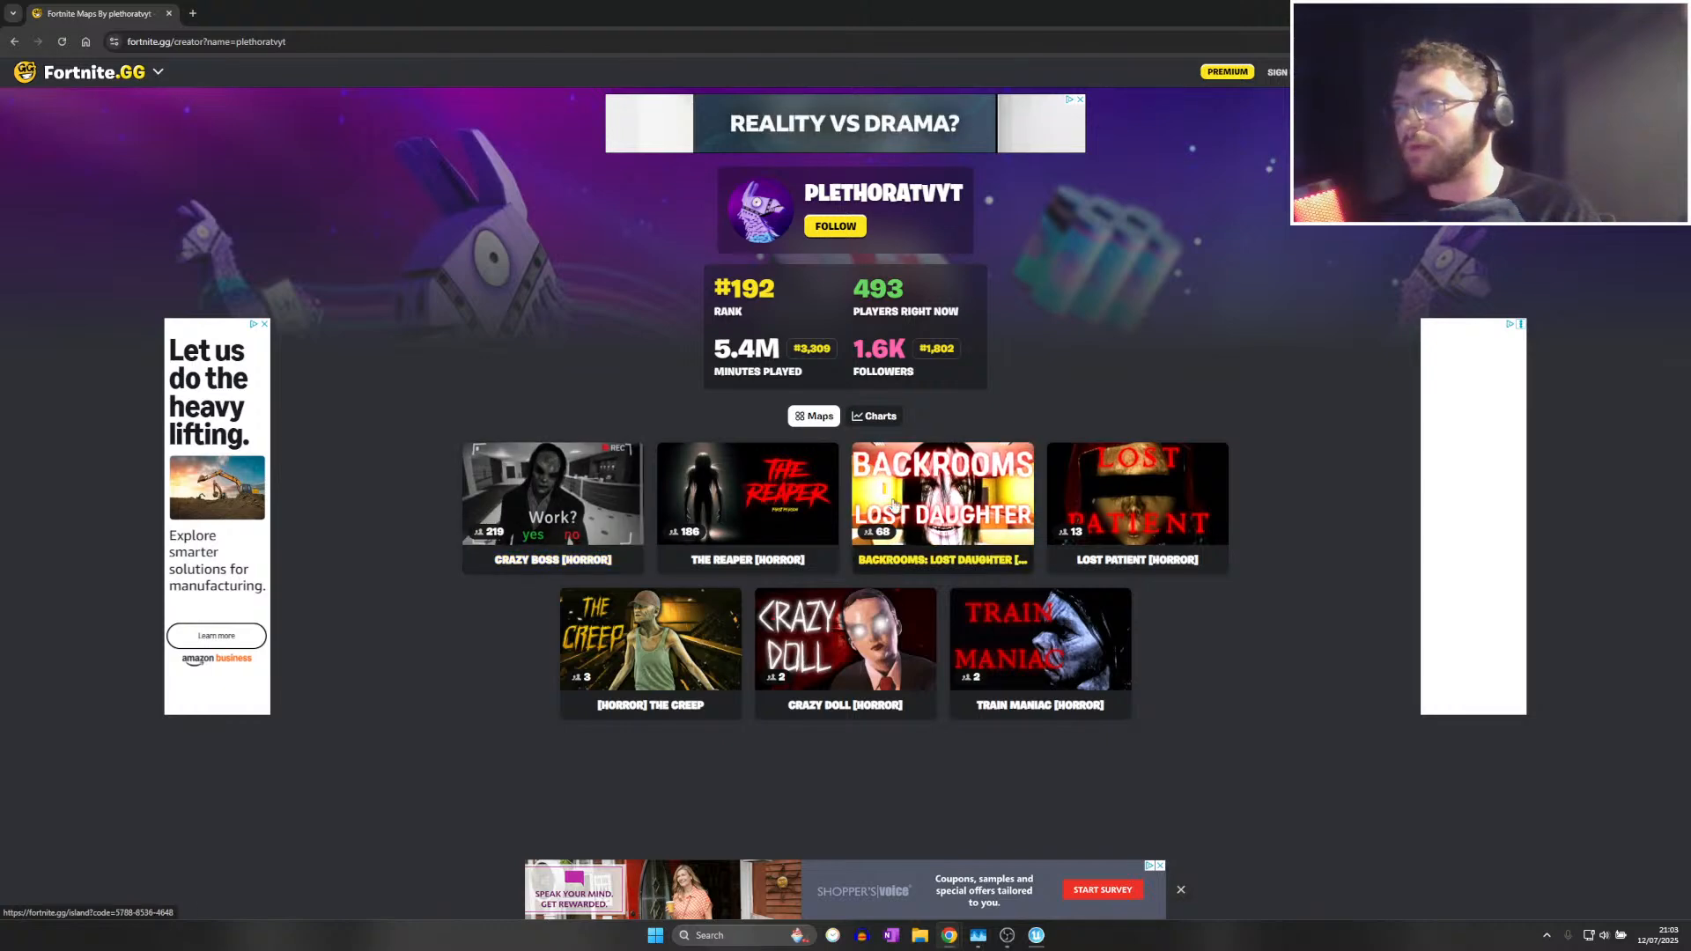
{"action": "left_click", "coordinate": [873, 415]}
{"action": "scroll", "coordinate": [835, 444], "scroll_direction": "down", "scroll_amount": 3}
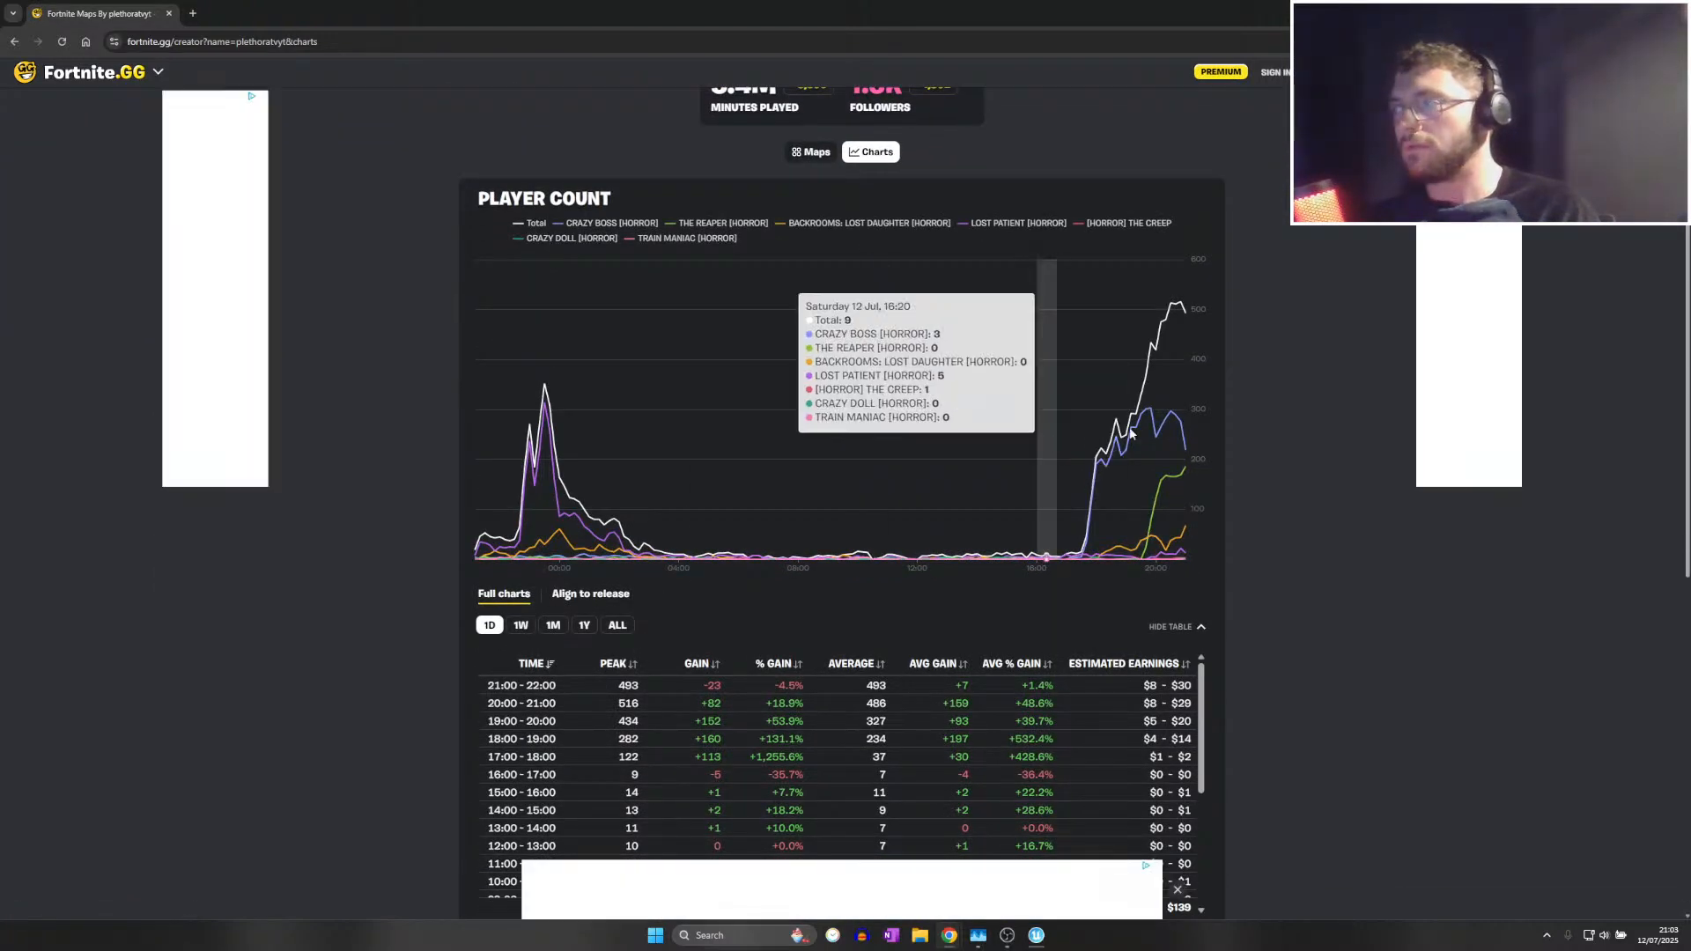
{"action": "left_click", "coordinate": [522, 624]}
{"action": "left_click", "coordinate": [584, 598]}
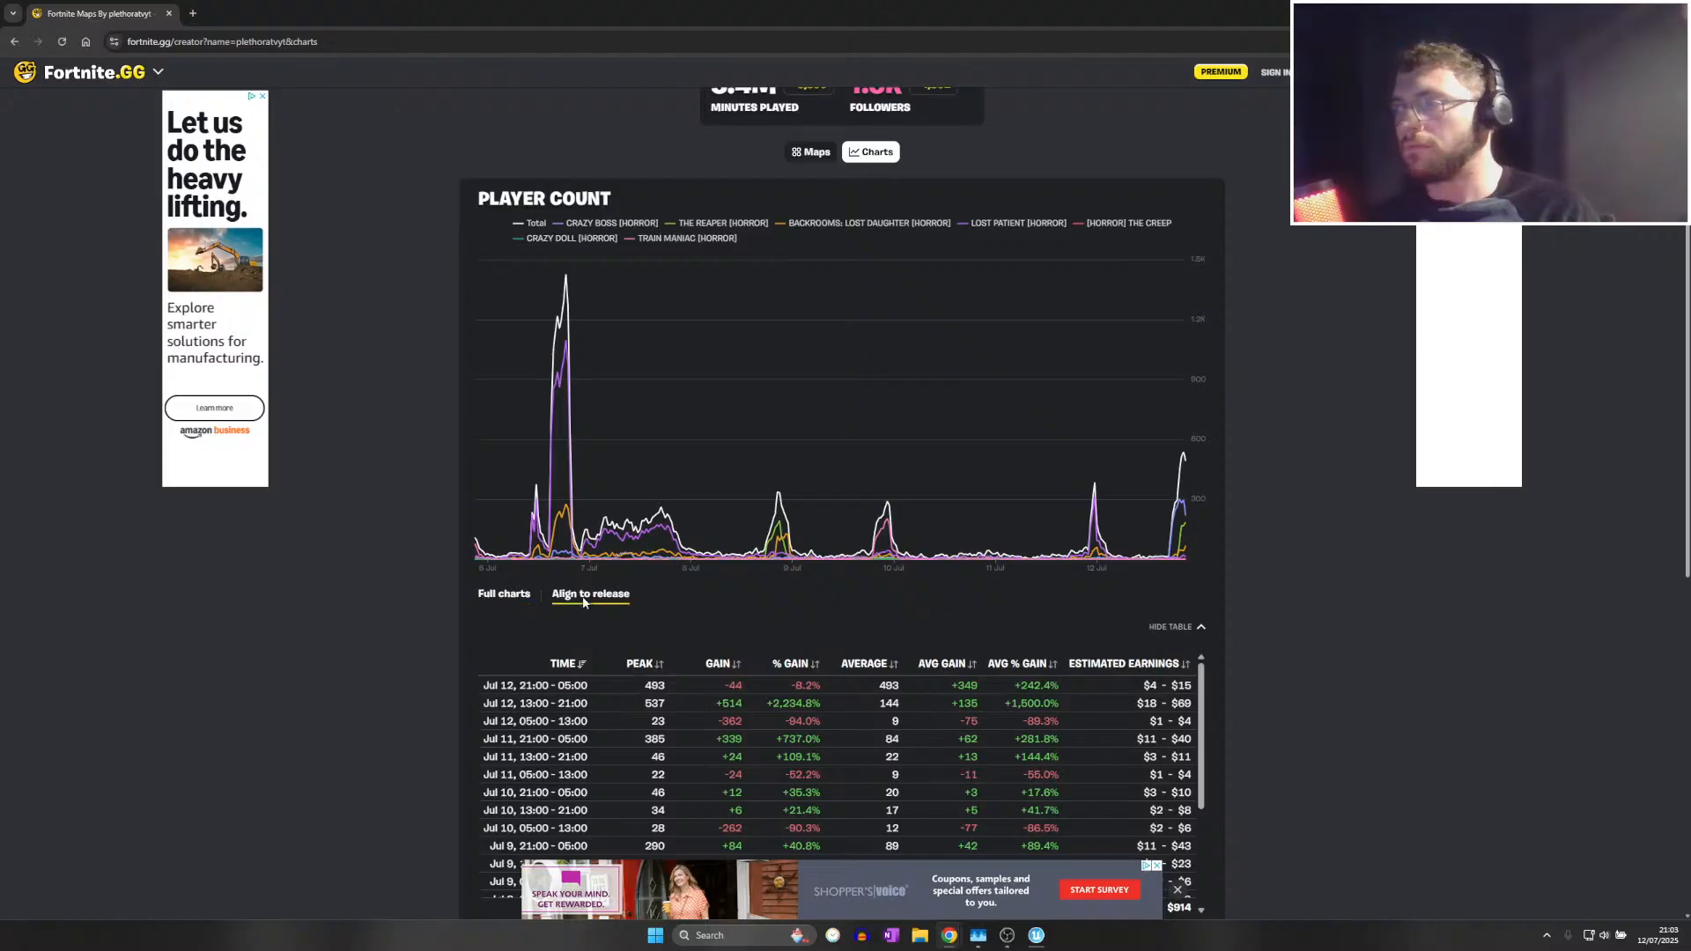
{"action": "left_click", "coordinate": [504, 594]}
{"action": "left_click", "coordinate": [14, 41]}
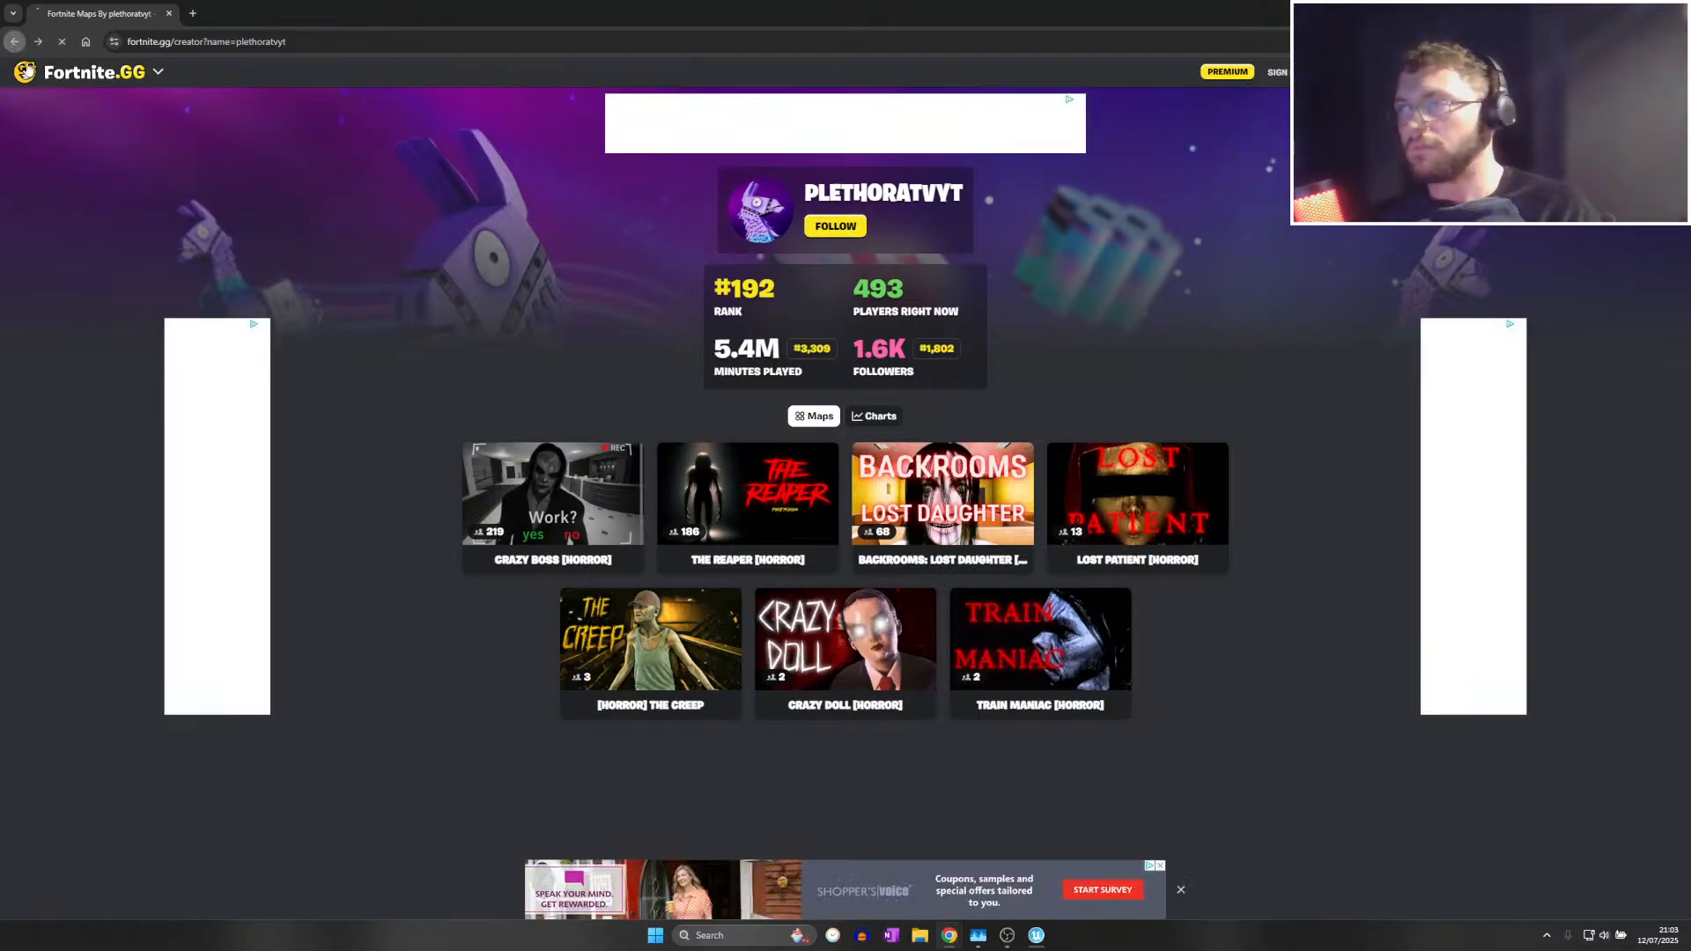
Go back through the CRAZY BOSS page to the most played horror maps and look through the lower entries
{"action": "left_click", "coordinate": [552, 493]}
{"action": "left_click", "coordinate": [16, 41]}
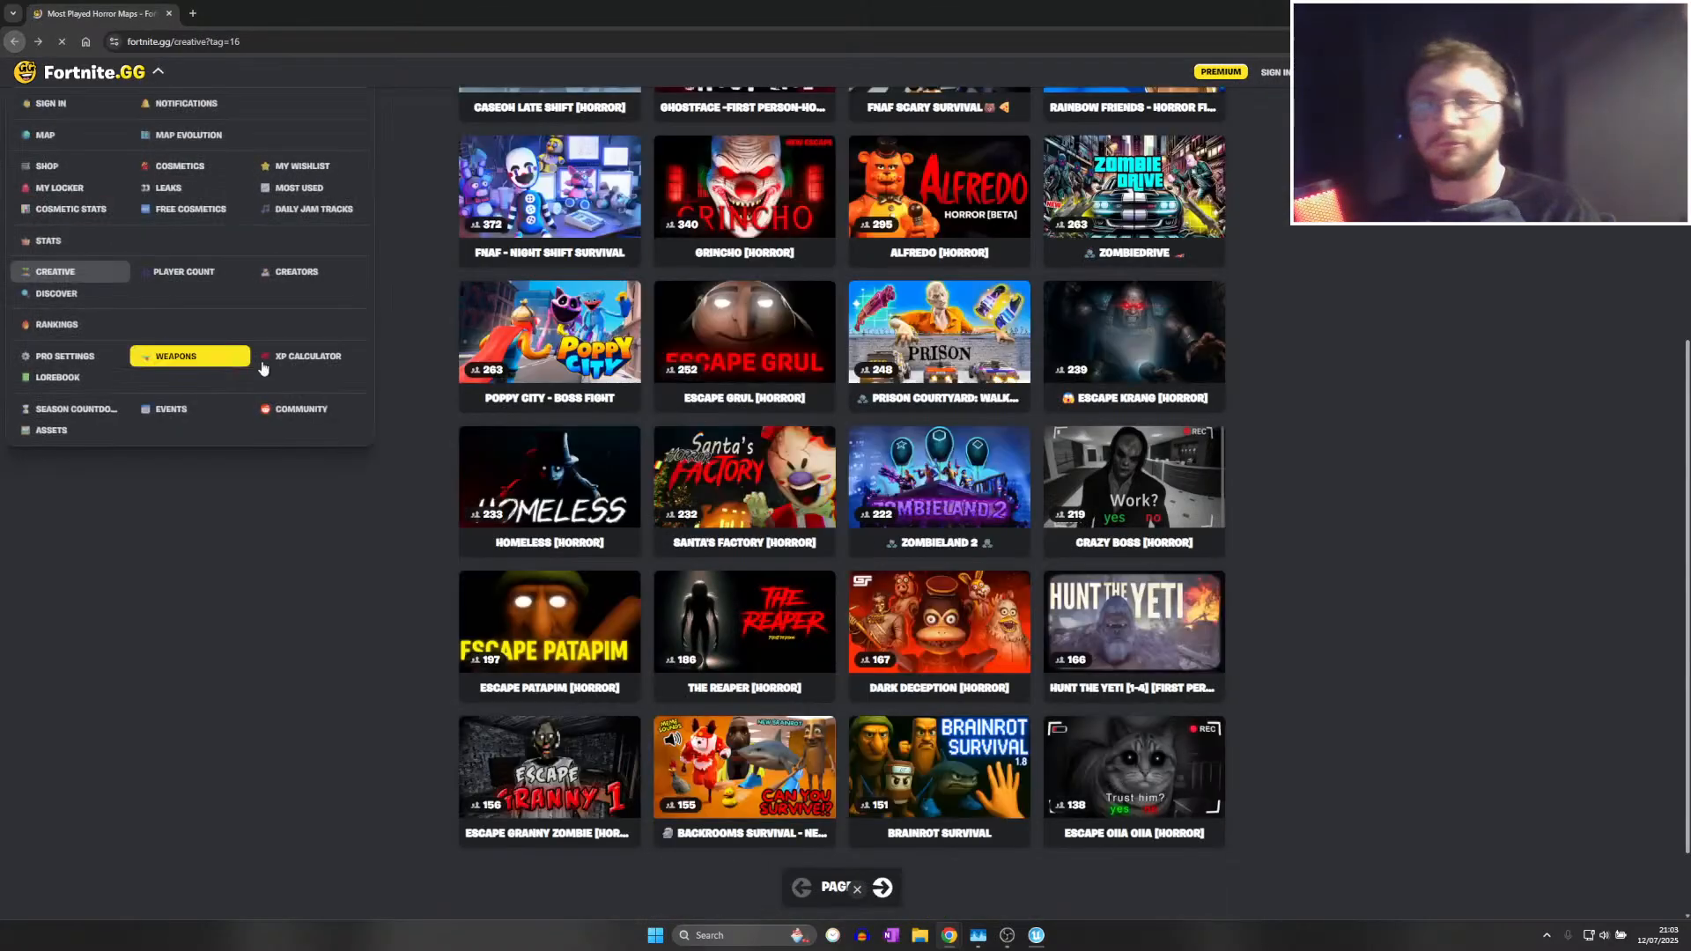
{"action": "scroll", "coordinate": [680, 464], "scroll_direction": "down", "scroll_amount": 1}
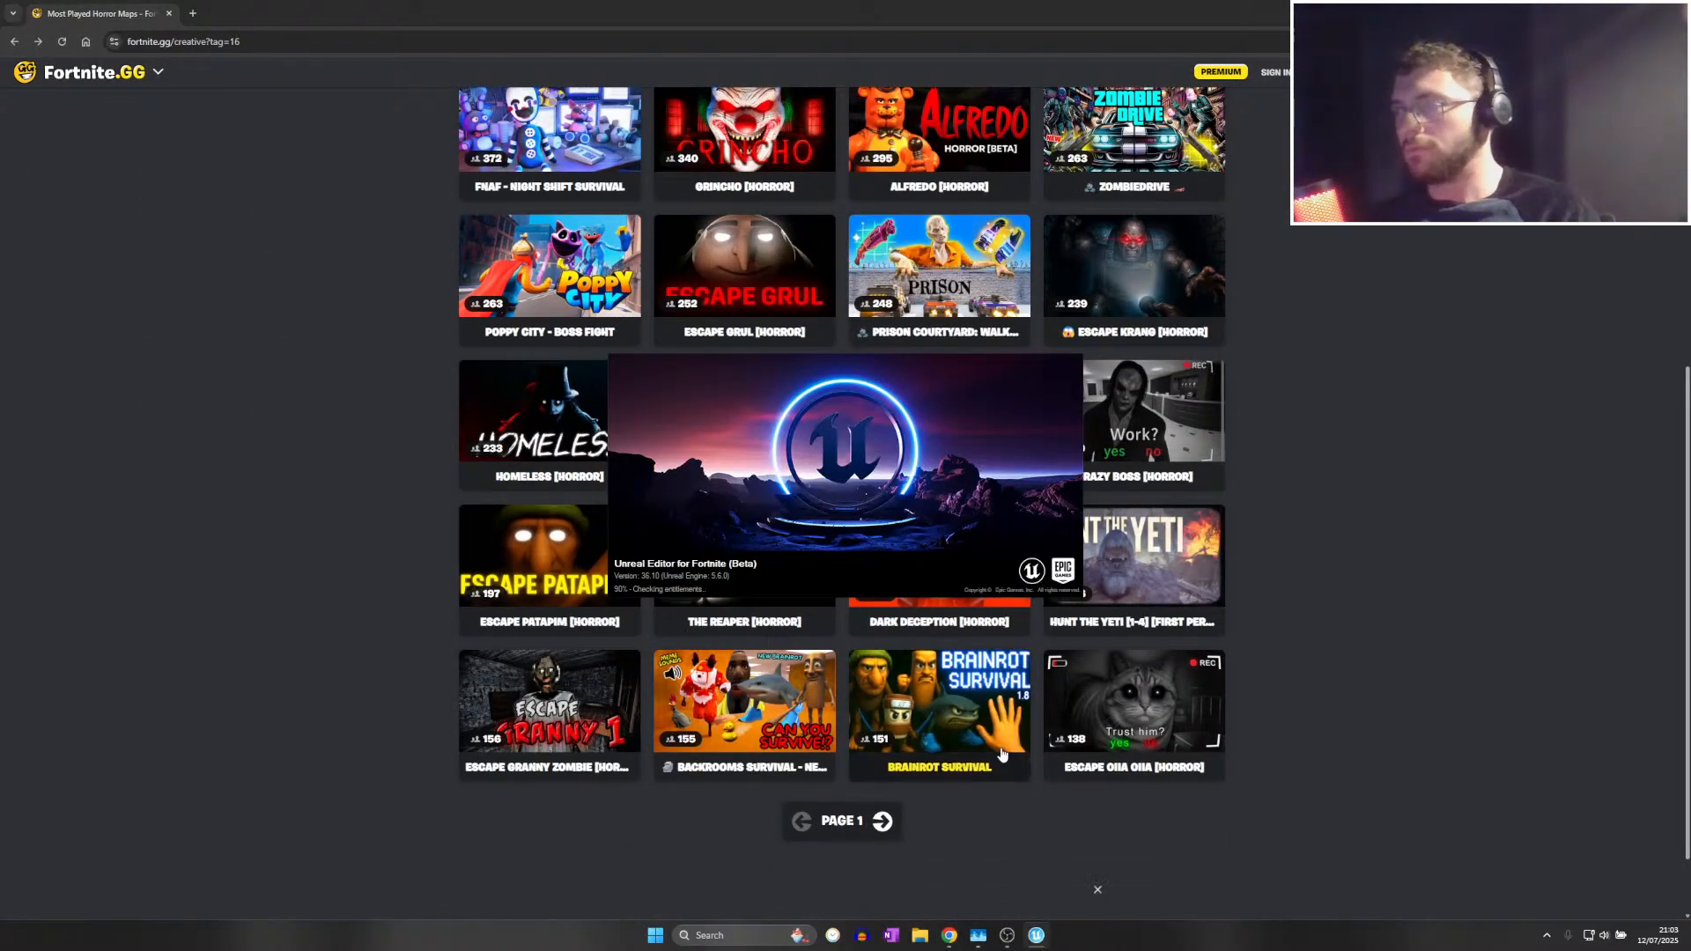
{"action": "left_click", "coordinate": [1363, 741]}
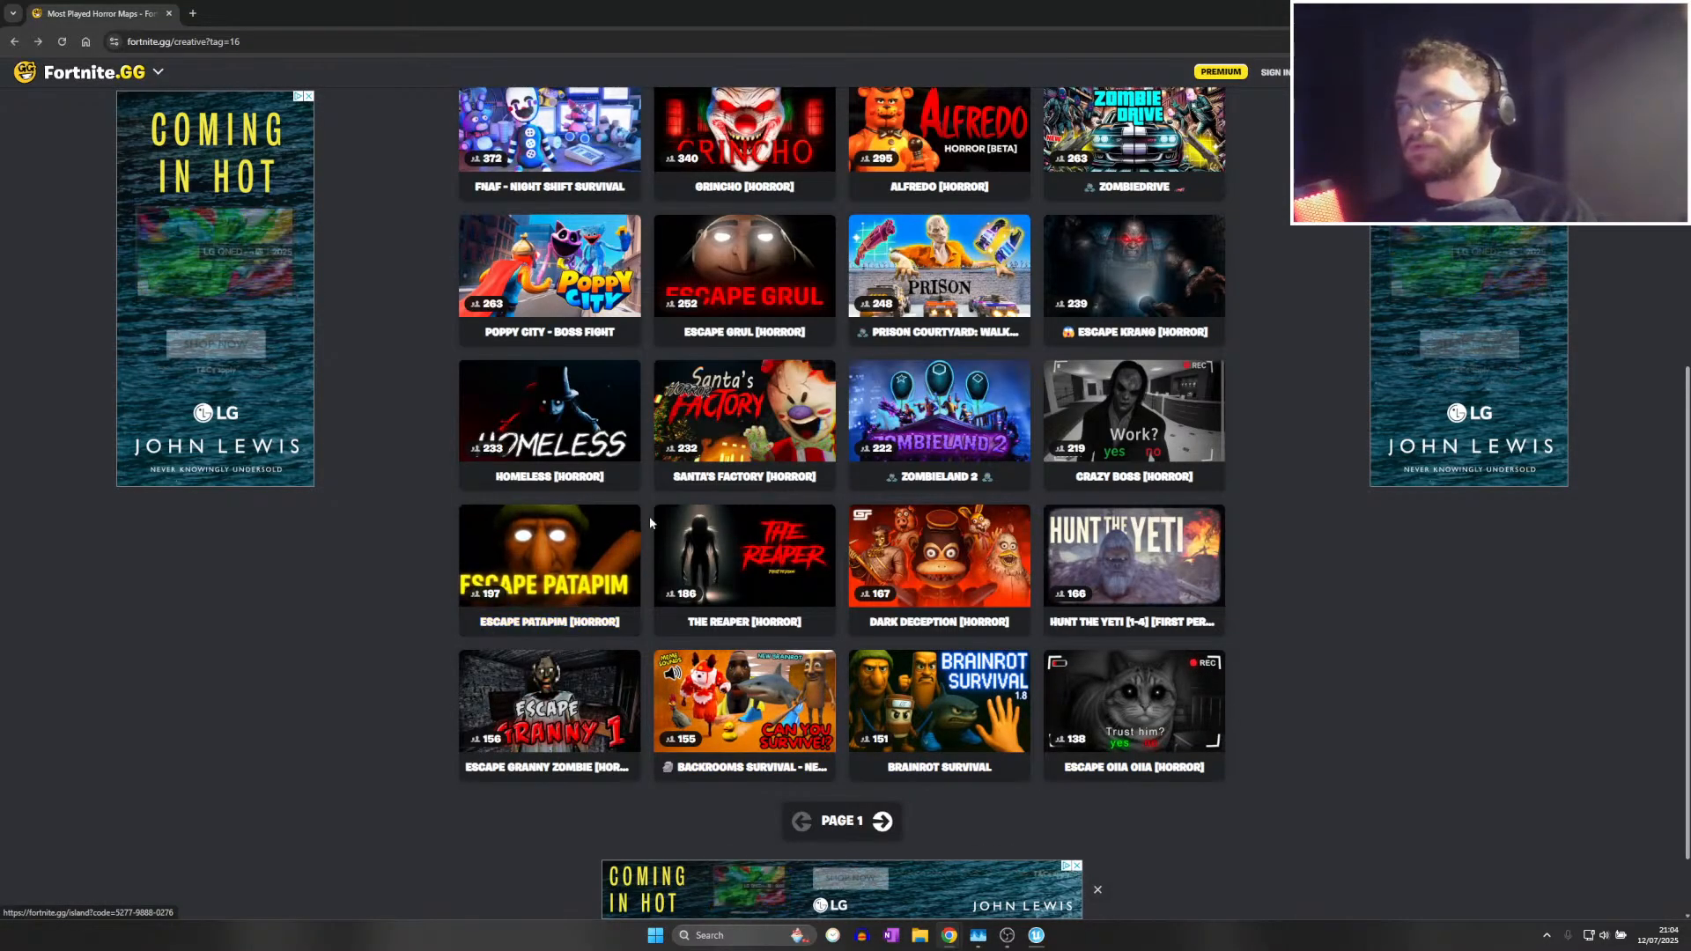
Open the HOMELESS [HORROR] map page and examine its all-time player count chart, monthly statistics and estimated earnings
{"action": "left_click", "coordinate": [588, 430]}
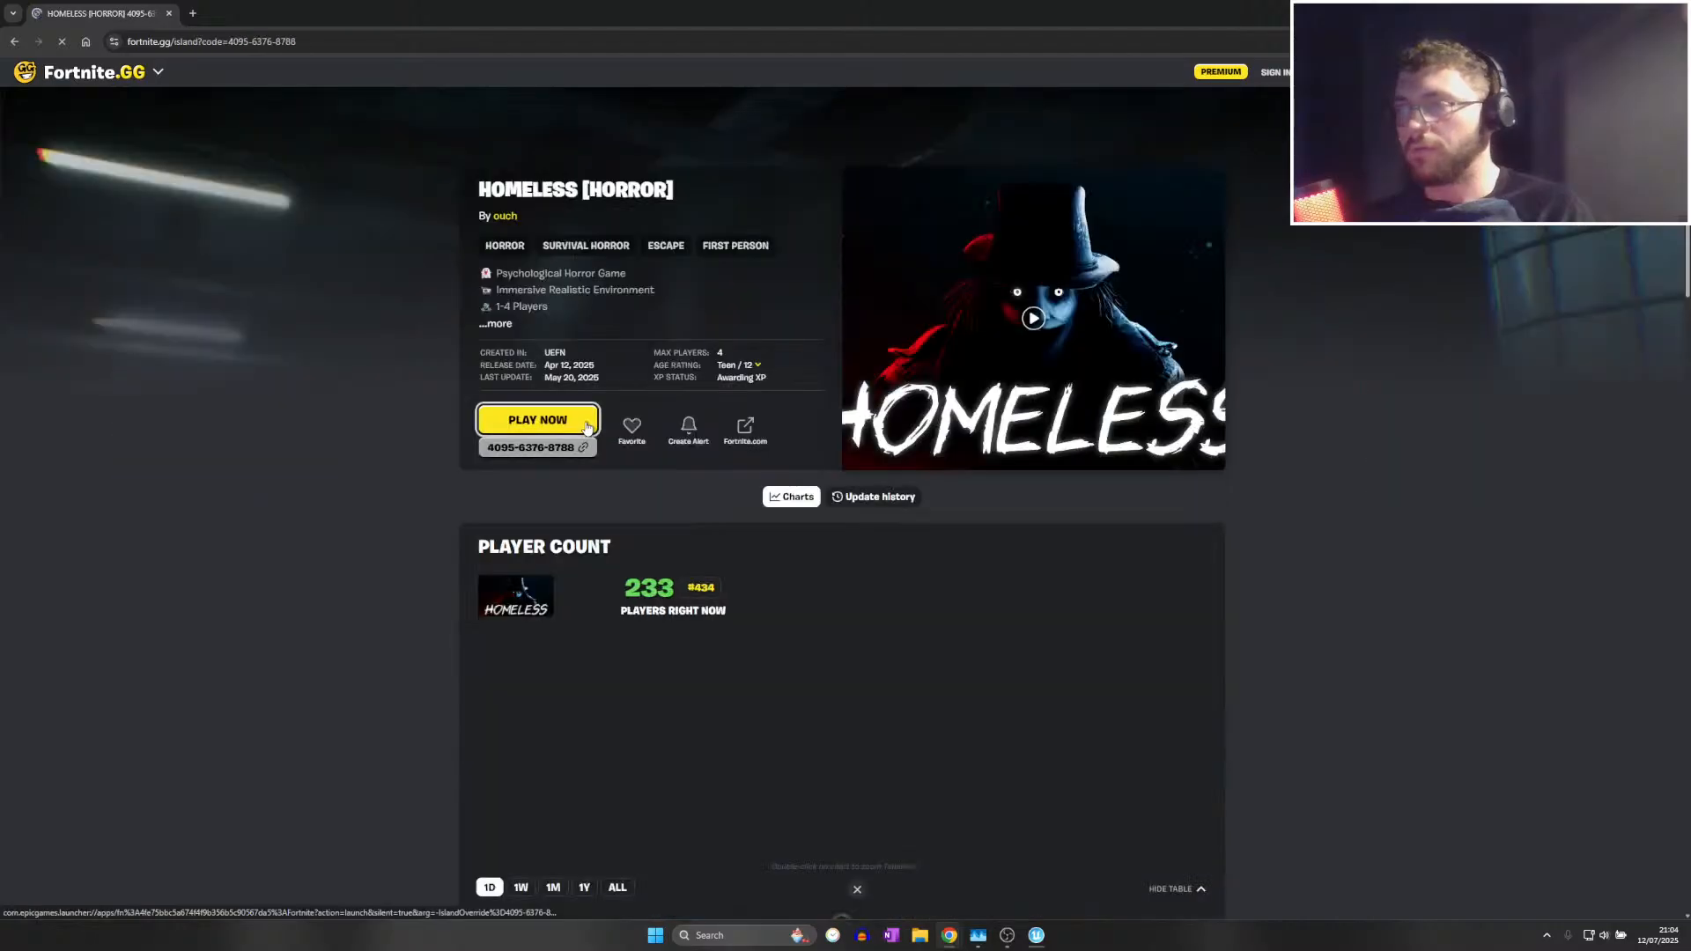
{"action": "scroll", "coordinate": [745, 496], "scroll_direction": "down", "scroll_amount": 2}
{"action": "left_click", "coordinate": [617, 688]}
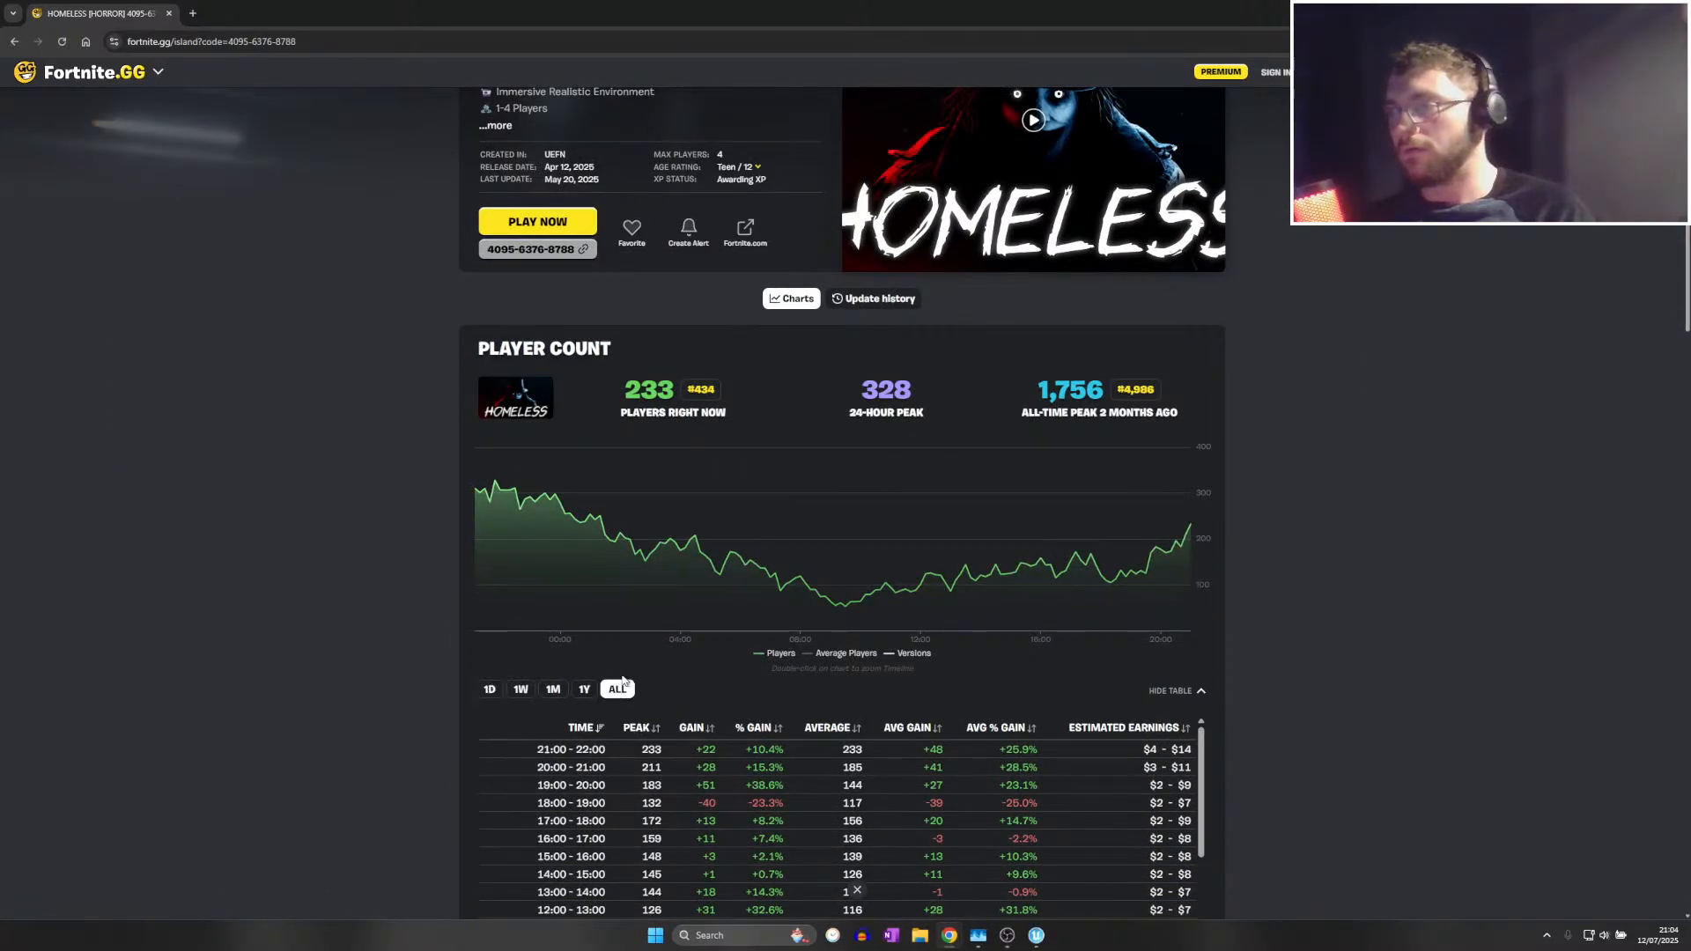
{"action": "scroll", "coordinate": [617, 528], "scroll_direction": "up", "scroll_amount": 2}
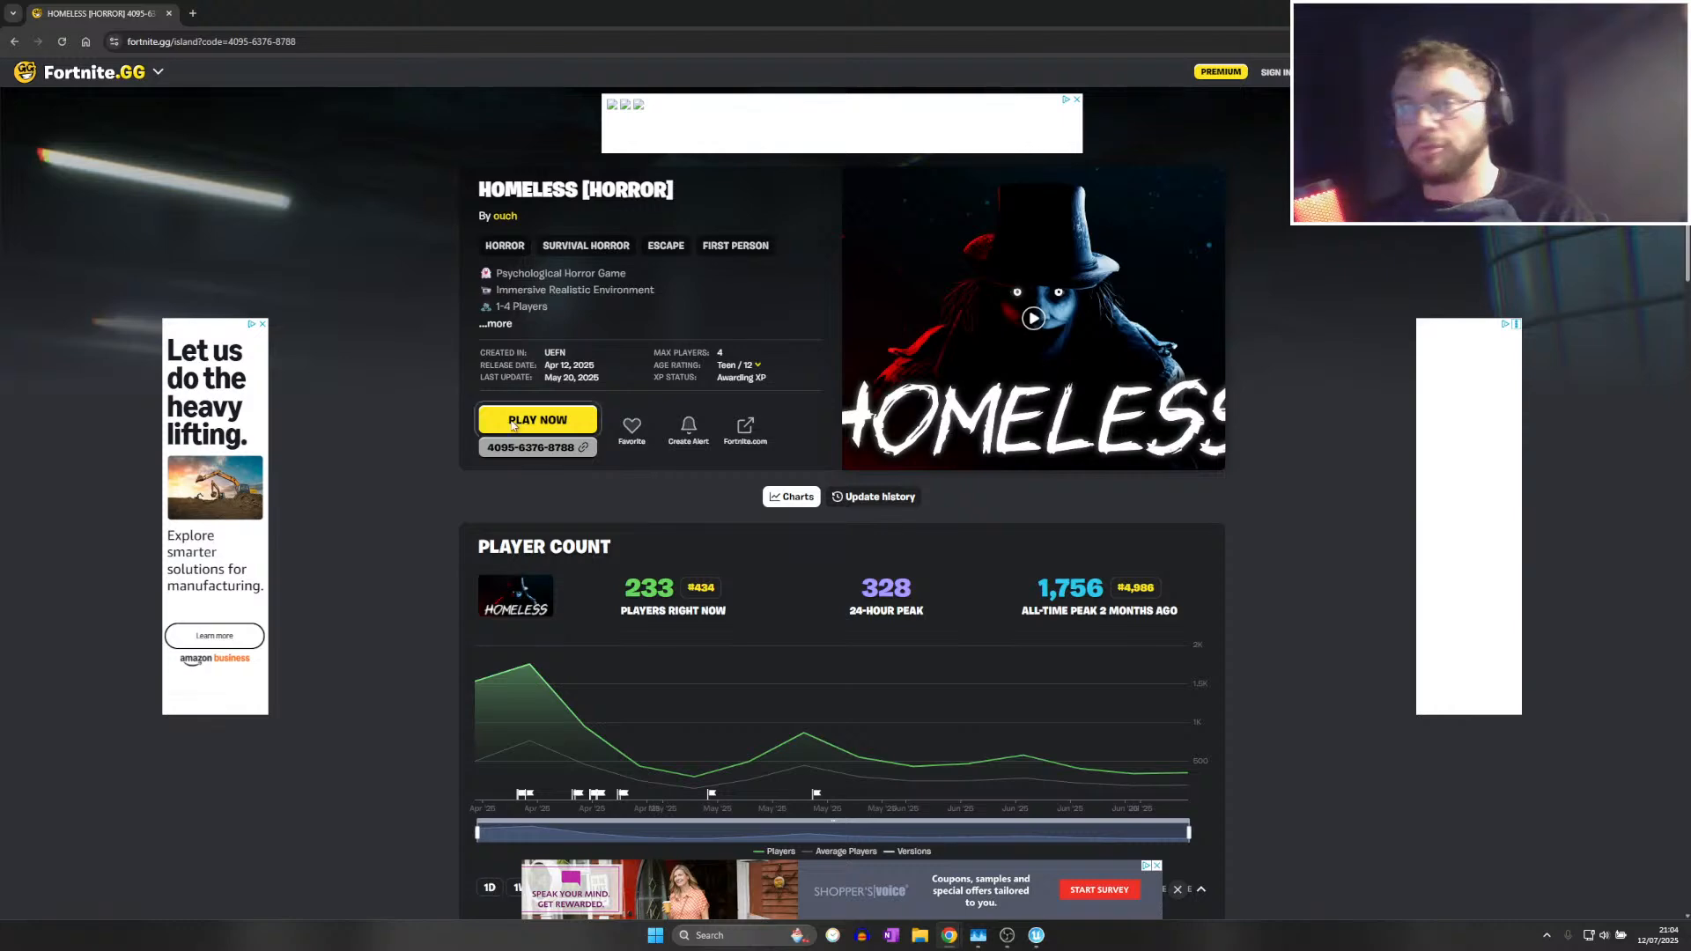
{"action": "scroll", "coordinate": [546, 453], "scroll_direction": "down", "scroll_amount": 2}
{"action": "scroll", "coordinate": [739, 535], "scroll_direction": "up", "scroll_amount": 2}
{"action": "scroll", "coordinate": [751, 539], "scroll_direction": "down", "scroll_amount": 2}
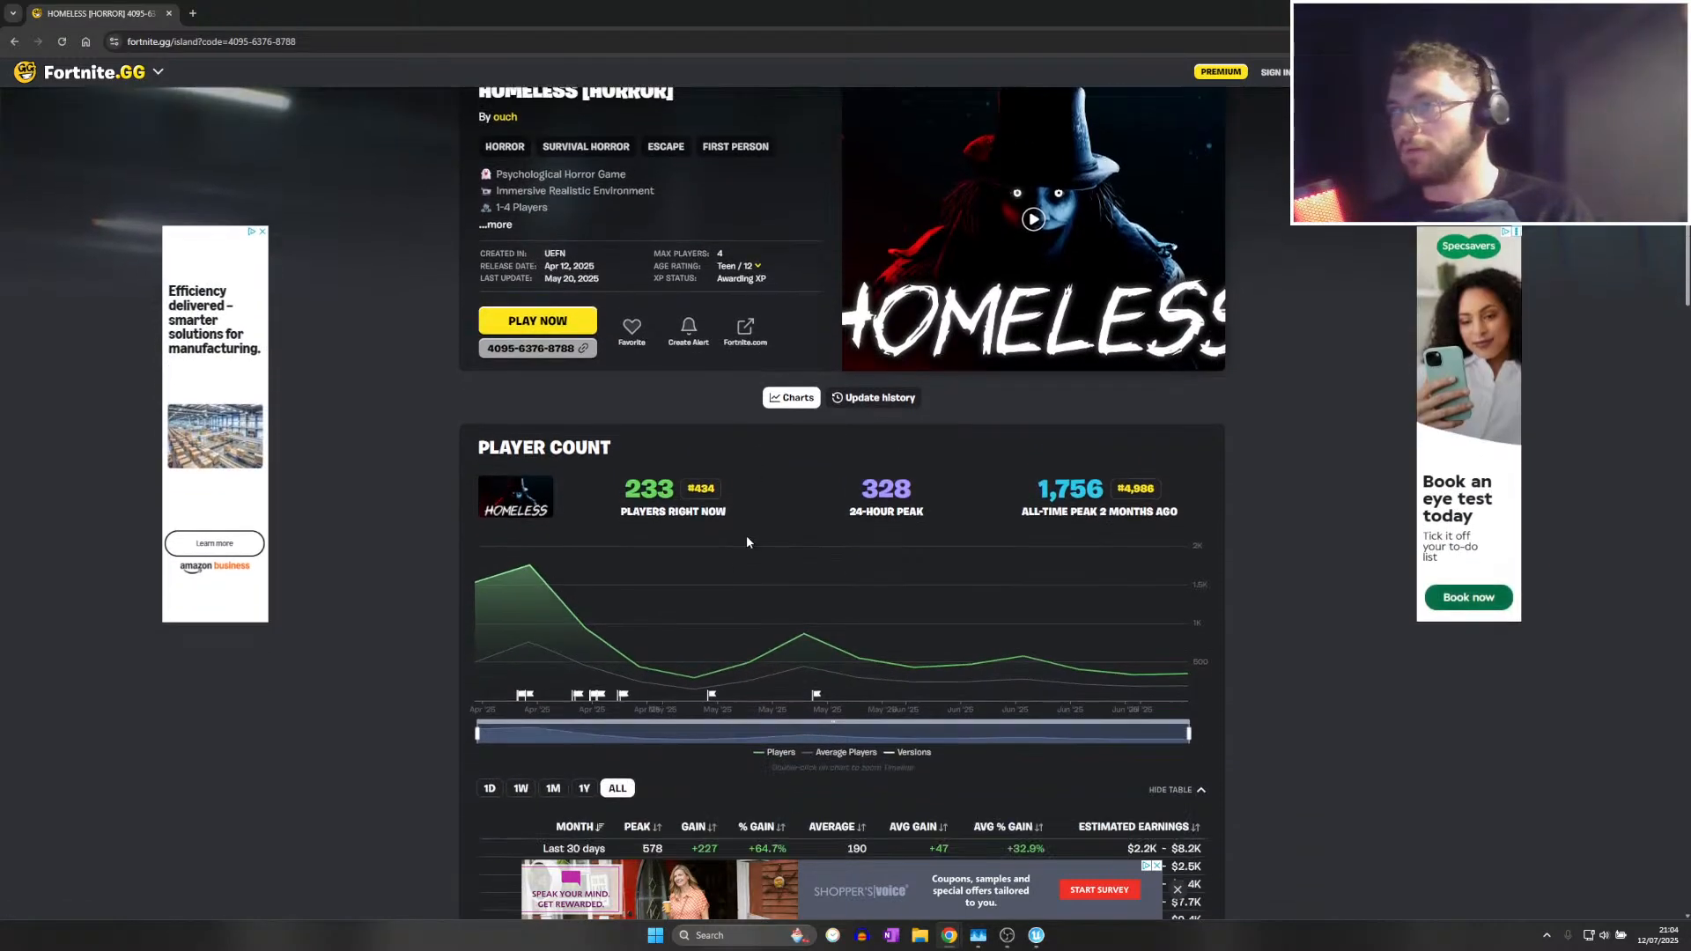
{"action": "scroll", "coordinate": [563, 539], "scroll_direction": "down", "scroll_amount": 1}
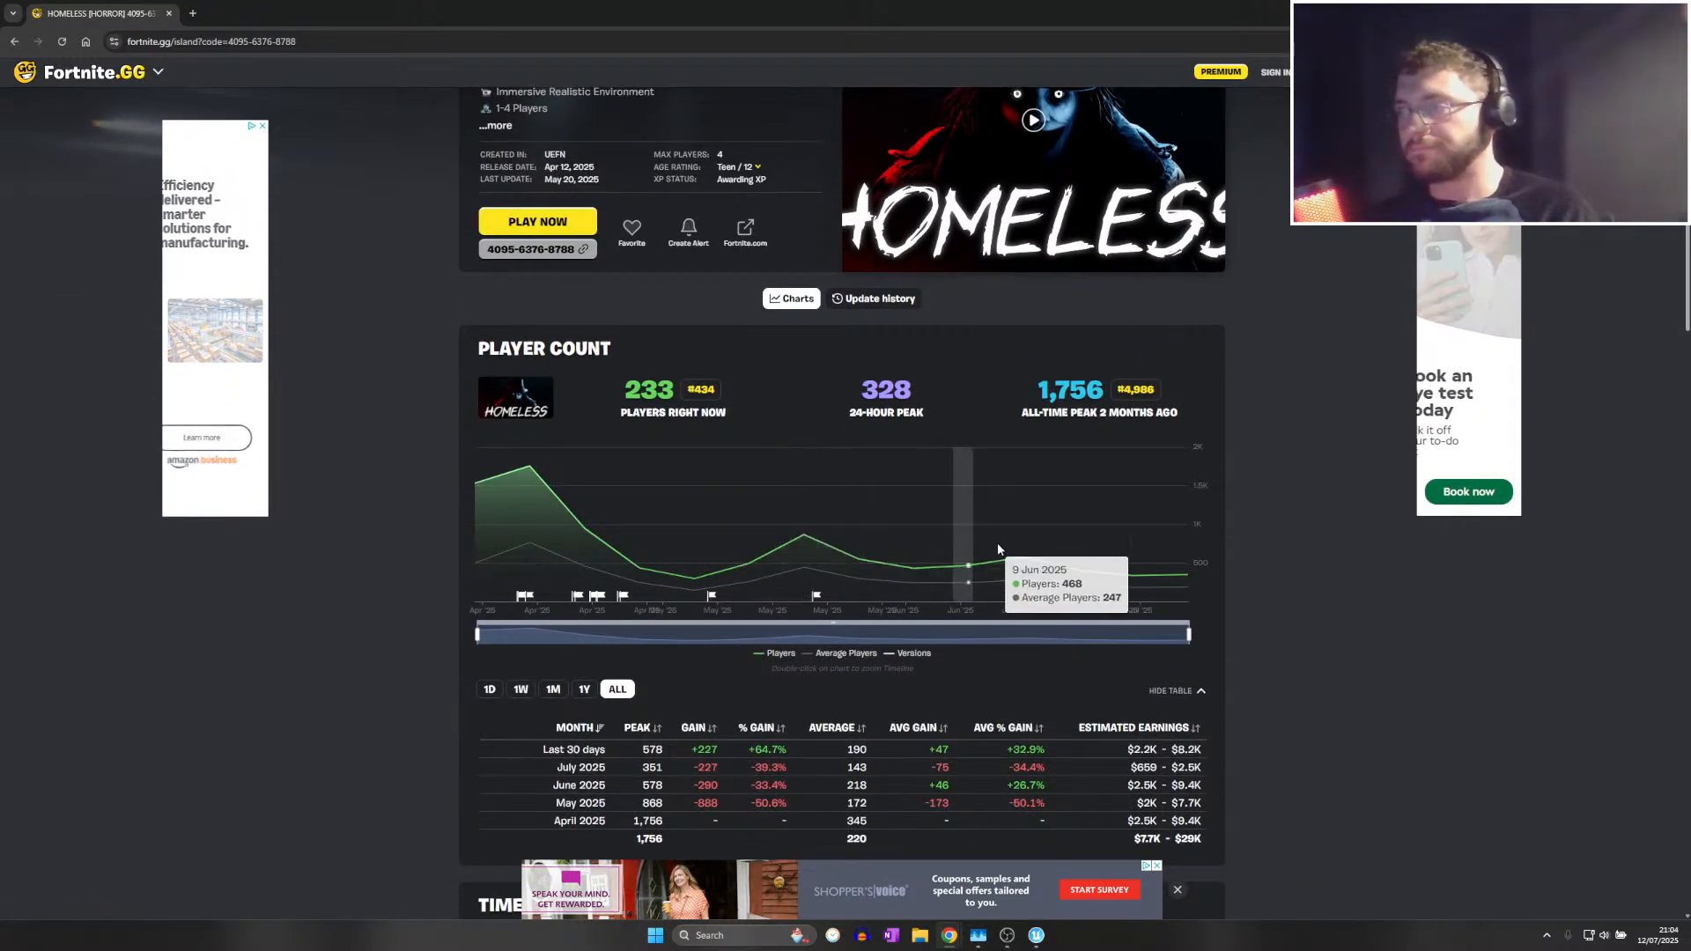
{"action": "scroll", "coordinate": [1057, 572], "scroll_direction": "down", "scroll_amount": 3}
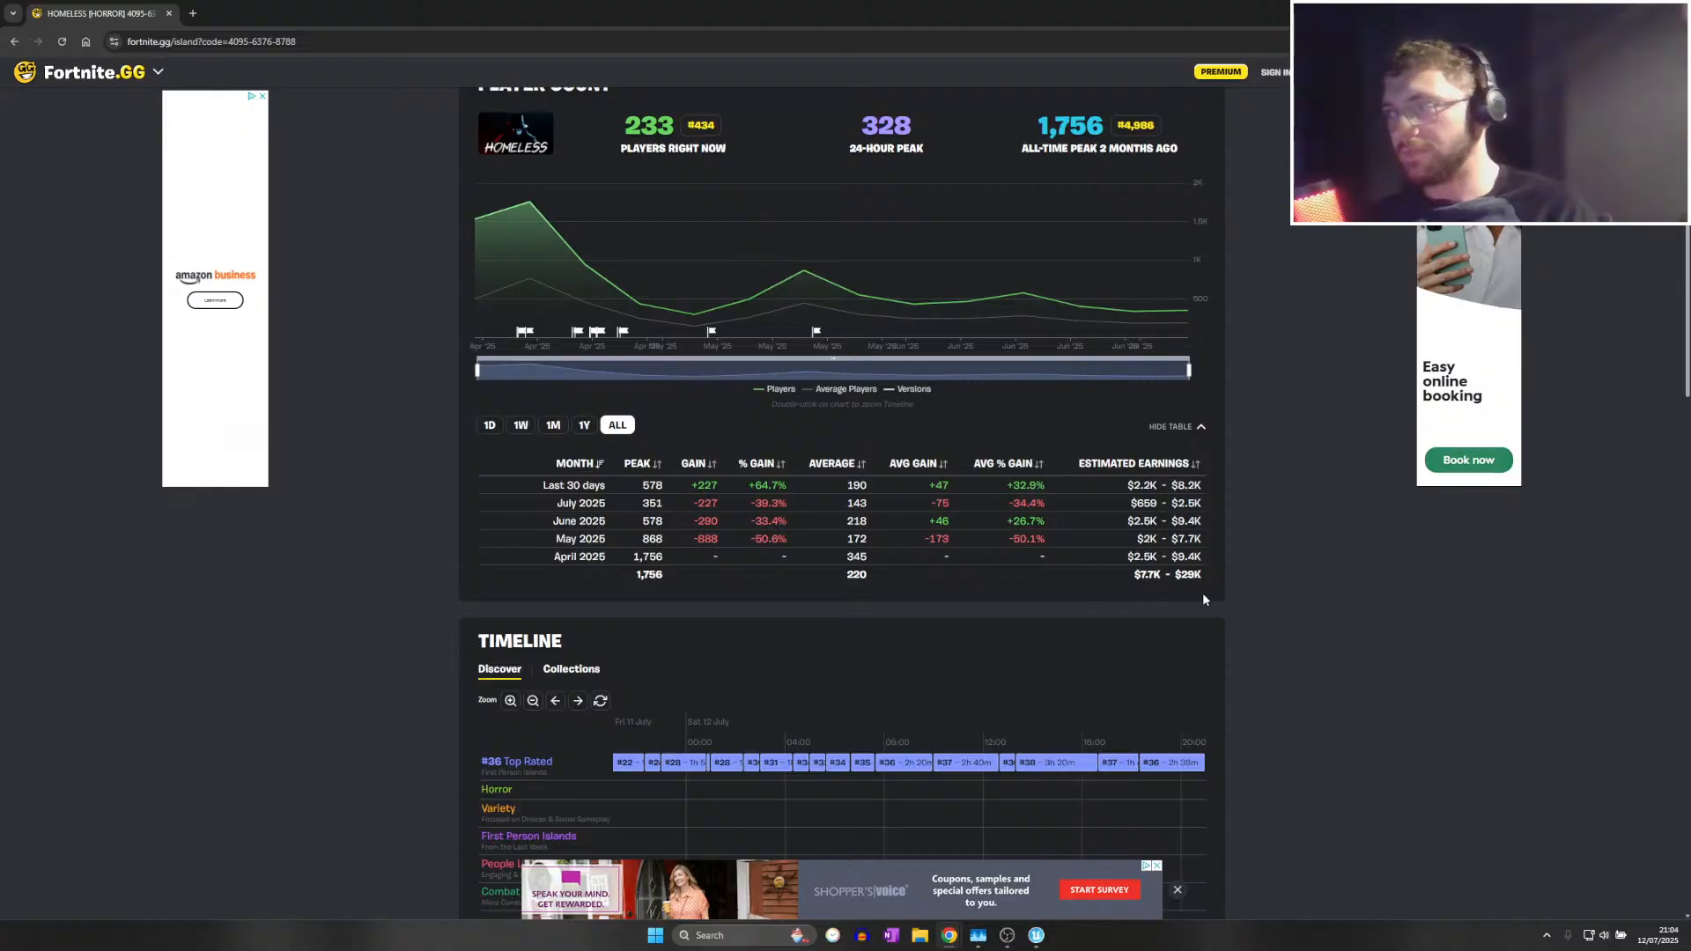
{"action": "scroll", "coordinate": [880, 514], "scroll_direction": "up", "scroll_amount": 3}
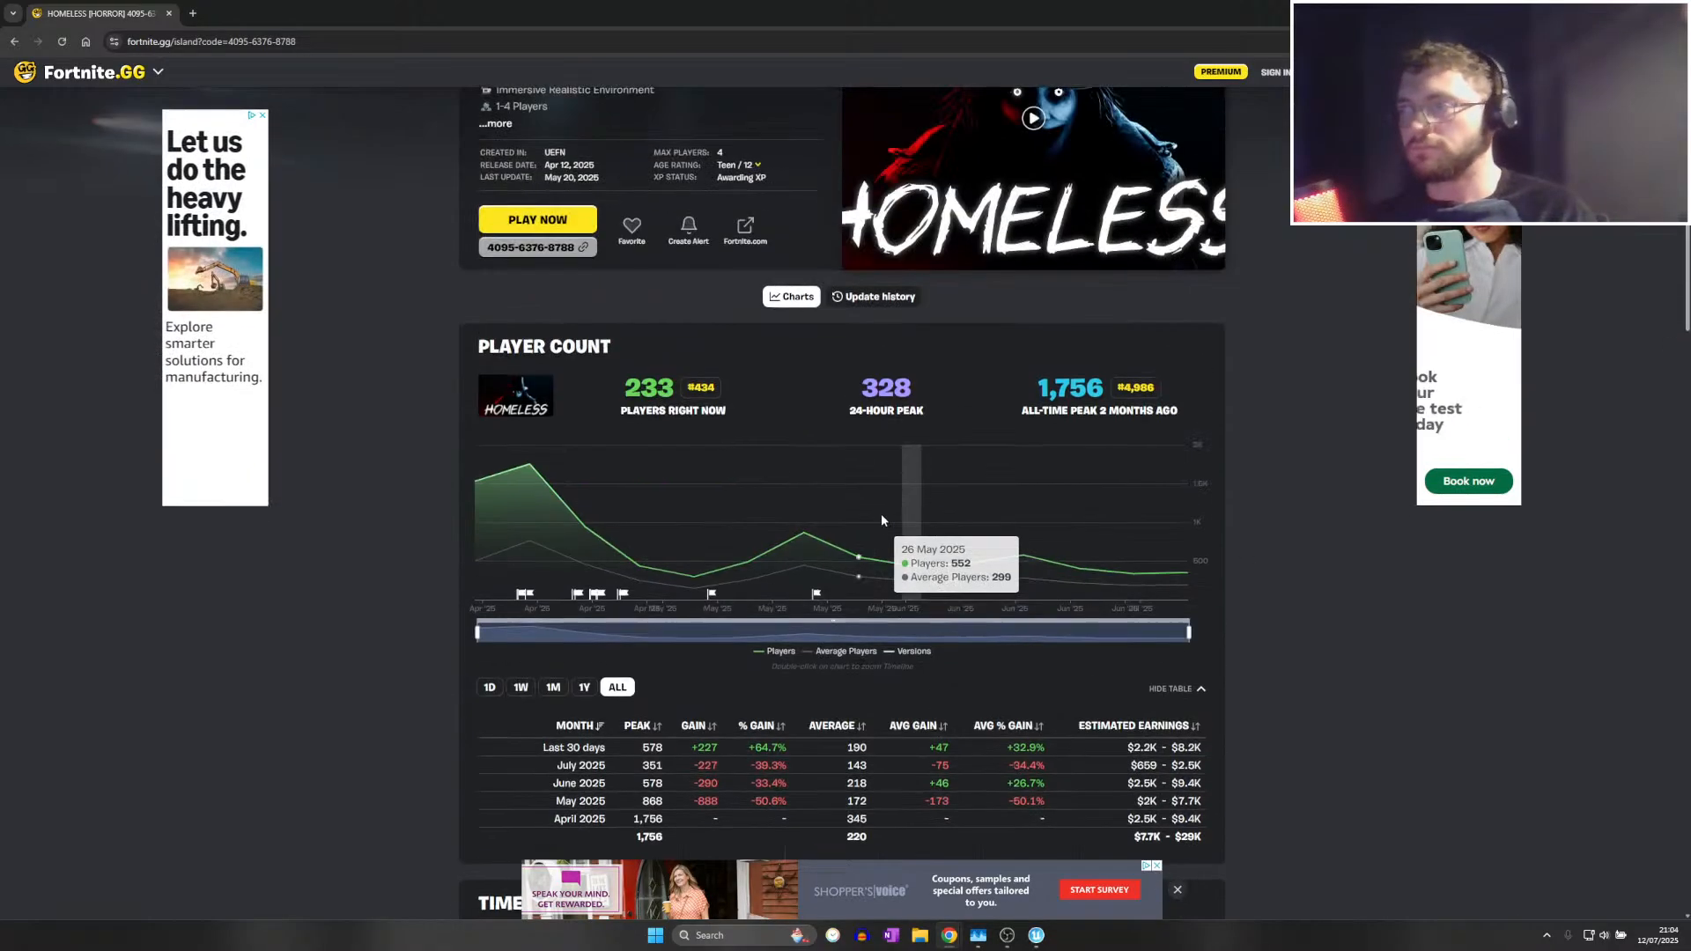
{"action": "left_click", "coordinate": [194, 13]}
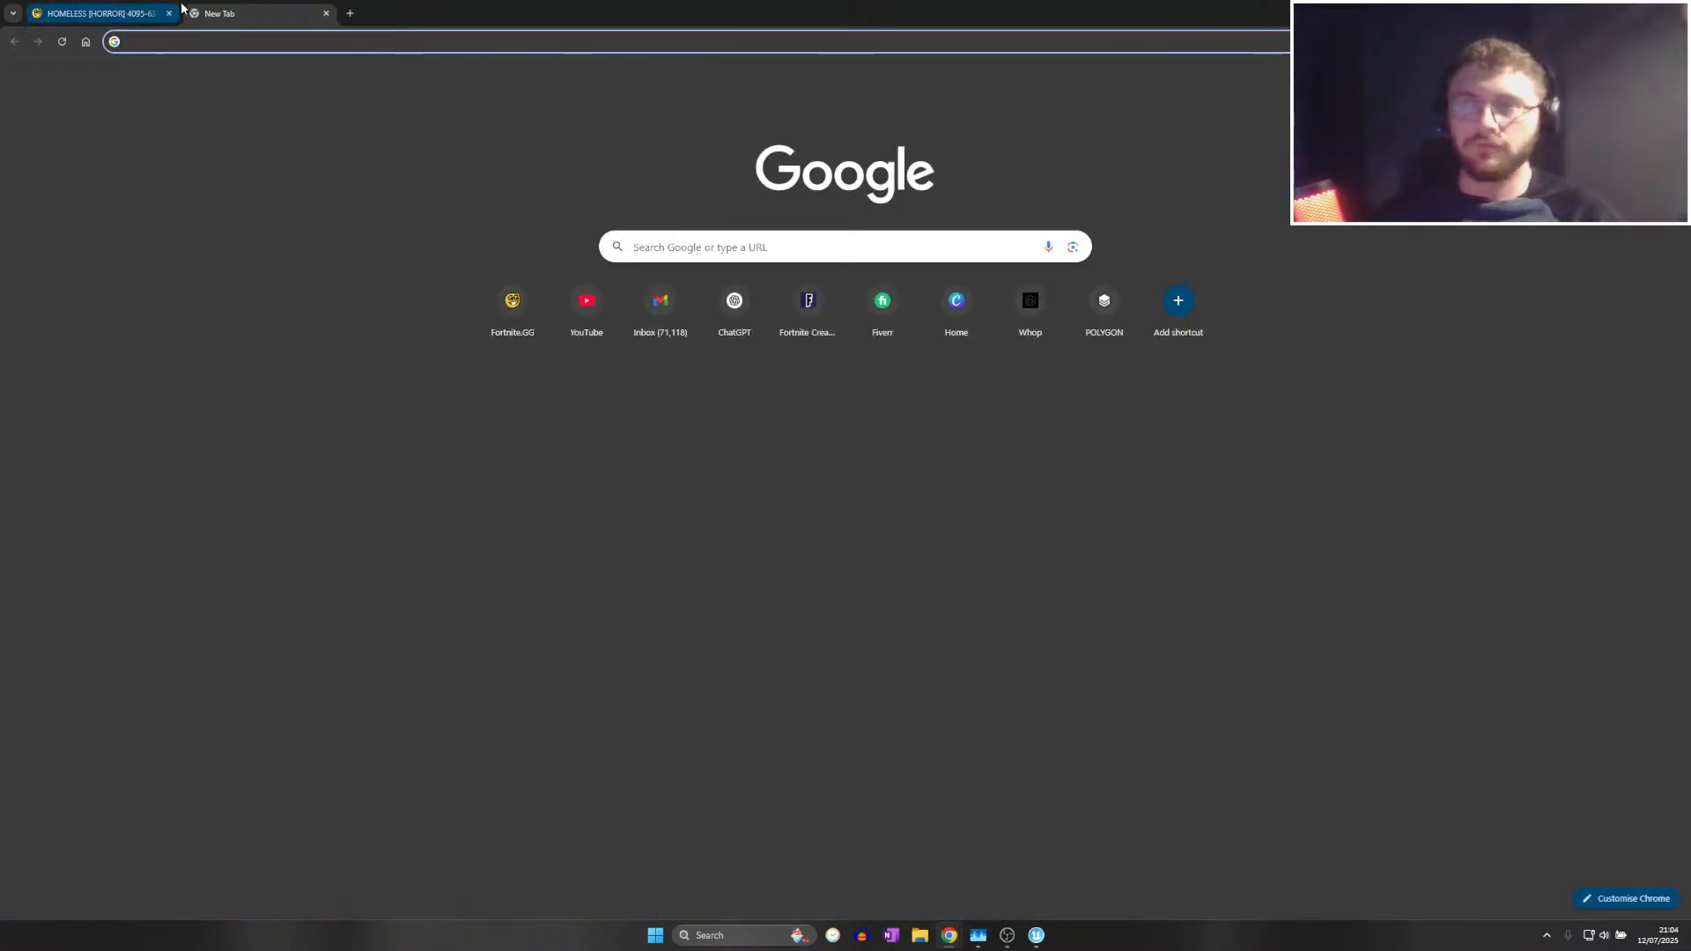
{"action": "left_click", "coordinate": [326, 13]}
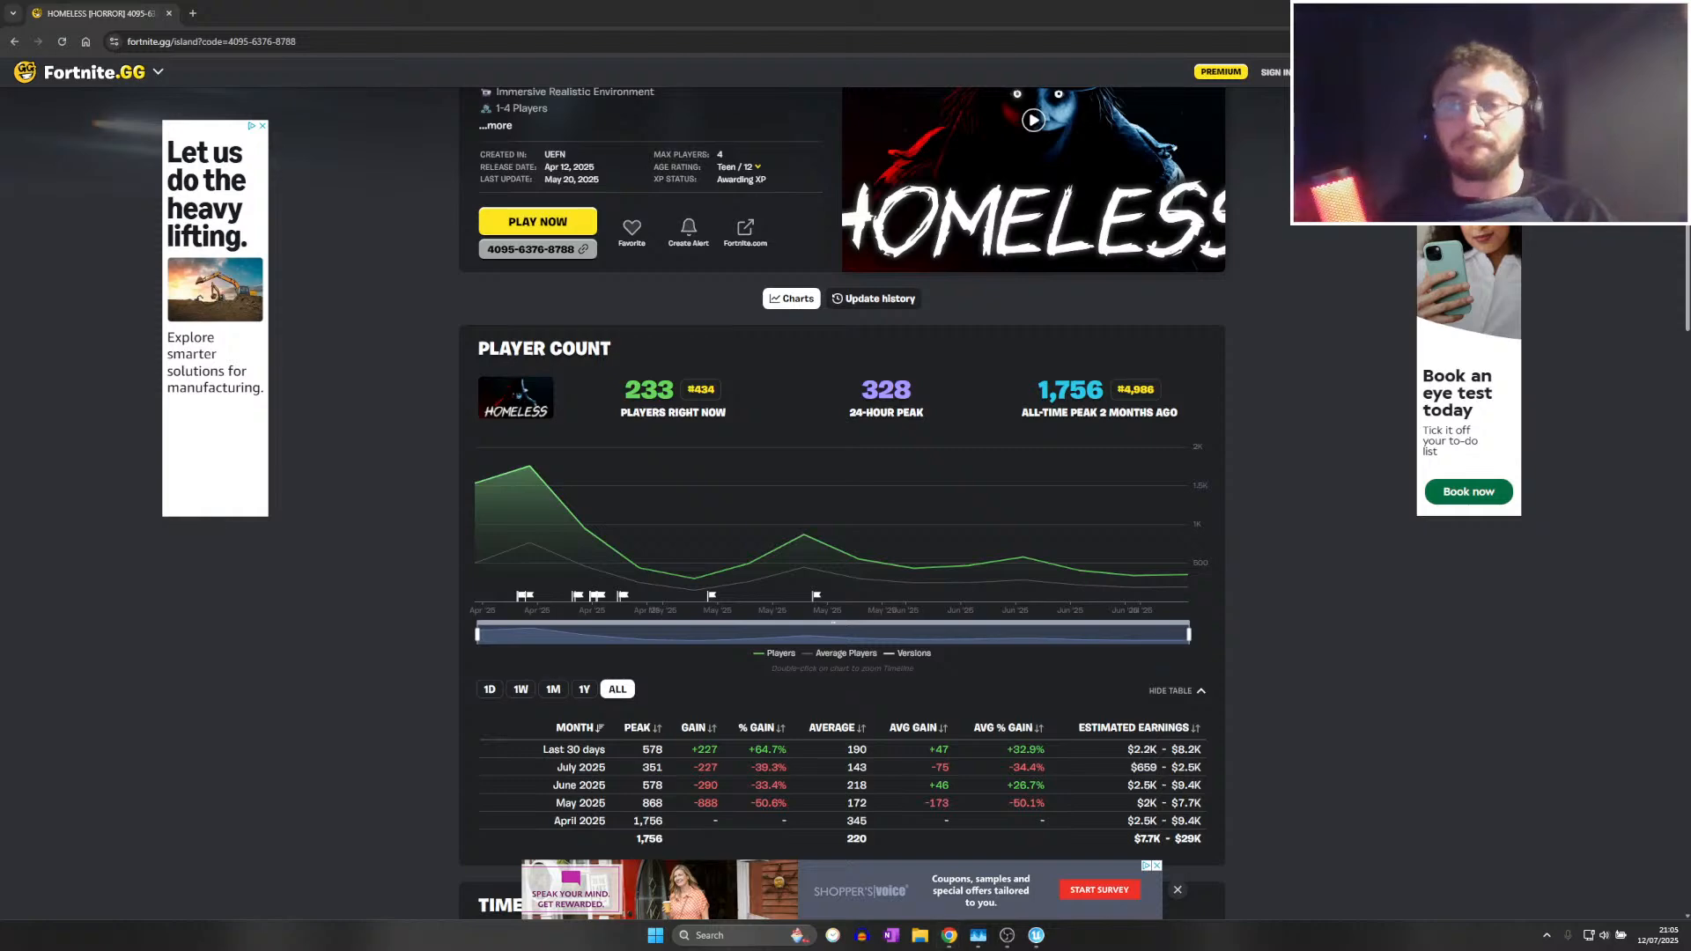
Switch to Unreal Editor for Fortnite and save all files of the FastFoodHorror project
{"action": "key", "text": "alt+Tab"}
{"action": "left_click", "coordinate": [1188, 765]}
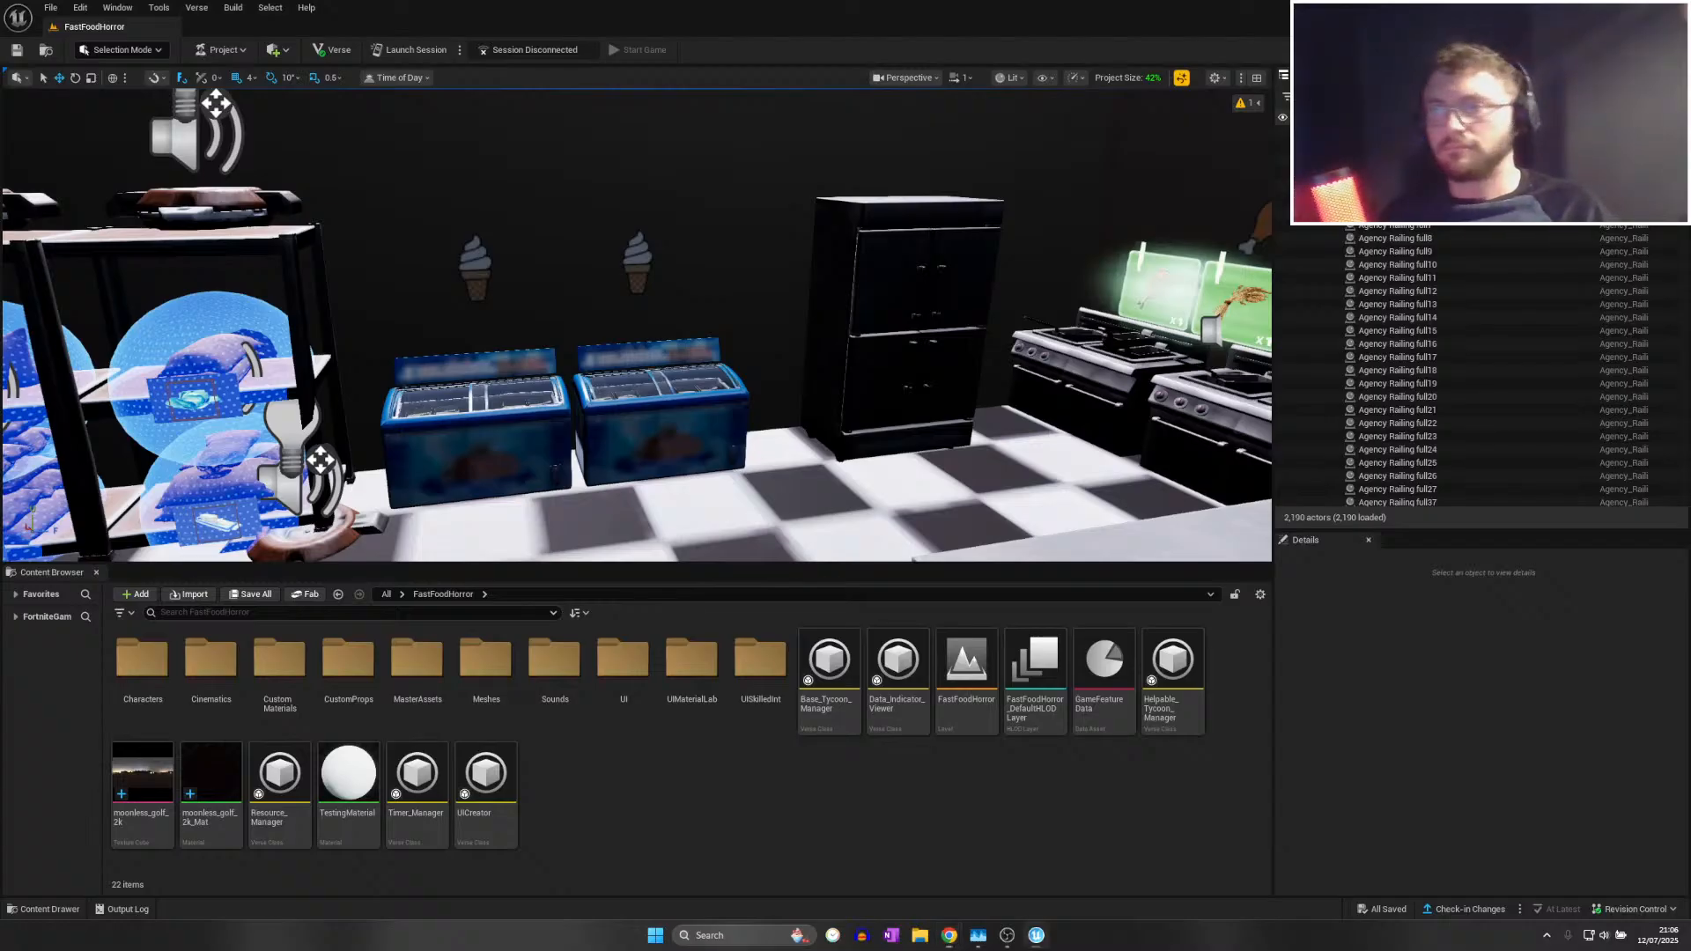
{"action": "right_click_drag", "start_coordinate": [441, 491], "coordinate": [546, 519]}
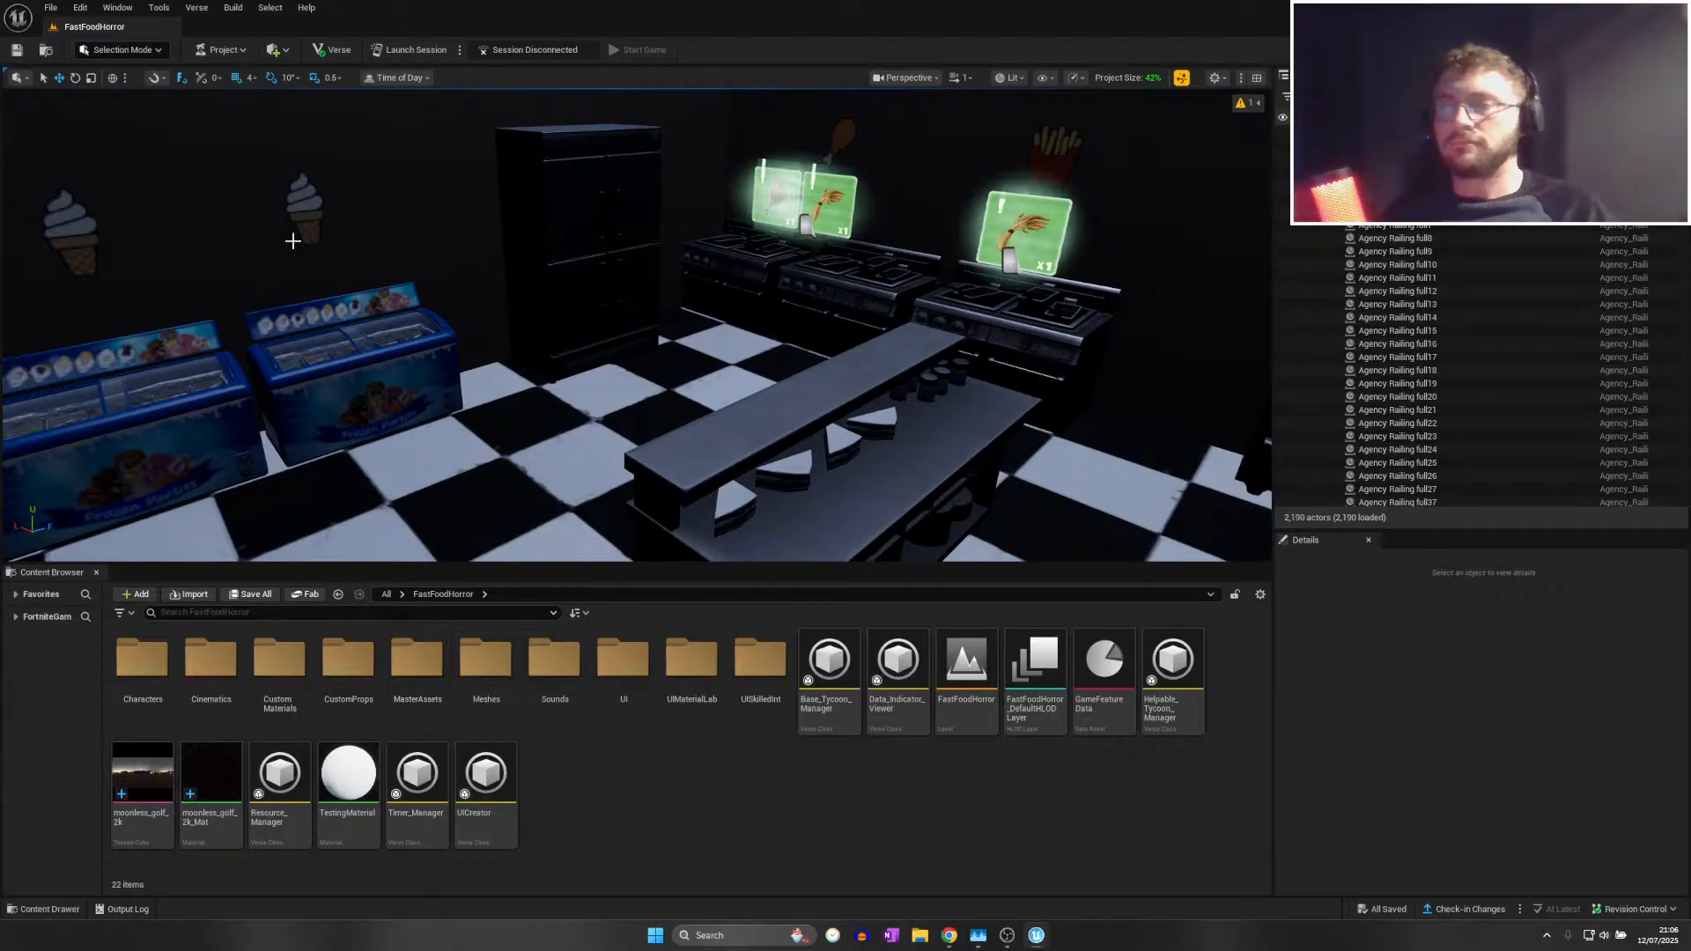
{"action": "left_click", "coordinate": [51, 8]}
{"action": "left_click", "coordinate": [85, 171]}
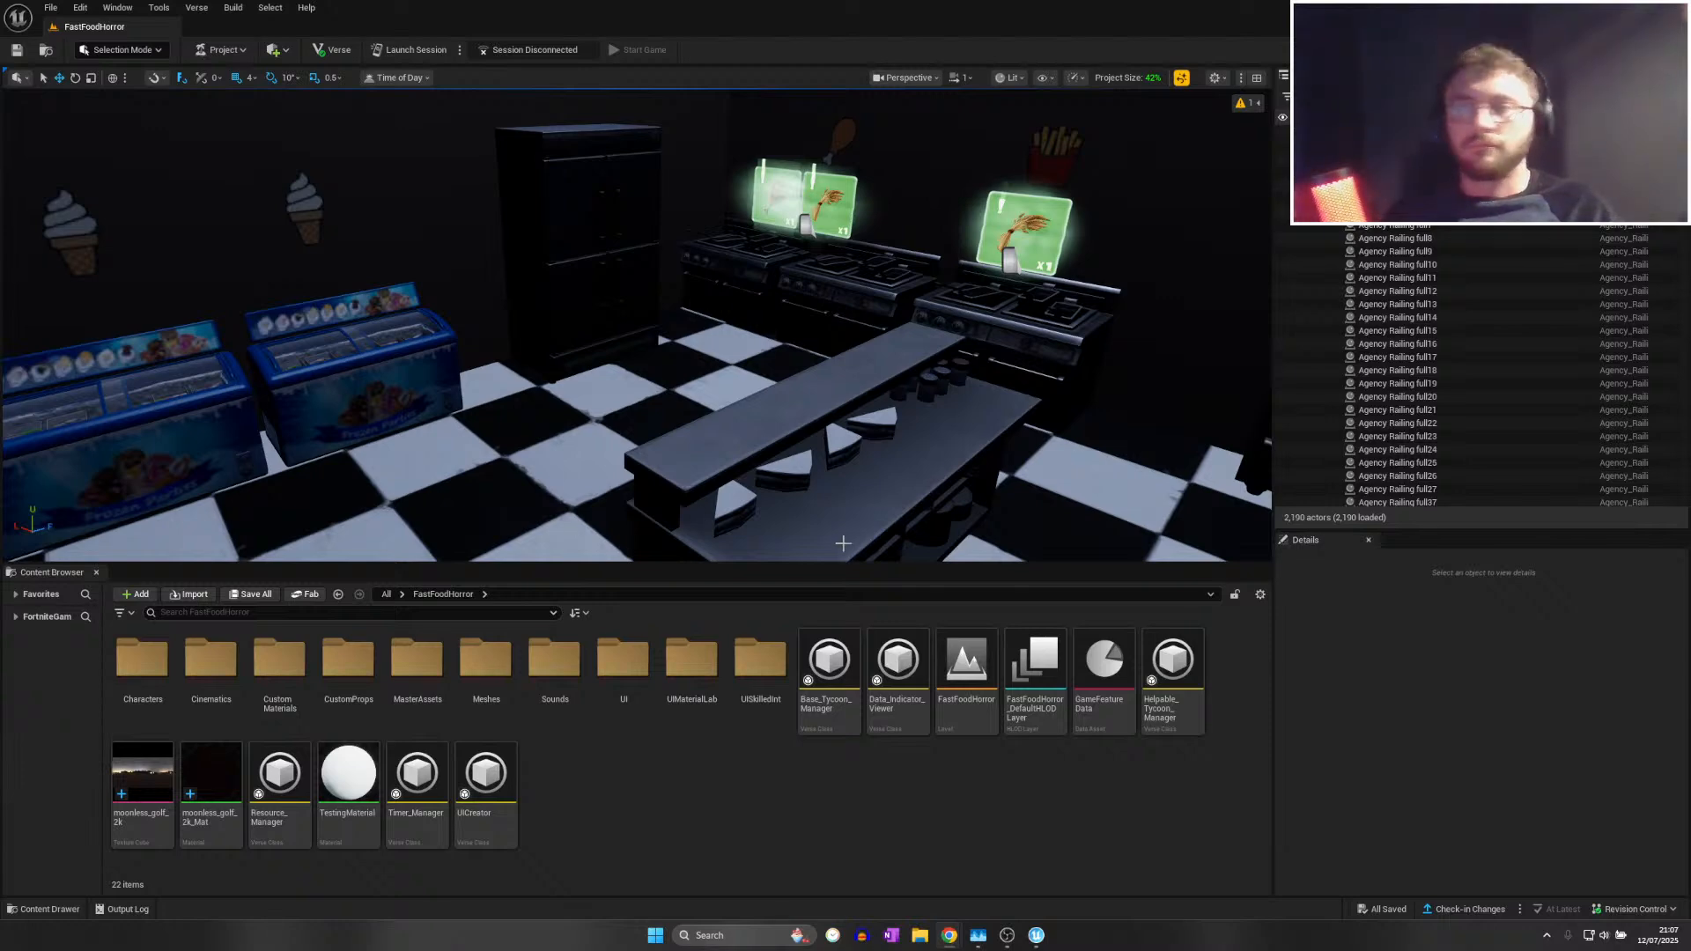
Open the UISkilledInt folder of the FastFoodHorror content and save all project files again
{"action": "right_click_drag", "start_coordinate": [902, 483], "coordinate": [986, 456]}
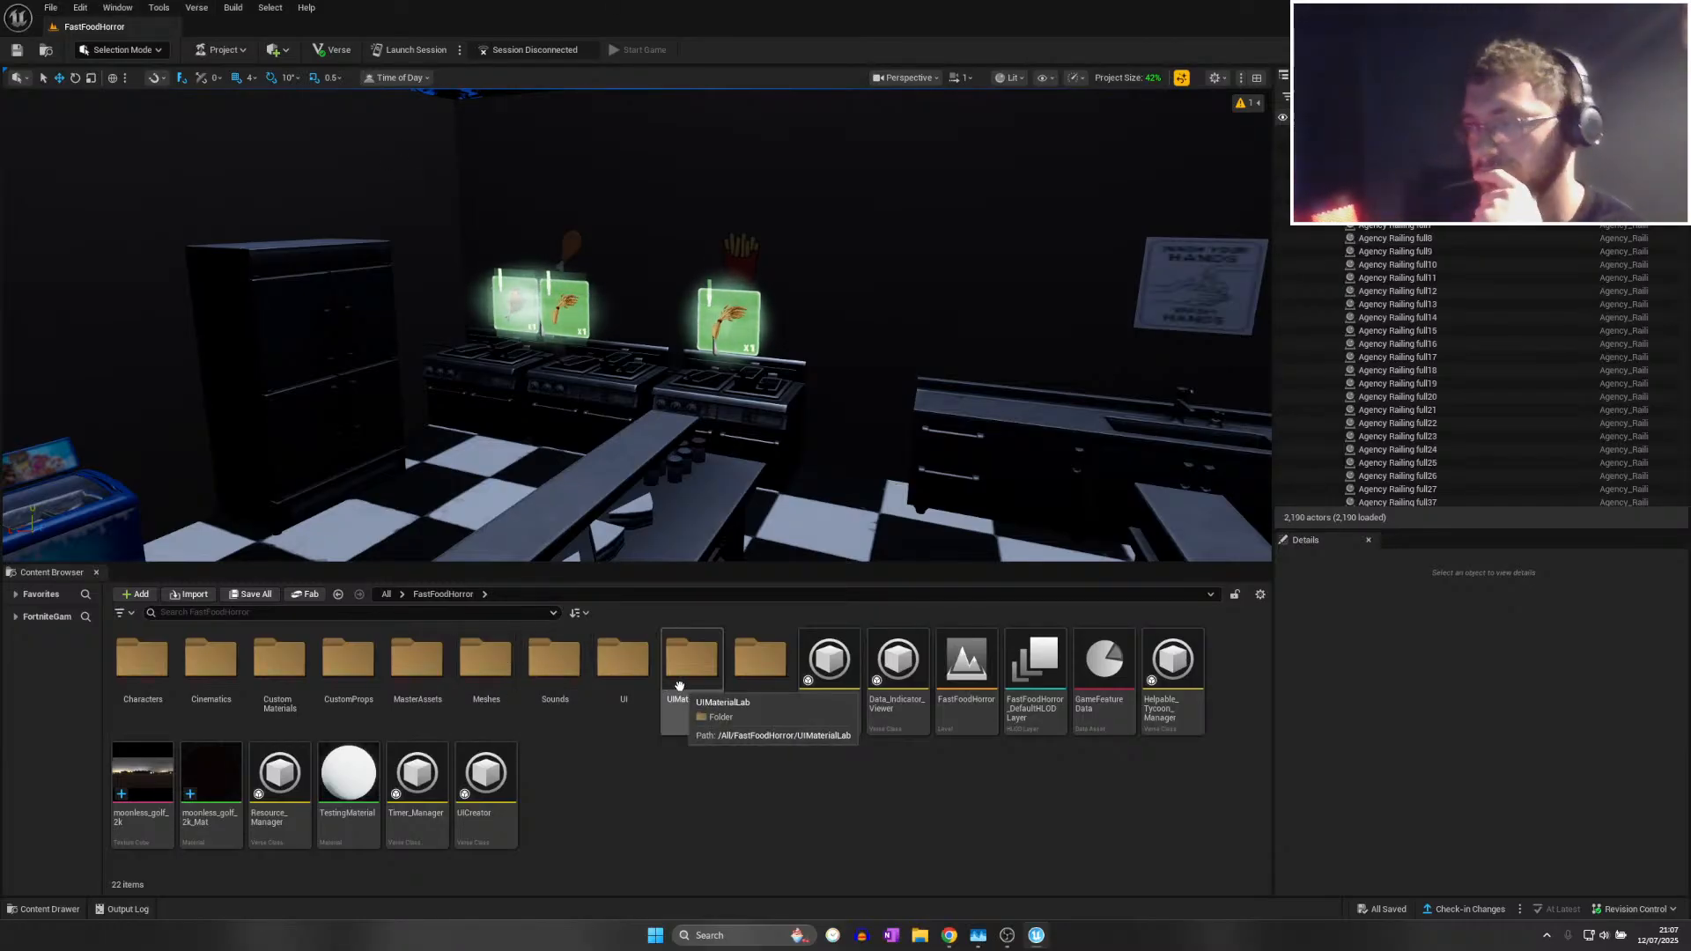
{"action": "double_click", "coordinate": [754, 665]}
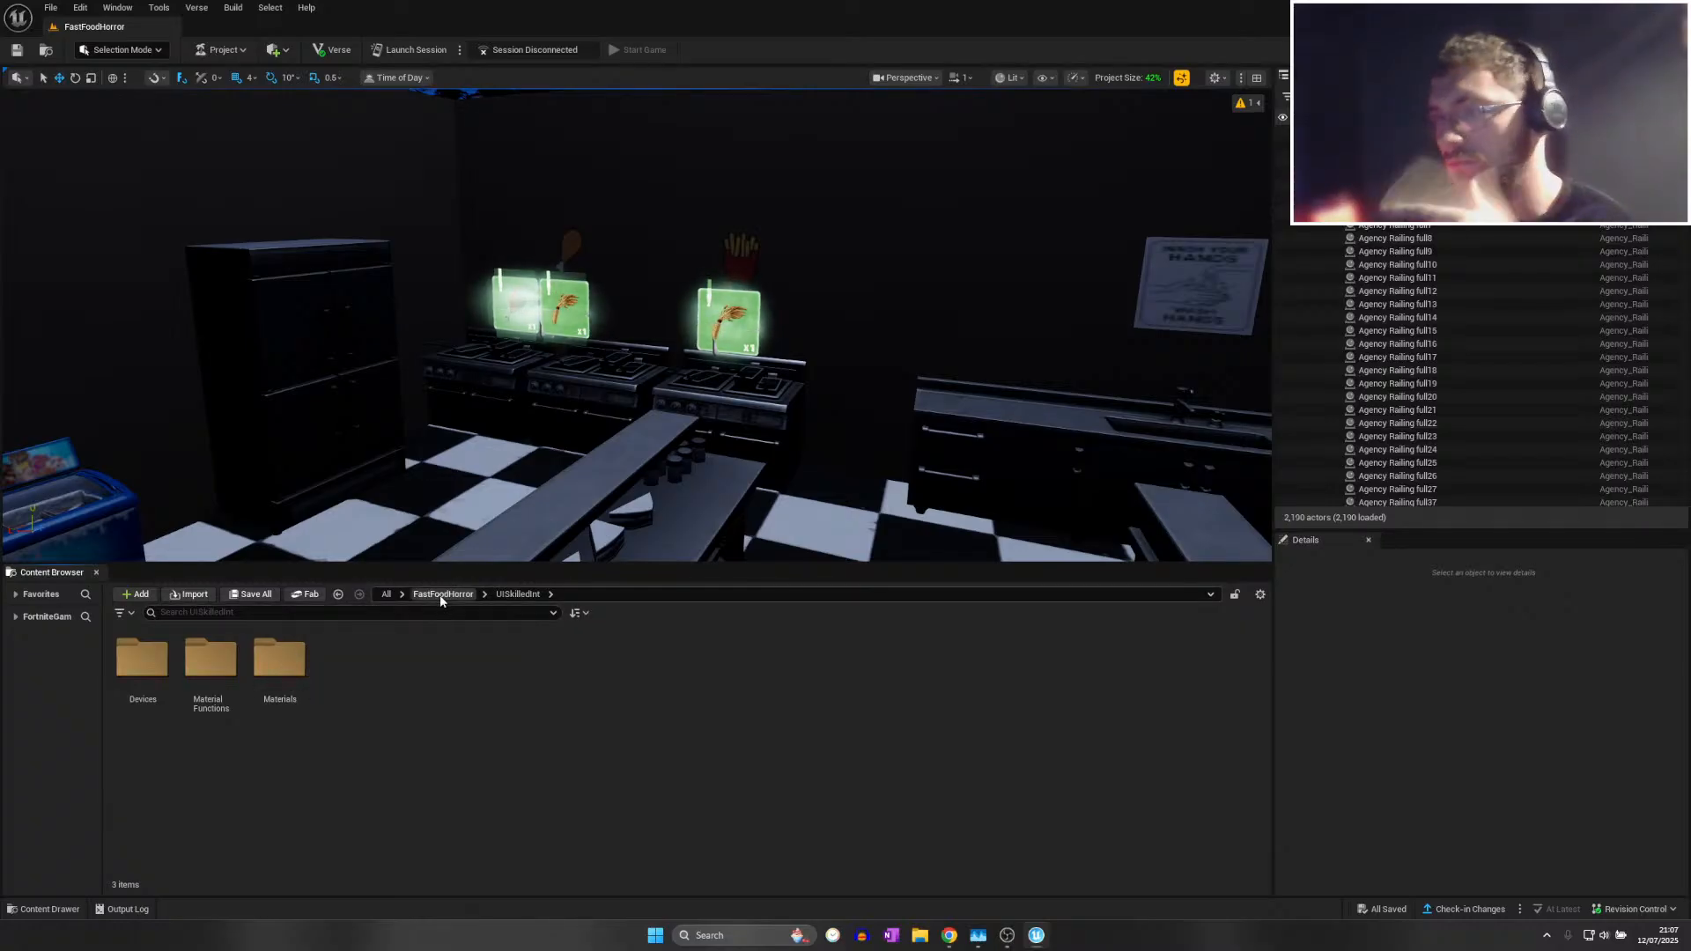
{"action": "left_click", "coordinate": [59, 9]}
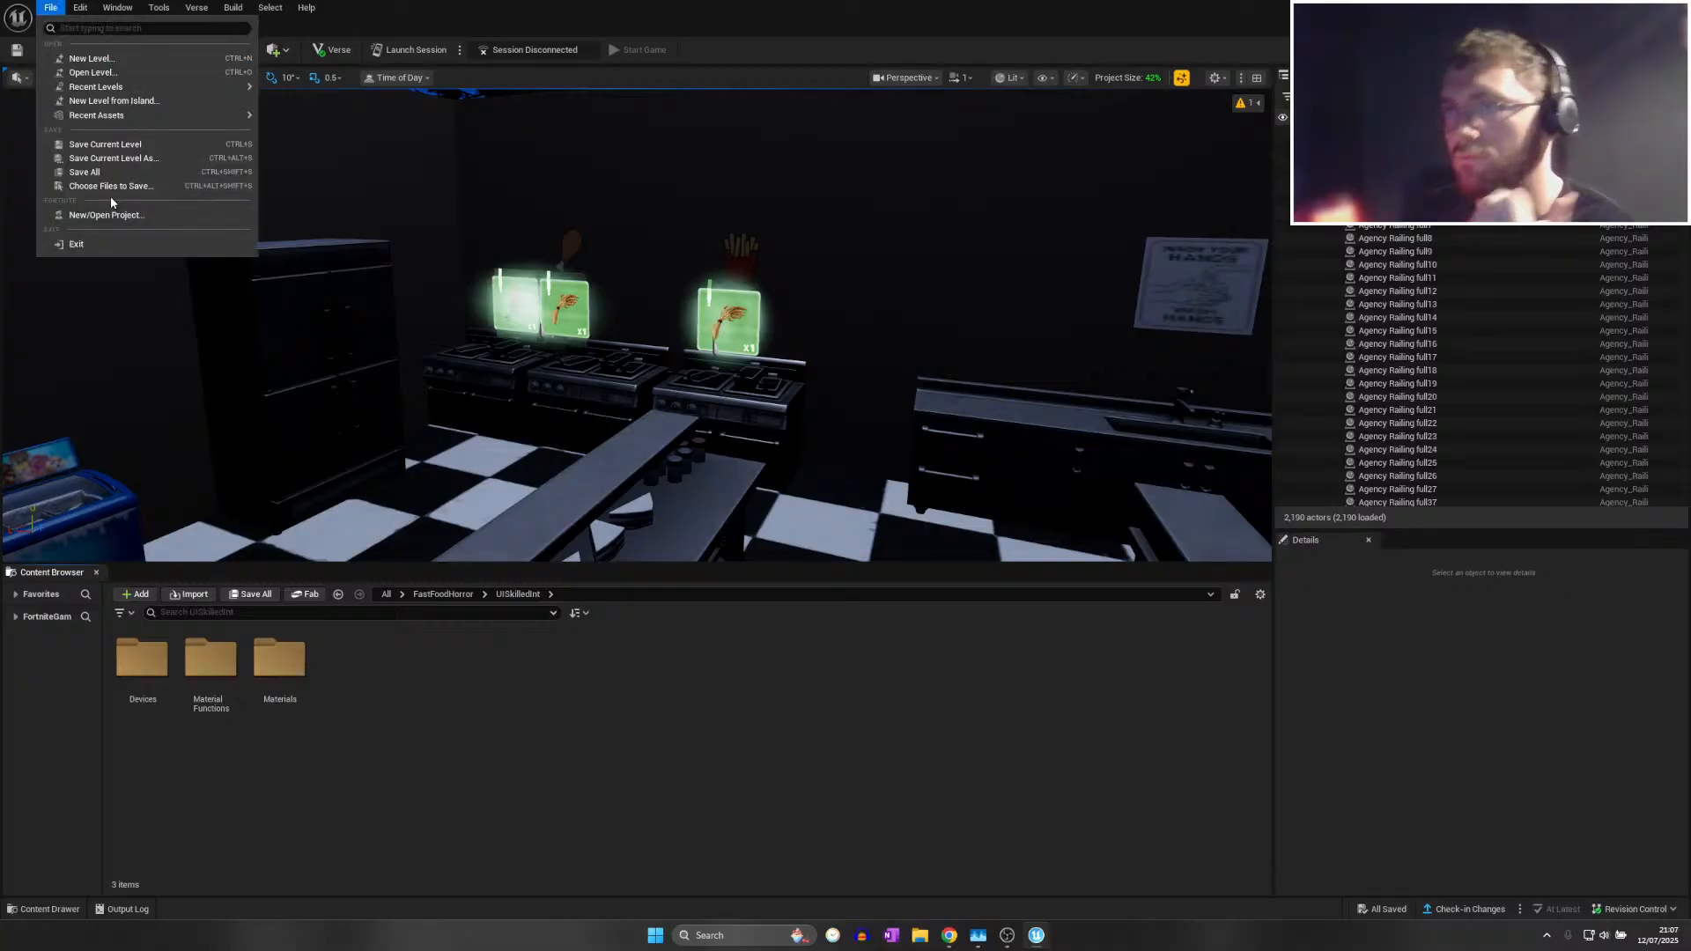
{"action": "left_click", "coordinate": [107, 176]}
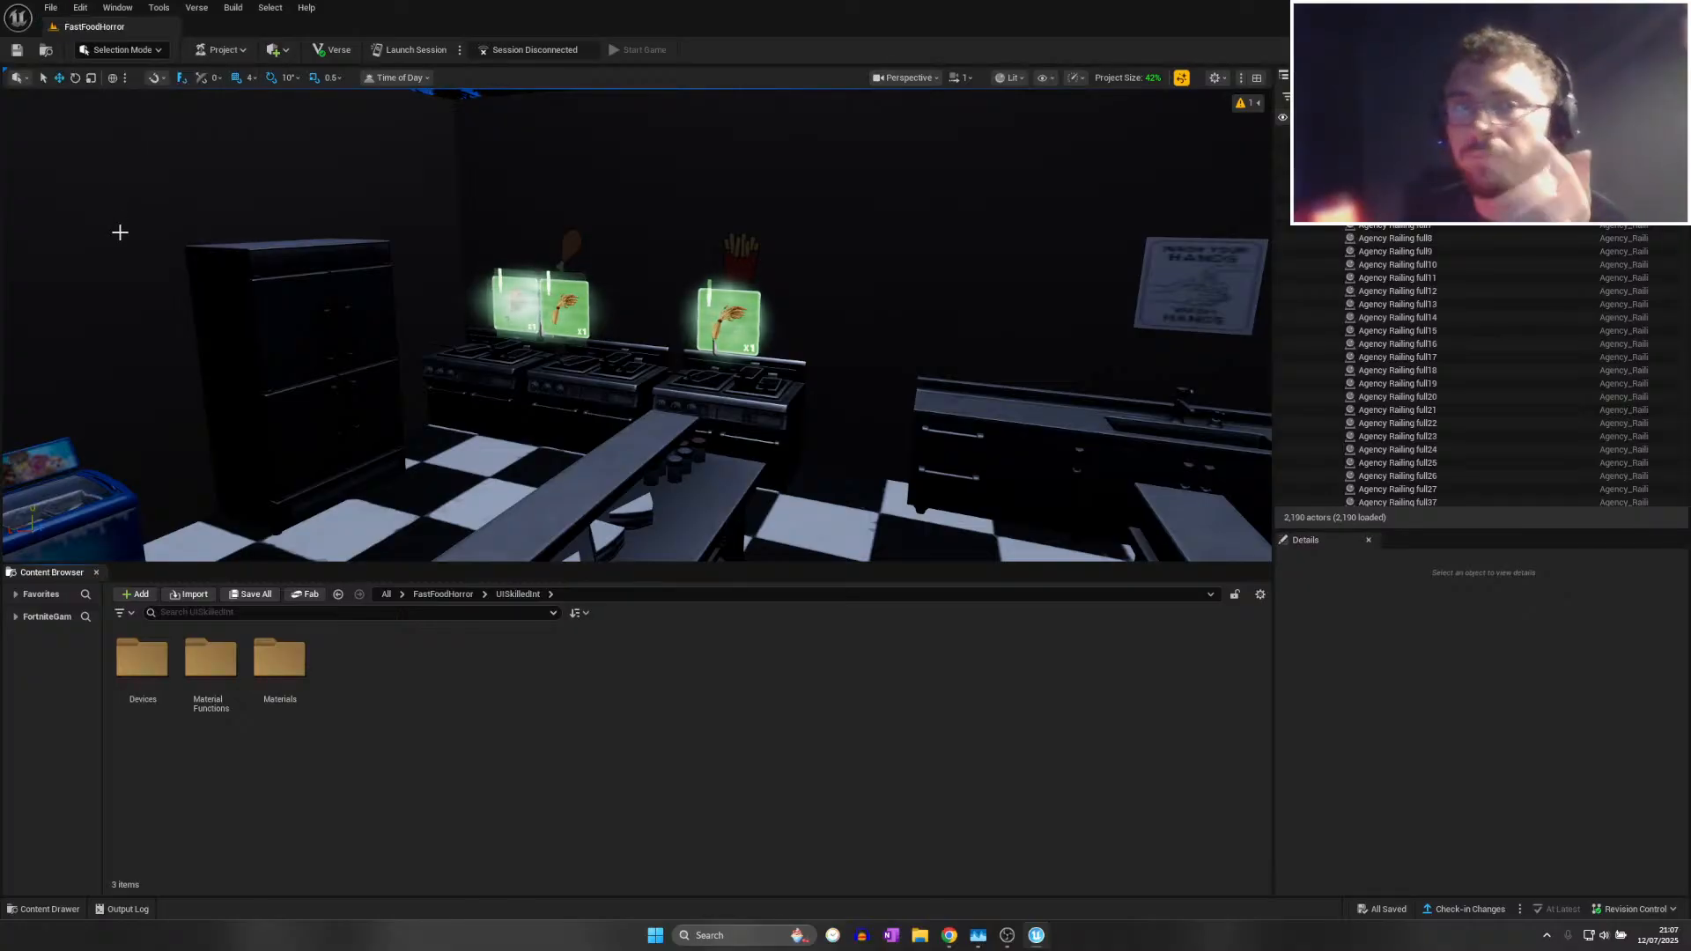
Fly through the restaurant level away from the kitchen stoves and examine the dark interior with the chequered floor
{"action": "right_click_drag", "start_coordinate": [143, 294], "coordinate": [981, 312]}
{"action": "key", "text": "w"}
{"action": "key", "text": "s"}
{"action": "key", "text": "w"}
{"action": "key", "text": "w"}
{"action": "scroll", "coordinate": [339, 289], "scroll_direction": "down", "scroll_amount": 4}
{"action": "key", "text": "w"}
{"action": "scroll", "coordinate": [608, 284], "scroll_direction": "up", "scroll_amount": 2}
{"action": "key", "text": "w"}
{"action": "key", "text": "w"}
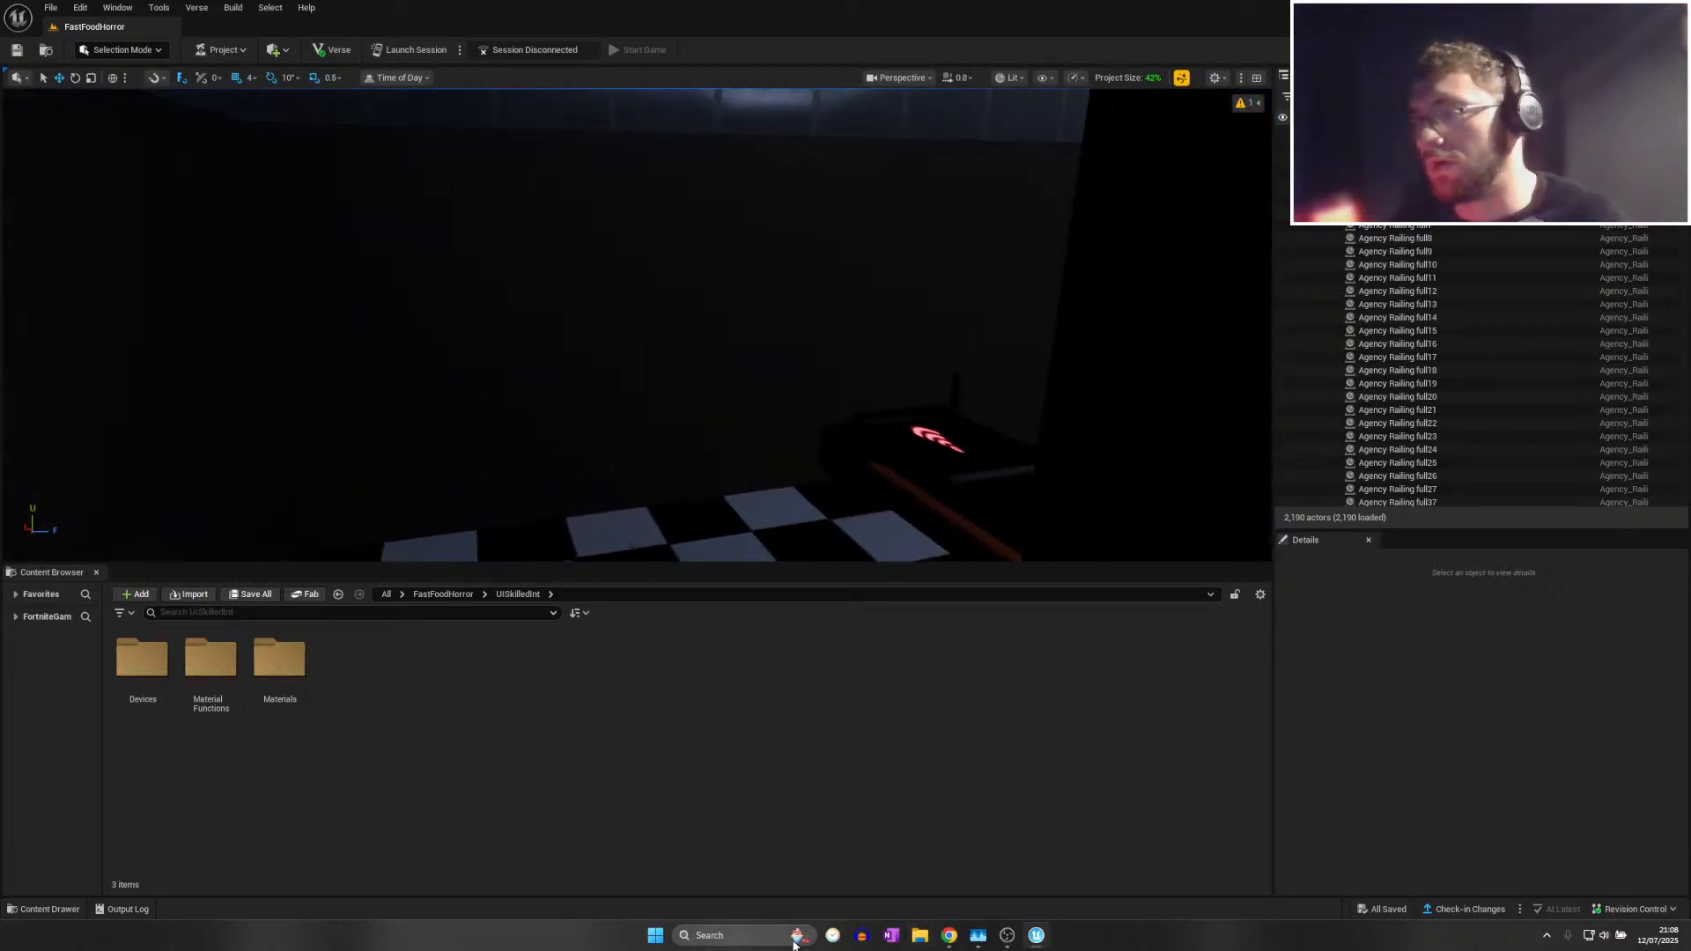
Switch to OneNote, maximise the to-do notes and start editing after the line about mopping and serving two customers
{"action": "left_click", "coordinate": [891, 935]}
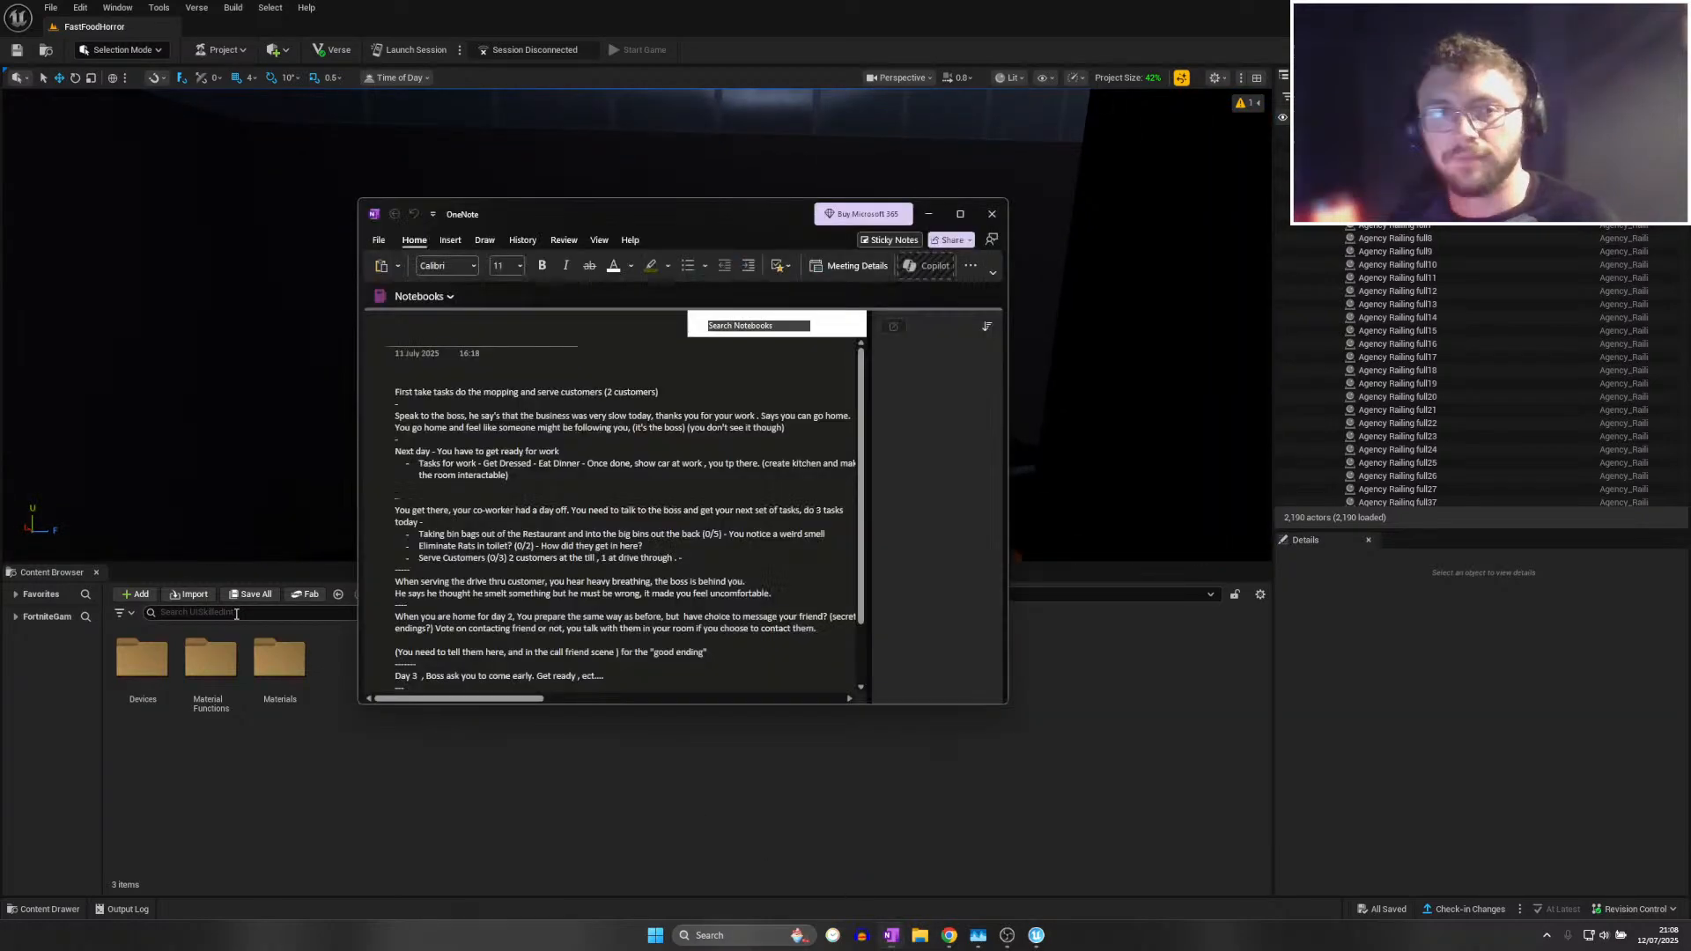
{"action": "double_click", "coordinate": [687, 219]}
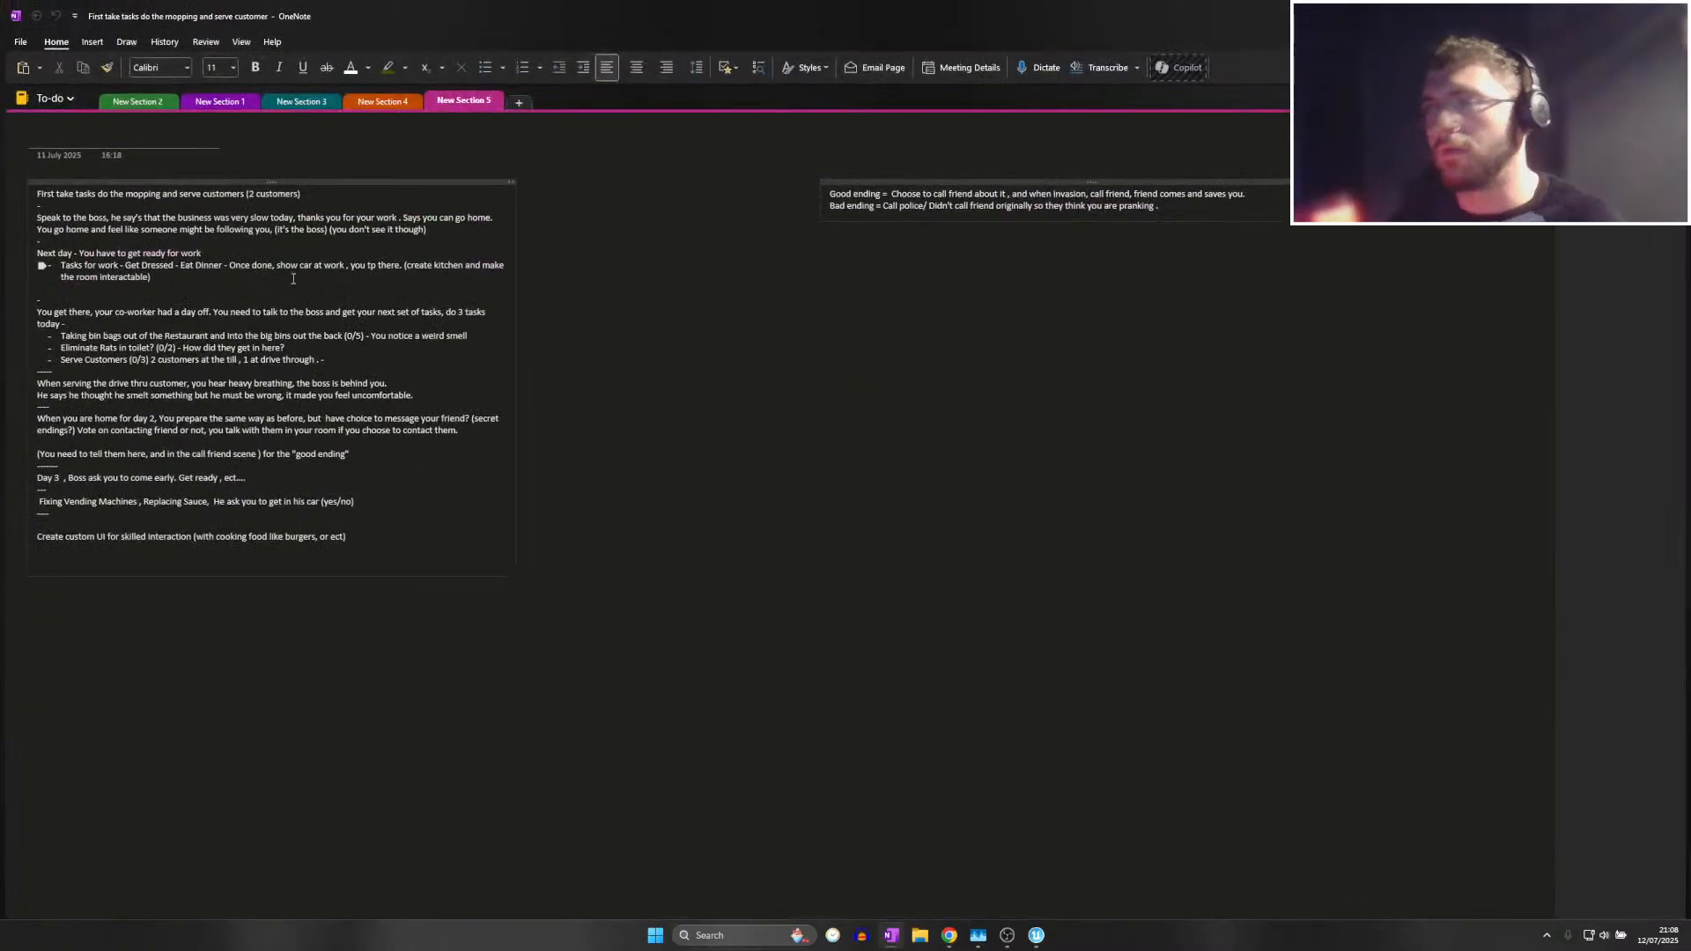
{"action": "left_click", "coordinate": [342, 200]}
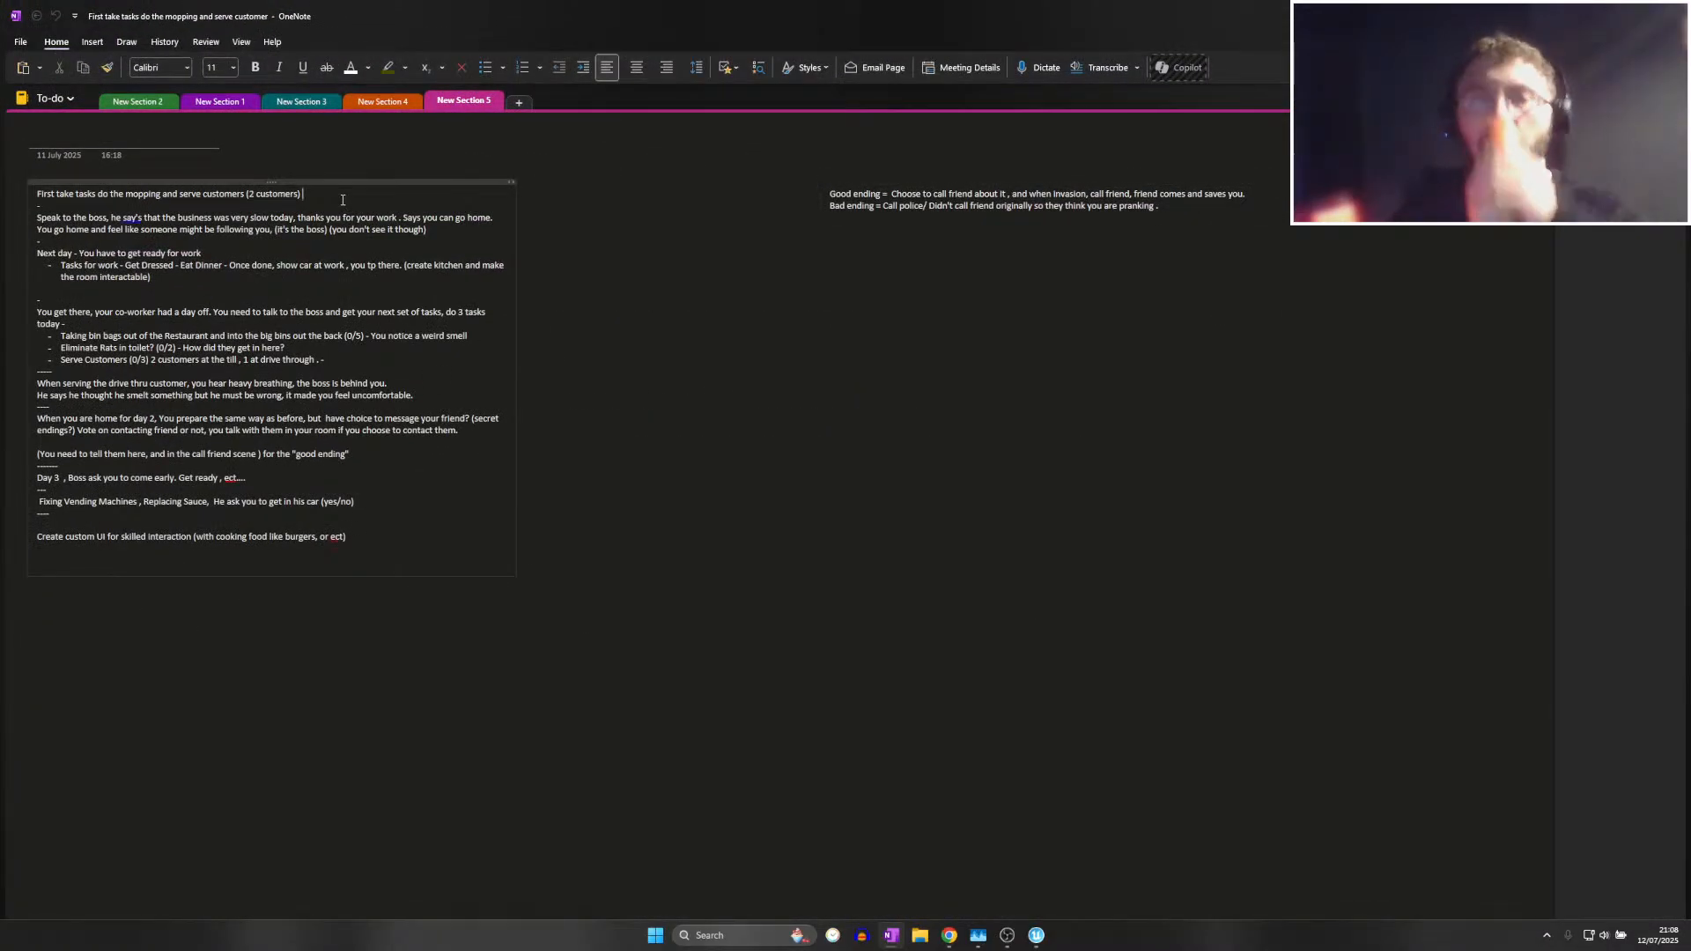
{"action": "key", "text": "Return"}
{"action": "key", "text": "BackSpace"}
{"action": "key", "text": "BackSpace"}
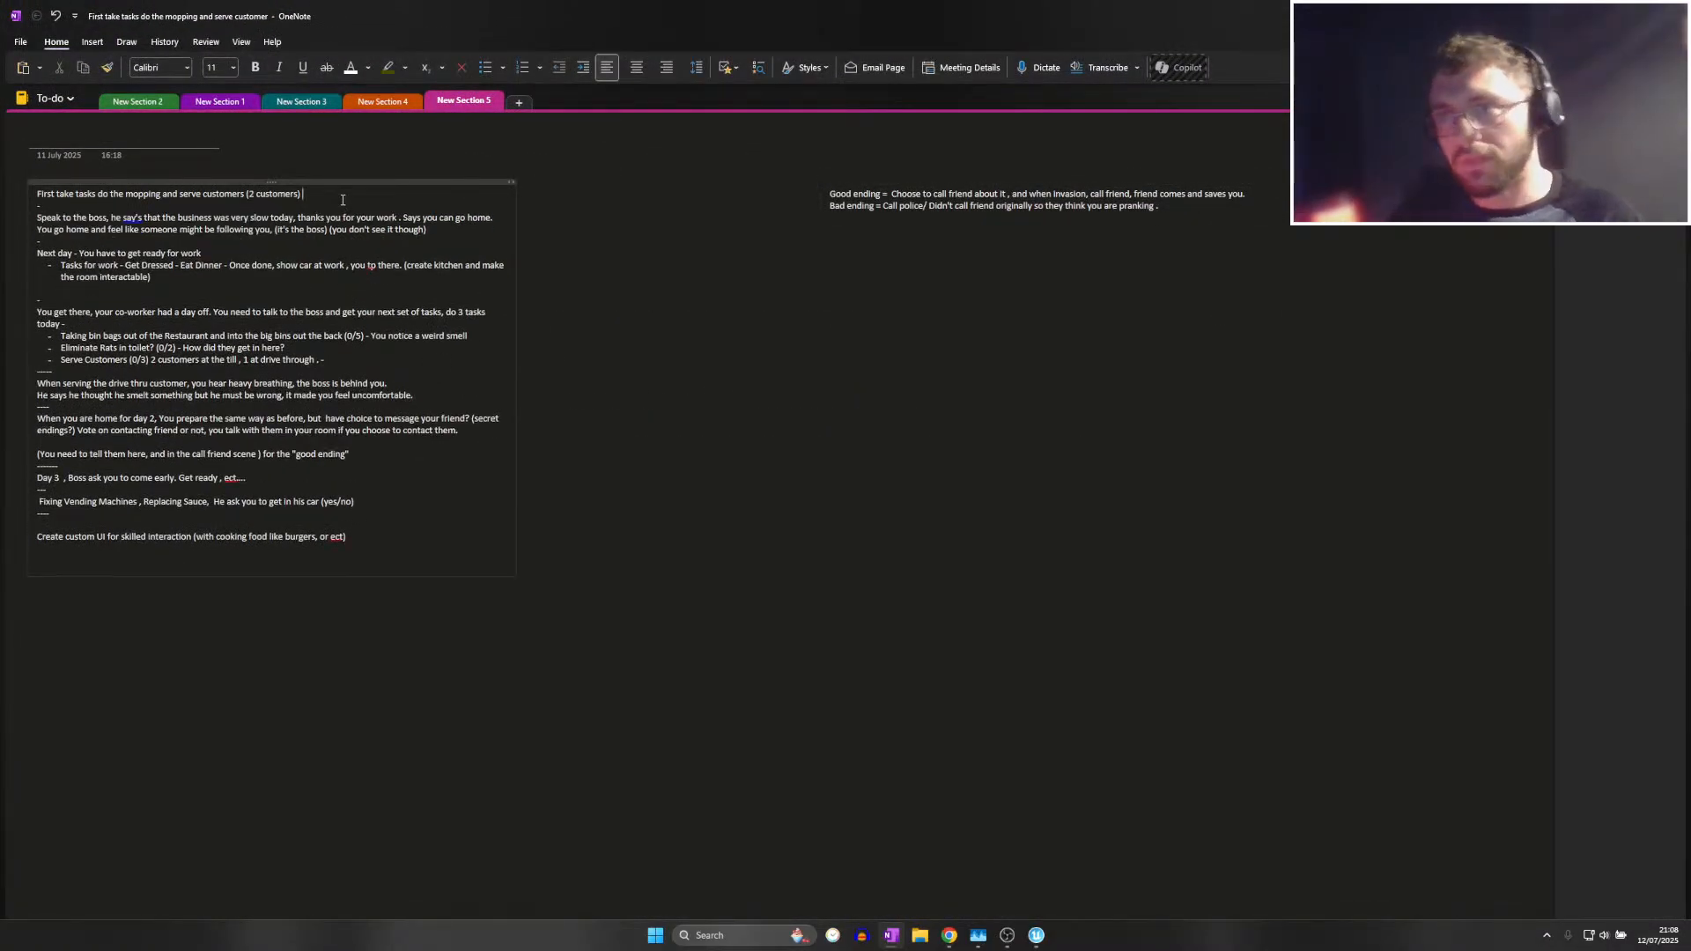
Insert the entry "Create the widgets for all of the foods" above the first to-do line, separated from it by blank lines
{"action": "key", "text": "Left"}
{"action": "key", "text": "Left"}
{"action": "key", "text": "Left"}
{"action": "key", "text": "Left"}
{"action": "key", "text": "Left"}
{"action": "key", "text": "Left"}
{"action": "key", "text": "Left"}
{"action": "key", "text": "Left"}
{"action": "key", "text": "Left"}
{"action": "key", "text": "Left"}
{"action": "key", "text": "Left"}
{"action": "key", "text": "Left"}
{"action": "key", "text": "Left"}
{"action": "key", "text": "Left"}
{"action": "key", "text": "Left"}
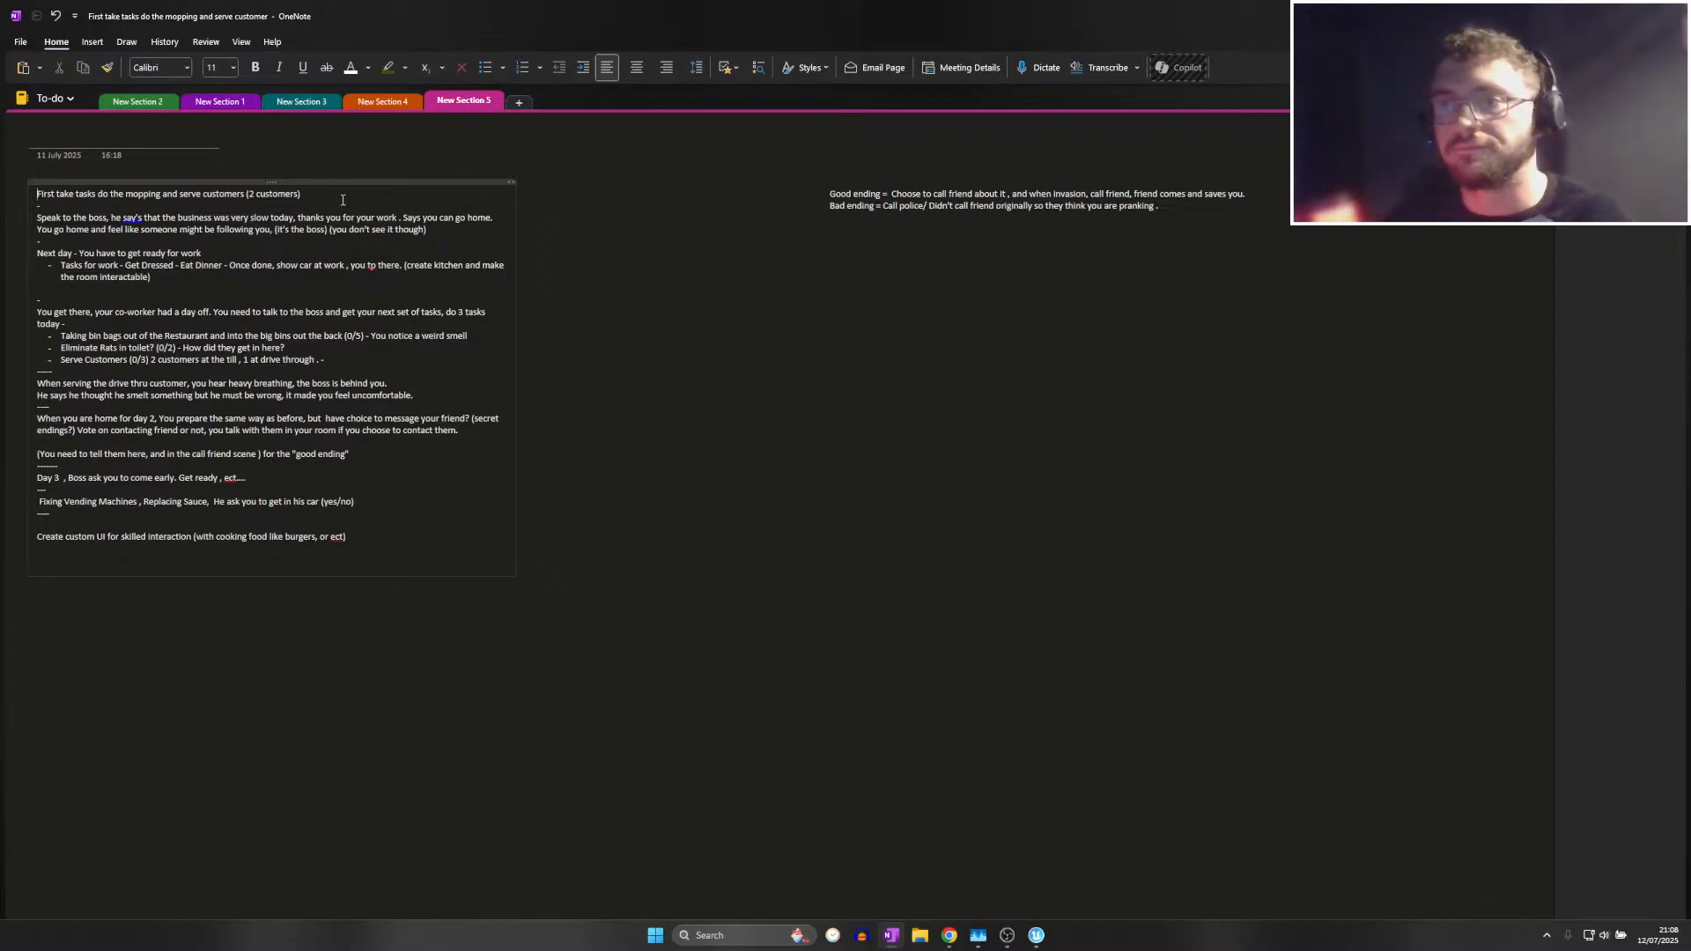
{"action": "key", "text": "Return"}
{"action": "key", "text": "Return"}
{"action": "key", "text": "Return"}
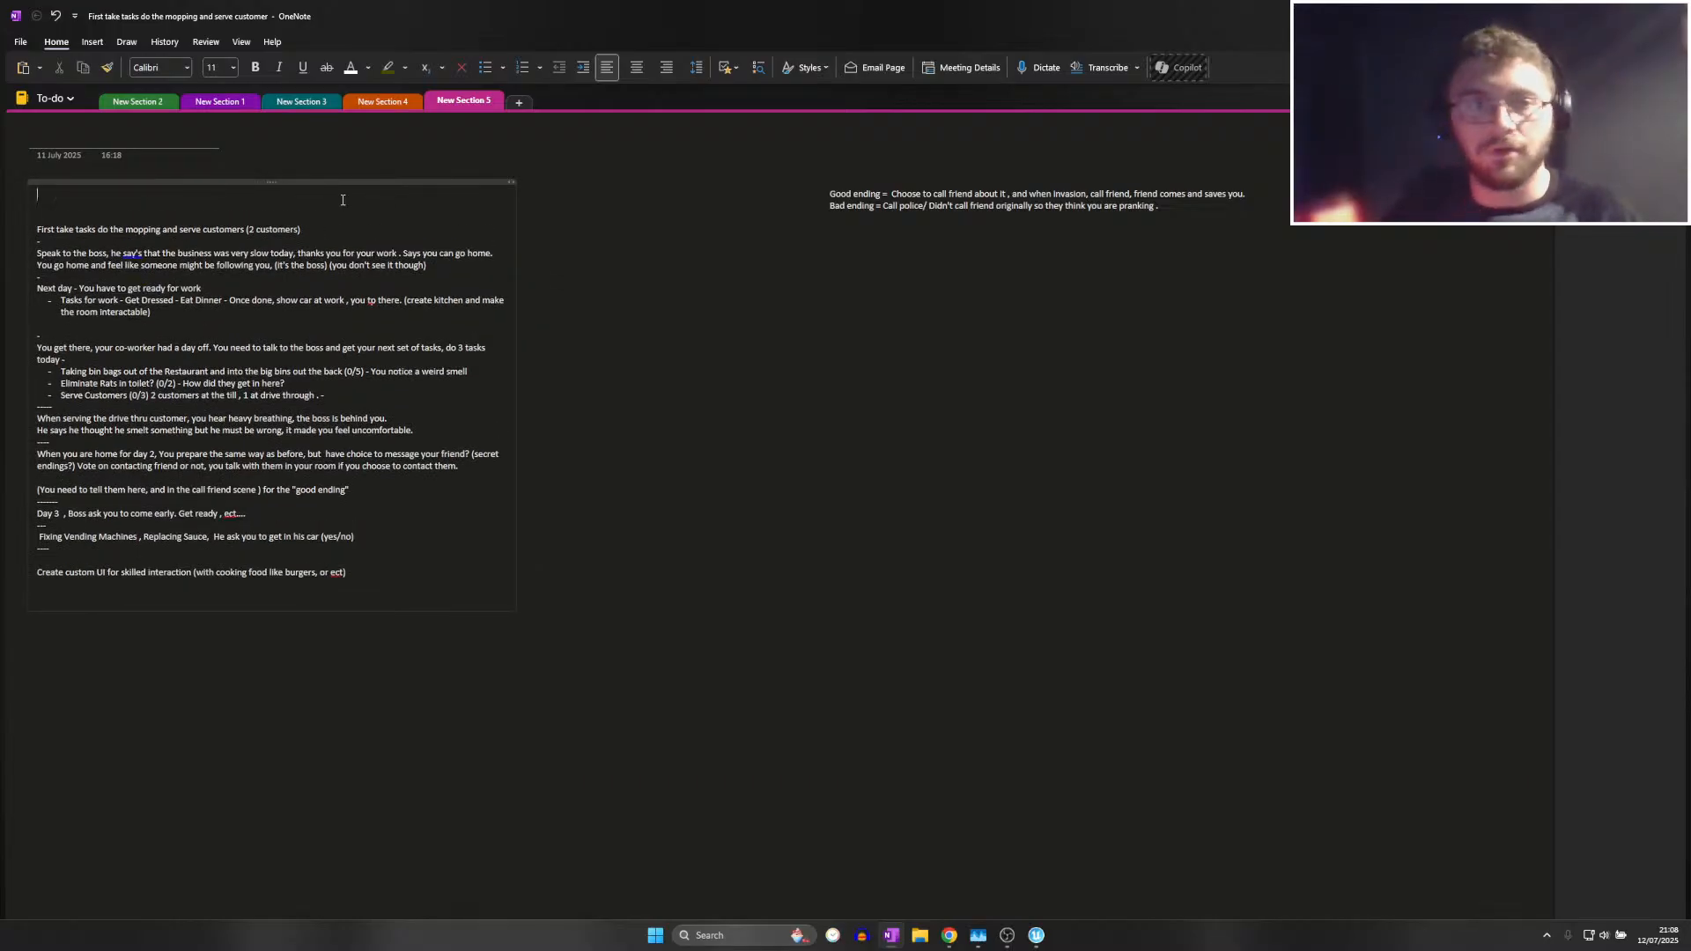
{"action": "type", "text": "Create"}
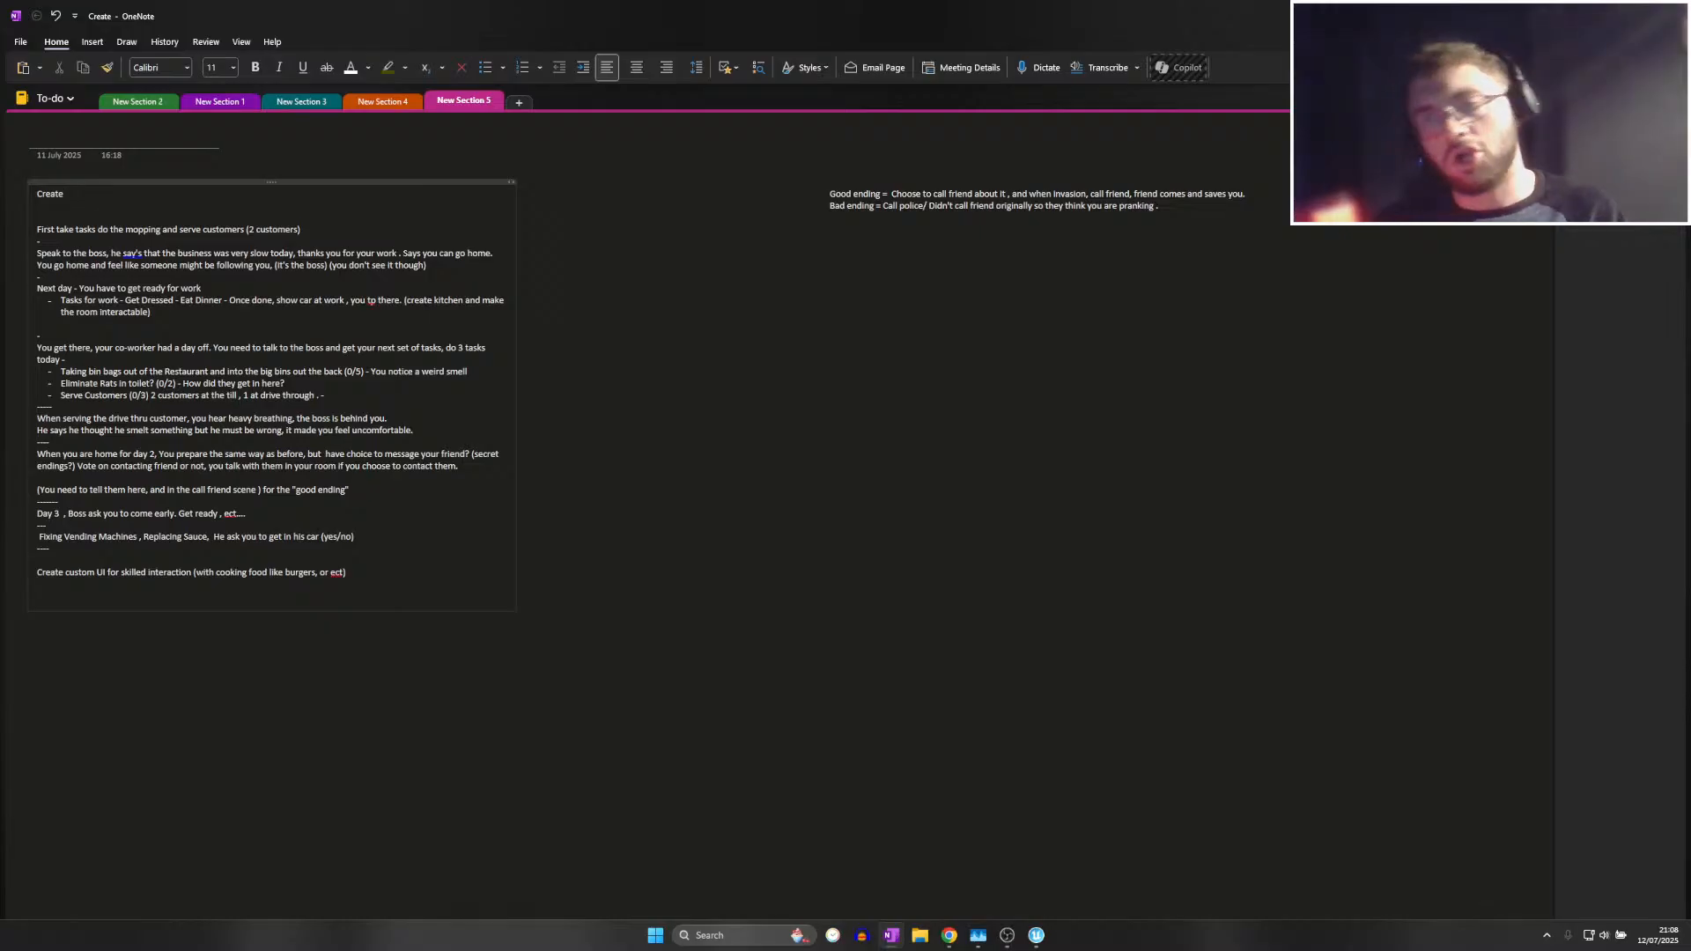
{"action": "type", "text": " the widgets "}
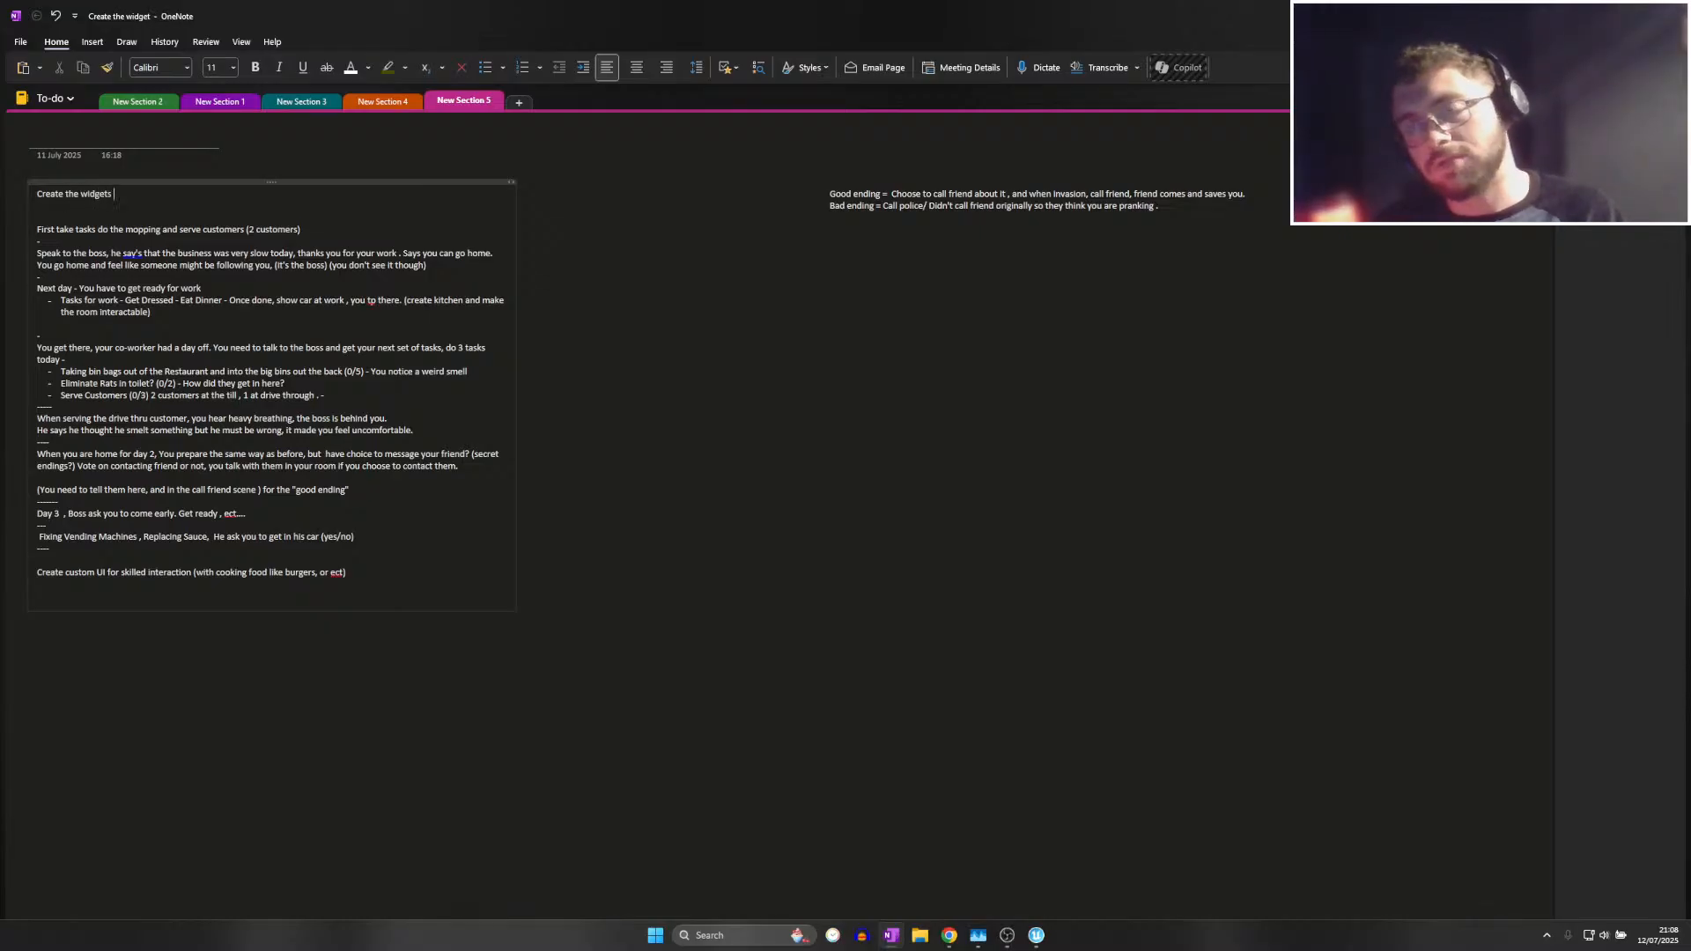
{"action": "type", "text": "for all of "}
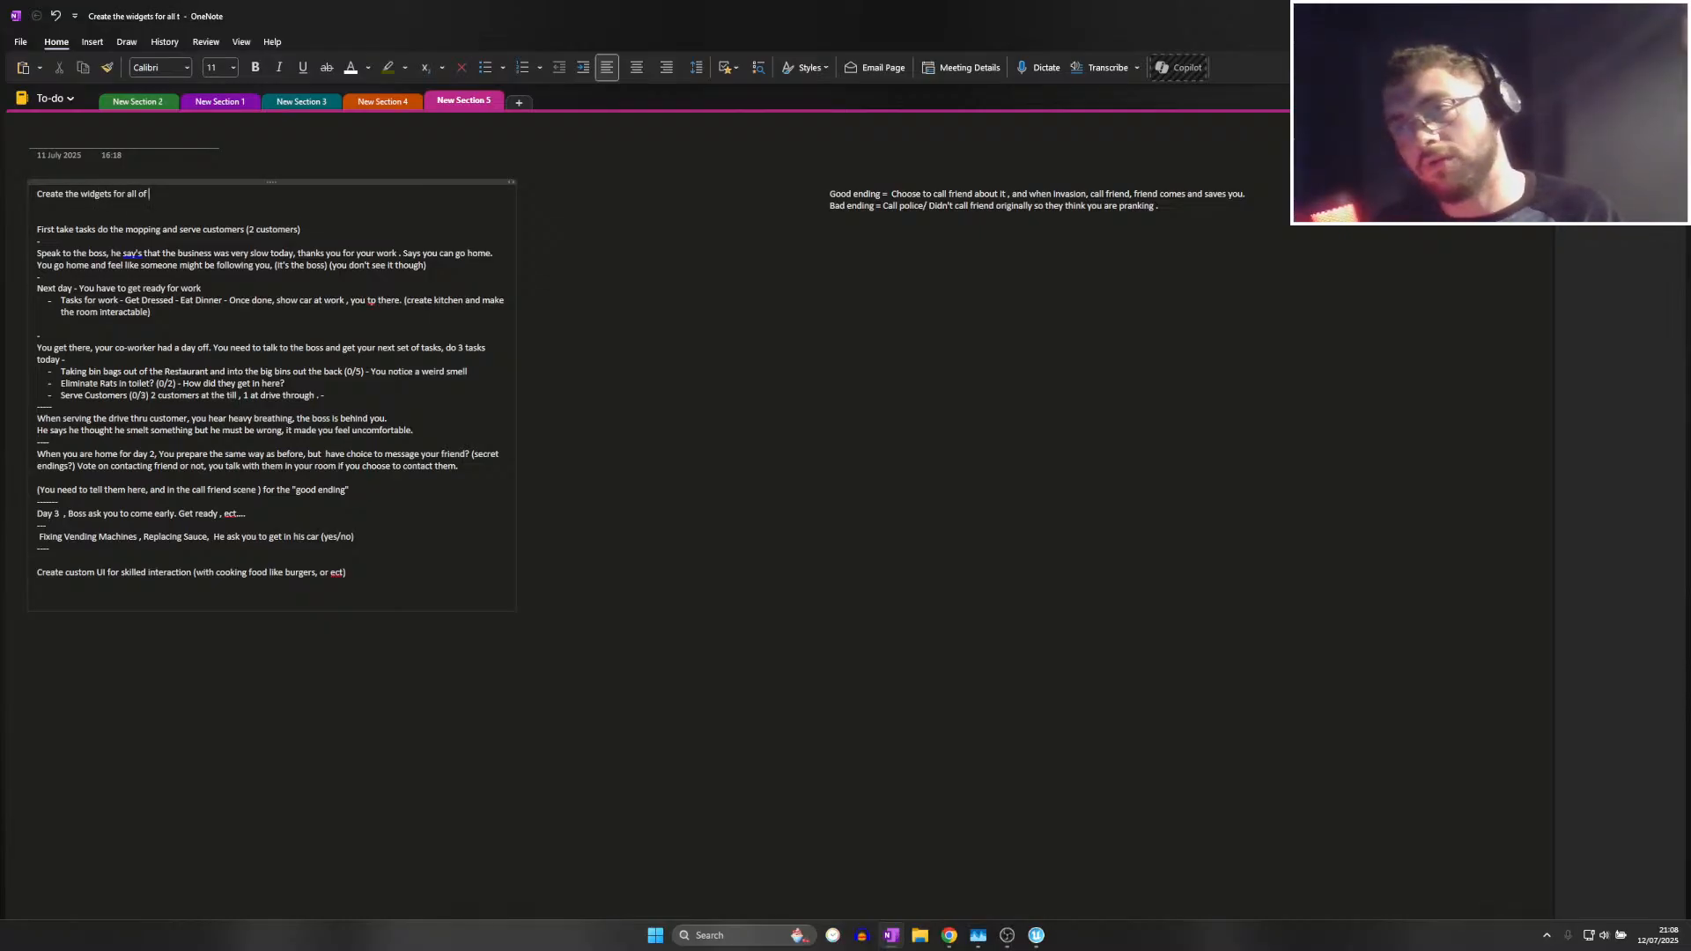
{"action": "type", "text": "the foods"}
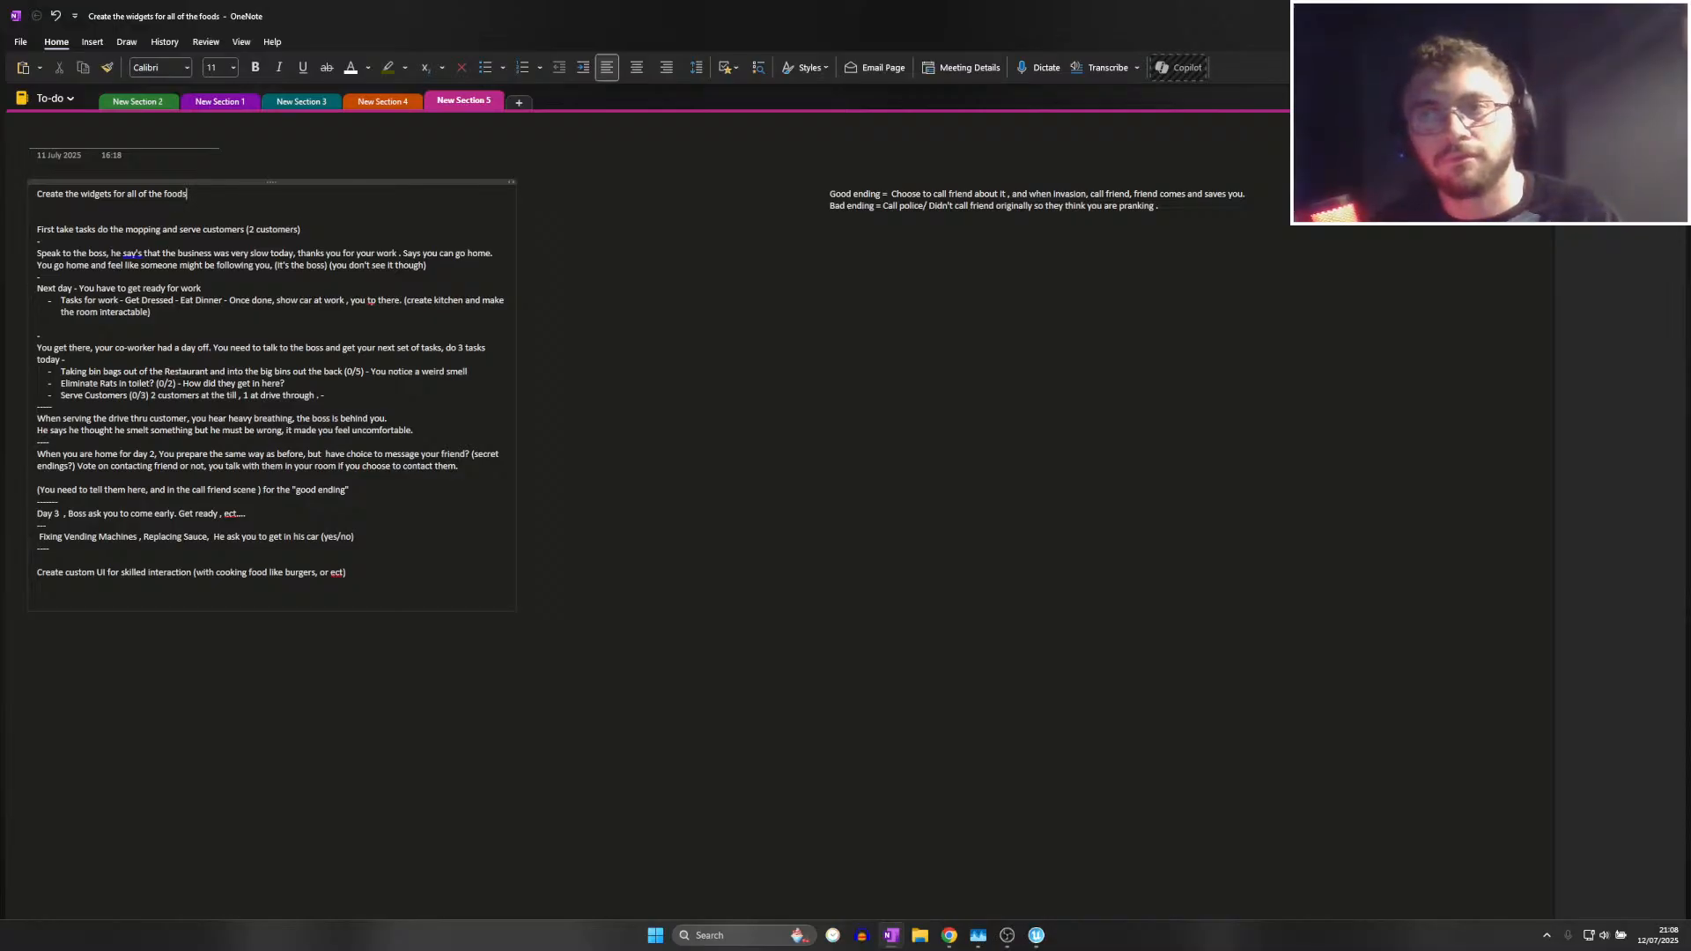
{"action": "left_click", "coordinate": [20, 42]}
{"action": "key", "text": "Escape"}
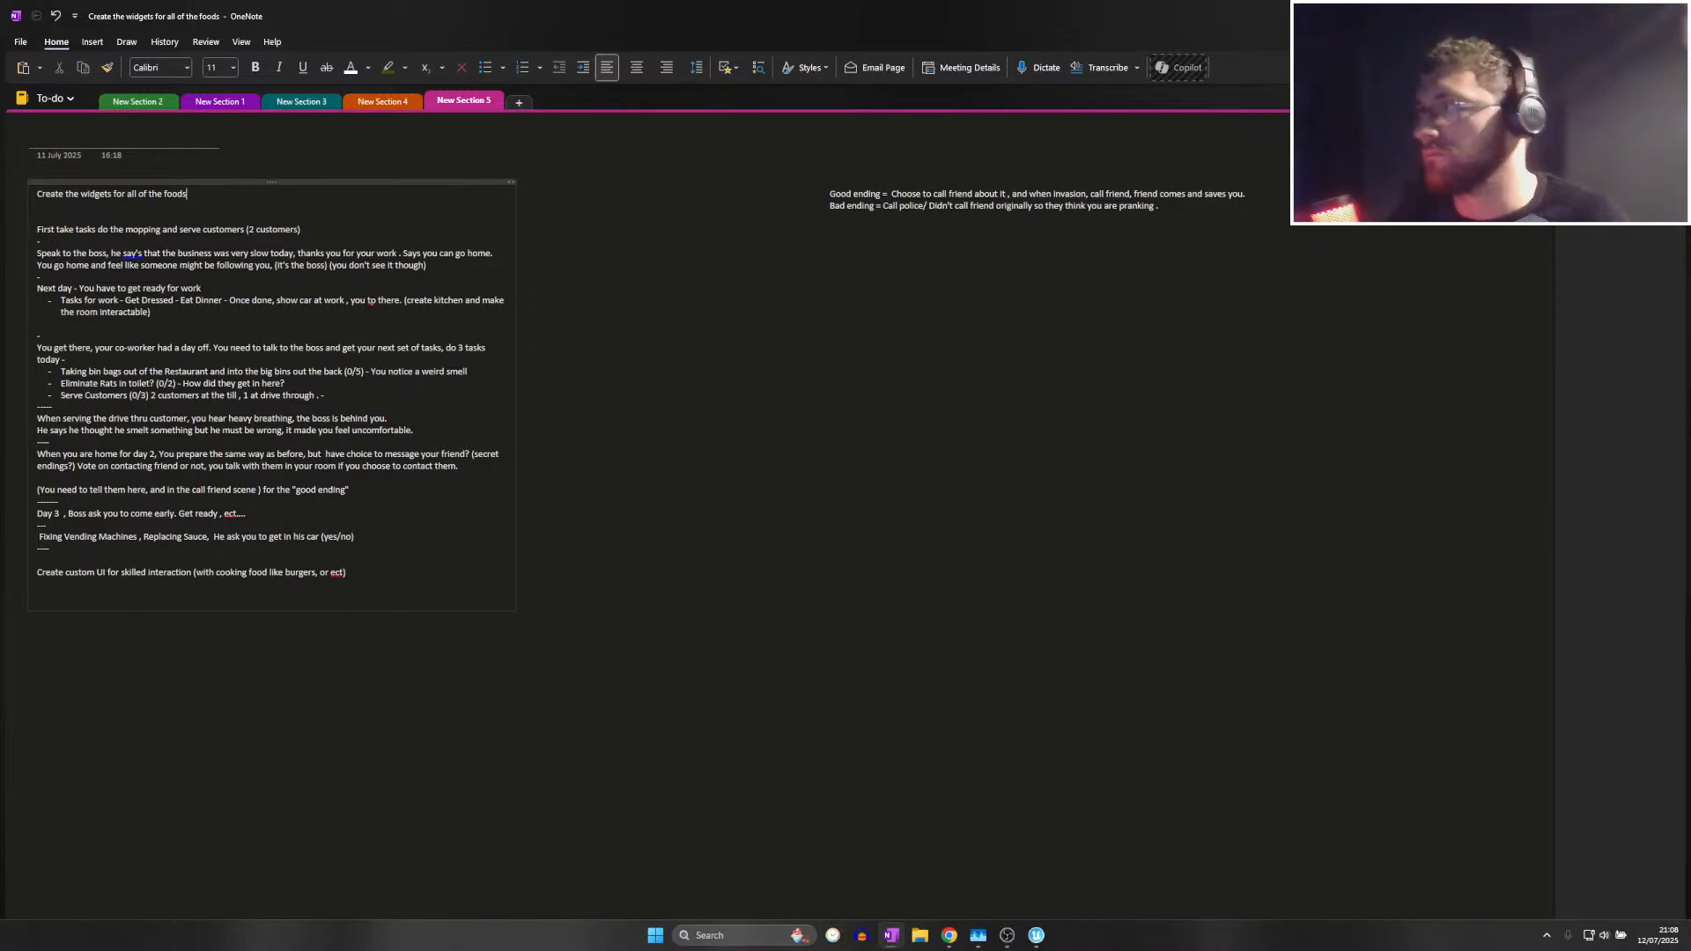
Switch to Unreal Editor for Fortnite and save all files of the FastFoodHorror project
{"action": "left_click", "coordinate": [1588, 16]}
{"action": "left_click", "coordinate": [56, 9]}
{"action": "left_click", "coordinate": [83, 172]}
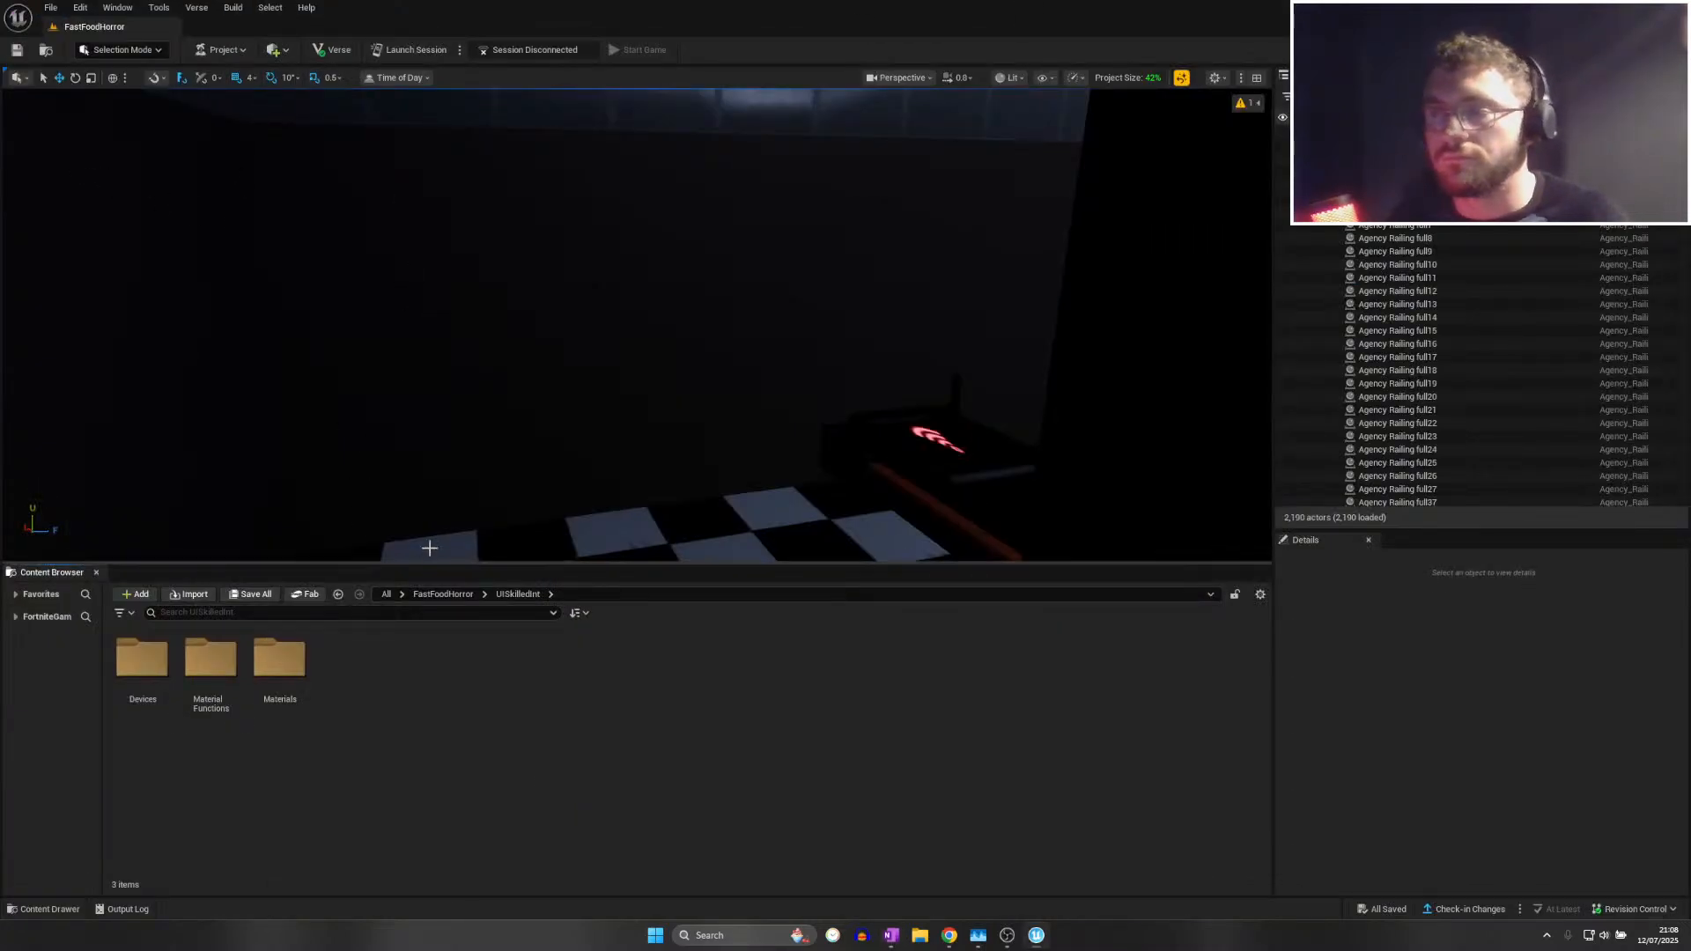
View the restaurant kitchen from above and look through the Materials and MaterialFunctions folders of UISkilledInt
{"action": "right_click_drag", "start_coordinate": [429, 548], "coordinate": [837, 559]}
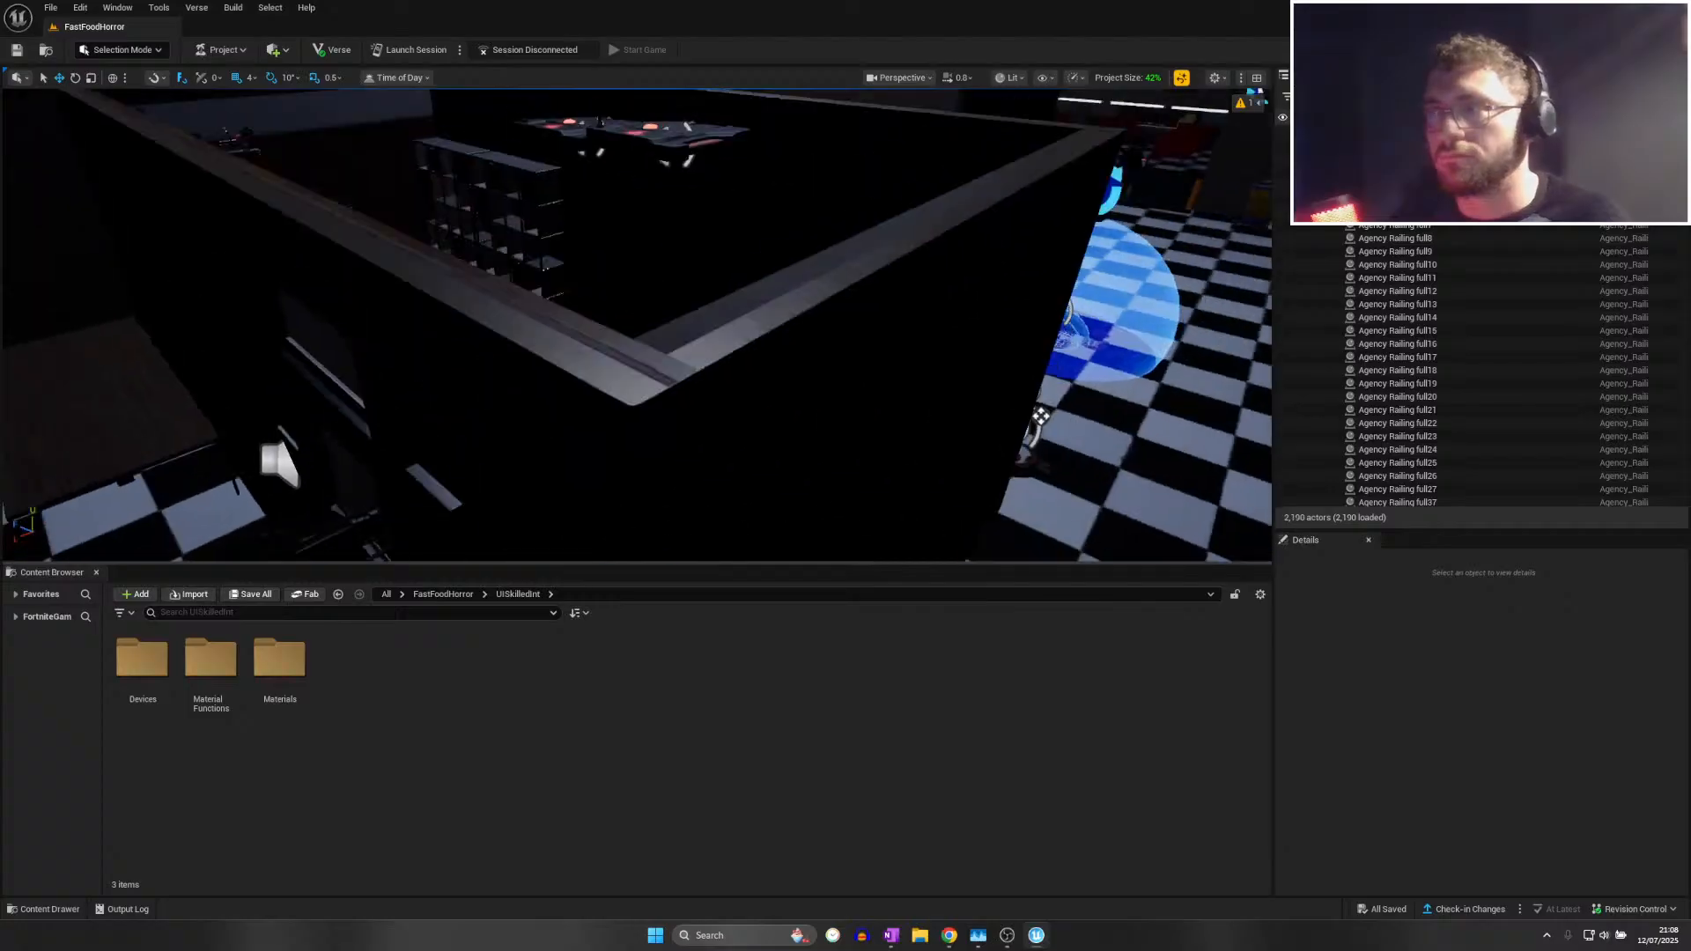
{"action": "mouse_move", "coordinate": [1041, 417]}
{"action": "right_mouse_down"}
{"action": "mouse_move", "coordinate": [929, 383]}
{"action": "mouse_move", "coordinate": [1039, 427]}
{"action": "right_mouse_up"}
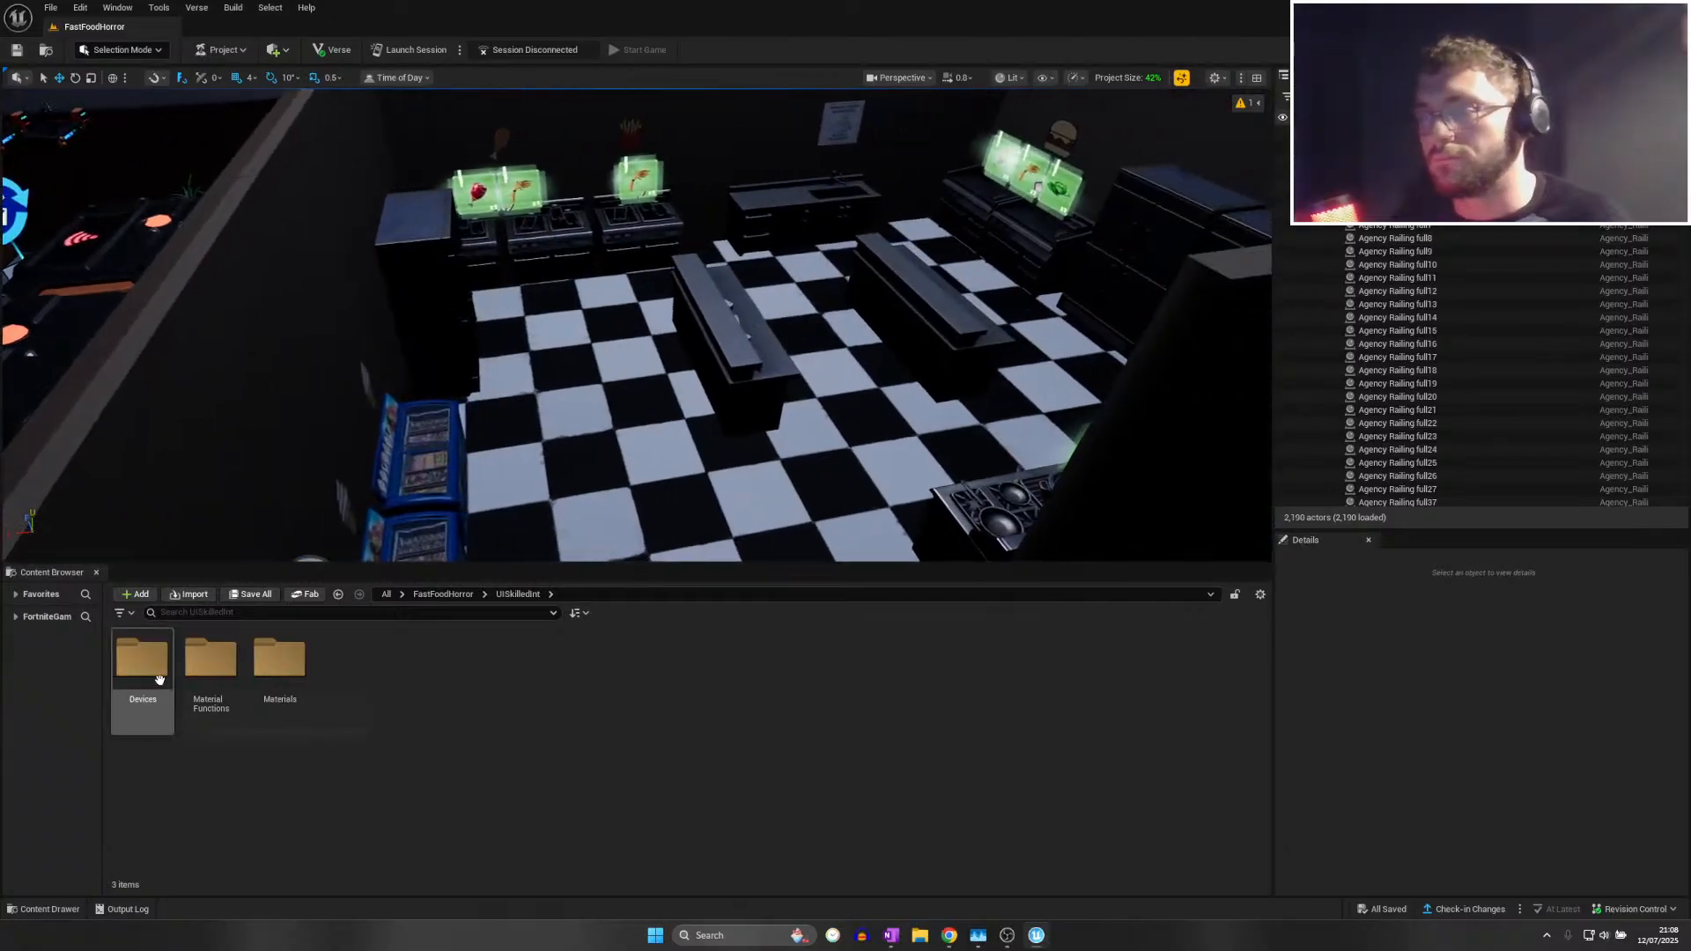
{"action": "double_click", "coordinate": [280, 656]}
{"action": "left_click", "coordinate": [518, 593]}
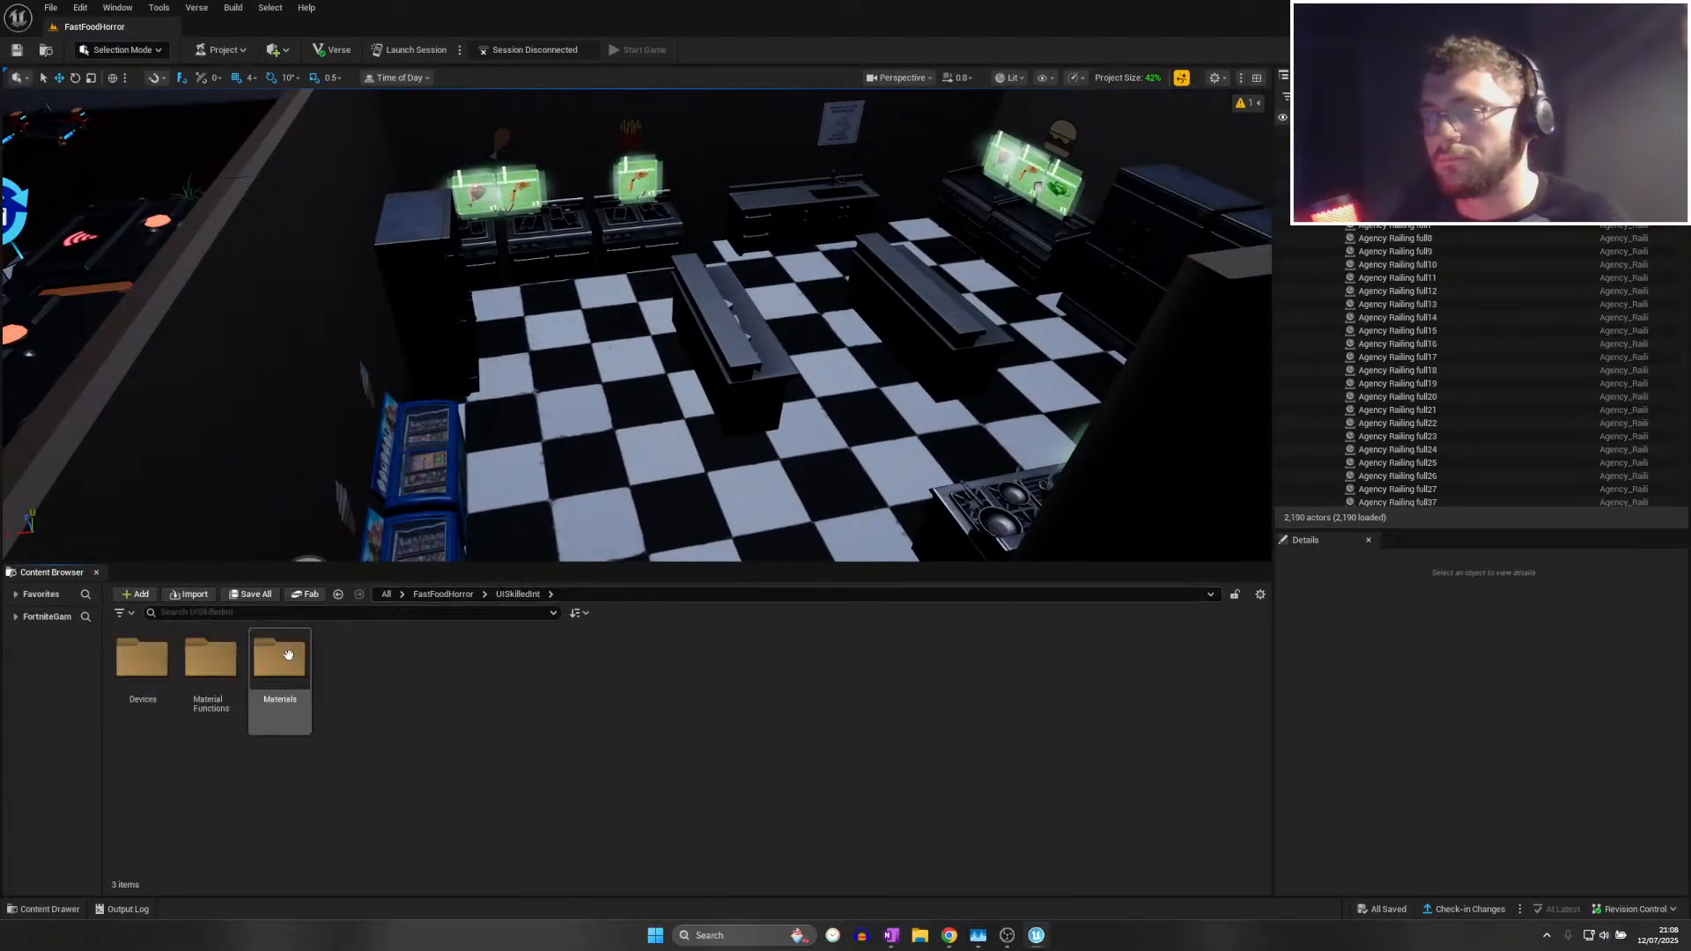
{"action": "double_click", "coordinate": [288, 655]}
{"action": "left_click", "coordinate": [517, 593]}
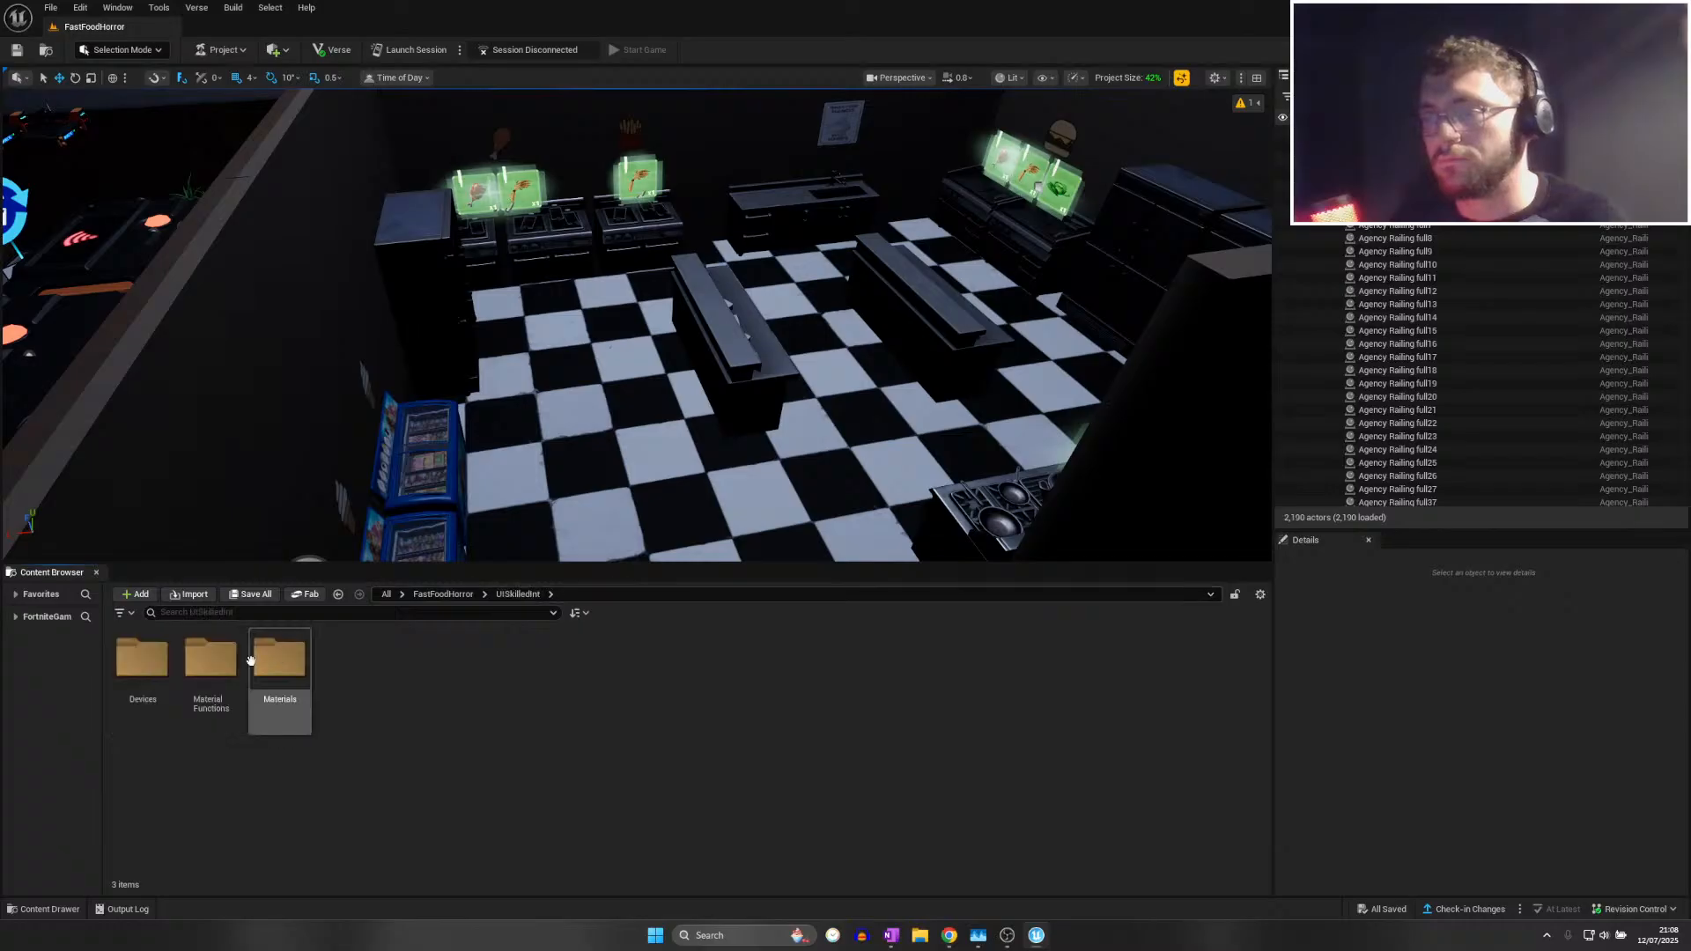
{"action": "double_click", "coordinate": [211, 659]}
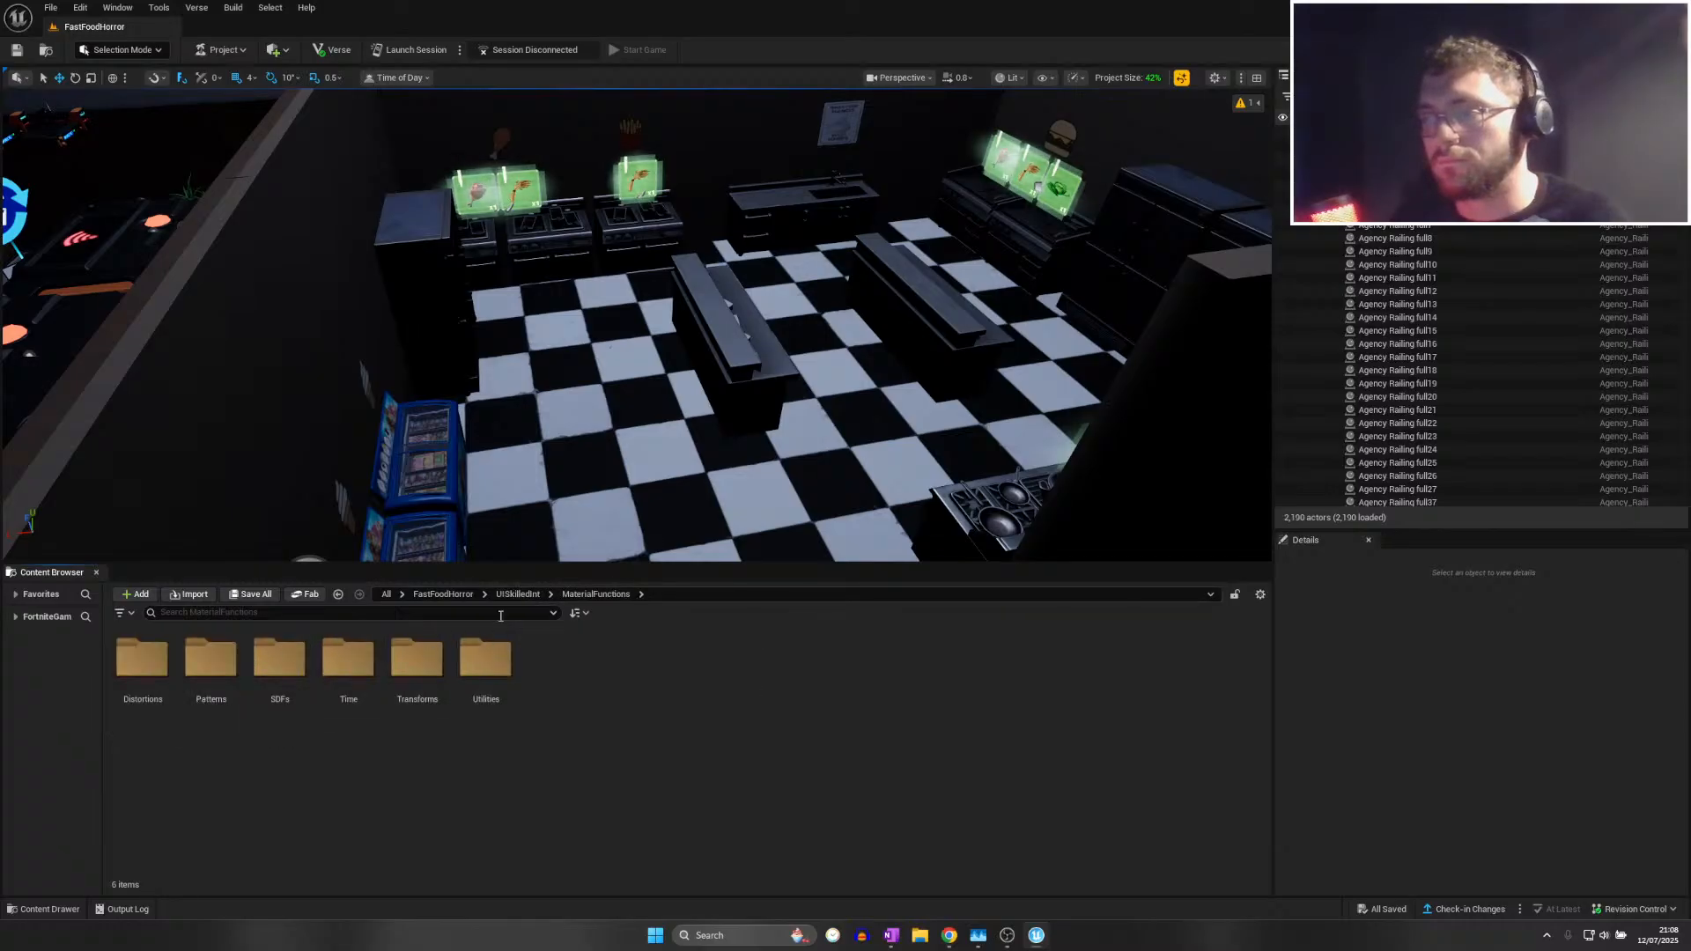
{"action": "left_click", "coordinate": [518, 594]}
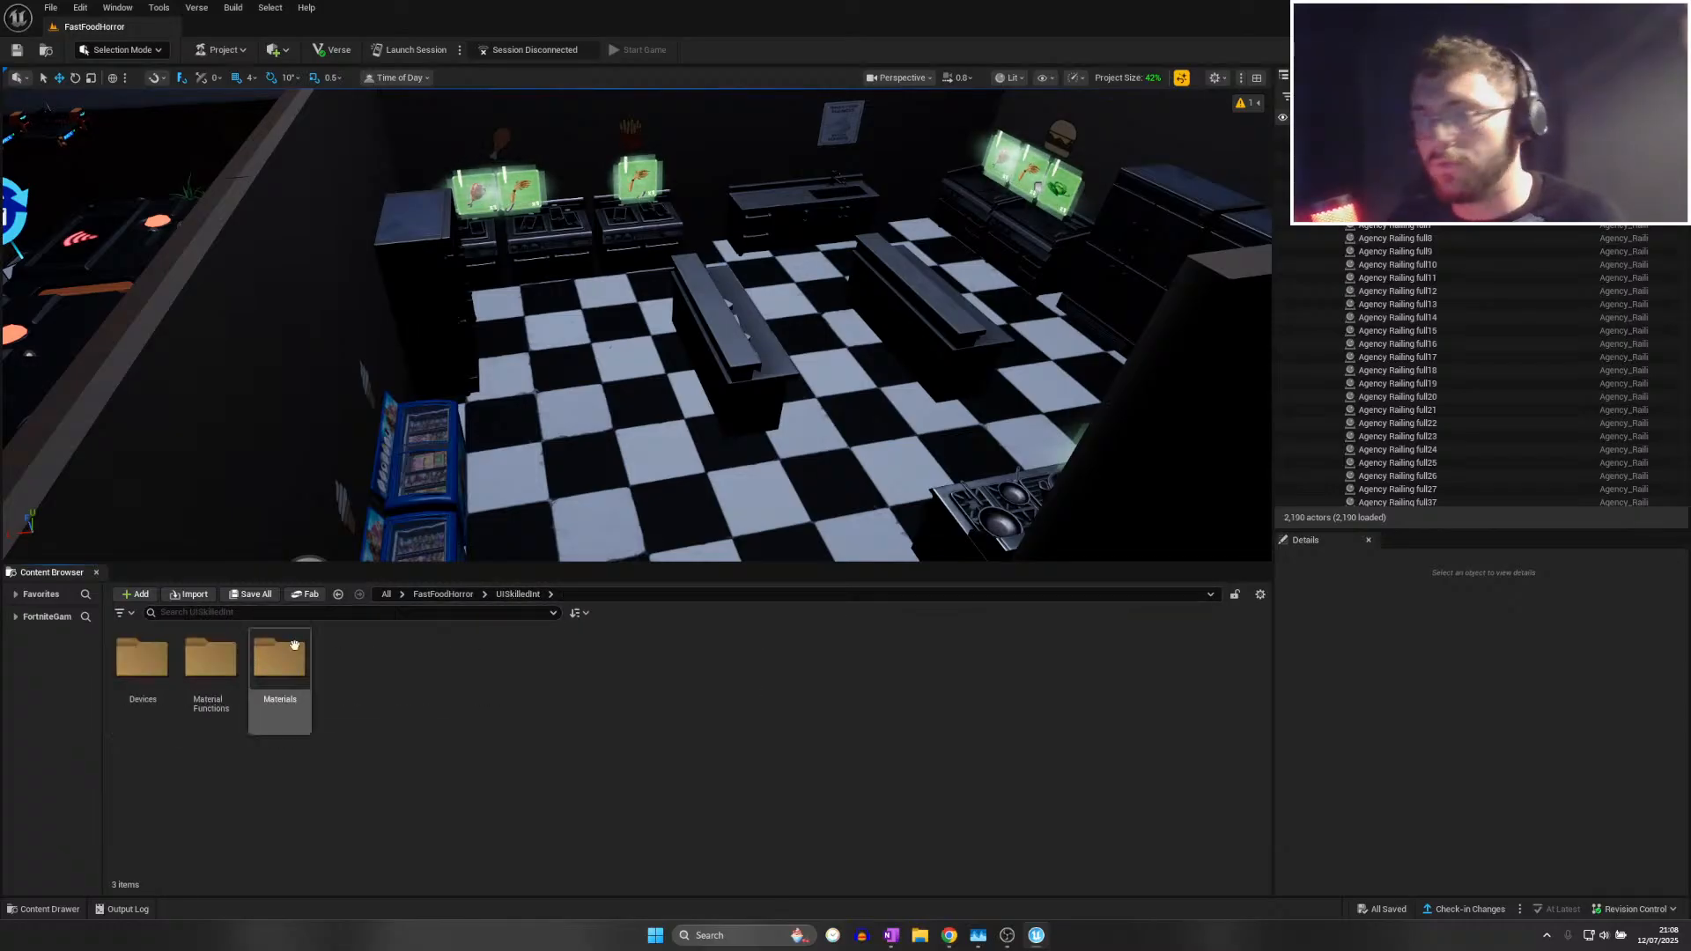
Open the IceCreamObtained widget from the Widgets folder of HUDMessage inside the UISkilledInt Devices folder
{"action": "left_click", "coordinate": [208, 648]}
{"action": "double_click", "coordinate": [166, 650]}
{"action": "double_click", "coordinate": [212, 649]}
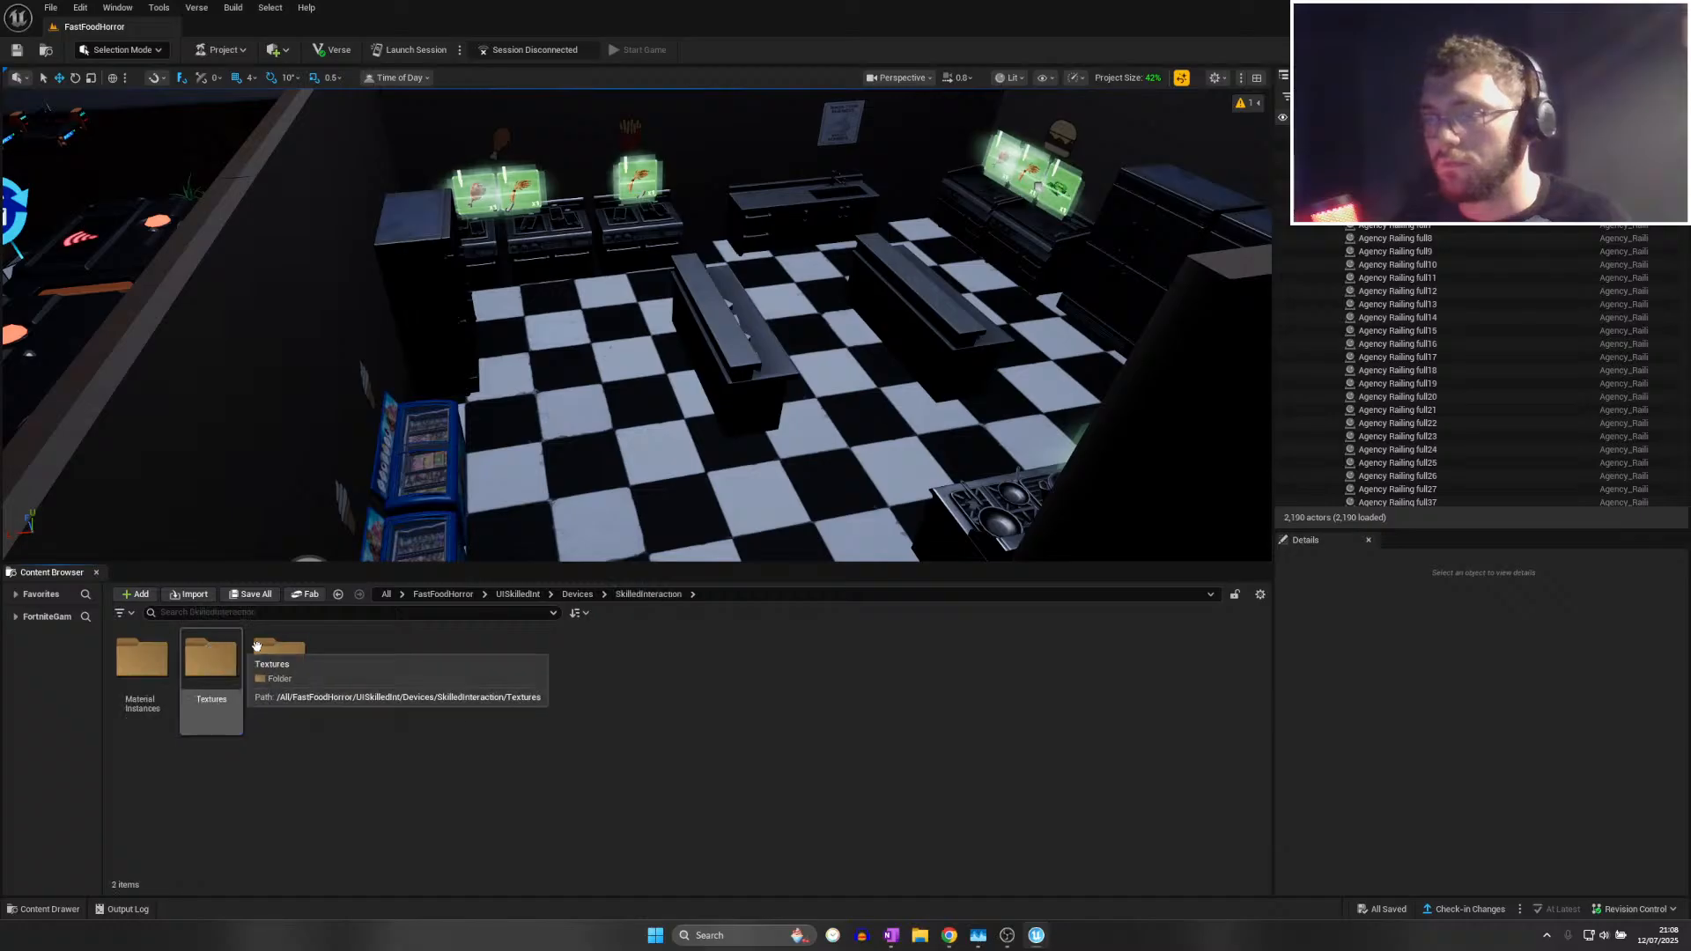
{"action": "left_click", "coordinate": [577, 594]}
{"action": "double_click", "coordinate": [163, 647]}
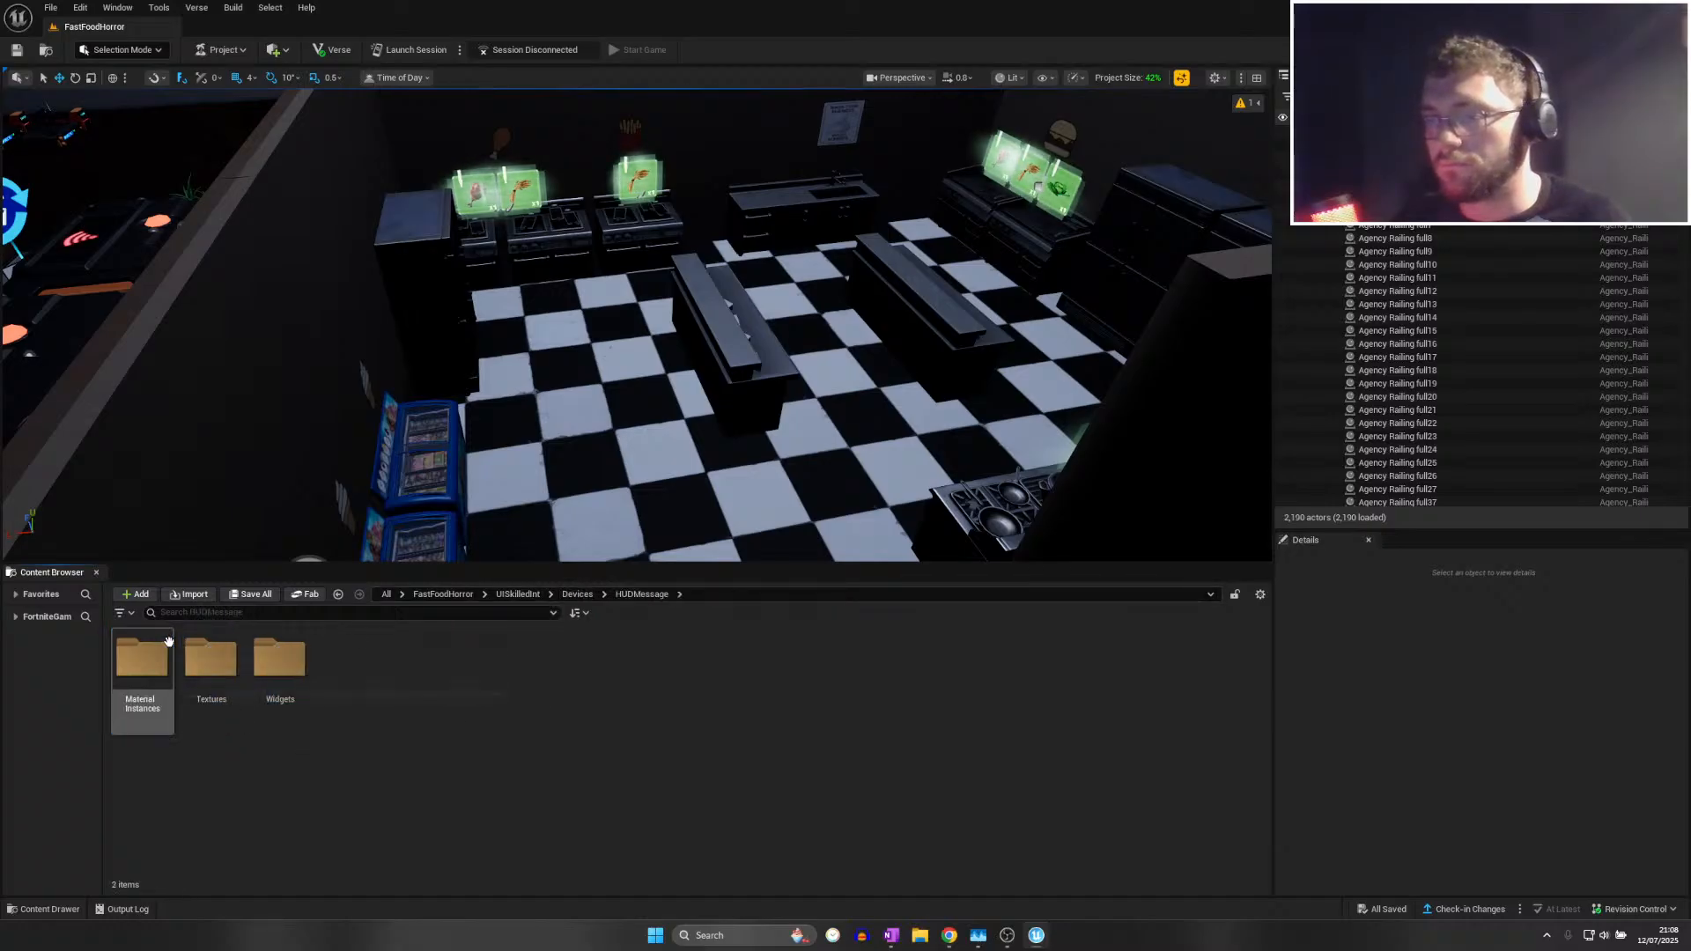
{"action": "left_click", "coordinate": [279, 656]}
{"action": "double_click", "coordinate": [279, 656]}
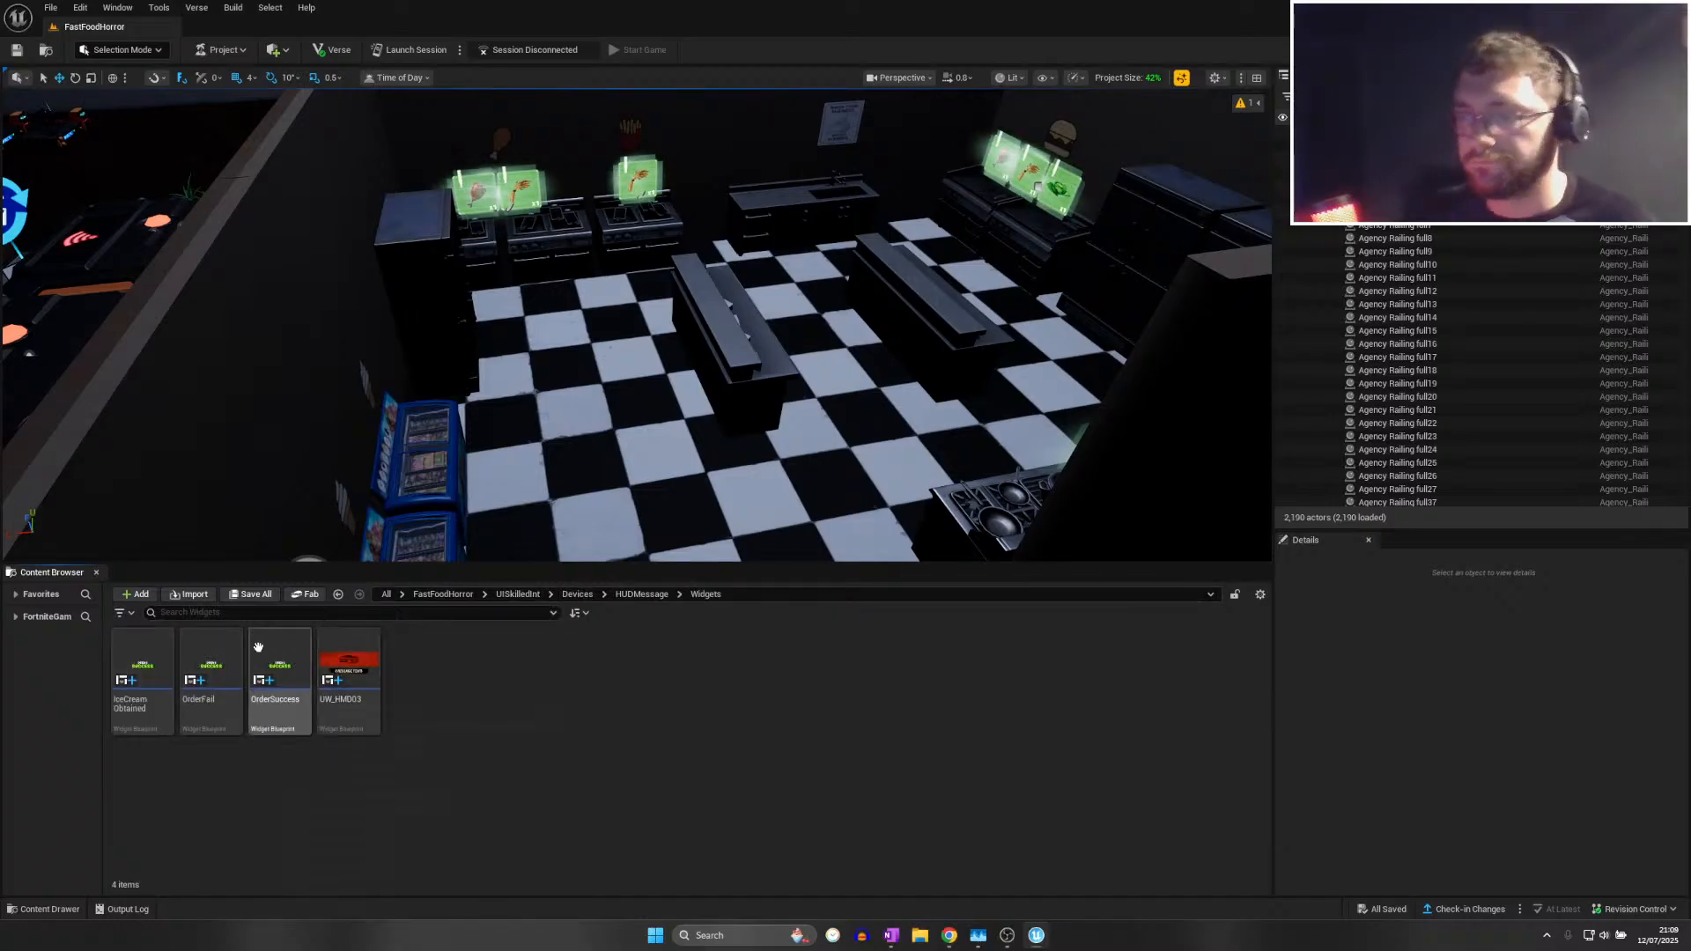
{"action": "double_click", "coordinate": [141, 669]}
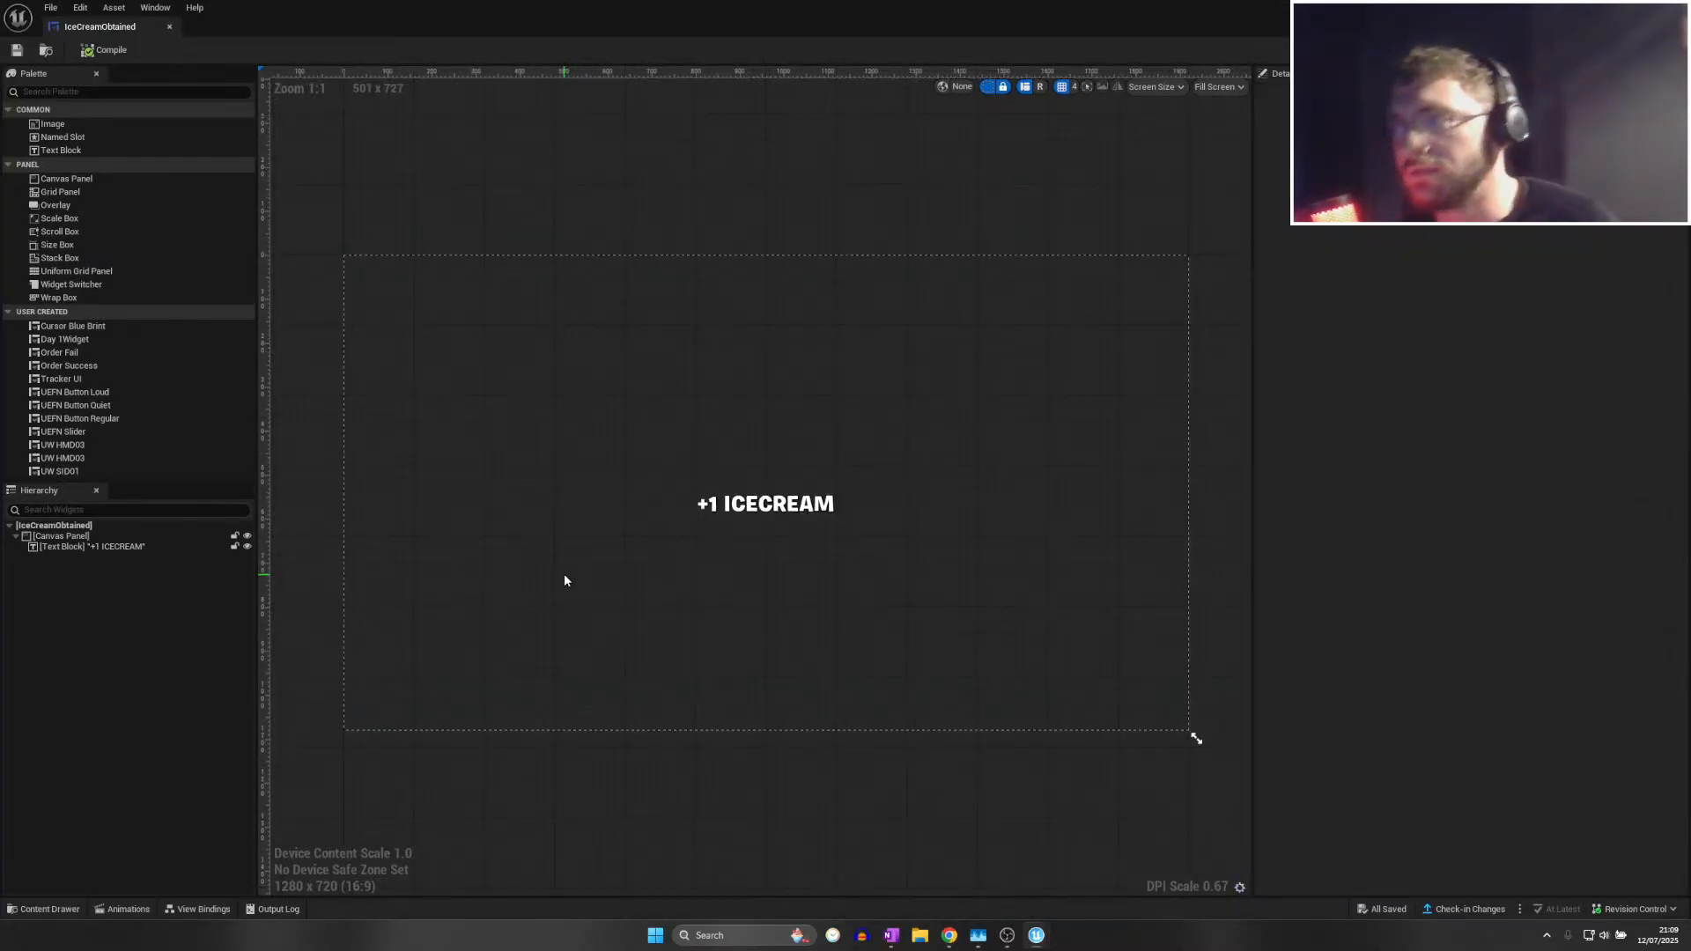
Delete the "+1 ICECREAM" text block from the IceCreamObtained widget, then save and close the widget
{"action": "left_click", "coordinate": [730, 515]}
{"action": "key", "text": "Delete"}
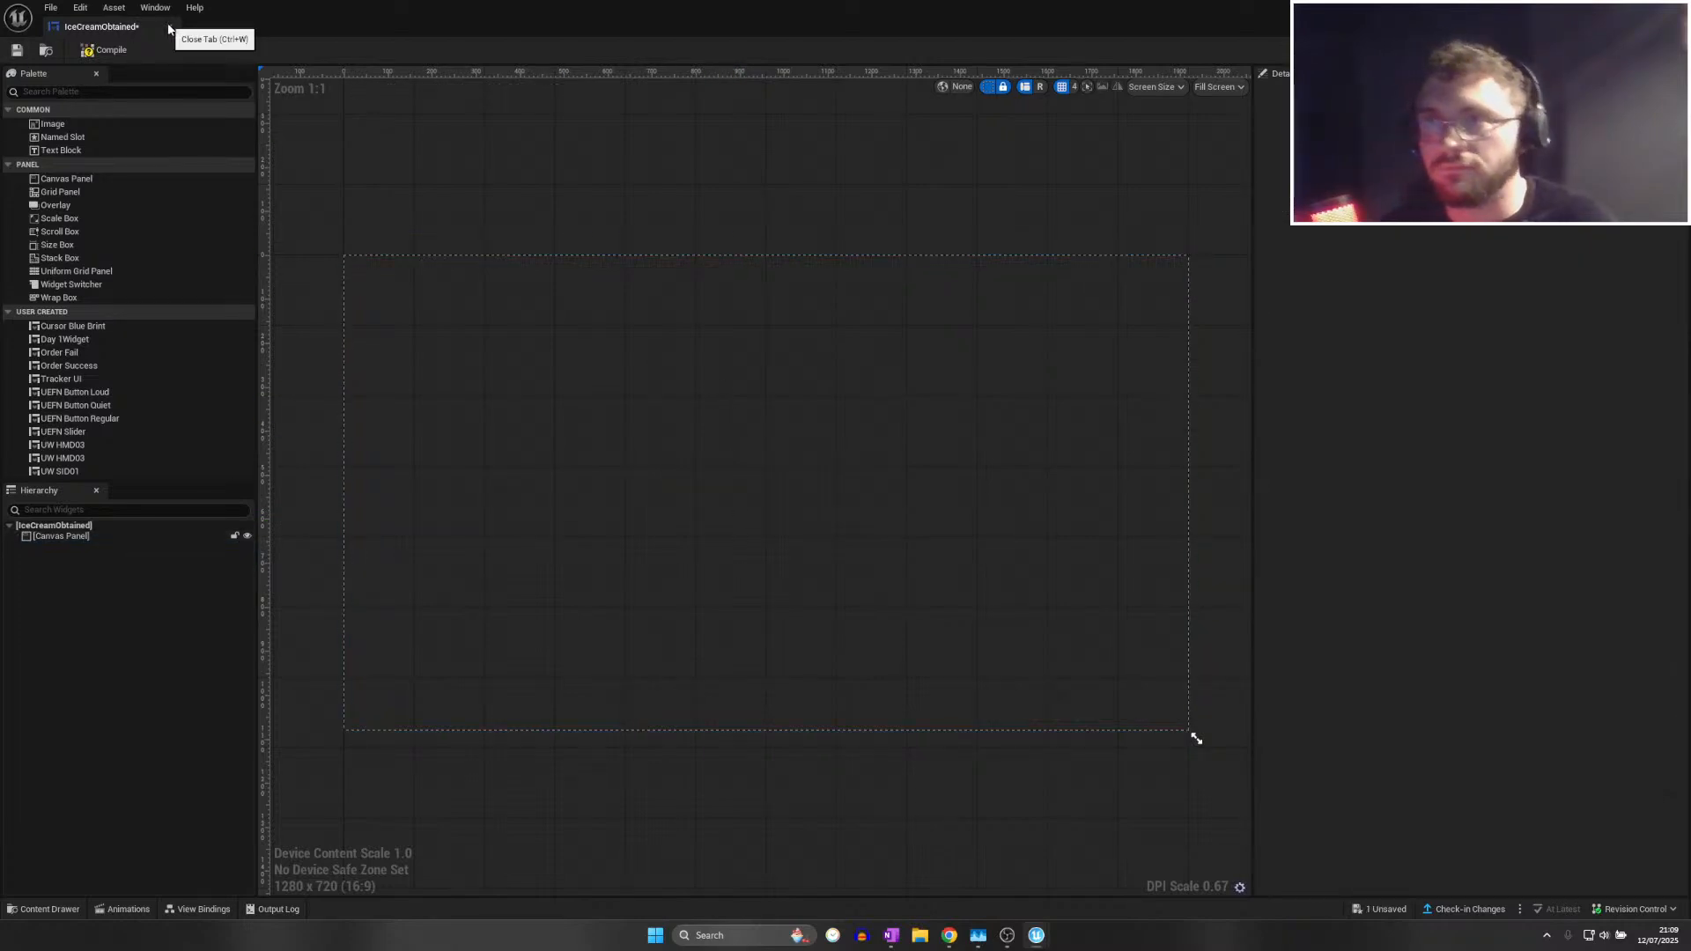
{"action": "key", "text": "ctrl+s"}
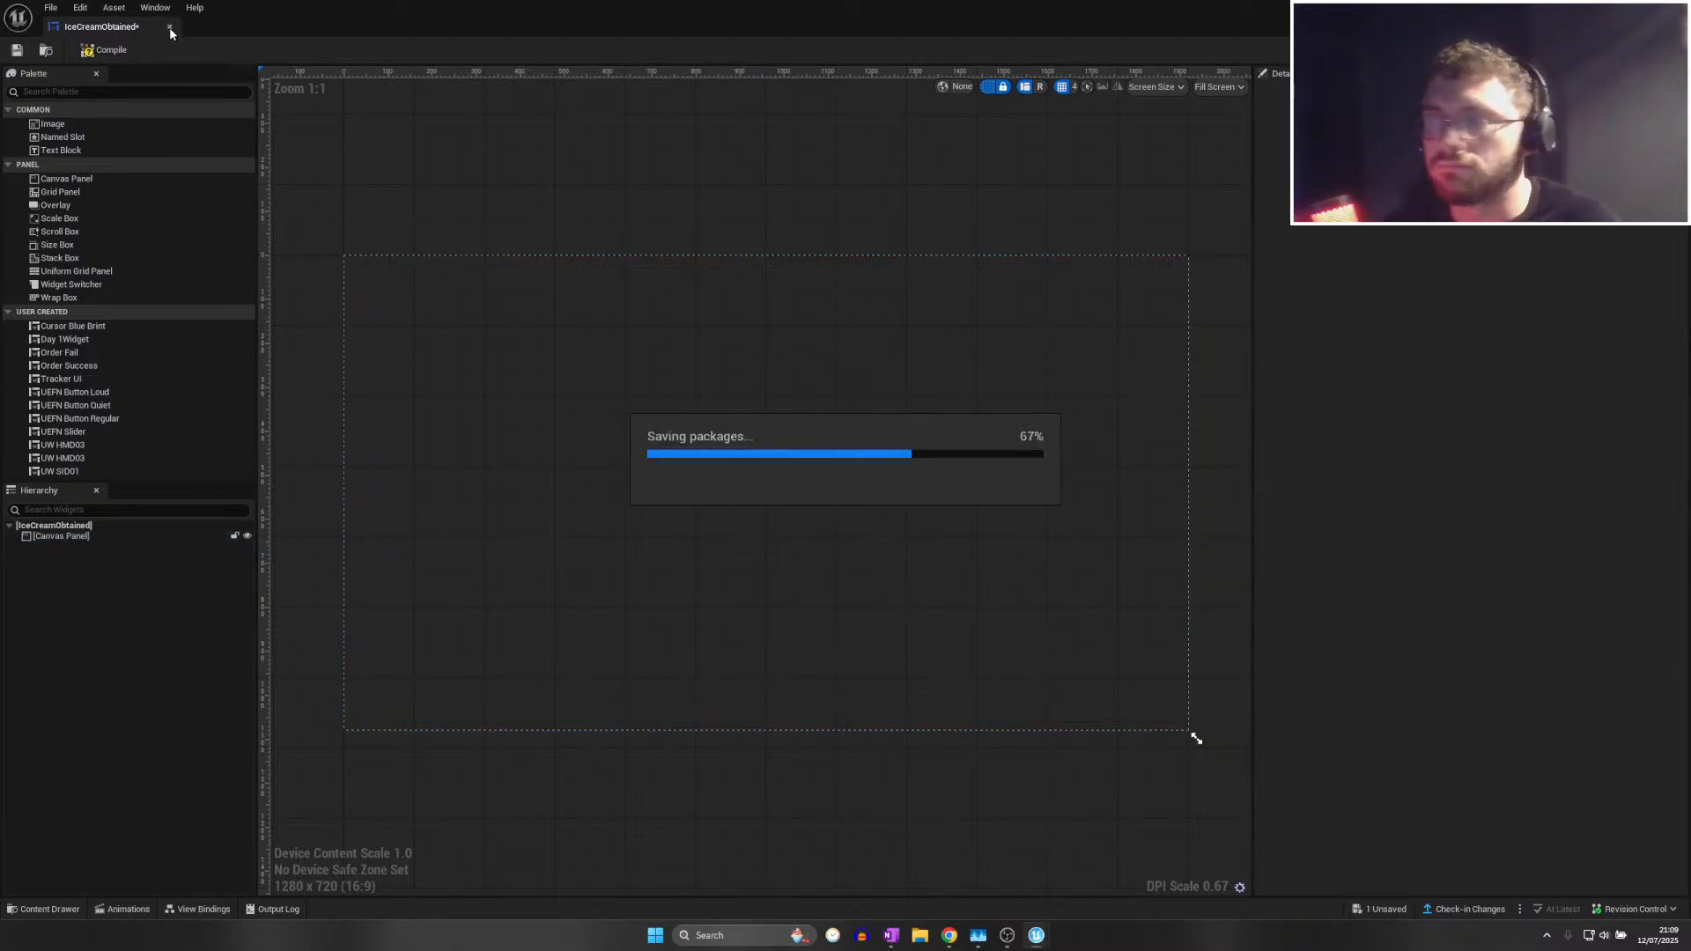
{"action": "left_click", "coordinate": [169, 27]}
Save all project files and launch a session of the FastFoodHorror project
{"action": "left_click", "coordinate": [50, 7]}
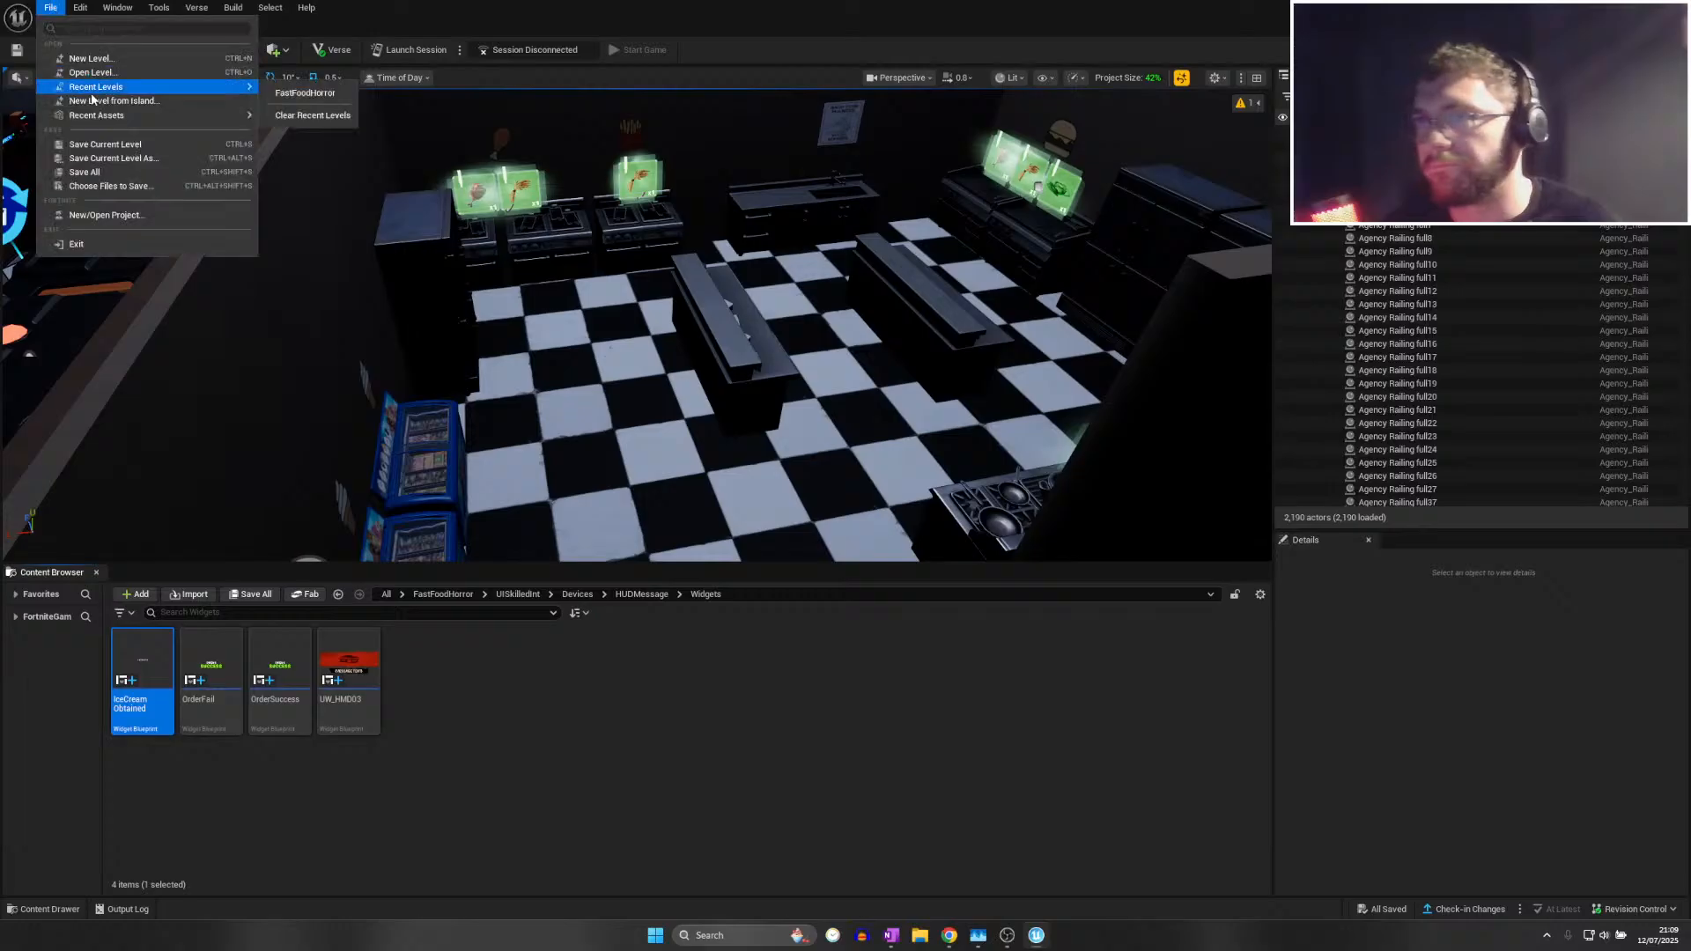
{"action": "left_click", "coordinate": [110, 173]}
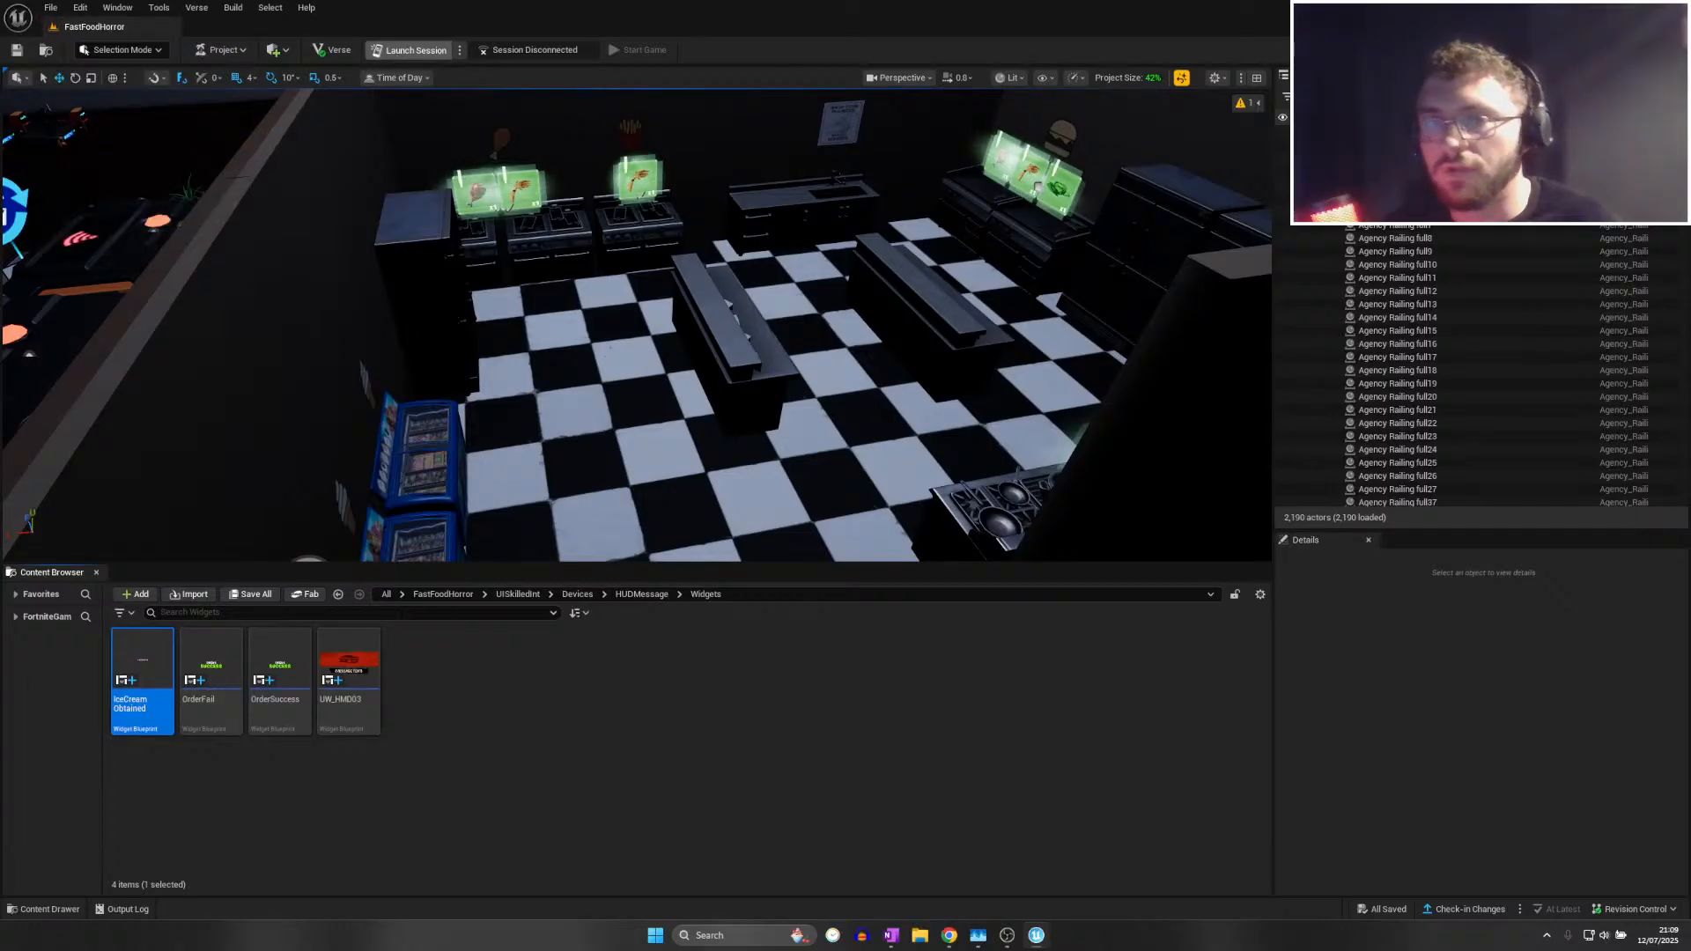
{"action": "left_click", "coordinate": [410, 49]}
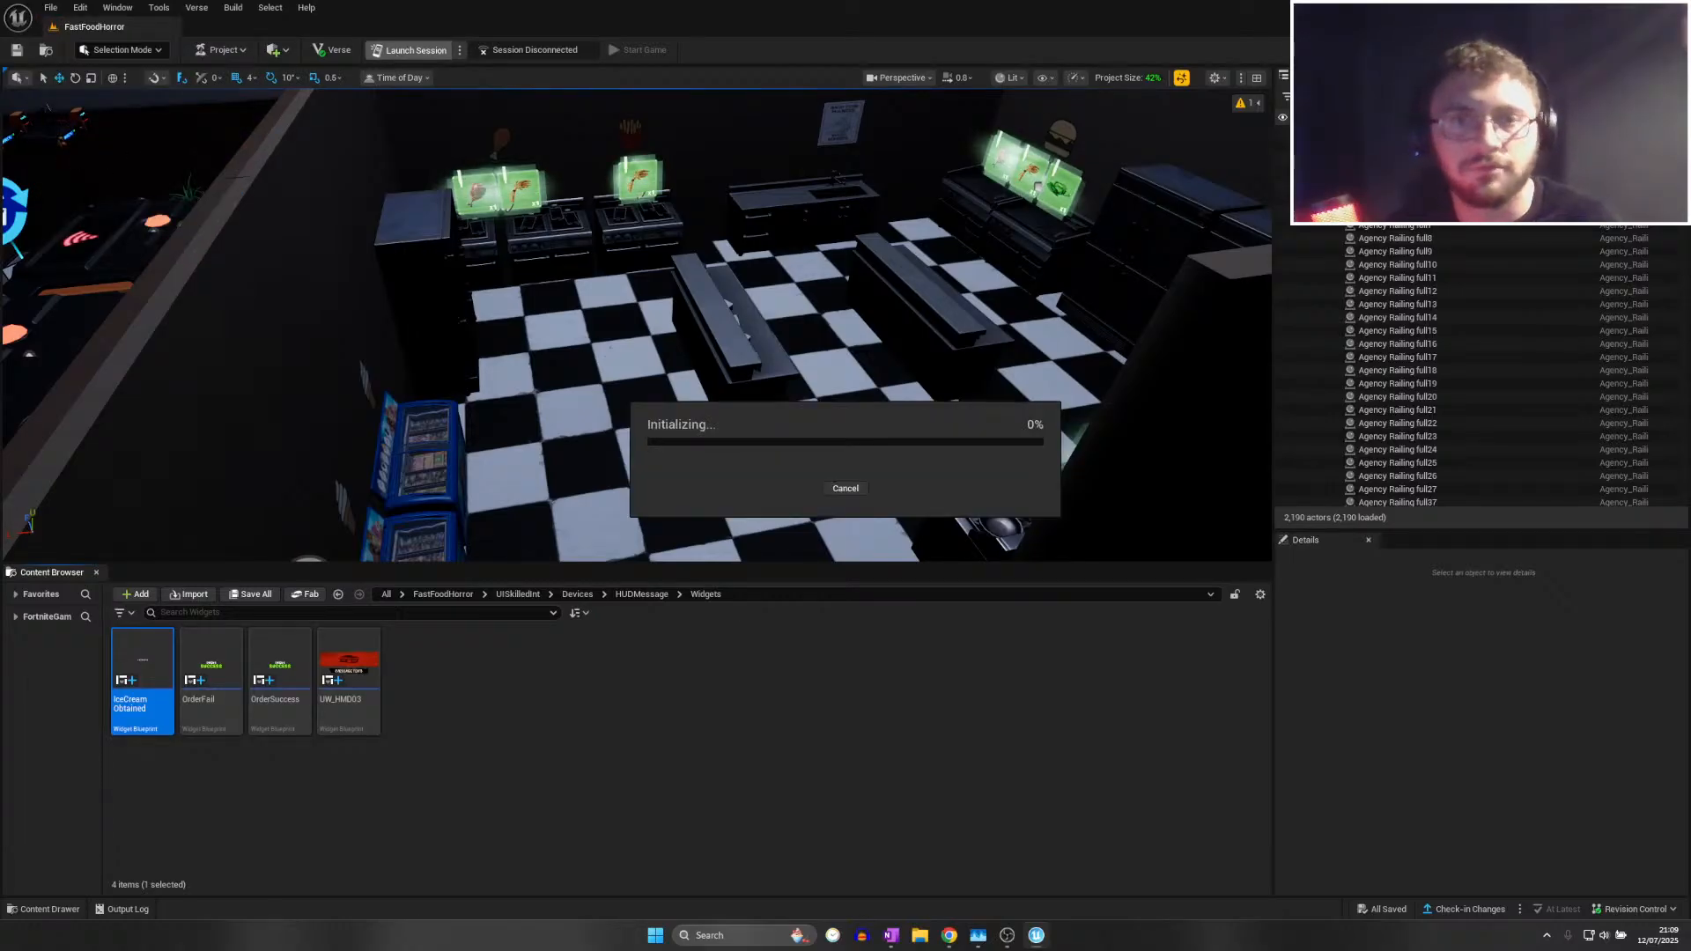
Switch to OneNote and add a dash separator and the entry "Create Customer 2" below the food widgets line
{"action": "left_click", "coordinate": [892, 935]}
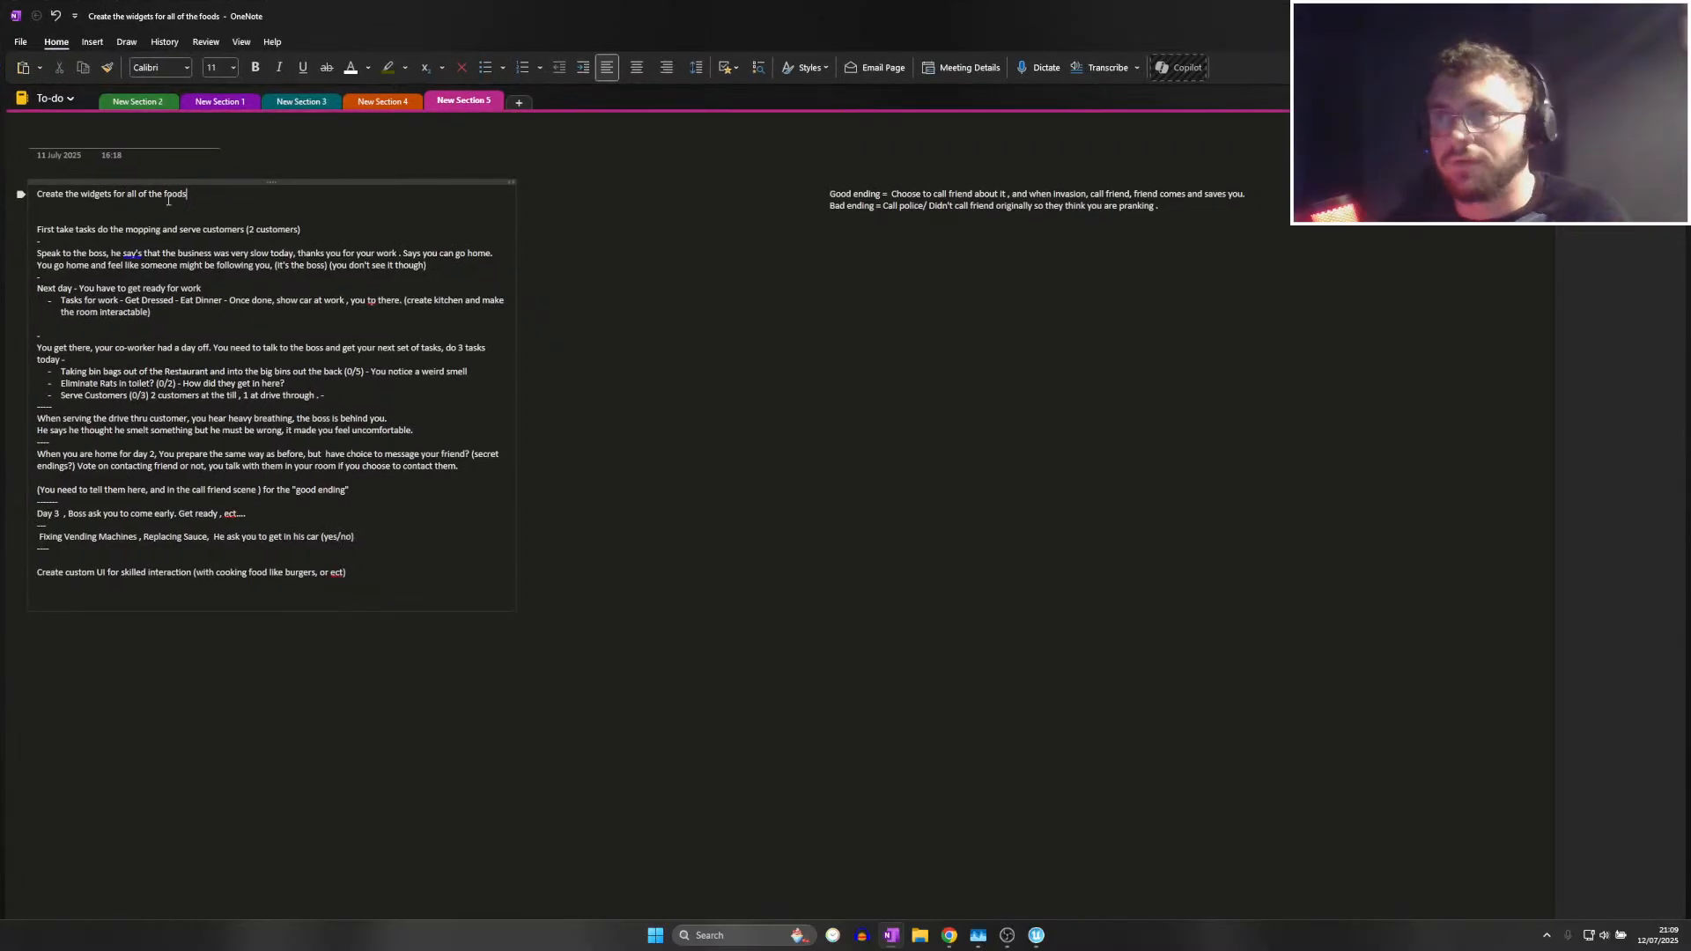
{"action": "left_click", "coordinate": [208, 192]}
{"action": "key", "text": "Return"}
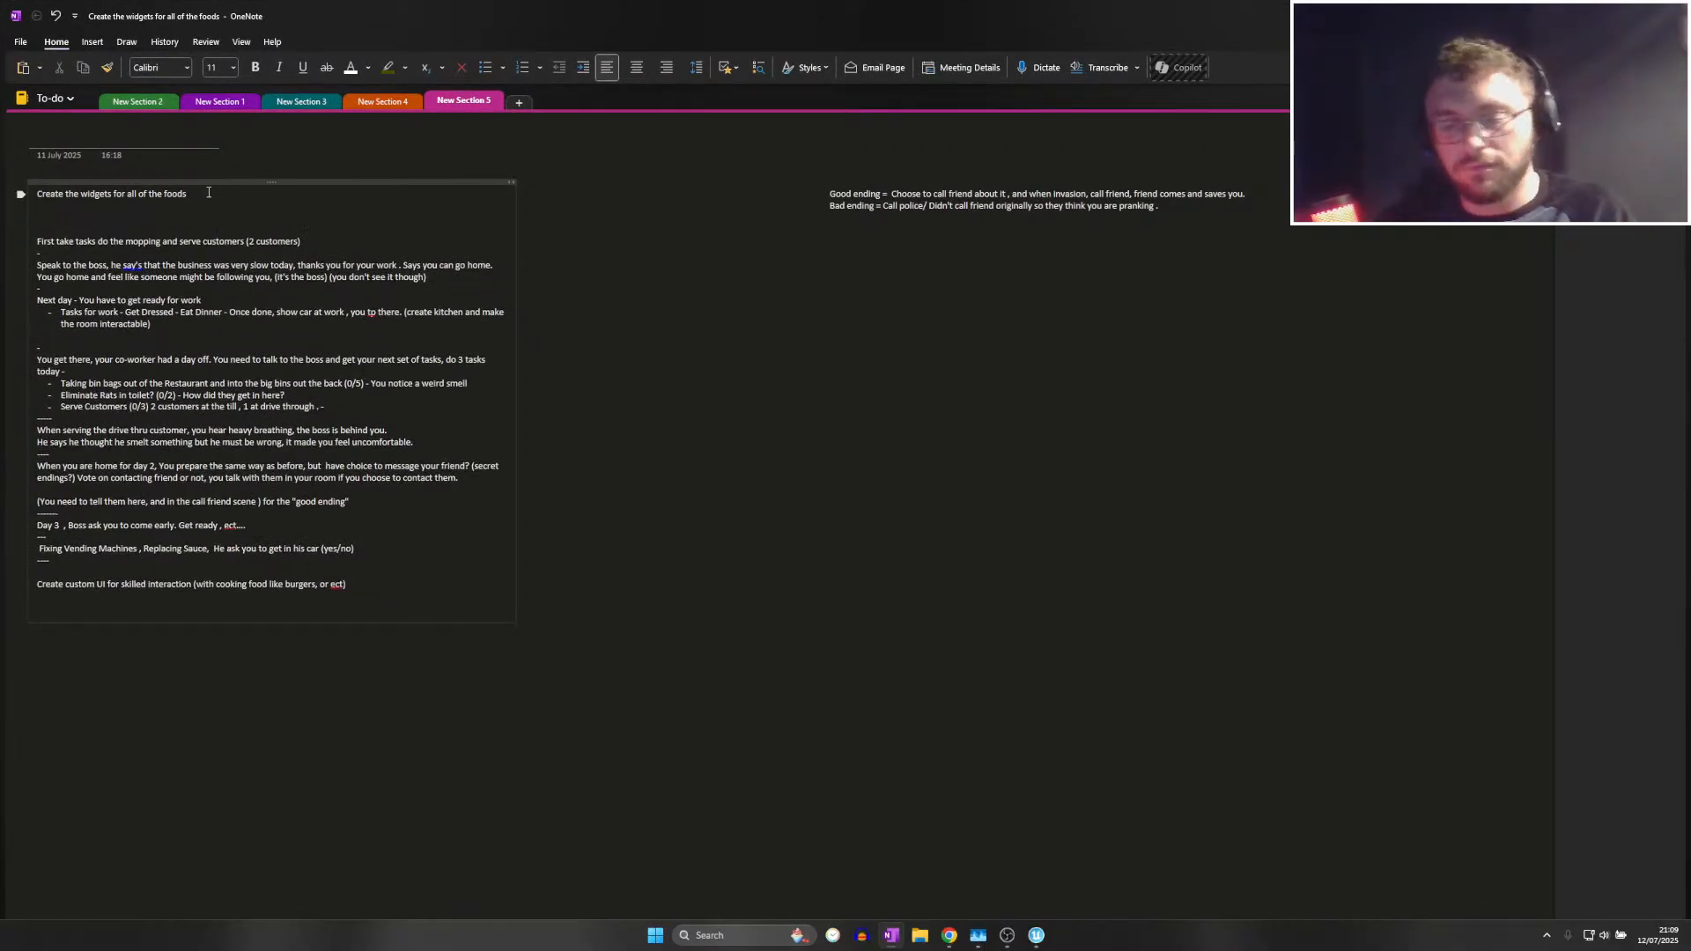
{"action": "type", "text": "-"}
{"action": "key", "text": "Return"}
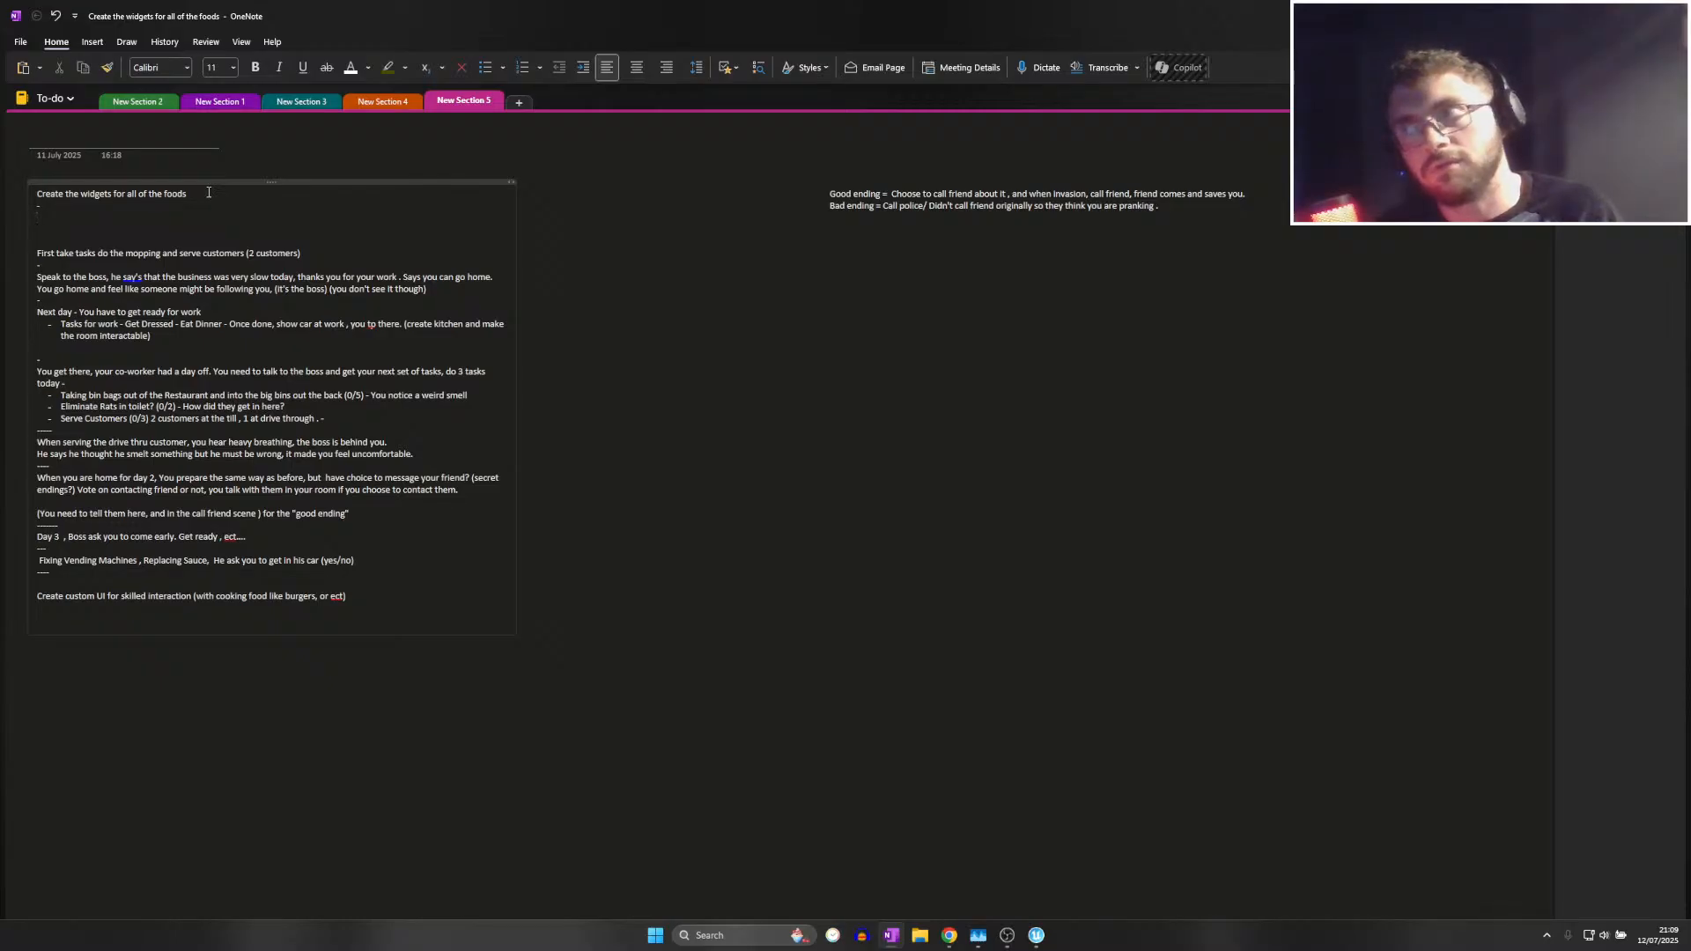
{"action": "type", "text": "Create C"}
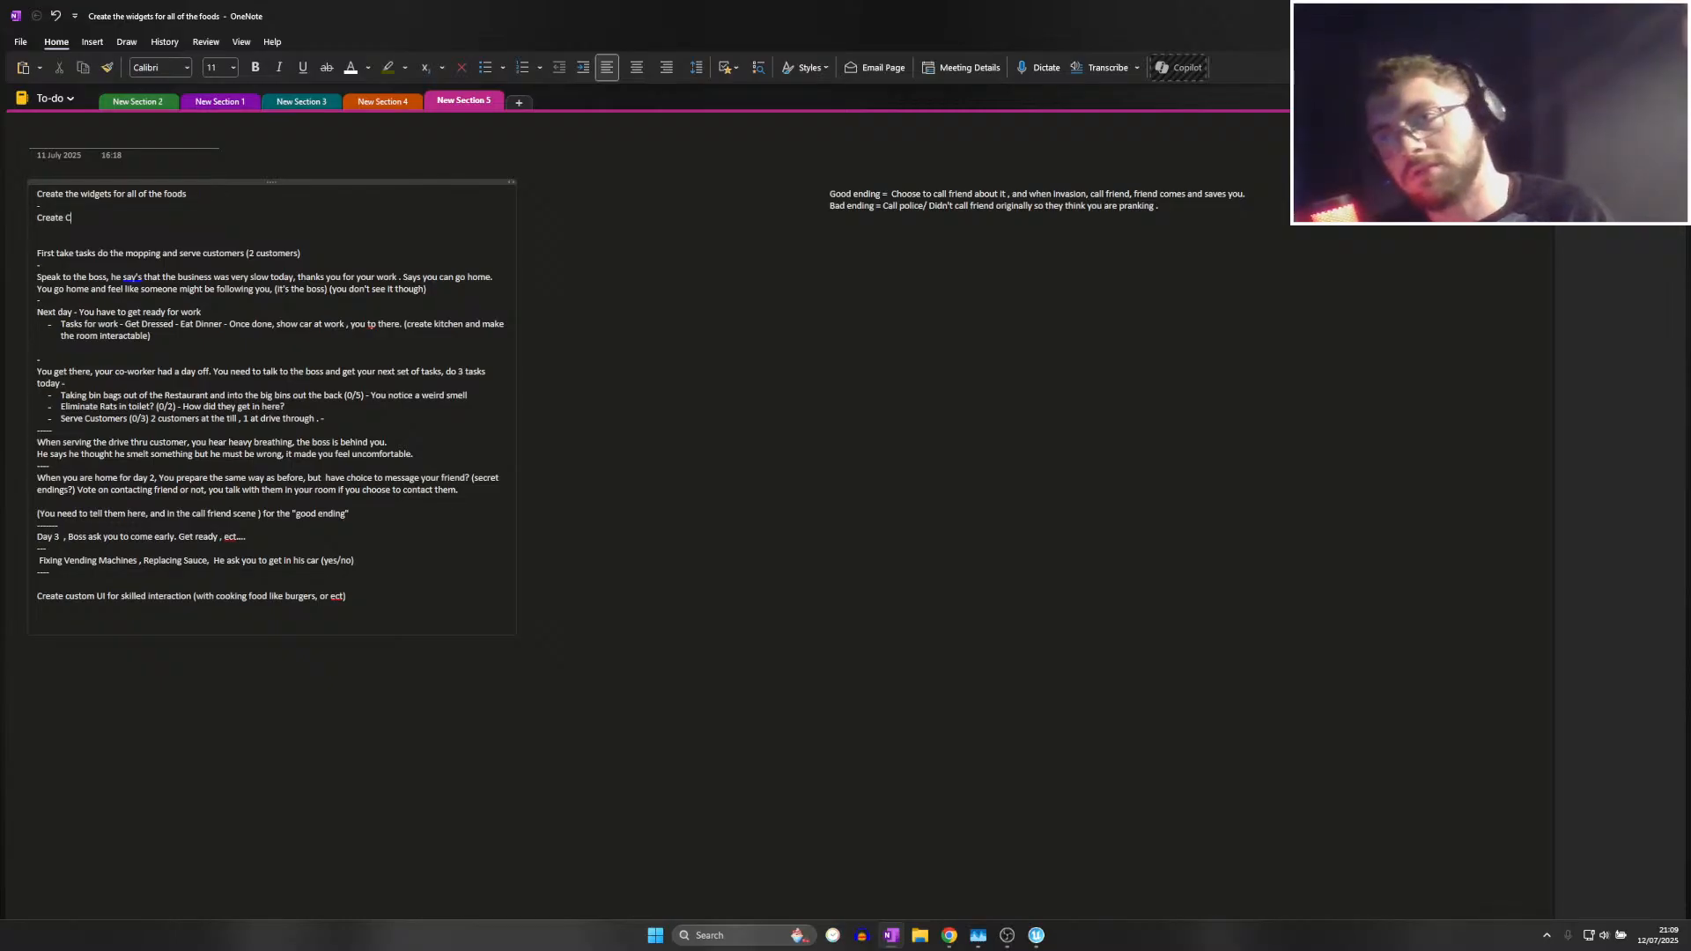
{"action": "type", "text": "ustomer 2"}
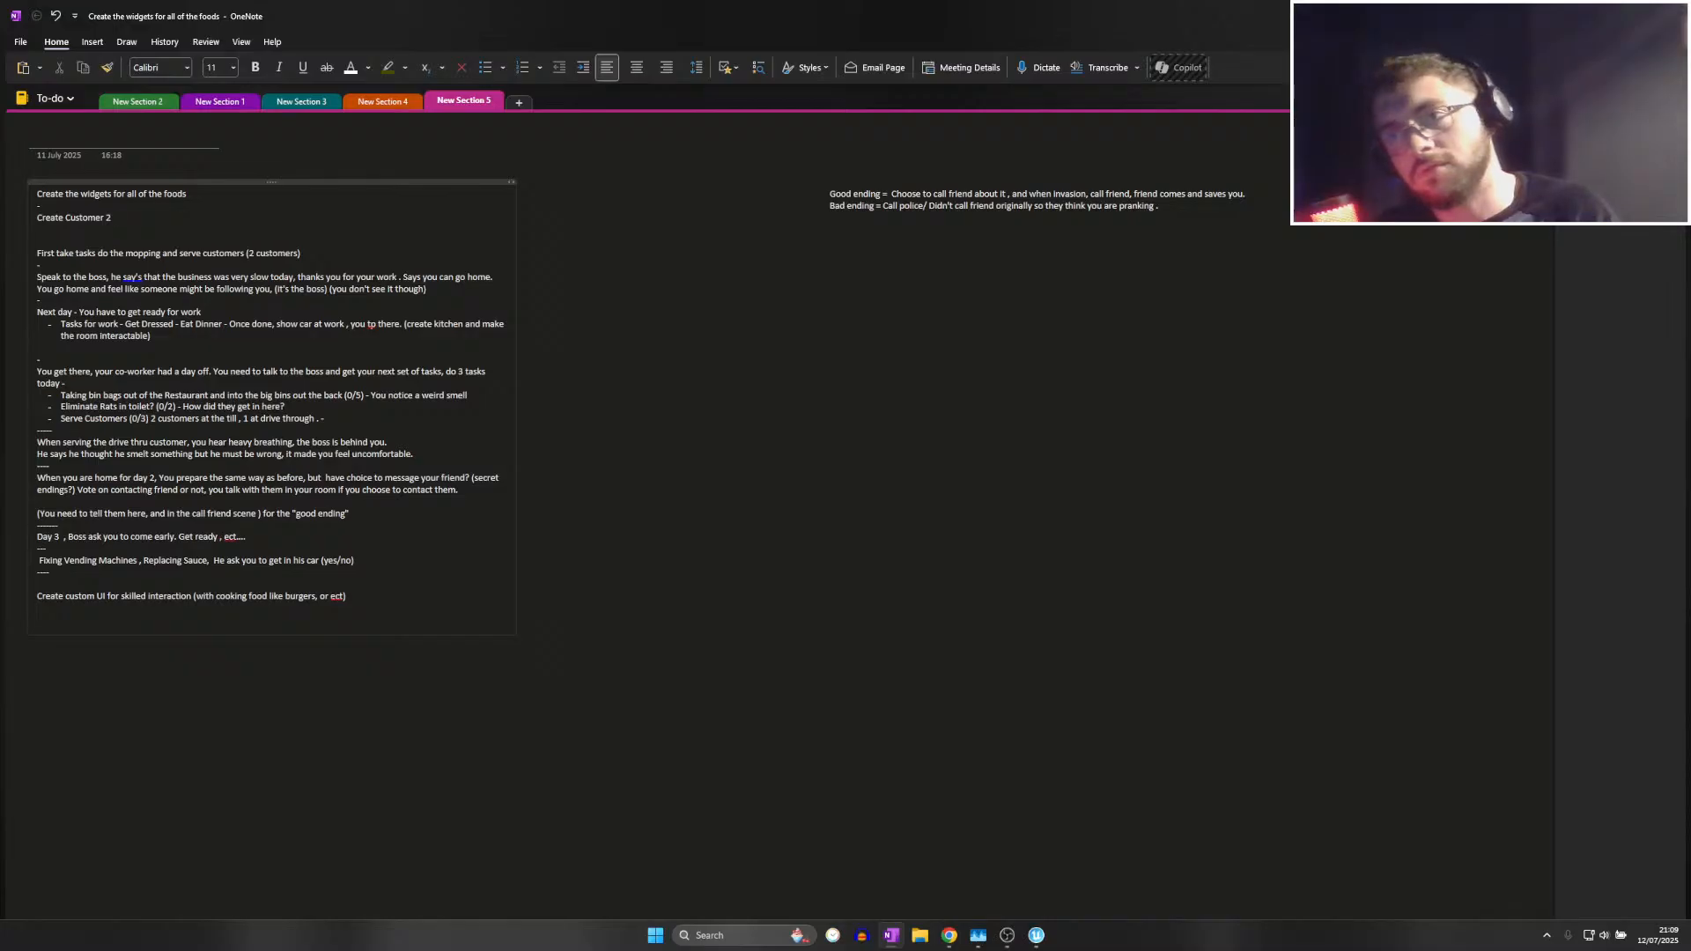
Add the entry "Create Customer 3" below Customer 2, with a dash separator line before and after it
{"action": "key", "text": "Return"}
{"action": "type", "text": "-"}
{"action": "key", "text": "Return"}
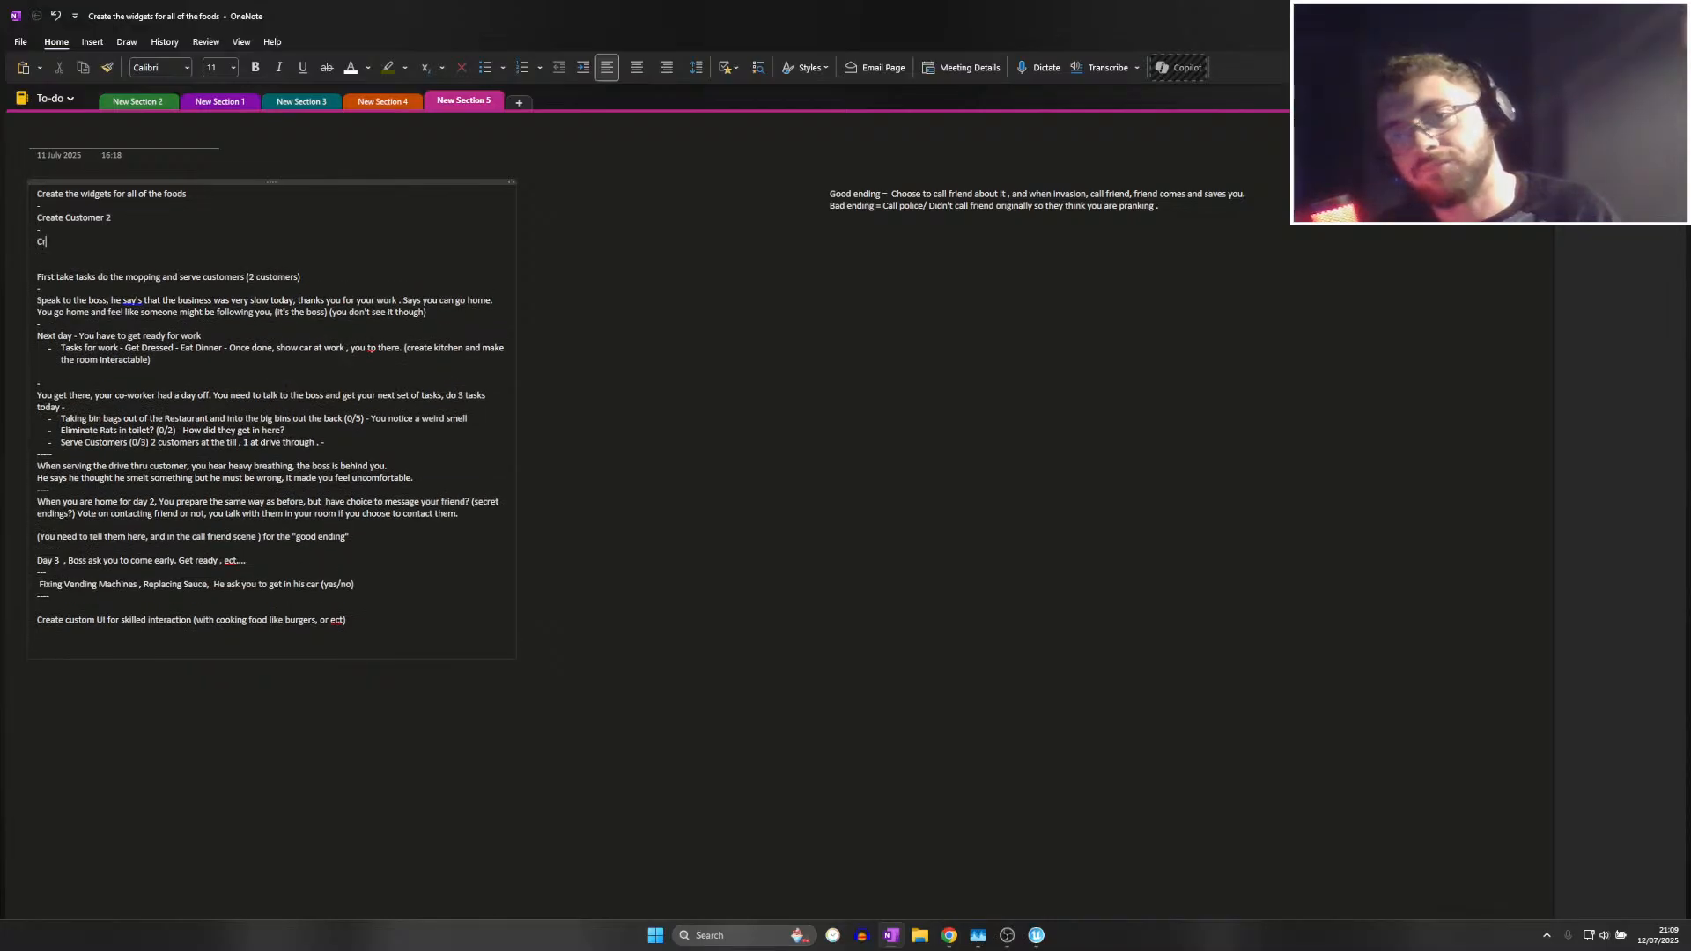
{"action": "type", "text": "Create Custome"}
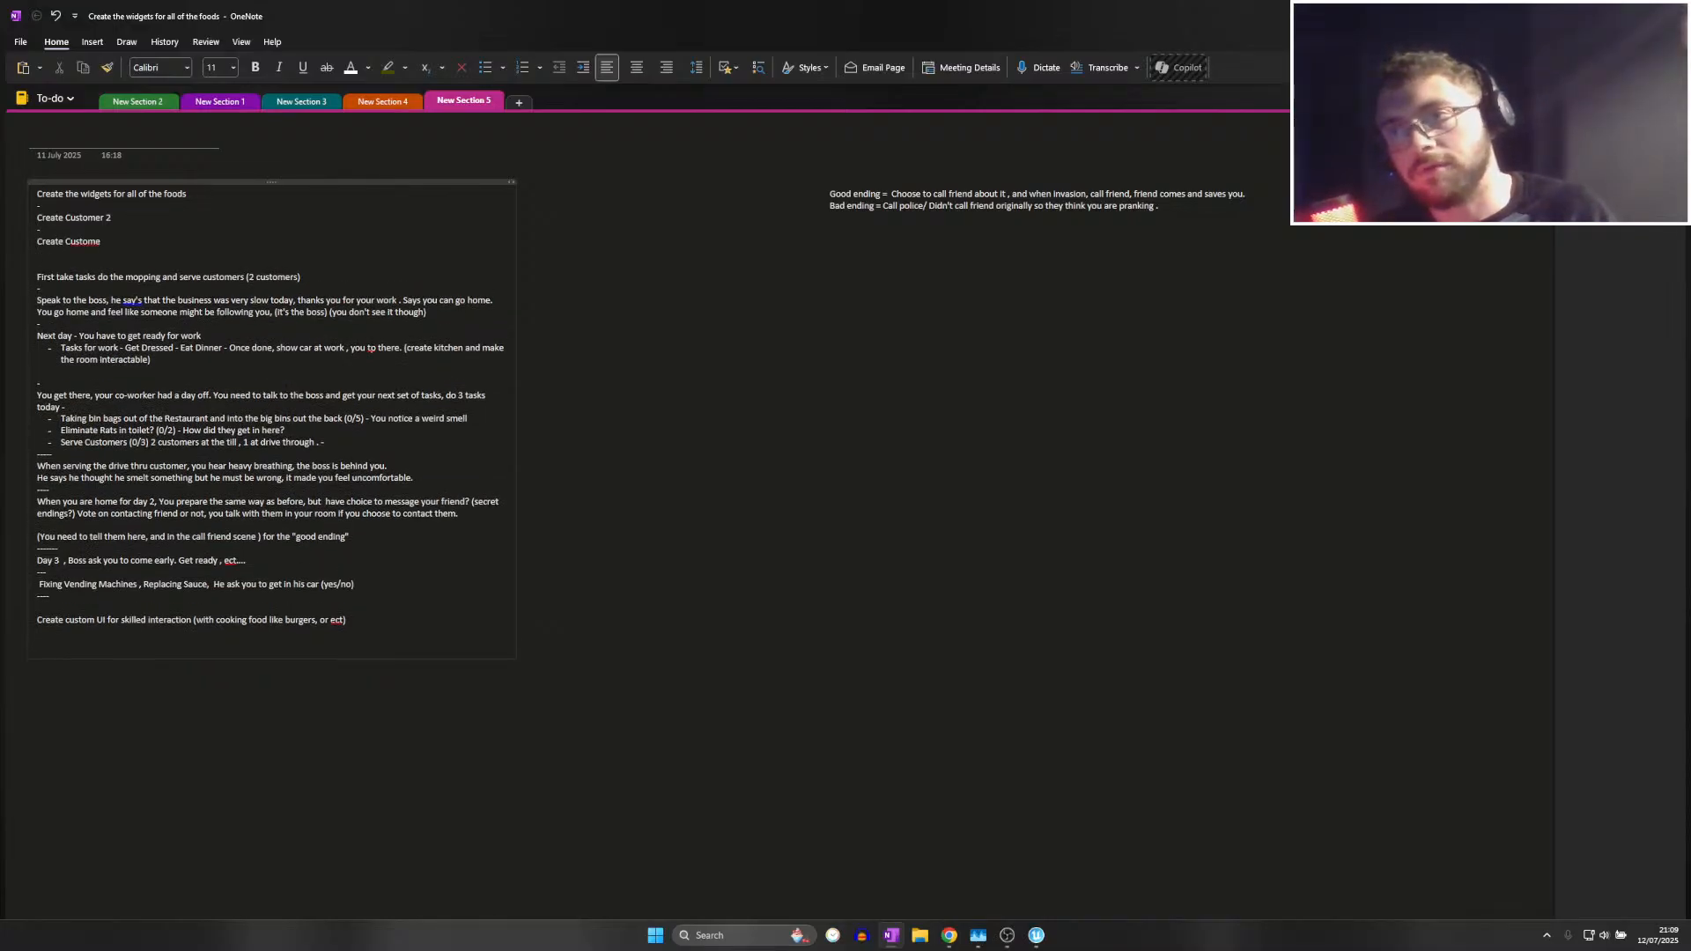
{"action": "type", "text": "r 3"}
{"action": "key", "text": "Return"}
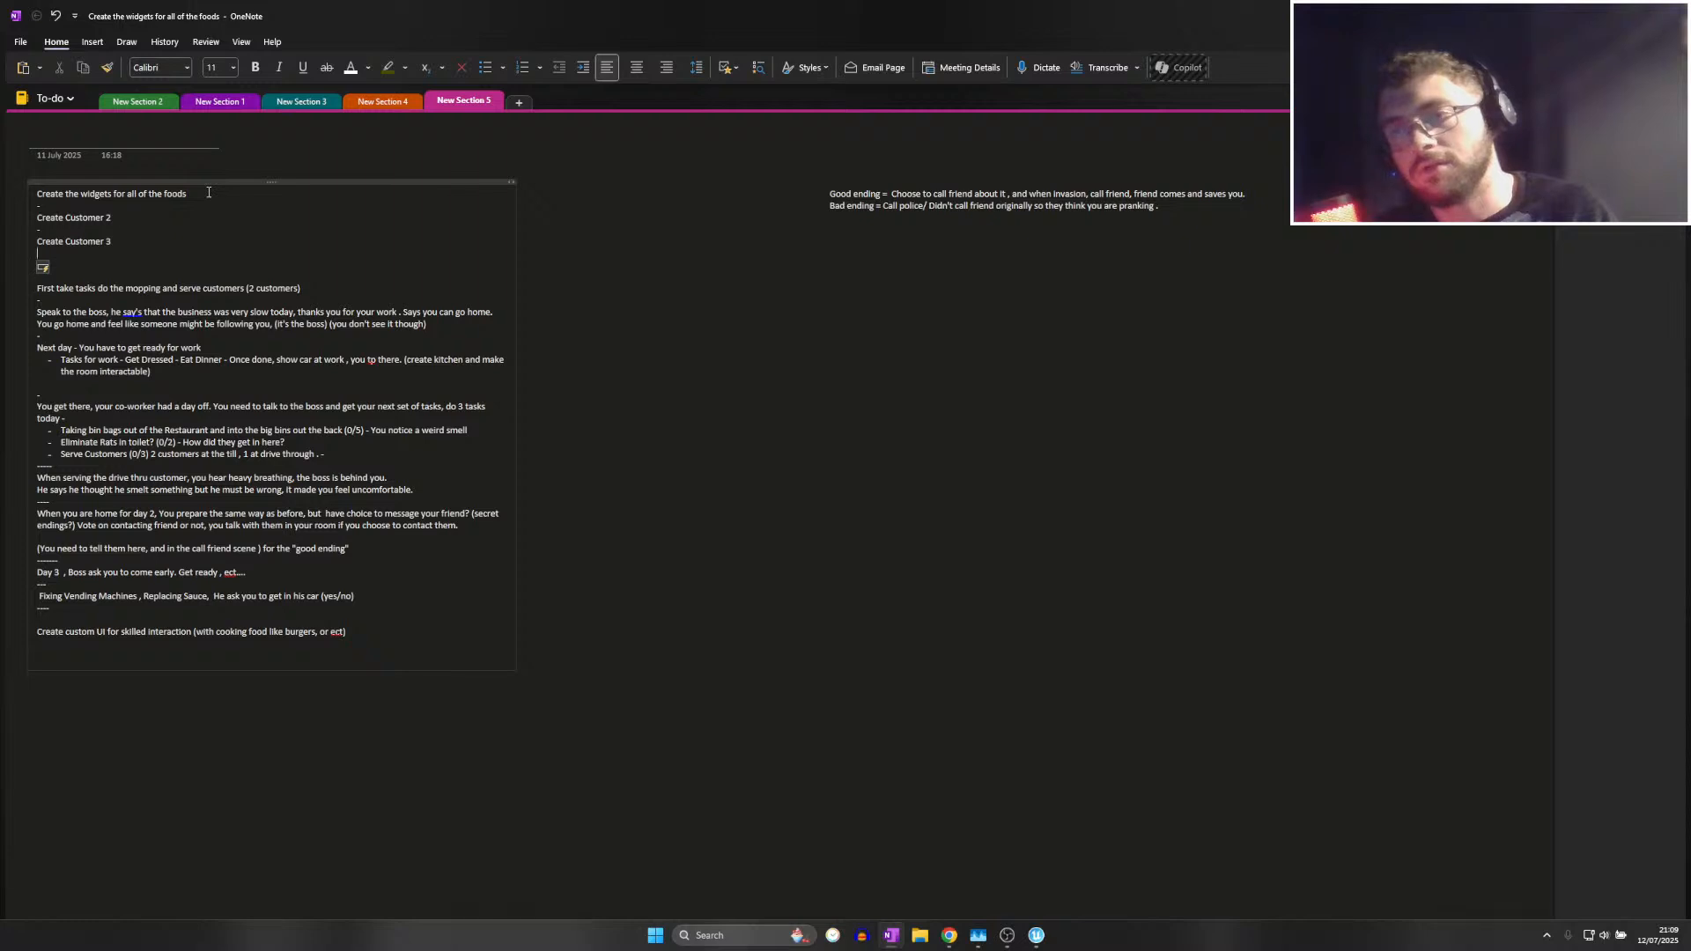
{"action": "type", "text": "-"}
{"action": "key", "text": "Return"}
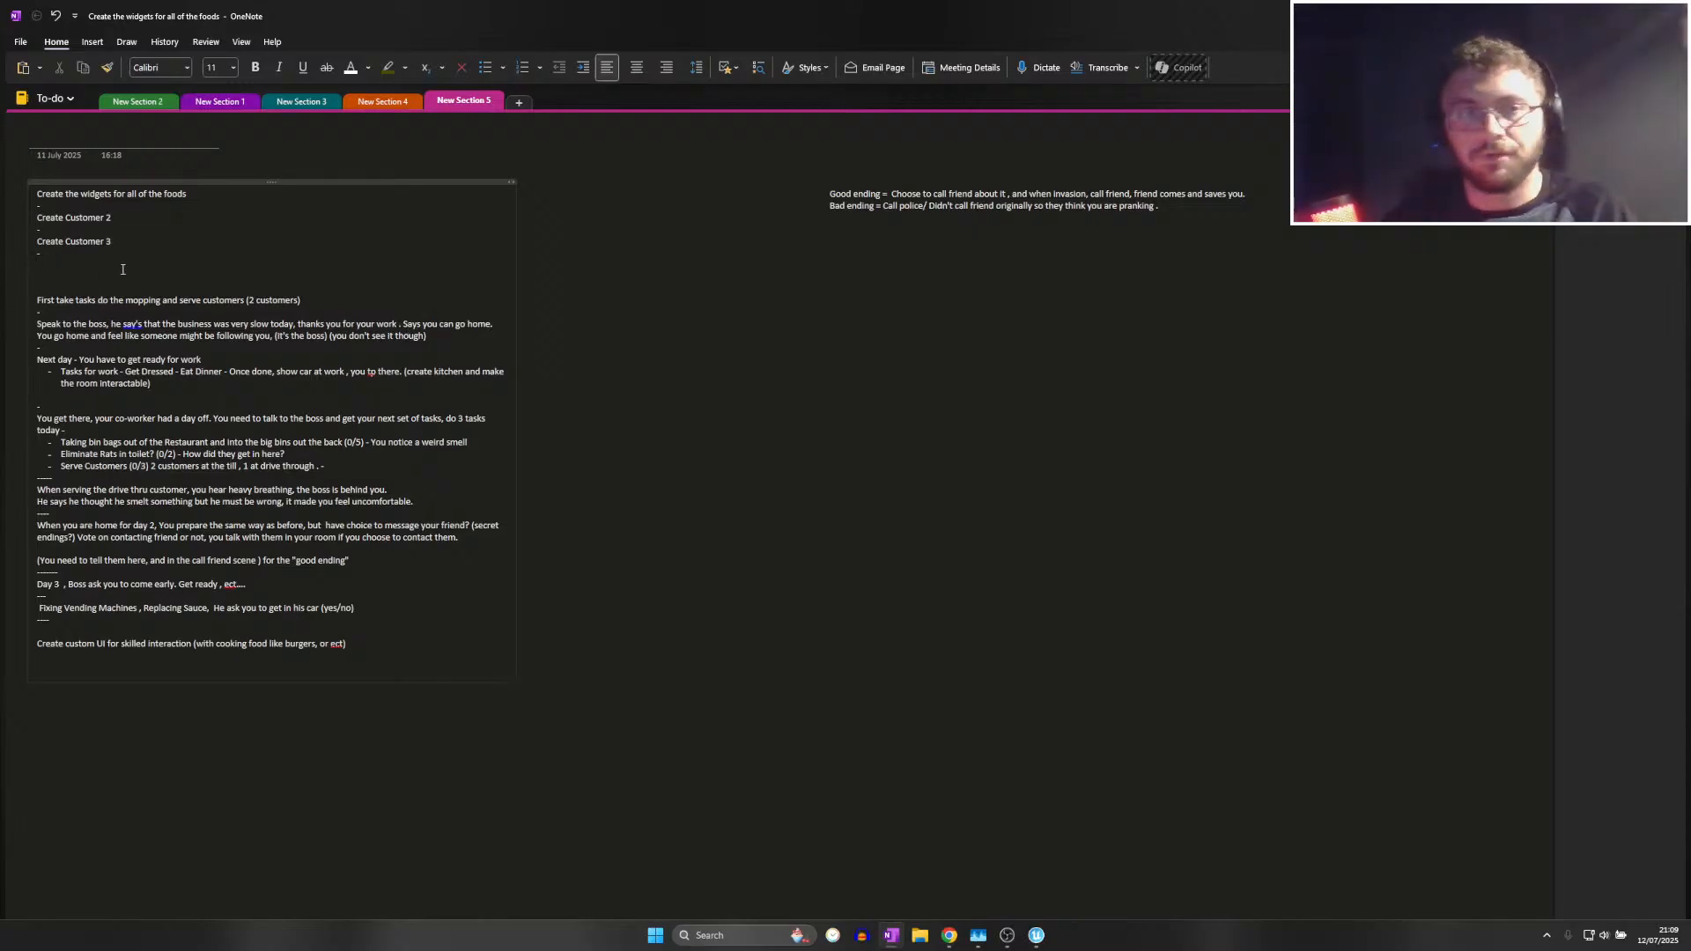
Add the entry "Going home cutscene" below Customer 3, followed by a dash separator and a new line
{"action": "type", "text": "Going home cut"}
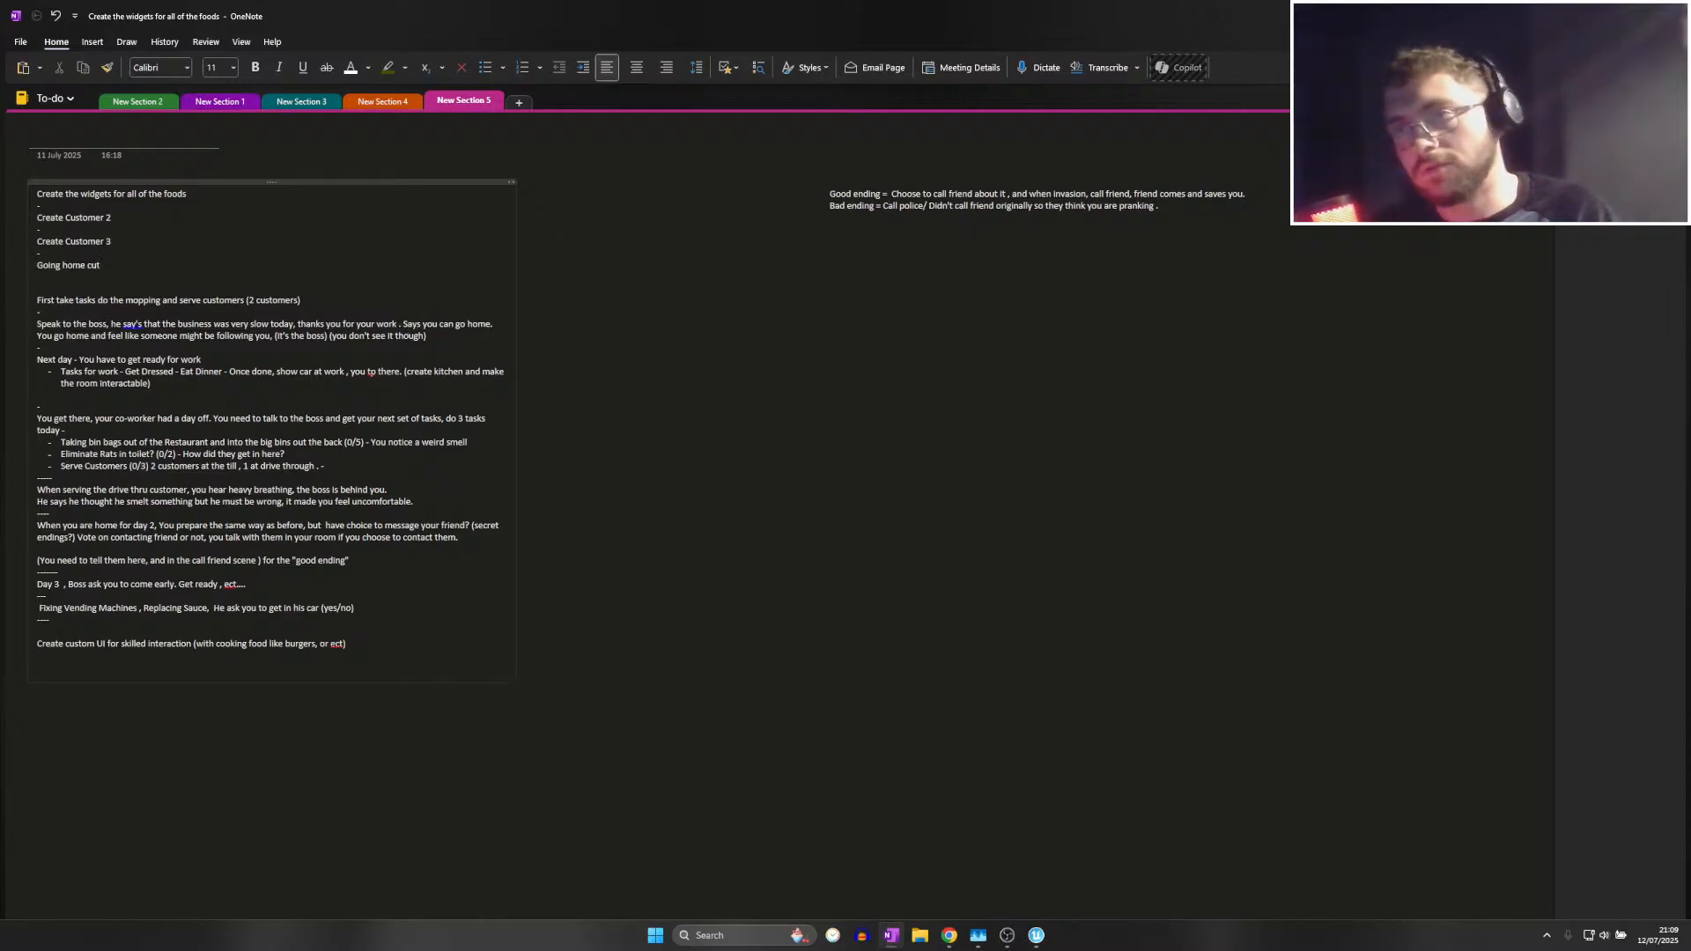
{"action": "type", "text": "sc"}
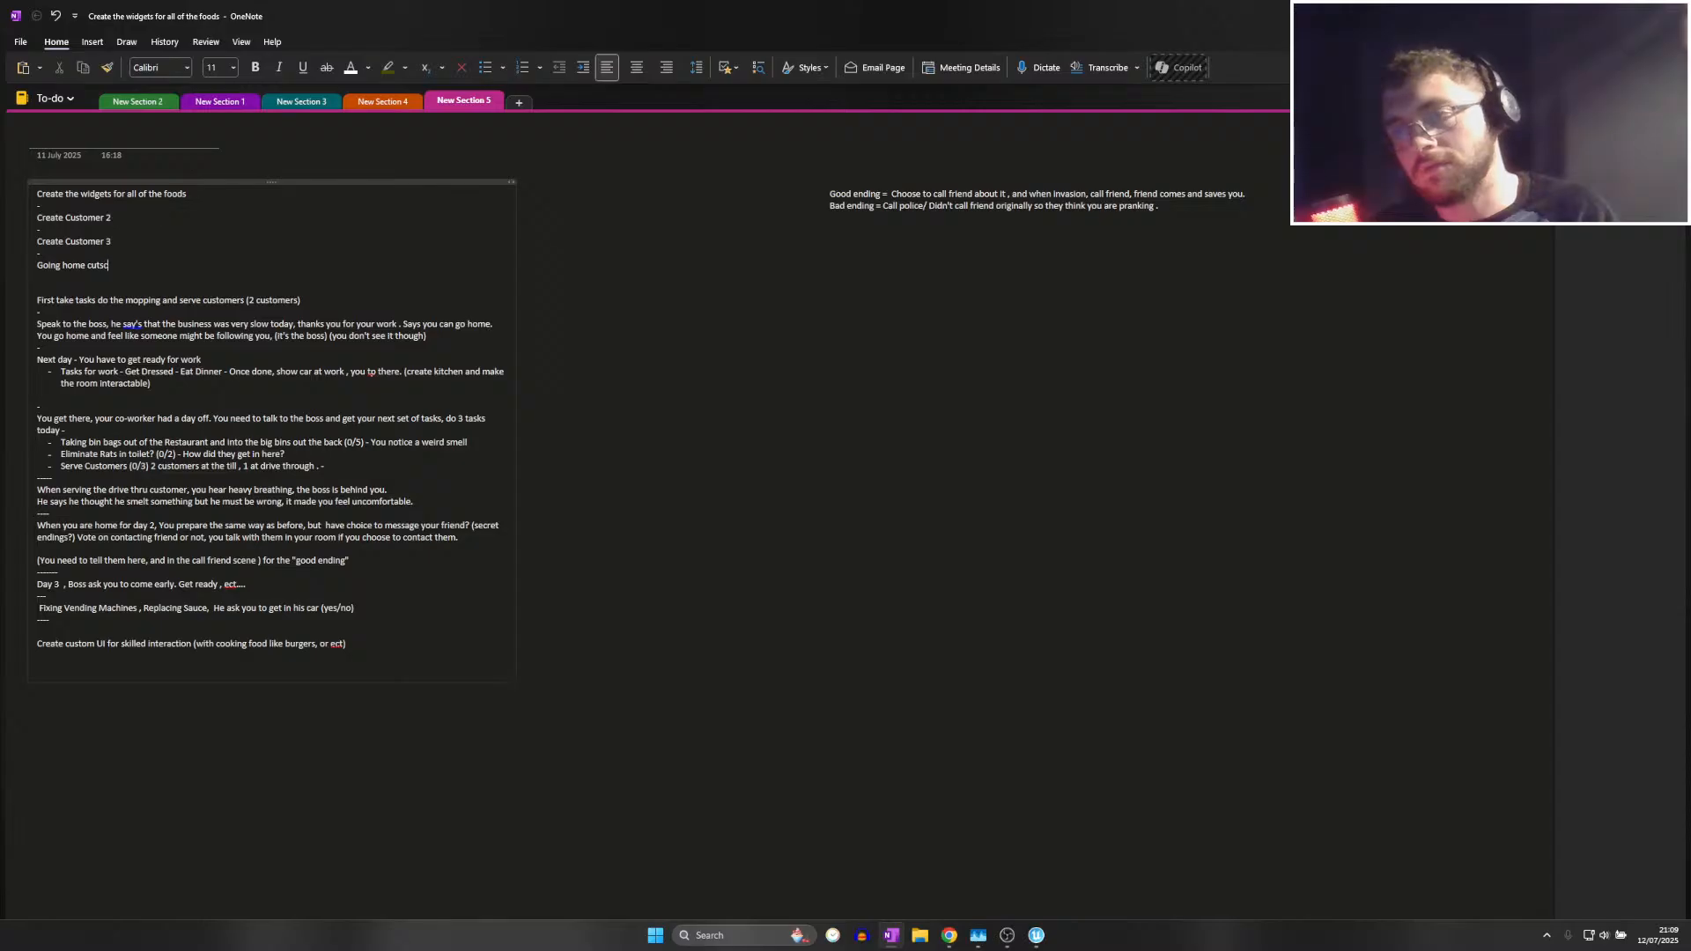
{"action": "type", "text": "ene"}
{"action": "key", "text": "Return"}
{"action": "type", "text": "D"}
{"action": "key", "text": "Return"}
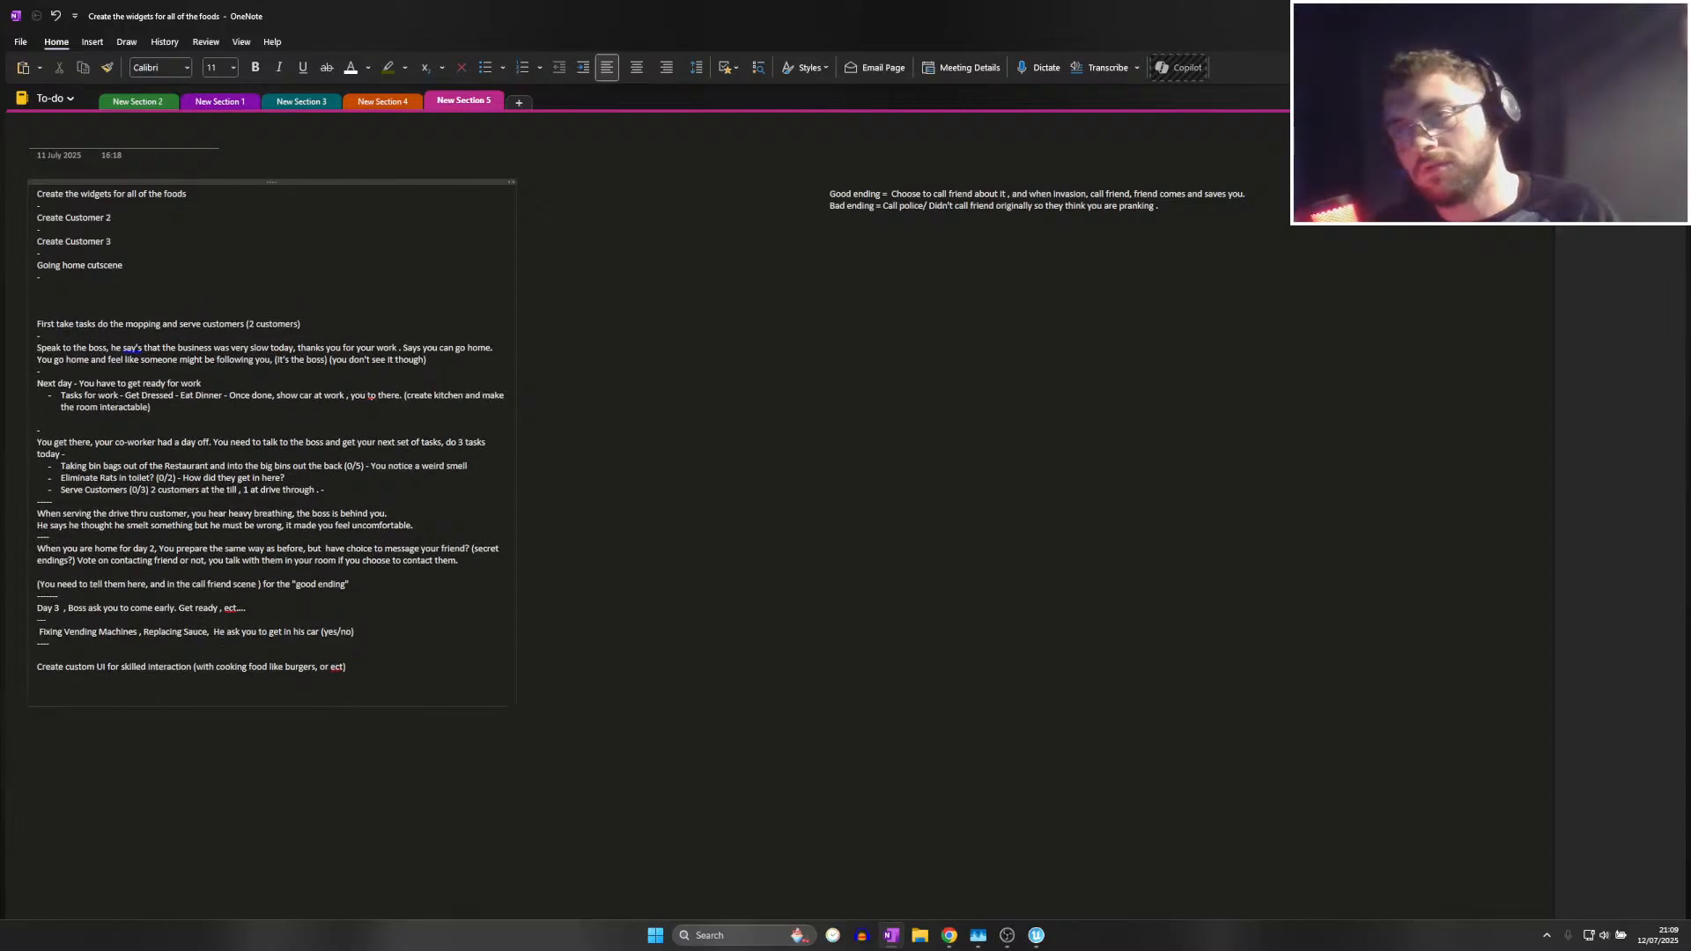
Add the entry "Creating Home (Kitchen, Shower ,Ect)" below the "Going home cutscene" entry in the planning notes
{"action": "type", "text": "Creating"}
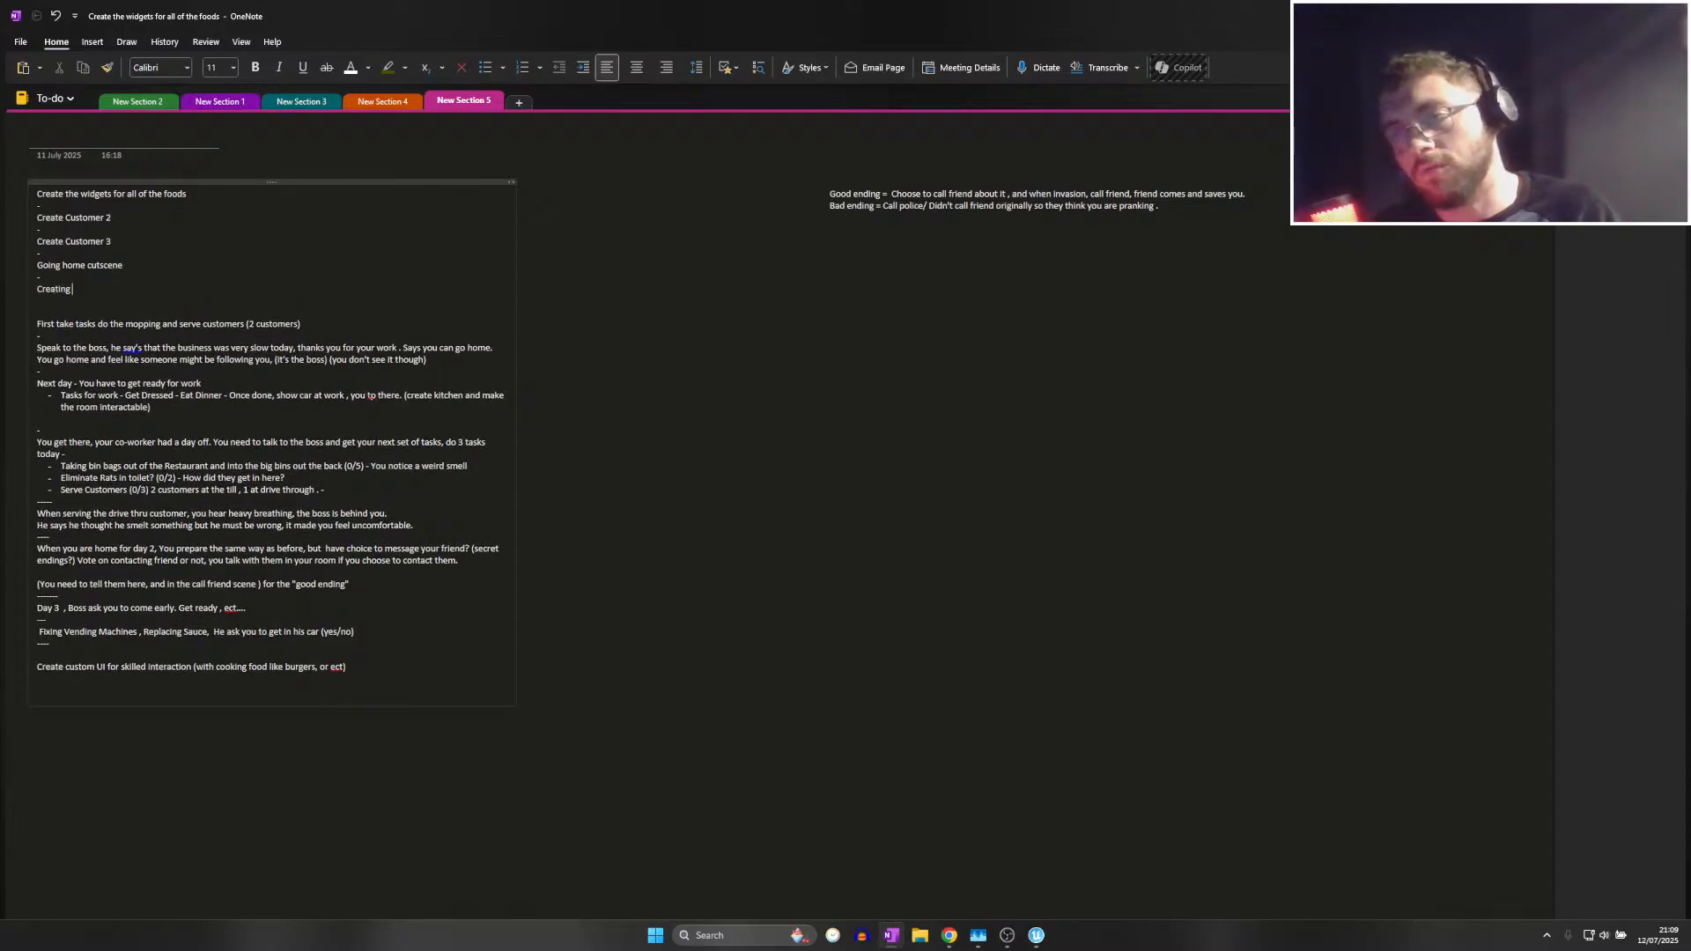
{"action": "type", "text": " Home"}
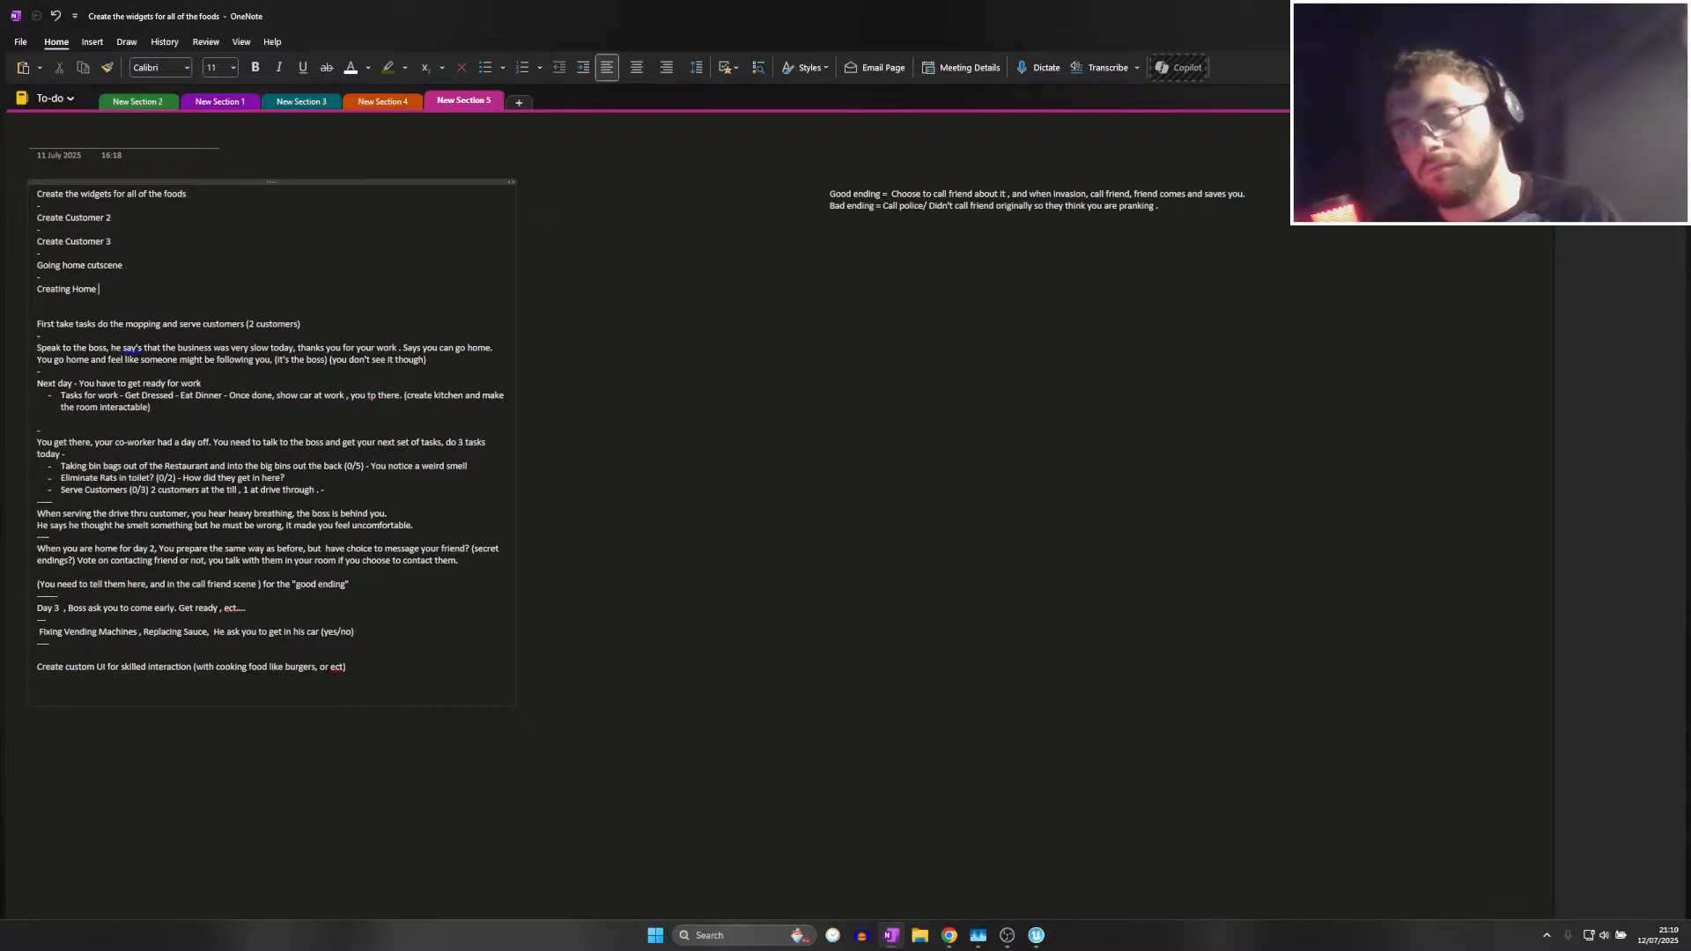
{"action": "type", "text": "(Kitchen"}
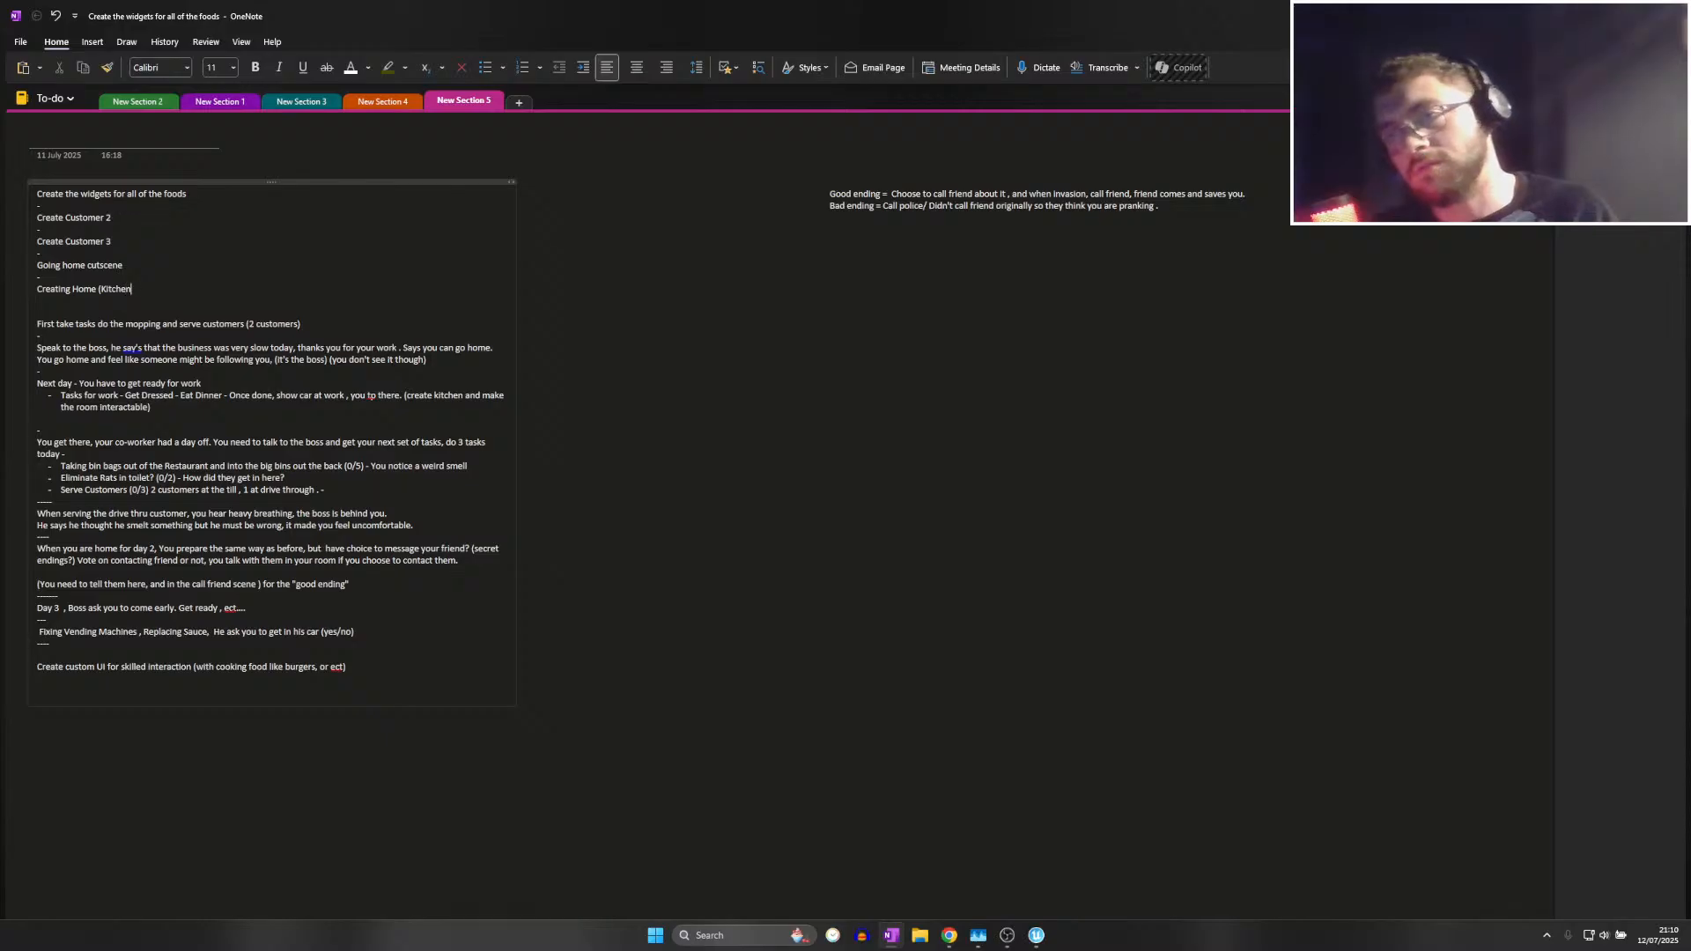
{"action": "type", "text": ", S"}
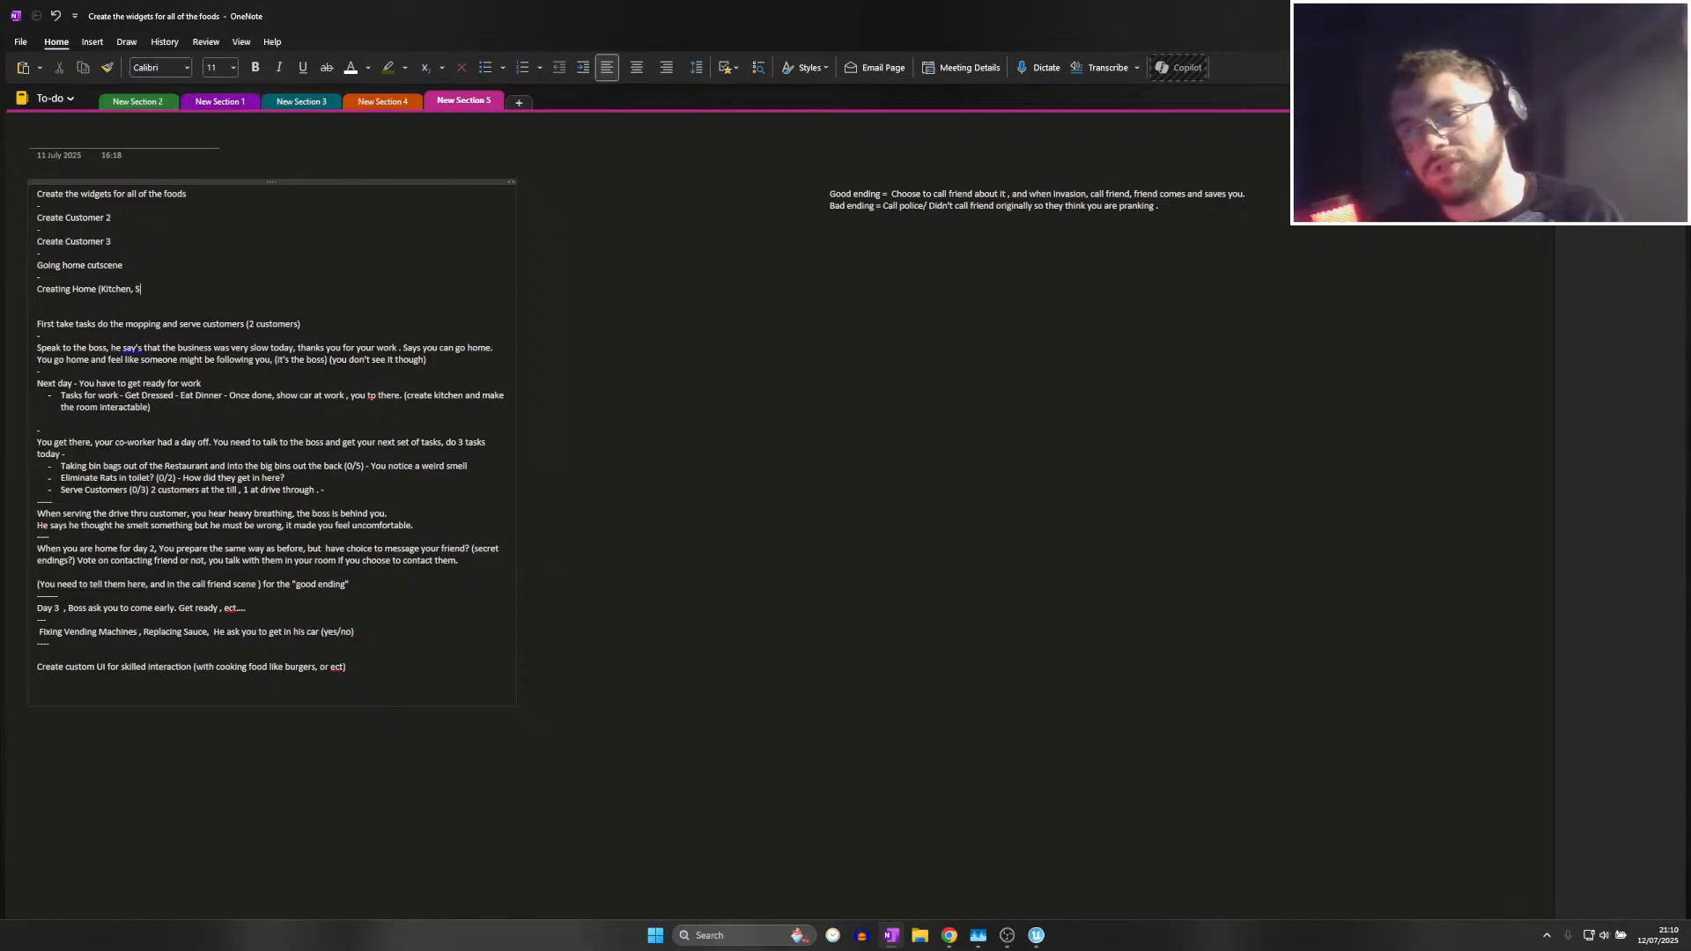
{"action": "type", "text": "hower Ect"}
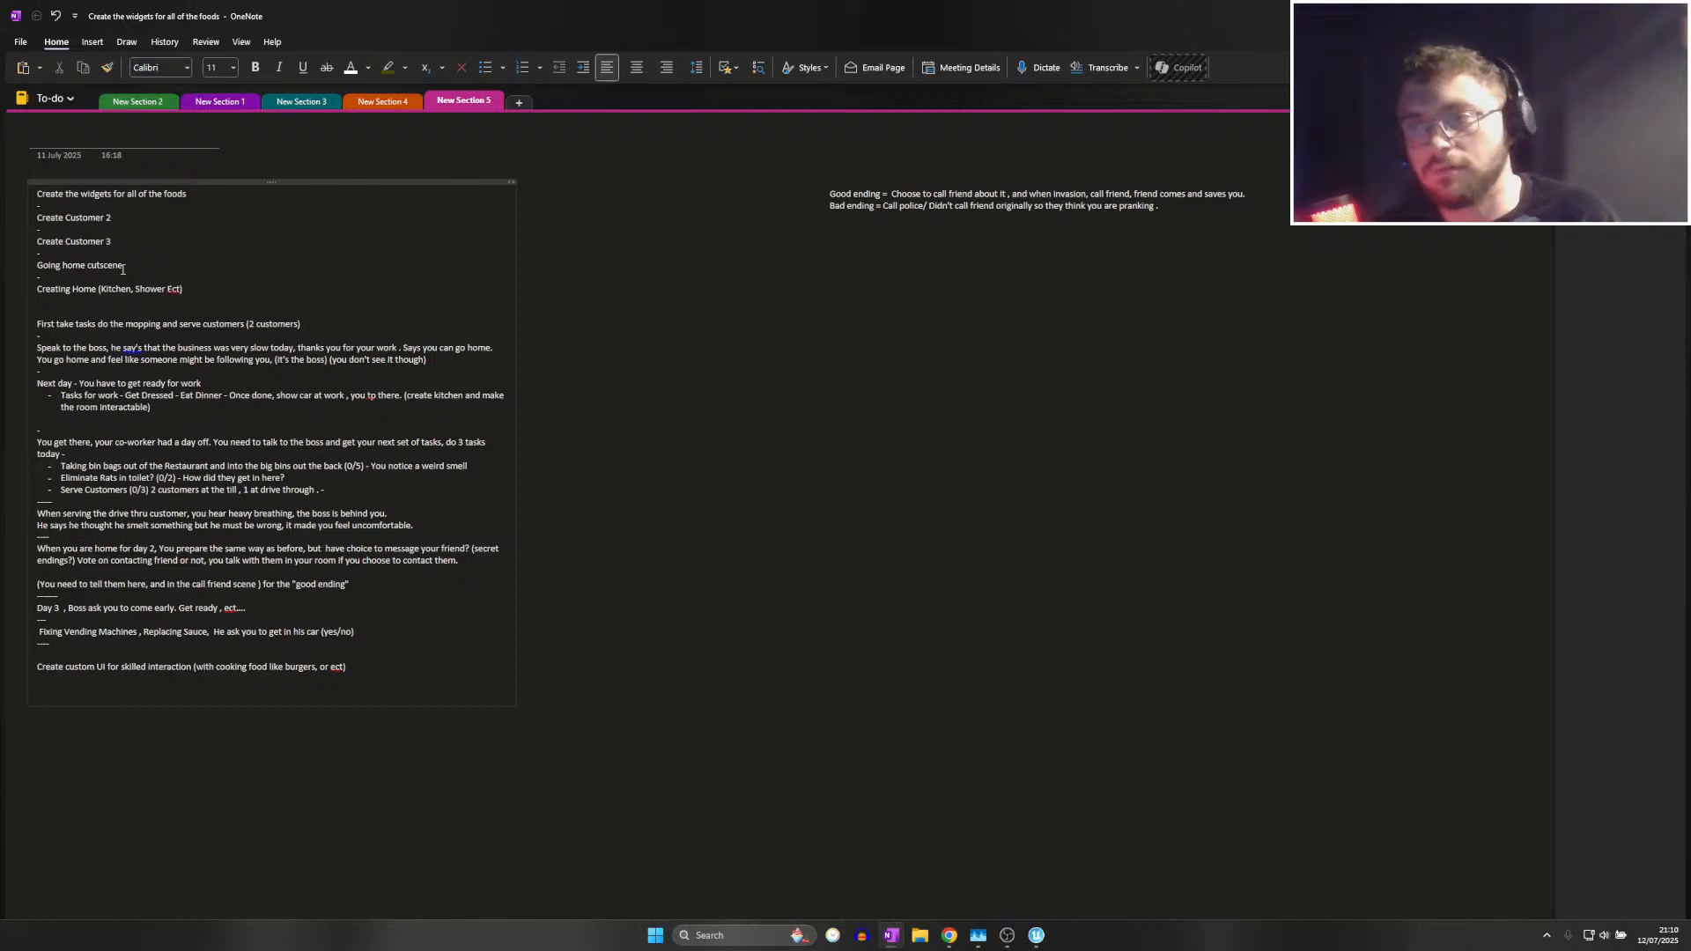
{"action": "type", "text": ","}
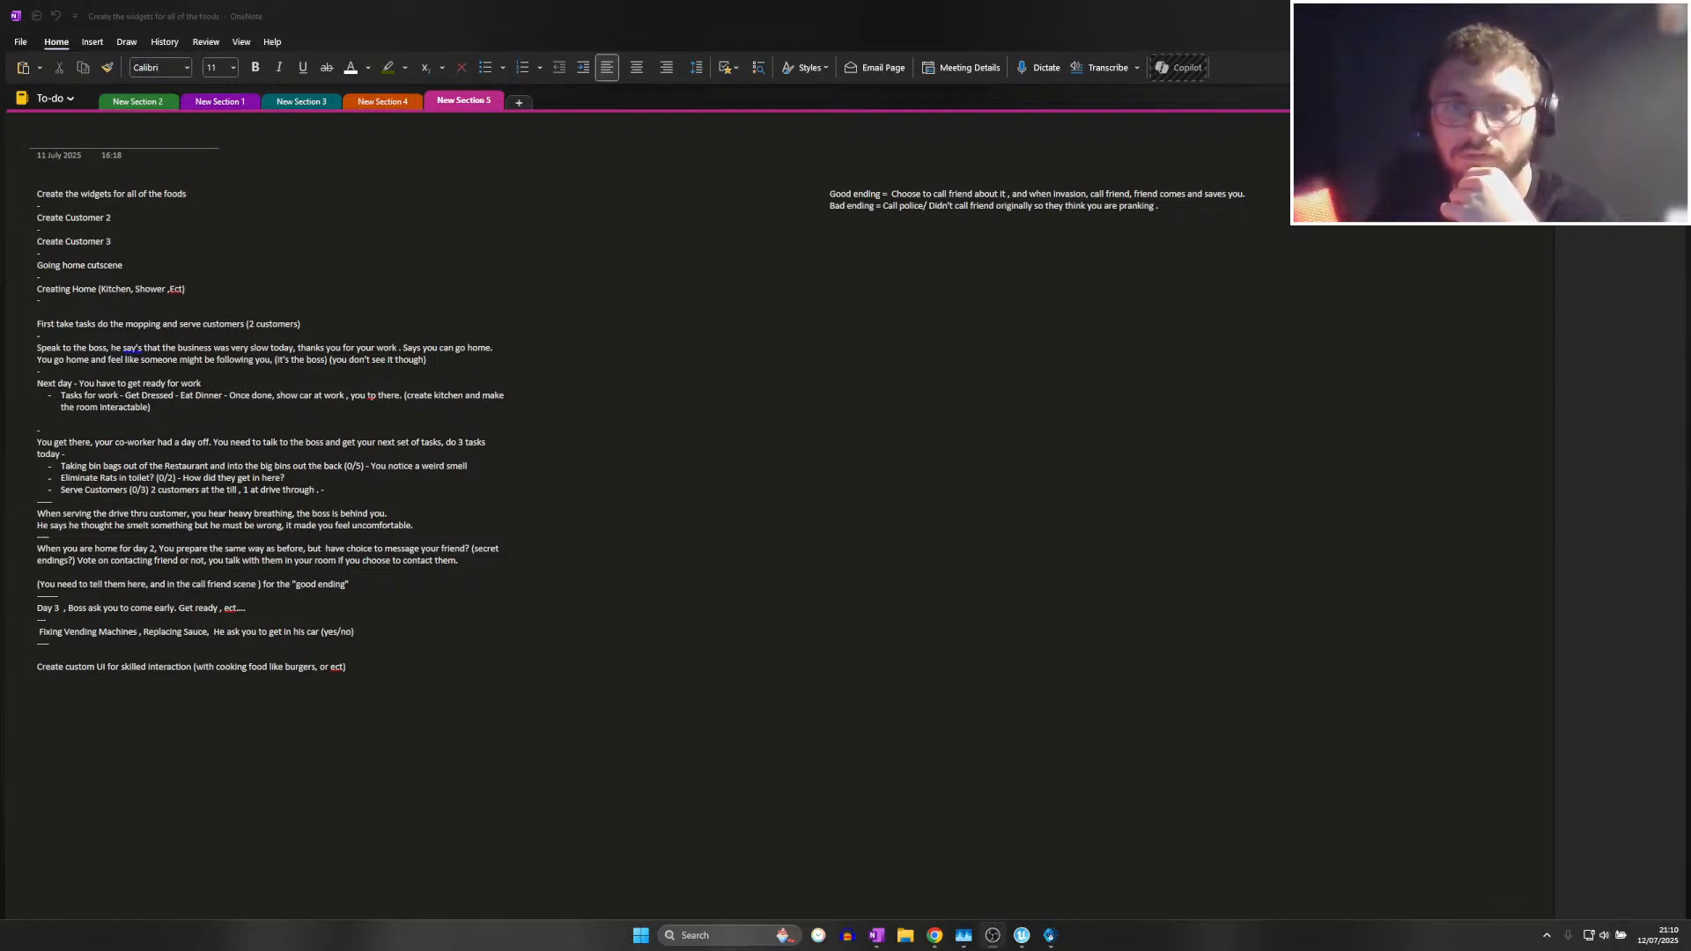
{"action": "key", "text": "alt+Tab"}
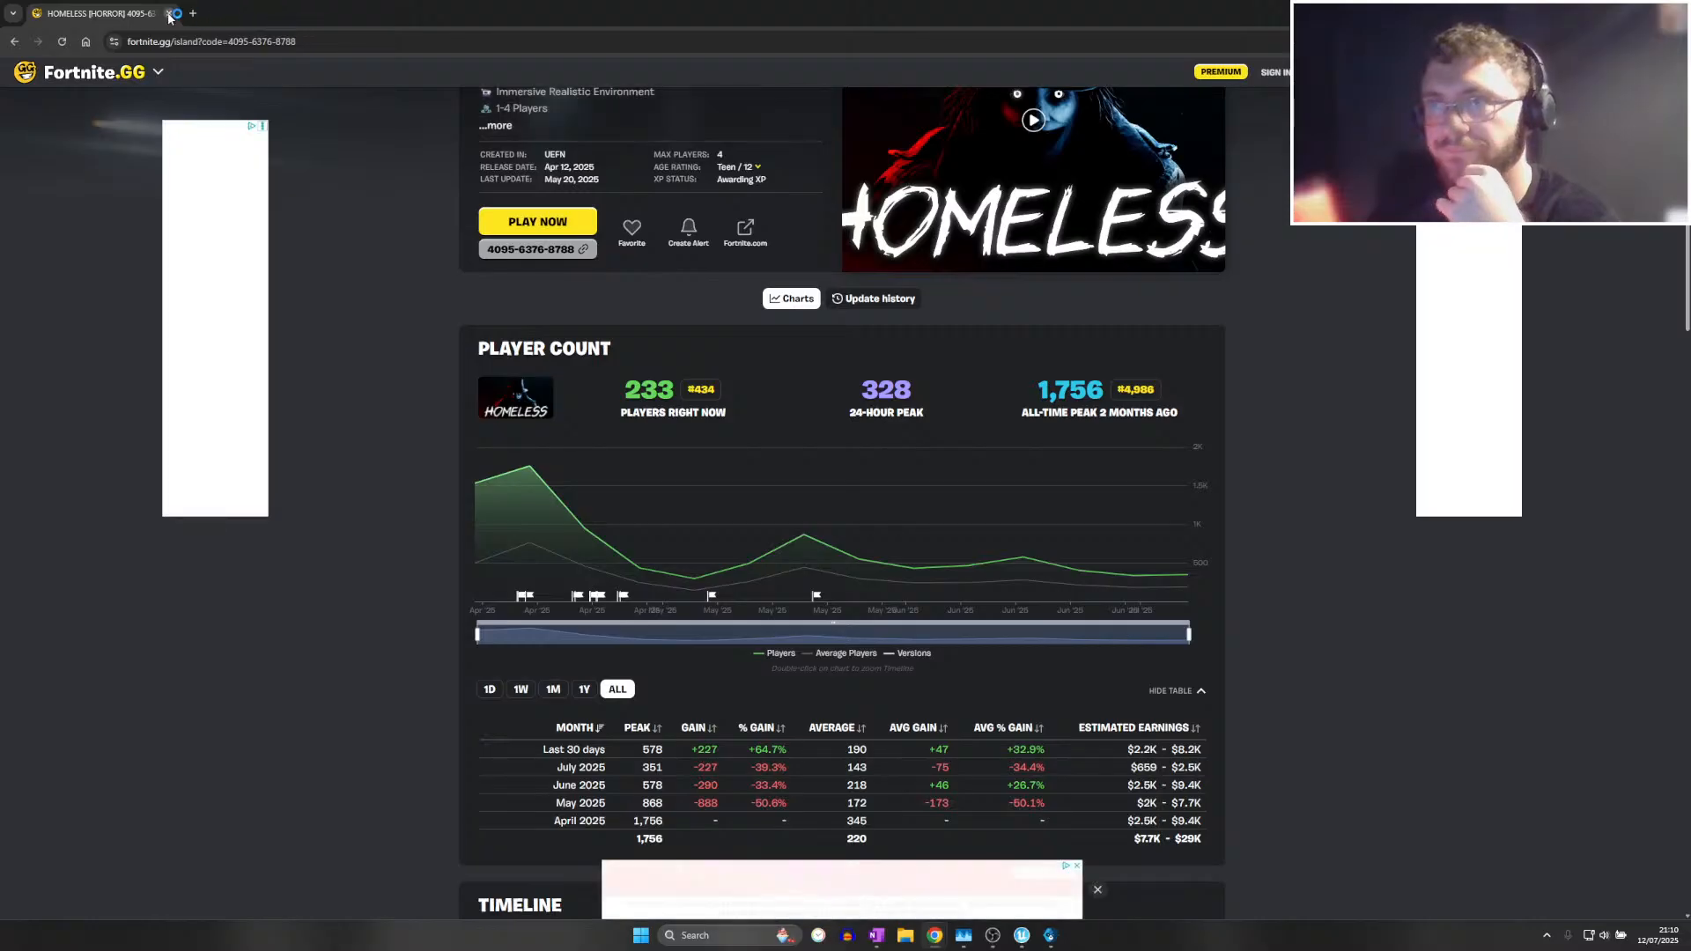
{"action": "key", "text": "alt+Tab"}
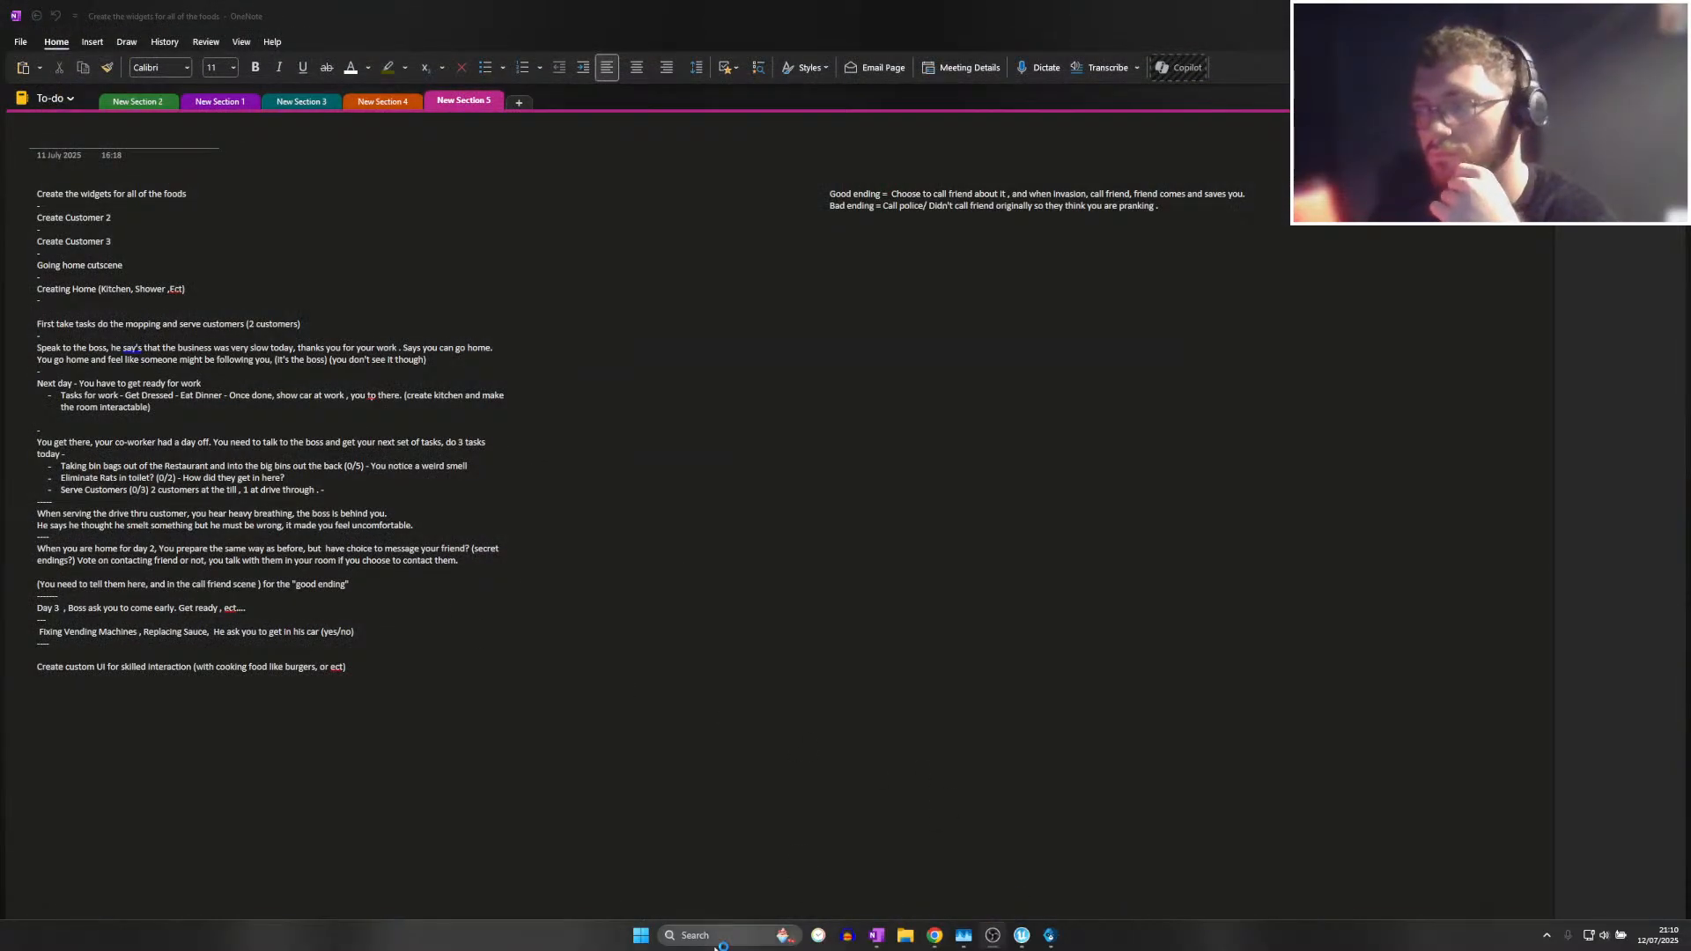
{"action": "left_click", "coordinate": [716, 940]}
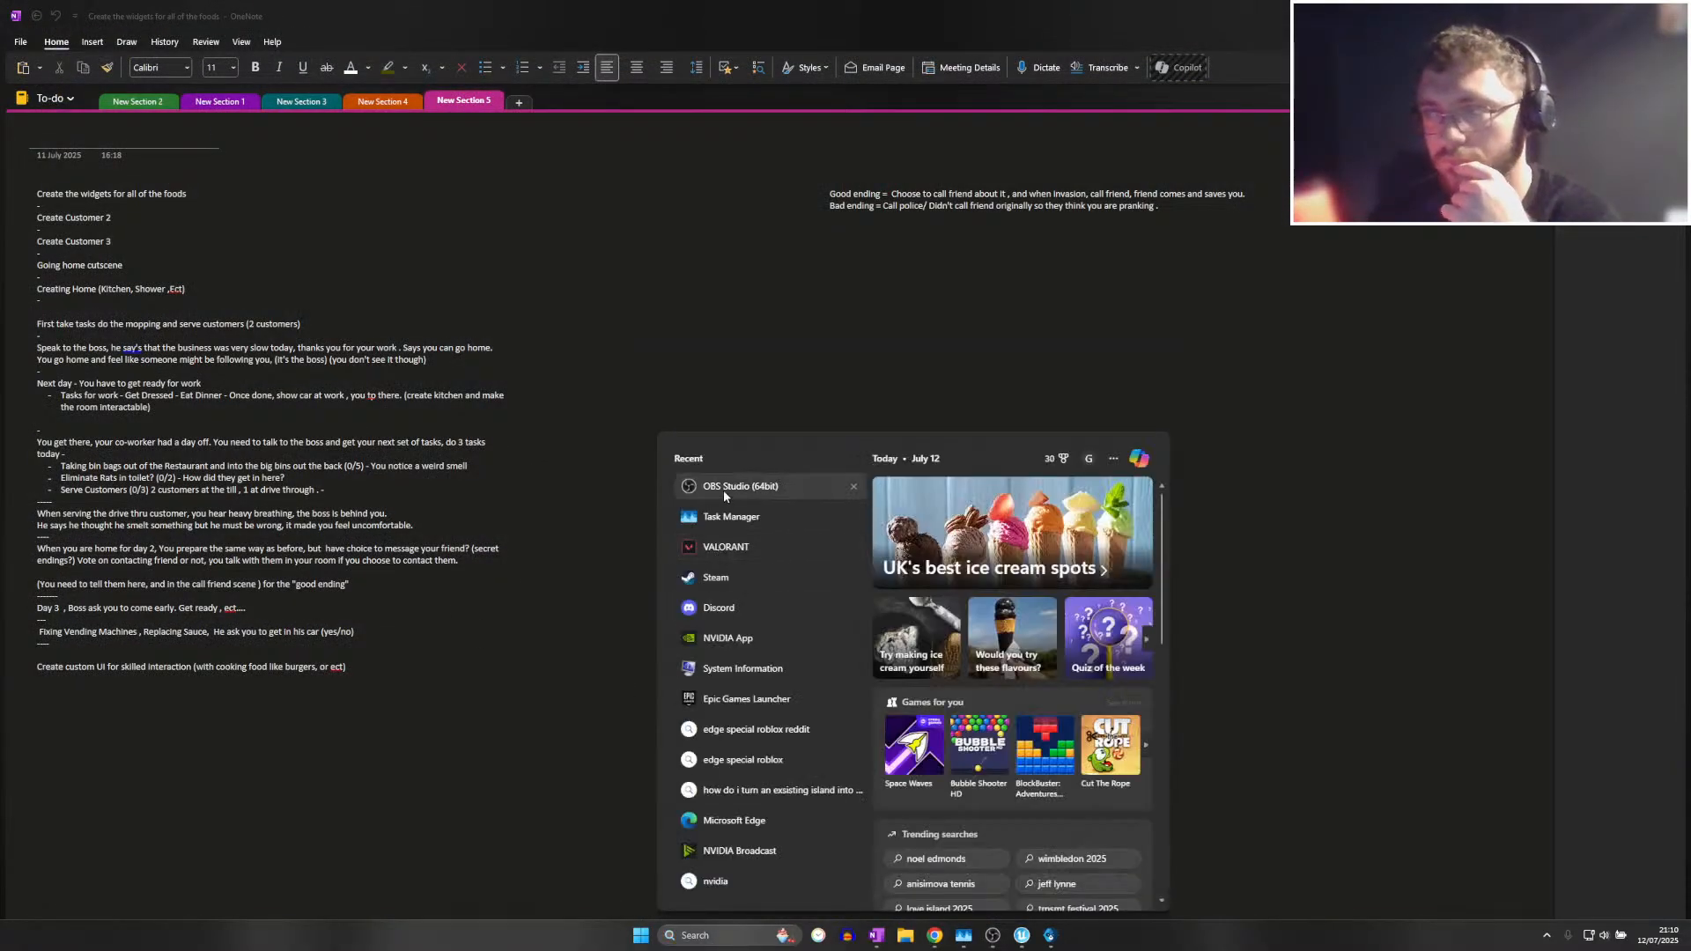
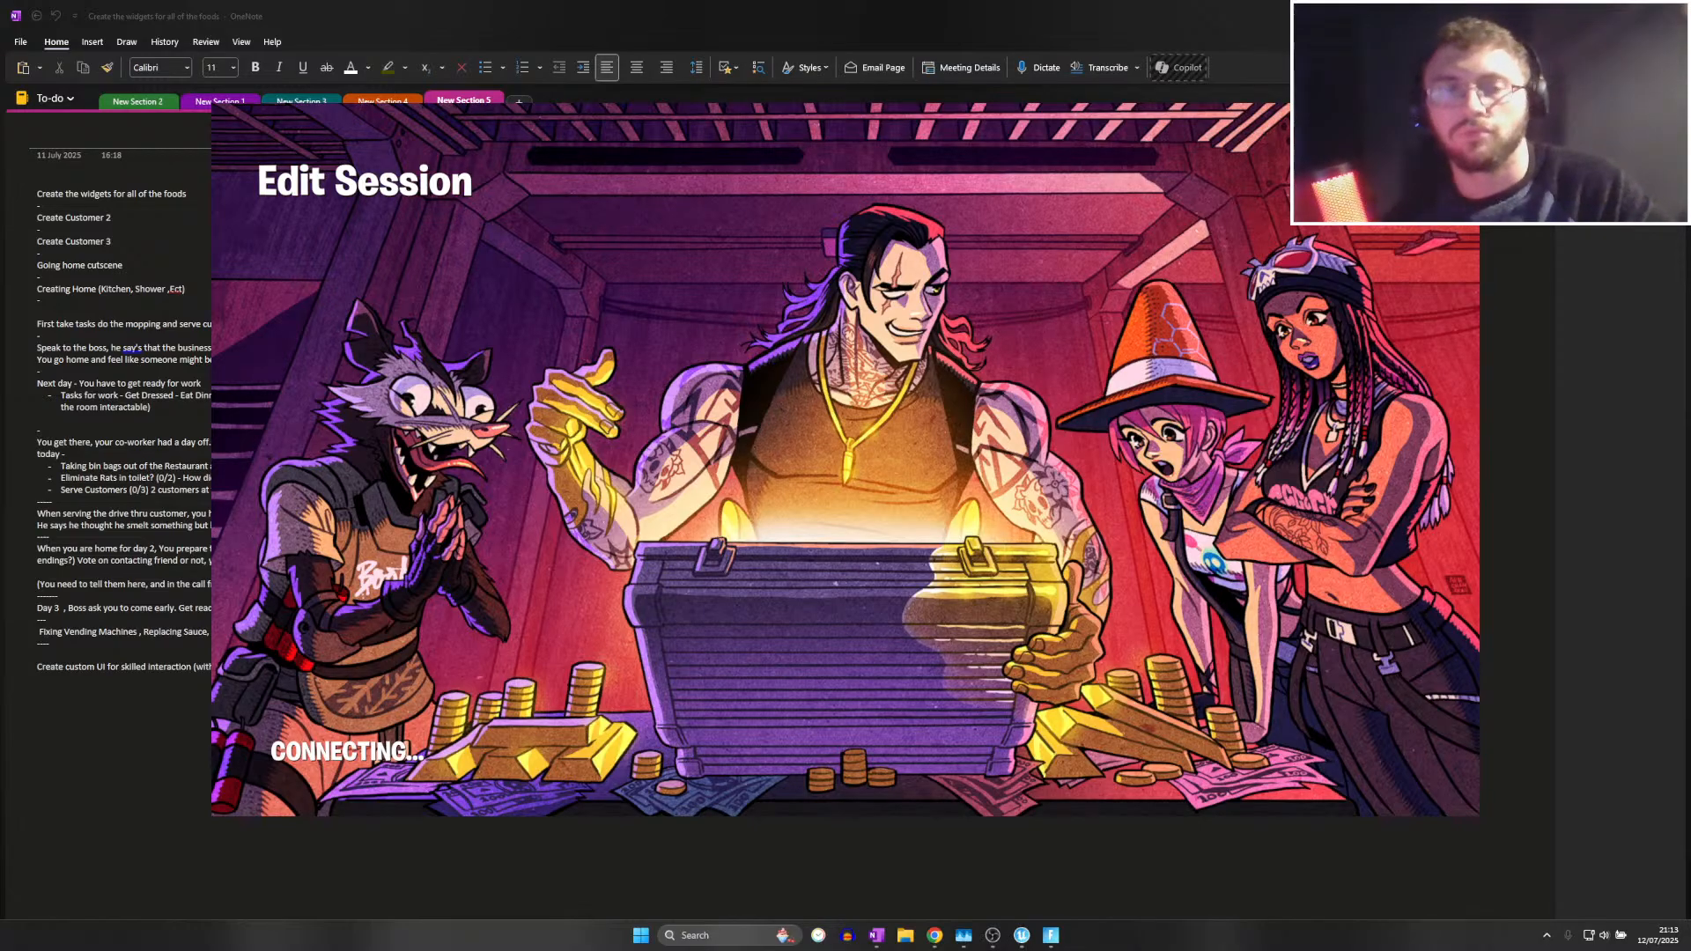
Switch to the Unreal editor with the FastFoodHorror project, and from there to the Fortnite edit session window
{"action": "left_click", "coordinate": [1020, 935]}
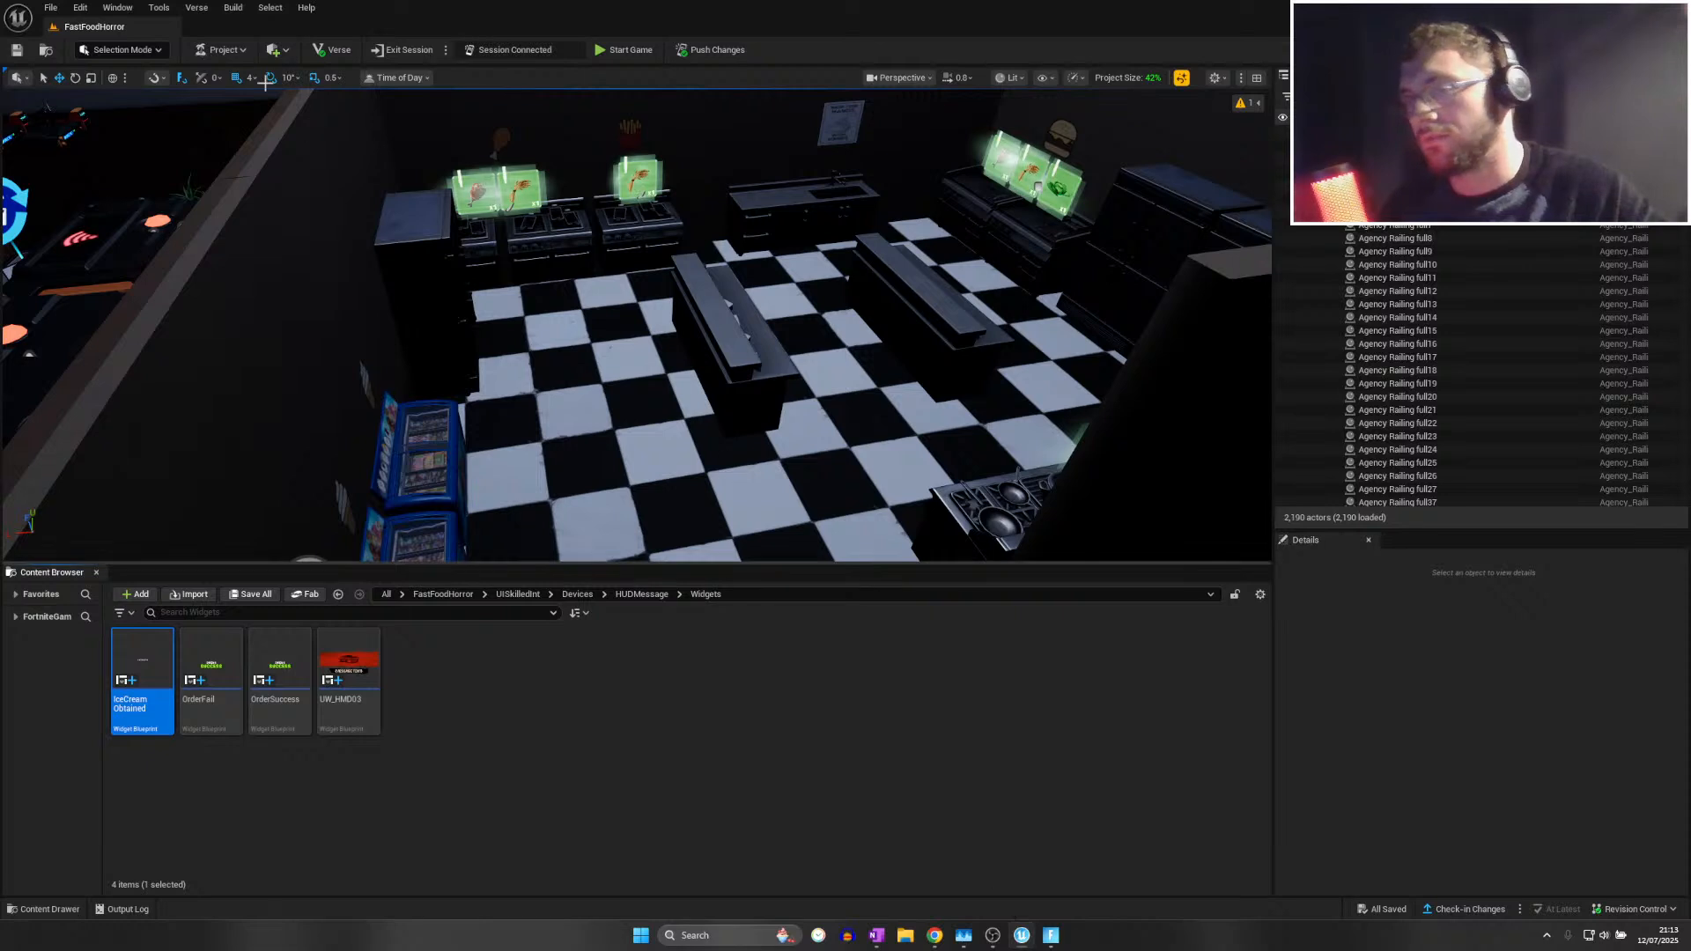
{"action": "left_click", "coordinate": [50, 7]}
{"action": "left_click", "coordinate": [123, 173]}
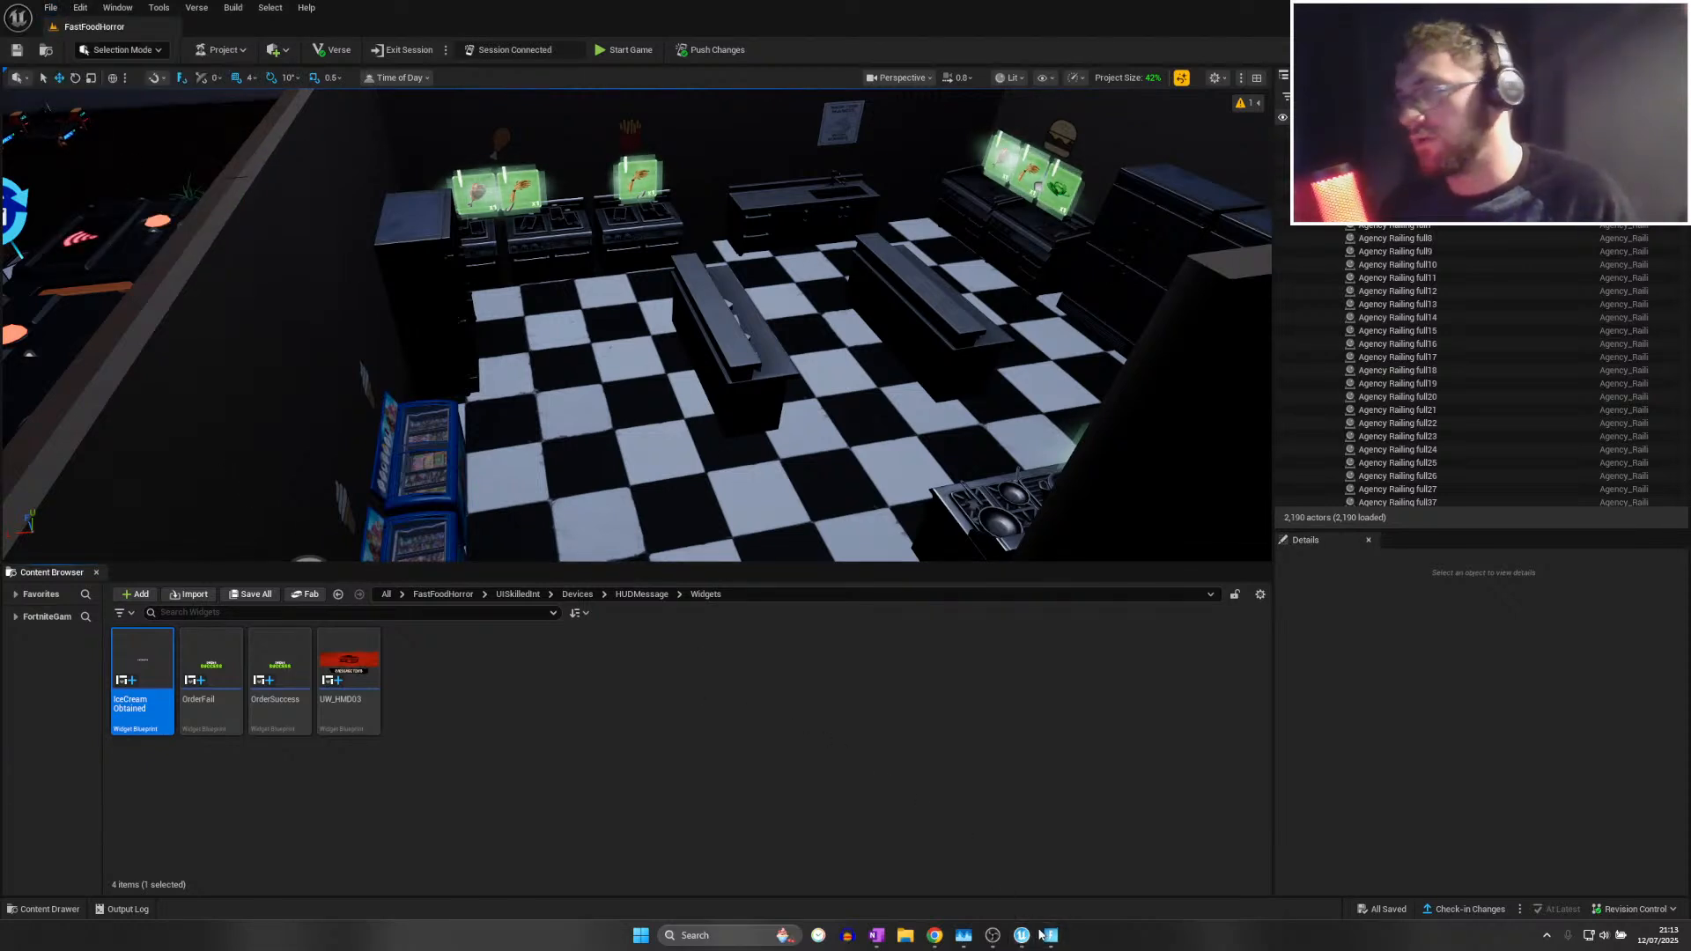
{"action": "mouse_move", "coordinate": [1043, 936]}
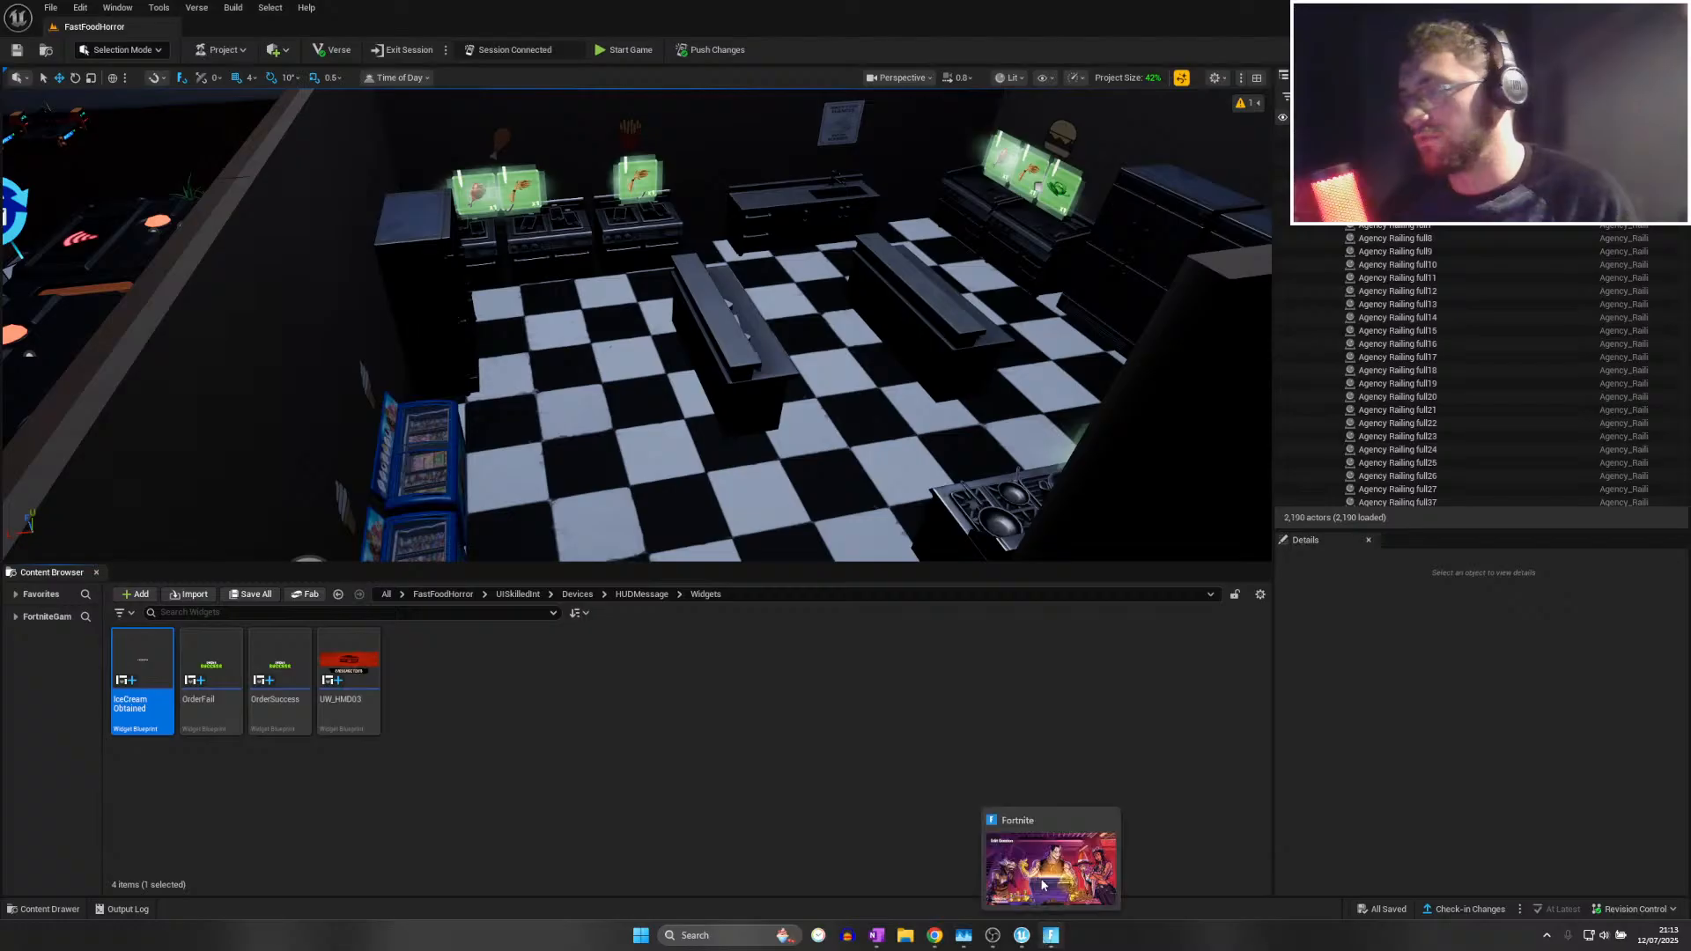
{"action": "left_click", "coordinate": [1043, 884]}
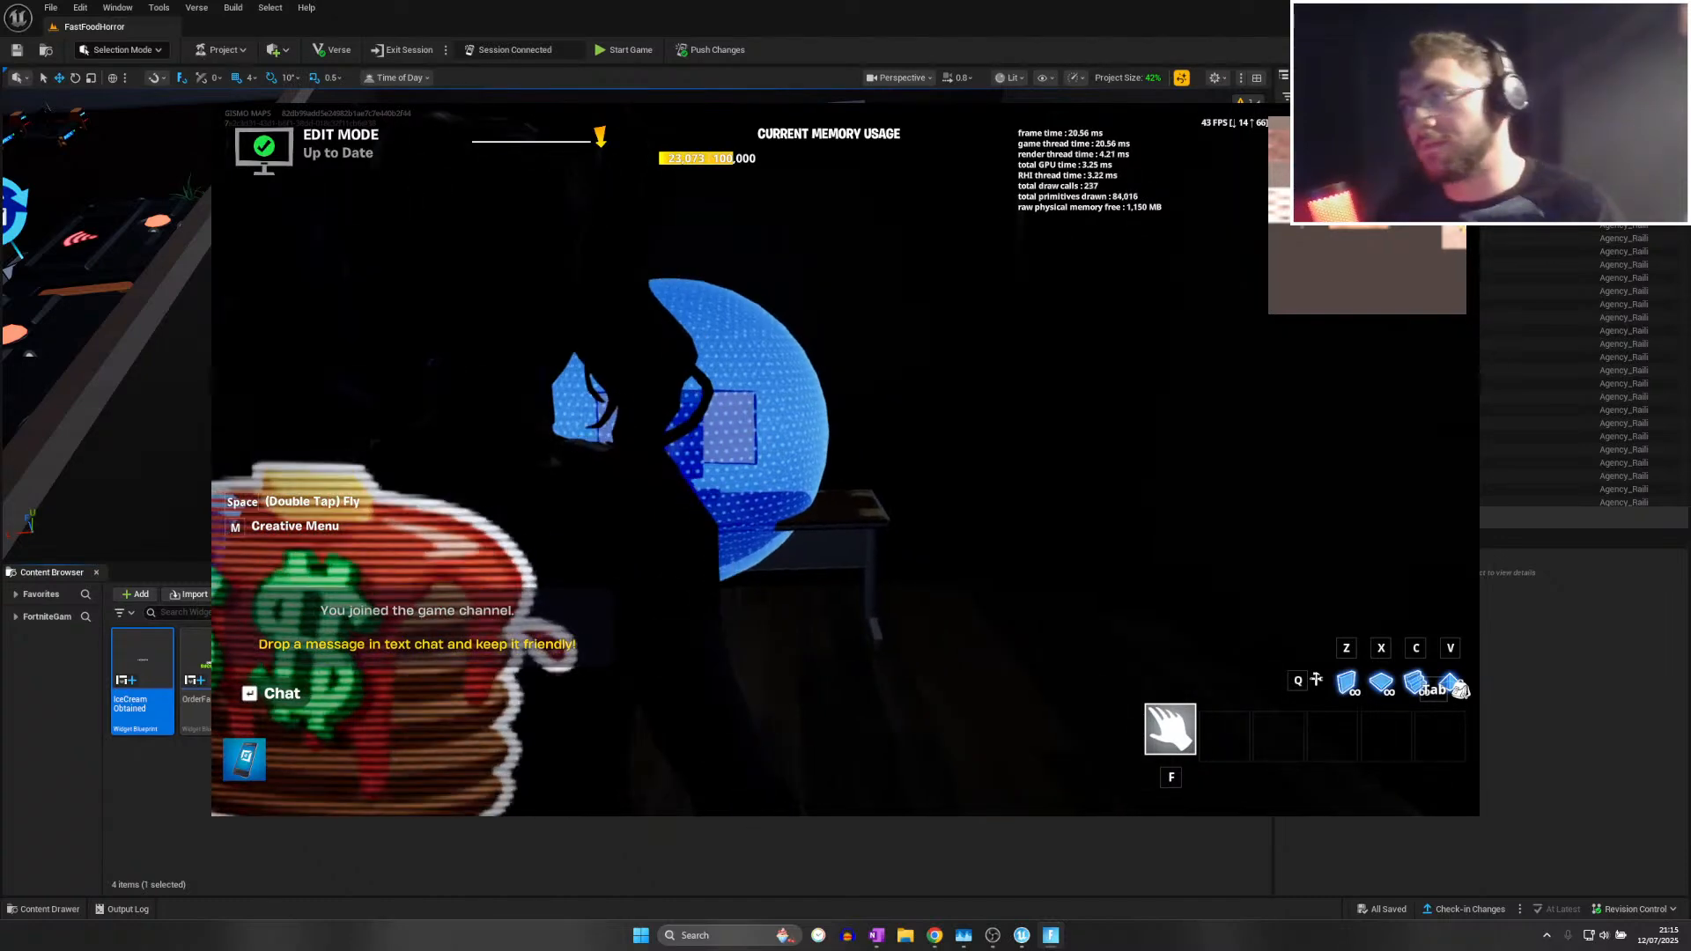
Start the game in the connected edit session
{"action": "key", "text": "Escape"}
{"action": "left_click", "coordinate": [1074, 217]}
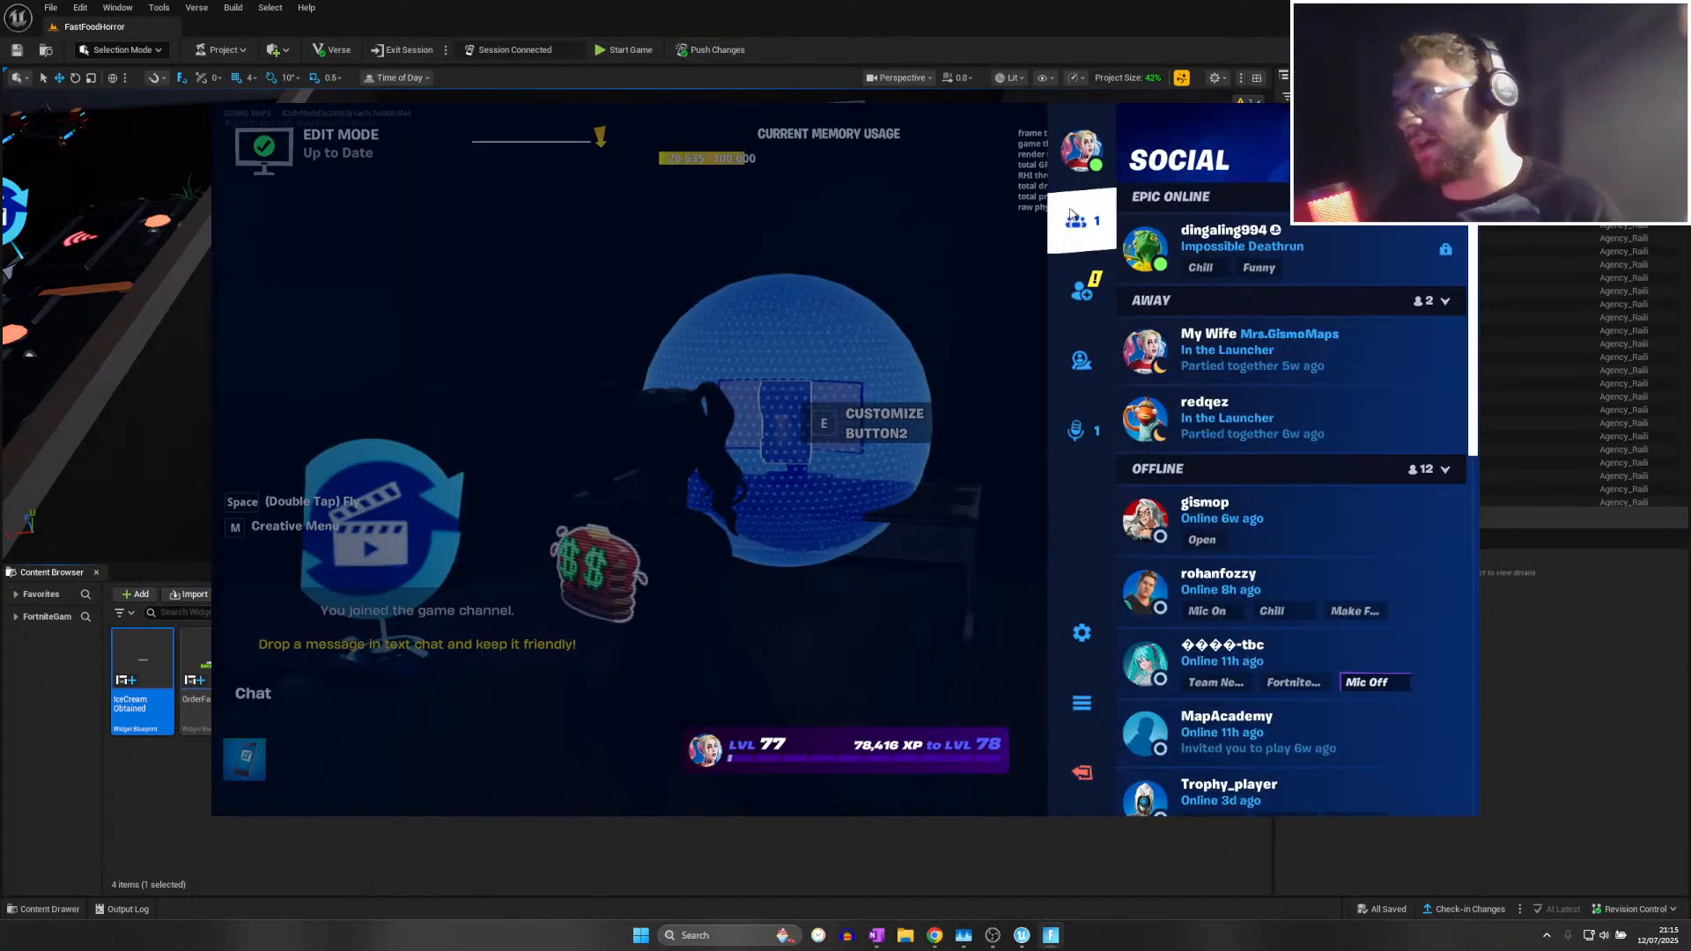
{"action": "key", "text": "Escape"}
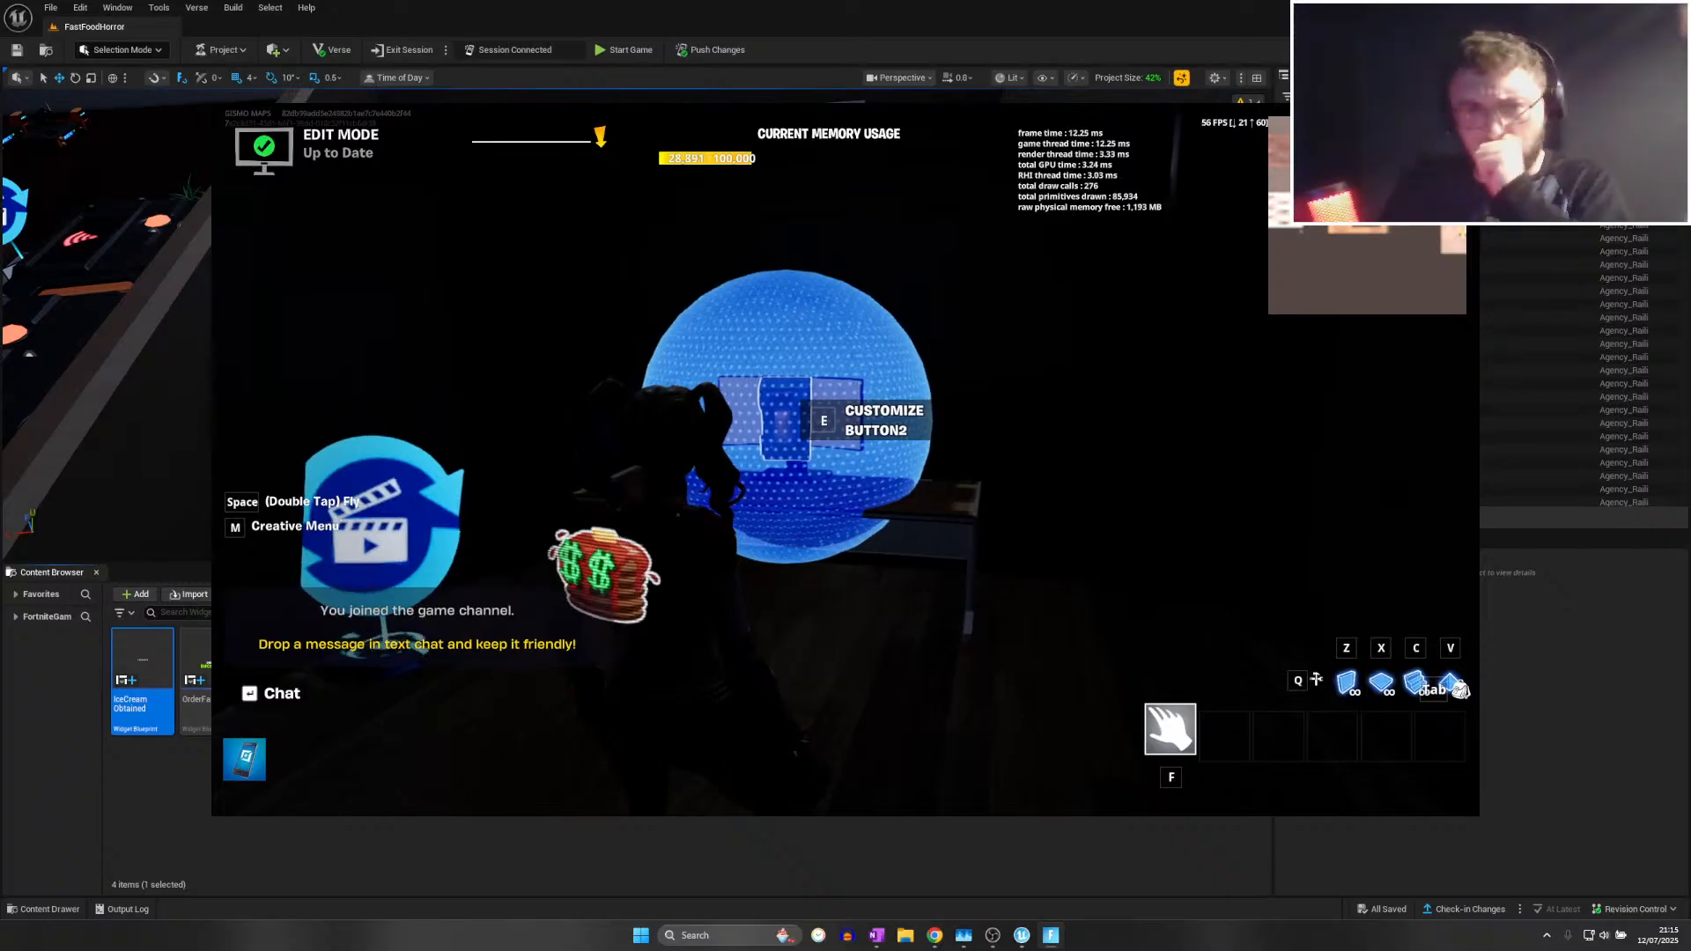
{"action": "key", "text": "Escape"}
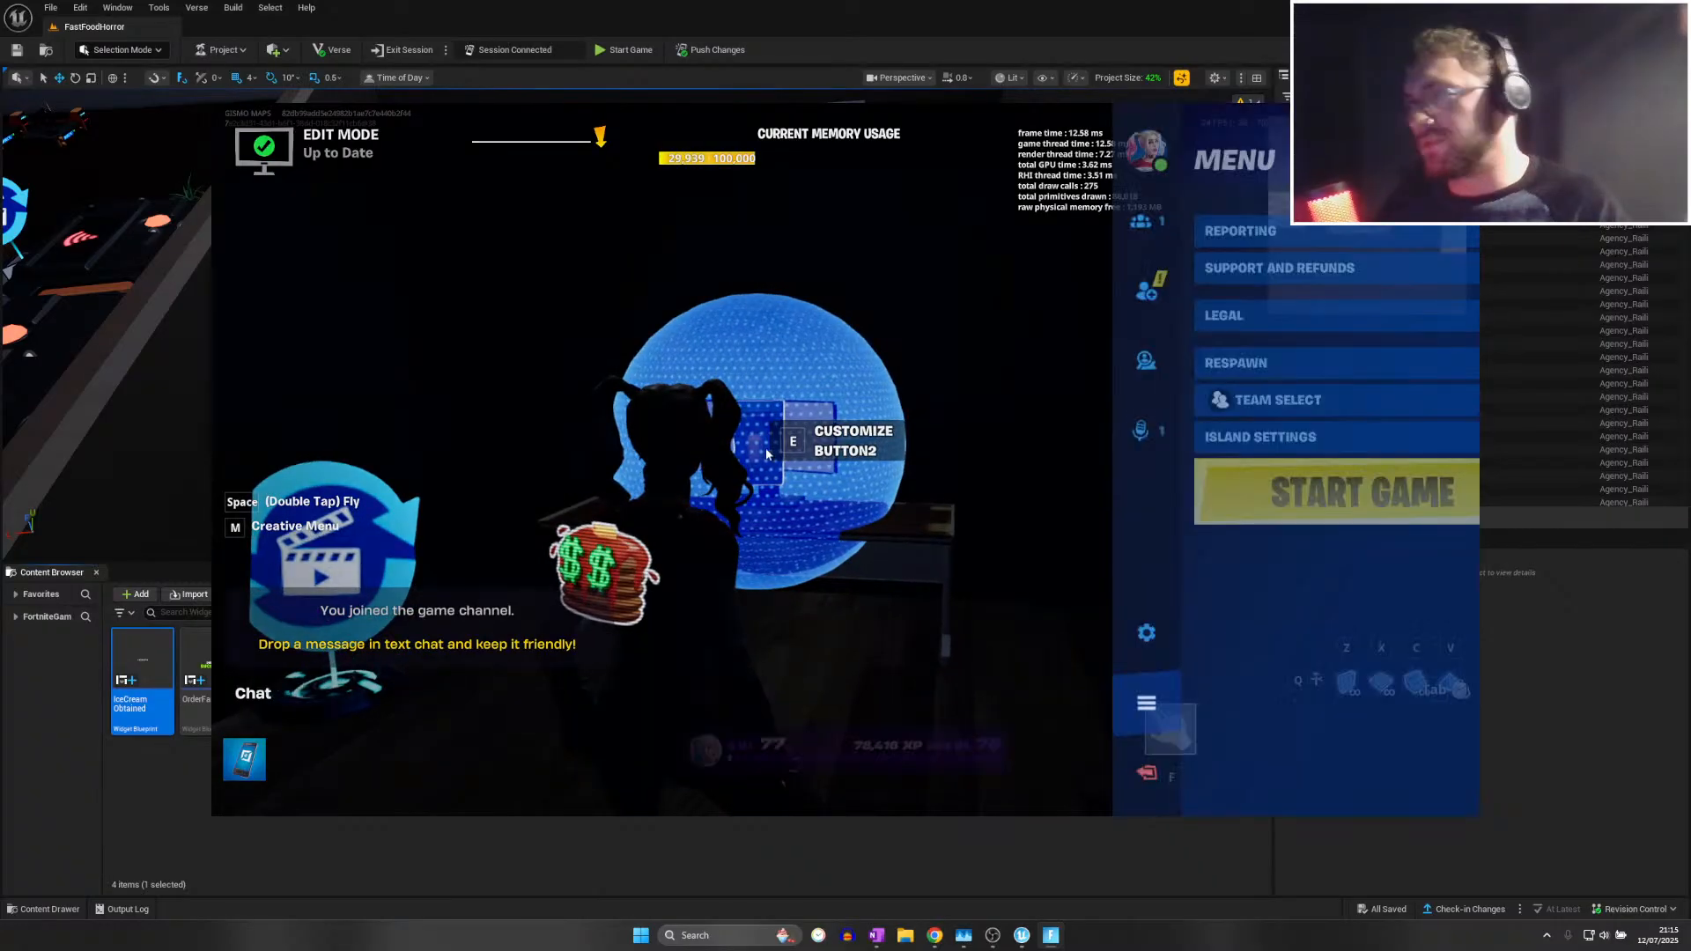
{"action": "key", "text": "Escape"}
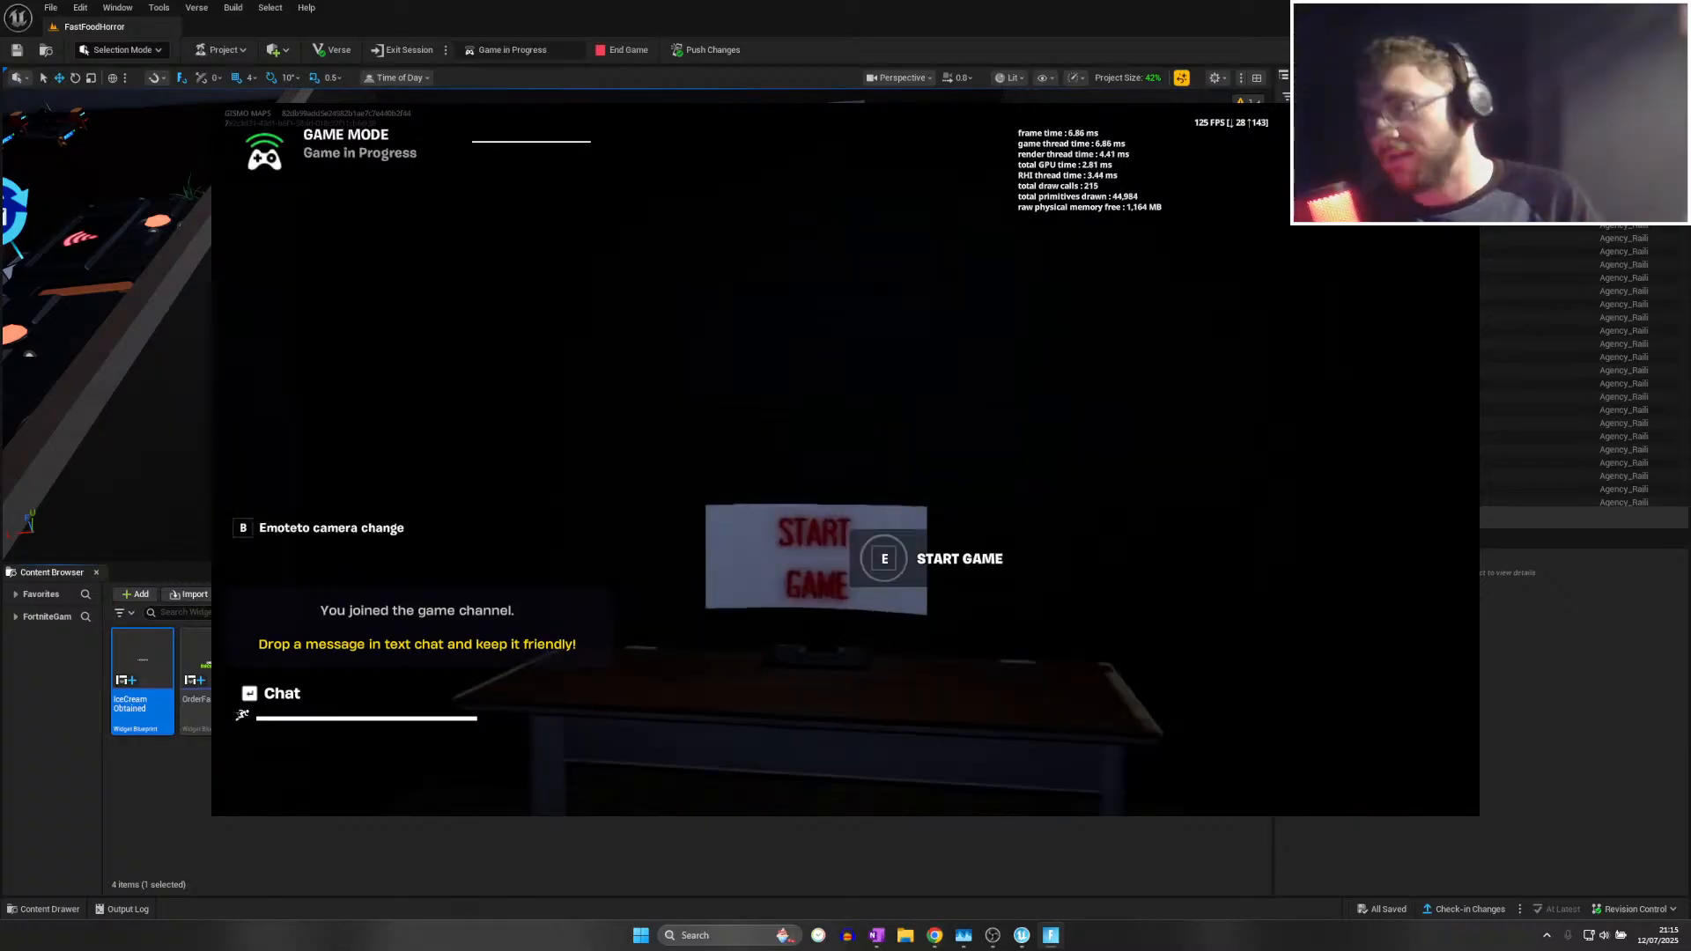
Use the start game prompt on the in-game computer and apply for the fast food job
{"action": "key", "text": "e"}
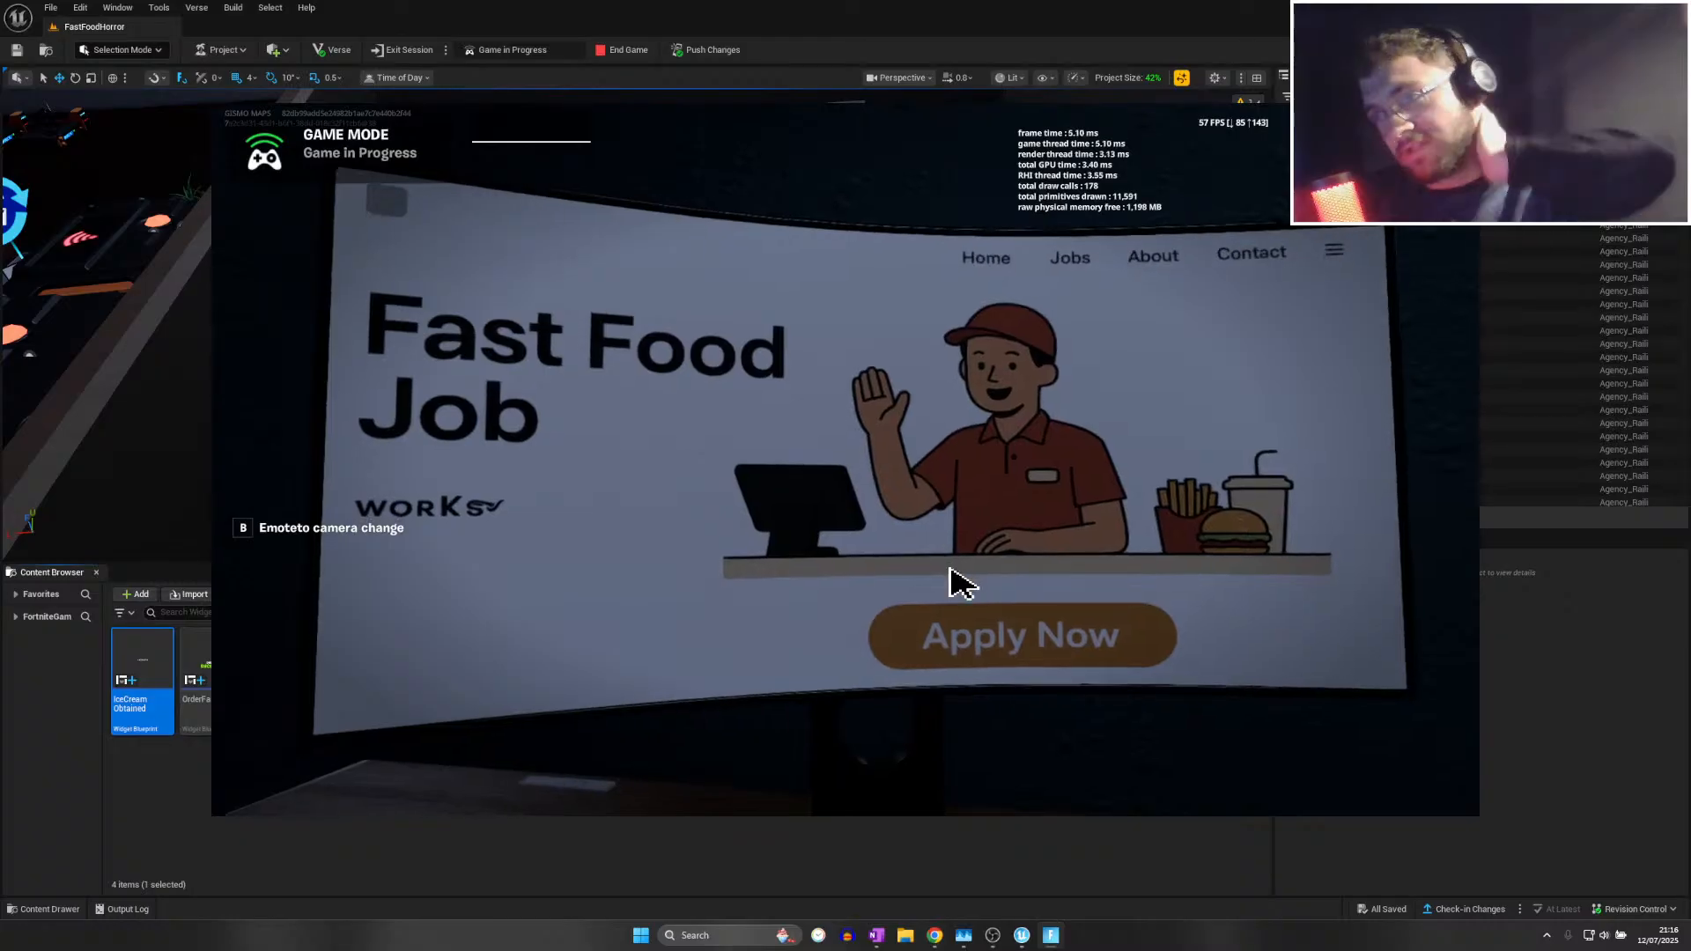
{"action": "left_click", "coordinate": [973, 608]}
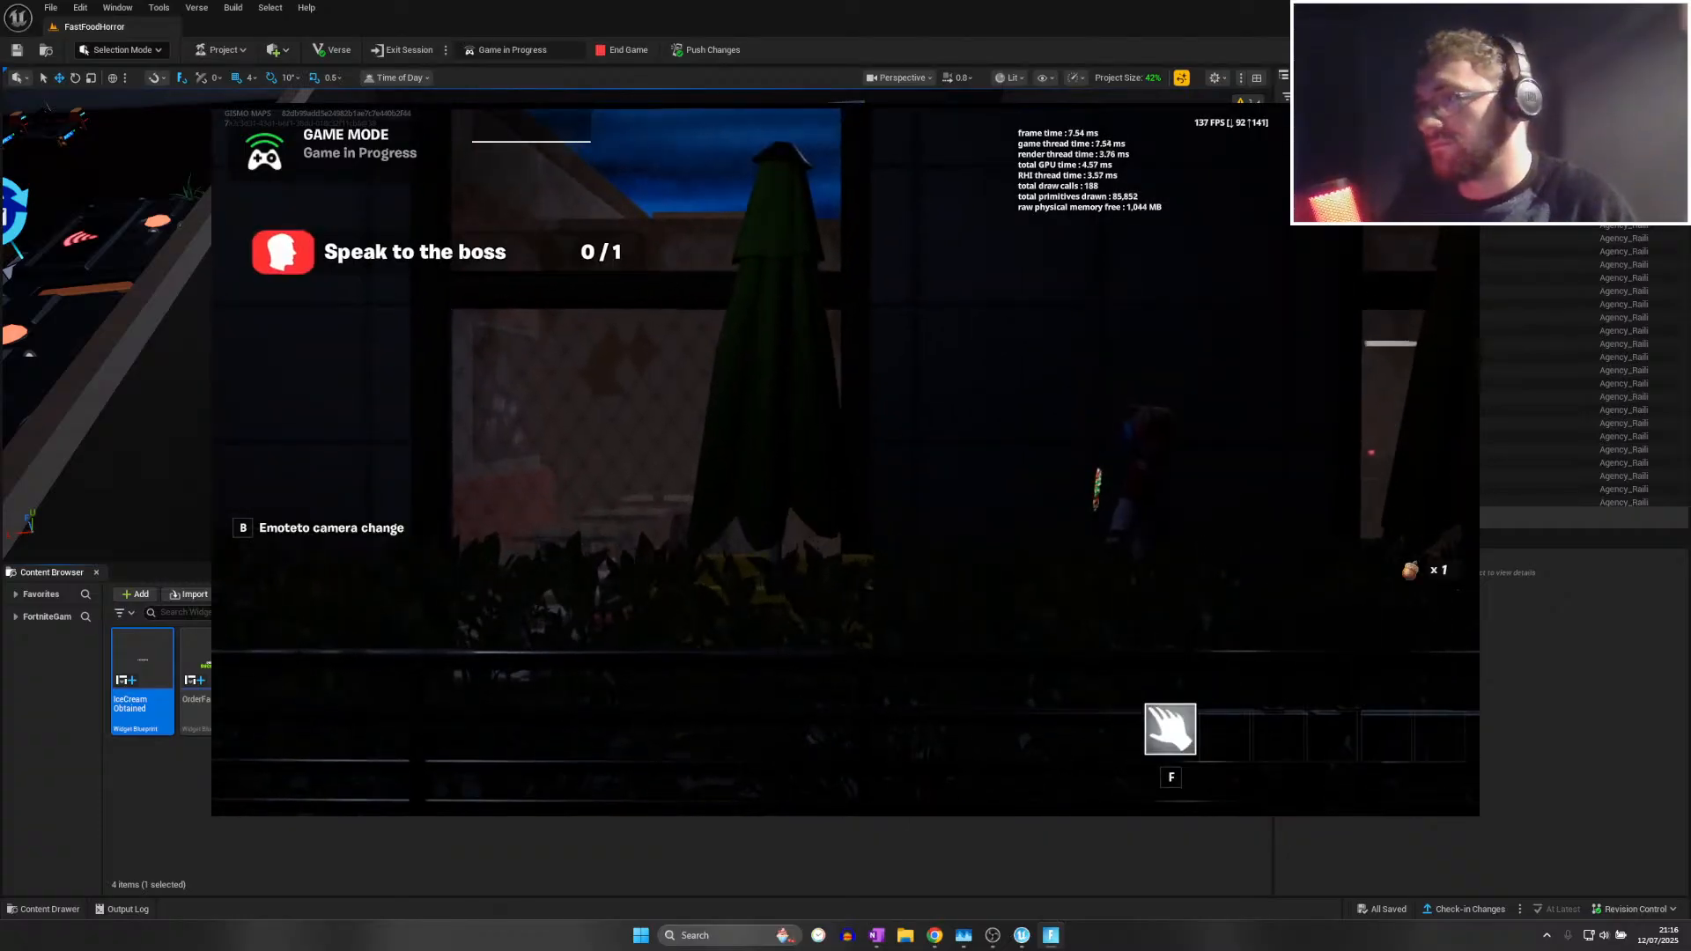
Walk past the outdoor seating into the restaurant through the front doors and mark a destination at the standing character
{"action": "key", "text": "w"}
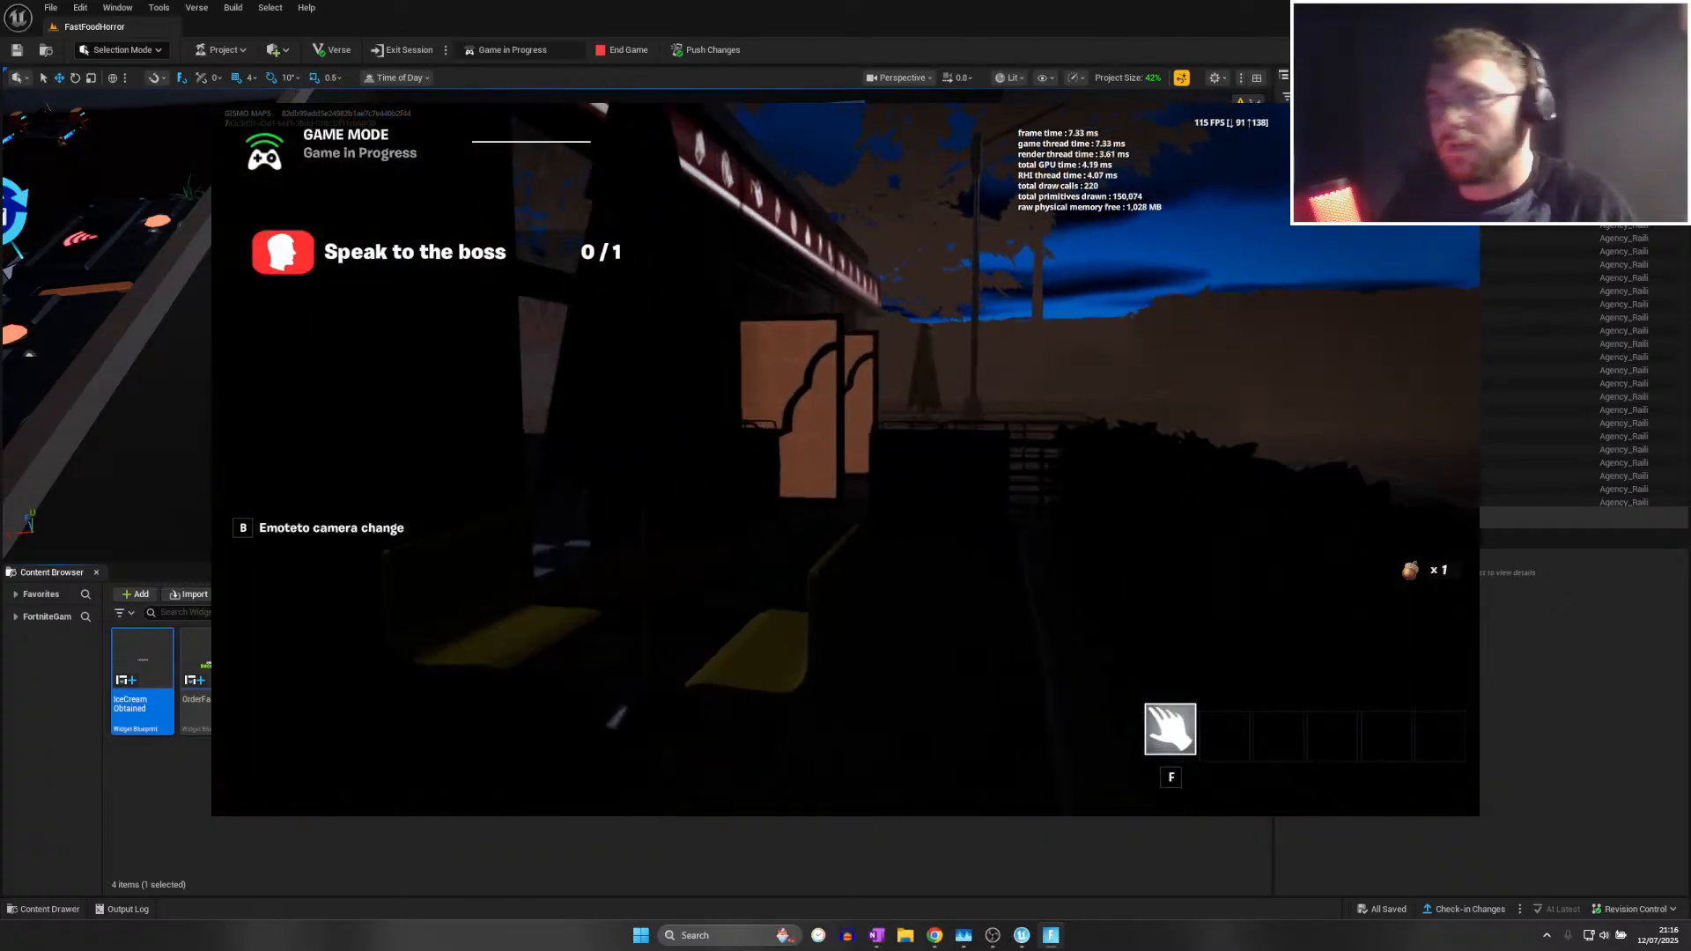
{"action": "key", "text": "w"}
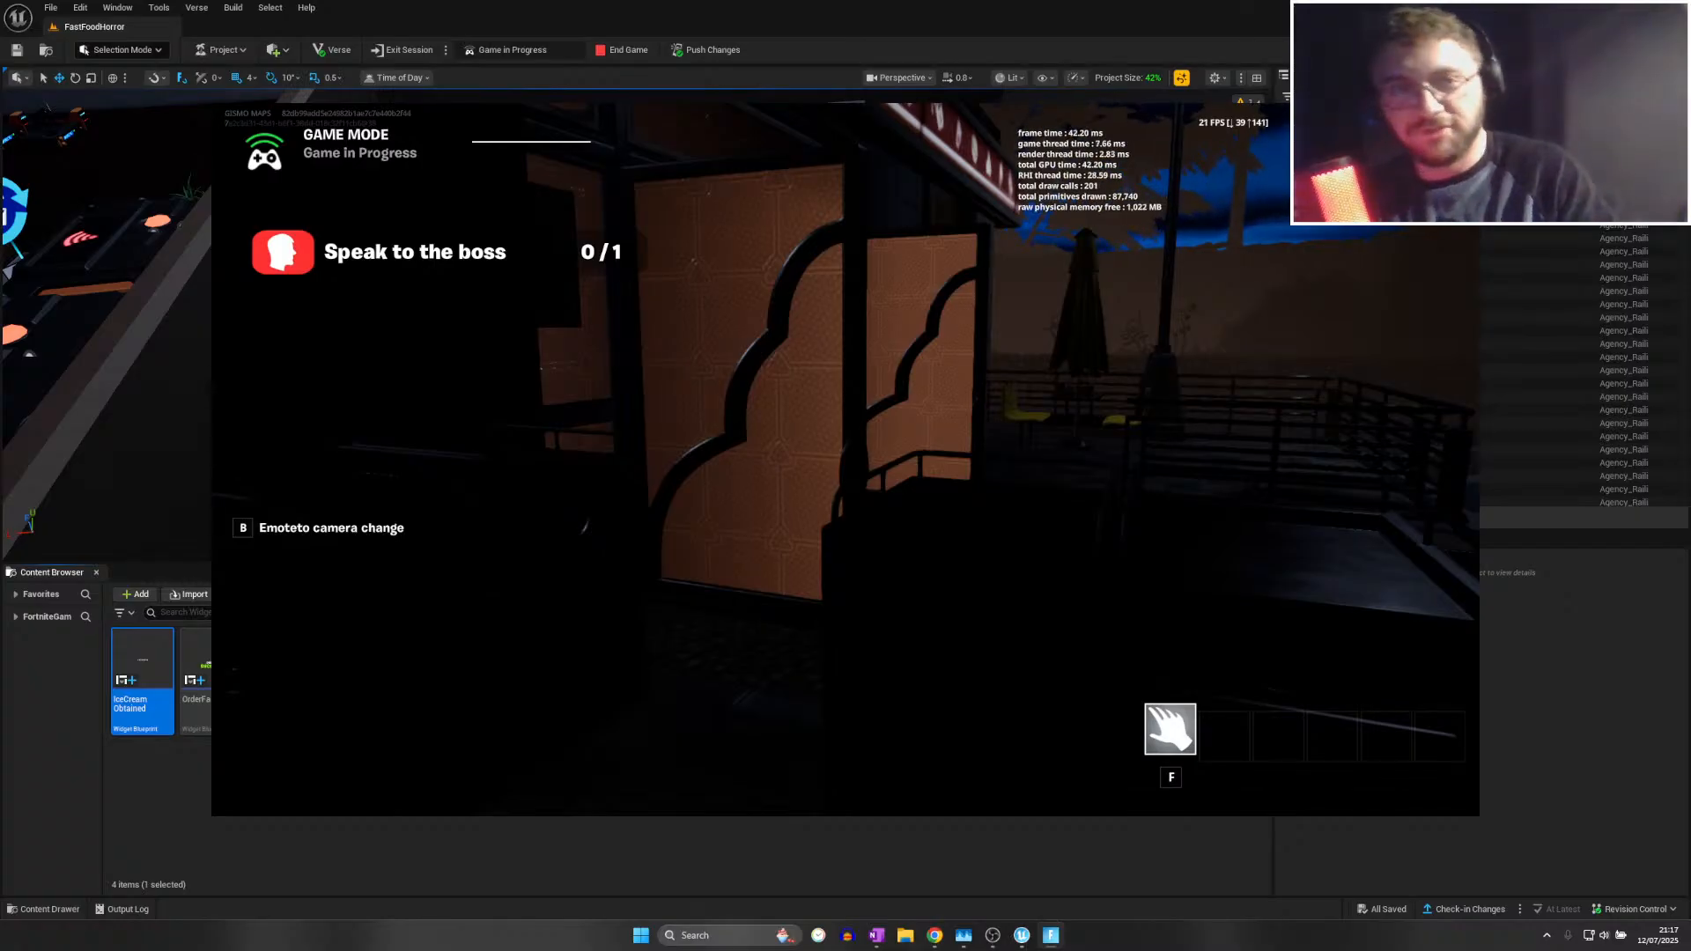
{"action": "key", "text": "w"}
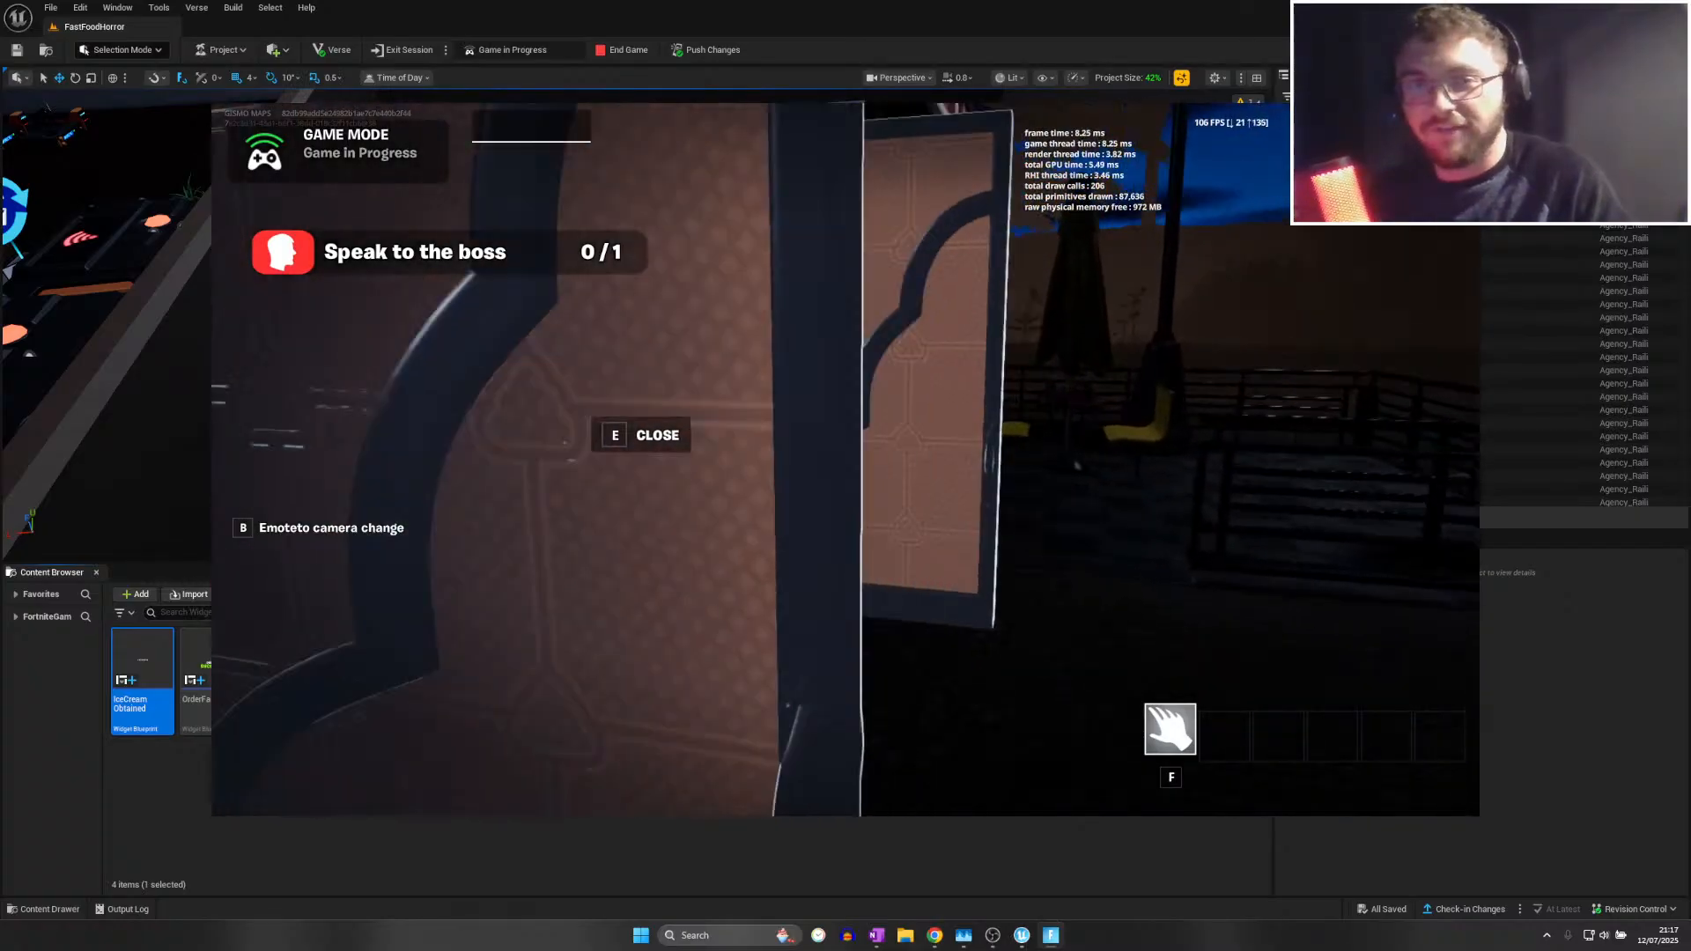
{"action": "key", "text": "w"}
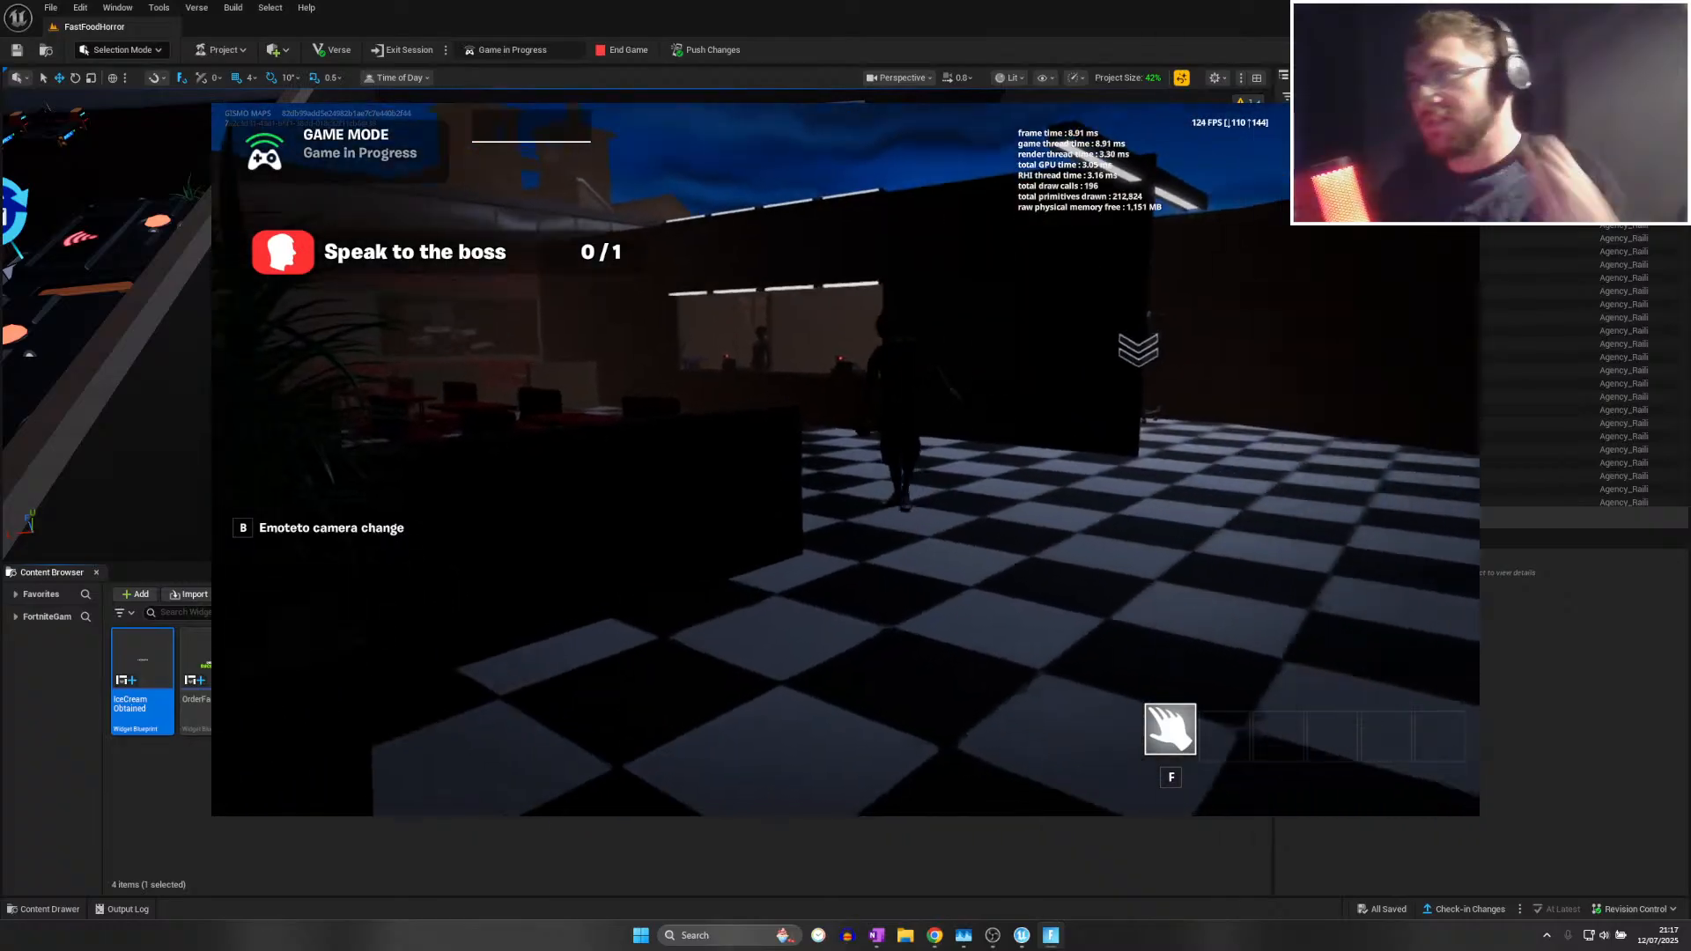
{"action": "key", "text": "w"}
{"action": "middle_click", "coordinate": [845, 460]}
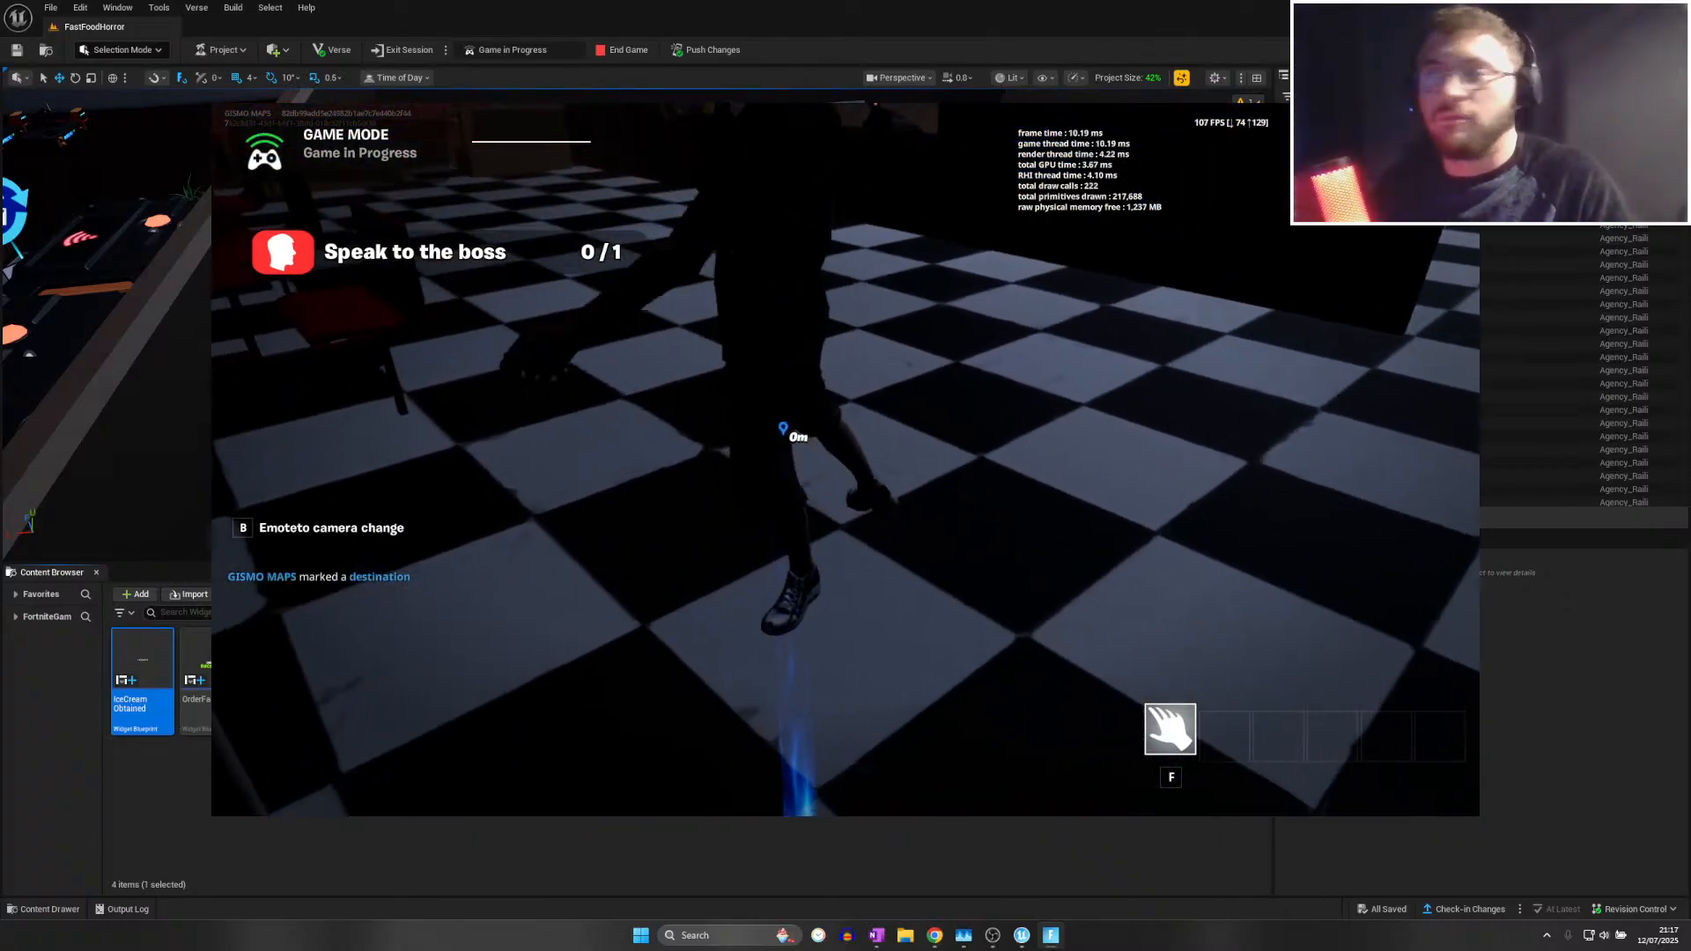
{"action": "middle_click", "coordinate": [845, 460]}
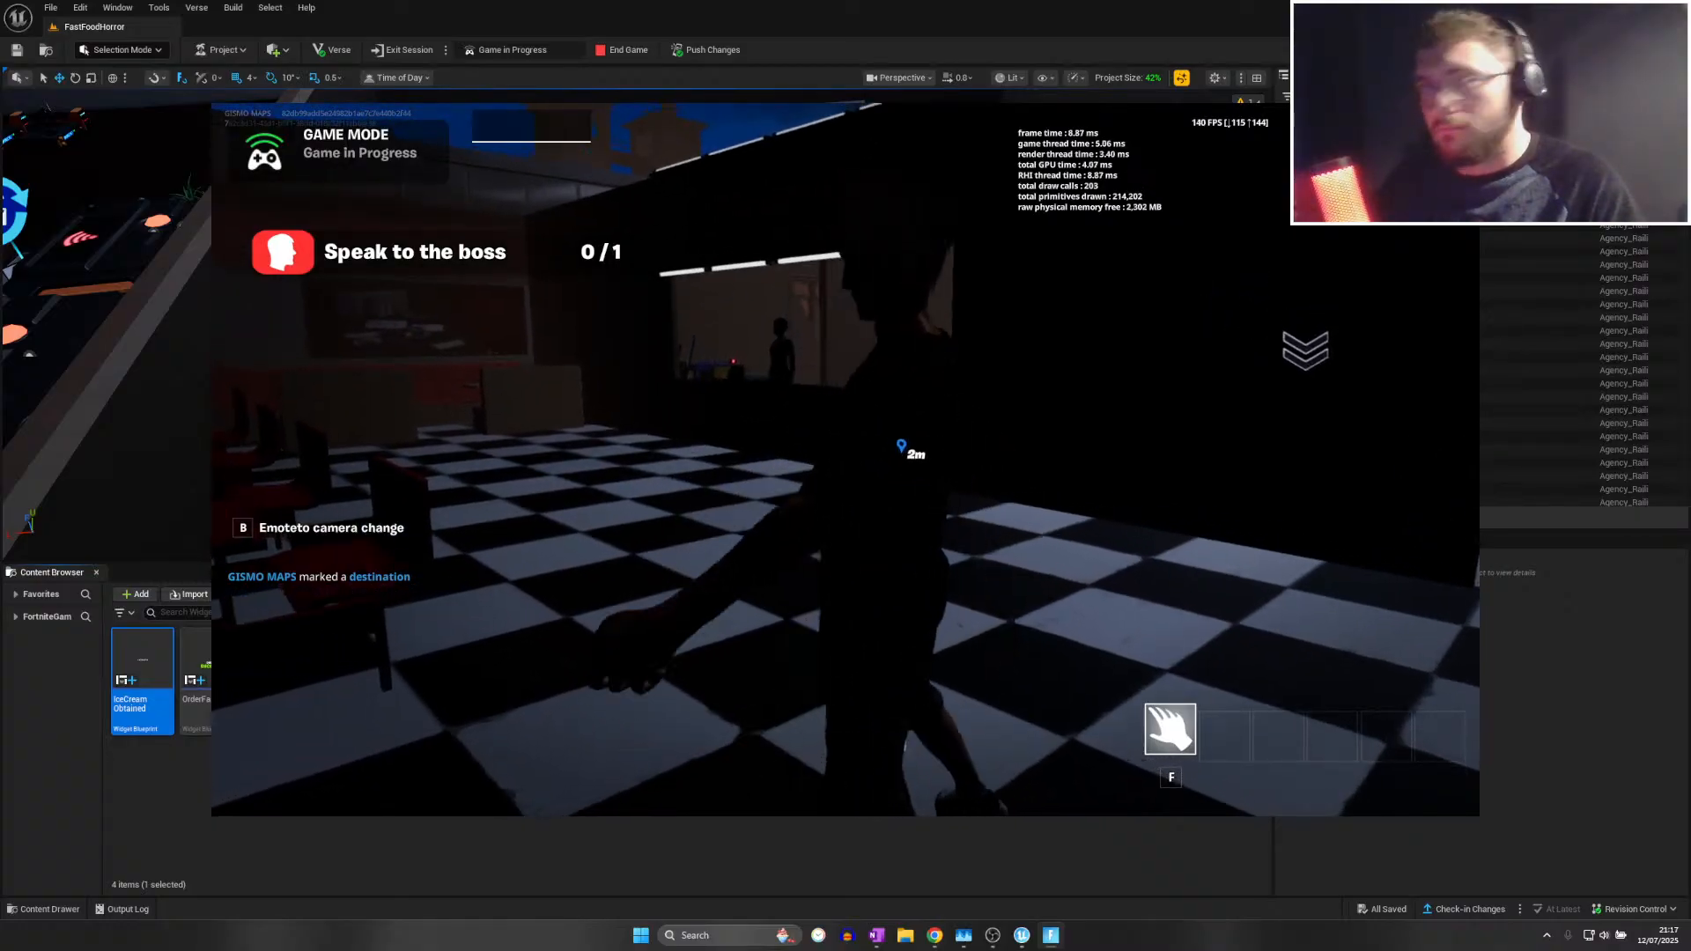
Walk past the till and the ingredient shelves to the back room with the table to speak to the boss
{"action": "key", "text": "w"}
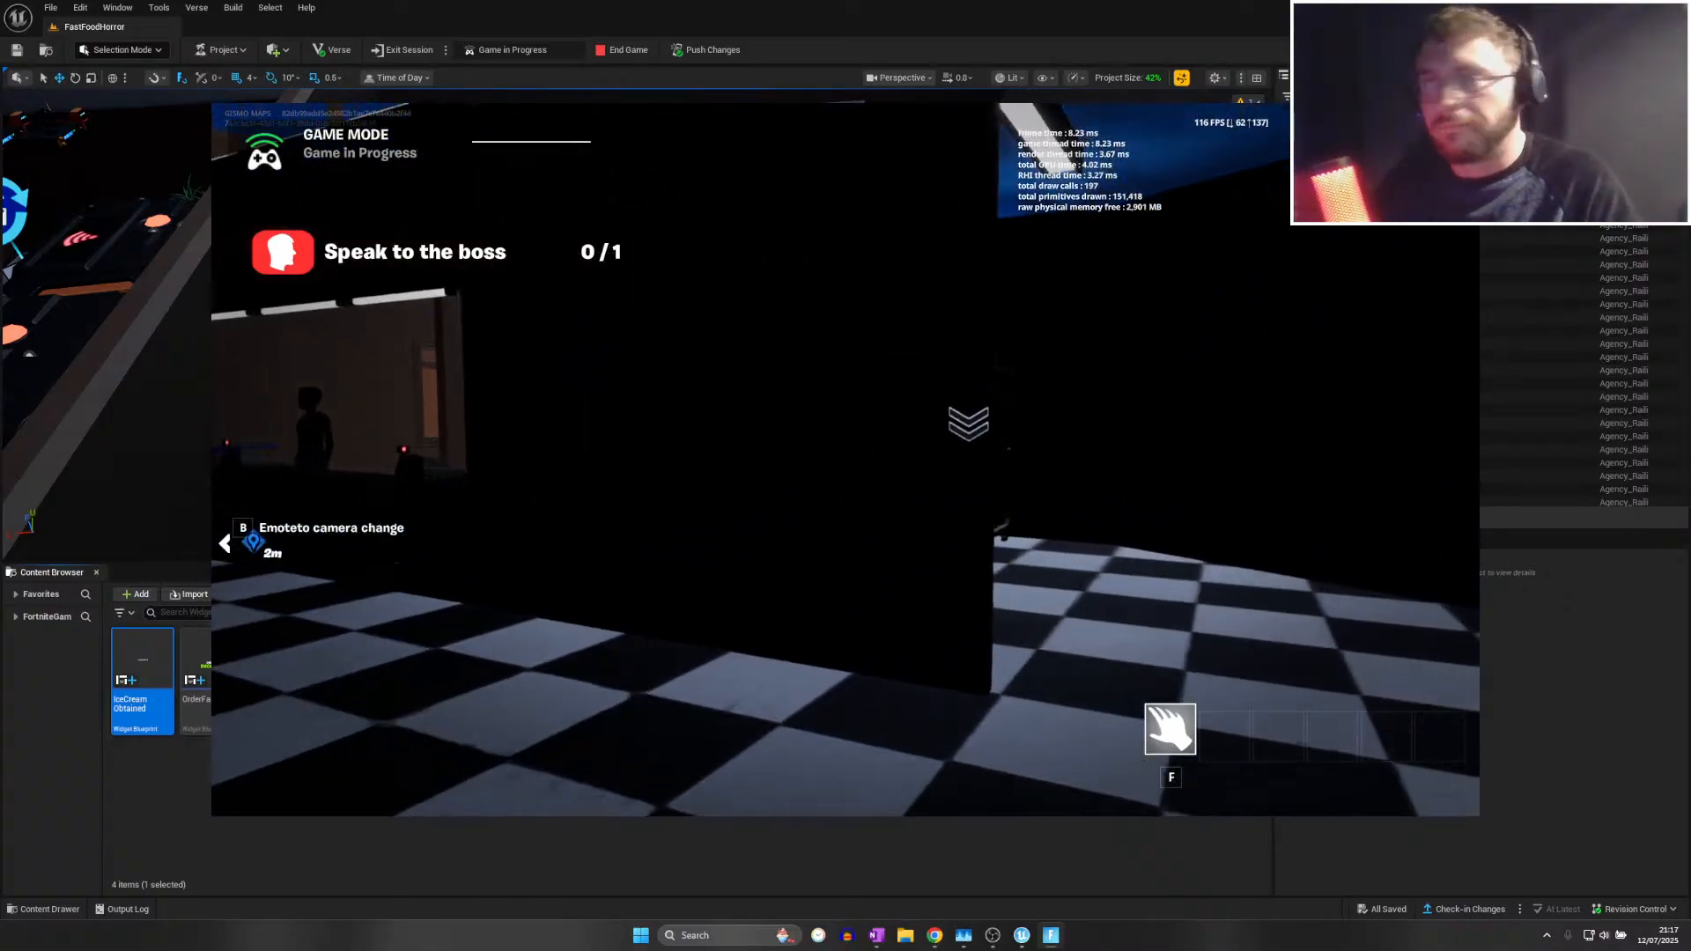
{"action": "key", "text": "w"}
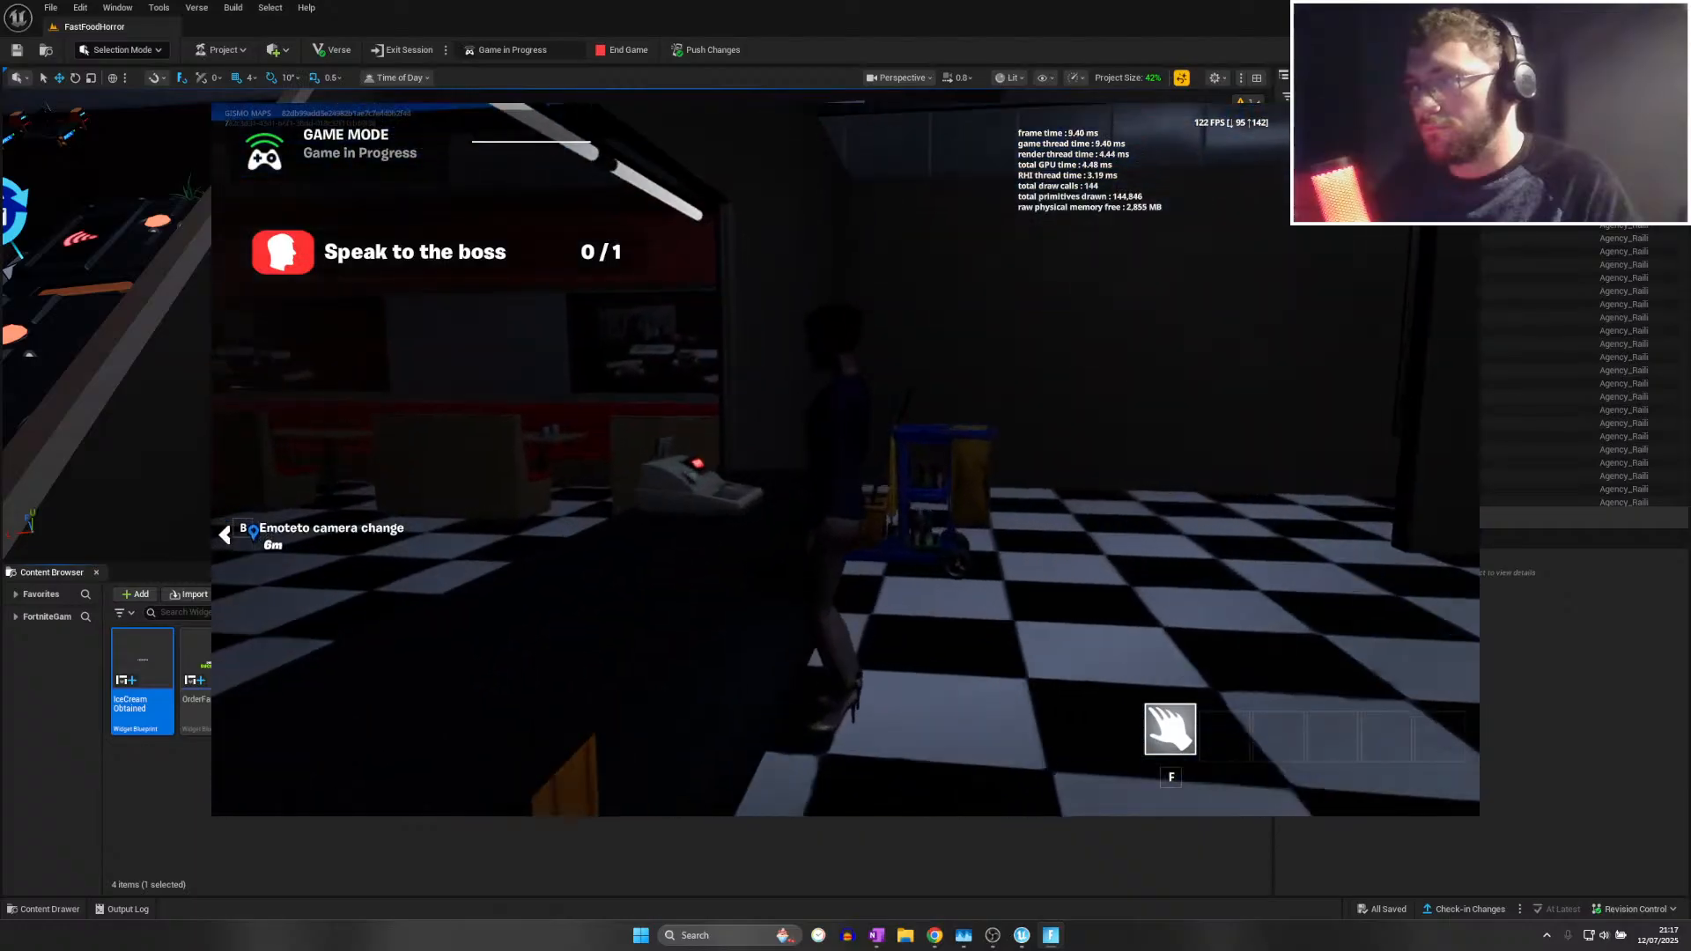
{"action": "key", "text": "w"}
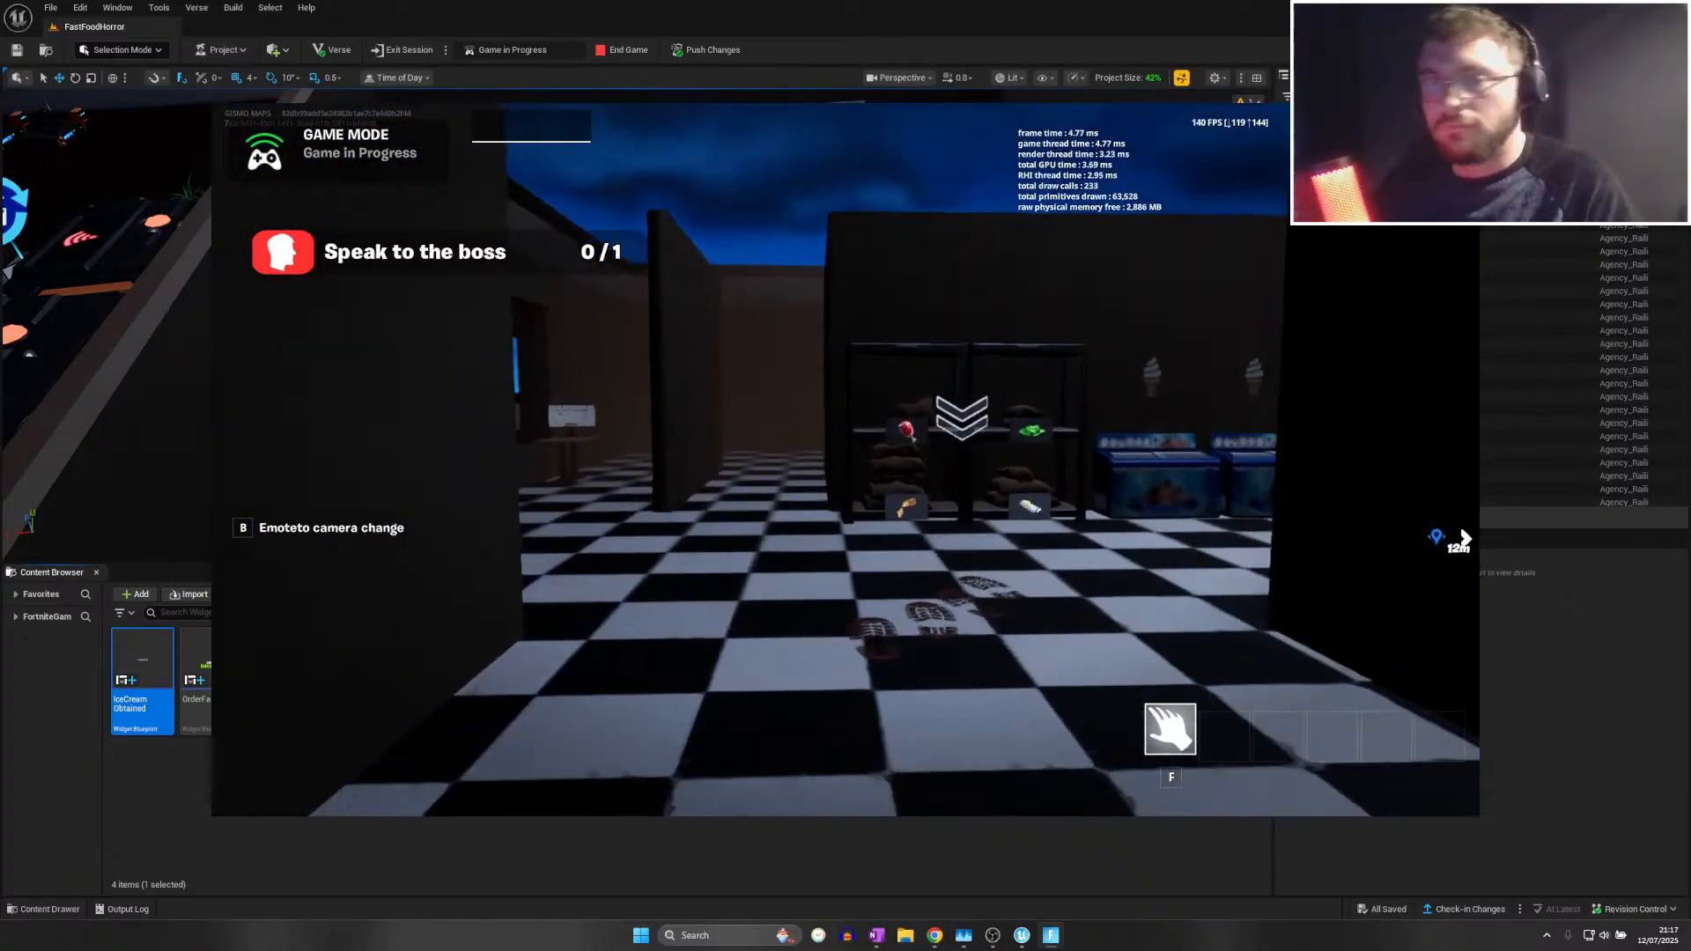
{"action": "key", "text": "w"}
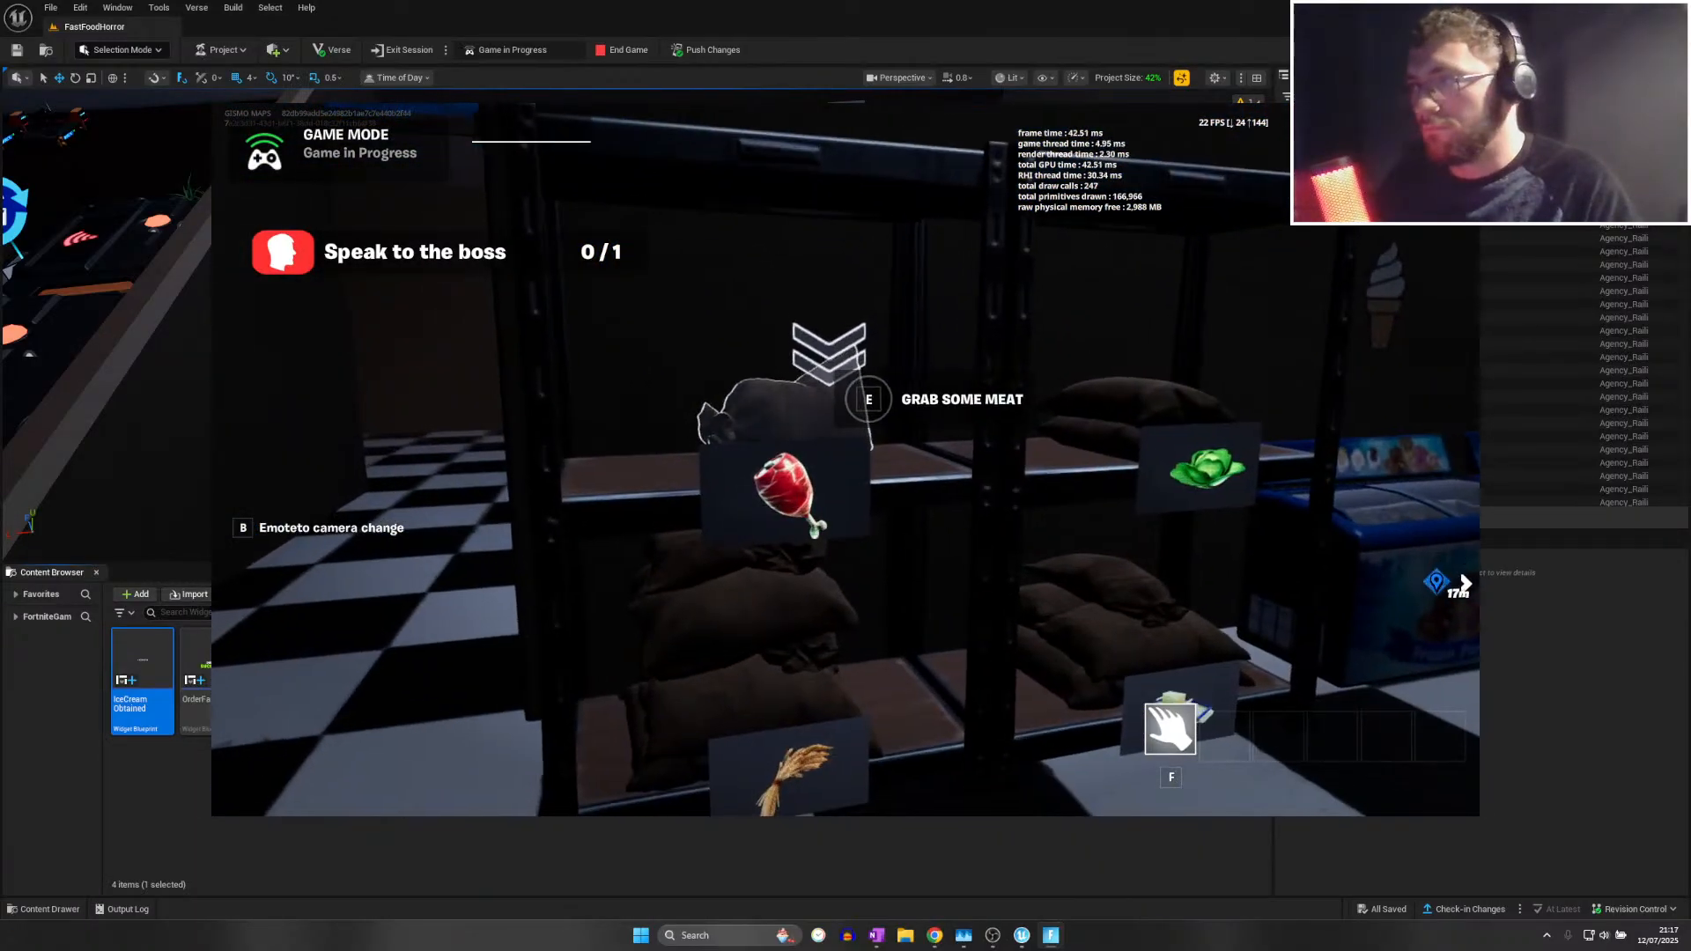
{"action": "key", "text": "w"}
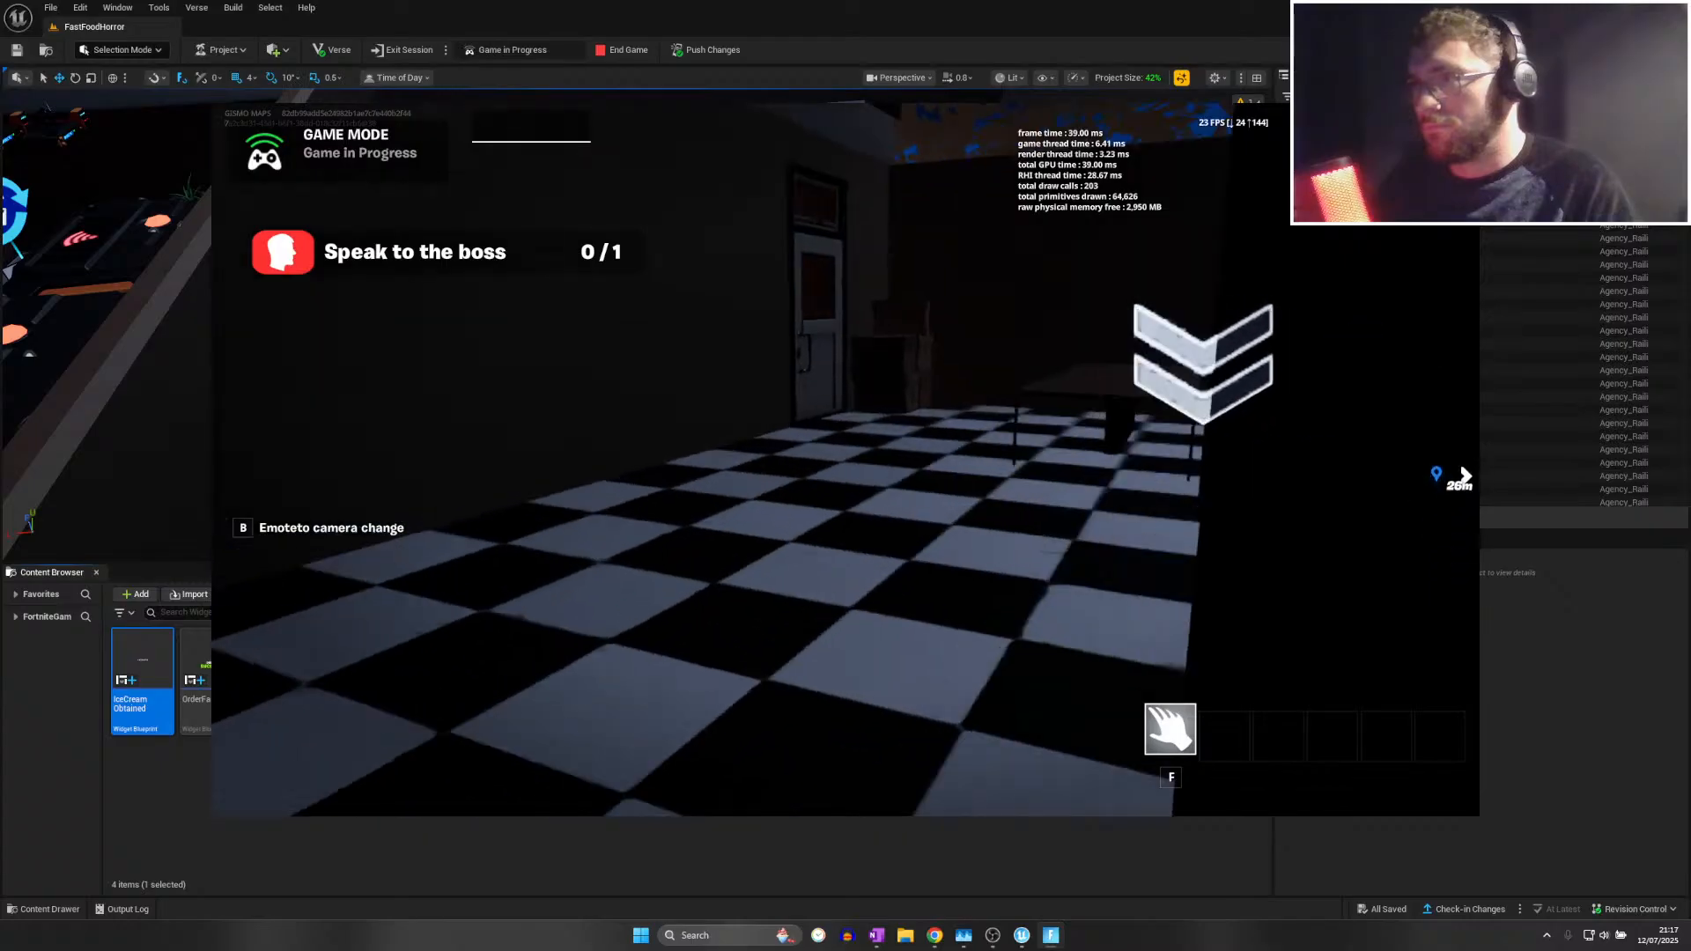
{"action": "key", "text": "w"}
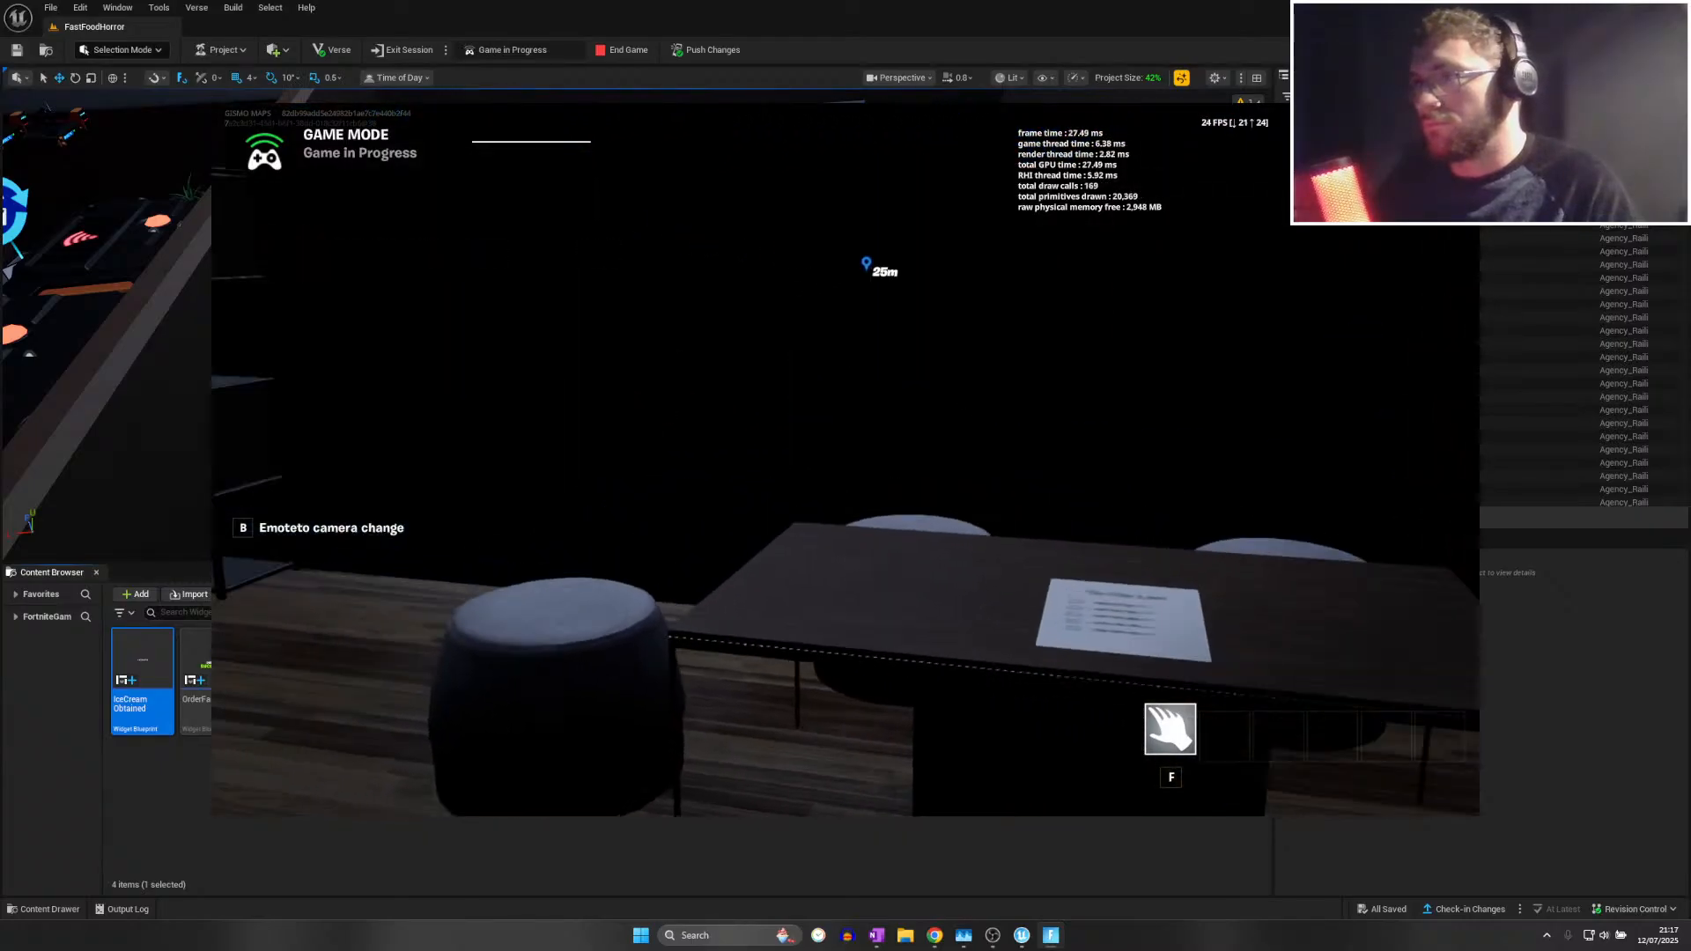
Open the door to the back room and walk up to the to-do list on the table
{"action": "key", "text": "w"}
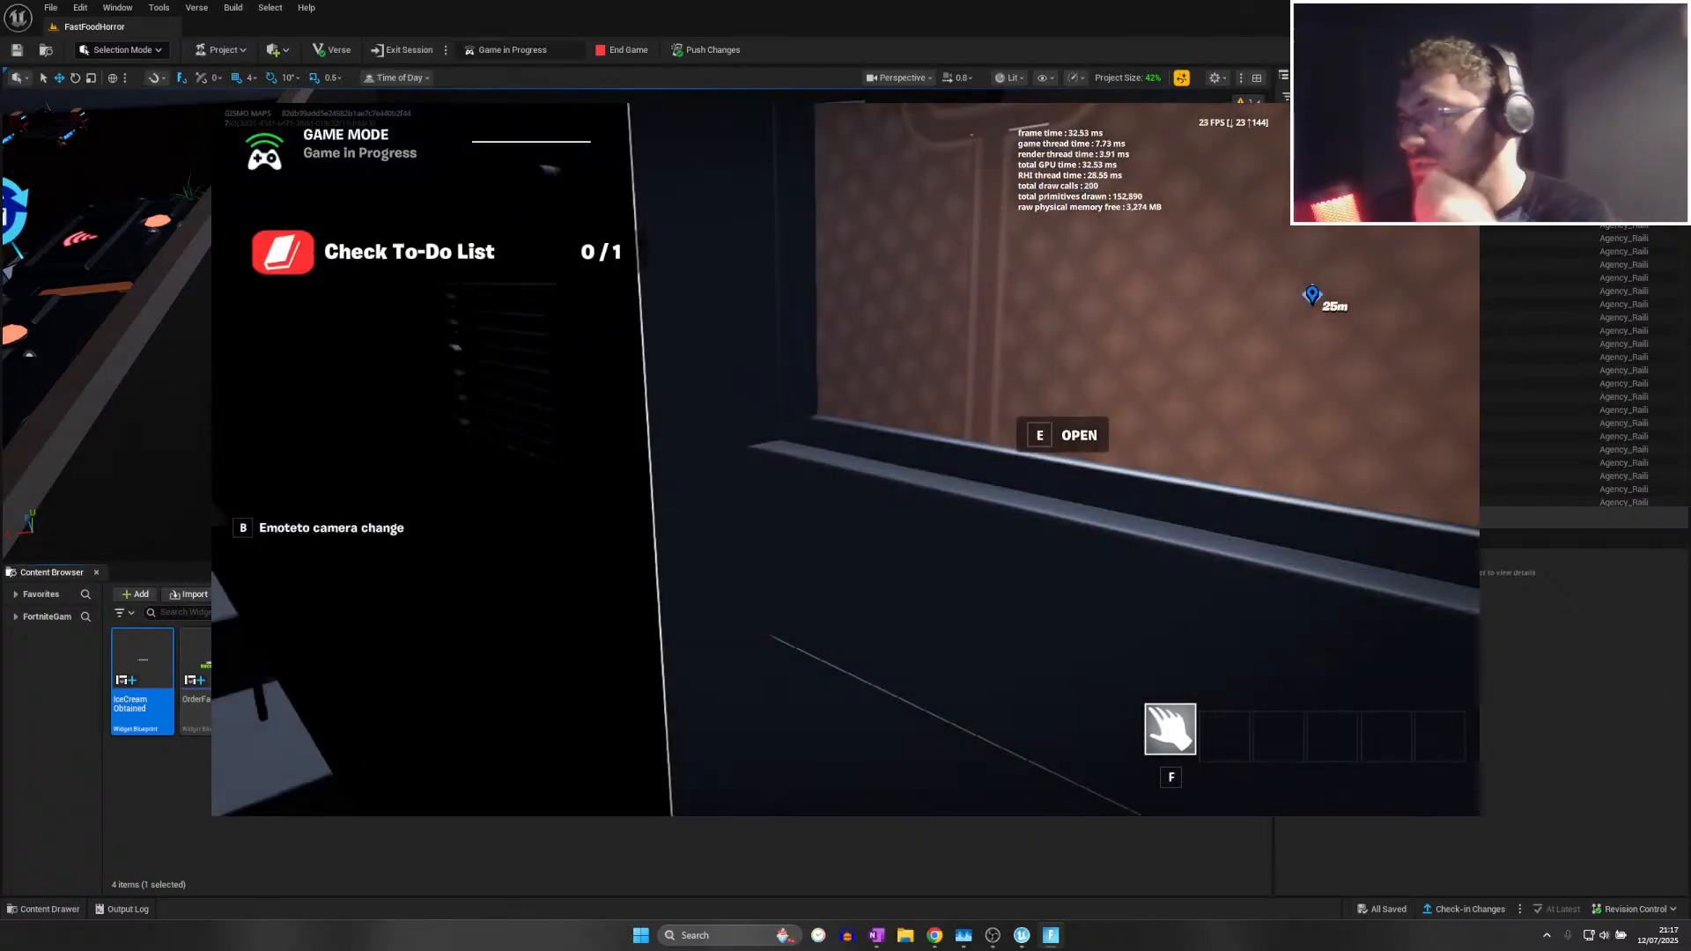
{"action": "key", "text": "e"}
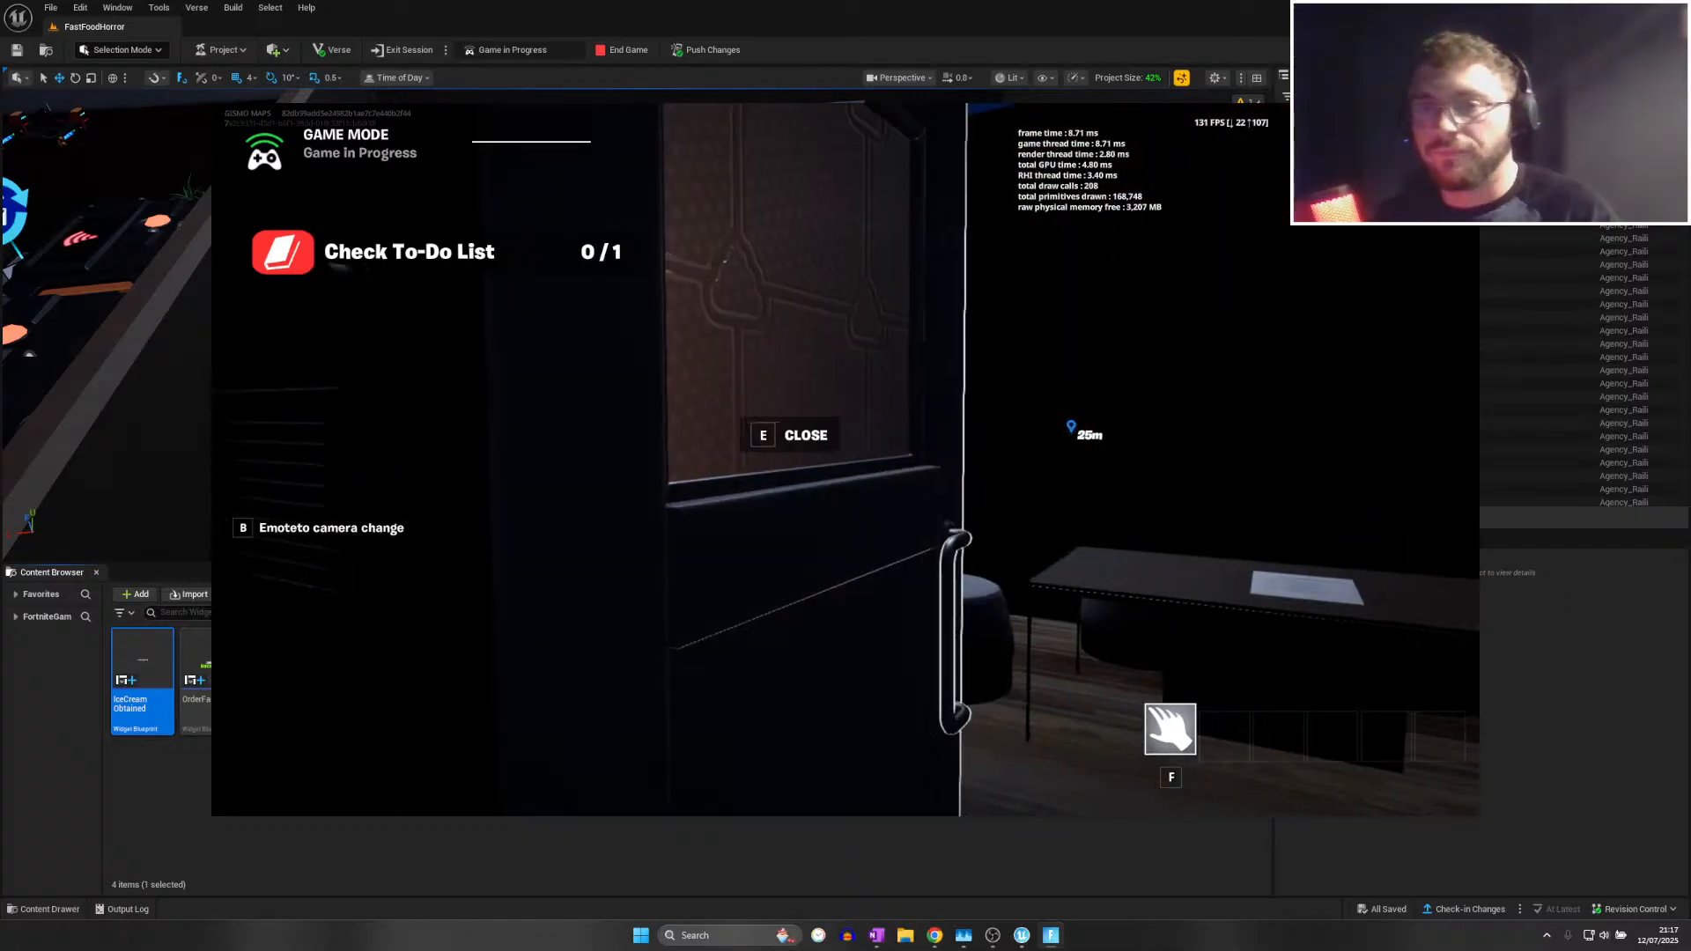
{"action": "key", "text": "w"}
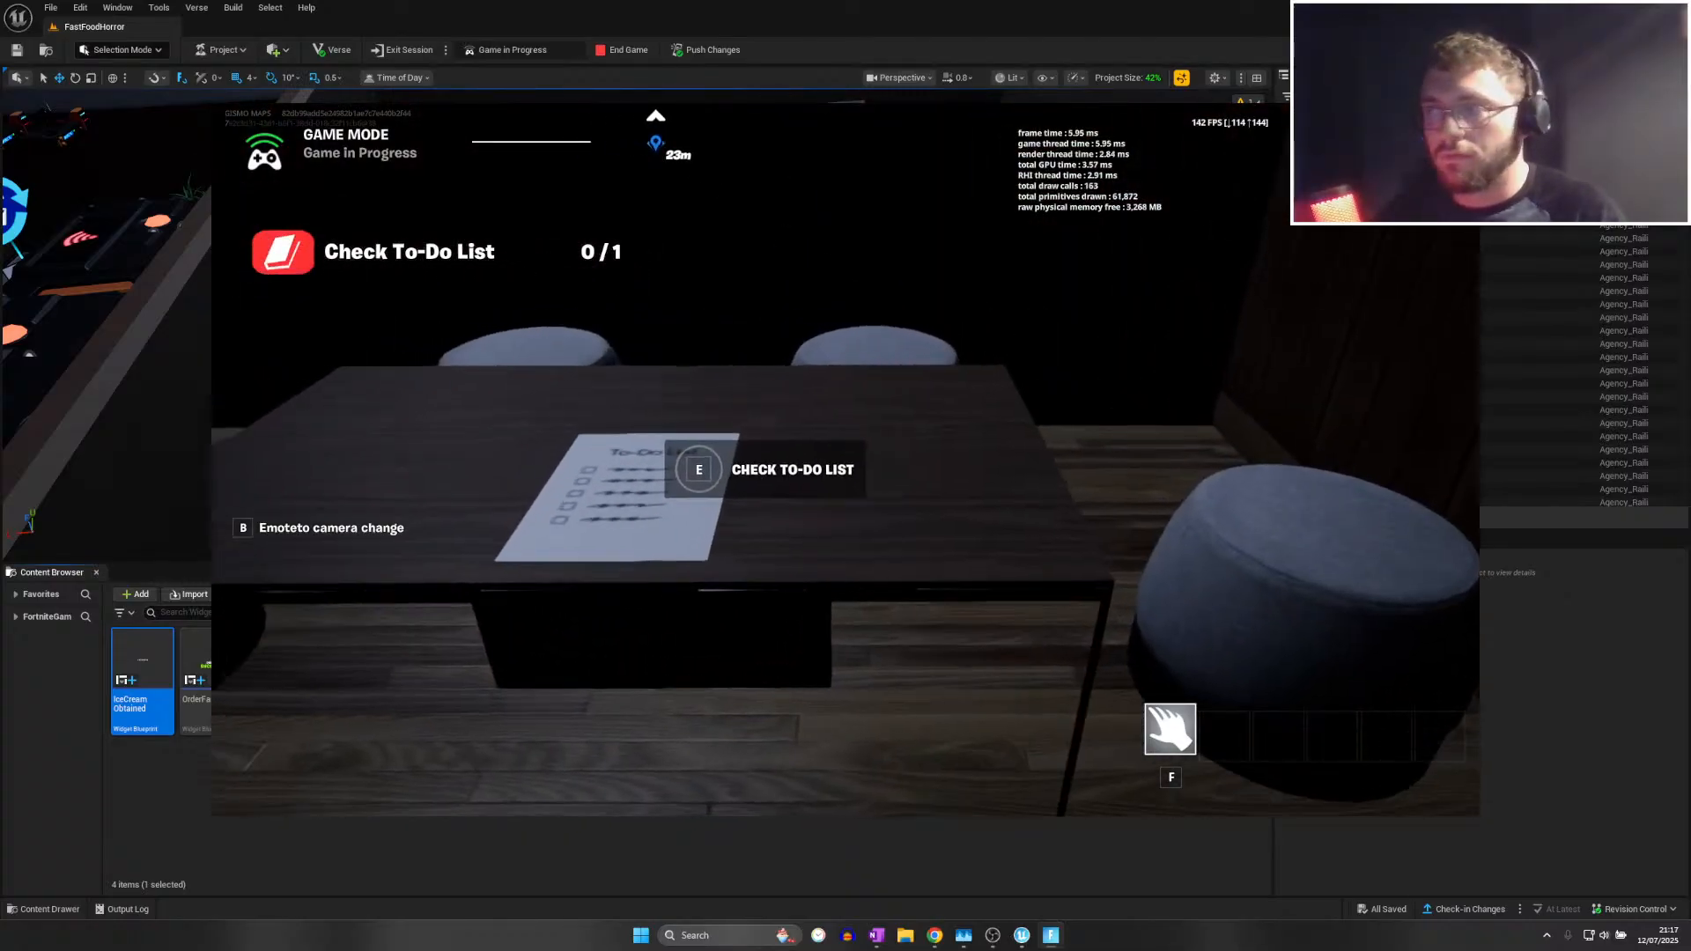
Check the to-do list on the back room table and put the paper down
{"action": "key", "text": "e"}
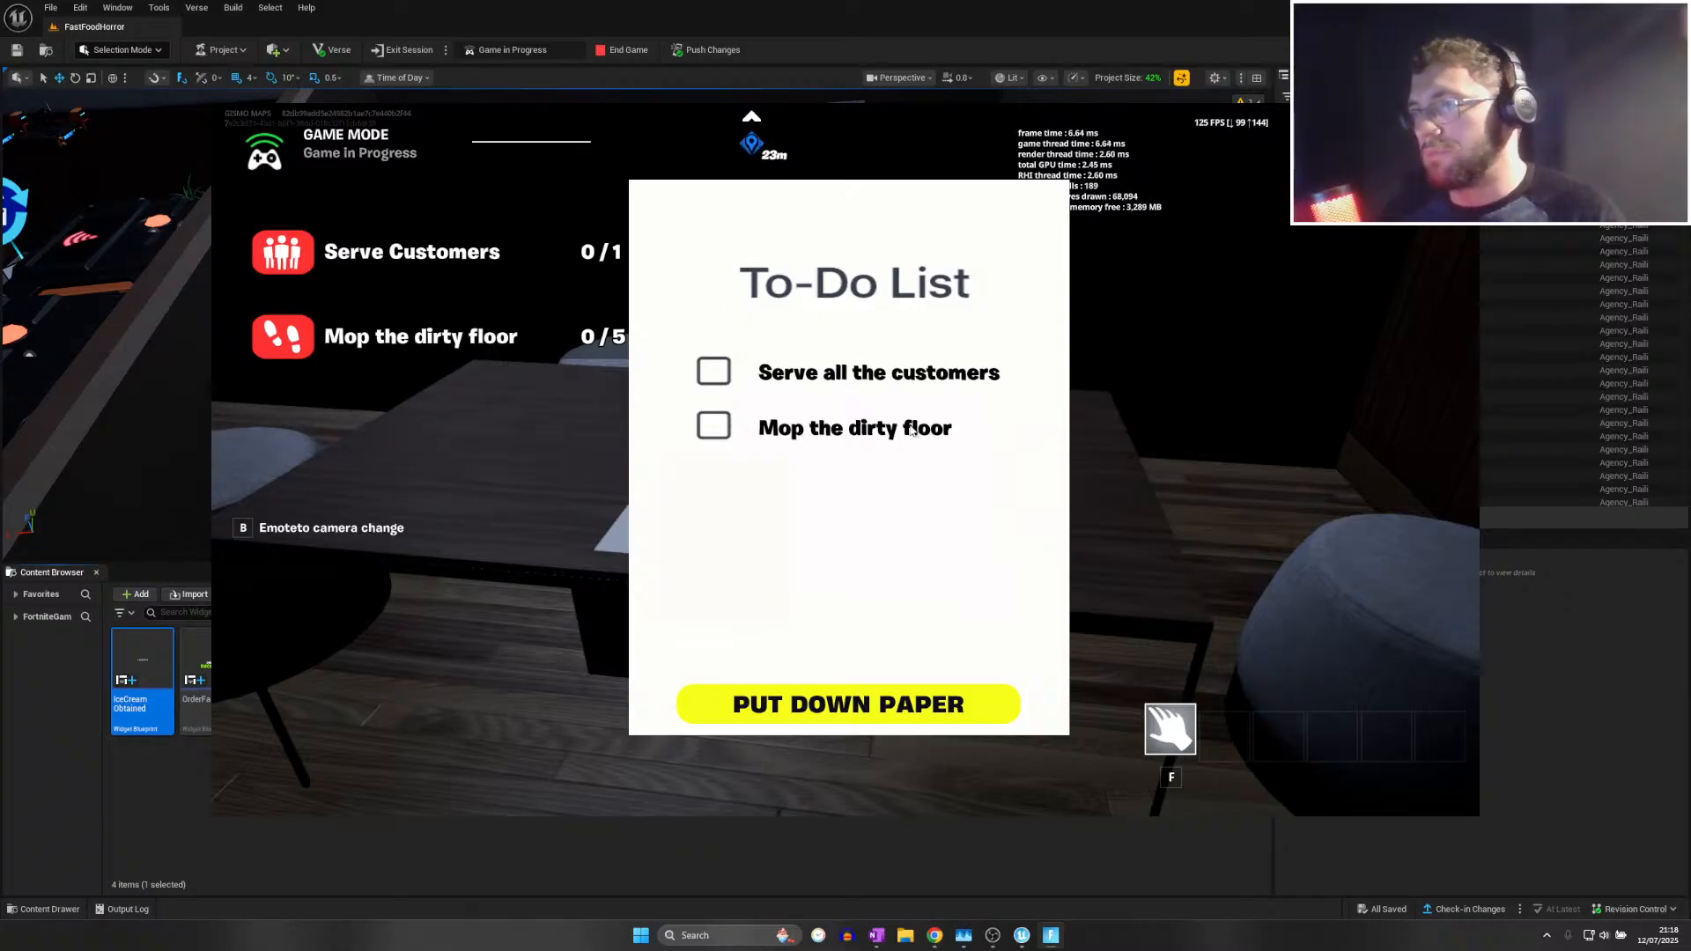
{"action": "left_click", "coordinate": [826, 709]}
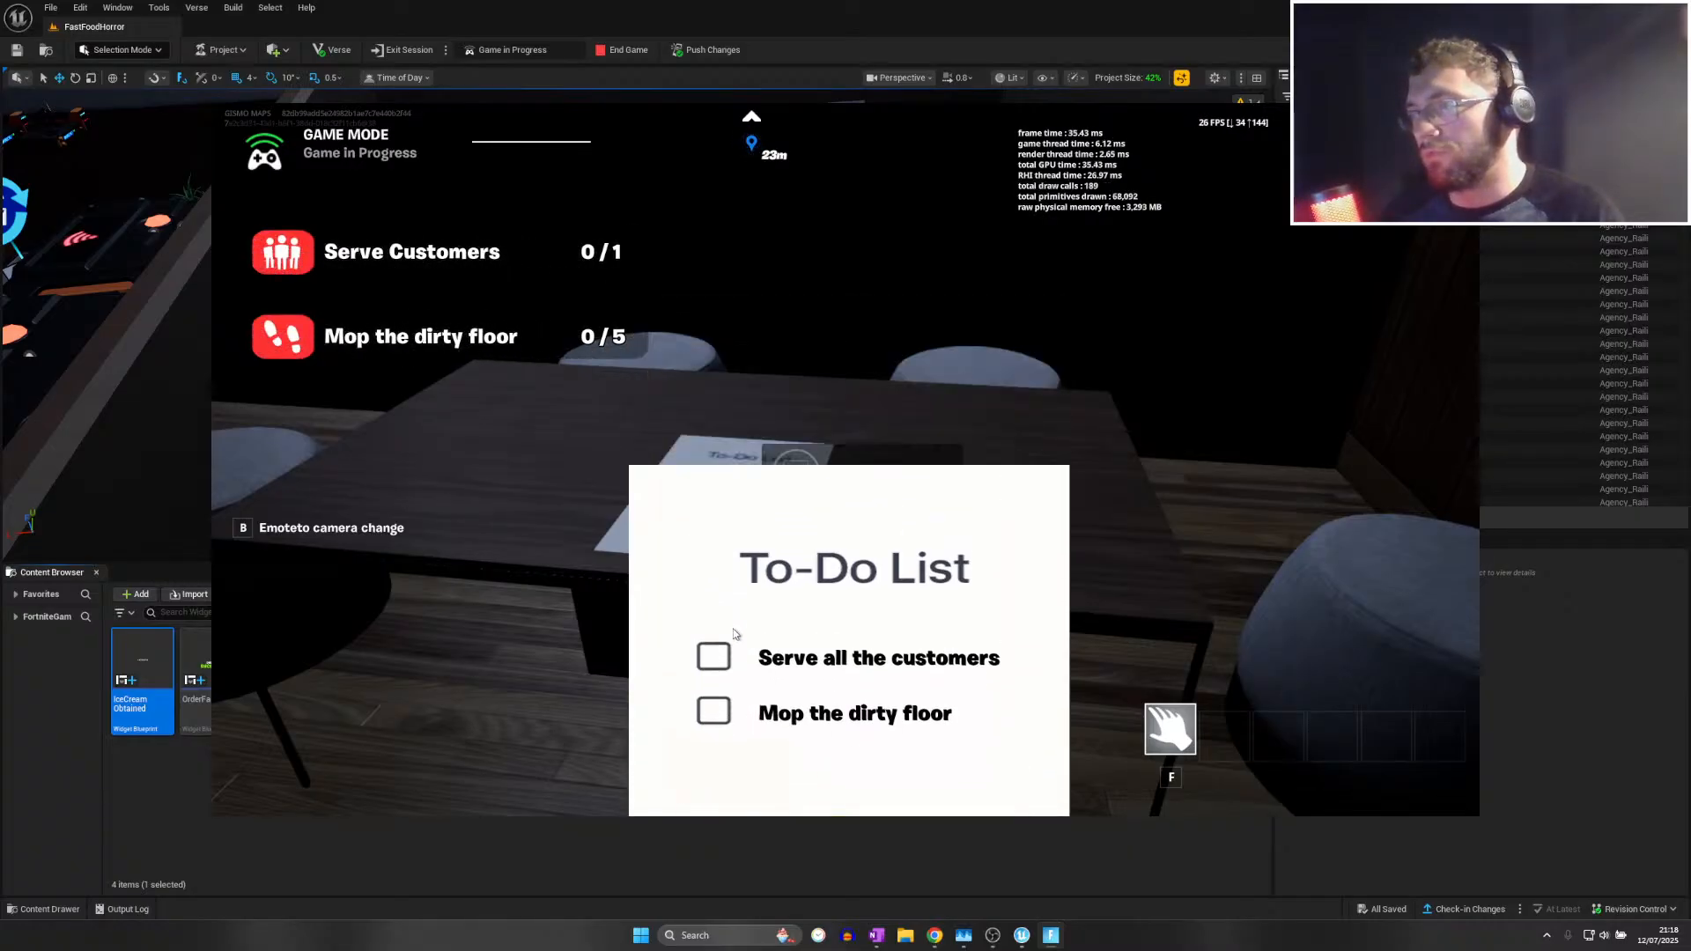
{"action": "key", "text": "s"}
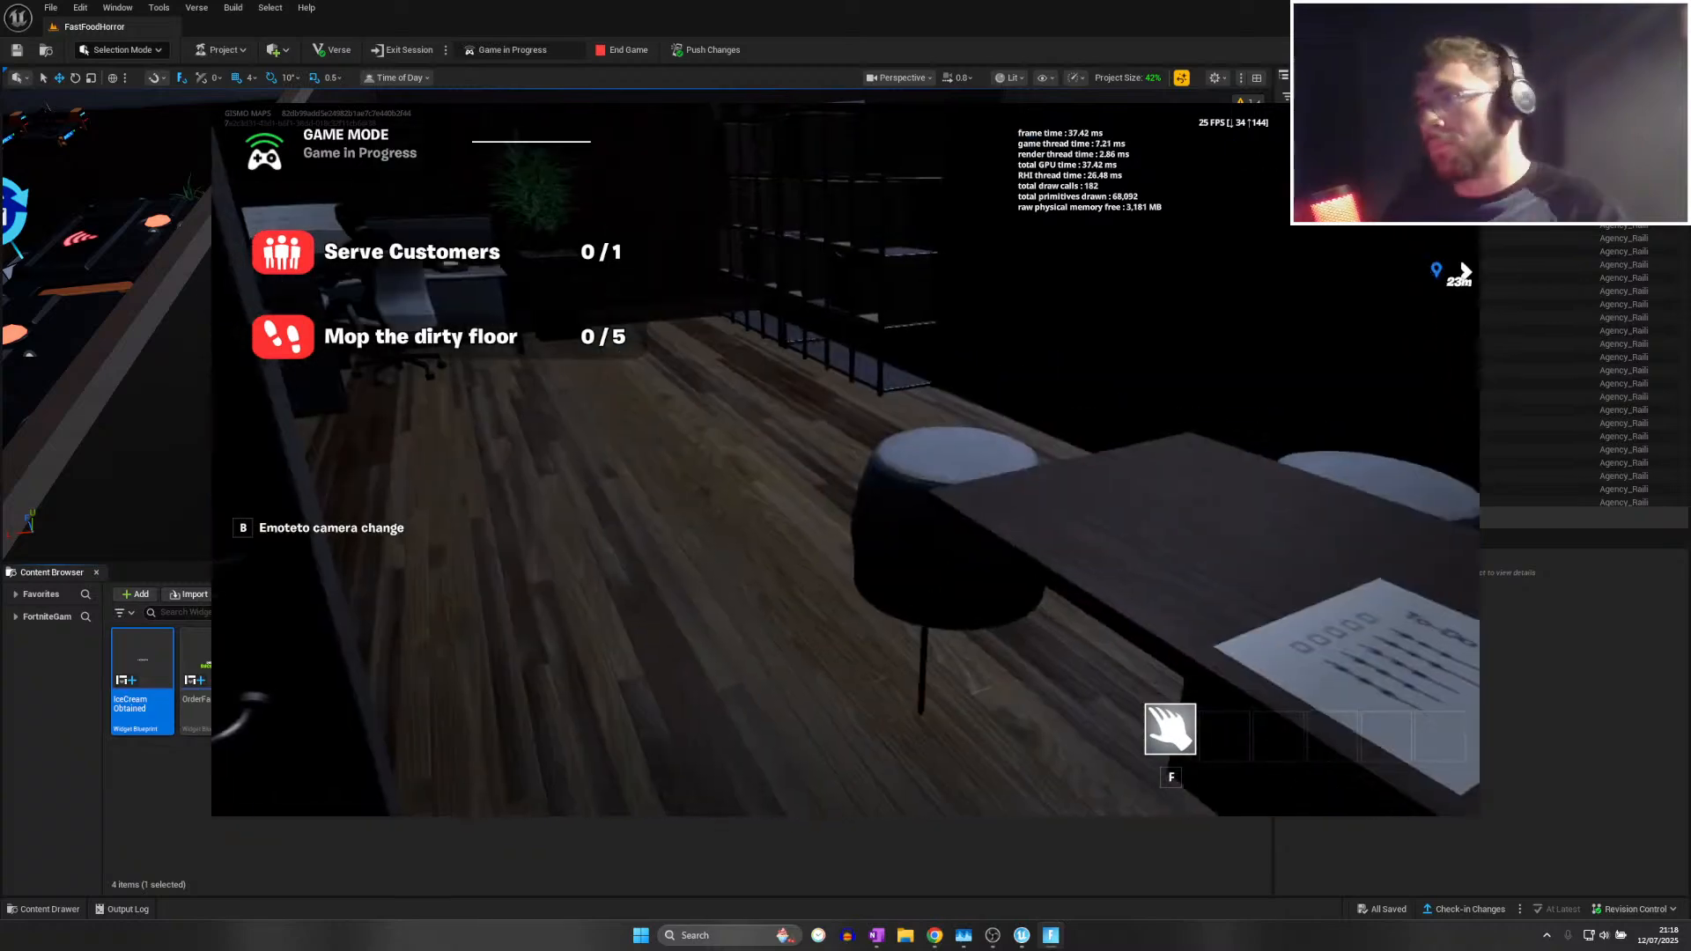
Leave the back room, walk to the dirty footprints on the checkered floor and mop them up
{"action": "key", "text": "w"}
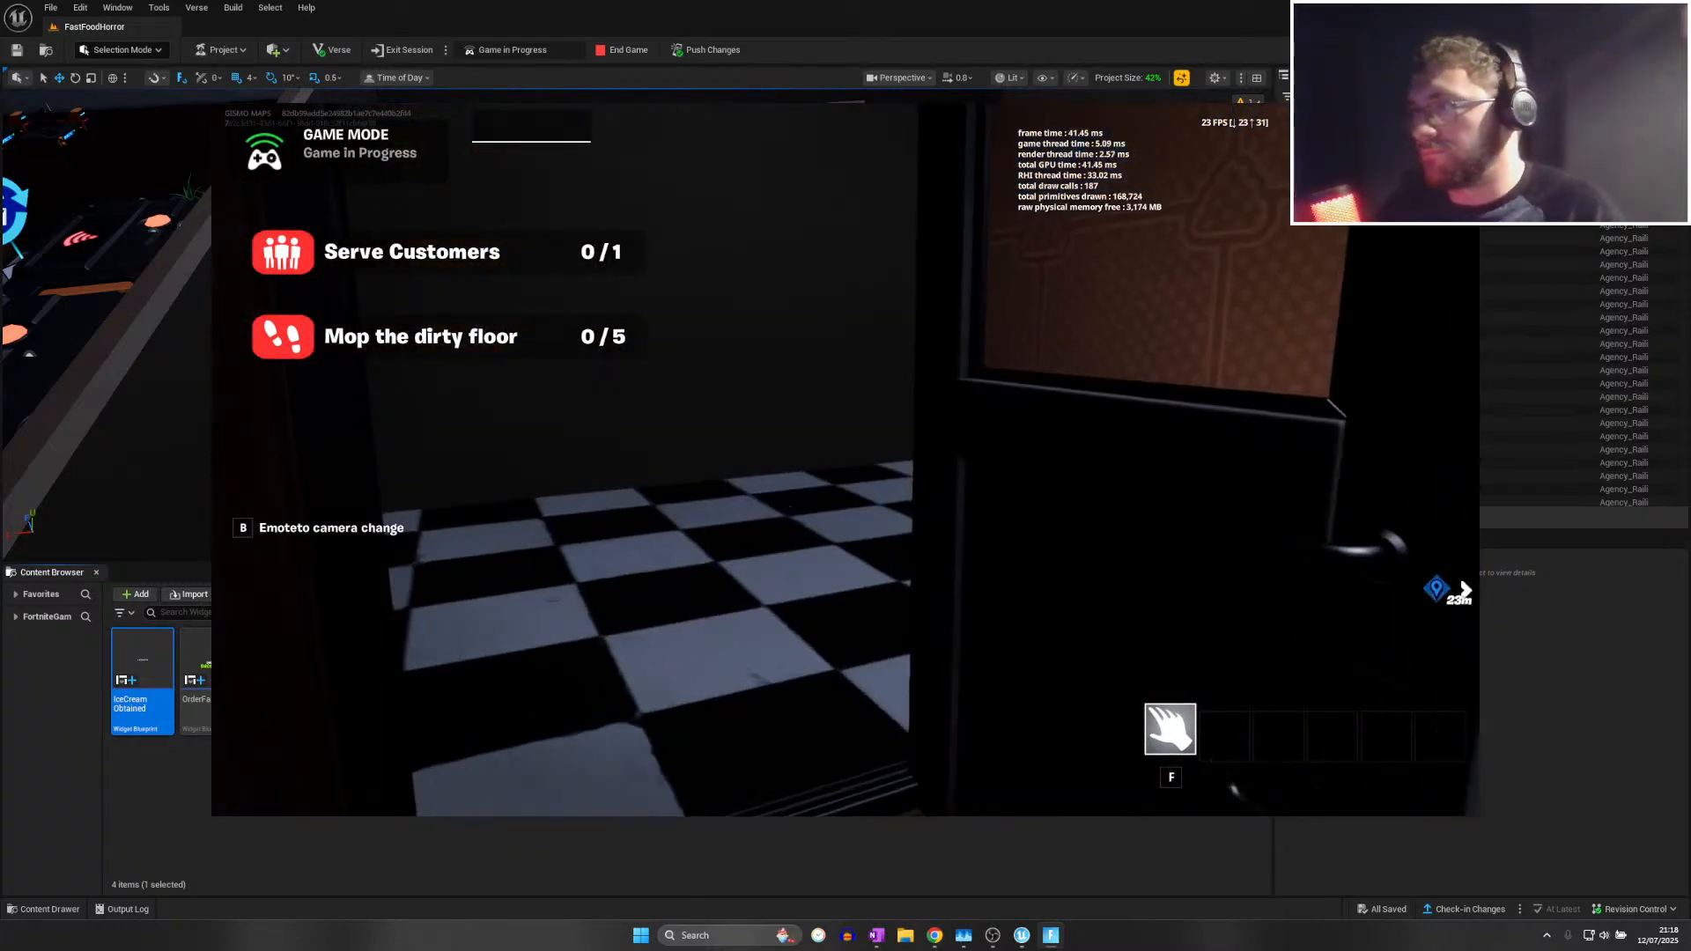
{"action": "key", "text": "w"}
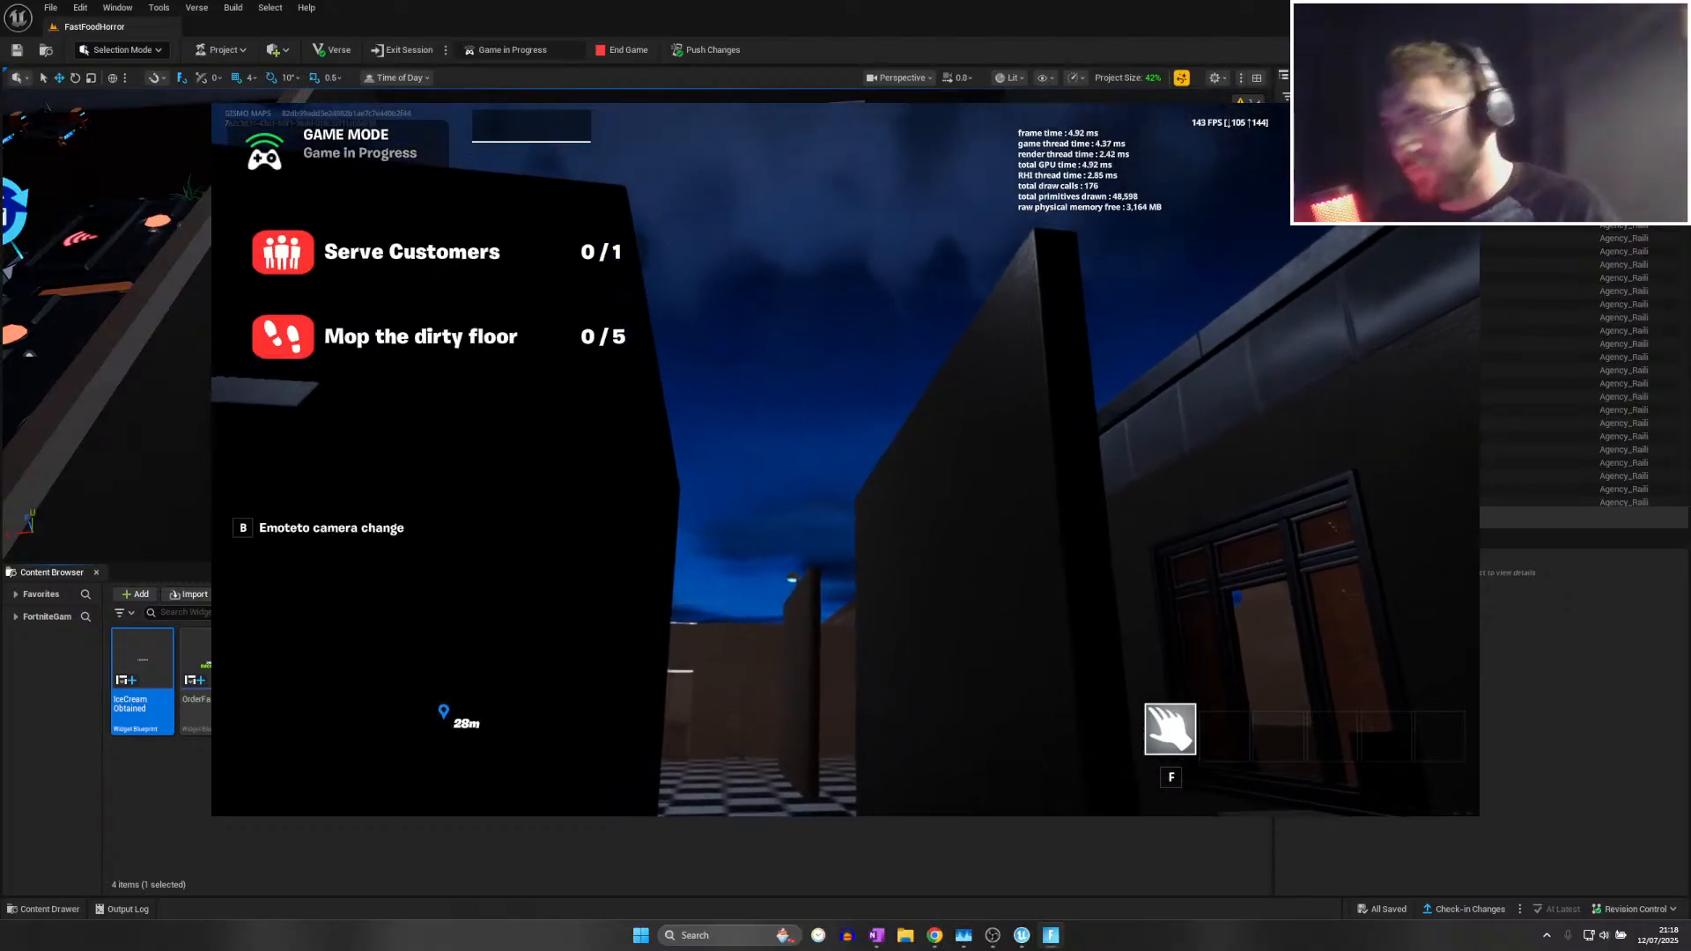
{"action": "key", "text": "w"}
{"action": "key", "text": "w"}
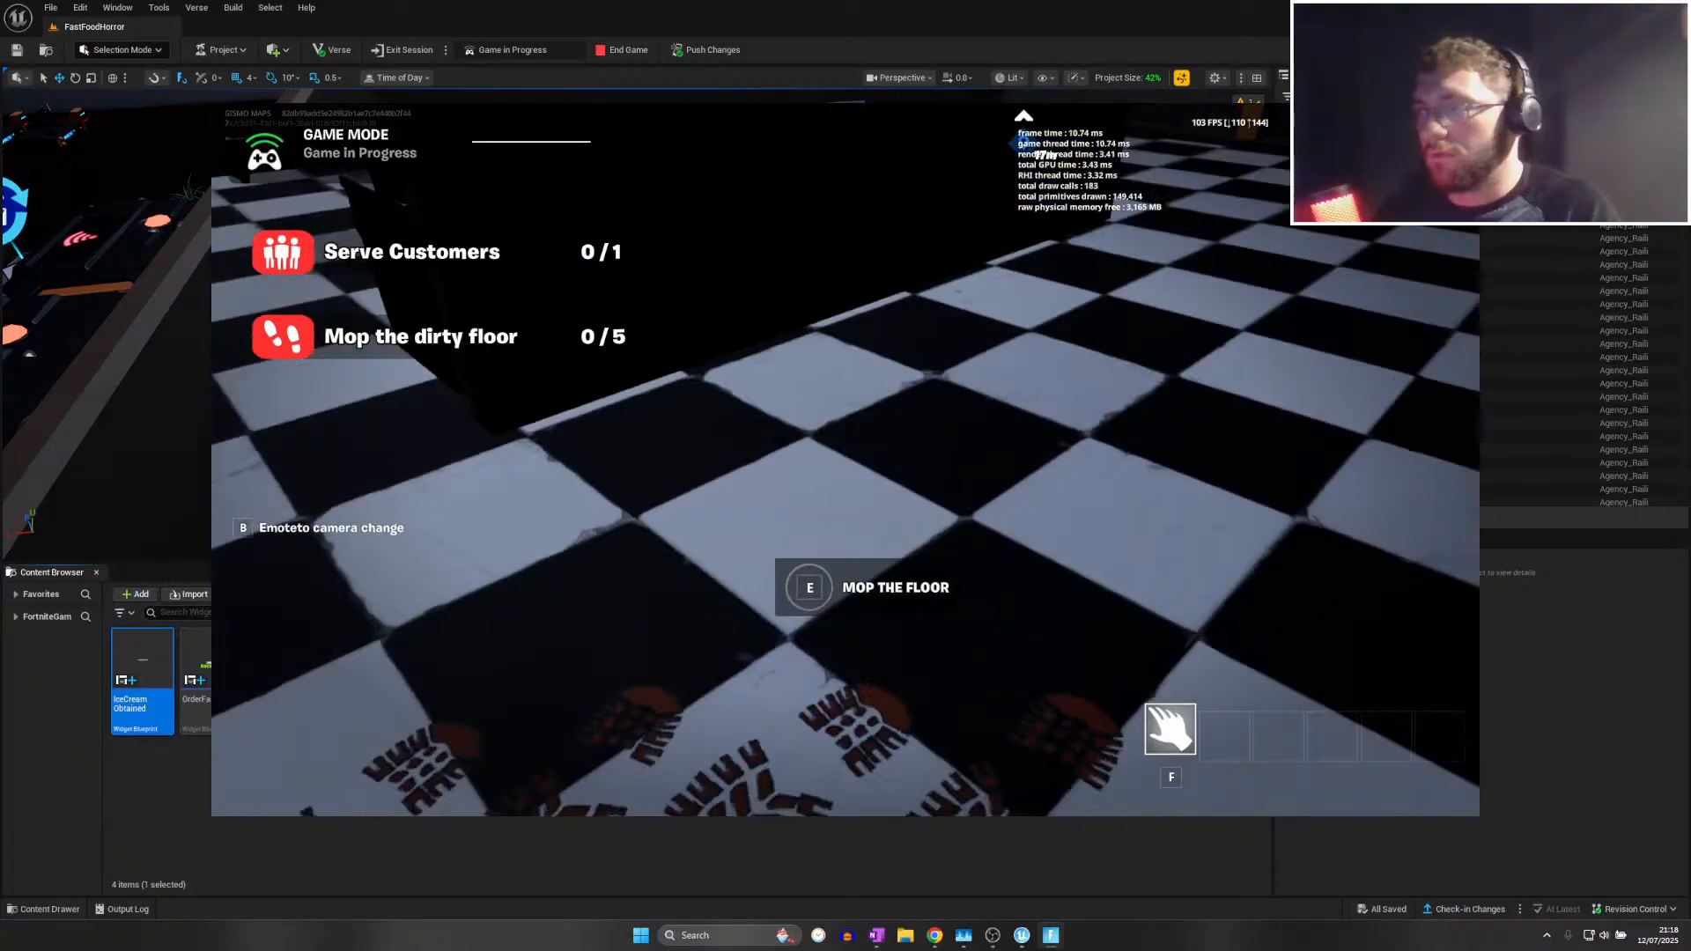
{"action": "key", "text": "e"}
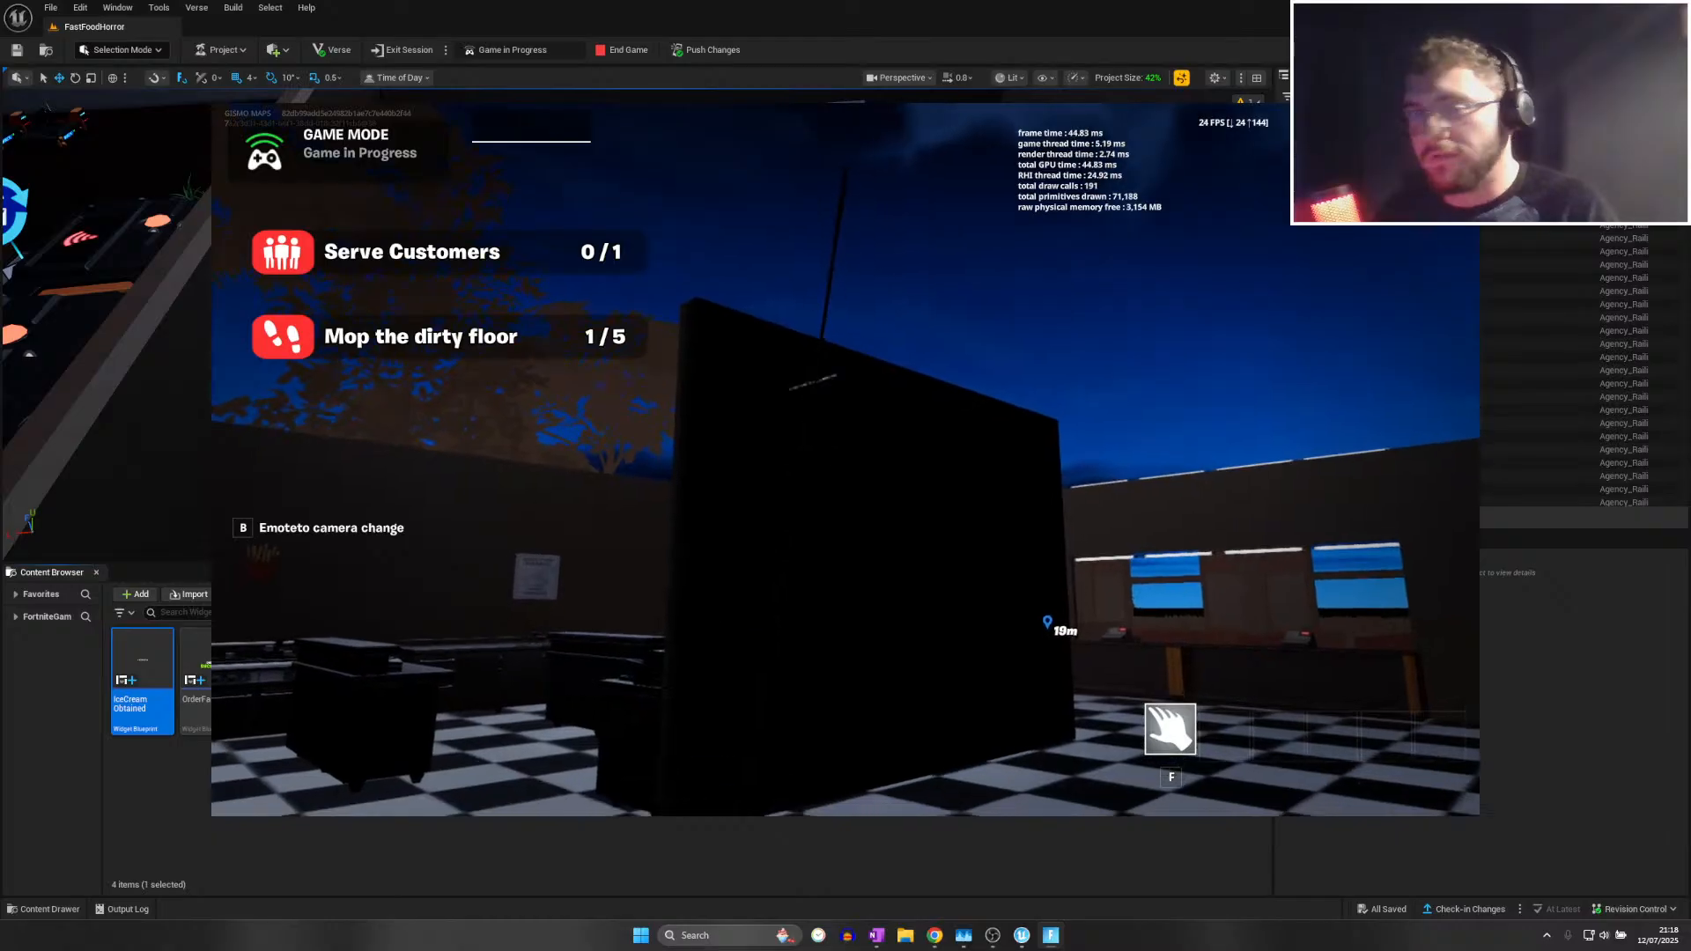
Switch to the OneNote to-do page and add "Tracker1 say go inside instead of boss?" and "Make broom smaller" above the existing items
{"action": "key", "text": "Tab"}
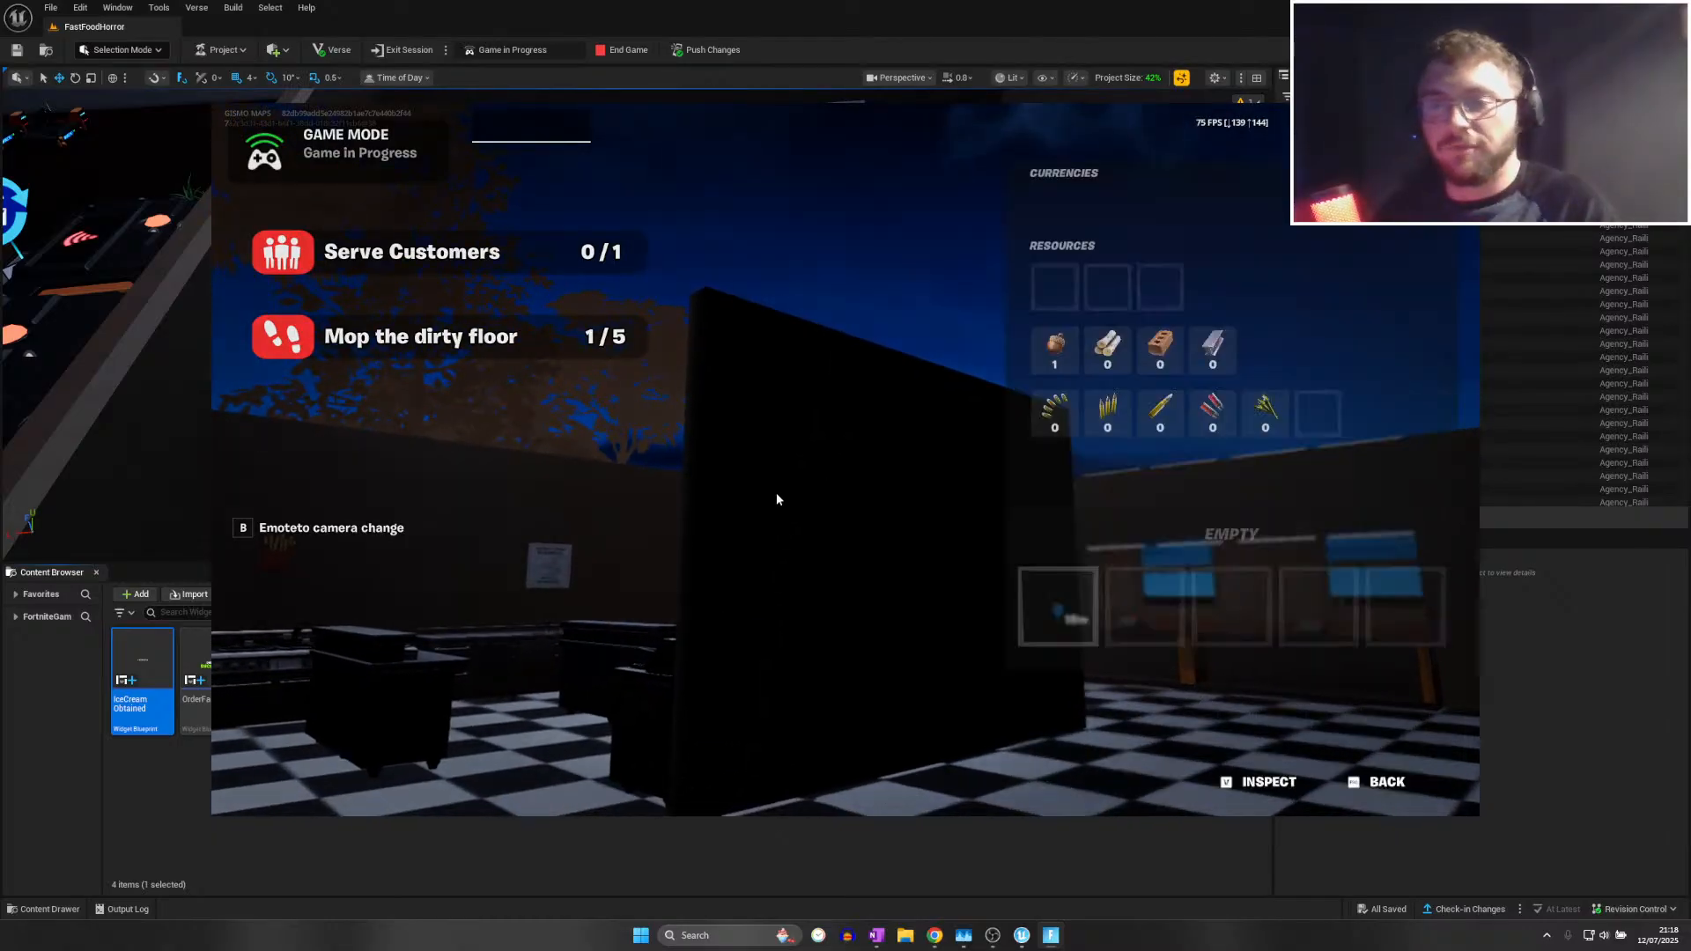
{"action": "key", "text": "alt+Tab"}
{"action": "key", "text": "alt+Tab"}
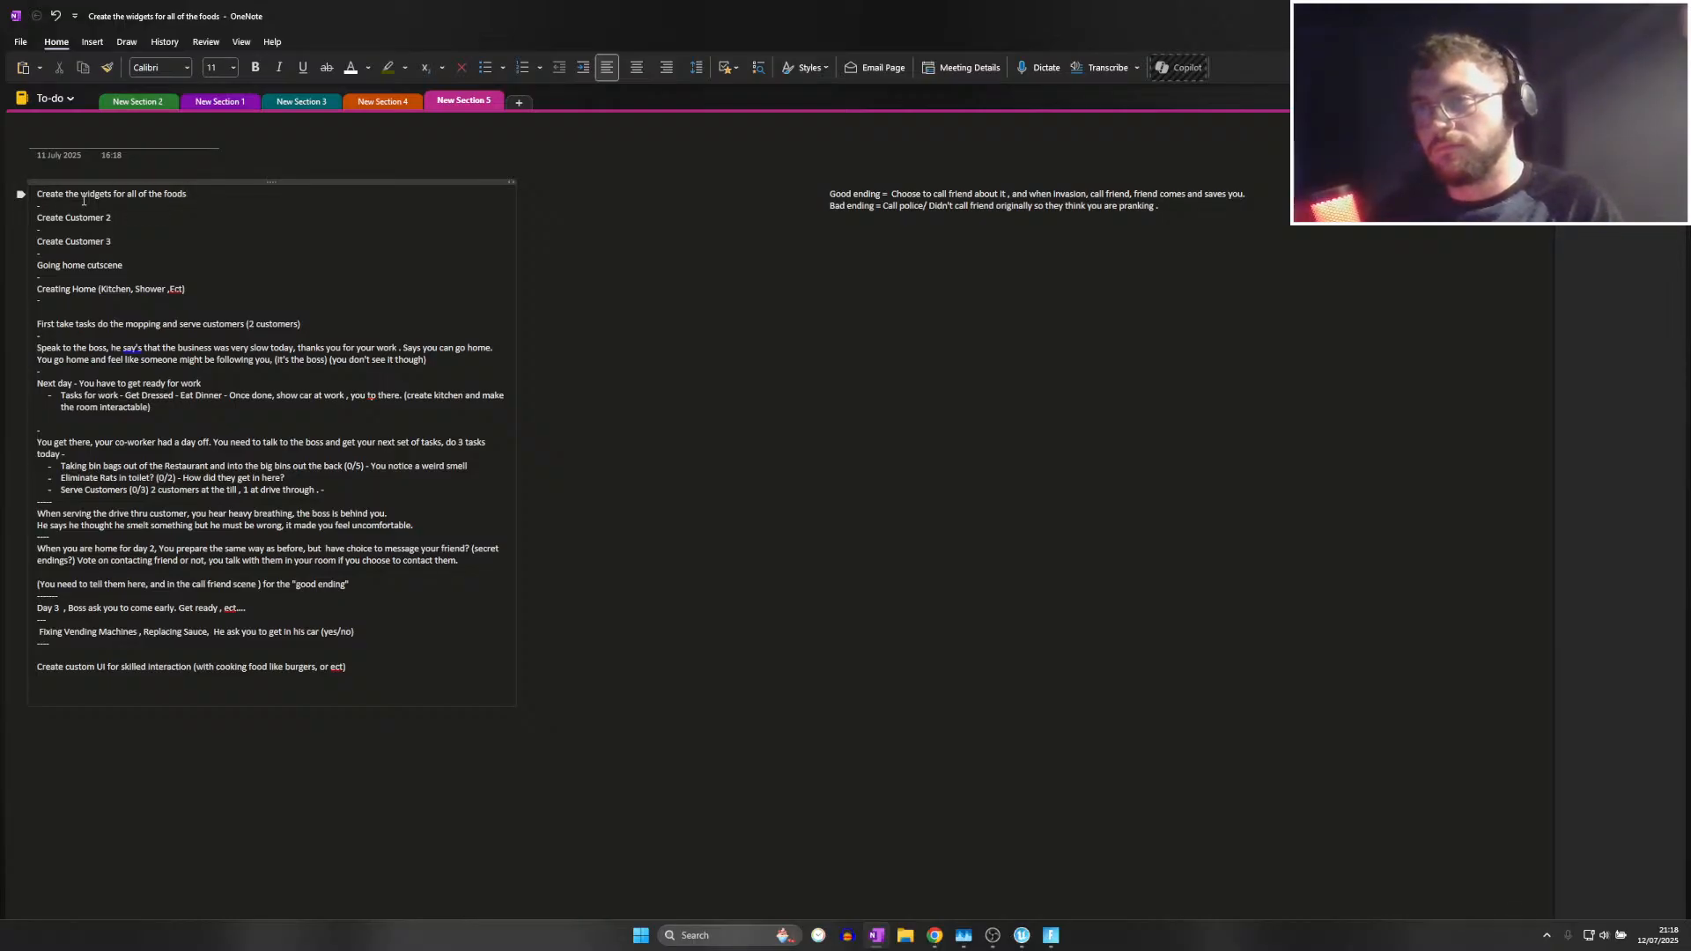
{"action": "key", "text": "Return"}
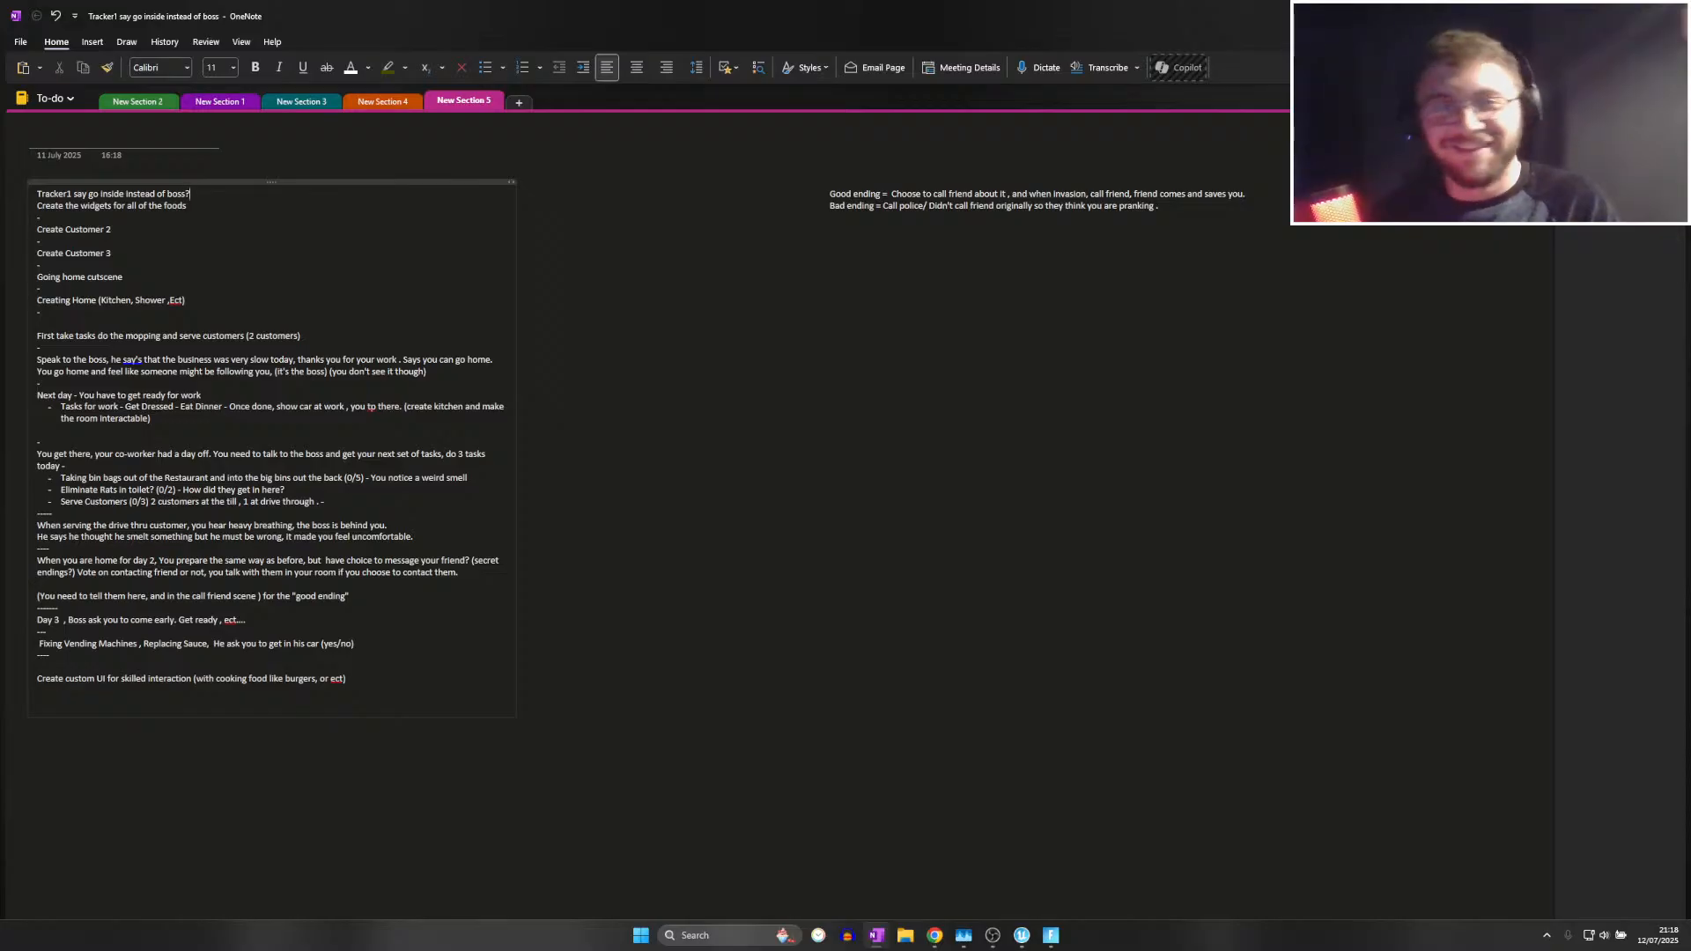
{"action": "key", "text": "Return"}
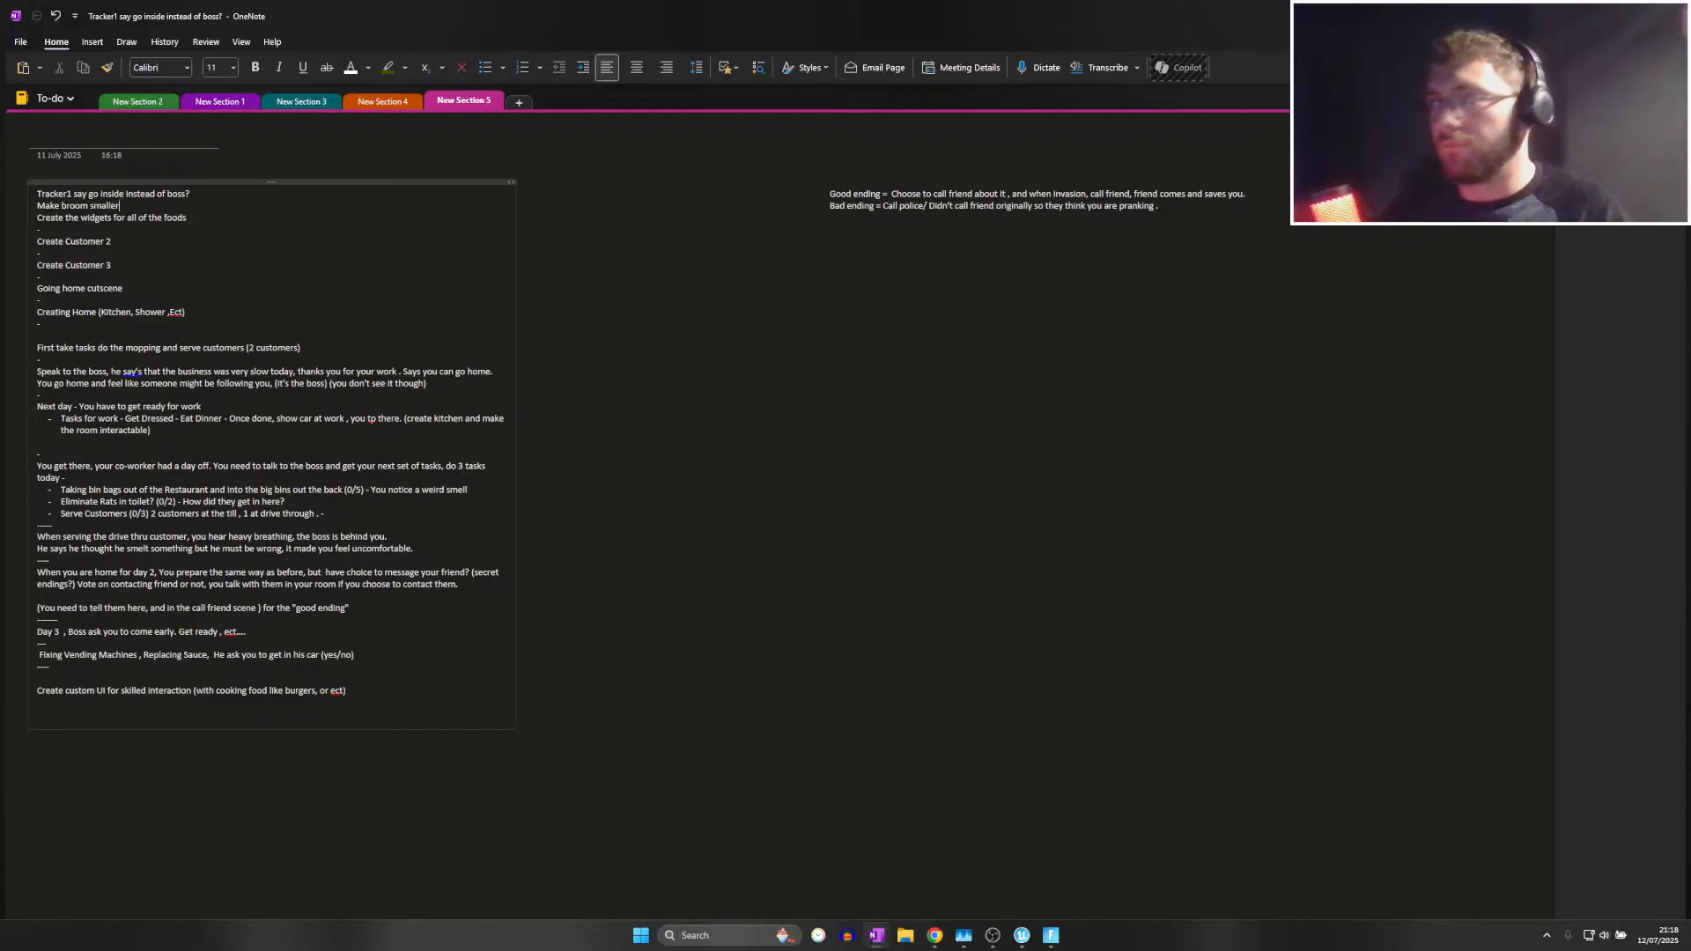
Return to the Fortnite playtest and walk through the kitchen to the till where the customer is waiting
{"action": "left_click", "coordinate": [1051, 935]}
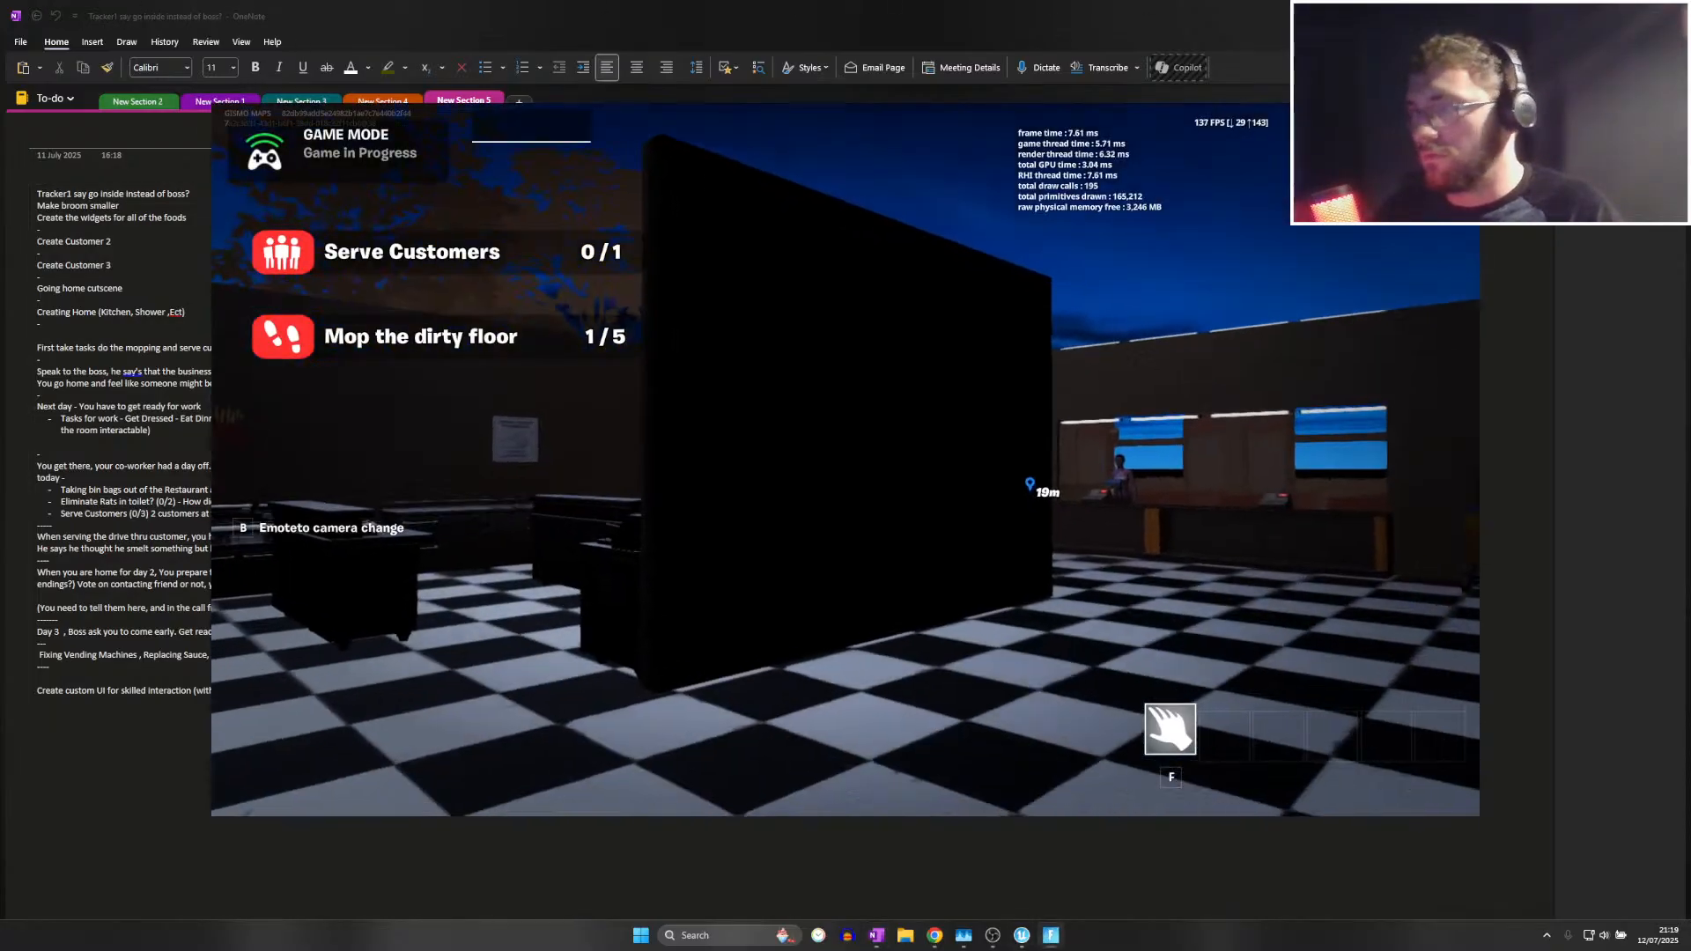
{"action": "key", "text": "w"}
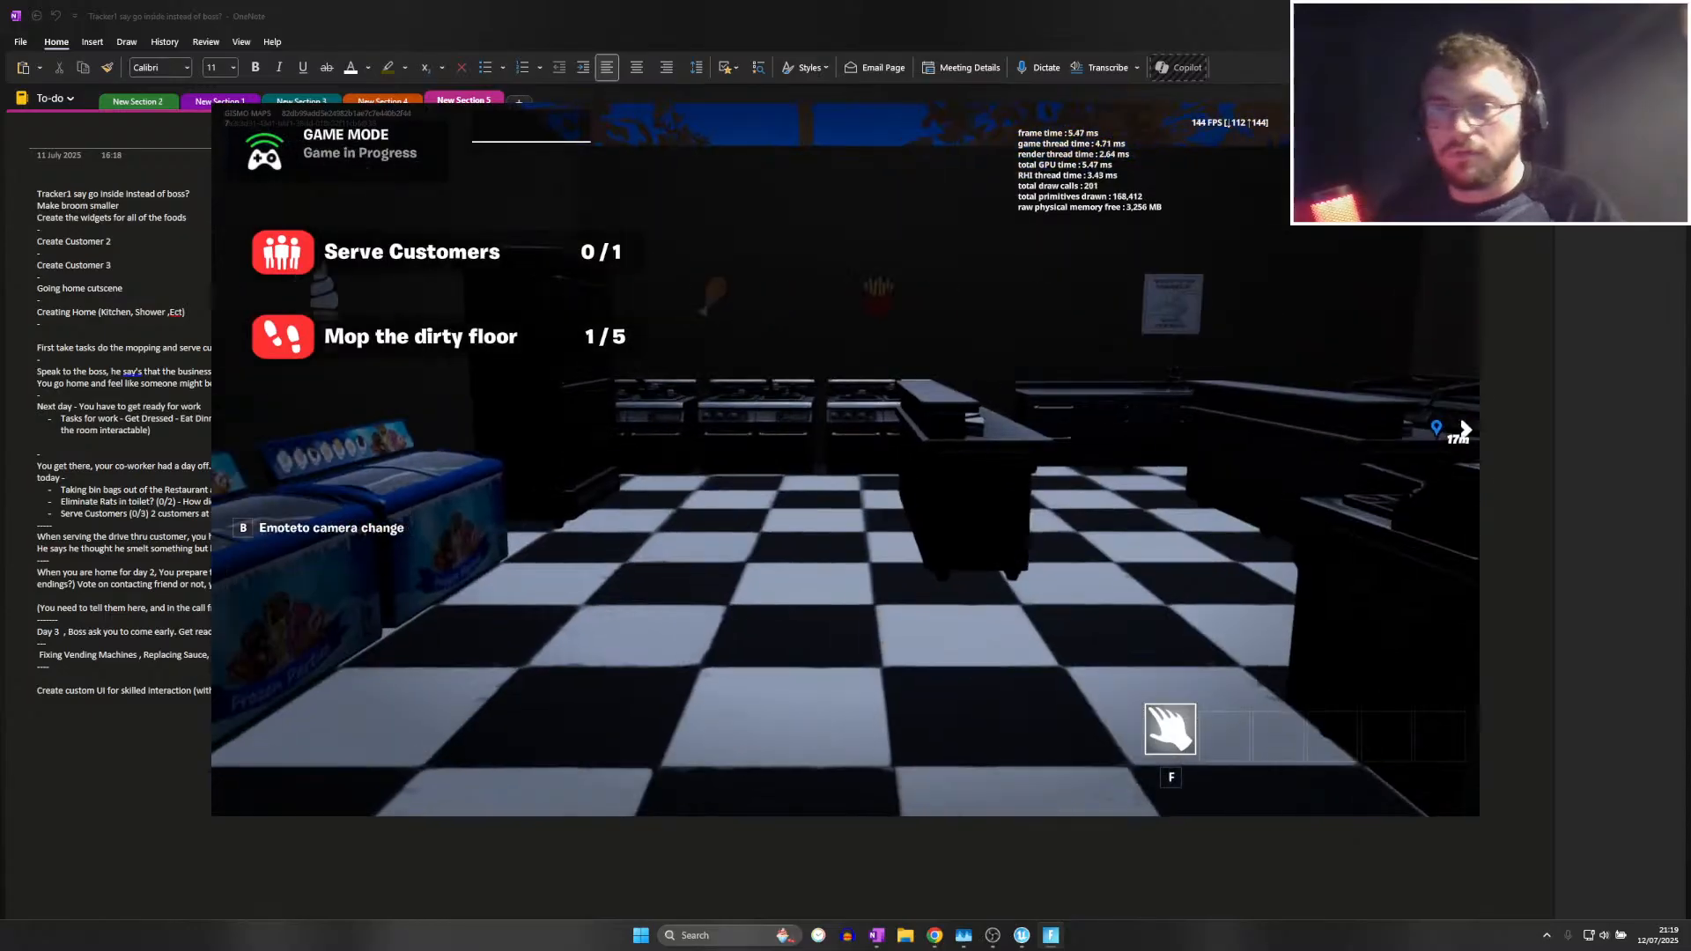
{"action": "key", "text": "w"}
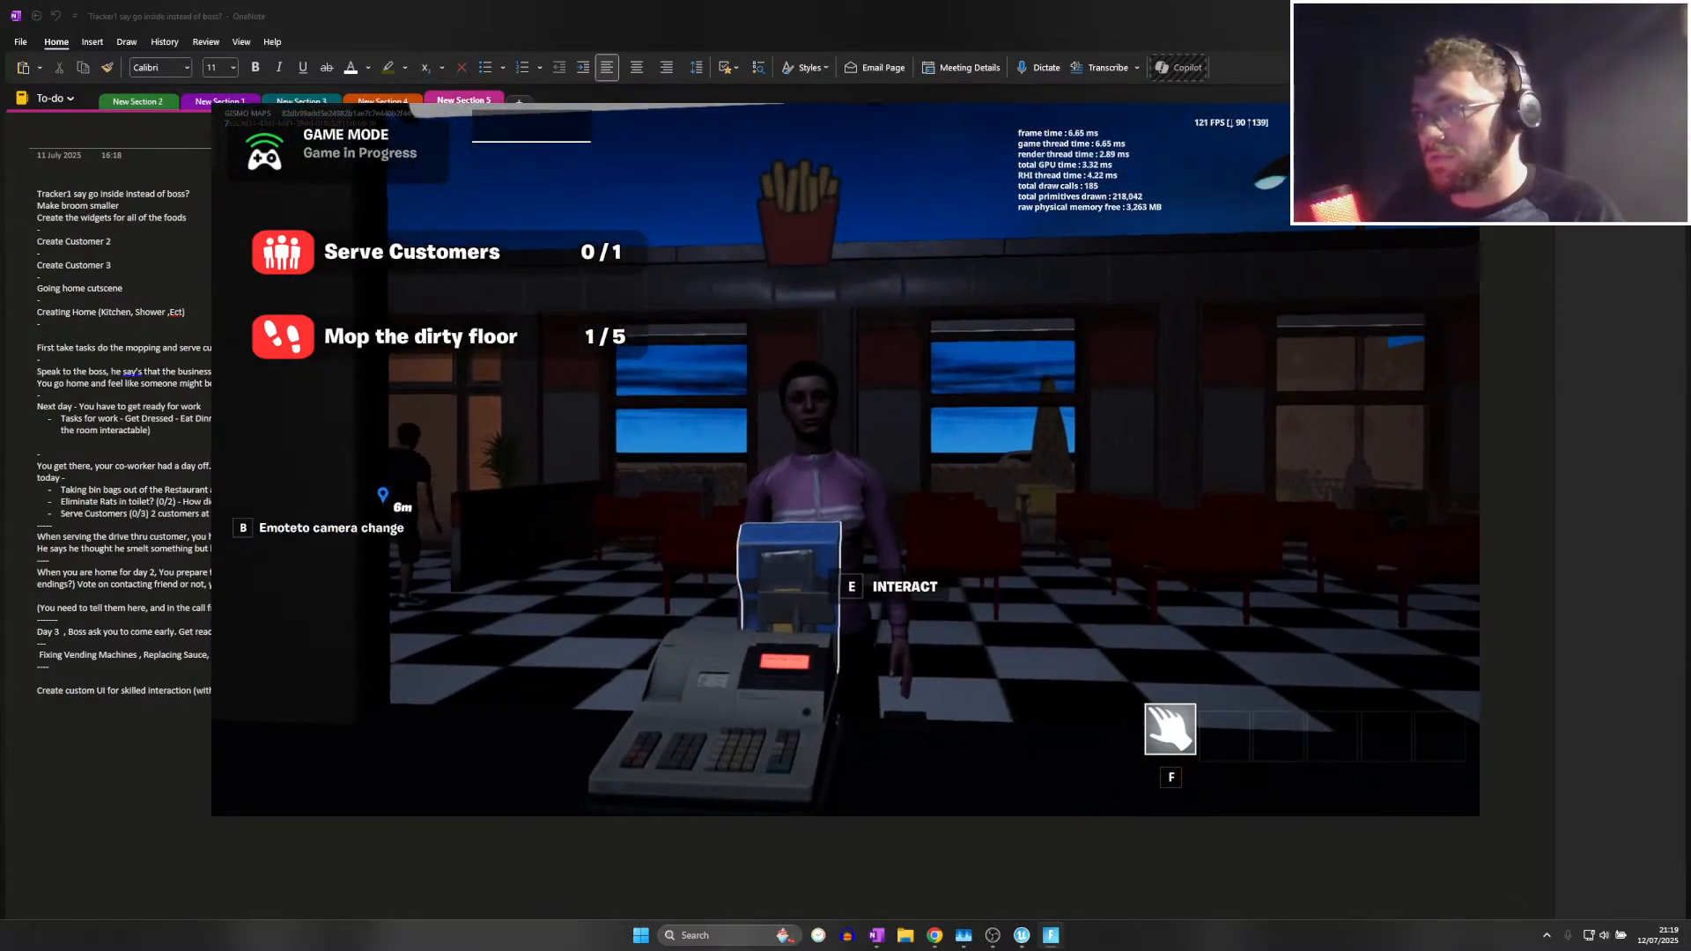
Switch to the OneNote page and add the line "Customer 1 button invisivble" below the food widgets item
{"action": "key", "text": "alt+Tab"}
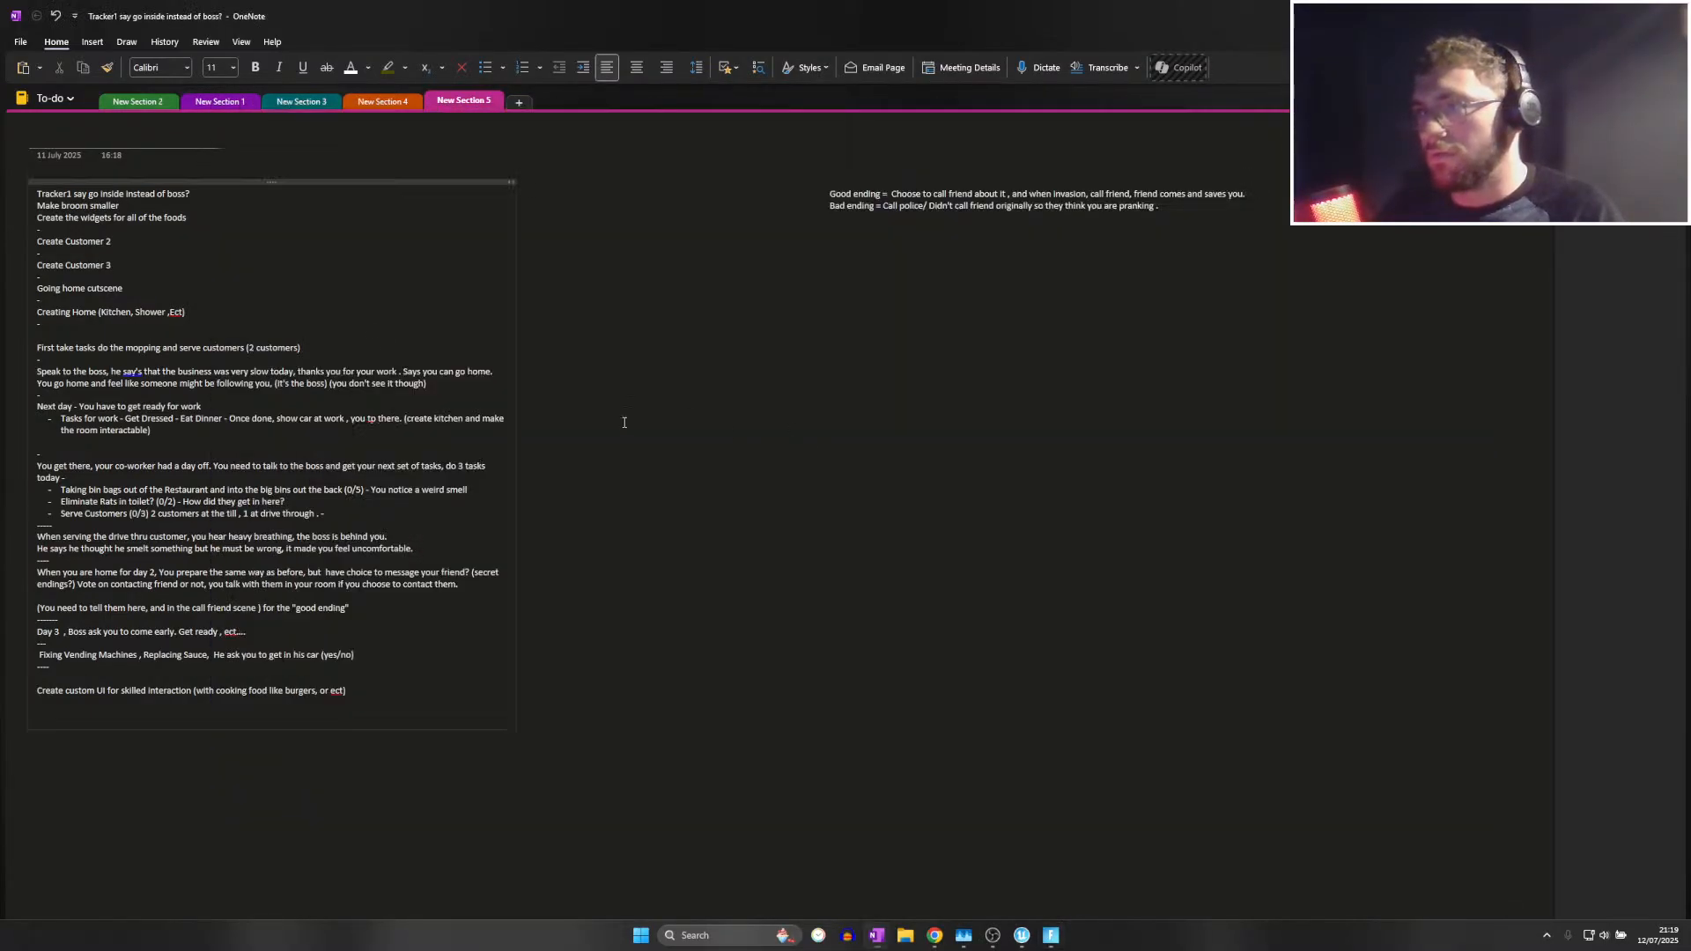
{"action": "left_click", "coordinate": [199, 221]}
{"action": "type", "text": "#"}
{"action": "key", "text": "Return"}
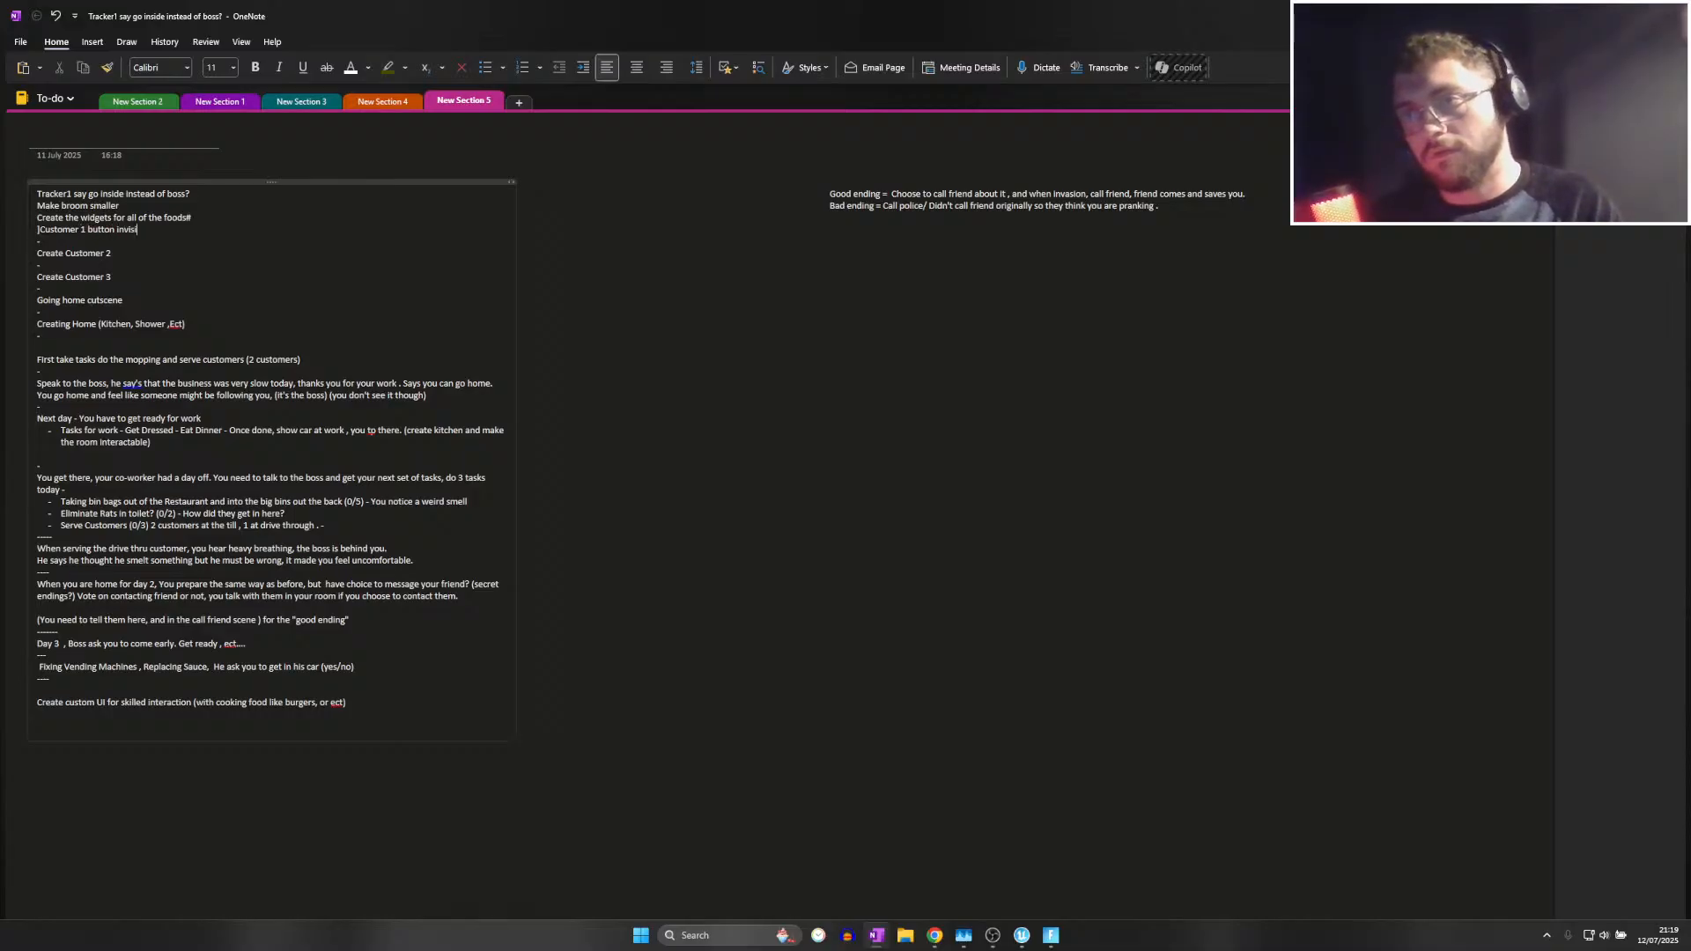
{"action": "type", "text": "e"}
{"action": "key", "text": "Return"}
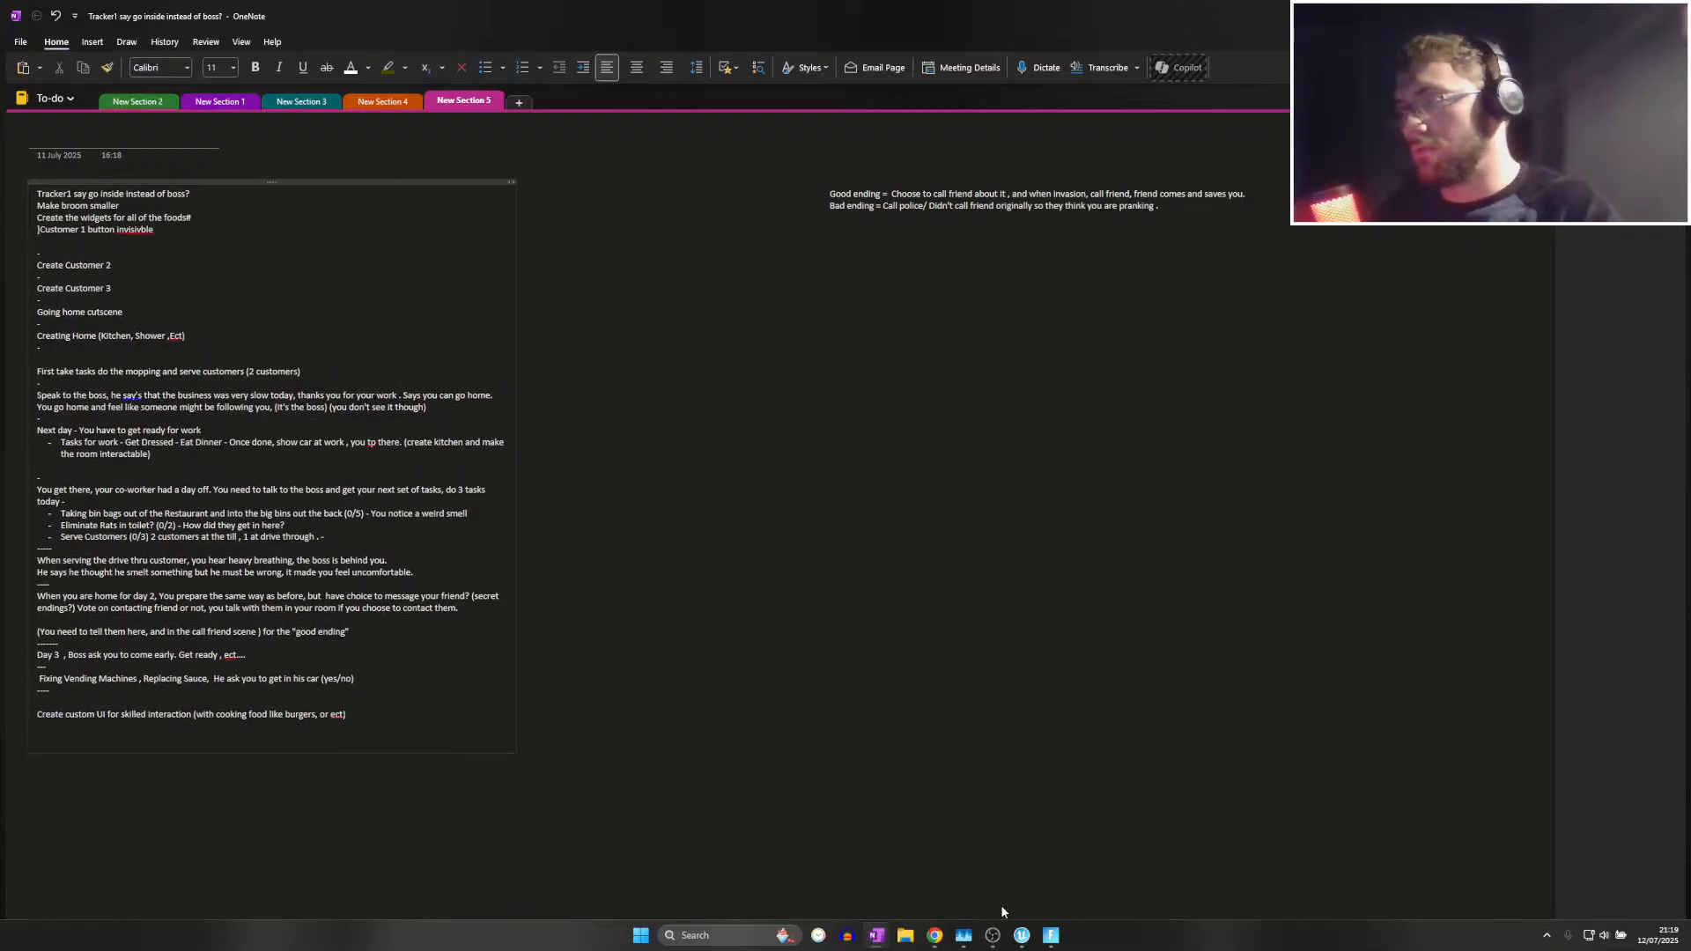
{"action": "key", "text": "BackSpace"}
Return to the Fortnite playtest, walk to the ingredient shelves and collect butter from its sacks
{"action": "left_click", "coordinate": [1050, 935]}
{"action": "key", "text": "w"}
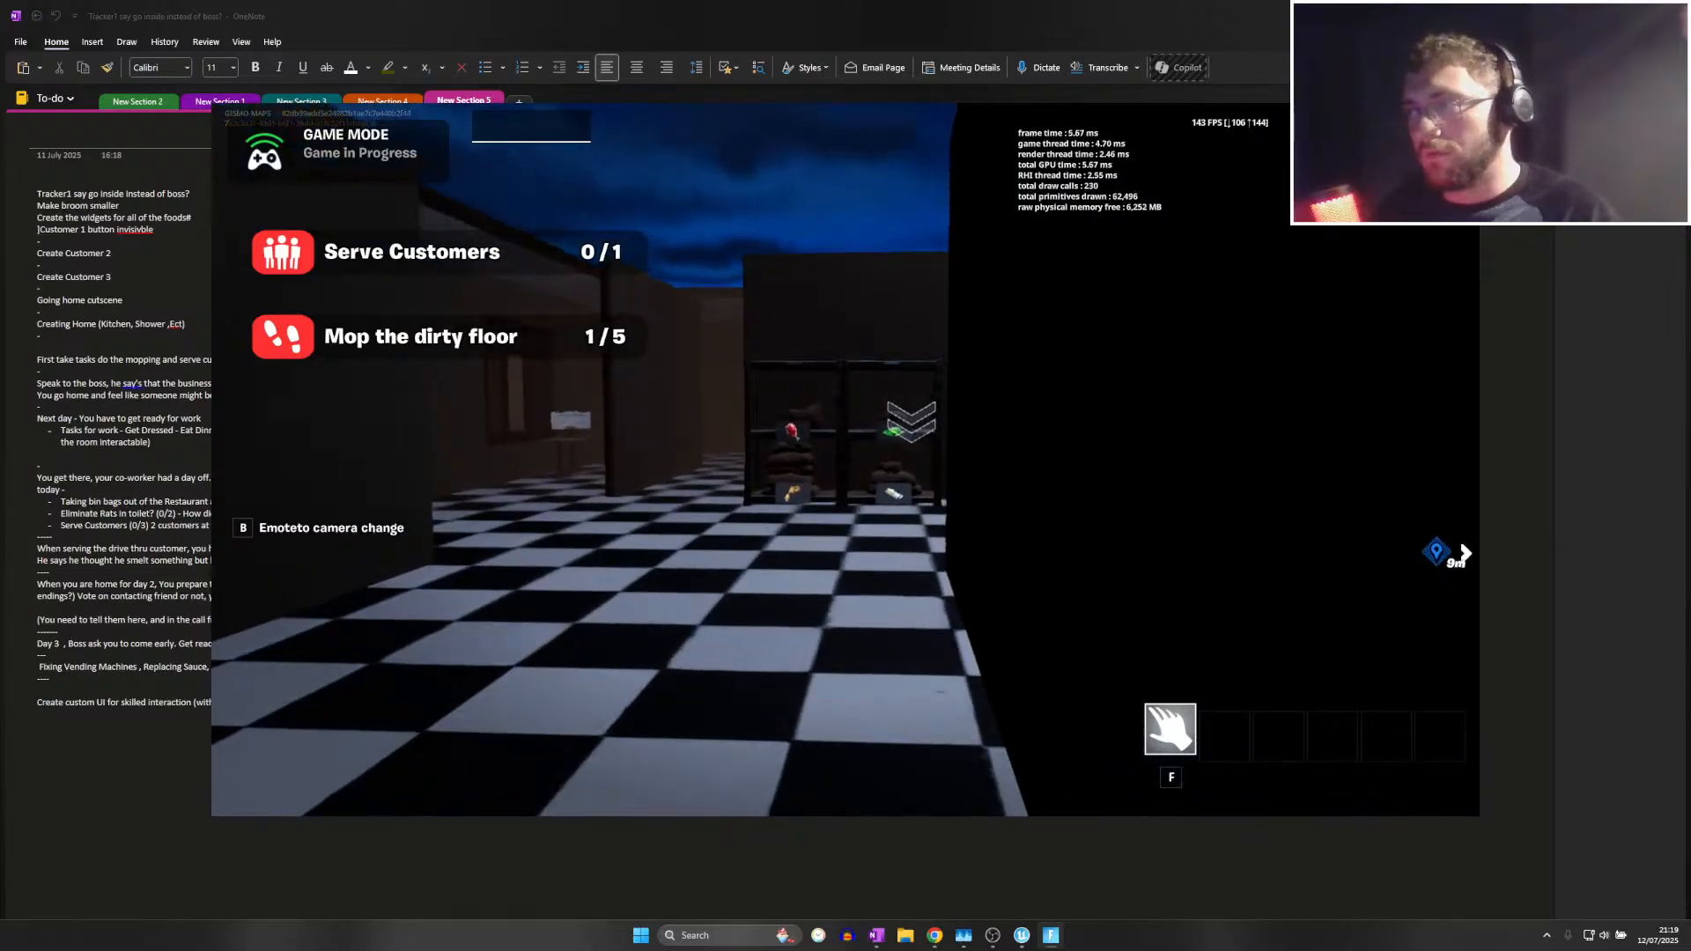
{"action": "key", "text": "w"}
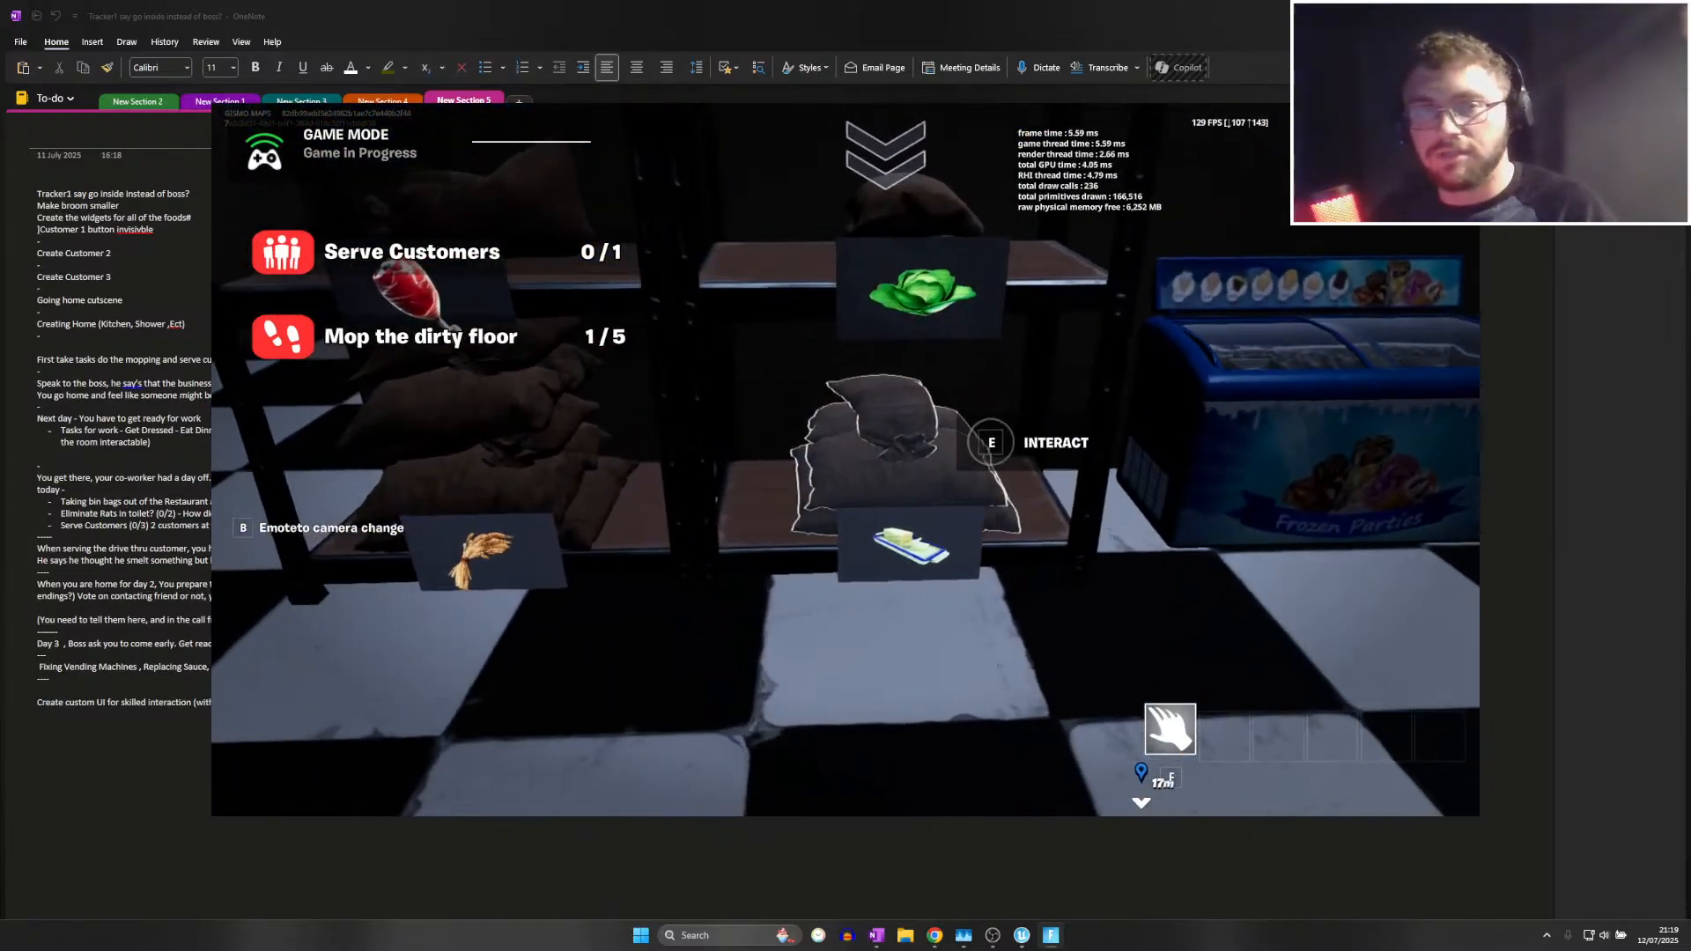
{"action": "key", "text": "w"}
{"action": "key", "text": "e"}
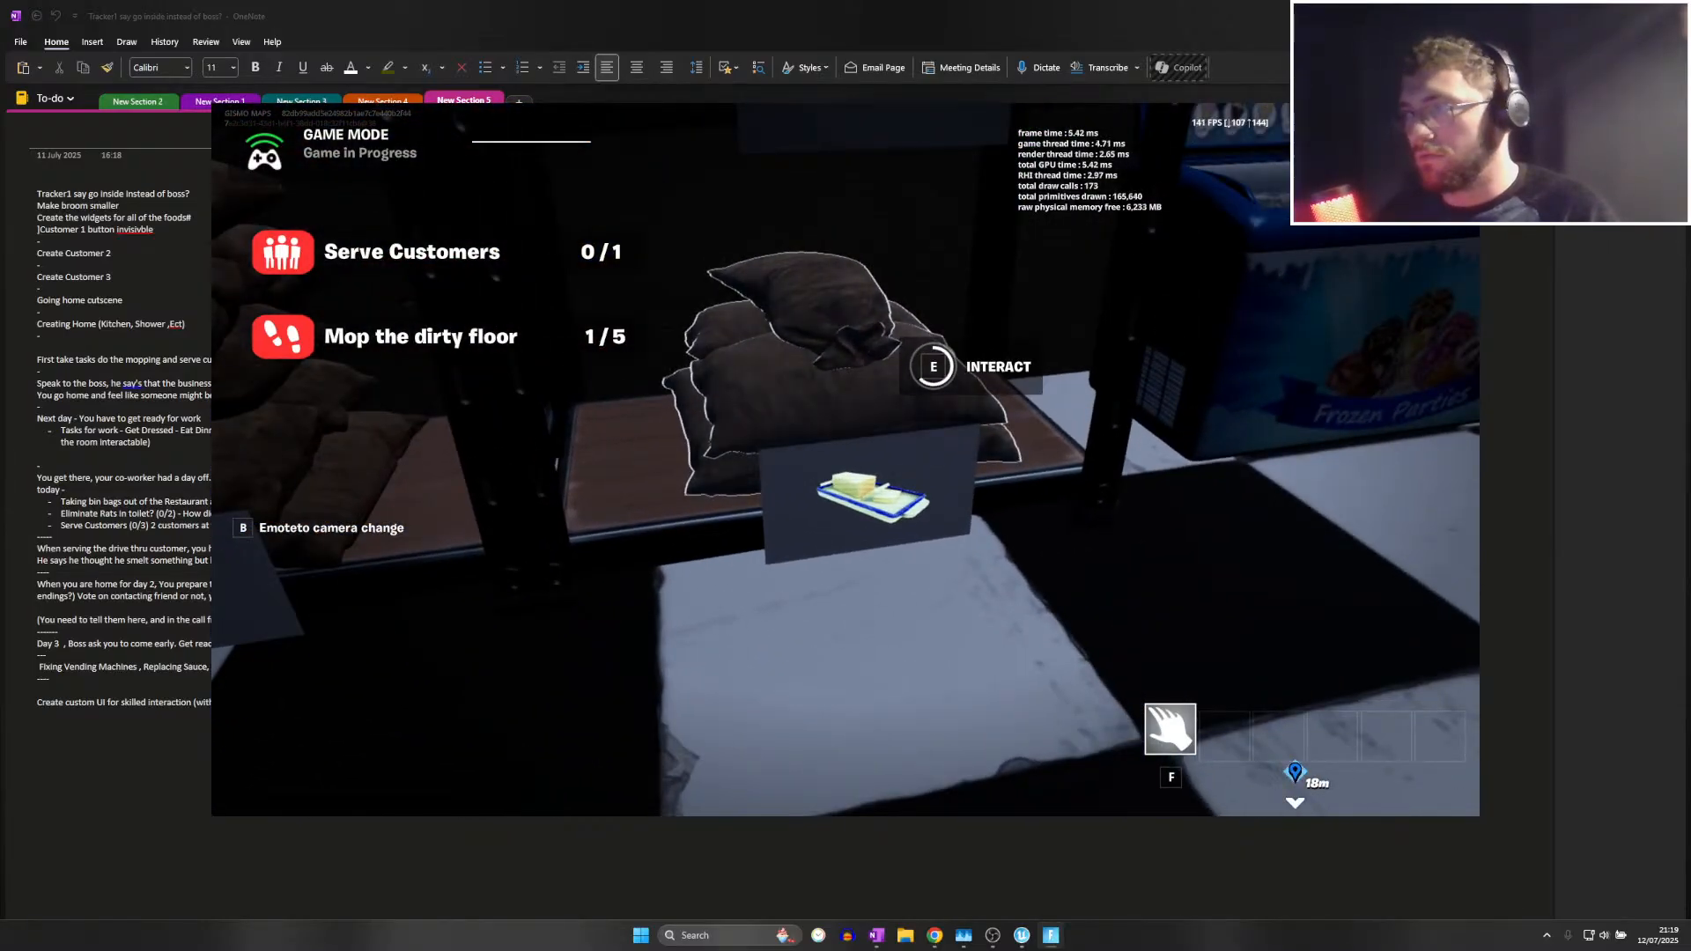
Walk back to the till, hand over the customer's order and step back from the counter
{"action": "key", "text": "w"}
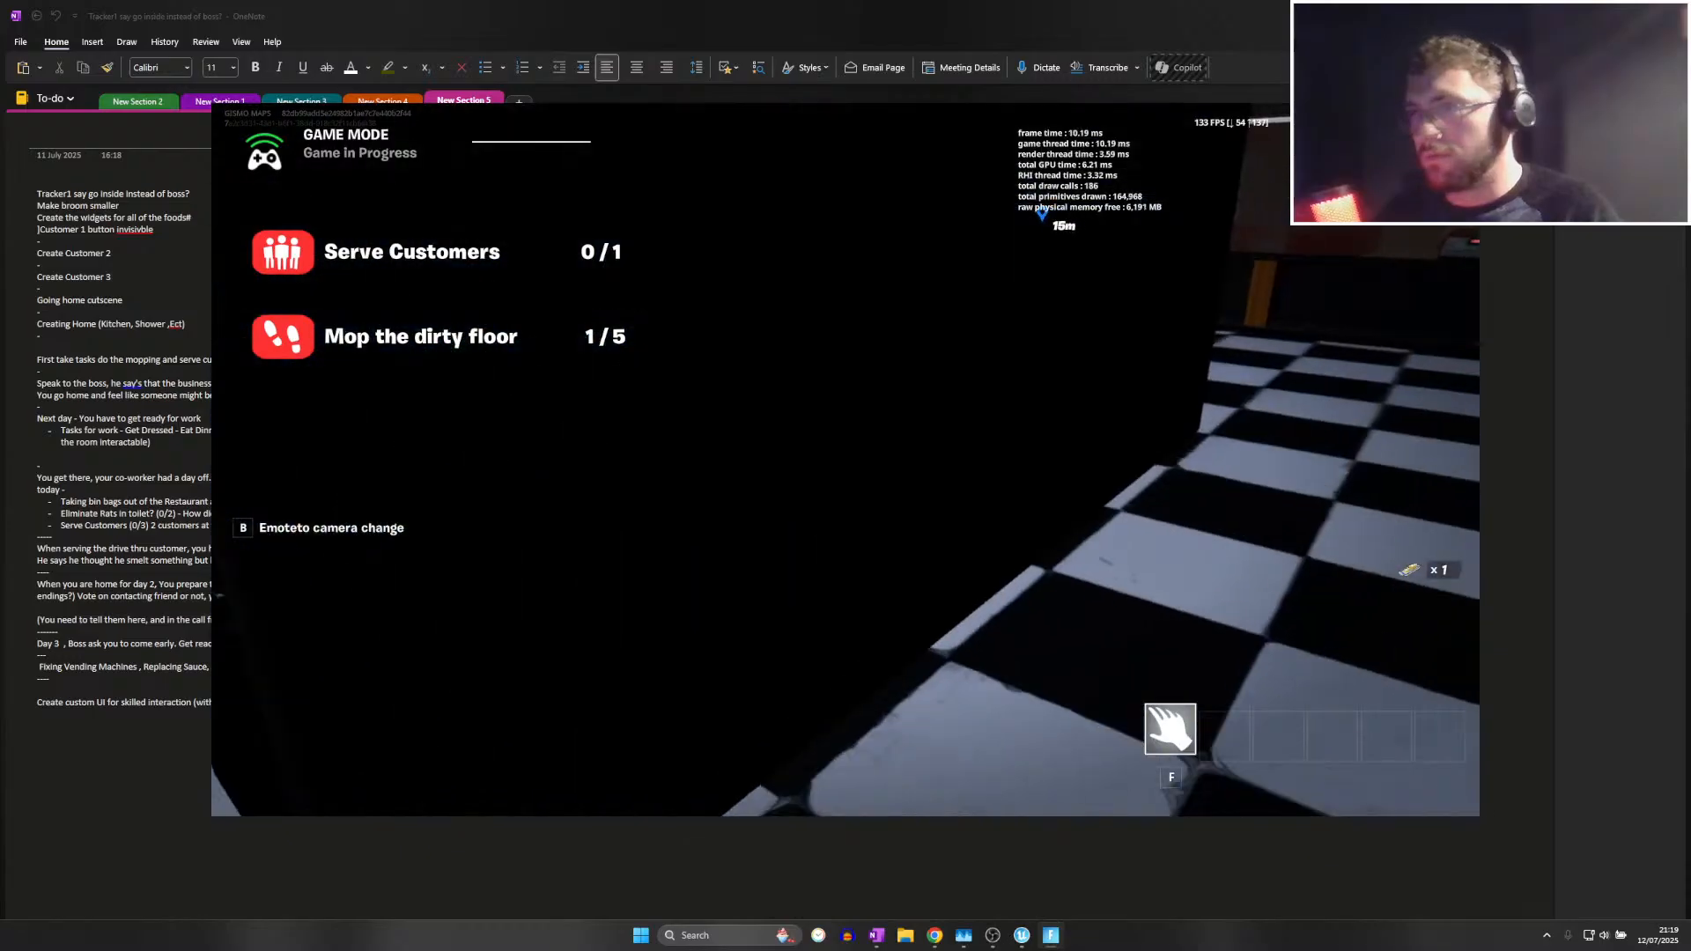
{"action": "key", "text": "w"}
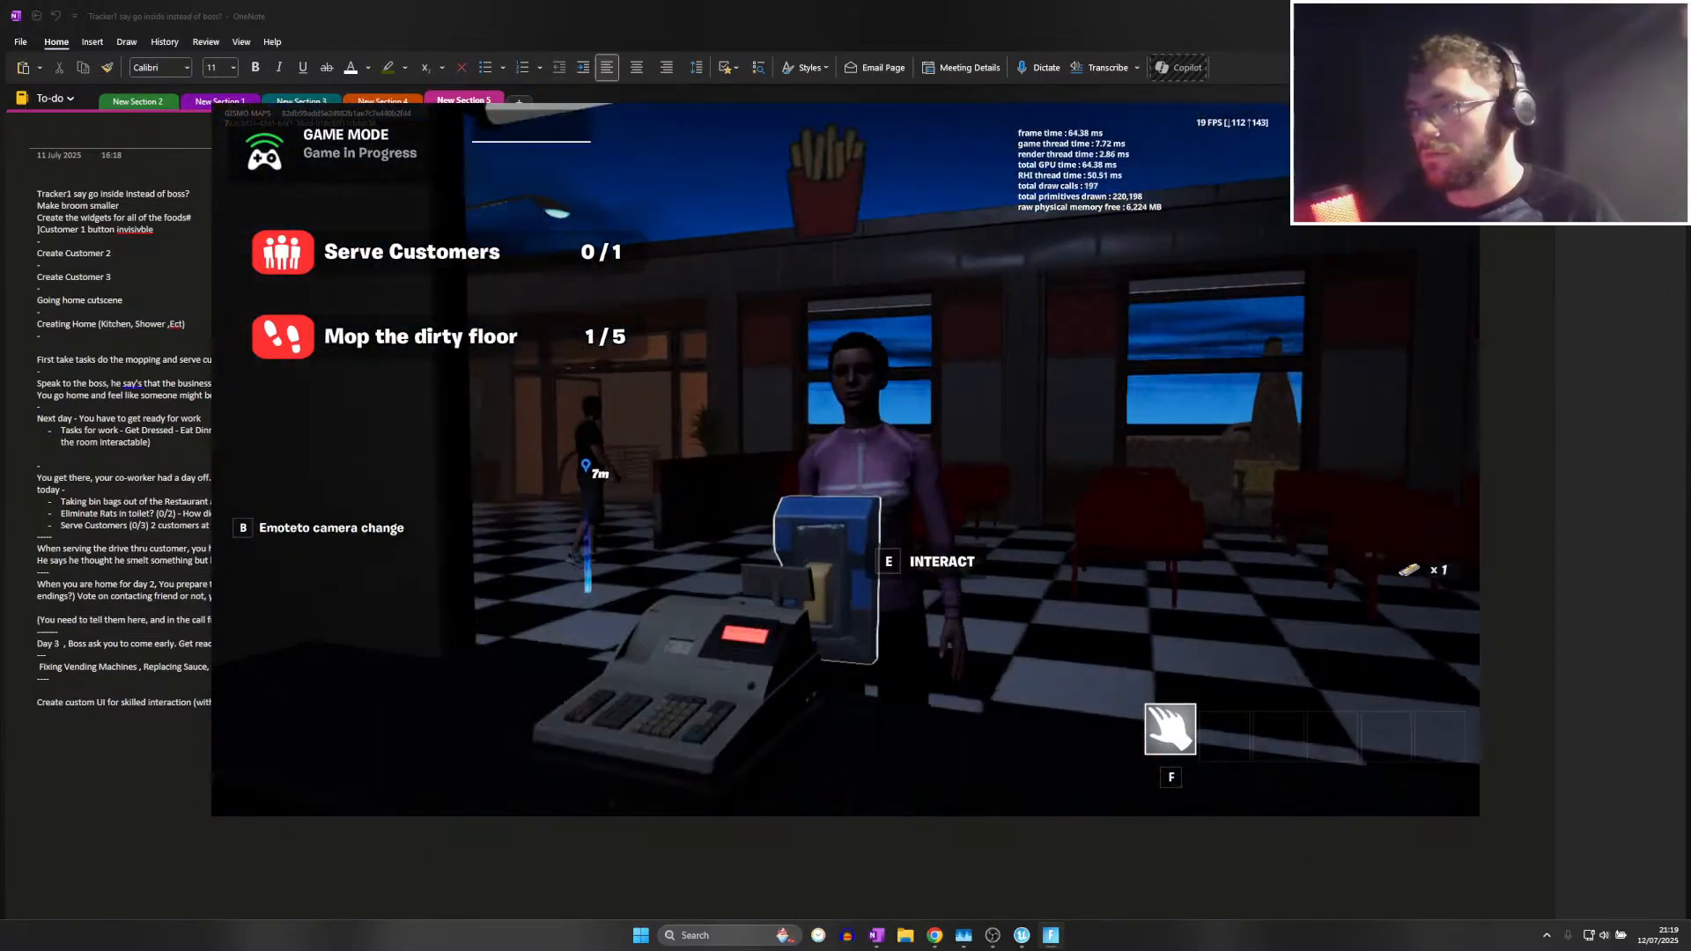
{"action": "key", "text": "e"}
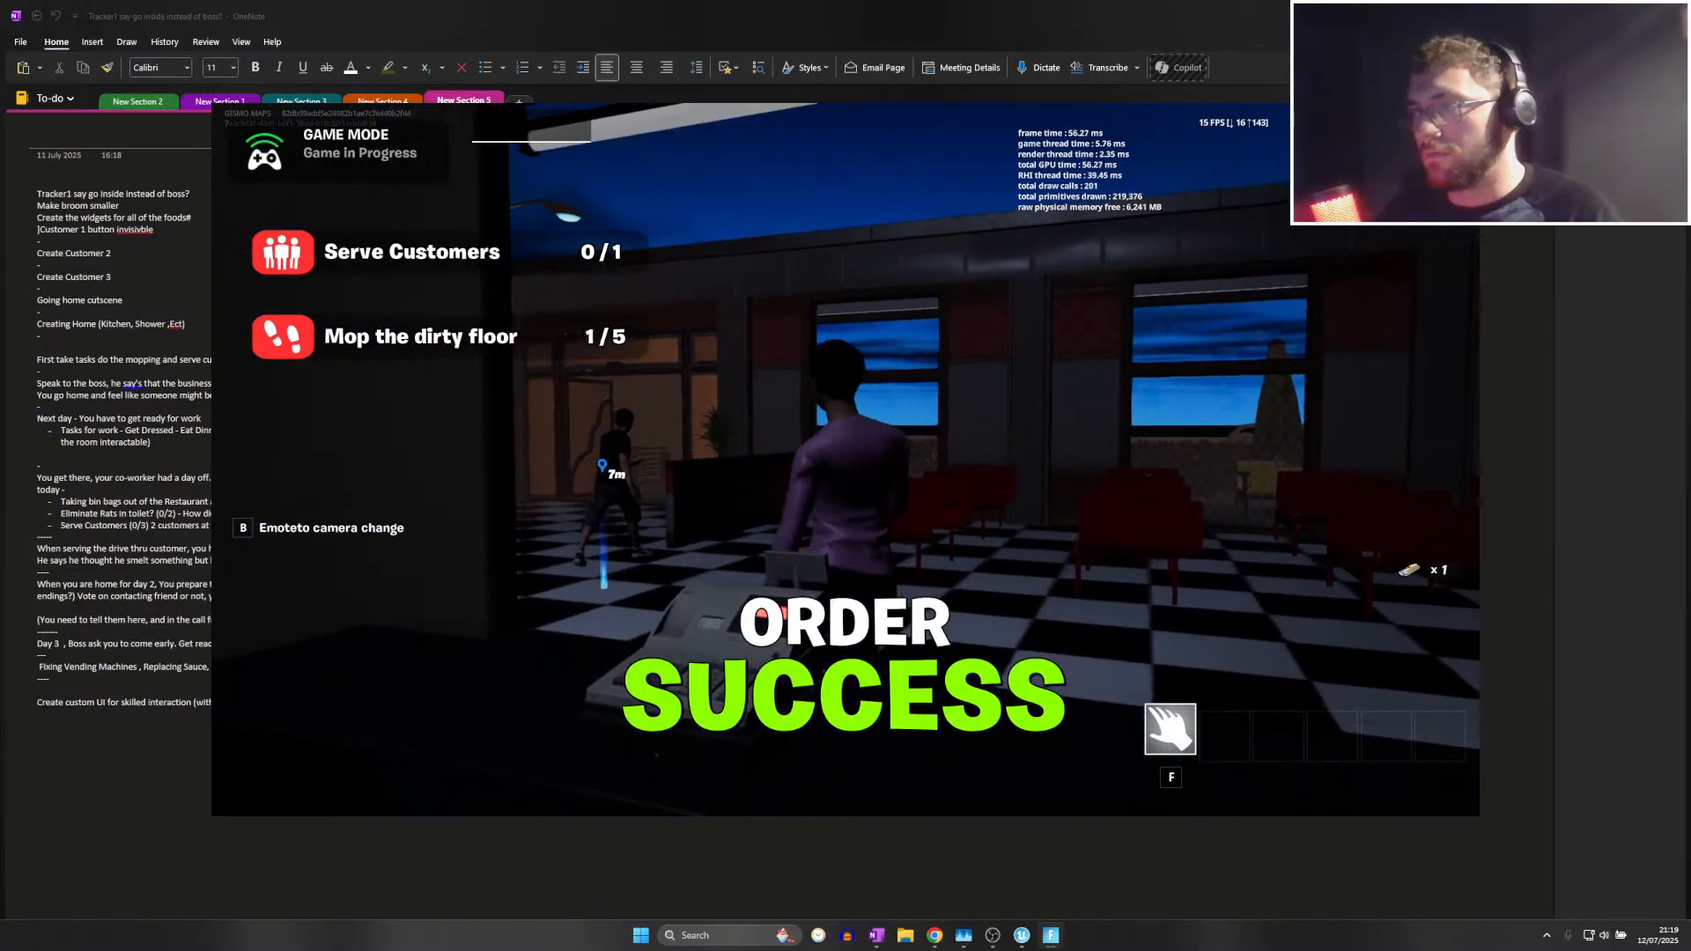
{"action": "key", "text": "s"}
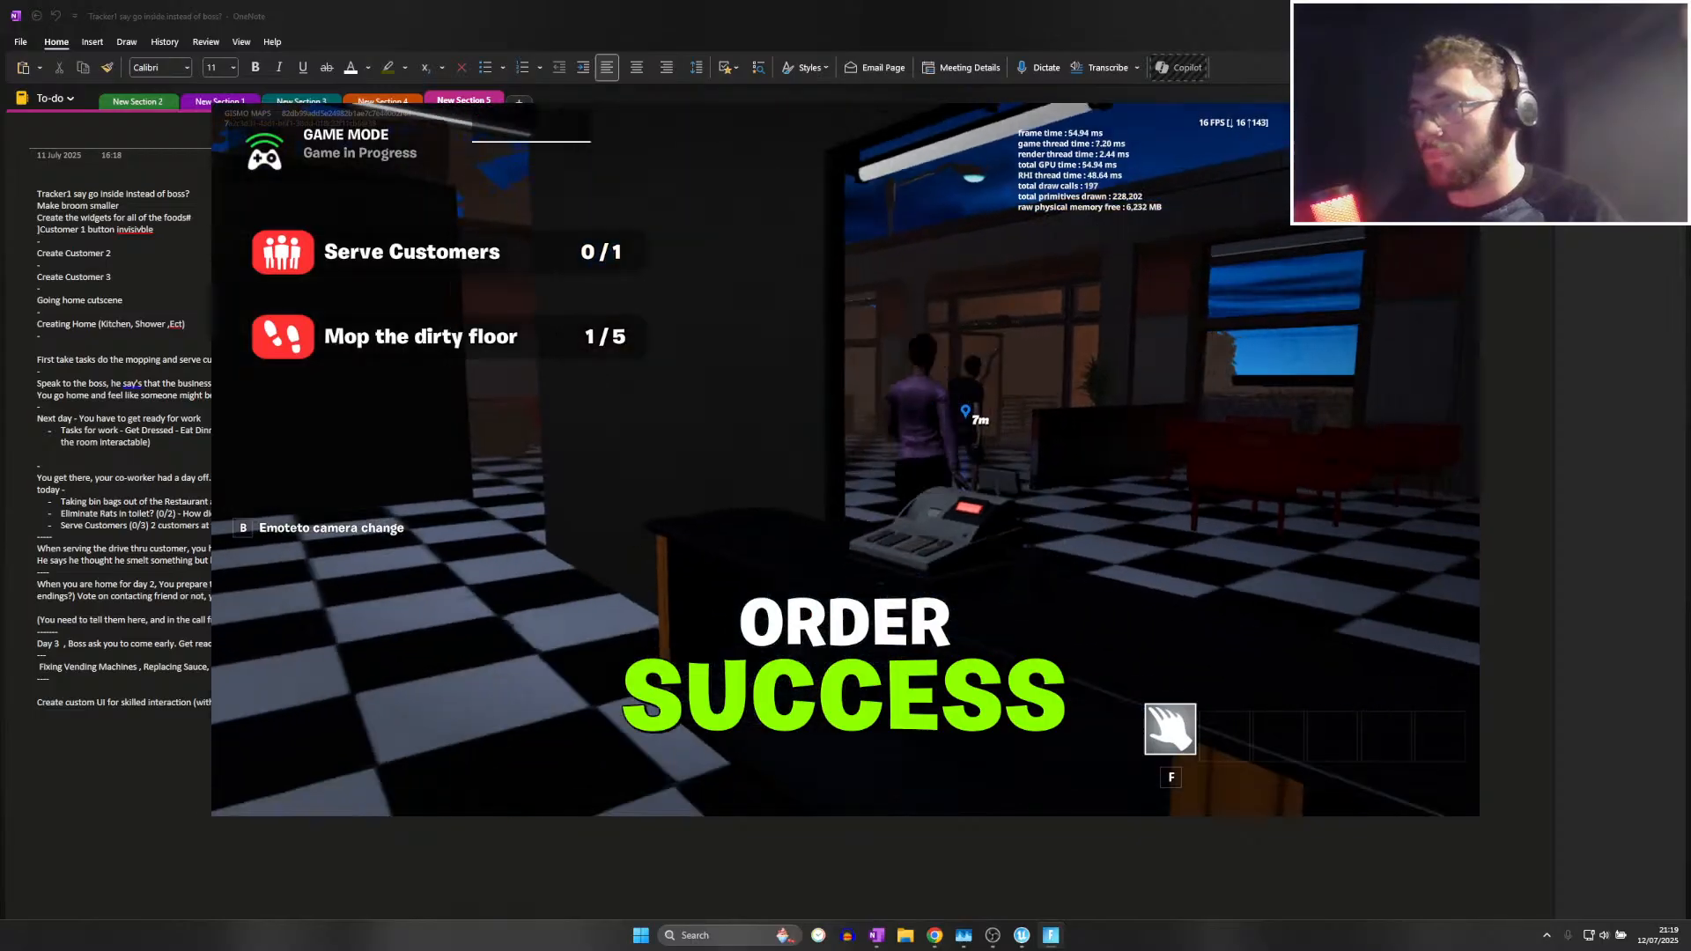
Switch to the OneNote page and add the line "Customer 1 need to increment tyher tracker" below the customer 1 button note
{"action": "key", "text": "Escape"}
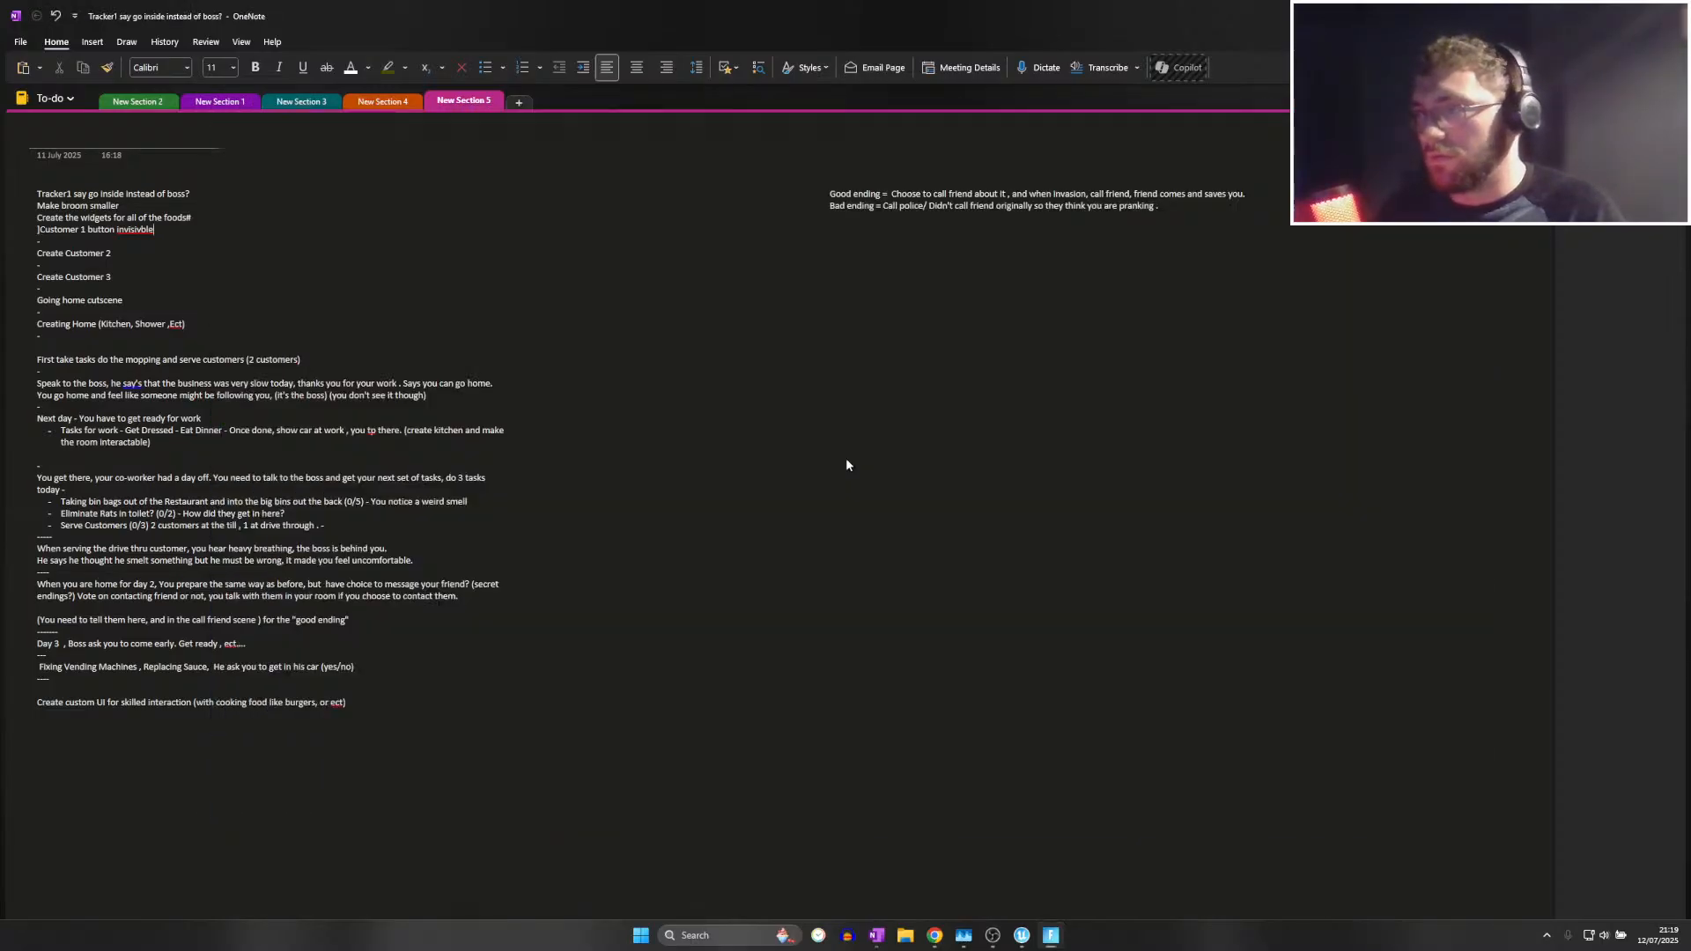
{"action": "left_click", "coordinate": [183, 229]}
{"action": "key", "text": "Return"}
{"action": "type", "text": "C"}
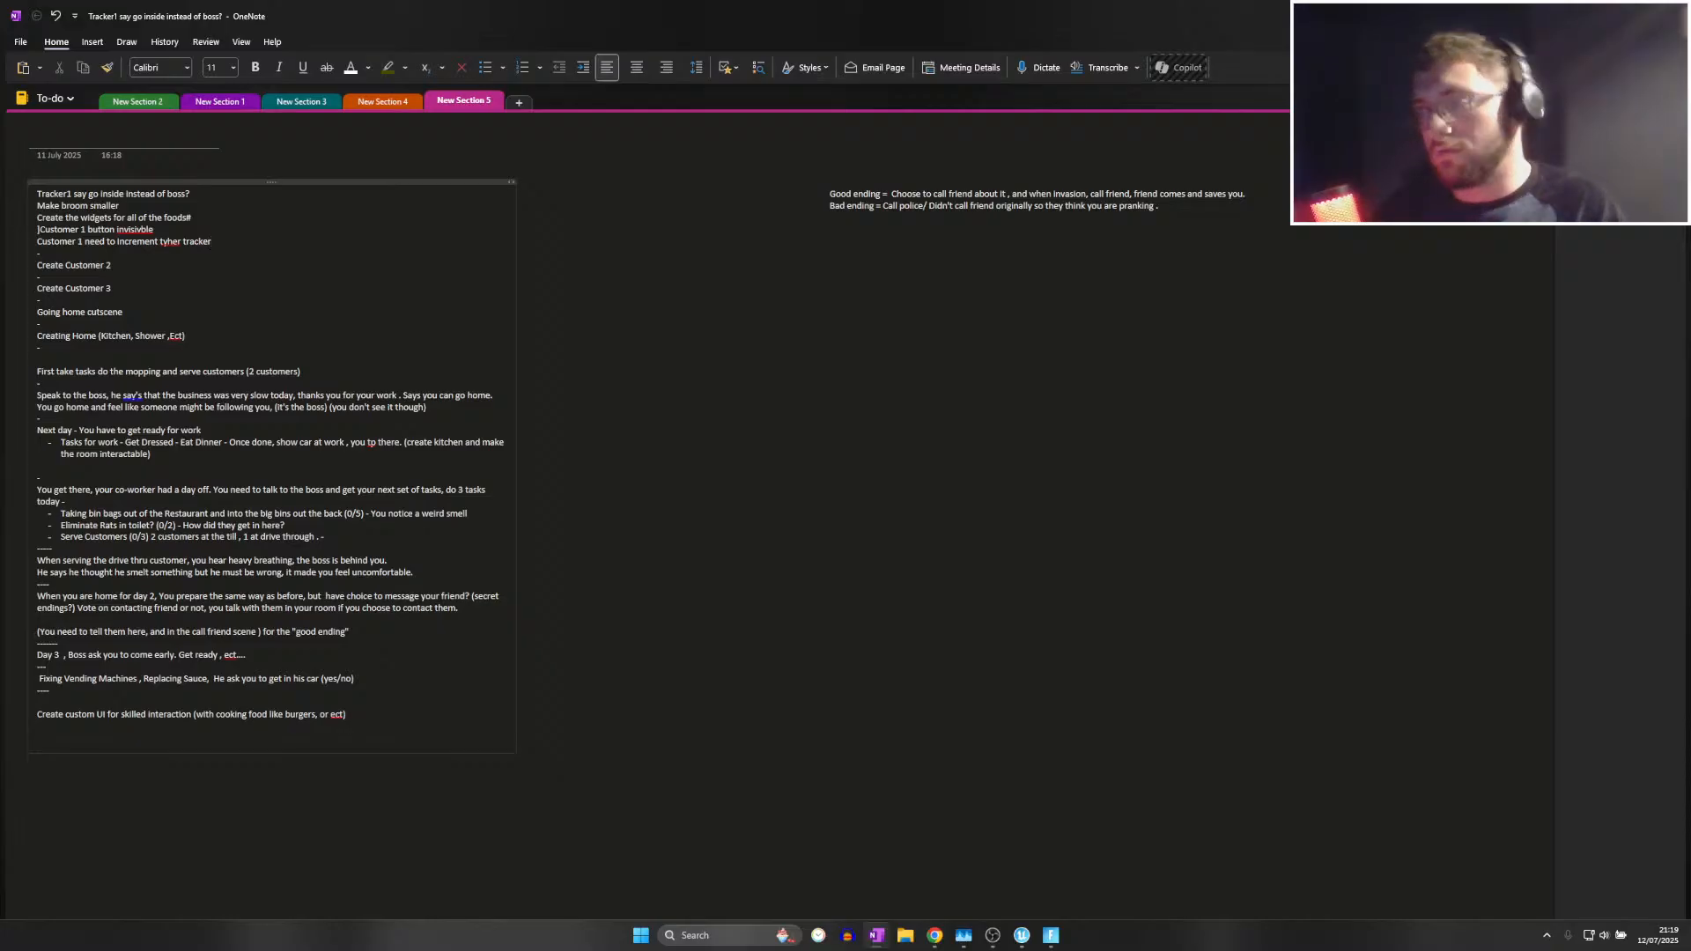
Return to the Fortnite playtest, walk through the kitchen to the stoves with ingredient cards and mark a destination beside the fries stove
{"action": "left_click", "coordinate": [1050, 935]}
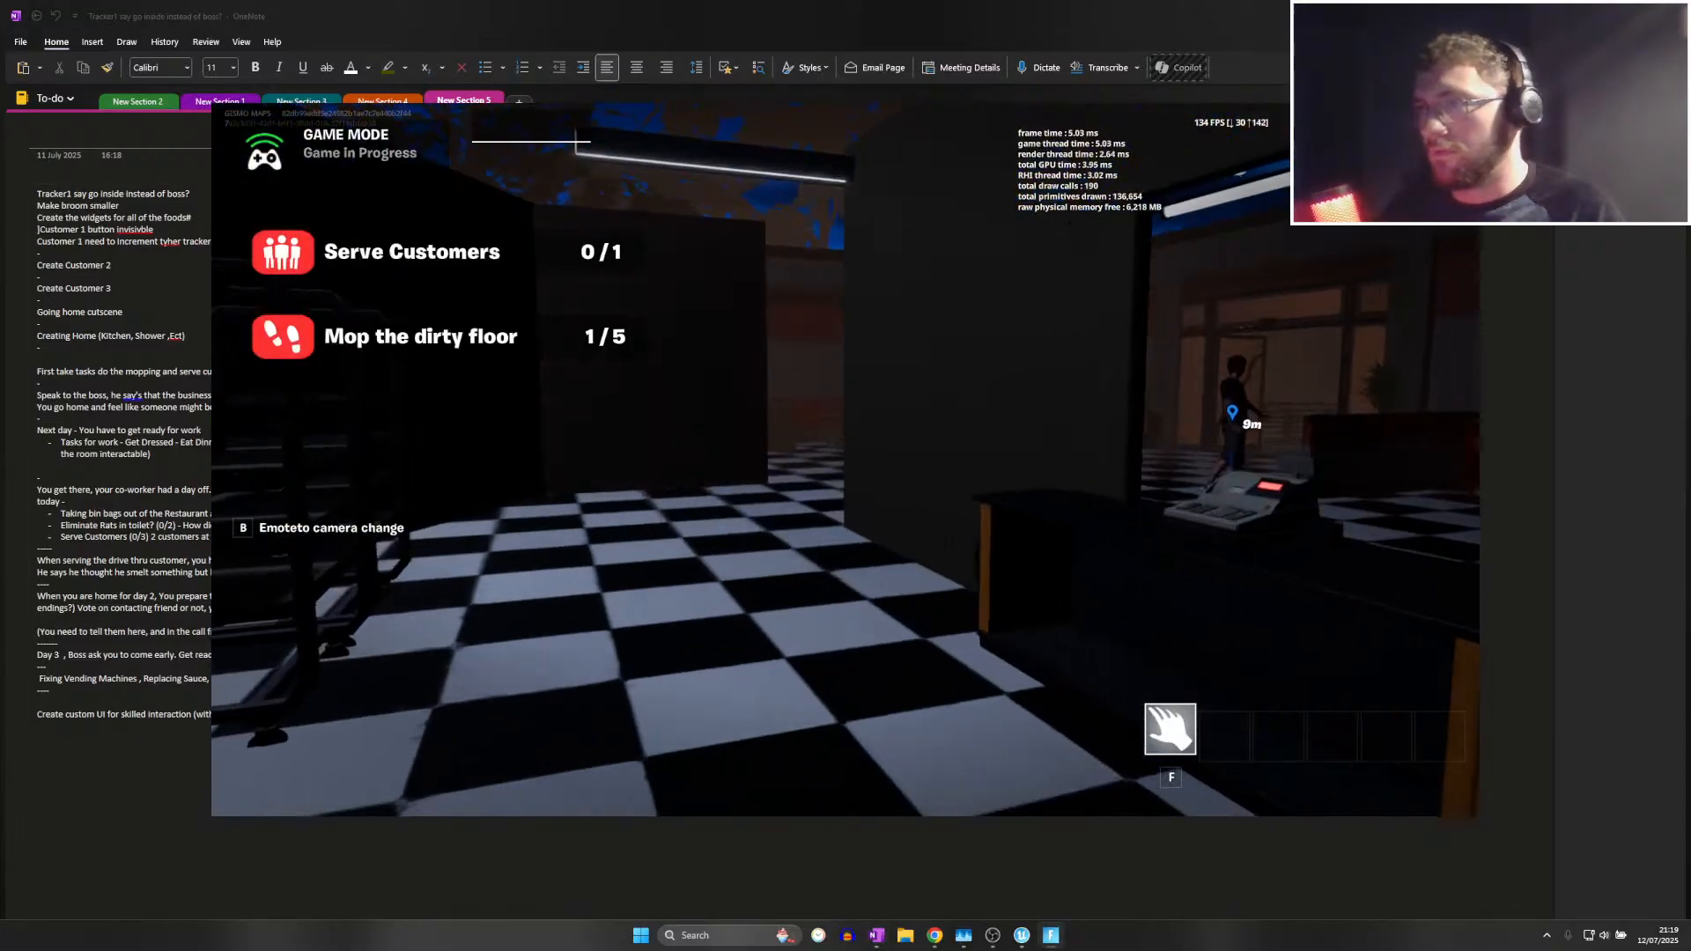
{"action": "key", "text": "w"}
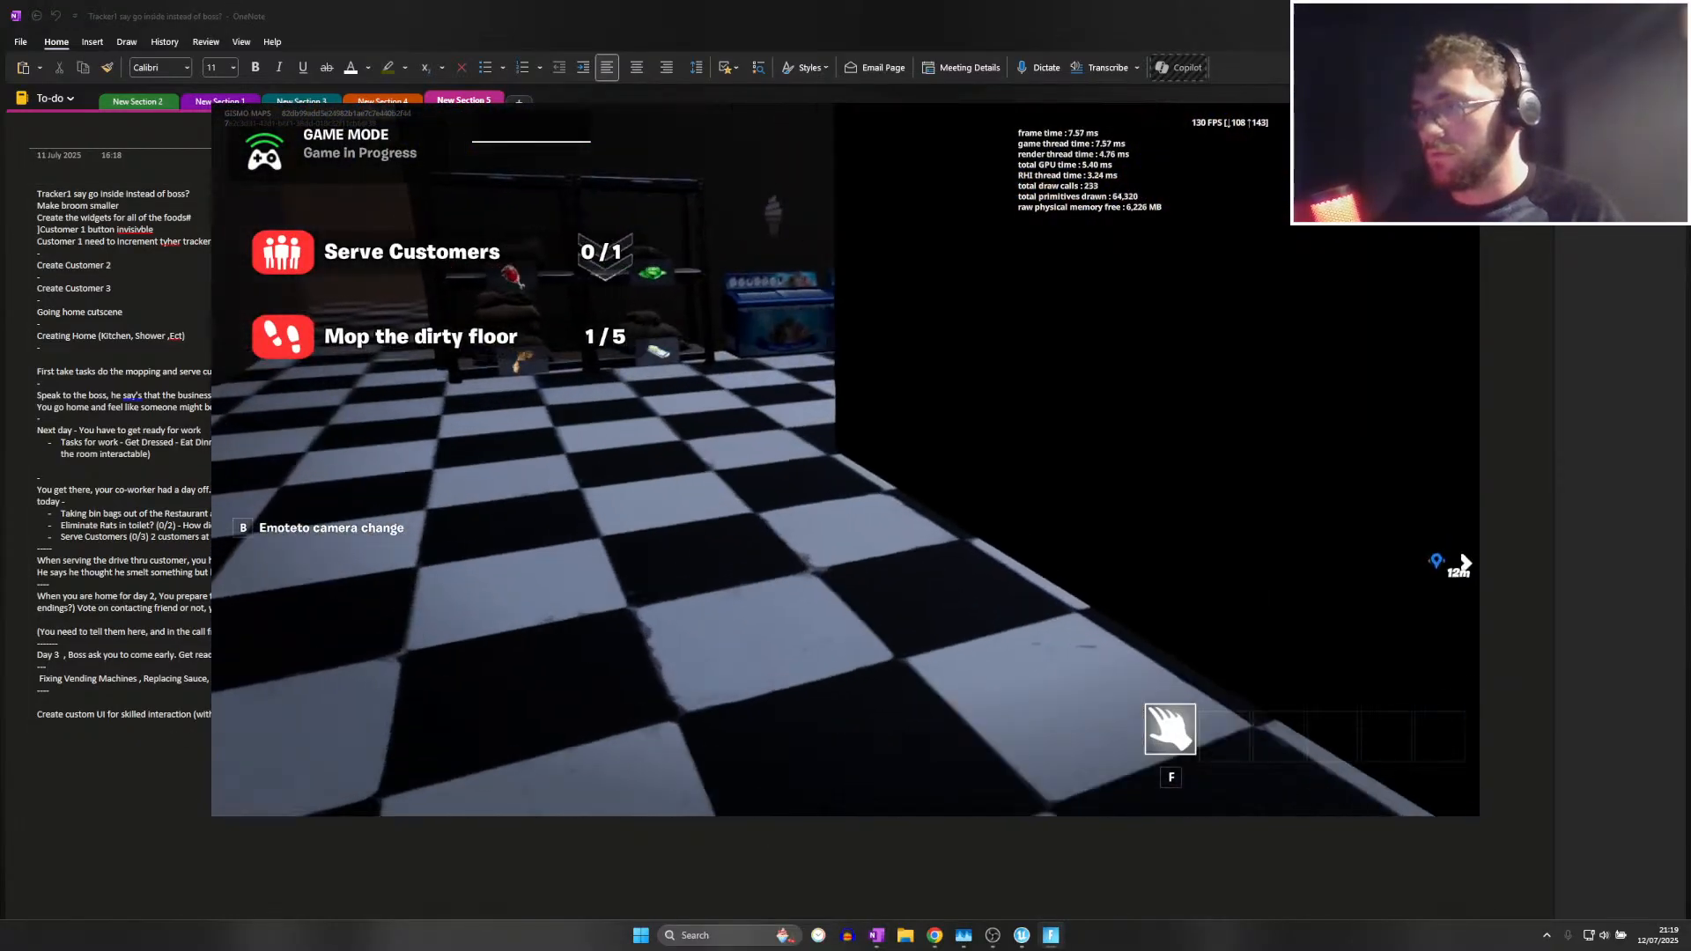
{"action": "key", "text": "w"}
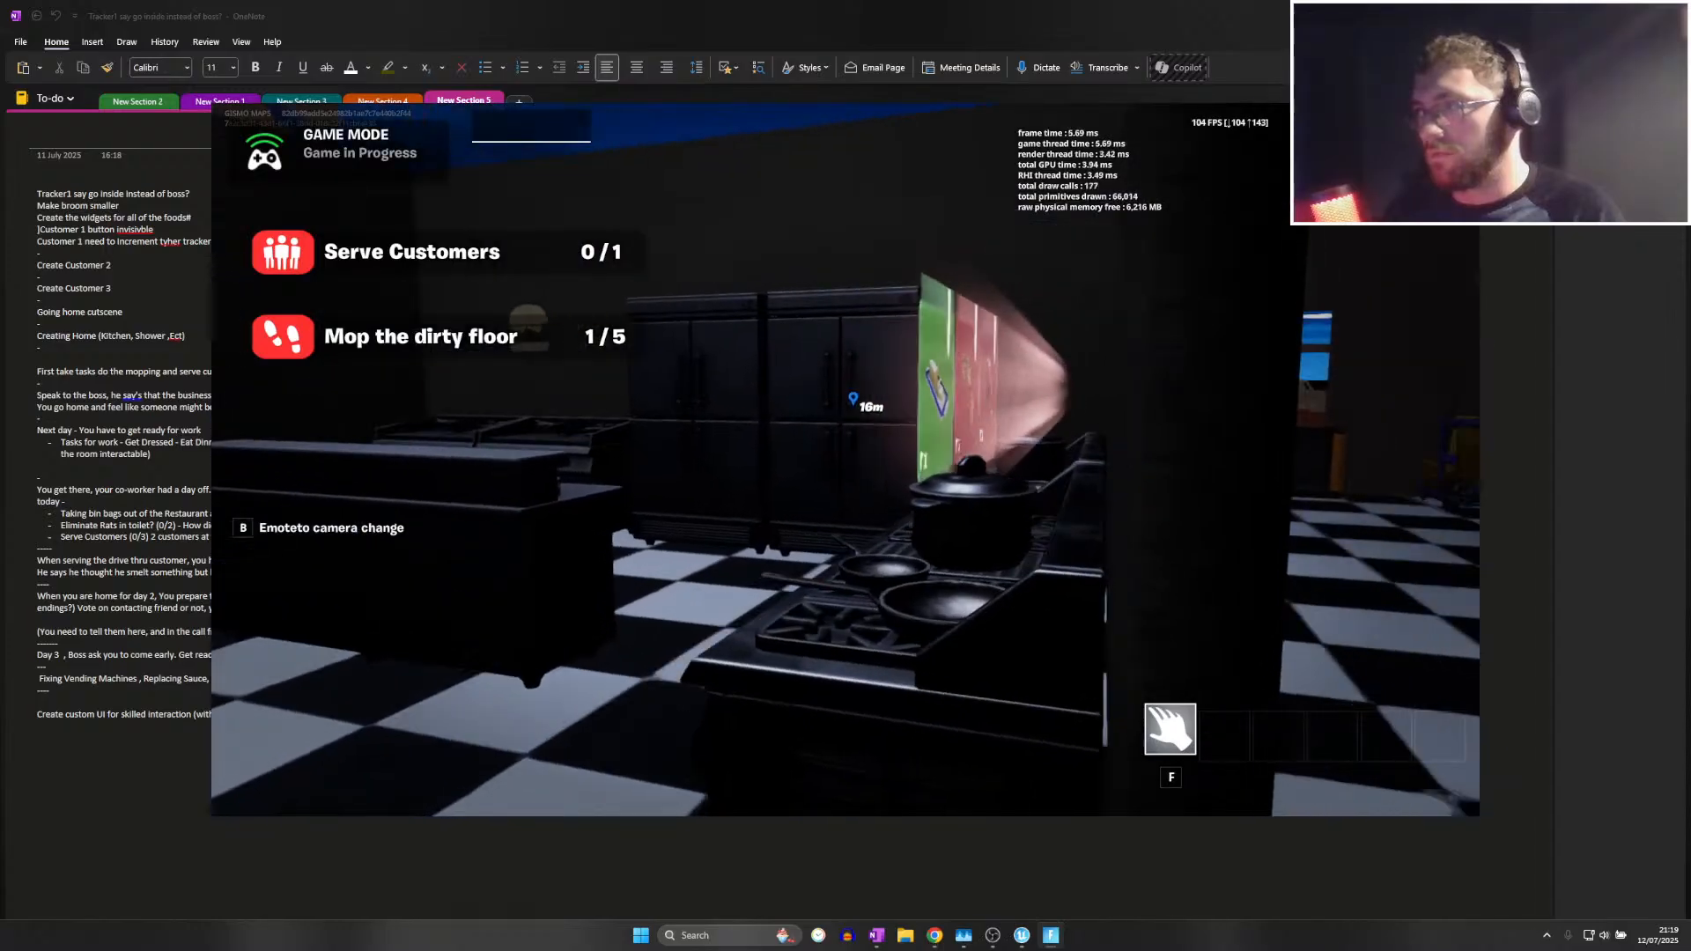
{"action": "key", "text": "w"}
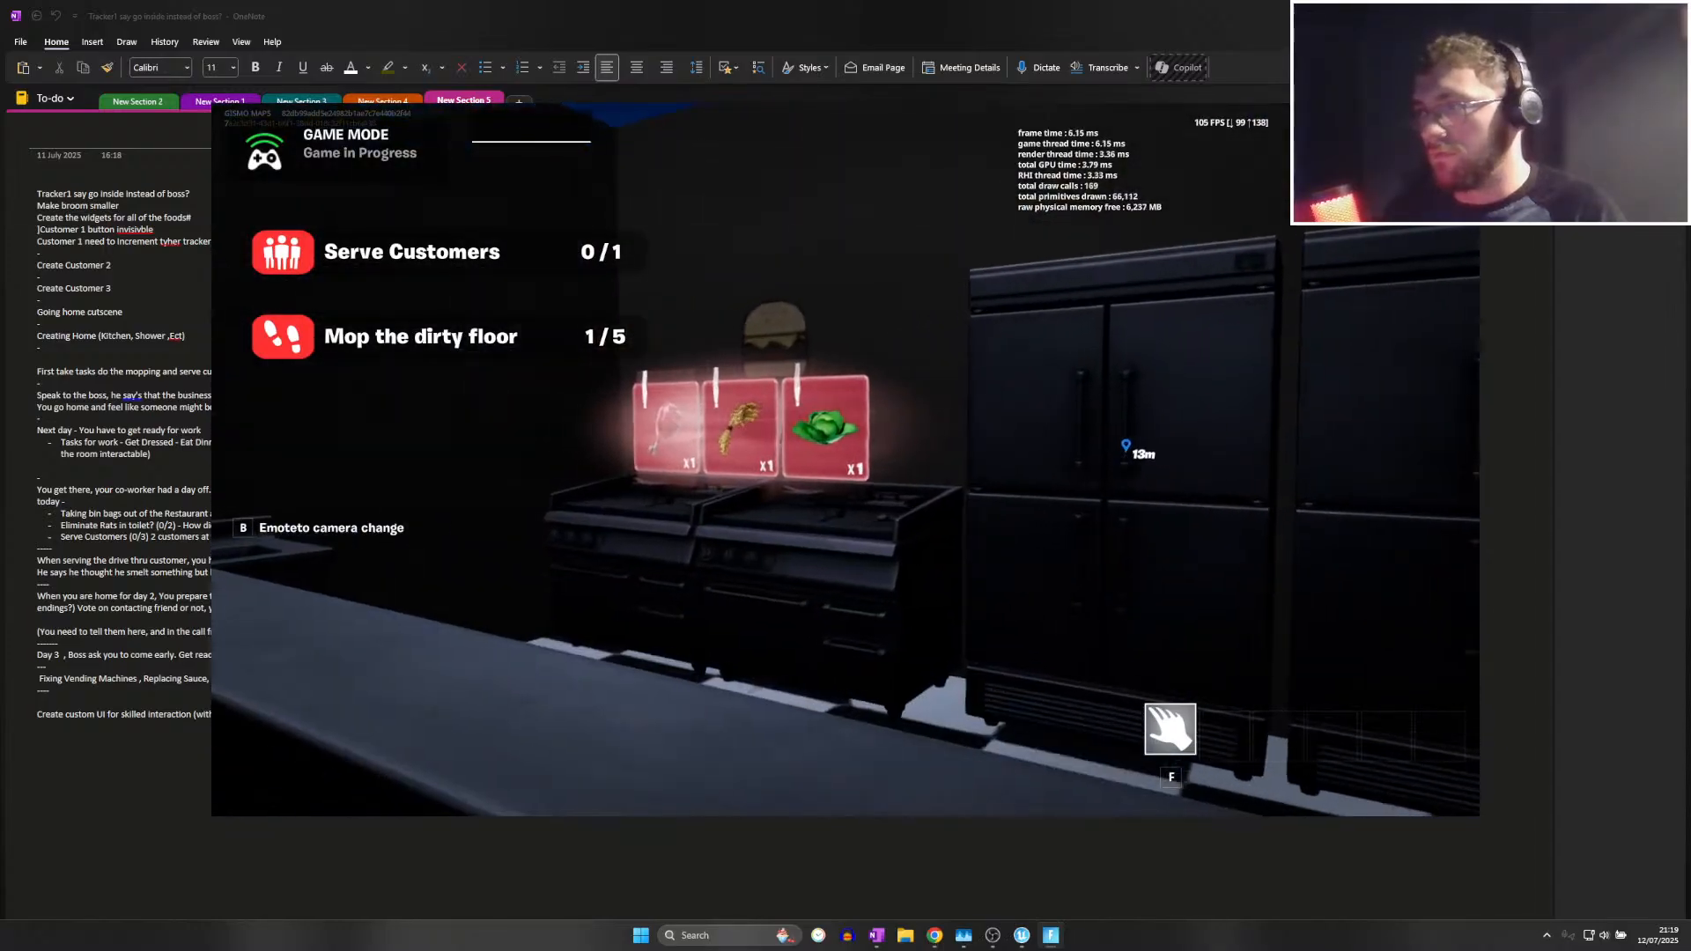
{"action": "key", "text": "w"}
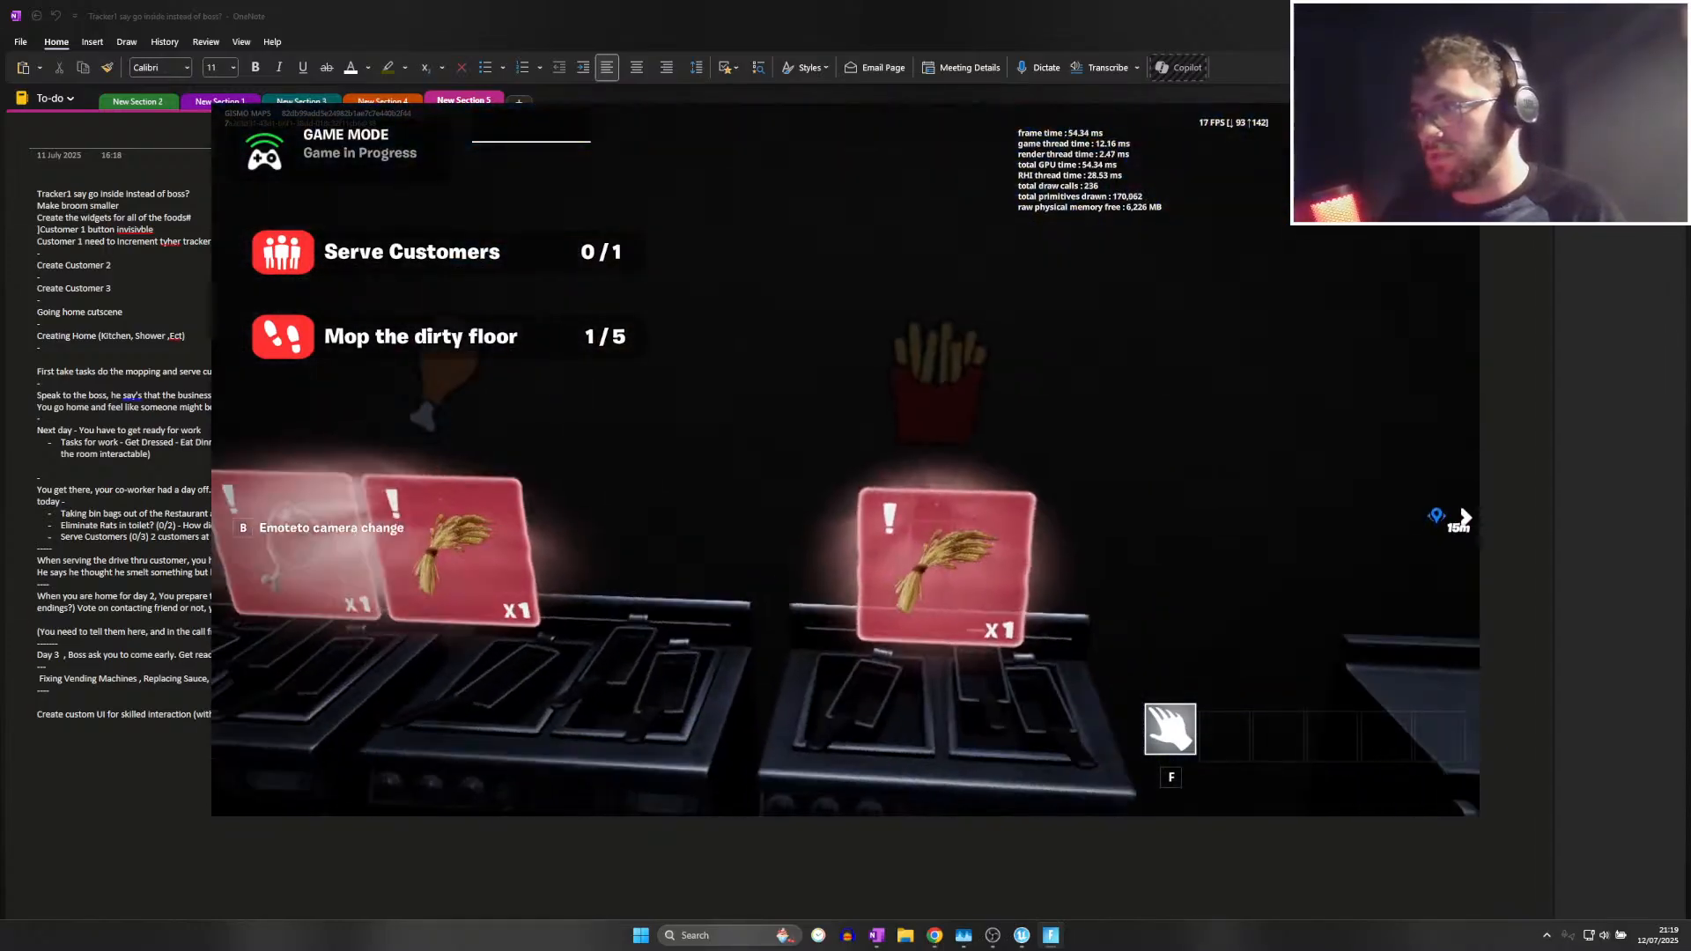
{"action": "middle_click", "coordinate": [845, 459]}
{"action": "key", "text": "s"}
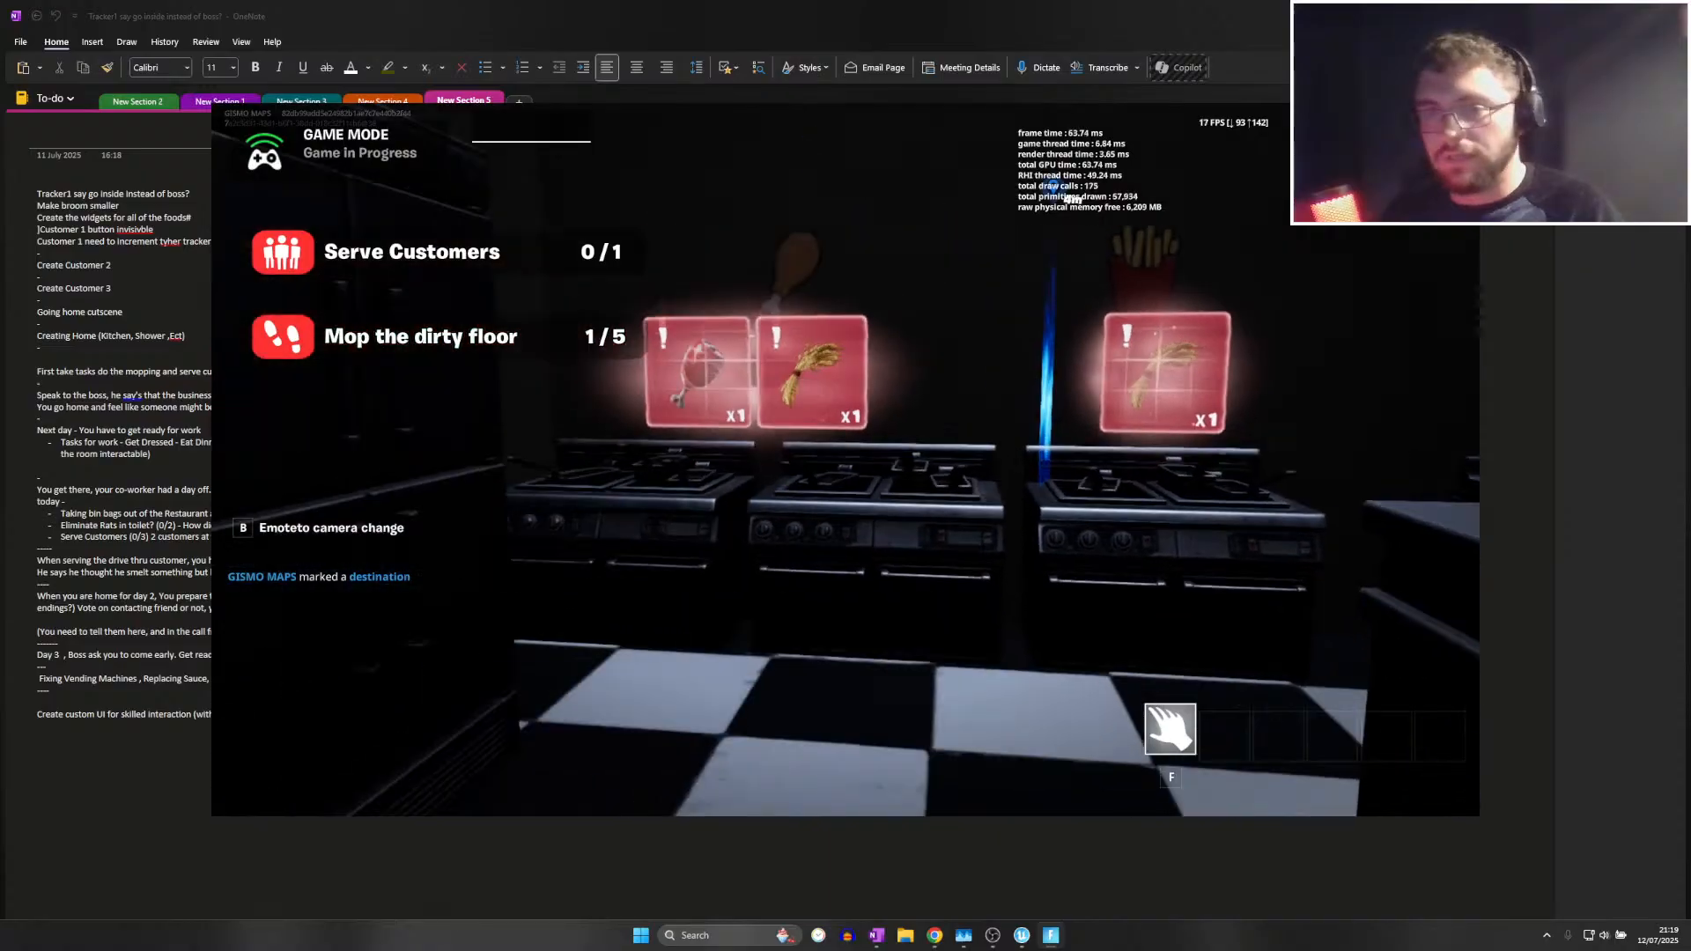
Walk over to the ice cream freezers and jump onto one of them
{"action": "key", "text": "w"}
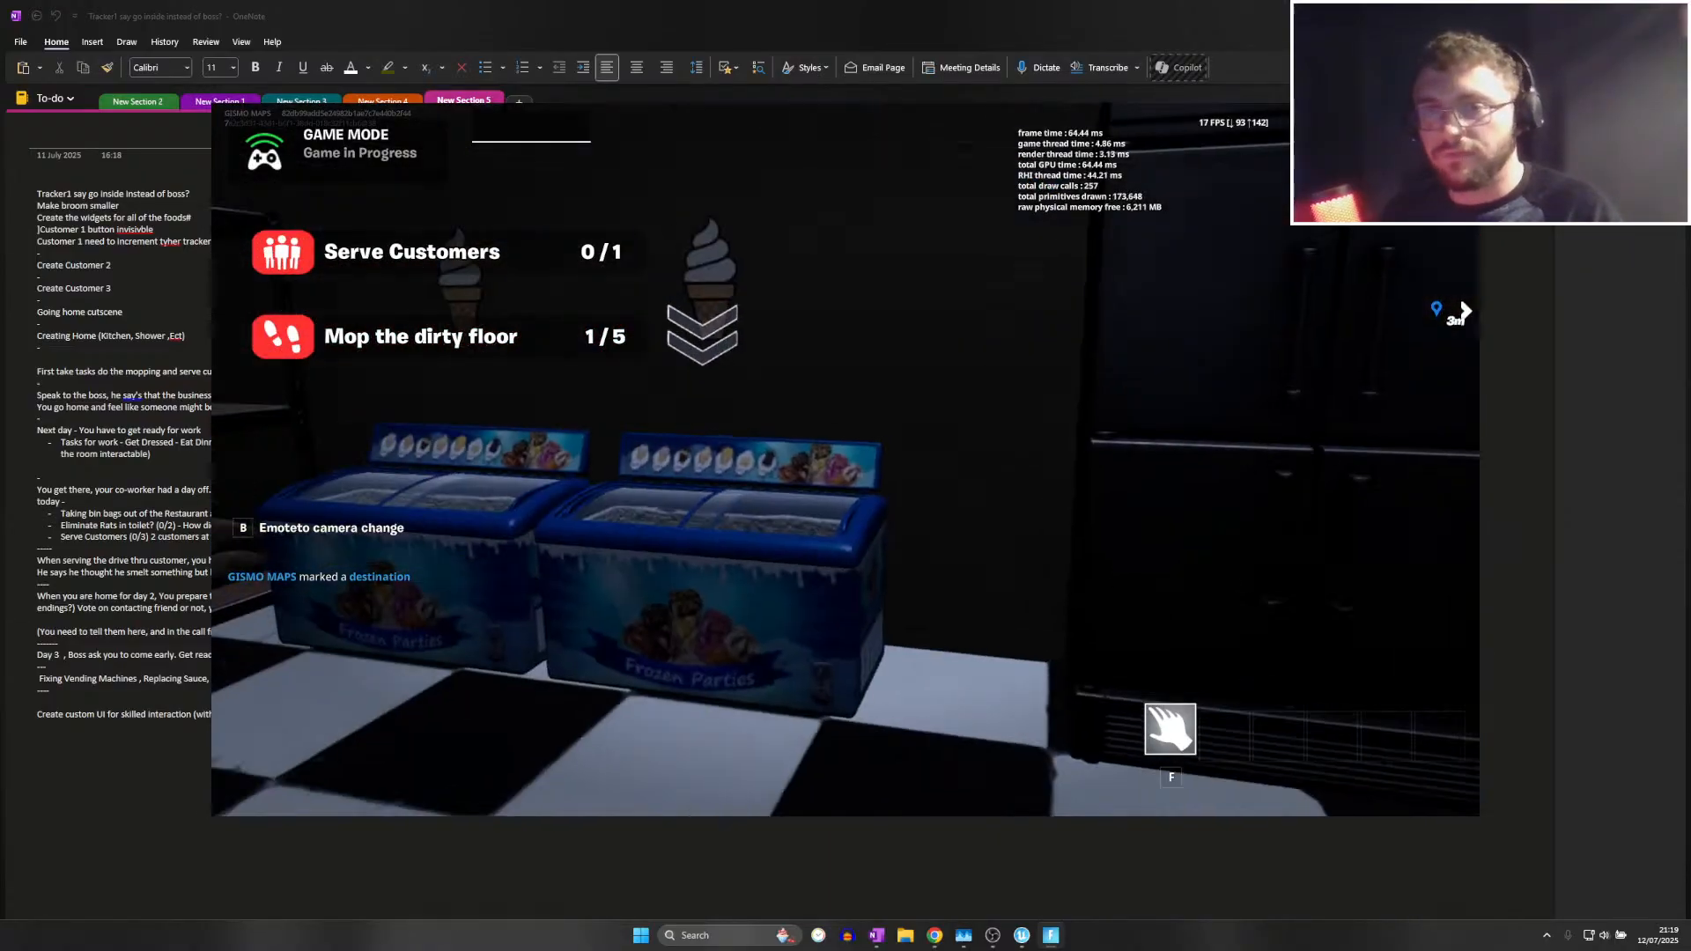
{"action": "key", "text": "w"}
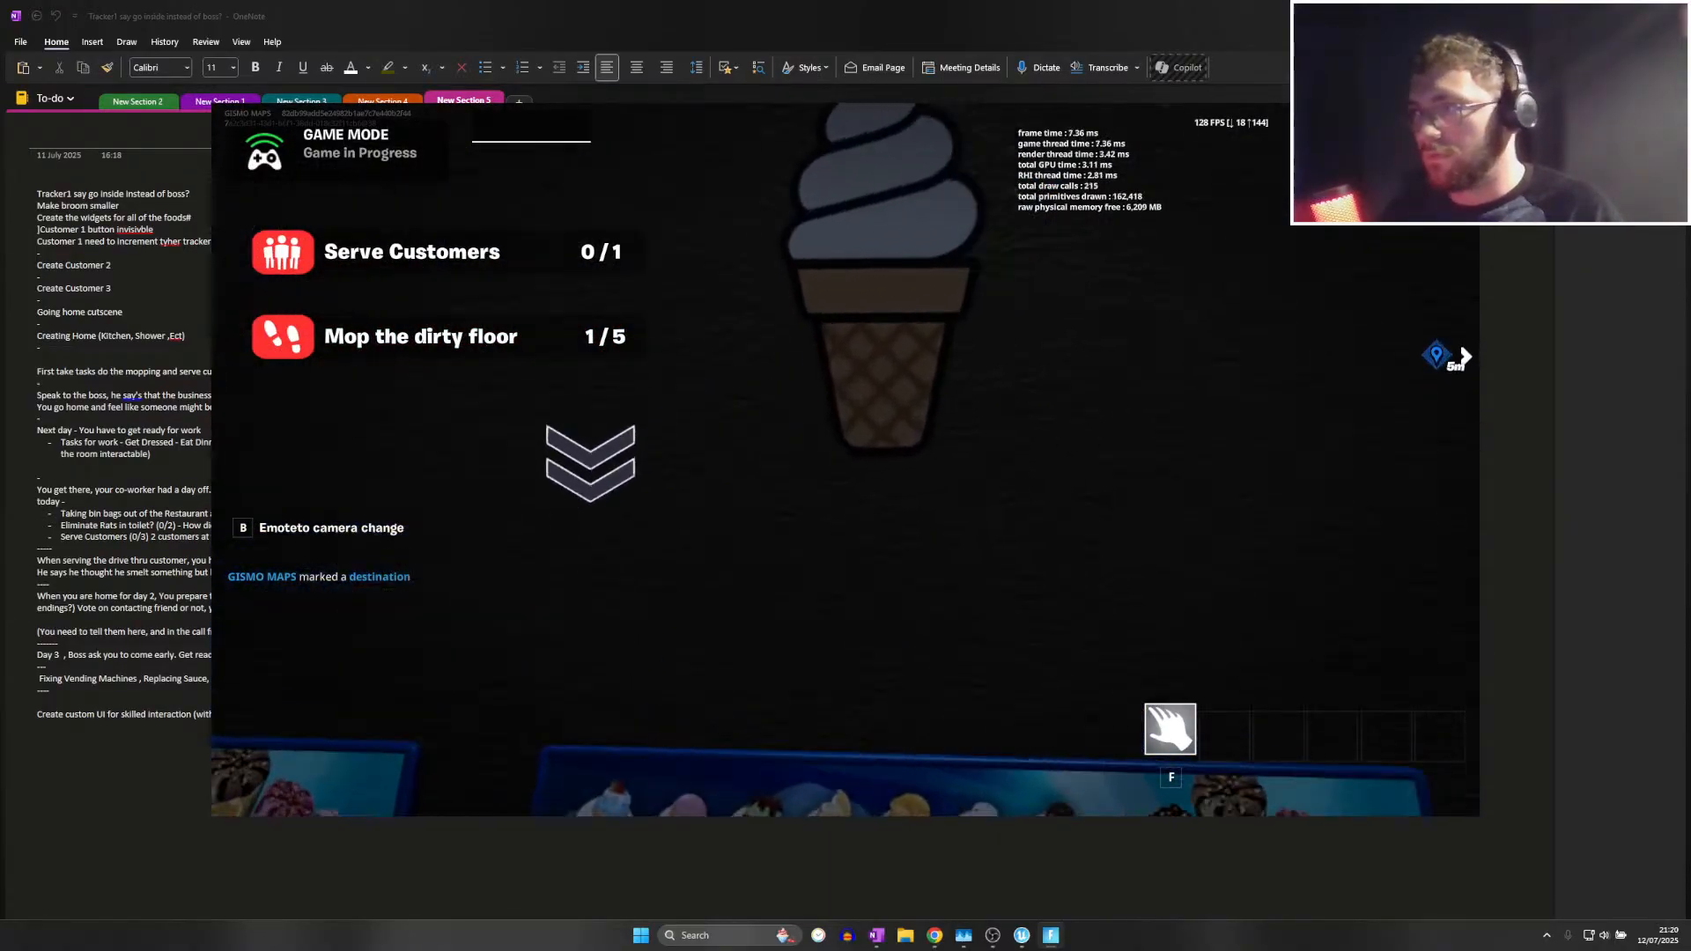
{"action": "key", "text": "space"}
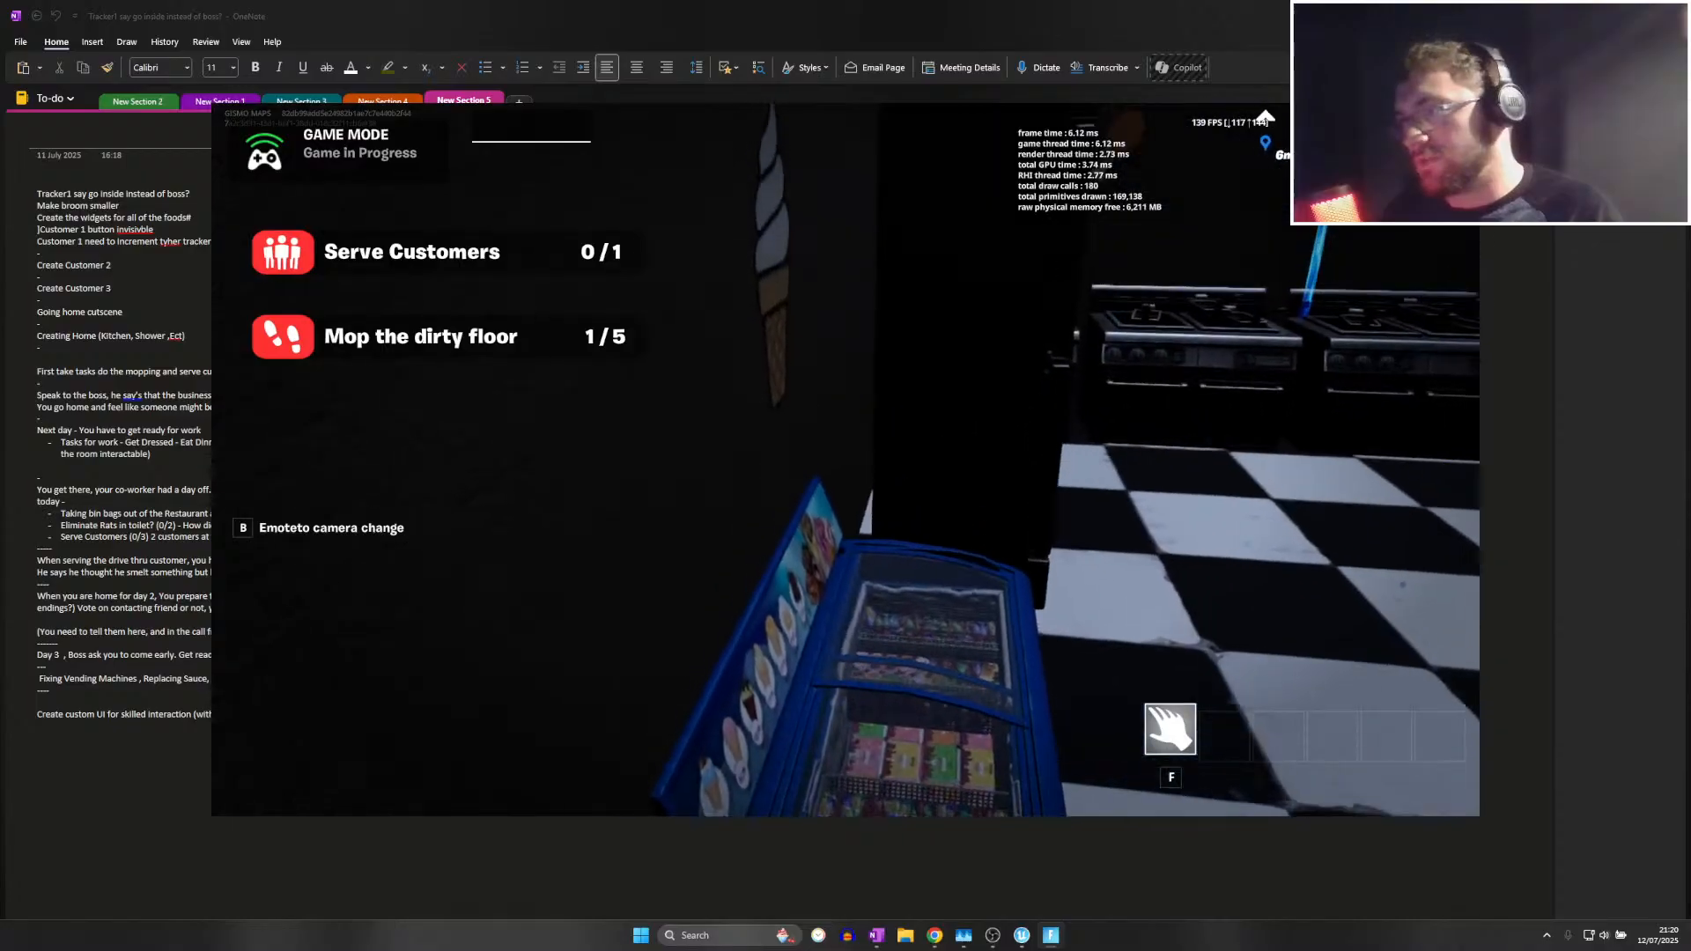
Jump off the ice cream freezer and walk to the marked fries stove to check its ingredient cards against the wall
{"action": "key", "text": "w"}
{"action": "key", "text": "space"}
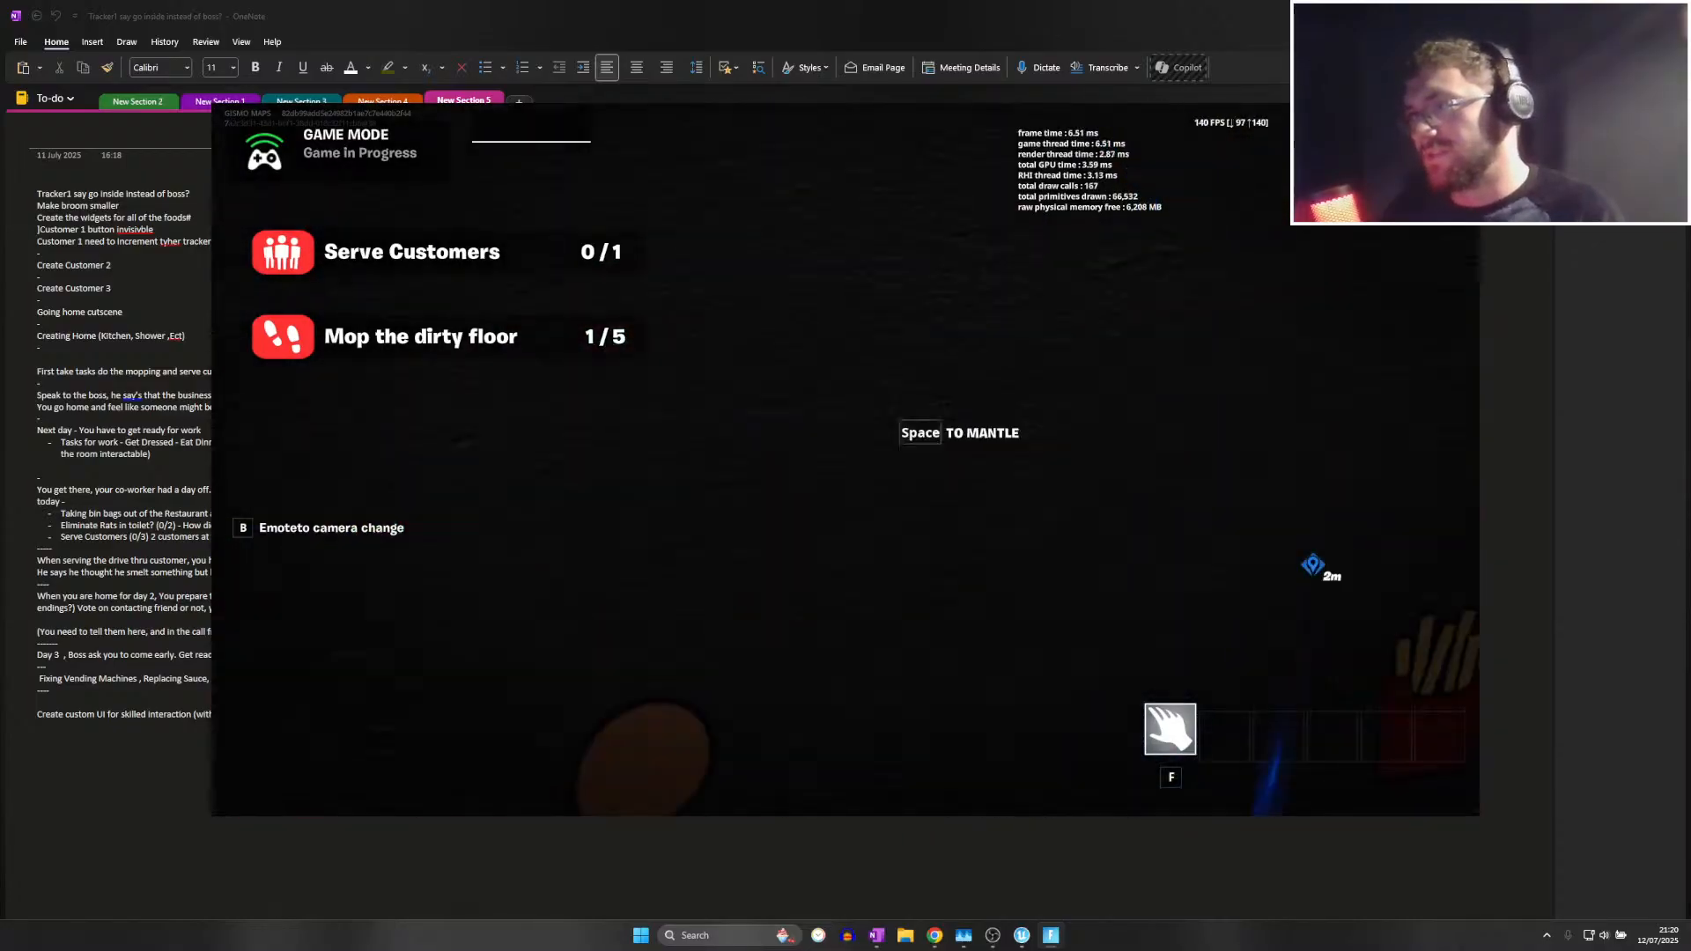
{"action": "key", "text": "w"}
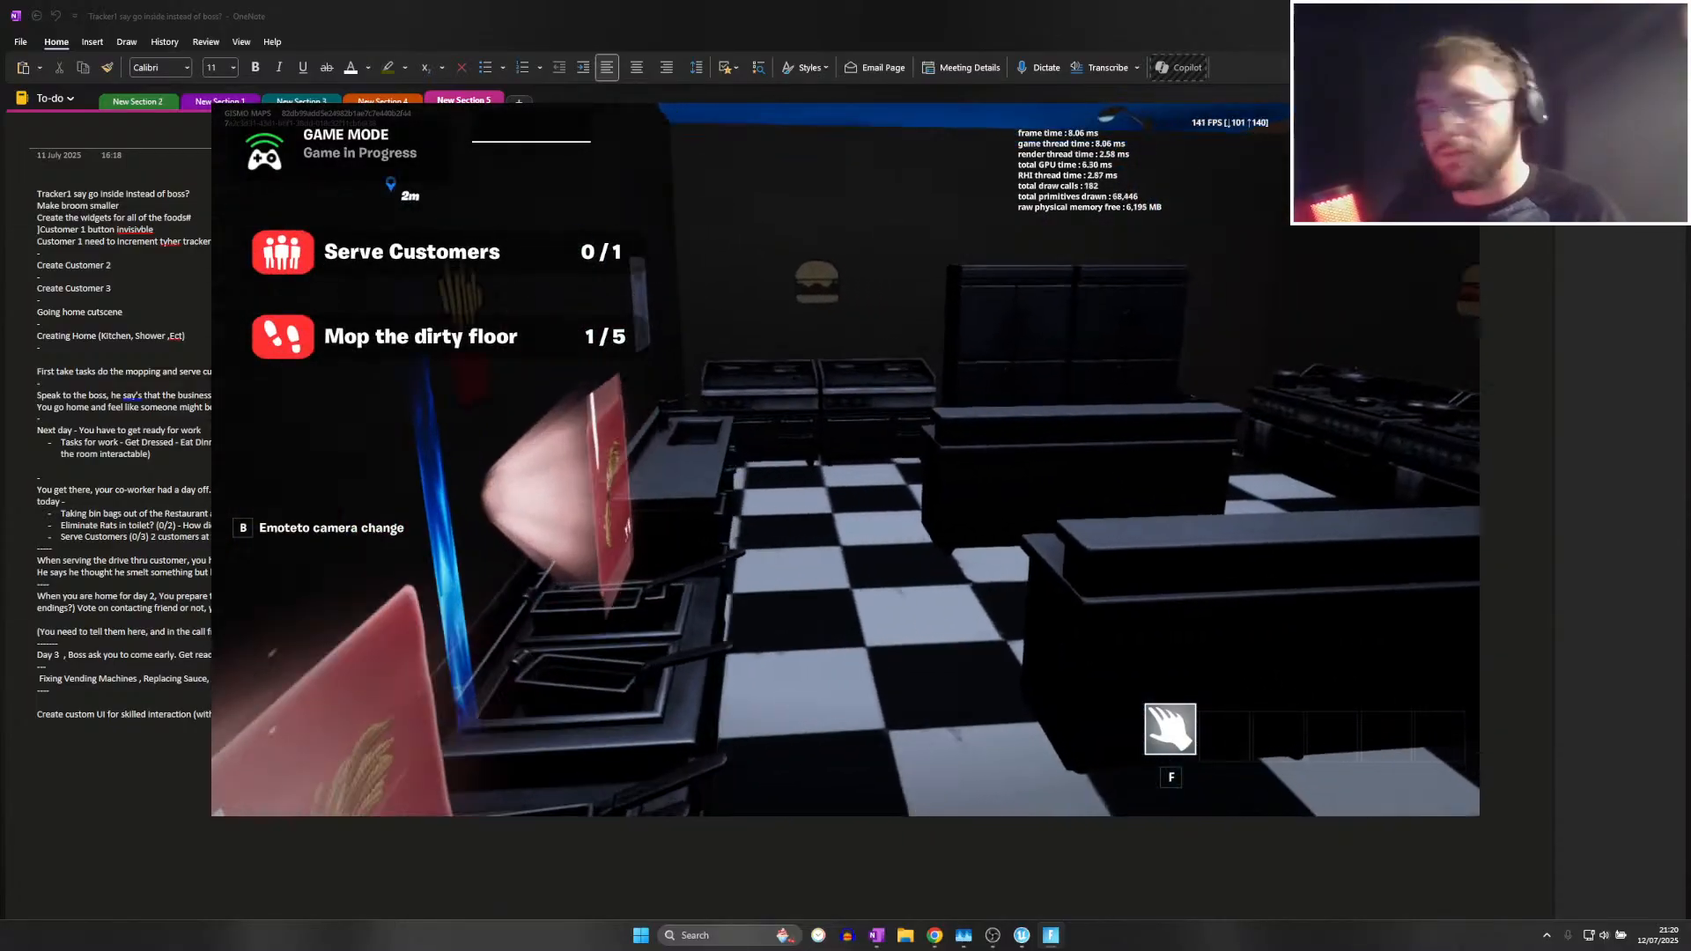
Switch to the OneNote page and add the line "Chips again wall" below the customer 1 tracker note
{"action": "key", "text": "alt+Tab"}
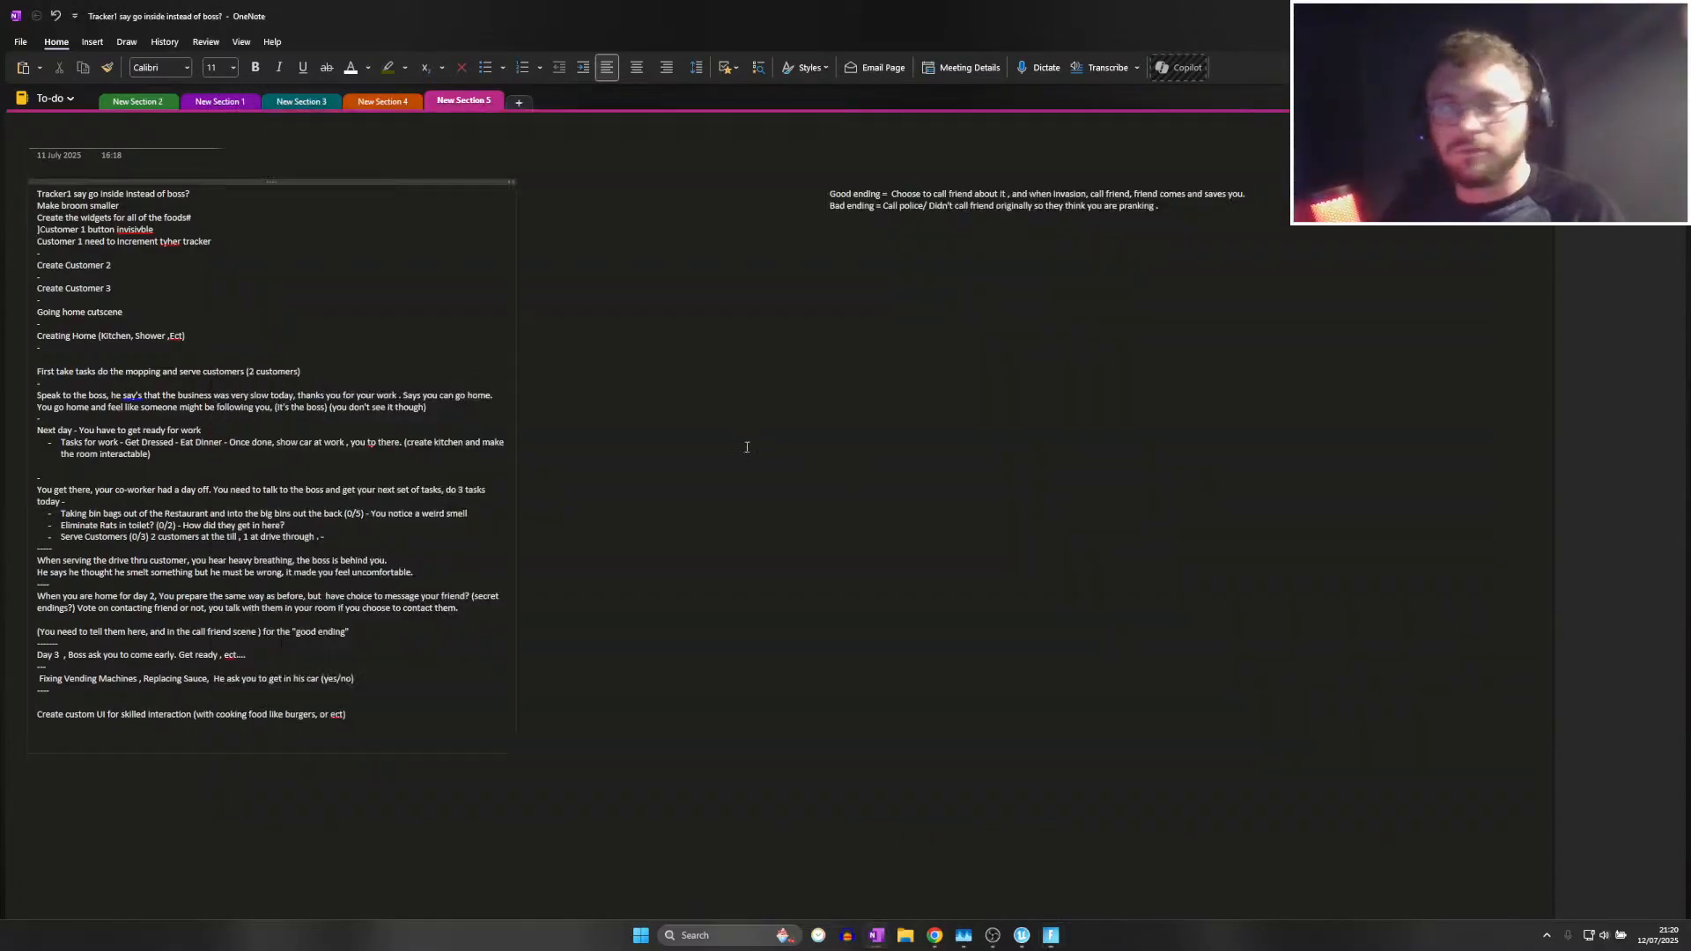
{"action": "left_click", "coordinate": [226, 247]}
{"action": "key", "text": "Return"}
{"action": "type", "text": "c"}
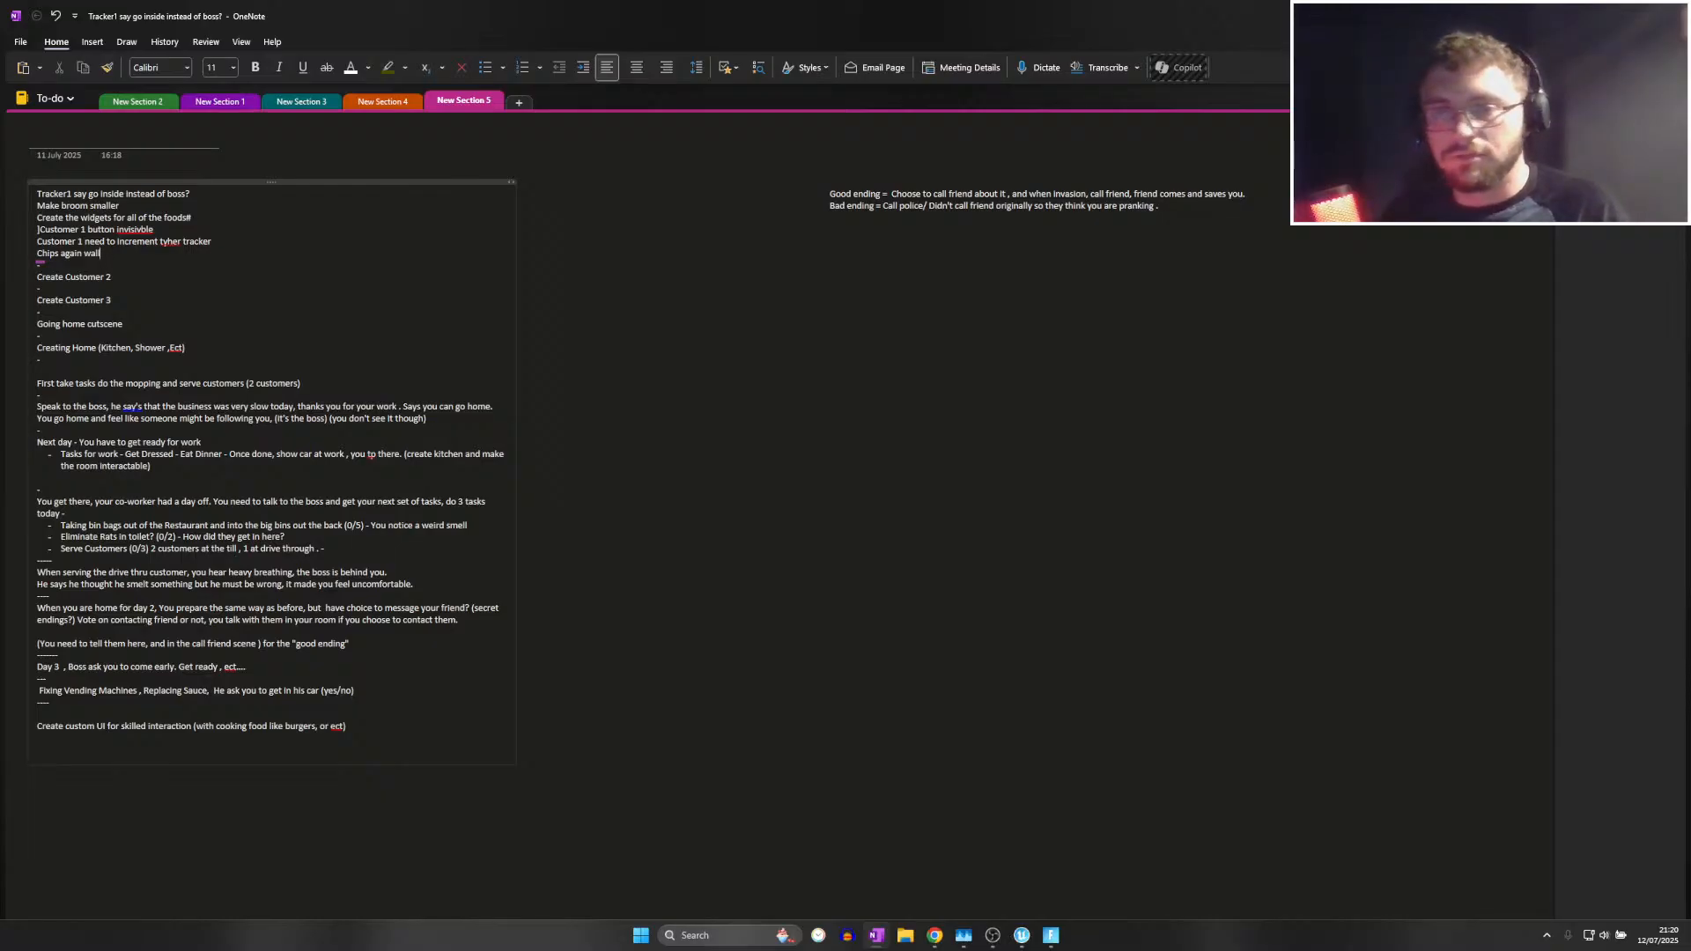
Return to the Fortnite playtest, walk from the kitchen to the dining area and mop the footprints near the entrance
{"action": "key", "text": "alt+Tab"}
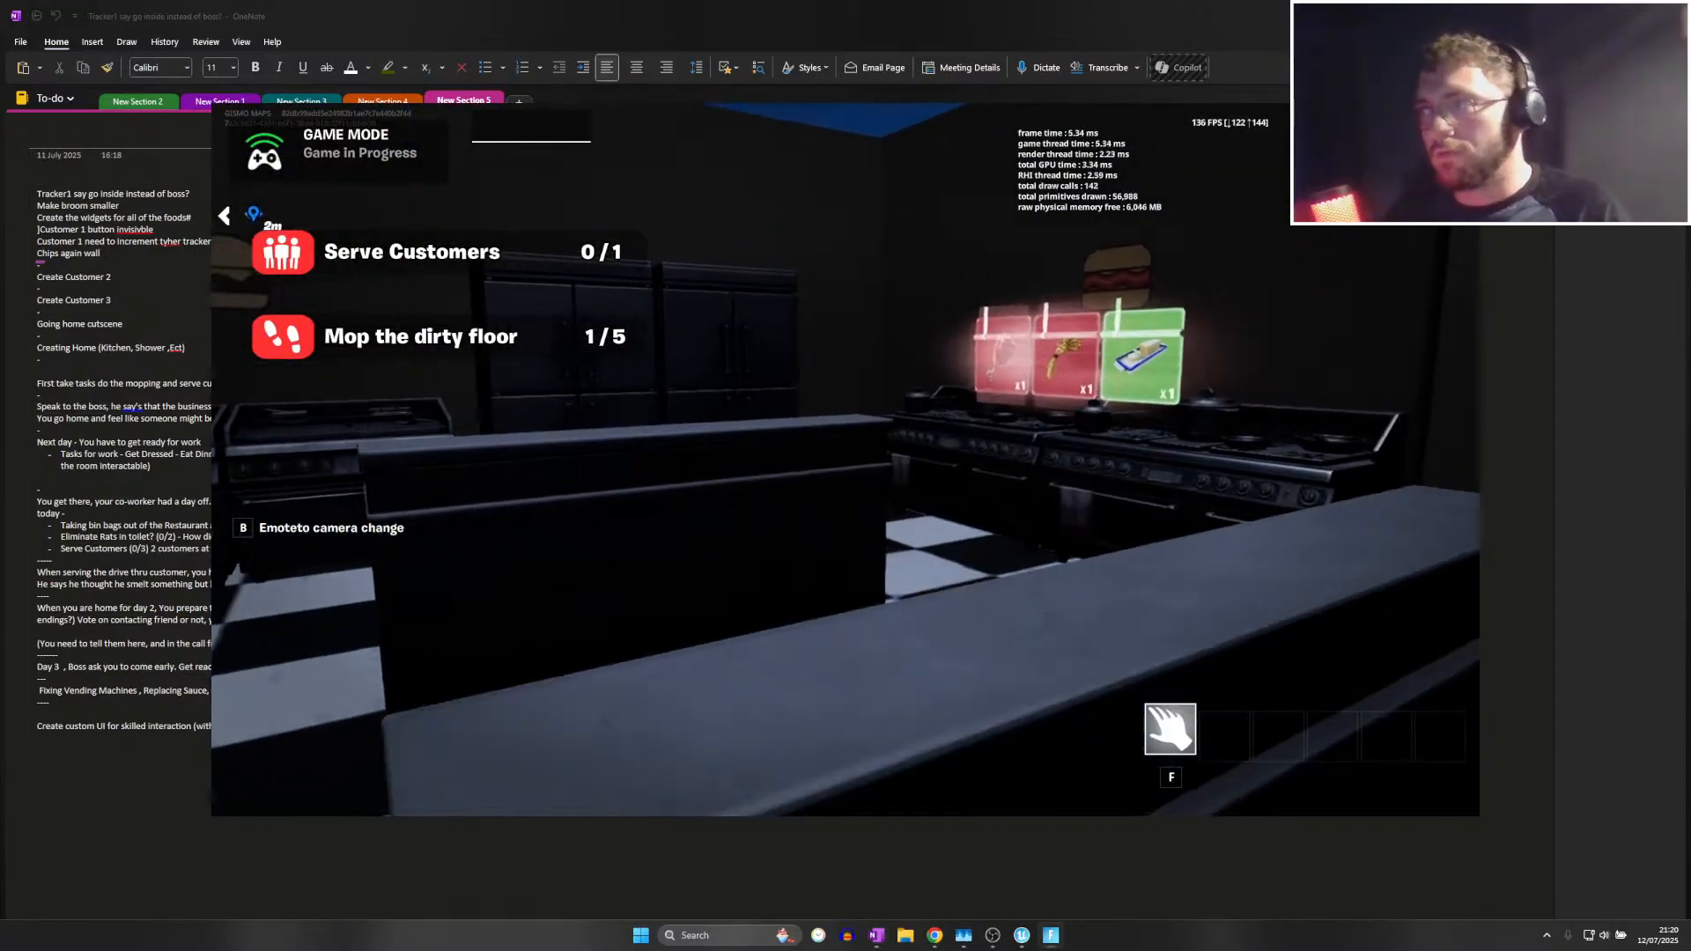
{"action": "key", "text": "w"}
{"action": "key", "text": "a"}
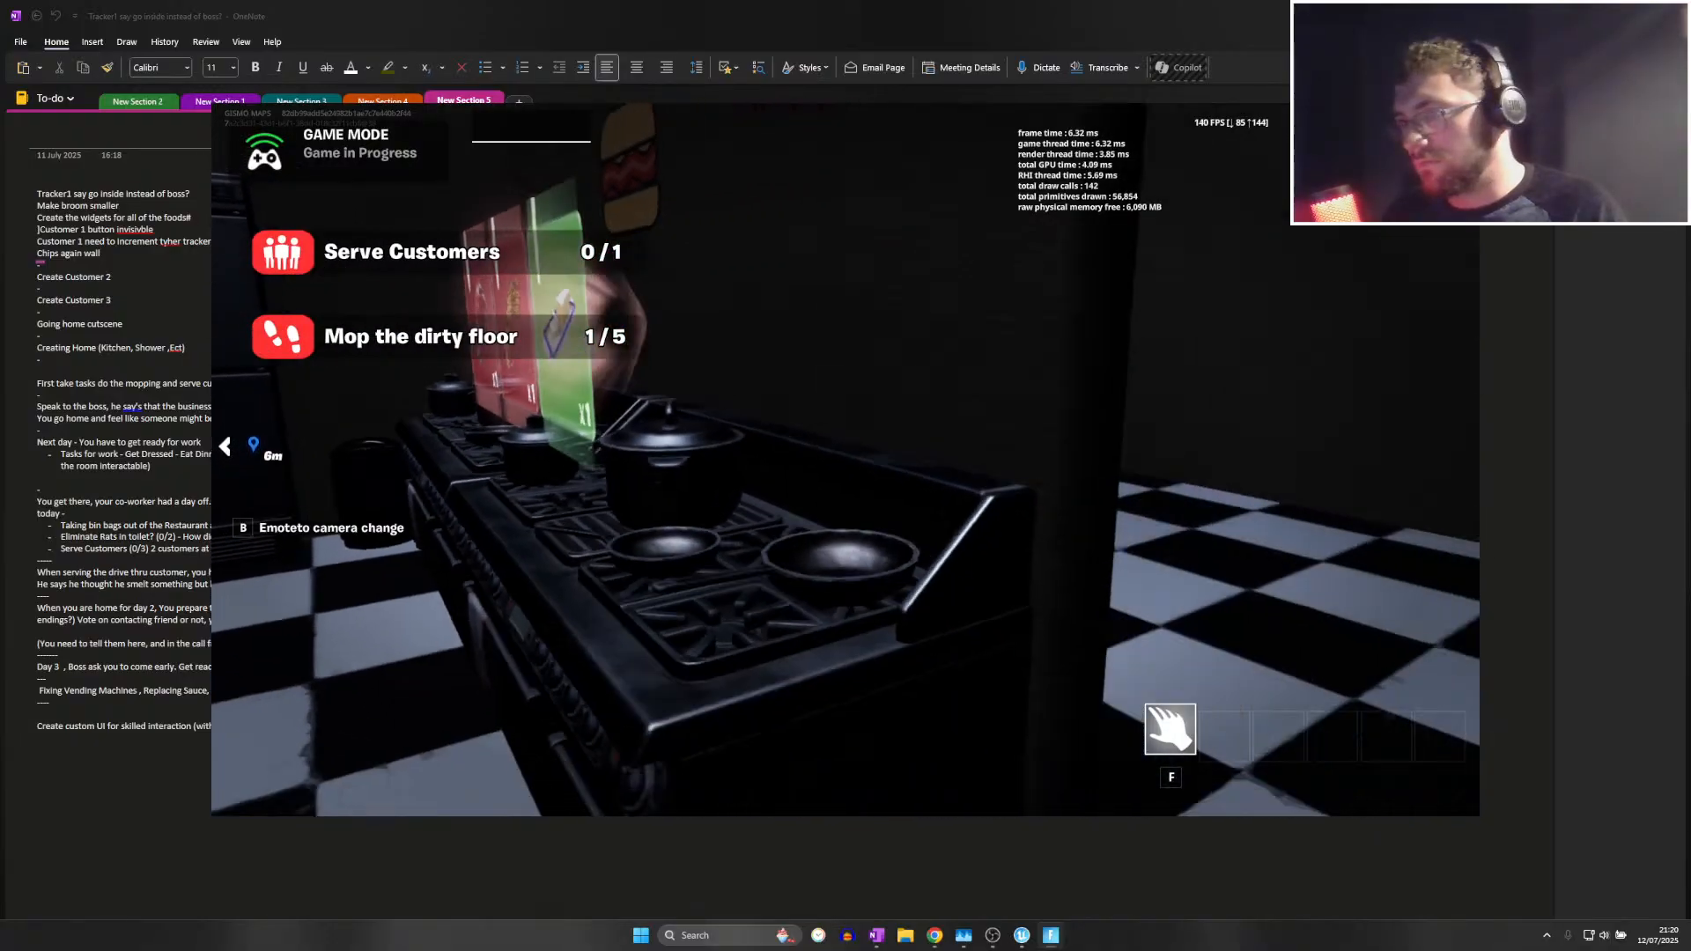
{"action": "key", "text": "w"}
{"action": "key", "text": "w"}
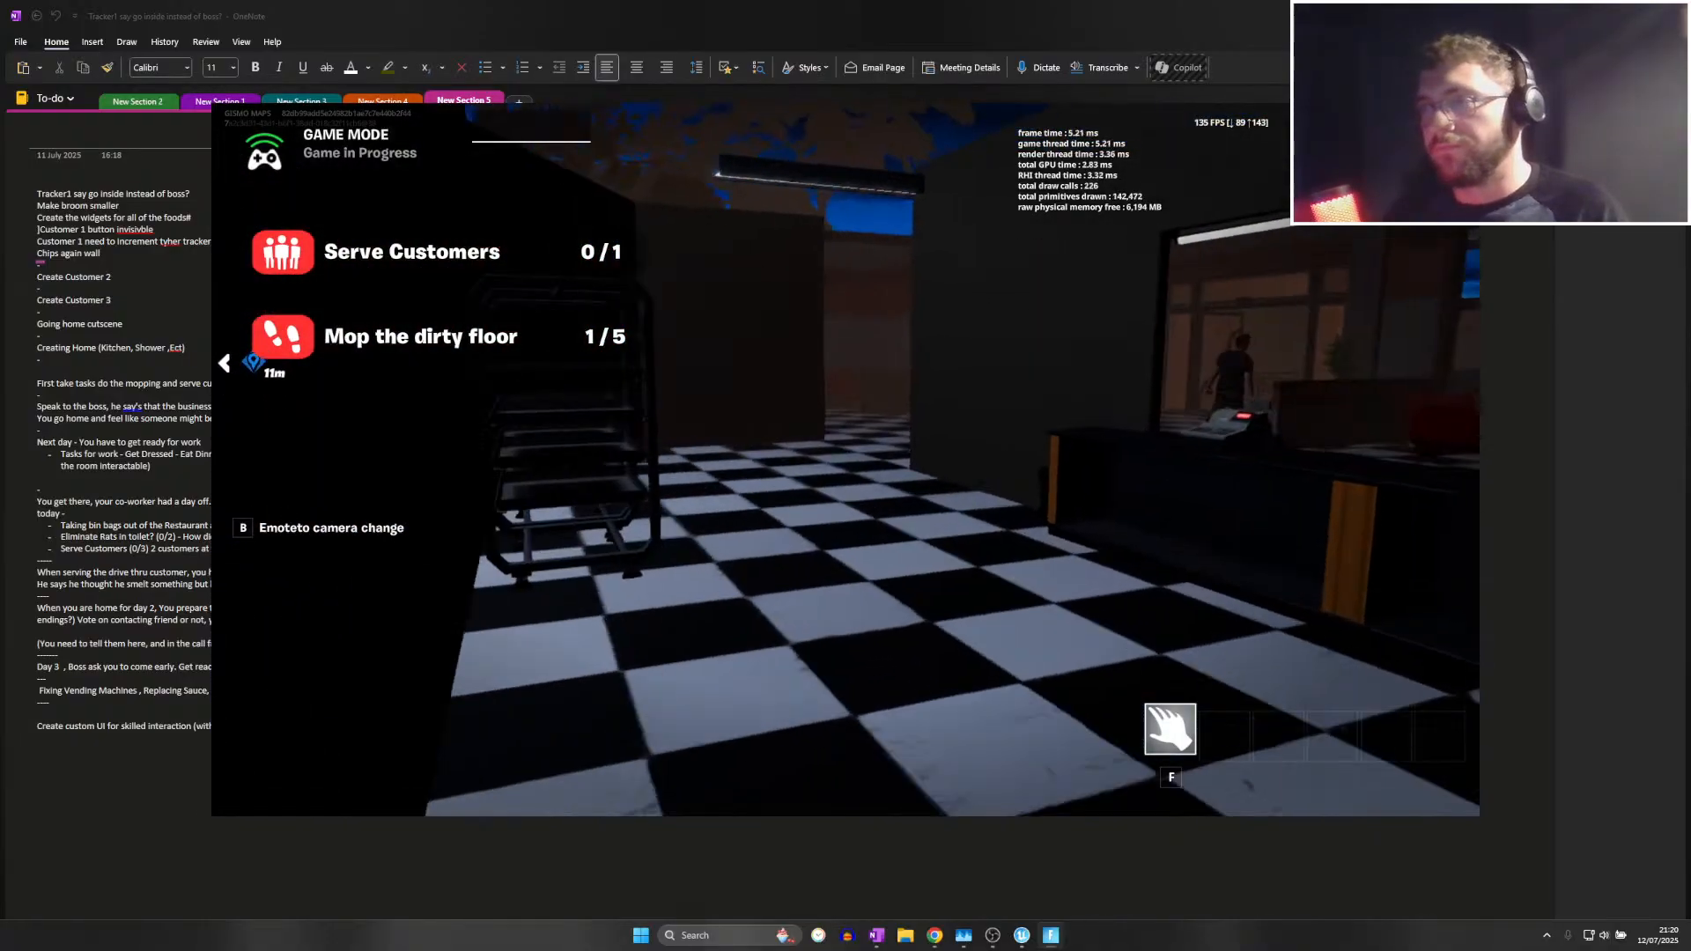
{"action": "key", "text": "w"}
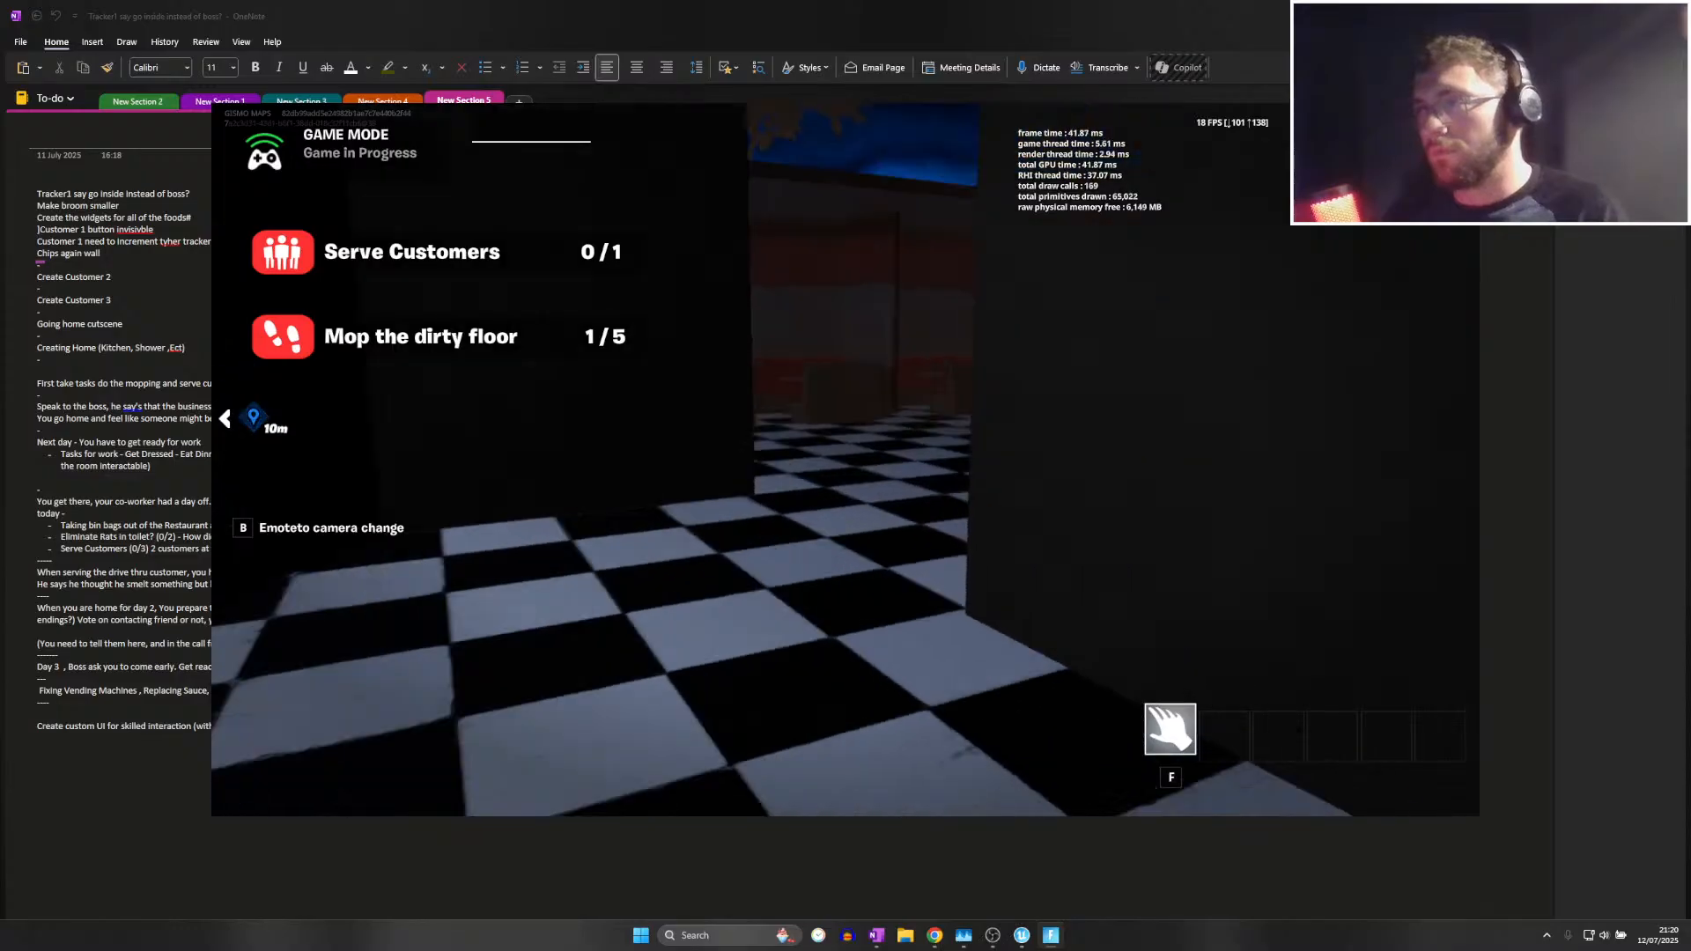
{"action": "key", "text": "w"}
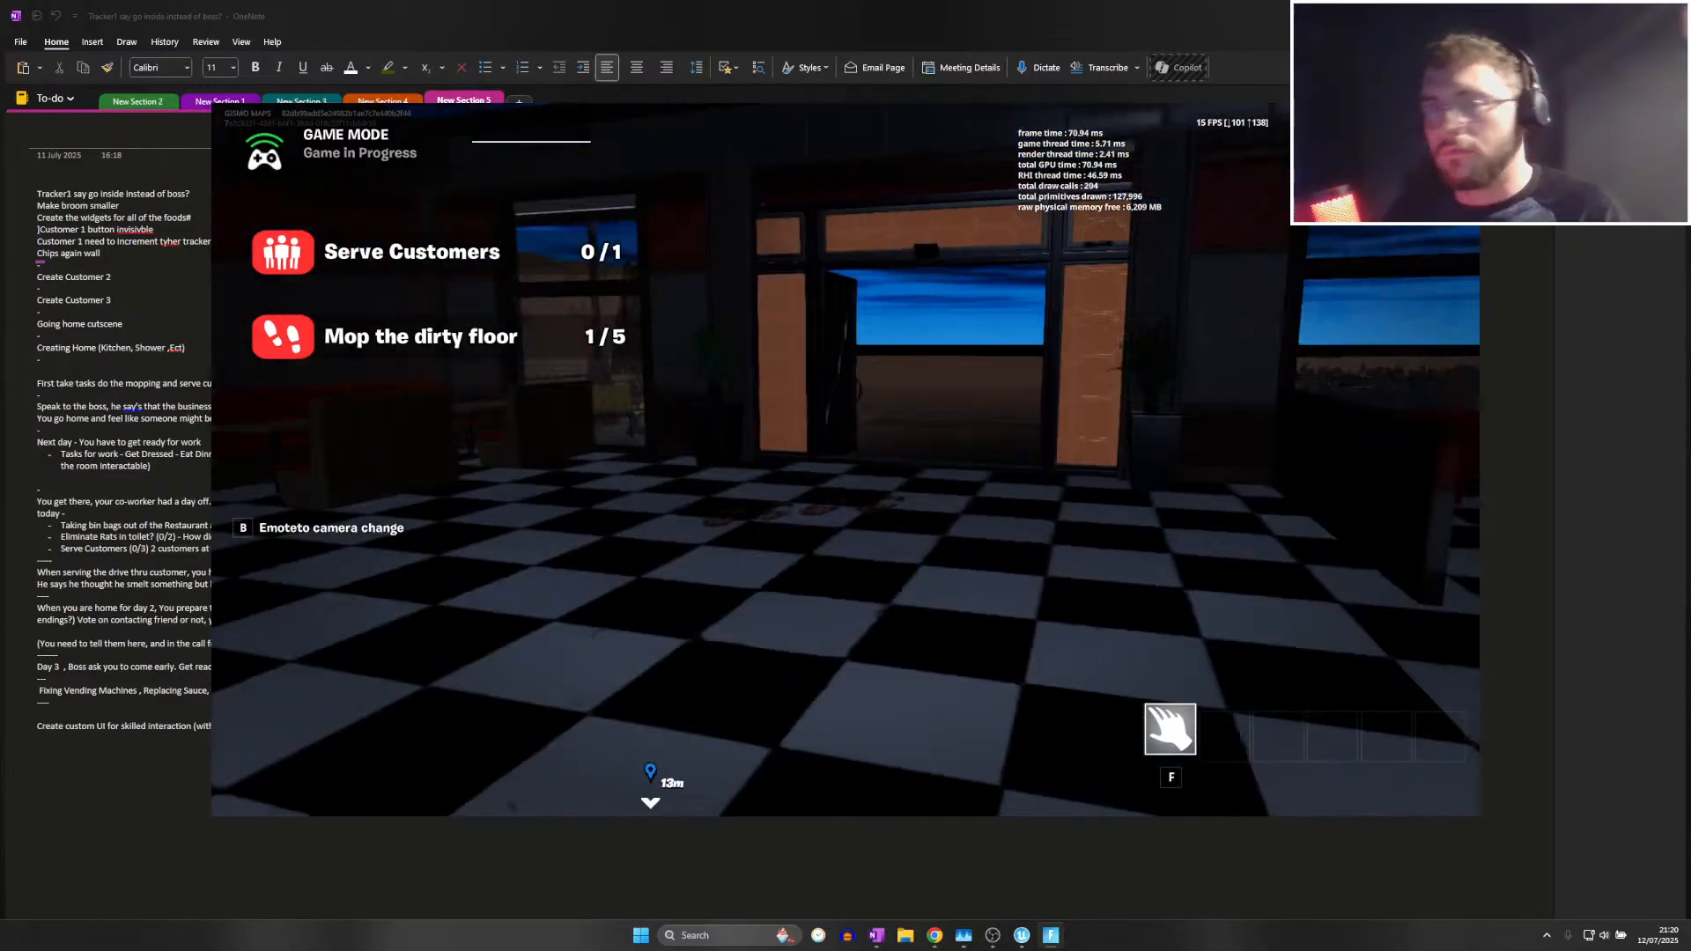
{"action": "key", "text": "e"}
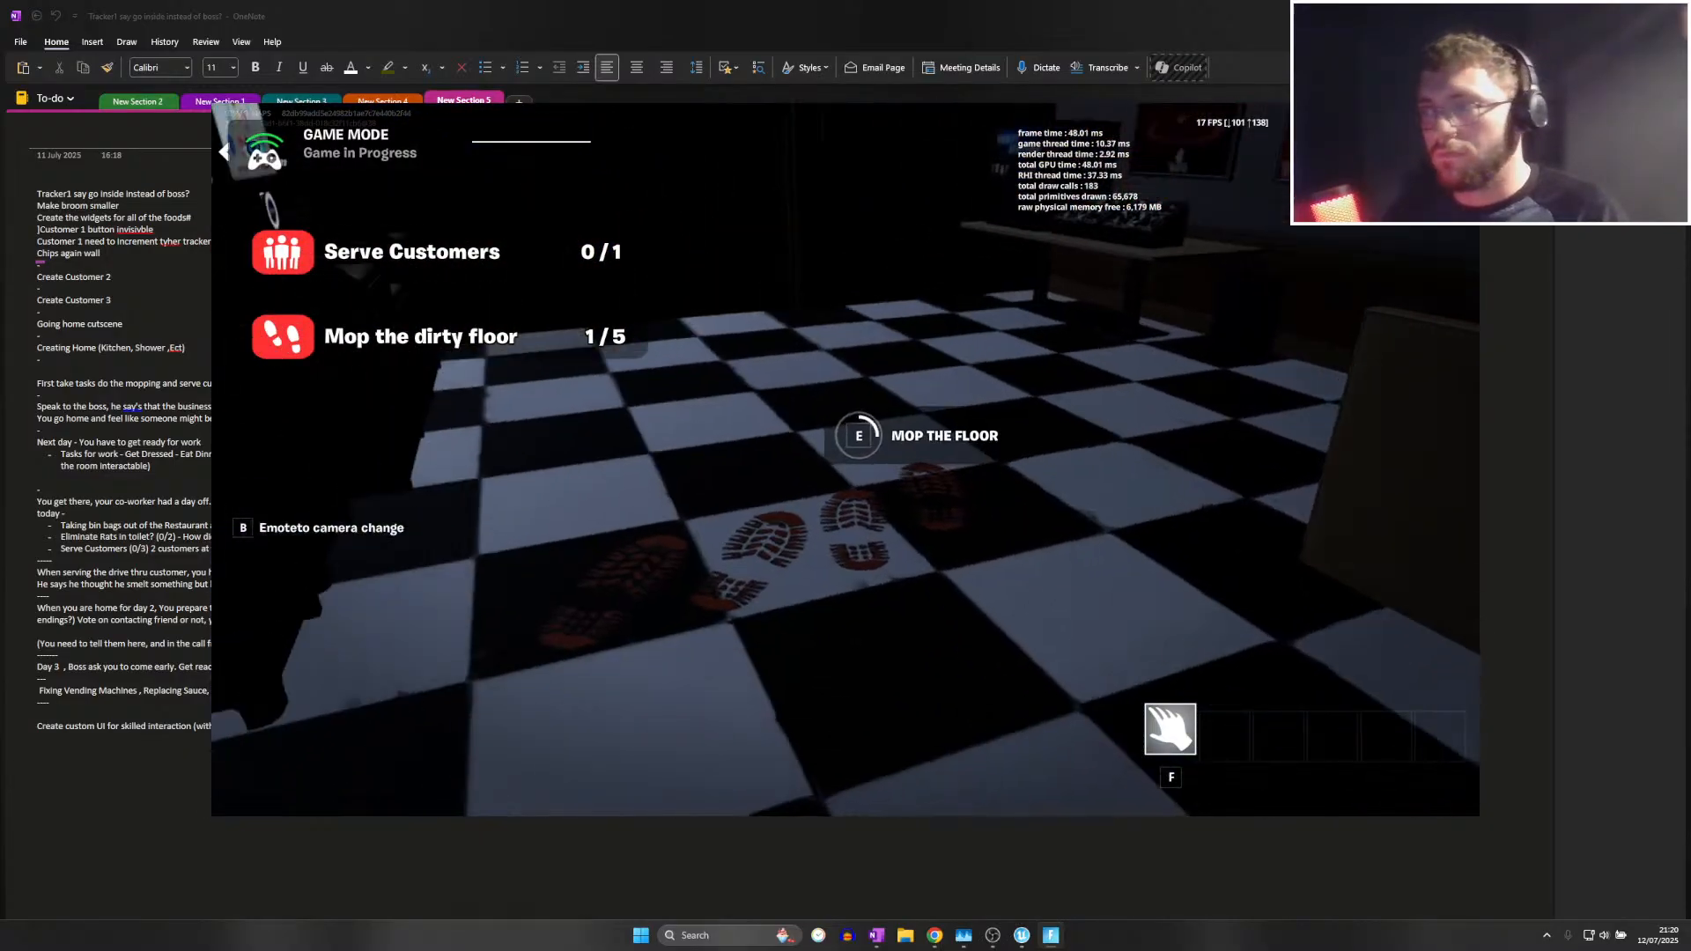
Mop the footprints in the hallway and the ones beside the sinks in the restroom
{"action": "key", "text": "w"}
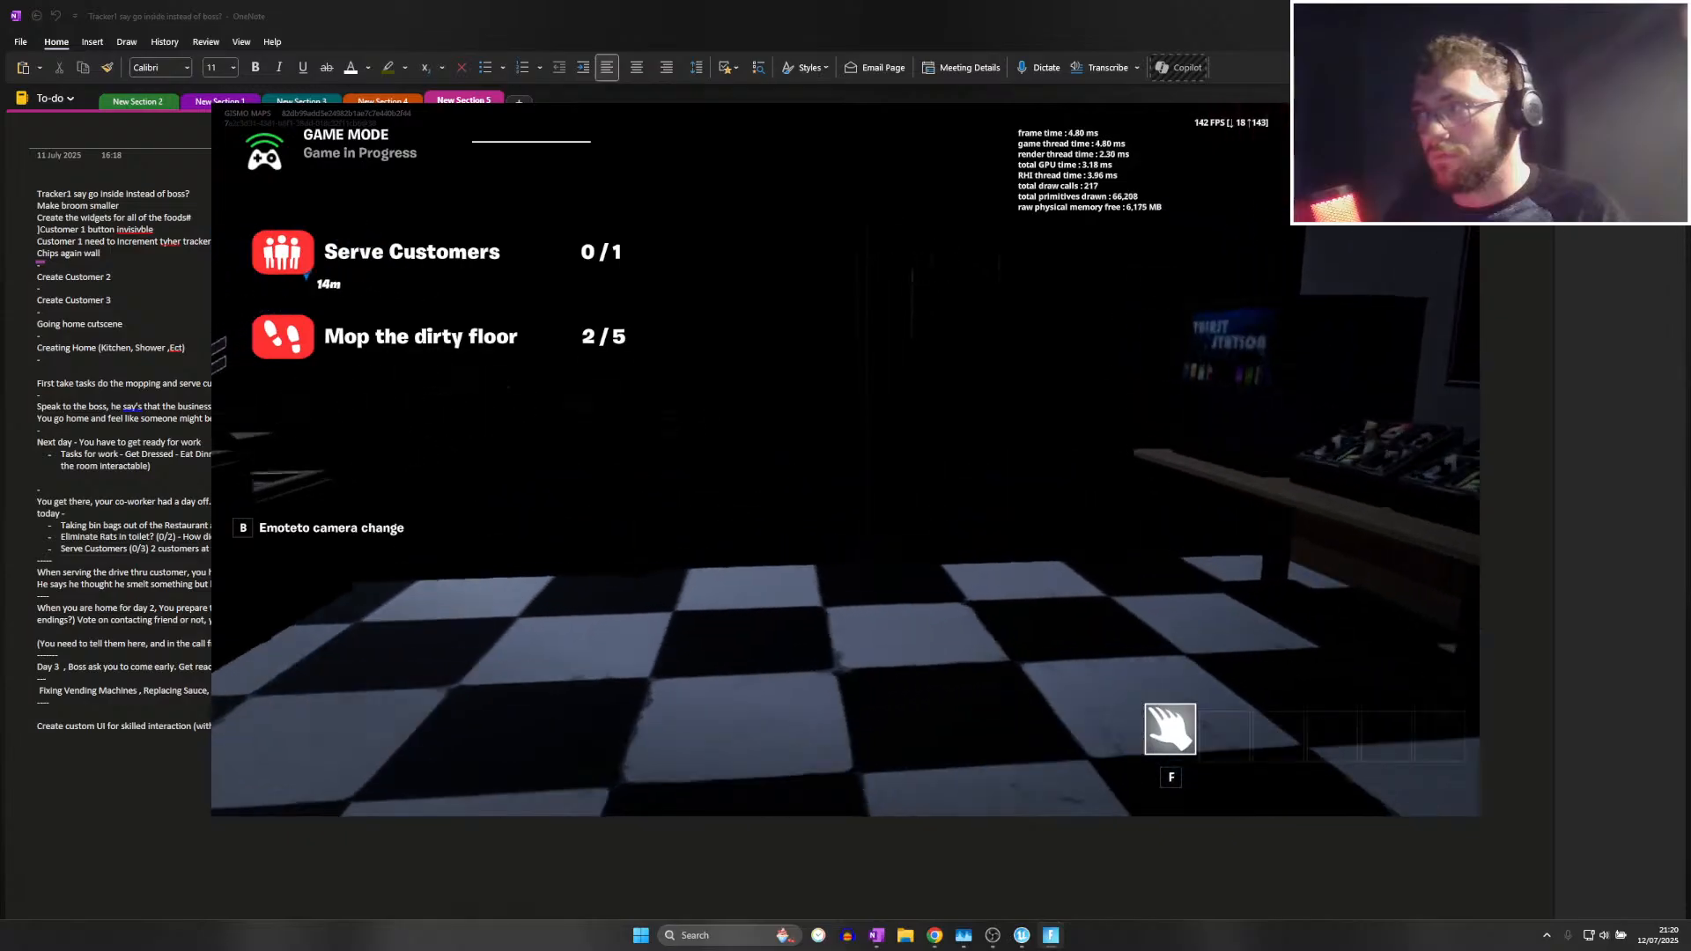
{"action": "key", "text": "w"}
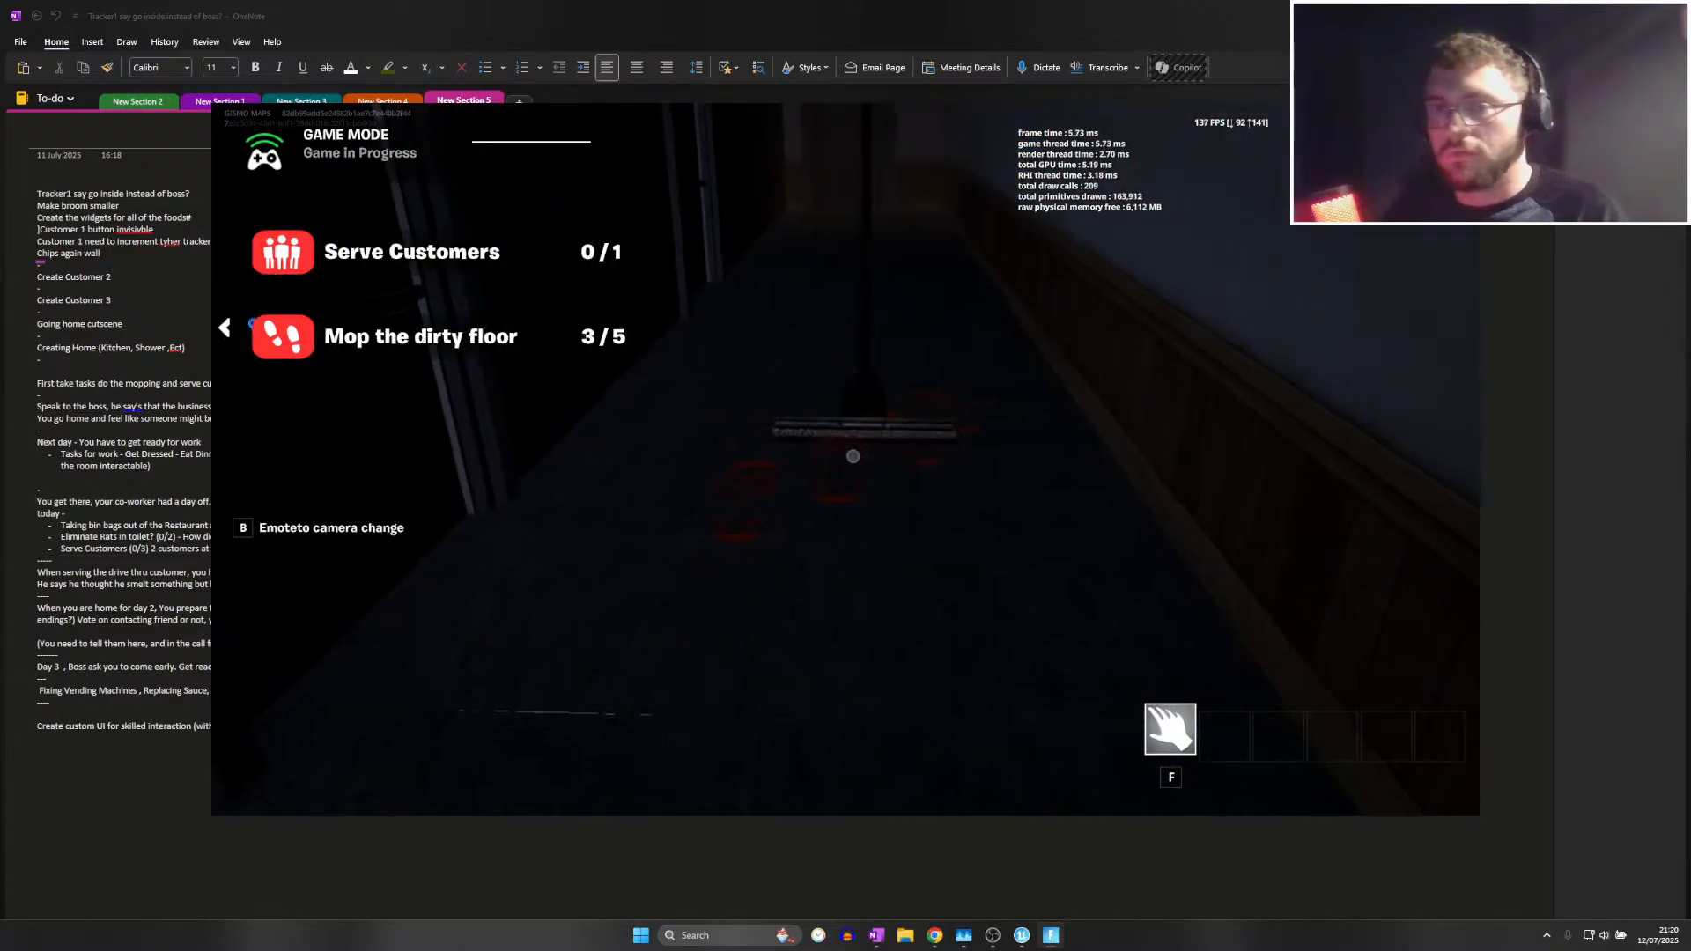
{"action": "key", "text": "w"}
{"action": "key", "text": "w"}
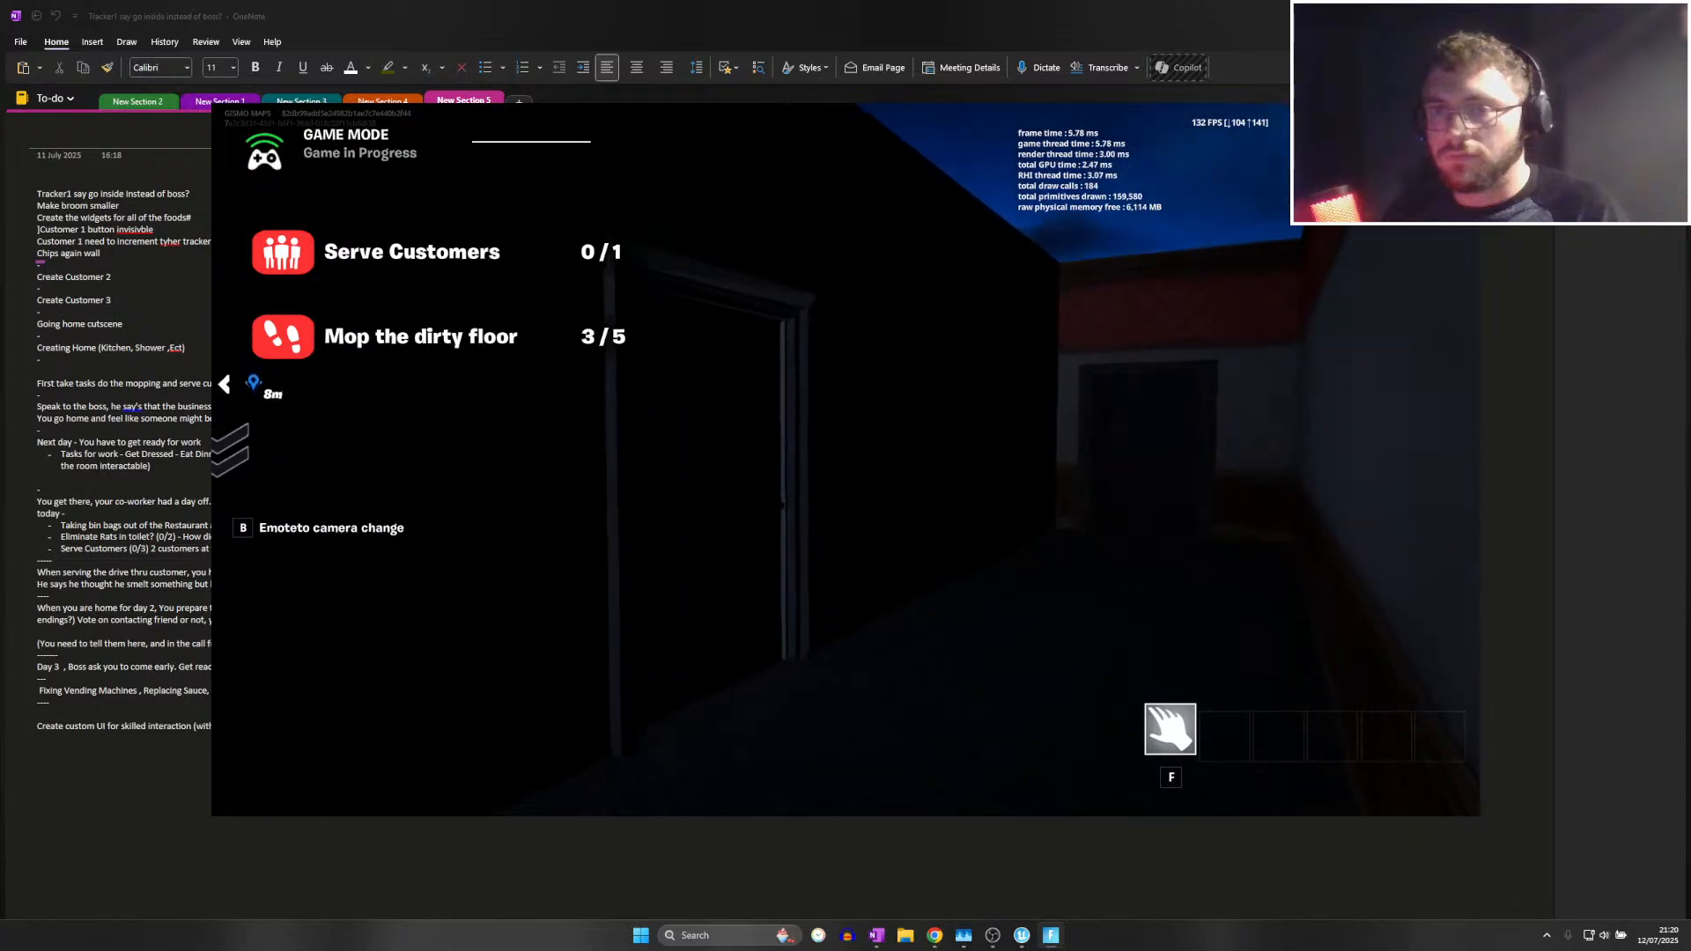
{"action": "key", "text": "e"}
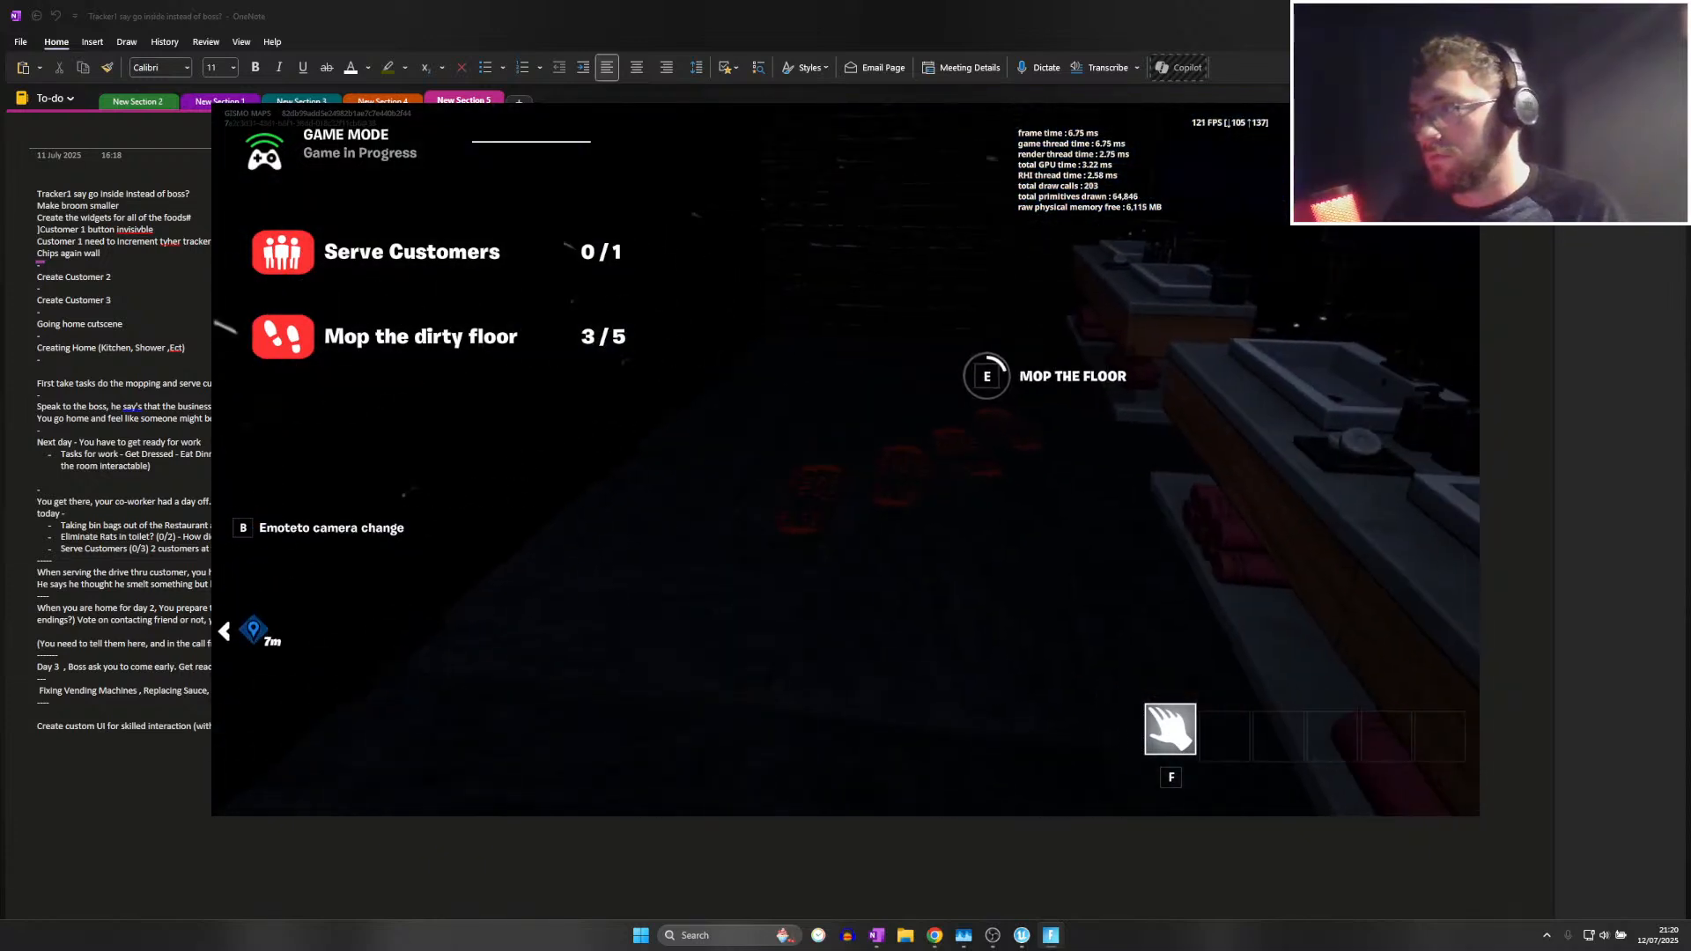
{"action": "key", "text": "e"}
{"action": "key", "text": "w"}
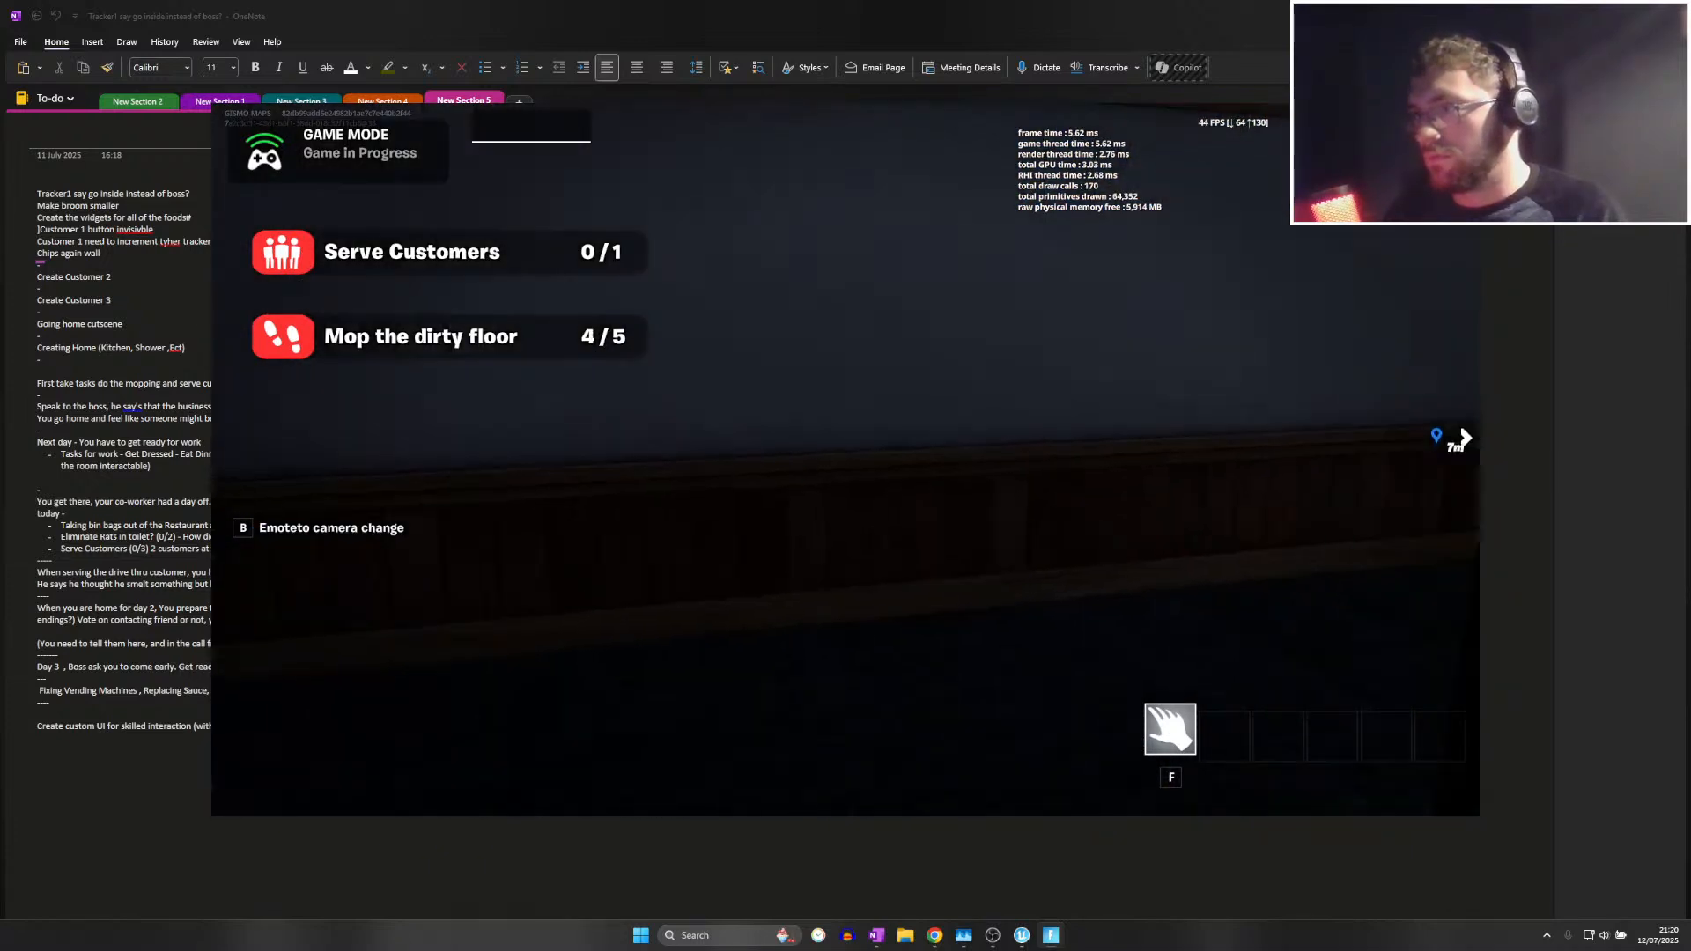
Leave the restroom and walk through the dining area back behind the till counter
{"action": "key", "text": "w"}
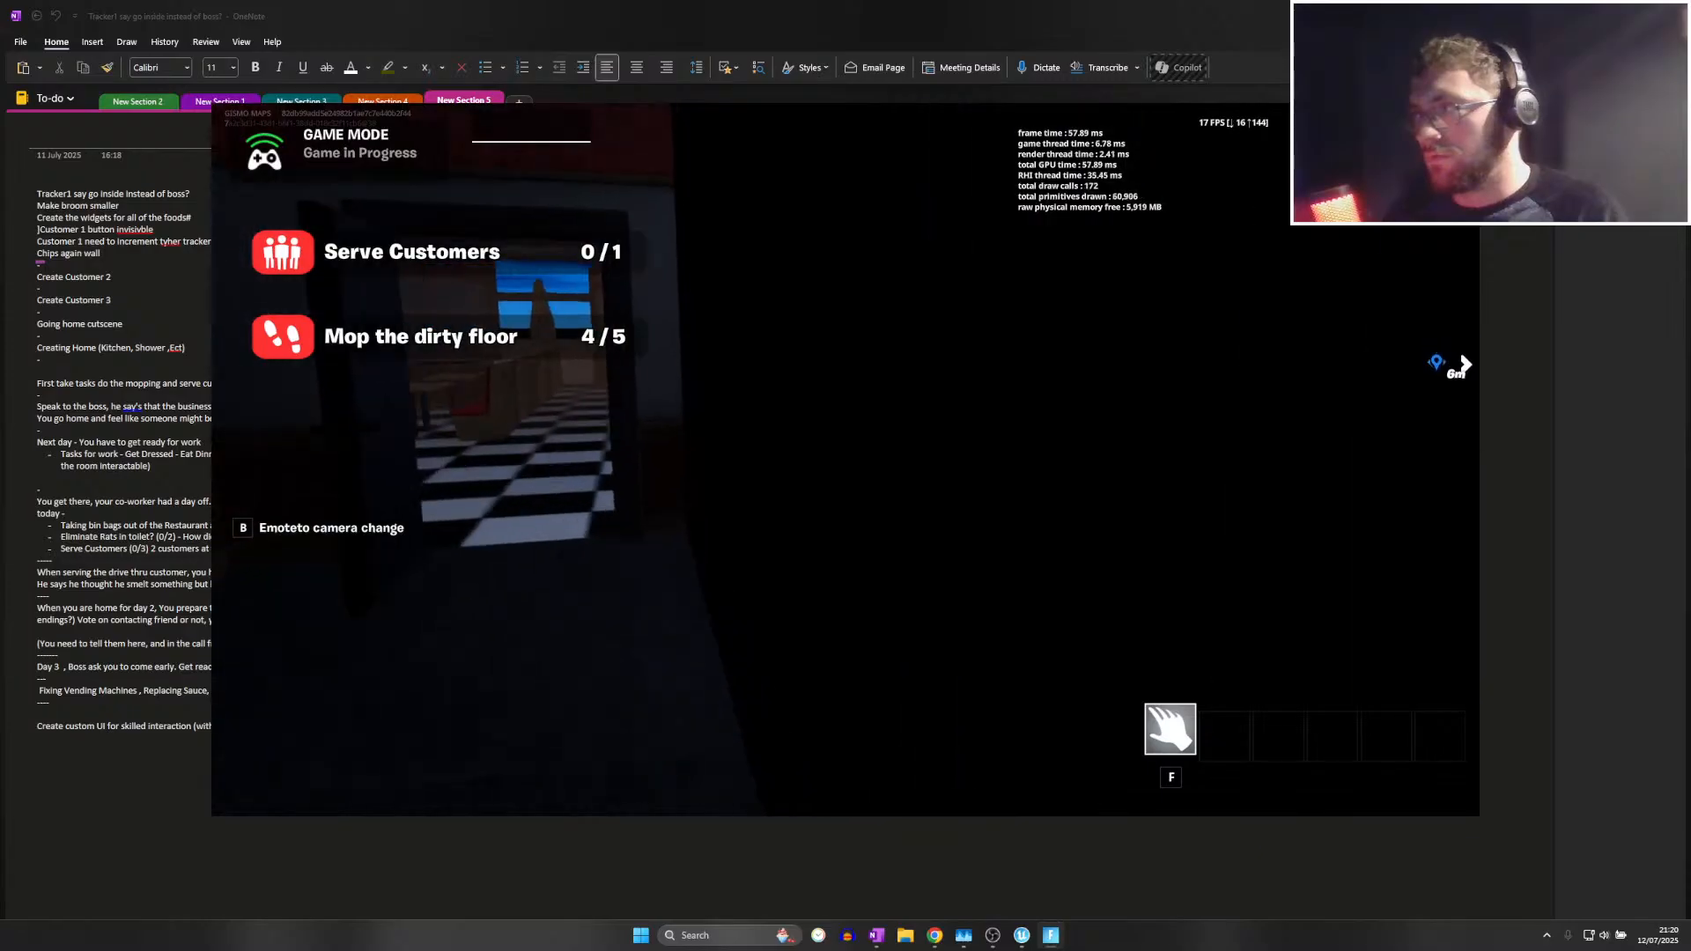
{"action": "key", "text": "w"}
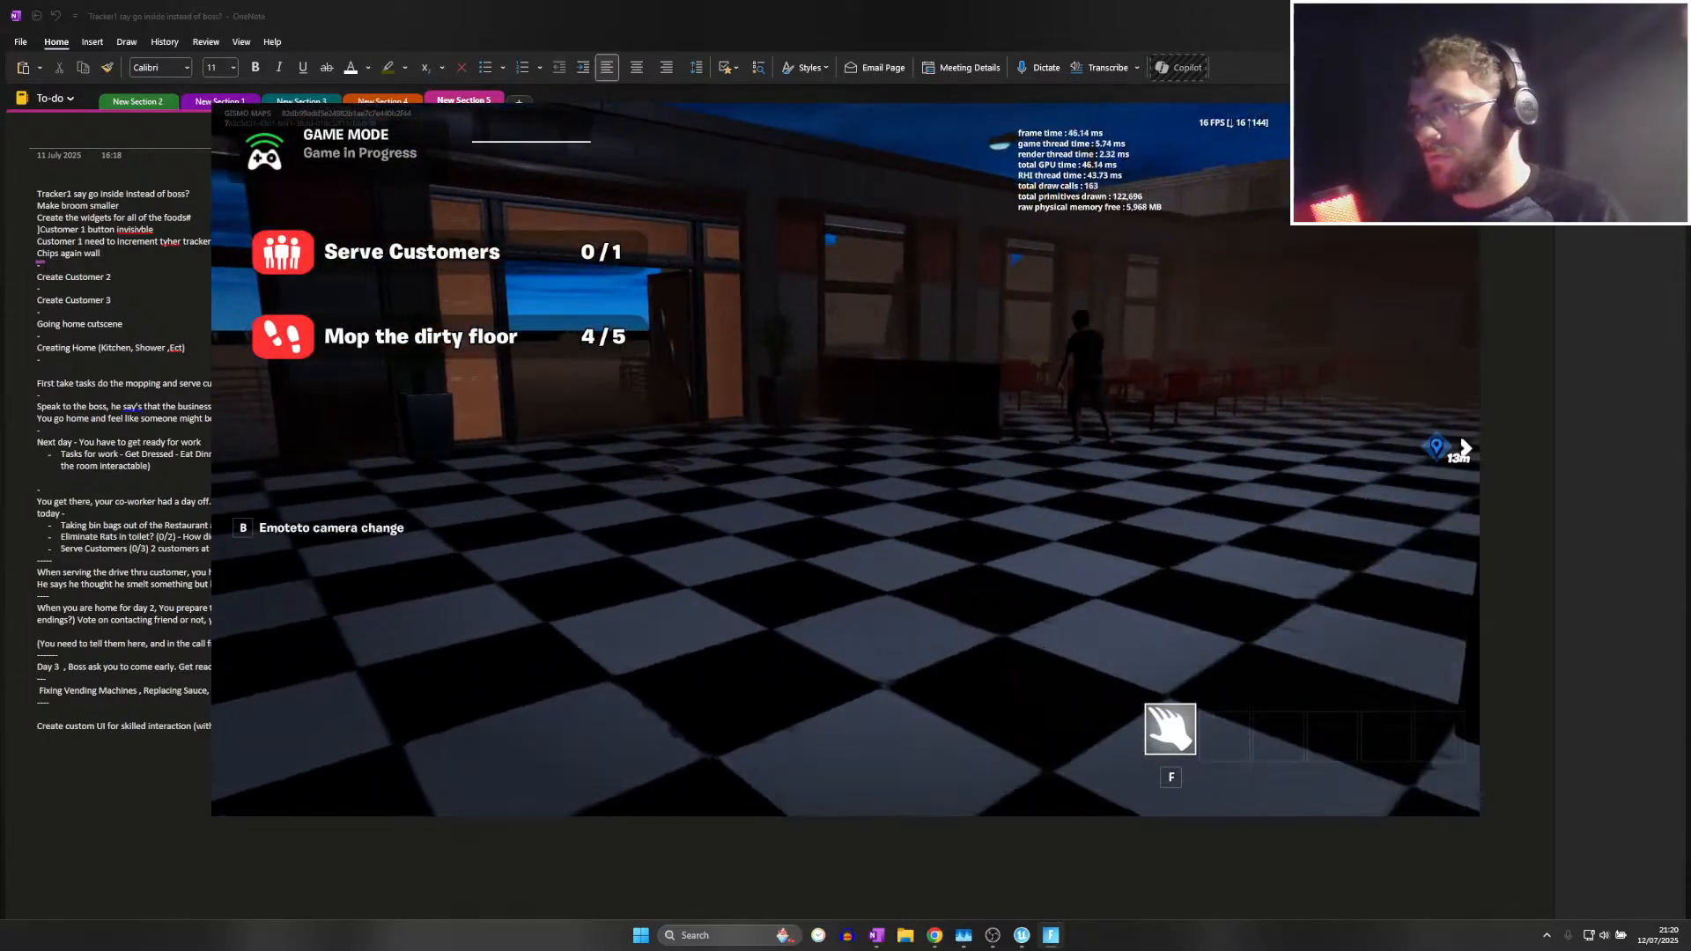
{"action": "key", "text": "w"}
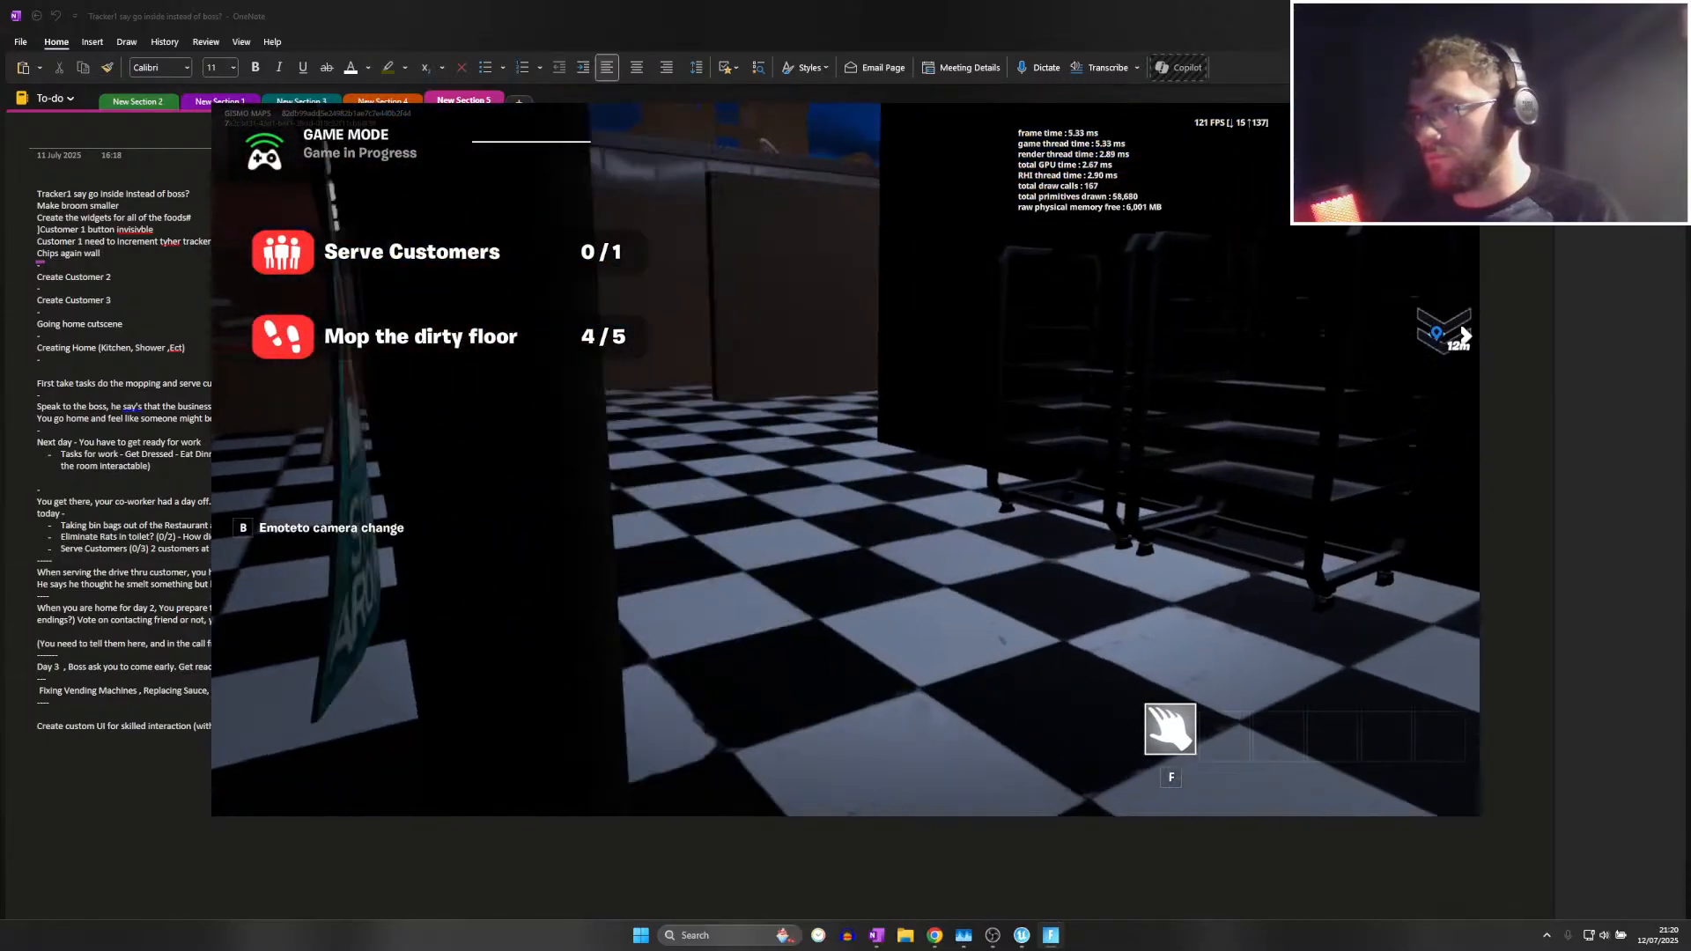
{"action": "key", "text": "w"}
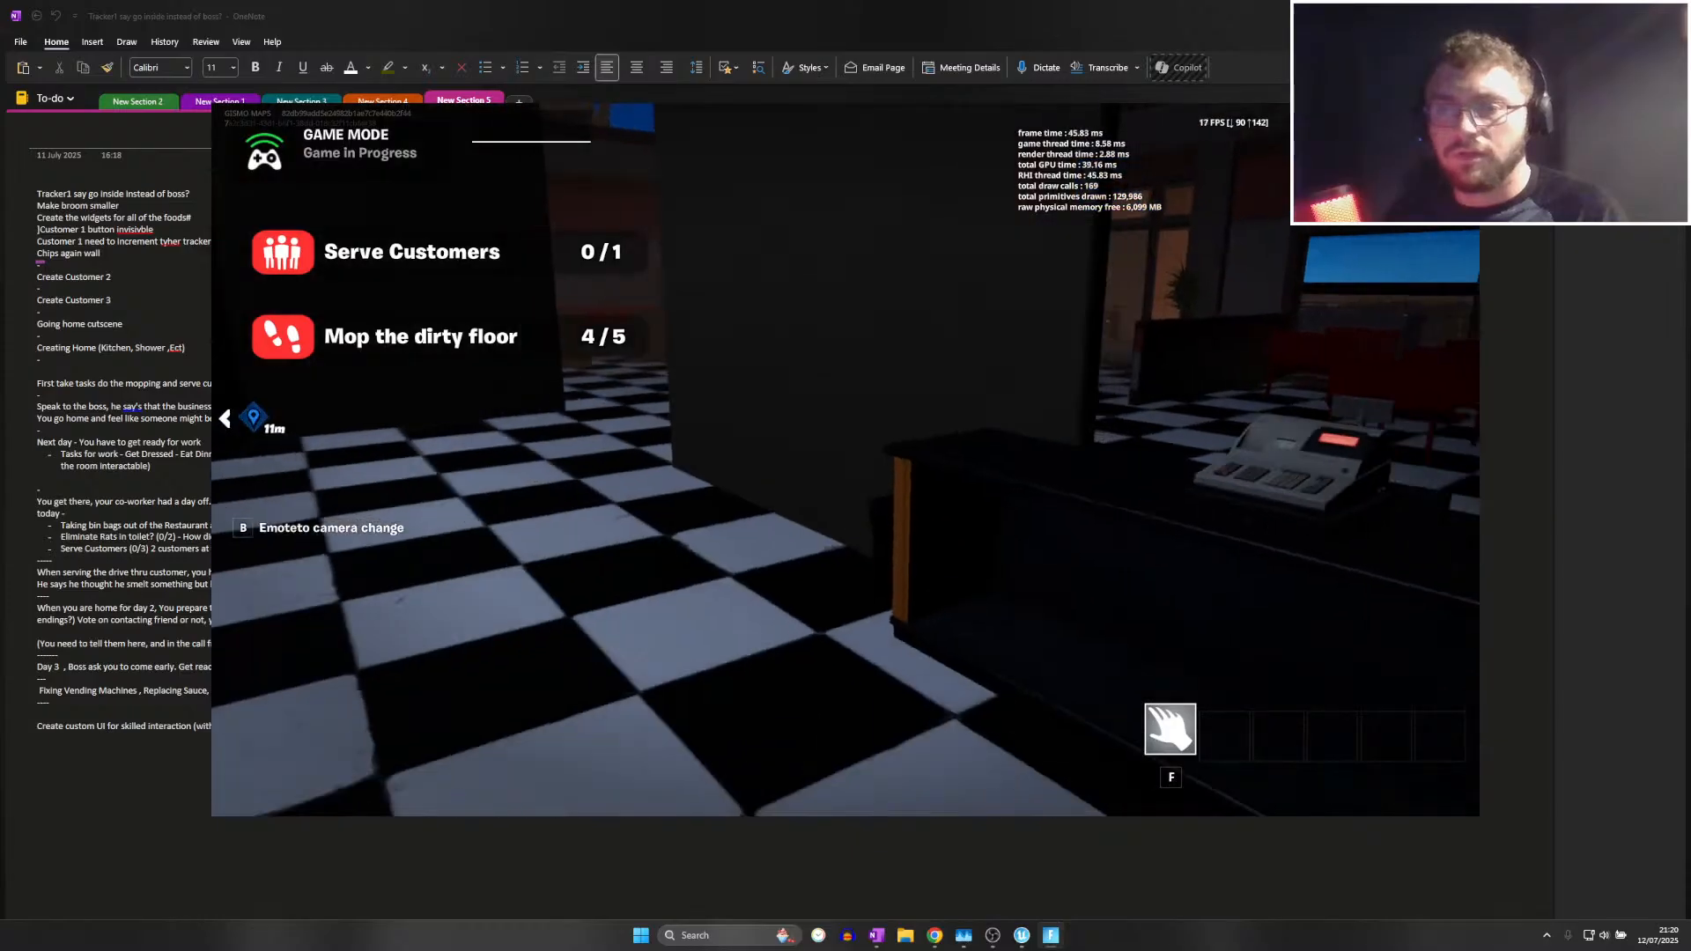
Switch to the OneNote page and add the line "Move customer 1 order condtional deeper down" below the chips note
{"action": "key", "text": "Escape"}
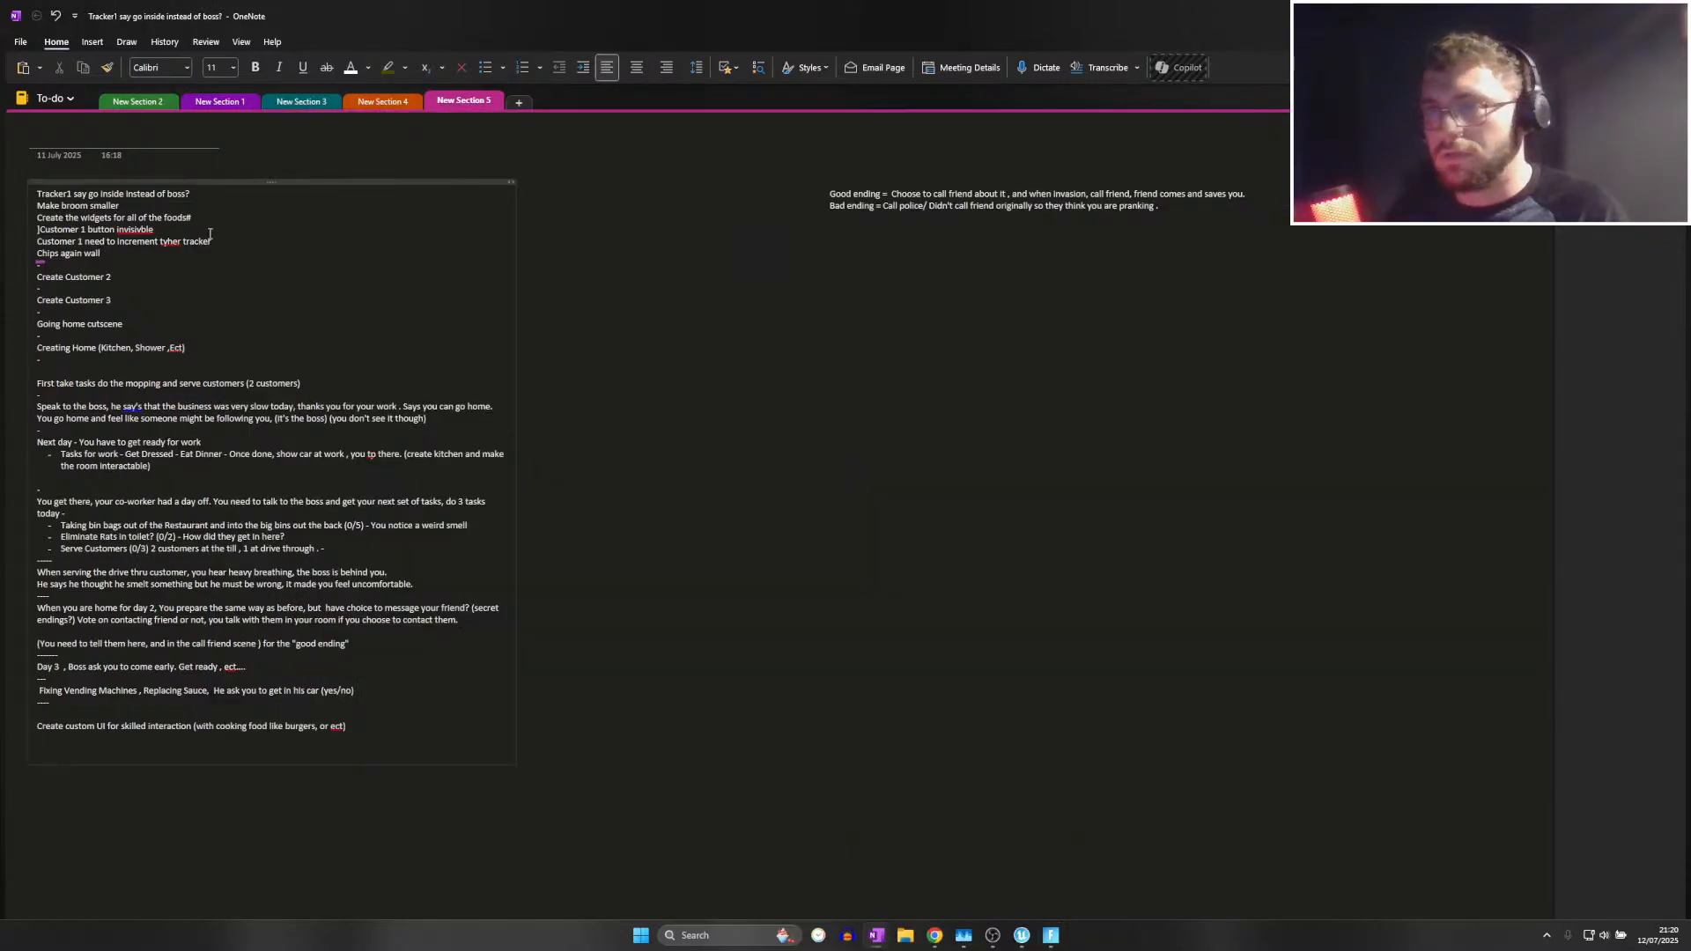
{"action": "key", "text": "Return"}
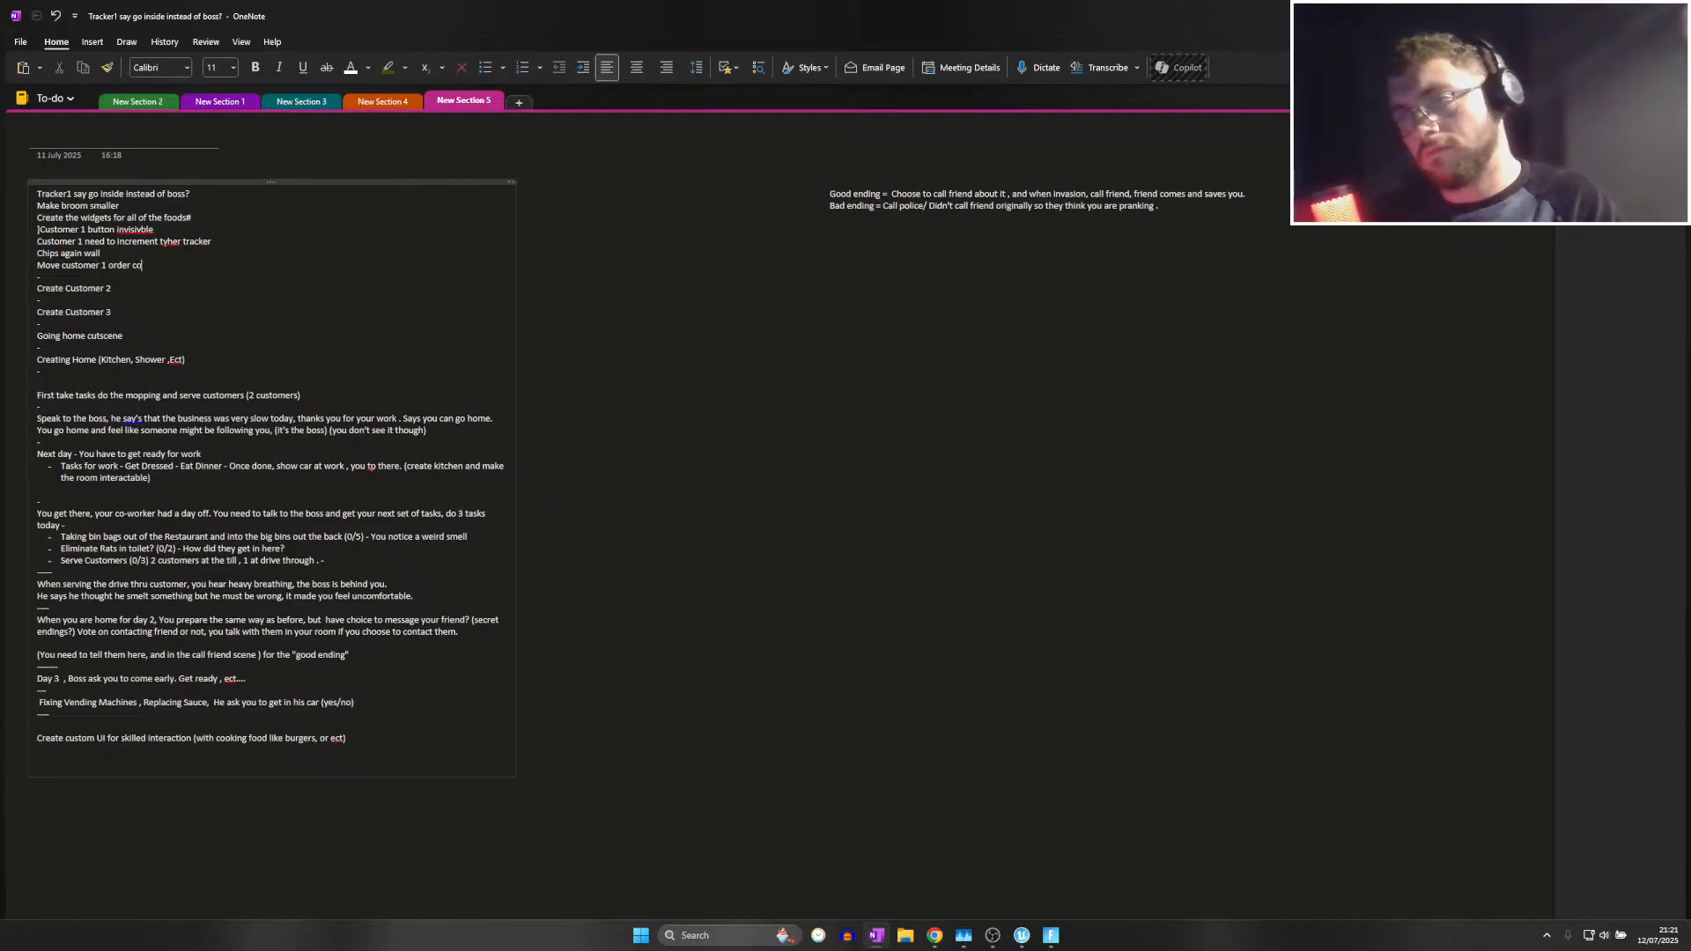
{"action": "type", "text": "Move customer 1 order condtional deeper dow"}
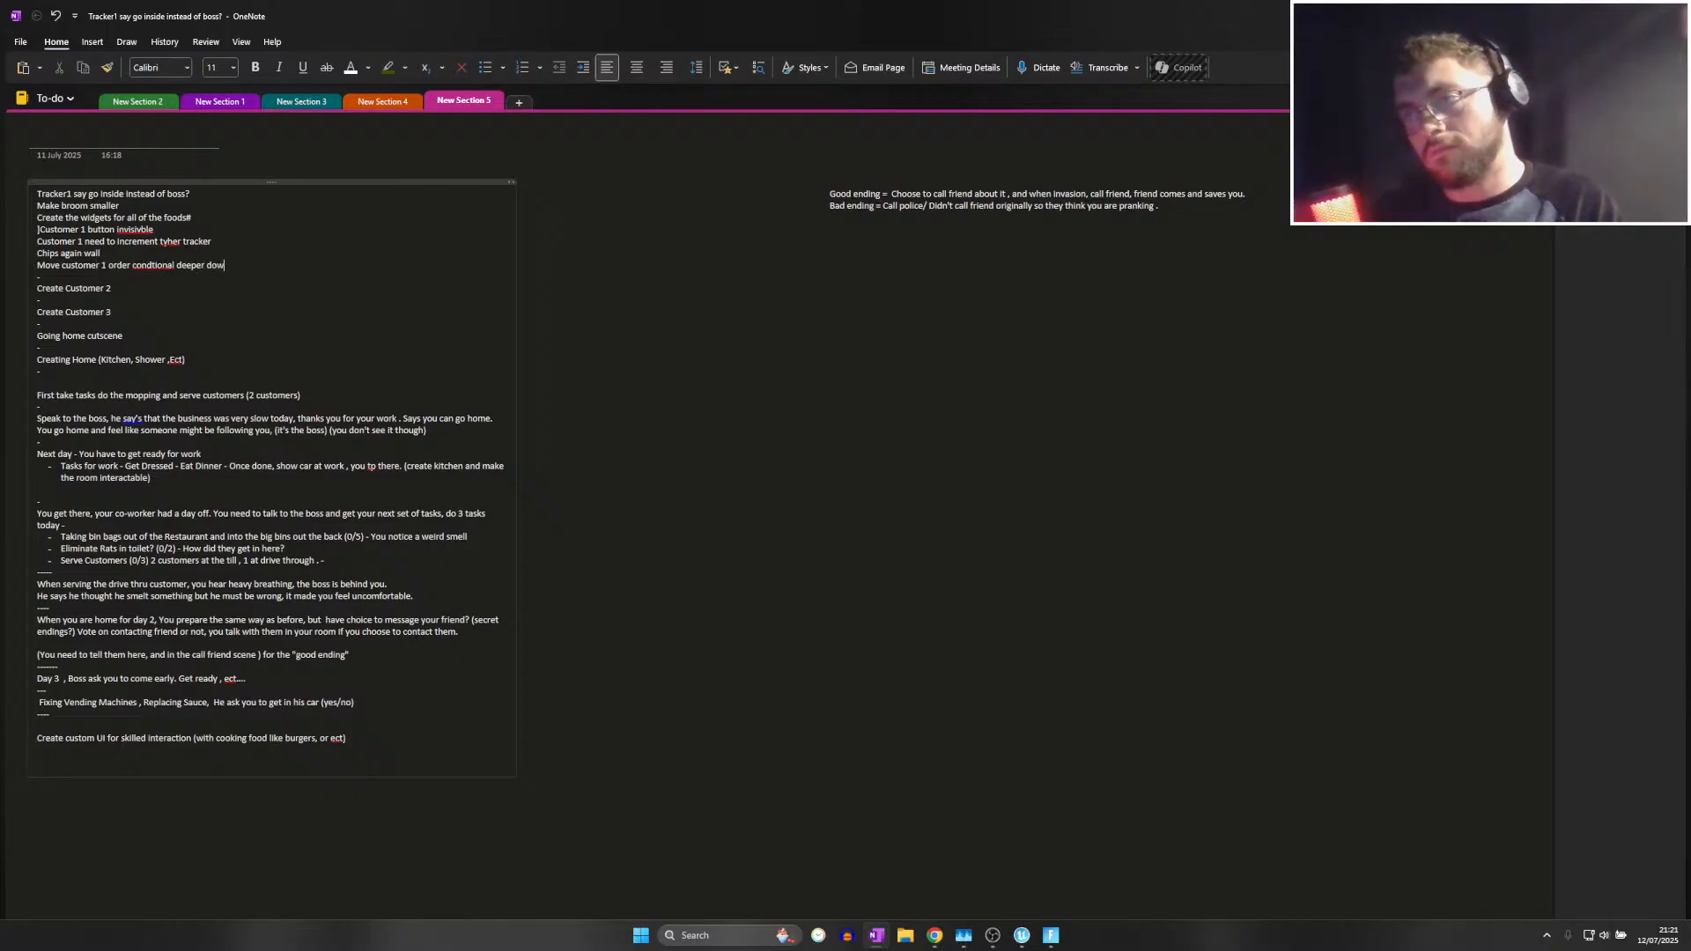
{"action": "type", "text": "n"}
{"action": "key", "text": "Return"}
Return to the Fortnite playtest and walk from the till counter towards the ingredient shelves
{"action": "left_click", "coordinate": [1053, 937]}
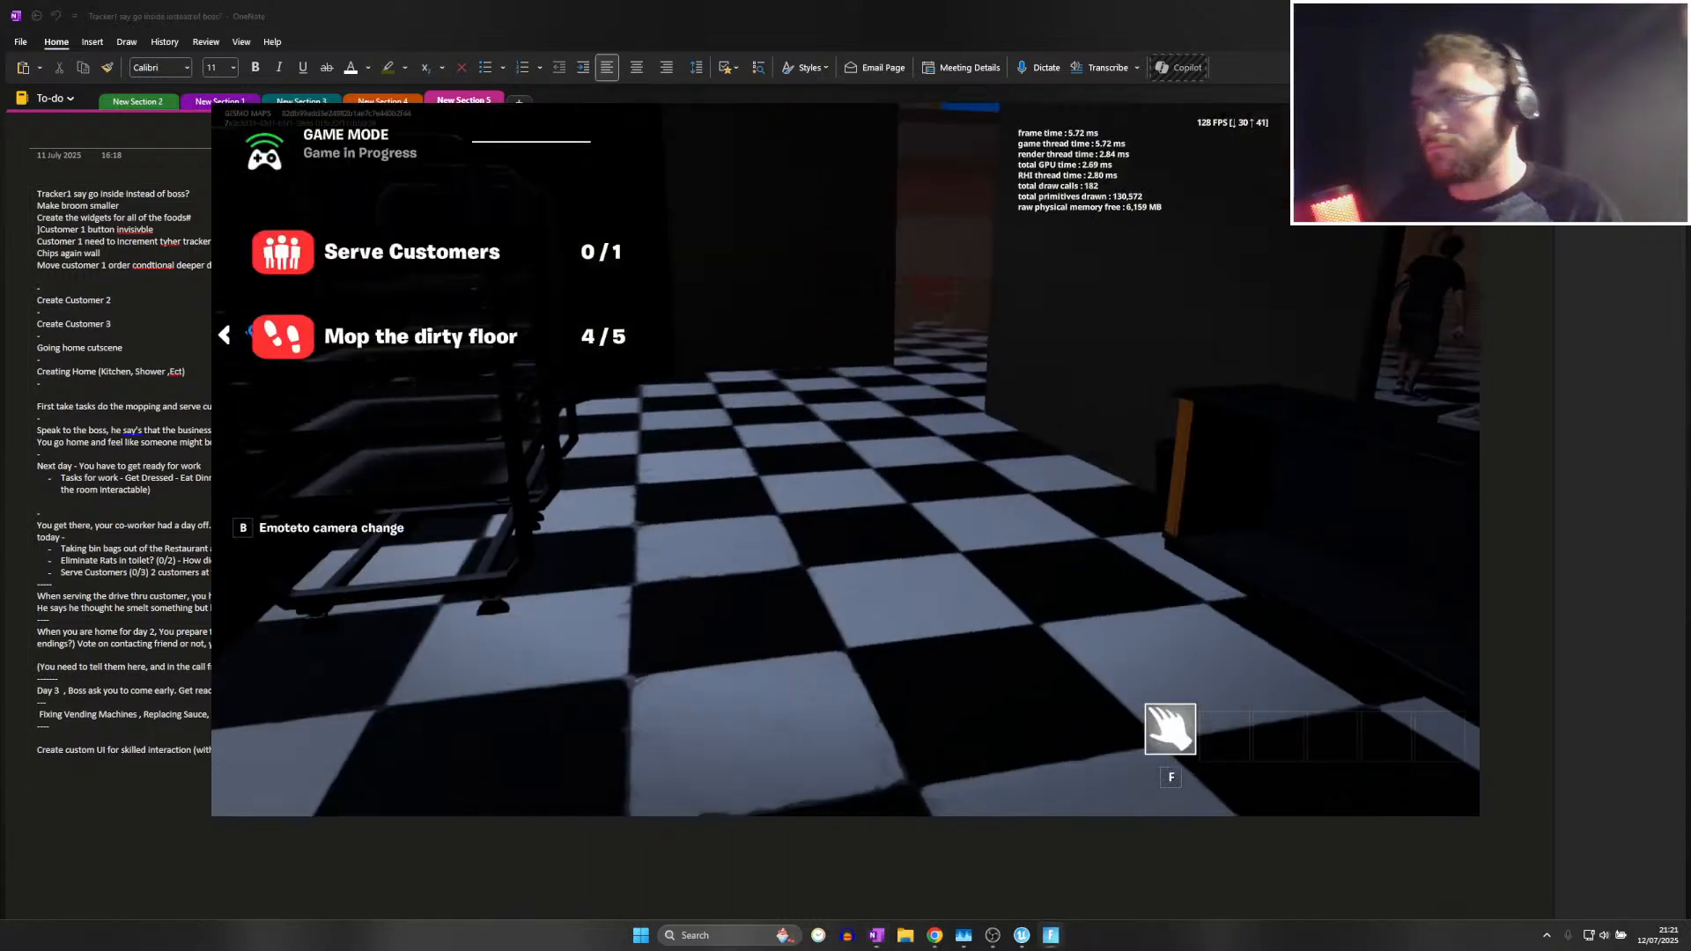
{"action": "key", "text": "w"}
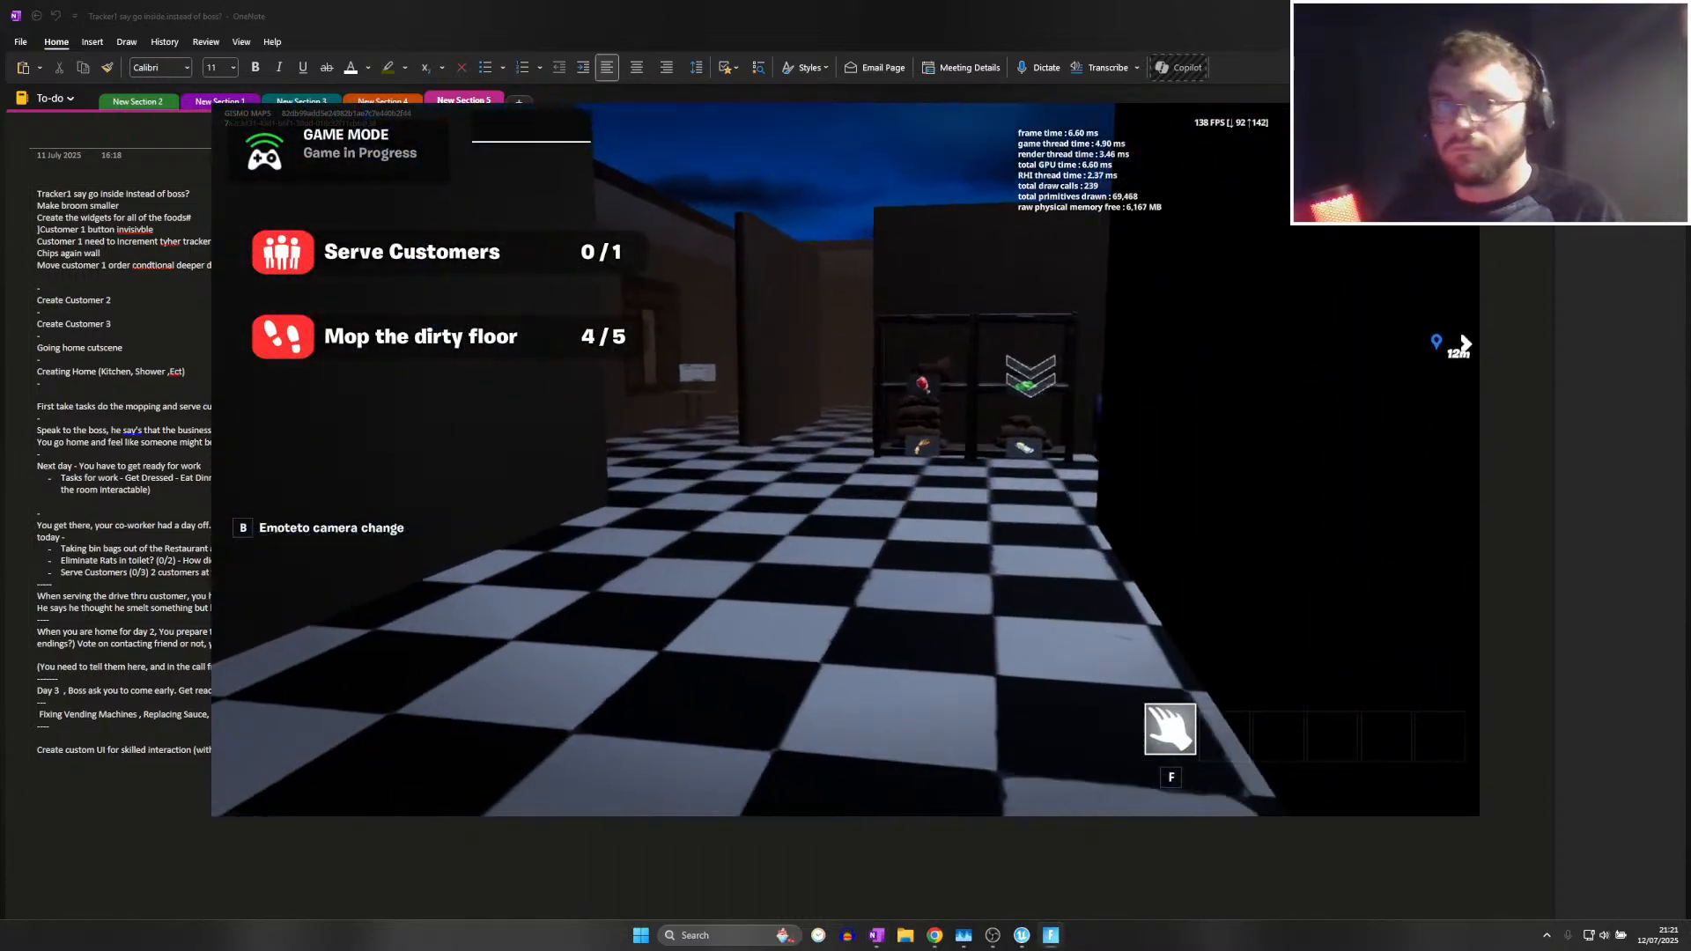
Switch to the Unreal Editor, filter the level's actors for "conditional" and select the Conditional ButtonCheeseBurger device
{"action": "key", "text": "alt+Tab"}
{"action": "left_click", "coordinate": [1021, 935]}
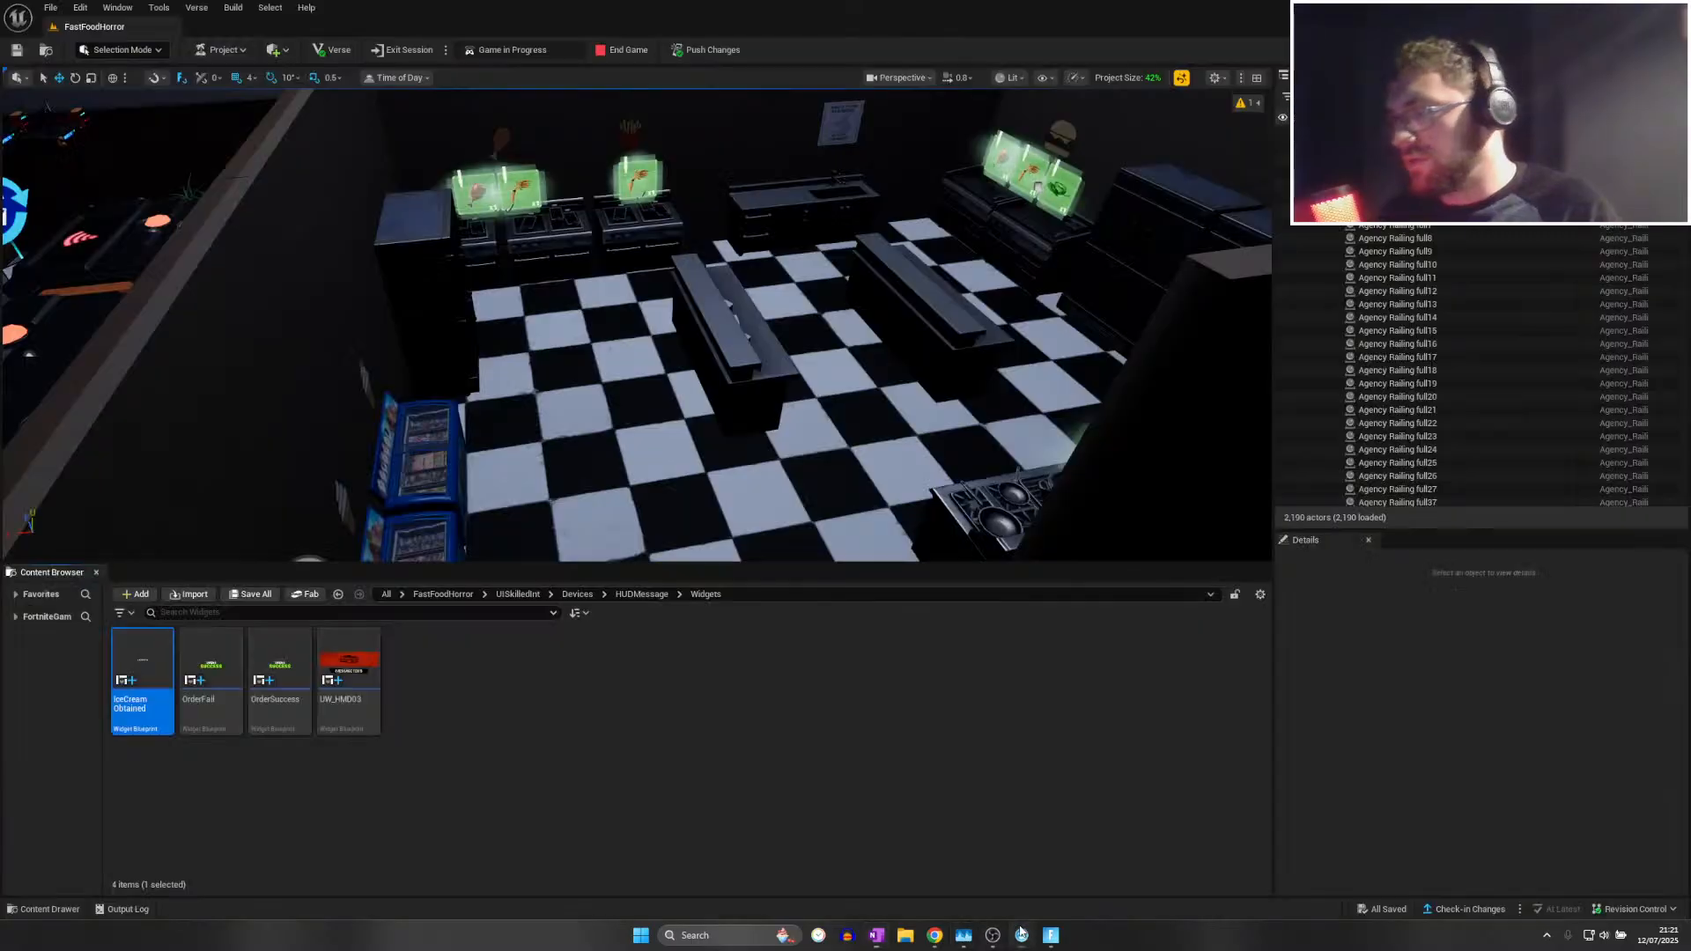
{"action": "left_click", "coordinate": [451, 374]}
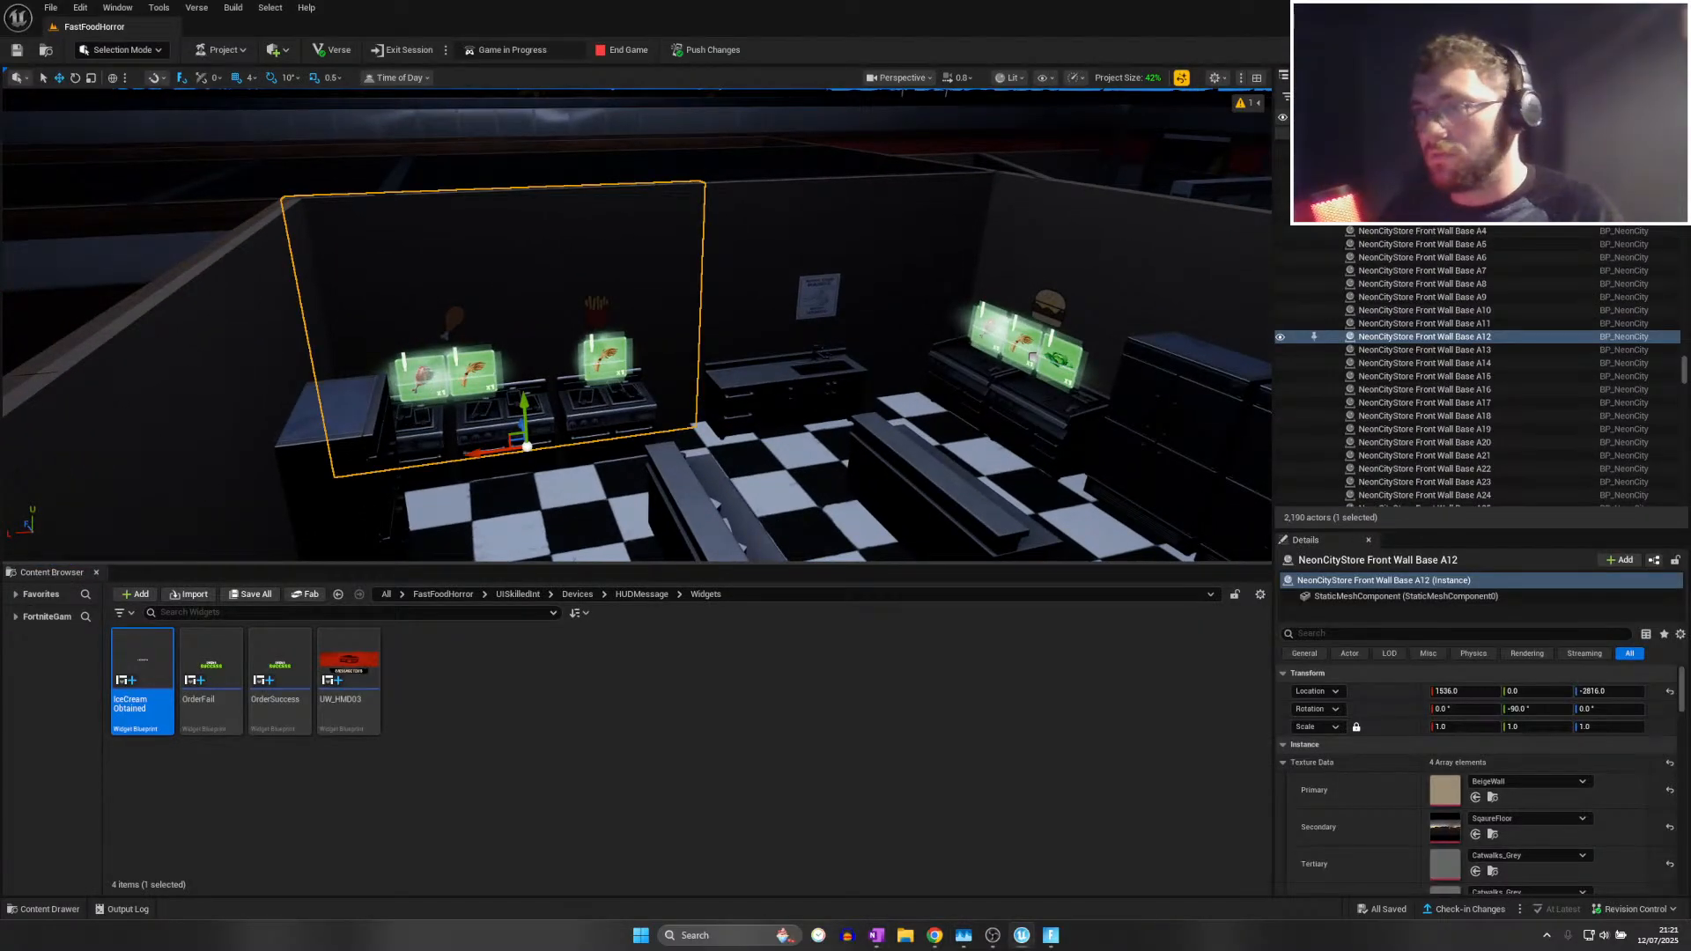
{"action": "left_click", "coordinate": [420, 427]}
{"action": "mouse_move", "coordinate": [420, 427]}
{"action": "right_mouse_down"}
{"action": "mouse_move", "coordinate": [369, 466]}
{"action": "mouse_move", "coordinate": [396, 427]}
{"action": "right_mouse_up"}
{"action": "key", "text": "w"}
{"action": "left_click", "coordinate": [579, 415]}
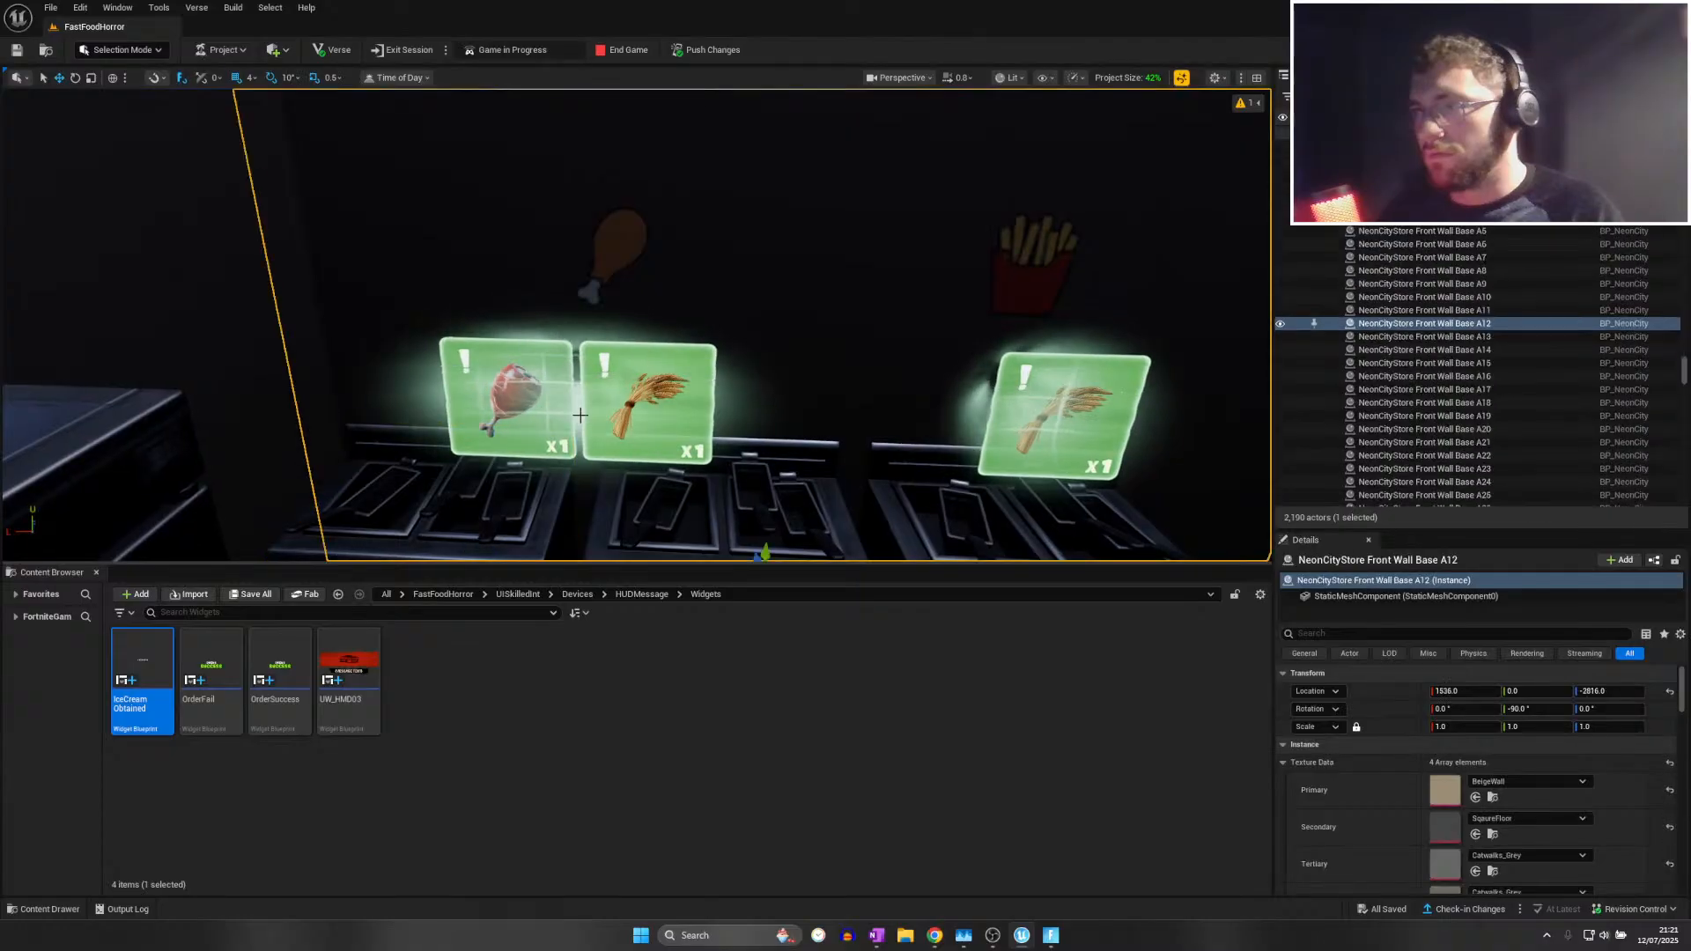
{"action": "type", "text": "cond"}
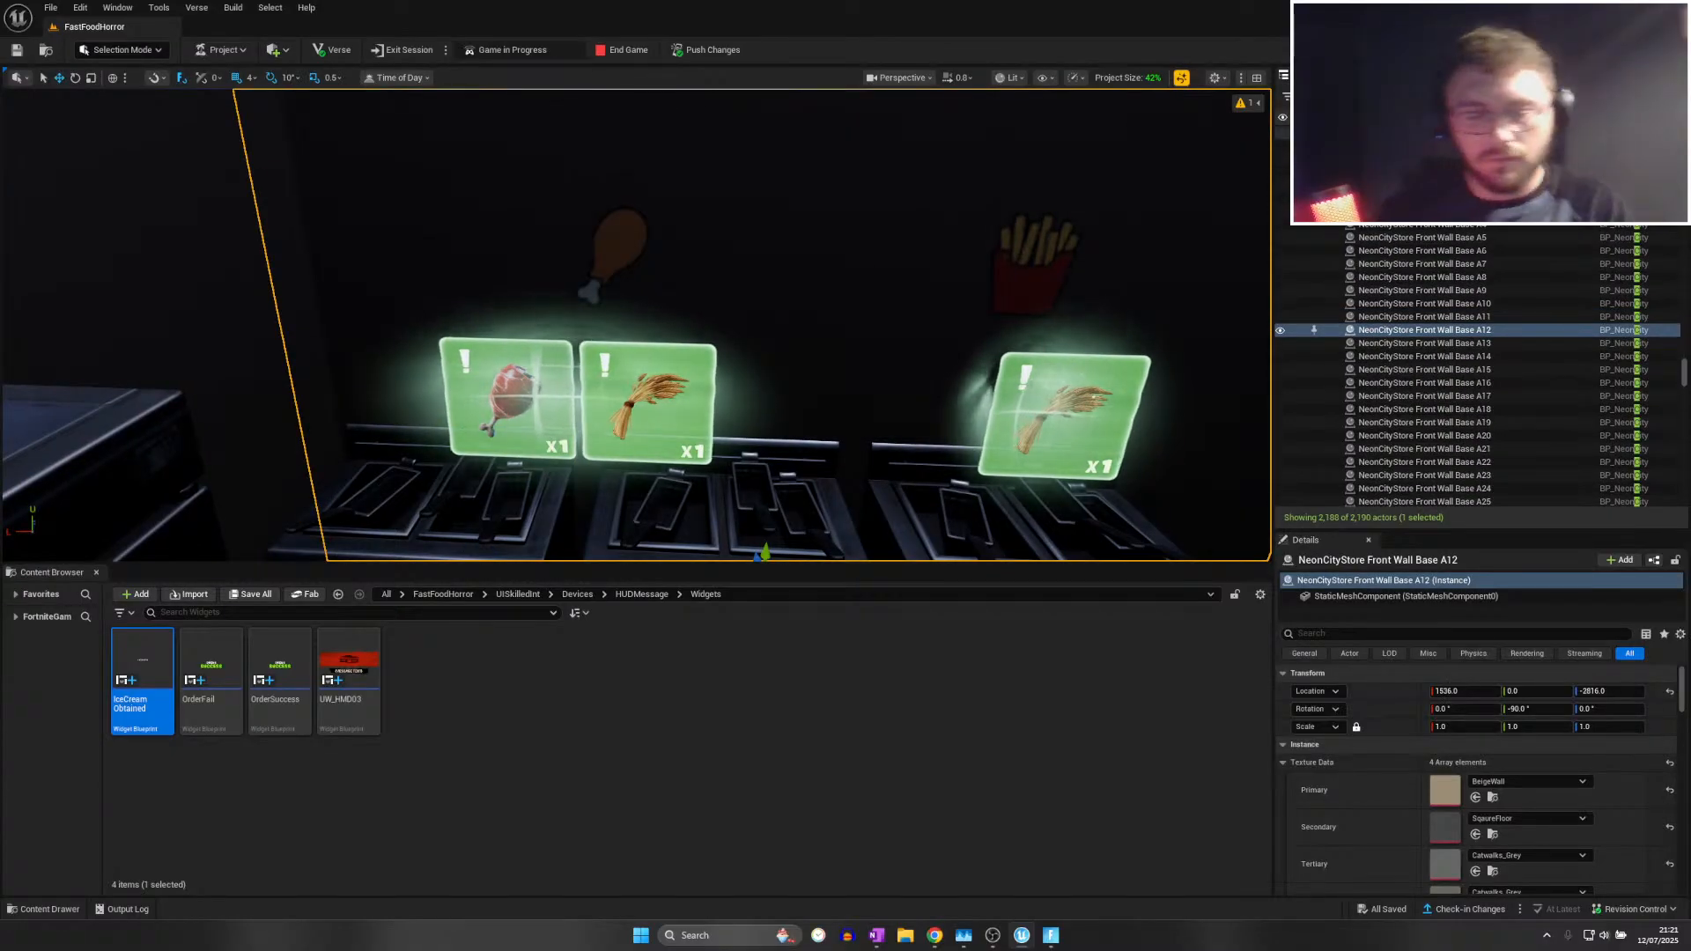
{"action": "type", "text": "itional"}
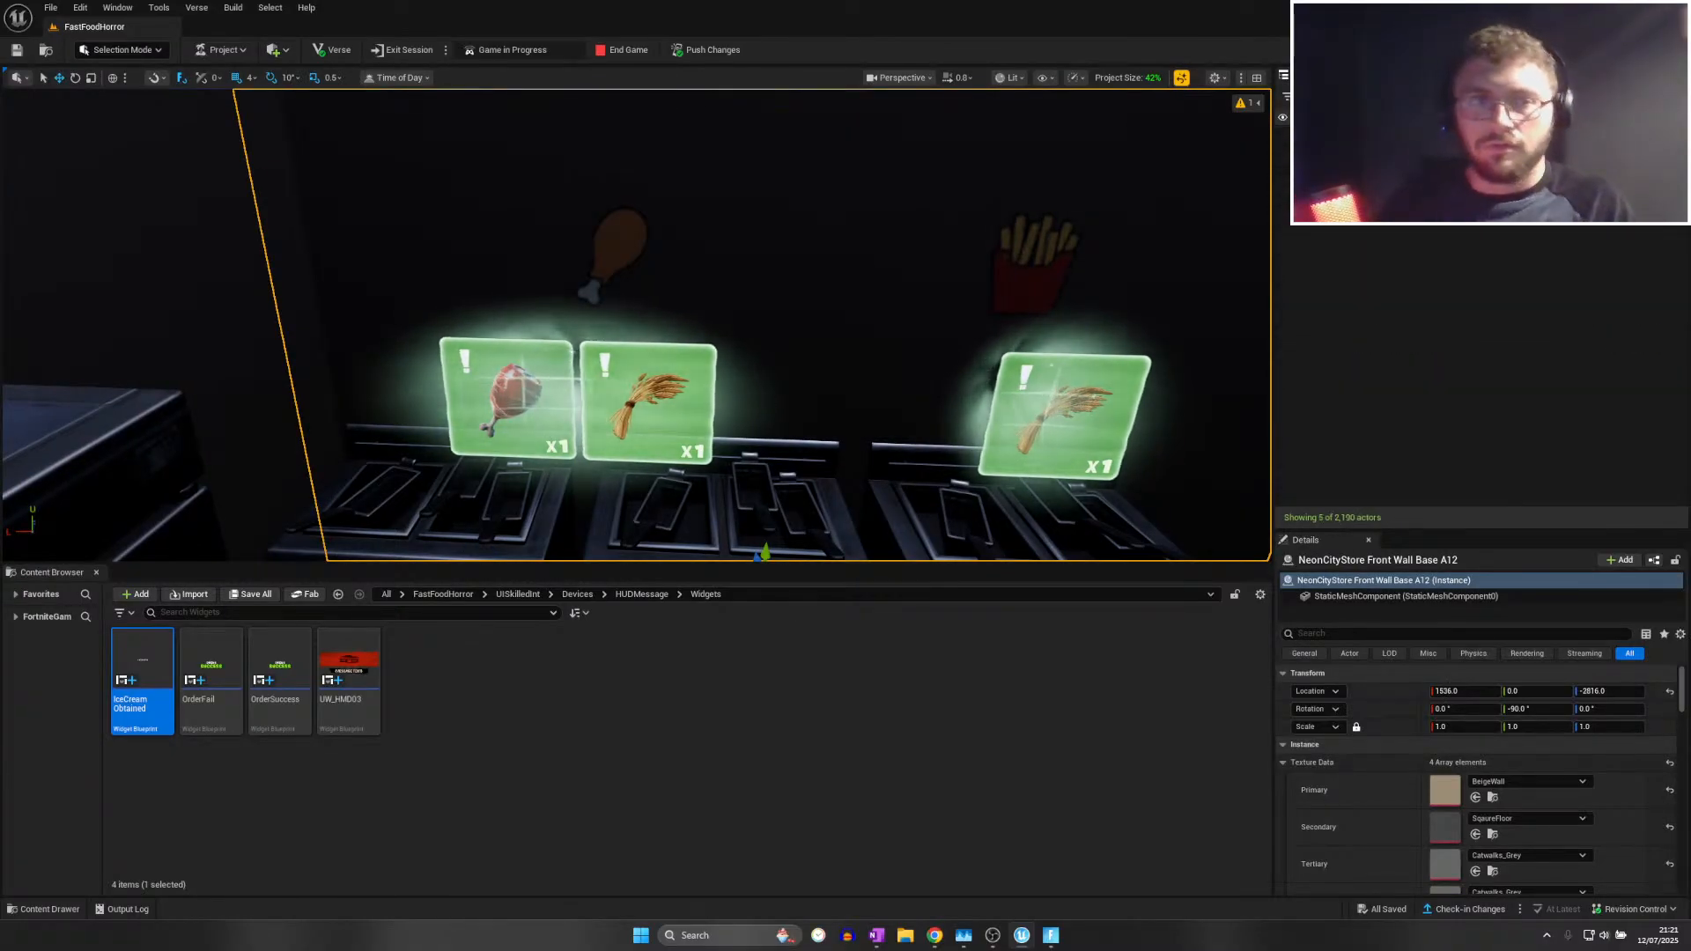
{"action": "left_click", "coordinate": [1373, 146]}
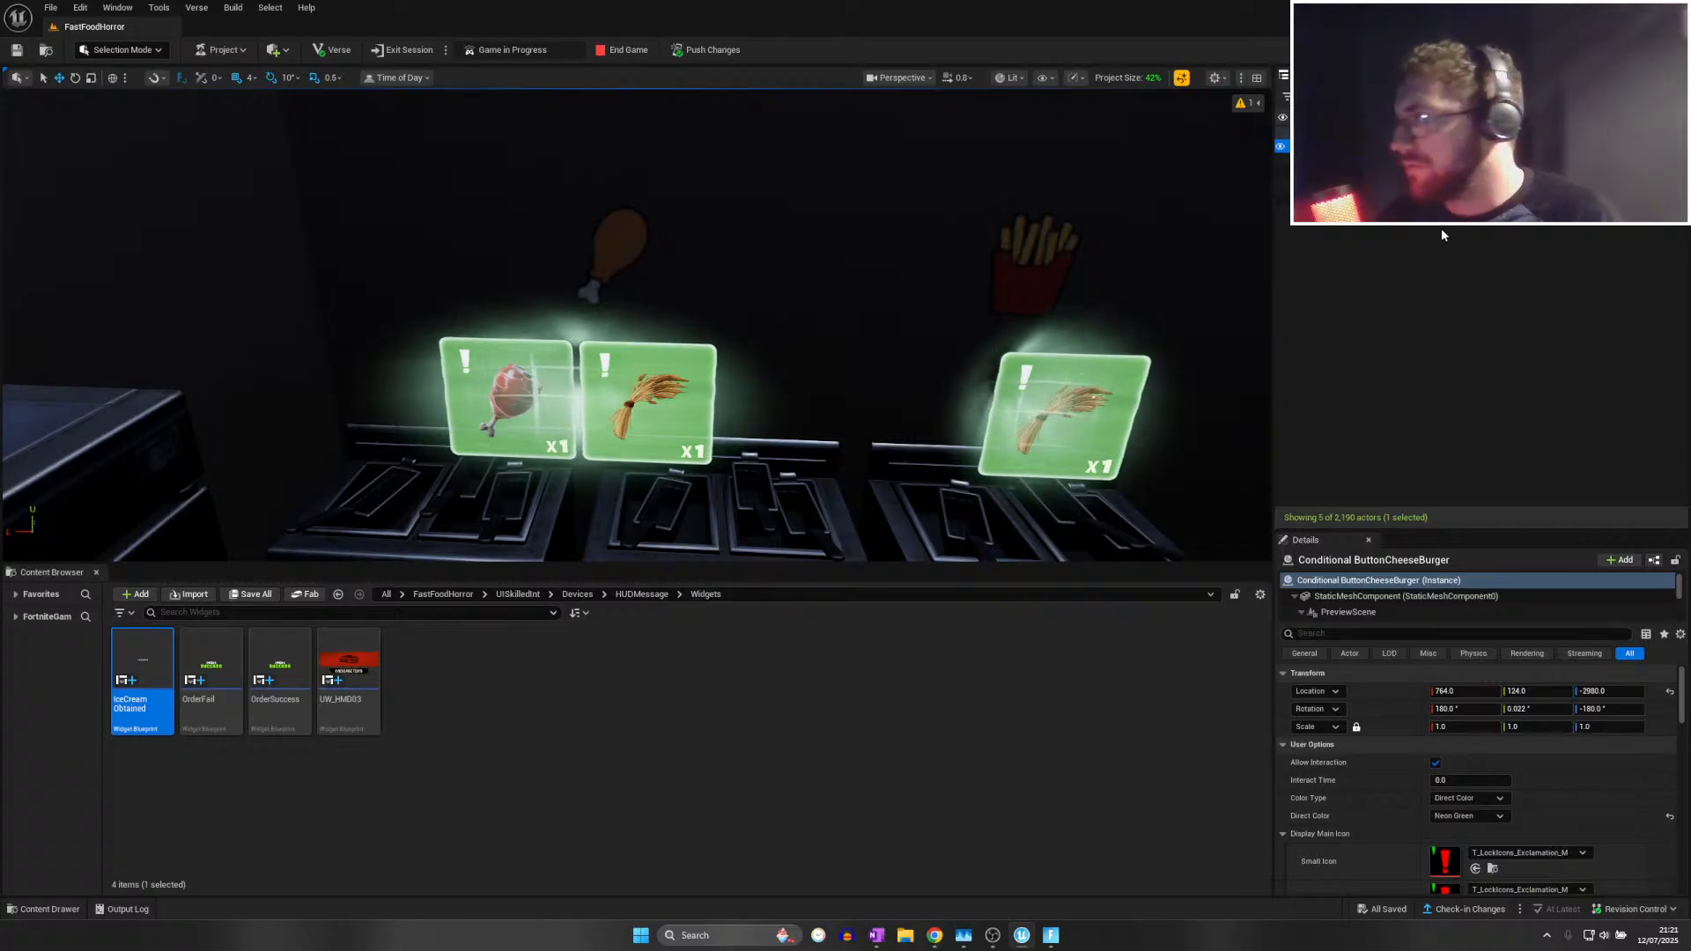
Search the cheeseburger conditional button's properties for "sound" and "sfx", then clear the search
{"action": "scroll", "coordinate": [1426, 763], "scroll_direction": "down", "scroll_amount": 3}
{"action": "left_click", "coordinate": [1373, 634]}
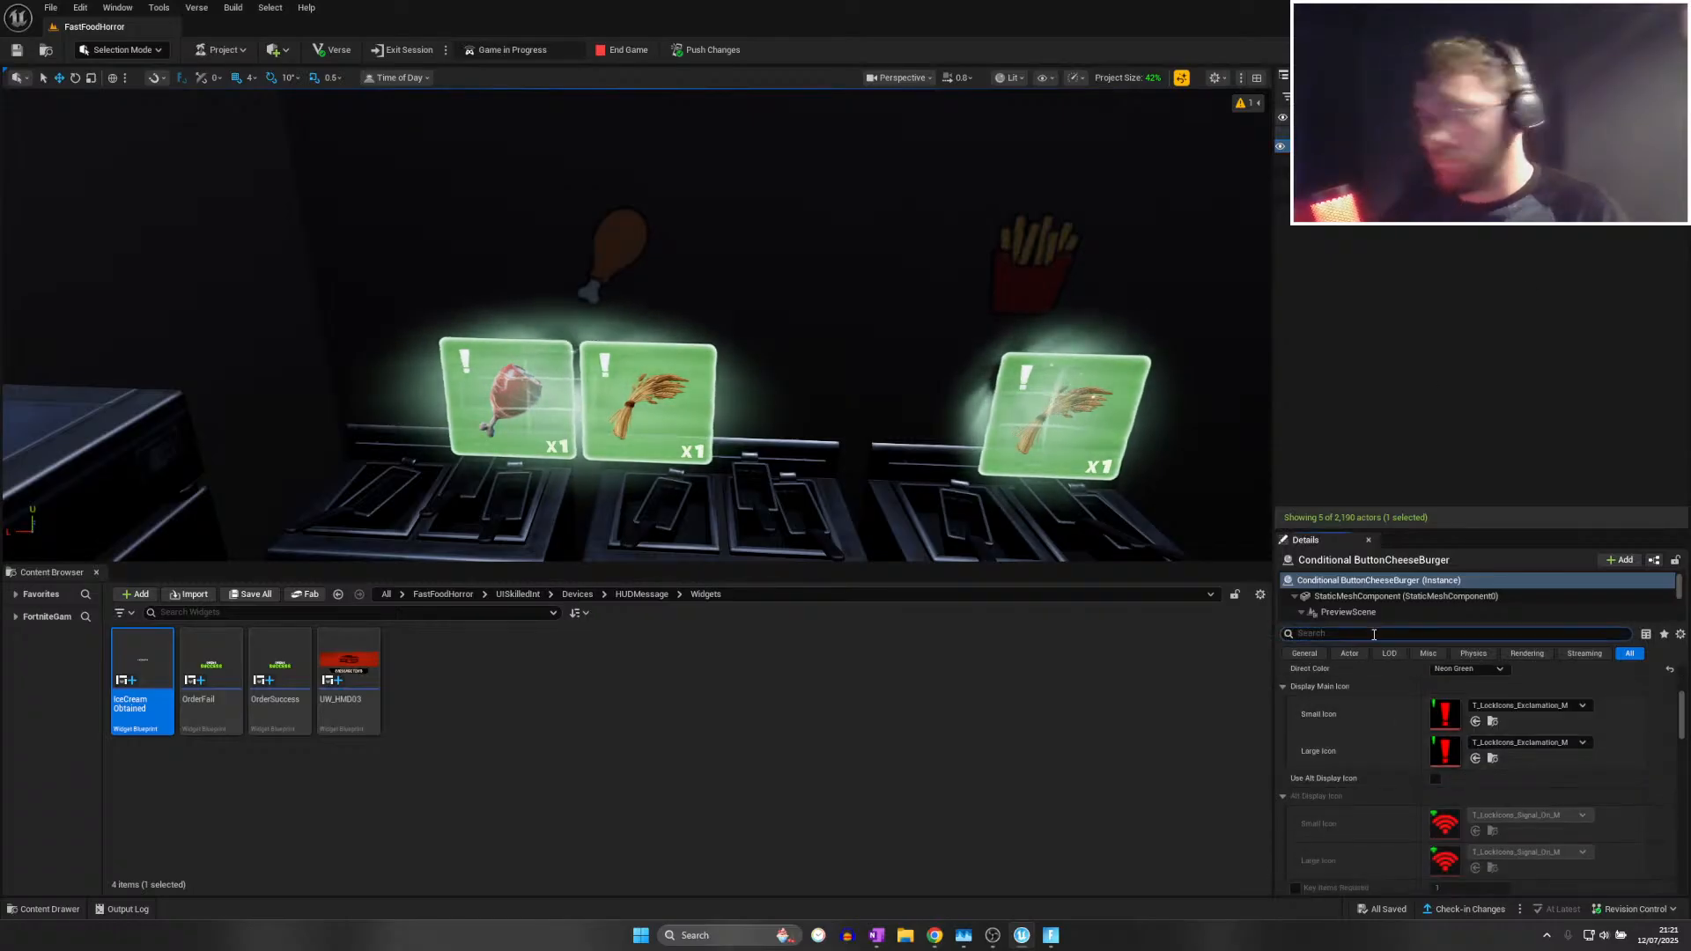
{"action": "type", "text": "sound"}
{"action": "key", "text": "BackSpace"}
{"action": "key", "text": "BackSpace"}
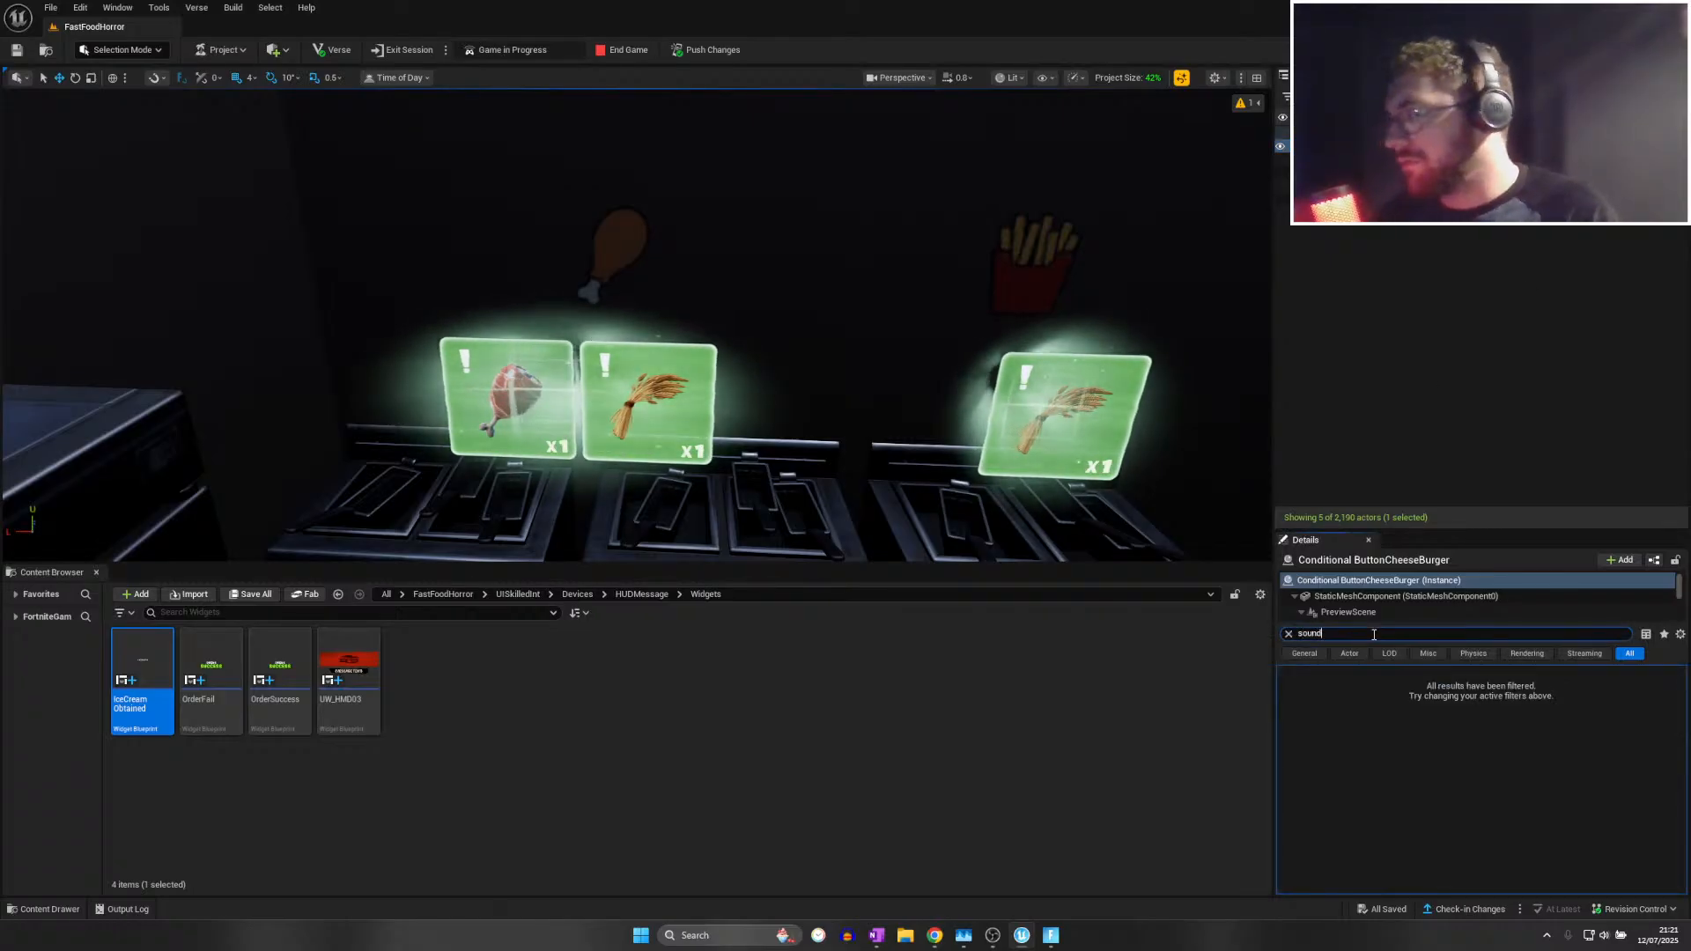
{"action": "key", "text": "BackSpace"}
{"action": "key", "text": "BackSpace"}
{"action": "key", "text": "BackSpace"}
{"action": "type", "text": "sfx"}
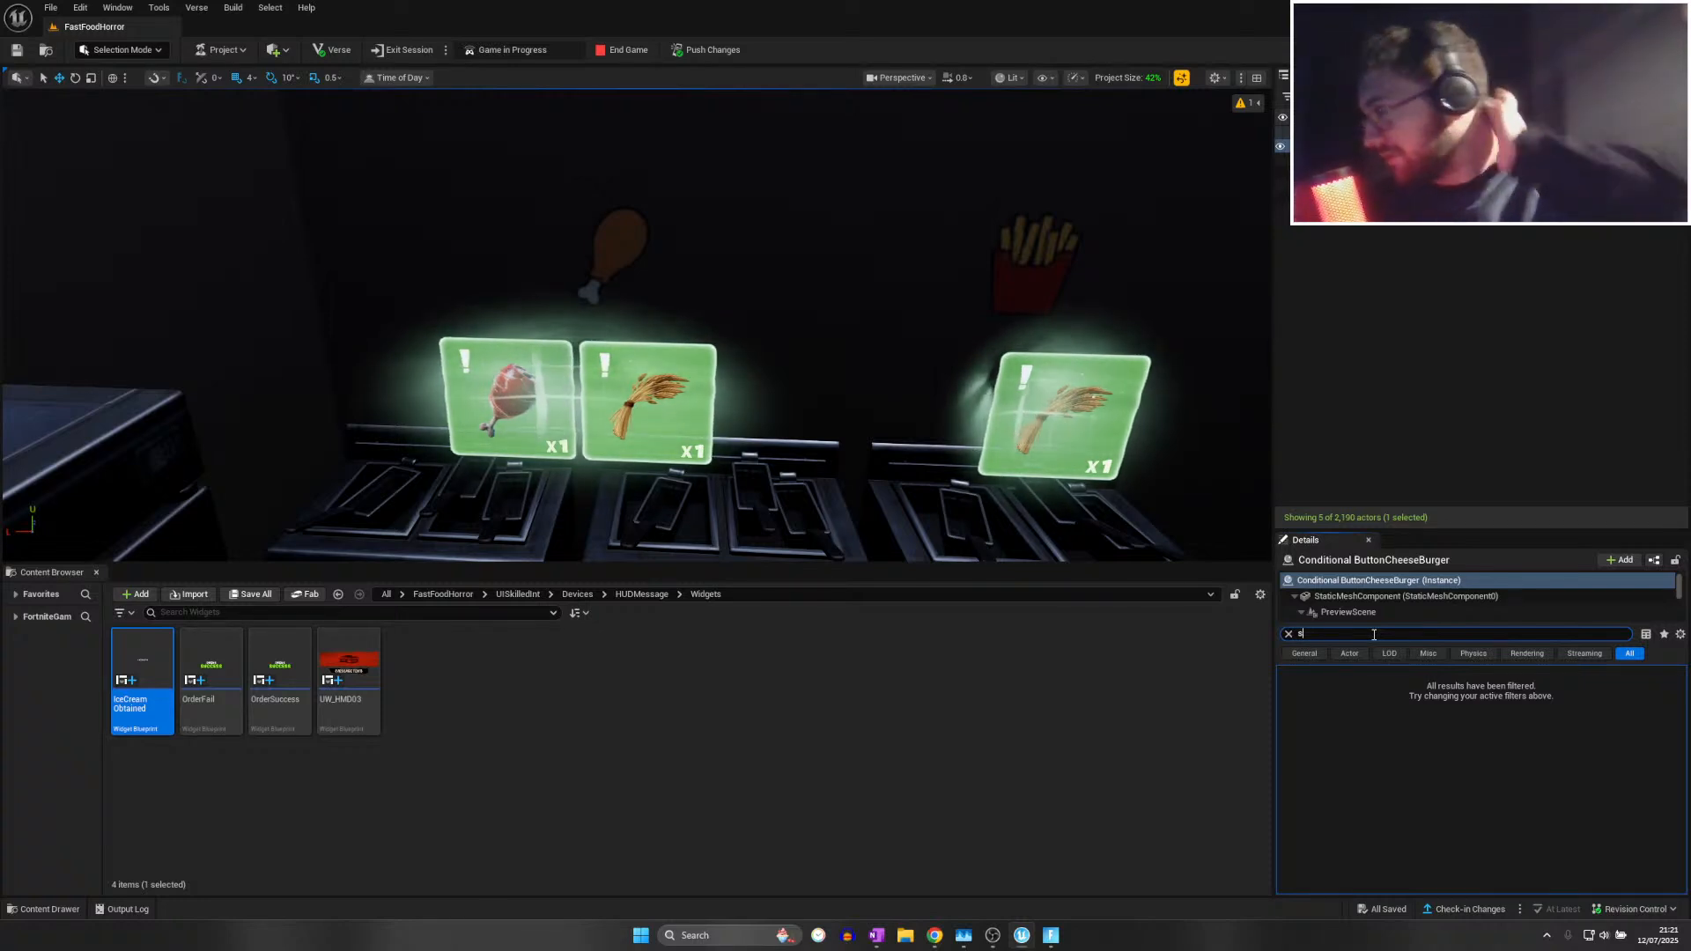
{"action": "key", "text": "BackSpace"}
{"action": "key", "text": "BackSpace"}
{"action": "key", "text": "BackSpace"}
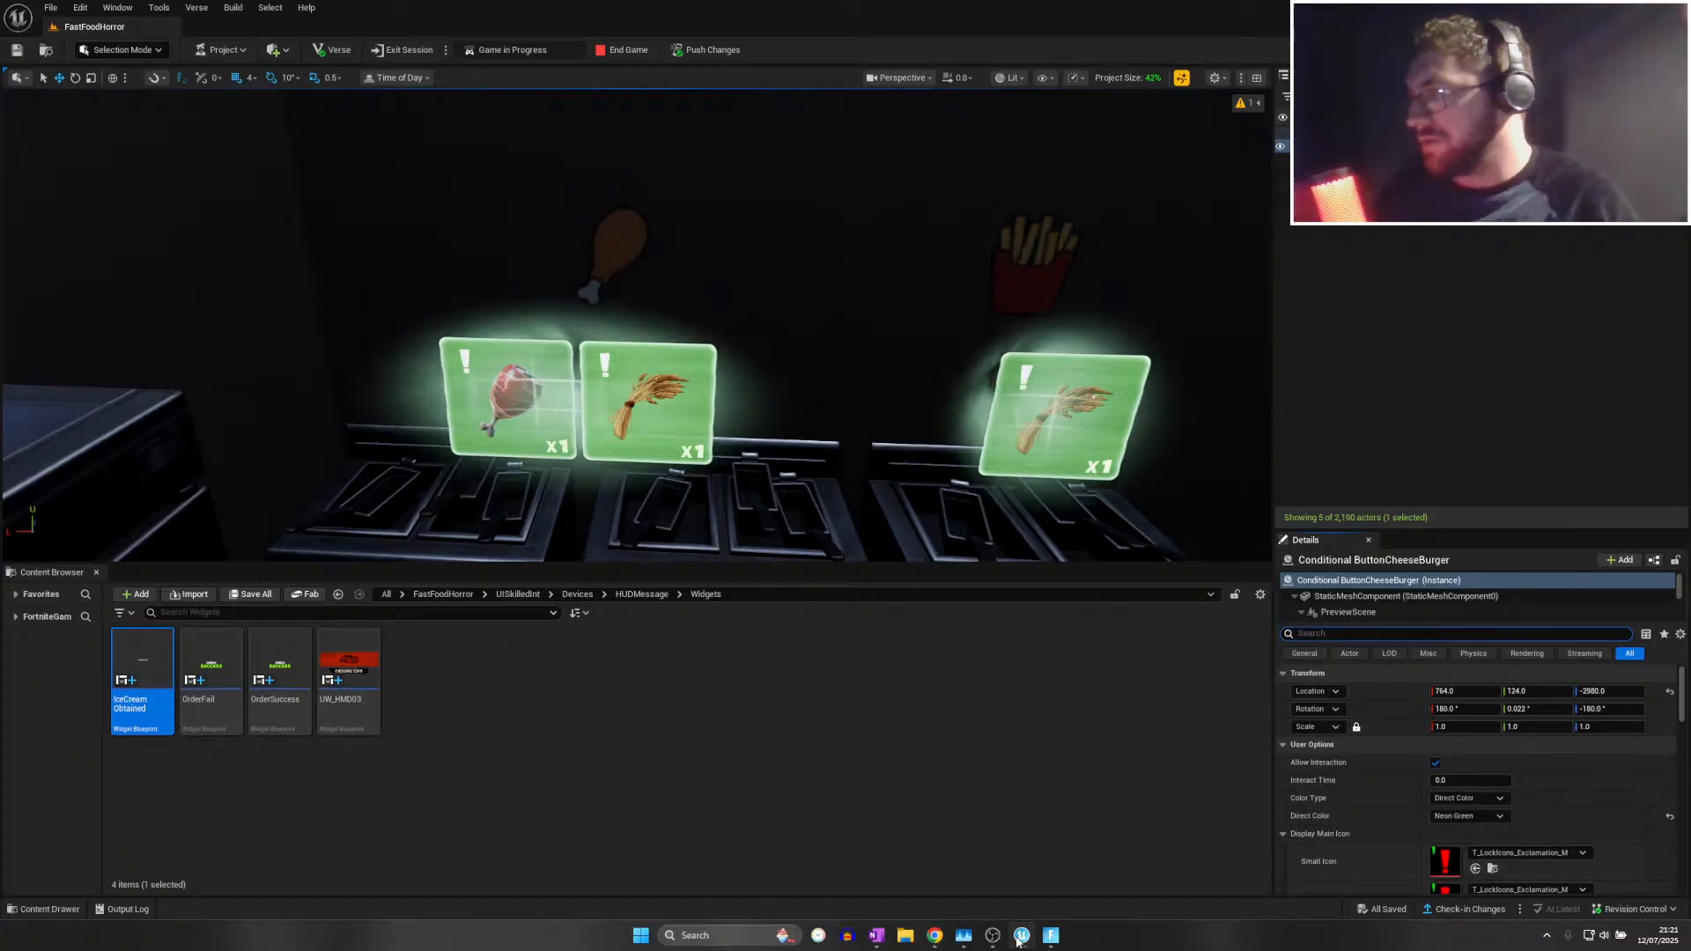
{"action": "mouse_move", "coordinate": [1036, 942]}
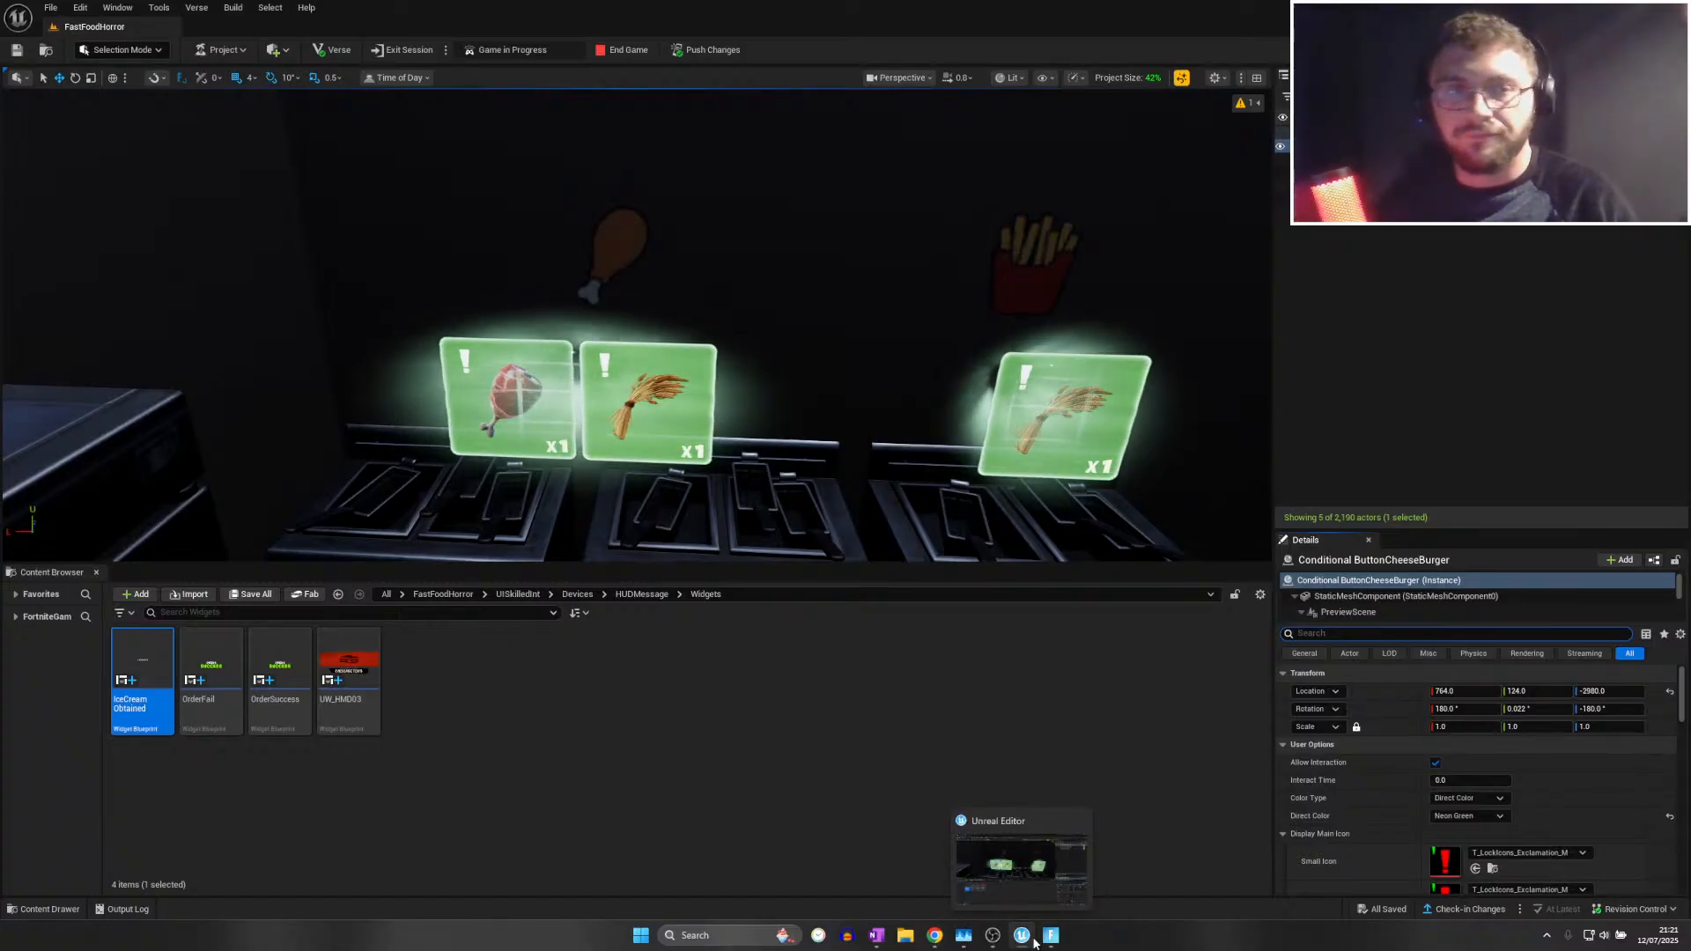
Return to the Fortnite playtest, cross the restaurant to the remaining dirty footprints and mop the floor
{"action": "left_click", "coordinate": [1051, 936]}
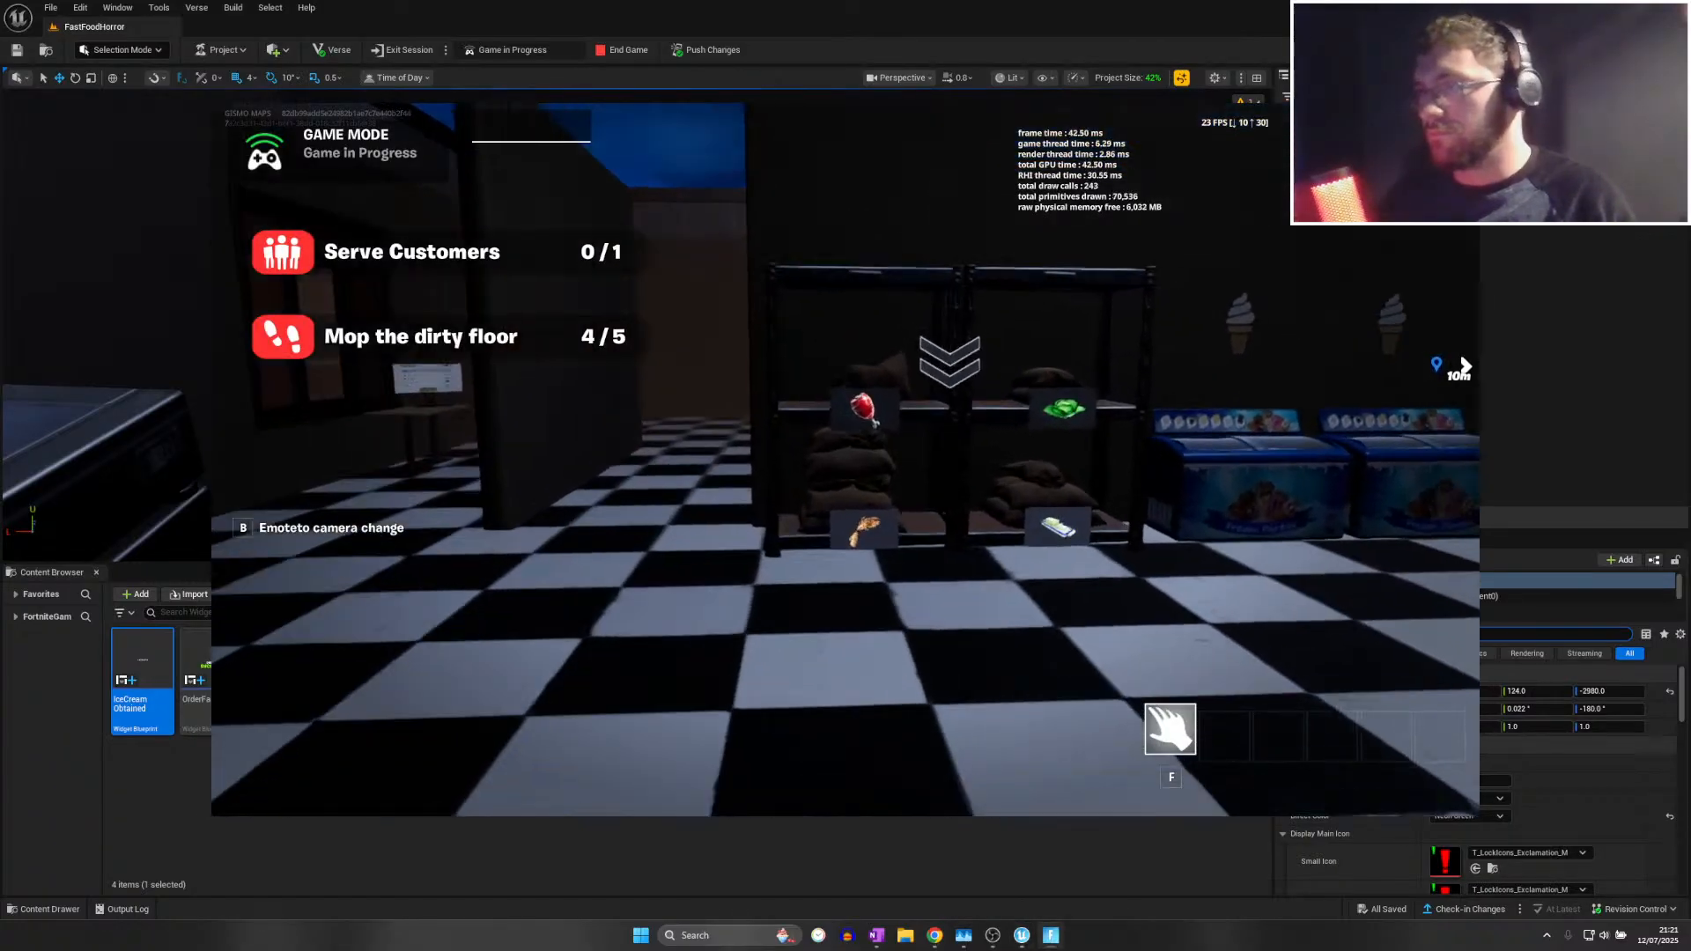
{"action": "key", "text": "w"}
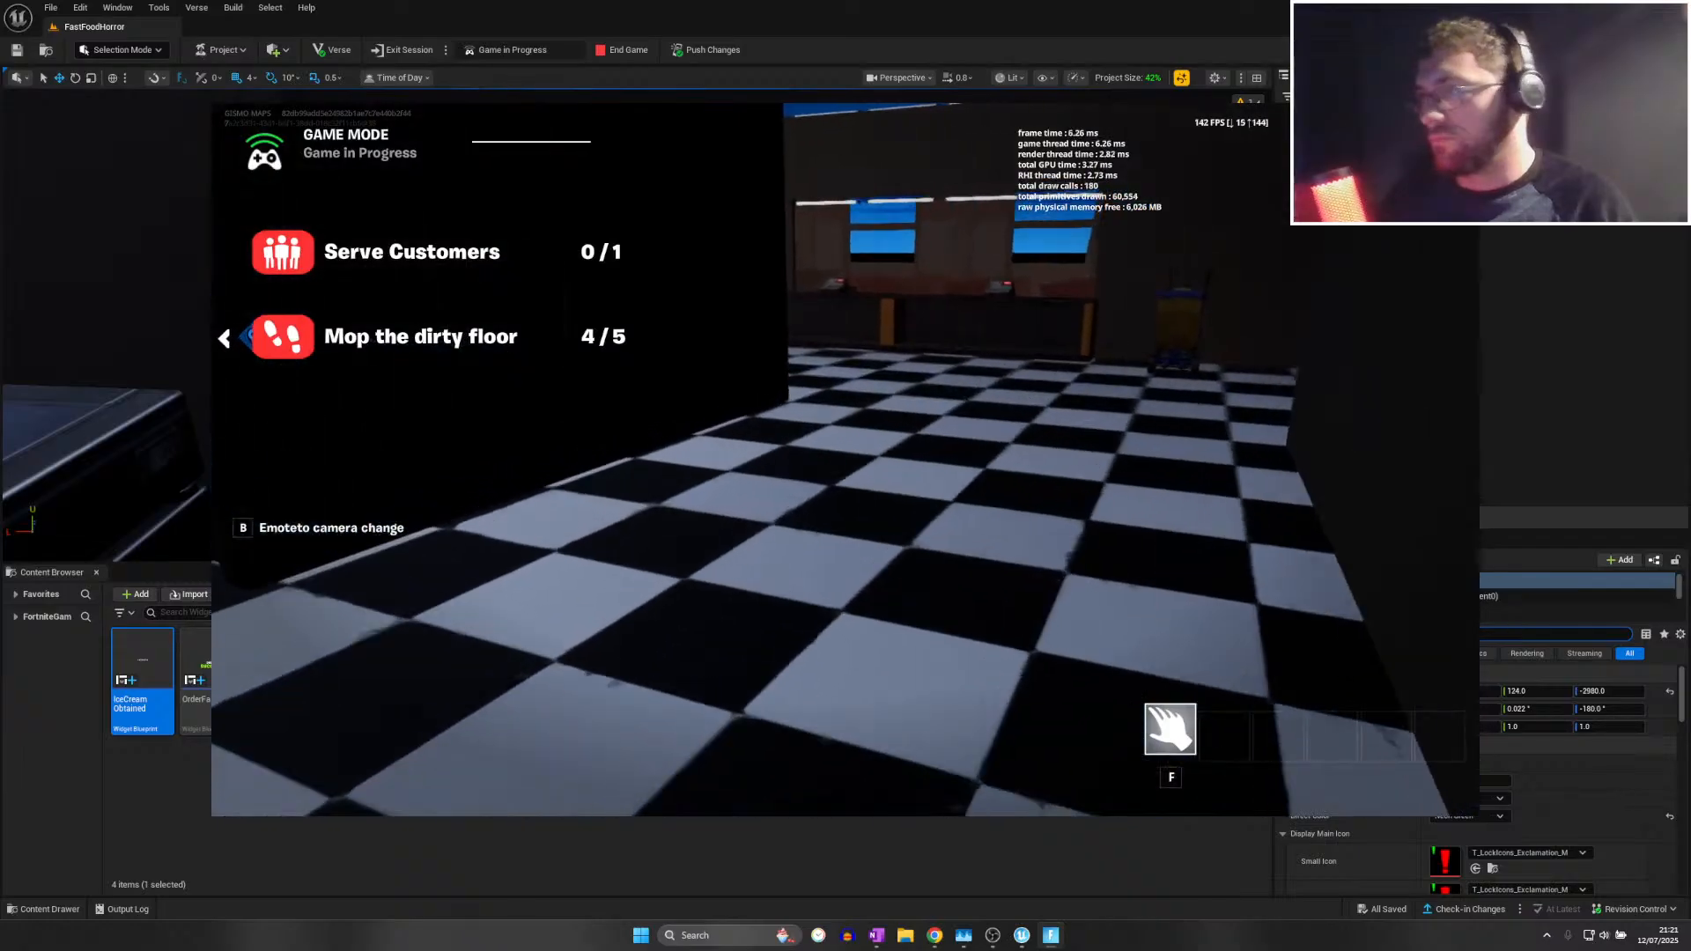
{"action": "key", "text": "shift+w"}
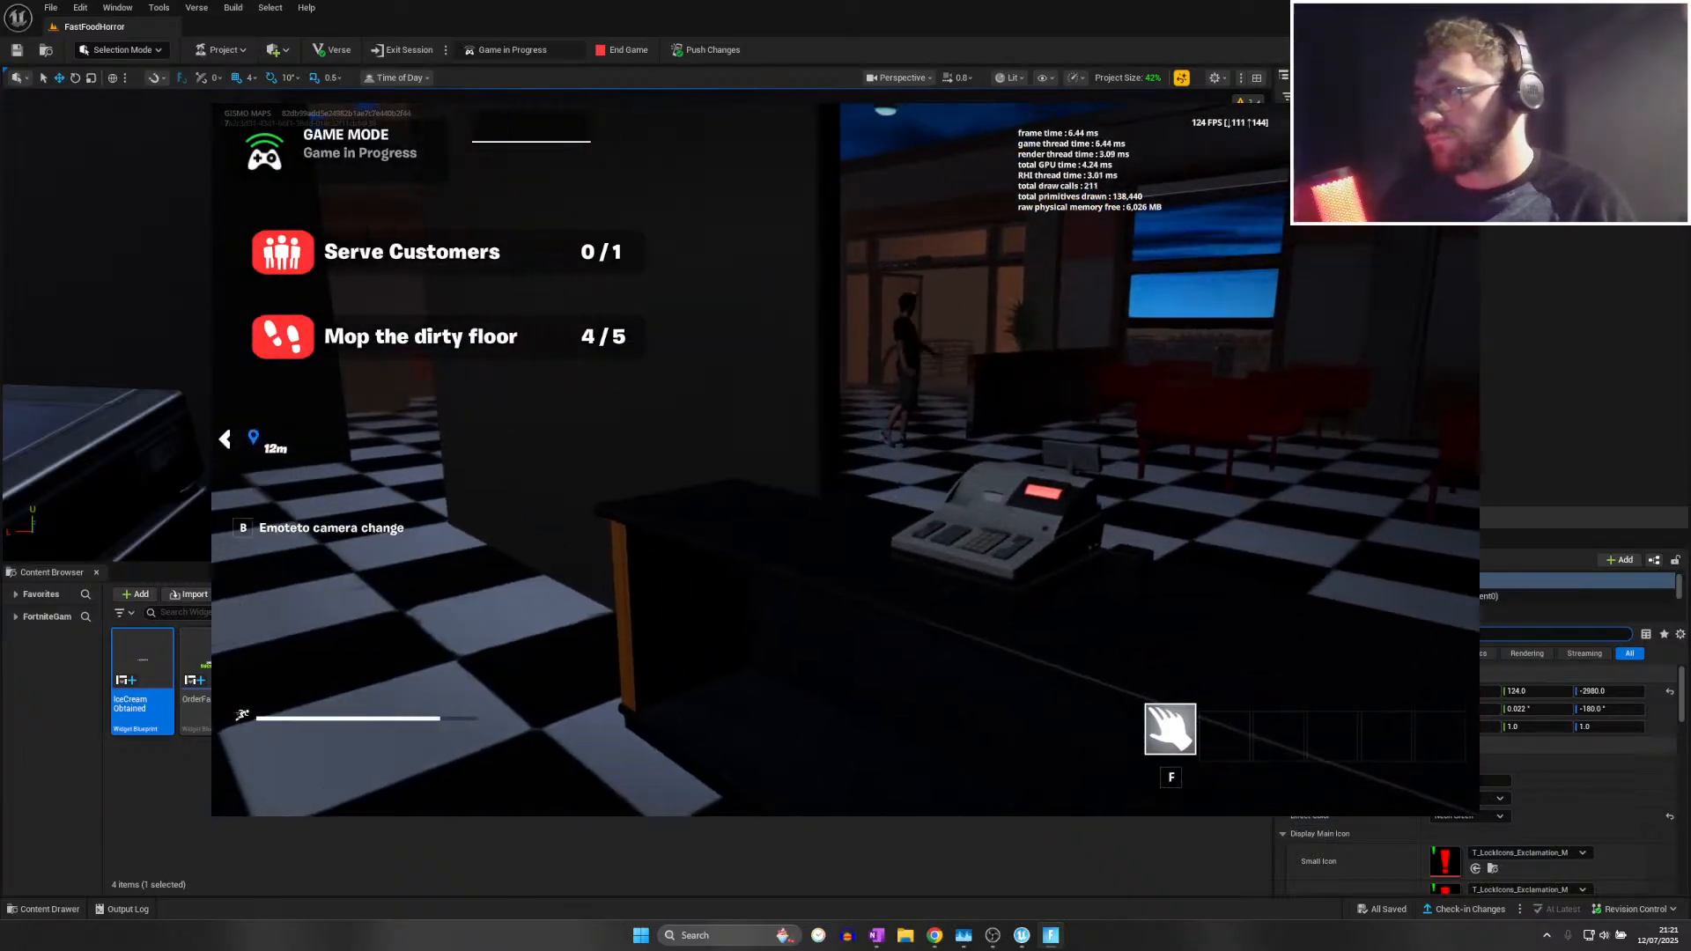
{"action": "key", "text": "w"}
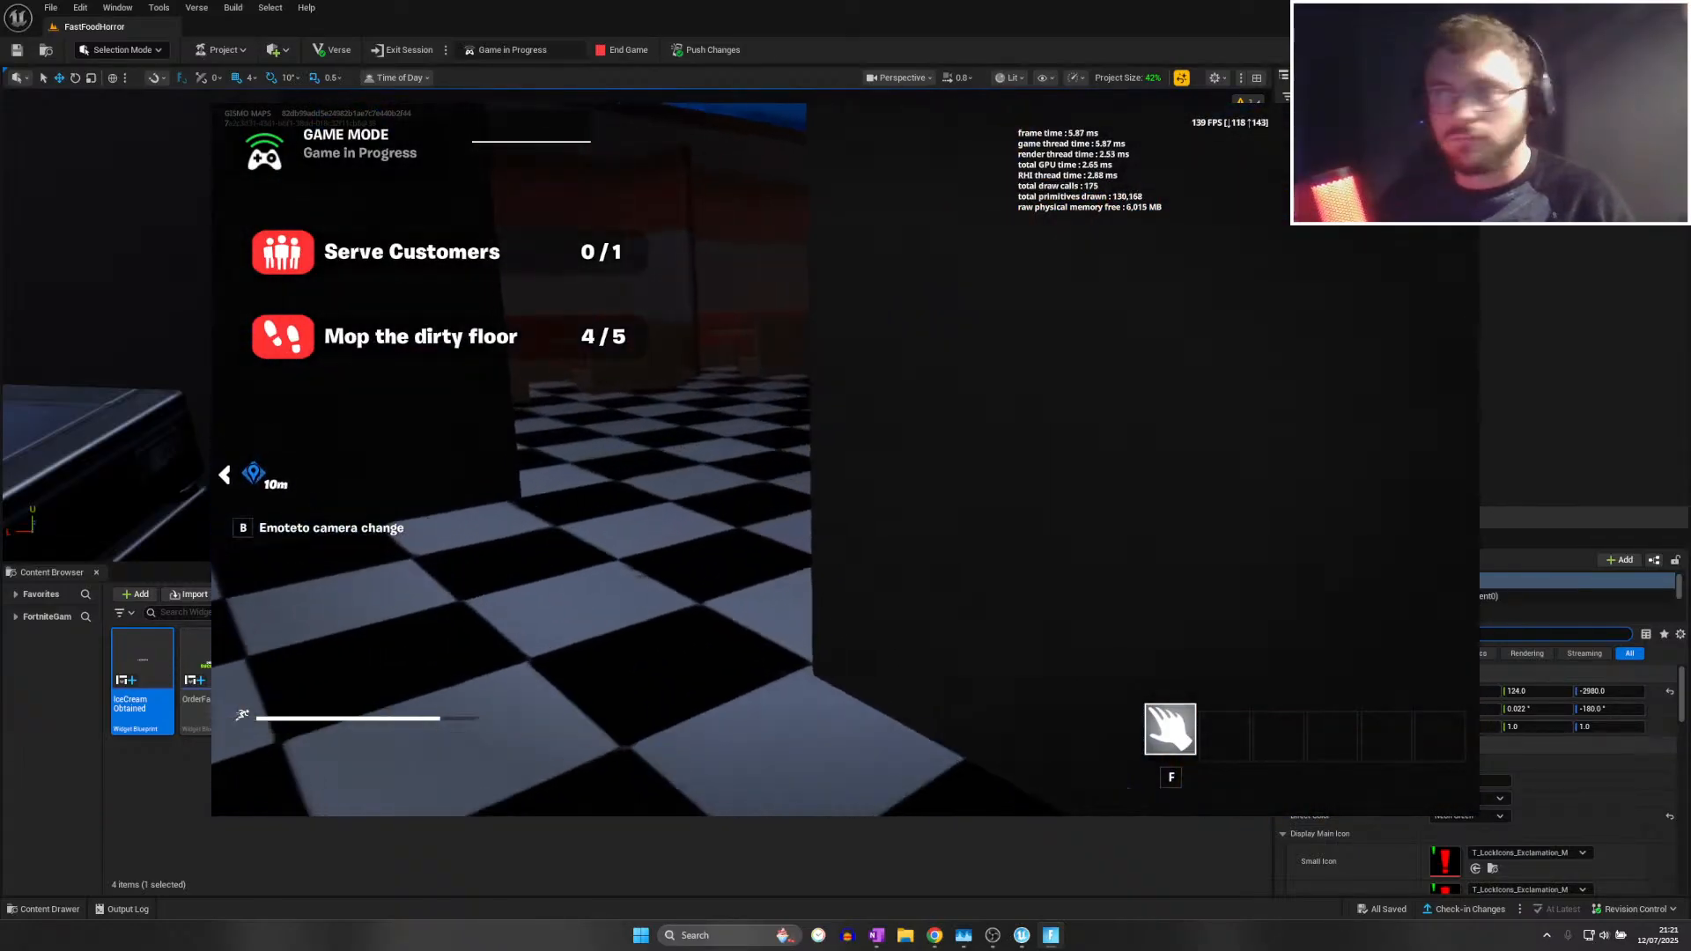
{"action": "key", "text": "w"}
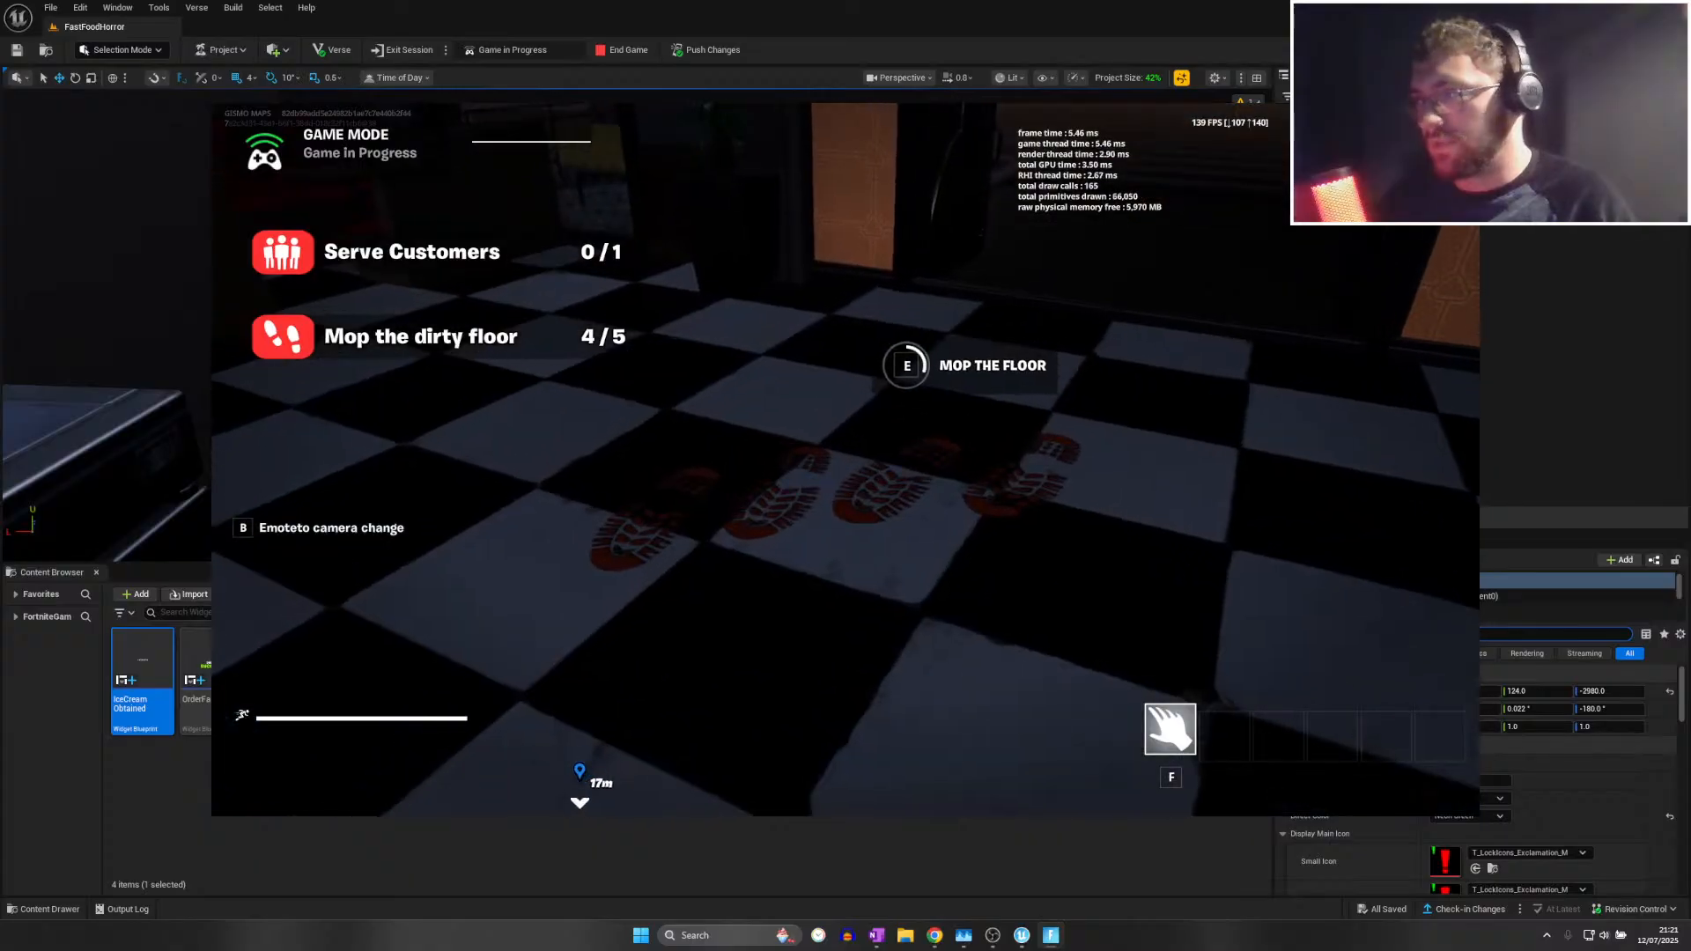
{"action": "key", "text": "e"}
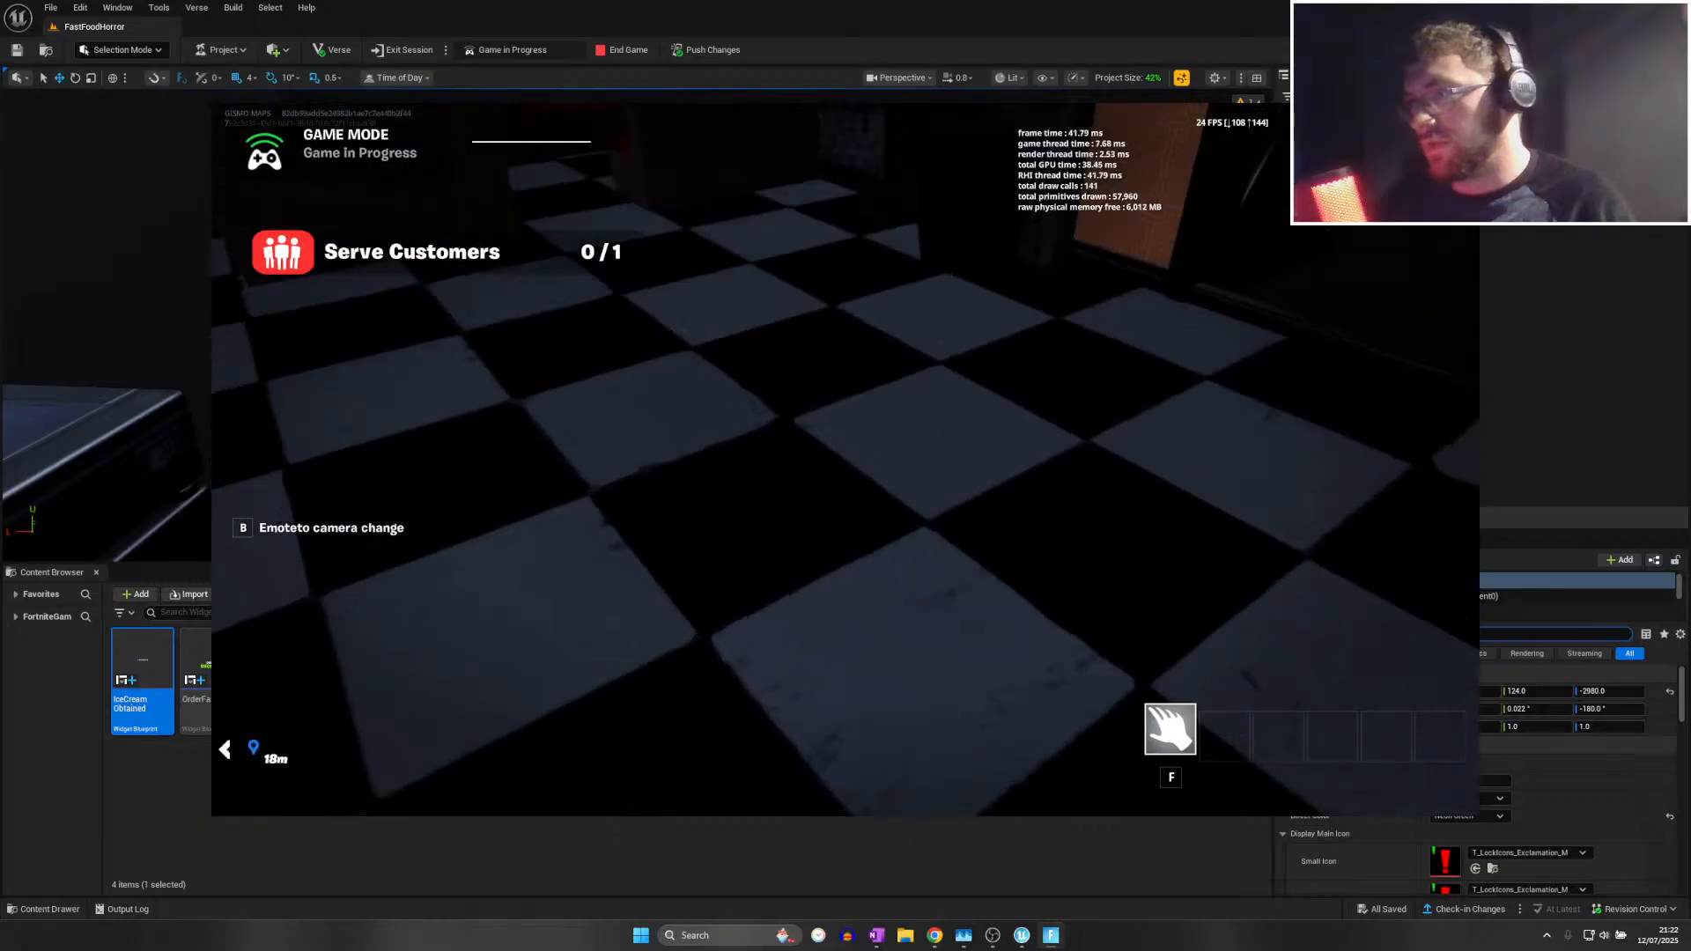
End the running playtest game and return to the Unreal Editor
{"action": "key", "text": "Escape"}
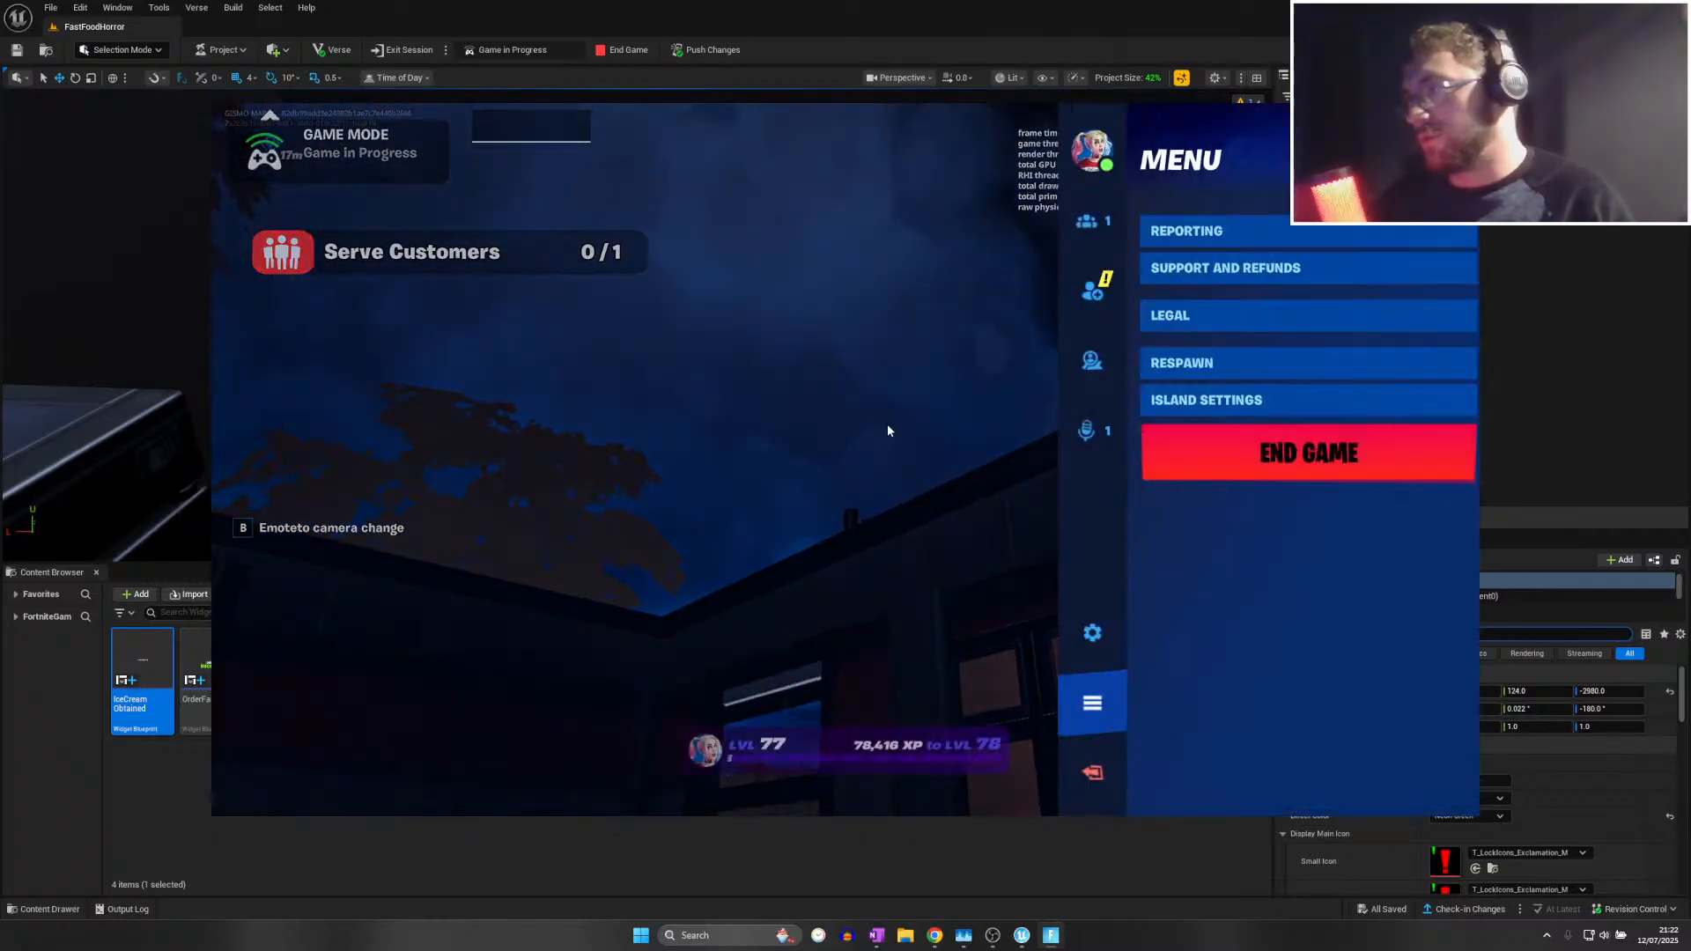
{"action": "left_click", "coordinate": [1096, 221]}
{"action": "left_click", "coordinate": [498, 305]}
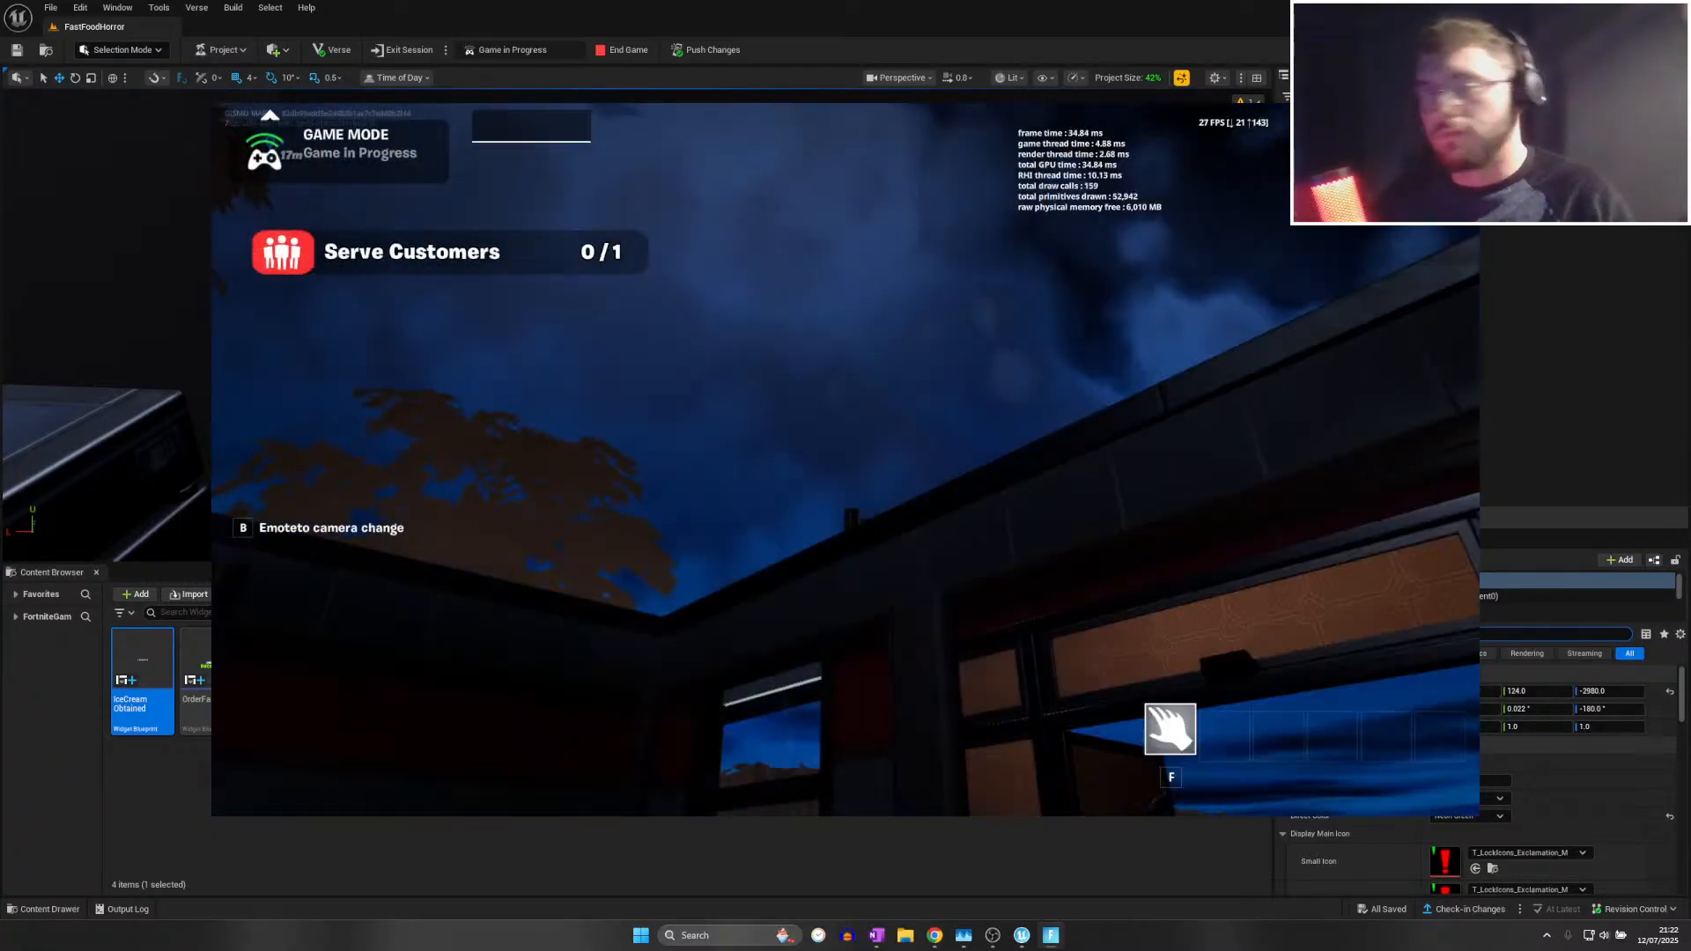
{"action": "key", "text": "Escape"}
{"action": "left_click", "coordinate": [1388, 460]}
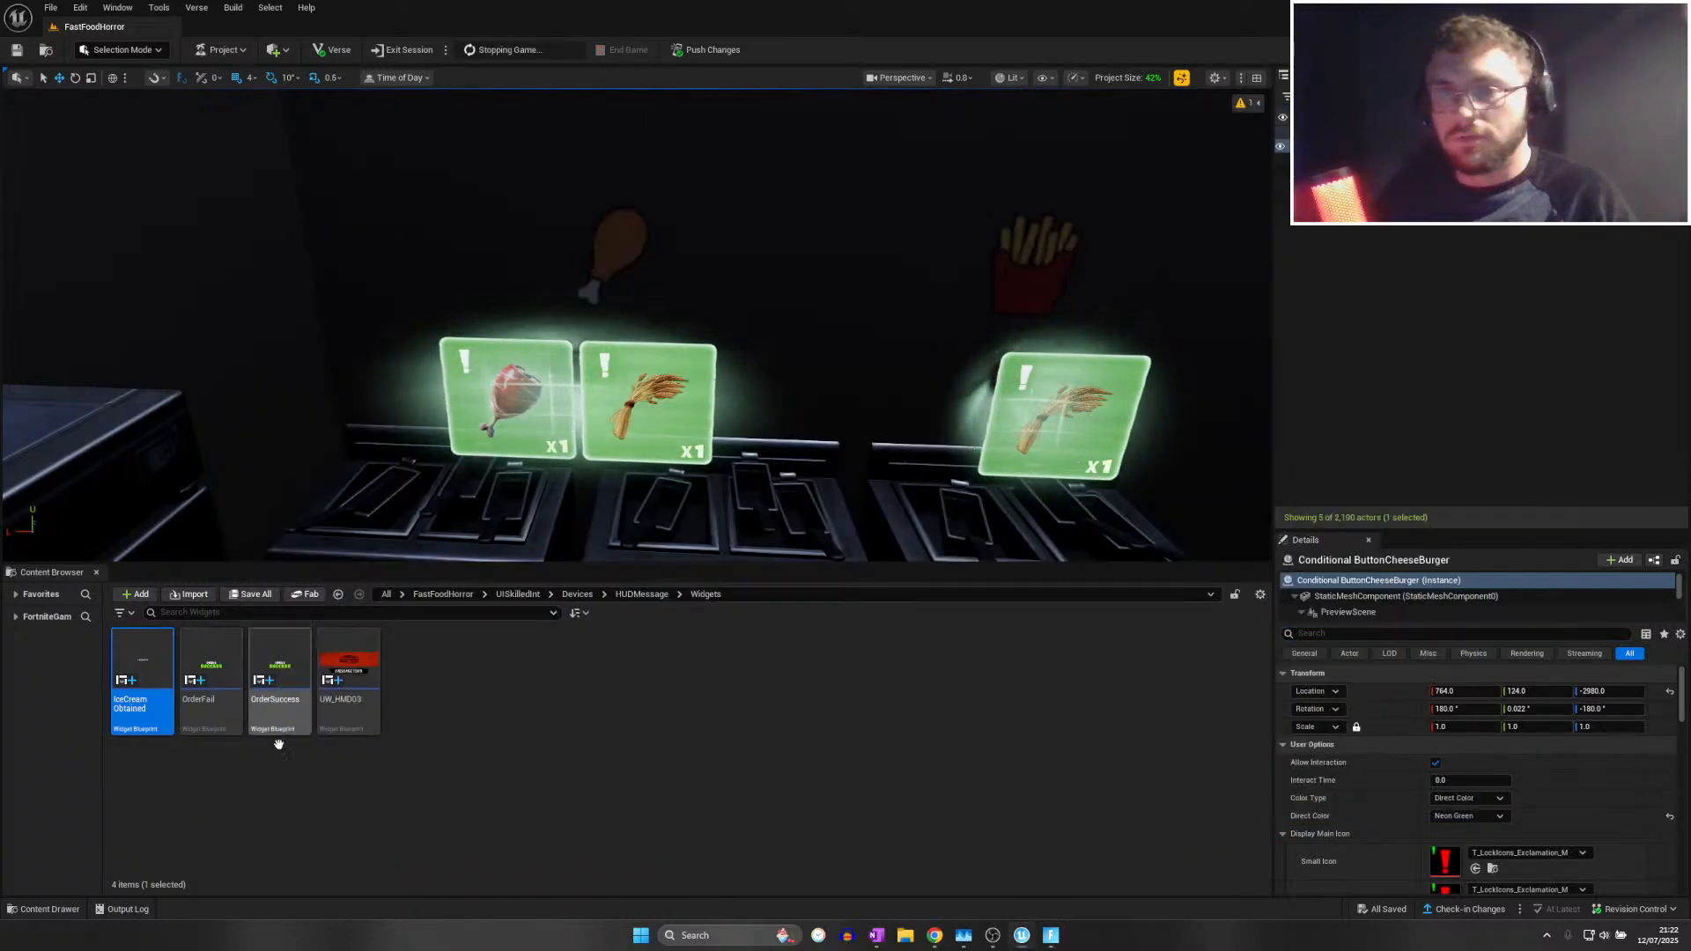
Consult the OneNote fix list, switch back to the Unreal Editor and select the TrackerSpeakToBossFirstTime device
{"action": "key", "text": "alt+Tab"}
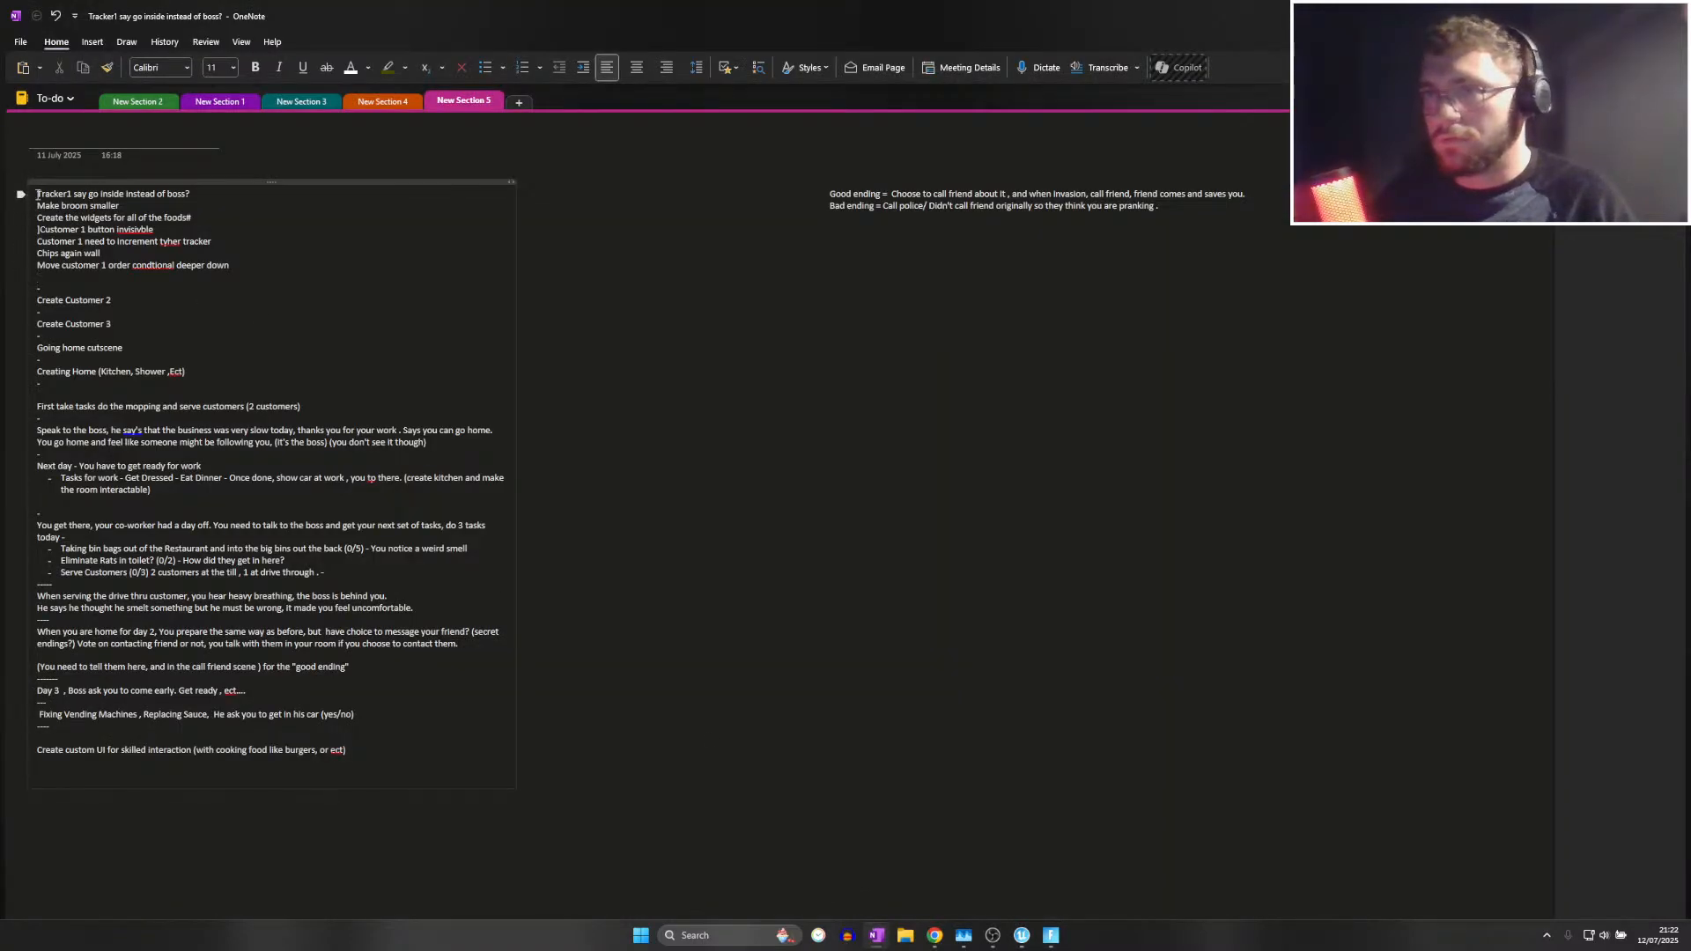
{"action": "left_click", "coordinate": [1020, 934]}
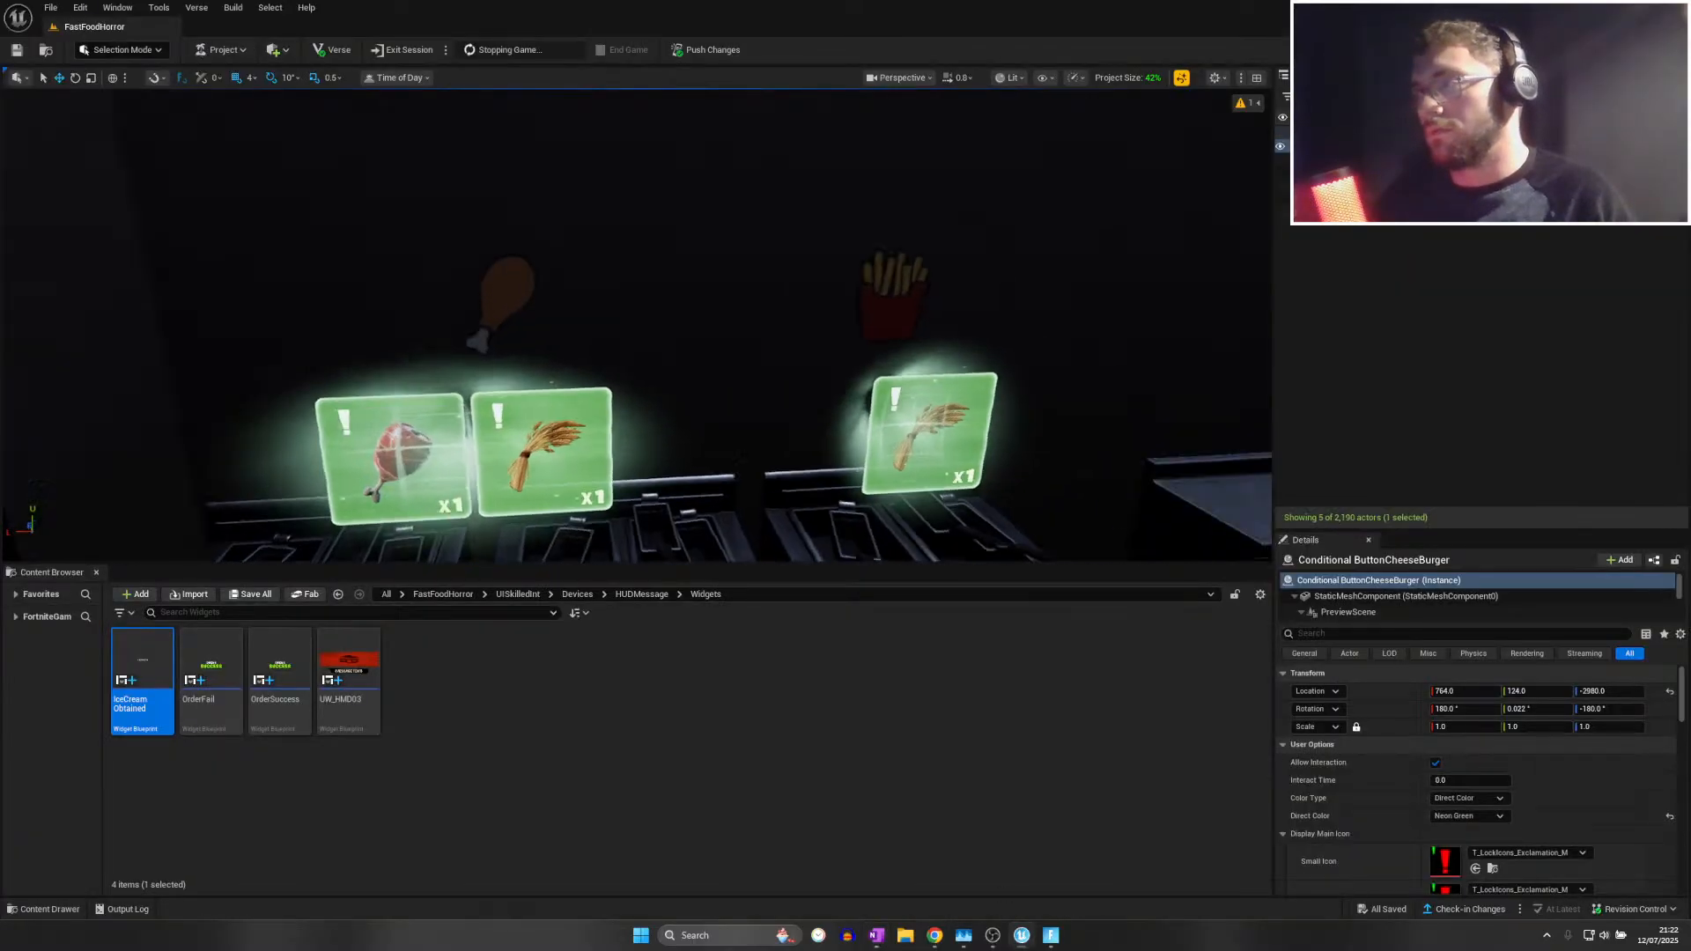
{"action": "key", "text": "w"}
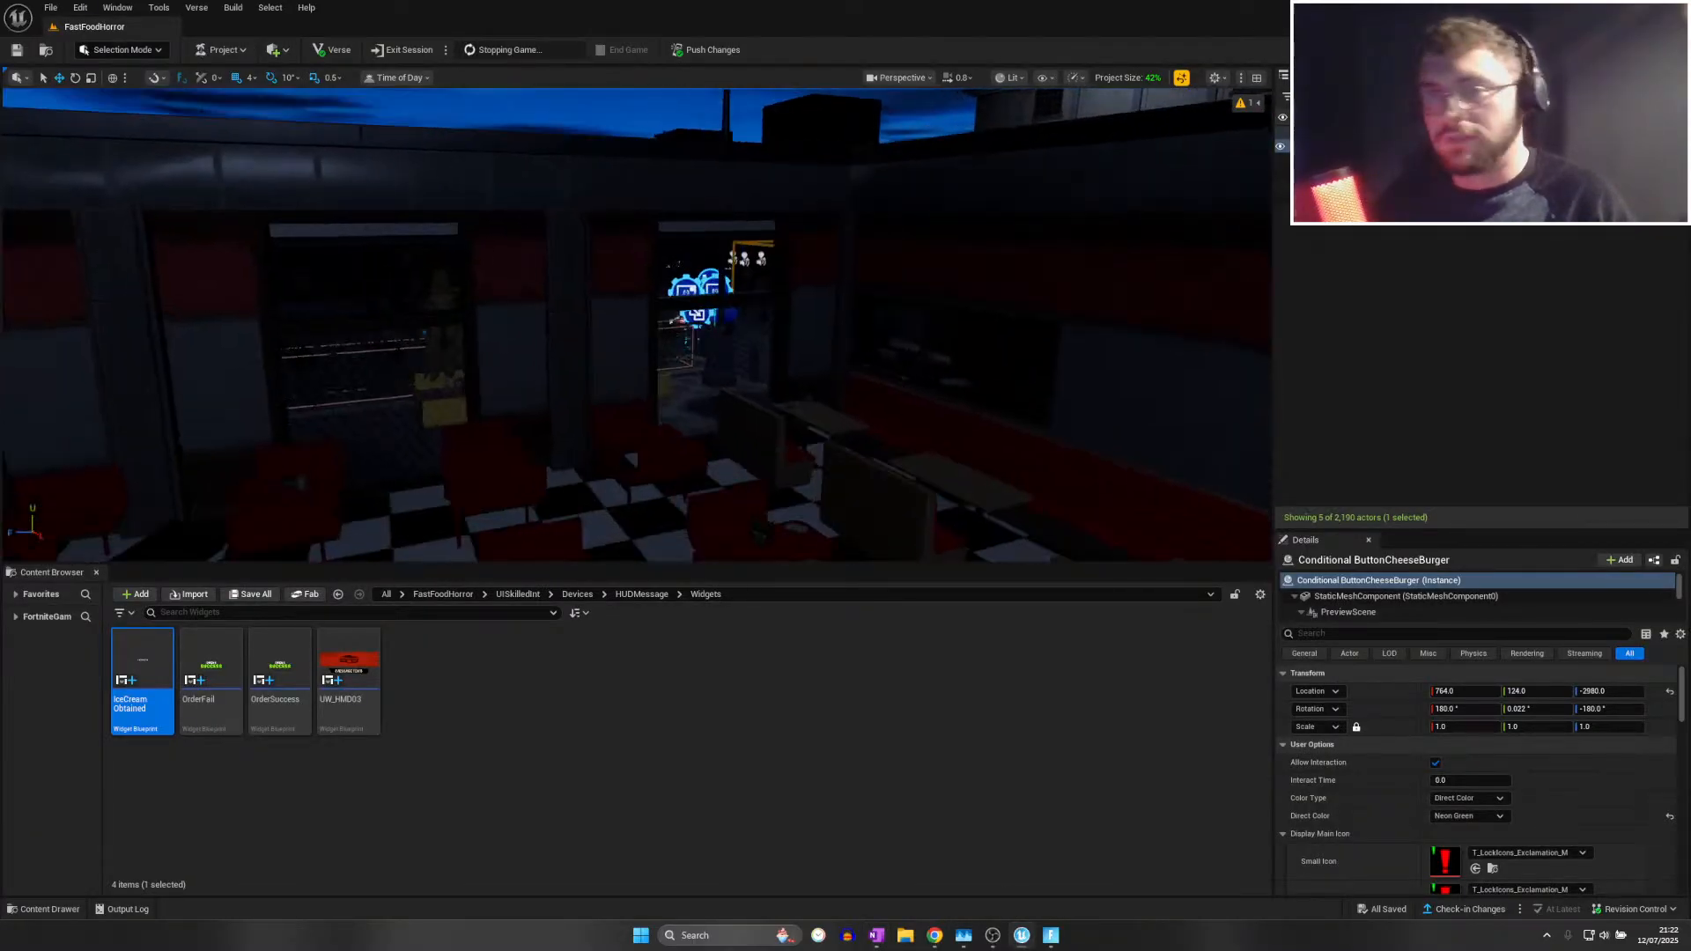
{"action": "key", "text": "w"}
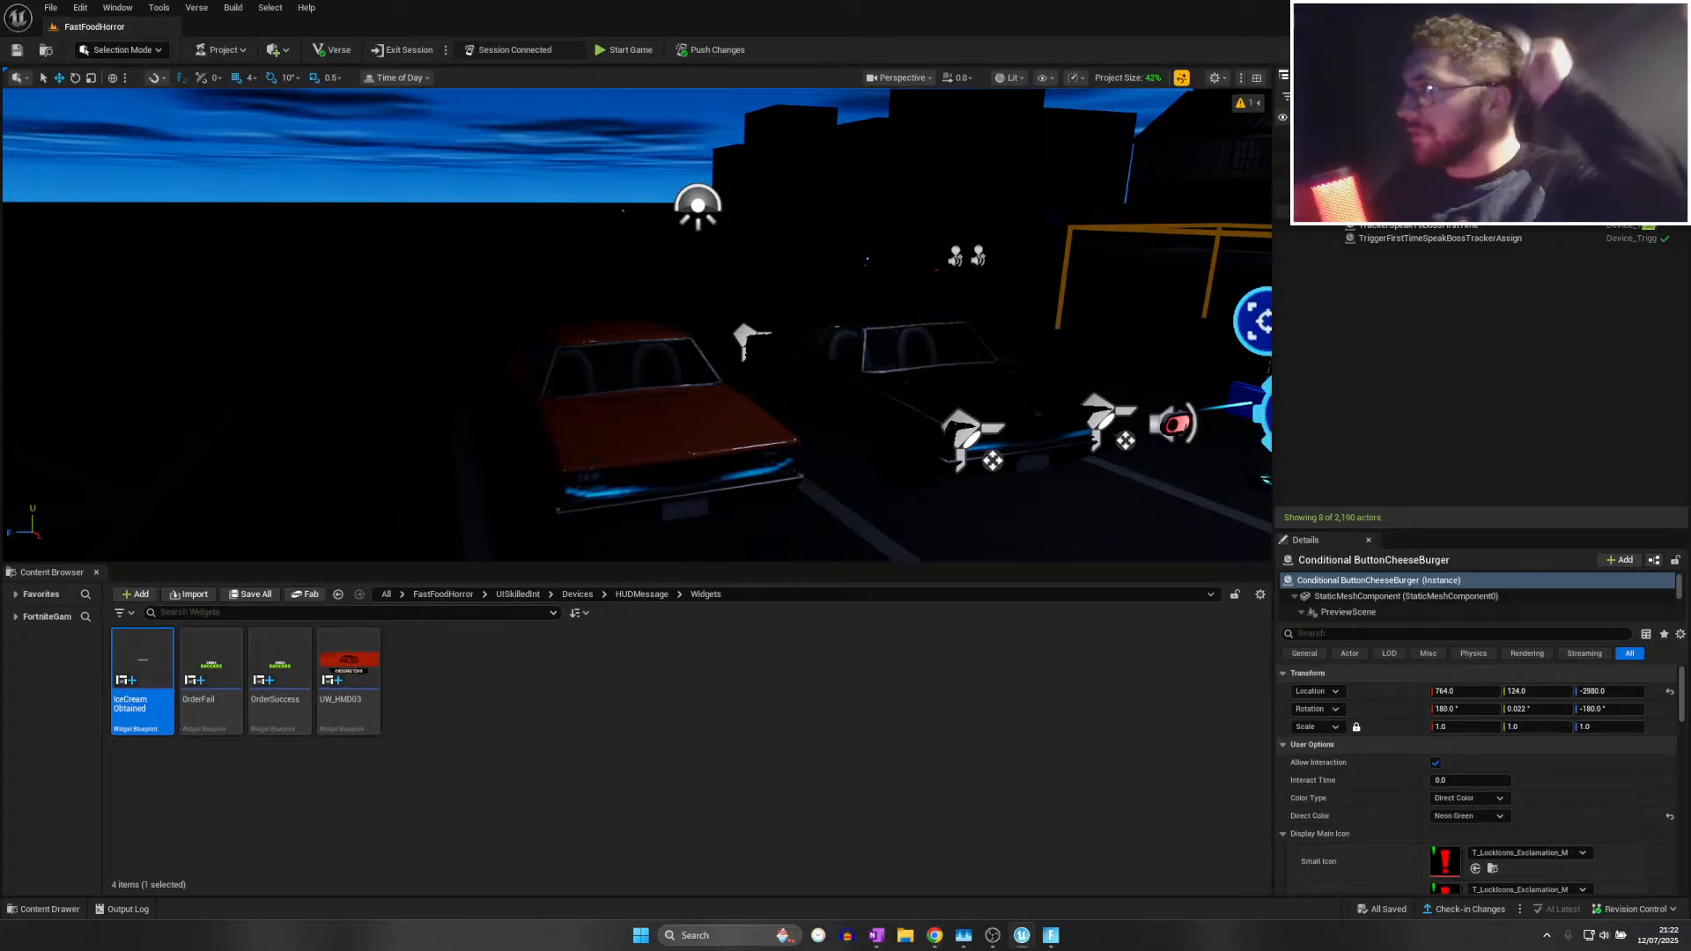
{"action": "left_click", "coordinate": [1452, 227]}
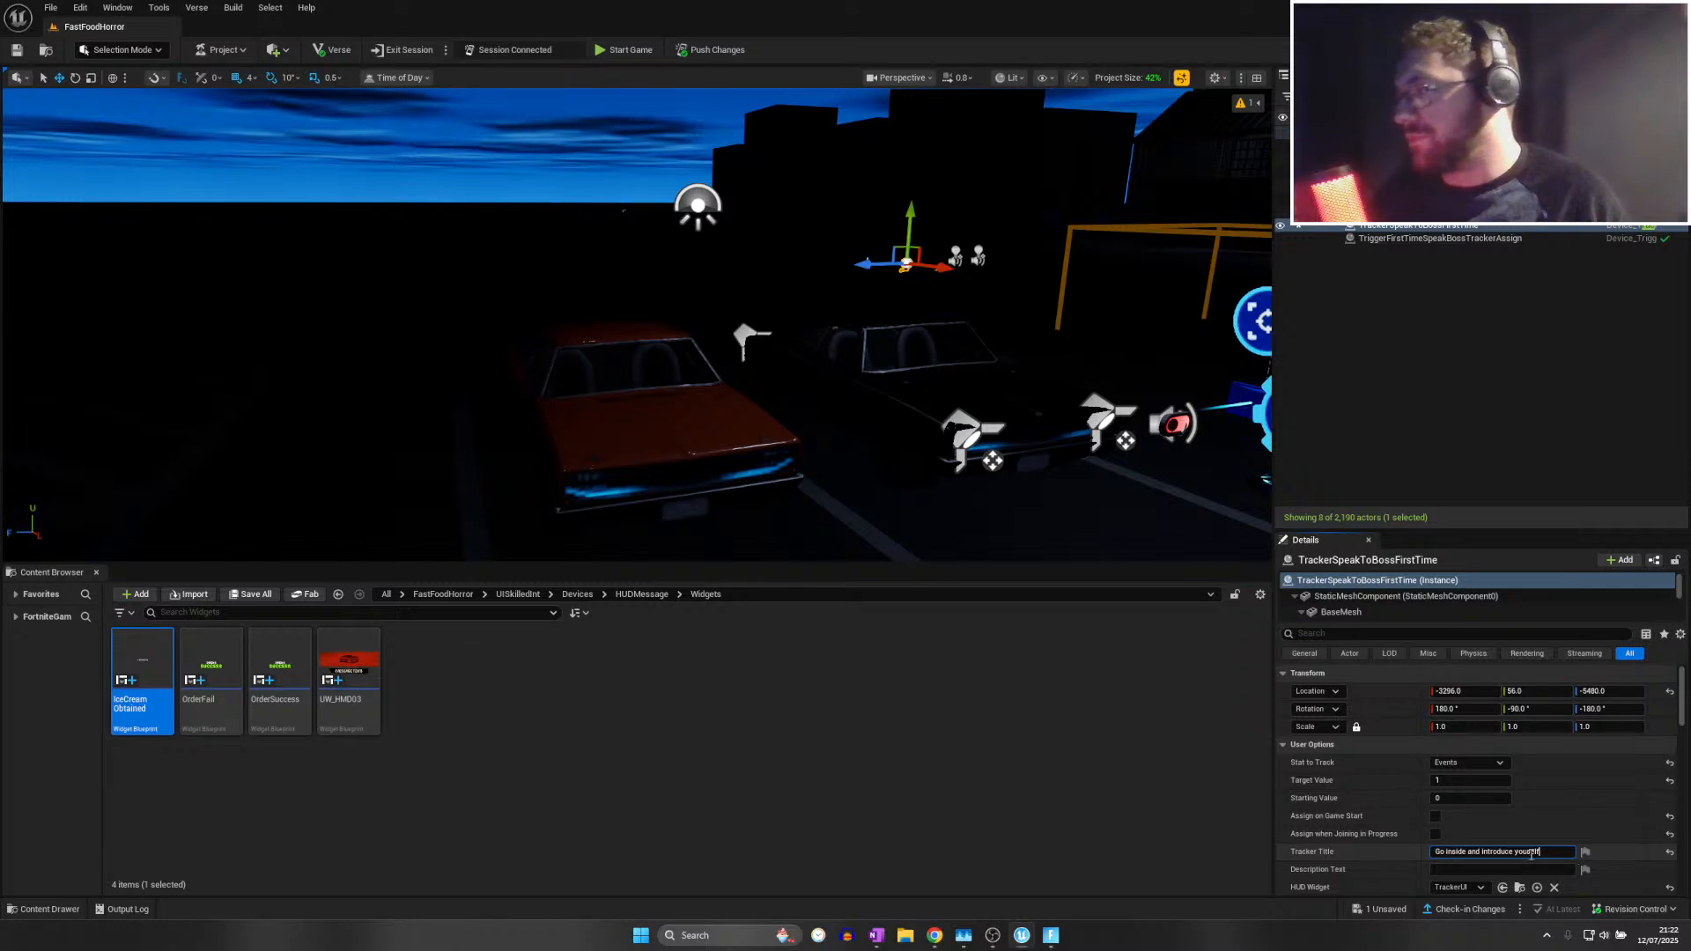
Open the TrackerUI widget and set its title text to "Go inside and introduce youself"
{"action": "scroll", "coordinate": [1558, 832], "scroll_direction": "down", "scroll_amount": 2}
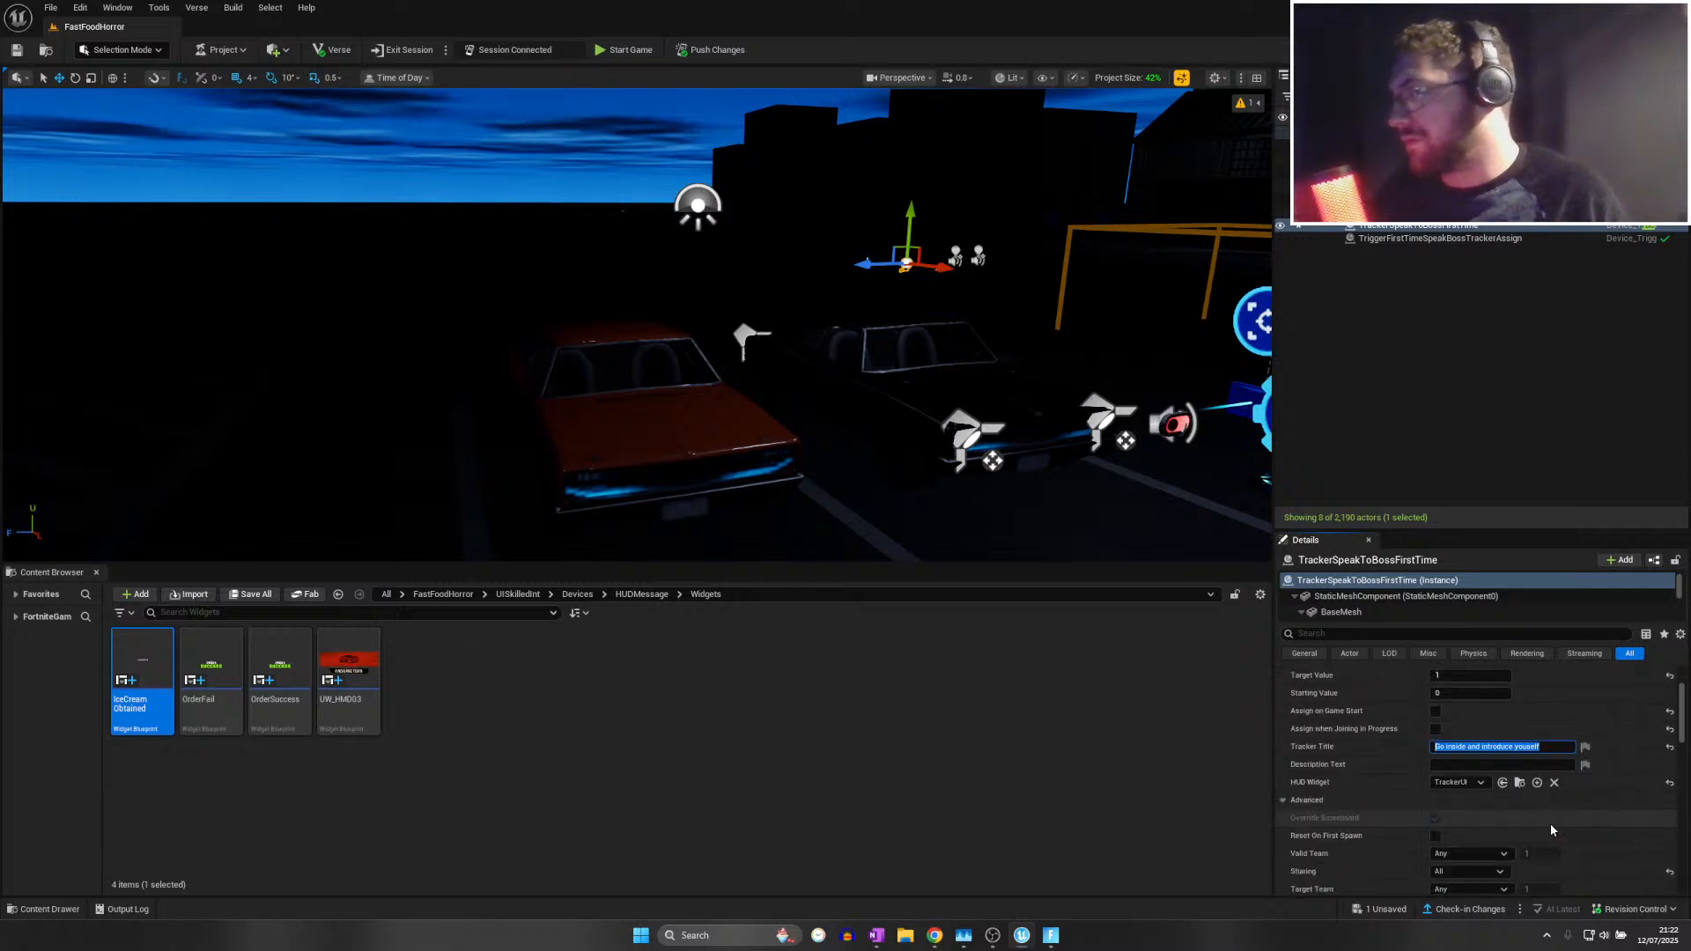
{"action": "left_click", "coordinate": [1516, 783]}
{"action": "double_click", "coordinate": [123, 698]}
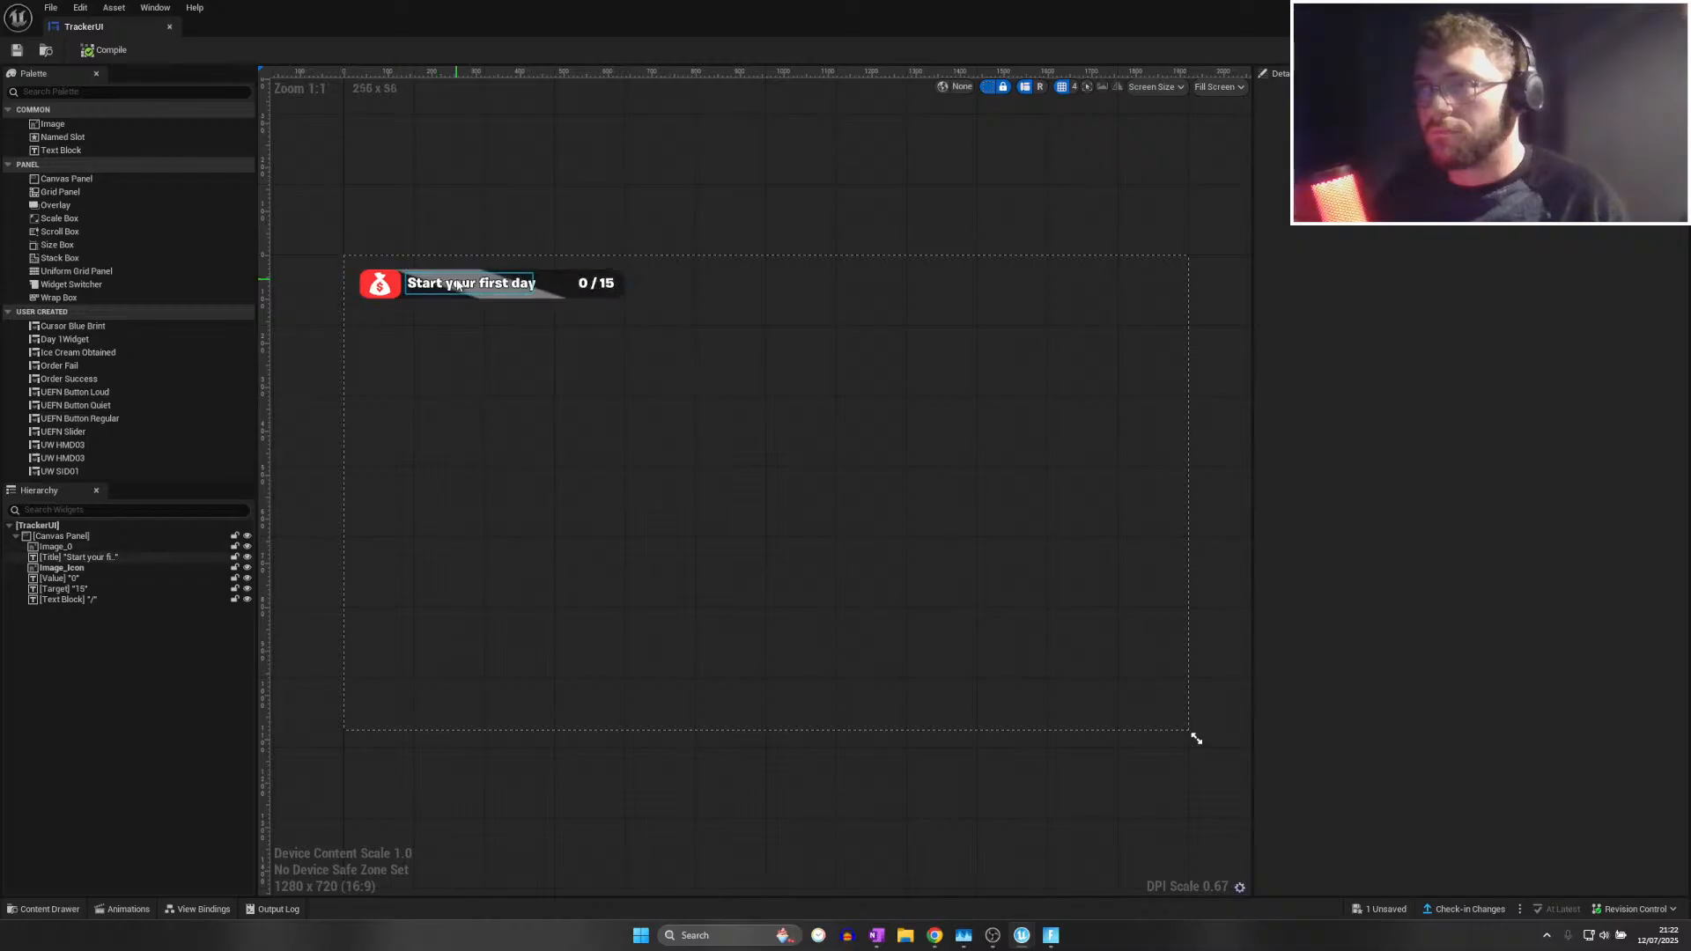
{"action": "left_click", "coordinate": [467, 283]}
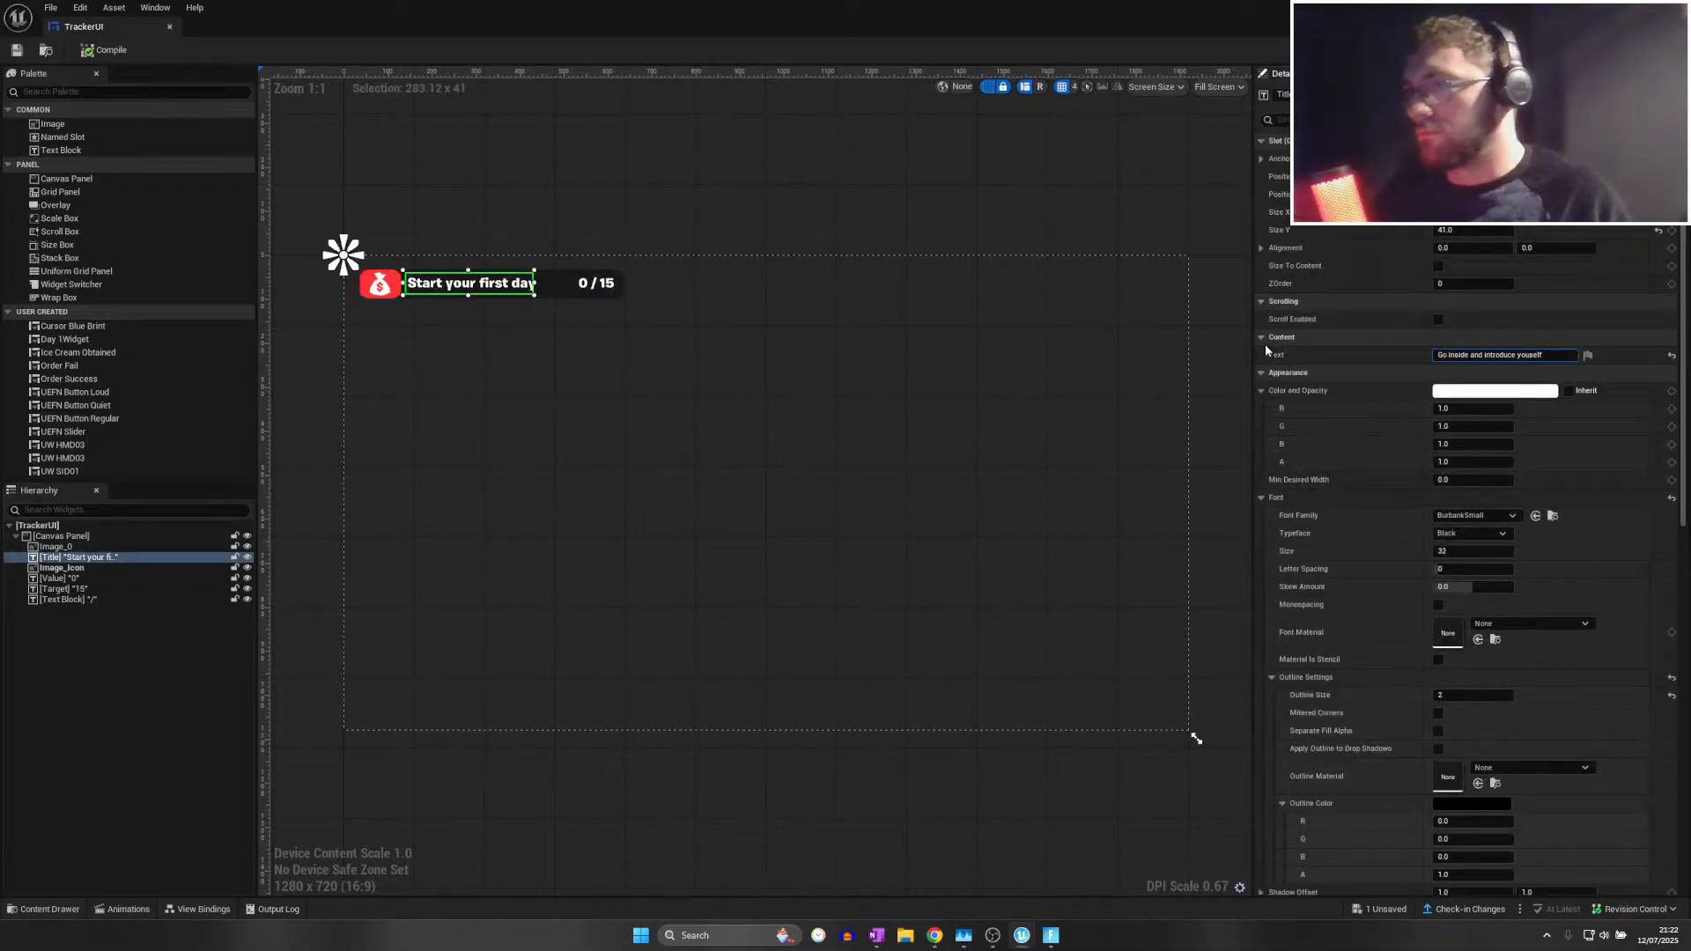
{"action": "key", "text": "Return"}
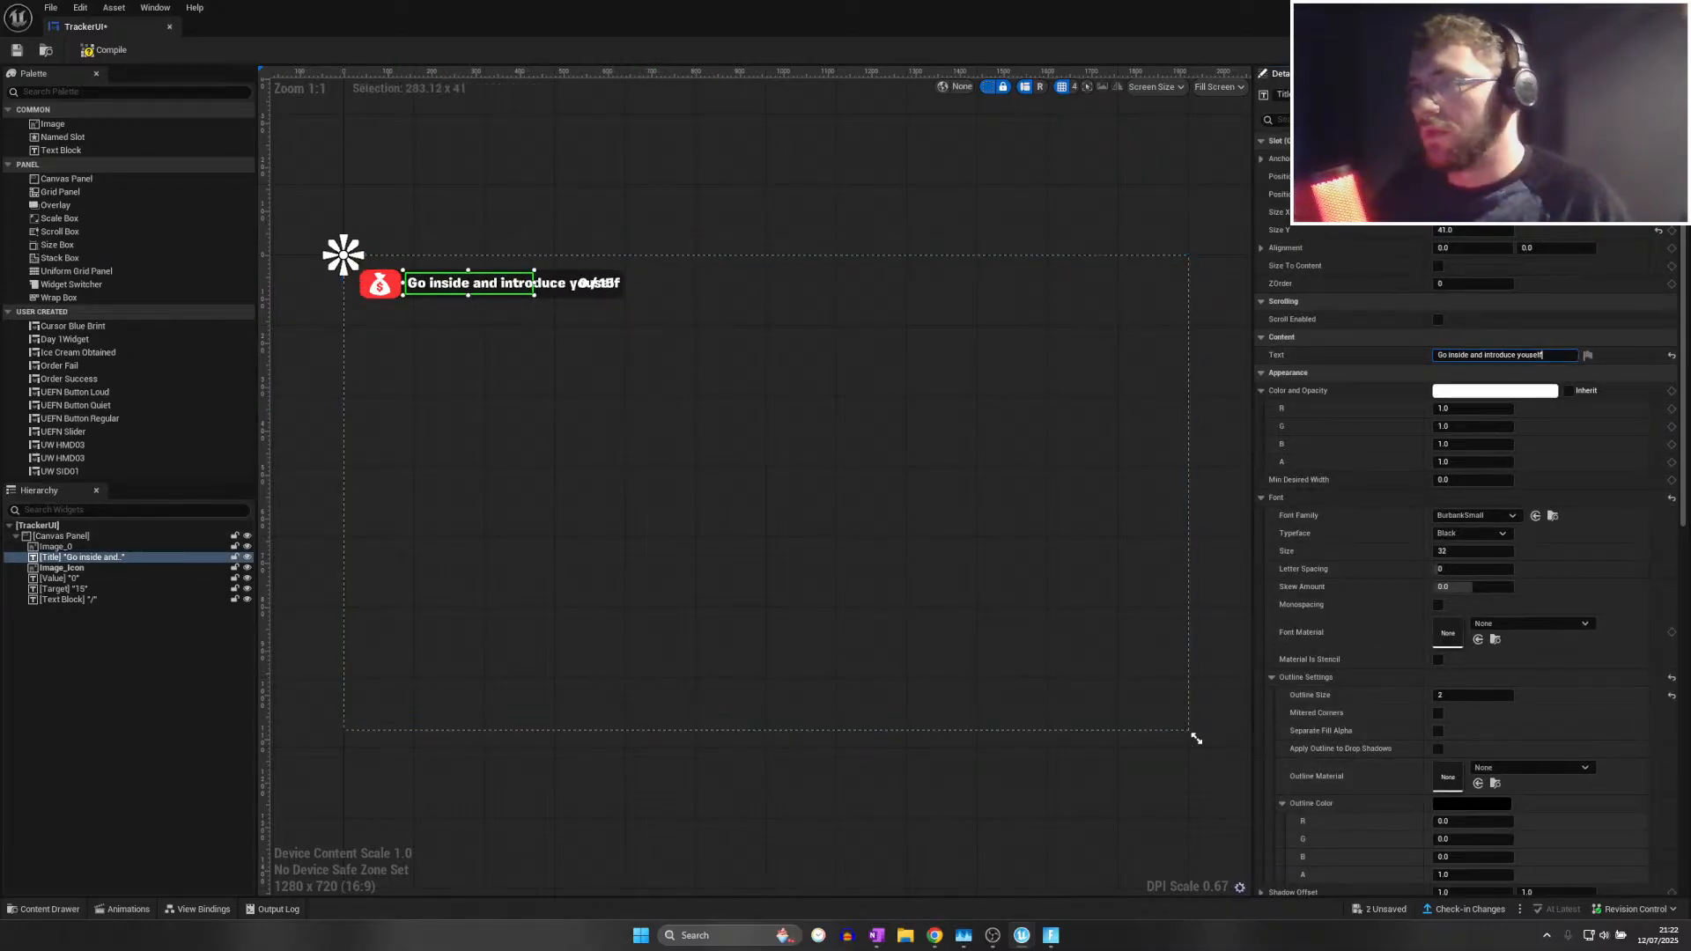
{"action": "left_click", "coordinate": [1164, 389]}
Set the tracker title of TrackerSpeakToBossFirstTime to "Start your first day" in the level editor
{"action": "key", "text": "alt+Tab"}
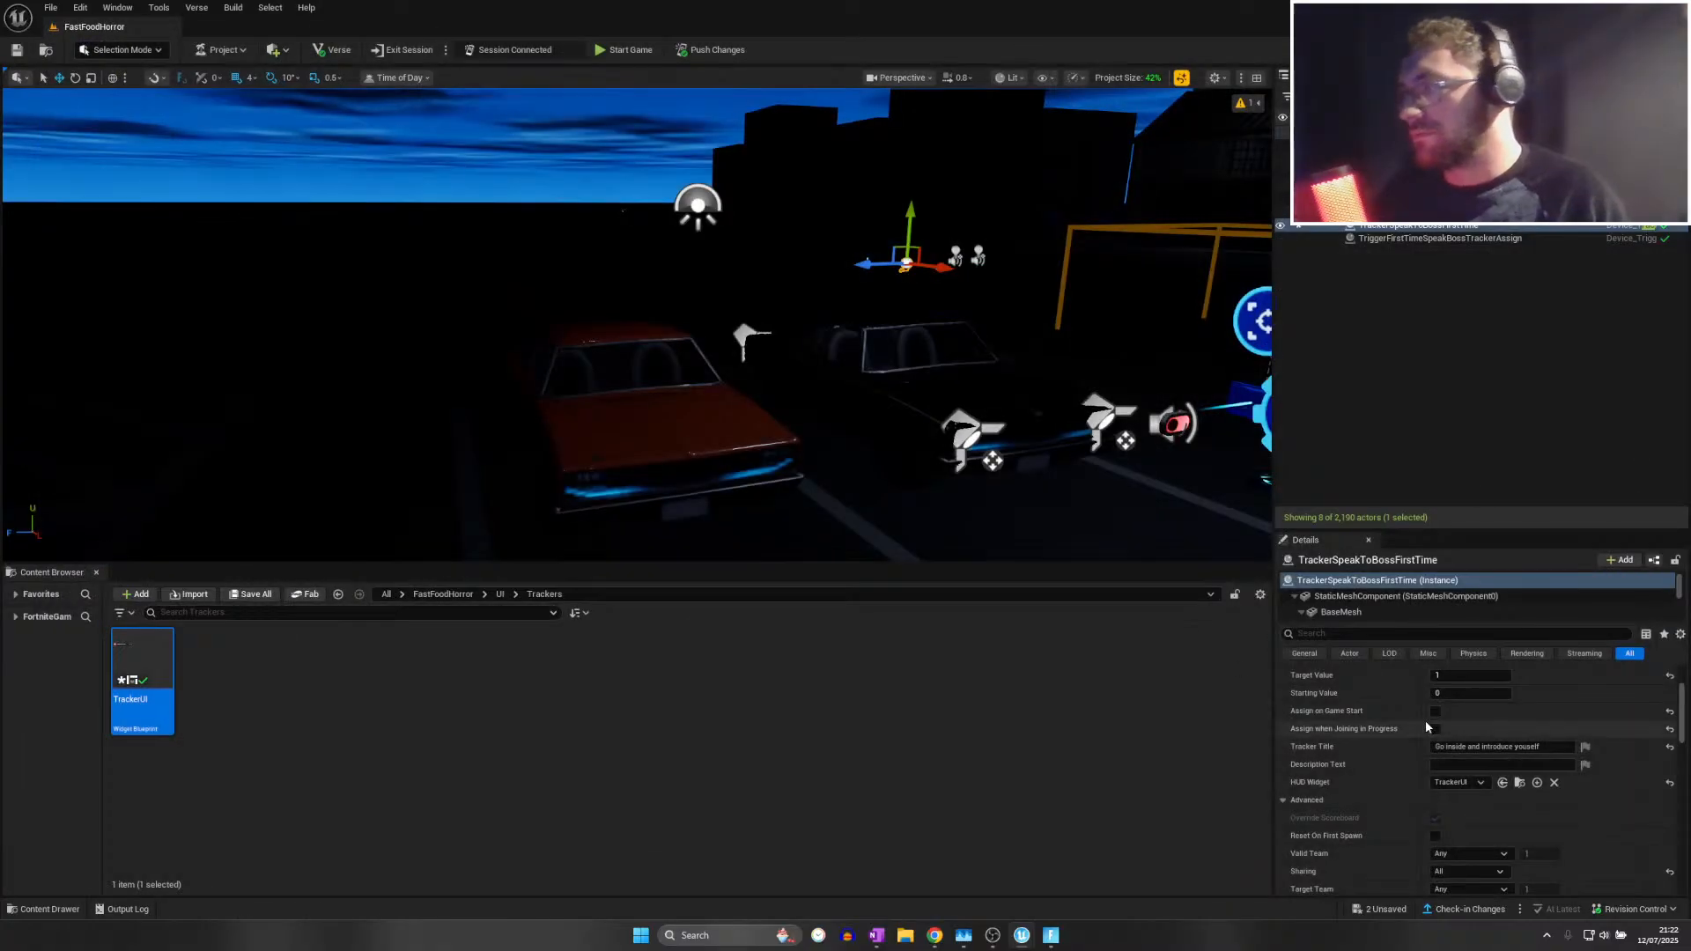
{"action": "type", "text": "Start y"}
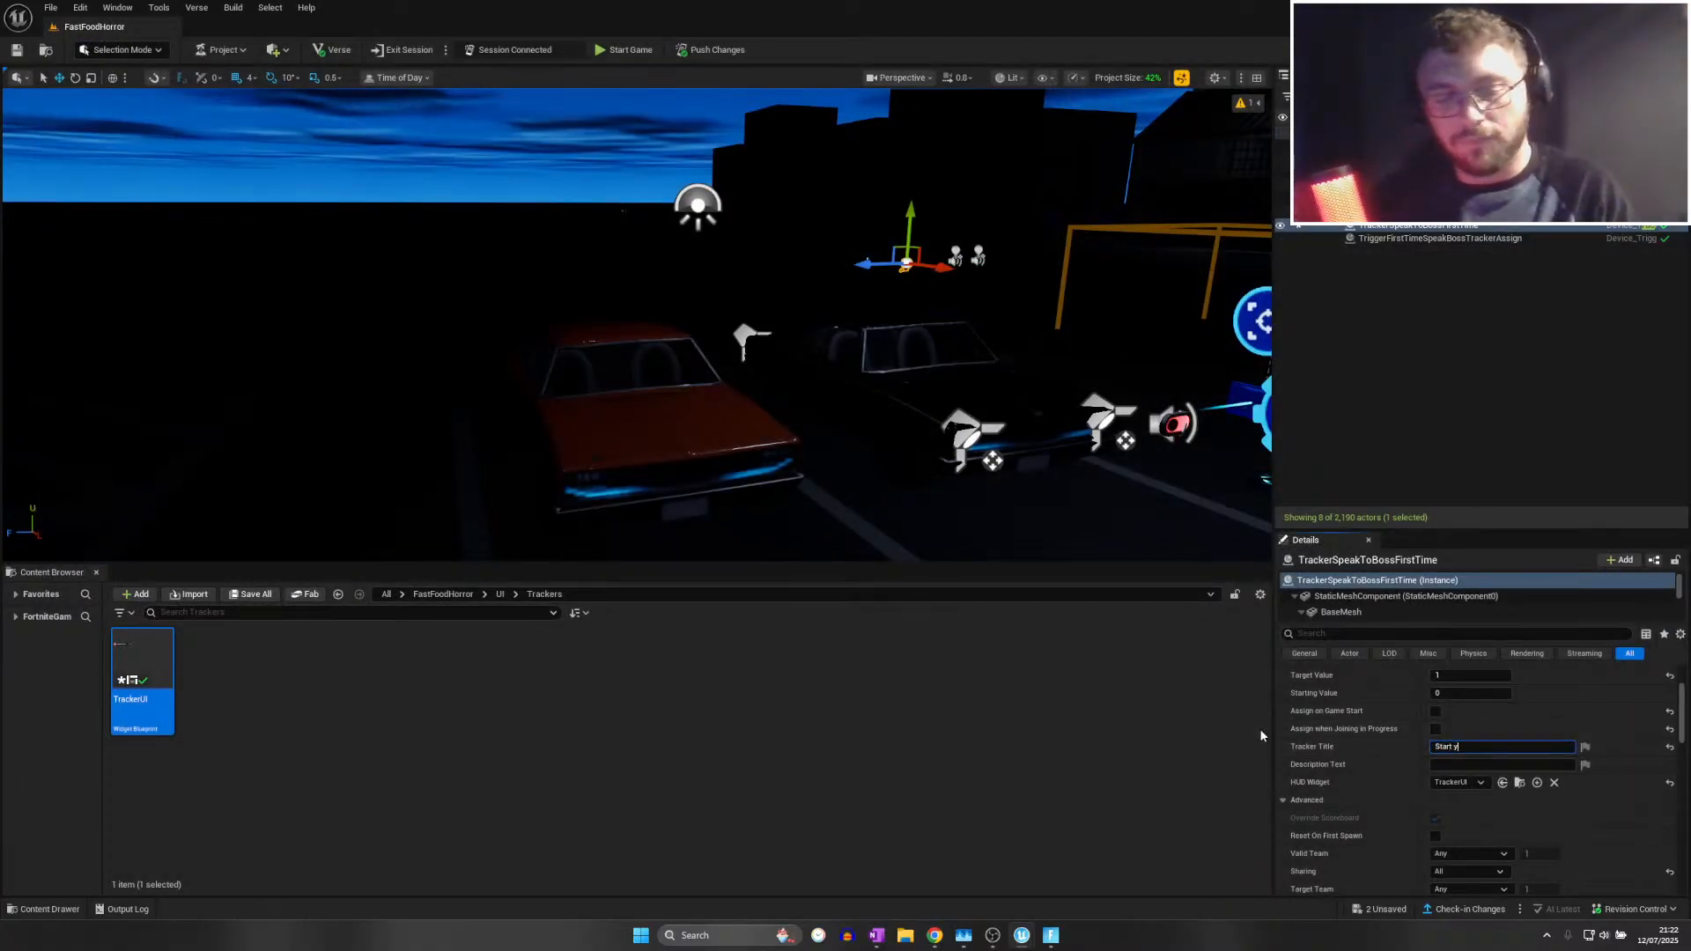
{"action": "type", "text": "our first"}
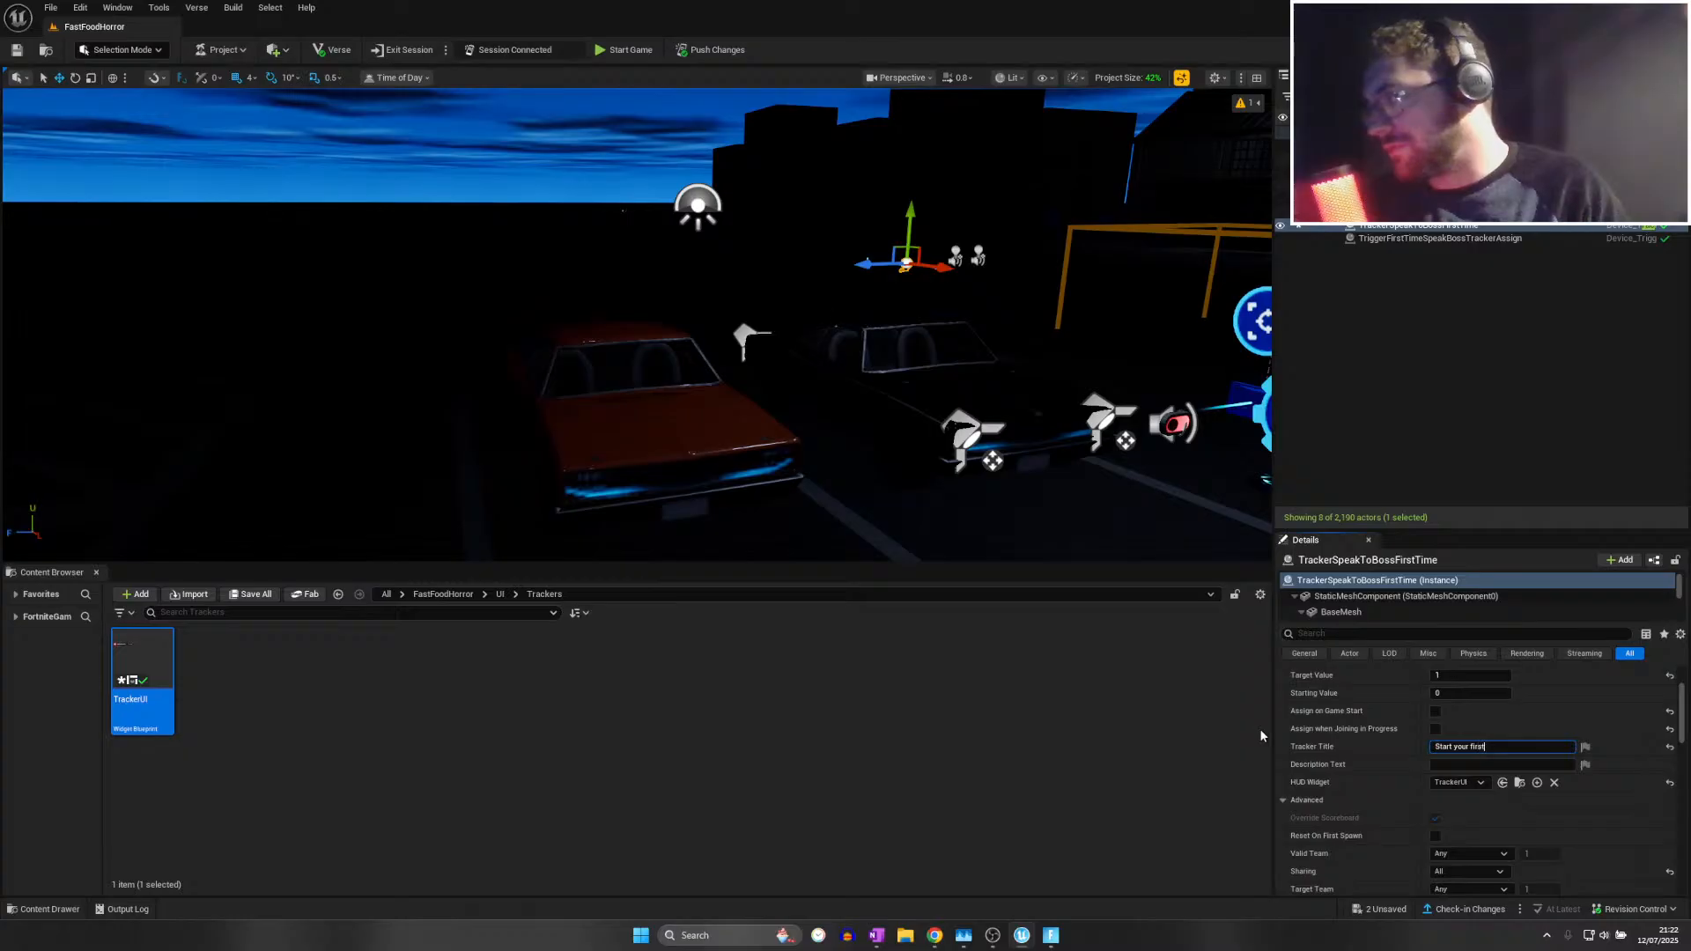
{"action": "type", "text": " day"}
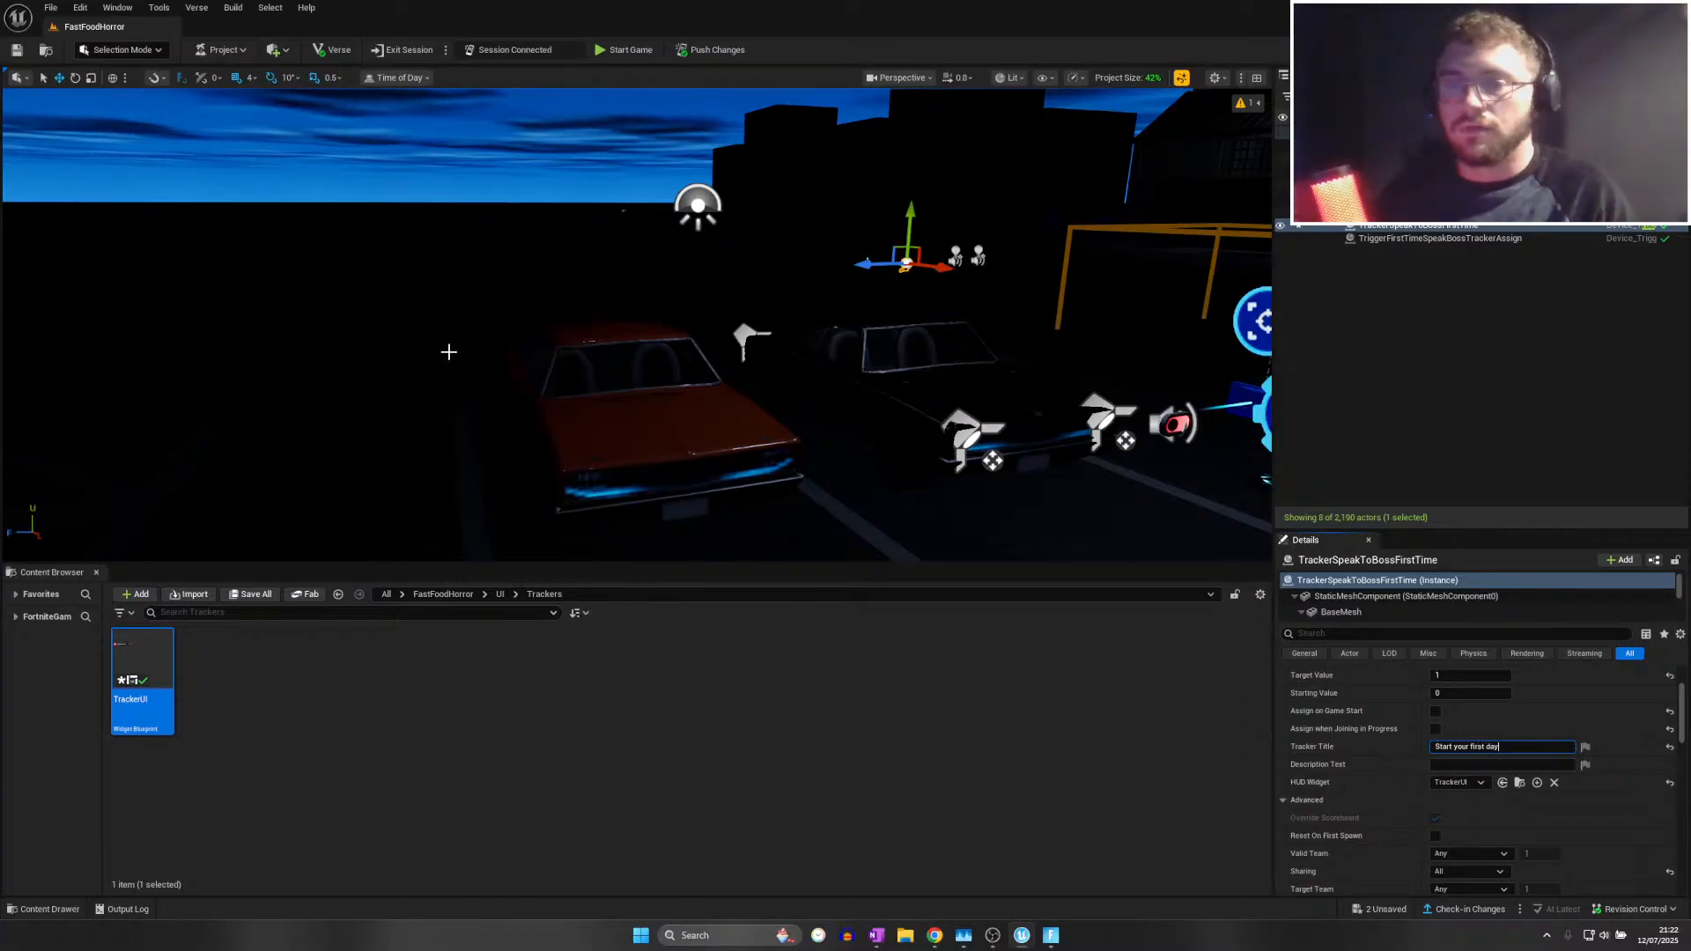
{"action": "right_click_drag", "start_coordinate": [433, 357], "coordinate": [460, 344]}
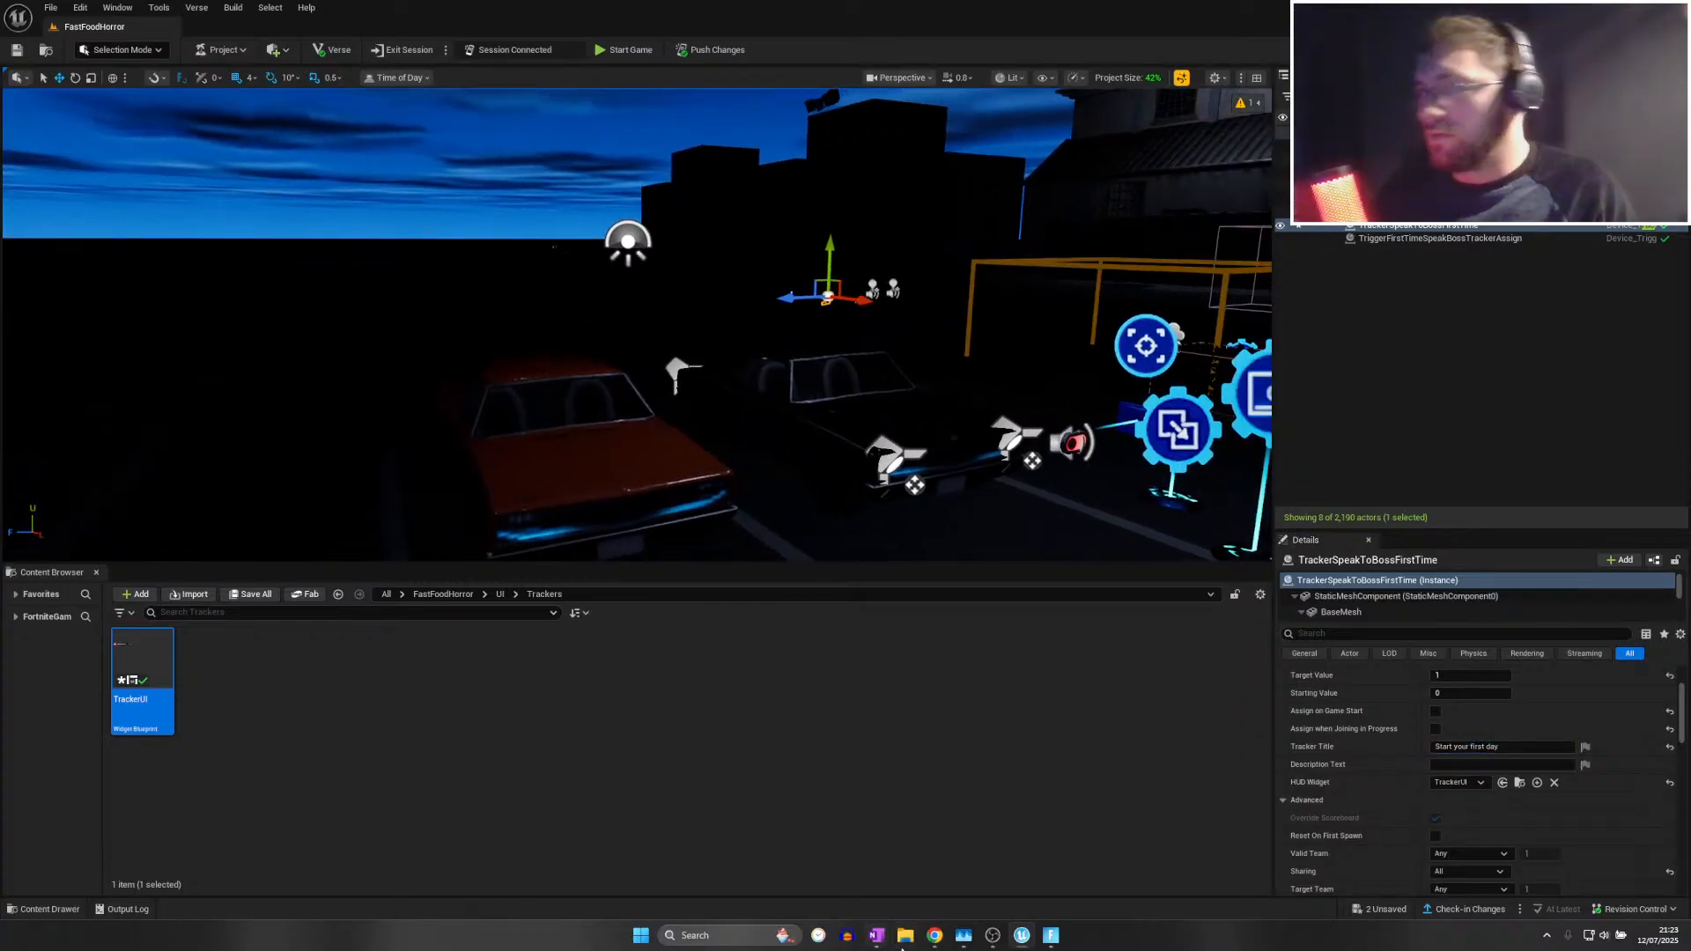
Check the to-do list in OneNote, return to the Unreal editor and clear the outliner's search filter
{"action": "left_click", "coordinate": [877, 935]}
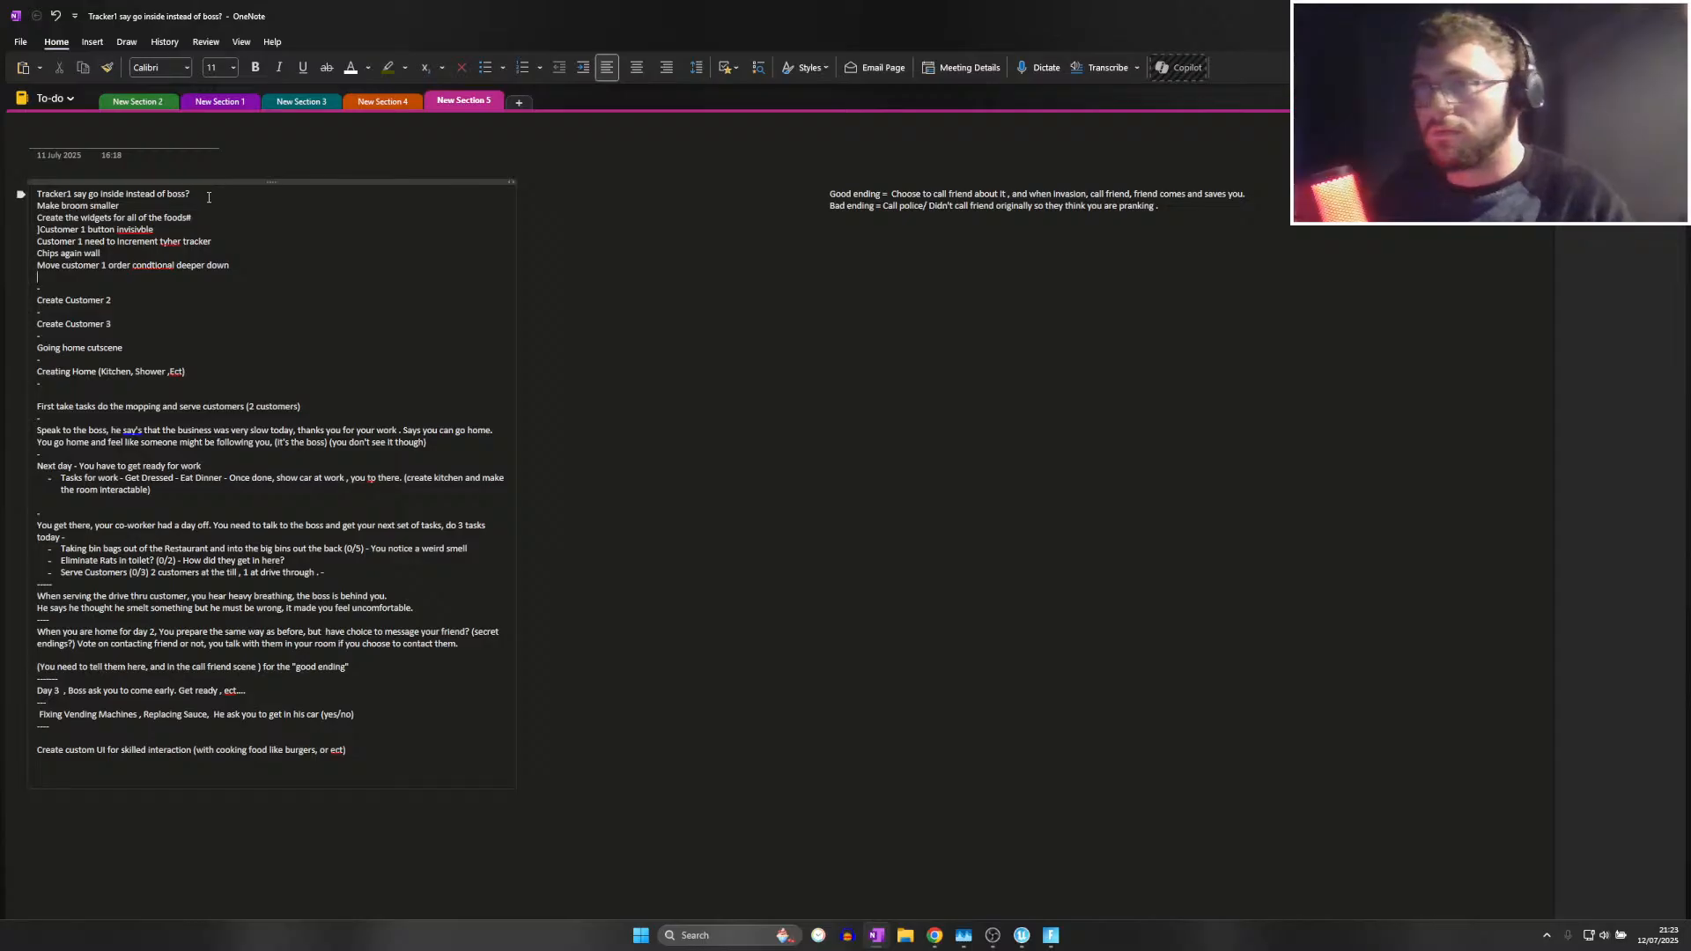
{"action": "left_click", "coordinate": [1050, 935]}
{"action": "left_click", "coordinate": [1317, 97]}
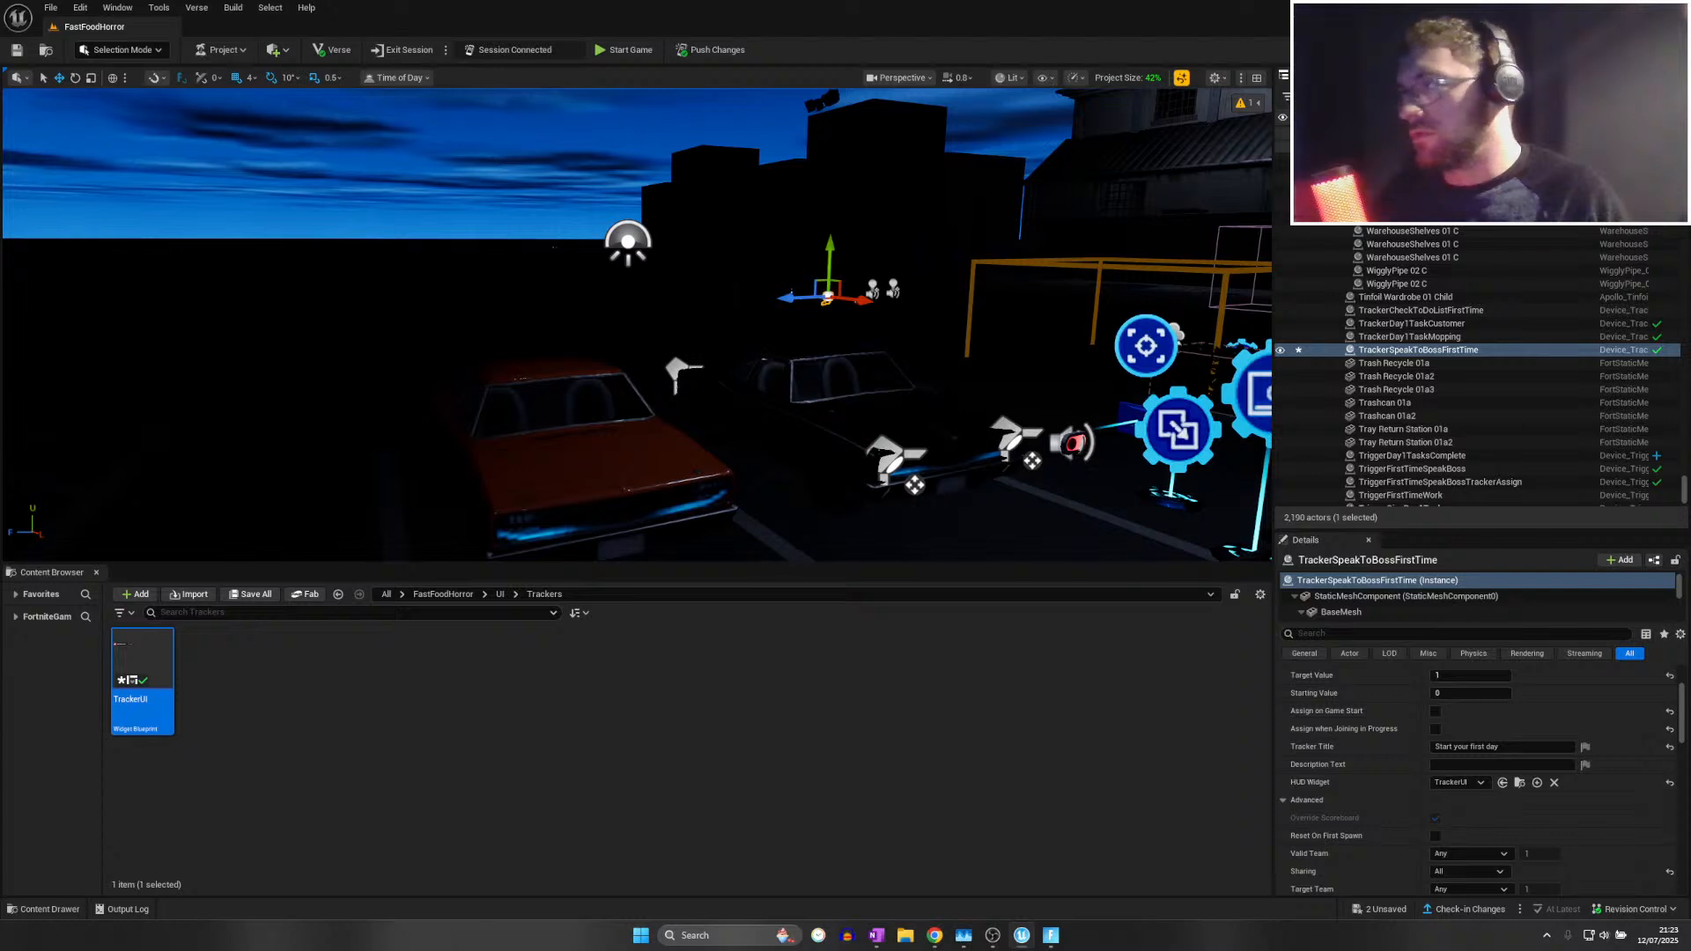
Search all project content for "mop" and open the Mop_LP static mesh at its build settings
{"action": "left_click", "coordinate": [387, 594]}
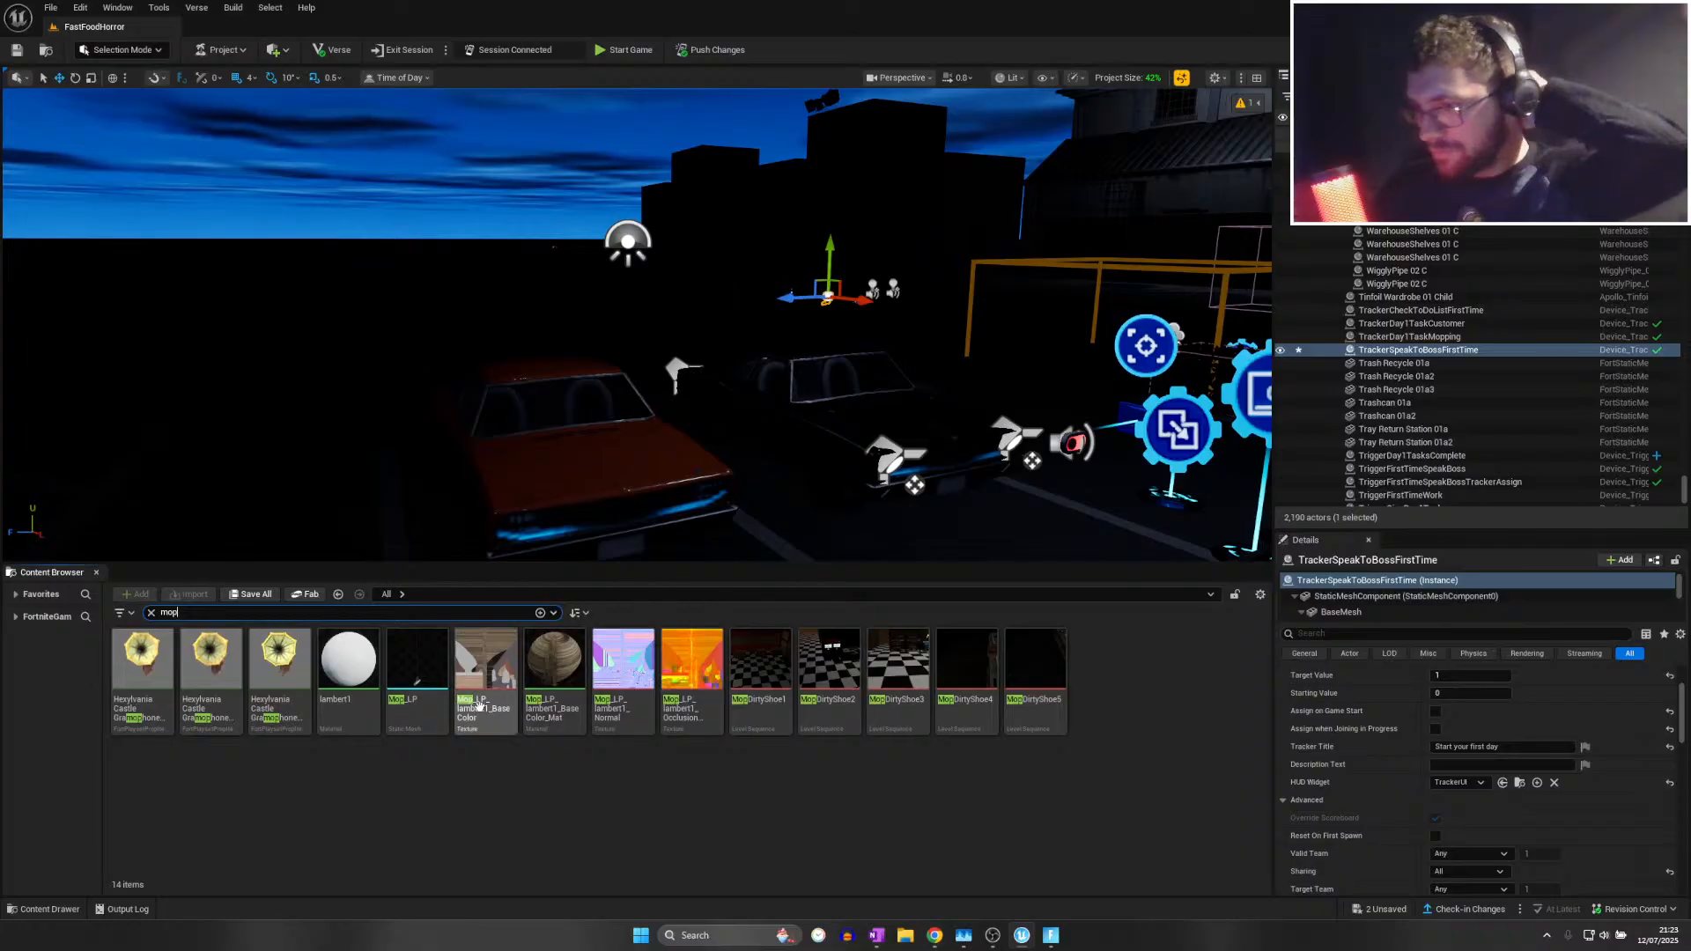
{"action": "double_click", "coordinate": [418, 669]}
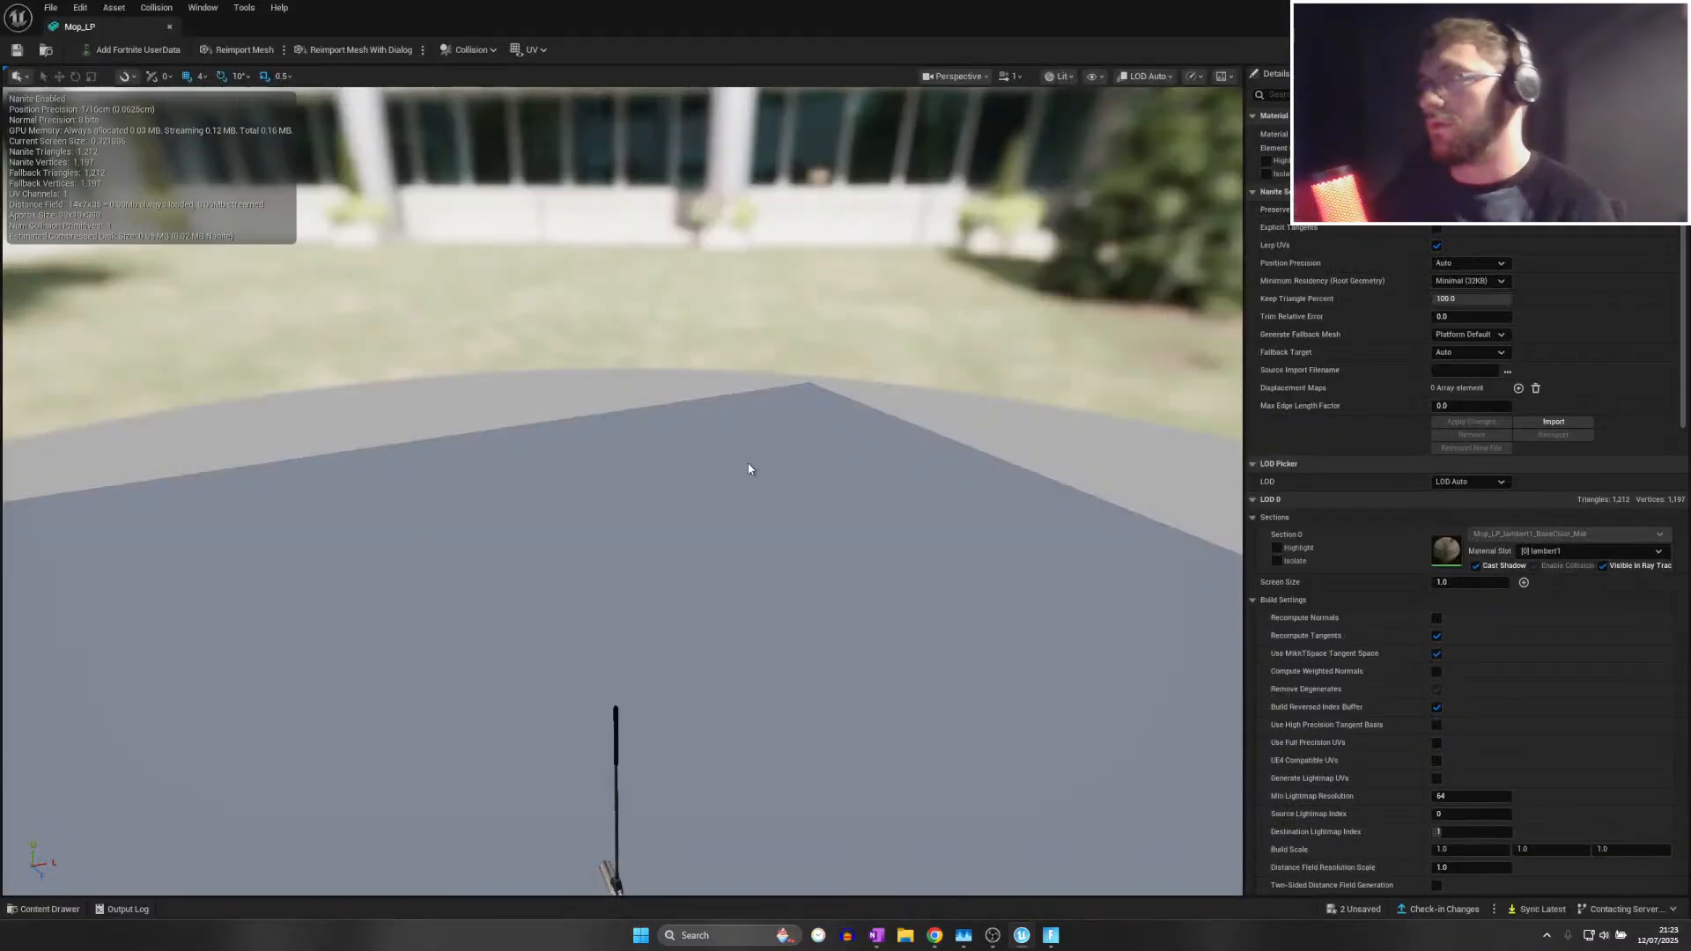
{"action": "scroll", "coordinate": [1437, 438], "scroll_direction": "down", "scroll_amount": 2}
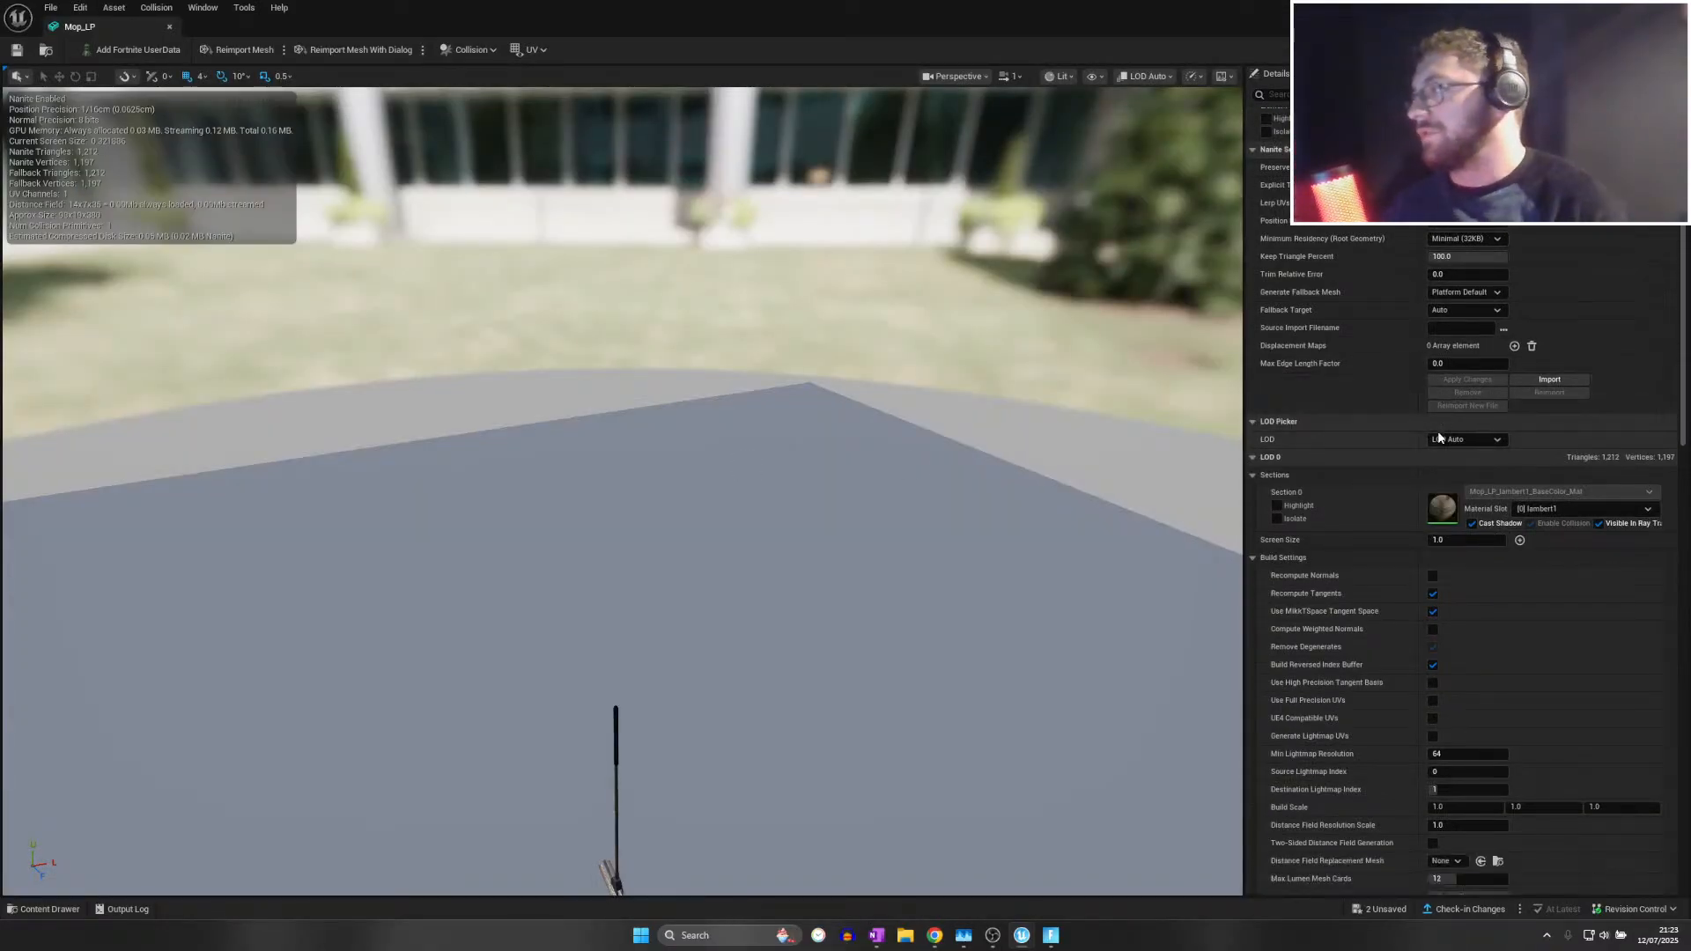
{"action": "scroll", "coordinate": [1436, 445], "scroll_direction": "down", "scroll_amount": 8}
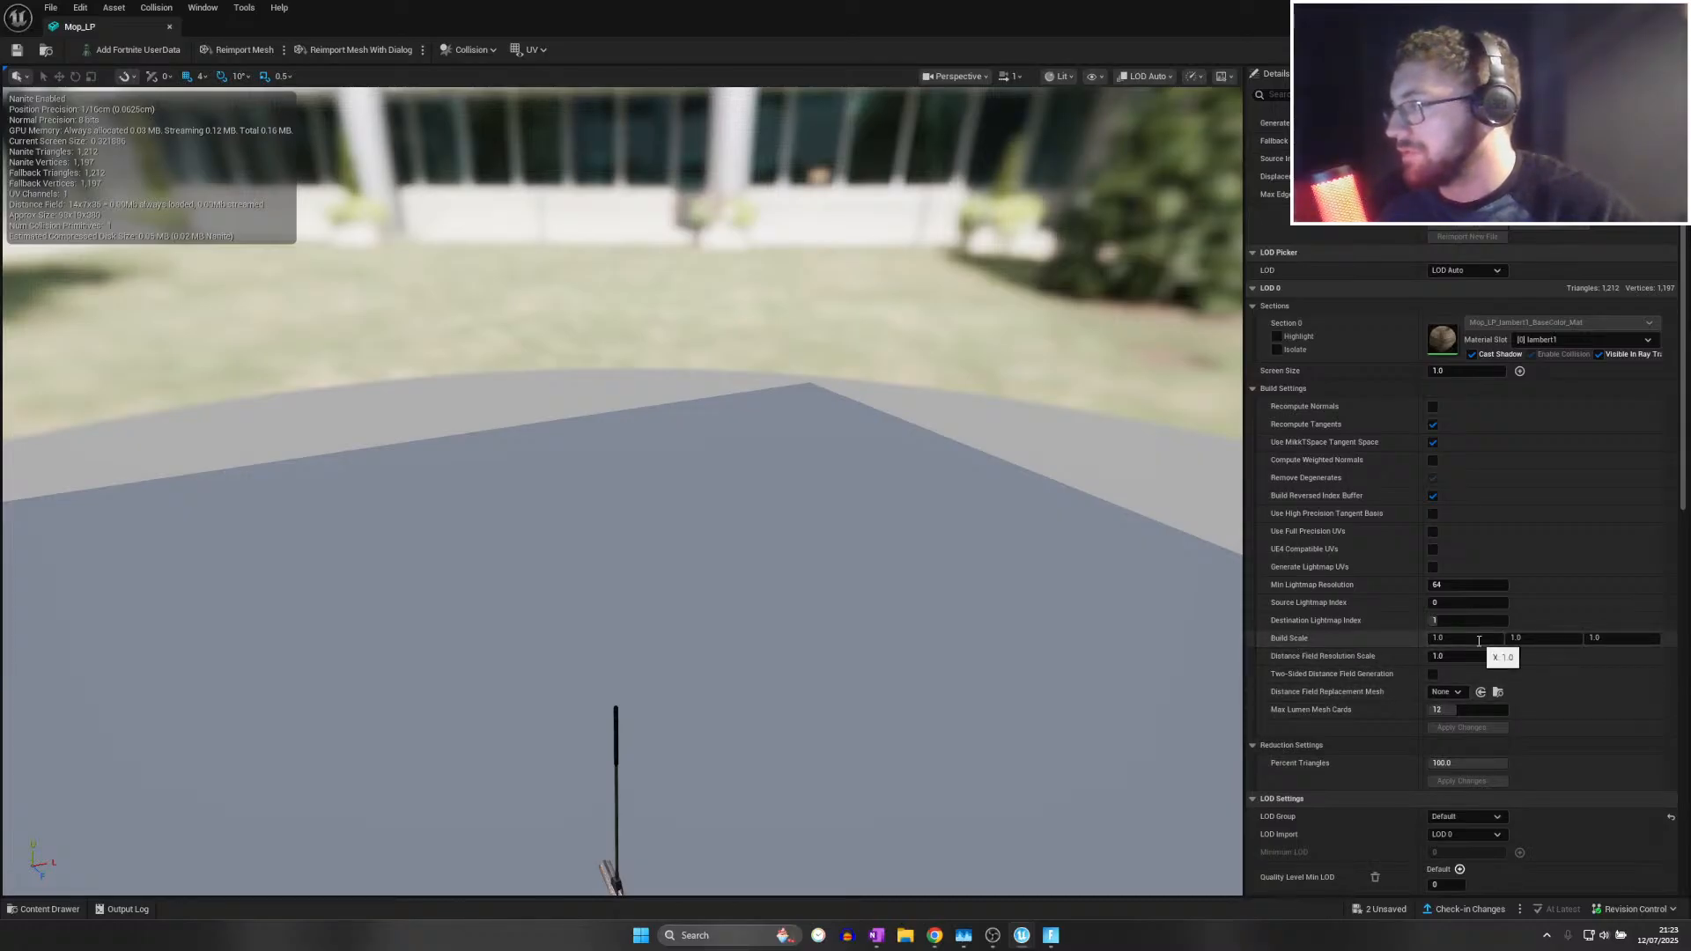
{"action": "scroll", "coordinate": [1078, 659], "scroll_direction": "down", "scroll_amount": 1}
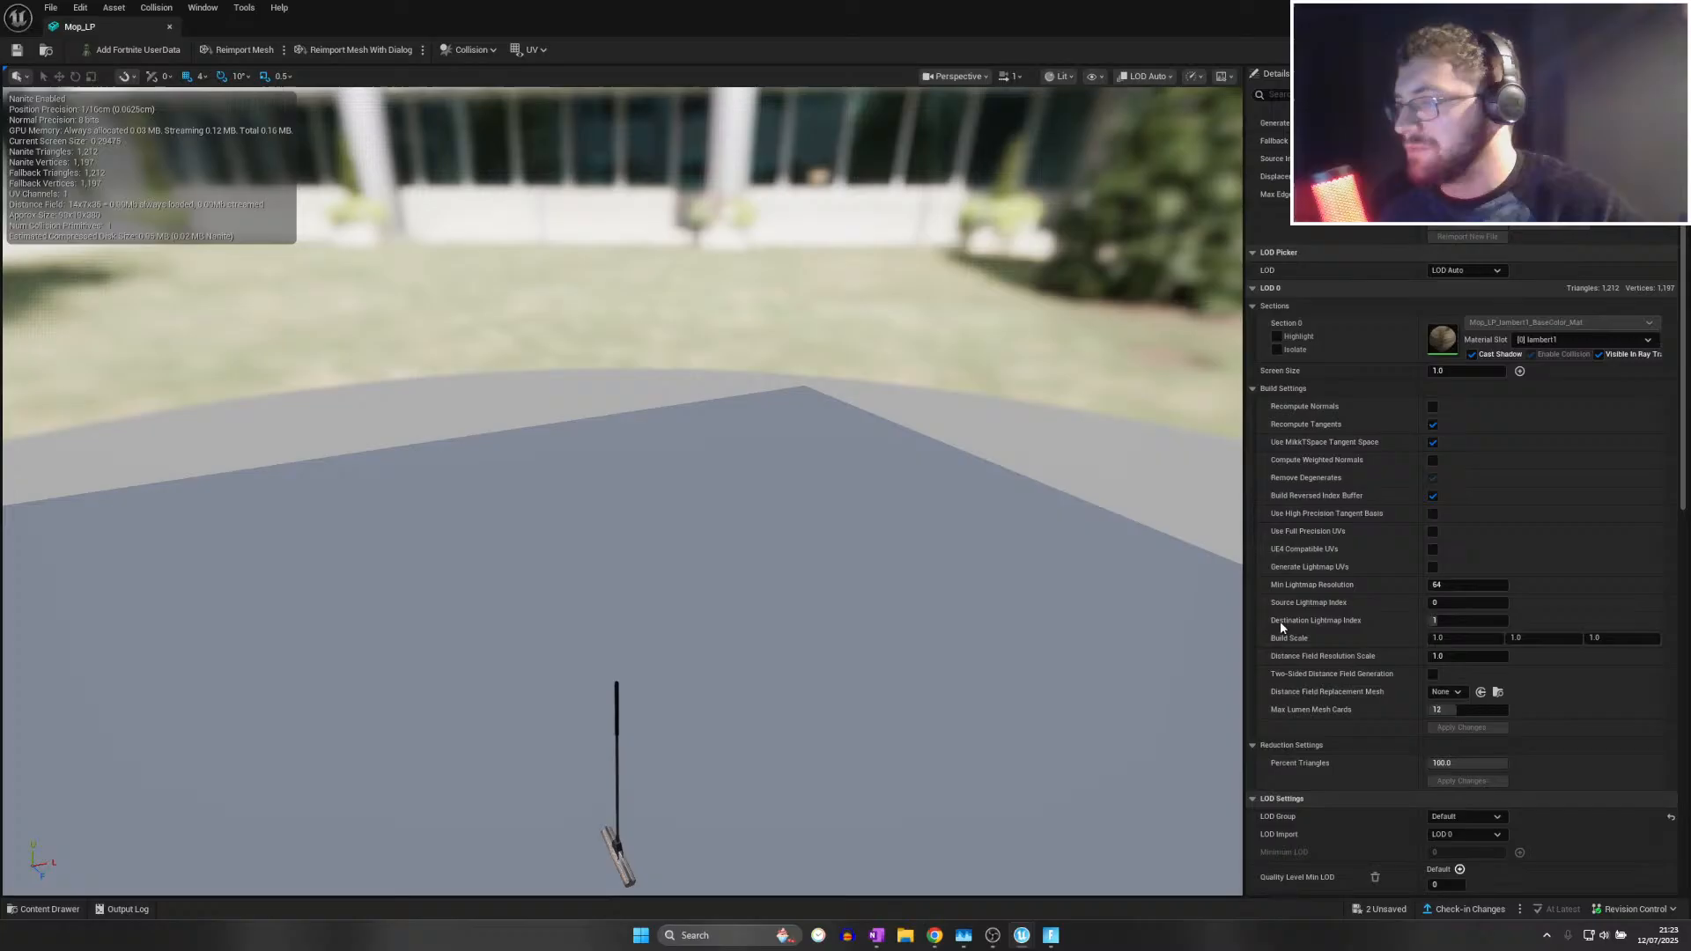
Set Mop_LP's build scale to 0.5 on all axes and reimport the mesh, closing its editor
{"action": "left_click", "coordinate": [1455, 638]}
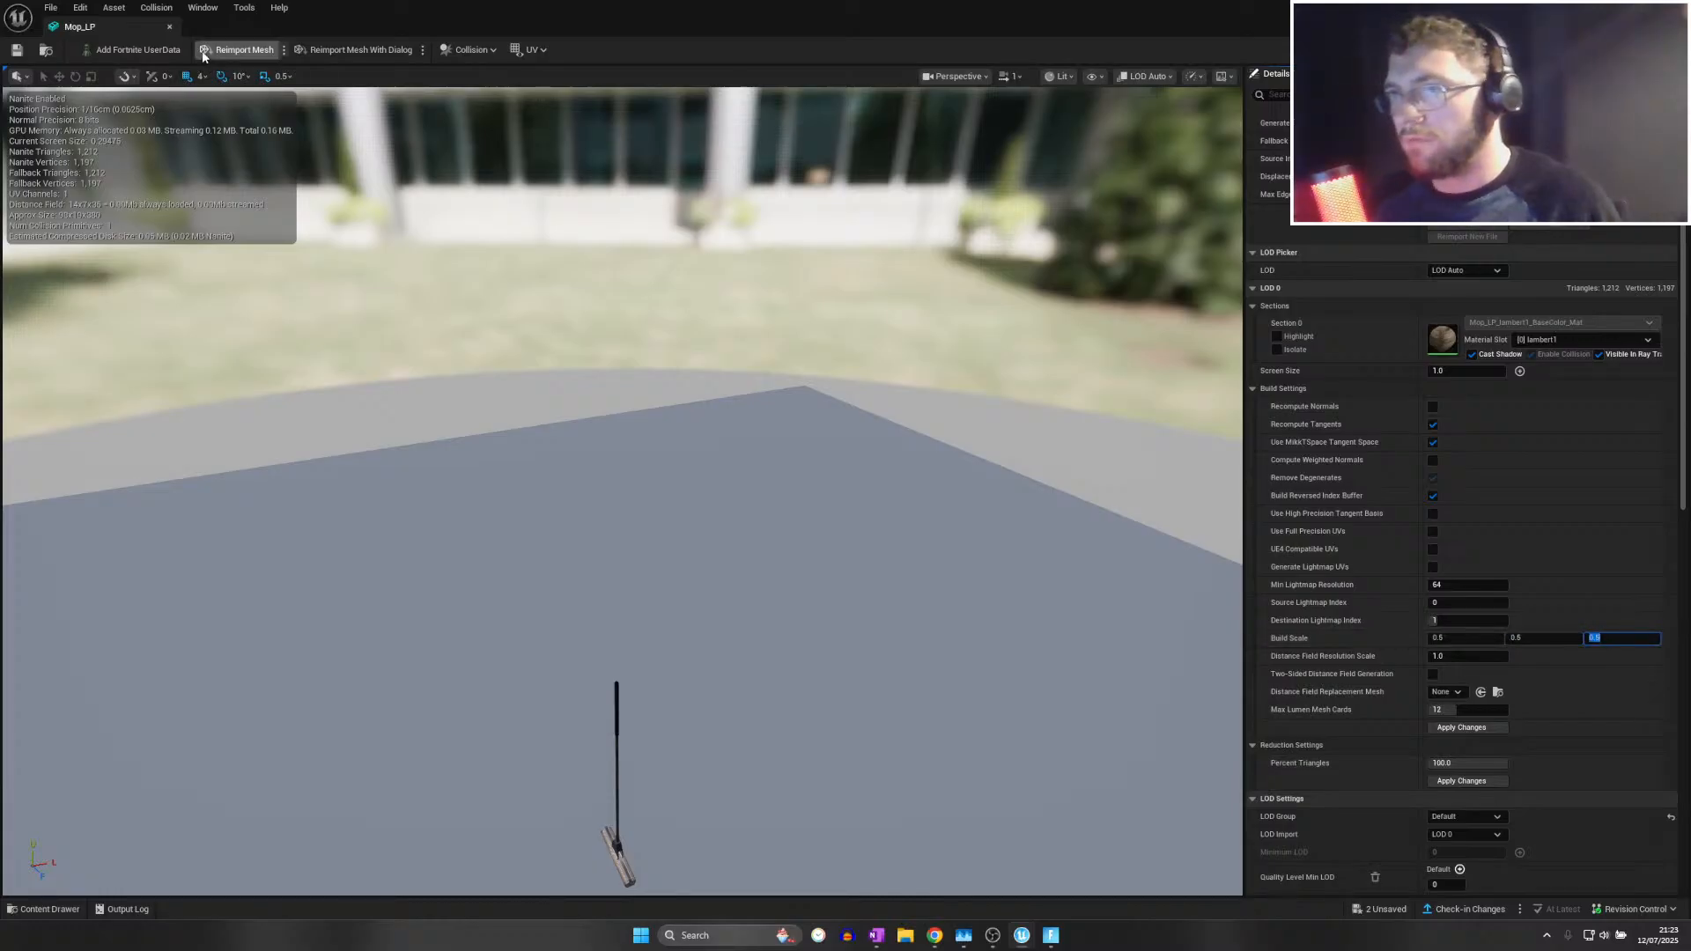
{"action": "left_click", "coordinate": [236, 50]}
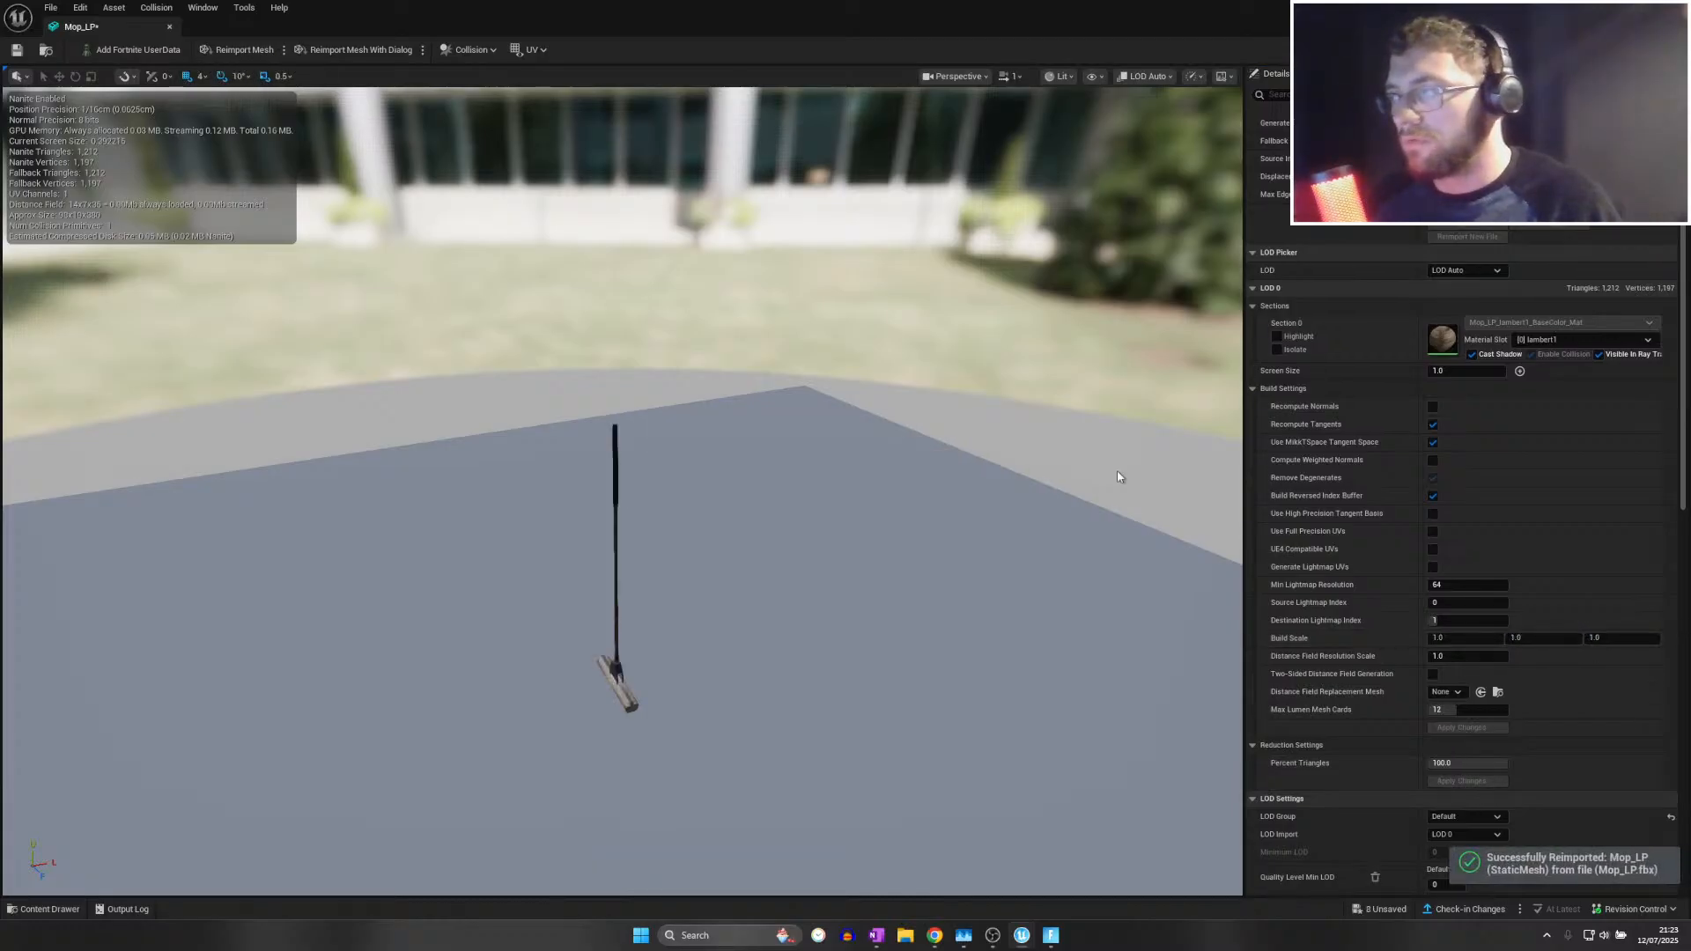
{"action": "scroll", "coordinate": [1424, 572], "scroll_direction": "up", "scroll_amount": 4}
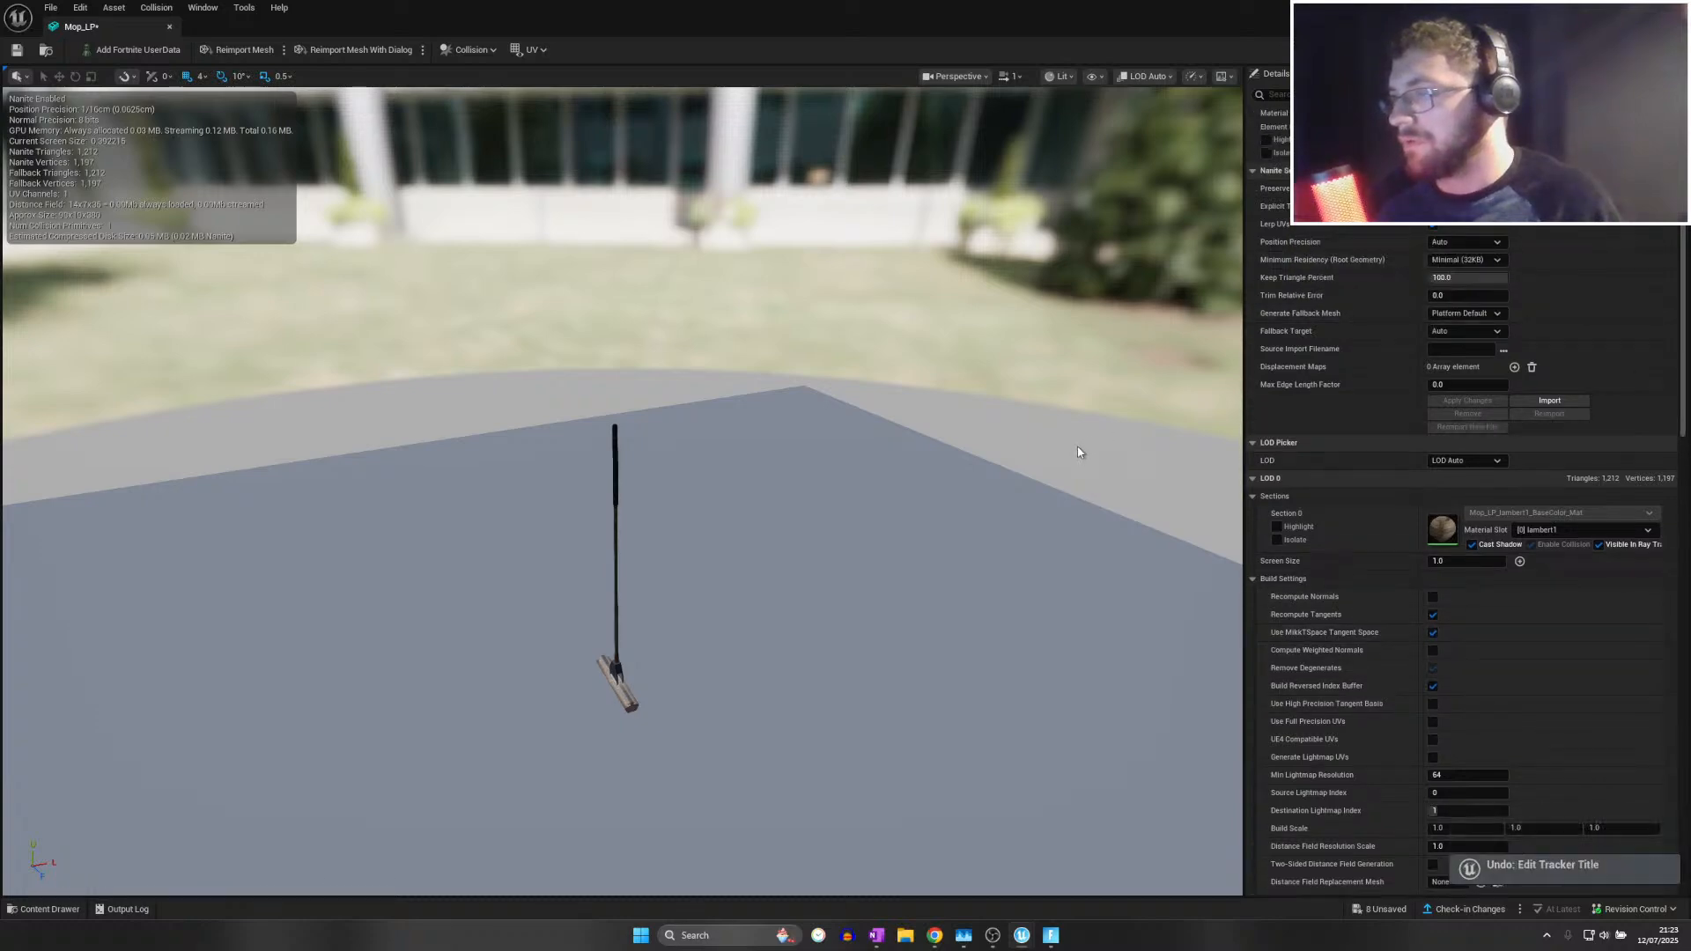
{"action": "left_click", "coordinate": [1672, 7]}
Clear the content search and open the FastFoodHorror/Cinematics/Tasks folder
{"action": "right_click_drag", "start_coordinate": [634, 326], "coordinate": [987, 326]}
{"action": "left_click", "coordinate": [151, 613]}
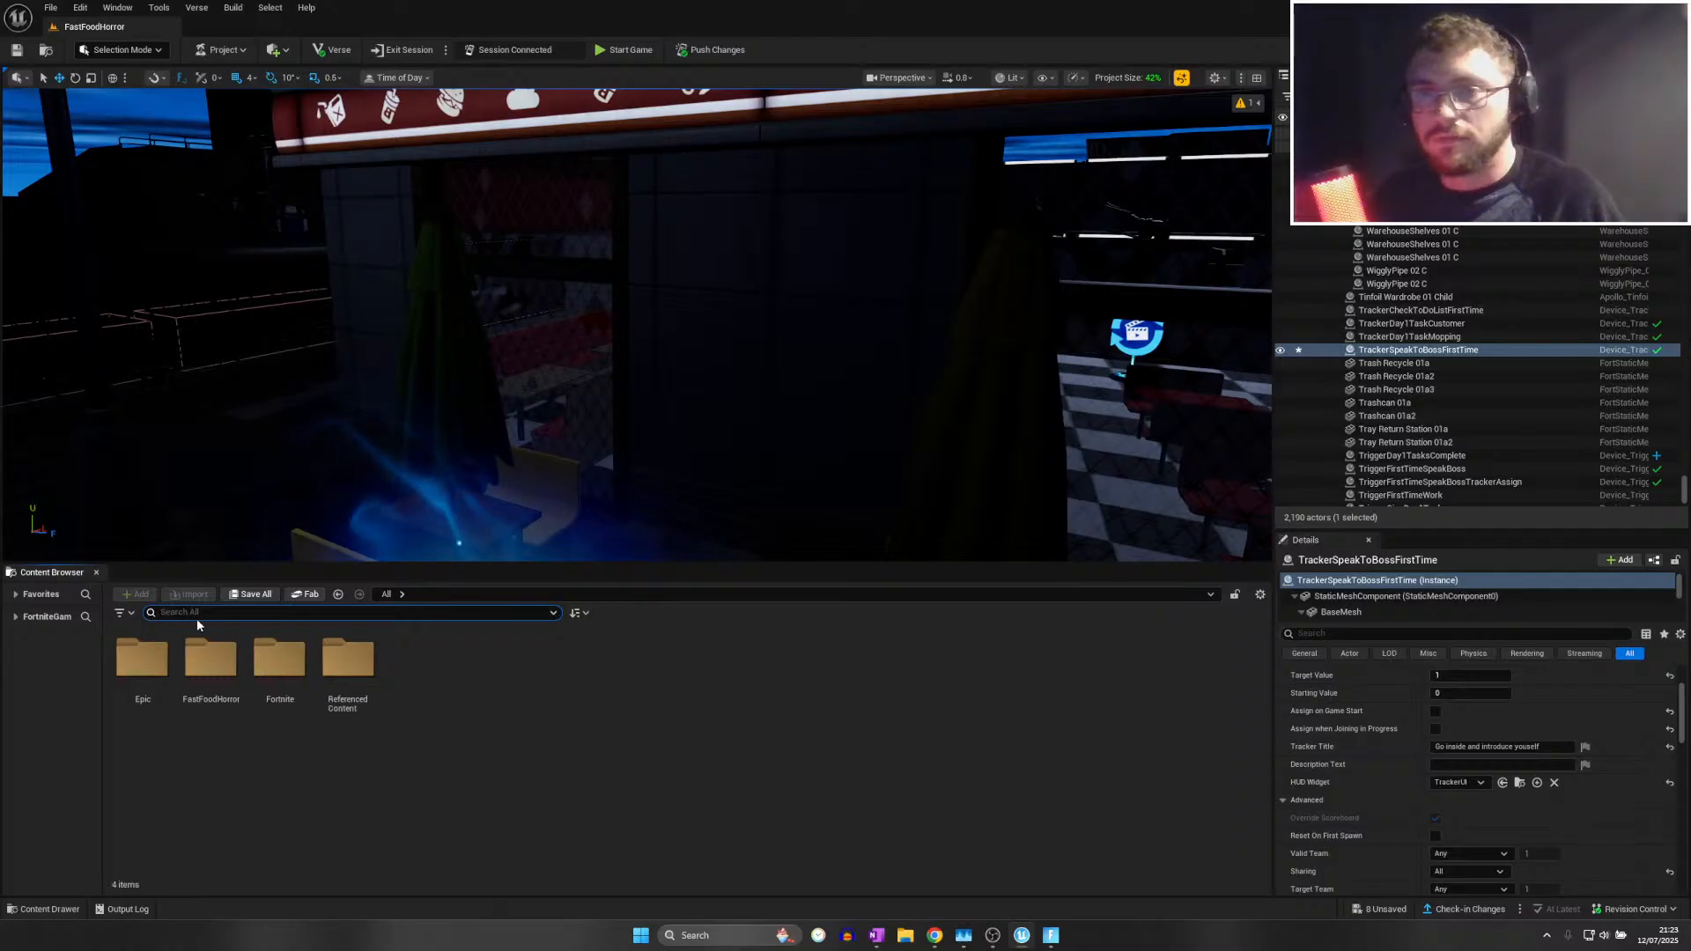
{"action": "double_click", "coordinate": [226, 658]}
{"action": "double_click", "coordinate": [220, 658]}
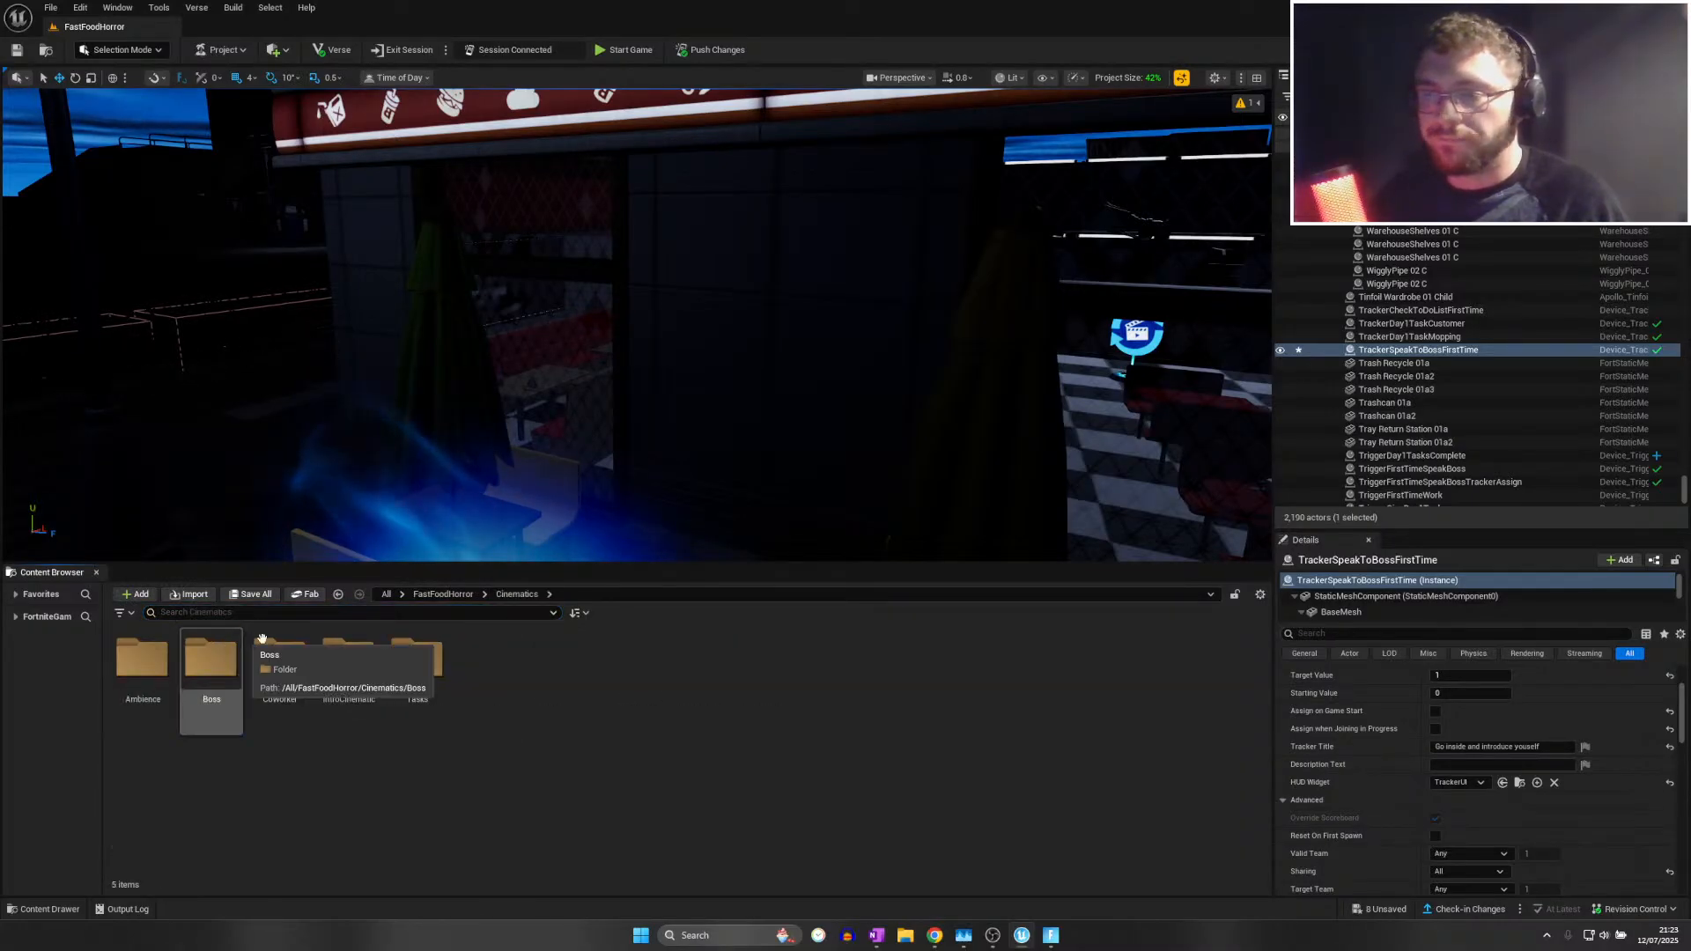
{"action": "double_click", "coordinate": [415, 660]}
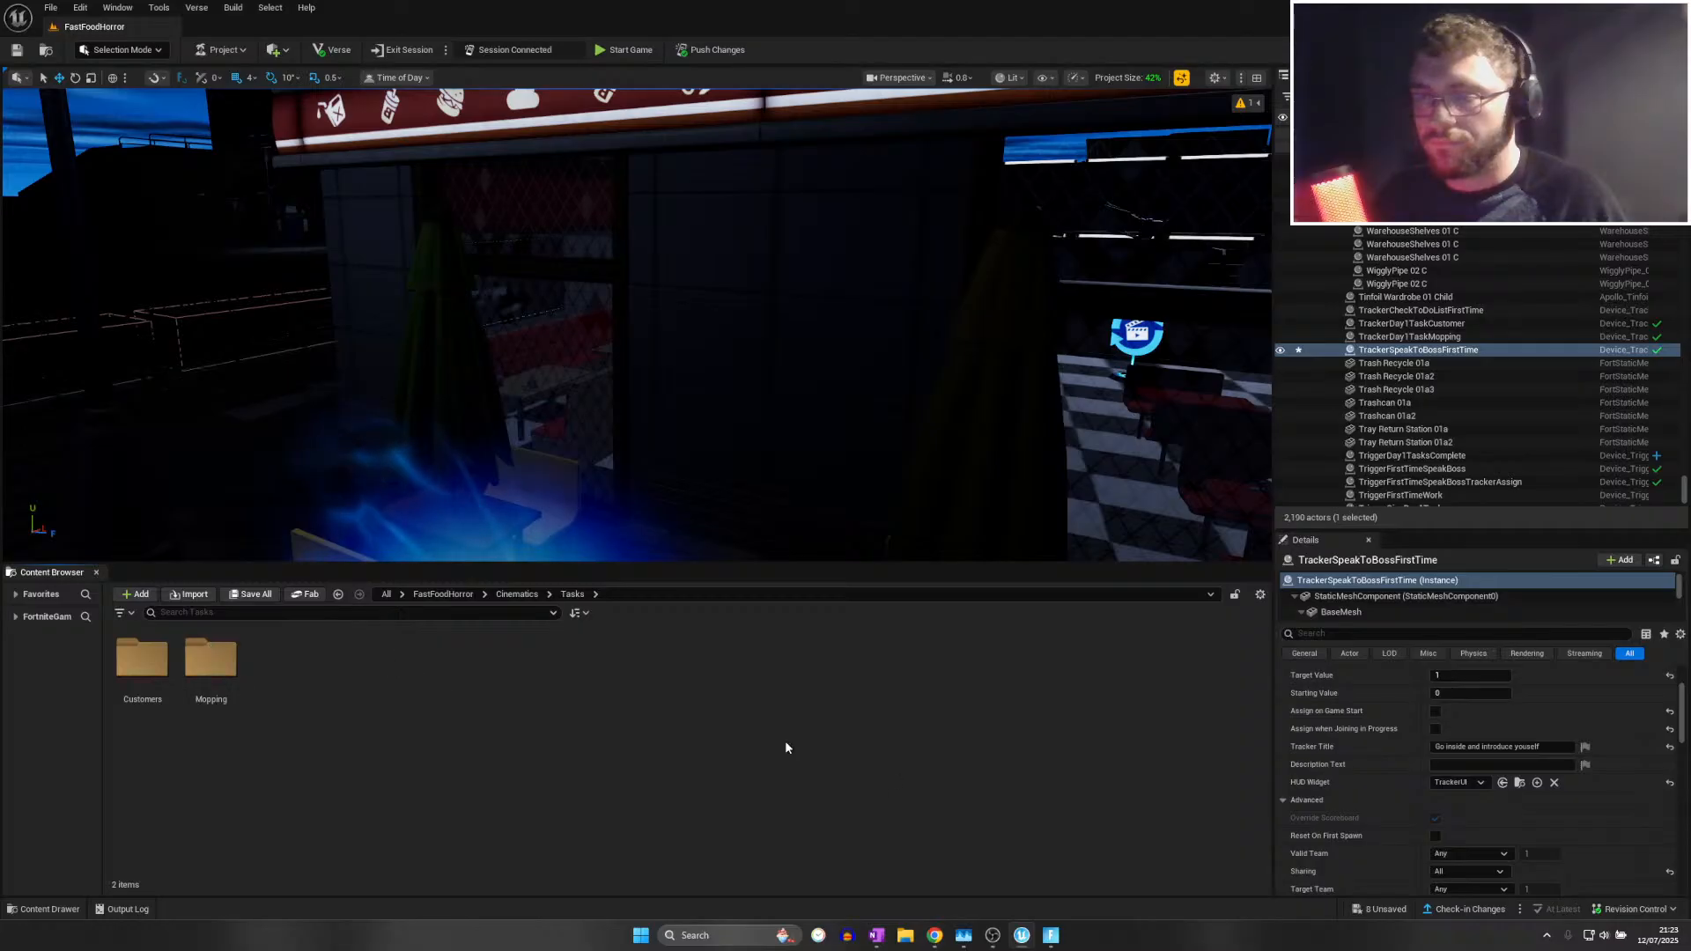
Close the running game client and open the MopDirtyShoe1 level sequence from the Mopping folder
{"action": "mouse_move", "coordinate": [1057, 940]}
{"action": "left_click", "coordinate": [1104, 821]}
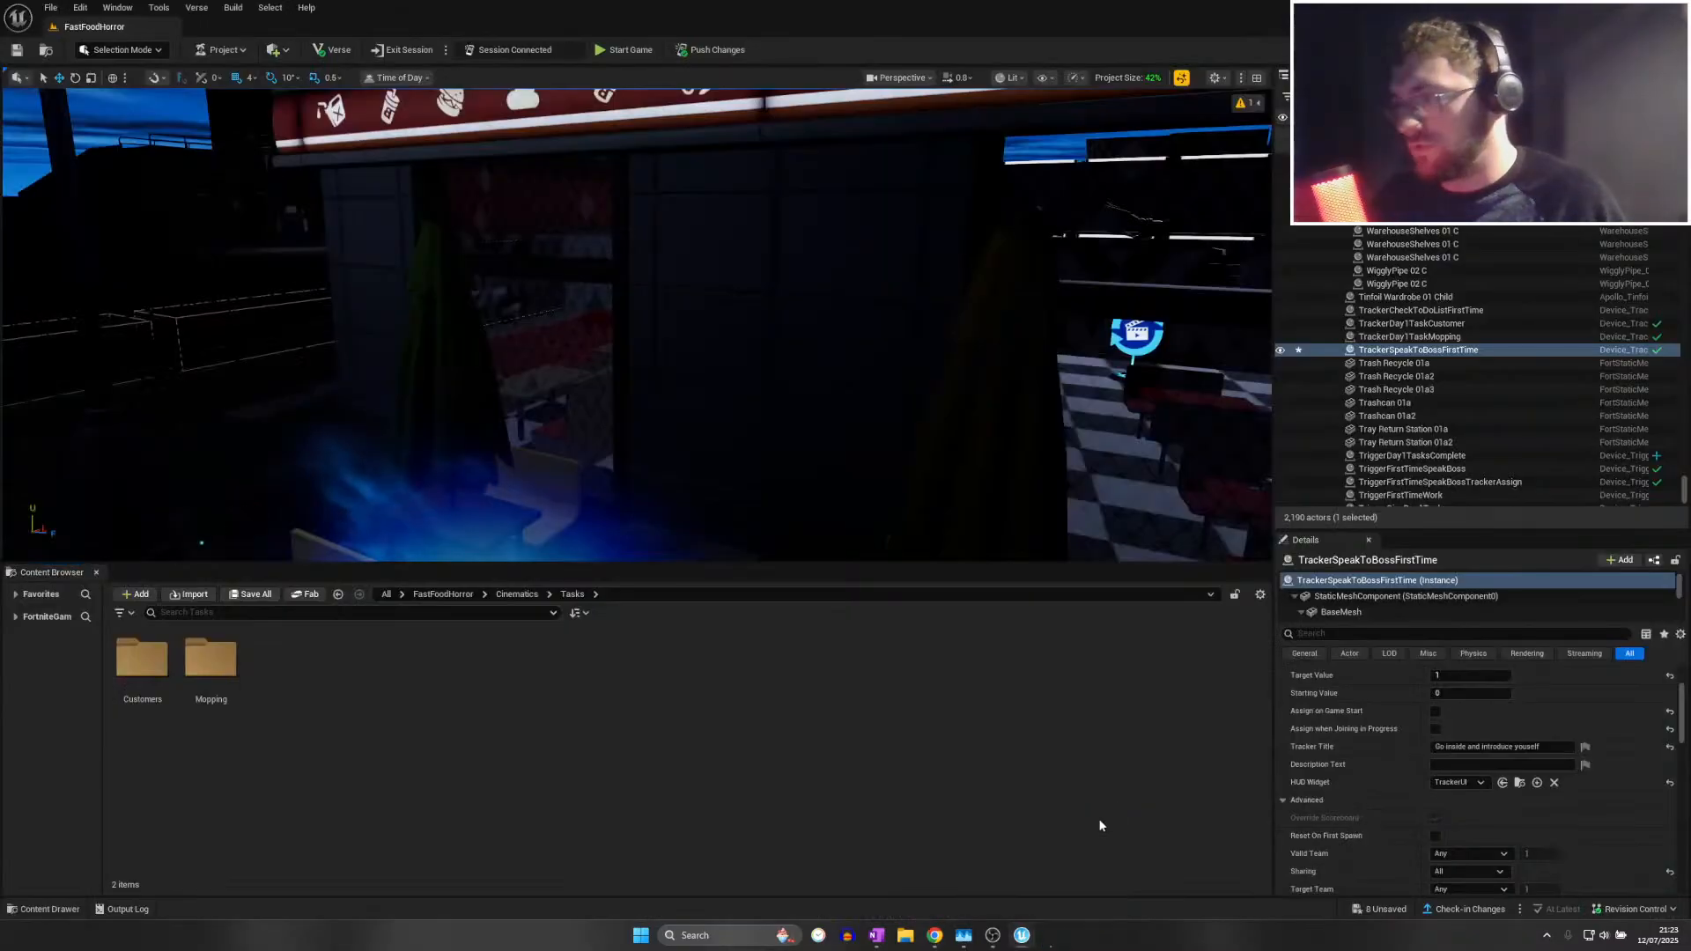
{"action": "double_click", "coordinate": [211, 661]}
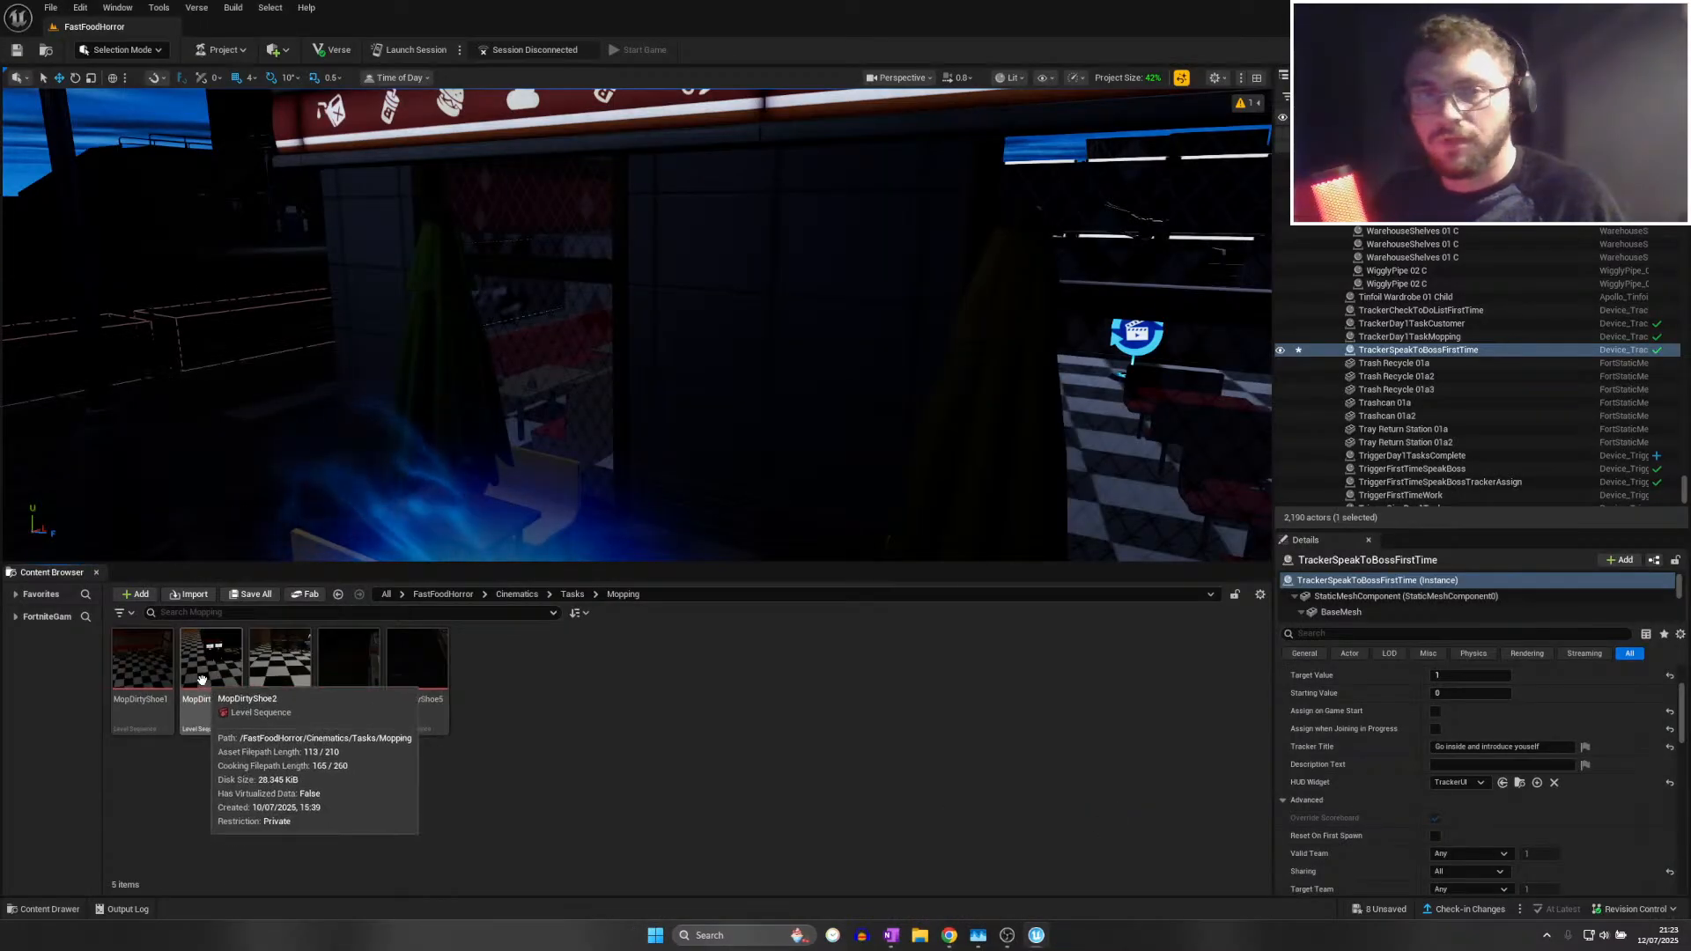
{"action": "left_click", "coordinate": [144, 666]}
{"action": "double_click", "coordinate": [149, 663]}
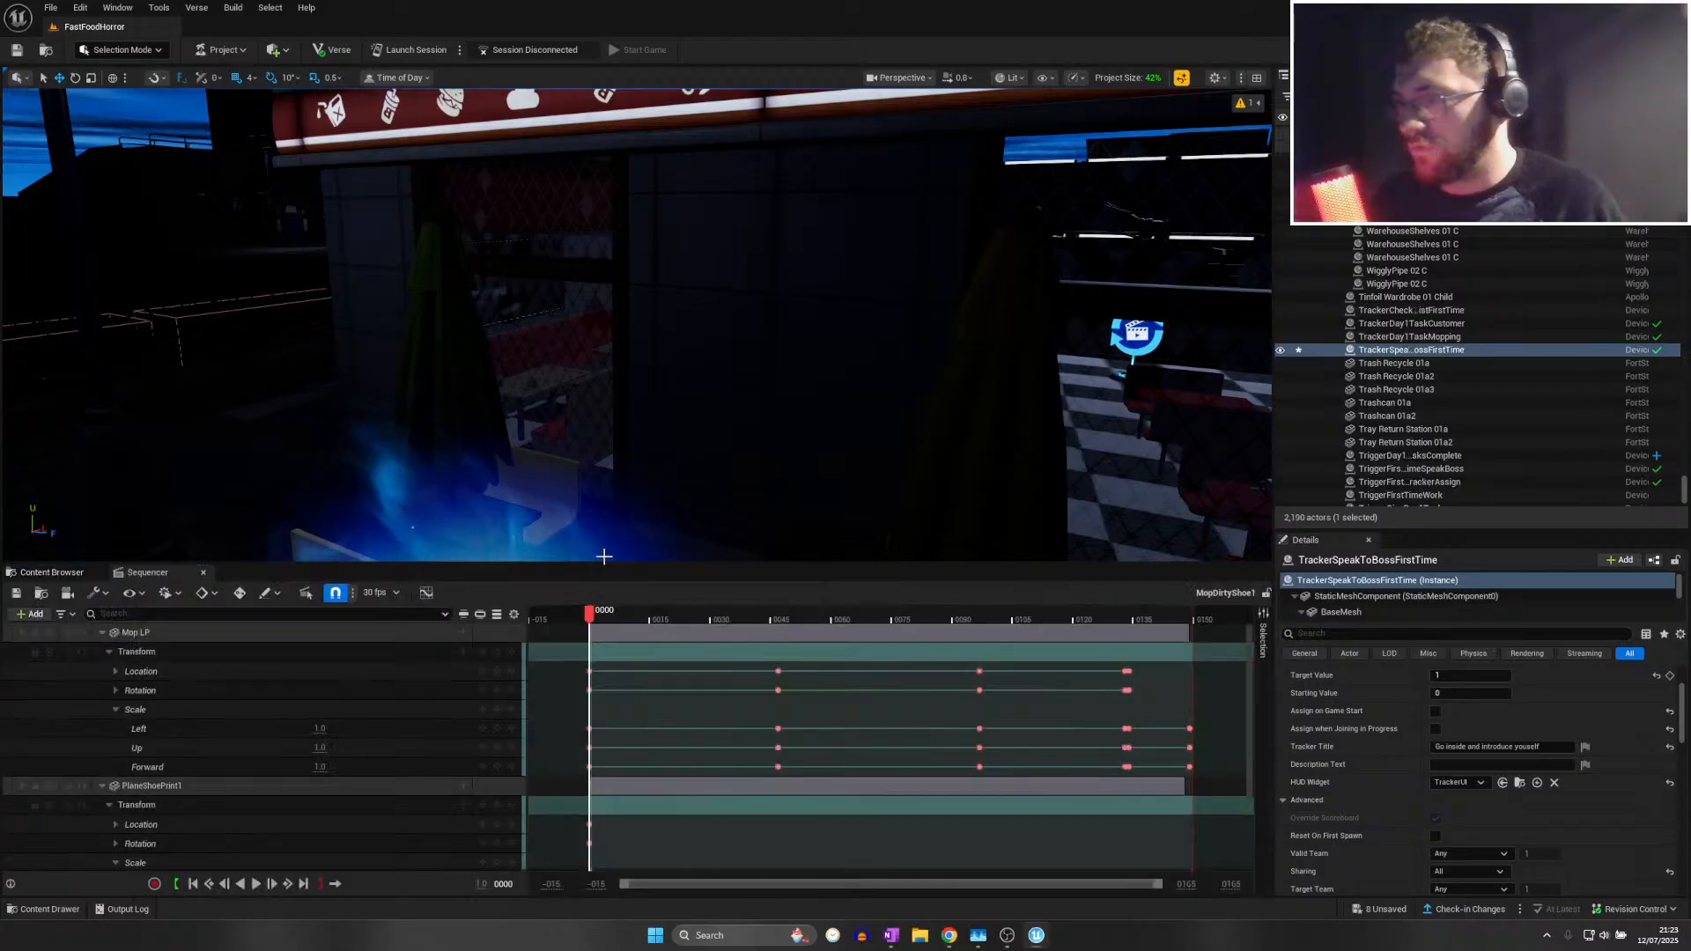
Preview the sequence up to frame 38 and select the Mop LP track to examine the mop in the level
{"action": "key", "text": "space"}
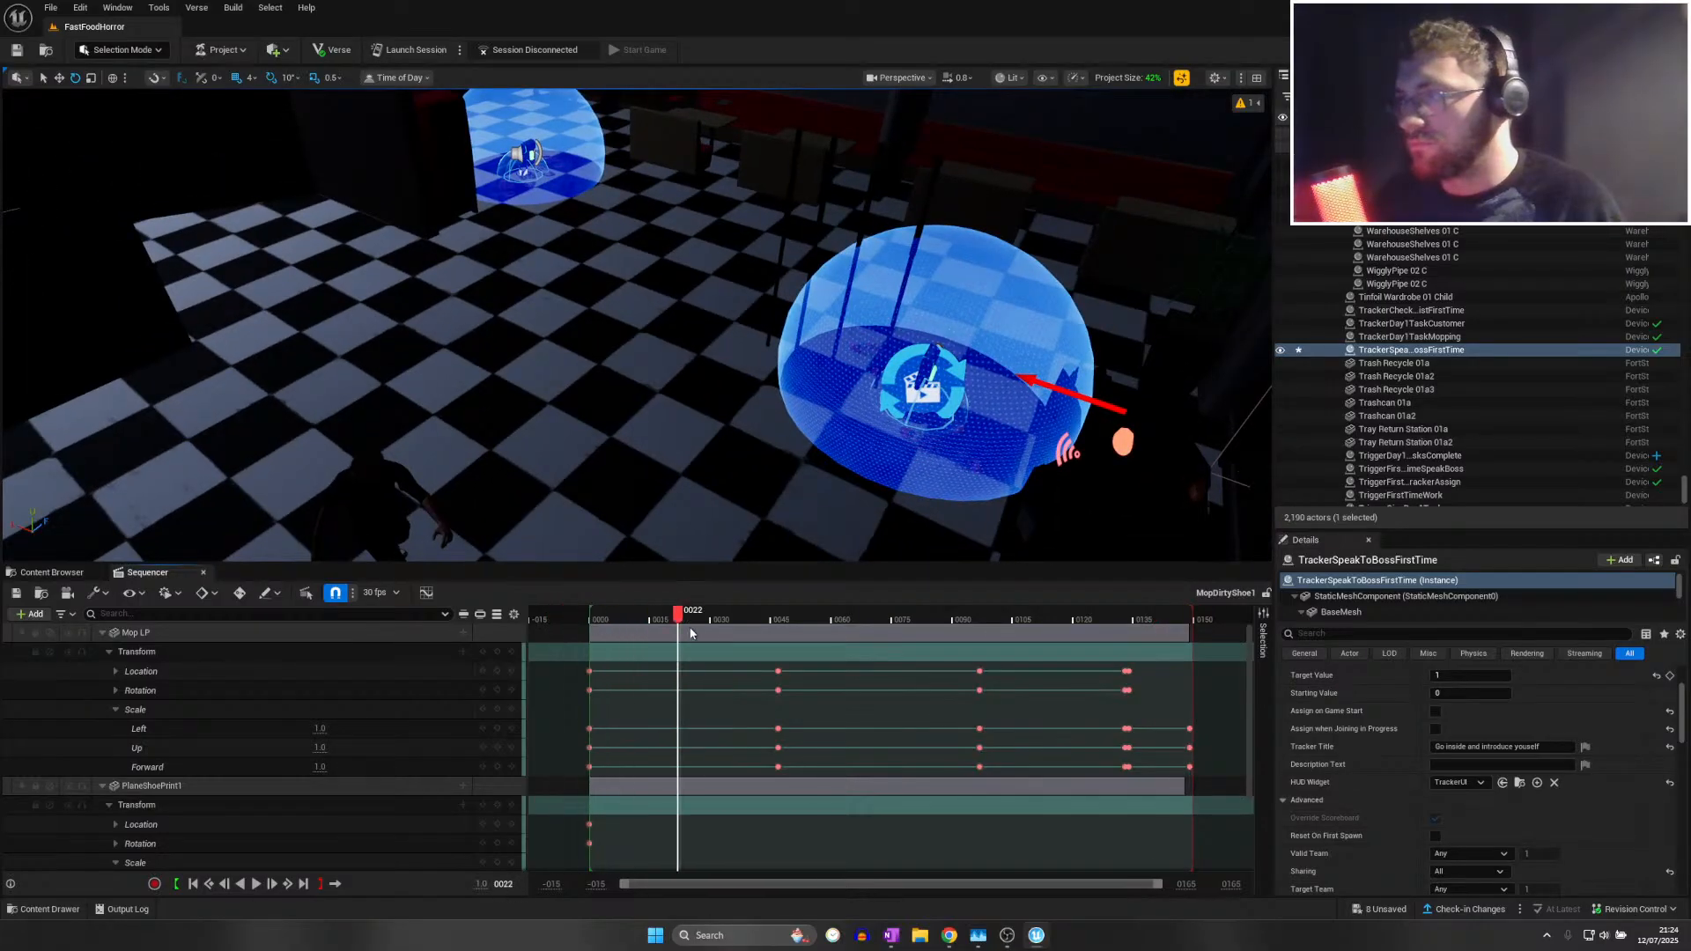
{"action": "left_click_drag", "start_coordinate": [753, 620], "coordinate": [742, 618]}
{"action": "right_click_drag", "start_coordinate": [687, 476], "coordinate": [625, 475]}
{"action": "double_click", "coordinate": [261, 634]}
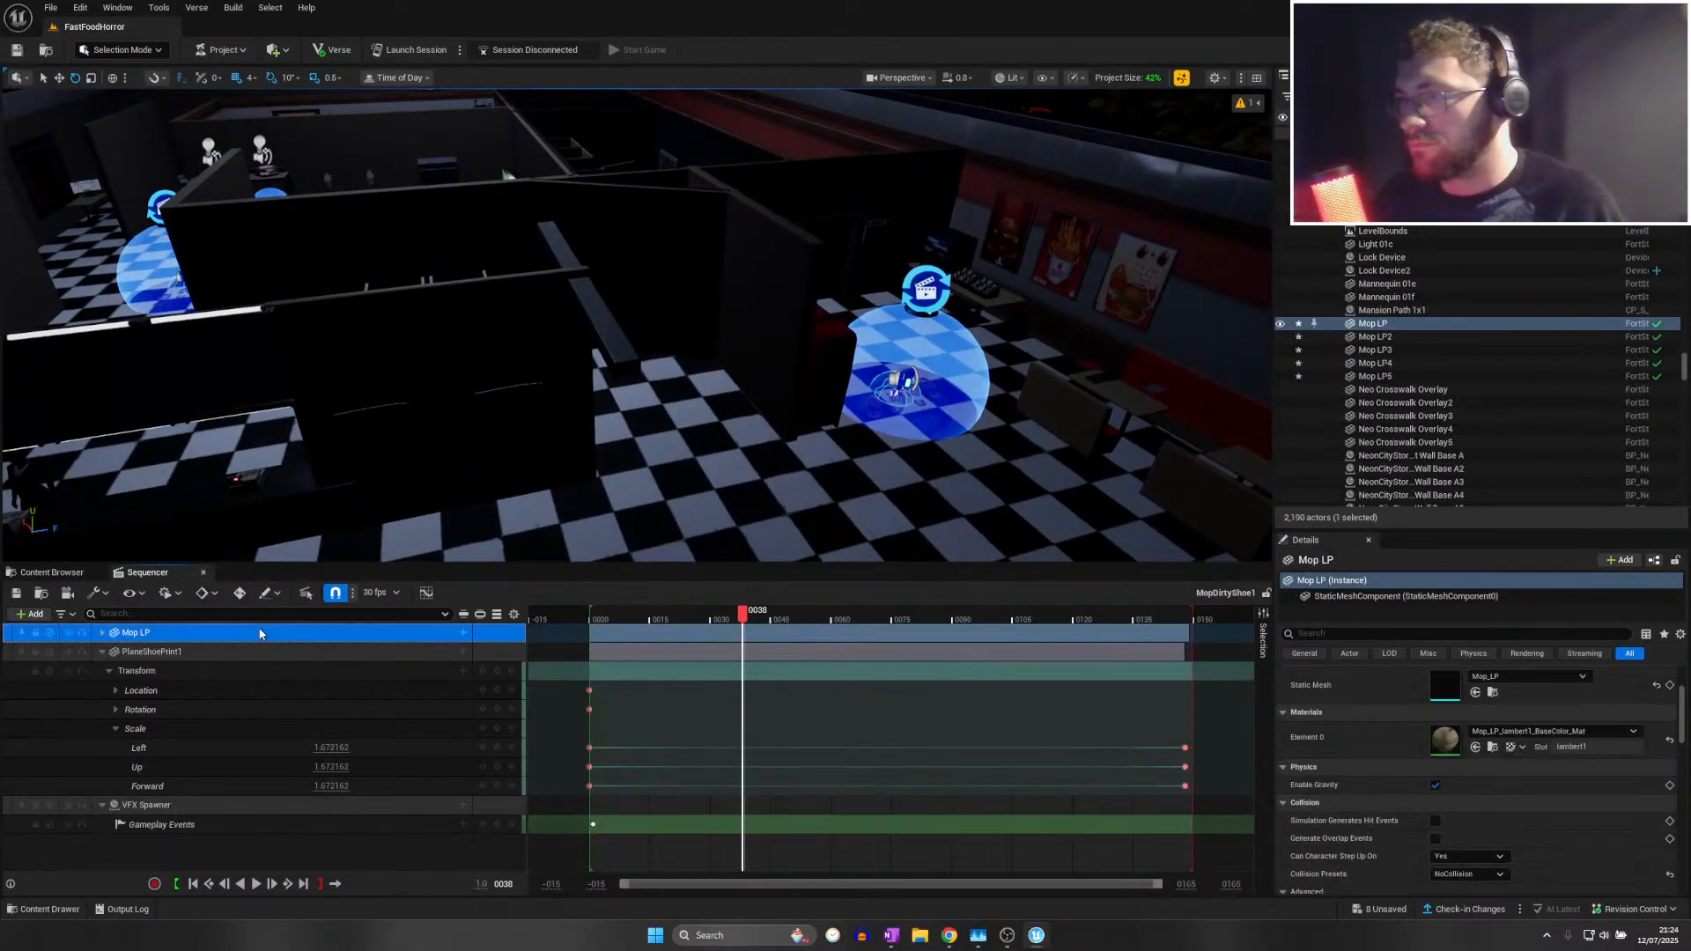
{"action": "double_click", "coordinate": [280, 634]}
{"action": "right_click_drag", "start_coordinate": [370, 458], "coordinate": [247, 493]}
{"action": "right_click_drag", "start_coordinate": [431, 490], "coordinate": [431, 458]}
{"action": "key", "text": "r"}
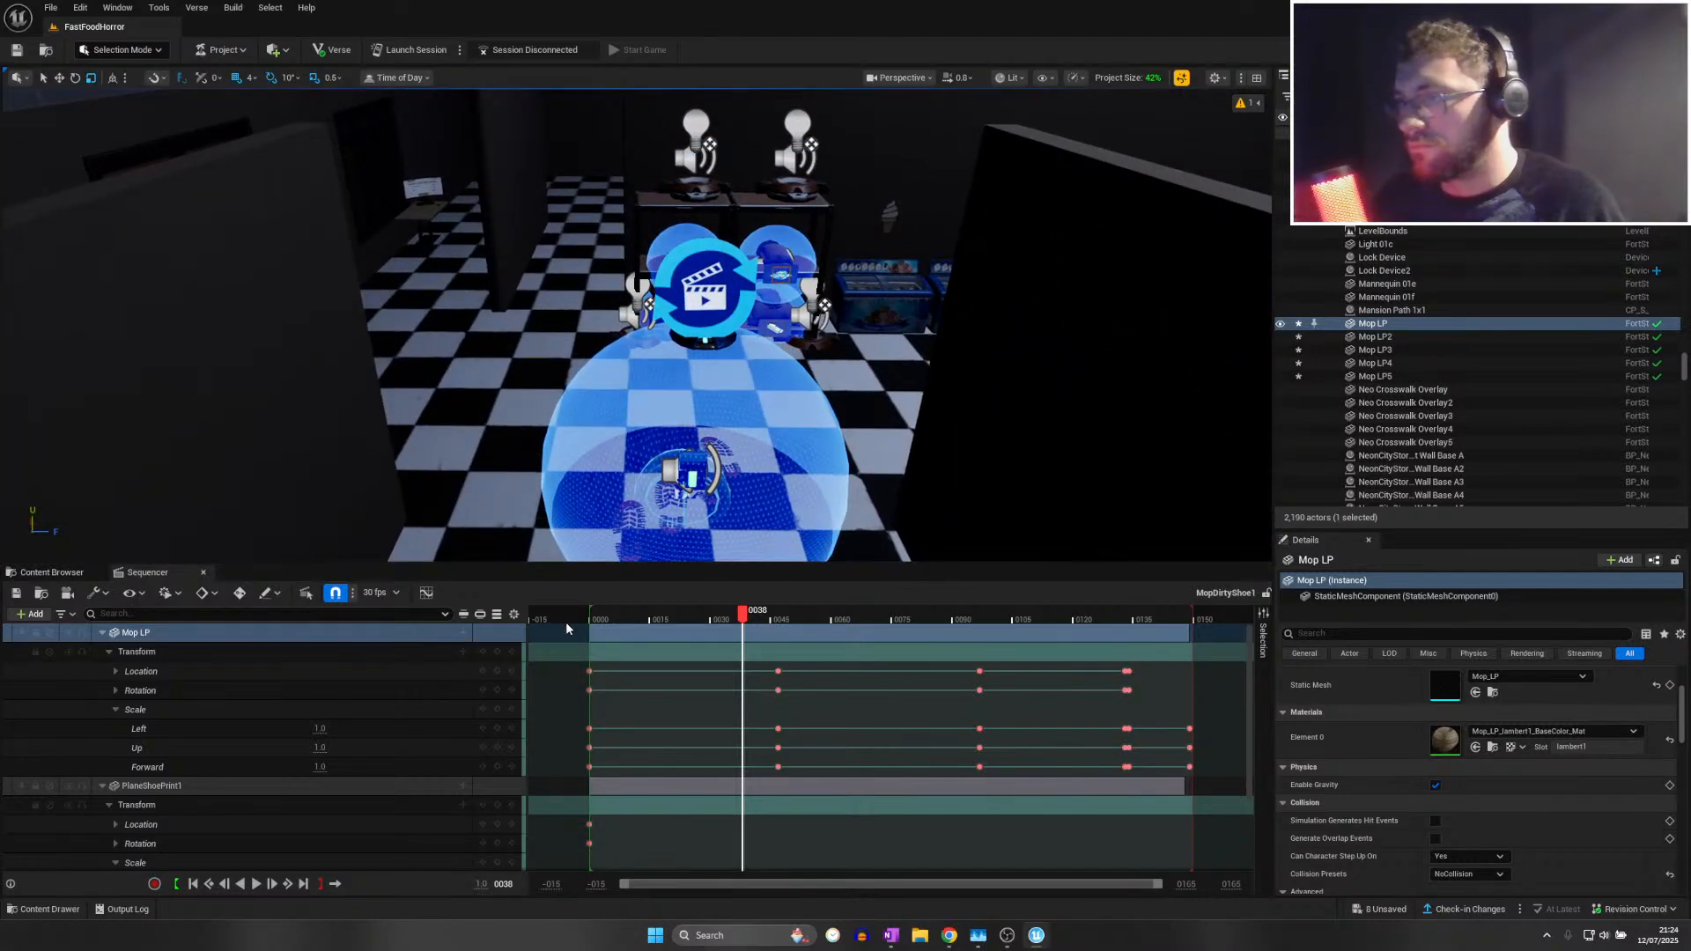
{"action": "mouse_move", "coordinate": [680, 480]}
{"action": "right_mouse_down"}
{"action": "mouse_move", "coordinate": [837, 485]}
{"action": "mouse_move", "coordinate": [681, 479]}
{"action": "mouse_move", "coordinate": [700, 423]}
{"action": "mouse_move", "coordinate": [678, 431]}
{"action": "mouse_move", "coordinate": [714, 444]}
{"action": "mouse_move", "coordinate": [678, 449]}
{"action": "right_mouse_up"}
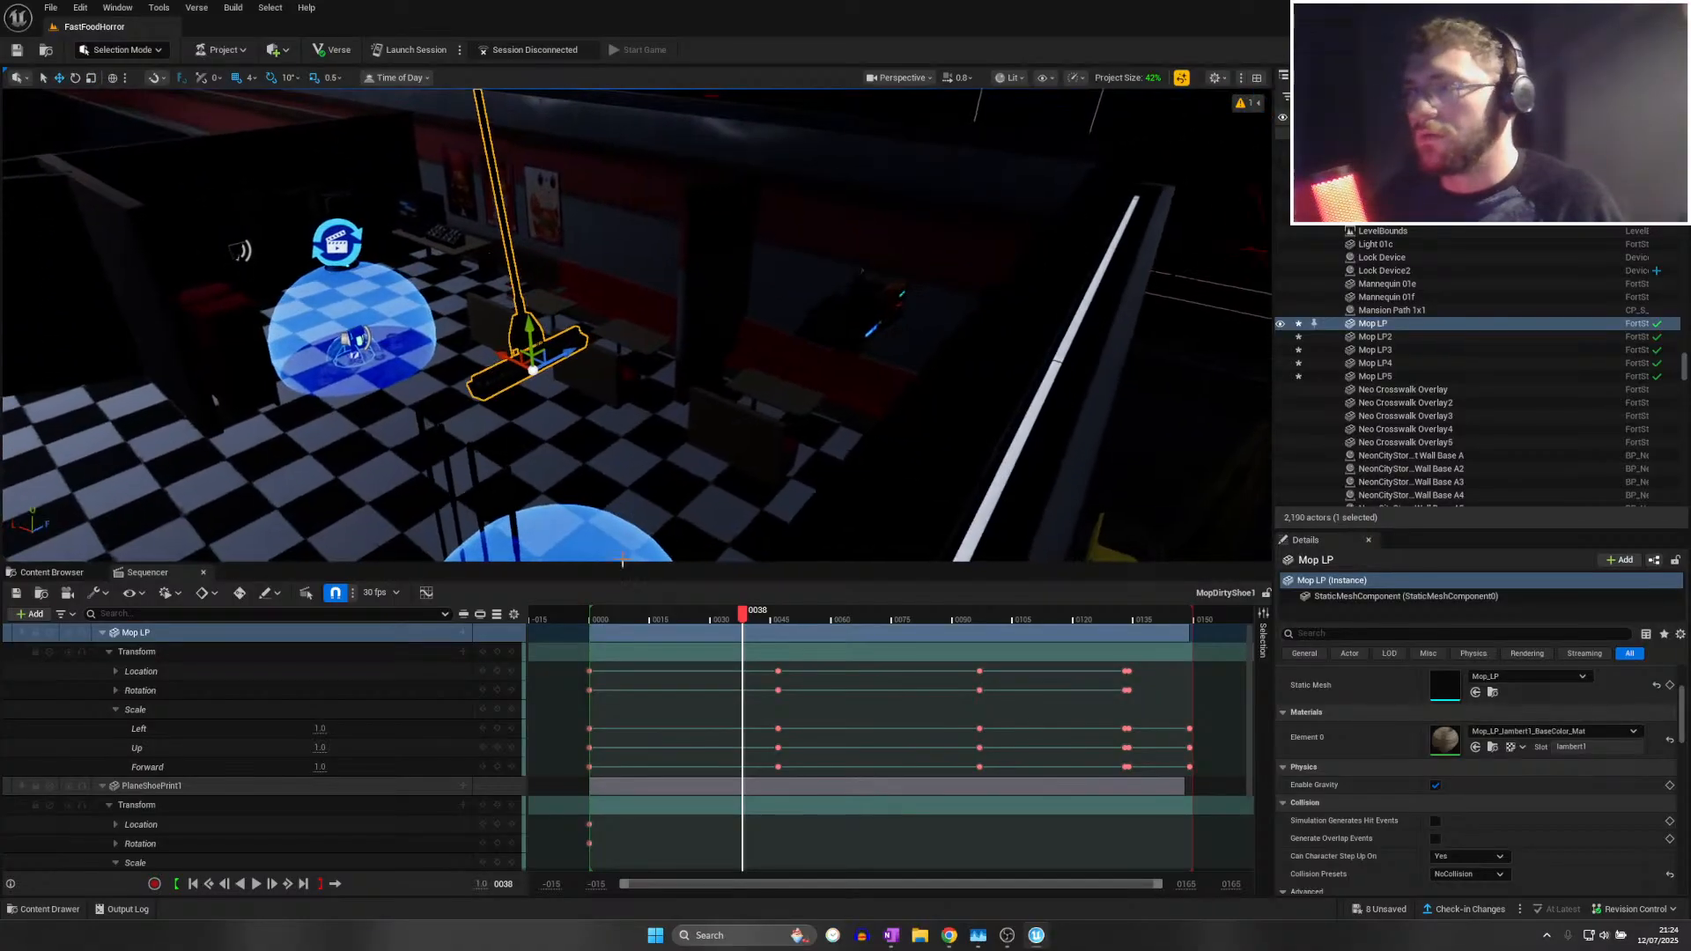
Scrub through the MopDirtyShoe1 timeline to examine the mop's animation and size, and close the sequence
{"action": "left_click", "coordinate": [569, 616]}
{"action": "left_click_drag", "start_coordinate": [572, 614], "coordinate": [838, 626]}
{"action": "left_click_drag", "start_coordinate": [728, 632], "coordinate": [915, 631]}
{"action": "right_click_drag", "start_coordinate": [667, 392], "coordinate": [667, 308]}
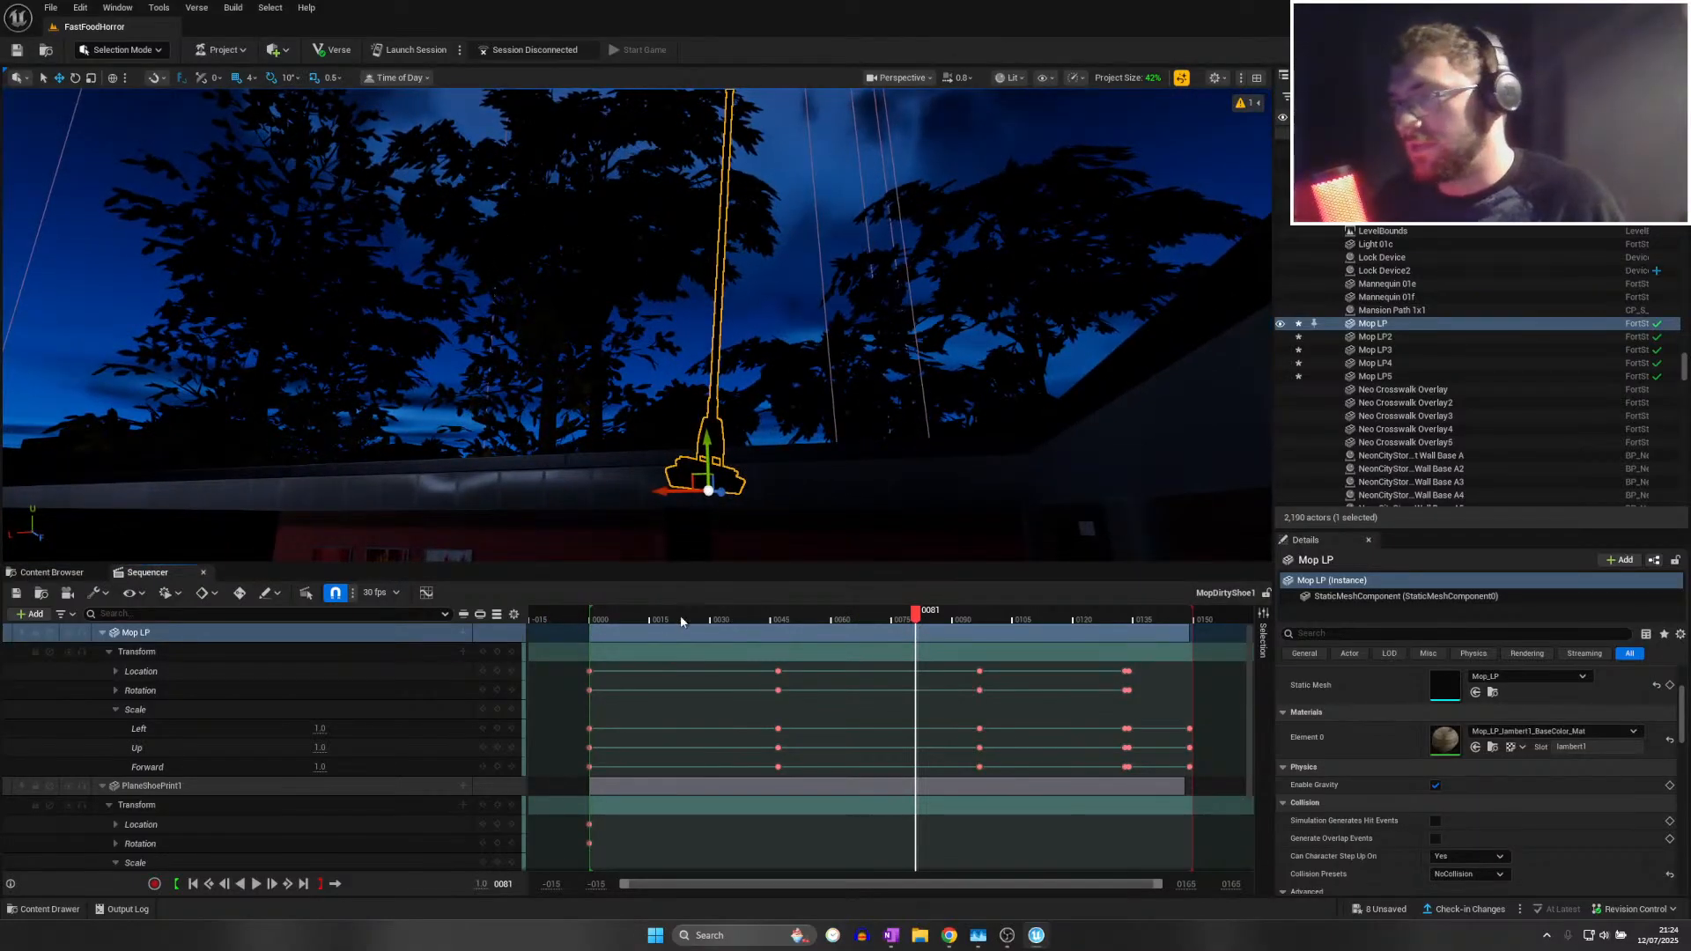
{"action": "mouse_move", "coordinate": [680, 622]}
{"action": "left_mouse_down"}
{"action": "mouse_move", "coordinate": [540, 627]}
{"action": "mouse_move", "coordinate": [649, 632]}
{"action": "left_mouse_up"}
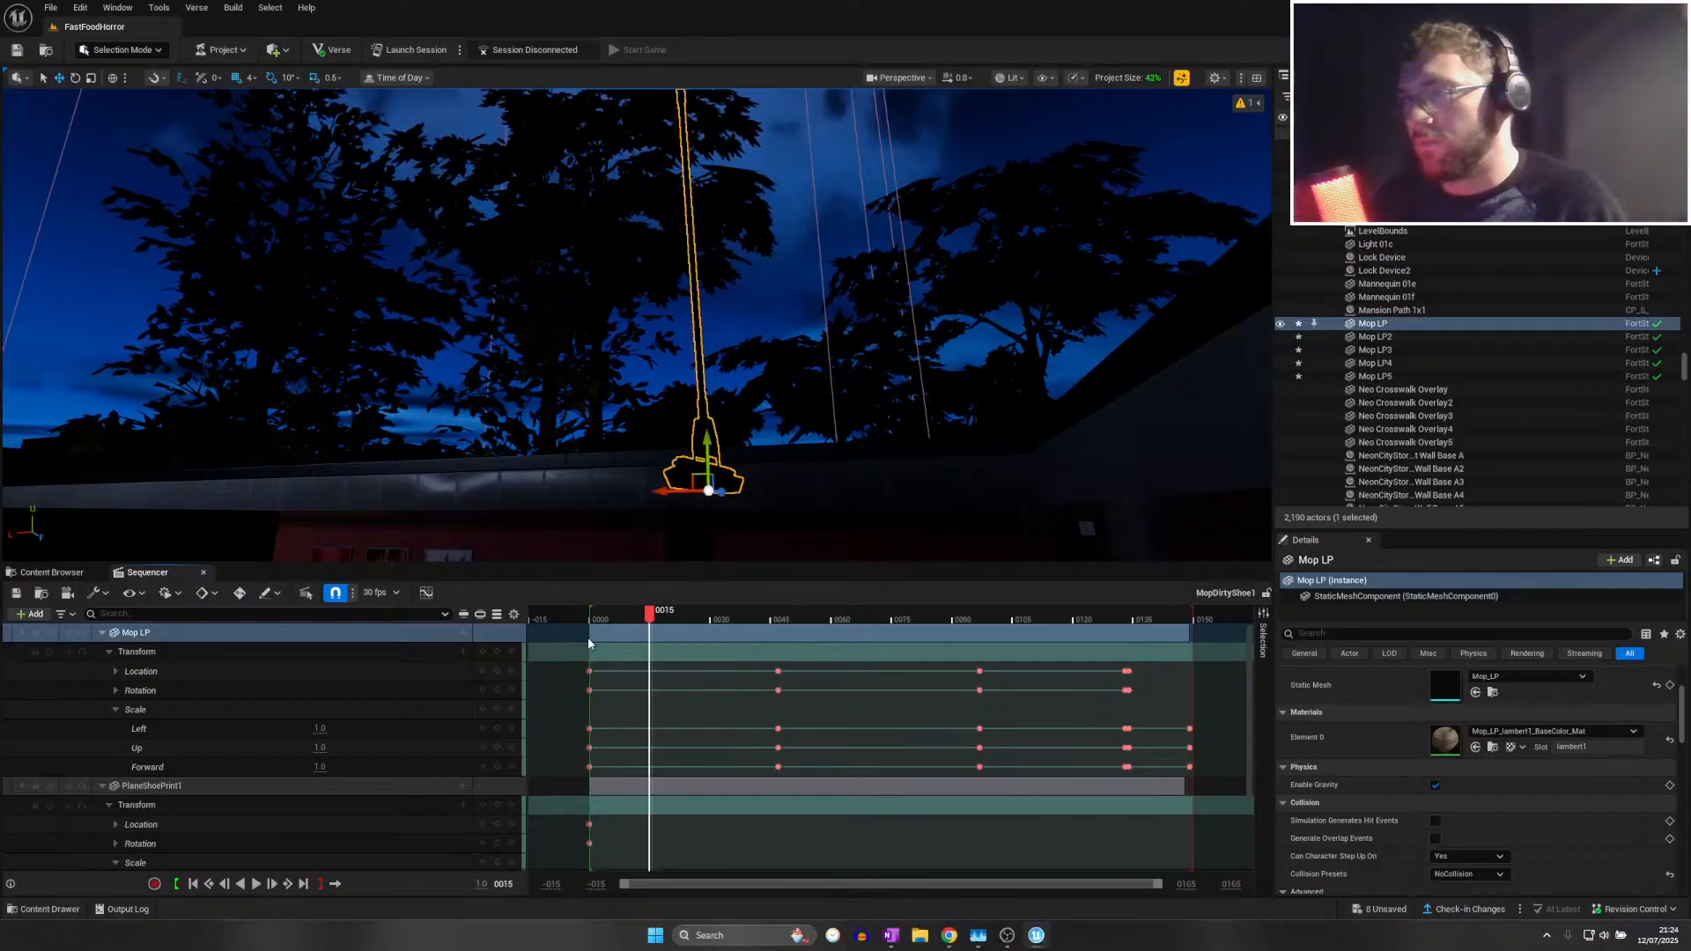
{"action": "left_click", "coordinate": [203, 572]}
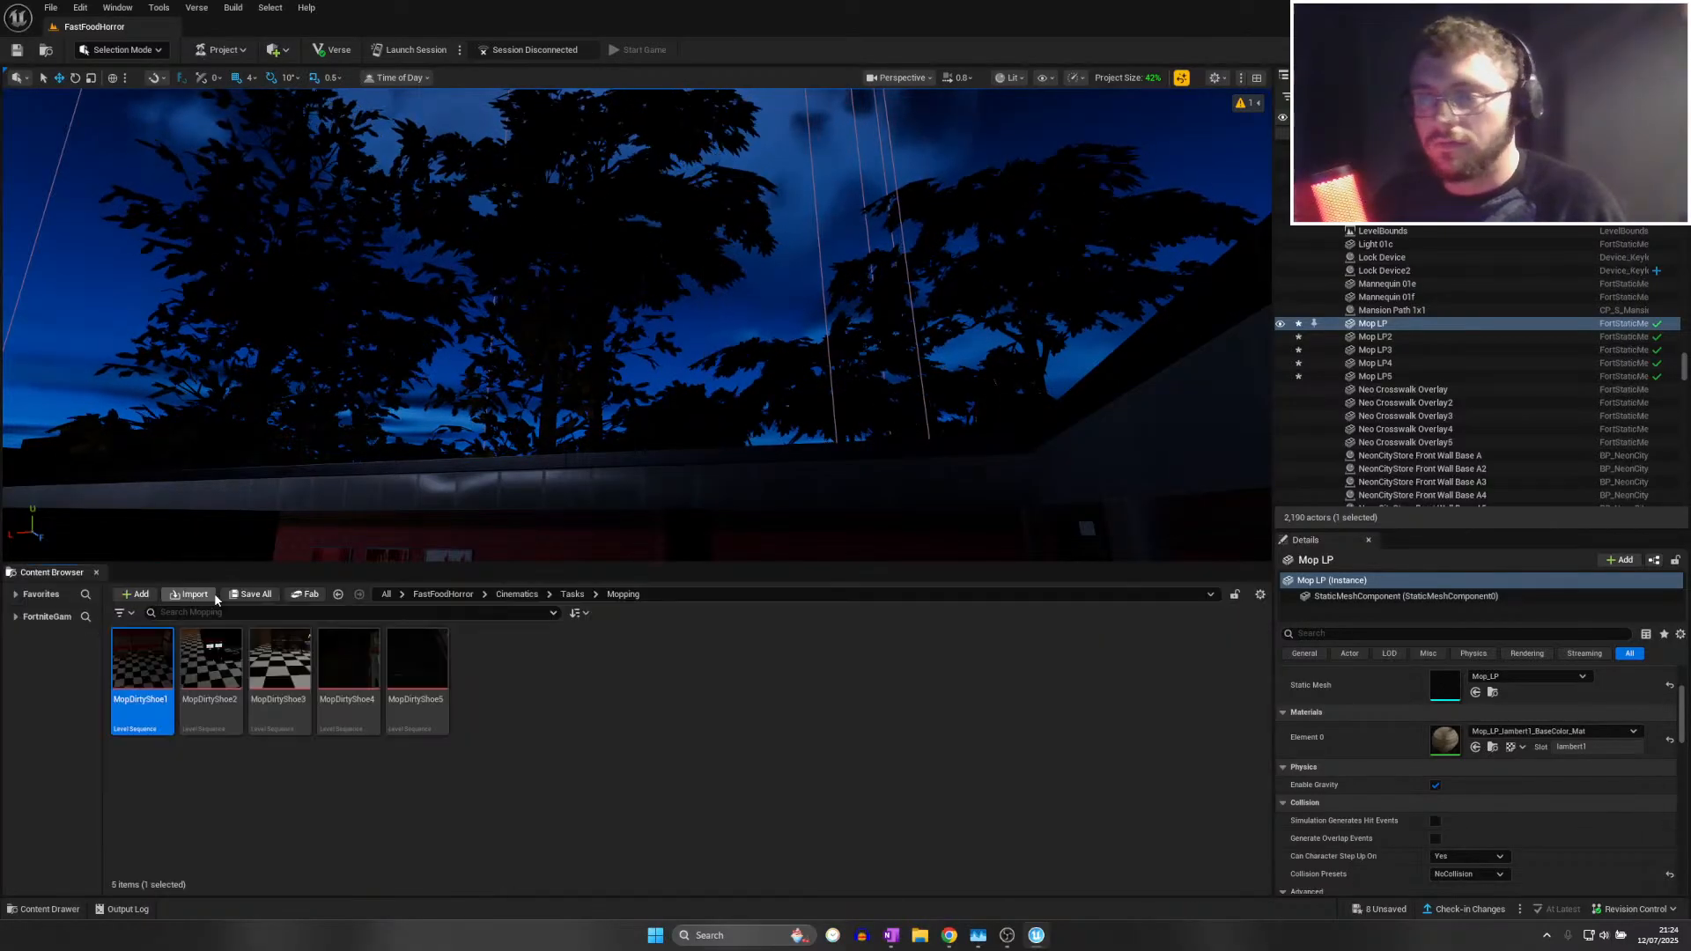
Review the latest transactions in the undo history, including the tracker title and text edits, and close it
{"action": "left_click", "coordinate": [80, 8]}
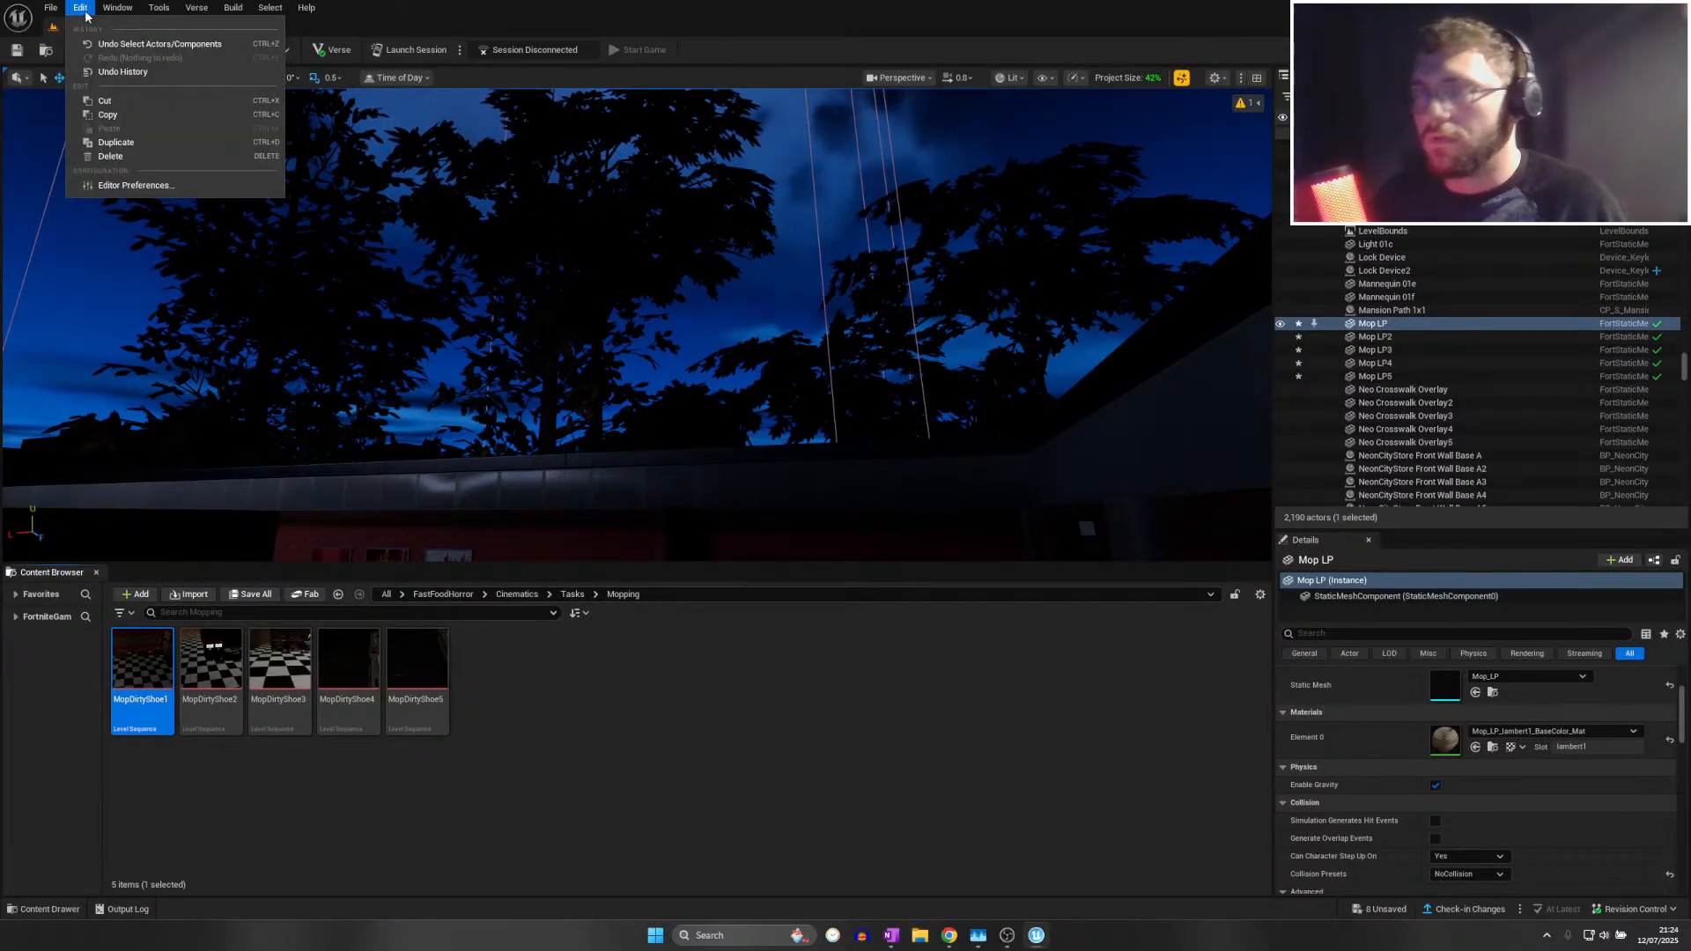
{"action": "left_click", "coordinate": [139, 70]}
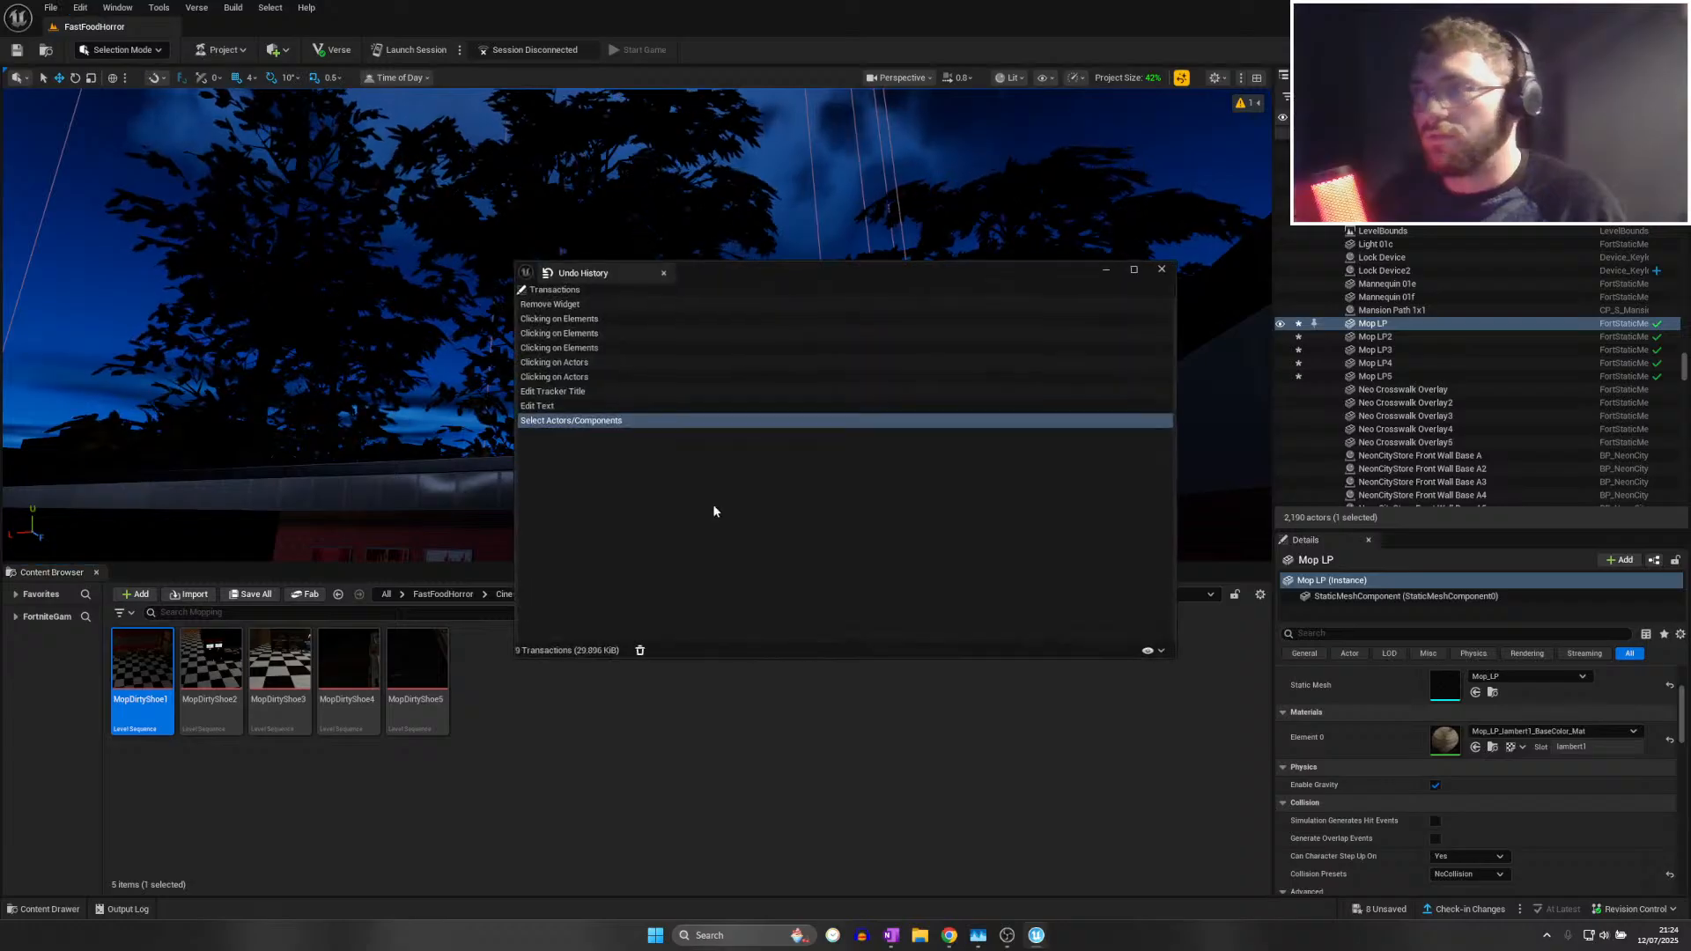
{"action": "left_click", "coordinate": [589, 408]}
{"action": "left_click", "coordinate": [589, 393]}
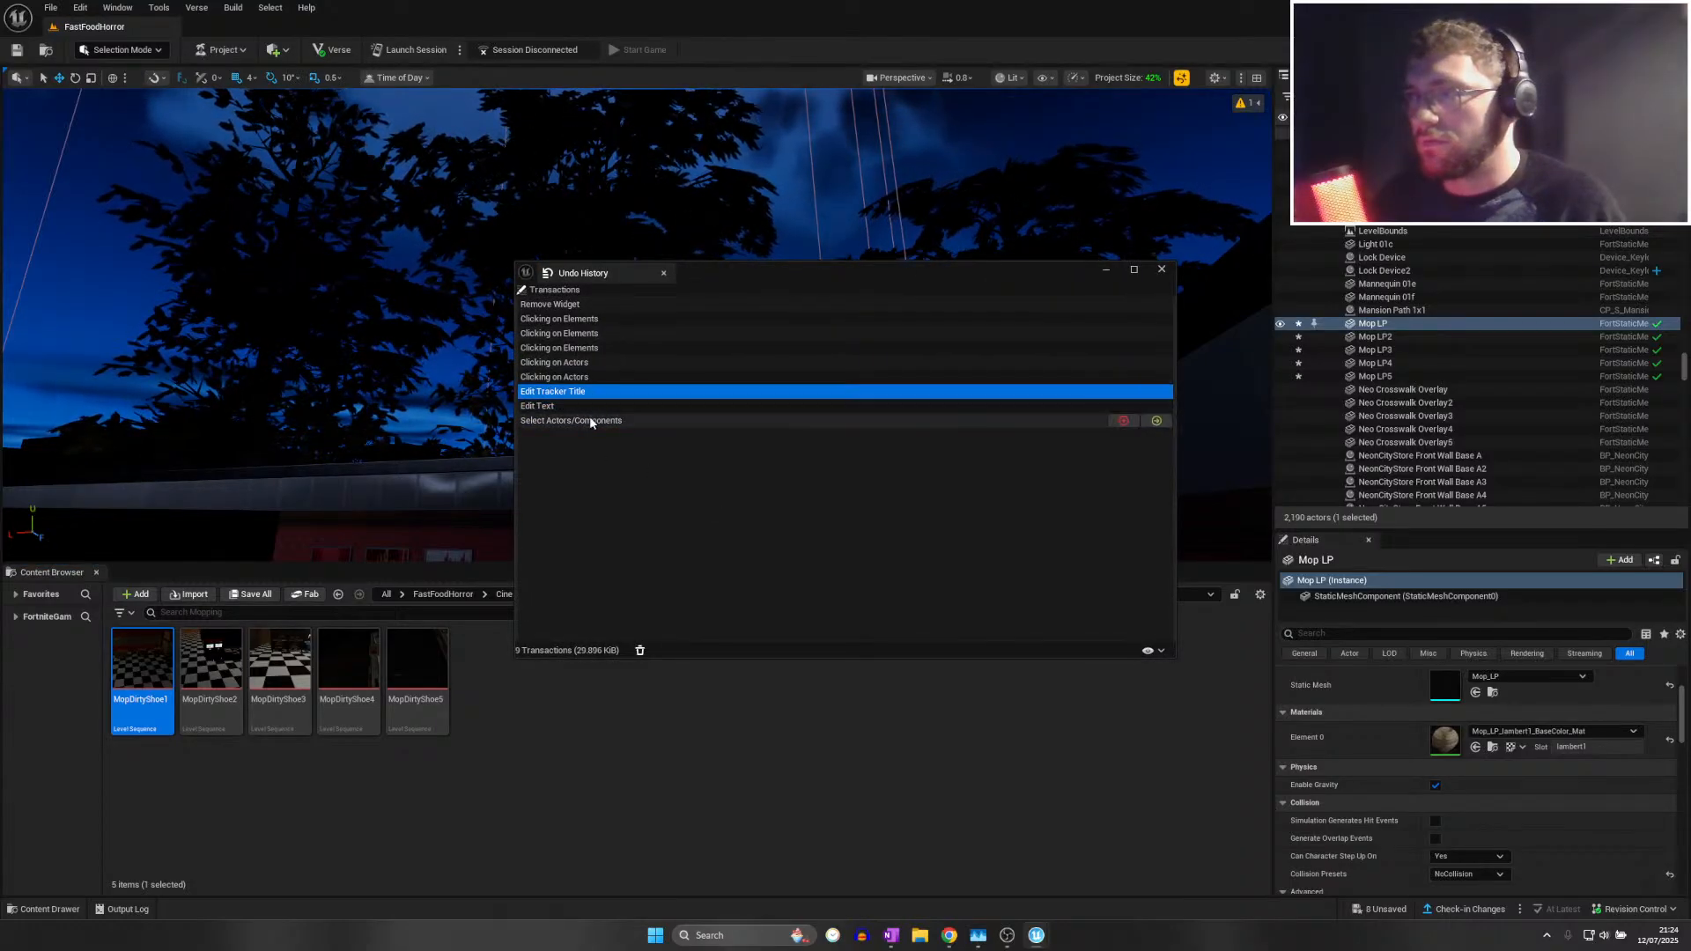
{"action": "left_click", "coordinate": [589, 420]}
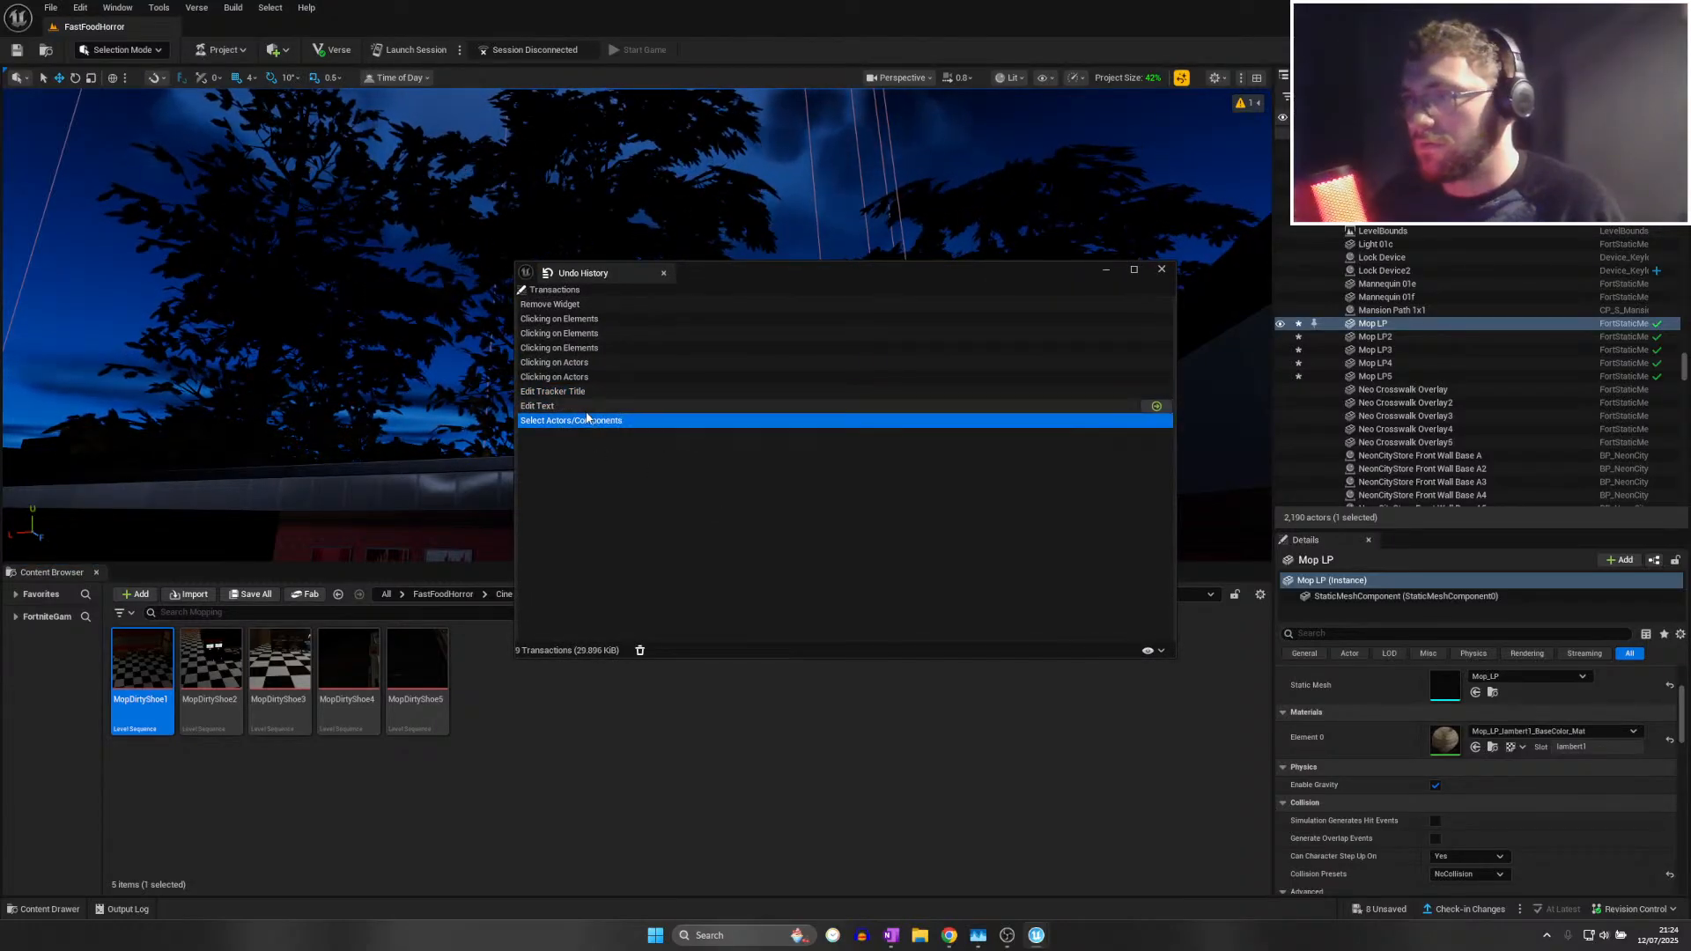
{"action": "left_click", "coordinate": [1162, 269]}
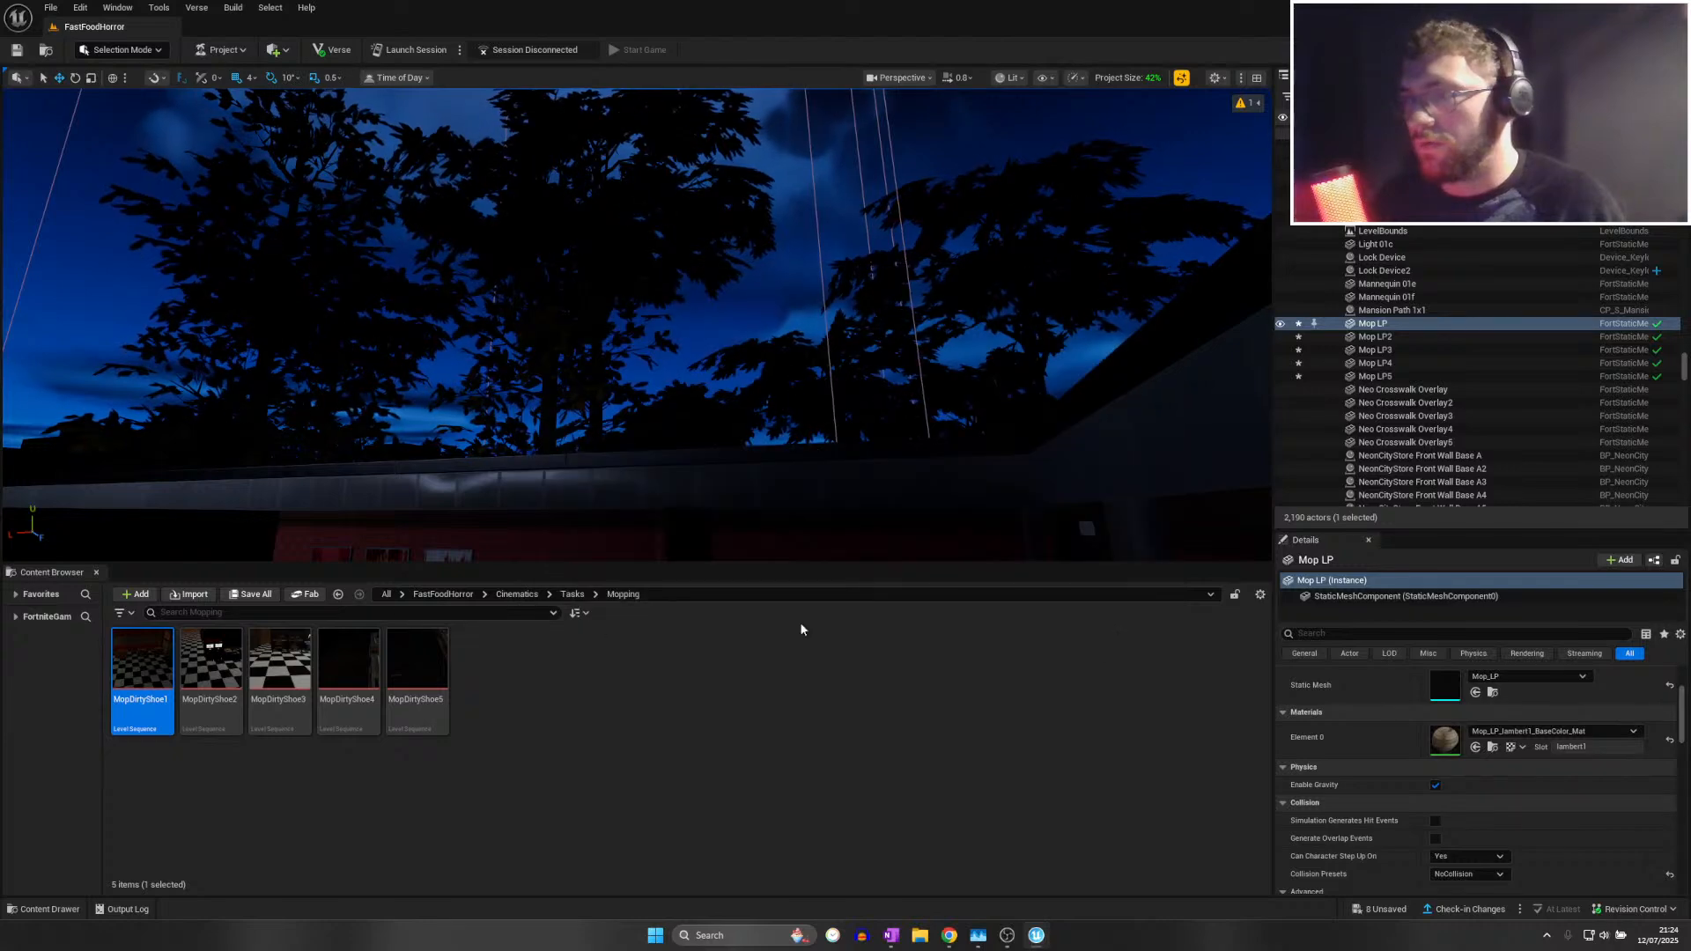
Locate the Mop_LP static mesh used by the selected mop, open it for editing and save the asset
{"action": "left_click", "coordinate": [1491, 693]}
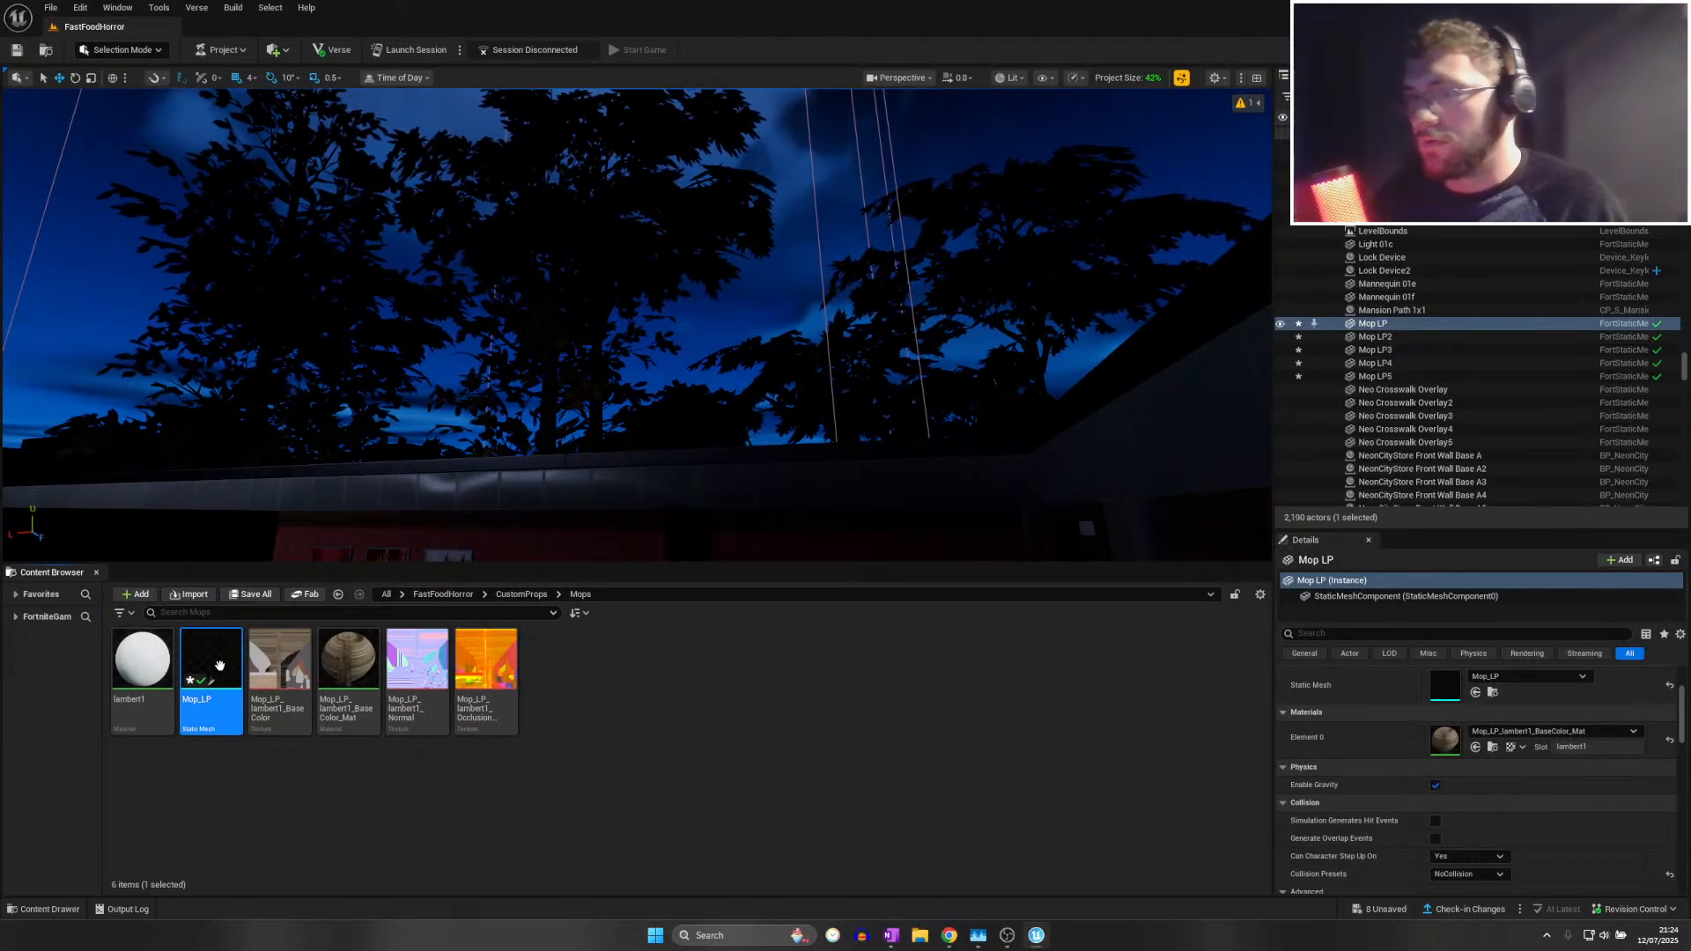
{"action": "double_click", "coordinate": [218, 671]}
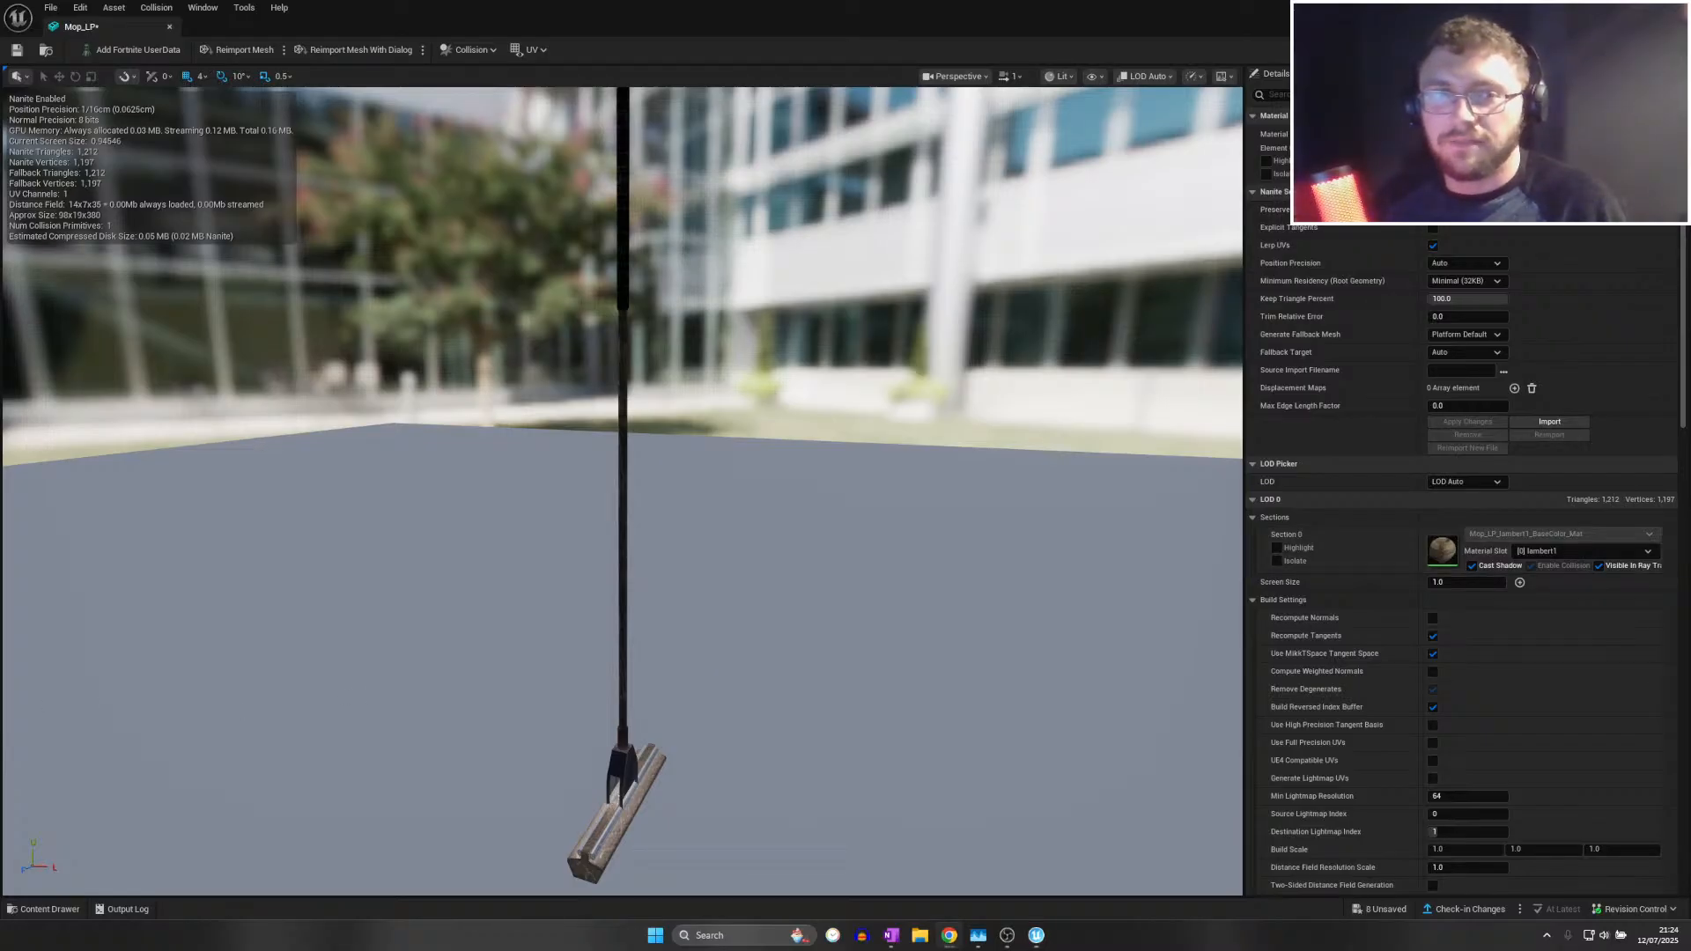
{"action": "left_click", "coordinate": [51, 7]}
{"action": "left_click", "coordinate": [156, 141]}
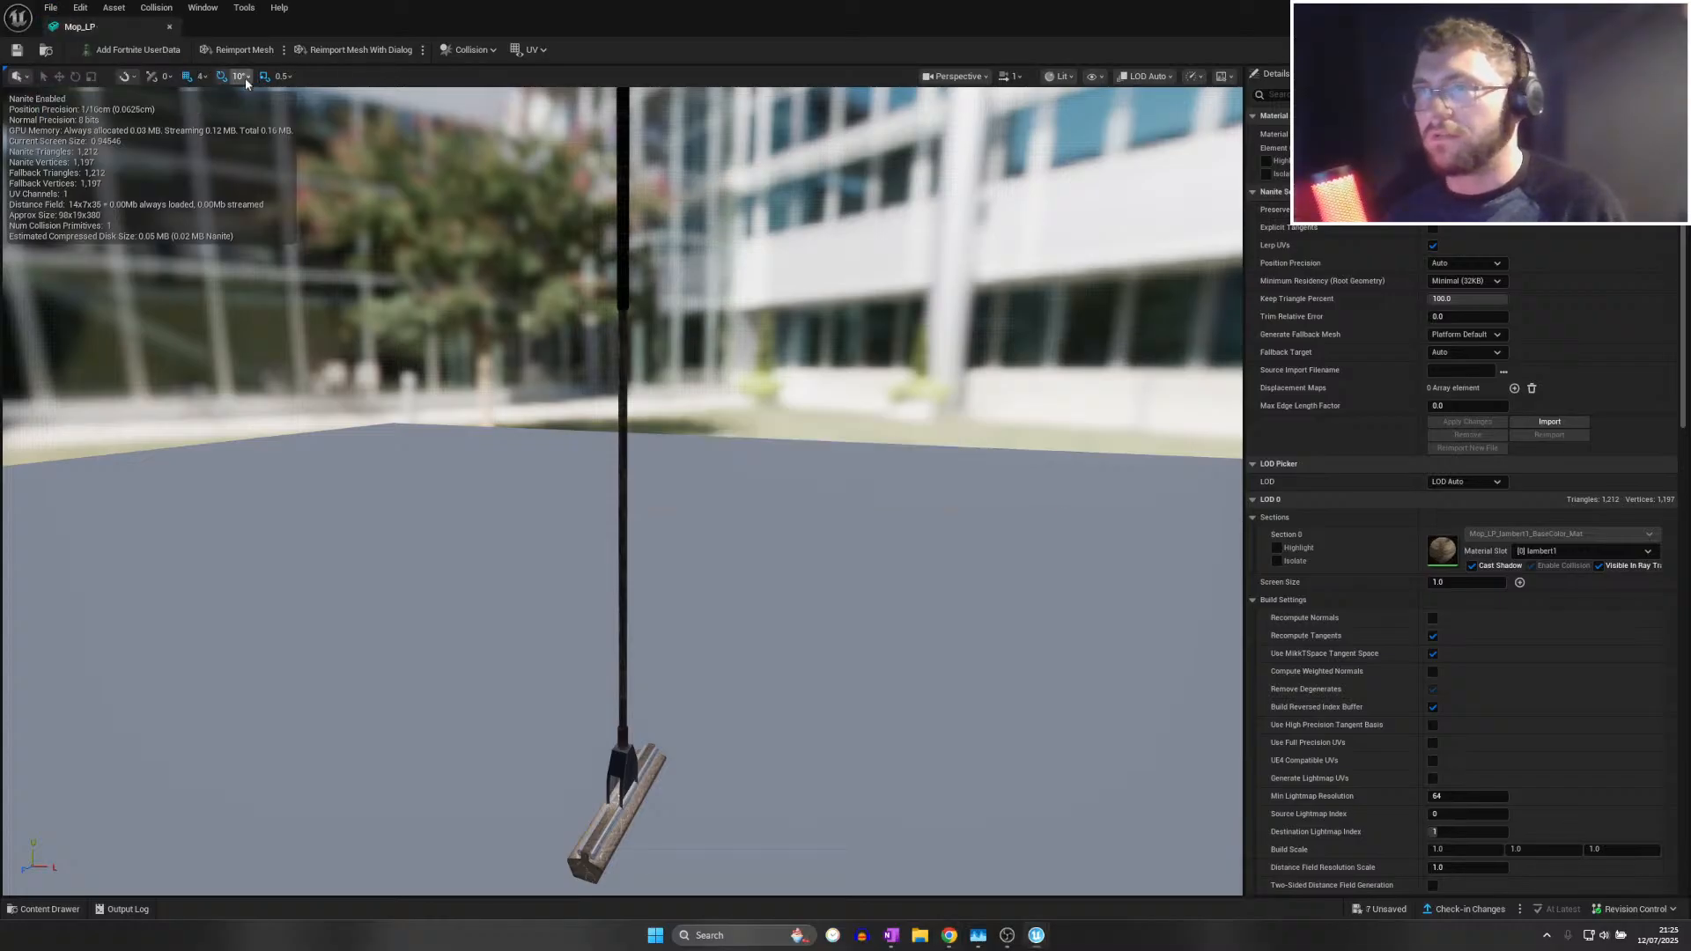
Reimport the Mop_LP mesh with an Import Uniform Scale of 0.392, save it and close the mesh editor
{"action": "scroll", "coordinate": [1396, 444], "scroll_direction": "down", "scroll_amount": 10}
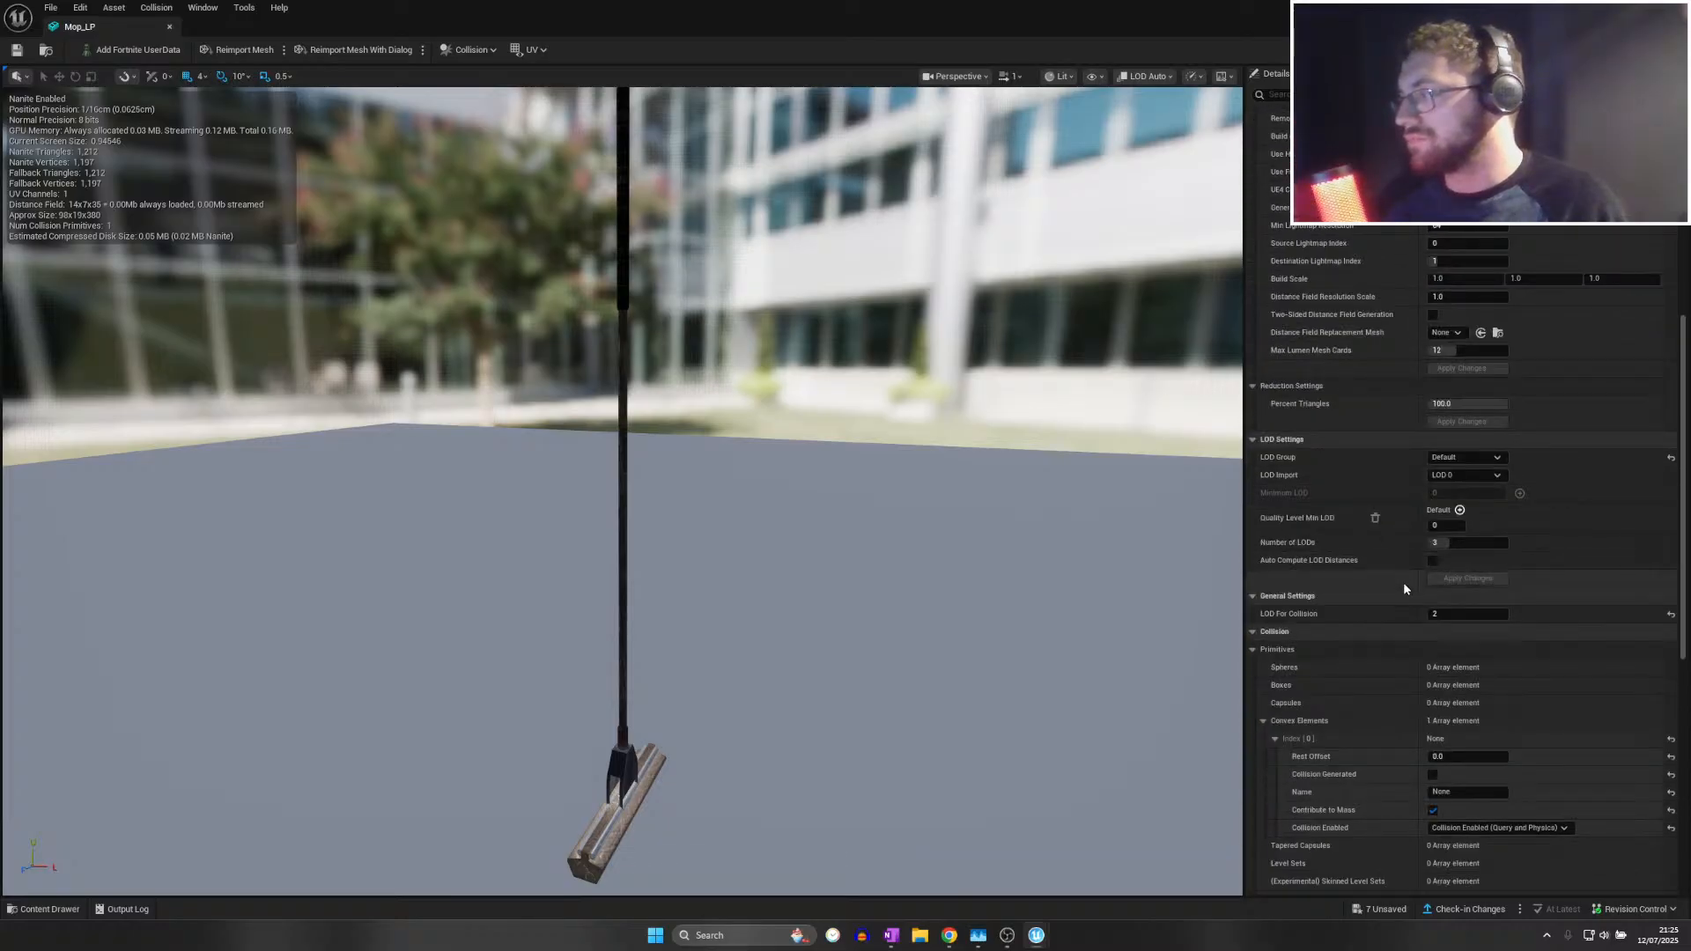
{"action": "scroll", "coordinate": [1402, 583], "scroll_direction": "down", "scroll_amount": 5}
{"action": "scroll", "coordinate": [1400, 593], "scroll_direction": "down", "scroll_amount": 6}
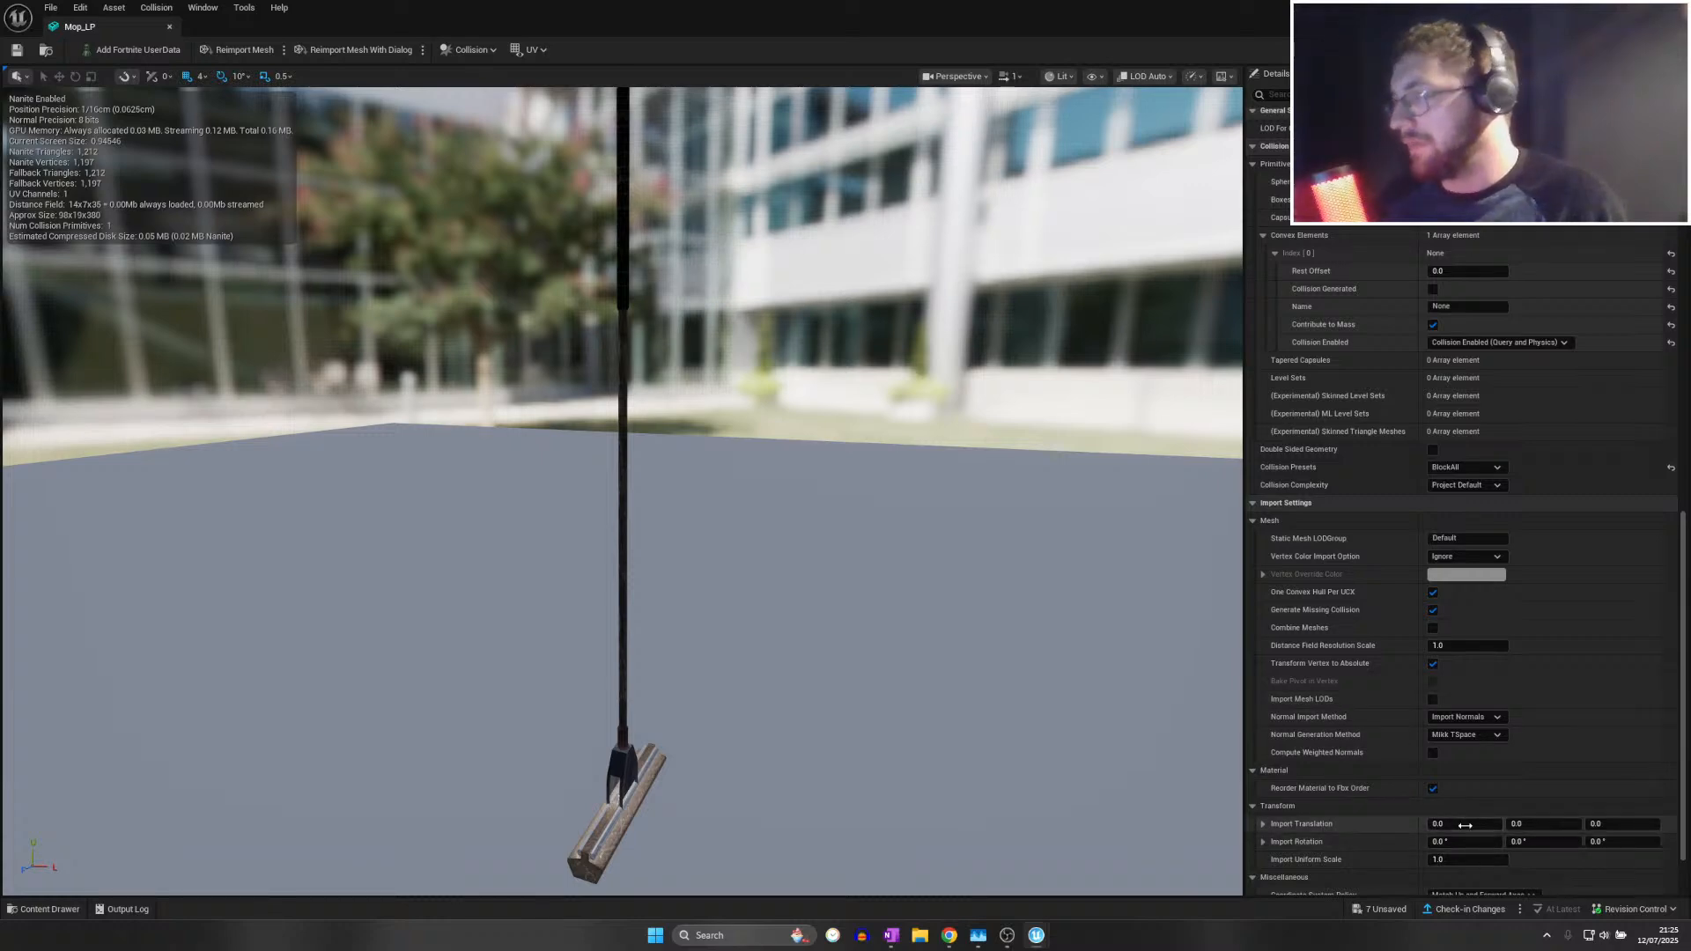
{"action": "left_click", "coordinate": [1466, 858]}
{"action": "type", "text": "0.392"}
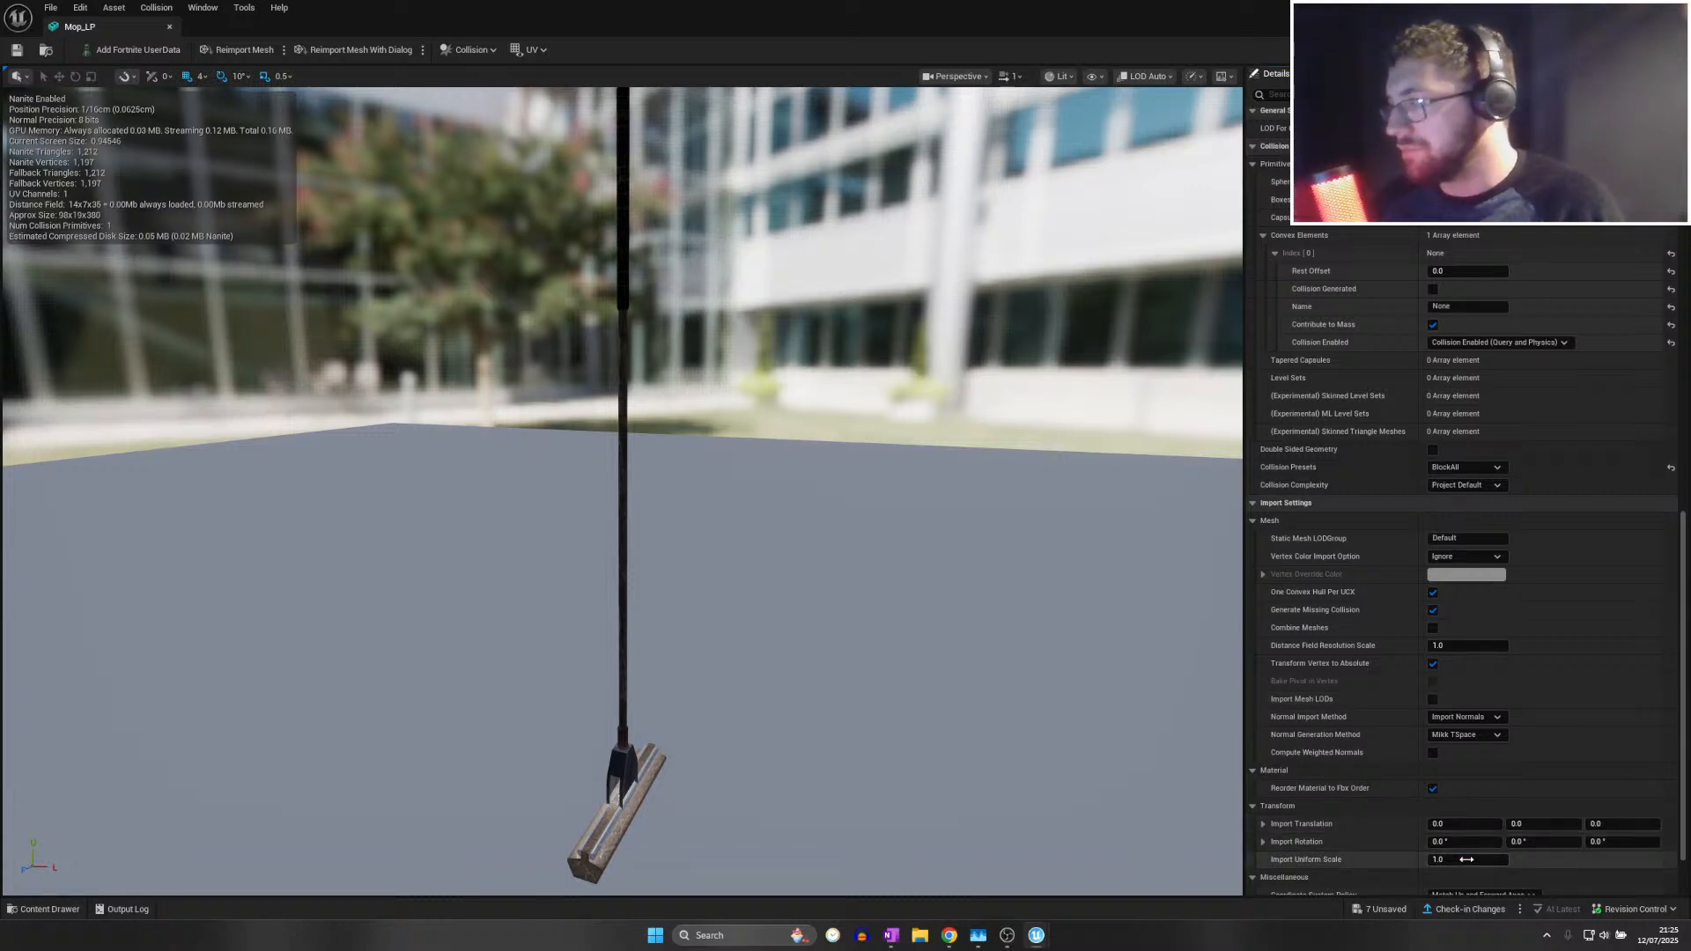
{"action": "key", "text": "Return"}
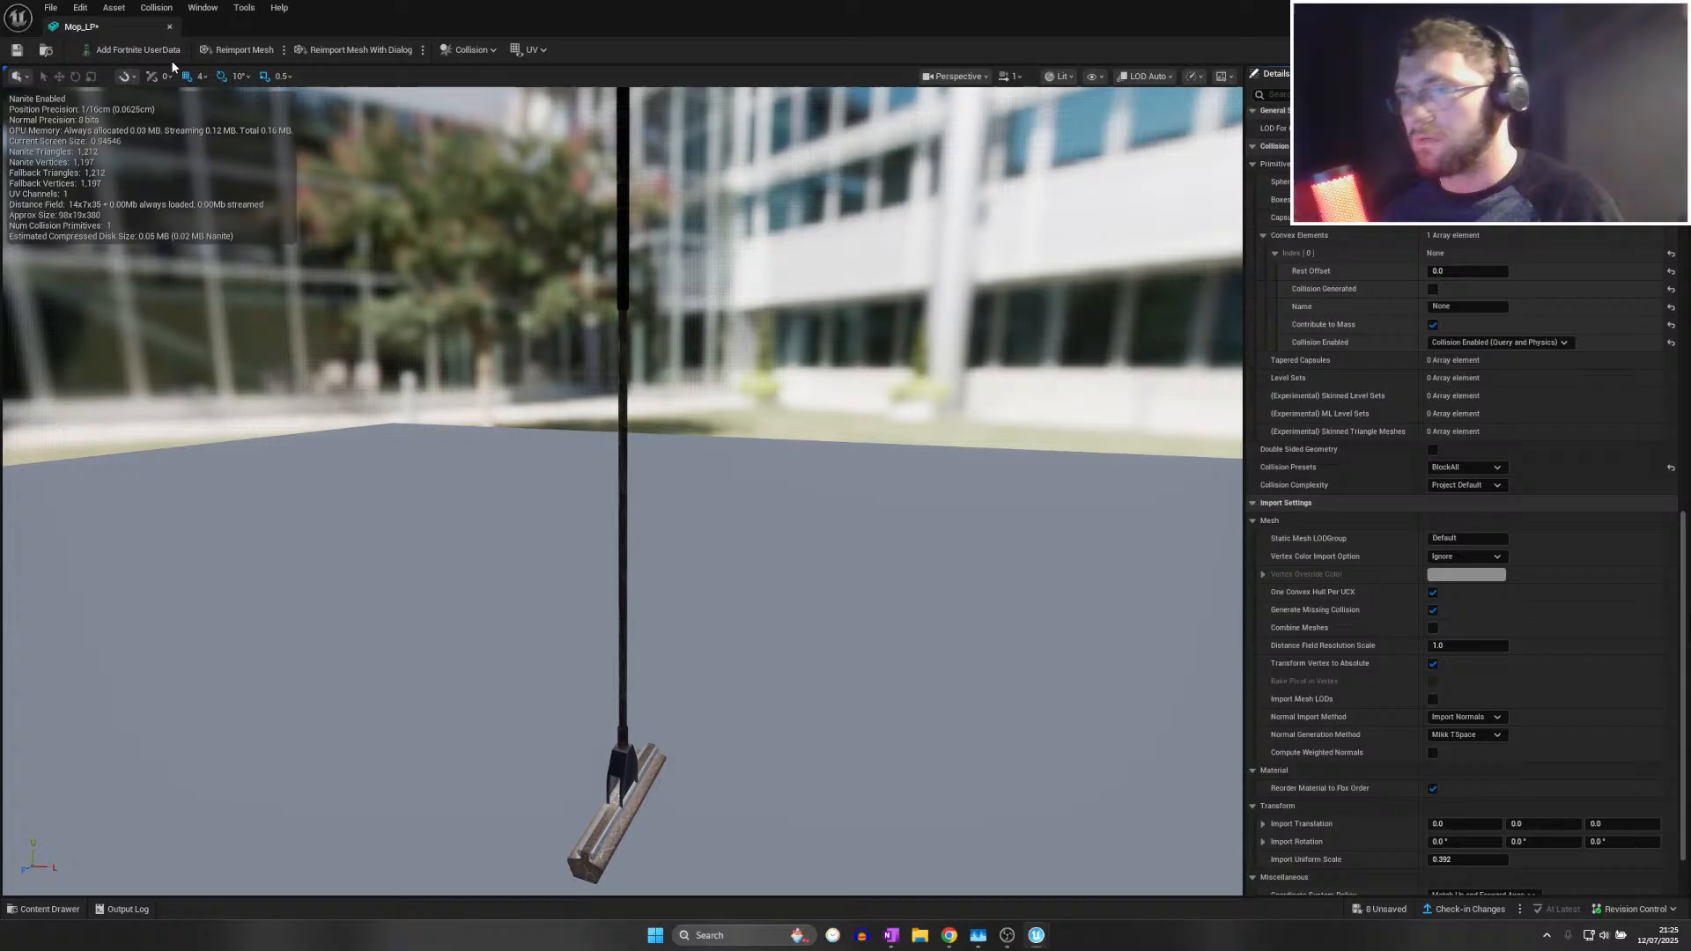
{"action": "left_click", "coordinate": [234, 55]}
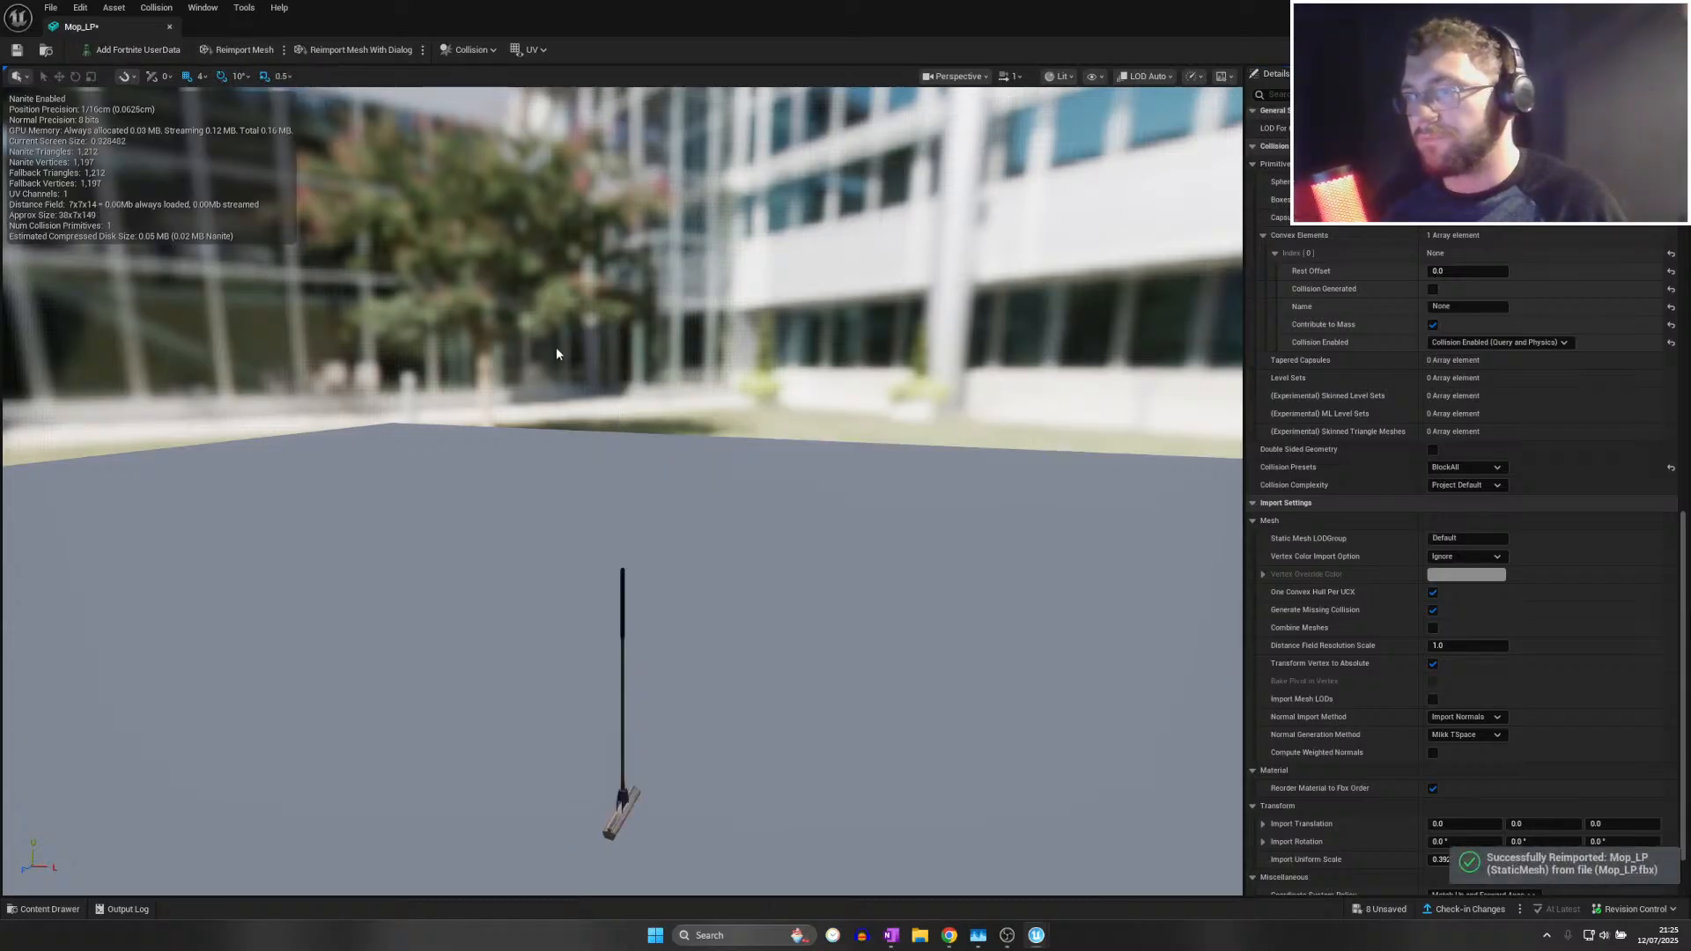
{"action": "left_click", "coordinate": [20, 53]}
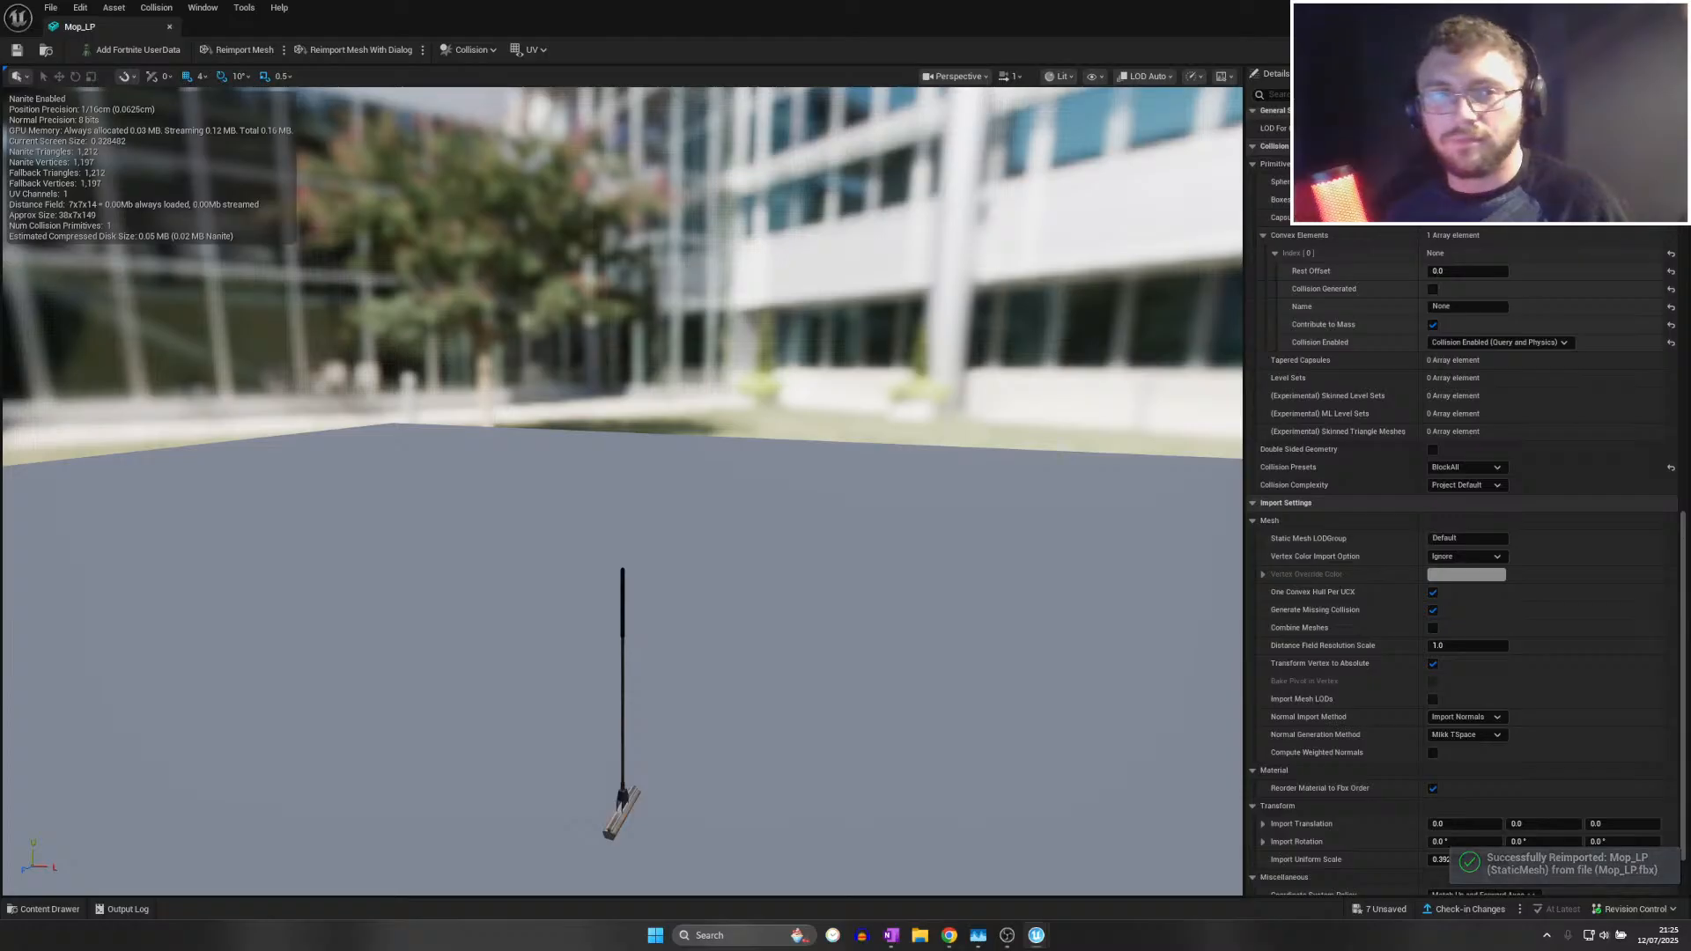
{"action": "left_click", "coordinate": [1672, 9]}
Return to the root FastFoodHorror content folder and save all modified files
{"action": "left_click", "coordinate": [614, 594]}
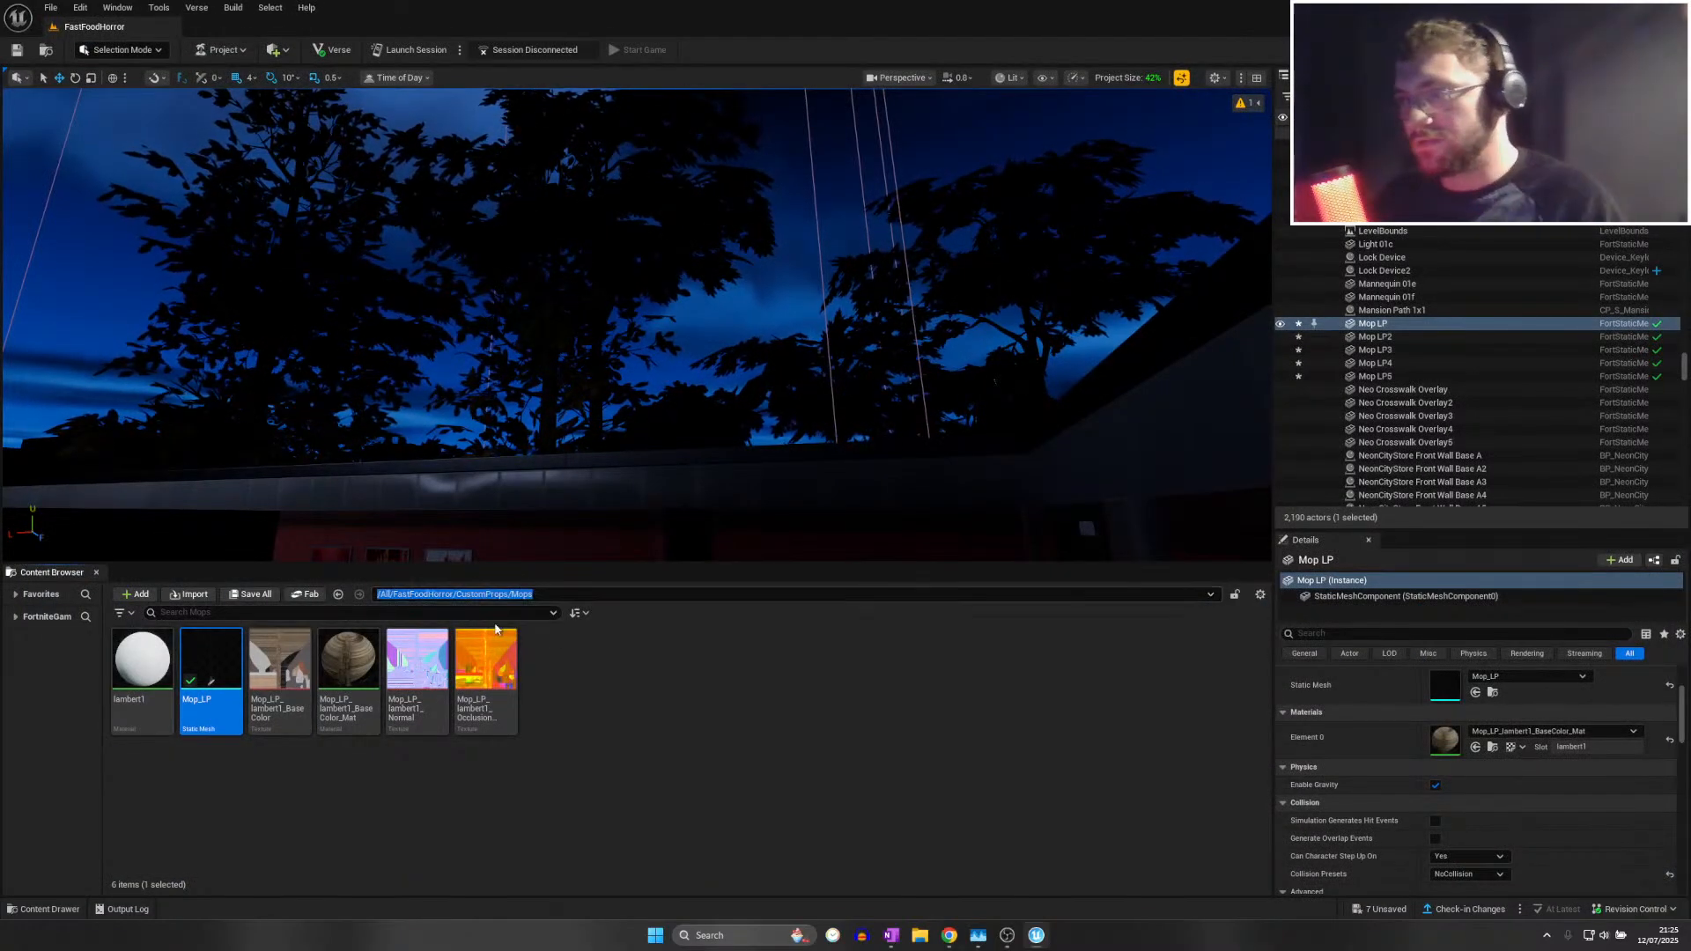
{"action": "left_click", "coordinate": [495, 625]}
{"action": "left_click", "coordinate": [513, 595]}
{"action": "left_click", "coordinate": [452, 594]}
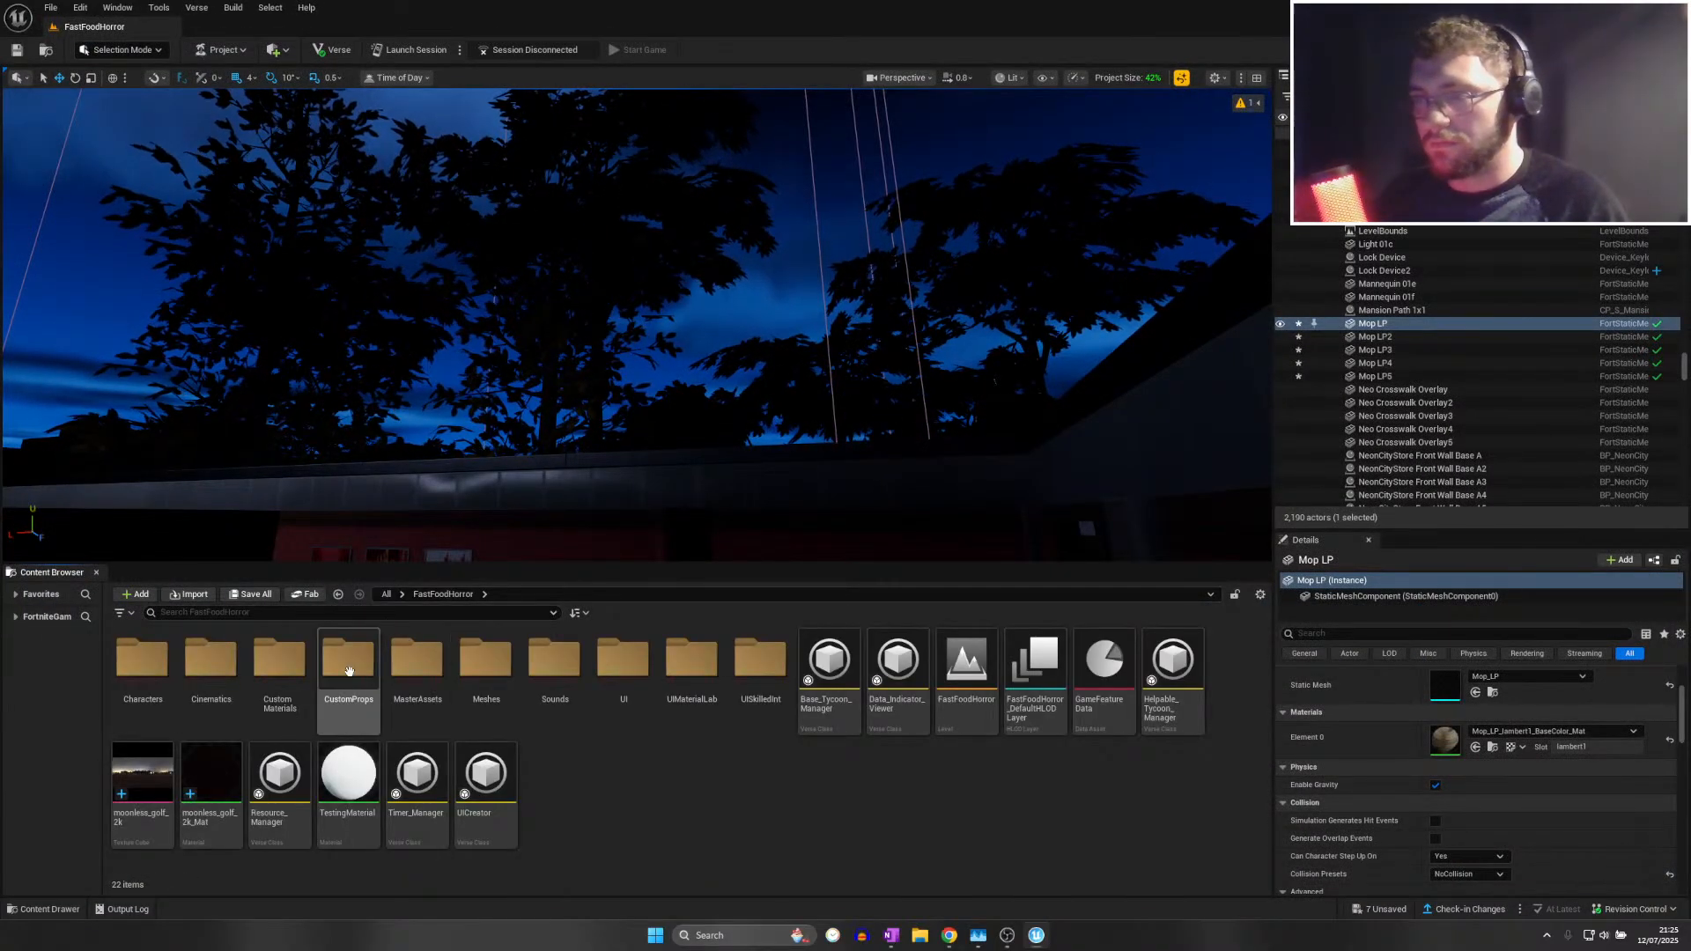
{"action": "left_click", "coordinate": [50, 7]}
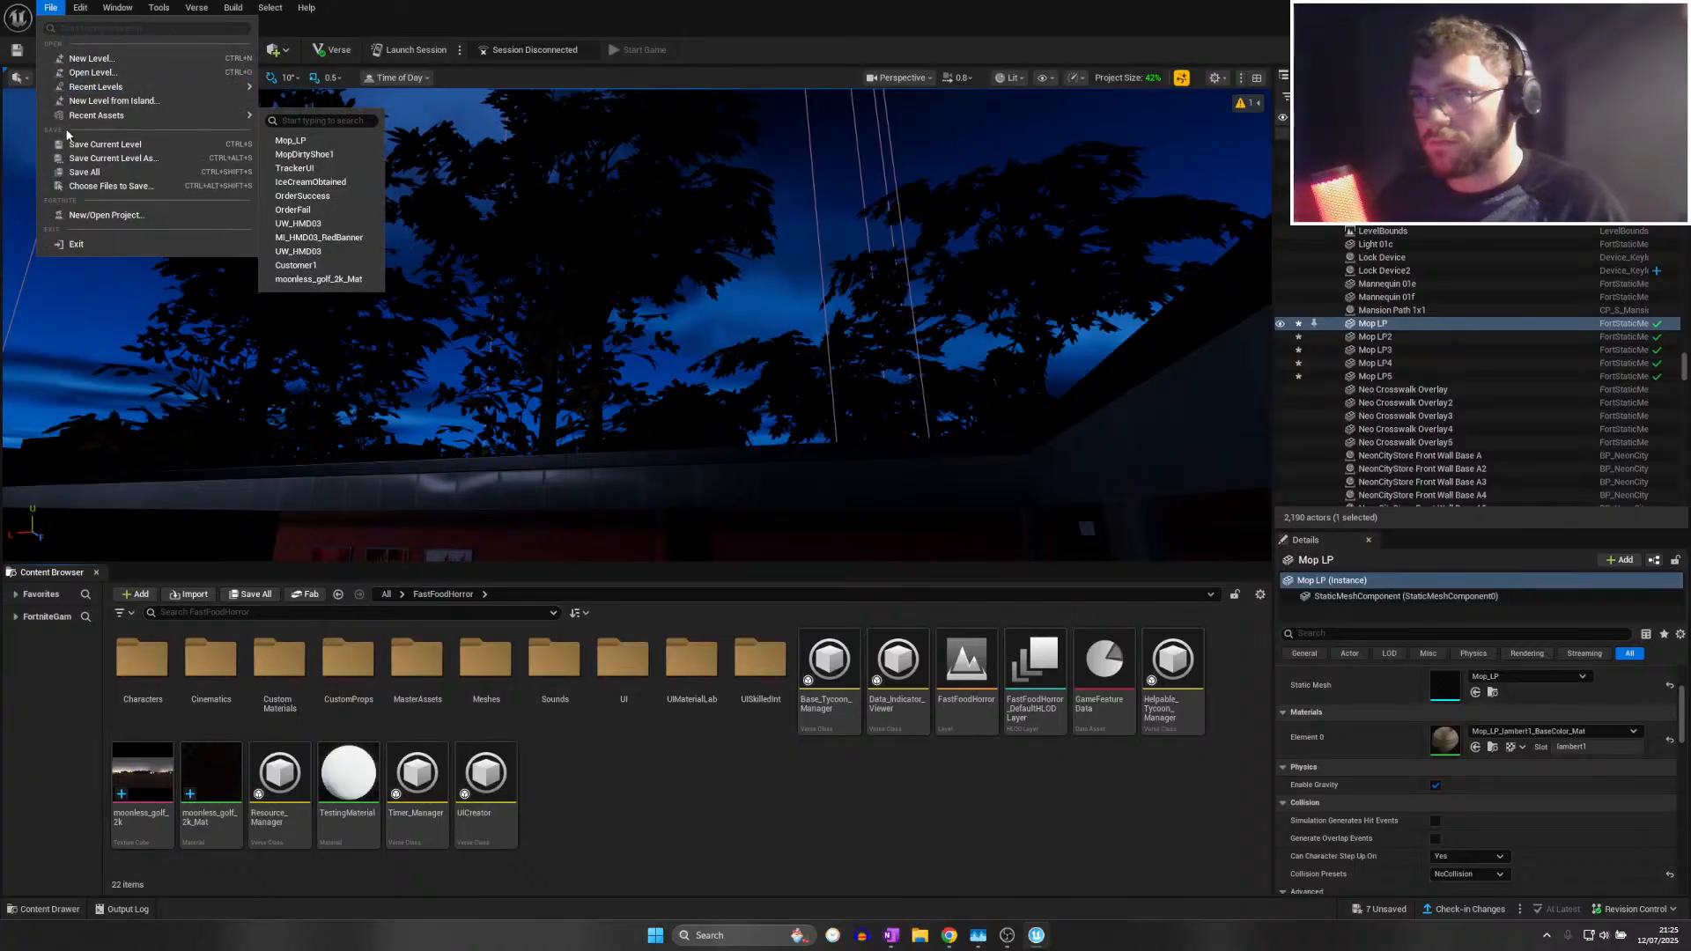
{"action": "left_click", "coordinate": [84, 183]}
{"action": "left_click", "coordinate": [249, 594]}
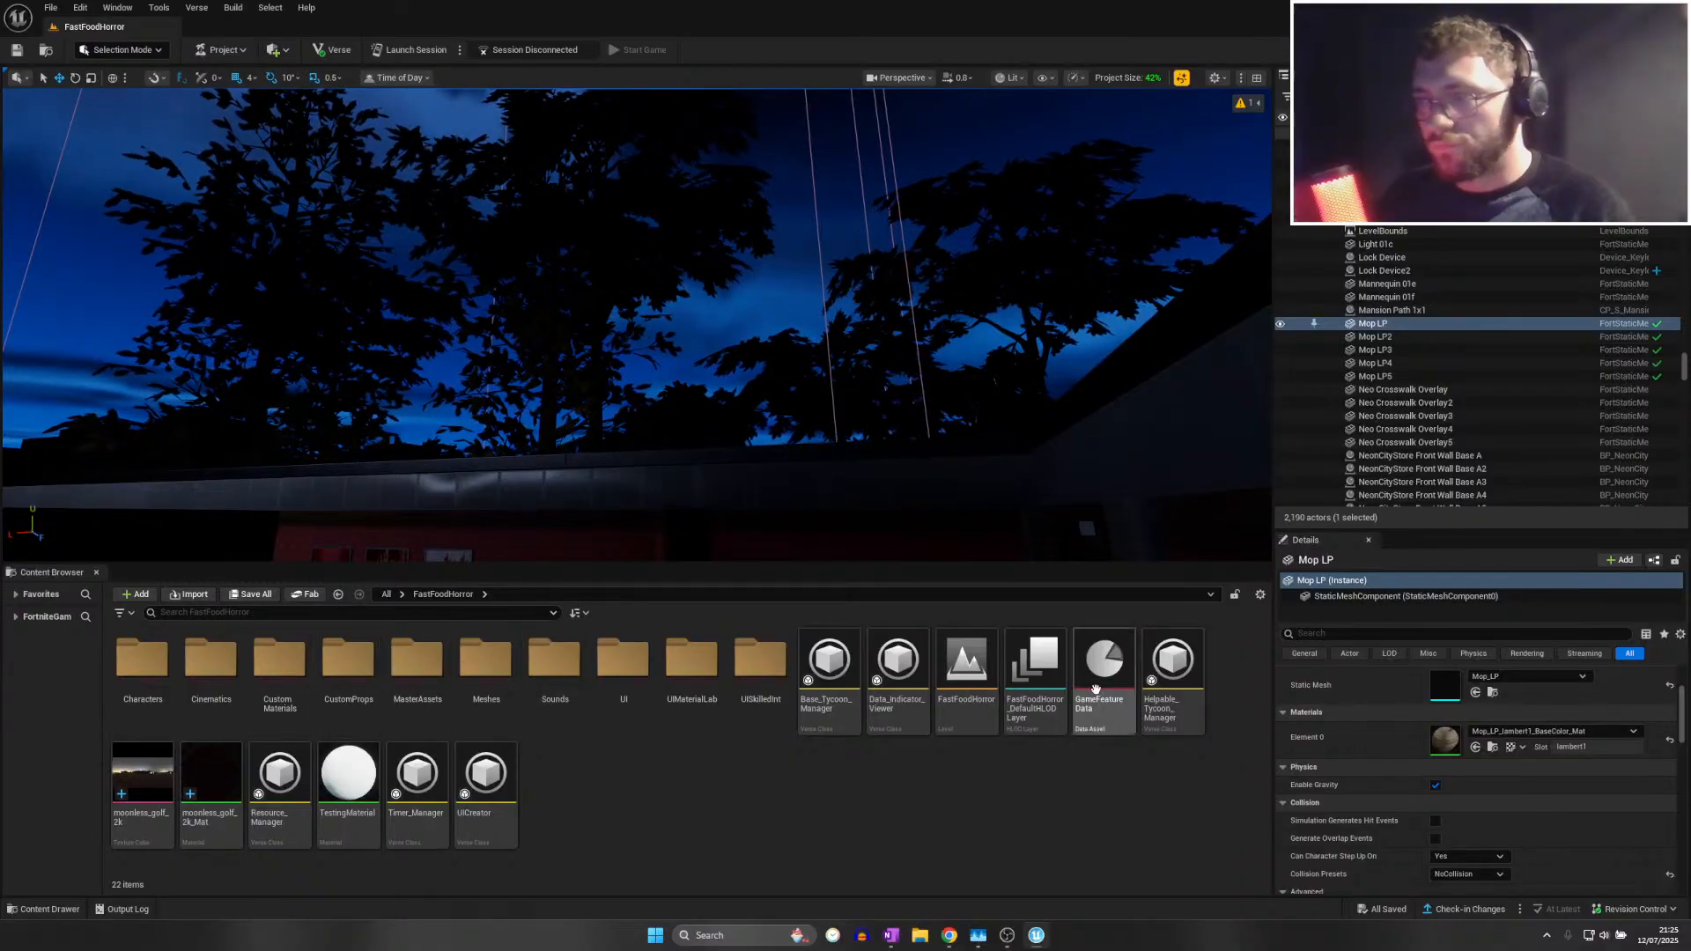
Open the MopDirtyShoe1 level sequence from the Cinematics/Tasks/Mopping folder
{"action": "double_click", "coordinate": [210, 662]}
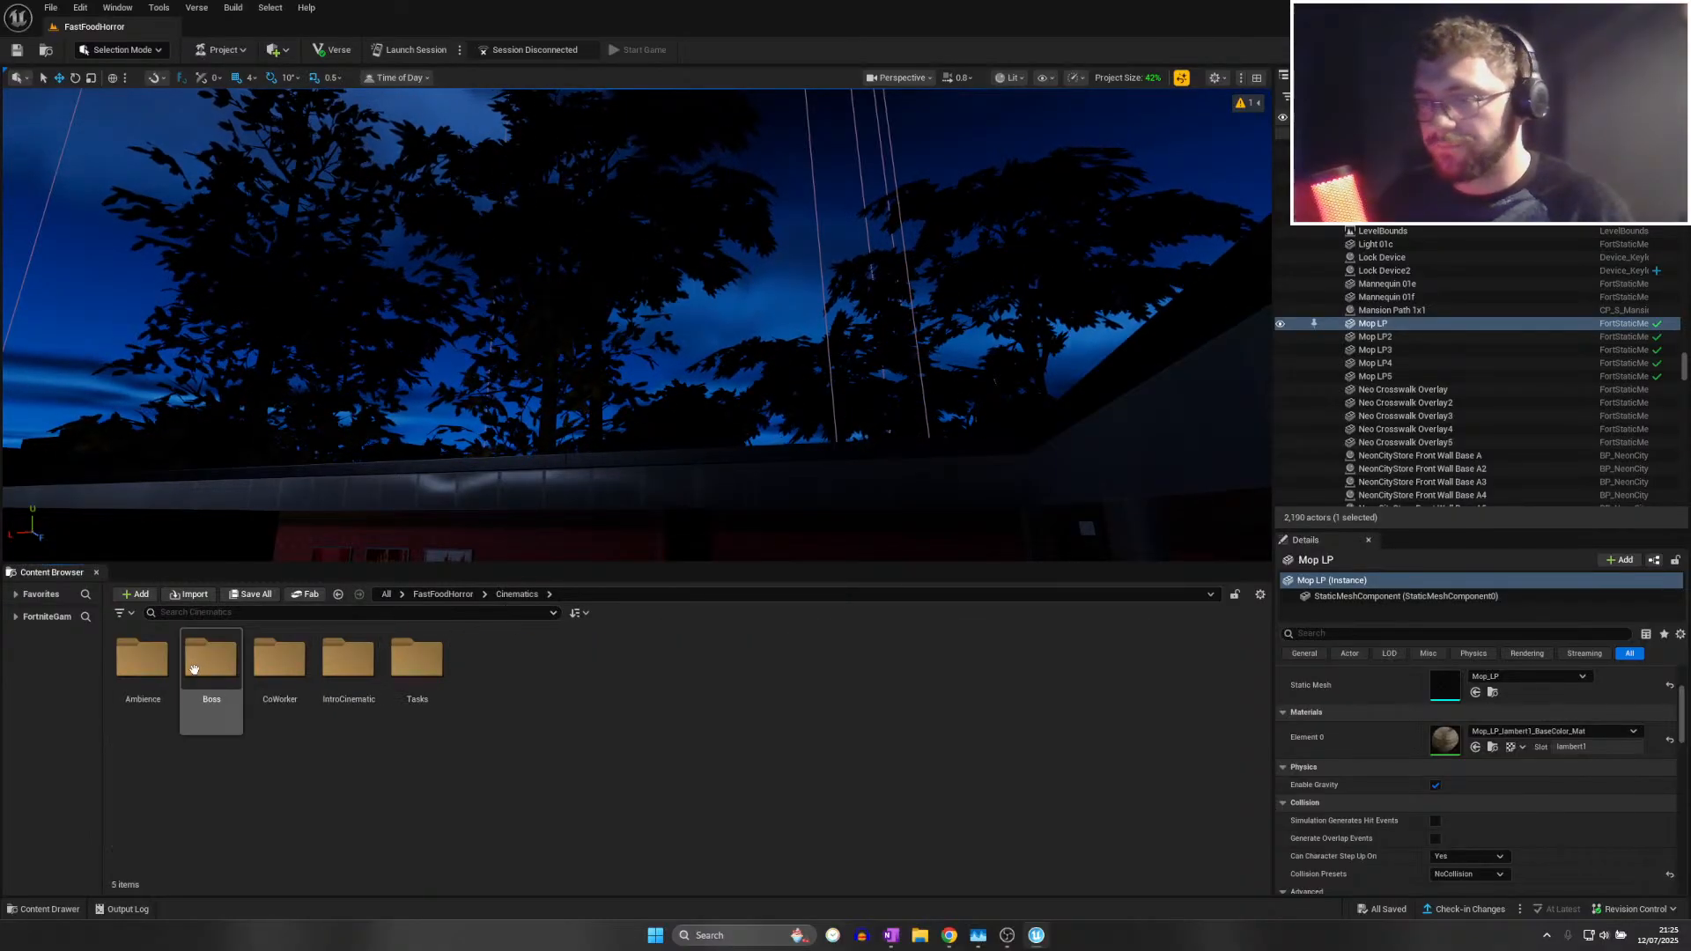
{"action": "left_click", "coordinate": [412, 665]}
{"action": "double_click", "coordinate": [411, 665]}
{"action": "double_click", "coordinate": [211, 661]}
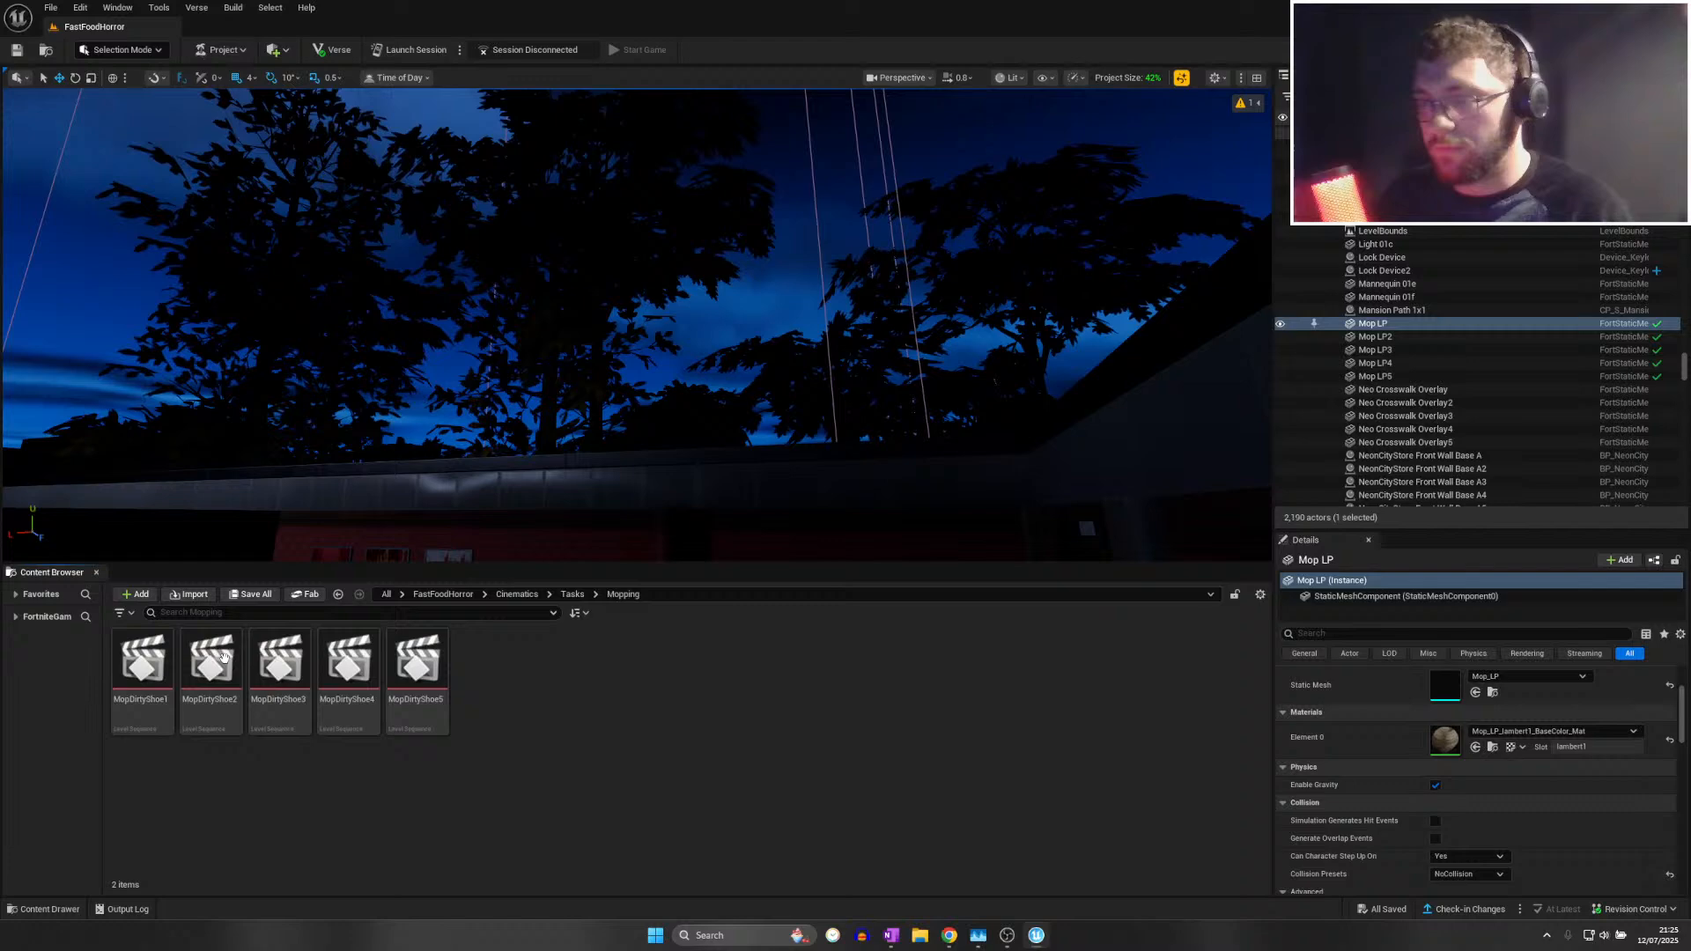
{"action": "left_click", "coordinate": [161, 654]}
{"action": "double_click", "coordinate": [142, 660]}
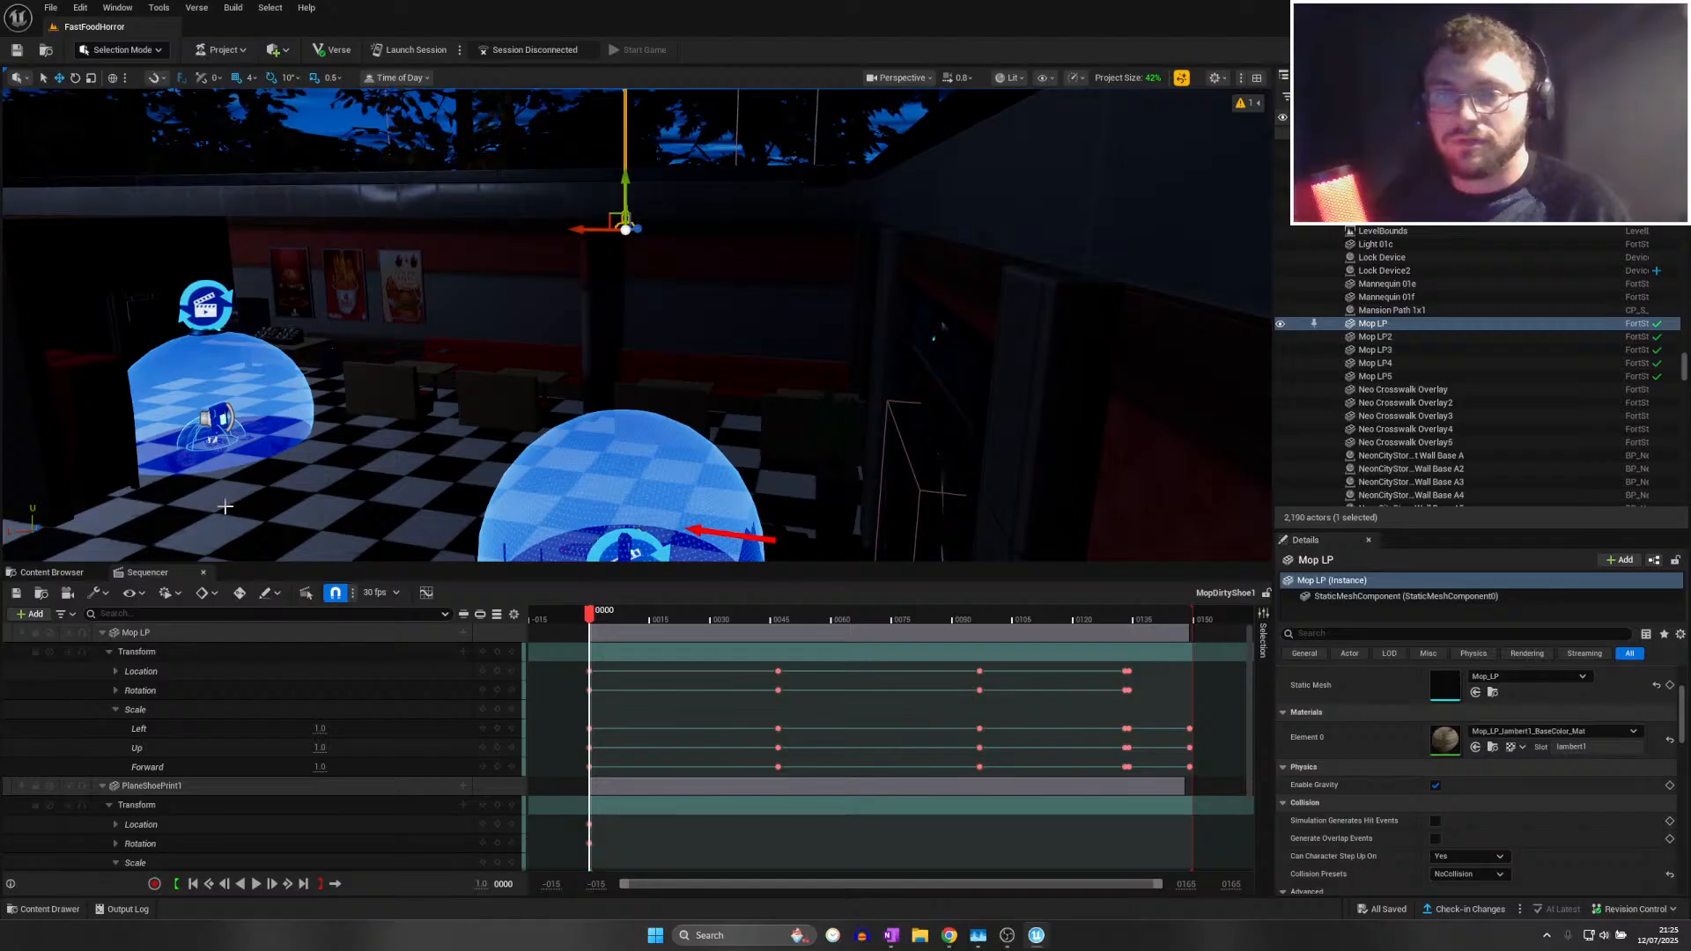
Switch to Modeling Mode and start Edit Pivot on Mop LP, undoing the accidental move of the mop
{"action": "key", "text": "w"}
{"action": "right_click_drag", "start_coordinate": [343, 430], "coordinate": [538, 405]}
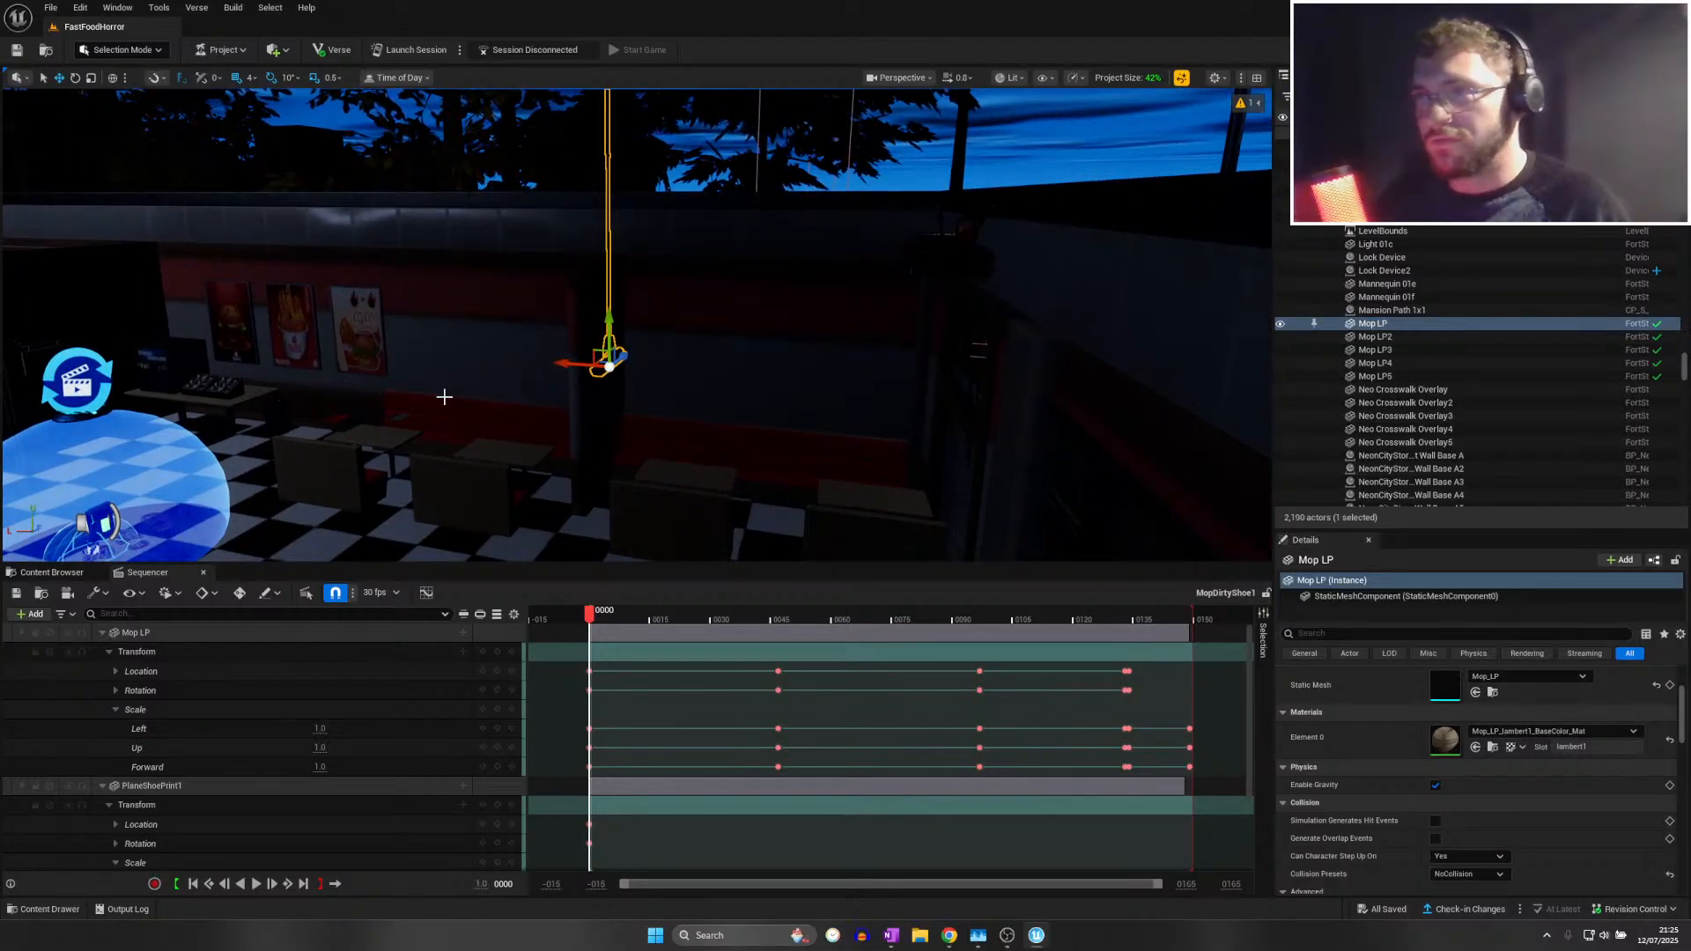
{"action": "left_click", "coordinate": [123, 49]}
{"action": "left_click", "coordinate": [139, 114]}
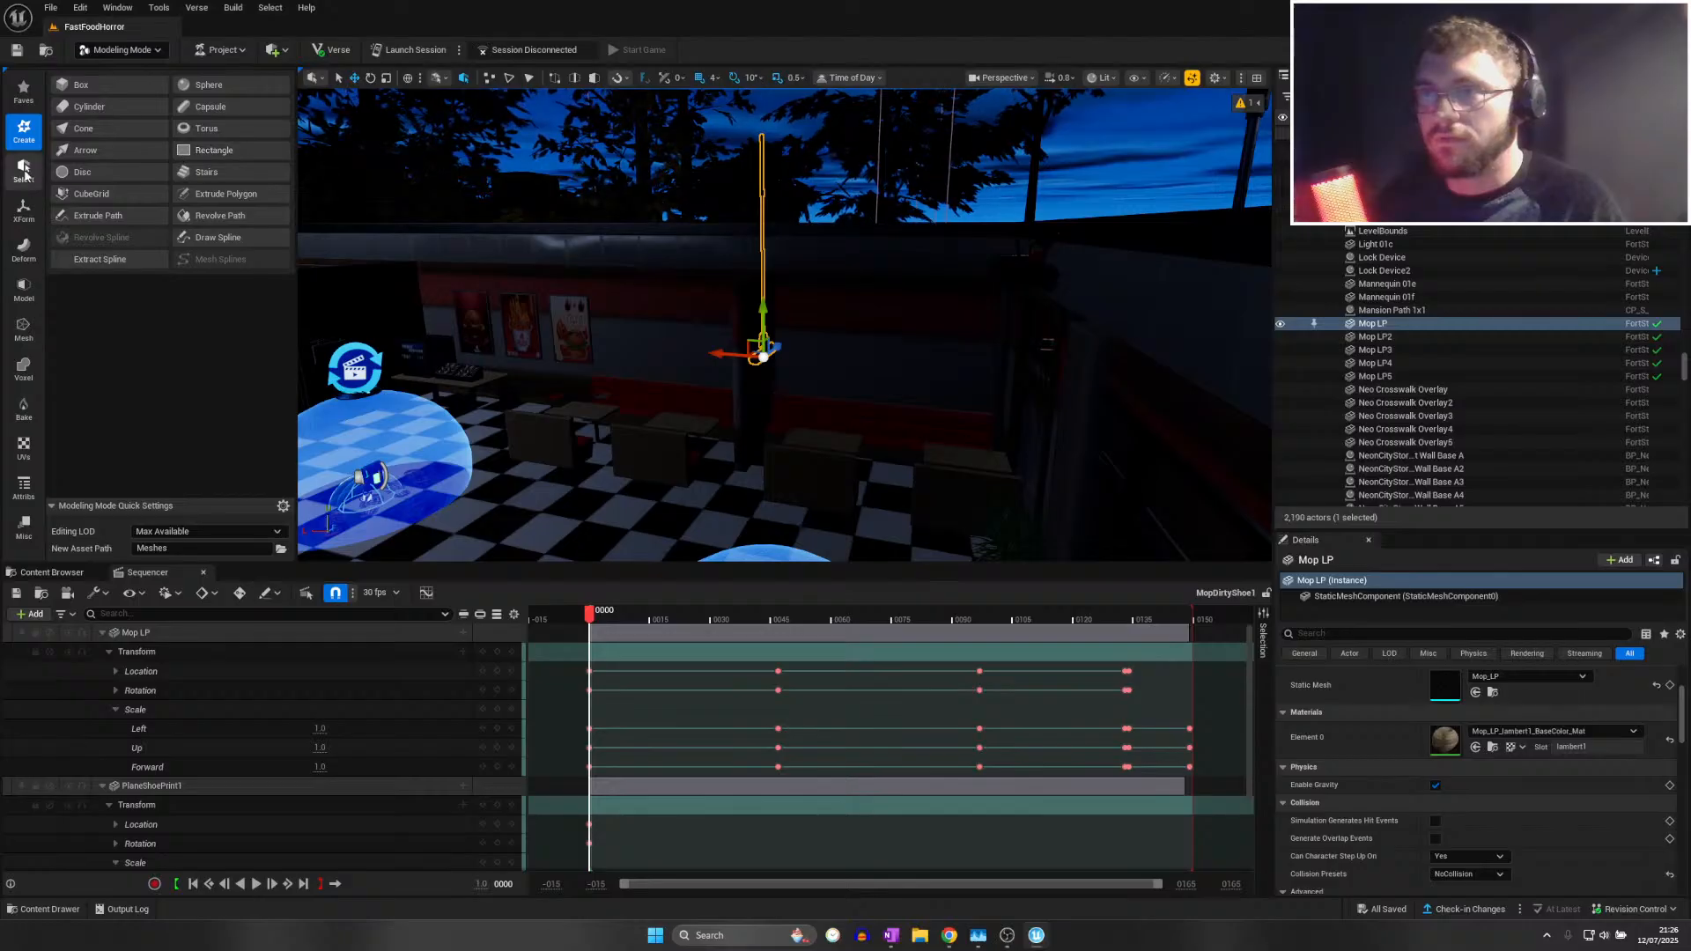
{"action": "left_click", "coordinate": [24, 209]}
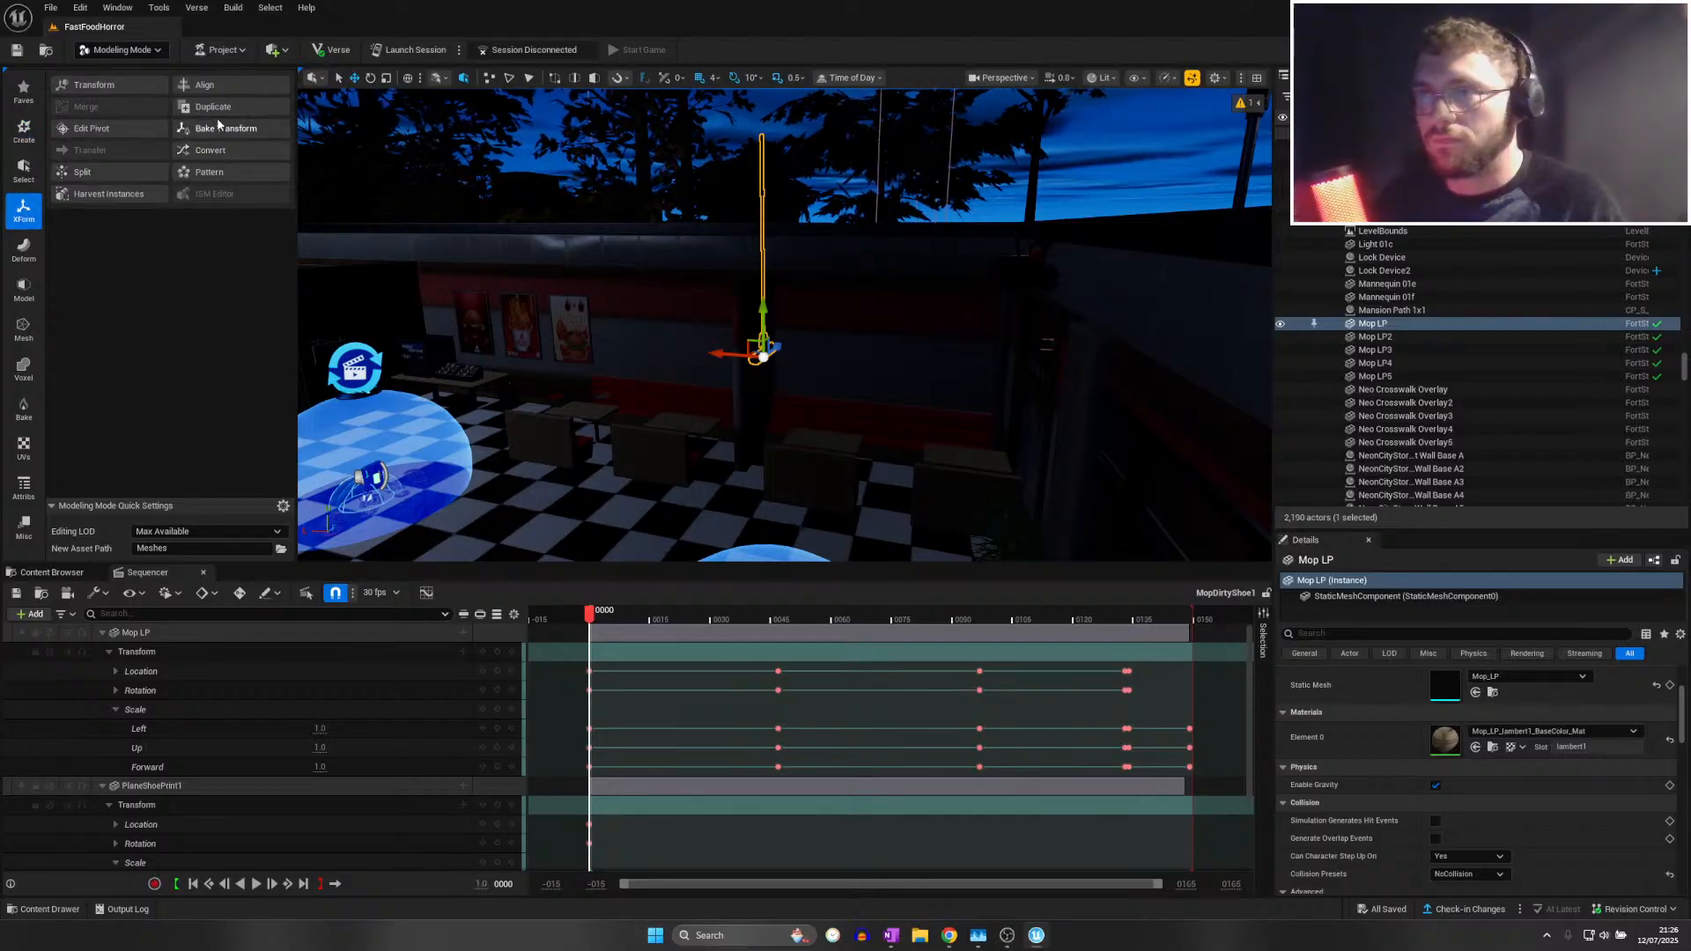
{"action": "left_click", "coordinate": [92, 128]}
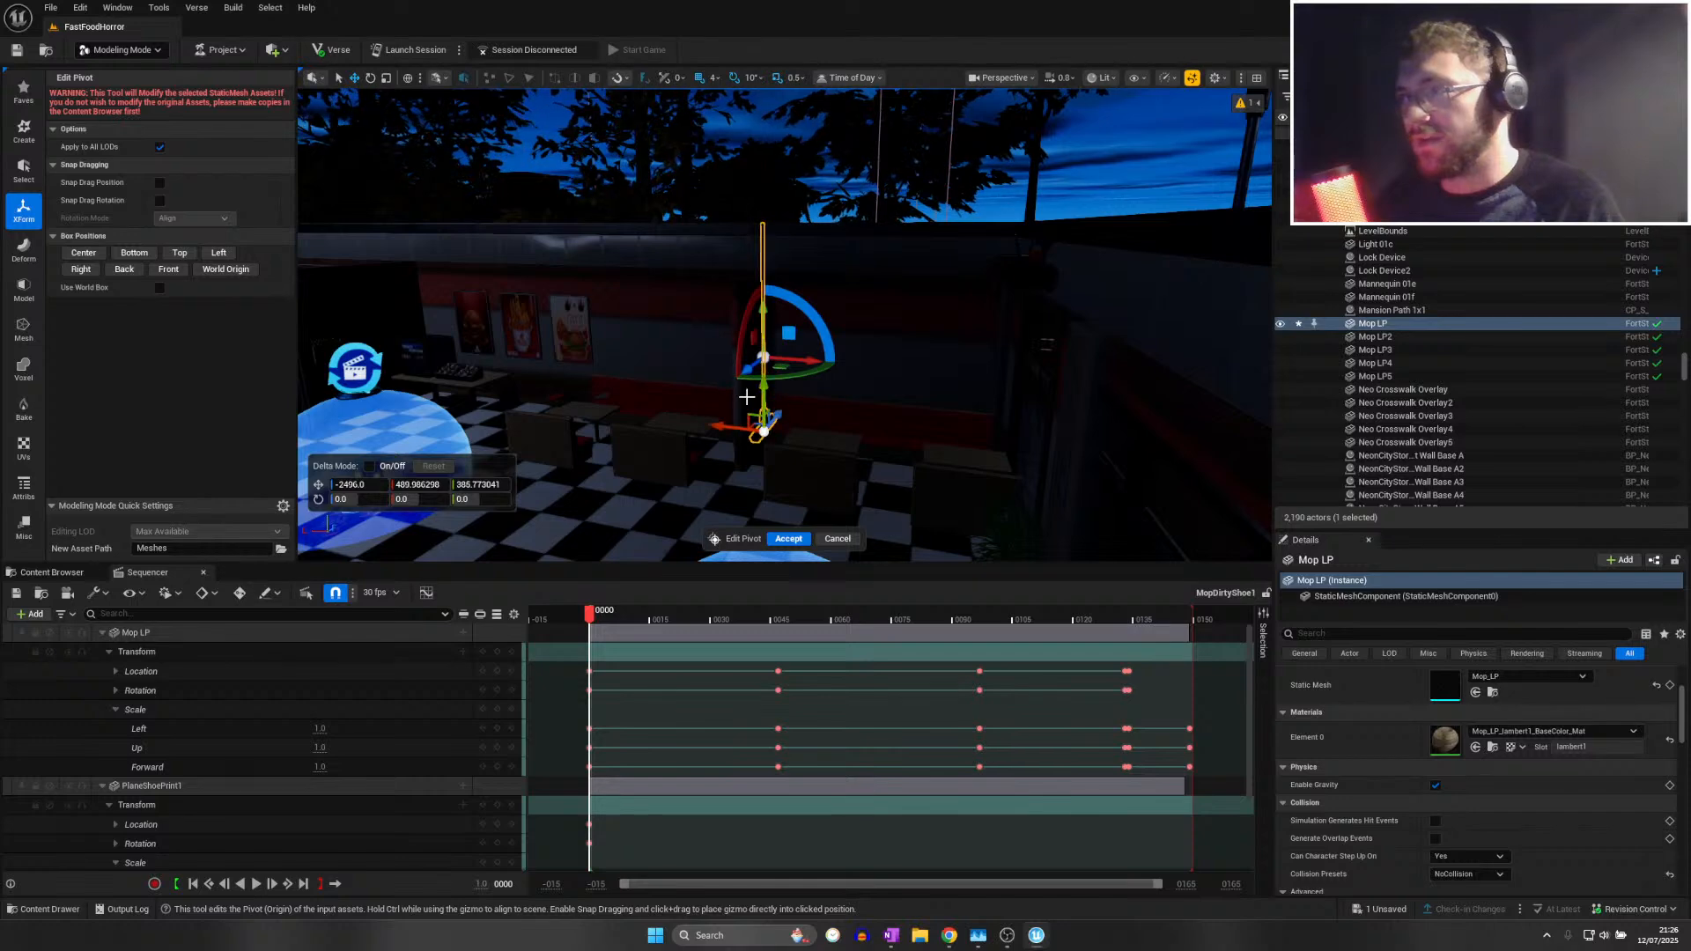
{"action": "key", "text": "ctrl+z"}
{"action": "key", "text": "f"}
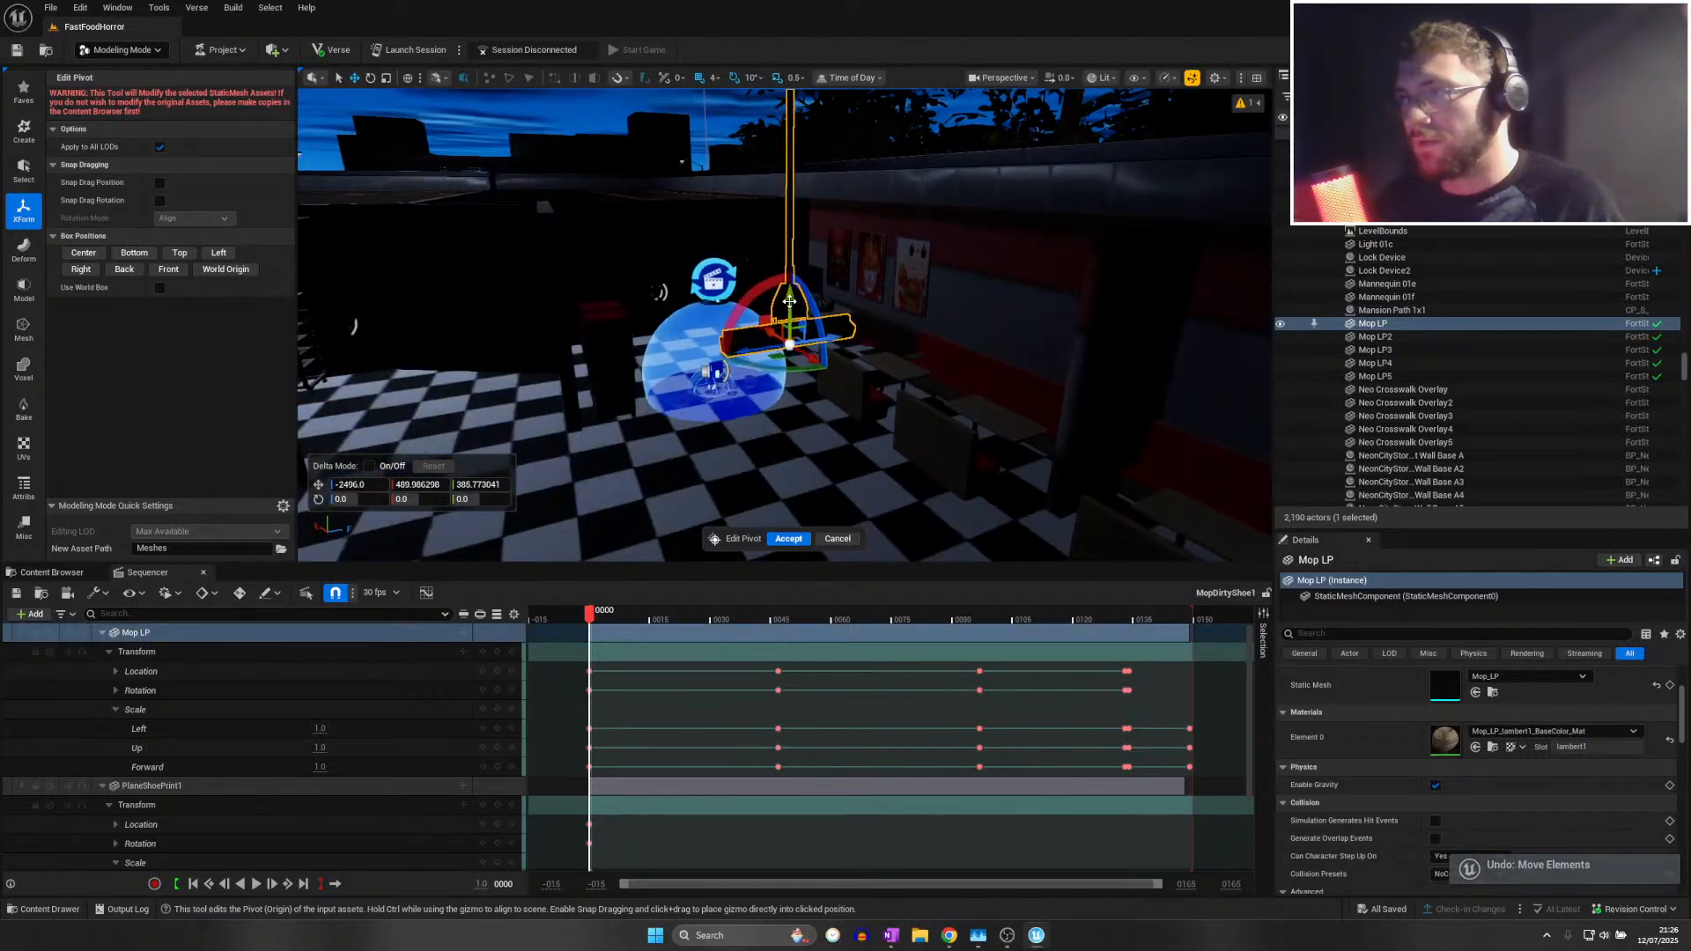
Raise the Mop LP pivot to the top end of the handle, at a height of about 533.77, and apply it
{"action": "left_click_drag", "start_coordinate": [789, 301], "coordinate": [789, 208]}
{"action": "right_click_drag", "start_coordinate": [789, 208], "coordinate": [778, 326]}
{"action": "left_click_drag", "start_coordinate": [766, 349], "coordinate": [751, 163]}
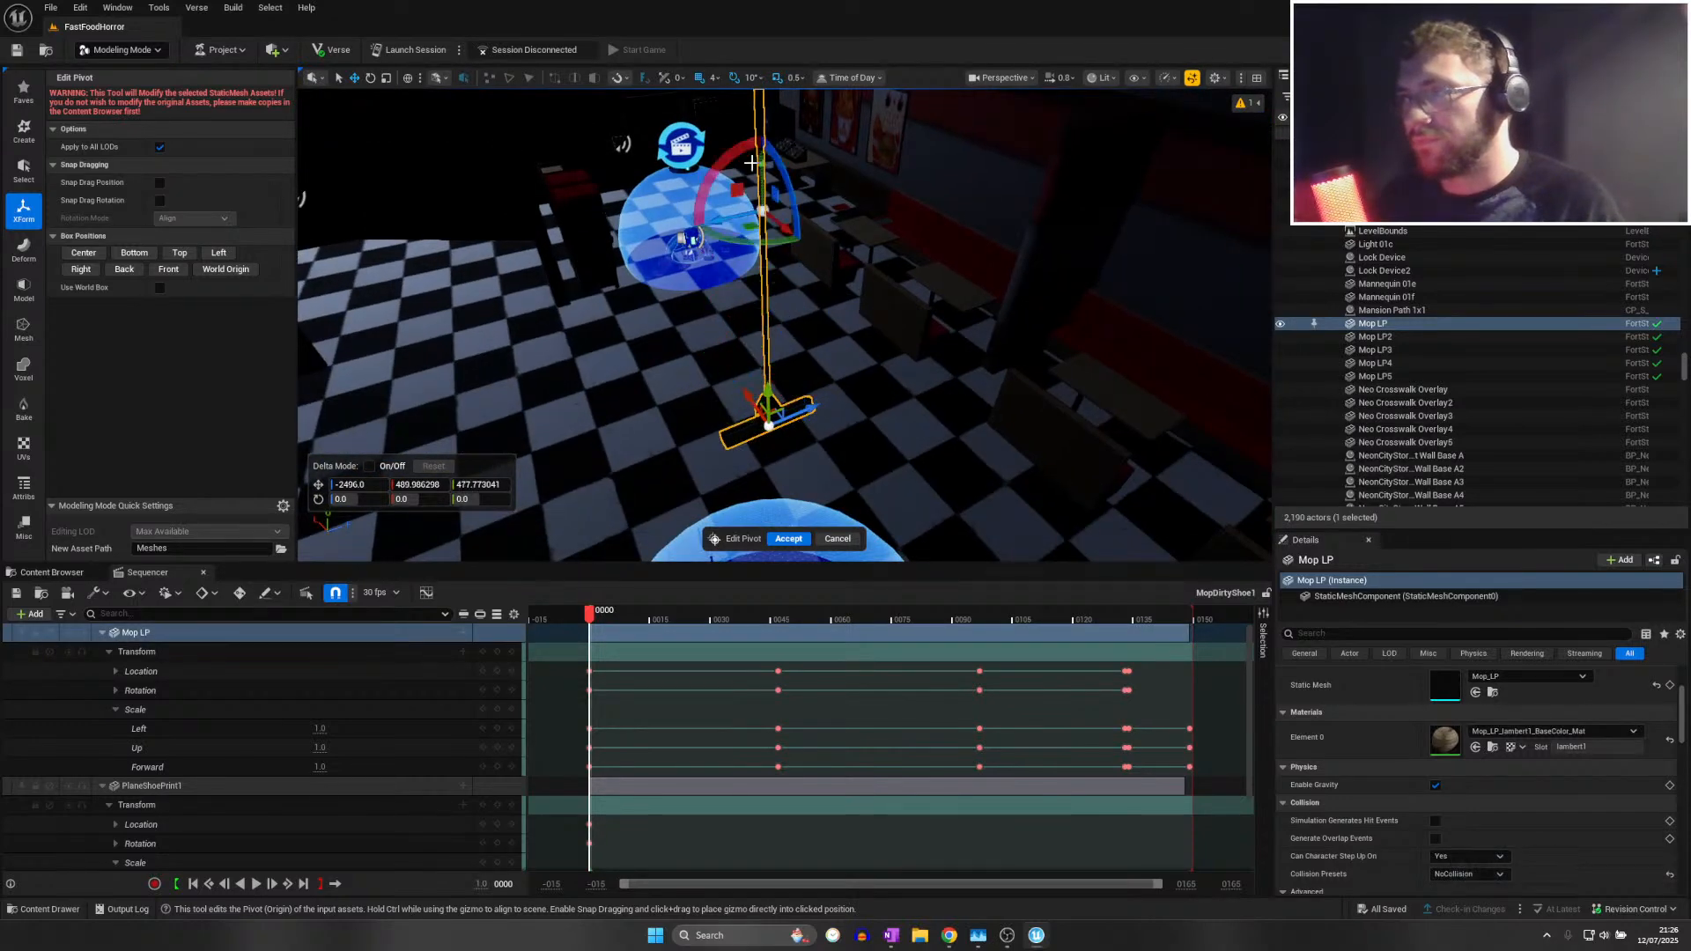
{"action": "right_click_drag", "start_coordinate": [751, 163], "coordinate": [762, 264]}
{"action": "left_click_drag", "start_coordinate": [774, 366], "coordinate": [773, 198]}
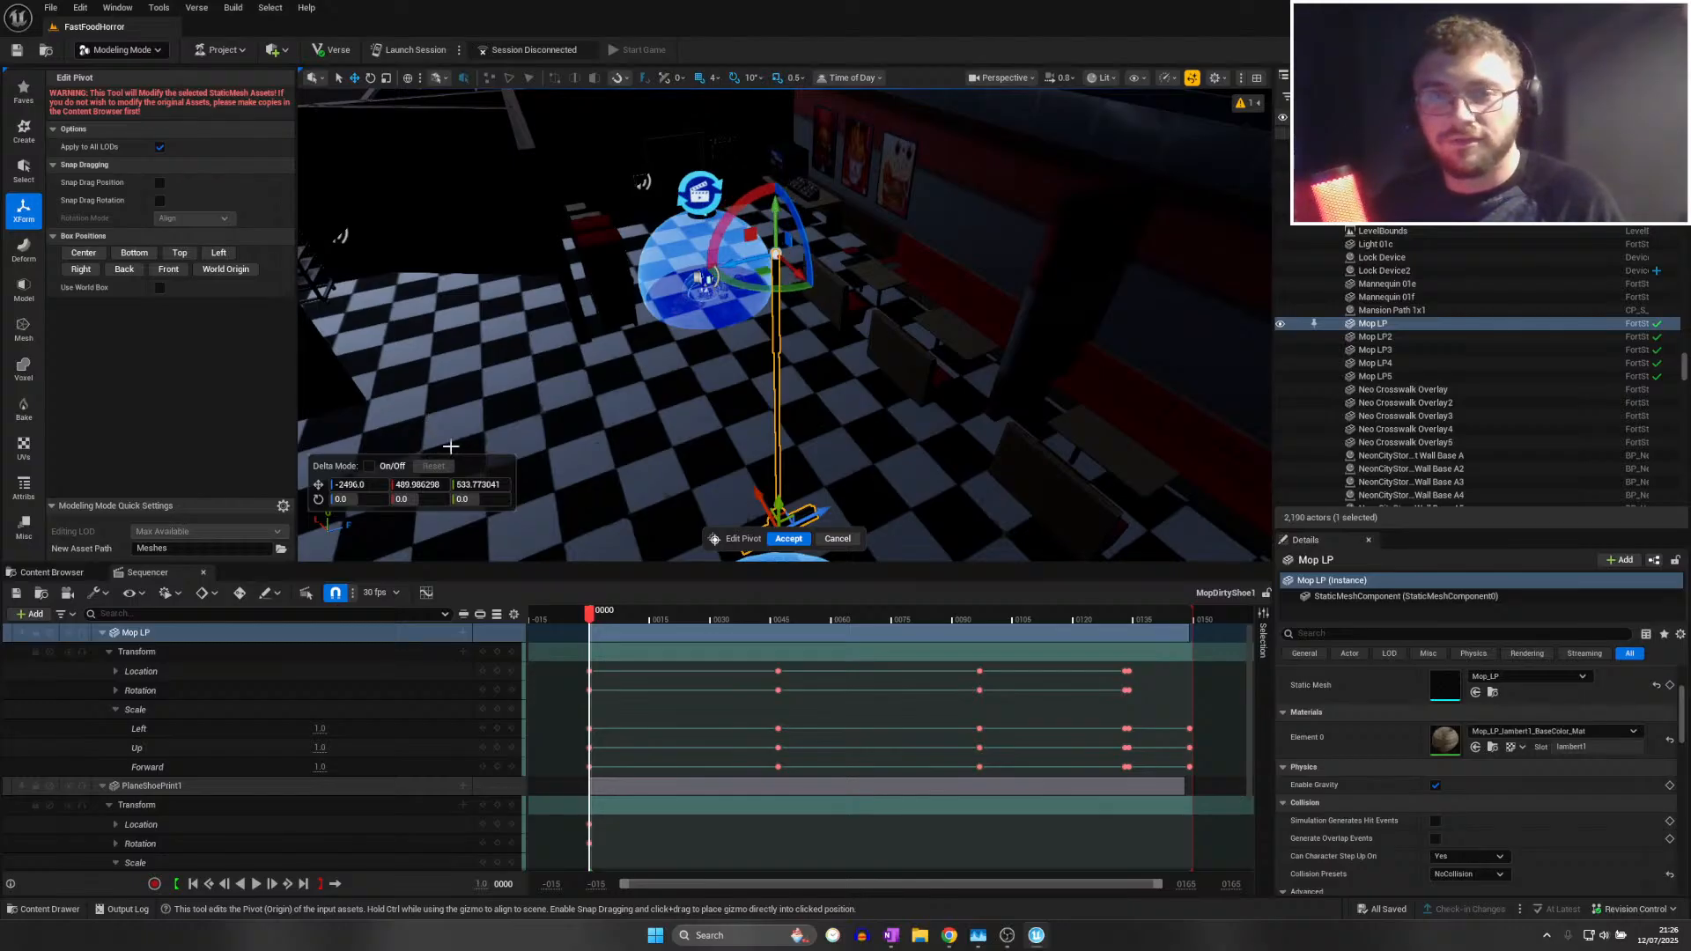
{"action": "left_click", "coordinate": [788, 538]}
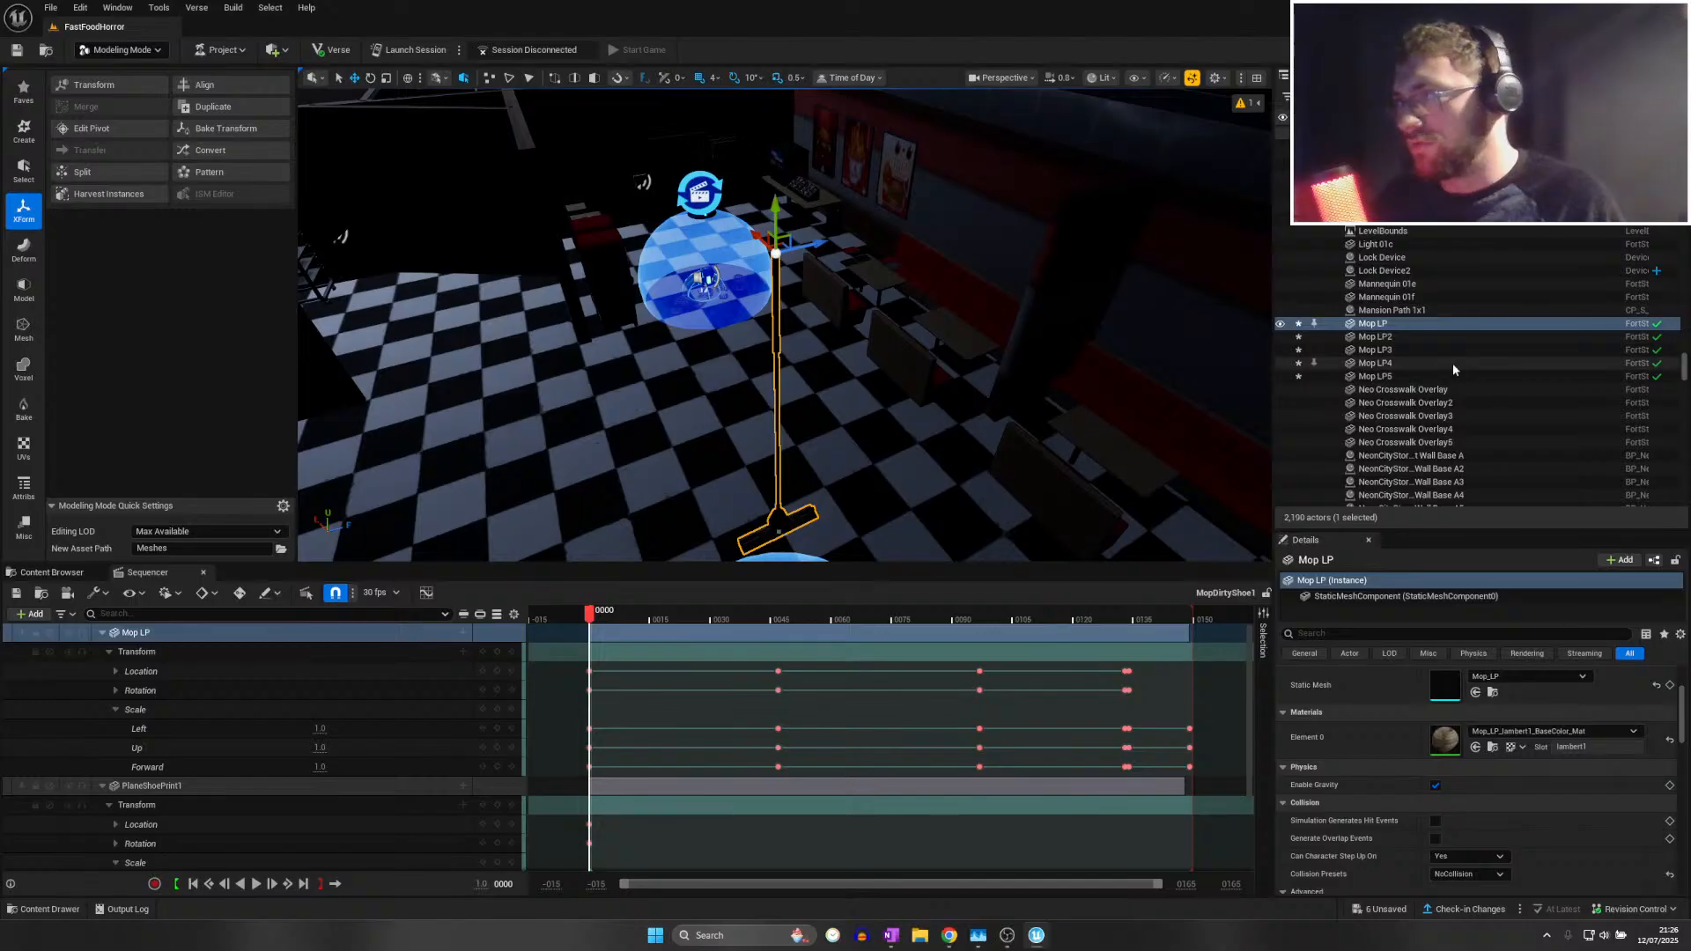
Focus on Mop LP2 in the level to check its pivot placement and save all changes
{"action": "double_click", "coordinate": [1374, 336]}
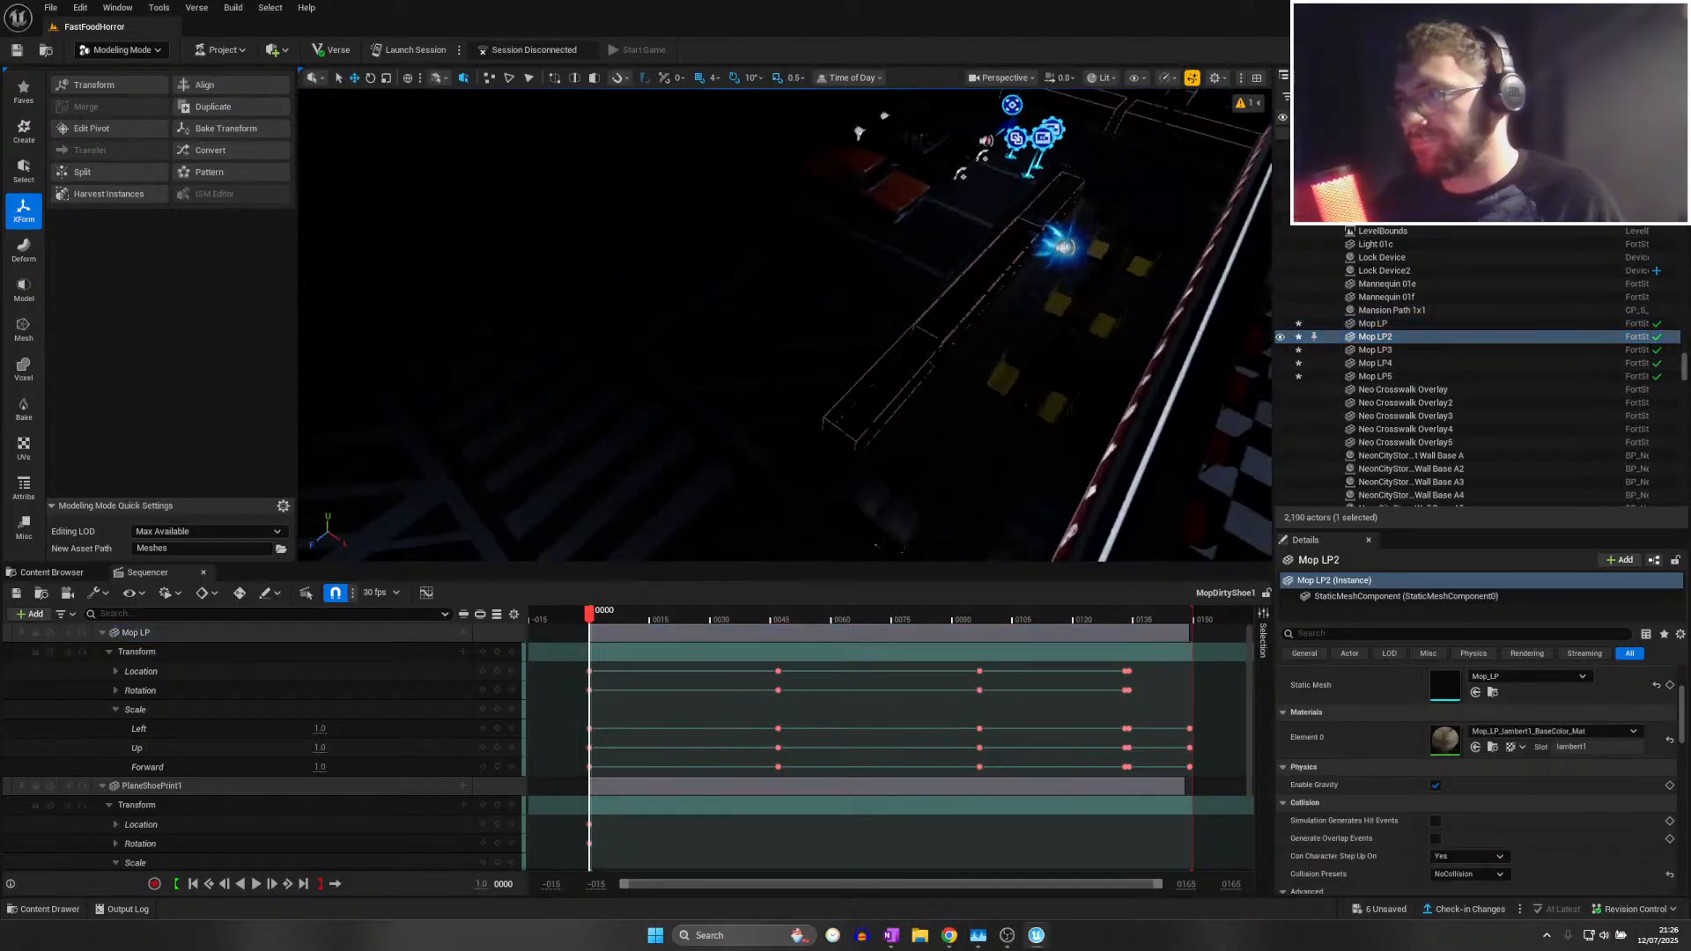
{"action": "right_click_drag", "start_coordinate": [833, 371], "coordinate": [833, 248]}
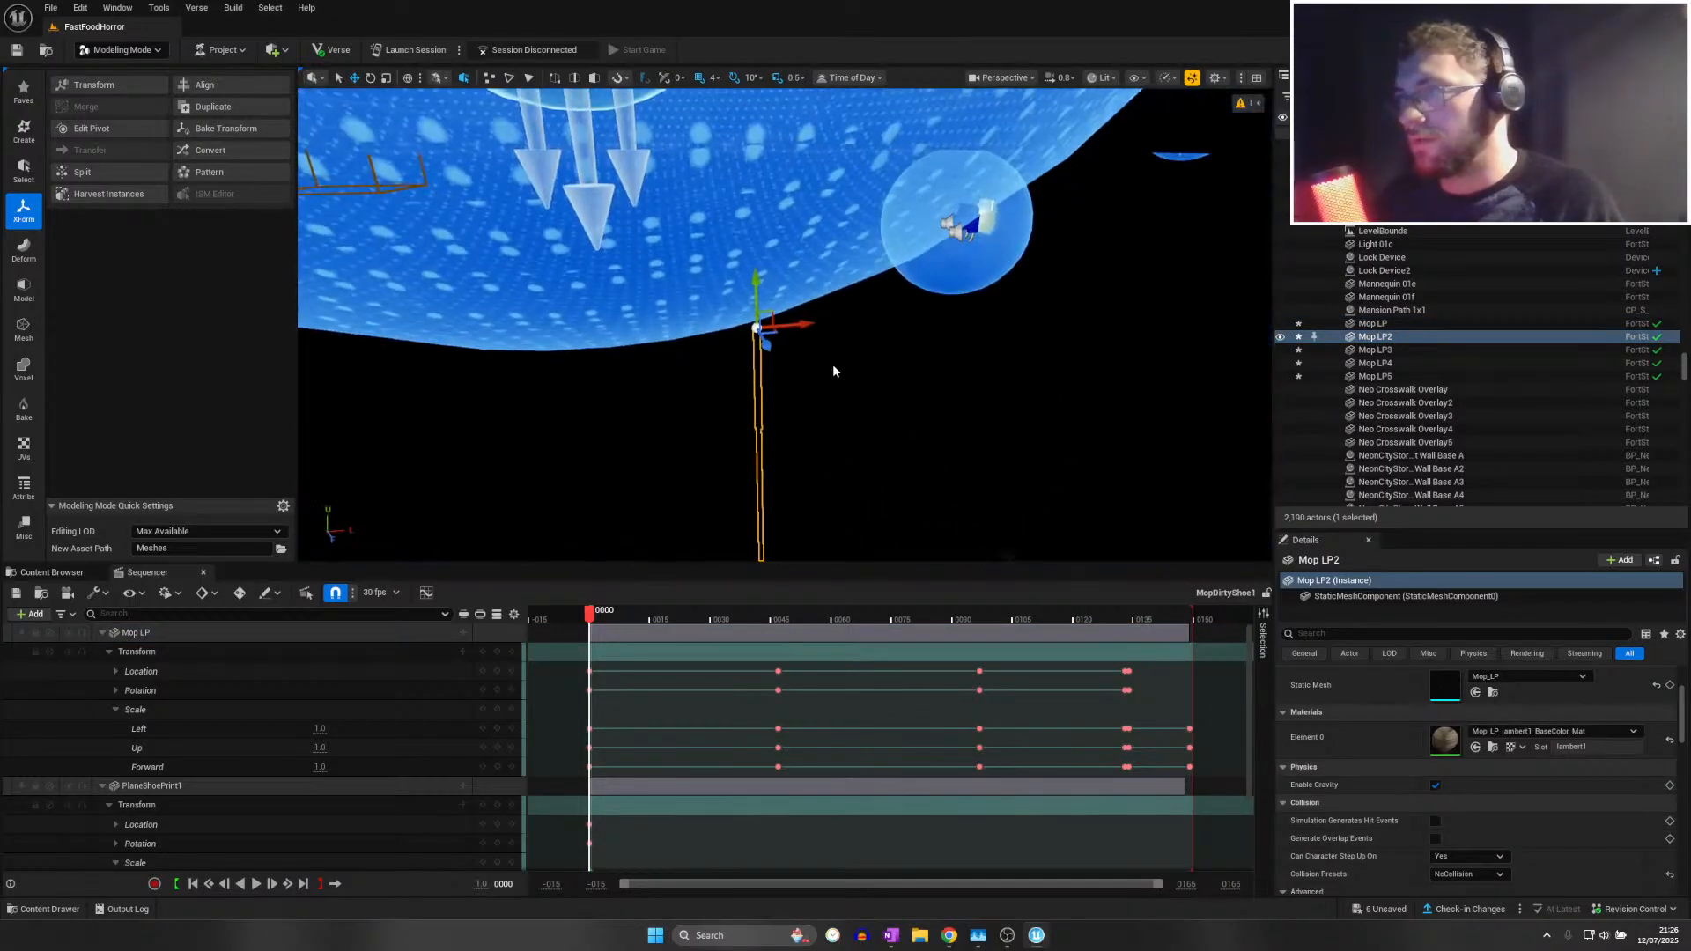
{"action": "left_click", "coordinate": [53, 8]}
{"action": "left_click", "coordinate": [97, 172]}
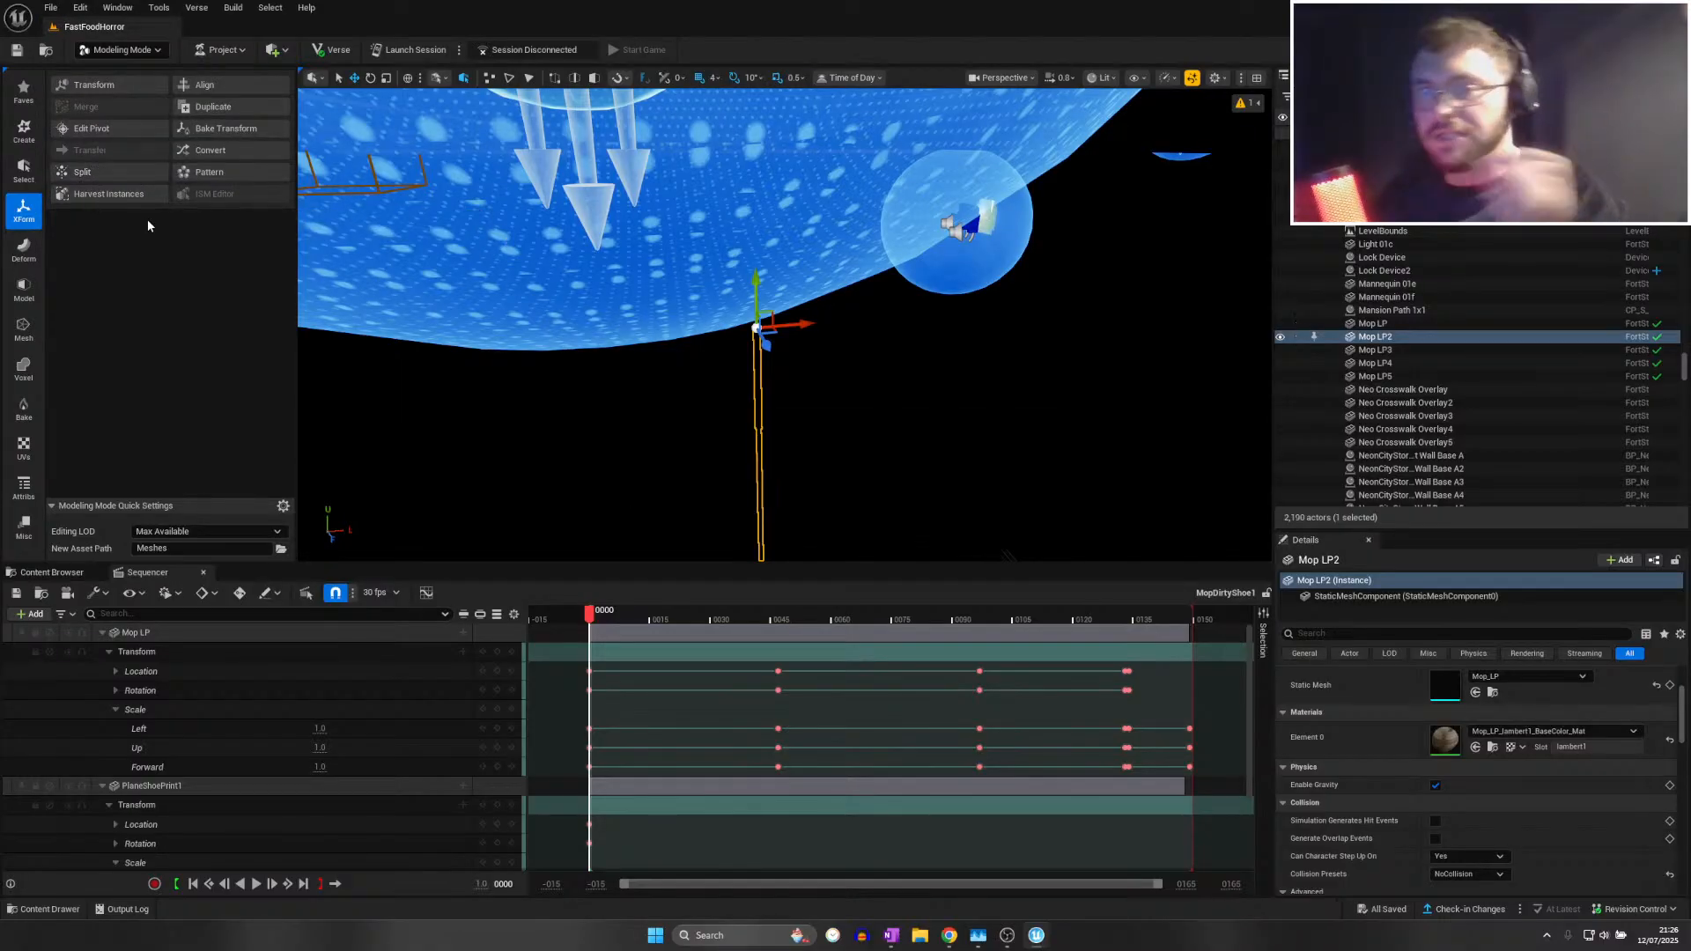
{"action": "right_click_drag", "start_coordinate": [422, 352], "coordinate": [352, 379]}
{"action": "left_click", "coordinate": [51, 8]}
{"action": "left_click", "coordinate": [92, 174]}
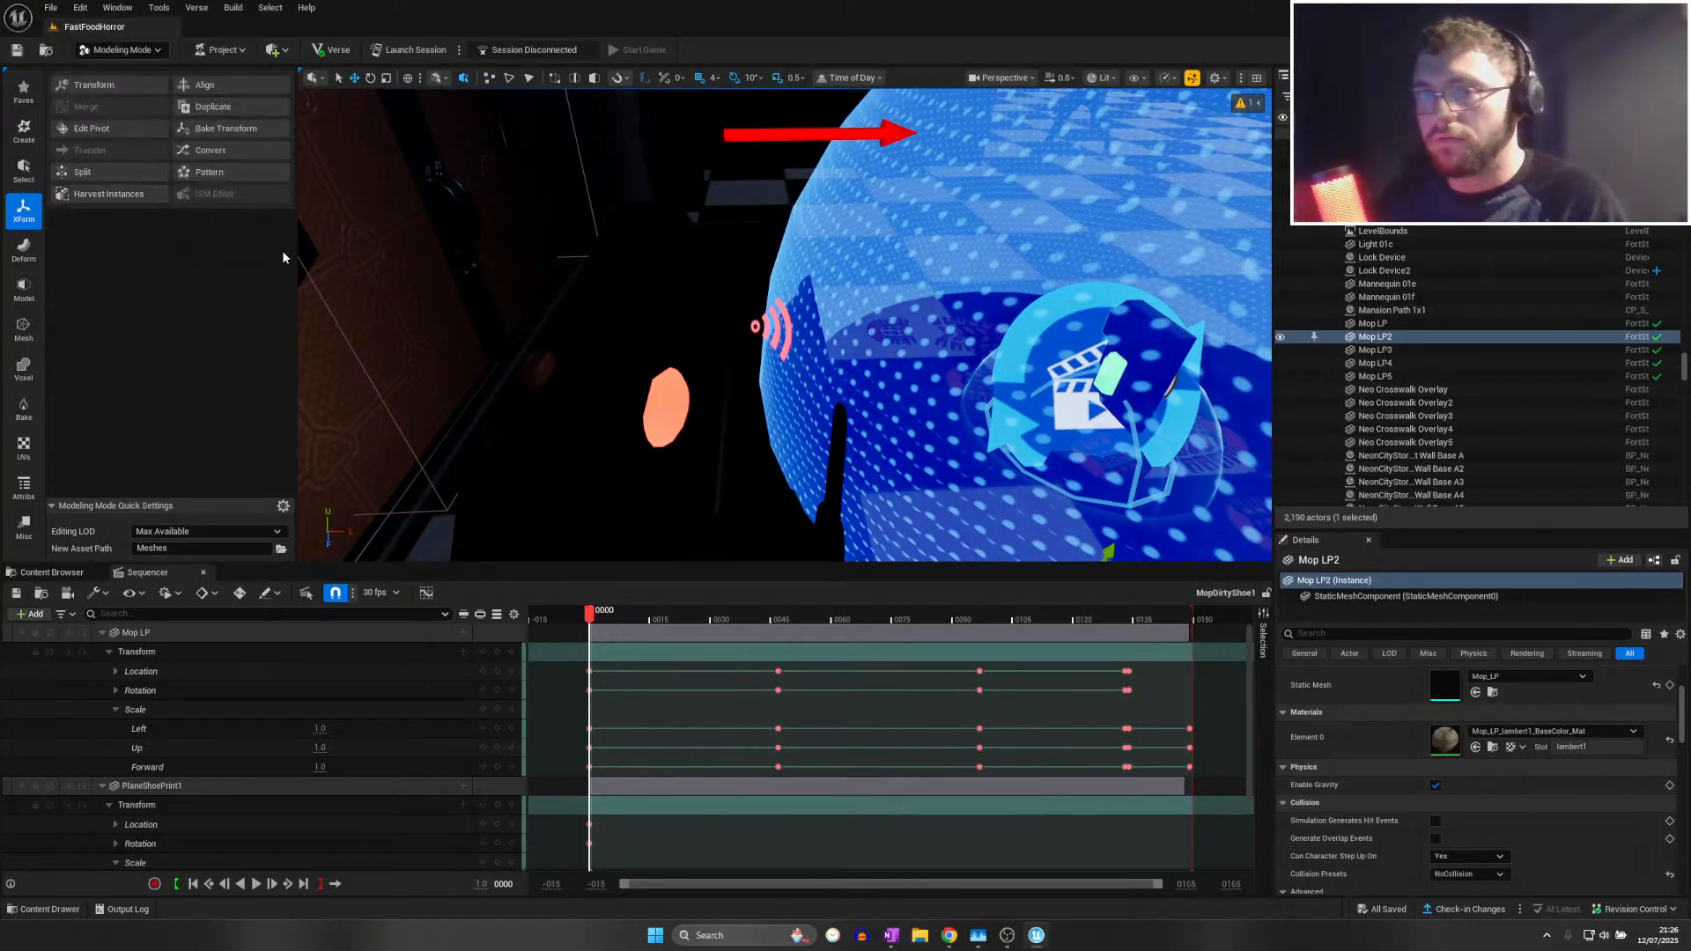
{"action": "right_click_drag", "start_coordinate": [373, 280], "coordinate": [476, 310]}
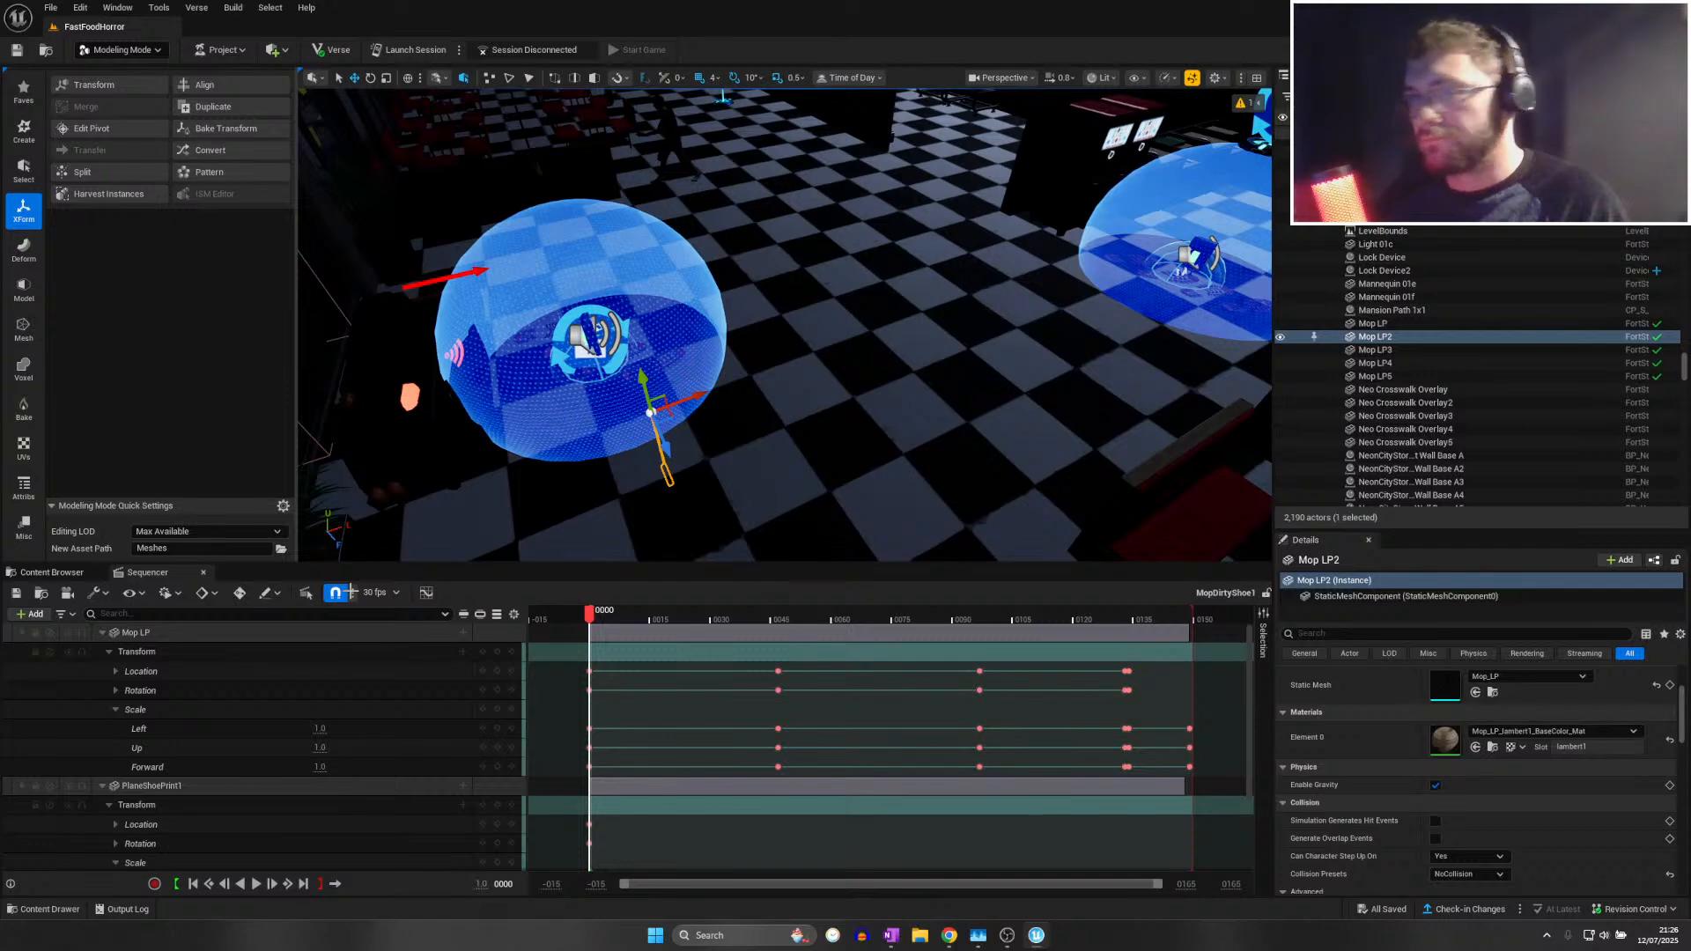
{"action": "left_click", "coordinate": [70, 579]}
{"action": "left_click", "coordinate": [147, 573]}
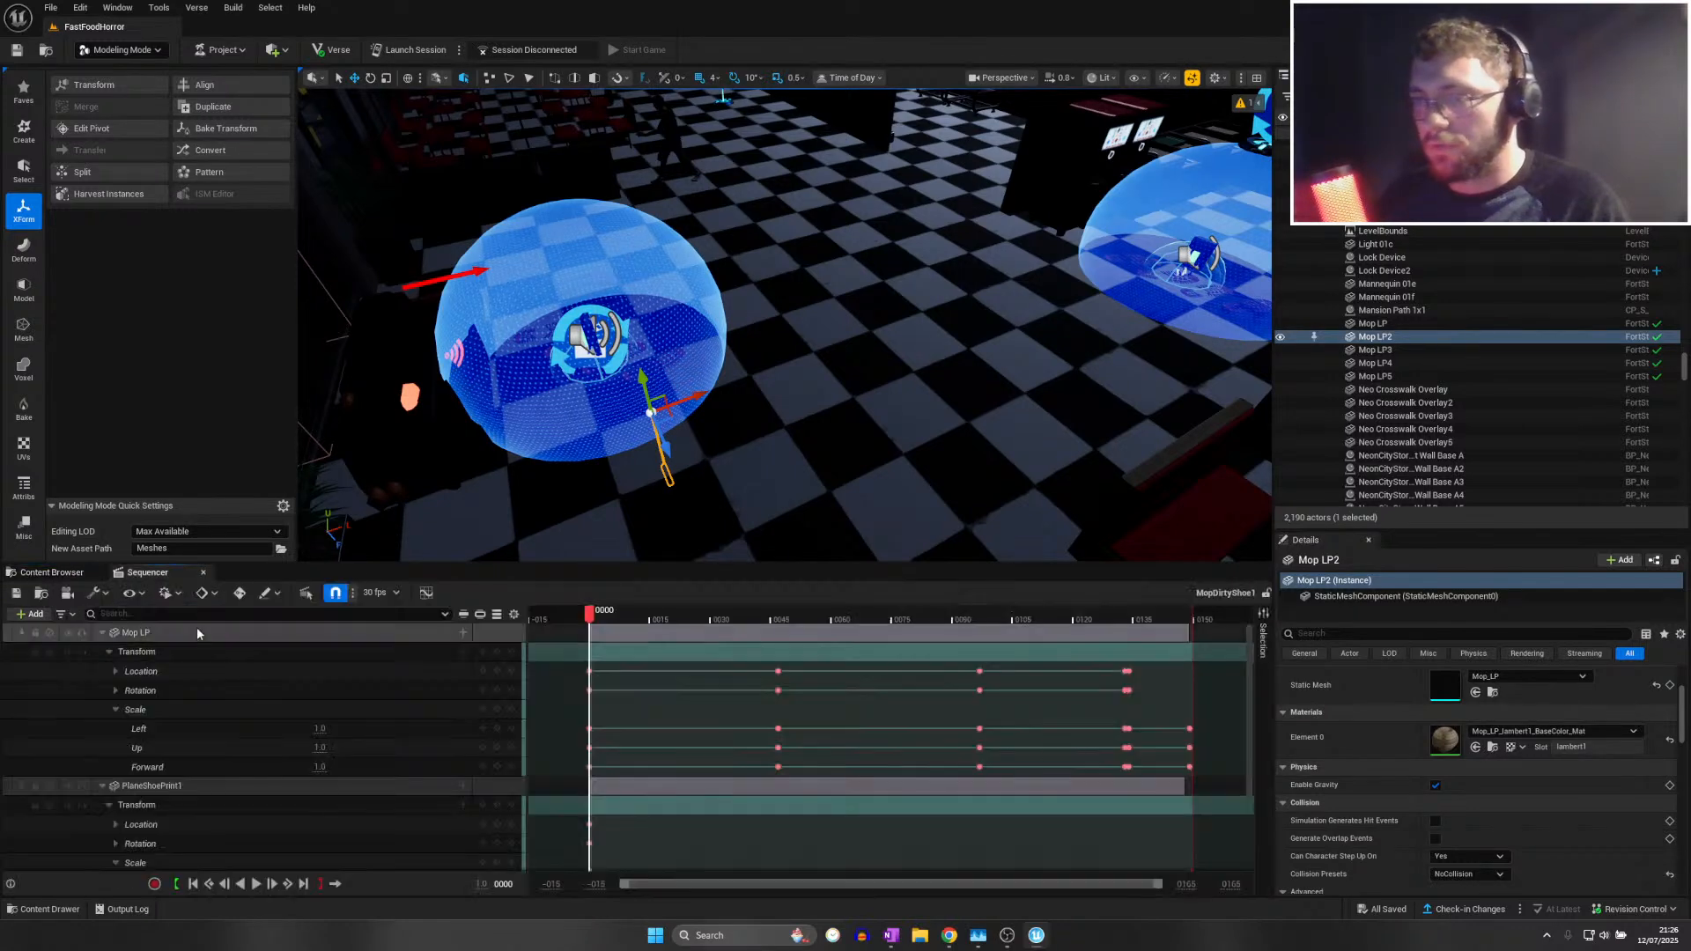
Reopen the MopDirtyShoe1 sequence and select Mop LP to inspect its starting position in the level
{"action": "left_click", "coordinate": [570, 619]}
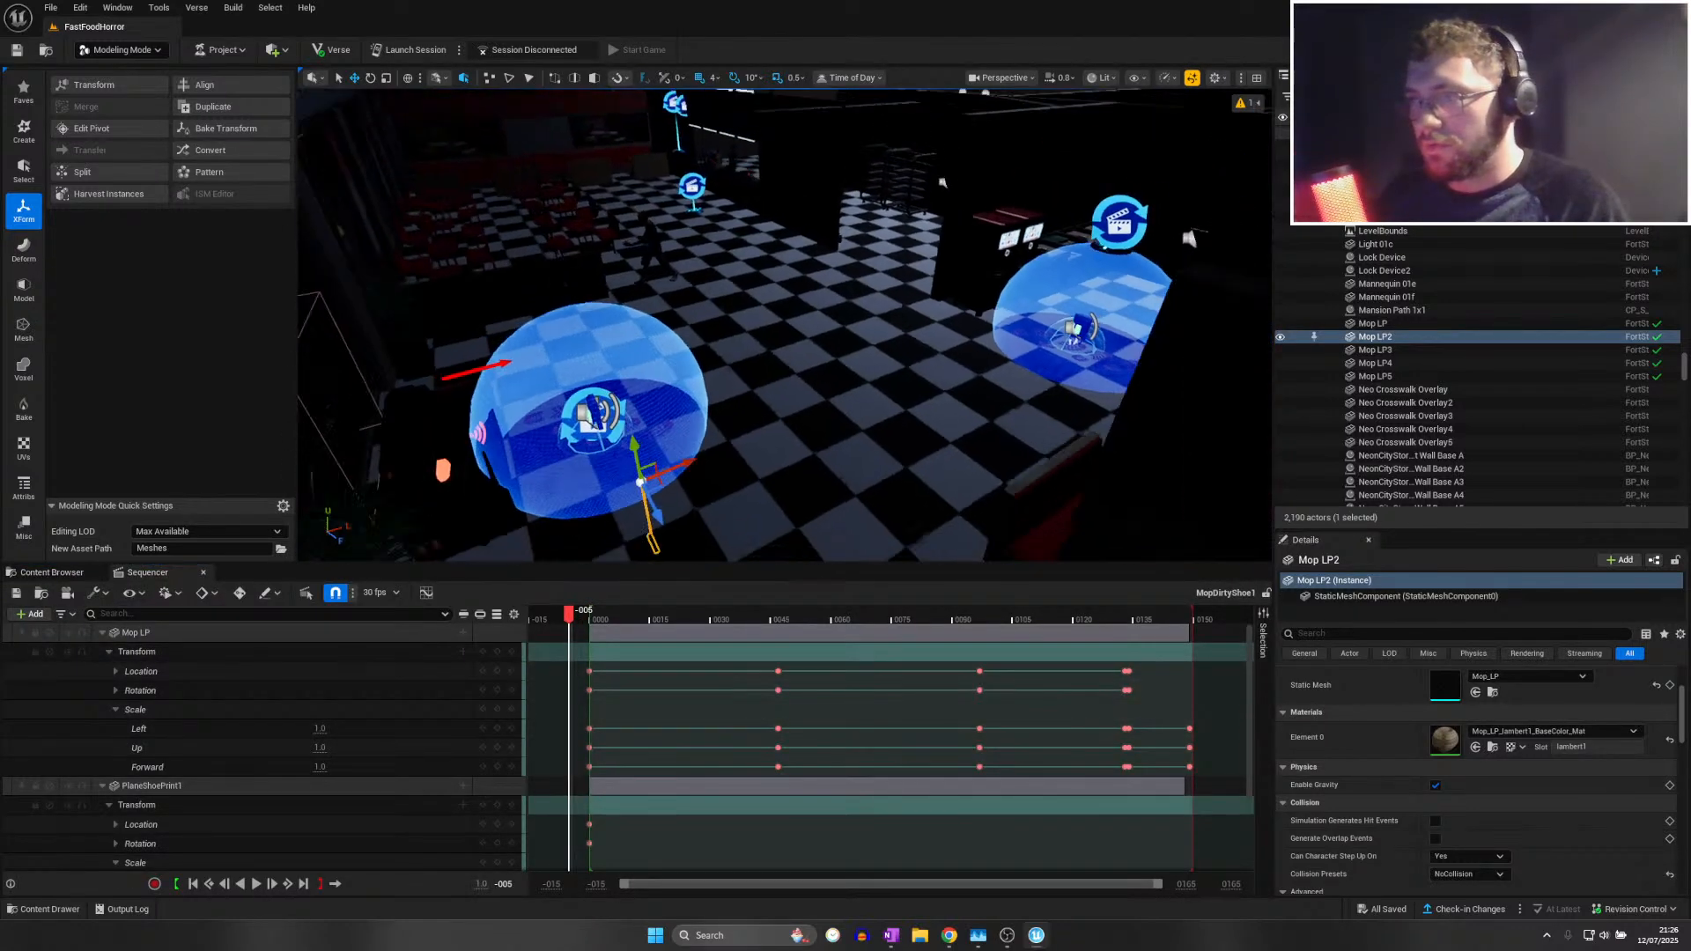
{"action": "left_click", "coordinate": [573, 616]}
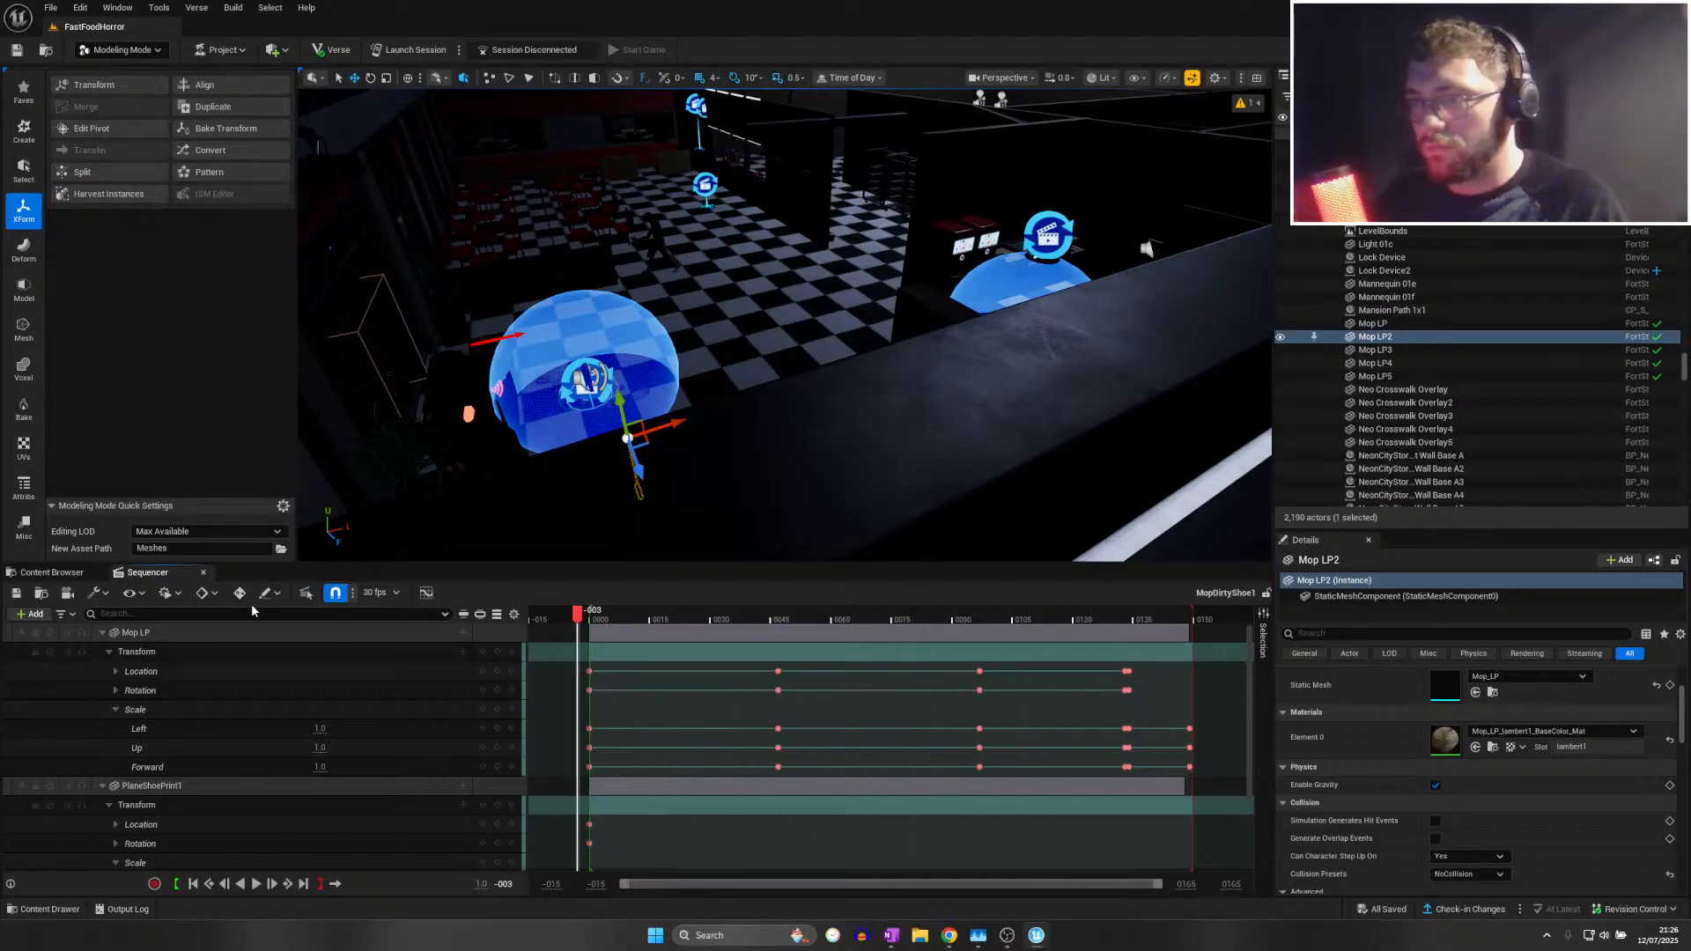
{"action": "left_click", "coordinate": [203, 573]}
{"action": "double_click", "coordinate": [160, 651]}
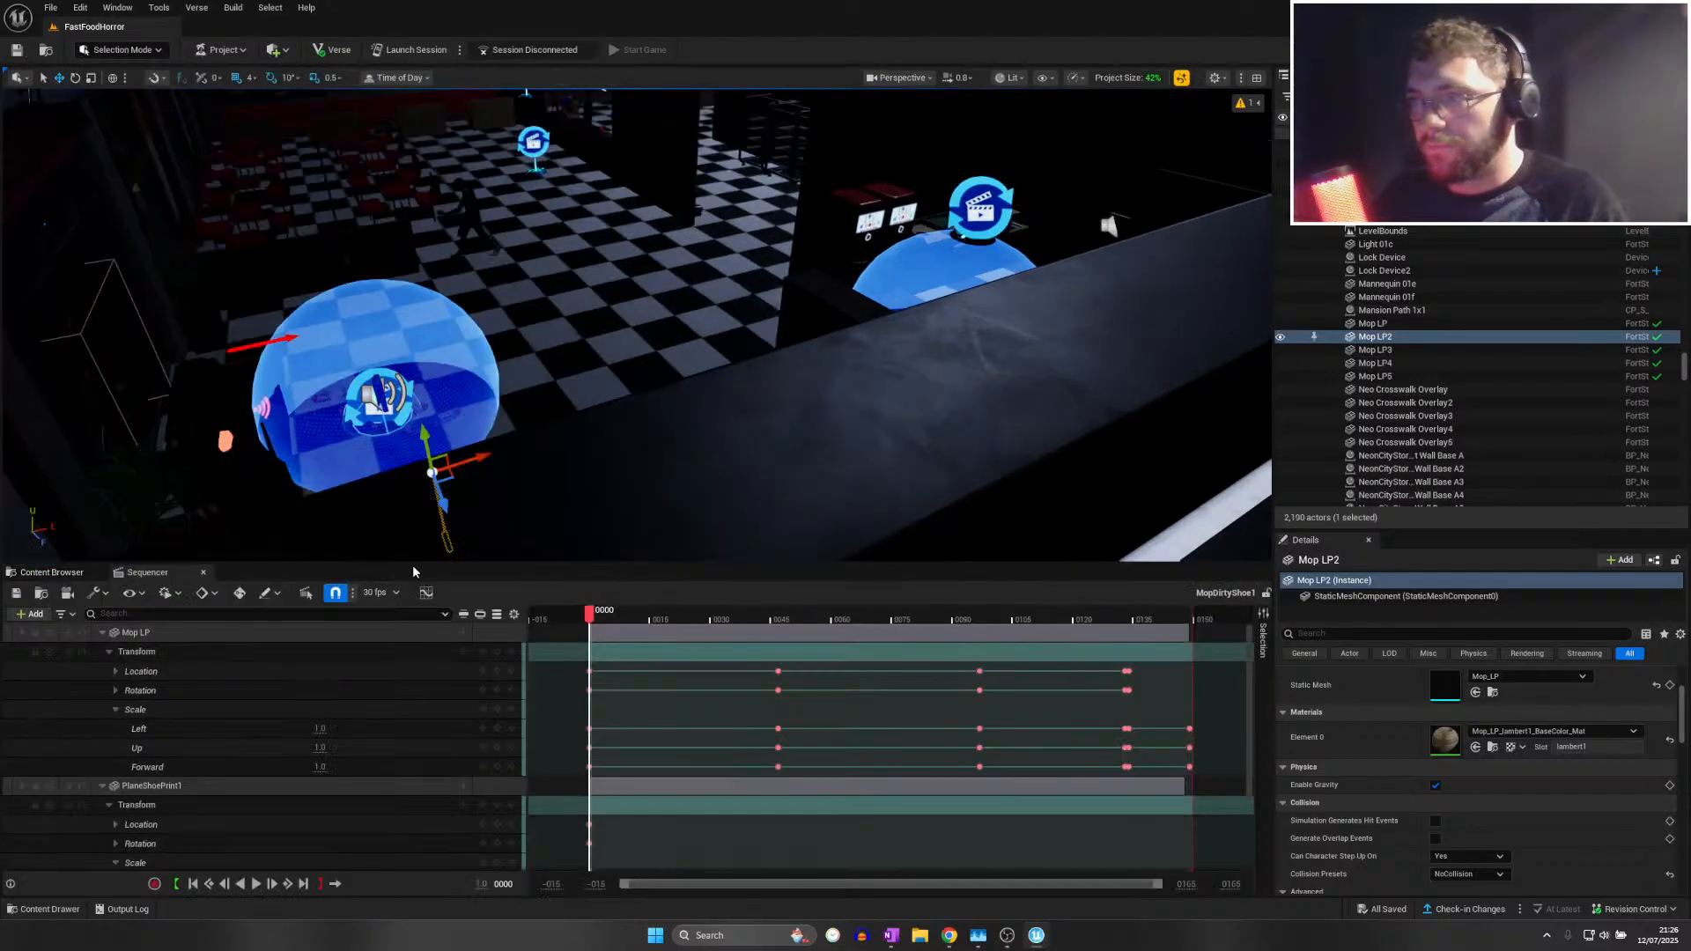
{"action": "left_click", "coordinate": [1437, 325]}
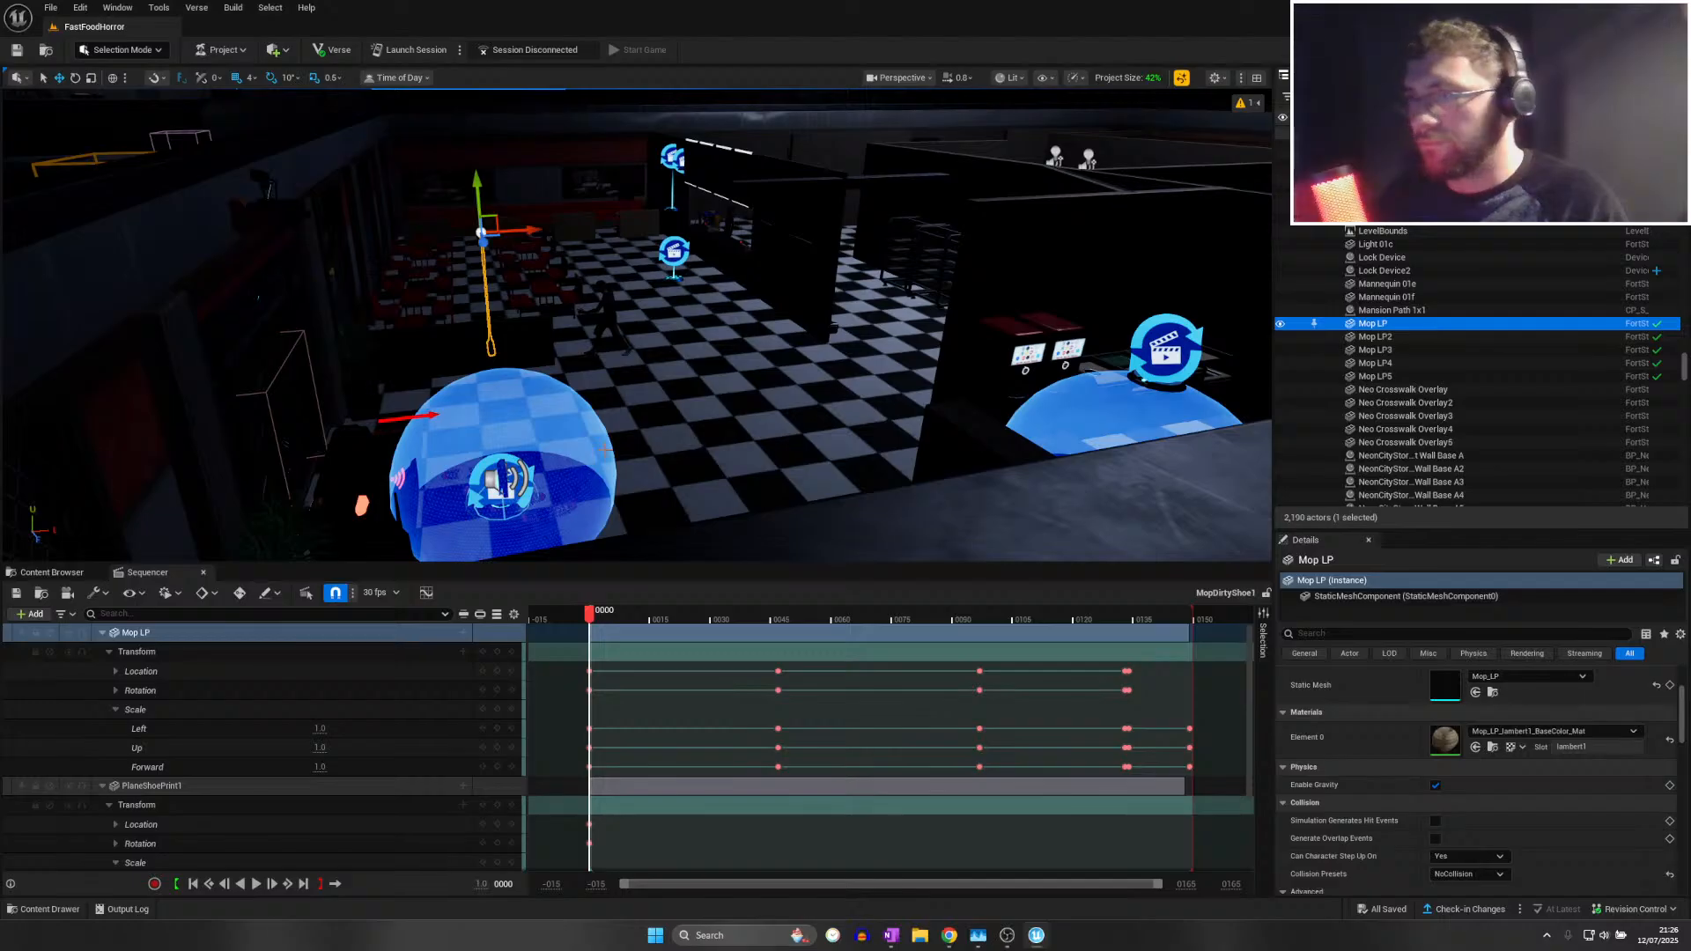
{"action": "key", "text": "w"}
{"action": "right_click_drag", "start_coordinate": [606, 449], "coordinate": [532, 451]}
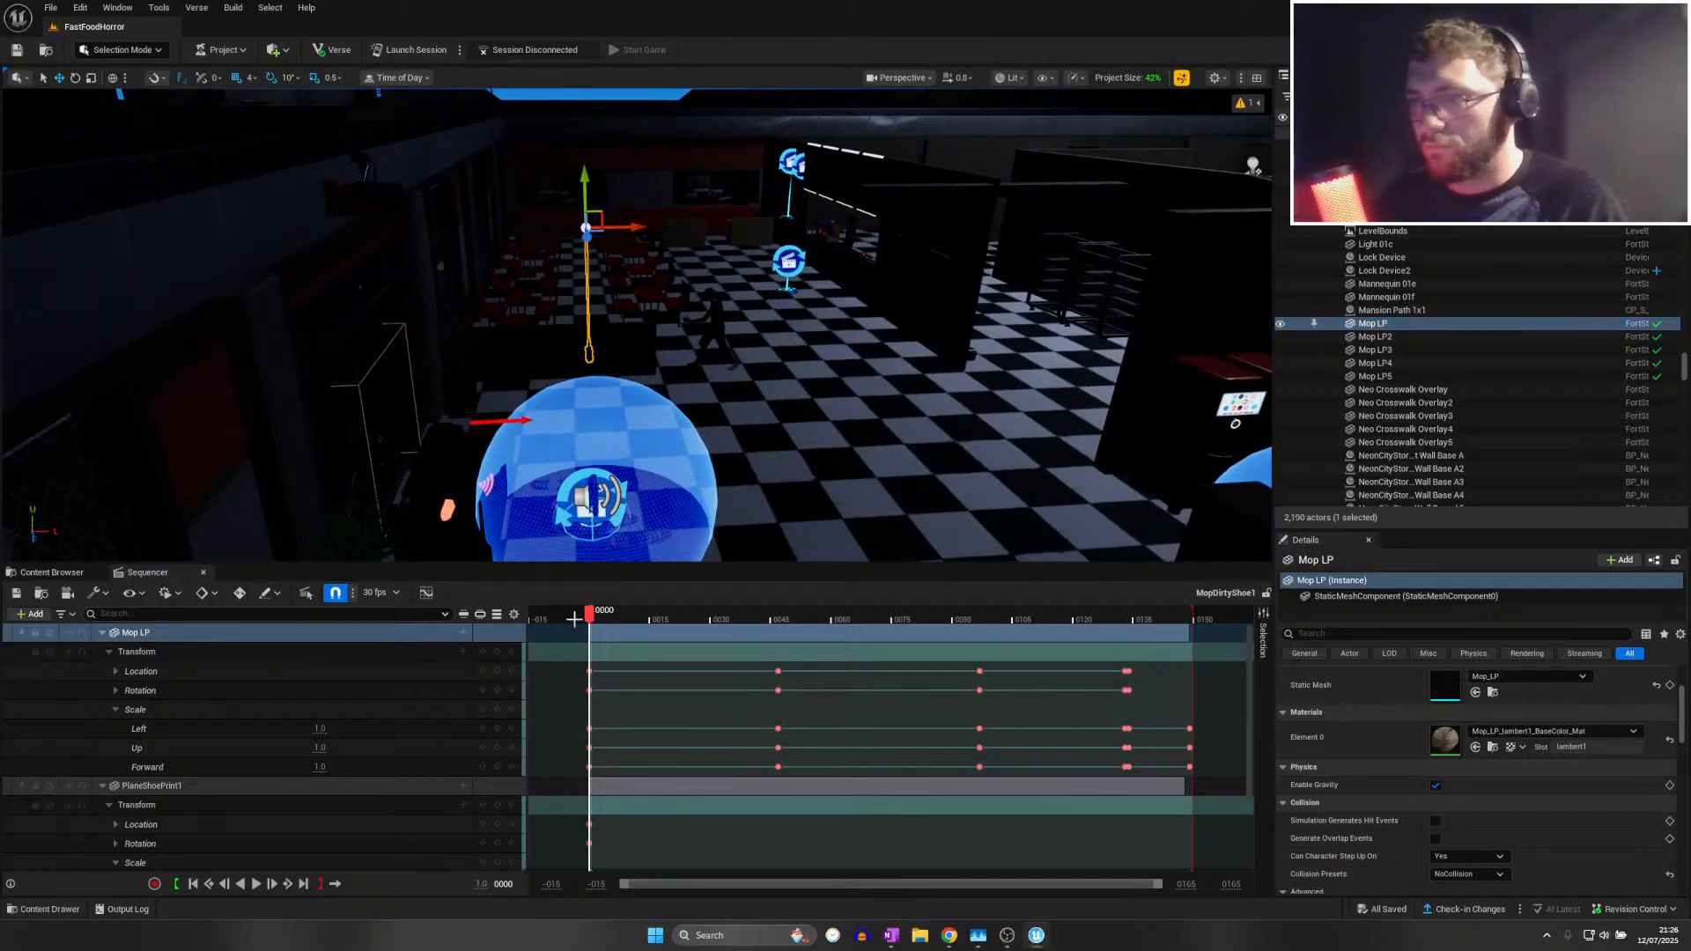
{"action": "left_click_drag", "start_coordinate": [574, 619], "coordinate": [619, 660]}
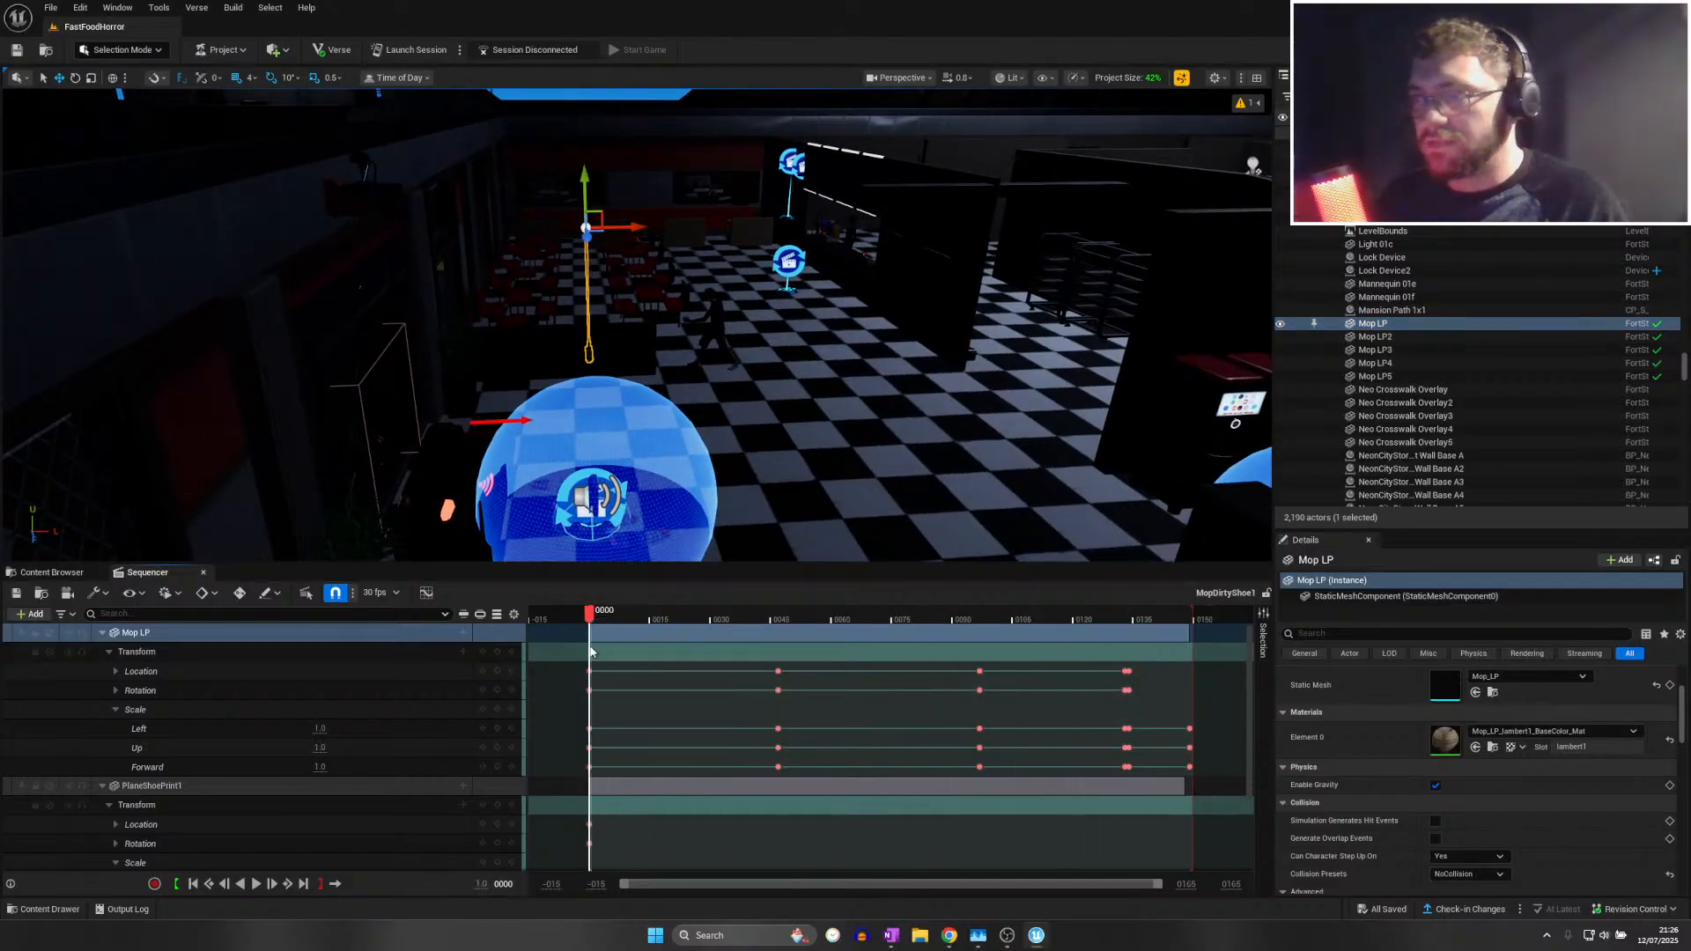
Delete all of Mop LP's Up location keys in the MopDirtyShoe1 sequence
{"action": "left_click", "coordinate": [115, 671]}
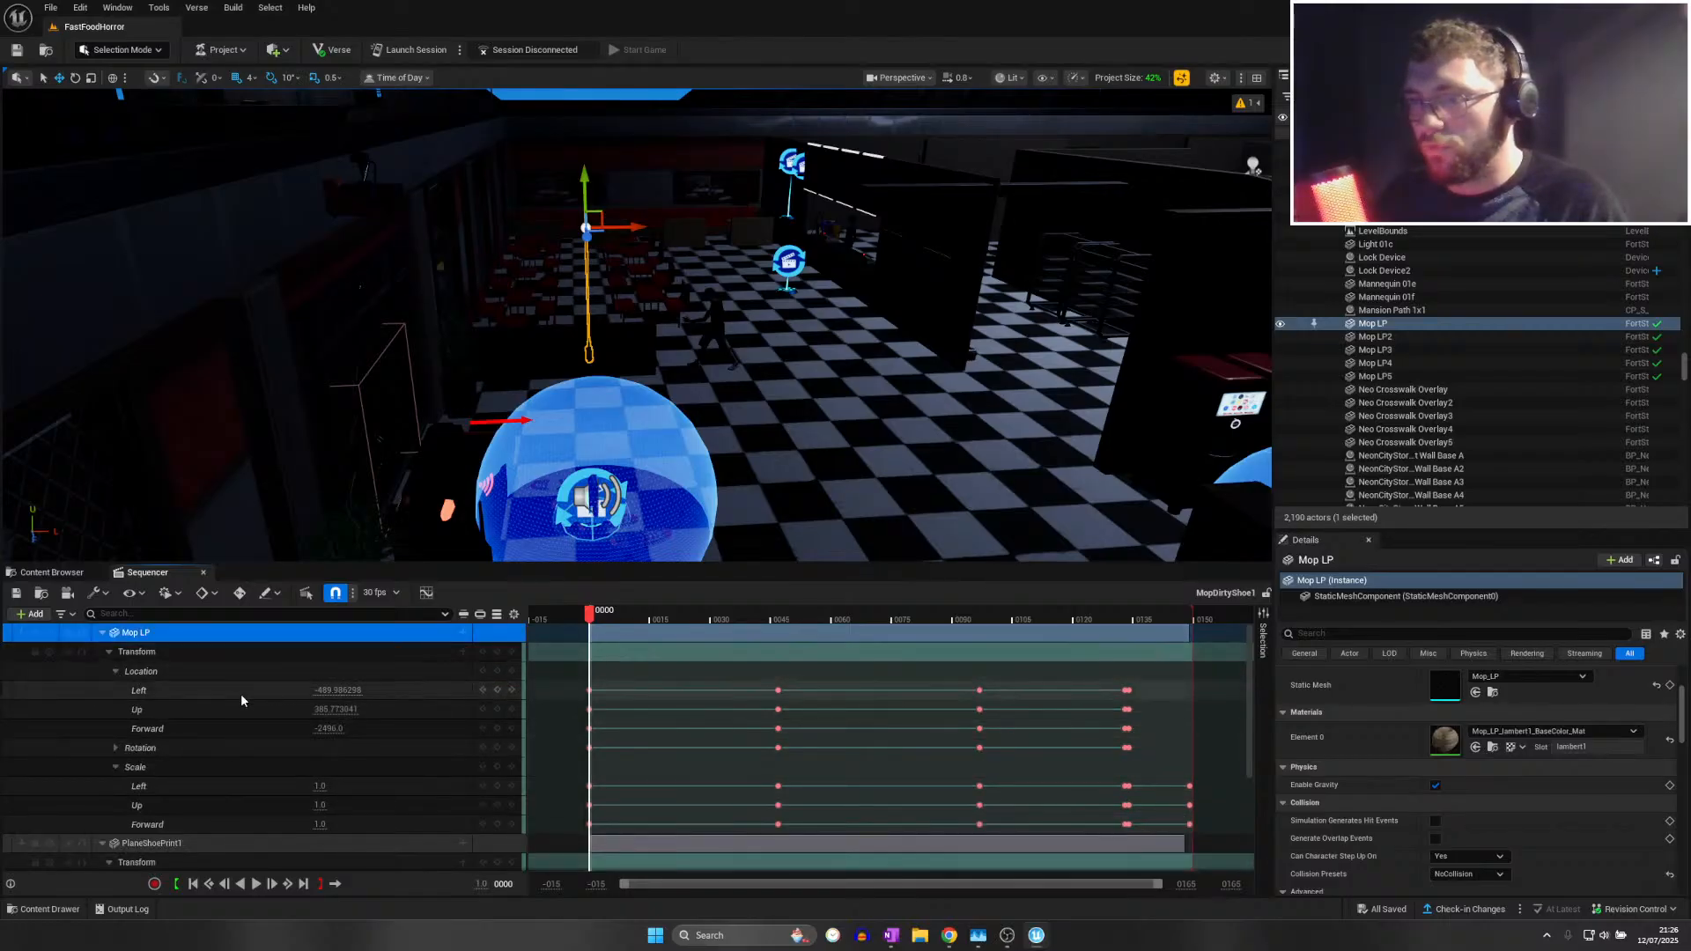
{"action": "left_click_drag", "start_coordinate": [576, 705], "coordinate": [1133, 709]}
{"action": "key", "text": "Delete"}
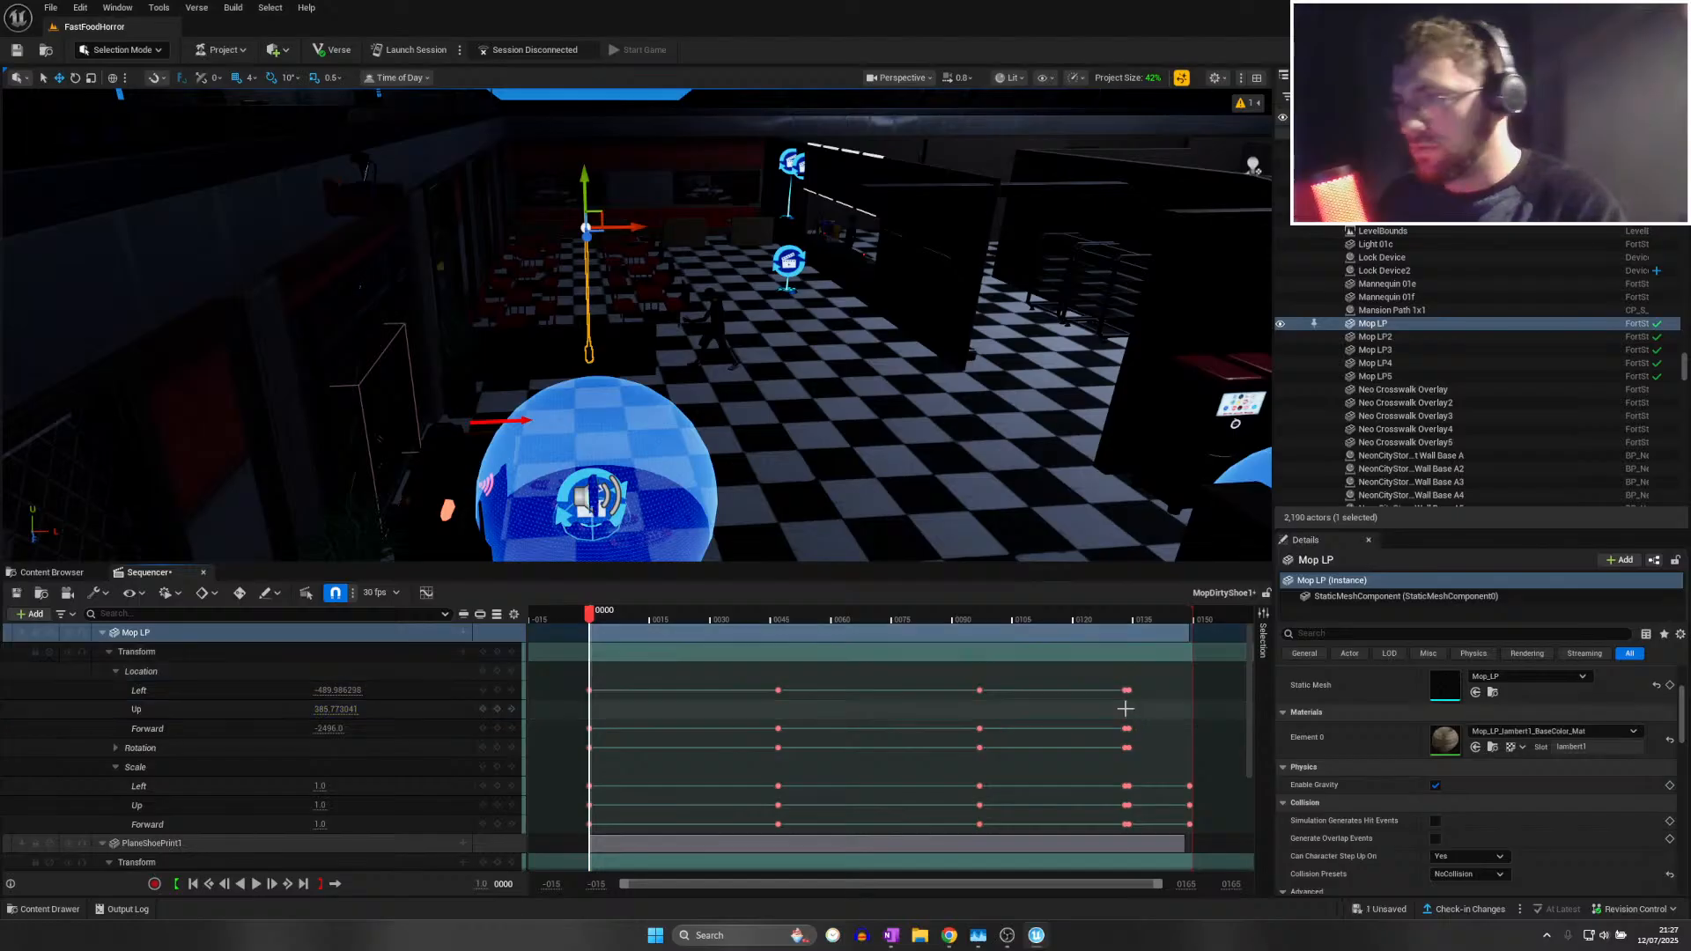
Lower Mop LP to an Up location of about 161.77 so its head meets the shoe prints on the floor
{"action": "key", "text": "d"}
{"action": "right_click_drag", "start_coordinate": [550, 212], "coordinate": [458, 212]}
{"action": "key", "text": "w"}
{"action": "right_click_drag", "start_coordinate": [581, 406], "coordinate": [449, 352]}
{"action": "key", "text": "s"}
{"action": "key", "text": "s"}
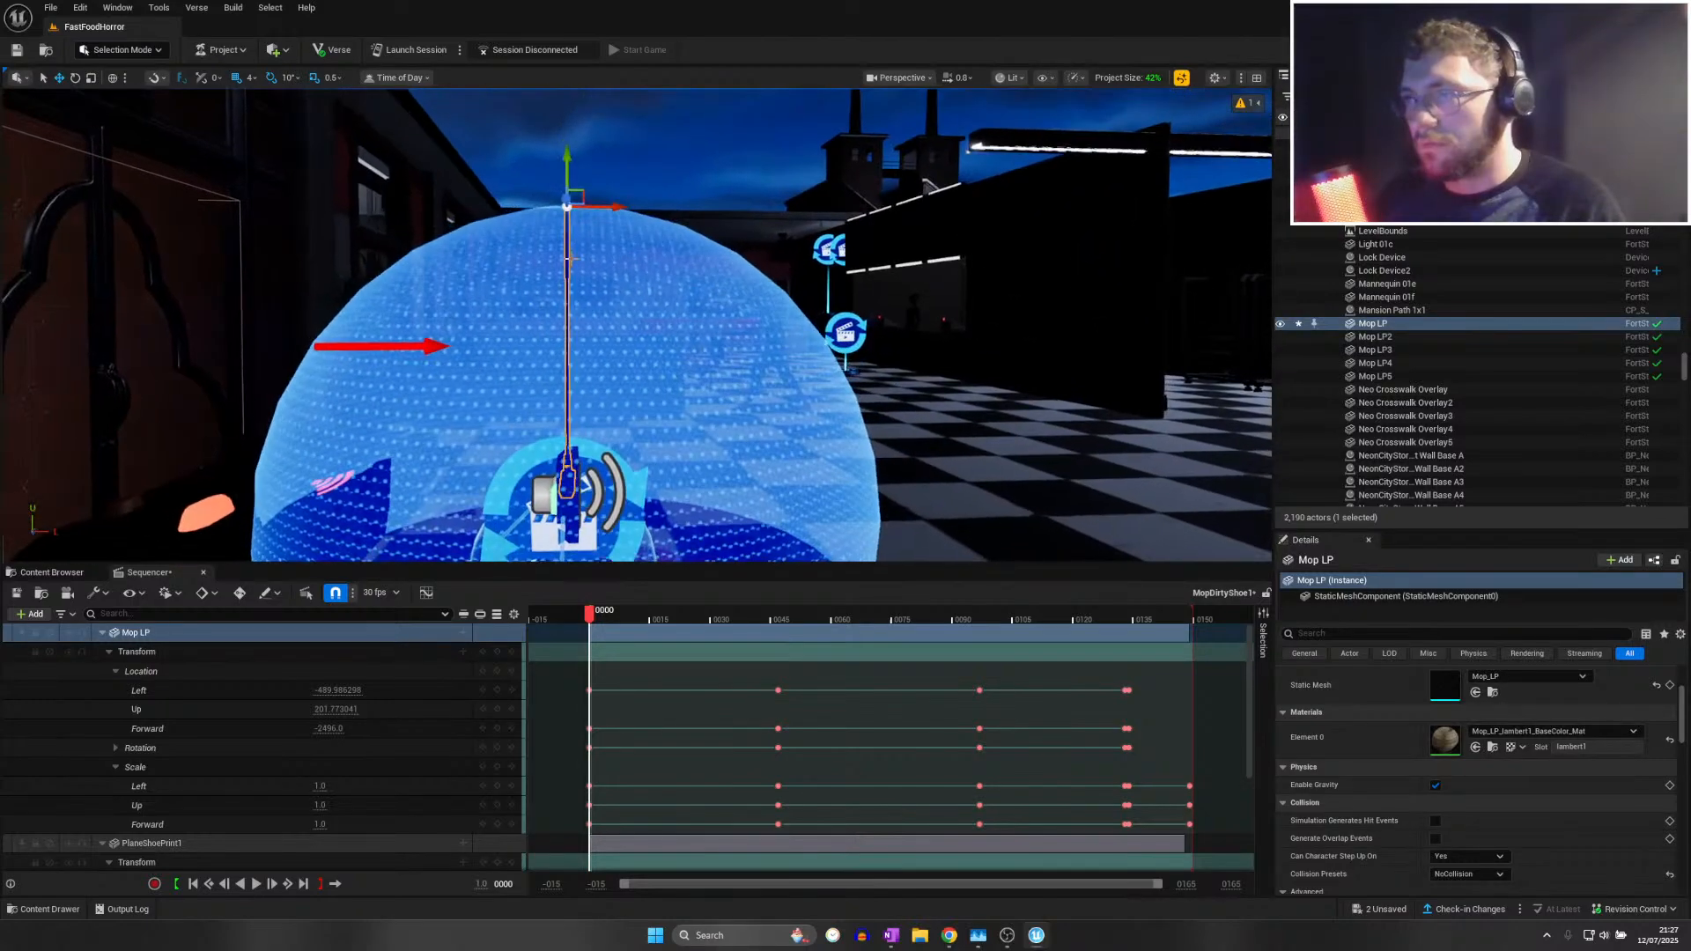
{"action": "left_click_drag", "start_coordinate": [569, 164], "coordinate": [569, 212]}
{"action": "right_click_drag", "start_coordinate": [569, 213], "coordinate": [576, 213]}
{"action": "key", "text": "s"}
{"action": "key", "text": "g"}
{"action": "key", "text": "w"}
{"action": "right_click_drag", "start_coordinate": [551, 291], "coordinate": [543, 310]}
{"action": "key", "text": "g"}
{"action": "left_click_drag", "start_coordinate": [556, 152], "coordinate": [556, 188]}
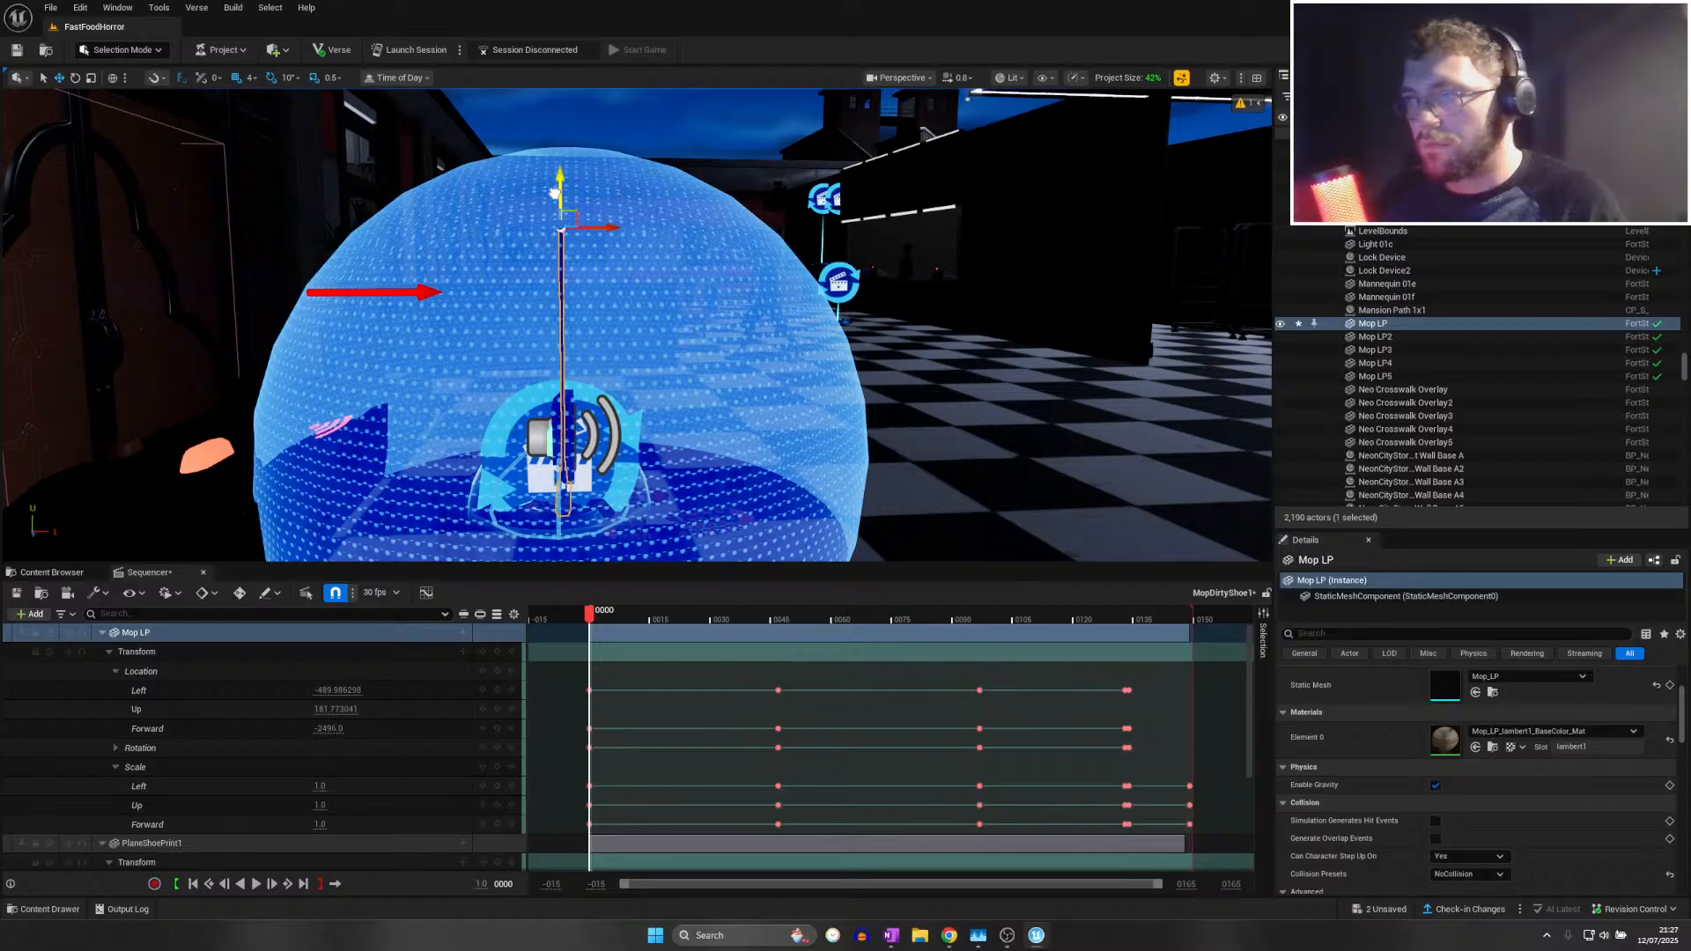
{"action": "key", "text": "g"}
{"action": "key", "text": "w"}
{"action": "right_click_drag", "start_coordinate": [557, 188], "coordinate": [507, 243]}
{"action": "key", "text": "s"}
{"action": "key", "text": "d"}
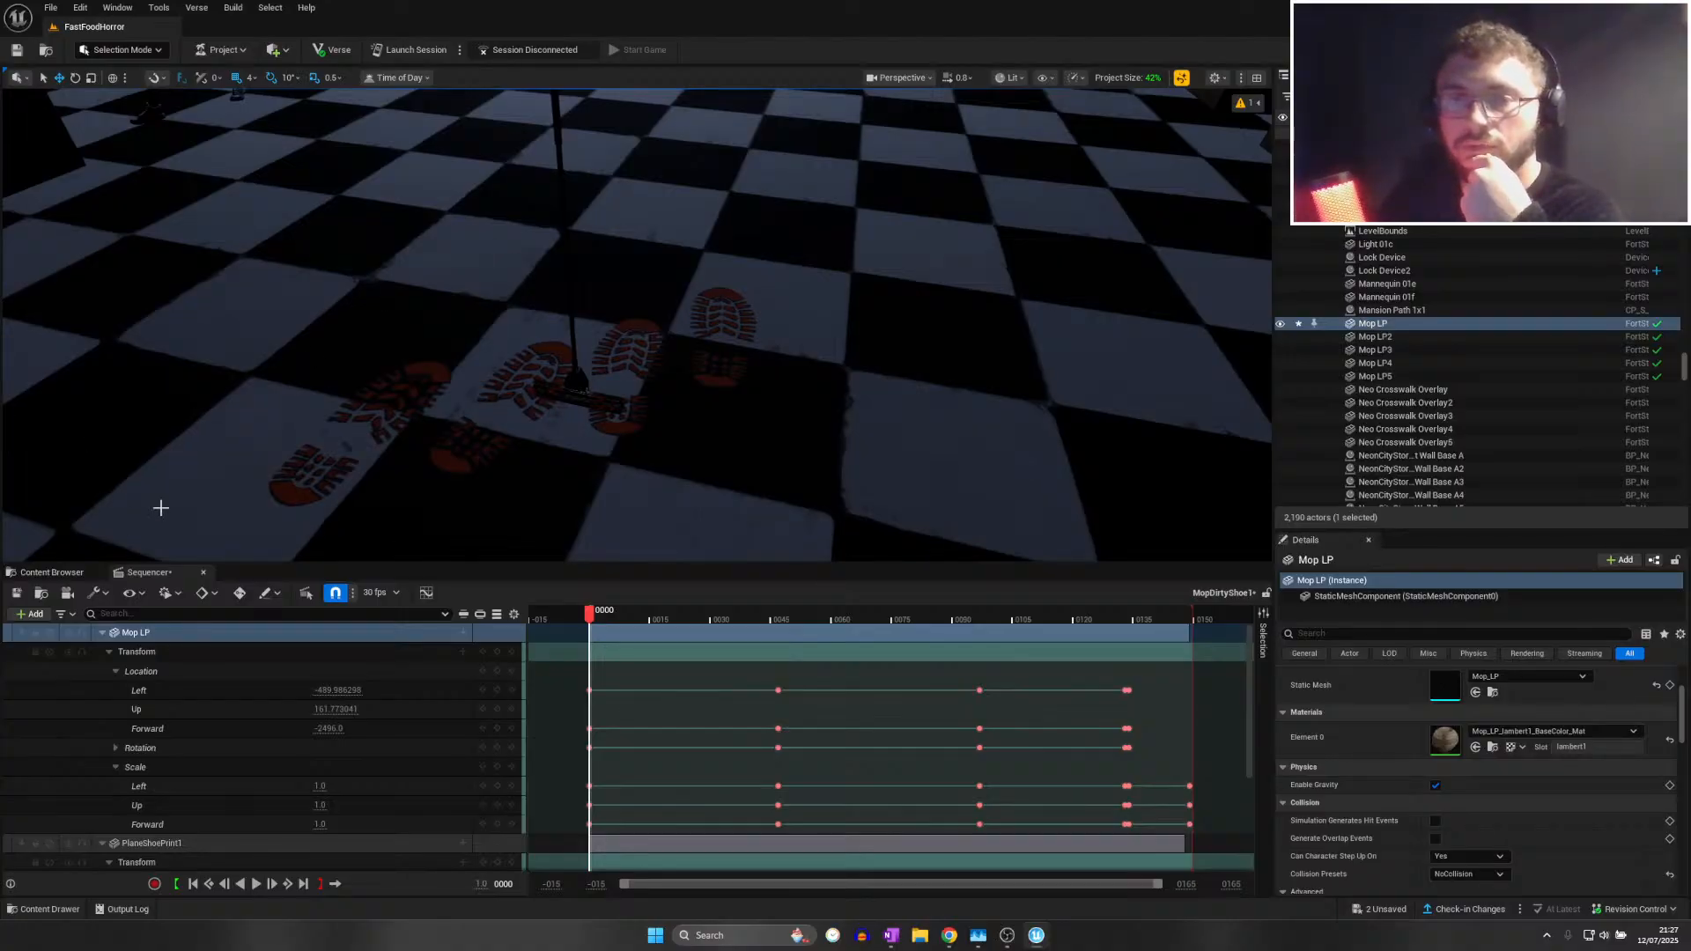
Key Mop LP's Up location at frame 0 and save the sequence after playing it through
{"action": "left_click", "coordinate": [498, 710]}
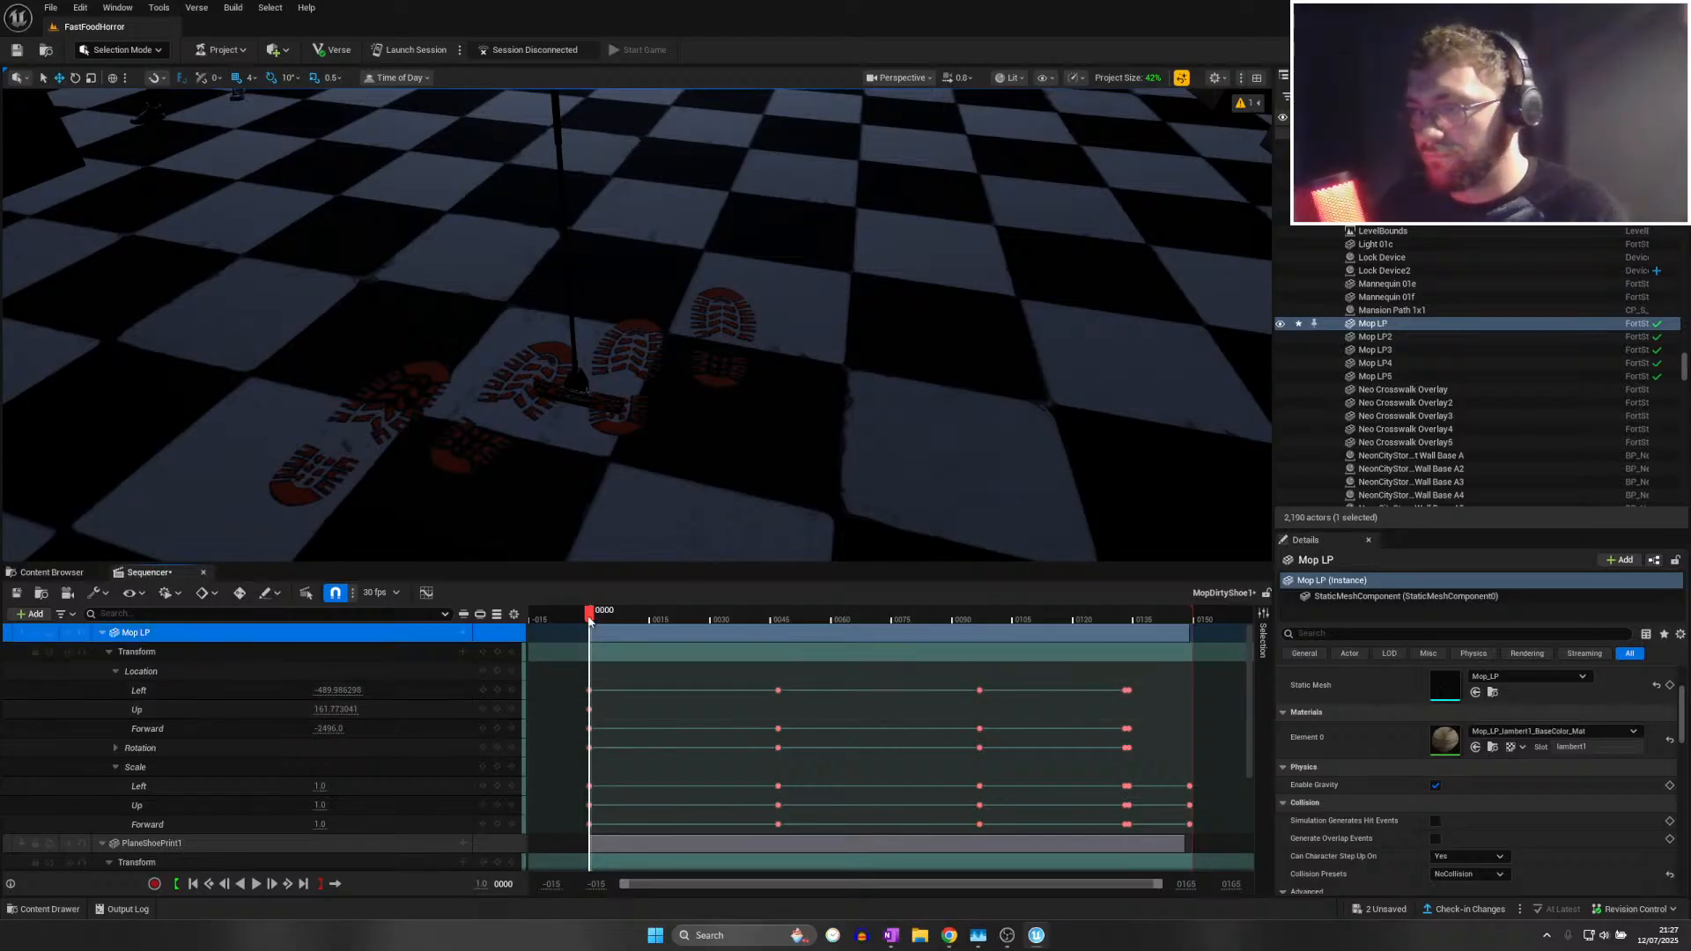
{"action": "key", "text": "space"}
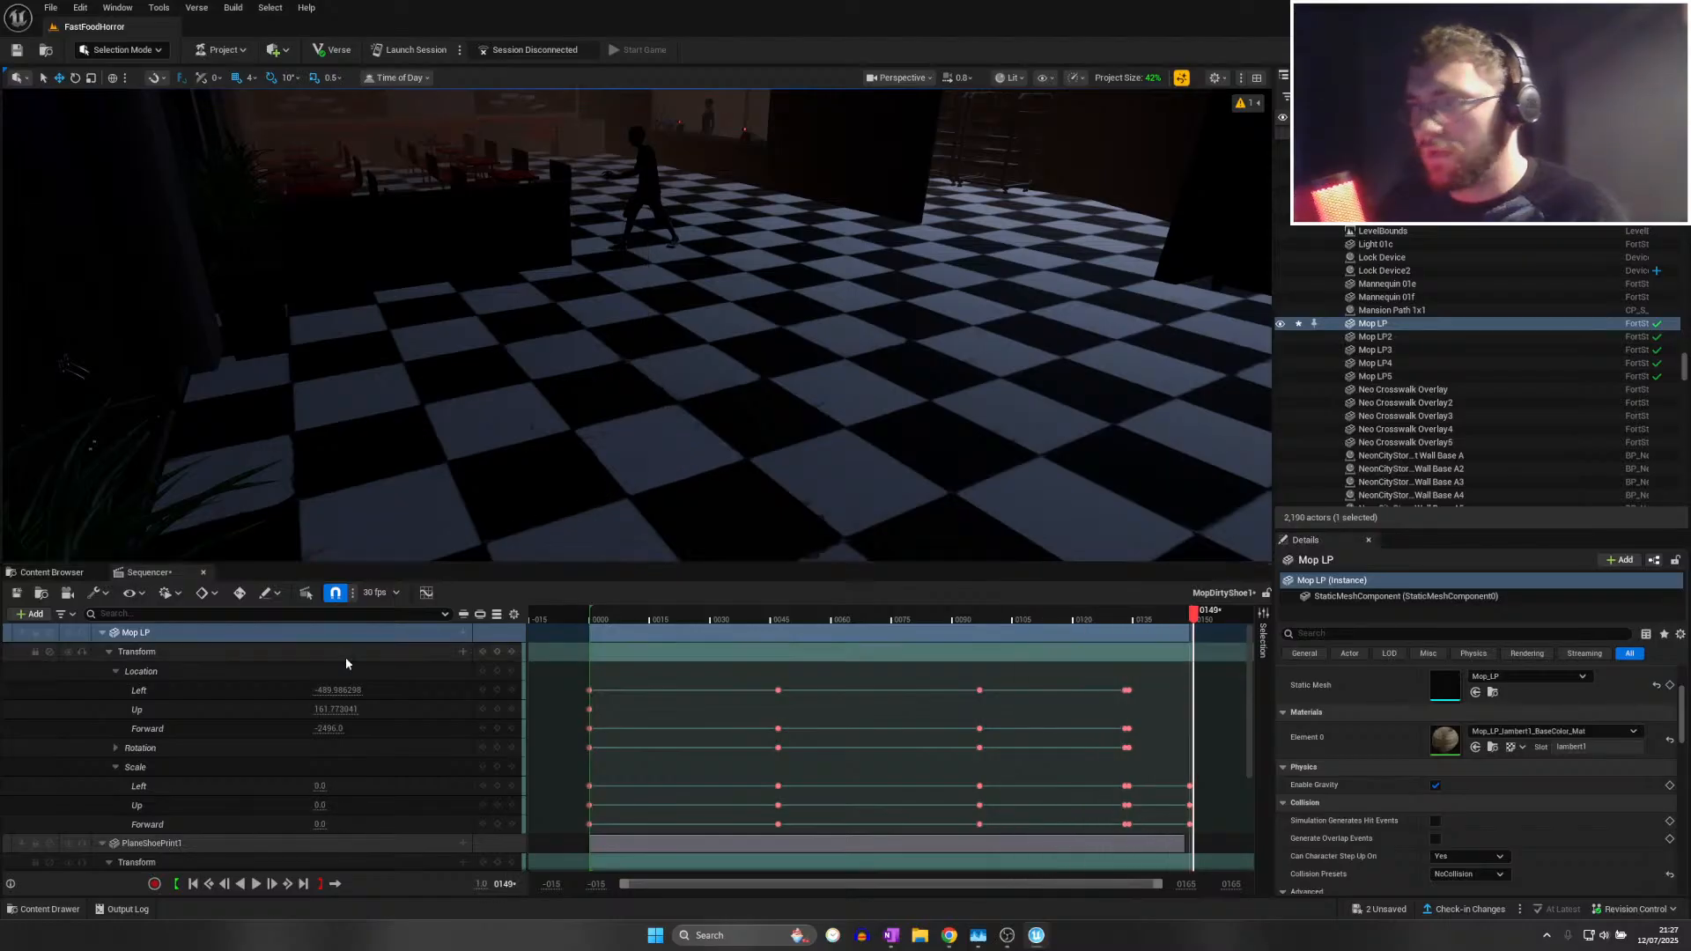
{"action": "left_click", "coordinate": [15, 594]}
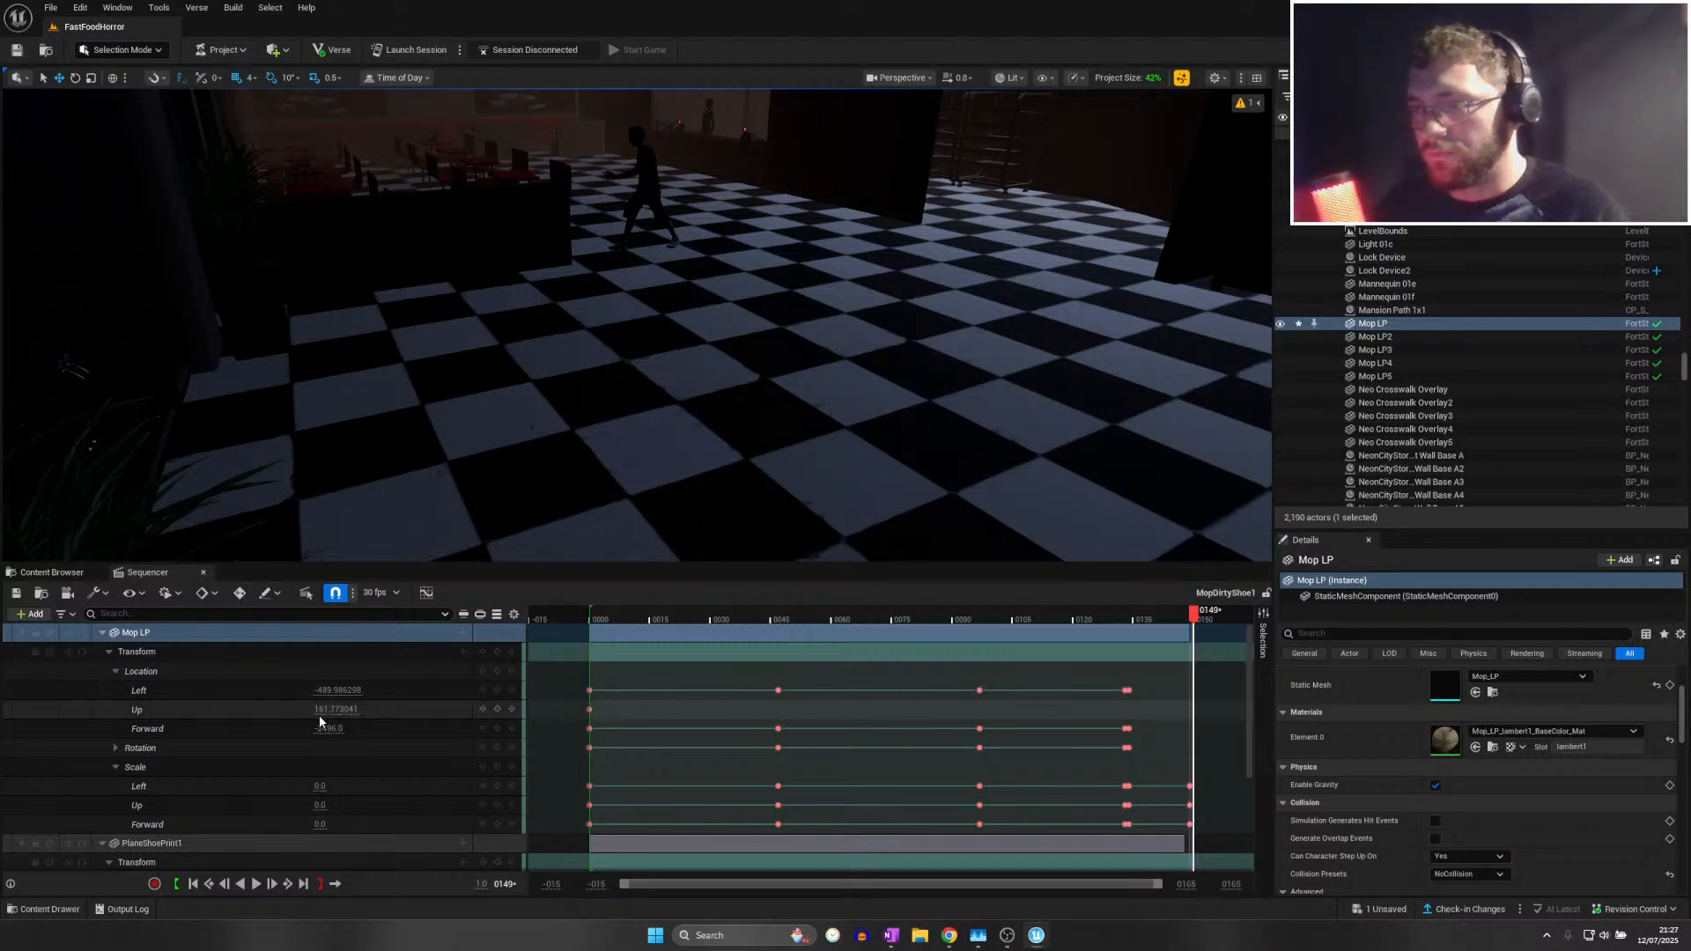
{"action": "left_click", "coordinate": [16, 593]}
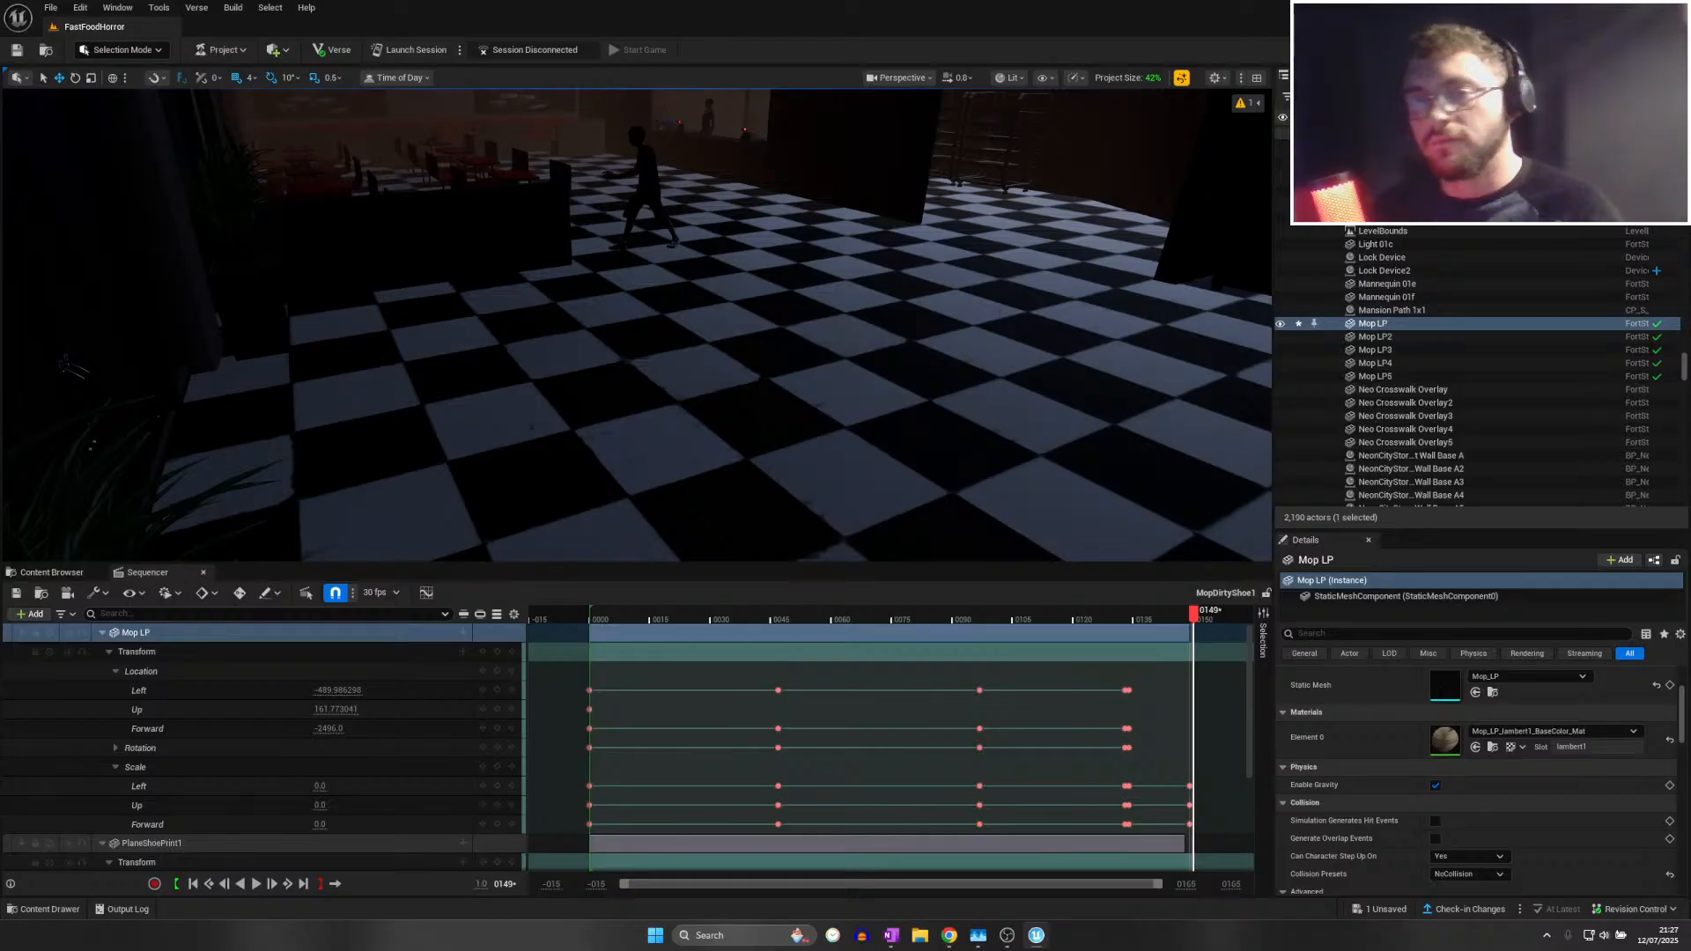
Open the MopDirtyShoe2 sequence and delete all of Mop LP2's Up location keys
{"action": "left_click", "coordinate": [202, 572]}
{"action": "double_click", "coordinate": [191, 666]}
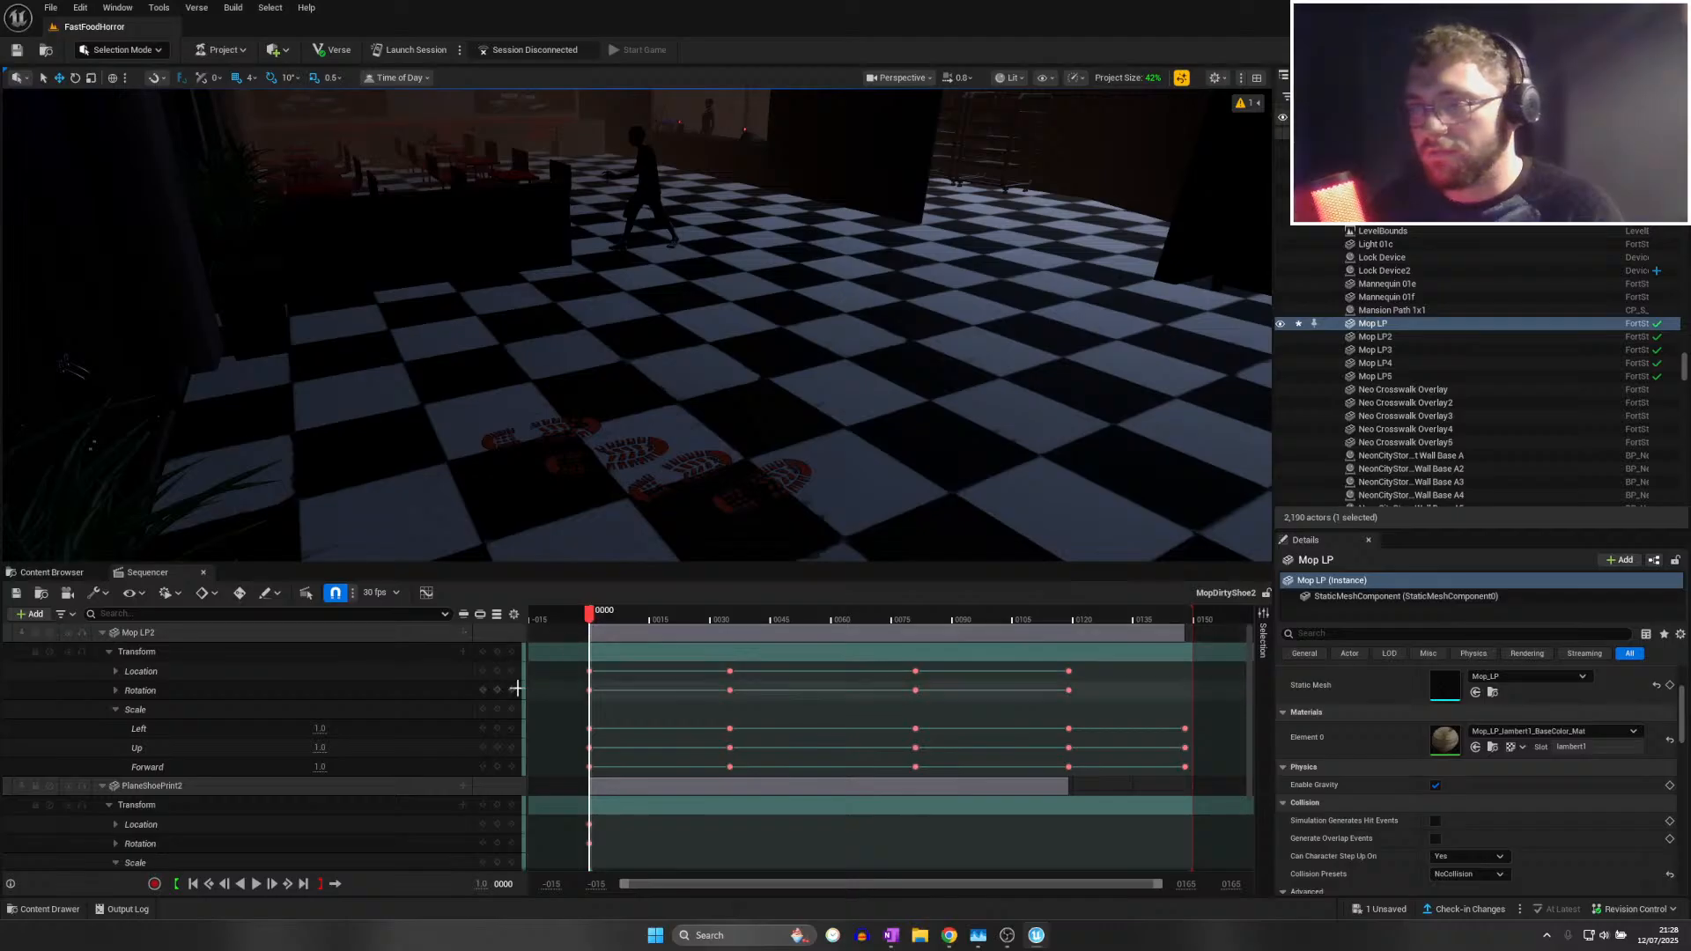
{"action": "left_click_drag", "start_coordinate": [577, 744], "coordinate": [1196, 752]}
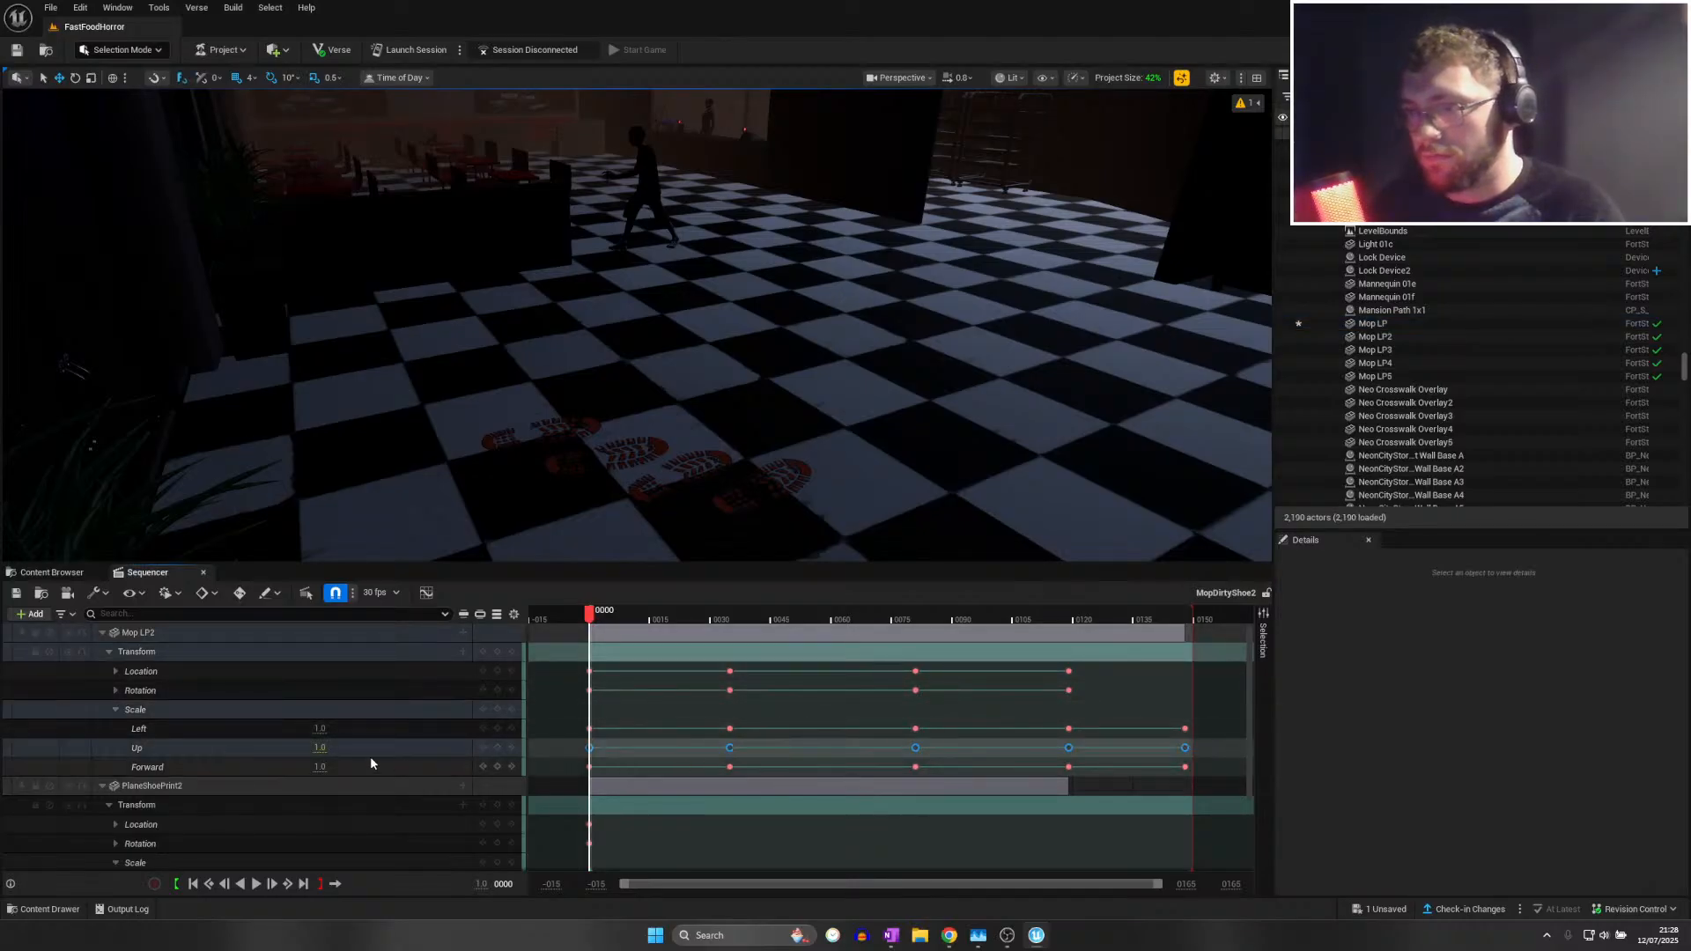
{"action": "left_click", "coordinate": [115, 671]}
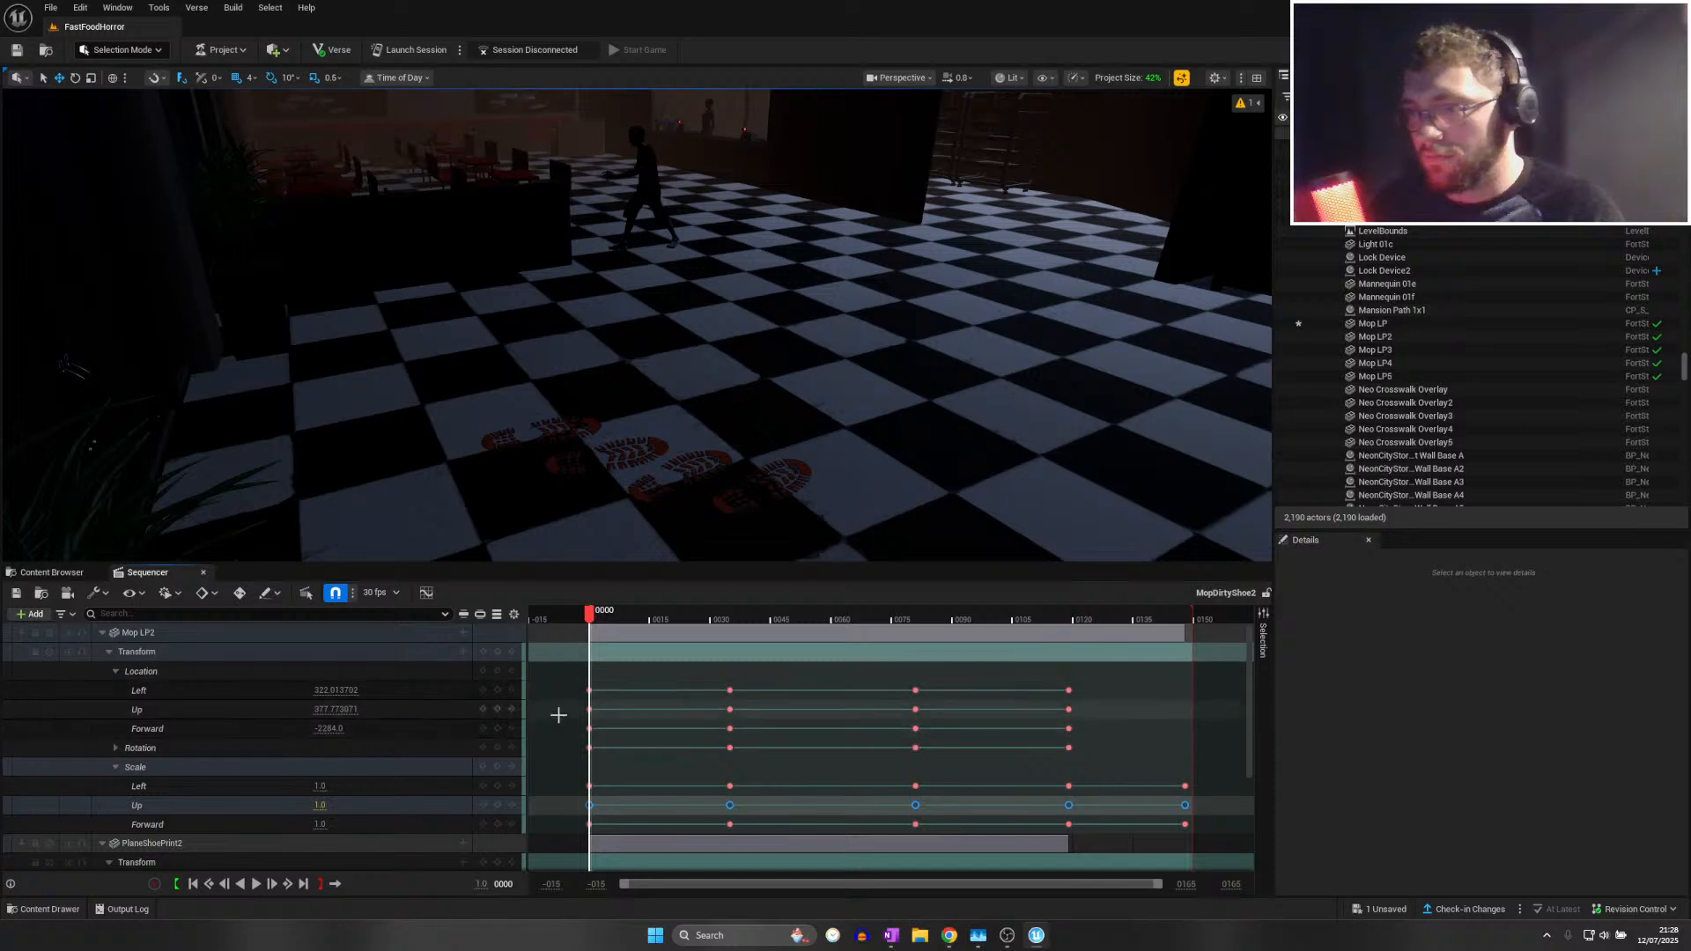
{"action": "left_click_drag", "start_coordinate": [565, 706], "coordinate": [1127, 715]}
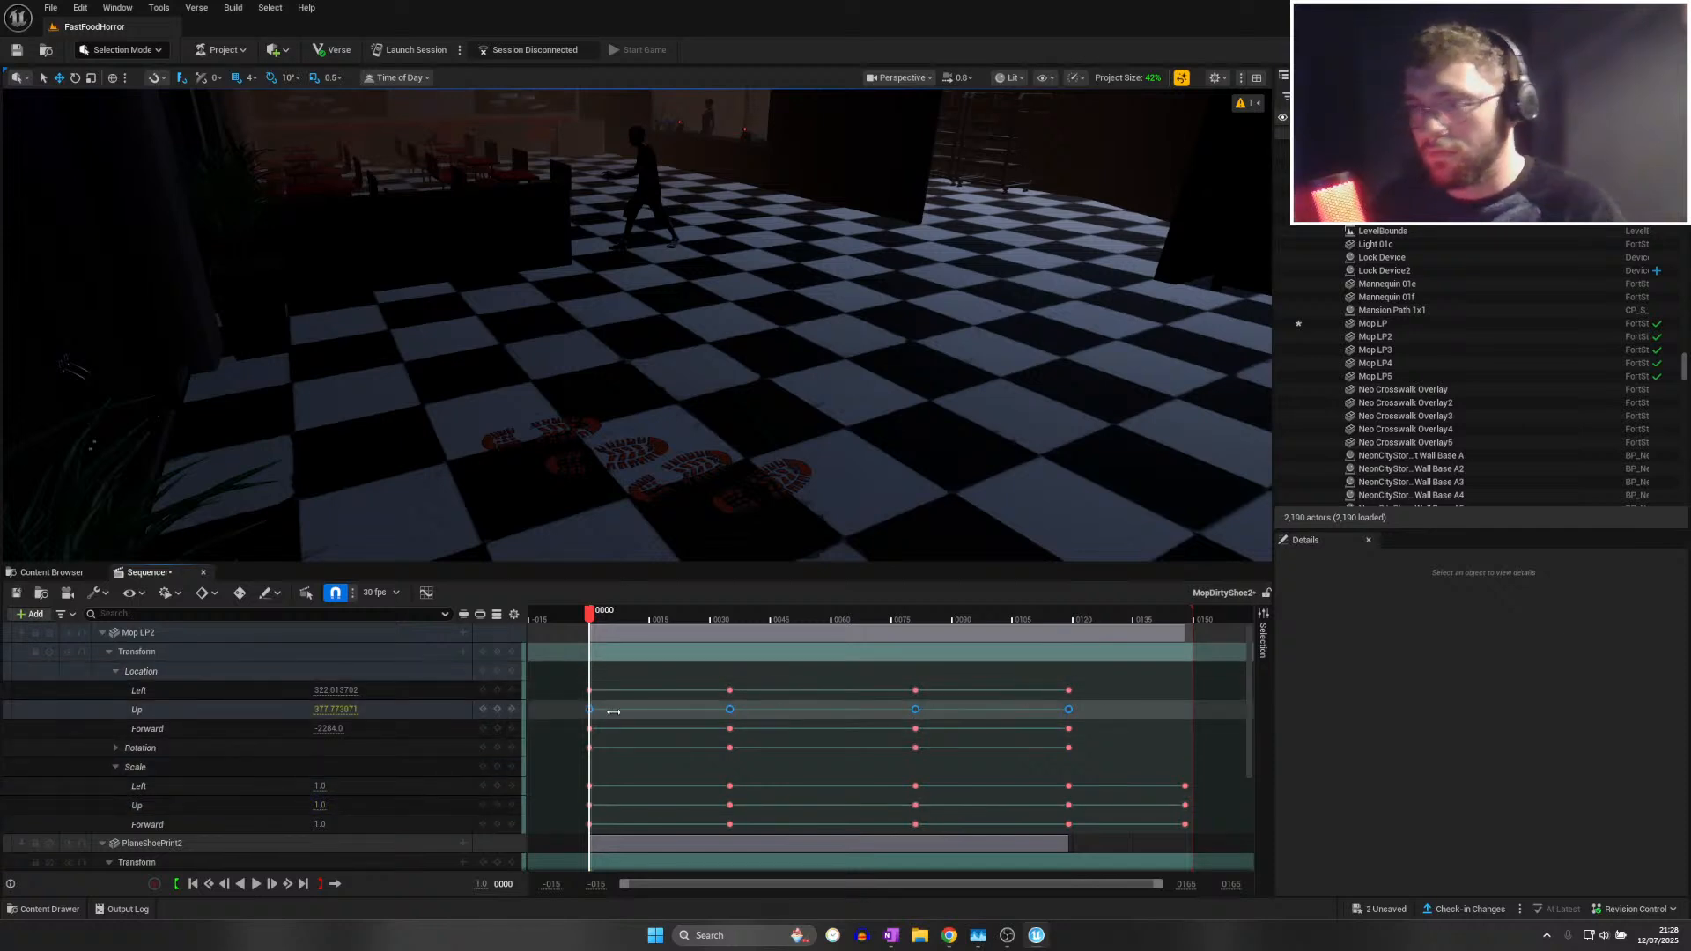
{"action": "key", "text": "Delete"}
Set Mop LP2's Up location to 161 in the MopDirtyShoe2 sequence
{"action": "left_click", "coordinate": [328, 711]}
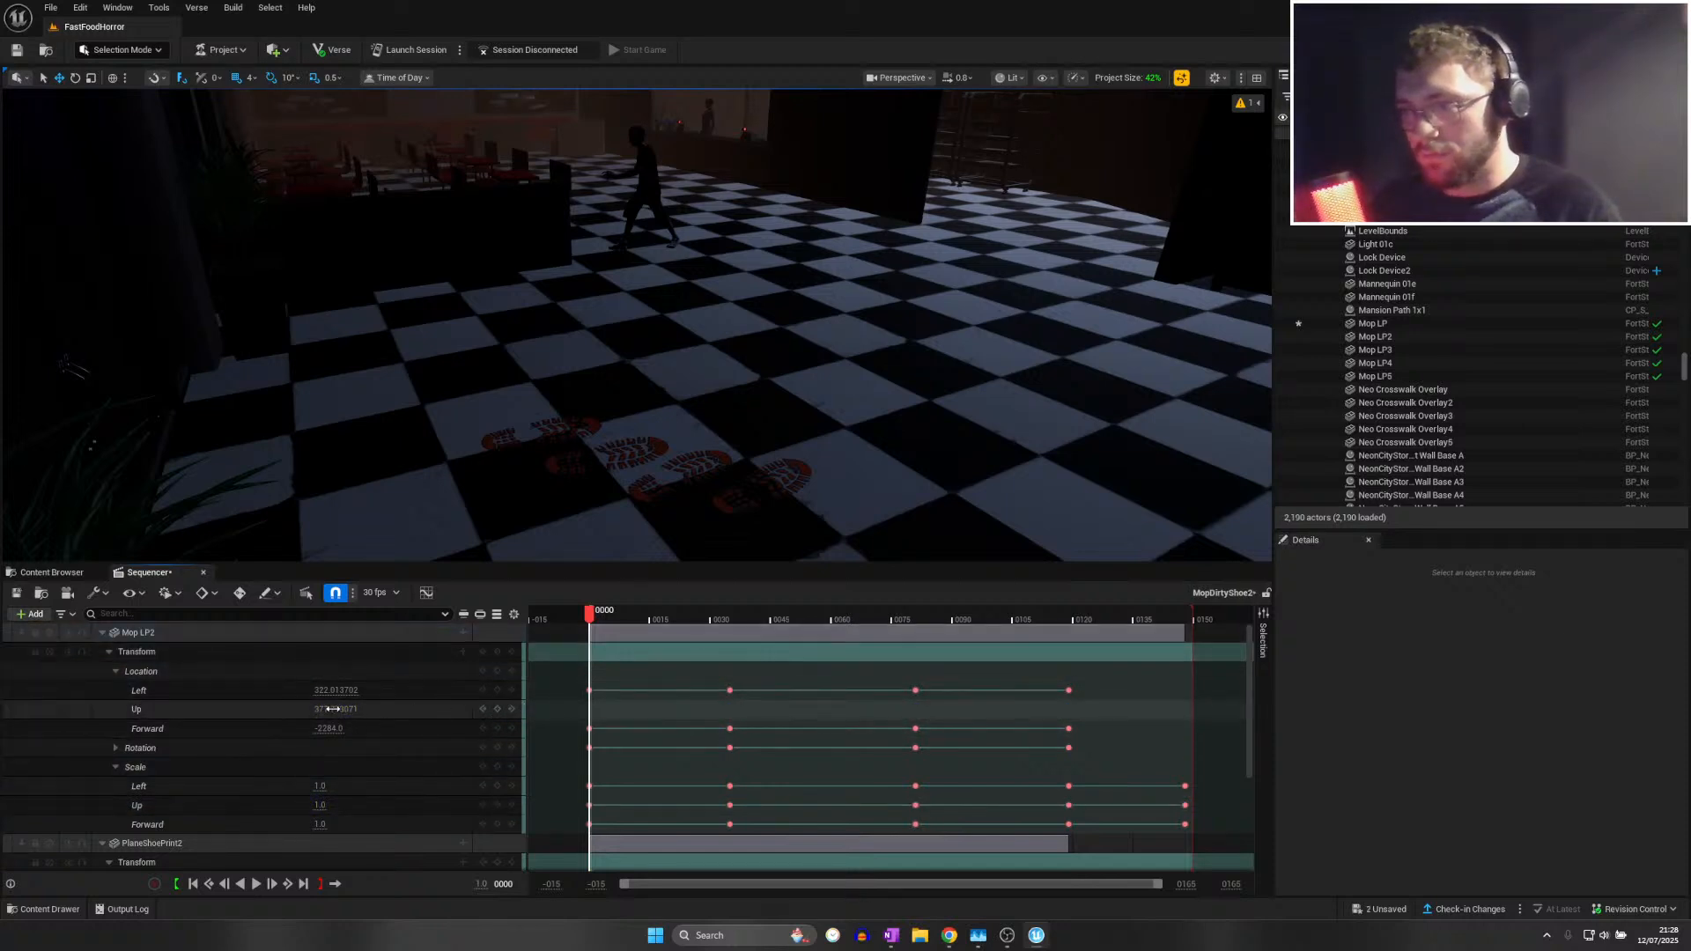
{"action": "type", "text": "161"}
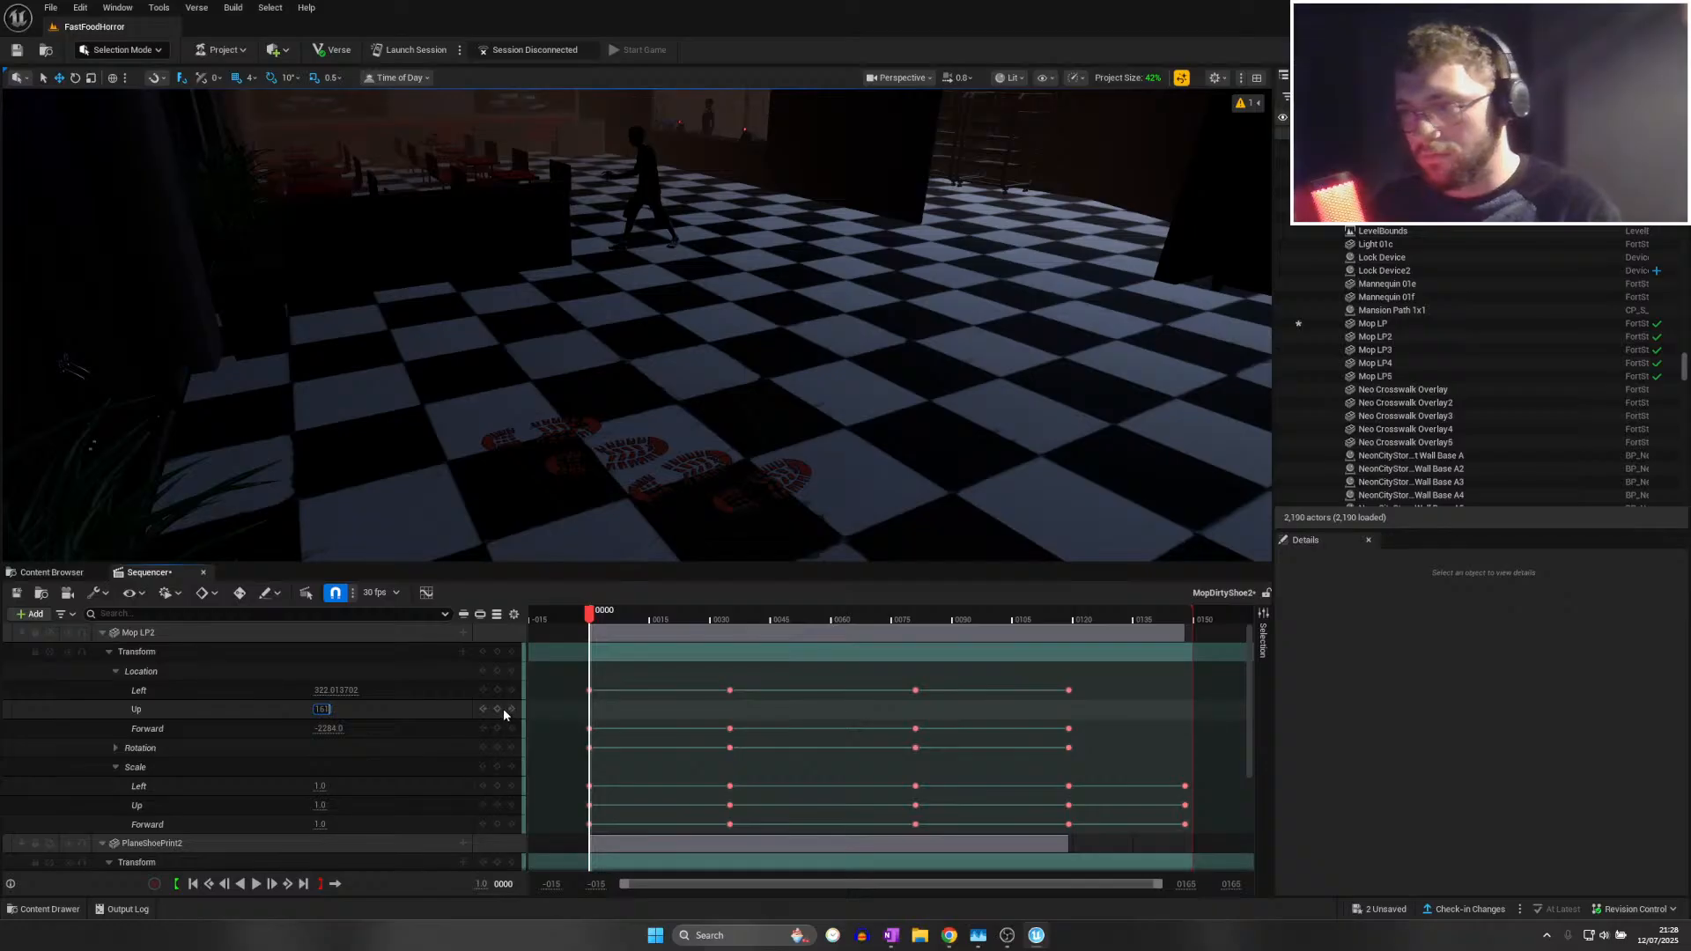
{"action": "key", "text": "Return"}
{"action": "left_click_drag", "start_coordinate": [590, 625], "coordinate": [593, 626]}
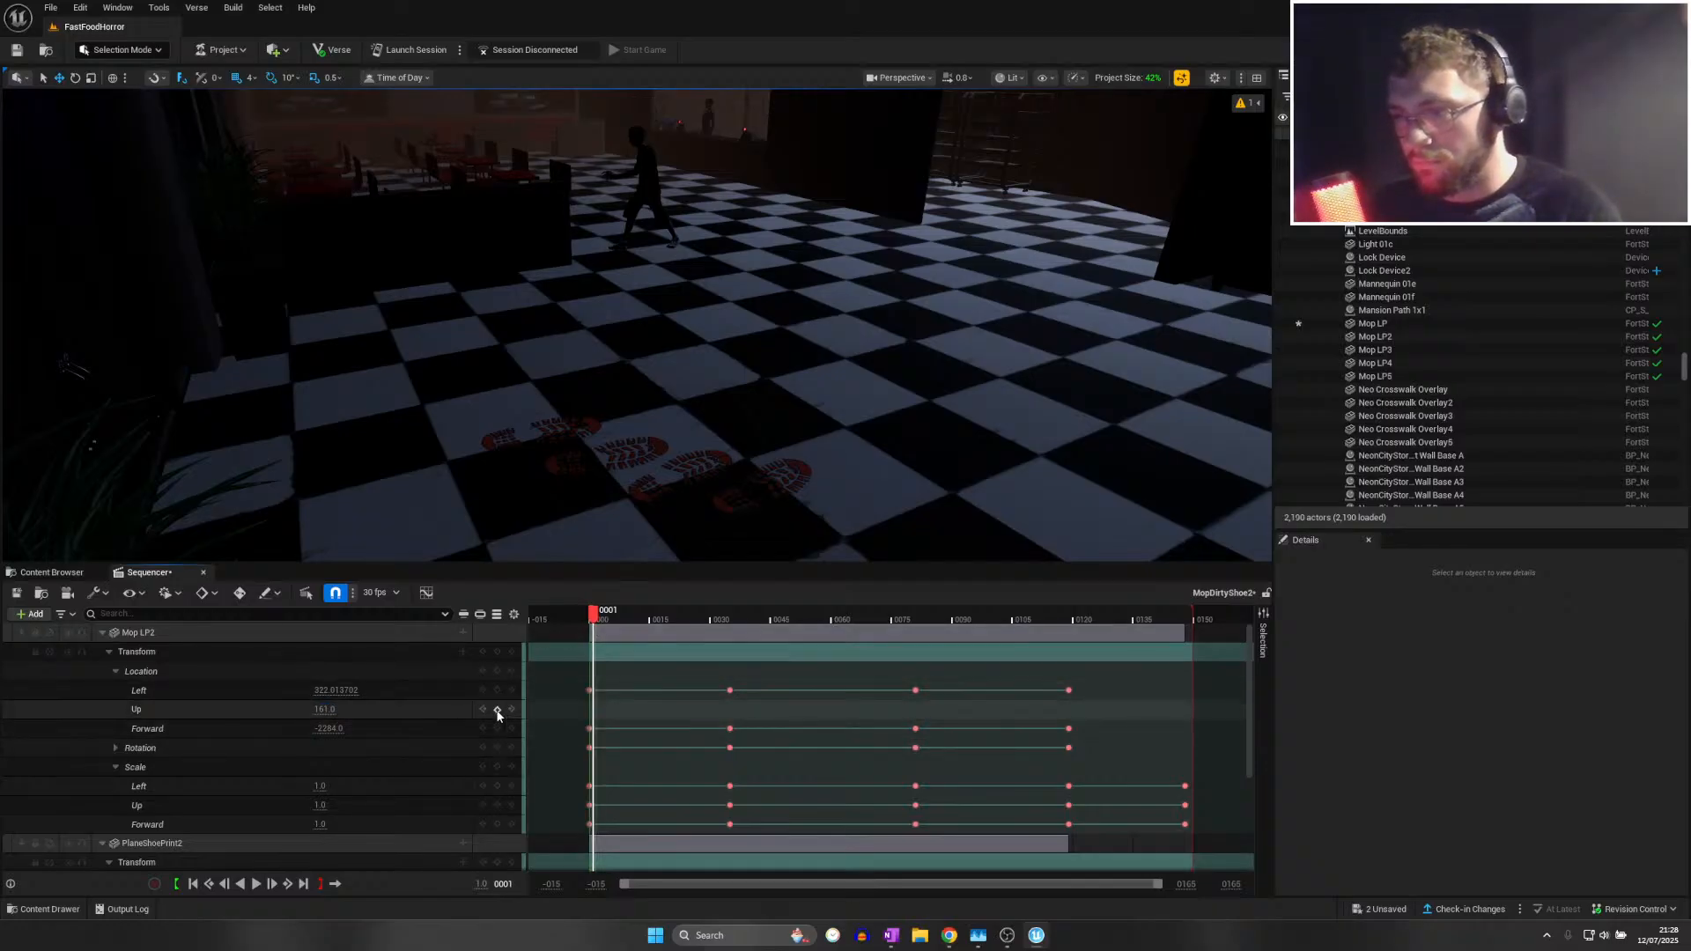
Focus on Mop LP2 and play the sequence to check the mop's height over the shoe prints
{"action": "double_click", "coordinate": [307, 636]}
{"action": "right_click_drag", "start_coordinate": [493, 414], "coordinate": [665, 519]}
{"action": "key", "text": "space"}
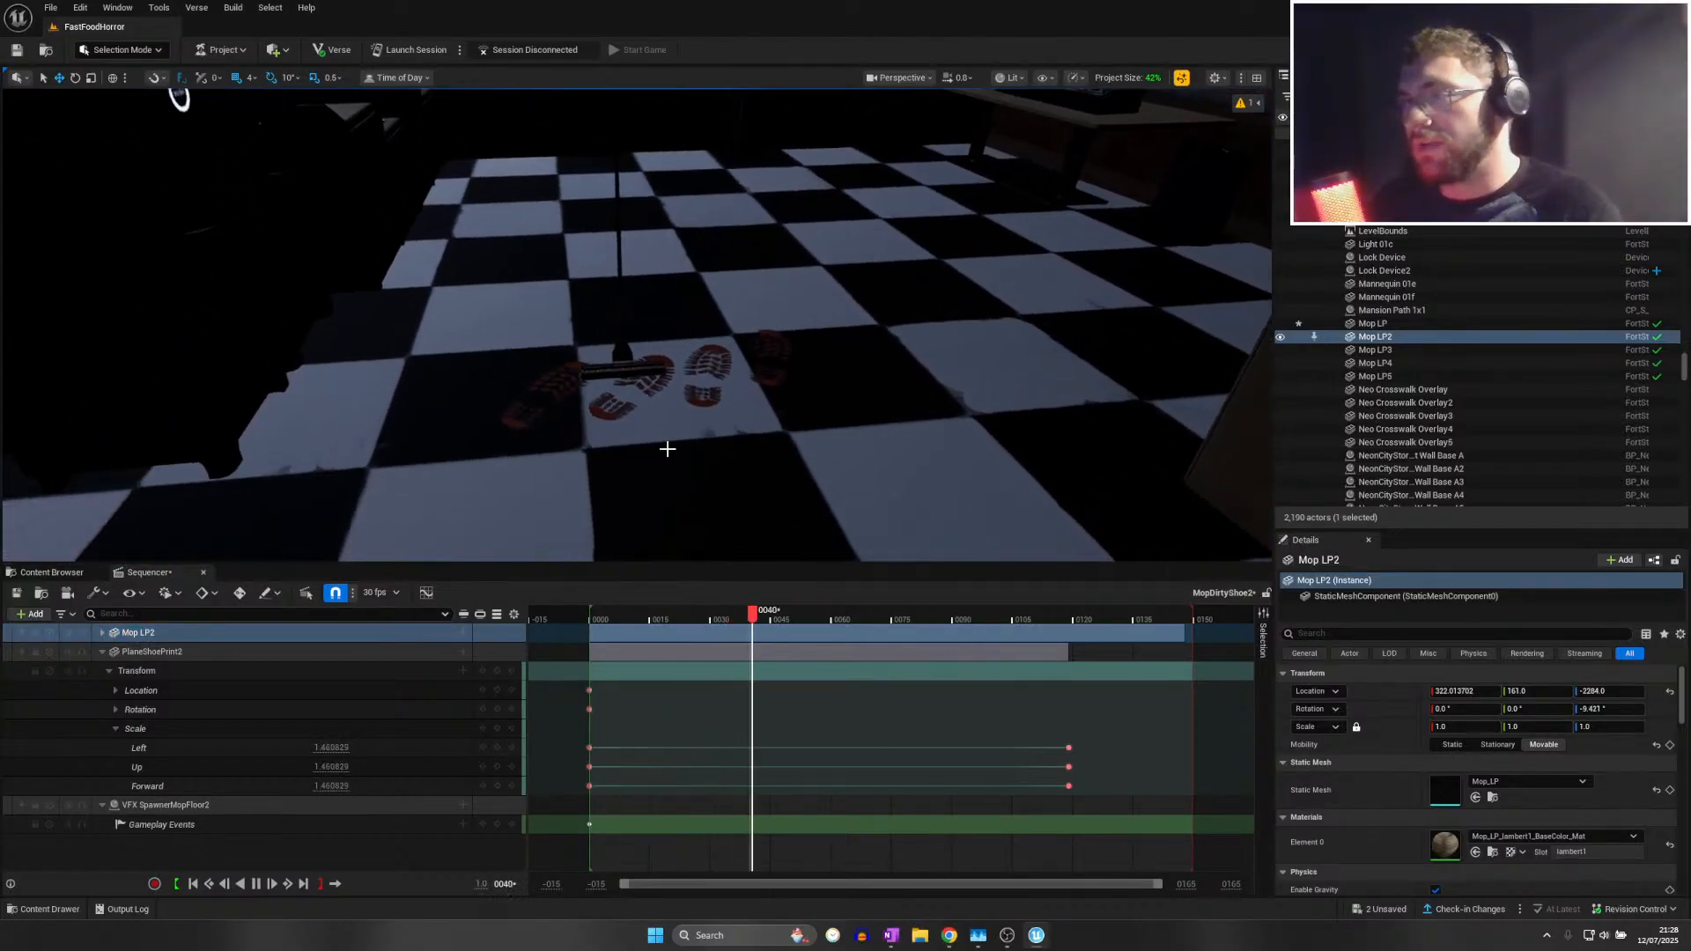
{"action": "right_click_drag", "start_coordinate": [665, 460], "coordinate": [731, 440]}
{"action": "right_click_drag", "start_coordinate": [249, 498], "coordinate": [245, 497]}
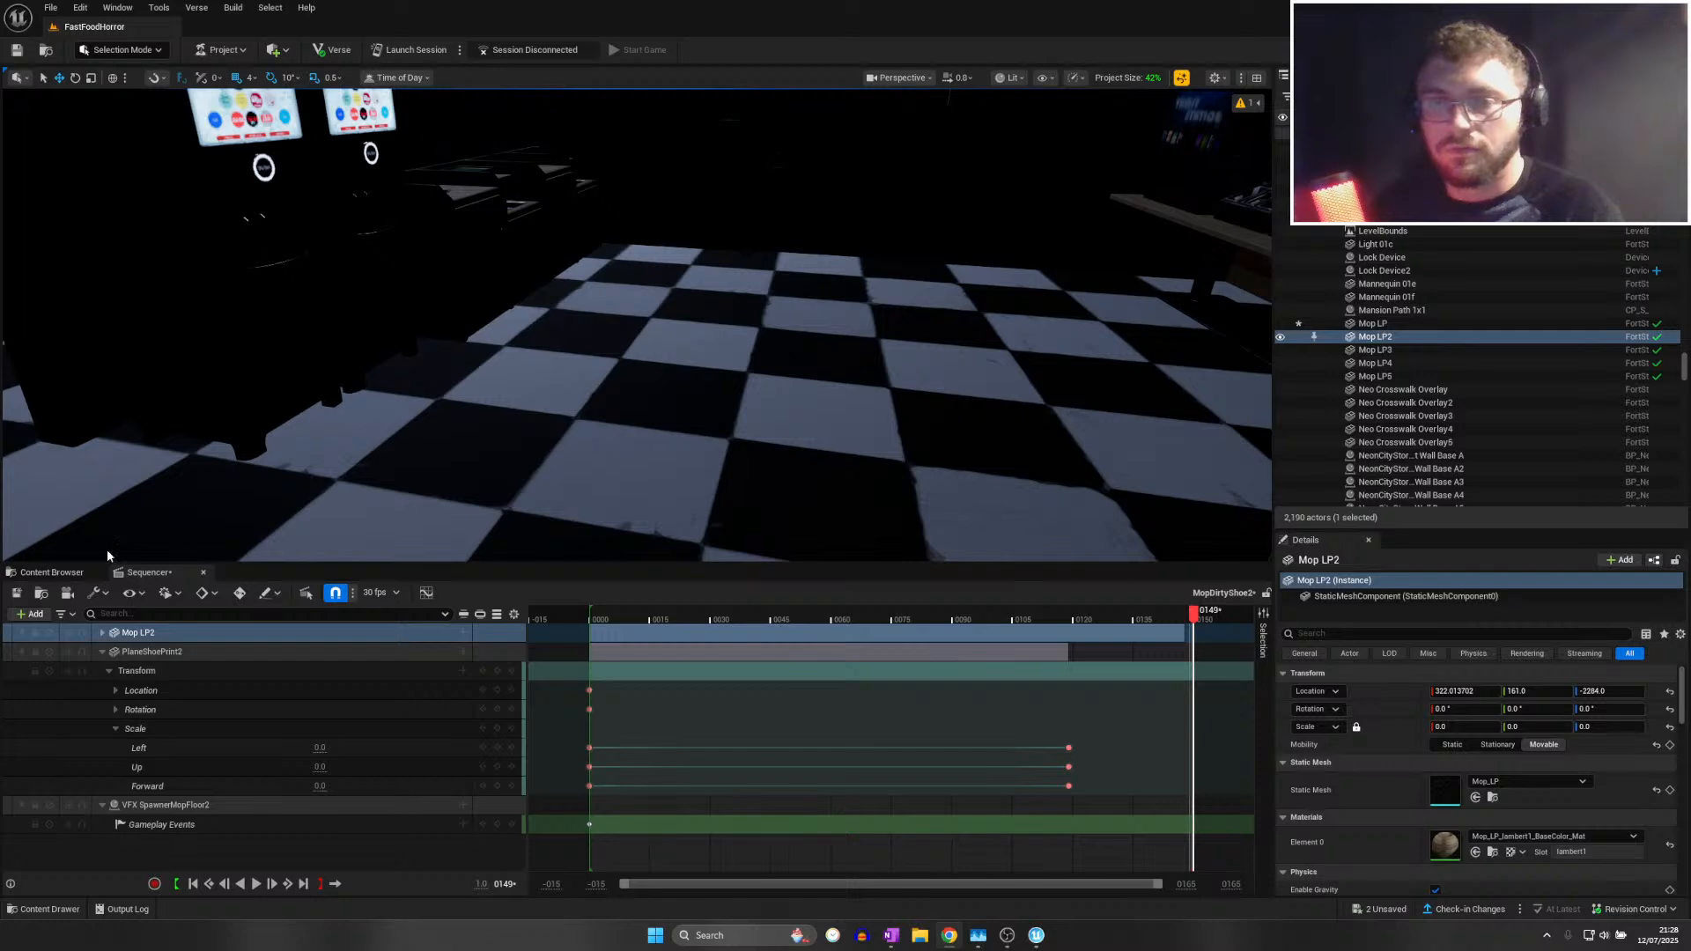
Save the MopDirtyShoe2 sequence and all remaining project changes
{"action": "left_click", "coordinate": [18, 592]}
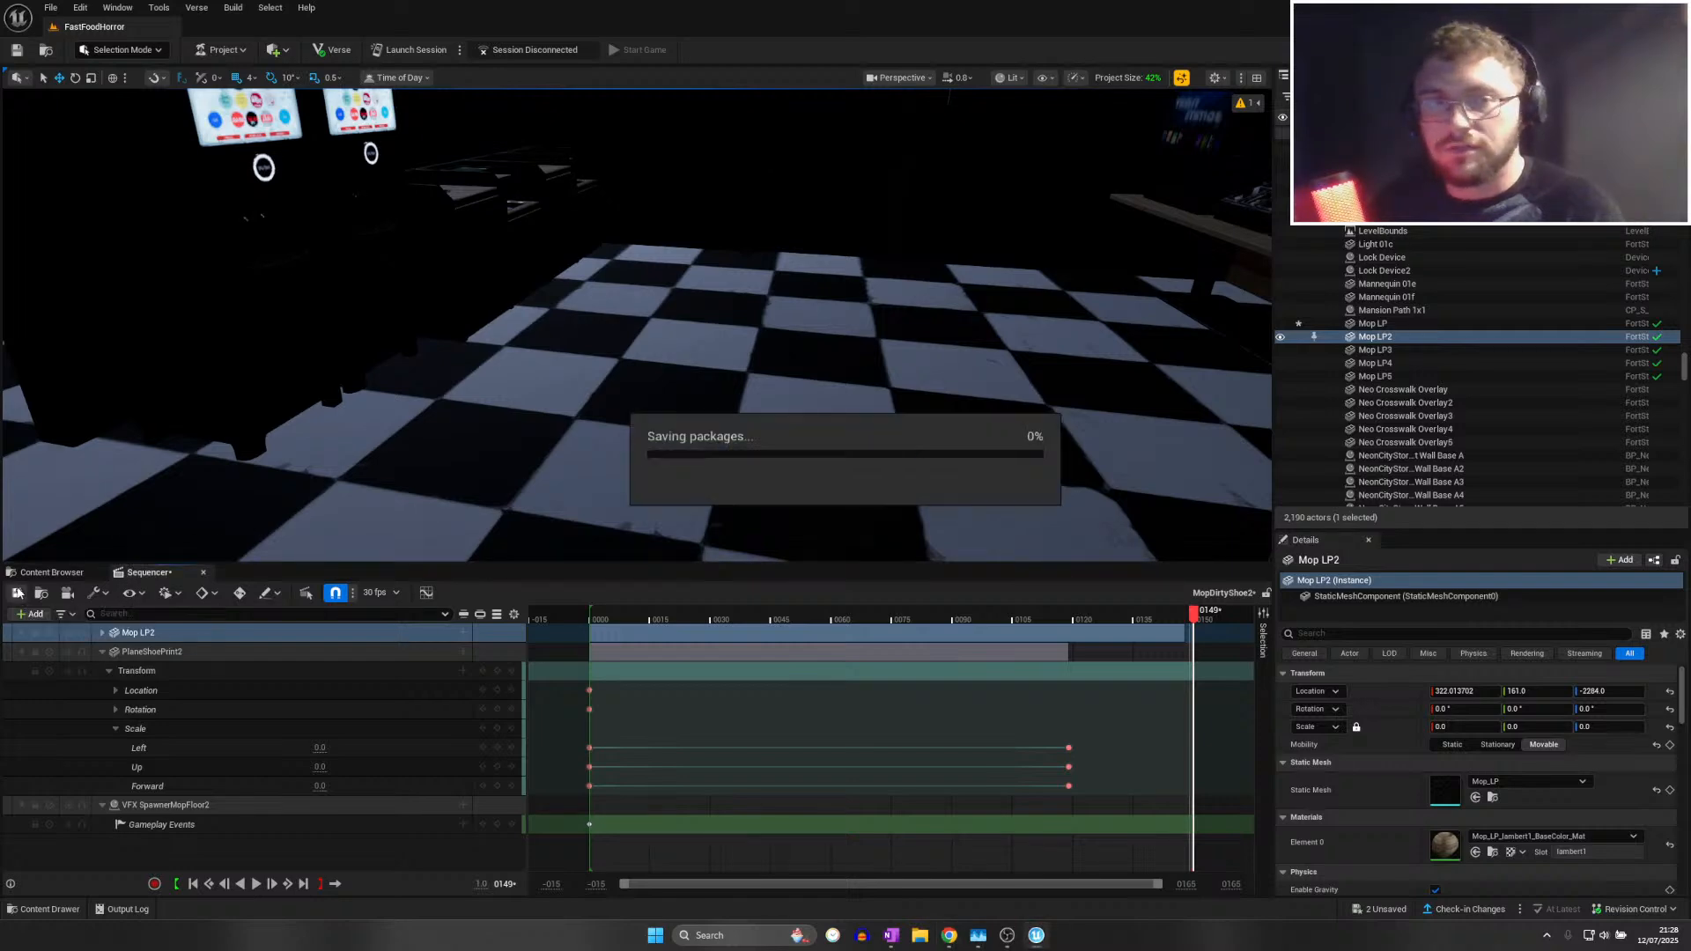
{"action": "left_click", "coordinate": [52, 8]}
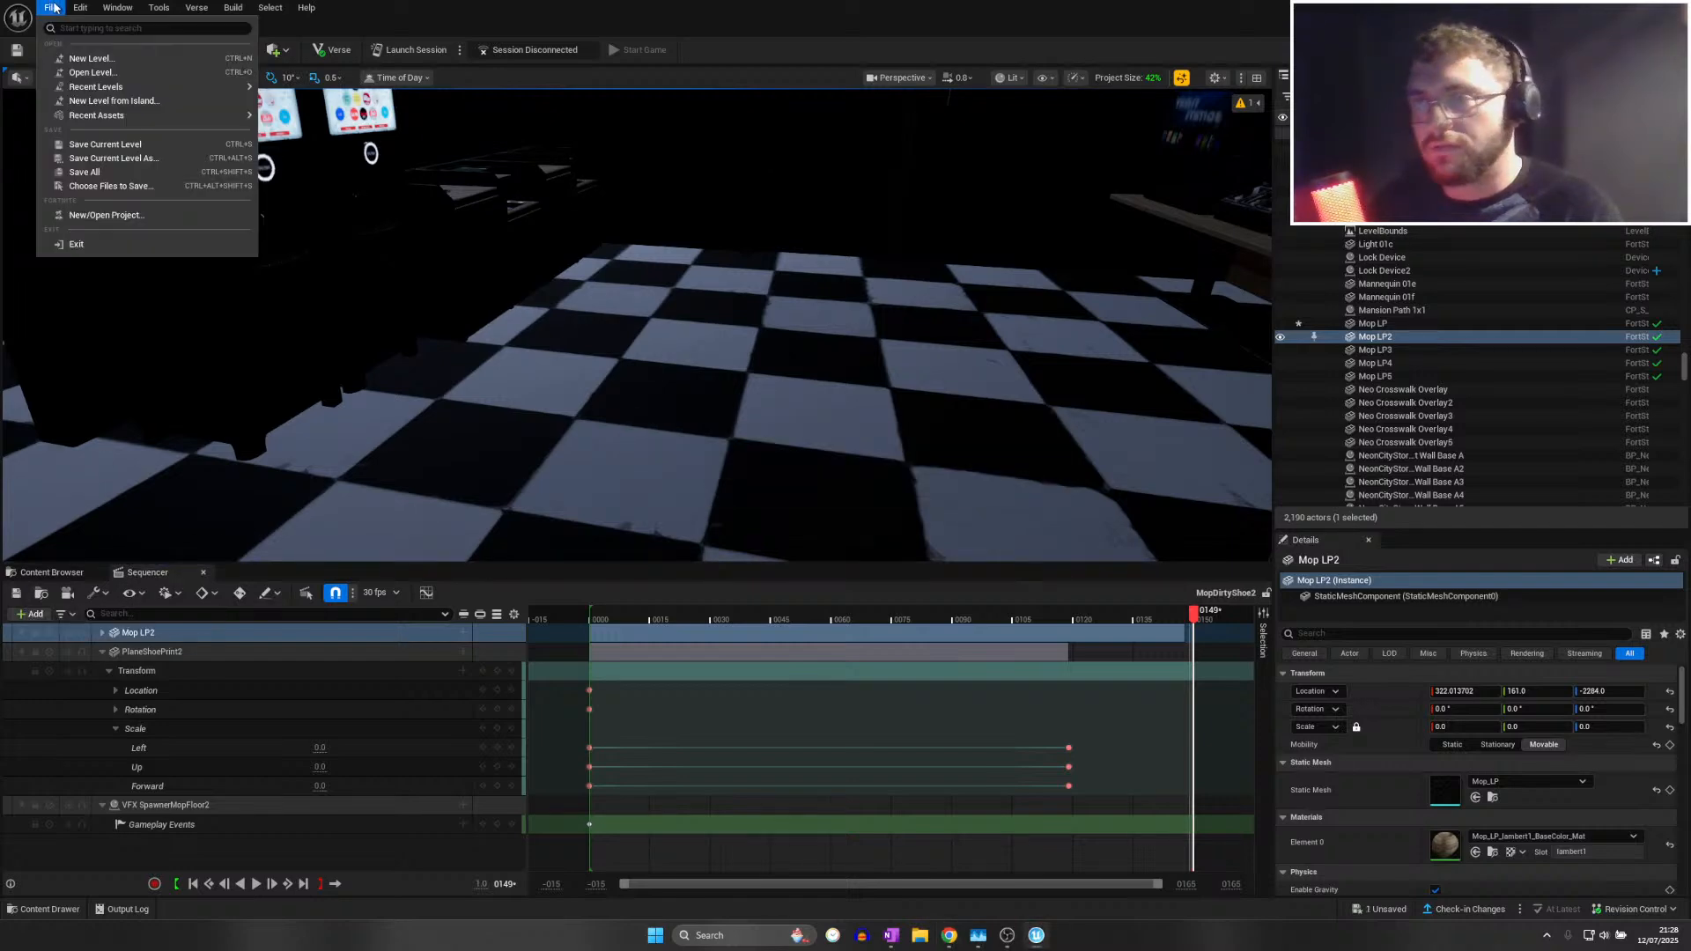
{"action": "left_click", "coordinate": [85, 175]}
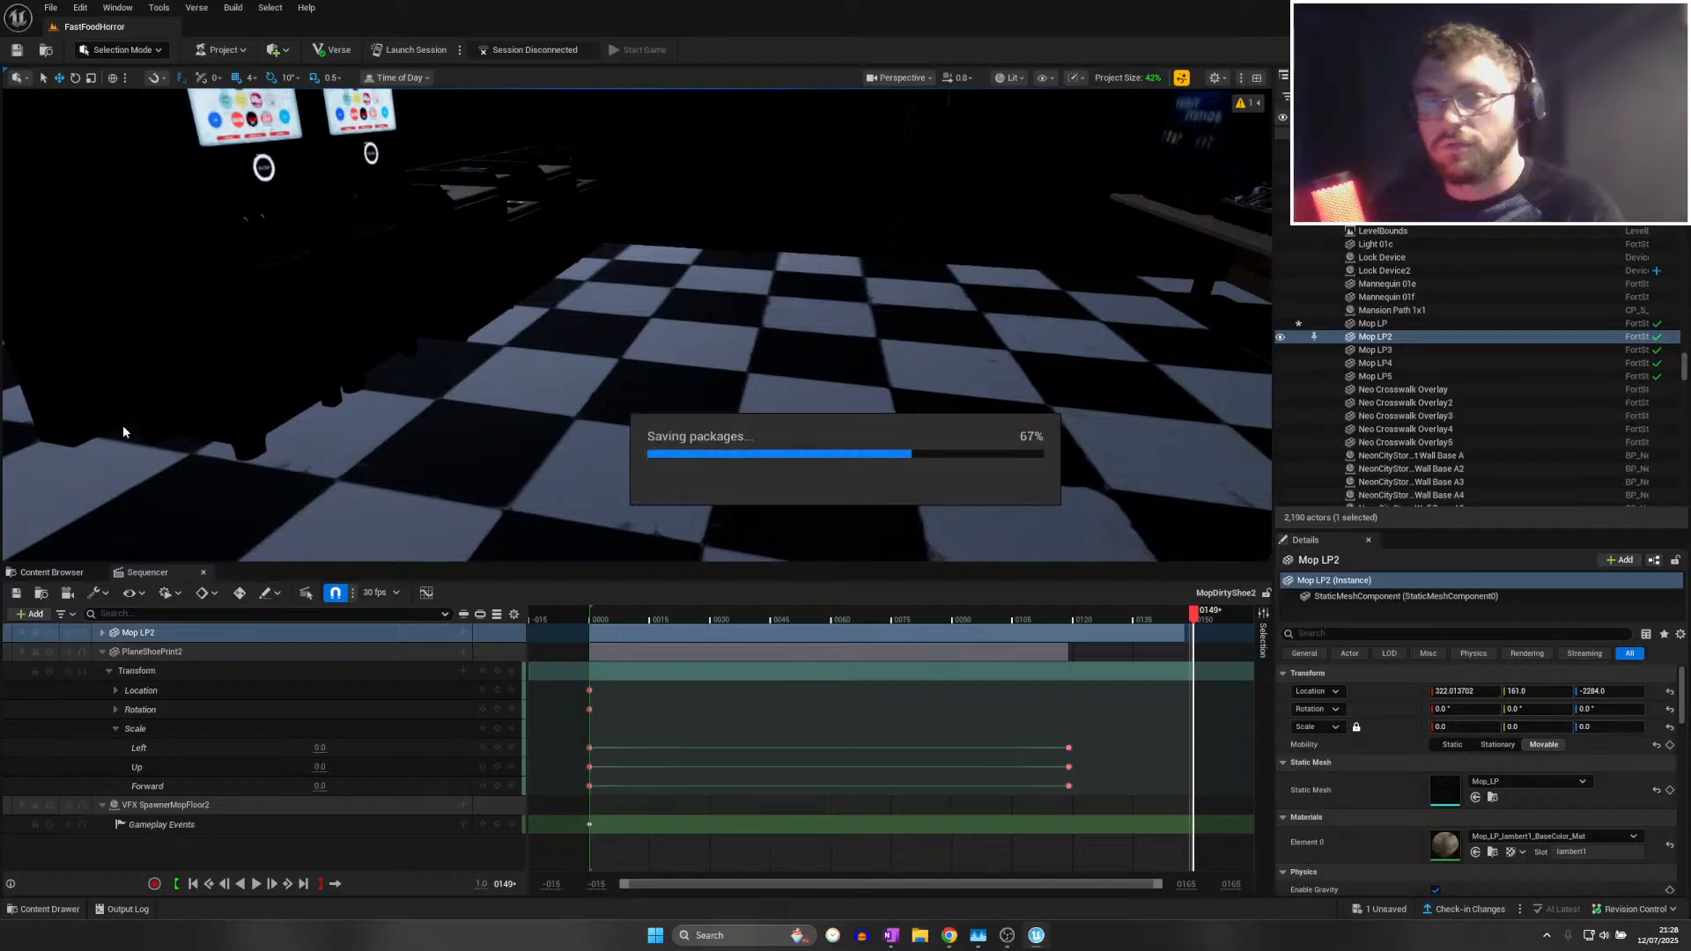
{"action": "left_click", "coordinate": [39, 573]}
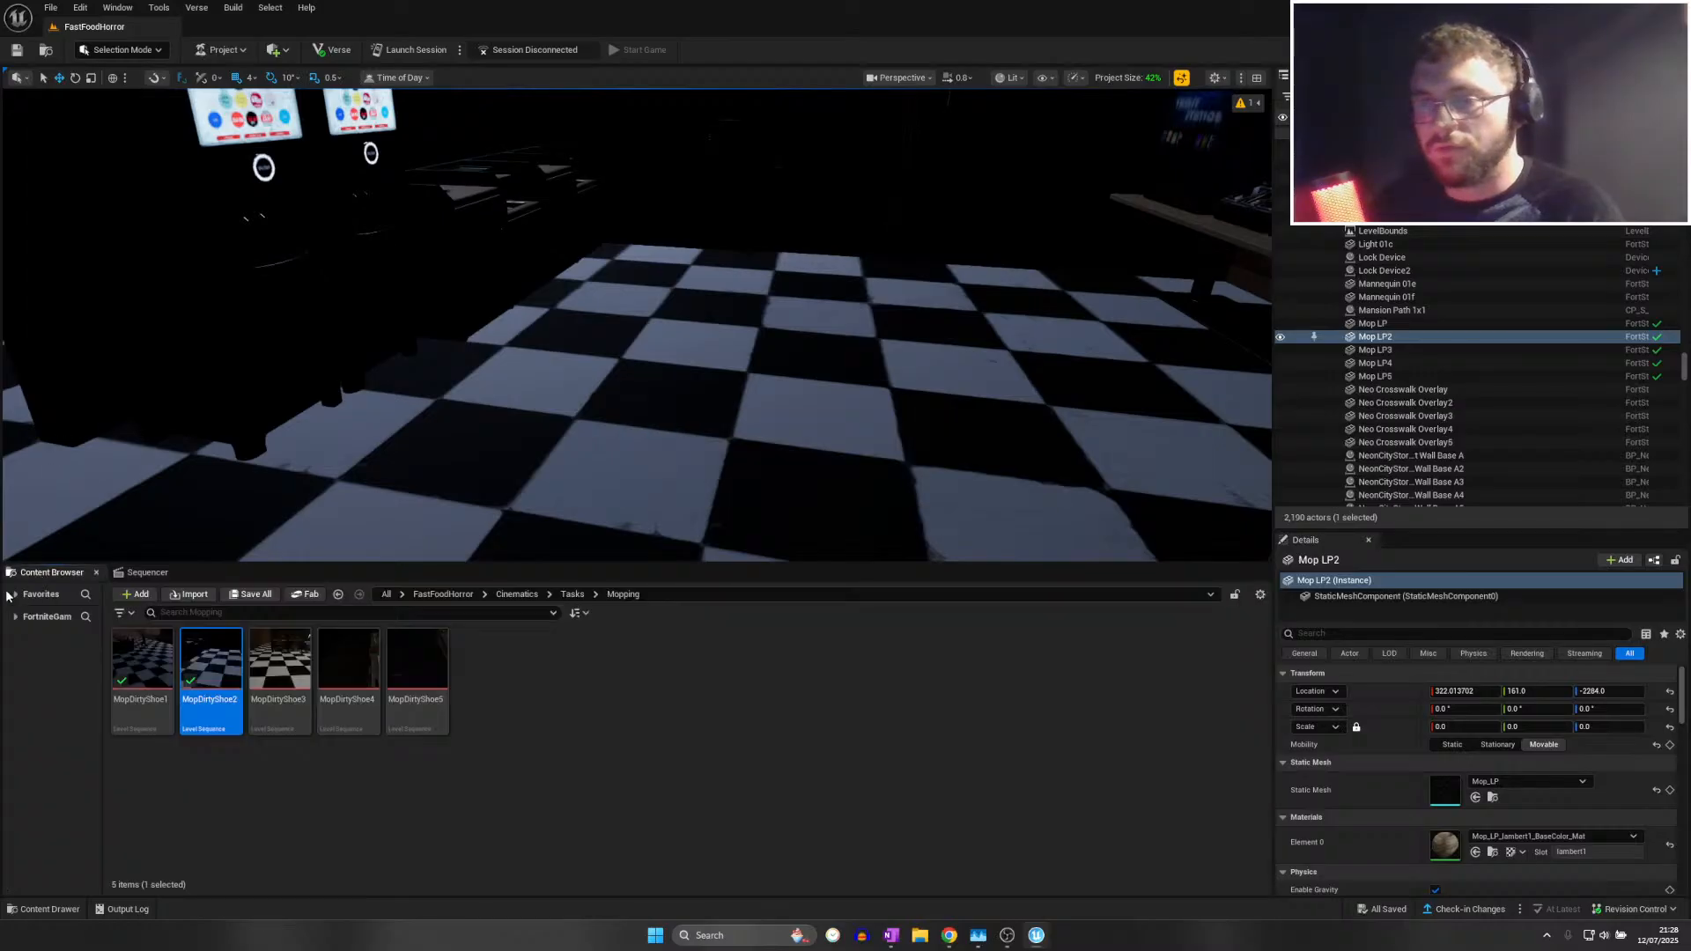
{"action": "left_click", "coordinate": [50, 8]}
{"action": "left_click", "coordinate": [82, 186]}
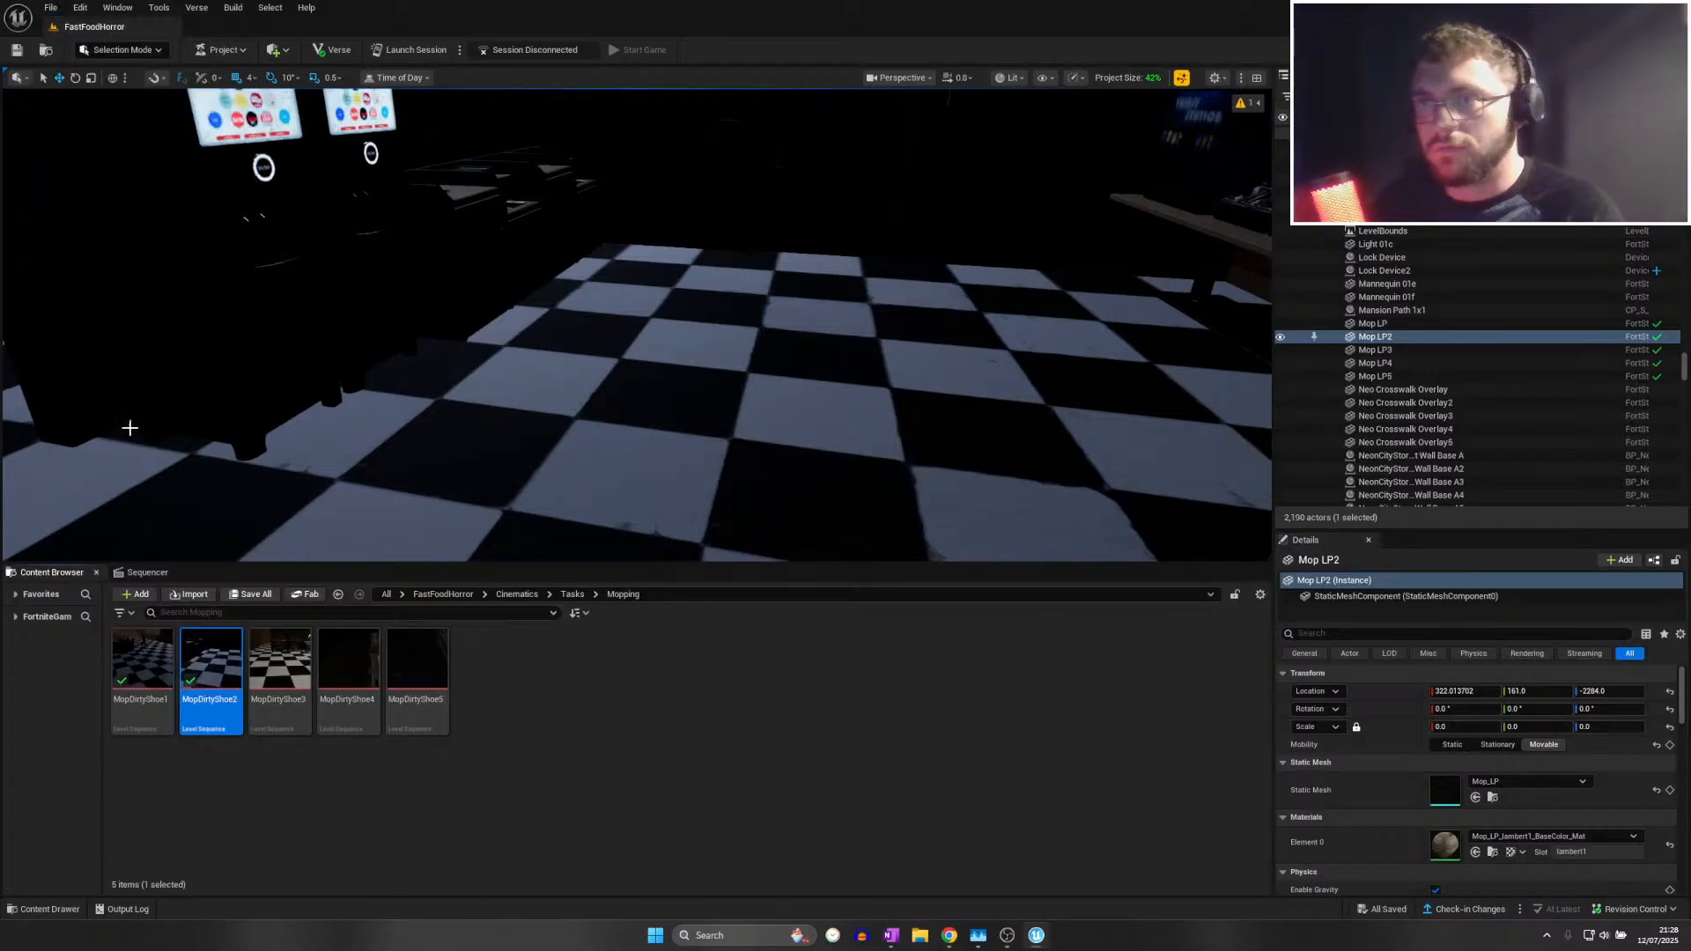
Open the MopDirtyShoe3 sequence in place of MopDirtyShoe2 and expand Mop LP3's Location channels
{"action": "left_click", "coordinate": [157, 575]}
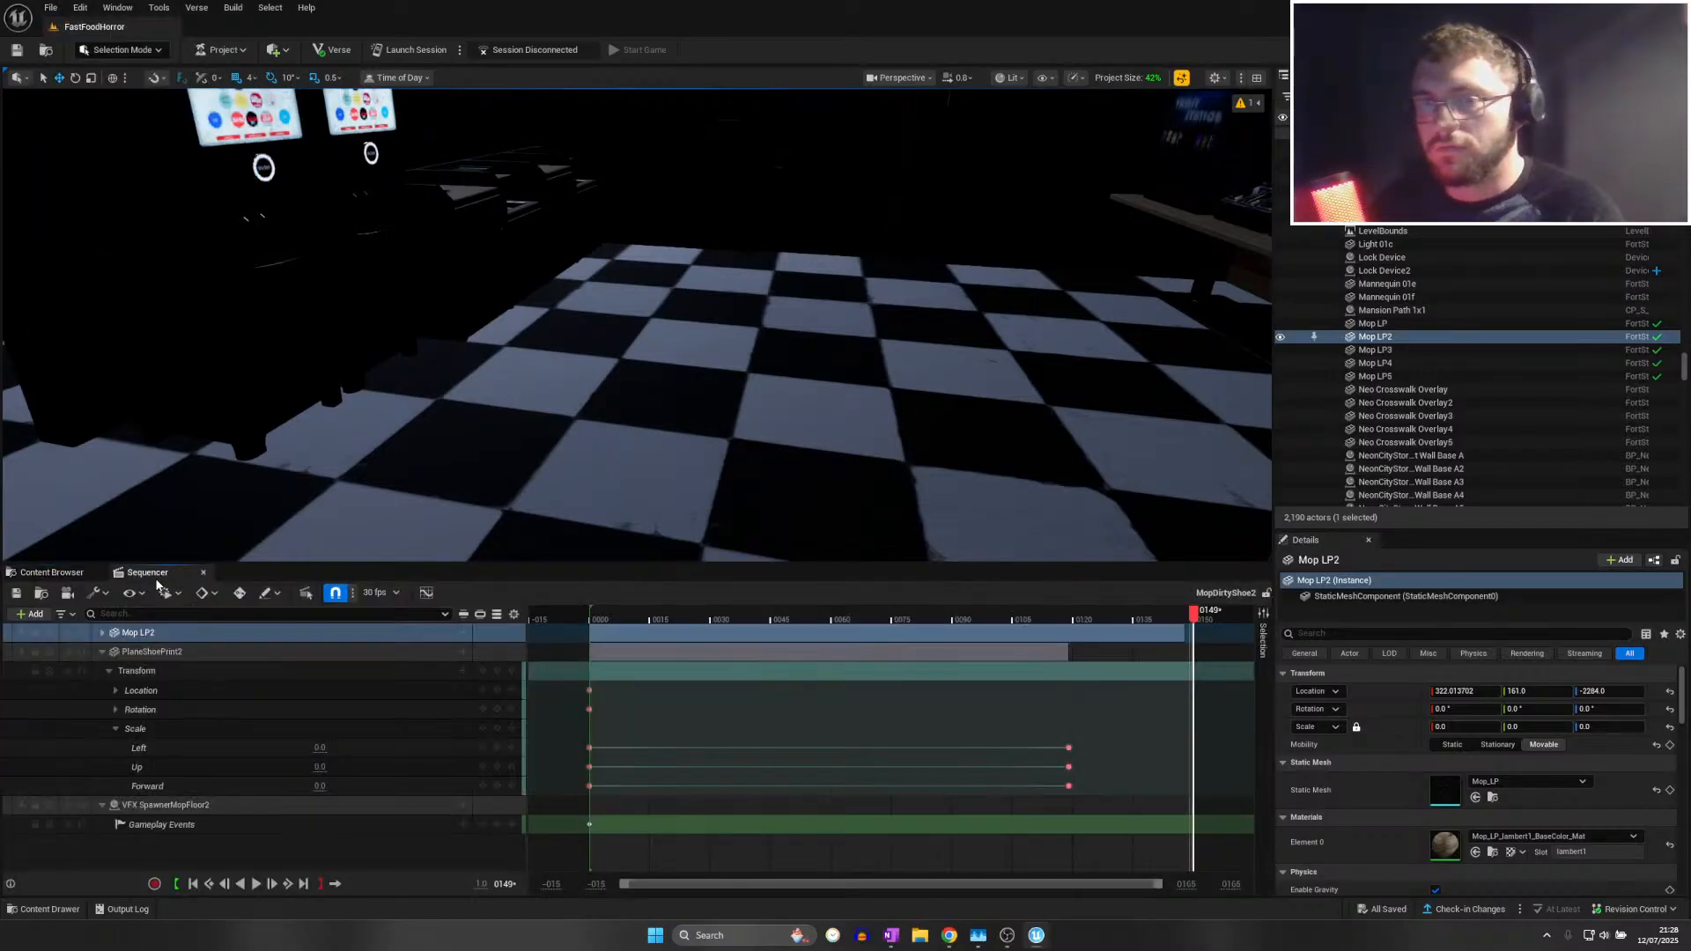
{"action": "left_click", "coordinate": [202, 573]}
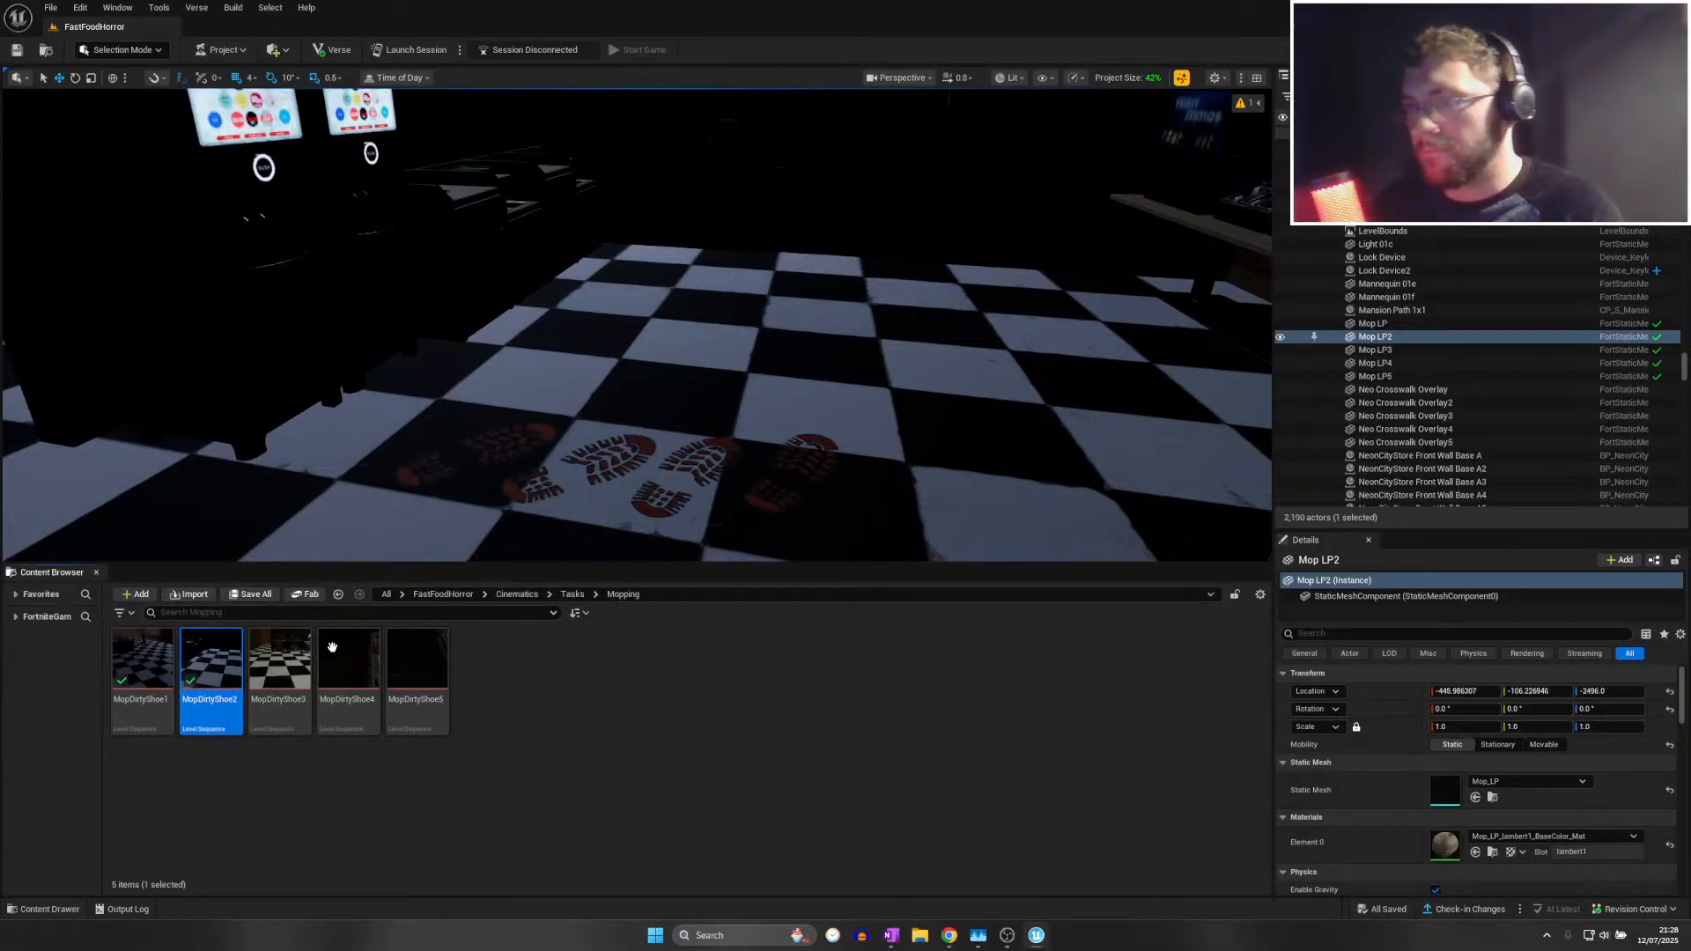
{"action": "double_click", "coordinate": [290, 667]}
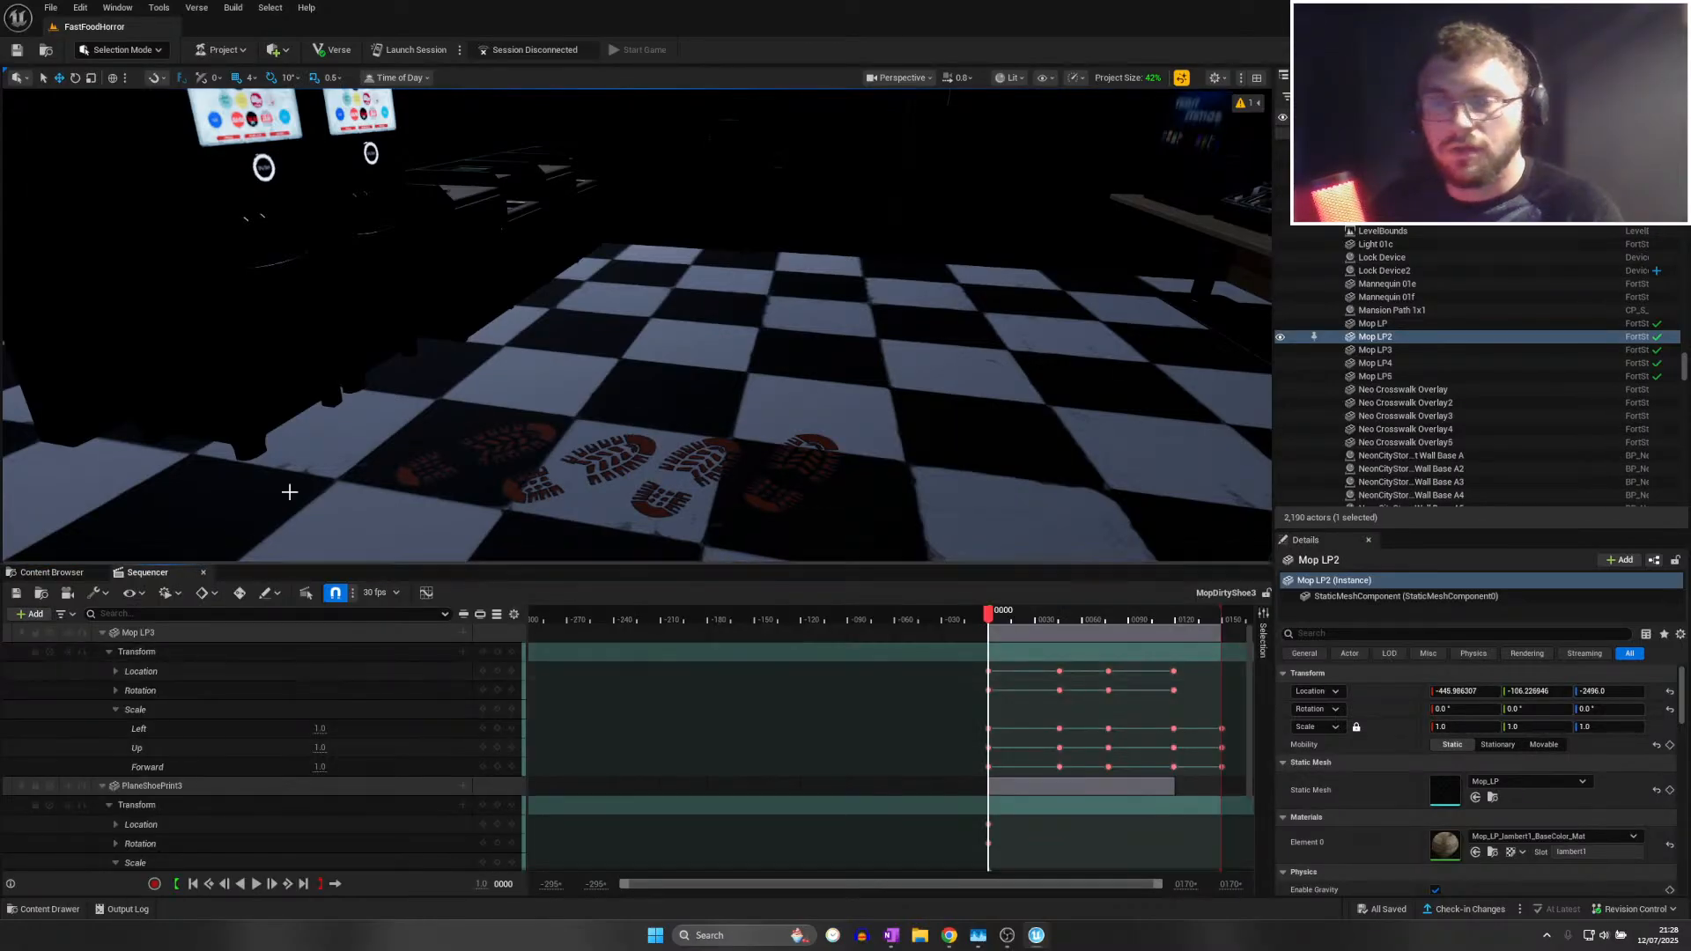
{"action": "left_click", "coordinate": [50, 8]}
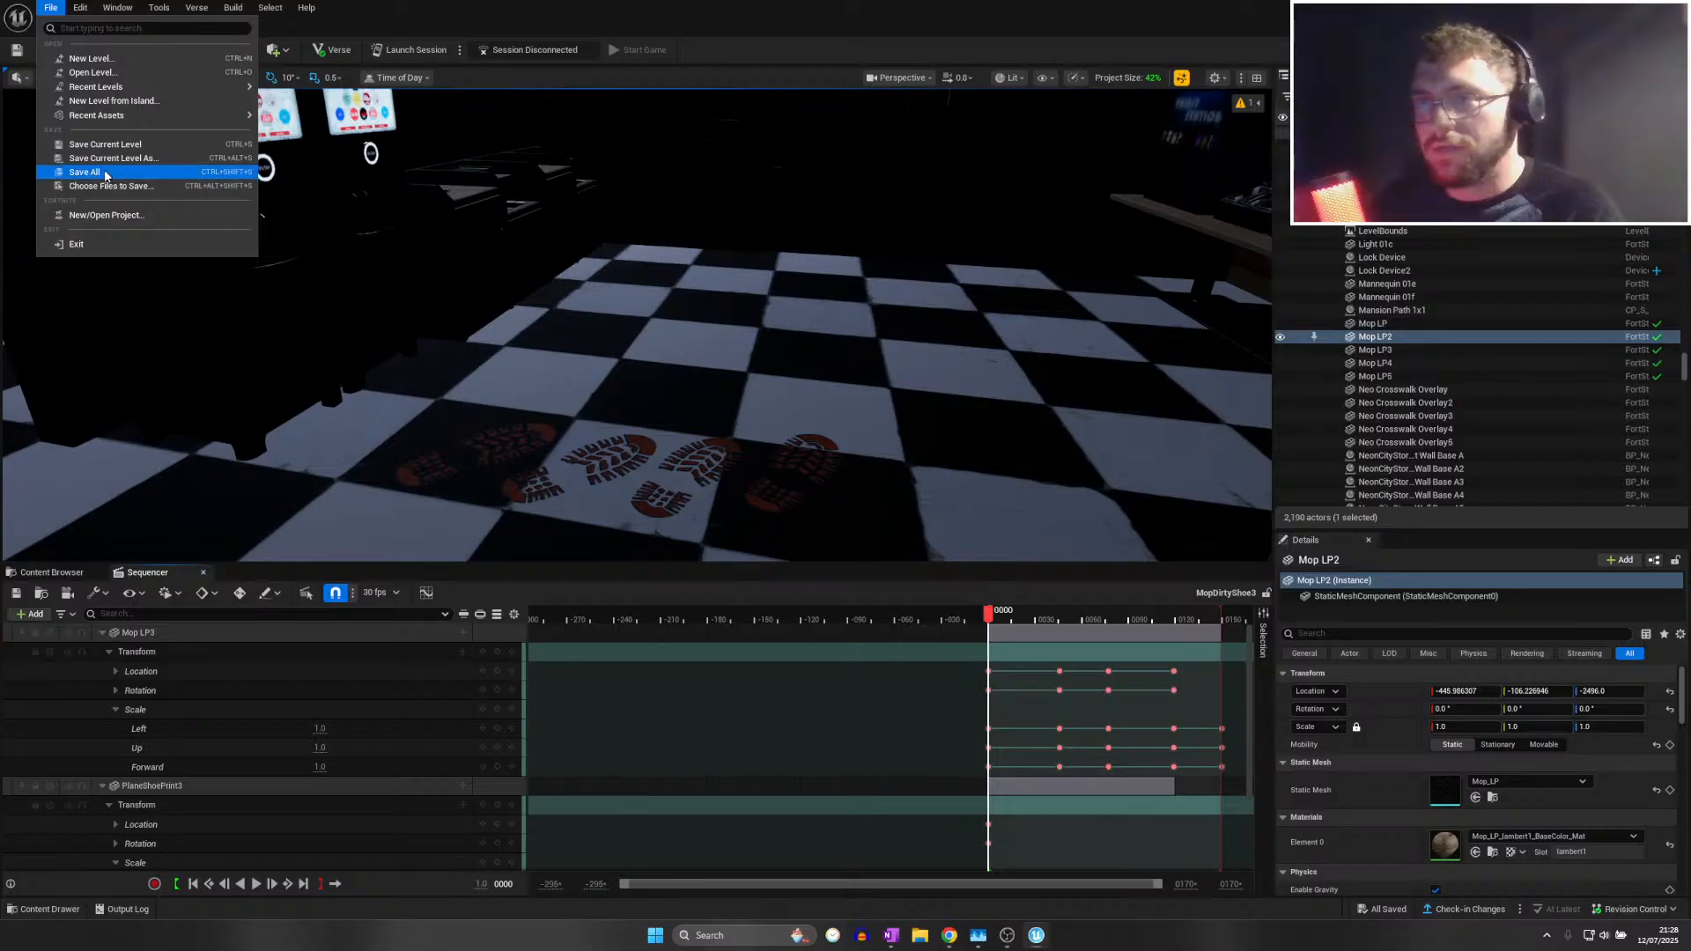
{"action": "left_click", "coordinate": [105, 173]}
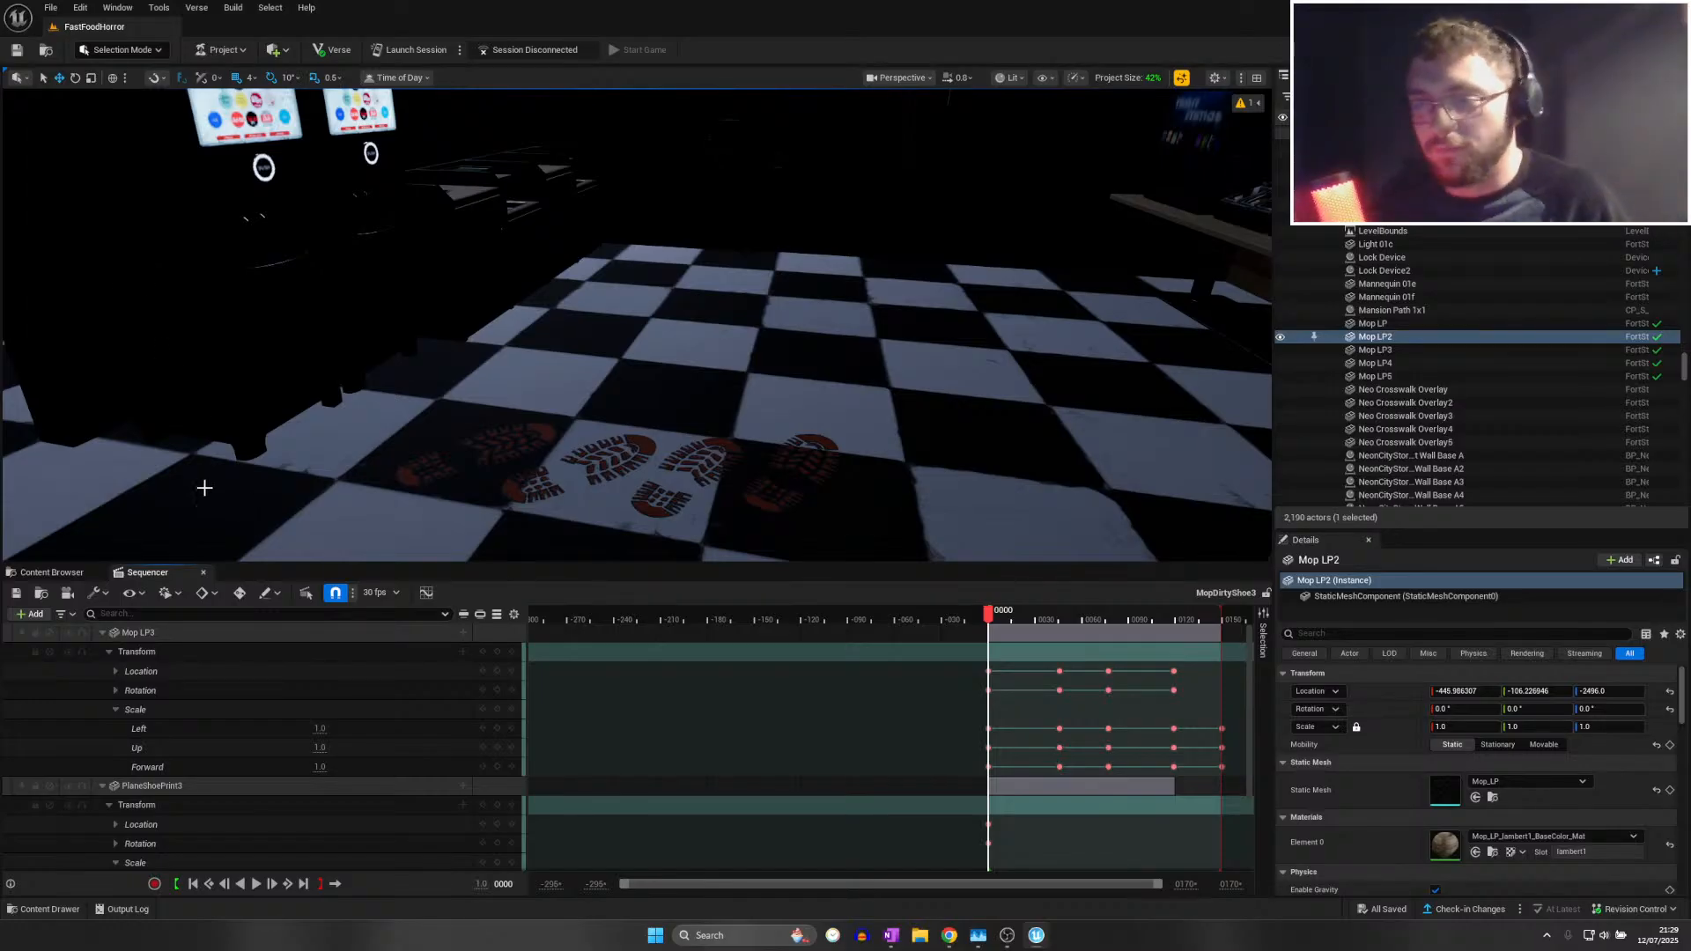
{"action": "left_click", "coordinate": [117, 671]}
{"action": "left_click", "coordinate": [117, 671]}
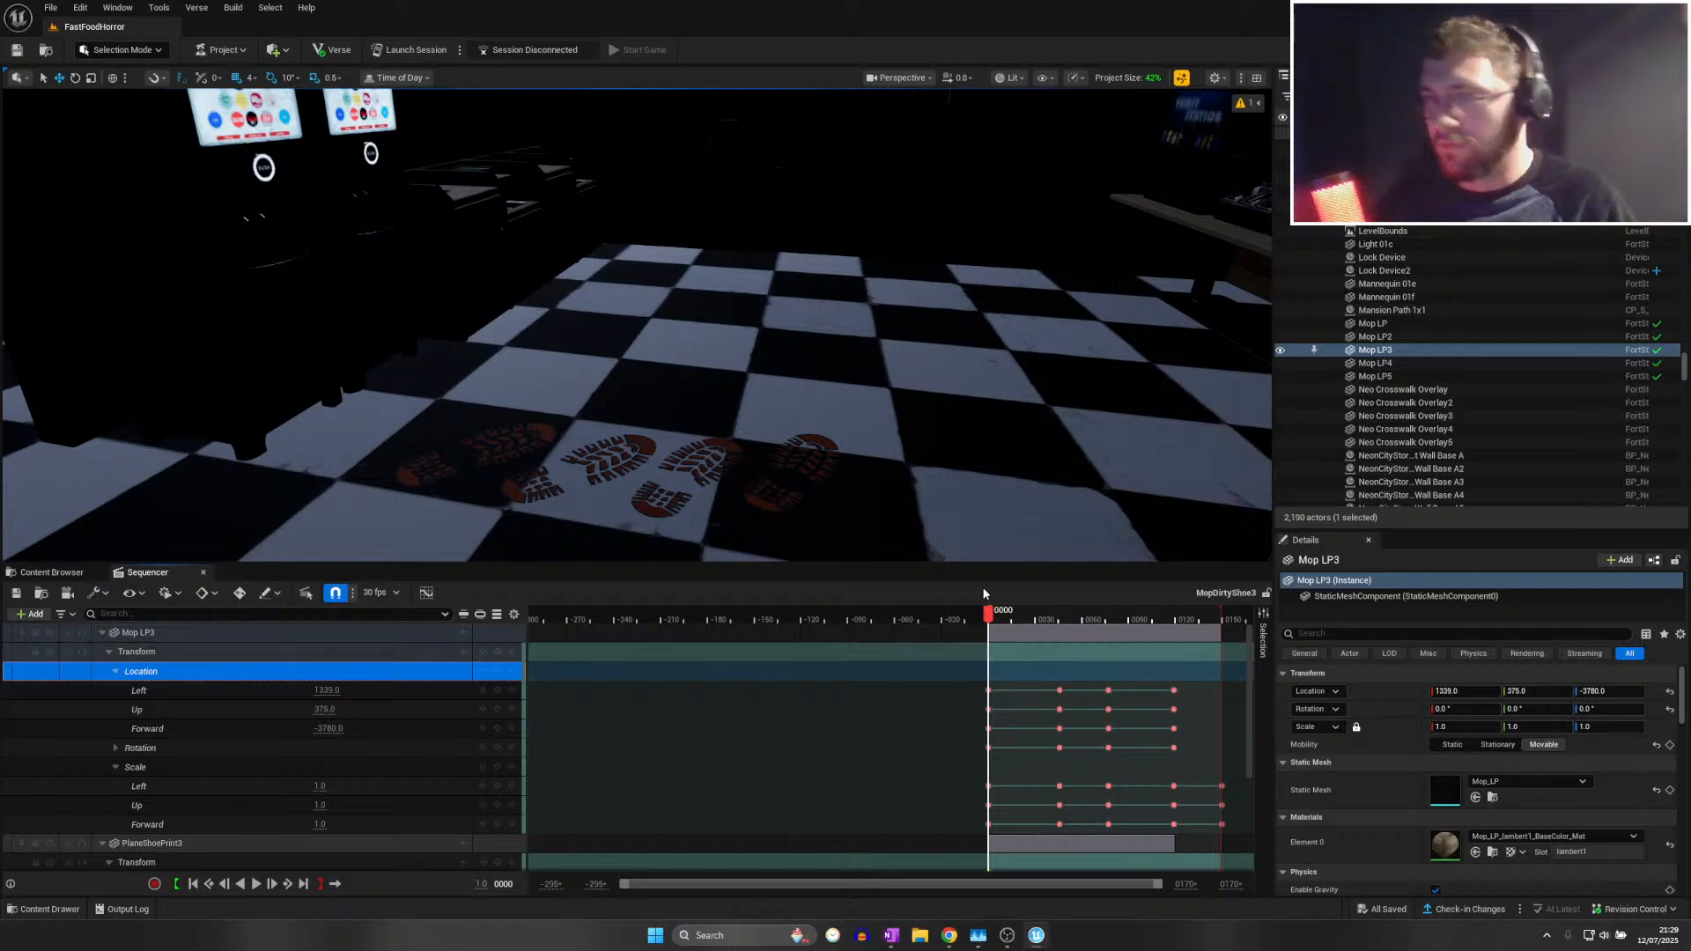
Replace Mop LP3's Up location keyframes with a single frame 0 key of 161, and play the sequence to check the mop
{"action": "left_click_drag", "start_coordinate": [841, 712], "coordinate": [570, 710]}
{"action": "key", "text": "f"}
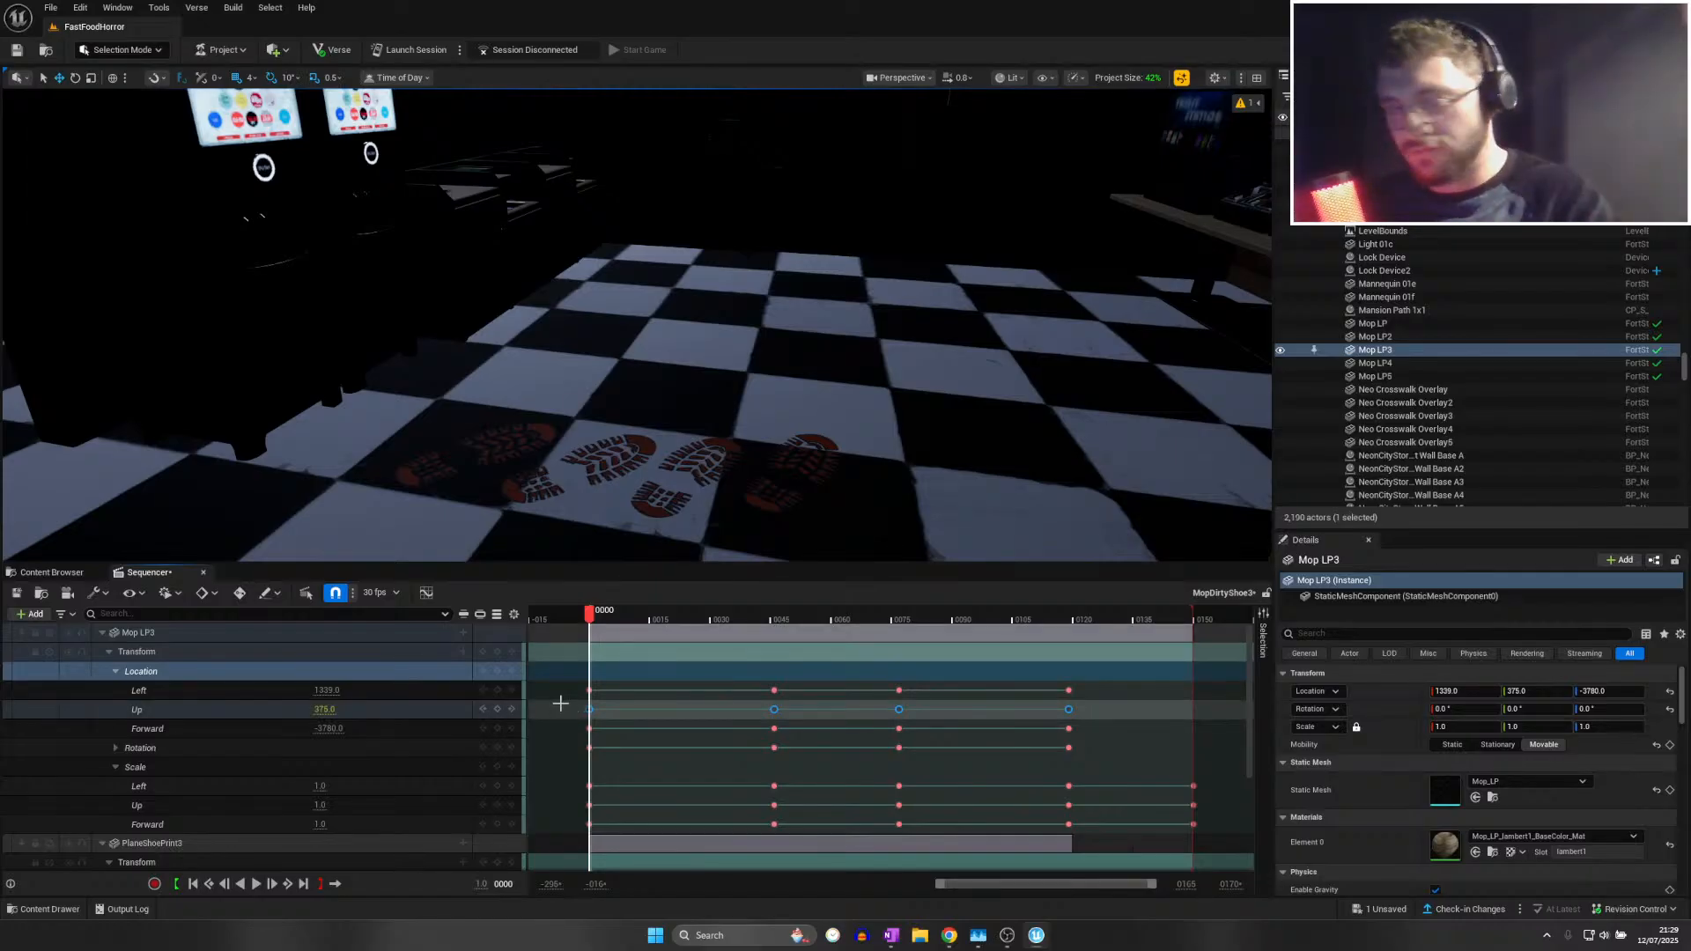
{"action": "key", "text": "Delete"}
{"action": "left_click", "coordinate": [337, 708]}
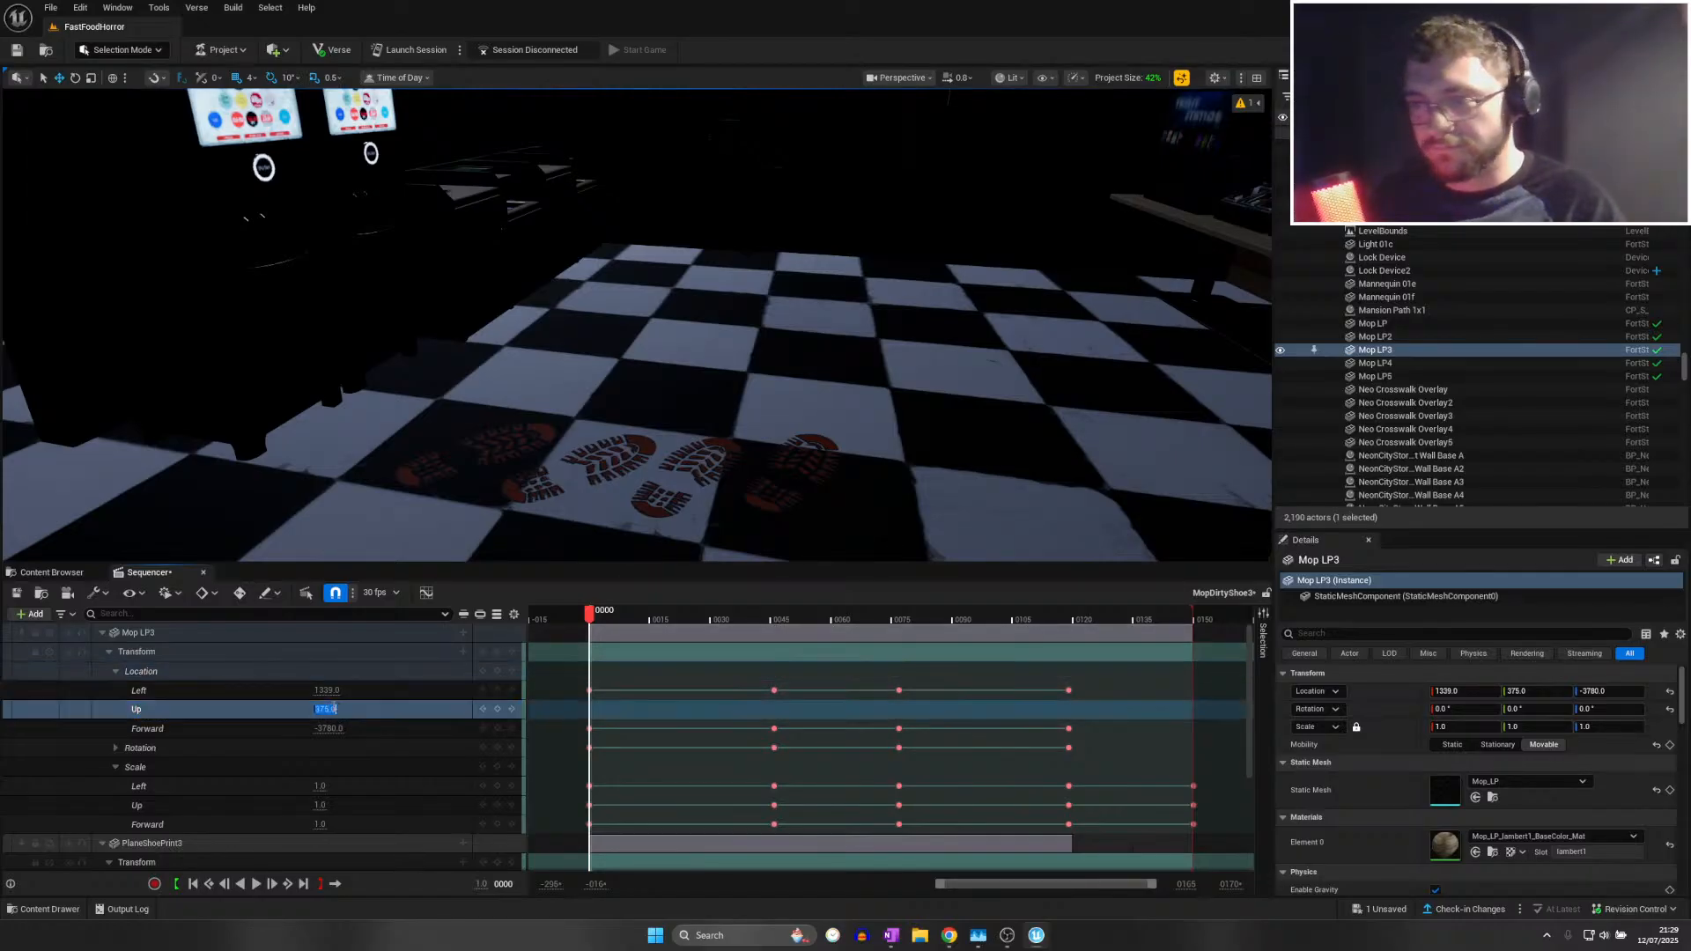
{"action": "type", "text": "161"}
{"action": "key", "text": "Return"}
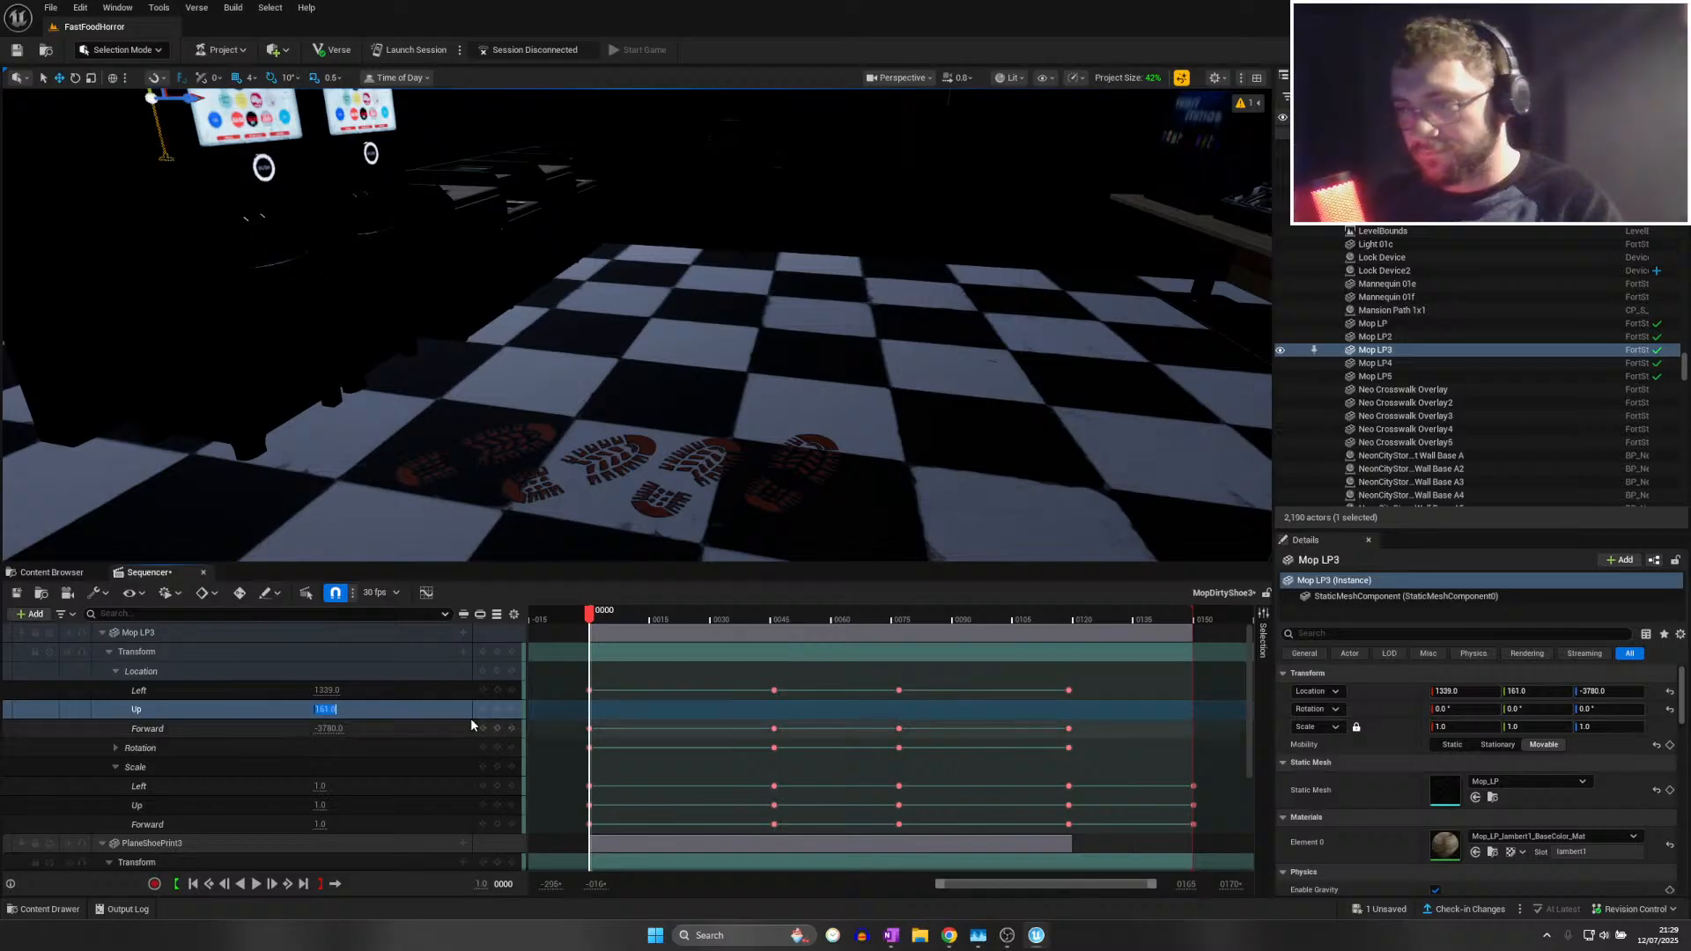
{"action": "left_click", "coordinate": [497, 709]}
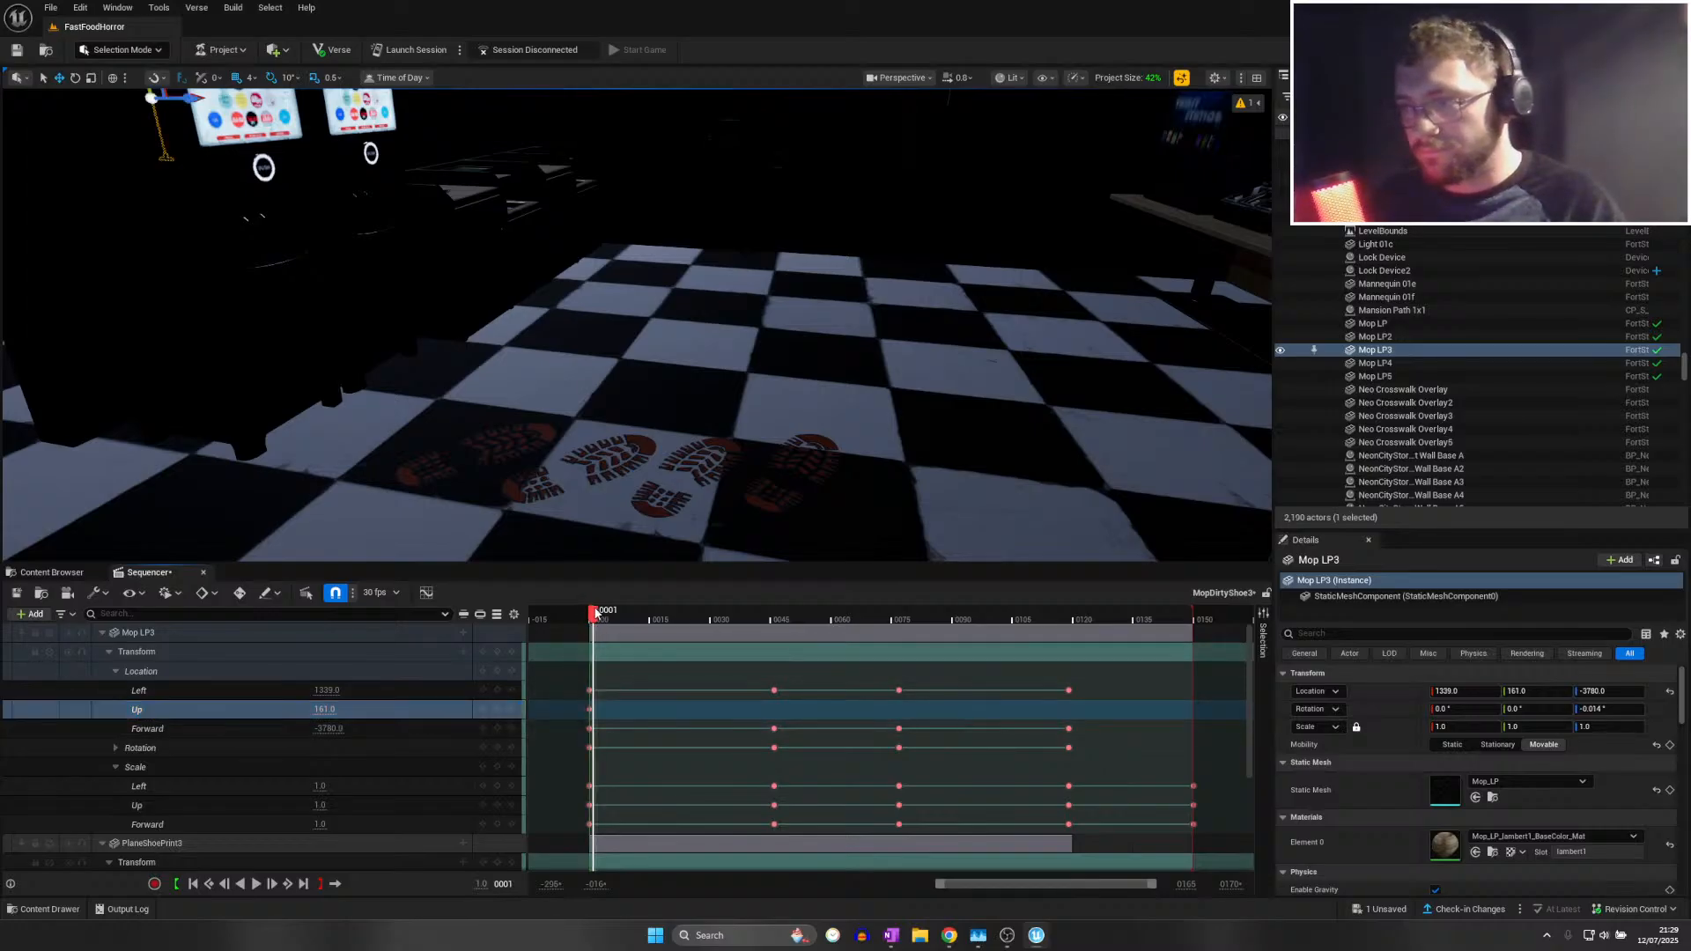
{"action": "key", "text": "space"}
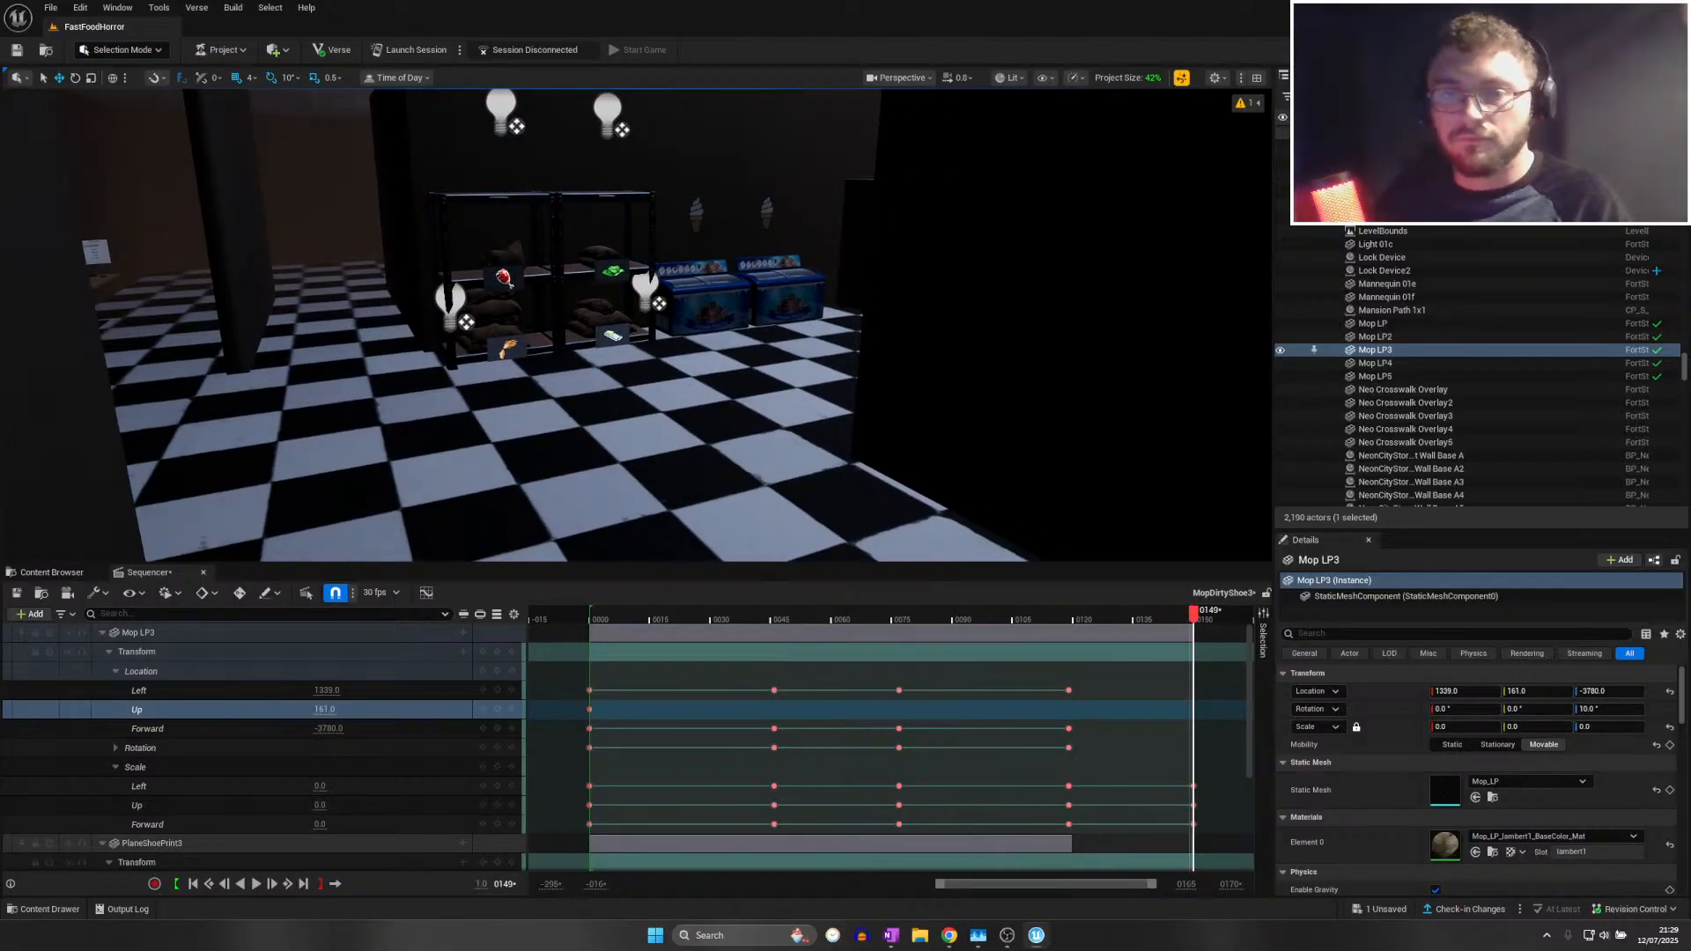
Save the MopDirtyShoe3 sequence and all remaining project changes
{"action": "left_click", "coordinate": [55, 9]}
{"action": "left_click", "coordinate": [88, 151]}
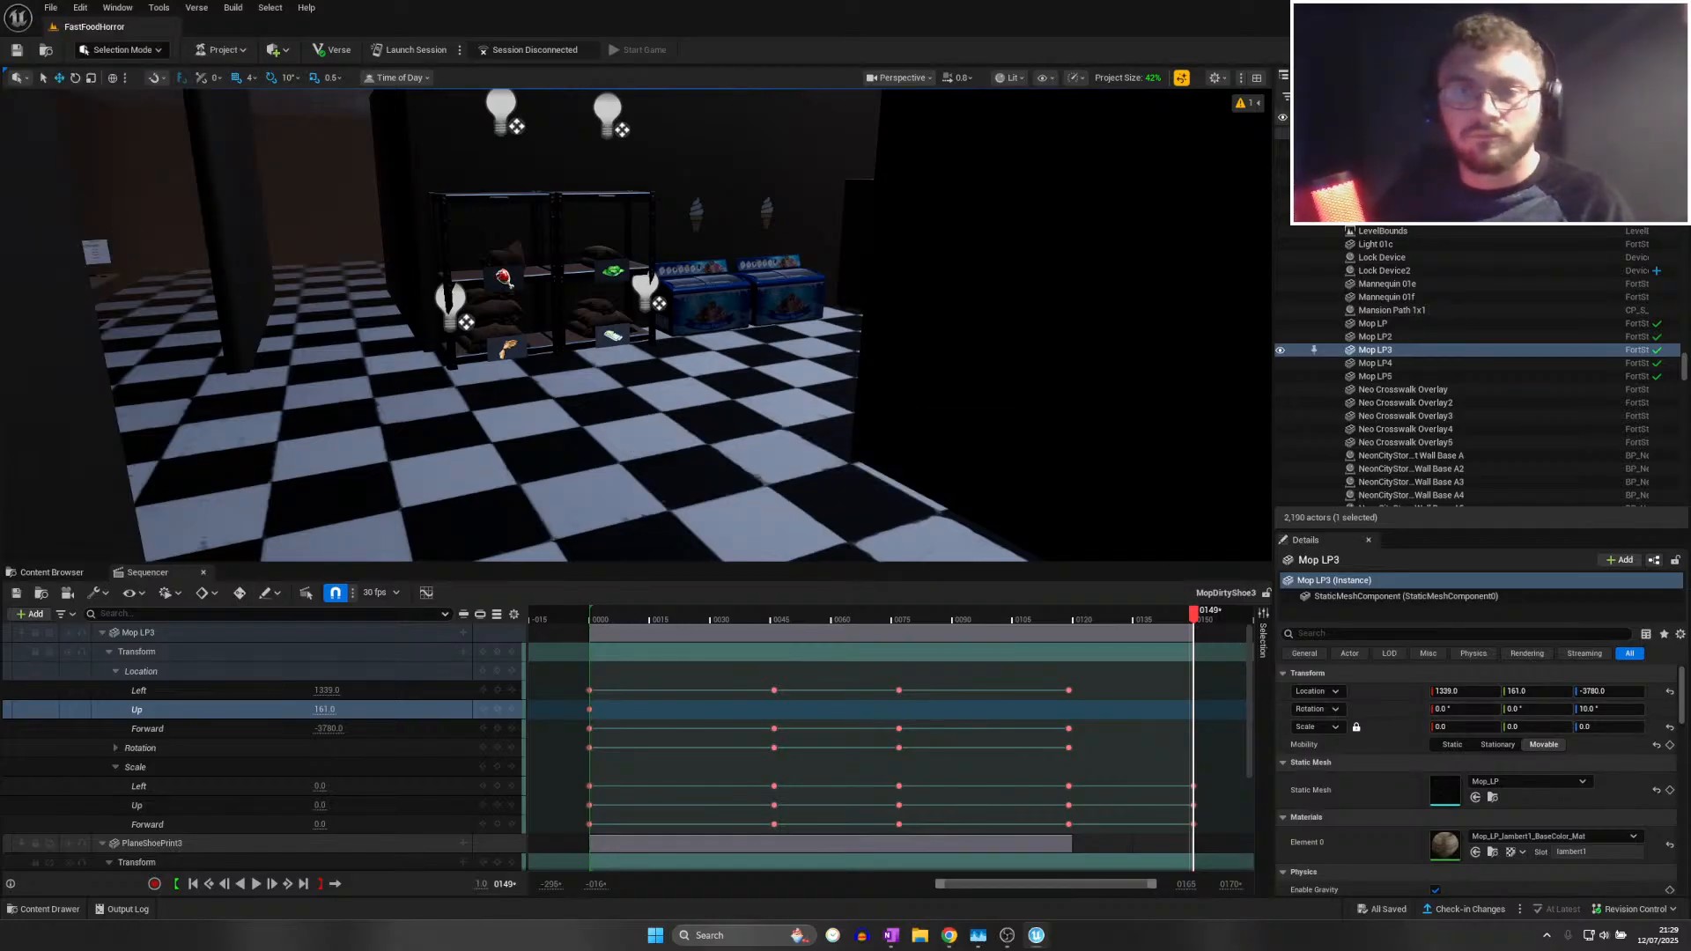
{"action": "left_click", "coordinate": [18, 593]}
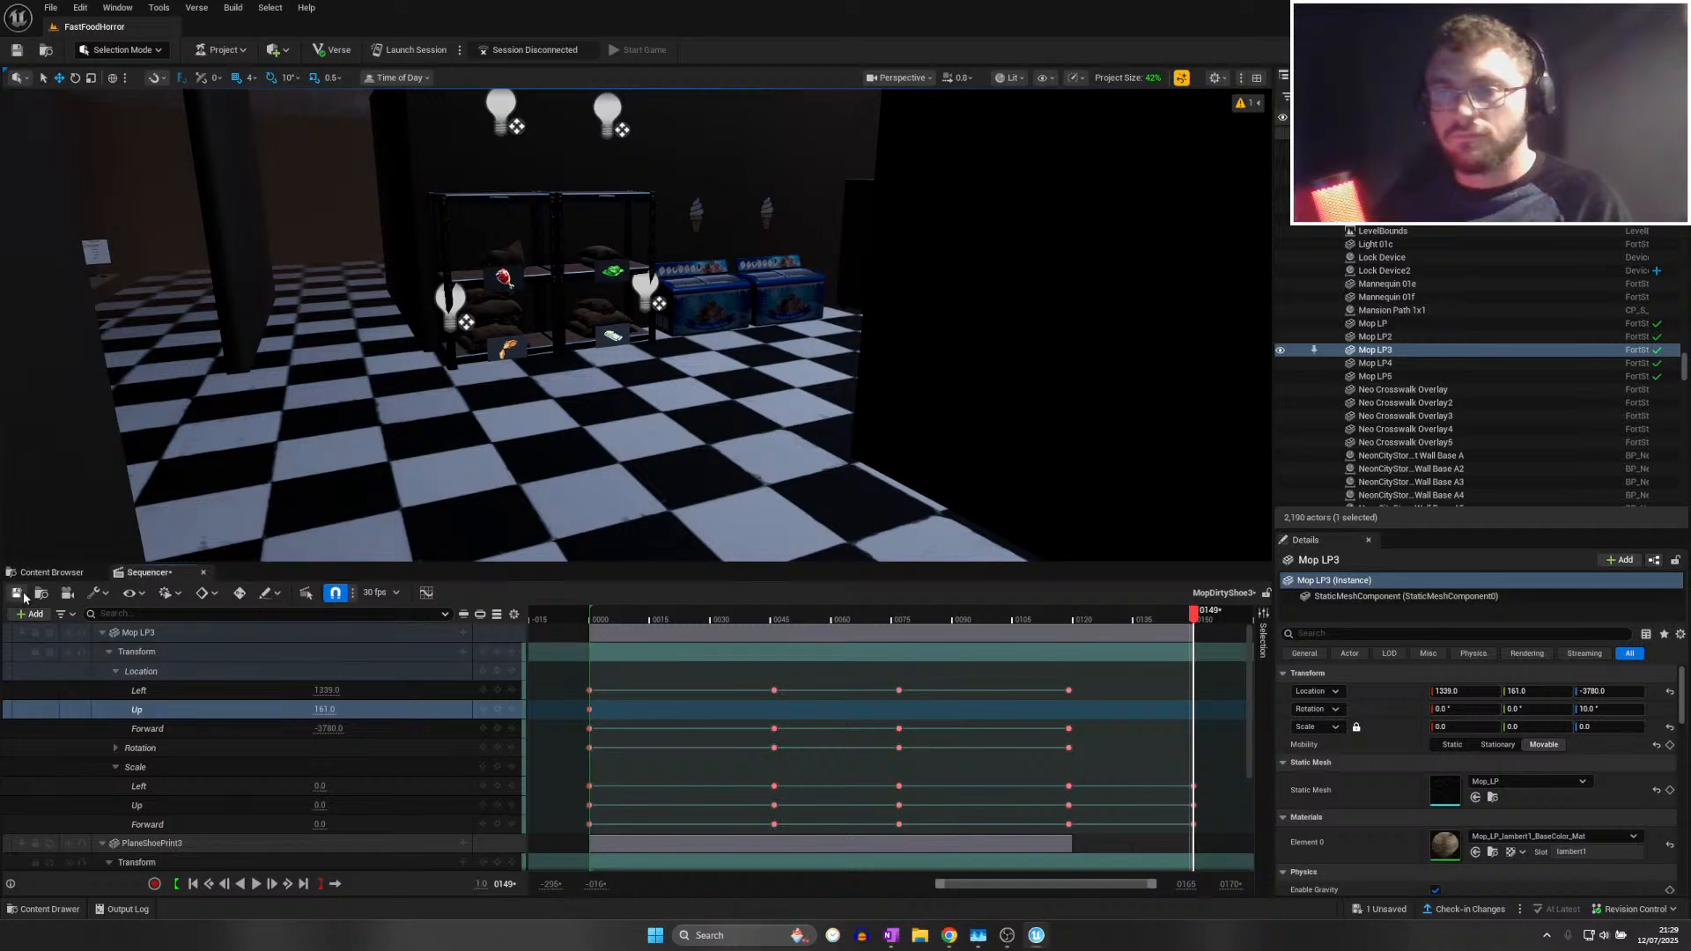
{"action": "left_click", "coordinate": [55, 9]}
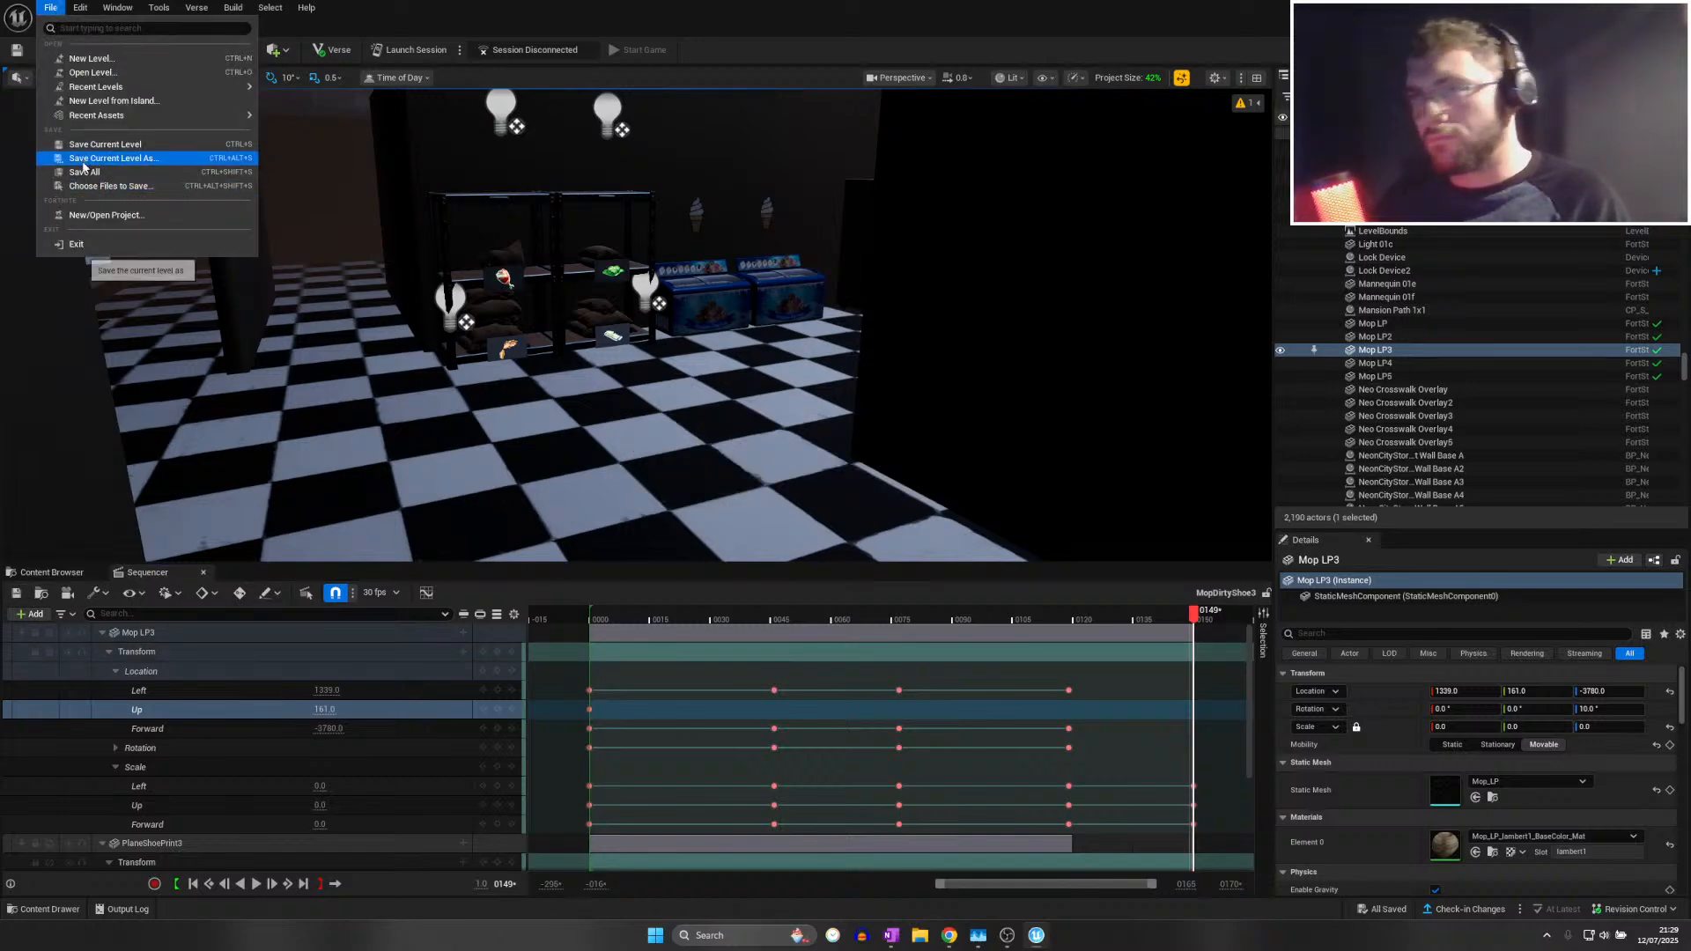
{"action": "left_click", "coordinate": [86, 170]}
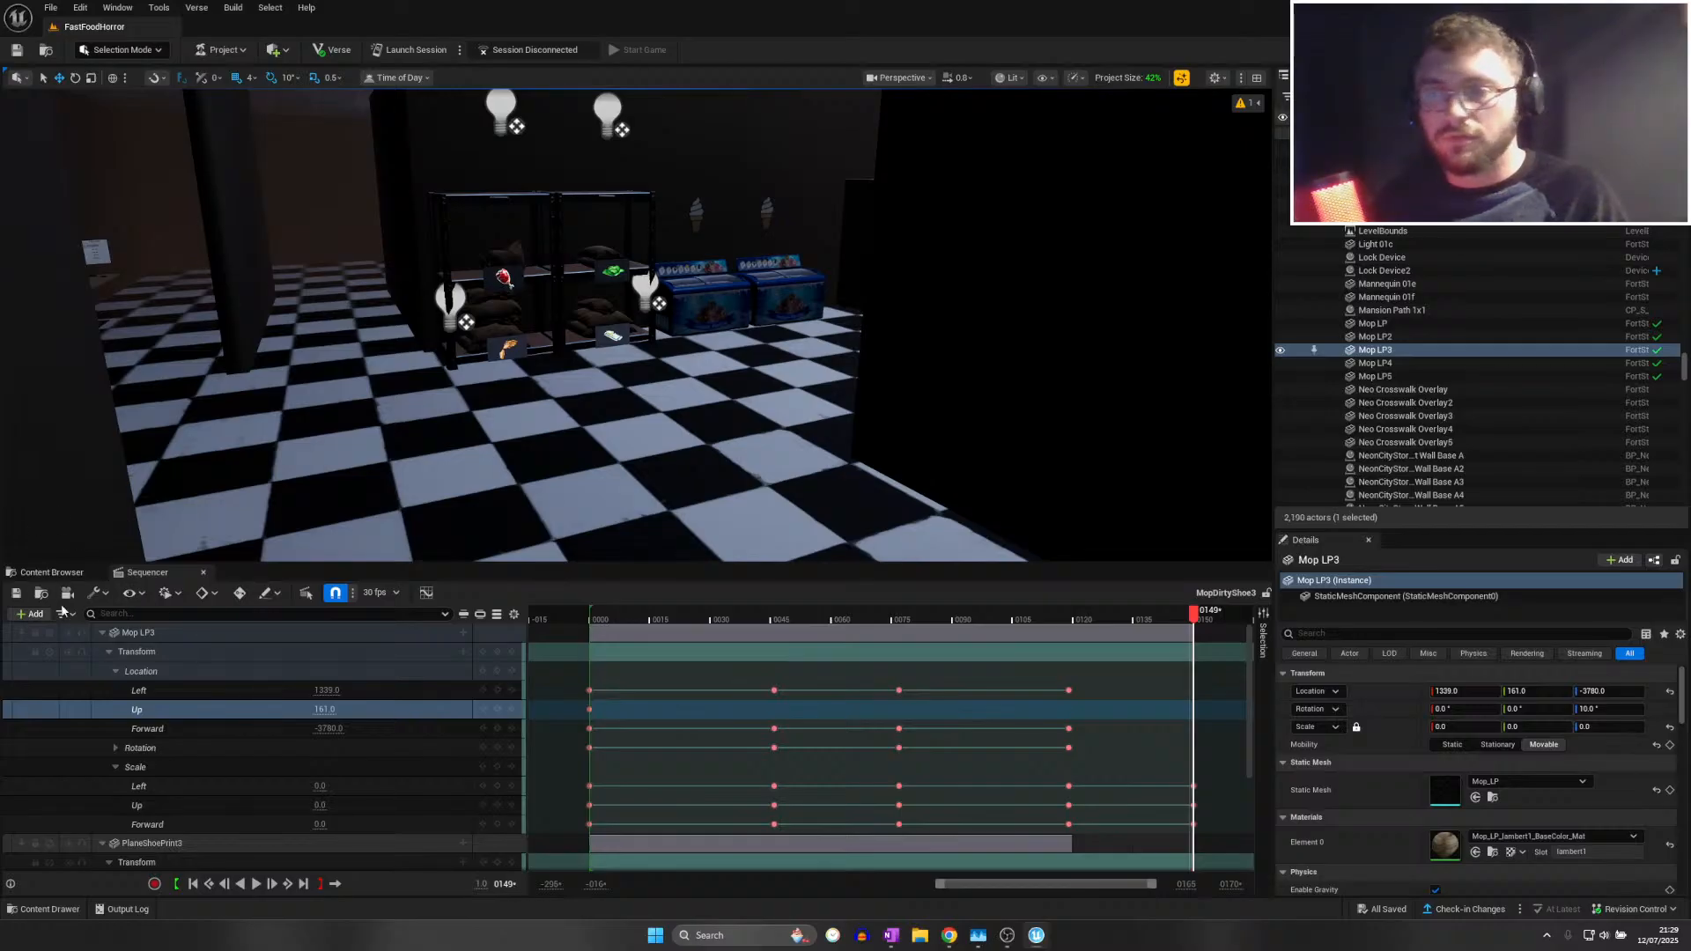
{"action": "left_click", "coordinate": [16, 593]}
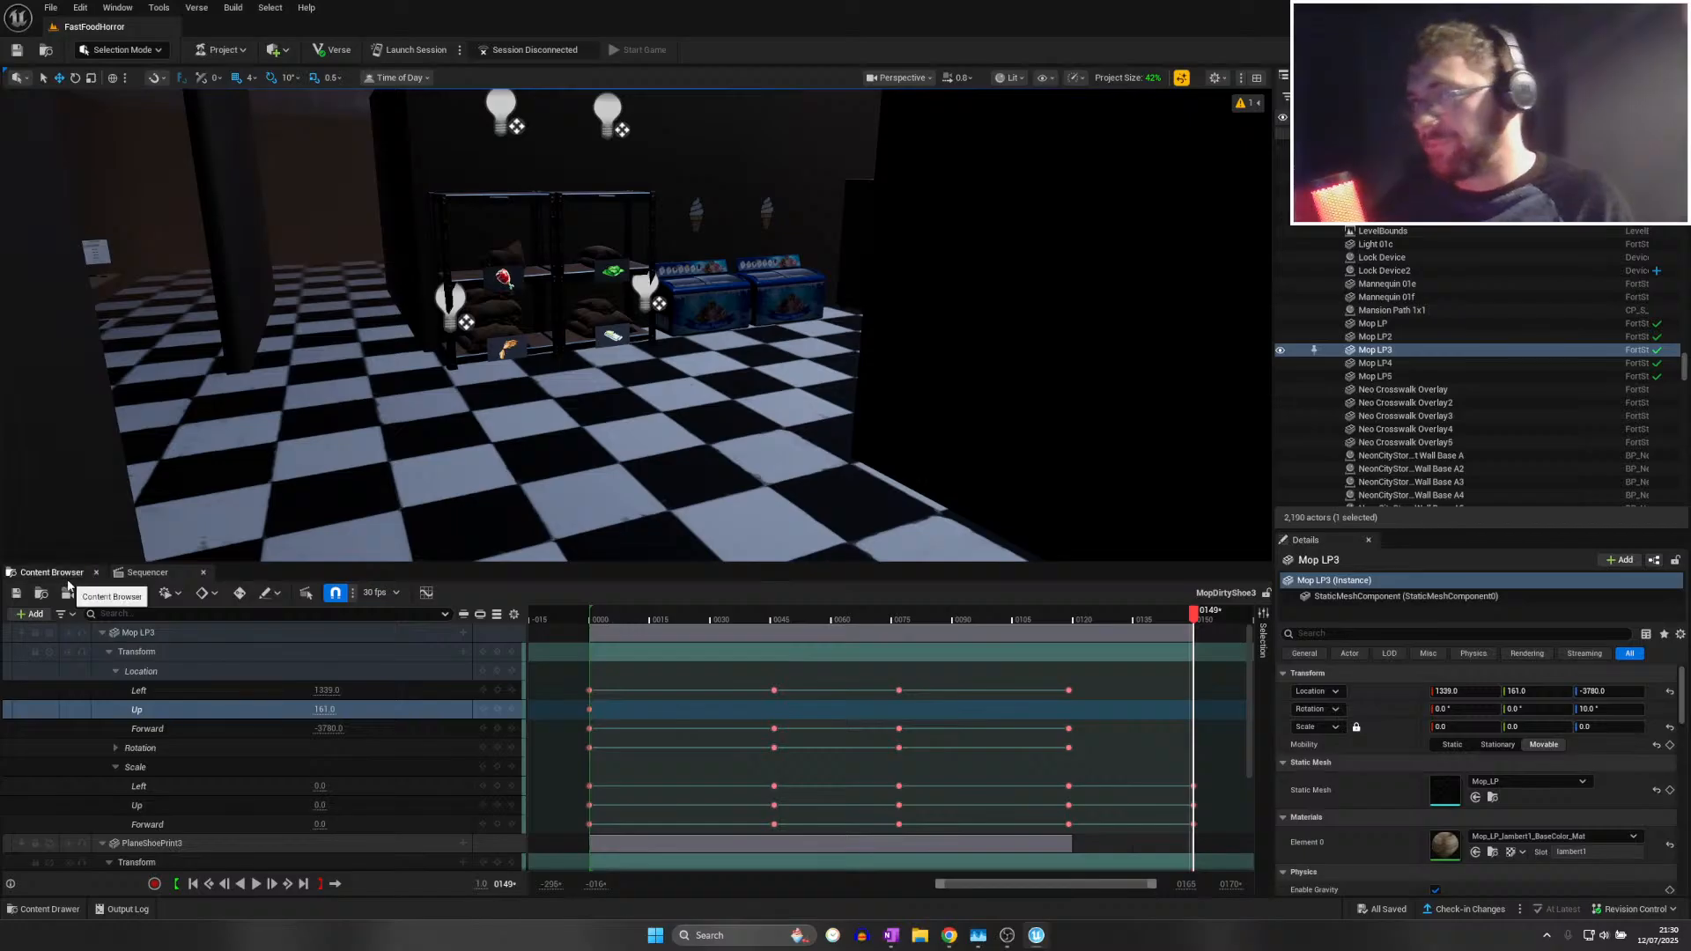
{"action": "left_click", "coordinate": [50, 8]}
{"action": "left_click", "coordinate": [79, 171]}
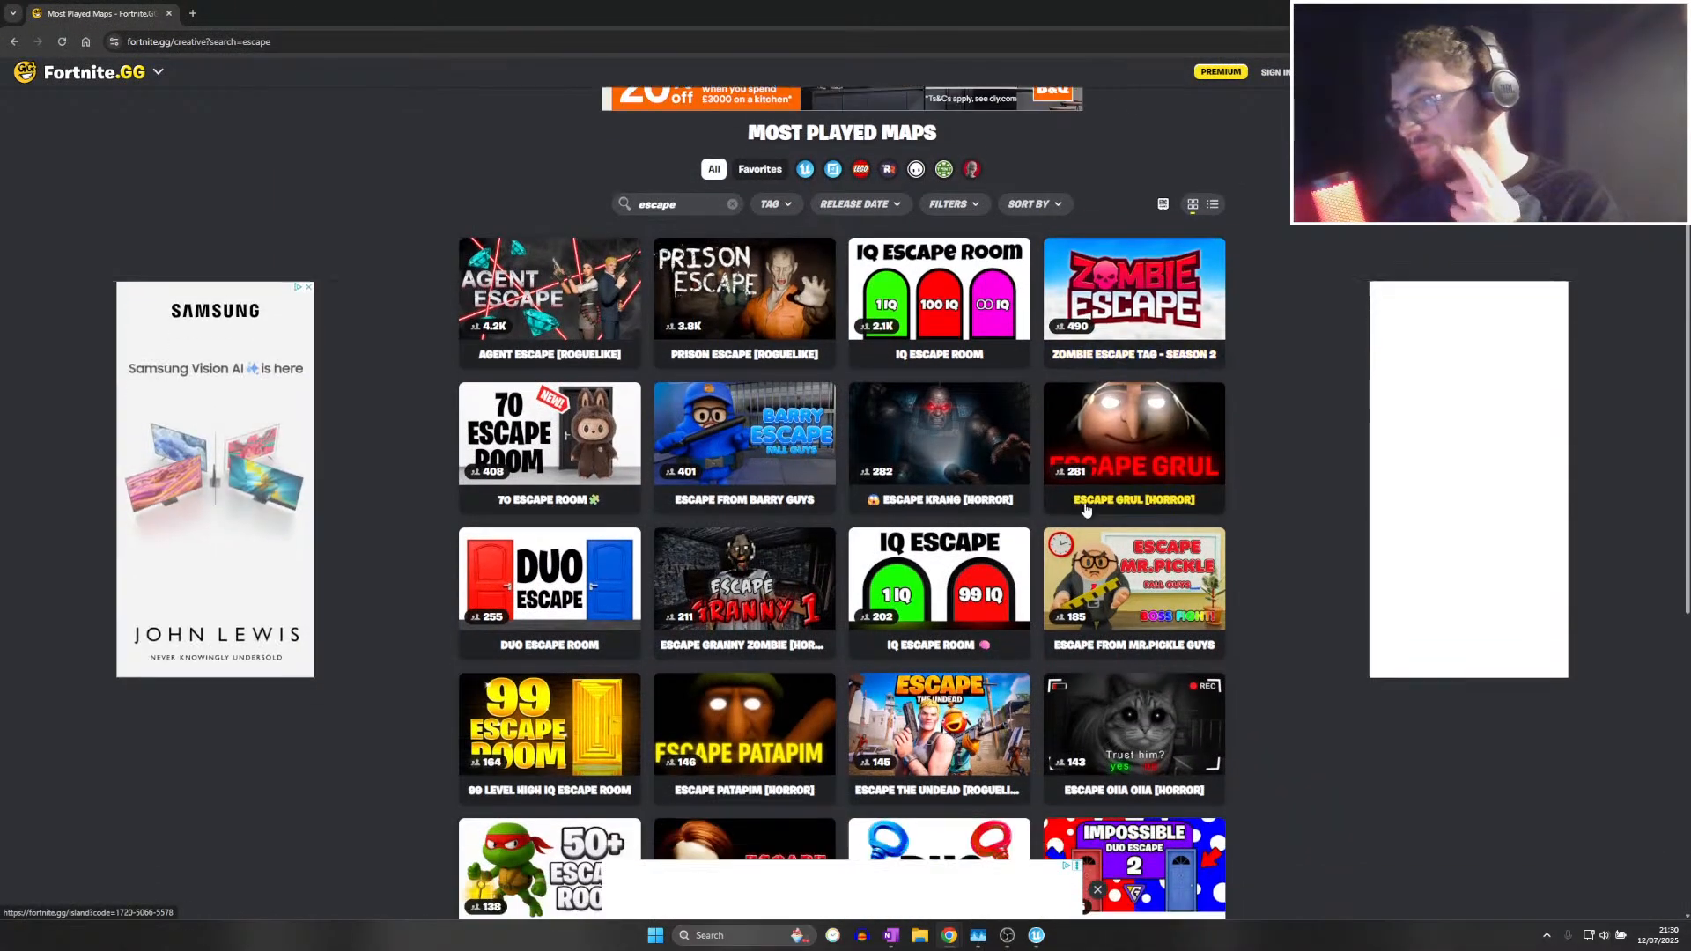
Switch to Fortnite.GG in the browser, open the "Escape From Mr.Pickle Guys" map and skim through its trailer video
{"action": "scroll", "coordinate": [1056, 396], "scroll_direction": "down", "scroll_amount": 2}
{"action": "left_click", "coordinate": [1075, 502]}
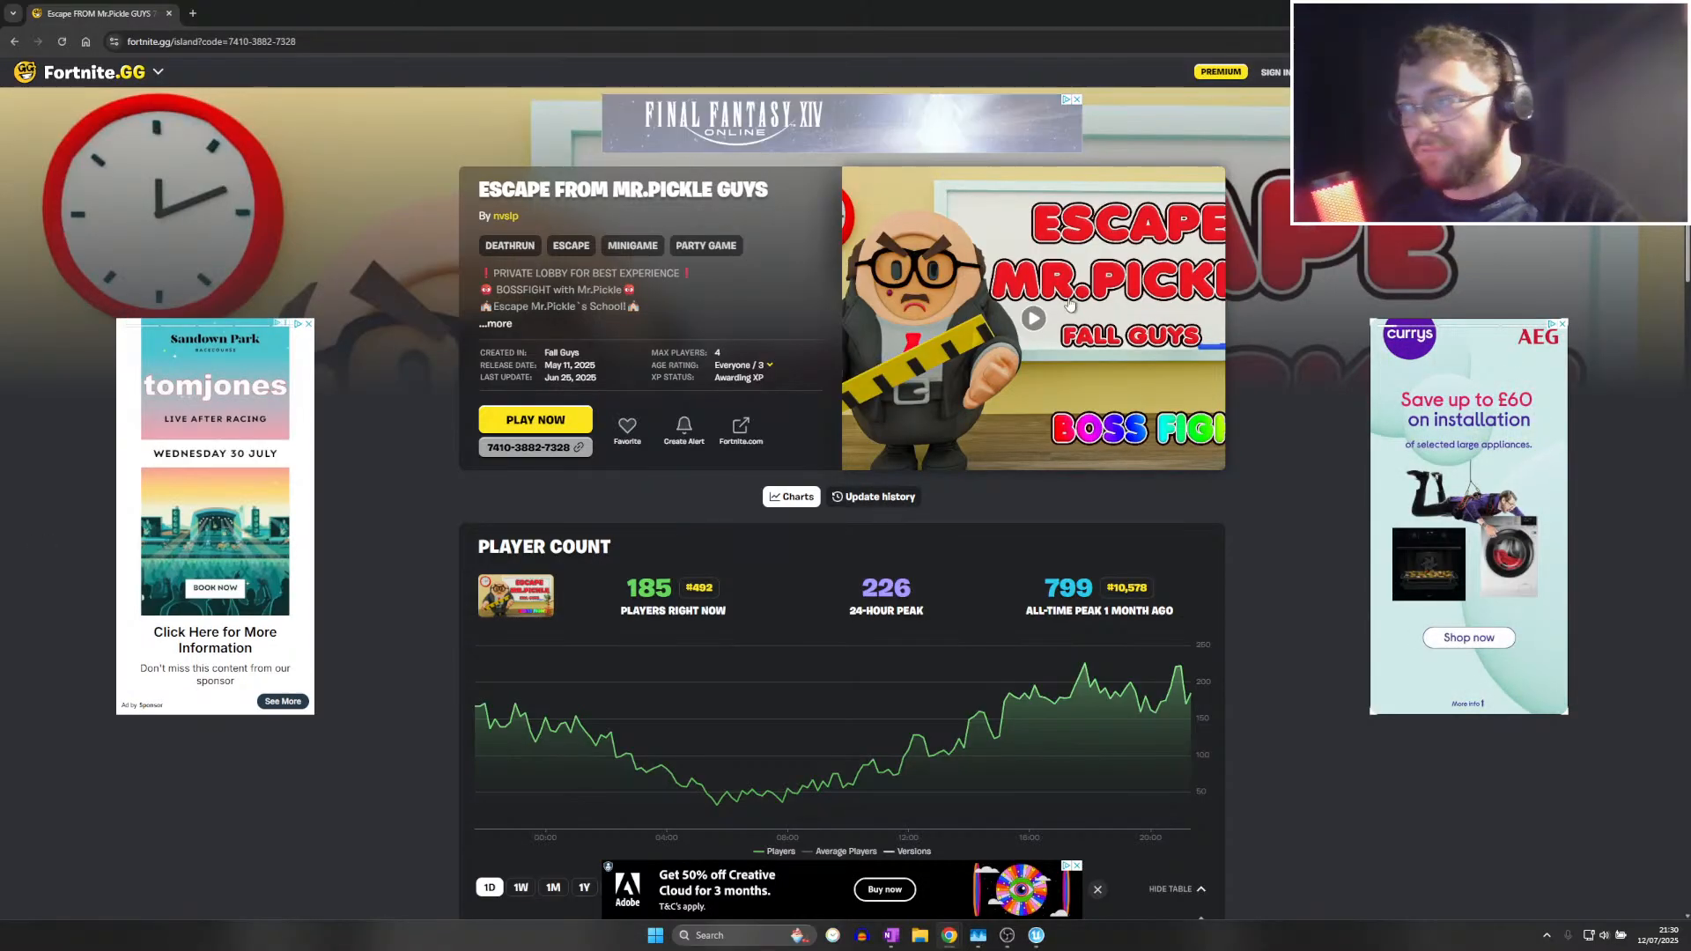
{"action": "left_click", "coordinate": [1013, 330]}
{"action": "left_click", "coordinate": [634, 656]}
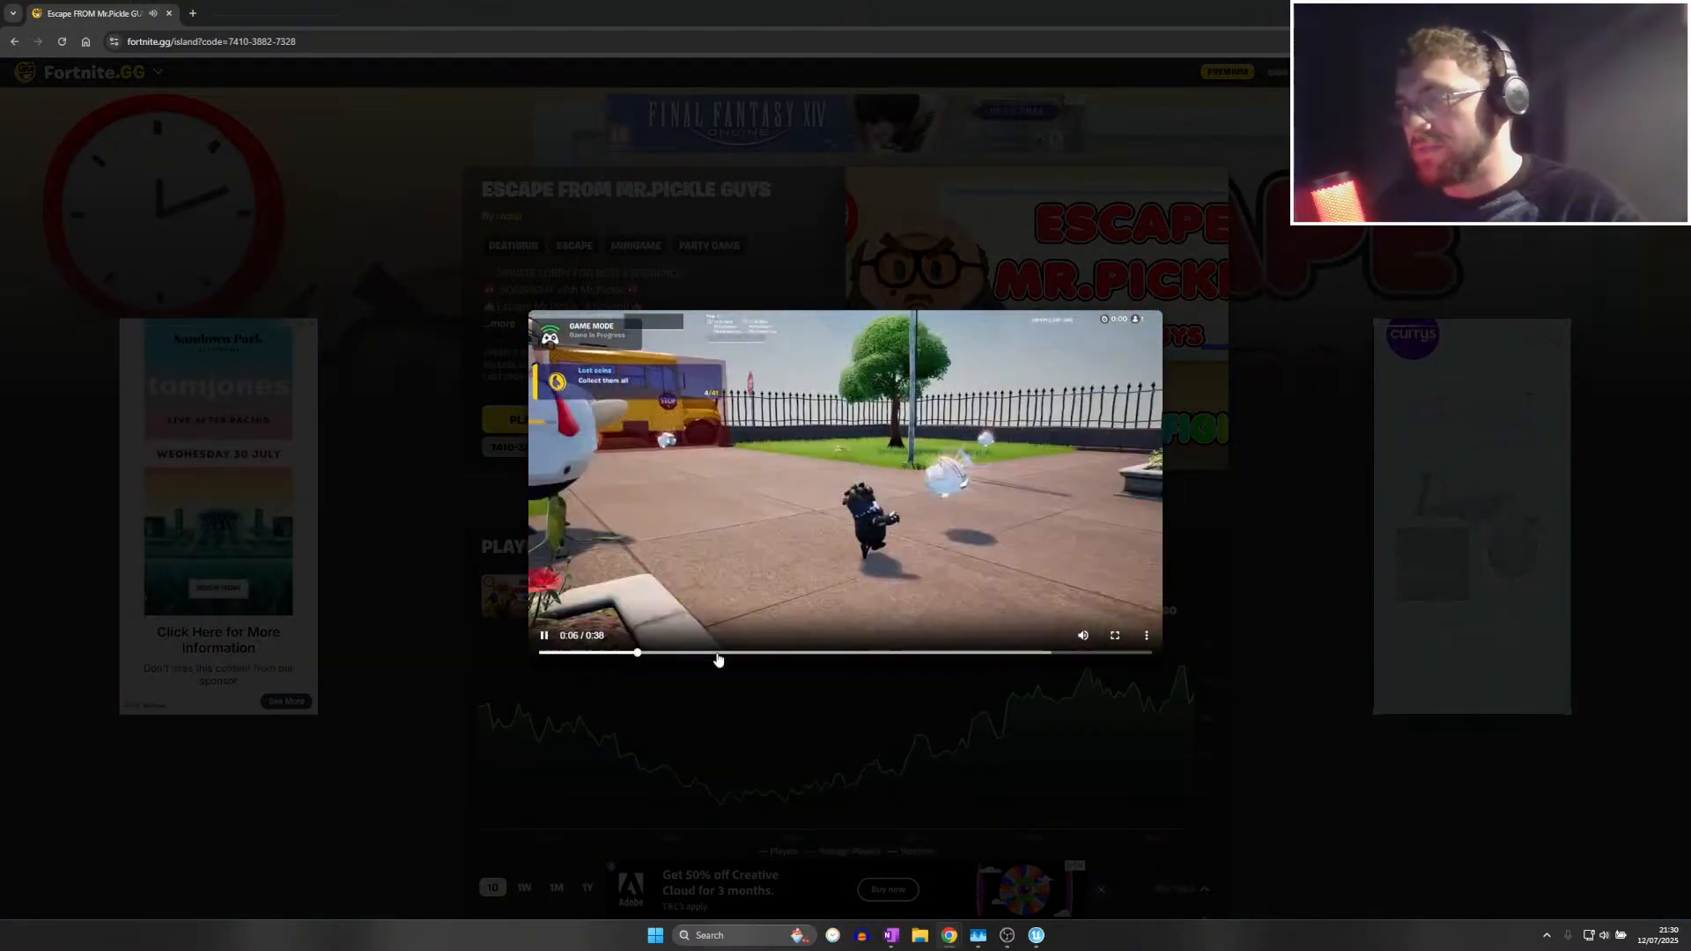
{"action": "left_click", "coordinate": [714, 656]}
{"action": "left_click", "coordinate": [808, 656]}
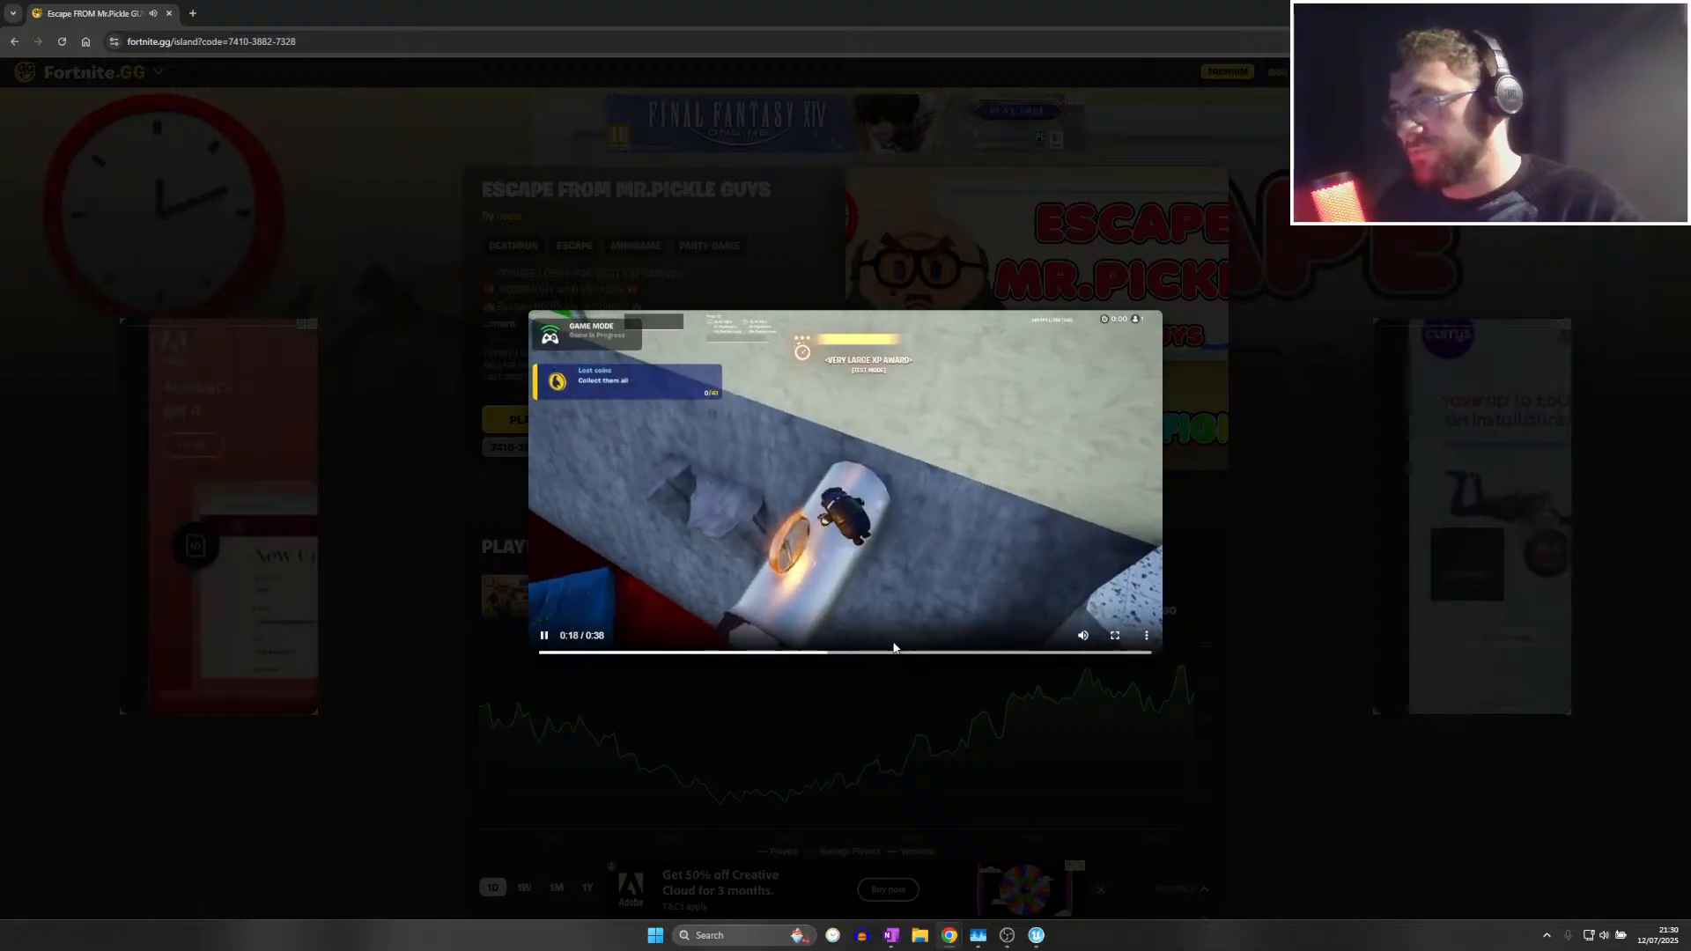
{"action": "left_click_drag", "start_coordinate": [883, 654], "coordinate": [1004, 656]}
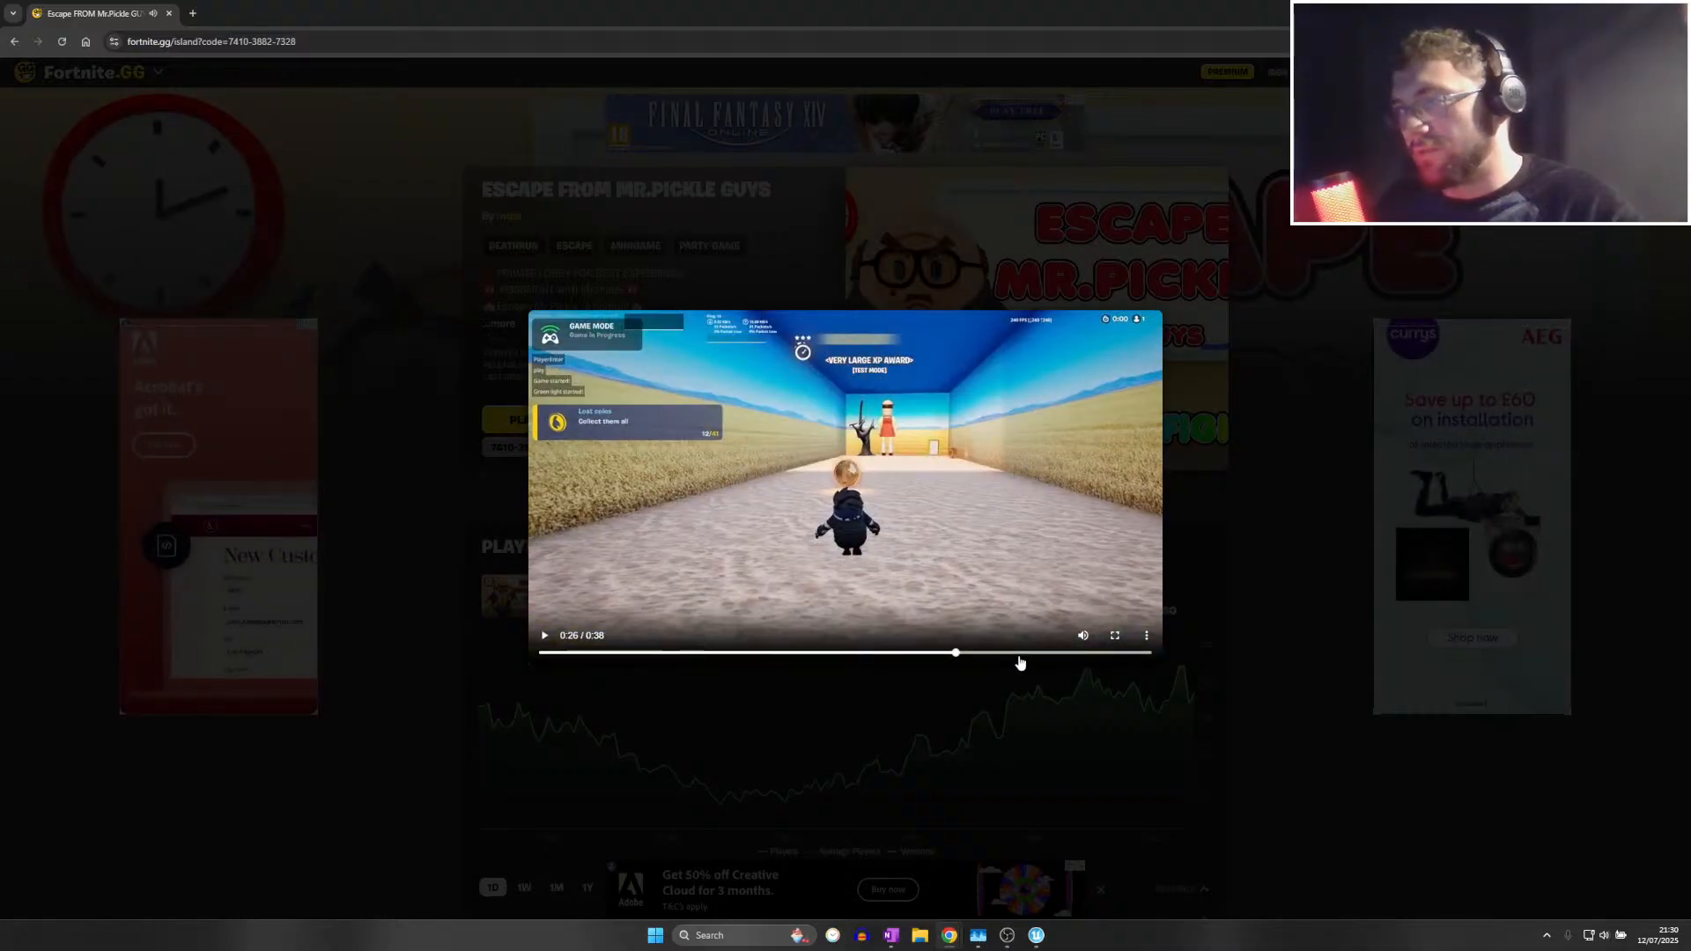
{"action": "left_click", "coordinate": [1090, 653]}
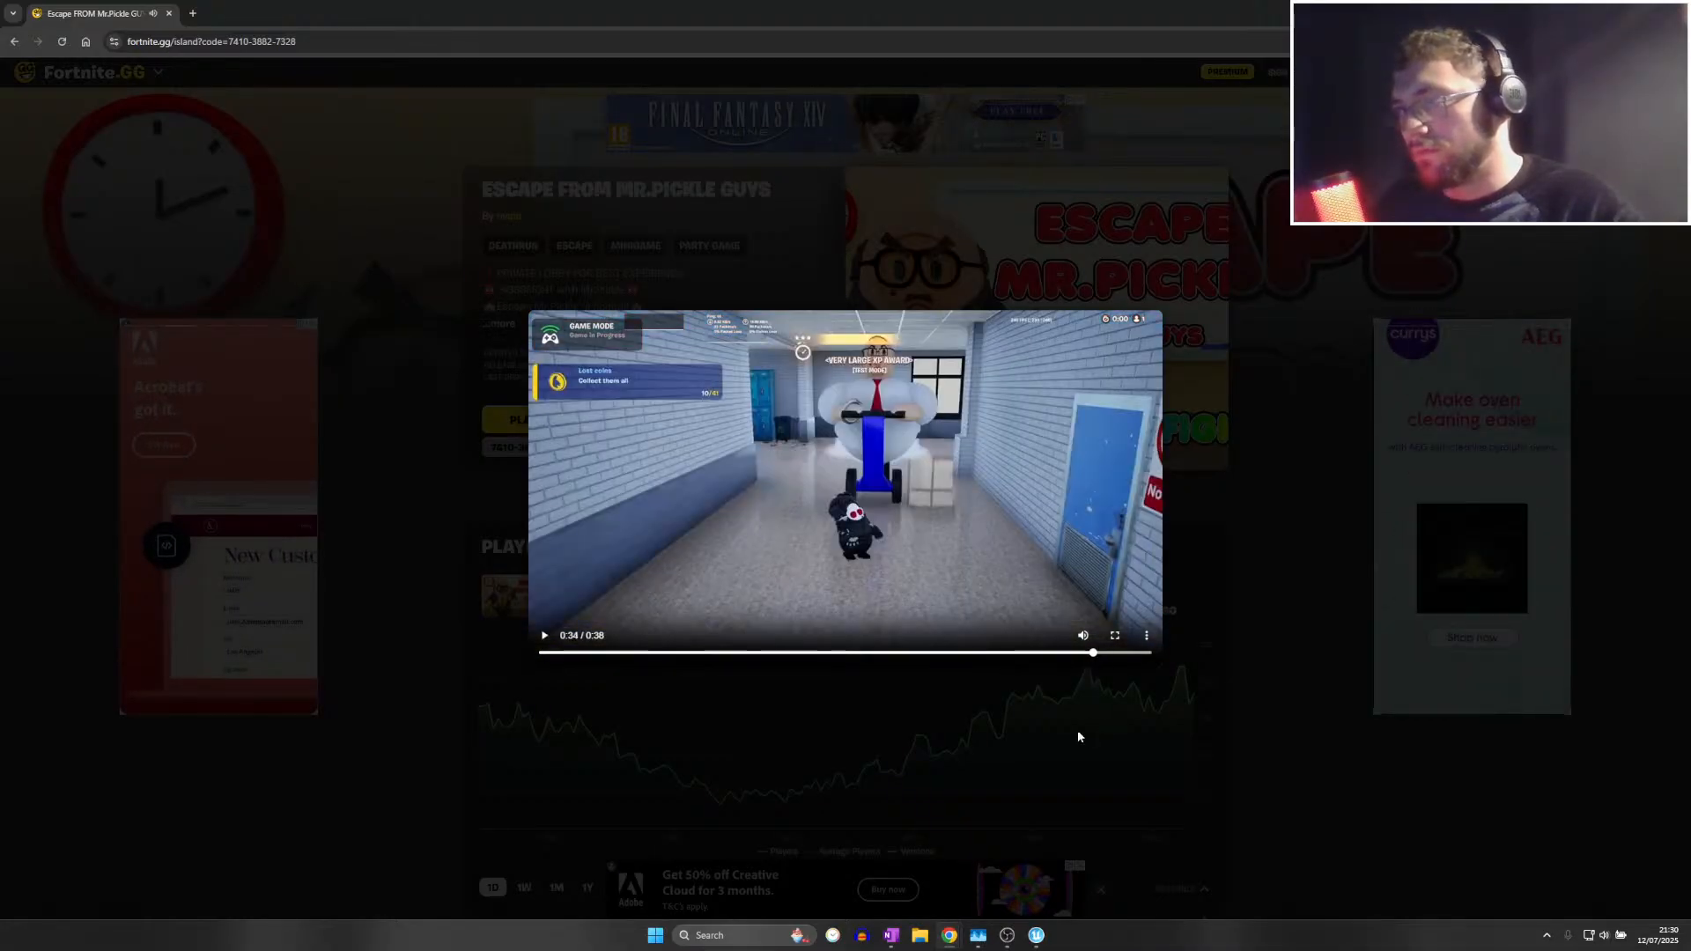
{"action": "left_click", "coordinate": [1114, 635]}
{"action": "left_click", "coordinate": [1314, 770]}
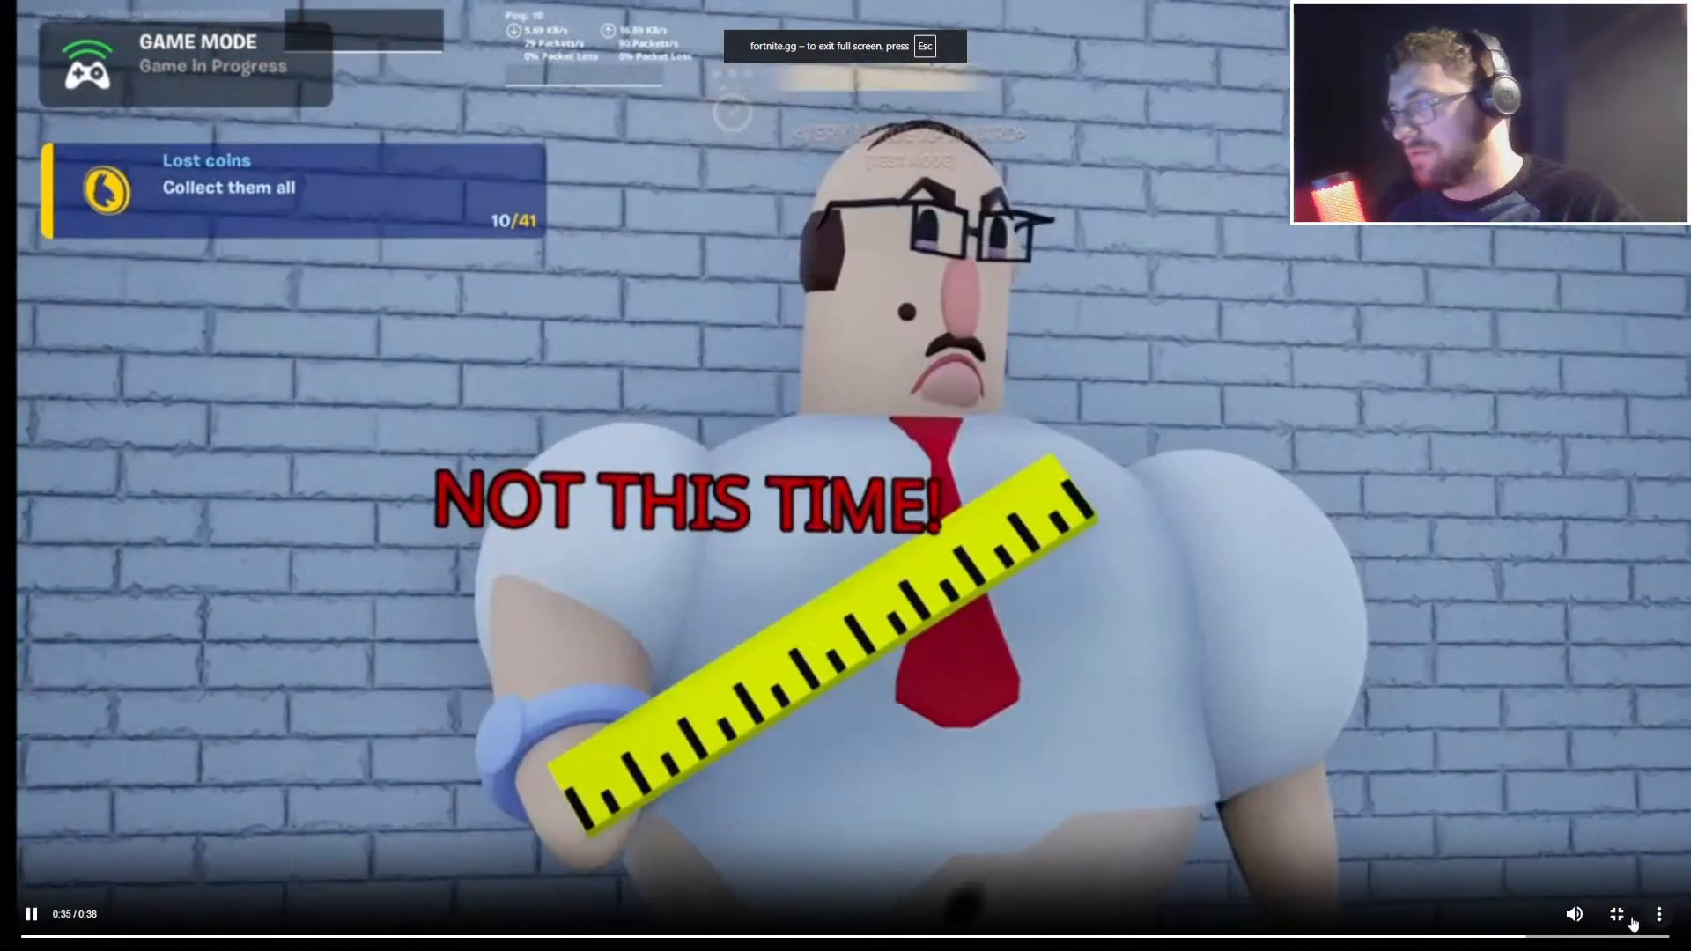
{"action": "key", "text": "Escape"}
{"action": "left_click", "coordinate": [1231, 324]}
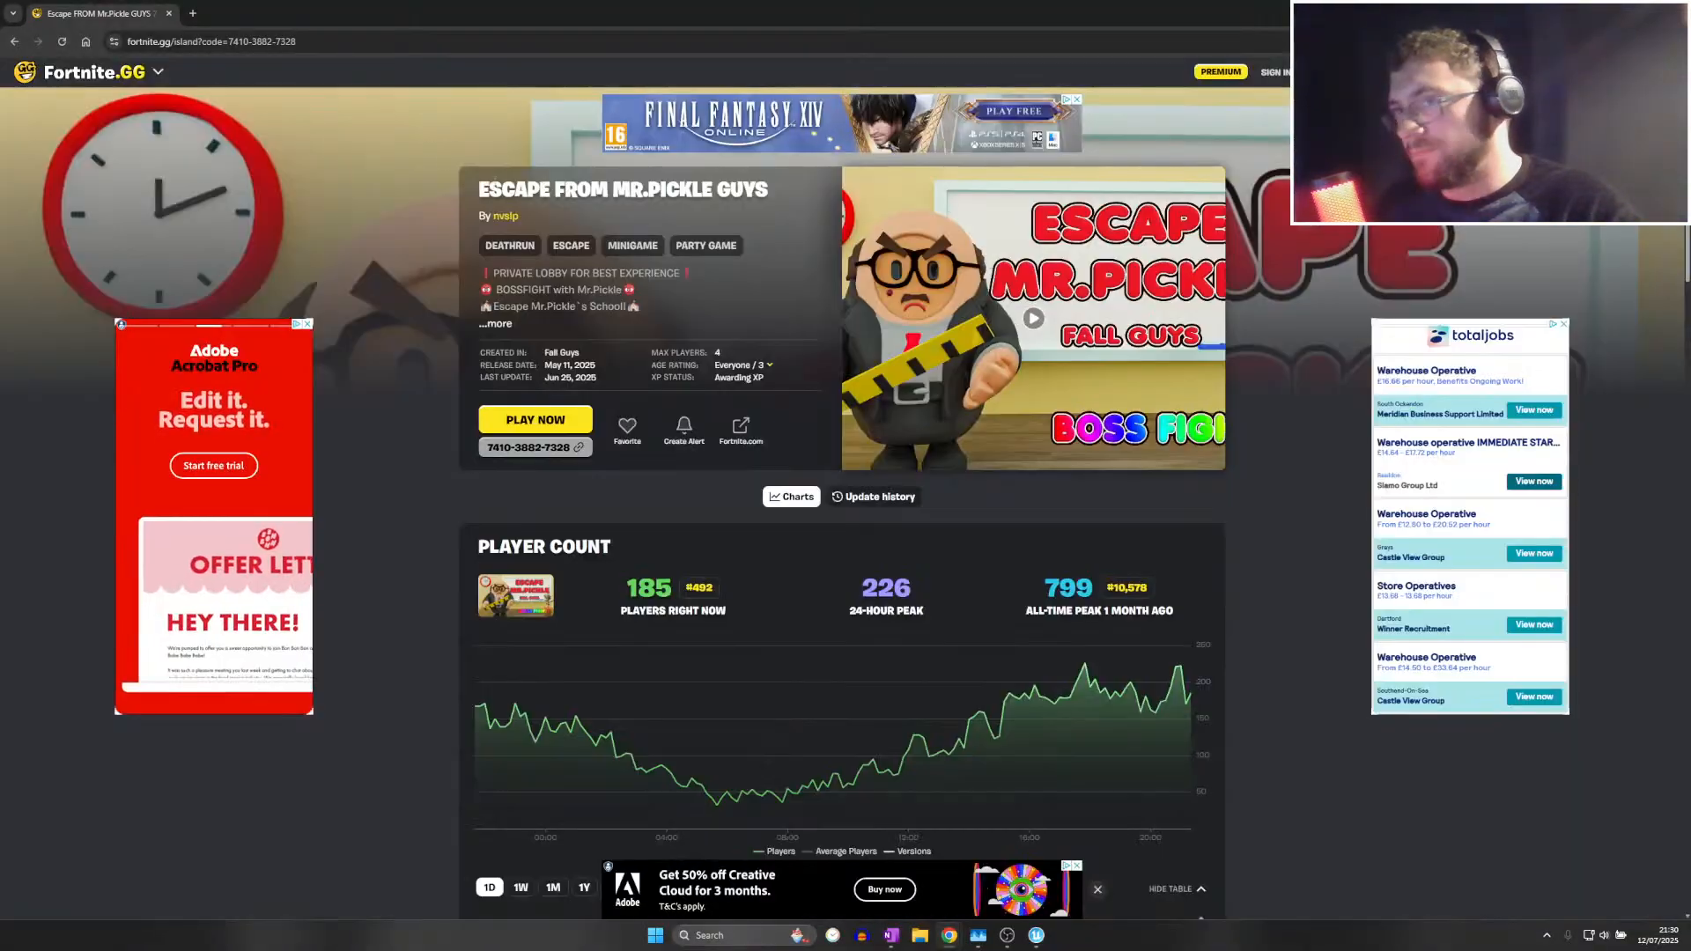
Examine the map's all-time player count chart and its monthly peak and estimated earnings table
{"action": "scroll", "coordinate": [547, 317], "scroll_direction": "down", "scroll_amount": 3}
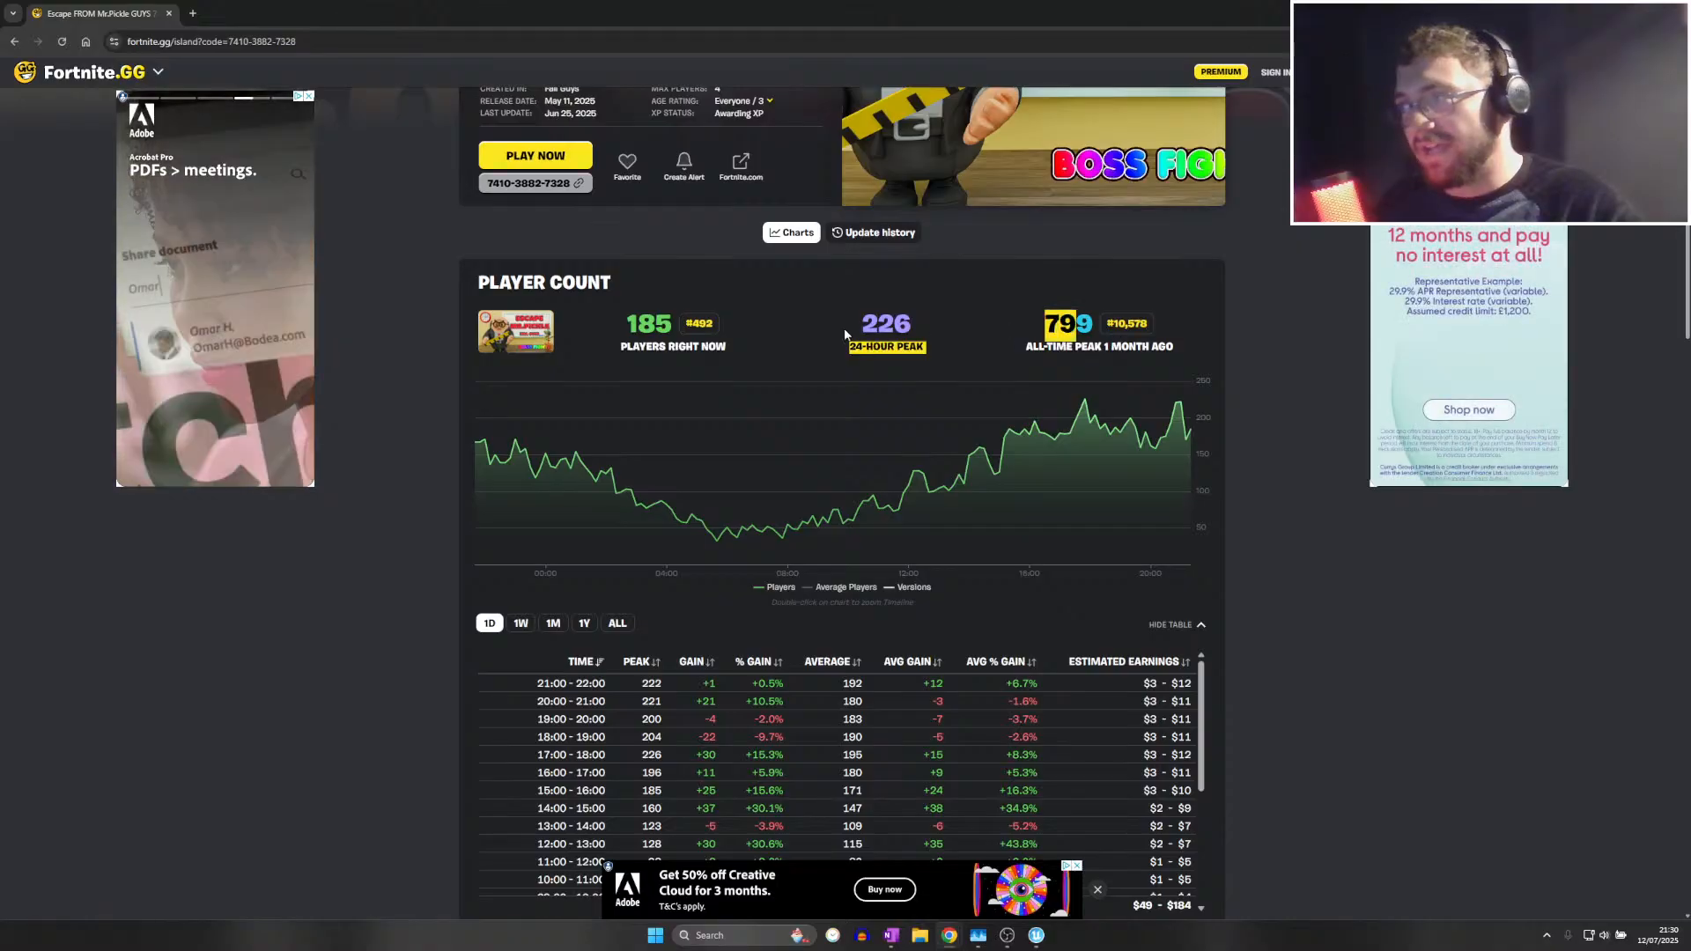
{"action": "left_click", "coordinate": [617, 623]}
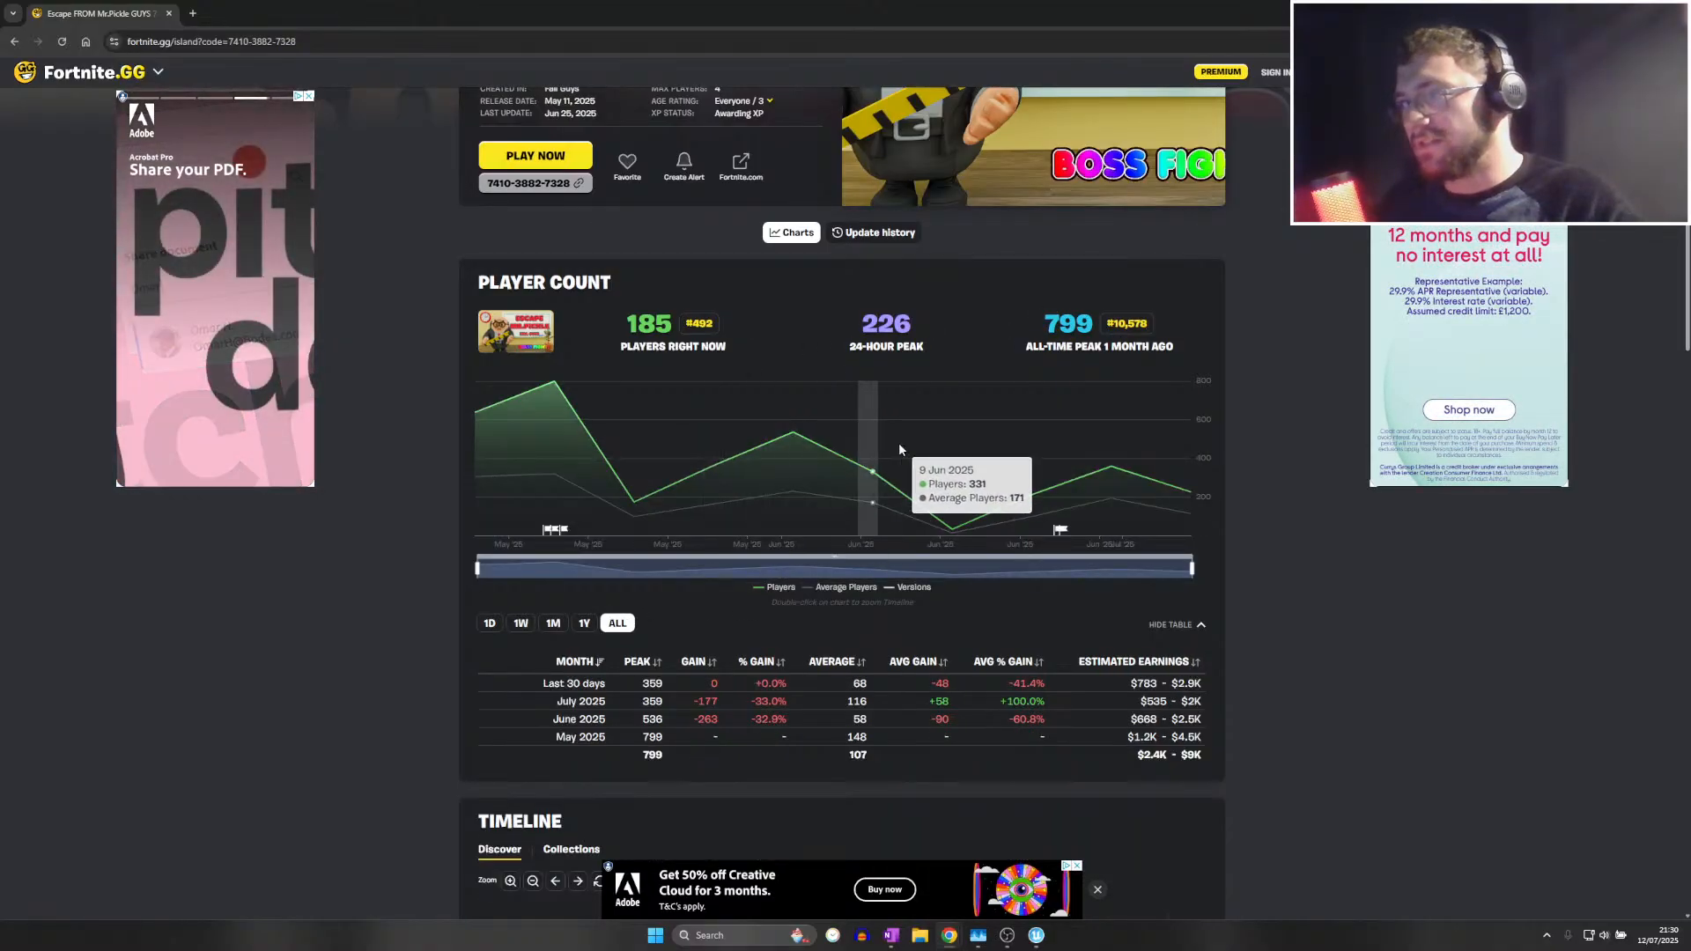
{"action": "mouse_move", "coordinate": [957, 462]}
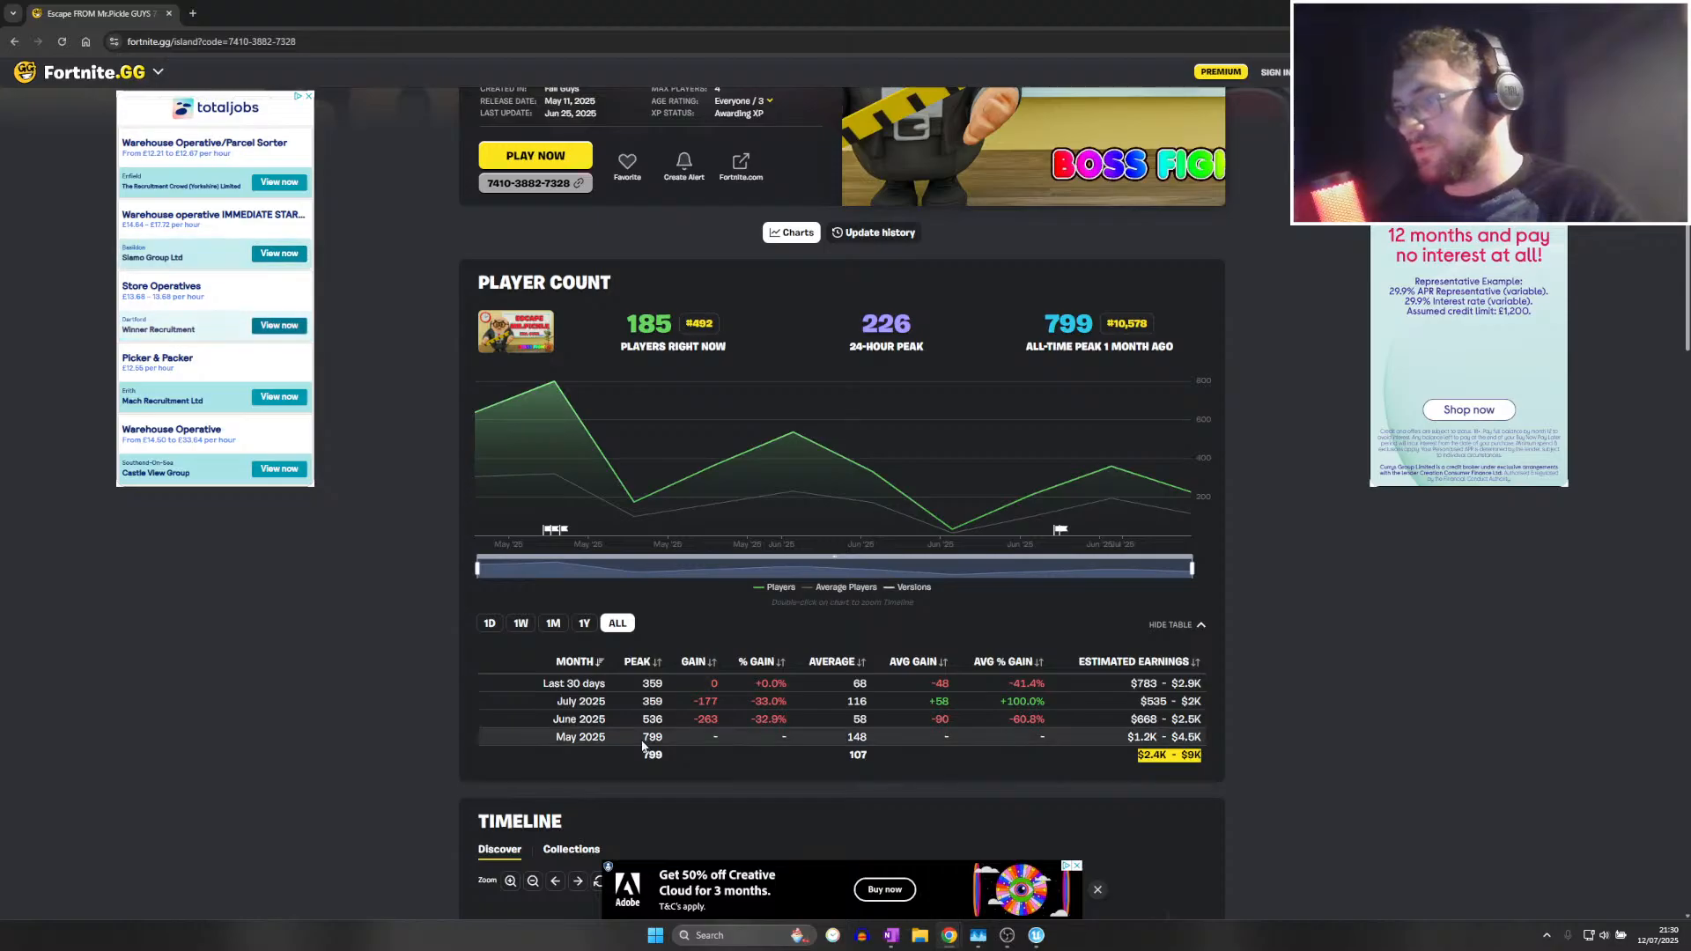
{"action": "left_click_drag", "start_coordinate": [636, 745], "coordinate": [563, 685]}
{"action": "left_click", "coordinate": [951, 739]}
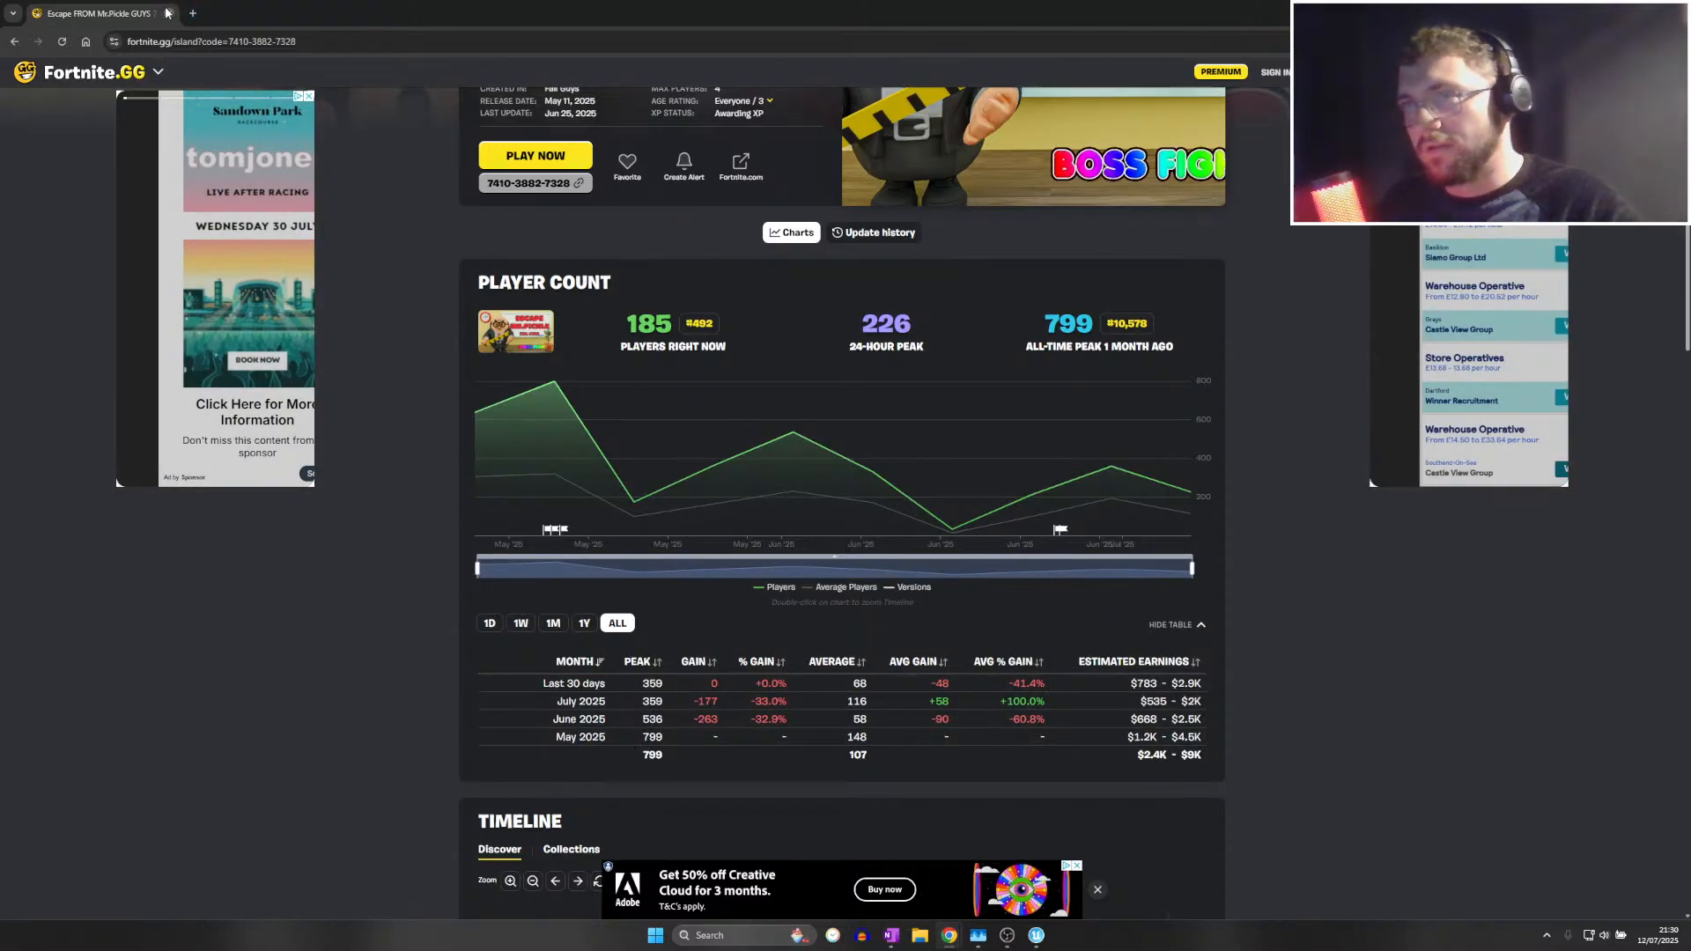
Switch back to Unreal Editor for Fortnite and save the MopDirtyShoe3 sequence and the whole project again
{"action": "key", "text": "alt+Tab"}
{"action": "left_click", "coordinate": [53, 7]}
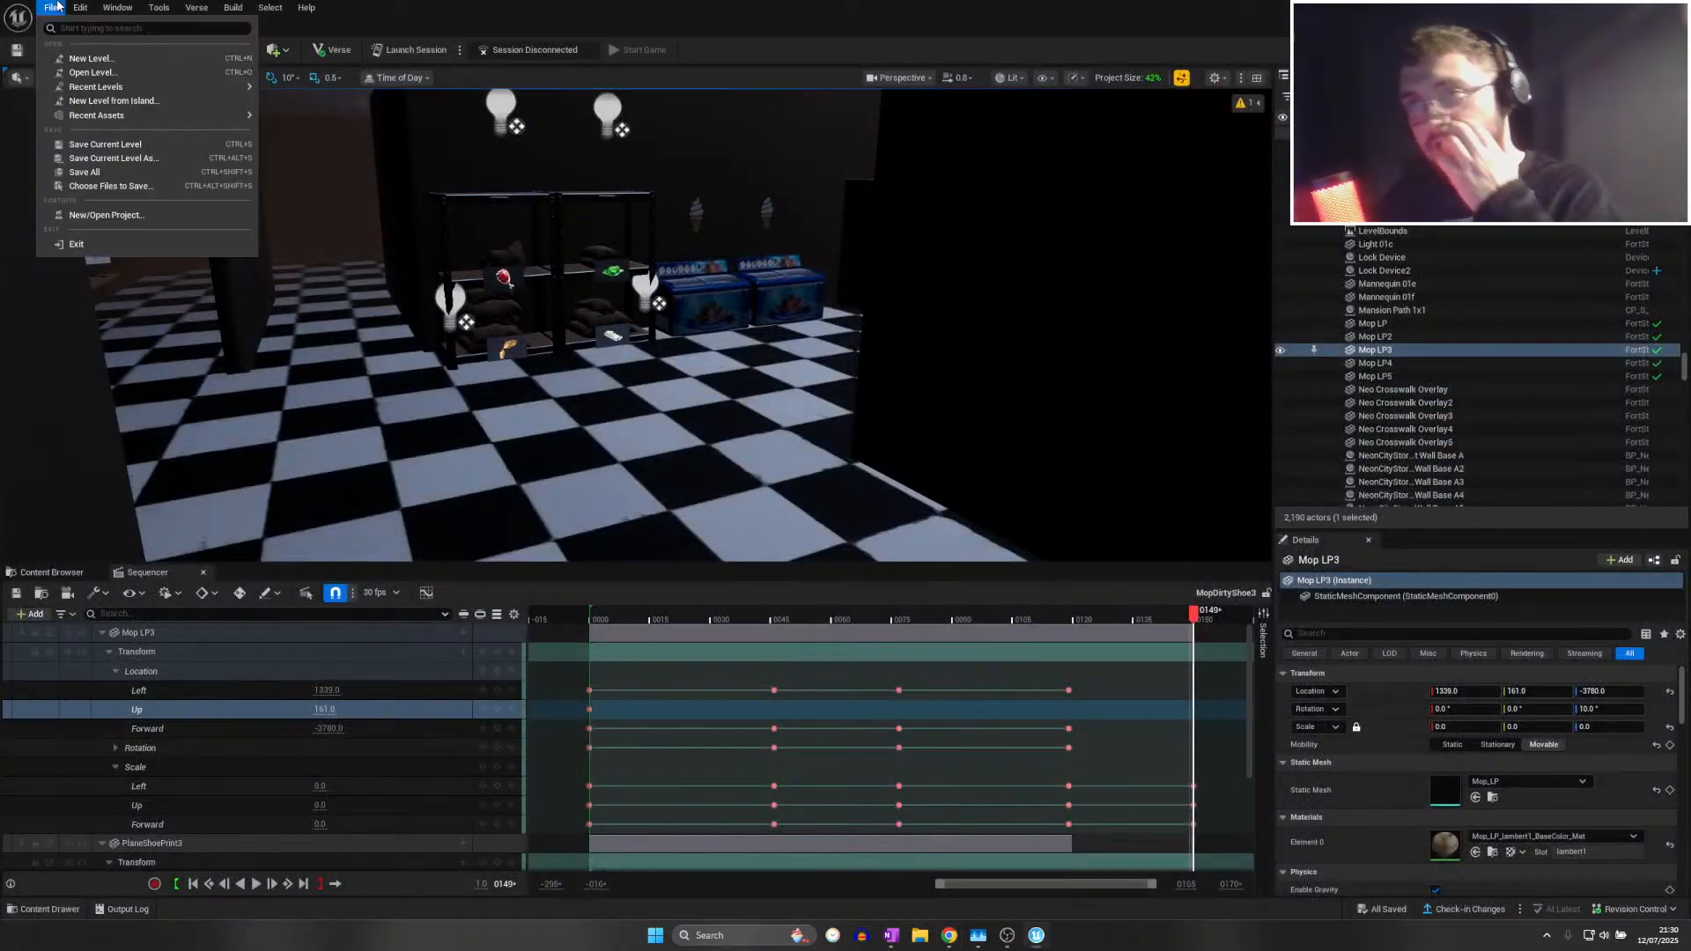
{"action": "left_click", "coordinate": [77, 172]}
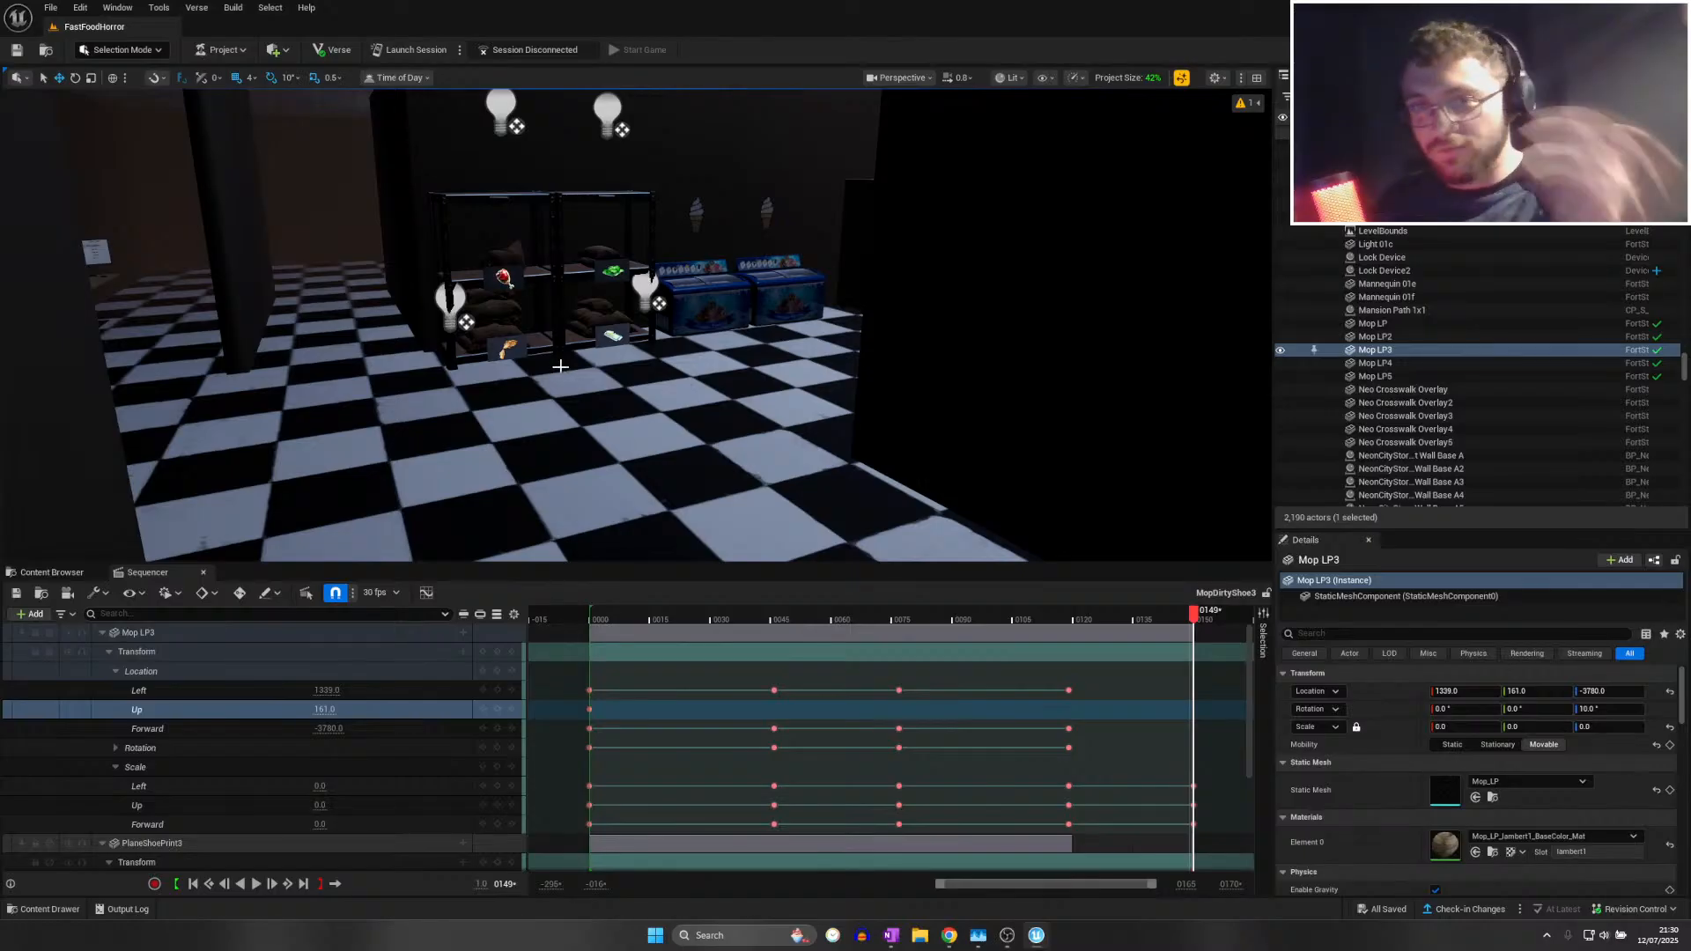
{"action": "left_click", "coordinate": [16, 594]}
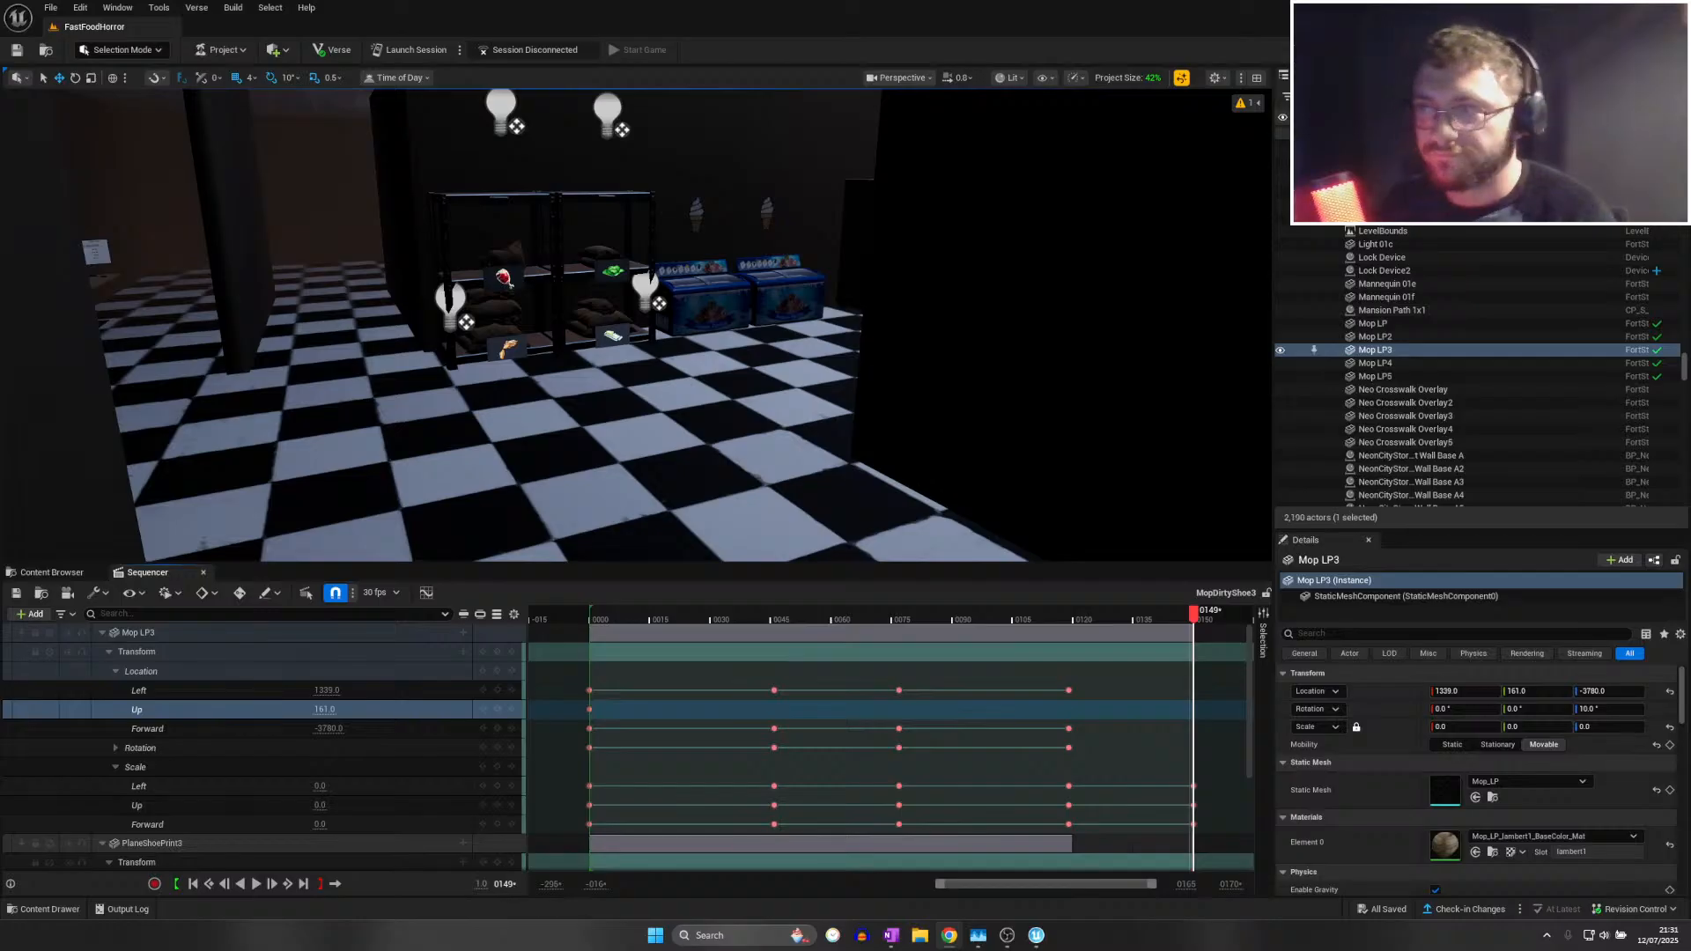
{"action": "left_click", "coordinate": [51, 7]}
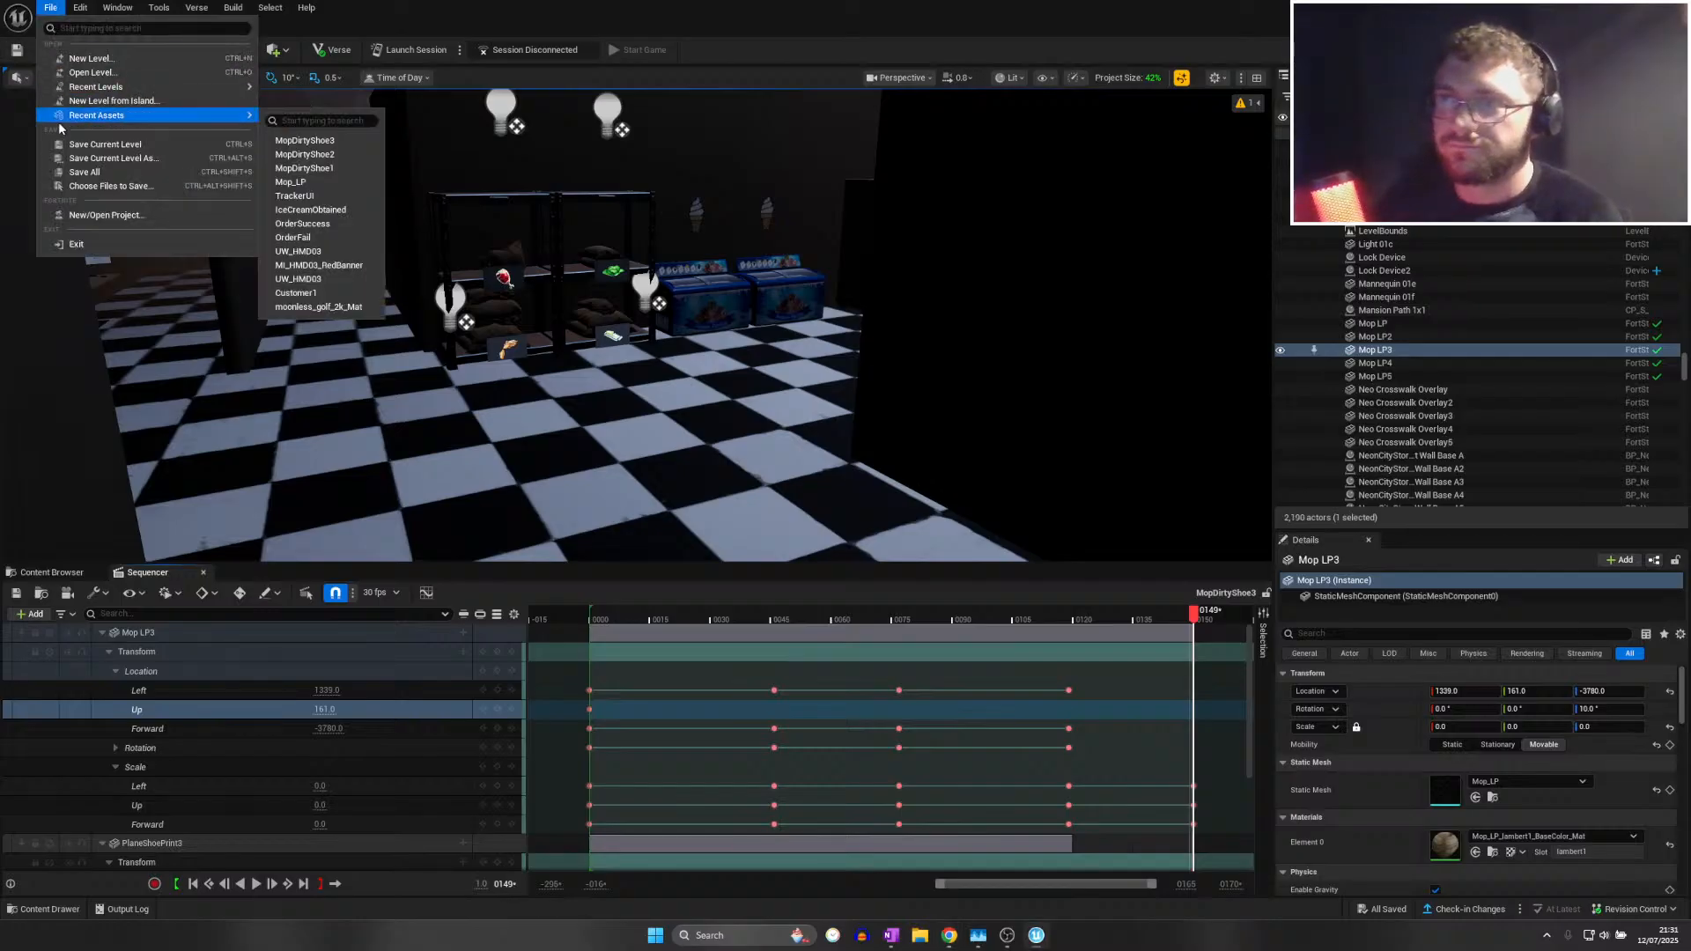
{"action": "left_click", "coordinate": [82, 172]}
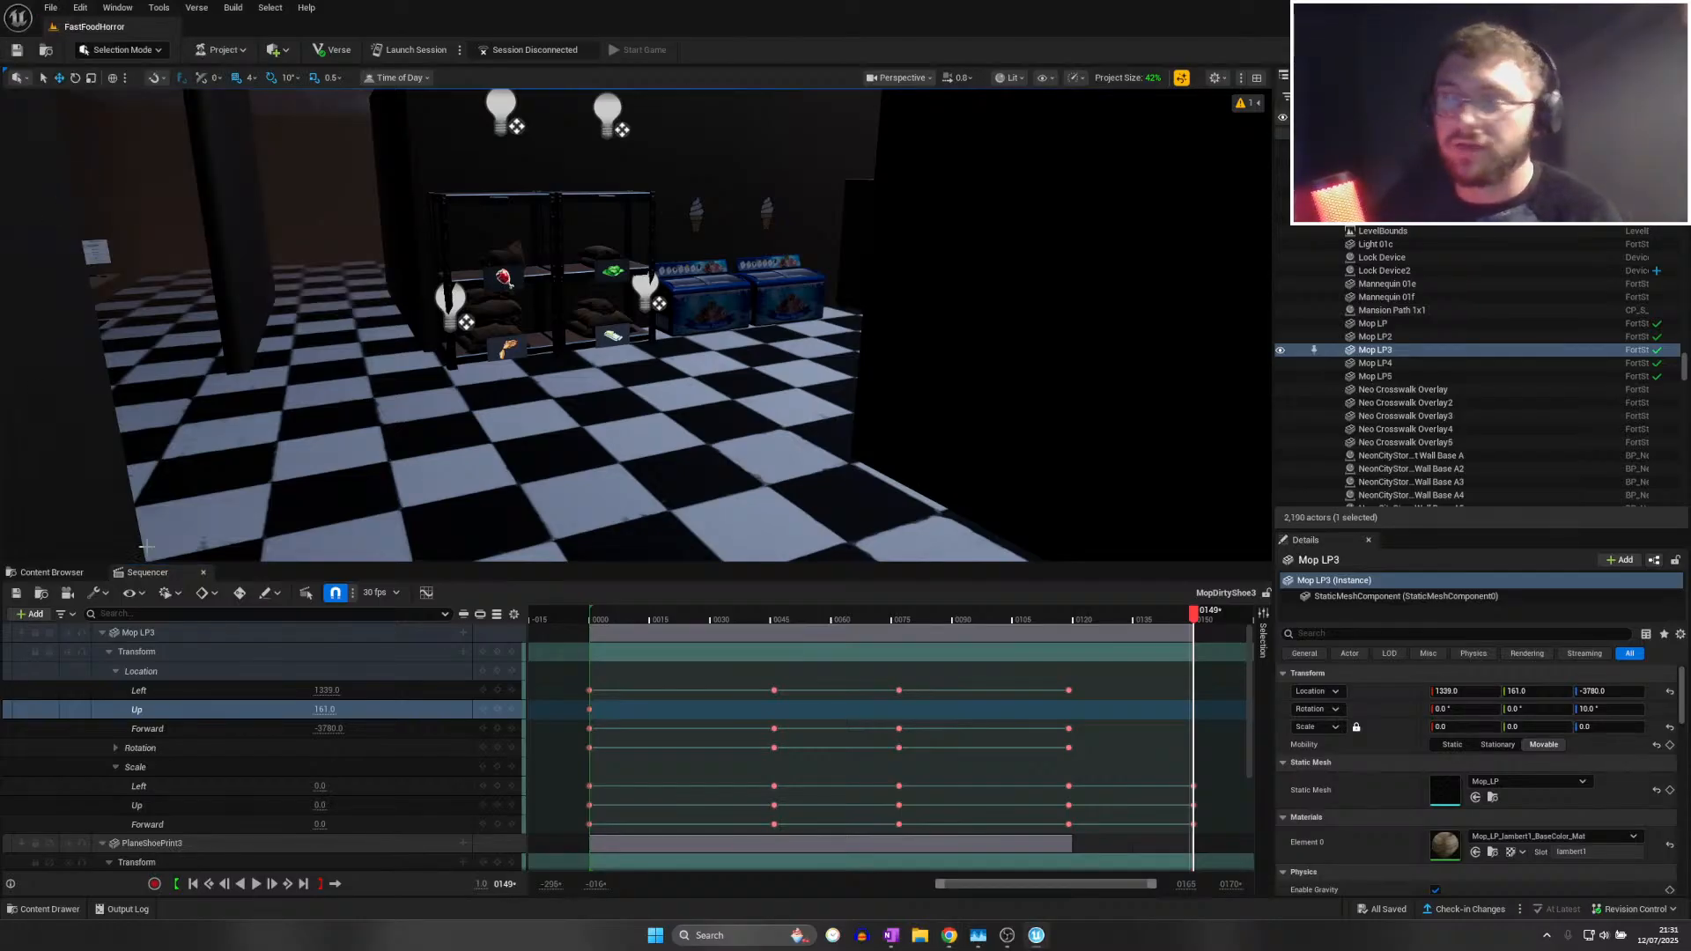
{"action": "left_click", "coordinate": [52, 572]}
{"action": "left_click", "coordinate": [143, 572]}
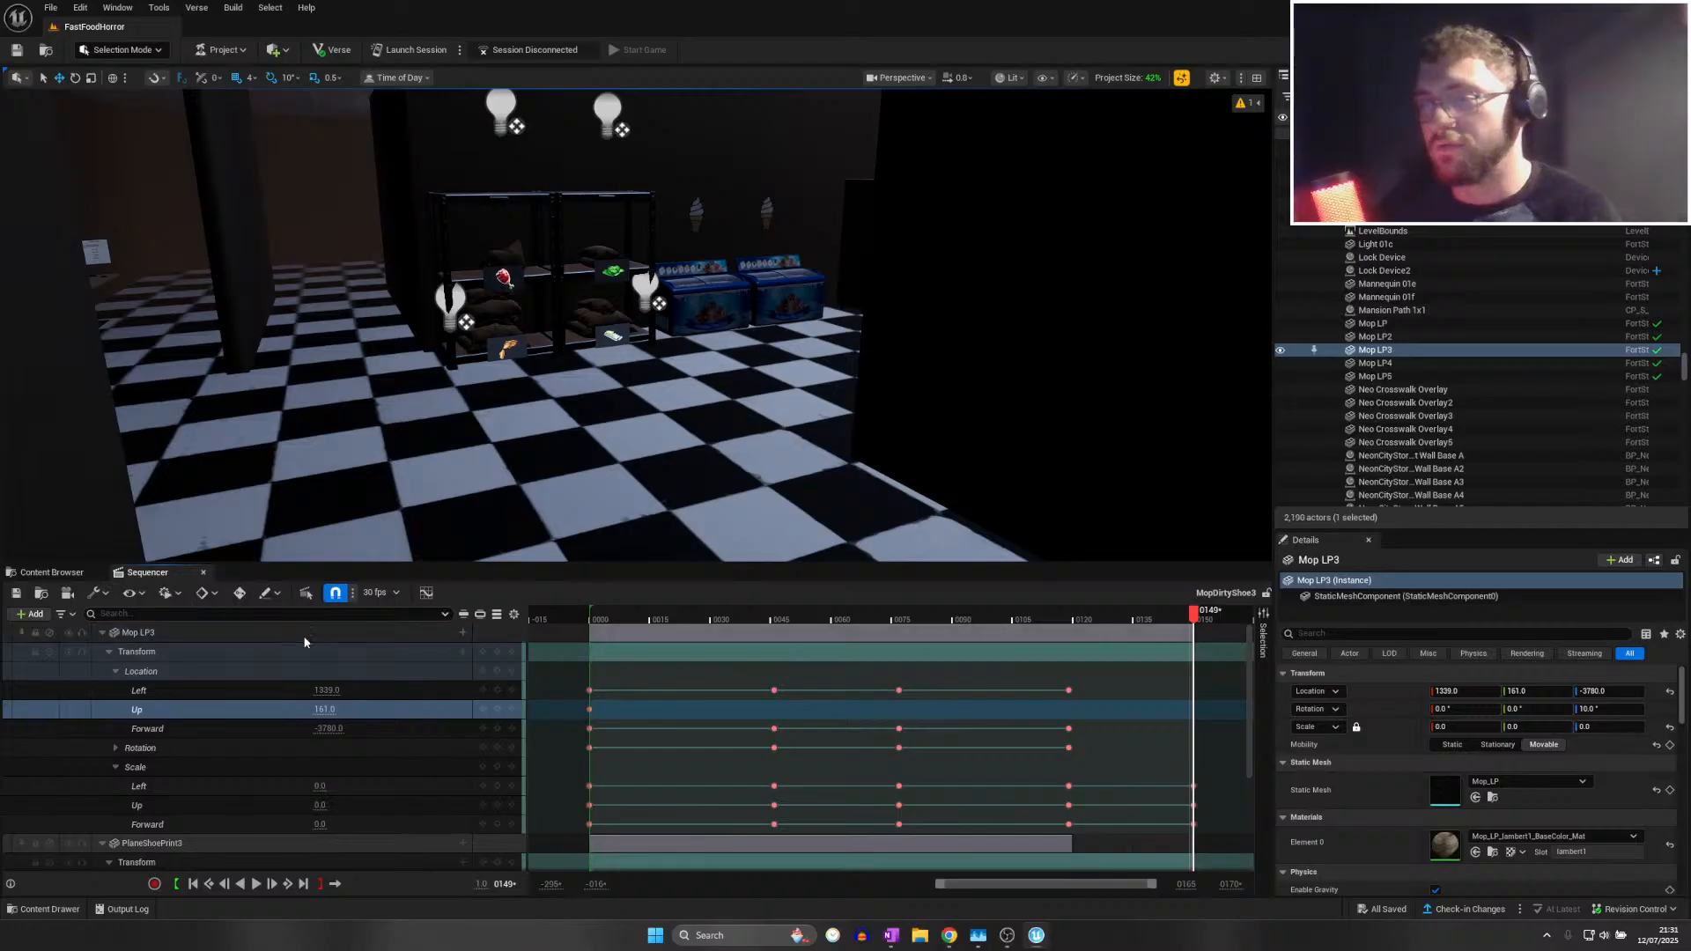
{"action": "left_click", "coordinate": [16, 593]}
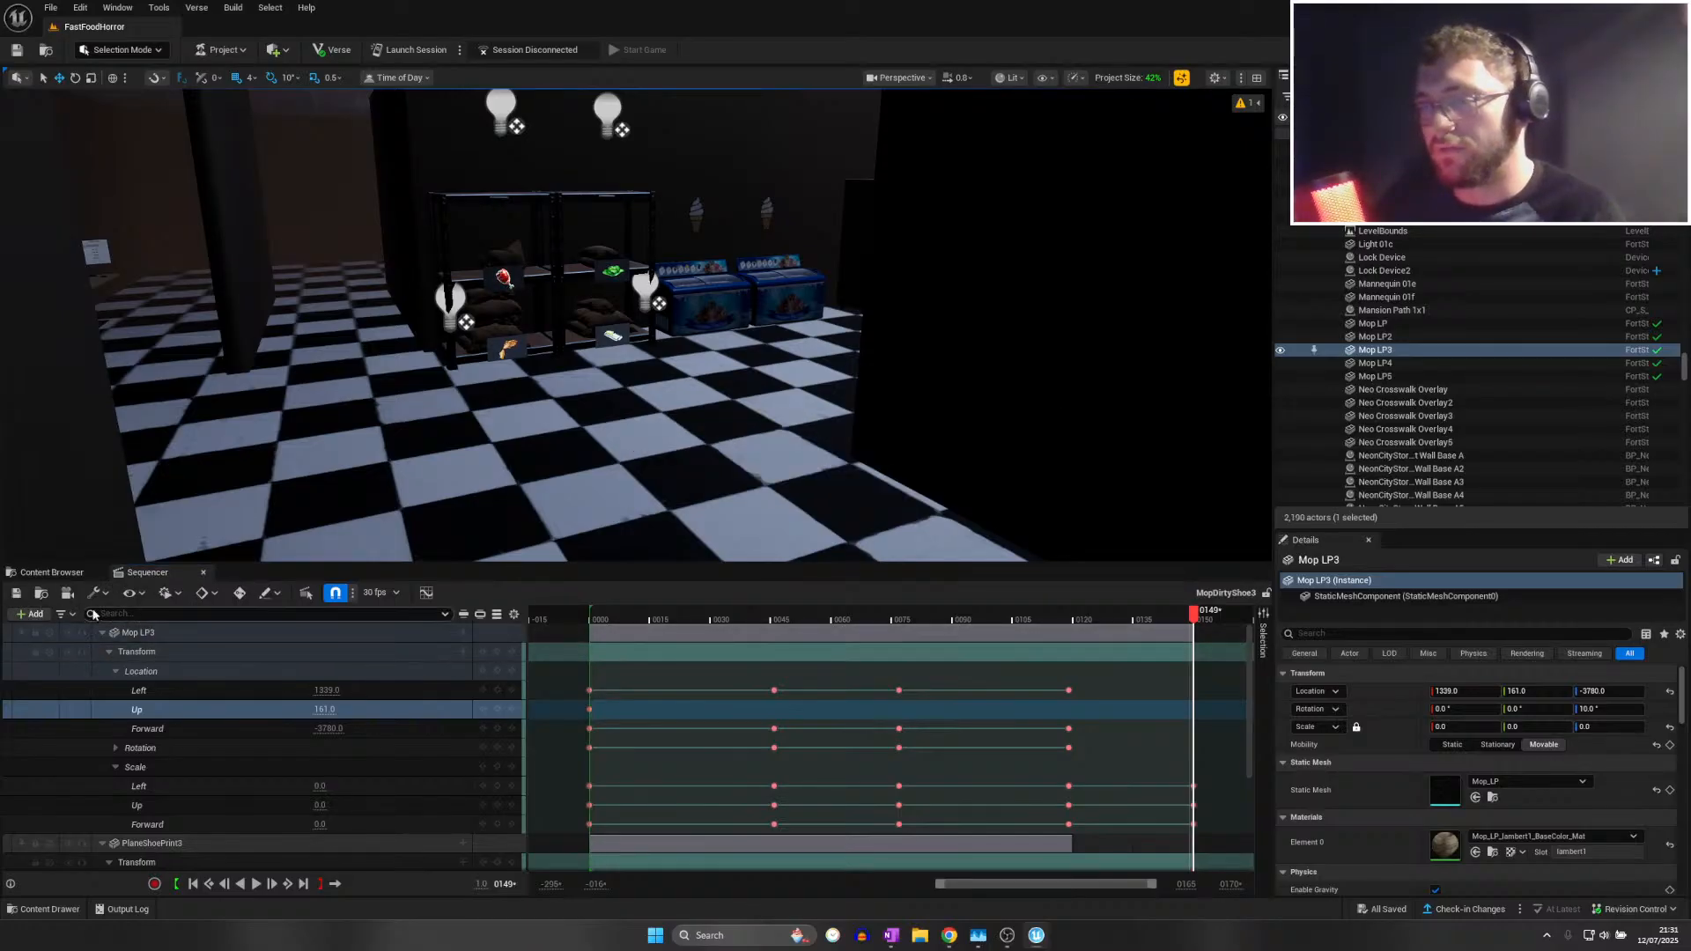
{"action": "key", "text": "ctrl+s"}
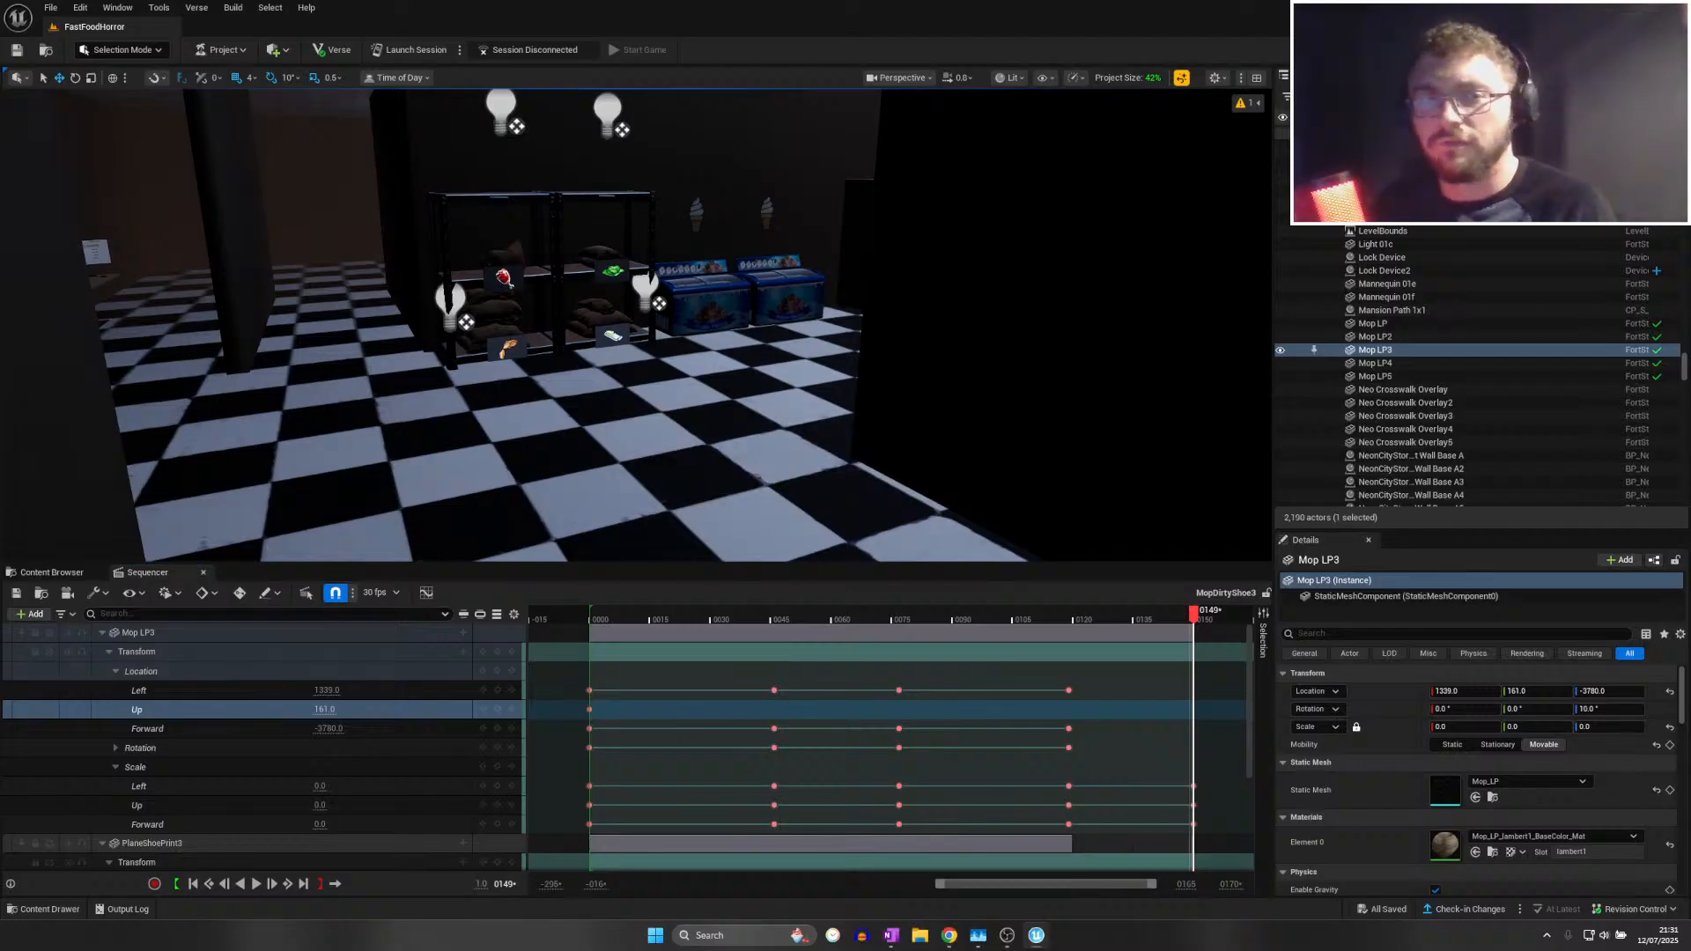
{"action": "left_click", "coordinate": [16, 592]}
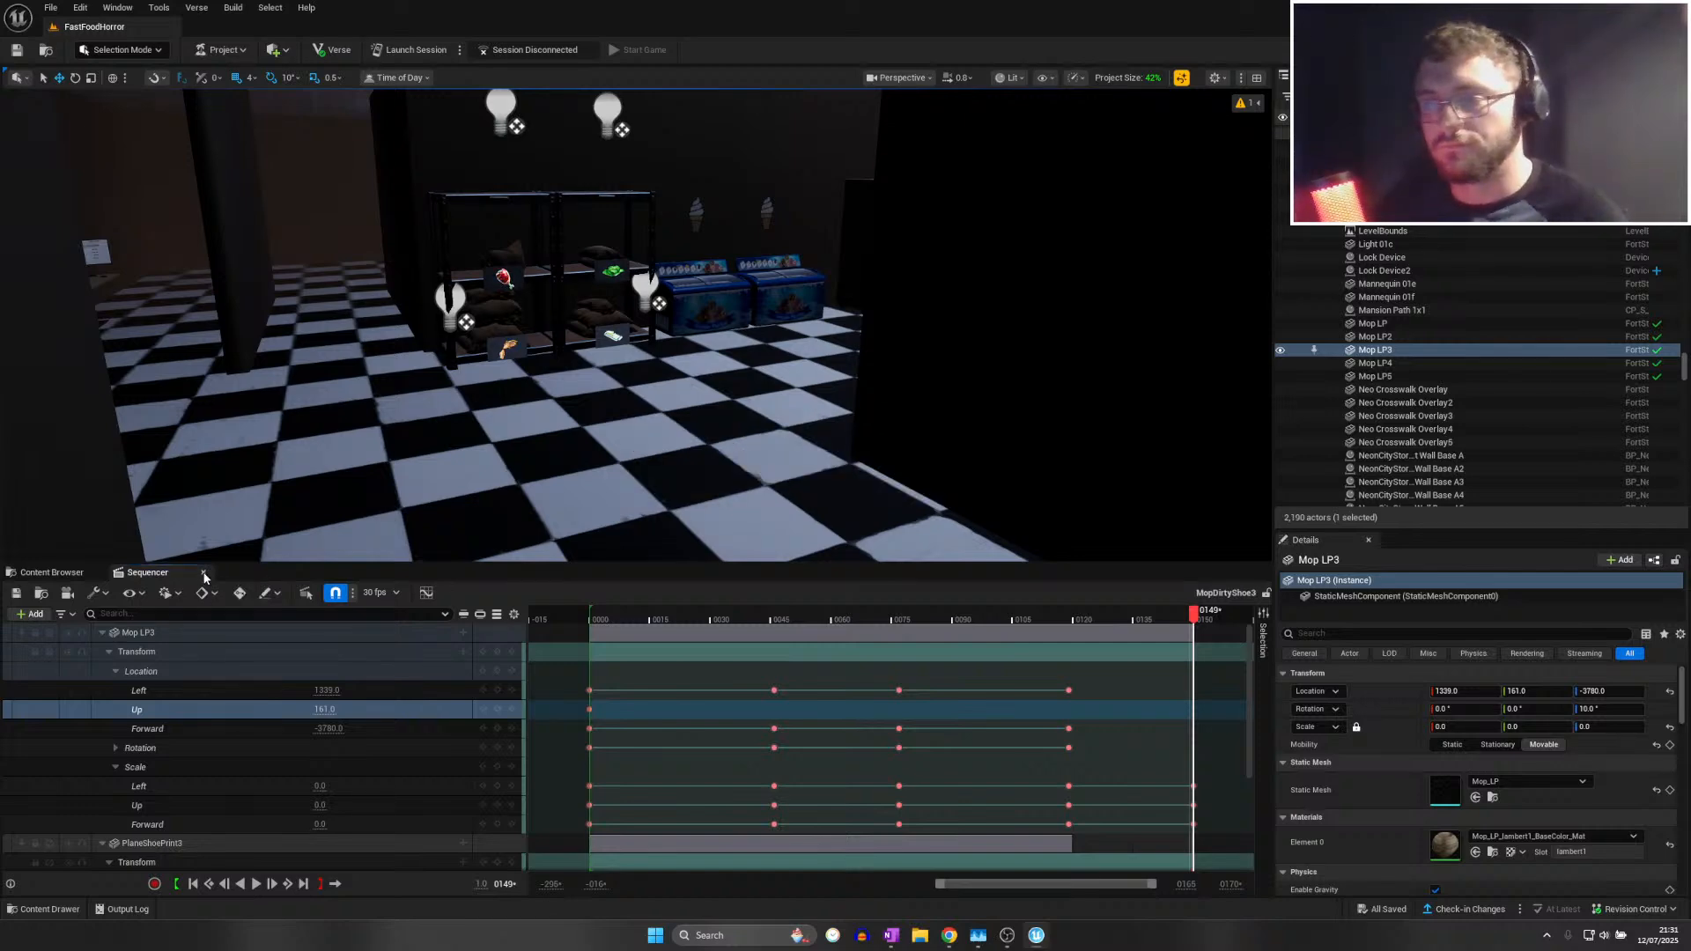
Close MopDirtyShoe3, open the MopDirtyShoe4 sequence and set its playhead to frame 0
{"action": "left_click", "coordinate": [204, 573]}
{"action": "double_click", "coordinate": [347, 669]}
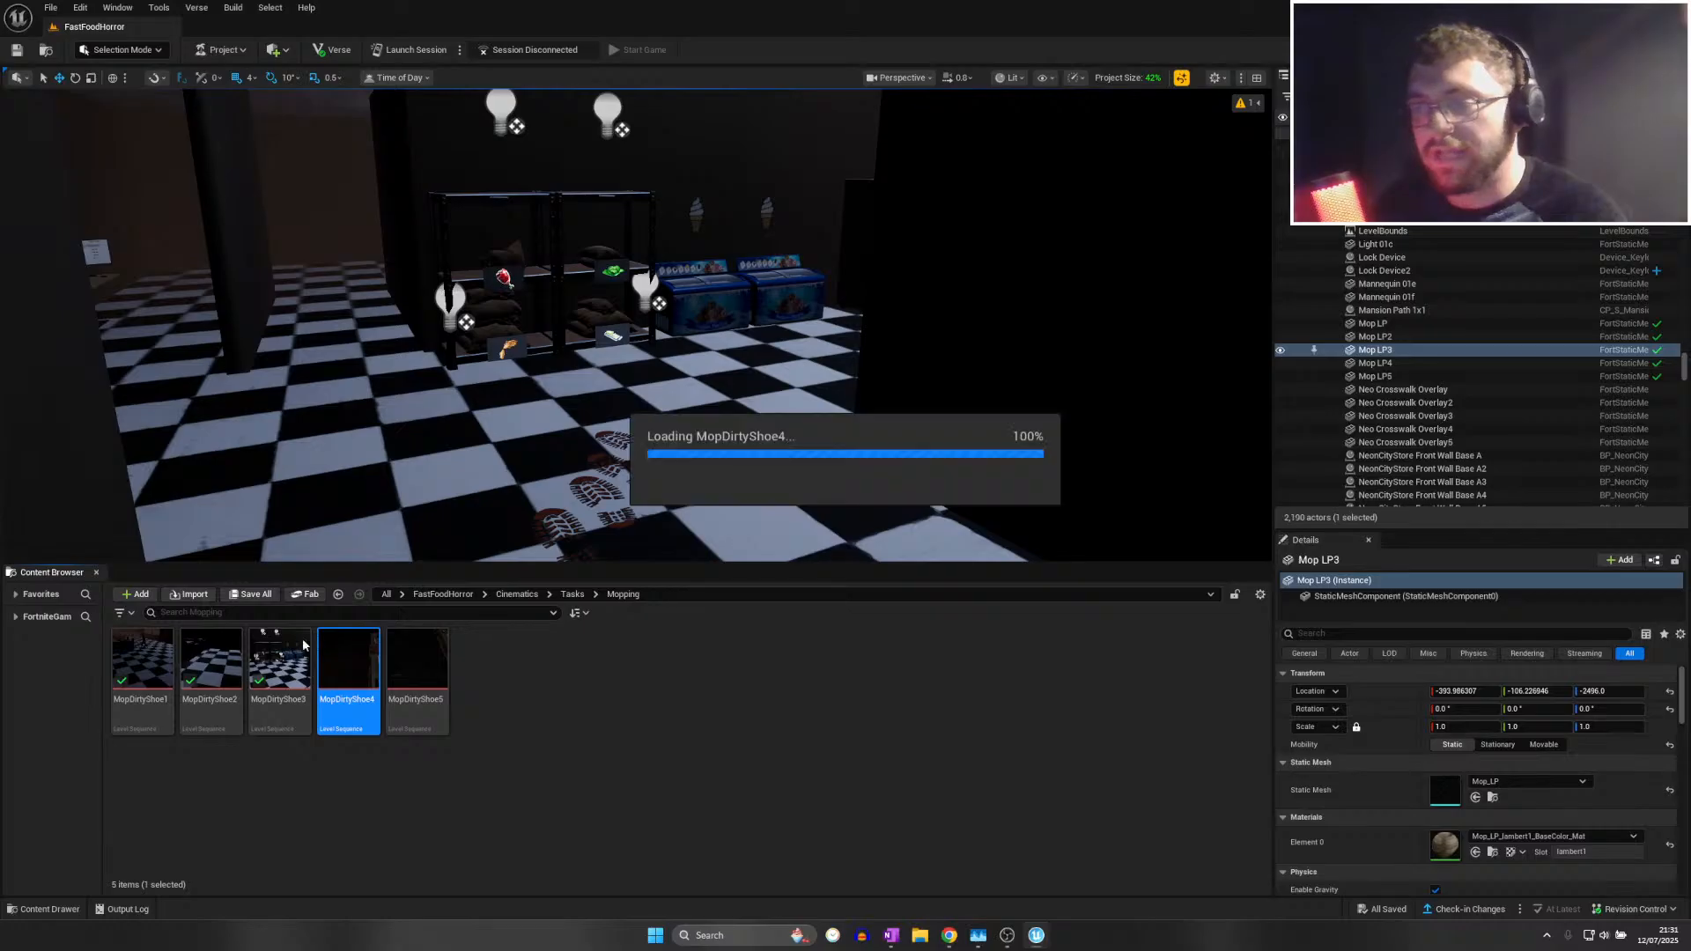
{"action": "left_click", "coordinate": [586, 615]}
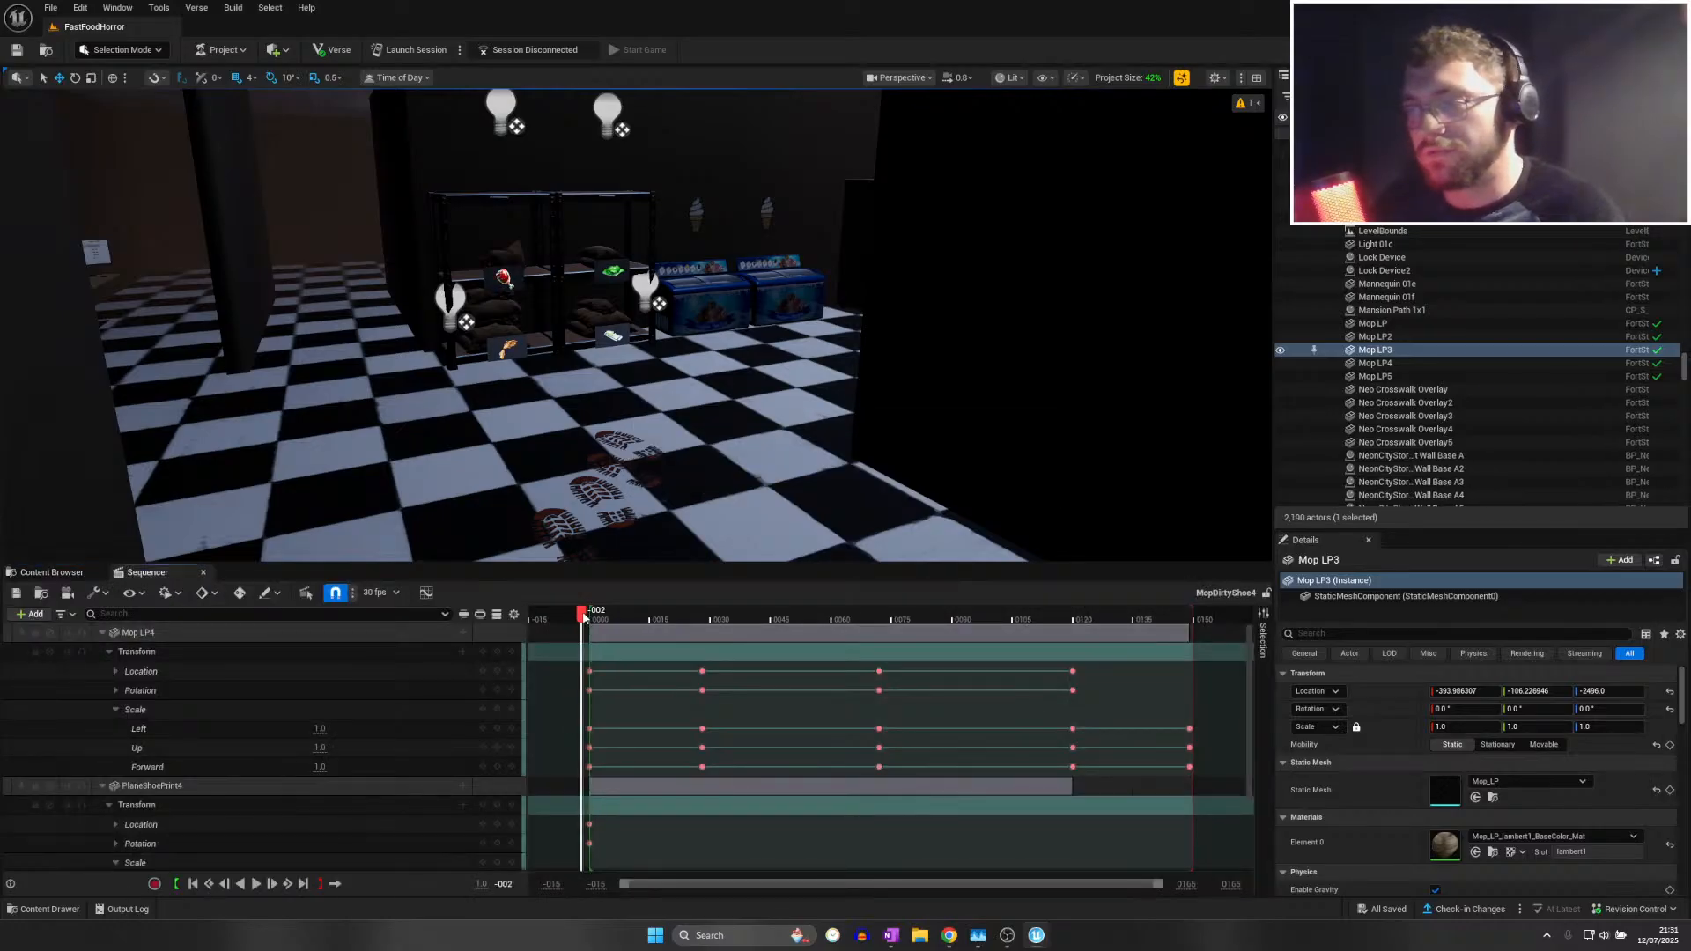
{"action": "left_click", "coordinate": [590, 615]}
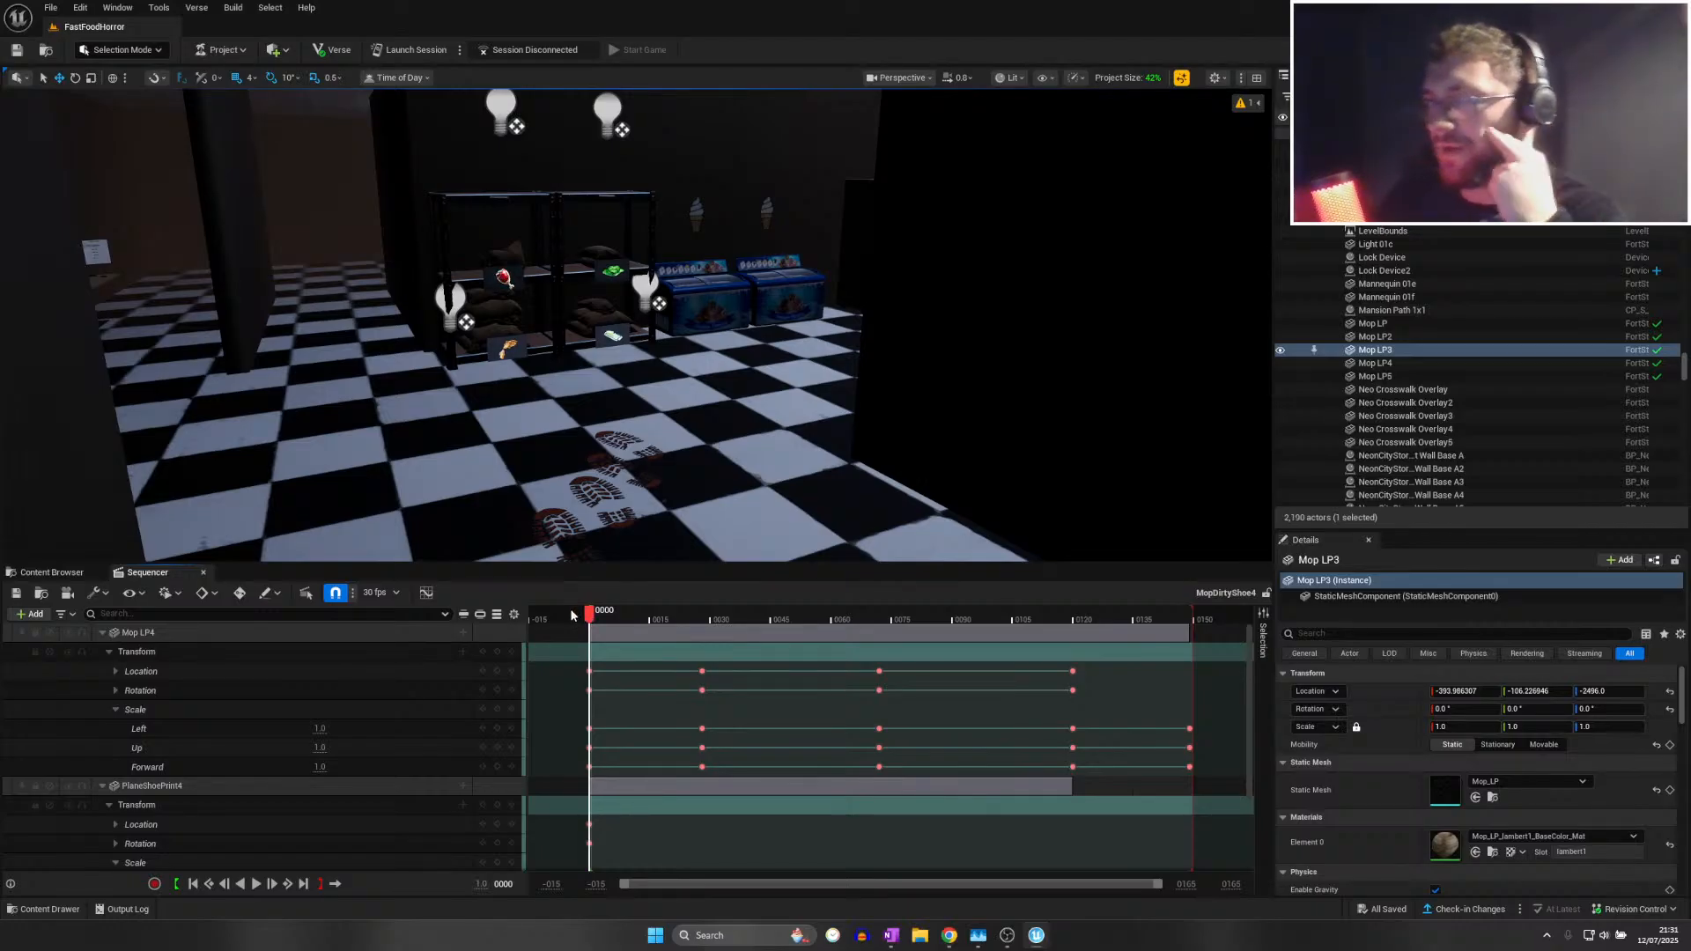
{"action": "left_click_drag", "start_coordinate": [588, 619], "coordinate": [590, 620]}
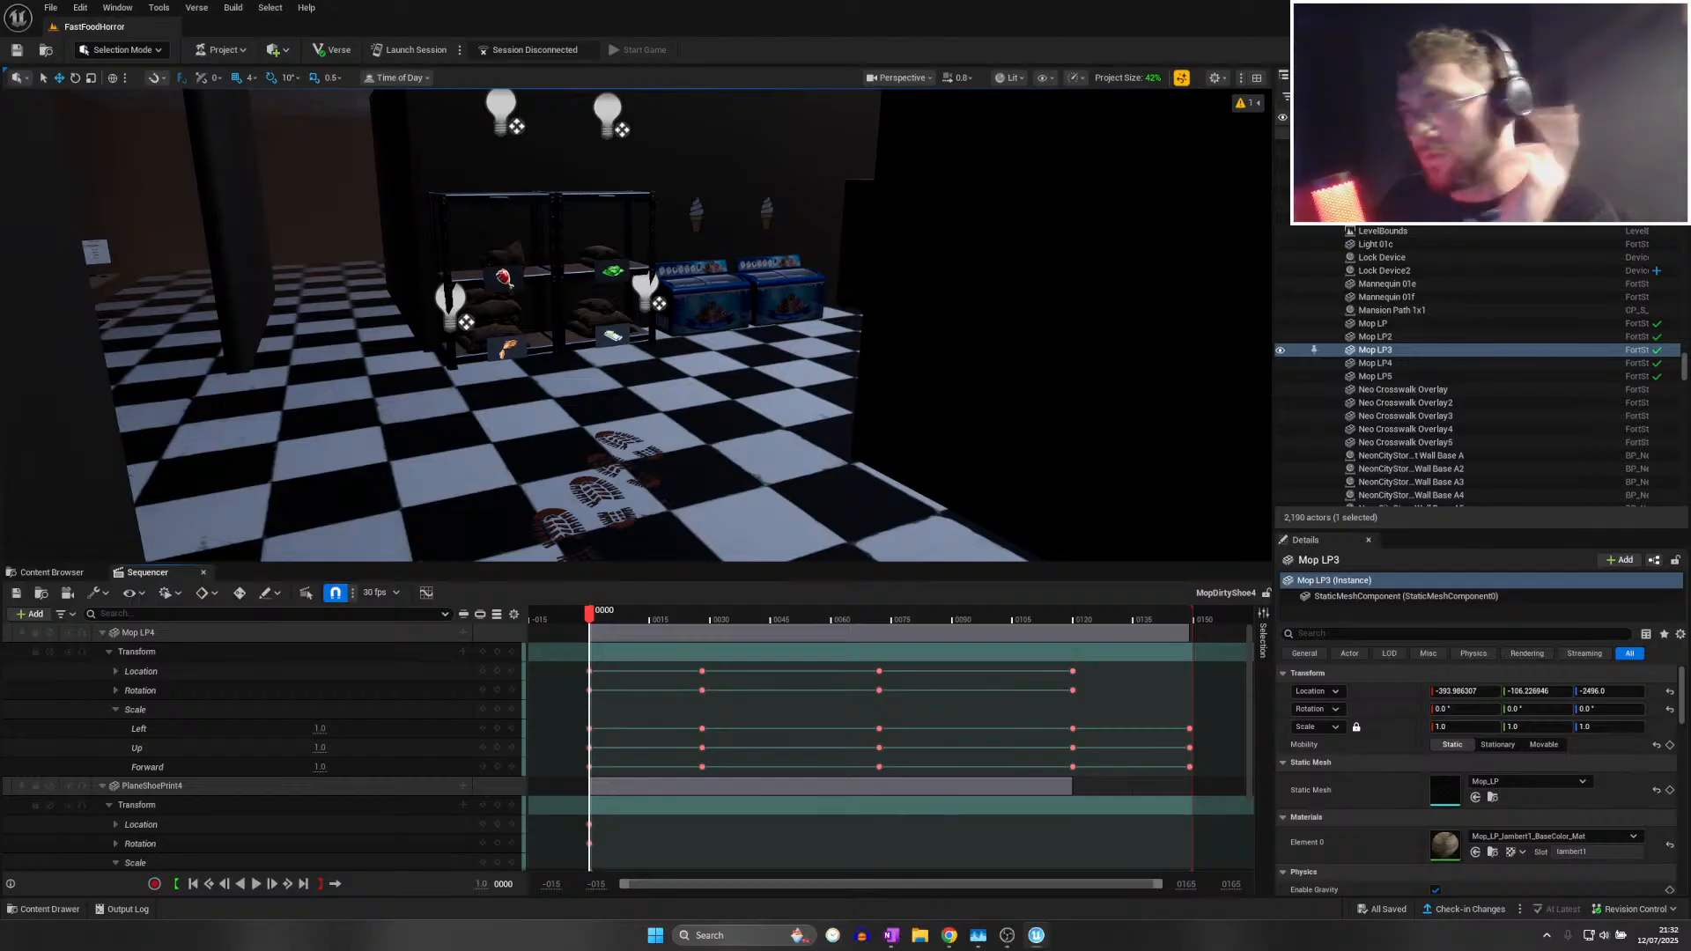
Save the whole project and the MopDirtyShoe4 sequence with its playhead at frame 0
{"action": "left_click", "coordinate": [50, 8]}
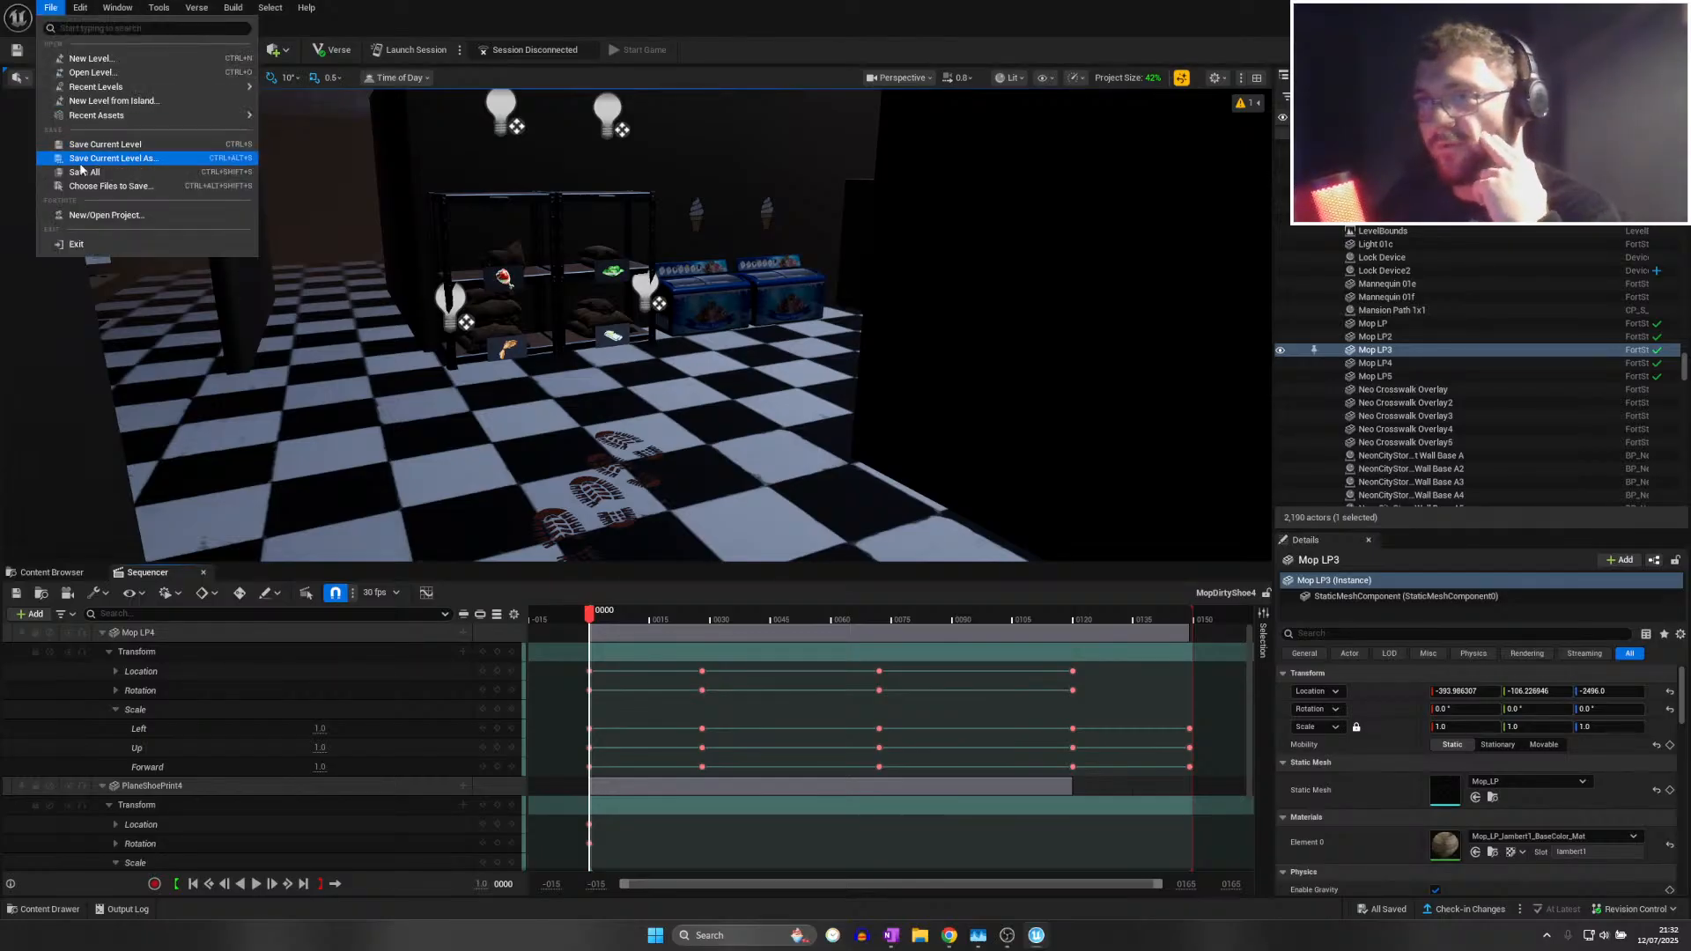
{"action": "left_click", "coordinate": [79, 197]}
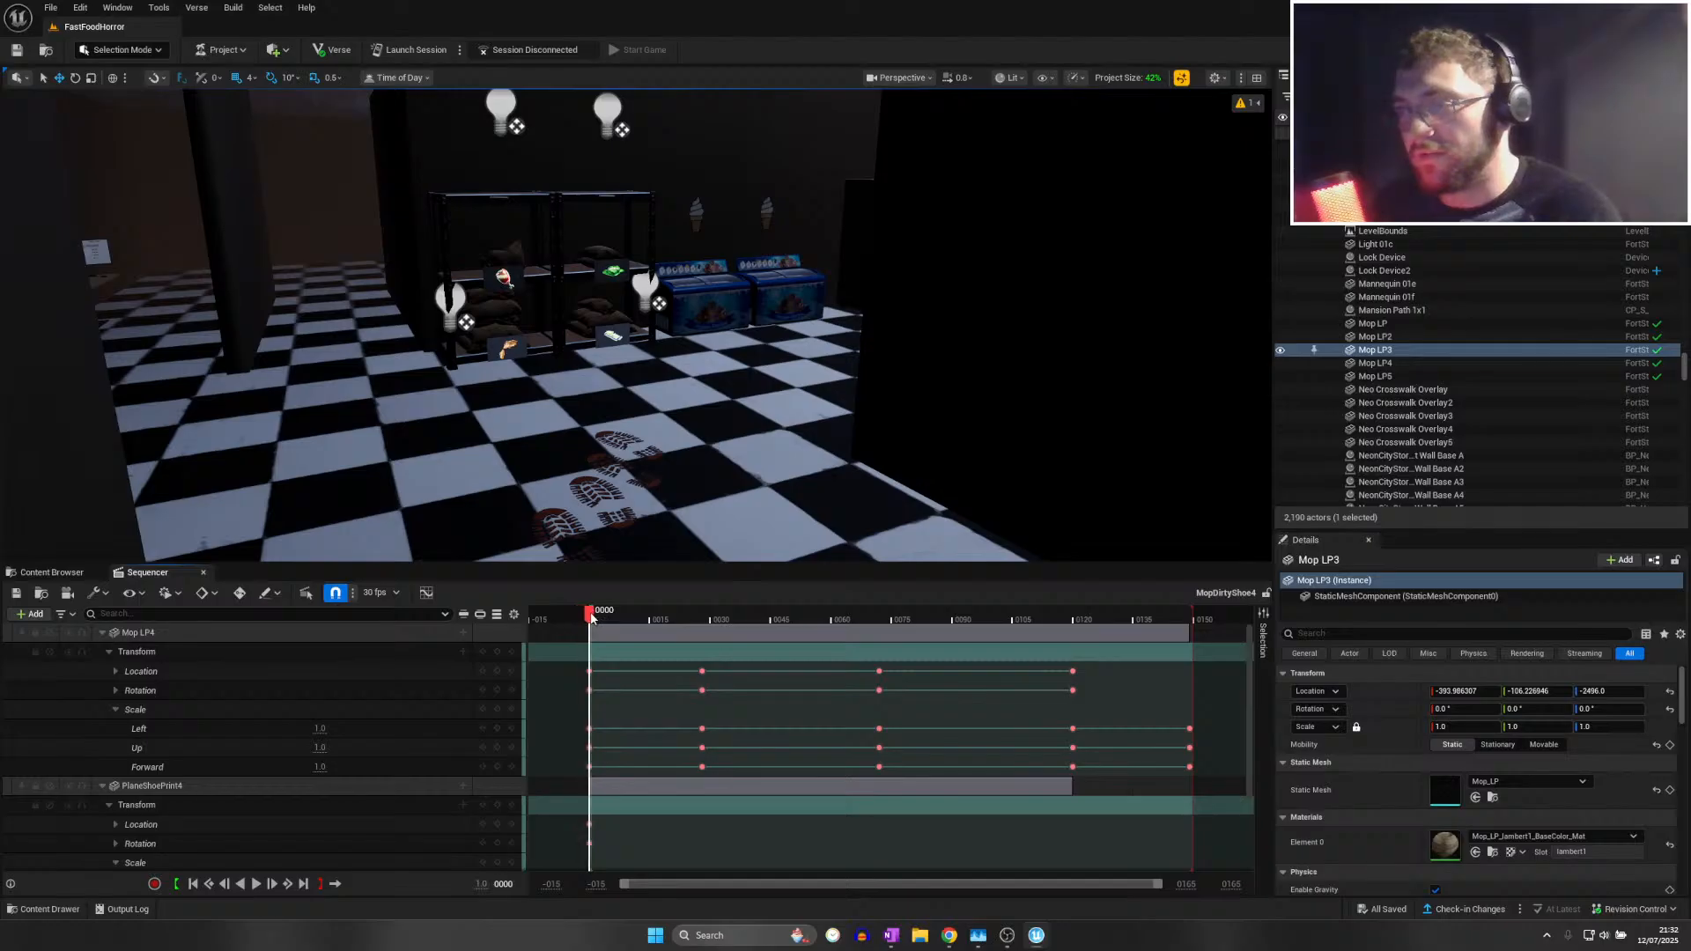
{"action": "left_click_drag", "start_coordinate": [590, 616], "coordinate": [592, 617]}
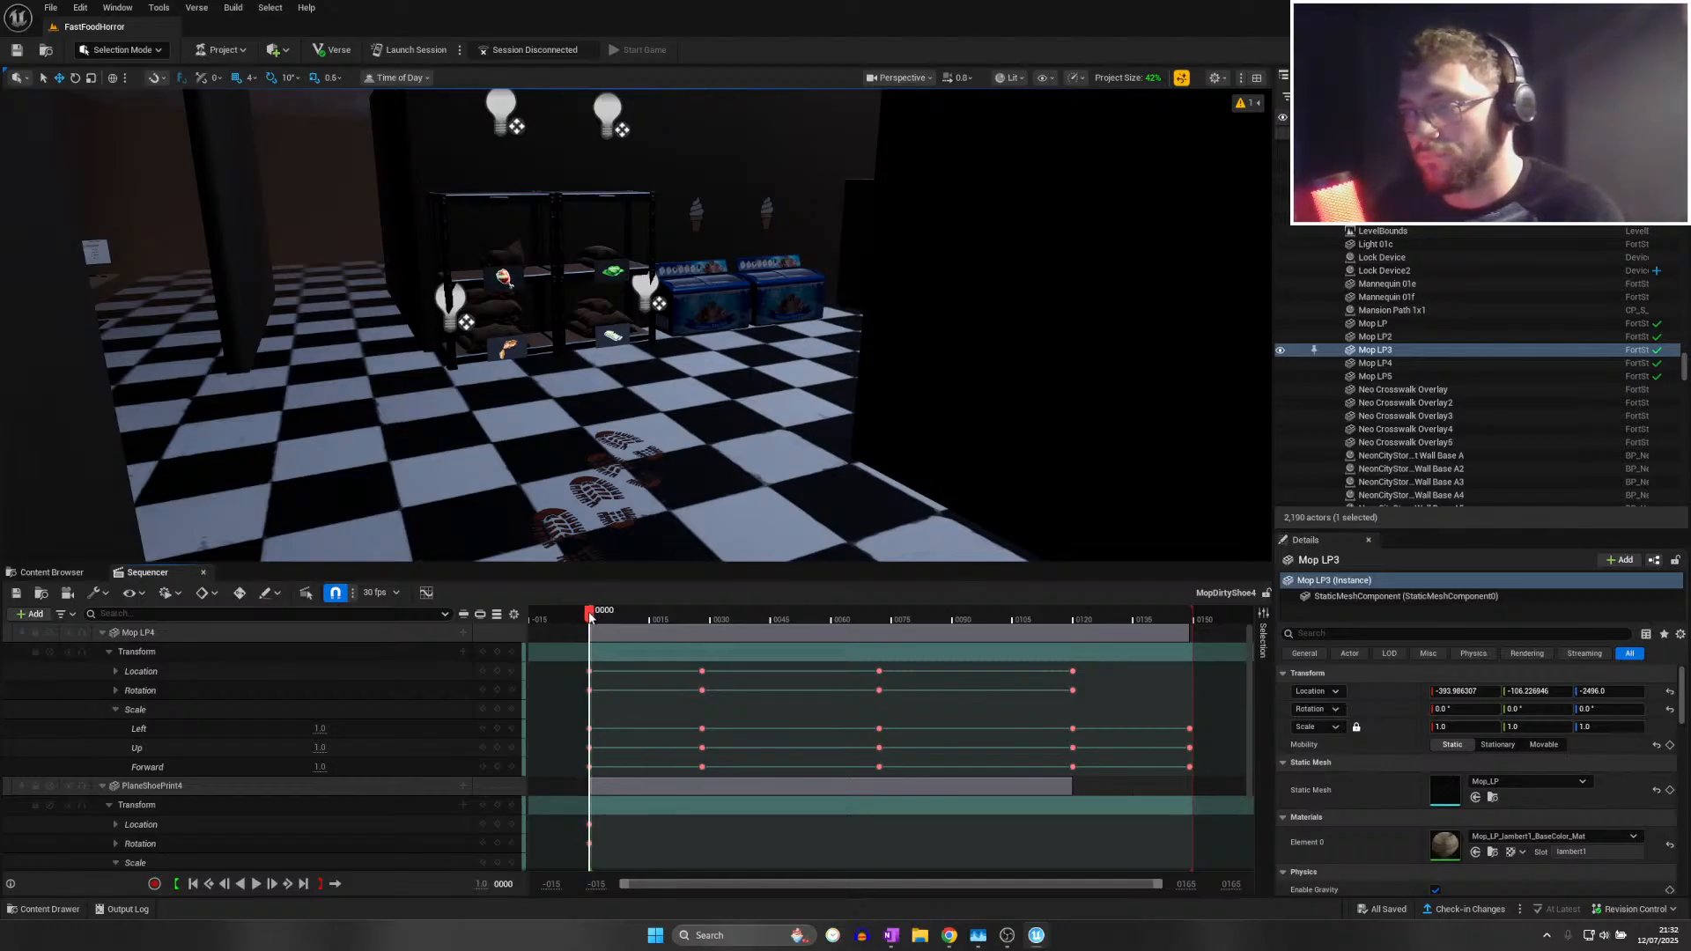
{"action": "left_click", "coordinate": [18, 593]}
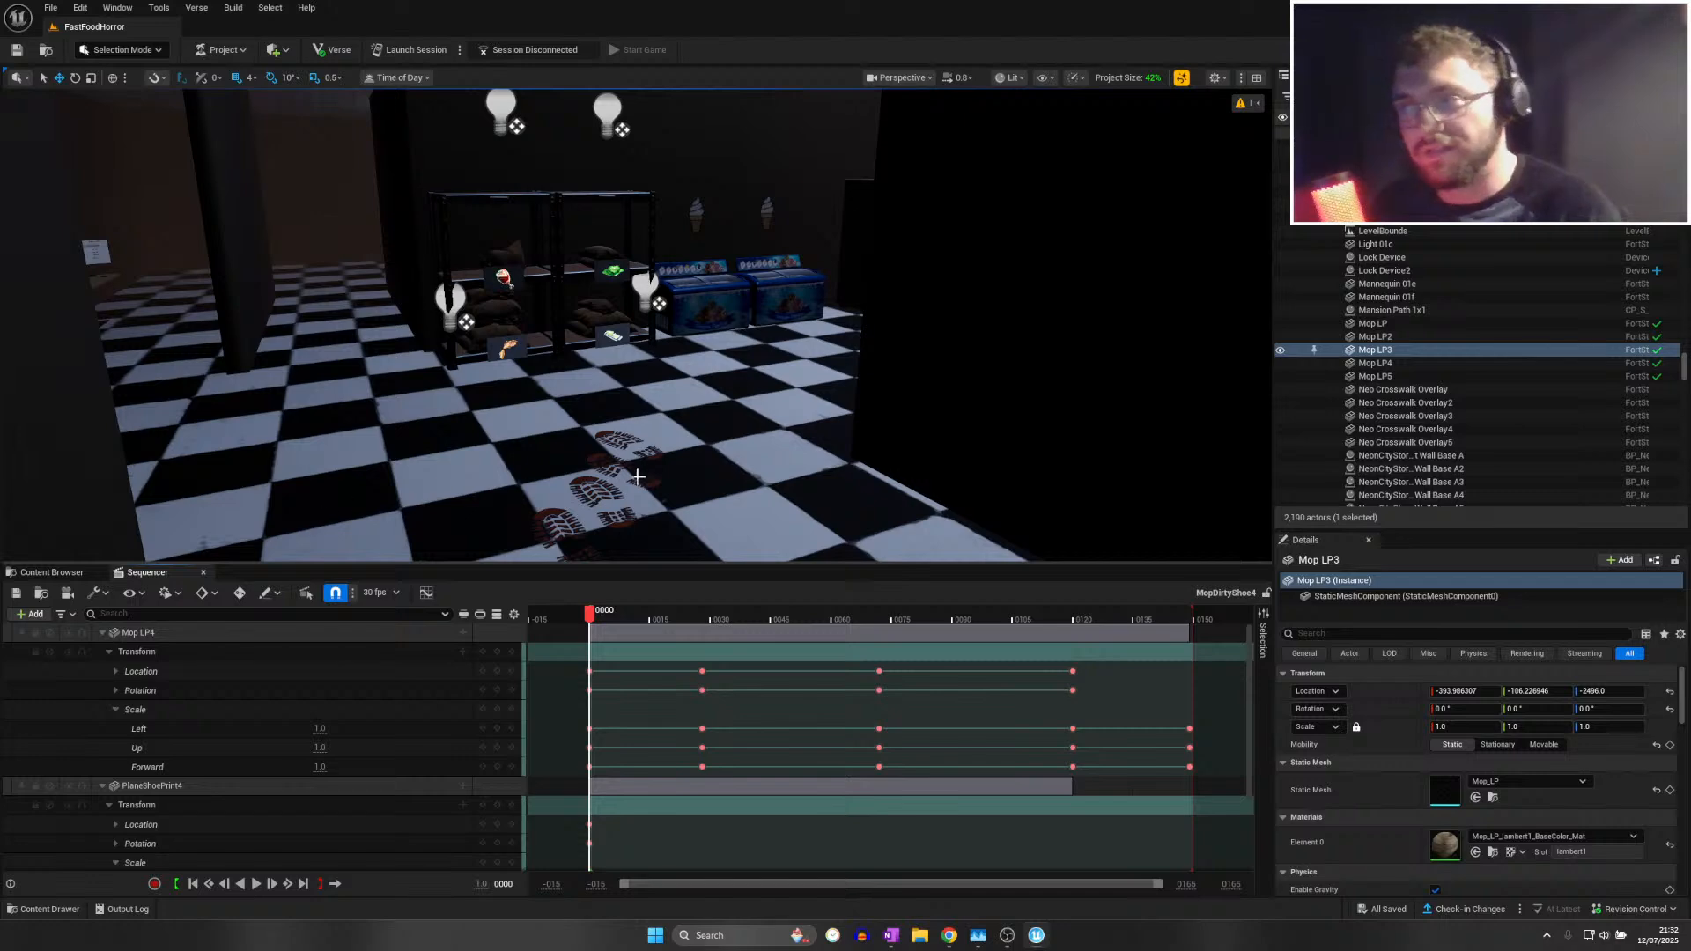
Return the MopDirtyShoe4 playhead to frame 0 and save the whole project again
{"action": "right_click_drag", "start_coordinate": [309, 521], "coordinate": [370, 520]}
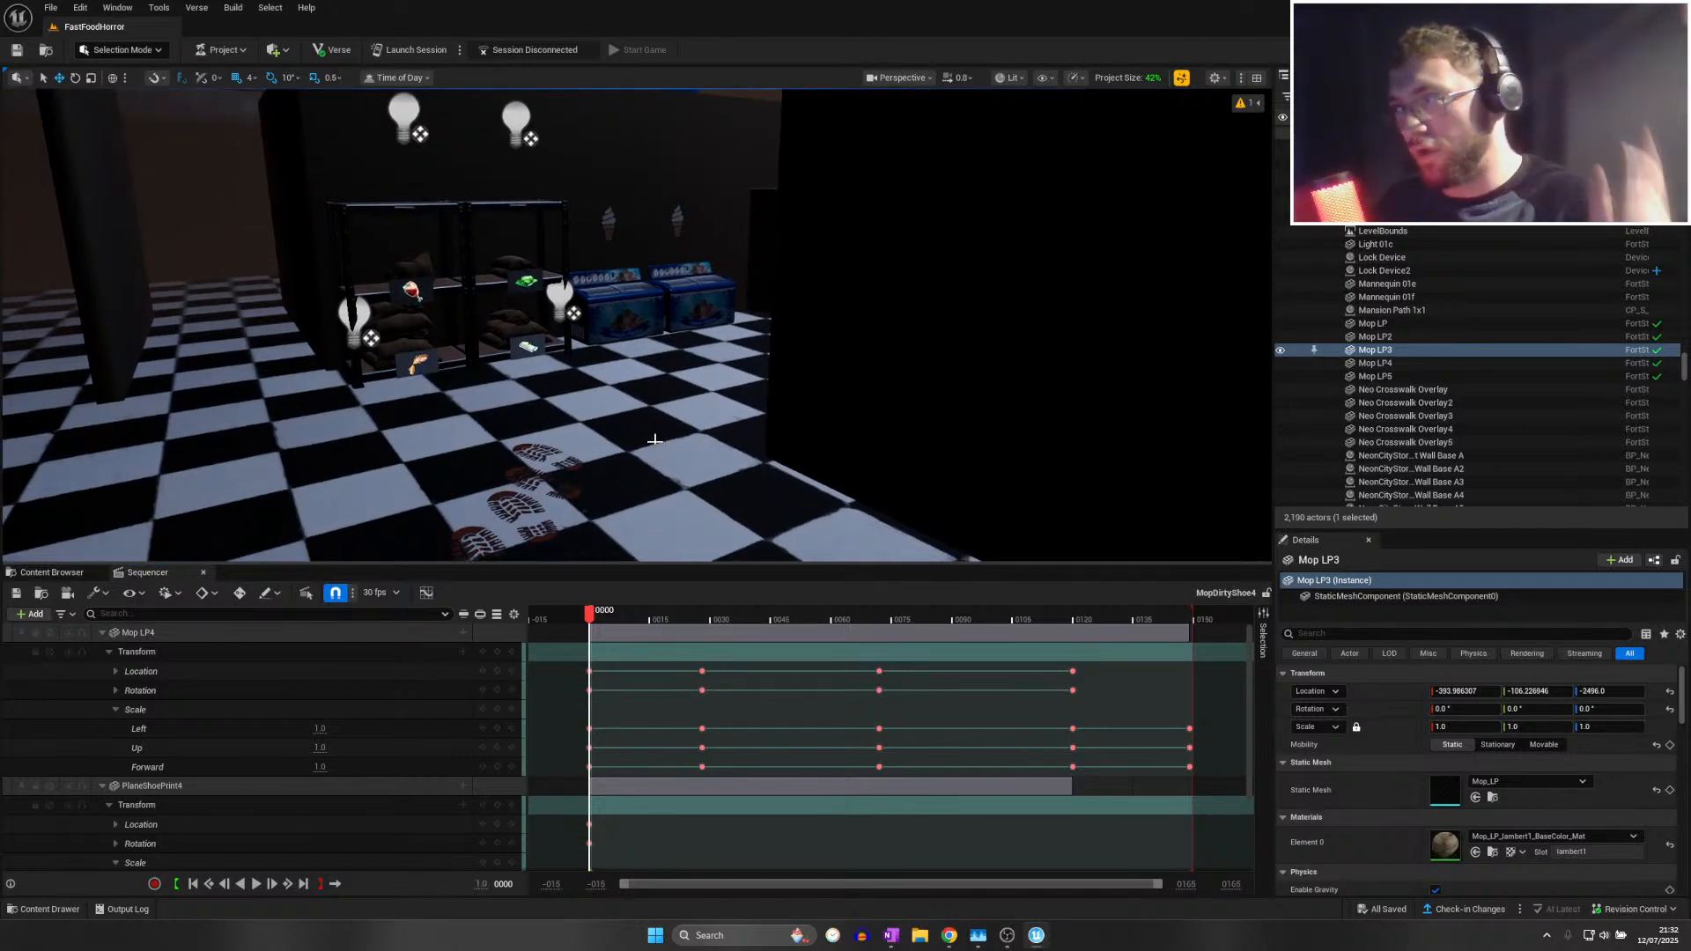
{"action": "left_click", "coordinate": [582, 612]}
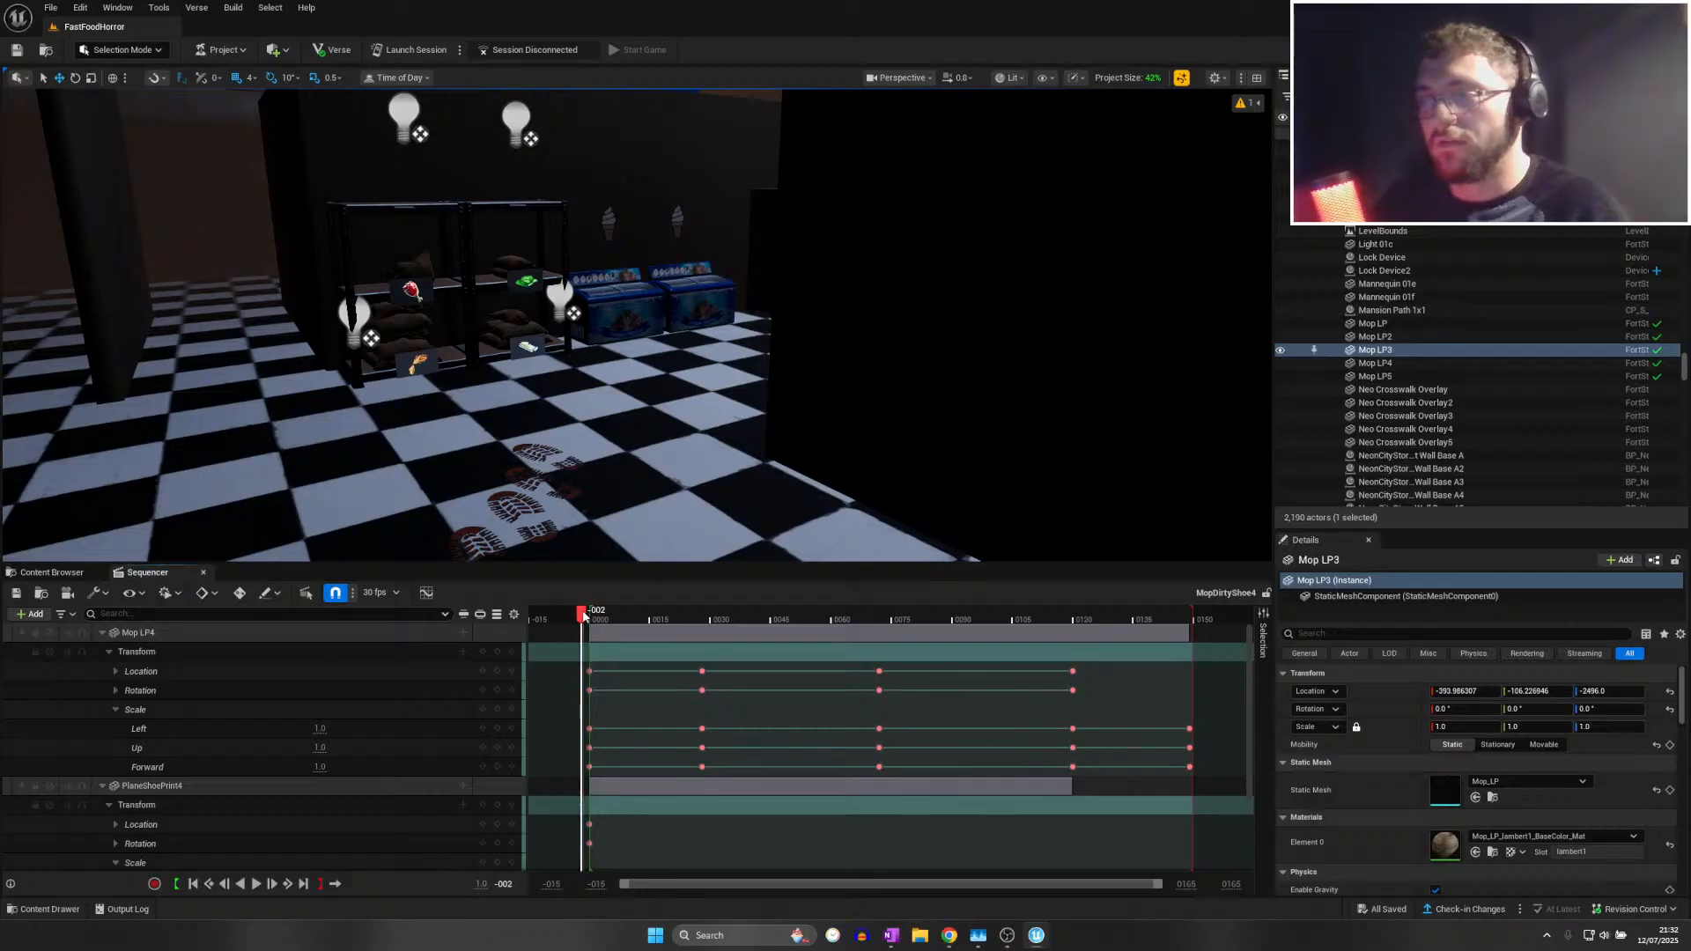
{"action": "left_click_drag", "start_coordinate": [585, 614], "coordinate": [591, 616]}
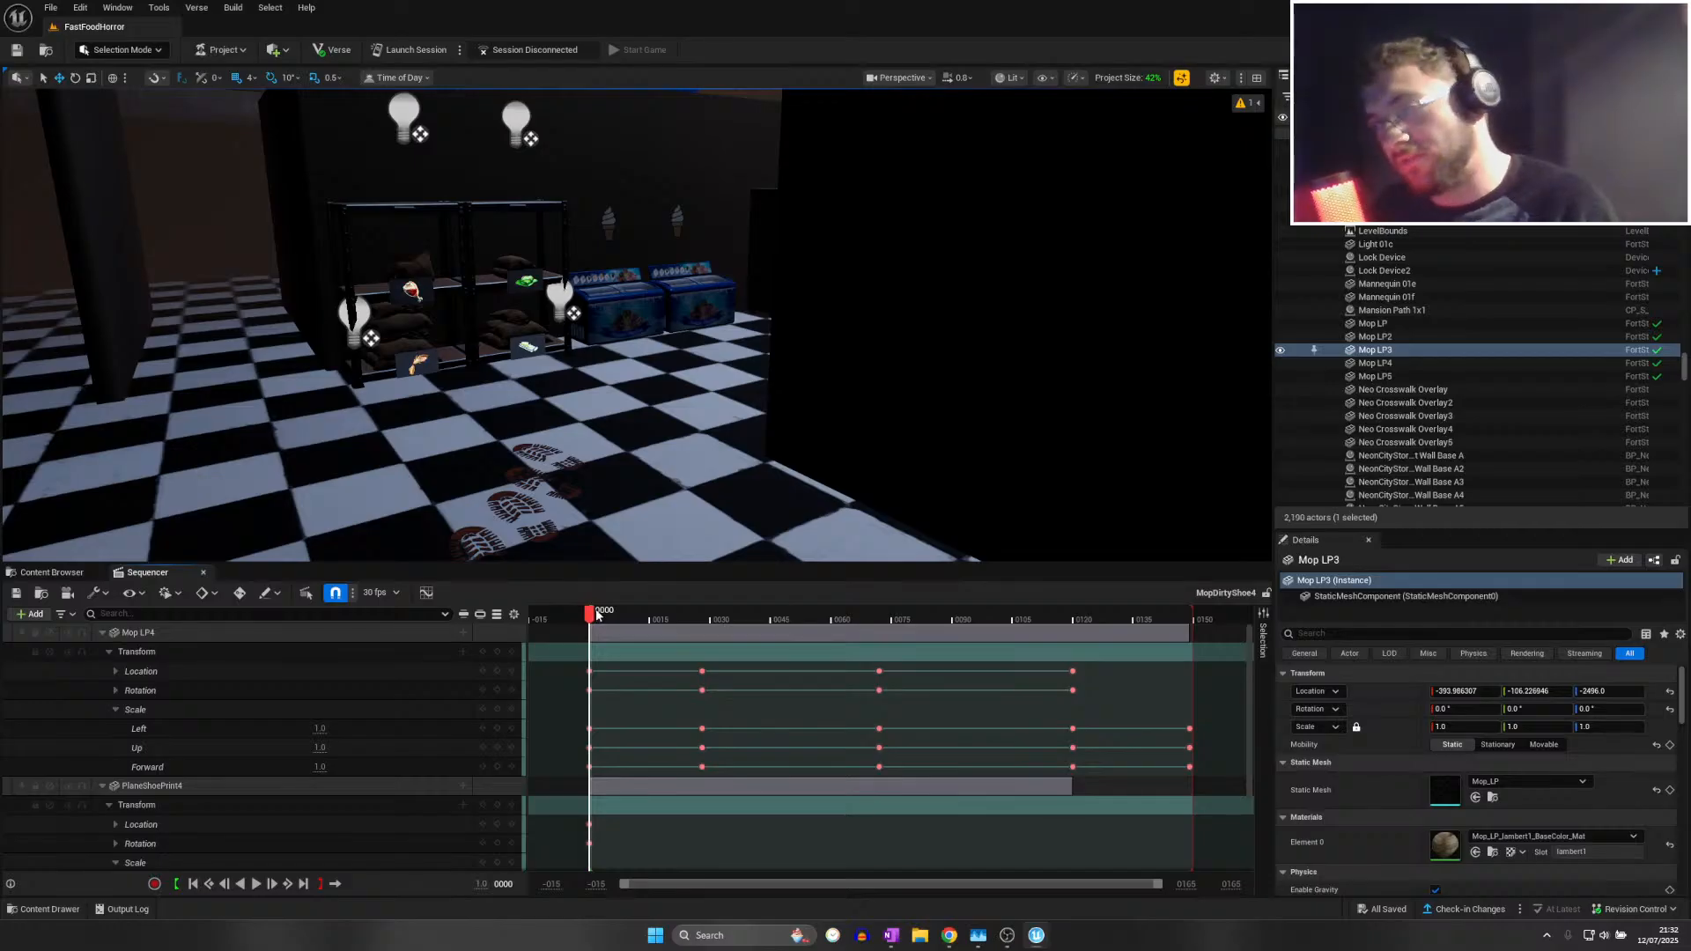
{"action": "mouse_move", "coordinate": [589, 612]}
{"action": "left_mouse_down"}
{"action": "mouse_move", "coordinate": [616, 612]}
{"action": "mouse_move", "coordinate": [589, 607]}
{"action": "left_mouse_up"}
{"action": "left_click", "coordinate": [54, 5]}
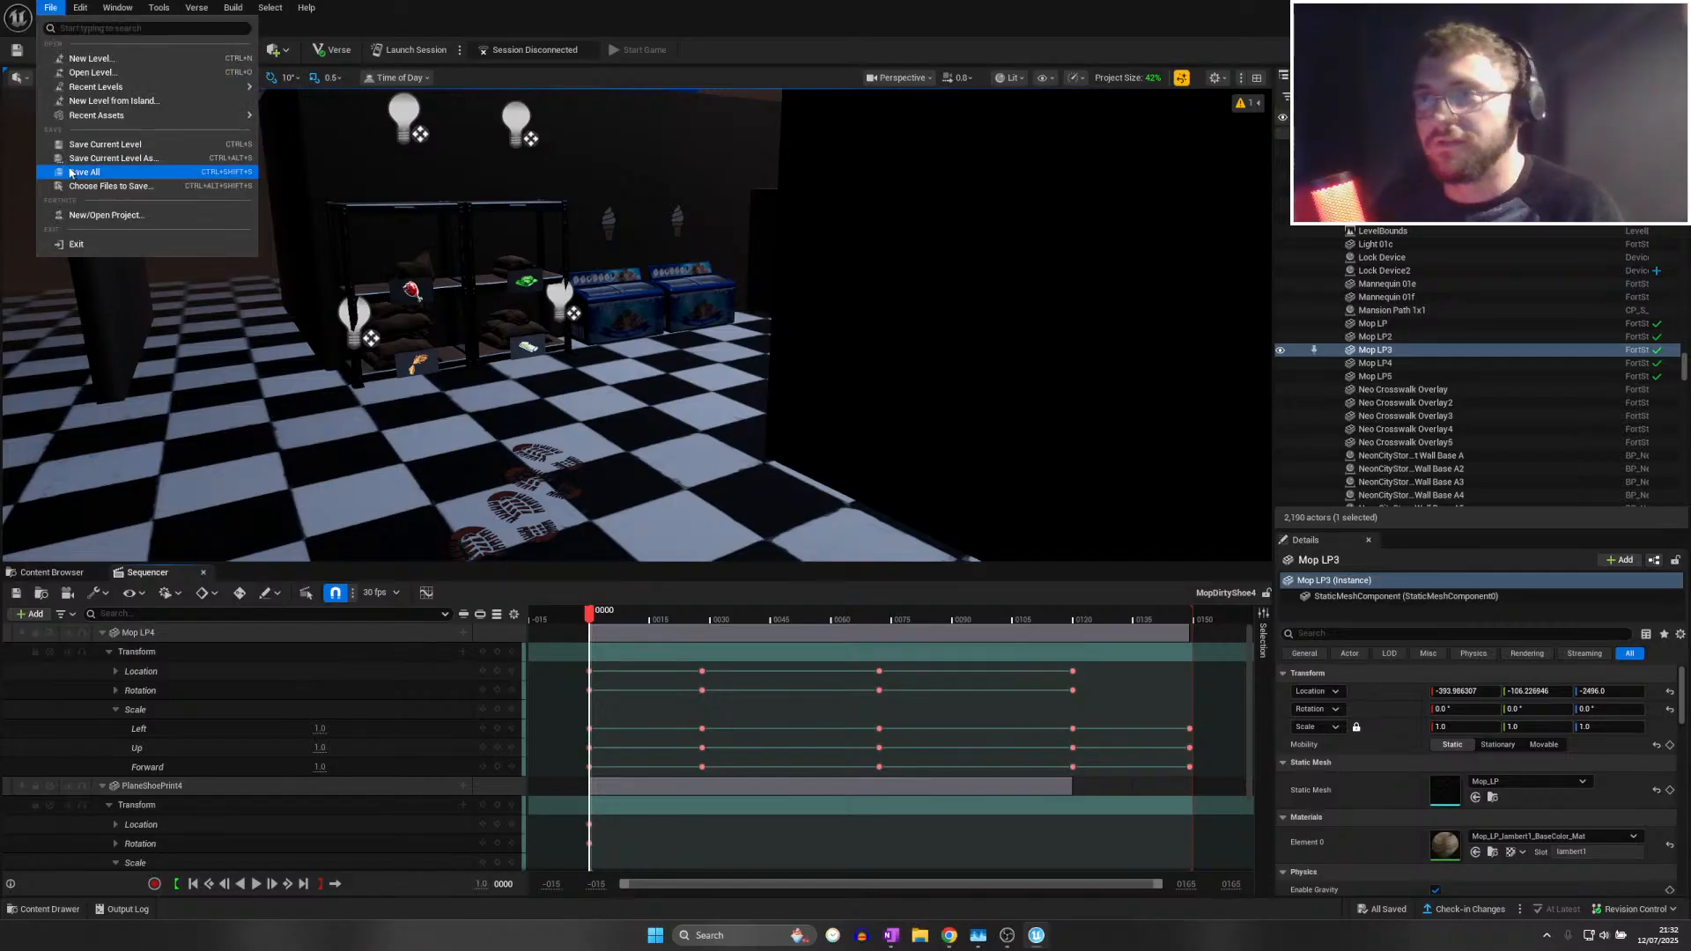
{"action": "left_click", "coordinate": [72, 182]}
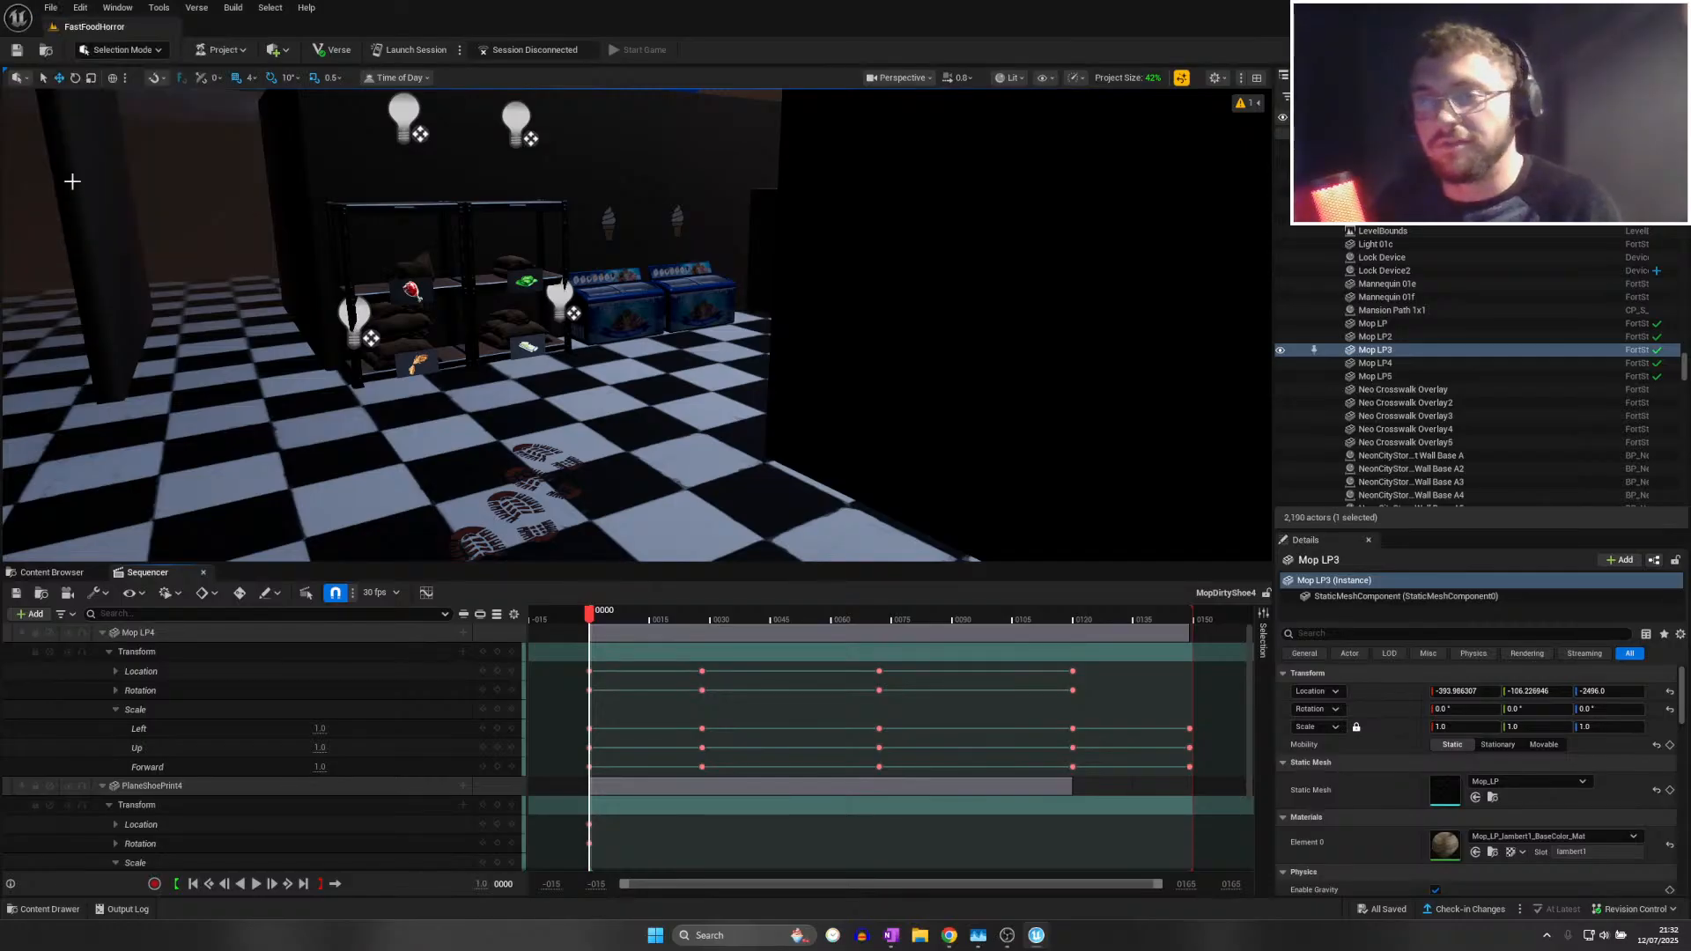
Show the Mapping folder with the mopping sequences and save all project files
{"action": "left_click", "coordinate": [53, 573]}
{"action": "left_click", "coordinate": [145, 572]}
{"action": "left_click", "coordinate": [62, 574]}
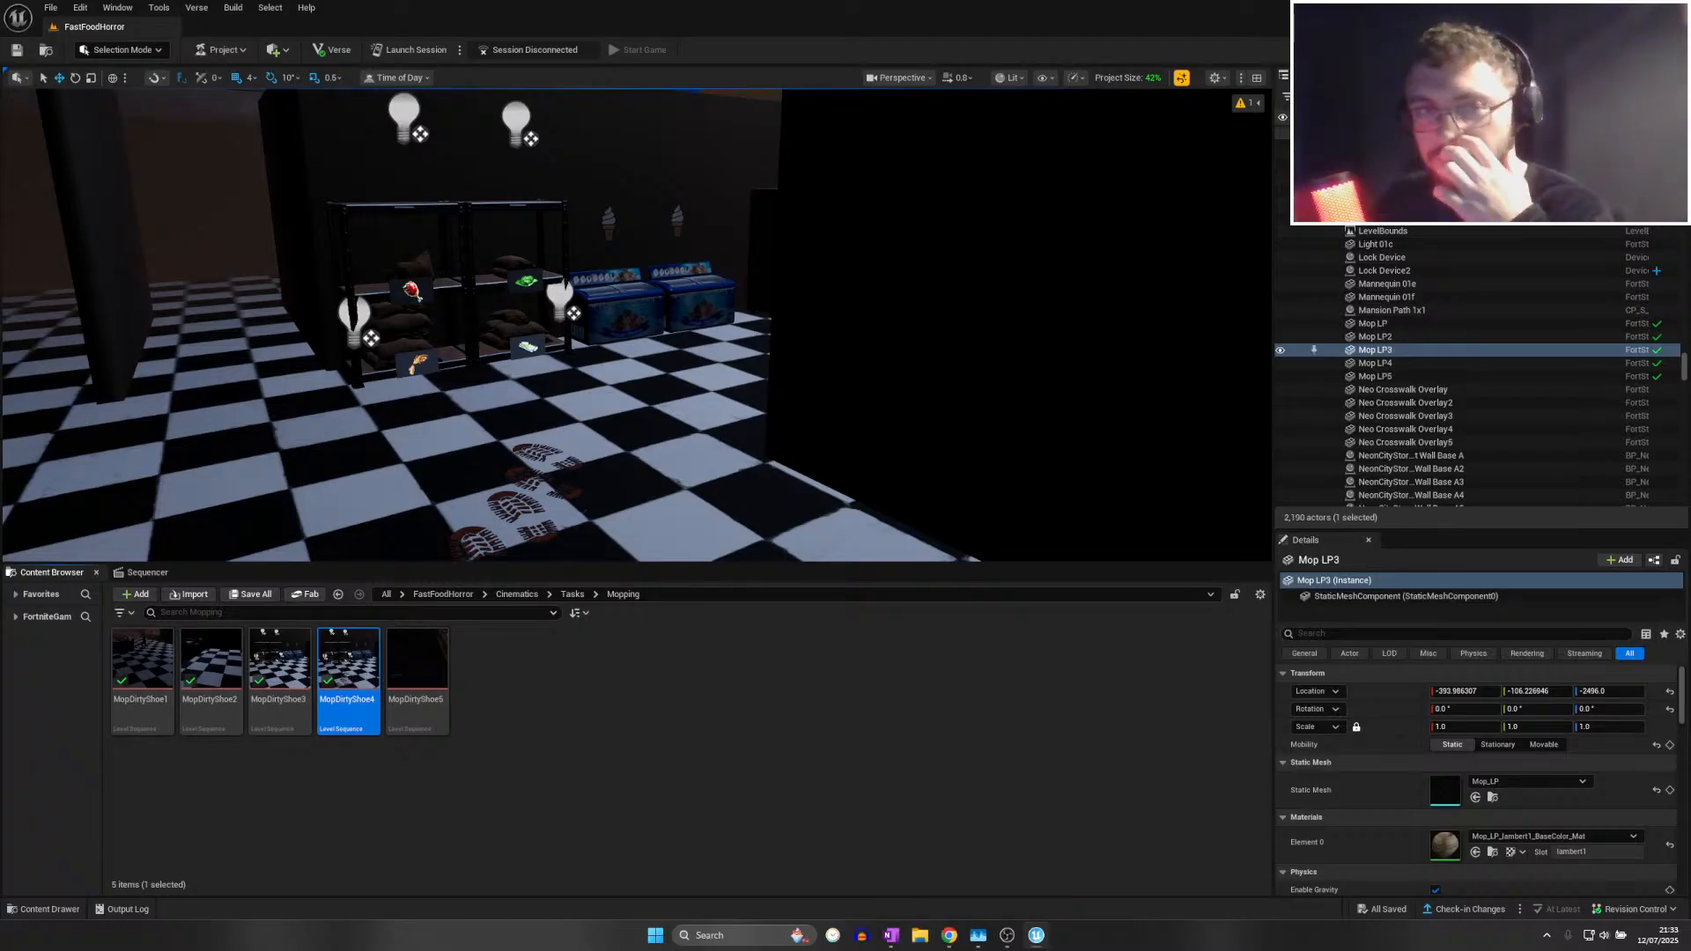
{"action": "left_click", "coordinate": [51, 8]}
{"action": "left_click", "coordinate": [97, 172]}
Examine the restaurant level from the dining area and front counter to the kitchen and storage shelves
{"action": "right_click_drag", "start_coordinate": [224, 241], "coordinate": [70, 282]}
{"action": "key", "text": "w"}
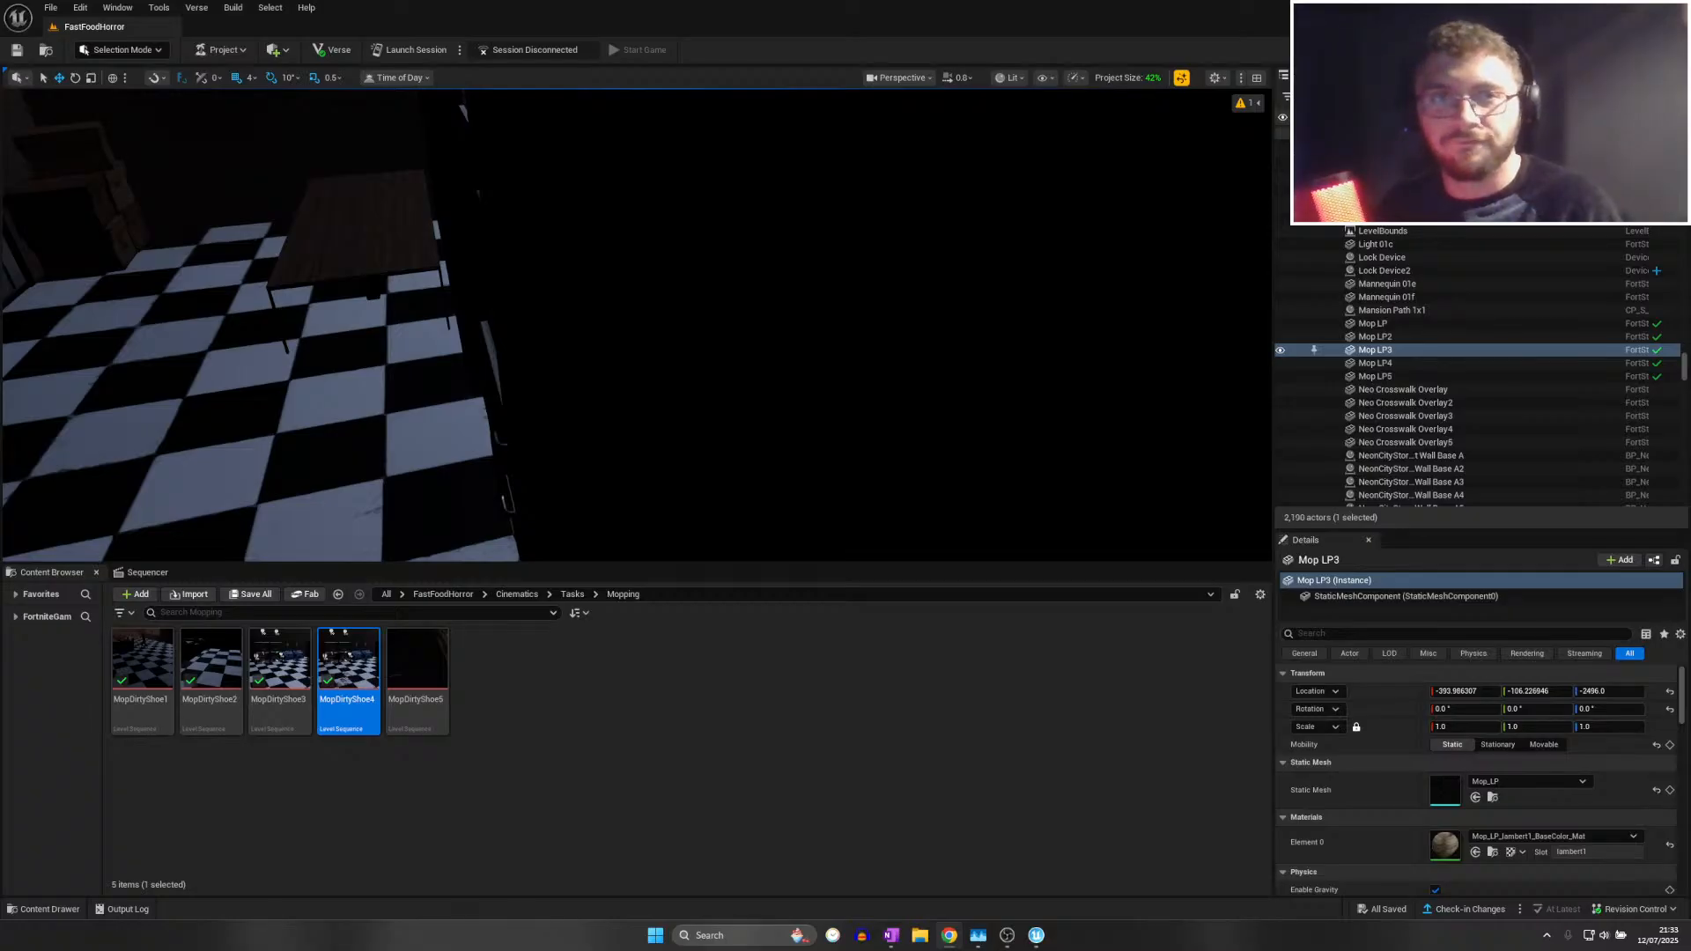
{"action": "right_click_drag", "start_coordinate": [214, 523], "coordinate": [1028, 402]}
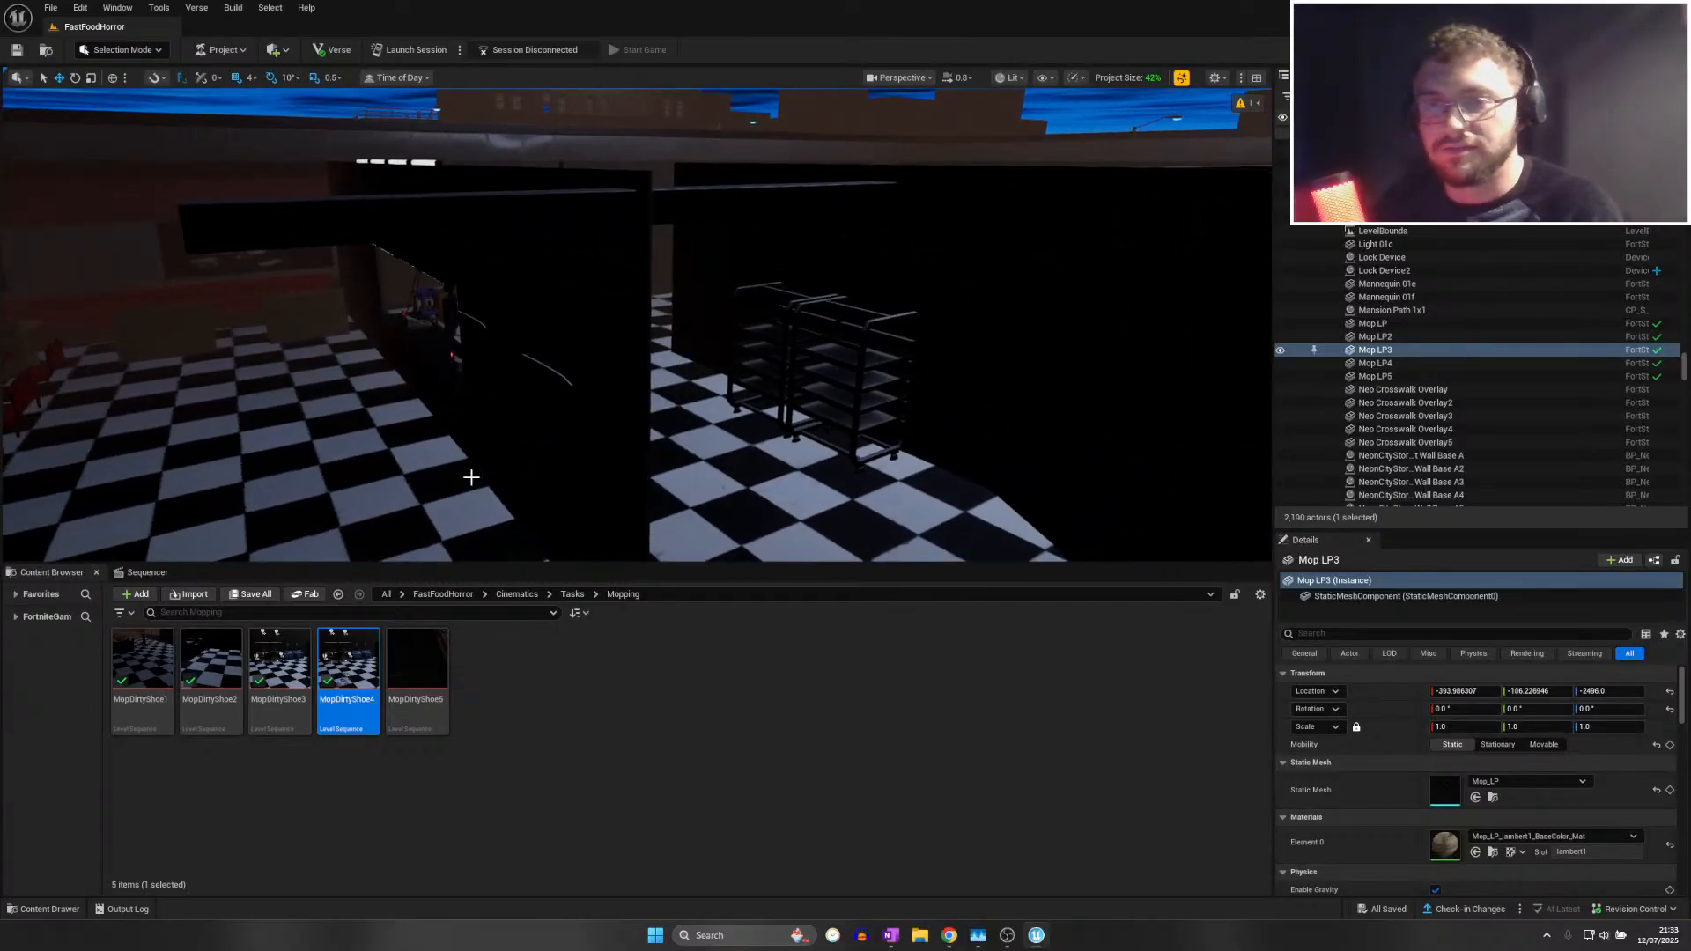
{"action": "right_click_drag", "start_coordinate": [143, 490], "coordinate": [255, 494]}
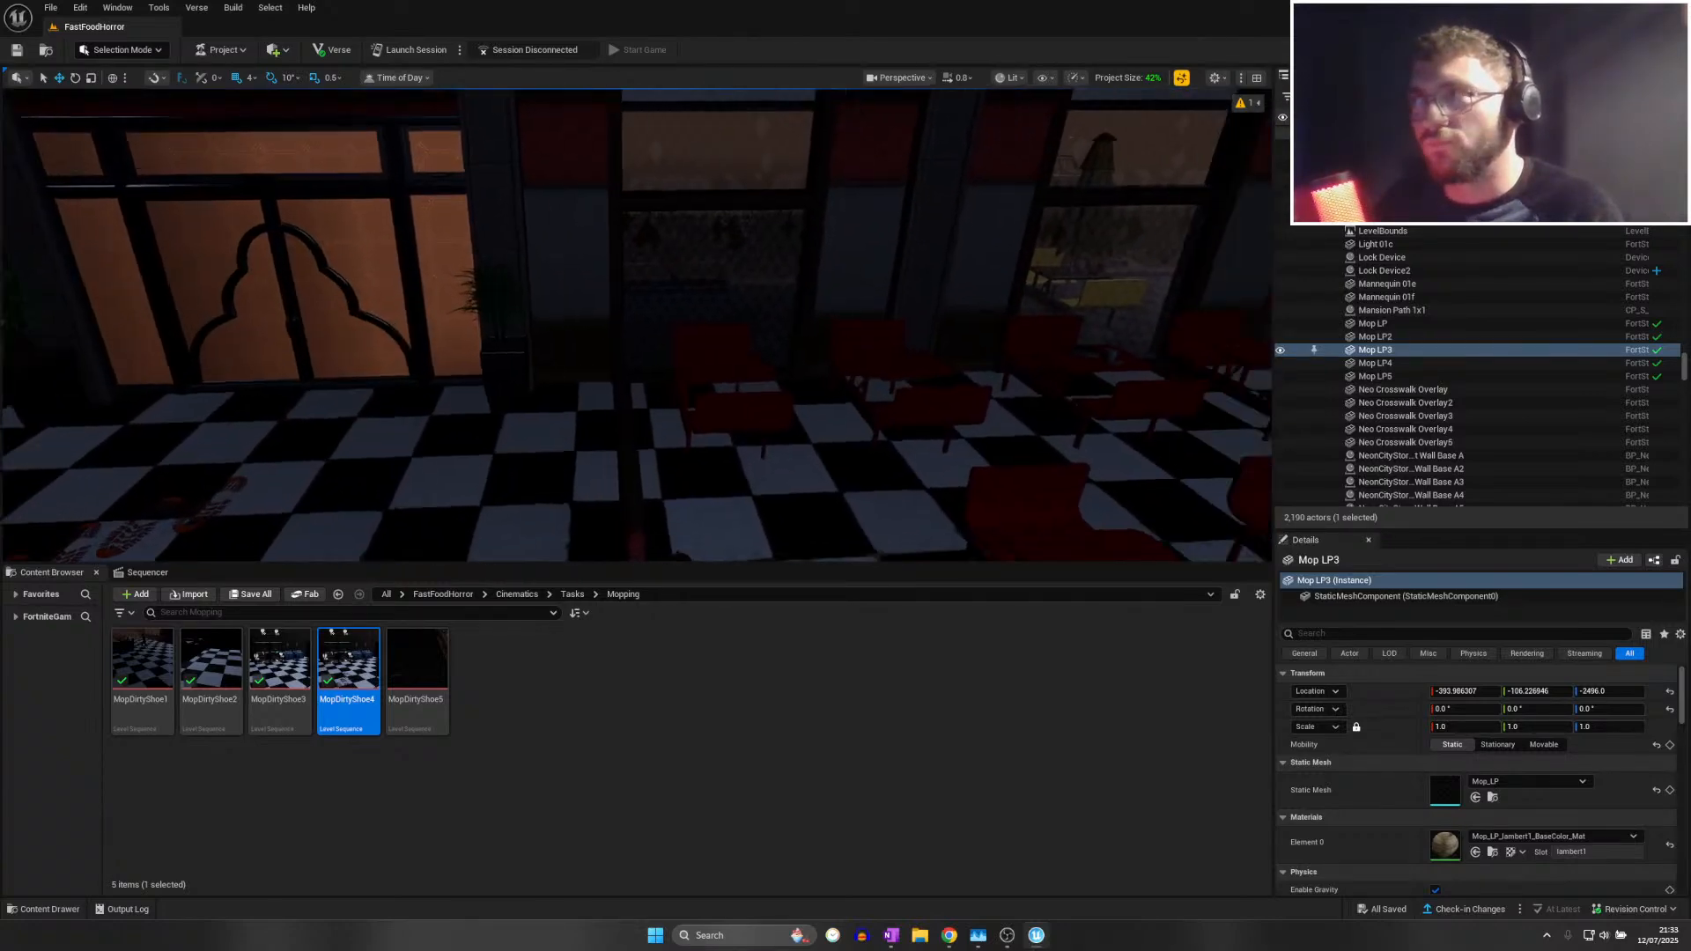
{"action": "right_click_drag", "start_coordinate": [637, 324], "coordinate": [630, 286]}
{"action": "mouse_move", "coordinate": [48, 508]}
{"action": "right_mouse_down"}
{"action": "mouse_move", "coordinate": [105, 546]}
{"action": "mouse_move", "coordinate": [203, 511]}
{"action": "mouse_move", "coordinate": [282, 519]}
{"action": "mouse_move", "coordinate": [49, 508]}
{"action": "right_mouse_up"}
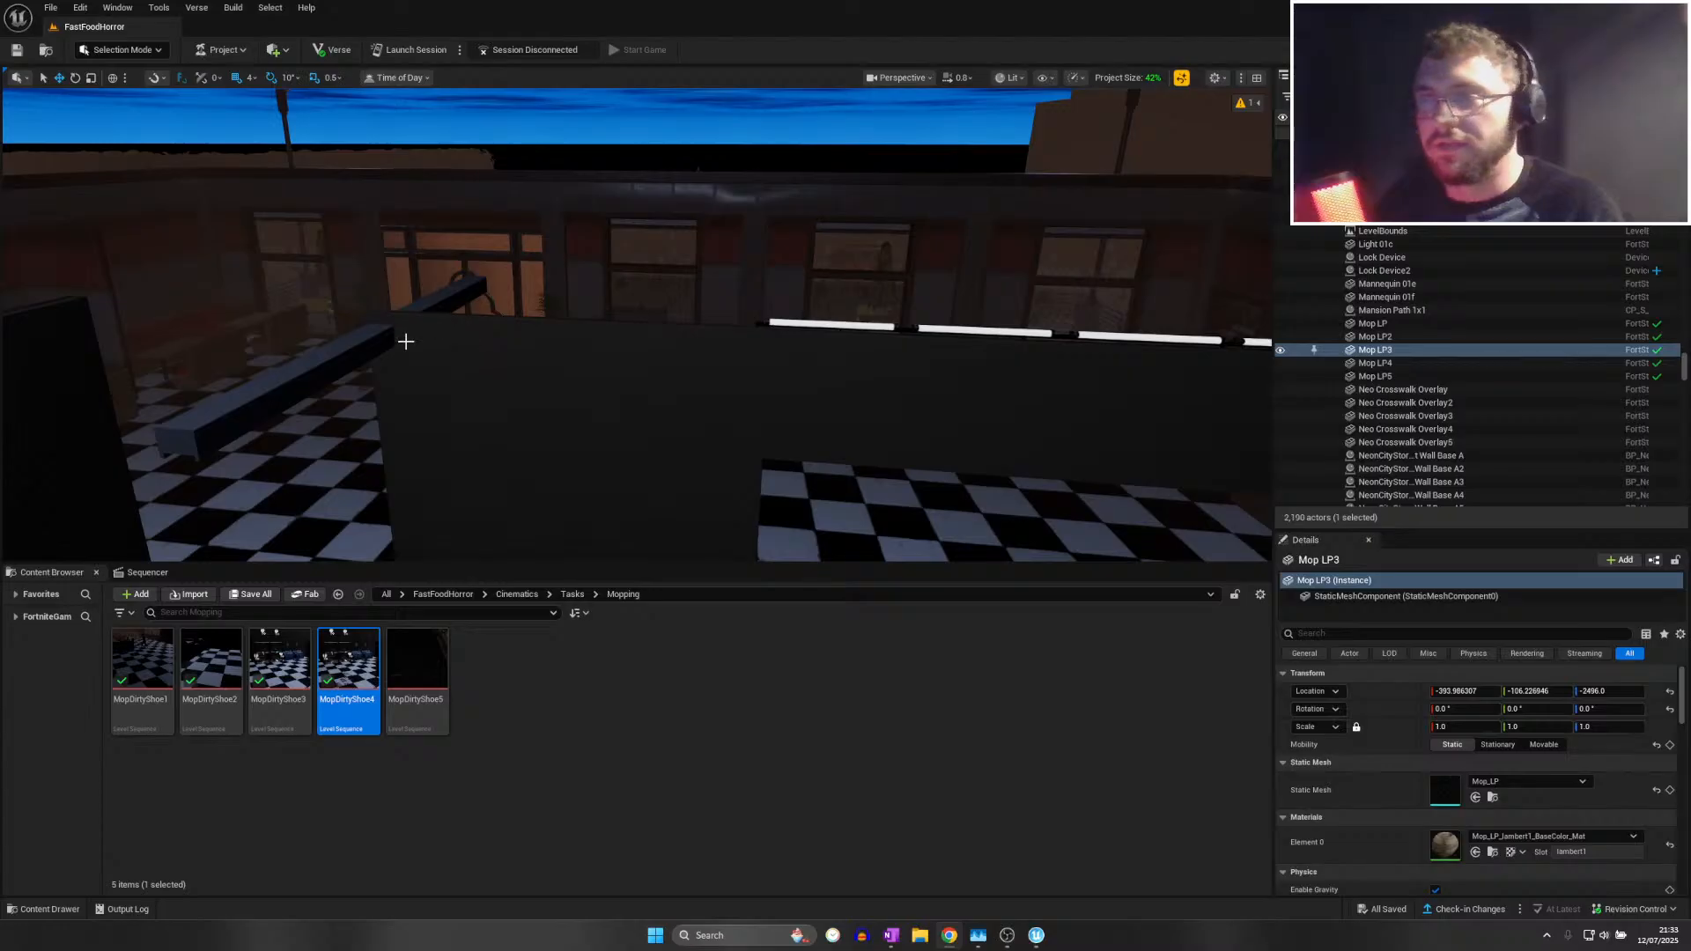
{"action": "mouse_move", "coordinate": [405, 341]}
{"action": "right_mouse_down"}
{"action": "mouse_move", "coordinate": [369, 326]}
{"action": "mouse_move", "coordinate": [520, 352]}
{"action": "mouse_move", "coordinate": [581, 335]}
{"action": "mouse_move", "coordinate": [365, 350]}
{"action": "mouse_move", "coordinate": [524, 352]}
{"action": "mouse_move", "coordinate": [394, 355]}
{"action": "right_mouse_up"}
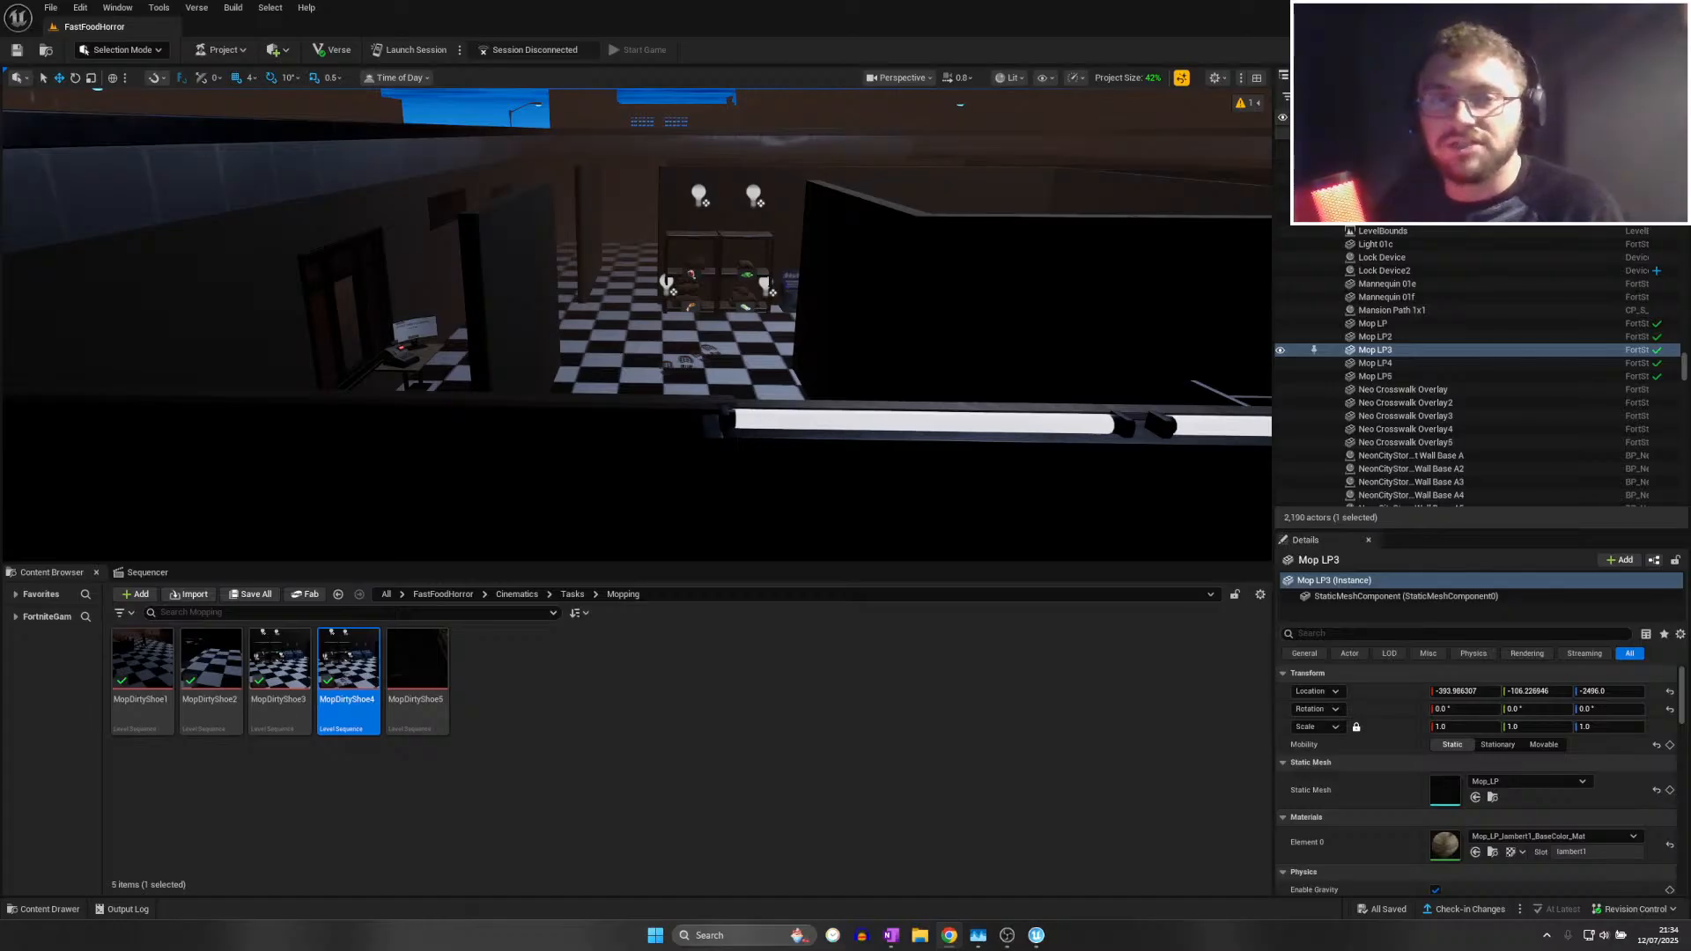
{"action": "key", "text": "w"}
{"action": "right_click_drag", "start_coordinate": [637, 324], "coordinate": [520, 357]}
{"action": "key", "text": "w"}
{"action": "key", "text": "w"}
{"action": "left_click", "coordinate": [51, 7]}
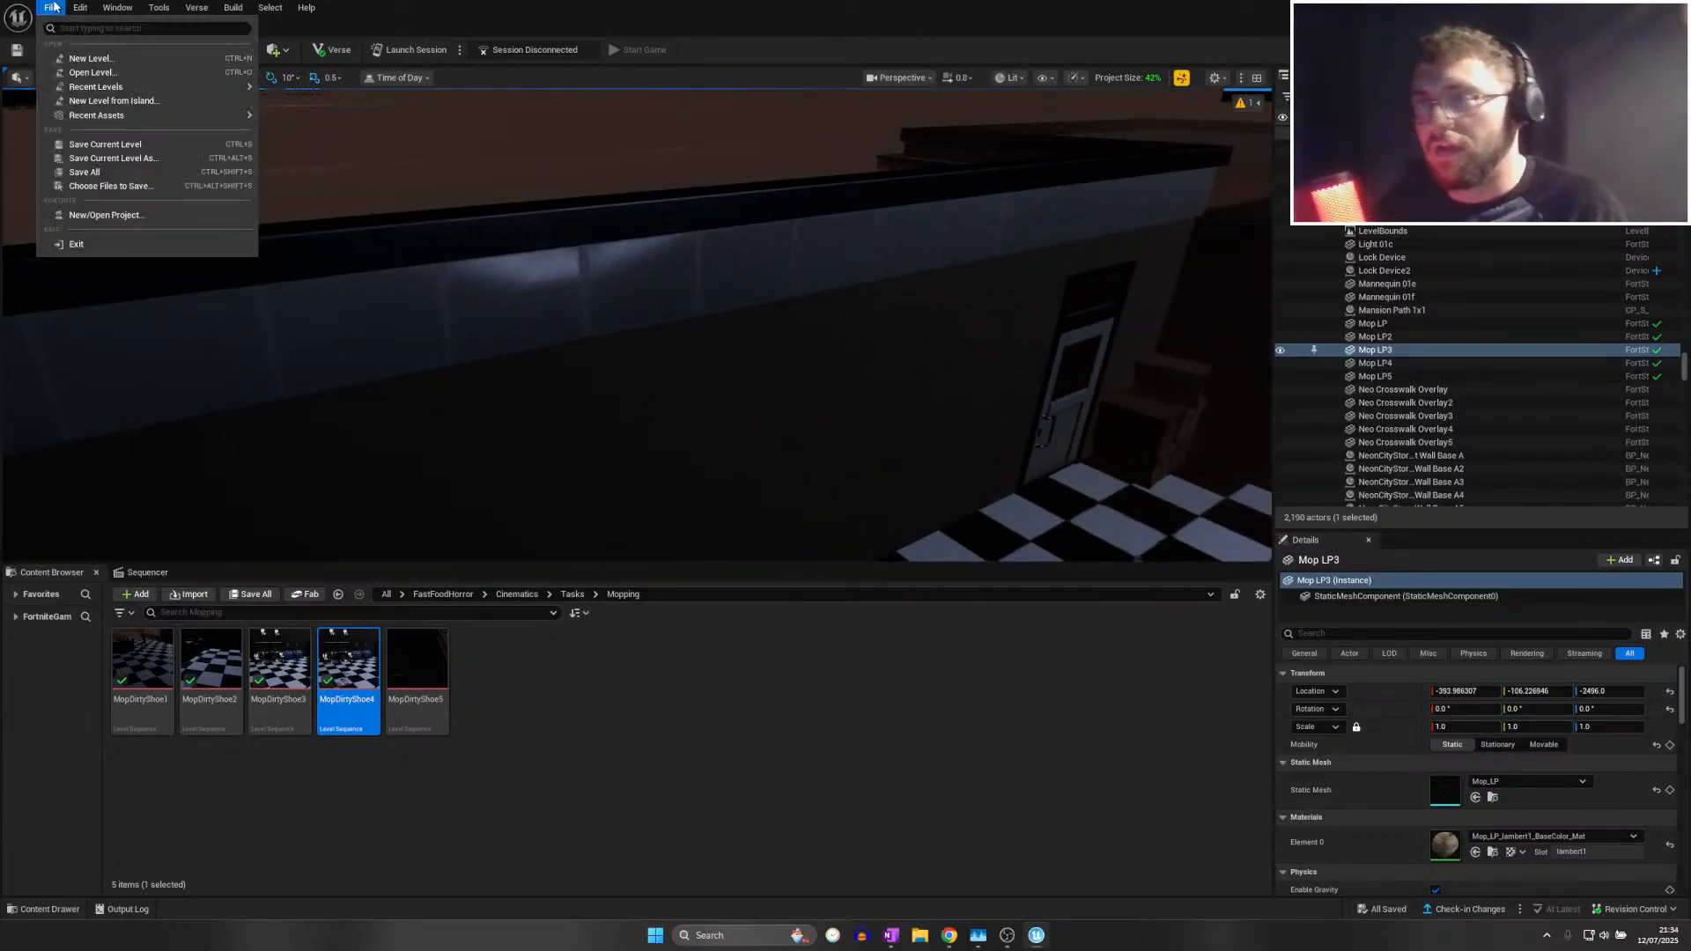
{"action": "left_click", "coordinate": [186, 242]}
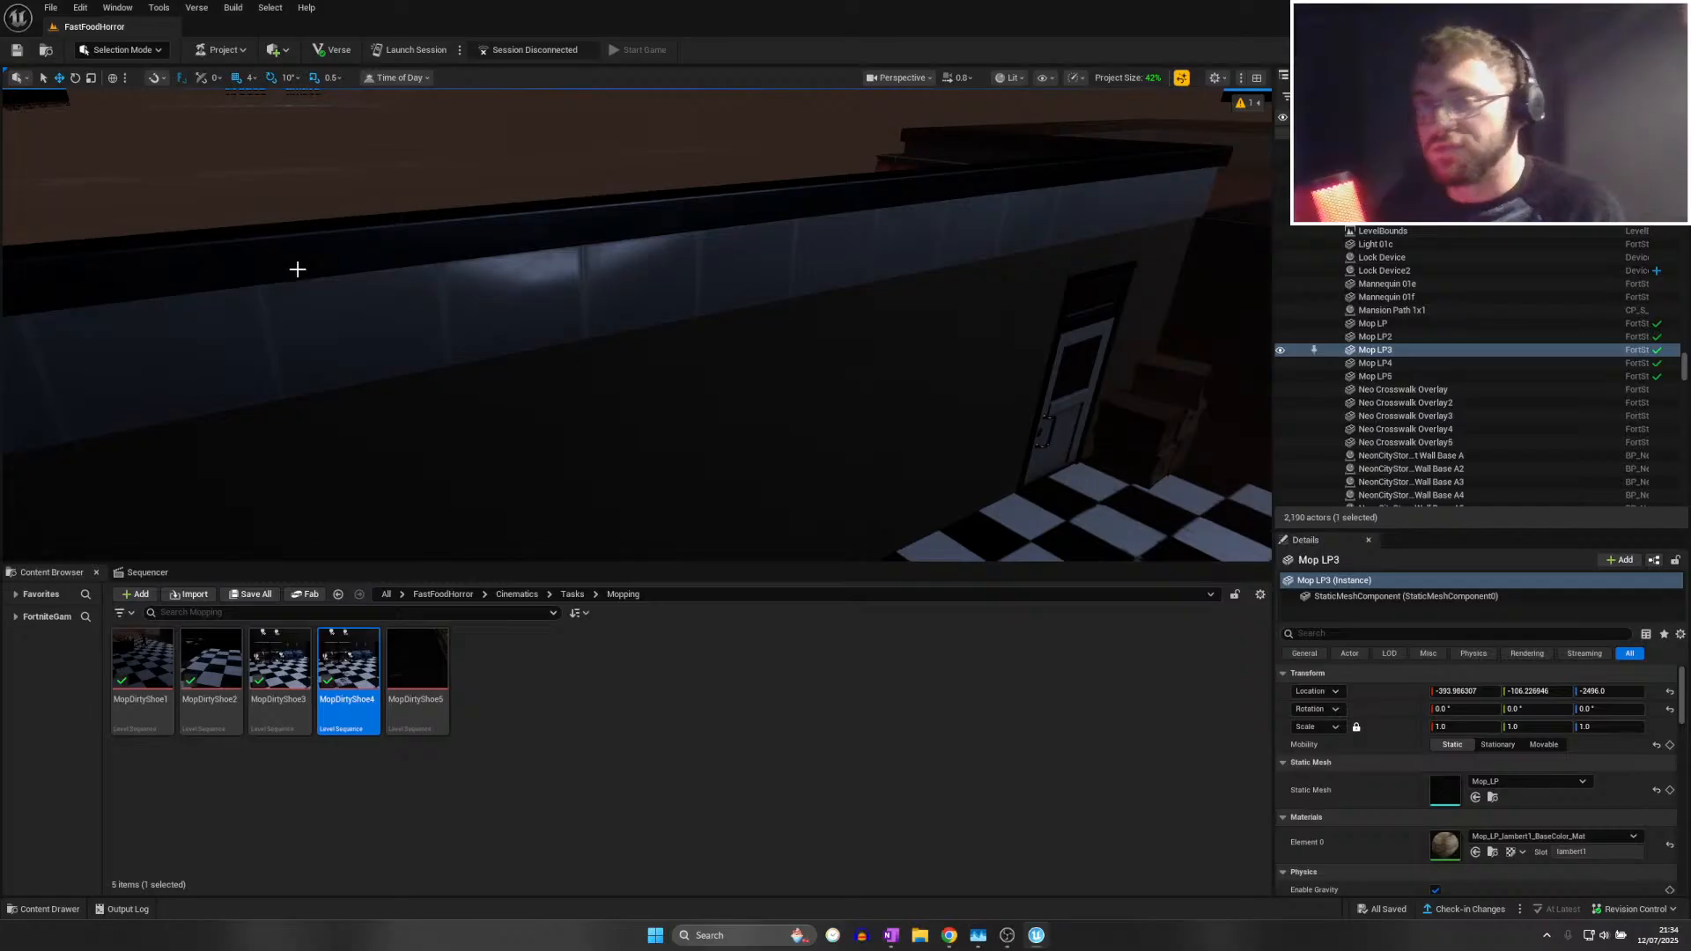
{"action": "key", "text": "w"}
{"action": "right_click_drag", "start_coordinate": [298, 269], "coordinate": [1017, 333]}
{"action": "key", "text": "w"}
{"action": "key", "text": "w"}
{"action": "key", "text": "w"}
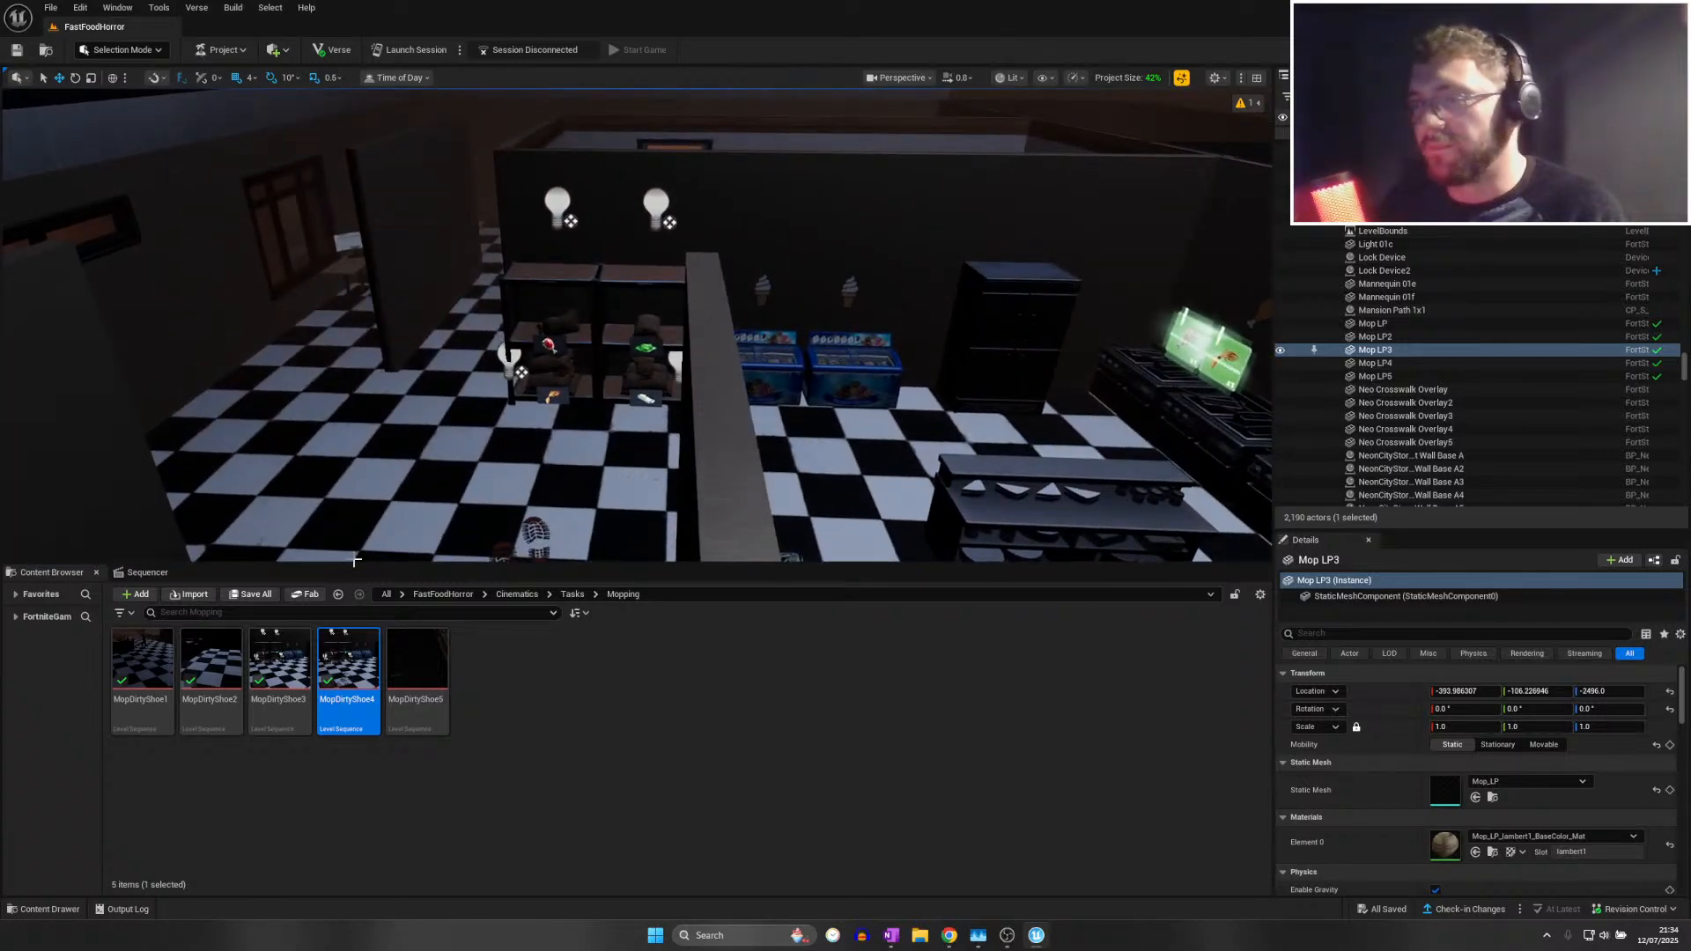
Reopen the MopDirtyShoe4 sequence and delete all of Mop LP4's Up location keyframes
{"action": "double_click", "coordinate": [341, 653]}
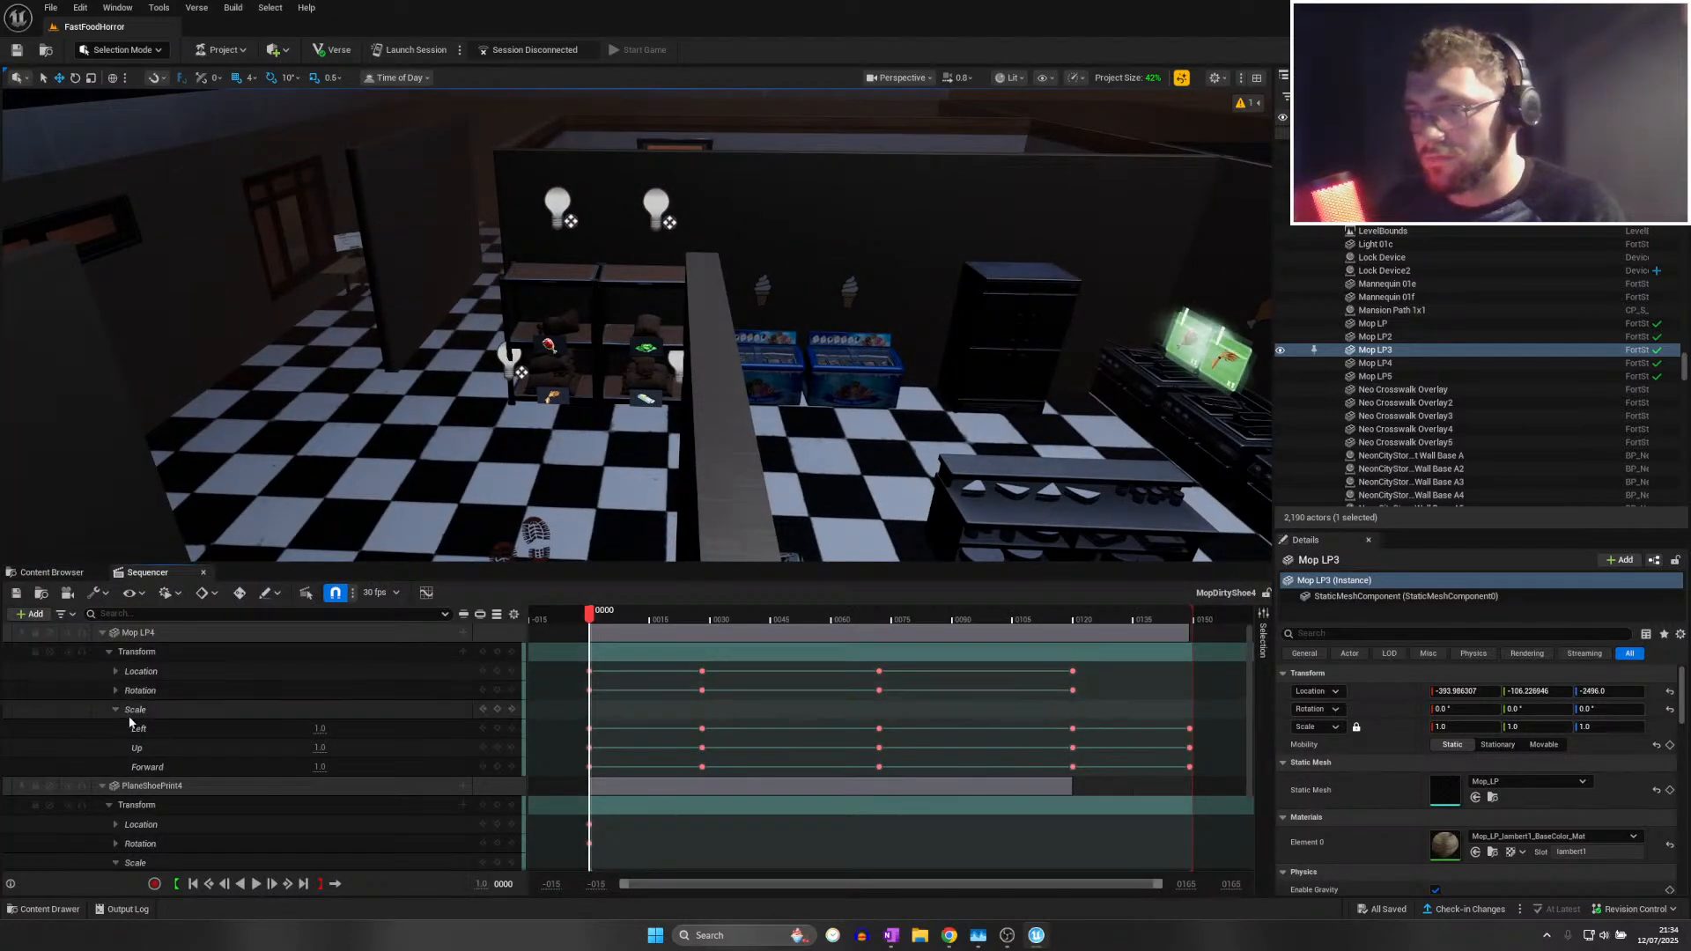
{"action": "left_click", "coordinate": [115, 671]}
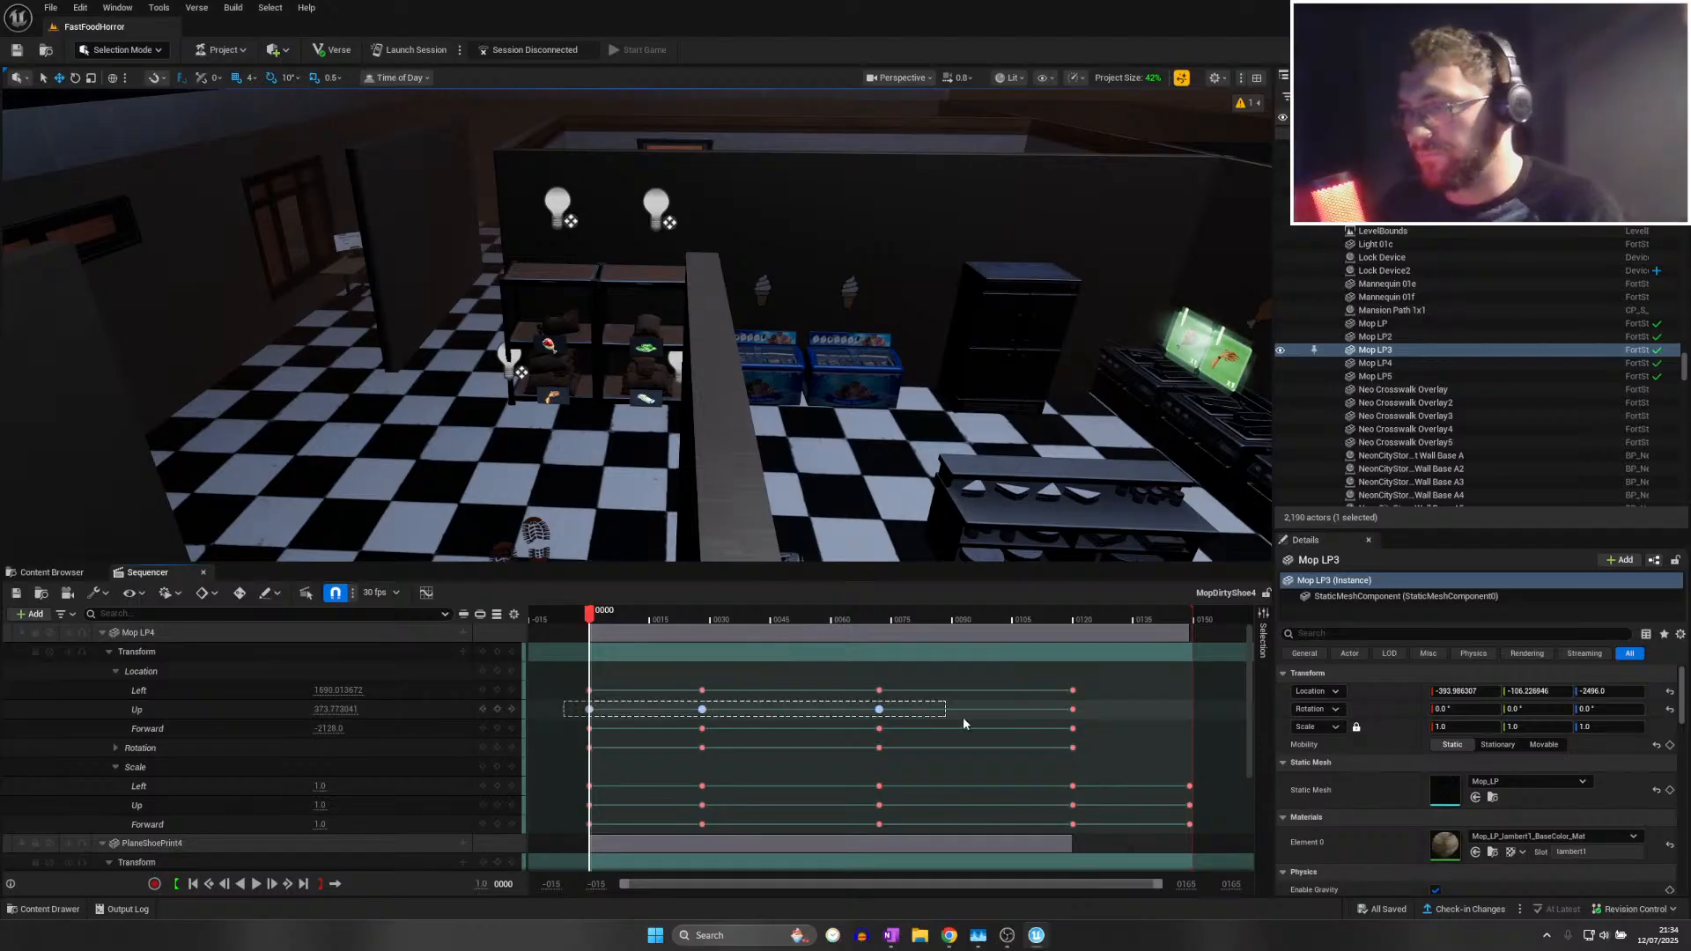
{"action": "left_click_drag", "start_coordinate": [964, 723], "coordinate": [1087, 708]}
{"action": "key", "text": "Delete"}
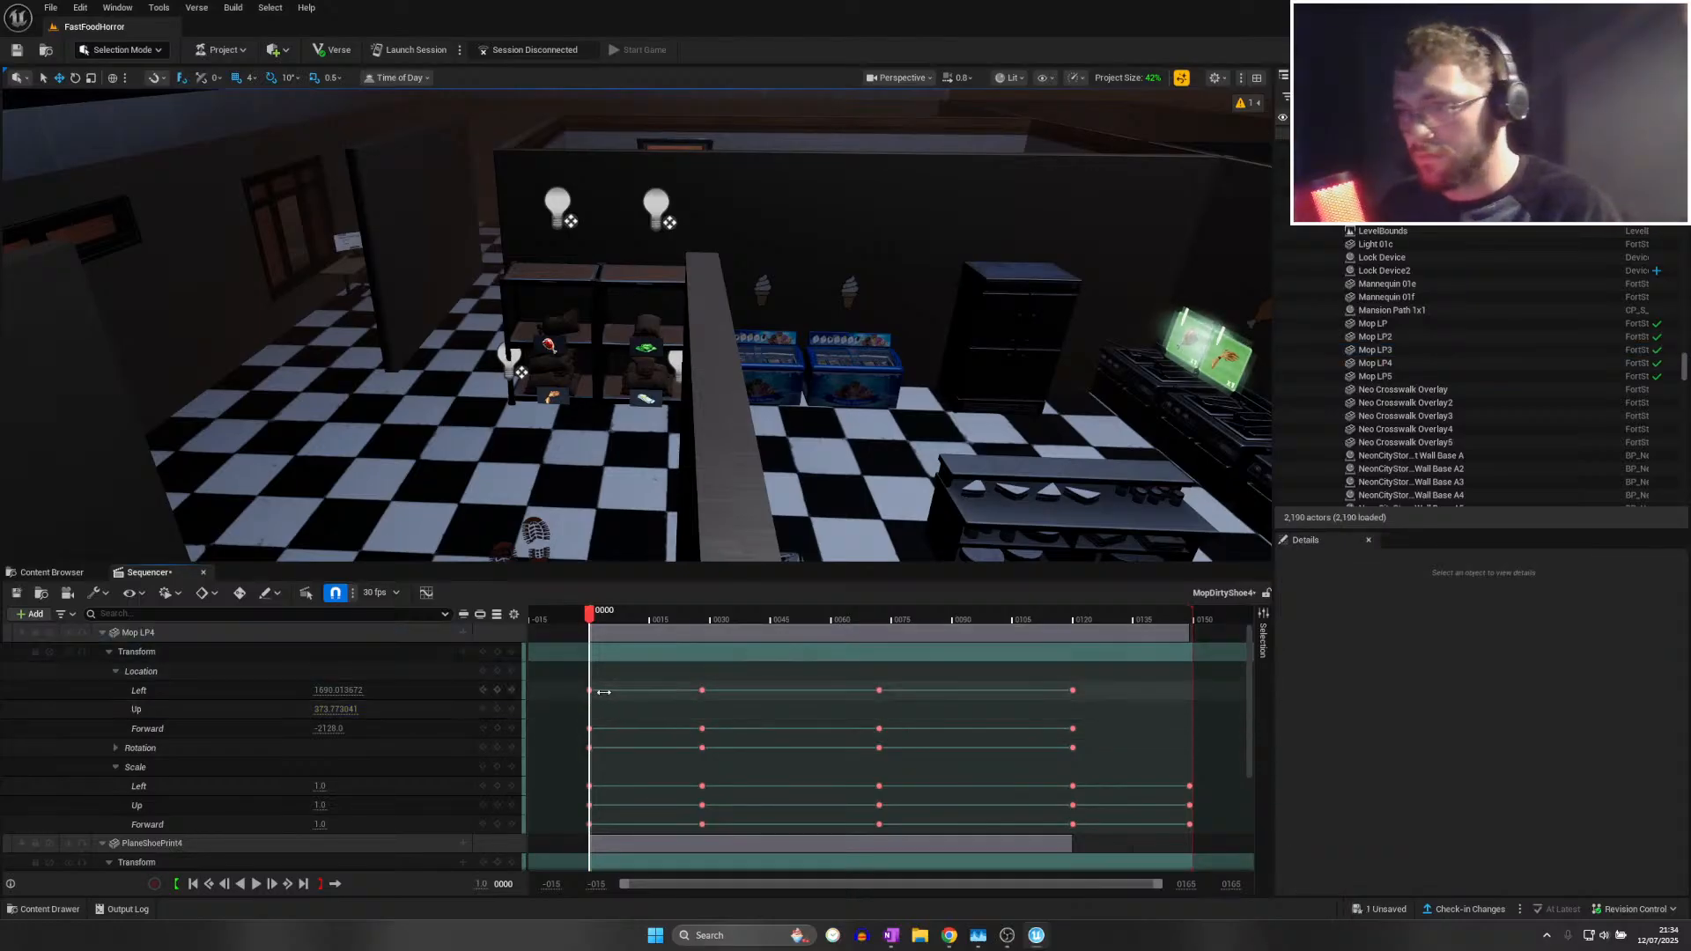
Set Mop LP4's Up location to 161, key it at frame 1 and save the sequence
{"action": "left_click", "coordinate": [496, 709]}
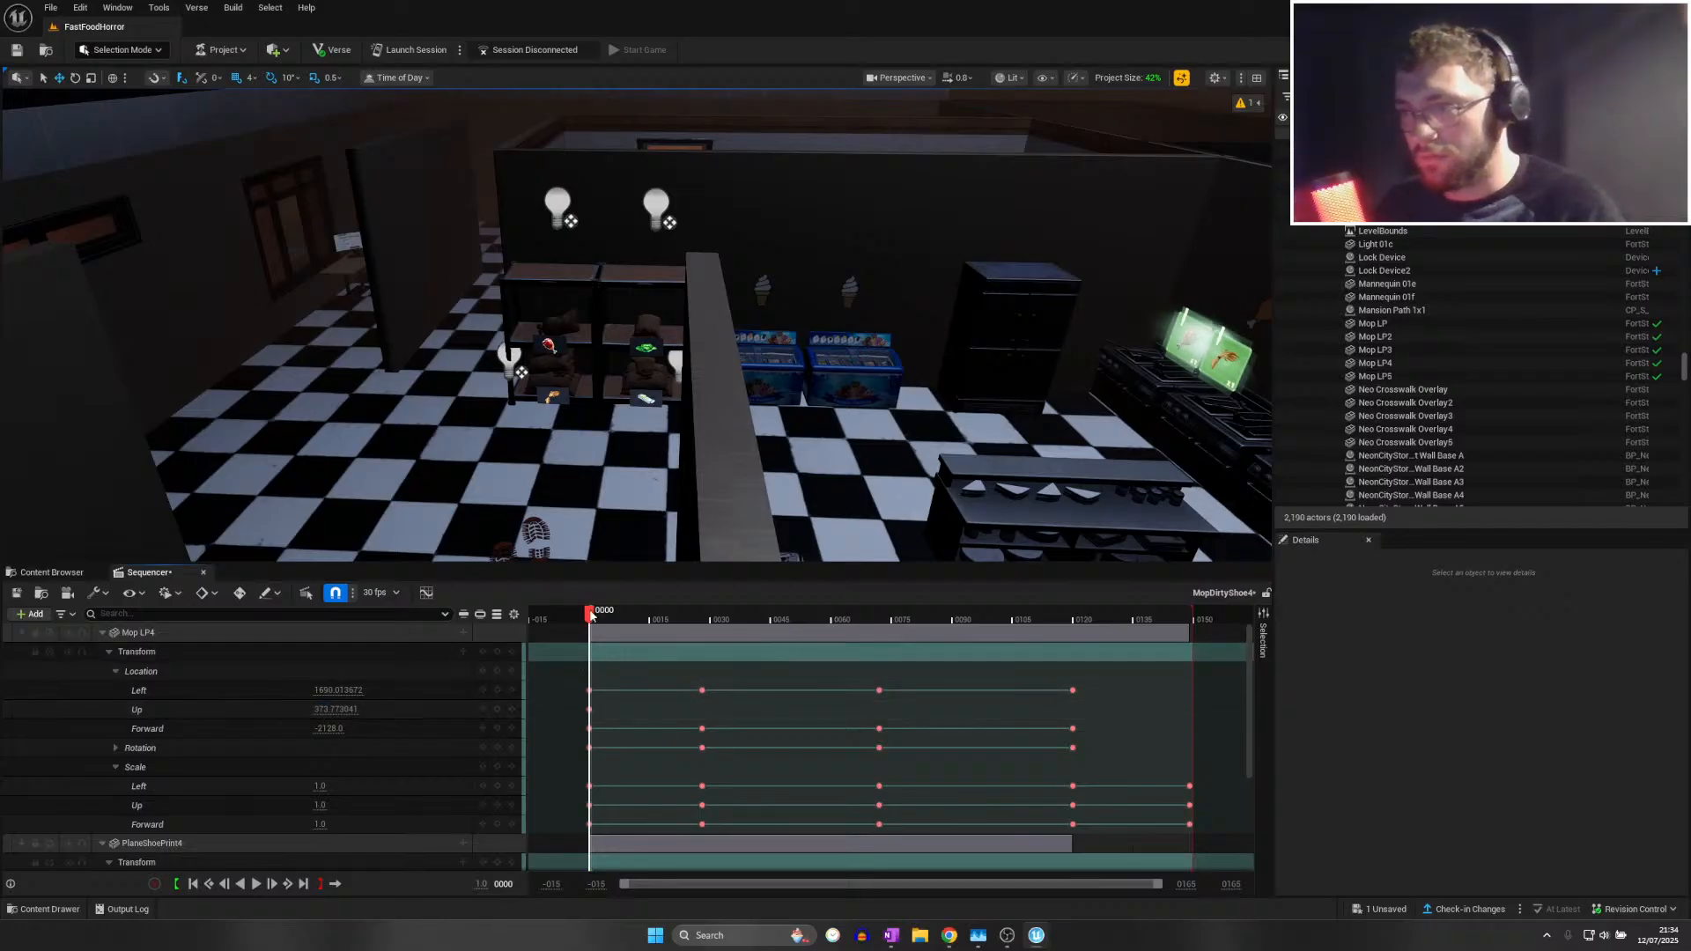
{"action": "left_click_drag", "start_coordinate": [591, 613], "coordinate": [594, 613]}
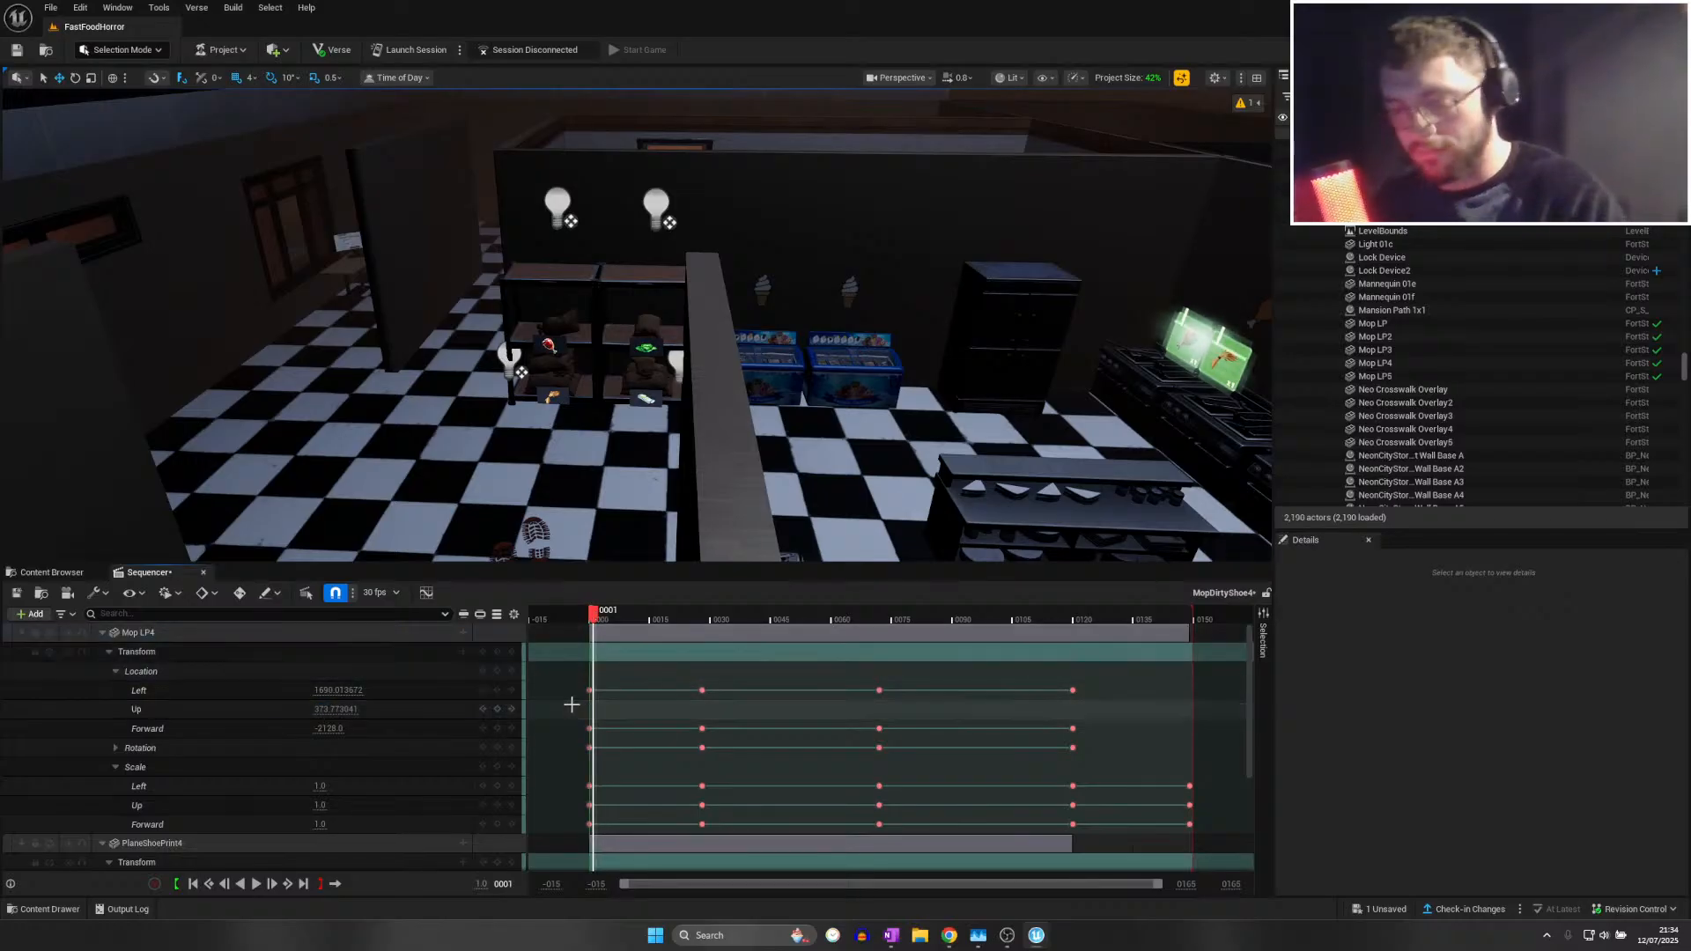
{"action": "type", "text": "18"}
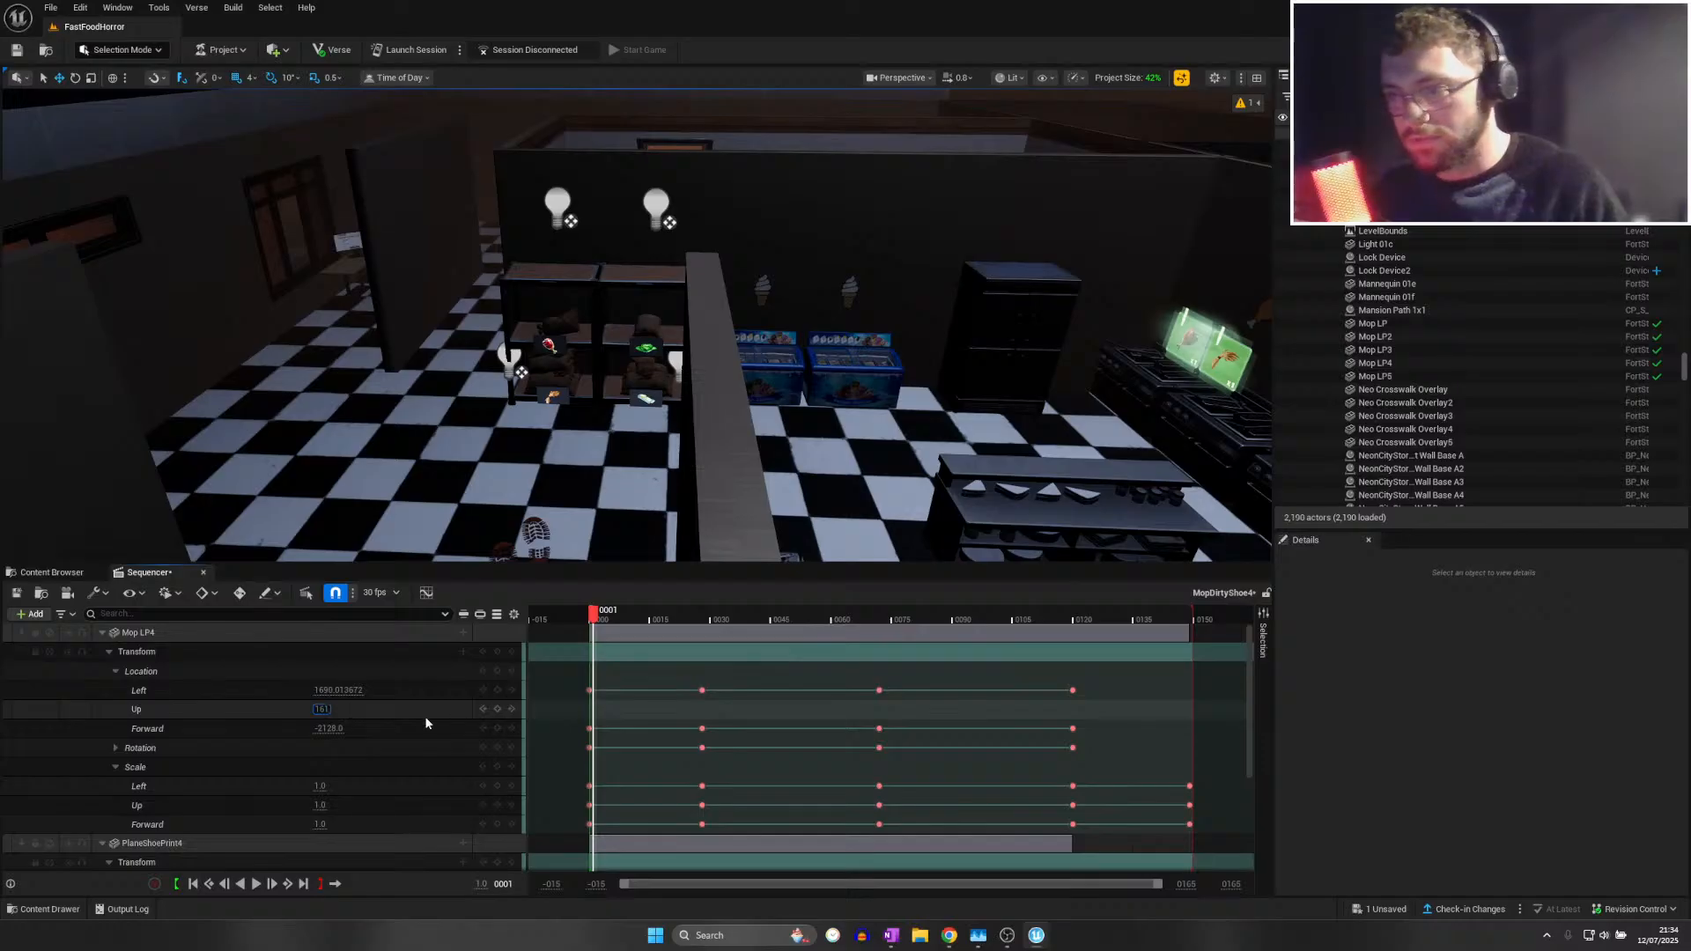
{"action": "type", "text": "1"}
{"action": "key", "text": "Return"}
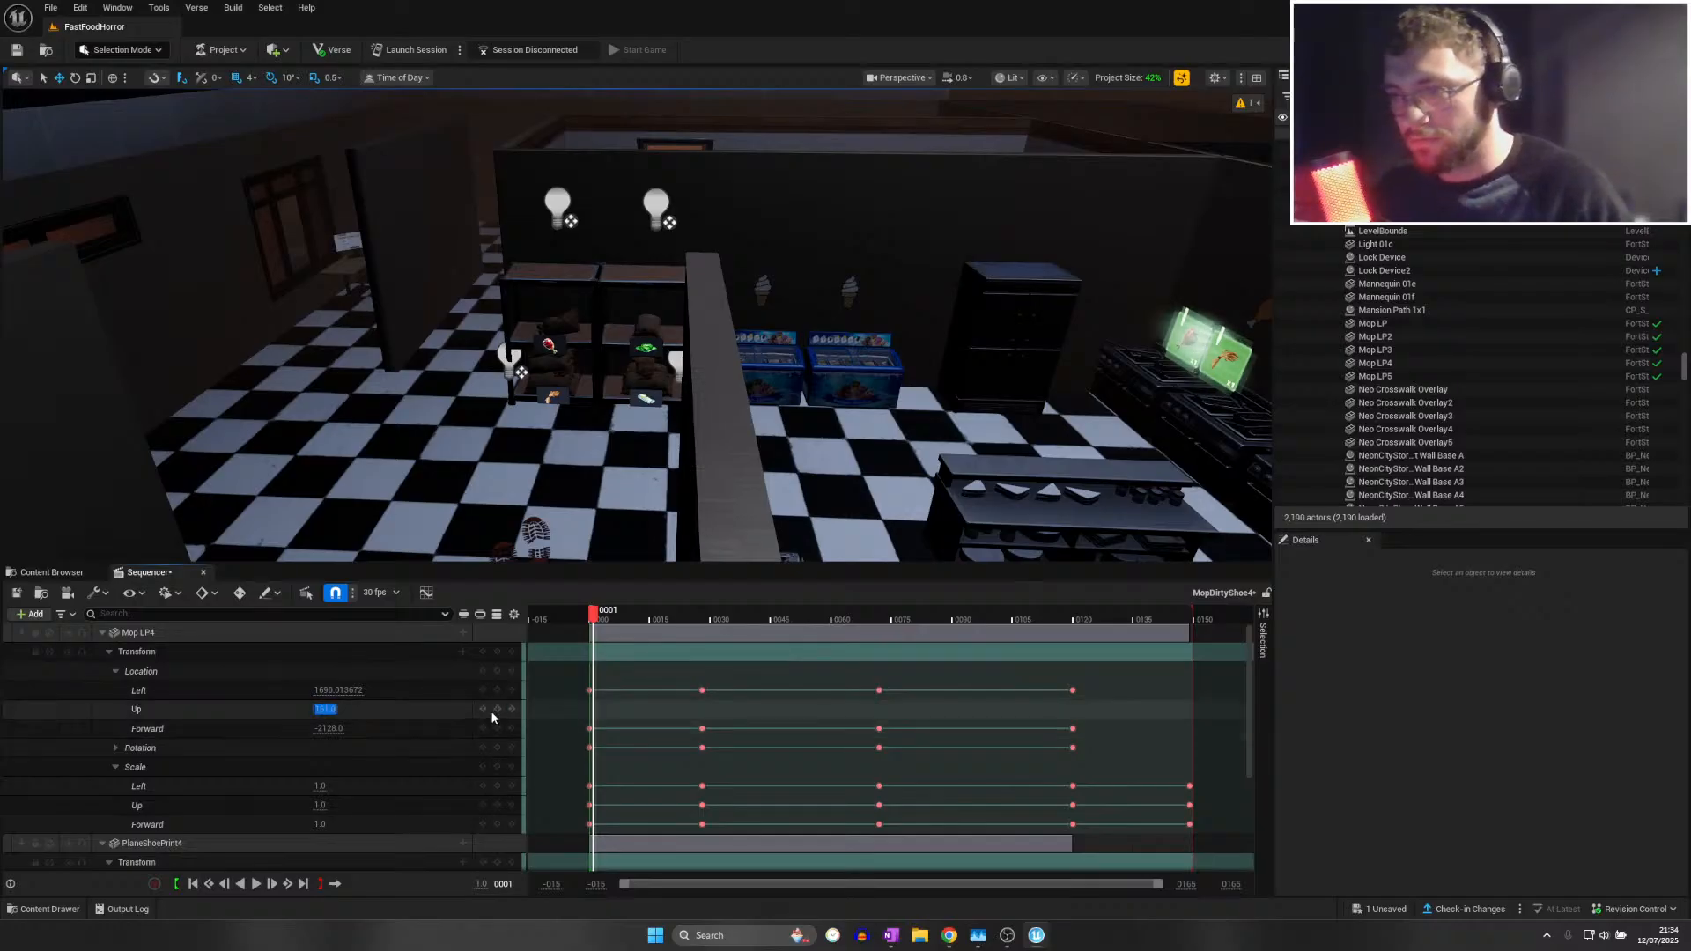
{"action": "left_click", "coordinate": [492, 713]}
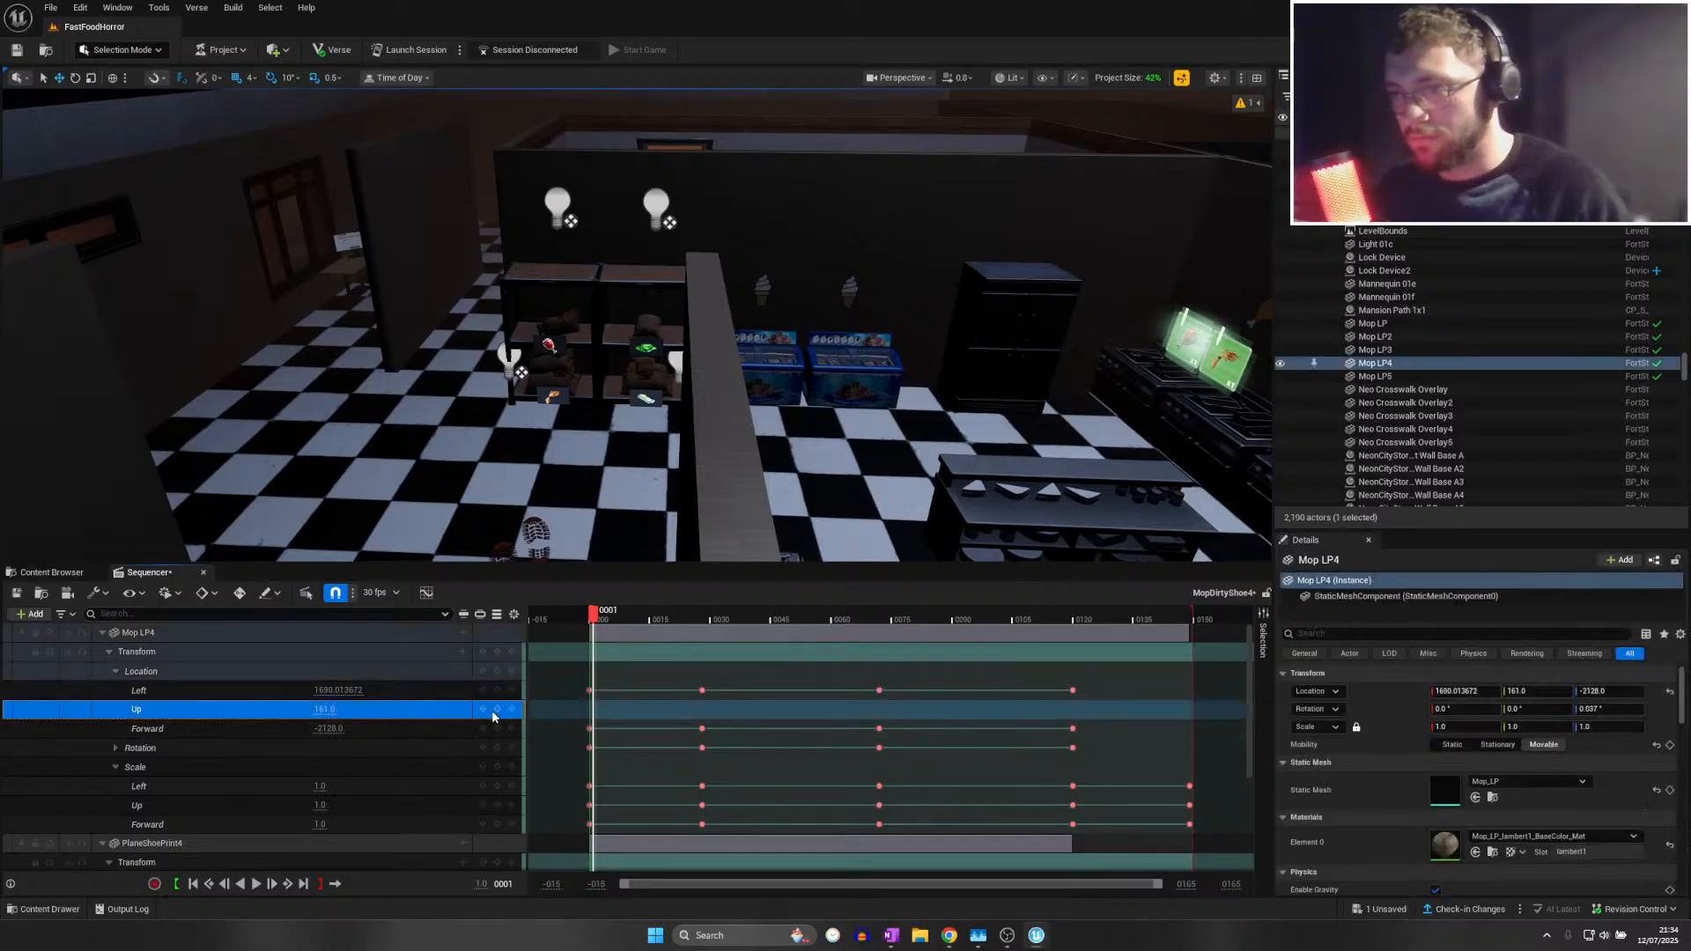
{"action": "left_click", "coordinate": [15, 594]}
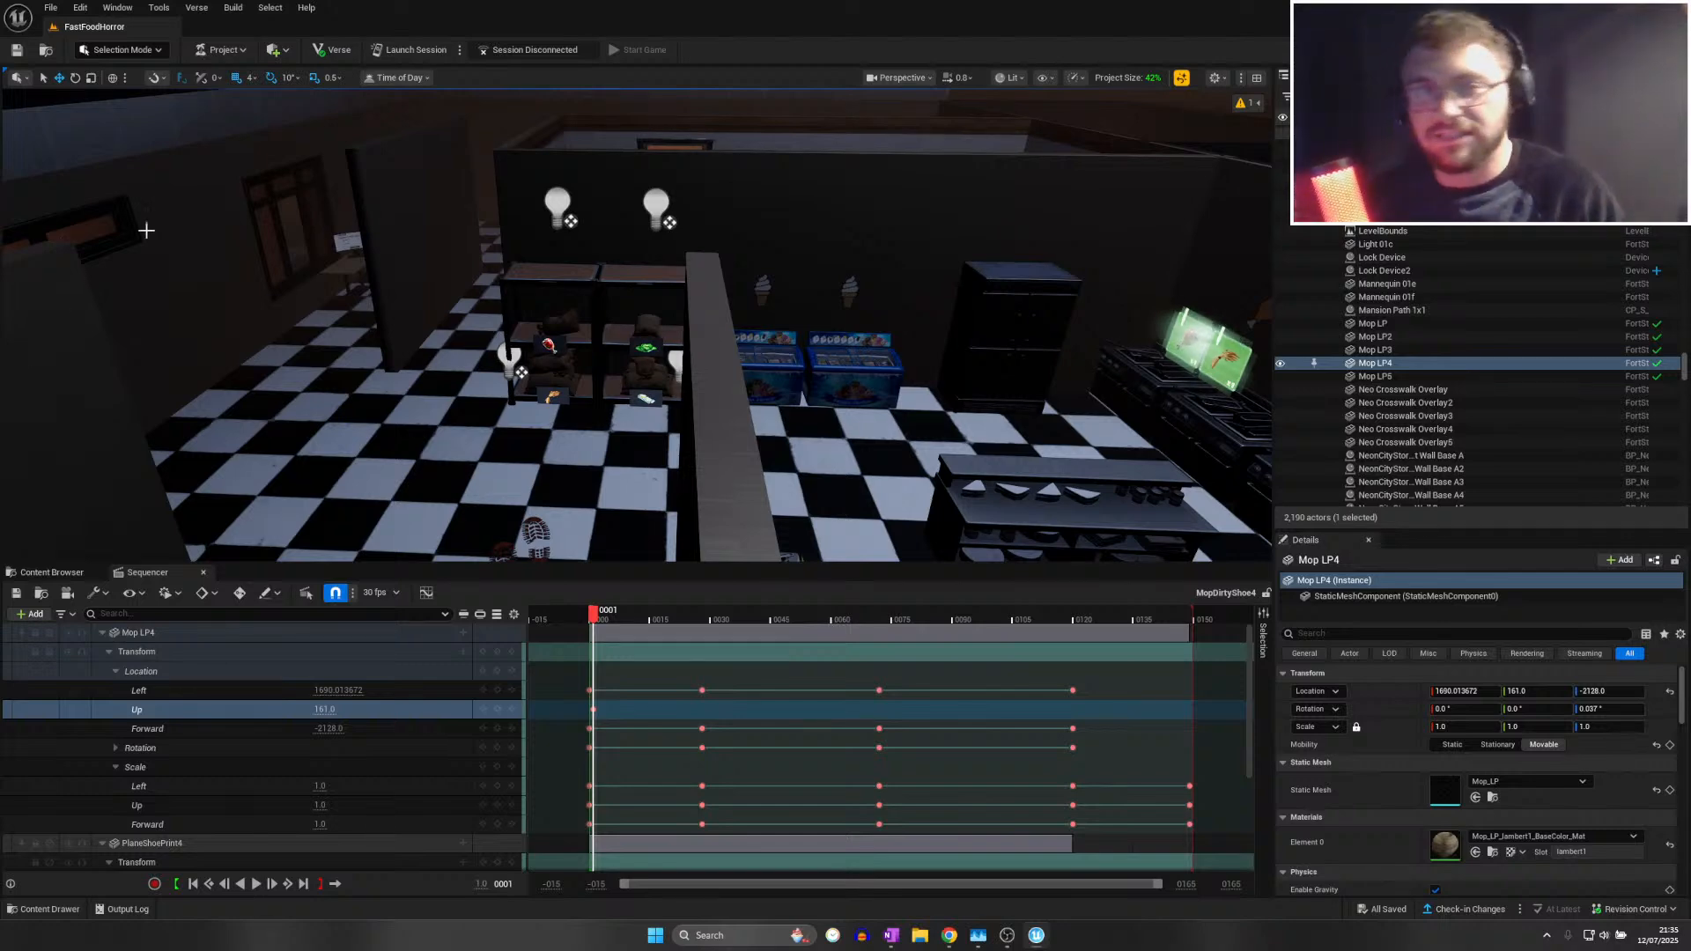
Save all remaining changes in the FastFoodHorror project
{"action": "left_click", "coordinate": [51, 7]}
{"action": "left_click", "coordinate": [51, 7]}
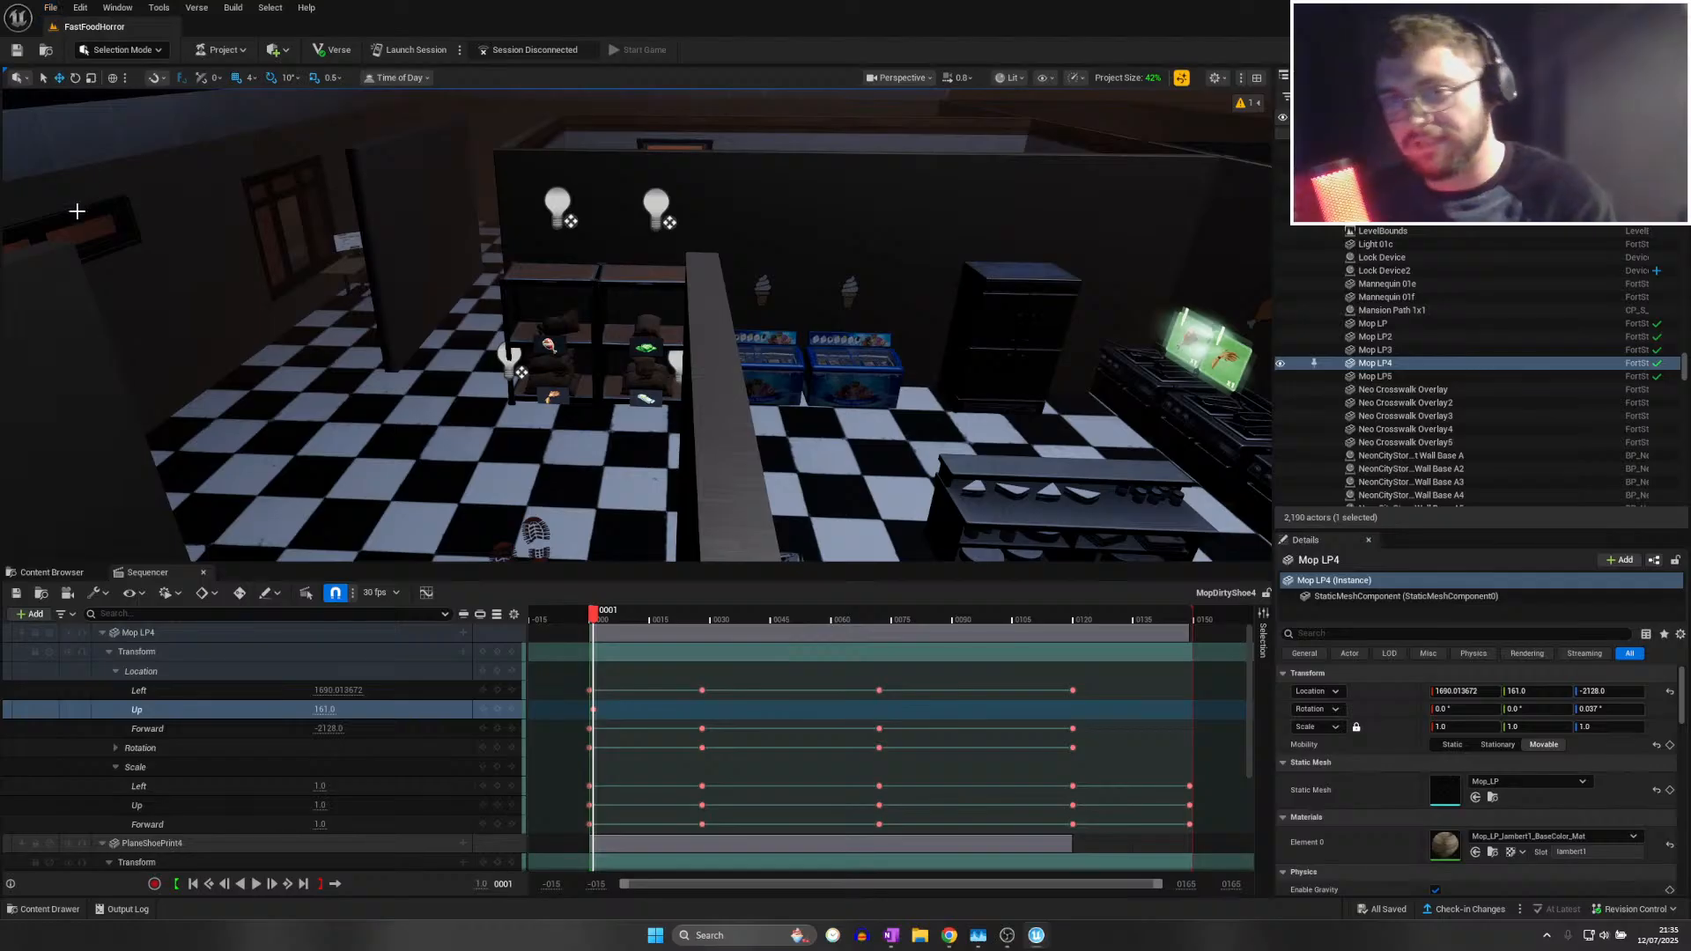
{"action": "right_click_drag", "start_coordinate": [132, 256], "coordinate": [18, 231]}
{"action": "key", "text": "w"}
{"action": "left_click", "coordinate": [49, 8]}
{"action": "left_click", "coordinate": [85, 175]}
Select the Computer ScreenOn 01a3 monitor displaying the order menu and focus the view on it
{"action": "key", "text": "w"}
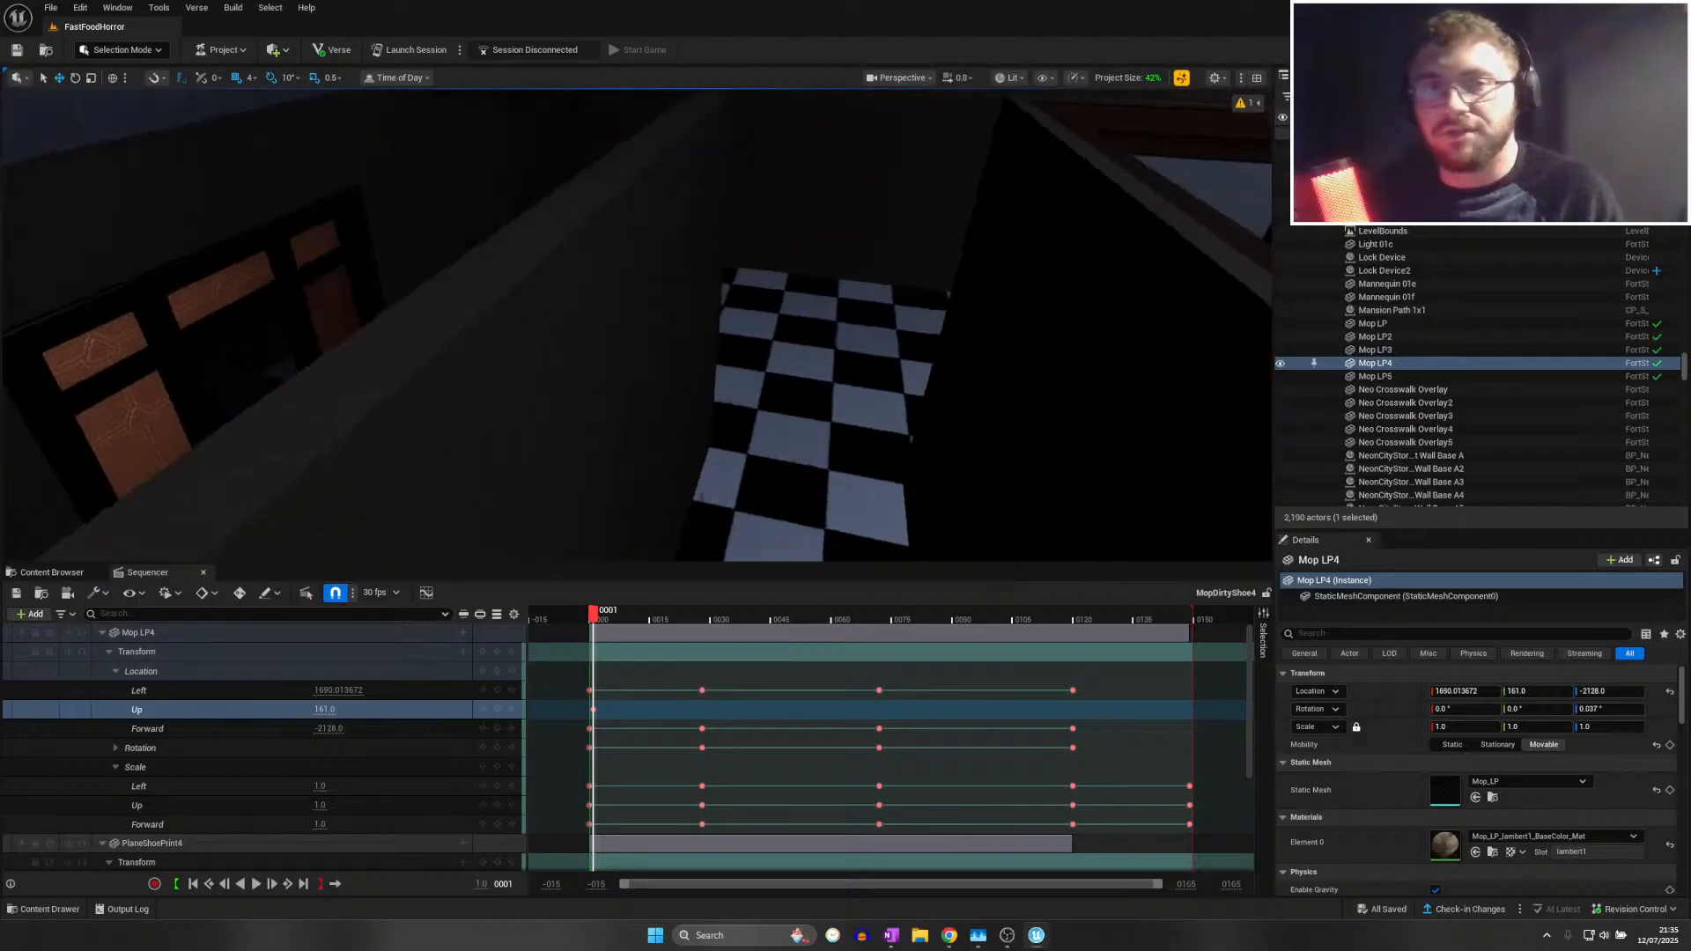
{"action": "right_click_drag", "start_coordinate": [633, 256], "coordinate": [550, 262]}
{"action": "left_click", "coordinate": [724, 286]}
{"action": "key", "text": "f"}
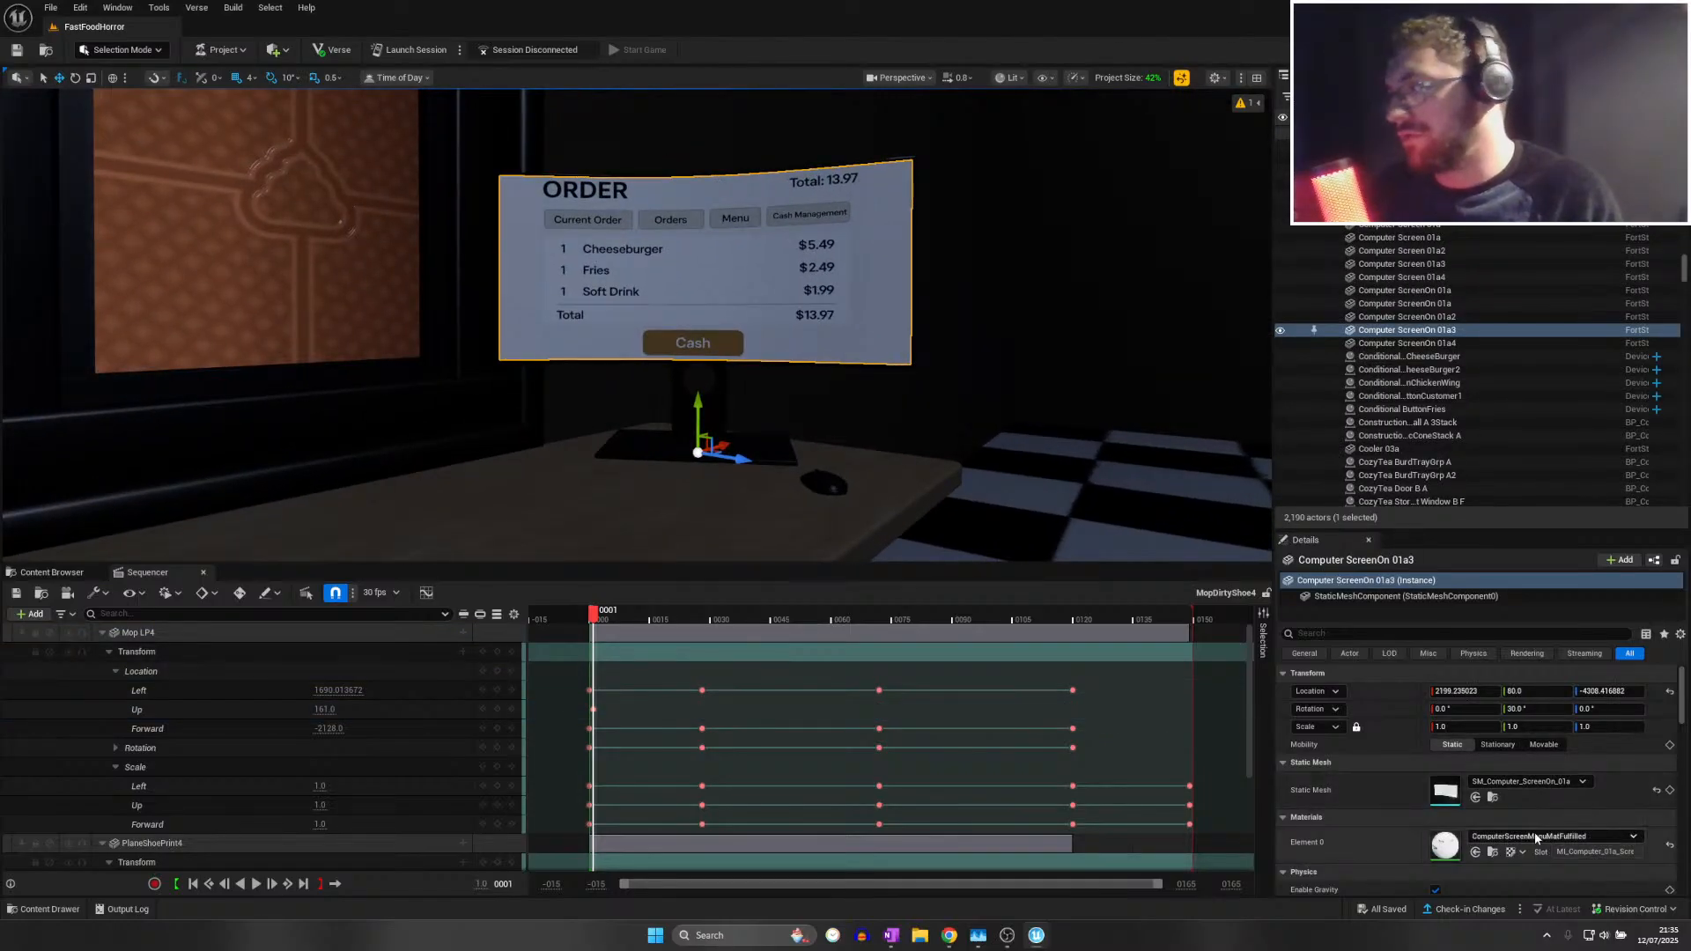
Search the screen's Element 0 material choices for "code", browse the full material list, and inspect the order screen up close
{"action": "left_click", "coordinate": [1534, 835]}
{"action": "type", "text": "code"}
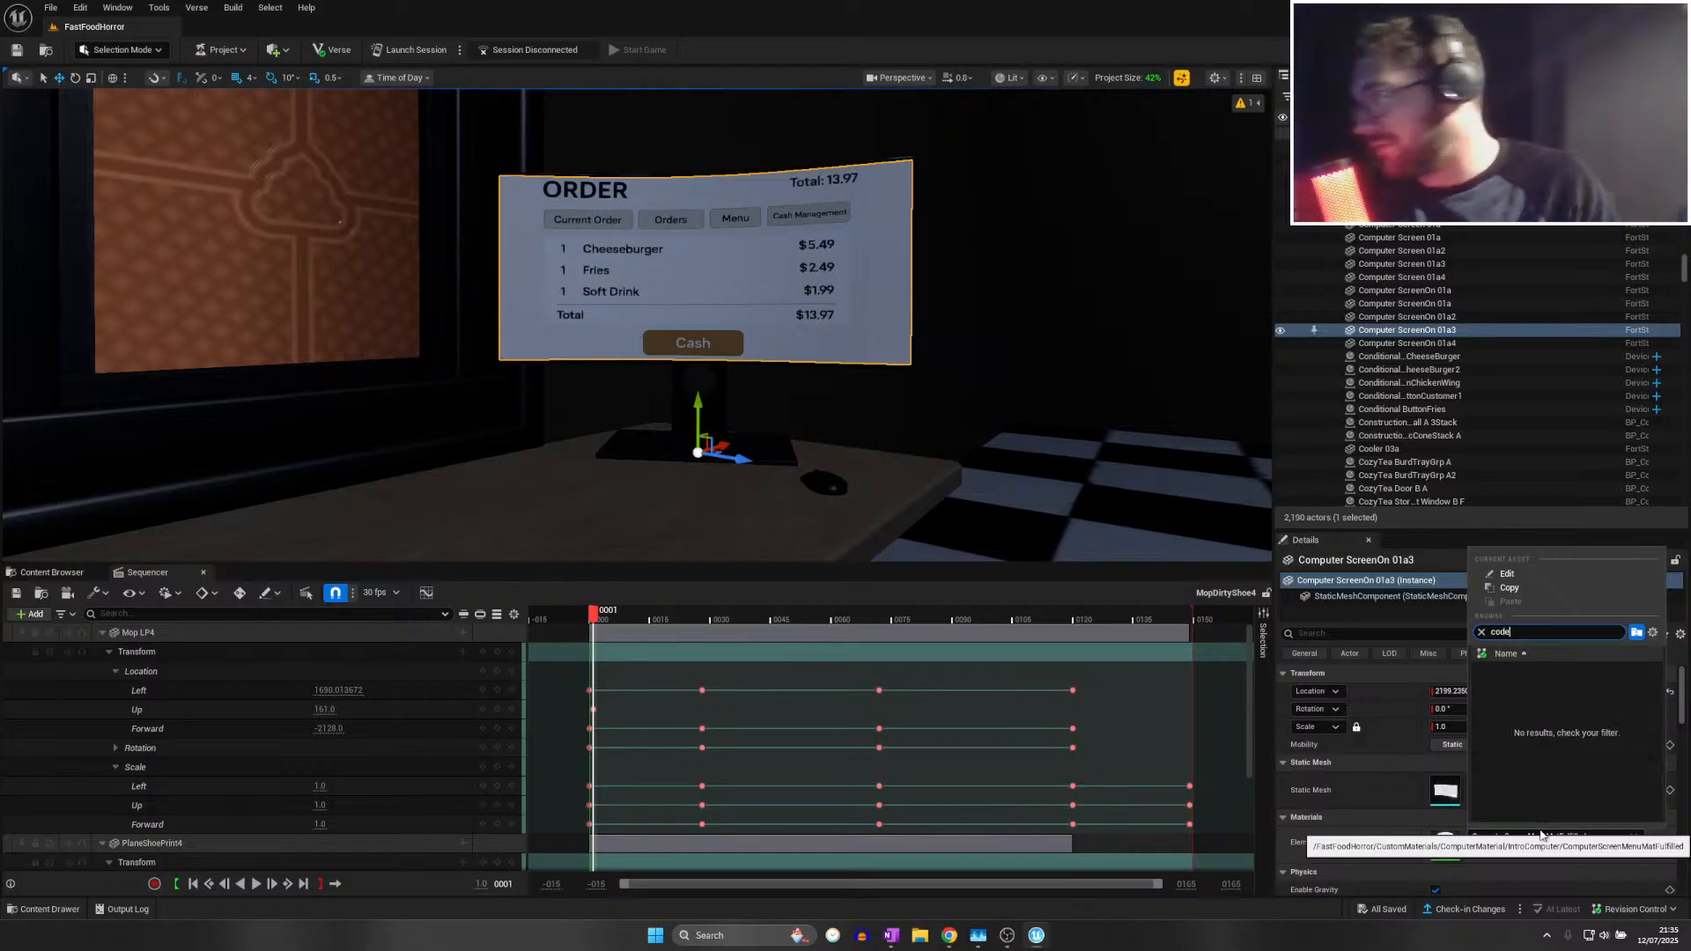
{"action": "key", "text": "BackSpace"}
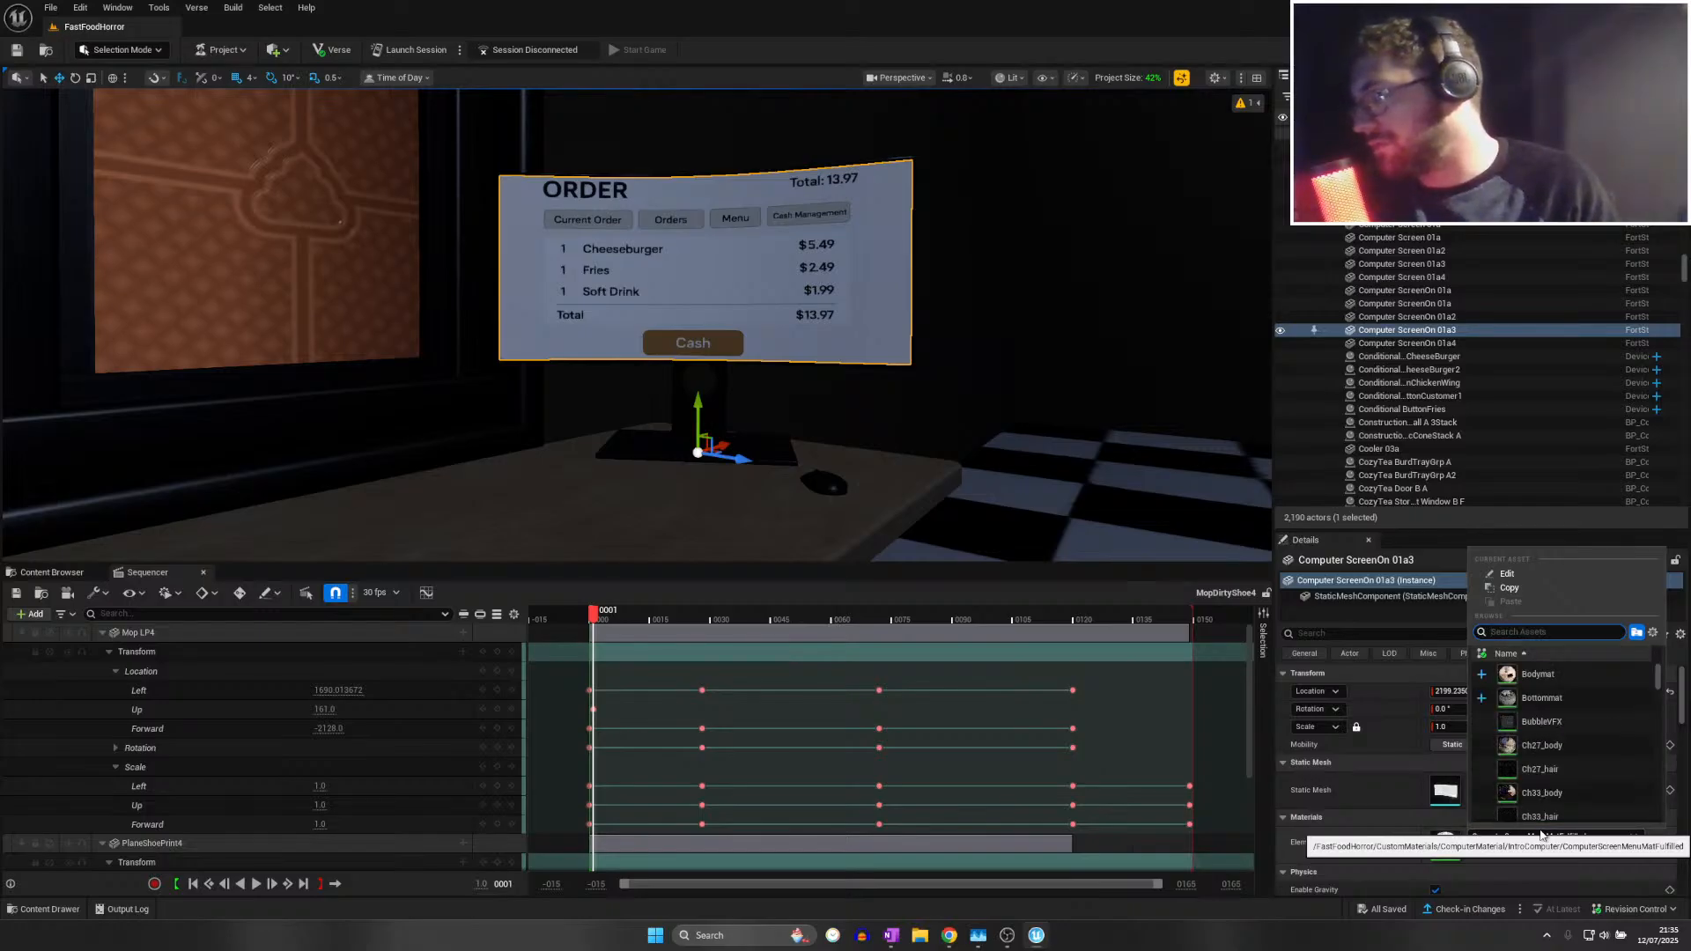
{"action": "scroll", "coordinate": [1595, 722], "scroll_direction": "down", "scroll_amount": 3}
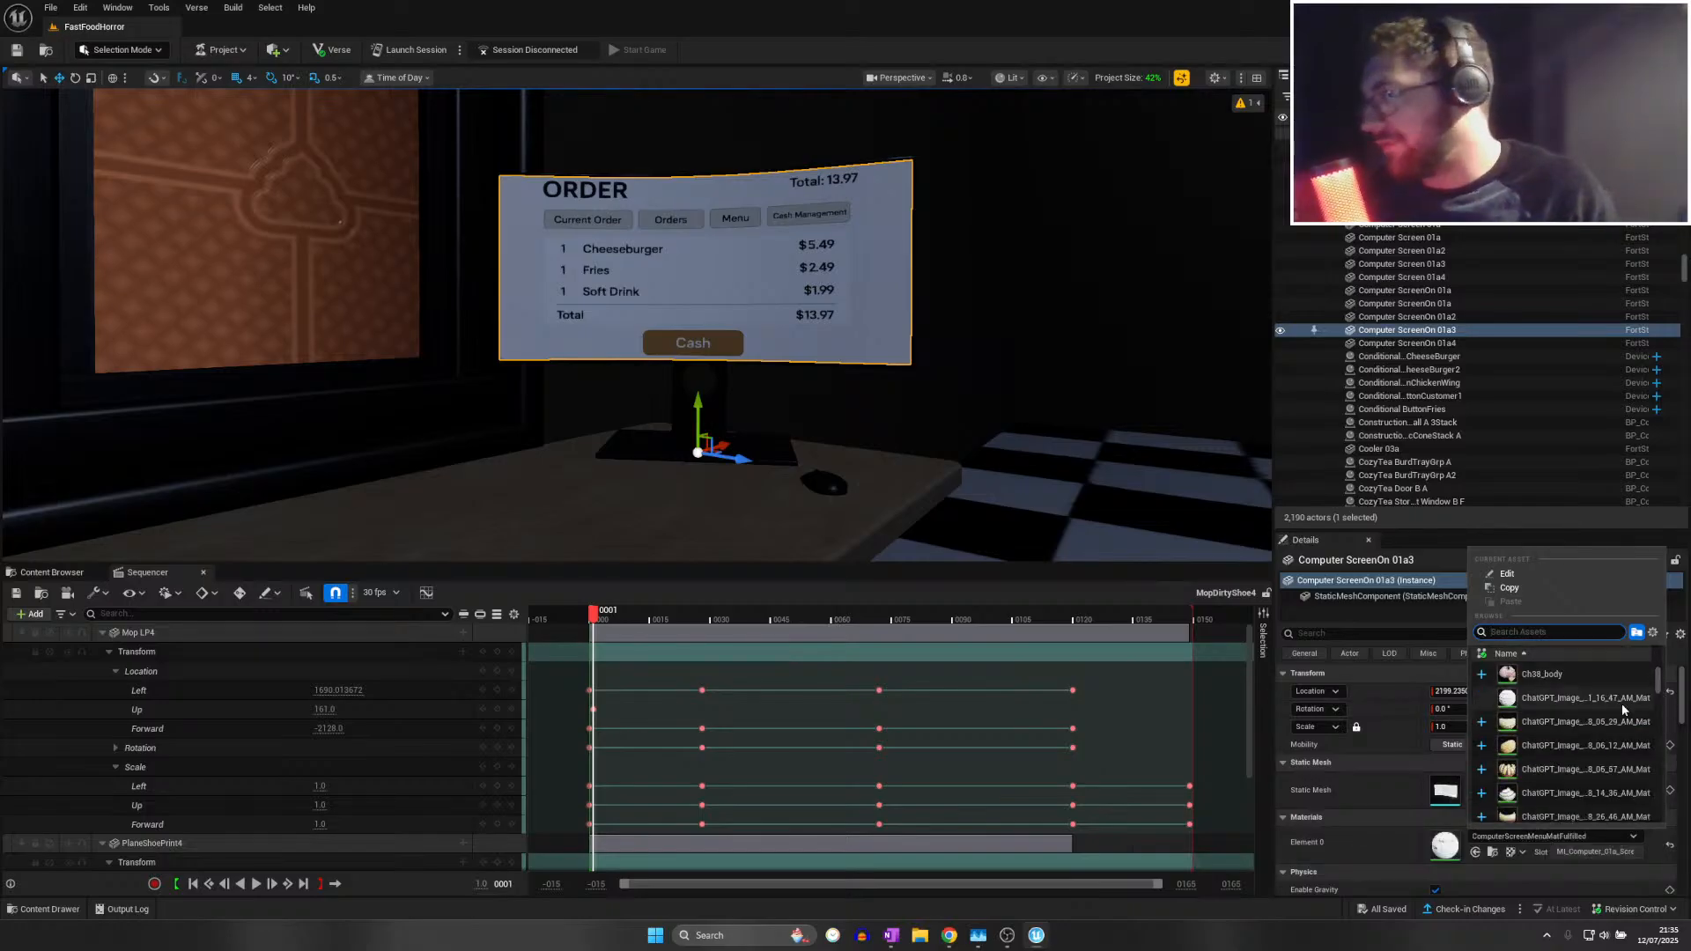
{"action": "scroll", "coordinate": [1545, 715], "scroll_direction": "down", "scroll_amount": 6}
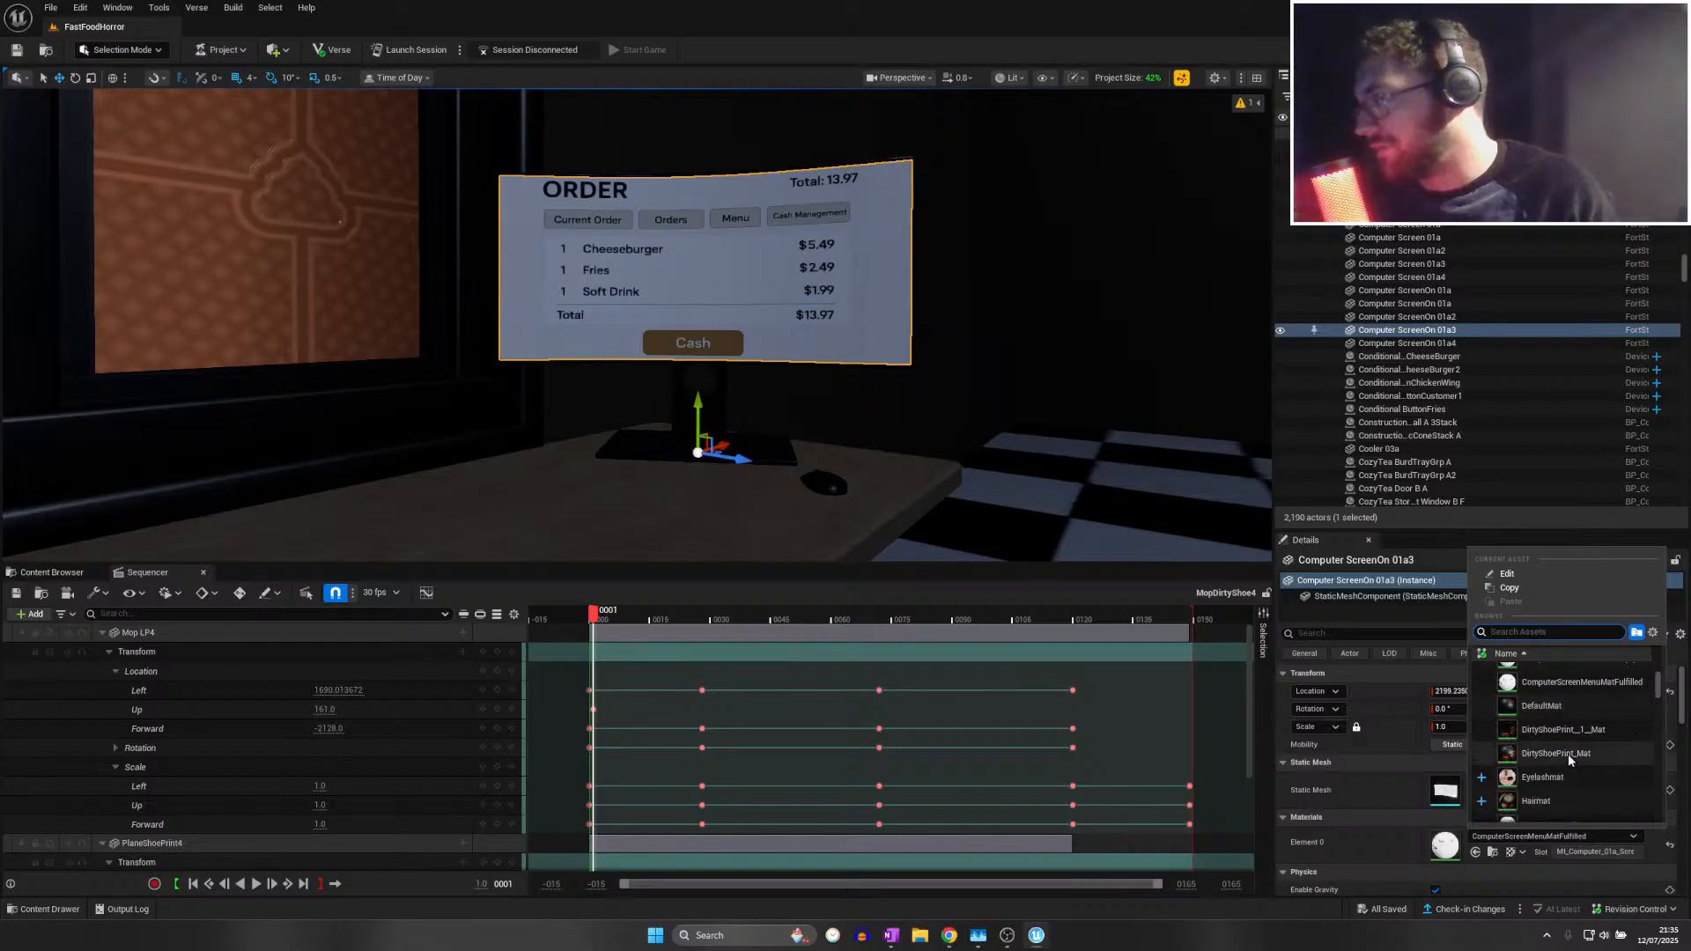
{"action": "scroll", "coordinate": [1568, 761], "scroll_direction": "down", "scroll_amount": 8}
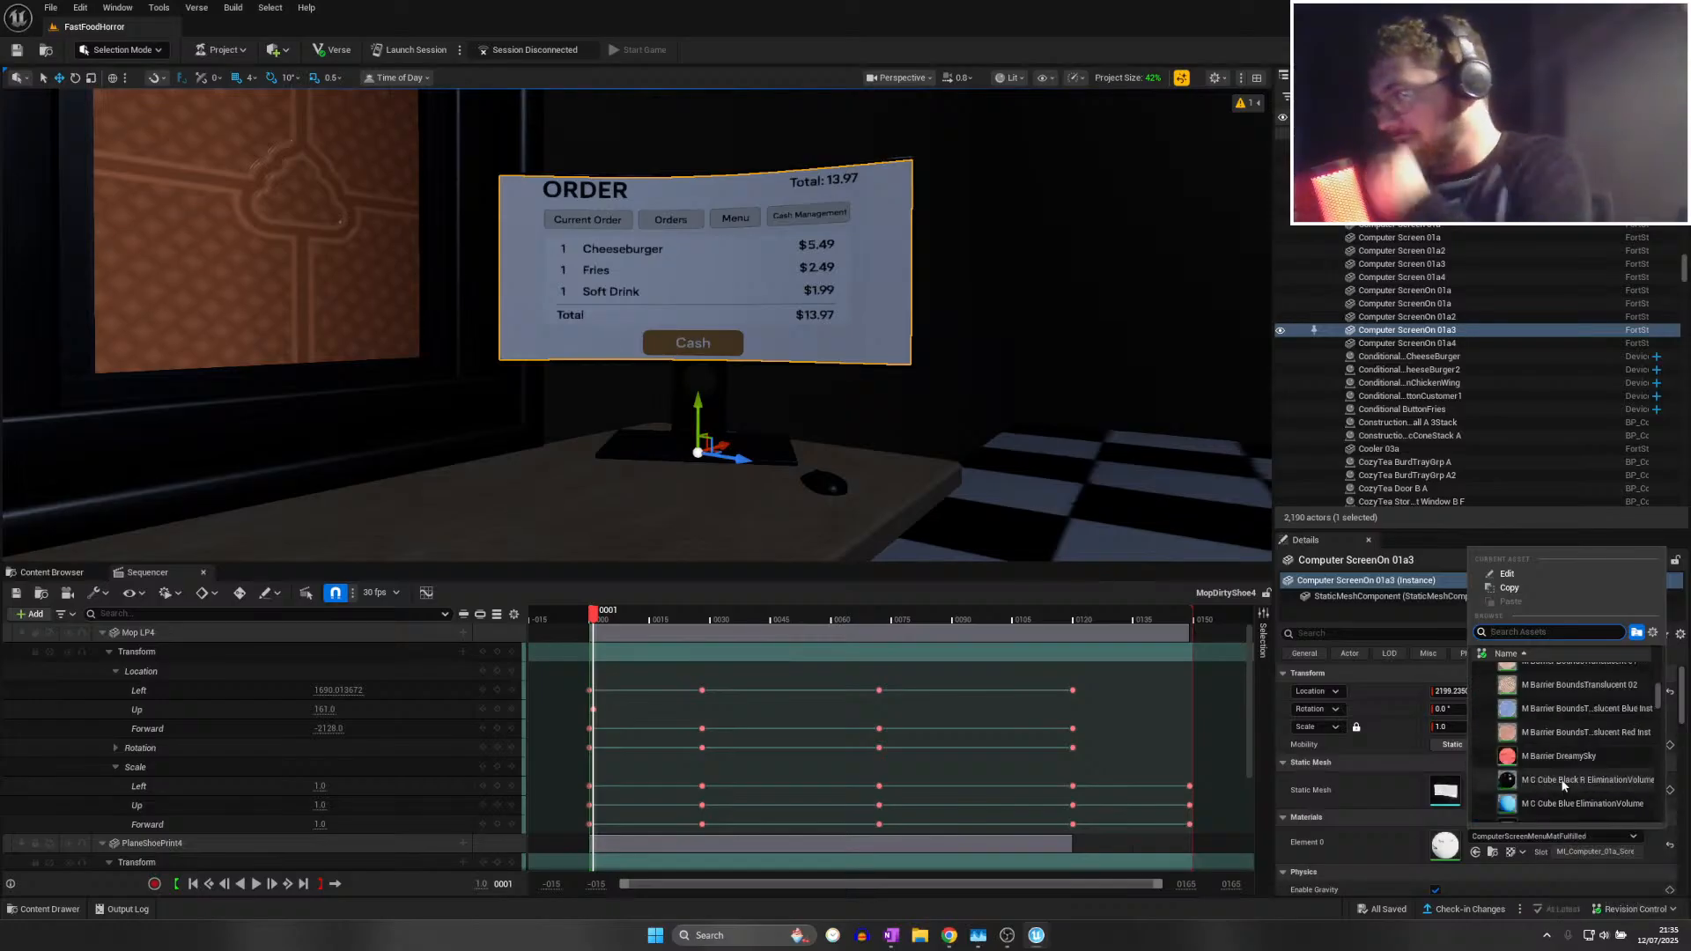
{"action": "scroll", "coordinate": [1562, 780], "scroll_direction": "down", "scroll_amount": 5}
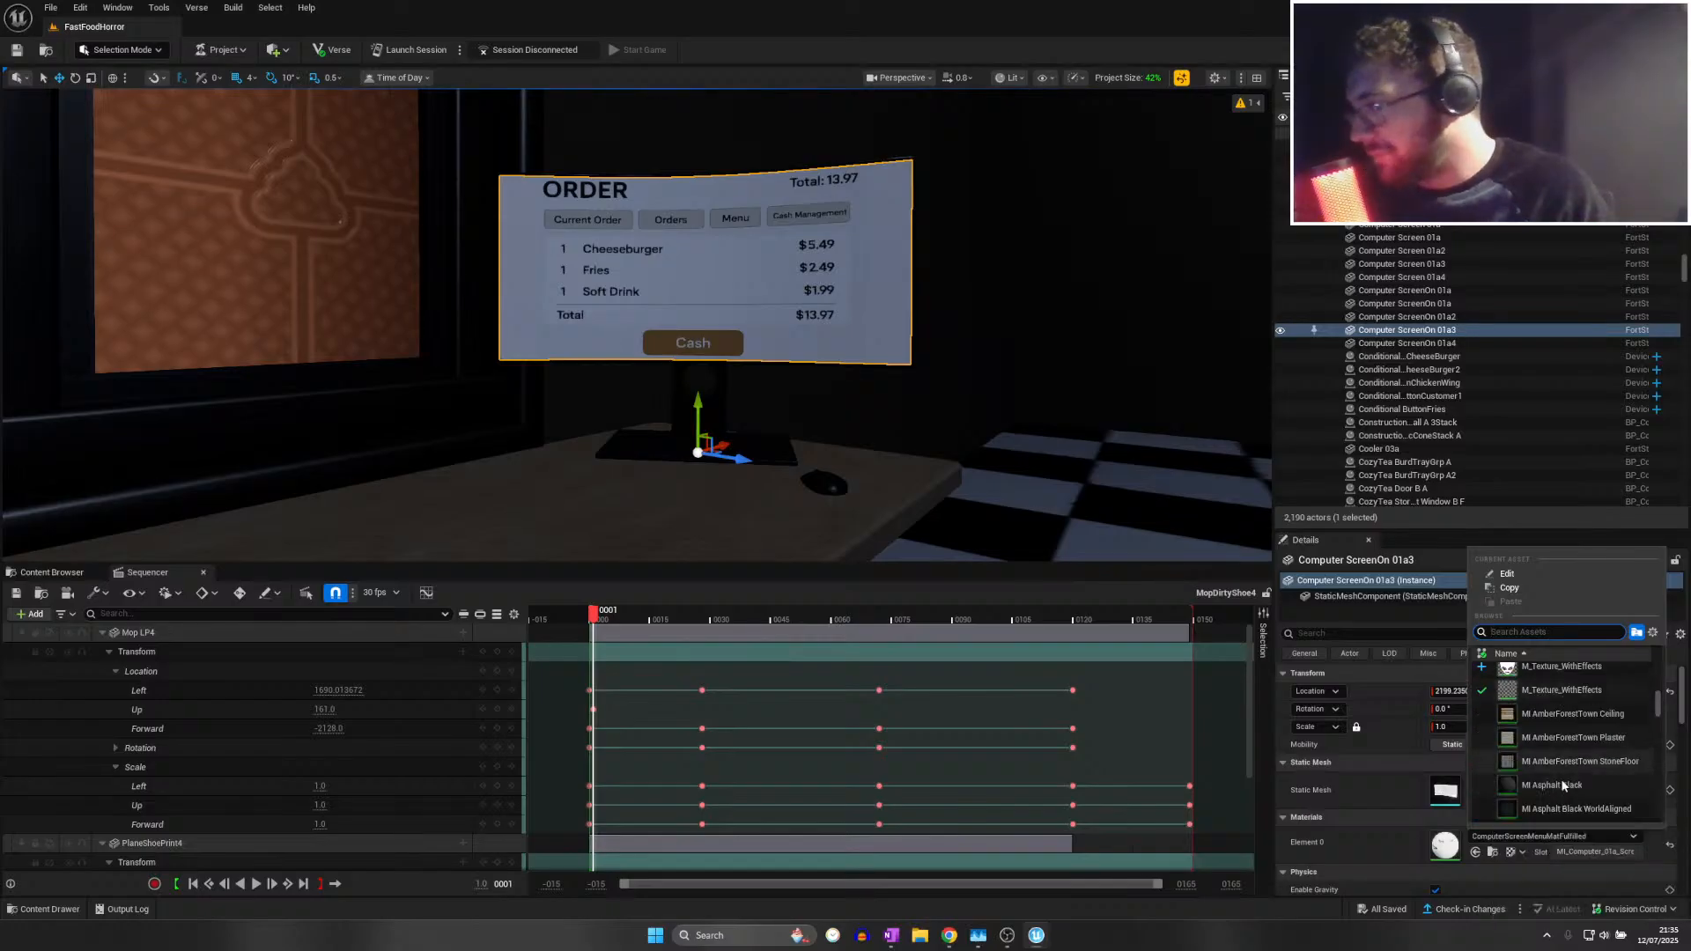
{"action": "scroll", "coordinate": [1559, 780], "scroll_direction": "down", "scroll_amount": 6}
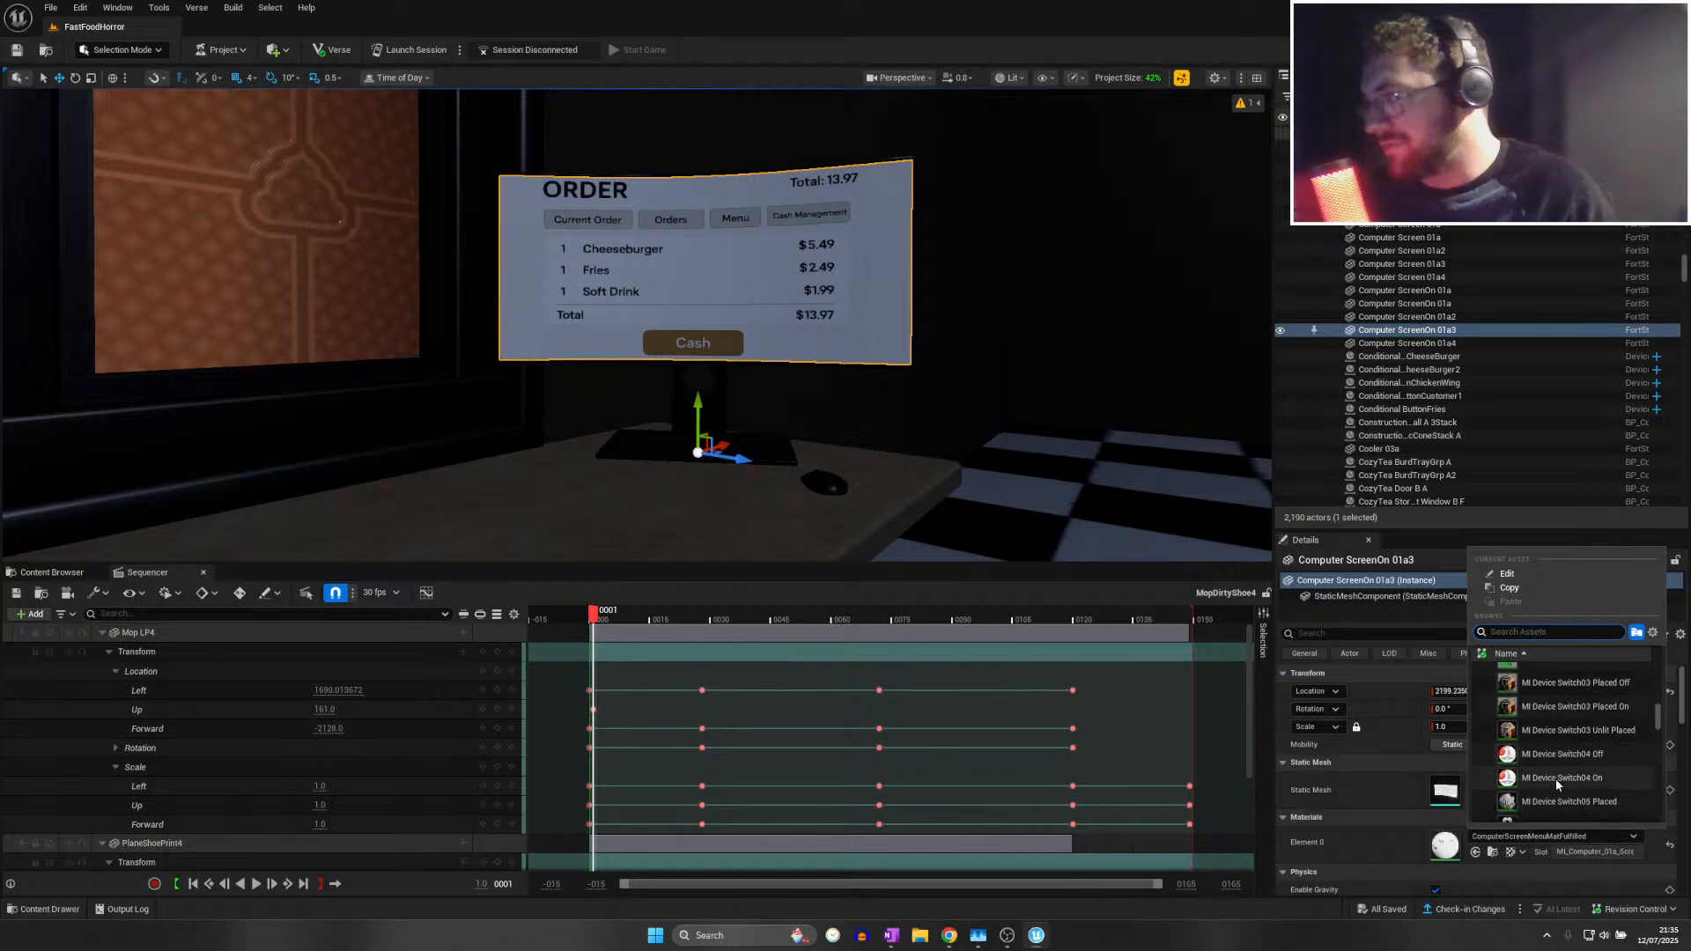
{"action": "scroll", "coordinate": [1555, 779], "scroll_direction": "down", "scroll_amount": 6}
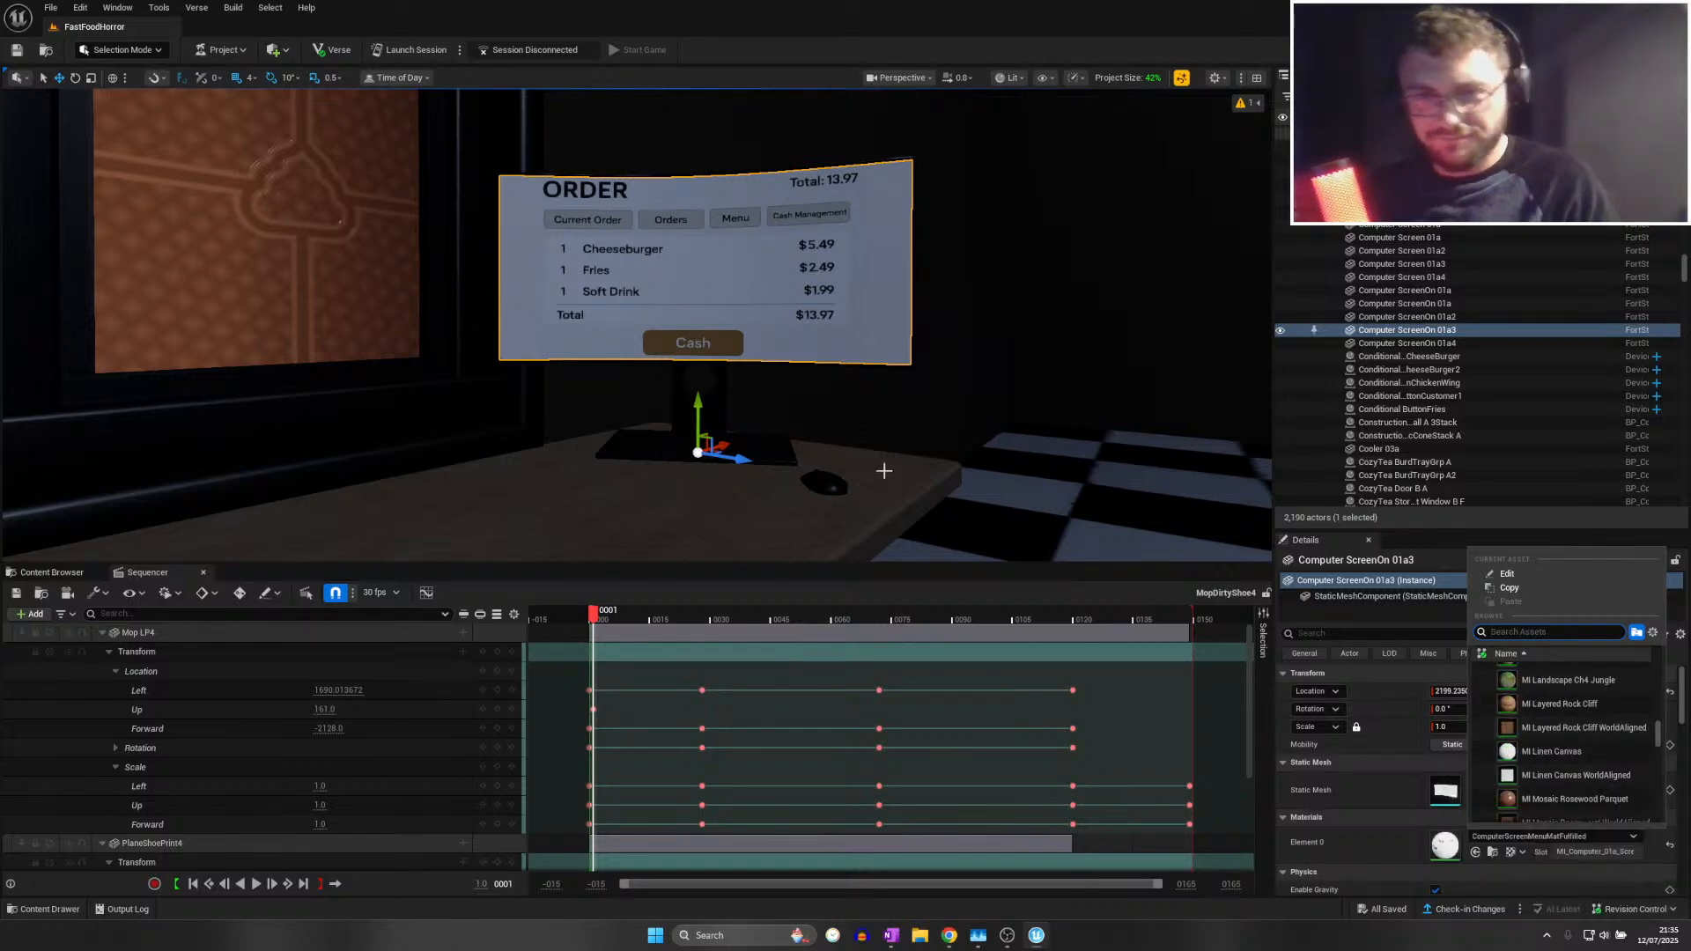
{"action": "key", "text": "e"}
{"action": "mouse_move", "coordinate": [883, 472]}
{"action": "right_mouse_down"}
{"action": "mouse_move", "coordinate": [869, 555]}
{"action": "mouse_move", "coordinate": [868, 484]}
{"action": "right_mouse_up"}
{"action": "key", "text": "w"}
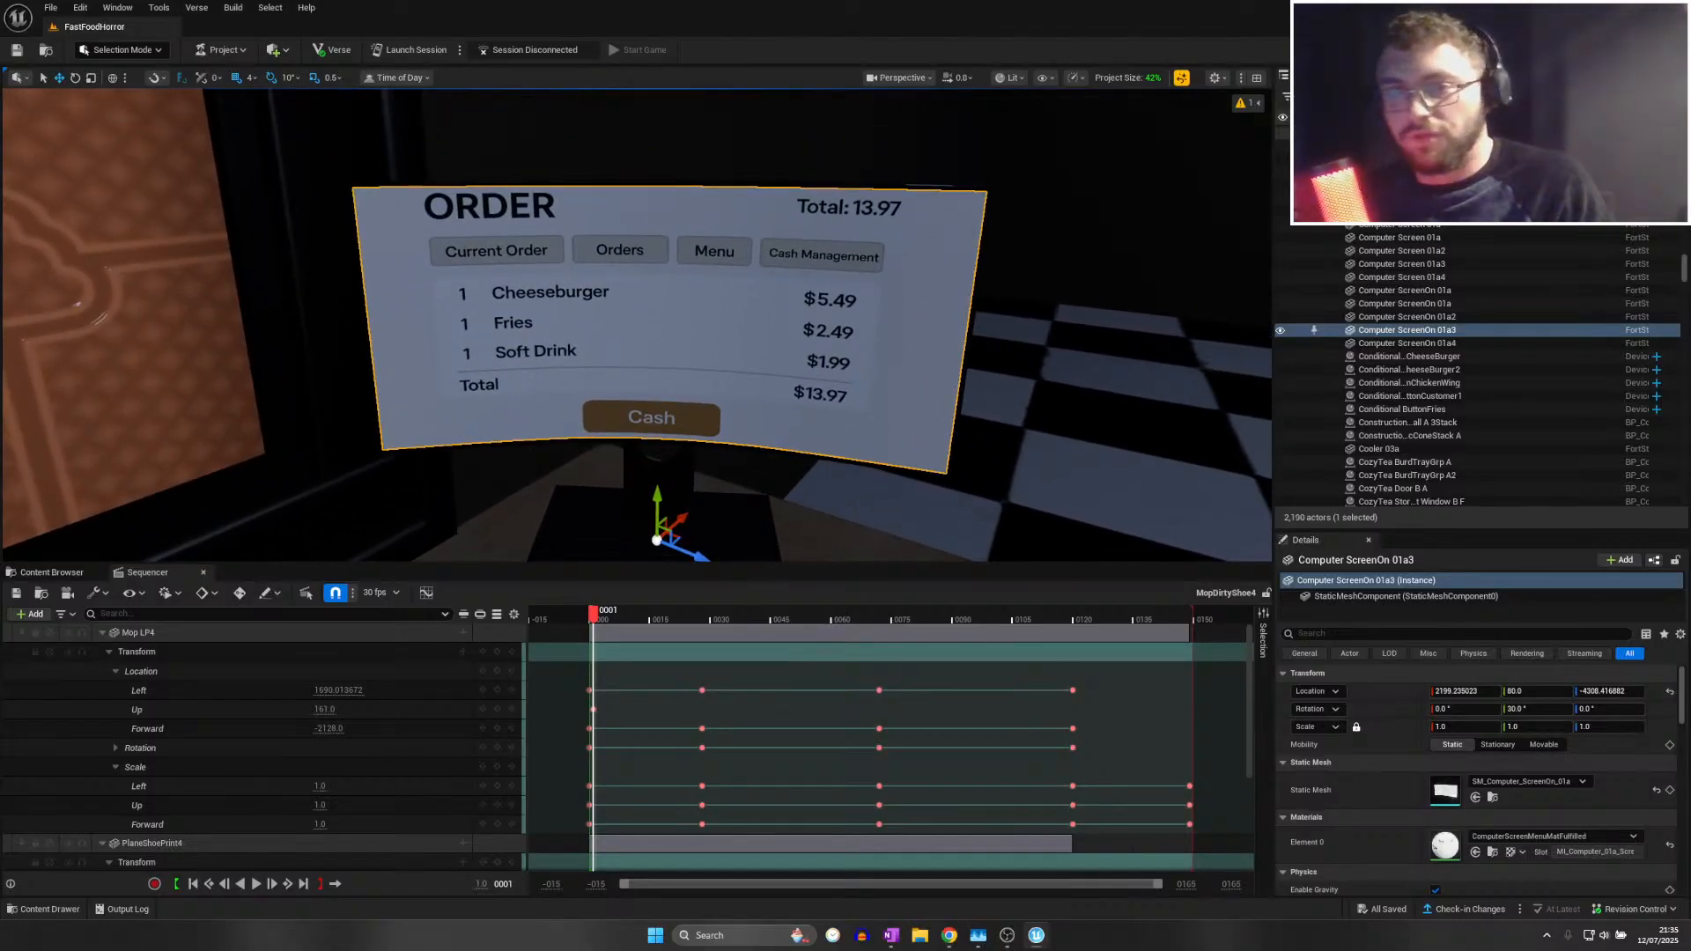
{"action": "key", "text": "w"}
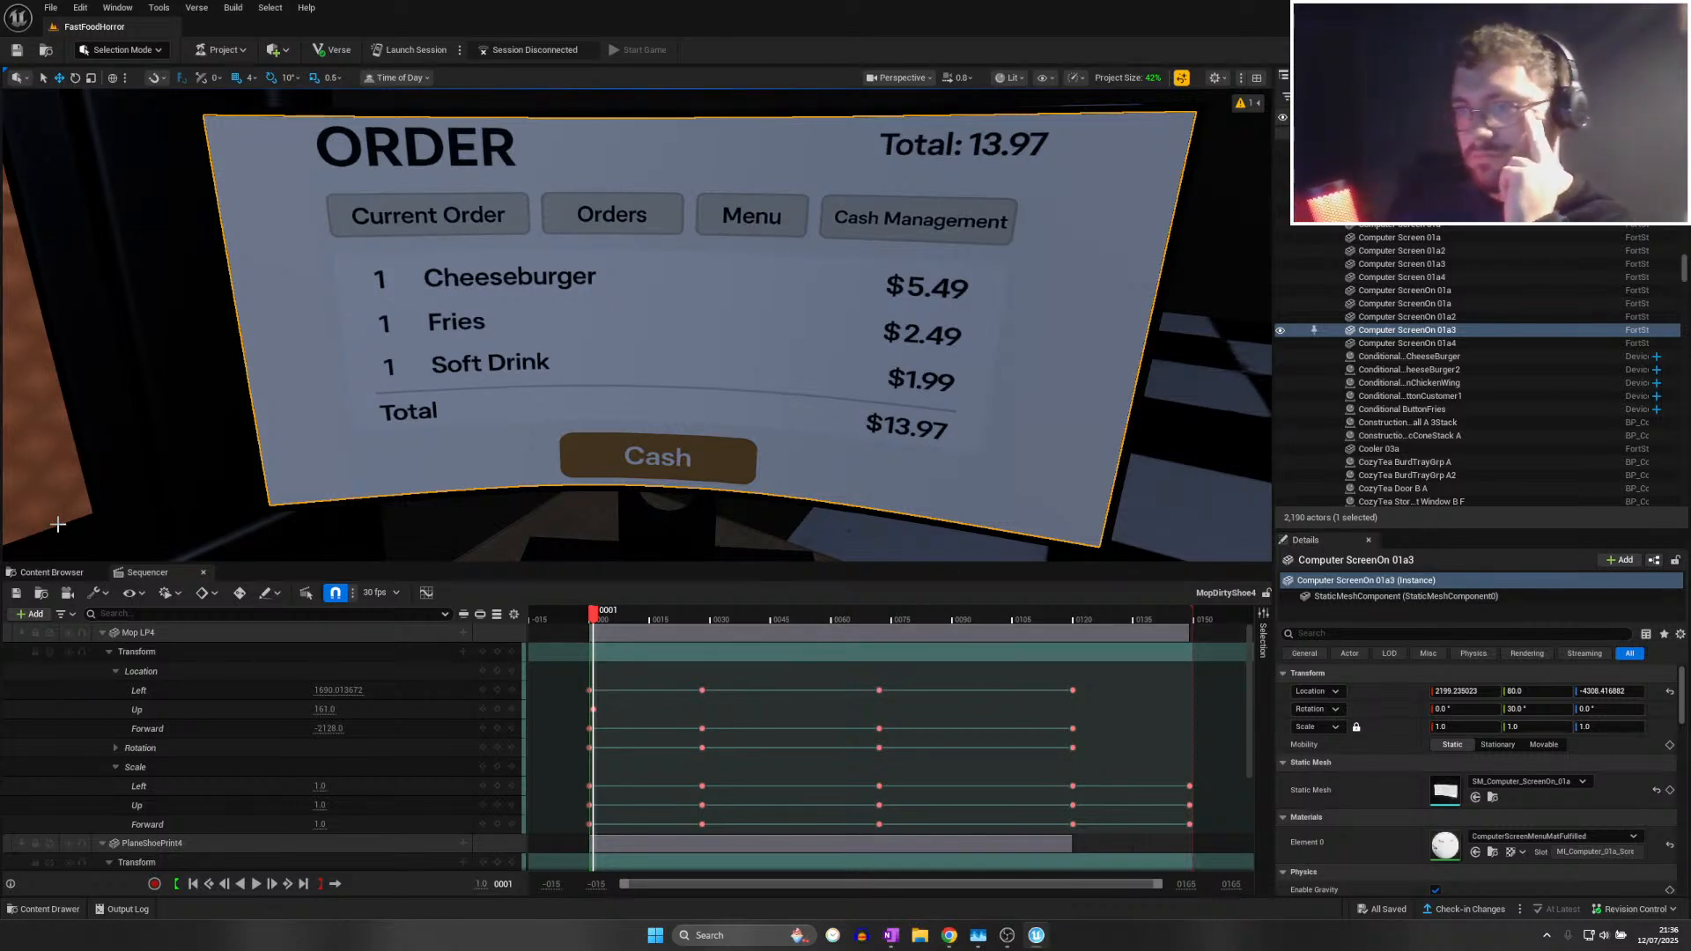
Save the MopDirtyShoe4 sequence
{"action": "left_click", "coordinate": [17, 594]}
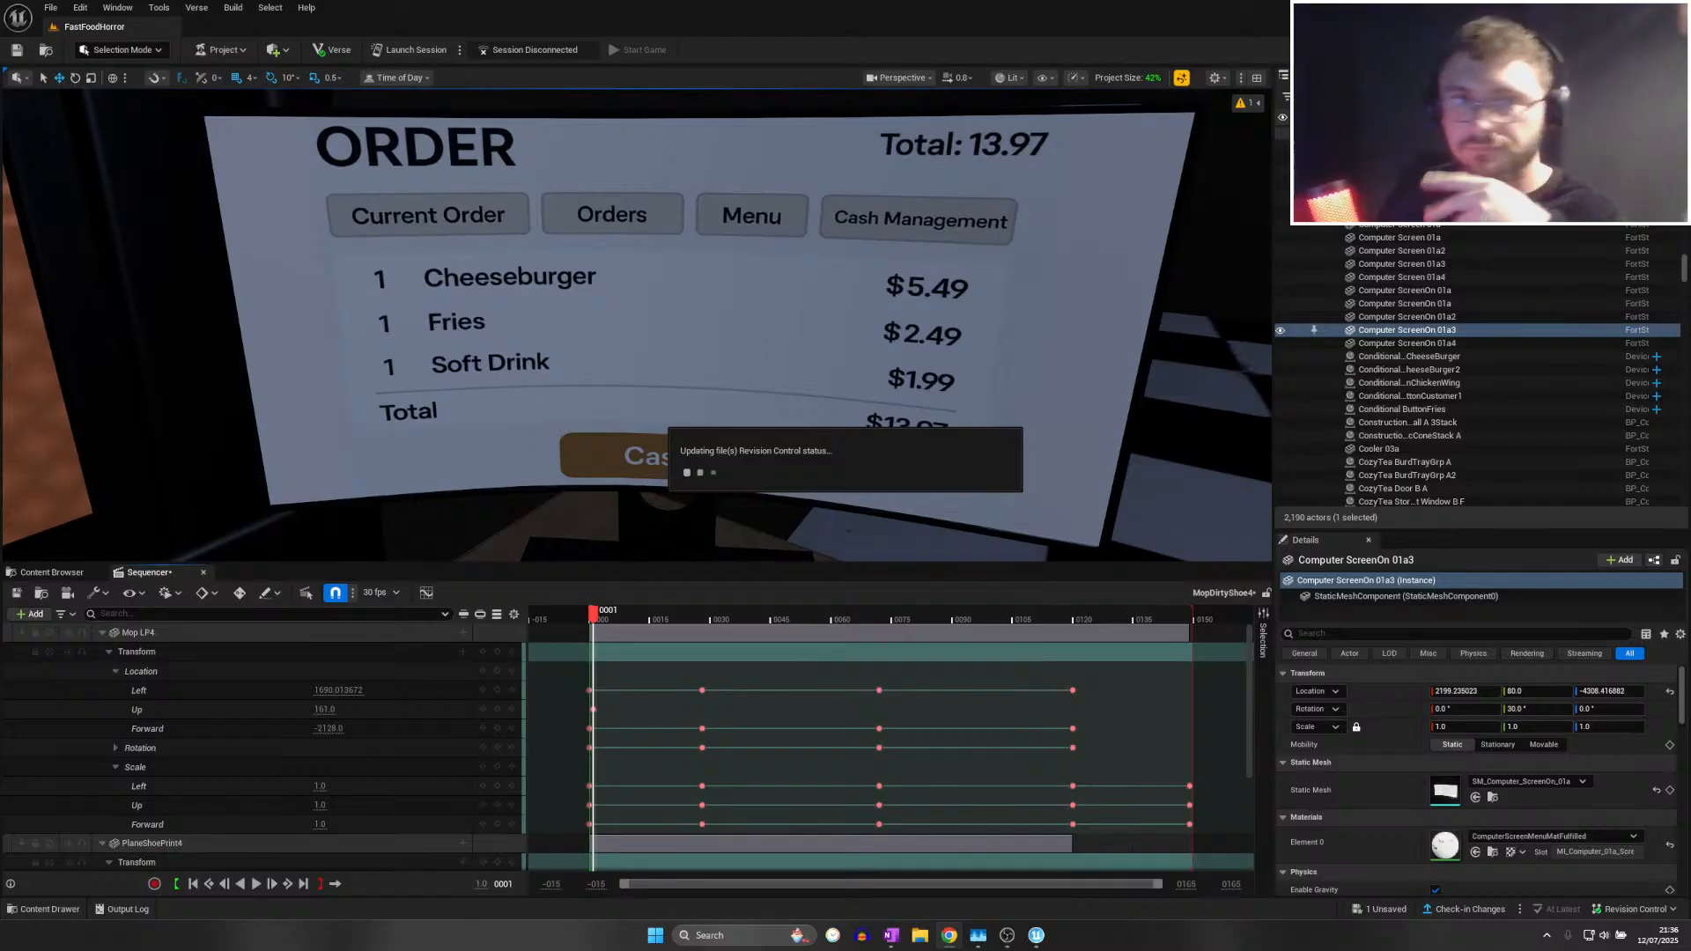
{"action": "left_click_drag", "start_coordinate": [0, 106], "coordinate": [1002, 49]}
{"action": "left_click", "coordinate": [933, 9]}
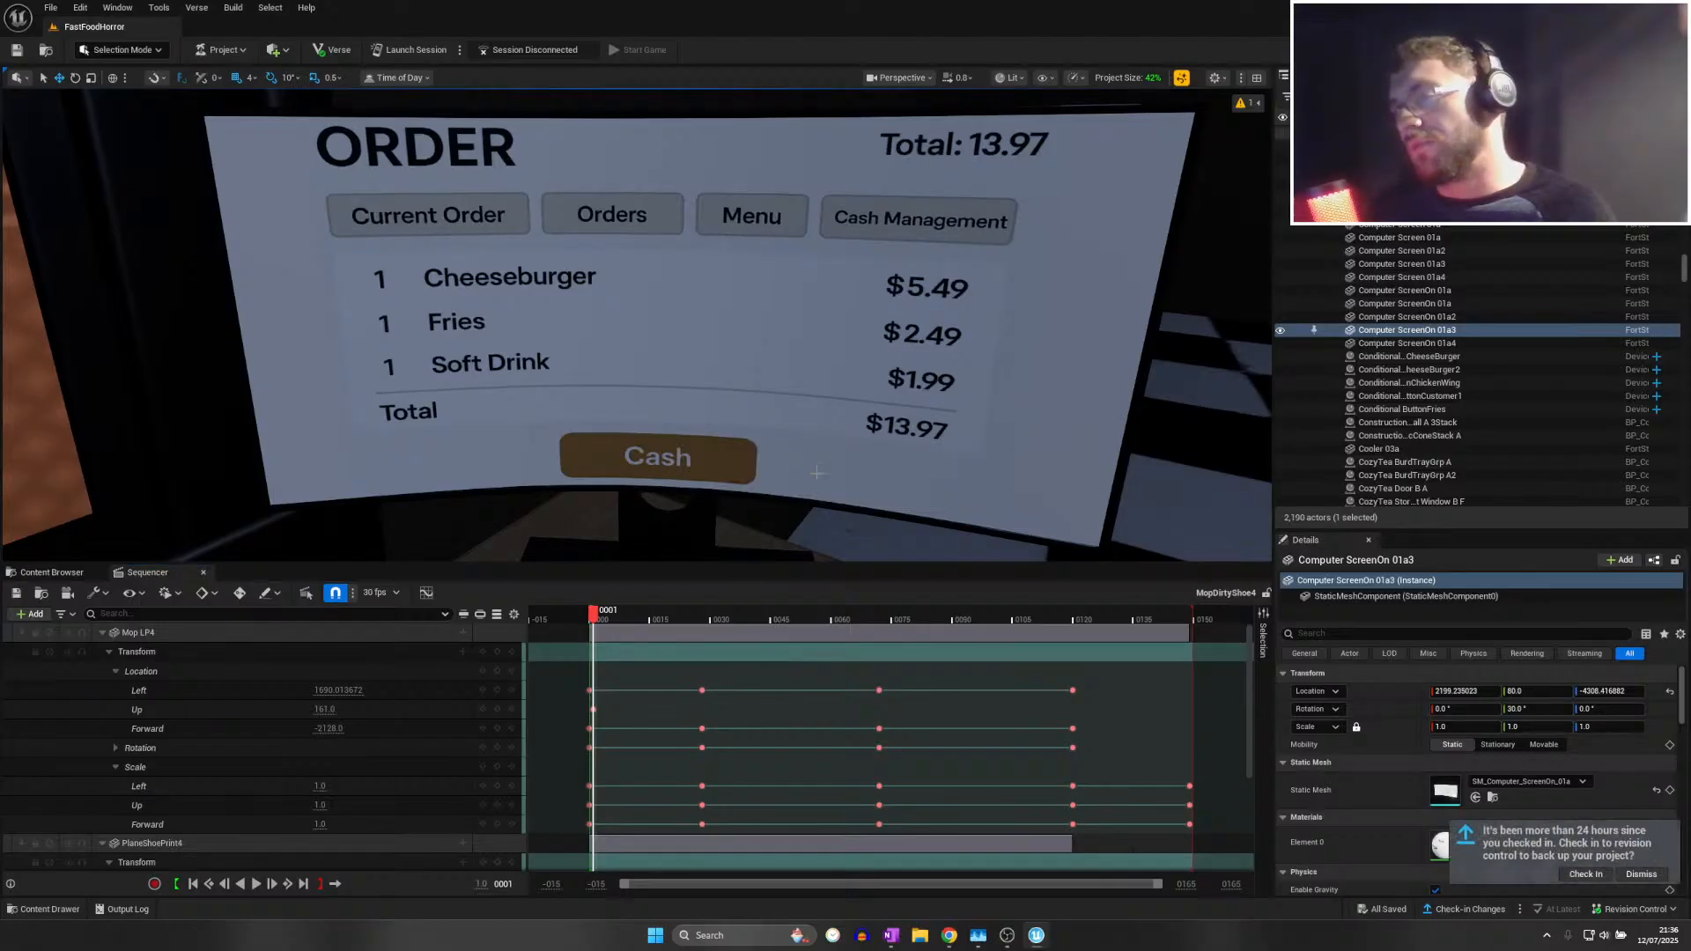
Switch to Chrome, open the first creator in Fortnite.GG's "gismo" search results, and enlarge the browser window to full screen
{"action": "mouse_move", "coordinate": [958, 935]}
{"action": "left_click", "coordinate": [1012, 891]}
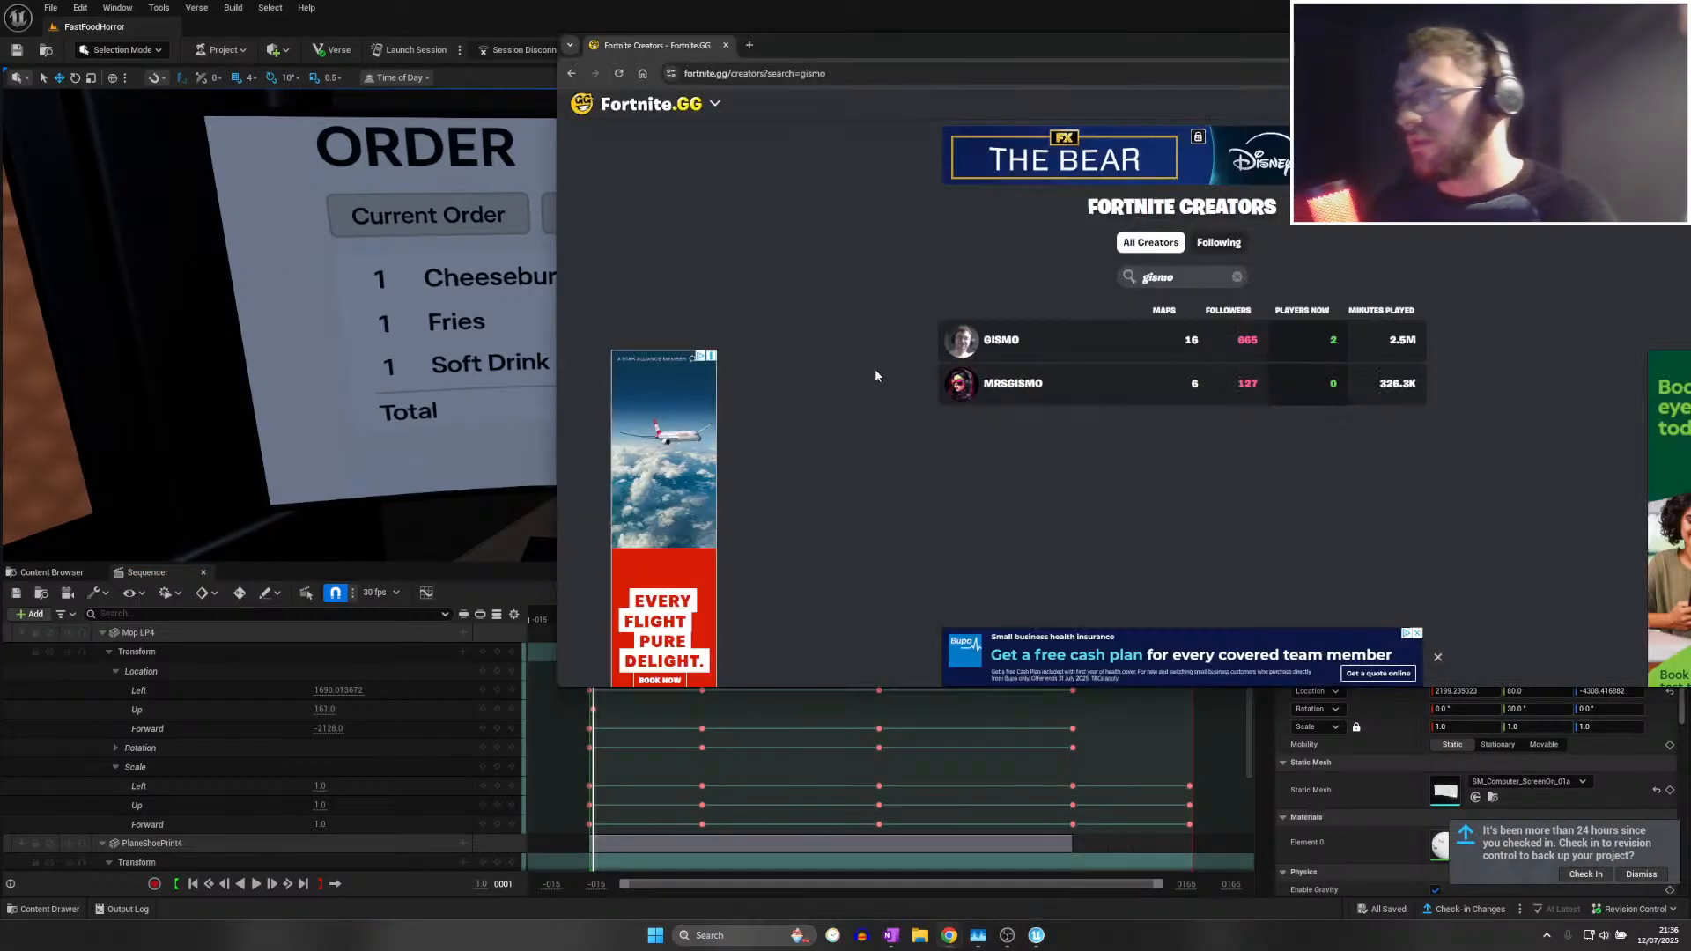
{"action": "left_click", "coordinate": [1063, 329]}
{"action": "scroll", "coordinate": [983, 498], "scroll_direction": "down", "scroll_amount": 5}
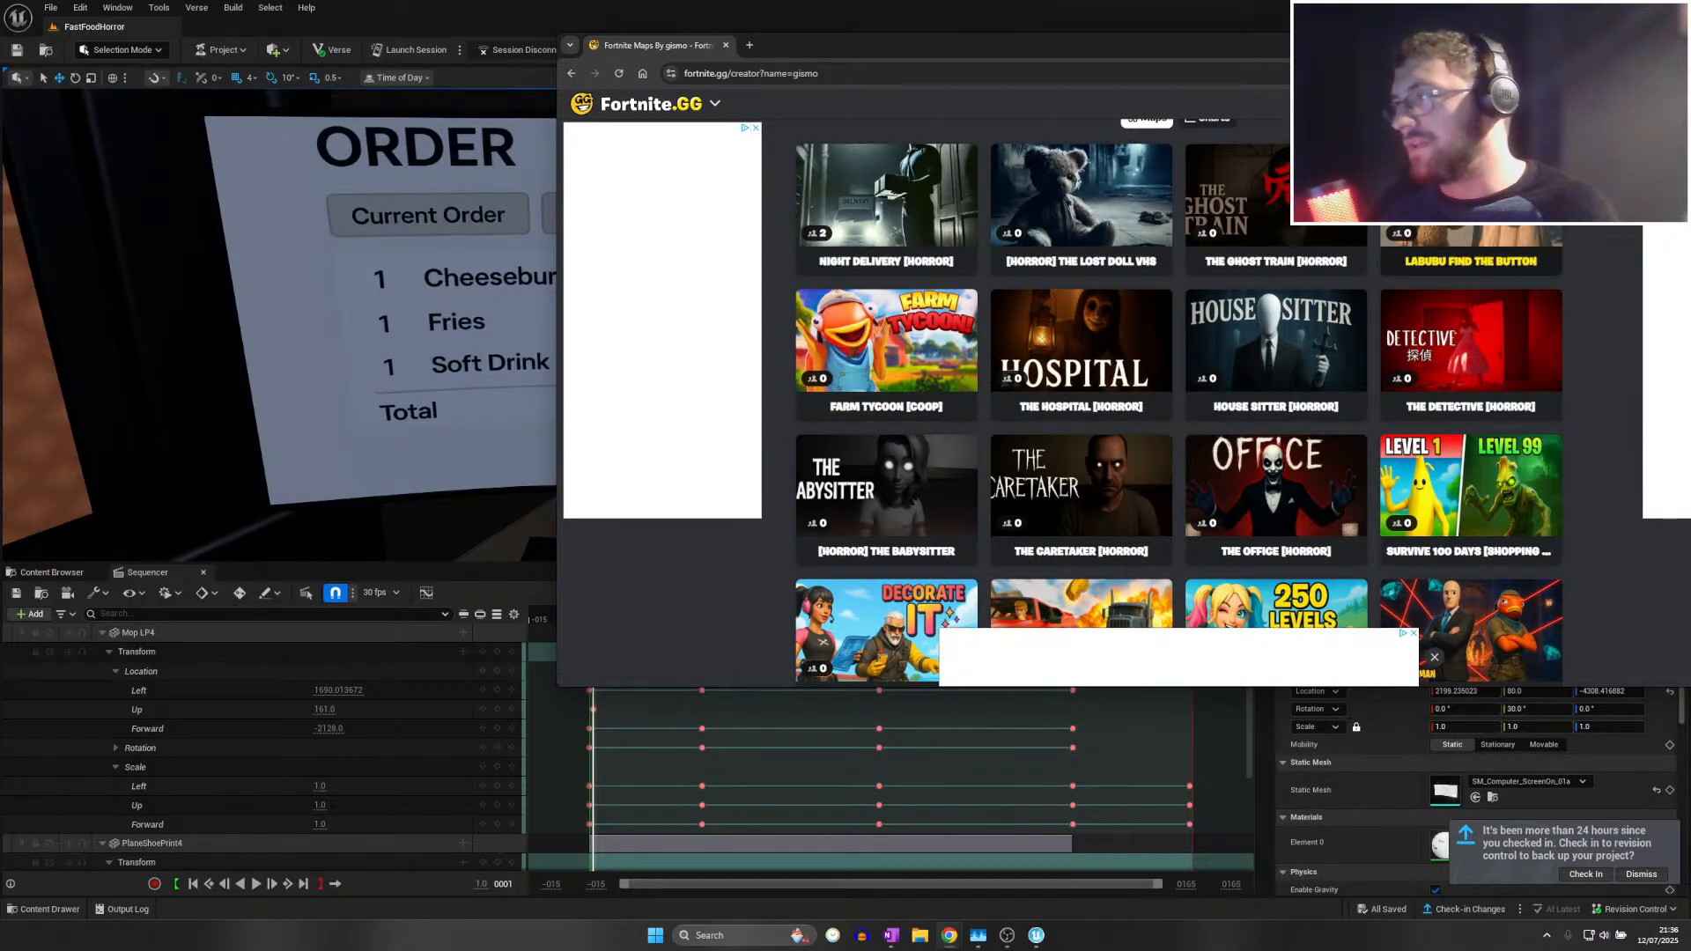
{"action": "middle_click", "coordinate": [1470, 255]}
{"action": "left_click", "coordinate": [882, 45]}
{"action": "left_click_drag", "start_coordinate": [954, 54], "coordinate": [916, 7]}
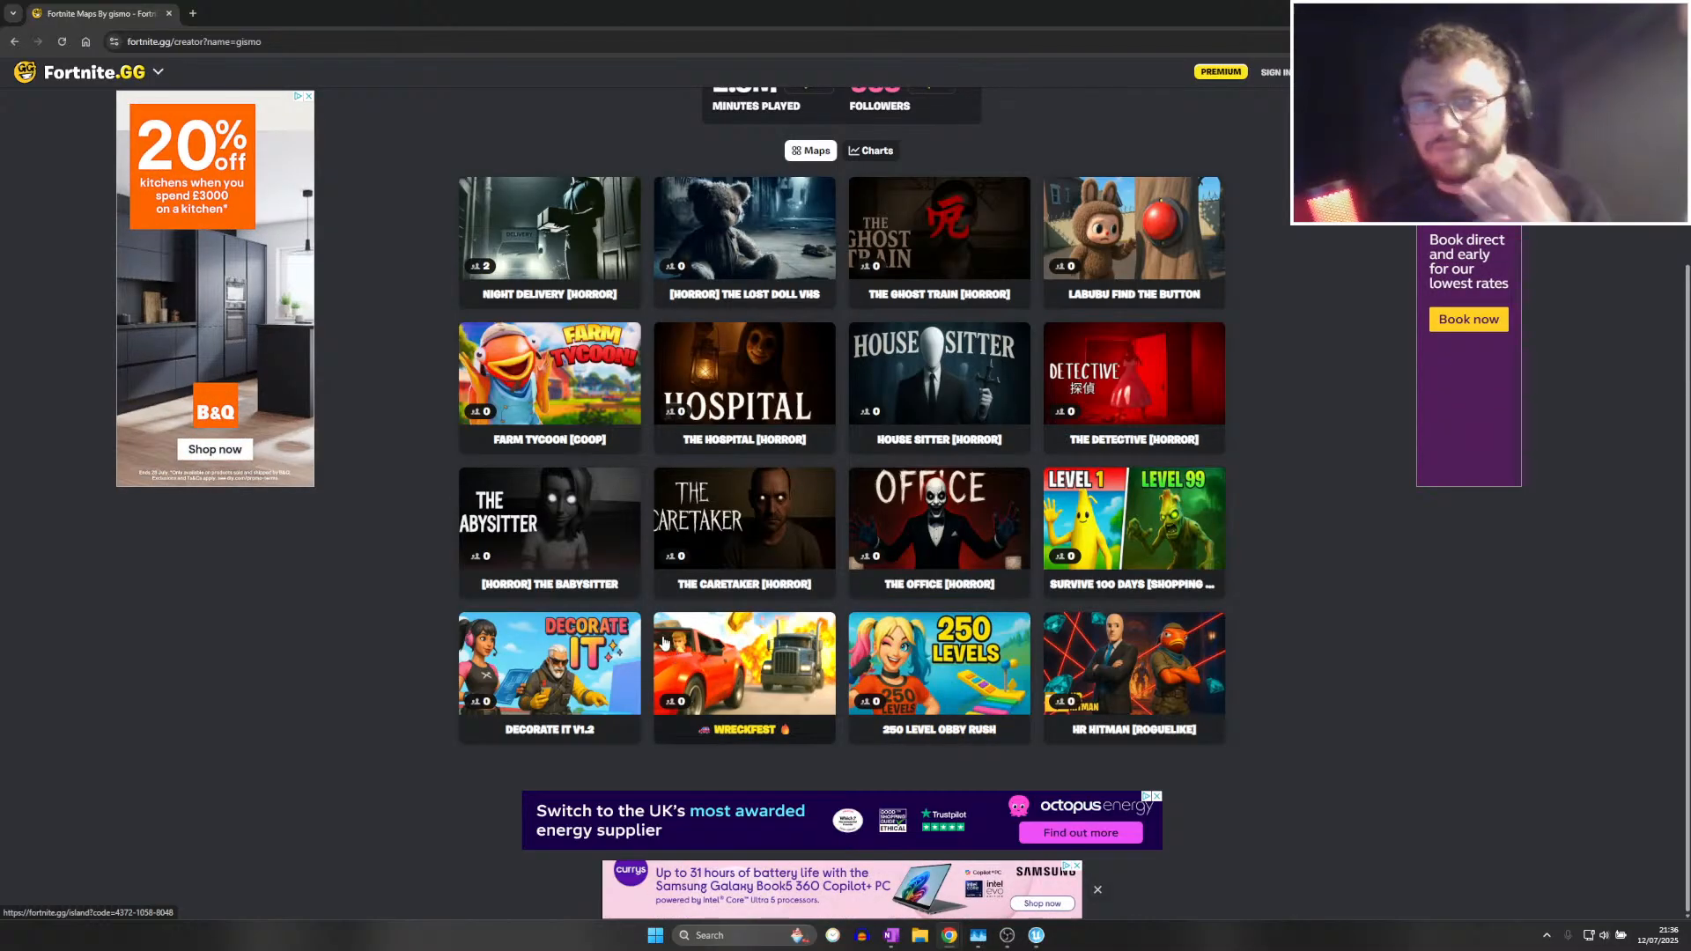
Open the 250 Level Obby Rush map from the creator's list in a separate page, review its statistics, and close it
{"action": "scroll", "coordinate": [423, 599], "scroll_direction": "up", "scroll_amount": 2}
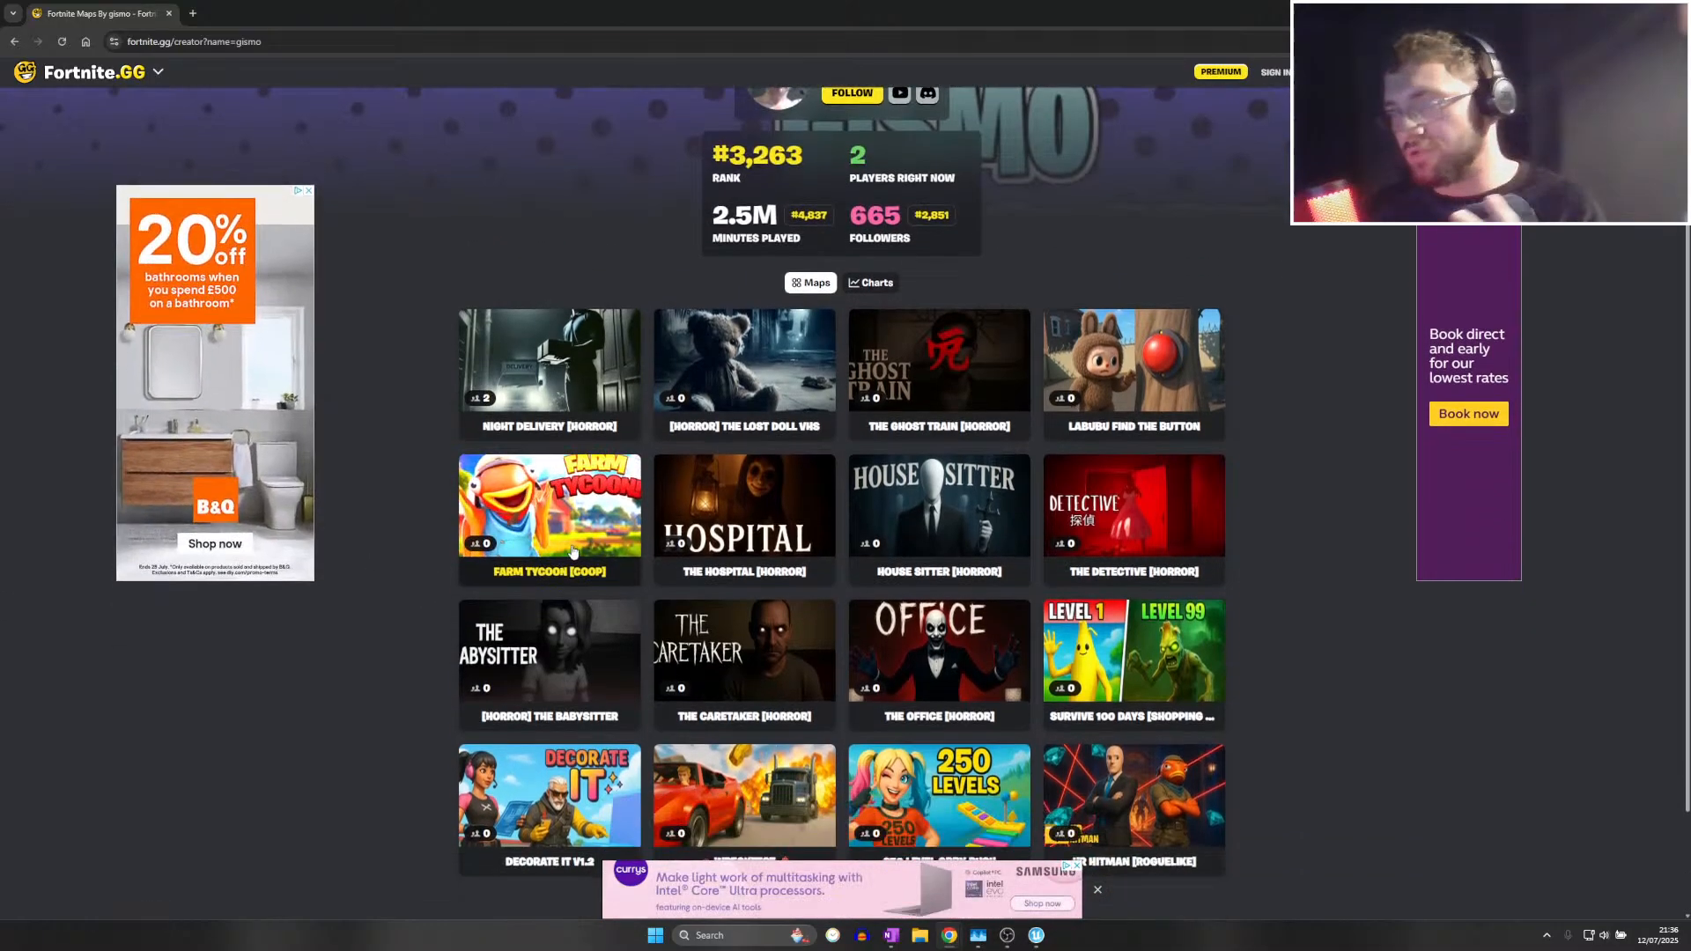
{"action": "scroll", "coordinate": [573, 550], "scroll_direction": "down", "scroll_amount": 2}
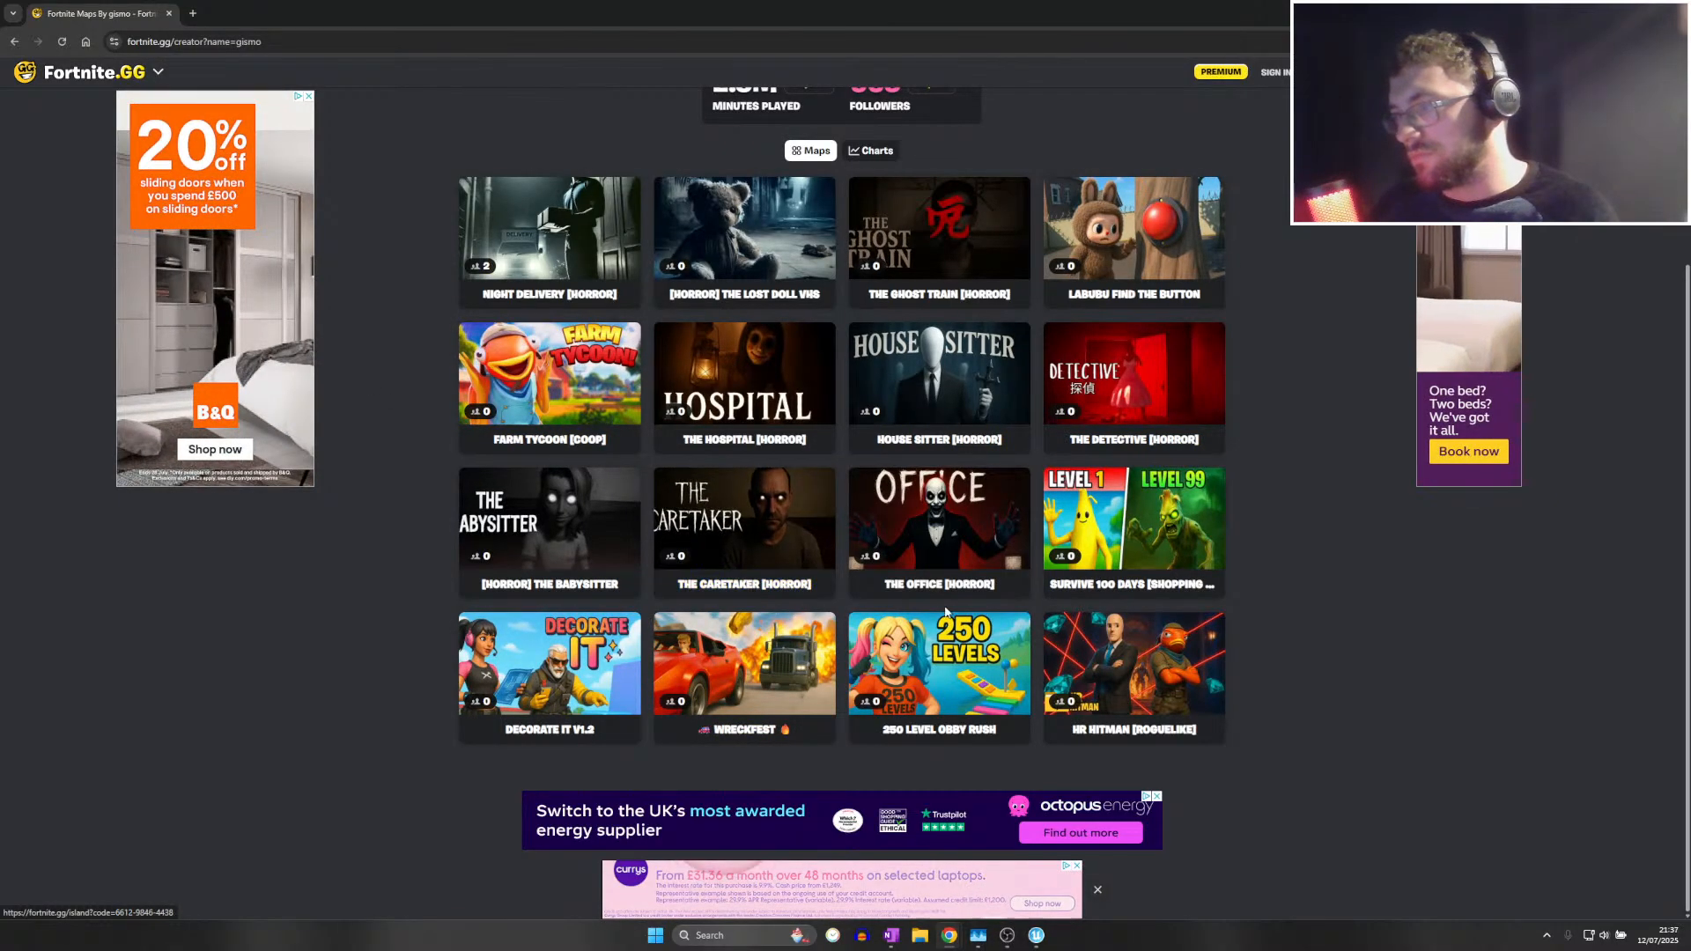
{"action": "right_click", "coordinate": [935, 371]}
{"action": "left_click", "coordinate": [998, 379]}
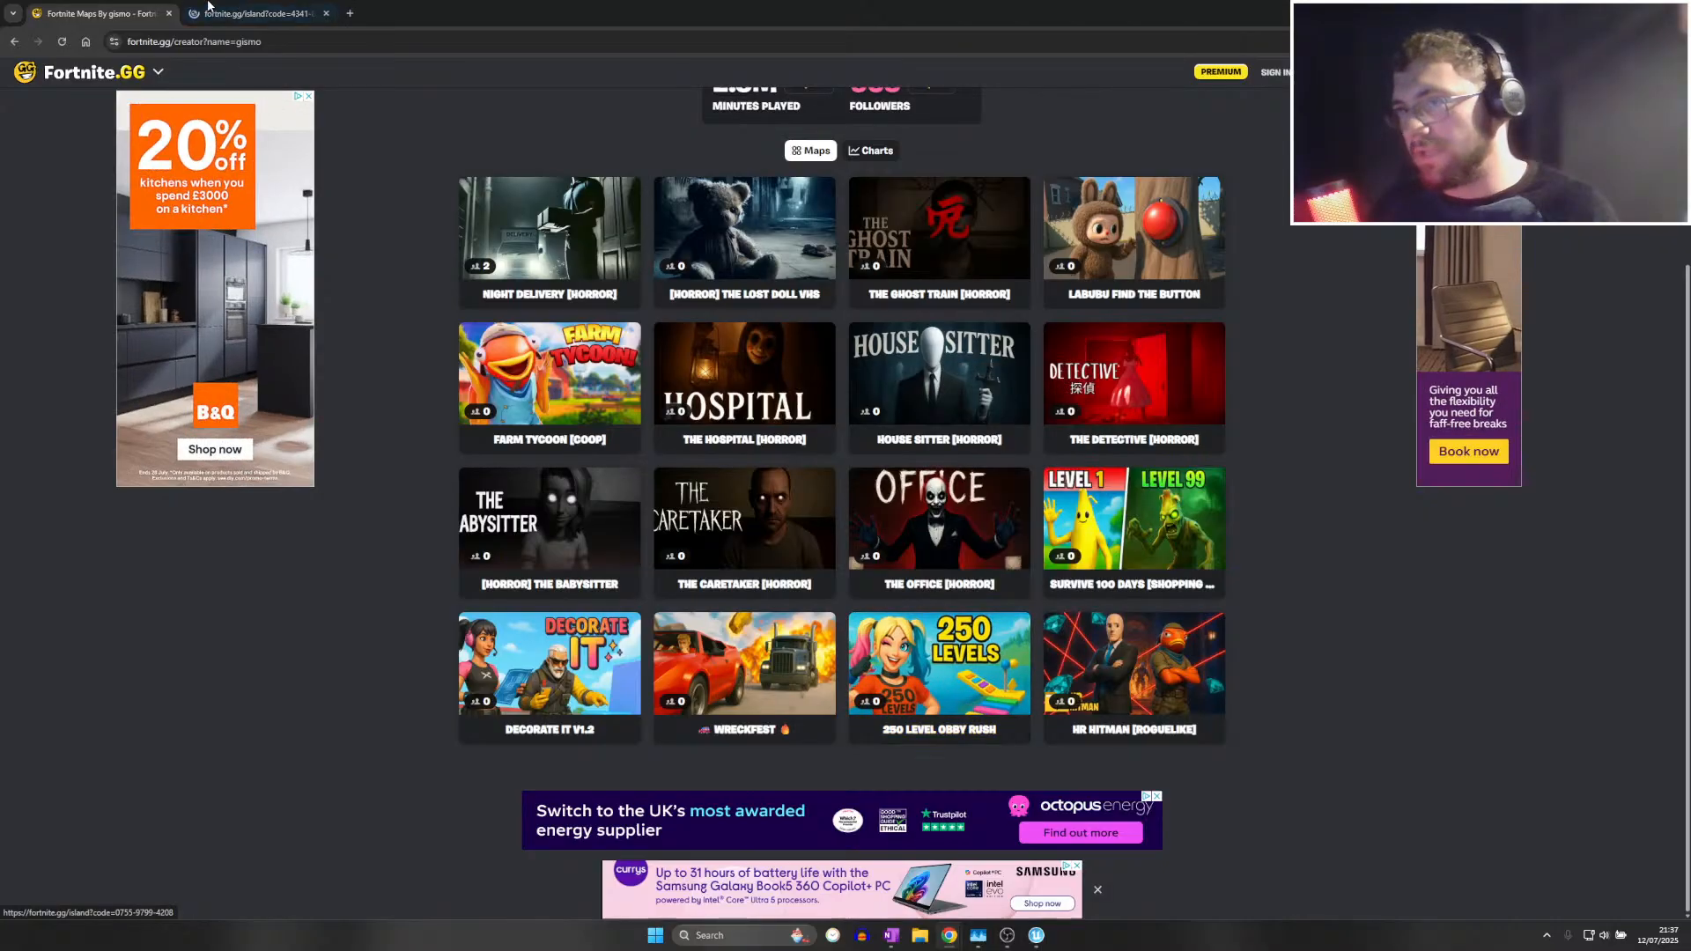
{"action": "key", "text": "ctrl+Tab"}
{"action": "scroll", "coordinate": [488, 858], "scroll_direction": "down", "scroll_amount": 15}
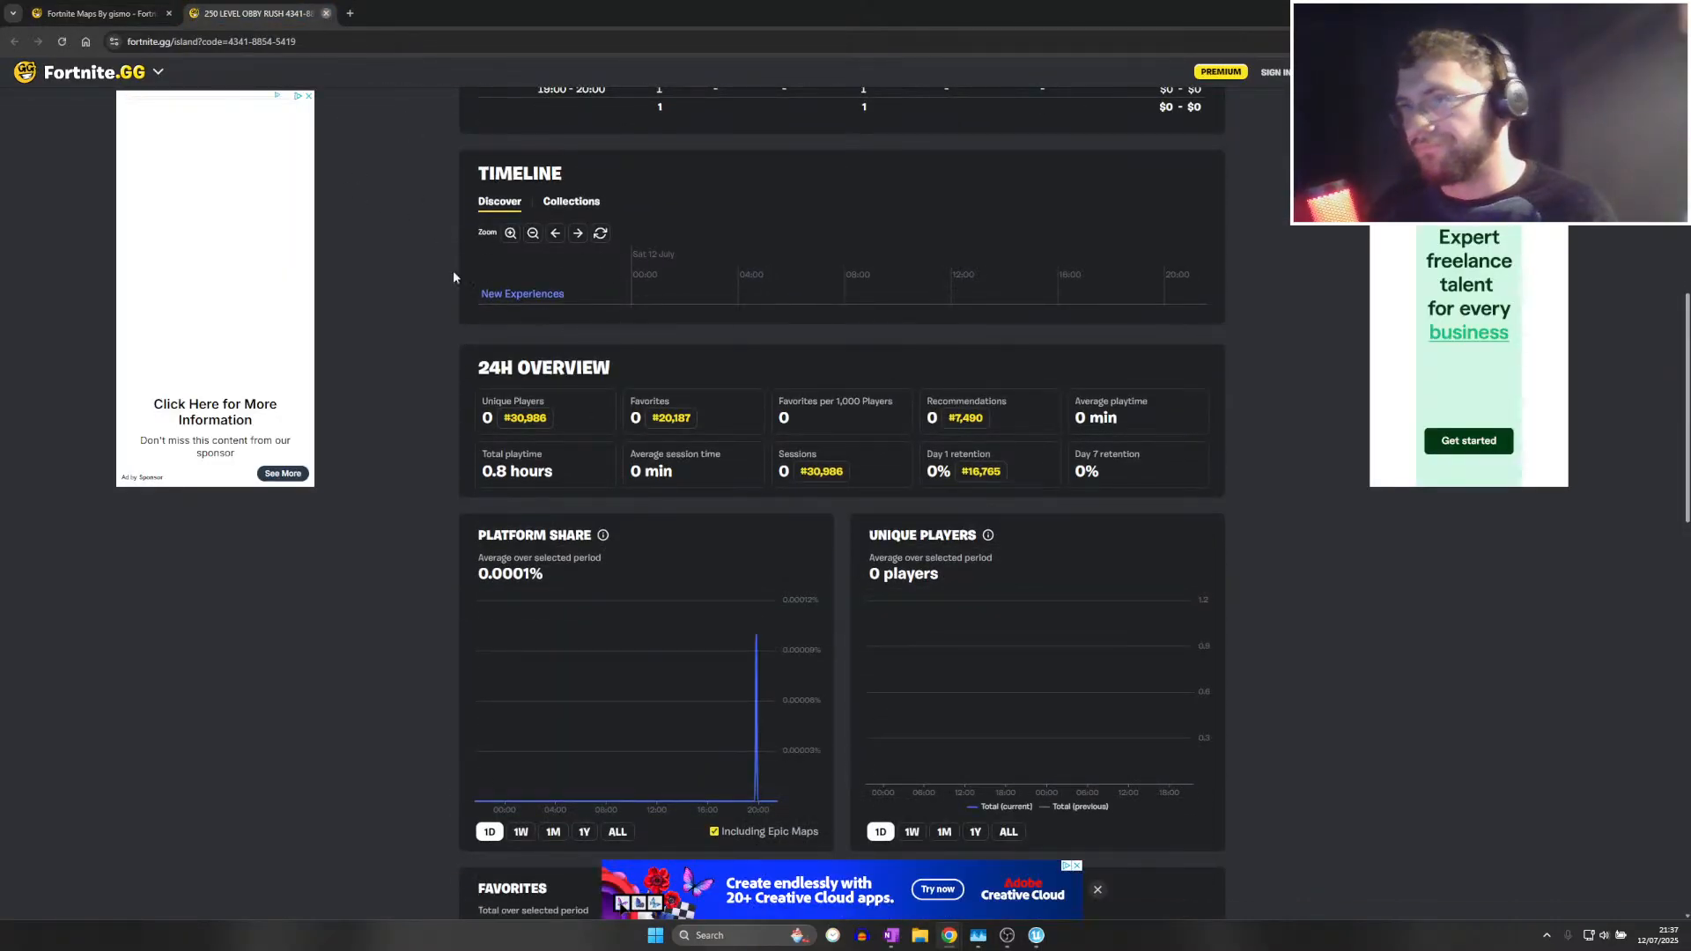
{"action": "key", "text": "ctrl+w"}
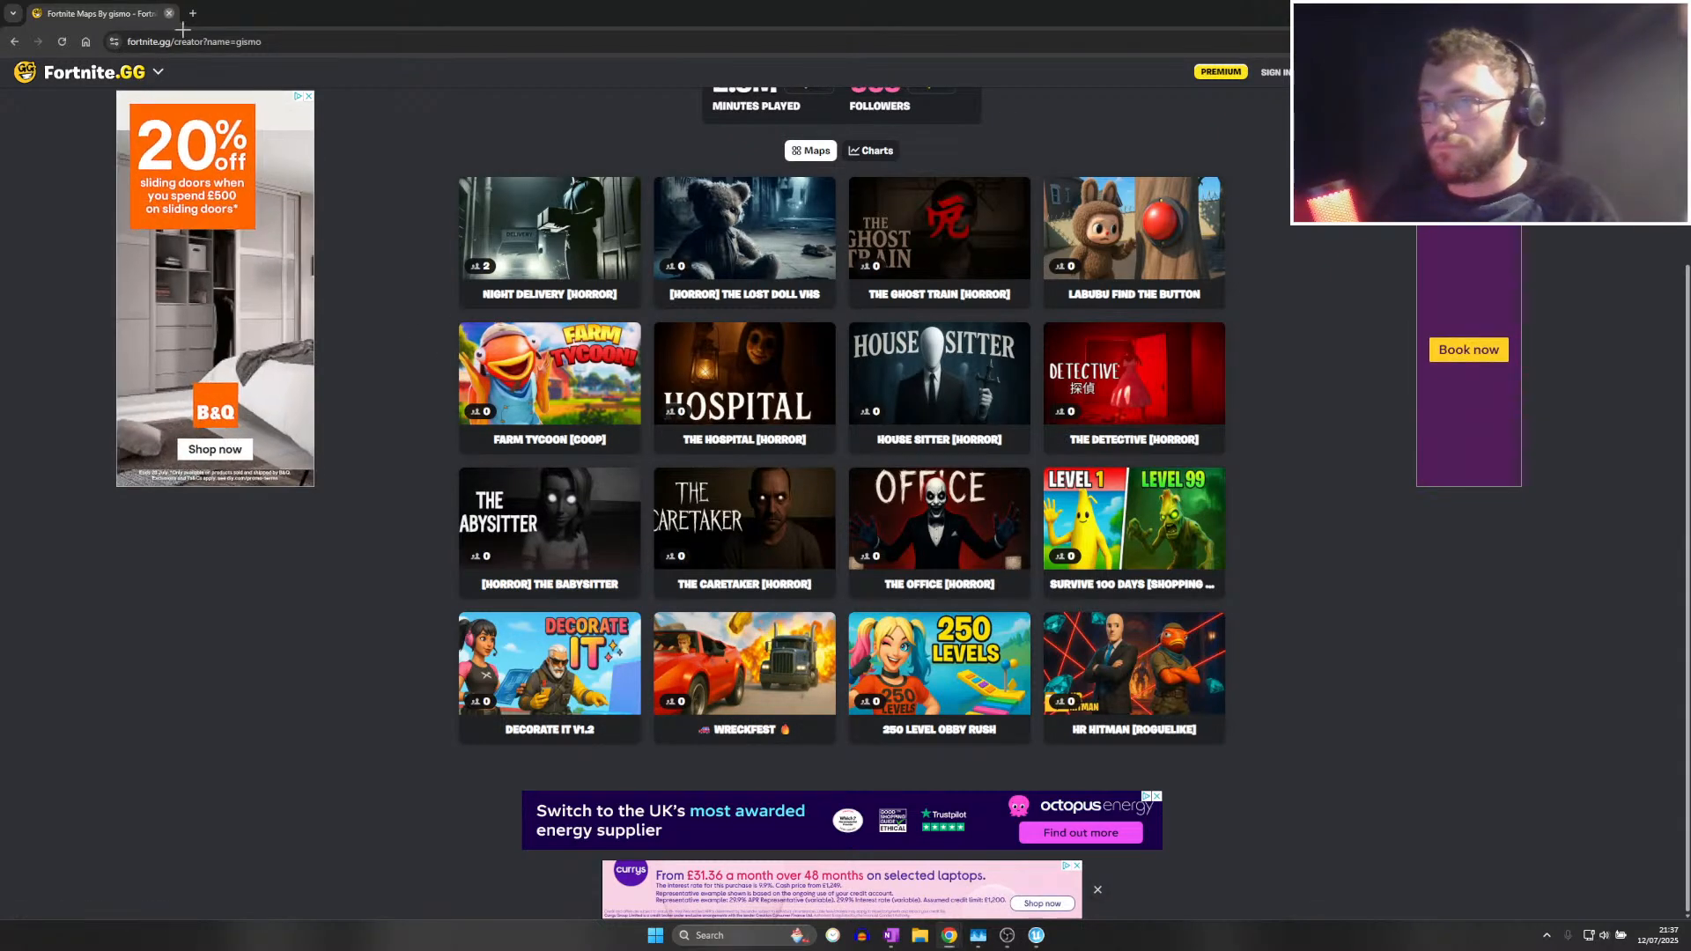
Close the Fortnite.GG creator page and save the MopDirtyShoe4 sequence again in UEFN
{"action": "left_click", "coordinate": [170, 13]}
{"action": "left_click", "coordinate": [14, 597]}
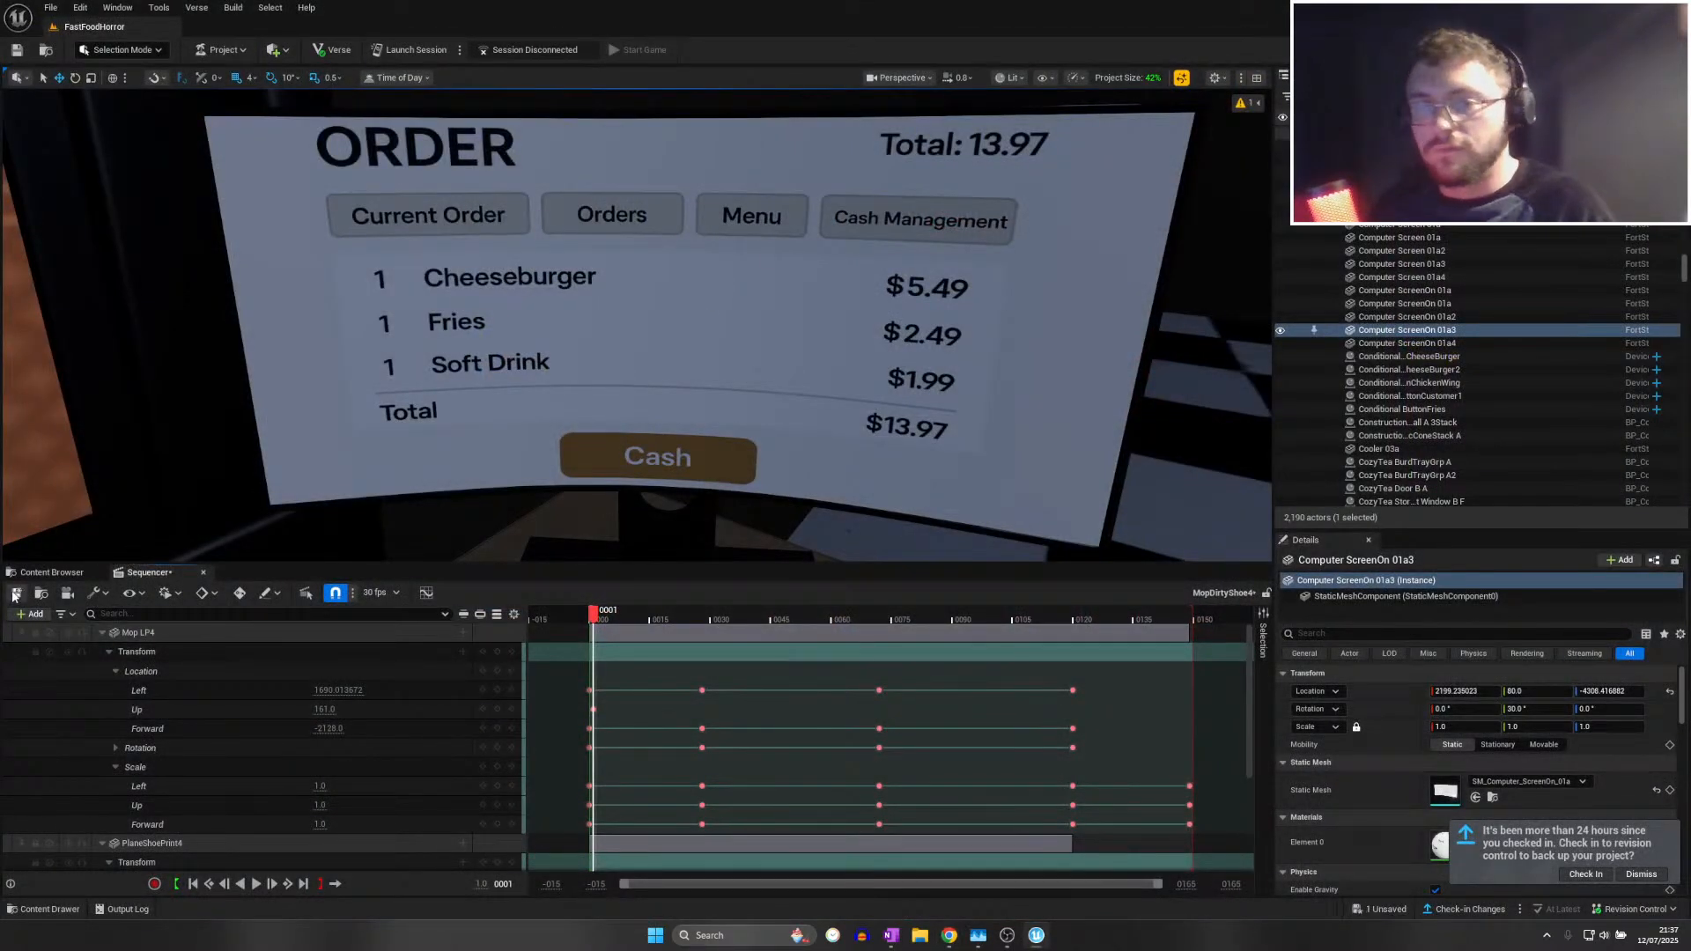
{"action": "left_click", "coordinate": [15, 595]}
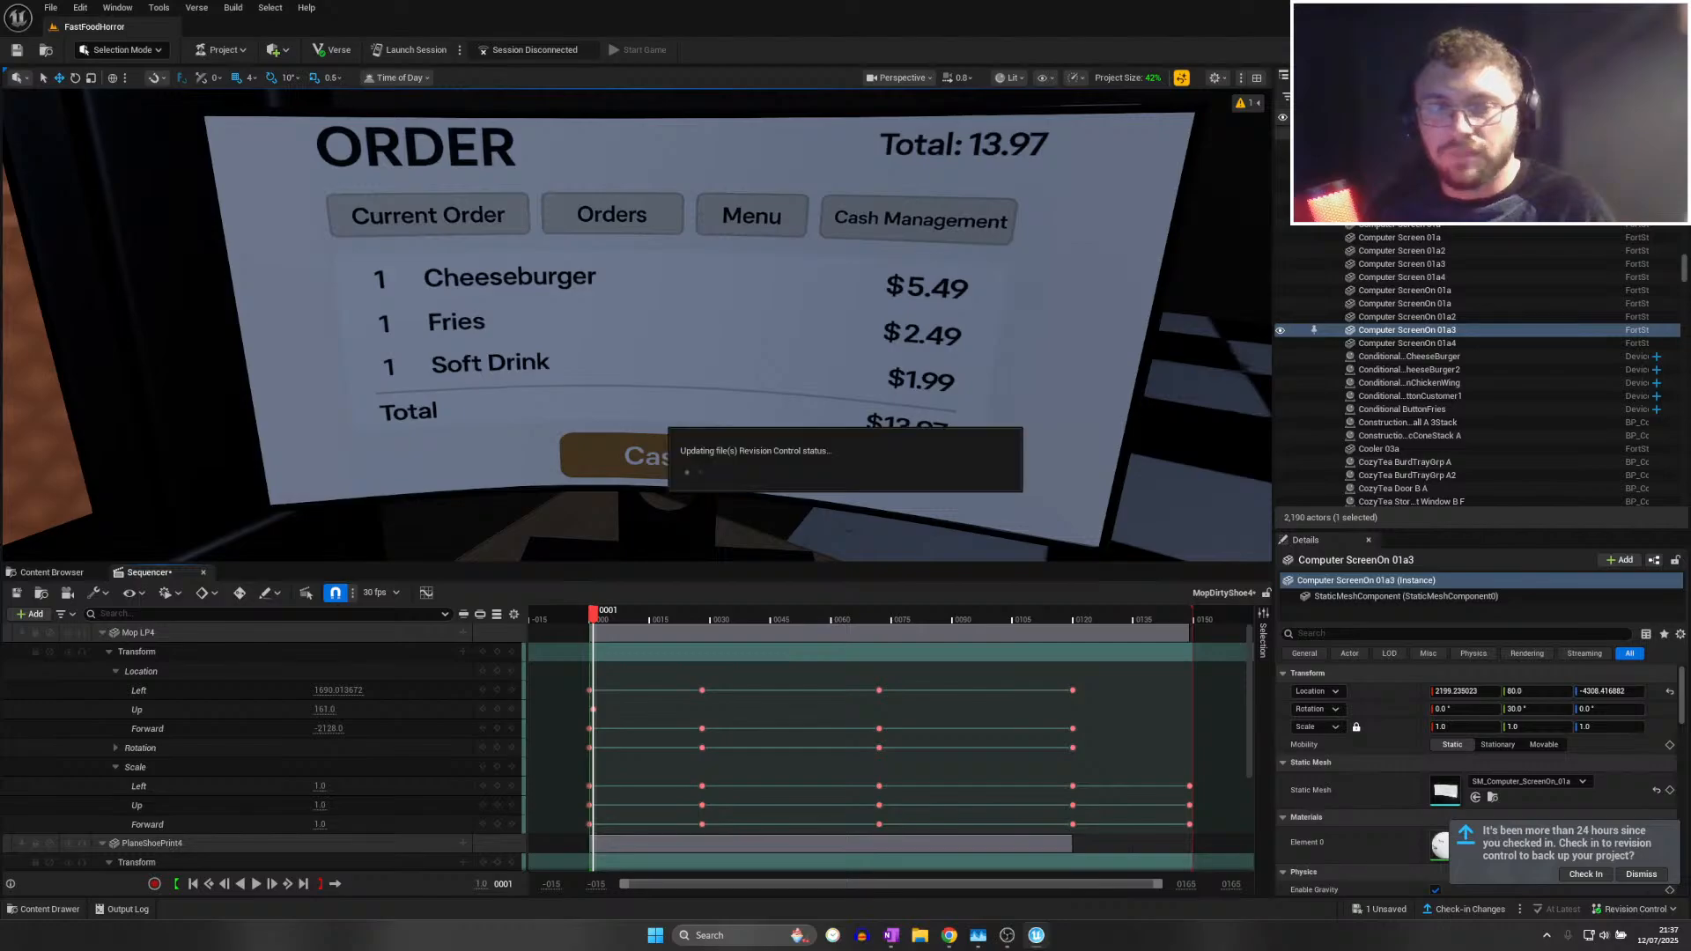
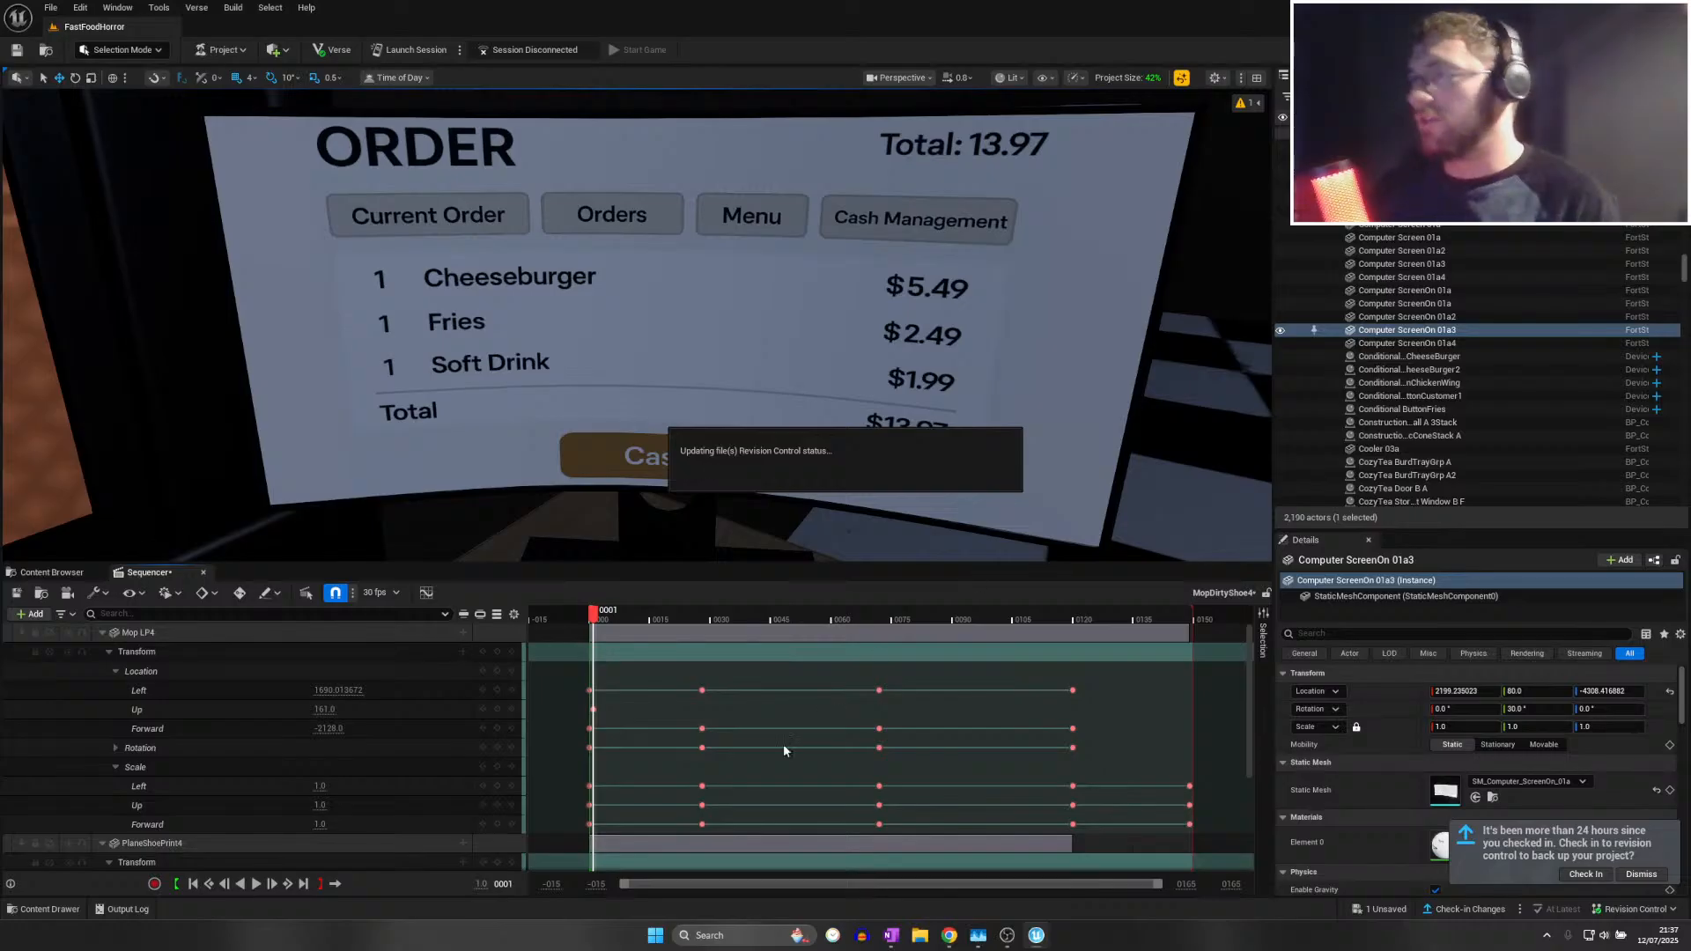
Search Windows for Task Manager, open it, and move its window off the main screen
{"action": "left_click", "coordinate": [715, 935]}
{"action": "type", "text": "task"}
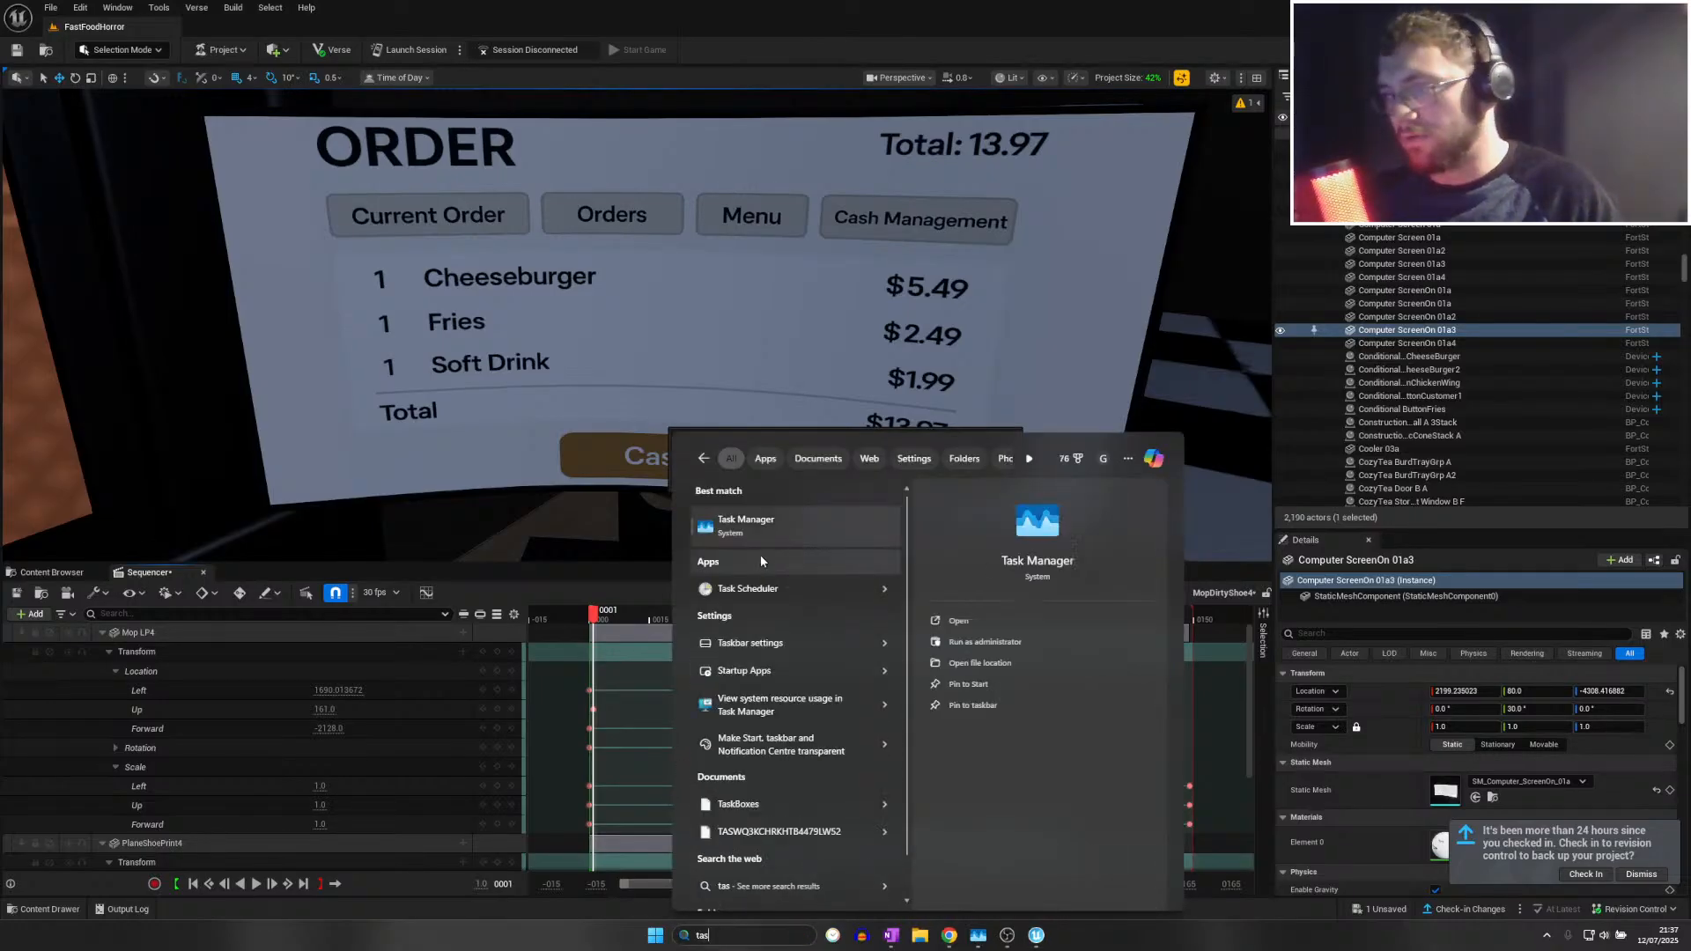
{"action": "left_click", "coordinate": [759, 555]}
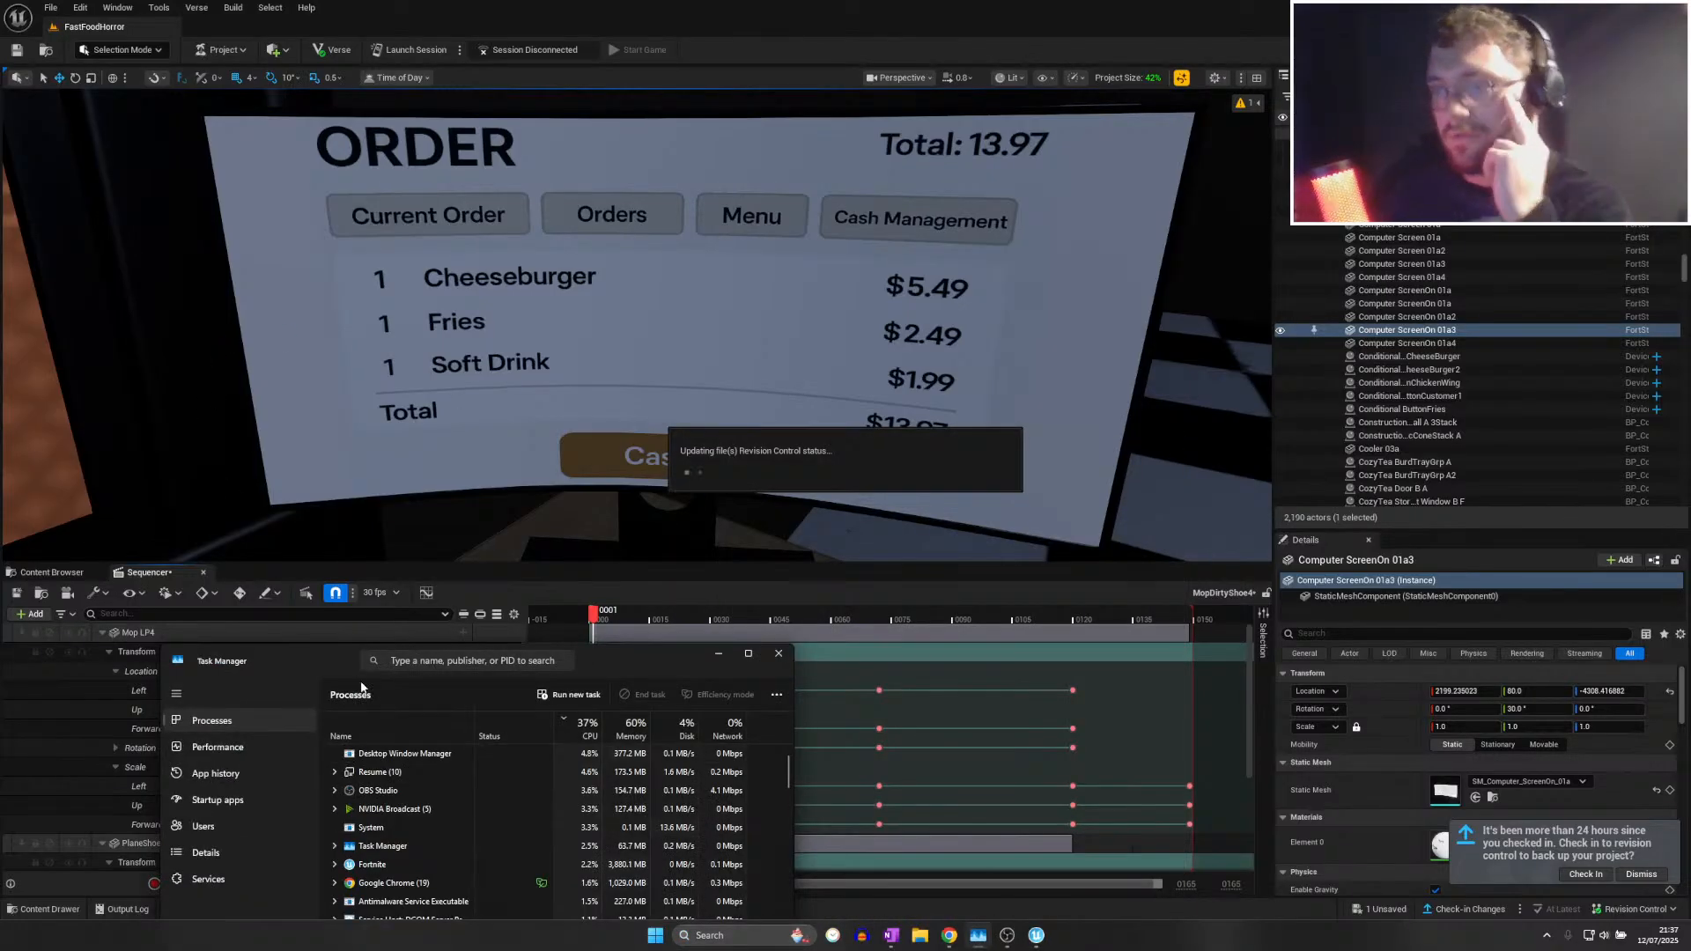
{"action": "left_click_drag", "start_coordinate": [343, 662], "coordinate": [0, 662]}
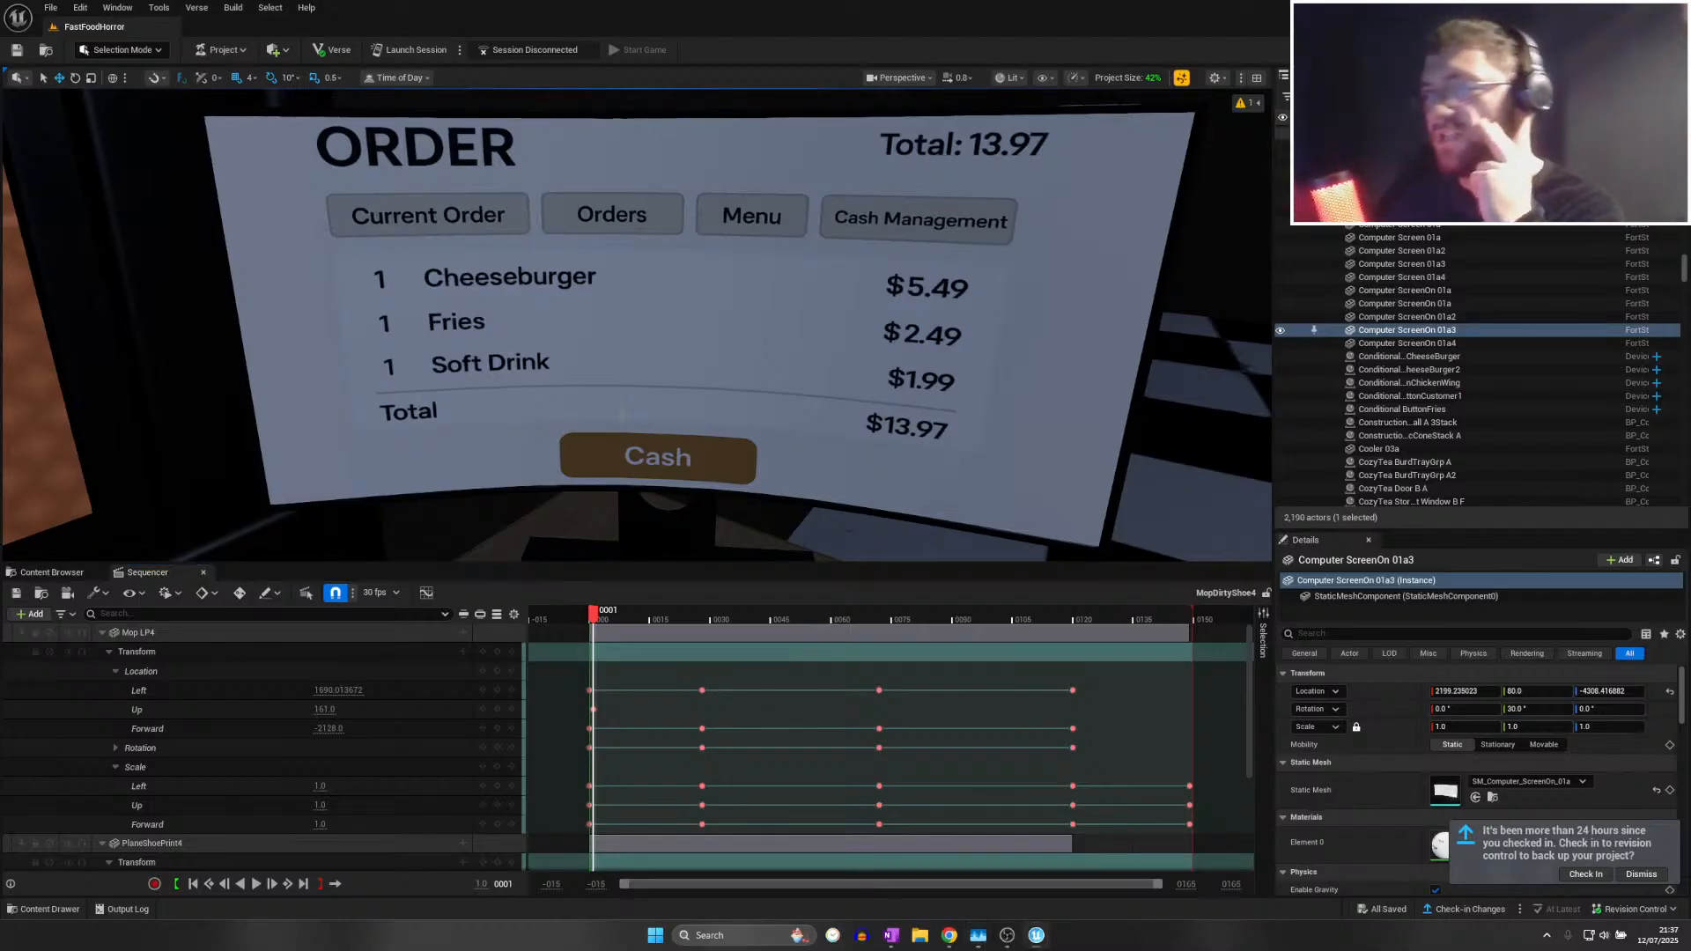
View the order screen from a slightly different angle and save the open sequence once more
{"action": "right_click_drag", "start_coordinate": [612, 471], "coordinate": [687, 453]}
{"action": "left_click", "coordinate": [16, 593]}
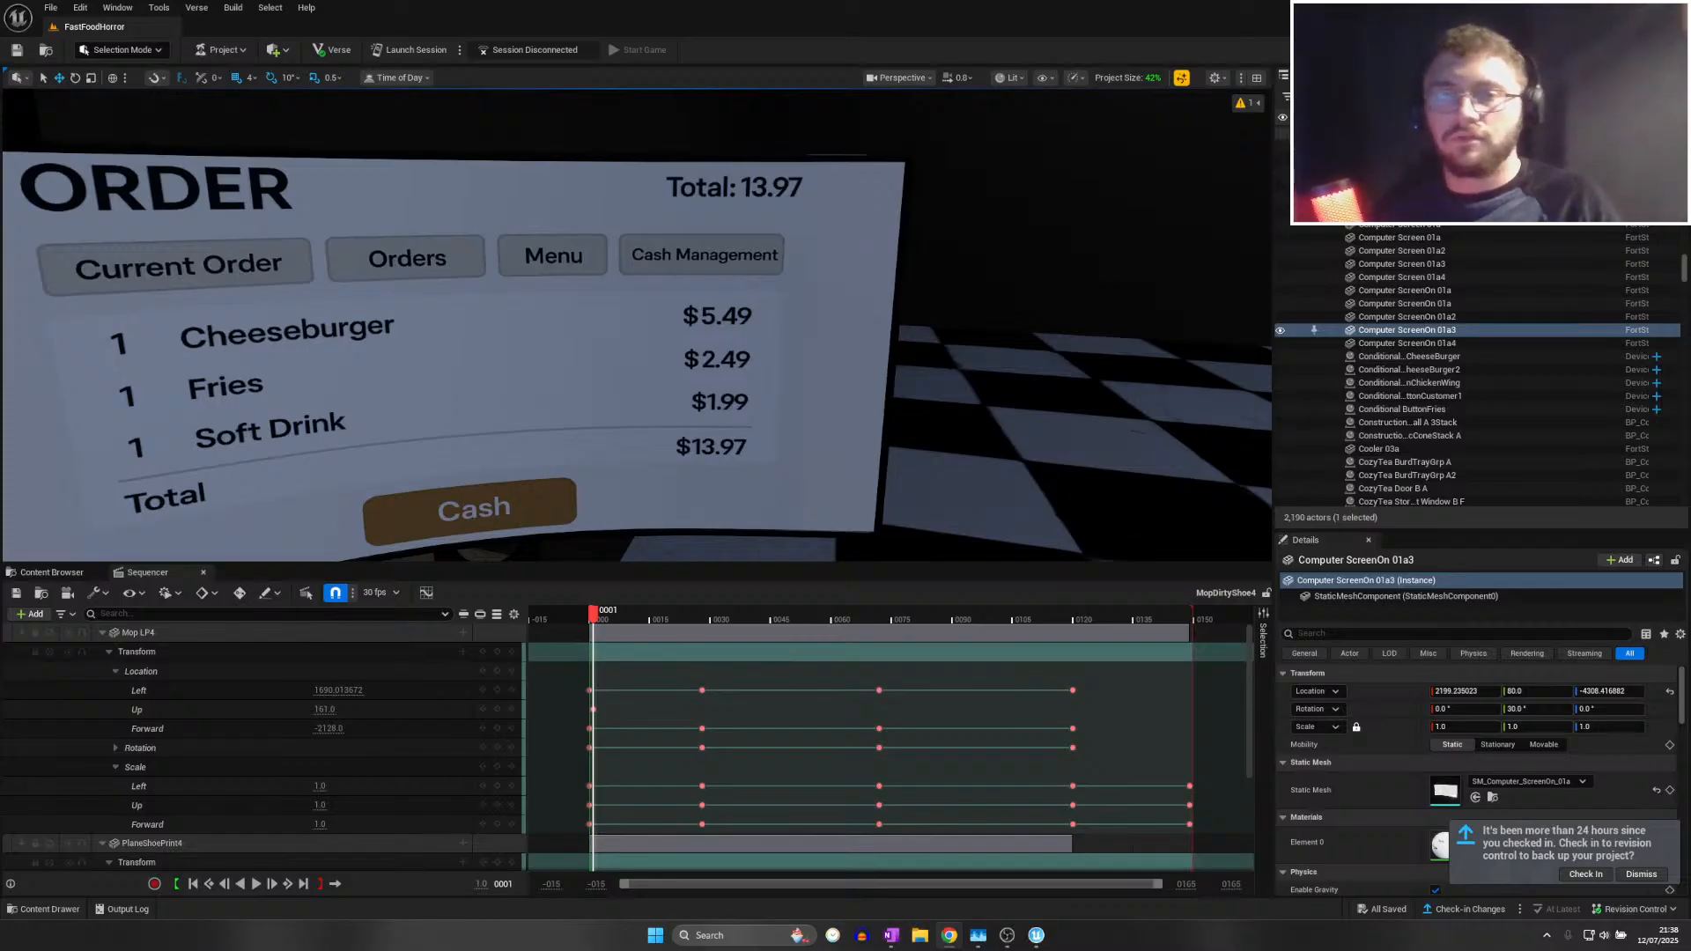
Bring the Fortnite.GG creator page back to full screen in Chrome and look over the creator's published maps
{"action": "left_click_drag", "start_coordinate": [0, 44], "coordinate": [858, 0]}
{"action": "scroll", "coordinate": [1136, 642], "scroll_direction": "down", "scroll_amount": 3}
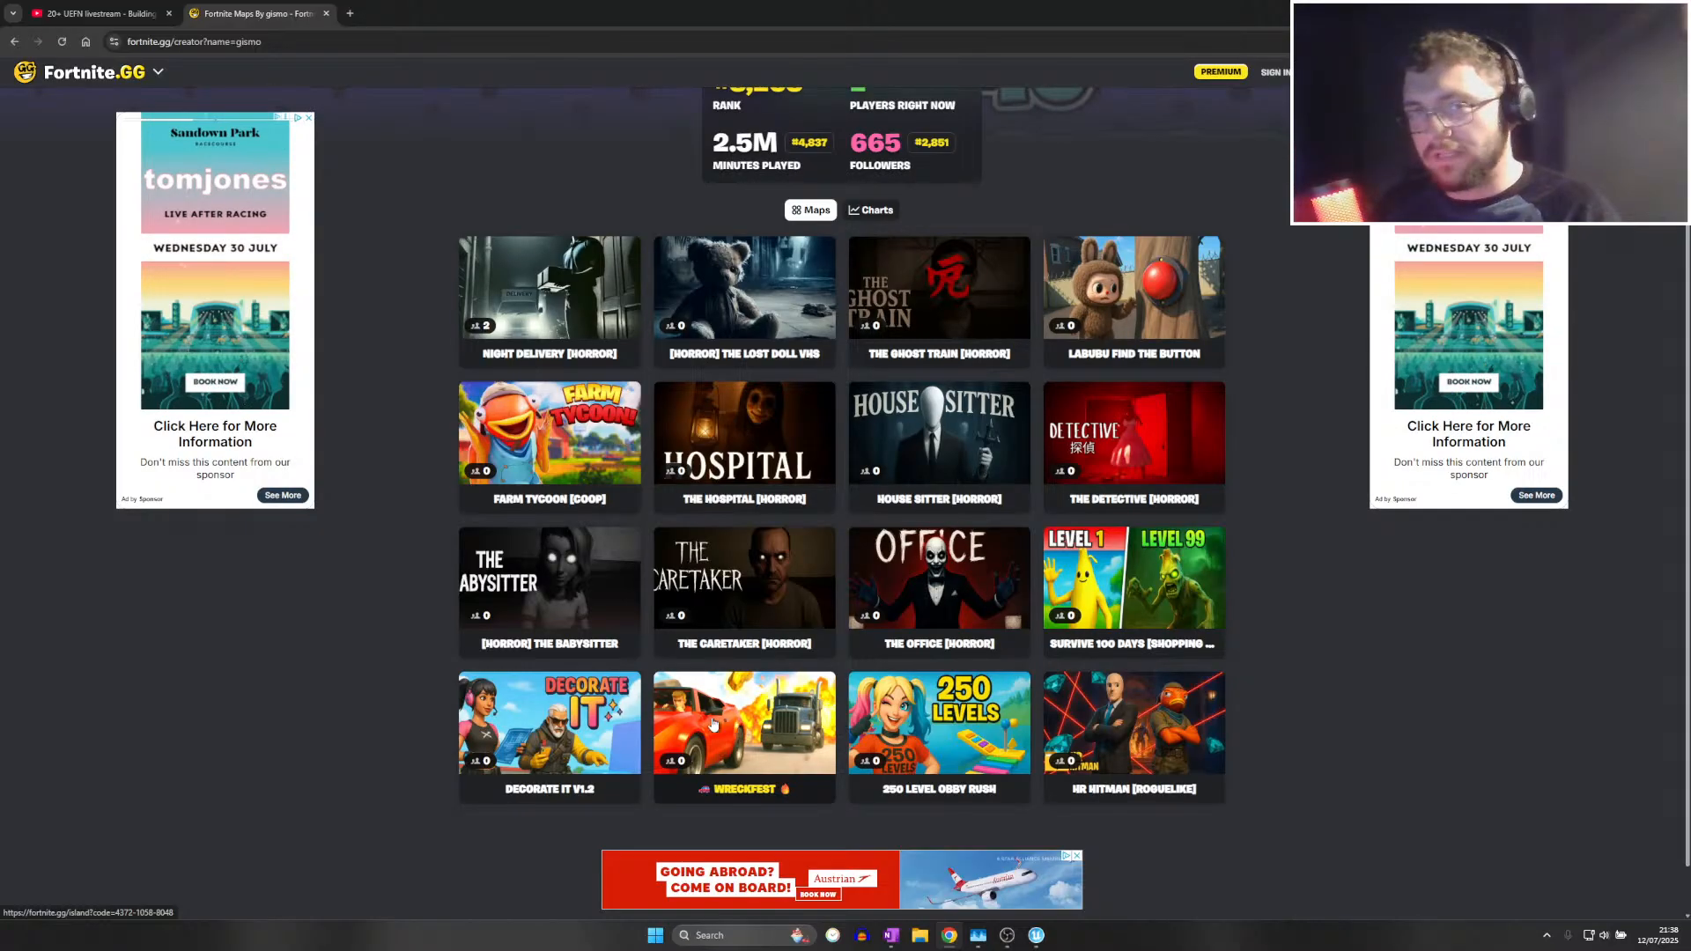
{"action": "scroll", "coordinate": [616, 546], "scroll_direction": "up", "scroll_amount": 1}
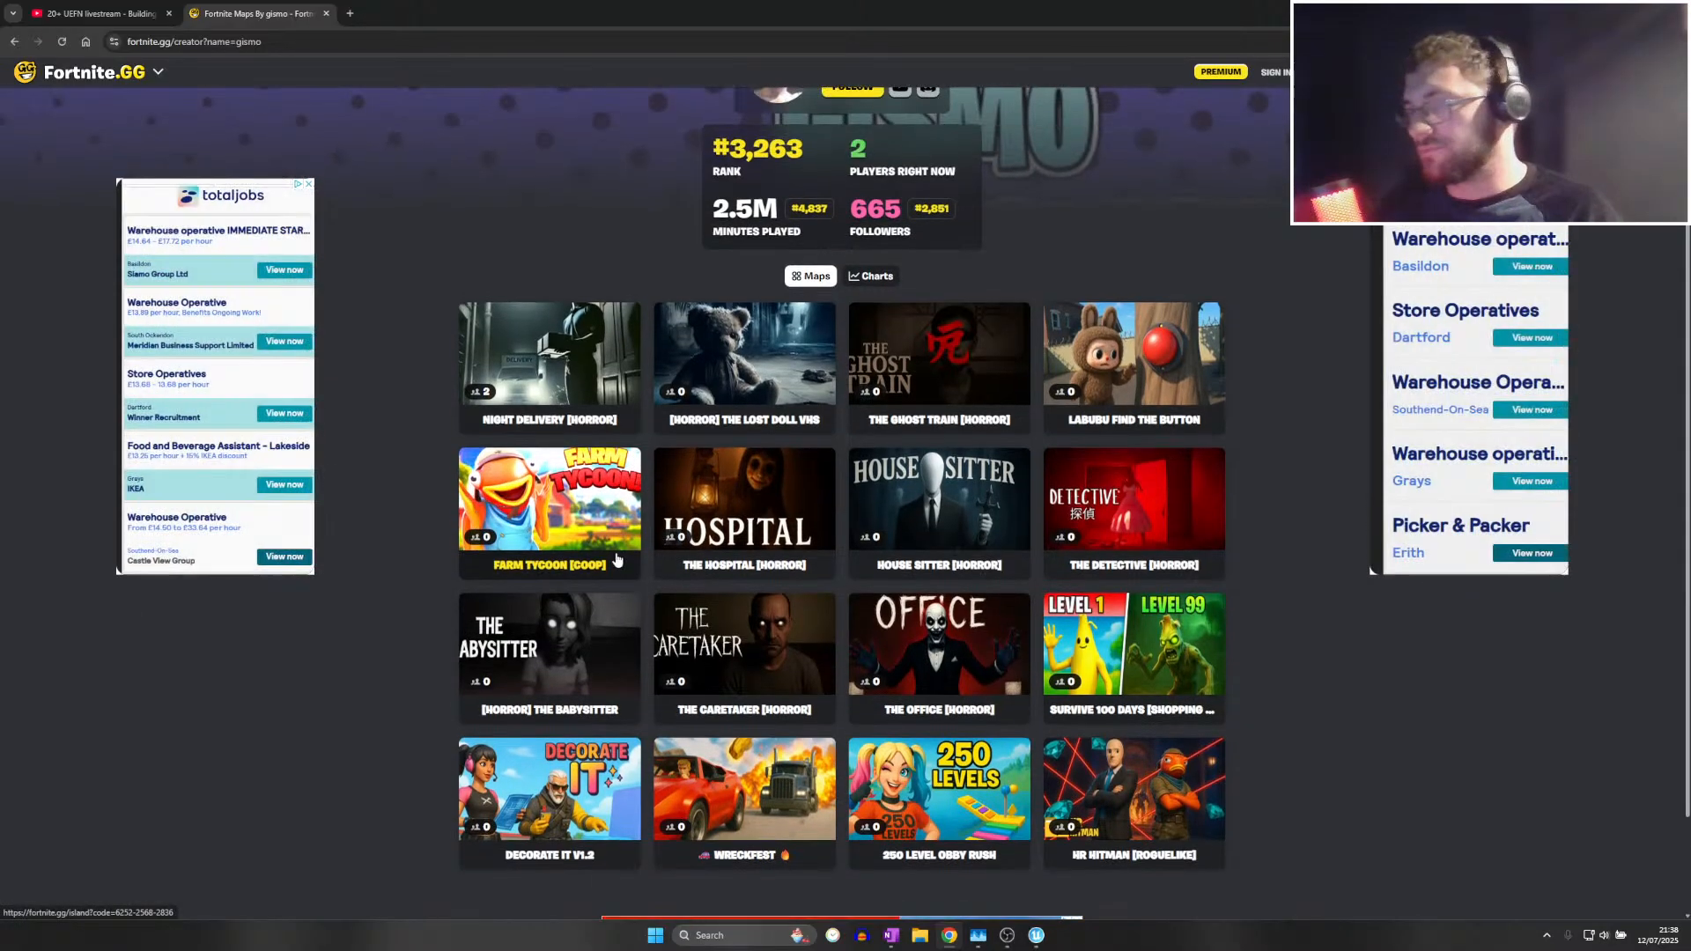
{"action": "scroll", "coordinate": [616, 559], "scroll_direction": "down", "scroll_amount": 1}
{"action": "scroll", "coordinate": [278, 103], "scroll_direction": "up", "scroll_amount": 3}
Open Fortnite.GG's interactive map, switch to the Creative section, and browse its Most Played Maps list
{"action": "left_click", "coordinate": [117, 85]}
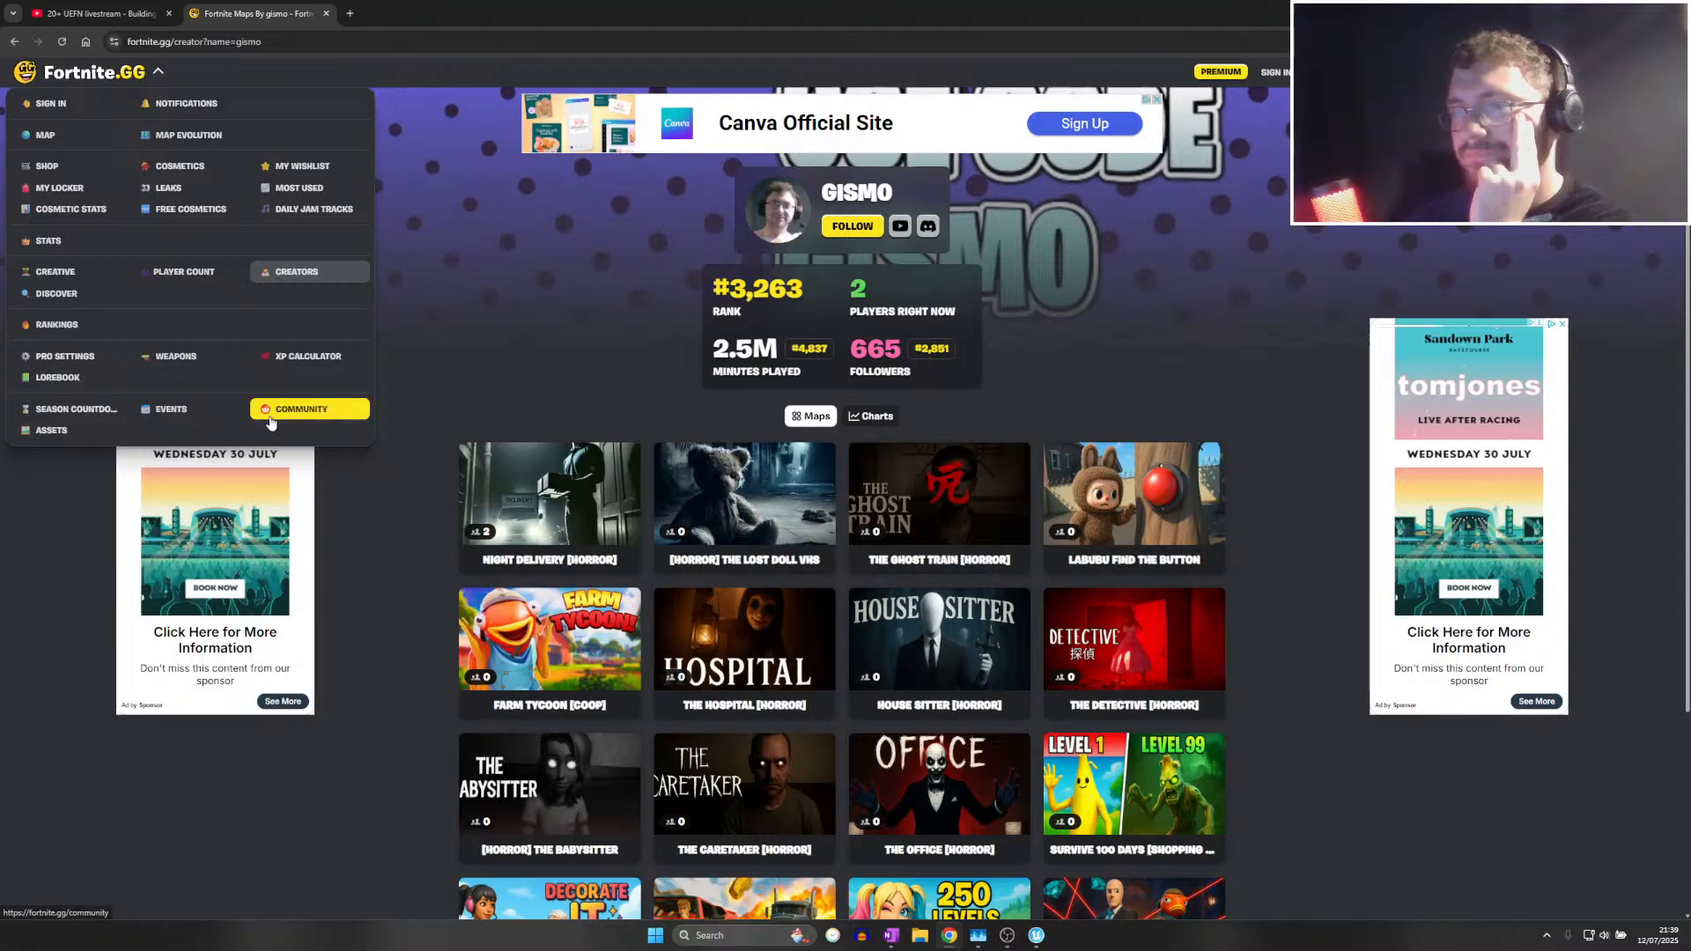
{"action": "left_click", "coordinate": [81, 140]}
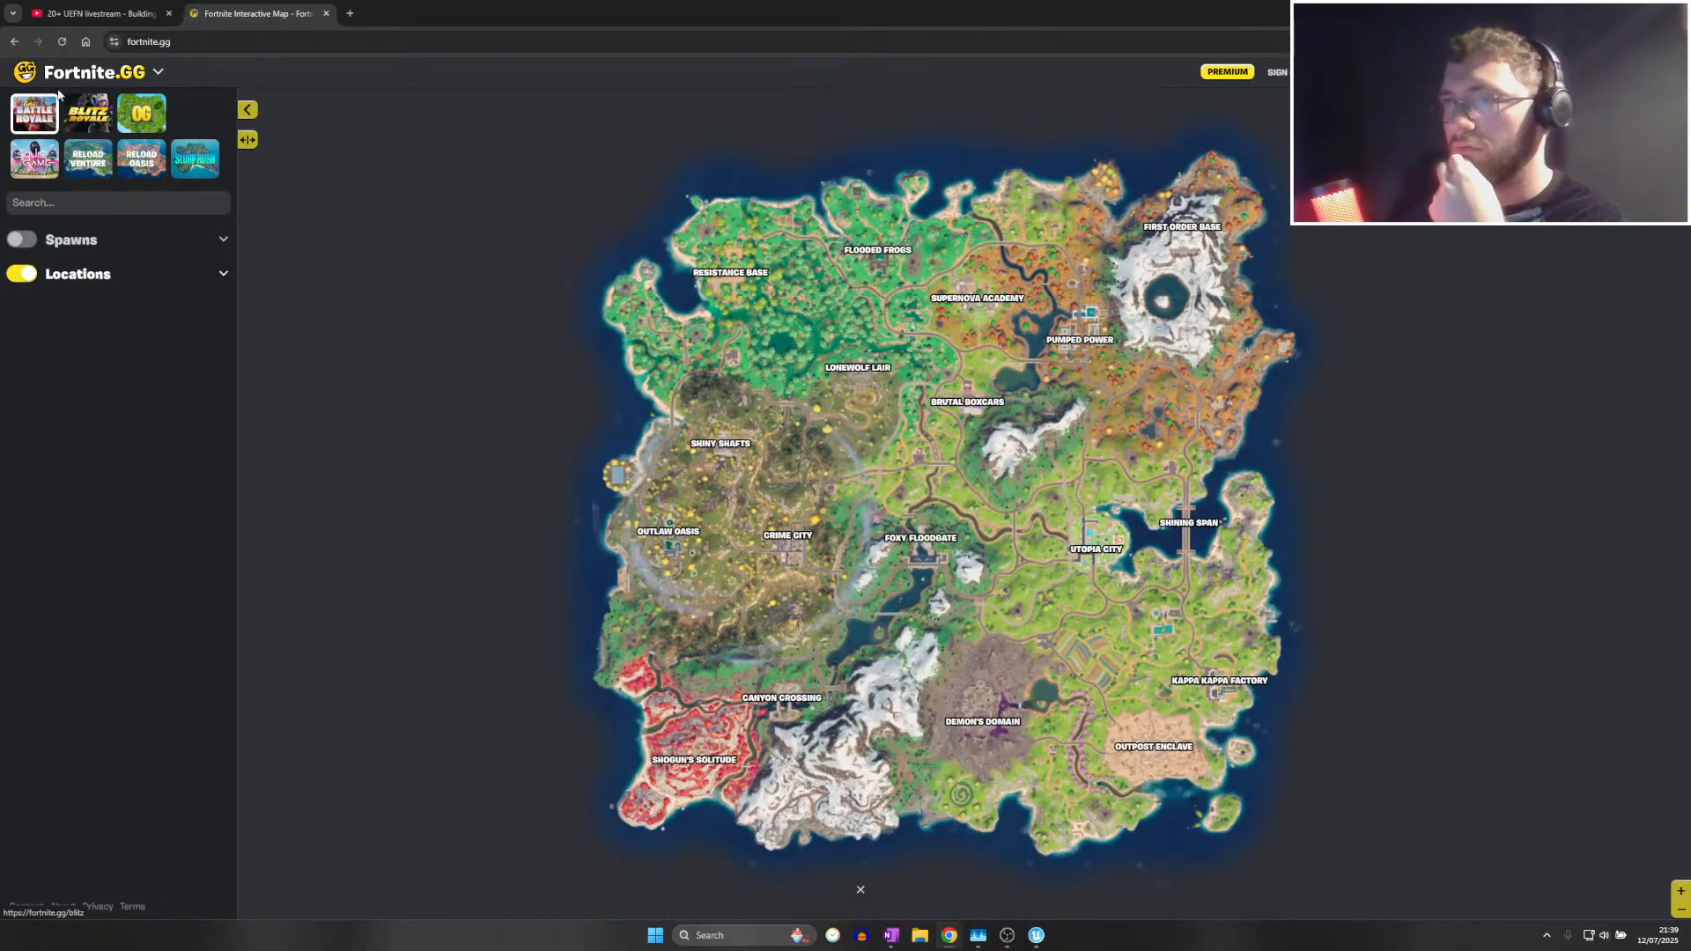
{"action": "mouse_move", "coordinate": [73, 75]}
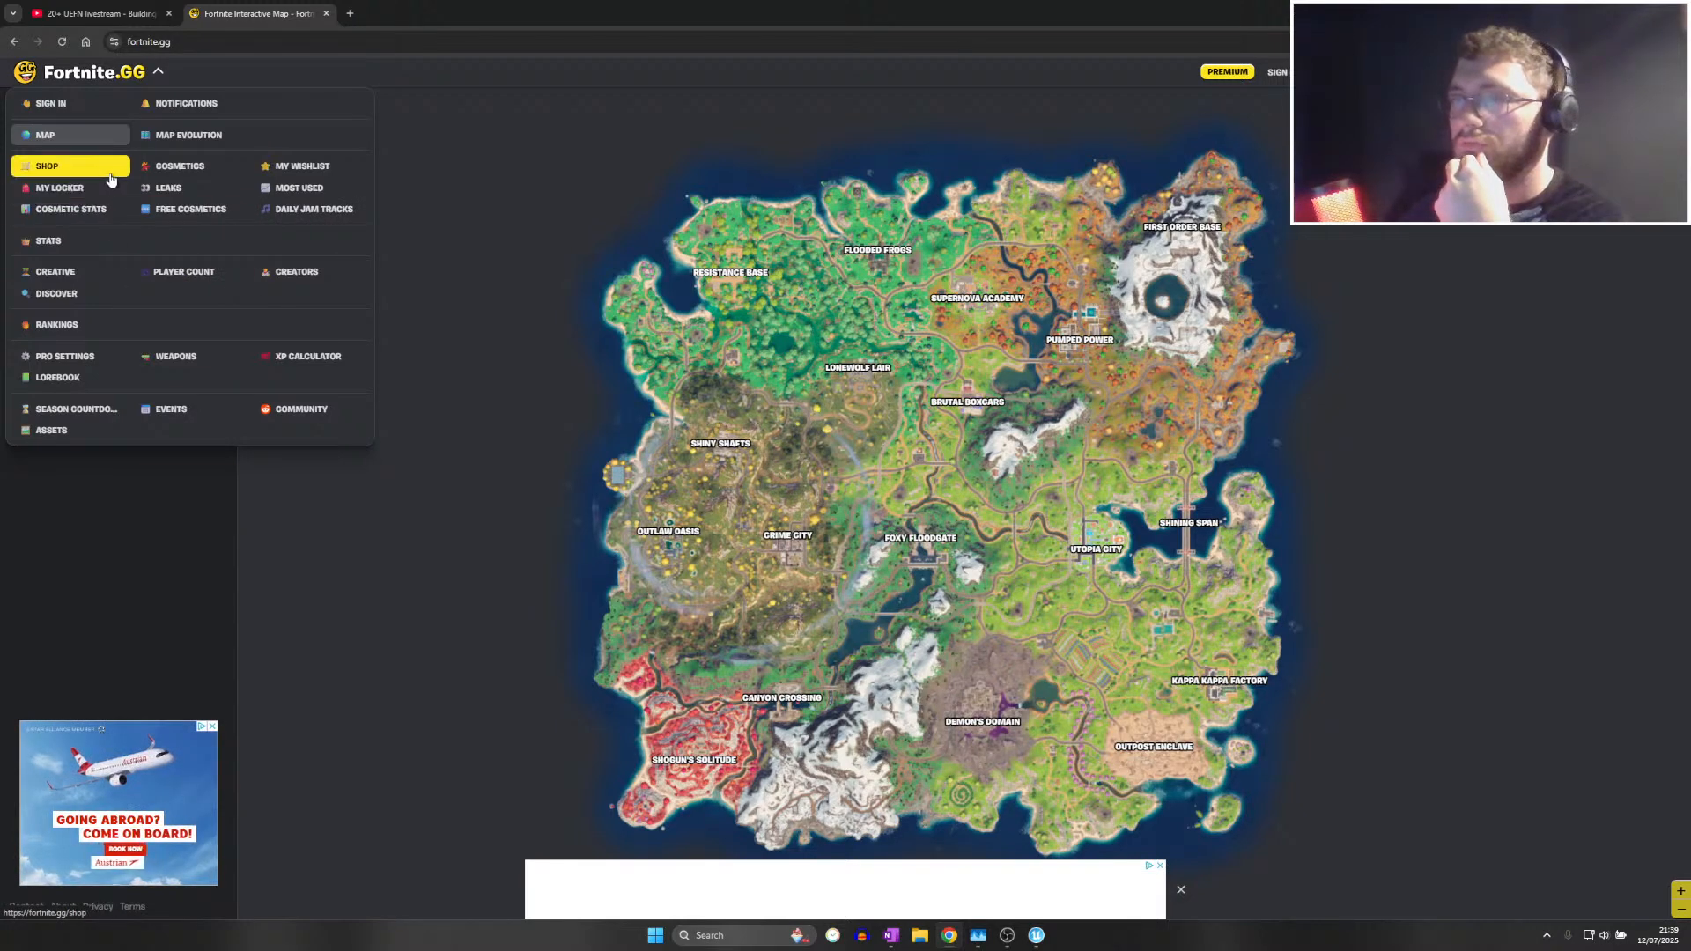
{"action": "left_click", "coordinate": [55, 272]}
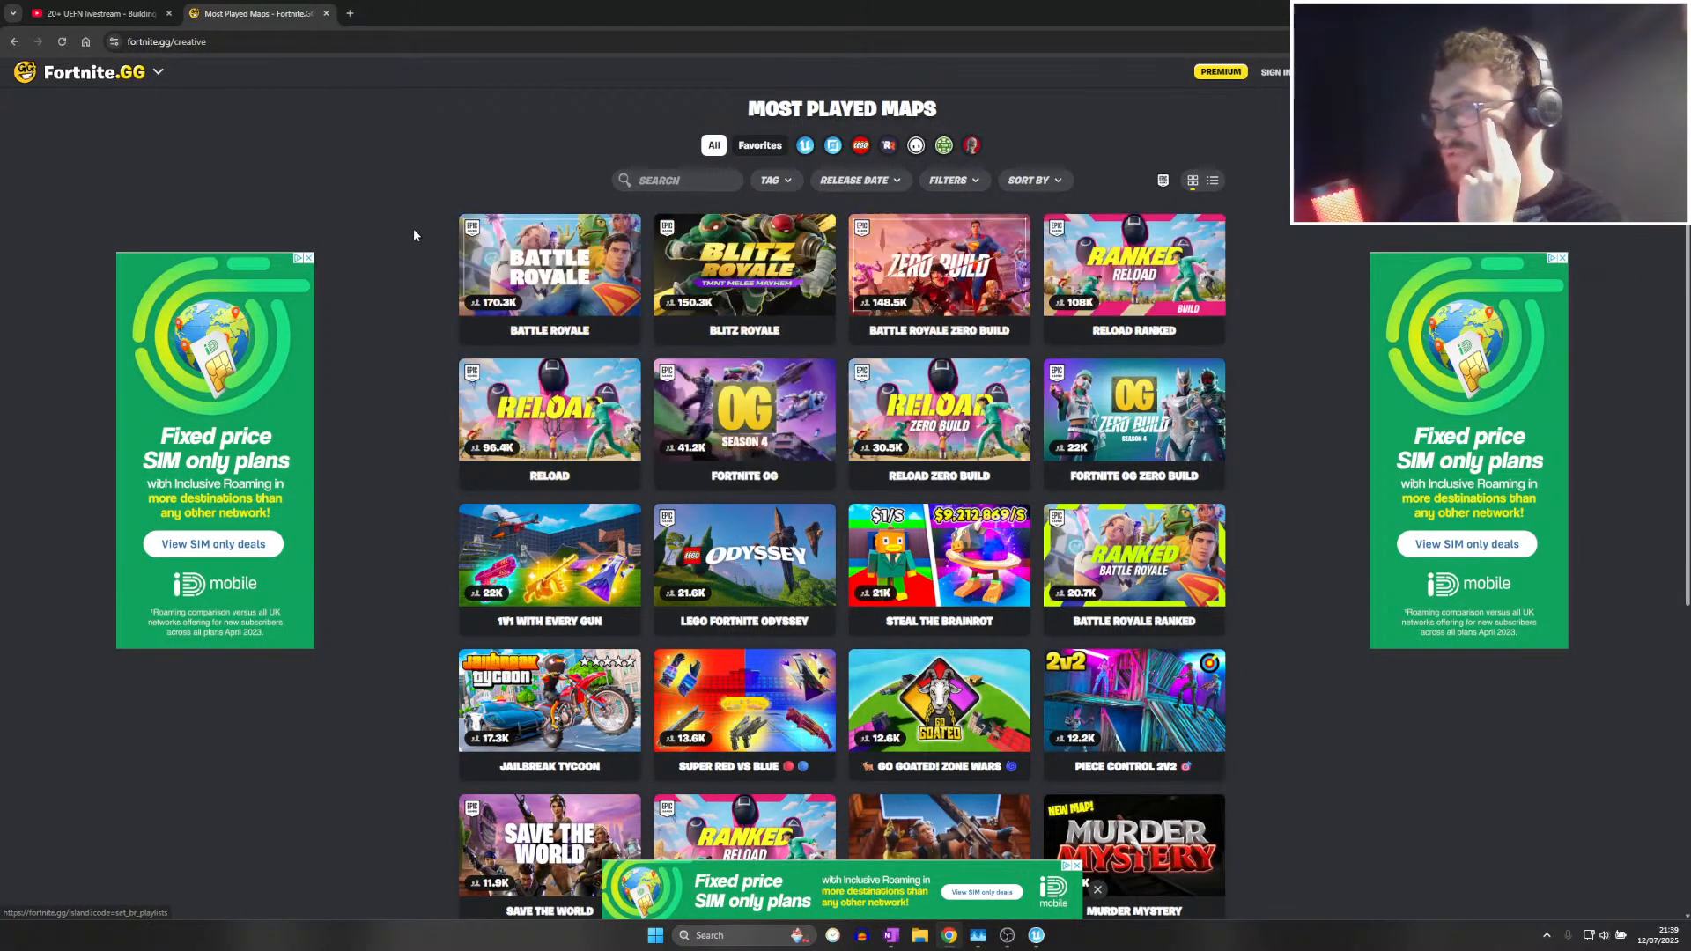
{"action": "scroll", "coordinate": [1162, 450], "scroll_direction": "down", "scroll_amount": 1}
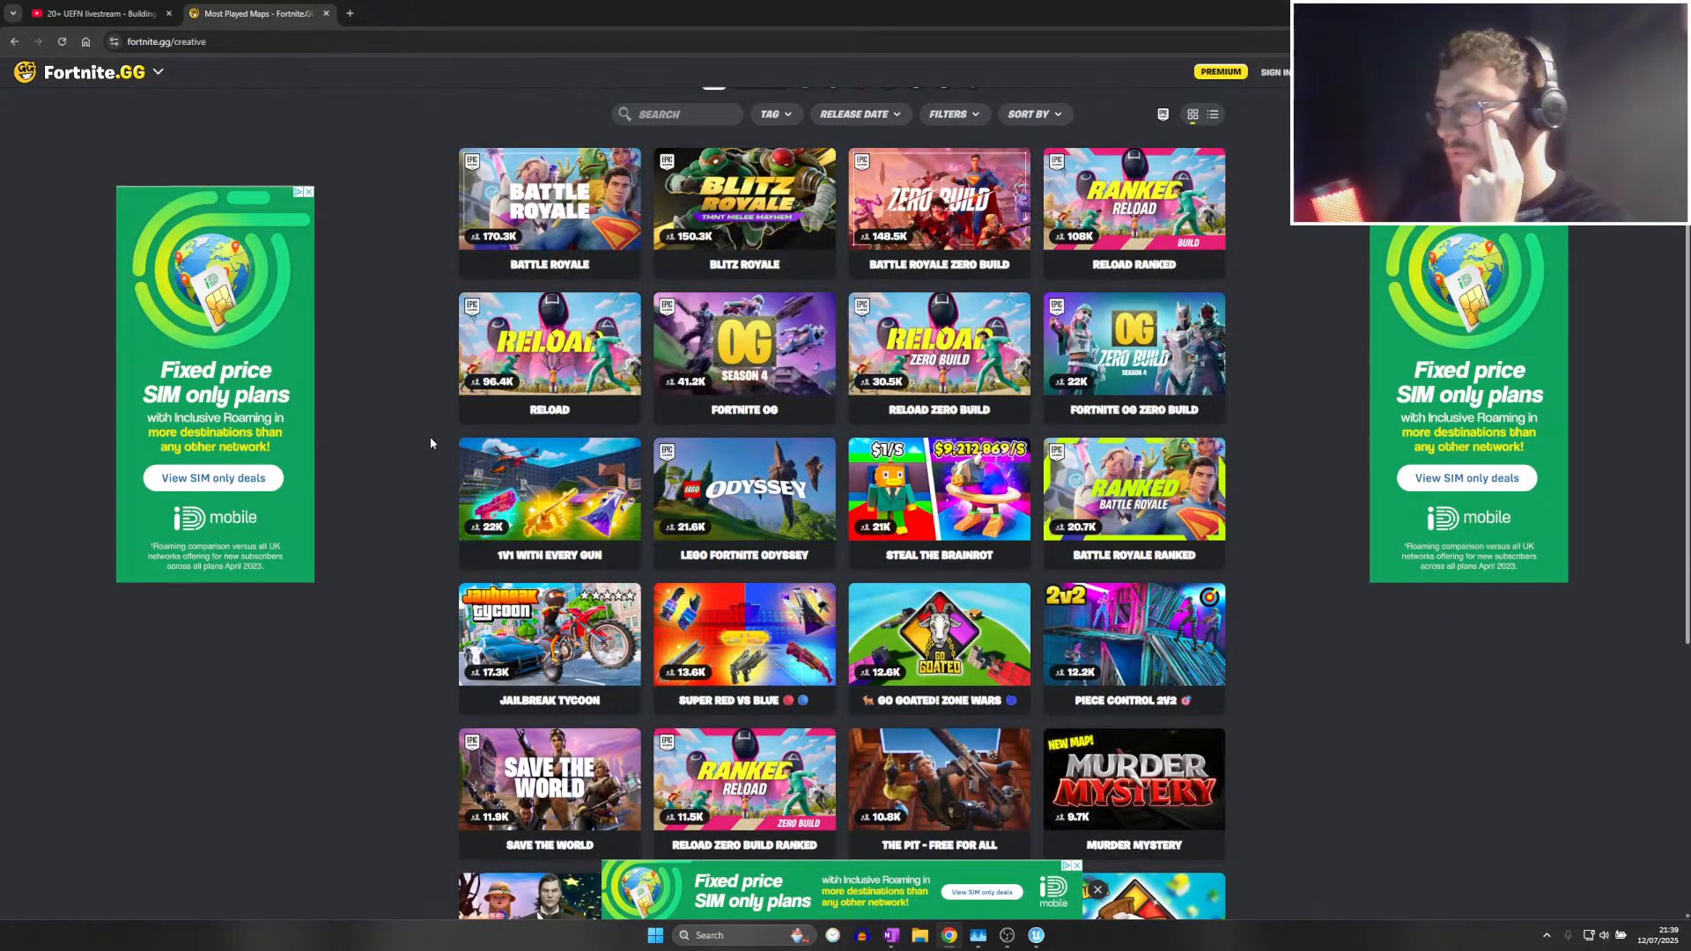
{"action": "scroll", "coordinate": [529, 396], "scroll_direction": "down", "scroll_amount": 3}
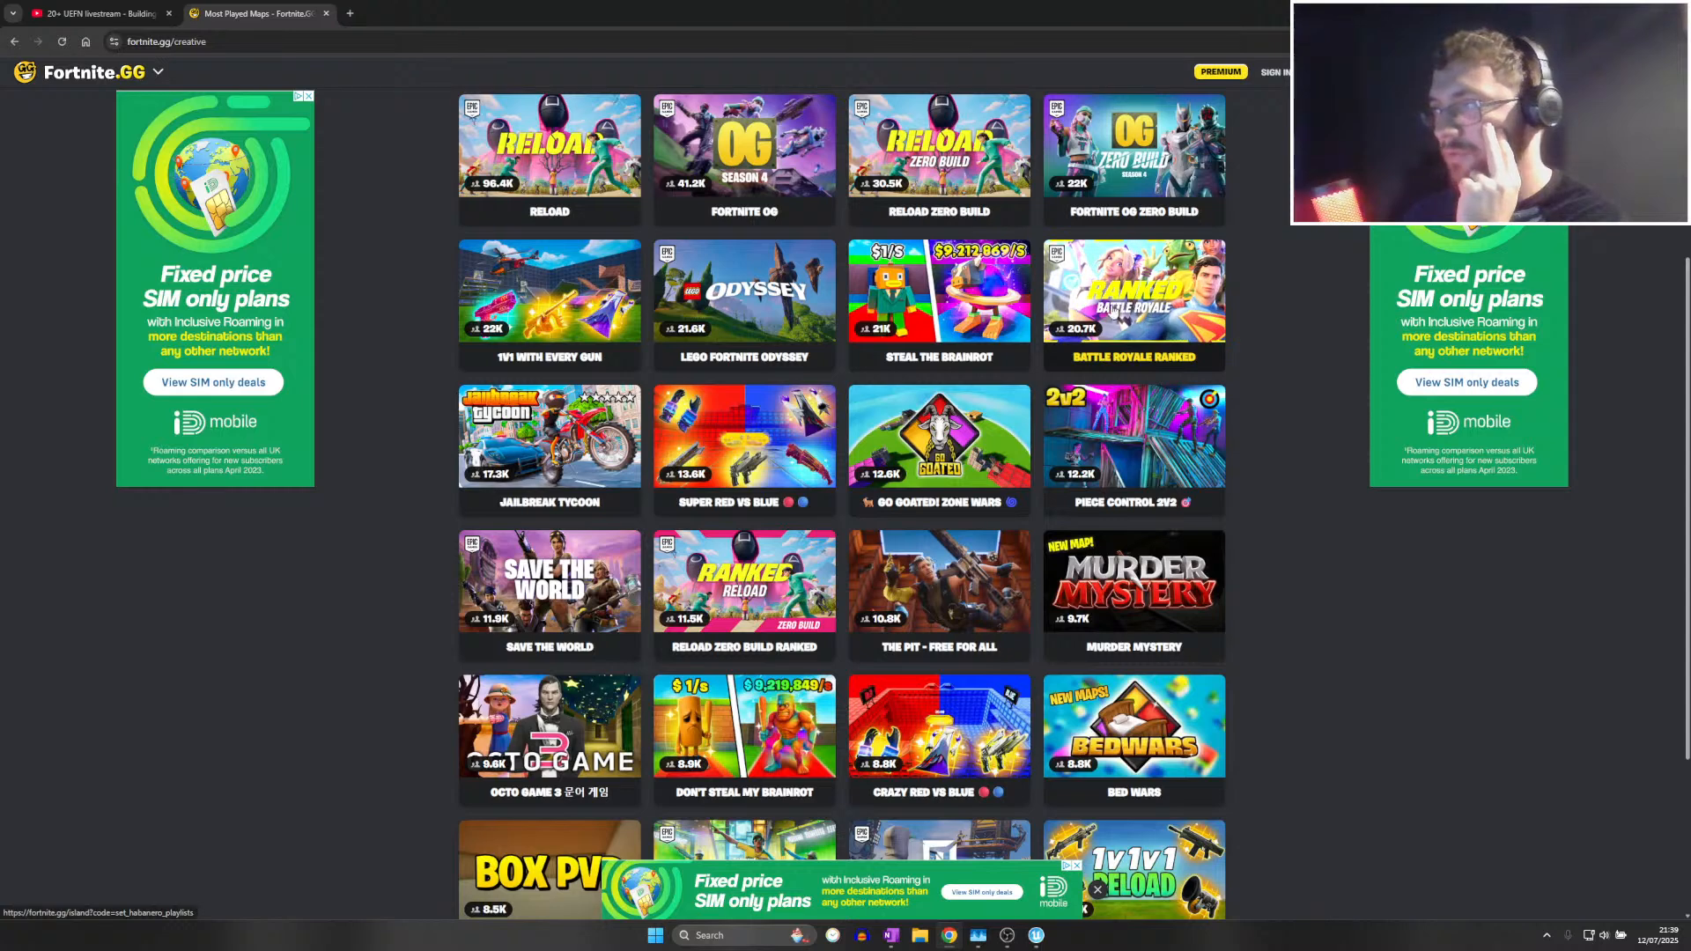
Browse the rest of the Most Played Maps list and open the OCTO GAME 3 map page in a new tab
{"action": "scroll", "coordinate": [1034, 346], "scroll_direction": "down", "scroll_amount": 2}
{"action": "scroll", "coordinate": [1030, 350], "scroll_direction": "down", "scroll_amount": 1}
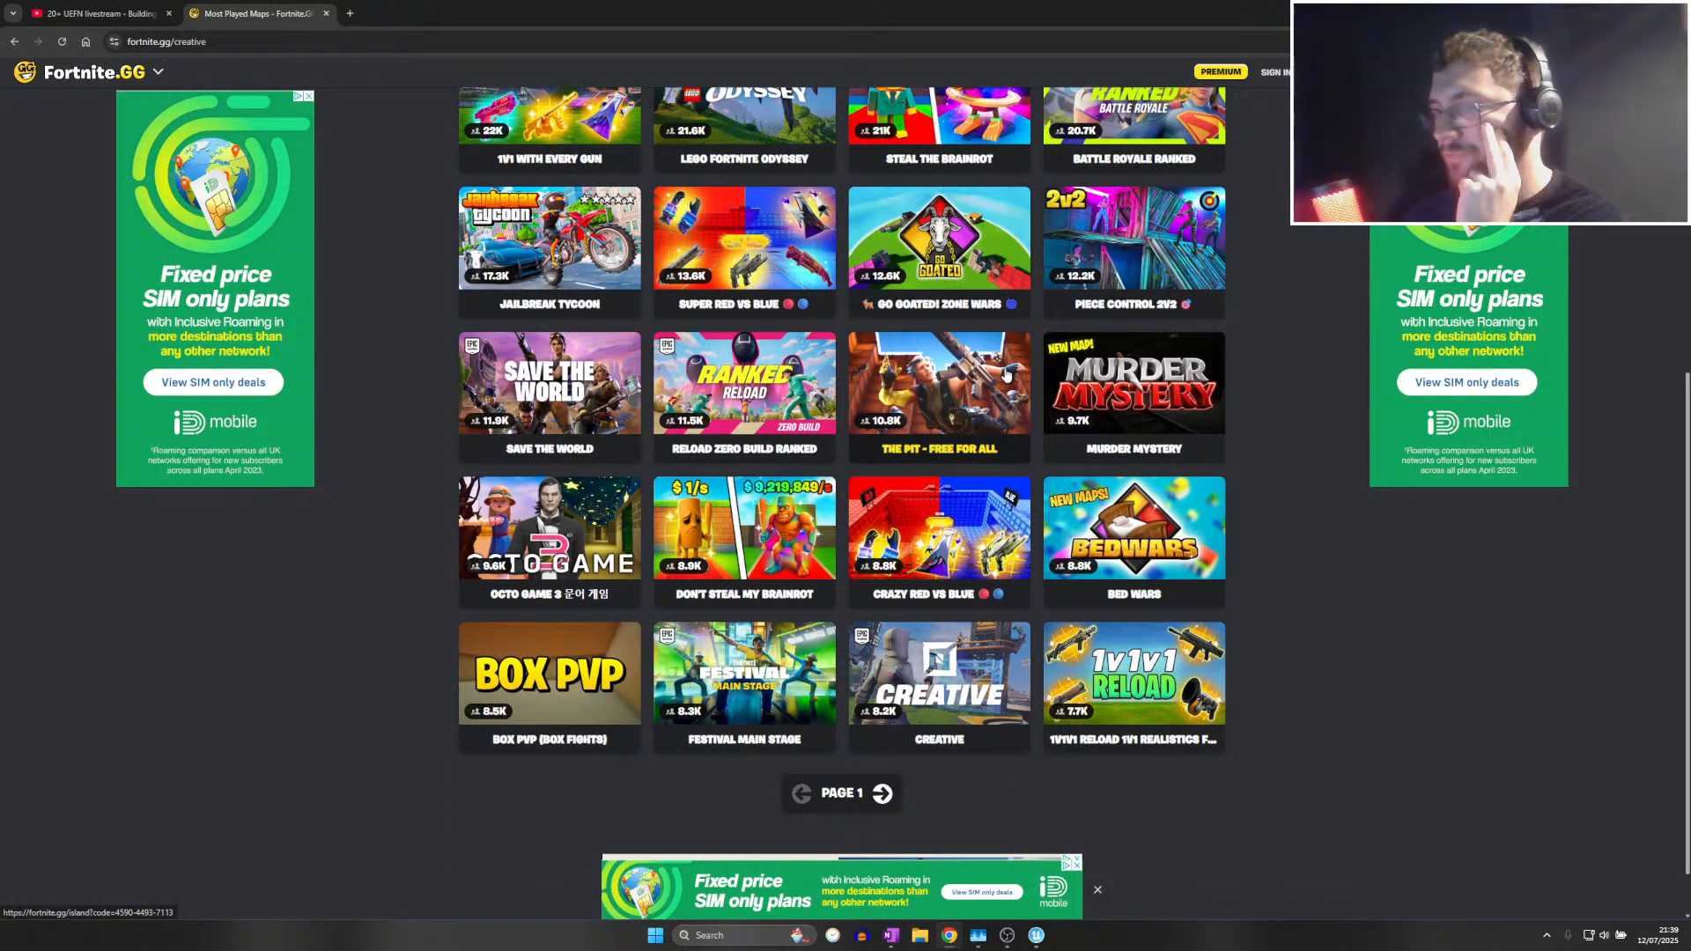
{"action": "scroll", "coordinate": [1003, 379], "scroll_direction": "down", "scroll_amount": 1}
{"action": "right_click", "coordinate": [562, 458]}
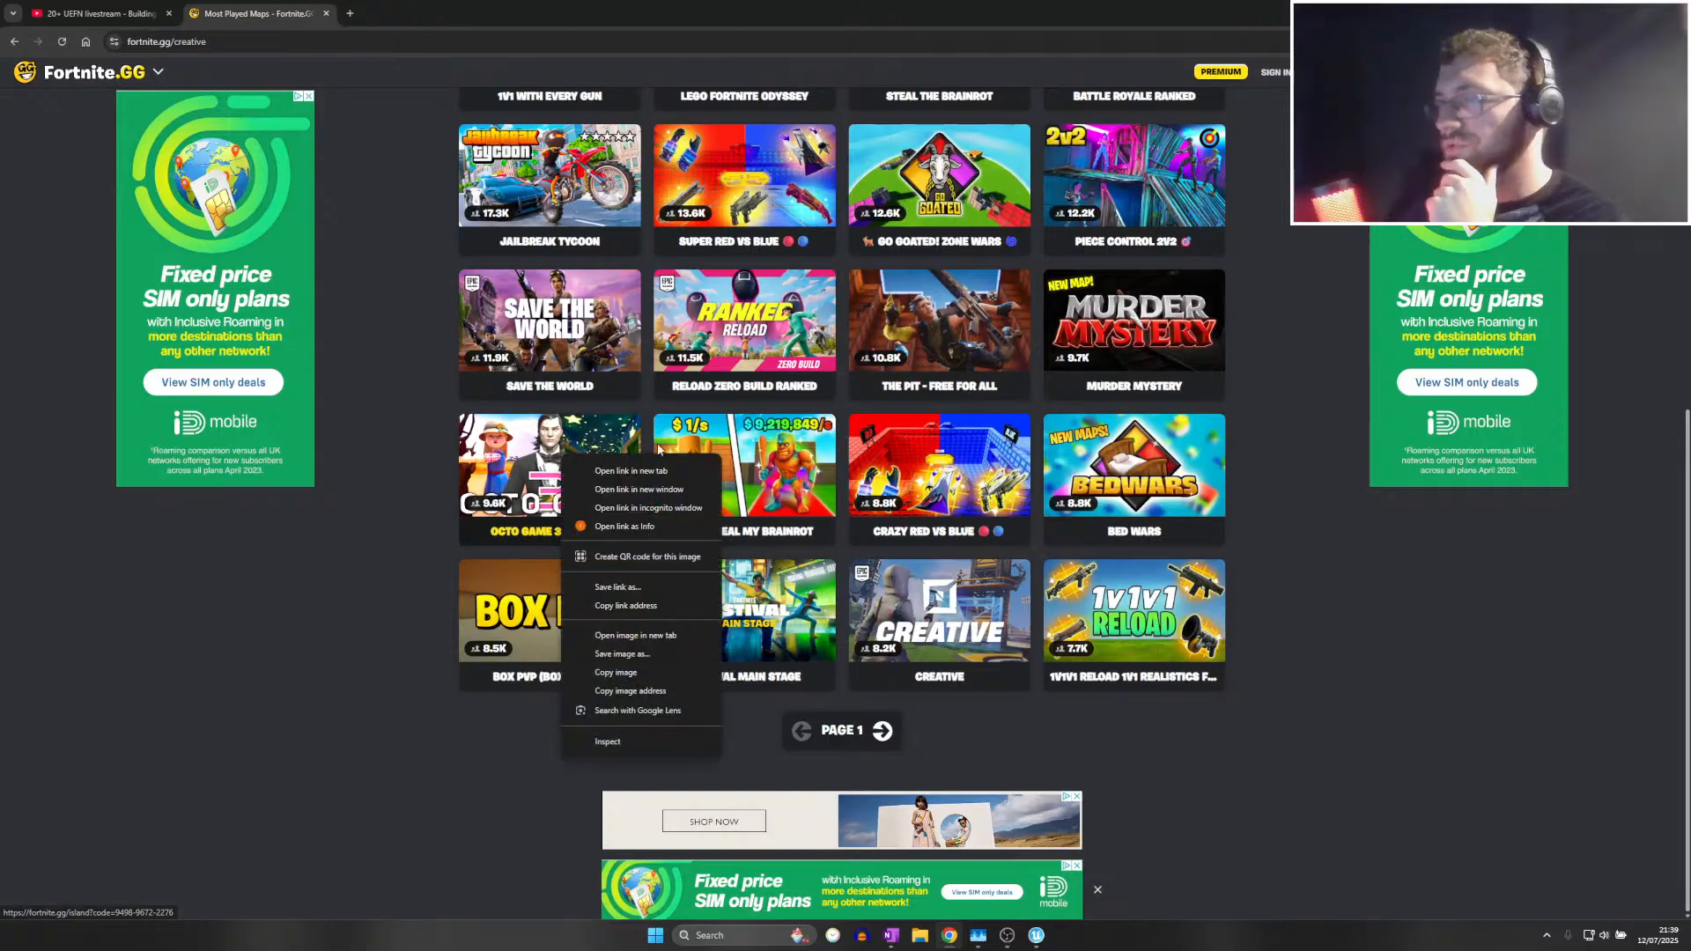
{"action": "left_click", "coordinate": [616, 475]}
{"action": "left_click", "coordinate": [410, 13]}
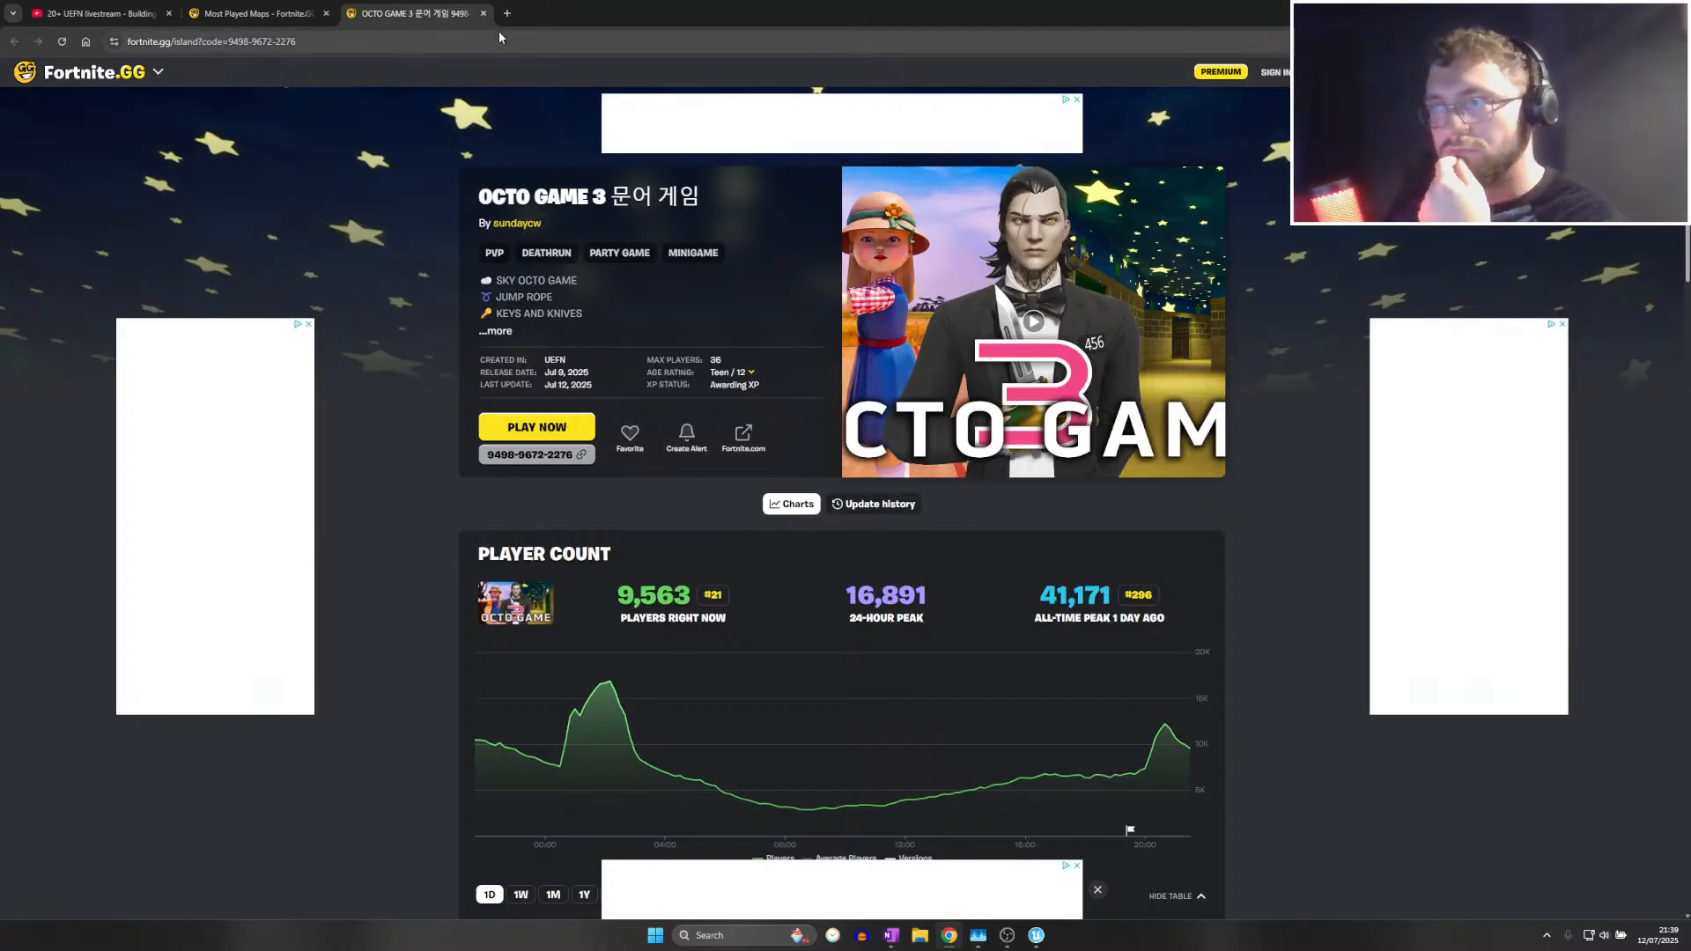
Preview the OCTO GAME 3 trailer video, dismiss it, and close the map's page
{"action": "left_click", "coordinate": [977, 370]}
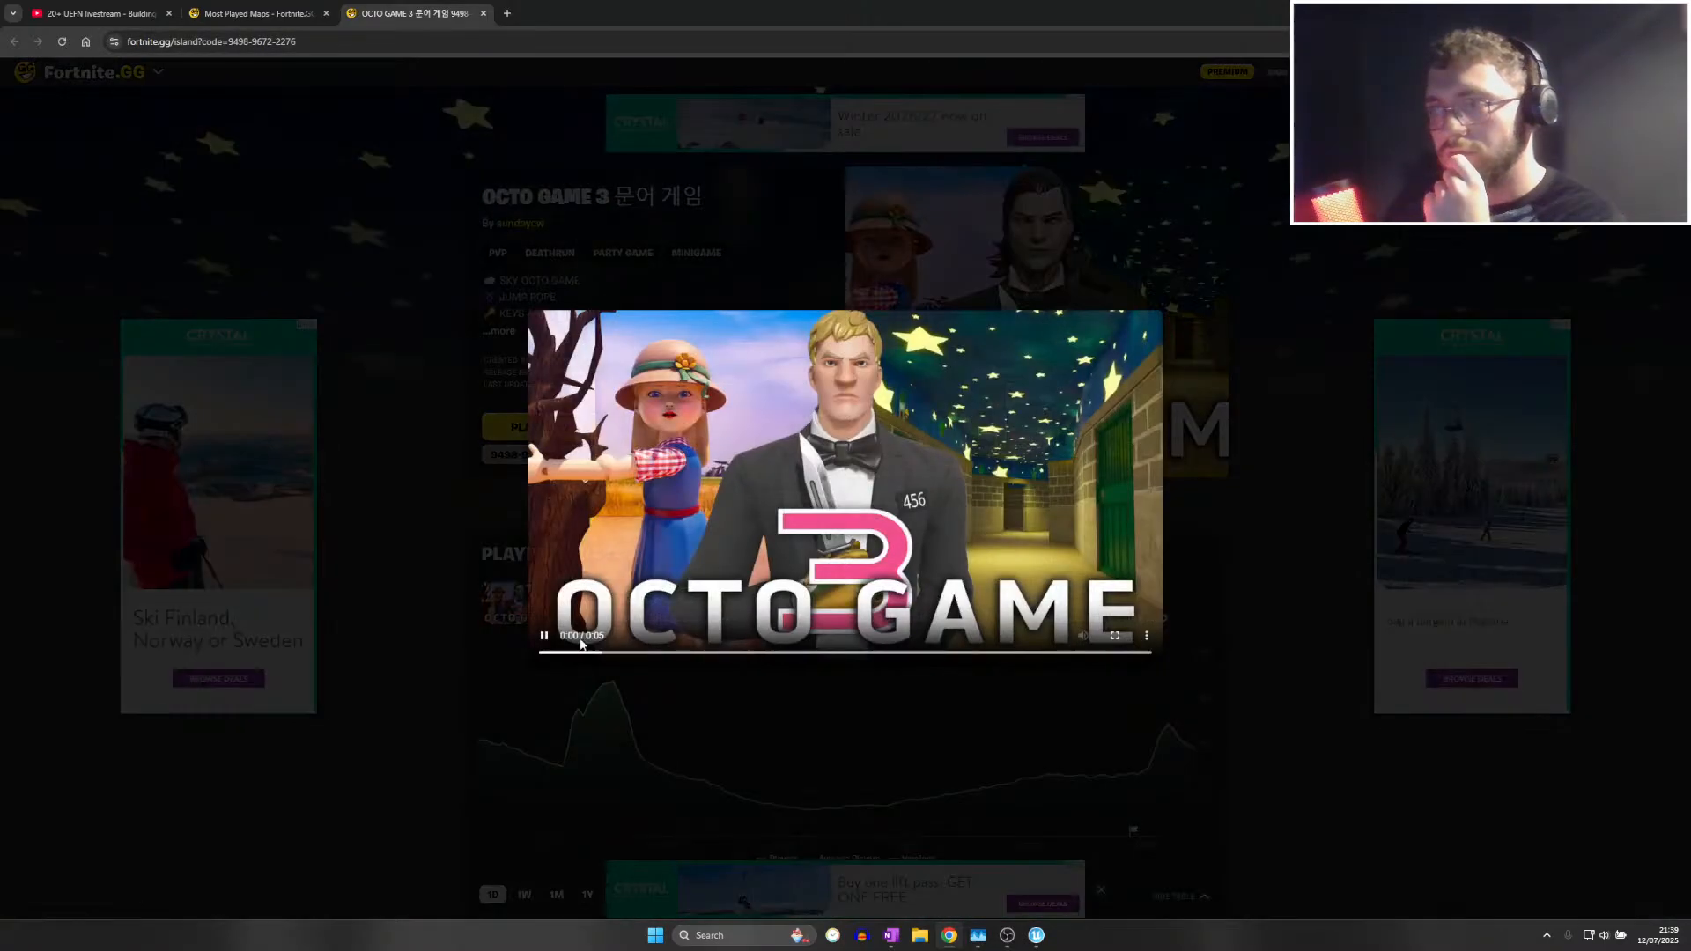
{"action": "left_click", "coordinate": [862, 710]}
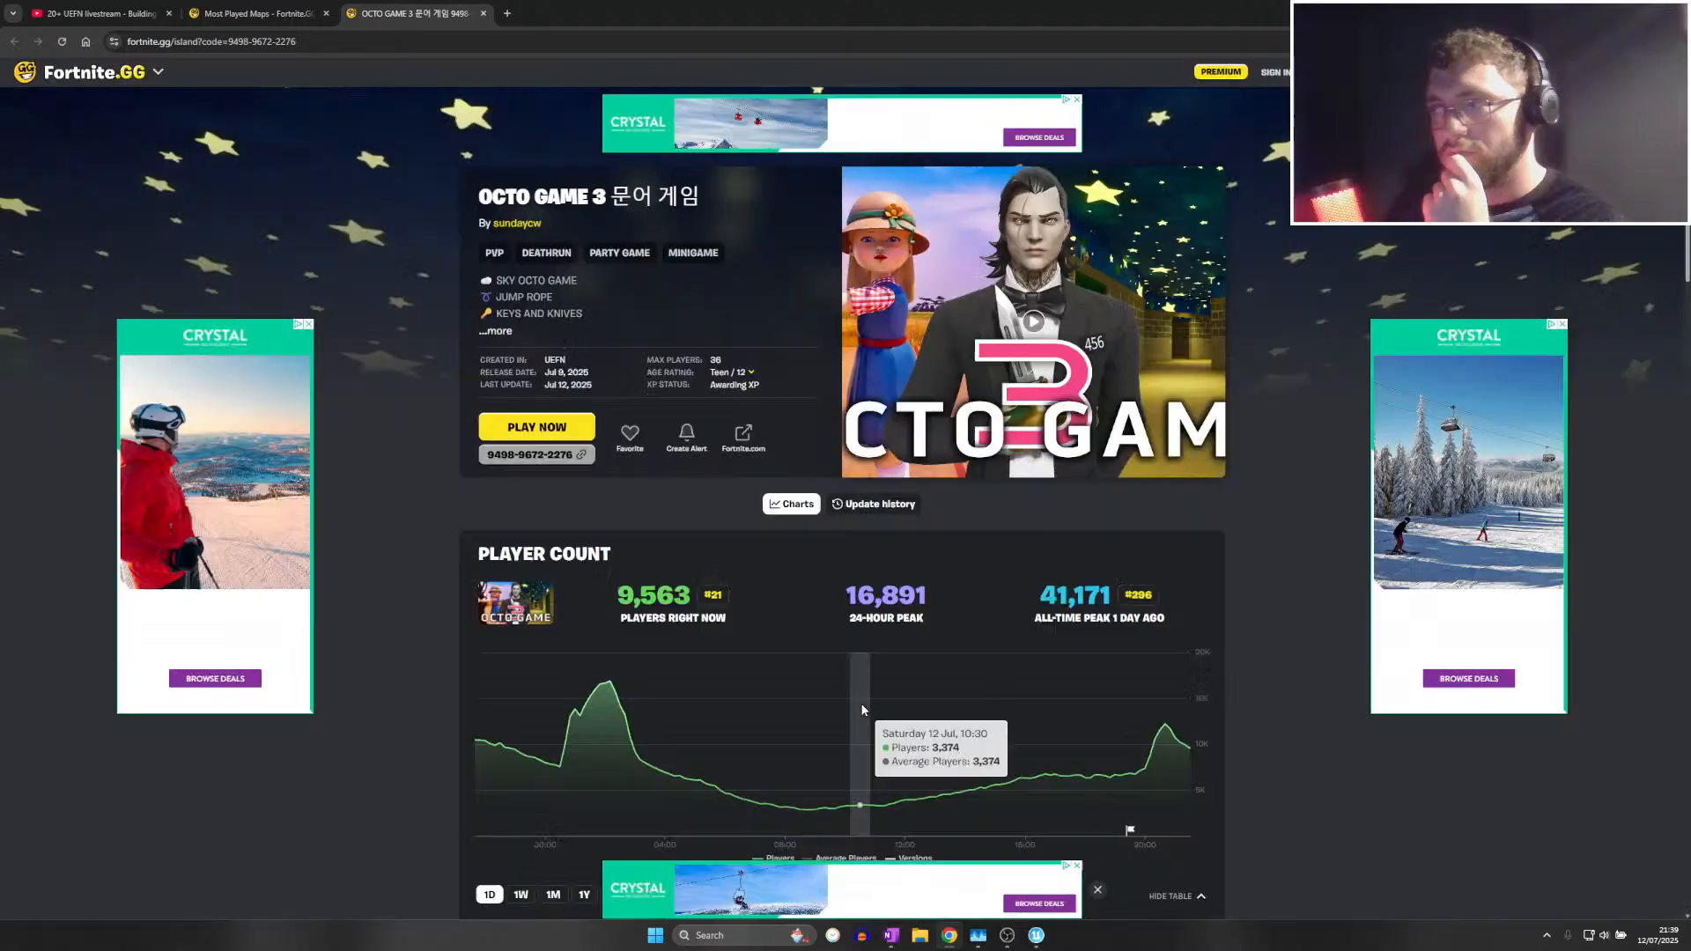
{"action": "left_click", "coordinate": [483, 14]}
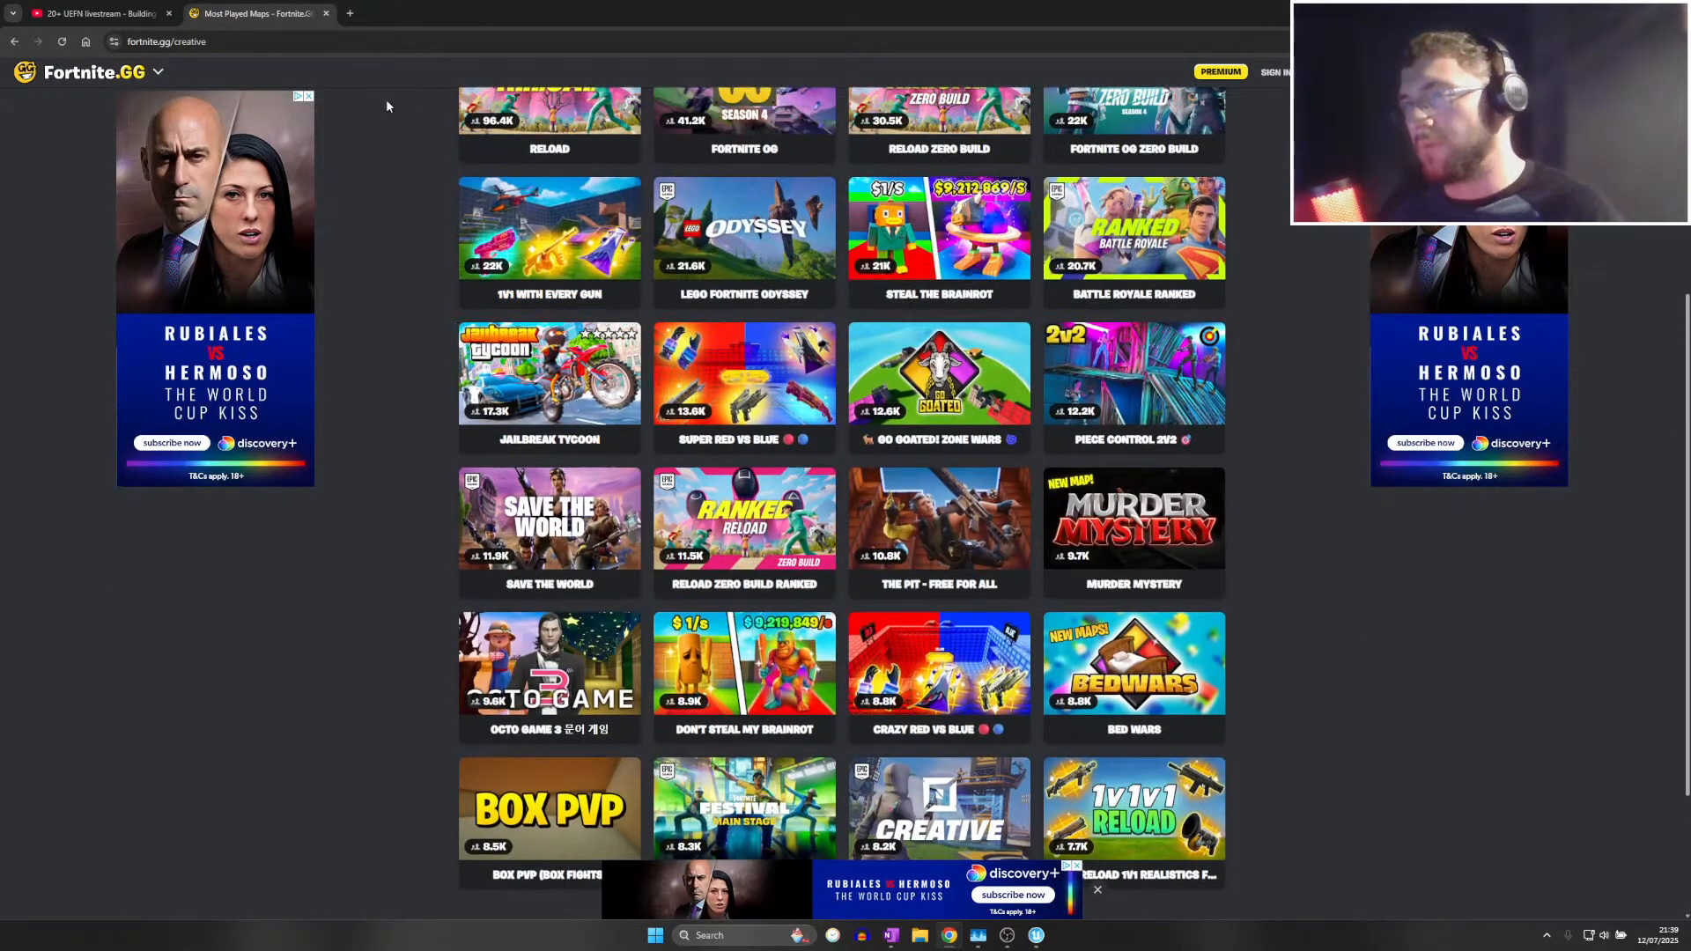
Close the Most Played Maps page and move the Chrome window off the main screen to return to UEFN
{"action": "left_click", "coordinate": [325, 14]}
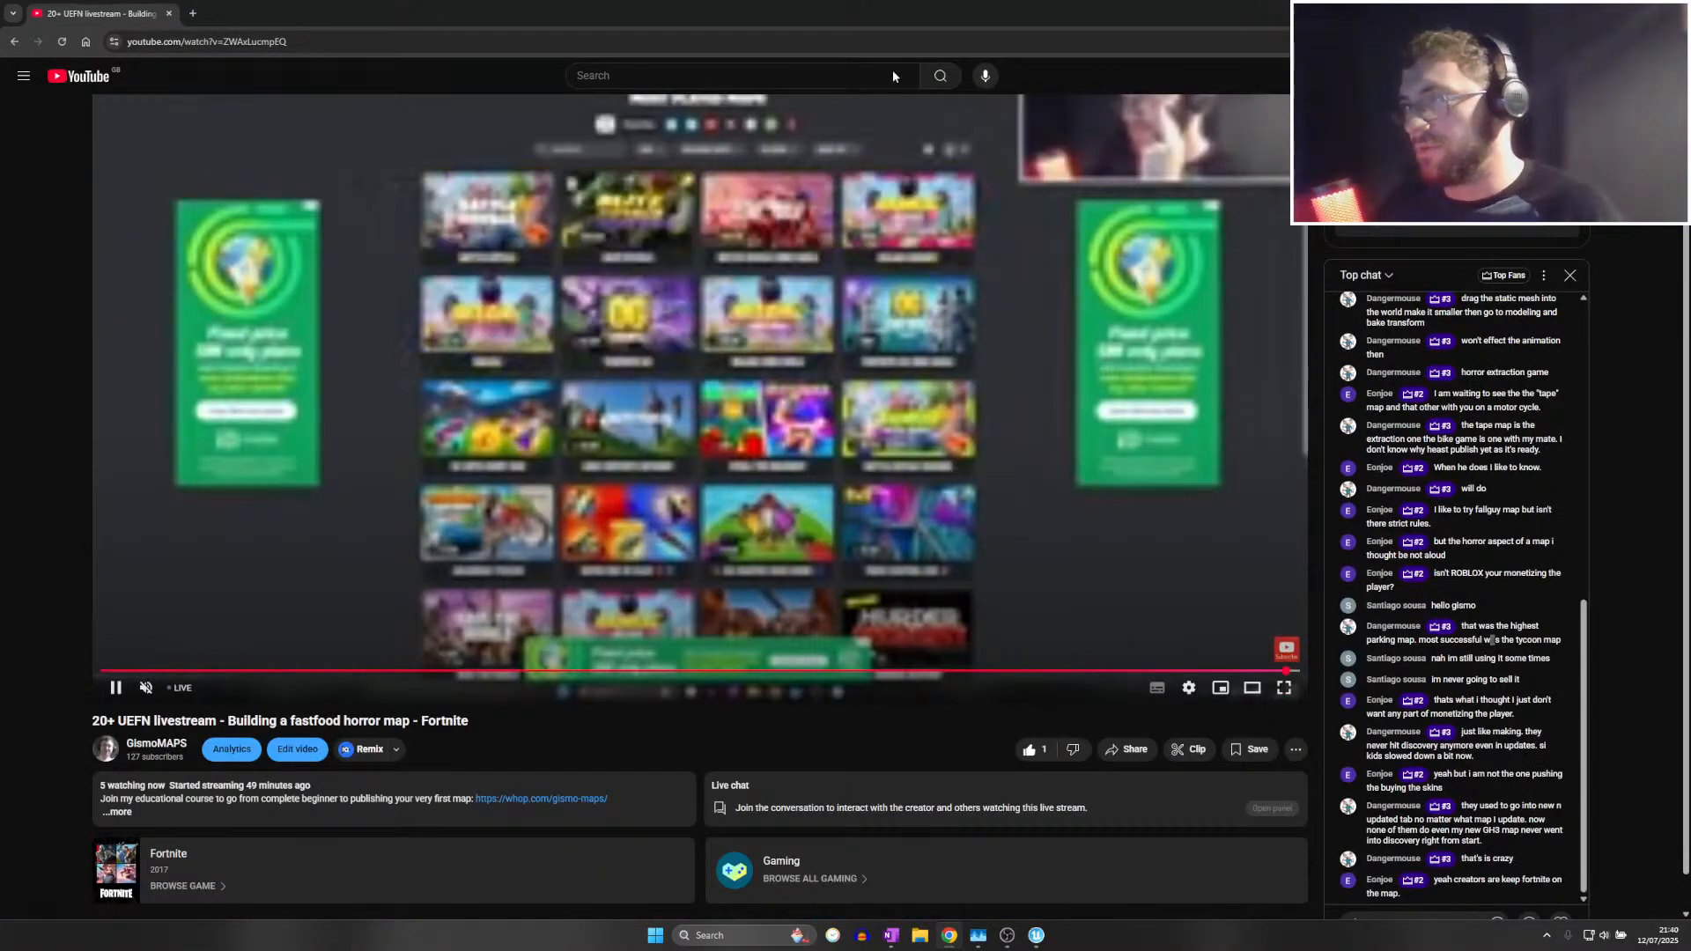
{"action": "left_click", "coordinate": [426, 44]}
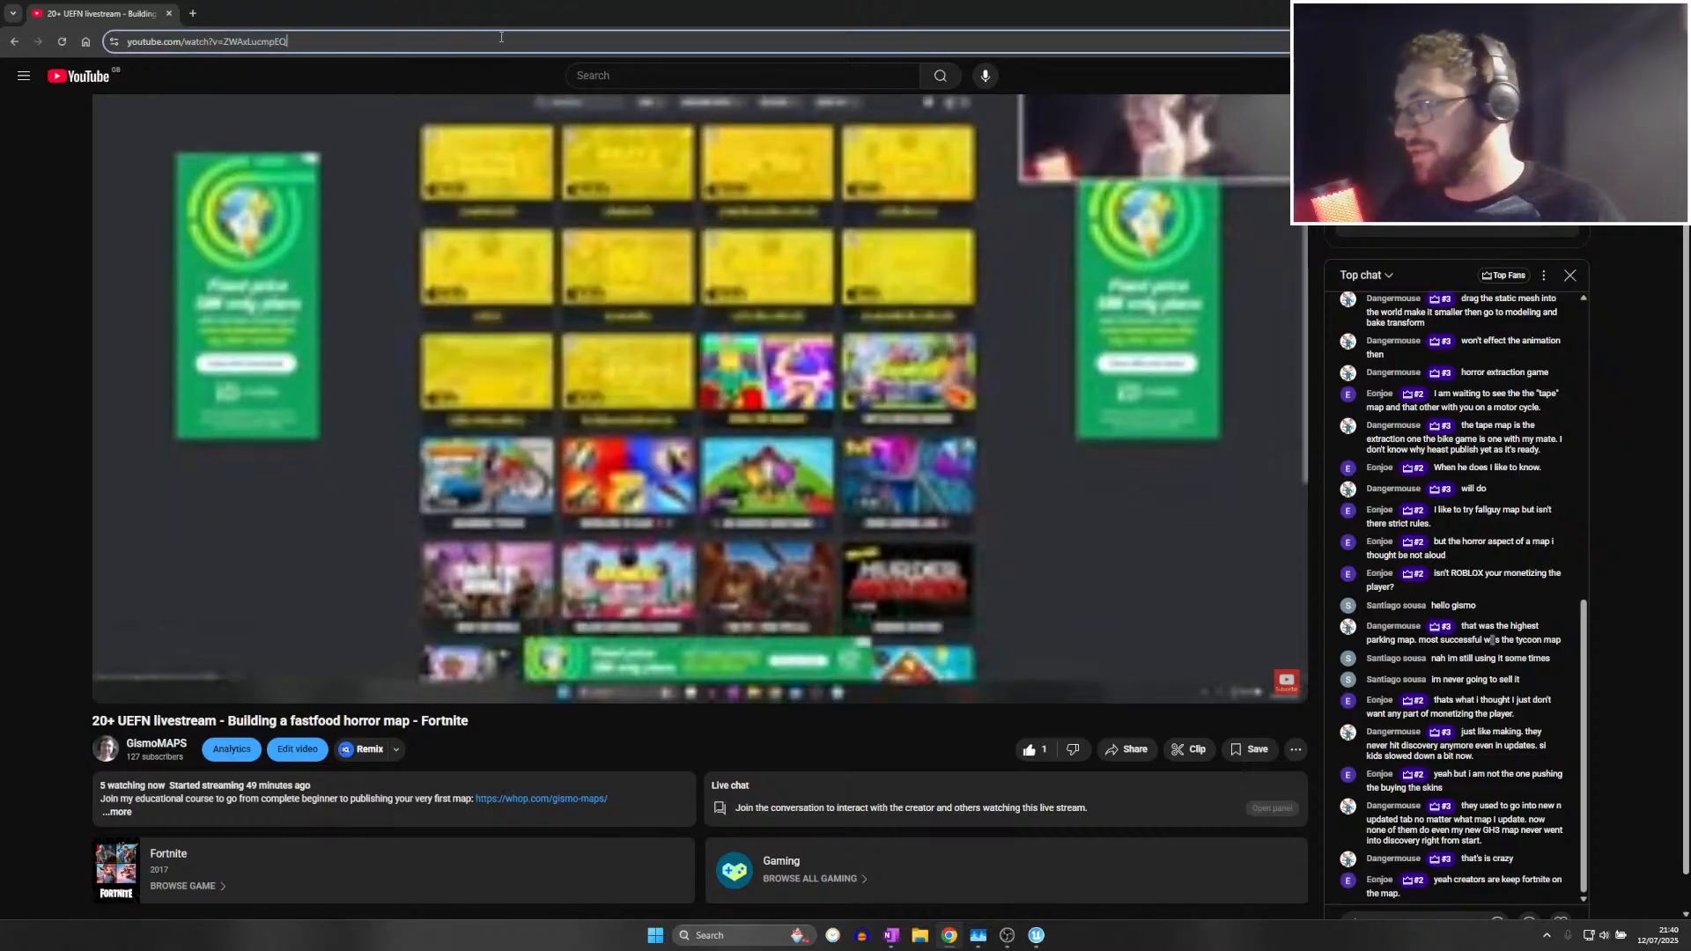
{"action": "left_click_drag", "start_coordinate": [421, 14], "coordinate": [0, 225]}
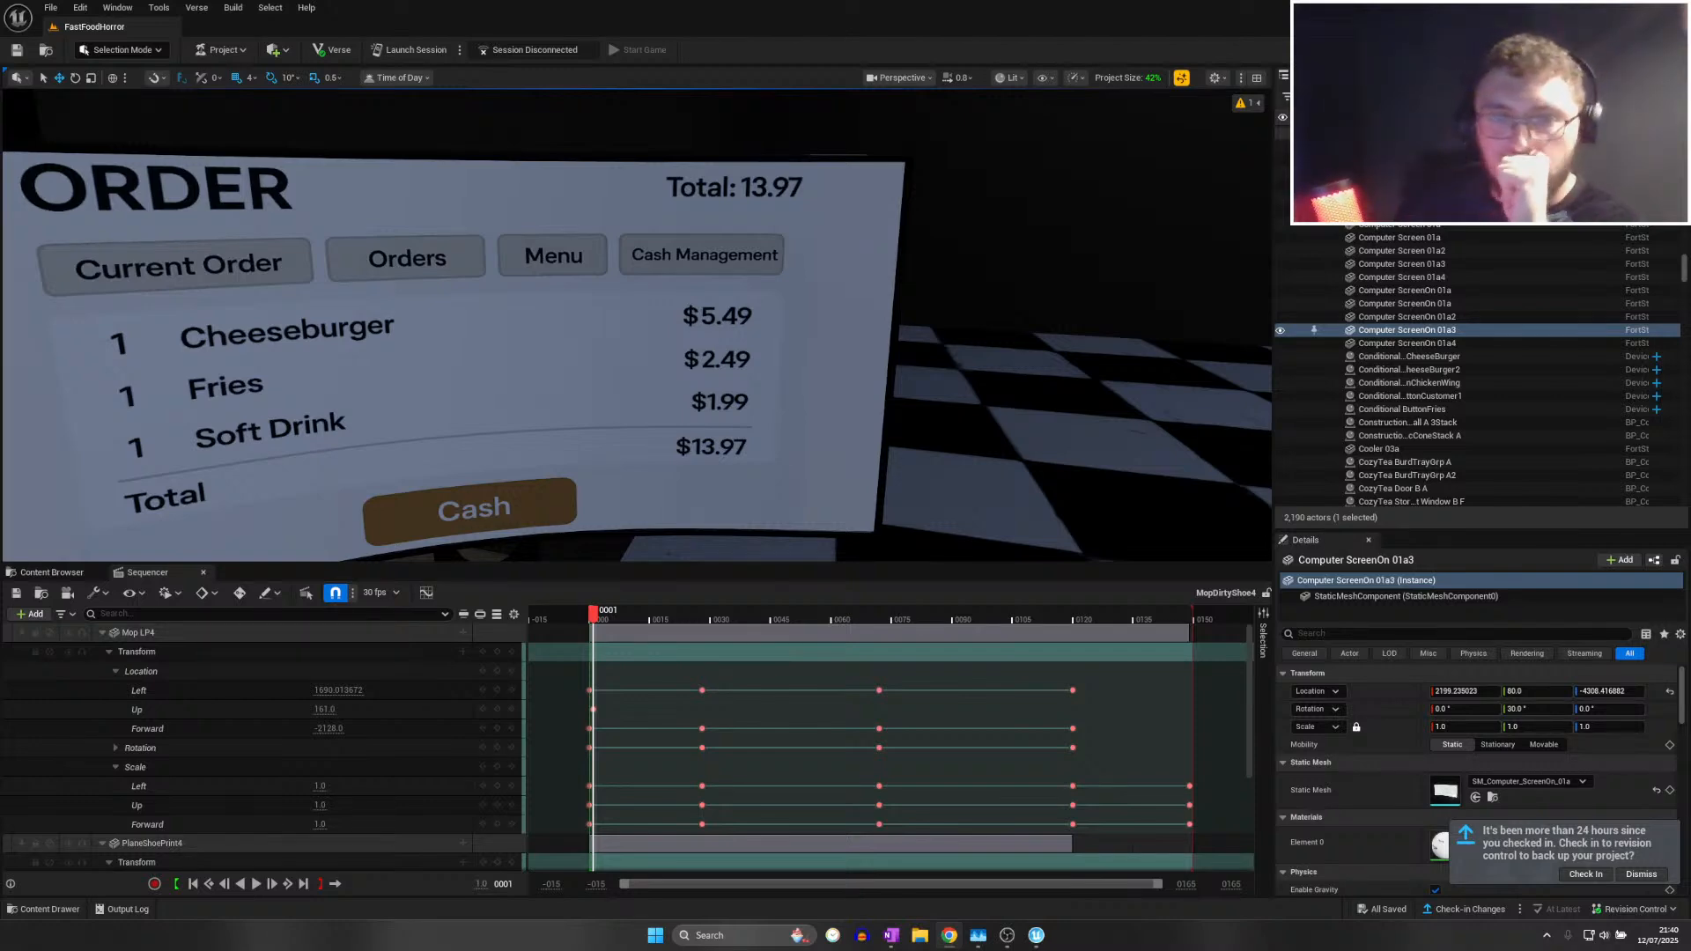
Save and close the MopDirtyShoe4 sequence, reopen it at frame 0, and save it again
{"action": "left_click", "coordinate": [26, 597]}
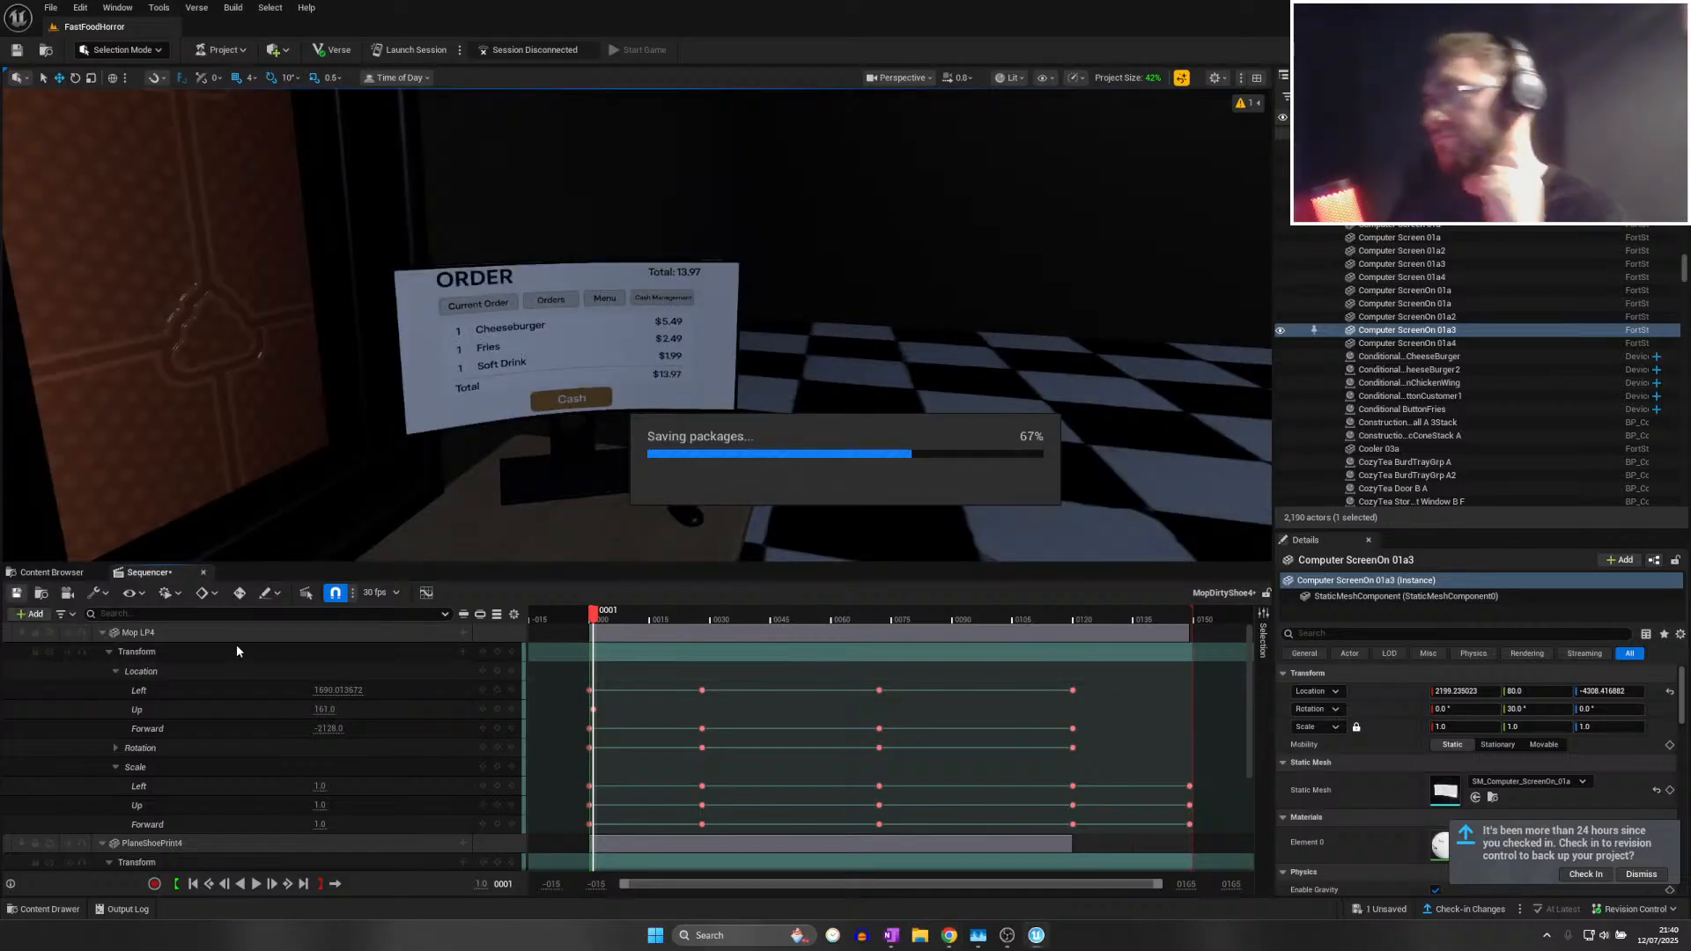
{"action": "left_click", "coordinate": [205, 573]}
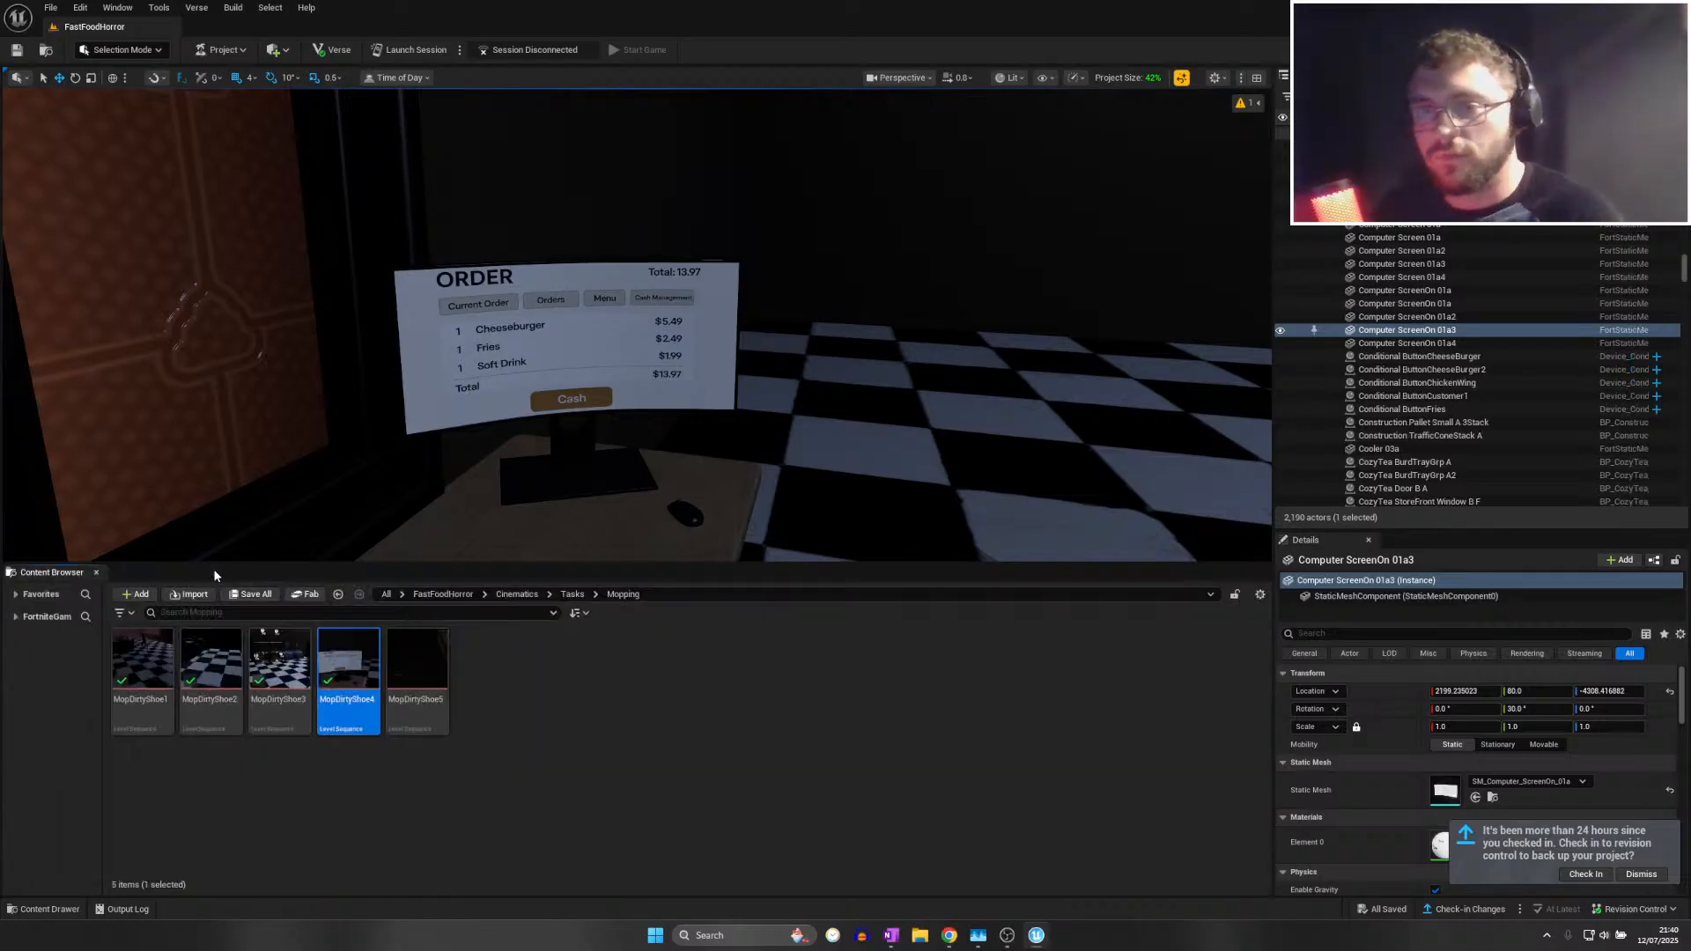
{"action": "double_click", "coordinate": [358, 641]}
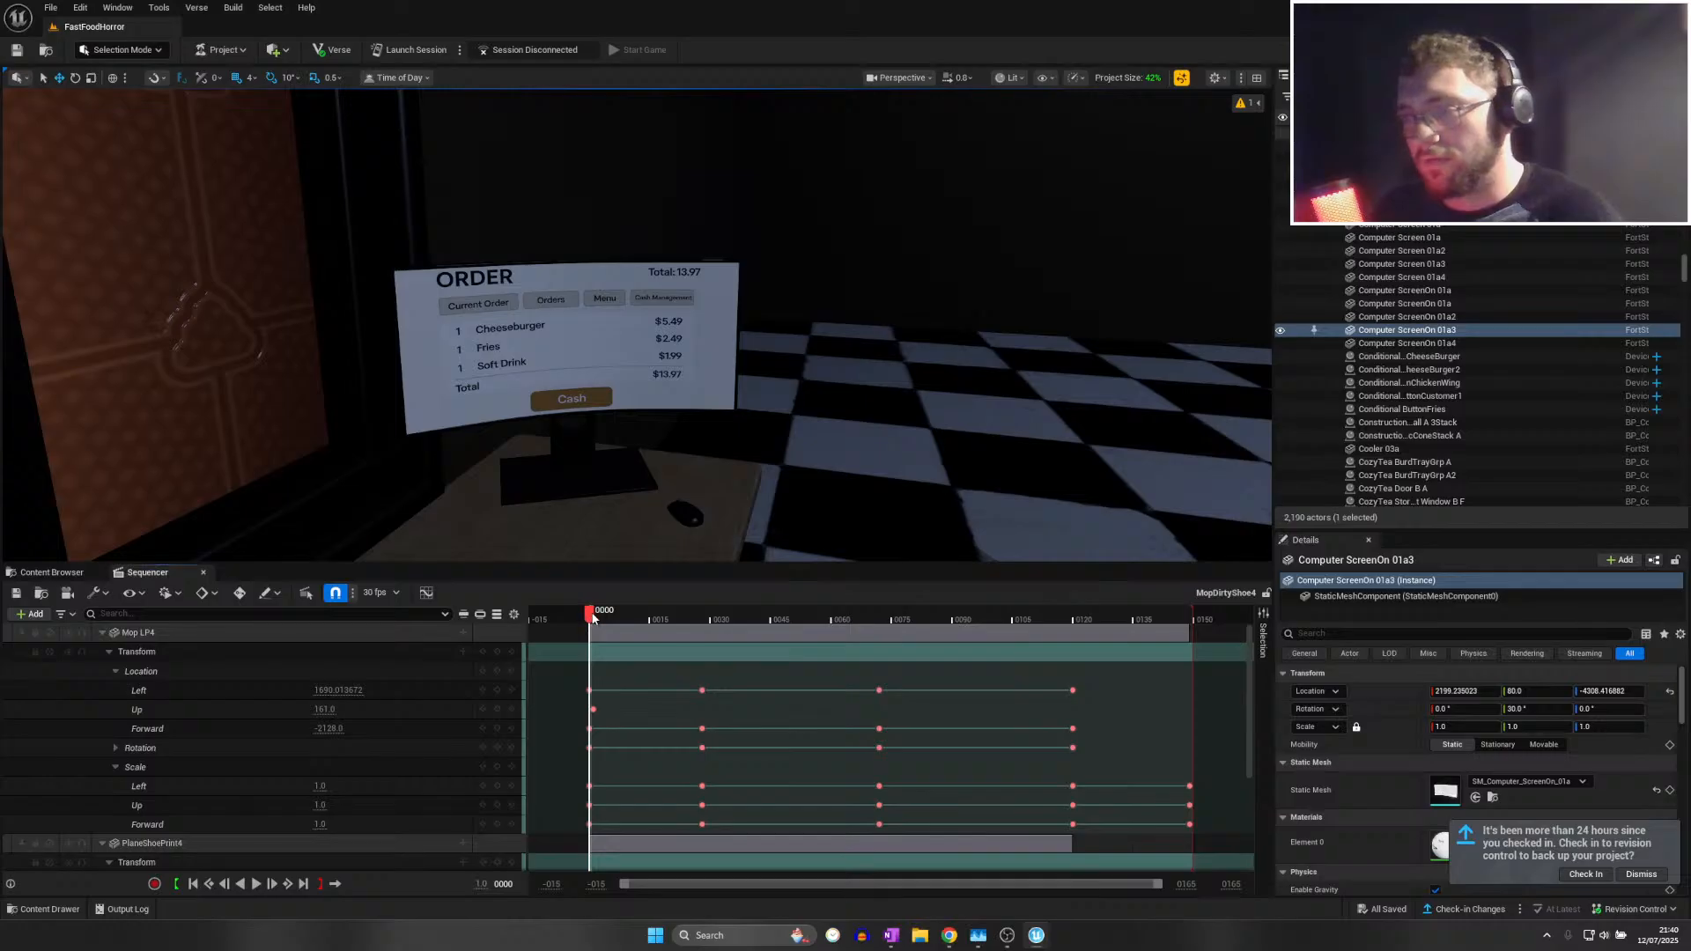
{"action": "left_click", "coordinate": [16, 593]}
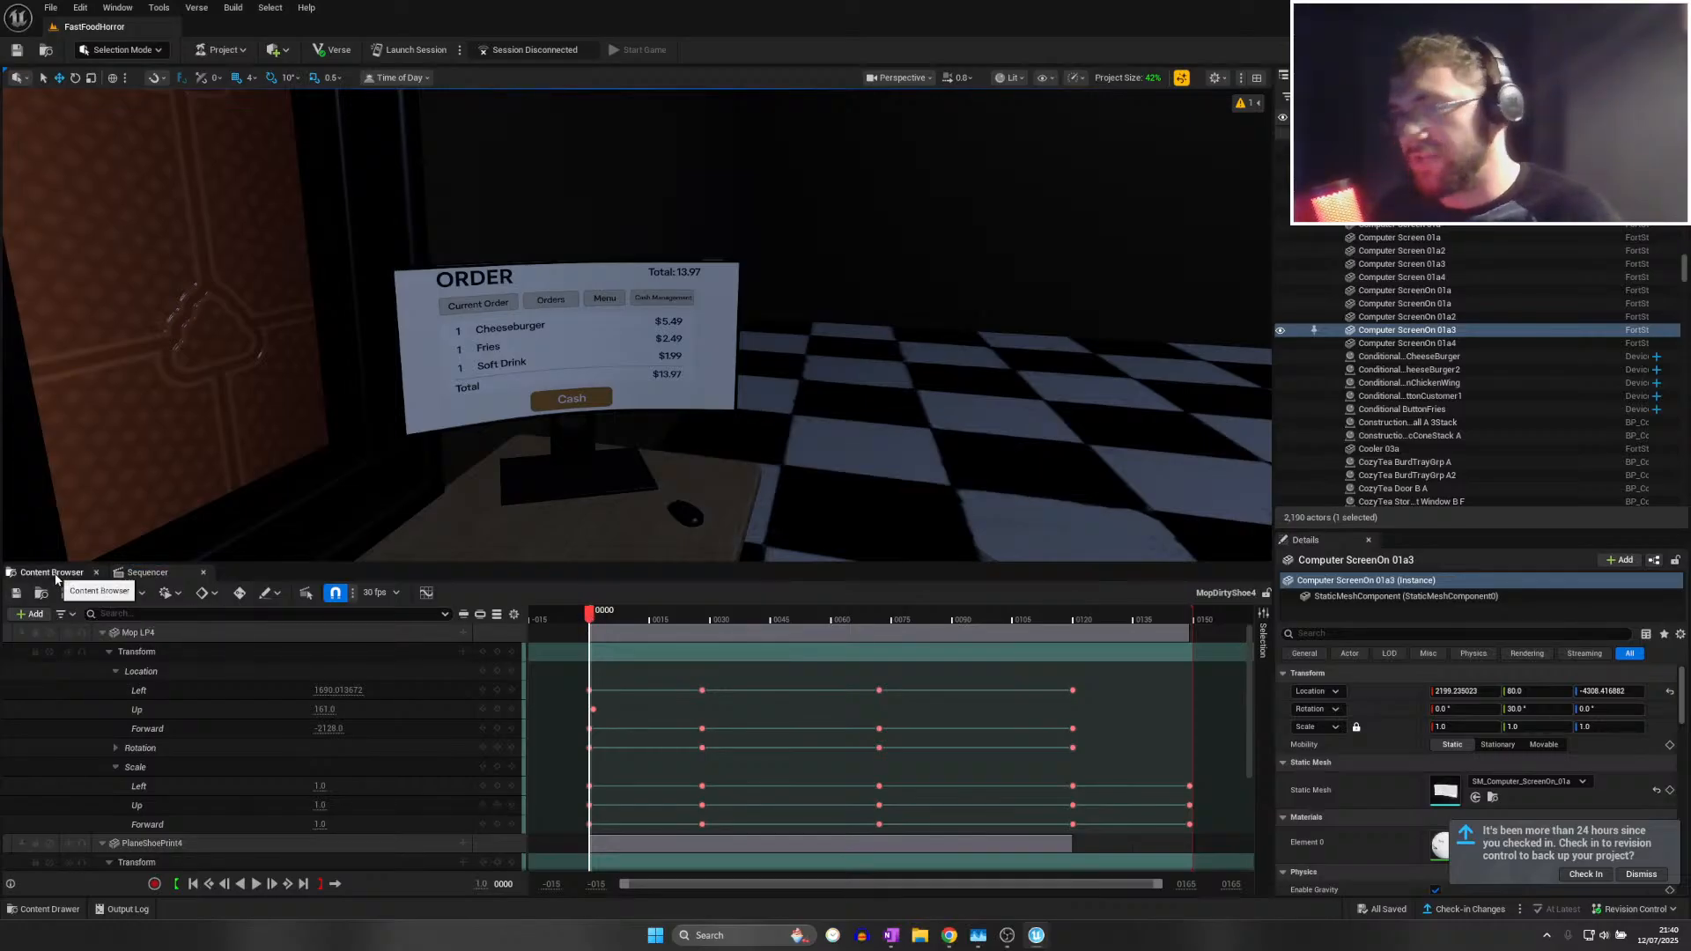
Open the MopDirtyShoe5 sequence, move the playhead to frame 1, and expand the Location channels of Mop LP5
{"action": "left_click", "coordinate": [55, 573]}
{"action": "left_click", "coordinate": [403, 668]}
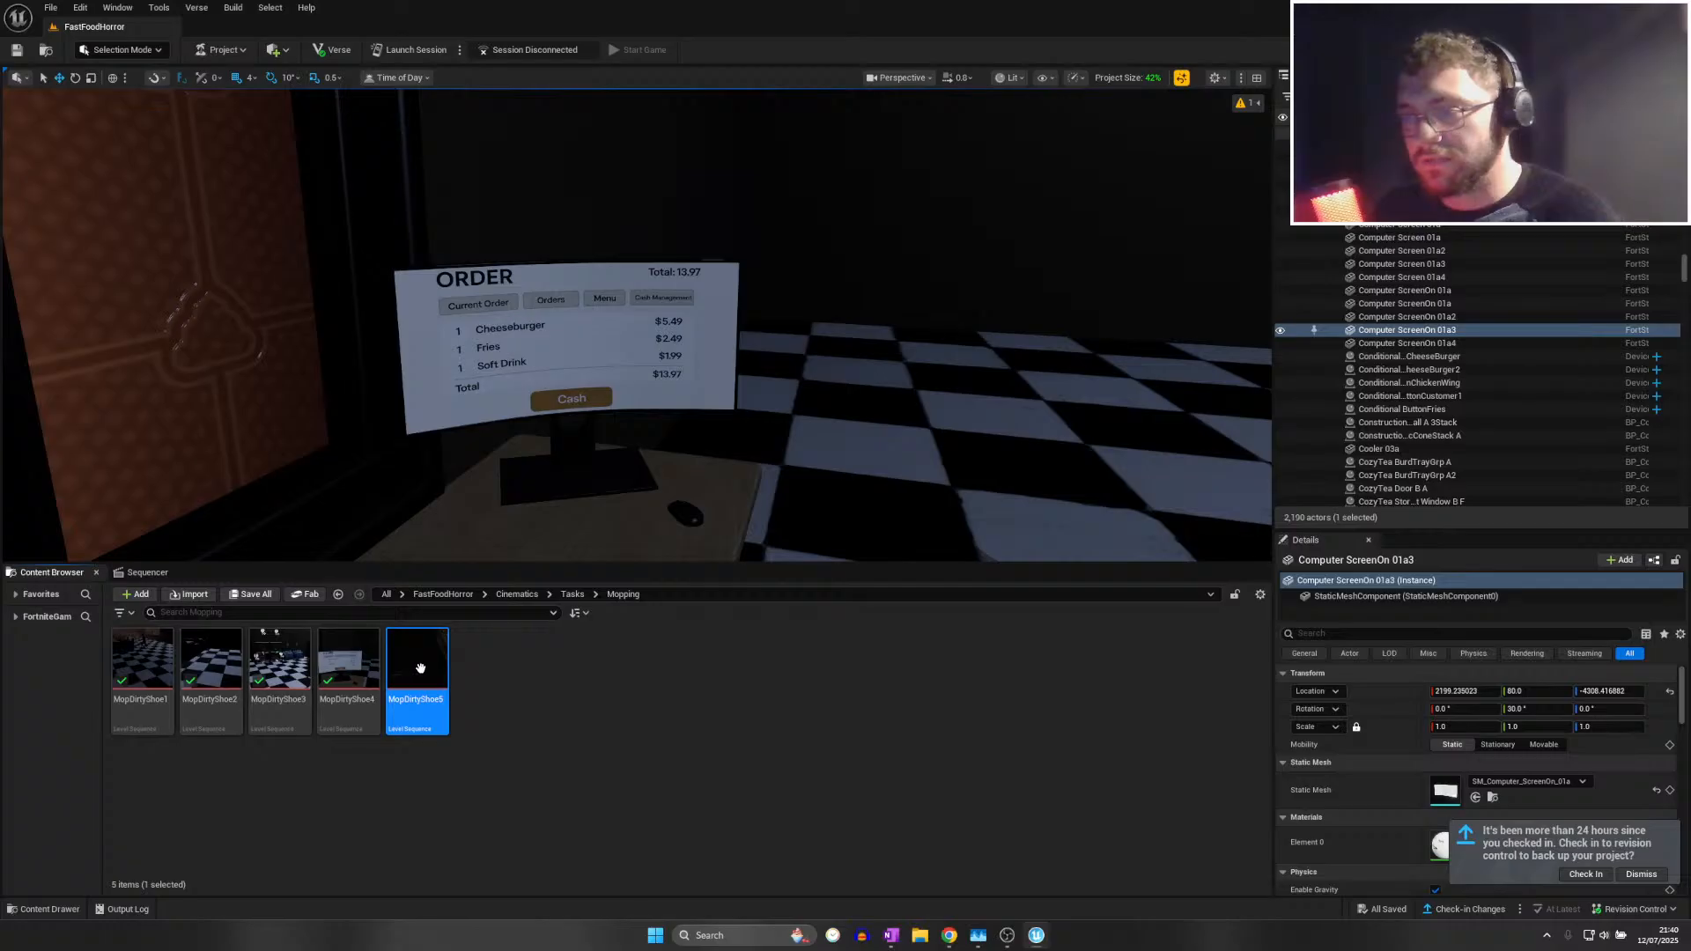
{"action": "double_click", "coordinate": [420, 669]}
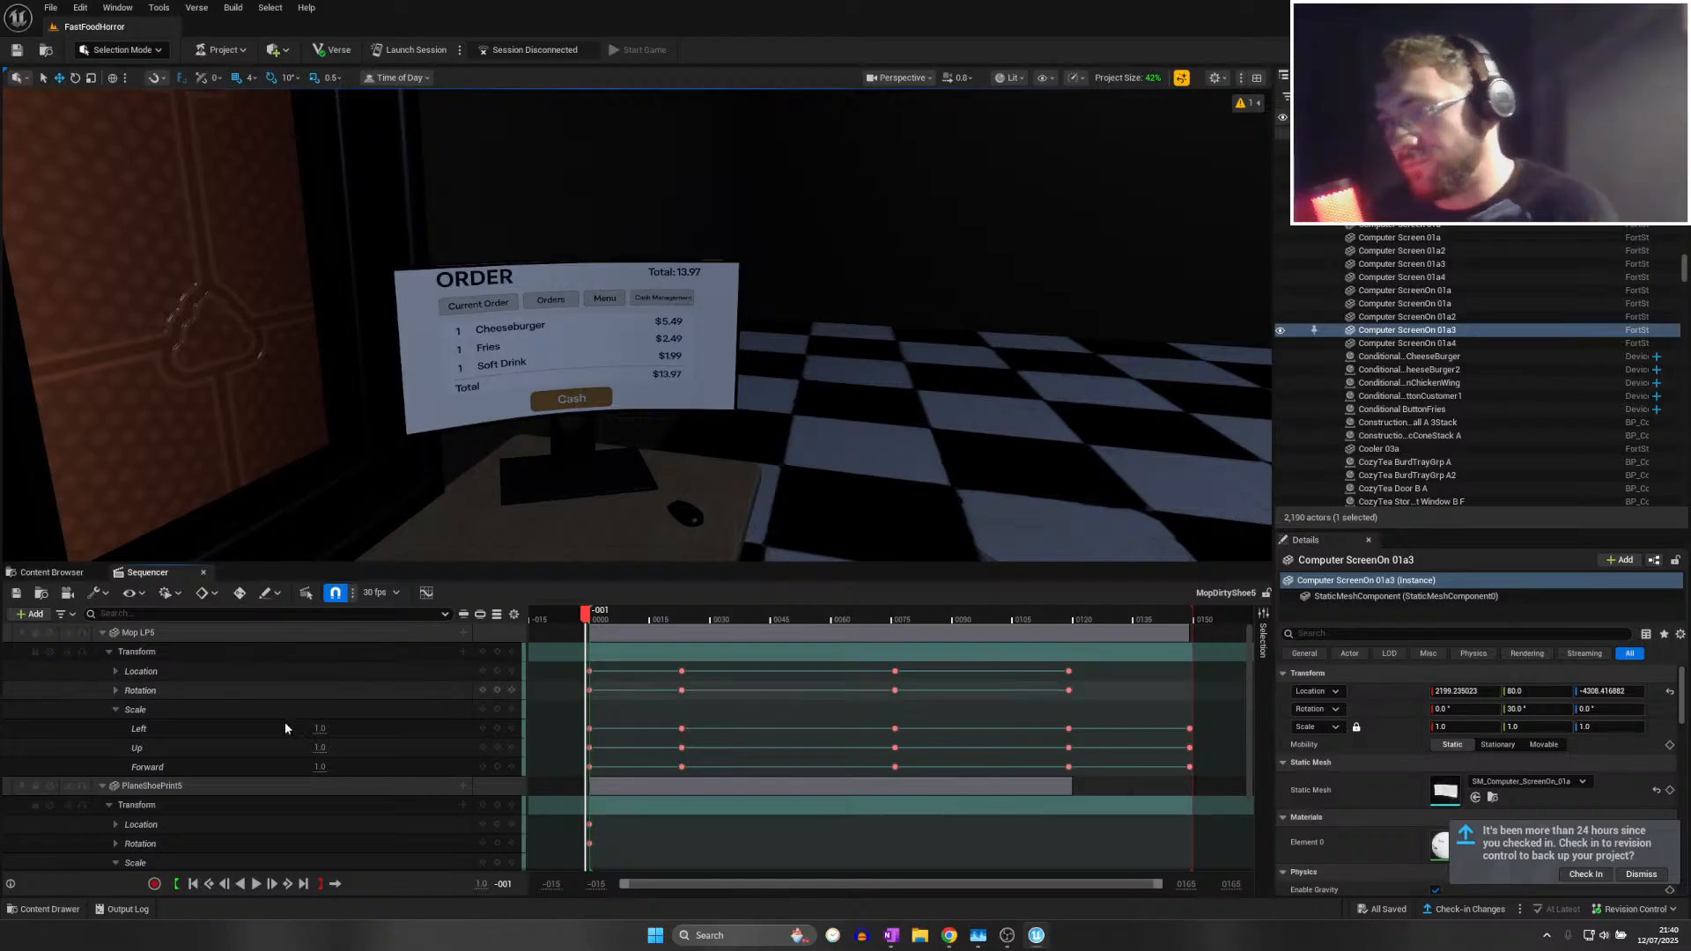
{"action": "left_click_drag", "start_coordinate": [588, 613], "coordinate": [594, 613]}
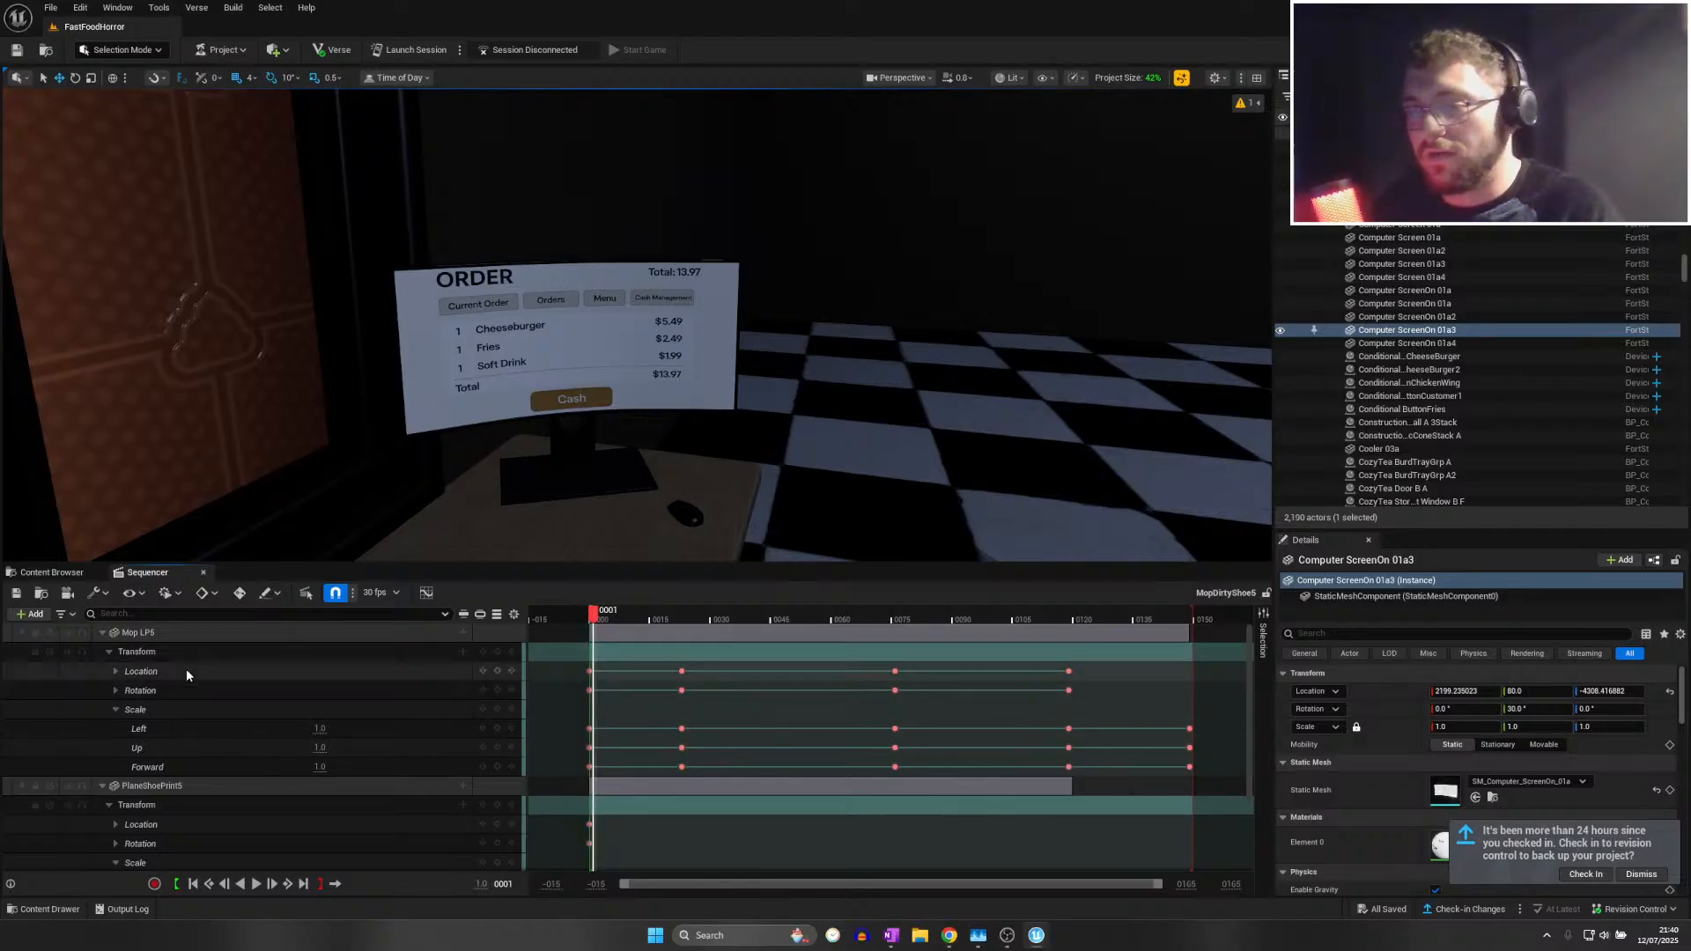
{"action": "left_click", "coordinate": [116, 691]}
{"action": "left_click", "coordinate": [116, 691]}
{"action": "left_click", "coordinate": [116, 671]}
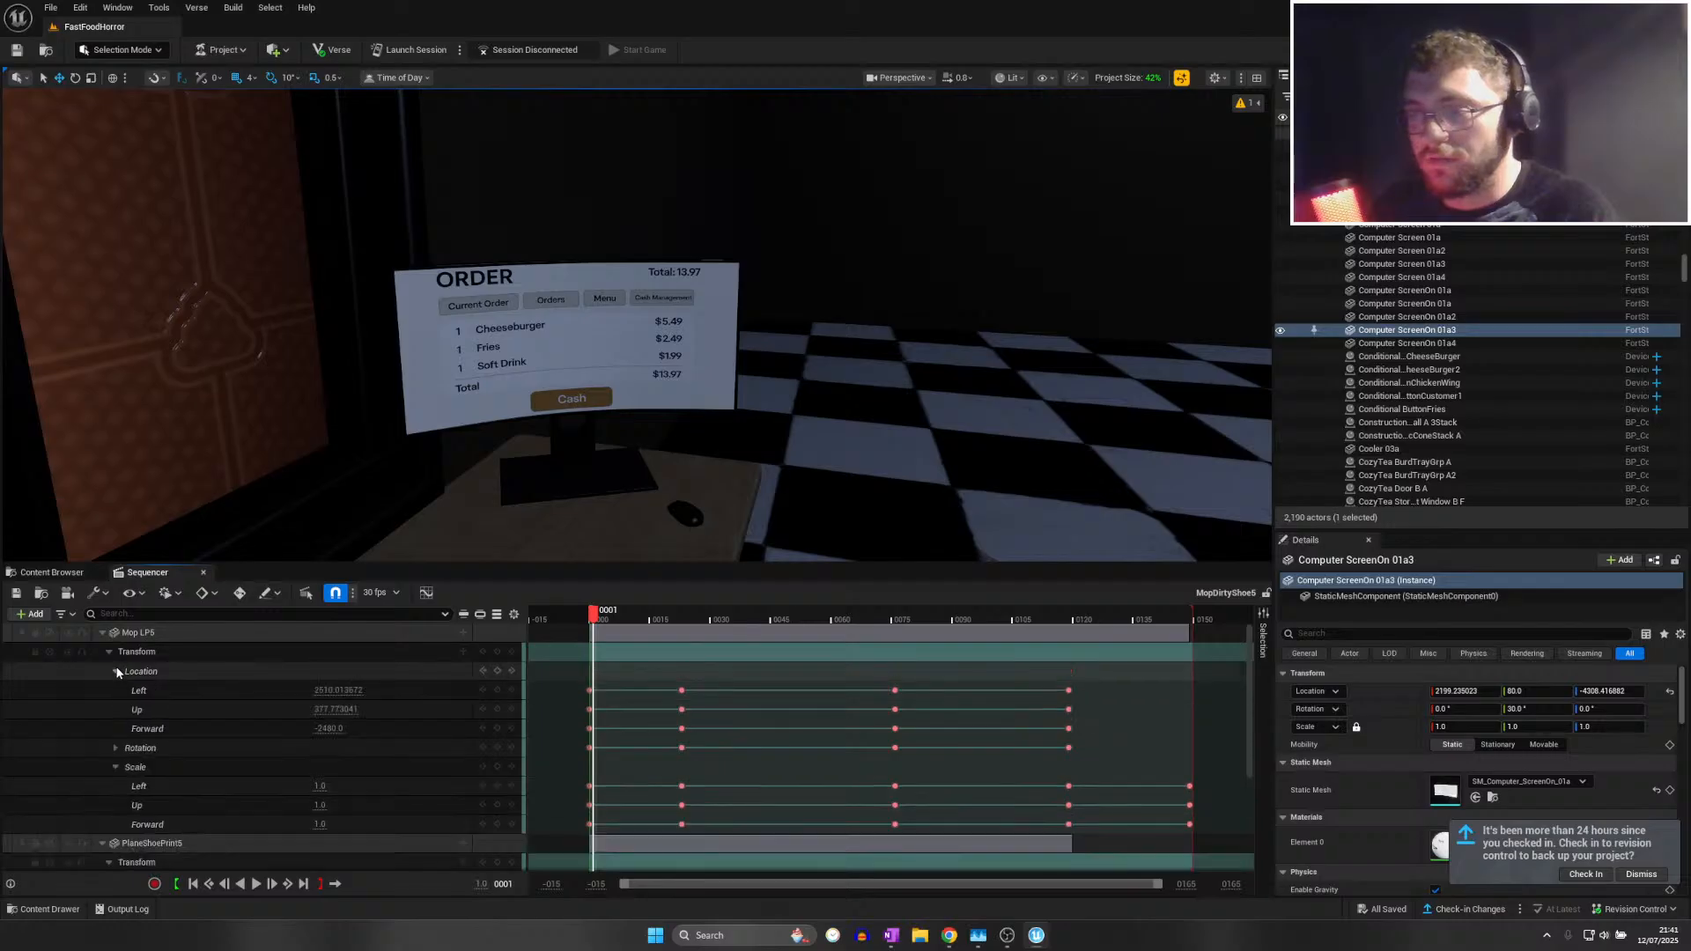
Delete all Up location keys of Mop LP5, set its Up value to 161, and key it at frame 1
{"action": "left_click_drag", "start_coordinate": [573, 711], "coordinate": [1078, 703]}
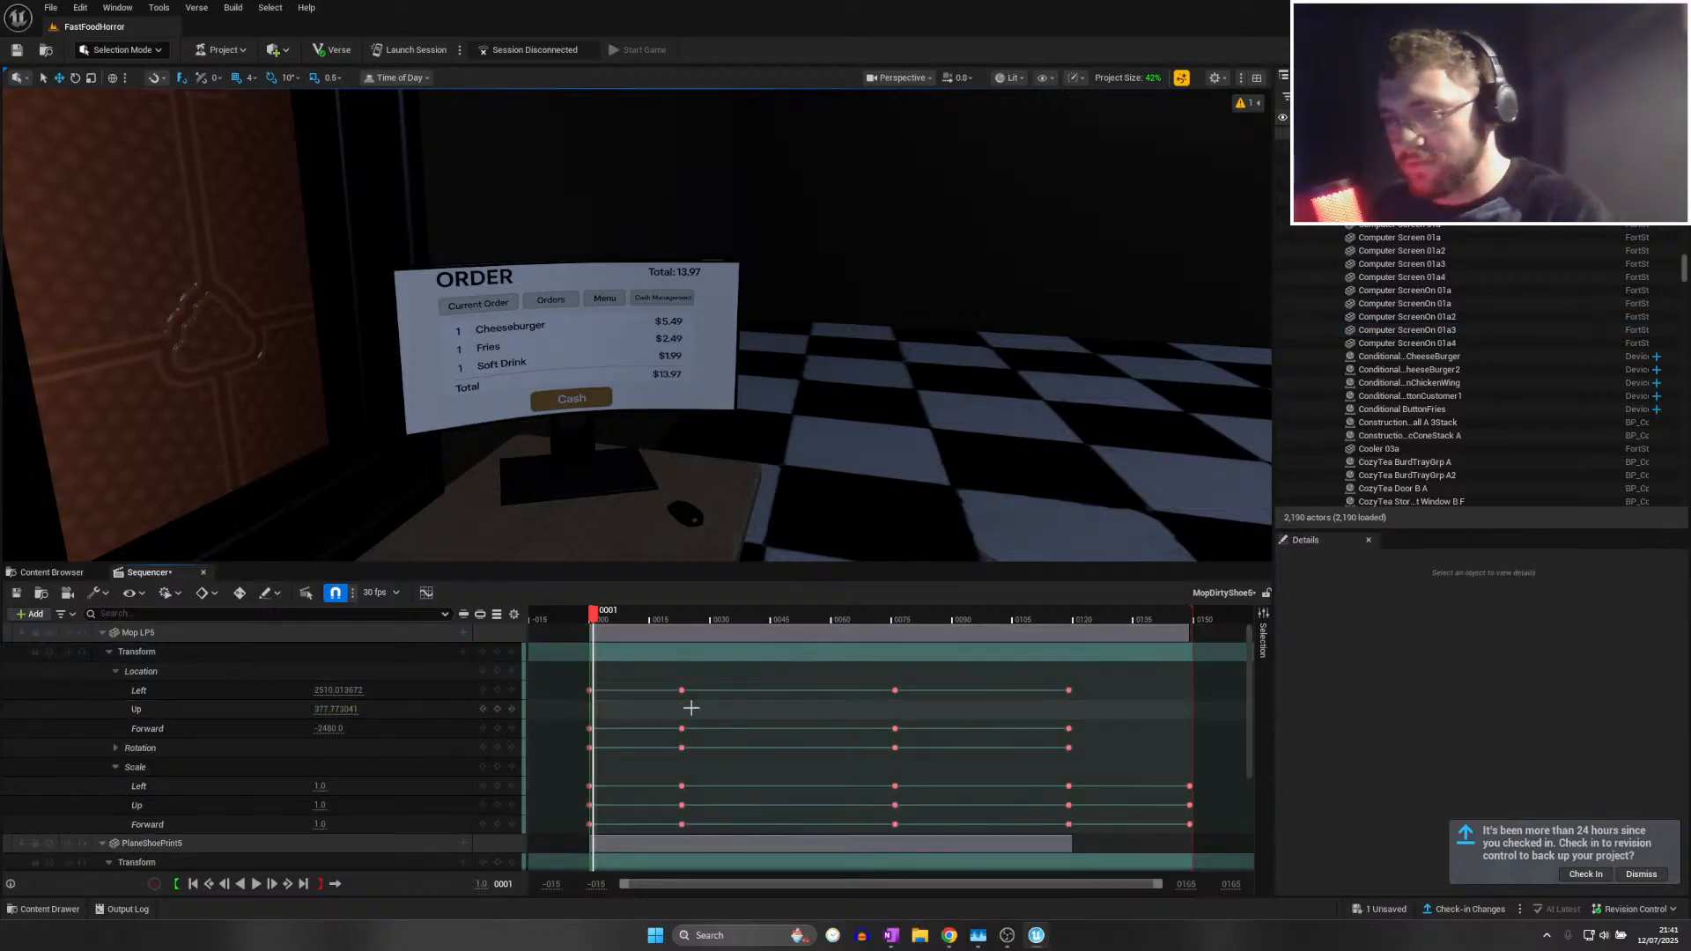
{"action": "key", "text": "Delete"}
{"action": "left_click", "coordinate": [344, 709]}
{"action": "type", "text": "1"}
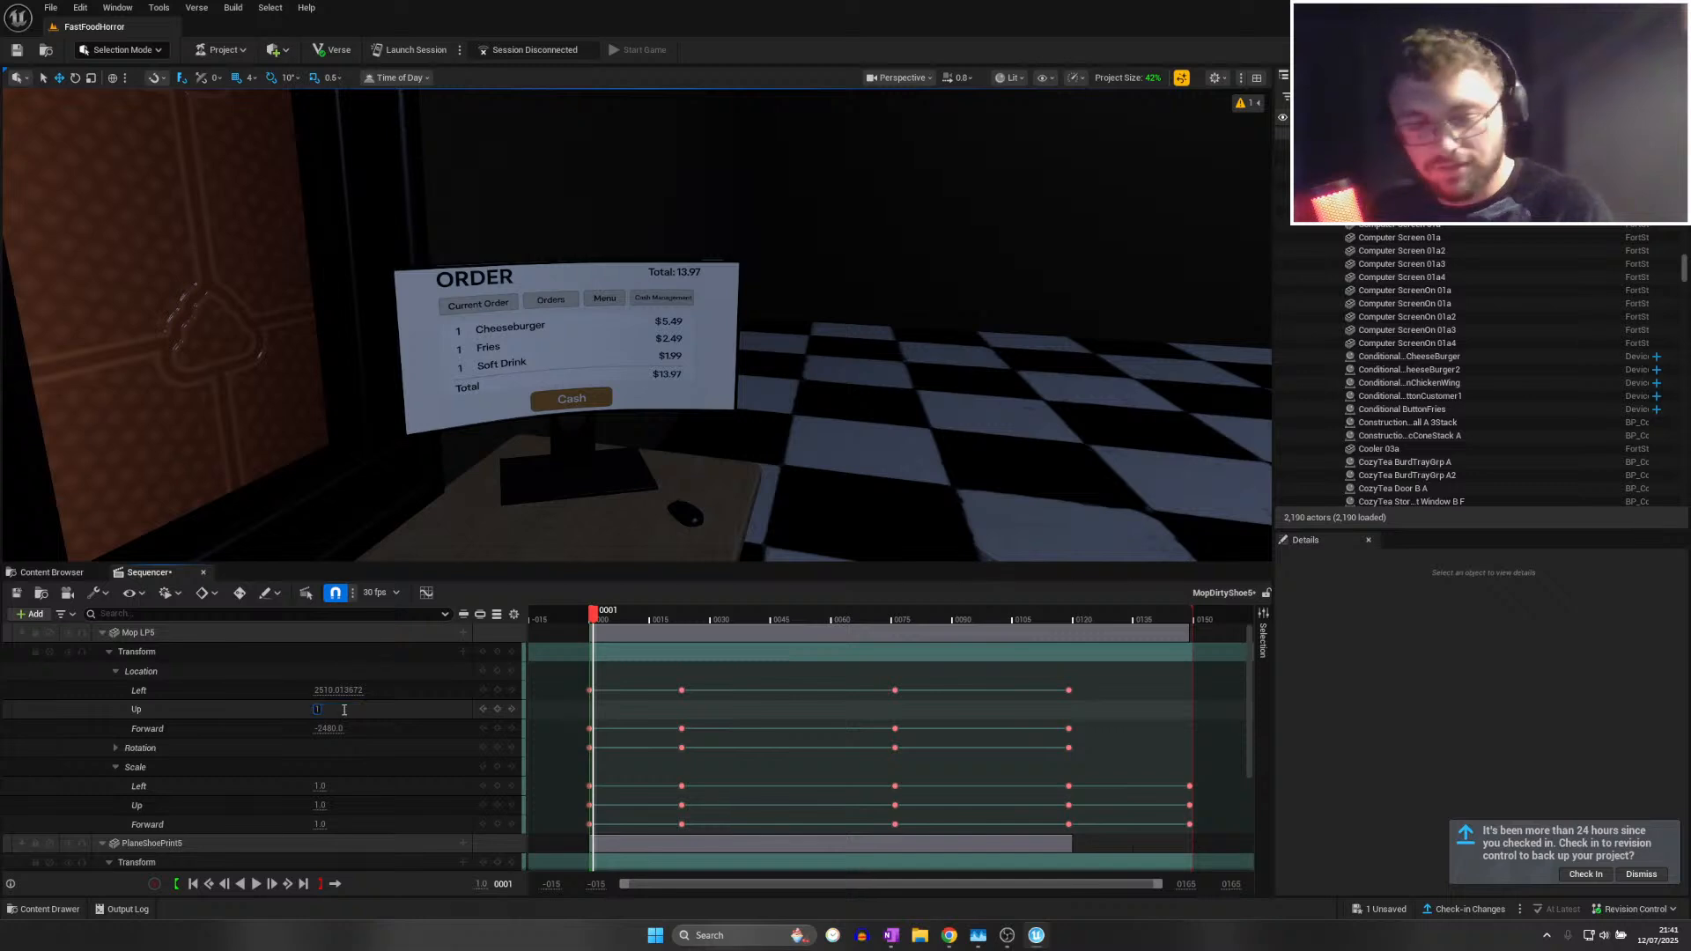
{"action": "type", "text": "61"}
{"action": "key", "text": "Return"}
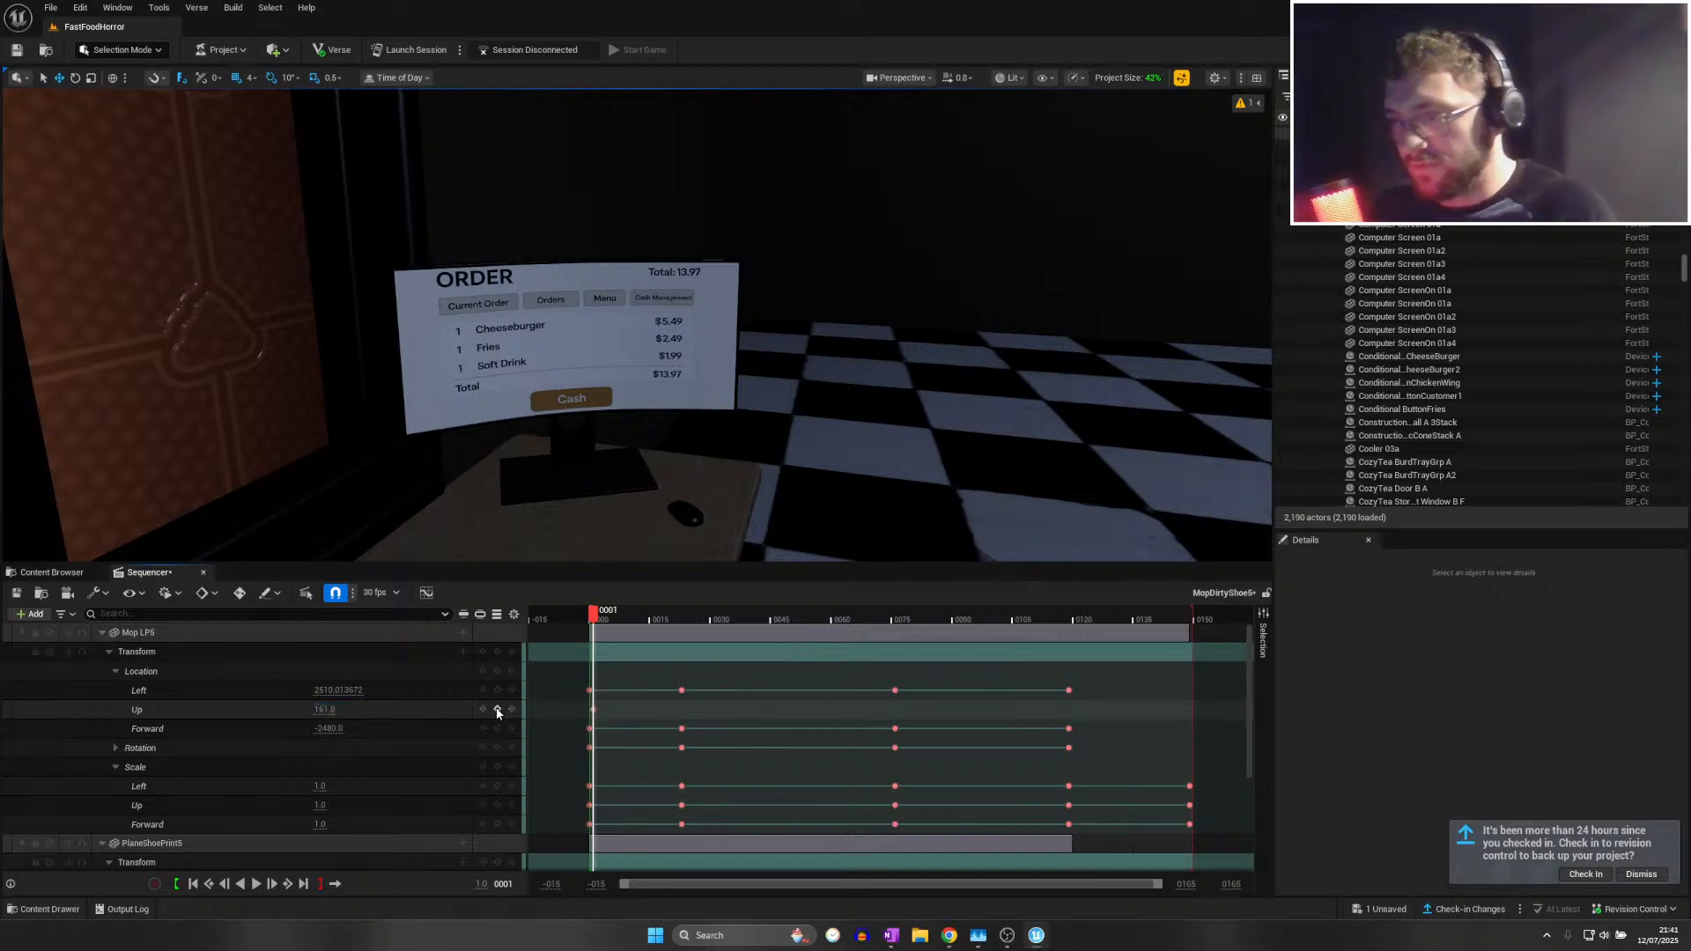
Save the MopDirtyShoe5 sequence and save all project files
{"action": "left_click", "coordinate": [16, 592]}
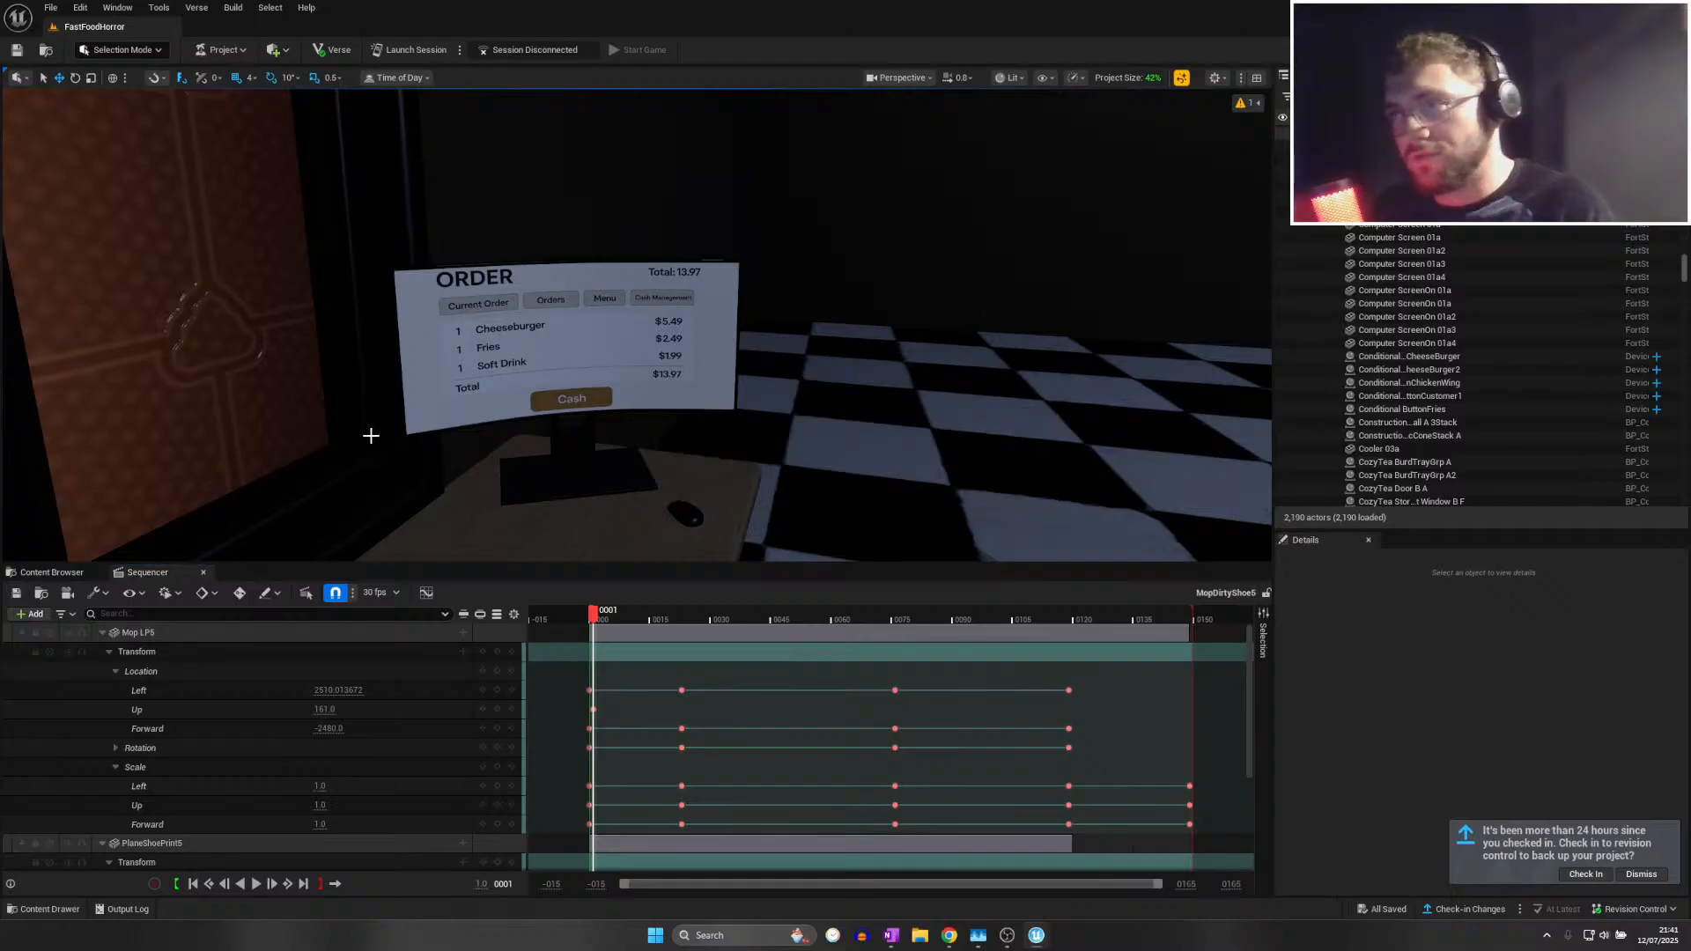
{"action": "left_click", "coordinate": [19, 594]}
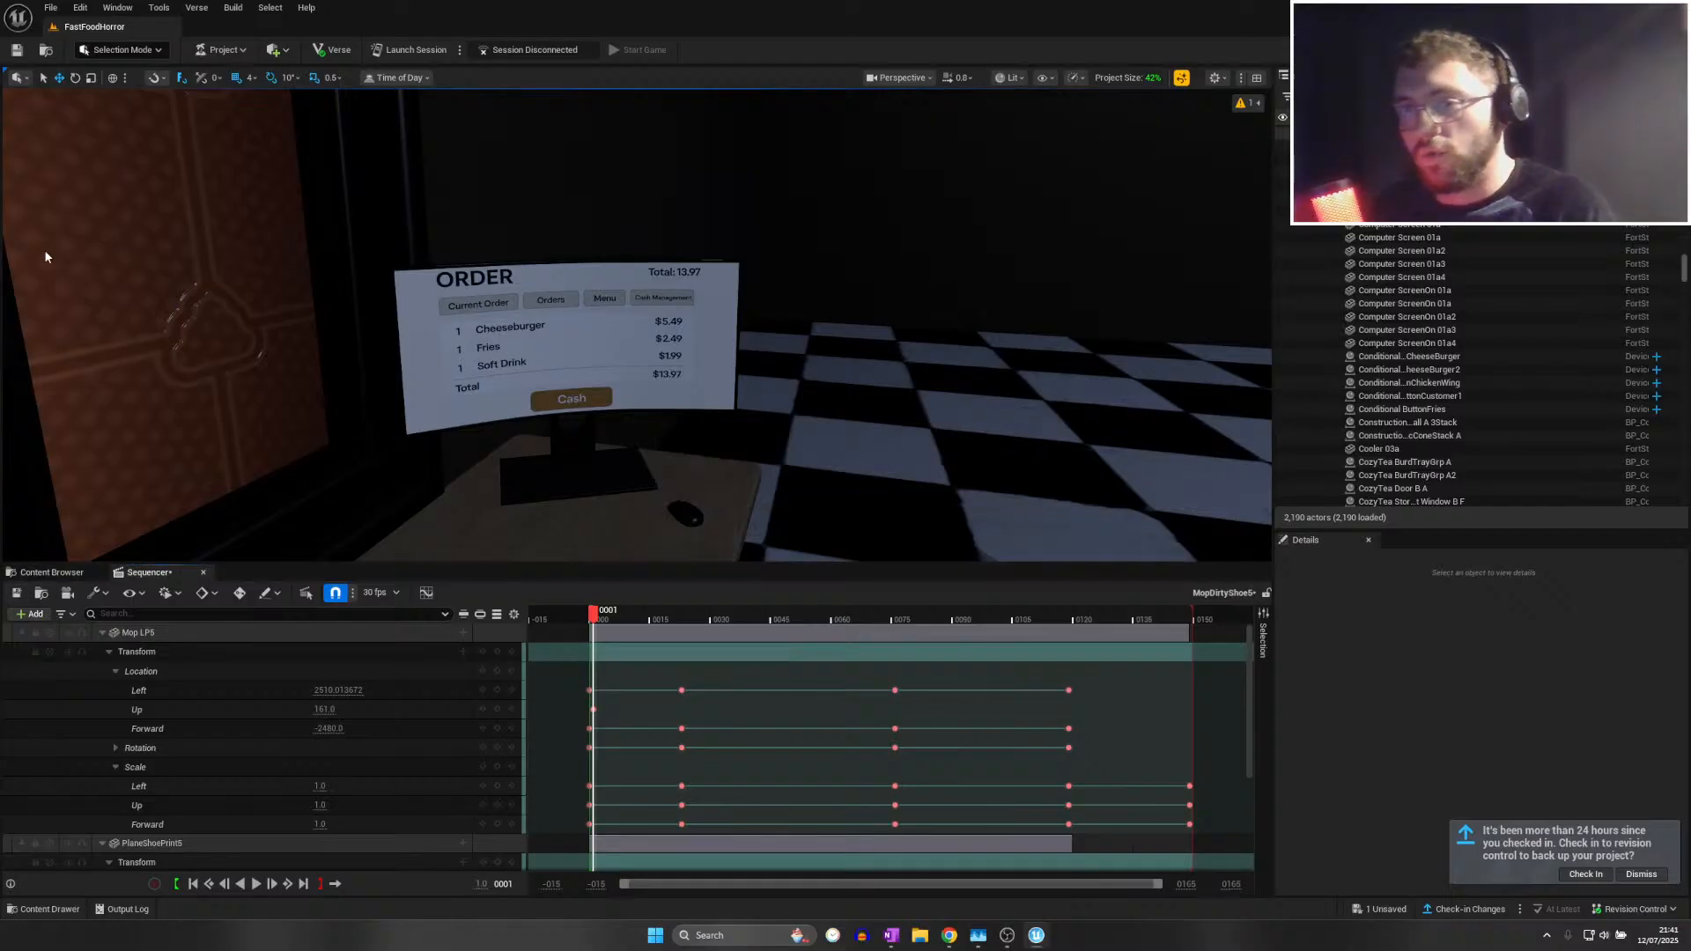
{"action": "left_click", "coordinate": [55, 9]}
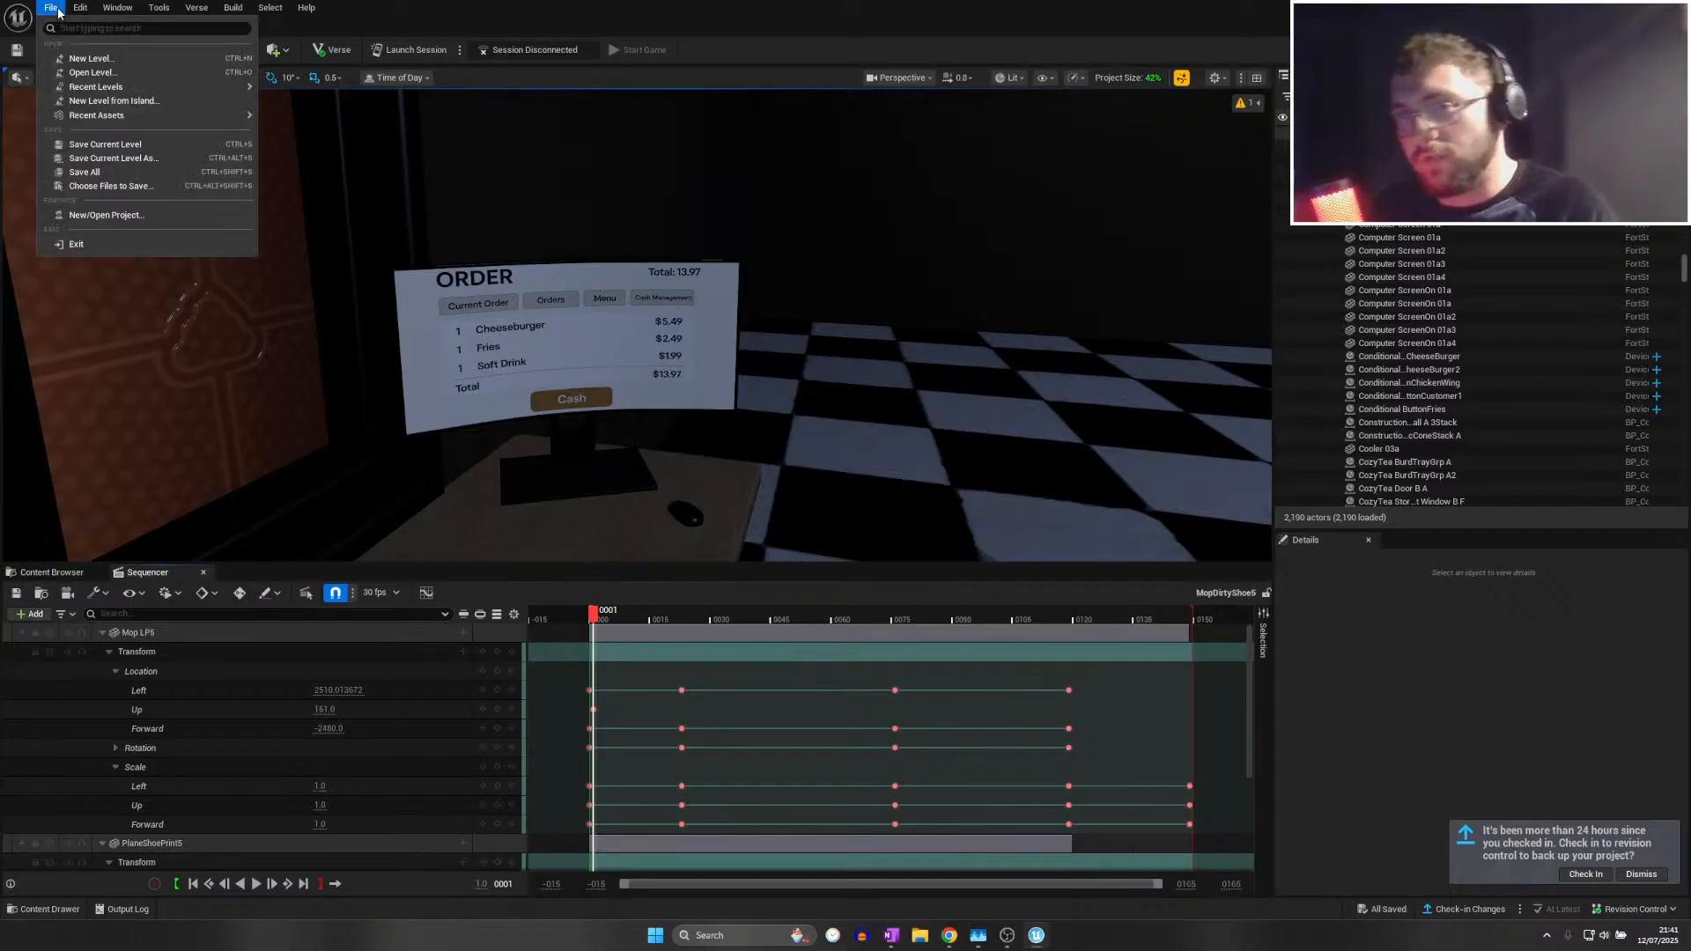
{"action": "left_click", "coordinate": [95, 173]}
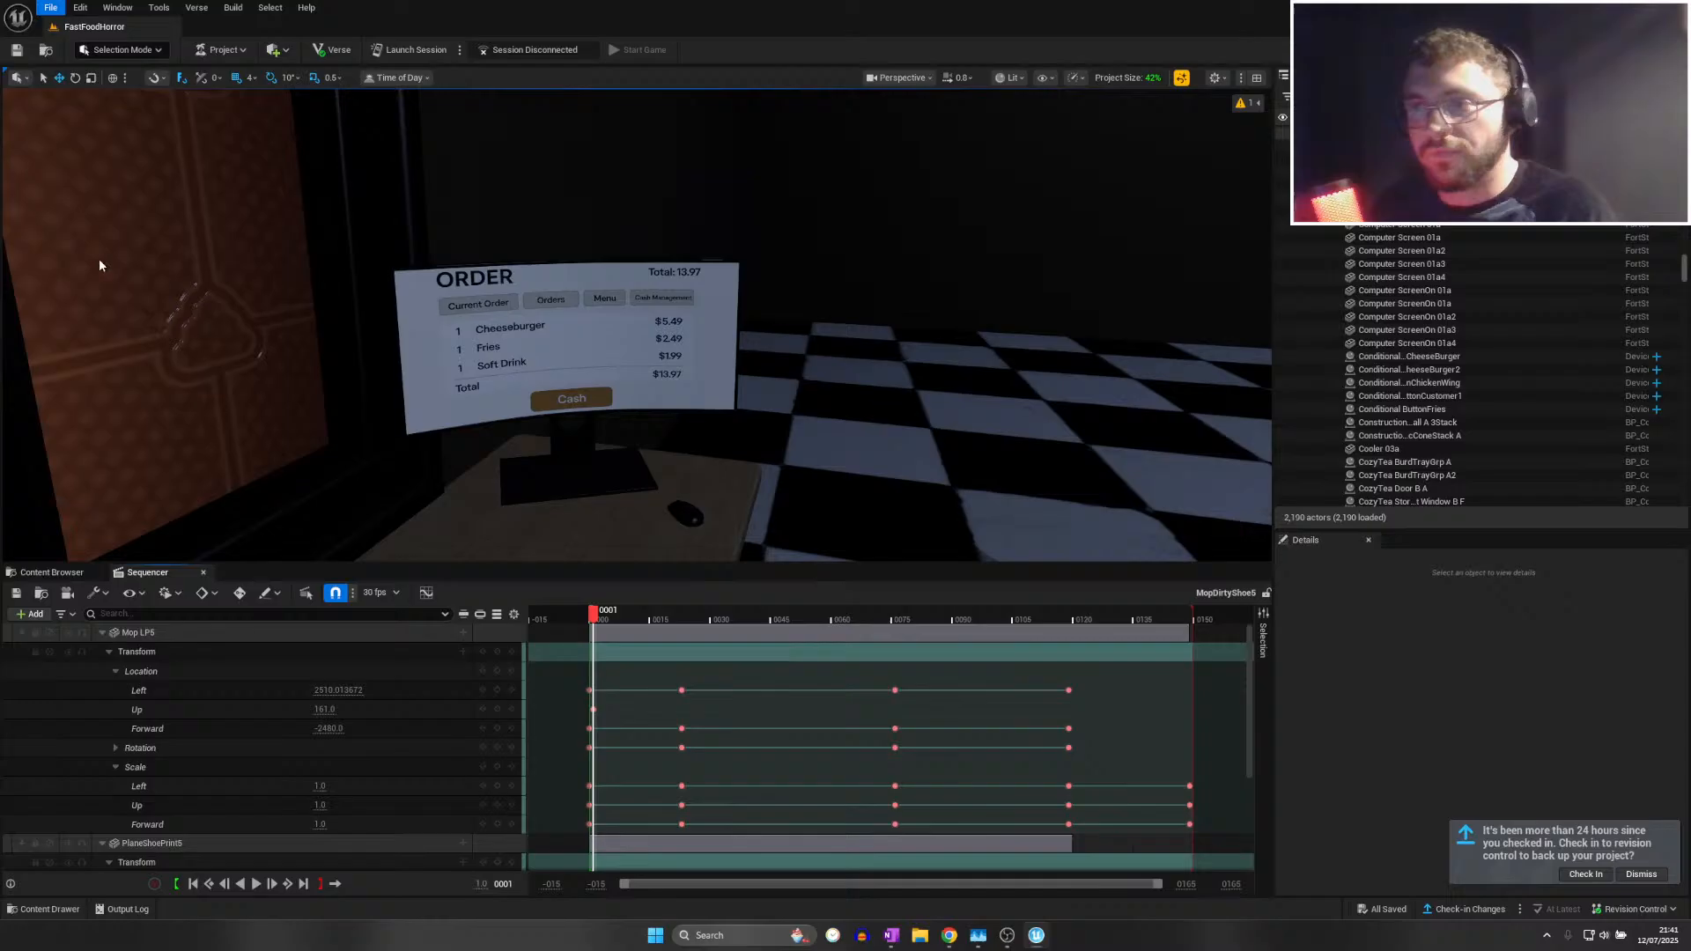
{"action": "left_click", "coordinate": [51, 7]}
{"action": "mouse_move", "coordinate": [81, 7]}
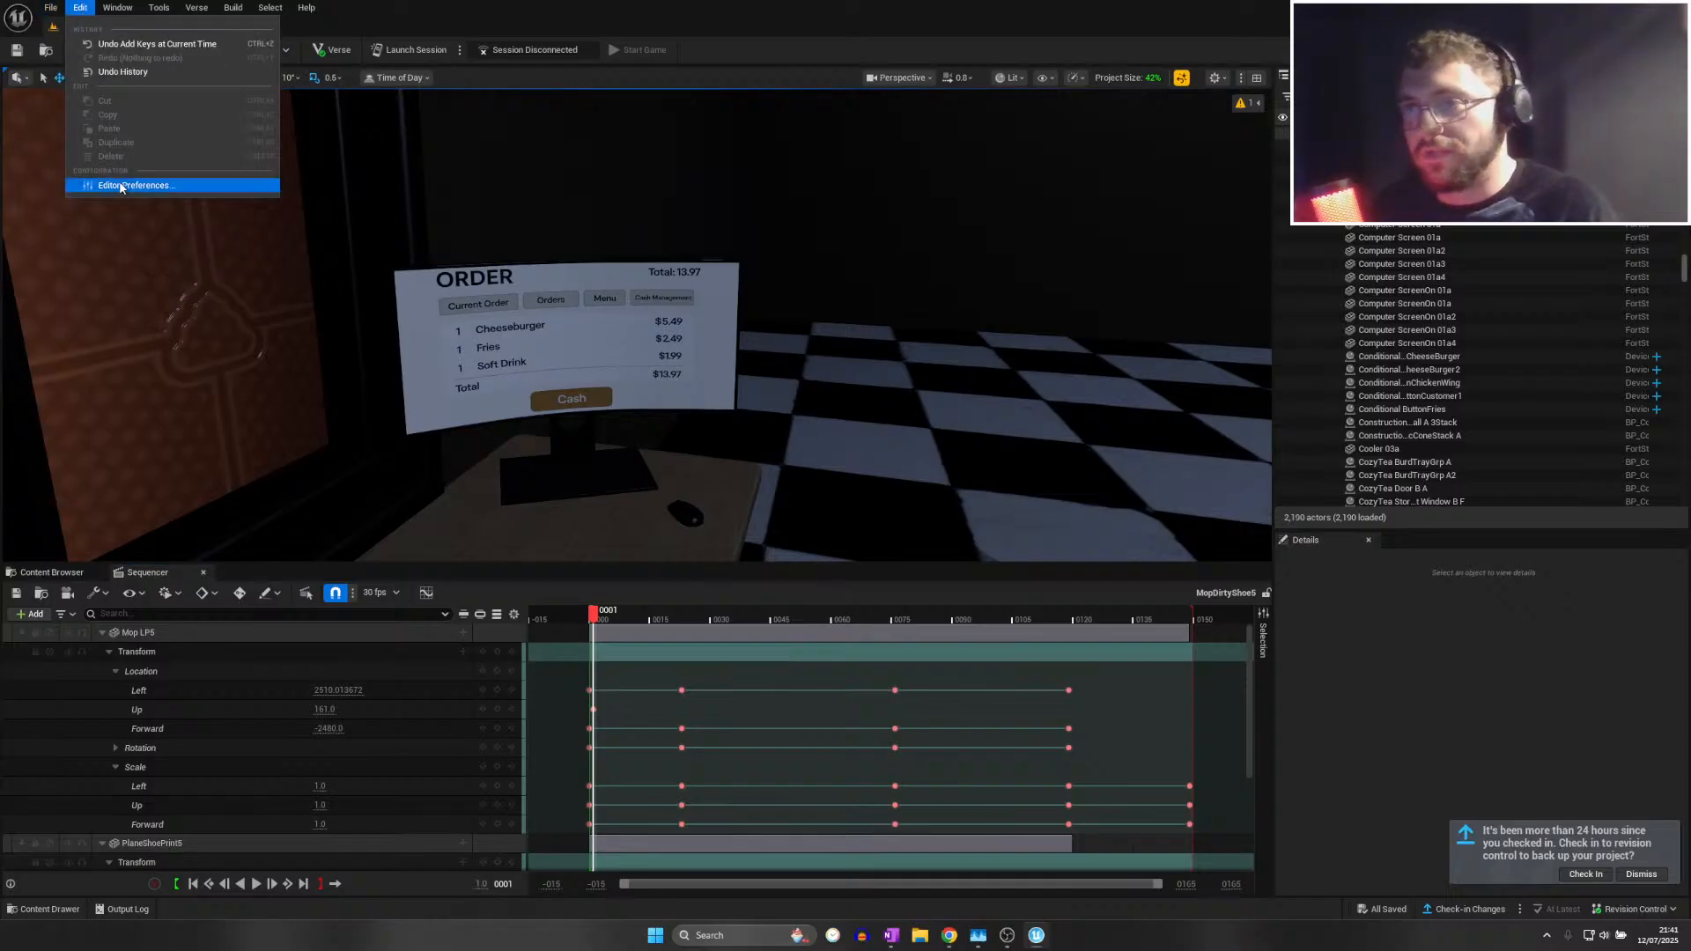
{"action": "left_click", "coordinate": [95, 172]}
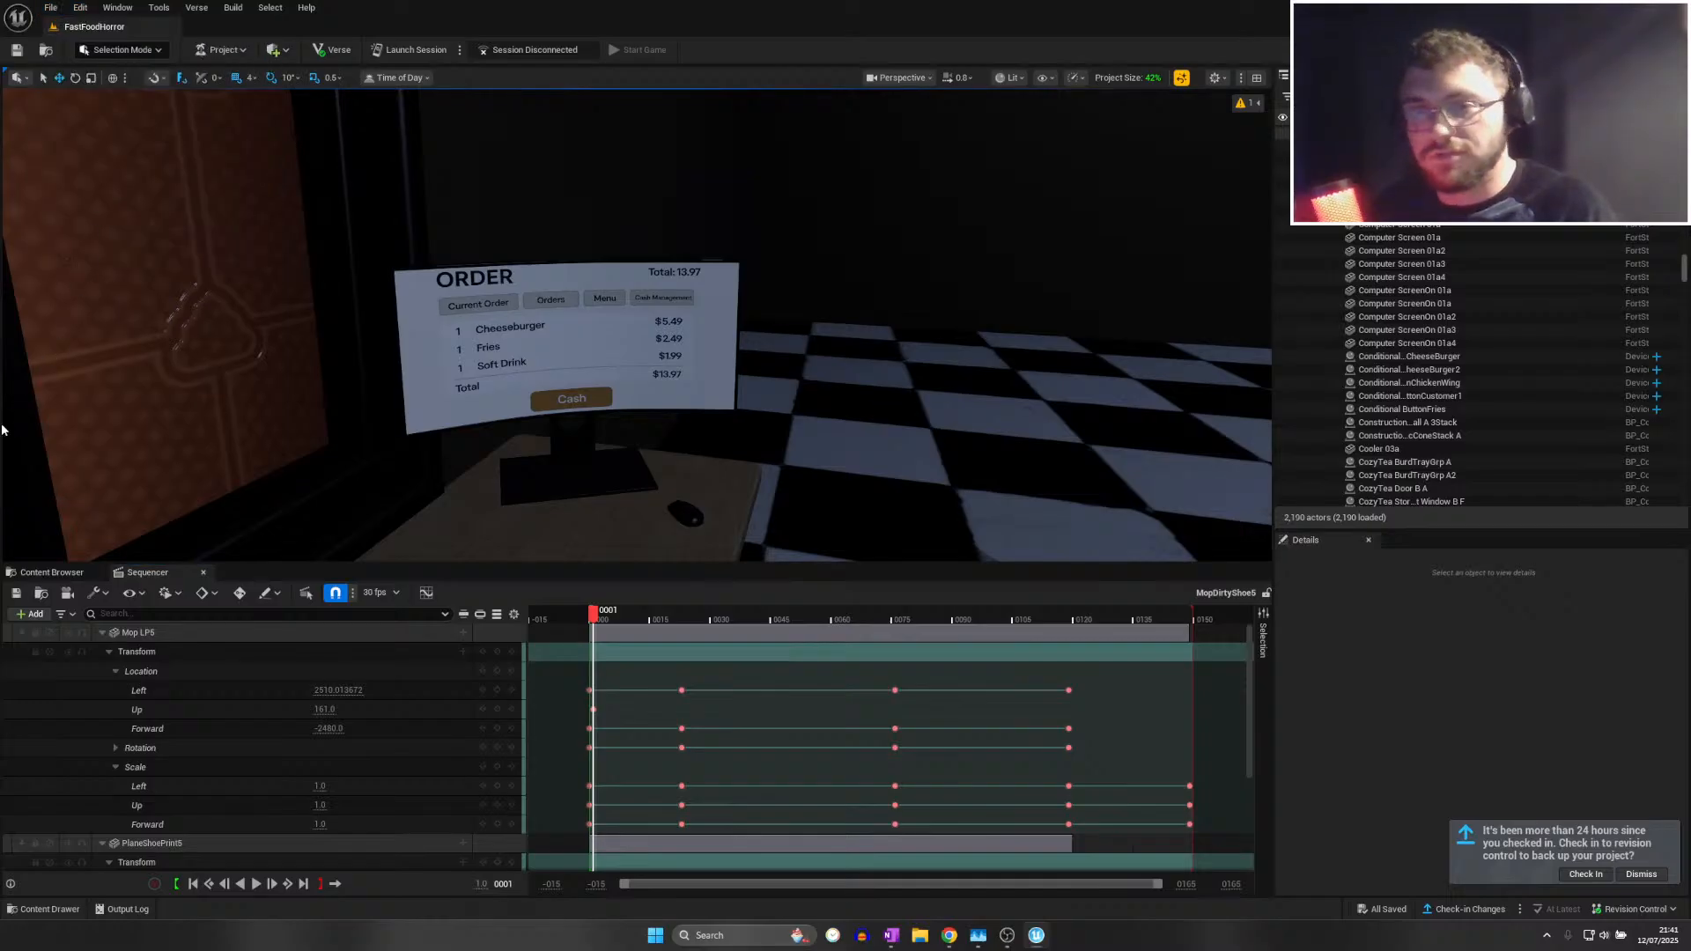
Save the MopDirtyShoe5 sequence once more, close Sequencer, and save all project files again
{"action": "left_click", "coordinate": [17, 595]}
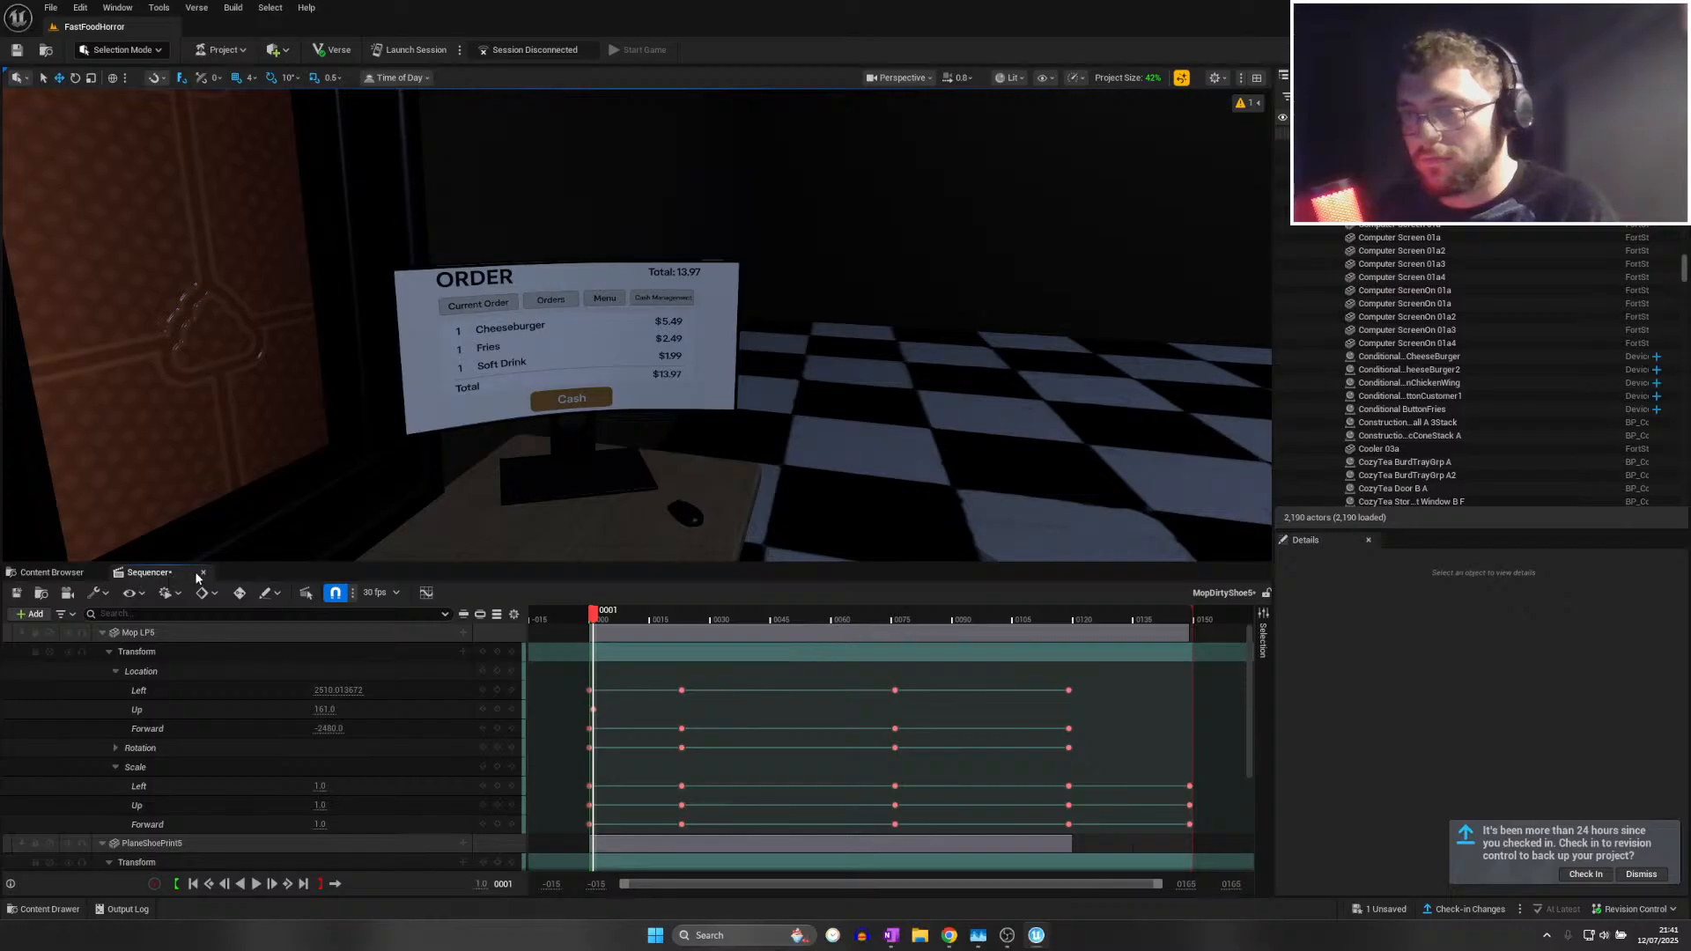
{"action": "key", "text": "ctrl+s"}
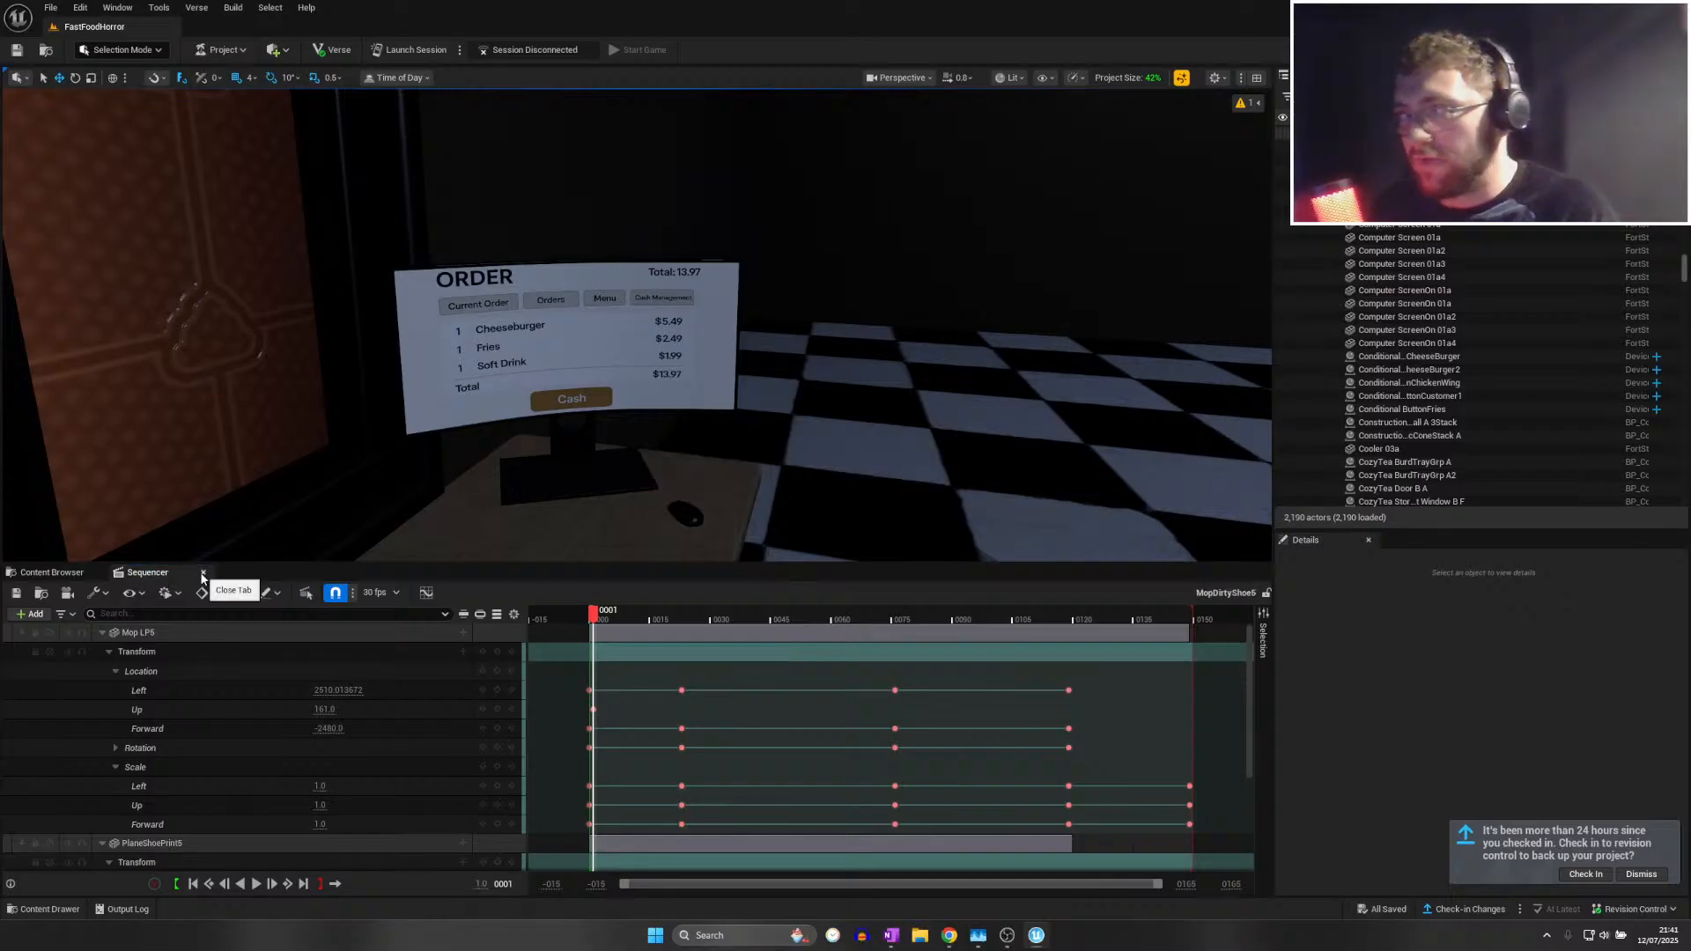
{"action": "left_click", "coordinate": [203, 573]}
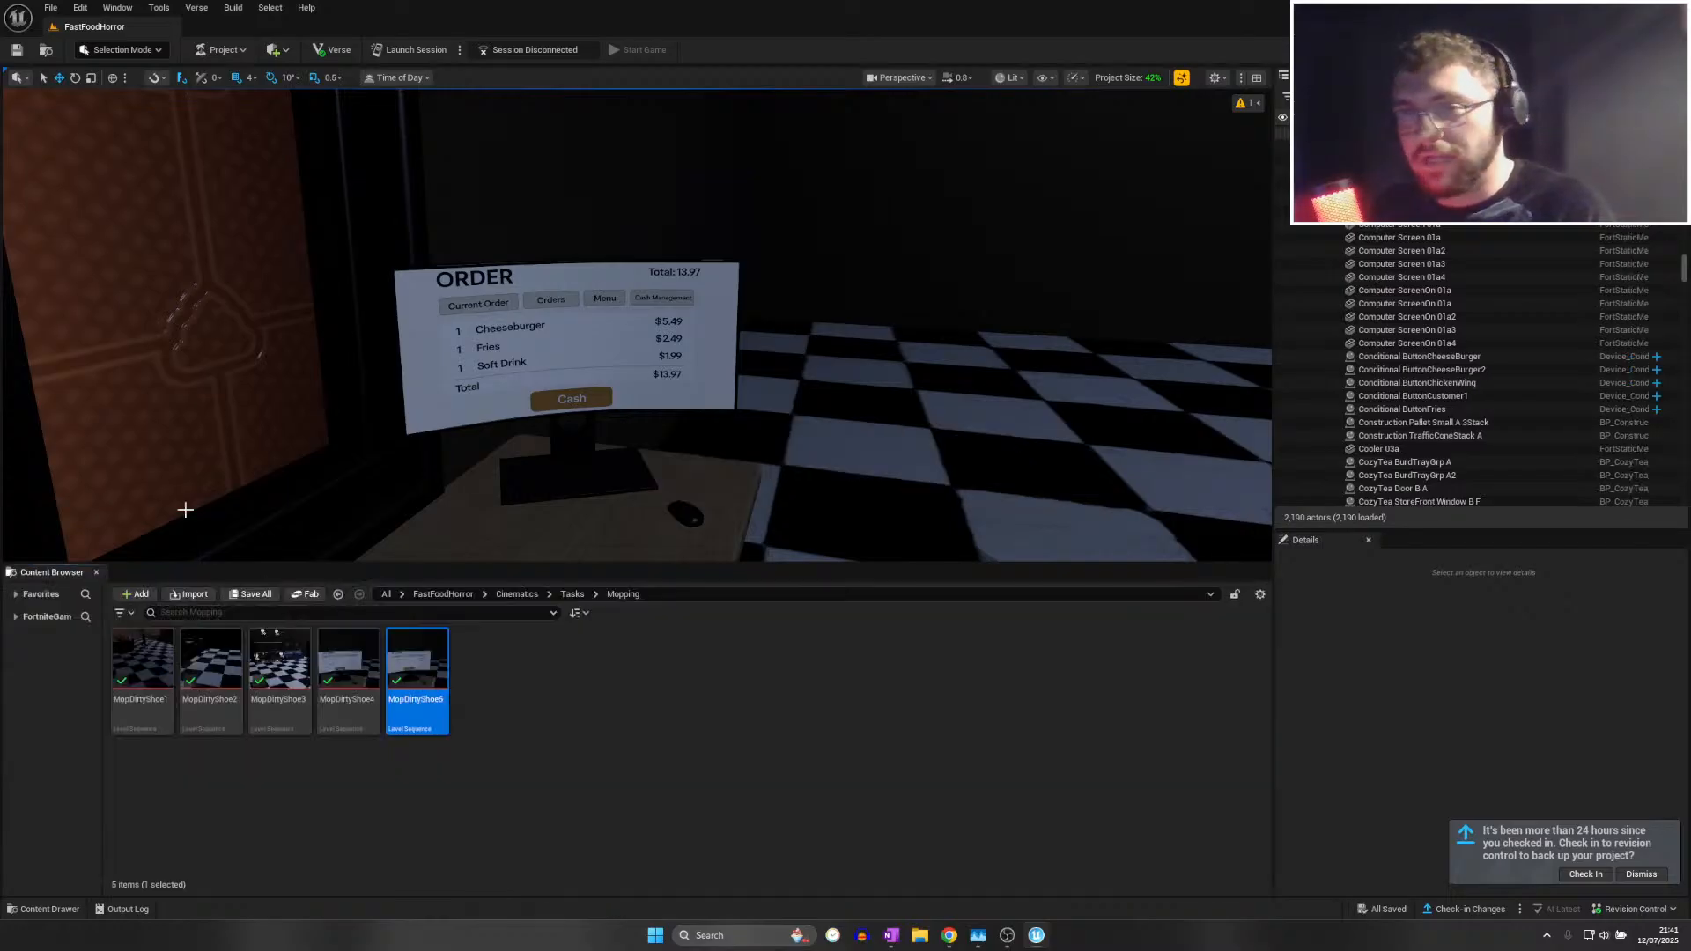
{"action": "left_click", "coordinate": [51, 8]}
{"action": "left_click", "coordinate": [83, 174]}
{"action": "mouse_move", "coordinate": [884, 406]}
{"action": "right_mouse_down"}
{"action": "mouse_move", "coordinate": [986, 400]}
{"action": "mouse_move", "coordinate": [1153, 431]}
{"action": "mouse_move", "coordinate": [1188, 485]}
{"action": "mouse_move", "coordinate": [1242, 440]}
{"action": "mouse_move", "coordinate": [1285, 466]}
{"action": "mouse_move", "coordinate": [1409, 480]}
{"action": "mouse_move", "coordinate": [1532, 444]}
{"action": "mouse_move", "coordinate": [1391, 414]}
{"action": "mouse_move", "coordinate": [864, 403]}
{"action": "mouse_move", "coordinate": [769, 370]}
{"action": "mouse_move", "coordinate": [931, 830]}
{"action": "right_mouse_up"}
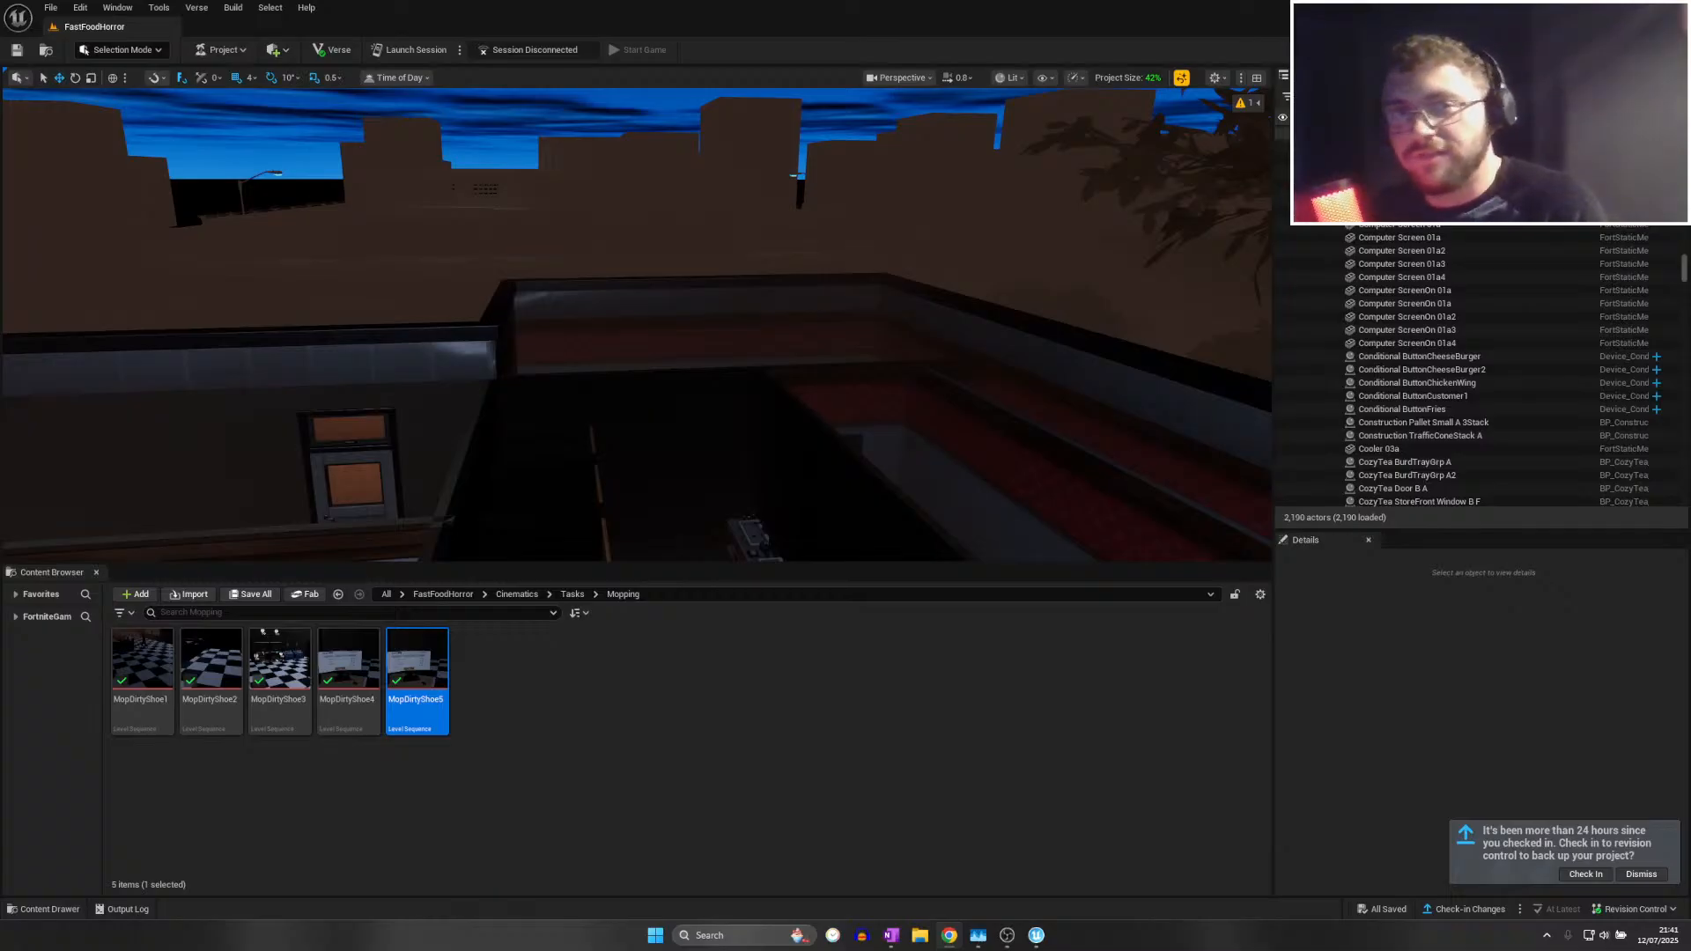
Bring Chrome back to the main screen and switch Fortnite.GG from the Creators ranking to the Creative section
{"action": "left_click_drag", "start_coordinate": [2, 9], "coordinate": [537, 1]}
{"action": "mouse_move", "coordinate": [95, 73]}
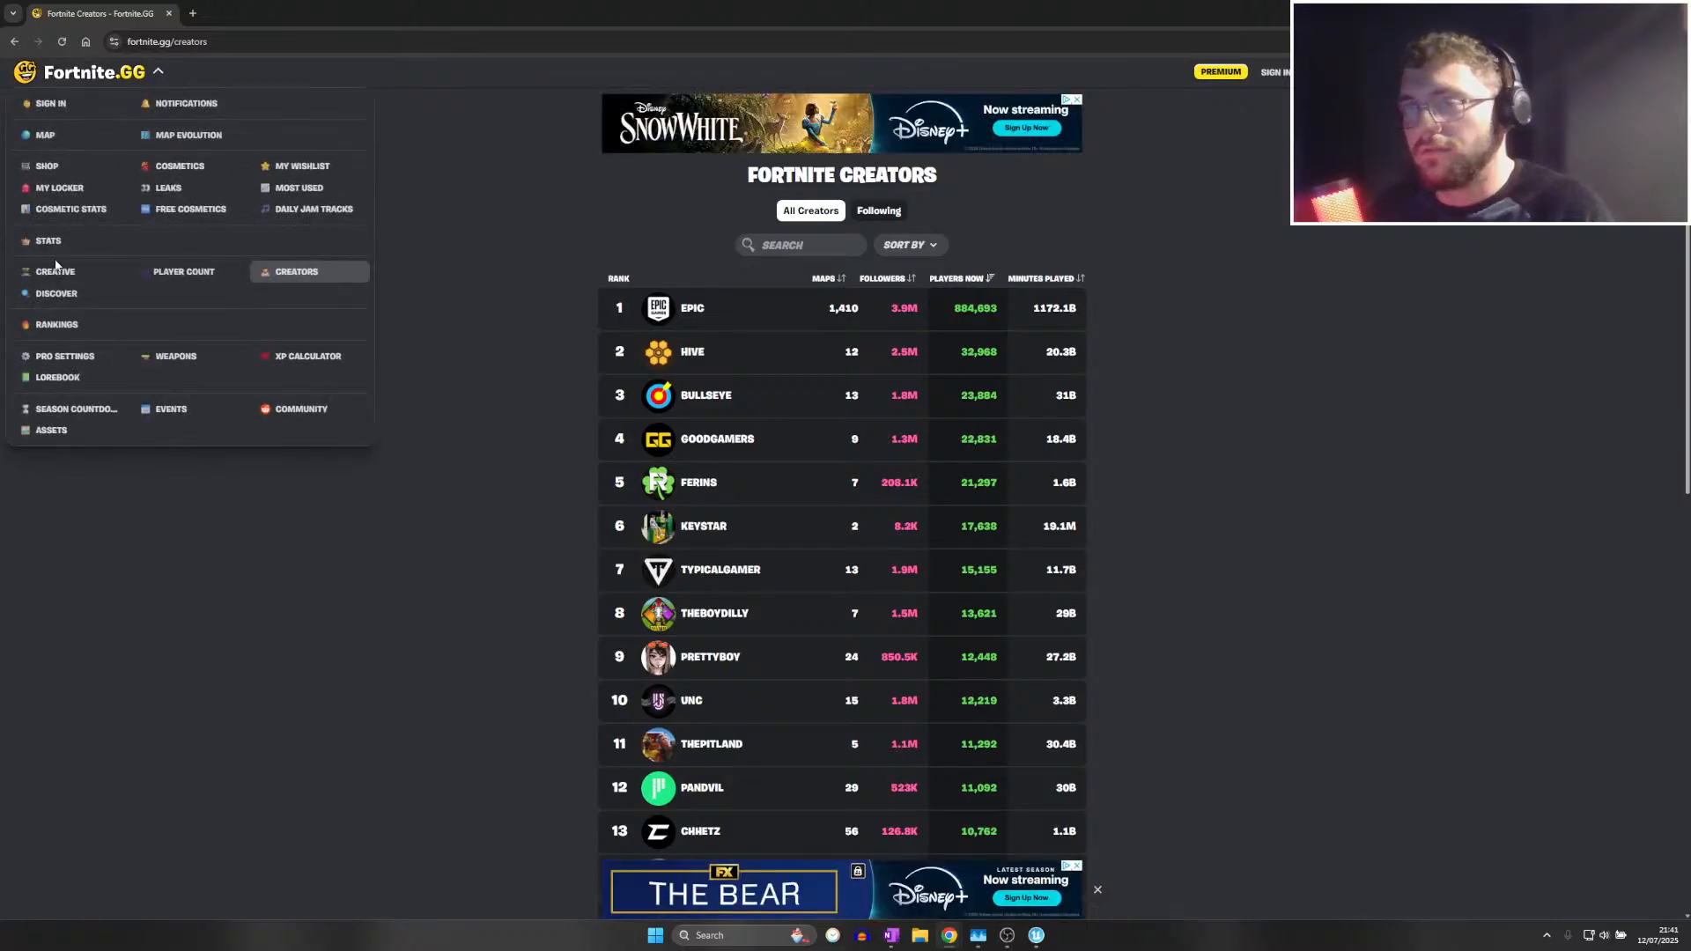
{"action": "left_click", "coordinate": [57, 272]}
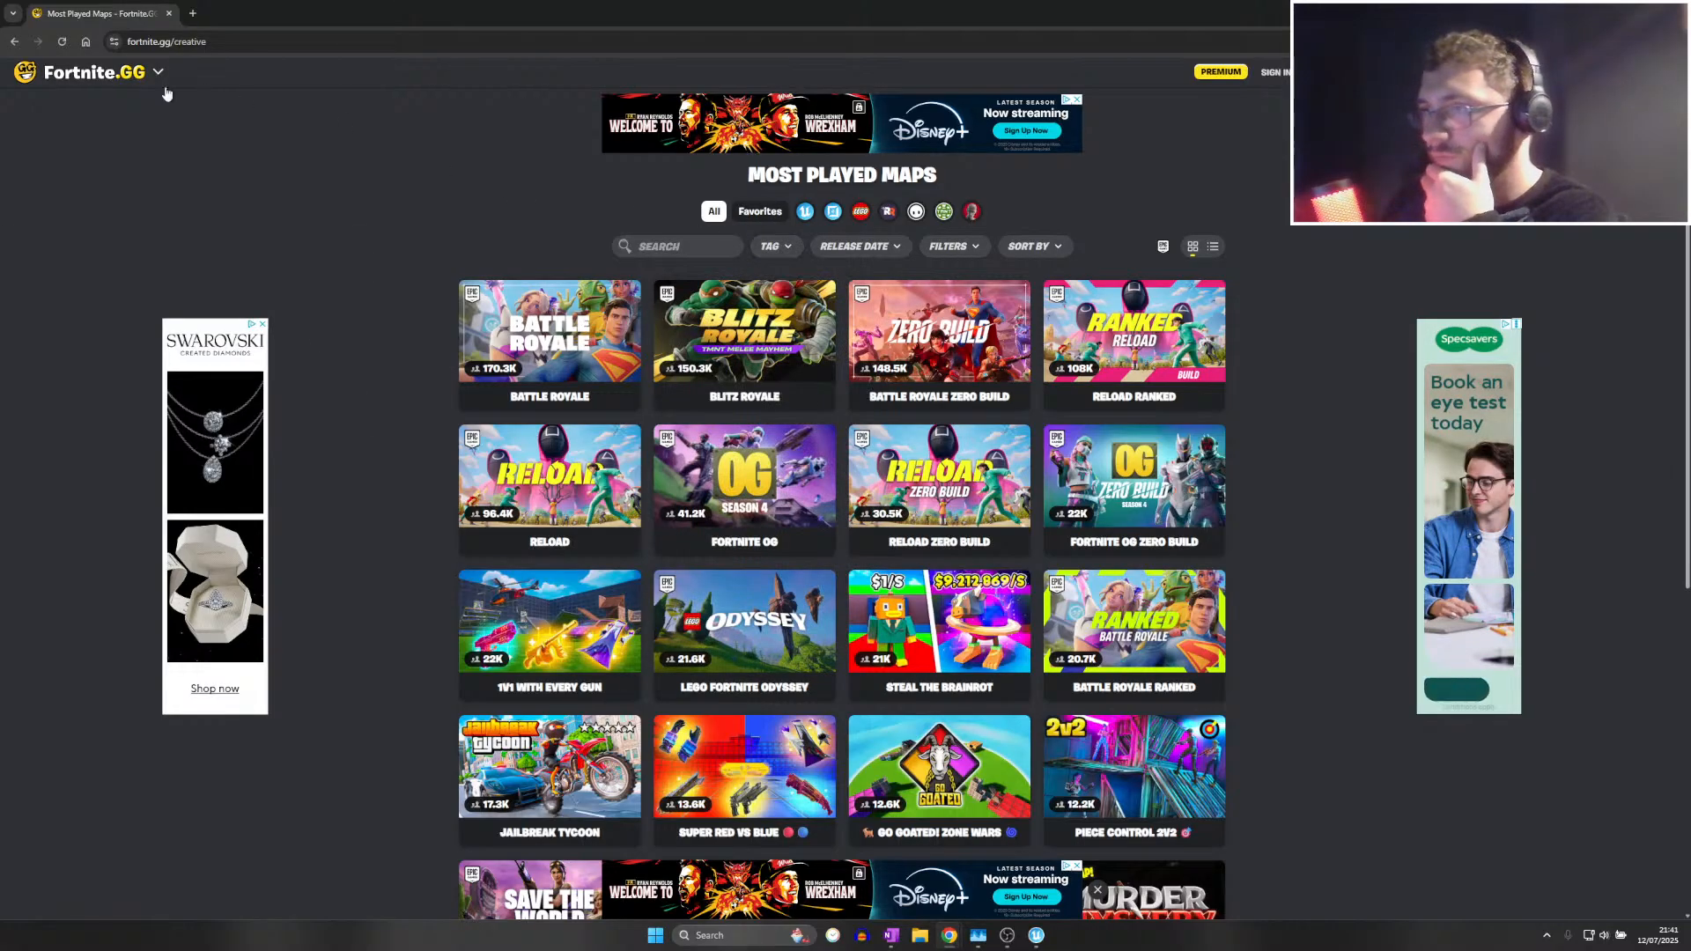
Open Fortnite.GG's Player Count page and show its chart and table for all time
{"action": "mouse_move", "coordinate": [159, 76]}
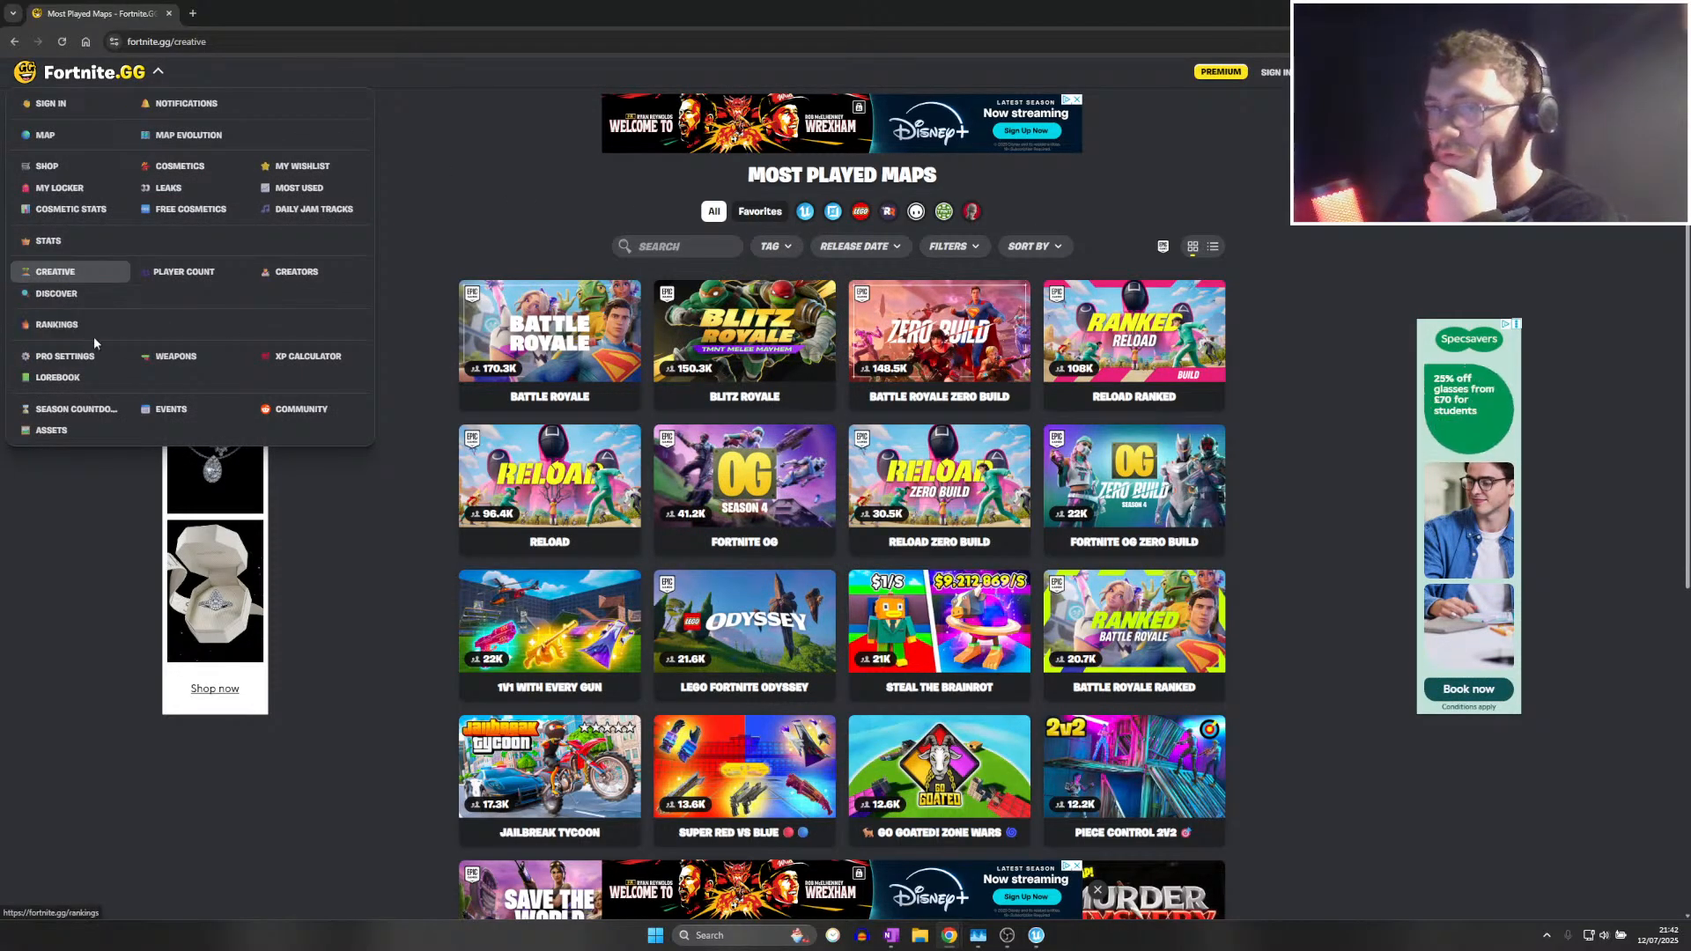
{"action": "left_click", "coordinate": [187, 272]}
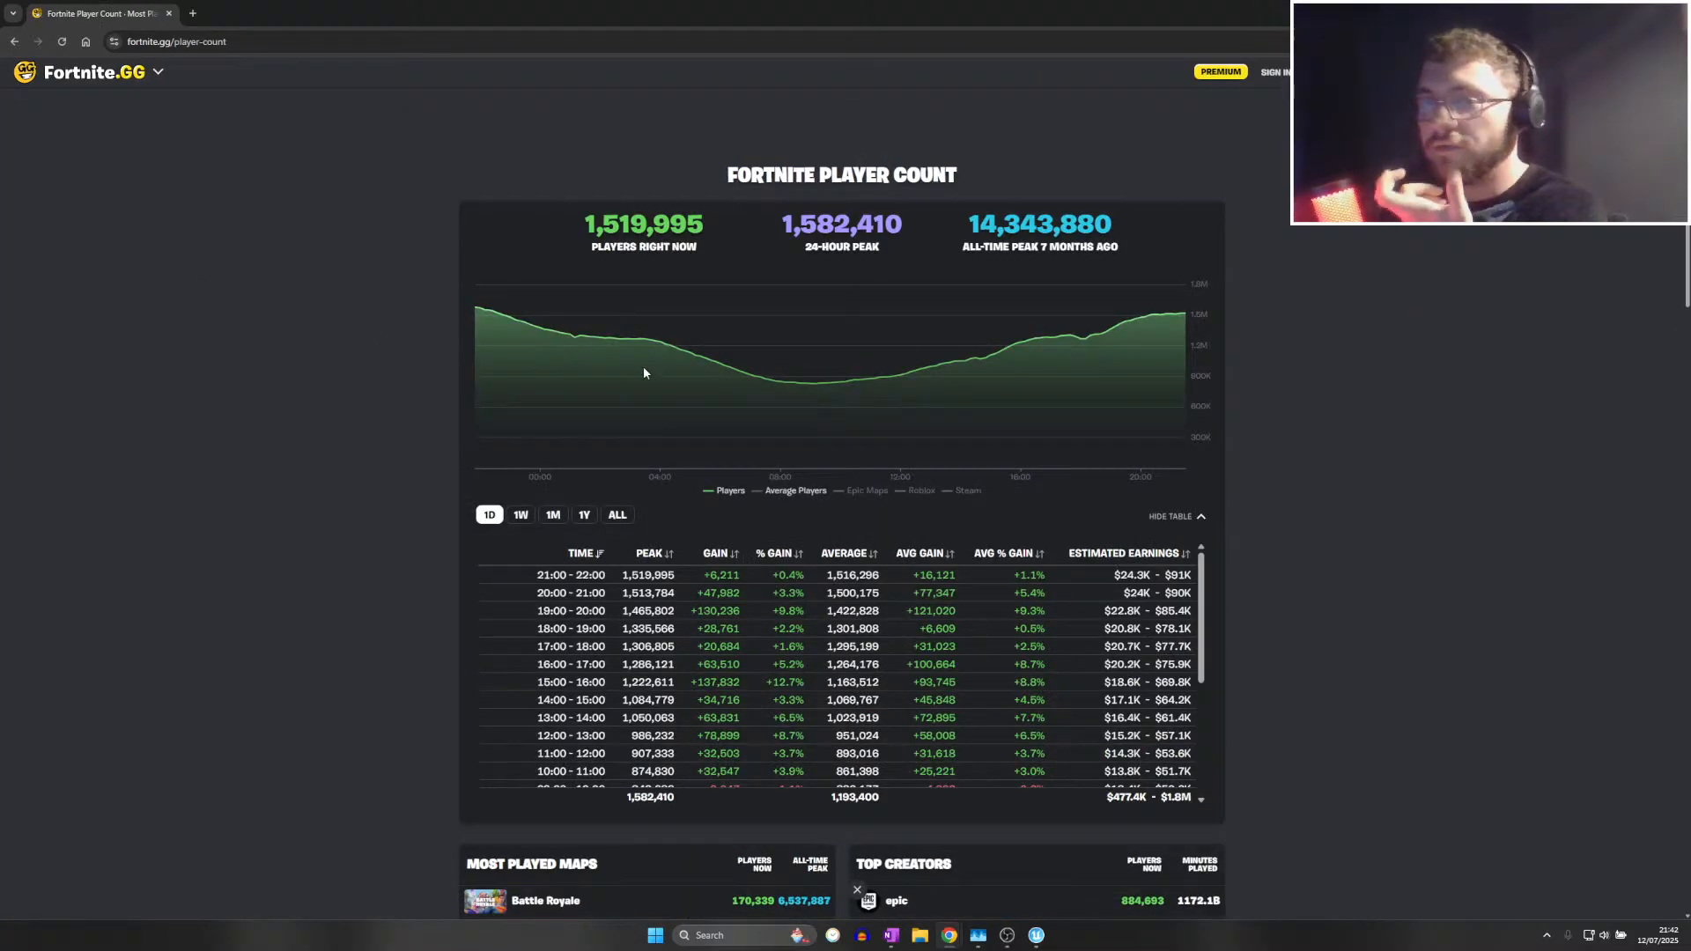
{"action": "left_click", "coordinate": [607, 518]}
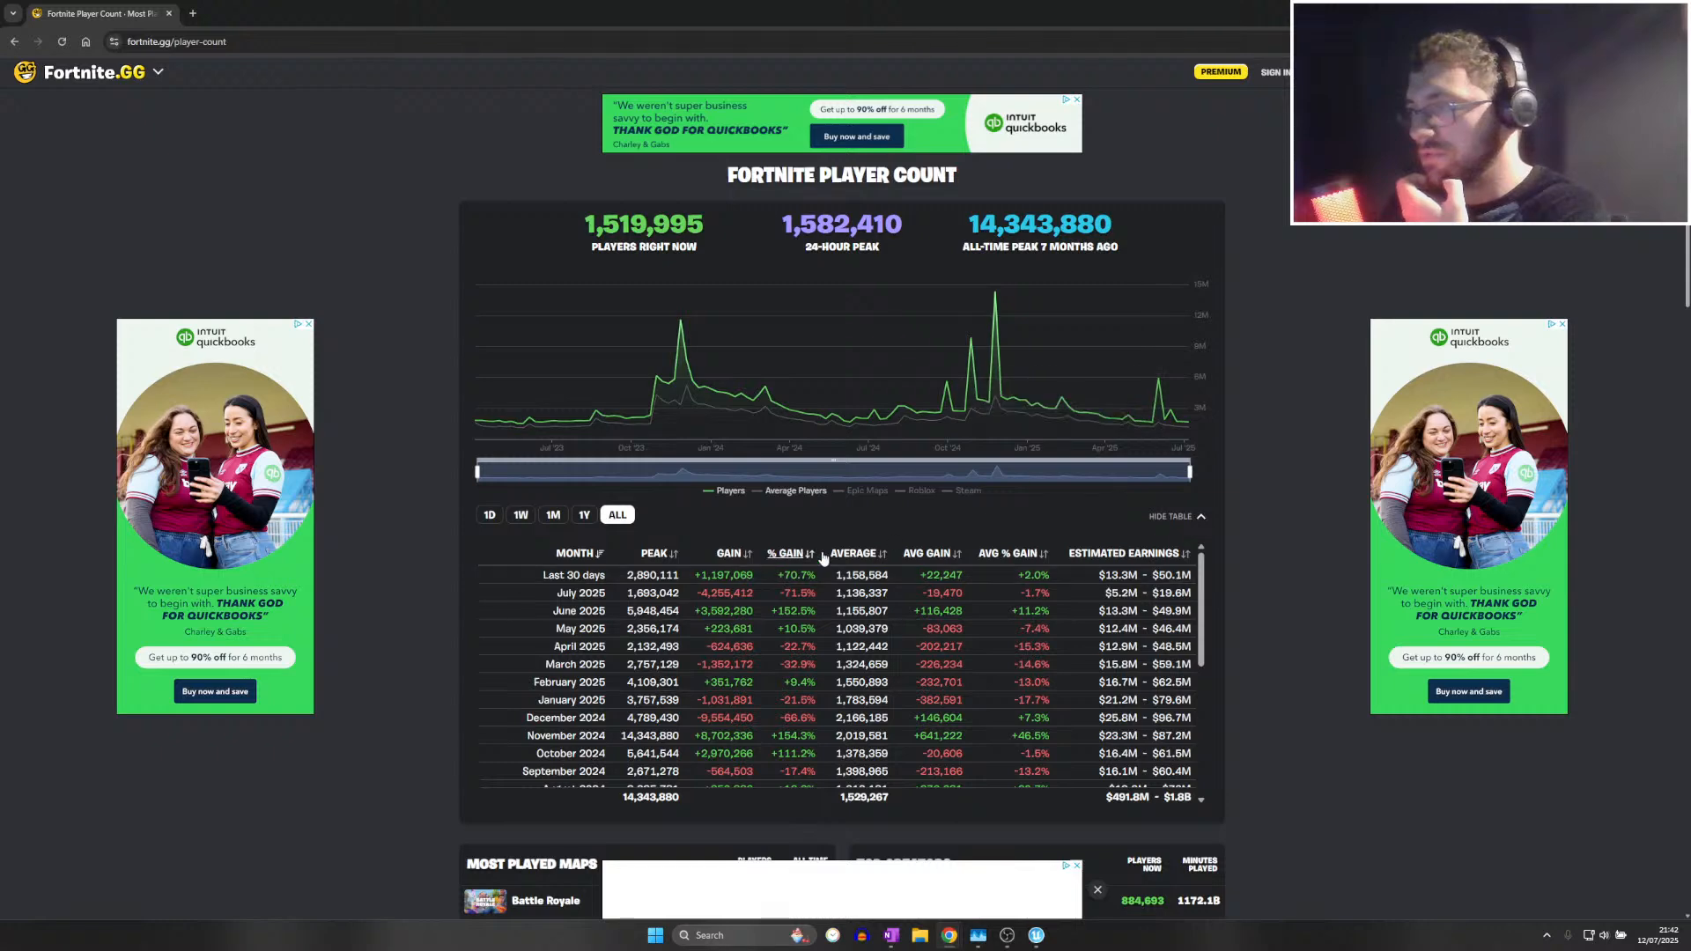
Review the monthly player-count table back to April 2023 and overlay the Roblox series on the chart
{"action": "left_click", "coordinate": [1097, 889]}
{"action": "scroll", "coordinate": [1177, 650], "scroll_direction": "down", "scroll_amount": 1}
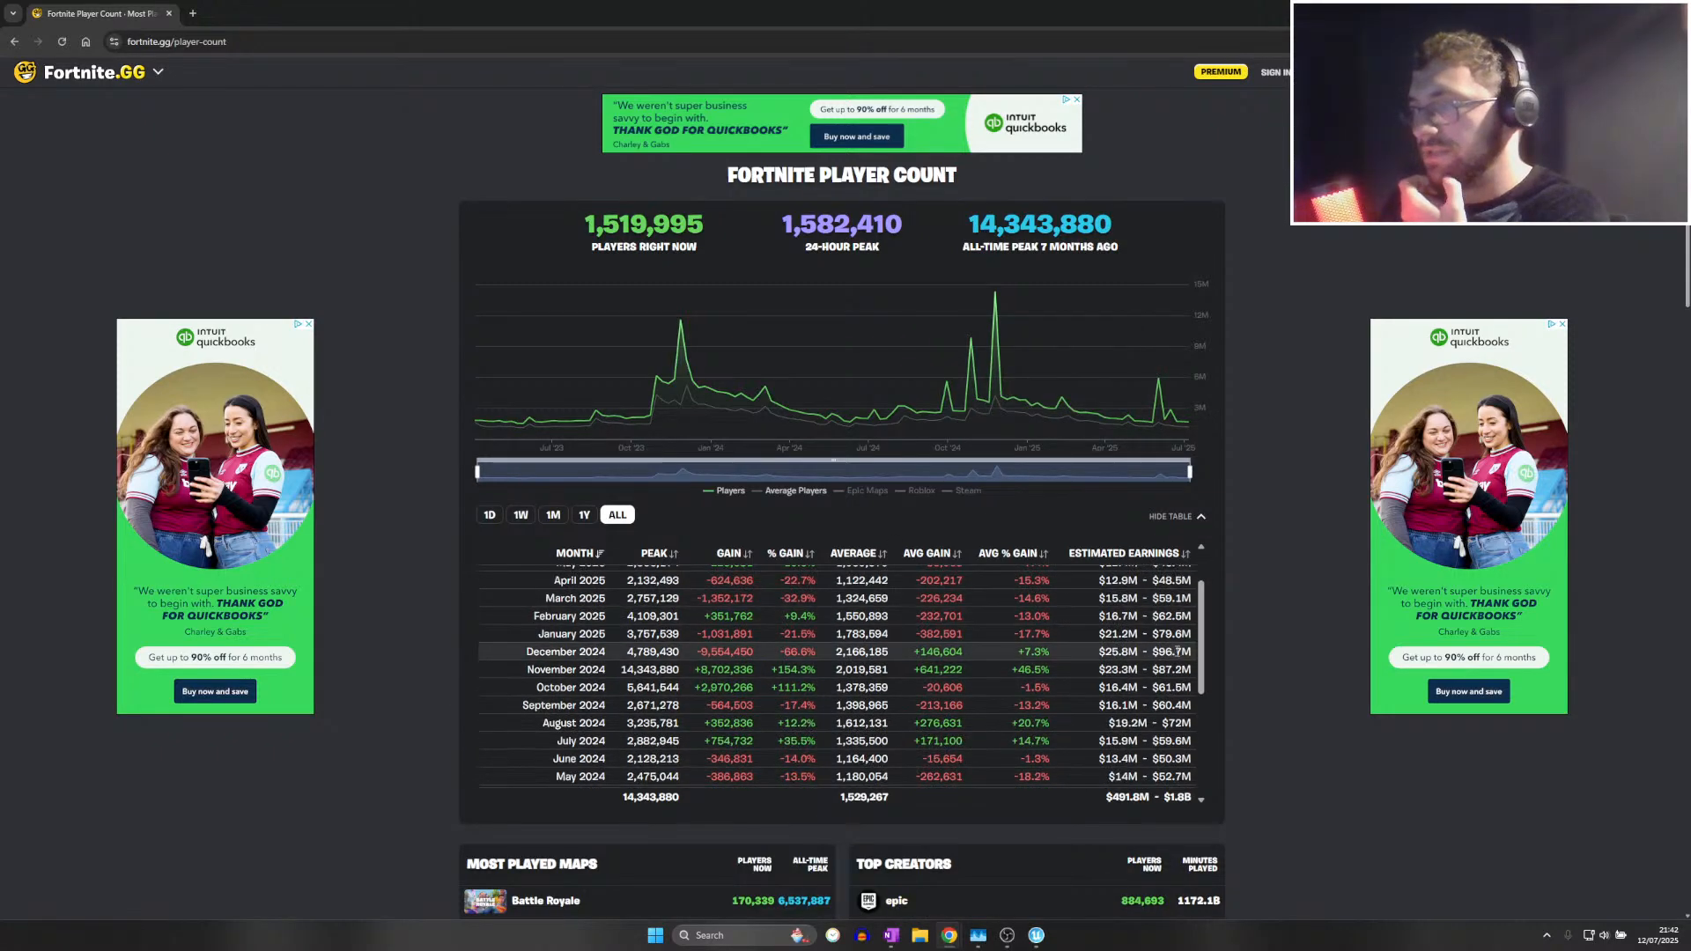
{"action": "left_click_drag", "start_coordinate": [1202, 678], "coordinate": [1202, 777]}
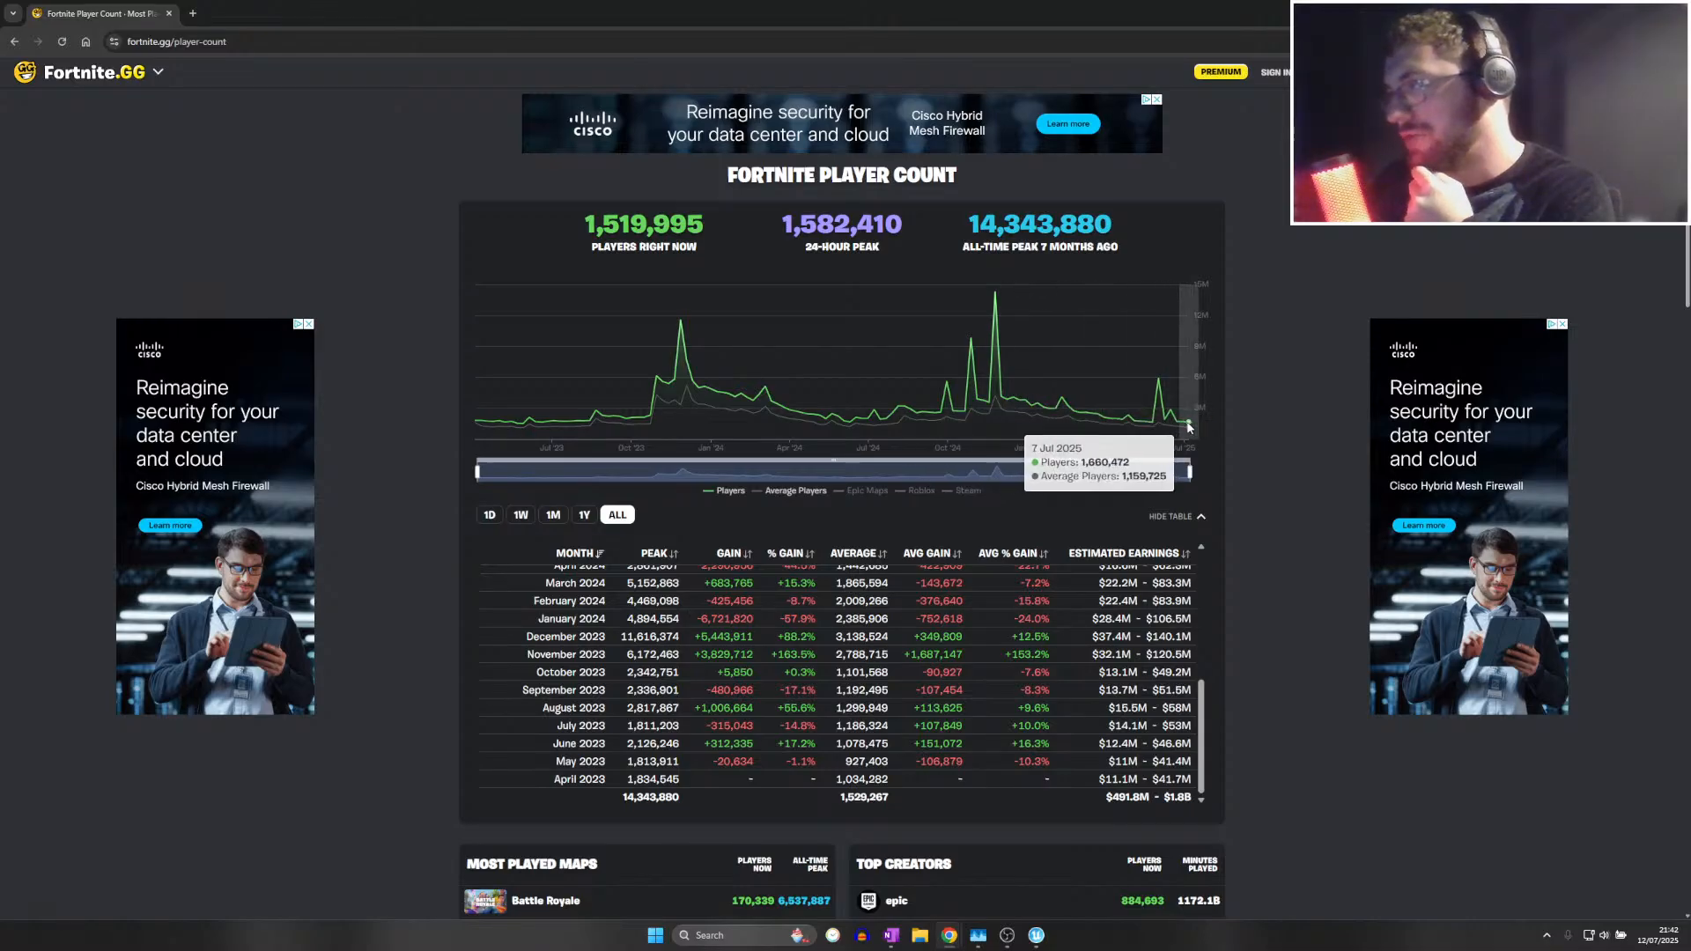
{"action": "scroll", "coordinate": [1008, 457], "scroll_direction": "down", "scroll_amount": 2}
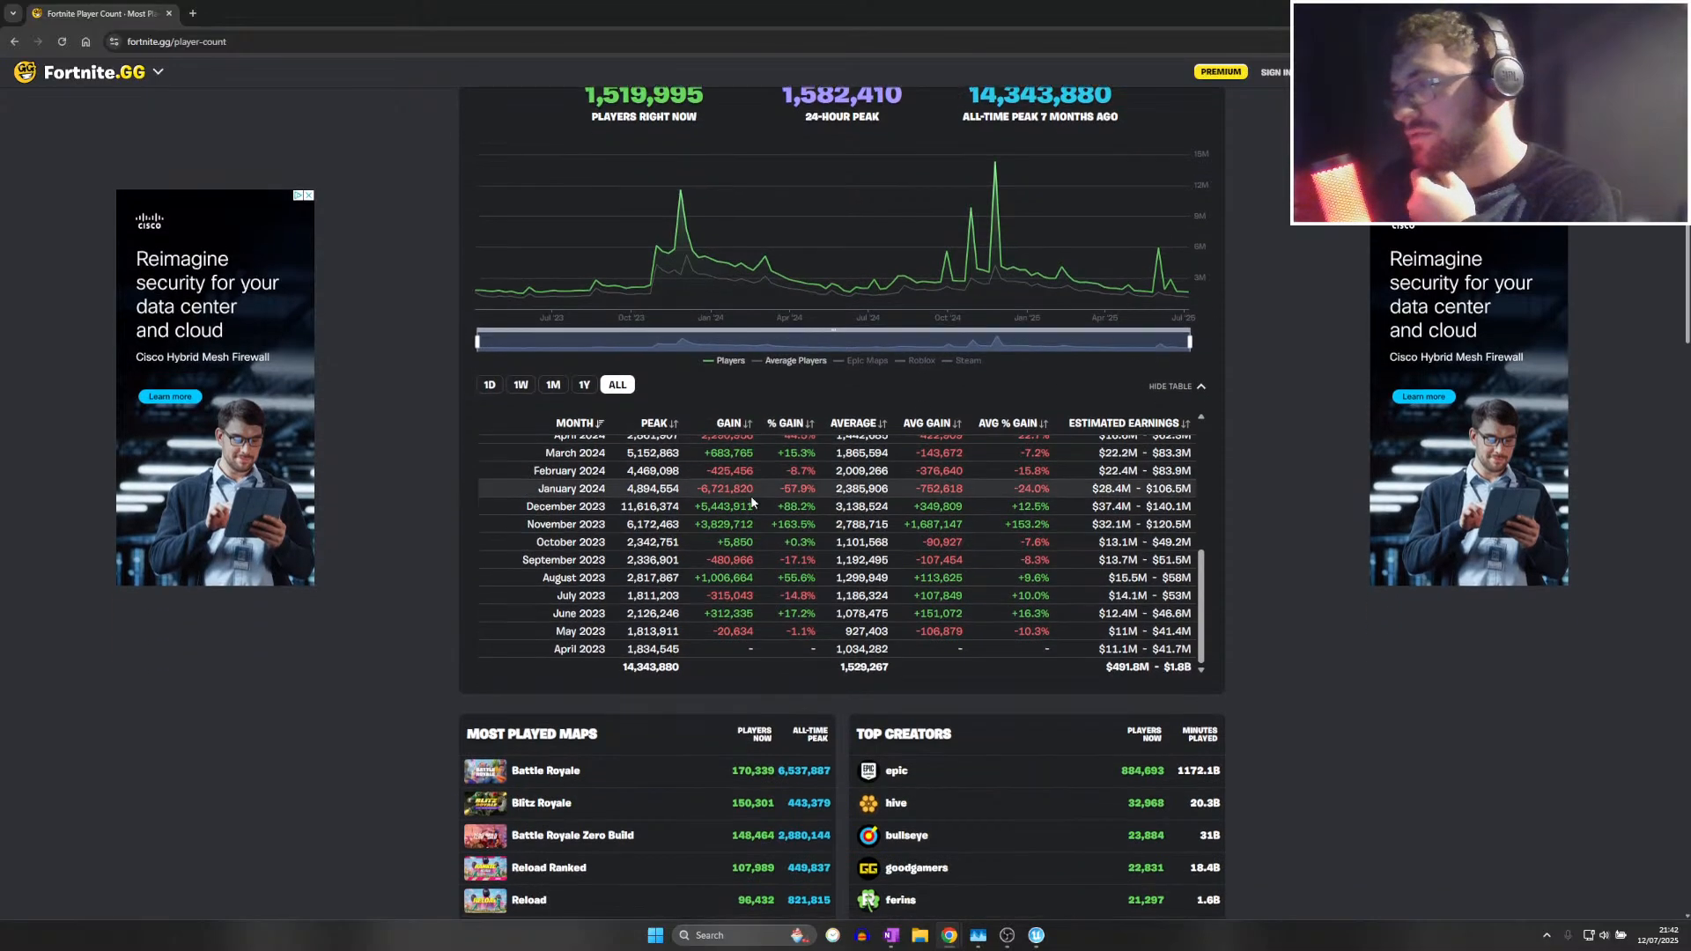
{"action": "scroll", "coordinate": [932, 524], "scroll_direction": "up", "scroll_amount": 5}
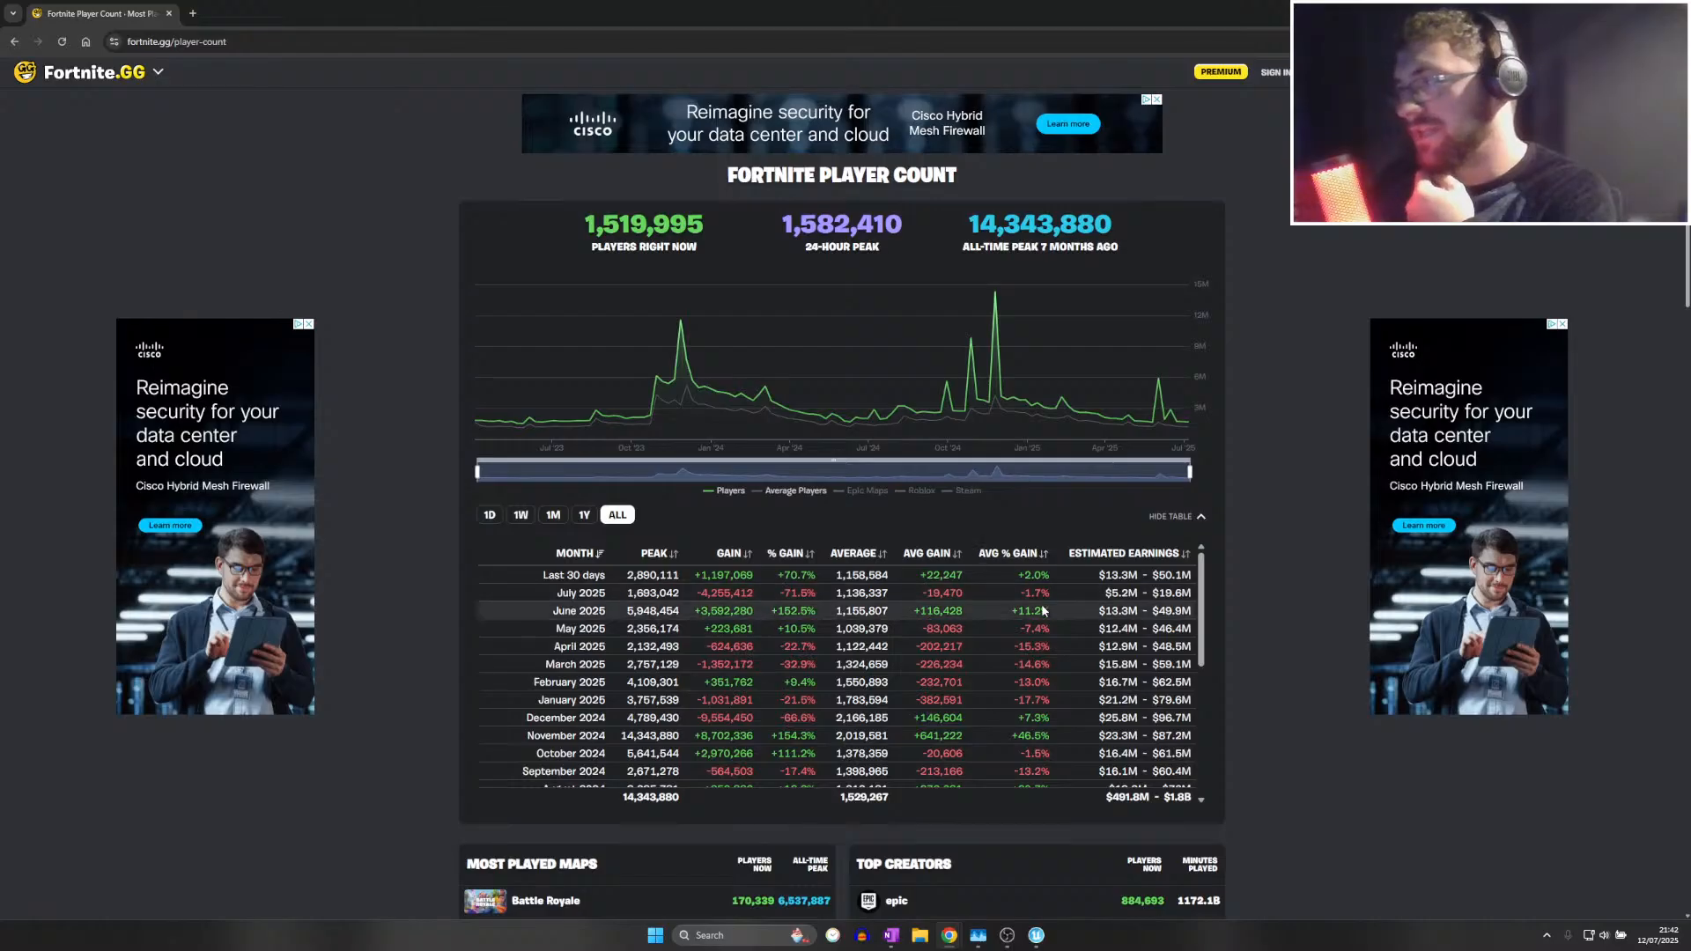
{"action": "left_click", "coordinate": [920, 491]}
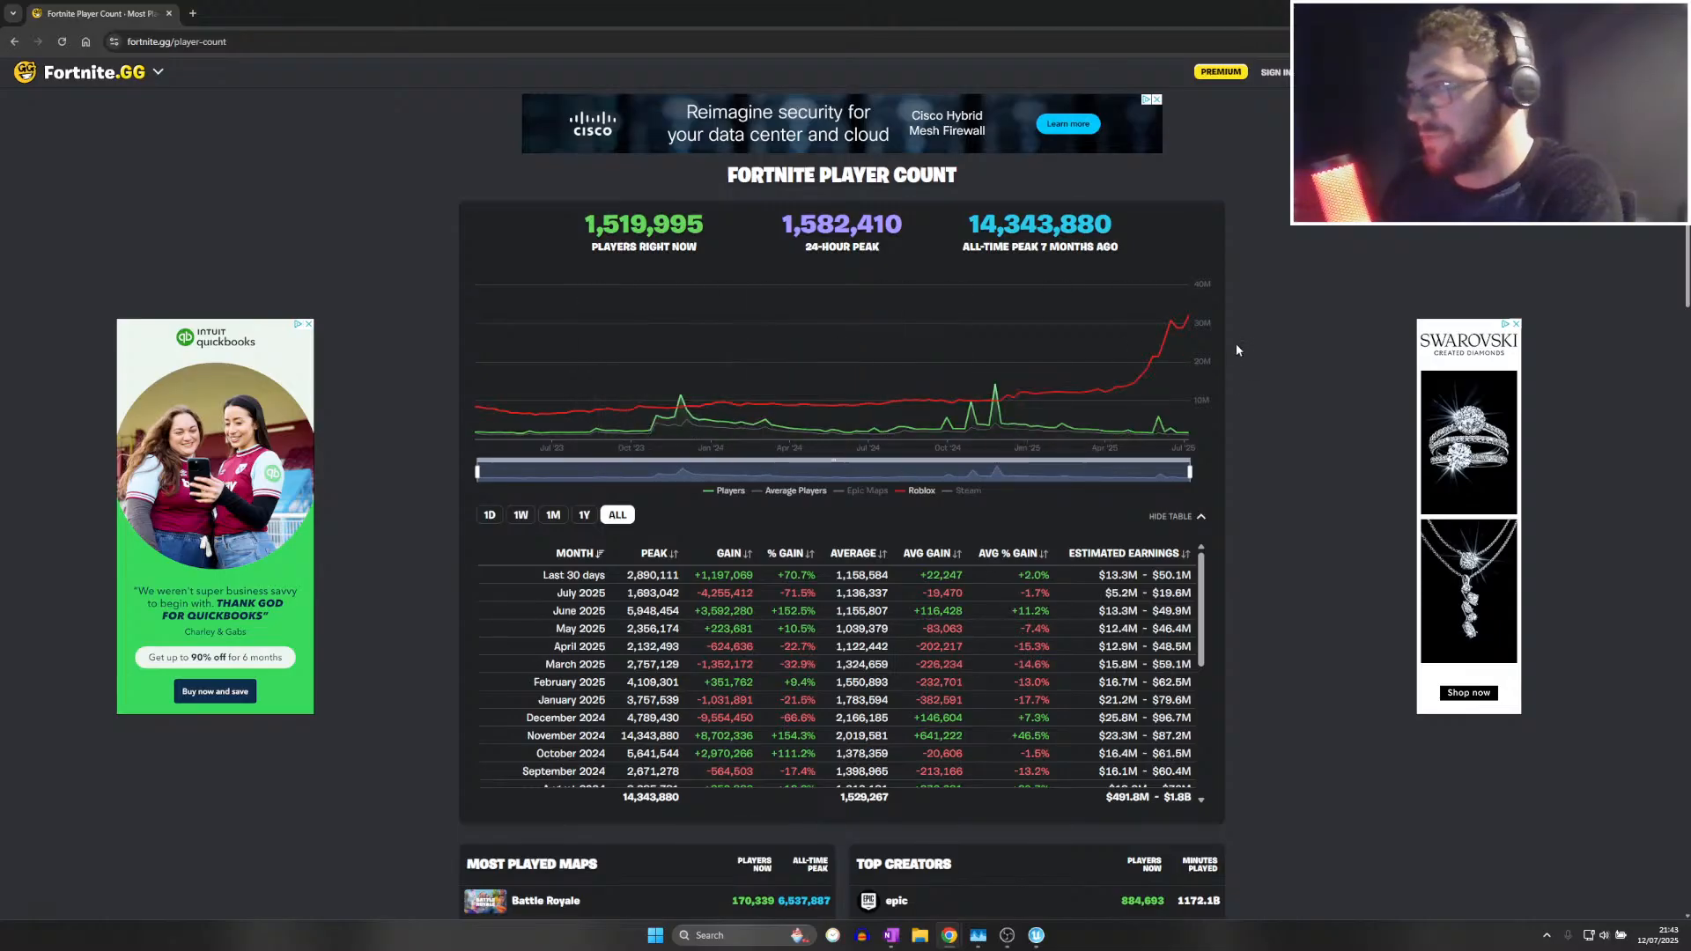
{"action": "mouse_move", "coordinate": [1188, 323]}
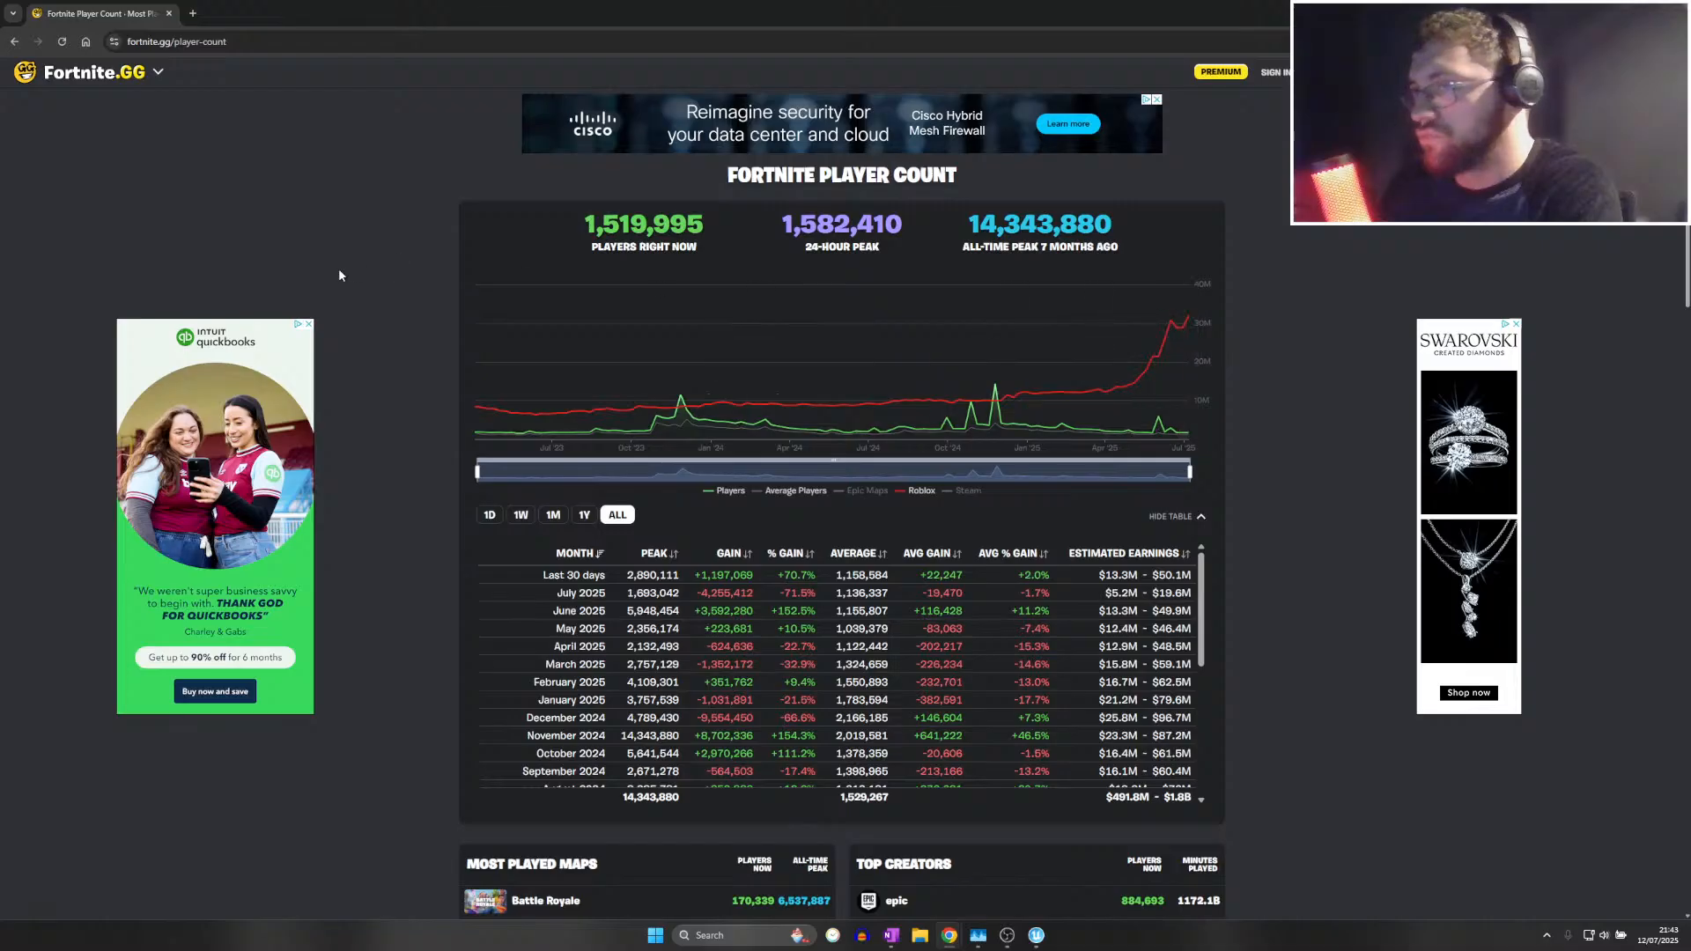
Close the Fortnite.GG tab to return to UEFN and save the FastFoodHorror project
{"action": "left_click", "coordinate": [170, 14]}
{"action": "left_click", "coordinate": [53, 9]}
{"action": "left_click", "coordinate": [98, 162]}
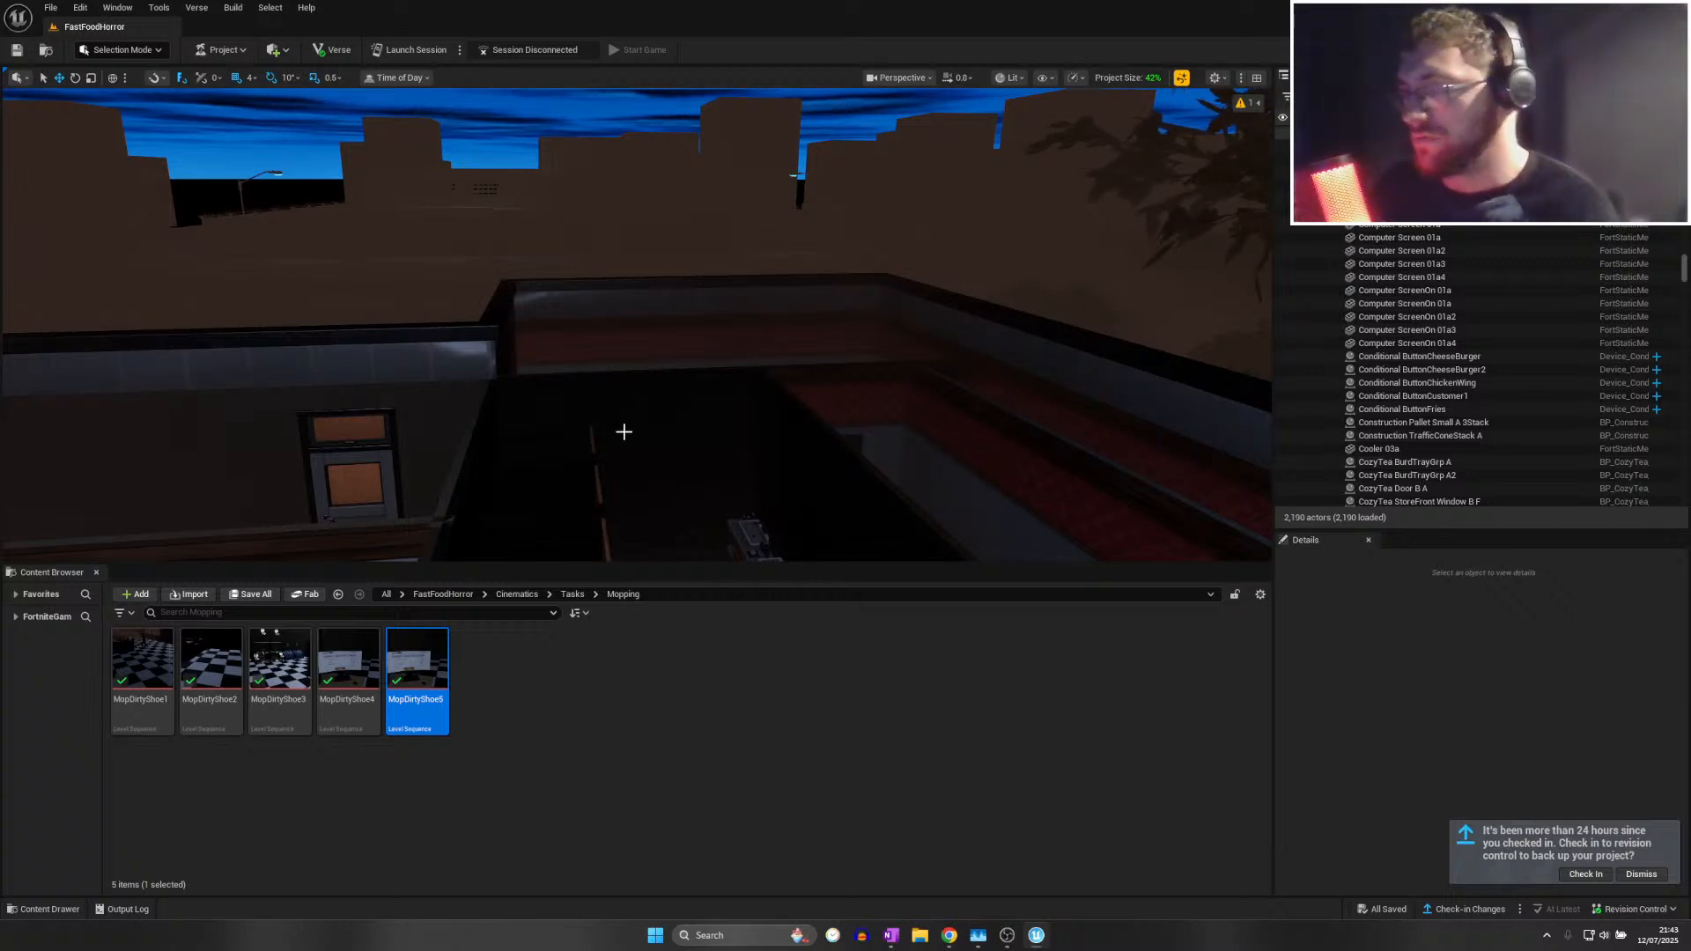
Go up from the Mopping folder to Tasks and turn the viewport toward the restaurant kitchen
{"action": "left_click", "coordinate": [573, 594]}
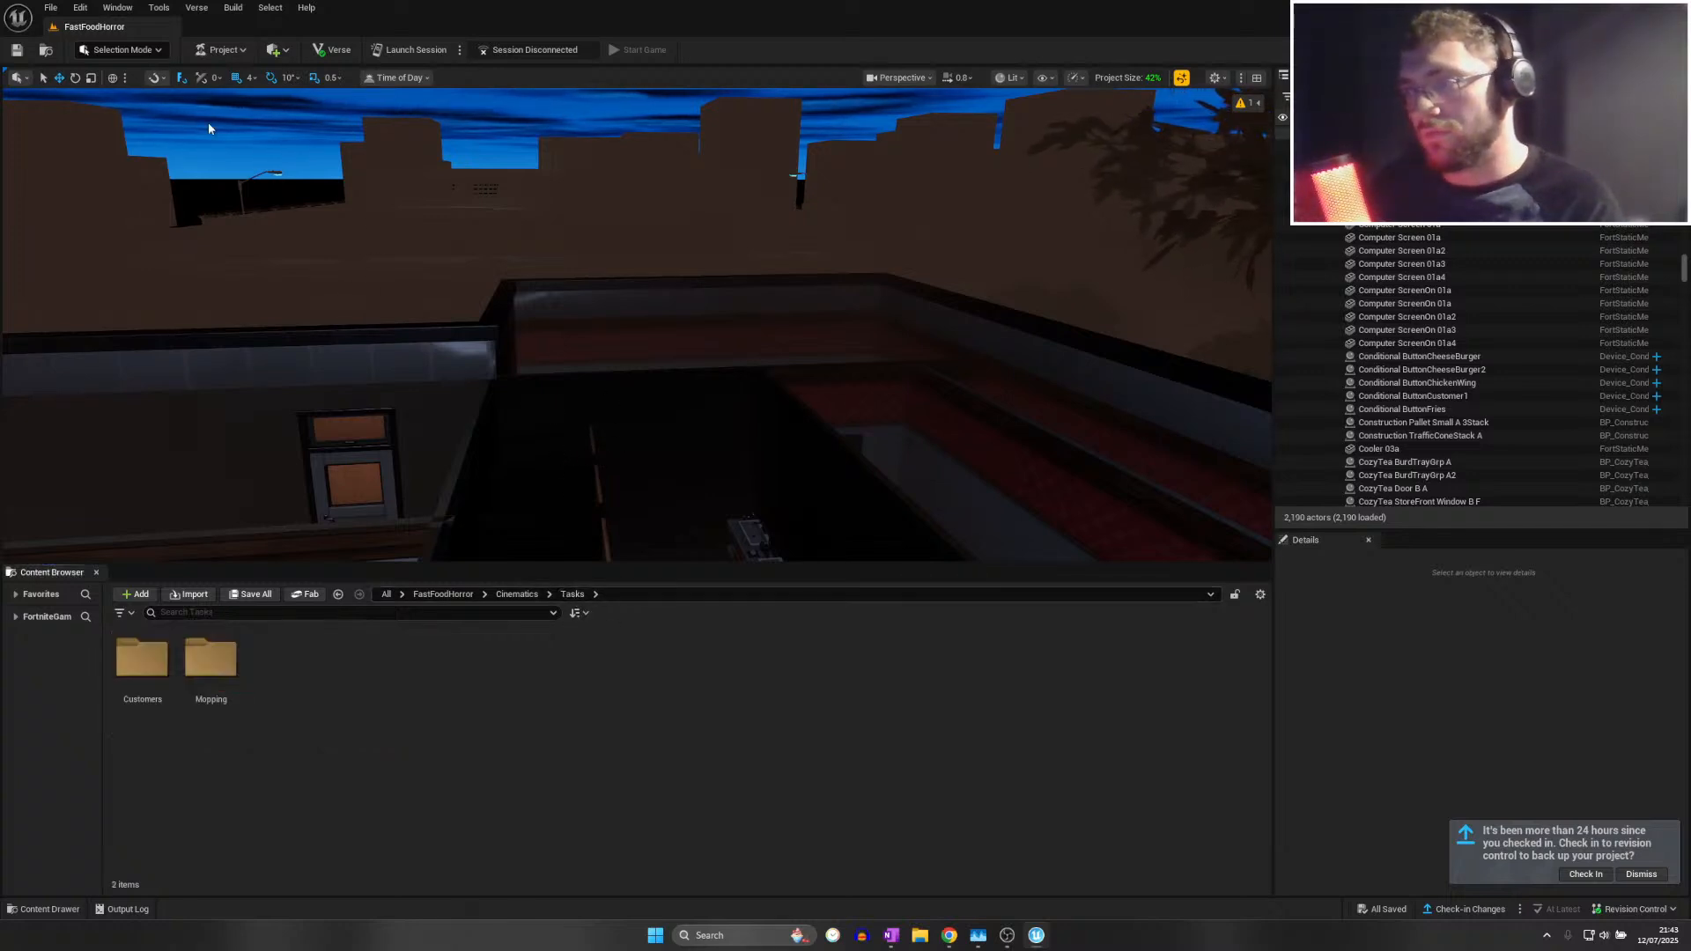
{"action": "left_click", "coordinate": [50, 7]}
{"action": "left_click", "coordinate": [161, 245]}
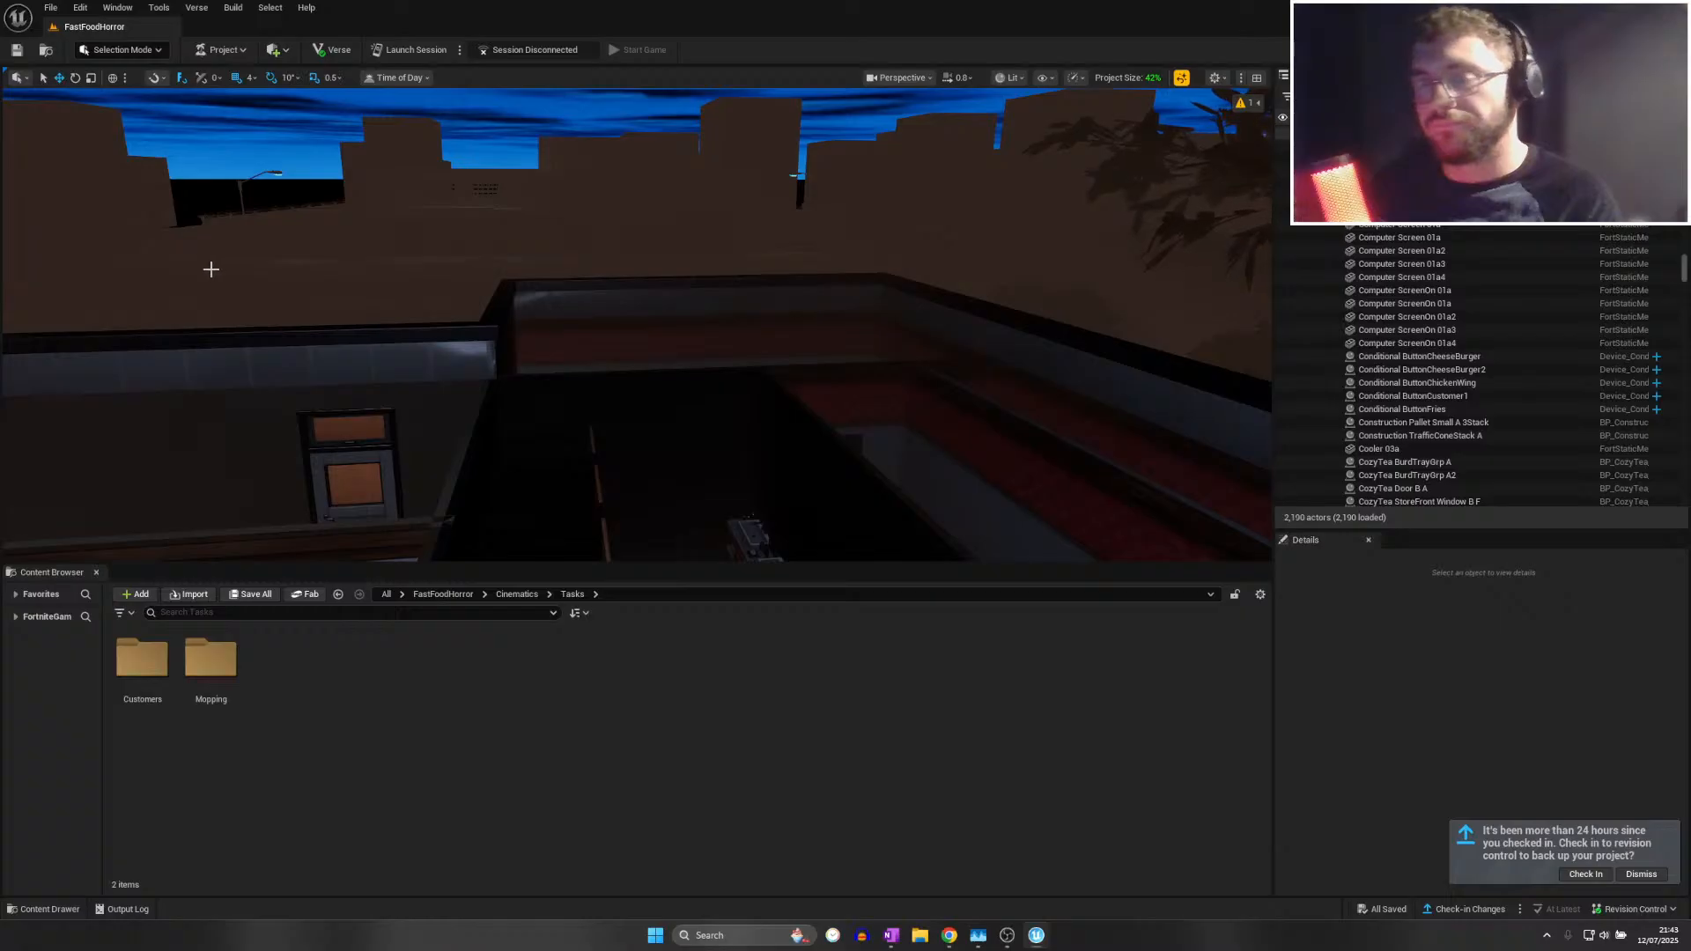
{"action": "right_click_drag", "start_coordinate": [239, 302], "coordinate": [52, 331]}
{"action": "right_click_drag", "start_coordinate": [634, 528], "coordinate": [454, 500]}
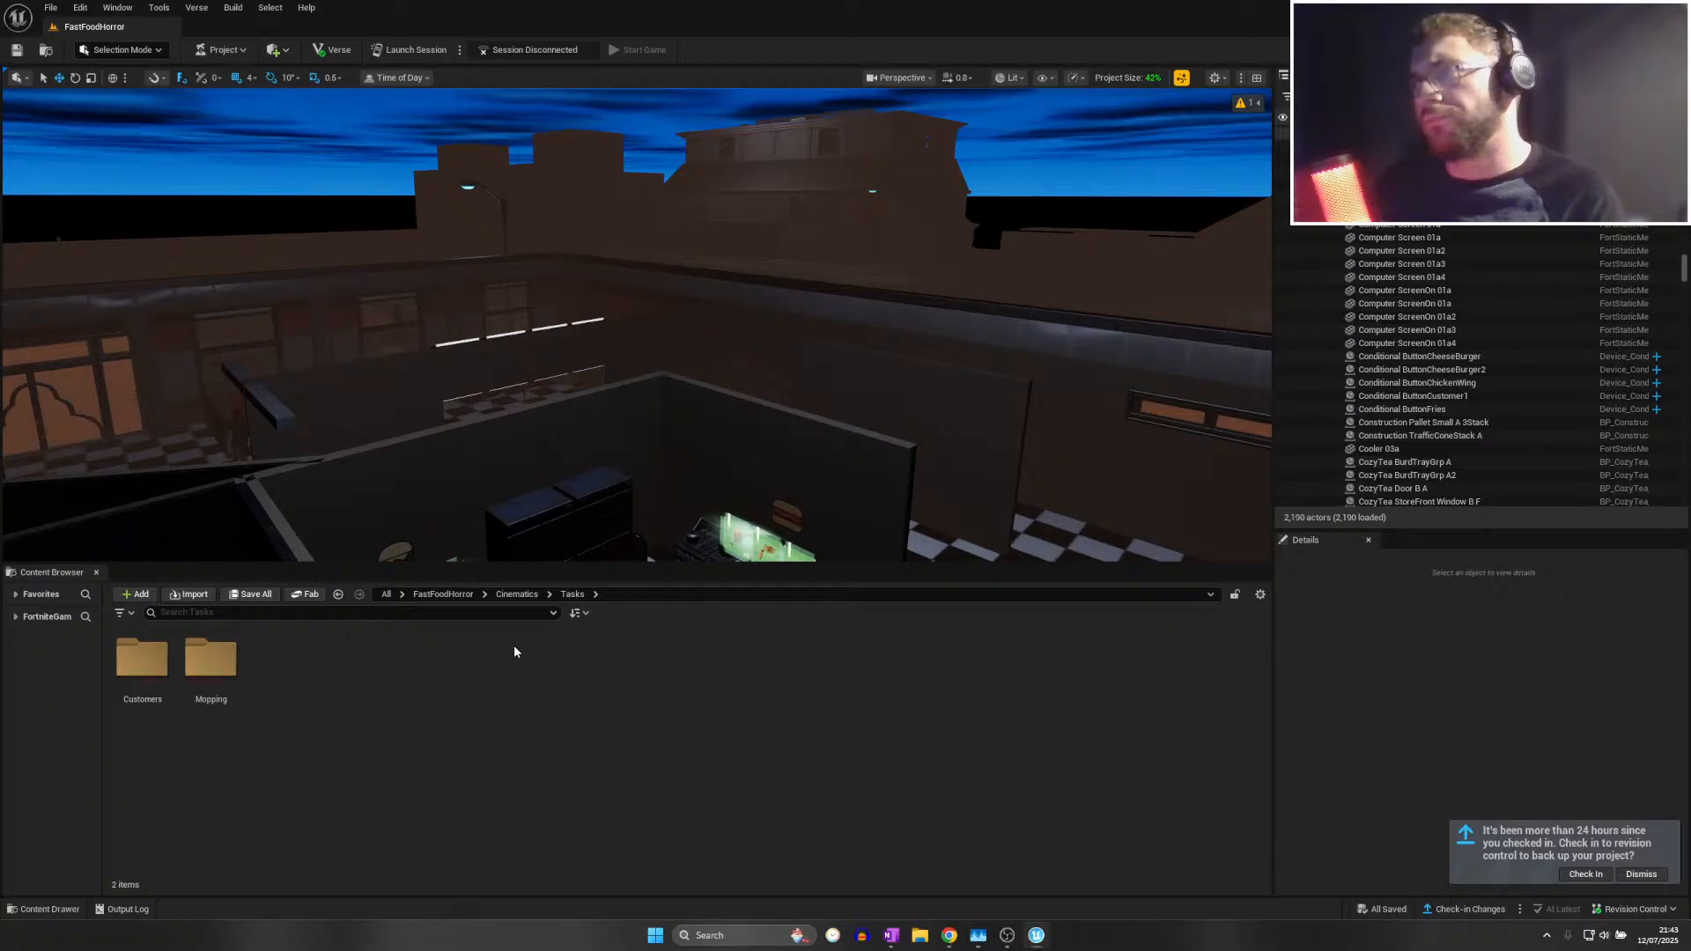
Bring the Chrome window with the Google results for "roblox 18+ maps" onto the main screen
{"action": "mouse_move", "coordinate": [950, 946]}
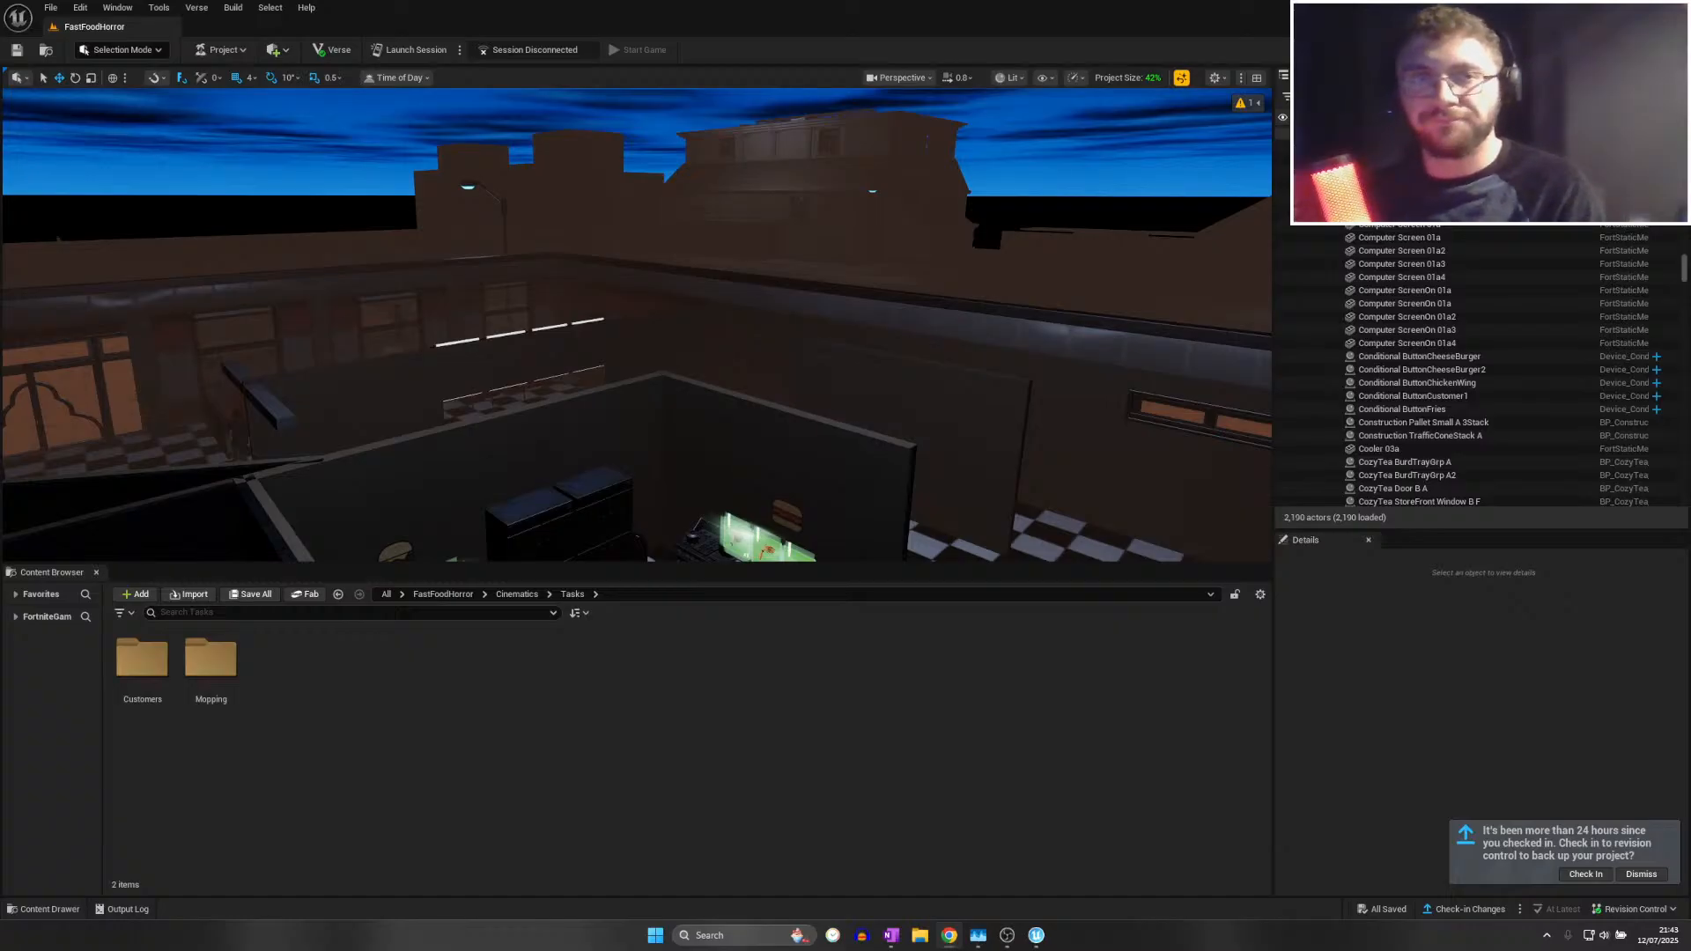
{"action": "left_click_drag", "start_coordinate": [0, 53], "coordinate": [0, 94]}
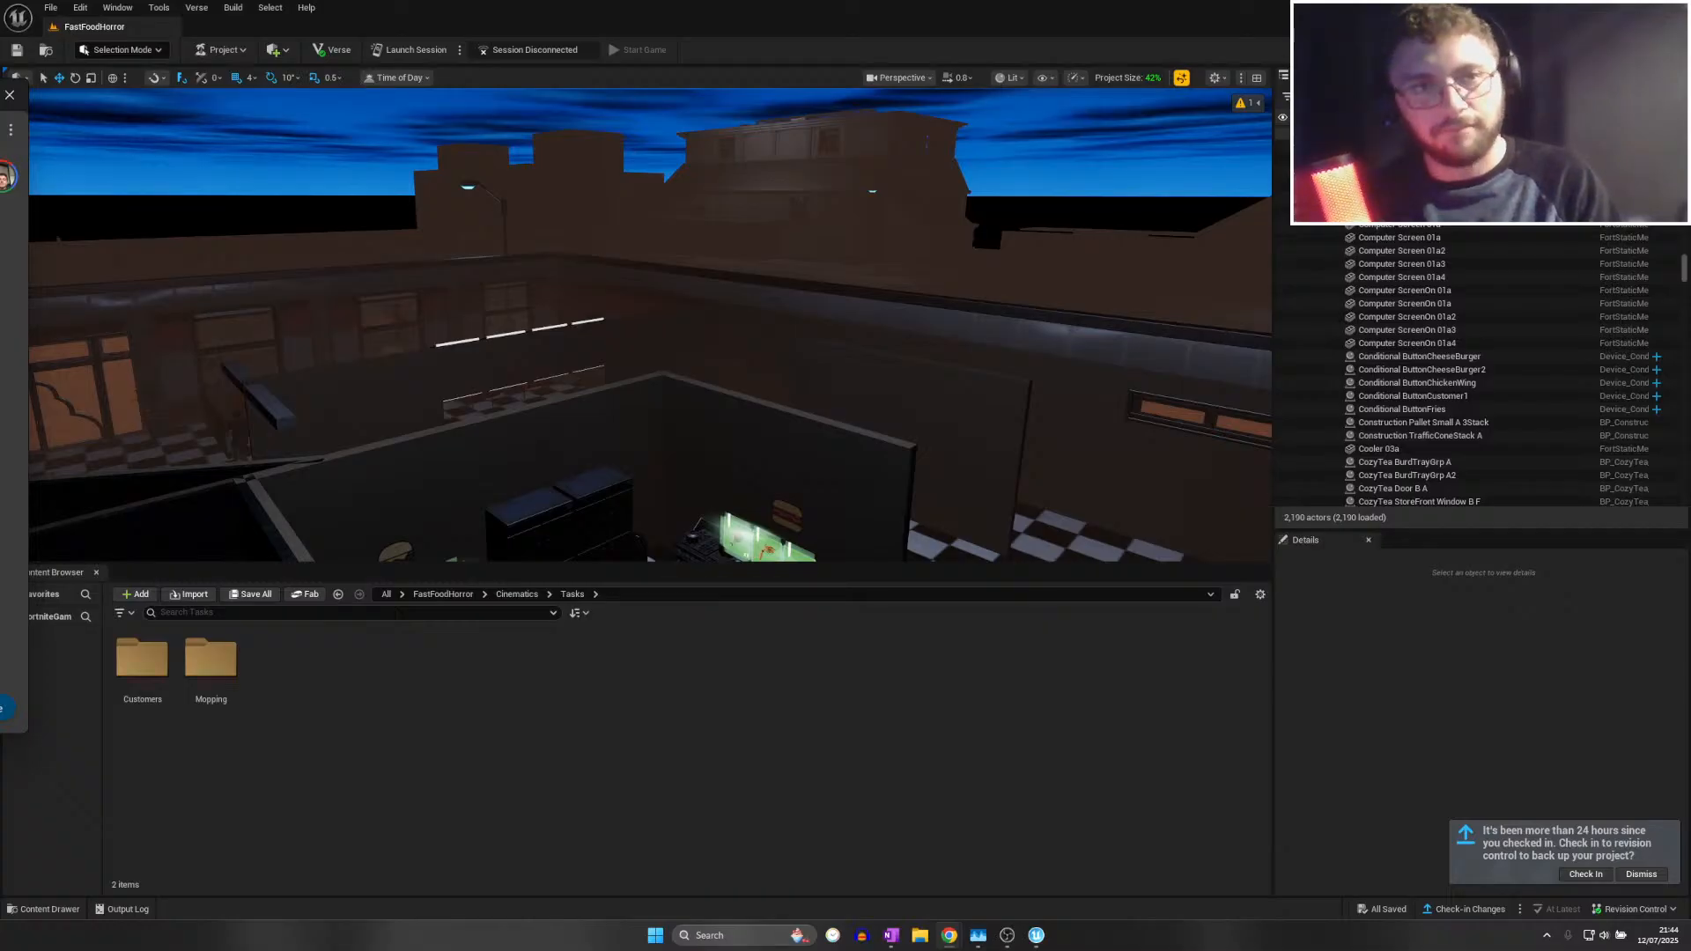
{"action": "scroll", "coordinate": [11, 440], "scroll_direction": "down", "scroll_amount": 4}
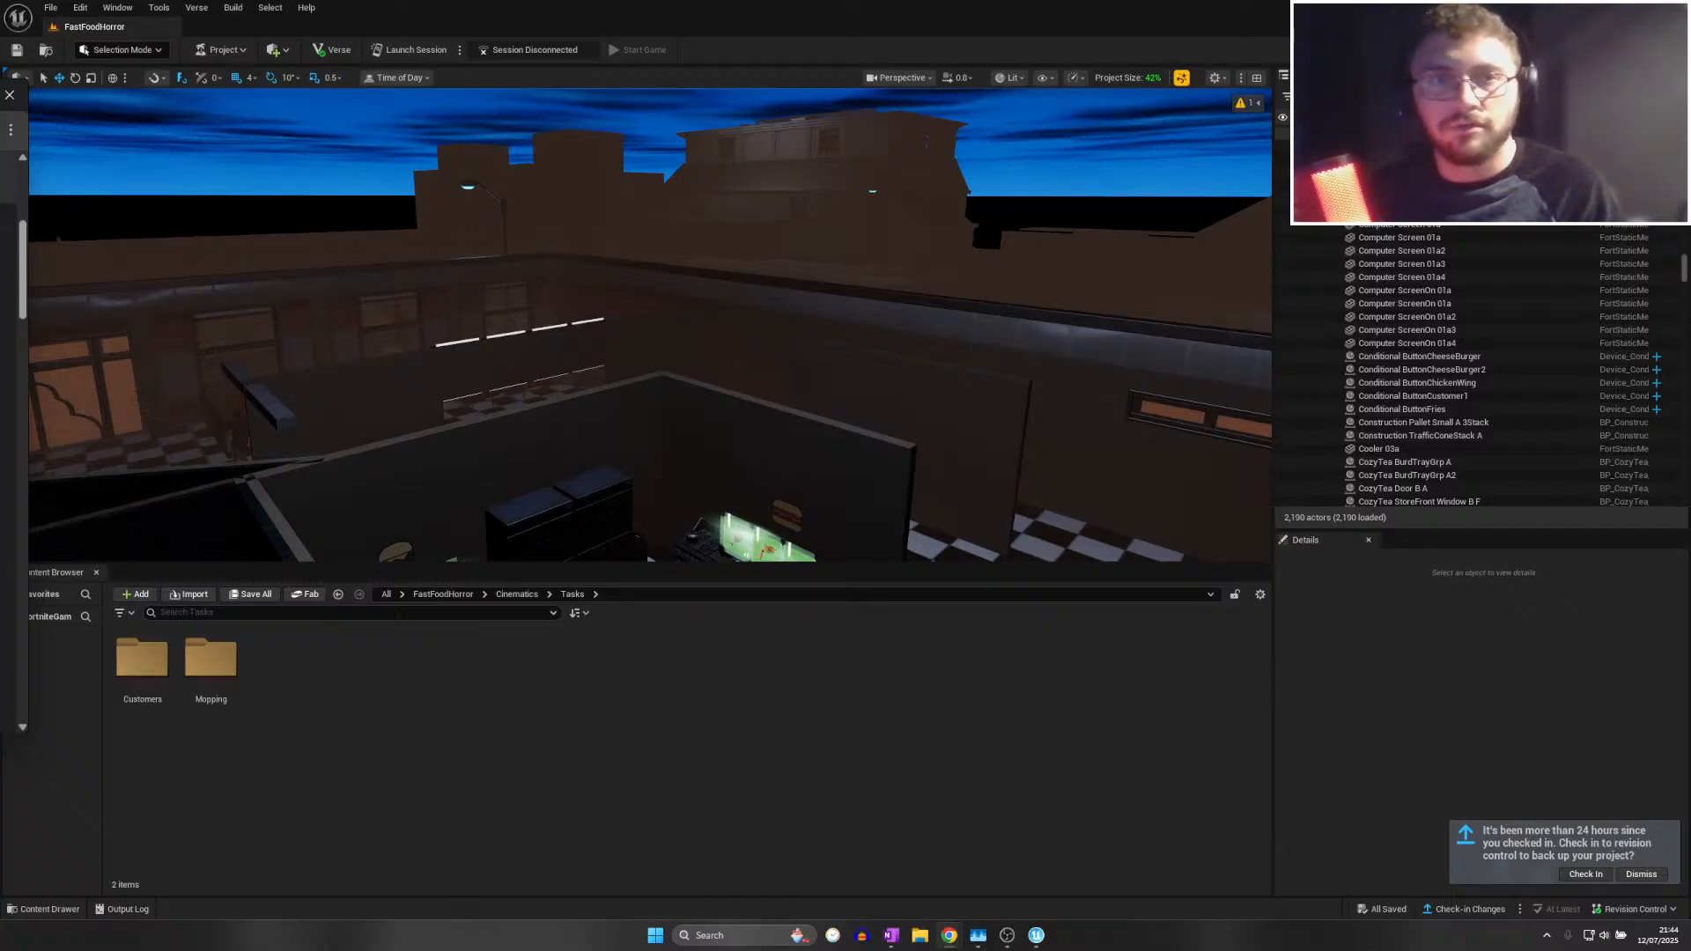
{"action": "left_click_drag", "start_coordinate": [0, 97], "coordinate": [581, 1]}
{"action": "scroll", "coordinate": [493, 459], "scroll_direction": "down", "scroll_amount": 2}
Expand the question "Is there an 18+ version of Roblox?" and highlight its answer for reading
{"action": "left_click", "coordinate": [307, 324]}
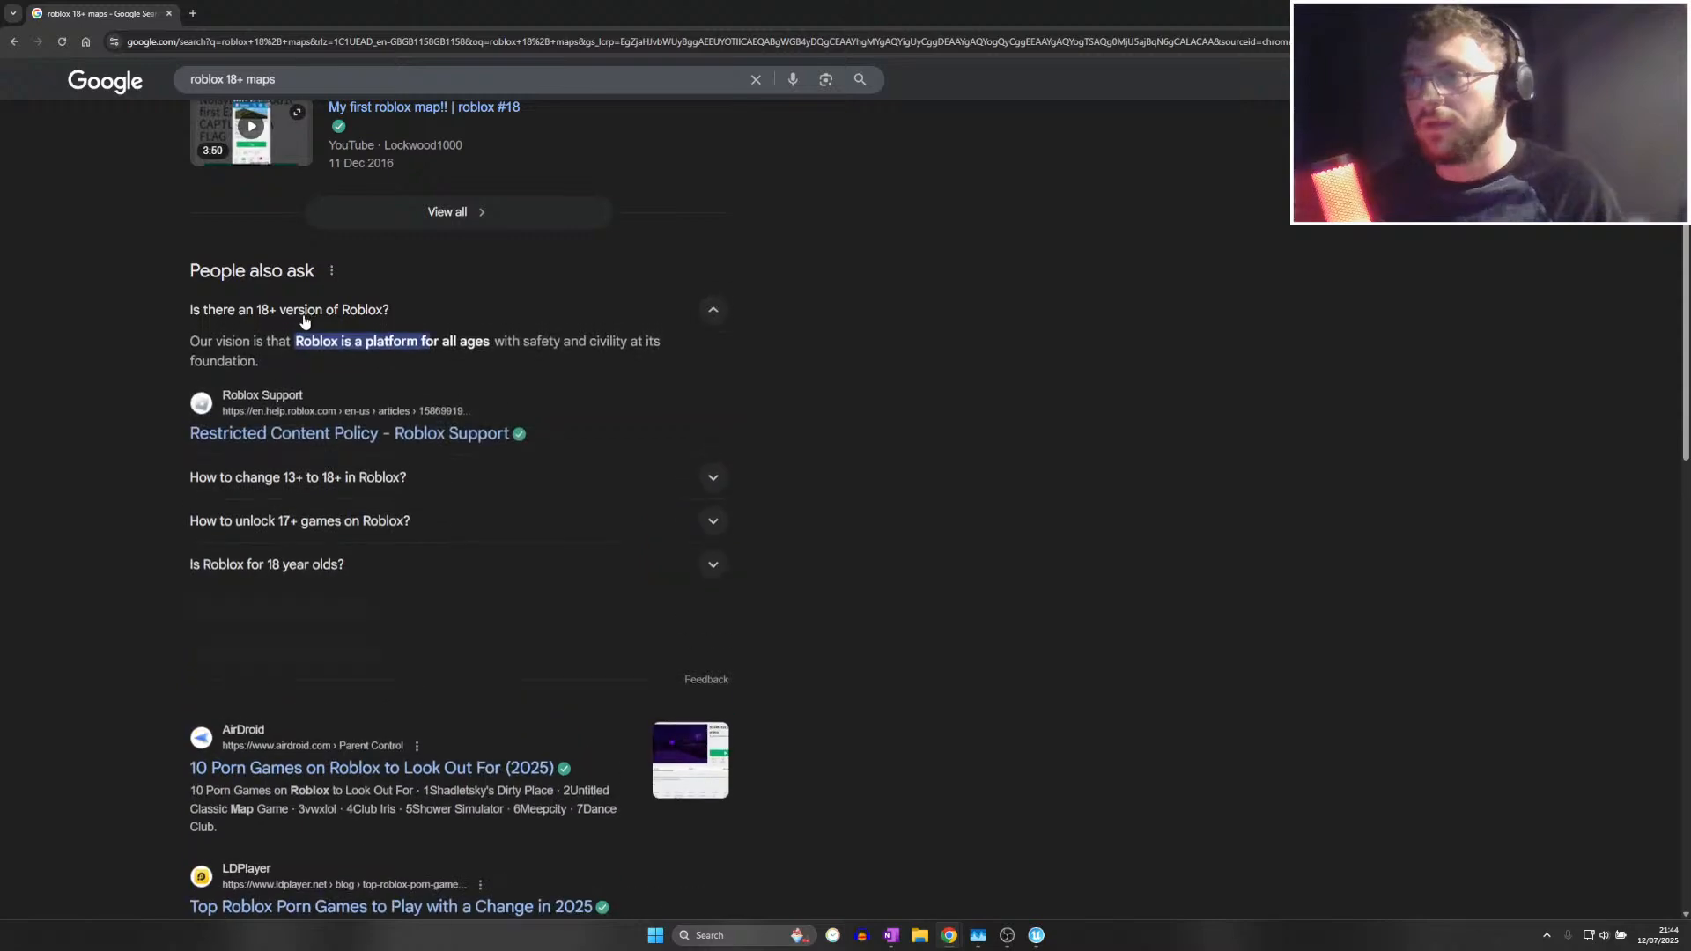
{"action": "left_click_drag", "start_coordinate": [189, 341], "coordinate": [547, 357]}
{"action": "left_click", "coordinate": [542, 361]}
{"action": "scroll", "coordinate": [326, 337], "scroll_direction": "down", "scroll_amount": 2}
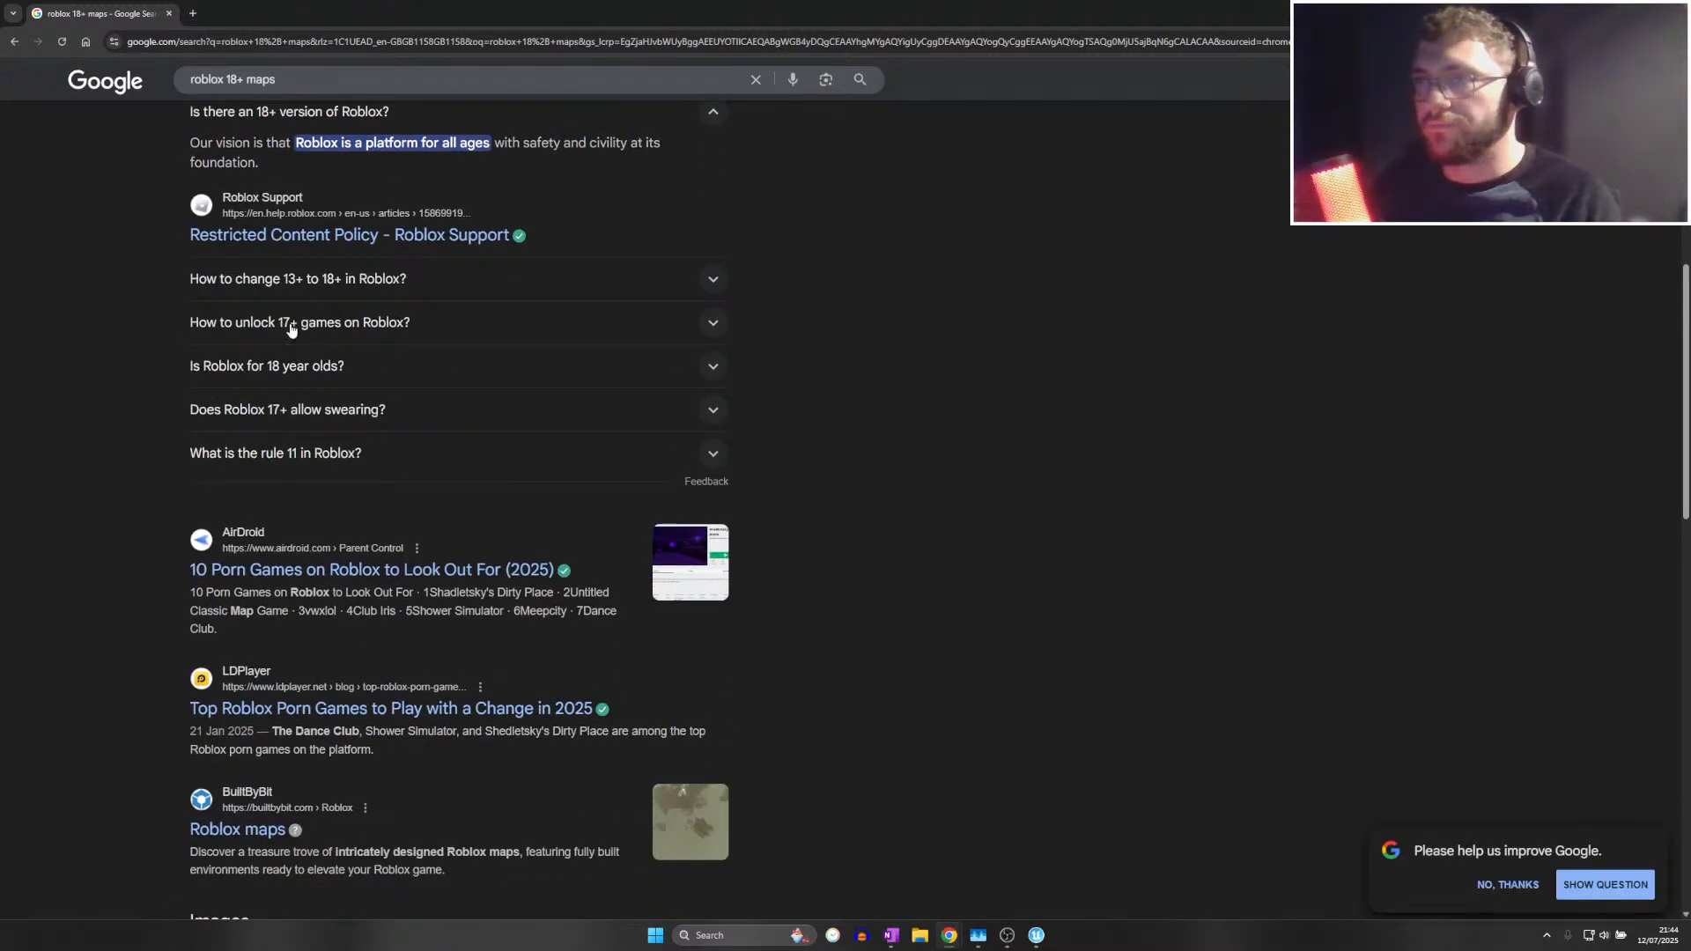
Expand "How to unlock 17+ games on Roblox?" and highlight the ID requirement and verification steps while reading them
{"action": "left_click", "coordinate": [293, 340]}
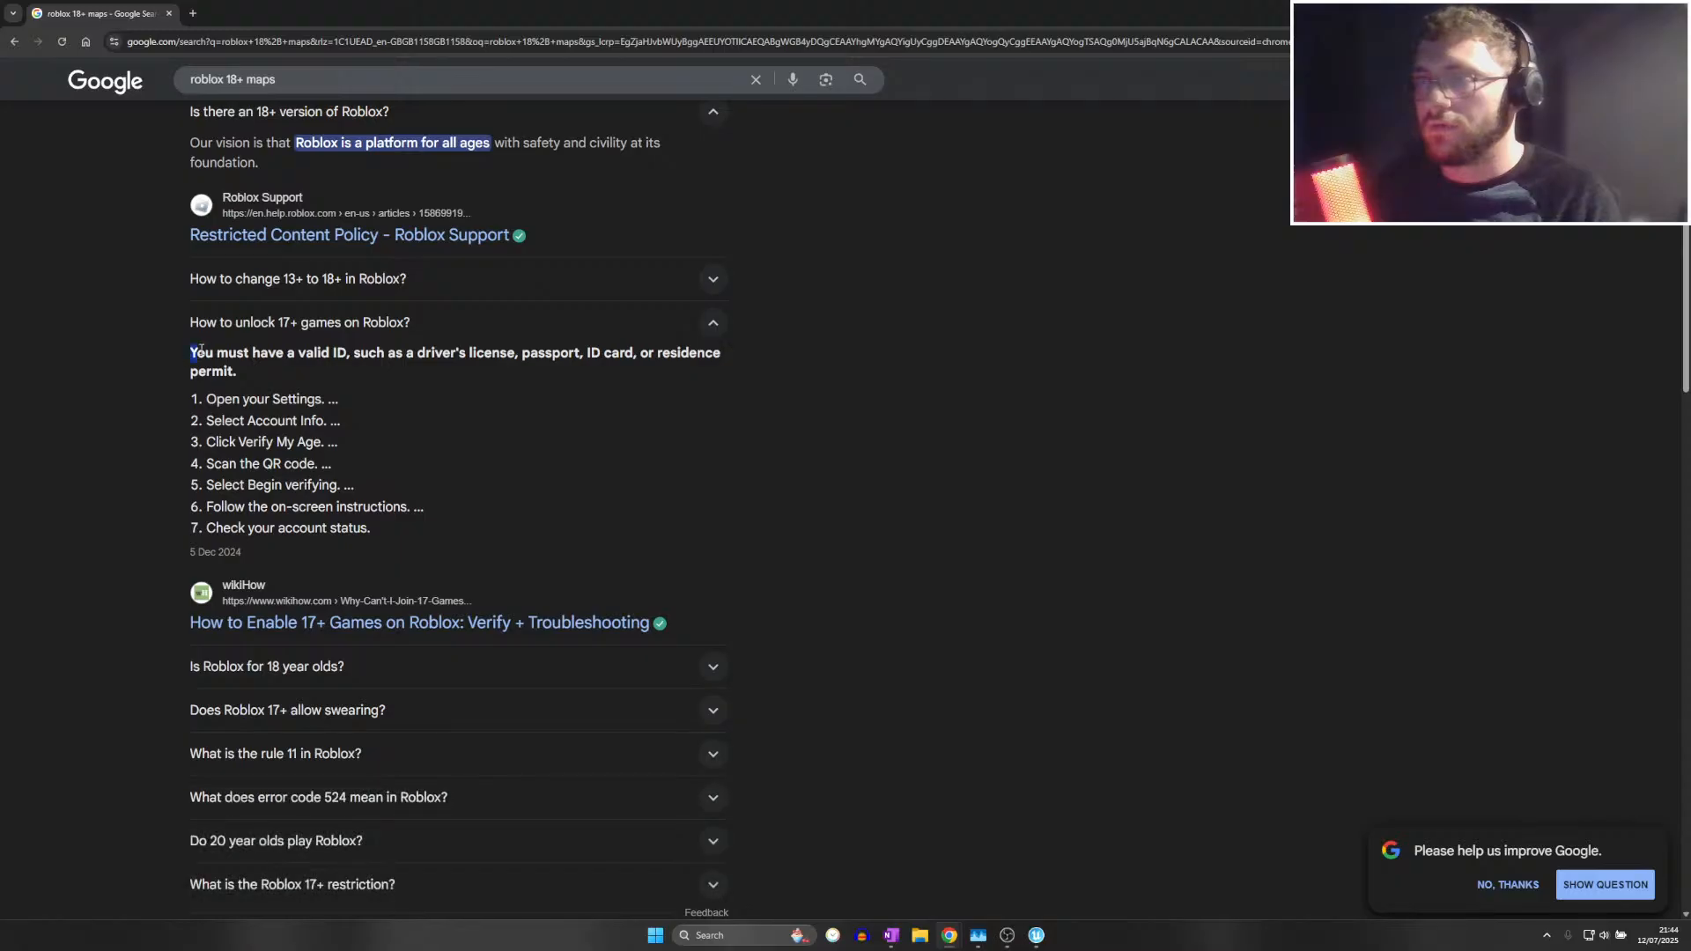
{"action": "left_click_drag", "start_coordinate": [181, 352], "coordinate": [389, 404]}
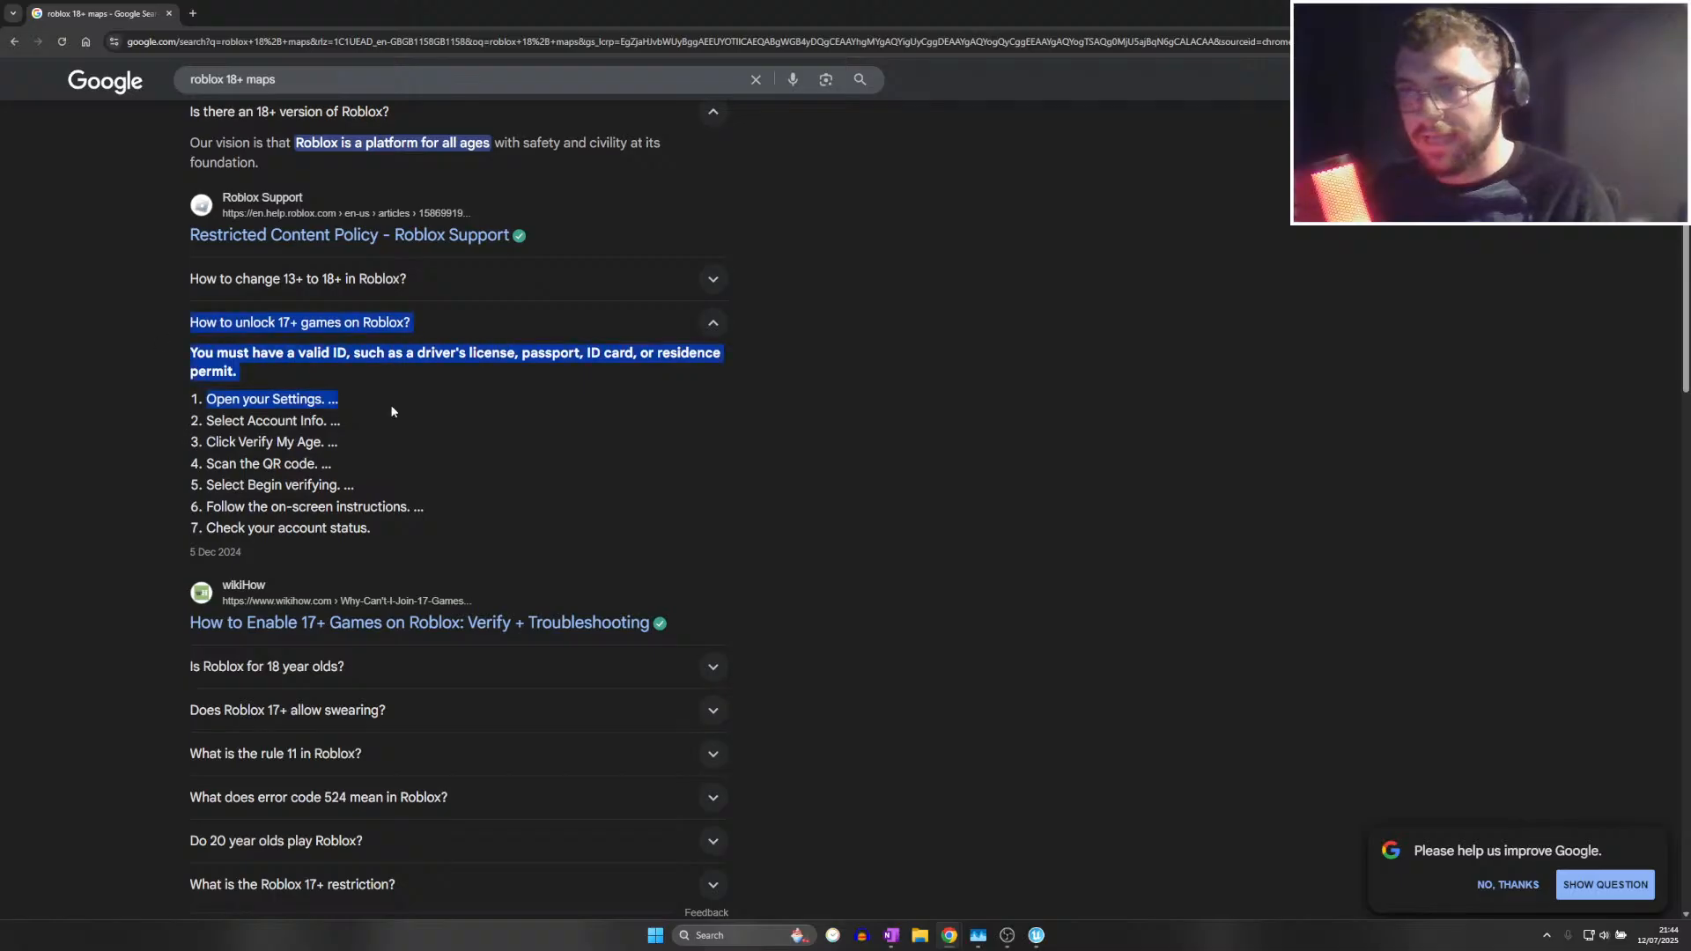
{"action": "left_click", "coordinate": [389, 405]}
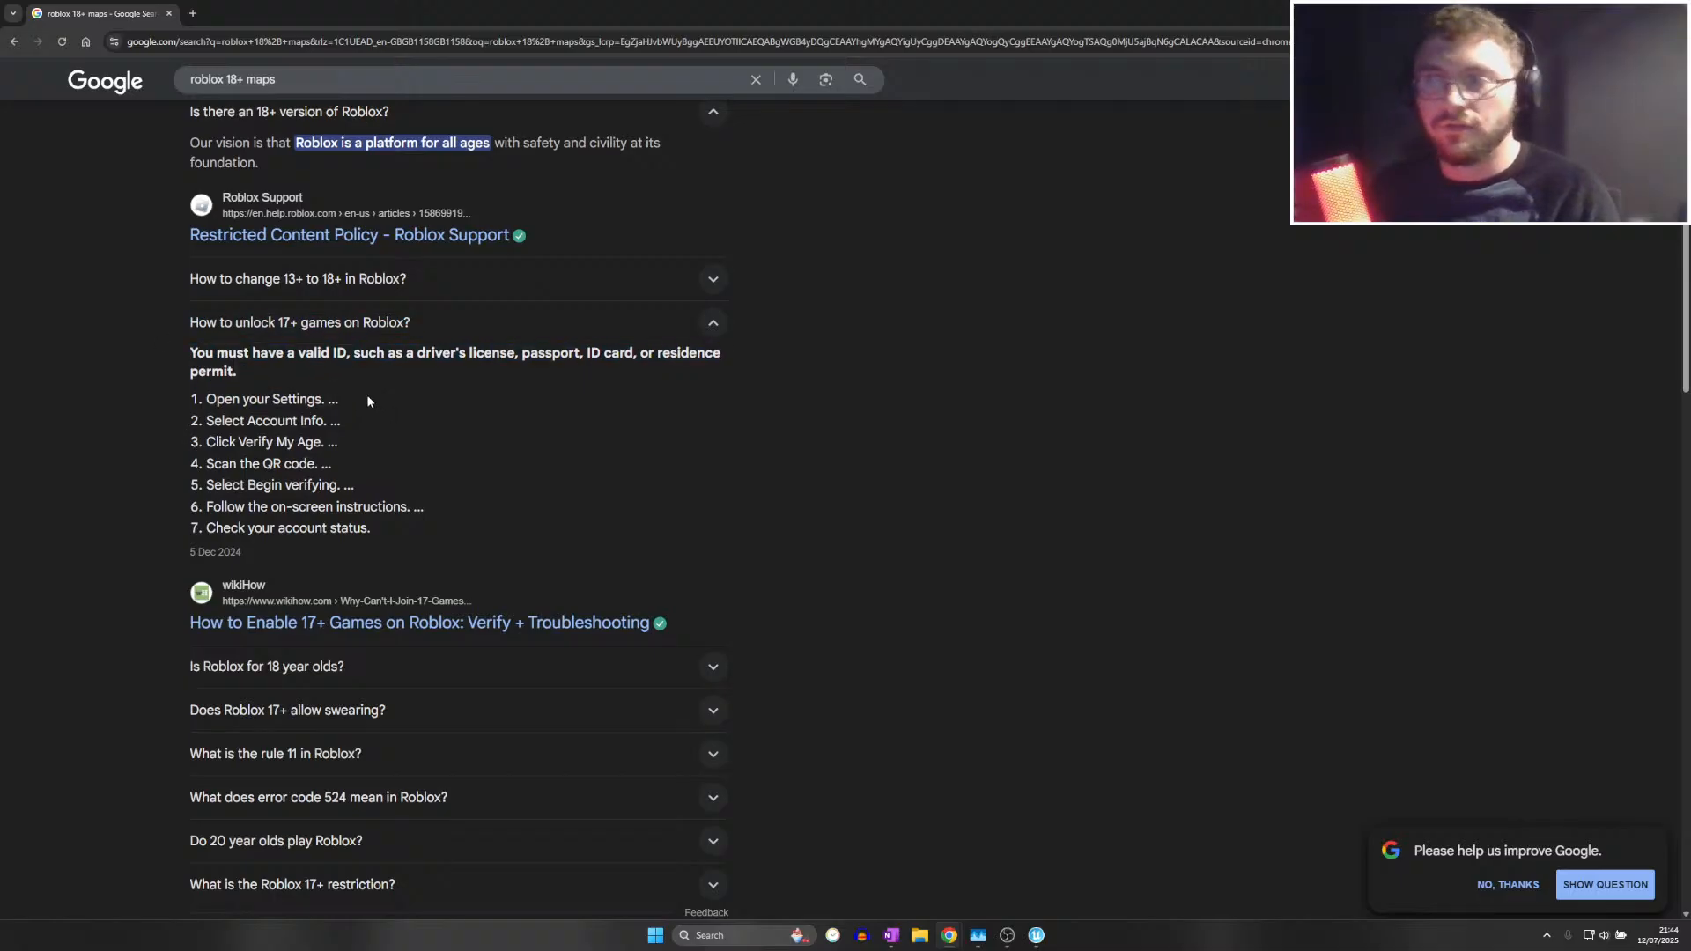
{"action": "left_click_drag", "start_coordinate": [171, 349], "coordinate": [371, 537]}
{"action": "left_click", "coordinate": [176, 352]}
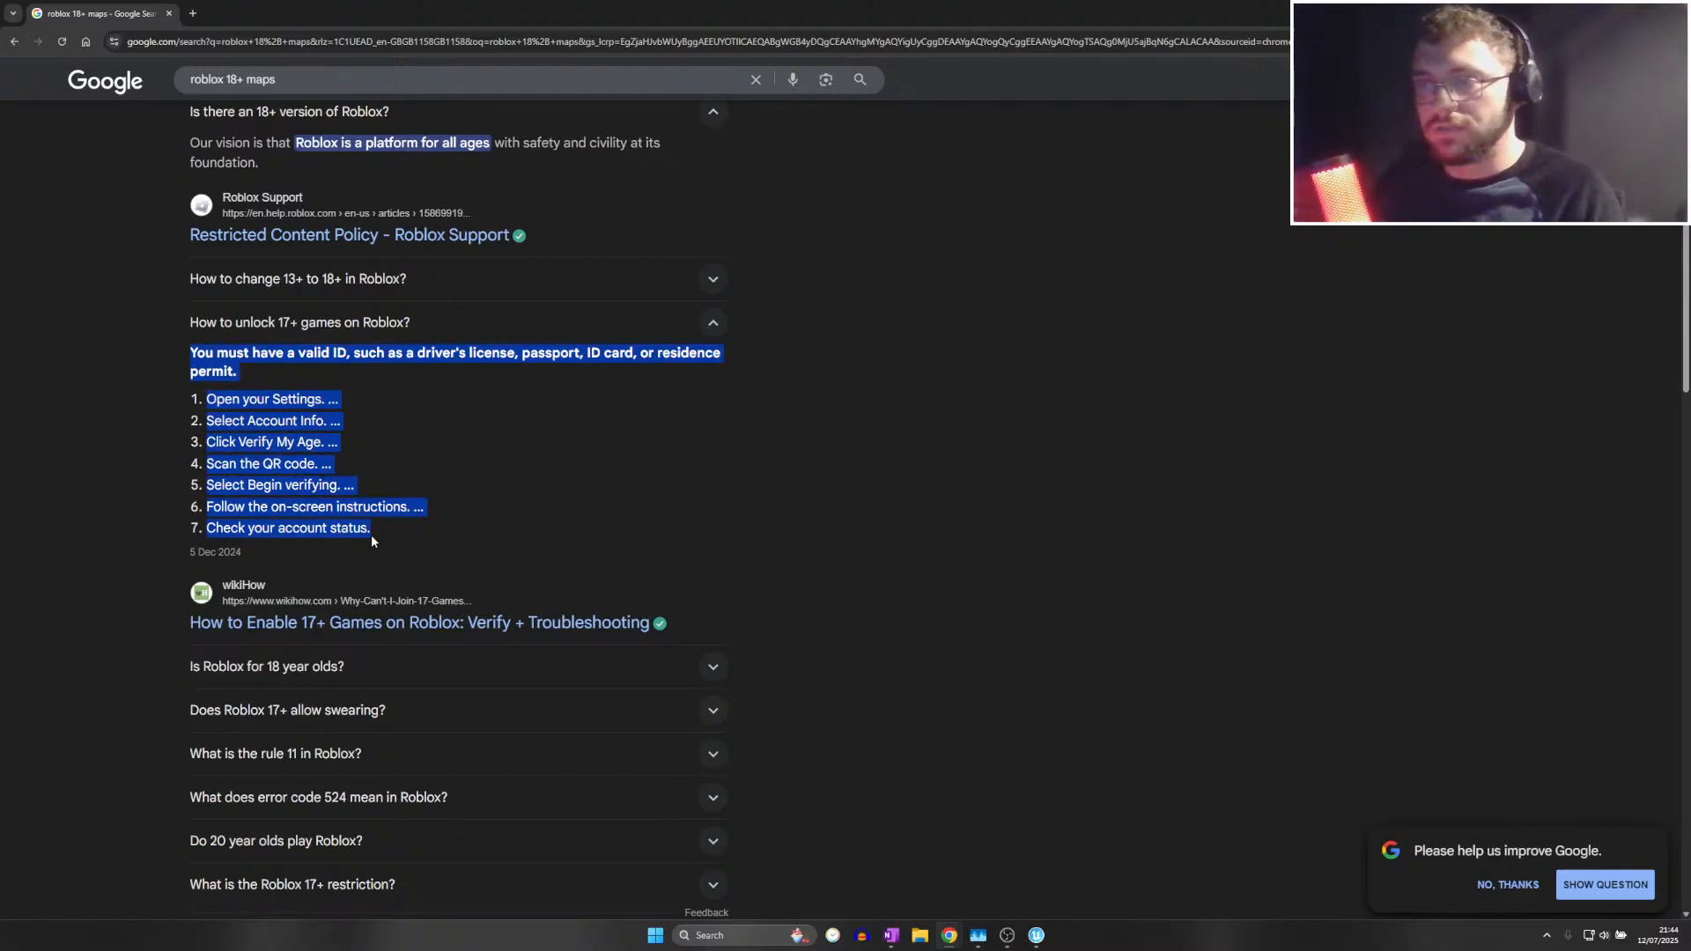
{"action": "left_click_drag", "start_coordinate": [166, 350], "coordinate": [444, 525]}
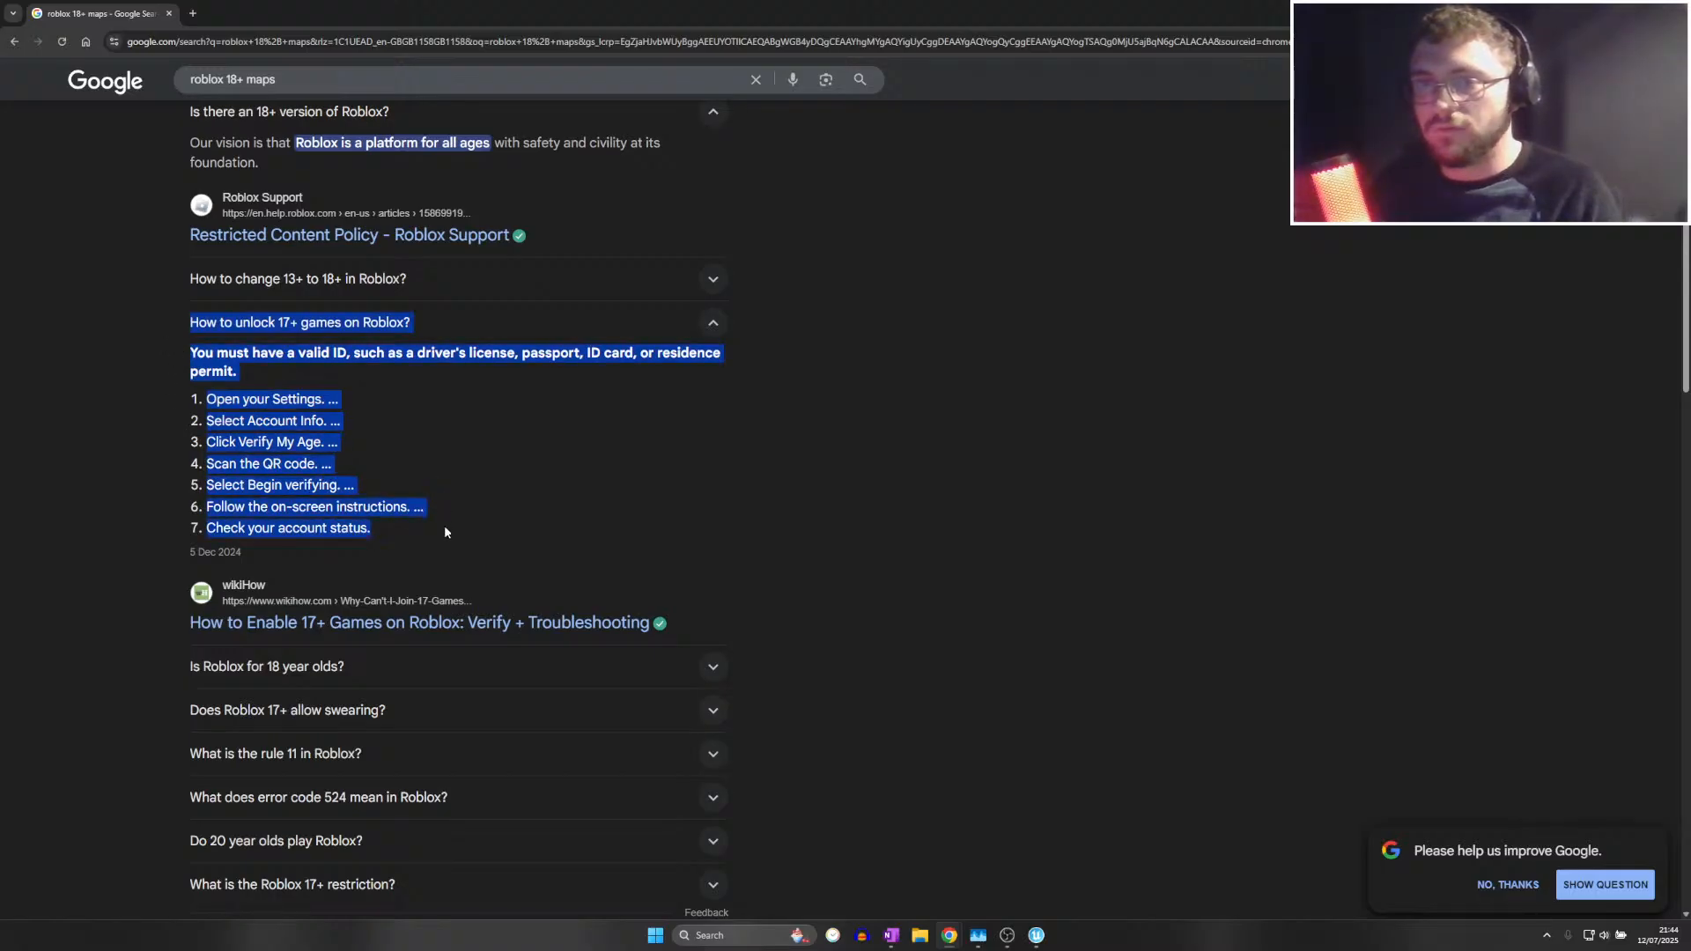
{"action": "left_click_drag", "start_coordinate": [180, 322], "coordinate": [1120, 549]}
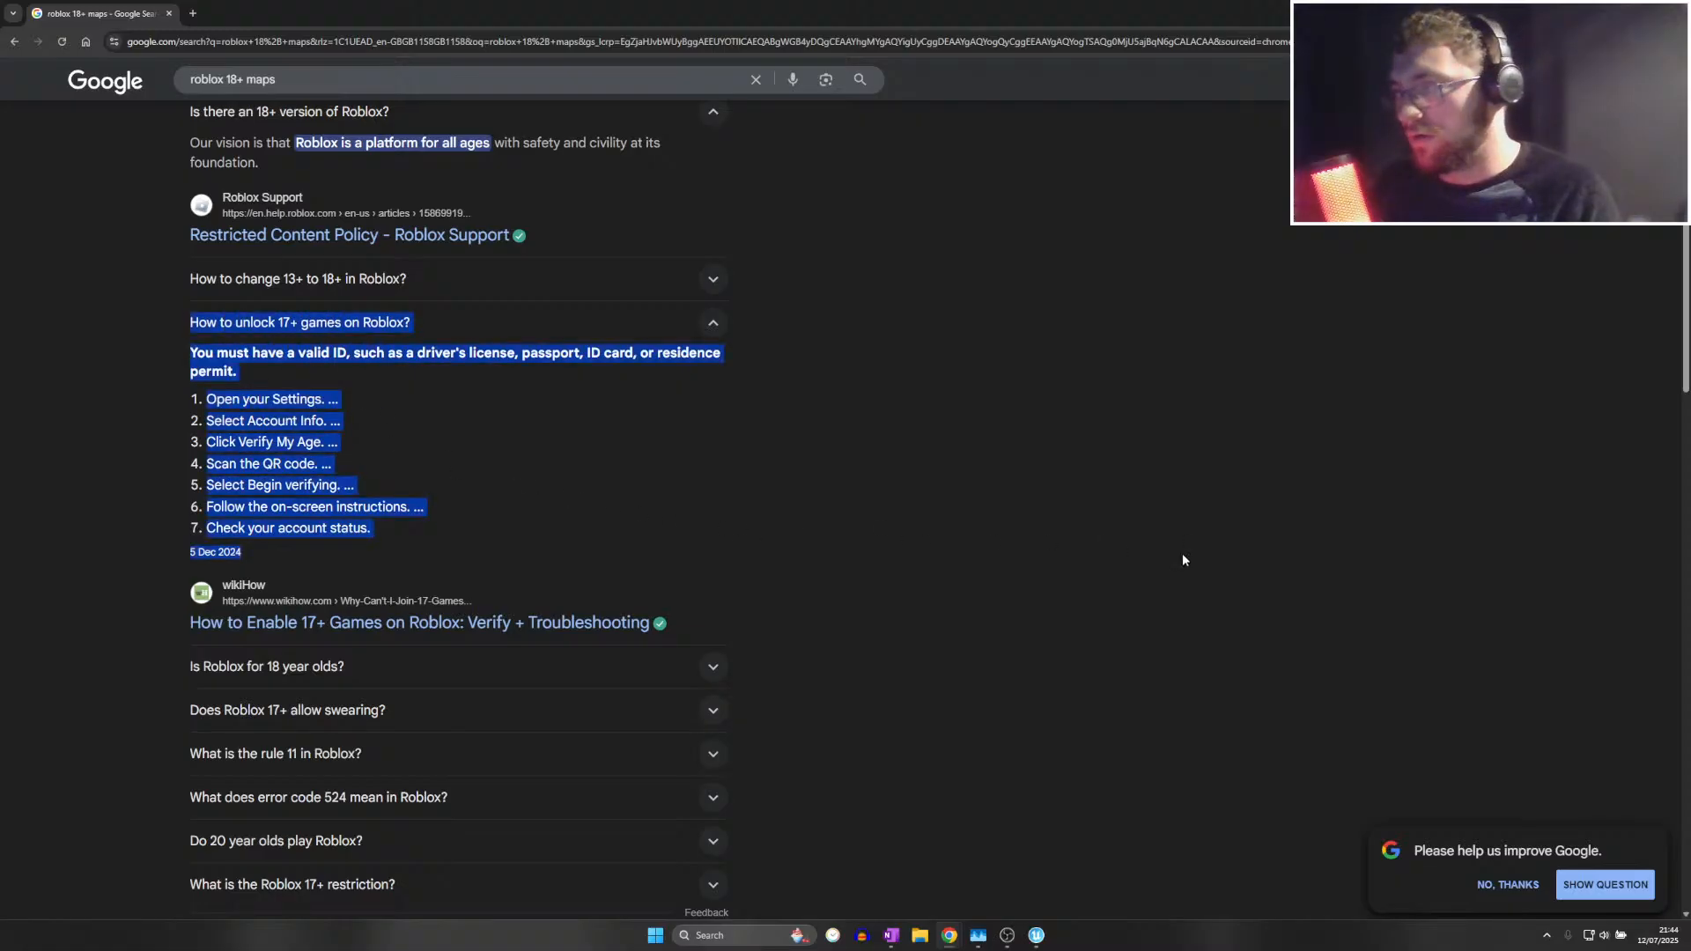
{"action": "left_click", "coordinate": [162, 357]}
{"action": "left_click_drag", "start_coordinate": [146, 331], "coordinate": [578, 533]}
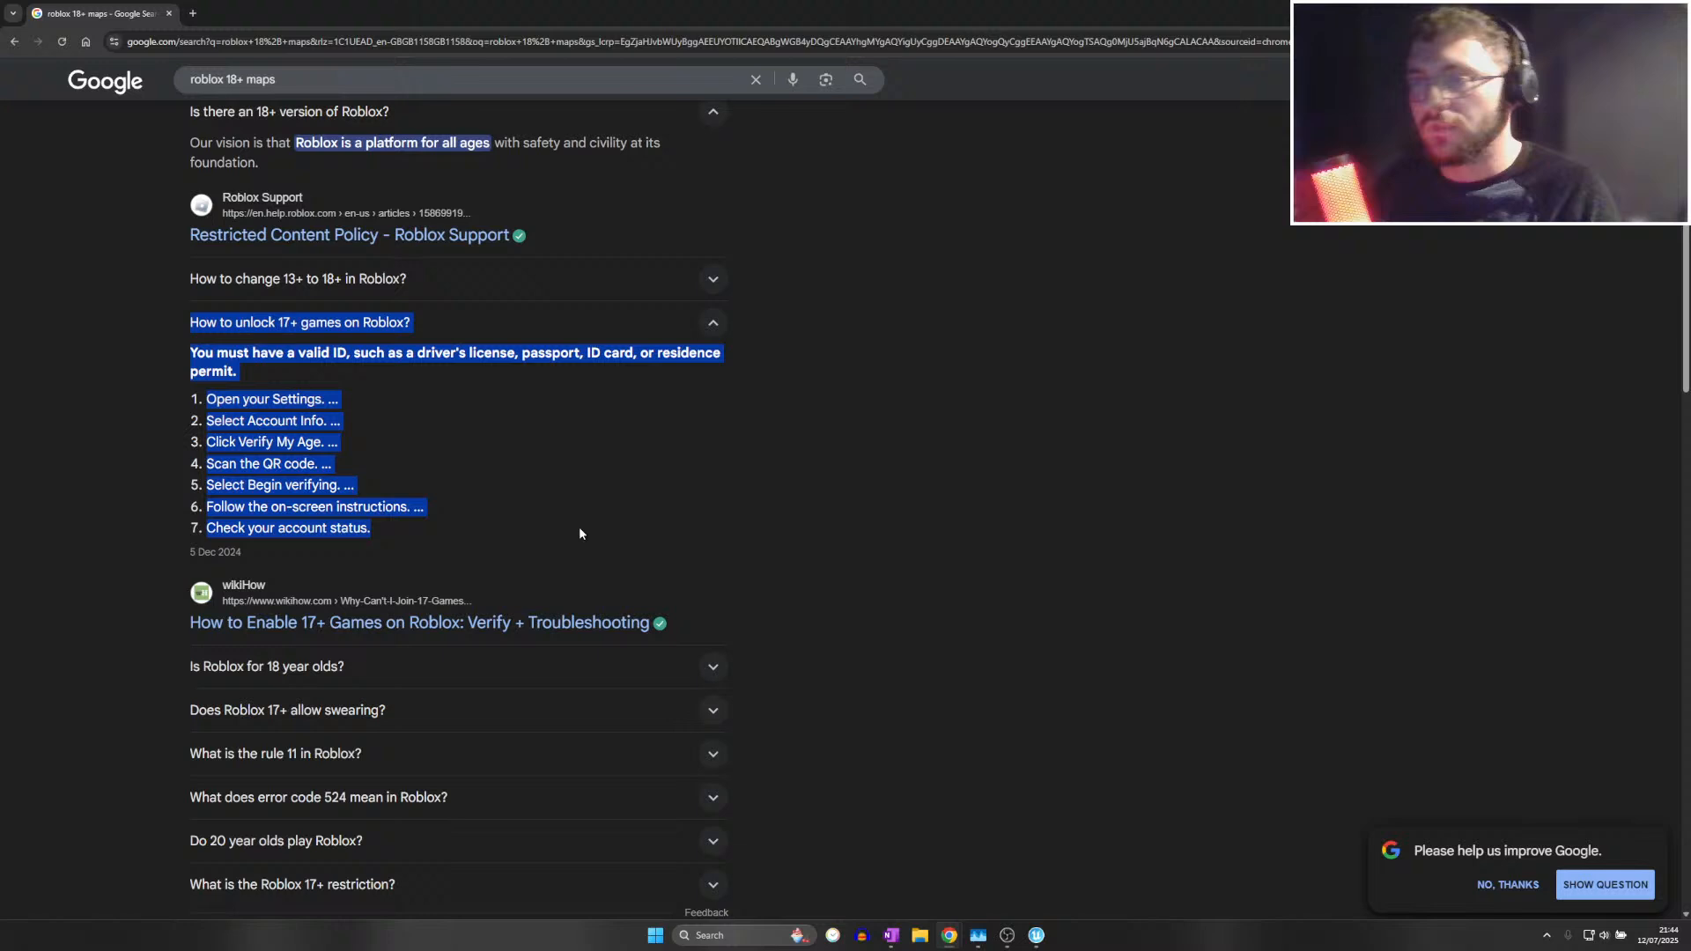
{"action": "left_click", "coordinate": [198, 364]}
{"action": "left_click_drag", "start_coordinate": [193, 358], "coordinate": [410, 526]}
{"action": "left_click", "coordinate": [191, 342]}
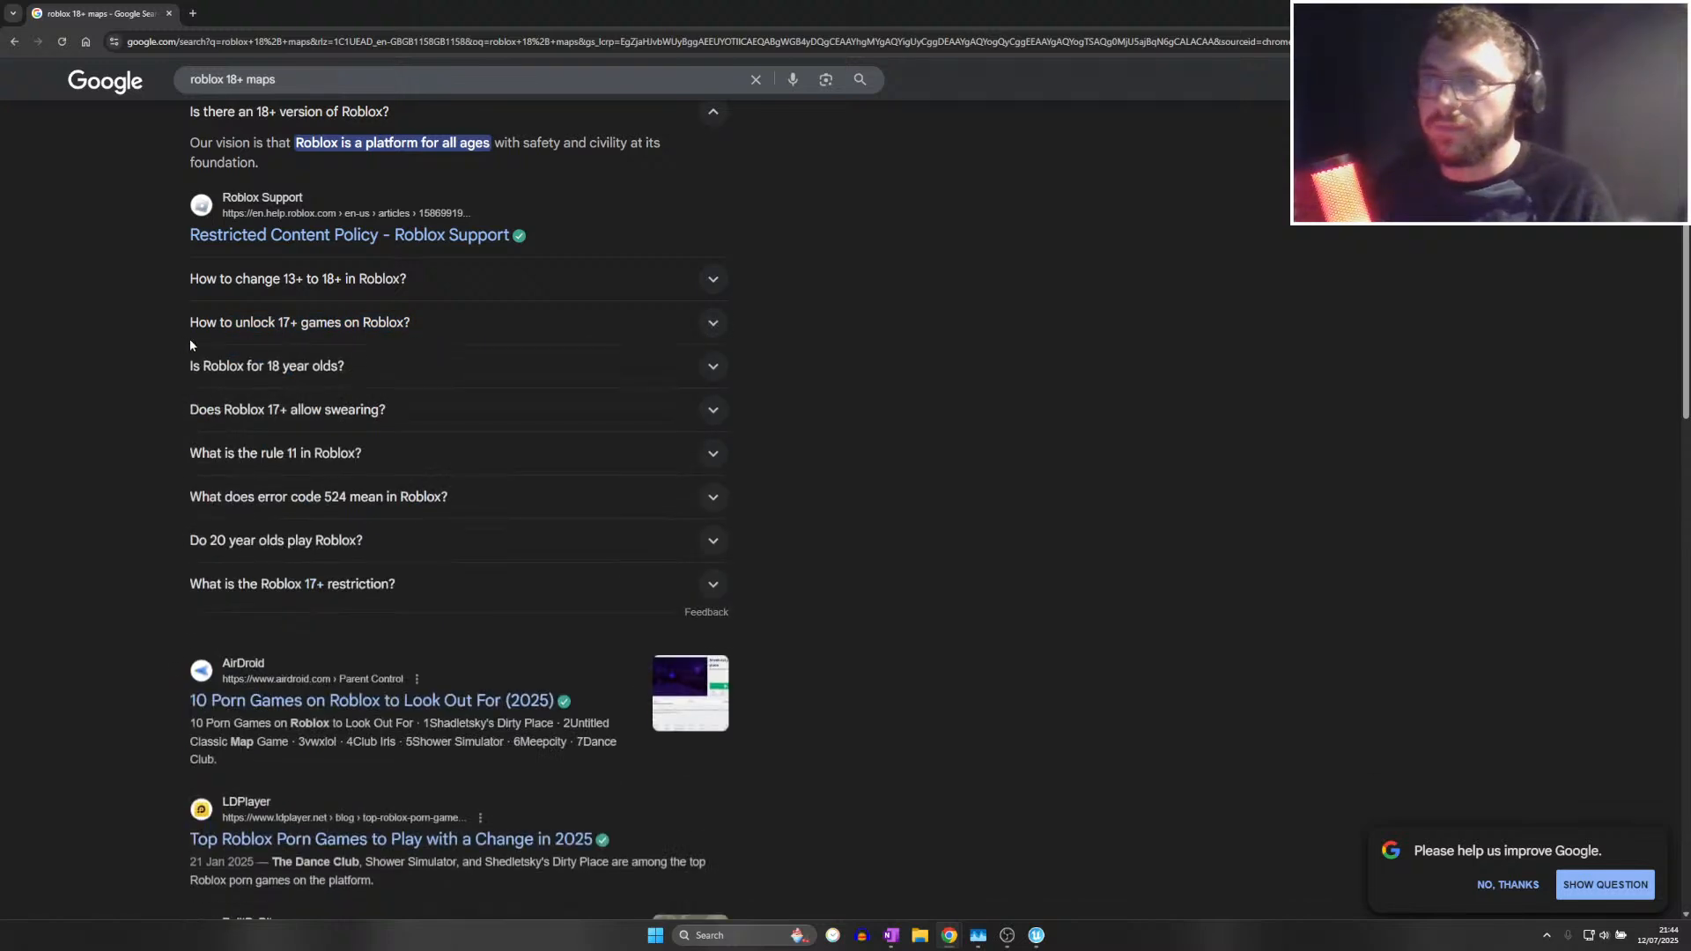
{"action": "left_click", "coordinate": [190, 341]}
{"action": "left_click_drag", "start_coordinate": [236, 353], "coordinate": [151, 361]}
{"action": "left_click_drag", "start_coordinate": [405, 530], "coordinate": [199, 355]}
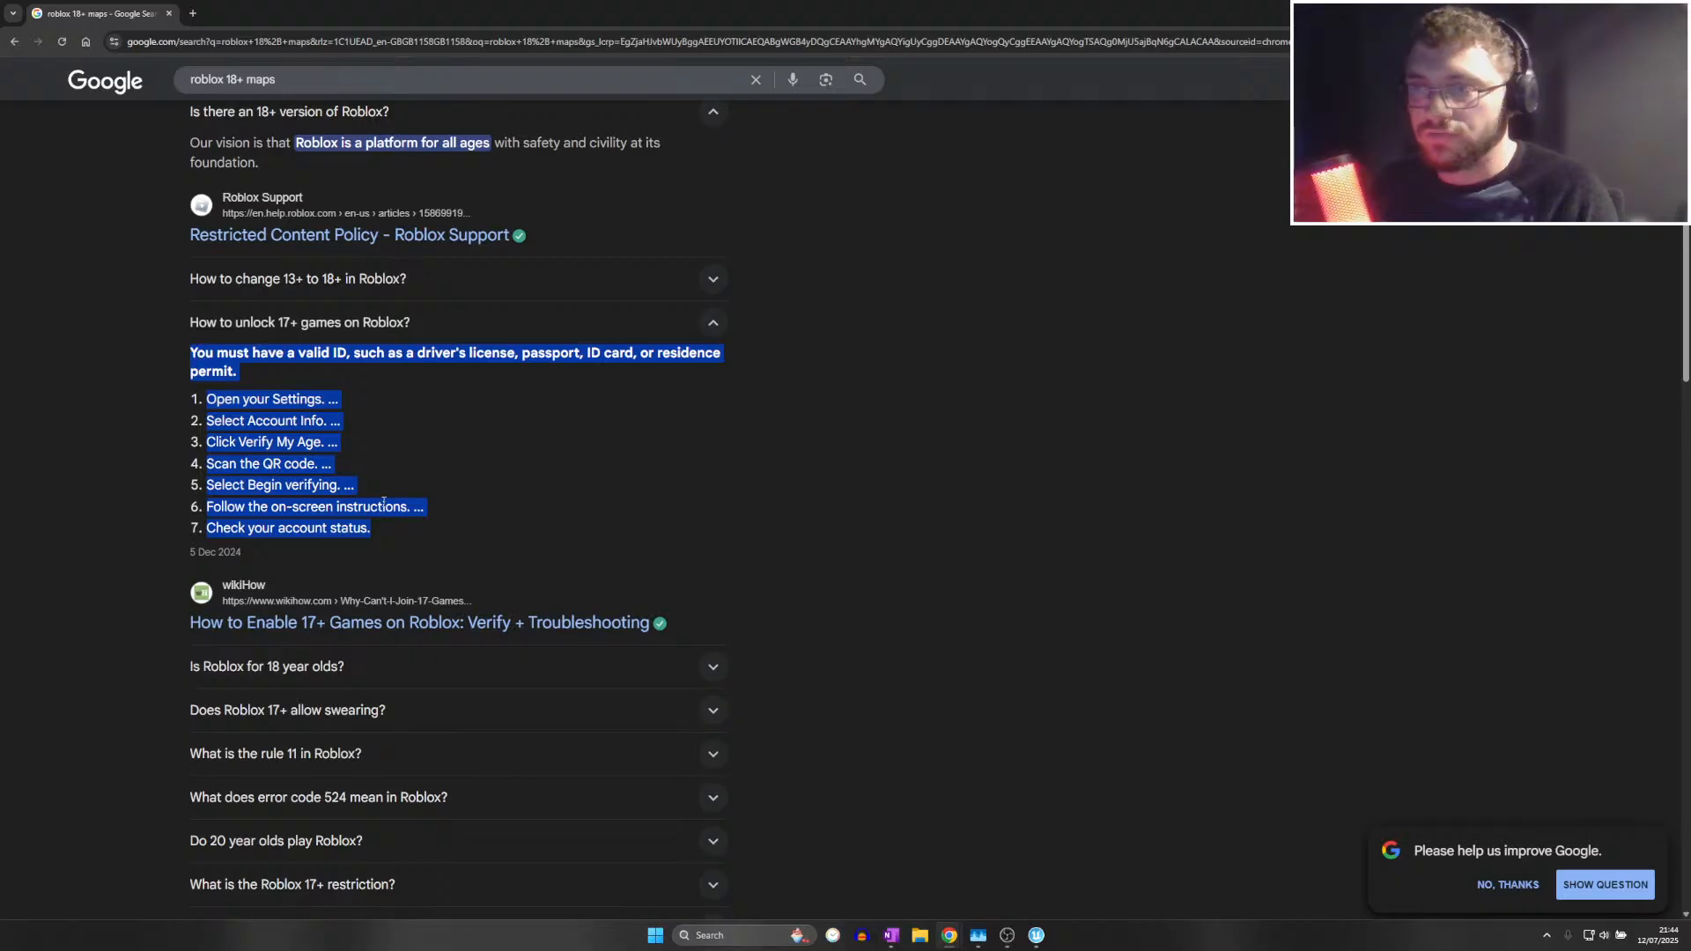
{"action": "left_click", "coordinate": [391, 540]}
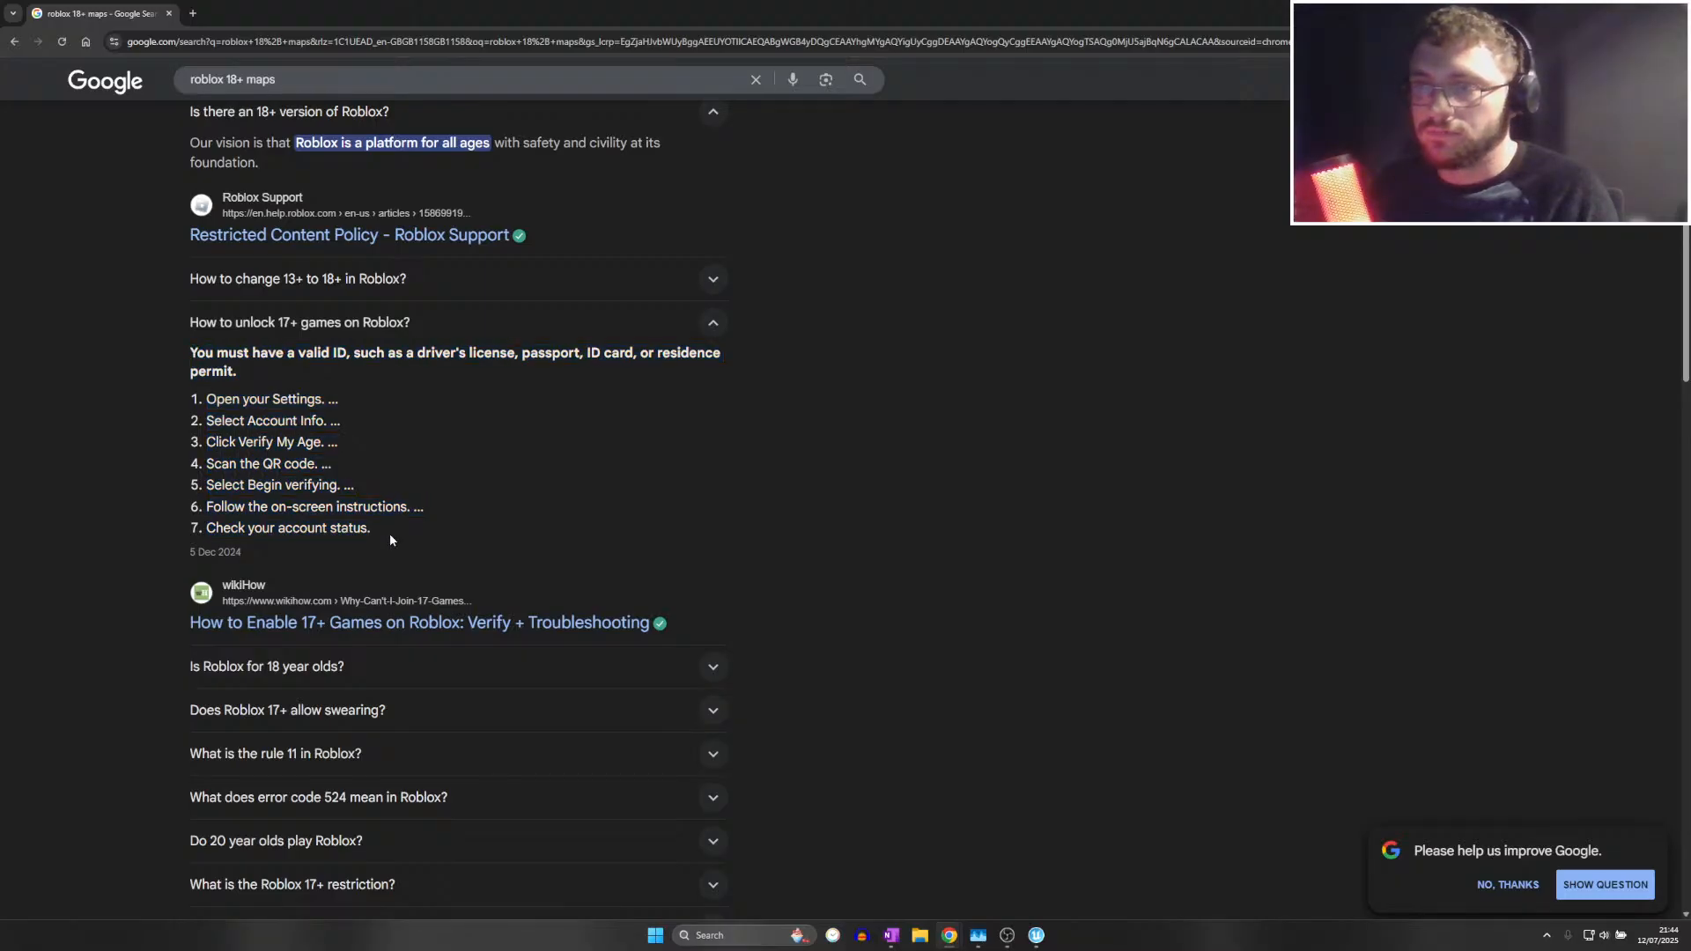
Close the Google results tab to return to UEFN and turn the viewport toward the restaurant's entrance doors
{"action": "left_click", "coordinate": [168, 13]}
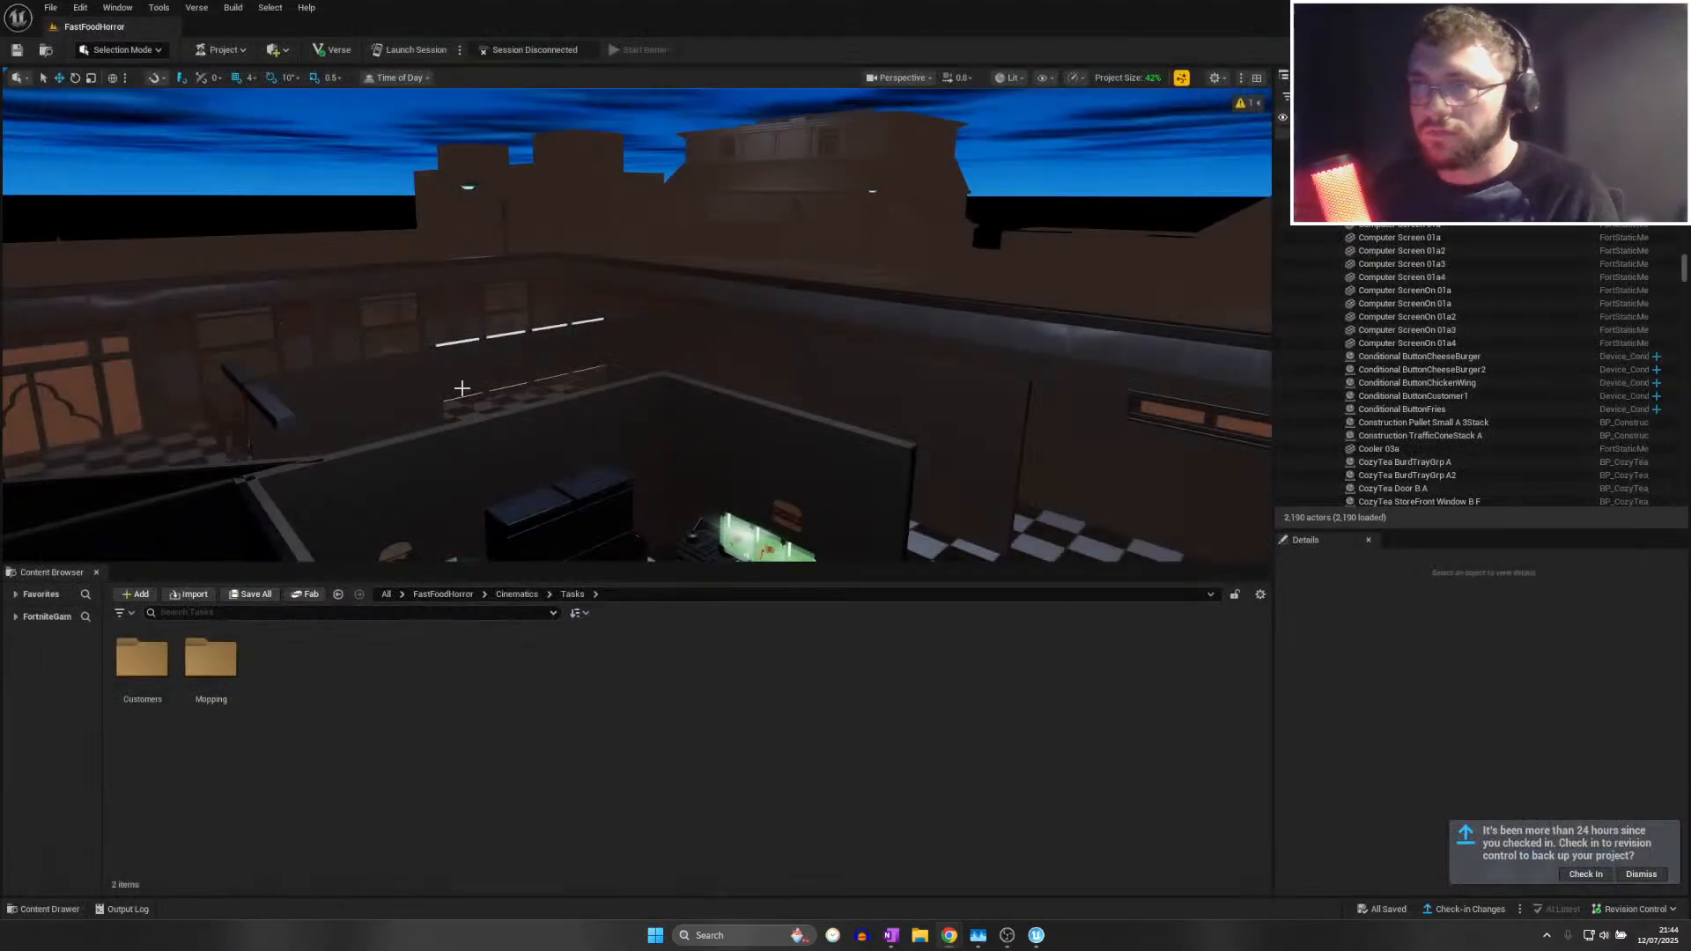
{"action": "right_click_drag", "start_coordinate": [456, 383], "coordinate": [427, 385]}
{"action": "right_click_drag", "start_coordinate": [142, 442], "coordinate": [113, 430]}
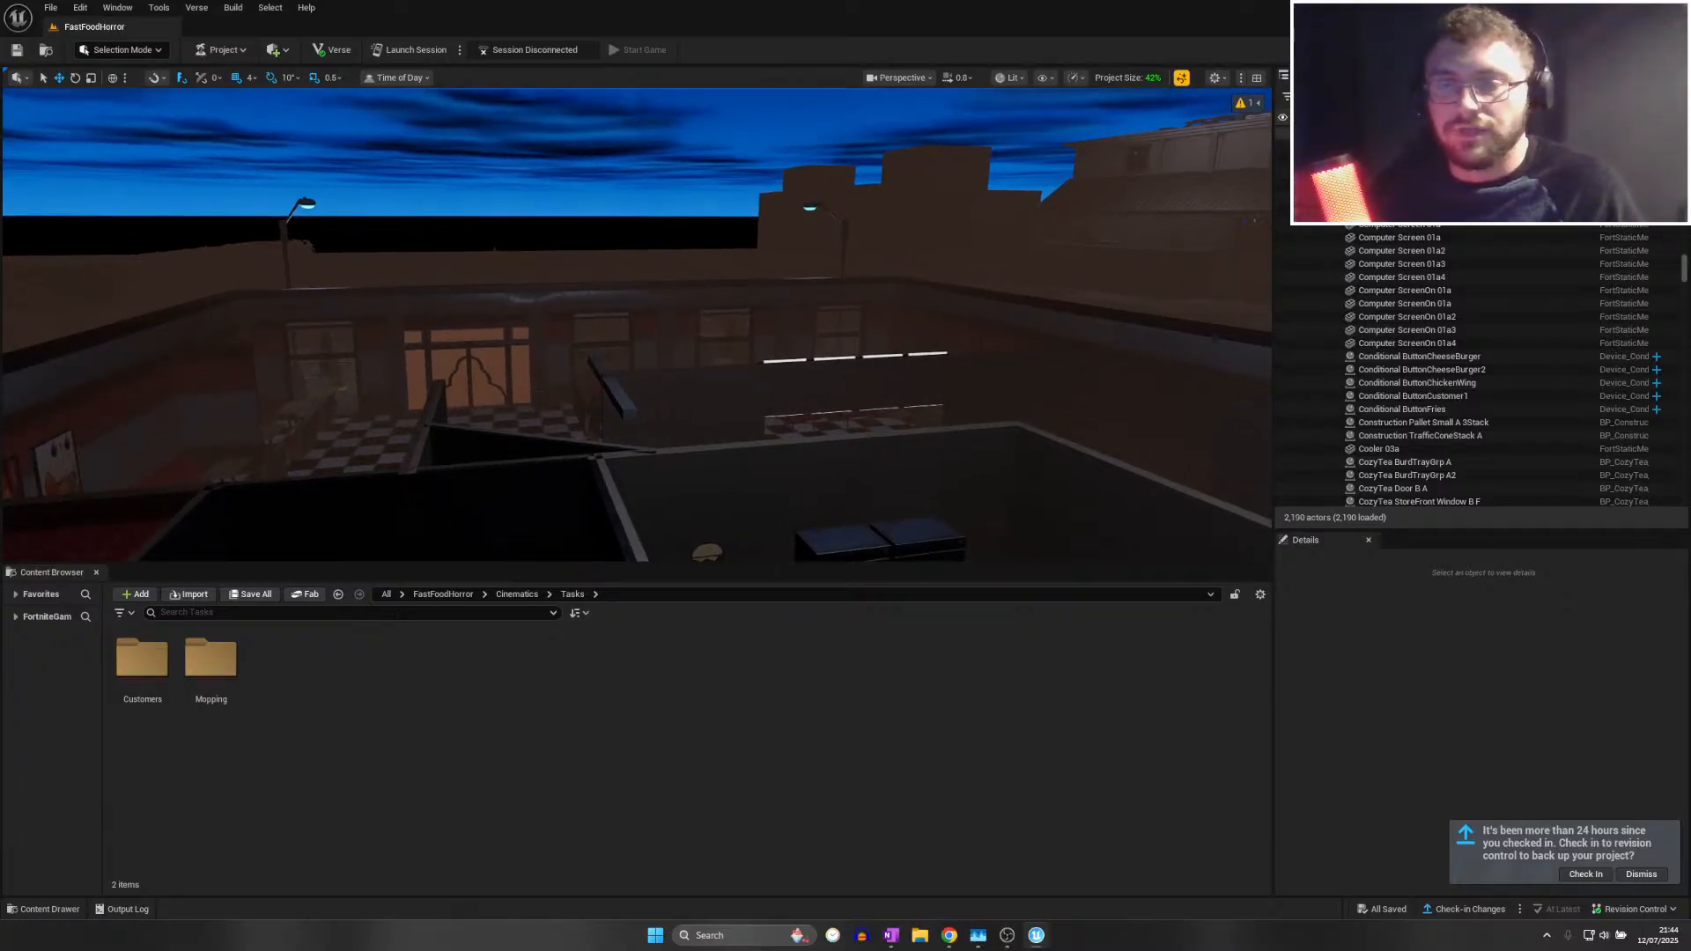
View the brand templates, including Squid Game Starter Island, in the Project Browser and close it without creating a project
{"action": "left_click", "coordinate": [50, 7]}
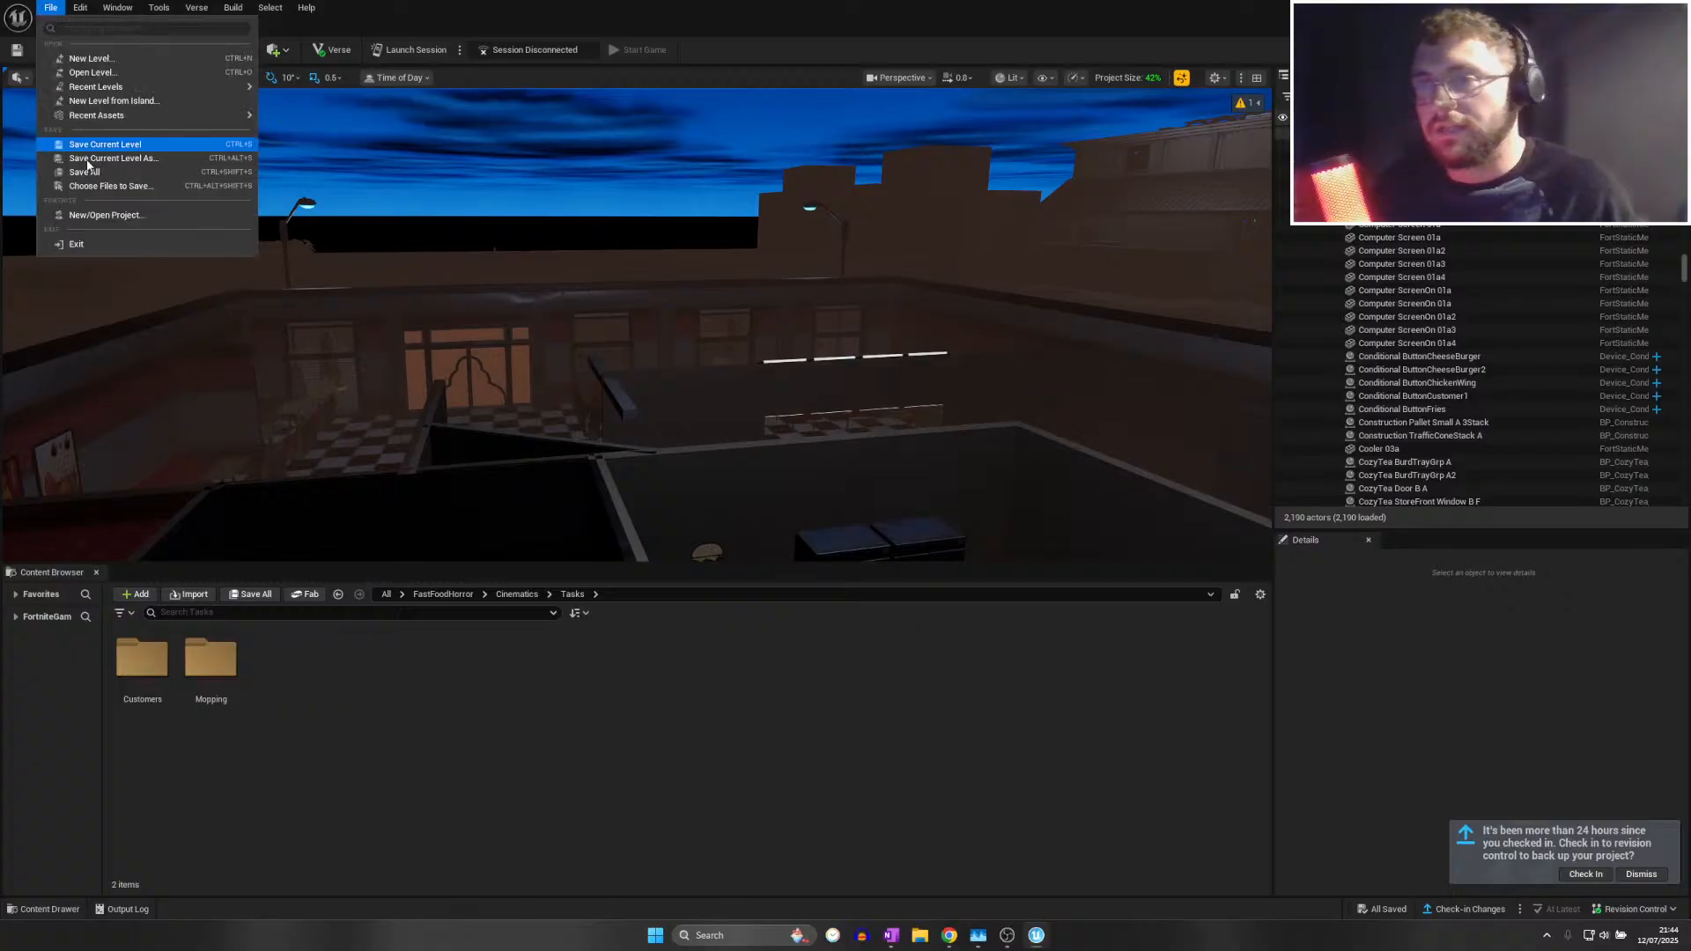
{"action": "left_click", "coordinate": [90, 220]}
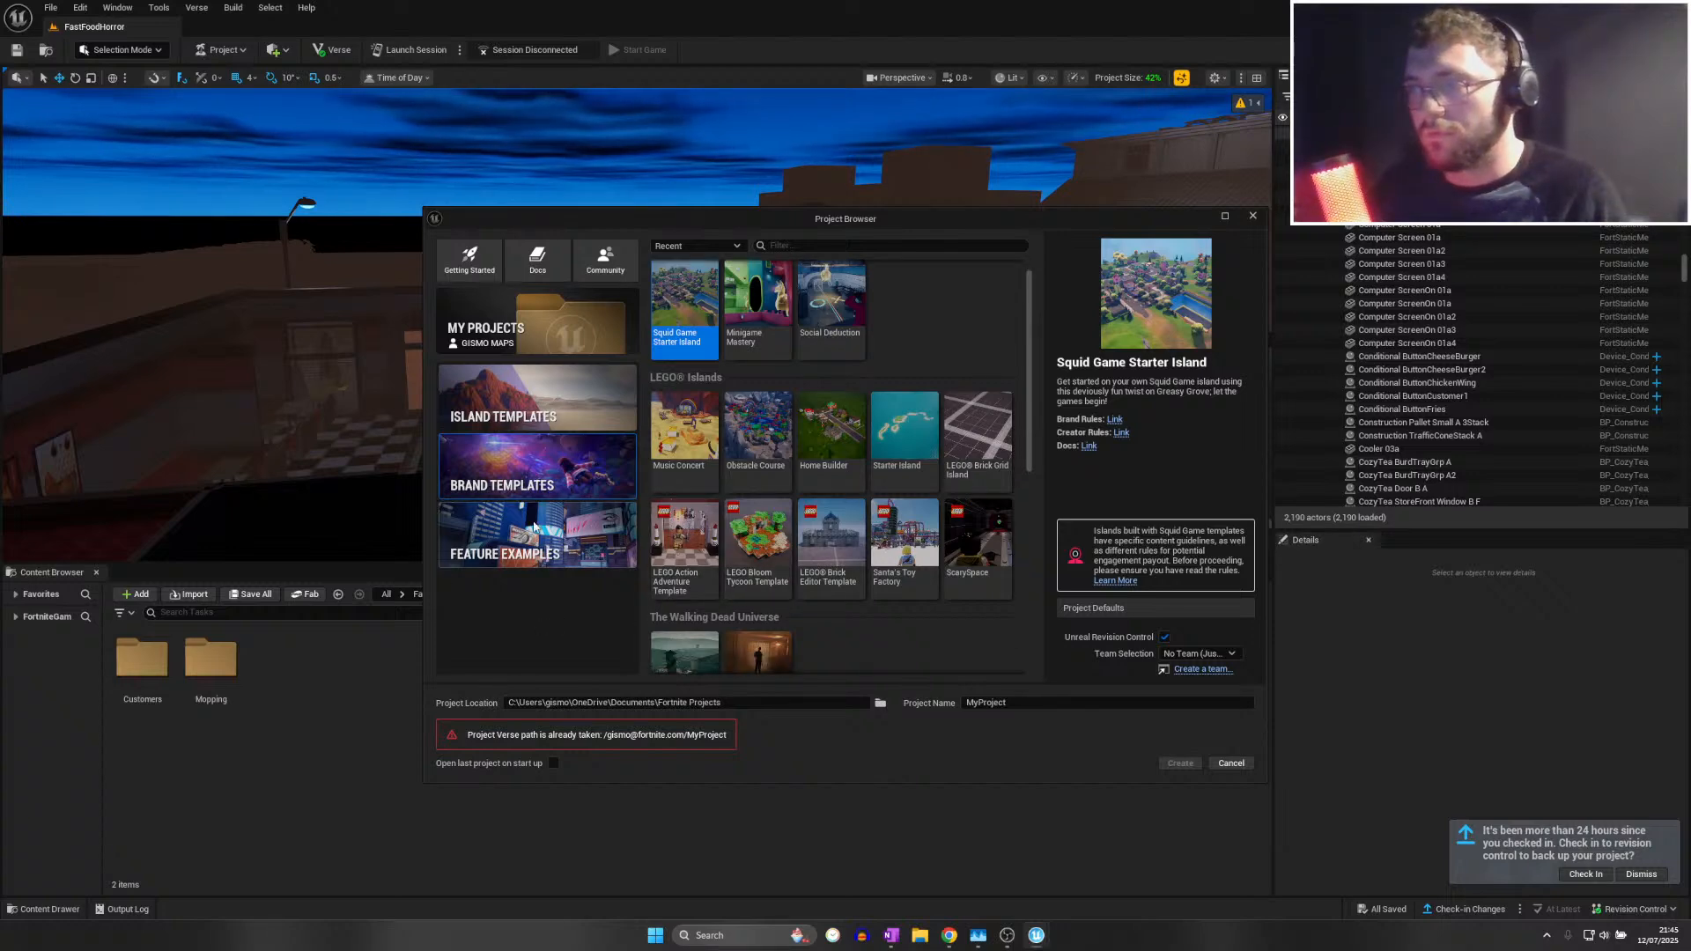
{"action": "left_click", "coordinate": [1252, 216]}
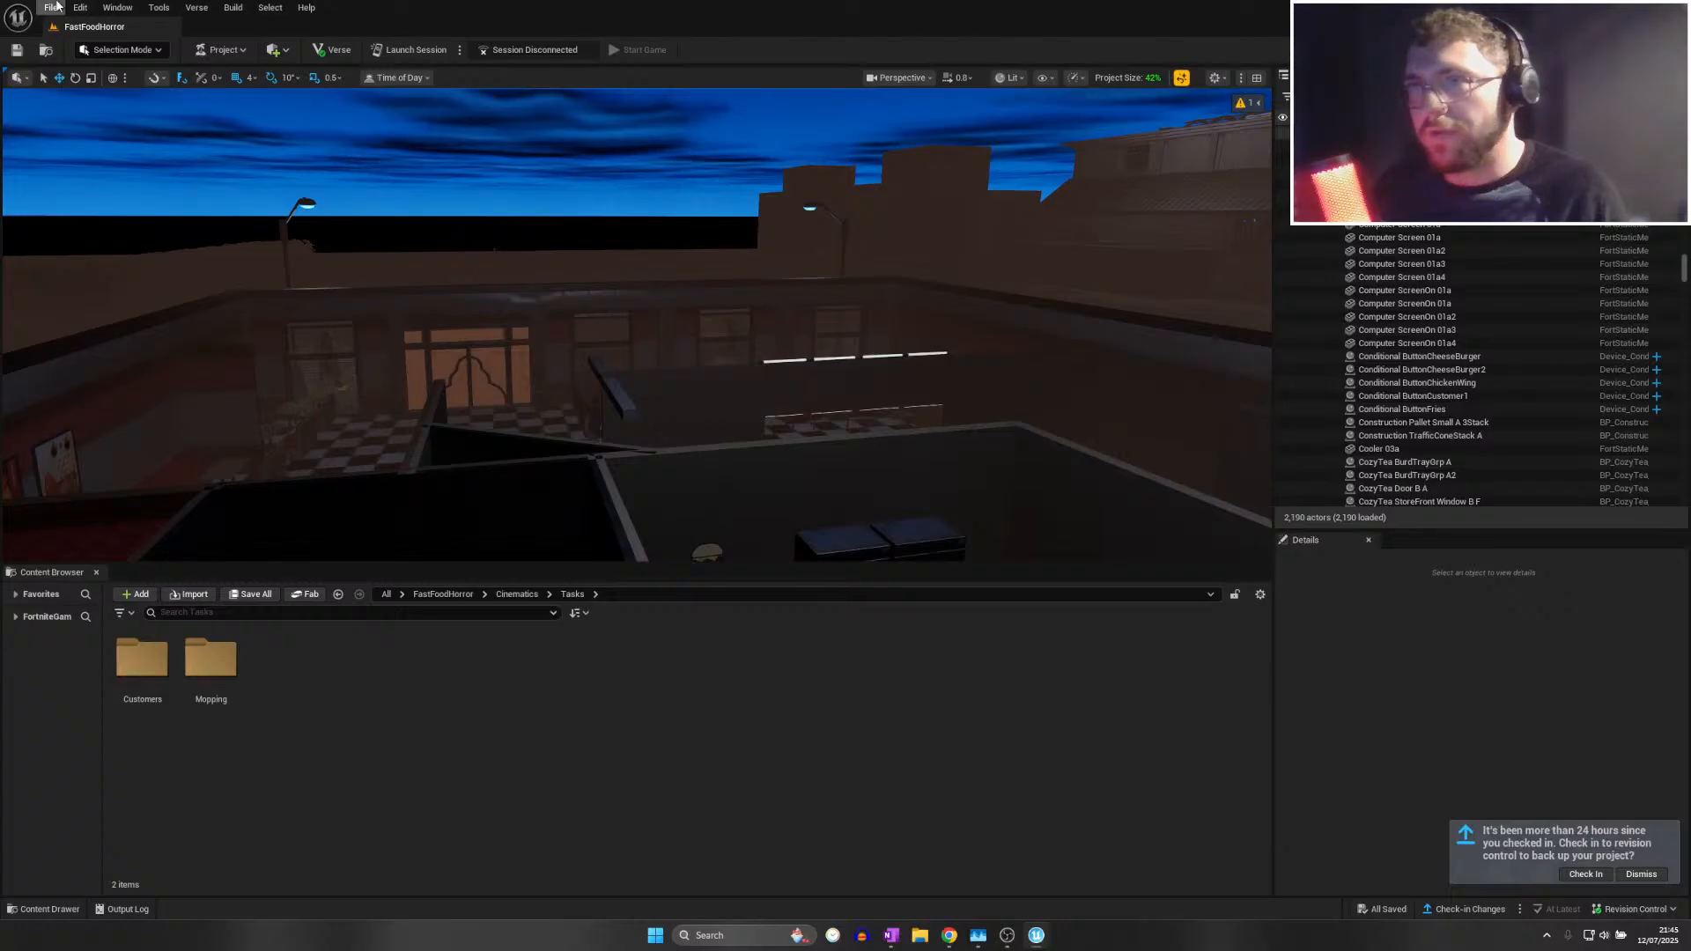
Save all FastFoodHorror project files twice
{"action": "left_click", "coordinate": [56, 7]}
{"action": "left_click", "coordinate": [101, 179]}
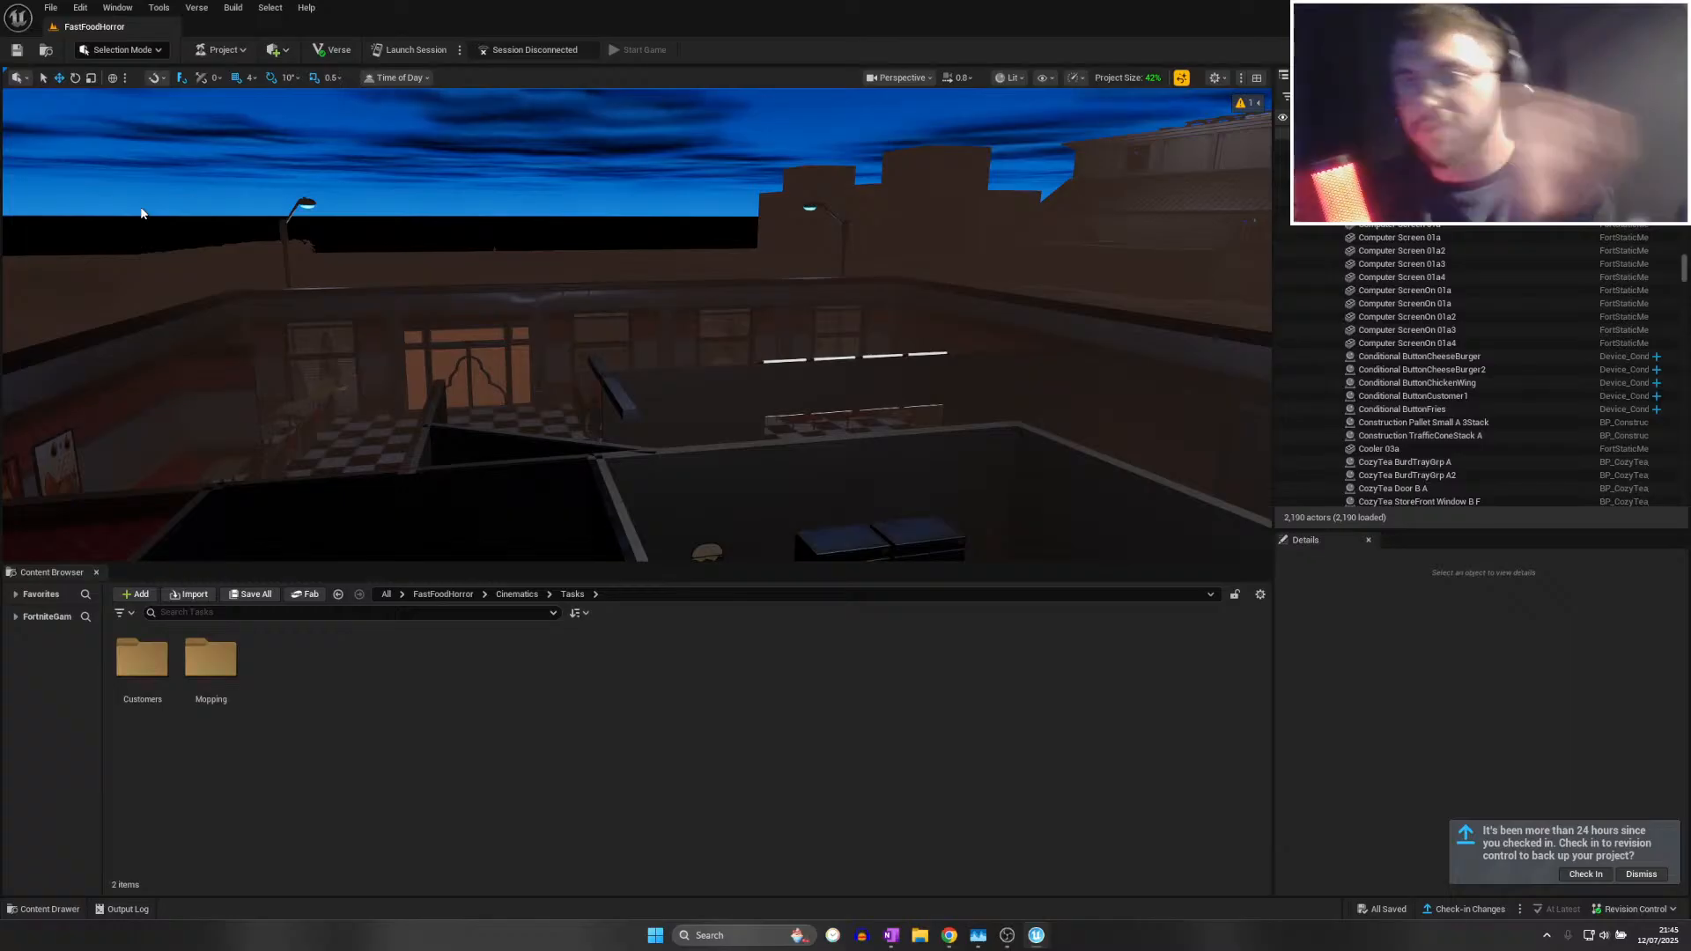
{"action": "left_click", "coordinate": [52, 9]}
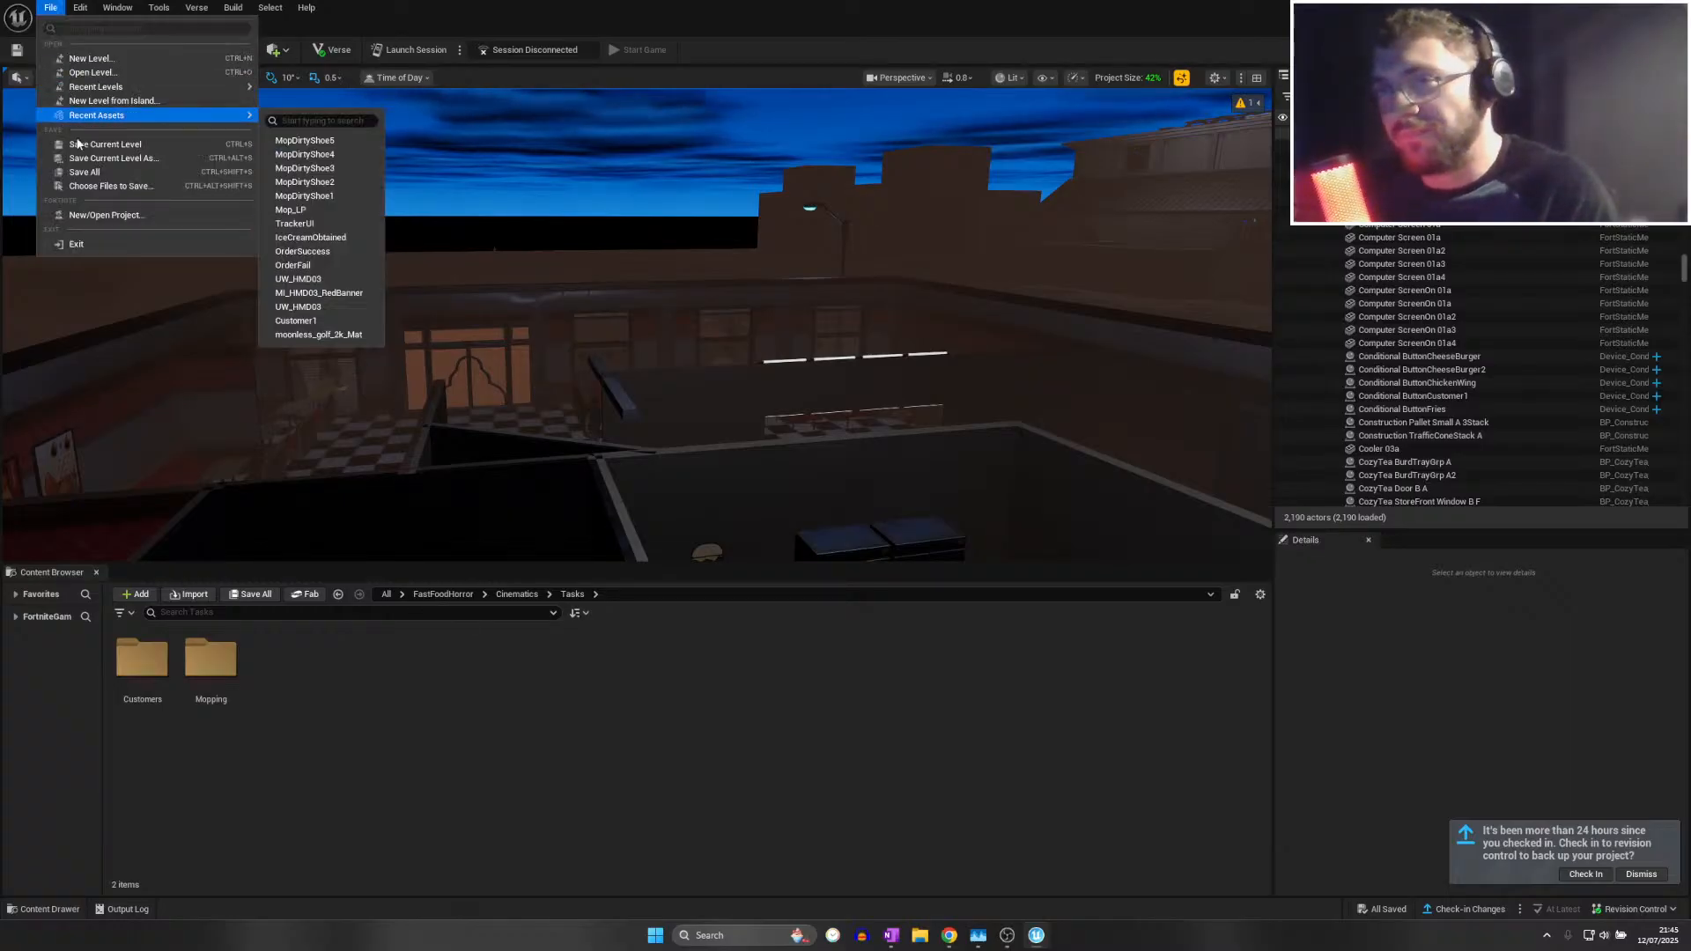
{"action": "left_click", "coordinate": [94, 179]}
Open the MopDirtyShoe5 sequence from the Mopping folder in Sequencer
{"action": "right_click_drag", "start_coordinate": [369, 282], "coordinate": [572, 348]}
{"action": "key", "text": "w"}
{"action": "key", "text": "w"}
{"action": "scroll", "coordinate": [652, 388], "scroll_direction": "up", "scroll_amount": 1}
{"action": "key", "text": "w"}
{"action": "right_click_drag", "start_coordinate": [380, 526], "coordinate": [387, 532]}
{"action": "key", "text": "w"}
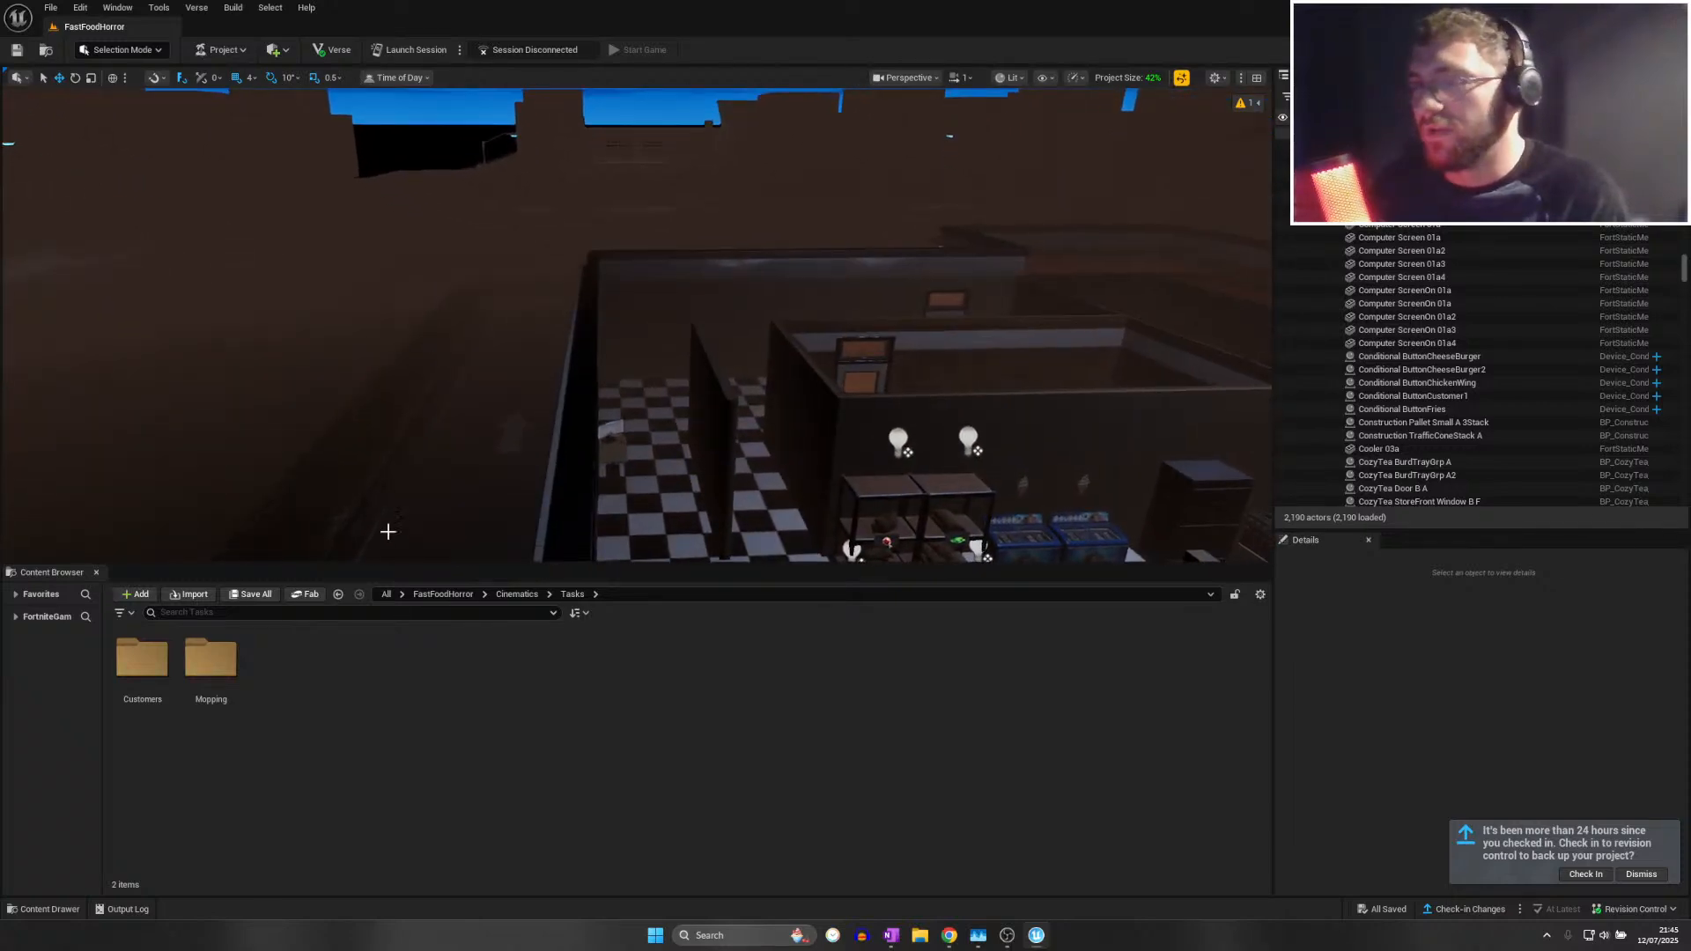
{"action": "double_click", "coordinate": [211, 658]}
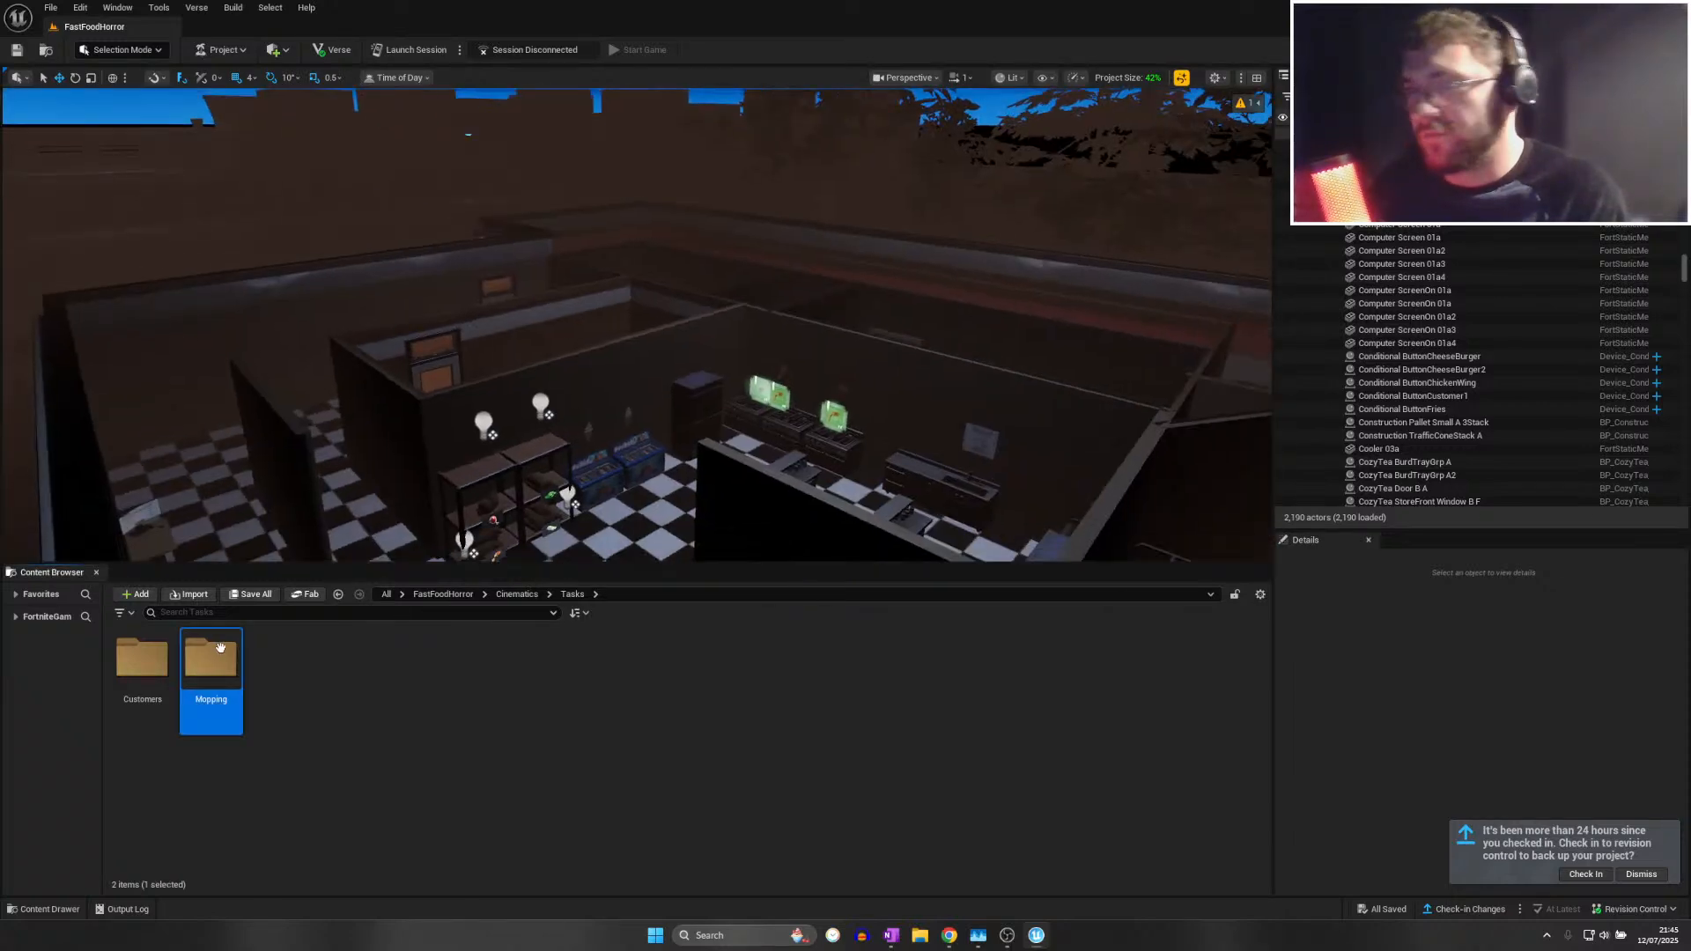
{"action": "left_click", "coordinate": [417, 656]}
{"action": "double_click", "coordinate": [417, 652]}
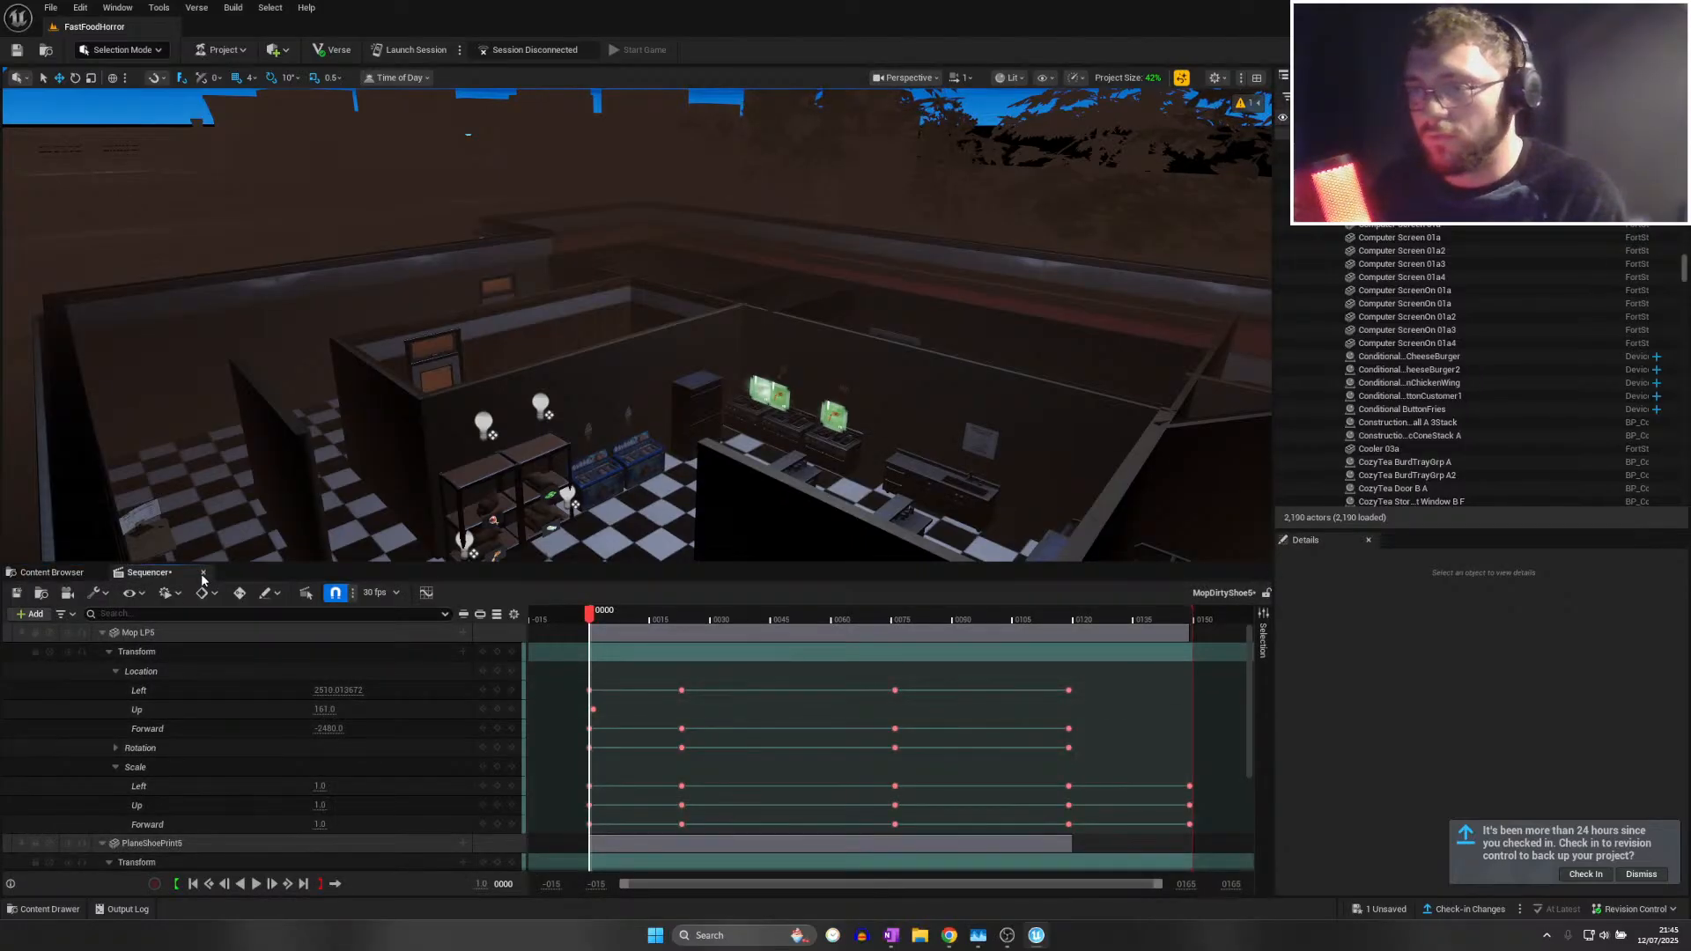
Switch to the OneNote to-do list and delete the first line, above "Create the widgets for all of the foods"
{"action": "left_click", "coordinate": [891, 932]}
{"action": "left_click_drag", "start_coordinate": [121, 205], "coordinate": [37, 205]}
{"action": "key", "text": "BackSpace"}
{"action": "key", "text": "Delete"}
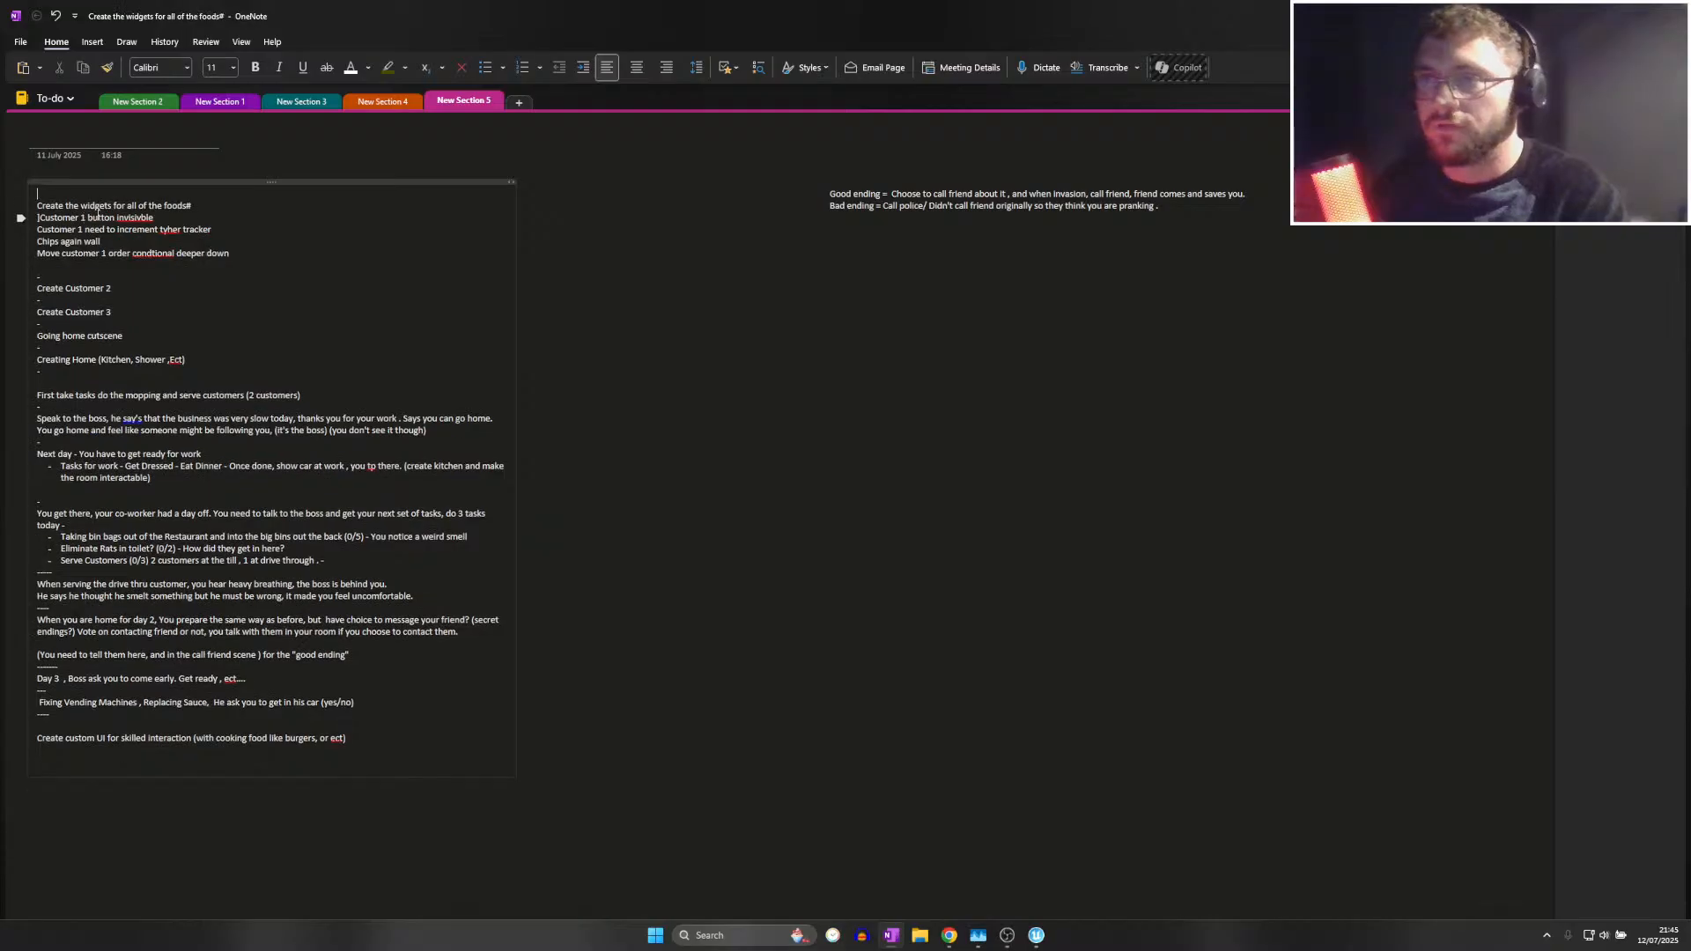
Replace the # after "Create the widgets for all of the foods" with a dash and add a dash separator and blank line below
{"action": "left_click", "coordinate": [949, 935]}
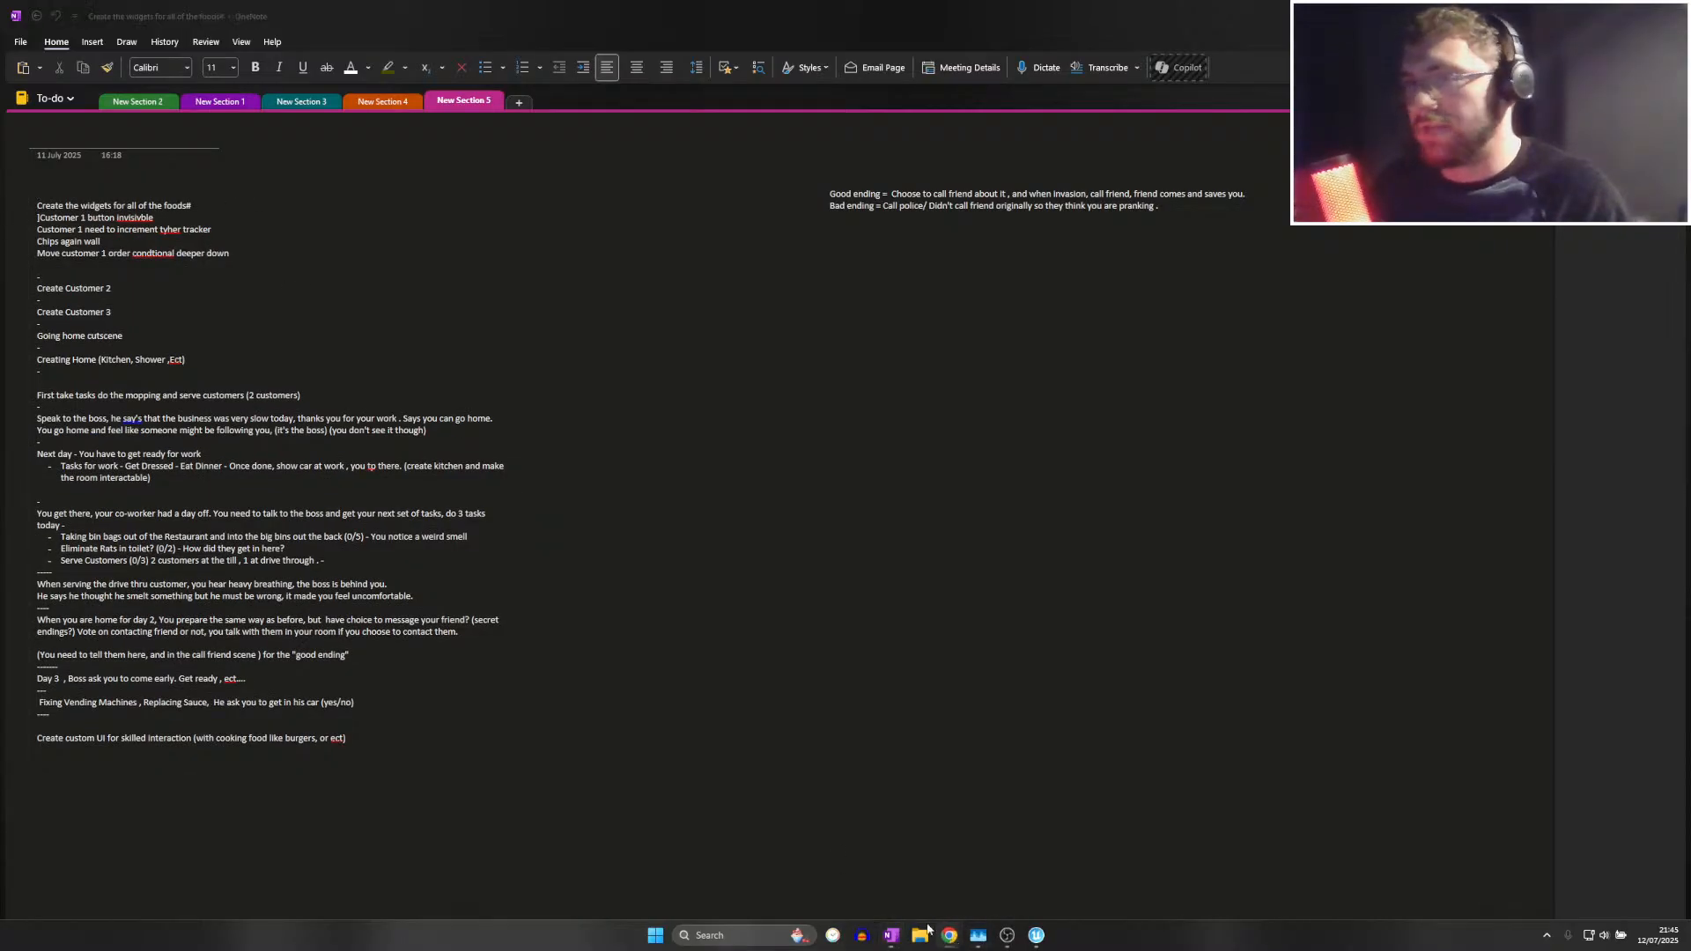
{"action": "left_click", "coordinate": [194, 208]}
{"action": "key", "text": "BackSpace"}
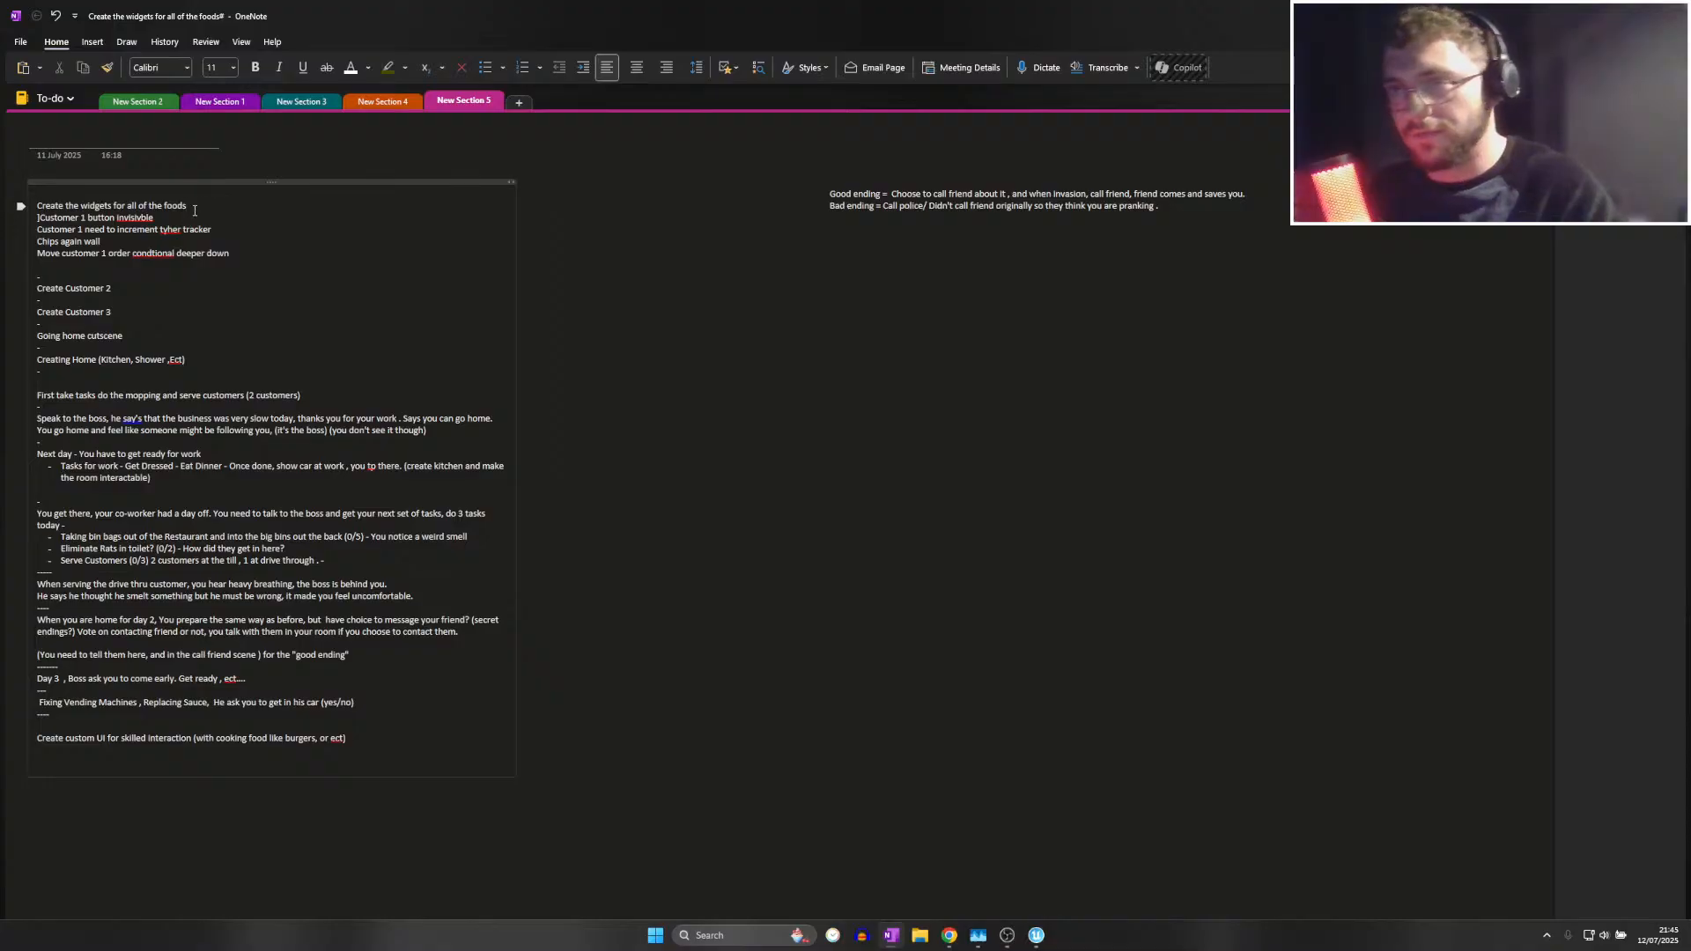
{"action": "type", "text": "-"}
{"action": "key", "text": "Return"}
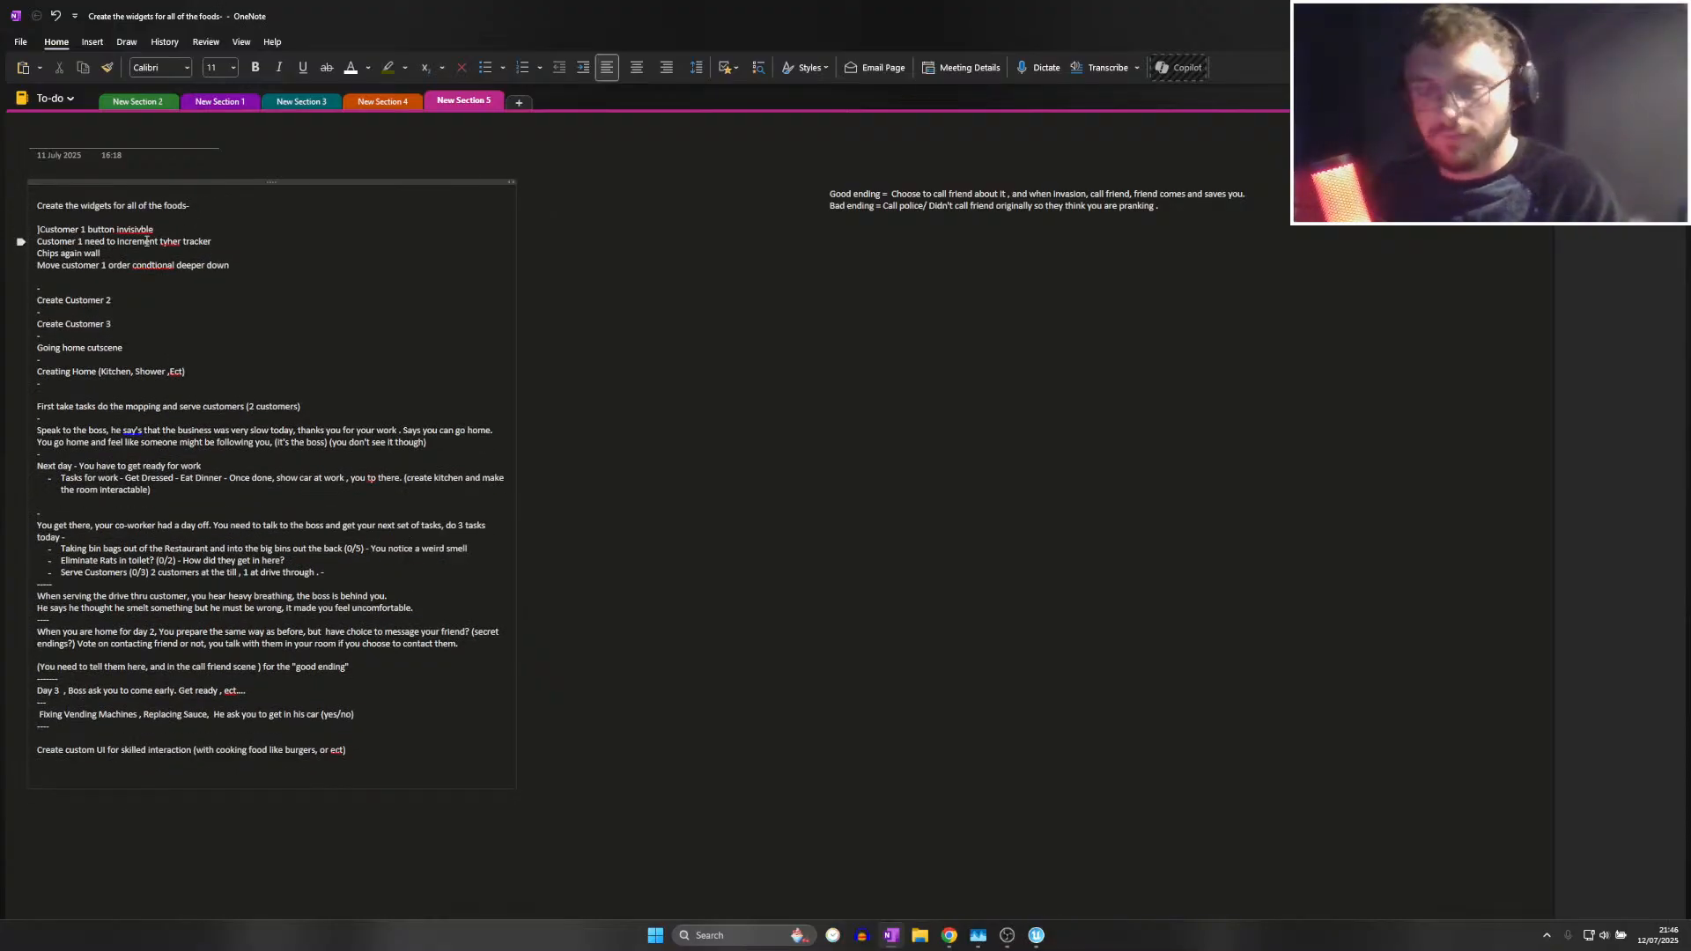
{"action": "key", "text": "Return"}
{"action": "key", "text": "Return"}
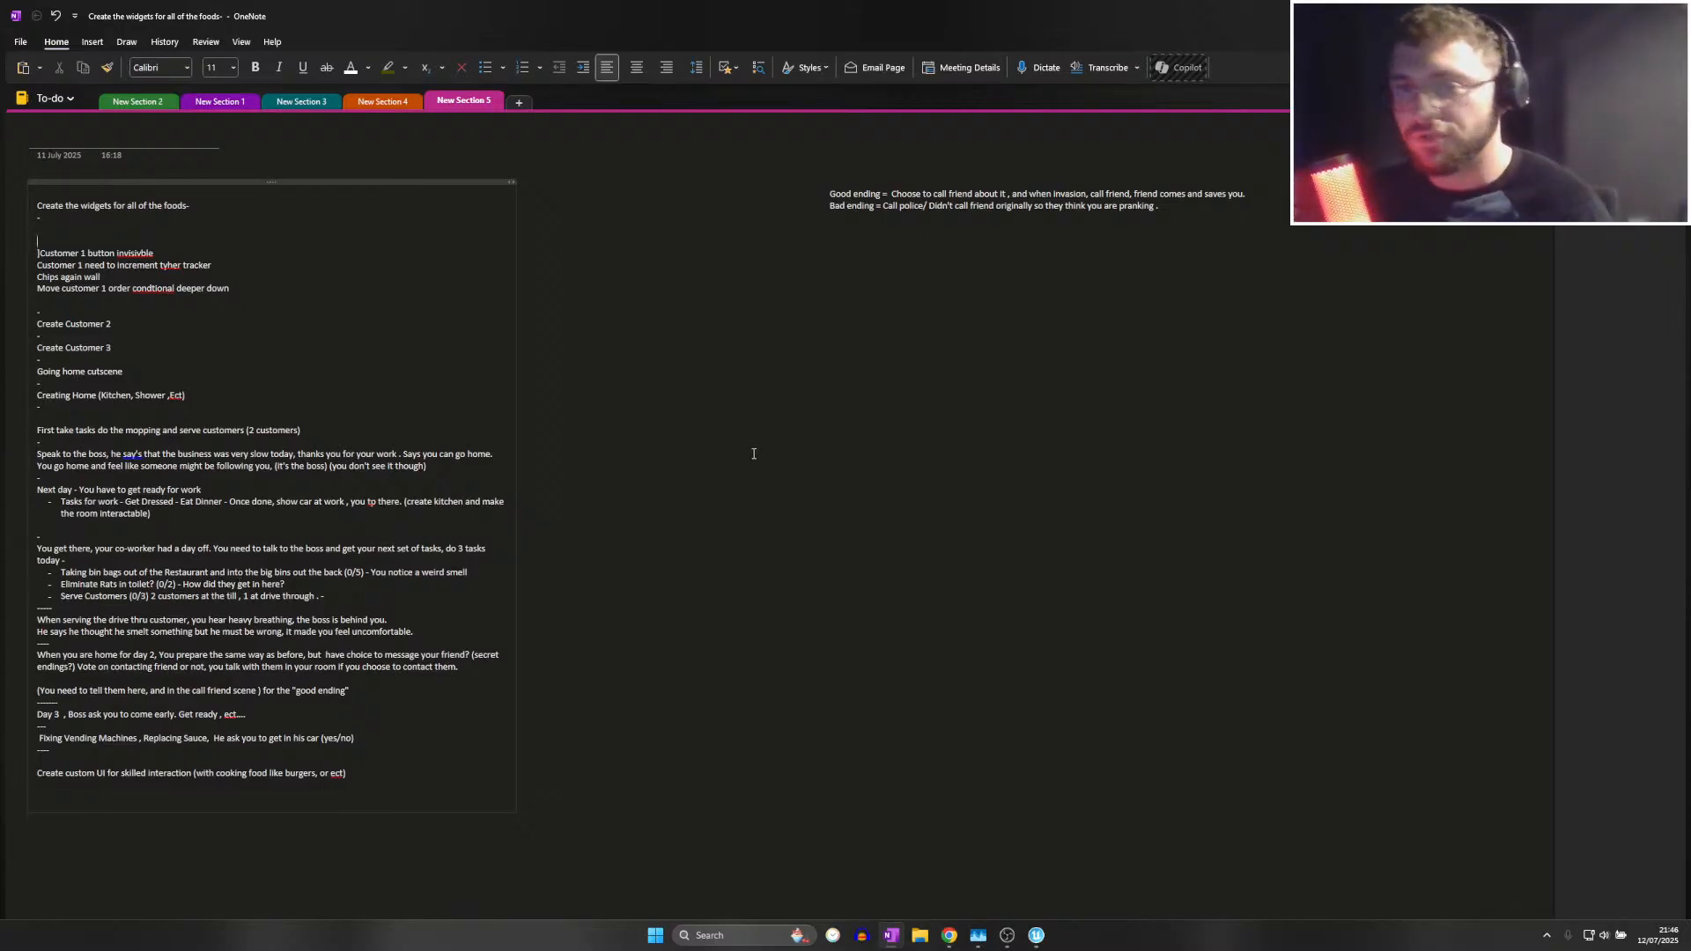
{"action": "left_click", "coordinate": [697, 438]}
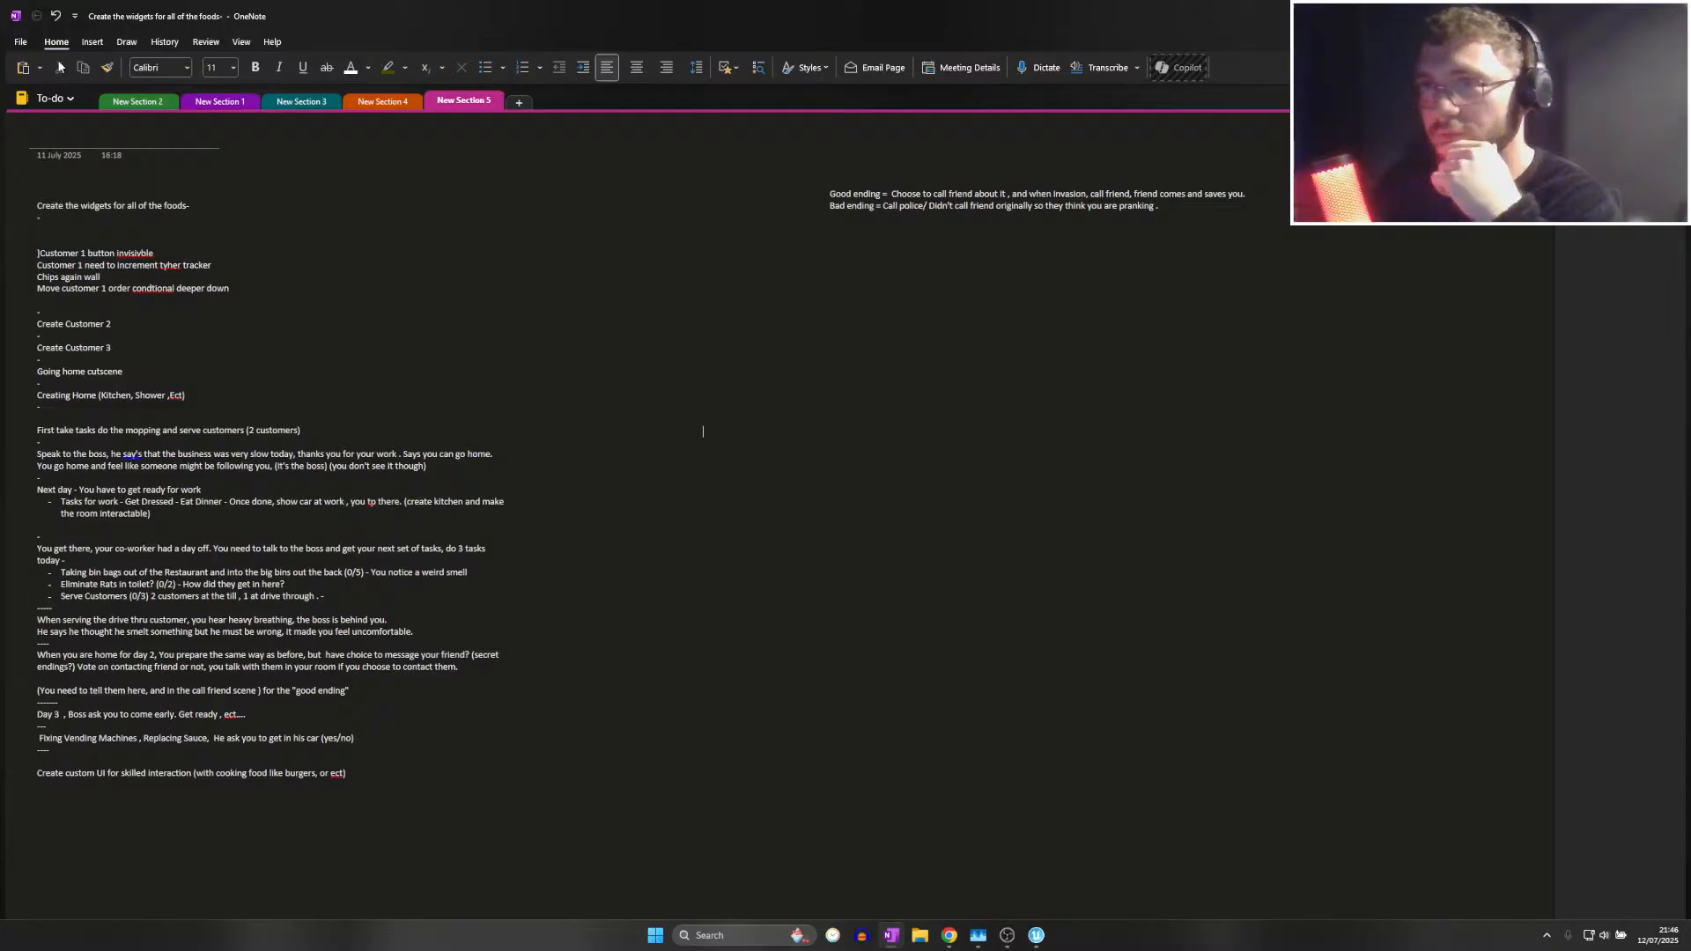
Return to UEFN, save the MopDirtyShoe5 sequence and show the Mopping folder's contents
{"action": "left_click", "coordinate": [1590, 16]}
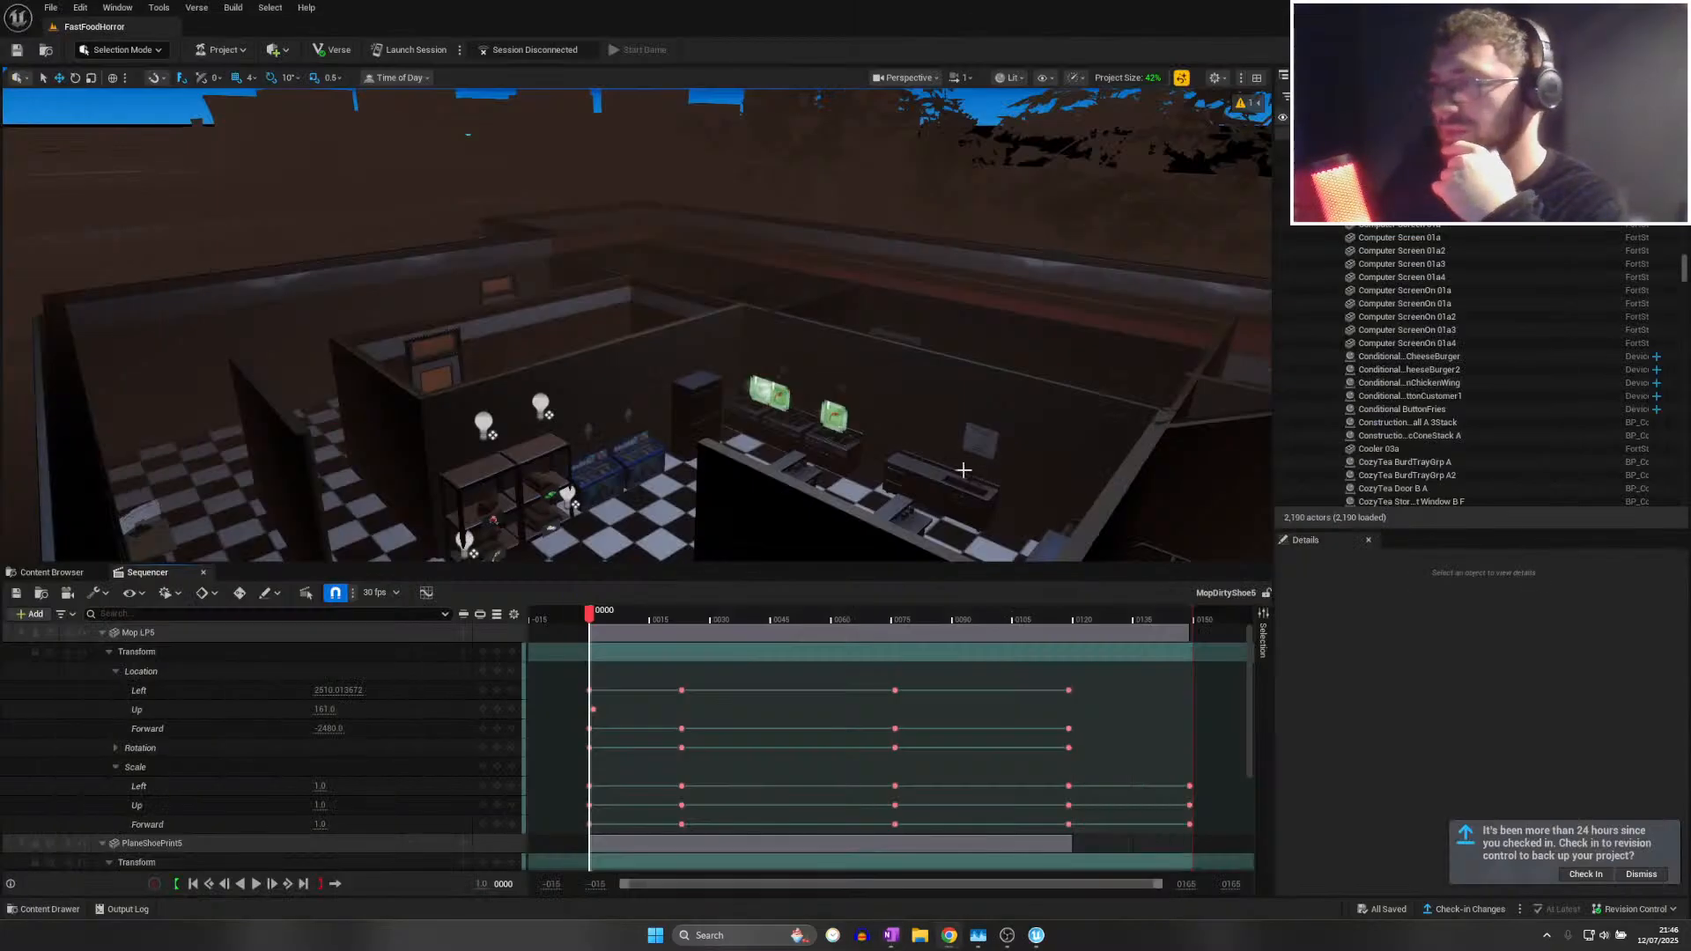
{"action": "right_click_drag", "start_coordinate": [883, 455], "coordinate": [898, 480]}
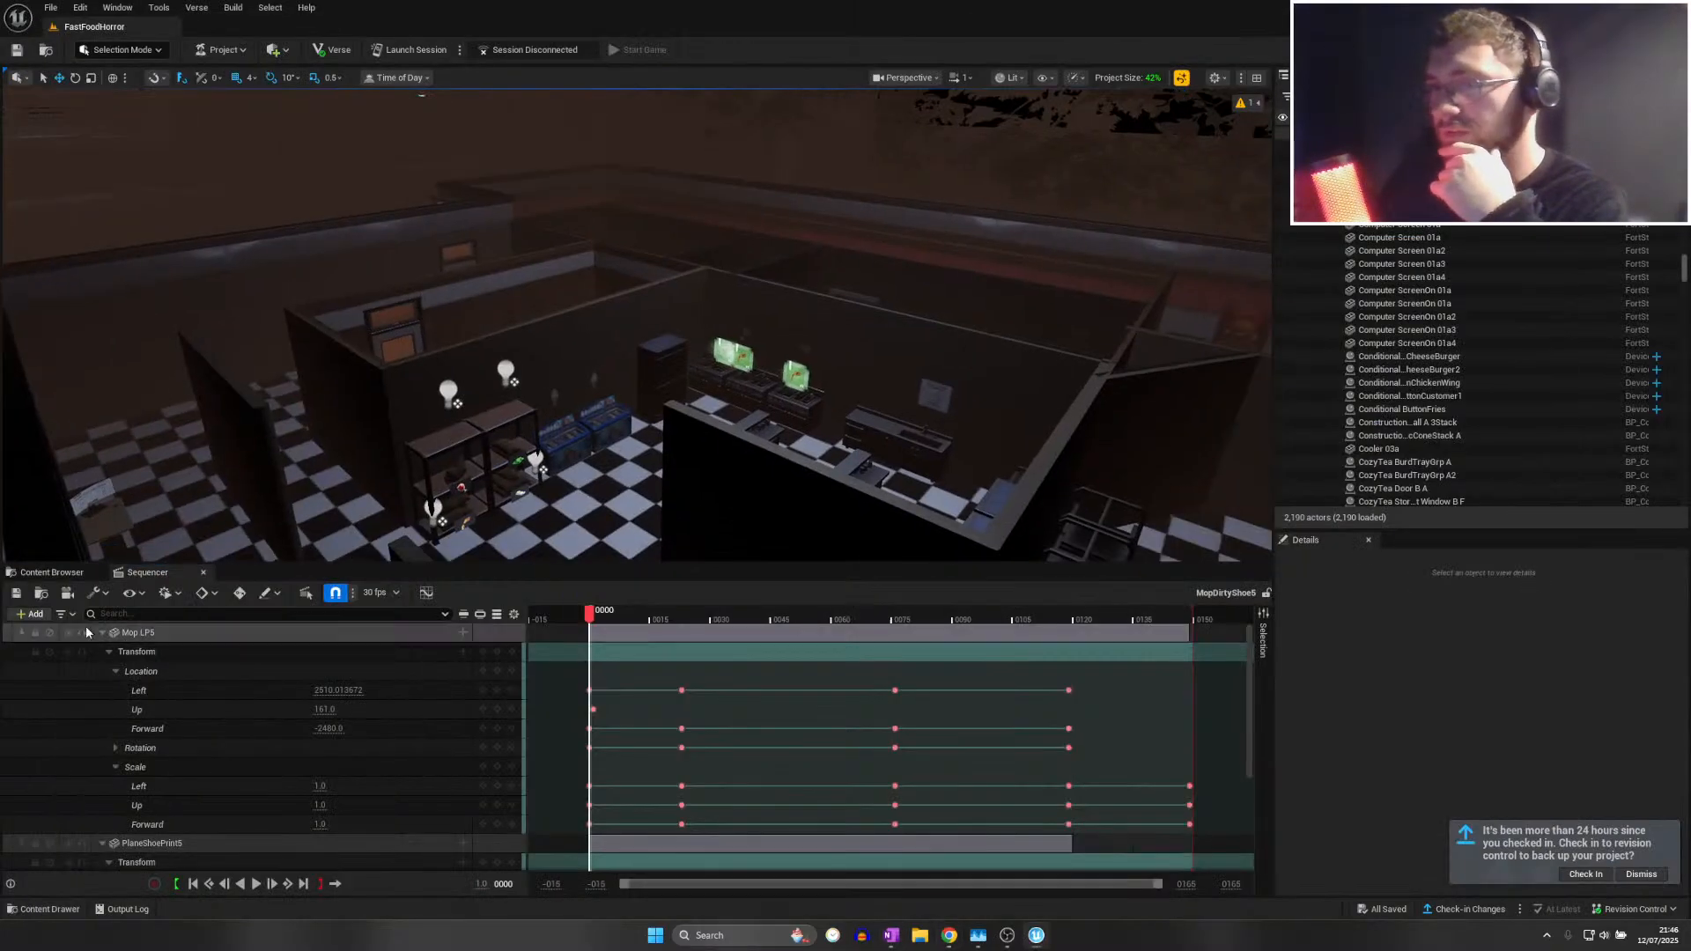
{"action": "left_click", "coordinate": [15, 595]}
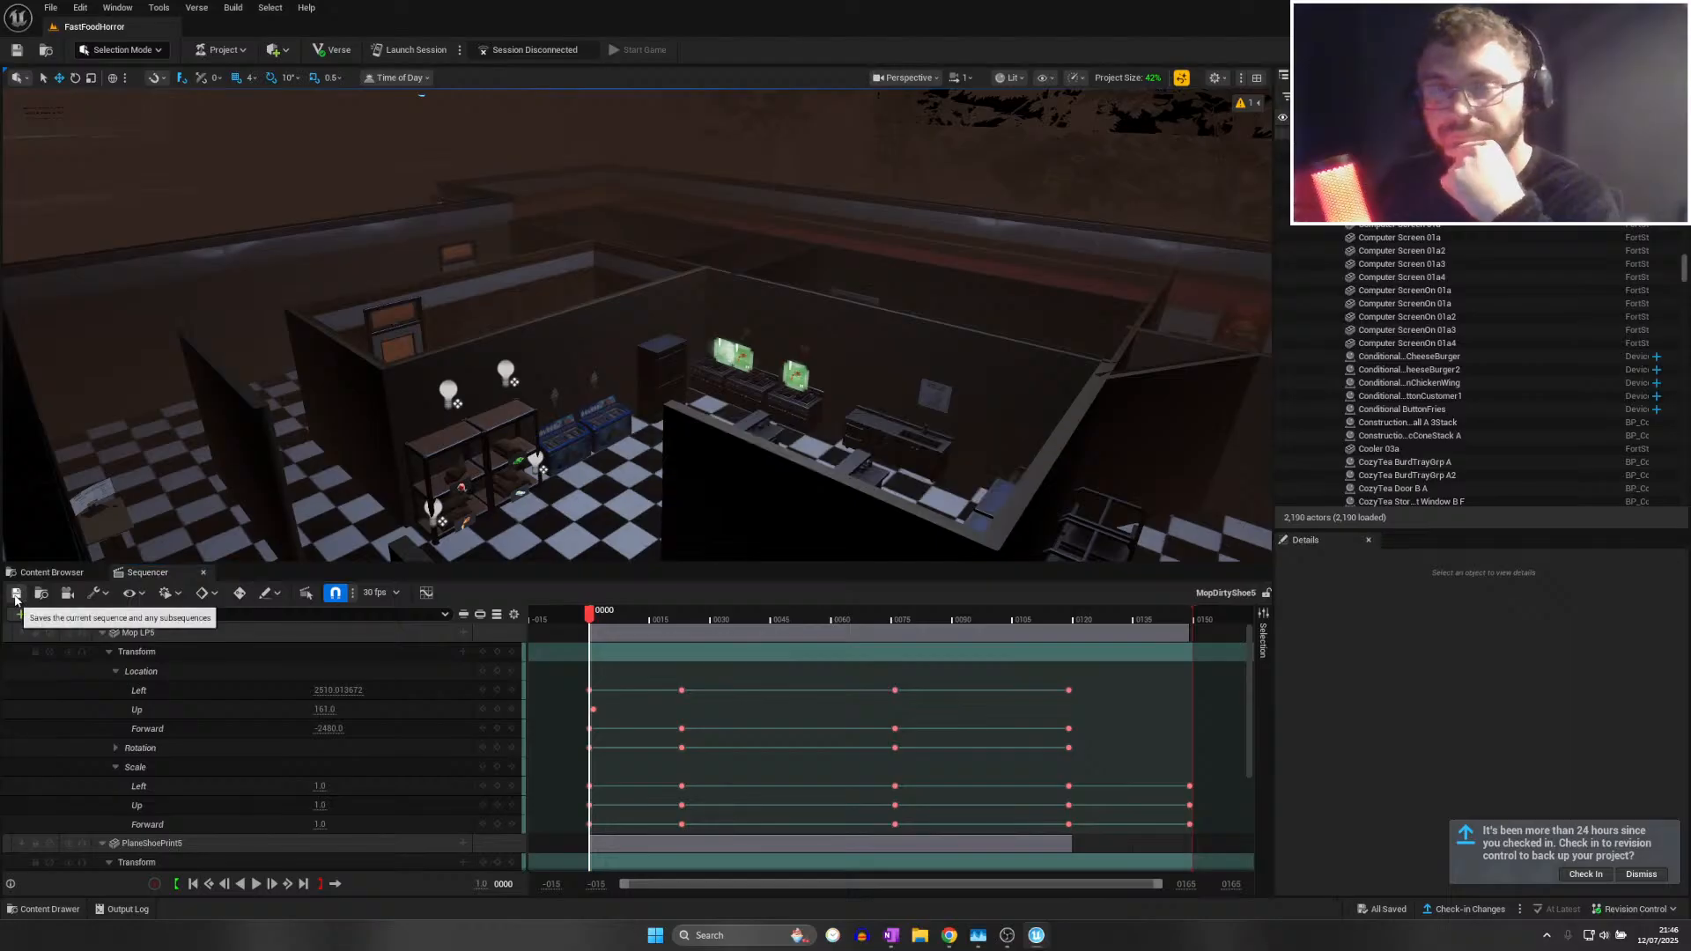
{"action": "left_click", "coordinate": [51, 572]}
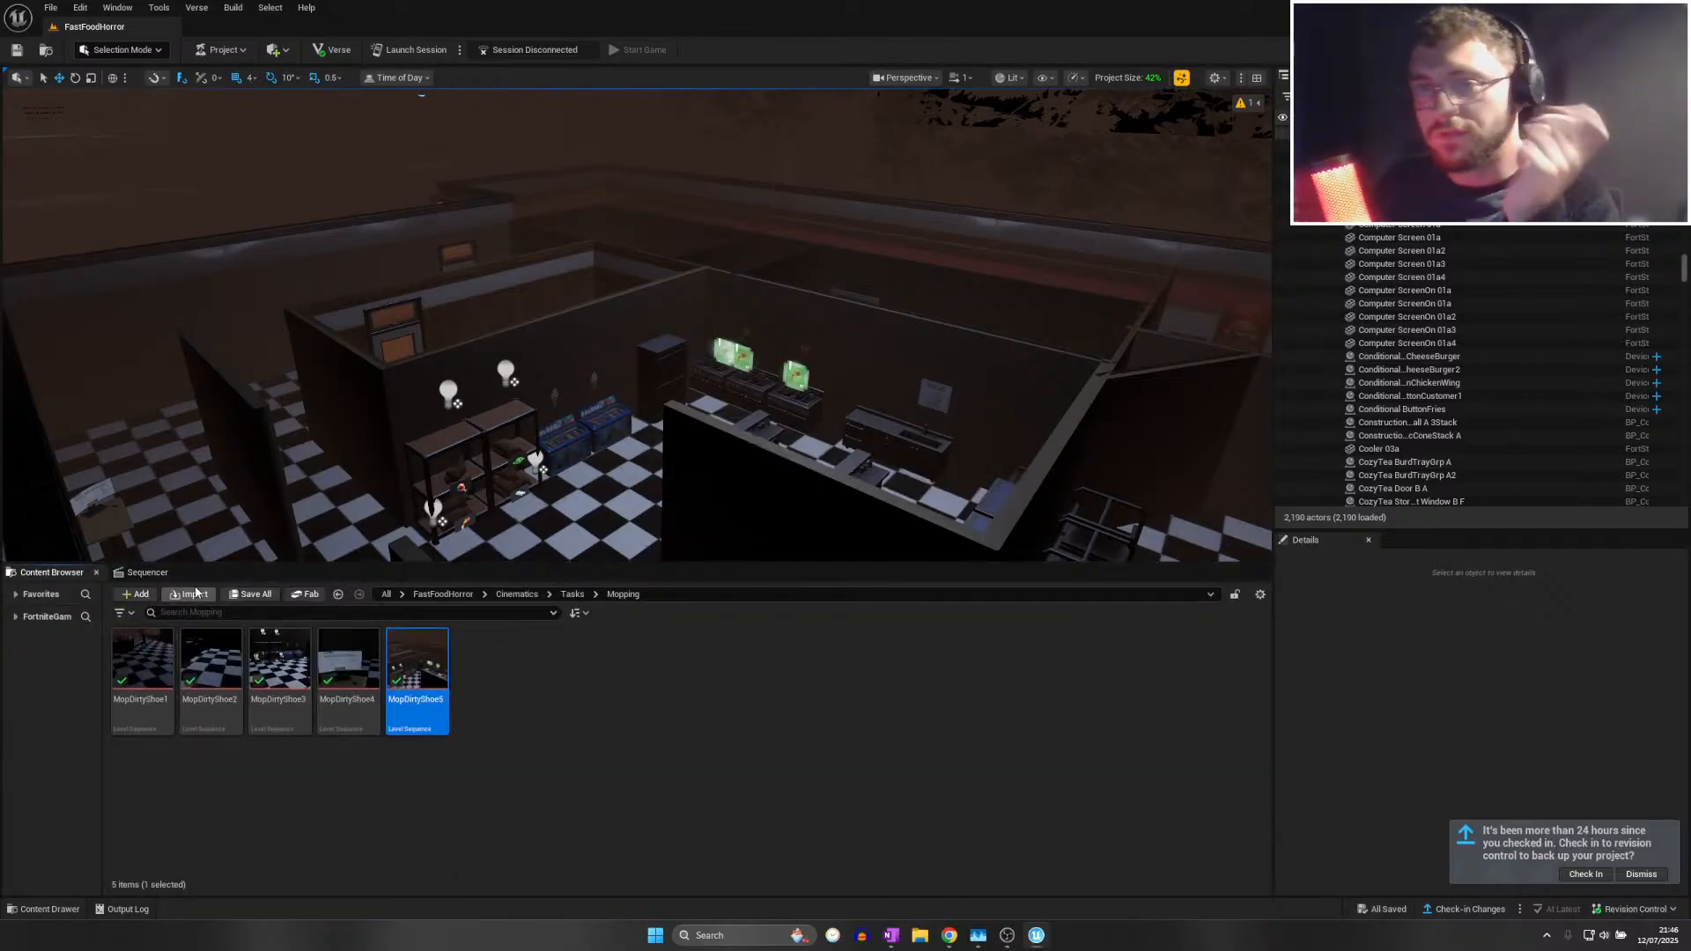
Filter the Outliner by "button" and select Conditional ButtonCustomer1
{"action": "key", "text": "w"}
{"action": "right_click_drag", "start_coordinate": [436, 438], "coordinate": [563, 465]}
{"action": "key", "text": "w"}
{"action": "right_click_drag", "start_coordinate": [436, 438], "coordinate": [784, 462]}
{"action": "left_click", "coordinate": [1461, 97]}
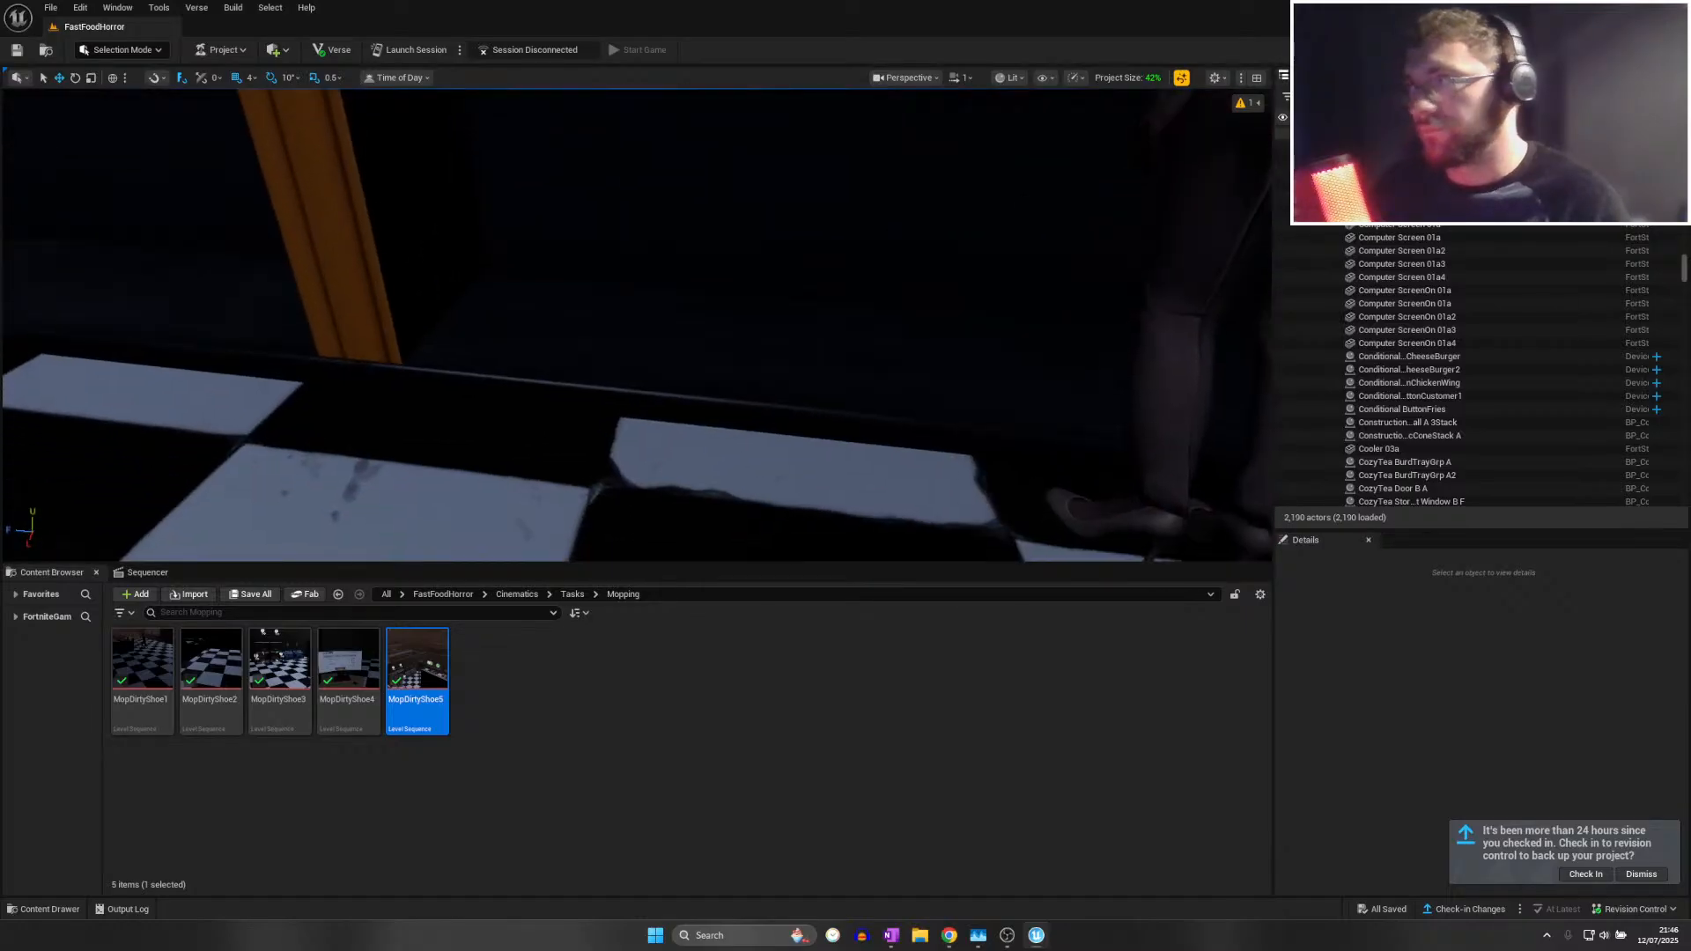
{"action": "type", "text": "button"}
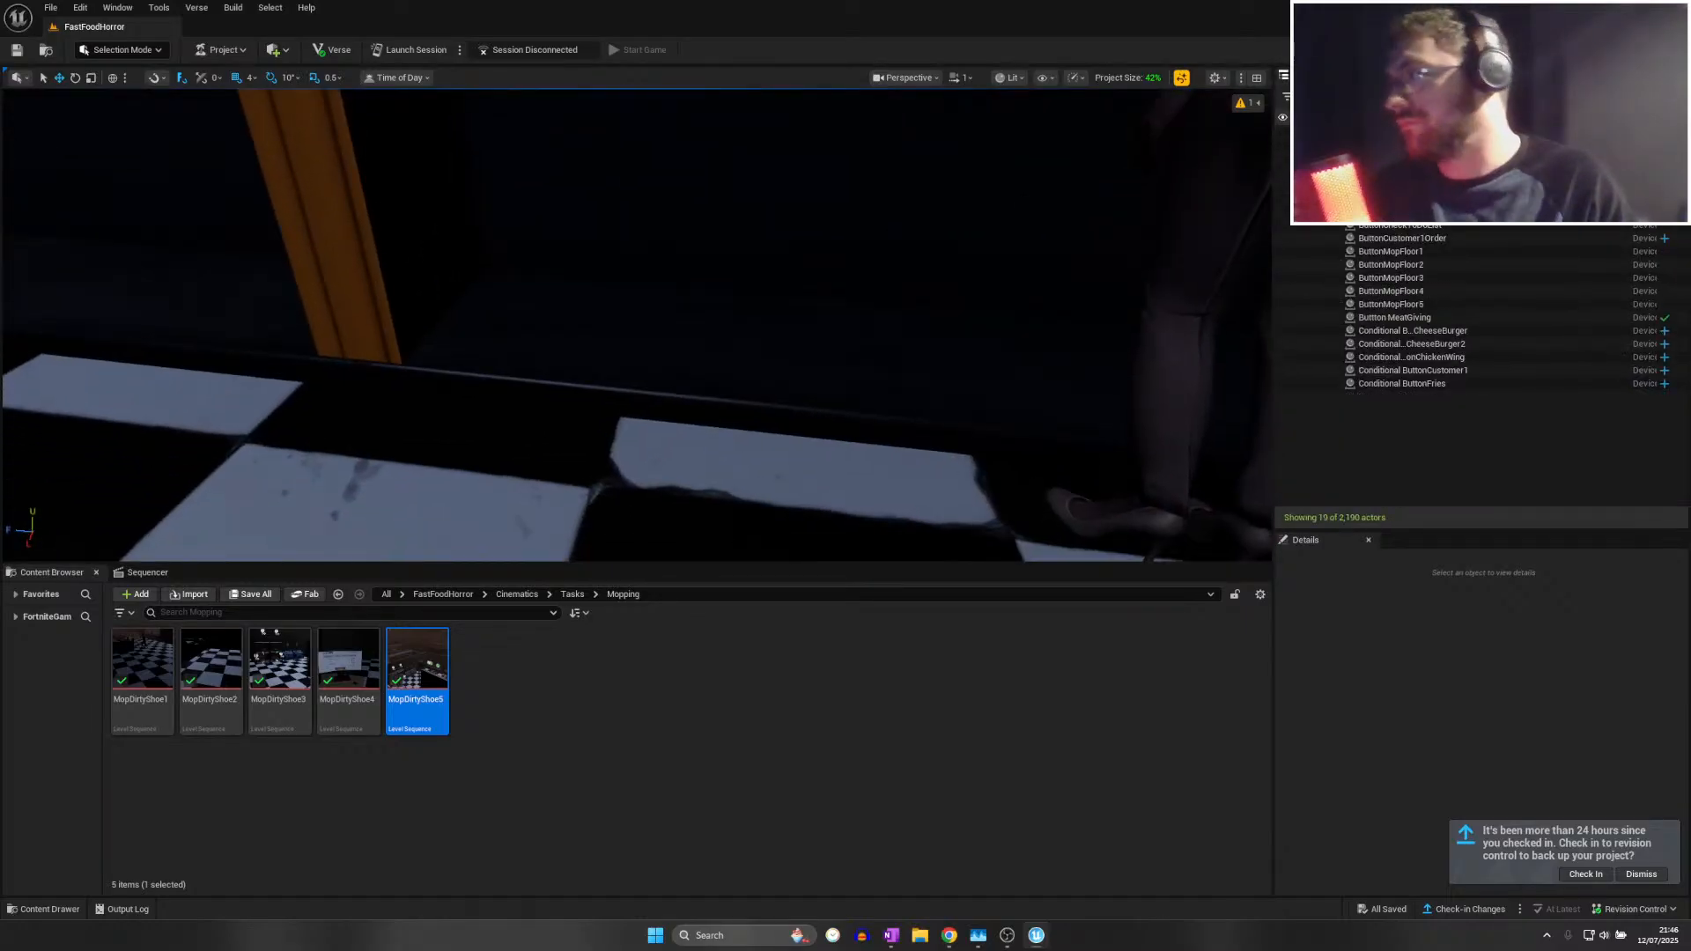
{"action": "left_click", "coordinate": [1477, 373]}
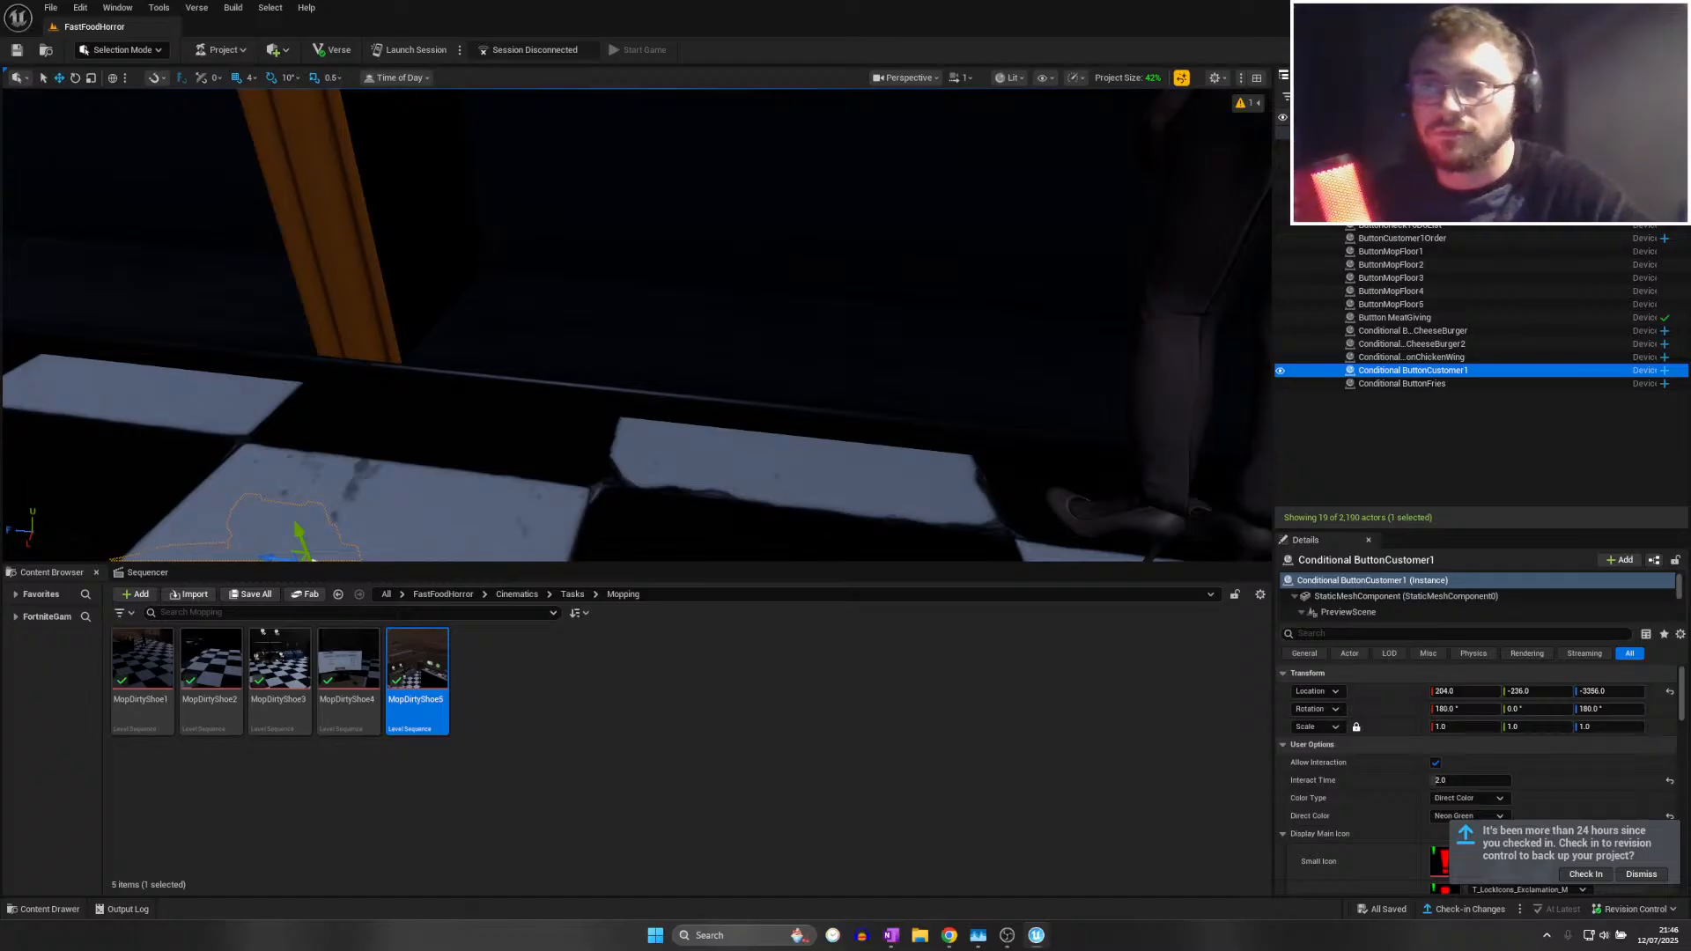
Dismiss the revision control check-in reminder and review the icon and key item settings of Conditional ButtonCustomer1
{"action": "scroll", "coordinate": [1547, 817], "scroll_direction": "down", "scroll_amount": 4}
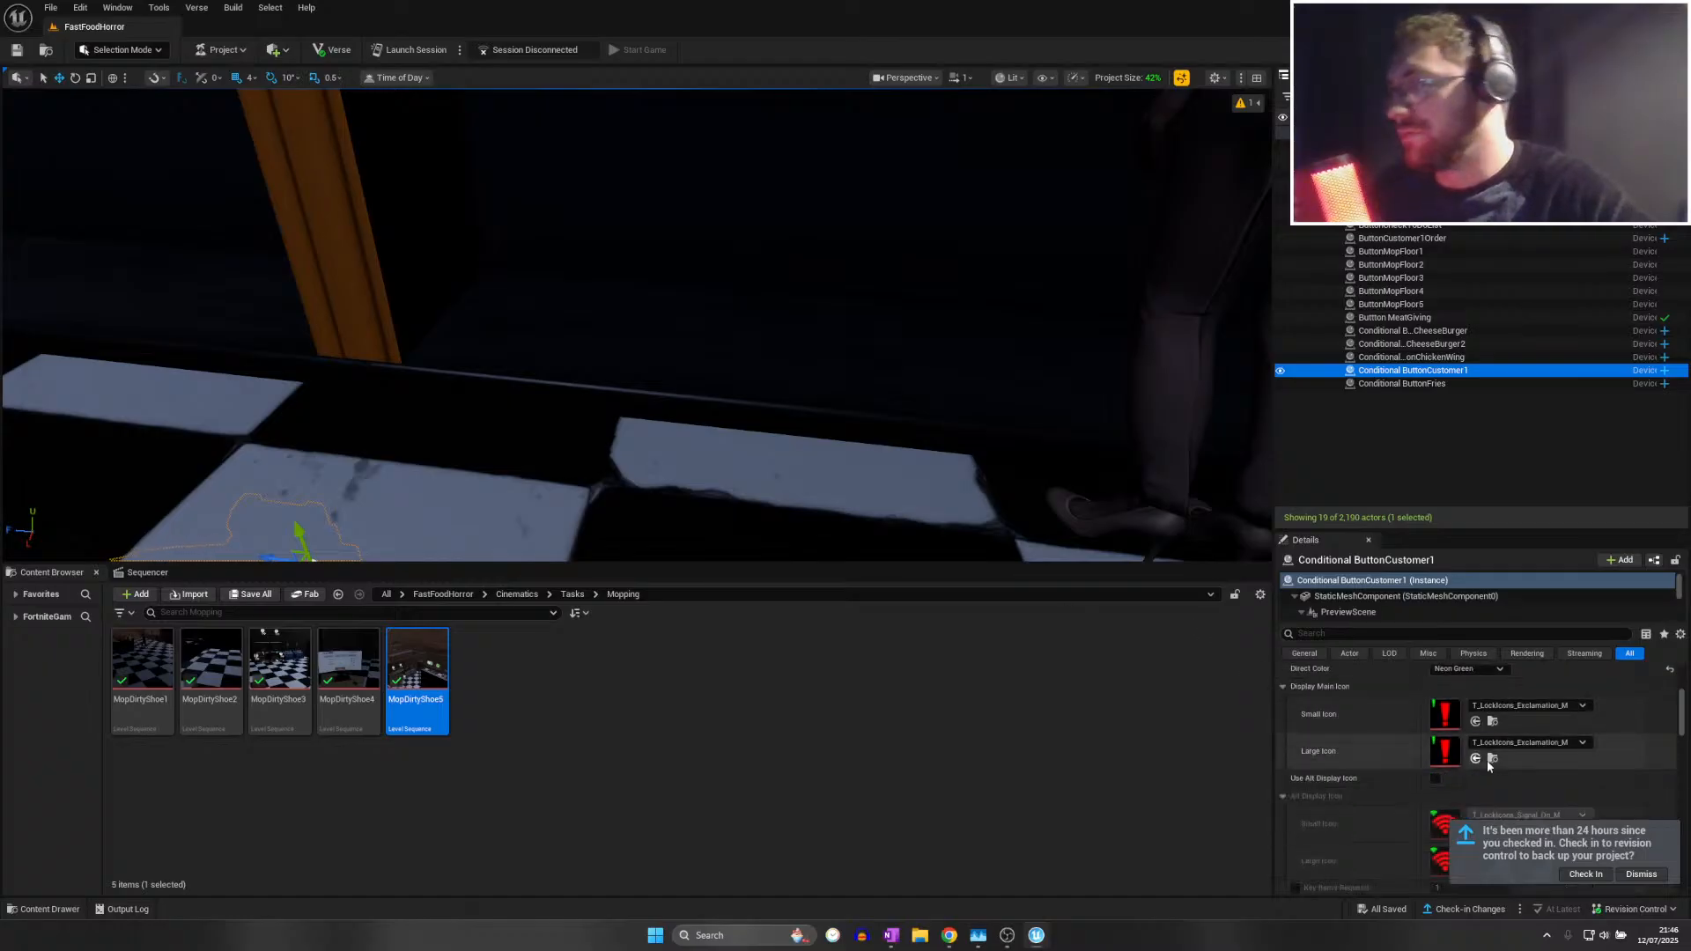
{"action": "left_click", "coordinate": [1629, 873]}
{"action": "scroll", "coordinate": [1540, 800], "scroll_direction": "down", "scroll_amount": 3}
{"action": "scroll", "coordinate": [1540, 797], "scroll_direction": "down", "scroll_amount": 3}
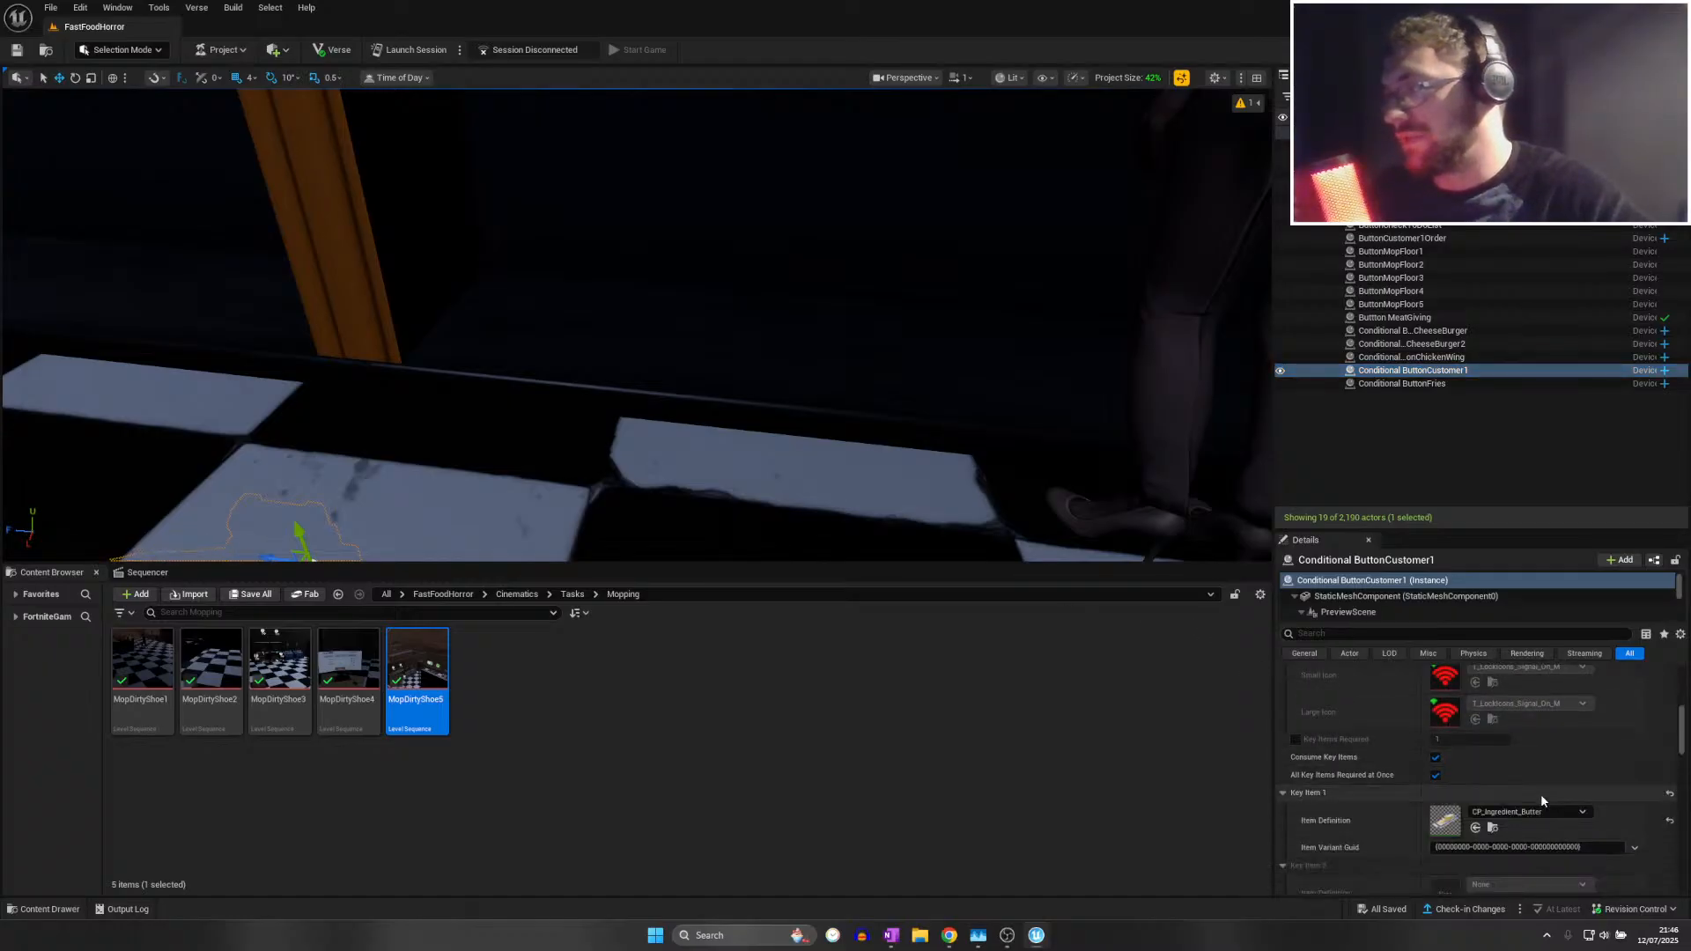
{"action": "scroll", "coordinate": [1514, 788], "scroll_direction": "up", "scroll_amount": 3}
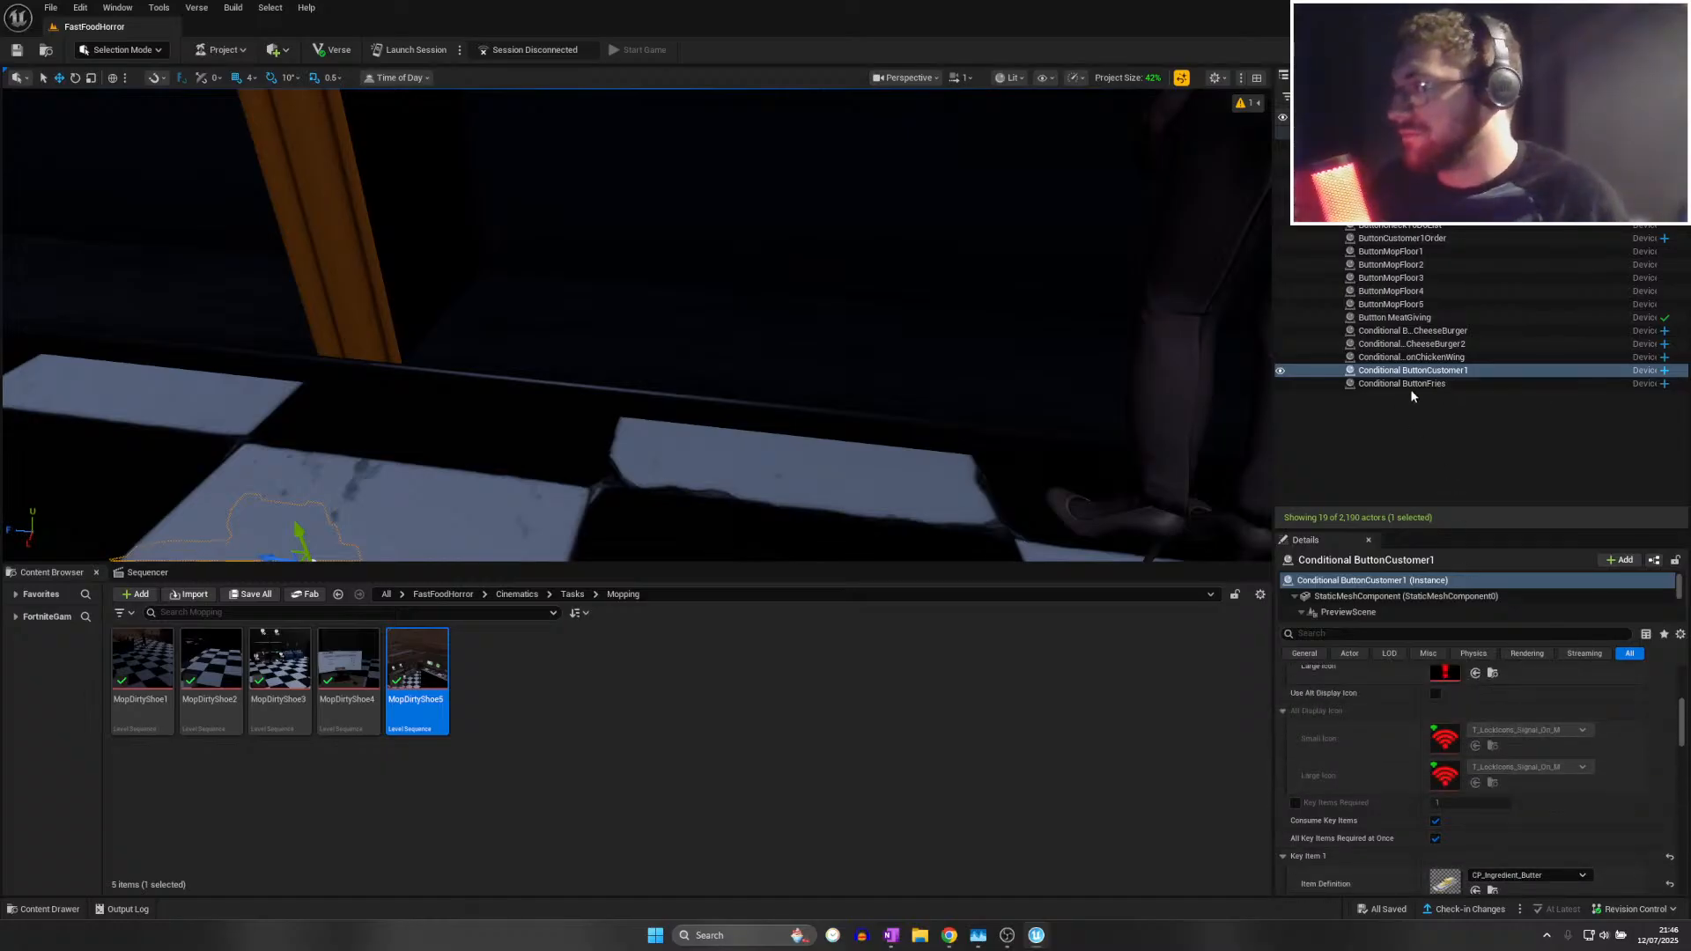
Set ButtonCustomer1Order's interaction radius to about 1.89 m and disable its Visible During Game option
{"action": "left_click", "coordinate": [1401, 238]}
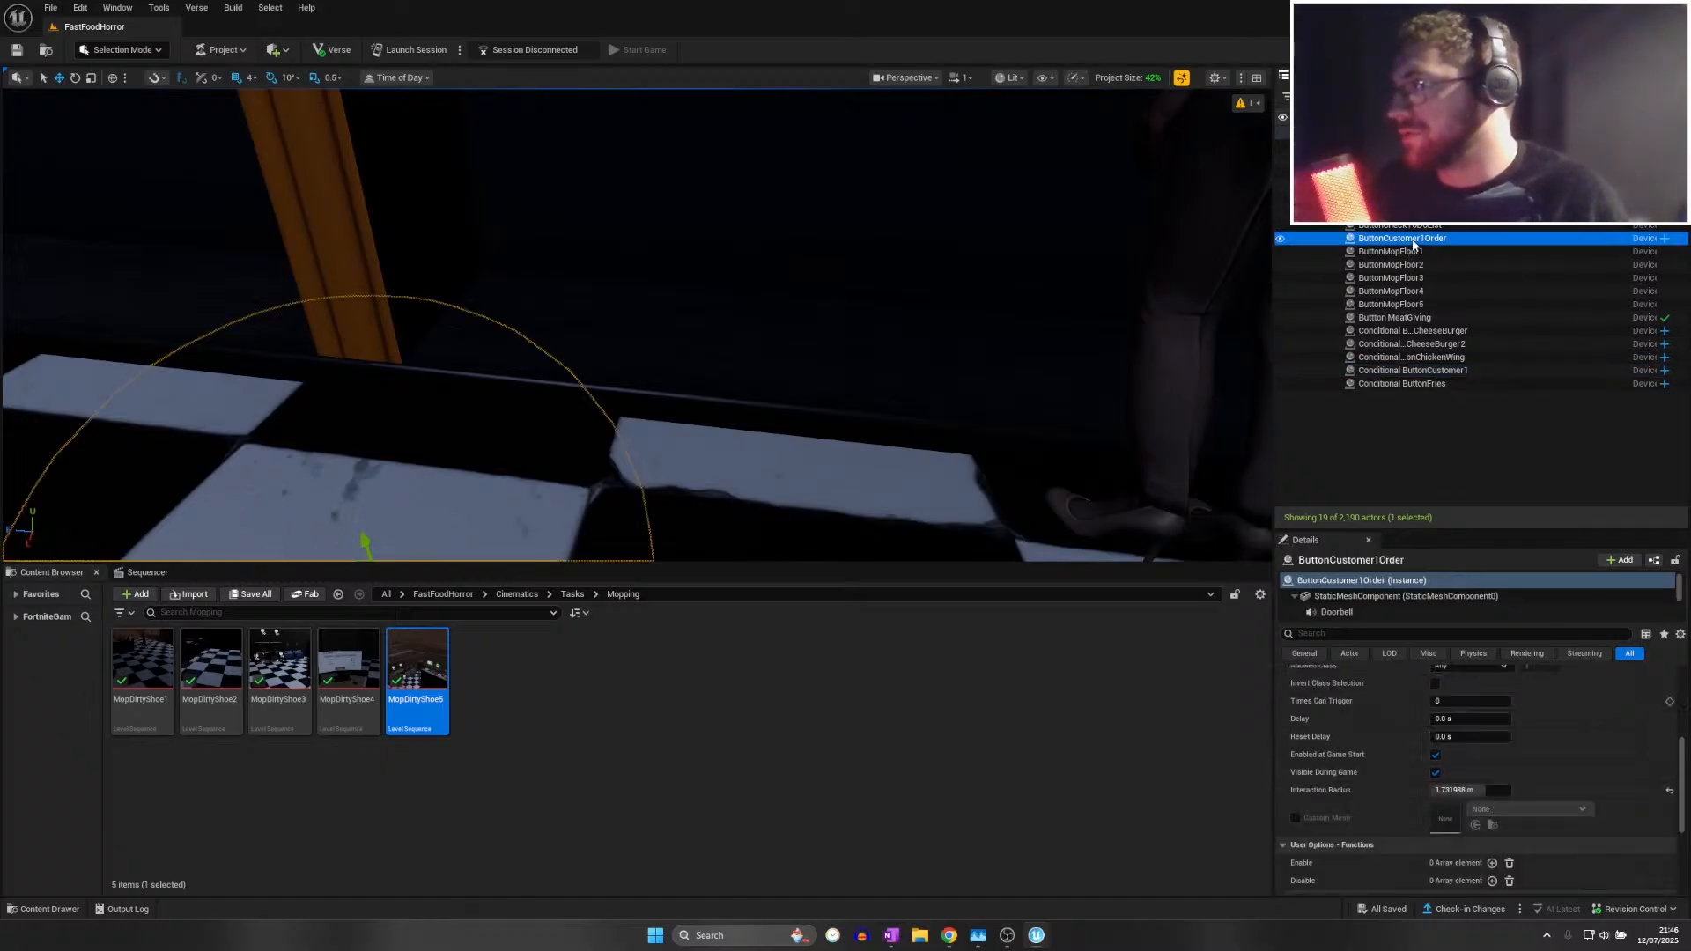
{"action": "left_click", "coordinate": [1457, 790]}
{"action": "mouse_move", "coordinate": [1445, 784]}
{"action": "left_mouse_down"}
{"action": "mouse_move", "coordinate": [1462, 784]}
{"action": "mouse_move", "coordinate": [1445, 780]}
{"action": "left_mouse_up"}
{"action": "left_click", "coordinate": [1435, 772]}
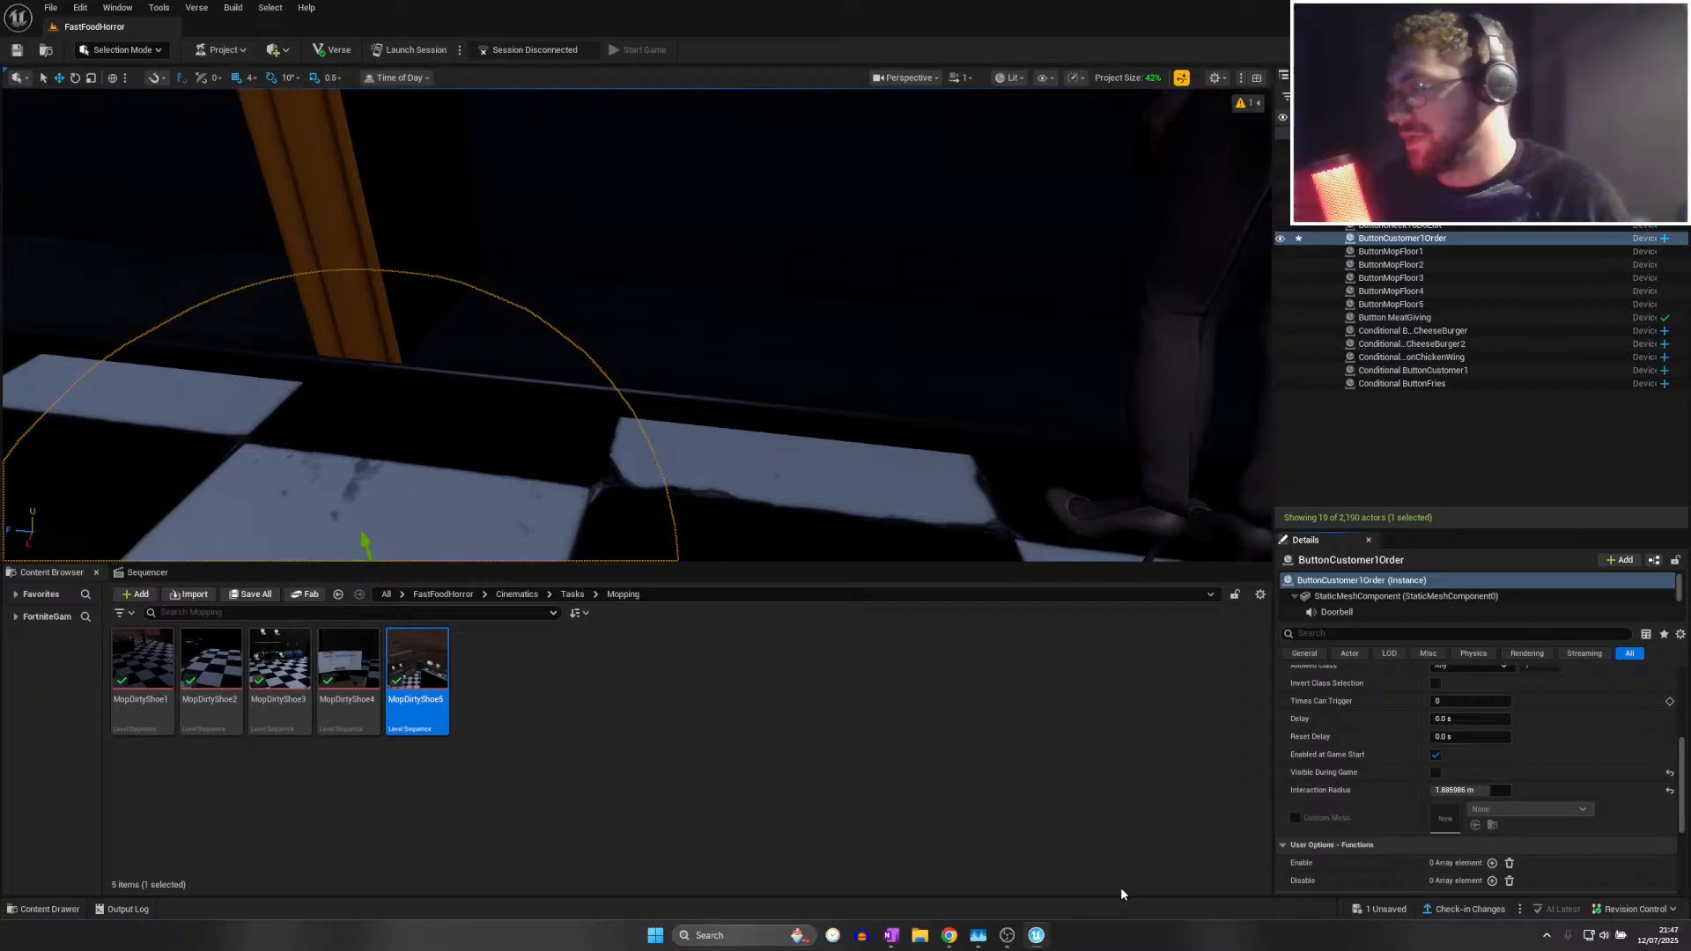
Remove the Customer 1 button invisible item from the OneNote to-do list
{"action": "left_click", "coordinate": [893, 937]}
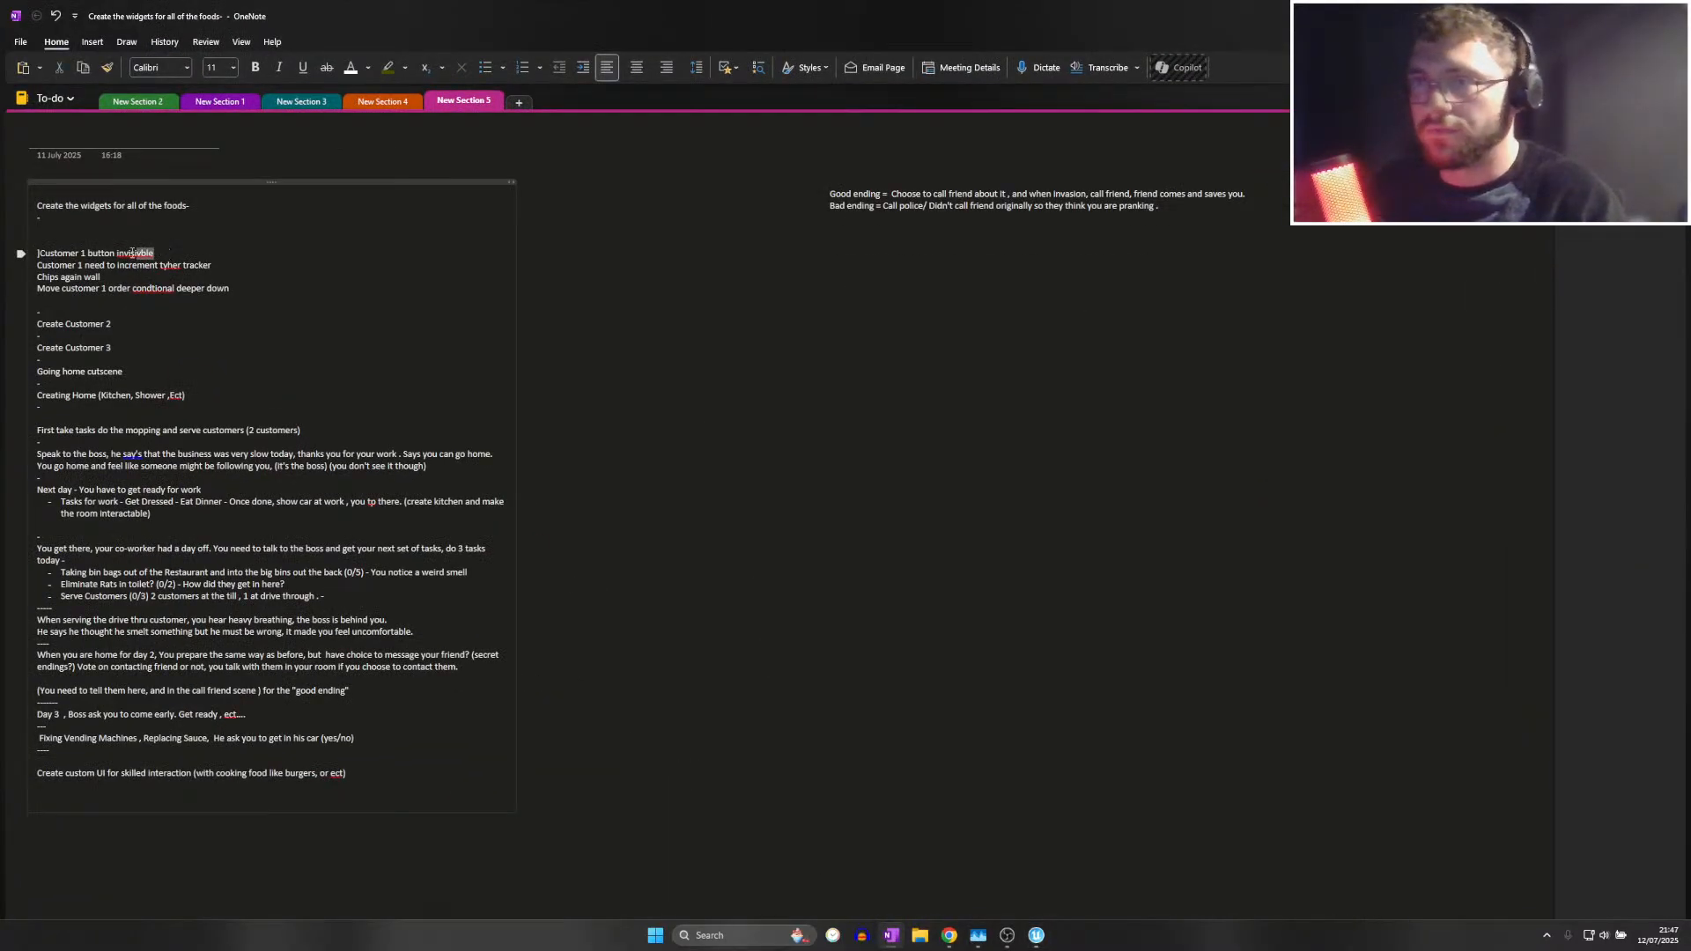
{"action": "left_click_drag", "start_coordinate": [133, 252], "coordinate": [34, 253]}
{"action": "key", "text": "BackSpace"}
{"action": "key", "text": "BackSpace"}
{"action": "key", "text": "BackSpace"}
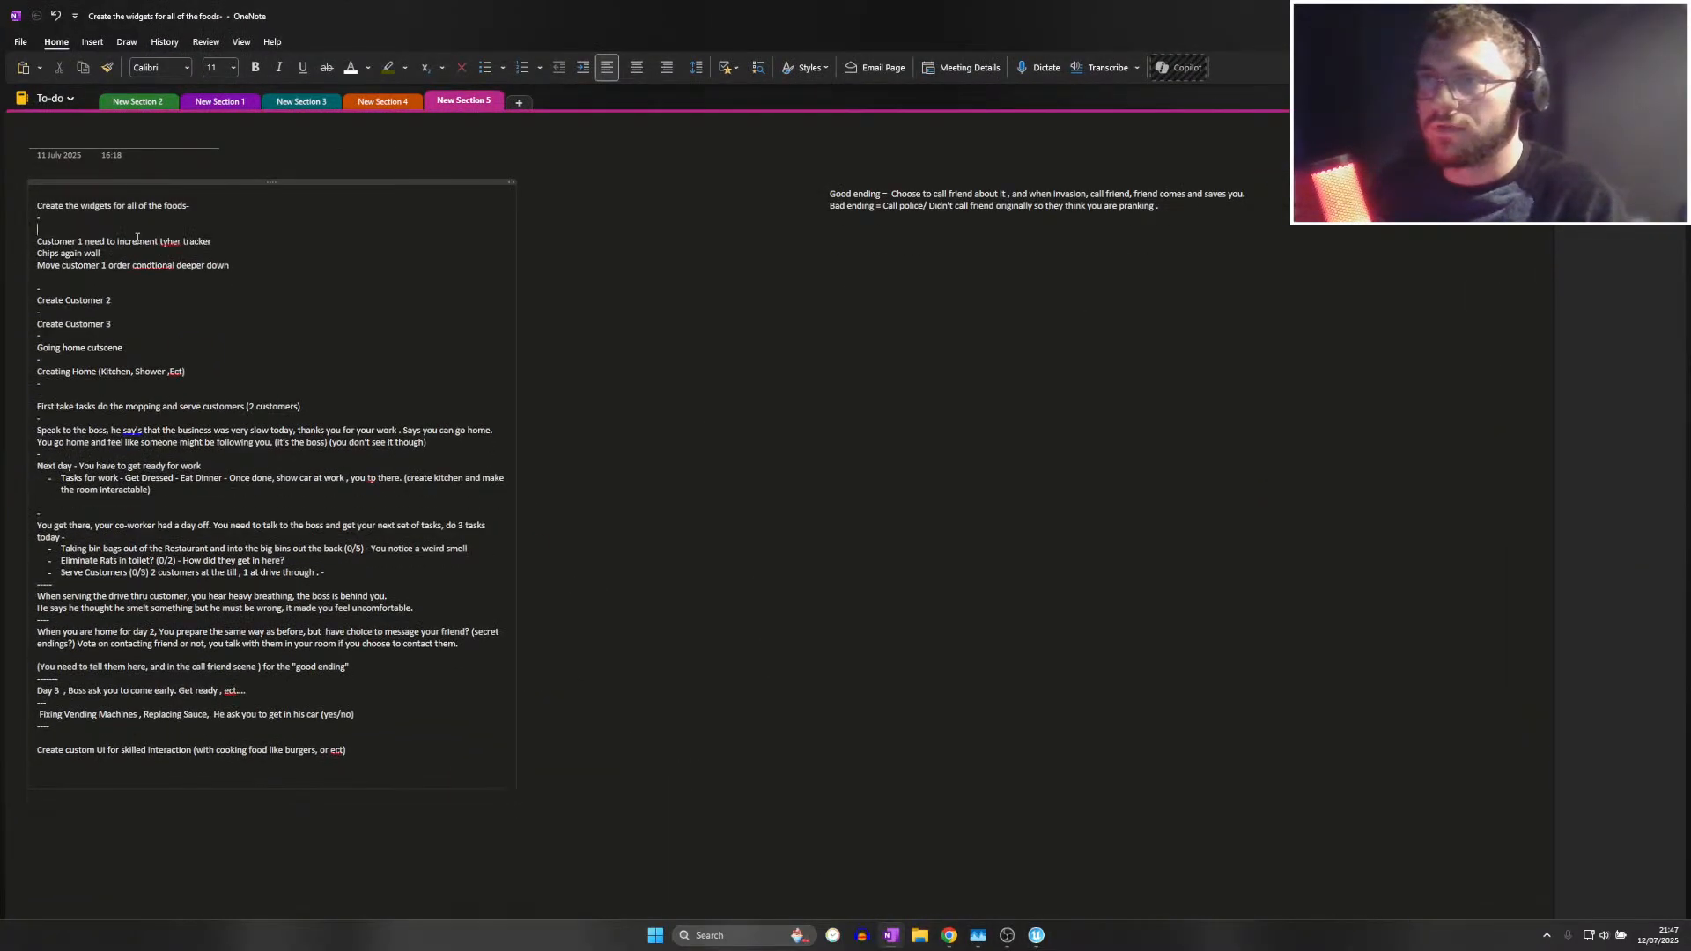
Return to UEFN, look over the counter area in the viewport and save all project files
{"action": "left_click", "coordinate": [1004, 934]}
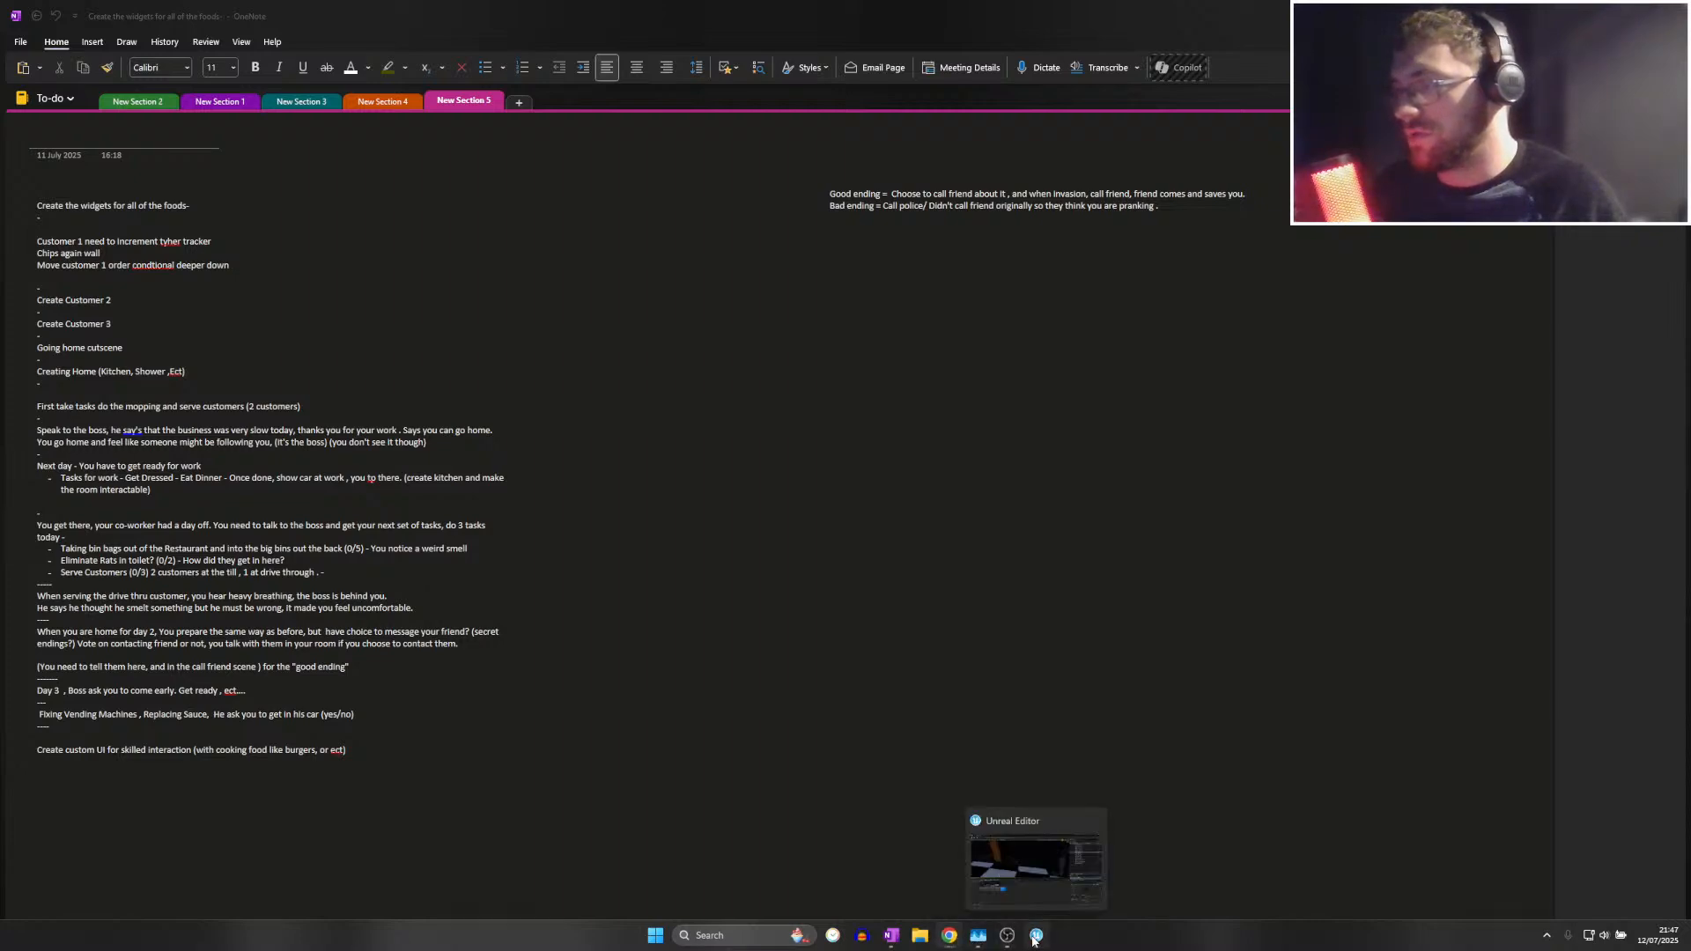
{"action": "left_click", "coordinate": [976, 937]}
{"action": "right_click_drag", "start_coordinate": [1219, 213], "coordinate": [1220, 181]}
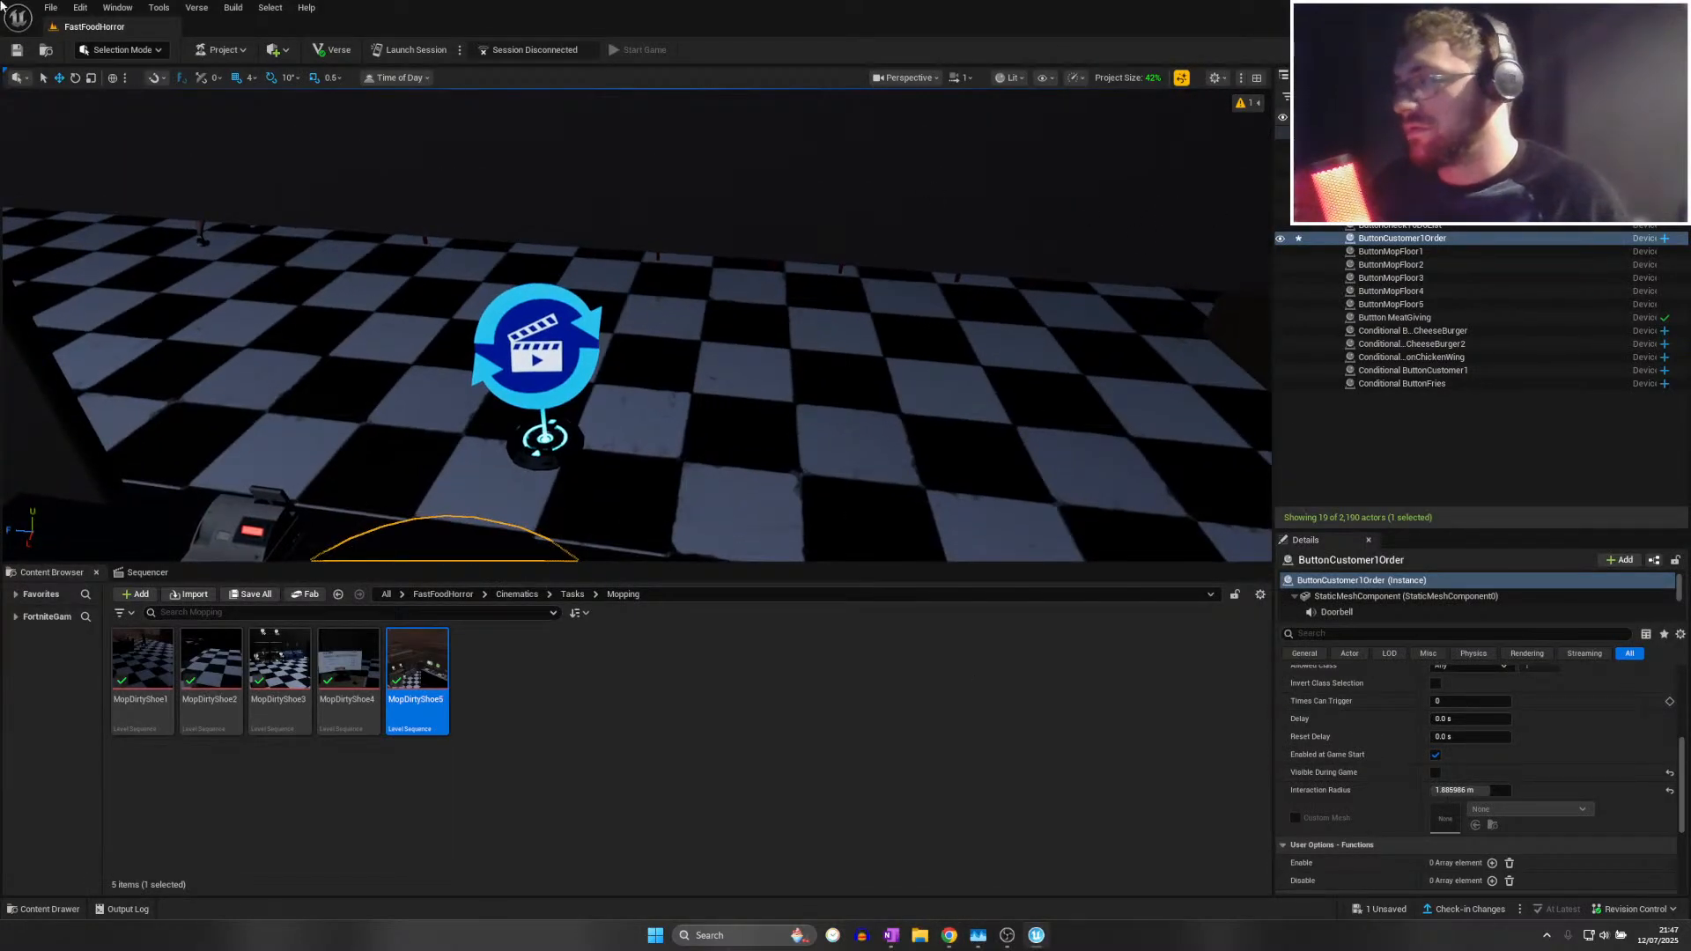
{"action": "left_click", "coordinate": [50, 9]}
{"action": "left_click", "coordinate": [93, 172]}
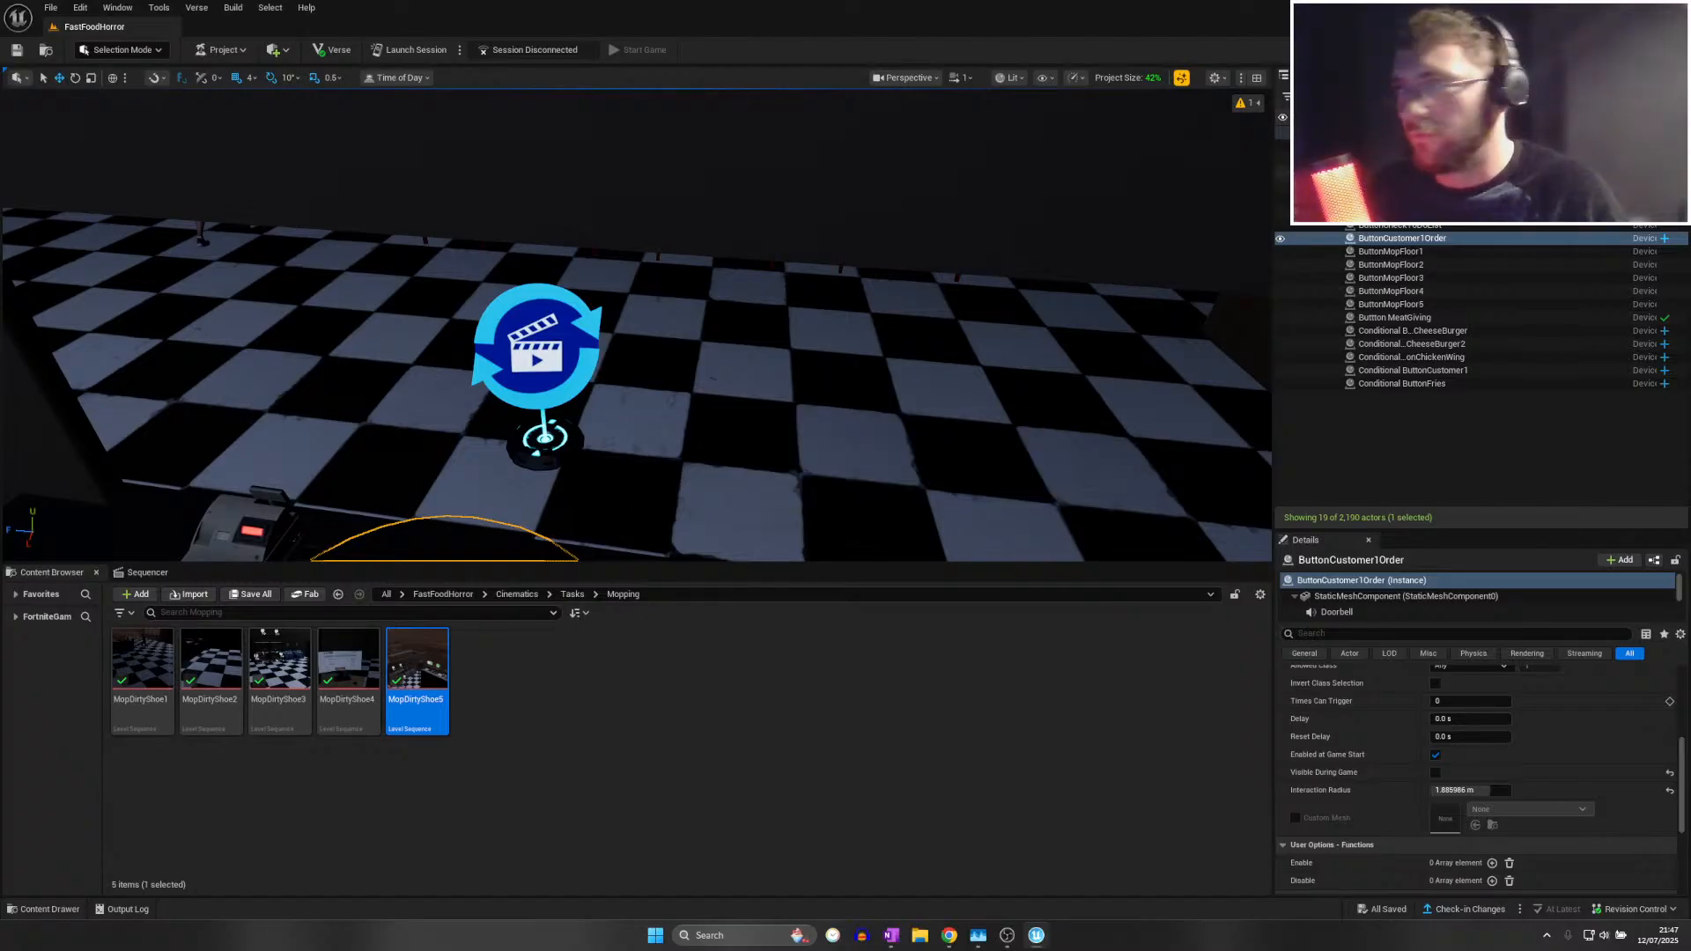
Find TrackerDay1TaskCustomer in the Outliner and set its Target Value to 2
{"action": "type", "text": "mop"}
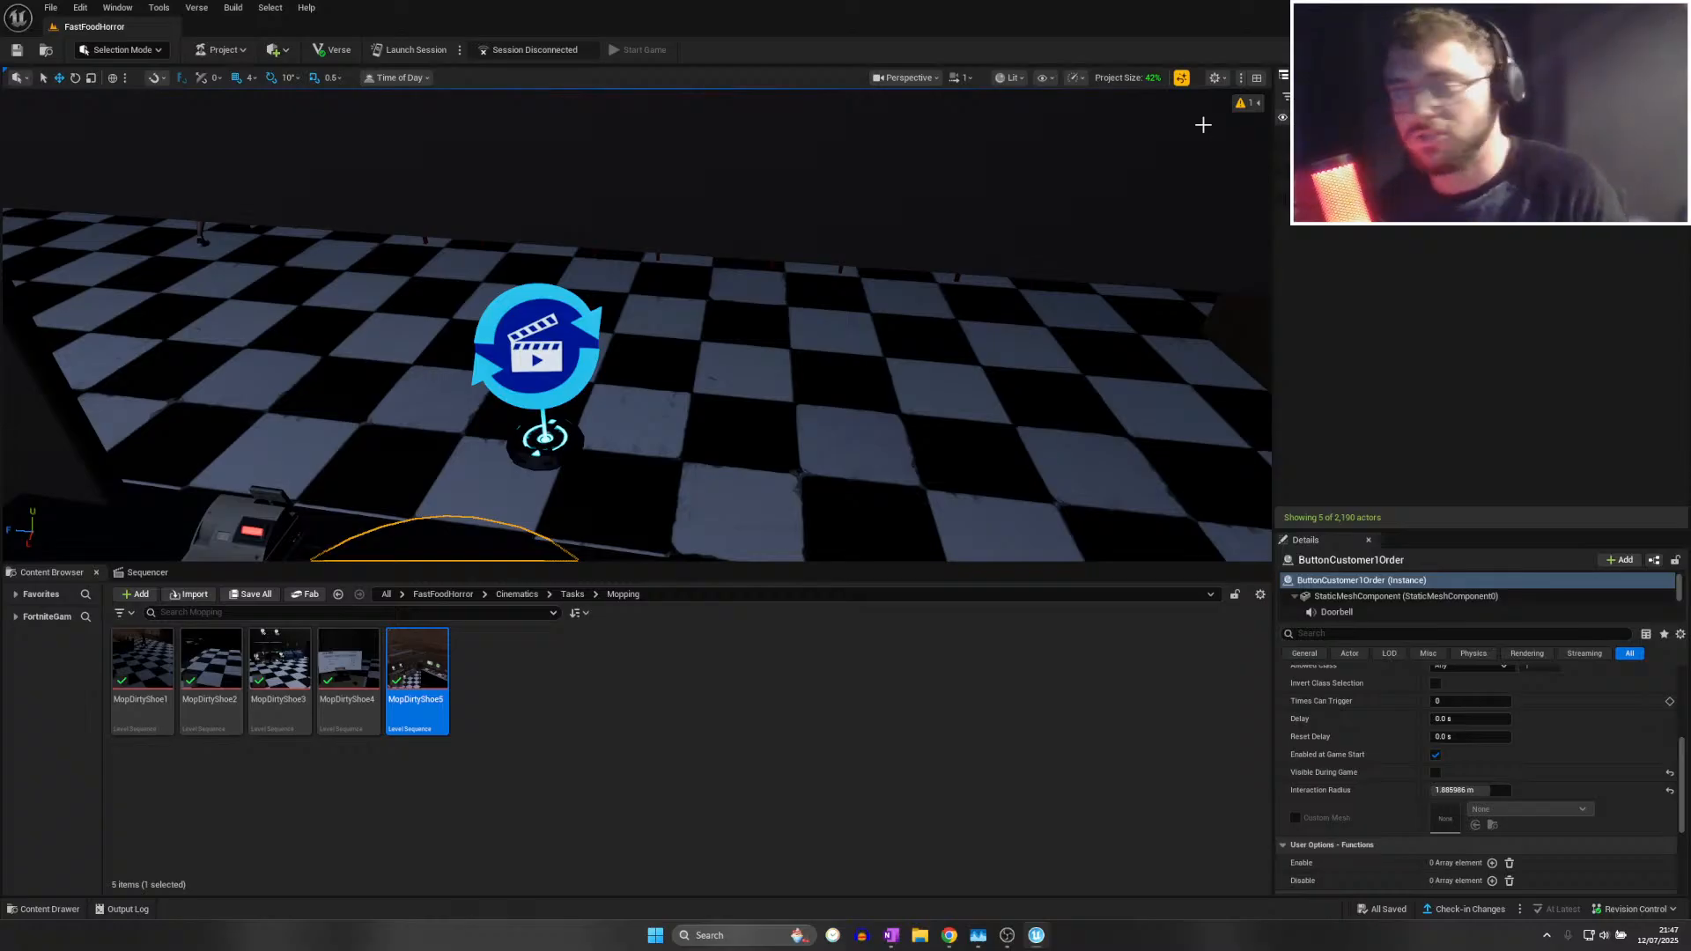
{"action": "scroll", "coordinate": [1203, 125], "scroll_direction": "up", "scroll_amount": 2}
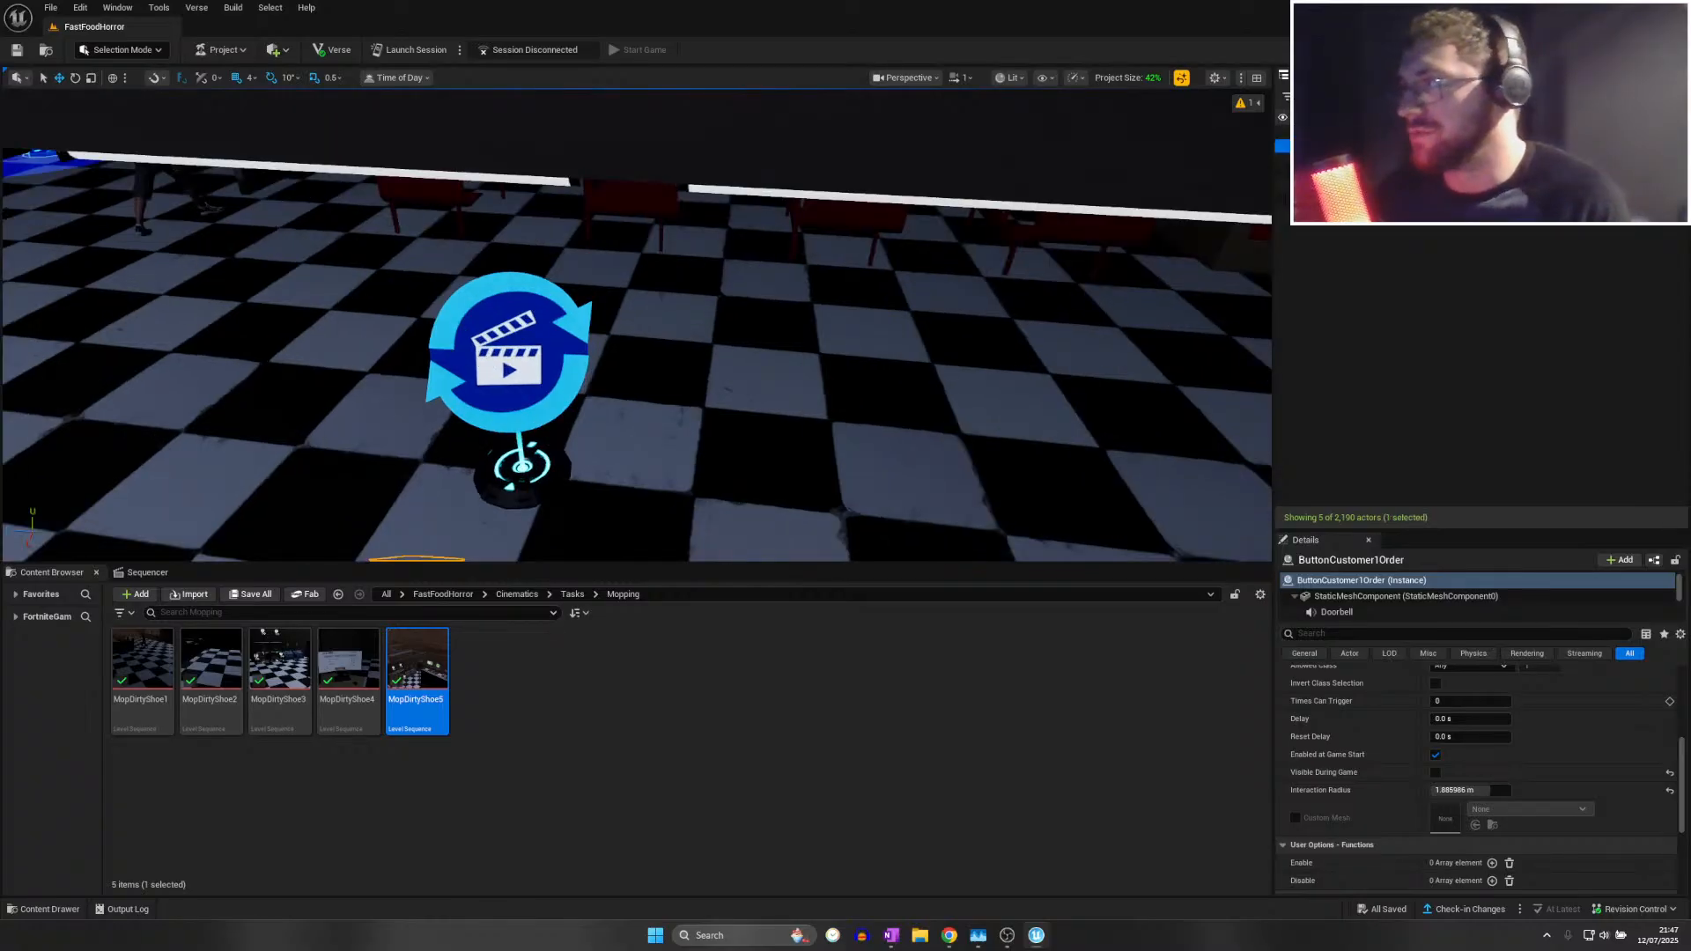
{"action": "left_click", "coordinate": [1356, 146]}
{"action": "scroll", "coordinate": [1560, 825], "scroll_direction": "up", "scroll_amount": 4}
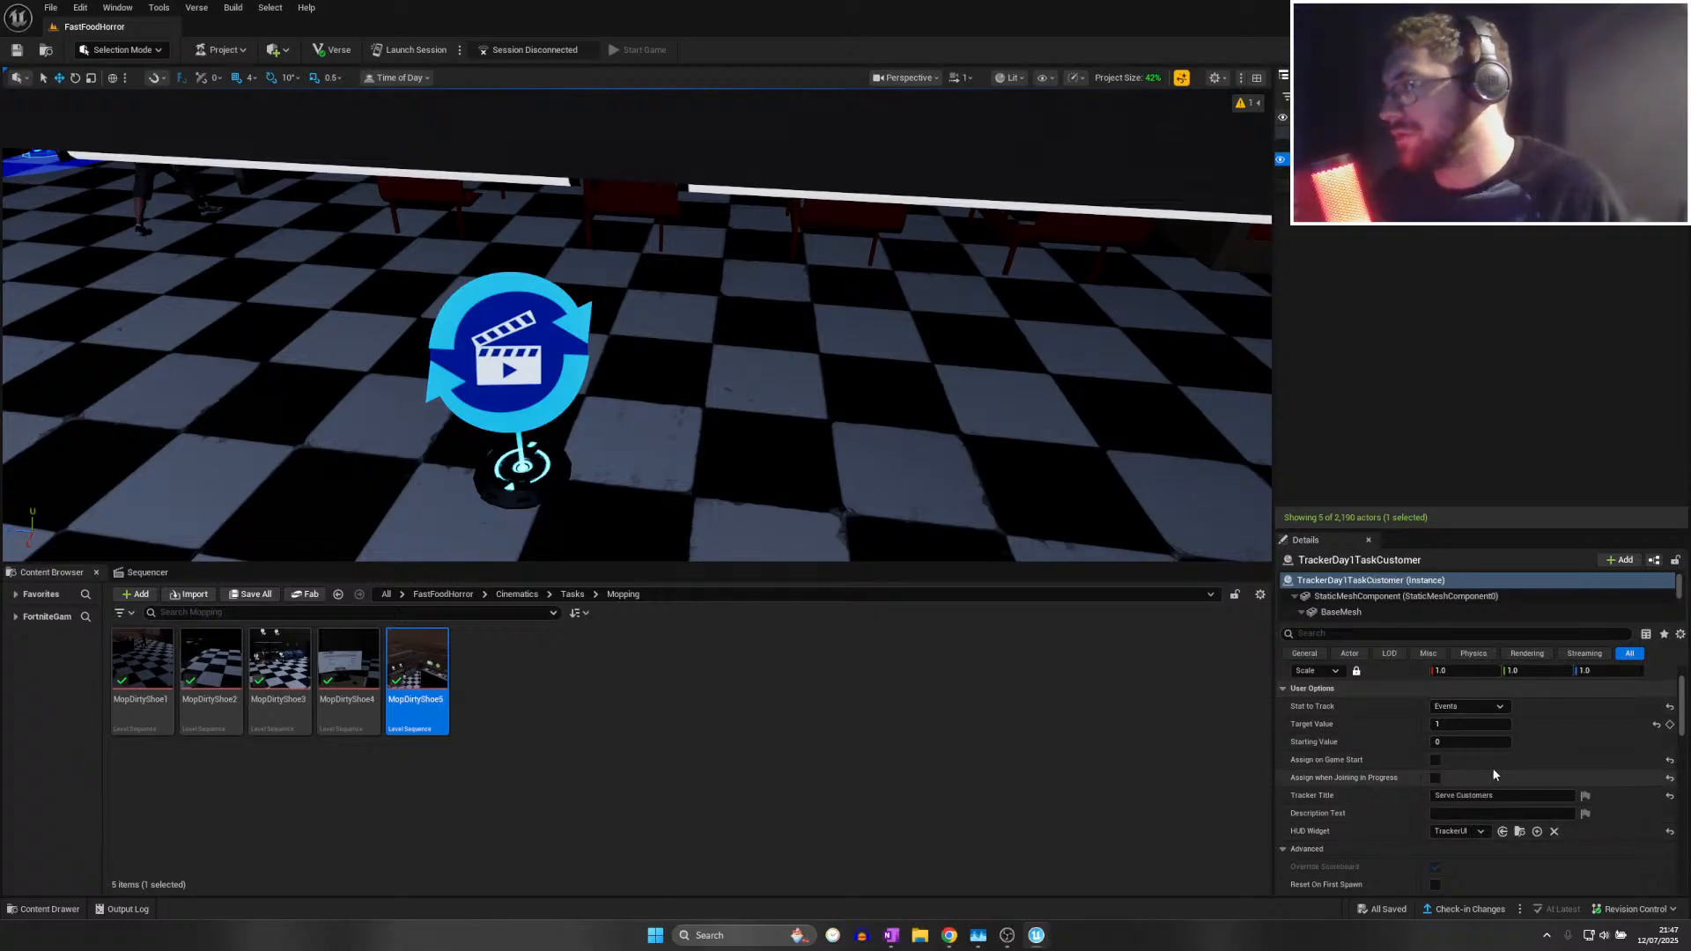
{"action": "left_click", "coordinate": [1469, 724]}
{"action": "type", "text": "2"}
{"action": "key", "text": "Return"}
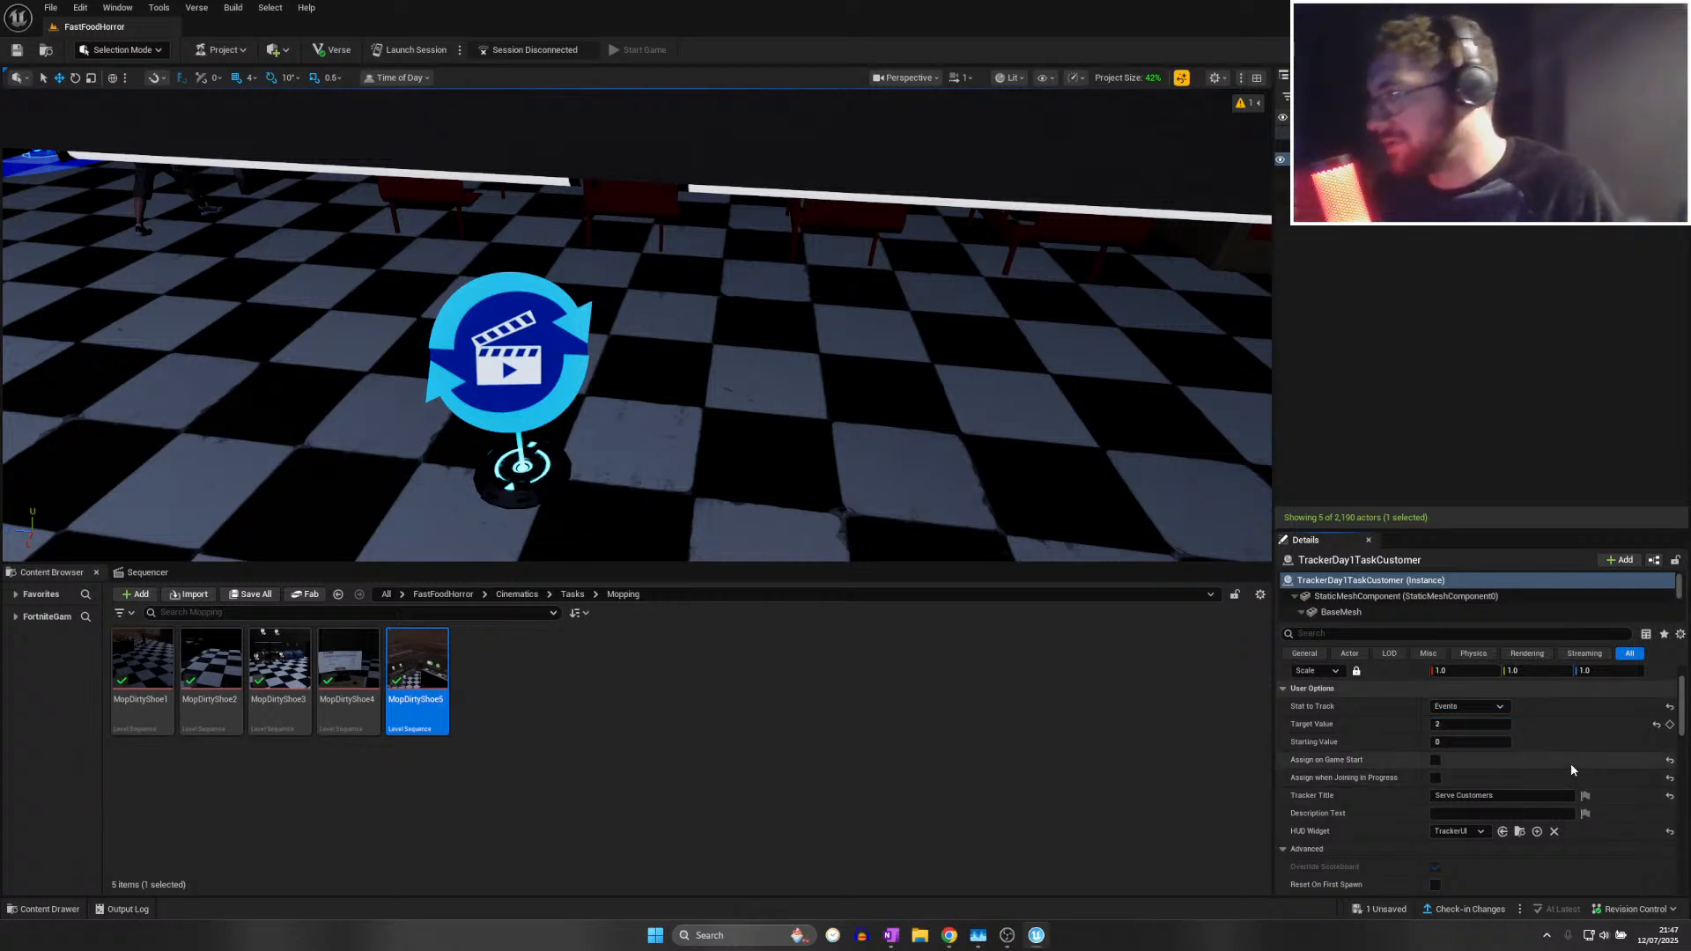
Add an Increment Progress array entry to the functions of TrackerDay1TaskCustomer
{"action": "scroll", "coordinate": [1515, 792], "scroll_direction": "down", "scroll_amount": 10}
{"action": "scroll", "coordinate": [1472, 819], "scroll_direction": "down", "scroll_amount": 4}
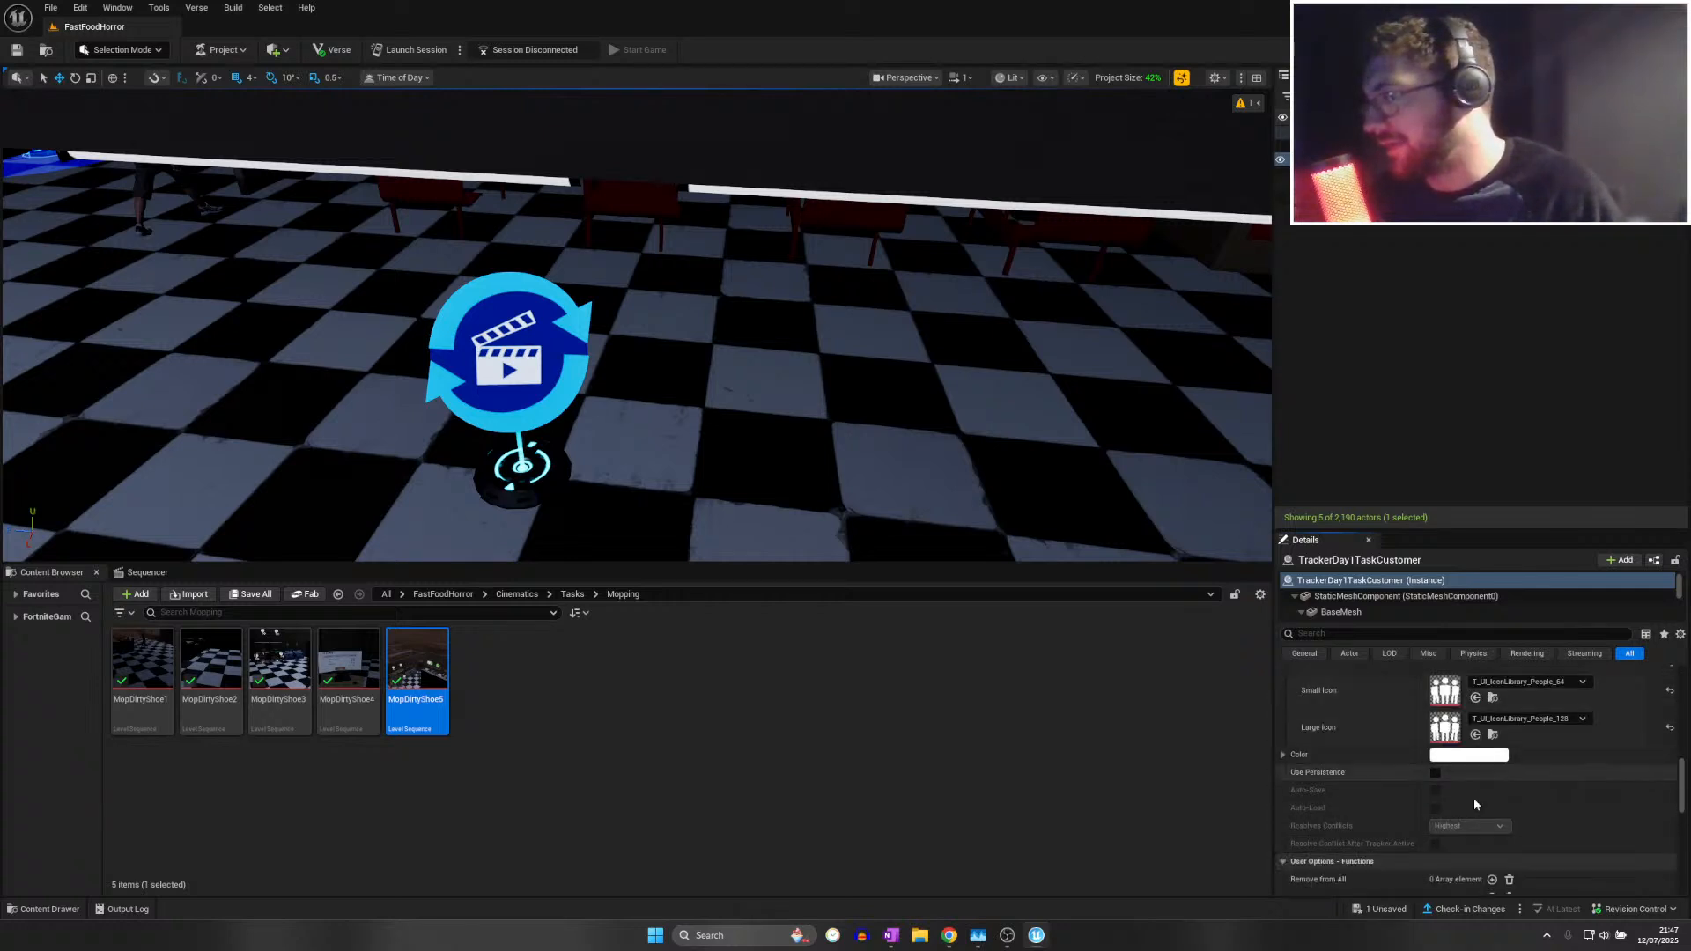
{"action": "left_click", "coordinate": [1491, 806]}
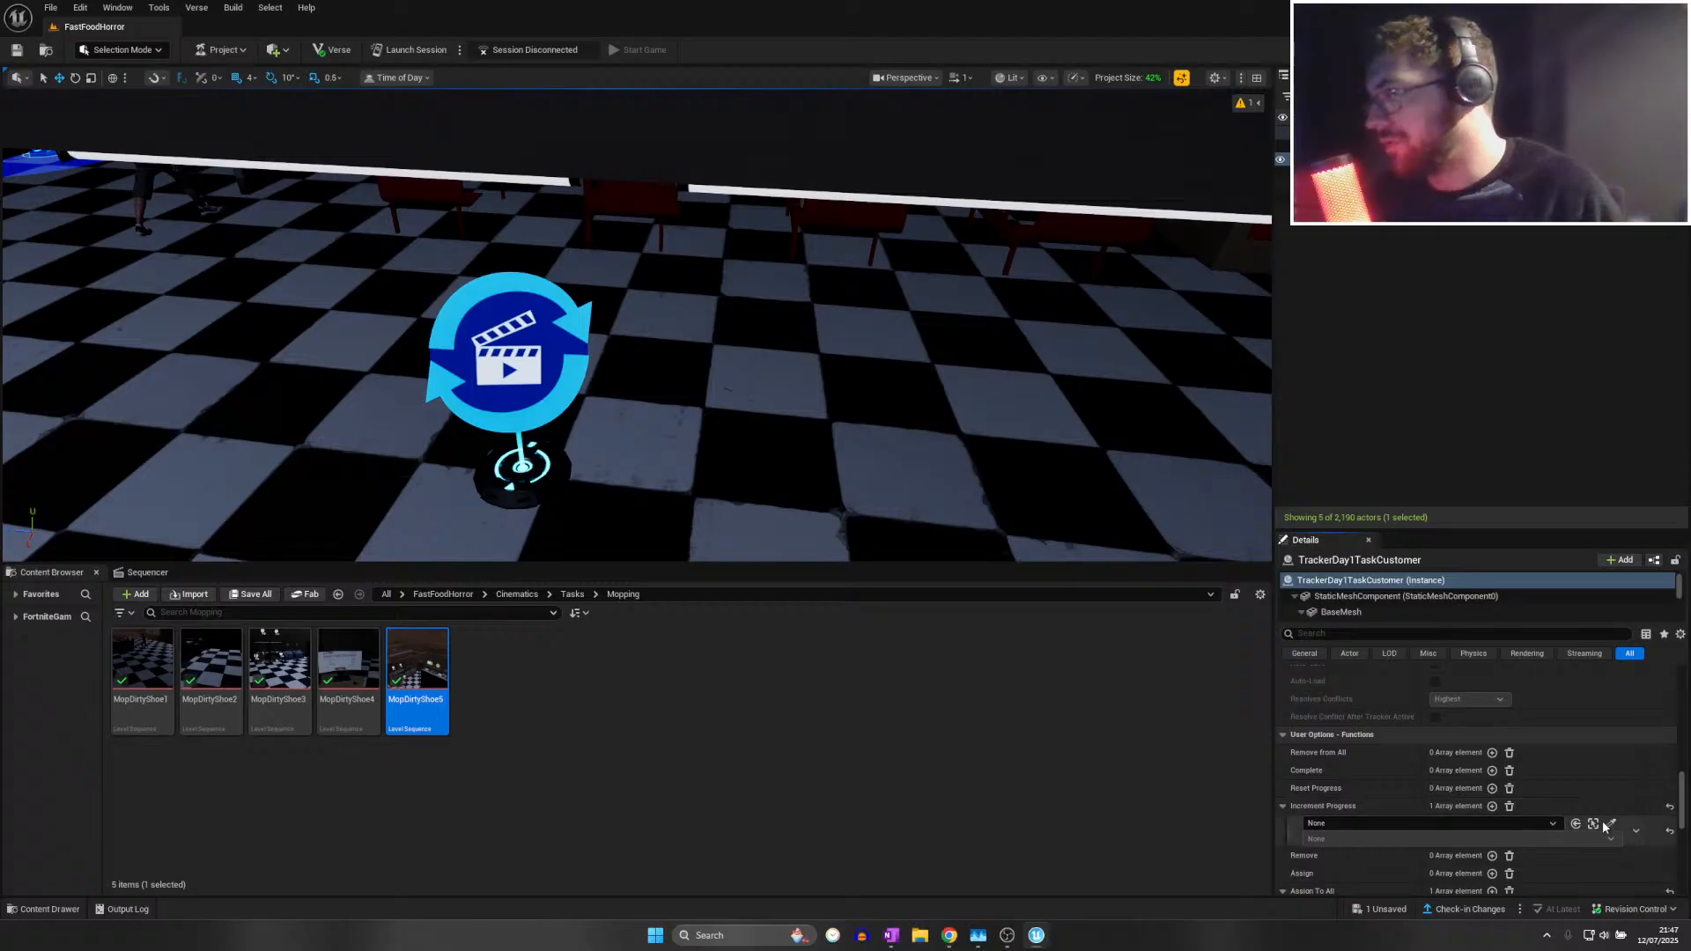
{"action": "left_click", "coordinate": [1363, 824]}
{"action": "type", "text": "c"}
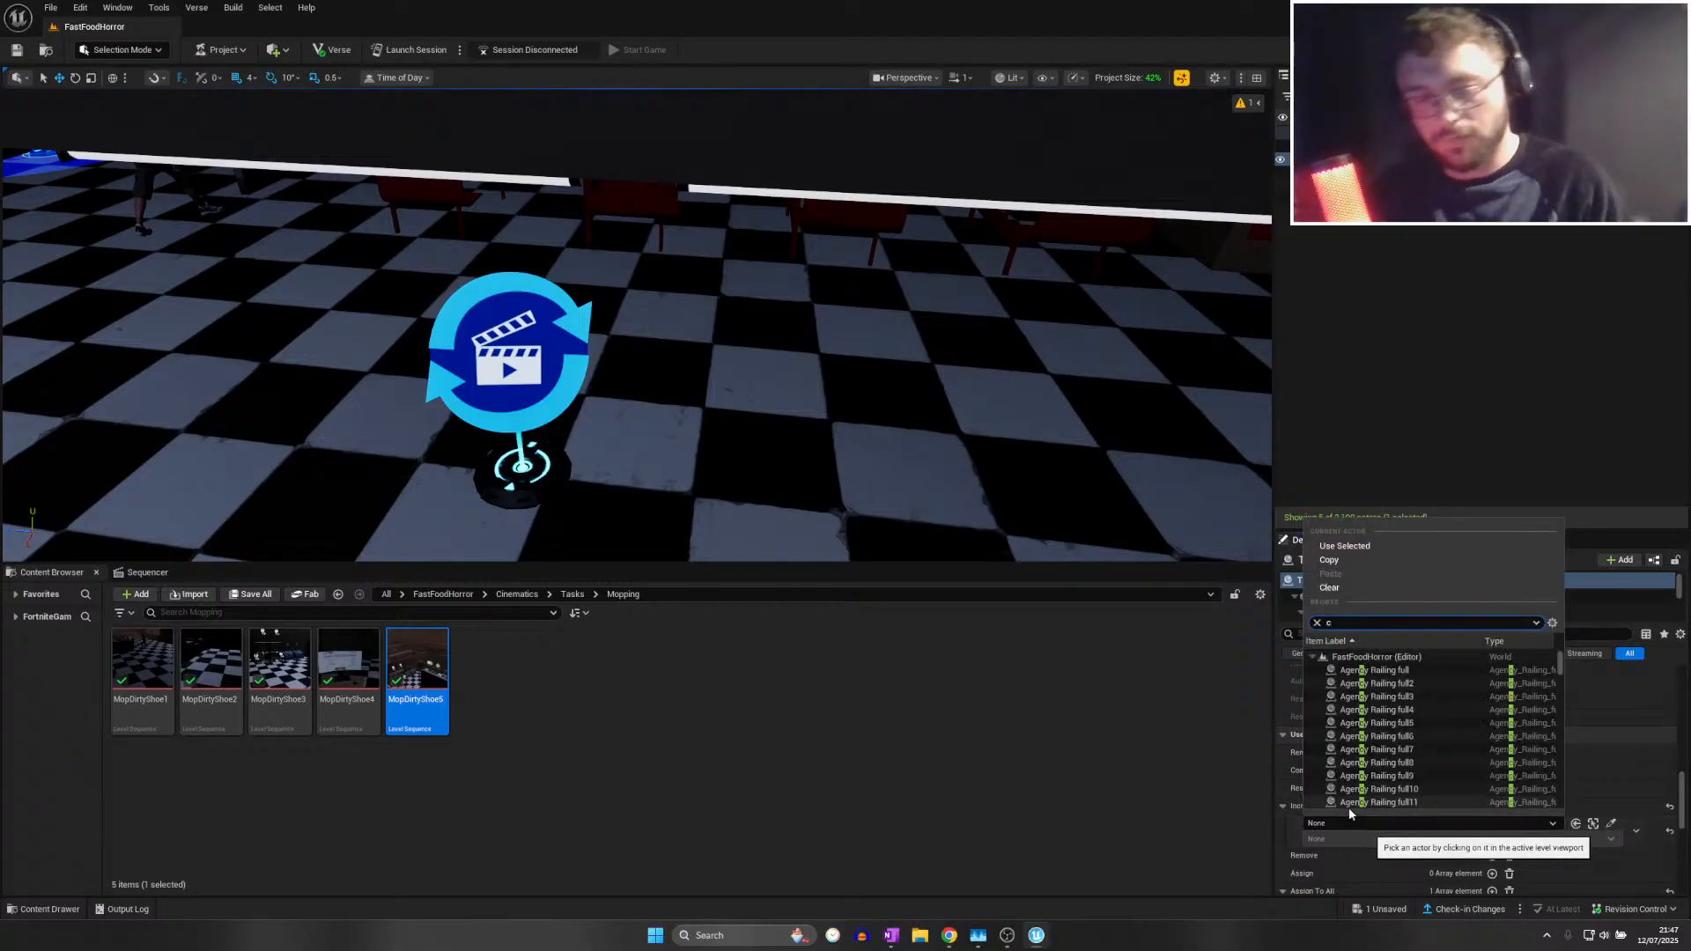
{"action": "left_click", "coordinate": [1610, 825]}
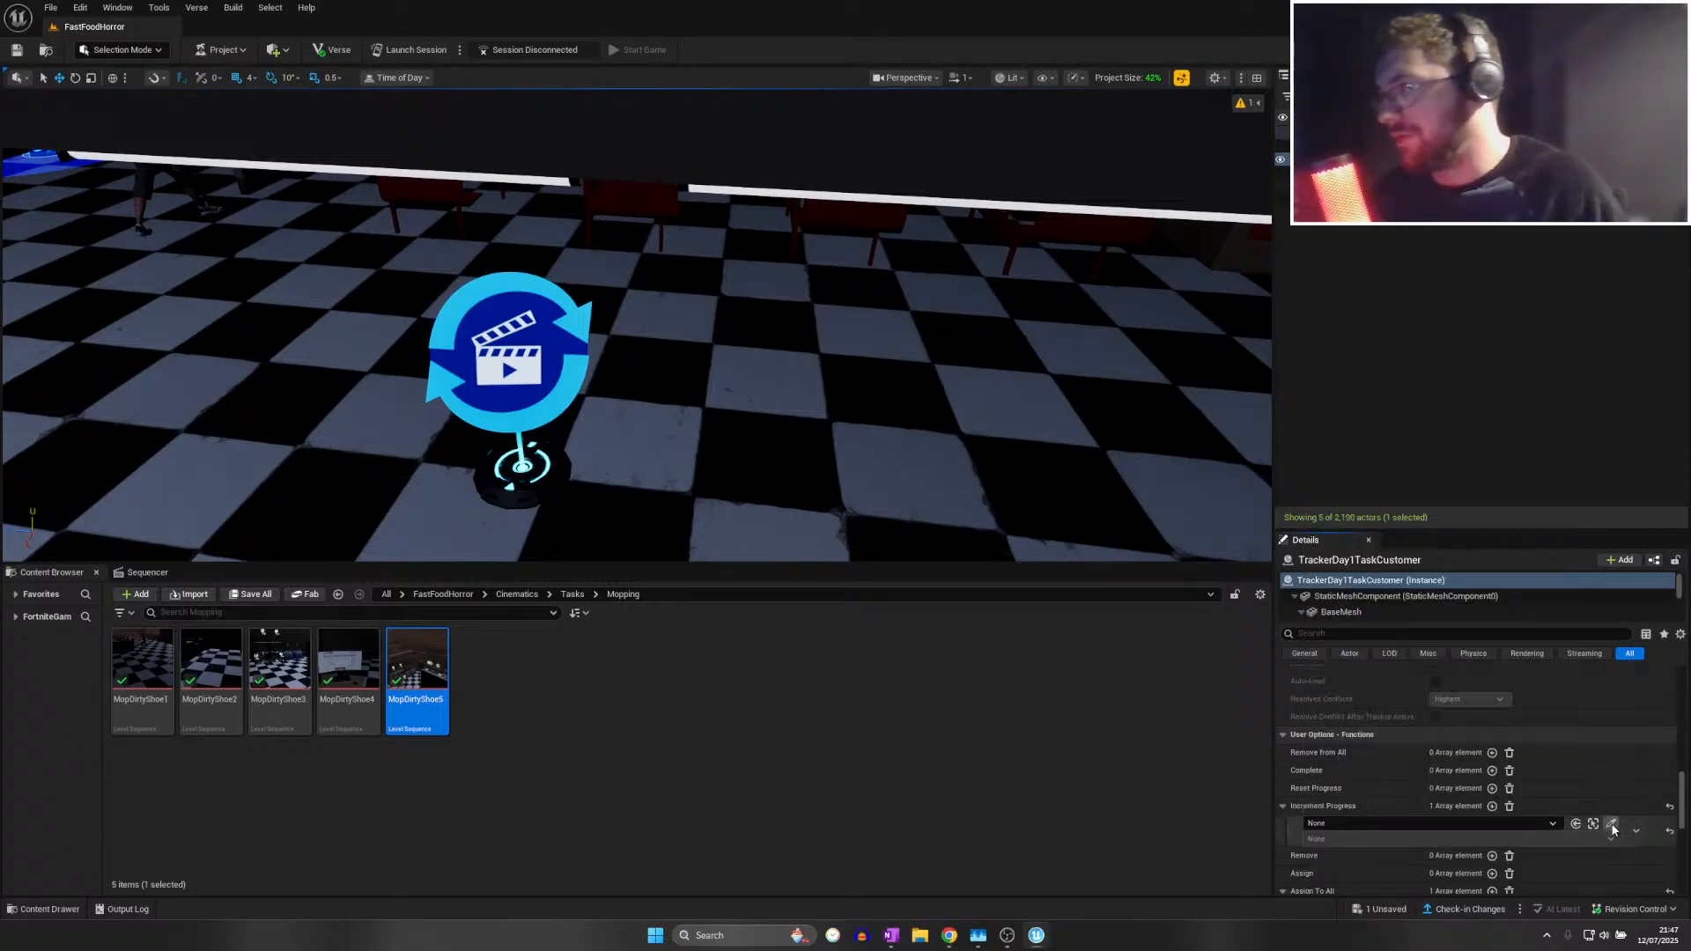
Pick Conditional ButtonCustomer1 in the viewport as the Increment Progress source and set its event to On Activated
{"action": "left_click", "coordinate": [1615, 823]}
{"action": "key", "text": "w"}
{"action": "right_click_drag", "start_coordinate": [738, 324], "coordinate": [742, 360]}
{"action": "key", "text": "w"}
{"action": "key", "text": "w"}
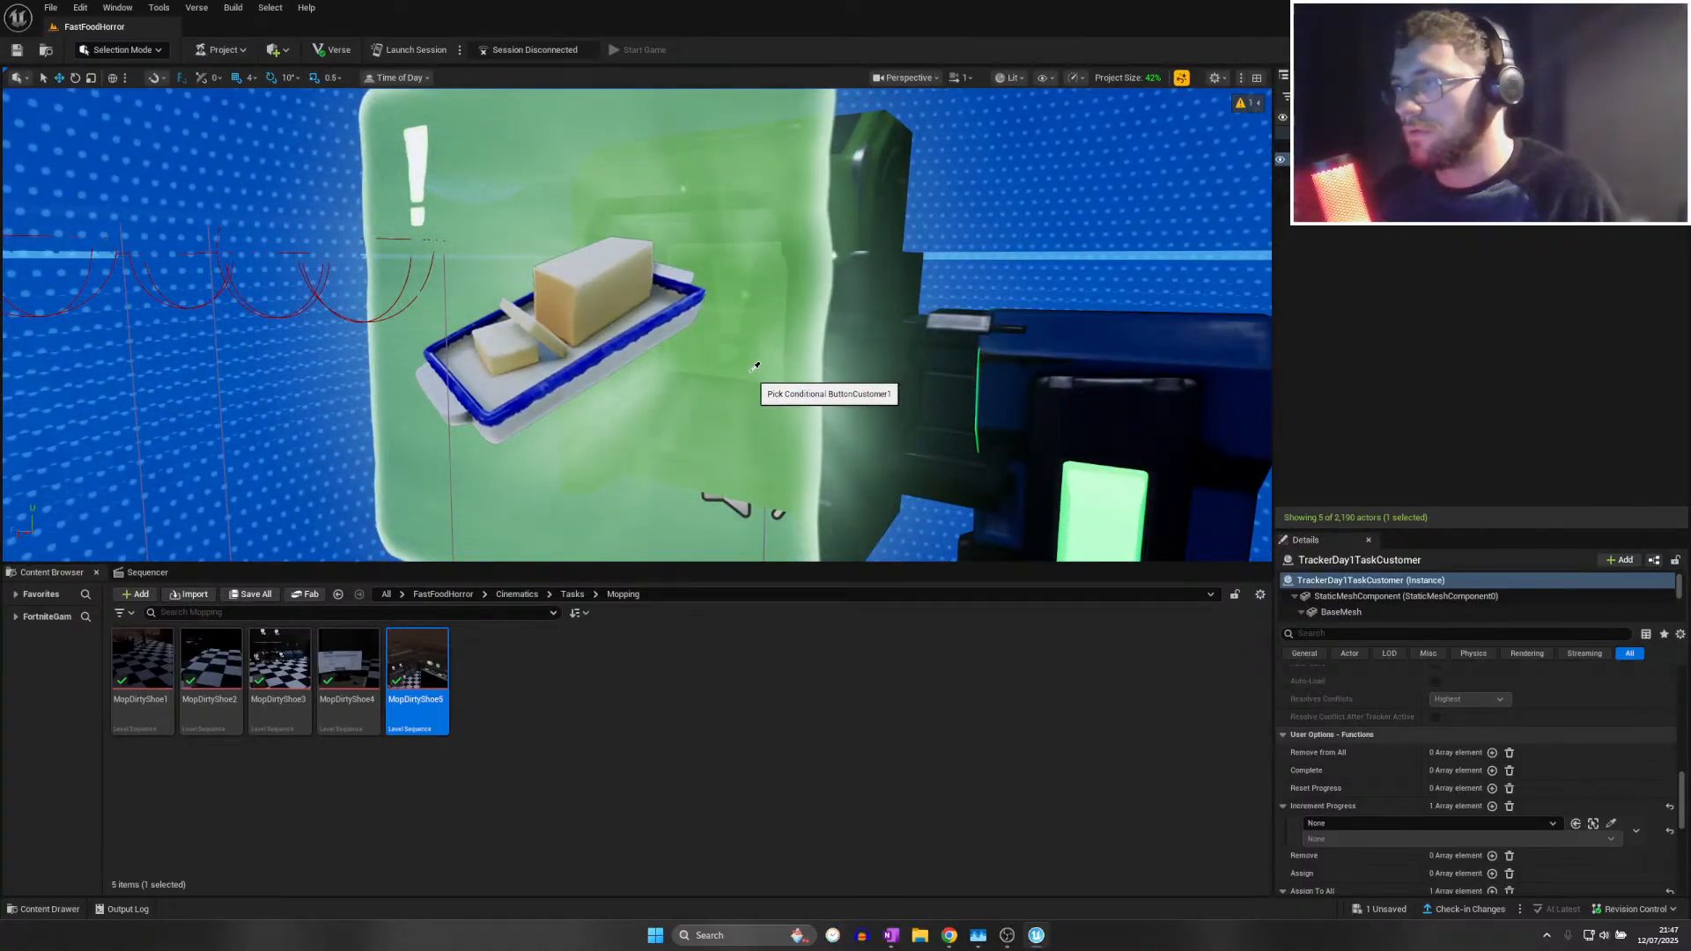
{"action": "left_click", "coordinate": [756, 366]}
{"action": "left_click", "coordinate": [1363, 843]}
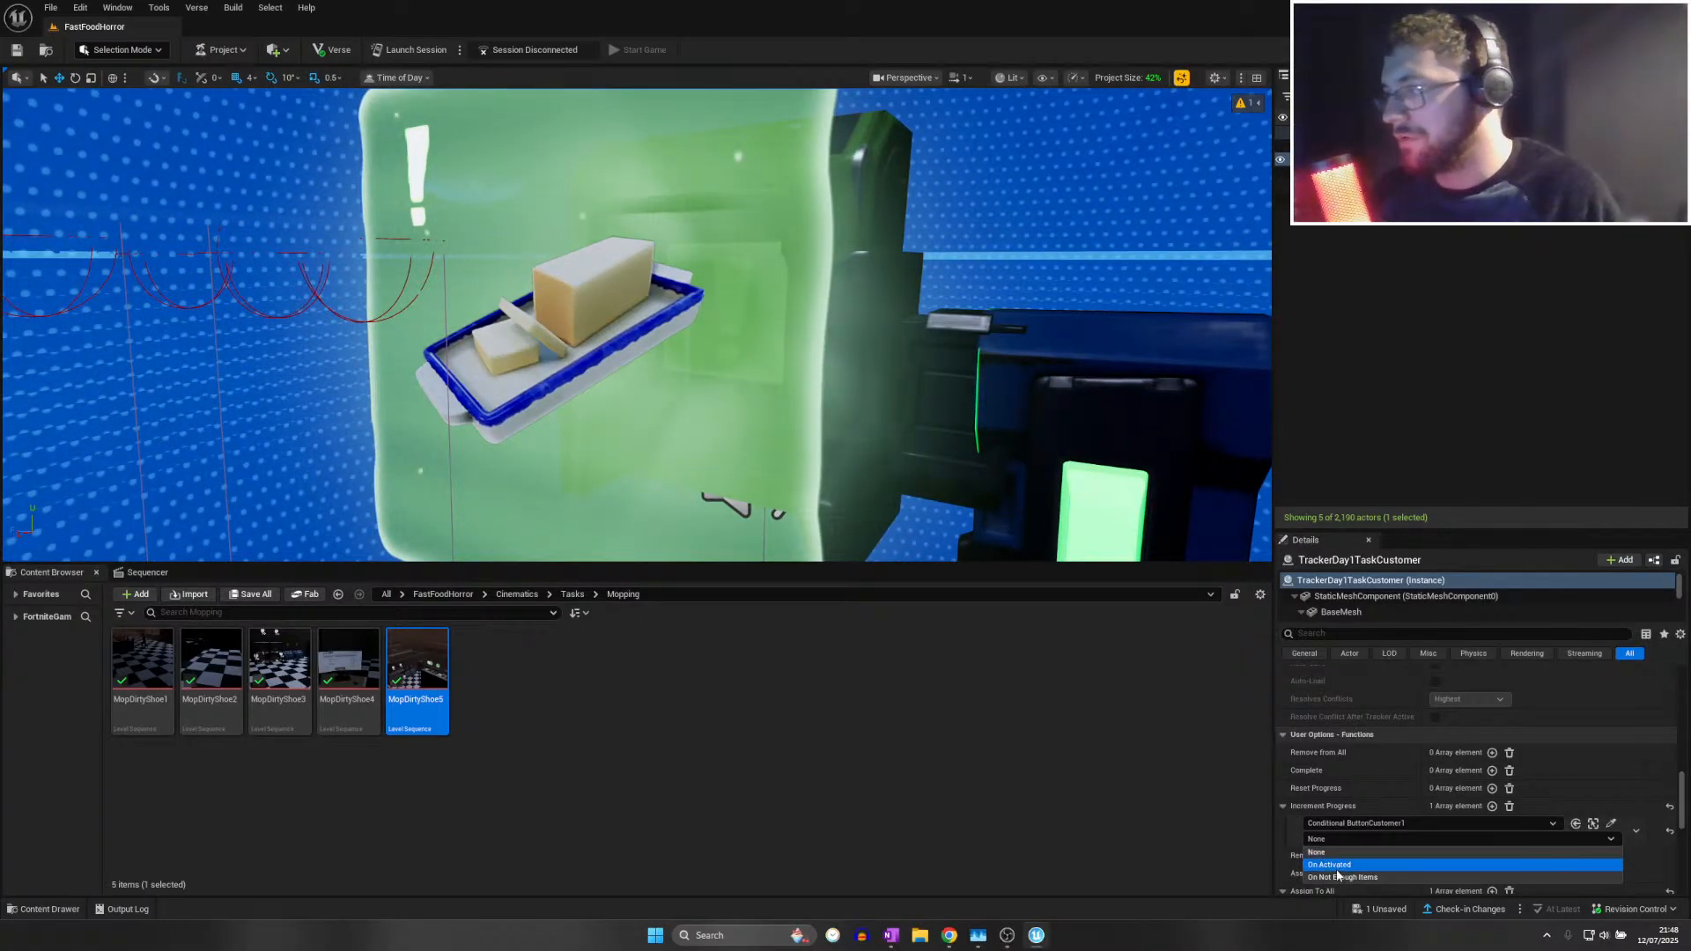
{"action": "left_click", "coordinate": [1356, 861]}
Turn the viewport toward the serving counter and save the tracker changes with all project files
{"action": "right_click_drag", "start_coordinate": [616, 326], "coordinate": [537, 295]}
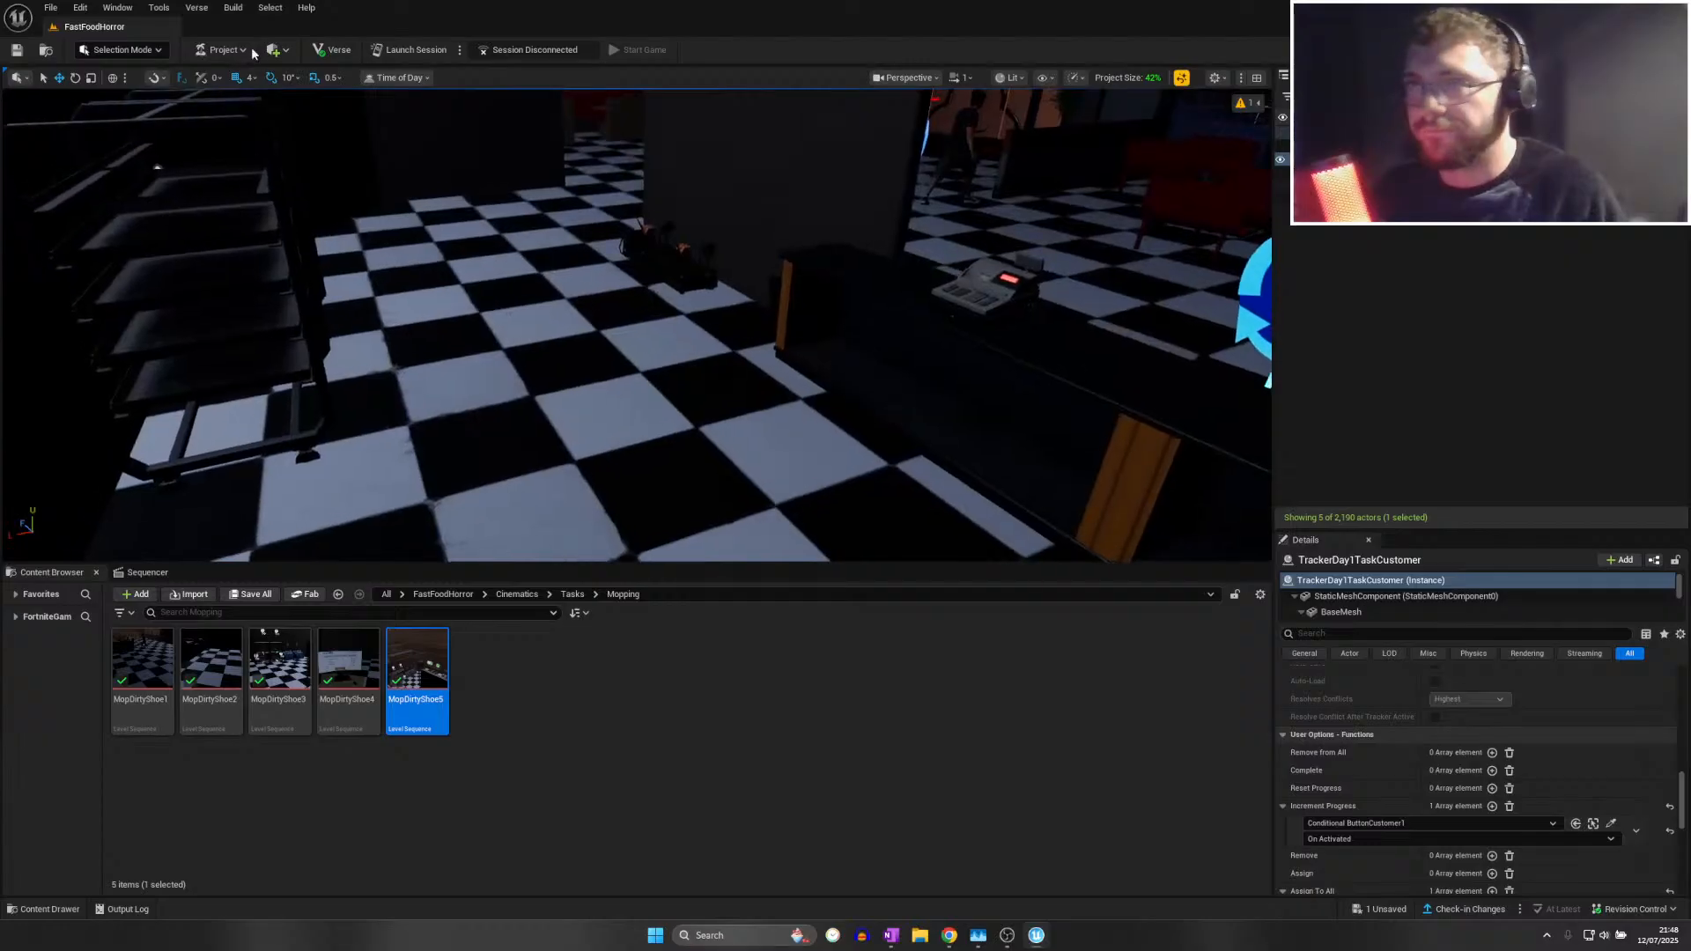
{"action": "left_click", "coordinate": [51, 7]}
{"action": "left_click", "coordinate": [72, 173]}
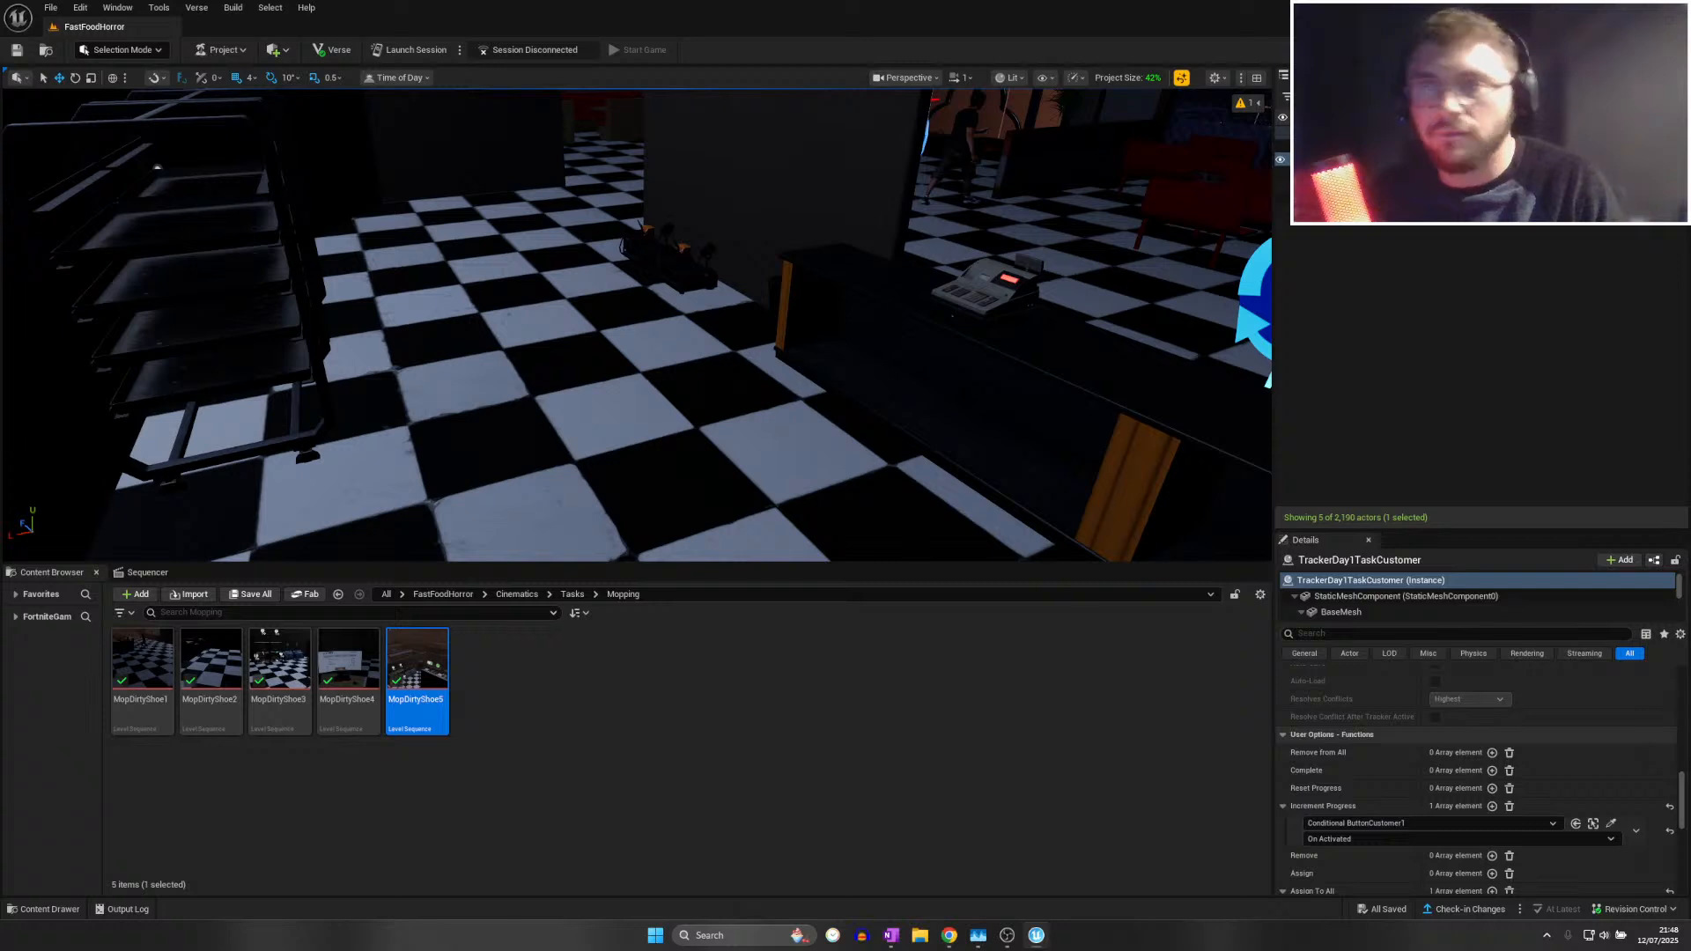
Save all project files
{"action": "left_click", "coordinate": [51, 7]}
{"action": "left_click", "coordinate": [89, 177]}
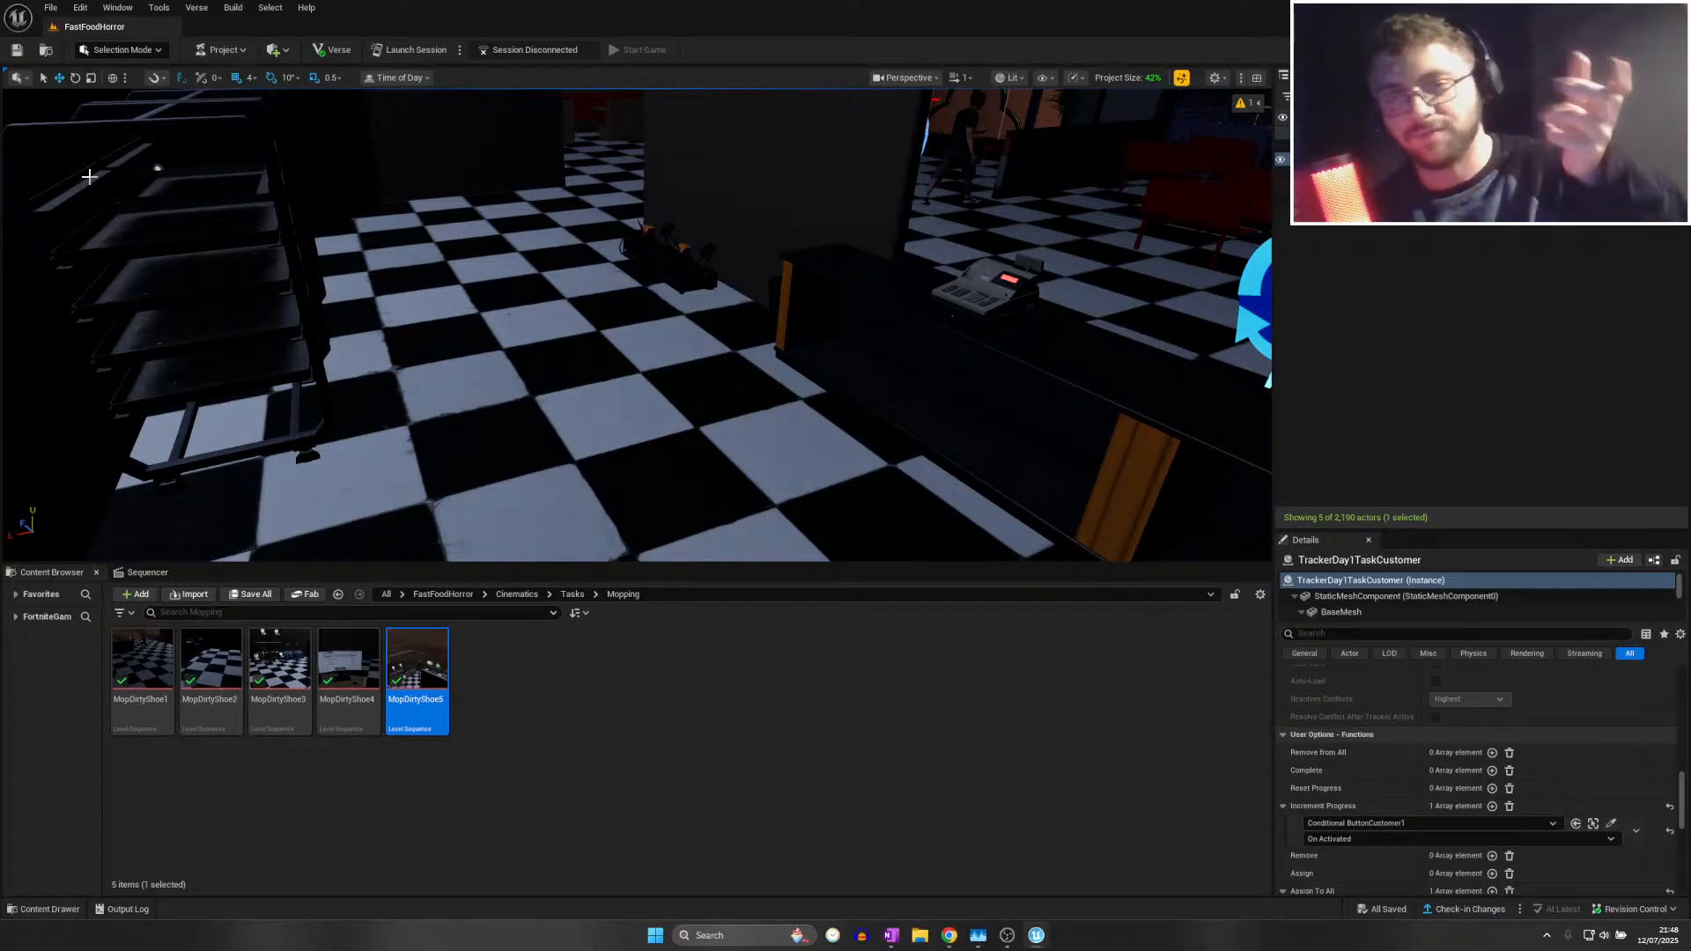
{"action": "left_click", "coordinate": [59, 5]}
{"action": "mouse_move", "coordinate": [56, 8]}
{"action": "left_click", "coordinate": [99, 173]}
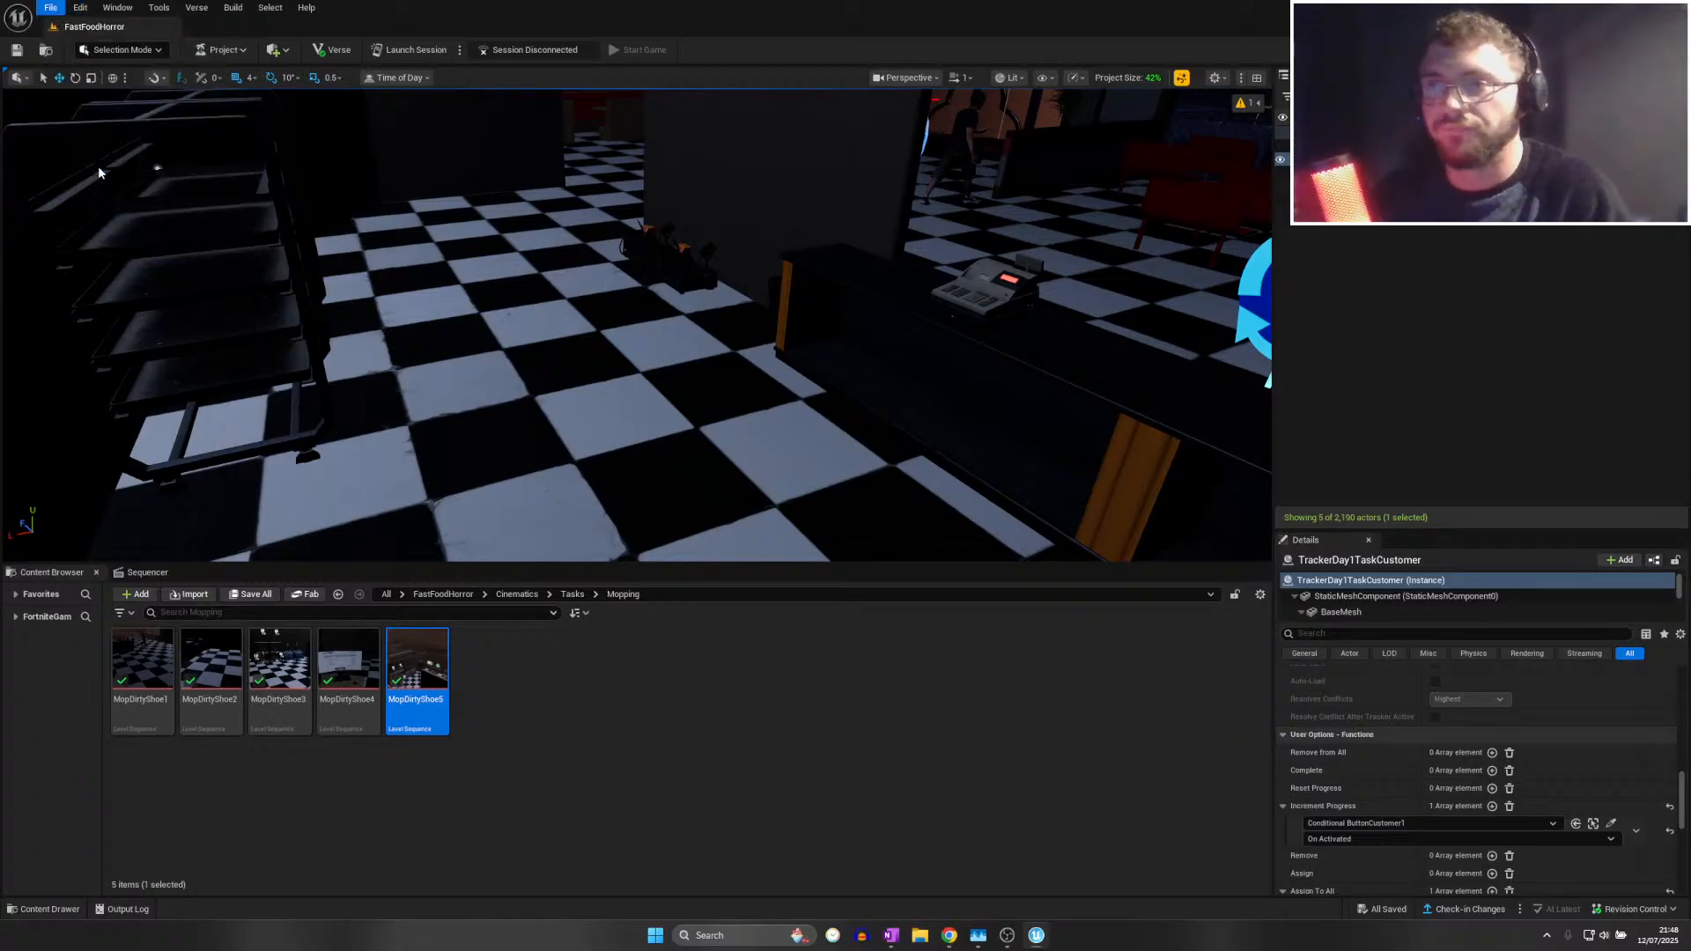
{"action": "right_click_drag", "start_coordinate": [87, 205], "coordinate": [1003, 211]}
{"action": "key", "text": "w"}
{"action": "key", "text": "w"}
{"action": "key", "text": "w"}
{"action": "key", "text": "w"}
{"action": "left_click", "coordinate": [49, 7]}
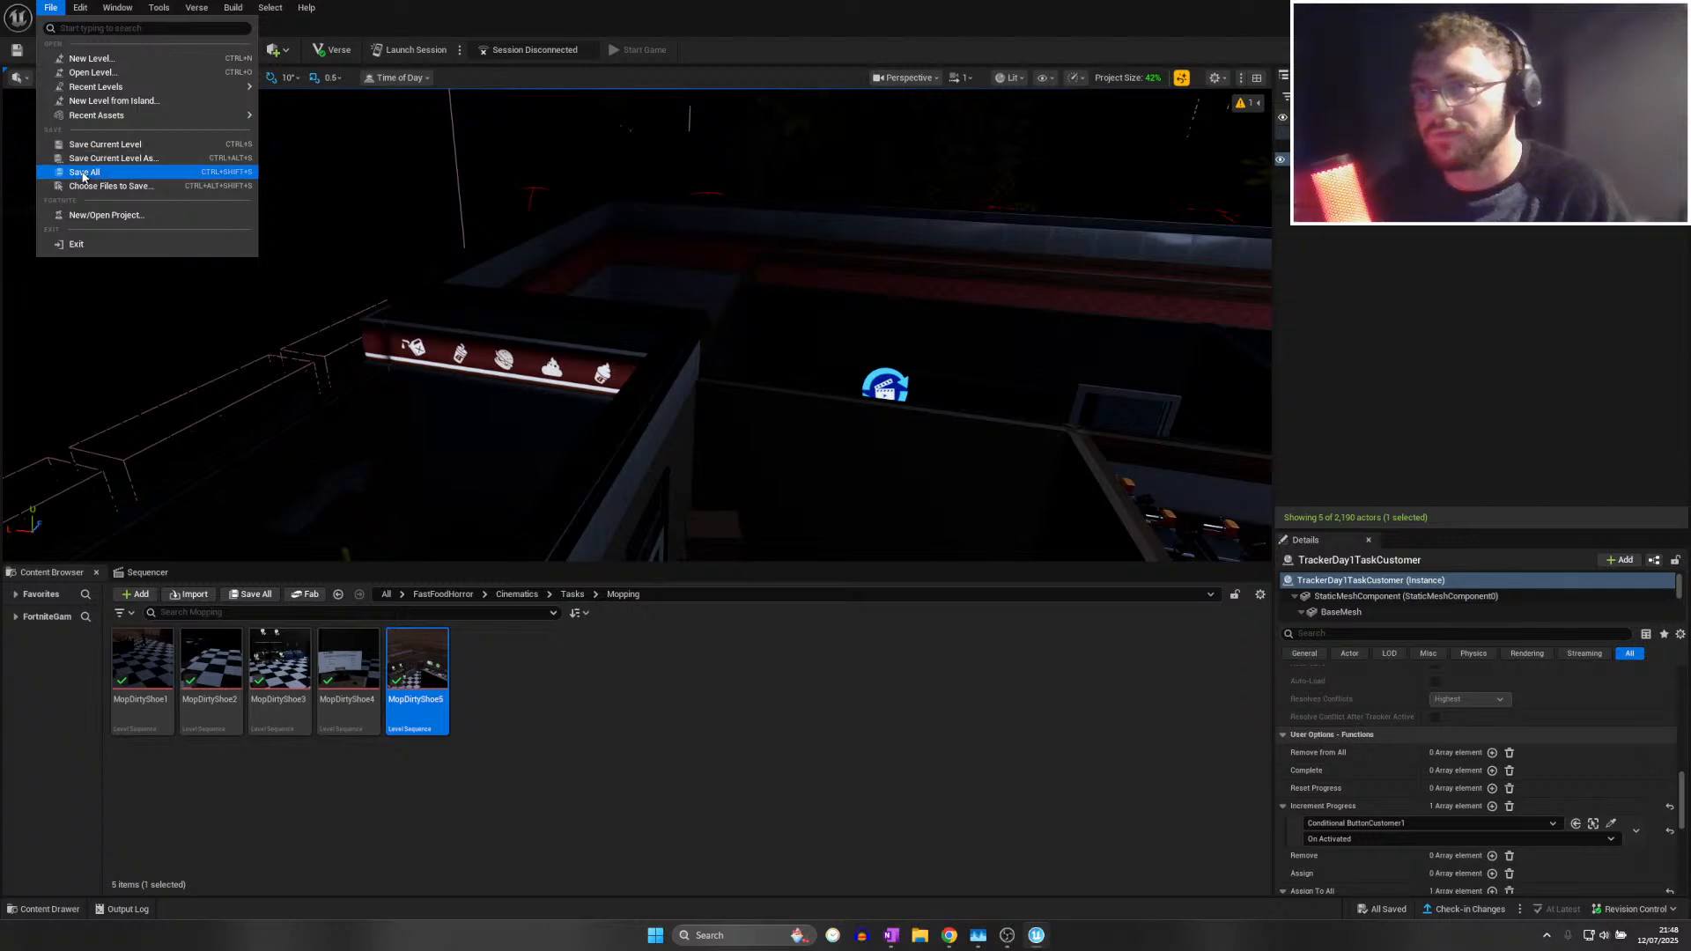
{"action": "left_click", "coordinate": [145, 220]}
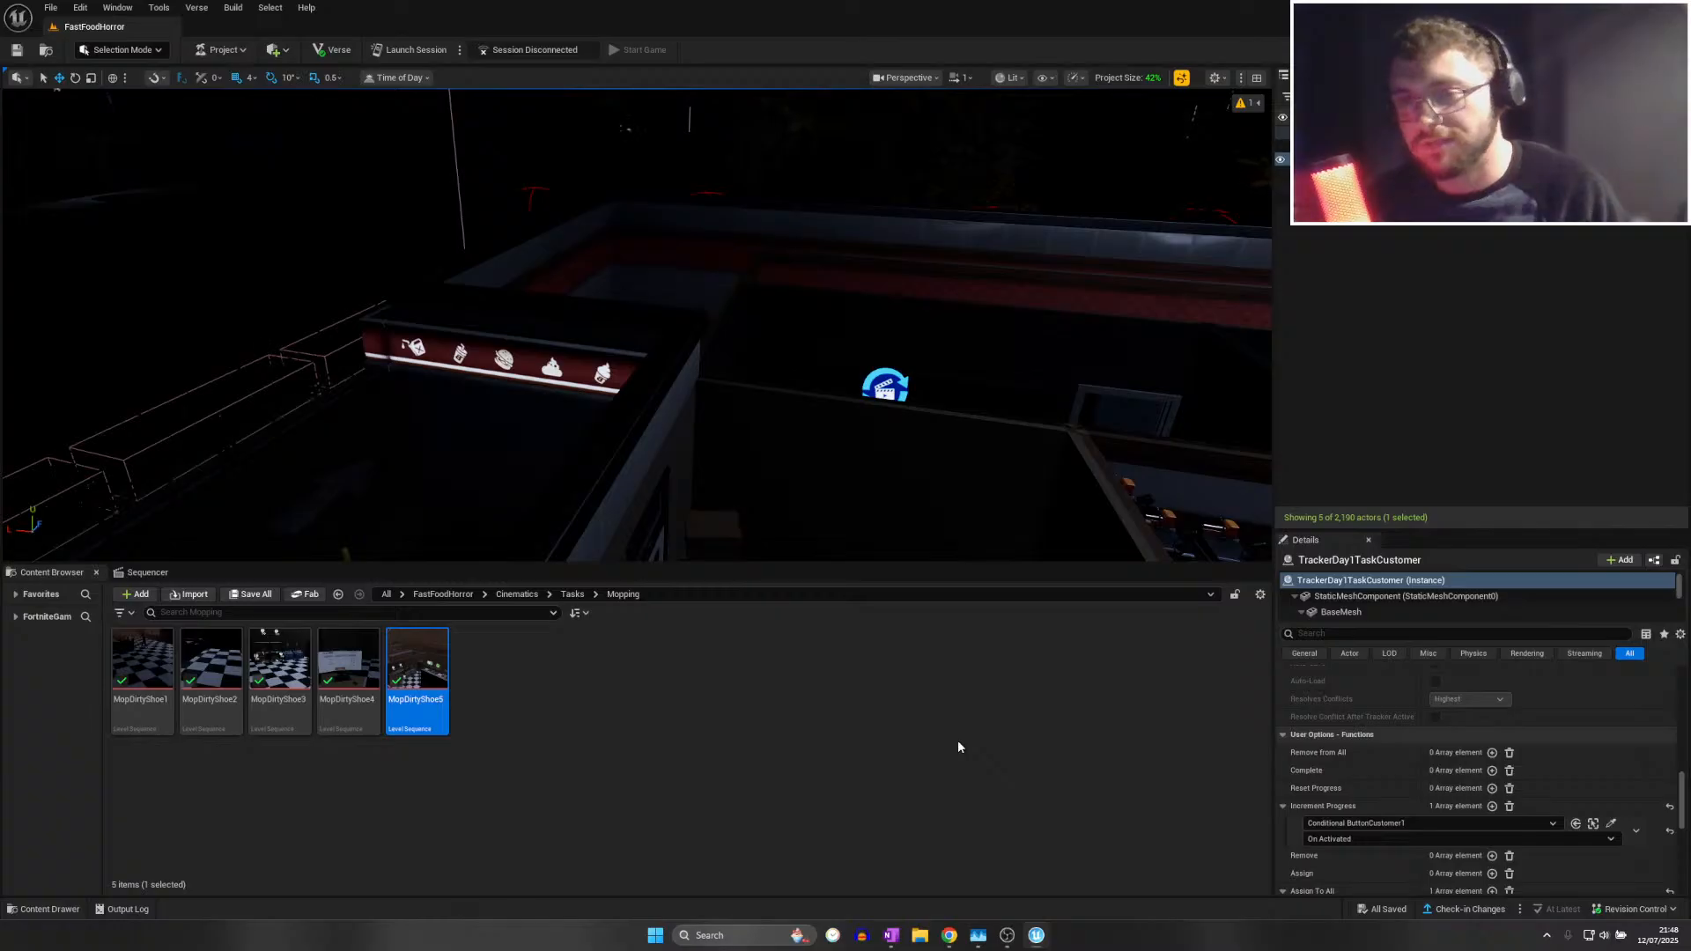
{"action": "left_click", "coordinate": [50, 7]}
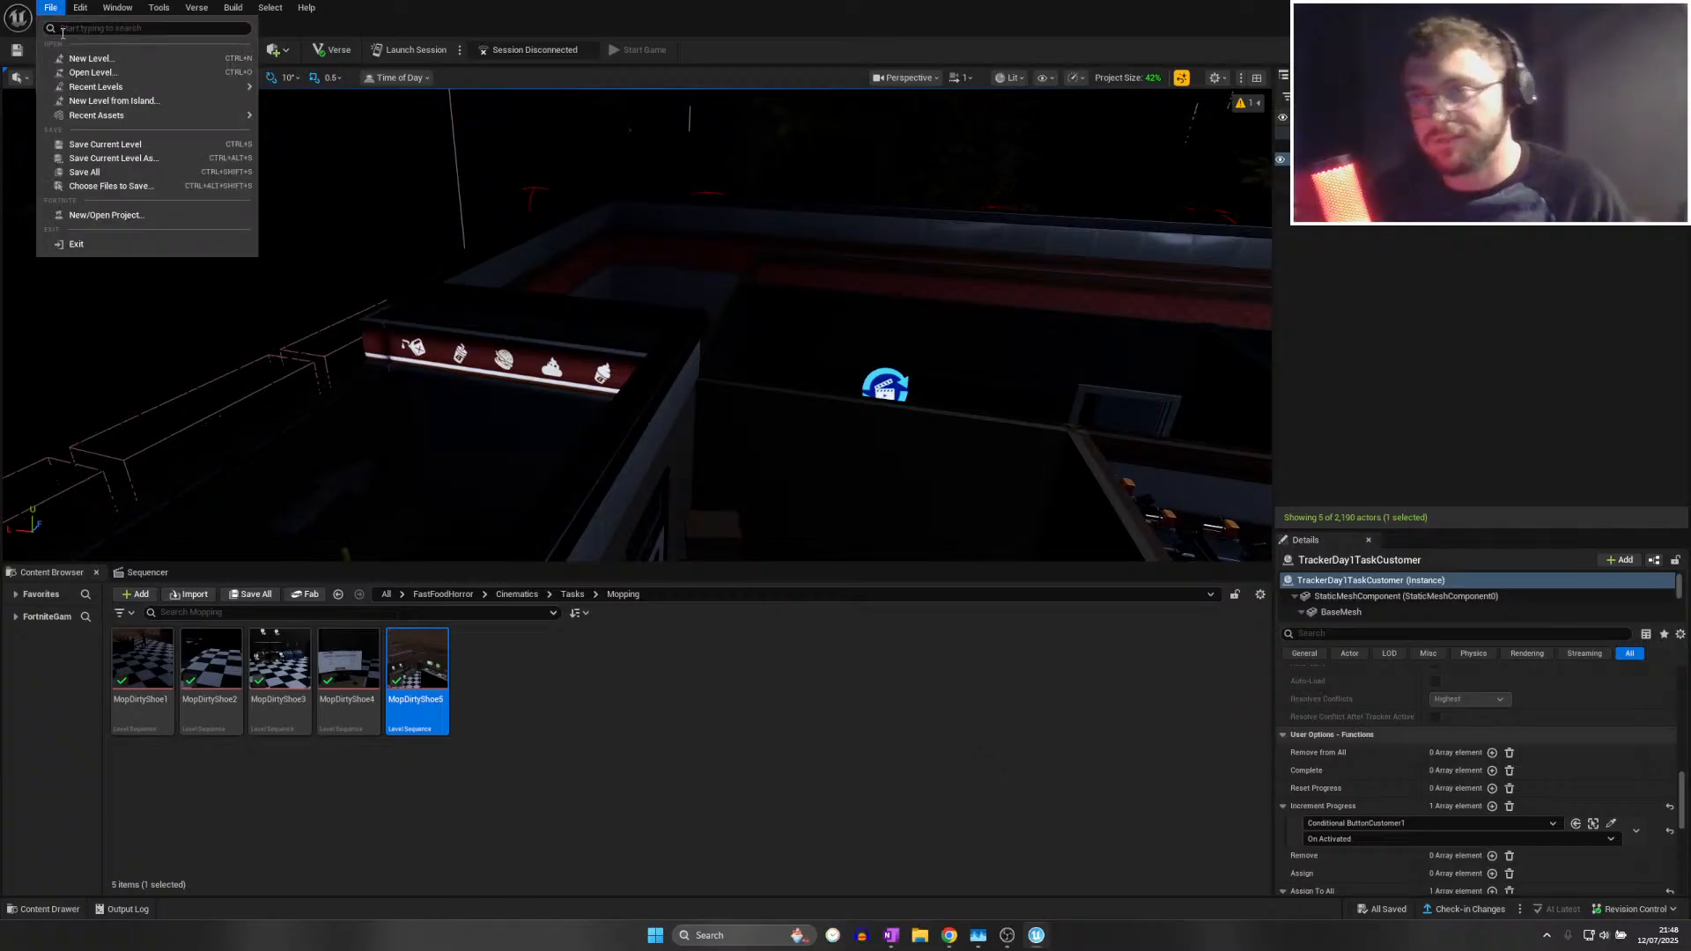
{"action": "left_click", "coordinate": [98, 169]}
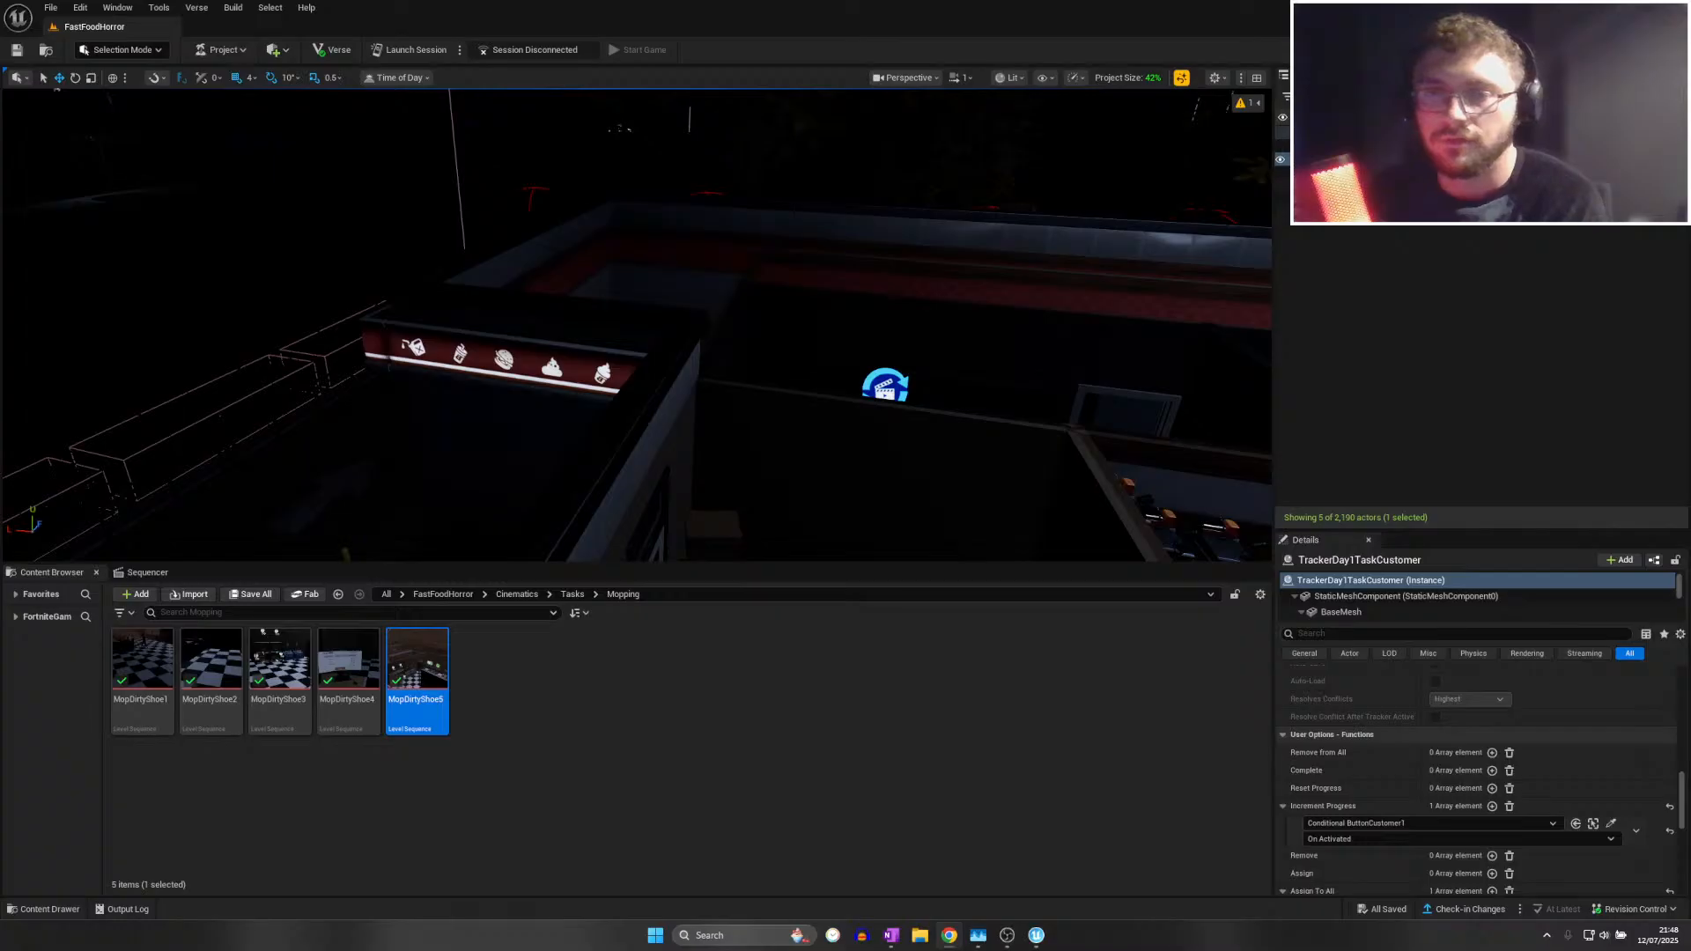
{"action": "left_click", "coordinate": [50, 9]}
{"action": "left_click", "coordinate": [50, 10]}
{"action": "left_click", "coordinate": [51, 9]}
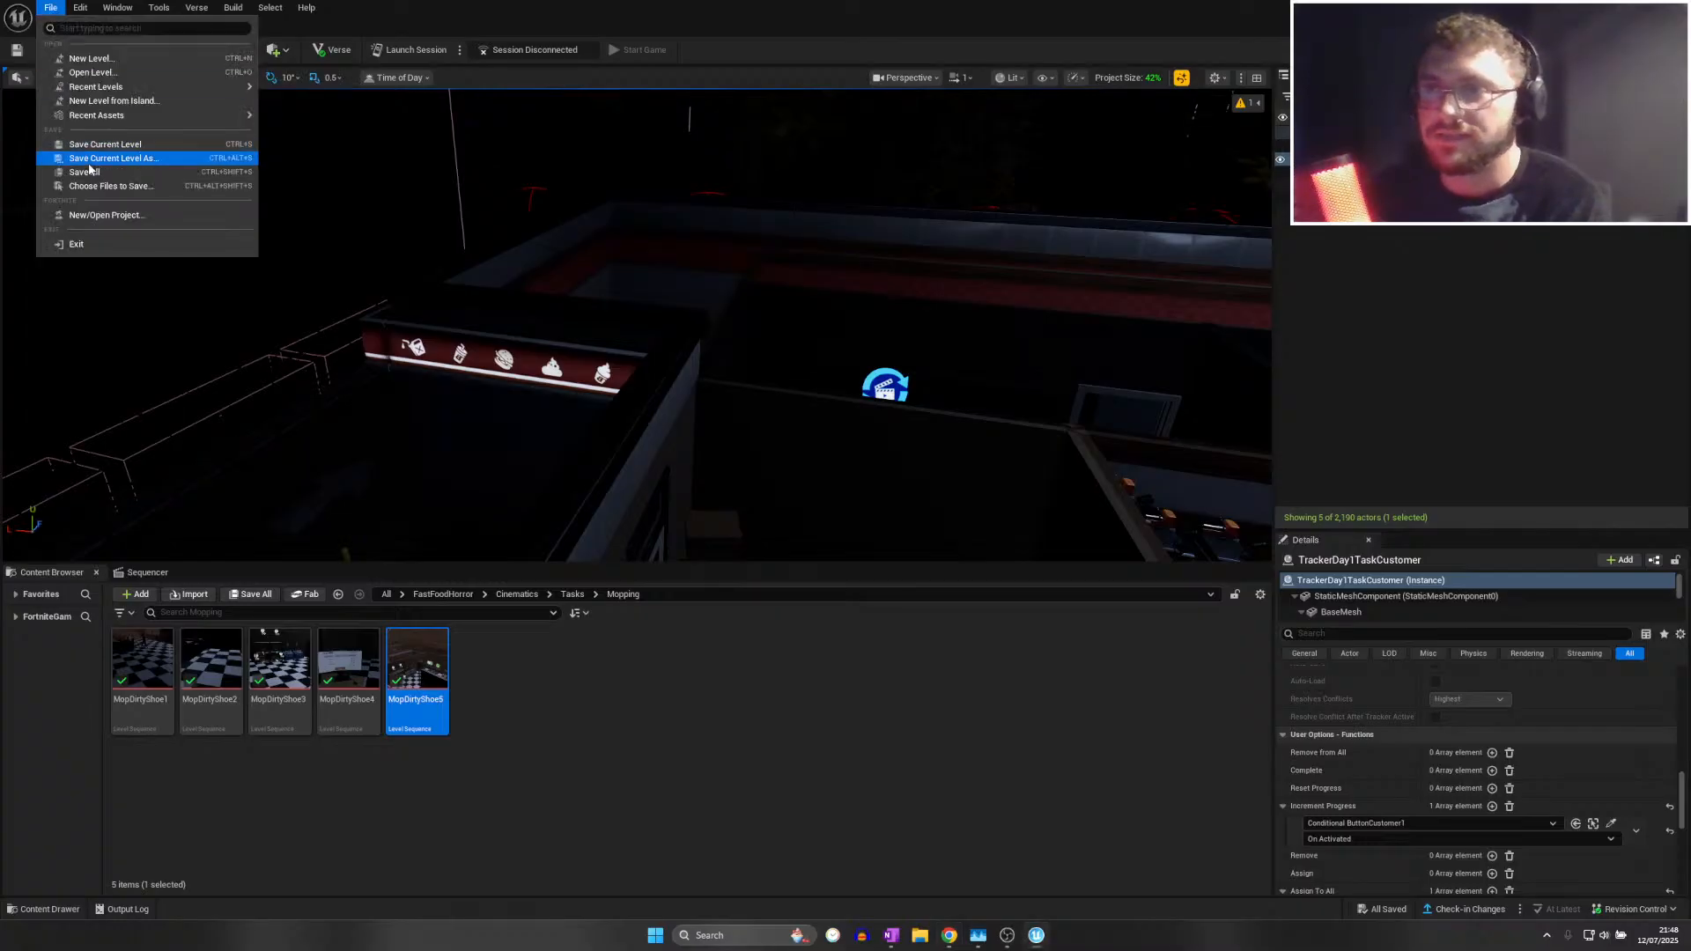
{"action": "left_click", "coordinate": [89, 173]}
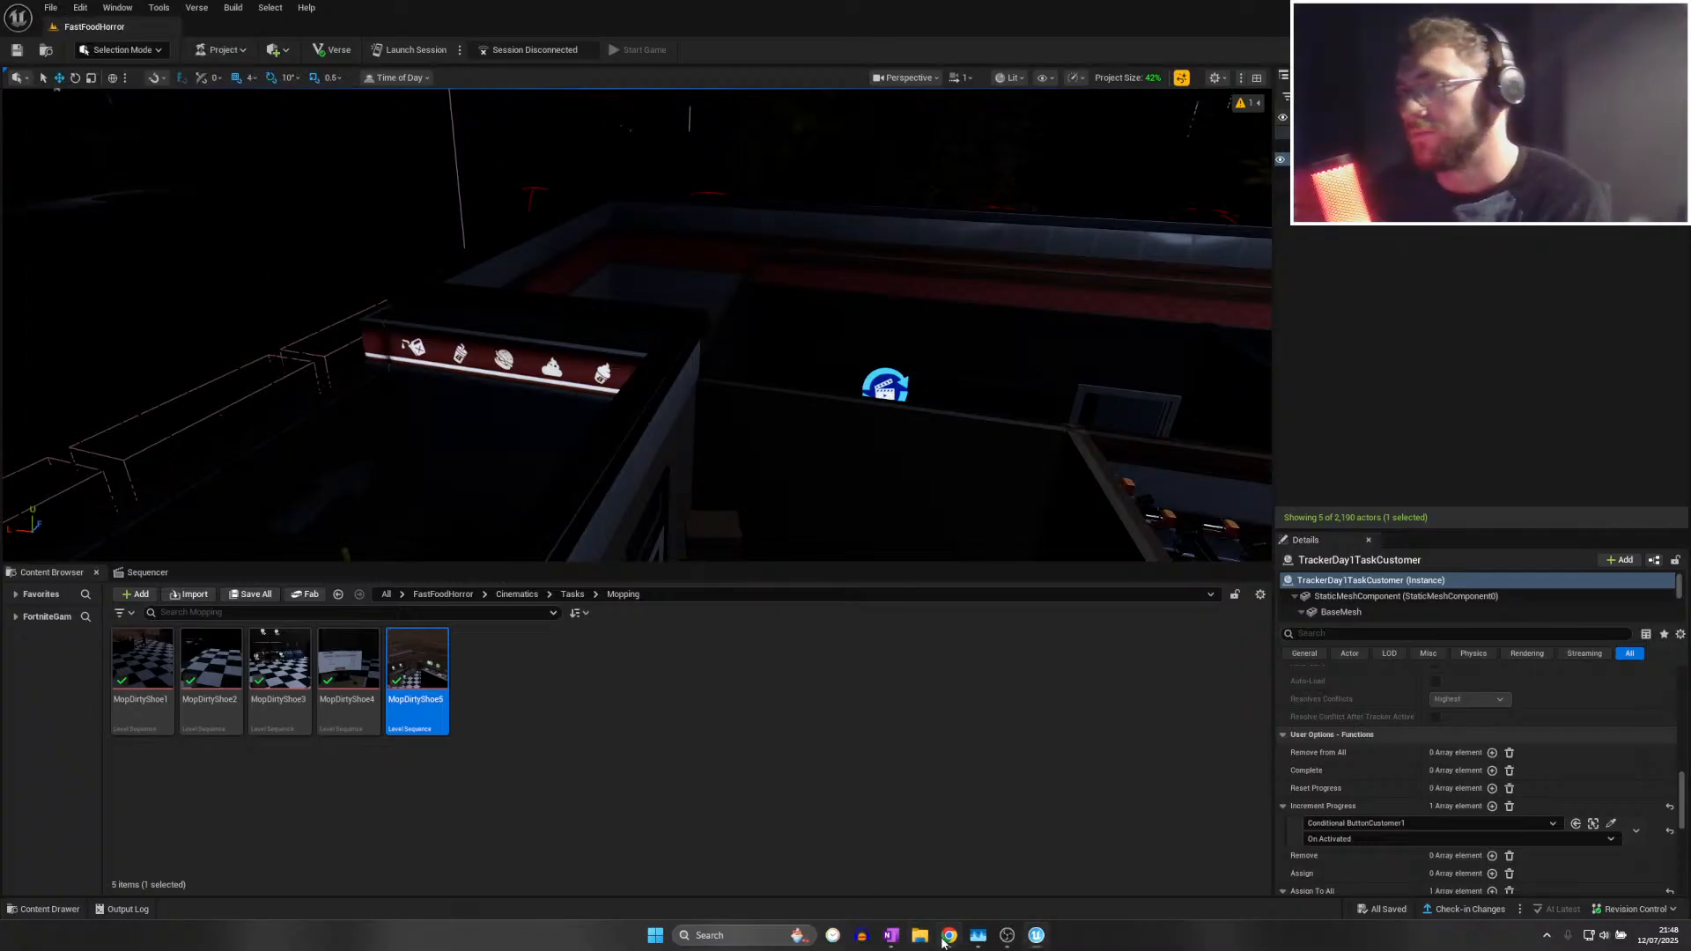
{"action": "right_click_drag", "start_coordinate": [747, 460], "coordinate": [1514, 392]}
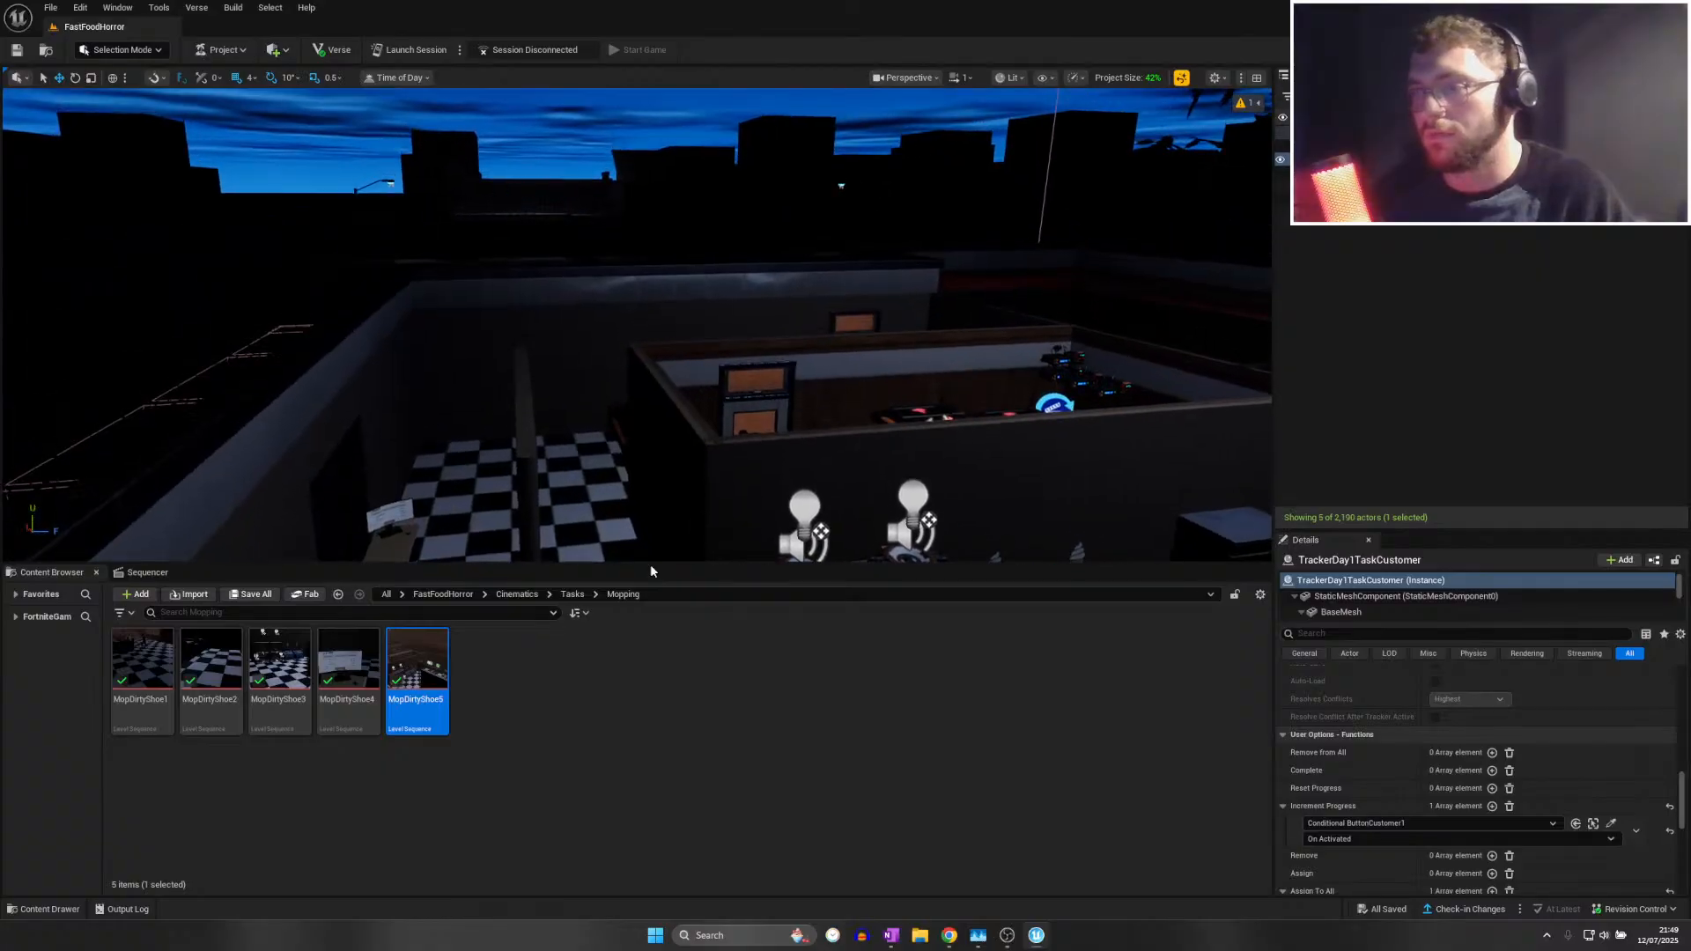
Switch to the OneNote to-do list and delete the line about customer 1 incrementing the tracker, including the leftover blank lines
{"action": "left_click", "coordinate": [891, 935]}
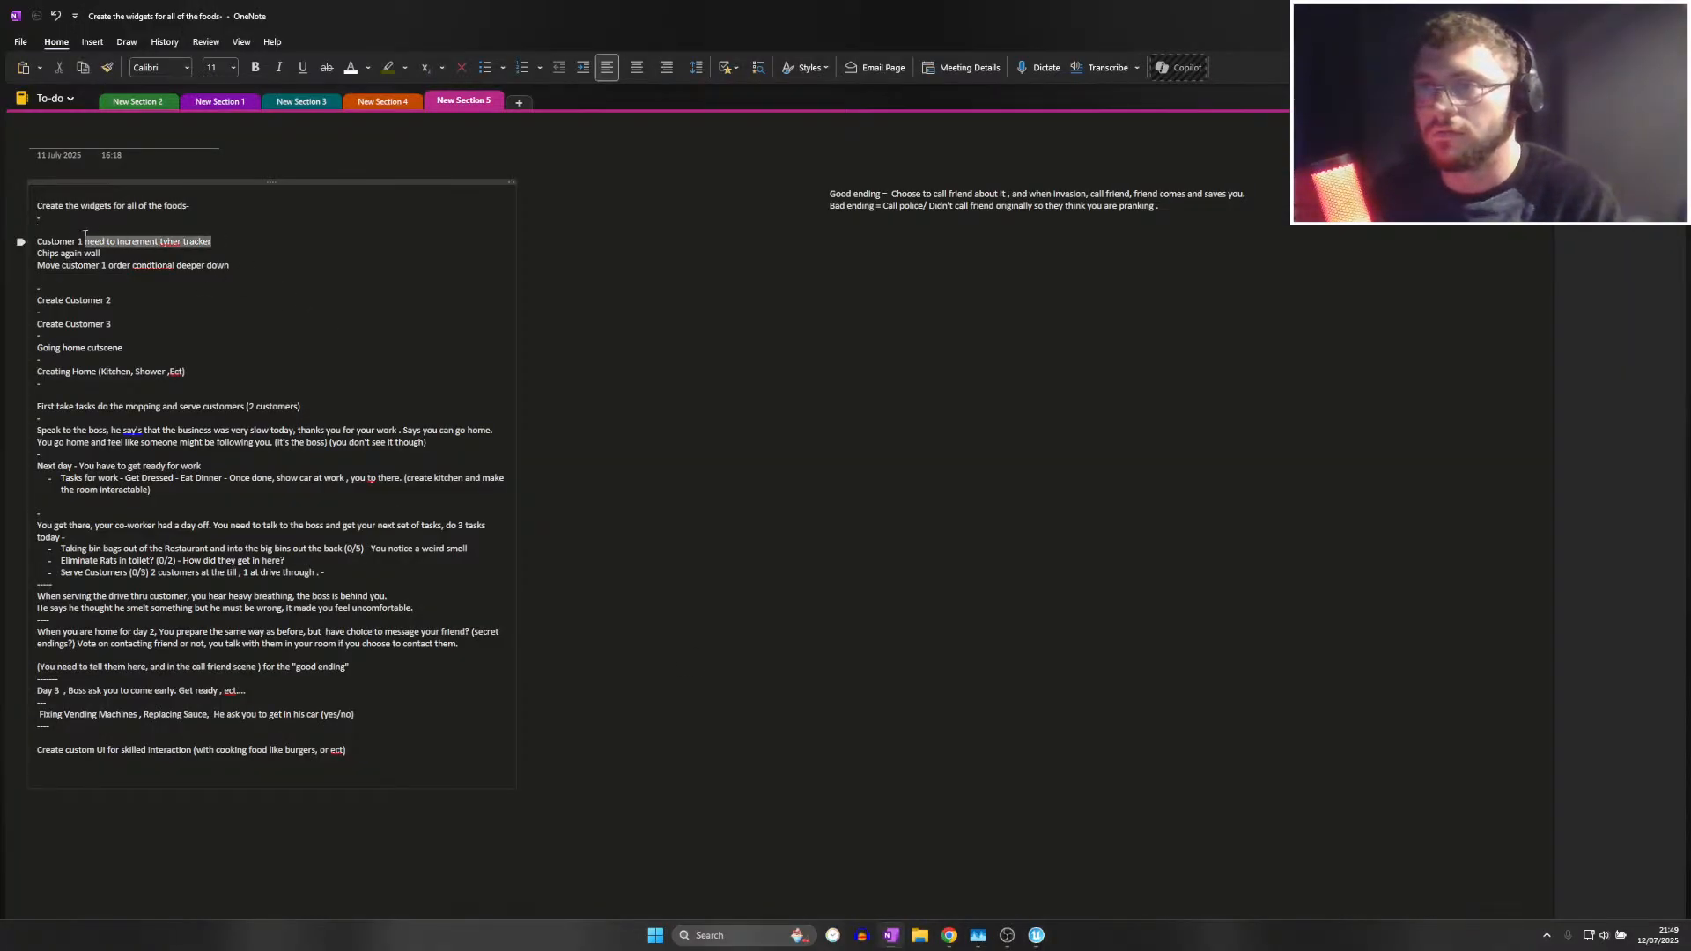
{"action": "key", "text": "BackSpace"}
{"action": "key", "text": "BackSpace"}
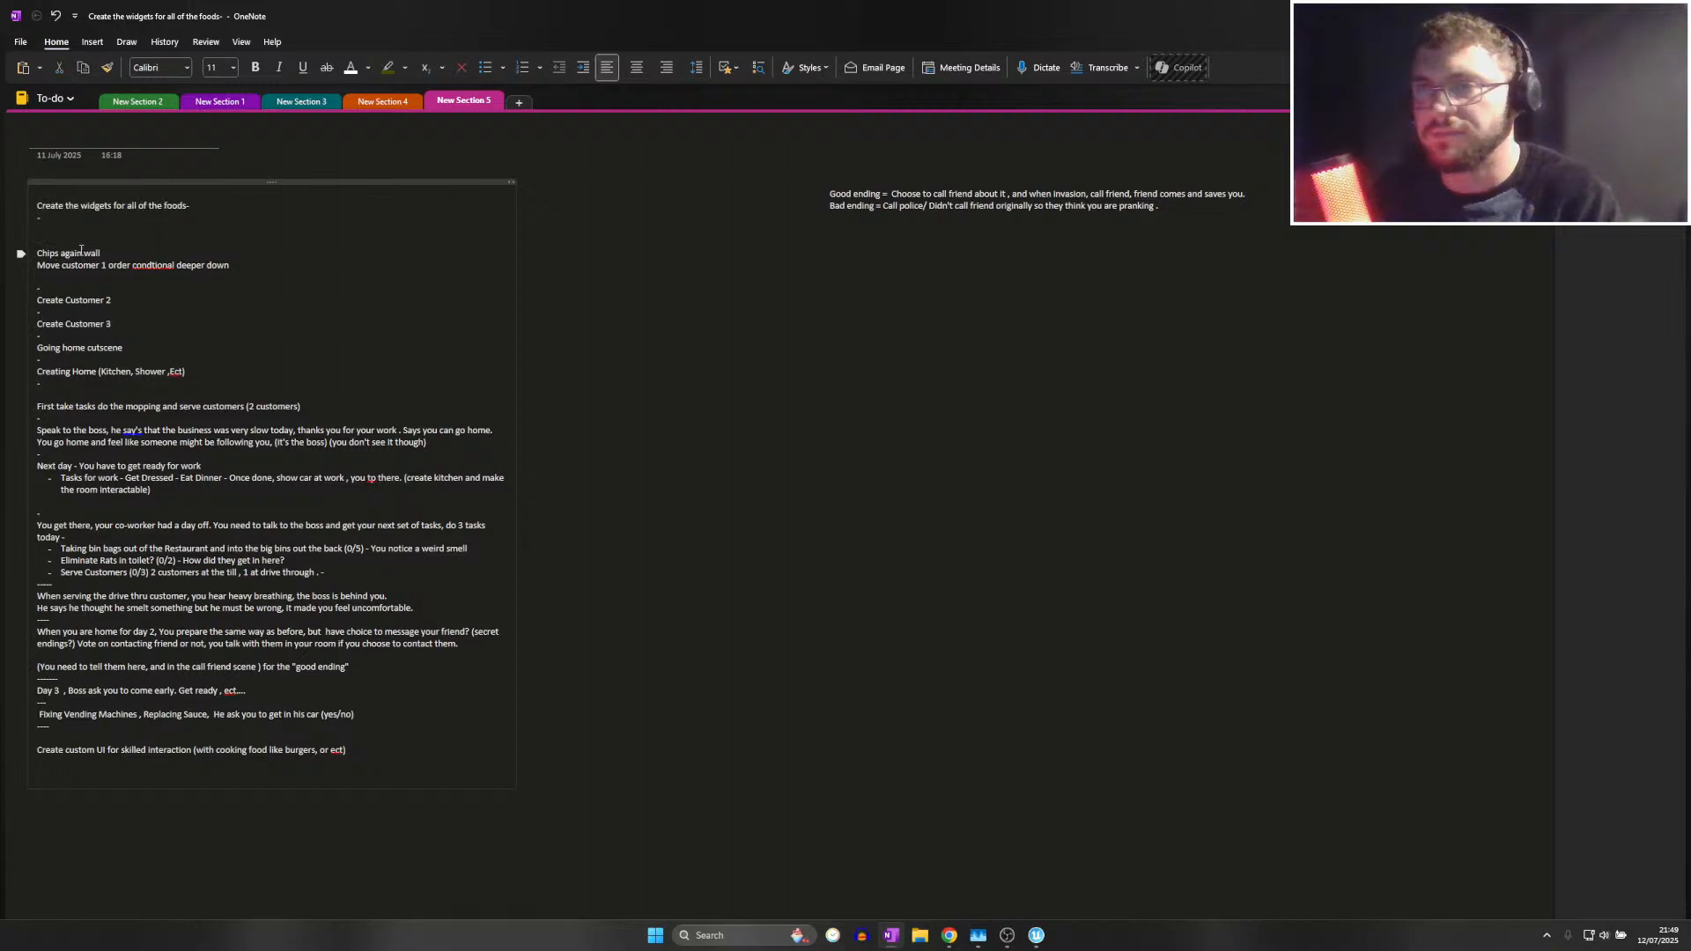
{"action": "key", "text": "BackSpace"}
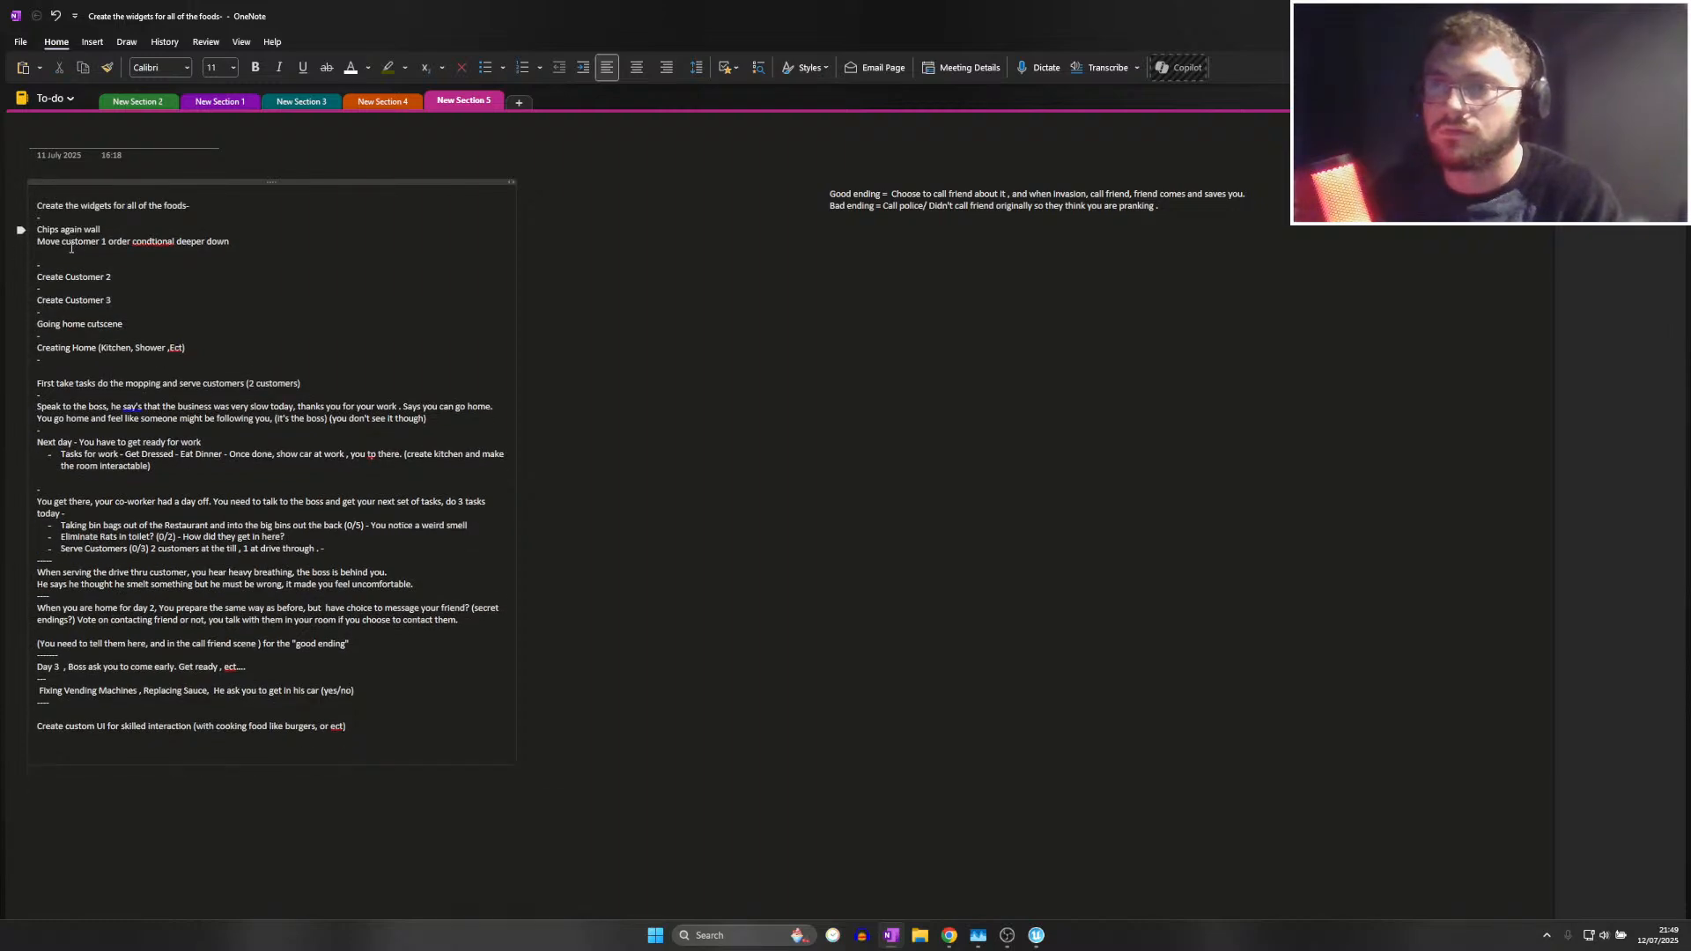
Switch back to Unreal Editor and select both ice cream cone images on the wall above the freezers
{"action": "left_click", "coordinate": [1036, 935]}
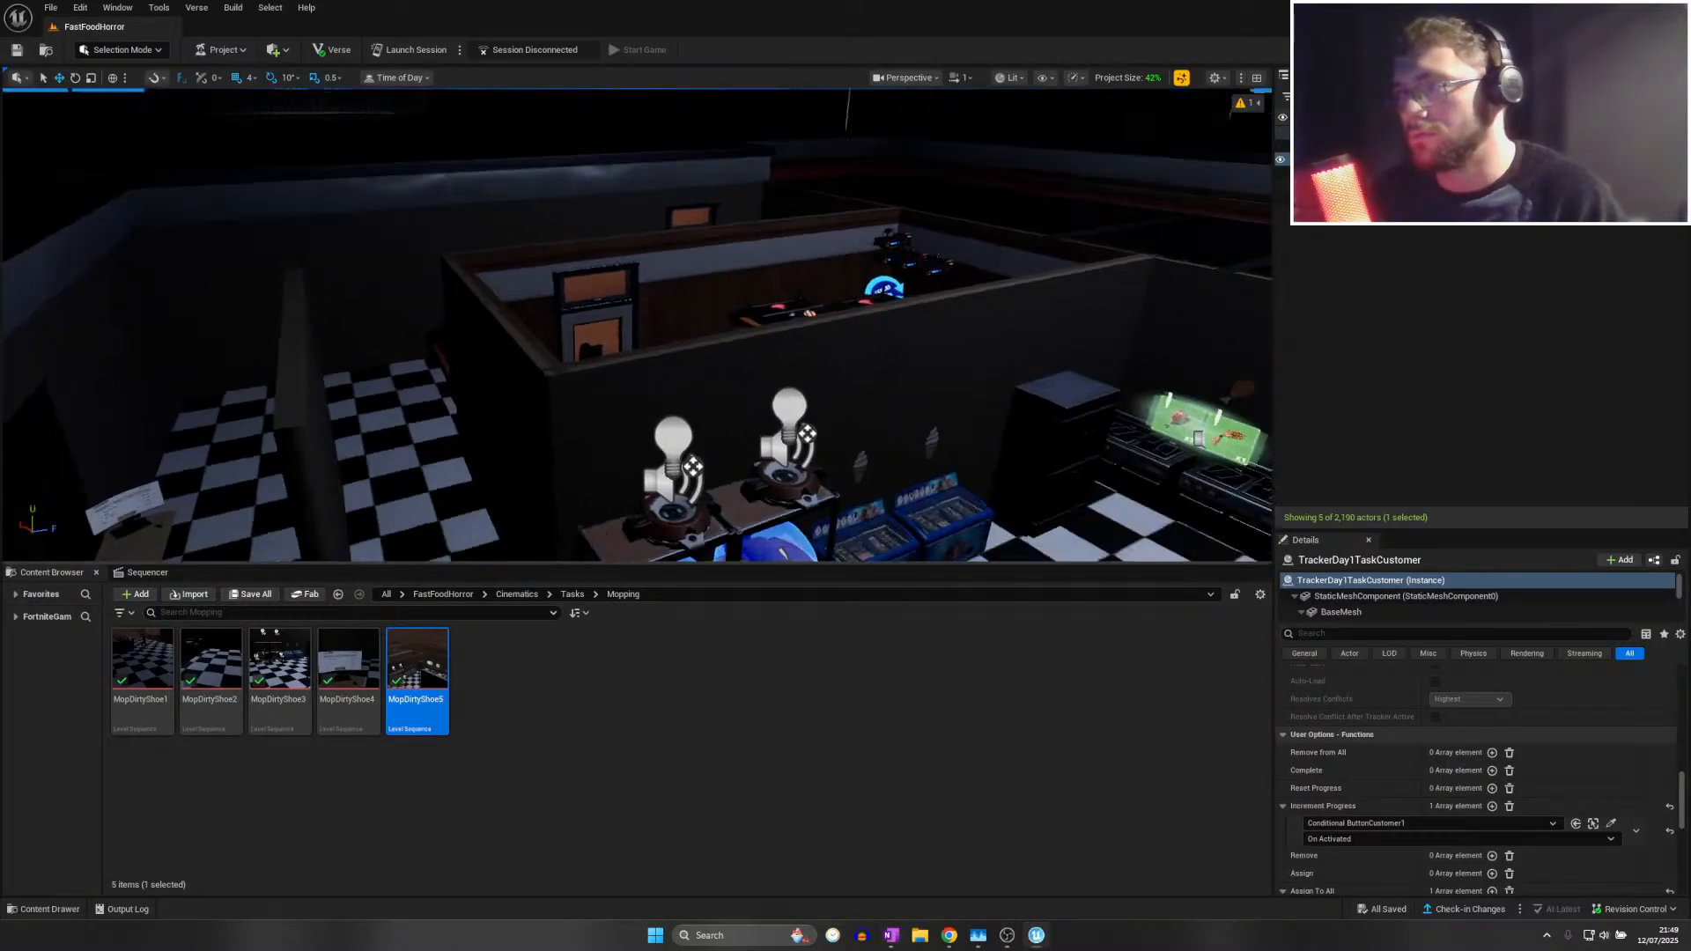
{"action": "key", "text": "w"}
{"action": "mouse_move", "coordinate": [634, 325]}
{"action": "right_mouse_down"}
{"action": "mouse_move", "coordinate": [638, 348]}
{"action": "mouse_move", "coordinate": [845, 352]}
{"action": "mouse_move", "coordinate": [664, 328]}
{"action": "right_mouse_up"}
{"action": "key", "text": "s"}
{"action": "key", "text": "w"}
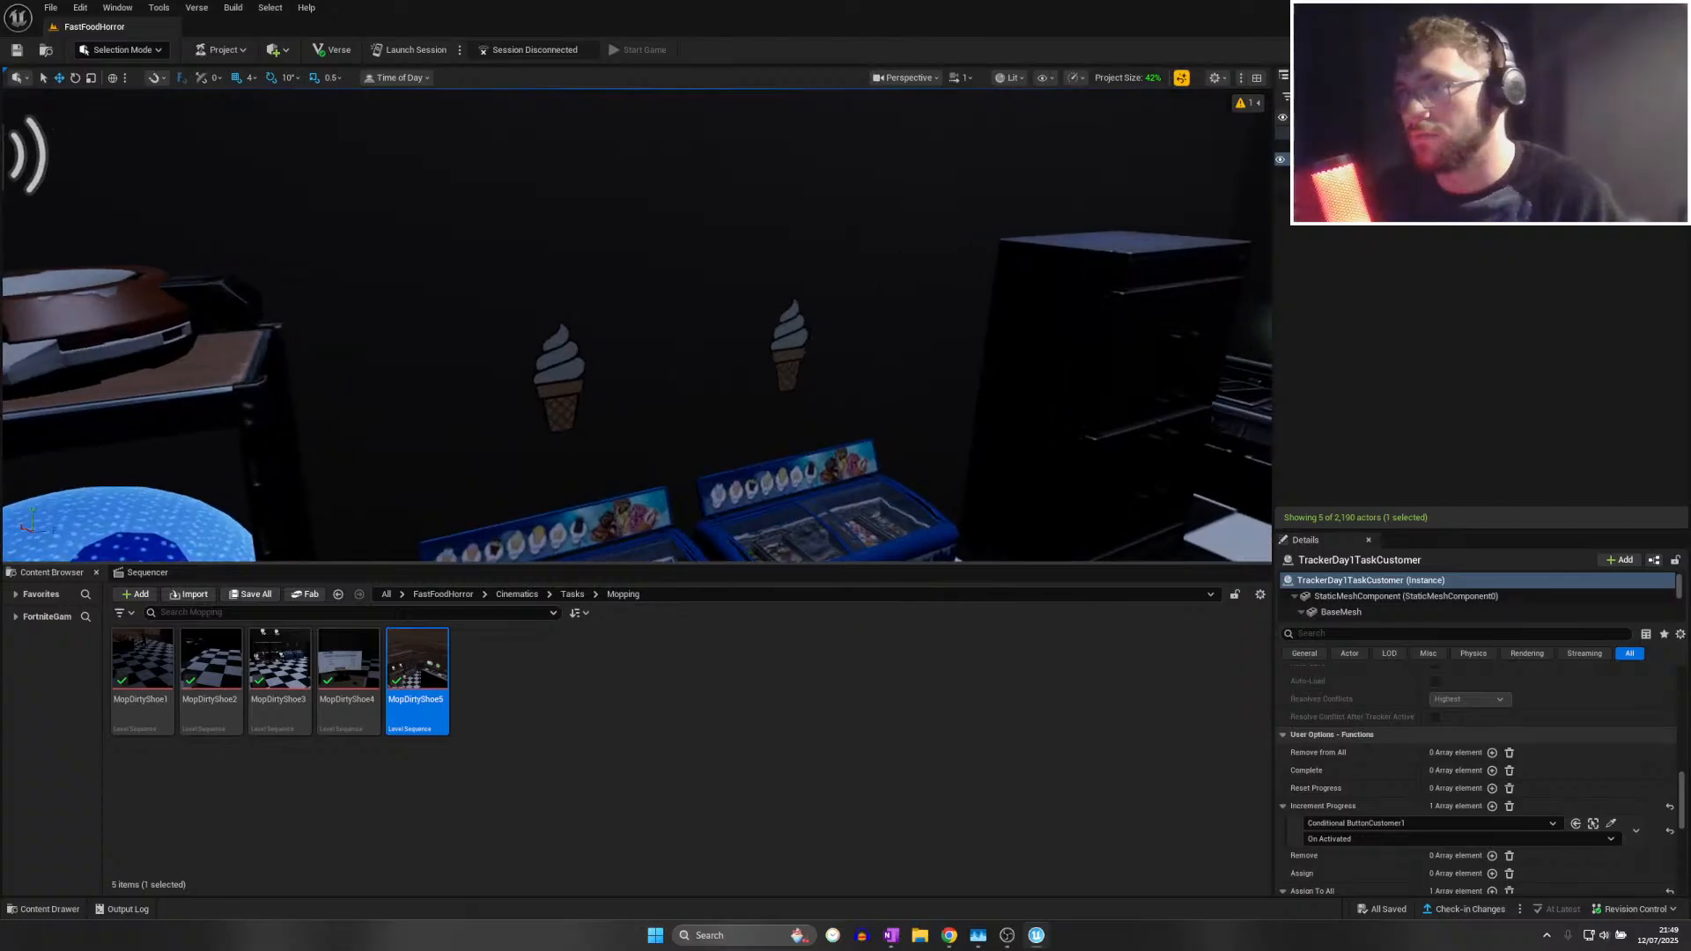
{"action": "key", "text": "w"}
{"action": "right_click_drag", "start_coordinate": [642, 453], "coordinate": [828, 454]}
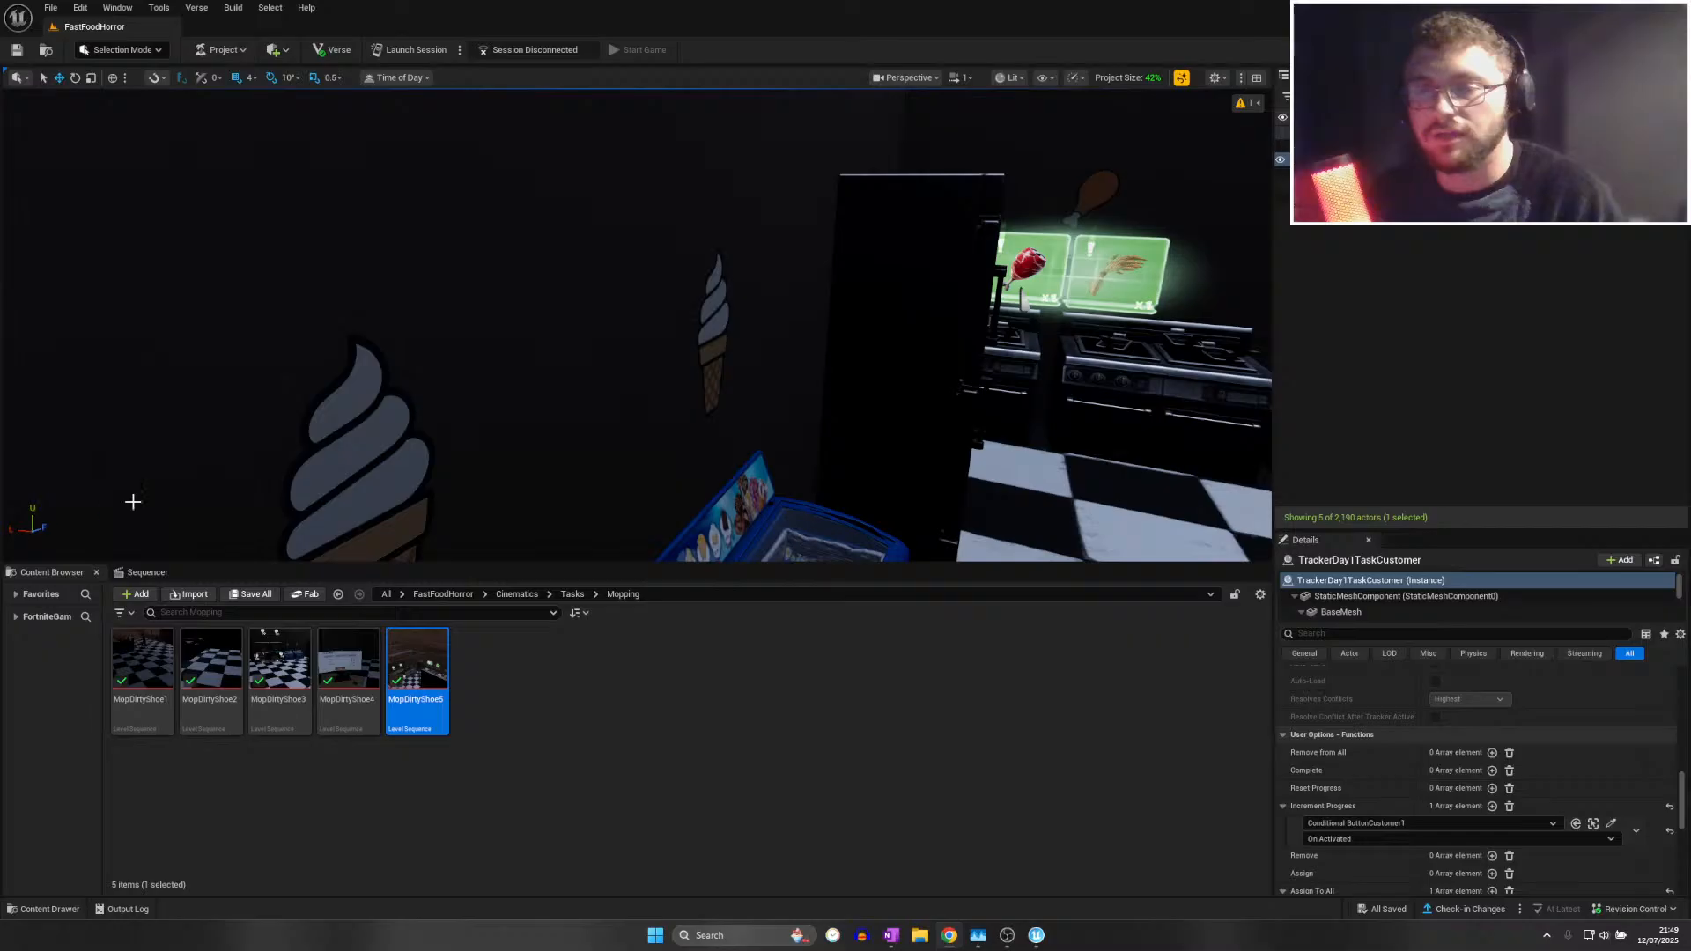
{"action": "right_click_drag", "start_coordinate": [318, 478], "coordinate": [198, 480]}
{"action": "key", "text": "d"}
{"action": "key", "text": "s"}
{"action": "left_click", "coordinate": [408, 397]}
{"action": "left_click", "coordinate": [798, 387], "text": "ctrl"}
{"action": "key", "text": "s"}
{"action": "right_click_drag", "start_coordinate": [798, 387], "coordinate": [731, 385]}
{"action": "key", "text": "d"}
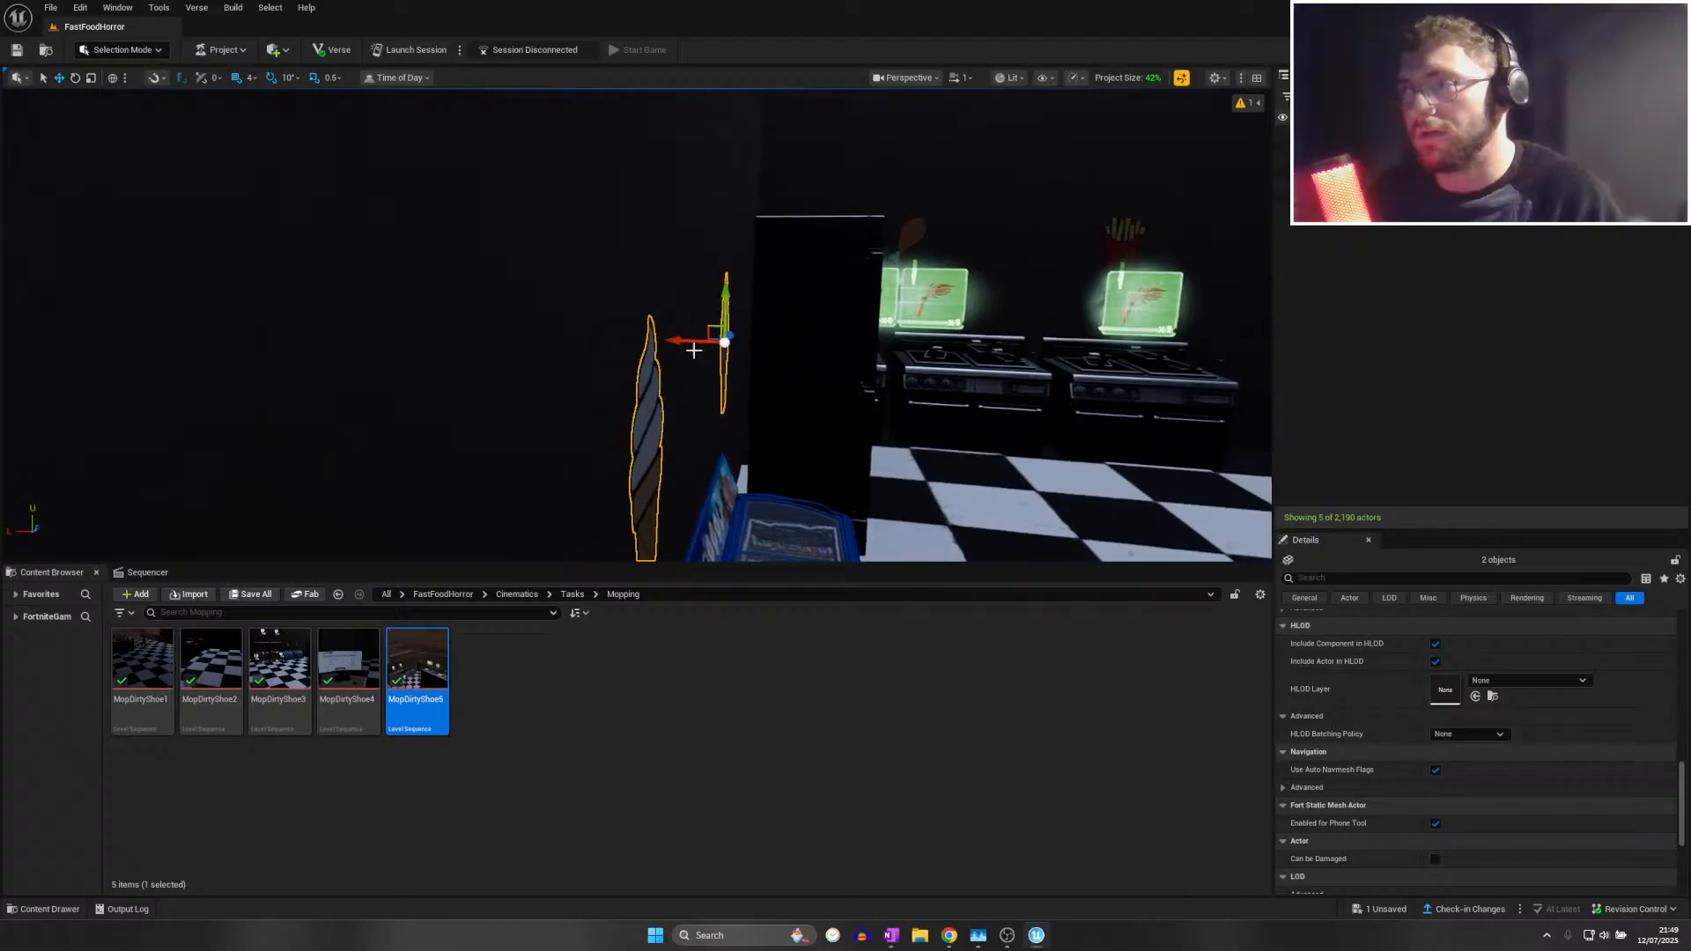
Push the two ice cream images back against the wall, fine-tuning their shared Left location
{"action": "left_click_drag", "start_coordinate": [691, 344], "coordinate": [647, 339]}
{"action": "mouse_move", "coordinate": [647, 340]}
{"action": "right_mouse_down"}
{"action": "mouse_move", "coordinate": [493, 345]}
{"action": "mouse_move", "coordinate": [484, 326]}
{"action": "mouse_move", "coordinate": [608, 352]}
{"action": "mouse_move", "coordinate": [563, 378]}
{"action": "mouse_move", "coordinate": [649, 343]}
{"action": "right_mouse_up"}
{"action": "key", "text": "d"}
{"action": "key", "text": "w"}
{"action": "key", "text": "a"}
{"action": "key", "text": "w"}
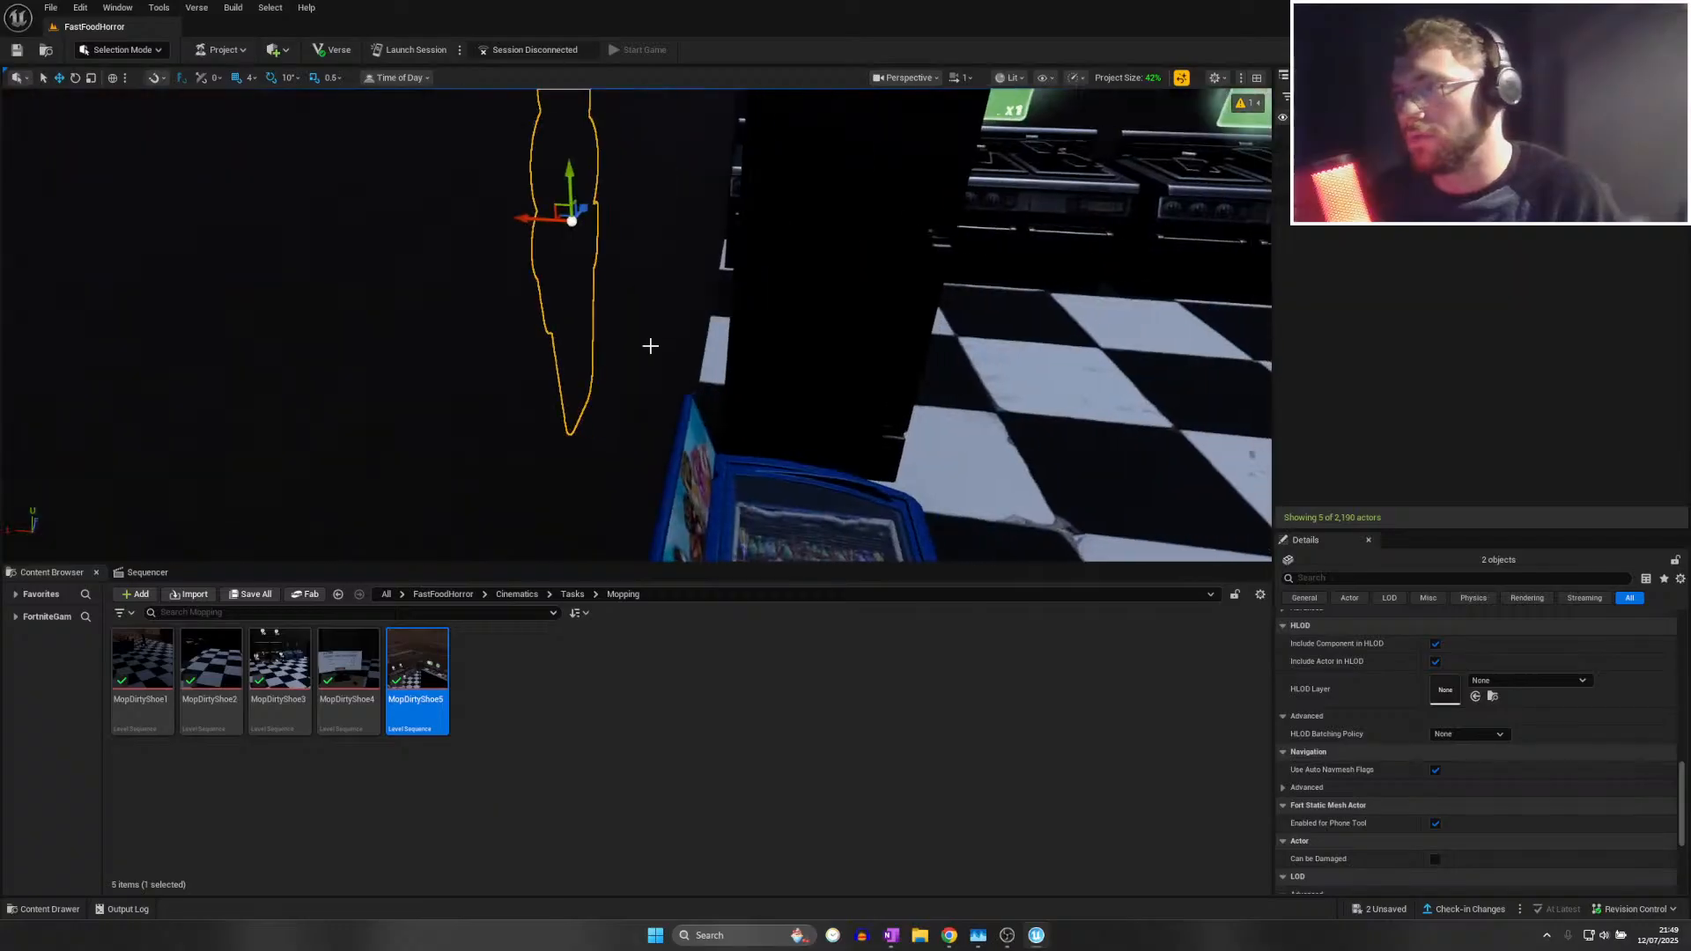
{"action": "scroll", "coordinate": [1464, 723], "scroll_direction": "up", "scroll_amount": 3}
{"action": "scroll", "coordinate": [1460, 722], "scroll_direction": "up", "scroll_amount": 10}
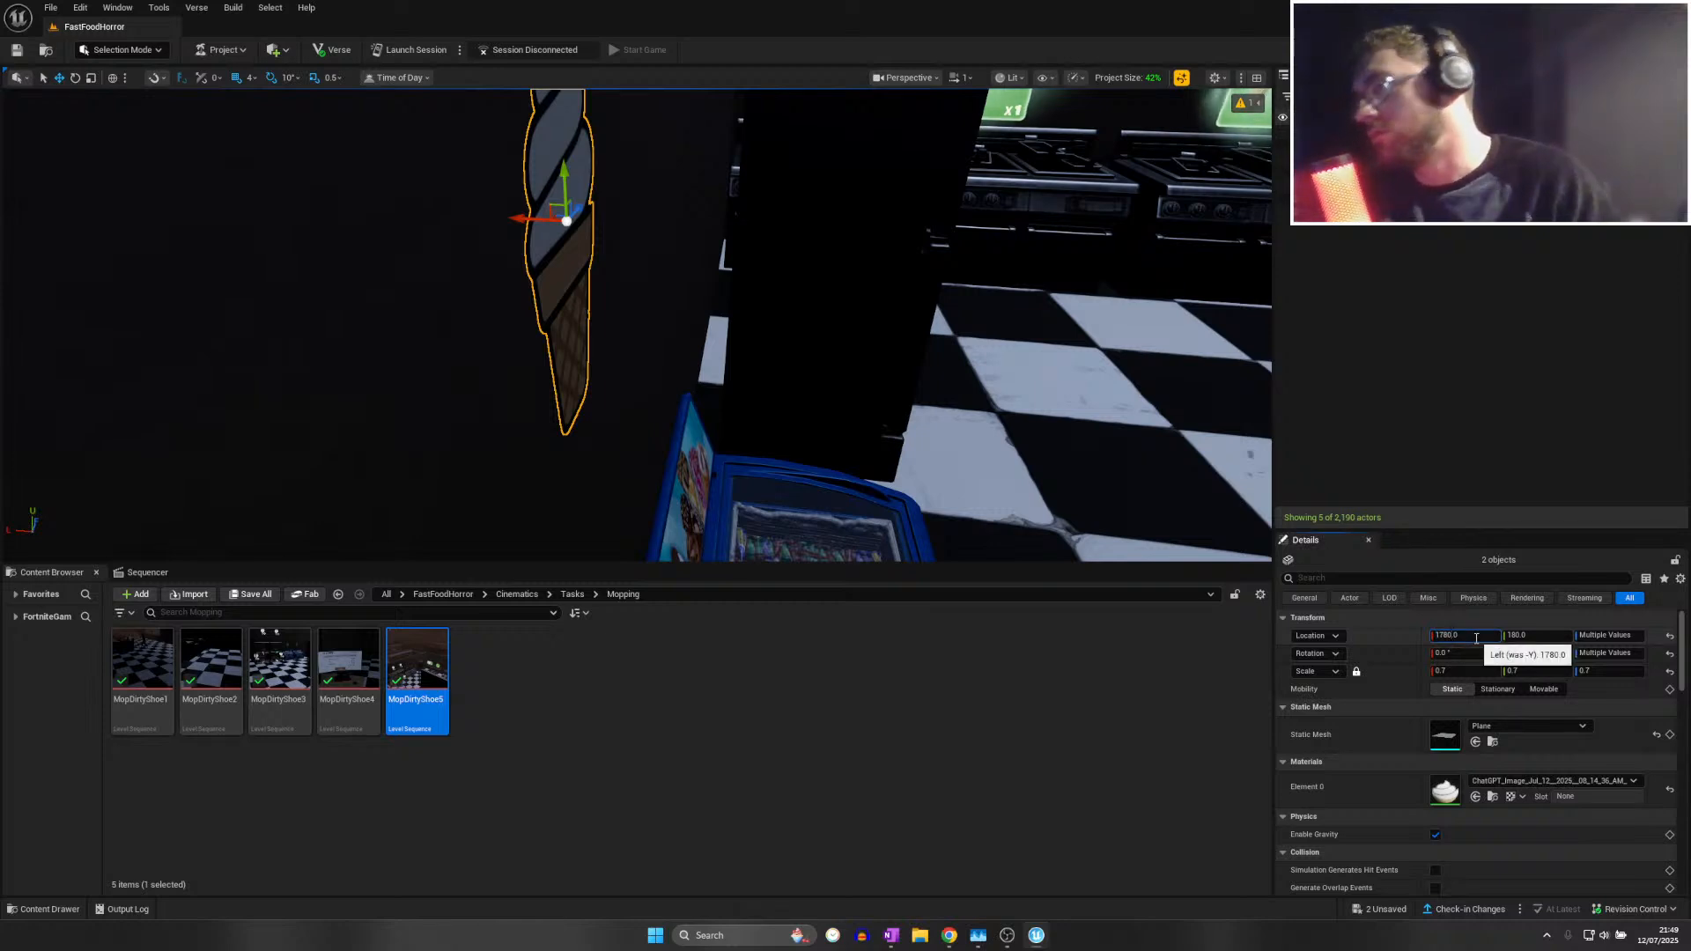
{"action": "key", "text": "BackSpace"}
{"action": "type", "text": "1"}
{"action": "key", "text": "Return"}
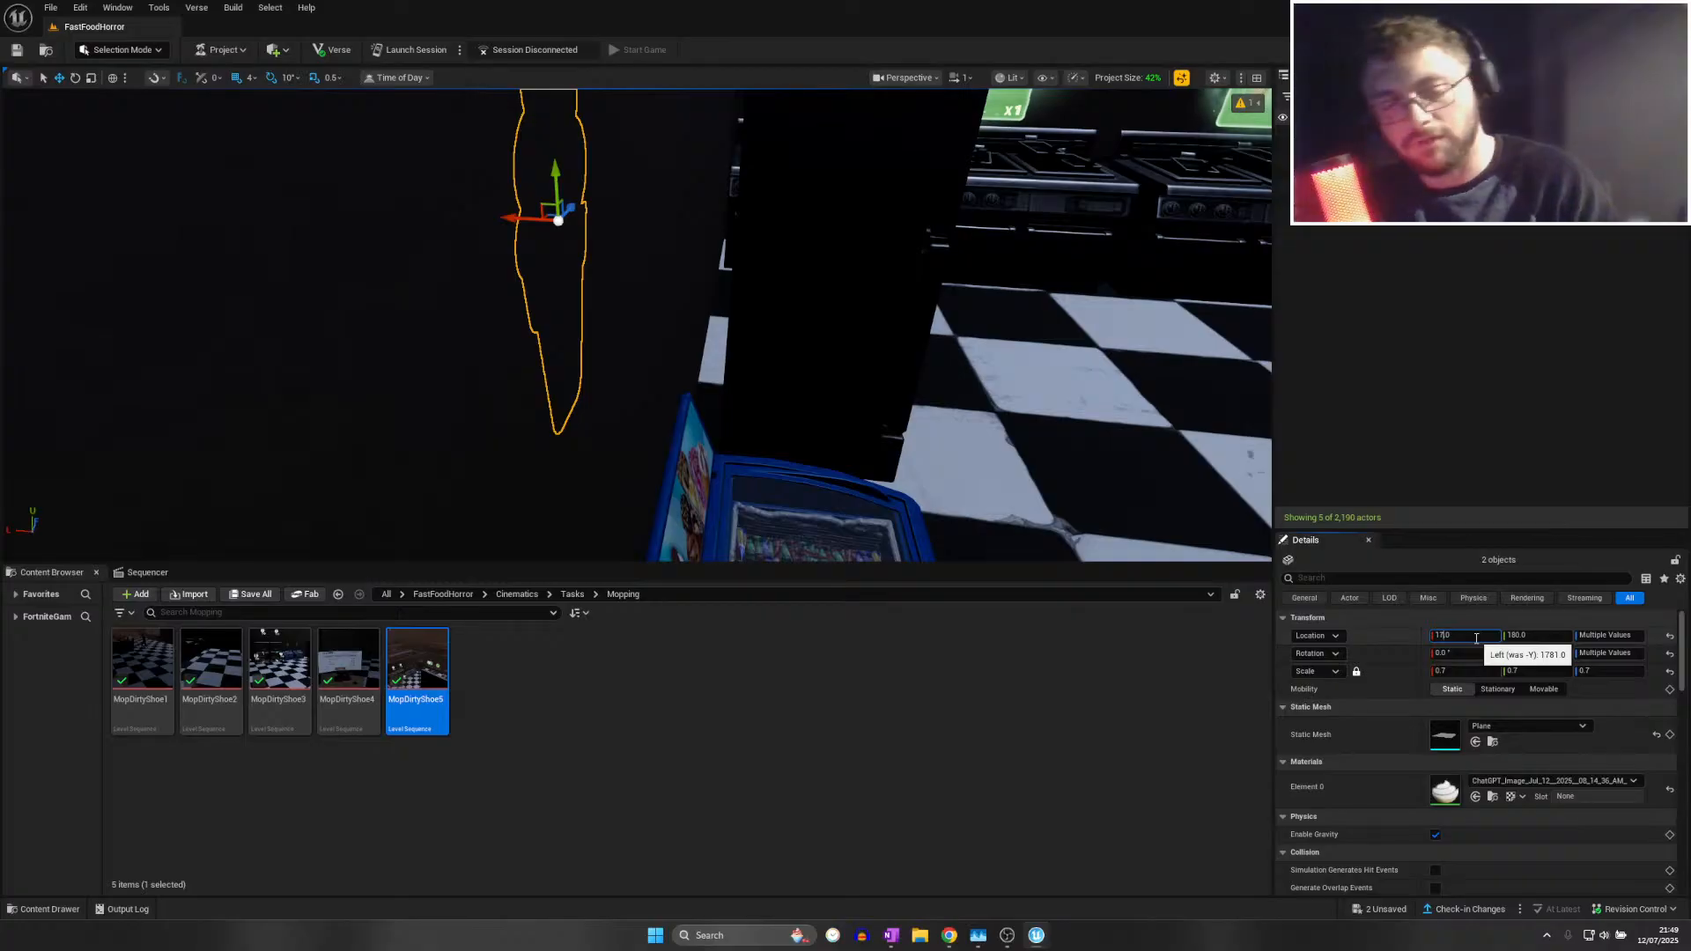
{"action": "key", "text": "Return"}
Push PlaneFries back against its wall to Forward location -2832 and save all project files
{"action": "mouse_move", "coordinate": [867, 441]}
{"action": "right_mouse_down"}
{"action": "mouse_move", "coordinate": [740, 414]}
{"action": "mouse_move", "coordinate": [915, 409]}
{"action": "mouse_move", "coordinate": [903, 431]}
{"action": "mouse_move", "coordinate": [1074, 458]}
{"action": "mouse_move", "coordinate": [960, 485]}
{"action": "mouse_move", "coordinate": [988, 495]}
{"action": "mouse_move", "coordinate": [792, 423]}
{"action": "mouse_move", "coordinate": [494, 273]}
{"action": "mouse_move", "coordinate": [695, 436]}
{"action": "mouse_move", "coordinate": [845, 467]}
{"action": "mouse_move", "coordinate": [859, 453]}
{"action": "right_mouse_up"}
{"action": "scroll", "coordinate": [847, 440], "scroll_direction": "down", "scroll_amount": 3}
{"action": "left_click", "coordinate": [661, 362]}
{"action": "left_click", "coordinate": [675, 424], "text": "ctrl"}
{"action": "left_click", "coordinate": [656, 431]}
{"action": "left_click_drag", "start_coordinate": [654, 385], "coordinate": [638, 385]}
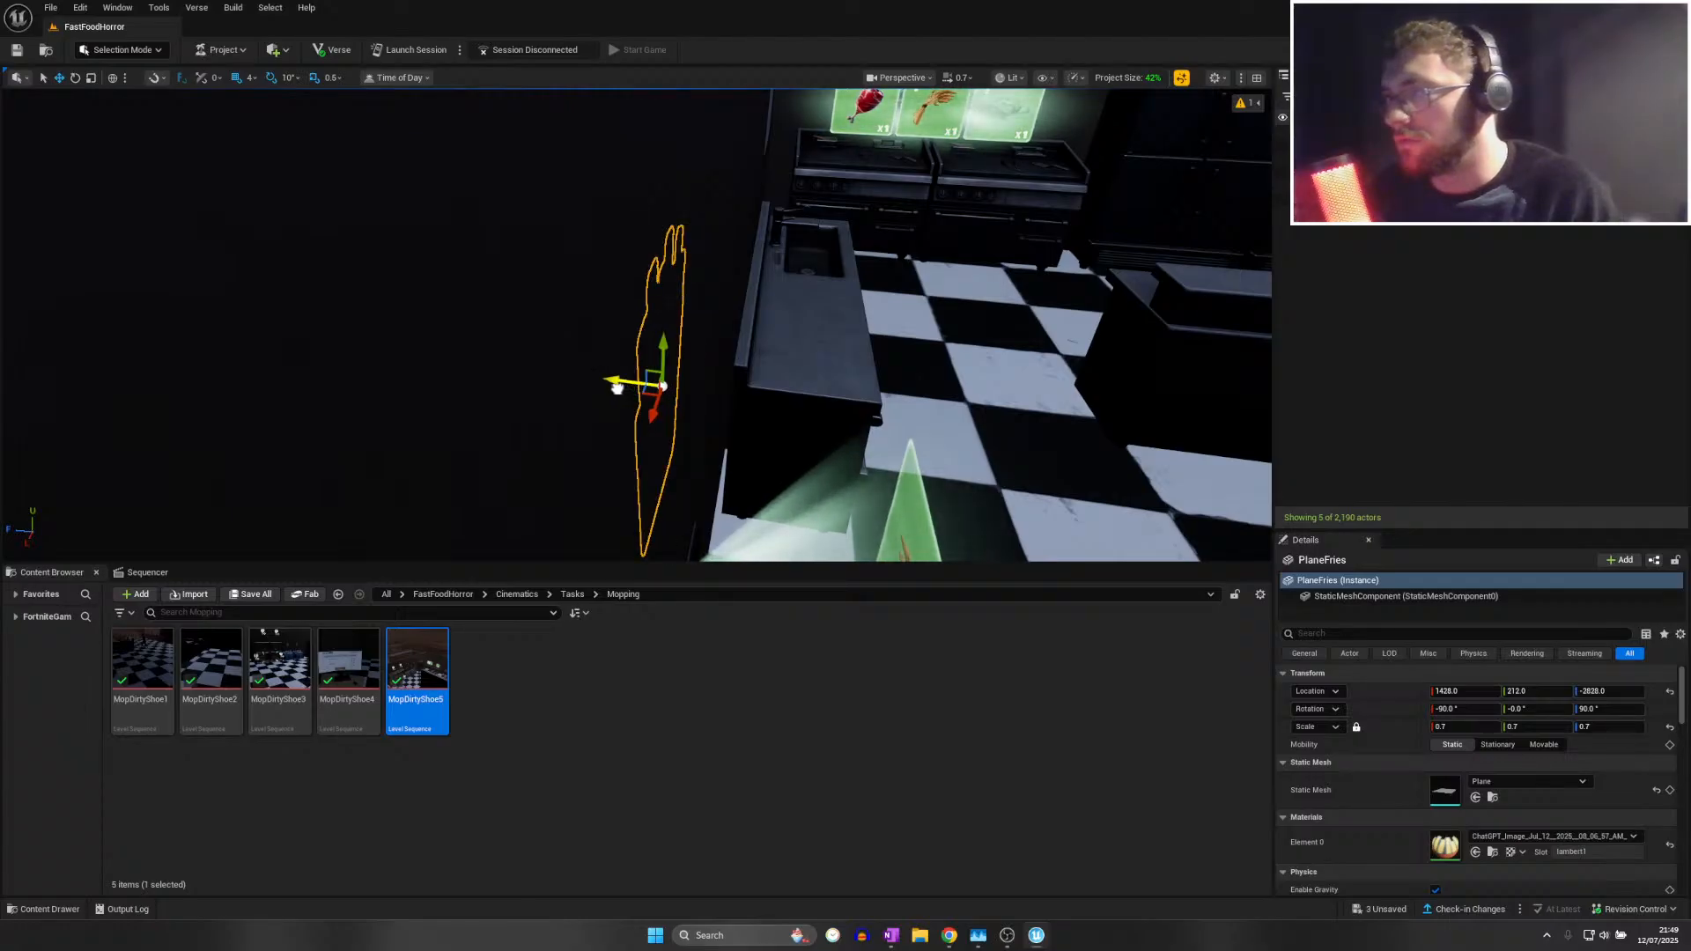
{"action": "left_click_drag", "start_coordinate": [634, 392], "coordinate": [649, 400]}
{"action": "right_click_drag", "start_coordinate": [649, 423], "coordinate": [623, 437]}
{"action": "left_click", "coordinate": [53, 7]}
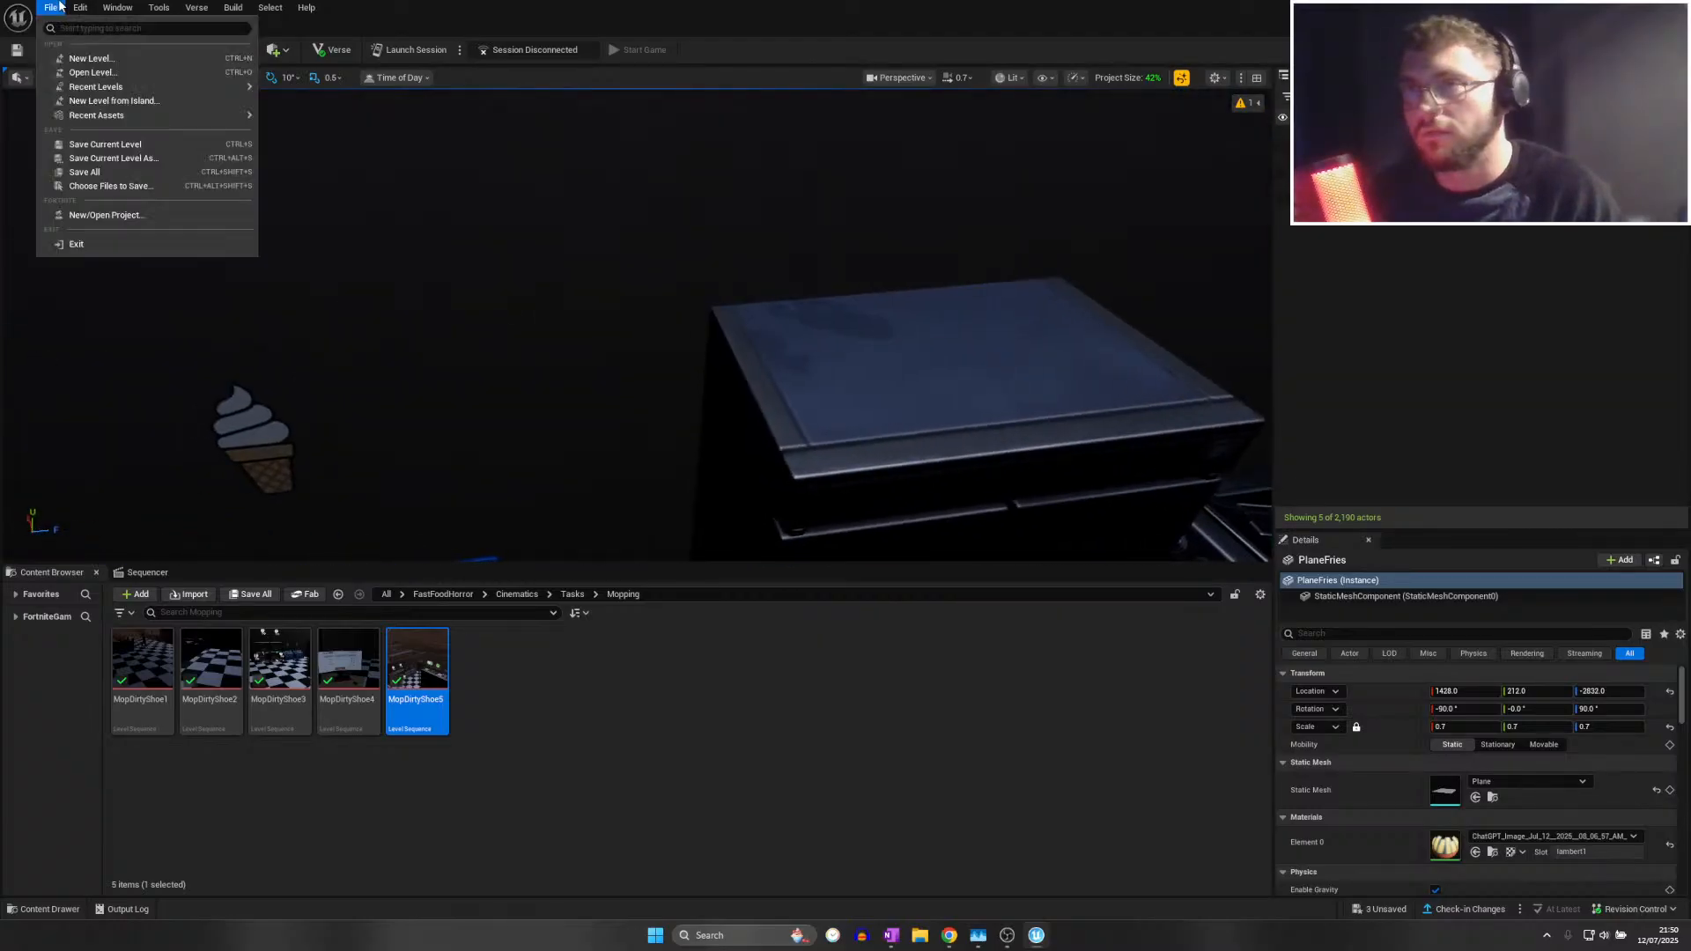
{"action": "left_click", "coordinate": [111, 172]}
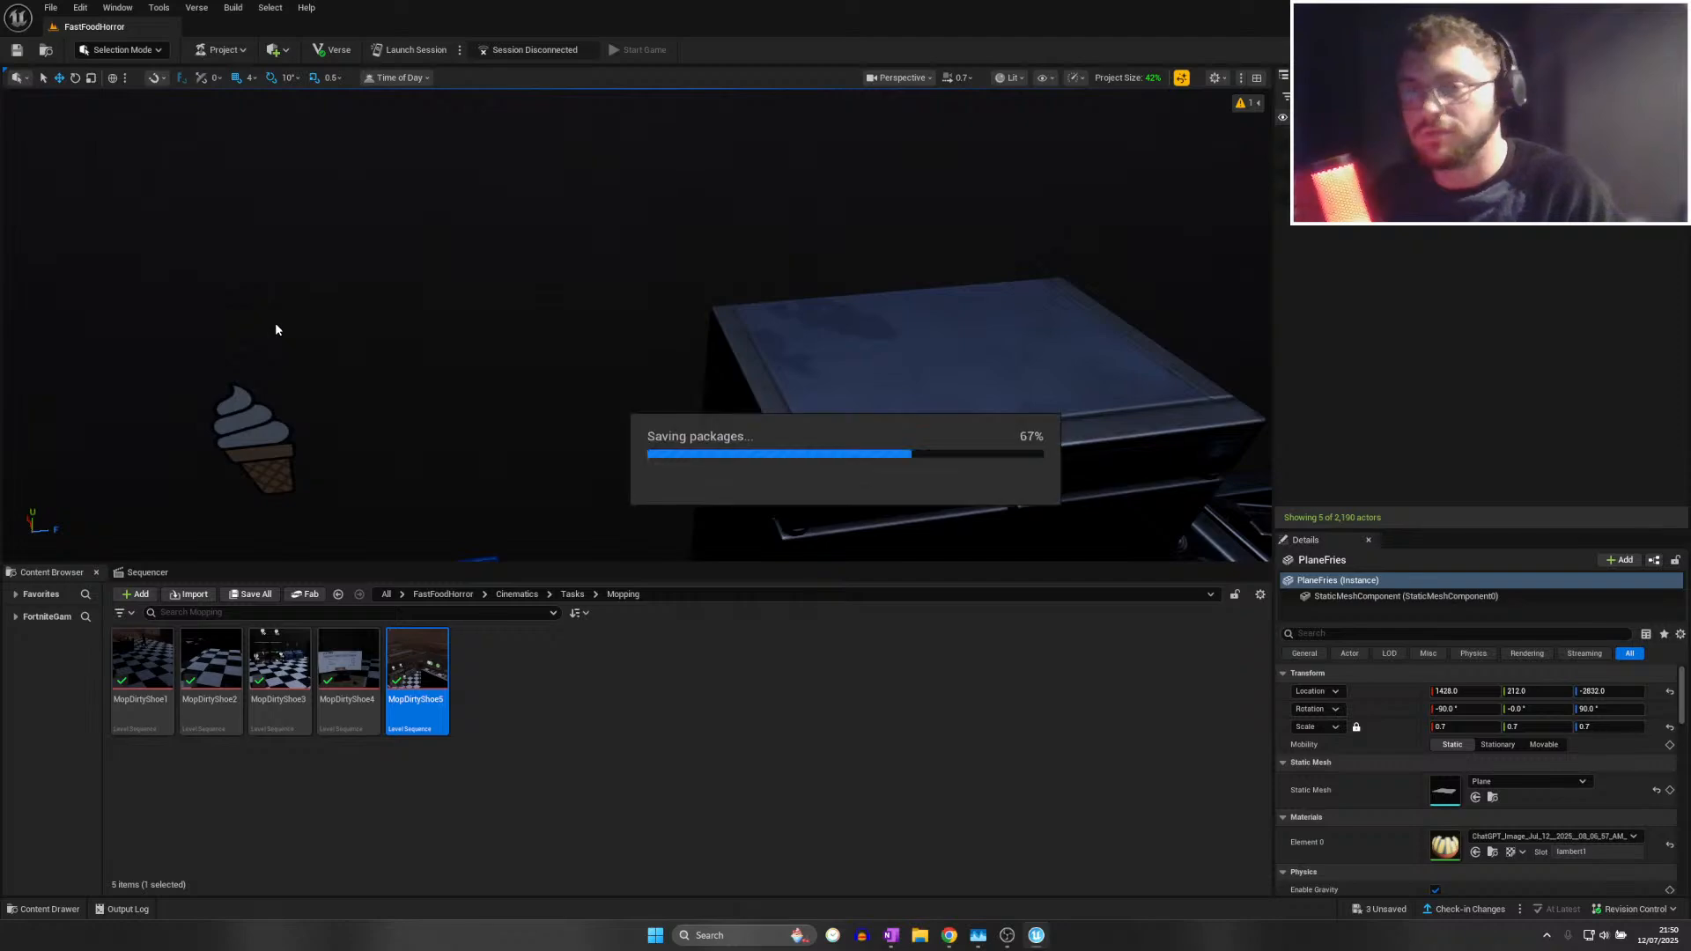
Find the cheeseburger images on the kitchen walls and push PlaneCheeseBurger2 back against its wall
{"action": "right_click_drag", "start_coordinate": [200, 373], "coordinate": [197, 377]}
{"action": "scroll", "coordinate": [194, 377], "scroll_direction": "down", "scroll_amount": 1}
{"action": "right_click_drag", "start_coordinate": [466, 335], "coordinate": [464, 335]}
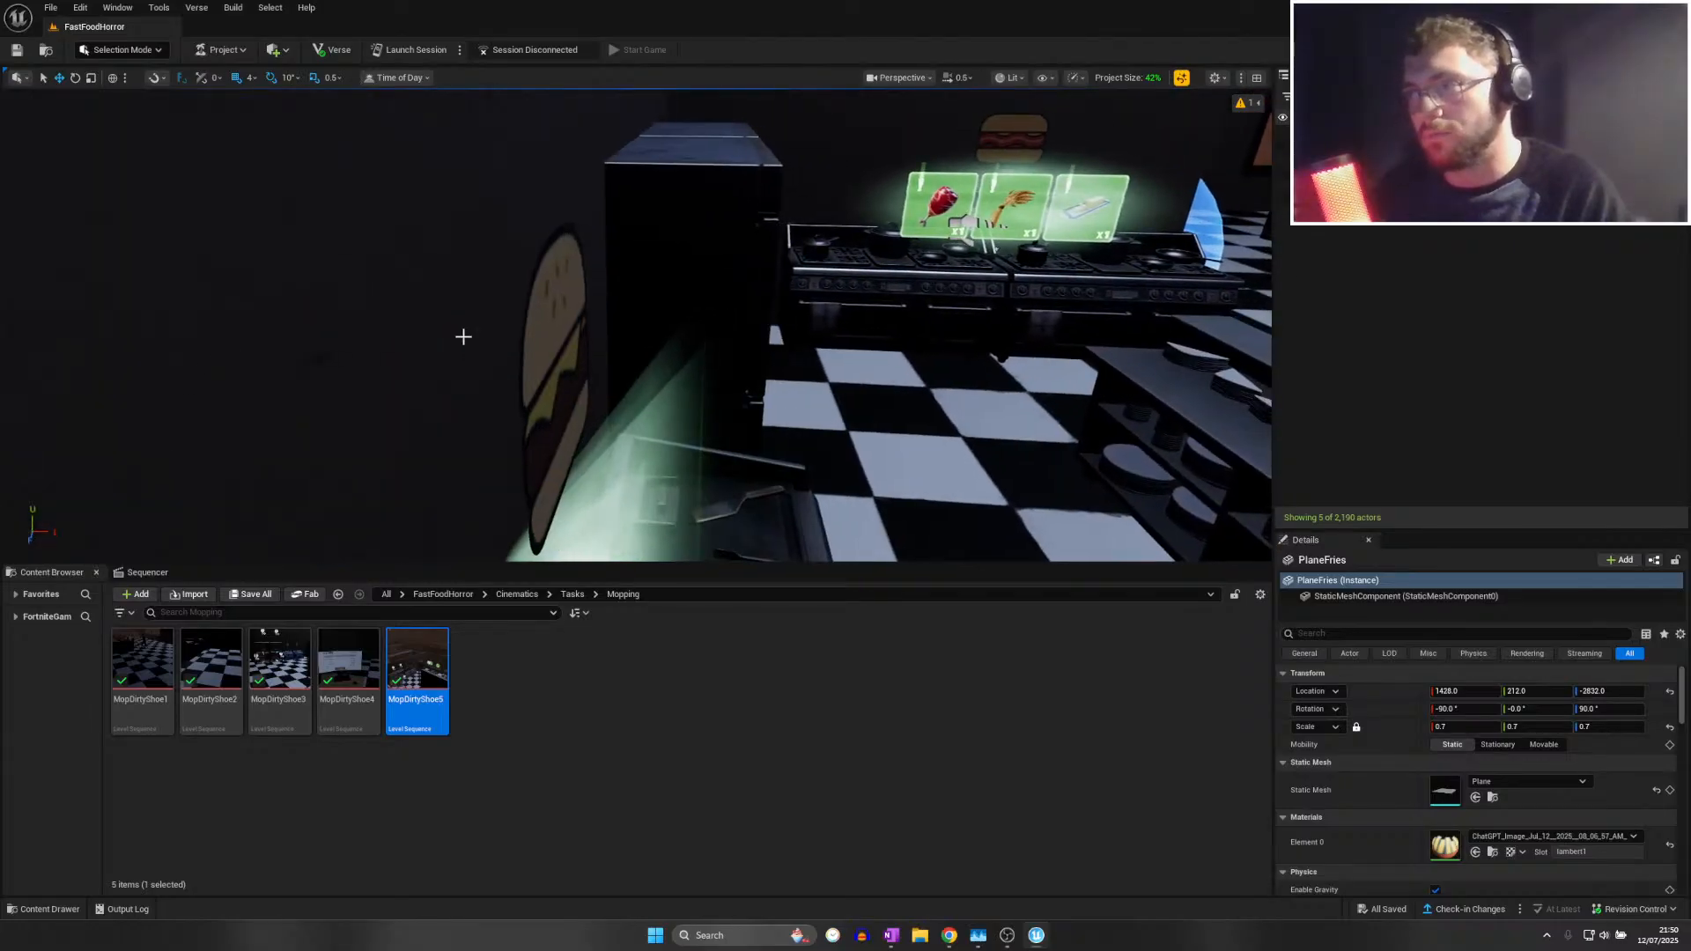
{"action": "left_click", "coordinate": [560, 363]}
{"action": "right_click_drag", "start_coordinate": [561, 363], "coordinate": [551, 364]}
{"action": "right_click_drag", "start_coordinate": [714, 385], "coordinate": [708, 385]}
{"action": "mouse_move", "coordinate": [838, 424]}
{"action": "left_mouse_down"}
{"action": "mouse_move", "coordinate": [819, 419]}
{"action": "mouse_move", "coordinate": [837, 424]}
{"action": "left_mouse_up"}
{"action": "right_click_drag", "start_coordinate": [837, 424], "coordinate": [1136, 440]}
{"action": "mouse_move", "coordinate": [619, 339]}
{"action": "right_mouse_down"}
{"action": "mouse_move", "coordinate": [748, 339]}
{"action": "mouse_move", "coordinate": [793, 361]}
{"action": "mouse_move", "coordinate": [618, 339]}
{"action": "right_mouse_up"}
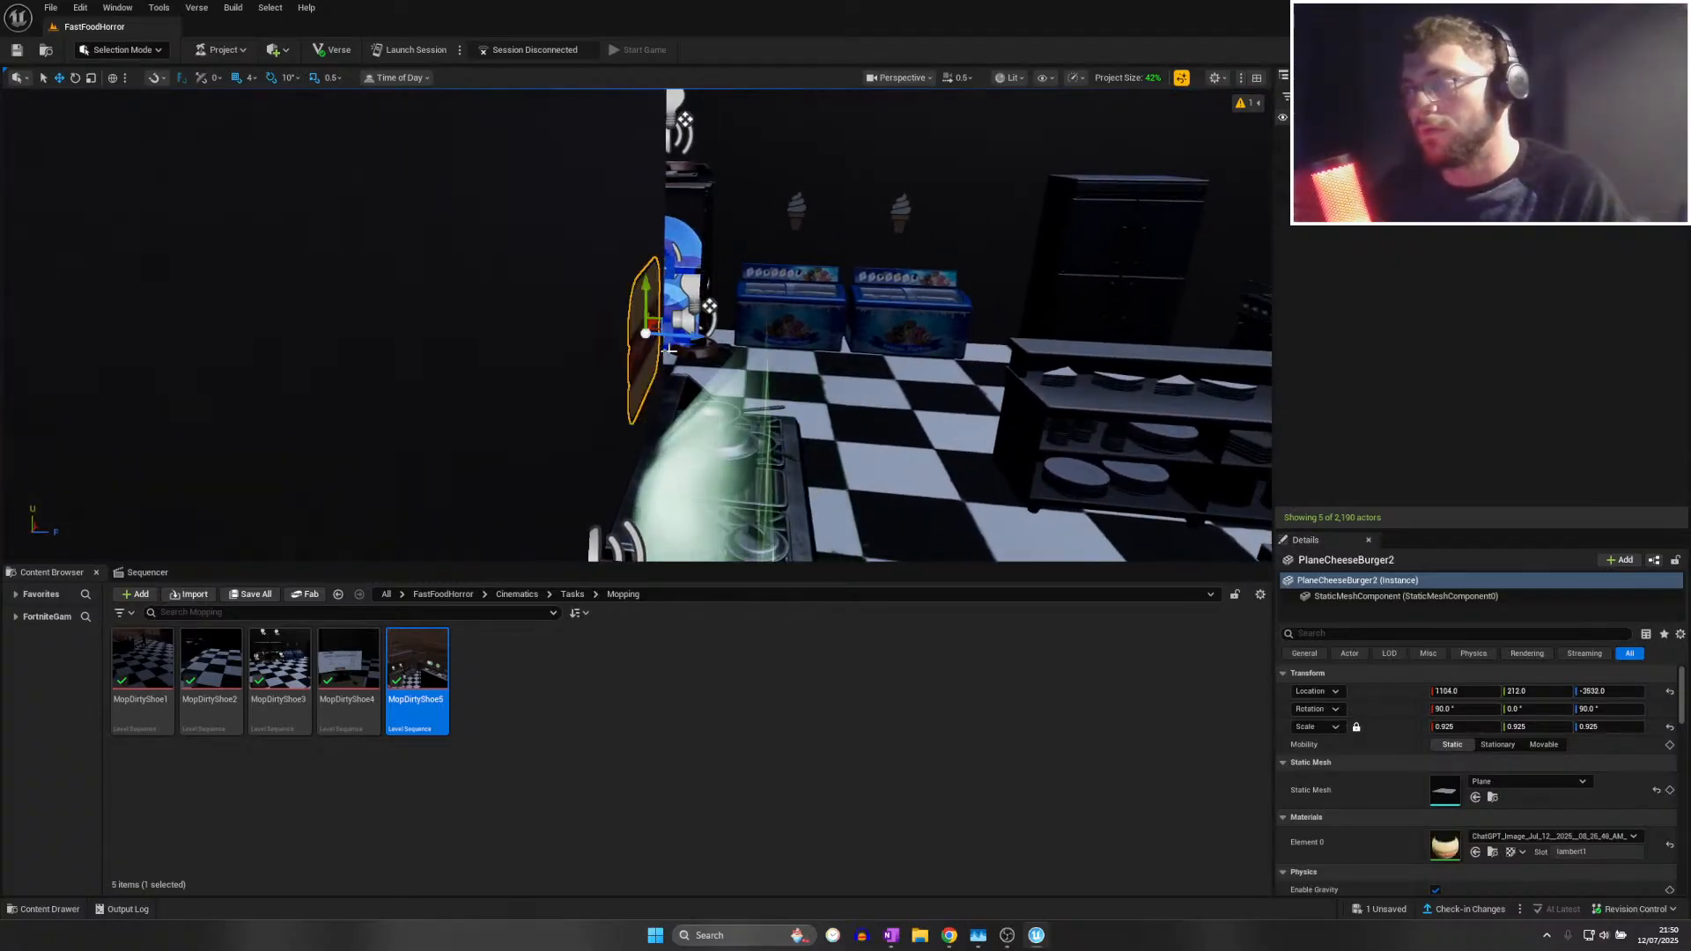
{"action": "left_click_drag", "start_coordinate": [674, 335], "coordinate": [629, 333]}
{"action": "right_click_drag", "start_coordinate": [629, 333], "coordinate": [460, 329]}
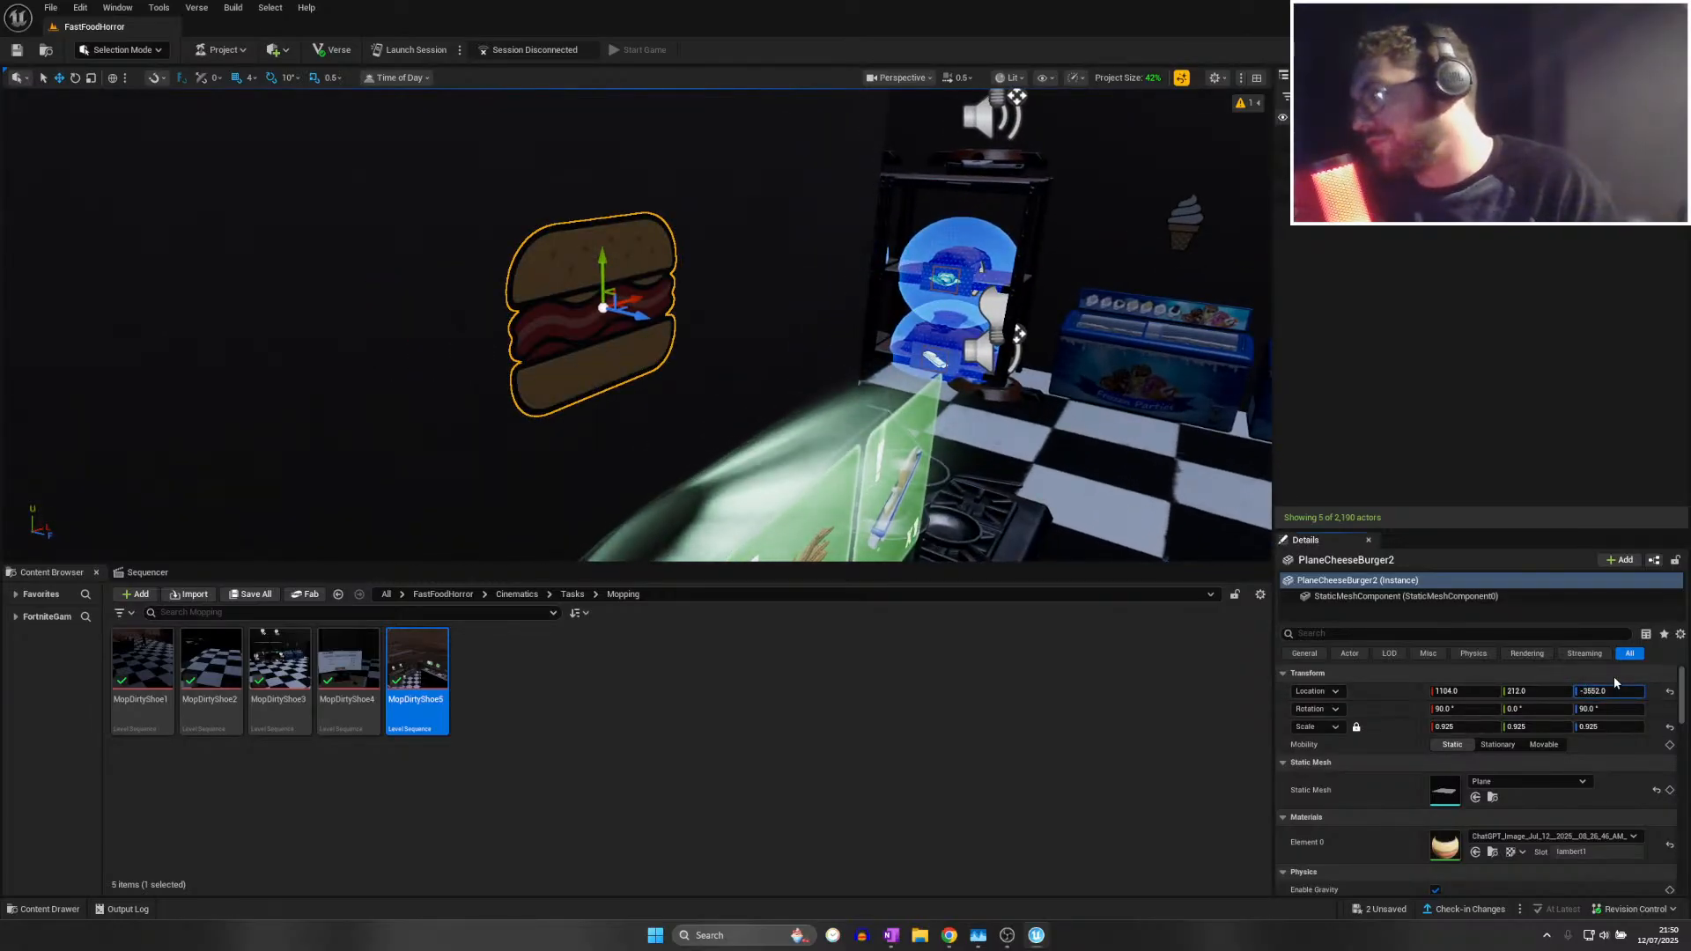
Fine-tune the Forward location of PlaneCheeseBurger2 to -3551
{"action": "type", "text": "3"}
{"action": "key", "text": "Return"}
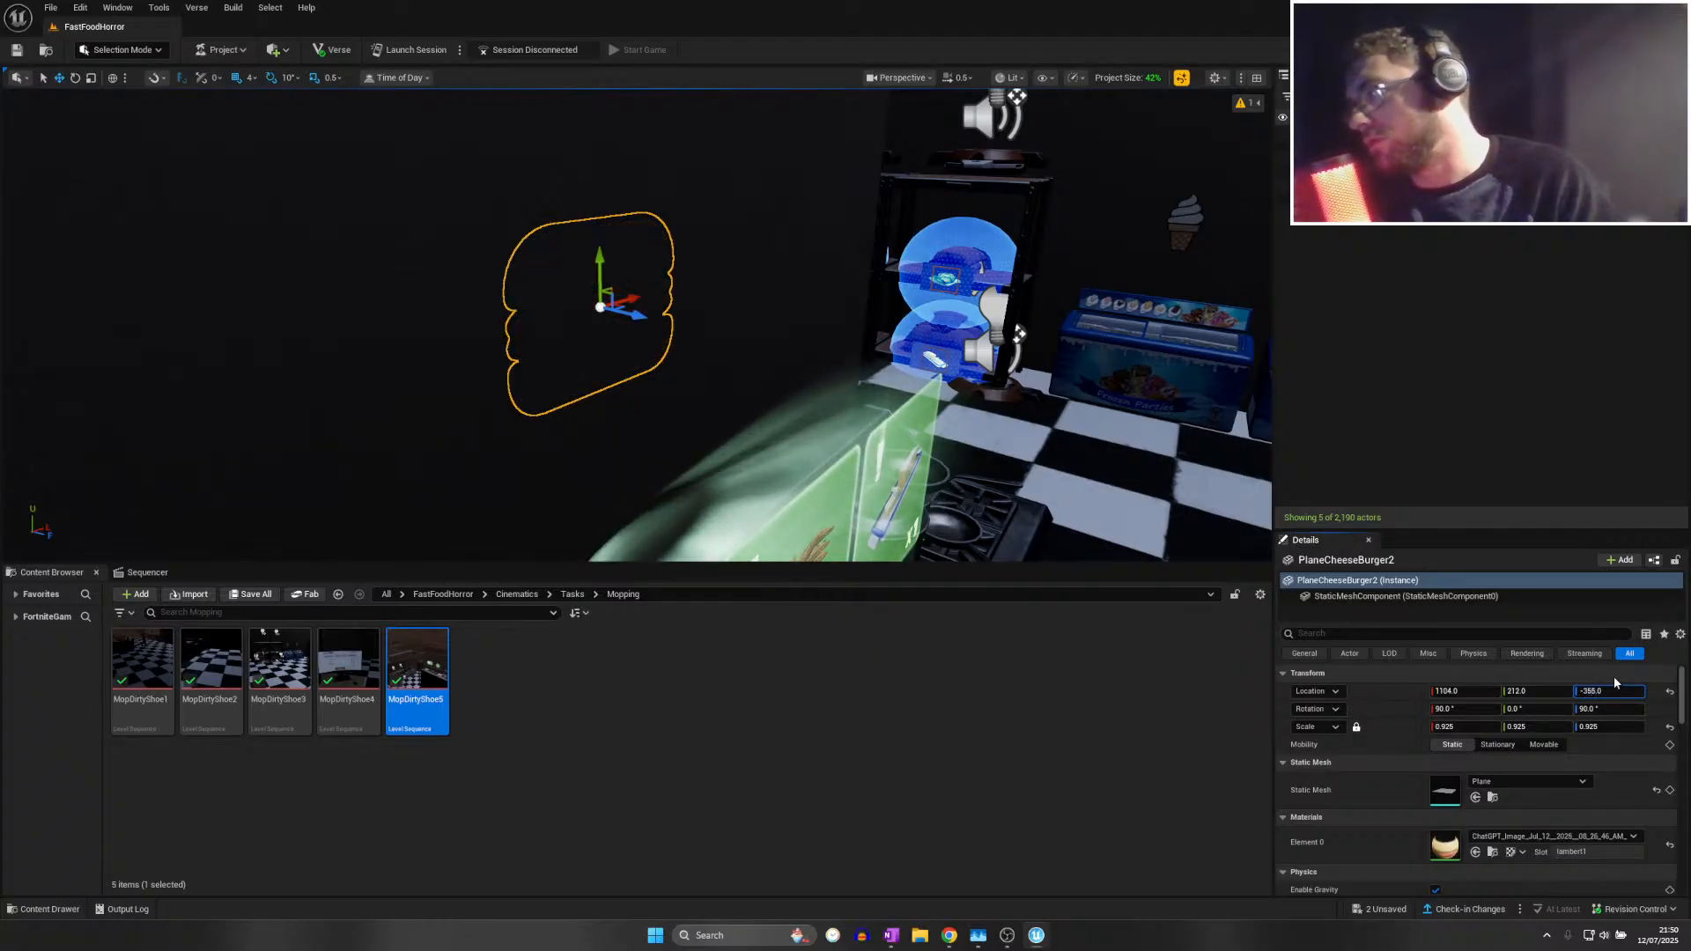
{"action": "type", "text": "1"}
{"action": "key", "text": "Return"}
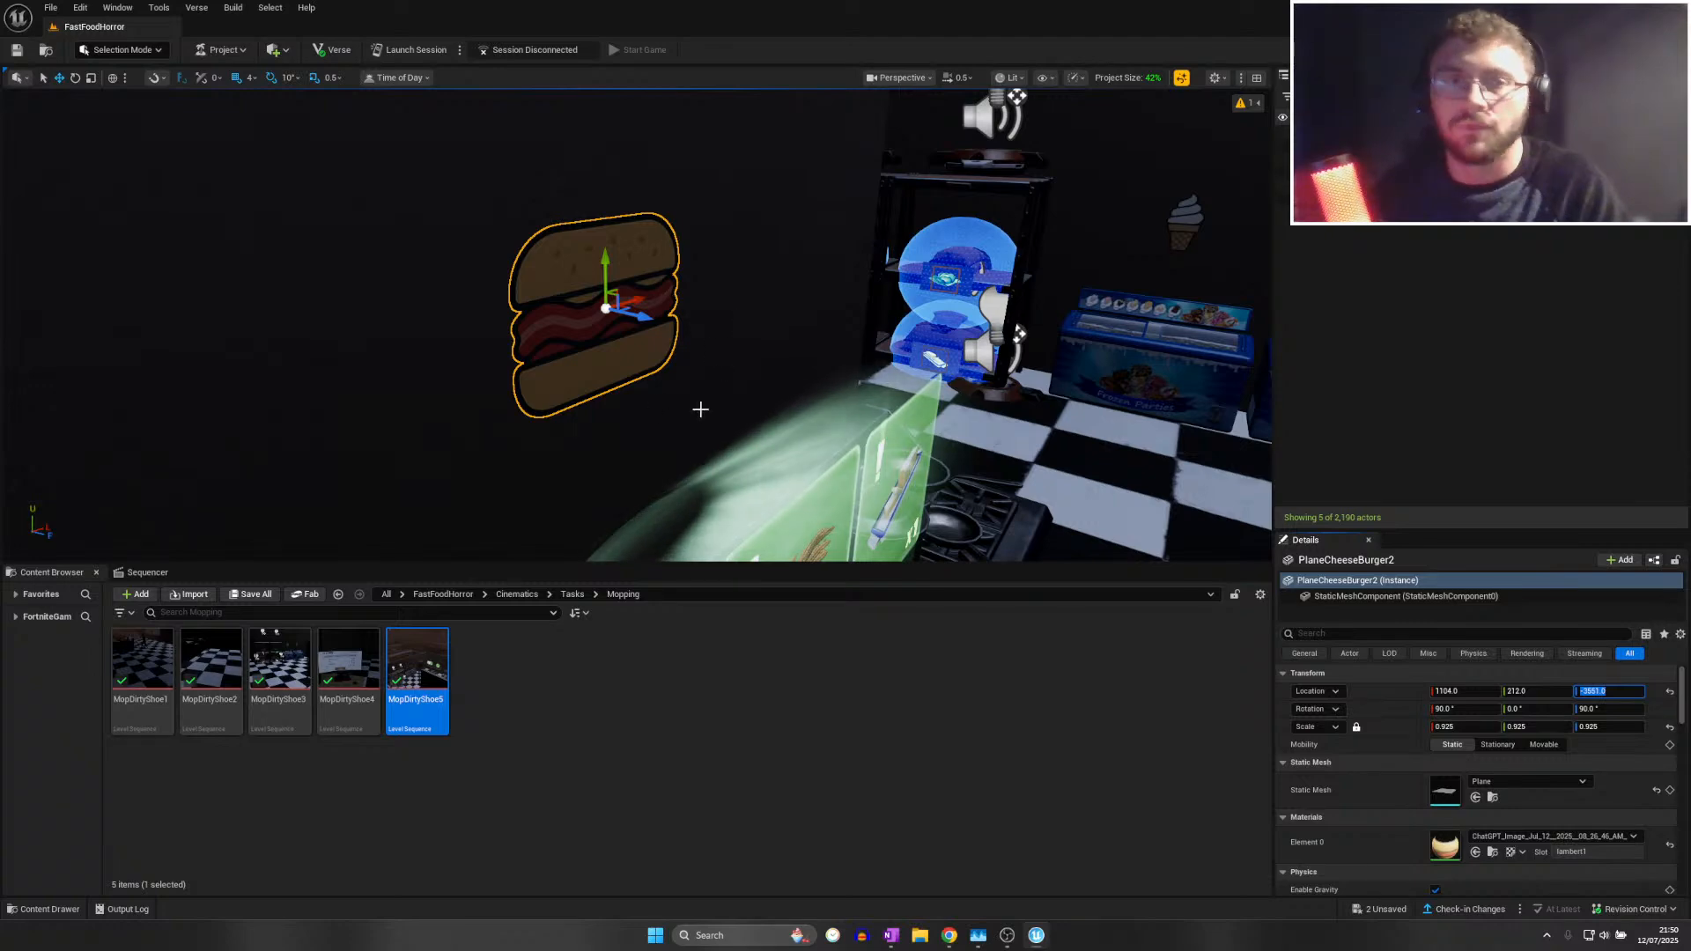
{"action": "right_click_drag", "start_coordinate": [698, 409], "coordinate": [691, 510]}
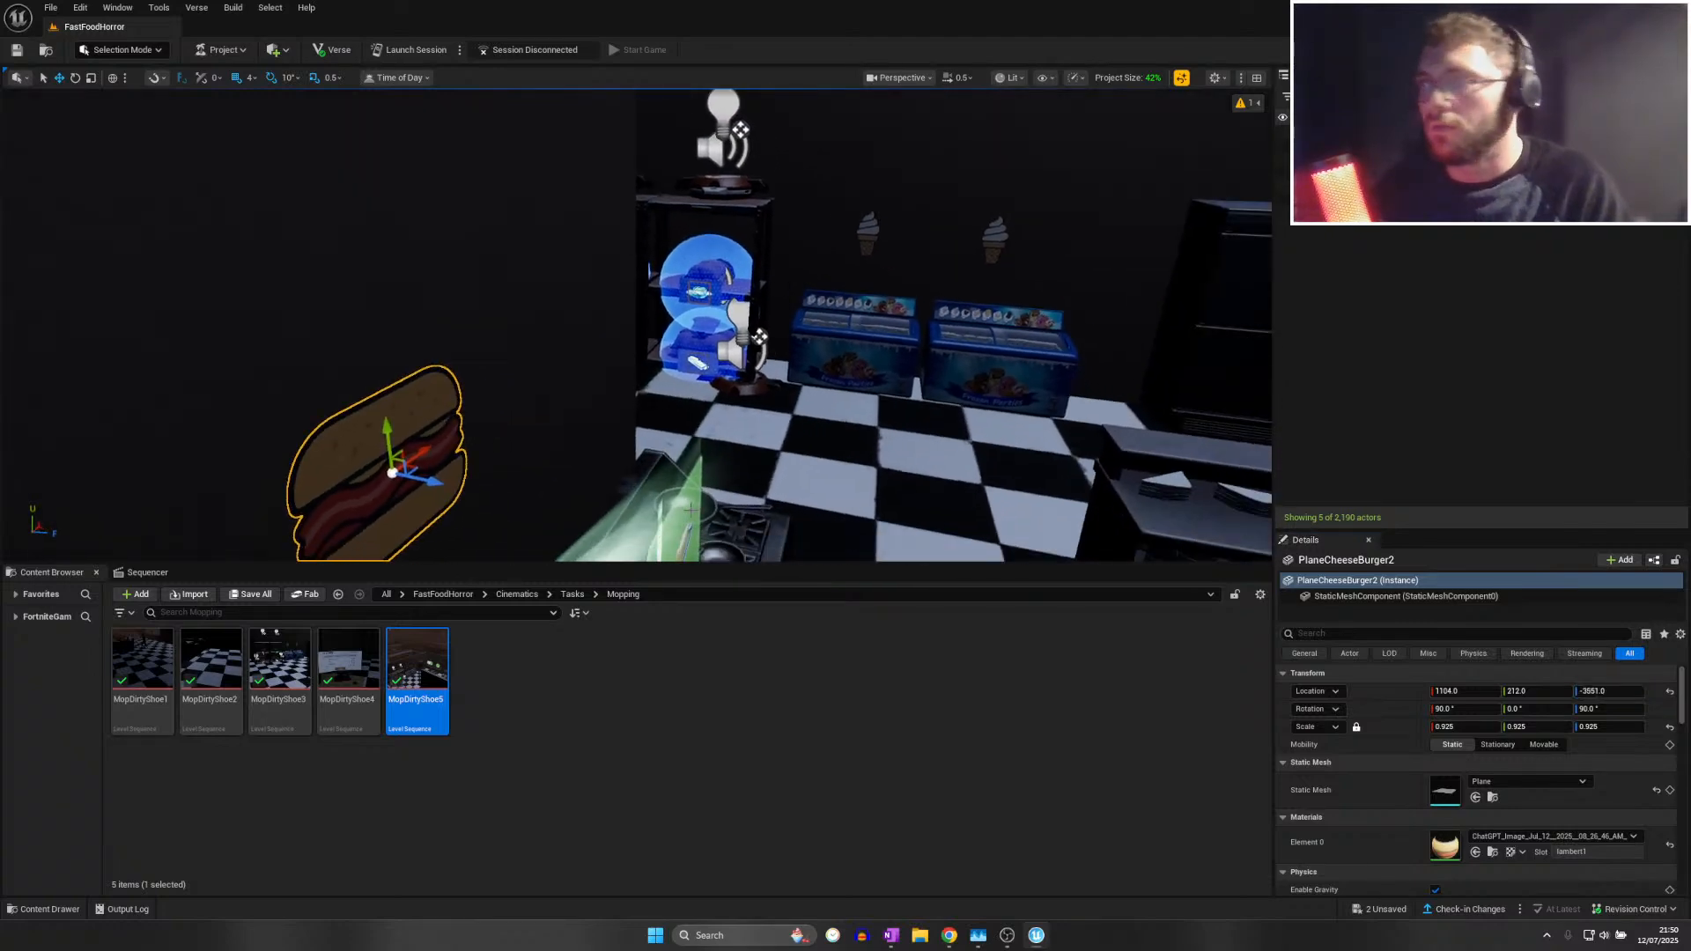
Delete the "Chips again wall" item from the OneNote to-do list and return to Unreal Editor
{"action": "left_click", "coordinate": [891, 935]}
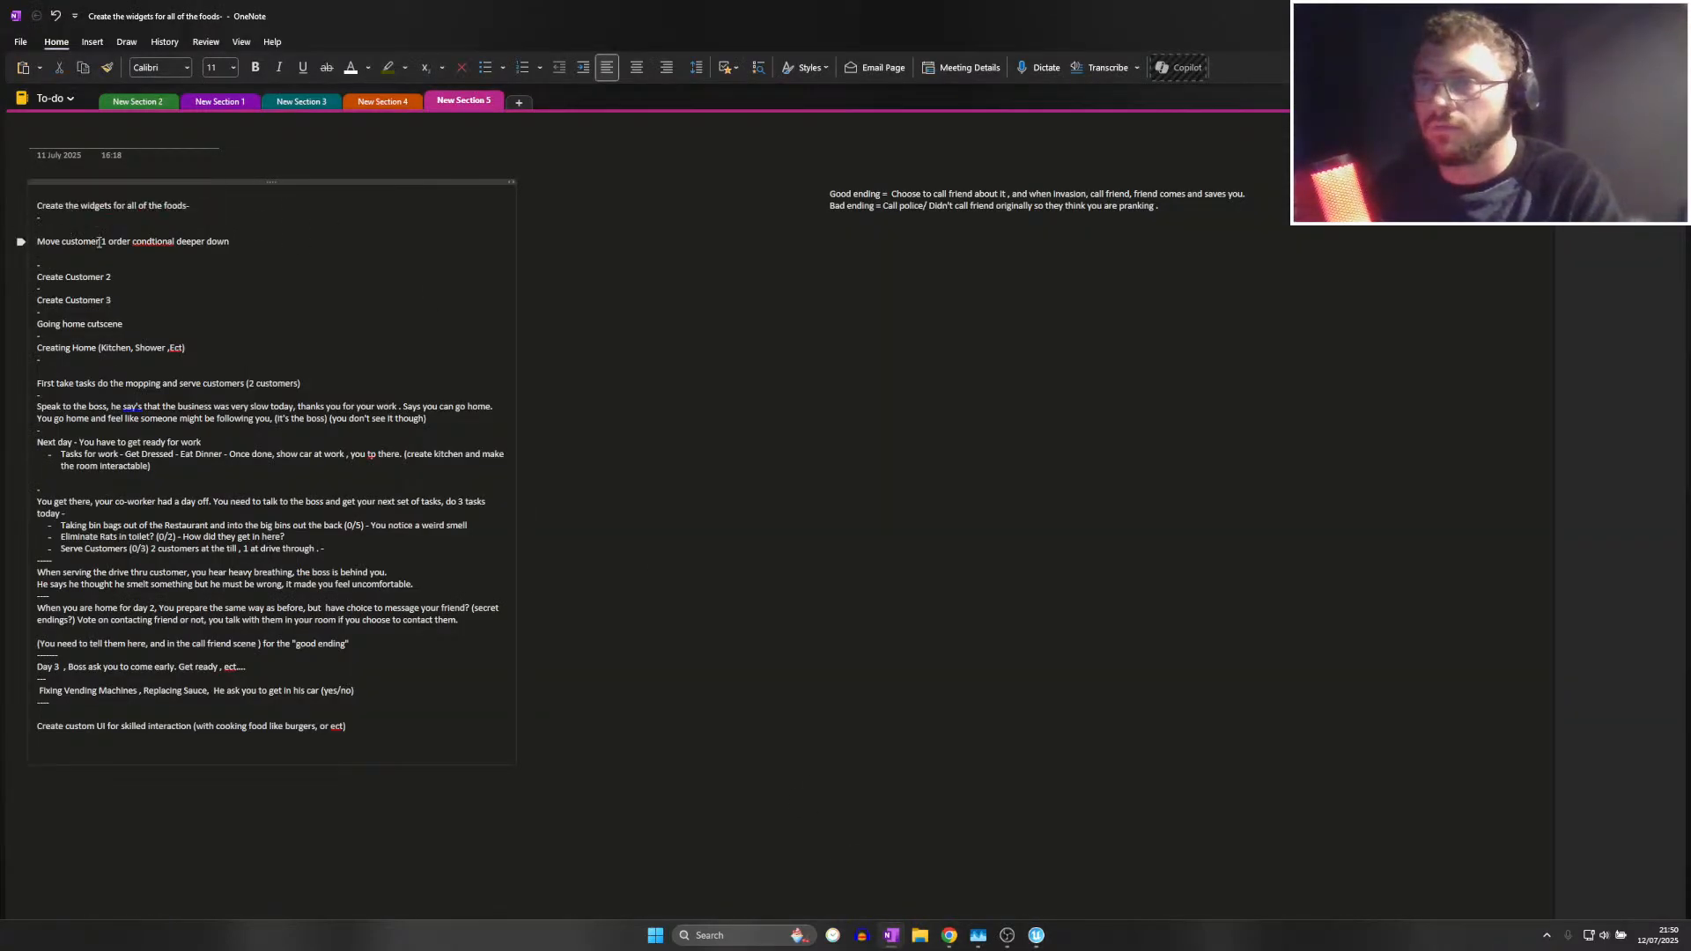
{"action": "key", "text": "BackSpace"}
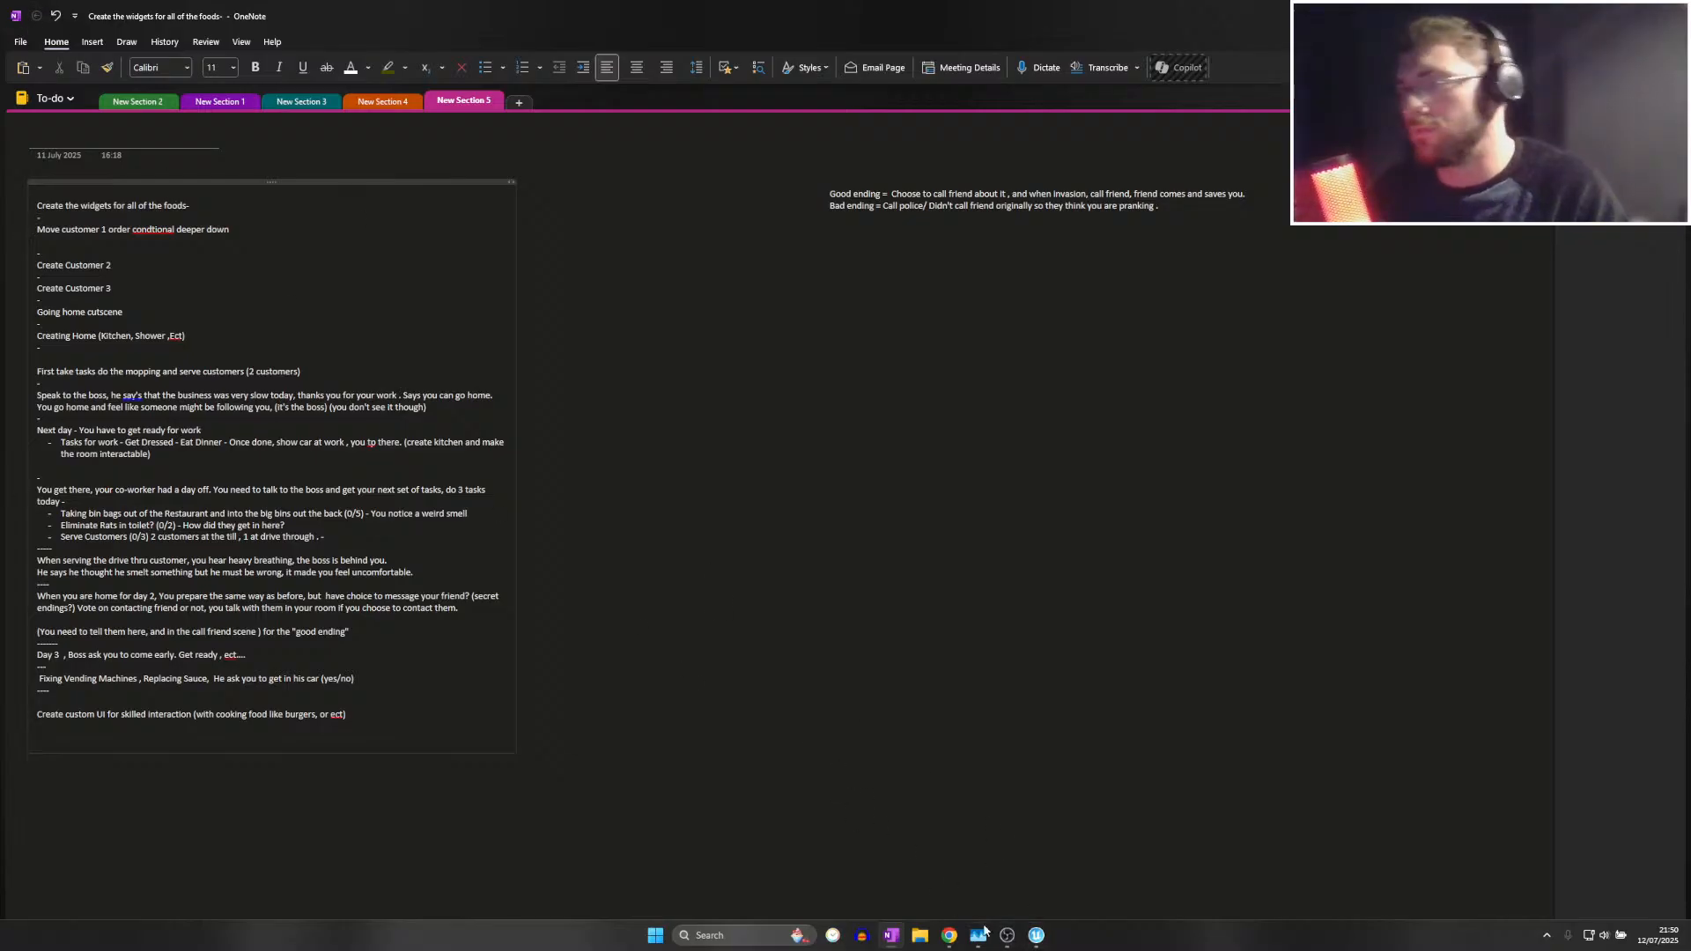
{"action": "left_click", "coordinate": [1035, 937]}
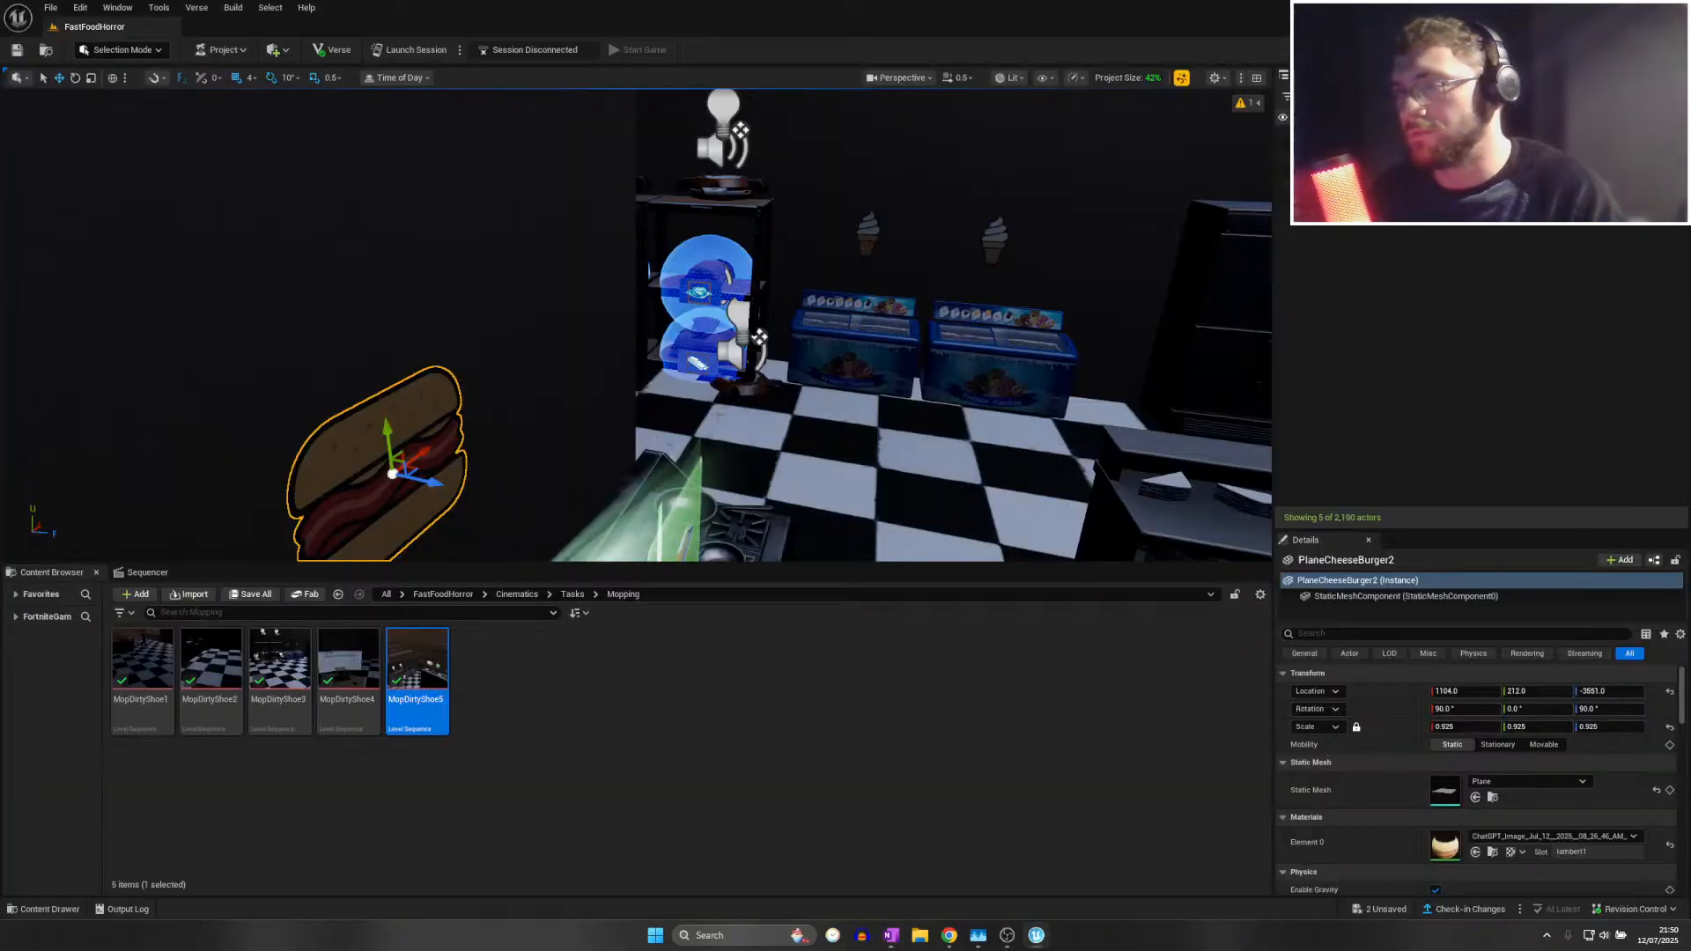
Save in the open MopDirtyShoe5 sequence and close the Sequencer
{"action": "left_click", "coordinate": [157, 575]}
{"action": "key", "text": "ctrl+s"}
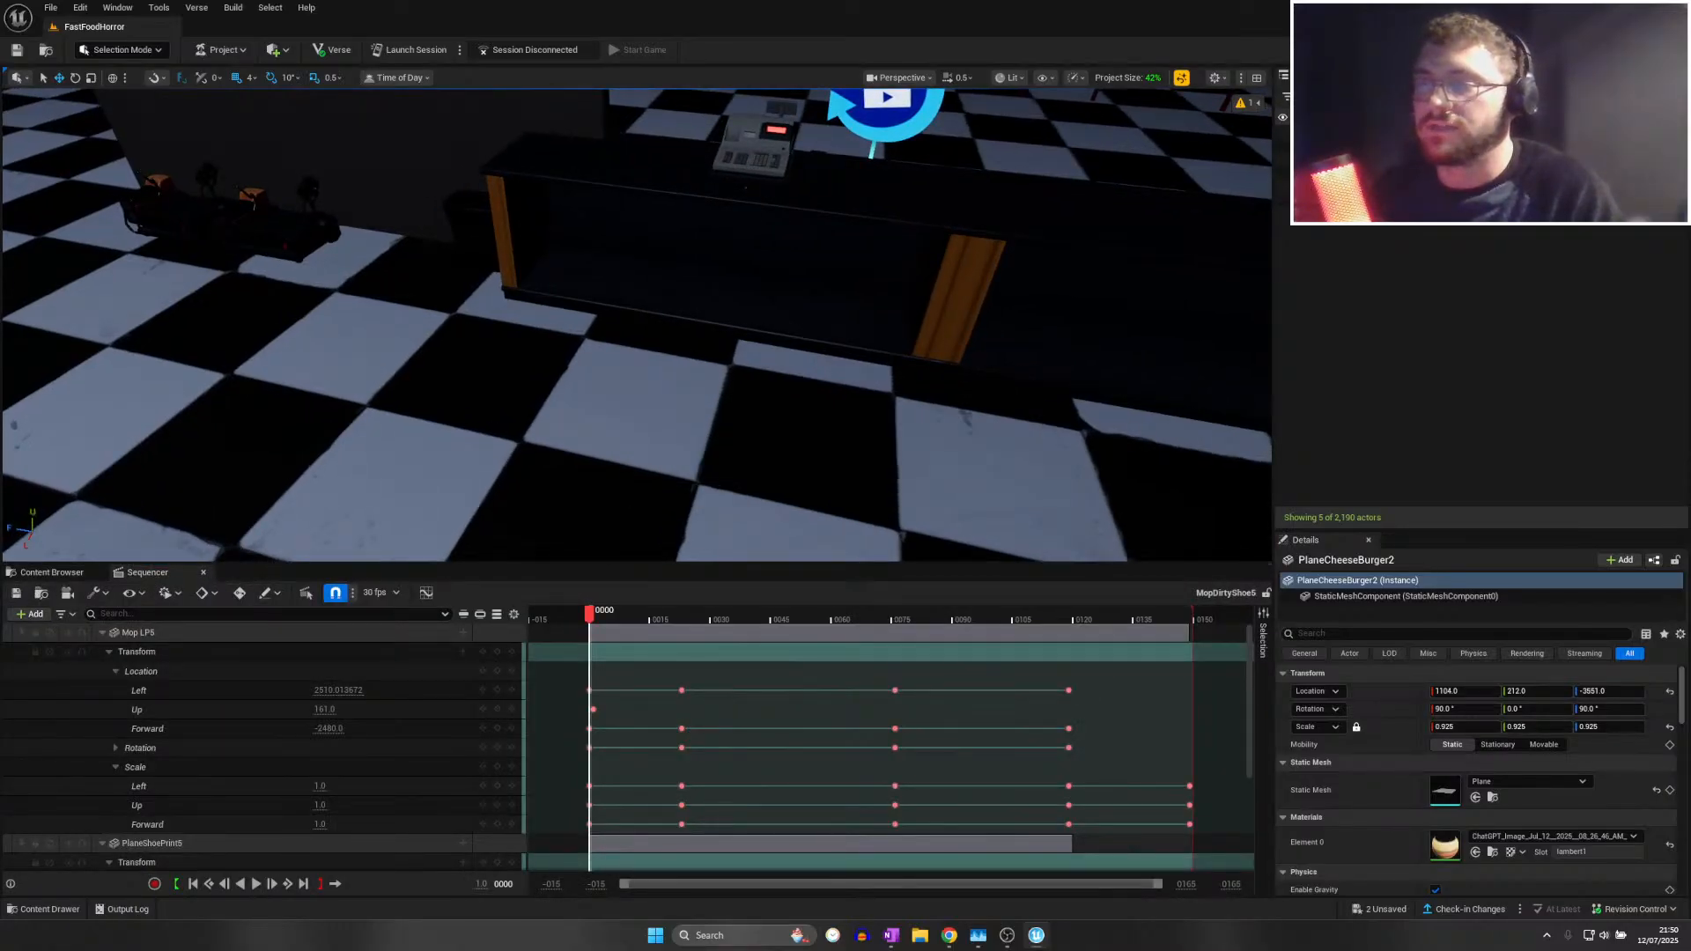
{"action": "right_click_drag", "start_coordinate": [276, 498], "coordinate": [845, 352]}
{"action": "key", "text": "w"}
{"action": "key", "text": "w"}
{"action": "left_click", "coordinate": [204, 574]}
Select the Conditional ButtonCustomer1 device and lower it to an Up location of -340
{"action": "key", "text": "a"}
{"action": "key", "text": "w"}
{"action": "scroll", "coordinate": [634, 326], "scroll_direction": "up", "scroll_amount": 1}
{"action": "key", "text": "w"}
{"action": "mouse_move", "coordinate": [341, 472]}
{"action": "right_mouse_down"}
{"action": "mouse_move", "coordinate": [670, 475]}
{"action": "mouse_move", "coordinate": [572, 506]}
{"action": "mouse_move", "coordinate": [341, 472]}
{"action": "right_mouse_up"}
{"action": "scroll", "coordinate": [339, 472], "scroll_direction": "up", "scroll_amount": 3}
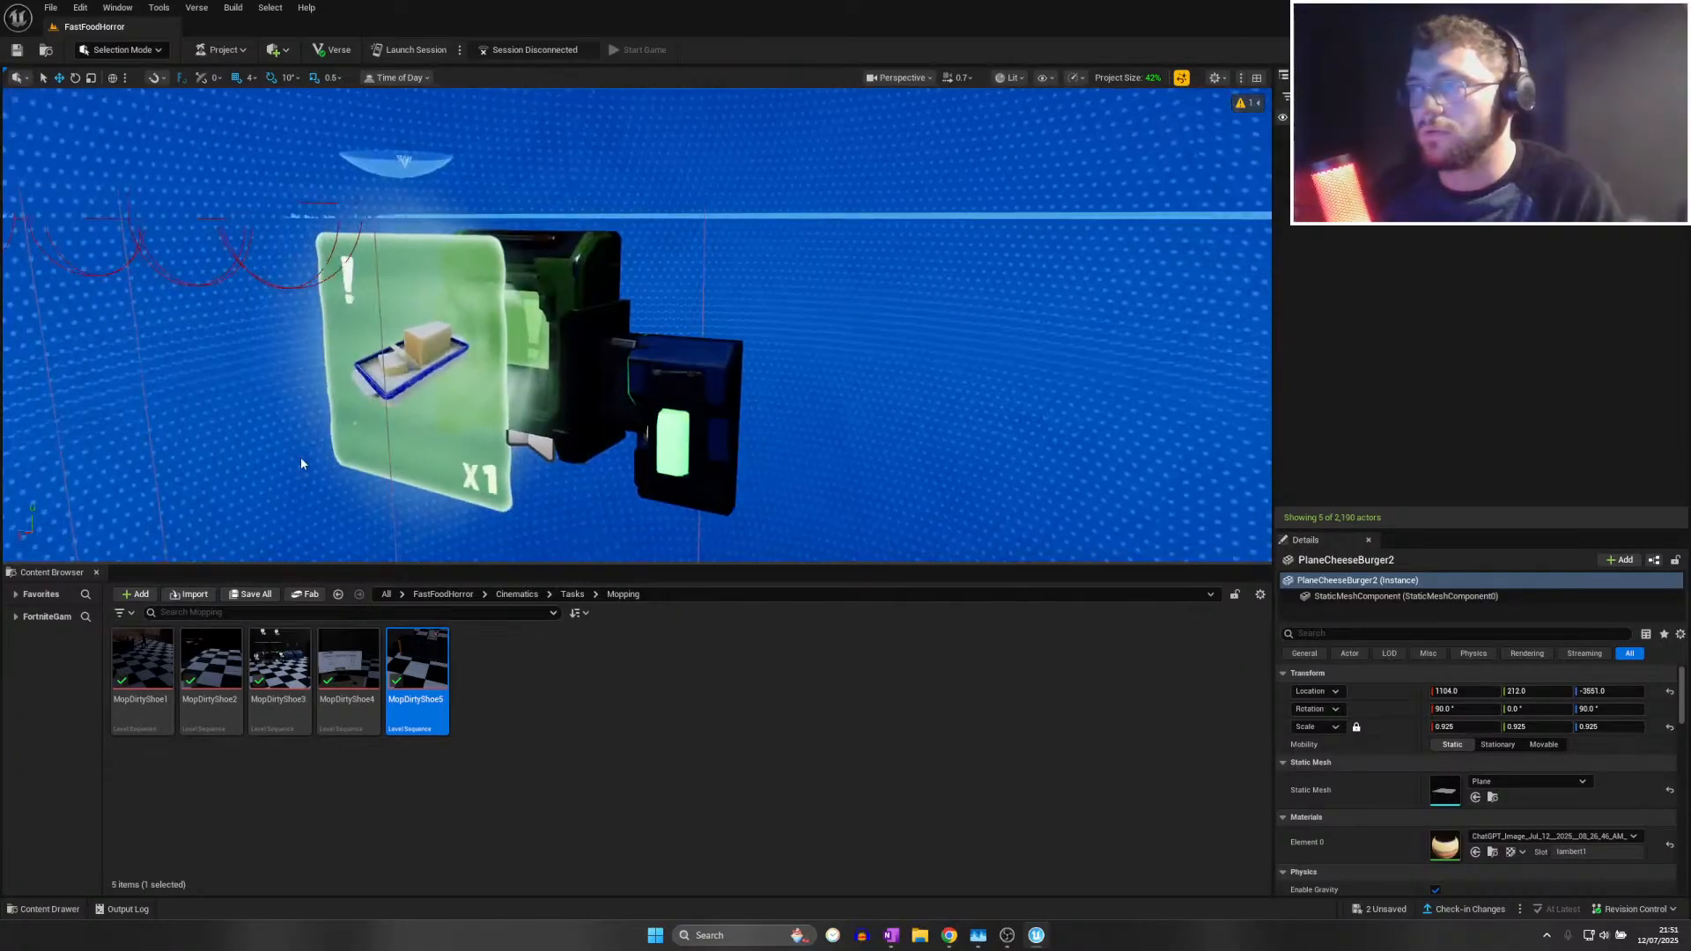
{"action": "left_click", "coordinate": [550, 391]}
{"action": "left_click_drag", "start_coordinate": [550, 391], "coordinate": [550, 515]}
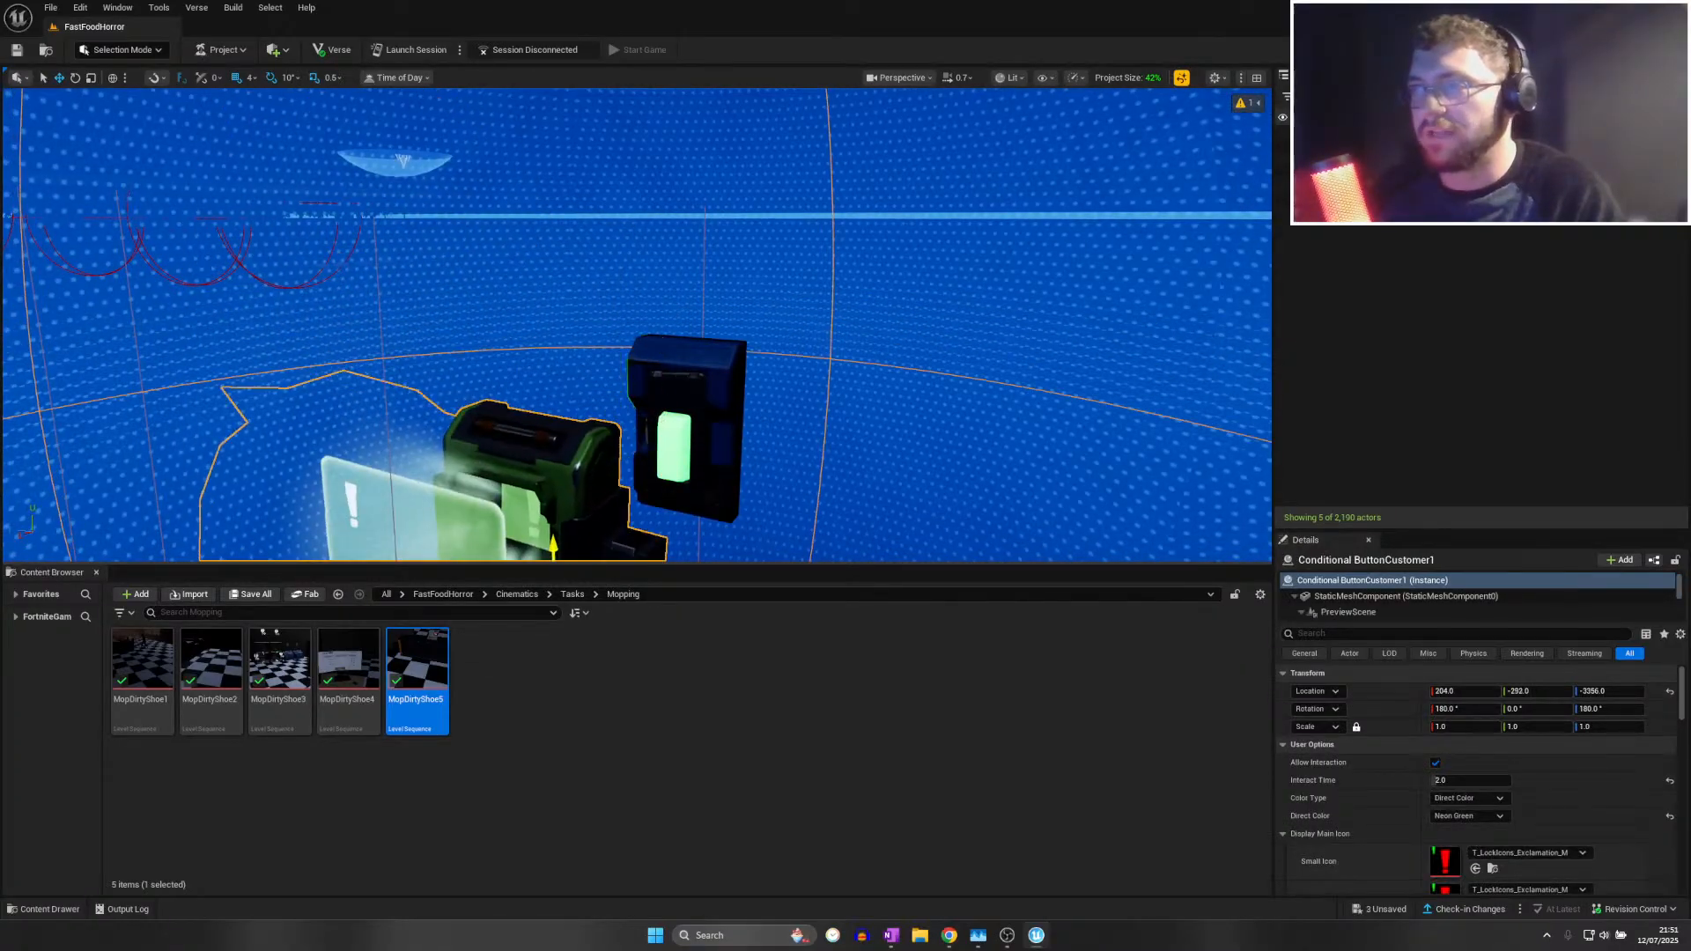
{"action": "right_click_drag", "start_coordinate": [550, 515], "coordinate": [551, 608]}
{"action": "key", "text": "s"}
{"action": "left_click_drag", "start_coordinate": [584, 374], "coordinate": [586, 480]}
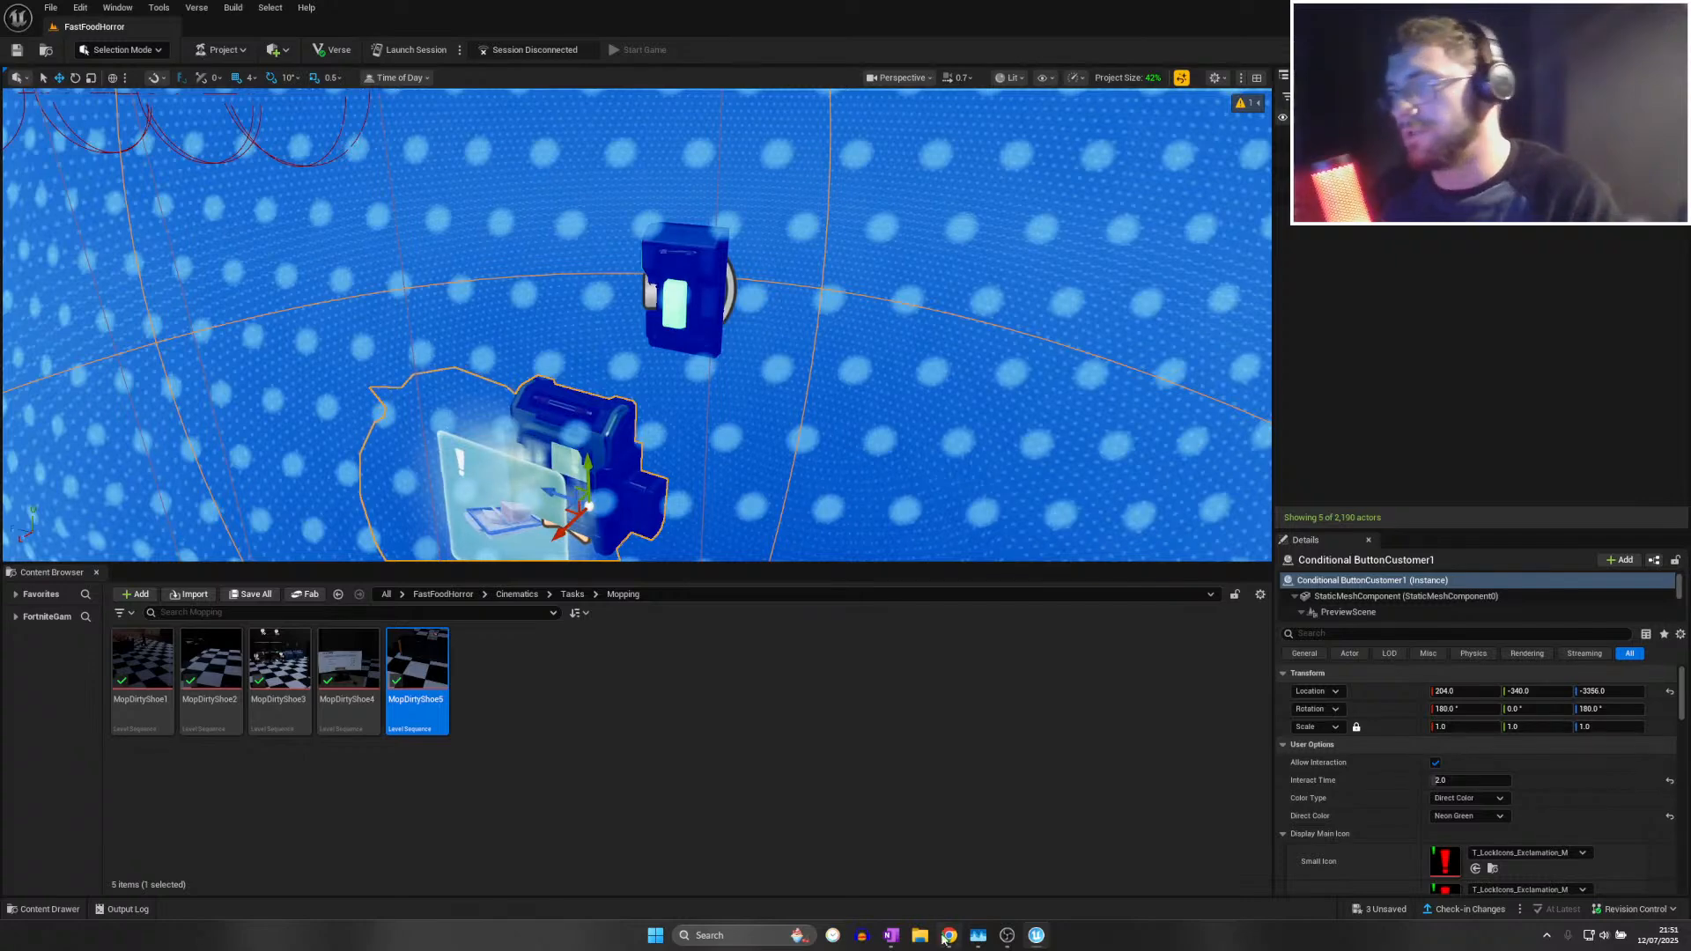
Delete the "Move customer 1 order conditional deeper down" item and its blank line from the OneNote to-do list, and return to Unreal Editor
{"action": "left_click", "coordinate": [898, 934]}
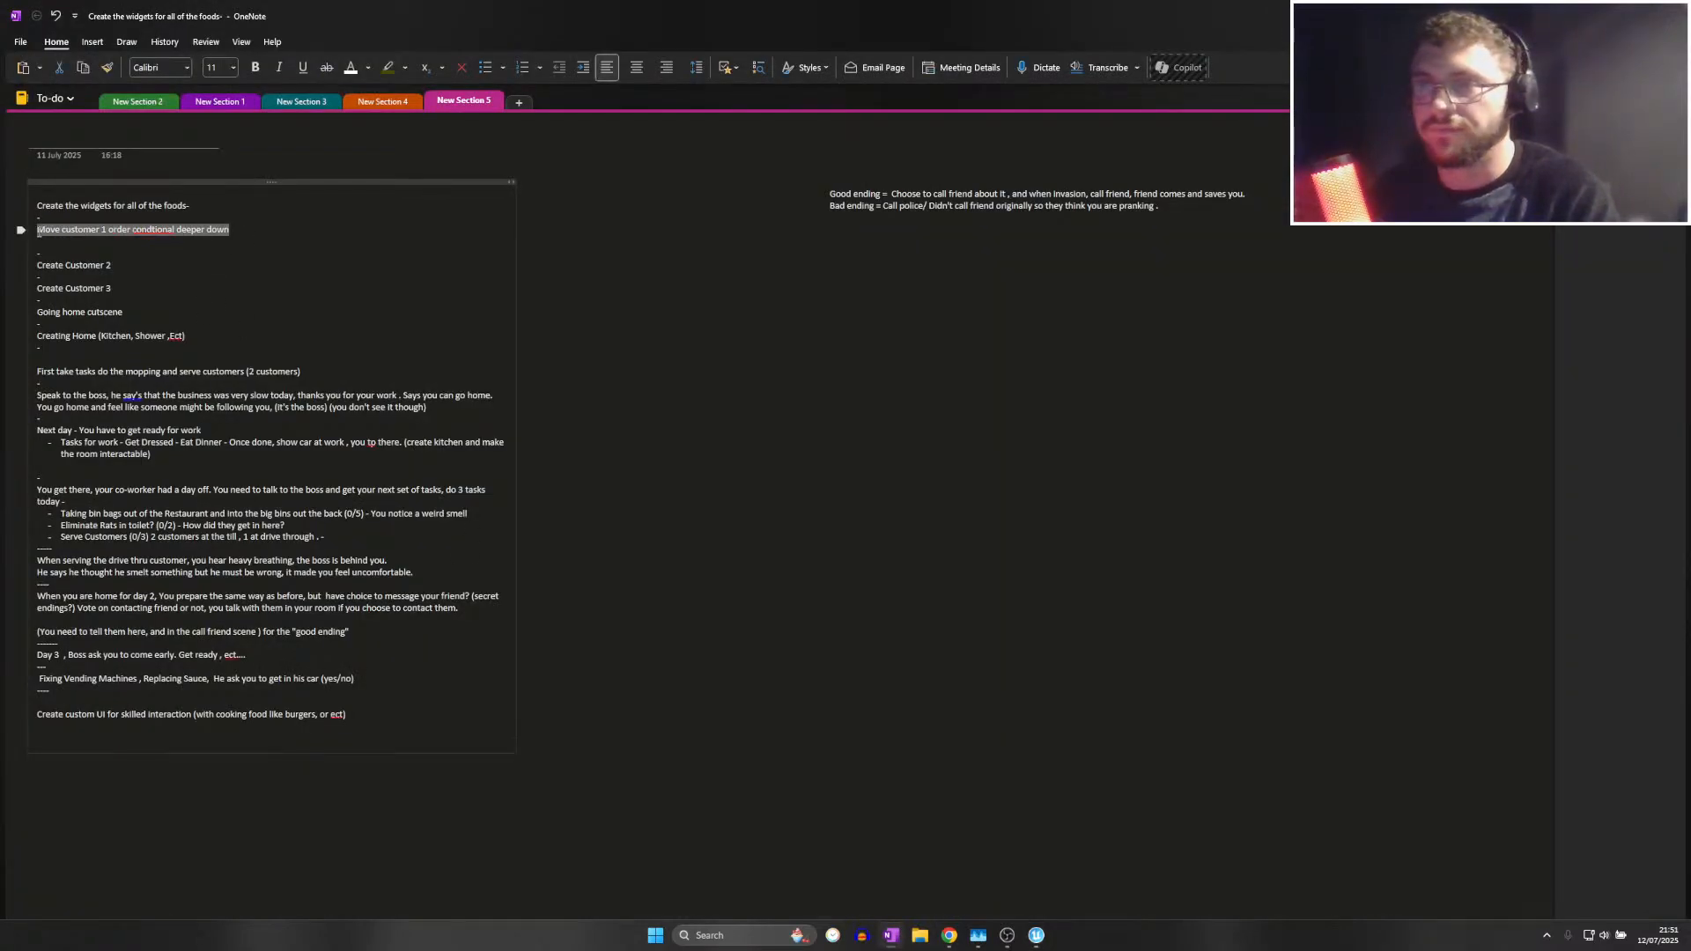
{"action": "key", "text": "BackSpace"}
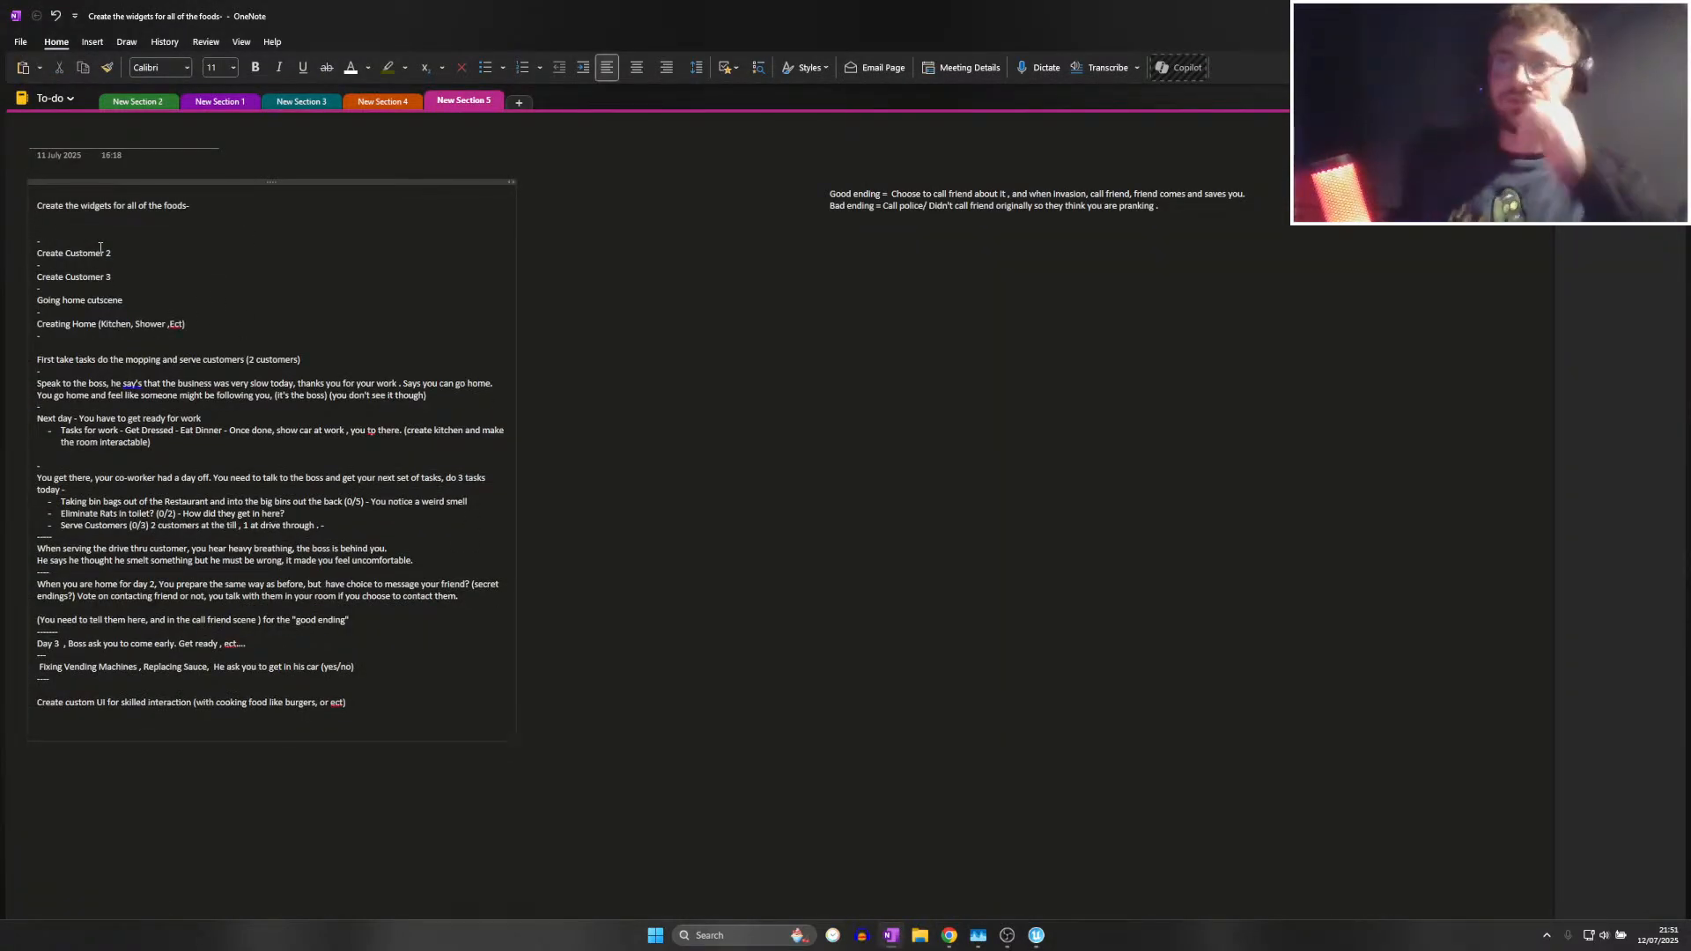
{"action": "key", "text": "BackSpace"}
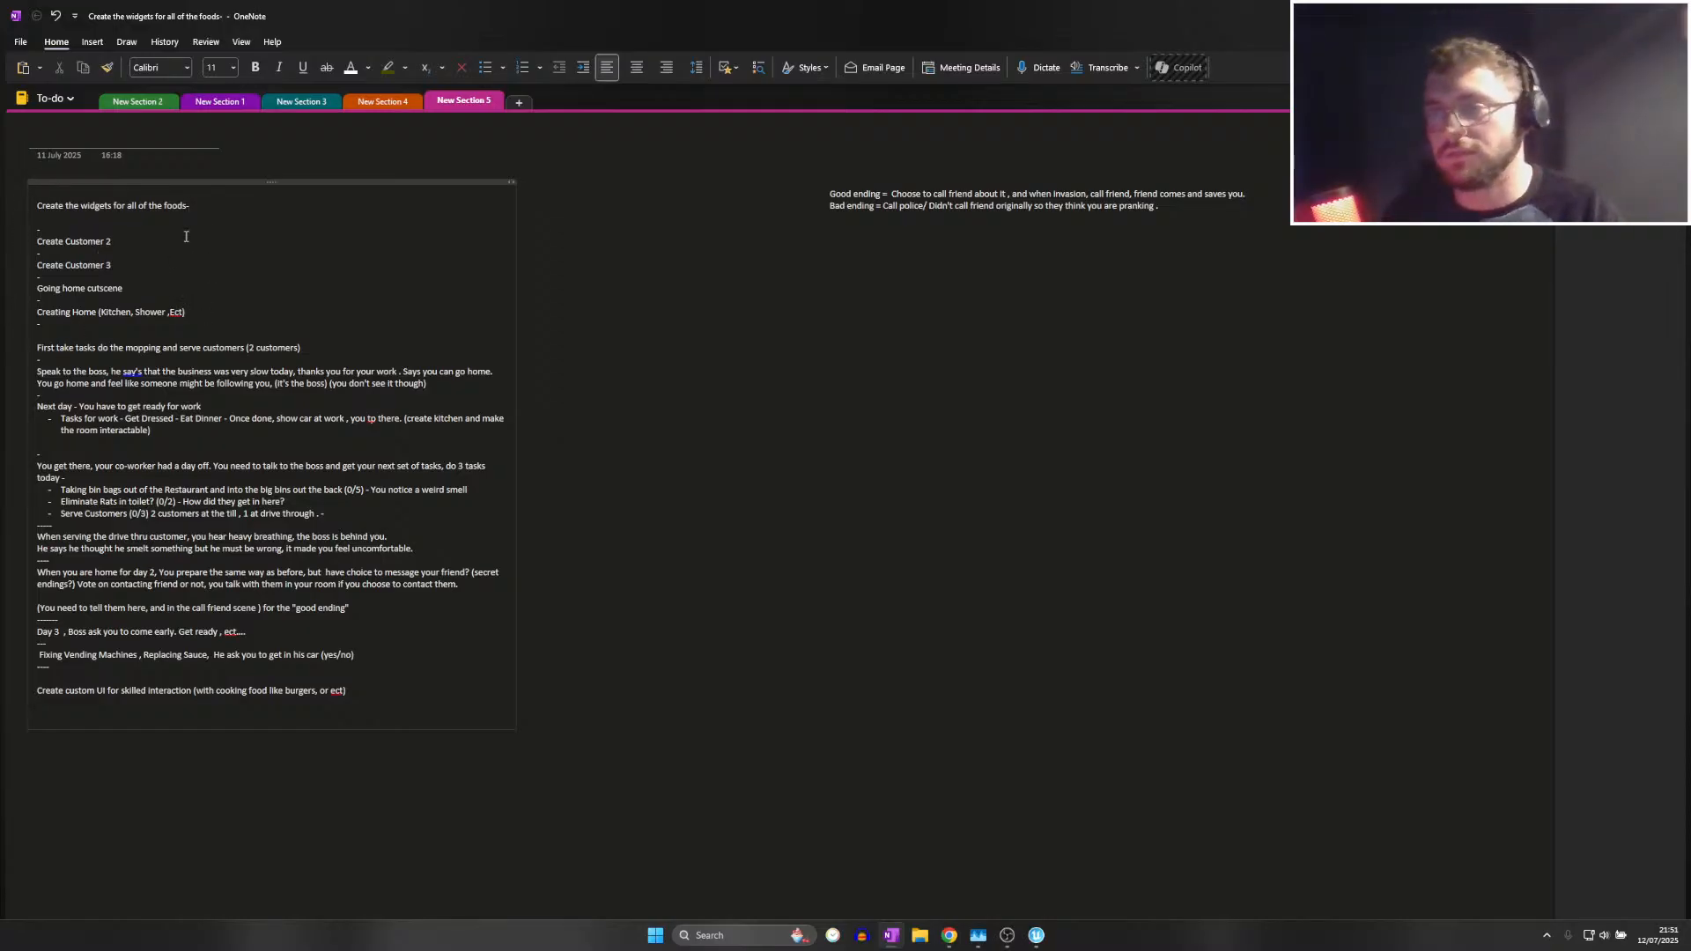
{"action": "left_click", "coordinate": [19, 42]}
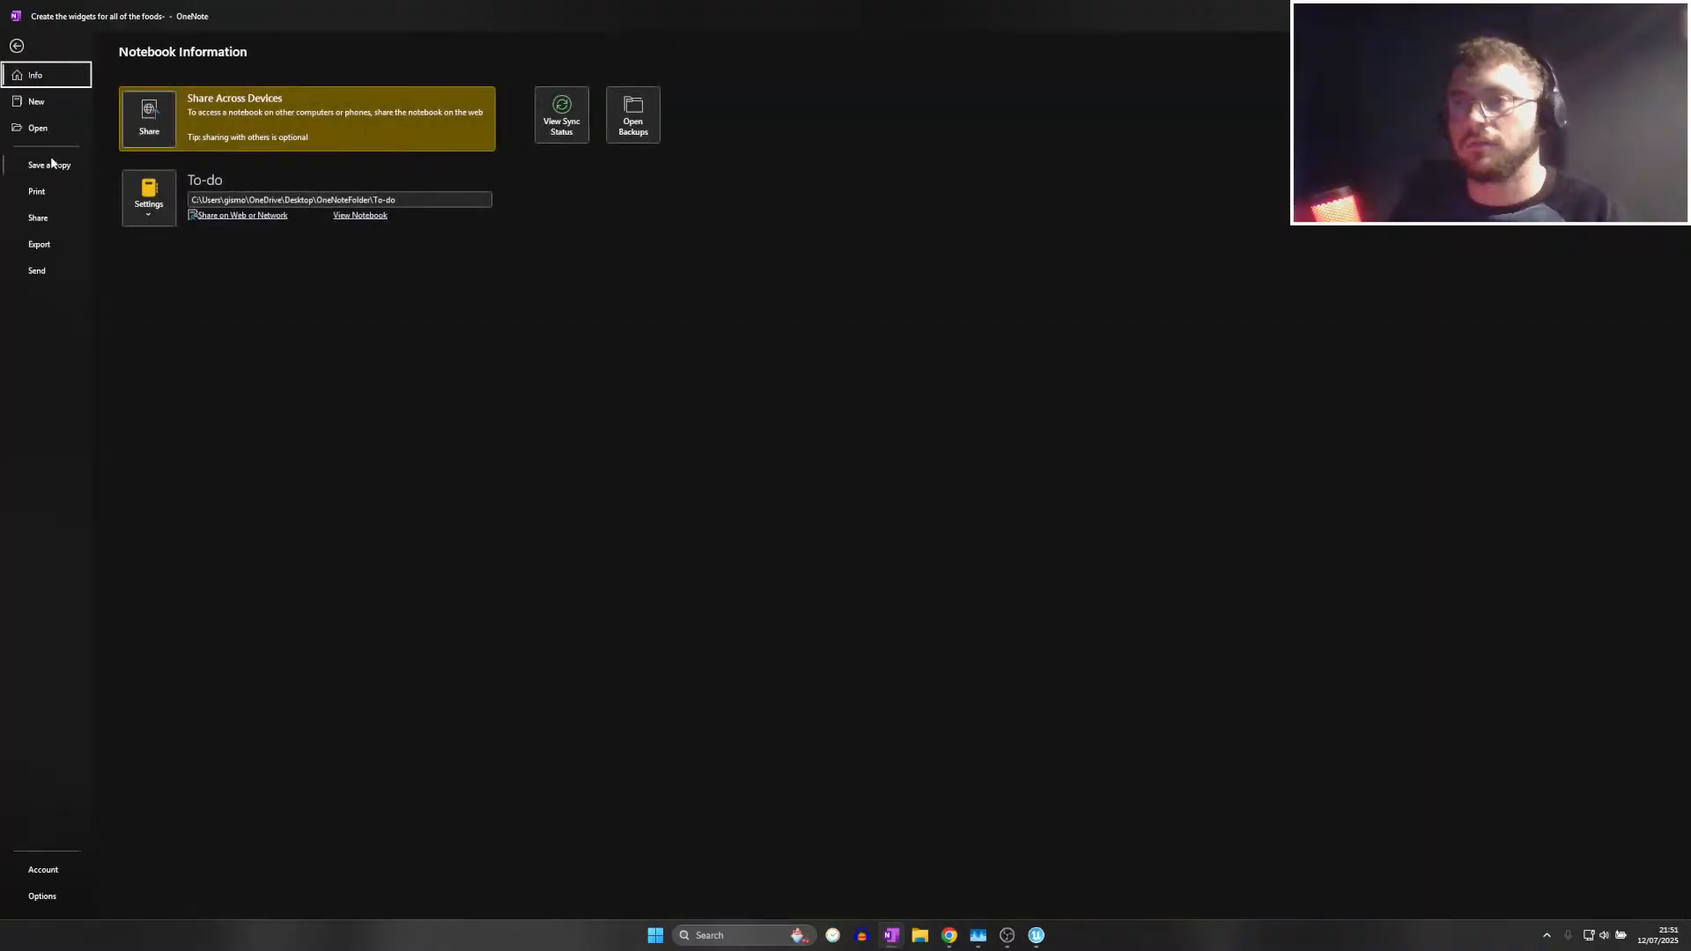
{"action": "left_click", "coordinate": [16, 46]}
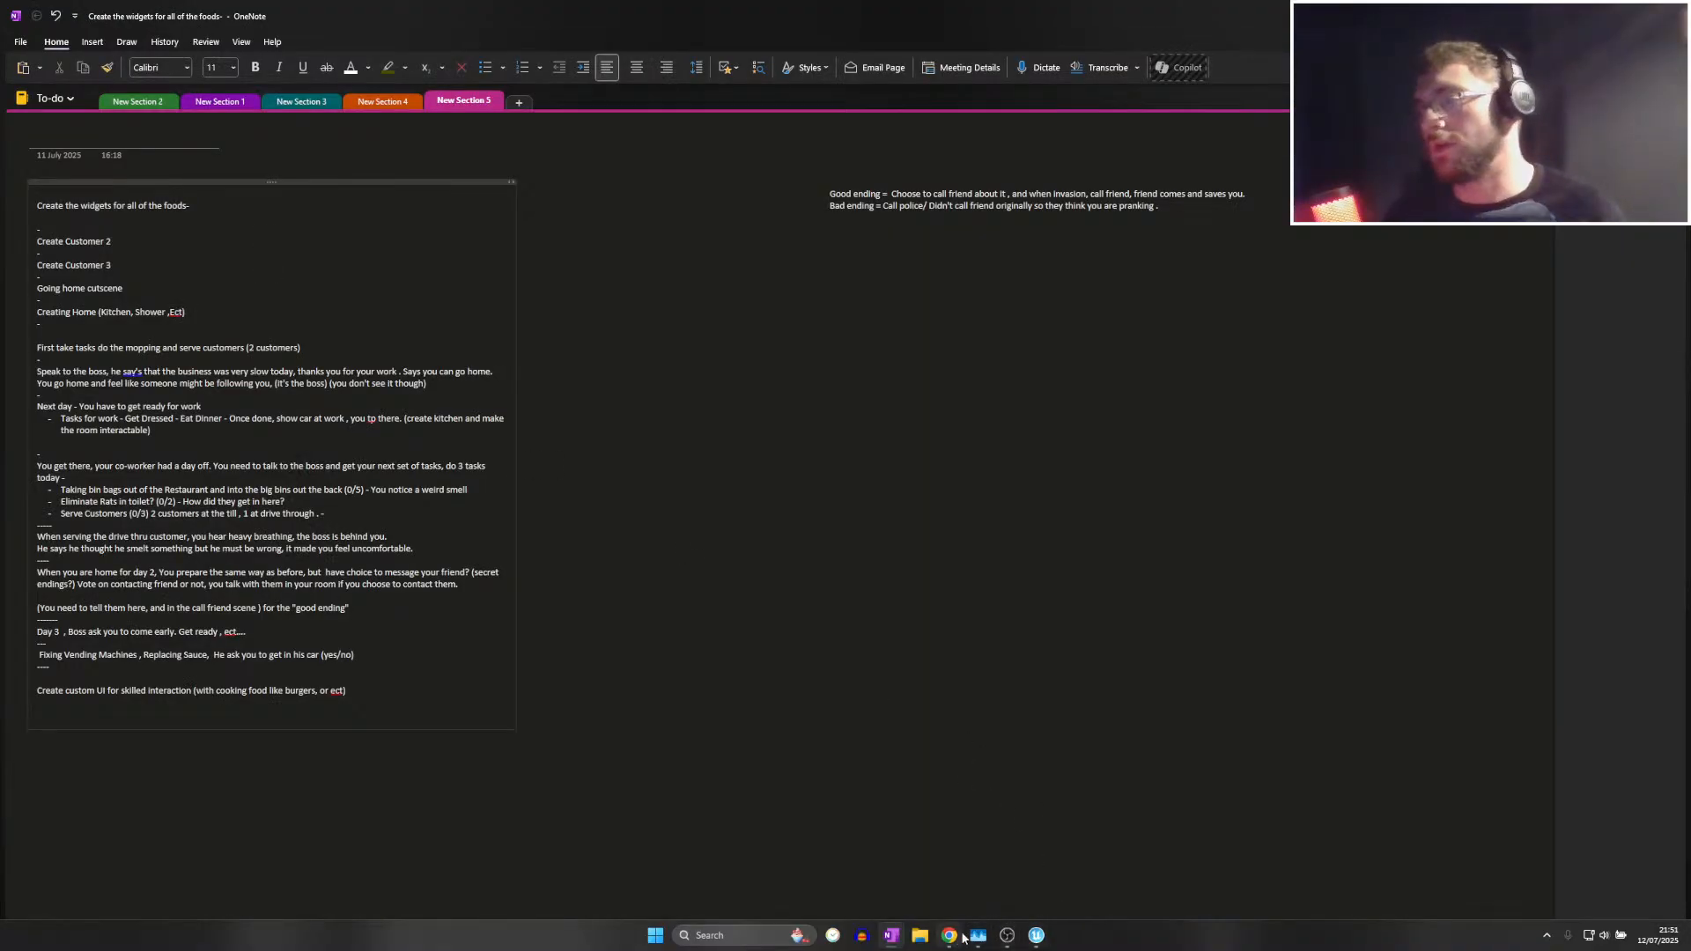
{"action": "left_click", "coordinate": [1035, 935]}
Turn on the display of Fog in the viewport
{"action": "right_click_drag", "start_coordinate": [740, 370], "coordinate": [1057, 370]}
{"action": "scroll", "coordinate": [934, 335], "scroll_direction": "up", "scroll_amount": 1}
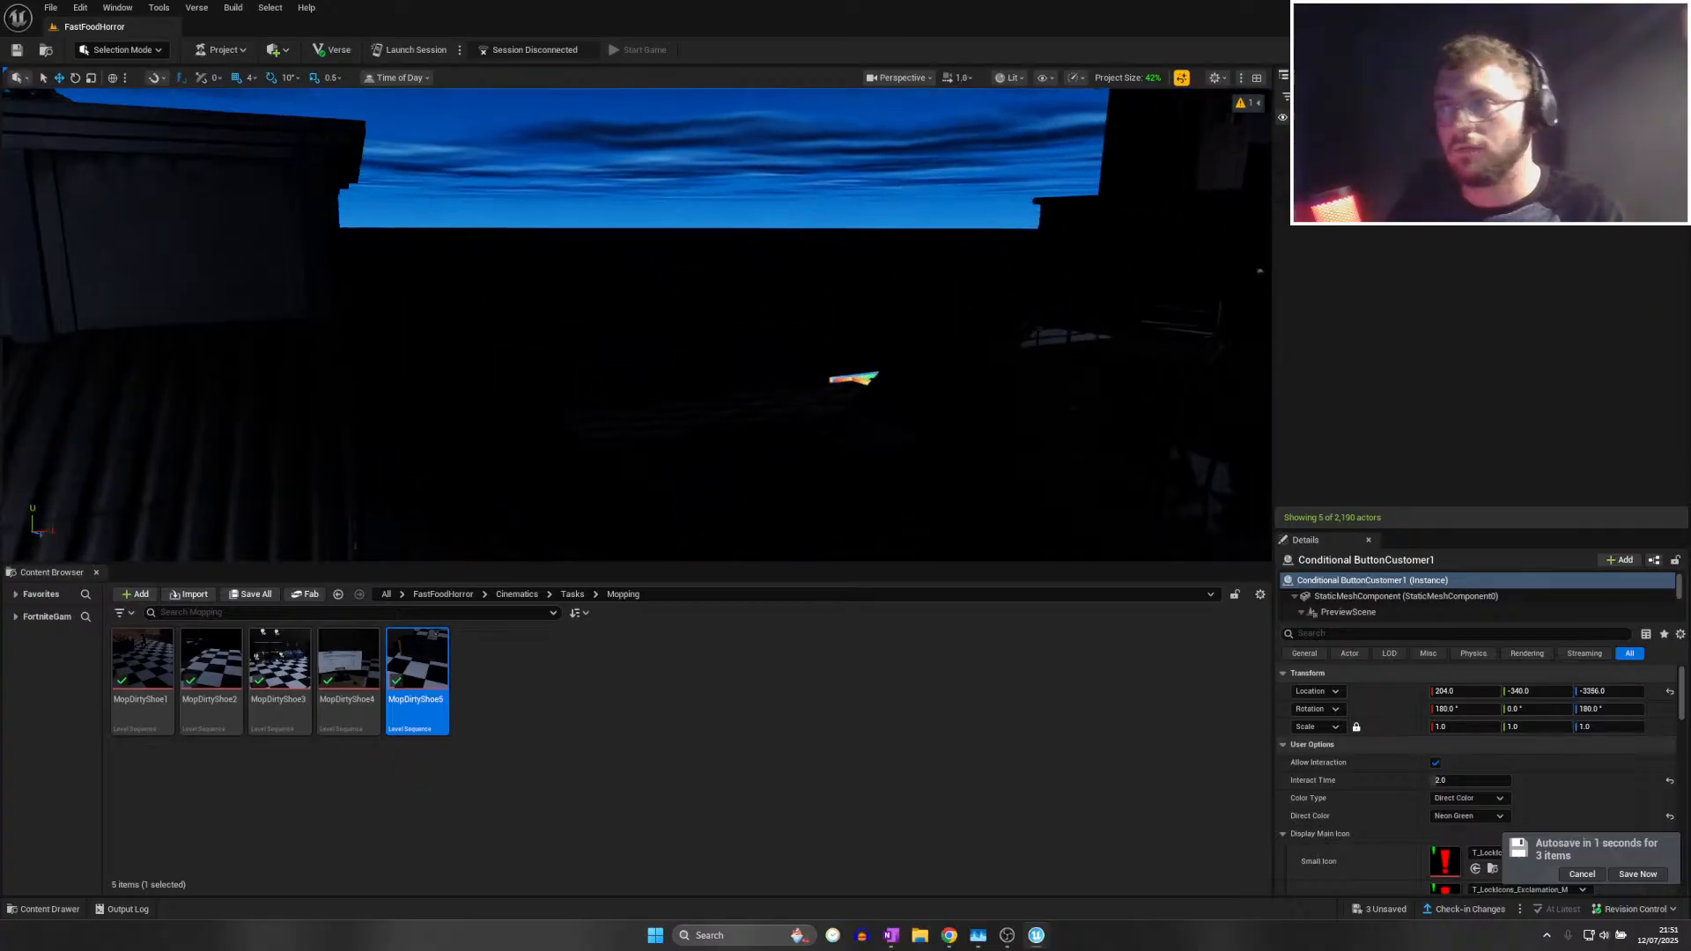
{"action": "right_click_drag", "start_coordinate": [633, 326], "coordinate": [722, 361]}
{"action": "scroll", "coordinate": [599, 326], "scroll_direction": "up", "scroll_amount": 6}
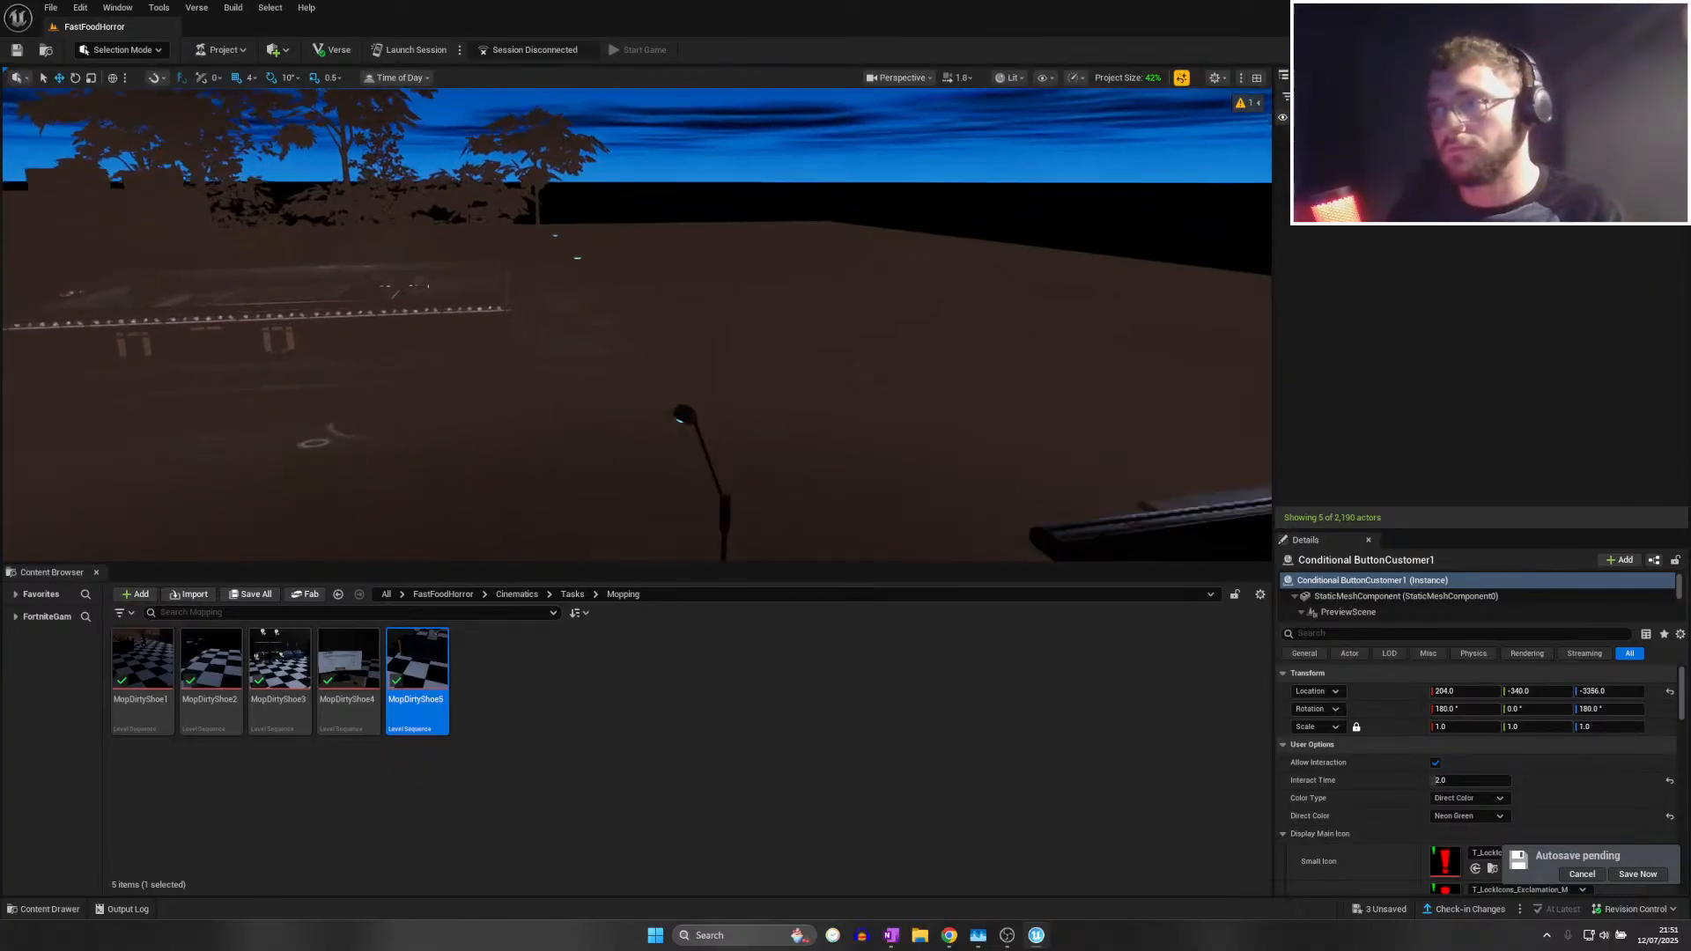
{"action": "right_click_drag", "start_coordinate": [933, 198], "coordinate": [865, 161]}
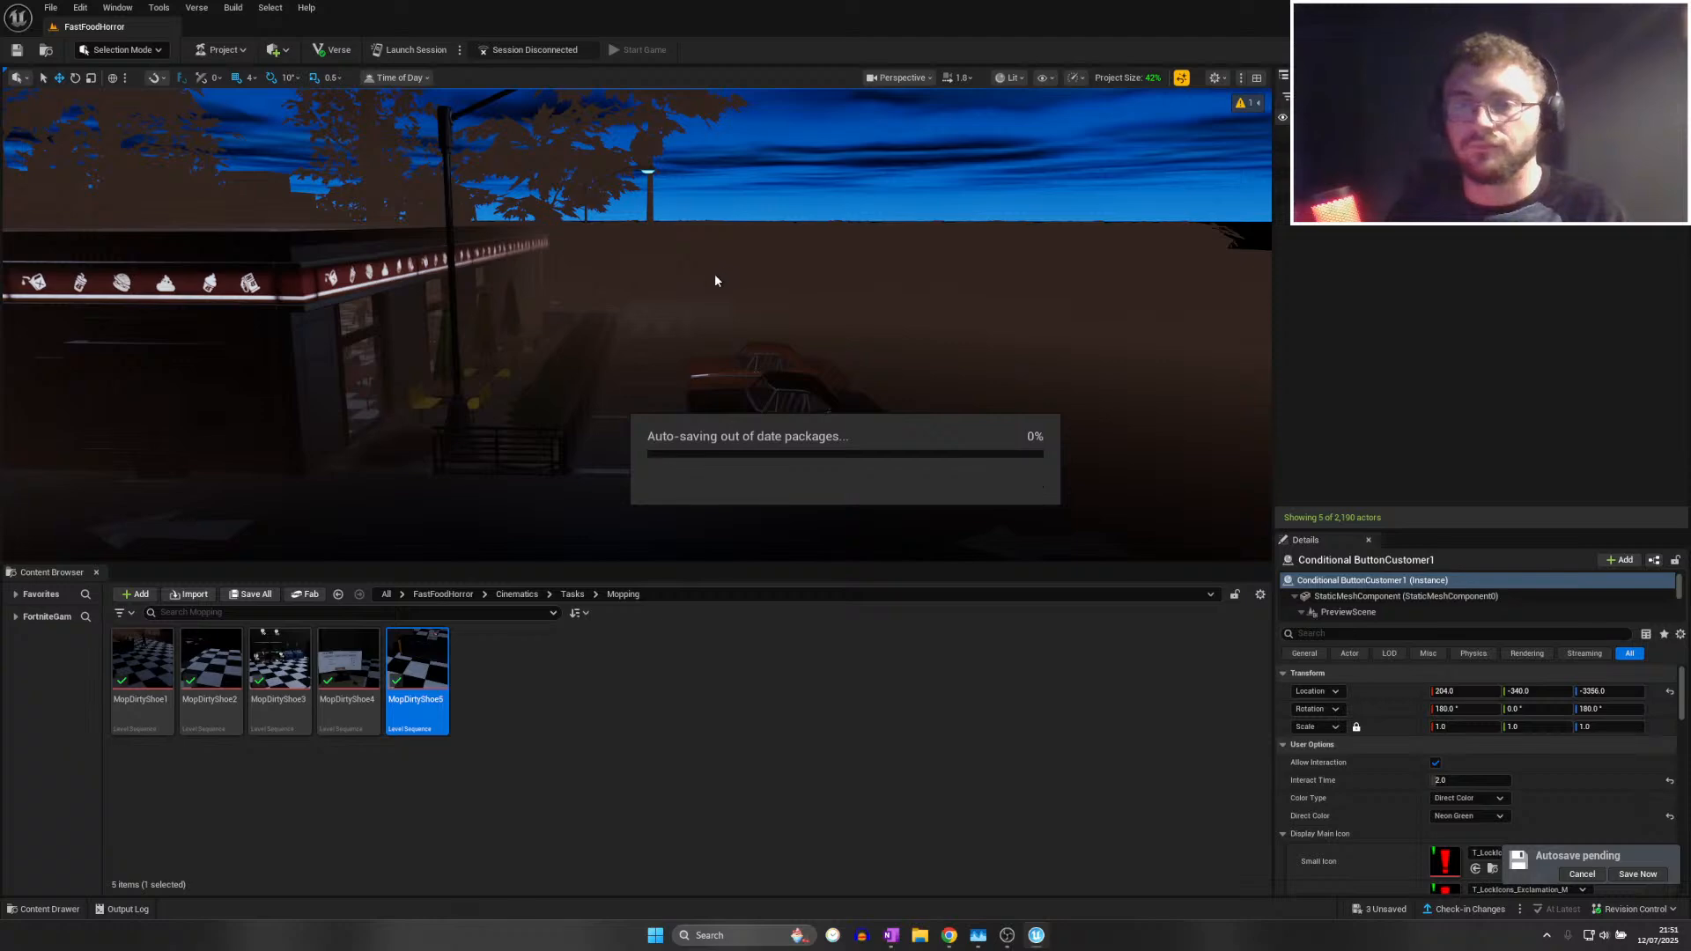
{"action": "mouse_move", "coordinate": [712, 275]}
{"action": "right_mouse_down"}
{"action": "mouse_move", "coordinate": [687, 304]}
{"action": "mouse_move", "coordinate": [695, 275]}
{"action": "mouse_move", "coordinate": [735, 255]}
{"action": "mouse_move", "coordinate": [718, 268]}
{"action": "right_mouse_up"}
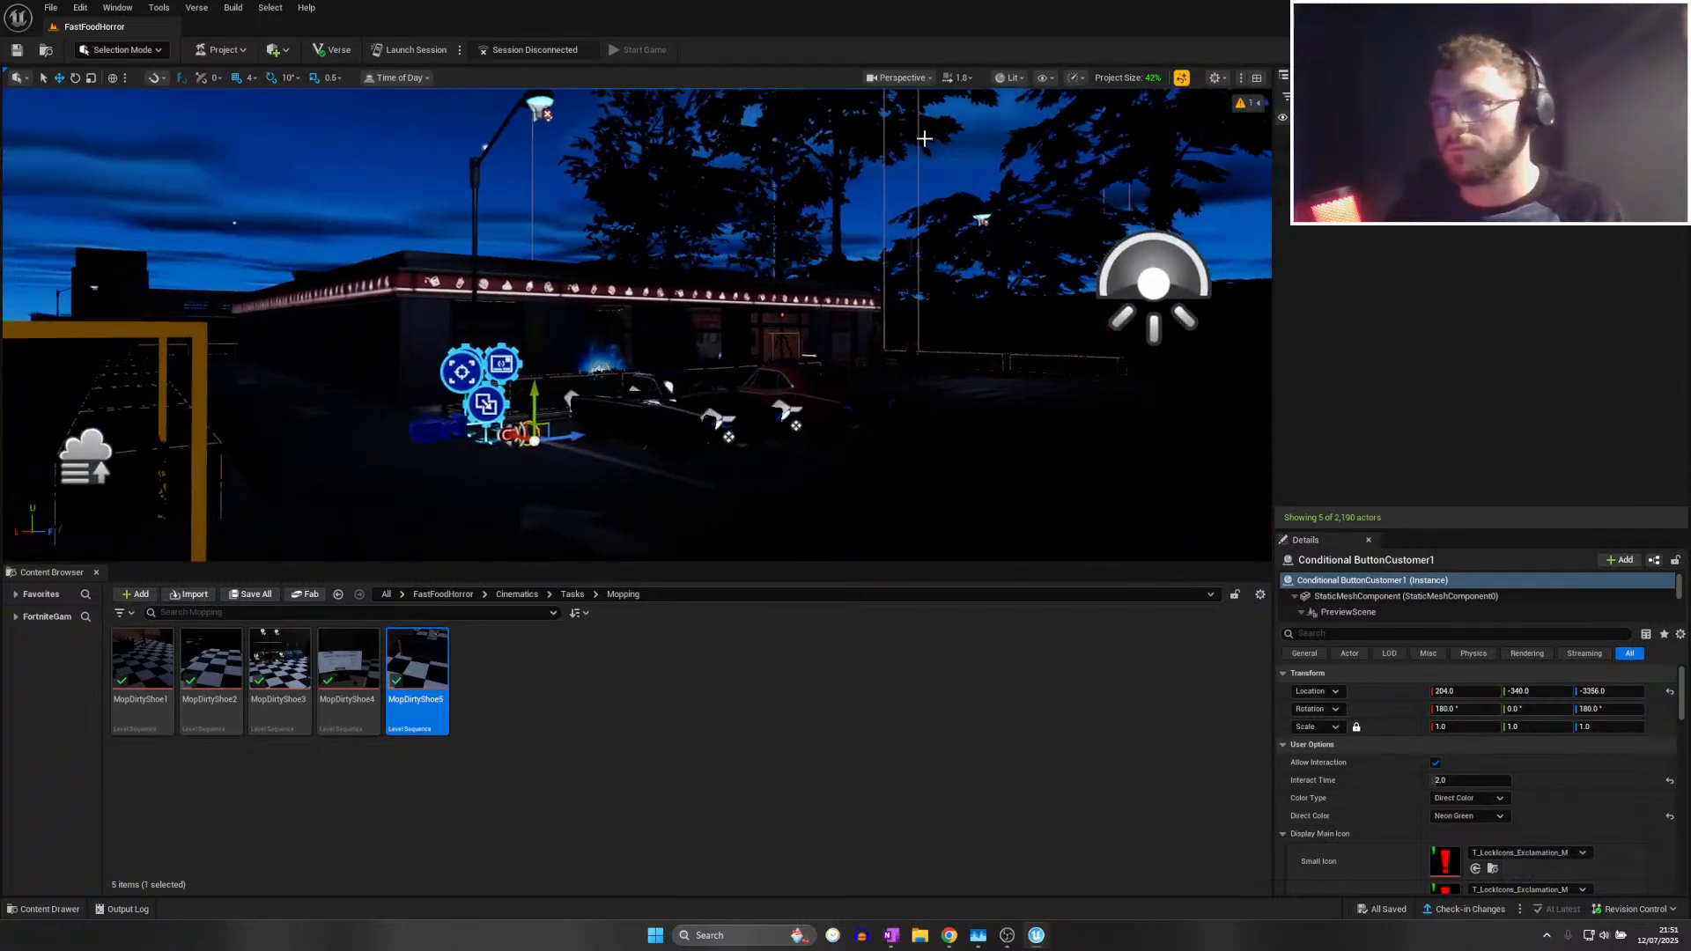
{"action": "left_click", "coordinate": [1043, 79]}
{"action": "left_click", "coordinate": [1042, 78]}
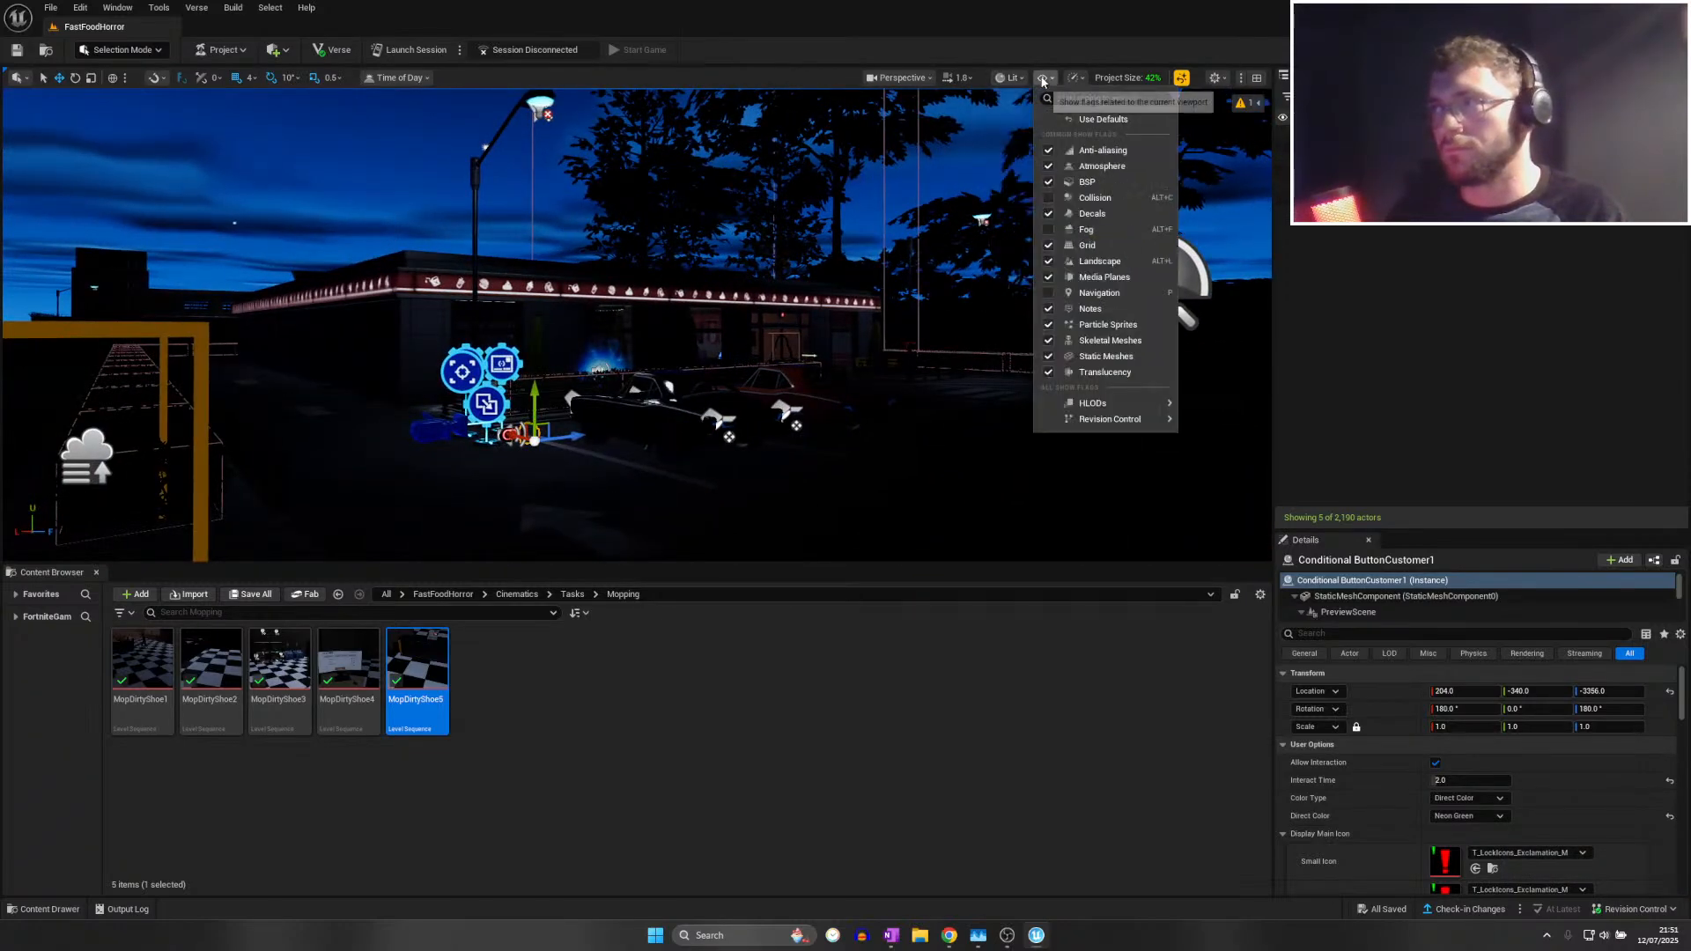
{"action": "left_click", "coordinate": [1059, 231]}
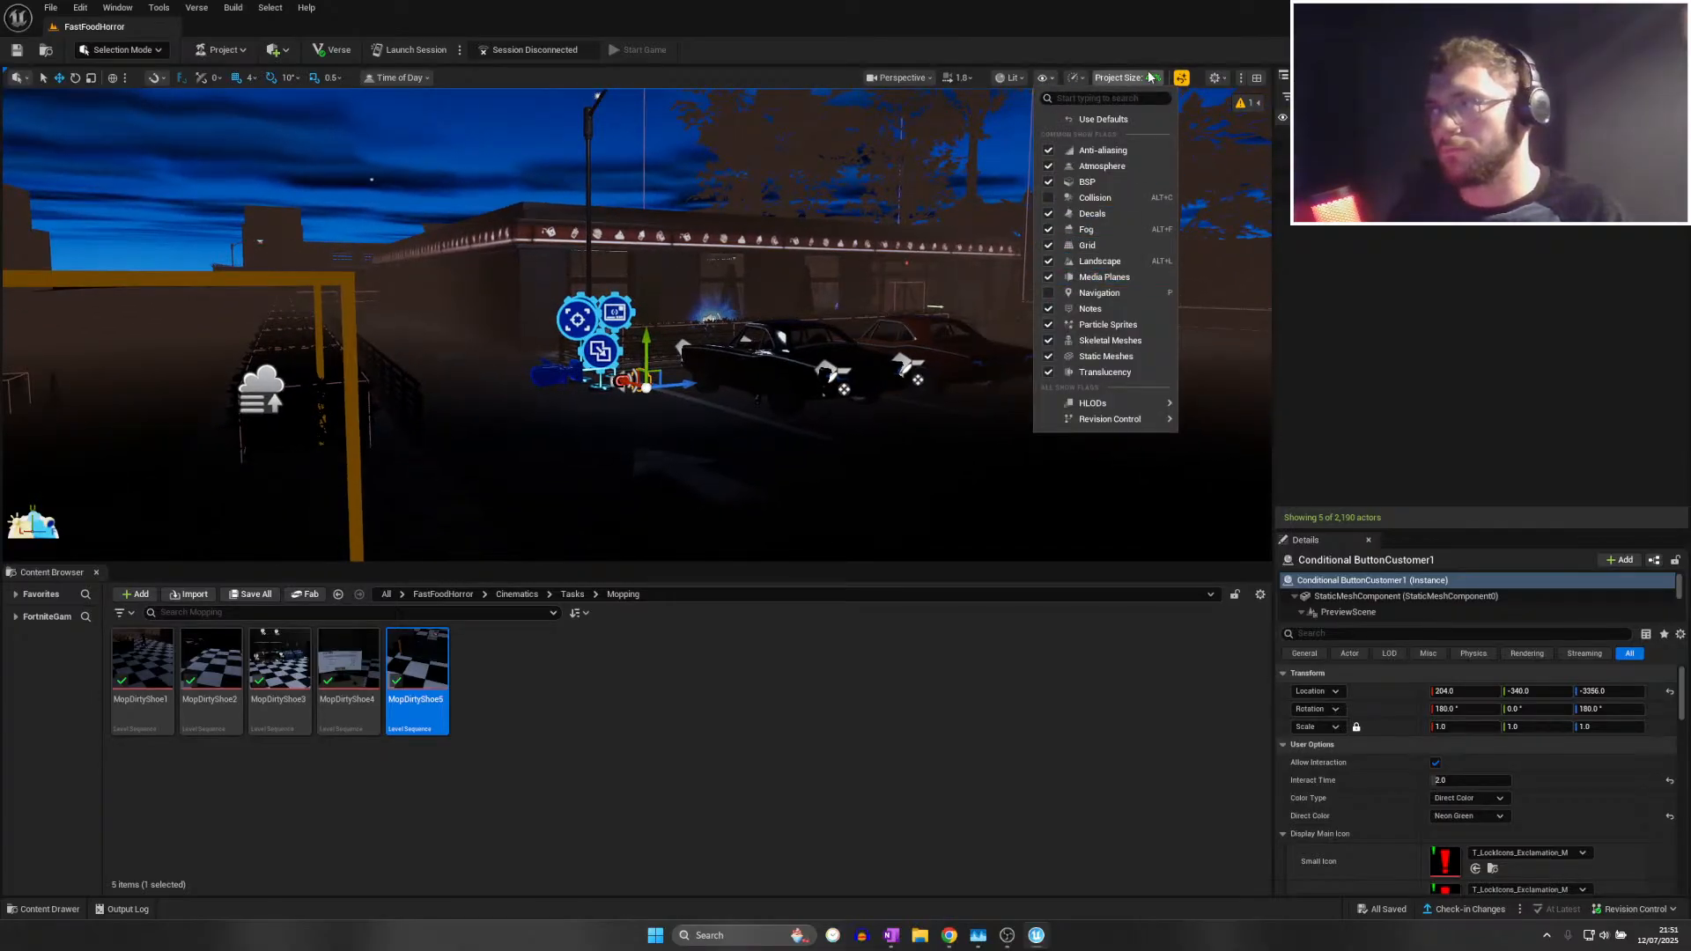
Set the viewport scalability to High for all quality groups
{"action": "left_click", "coordinate": [1019, 78]}
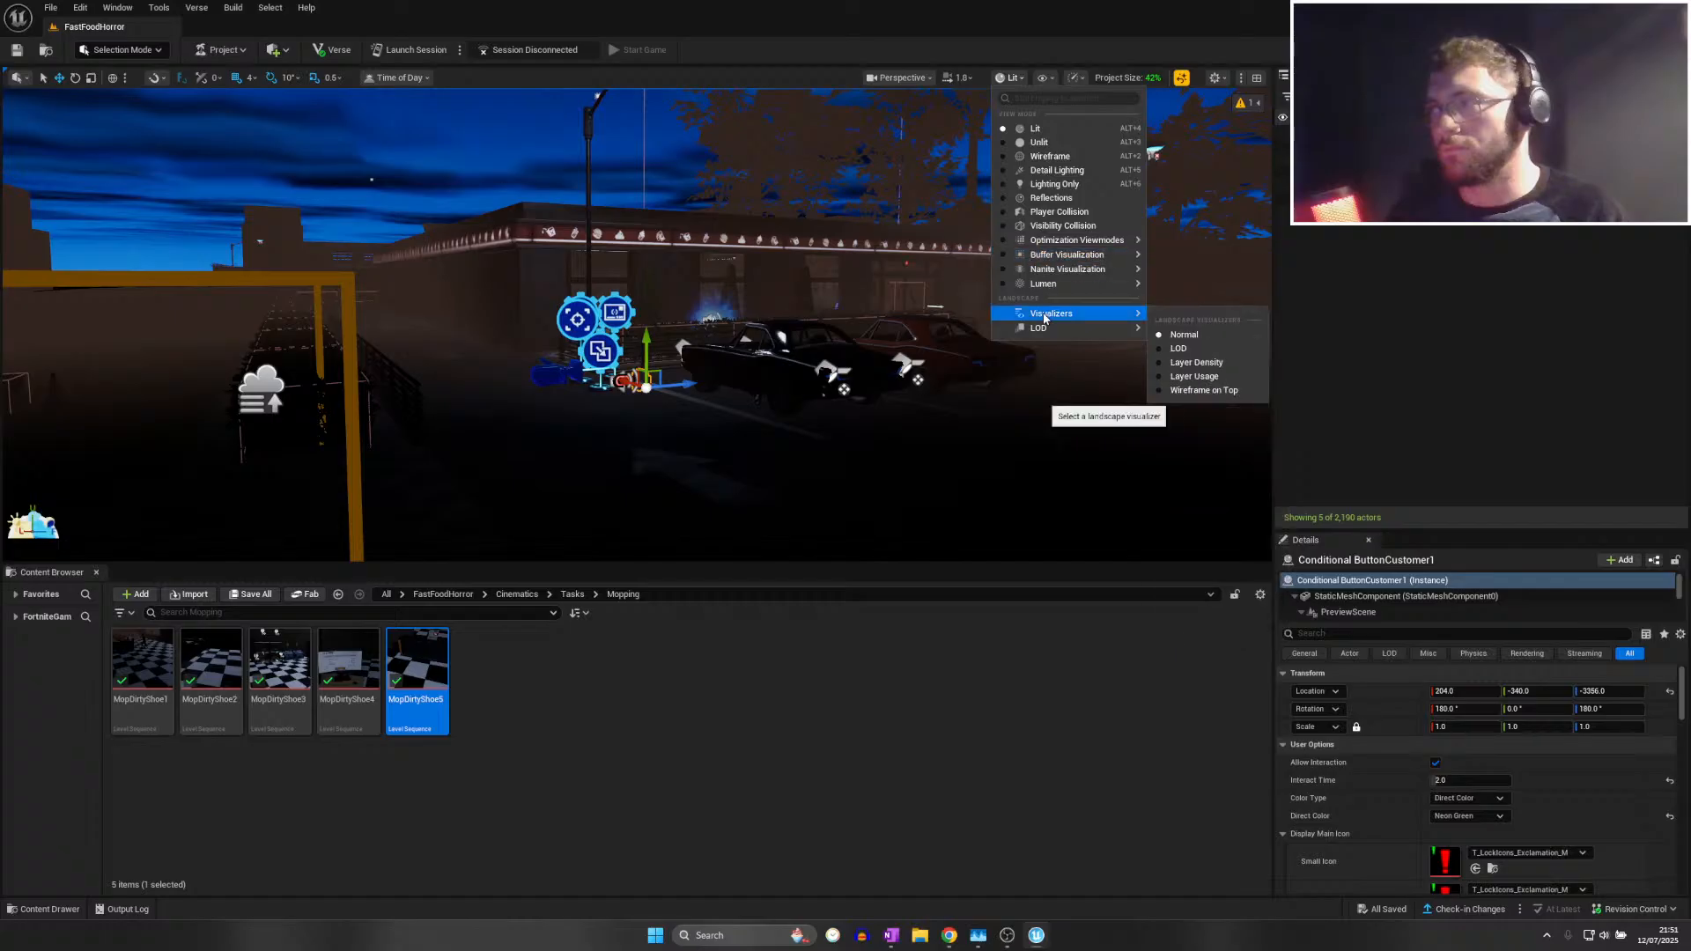
{"action": "left_click", "coordinate": [1019, 78]}
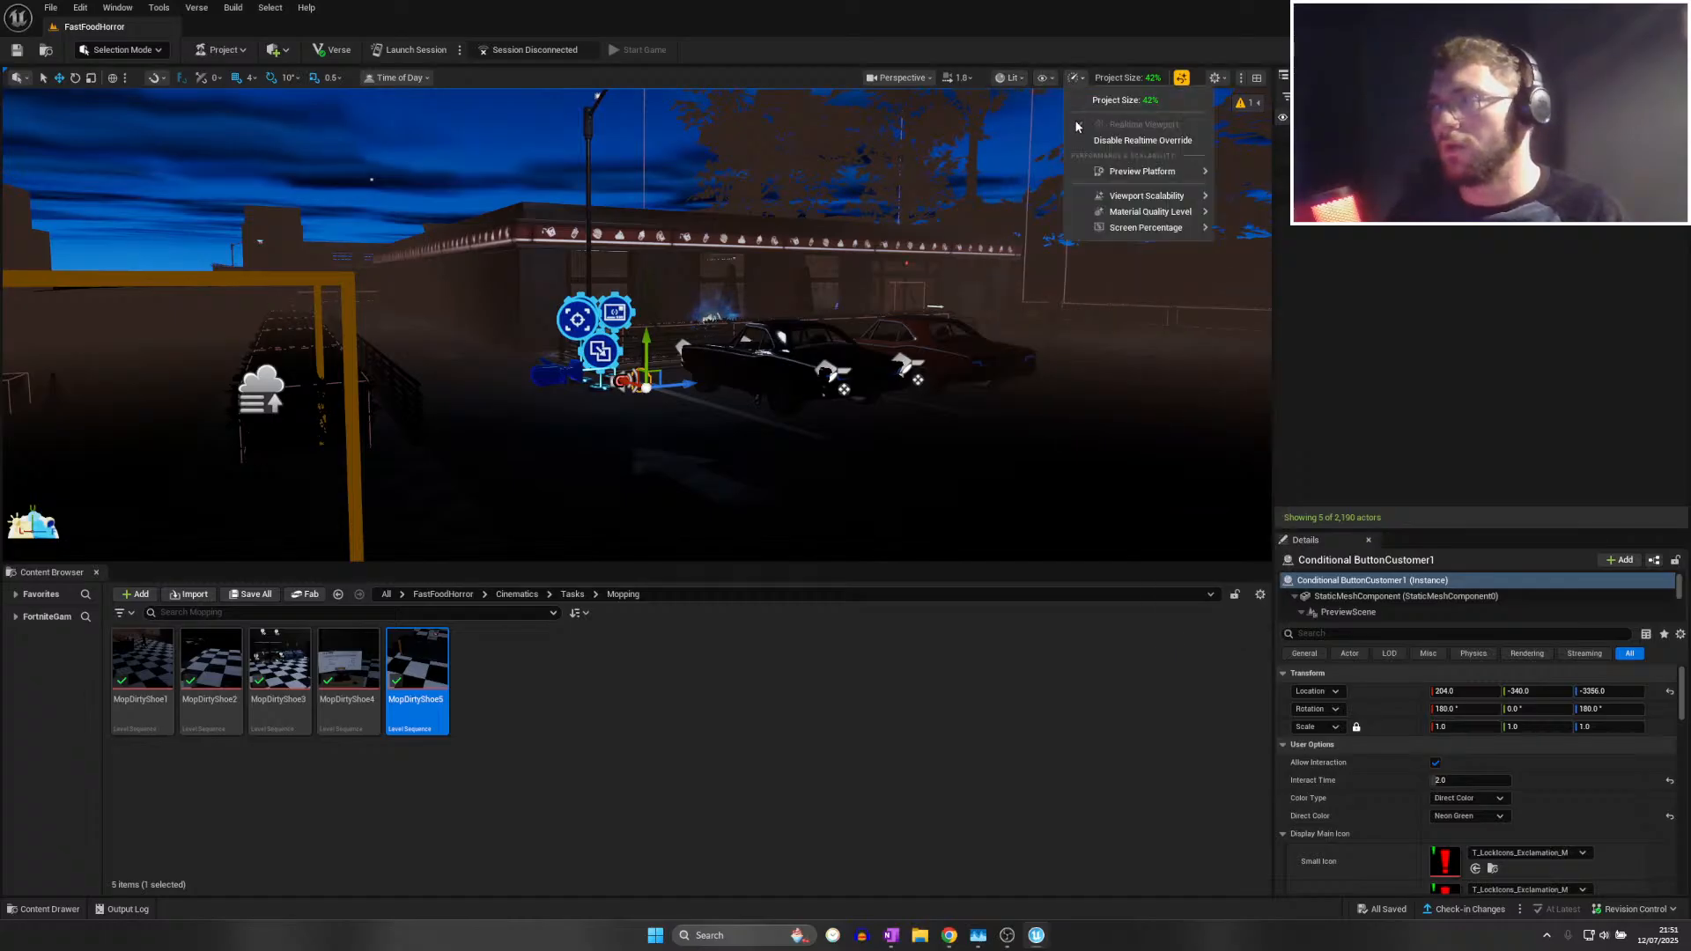
{"action": "right_click_drag", "start_coordinate": [792, 335], "coordinate": [317, 319]}
{"action": "scroll", "coordinate": [378, 326], "scroll_direction": "down", "scroll_amount": 2}
{"action": "scroll", "coordinate": [42, 351], "scroll_direction": "down", "scroll_amount": 3}
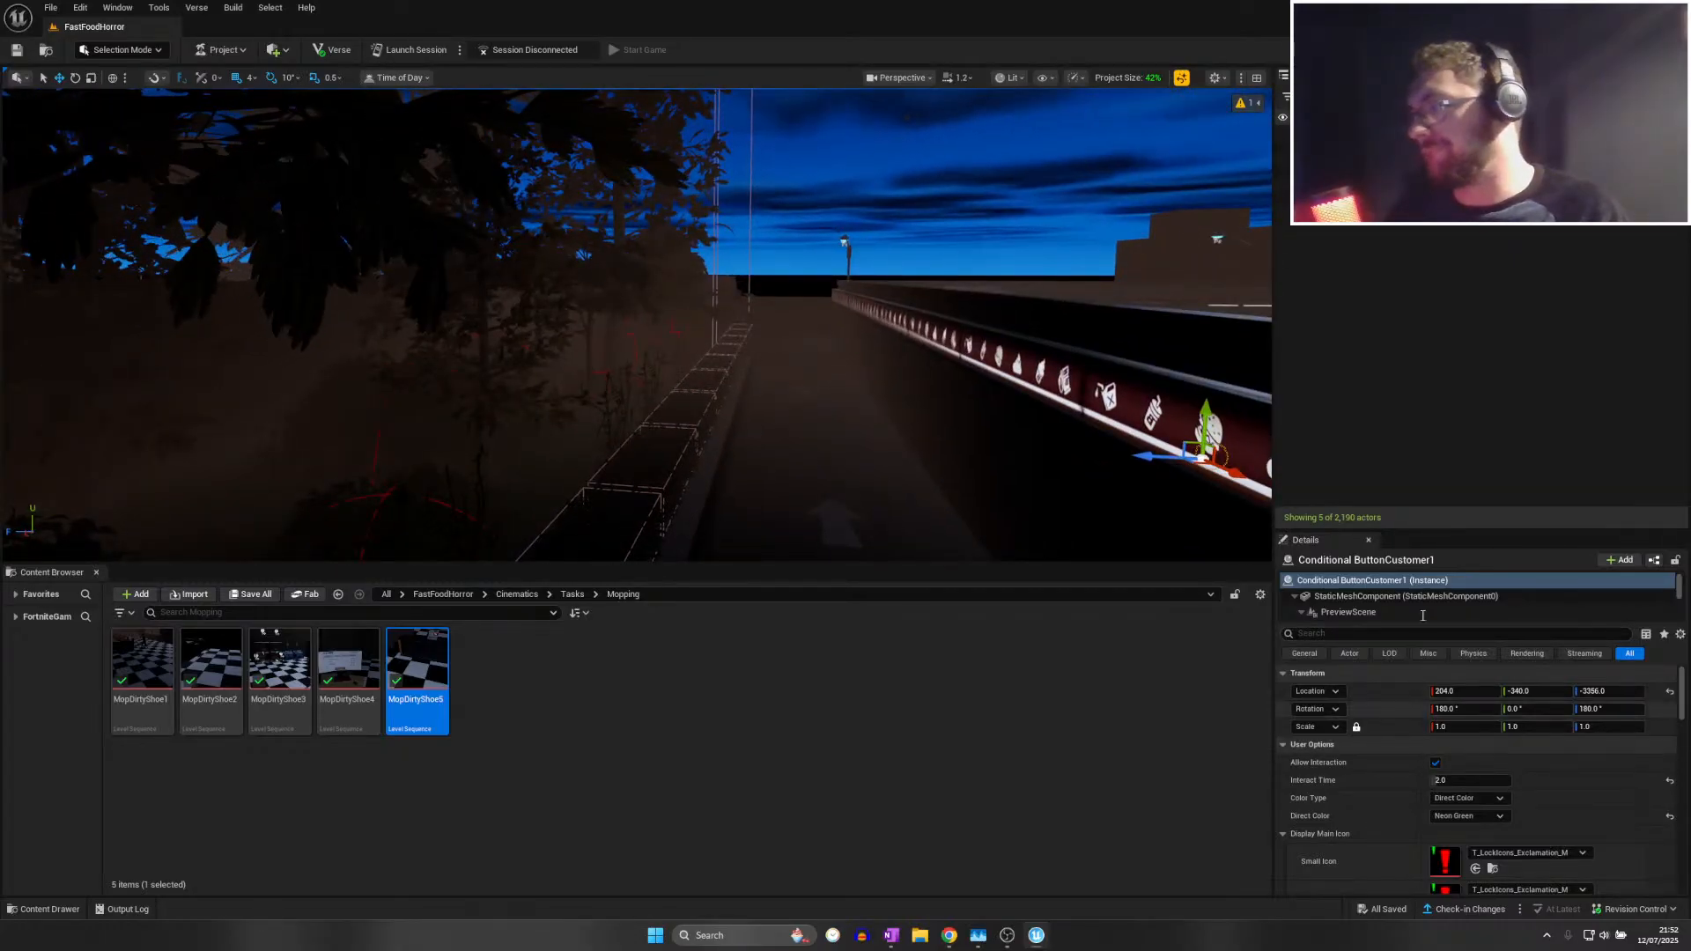
{"action": "right_click_drag", "start_coordinate": [634, 326], "coordinate": [858, 339]}
{"action": "left_click", "coordinate": [1085, 77]}
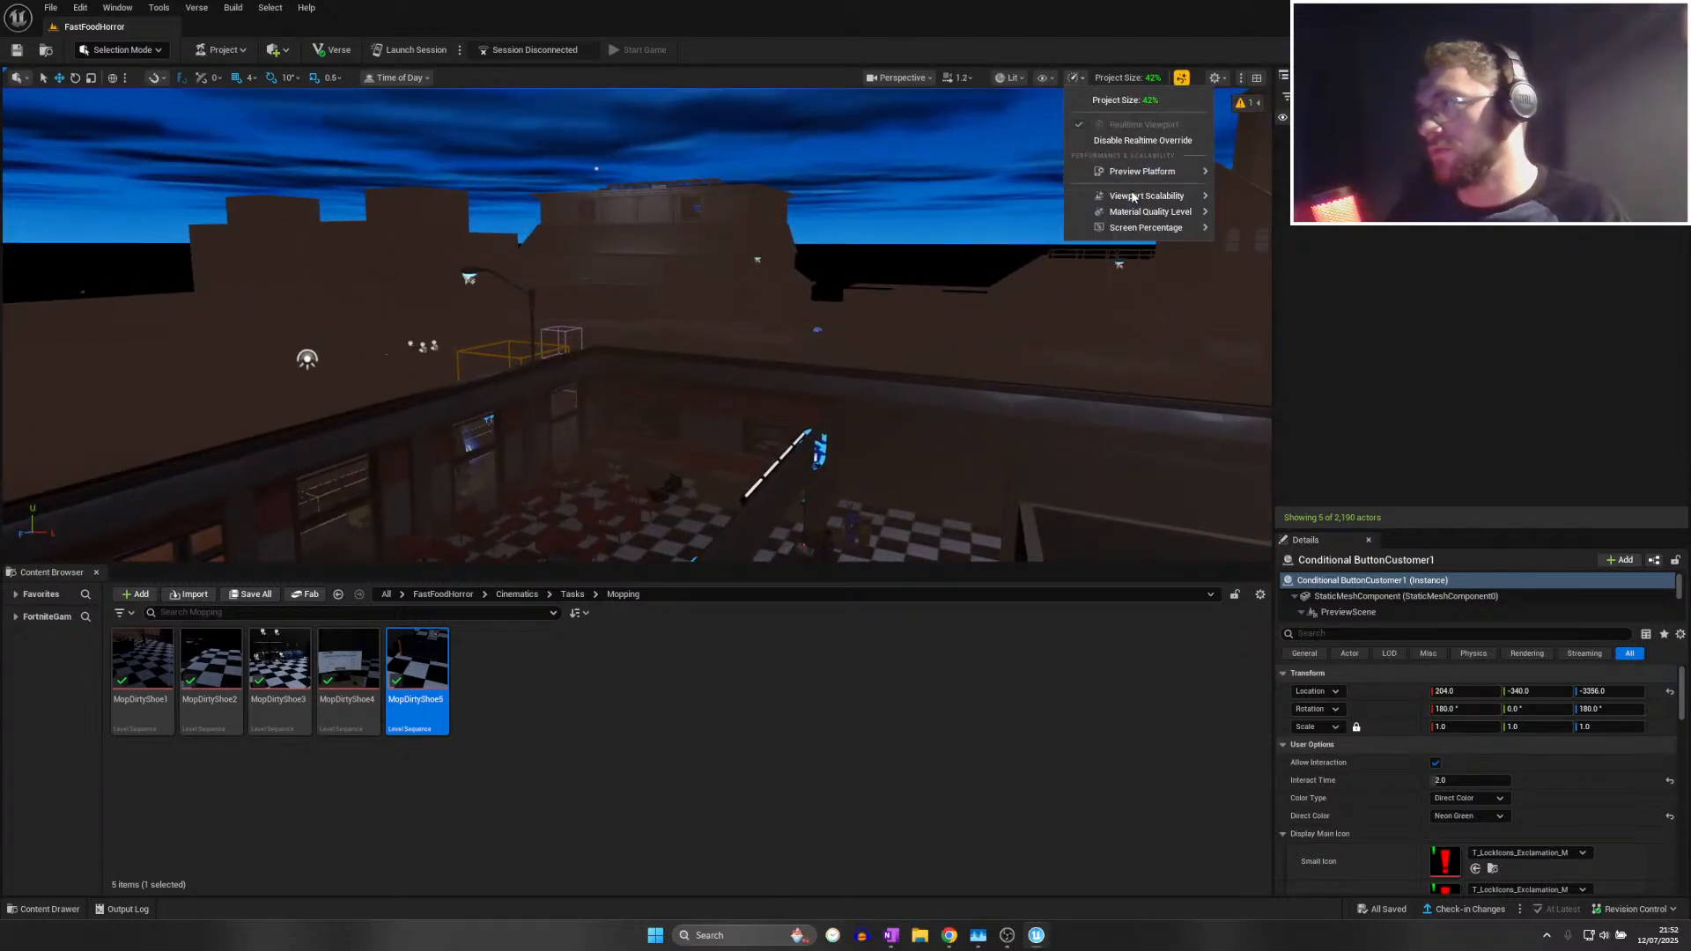
{"action": "mouse_move", "coordinate": [1133, 197]}
{"action": "left_click", "coordinate": [1410, 227]}
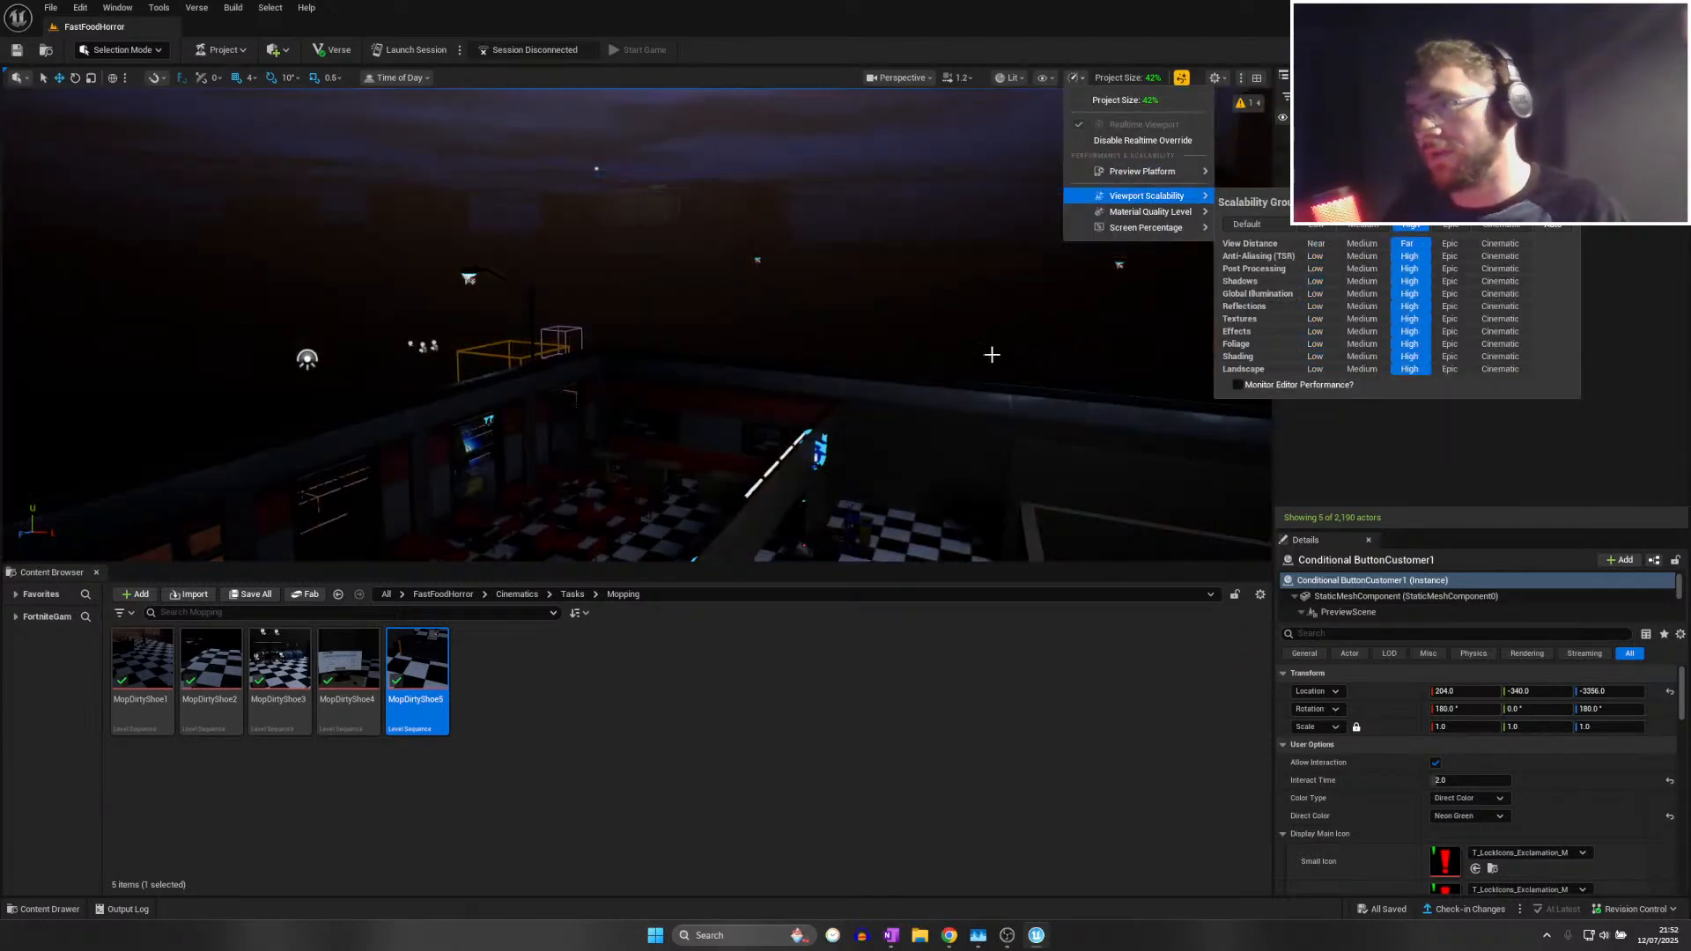
View the restaurant interior from behind the till counter and save all project changes
{"action": "right_click_drag", "start_coordinate": [1075, 330], "coordinate": [793, 356]}
{"action": "key", "text": "w"}
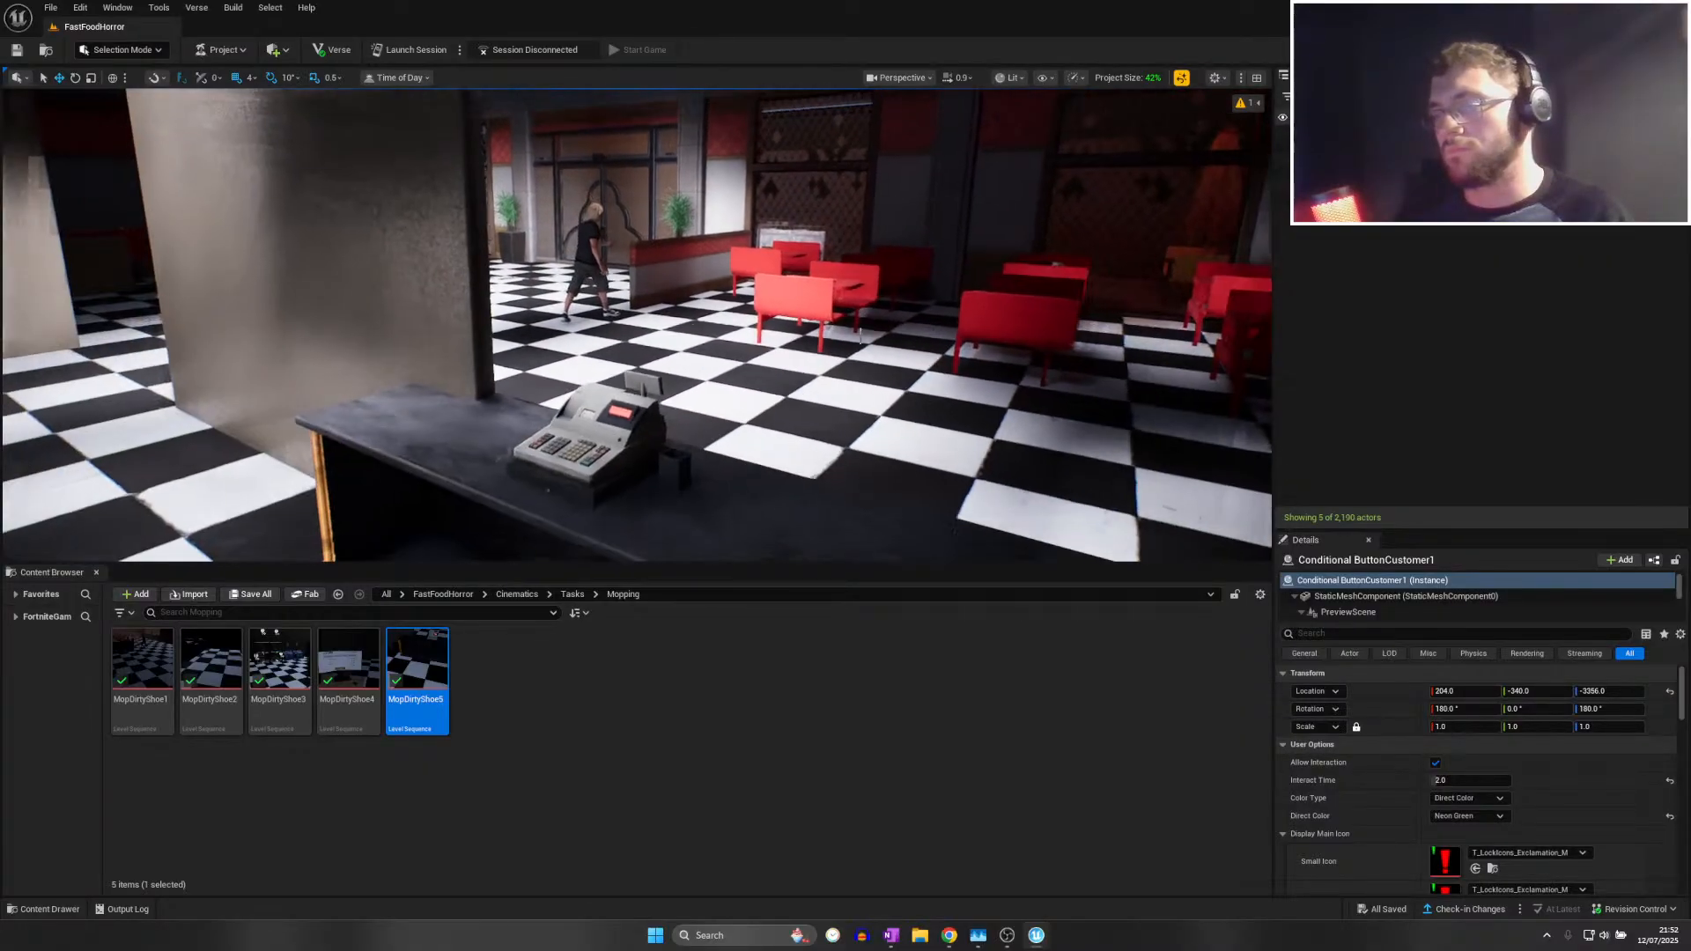
{"action": "left_click", "coordinate": [50, 7]}
{"action": "left_click", "coordinate": [83, 174]}
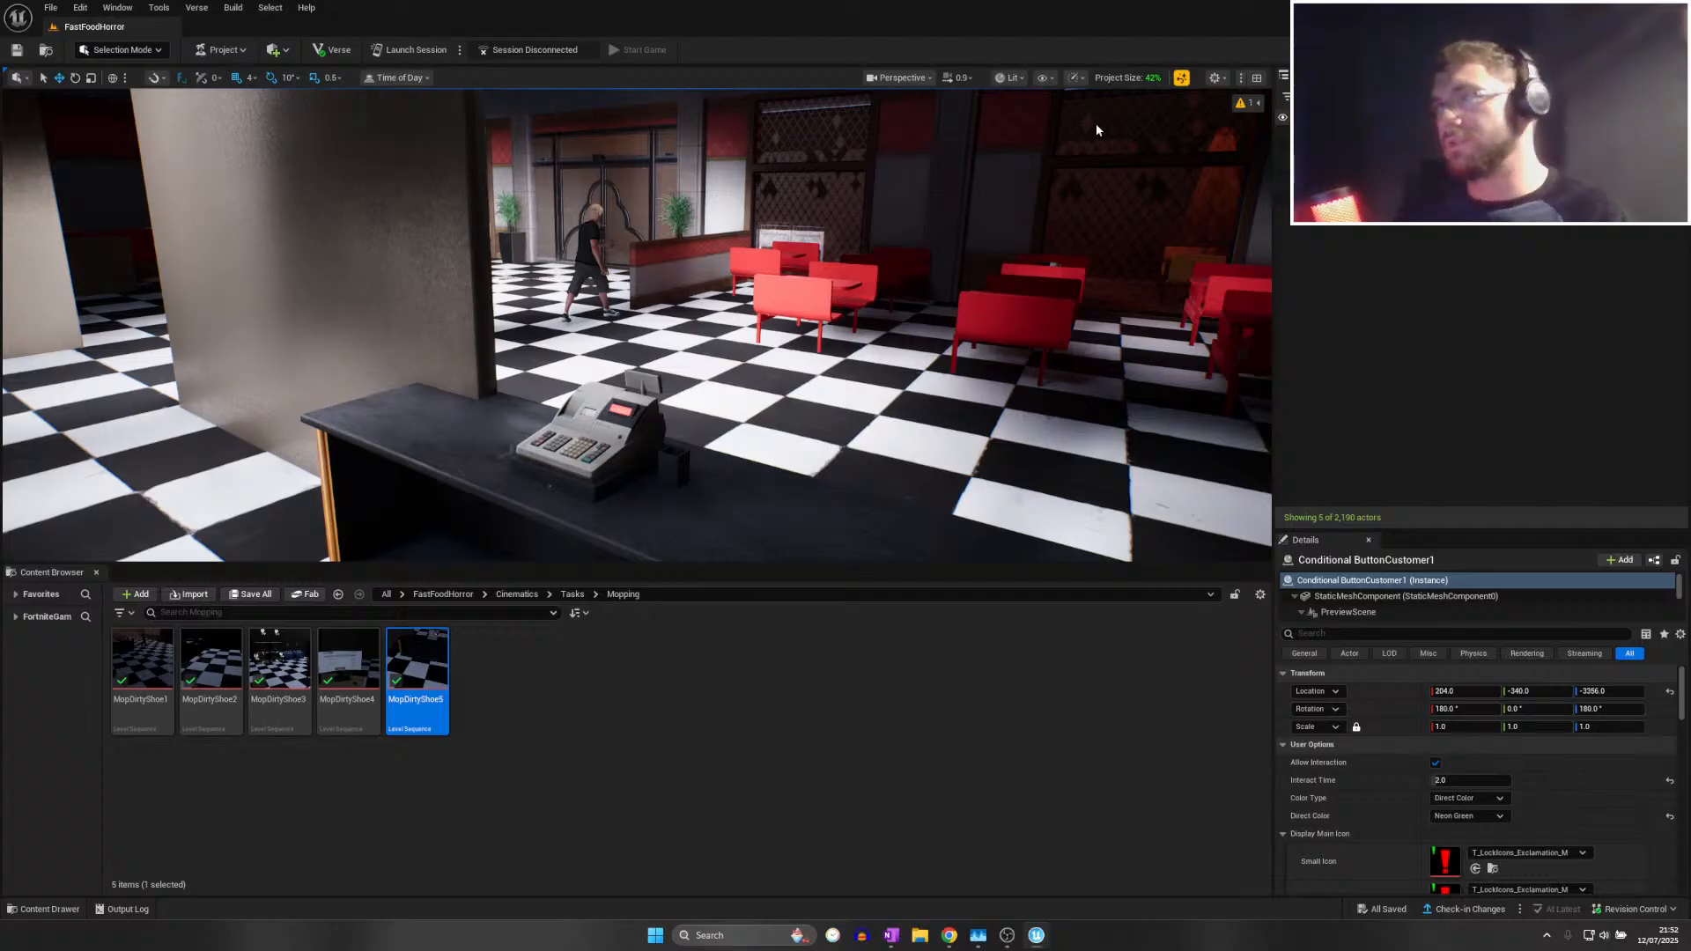
Open the Customer1 level sequence from the Cinematics/Tasks/Customers folder
{"action": "left_click", "coordinate": [516, 593]}
{"action": "double_click", "coordinate": [417, 669]}
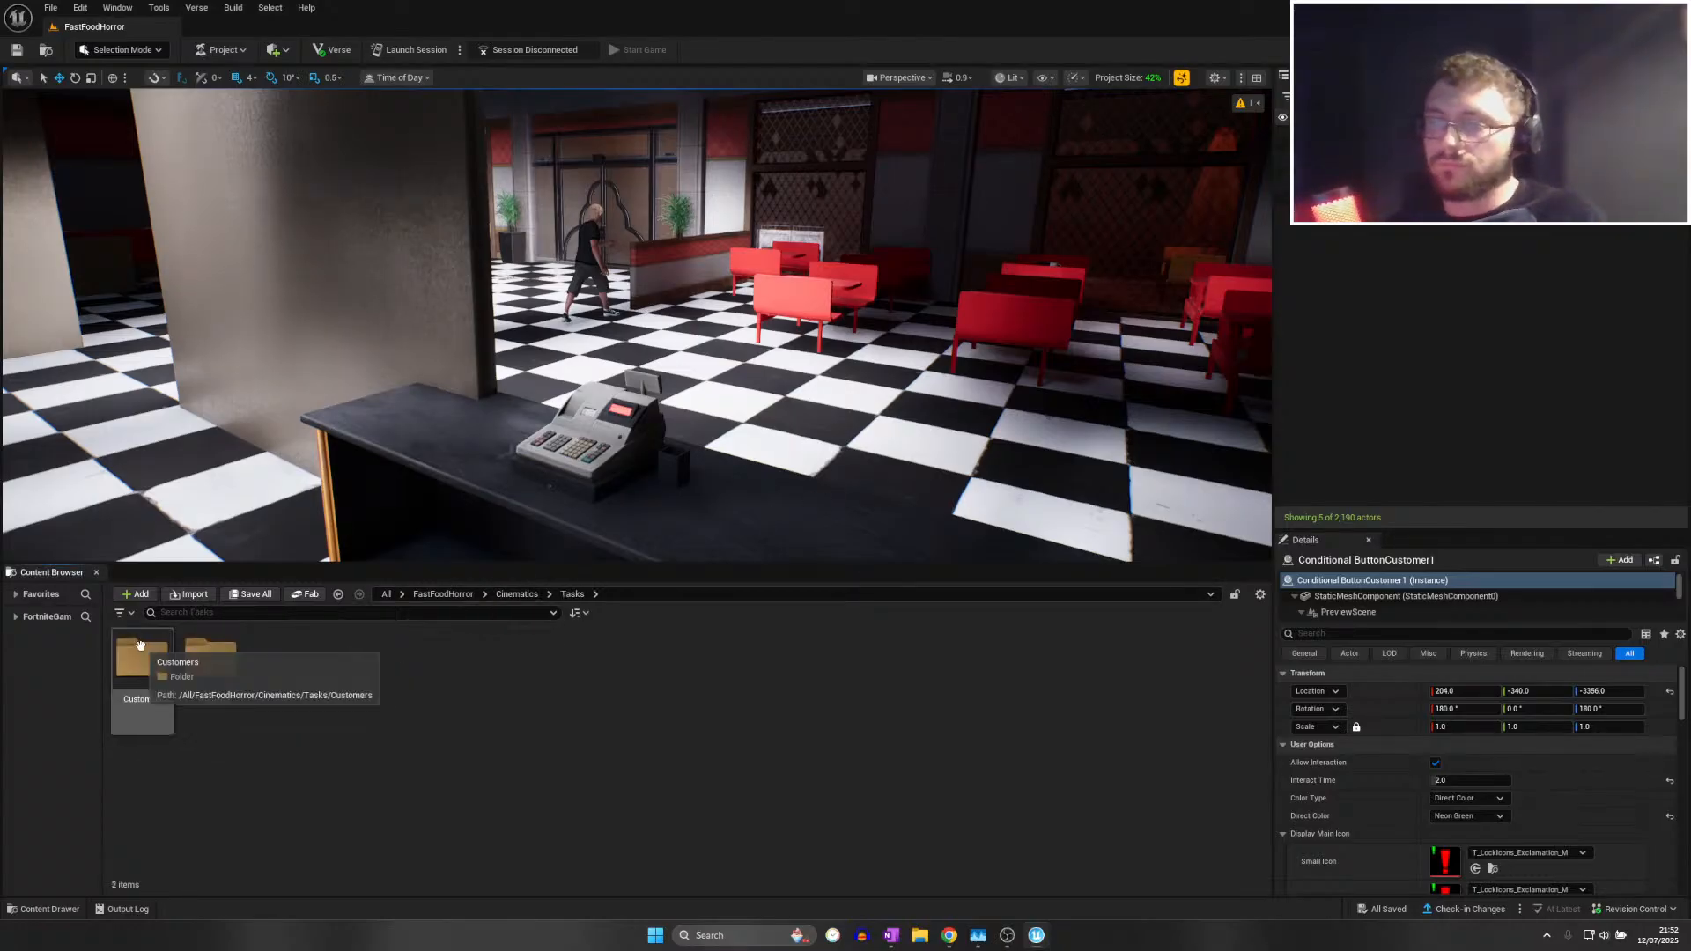
{"action": "double_click", "coordinate": [140, 645]}
{"action": "left_click", "coordinate": [150, 648]}
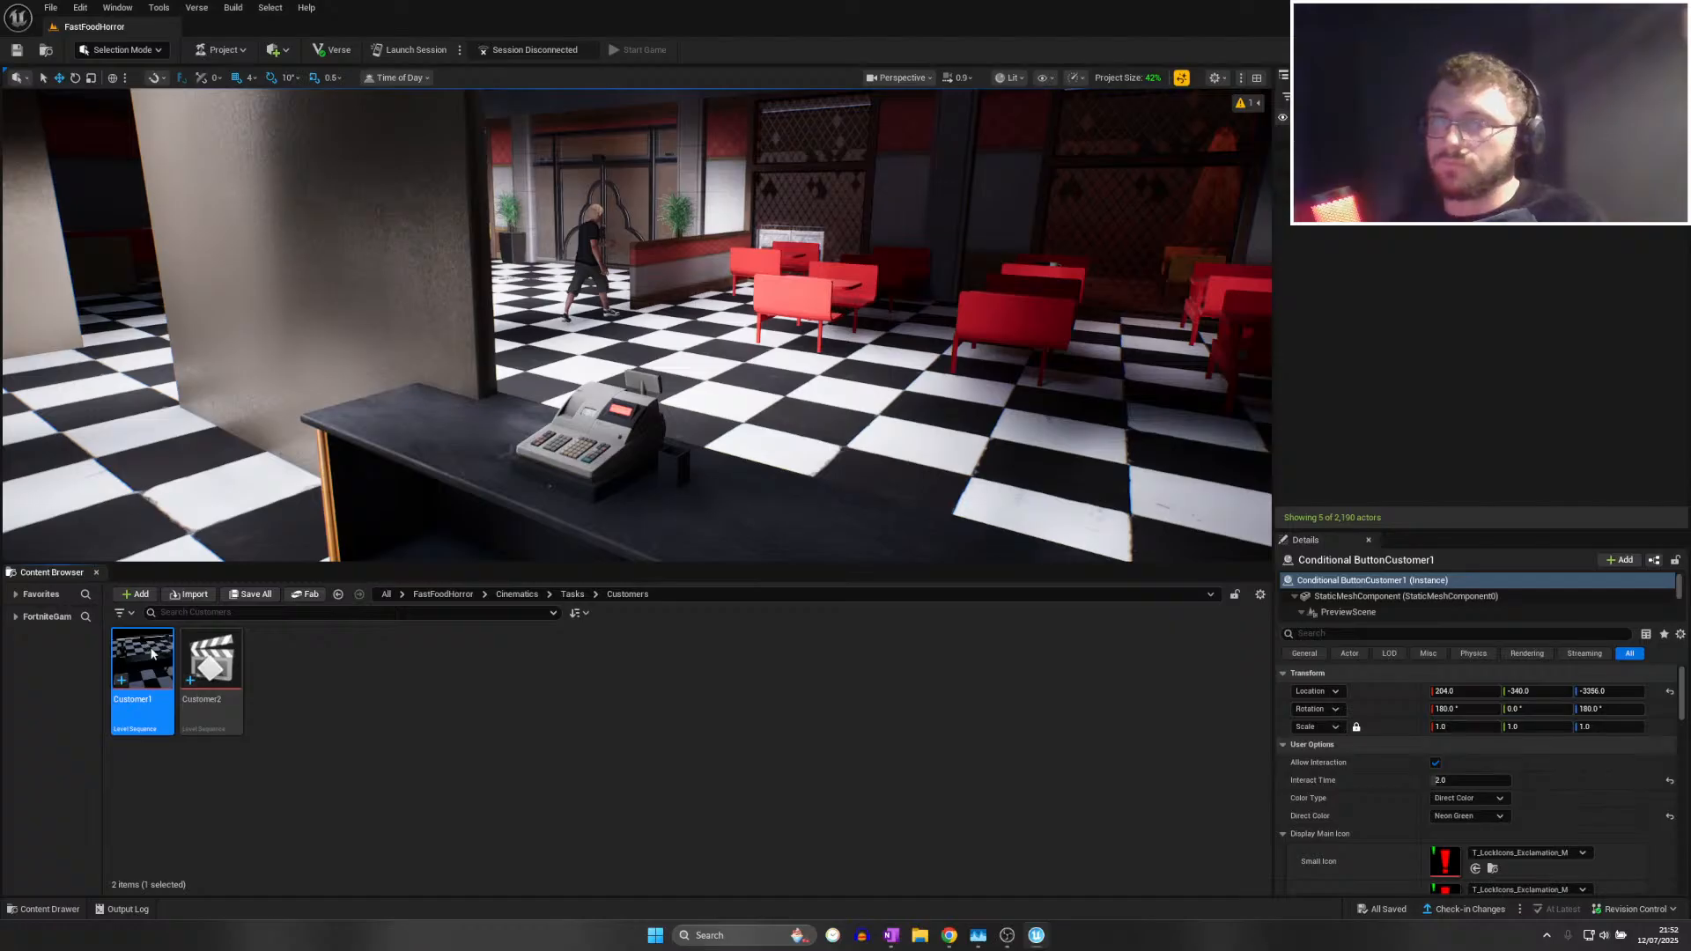
{"action": "double_click", "coordinate": [152, 653]}
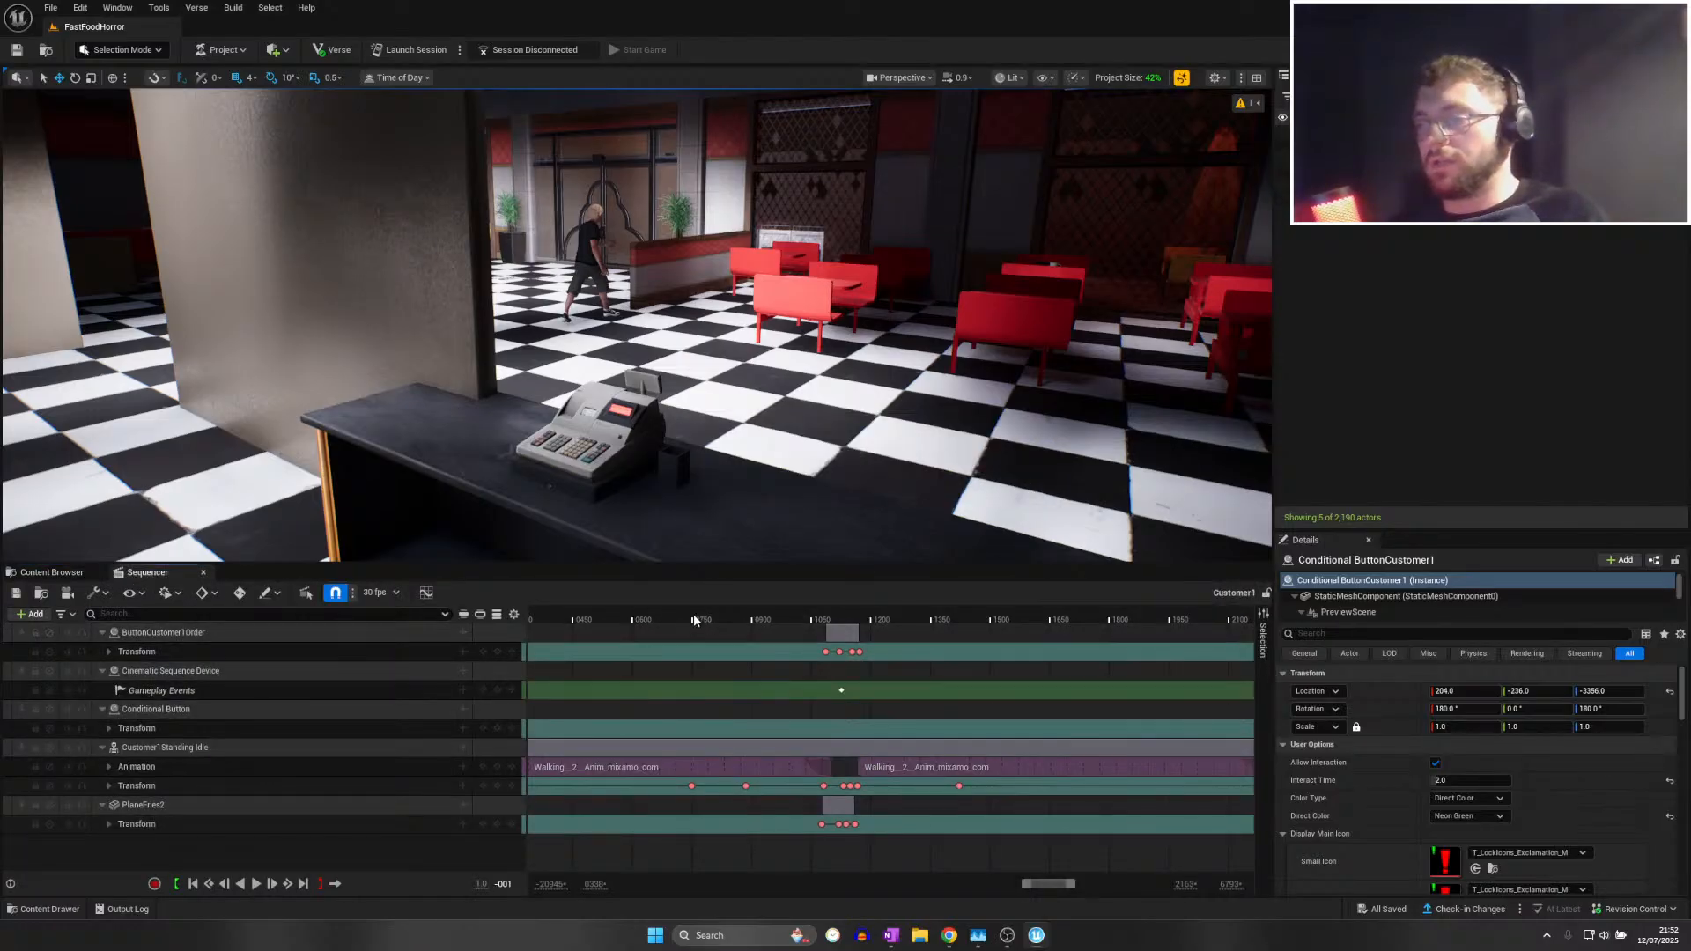
Scrub the Customer1 sequence to frame 1134 and examine the fries image and order button against the wall
{"action": "left_click_drag", "start_coordinate": [790, 610], "coordinate": [850, 614]}
{"action": "right_click_drag", "start_coordinate": [792, 503], "coordinate": [1066, 480]}
{"action": "key", "text": "f"}
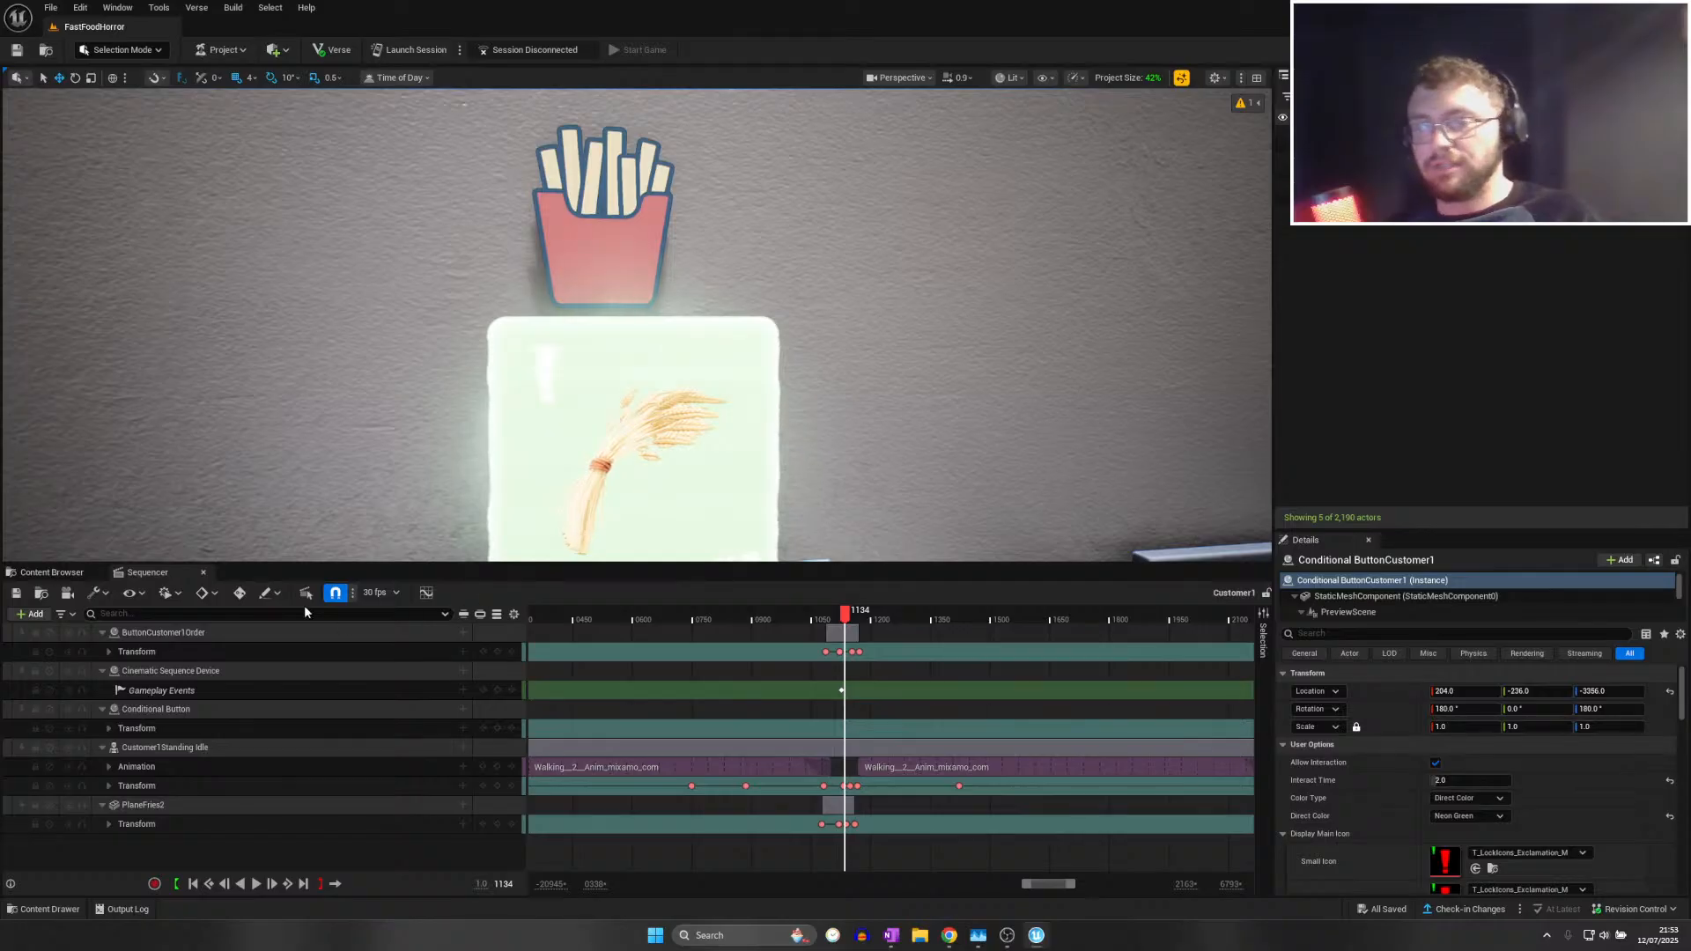
{"action": "left_click", "coordinate": [63, 574]}
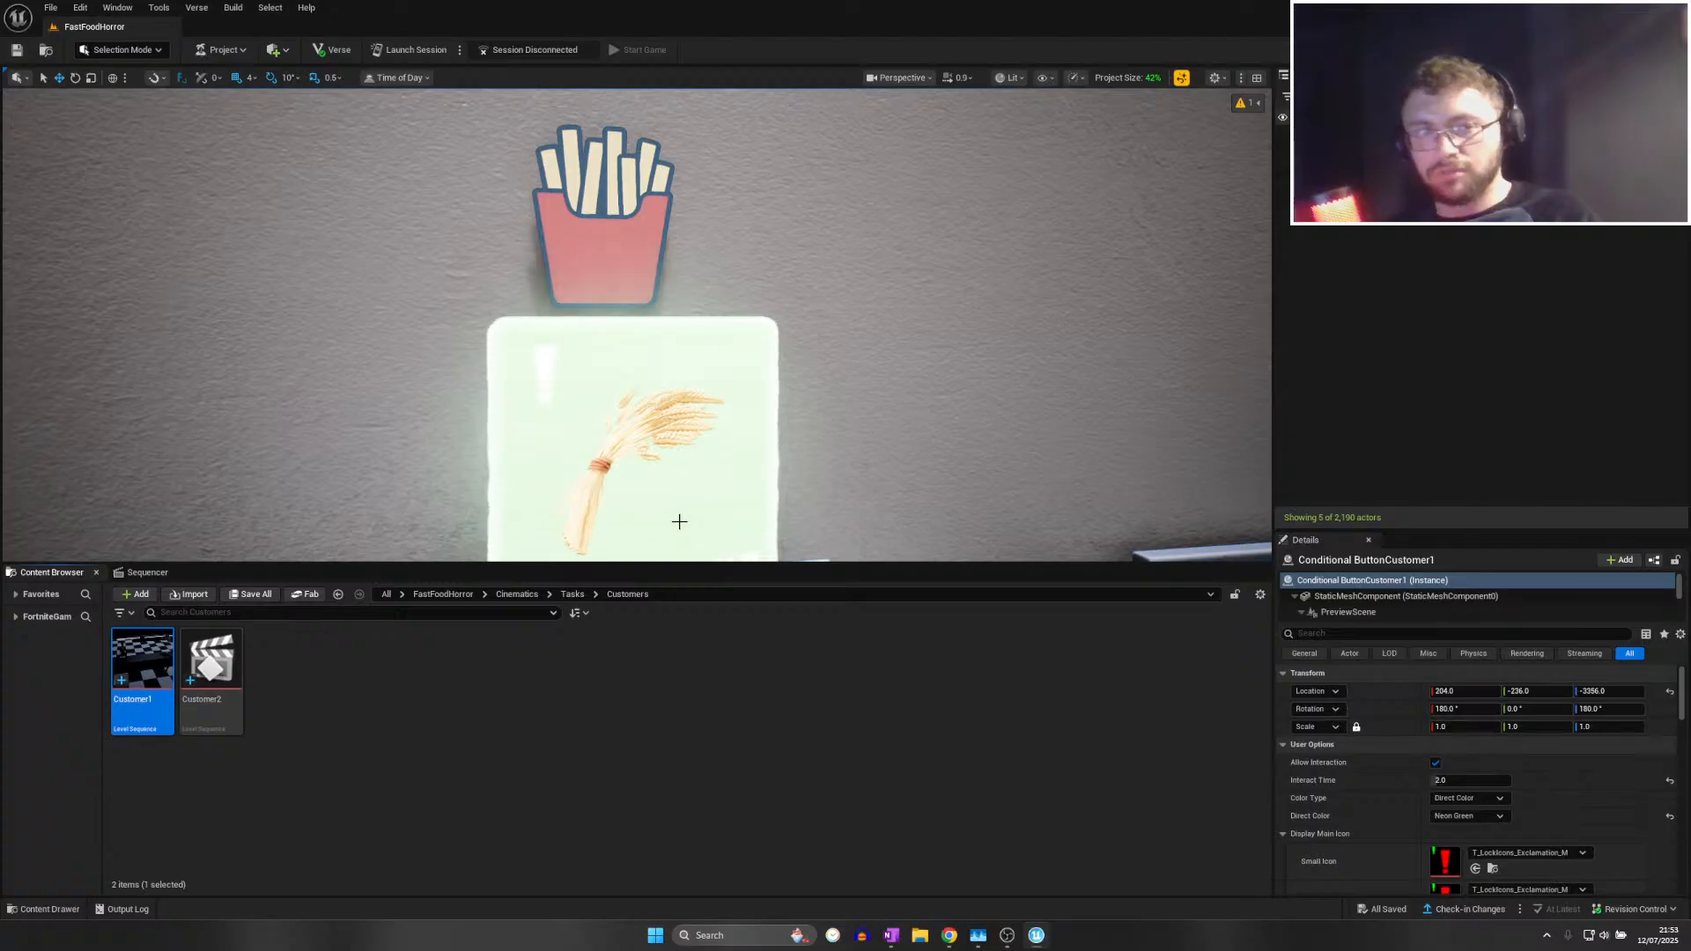
{"action": "right_click_drag", "start_coordinate": [644, 261], "coordinate": [642, 298]}
{"action": "key", "text": "w"}
{"action": "key", "text": "s"}
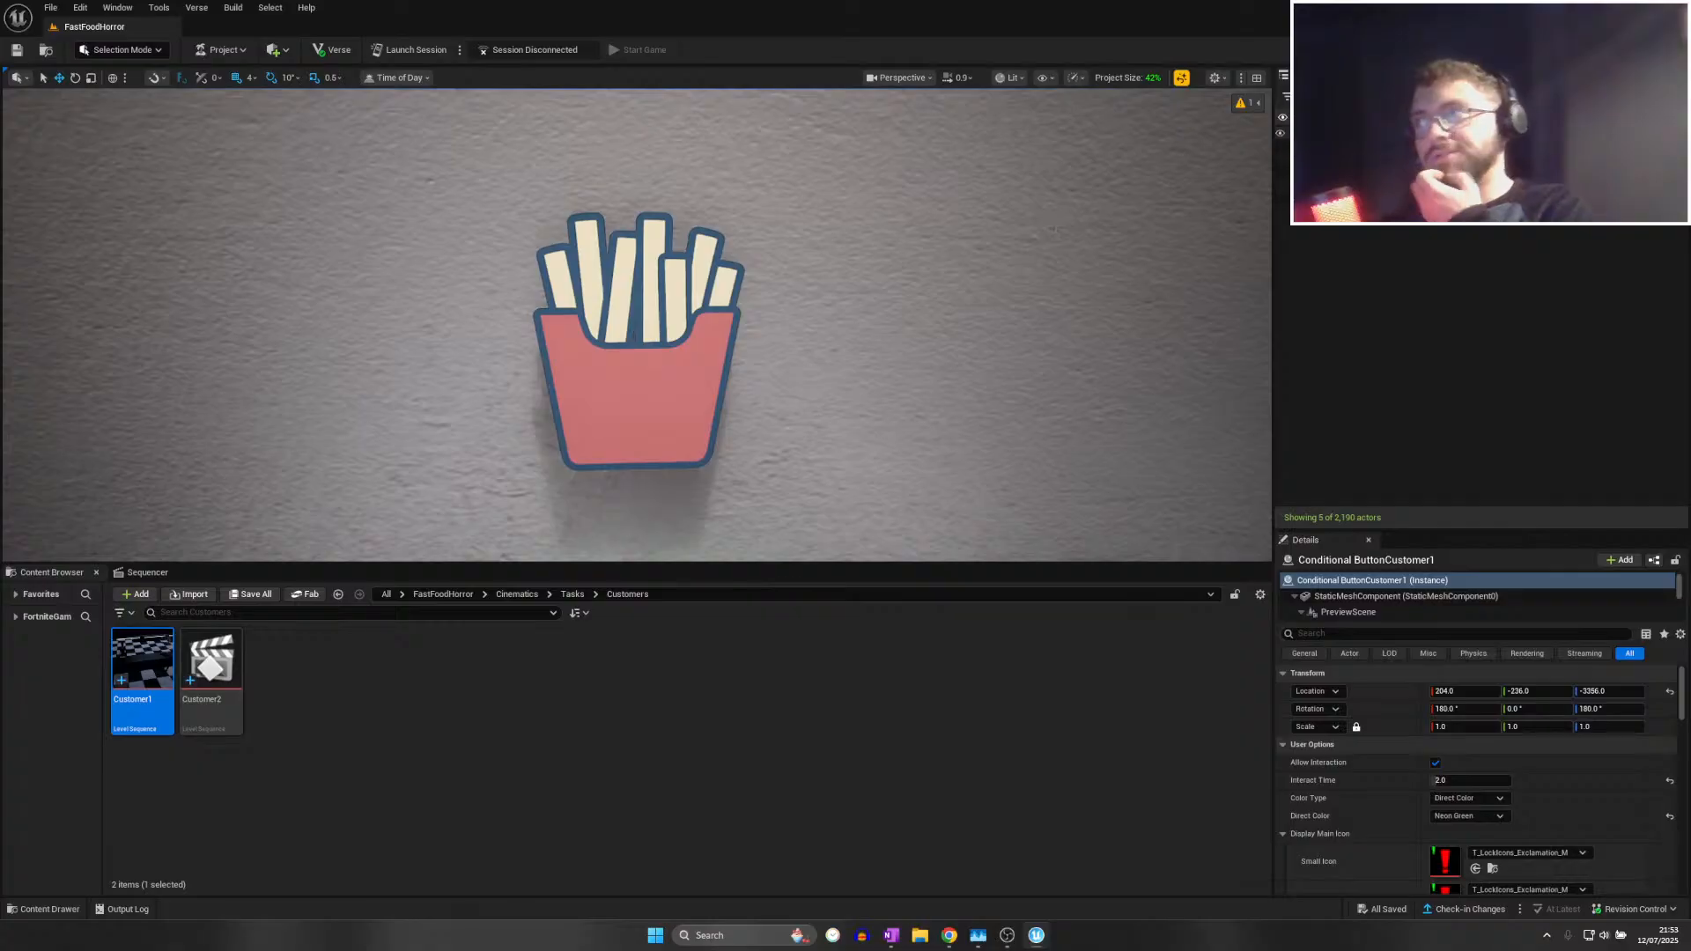
Save all modified assets and the level again while checking the restaurant around the customers
{"action": "left_click", "coordinate": [50, 7]}
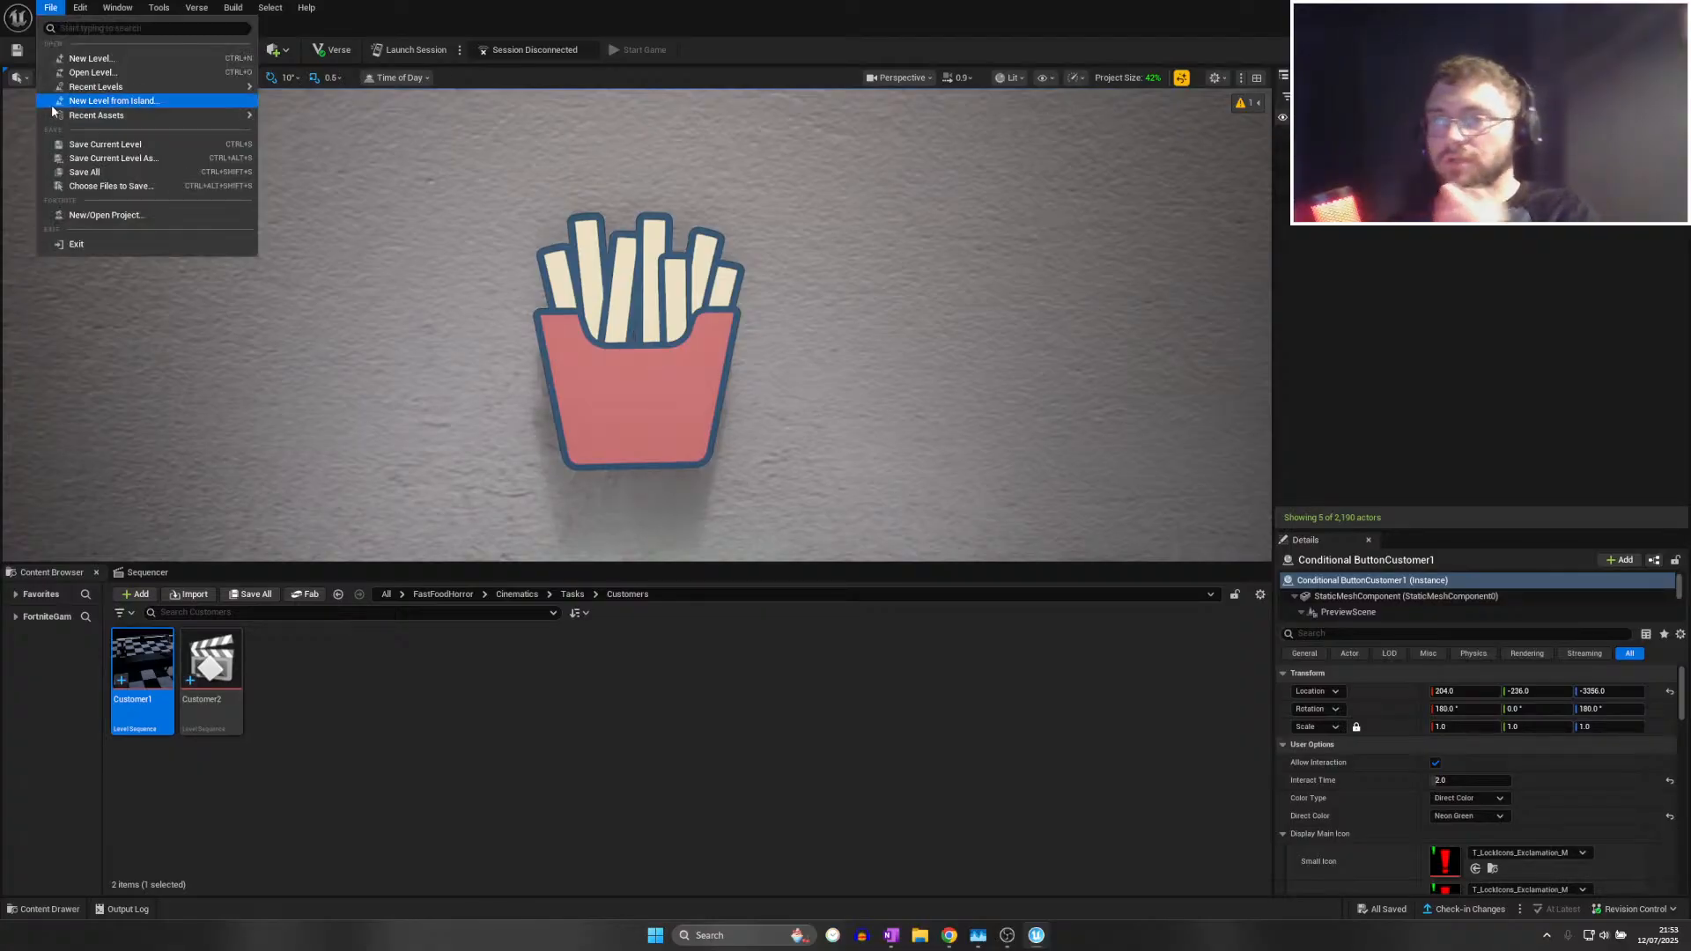
{"action": "left_click", "coordinate": [96, 173]}
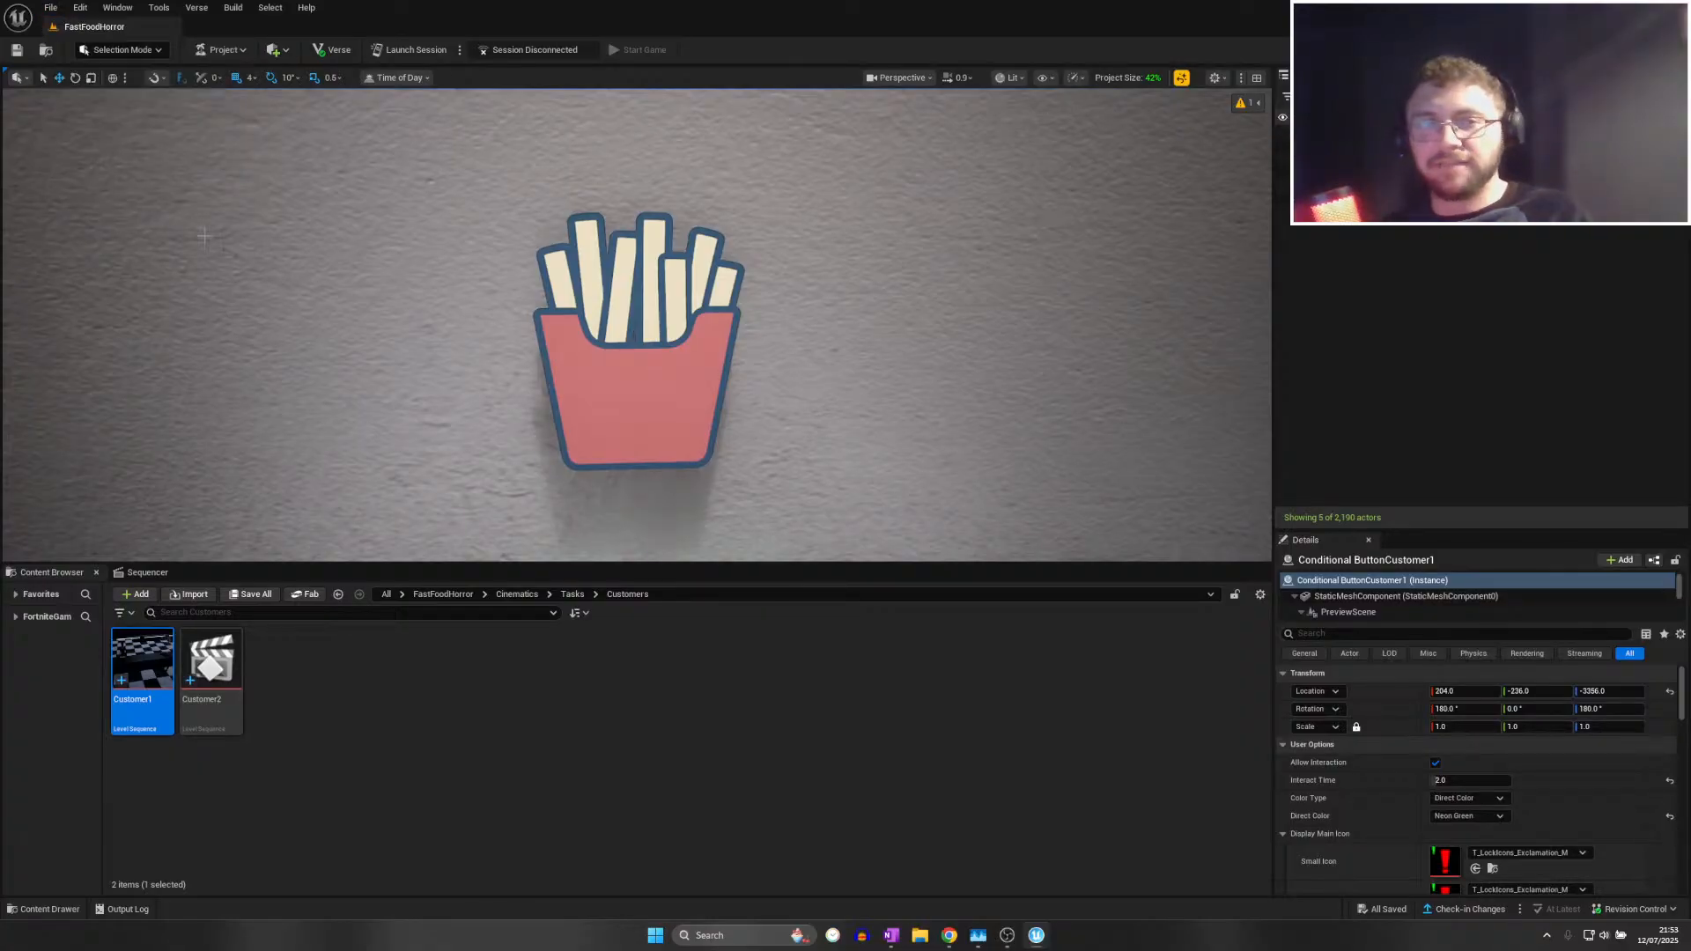
{"action": "right_click_drag", "start_coordinate": [642, 298], "coordinate": [986, 308]}
{"action": "key", "text": "w"}
{"action": "key", "text": "w"}
{"action": "right_click_drag", "start_coordinate": [493, 254], "coordinate": [352, 255]}
{"action": "left_click", "coordinate": [50, 7]}
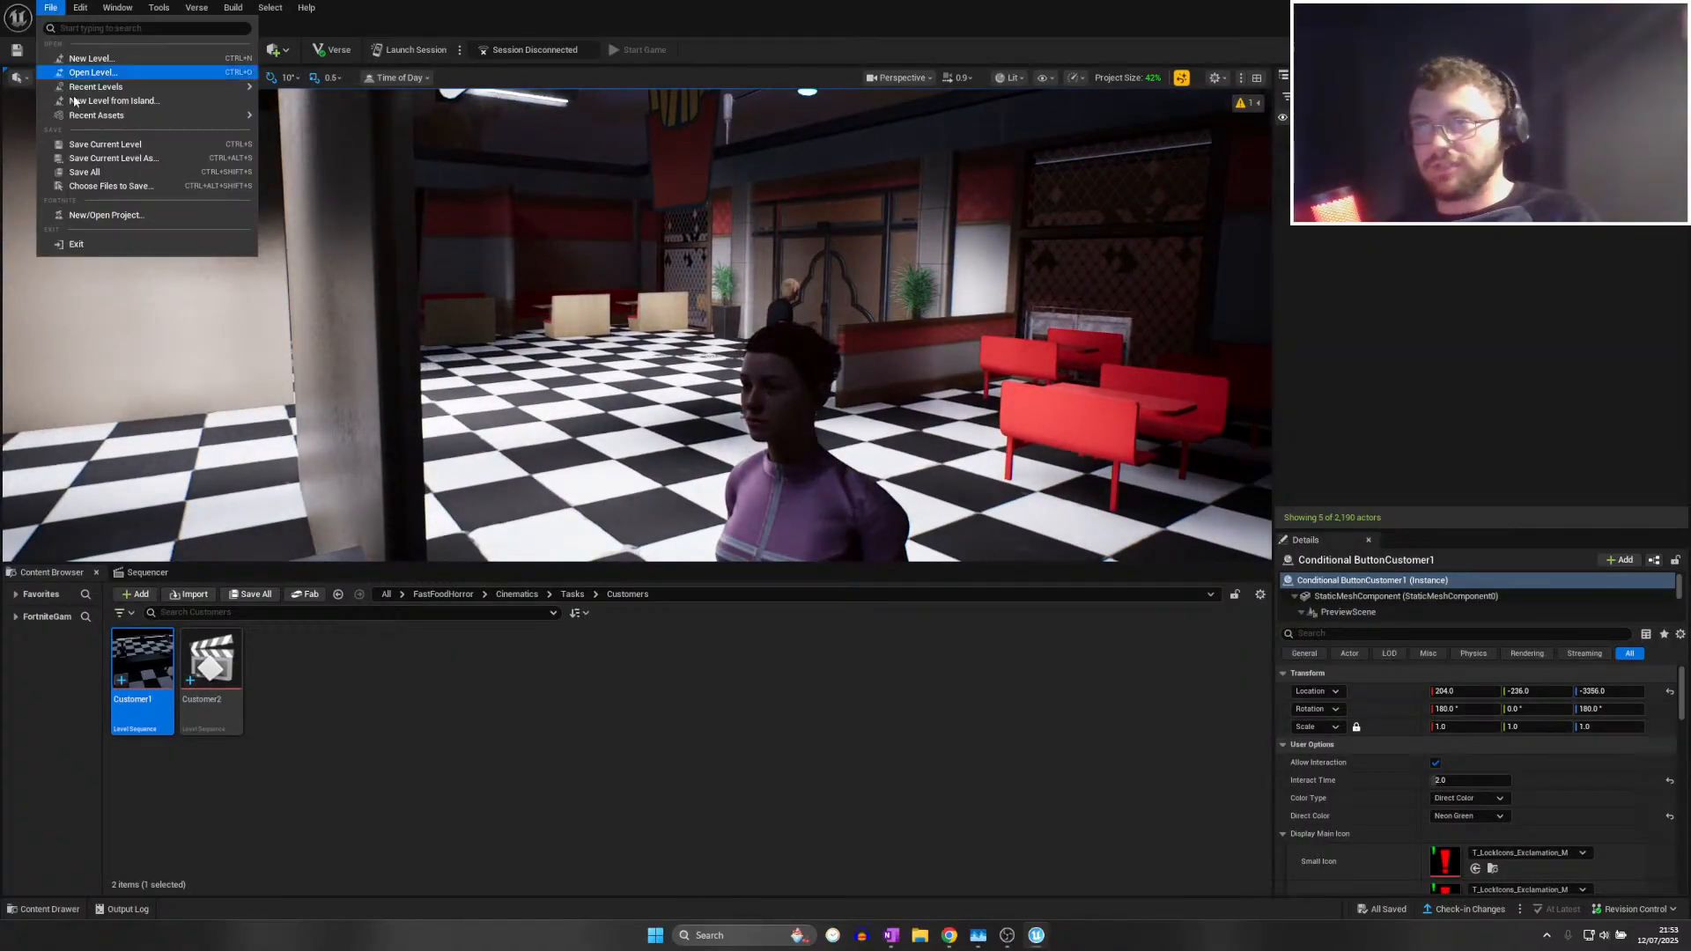
{"action": "left_click", "coordinate": [79, 176]}
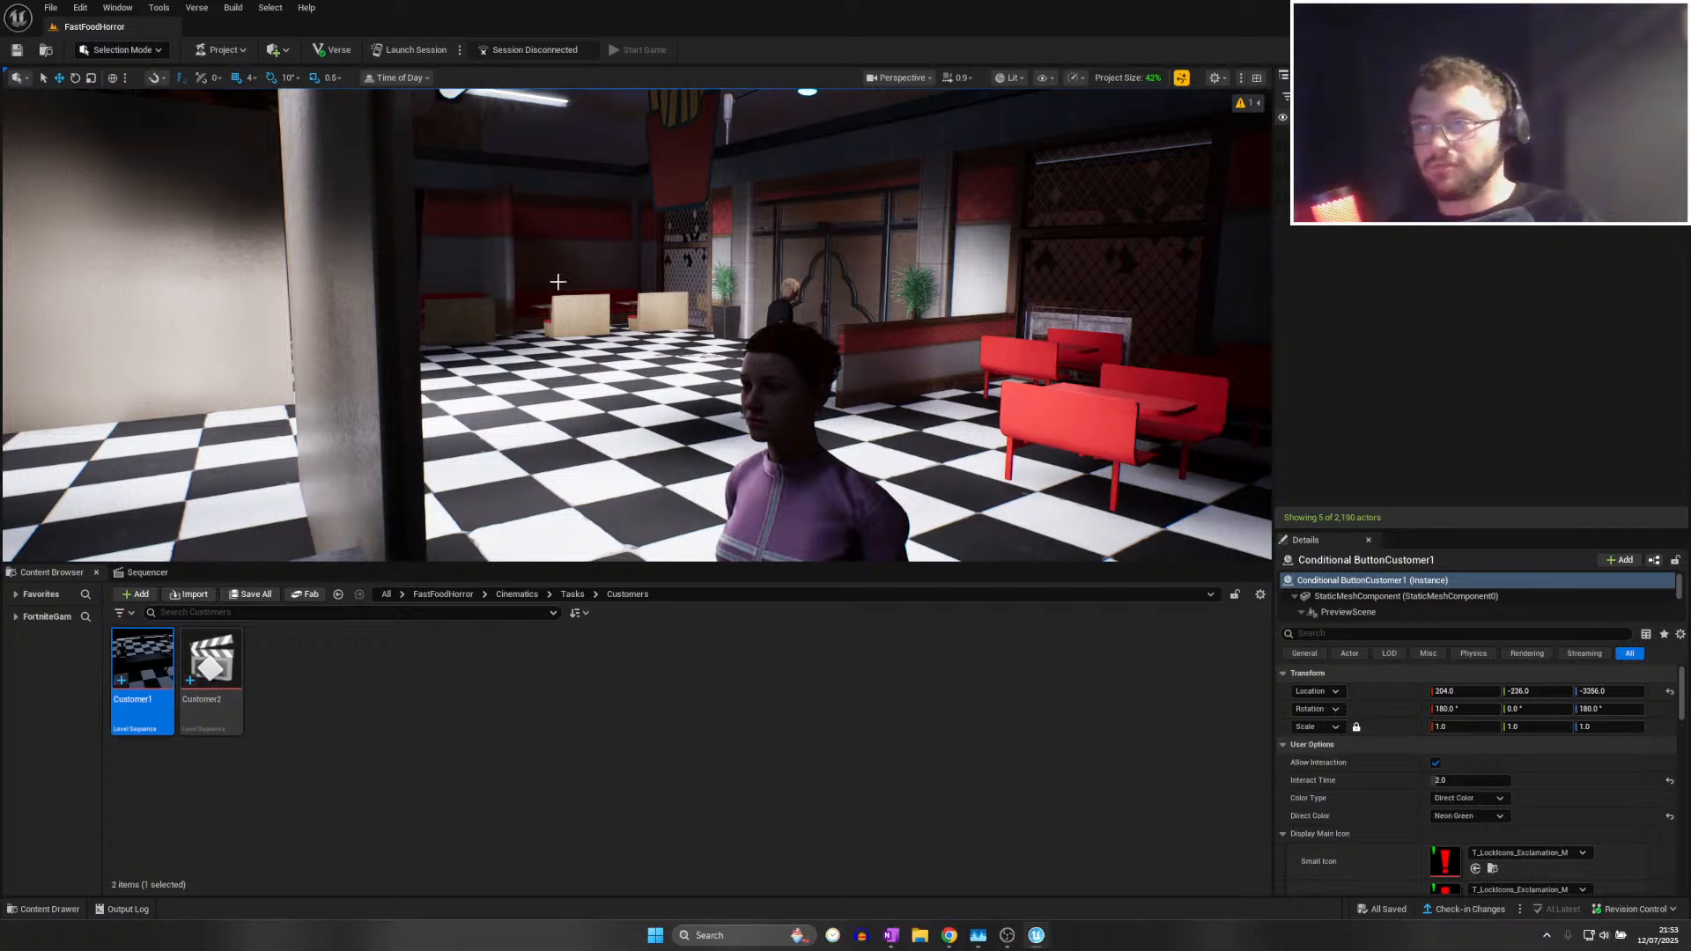
Set the viewport scalability to Low for all quality groups
{"action": "right_click_drag", "start_coordinate": [558, 281], "coordinate": [581, 216]}
{"action": "right_click_drag", "start_coordinate": [637, 325], "coordinate": [744, 414]}
{"action": "scroll", "coordinate": [638, 325], "scroll_direction": "down", "scroll_amount": 5}
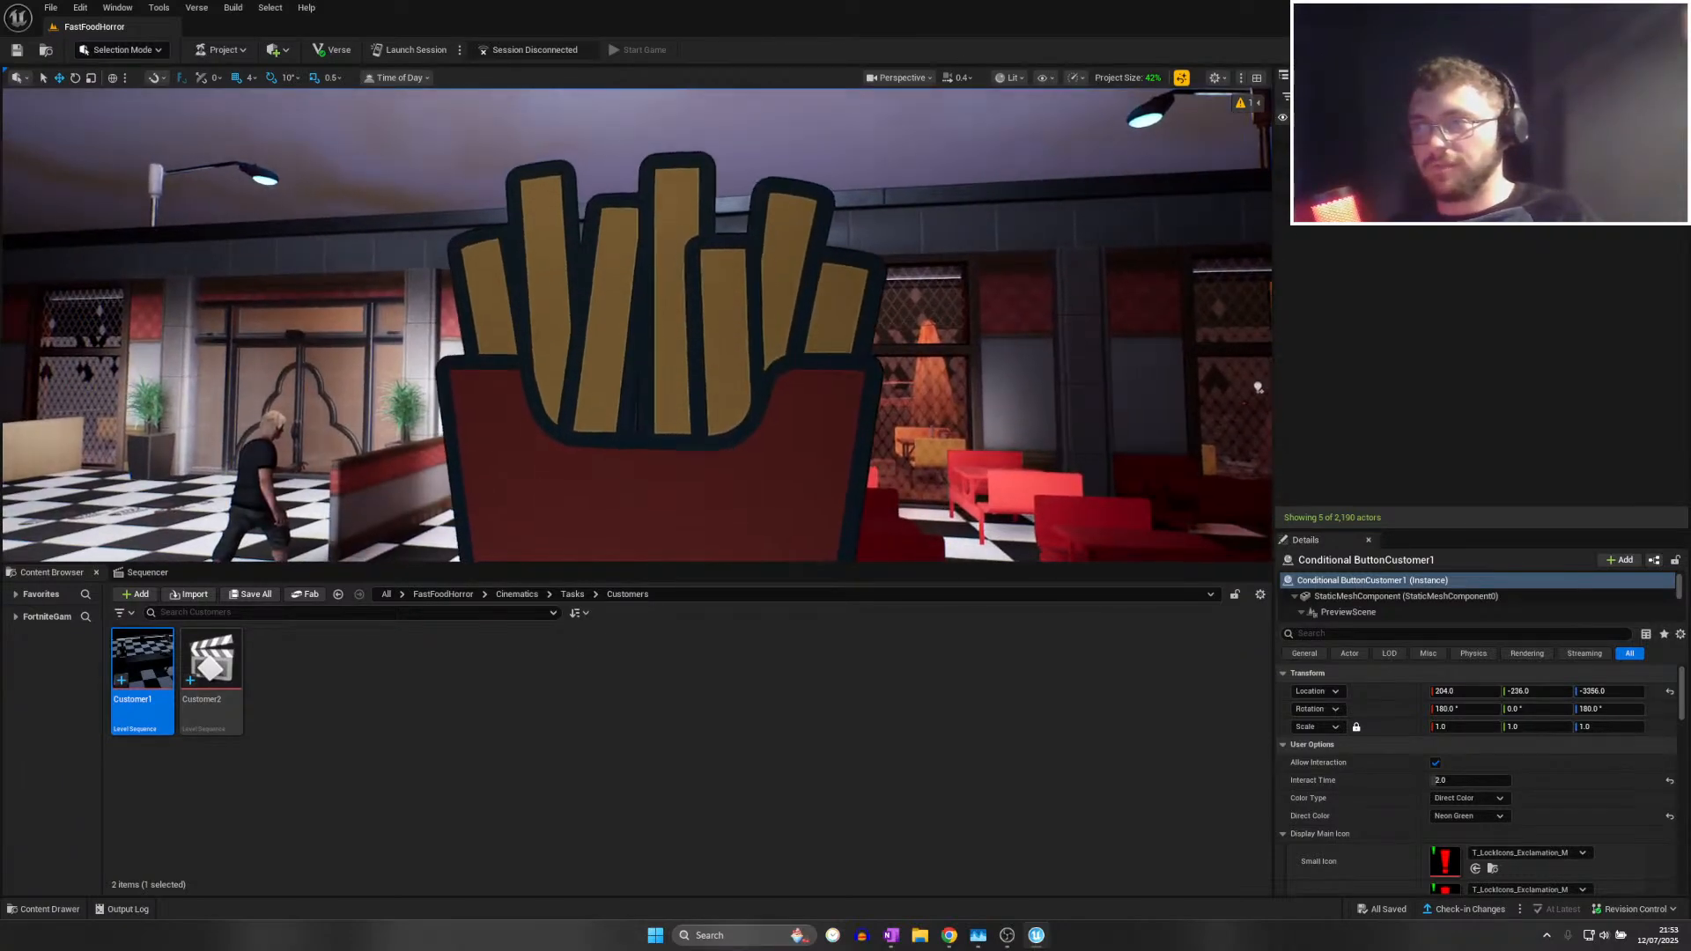
{"action": "key", "text": "w"}
{"action": "right_click_drag", "start_coordinate": [623, 279], "coordinate": [96, 299]}
{"action": "key", "text": "s"}
{"action": "scroll", "coordinate": [618, 266], "scroll_direction": "up", "scroll_amount": 1}
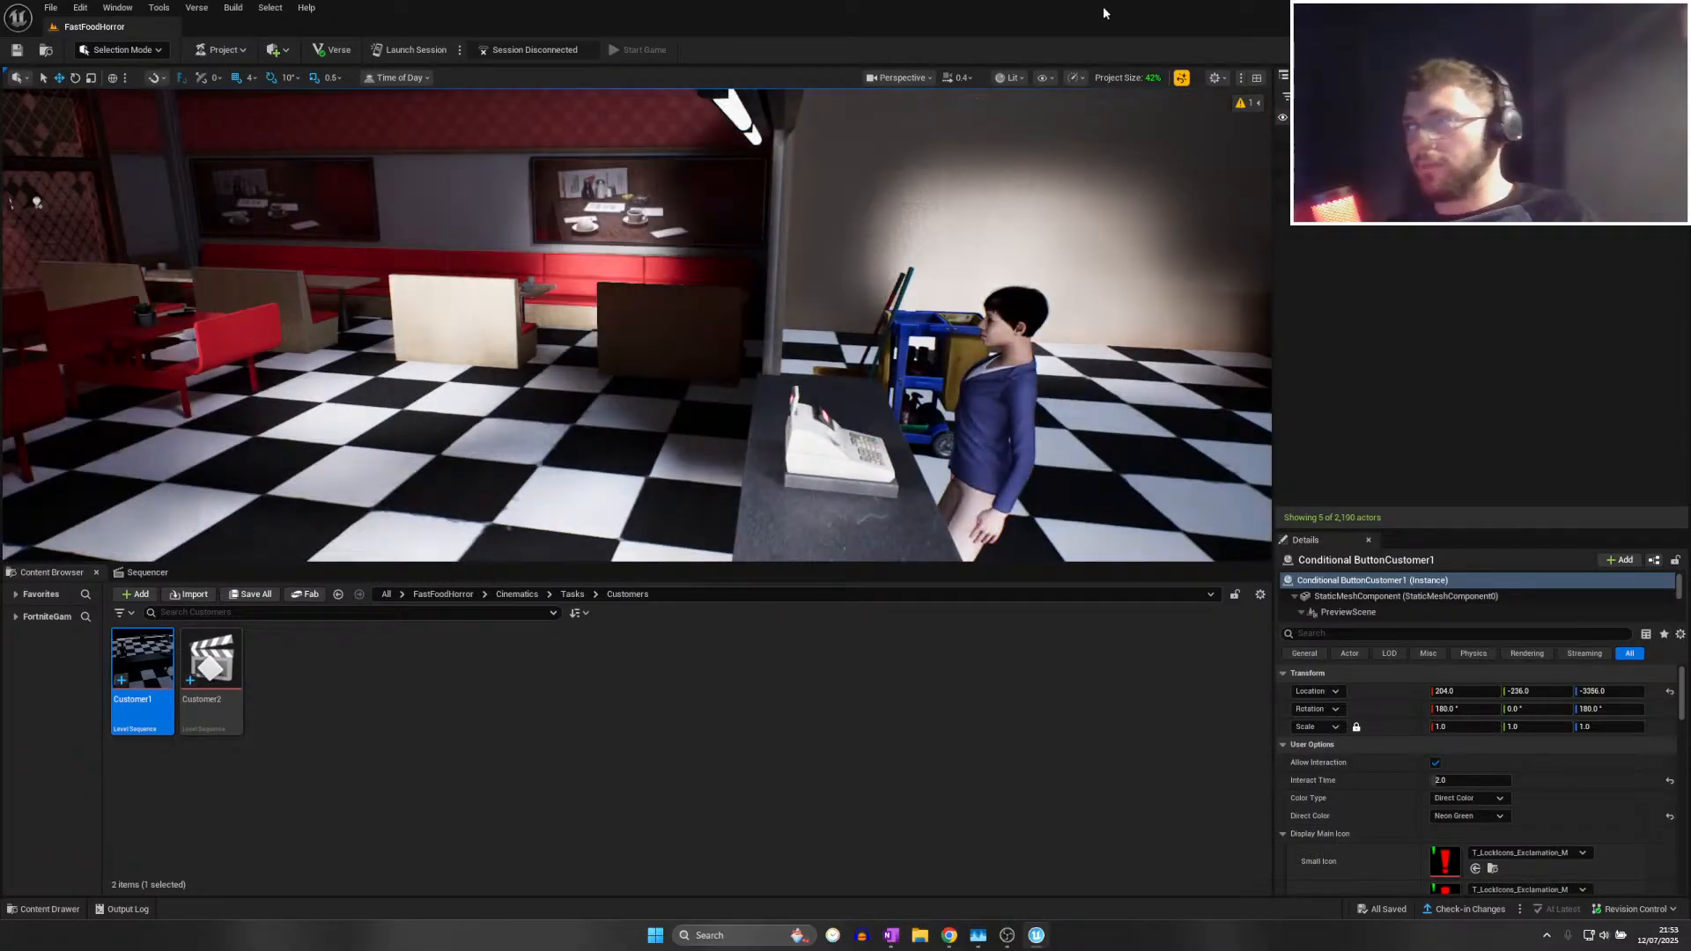
{"action": "left_click", "coordinate": [1075, 77]}
{"action": "mouse_move", "coordinate": [1121, 198]}
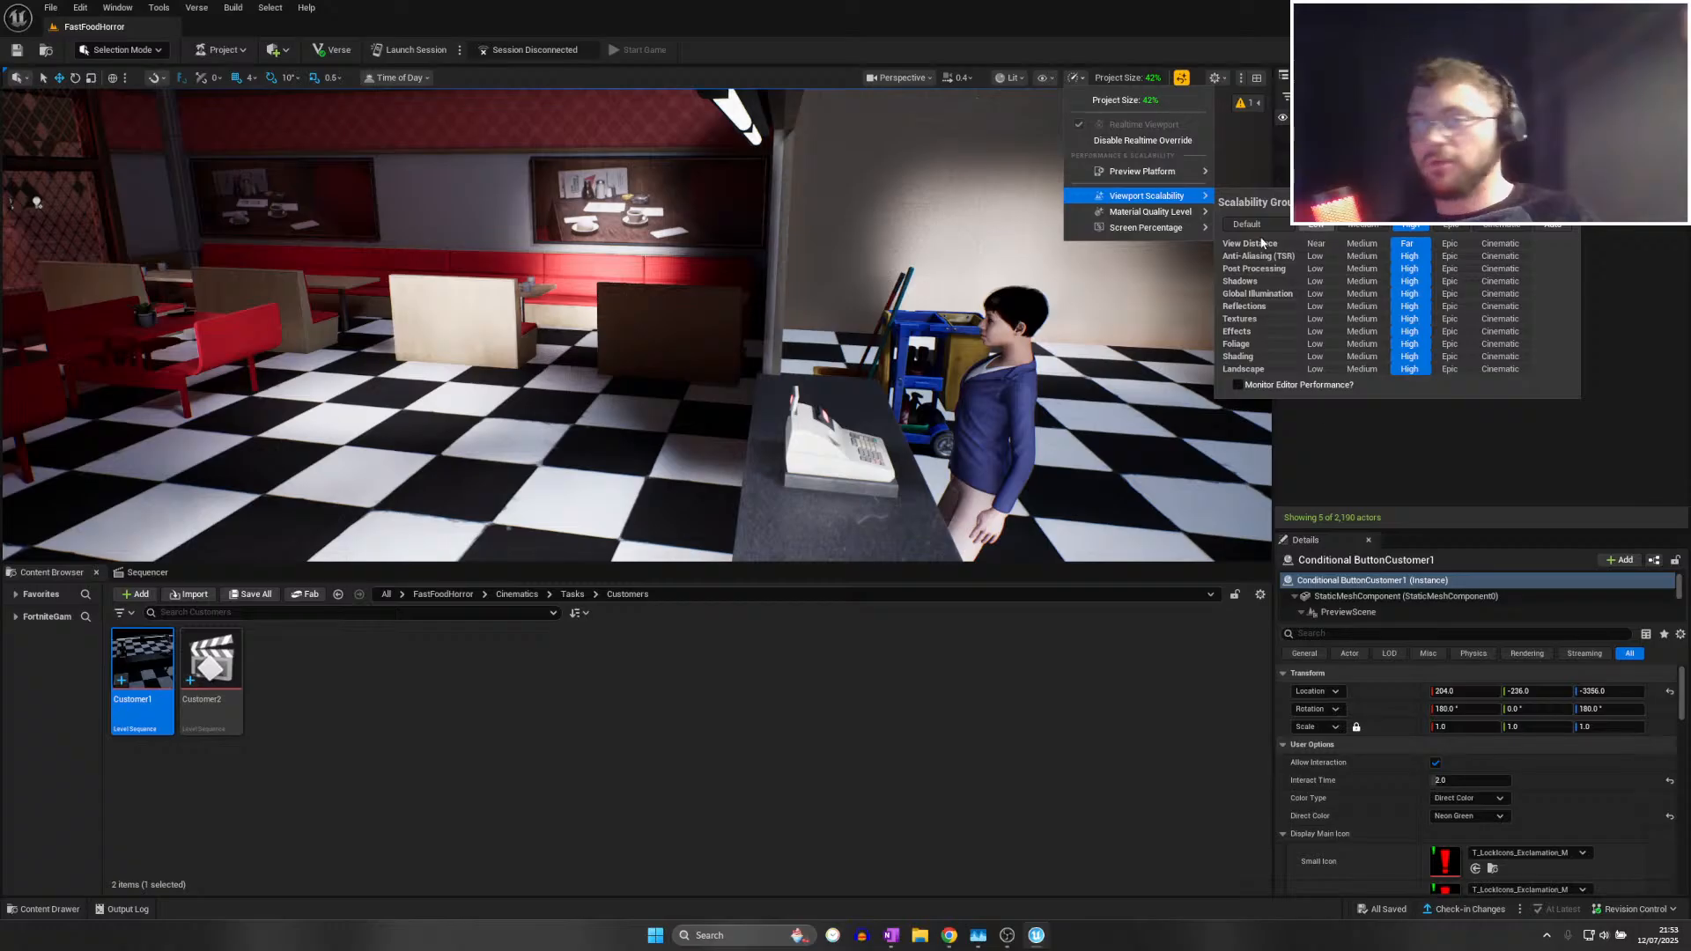
{"action": "left_click", "coordinate": [1315, 223]}
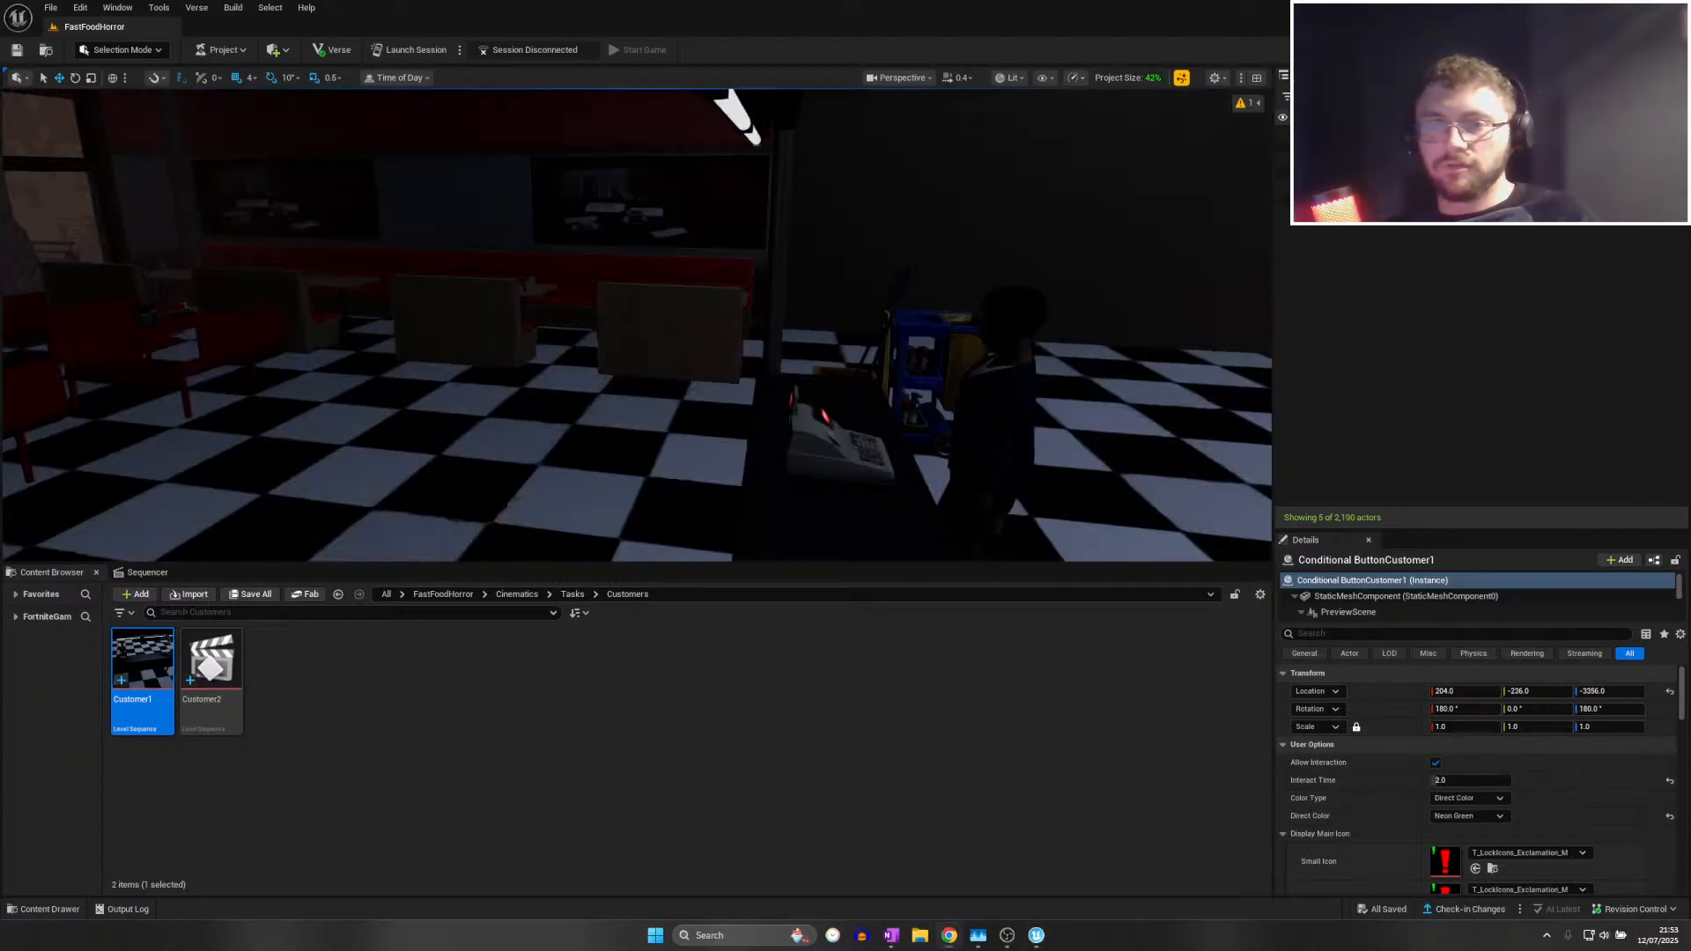
Save all project changes with the restaurant entrance in view
{"action": "right_click_drag", "start_coordinate": [331, 470], "coordinate": [850, 432]}
{"action": "key", "text": "w"}
{"action": "scroll", "coordinate": [331, 471], "scroll_direction": "up", "scroll_amount": 3}
{"action": "key", "text": "w"}
{"action": "key", "text": "w"}
{"action": "key", "text": "w"}
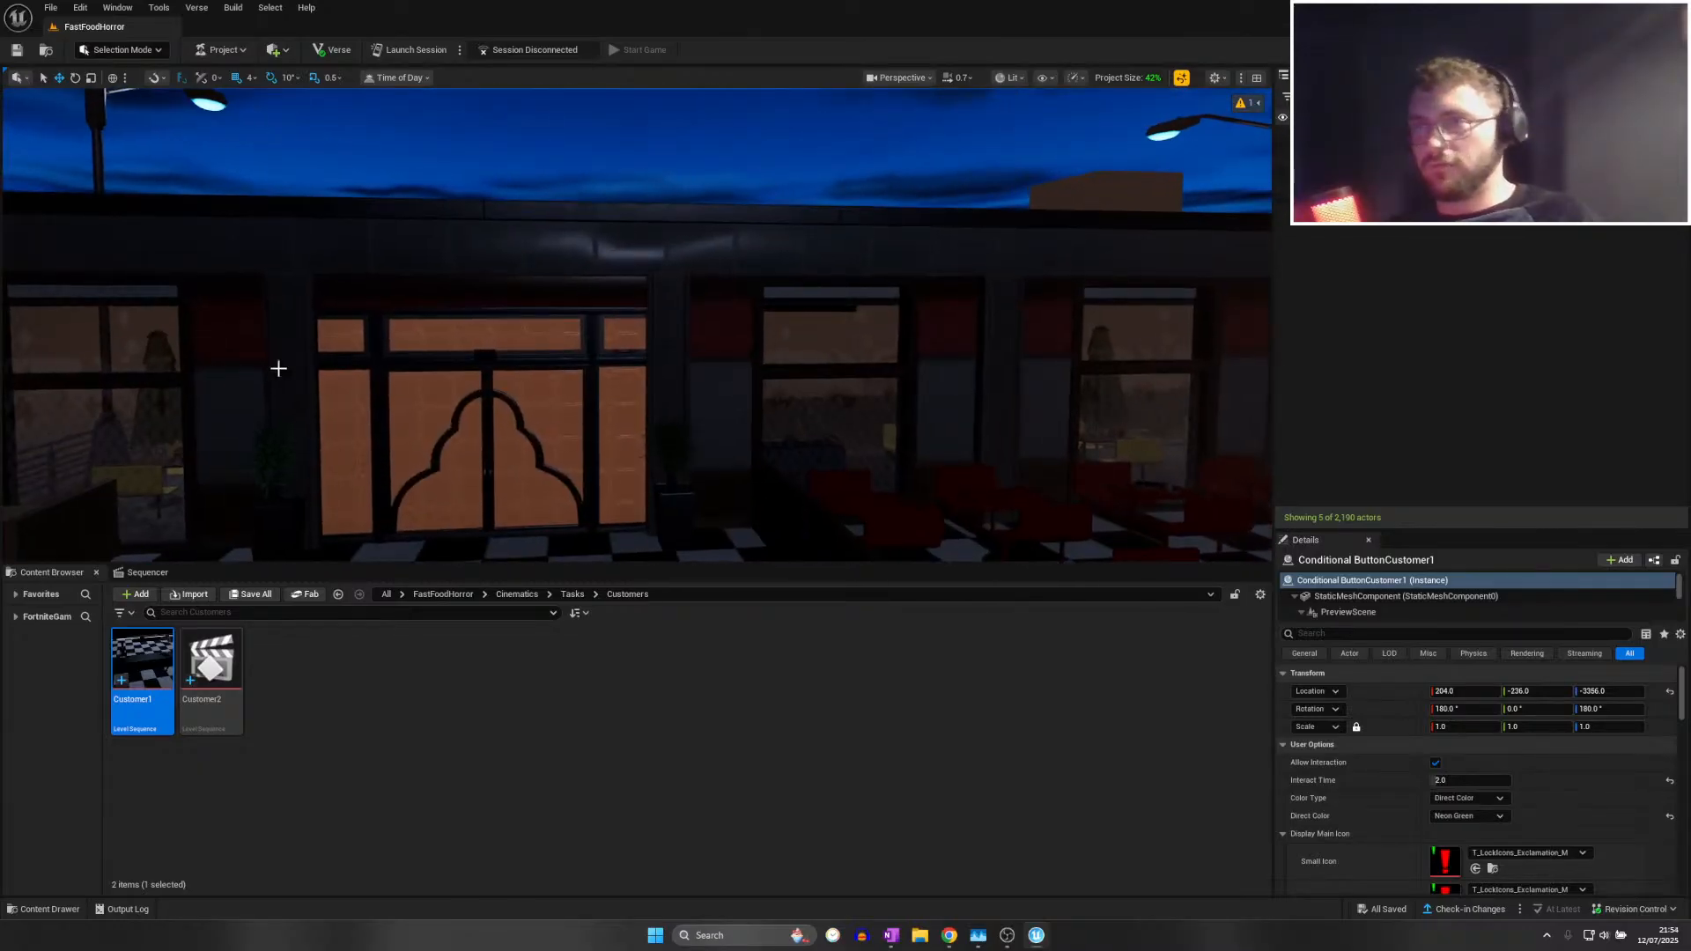
{"action": "left_click", "coordinate": [50, 8]}
{"action": "left_click", "coordinate": [98, 165]}
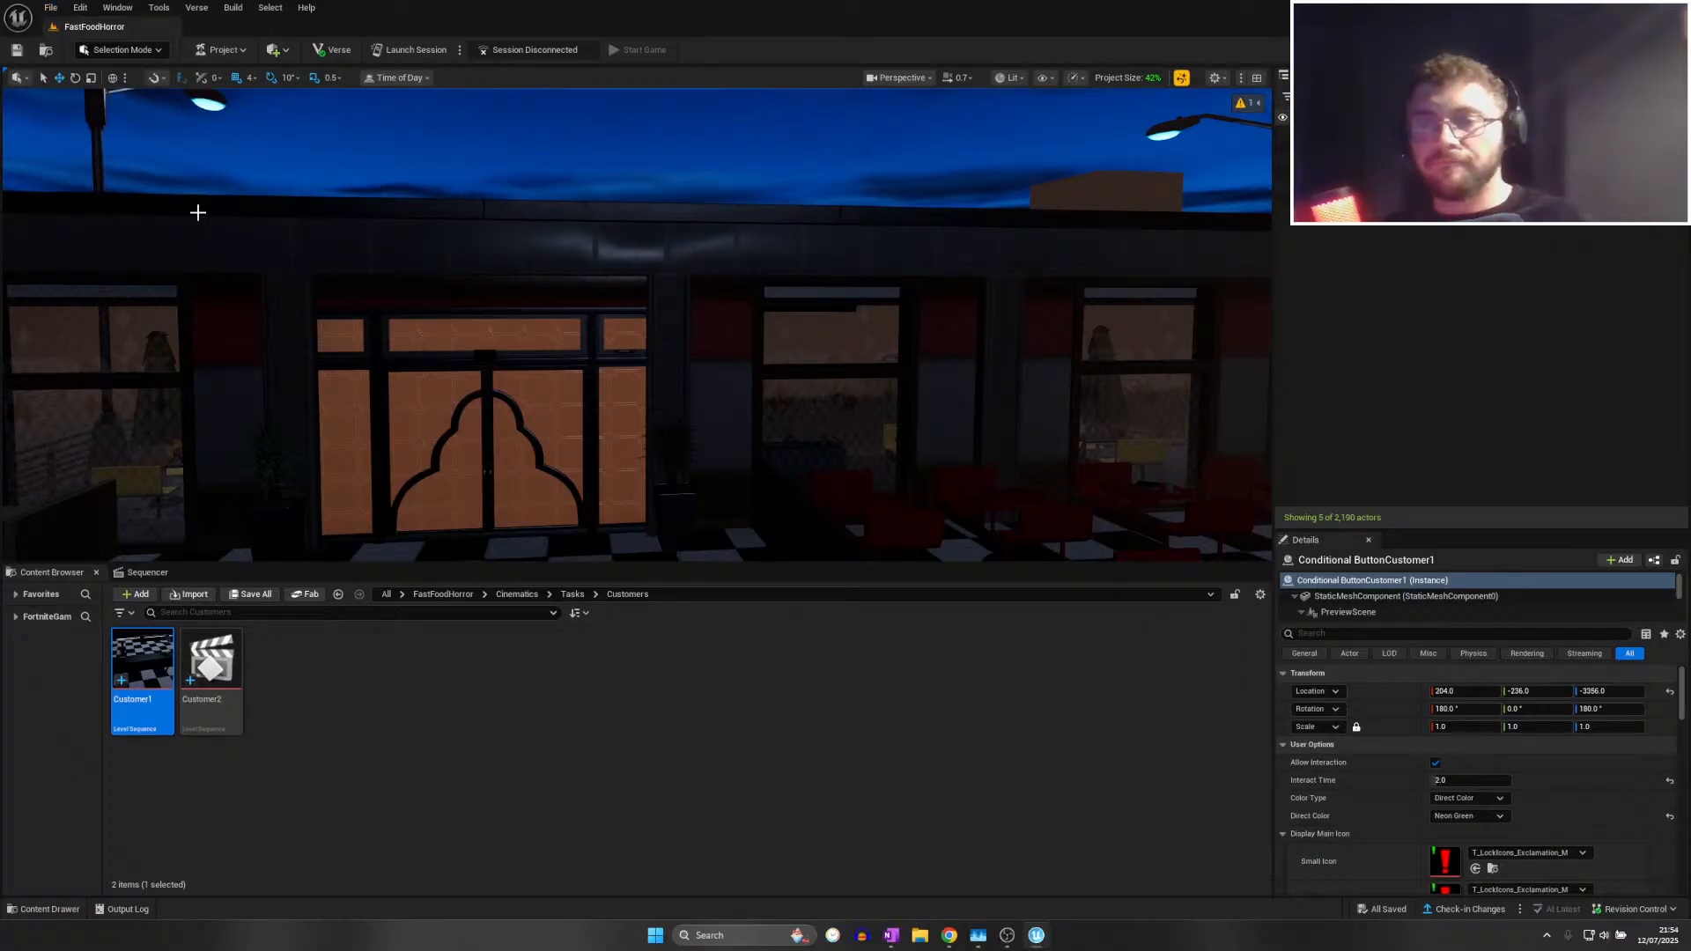
{"action": "key", "text": "w"}
{"action": "right_click_drag", "start_coordinate": [315, 257], "coordinate": [1101, 264]}
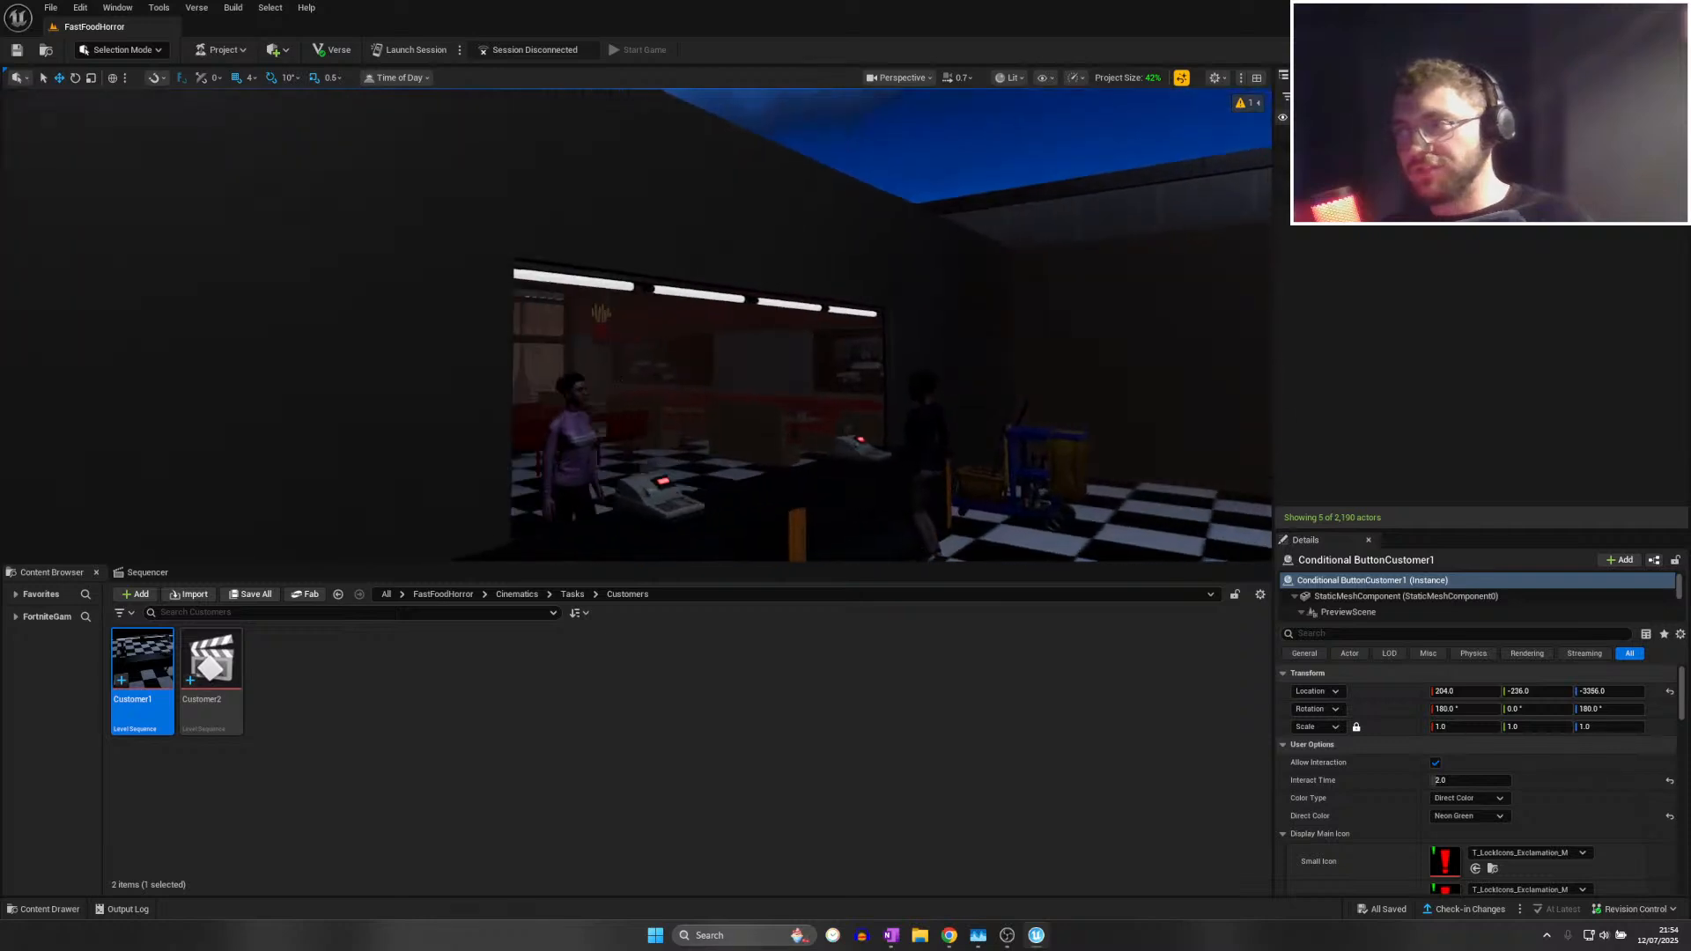
Scrub the Customer1 sequence from frame 1129 to frame 1476 and examine the customer, fries image and counter area
{"action": "key", "text": "w"}
{"action": "right_click_drag", "start_coordinate": [493, 256], "coordinate": [362, 241]}
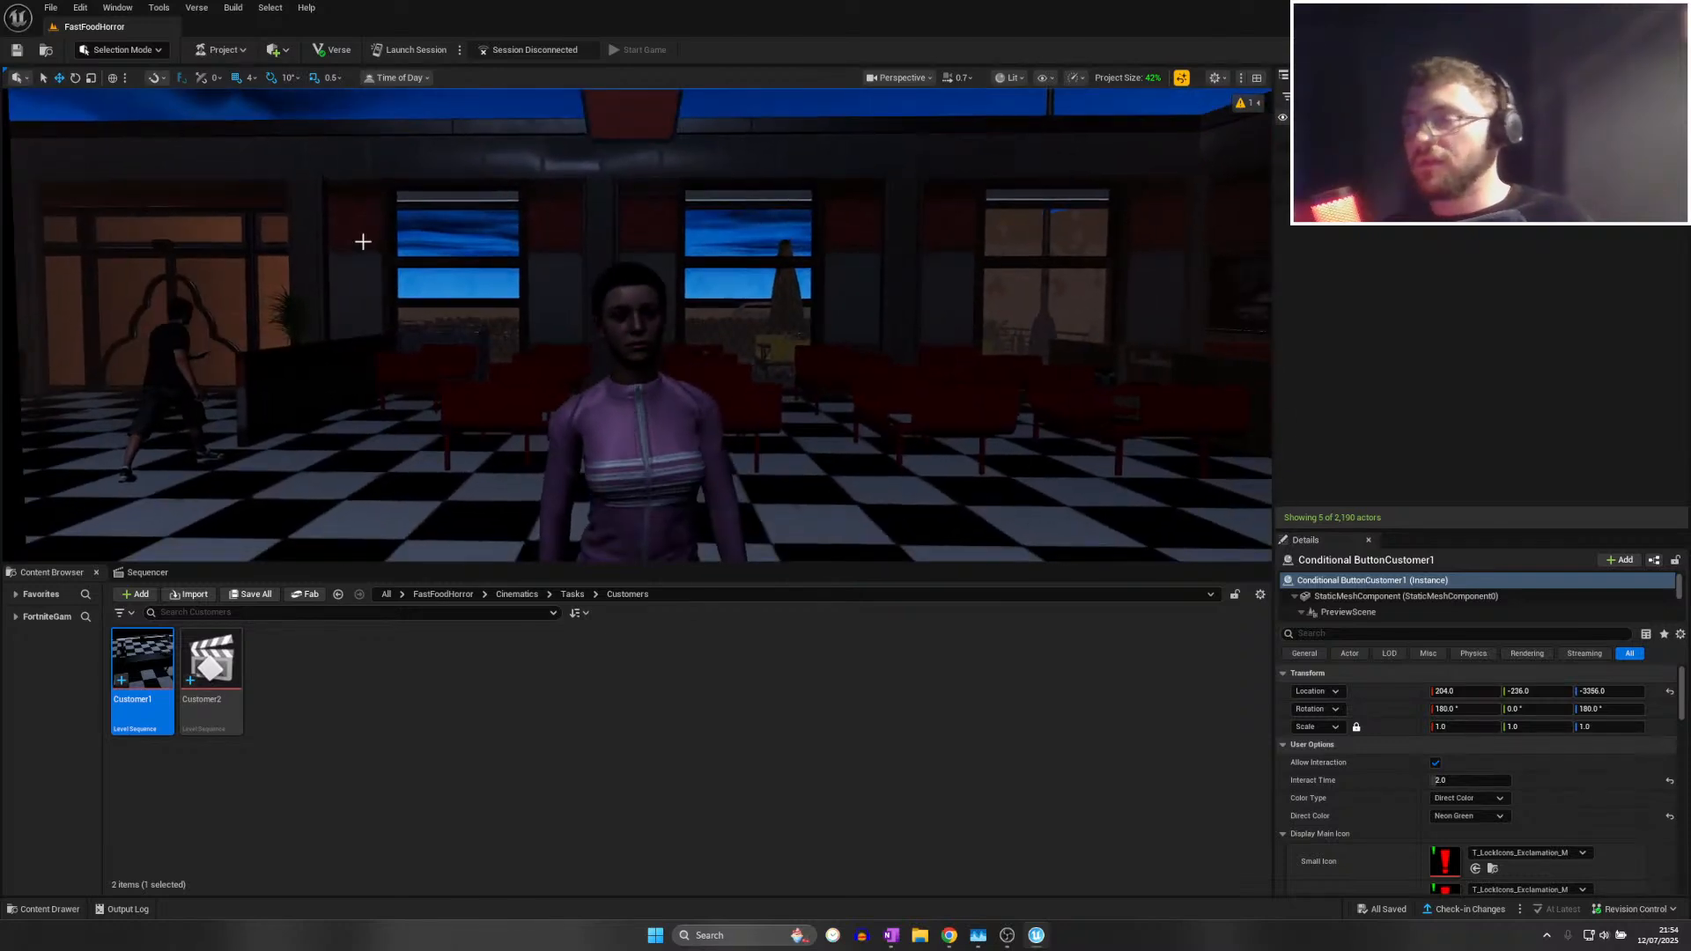
{"action": "left_click", "coordinate": [181, 574]}
{"action": "left_click_drag", "start_coordinate": [848, 619], "coordinate": [844, 614]}
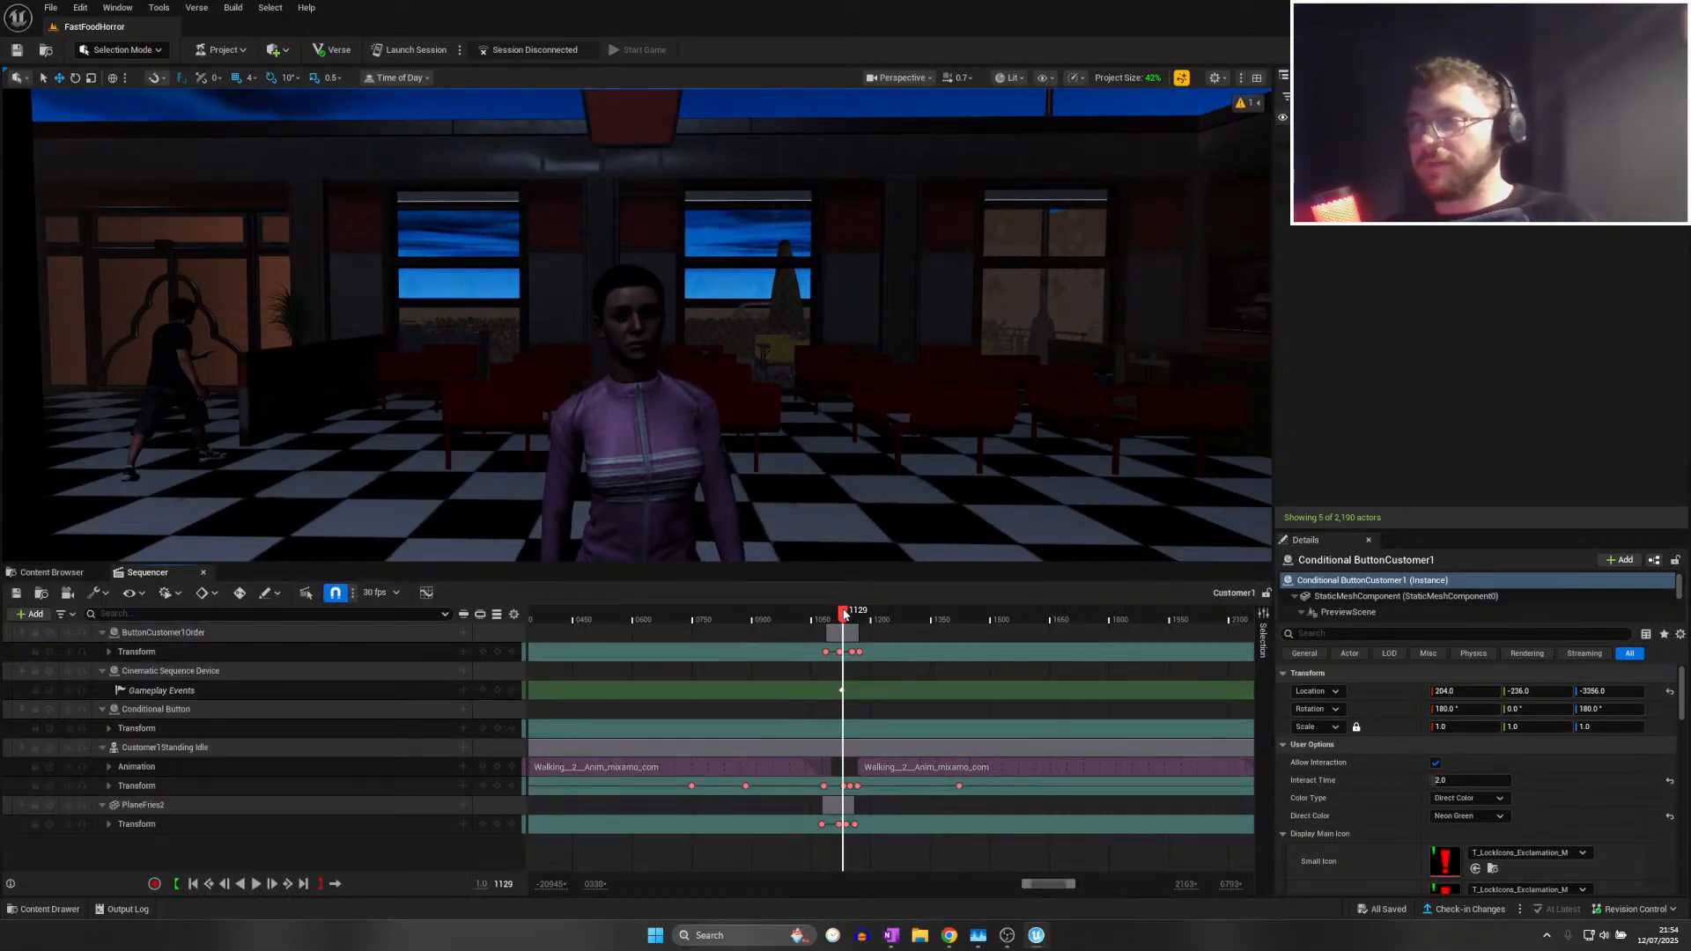
{"action": "key", "text": "s"}
{"action": "mouse_move", "coordinate": [881, 548]}
{"action": "right_mouse_down"}
{"action": "mouse_move", "coordinate": [879, 510]}
{"action": "mouse_move", "coordinate": [878, 540]}
{"action": "right_mouse_up"}
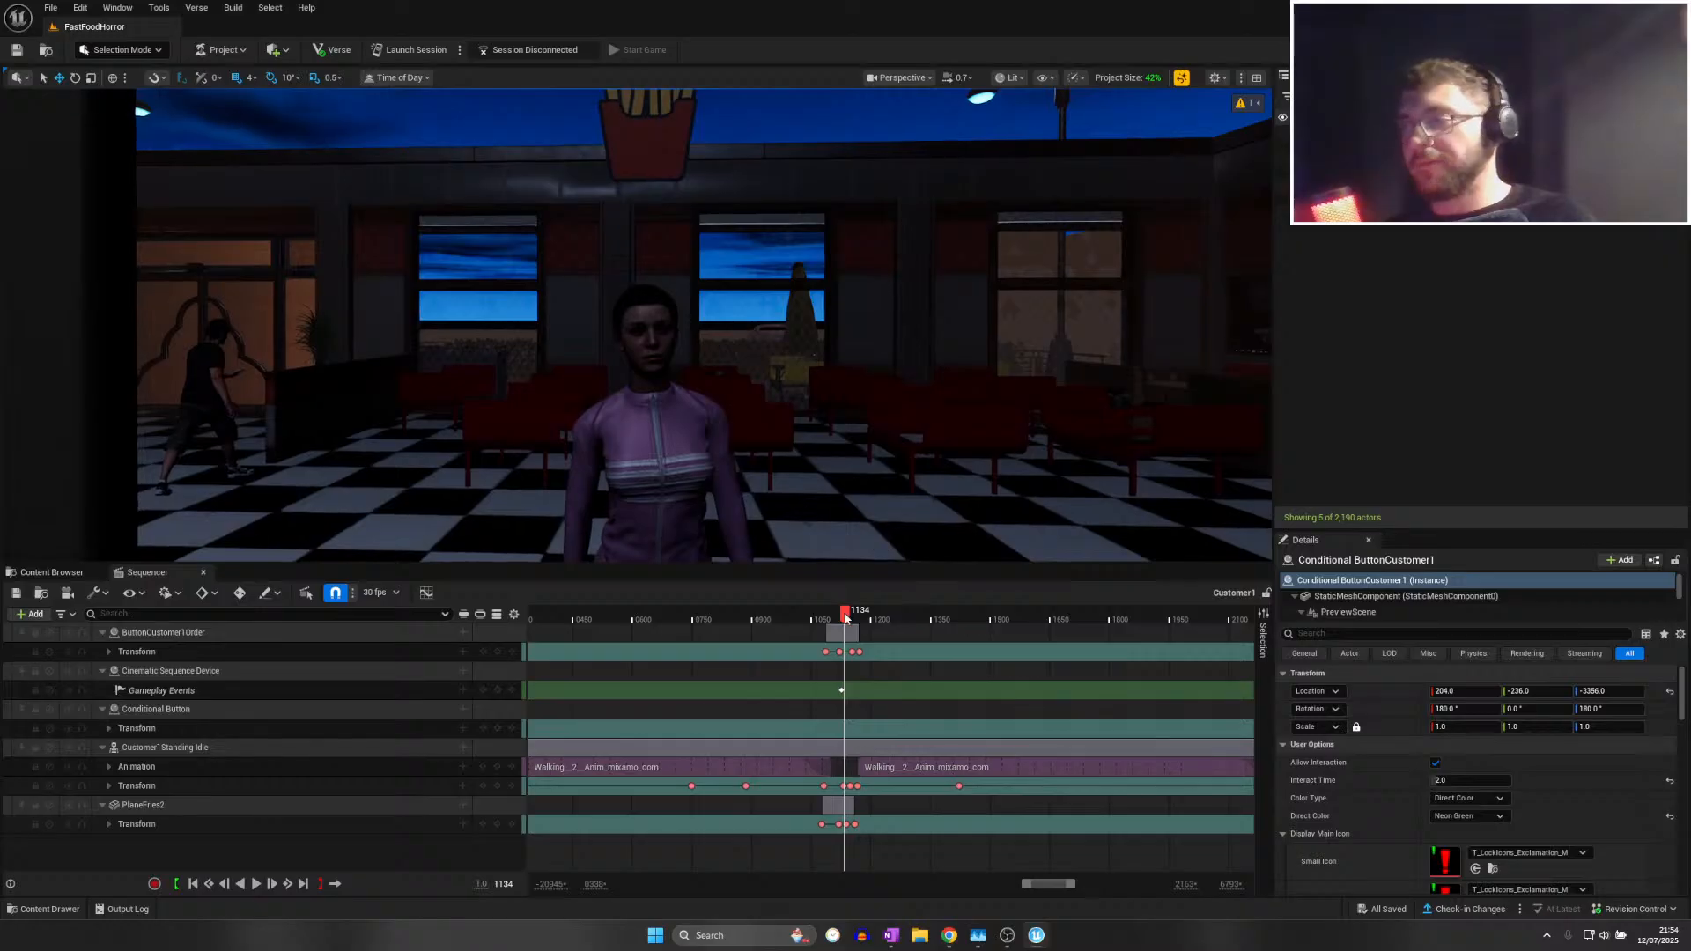
{"action": "mouse_move", "coordinate": [845, 618]}
{"action": "left_mouse_down"}
{"action": "mouse_move", "coordinate": [766, 618]}
{"action": "mouse_move", "coordinate": [847, 623]}
{"action": "left_mouse_up"}
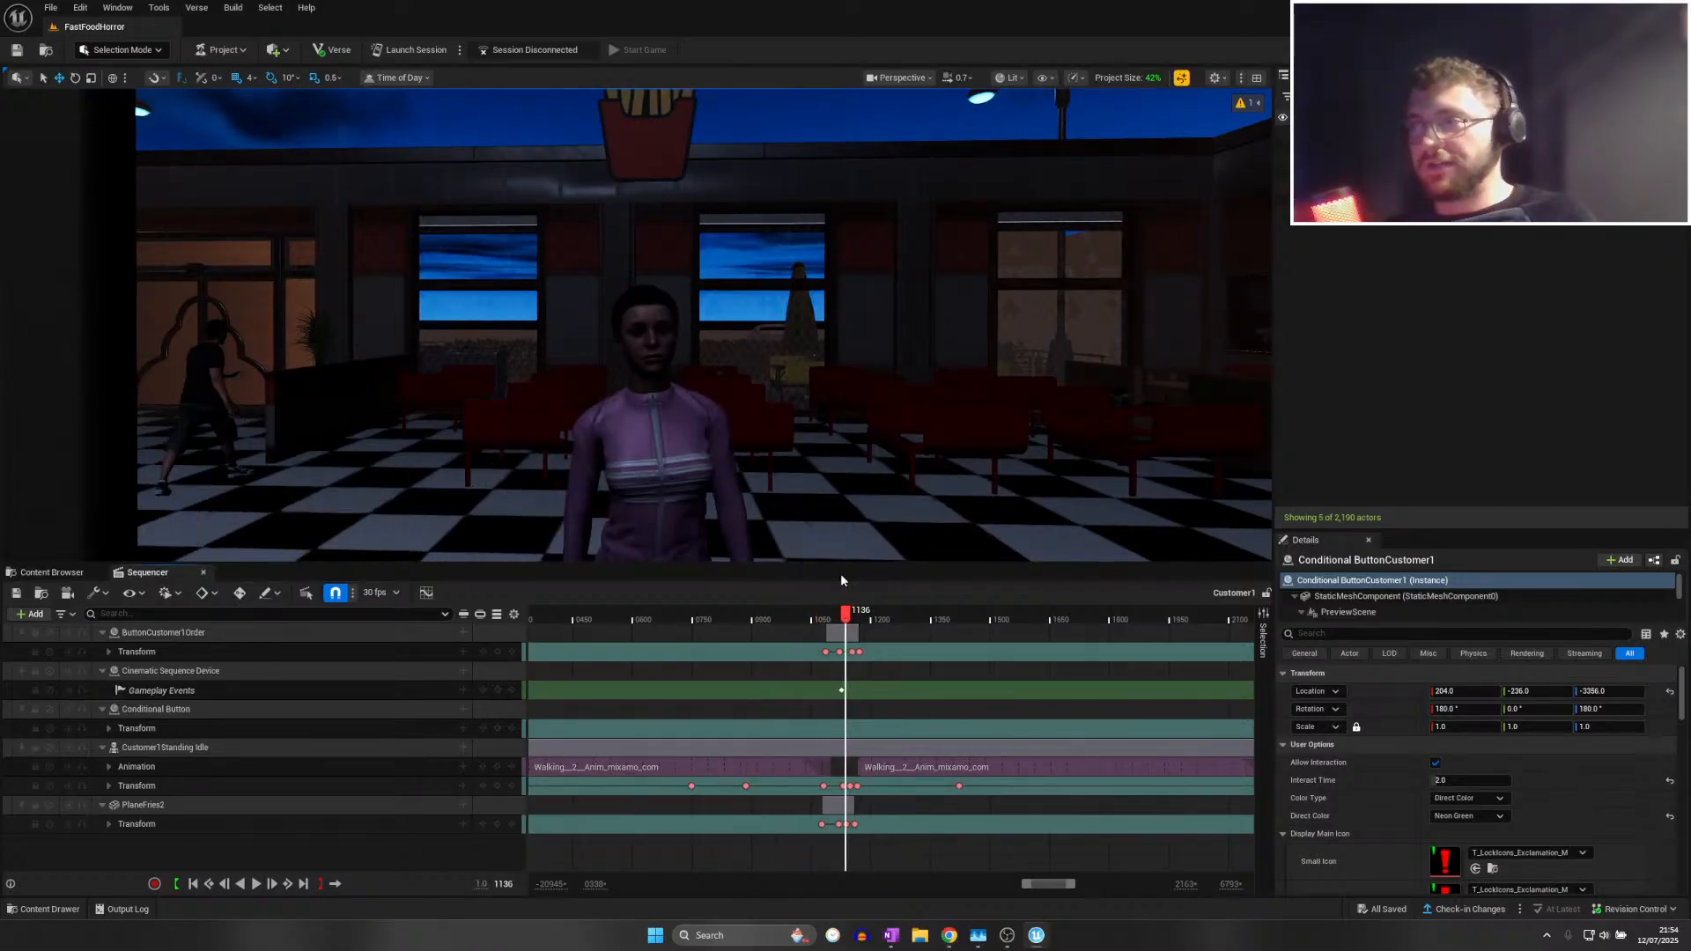
{"action": "key", "text": "s"}
{"action": "right_click_drag", "start_coordinate": [843, 539], "coordinate": [843, 554]}
{"action": "key", "text": "d"}
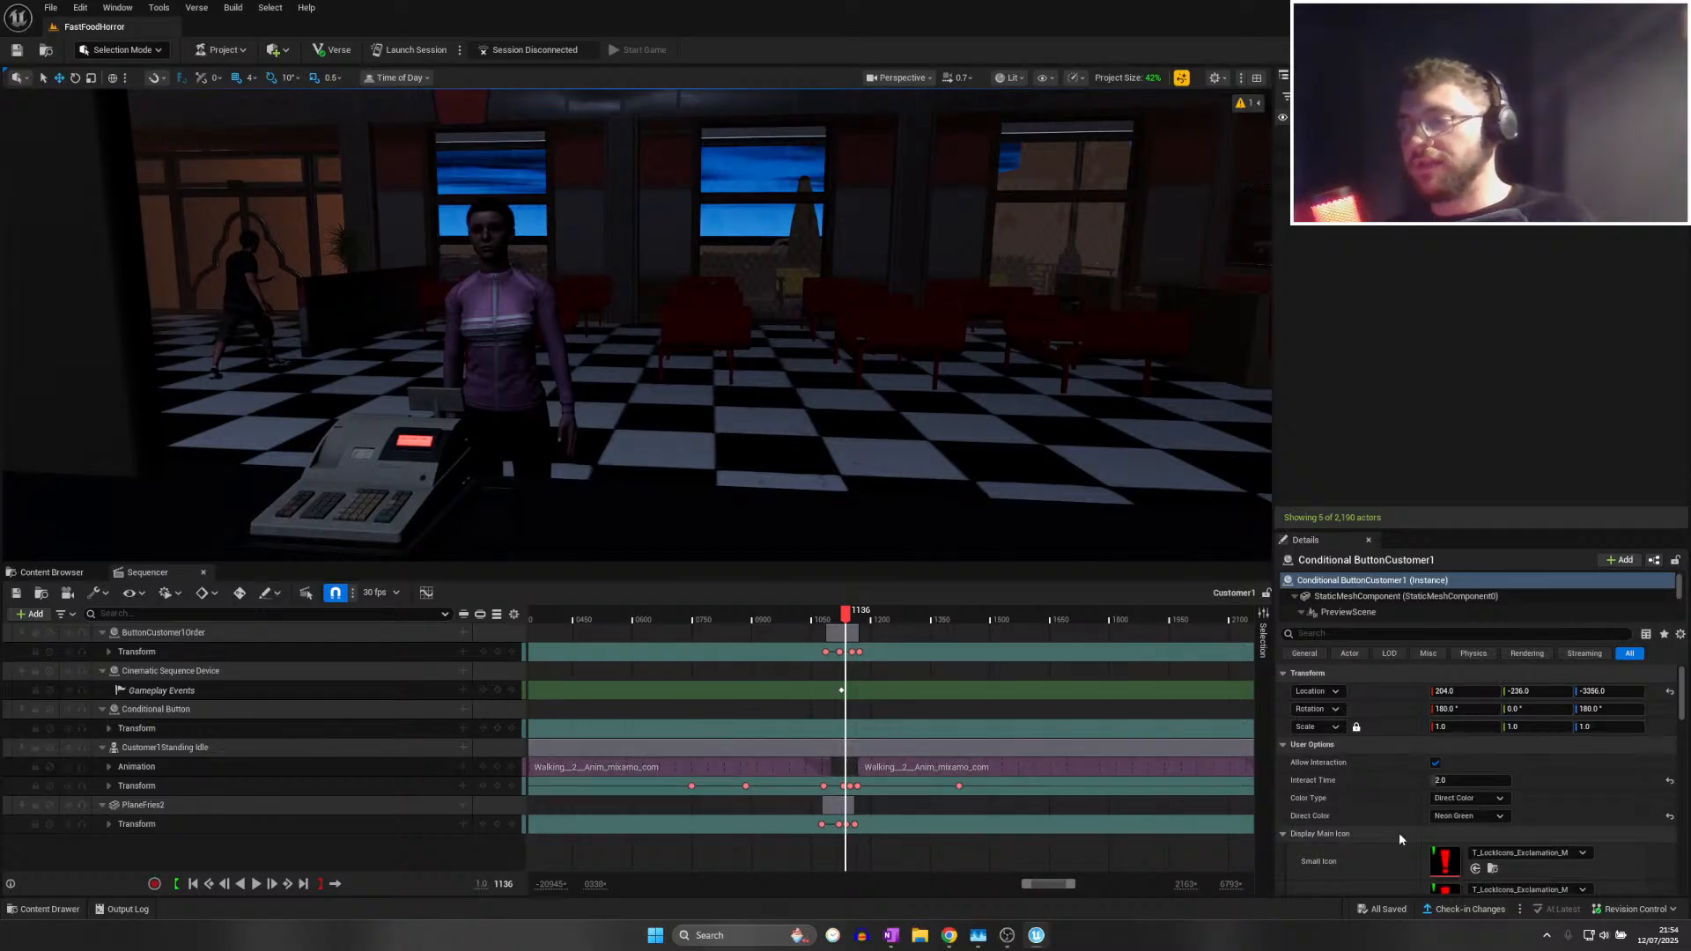
{"action": "scroll", "coordinate": [1398, 832], "scroll_direction": "down", "scroll_amount": 2}
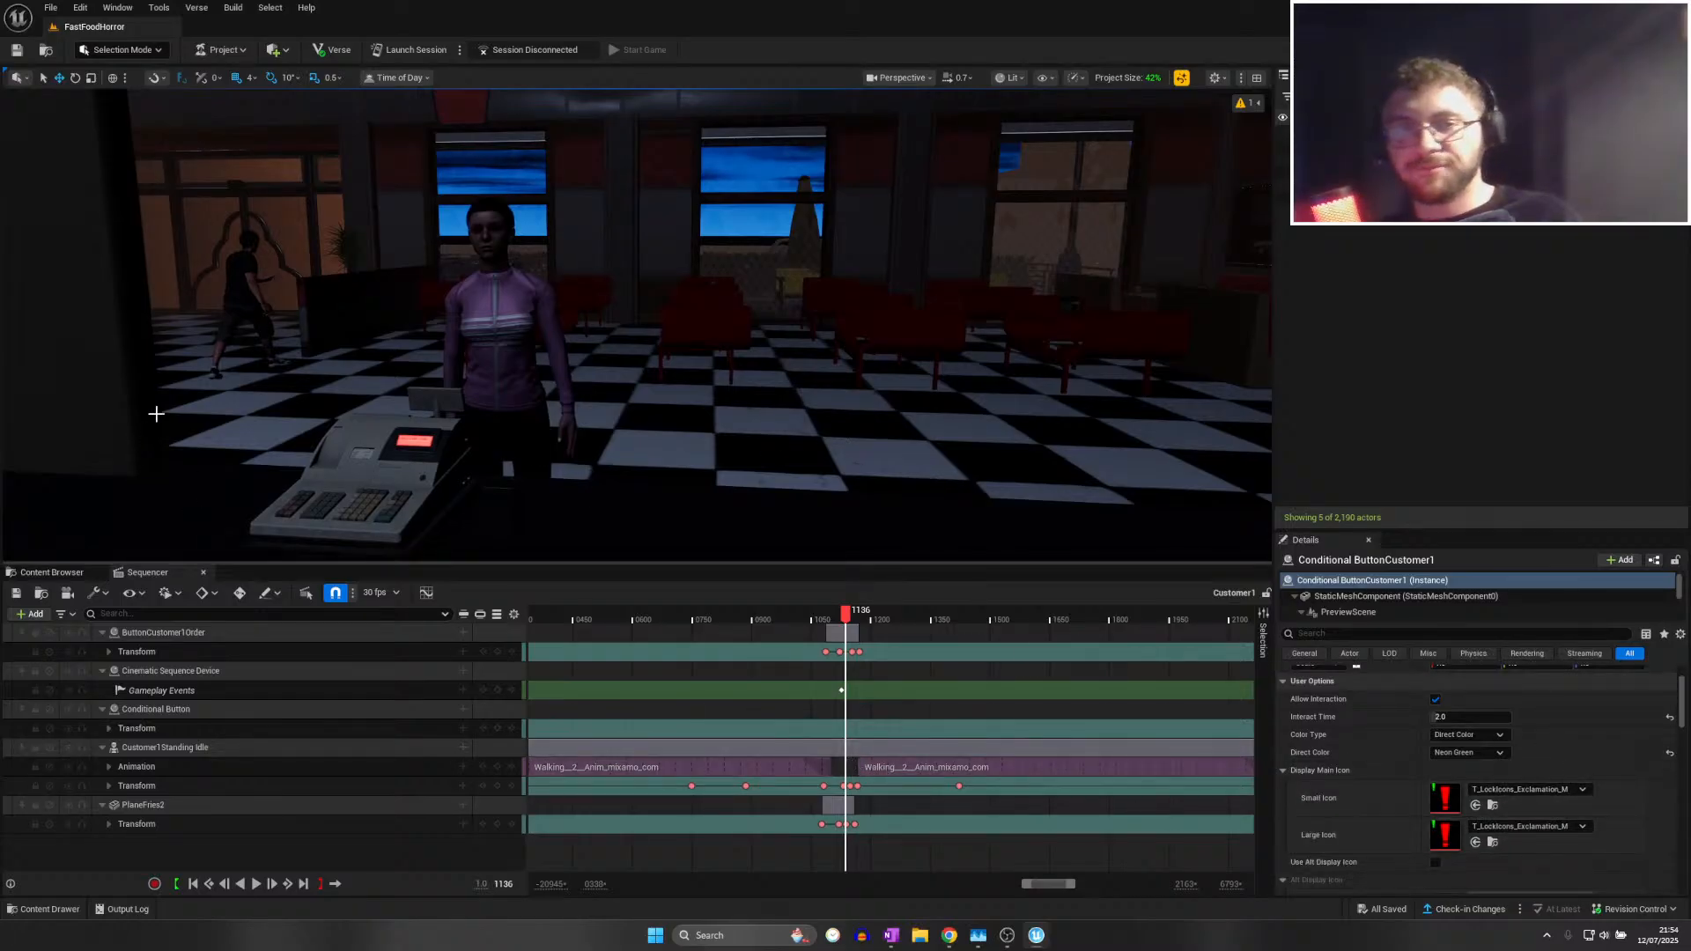
{"action": "left_click_drag", "start_coordinate": [843, 616], "coordinate": [979, 622]}
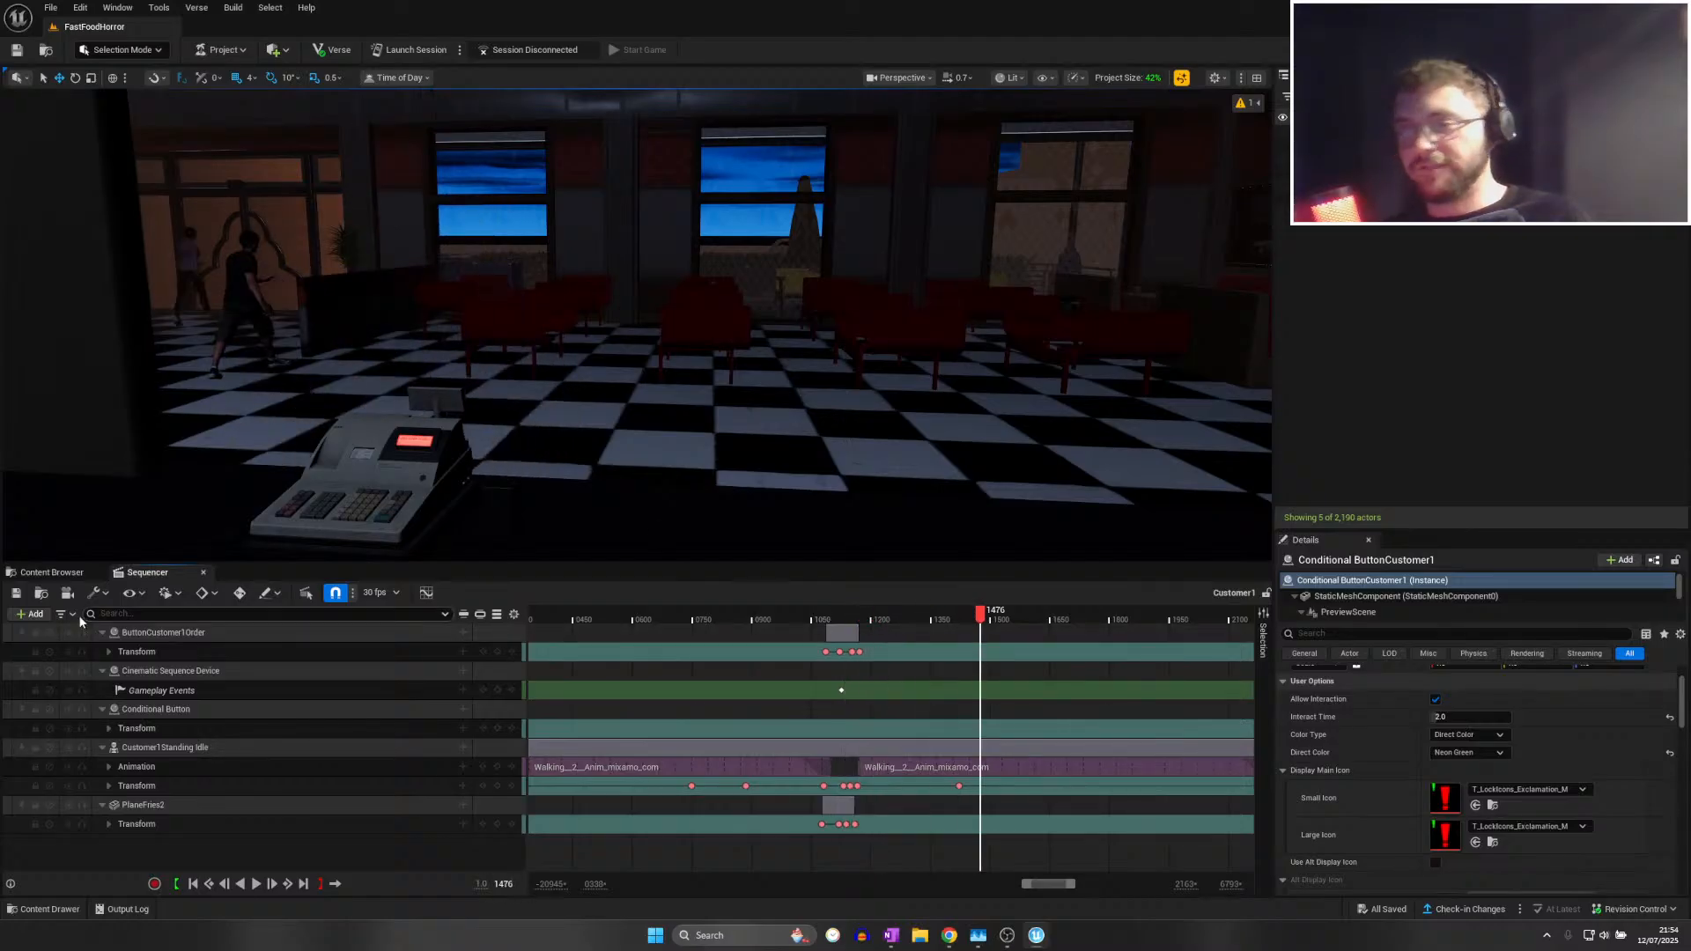
Save the level and all project changes with the Customer1 sequence open
{"action": "key", "text": "ctrl+s"}
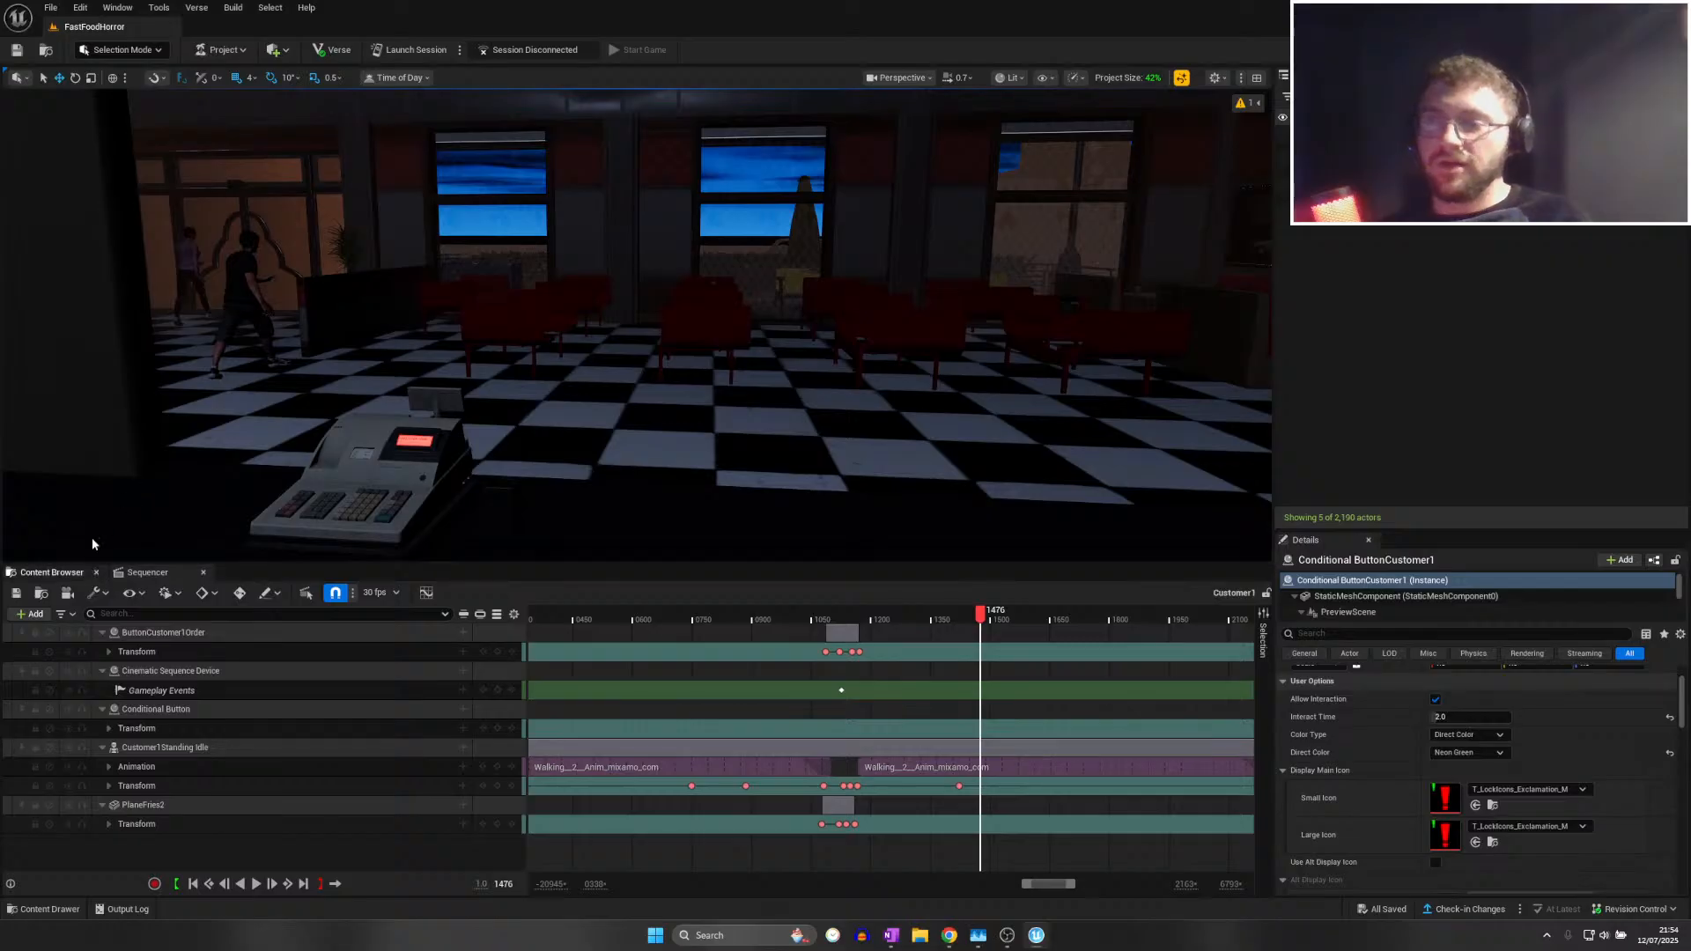
{"action": "left_click", "coordinate": [59, 7]}
{"action": "left_click", "coordinate": [99, 169]}
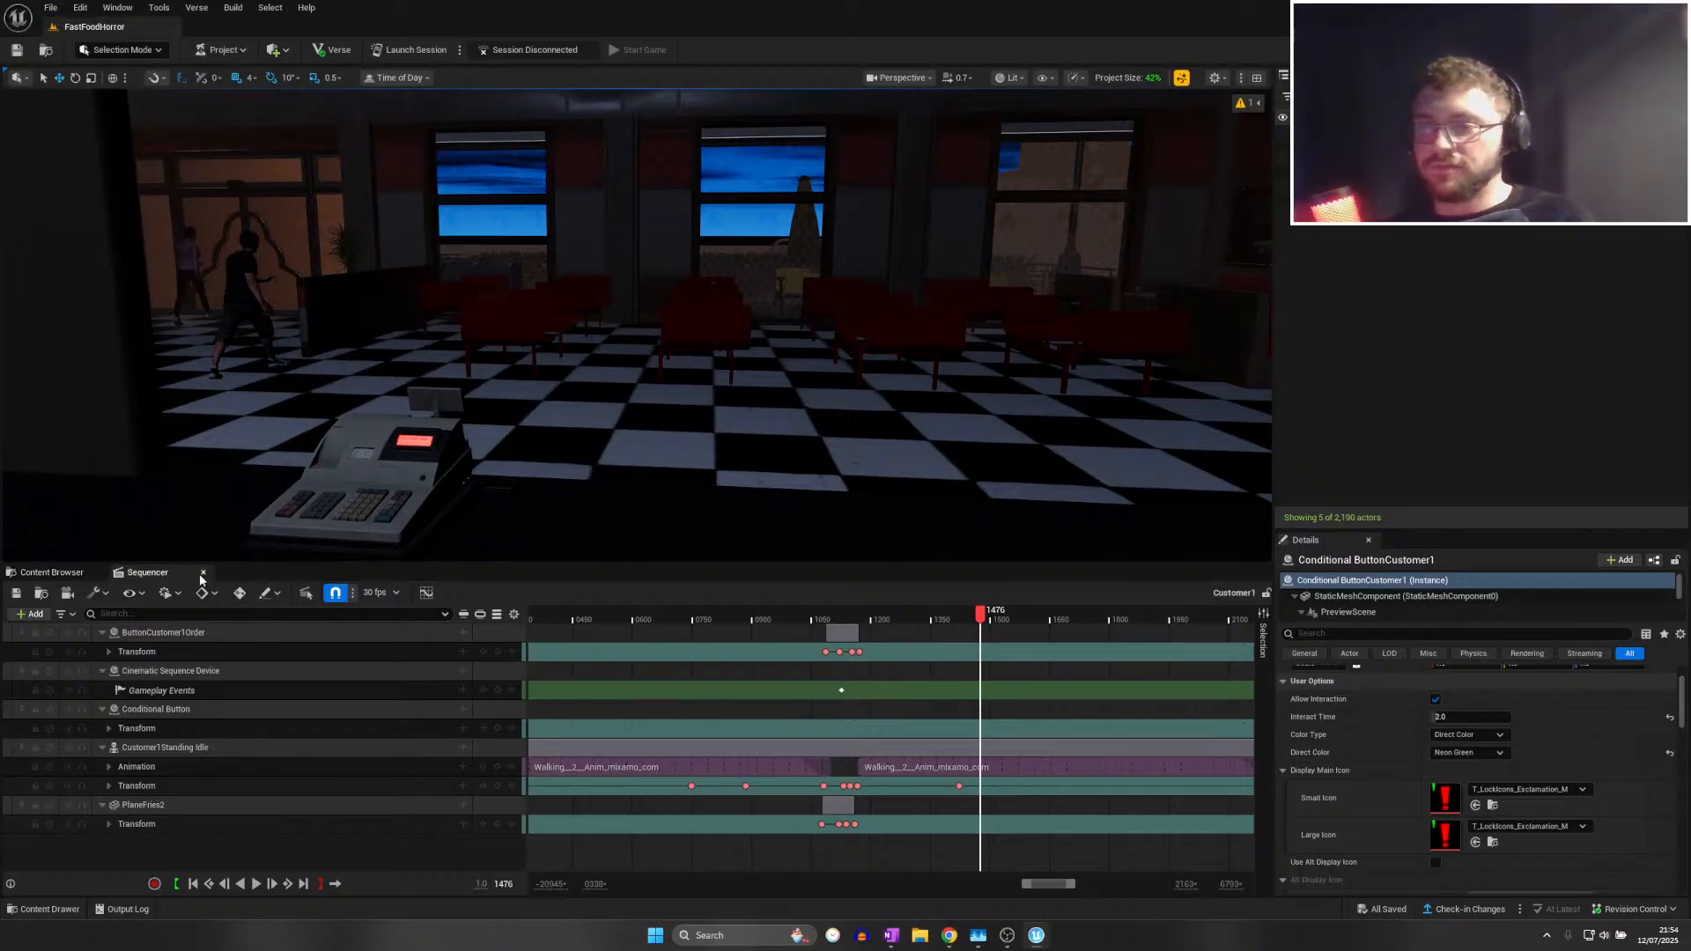
Open the Customer2 level sequence from the Customers folder and save it
{"action": "left_click", "coordinate": [53, 573]}
{"action": "double_click", "coordinate": [217, 666]}
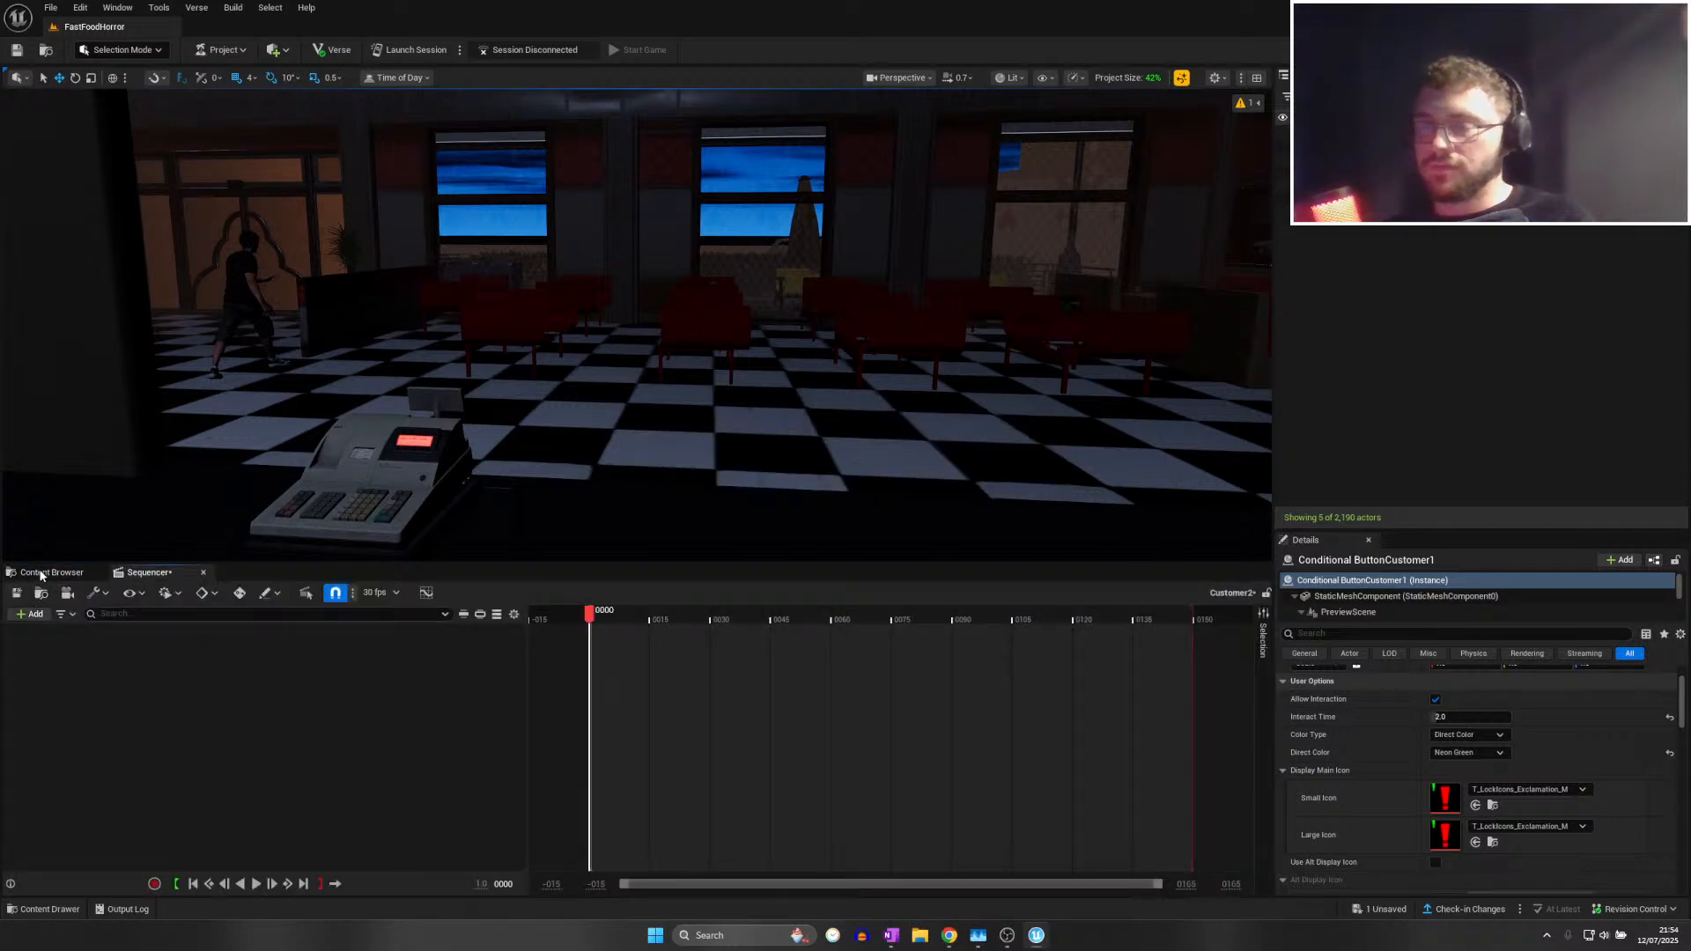
{"action": "key", "text": "ctrl+s"}
Browse the project assets to the Customer2 folder inside FastFoodHorror > Characters
{"action": "left_click", "coordinate": [39, 575]}
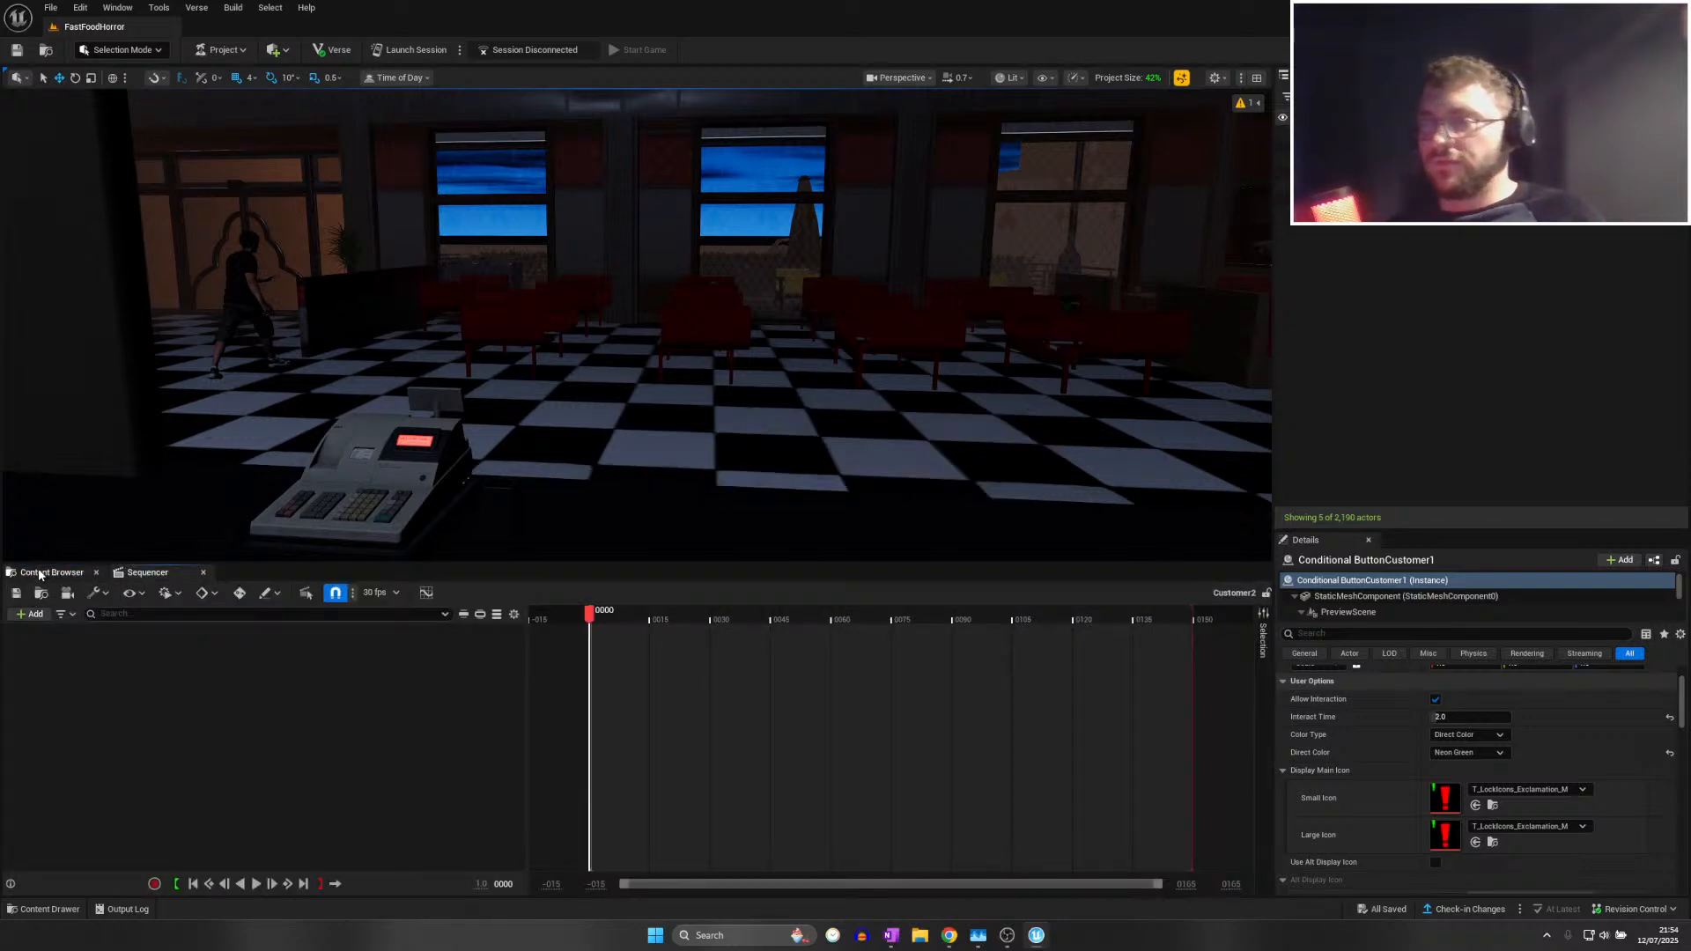
{"action": "left_click", "coordinate": [443, 595]}
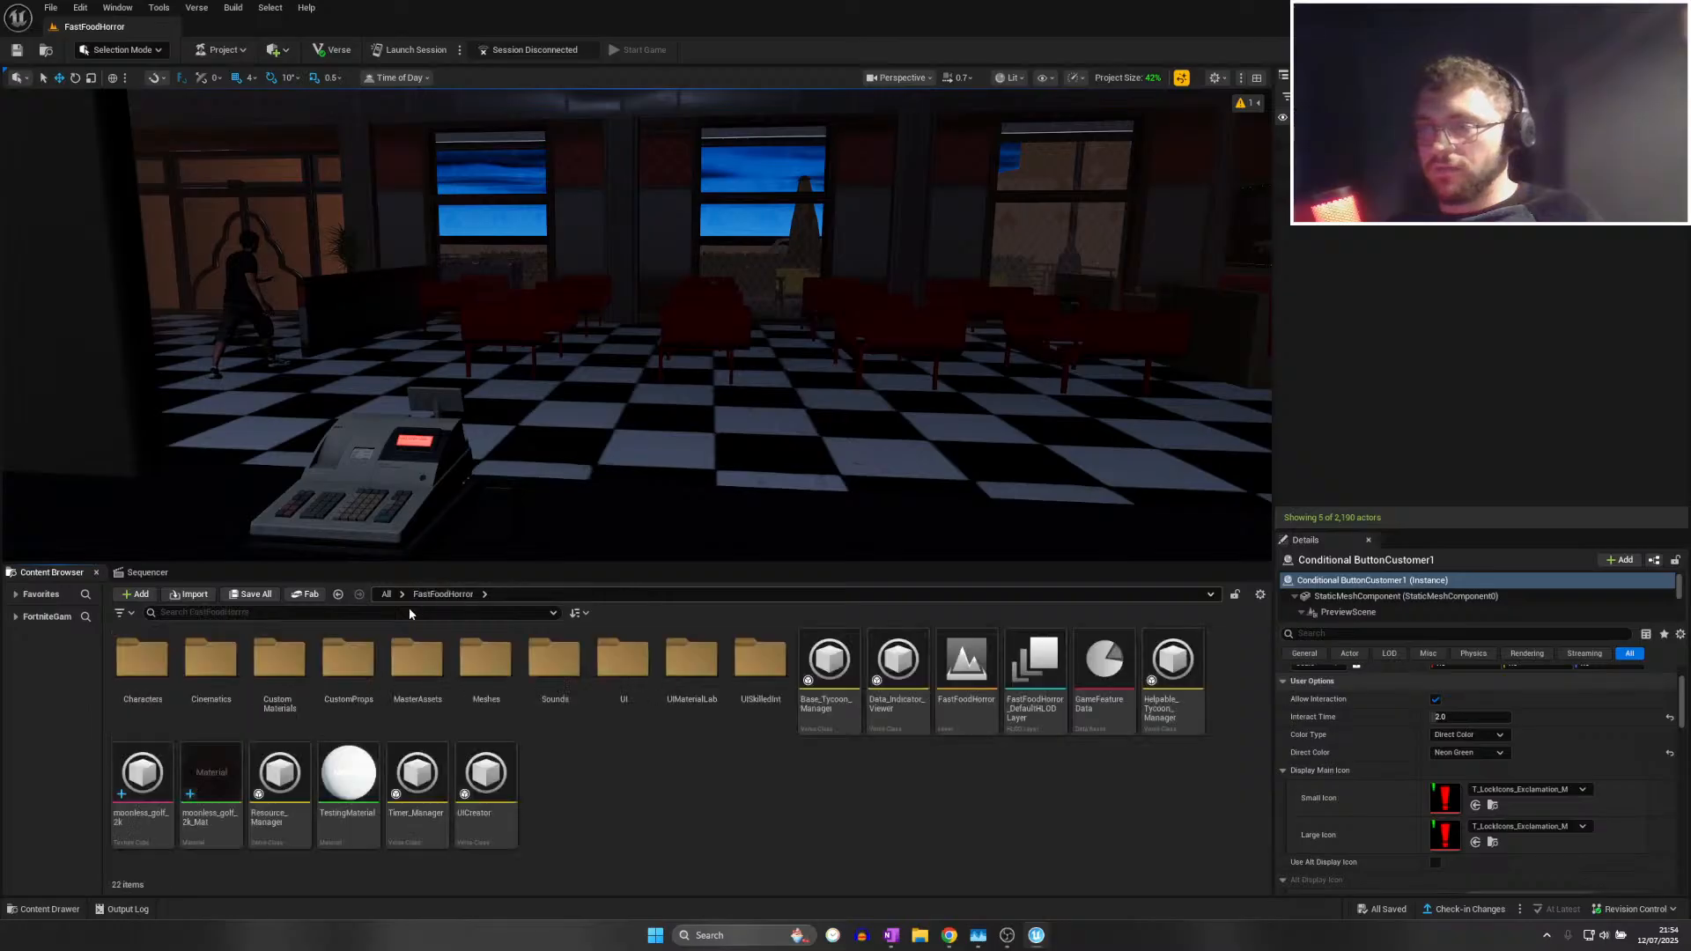
{"action": "double_click", "coordinate": [141, 659]}
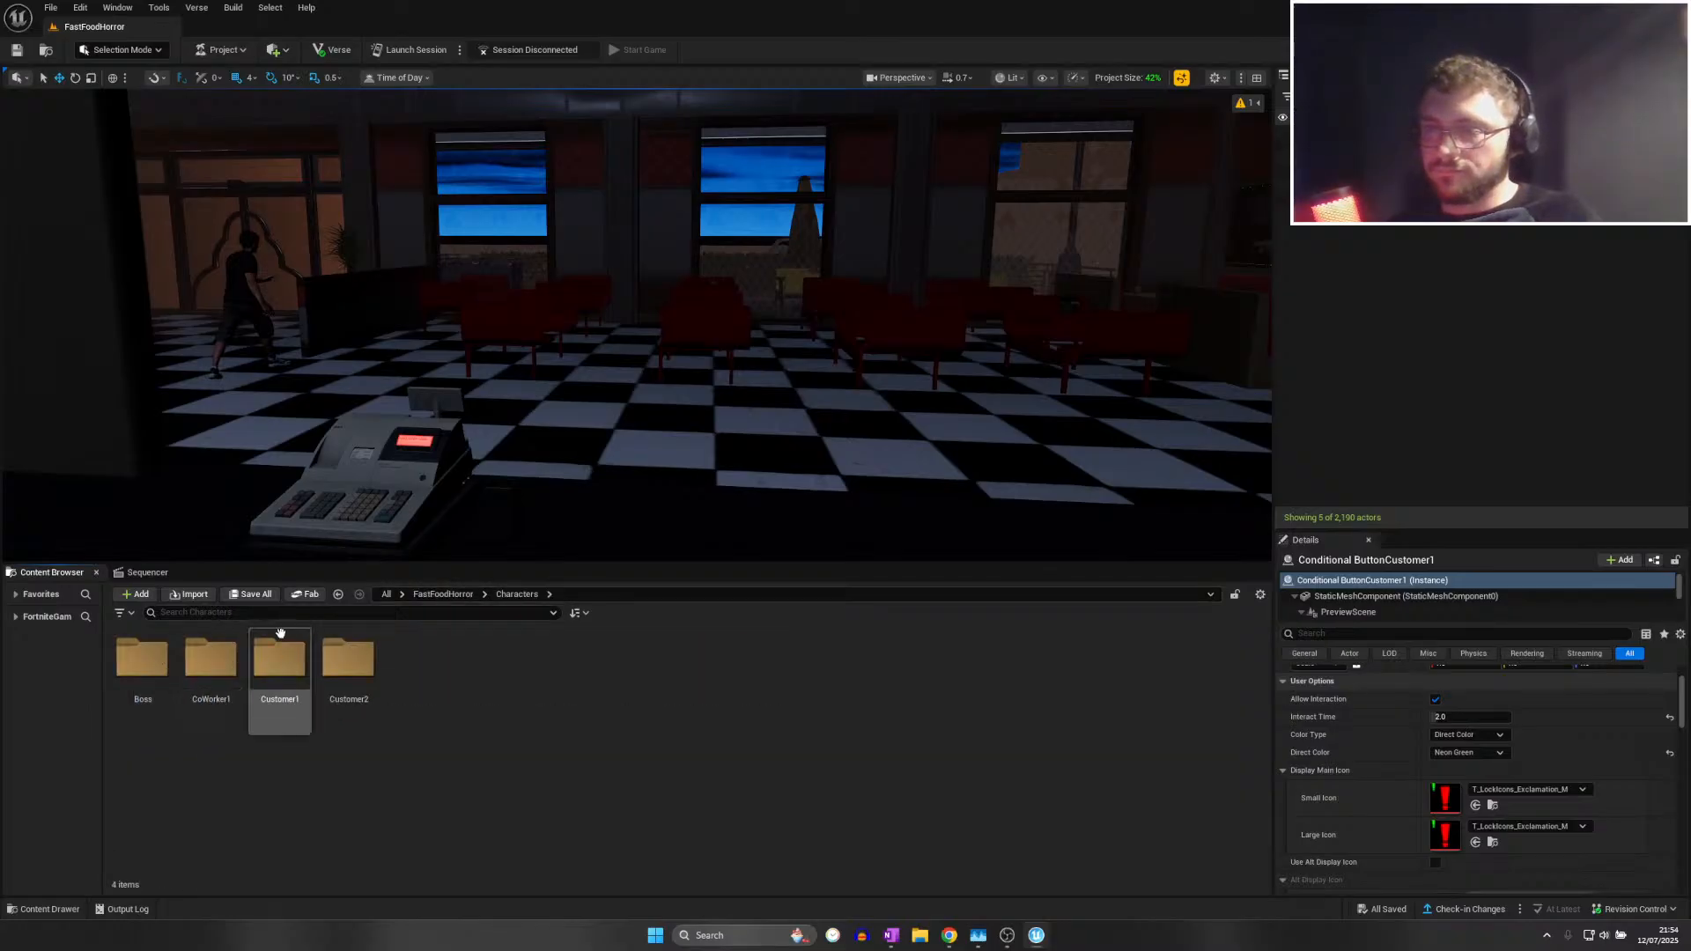
{"action": "double_click", "coordinate": [348, 659]}
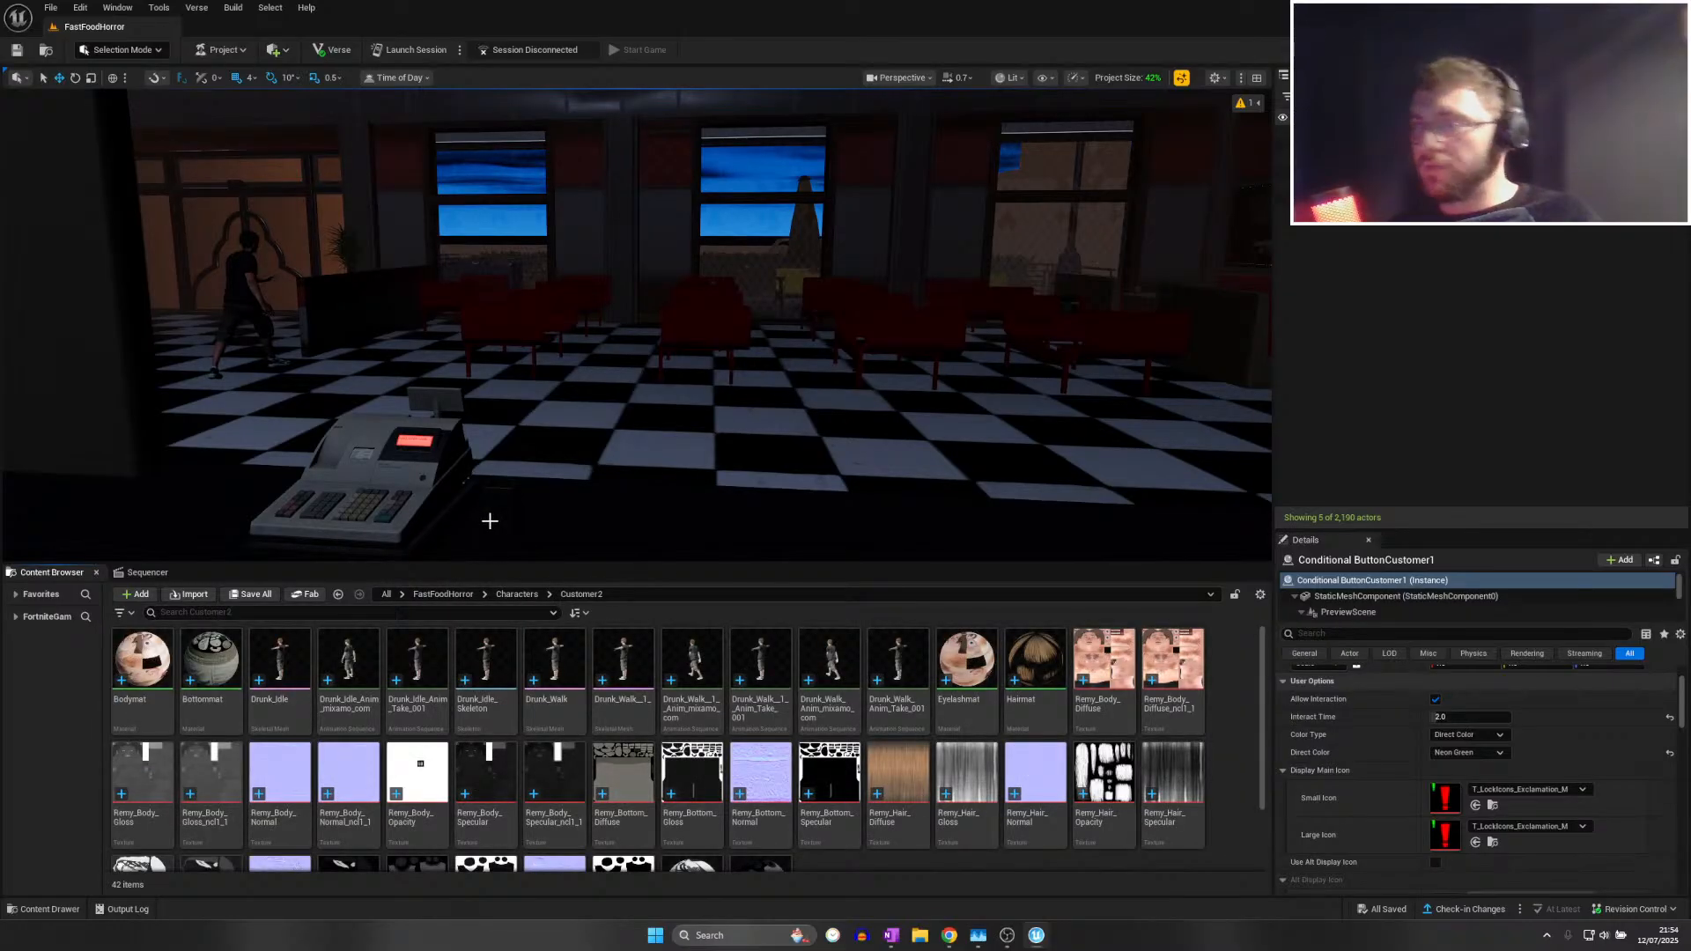
Select the Drunk Idle character walking near the restaurant entrance and close the Sequencer
{"action": "key", "text": "w"}
{"action": "right_click_drag", "start_coordinate": [434, 455], "coordinate": [363, 532]}
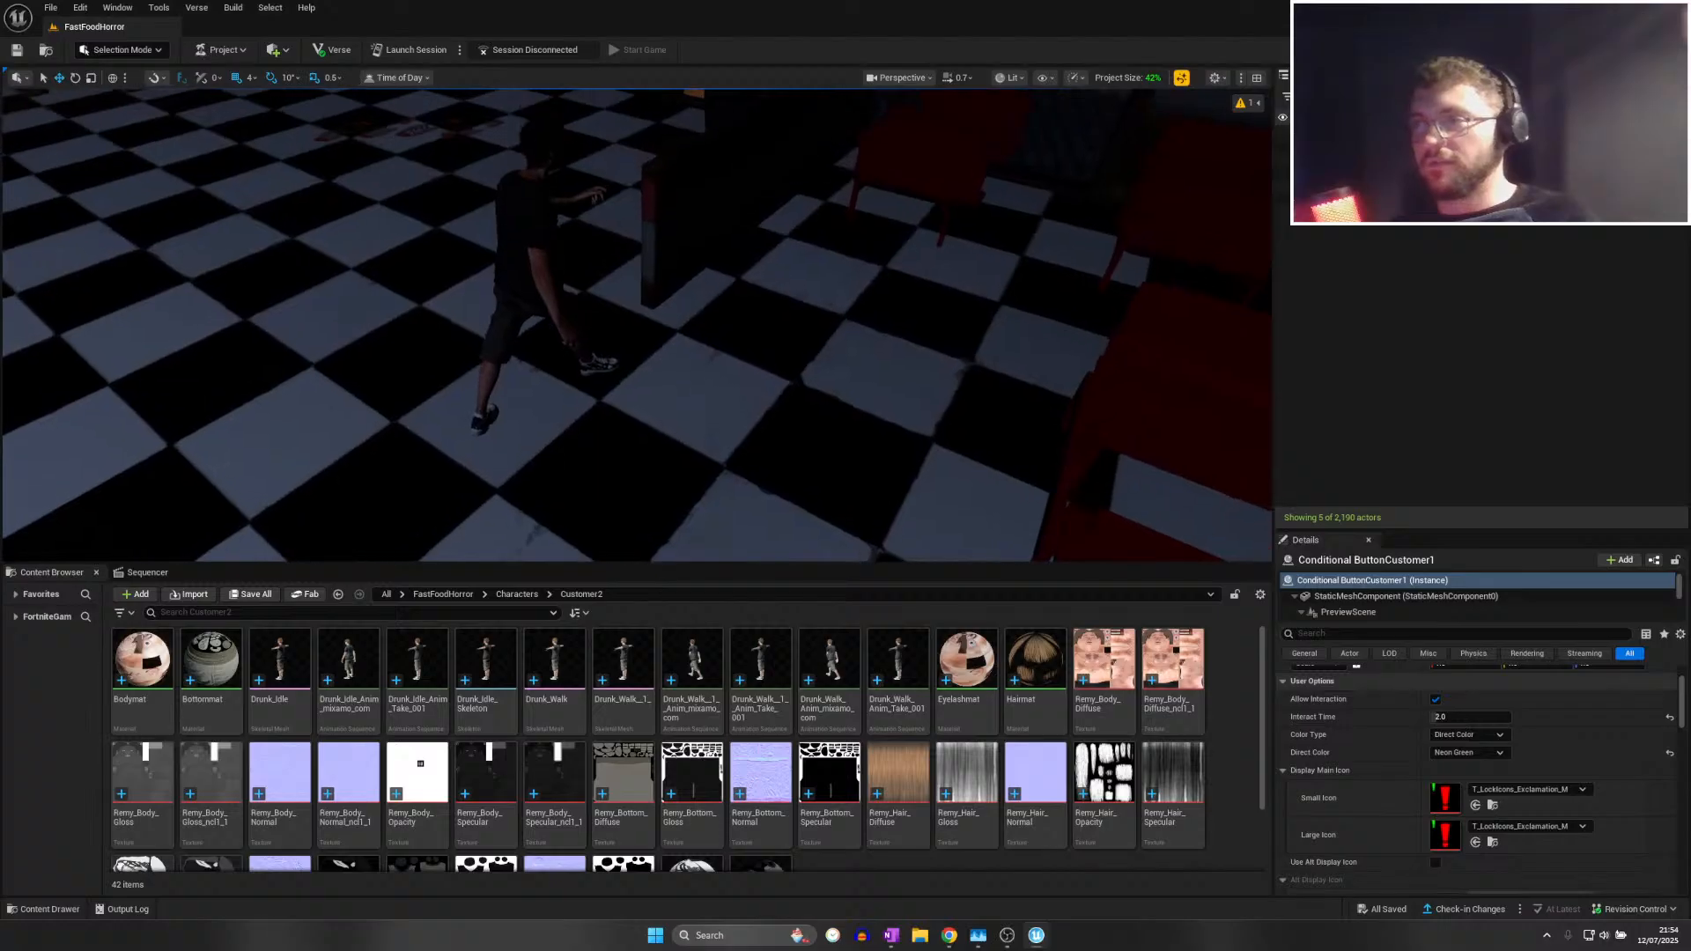
{"action": "left_click", "coordinate": [528, 229]}
{"action": "right_click_drag", "start_coordinate": [528, 229], "coordinate": [502, 207]}
{"action": "key", "text": "s"}
{"action": "scroll", "coordinate": [232, 521], "scroll_direction": "up", "scroll_amount": 2}
{"action": "right_click_drag", "start_coordinate": [233, 521], "coordinate": [233, 462]}
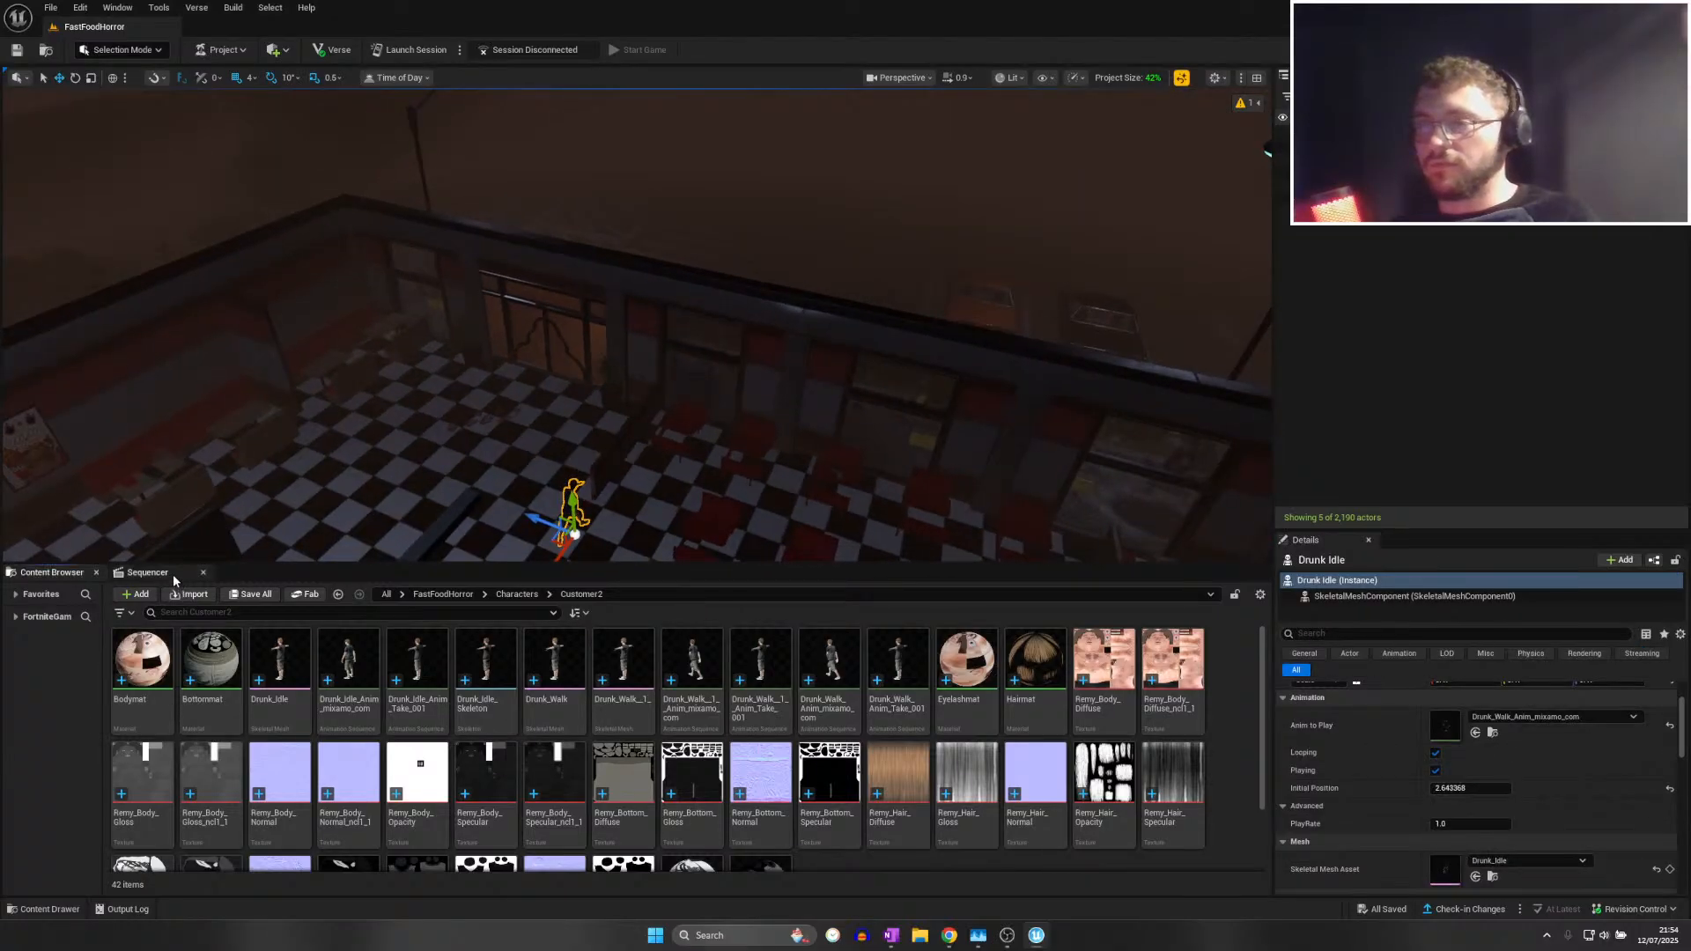
{"action": "left_click", "coordinate": [173, 575]}
{"action": "left_click", "coordinate": [204, 574]}
Move the Drunk Idle character out of the restaurant onto the open ground far outside the building
{"action": "right_click_drag", "start_coordinate": [511, 417], "coordinate": [532, 459]}
{"action": "key", "text": "s"}
{"action": "scroll", "coordinate": [532, 463], "scroll_direction": "up", "scroll_amount": 1}
{"action": "left_click_drag", "start_coordinate": [532, 458], "coordinate": [572, 393]}
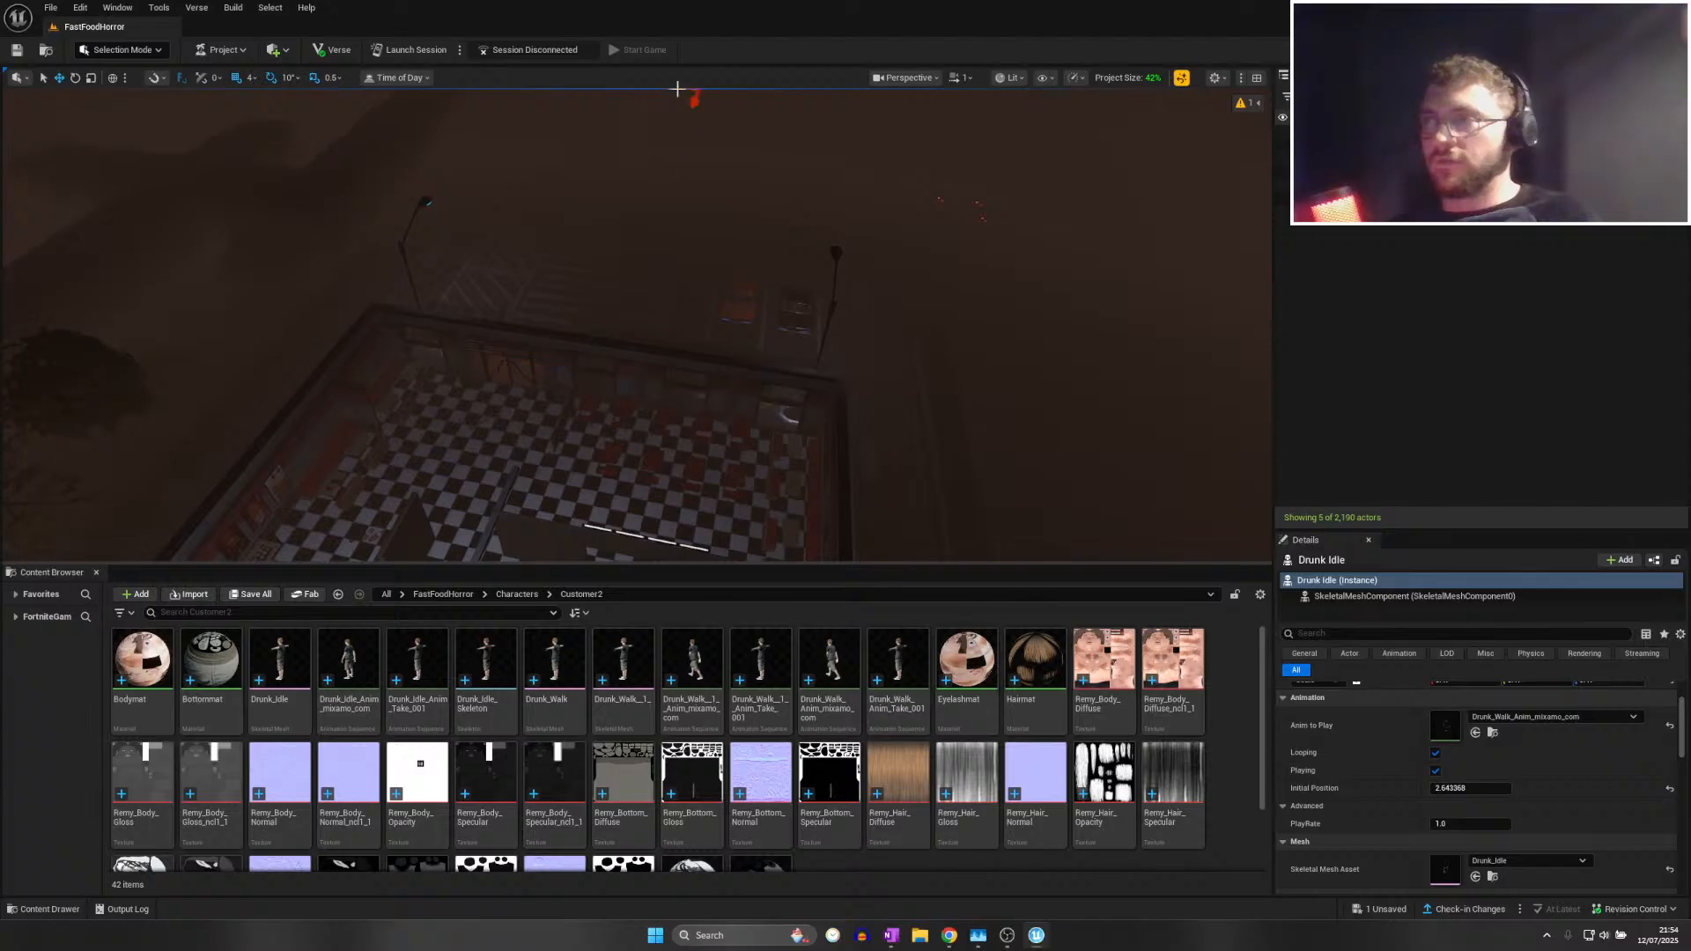
{"action": "key", "text": "w"}
{"action": "right_click_drag", "start_coordinate": [677, 89], "coordinate": [711, 85]}
{"action": "scroll", "coordinate": [677, 89], "scroll_direction": "up", "scroll_amount": 5}
{"action": "left_click_drag", "start_coordinate": [492, 367], "coordinate": [606, 269]}
{"action": "right_click_drag", "start_coordinate": [606, 268], "coordinate": [775, 205]}
{"action": "key", "text": "w"}
{"action": "right_click_drag", "start_coordinate": [672, 185], "coordinate": [524, 186]}
{"action": "scroll", "coordinate": [672, 185], "scroll_direction": "down", "scroll_amount": 1}
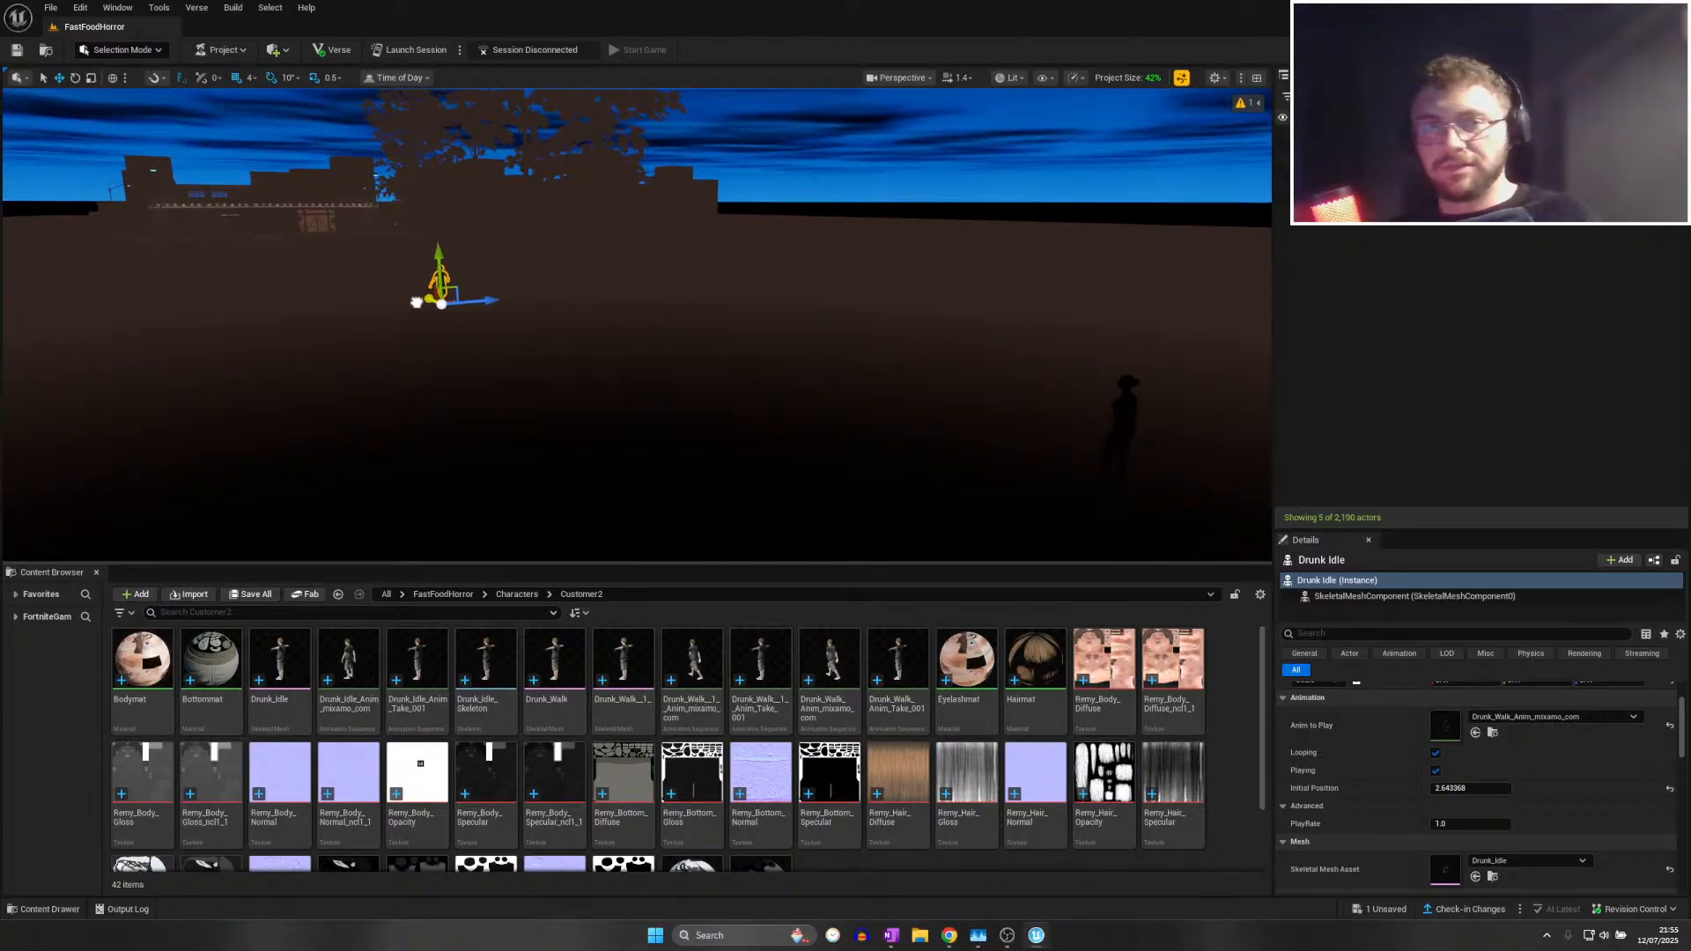
Move the Drunk Idle character next to the other distant figure and rotate it about -170° around its vertical axis
{"action": "left_click_drag", "start_coordinate": [417, 302], "coordinate": [776, 400]}
{"action": "right_click_drag", "start_coordinate": [777, 400], "coordinate": [911, 439]}
{"action": "key", "text": "d"}
{"action": "right_click_drag", "start_coordinate": [663, 399], "coordinate": [696, 385]}
{"action": "left_click_drag", "start_coordinate": [566, 437], "coordinate": [643, 343]}
{"action": "left_click_drag", "start_coordinate": [634, 408], "coordinate": [511, 410]}
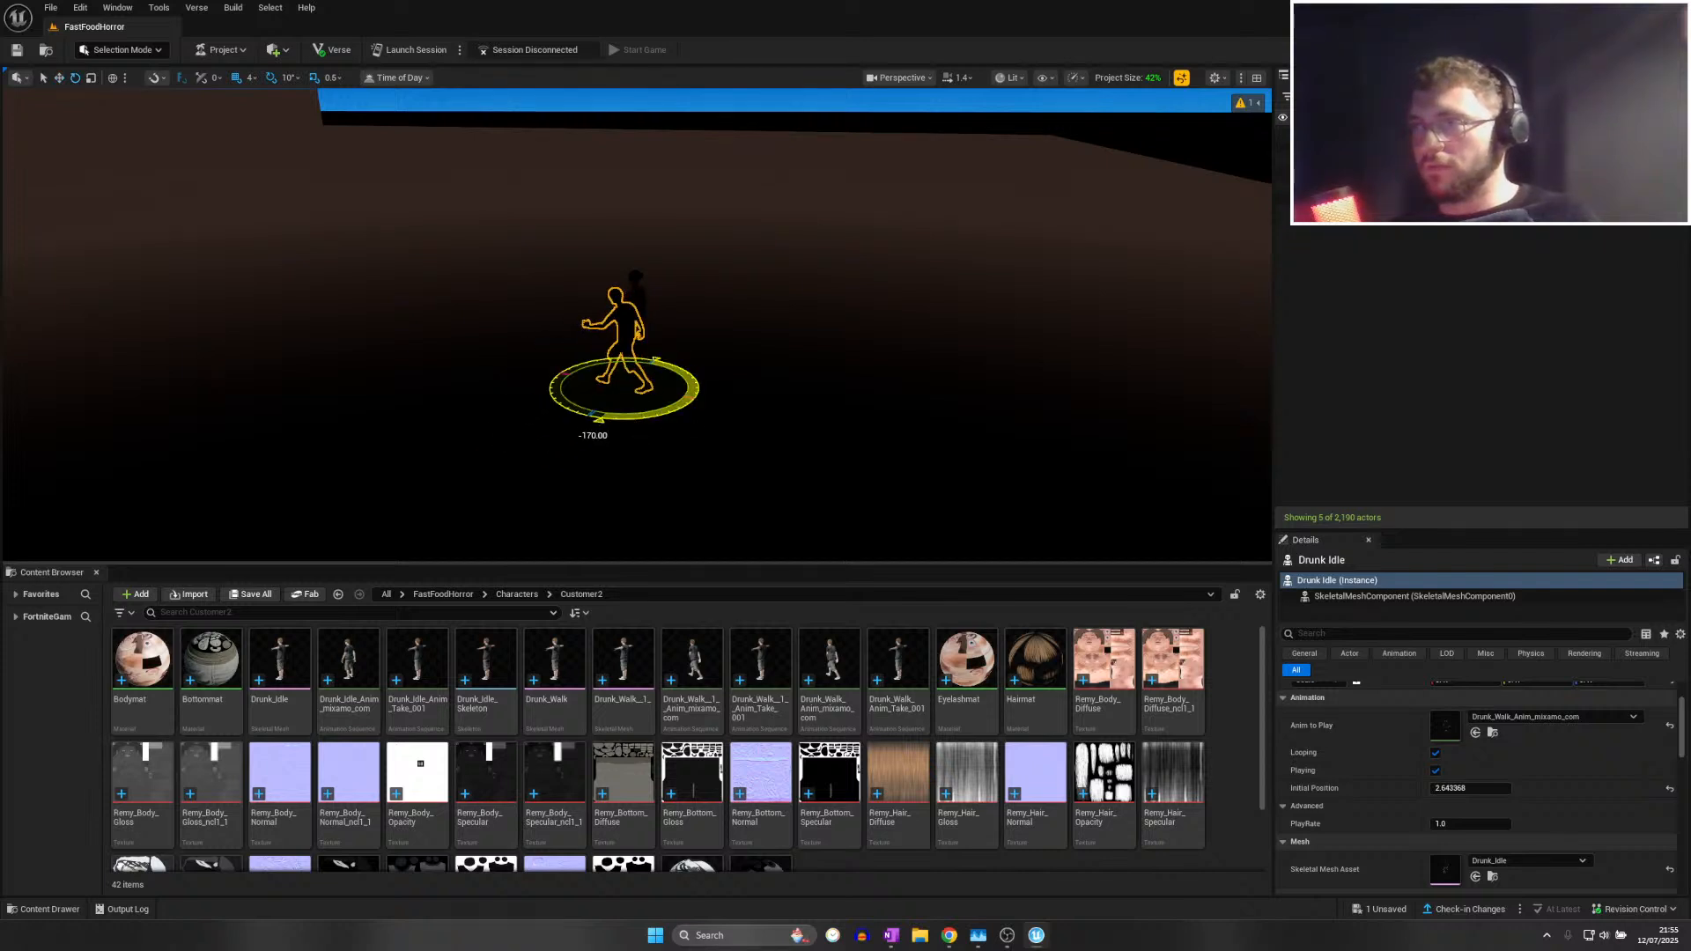
Save all changes in the project
{"action": "key", "text": "w"}
{"action": "right_click_drag", "start_coordinate": [648, 421], "coordinate": [607, 393]}
{"action": "left_click", "coordinate": [51, 8]}
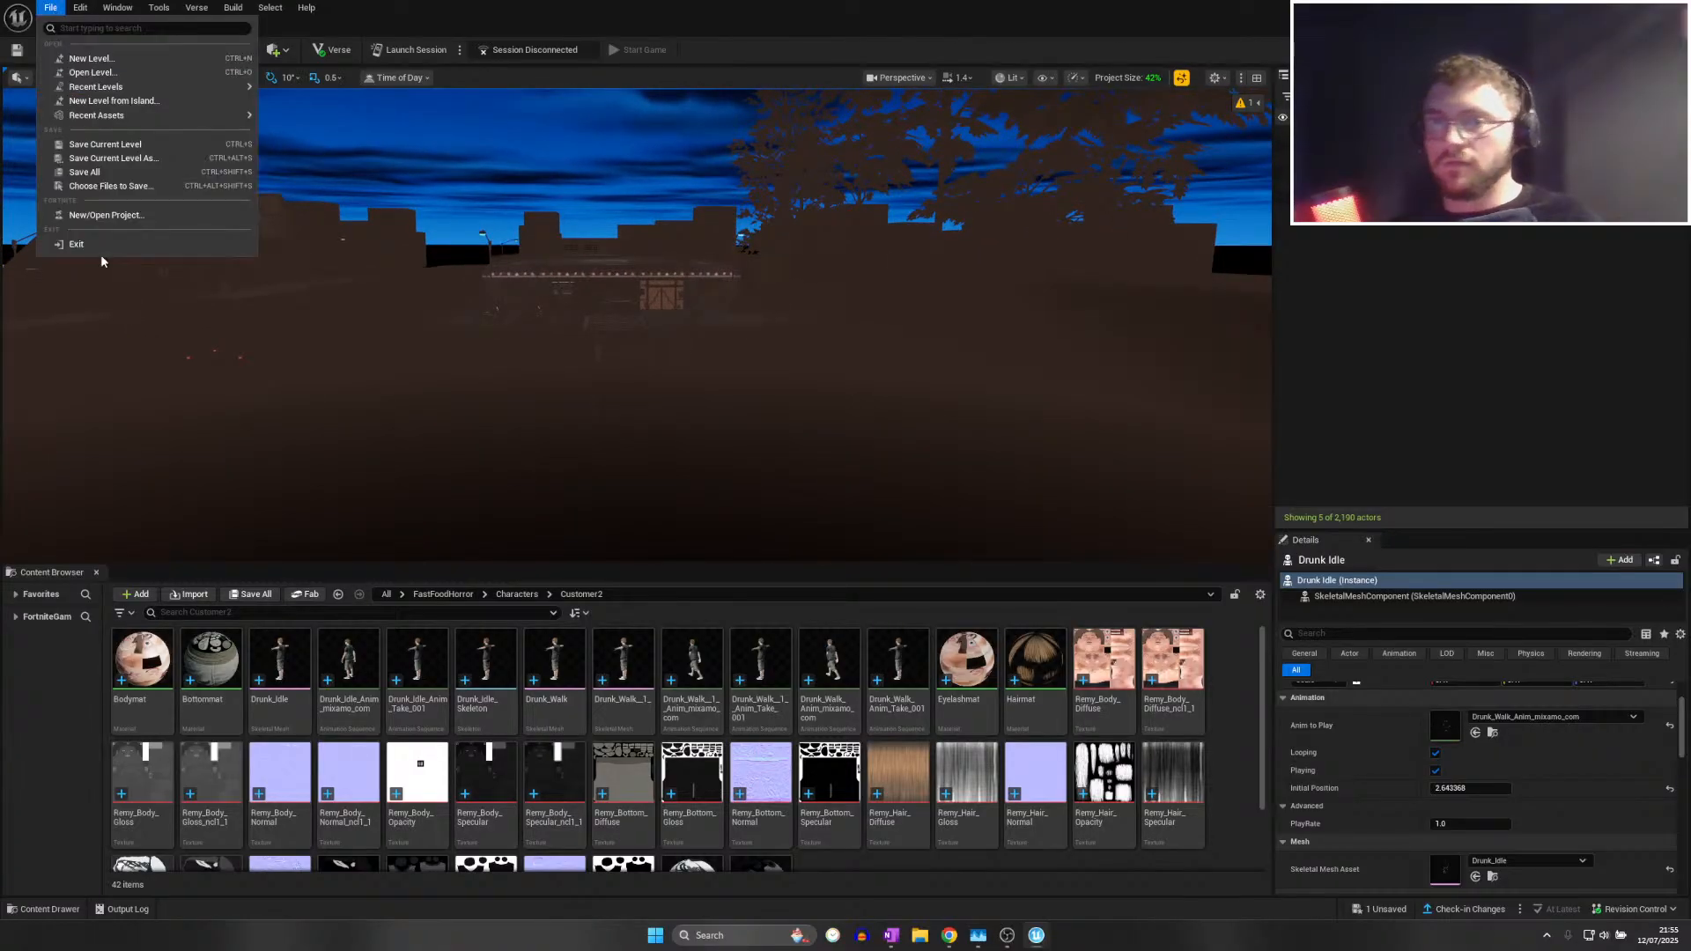
{"action": "left_click", "coordinate": [110, 531]}
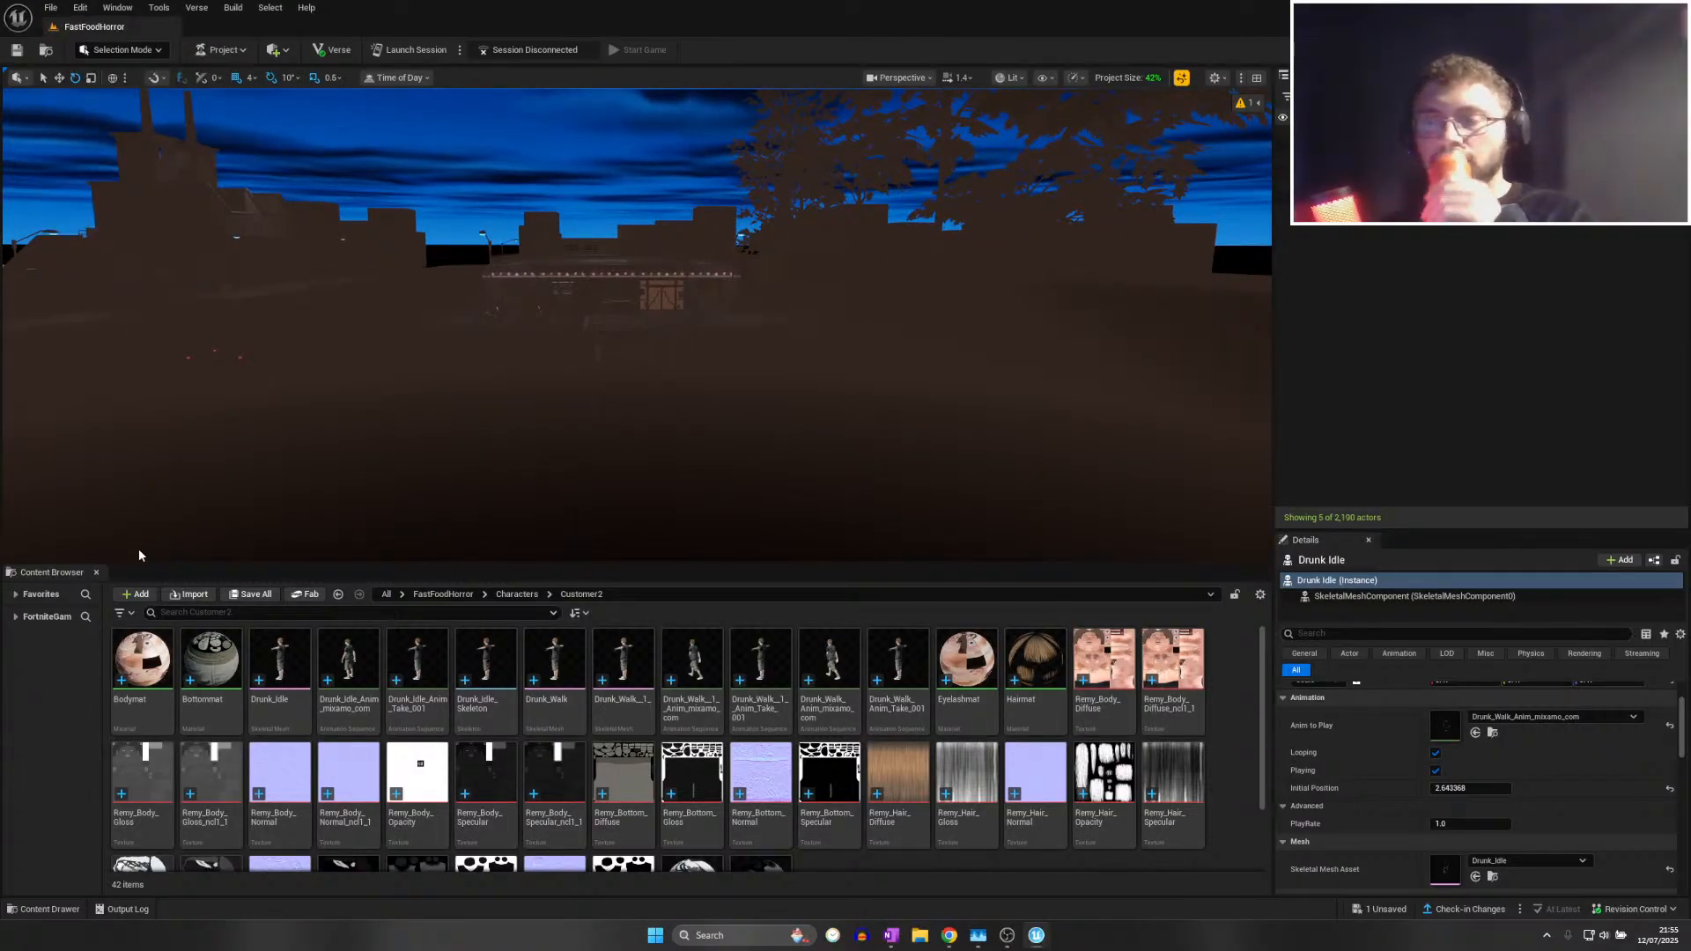
Open the FastFoodHorror/Cinematics/Tasks/Customers content folder
{"action": "left_click", "coordinate": [518, 594]}
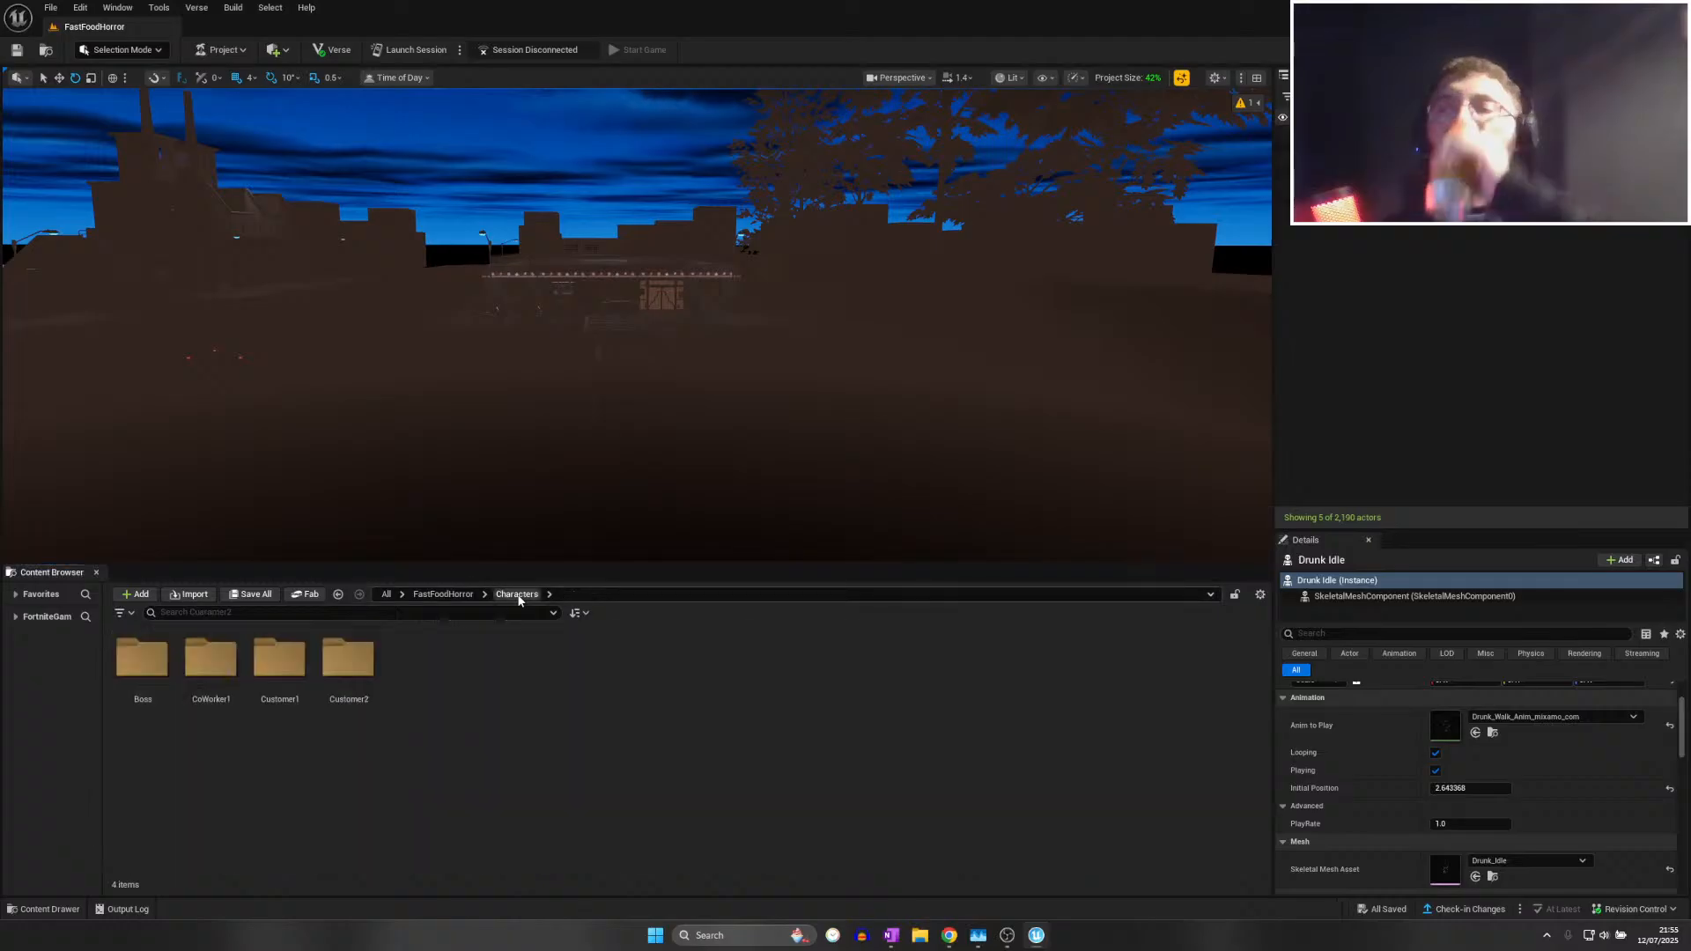
{"action": "left_click", "coordinate": [442, 595]}
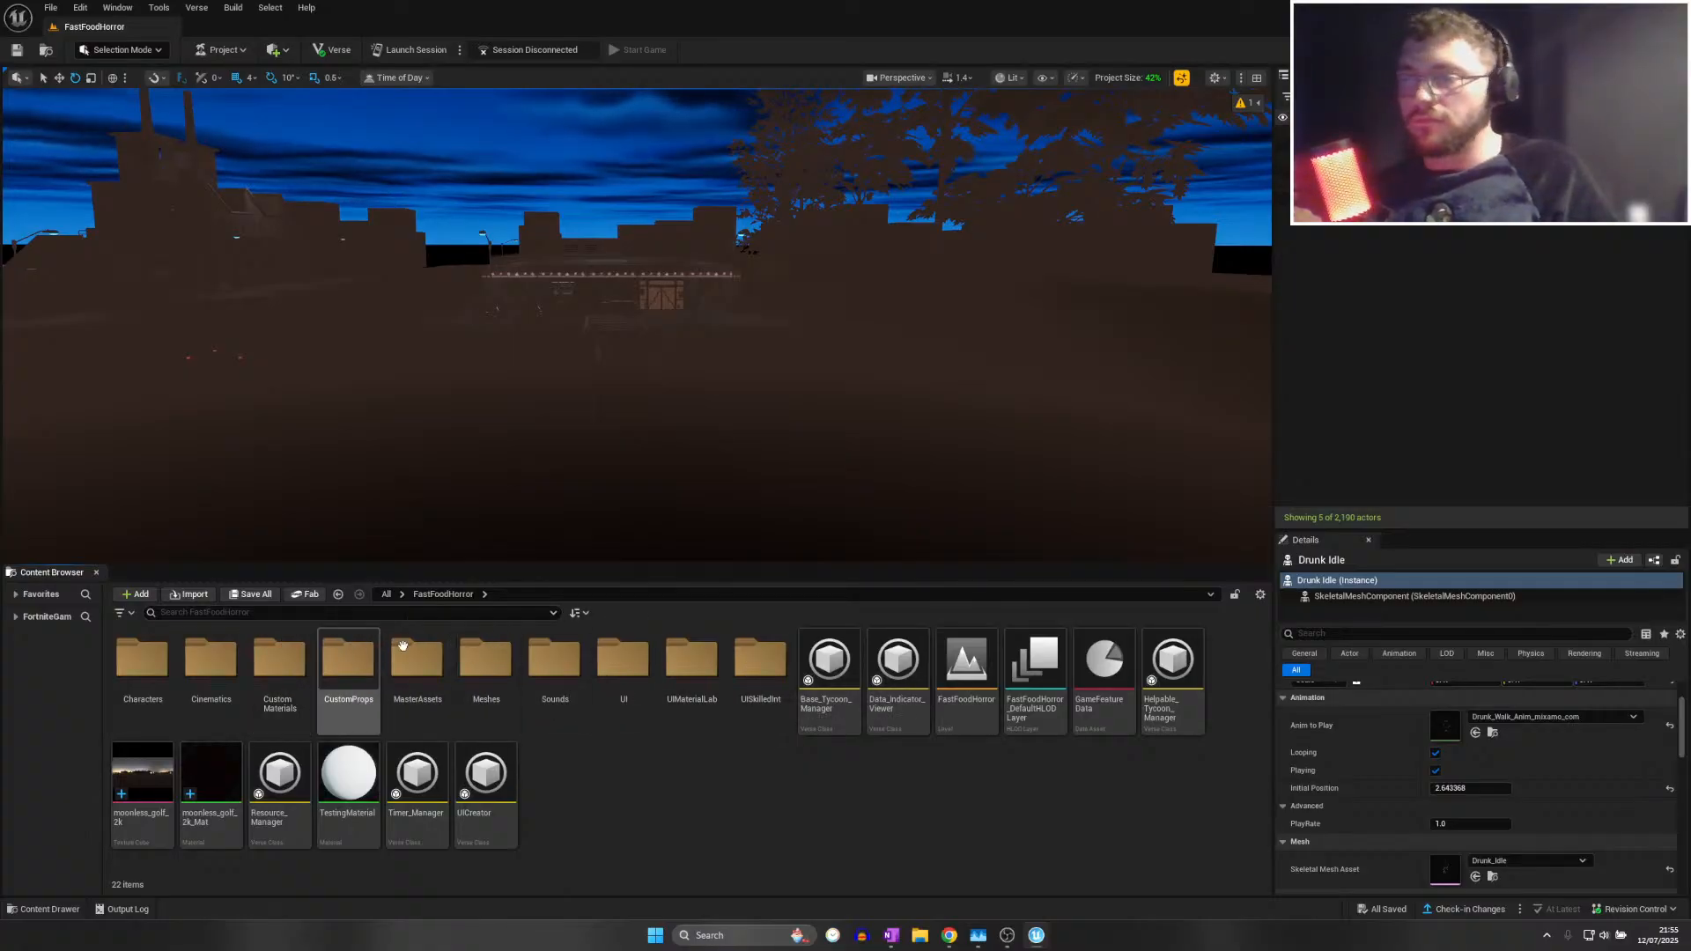
{"action": "double_click", "coordinate": [236, 654]}
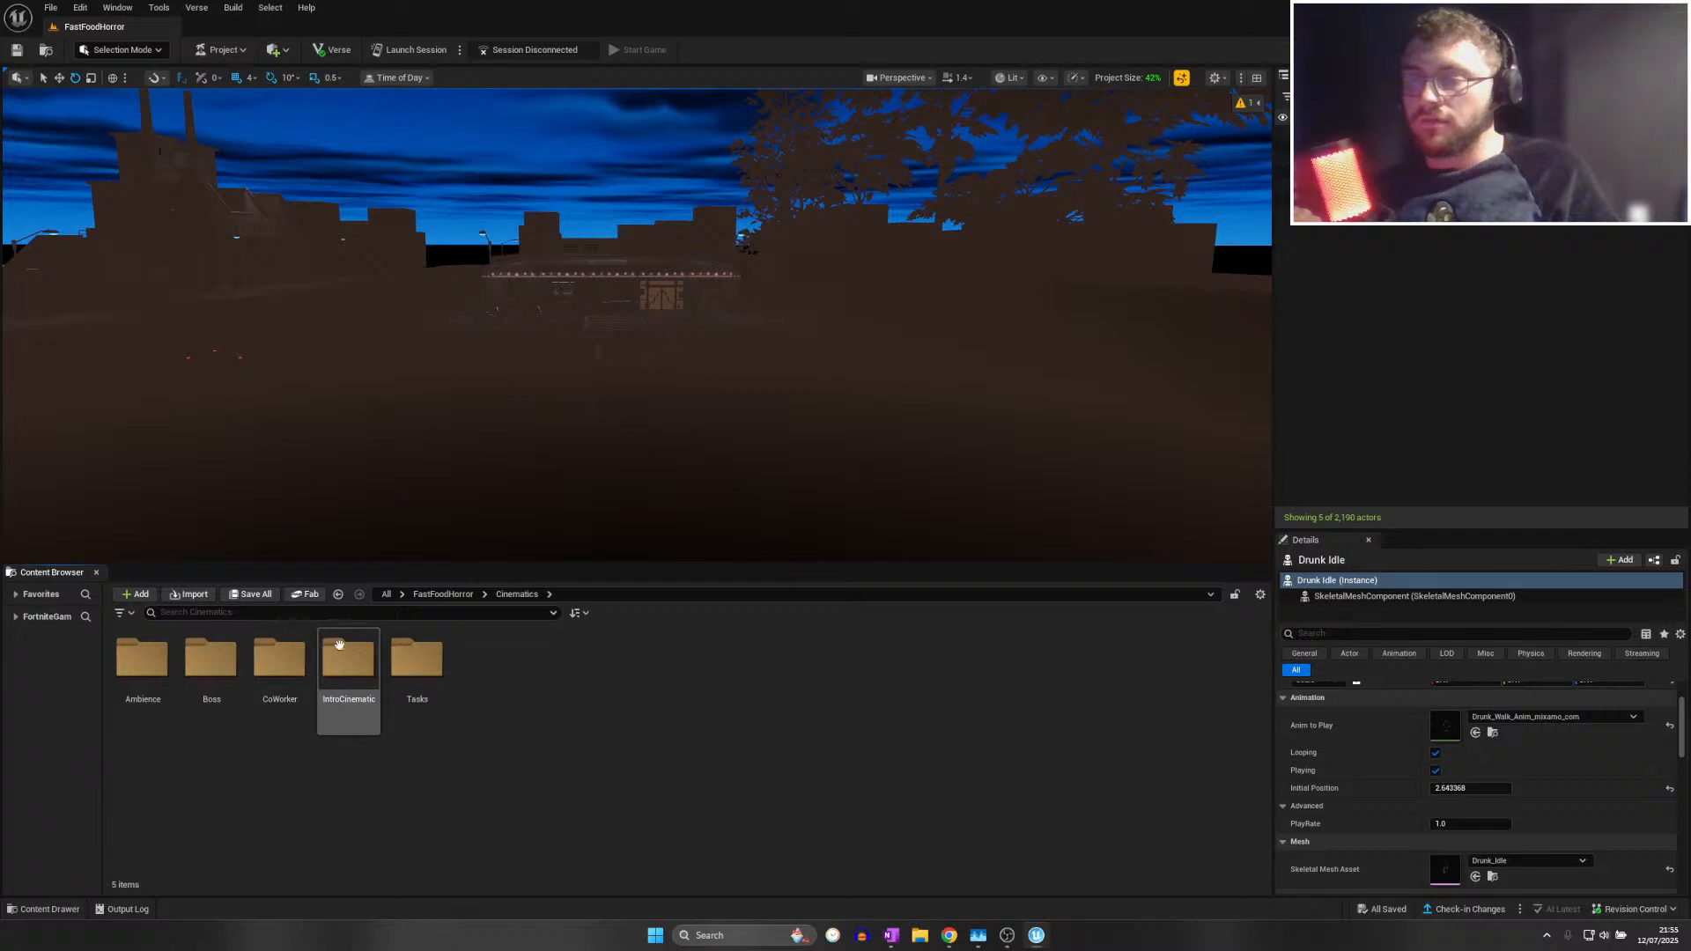
{"action": "double_click", "coordinate": [421, 649]}
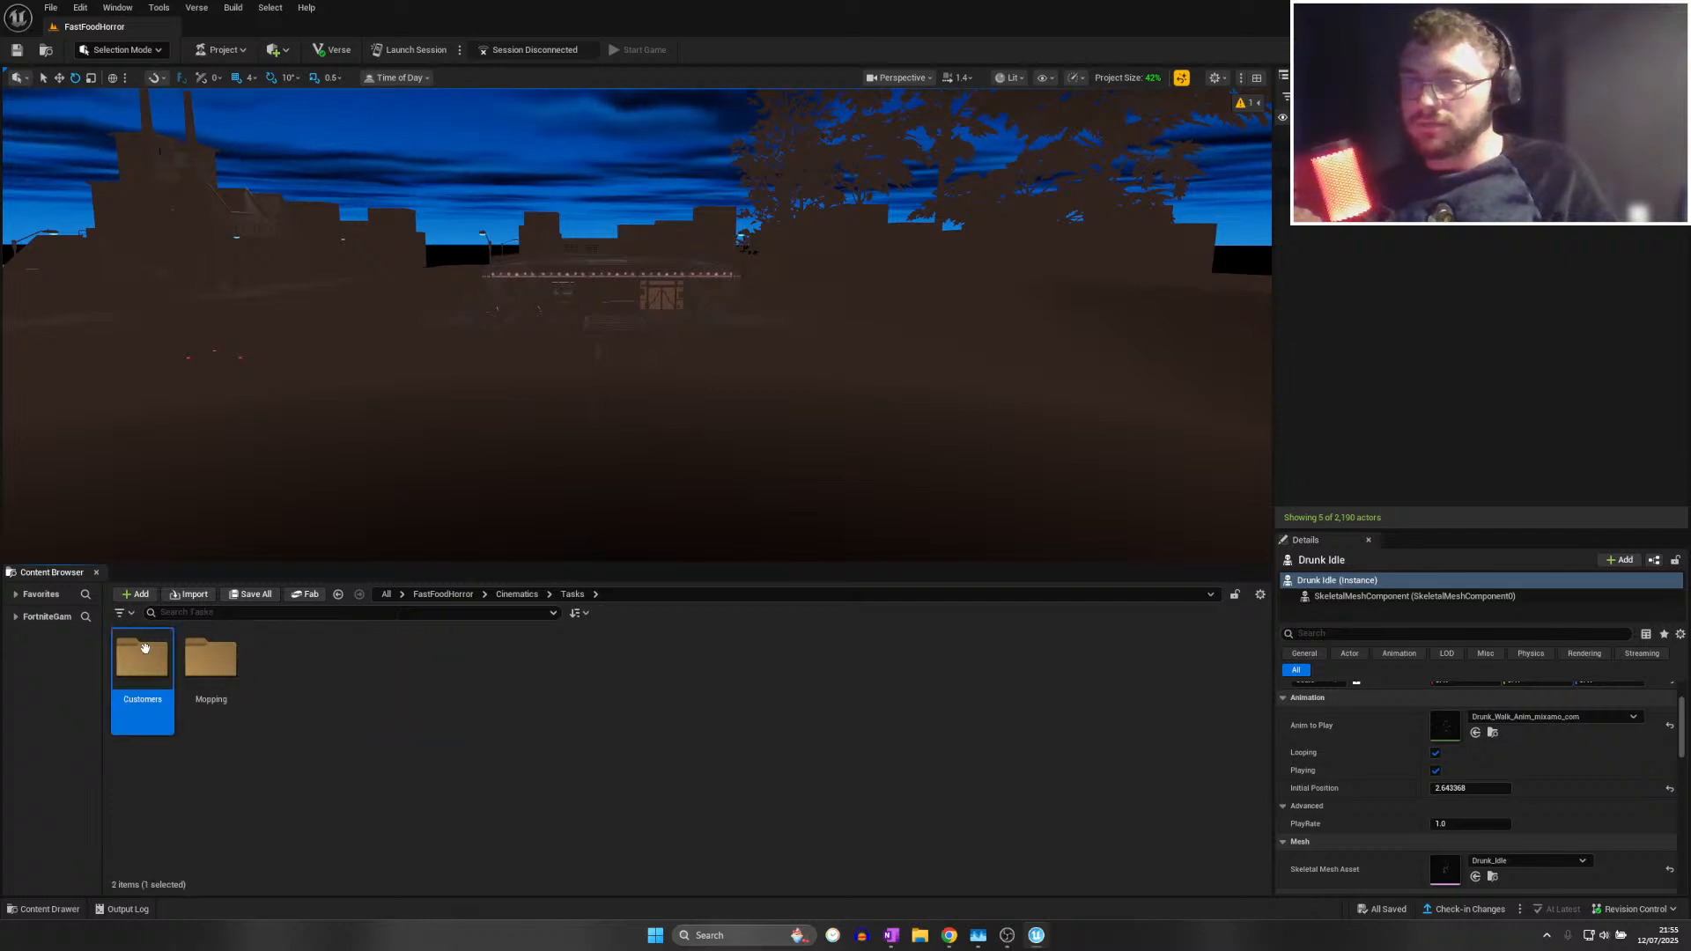
{"action": "double_click", "coordinate": [141, 649]}
Delete the existing Customer2 level sequence from the Customers folder
{"action": "left_click", "coordinate": [208, 649]}
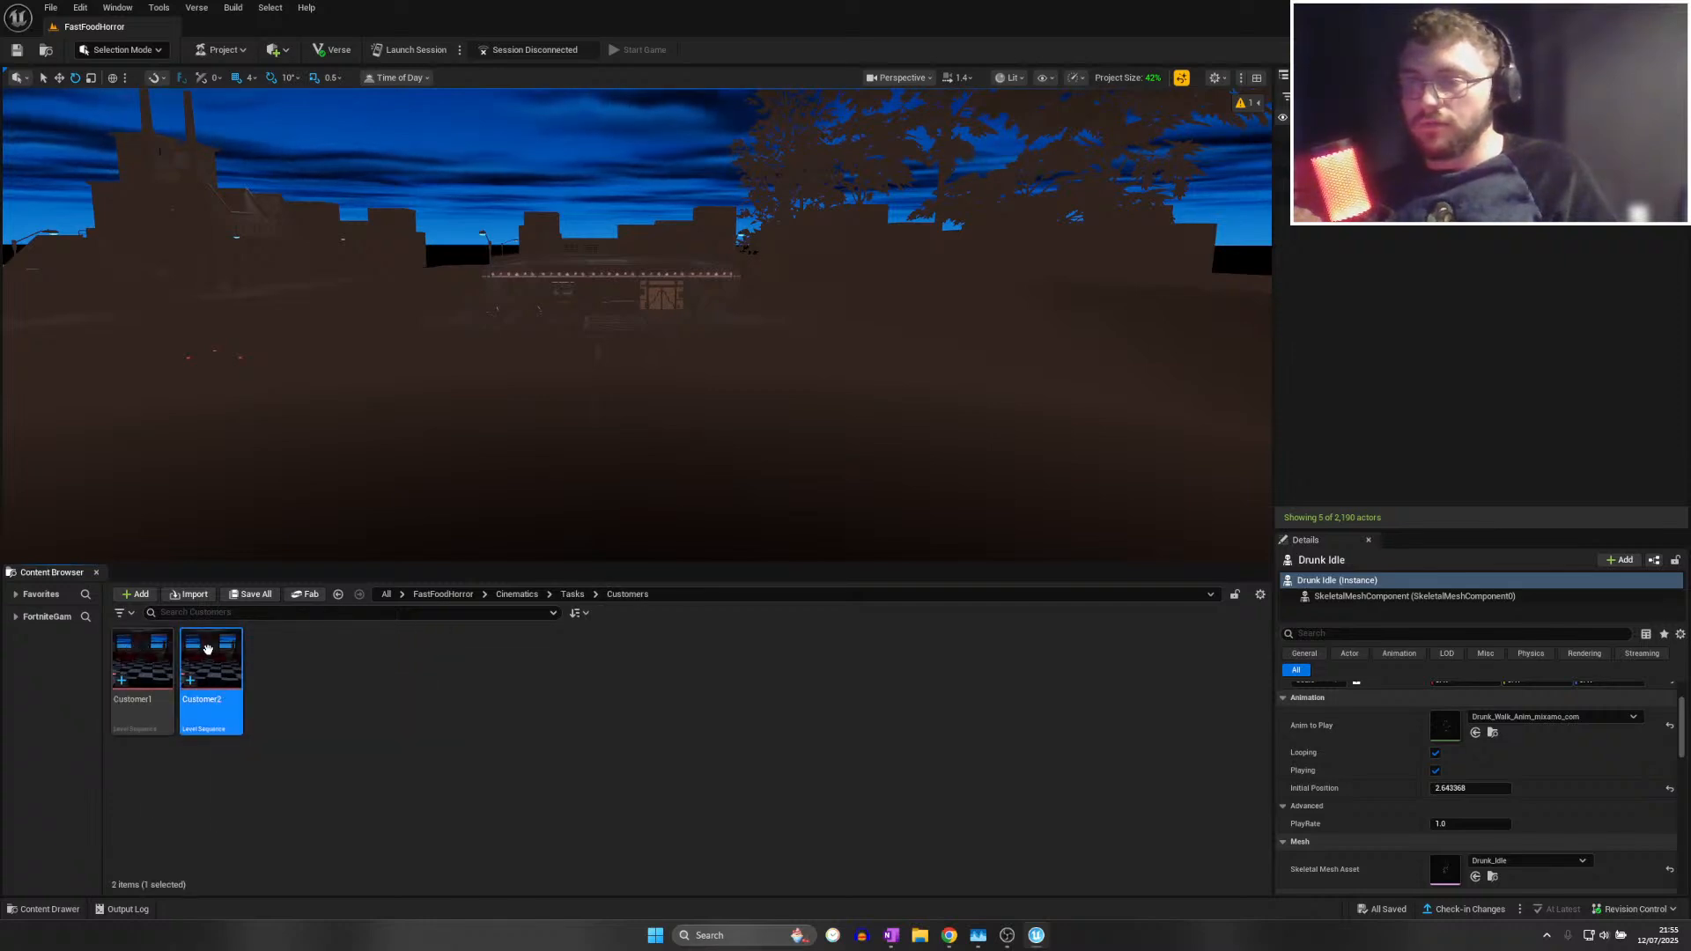
{"action": "double_click", "coordinate": [204, 653]}
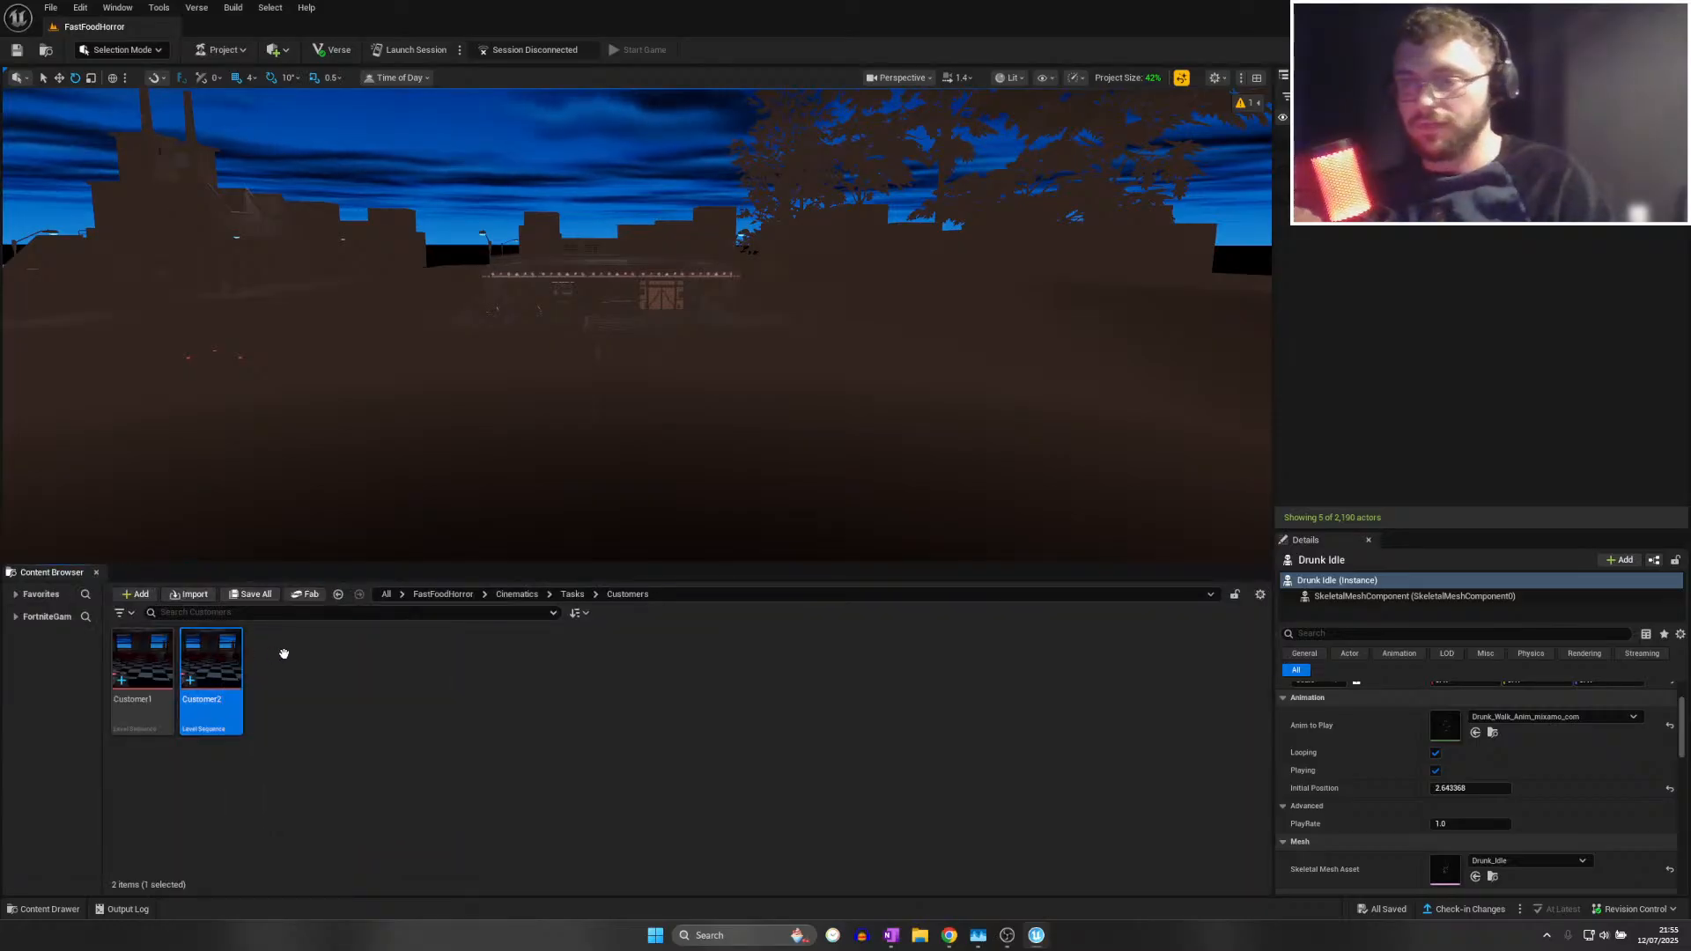
{"action": "key", "text": "Delete"}
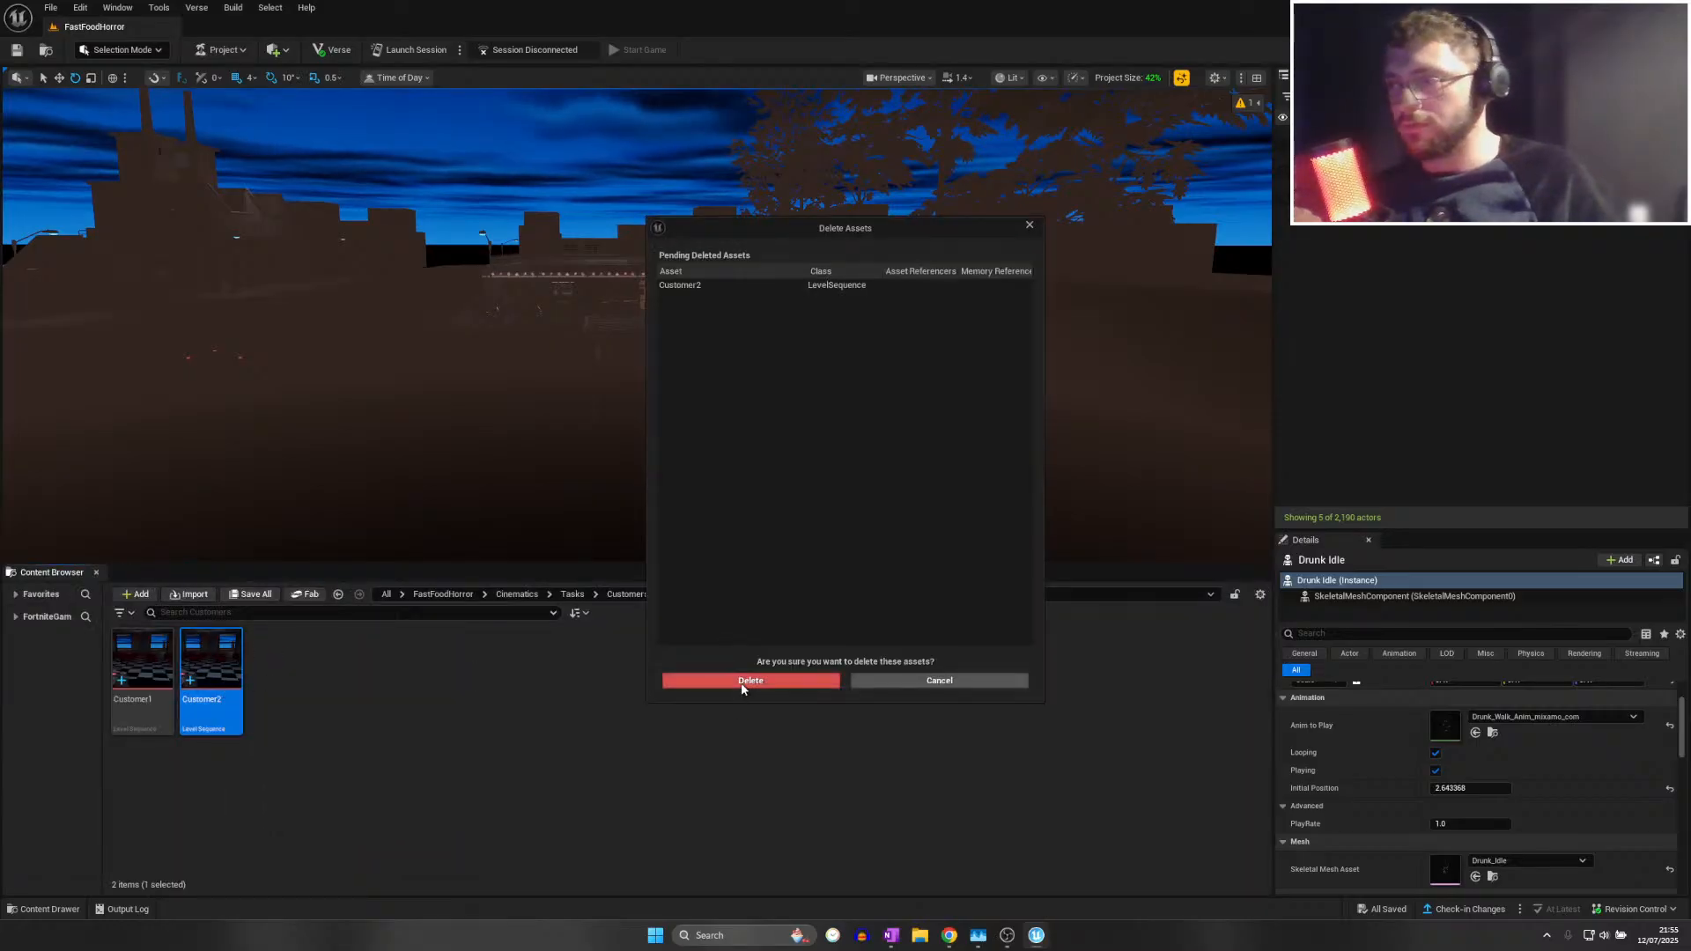
{"action": "left_click", "coordinate": [741, 682]}
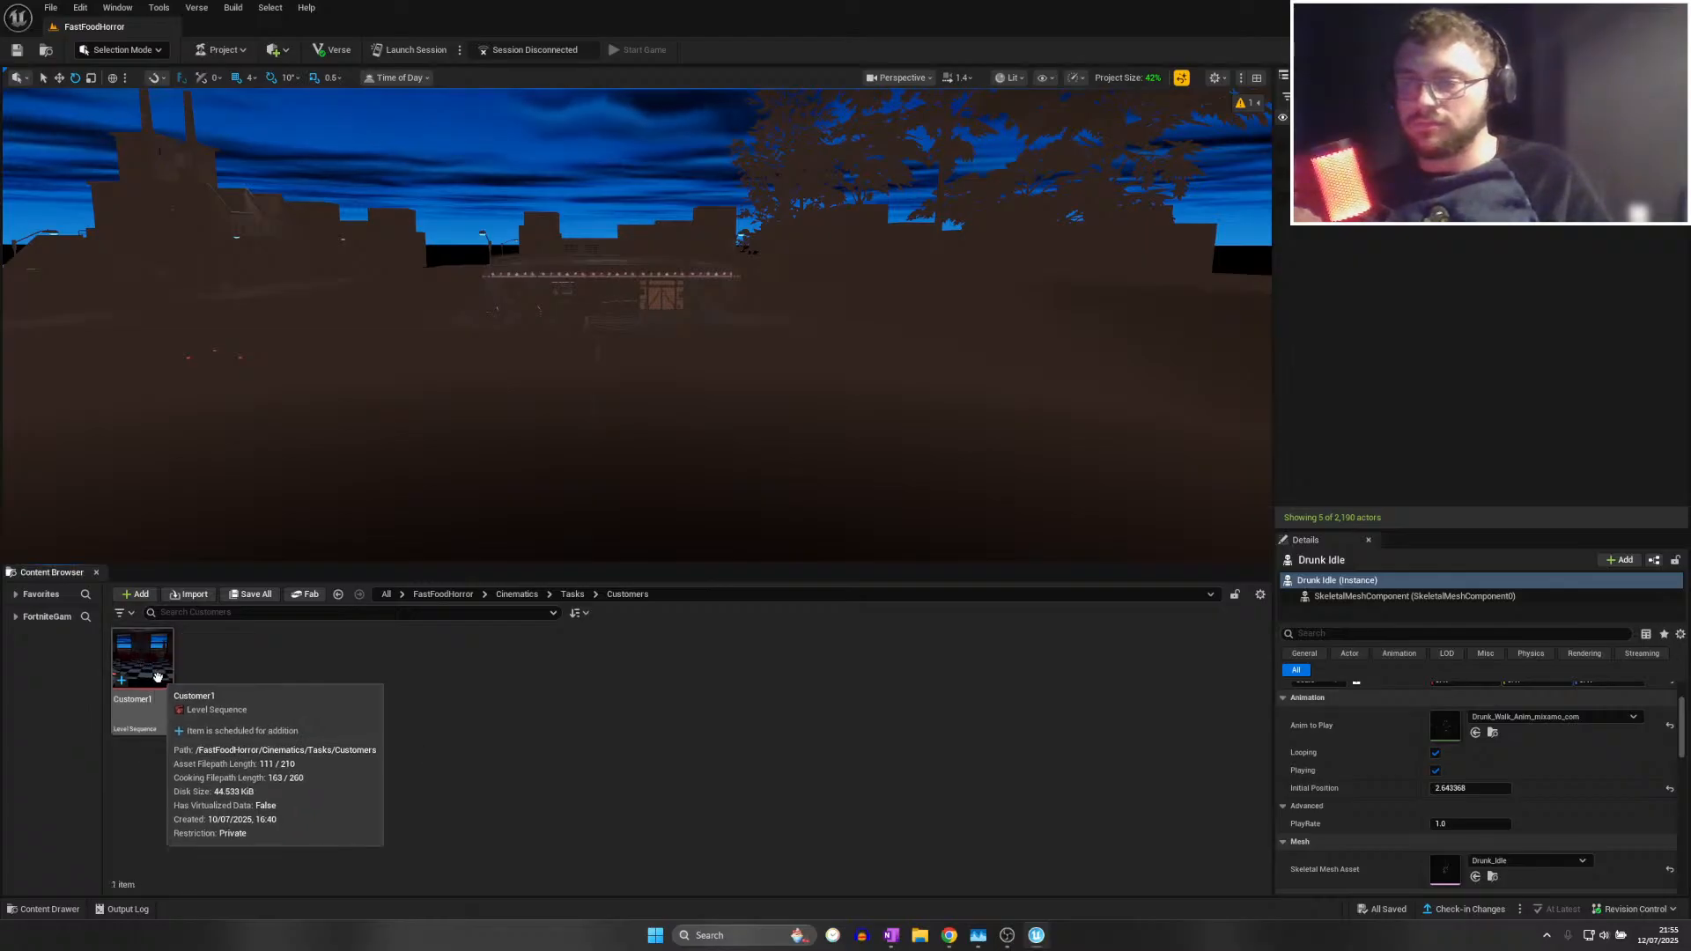
Duplicate the Customer1 level sequence, save the copy and open it for editing
{"action": "right_click", "coordinate": [145, 679]}
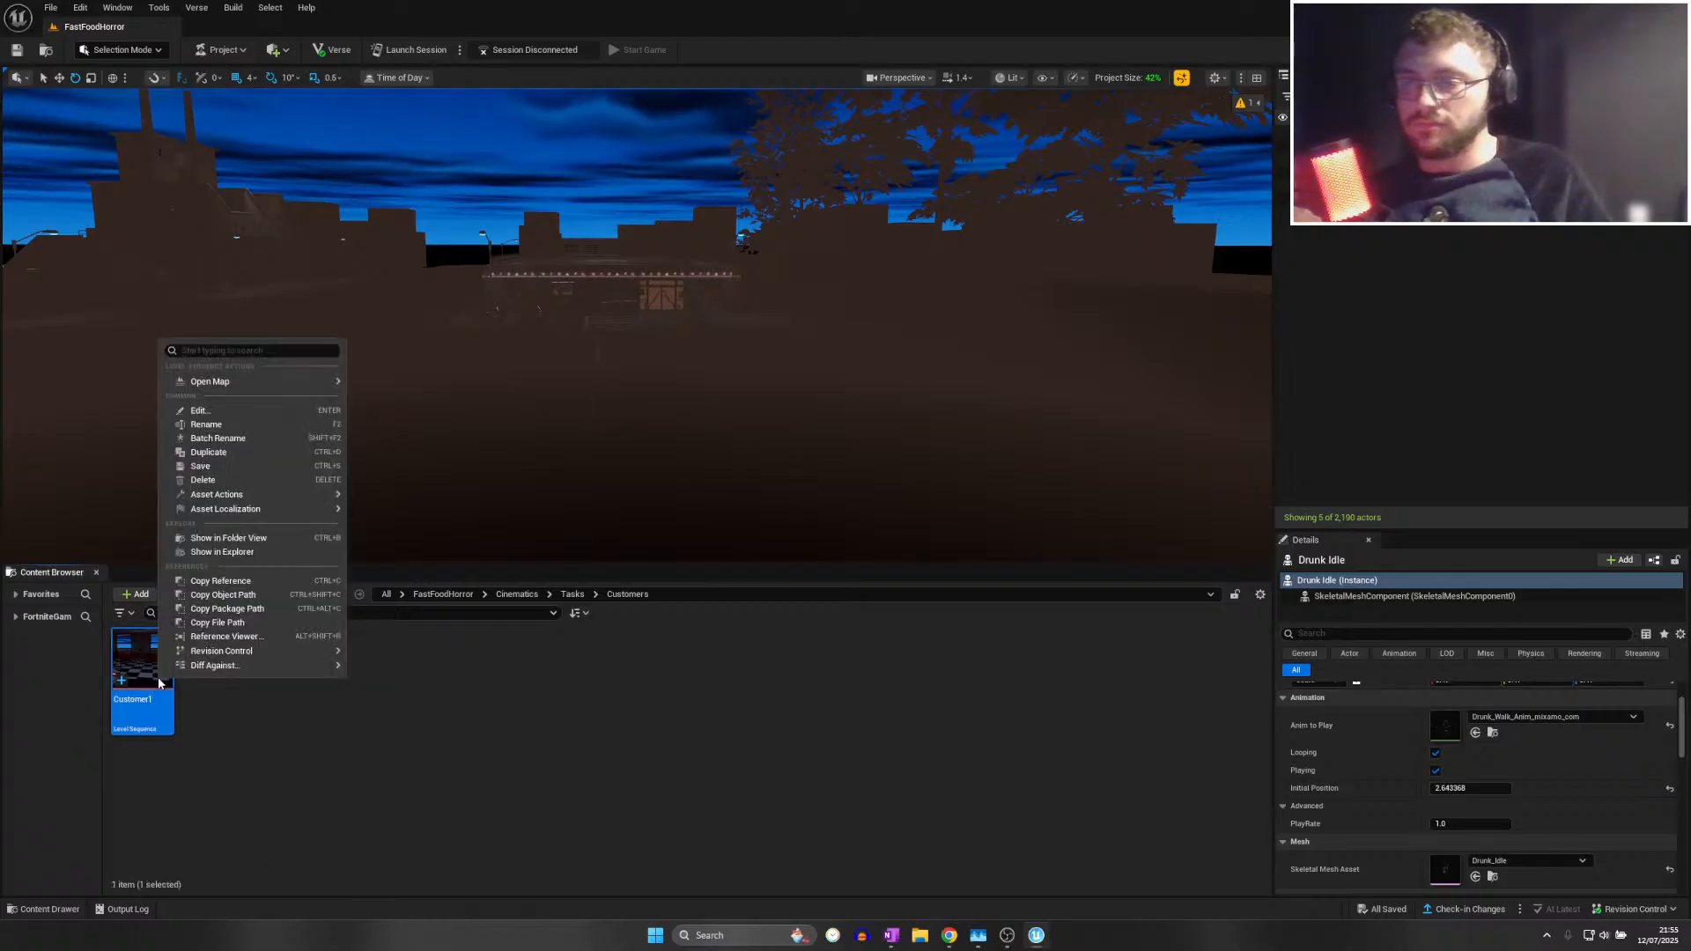
{"action": "left_click", "coordinate": [194, 451]}
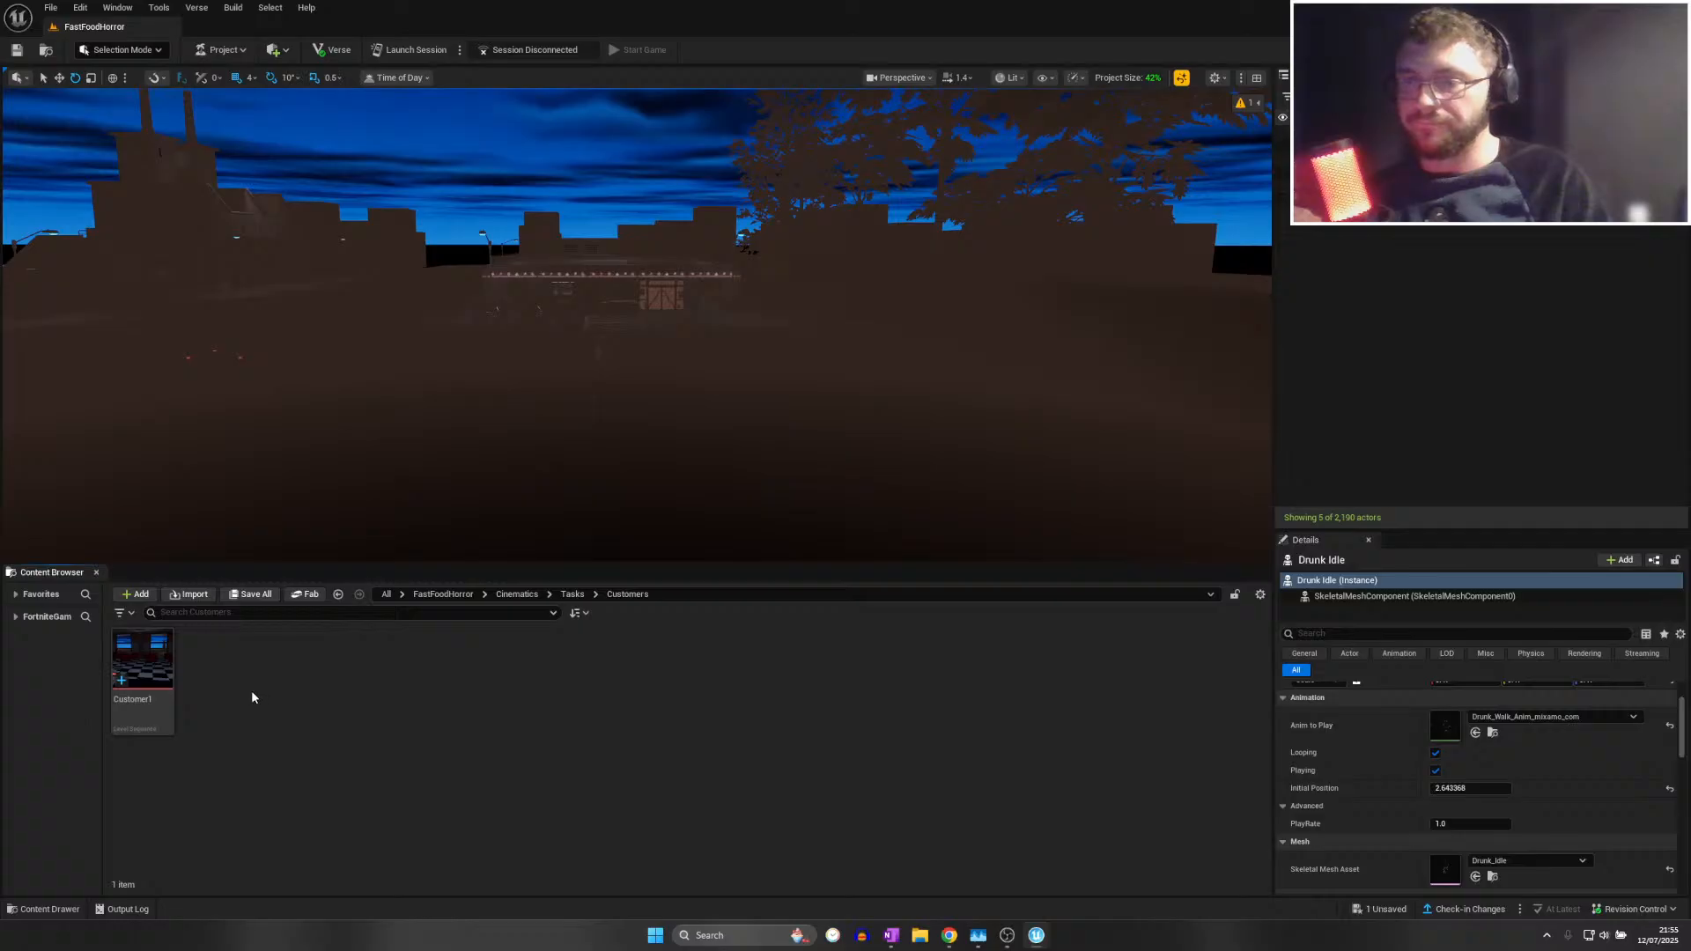
{"action": "key", "text": "ctrl+s"}
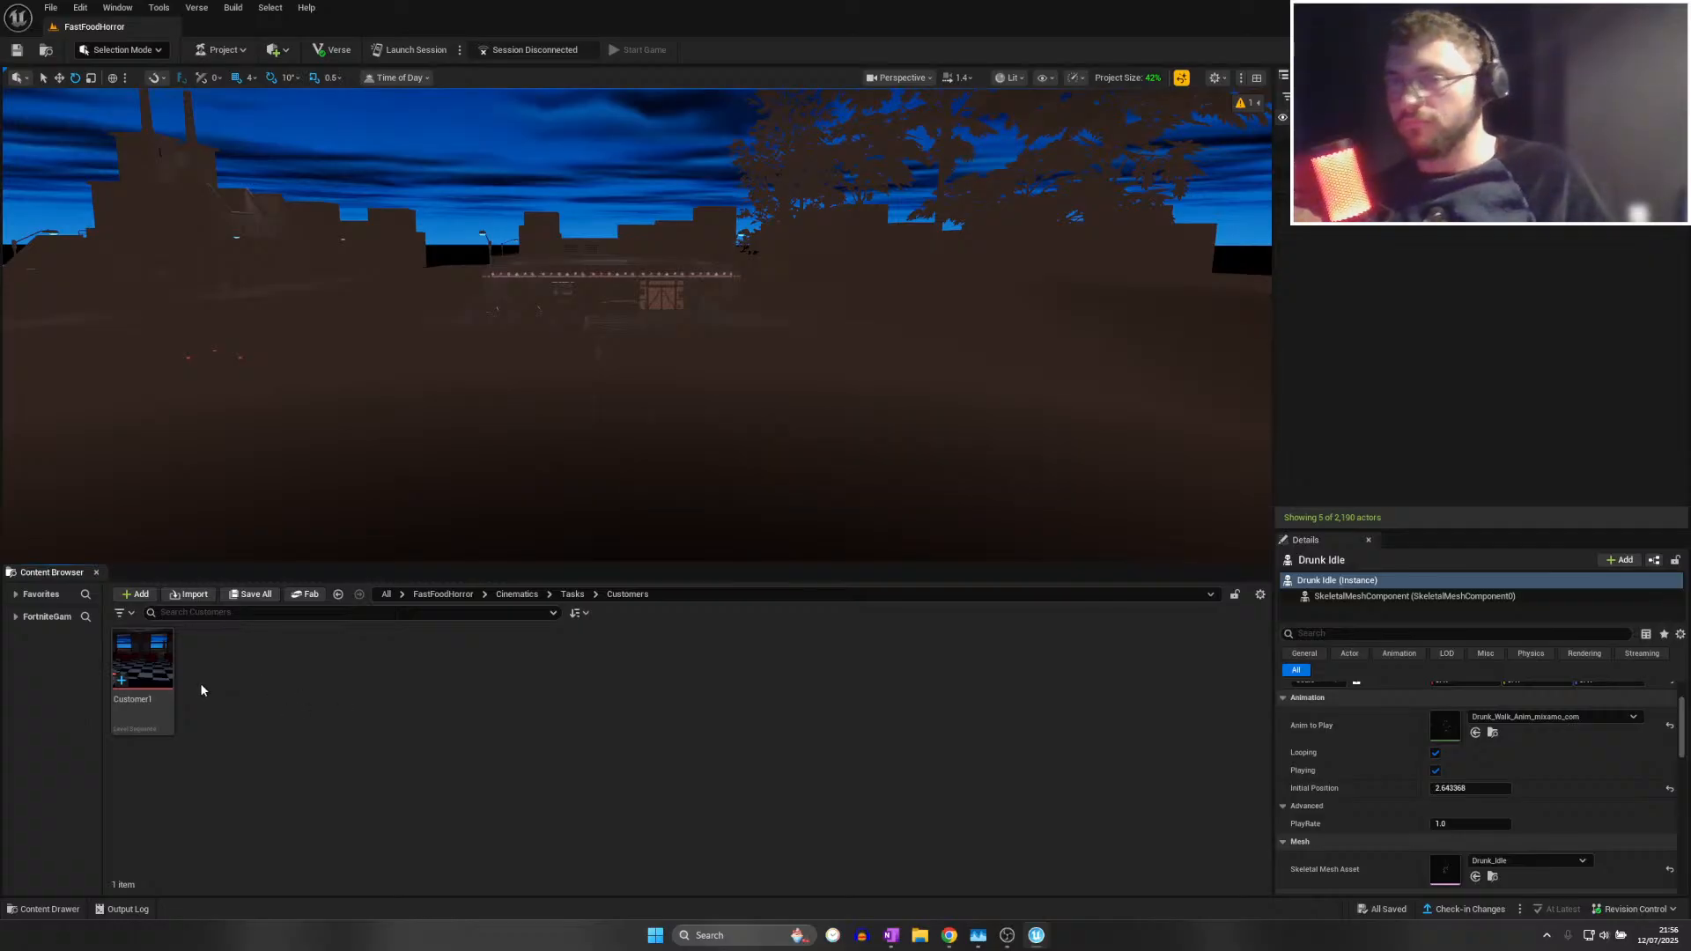
{"action": "double_click", "coordinate": [214, 664]}
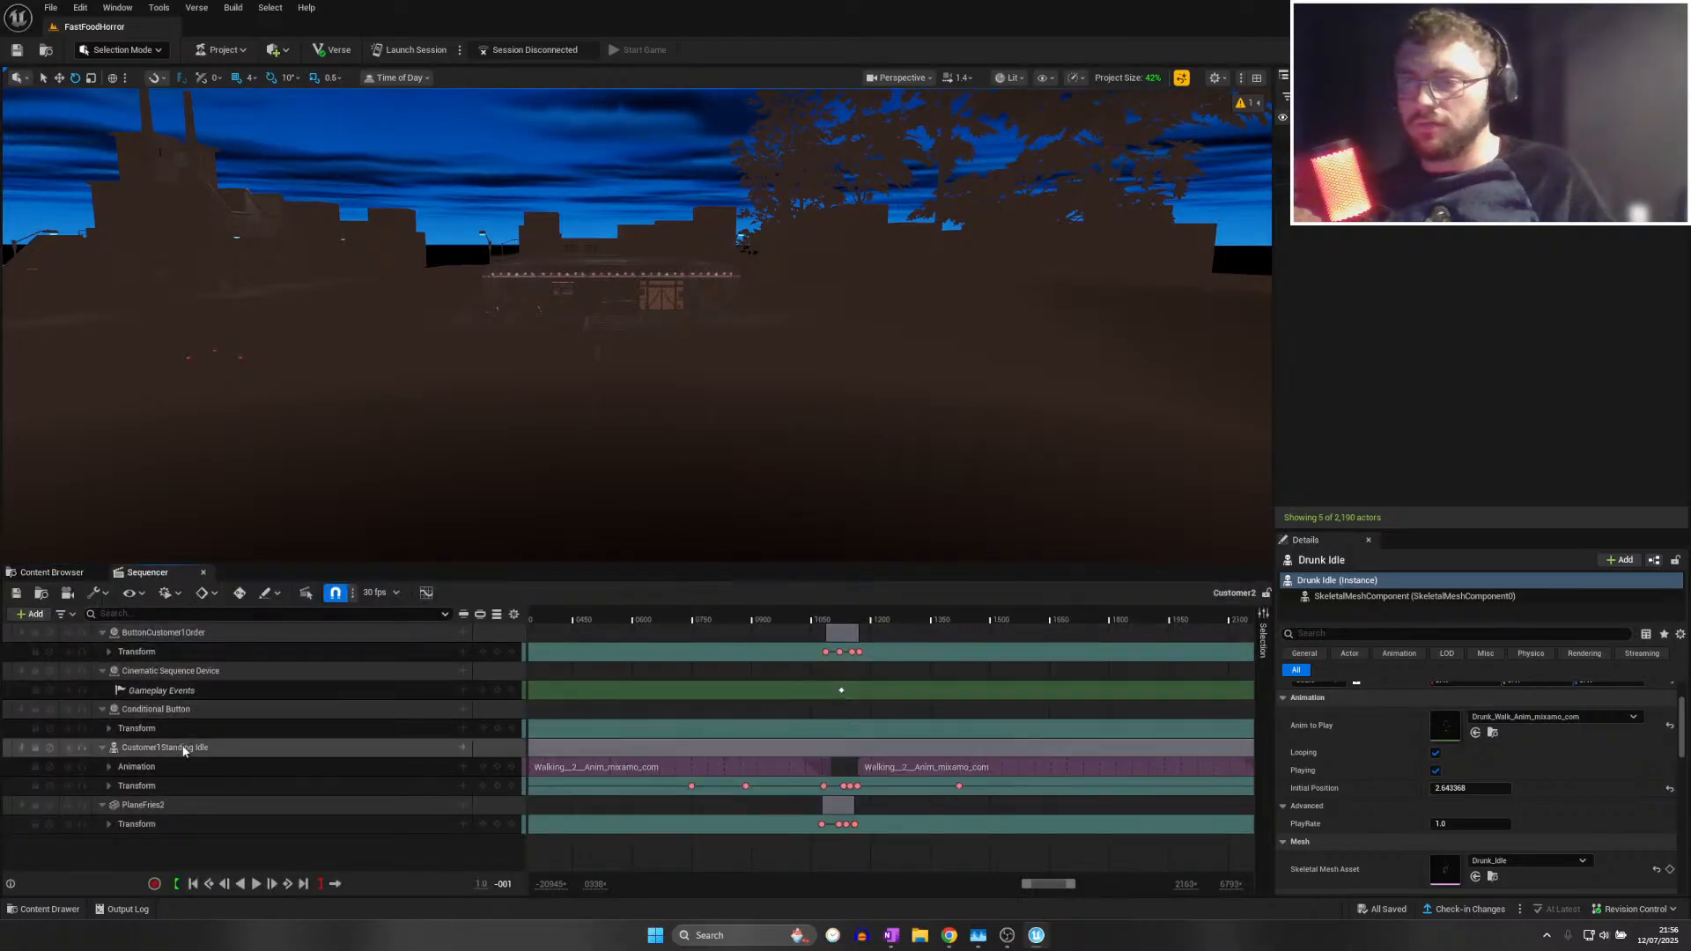
Reassign the Customer1 Standing Idle track of the sequence to the Drunk Idle actor
{"action": "right_click", "coordinate": [184, 749]}
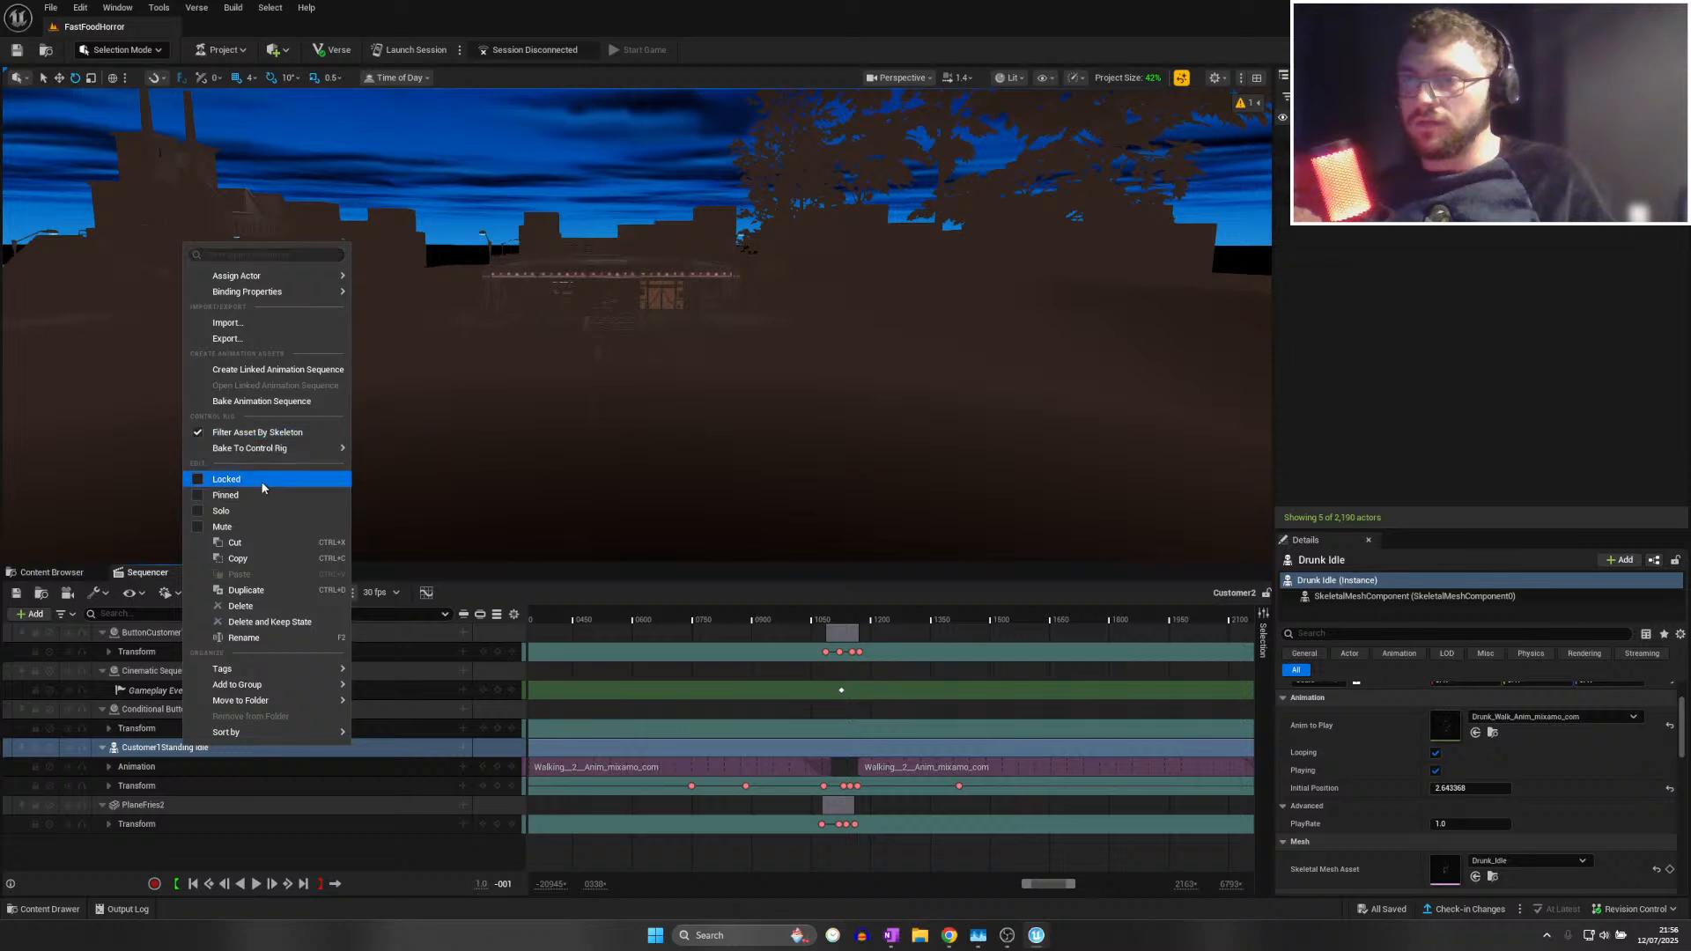
{"action": "mouse_move", "coordinate": [260, 294]}
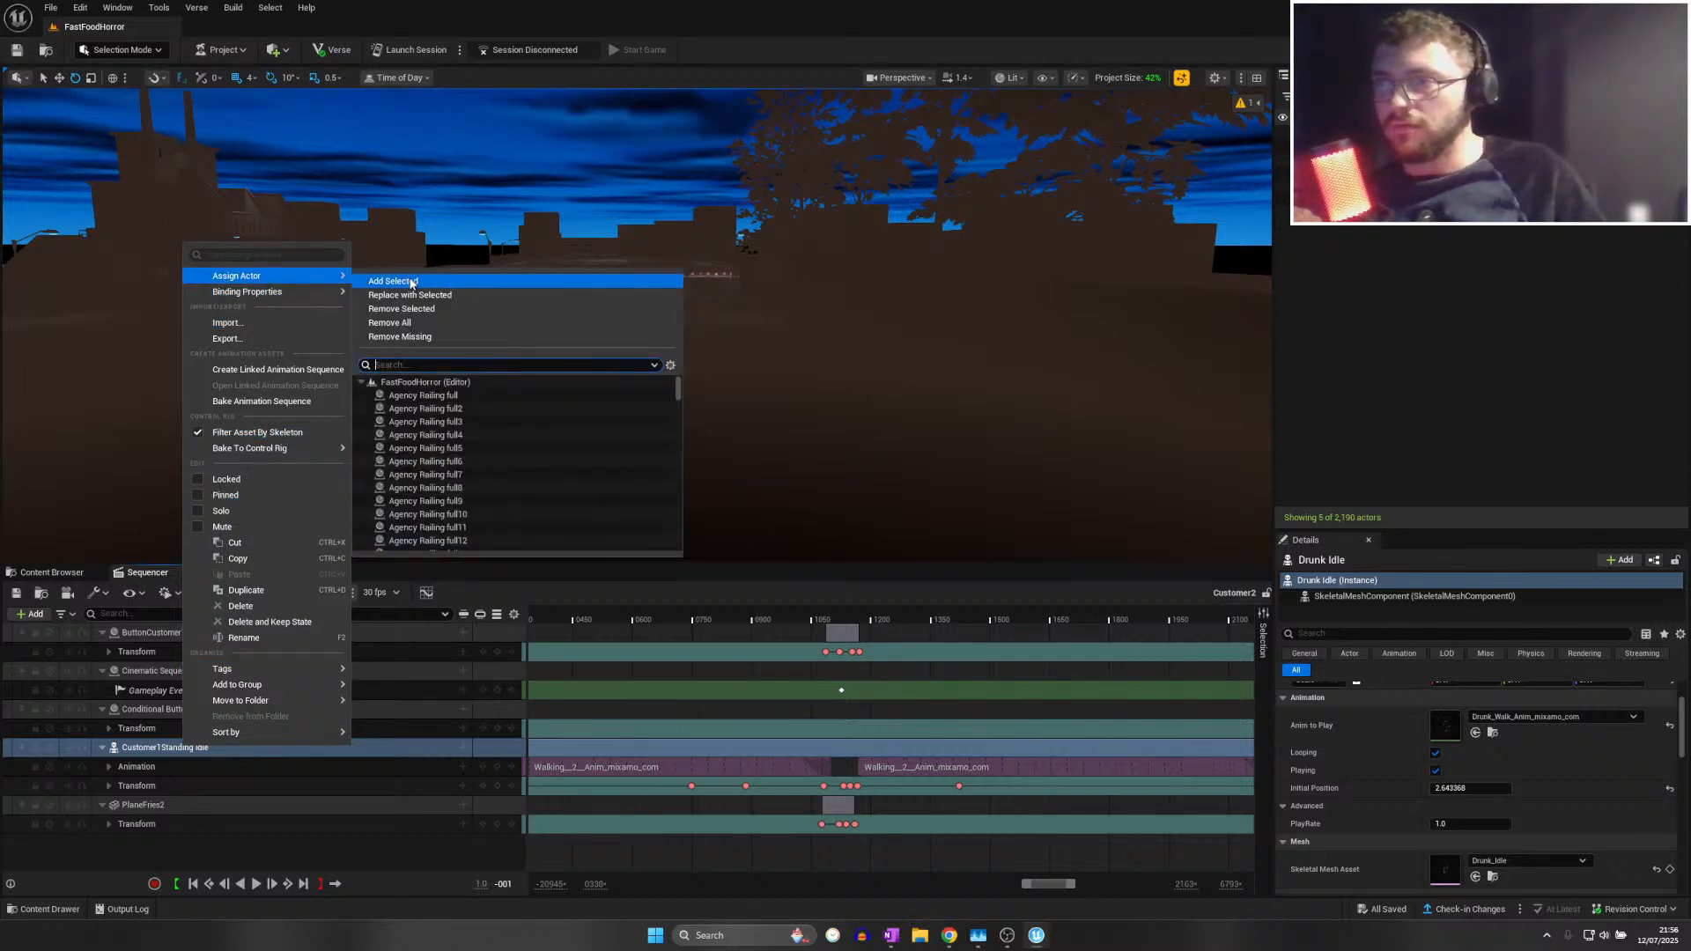
{"action": "type", "text": "dr"}
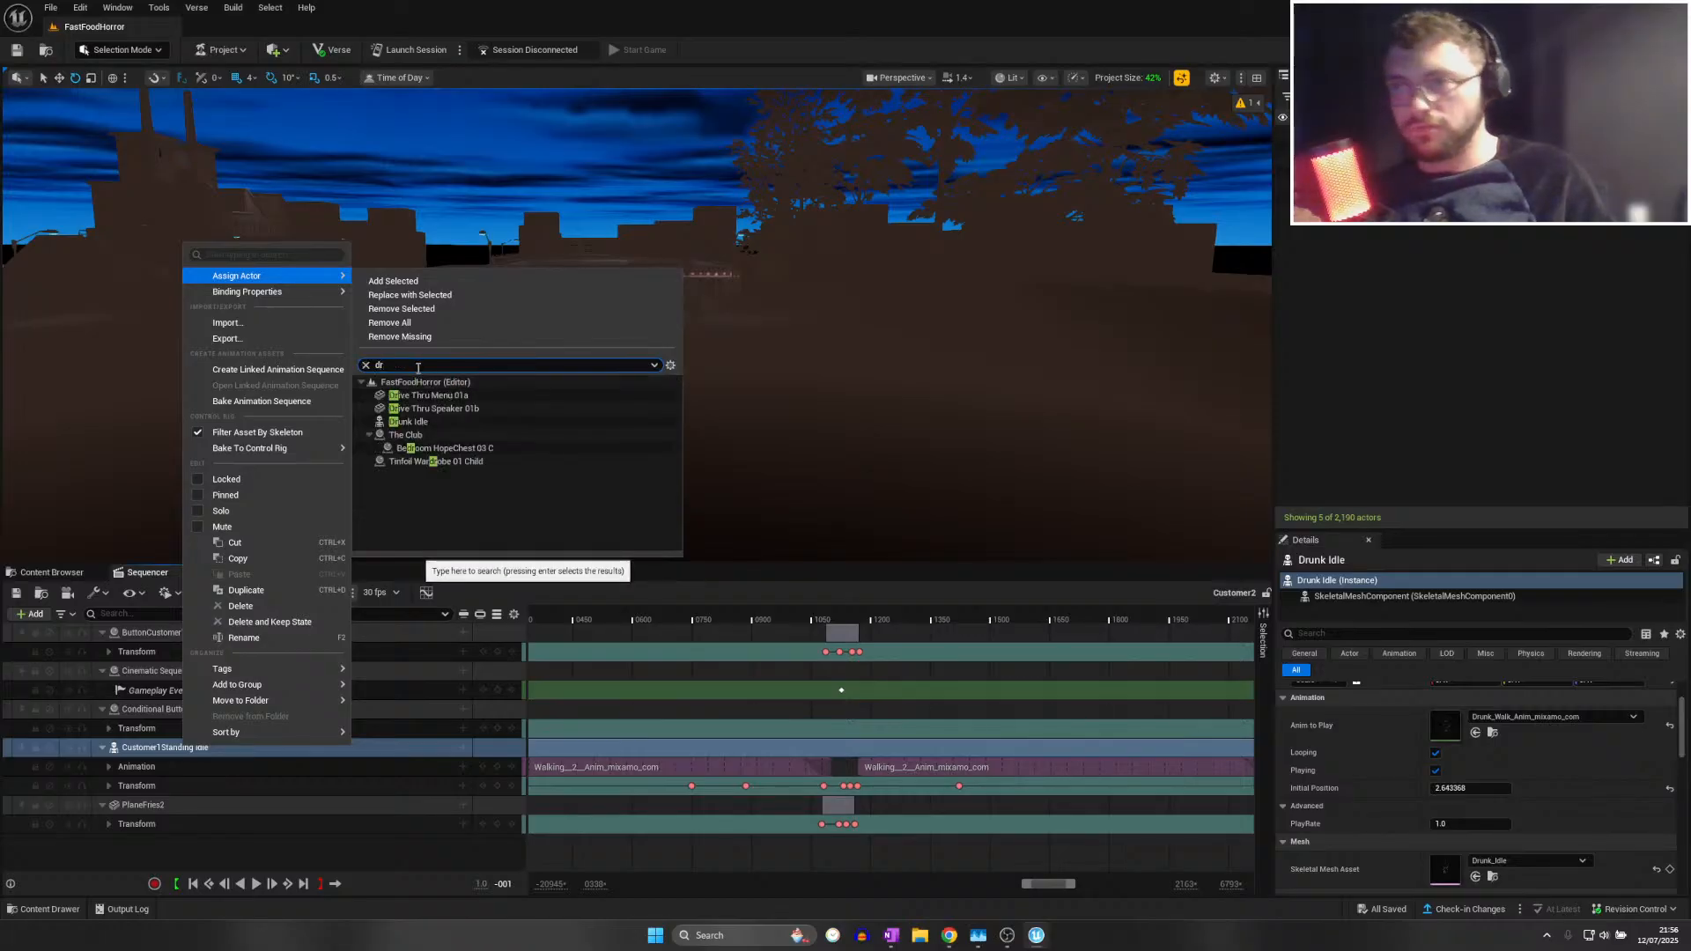
{"action": "left_click", "coordinate": [431, 419]}
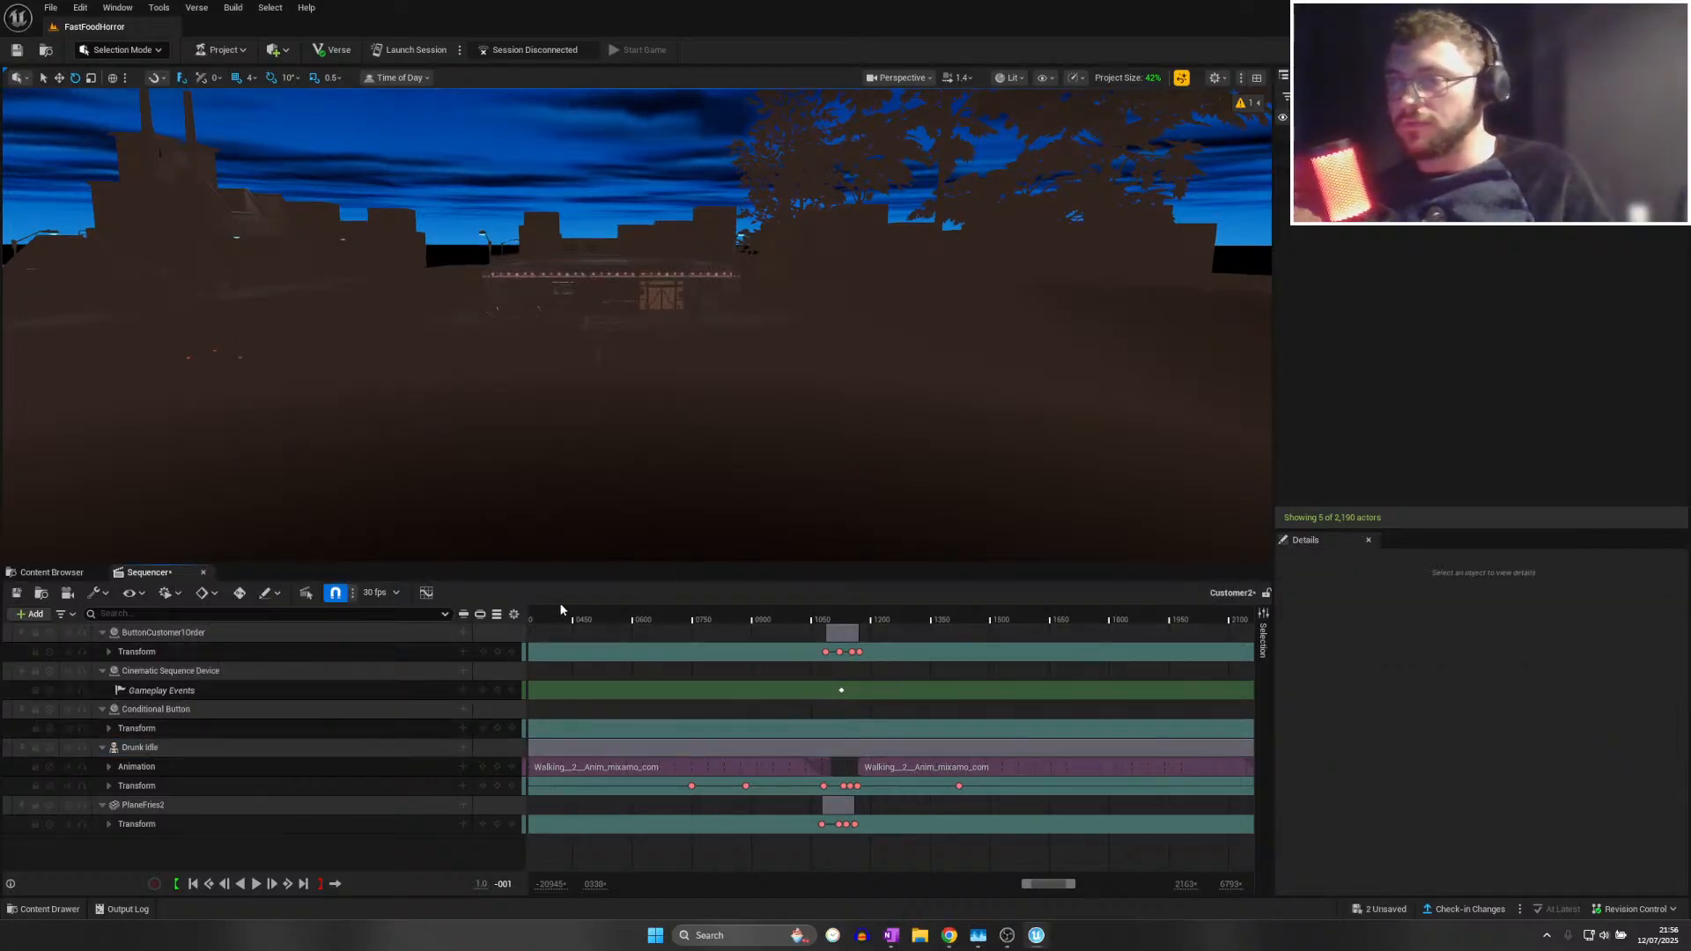
Bring the sequence's start into view on the timeline and examine the Drunk Idle character's starting position in the level
{"action": "scroll", "coordinate": [783, 810], "scroll_direction": "down", "scroll_amount": 3, "text": "ctrl"}
{"action": "left_click_drag", "start_coordinate": [1032, 883], "coordinate": [993, 881]}
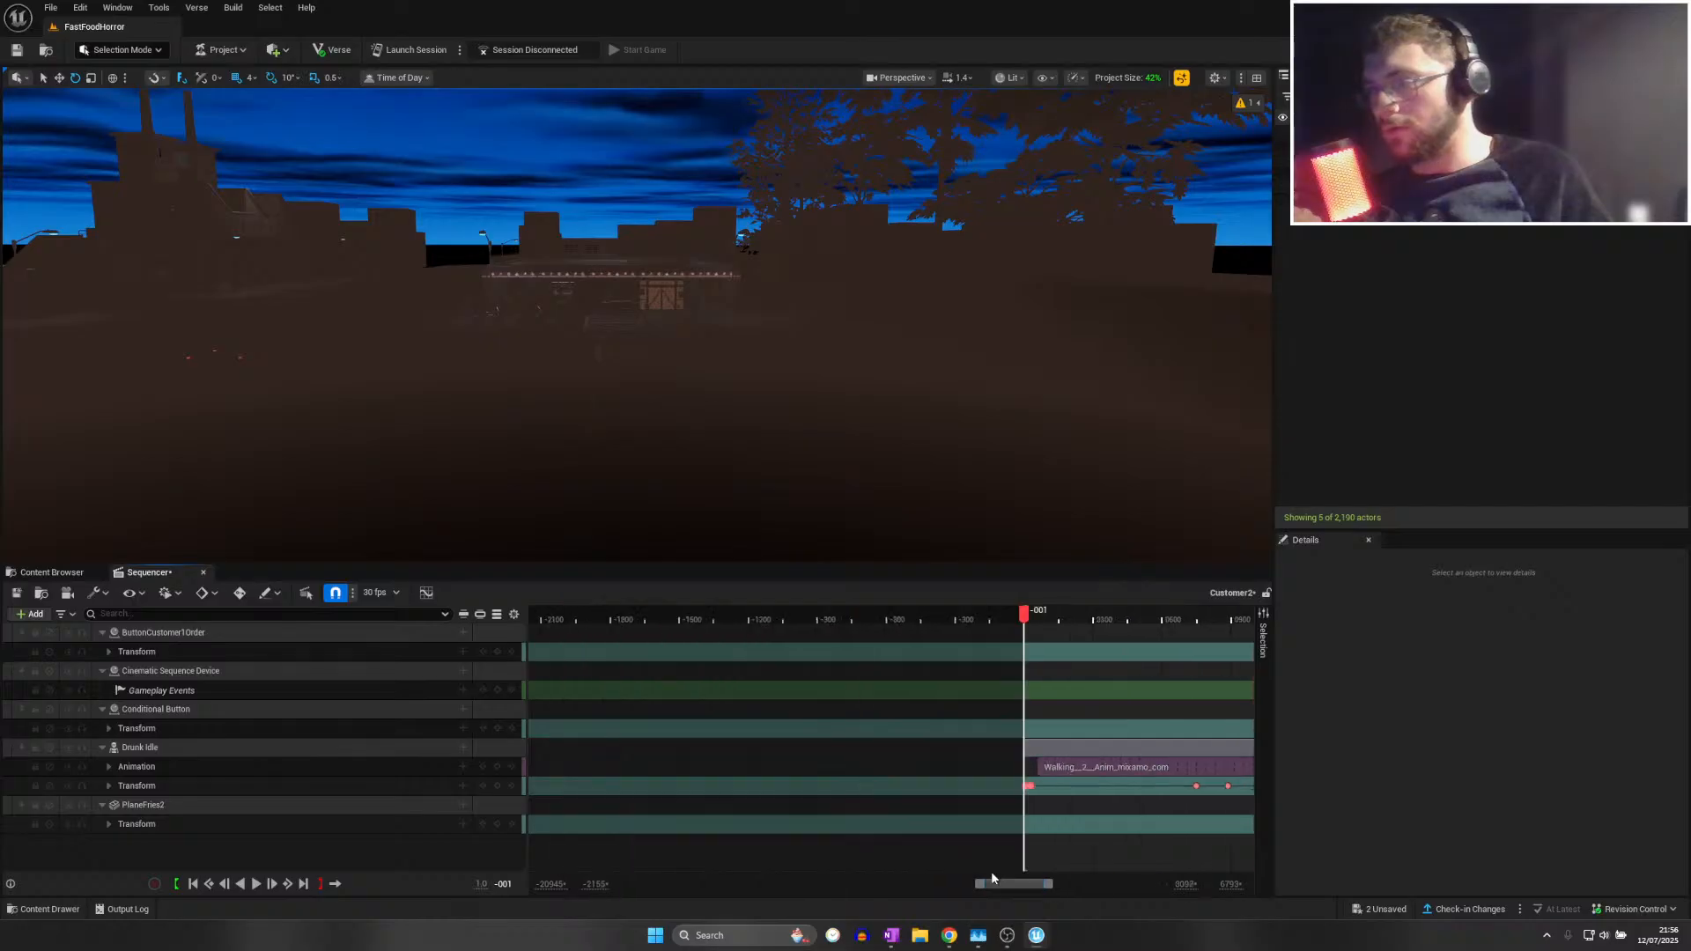
{"action": "right_click_drag", "start_coordinate": [880, 423], "coordinate": [929, 444]}
{"action": "key", "text": "w"}
{"action": "right_click_drag", "start_coordinate": [793, 505], "coordinate": [458, 502]}
{"action": "right_click_drag", "start_coordinate": [717, 418], "coordinate": [700, 420]}
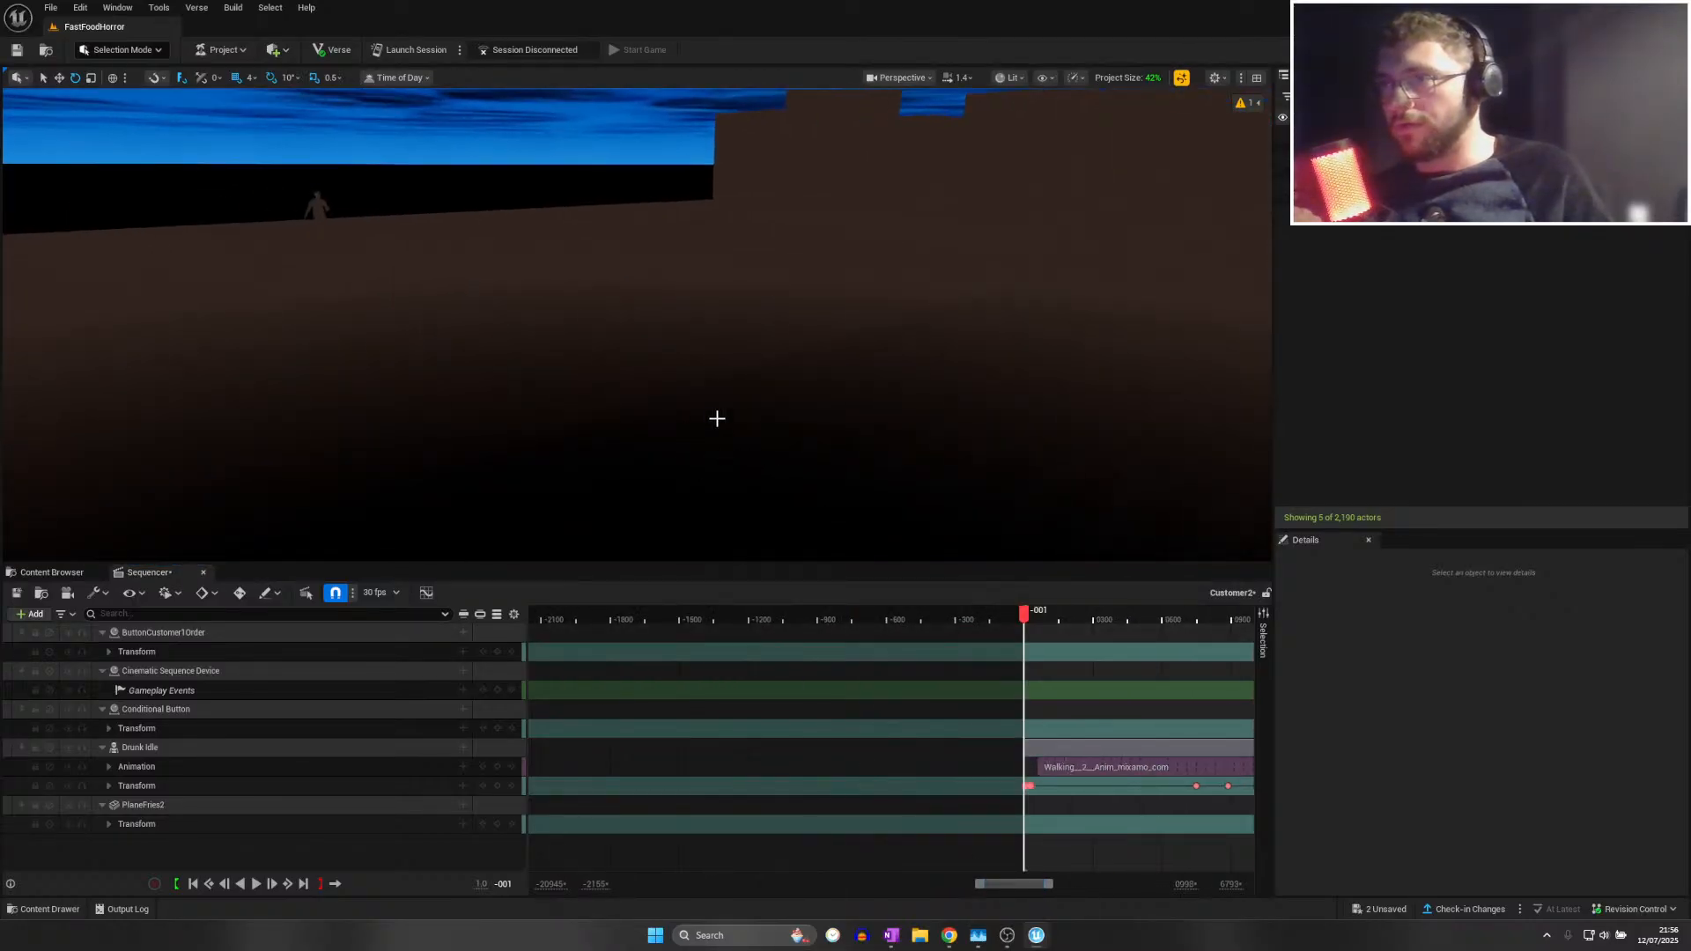
{"action": "left_click", "coordinate": [1044, 79]}
{"action": "left_click", "coordinate": [1078, 233]}
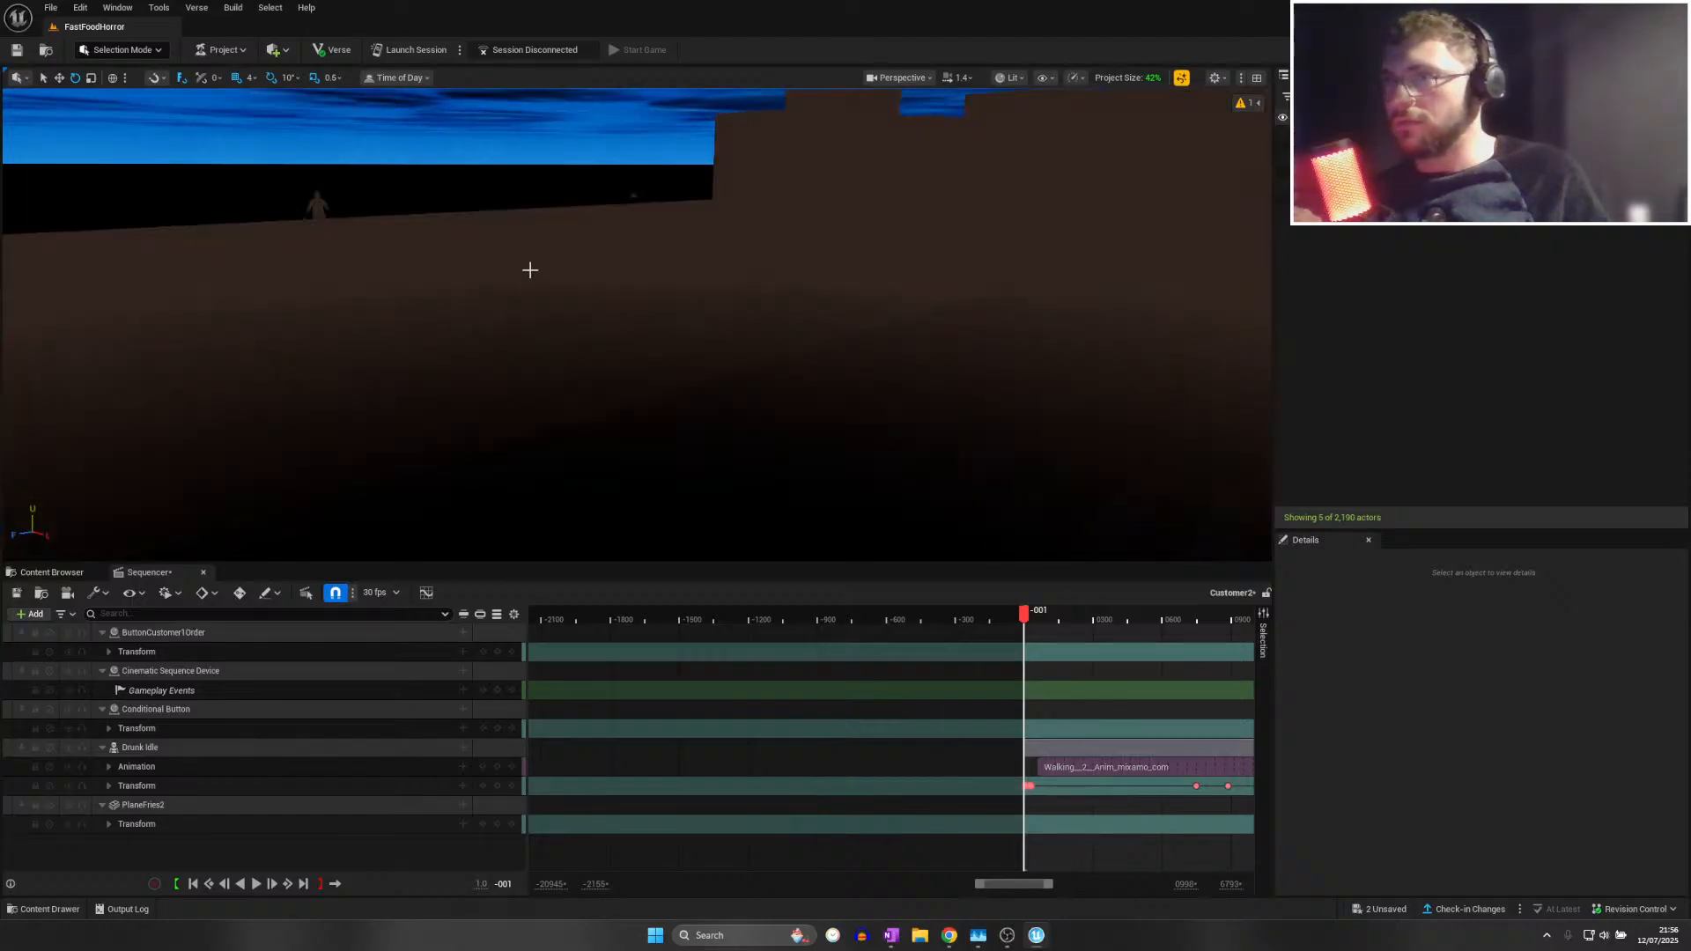
{"action": "key", "text": "w"}
{"action": "right_click_drag", "start_coordinate": [530, 270], "coordinate": [400, 271]}
{"action": "right_click_drag", "start_coordinate": [894, 147], "coordinate": [1004, 146]}
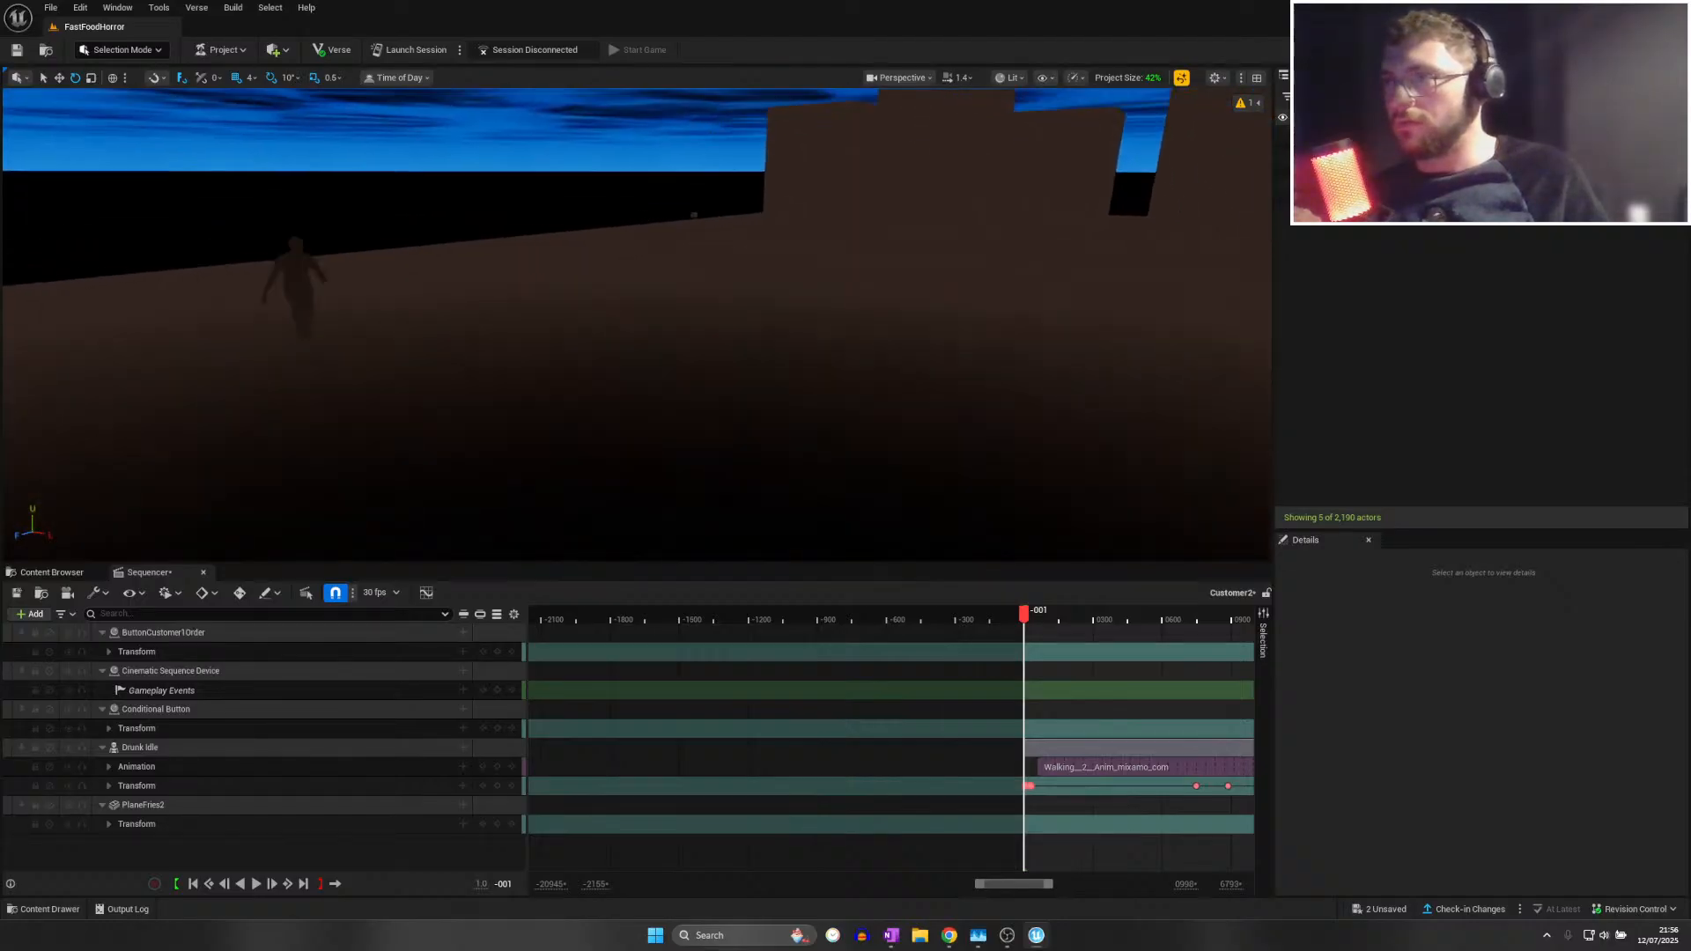
Enable the Trigger Volume option on the Day Sequence Device to light the level, and save the sequence
{"action": "key", "text": "g"}
{"action": "right_click_drag", "start_coordinate": [818, 196], "coordinate": [1092, 158]}
{"action": "key", "text": "g"}
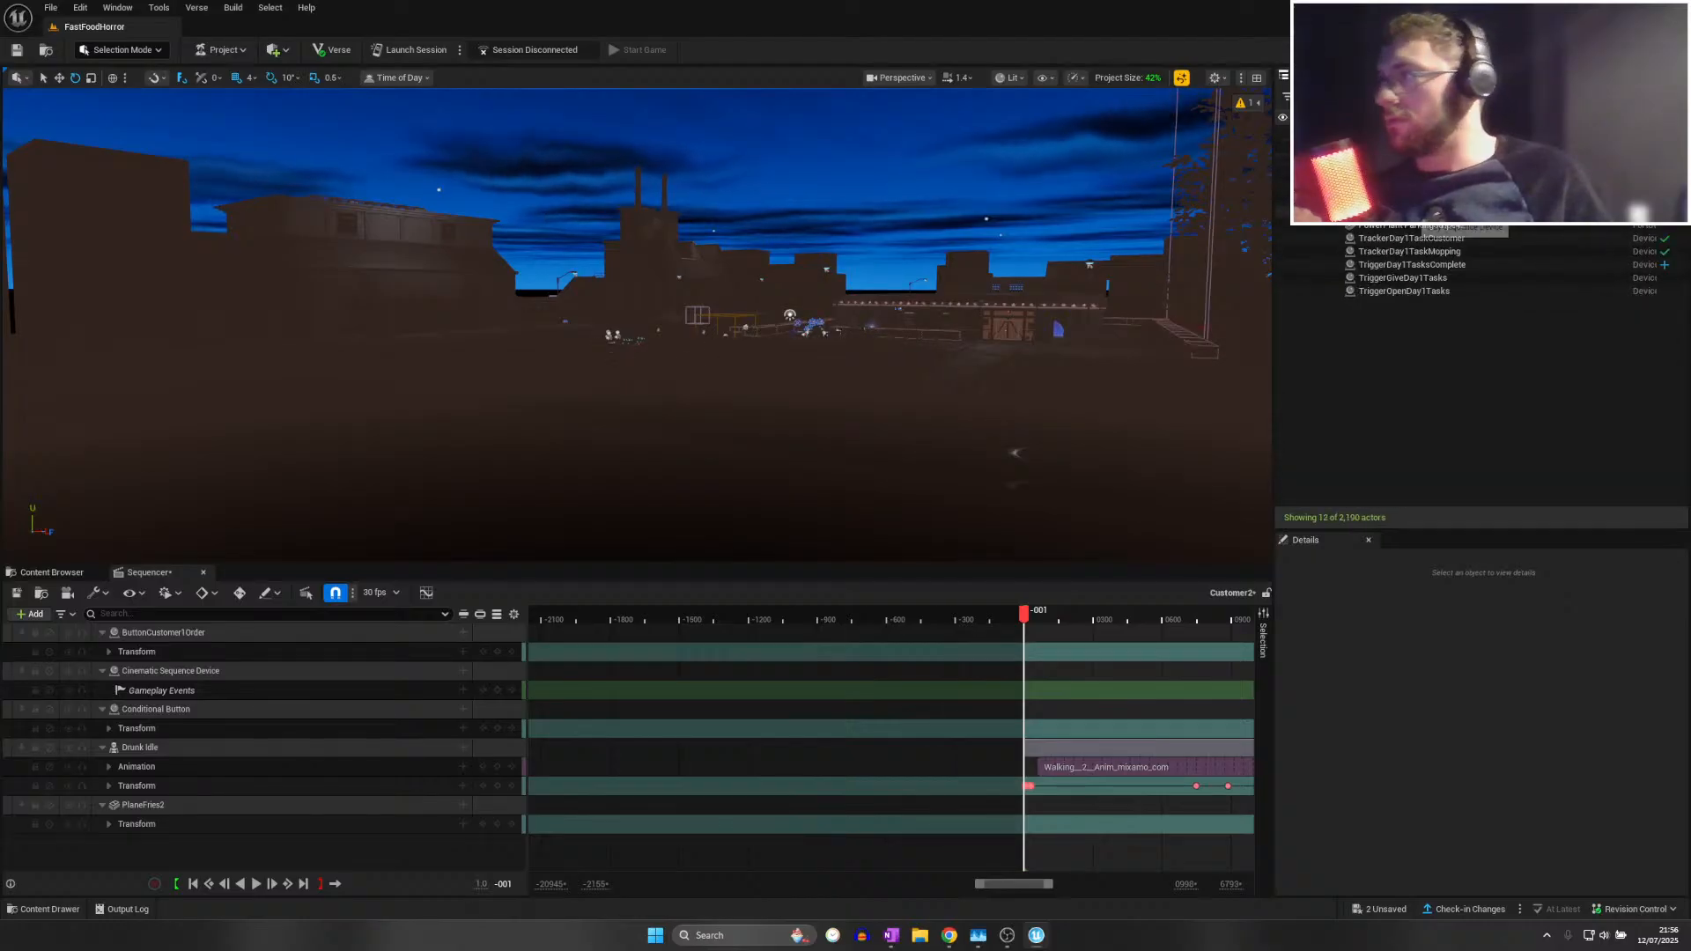
{"action": "left_click", "coordinate": [1411, 213]}
{"action": "scroll", "coordinate": [1380, 754], "scroll_direction": "down", "scroll_amount": 5}
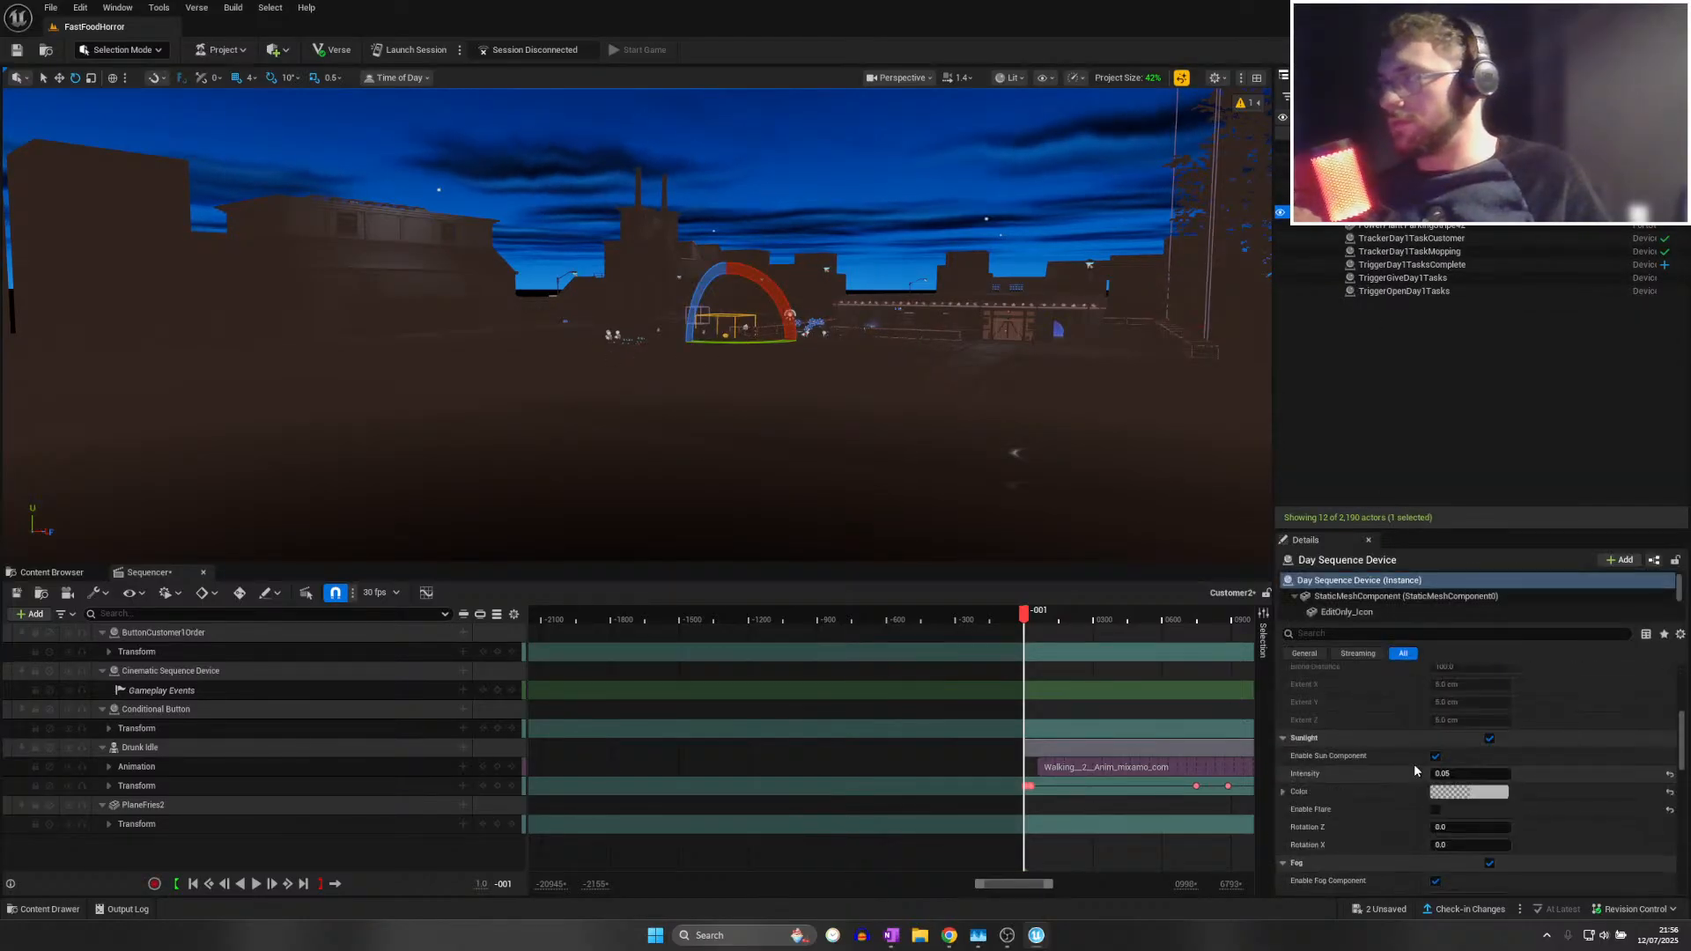
{"action": "scroll", "coordinate": [1453, 801], "scroll_direction": "down", "scroll_amount": 8}
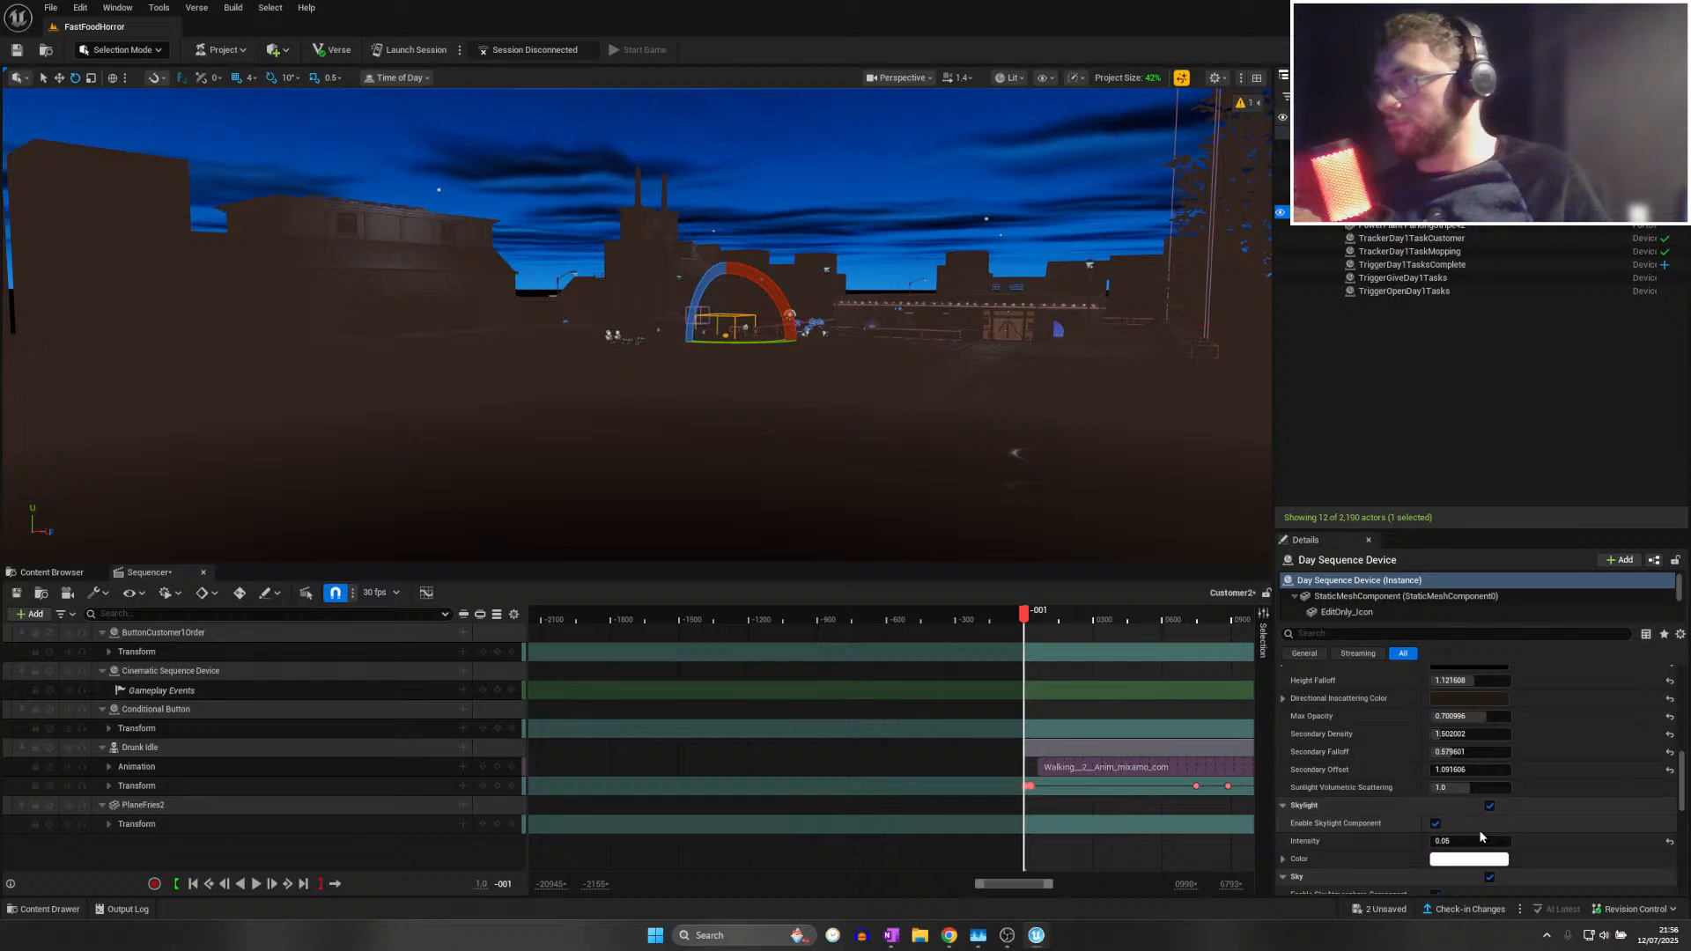
{"action": "scroll", "coordinate": [1477, 838], "scroll_direction": "down", "scroll_amount": 10}
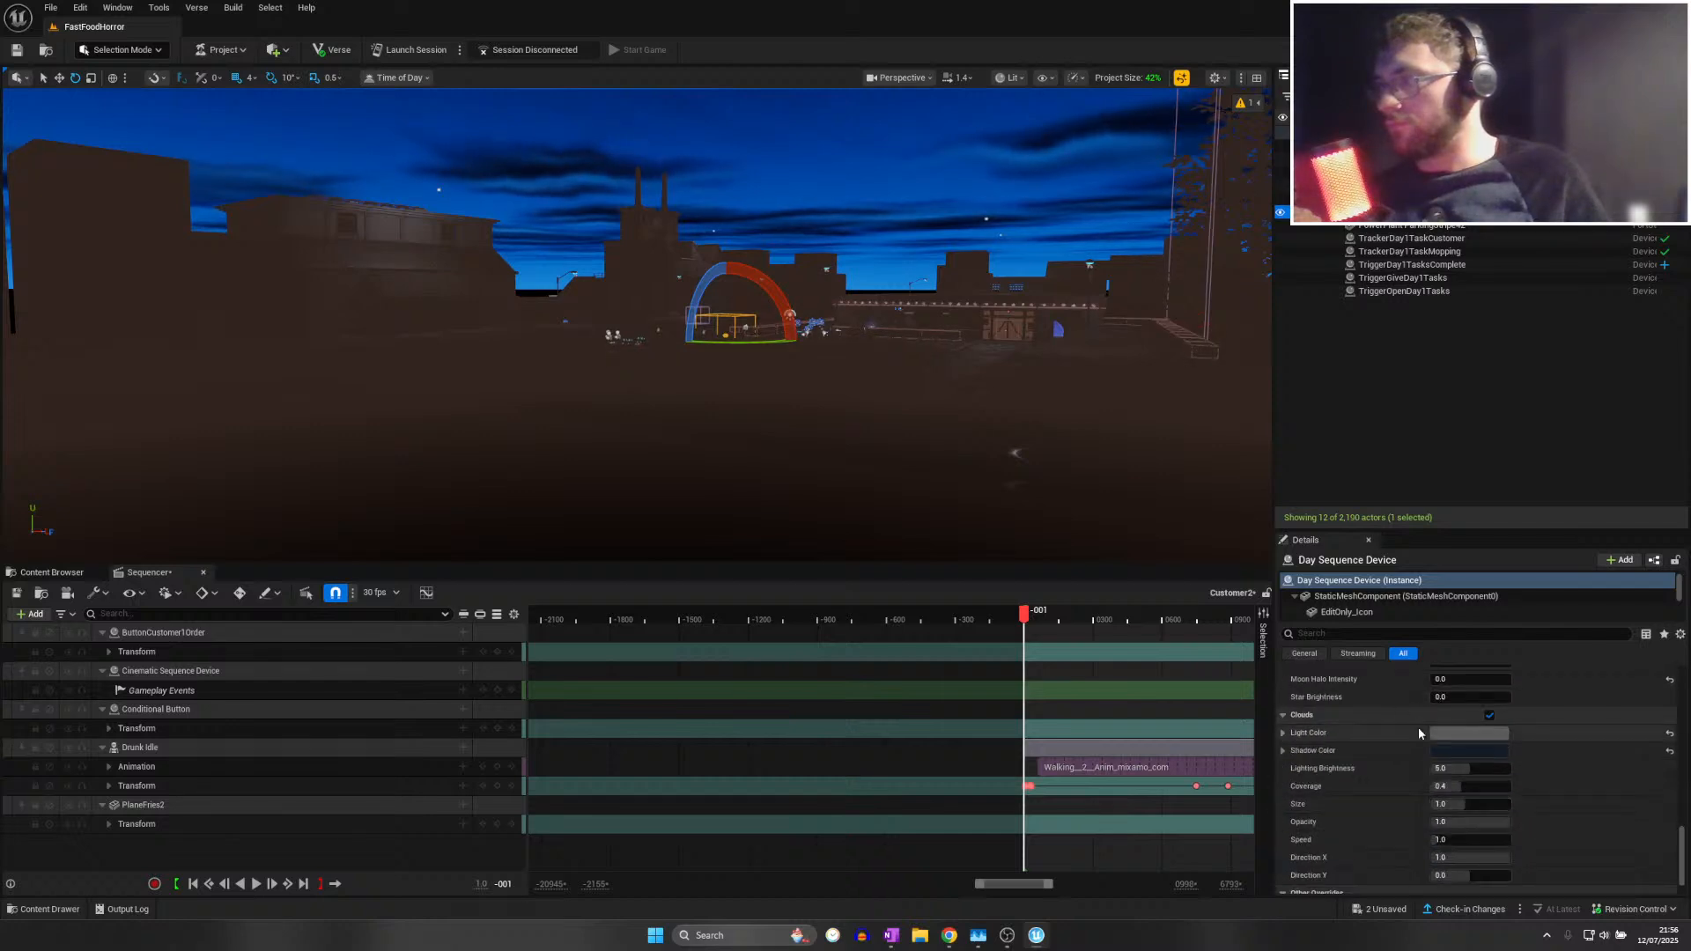
{"action": "left_click", "coordinate": [1348, 632]}
{"action": "type", "text": "v"}
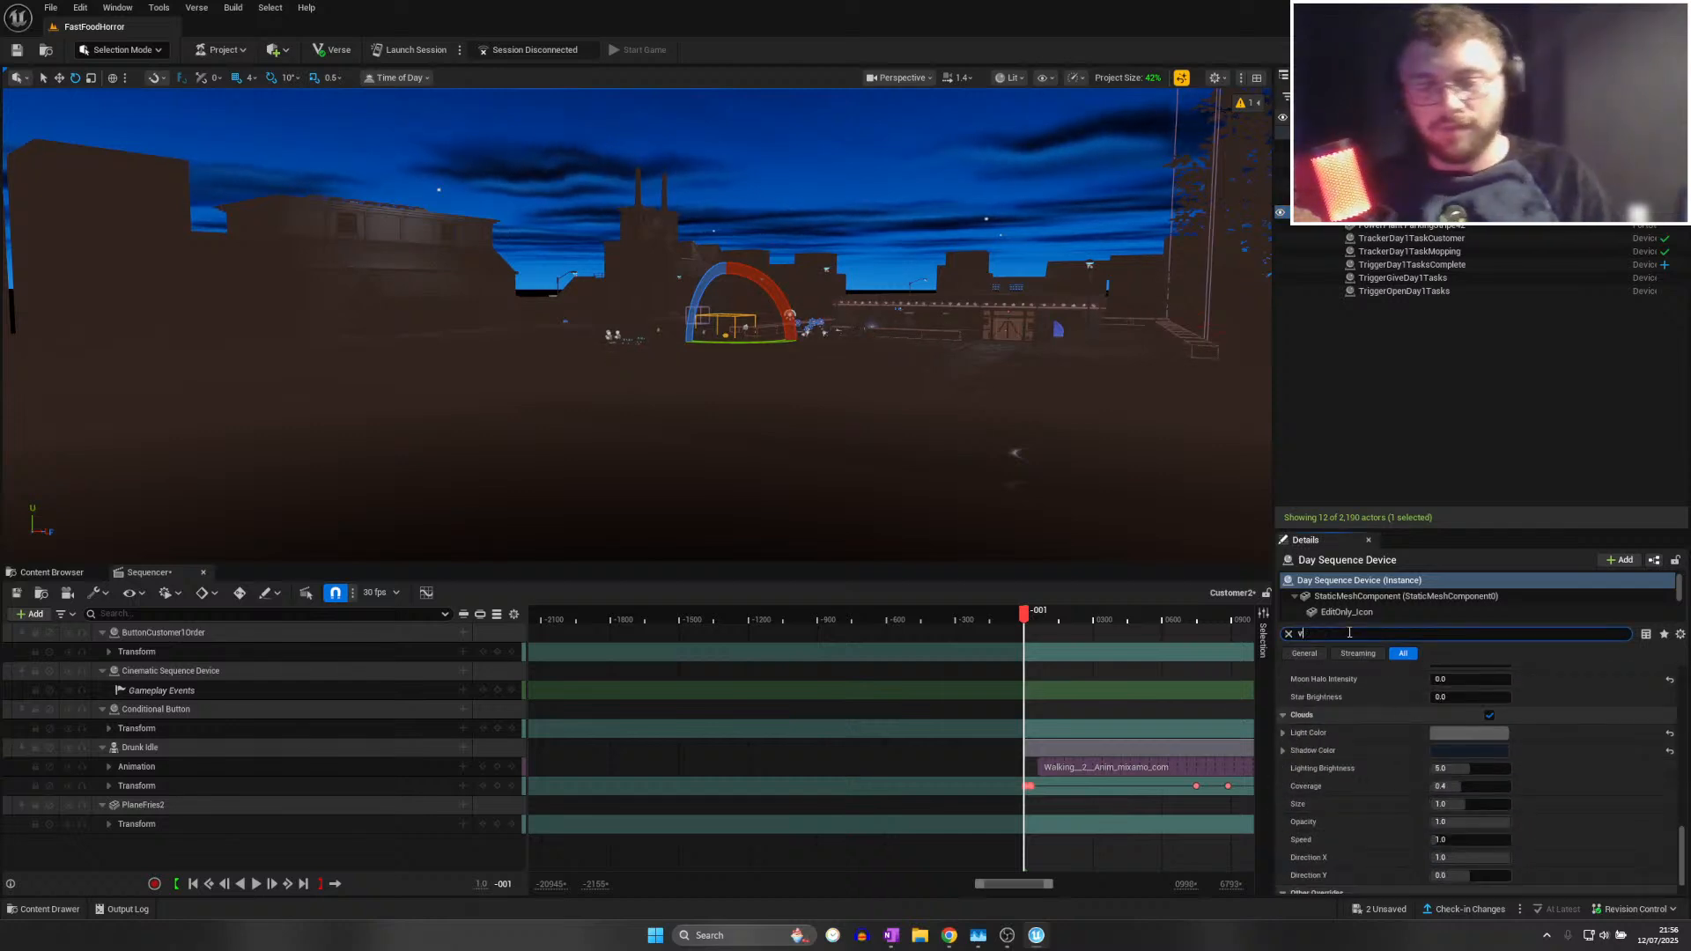
{"action": "type", "text": "olu"}
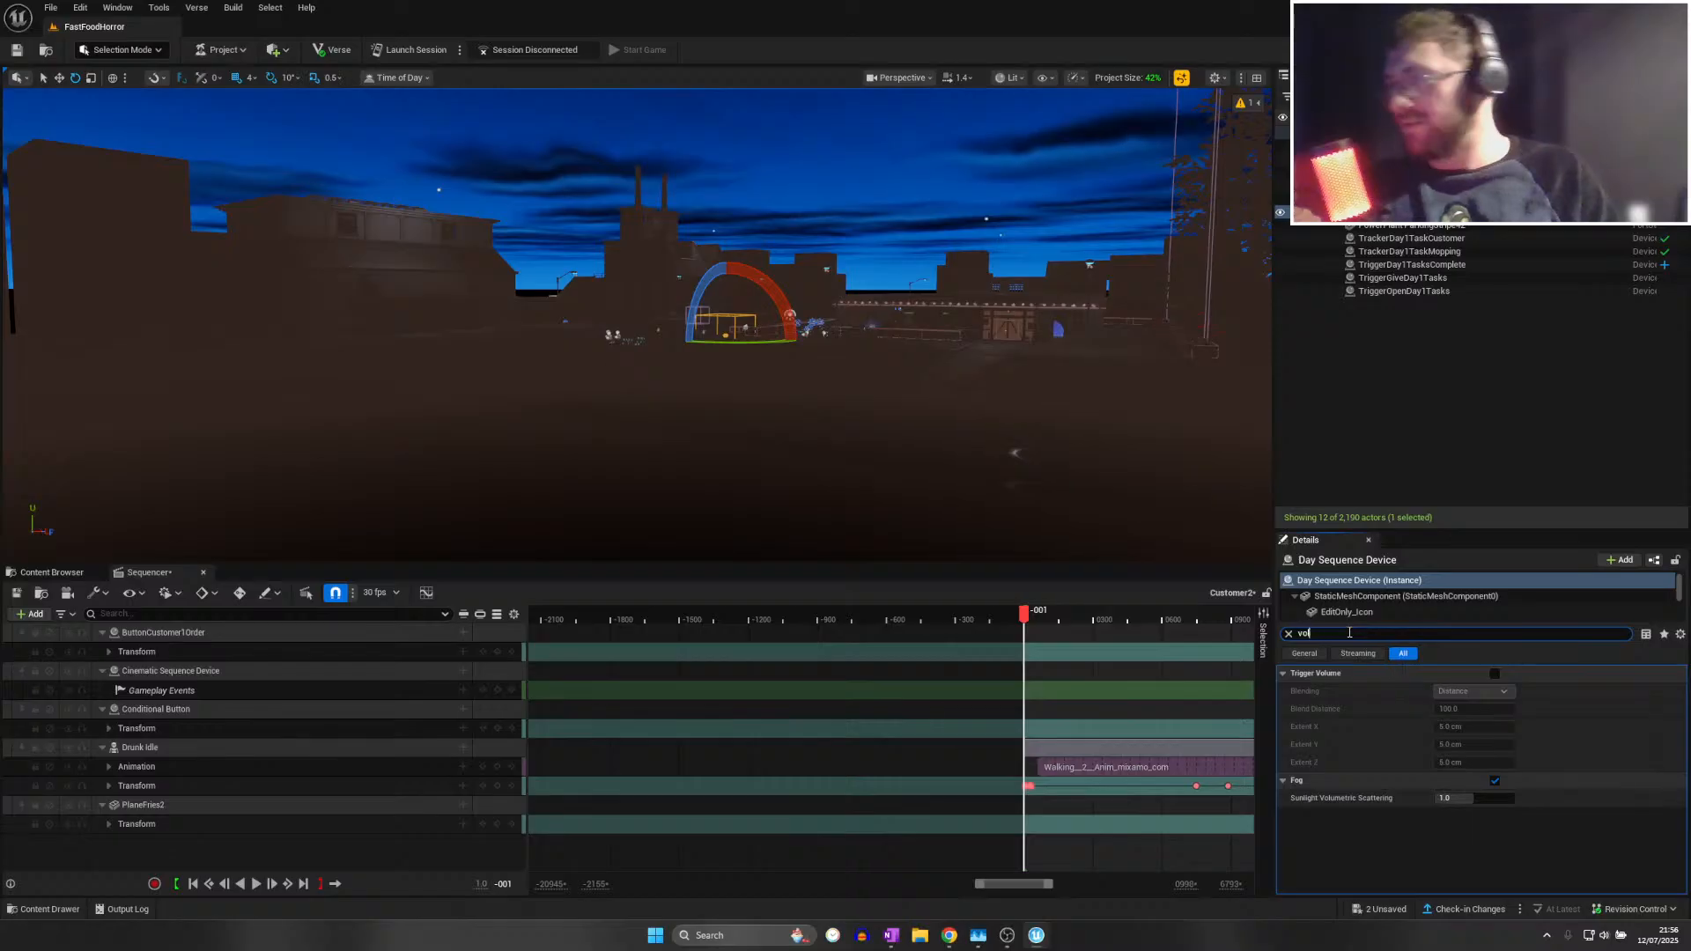
{"action": "left_click", "coordinate": [1494, 673]}
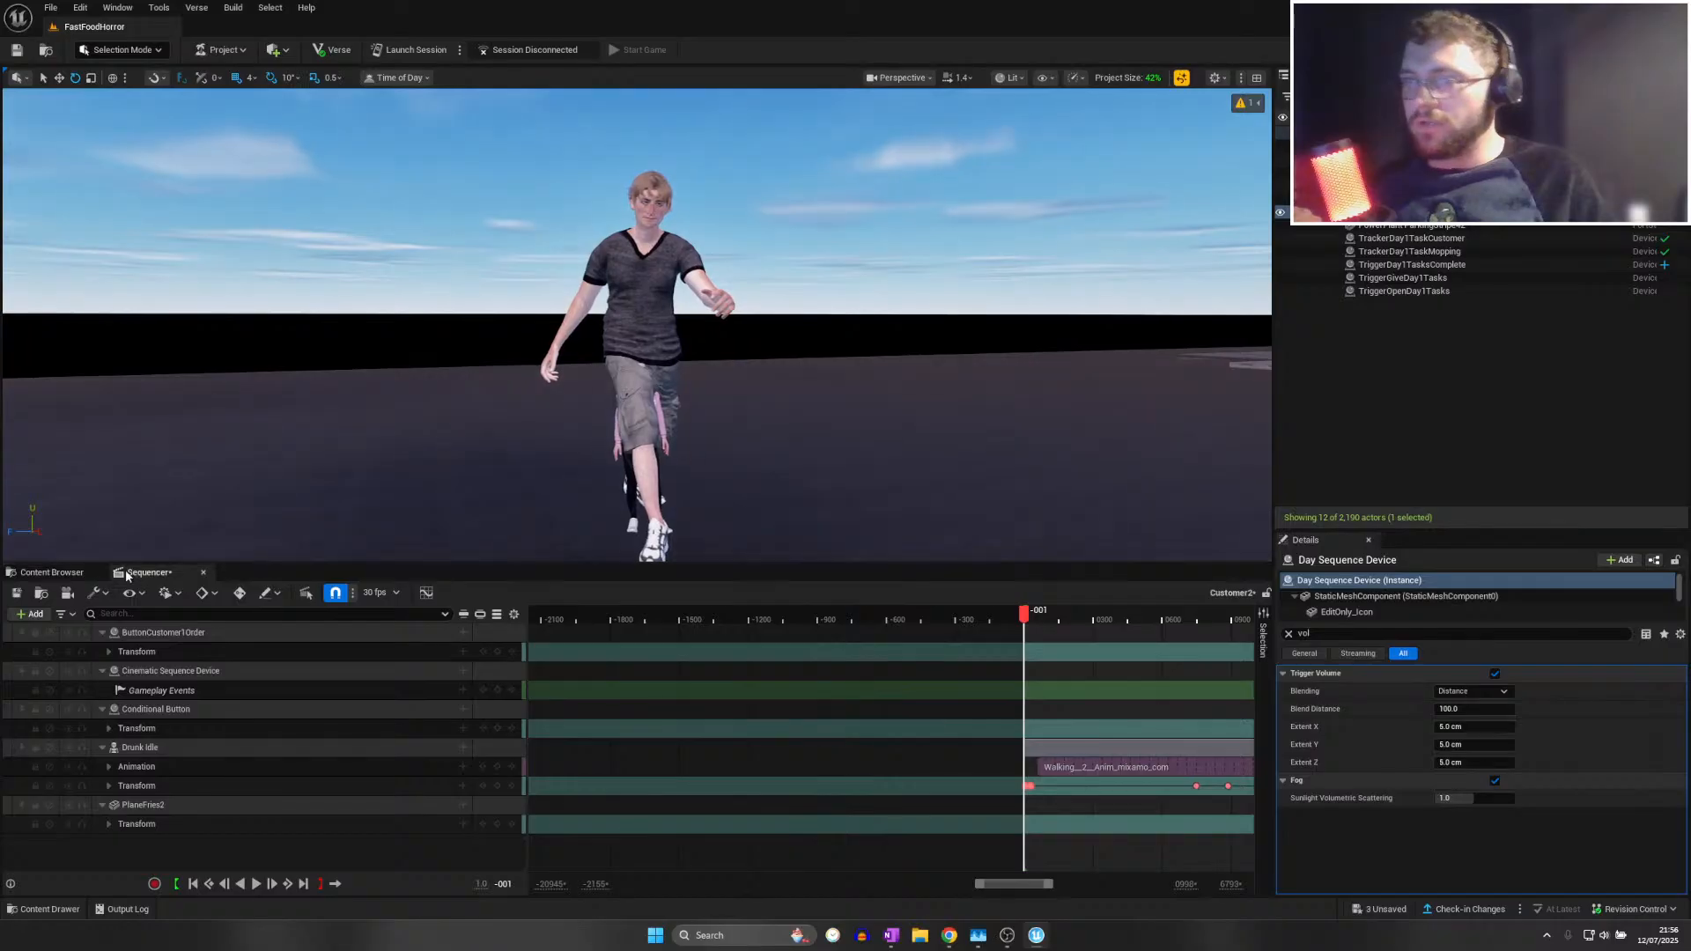
{"action": "left_click", "coordinate": [17, 593]}
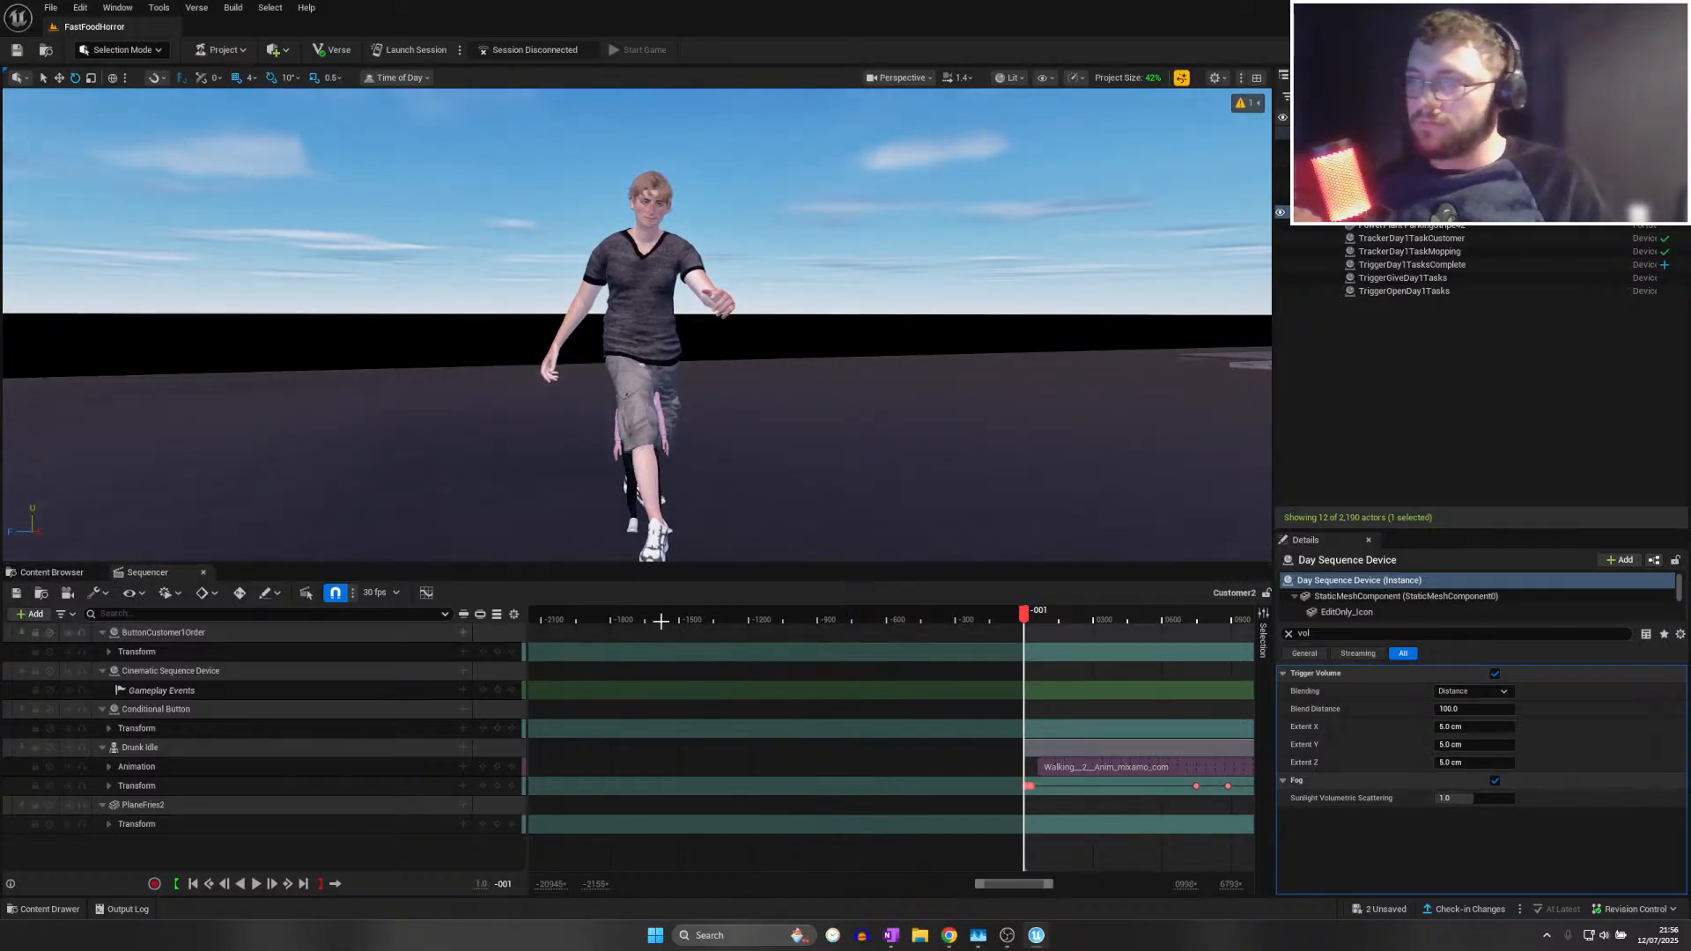
Play the sequence and follow the Drunk Idle character's walk up close
{"action": "key", "text": "space"}
{"action": "key", "text": "s"}
{"action": "right_click_drag", "start_coordinate": [1127, 493], "coordinate": [1362, 511]}
{"action": "key", "text": "w"}
{"action": "scroll", "coordinate": [1356, 507], "scroll_direction": "down", "scroll_amount": 1}
{"action": "right_click_drag", "start_coordinate": [636, 324], "coordinate": [646, 342]}
{"action": "scroll", "coordinate": [637, 324], "scroll_direction": "down", "scroll_amount": 2}
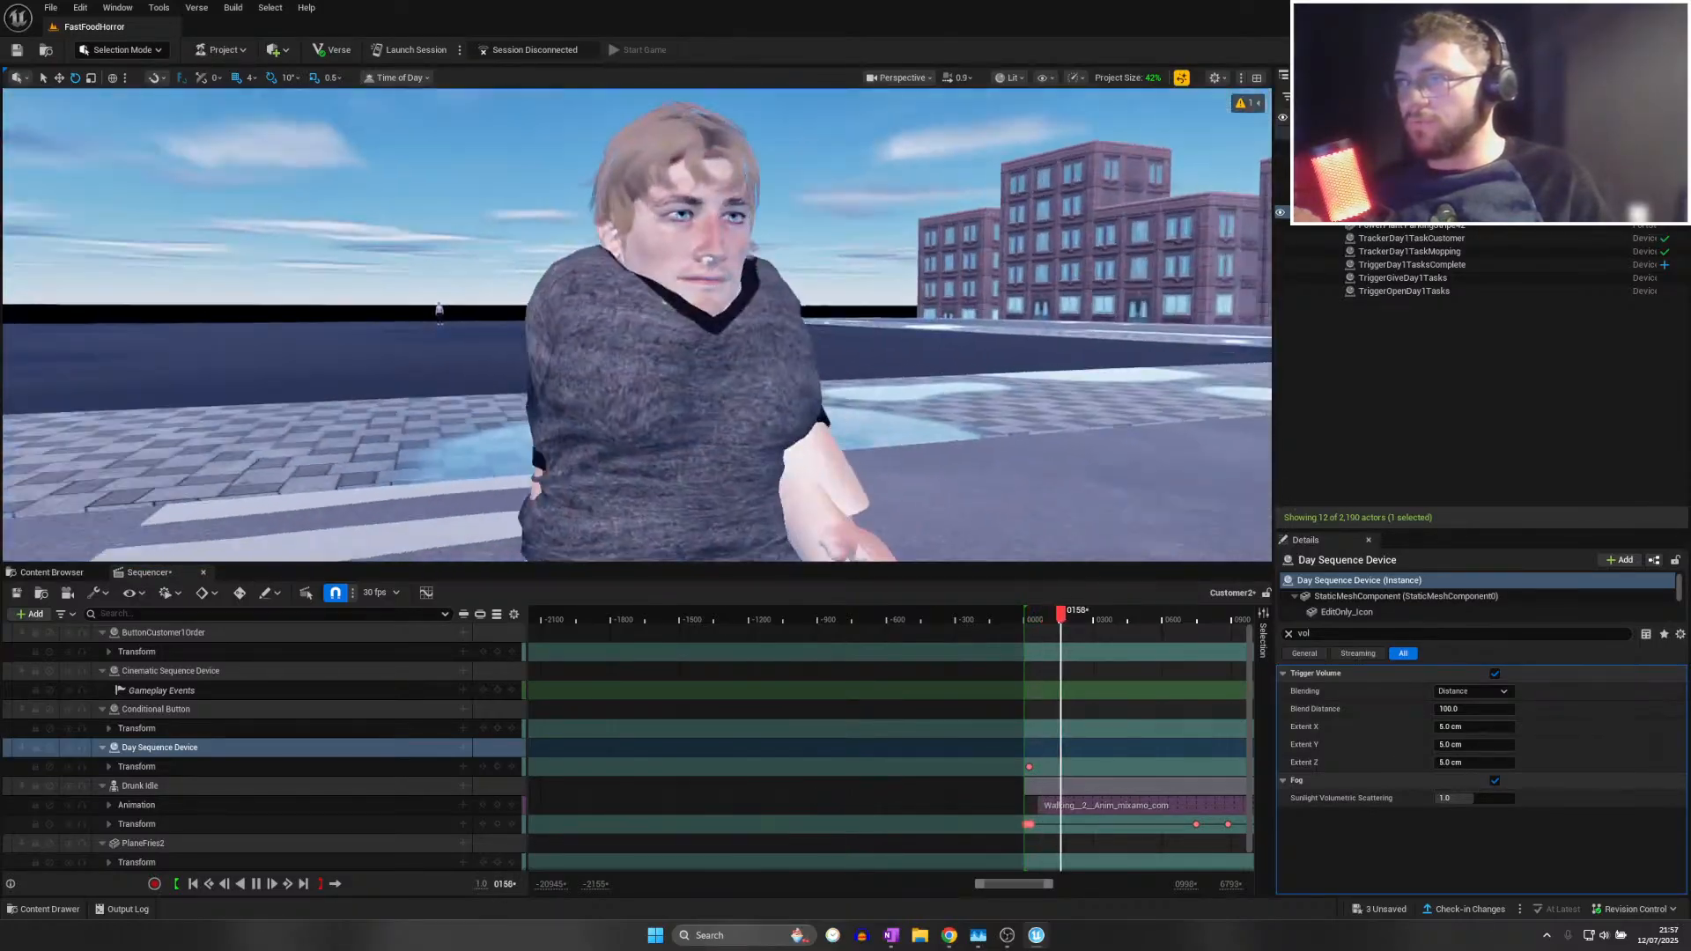
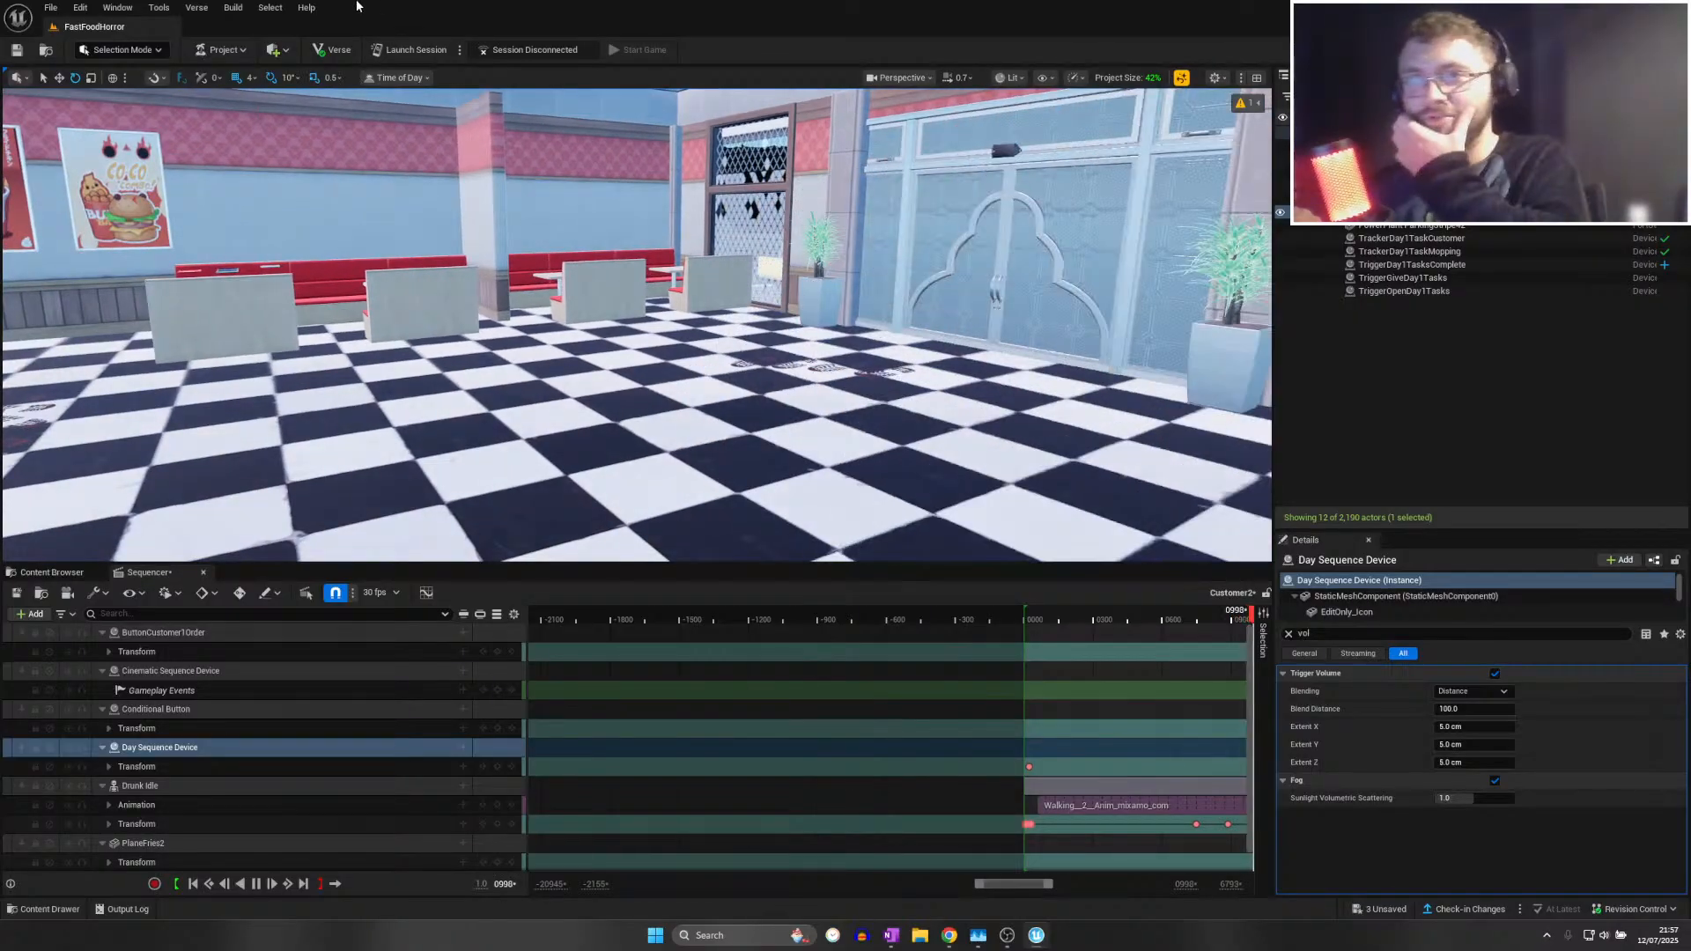
Save all unsaved changes in the project
{"action": "left_click", "coordinate": [54, 6]}
{"action": "left_click", "coordinate": [95, 172]}
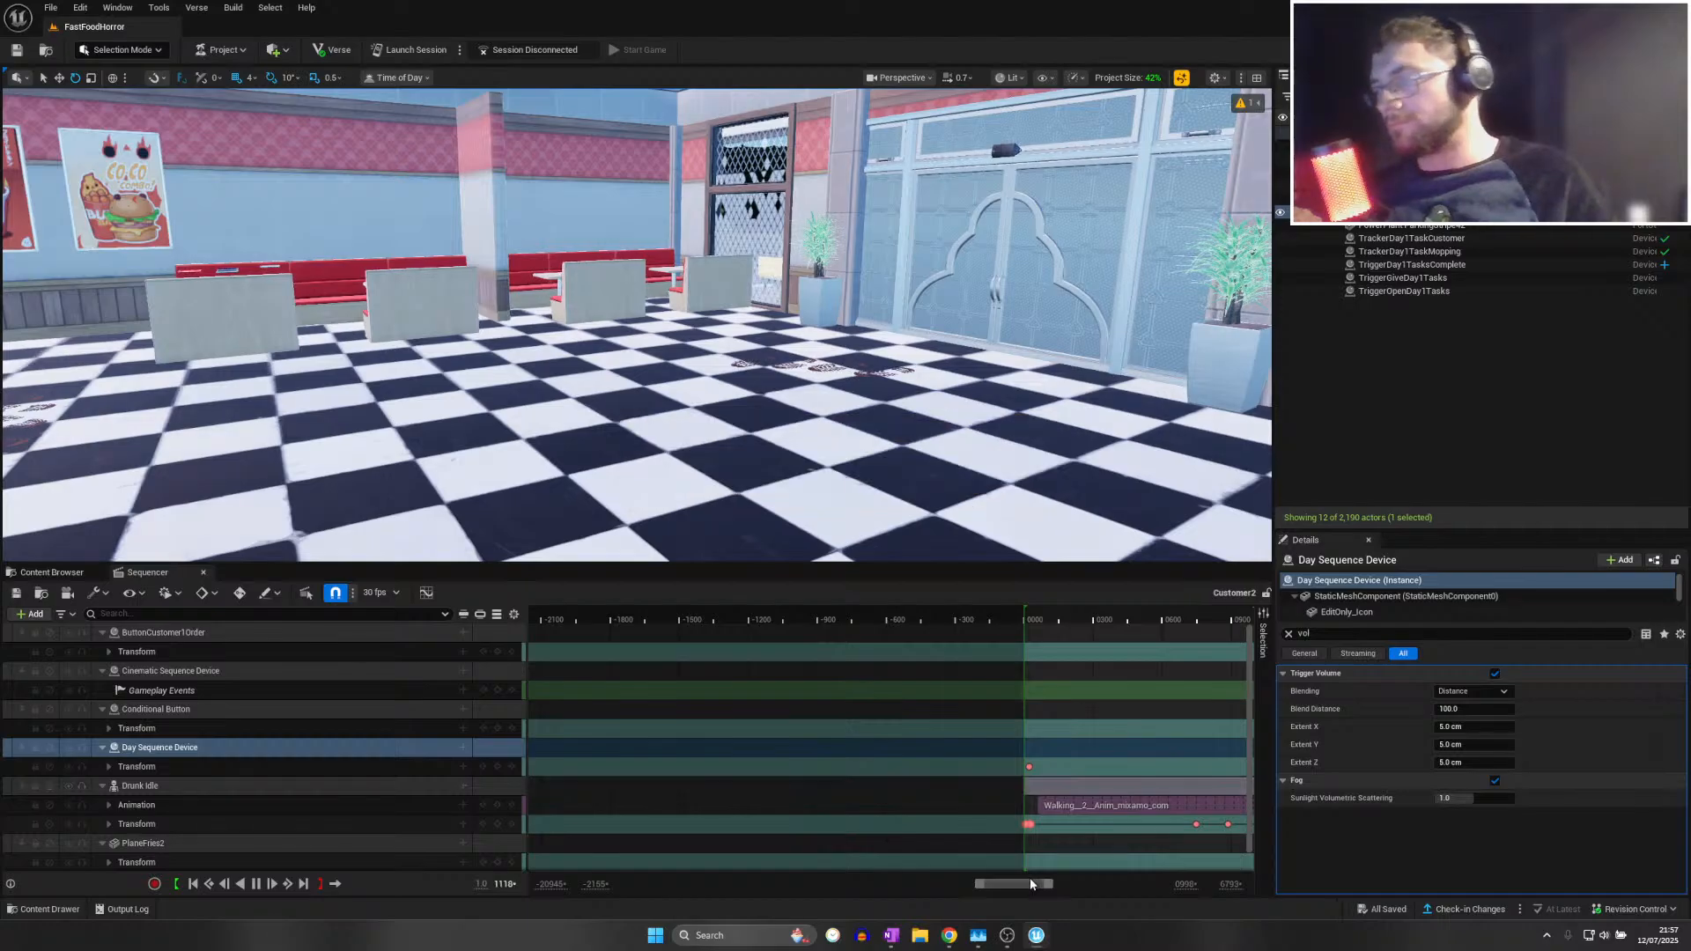
Try deleting the walking animation sections from the Drunk Idle track, and undo the deletion
{"action": "left_click_drag", "start_coordinate": [1025, 885], "coordinate": [1040, 883]}
{"action": "left_click", "coordinate": [997, 803]}
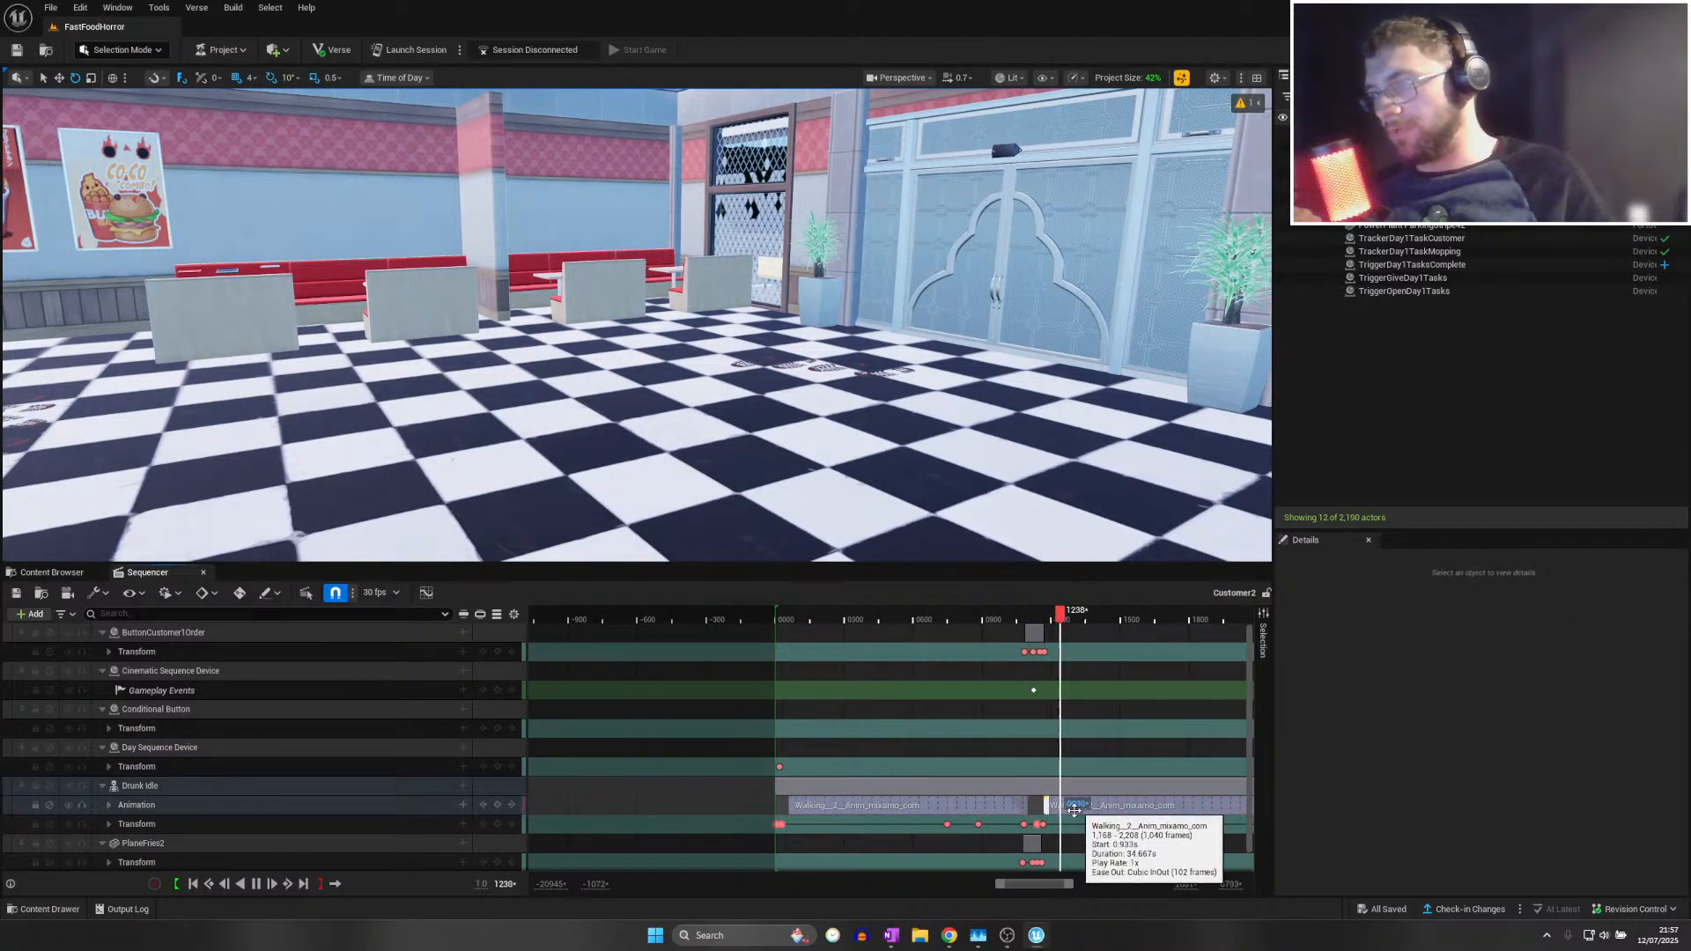
{"action": "key", "text": "Delete"}
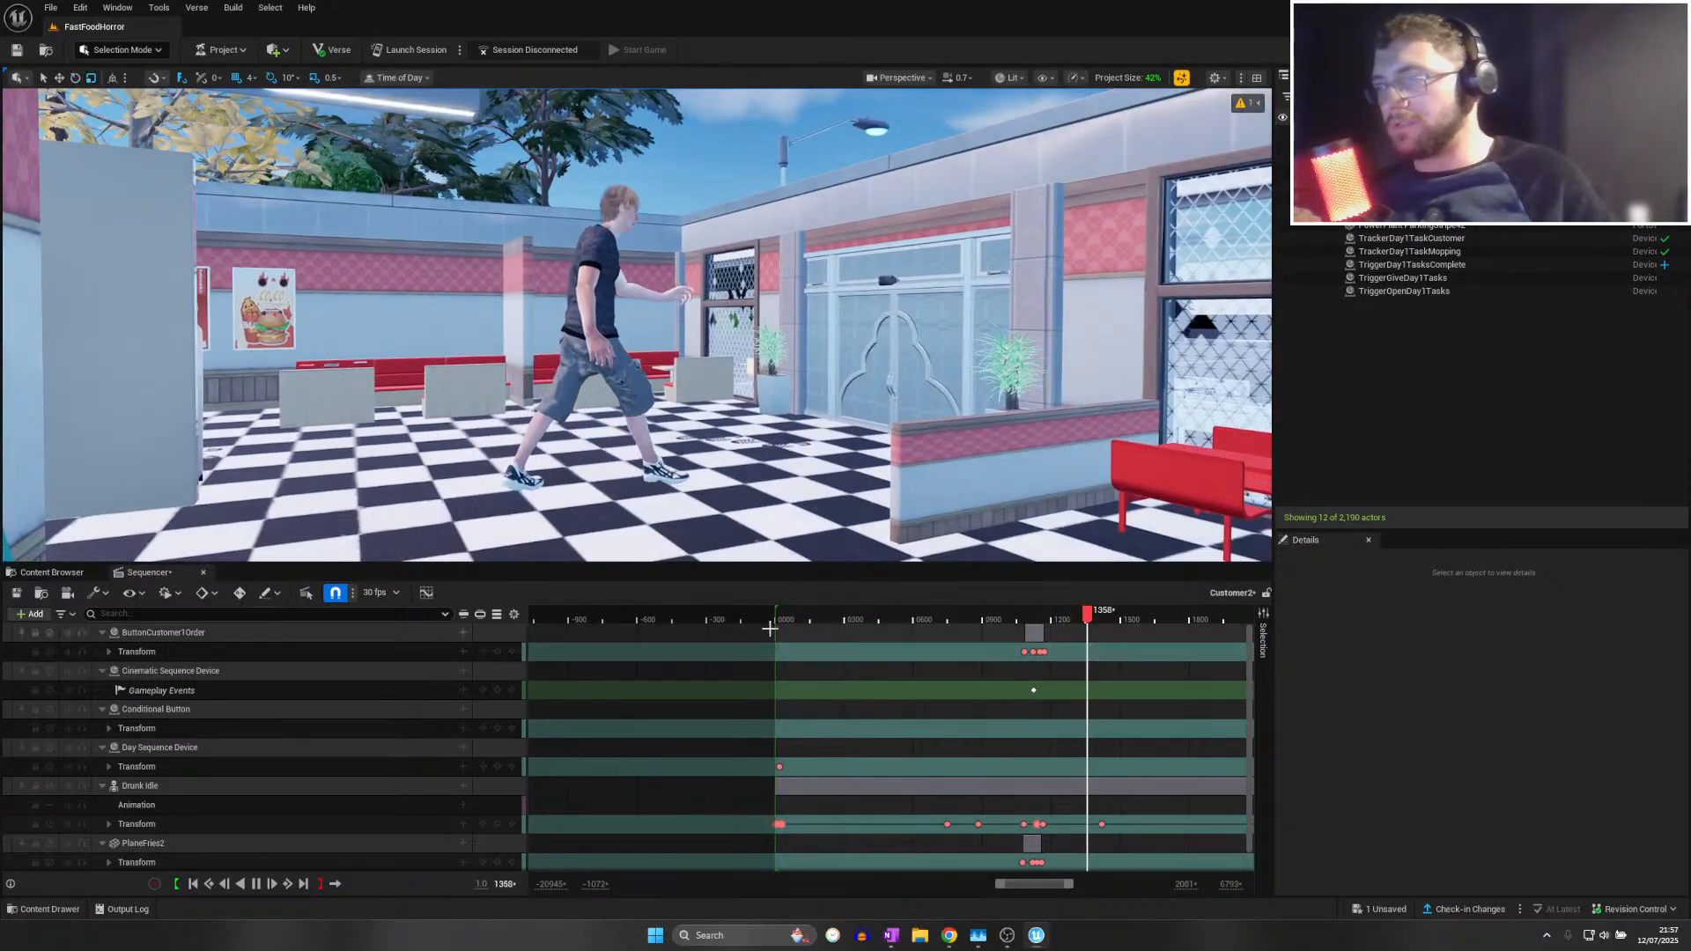
{"action": "key", "text": "ctrl+z"}
Set the animation of the Drunk Idle track's first walking section to Drunk_Idle_Anim_mixamo_com
{"action": "right_click", "coordinate": [859, 802]}
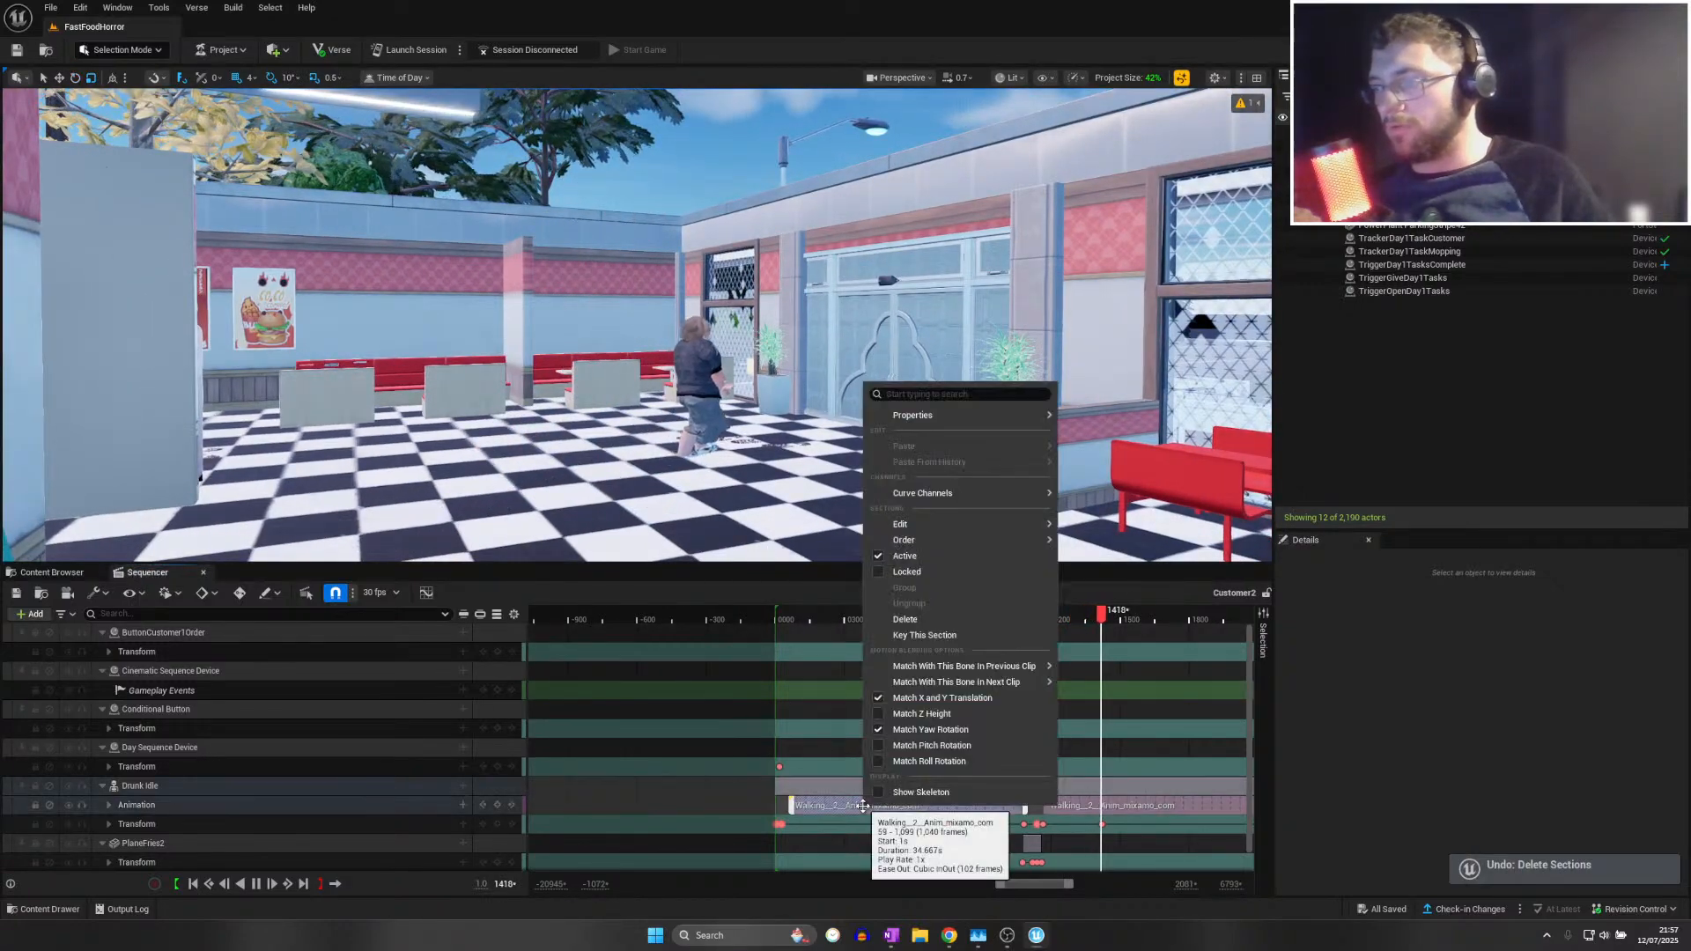
{"action": "mouse_move", "coordinate": [907, 415]}
{"action": "left_click", "coordinate": [1340, 604]}
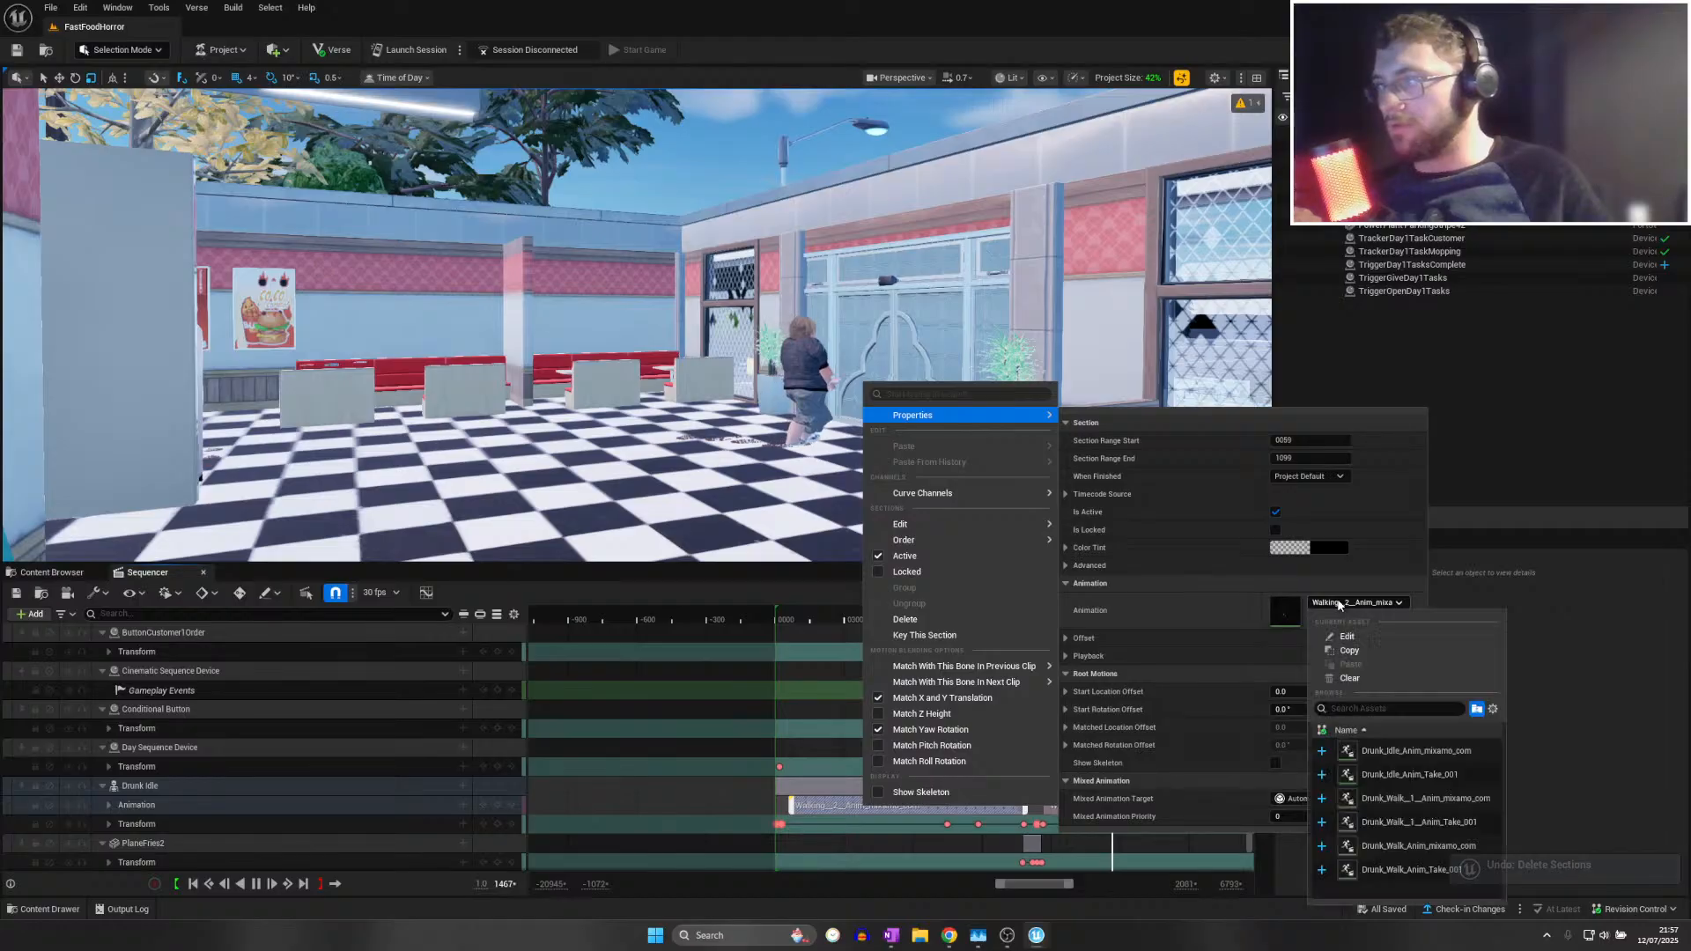
{"action": "left_click", "coordinate": [1412, 757]}
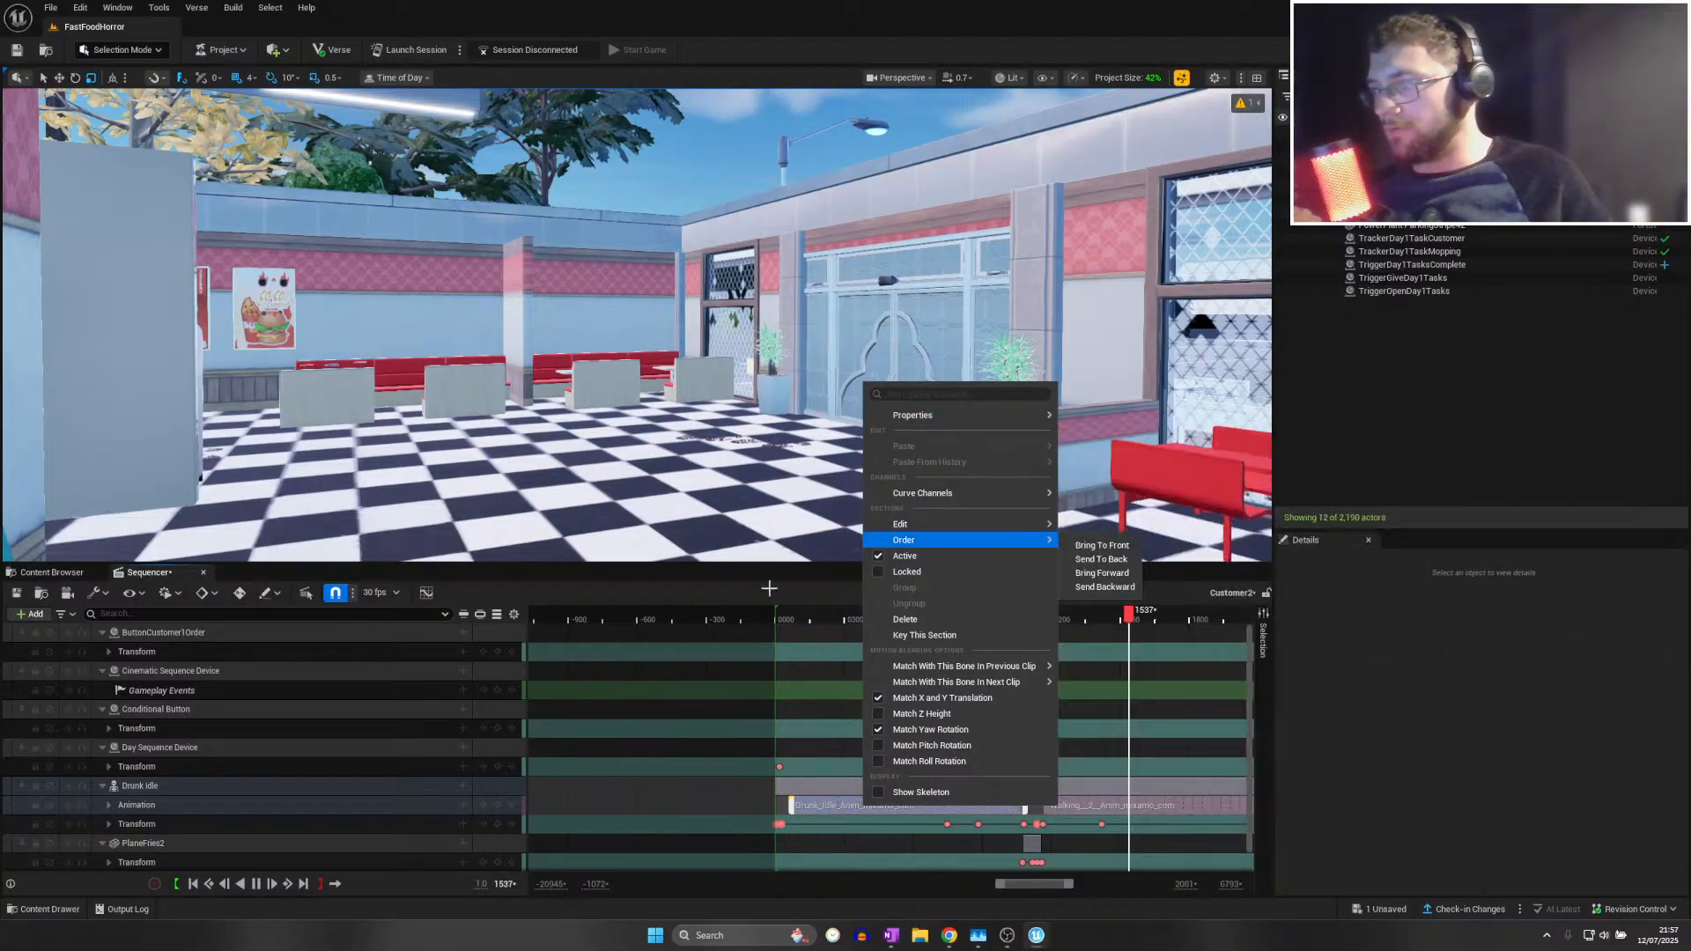
Find the drunk animations and assign Drunk_Walk_Anim_Take_001 to the Drunk Idle track's first section
{"action": "mouse_move", "coordinate": [923, 526]}
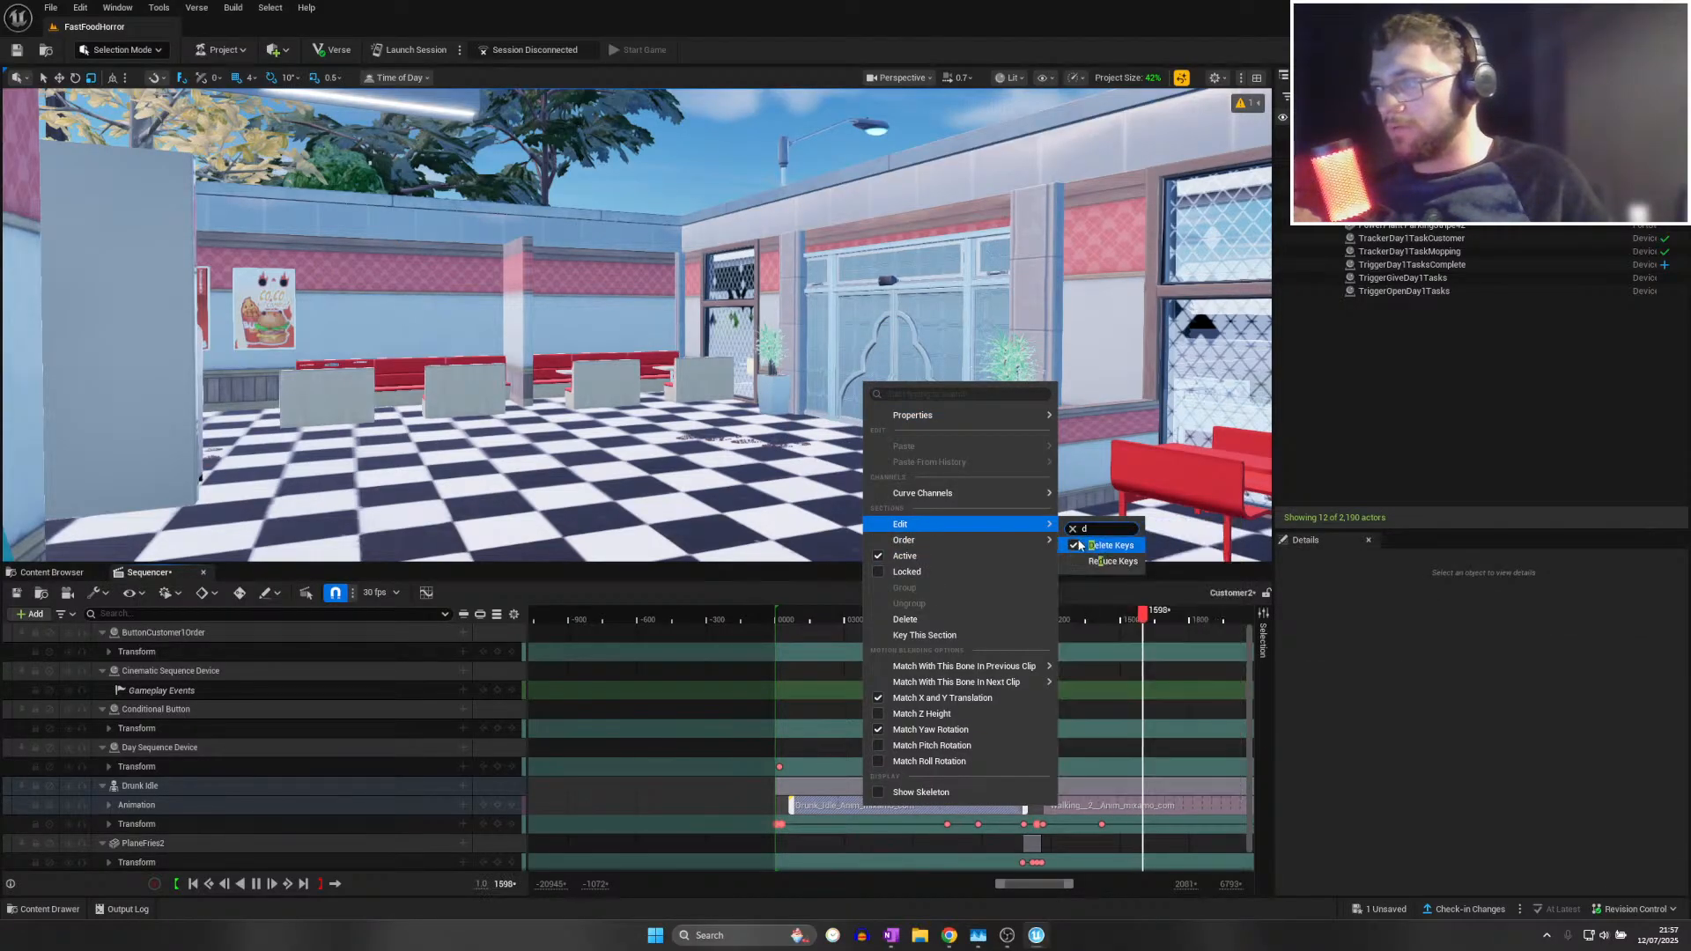
{"action": "mouse_move", "coordinate": [965, 423]}
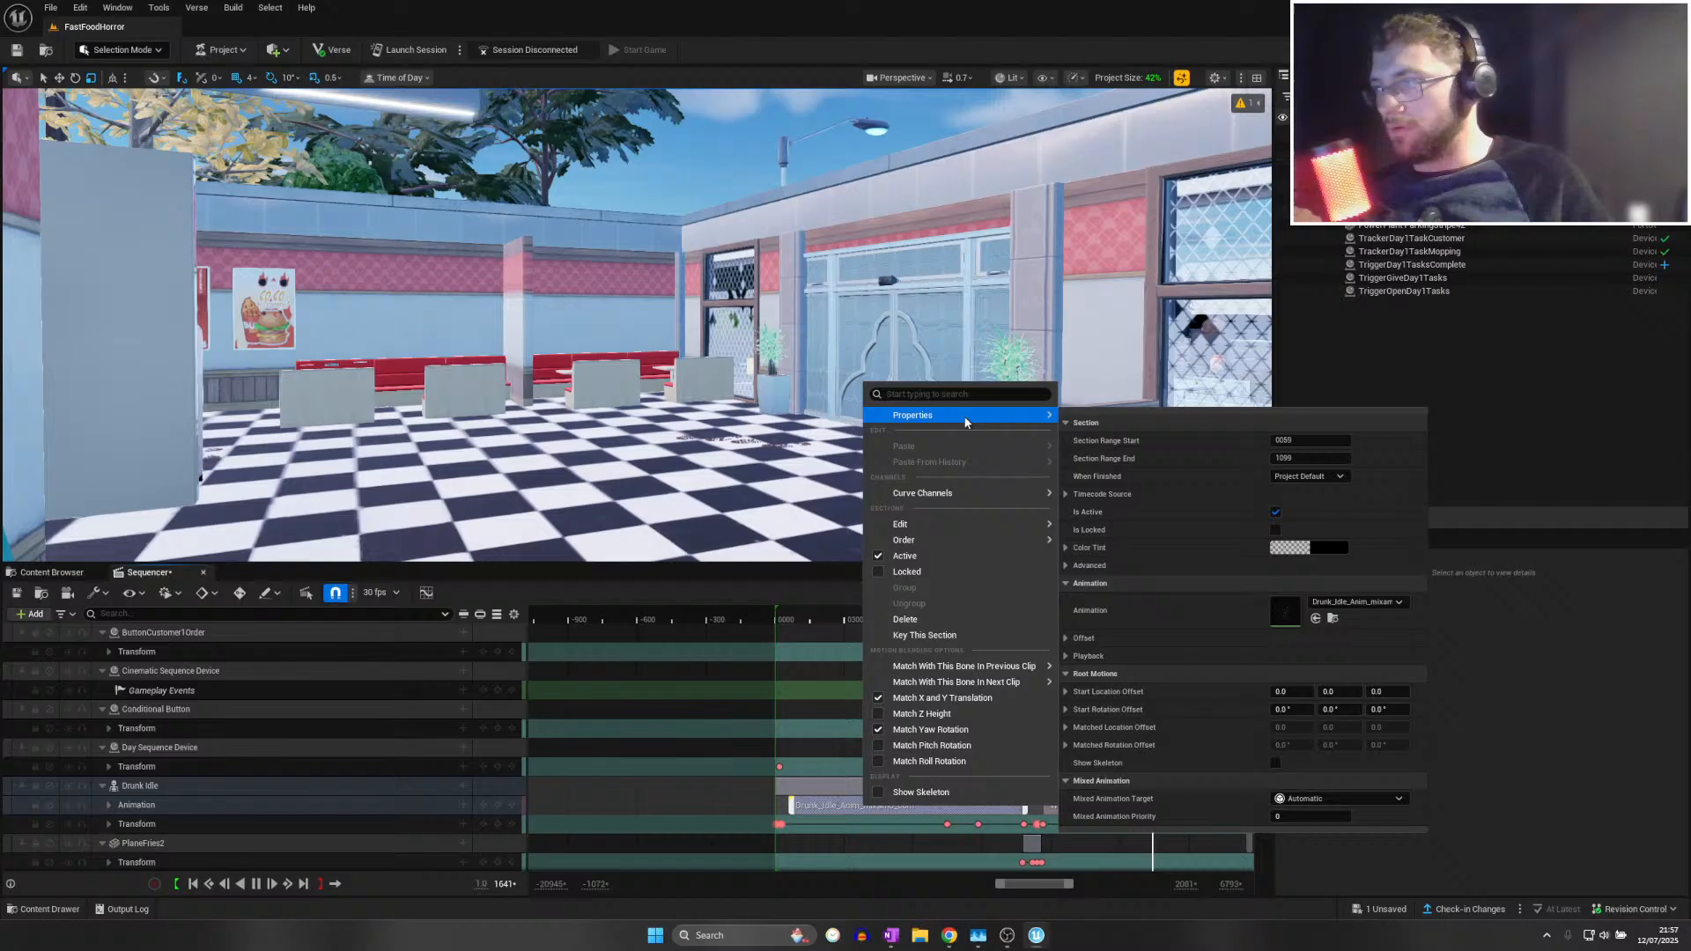
{"action": "left_click", "coordinate": [1328, 602]}
{"action": "type", "text": "drunk"}
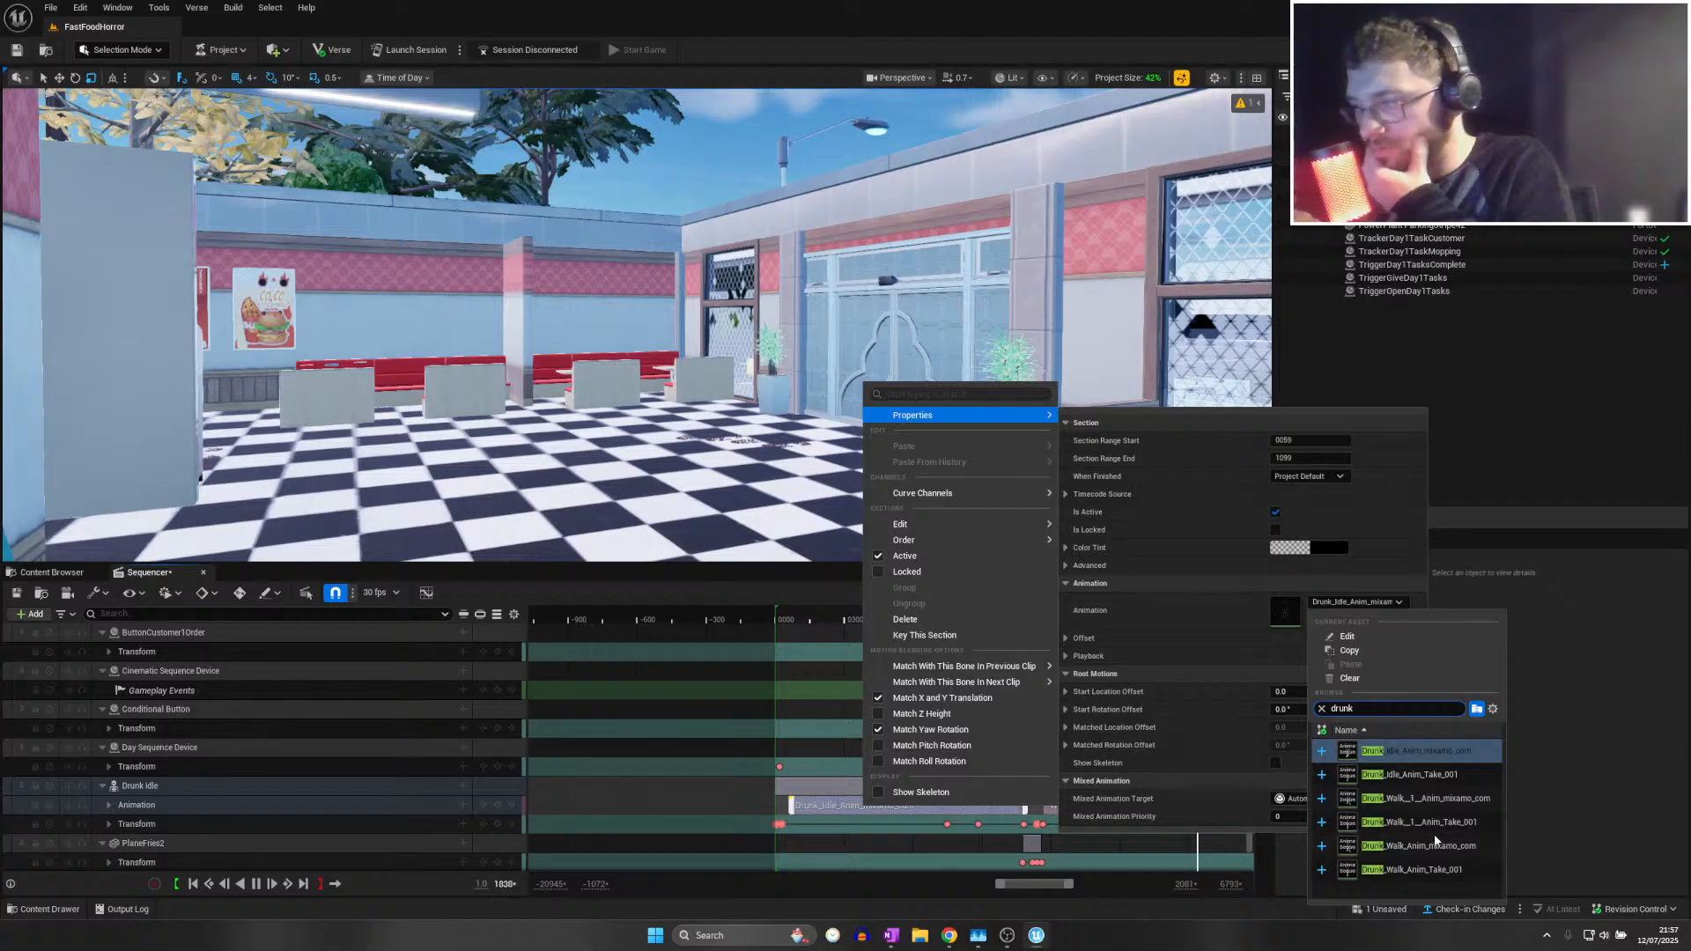
{"action": "left_click", "coordinate": [1446, 869]}
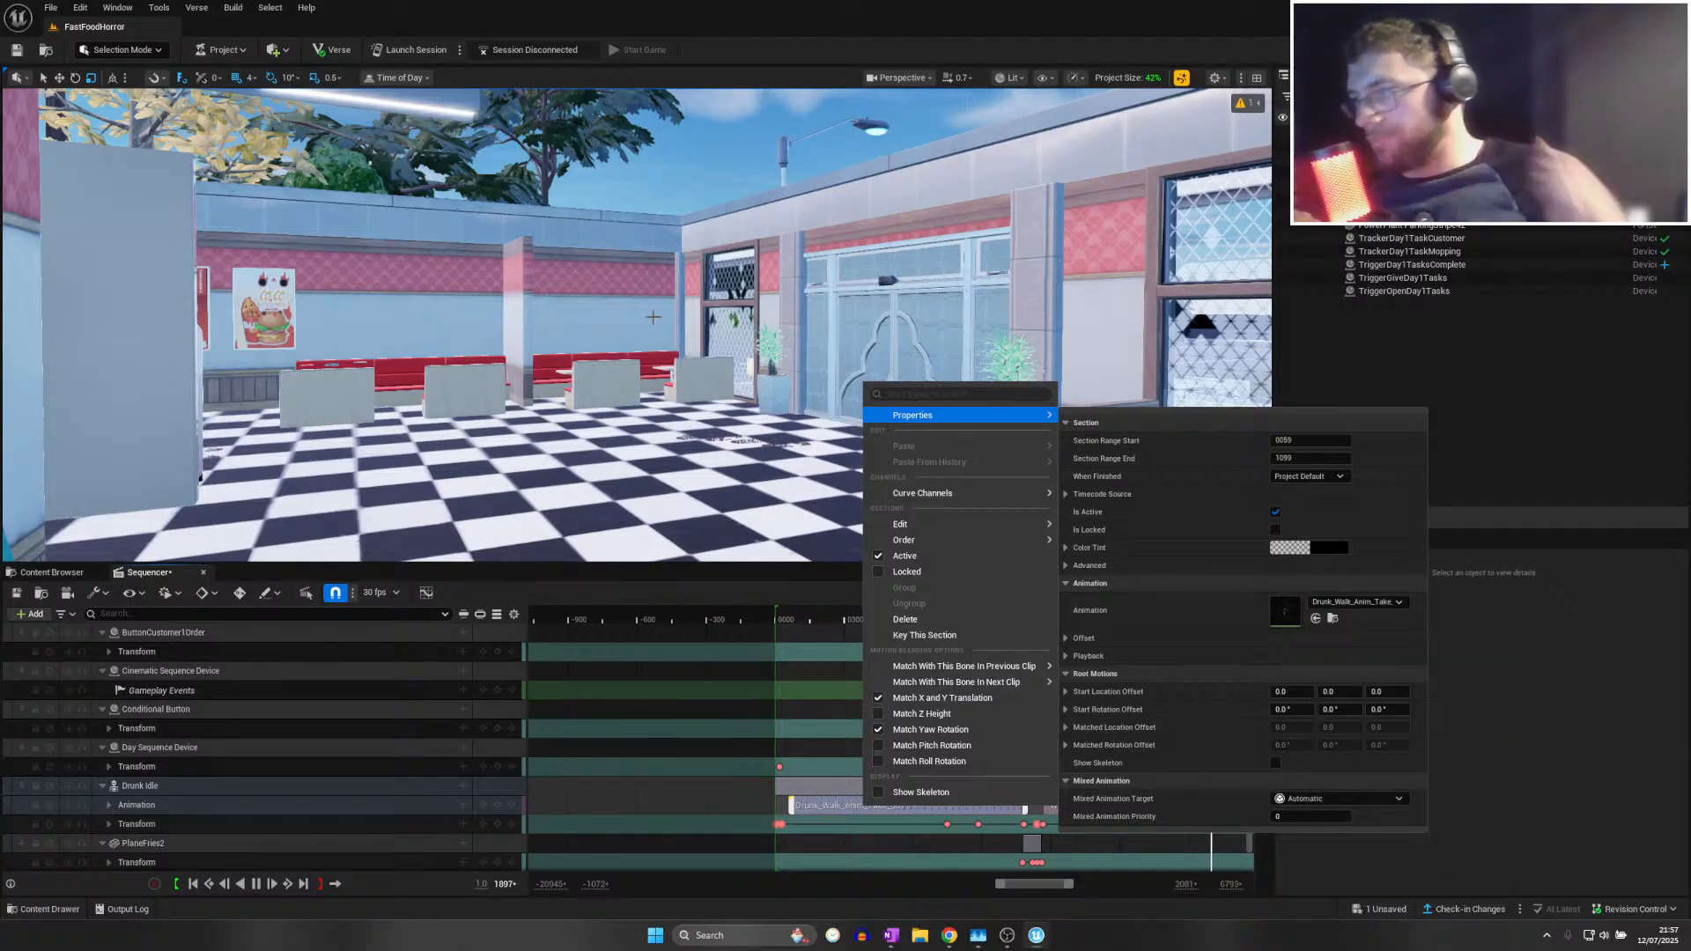
{"action": "key", "text": "Escape"}
Go to about frame 105 and check the Drunk Idle character's pose on the parking lot crosswalk
{"action": "left_click", "coordinate": [800, 615]}
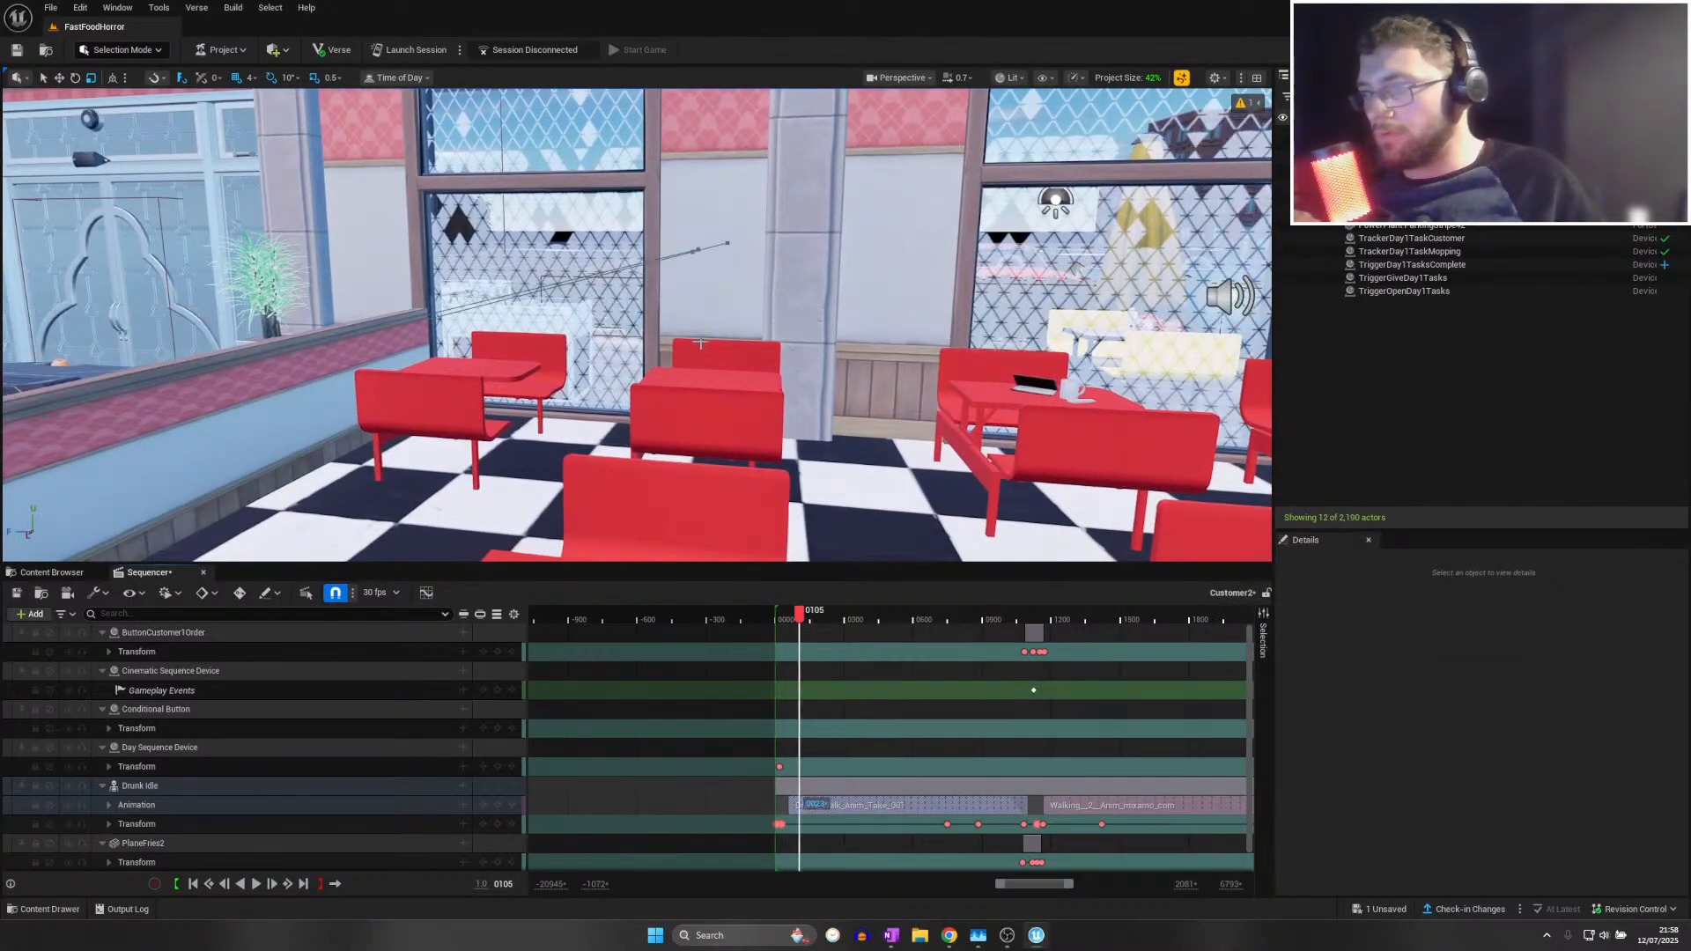
{"action": "key", "text": "w"}
{"action": "scroll", "coordinate": [701, 344], "scroll_direction": "up", "scroll_amount": 2}
{"action": "right_click_drag", "start_coordinate": [700, 345], "coordinate": [678, 334]}
{"action": "key", "text": "w"}
{"action": "scroll", "coordinate": [743, 494], "scroll_direction": "up", "scroll_amount": 1}
{"action": "right_click_drag", "start_coordinate": [743, 494], "coordinate": [743, 494]}
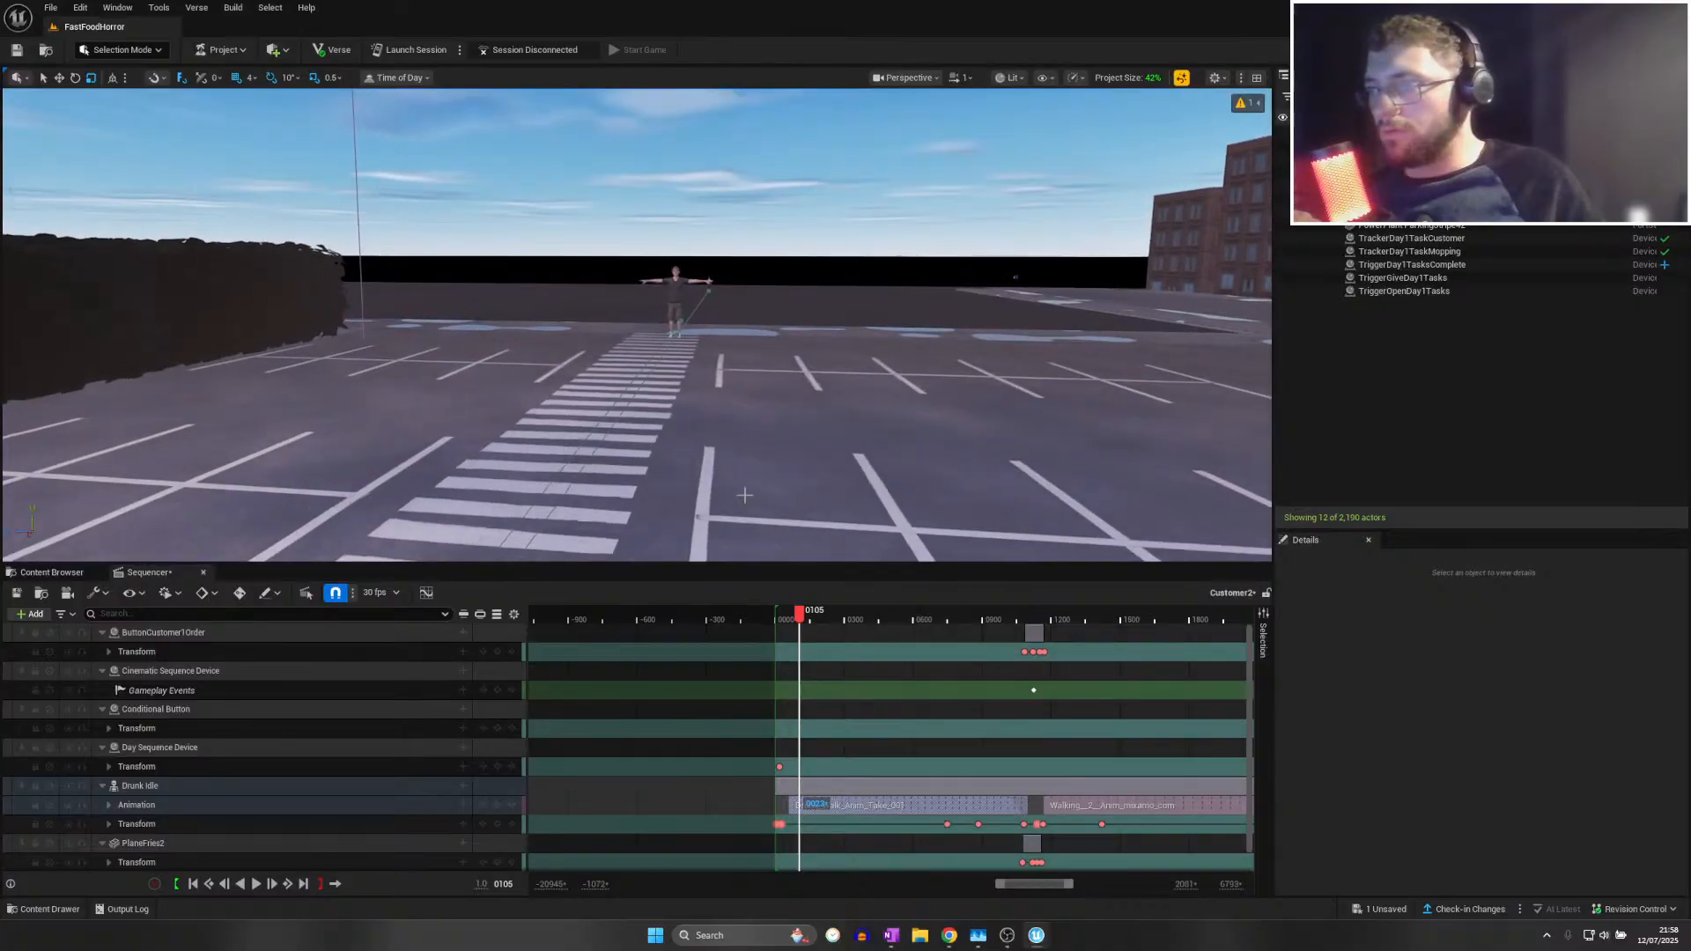
{"action": "left_click_drag", "start_coordinate": [802, 617], "coordinate": [810, 618]}
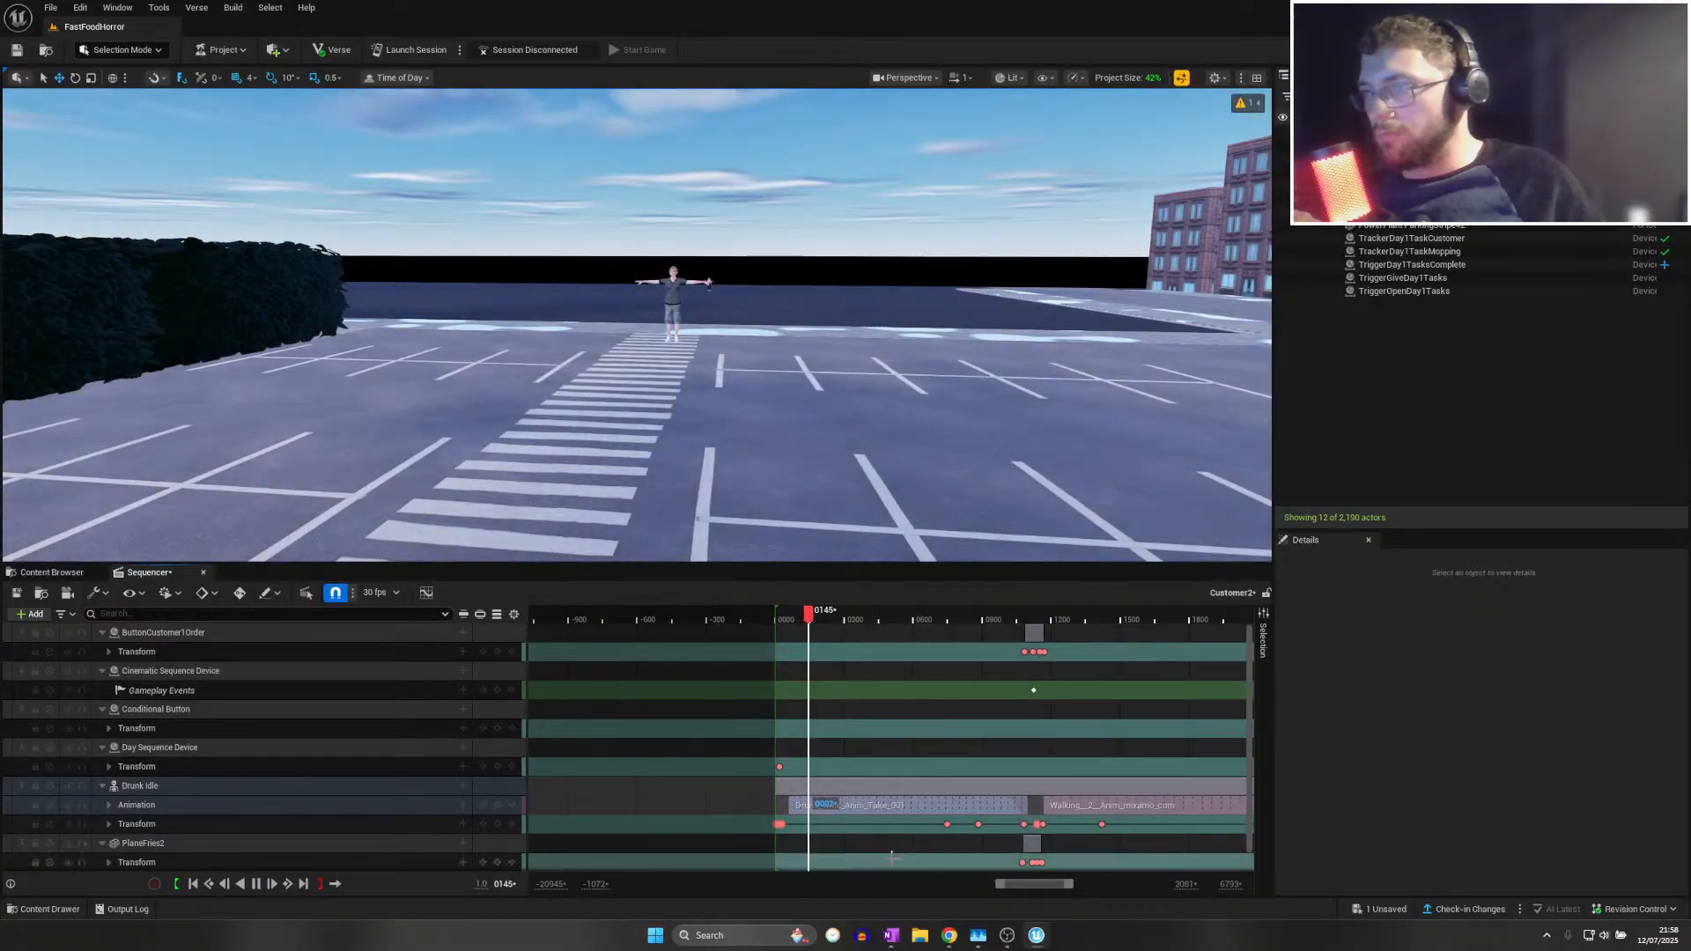
Assign Drunk_Walk__1__Anim_mixamo_com as the animation of the Drunk Idle track's first section
{"action": "right_click", "coordinate": [883, 803]}
{"action": "mouse_move", "coordinate": [1012, 411]}
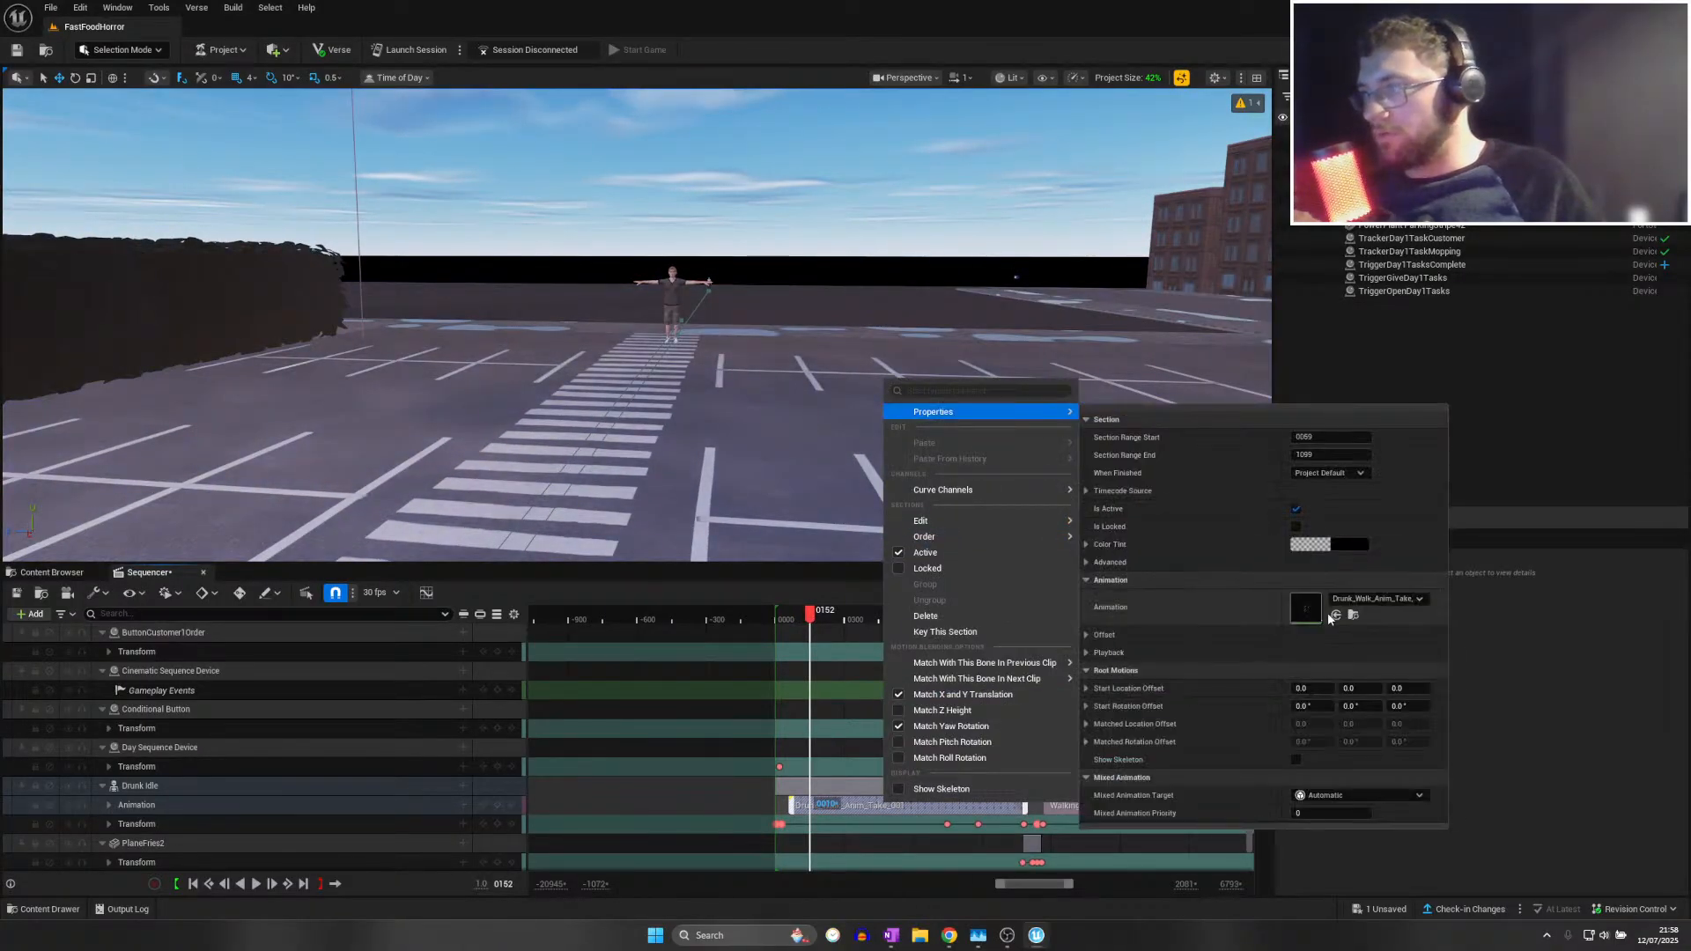
{"action": "left_click", "coordinate": [1359, 601]}
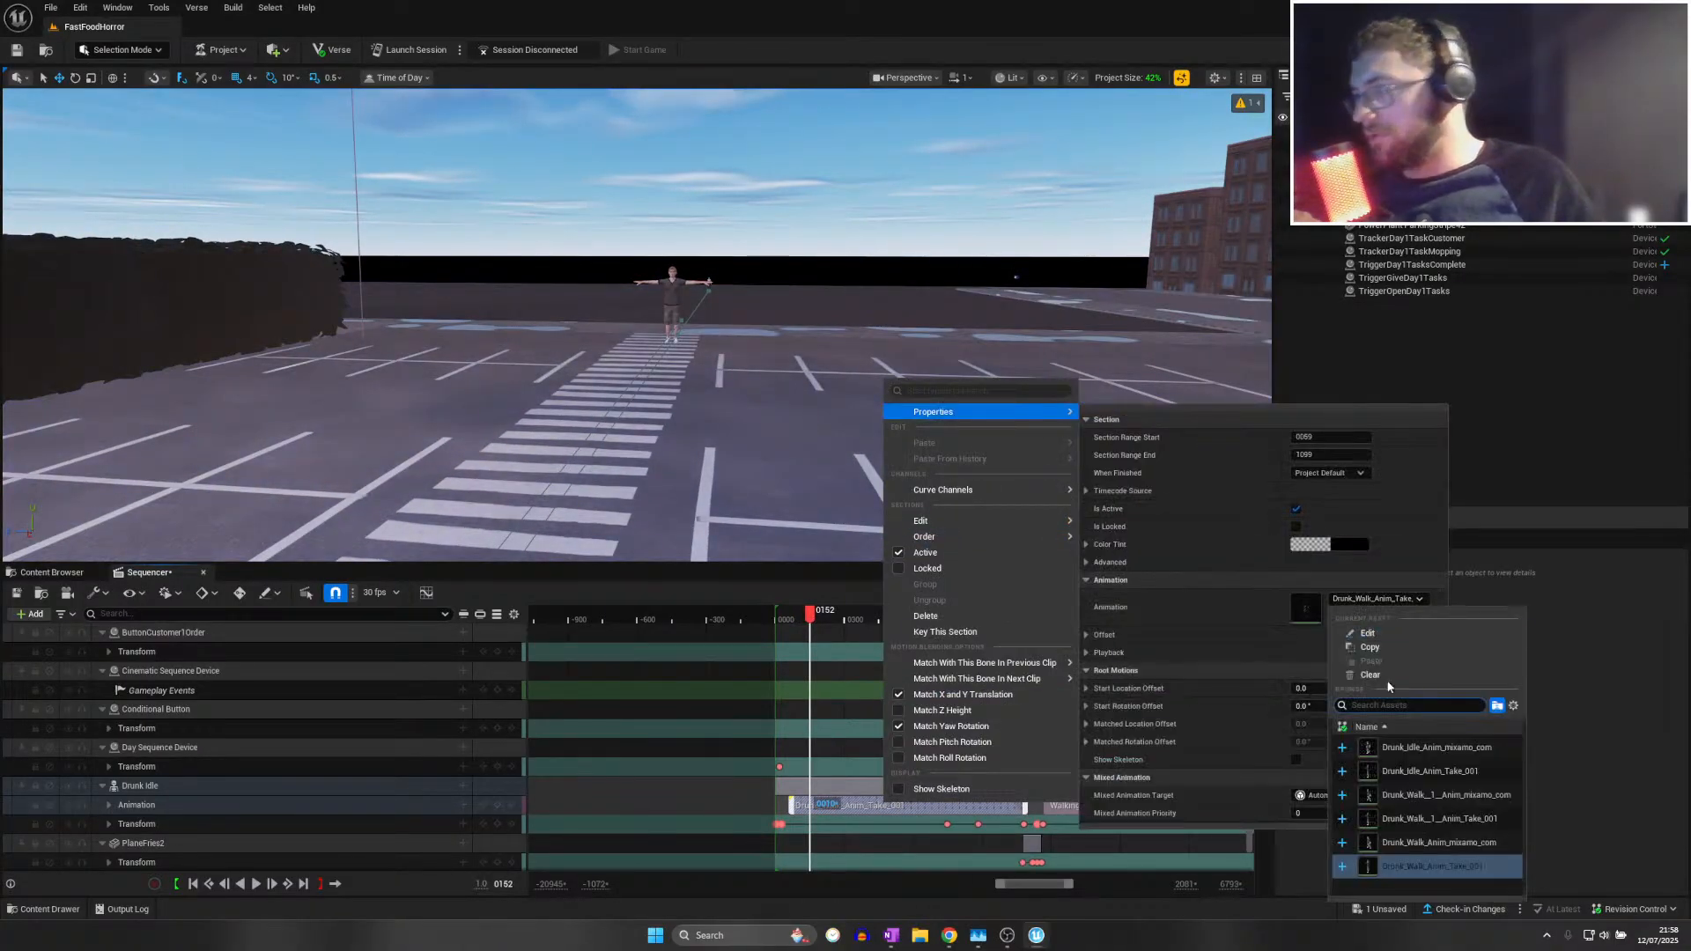
{"action": "left_click", "coordinate": [1477, 795]}
Play the sequence from near its start and follow the character's drunk walk across the parking lot towards the restaurant
{"action": "right_click_drag", "start_coordinate": [797, 480], "coordinate": [819, 493]}
{"action": "left_click", "coordinate": [794, 622]}
{"action": "key", "text": "space"}
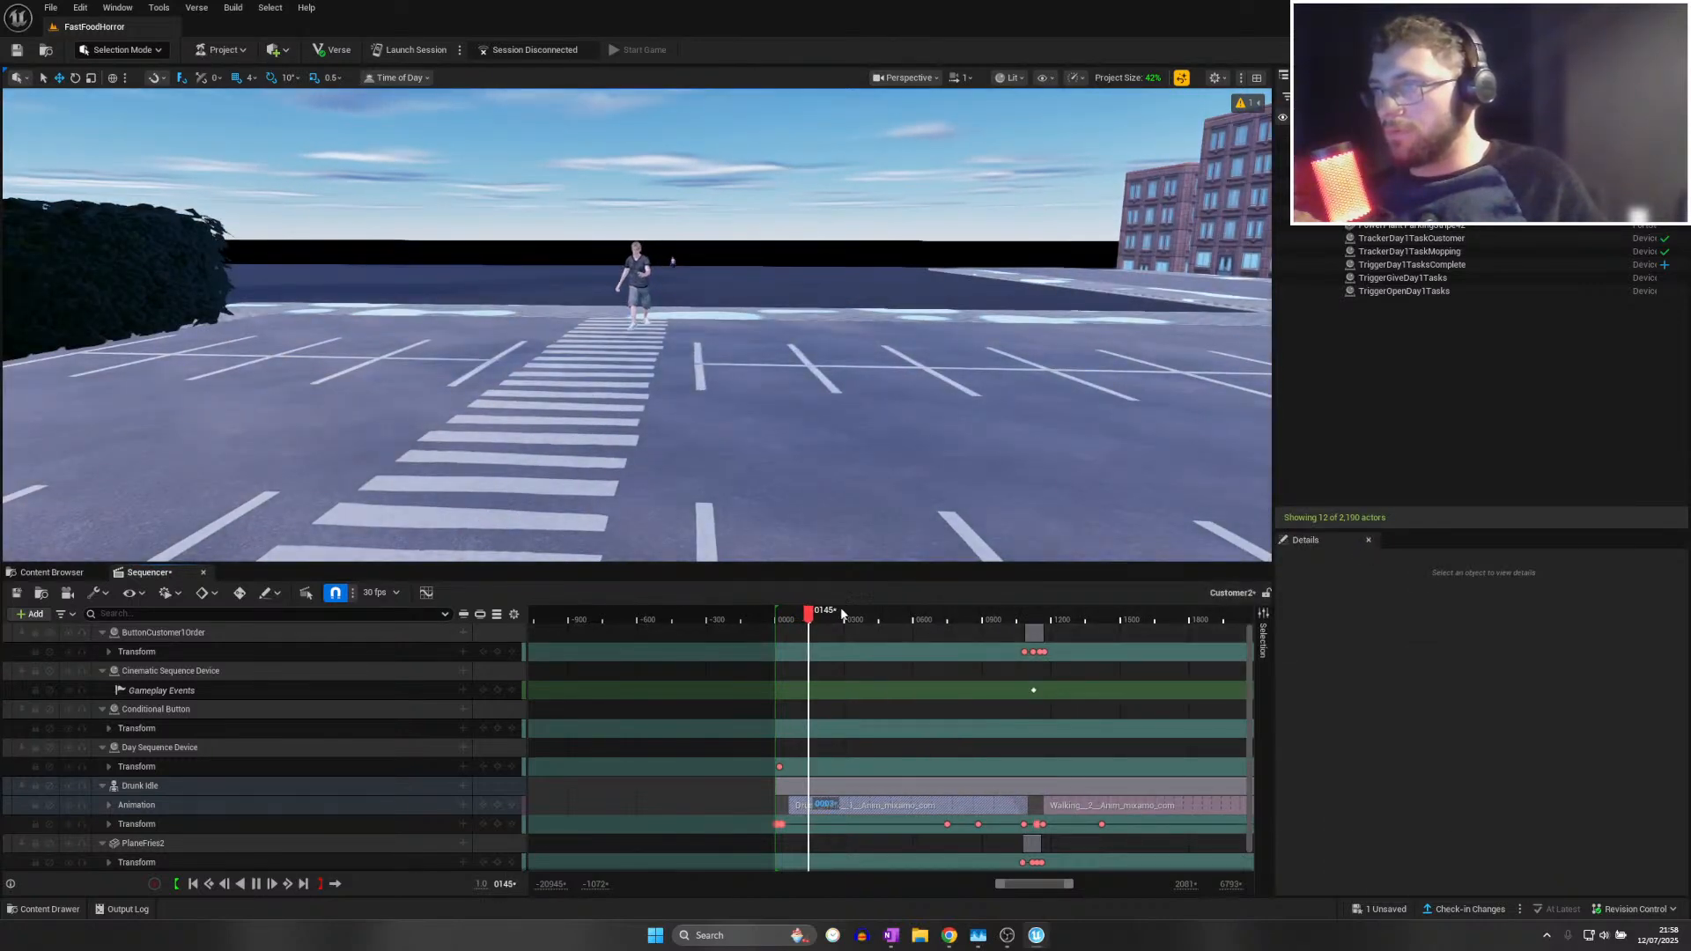
{"action": "left_click_drag", "start_coordinate": [814, 622], "coordinate": [910, 623]}
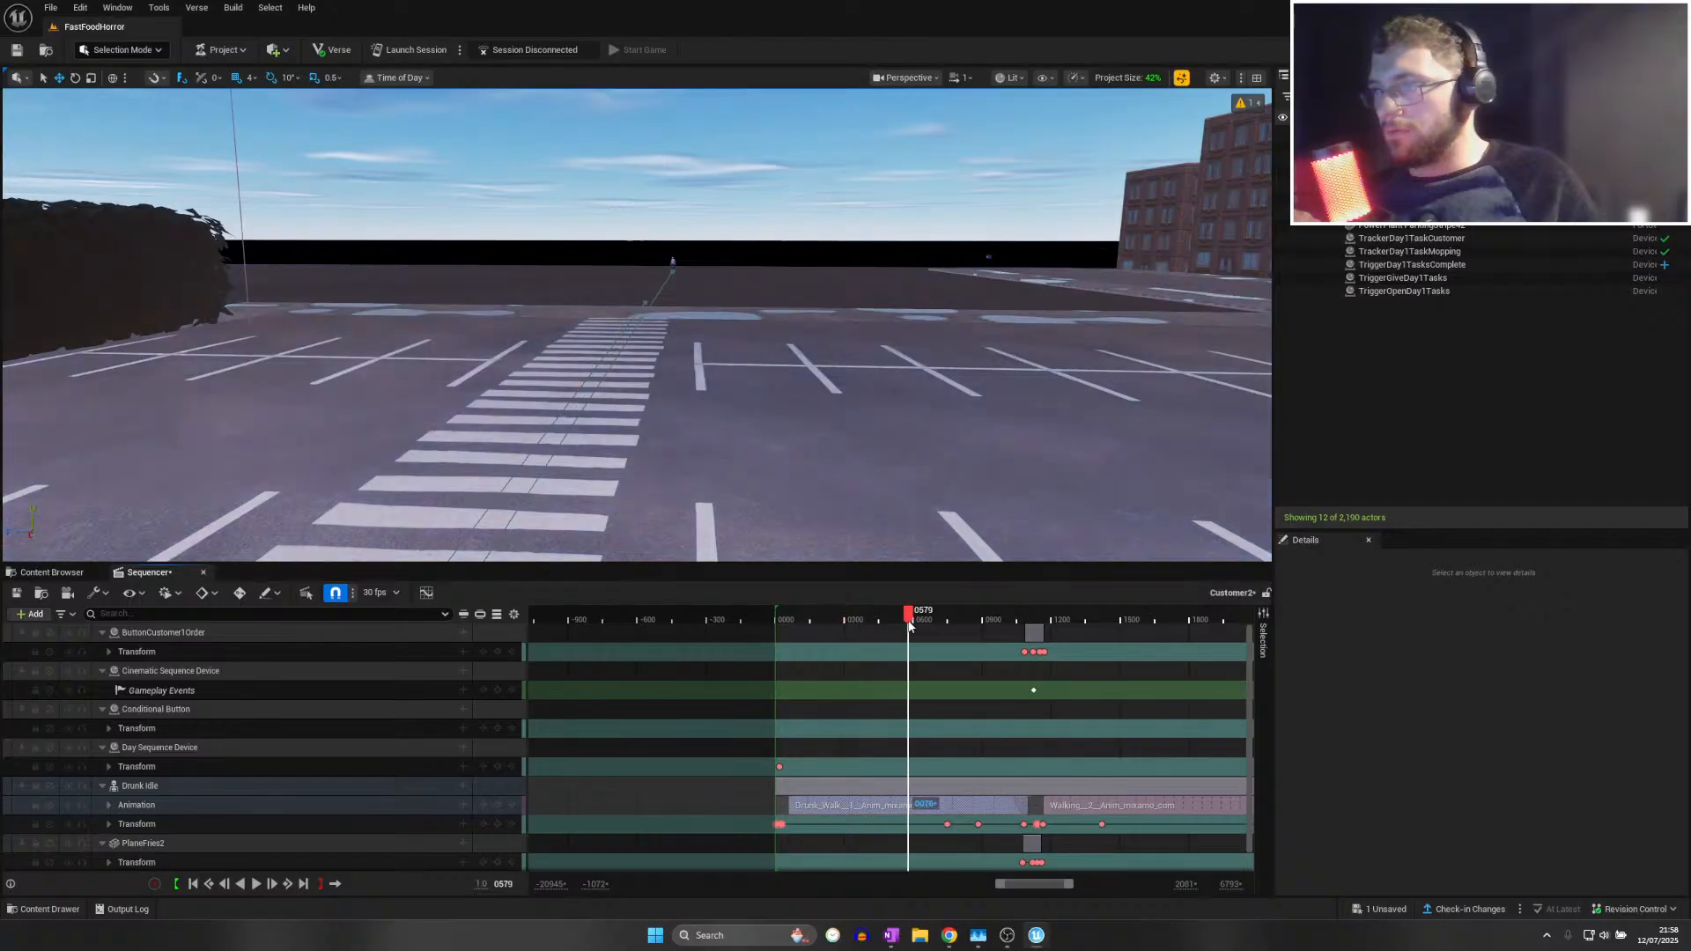
{"action": "right_click_drag", "start_coordinate": [898, 476], "coordinate": [1135, 515]}
{"action": "key", "text": "w"}
{"action": "key", "text": "e"}
{"action": "key", "text": "w"}
{"action": "right_click_drag", "start_coordinate": [880, 520], "coordinate": [960, 497]}
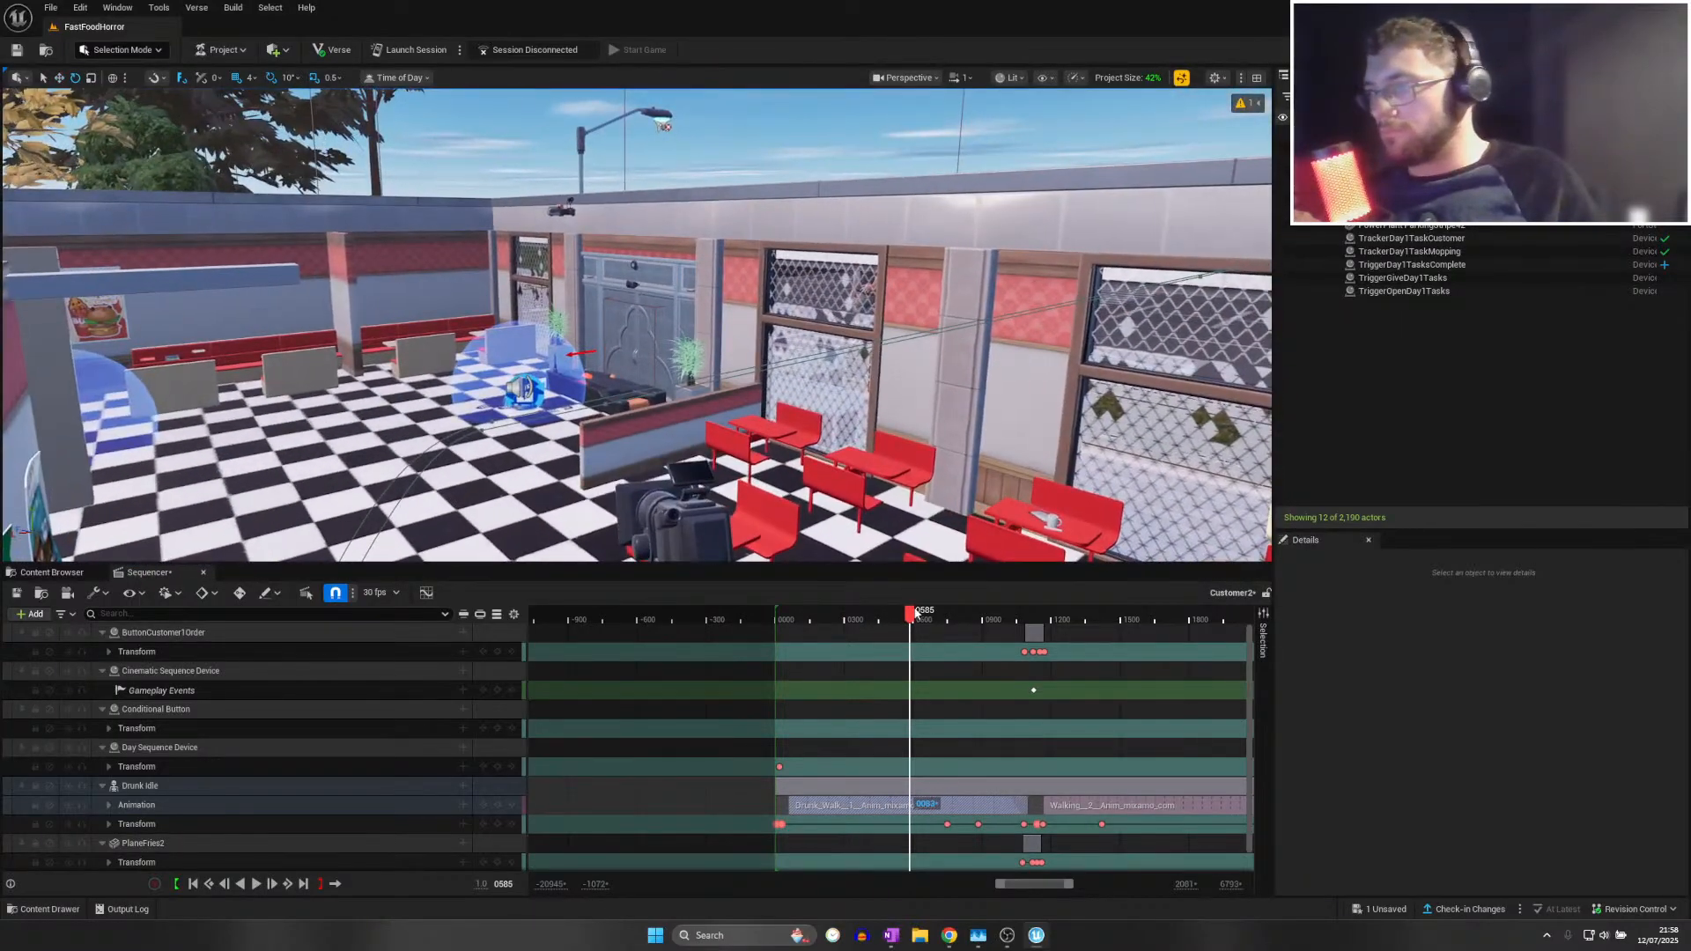
{"action": "left_click_drag", "start_coordinate": [914, 613], "coordinate": [930, 614]}
{"action": "key", "text": "space"}
{"action": "left_click", "coordinate": [864, 604]}
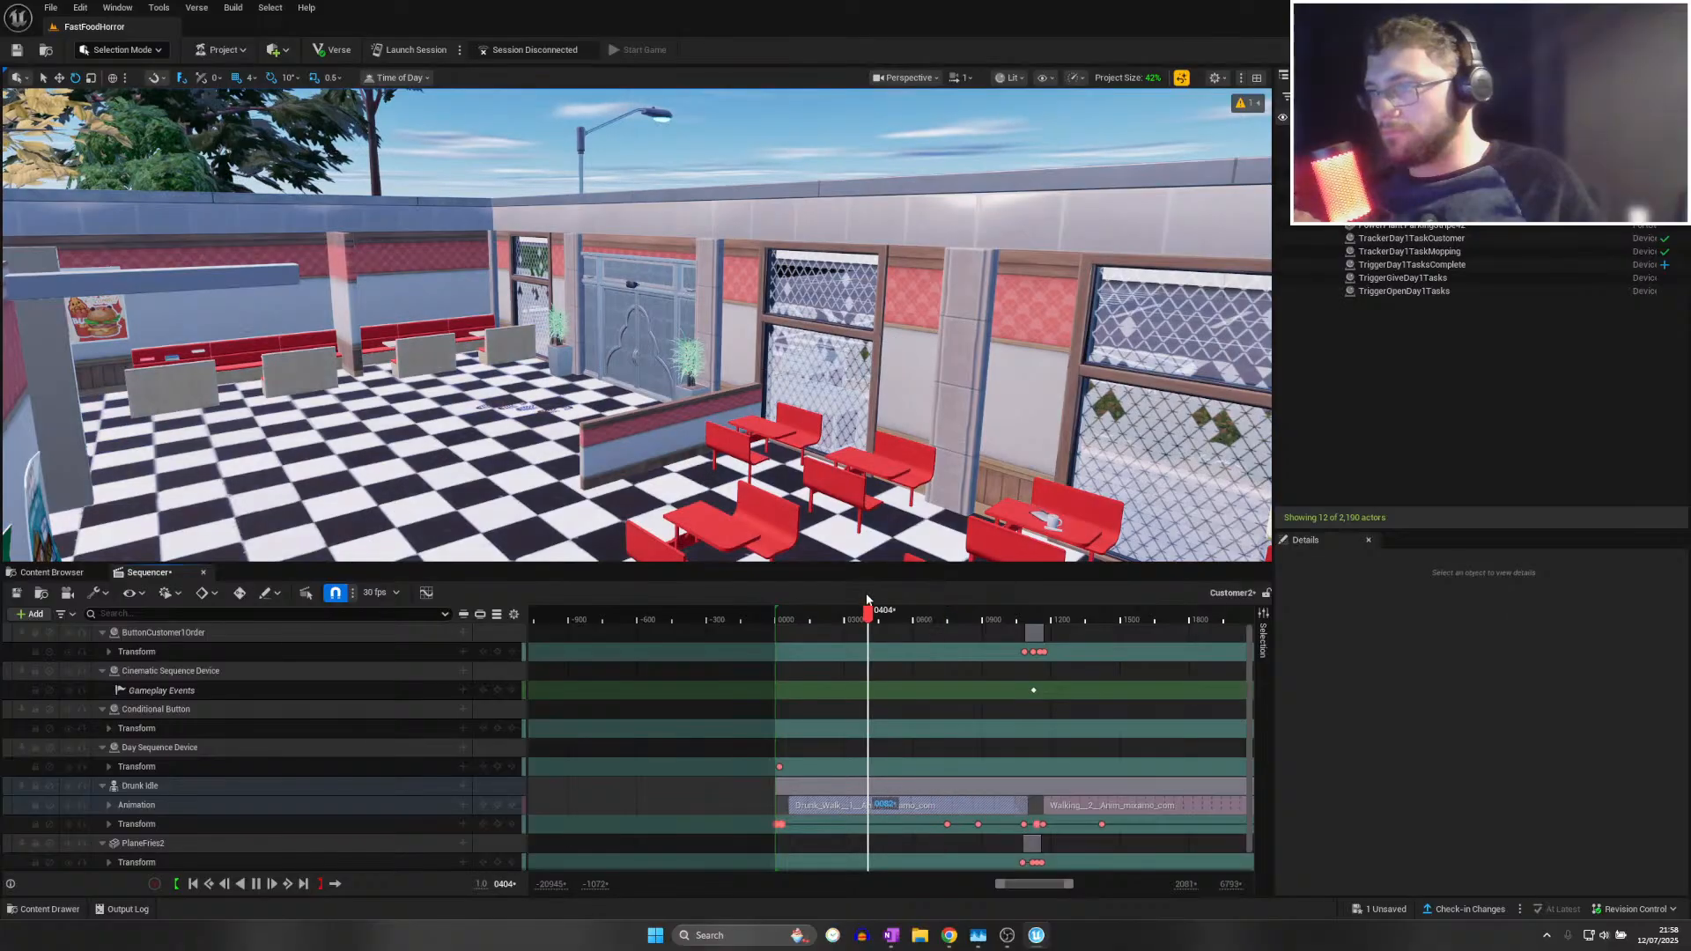
{"action": "key", "text": "w"}
{"action": "right_click_drag", "start_coordinate": [845, 493], "coordinate": [841, 444]}
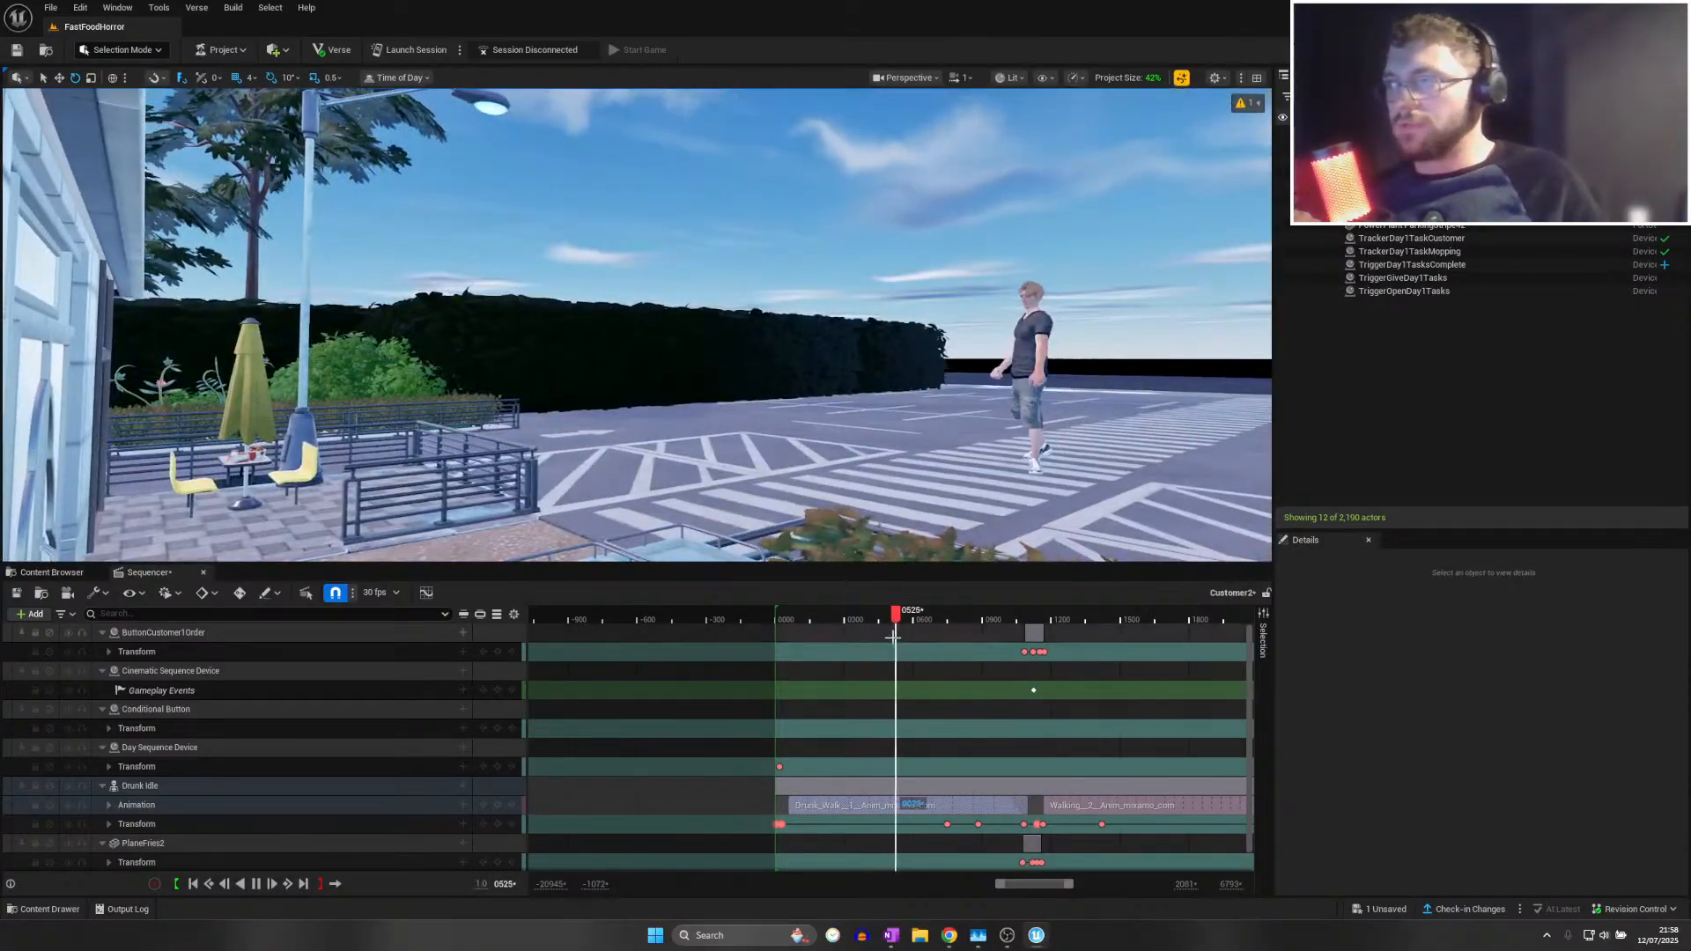
Scrub through the character's walk inside the restaurant up to frame 978 and view it from a wider angle
{"action": "left_click_drag", "start_coordinate": [895, 616], "coordinate": [960, 622]}
{"action": "key", "text": "s"}
{"action": "right_click_drag", "start_coordinate": [924, 493], "coordinate": [696, 516]}
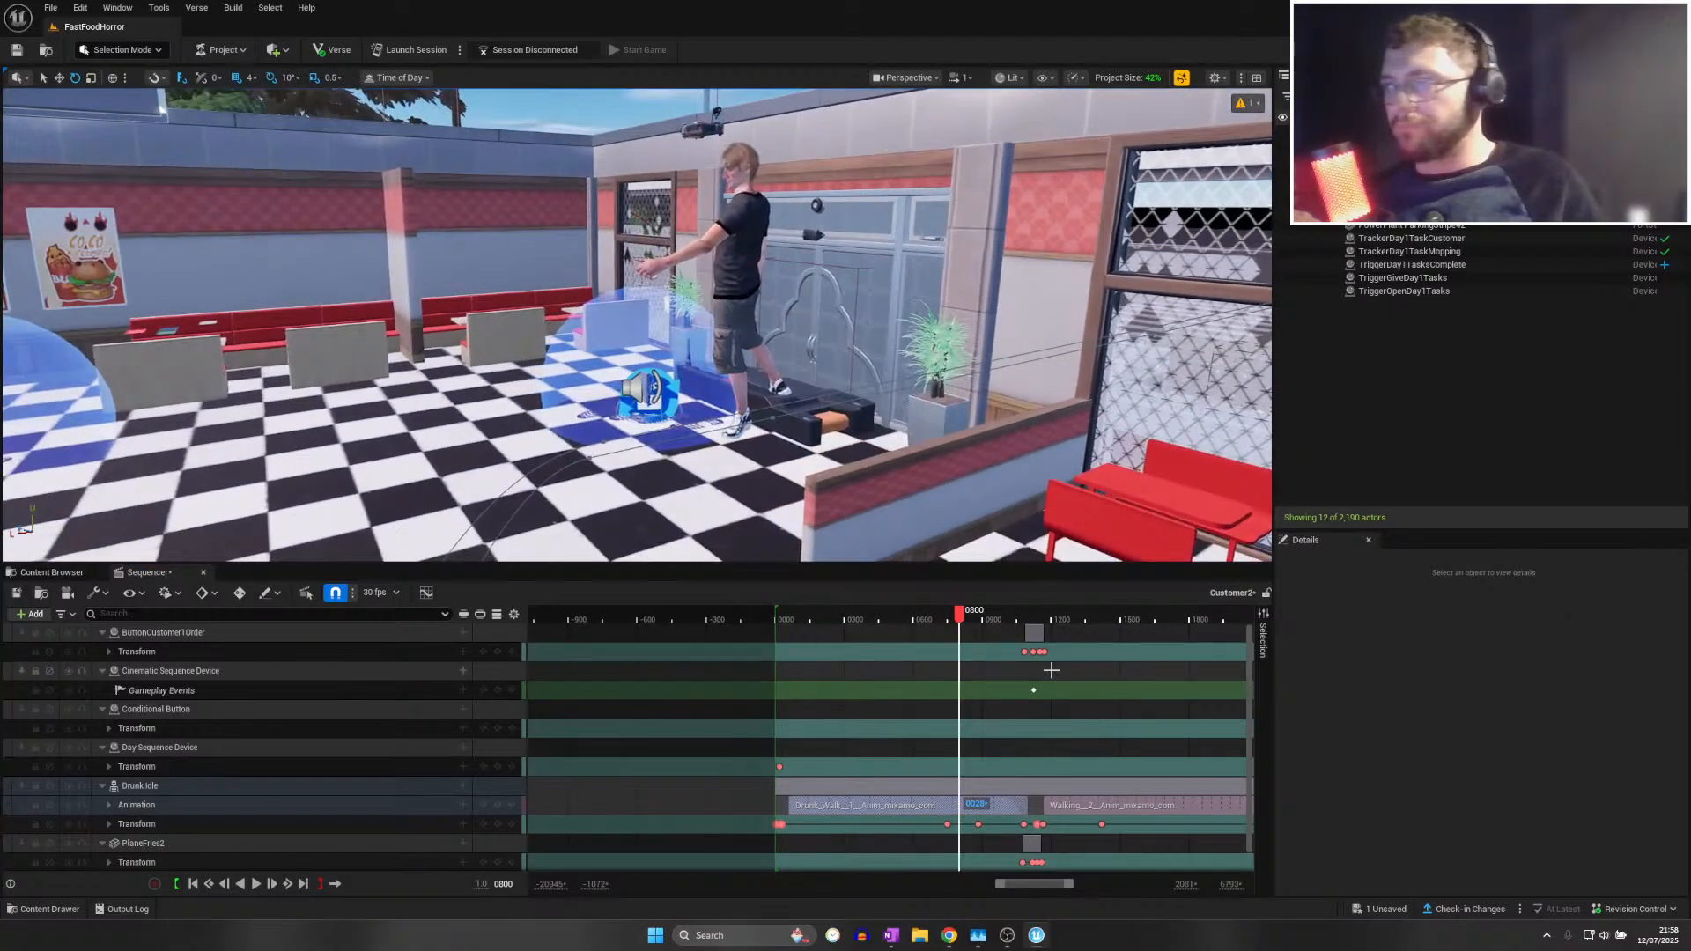
{"action": "left_click", "coordinate": [970, 623]}
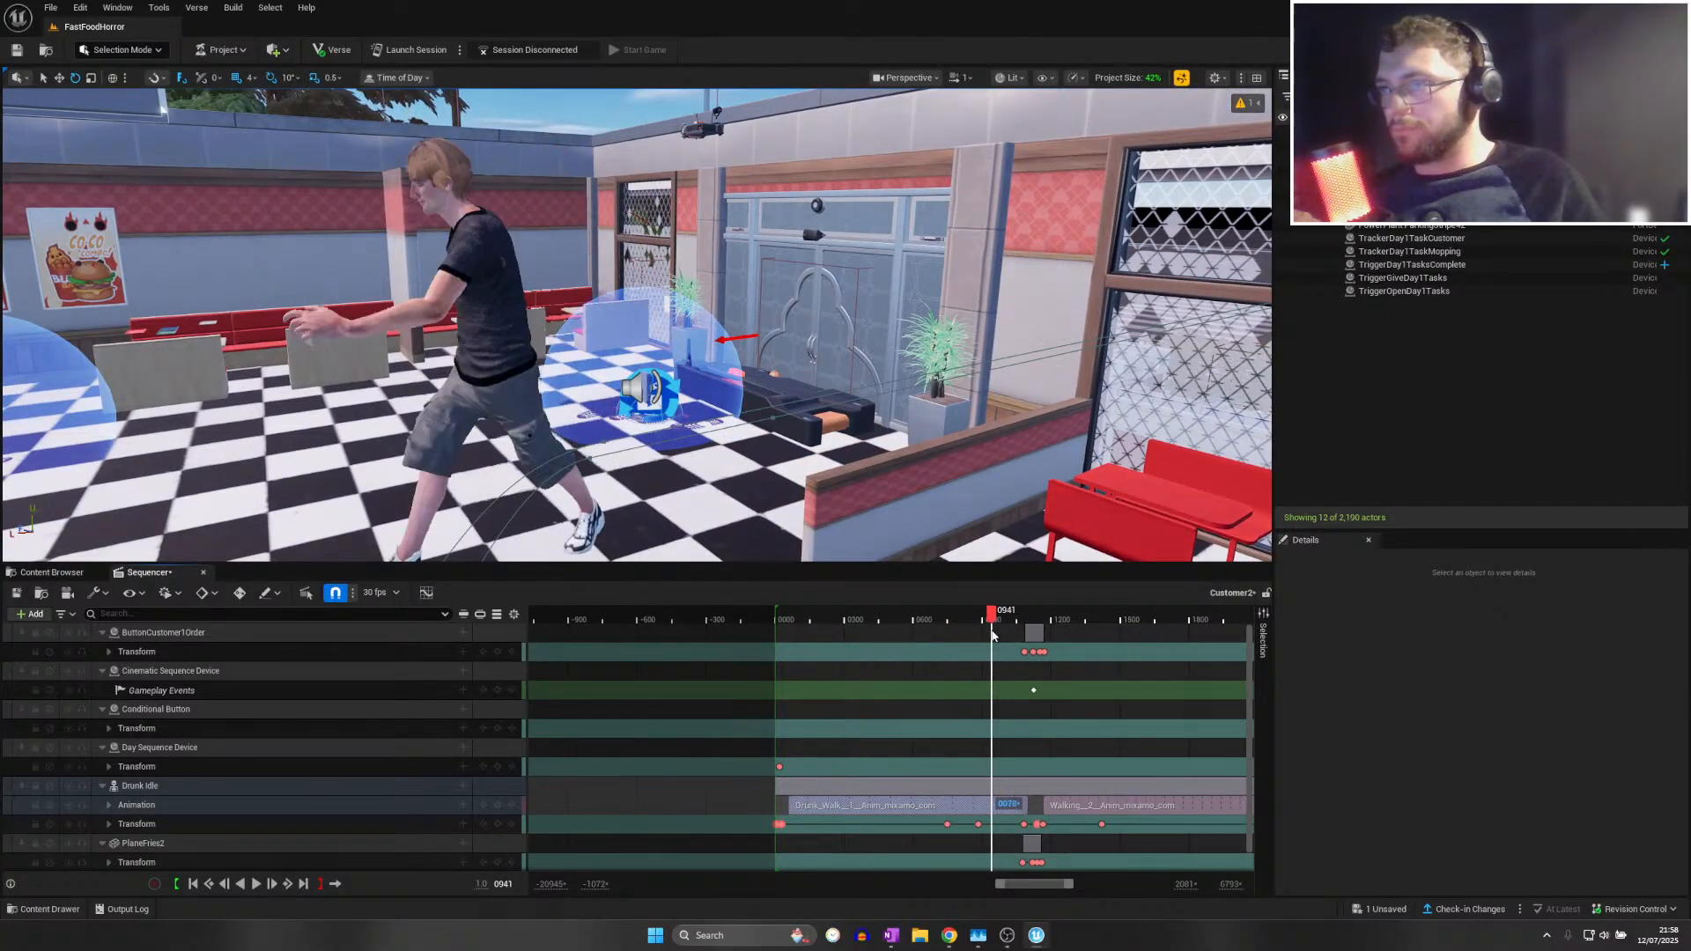
{"action": "left_click_drag", "start_coordinate": [997, 637], "coordinate": [1001, 636]}
{"action": "key", "text": "s"}
{"action": "right_click_drag", "start_coordinate": [979, 493], "coordinate": [979, 519]}
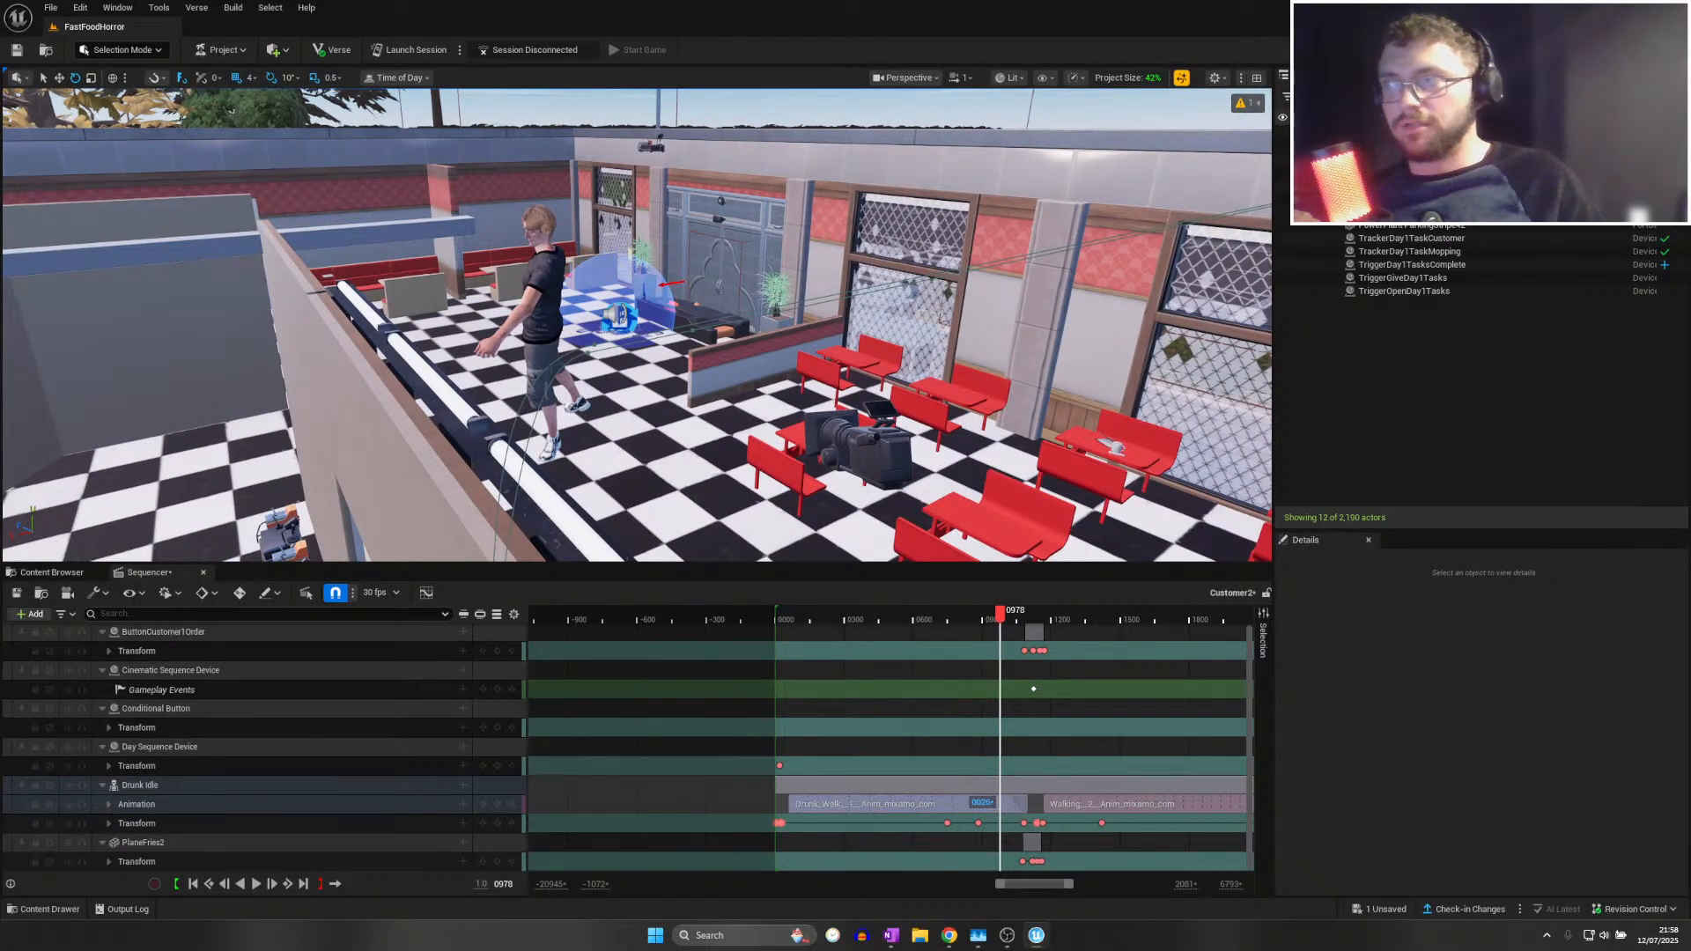
Inspect the service counter around the cash register where the customer's walk leads
{"action": "key", "text": "d"}
{"action": "right_click_drag", "start_coordinate": [713, 493], "coordinate": [423, 493]}
{"action": "key", "text": "w"}
{"action": "mouse_move", "coordinate": [608, 418]}
{"action": "right_mouse_down"}
{"action": "mouse_move", "coordinate": [598, 396]}
{"action": "mouse_move", "coordinate": [616, 467]}
{"action": "mouse_move", "coordinate": [608, 418]}
{"action": "right_mouse_up"}
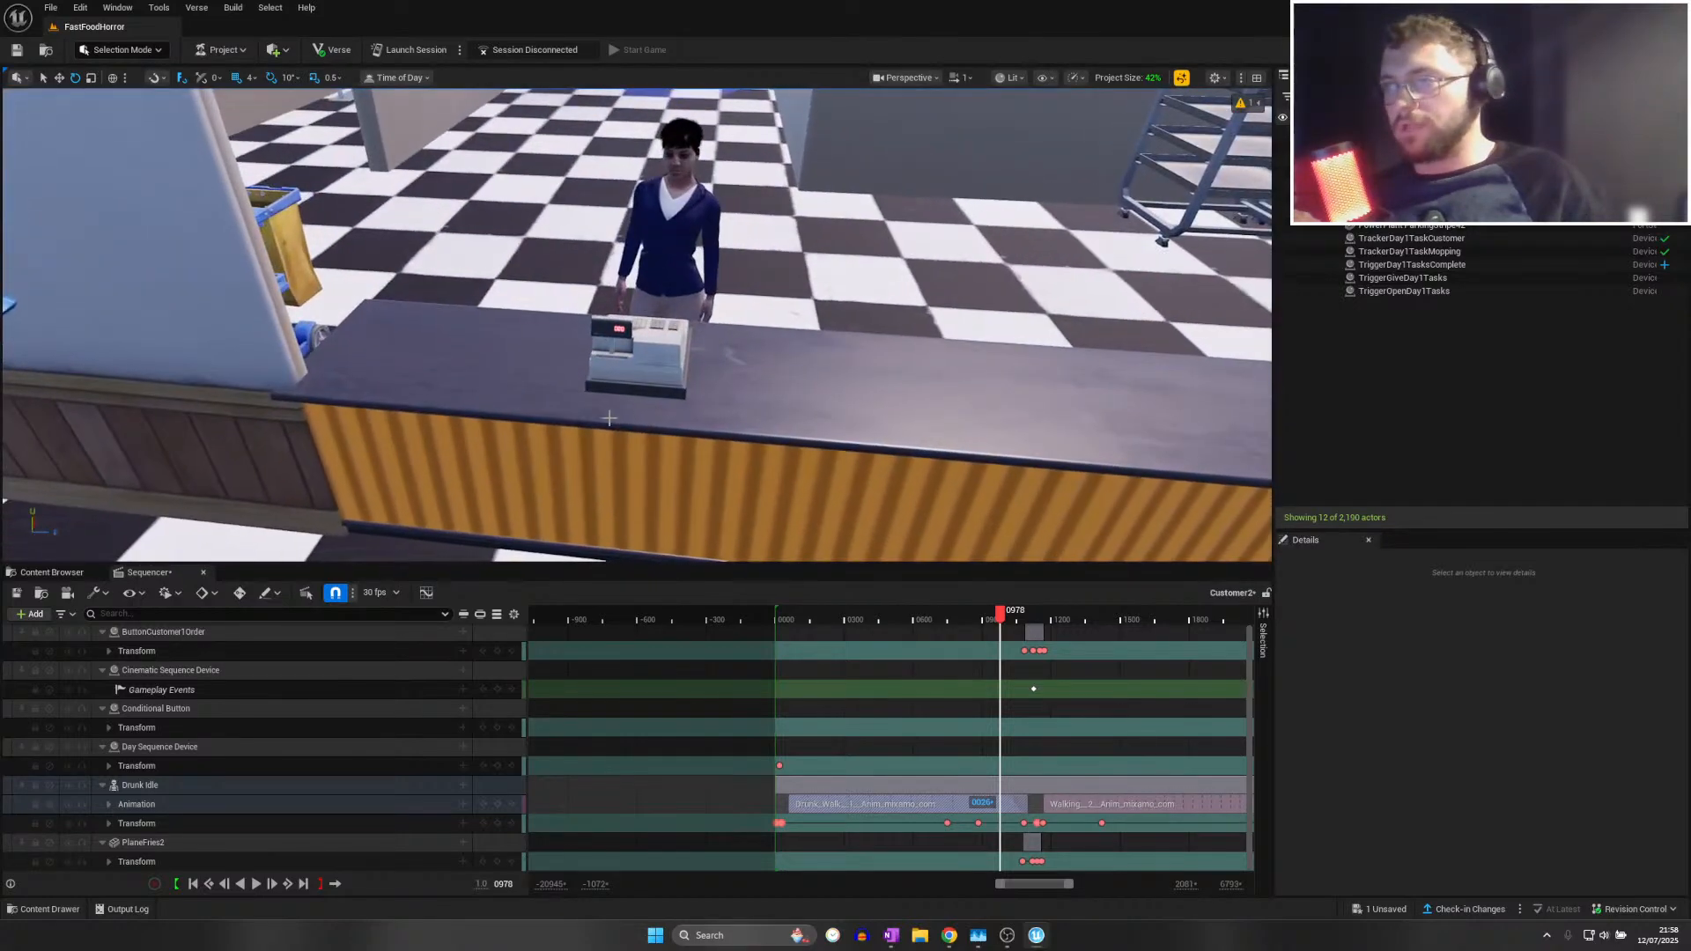
{"action": "key", "text": "s"}
{"action": "right_click_drag", "start_coordinate": [608, 528], "coordinate": [791, 569]}
At frame 1148, select the Drunk Idle character, save the sequence, and set its Anim to Play to Drunk_Idle_Anim_mixamo_com
{"action": "left_click_drag", "start_coordinate": [1000, 612], "coordinate": [1039, 621]}
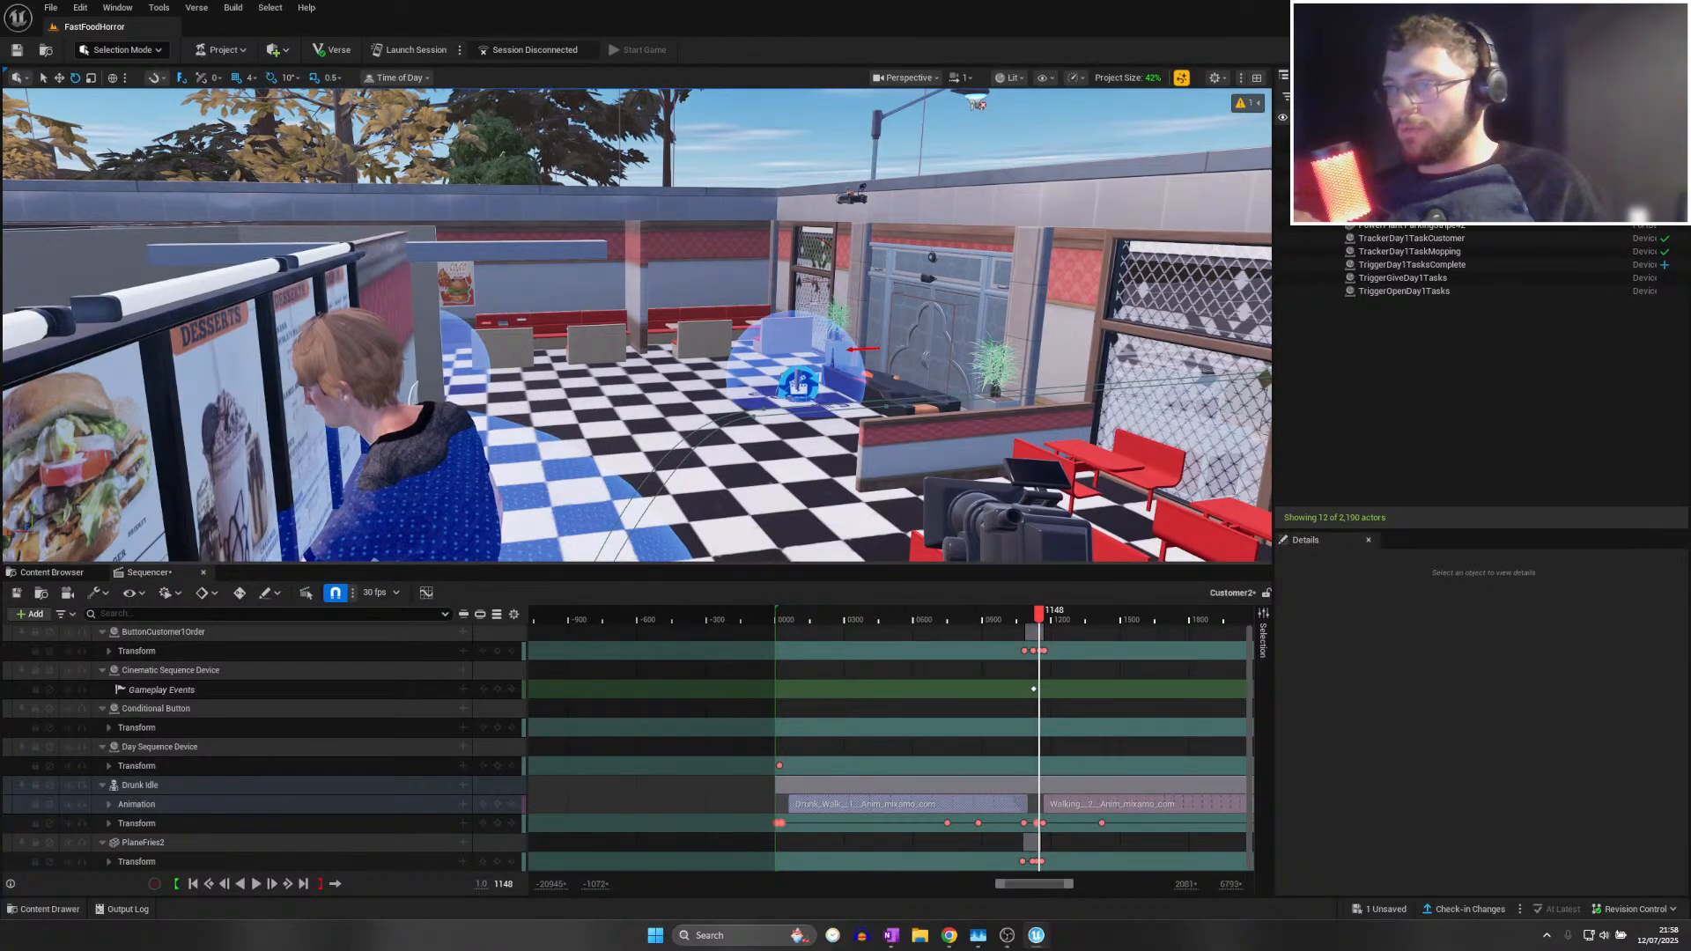
{"action": "left_click", "coordinate": [414, 466]}
{"action": "left_click", "coordinate": [1287, 634]}
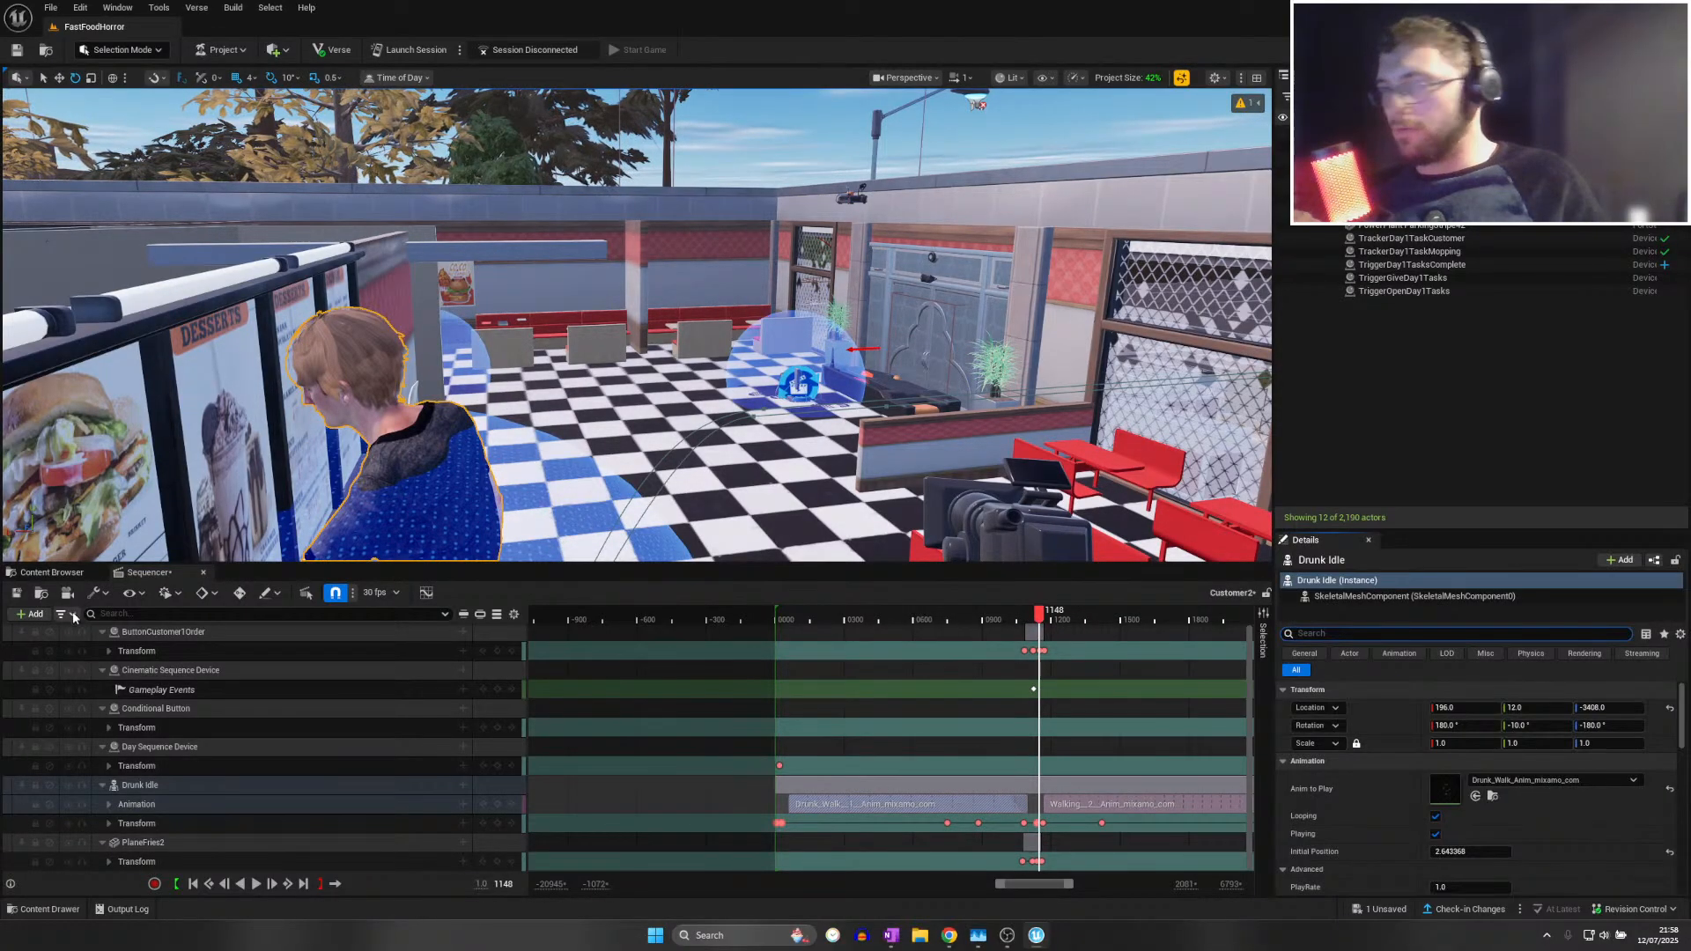
{"action": "key", "text": "ctrl+s"}
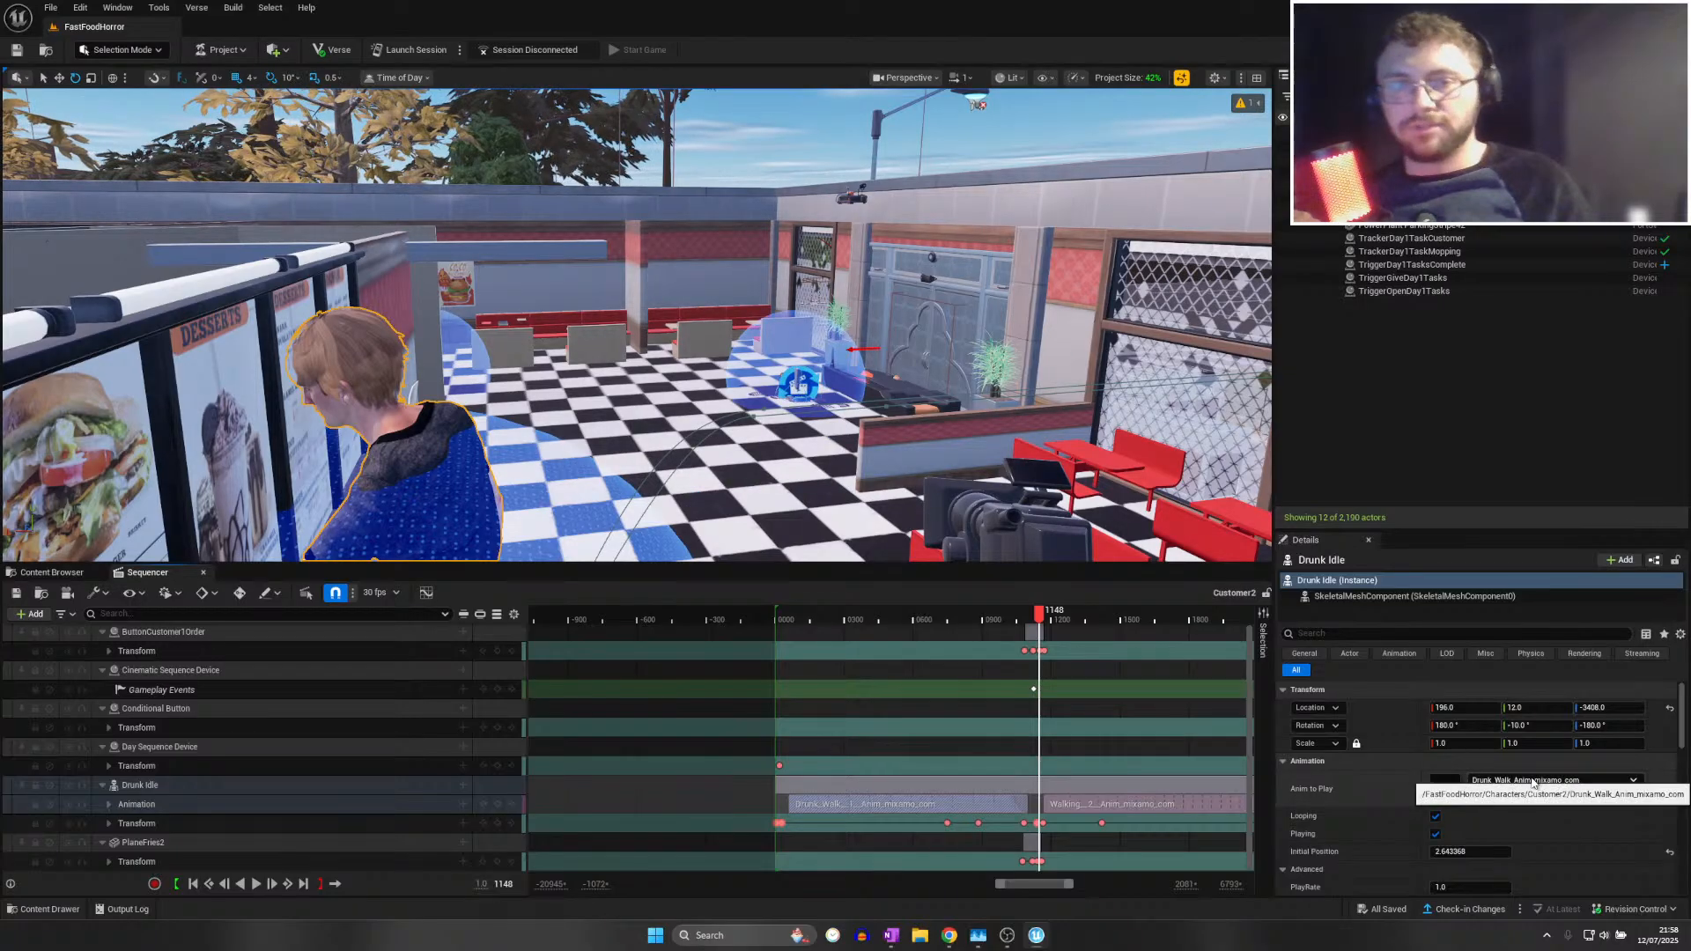
{"action": "left_click", "coordinate": [1532, 780]}
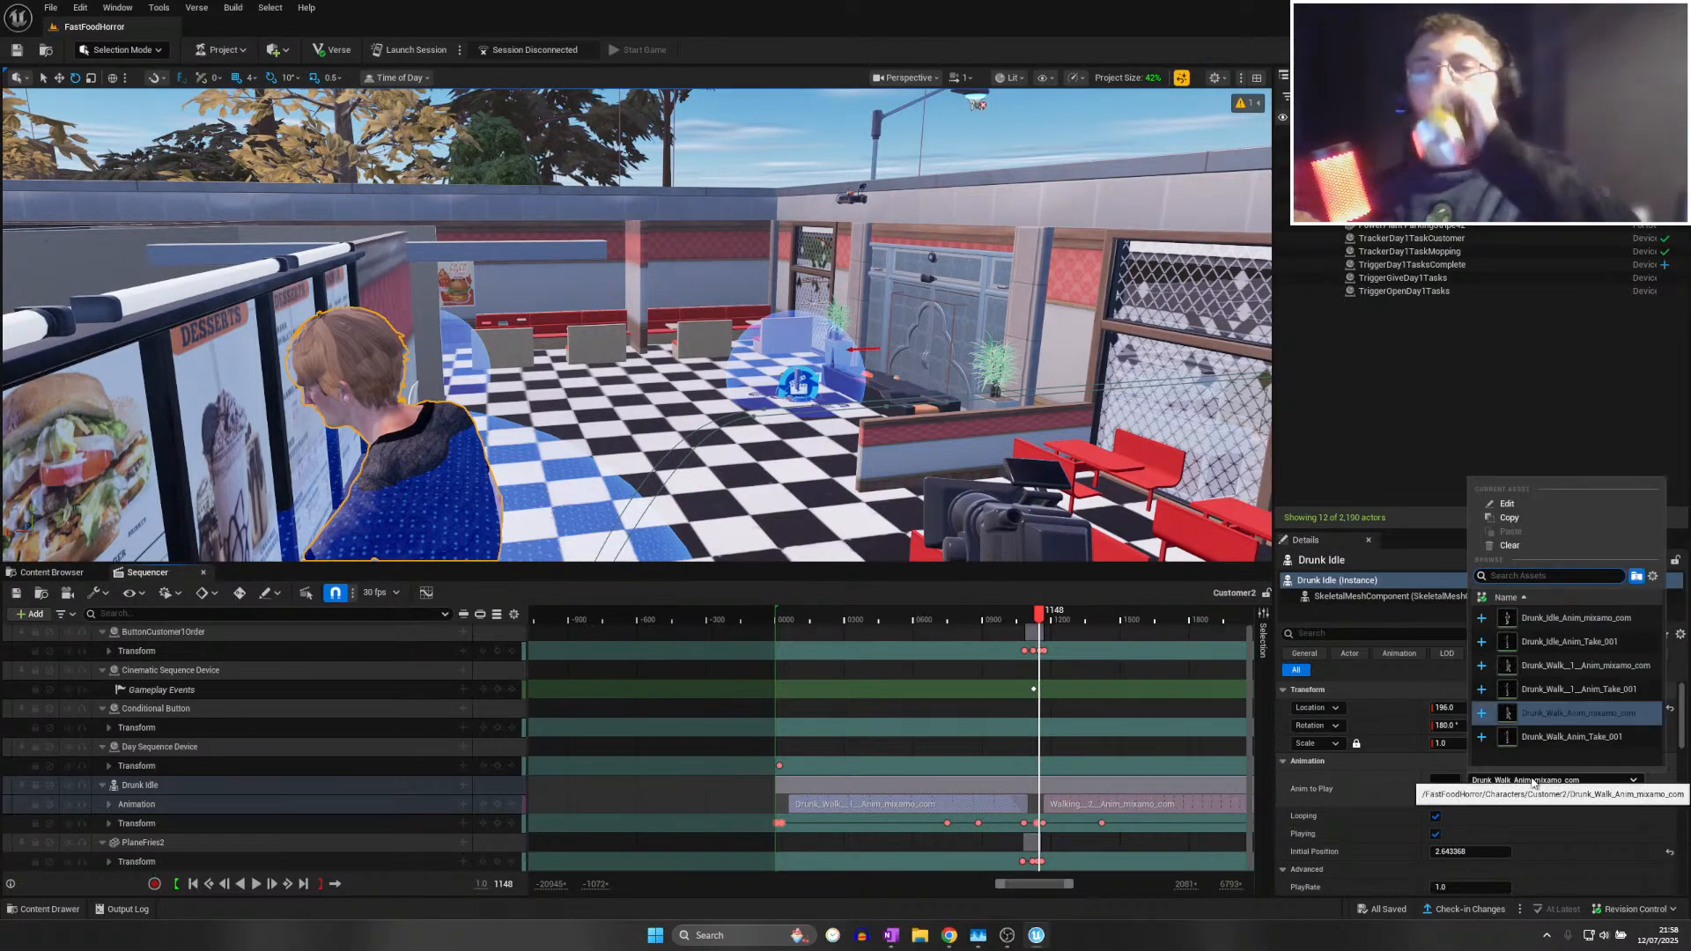
{"action": "left_click", "coordinate": [1575, 622]}
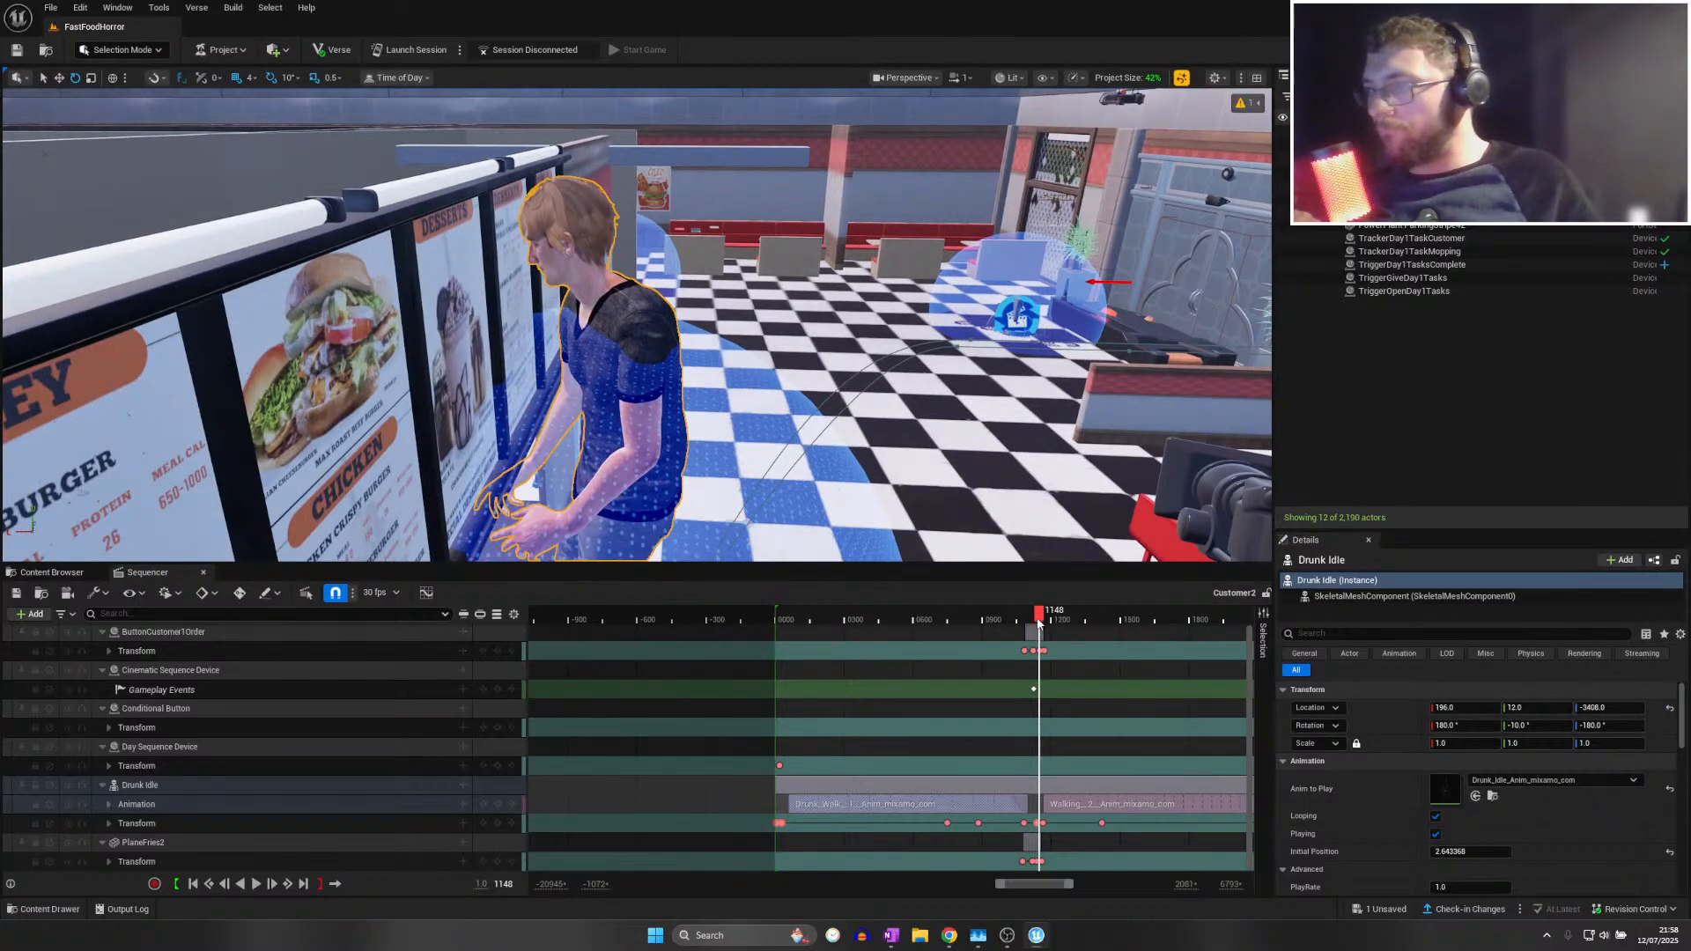
Adjust the Drunk Idle character's initial animation position to around 7.4 to preview its idle pose
{"action": "left_click", "coordinate": [1469, 852]}
{"action": "type", "text": "7.4"}
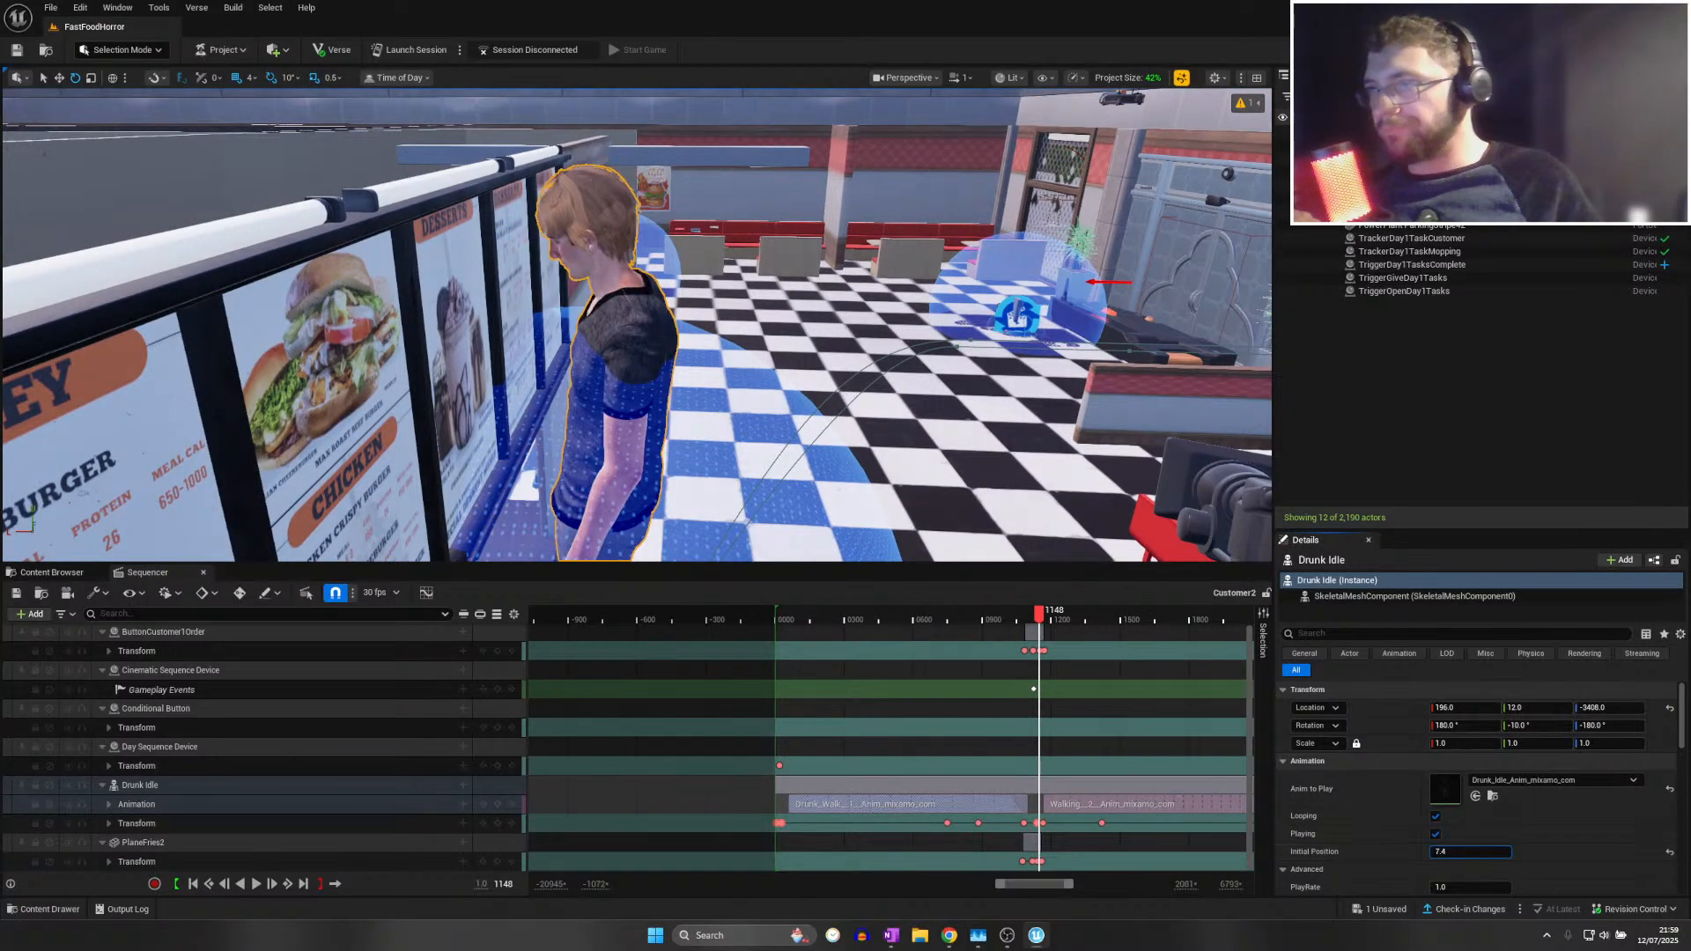
{"action": "left_click_drag", "start_coordinate": [1469, 851], "coordinate": [1488, 852]}
At frame 1231, assign Drunk_Walk__1__Anim_mixamo_com to the second walking section of the Drunk Idle track
{"action": "left_click_drag", "start_coordinate": [1040, 614], "coordinate": [1059, 618]}
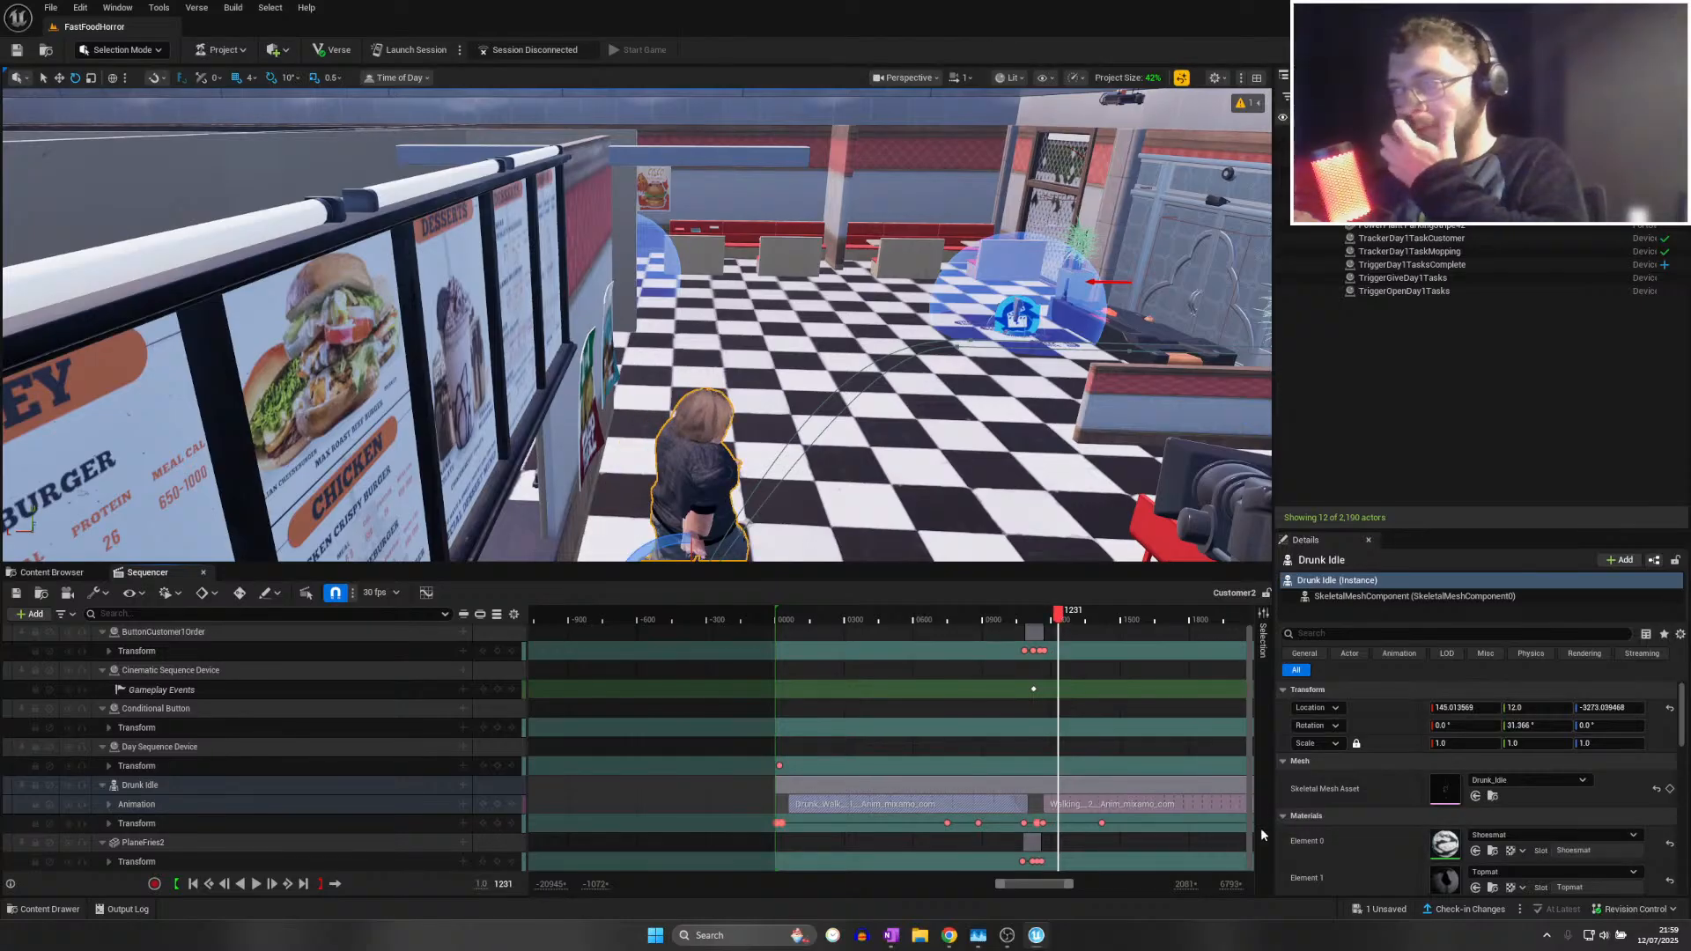
{"action": "right_click_drag", "start_coordinate": [880, 387], "coordinate": [528, 348]}
{"action": "scroll", "coordinate": [506, 387], "scroll_direction": "down", "scroll_amount": 1}
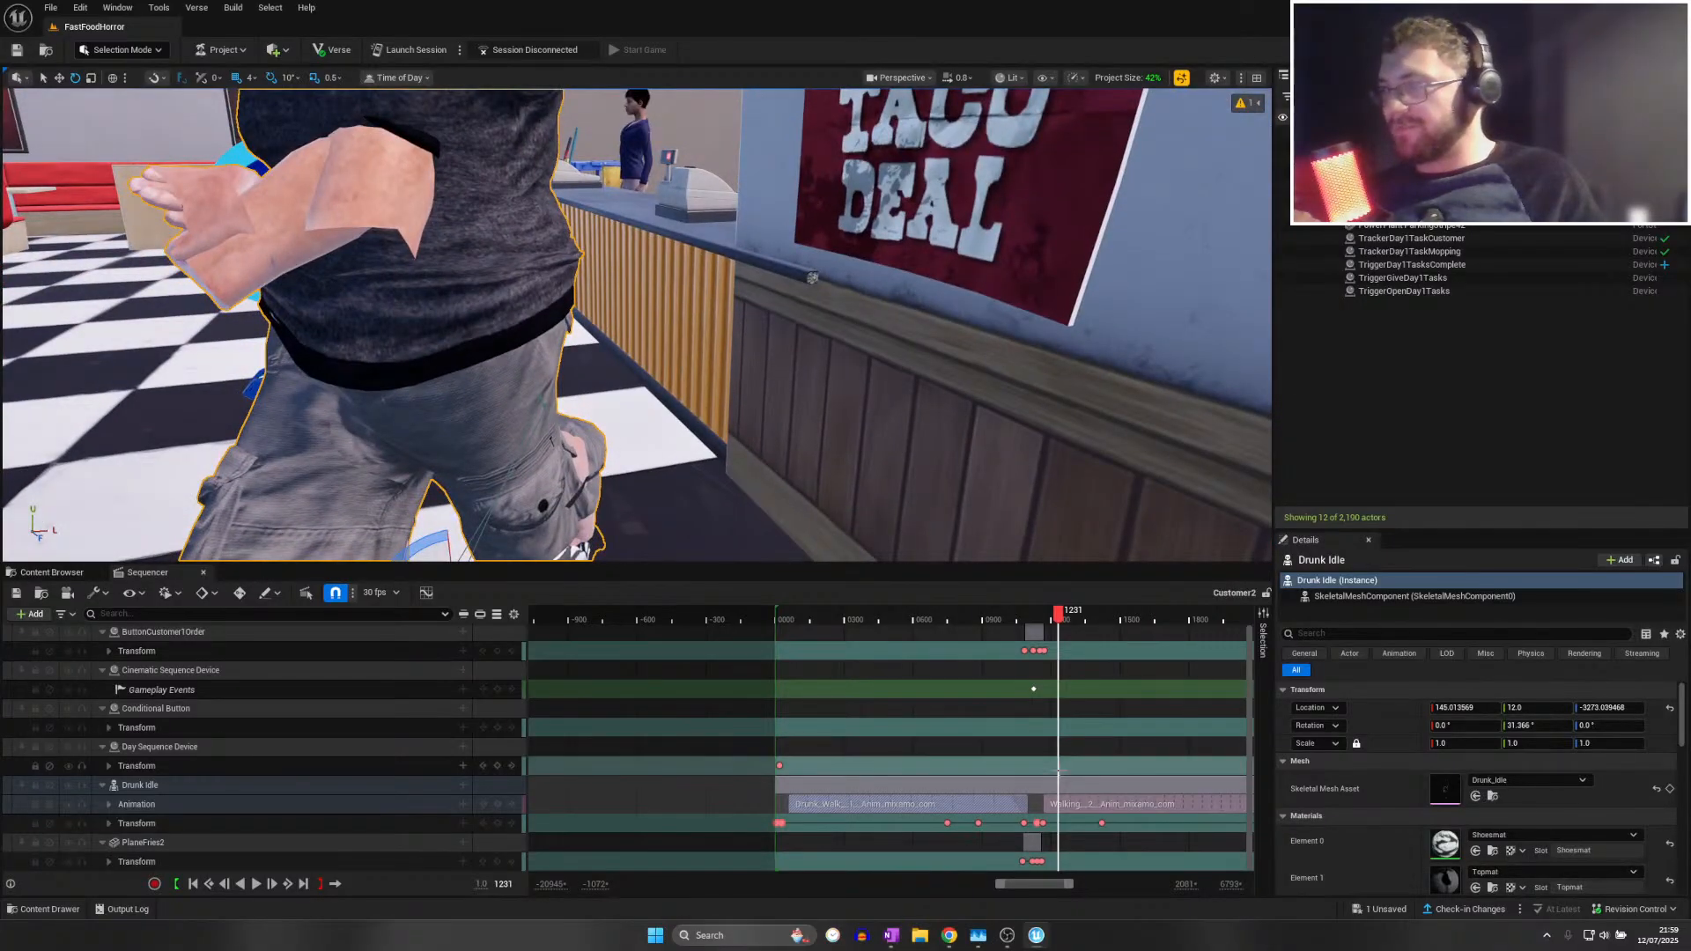
{"action": "right_click", "coordinate": [1060, 800]}
{"action": "mouse_move", "coordinate": [1136, 410]}
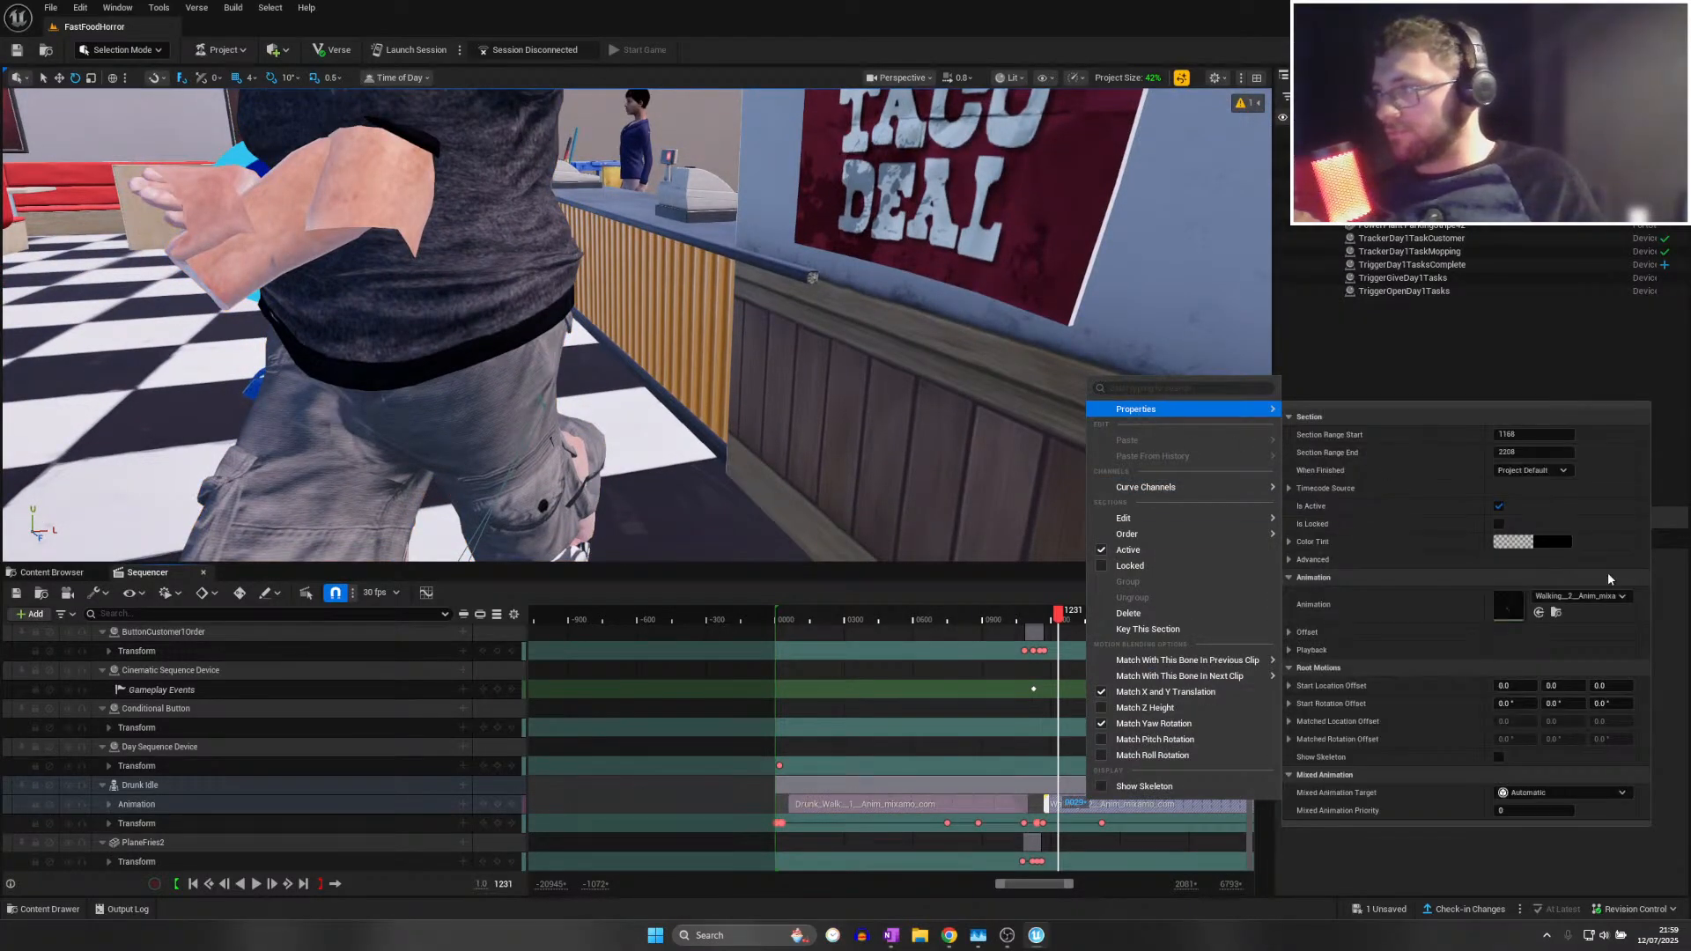
{"action": "left_click", "coordinate": [1603, 597]}
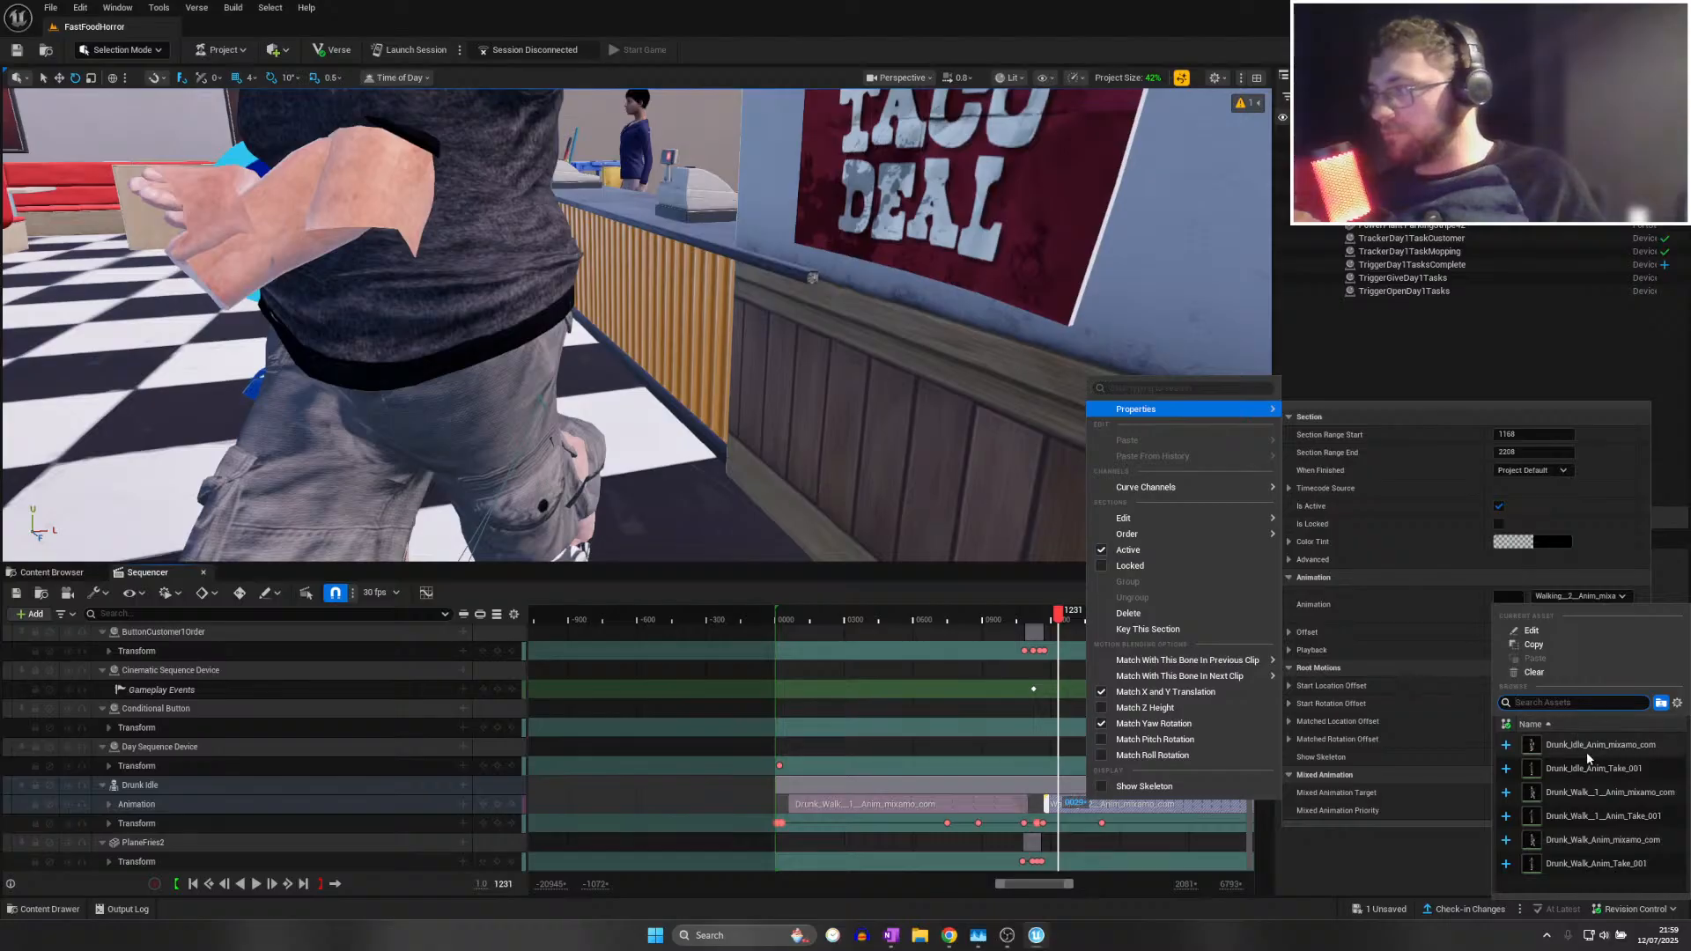
{"action": "left_click", "coordinate": [1585, 794]}
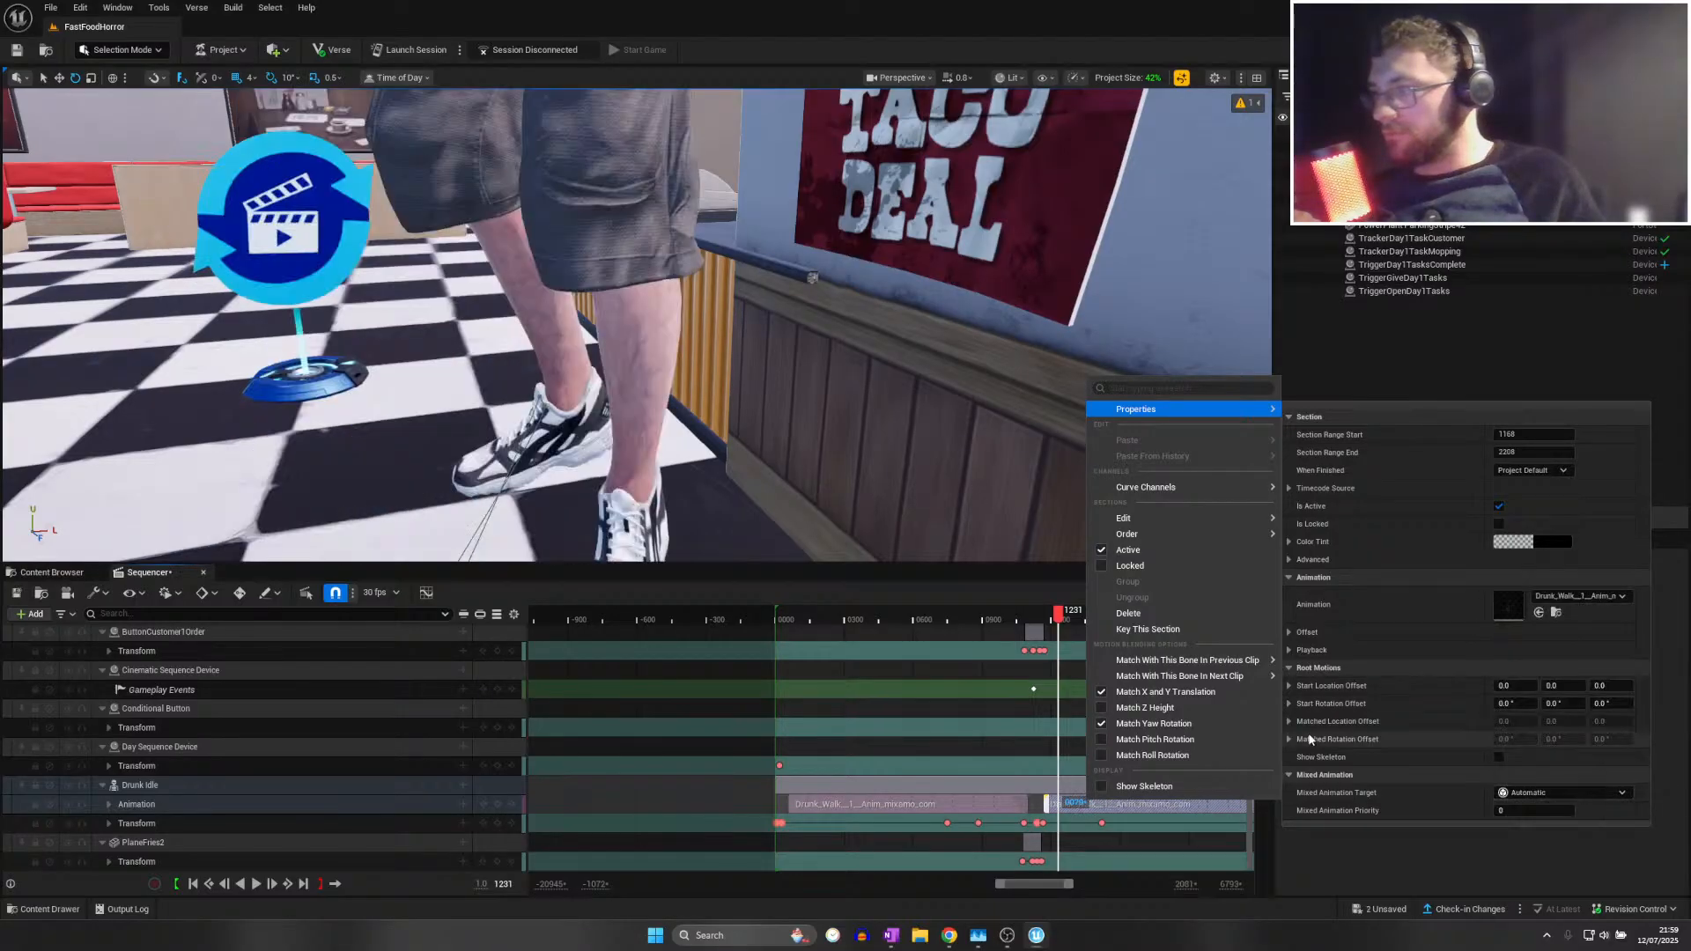
Move the playhead back to frame 0004 and save the sequence
{"action": "left_click", "coordinate": [741, 438]}
{"action": "left_click", "coordinate": [763, 614]}
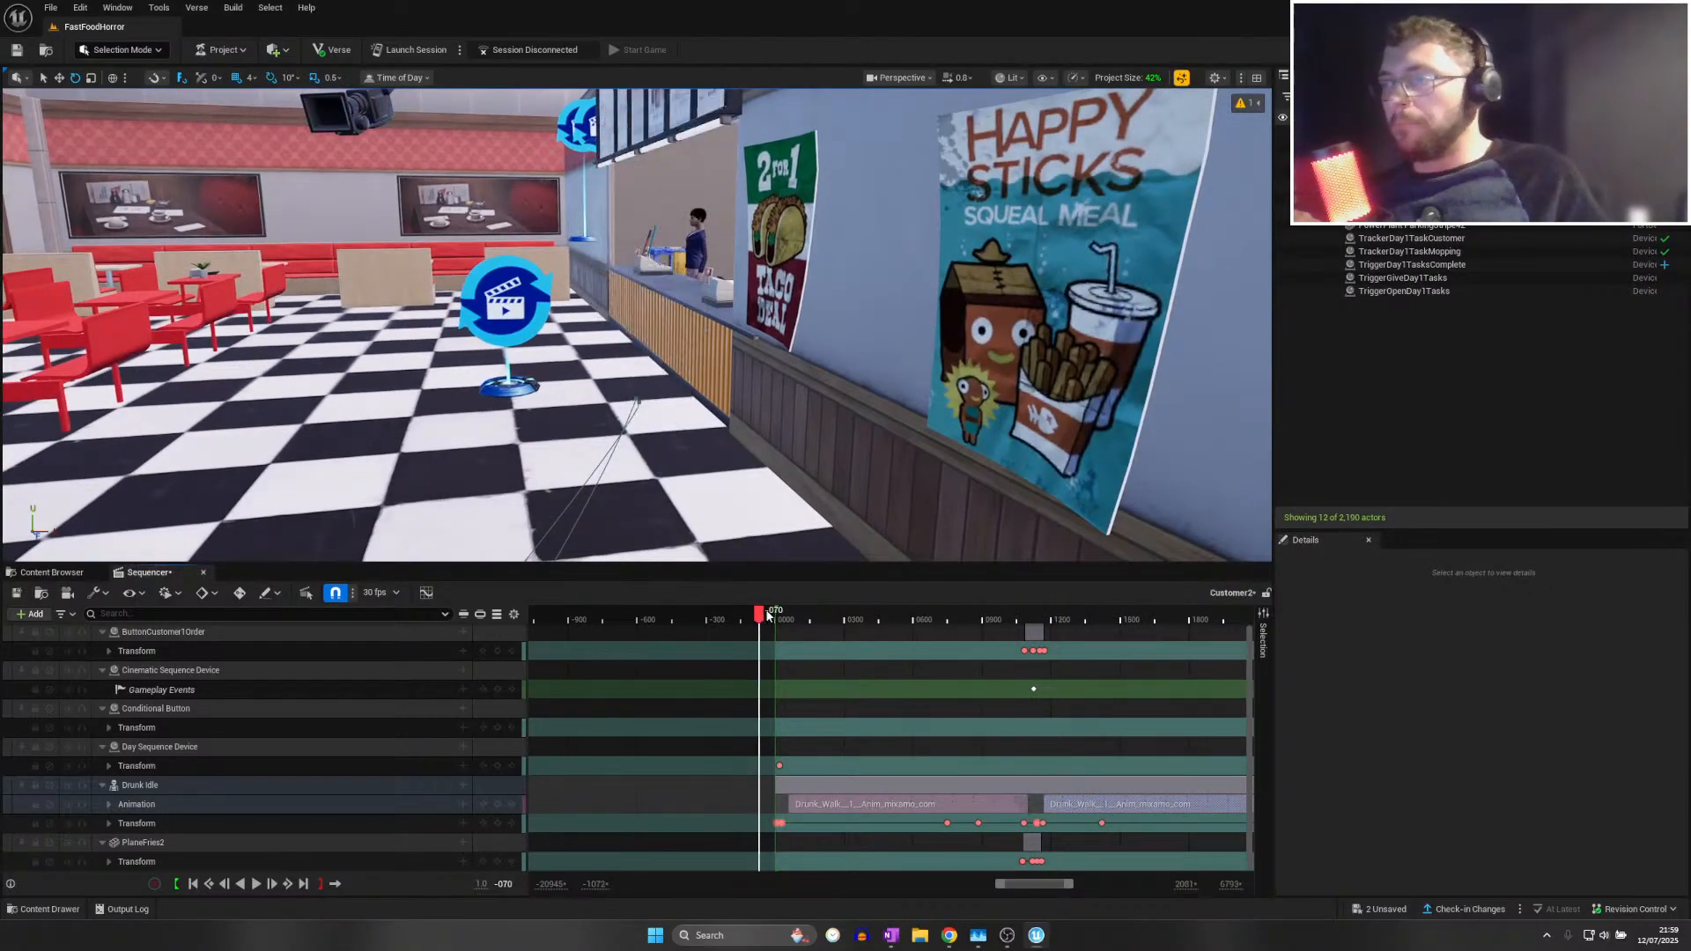
{"action": "left_click", "coordinate": [113, 804]}
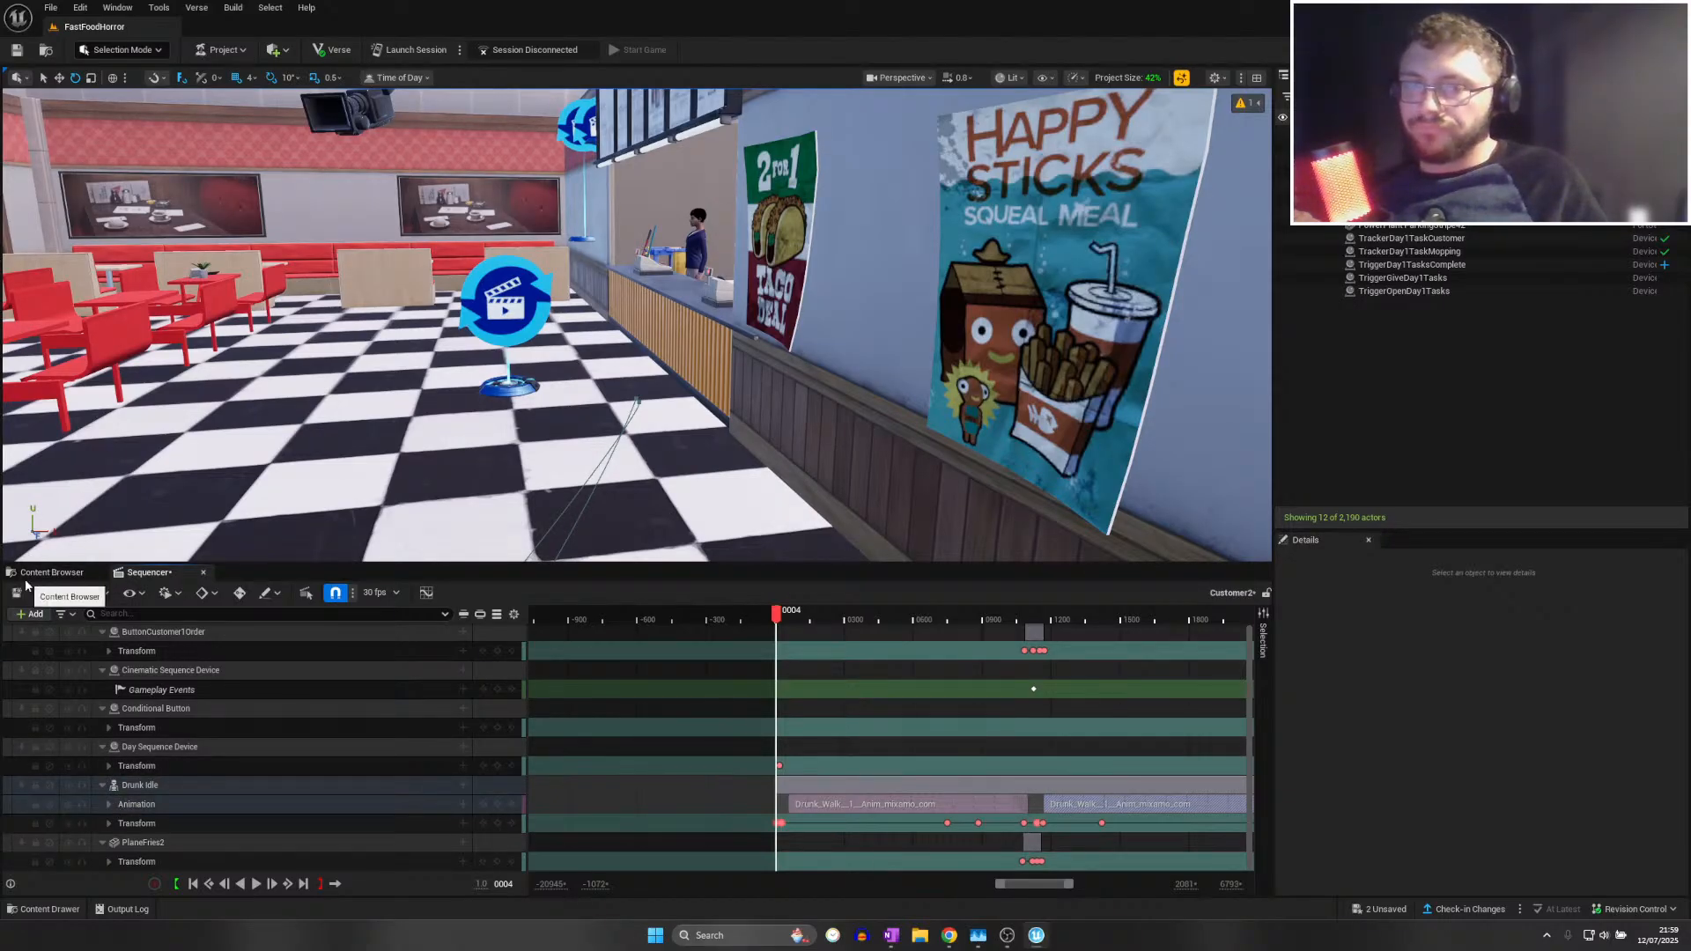
{"action": "key", "text": "ctrl+s"}
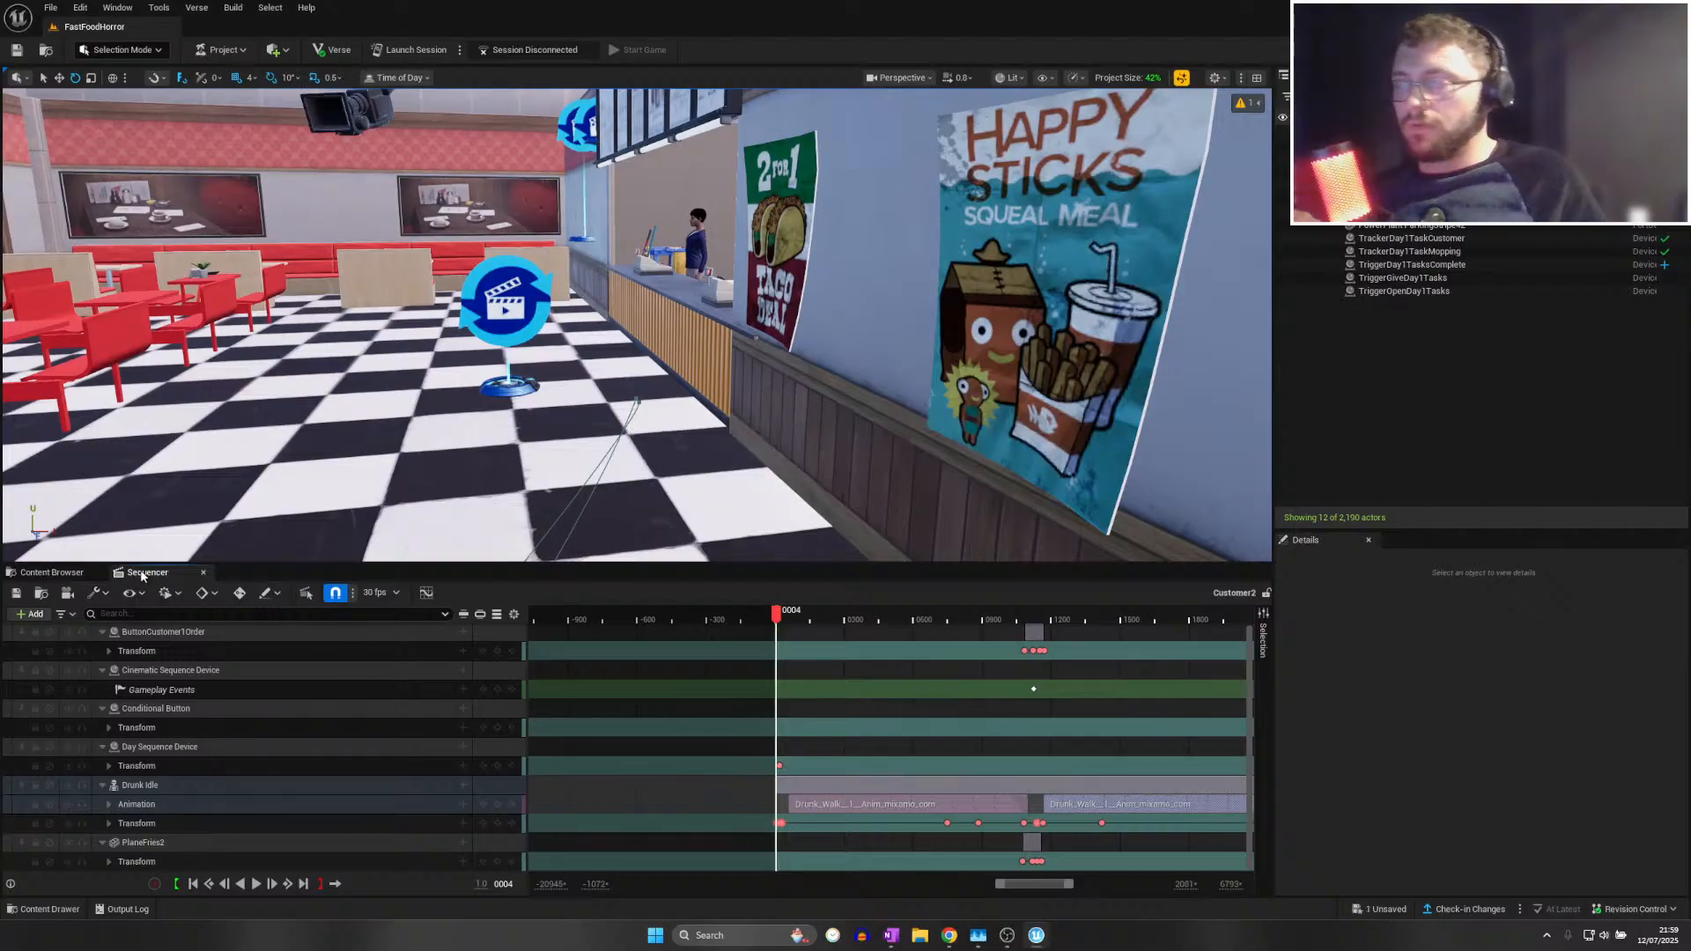
Select the blond Drunk Idle character standing beside the other customer in the level and check its scale
{"action": "right_click_drag", "start_coordinate": [455, 462], "coordinate": [805, 465]}
{"action": "key", "text": "w"}
{"action": "scroll", "coordinate": [442, 484], "scroll_direction": "up", "scroll_amount": 2}
{"action": "scroll", "coordinate": [805, 465], "scroll_direction": "up", "scroll_amount": 2}
{"action": "right_click_drag", "start_coordinate": [600, 432], "coordinate": [599, 416]}
{"action": "left_click", "coordinate": [732, 392]}
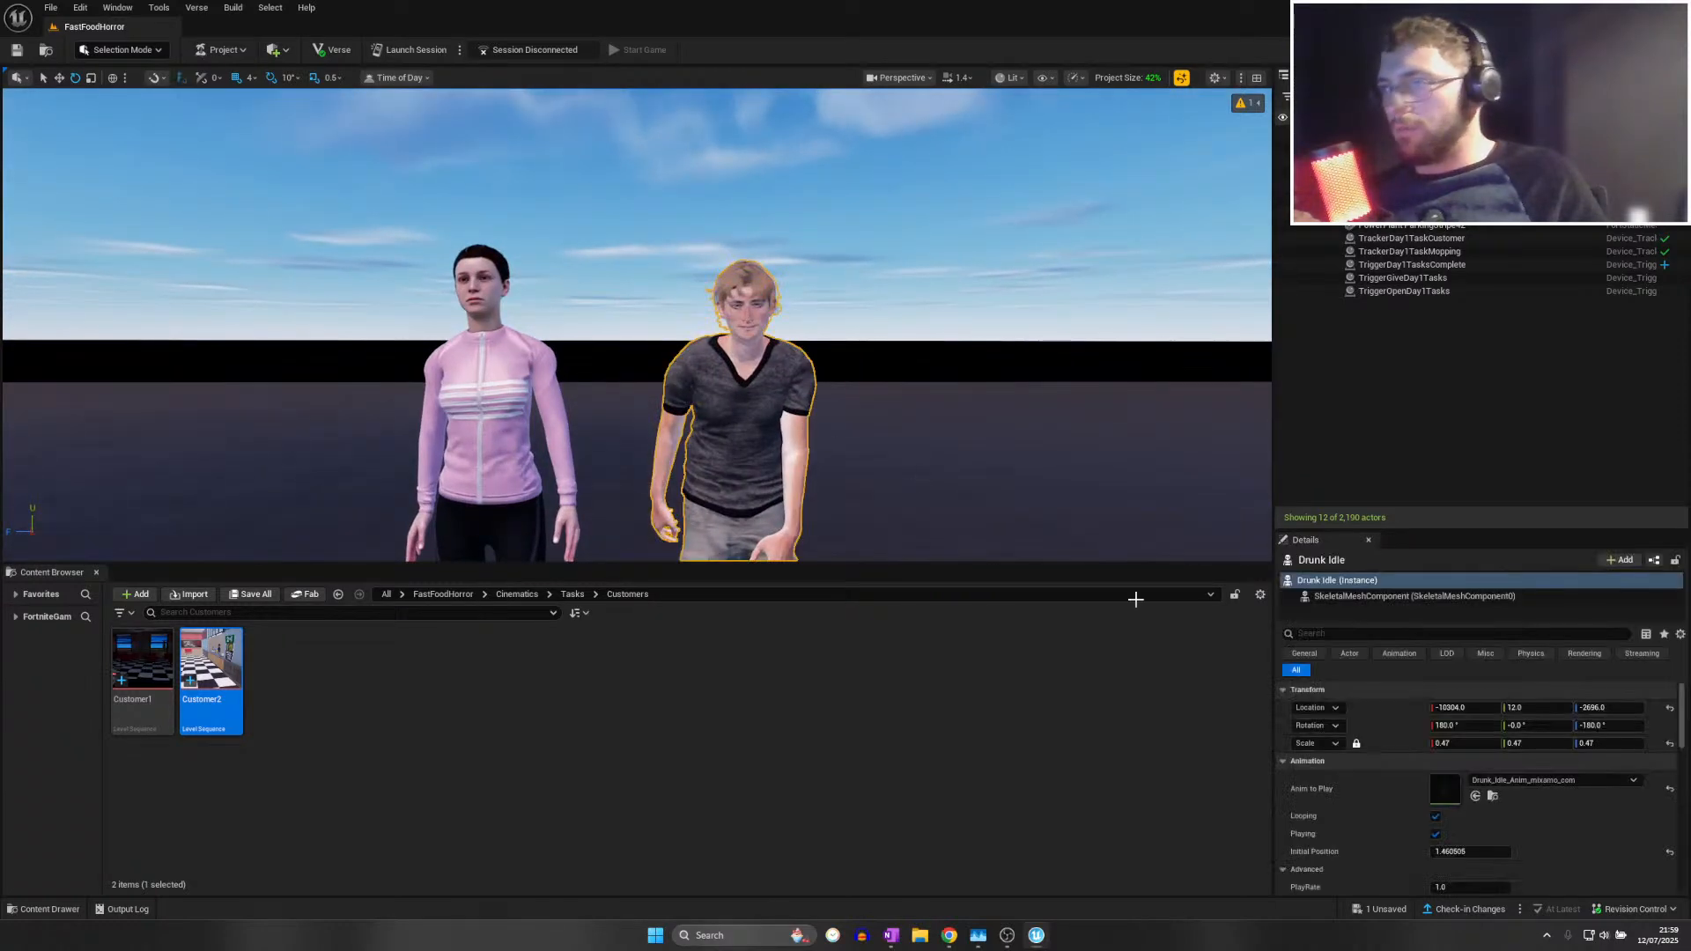
Reopen the Customer2 sequence and expand the Drunk Idle track's Transform down to its Scale channels
{"action": "double_click", "coordinate": [214, 653]}
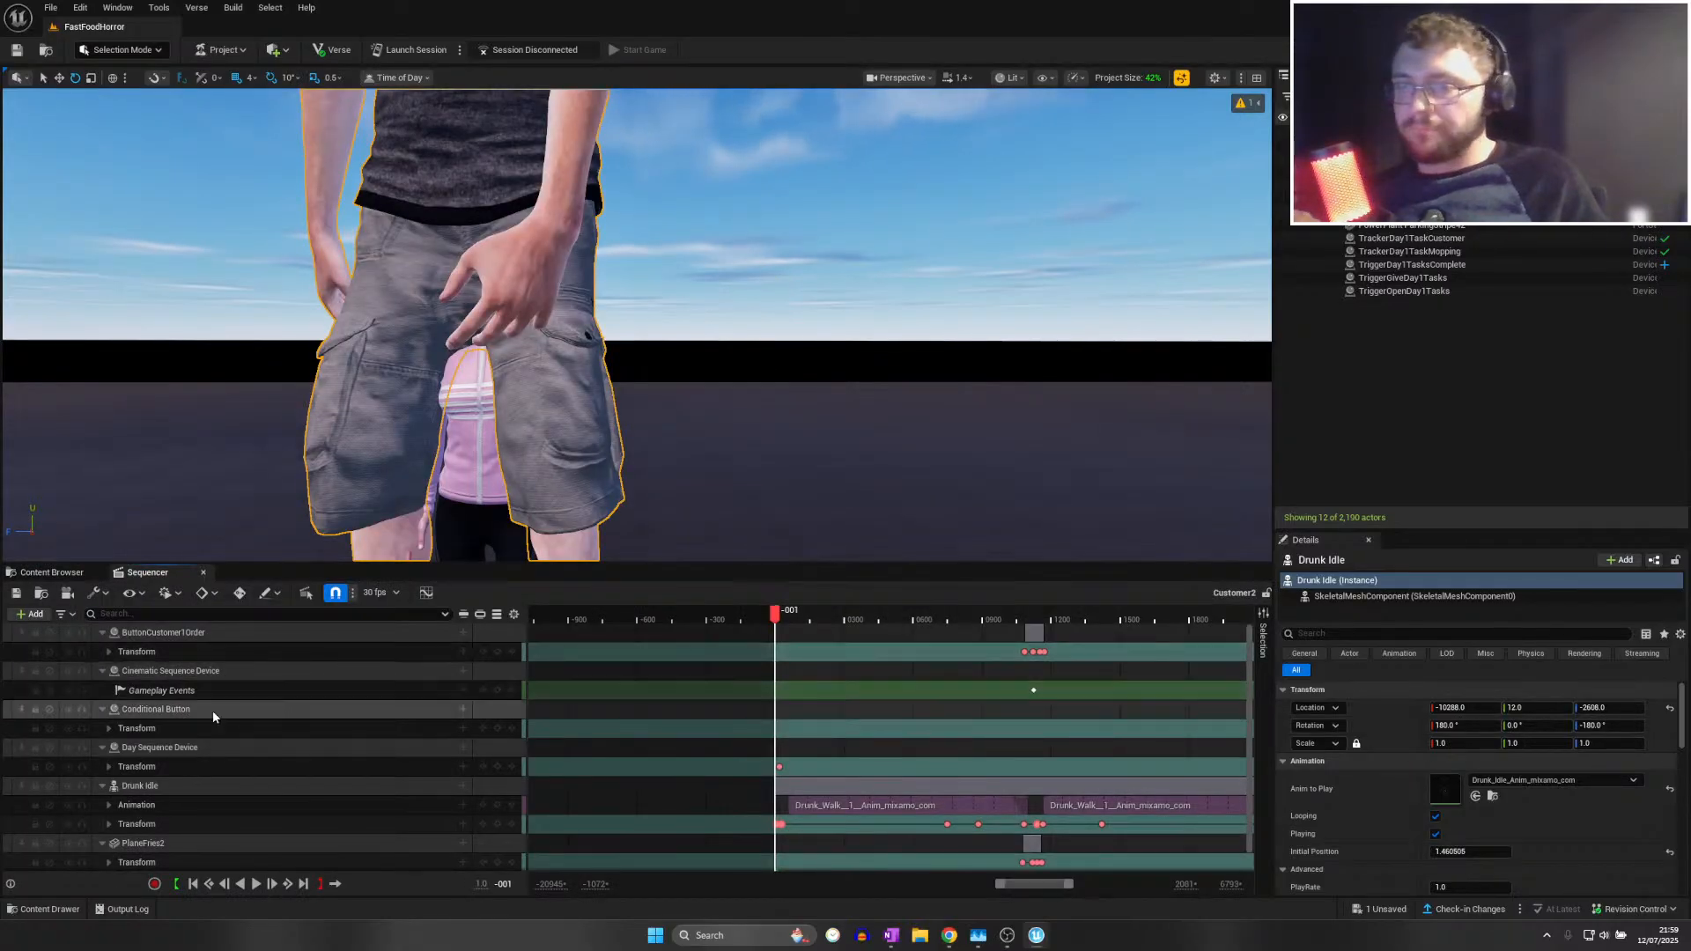
{"action": "left_click", "coordinate": [115, 821]}
{"action": "left_click", "coordinate": [109, 825]}
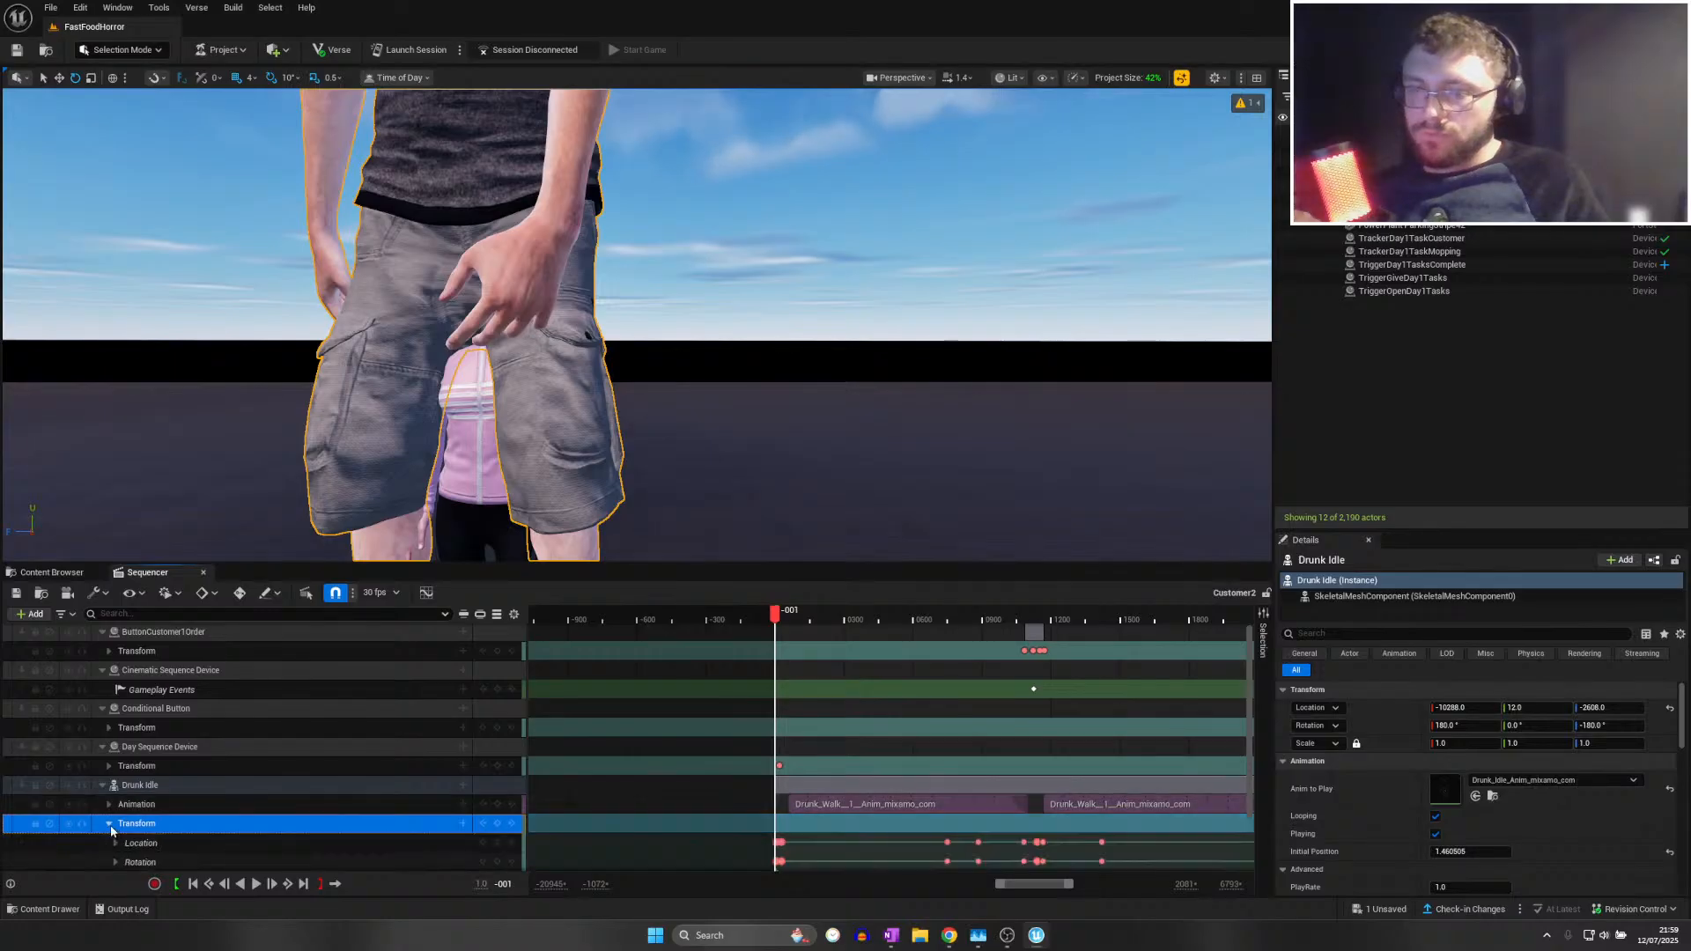
{"action": "scroll", "coordinate": [250, 759], "scroll_direction": "down", "scroll_amount": 2}
{"action": "left_click", "coordinate": [115, 823]}
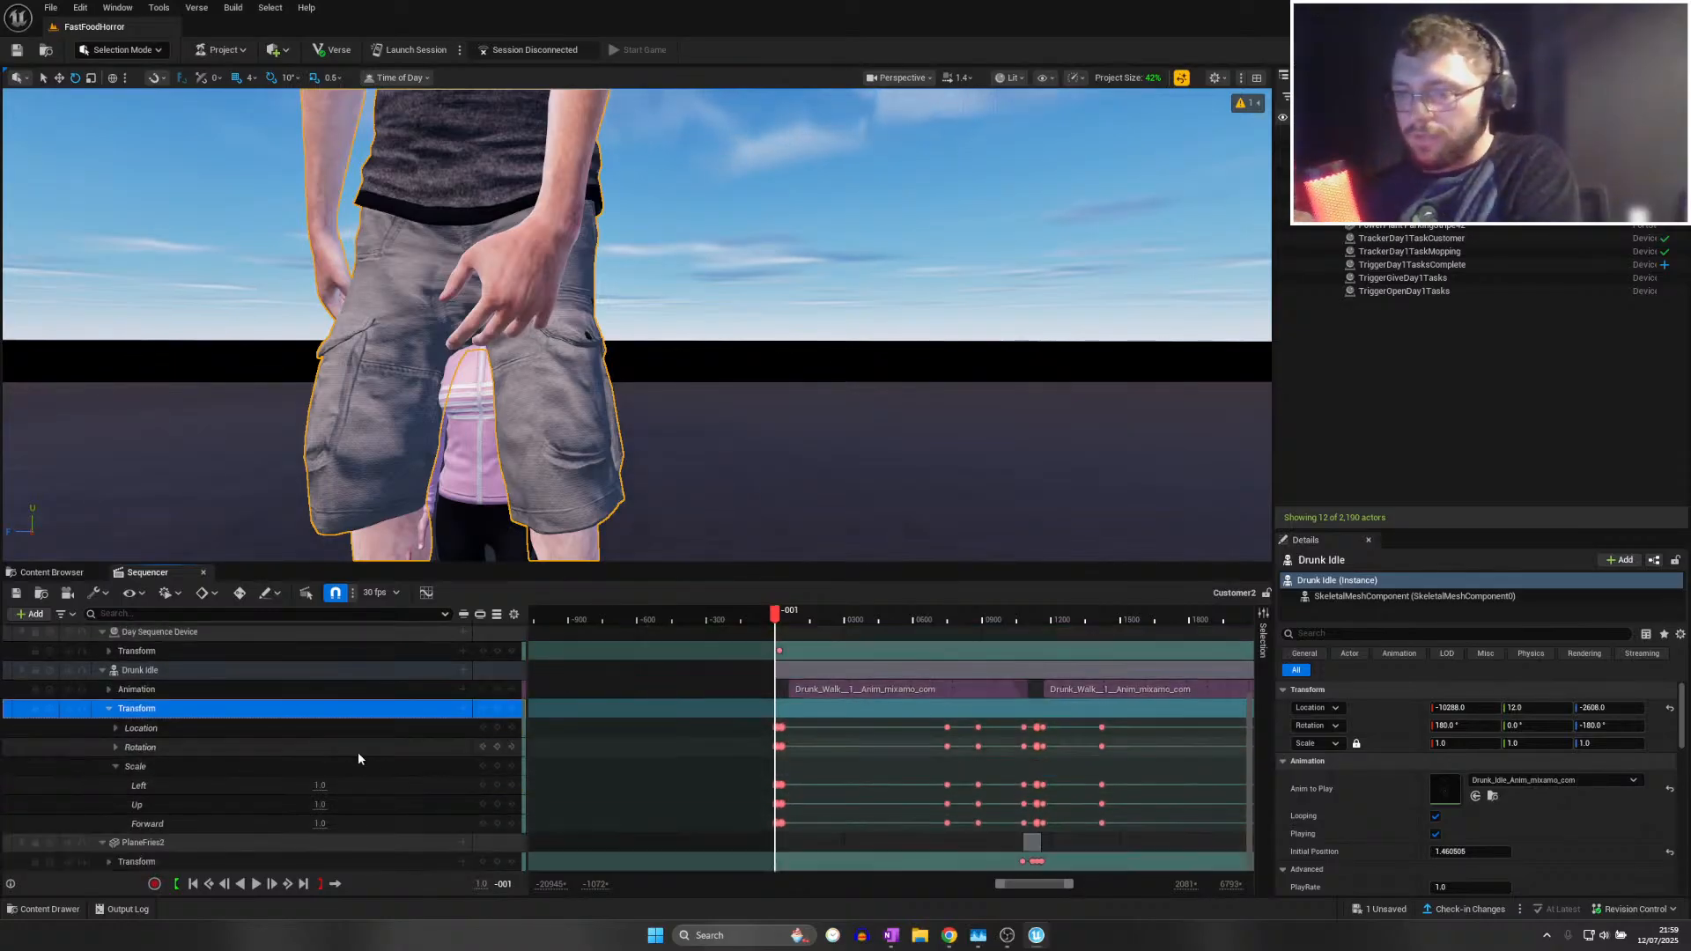
Delete the Forward, Left and Up scale keyframes along the Drunk Idle character's walk
{"action": "left_click_drag", "start_coordinate": [747, 823], "coordinate": [799, 831]}
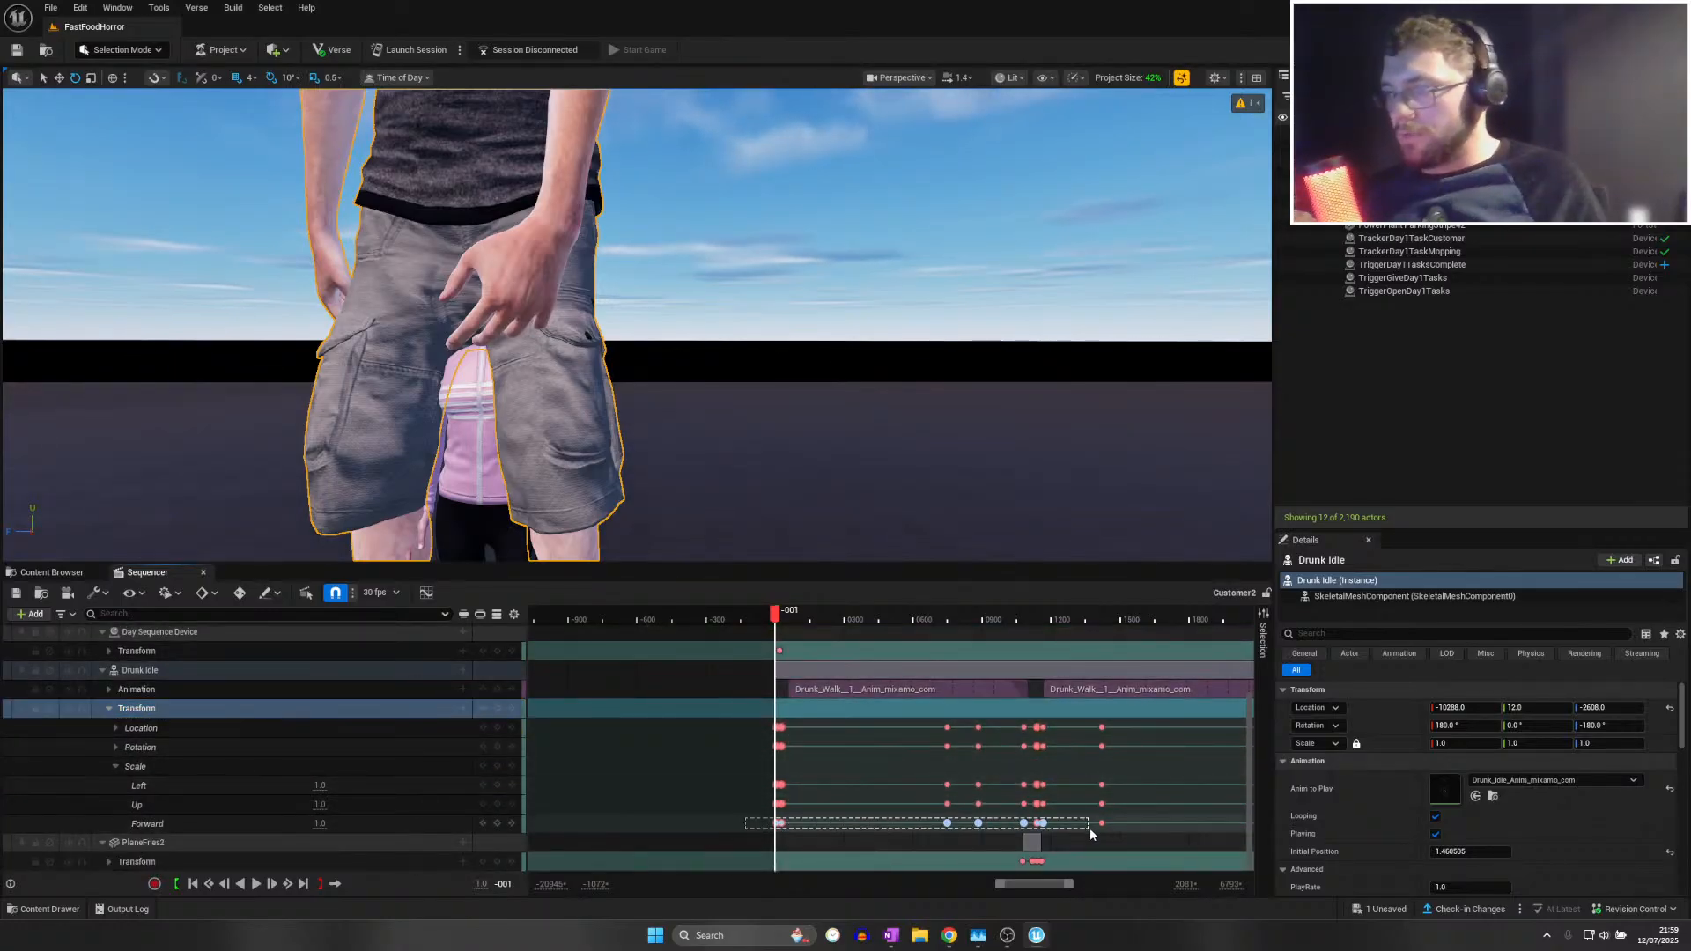
{"action": "left_click_drag", "start_coordinate": [1121, 824], "coordinate": [1121, 824]}
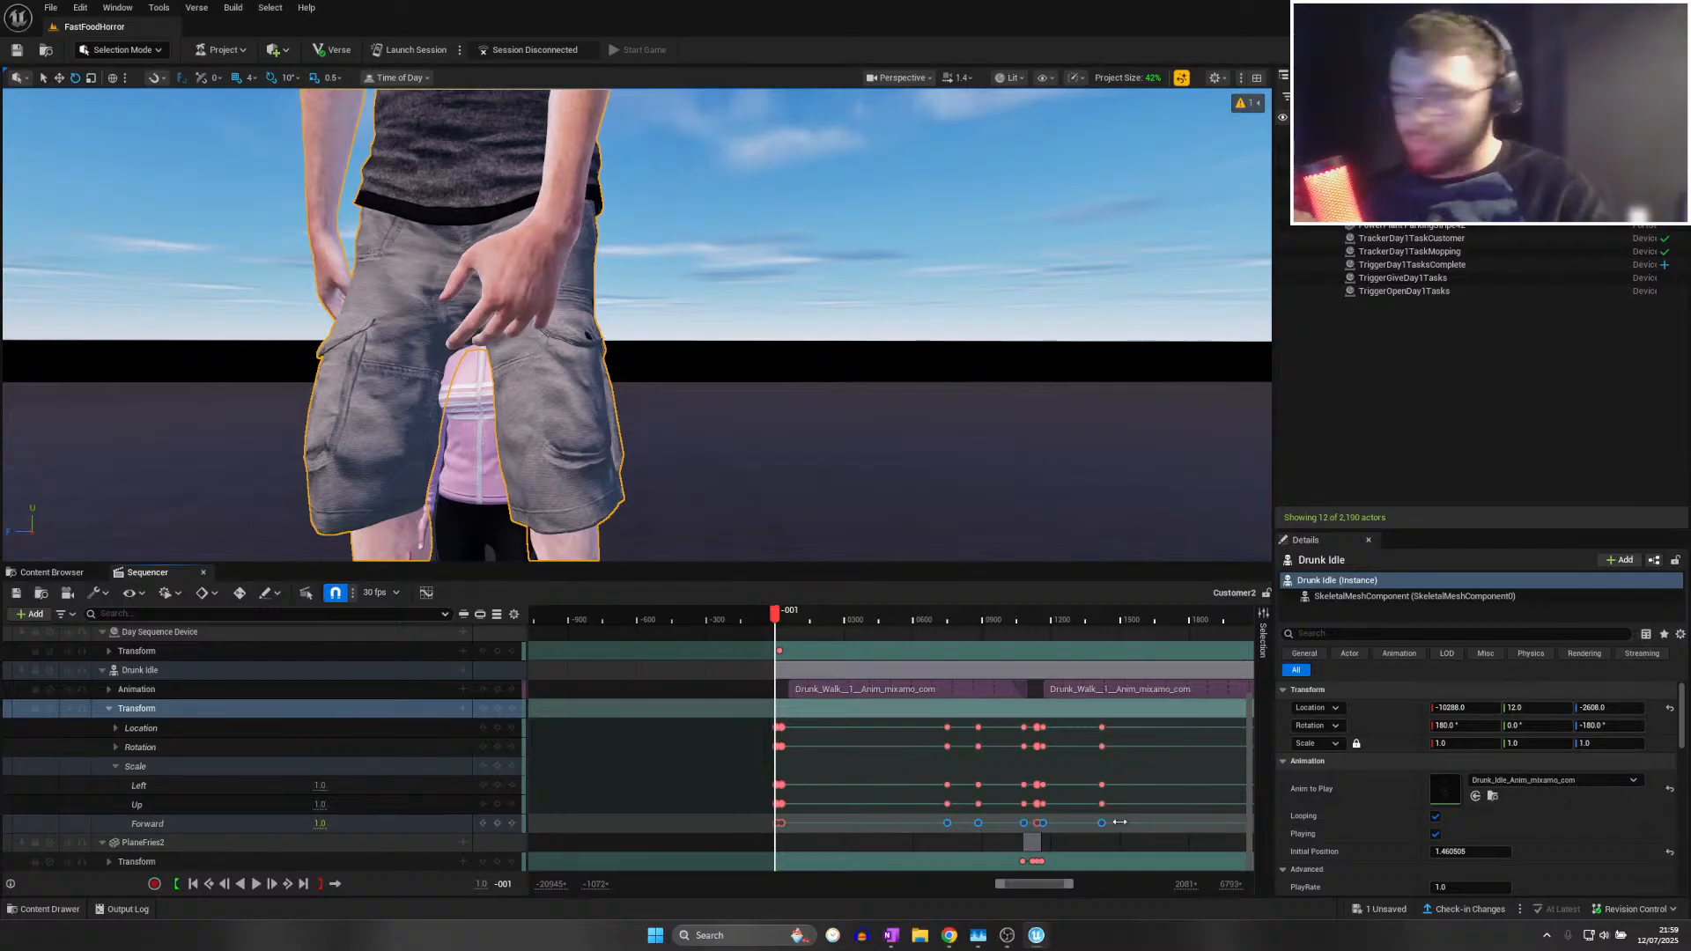
{"action": "key", "text": "Delete"}
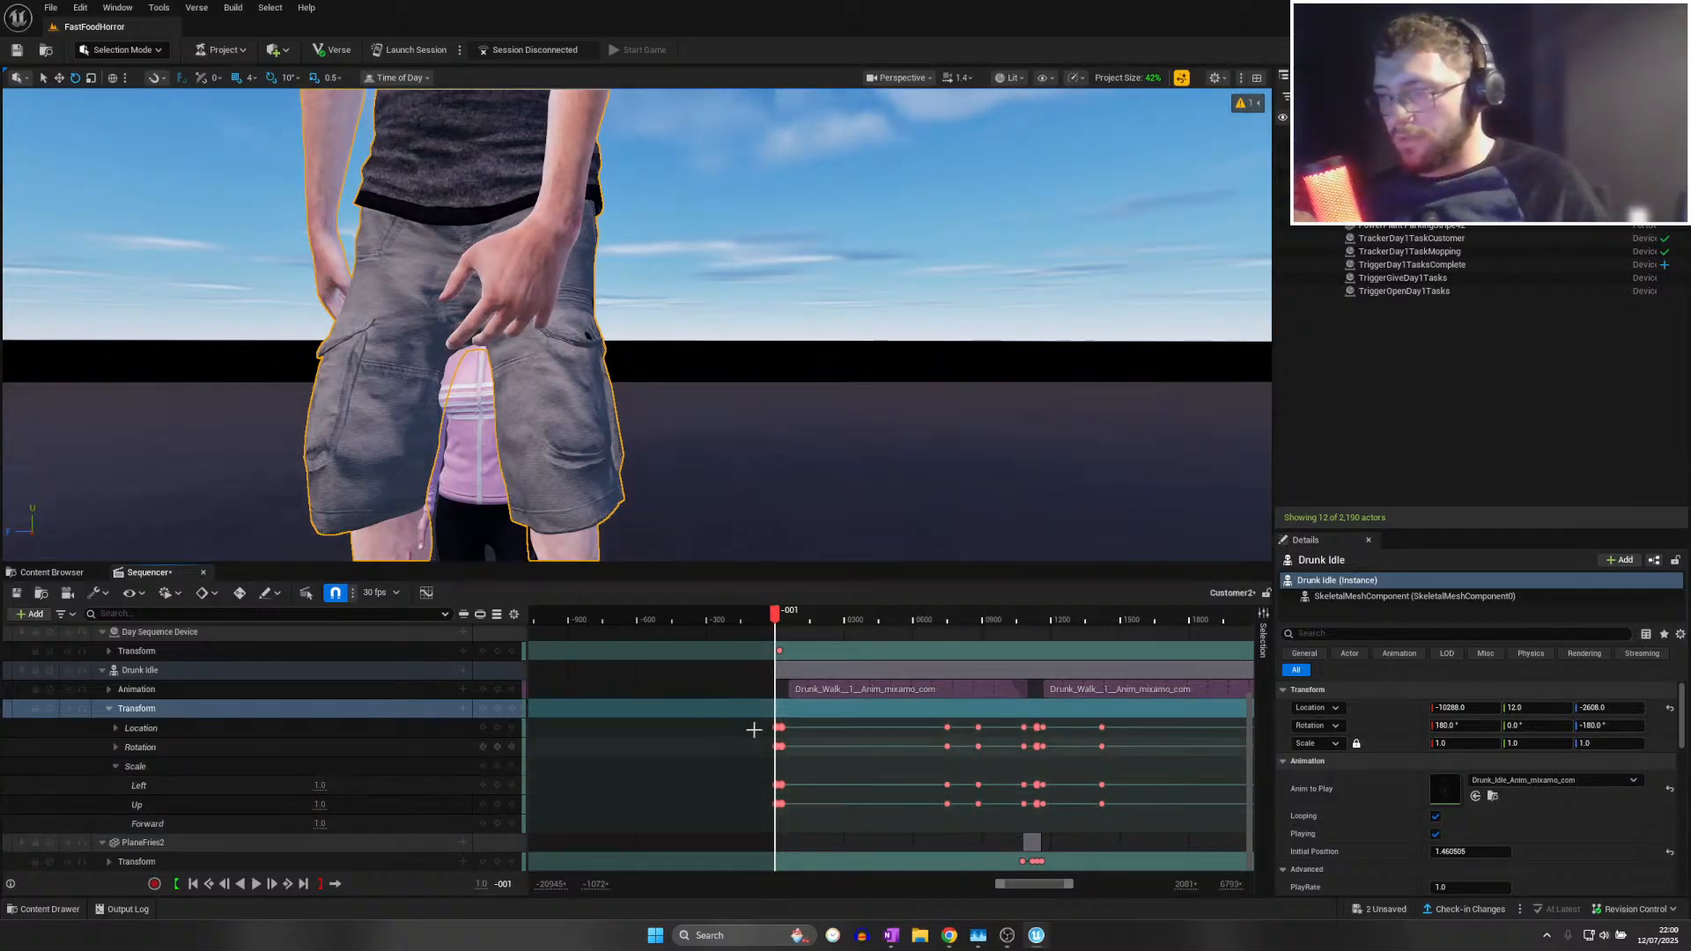
{"action": "left_click_drag", "start_coordinate": [933, 800], "coordinate": [1107, 804]}
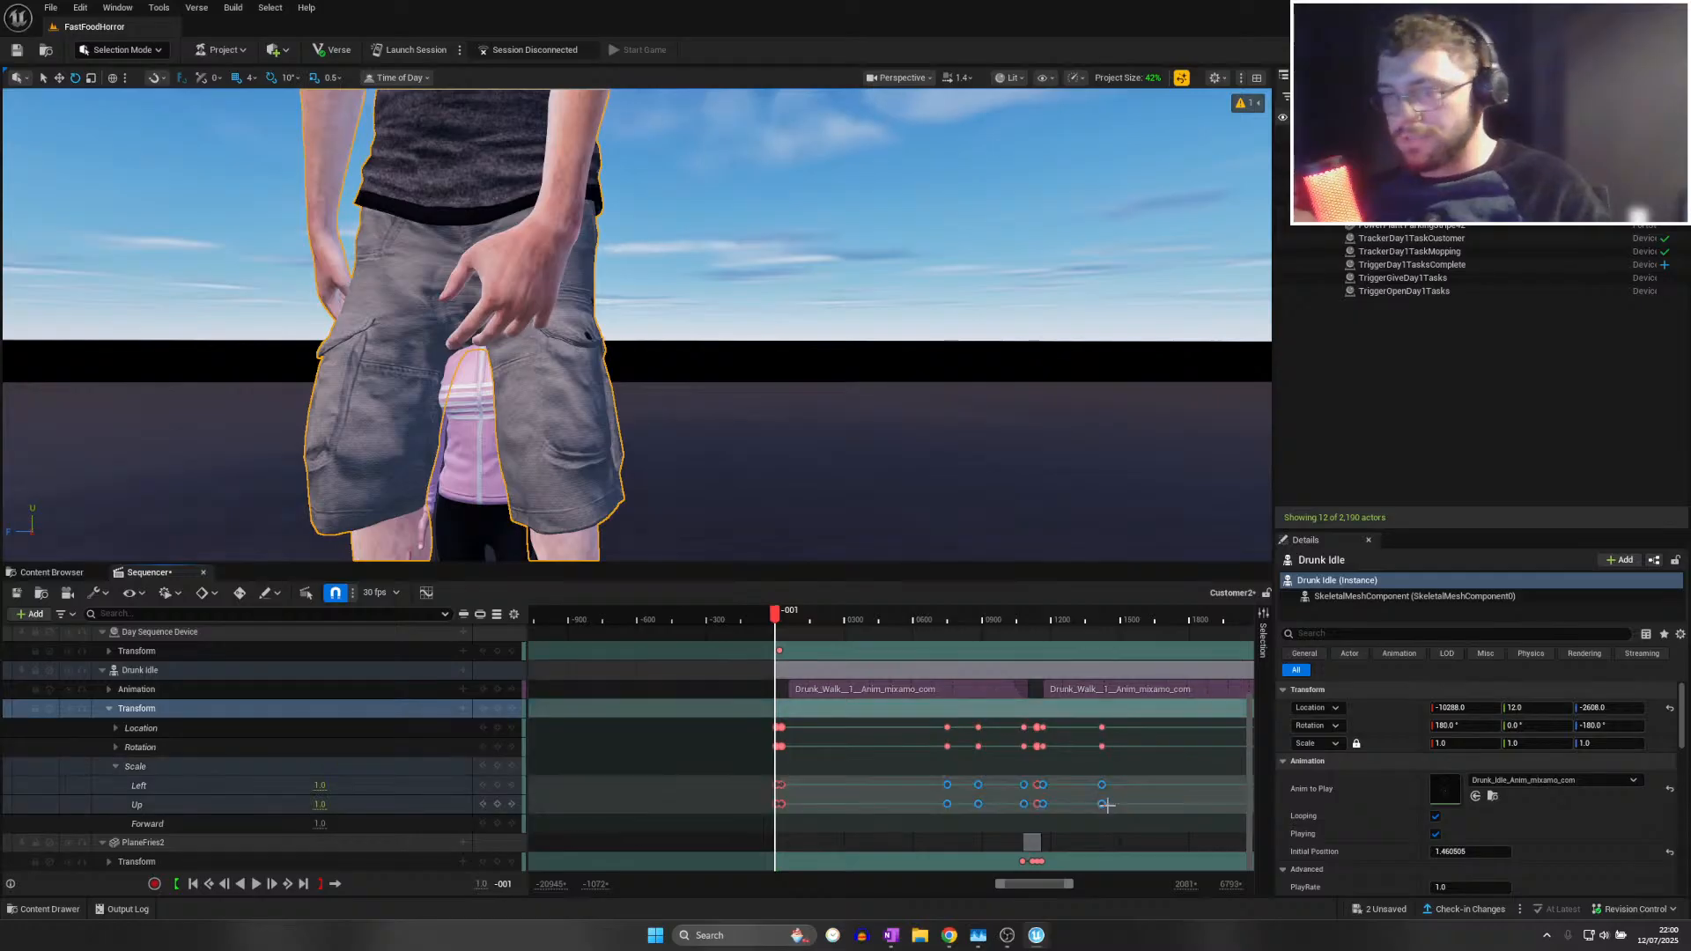
{"action": "left_click_drag", "start_coordinate": [728, 775], "coordinate": [1136, 811]}
{"action": "key", "text": "Delete"}
Set the Drunk Idle character's Left, Up and Forward scale to 0.47 at the start of the sequence
{"action": "left_click", "coordinate": [319, 785]}
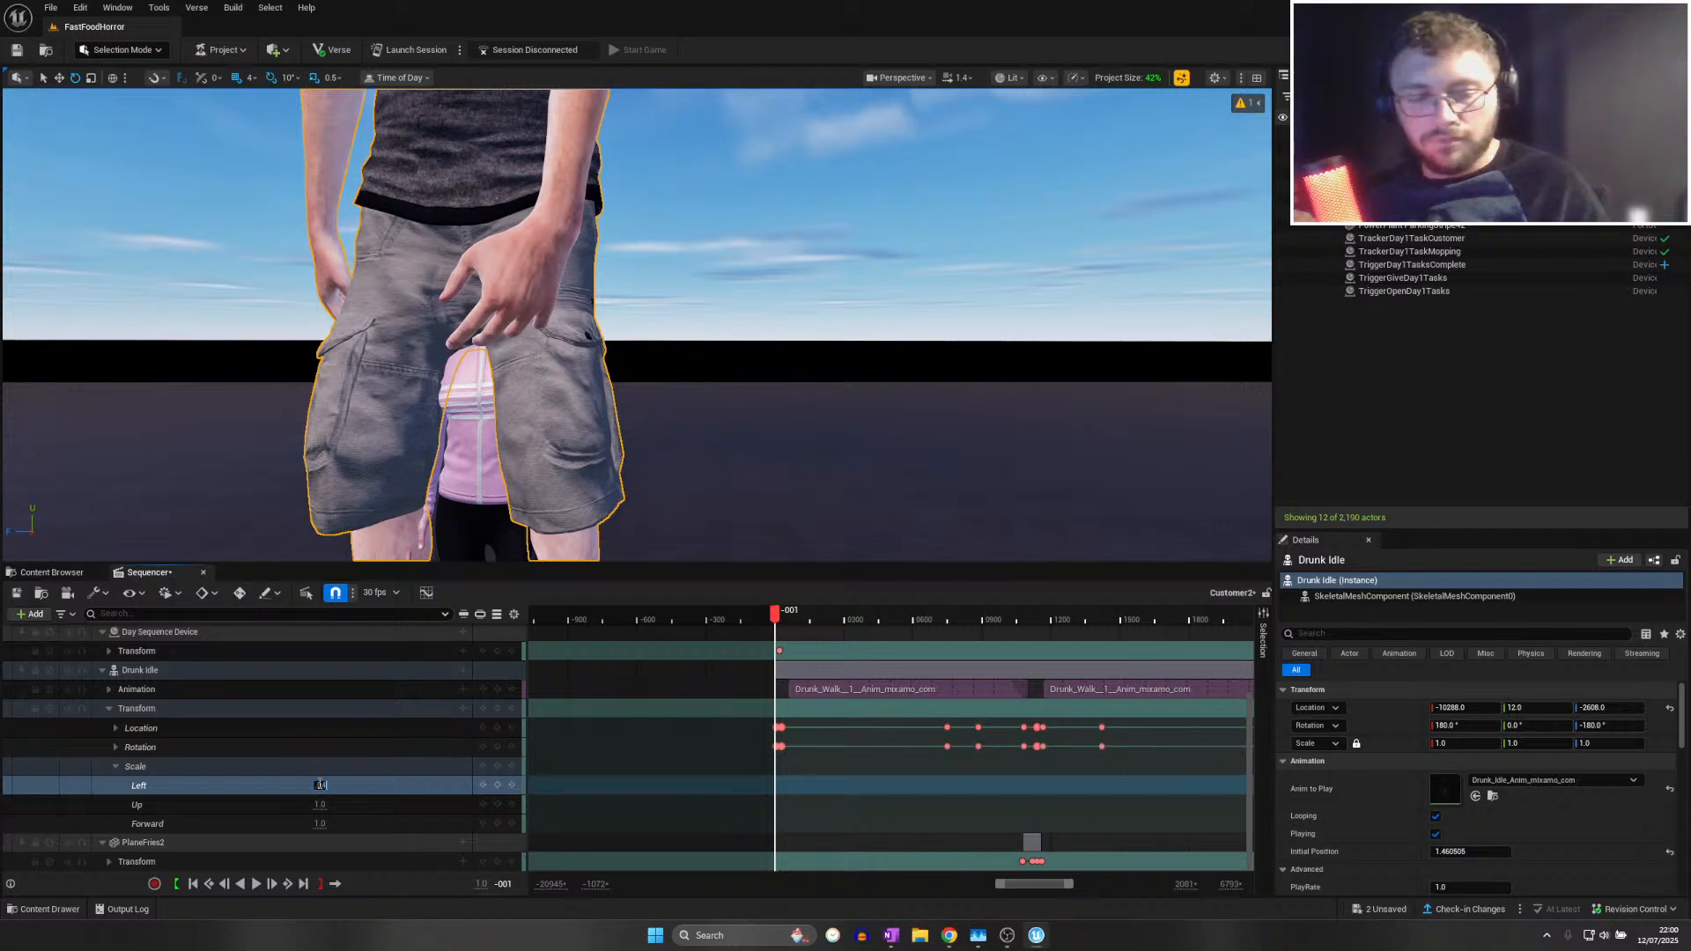
{"action": "type", "text": "0.047"}
{"action": "key", "text": "Return"}
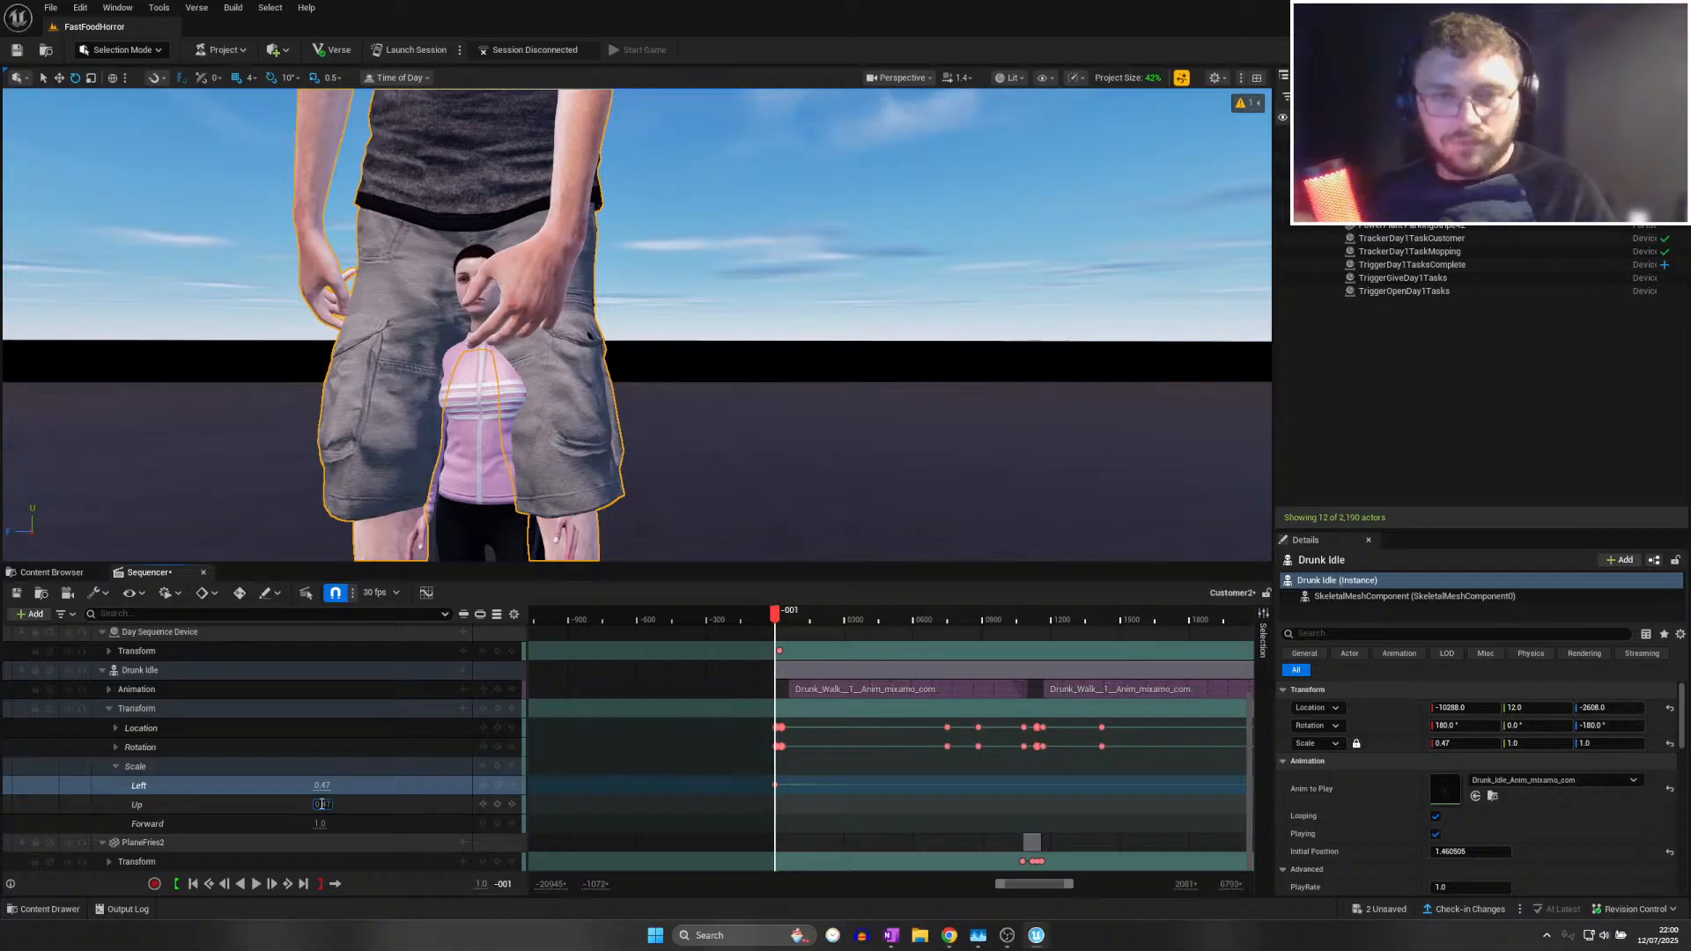
{"action": "key", "text": "Return"}
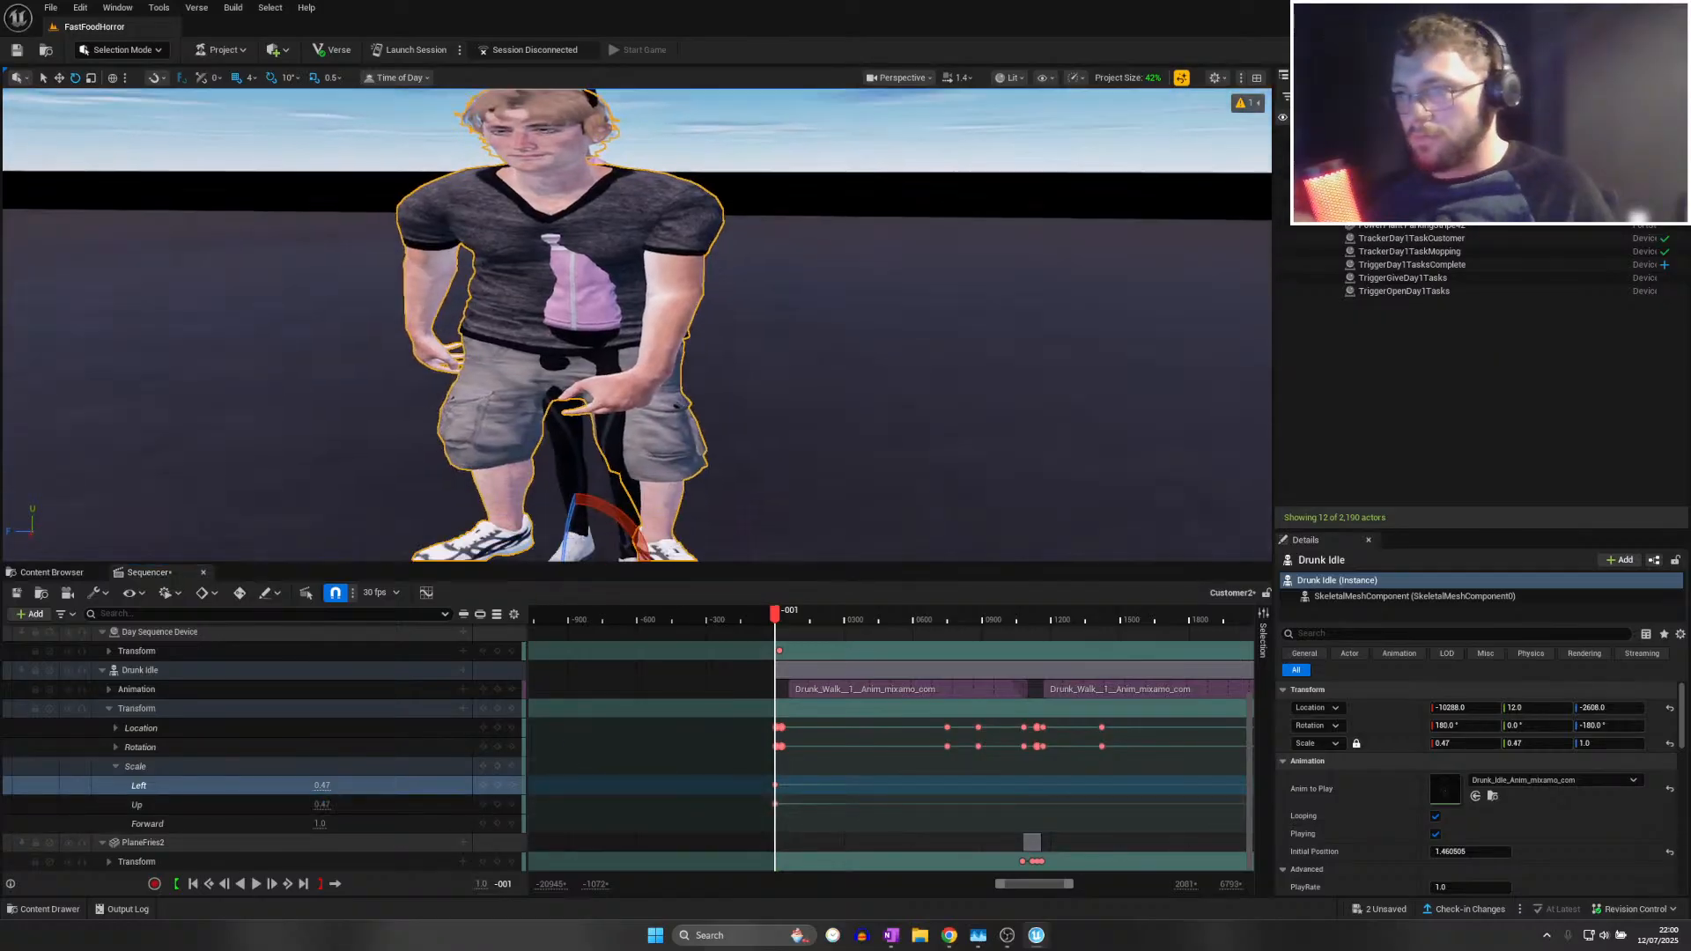
{"action": "right_click_drag", "start_coordinate": [551, 484], "coordinate": [598, 448]}
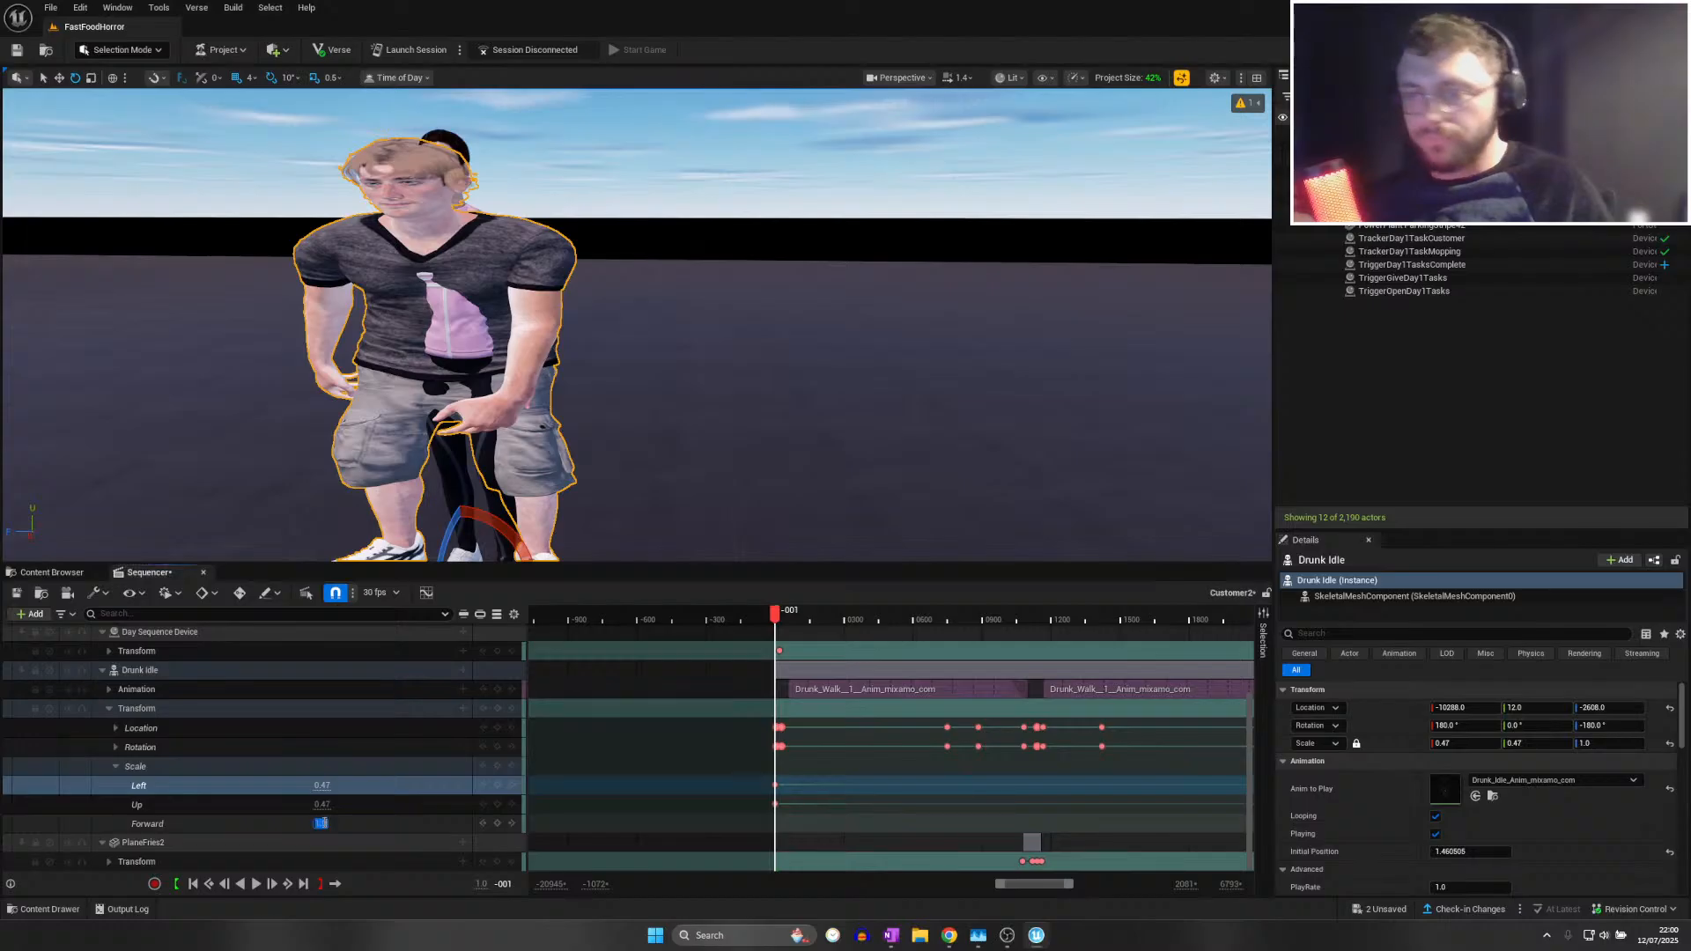
{"action": "left_click", "coordinate": [318, 821]}
{"action": "type", "text": "0.4"}
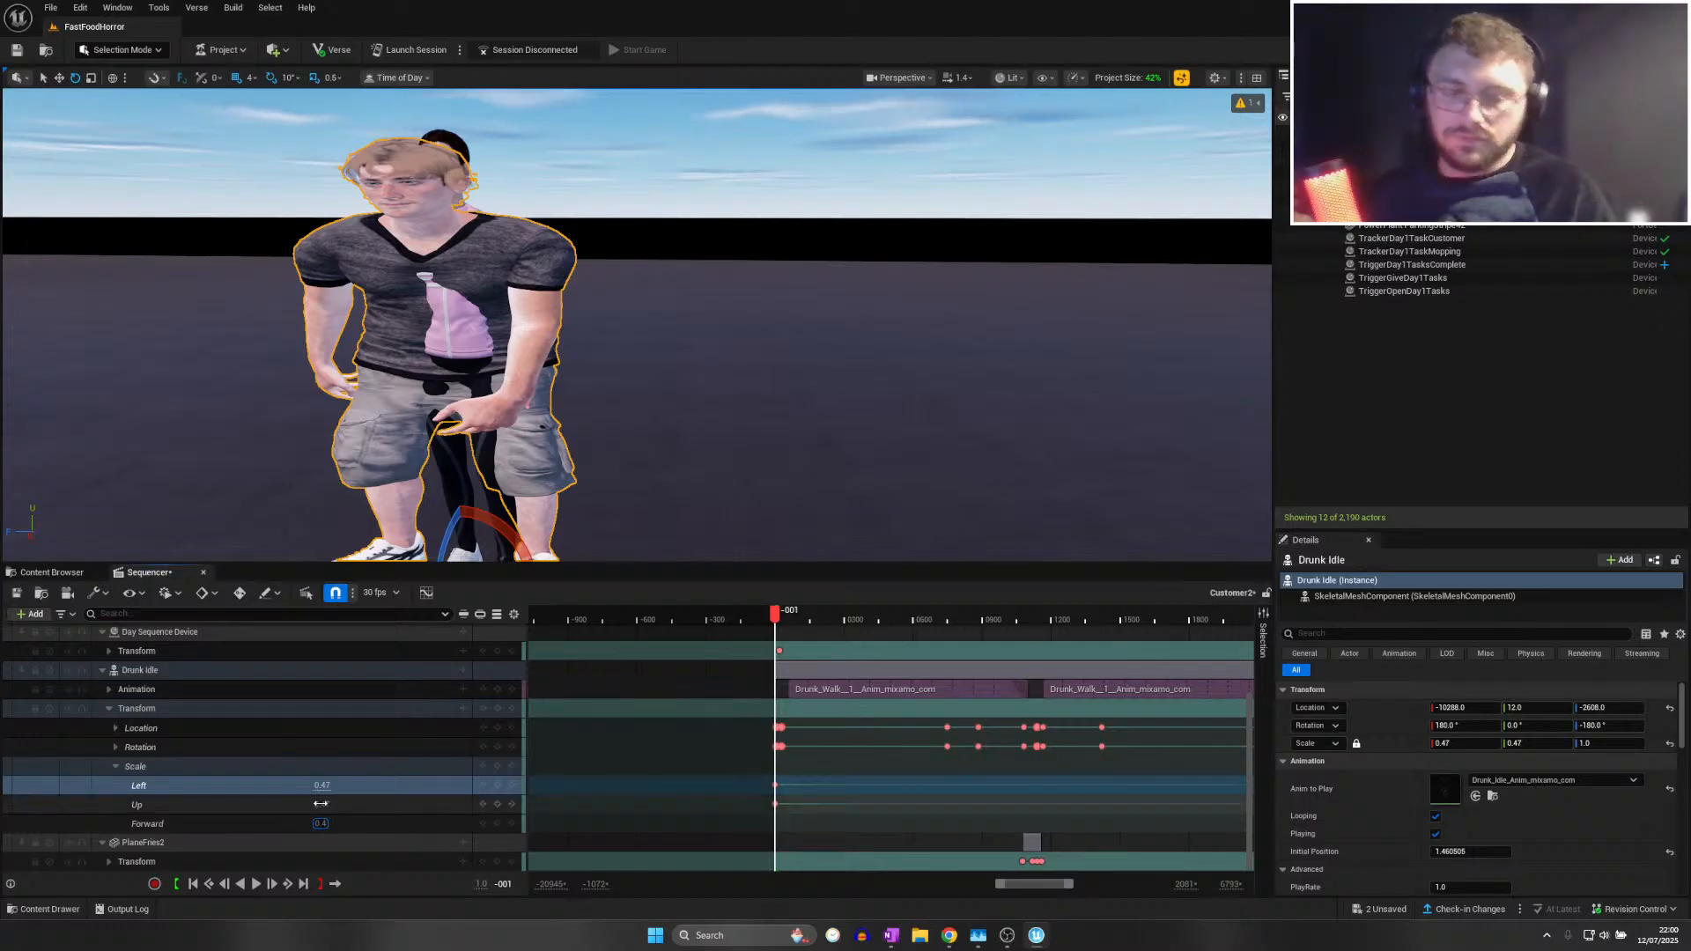
{"action": "type", "text": "7"}
{"action": "key", "text": "Return"}
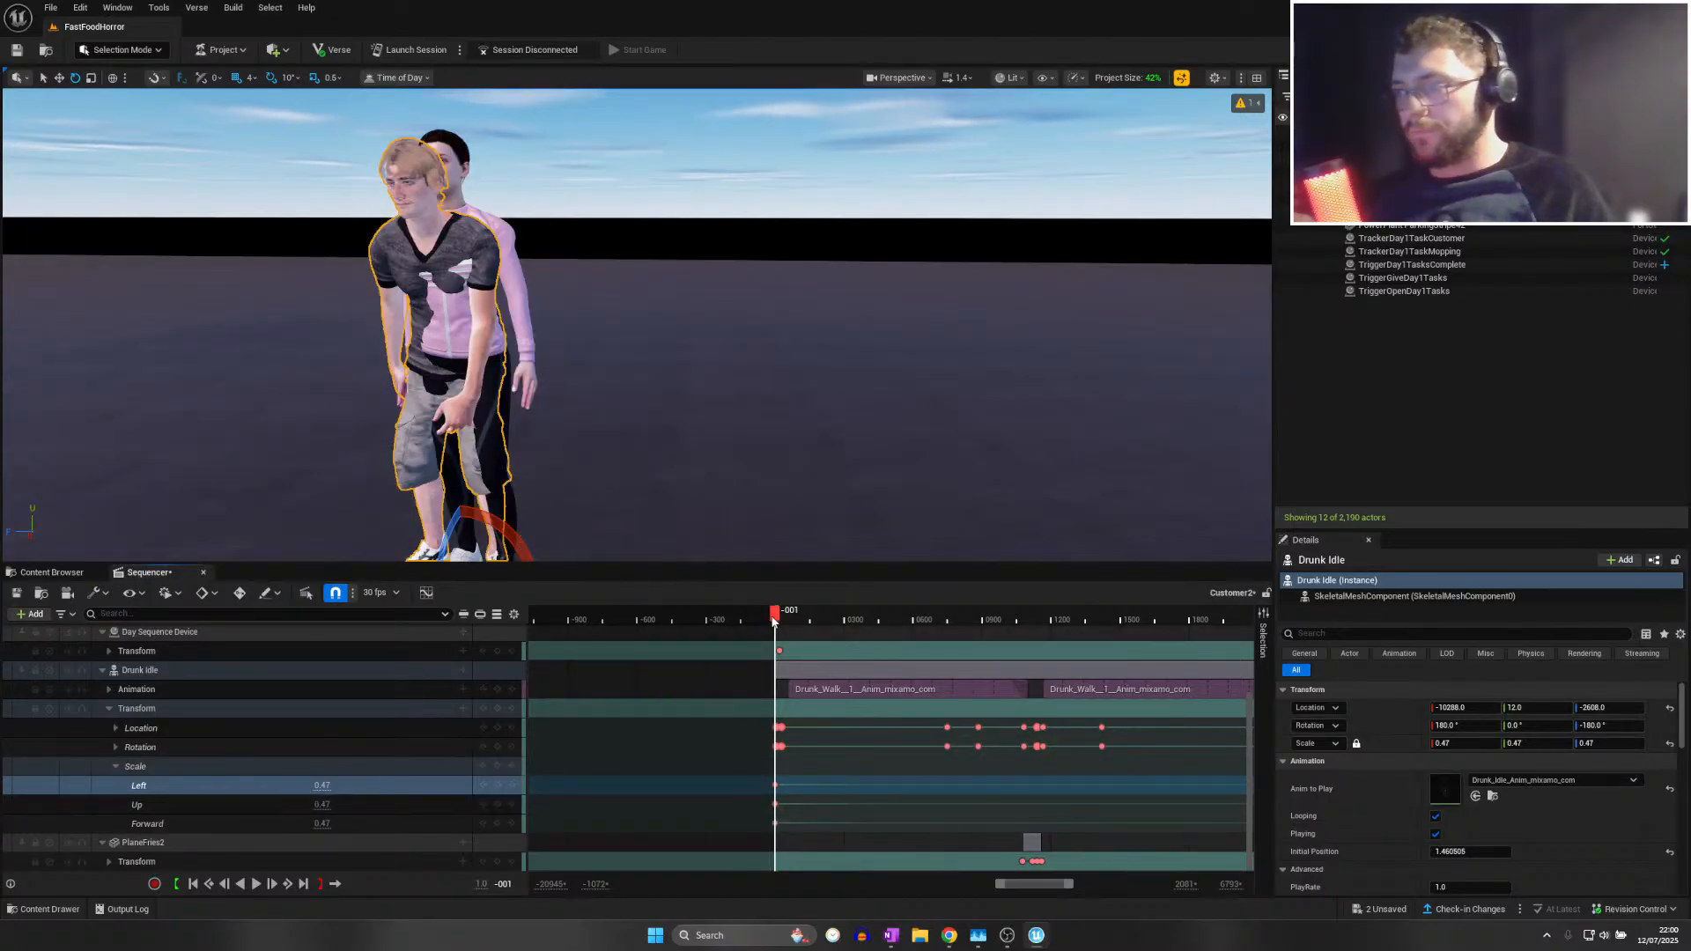
Play the sequence to preview the resized character's walk and save all changes
{"action": "key", "text": "space"}
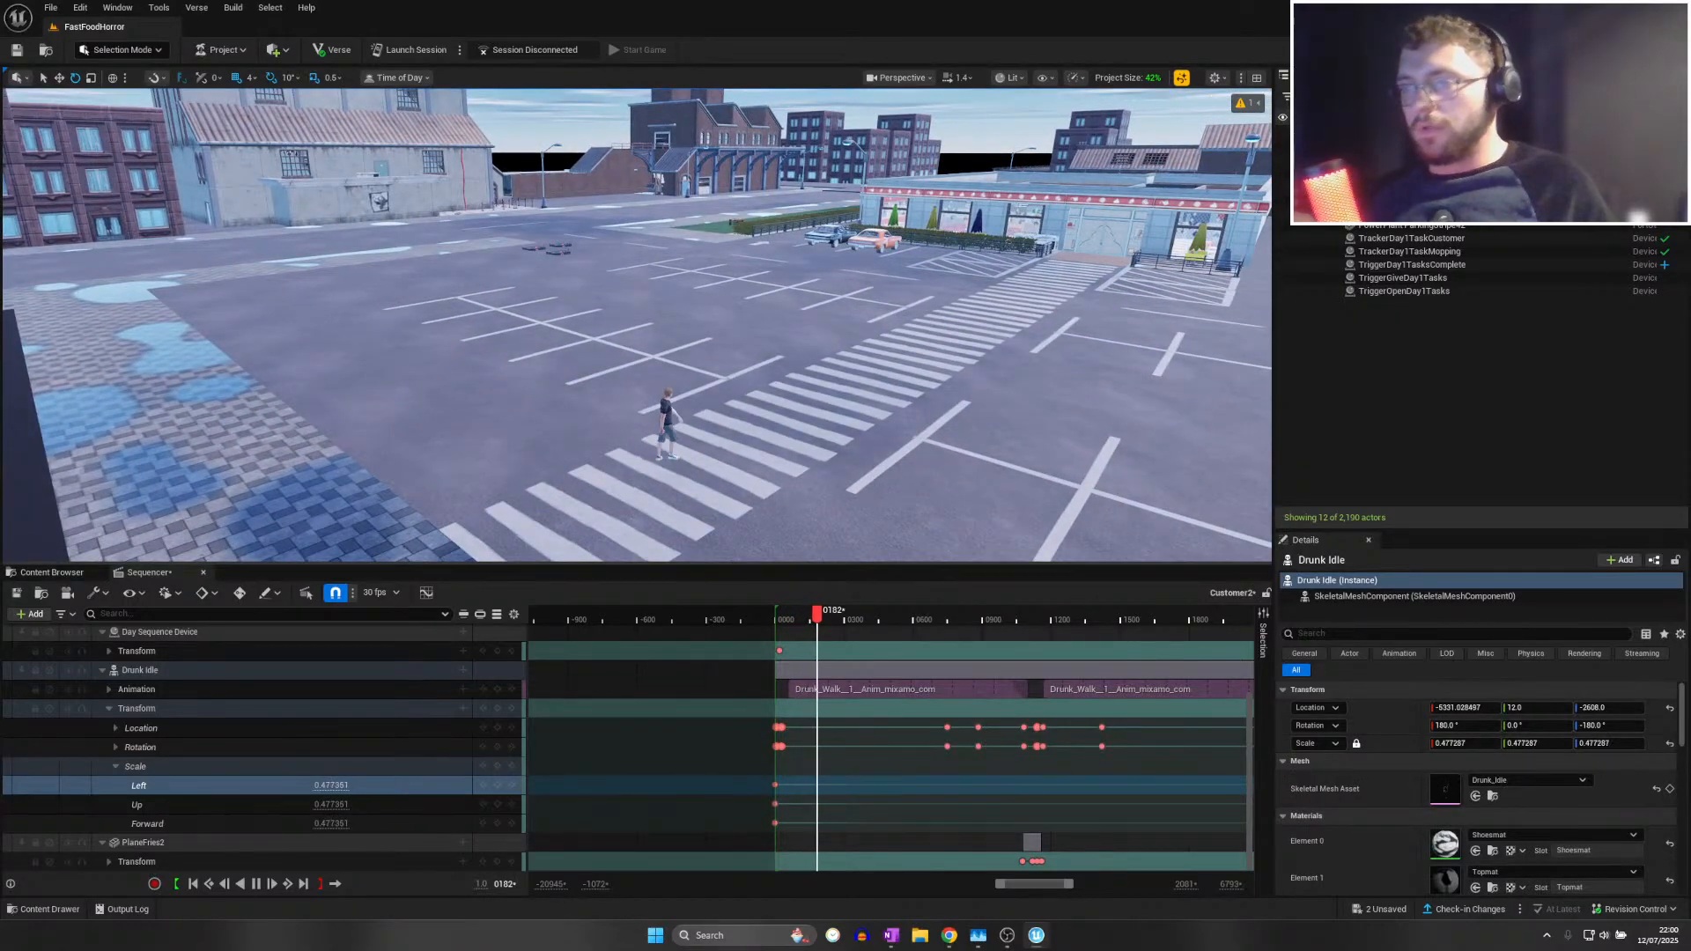
{"action": "left_click", "coordinate": [52, 8]}
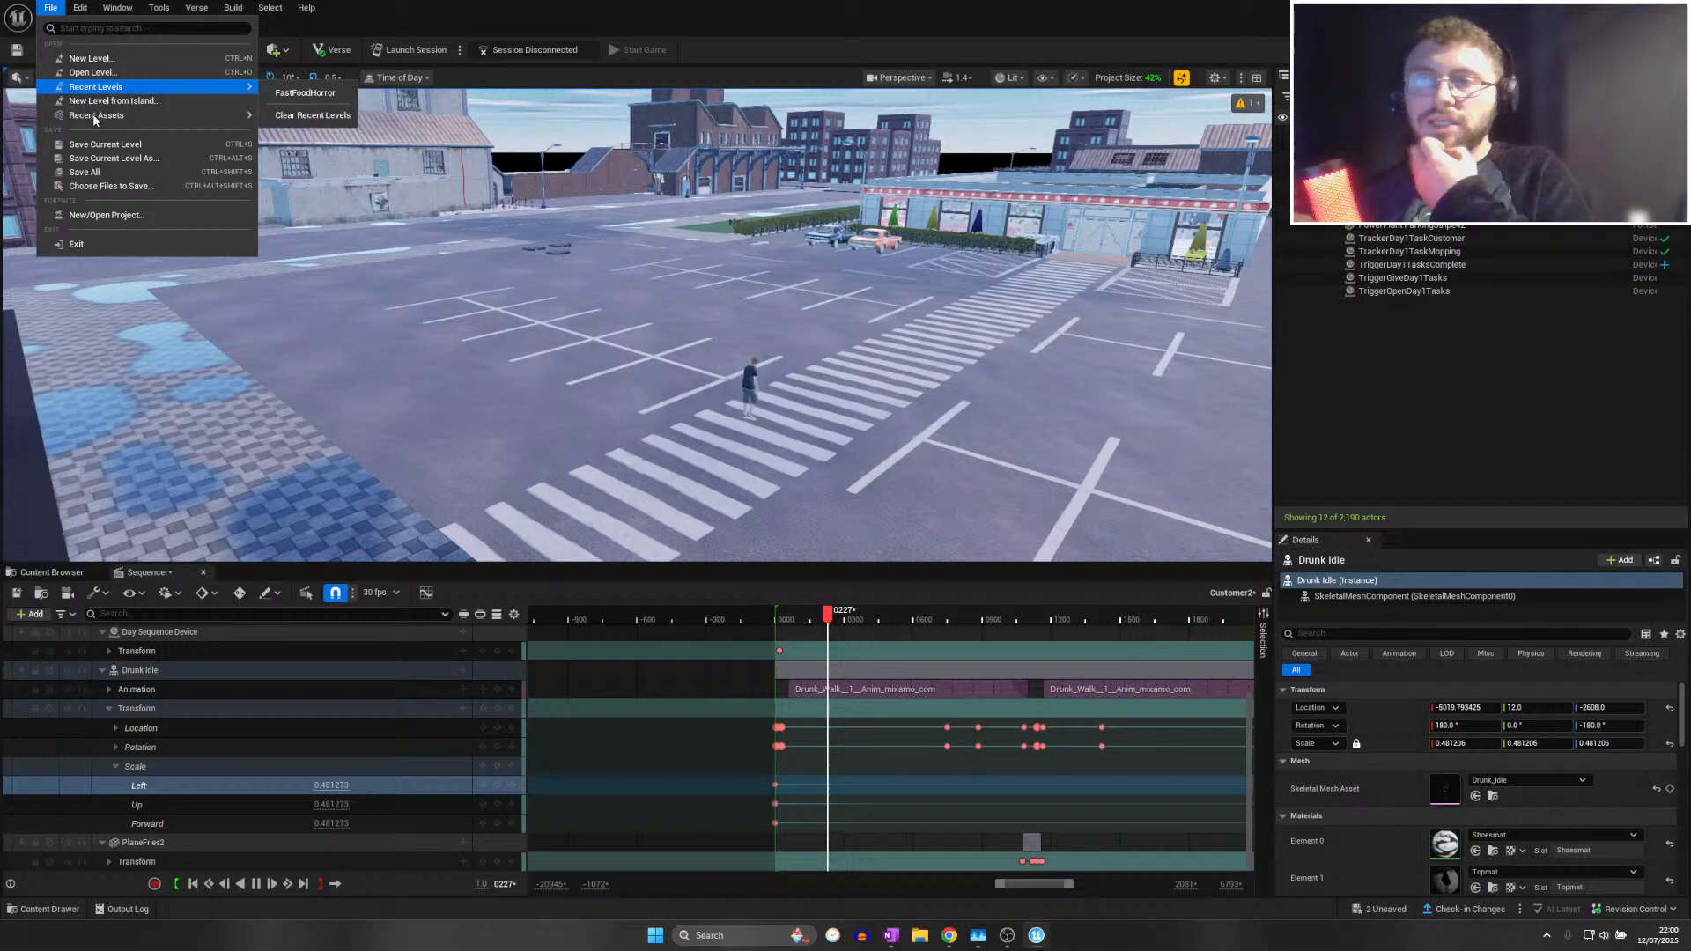
{"action": "left_click", "coordinate": [103, 176]}
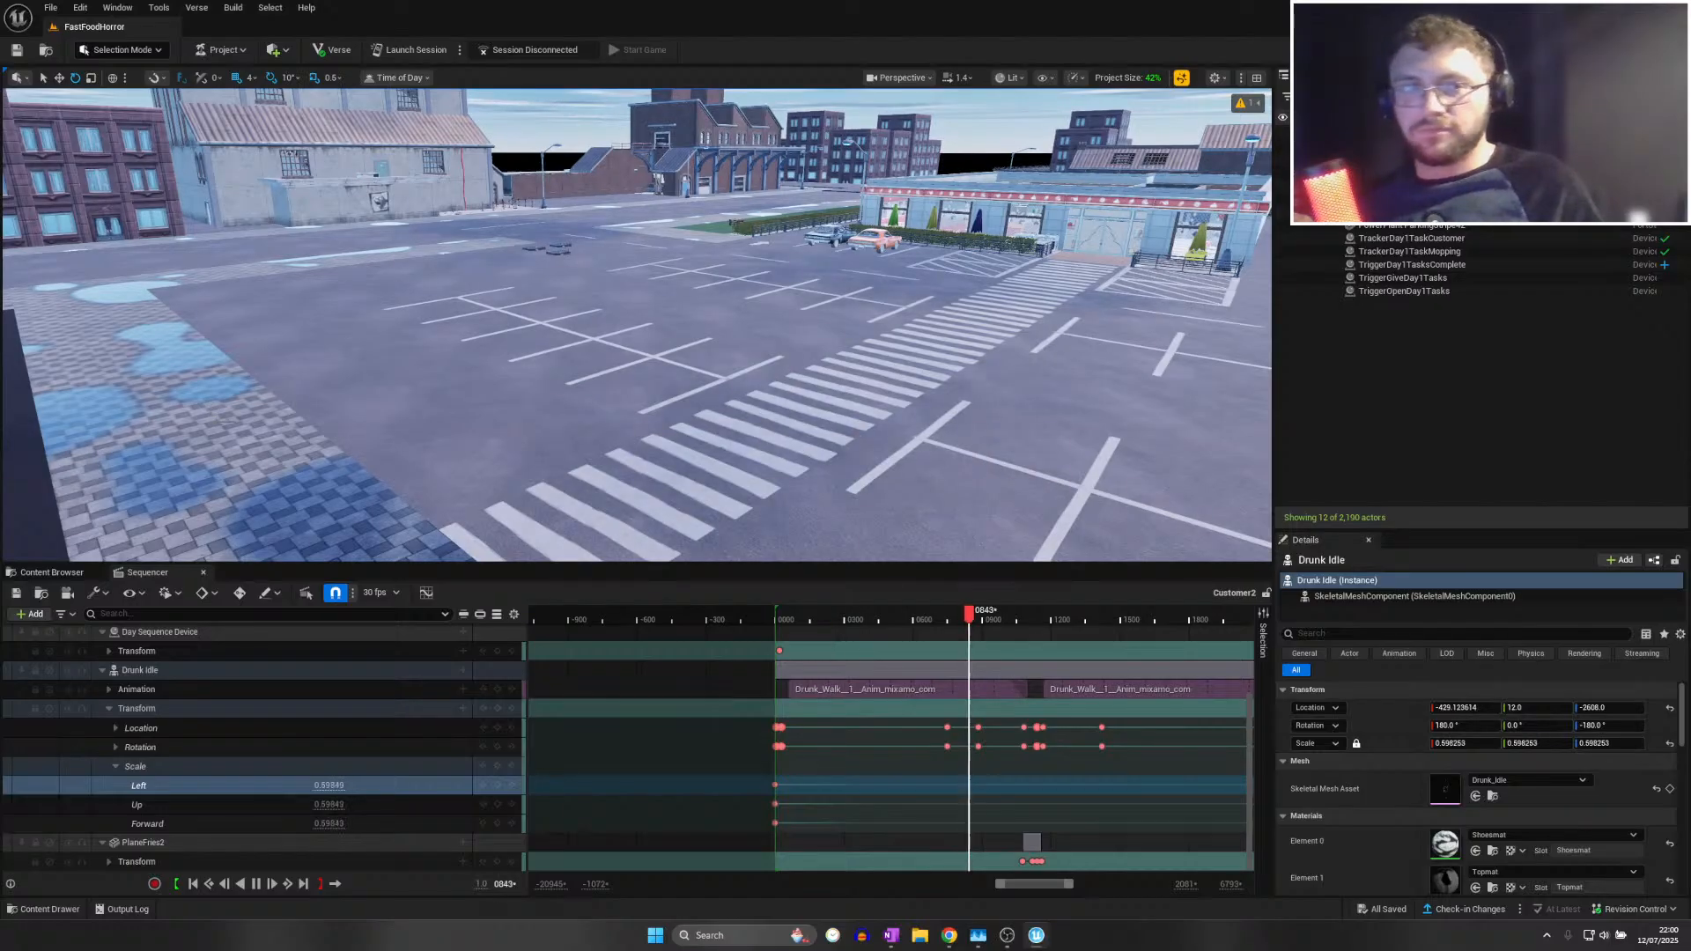
Examine the Drunk Idle character's walk across the parking lot and through the restaurant door at frame 740
{"action": "right_click_drag", "start_coordinate": [408, 511], "coordinate": [282, 616]}
{"action": "scroll", "coordinate": [458, 599], "scroll_direction": "down", "scroll_amount": 3}
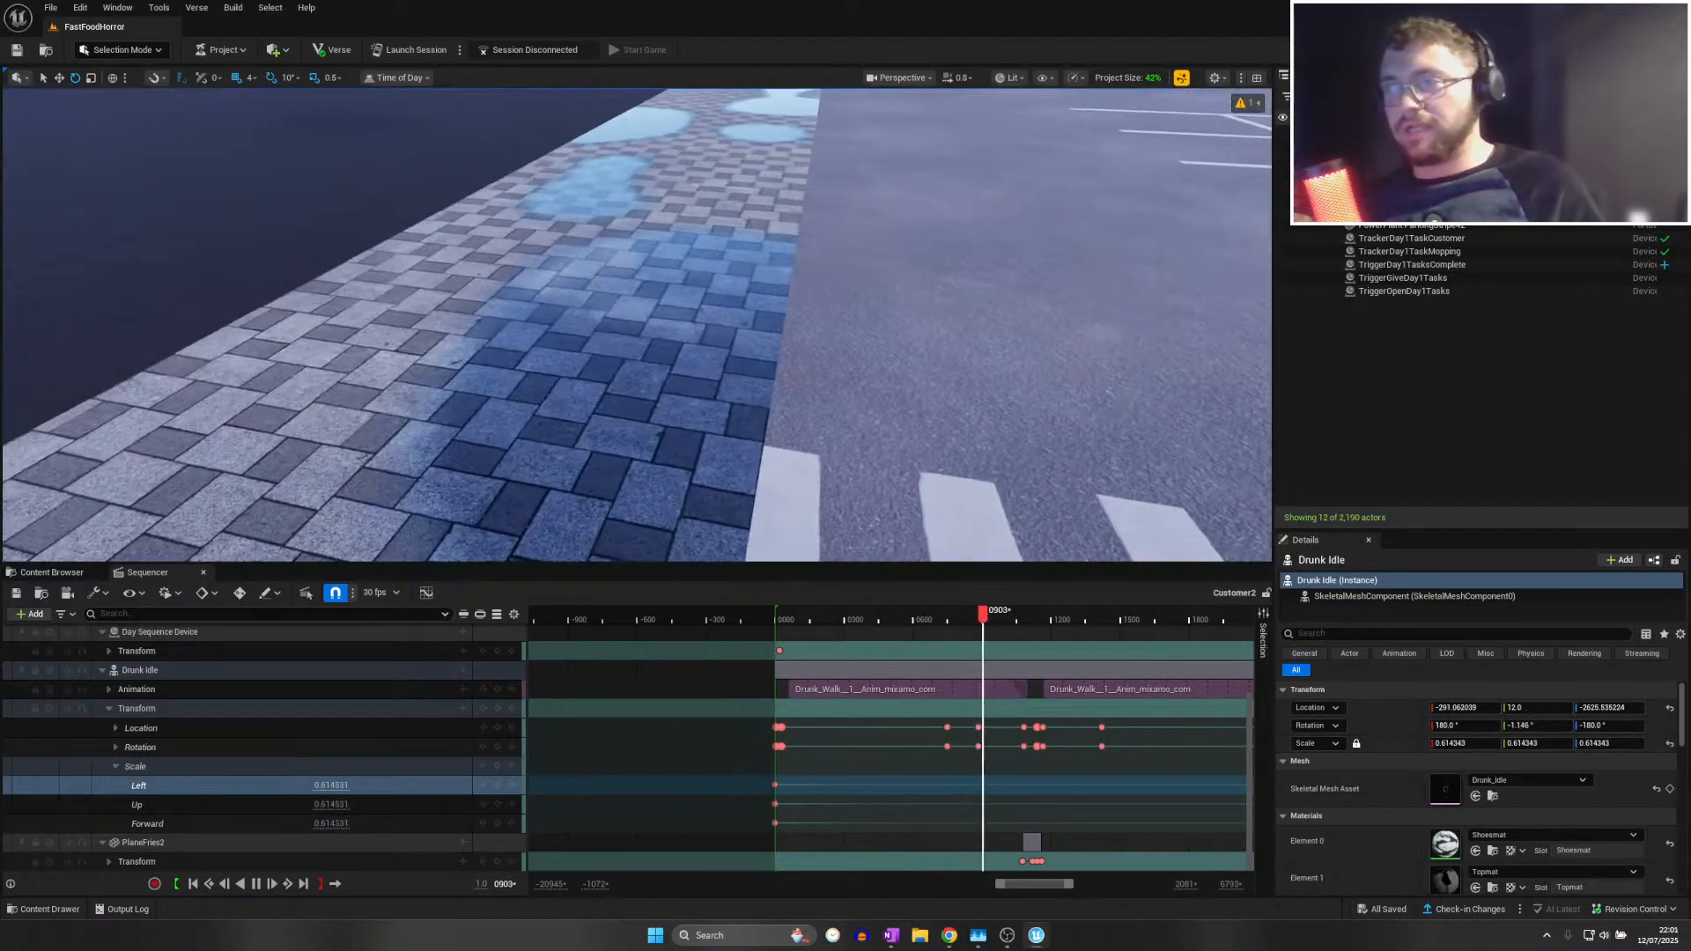
{"action": "right_click_drag", "start_coordinate": [634, 352], "coordinate": [911, 251]}
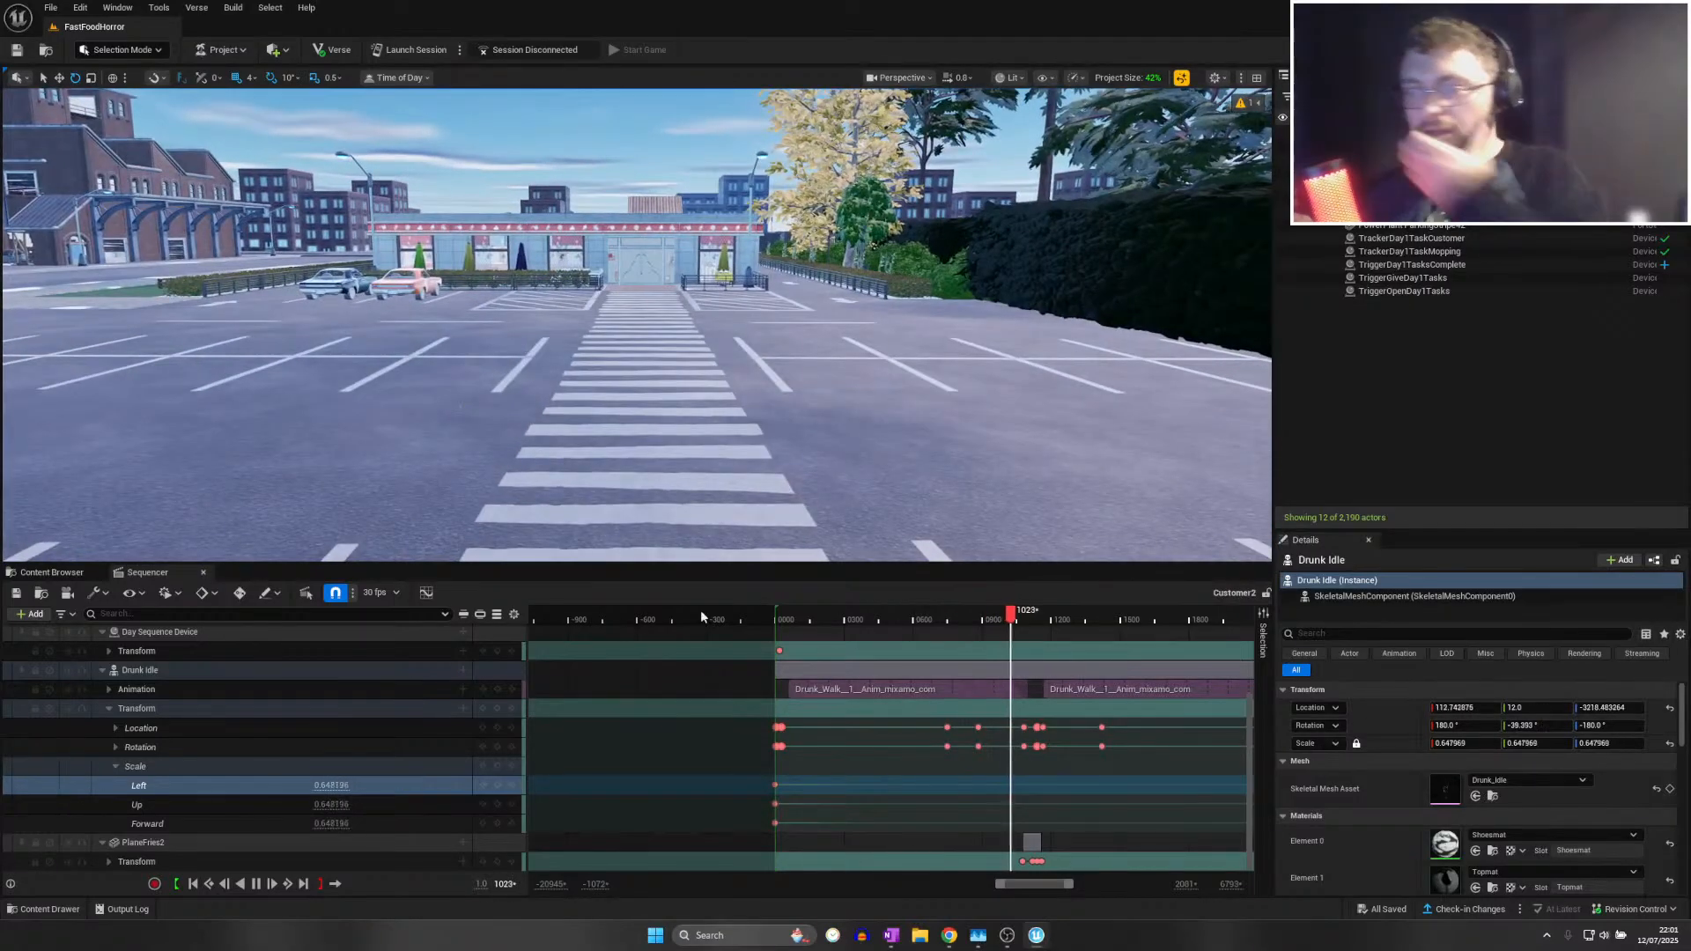
{"action": "left_click_drag", "start_coordinate": [810, 617], "coordinate": [954, 631]}
{"action": "key", "text": "w"}
{"action": "right_click_drag", "start_coordinate": [907, 388], "coordinate": [887, 387]}
{"action": "scroll", "coordinate": [887, 387], "scroll_direction": "up", "scroll_amount": 3}
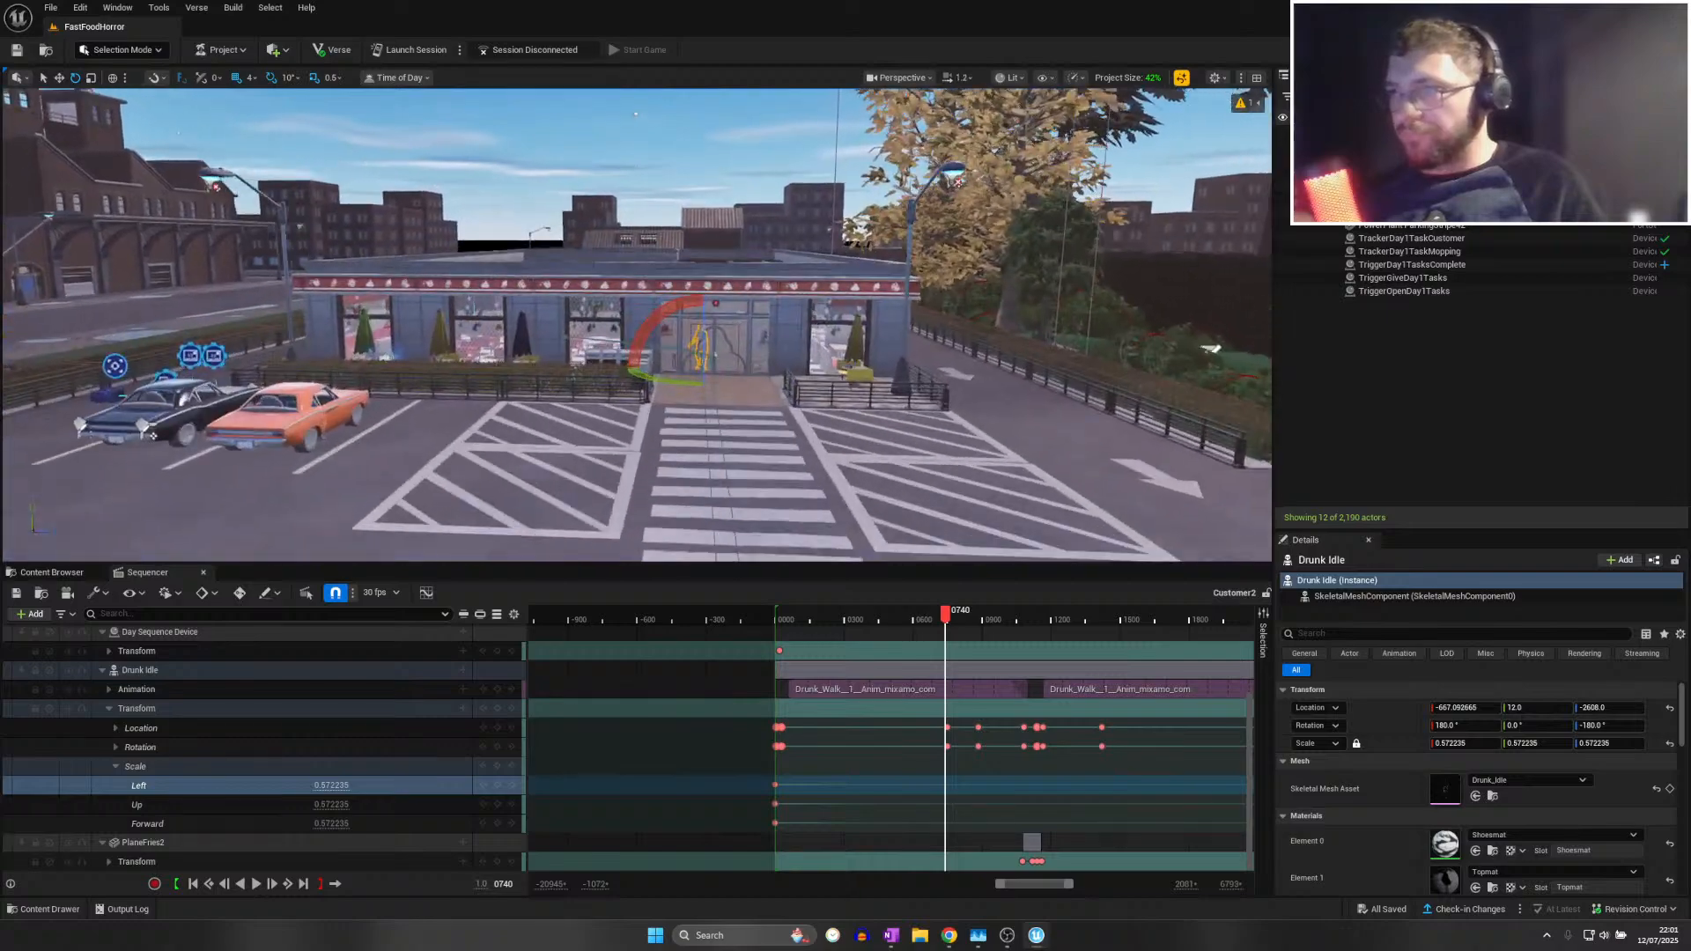
{"action": "mouse_move", "coordinate": [886, 516]}
{"action": "right_mouse_down"}
{"action": "mouse_move", "coordinate": [854, 511]}
{"action": "mouse_move", "coordinate": [886, 517]}
{"action": "right_mouse_up"}
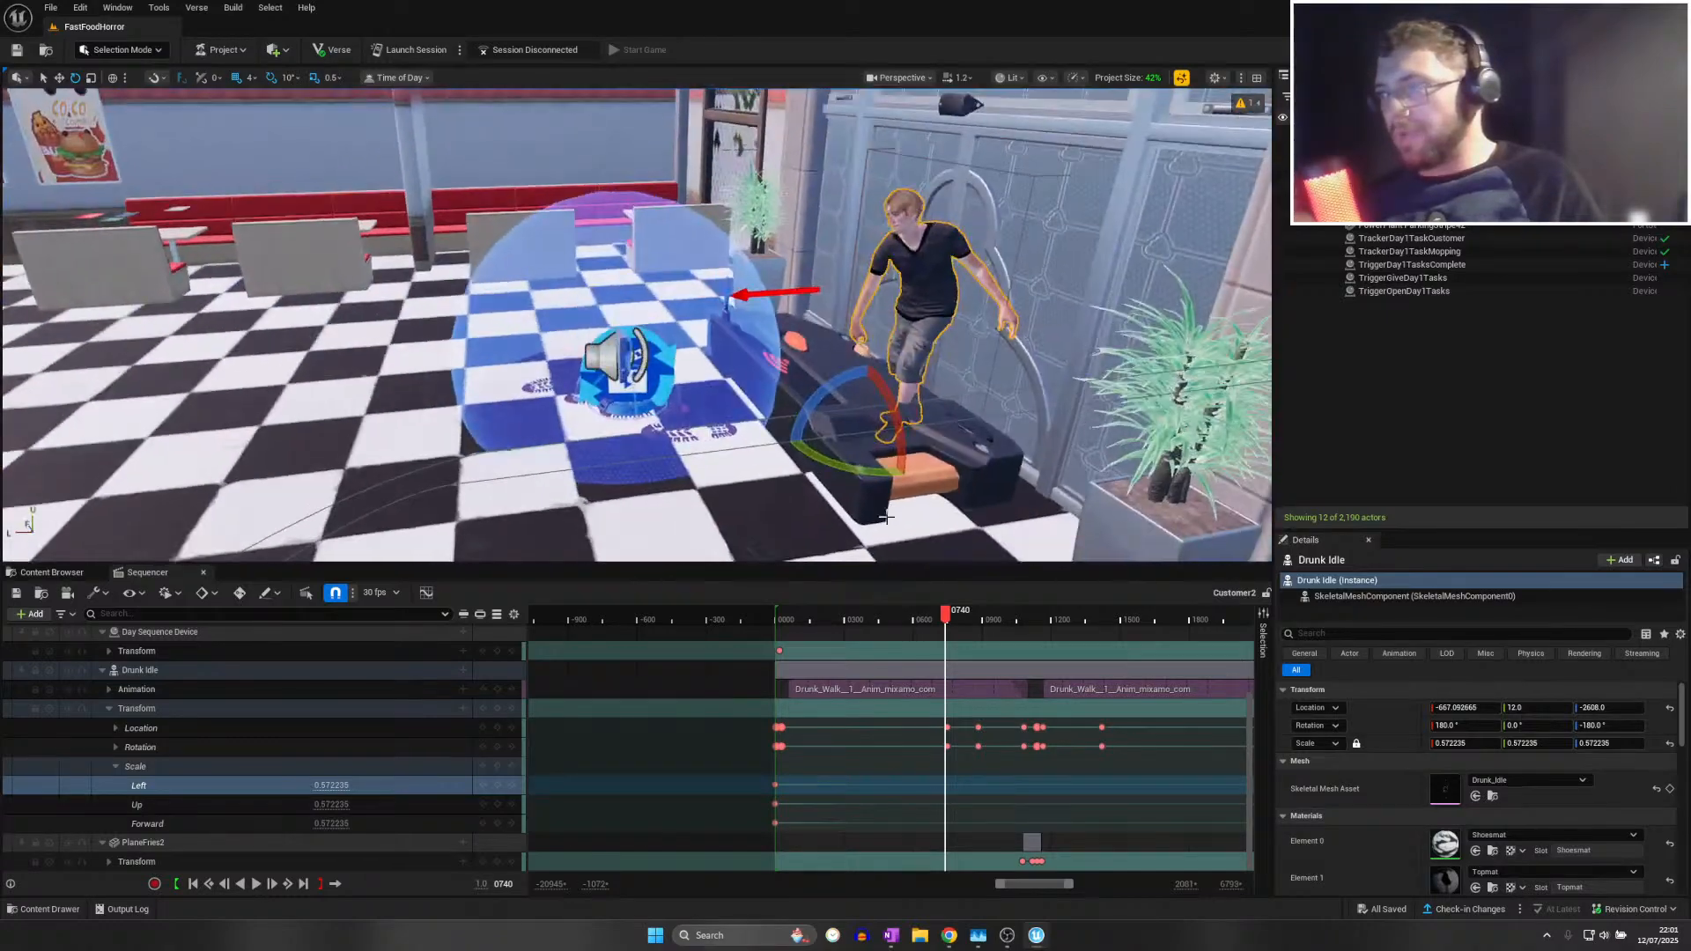
At frame 1075, move the Drunk Idle character along the service counter to the cash register
{"action": "left_click_drag", "start_coordinate": [947, 622], "coordinate": [1026, 646]}
{"action": "right_click_drag", "start_coordinate": [955, 493], "coordinate": [668, 495]}
{"action": "key", "text": "w"}
{"action": "scroll", "coordinate": [1004, 640], "scroll_direction": "up", "scroll_amount": 2, "text": "ctrl"}
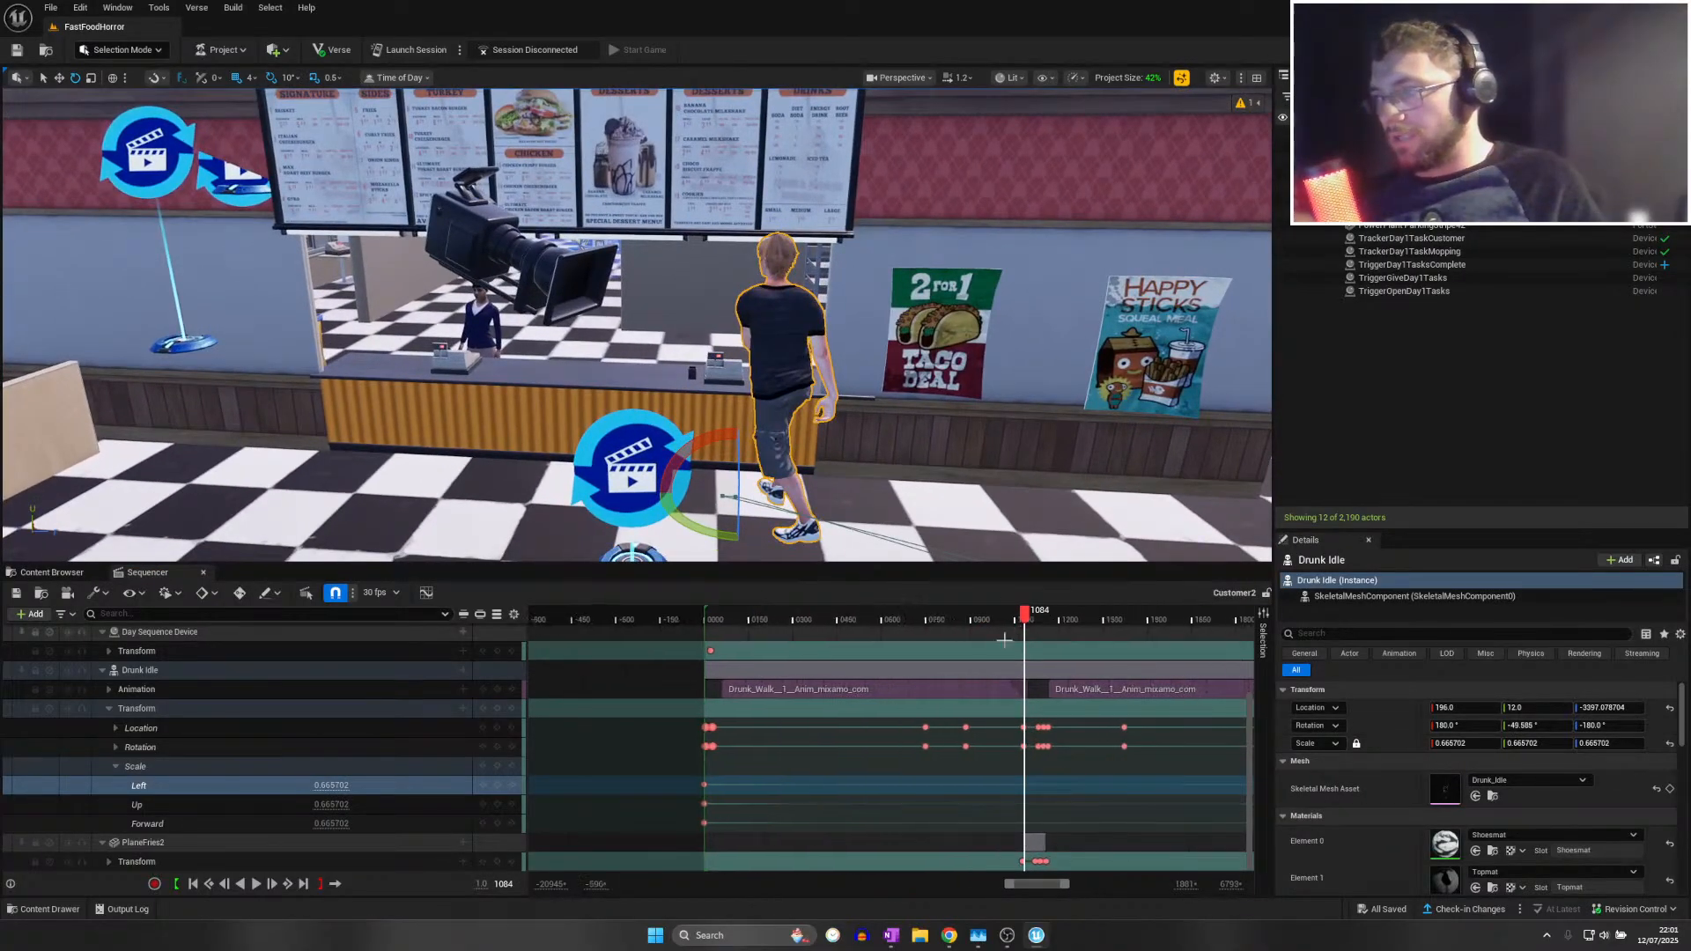
{"action": "scroll", "coordinate": [1003, 640], "scroll_direction": "up", "scroll_amount": 4, "text": "ctrl"}
{"action": "left_click", "coordinate": [1021, 619]}
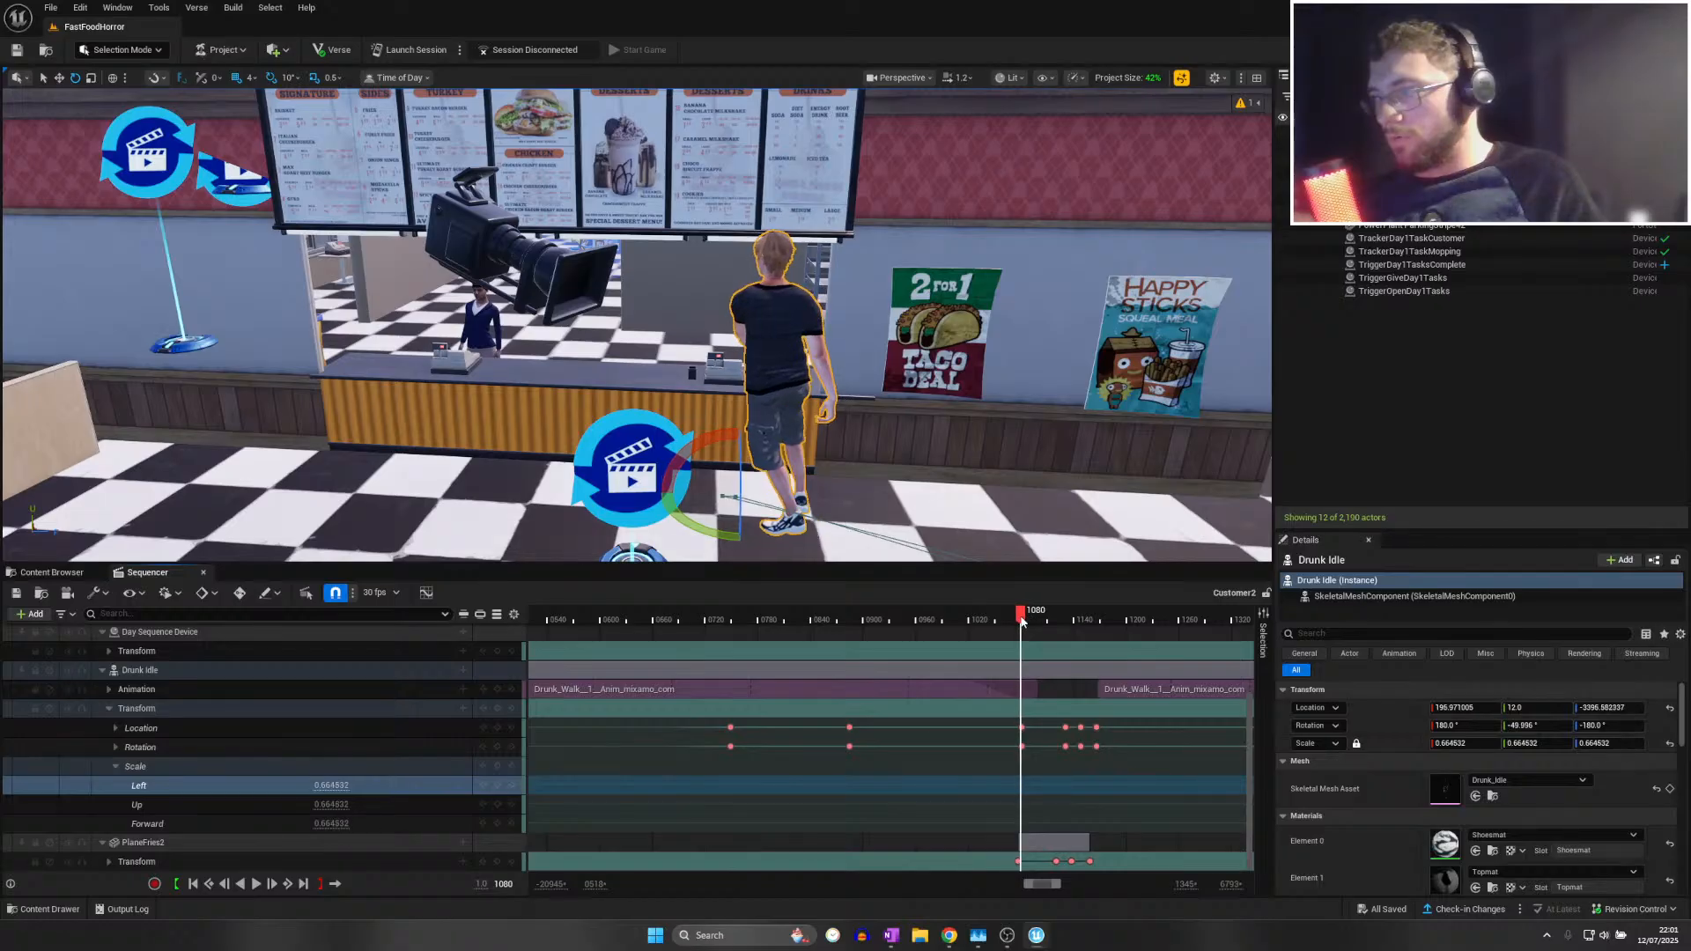
{"action": "mouse_move", "coordinate": [1022, 619]}
{"action": "left_mouse_down"}
{"action": "mouse_move", "coordinate": [1060, 624]}
{"action": "mouse_move", "coordinate": [1032, 625]}
{"action": "left_mouse_up"}
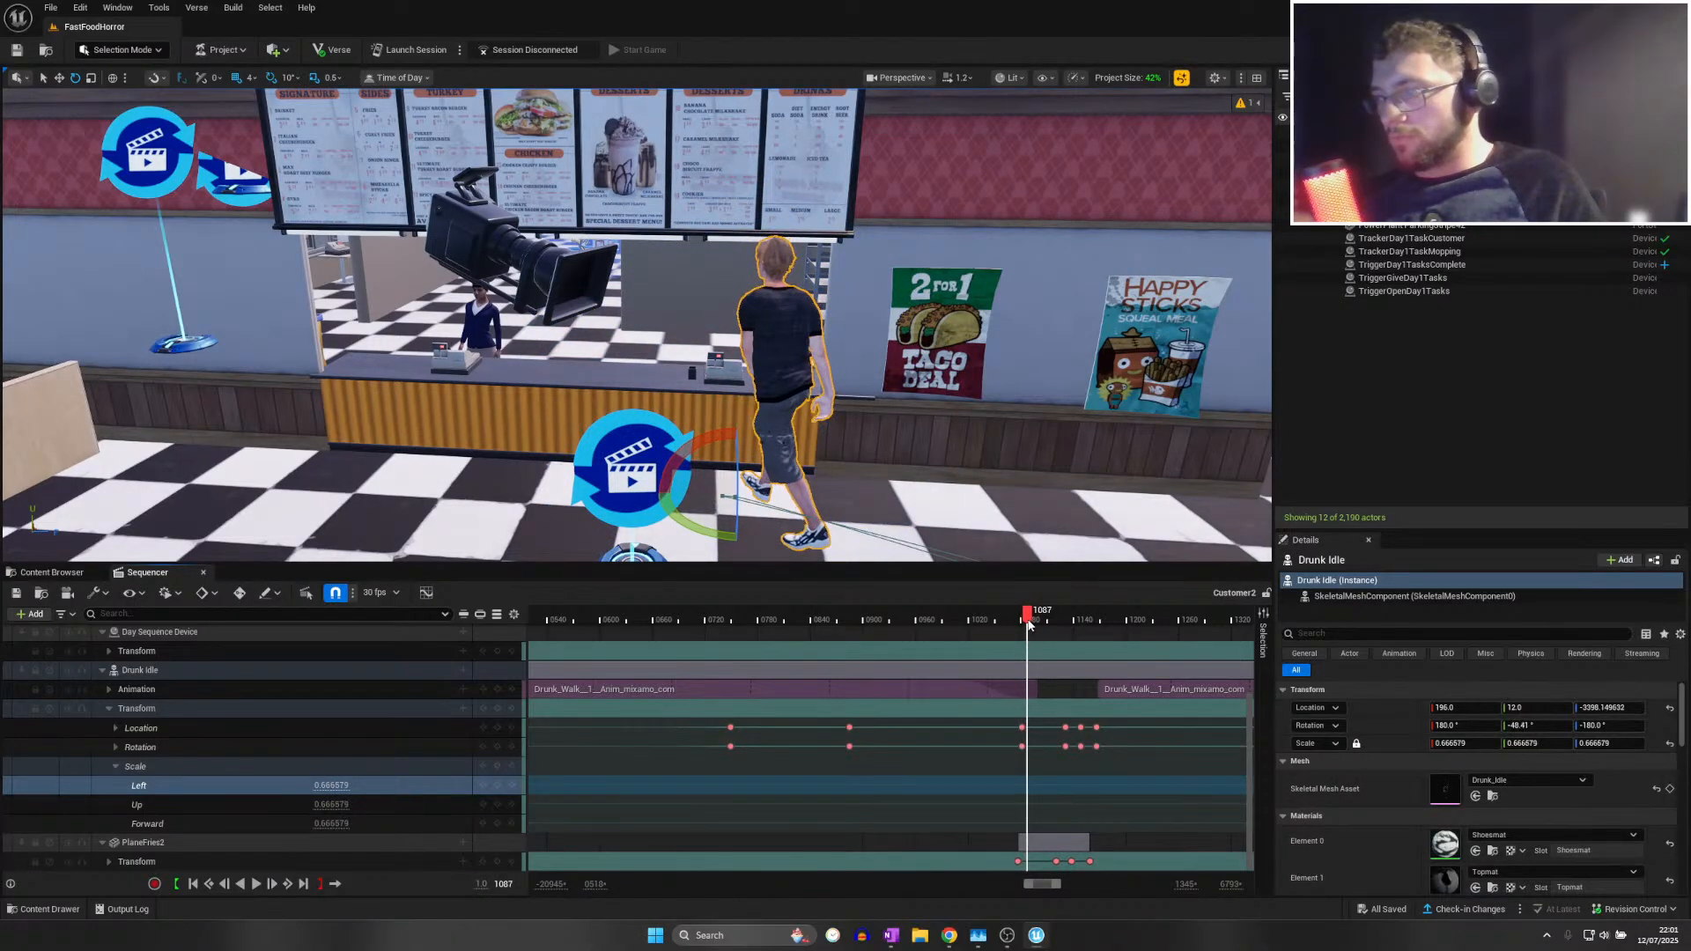
{"action": "key", "text": "w"}
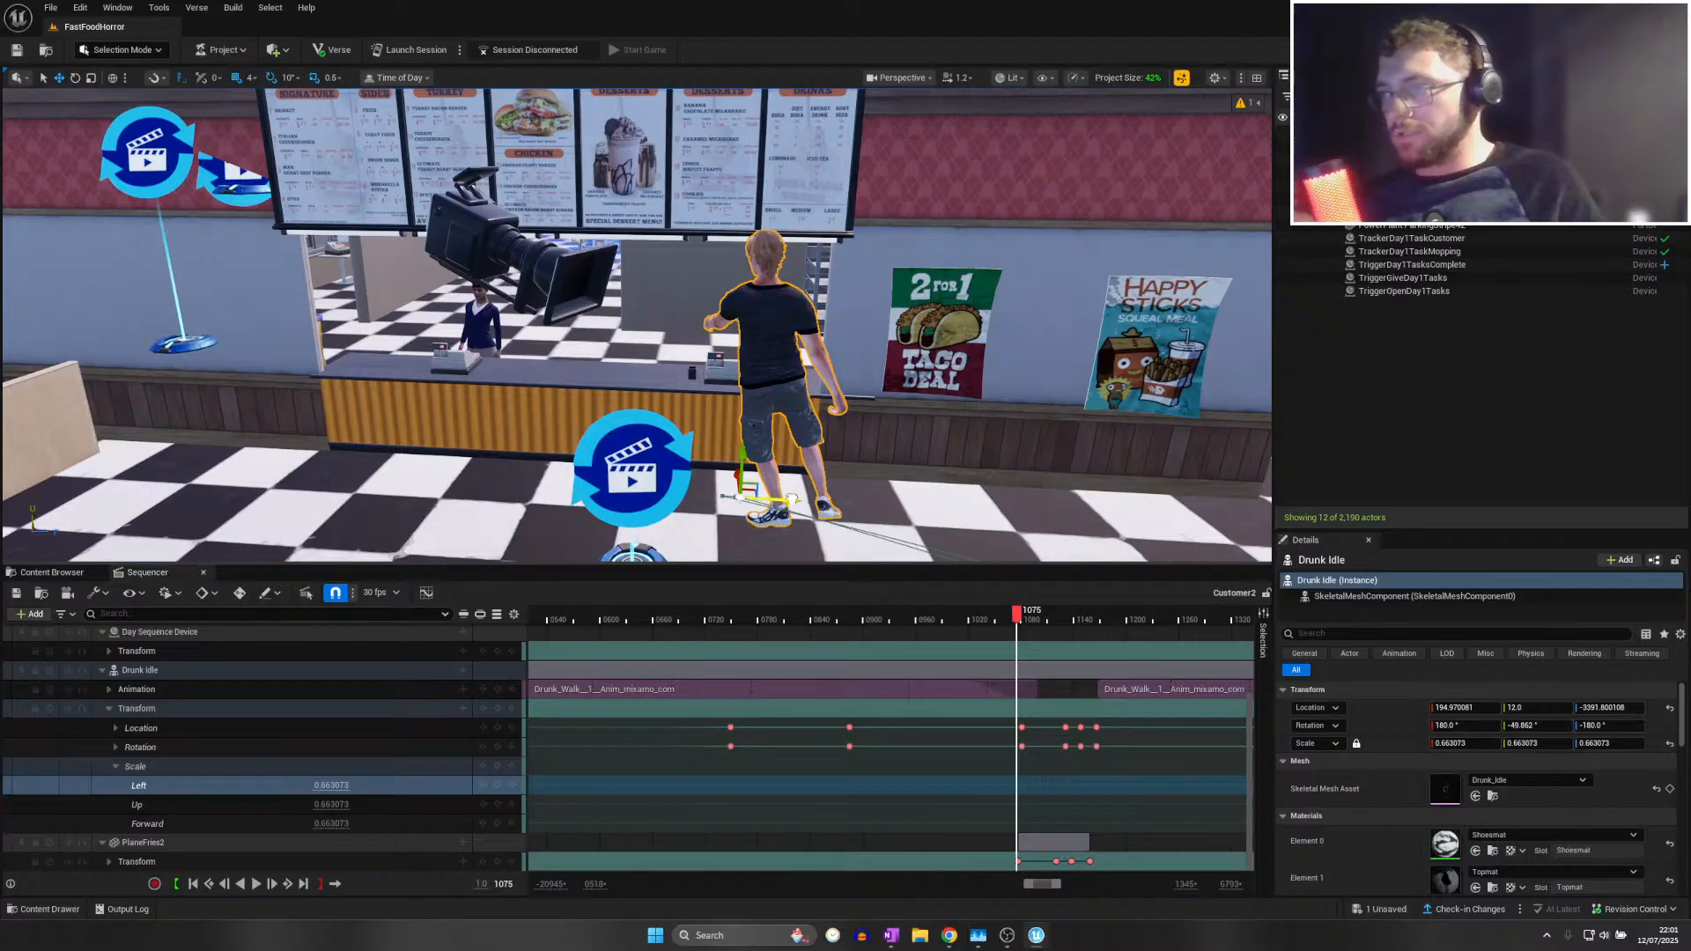
{"action": "left_click_drag", "start_coordinate": [792, 499], "coordinate": [447, 474]}
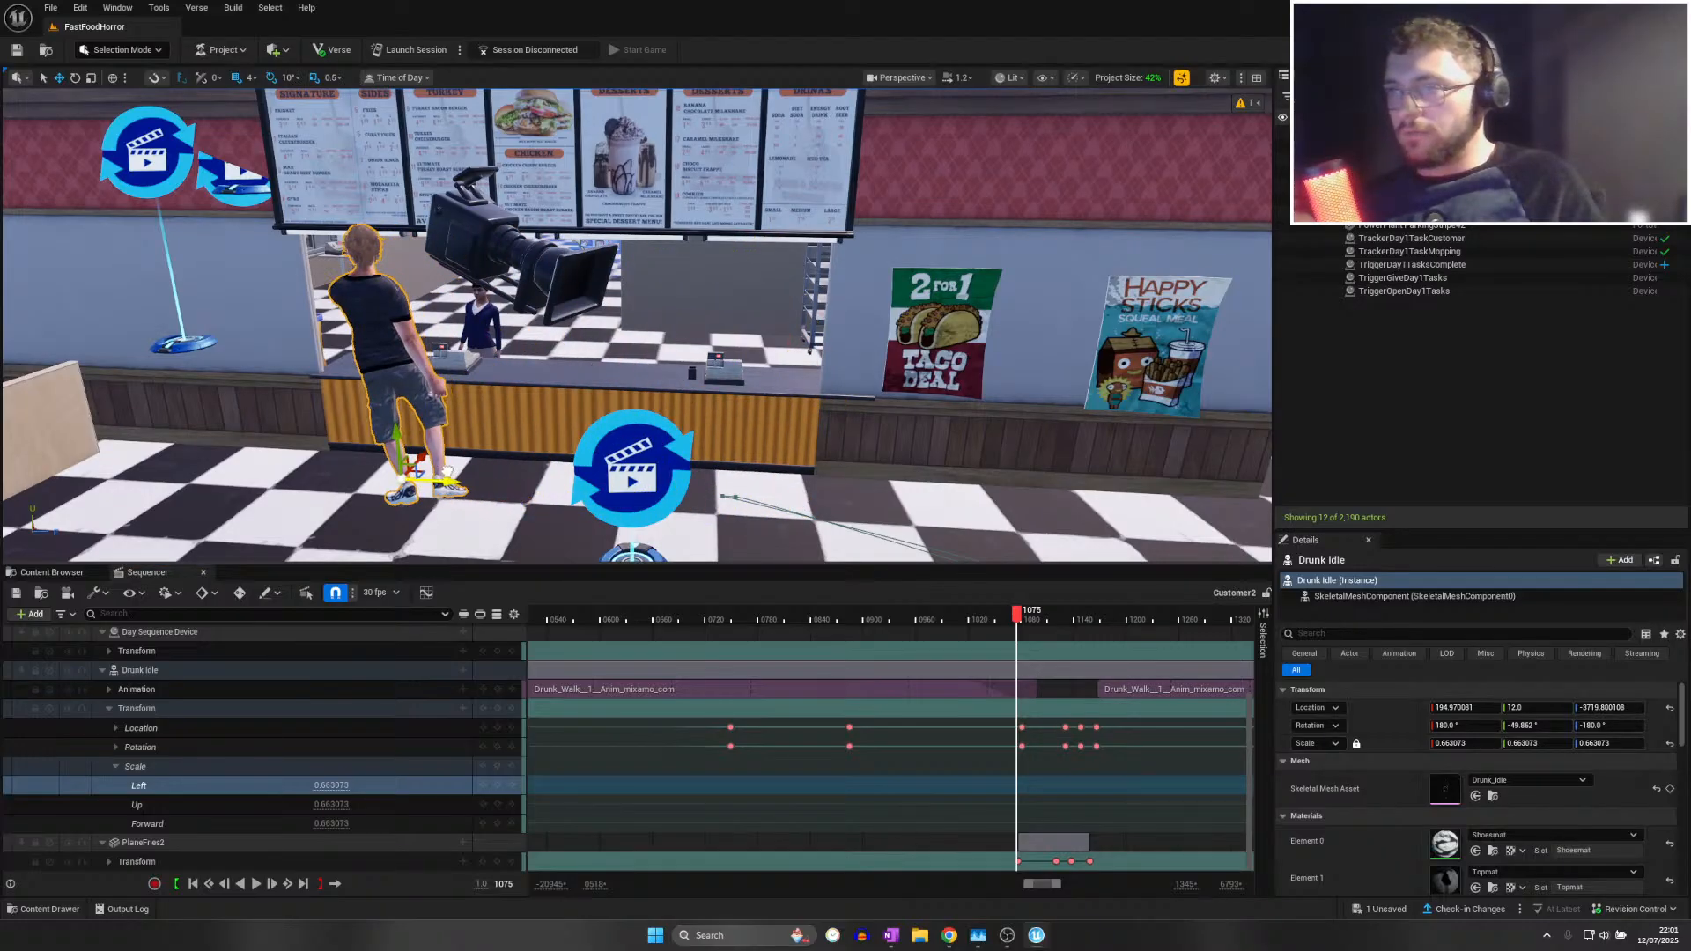
Delete the remaining Left, Up and Forward scale keyframes at the end of the Drunk Idle track
{"action": "right_click_drag", "start_coordinate": [447, 474], "coordinate": [740, 466]}
{"action": "scroll", "coordinate": [704, 466], "scroll_direction": "down", "scroll_amount": 3}
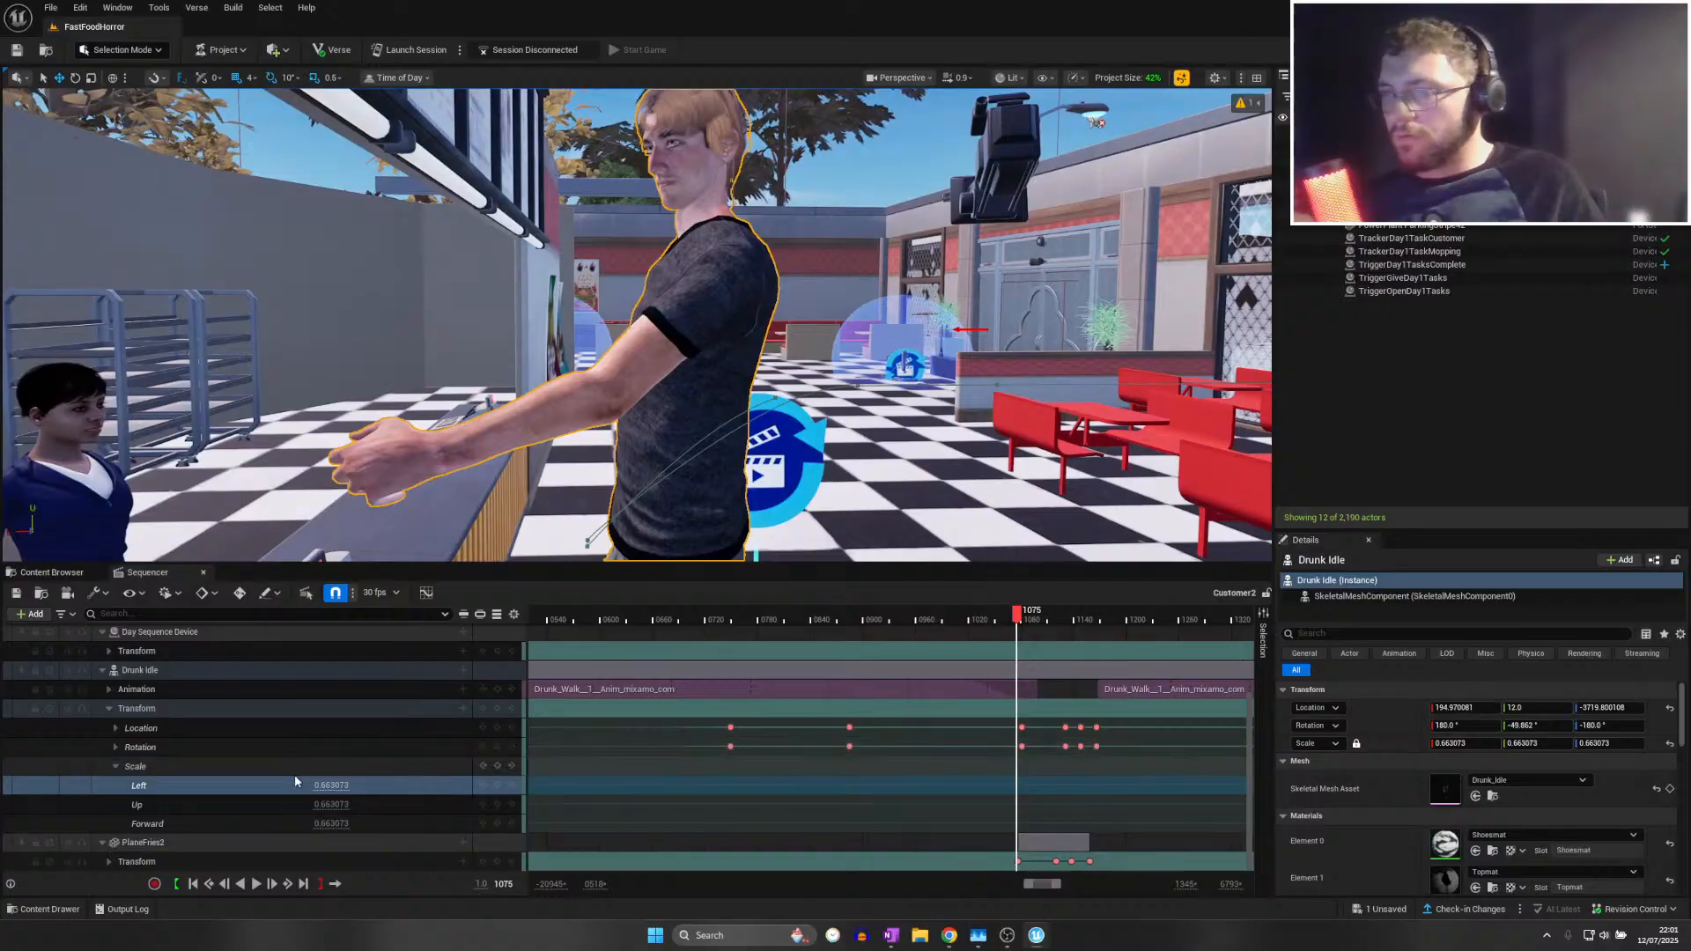
{"action": "scroll", "coordinate": [985, 789], "scroll_direction": "down", "scroll_amount": 5, "text": "ctrl"}
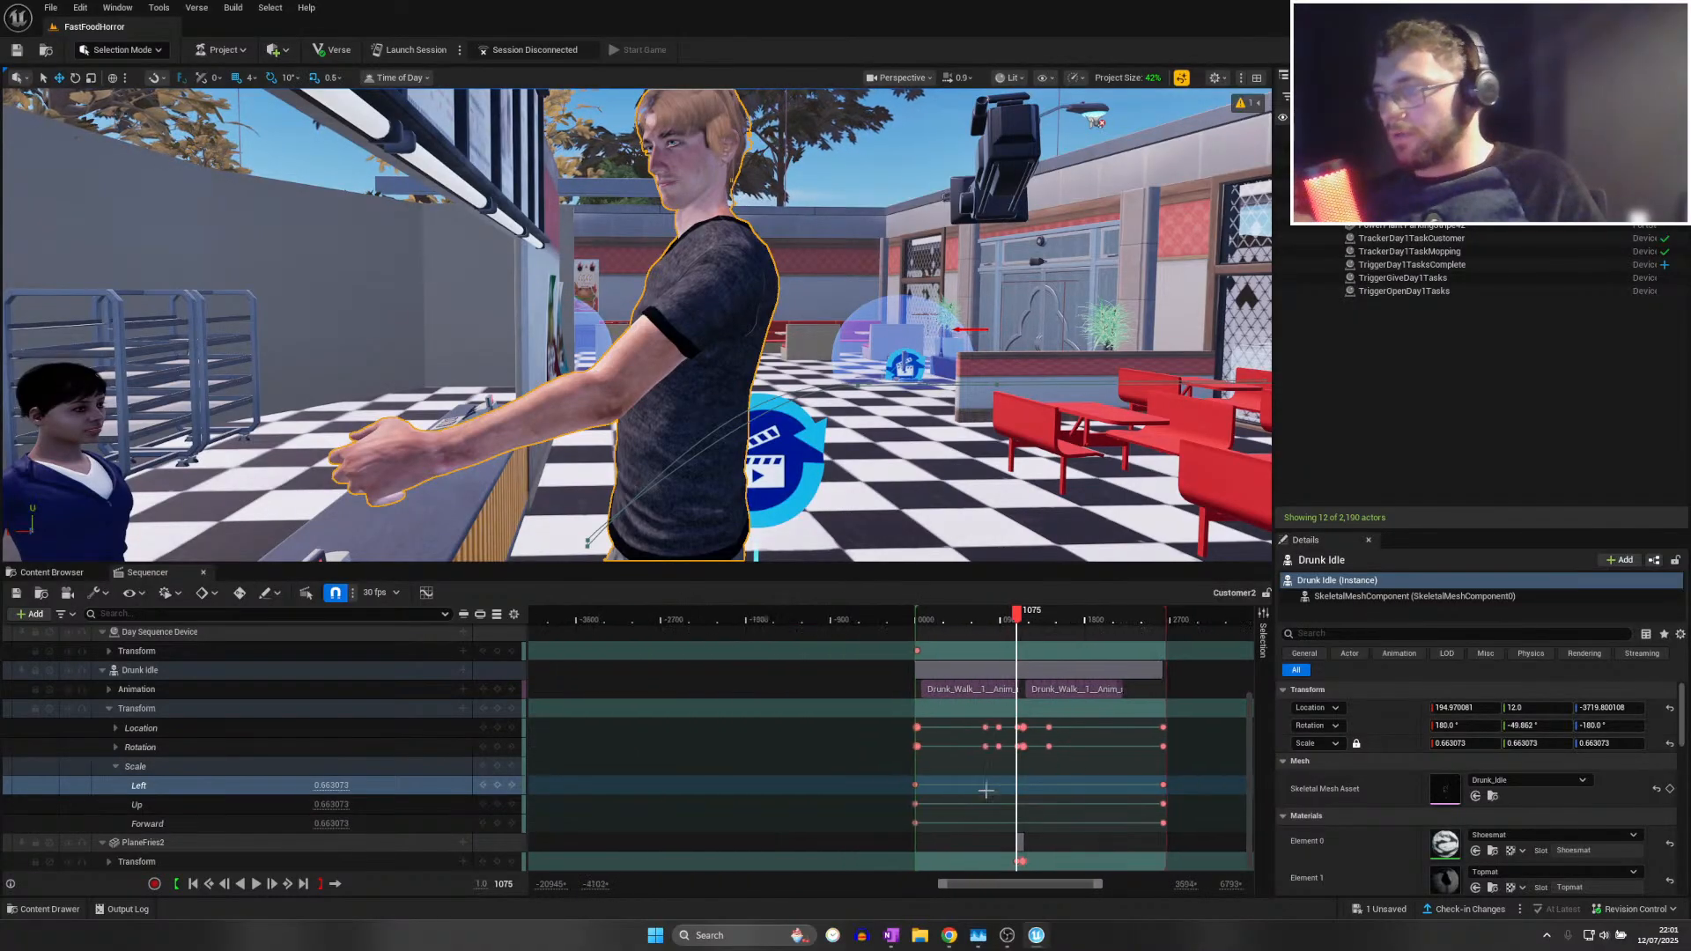
{"action": "left_click_drag", "start_coordinate": [1138, 774], "coordinate": [1153, 825]}
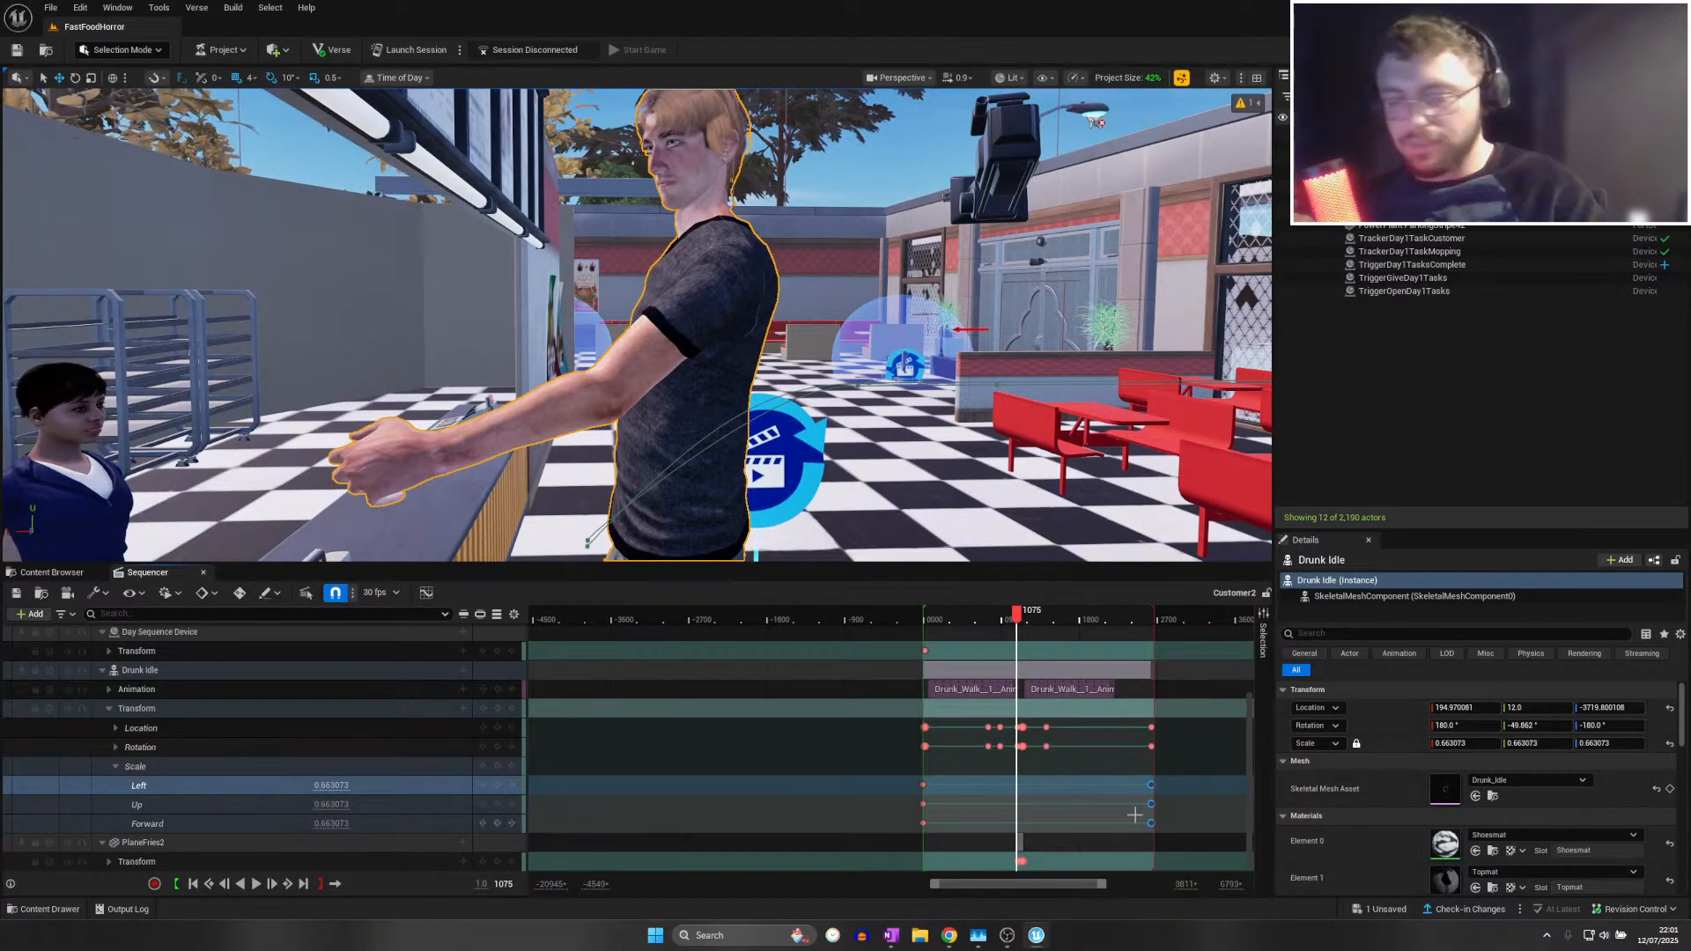
{"action": "key", "text": "Delete"}
Align the Drunk Idle character in front of the cash register and key its transform at frame 1075
{"action": "right_click_drag", "start_coordinate": [634, 352], "coordinate": [582, 393]}
{"action": "left_click_drag", "start_coordinate": [916, 467], "coordinate": [549, 481]}
{"action": "right_click_drag", "start_coordinate": [549, 485], "coordinate": [547, 508]}
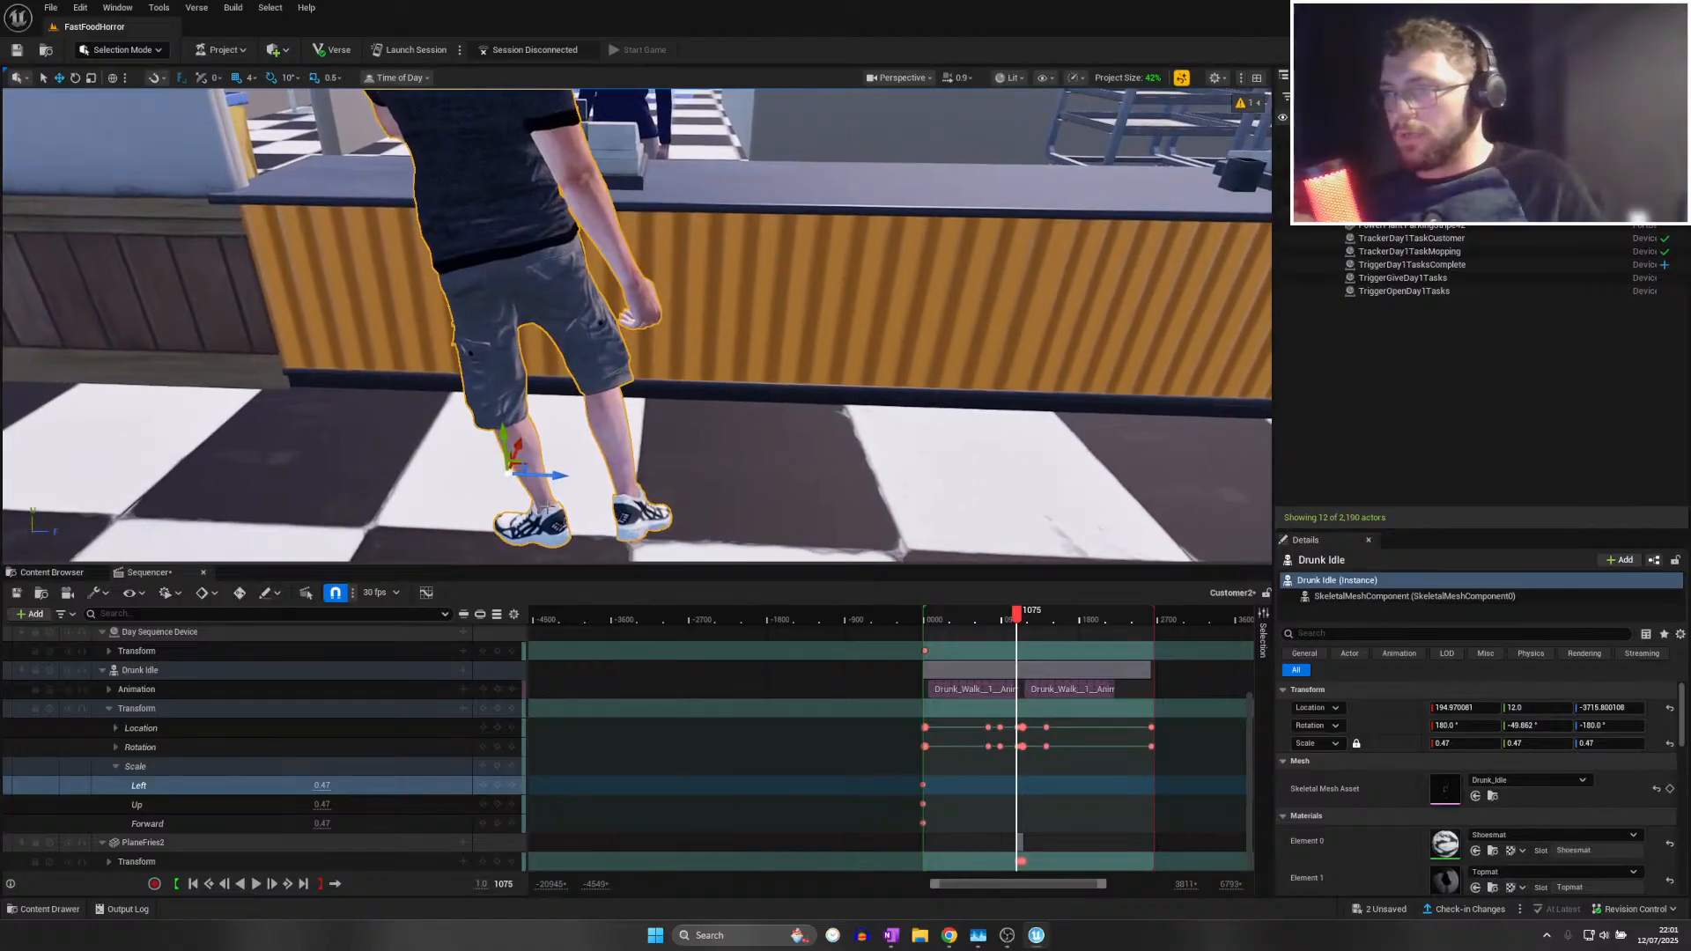
{"action": "left_click_drag", "start_coordinate": [546, 475], "coordinate": [532, 478]}
{"action": "scroll", "coordinate": [859, 750], "scroll_direction": "up", "scroll_amount": 13, "text": "ctrl"}
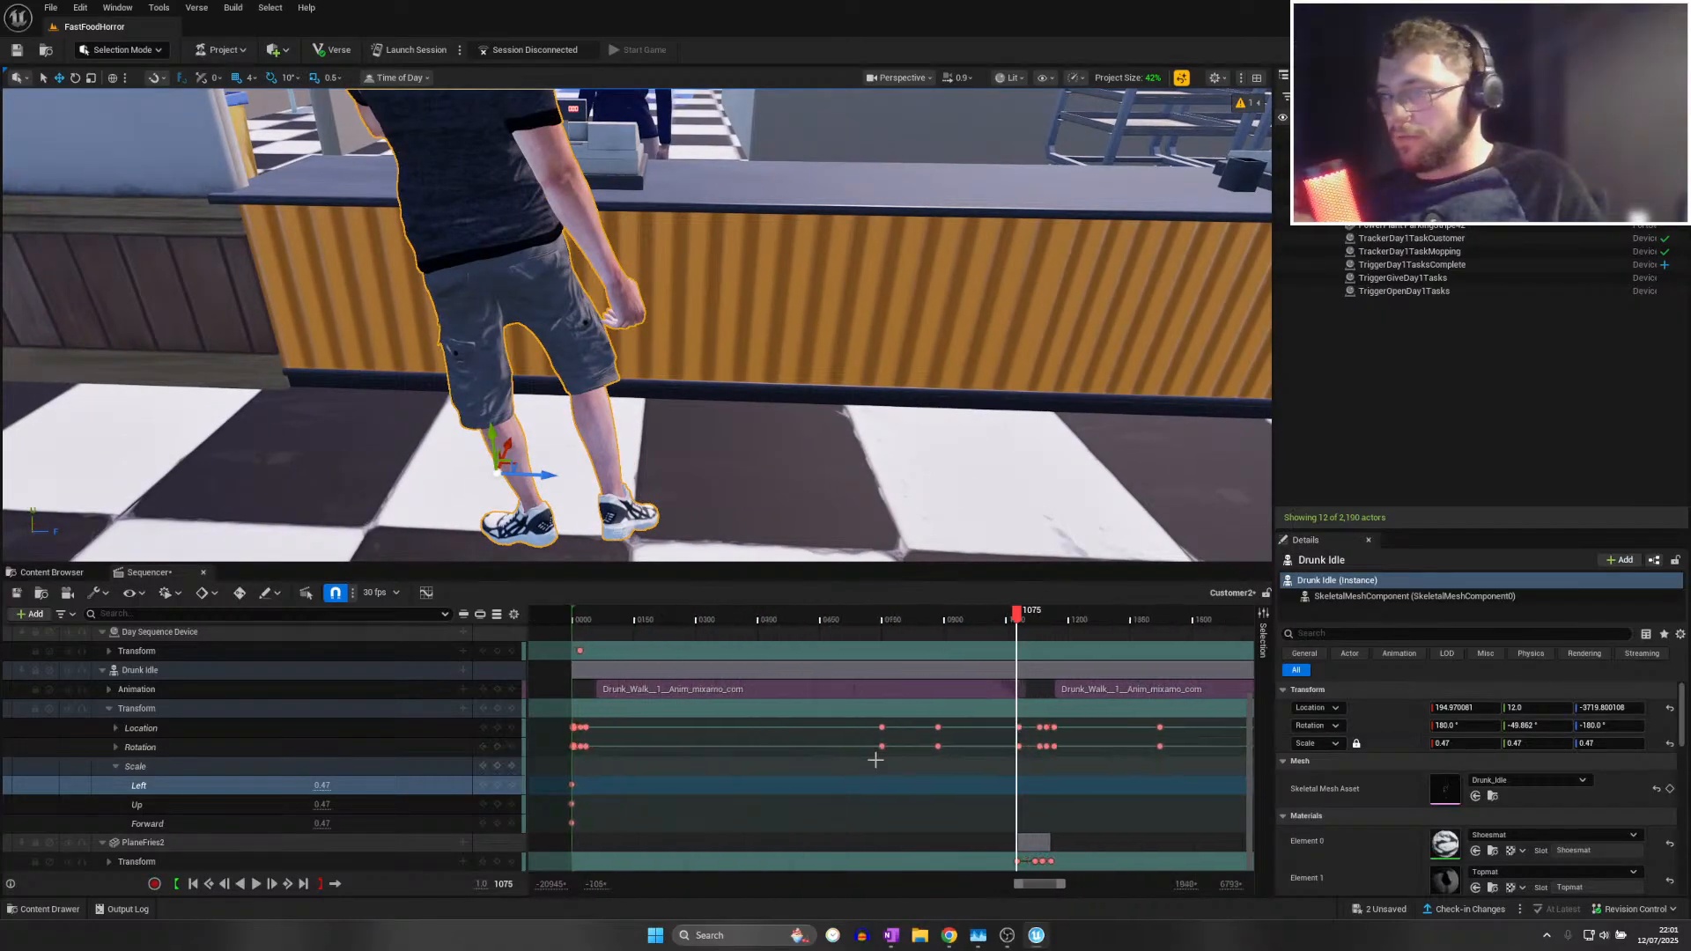
{"action": "left_click", "coordinate": [500, 709]}
{"action": "left_click_drag", "start_coordinate": [1021, 612], "coordinate": [1024, 615]}
{"action": "scroll", "coordinate": [1036, 719], "scroll_direction": "down", "scroll_amount": 7, "text": "ctrl"}
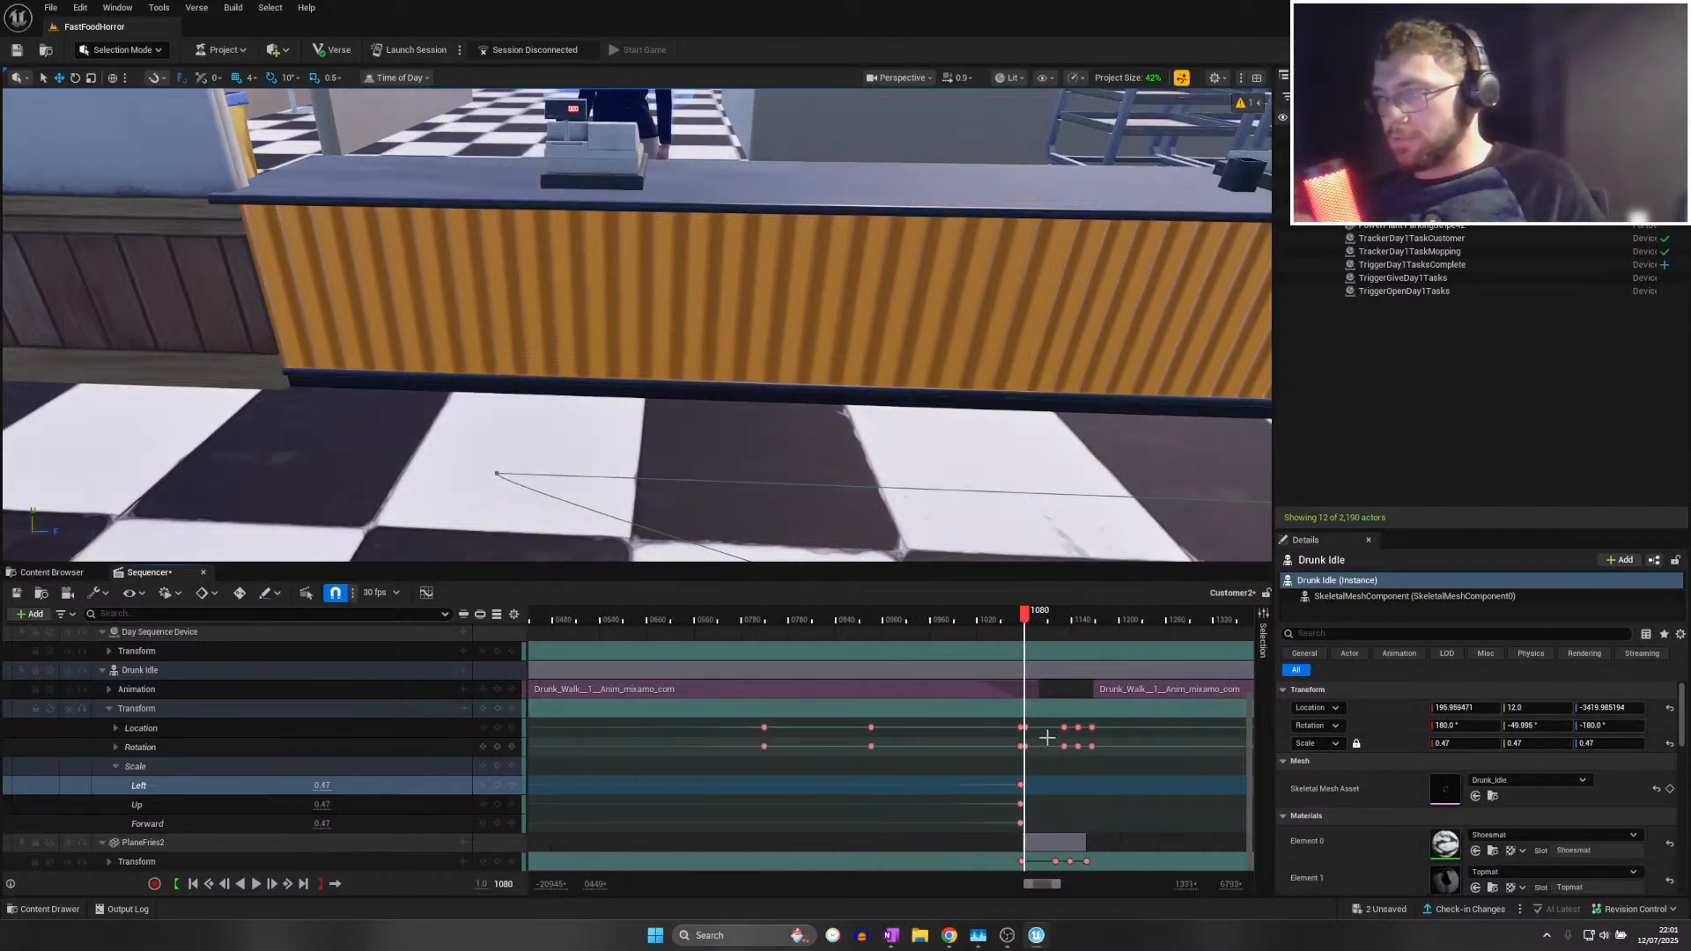
Enlarge the sequencer area, select the Cinematic Sequence Device track and save the Customer2 sequence
{"action": "scroll", "coordinate": [1039, 743], "scroll_direction": "up", "scroll_amount": 3}
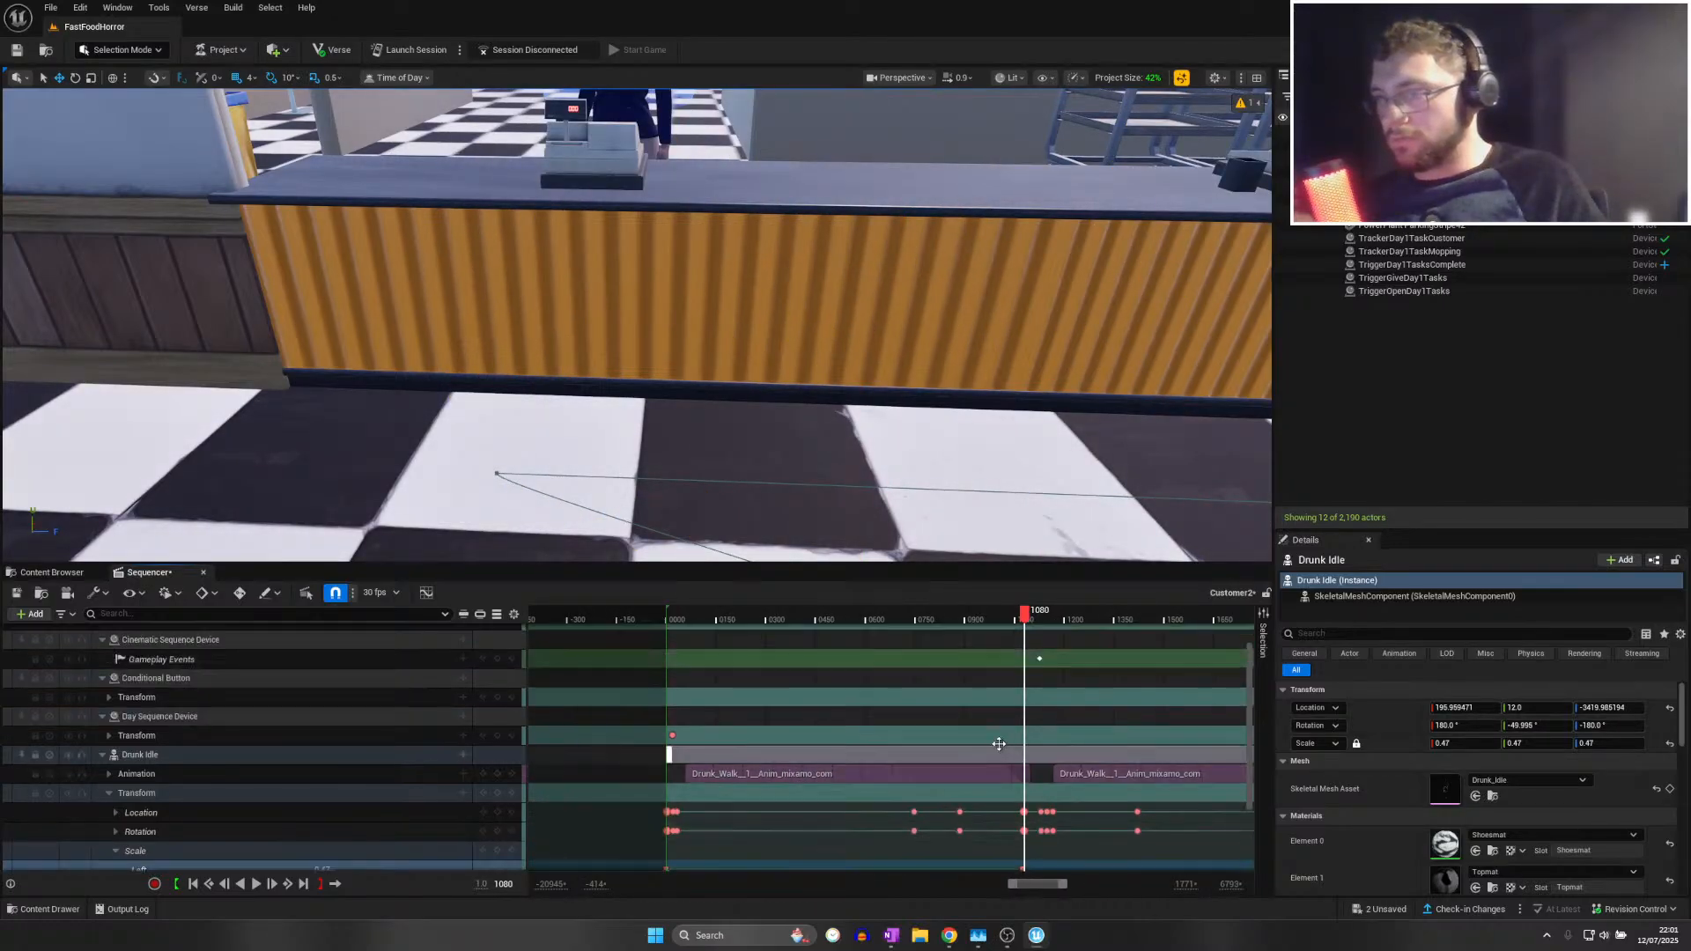
{"action": "scroll", "coordinate": [969, 687], "scroll_direction": "down", "scroll_amount": 2, "text": "ctrl"}
{"action": "left_click_drag", "start_coordinate": [848, 570], "coordinate": [844, 391]}
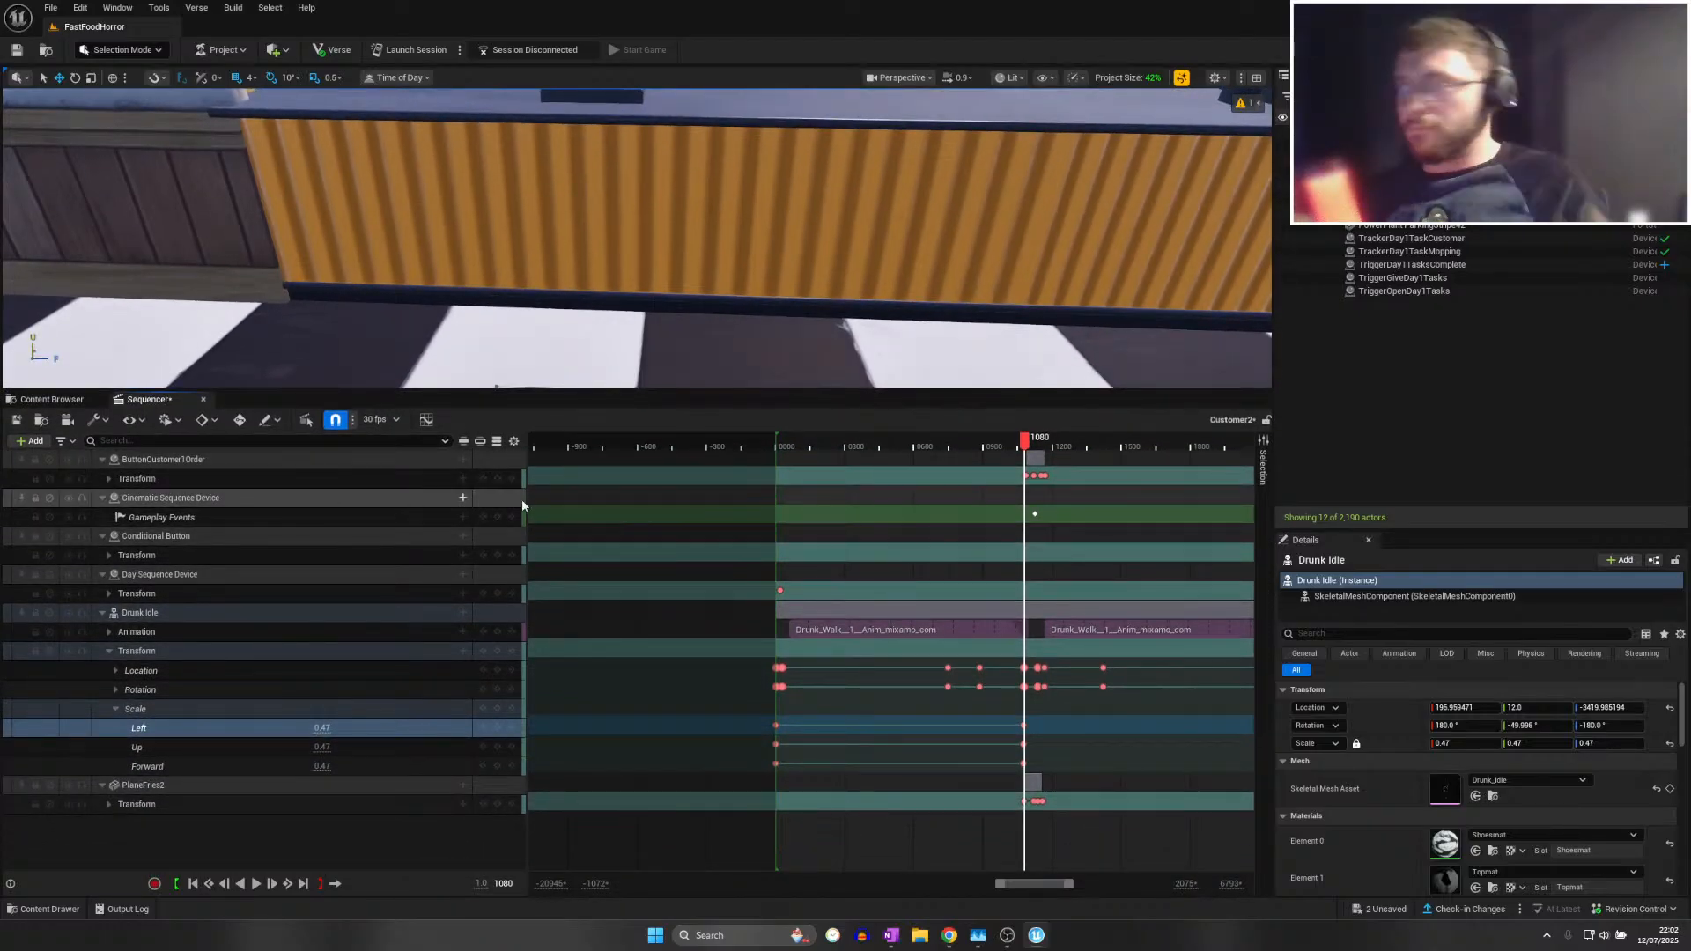
{"action": "left_click", "coordinate": [187, 499]}
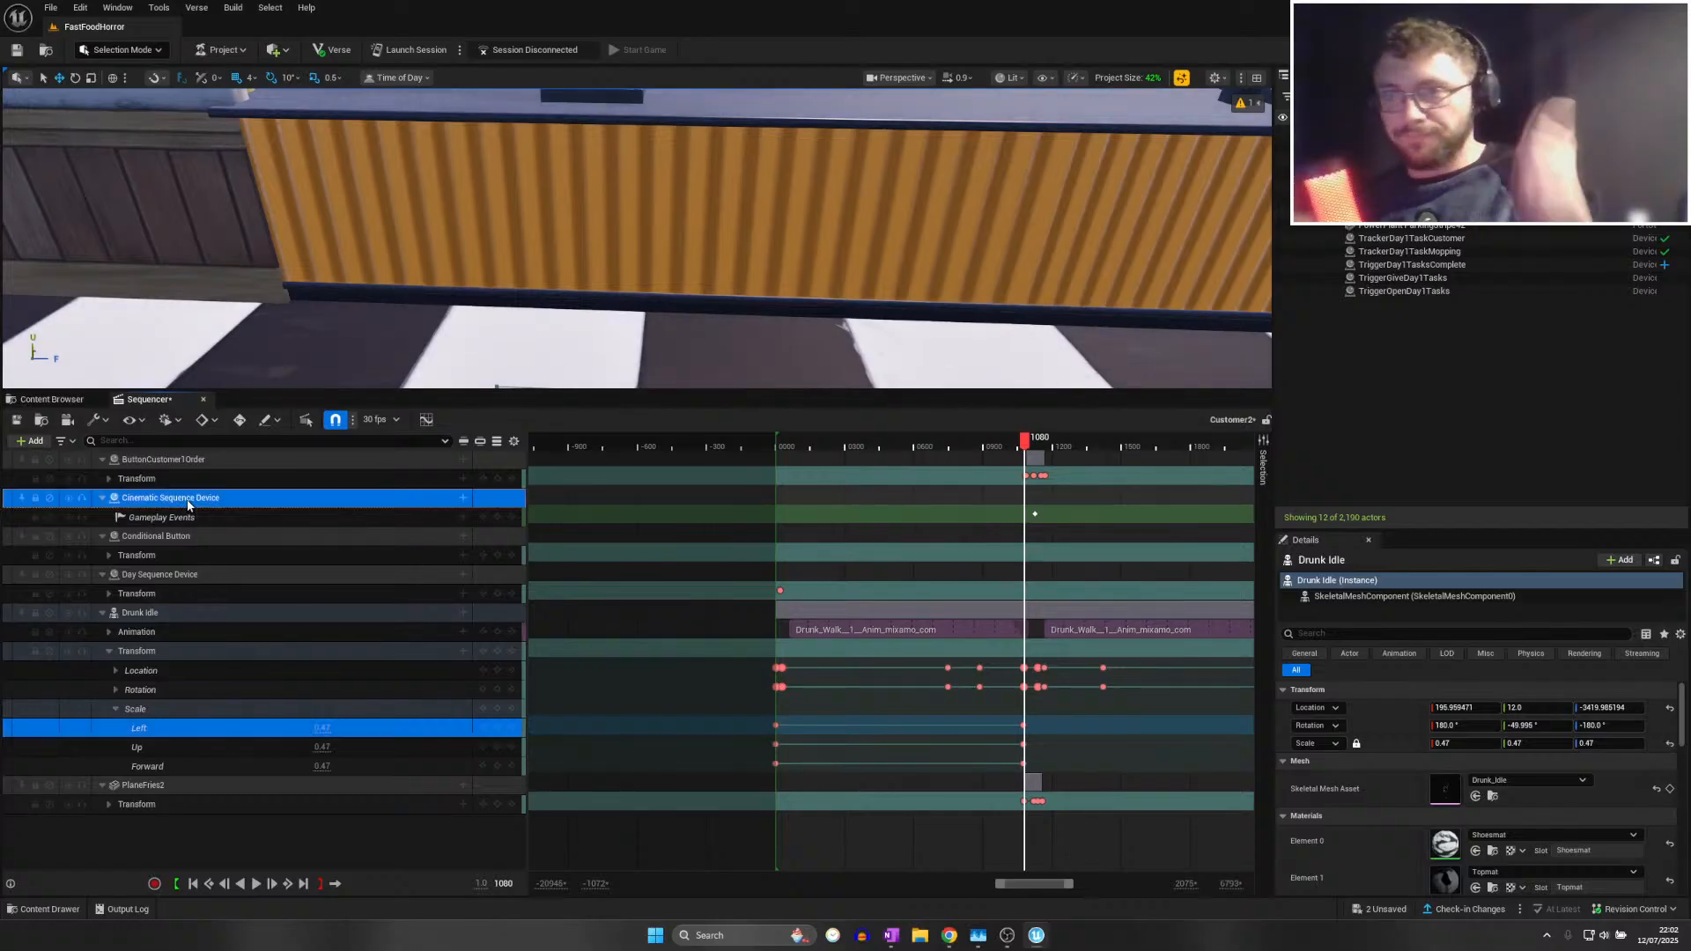
{"action": "left_click", "coordinate": [15, 419]}
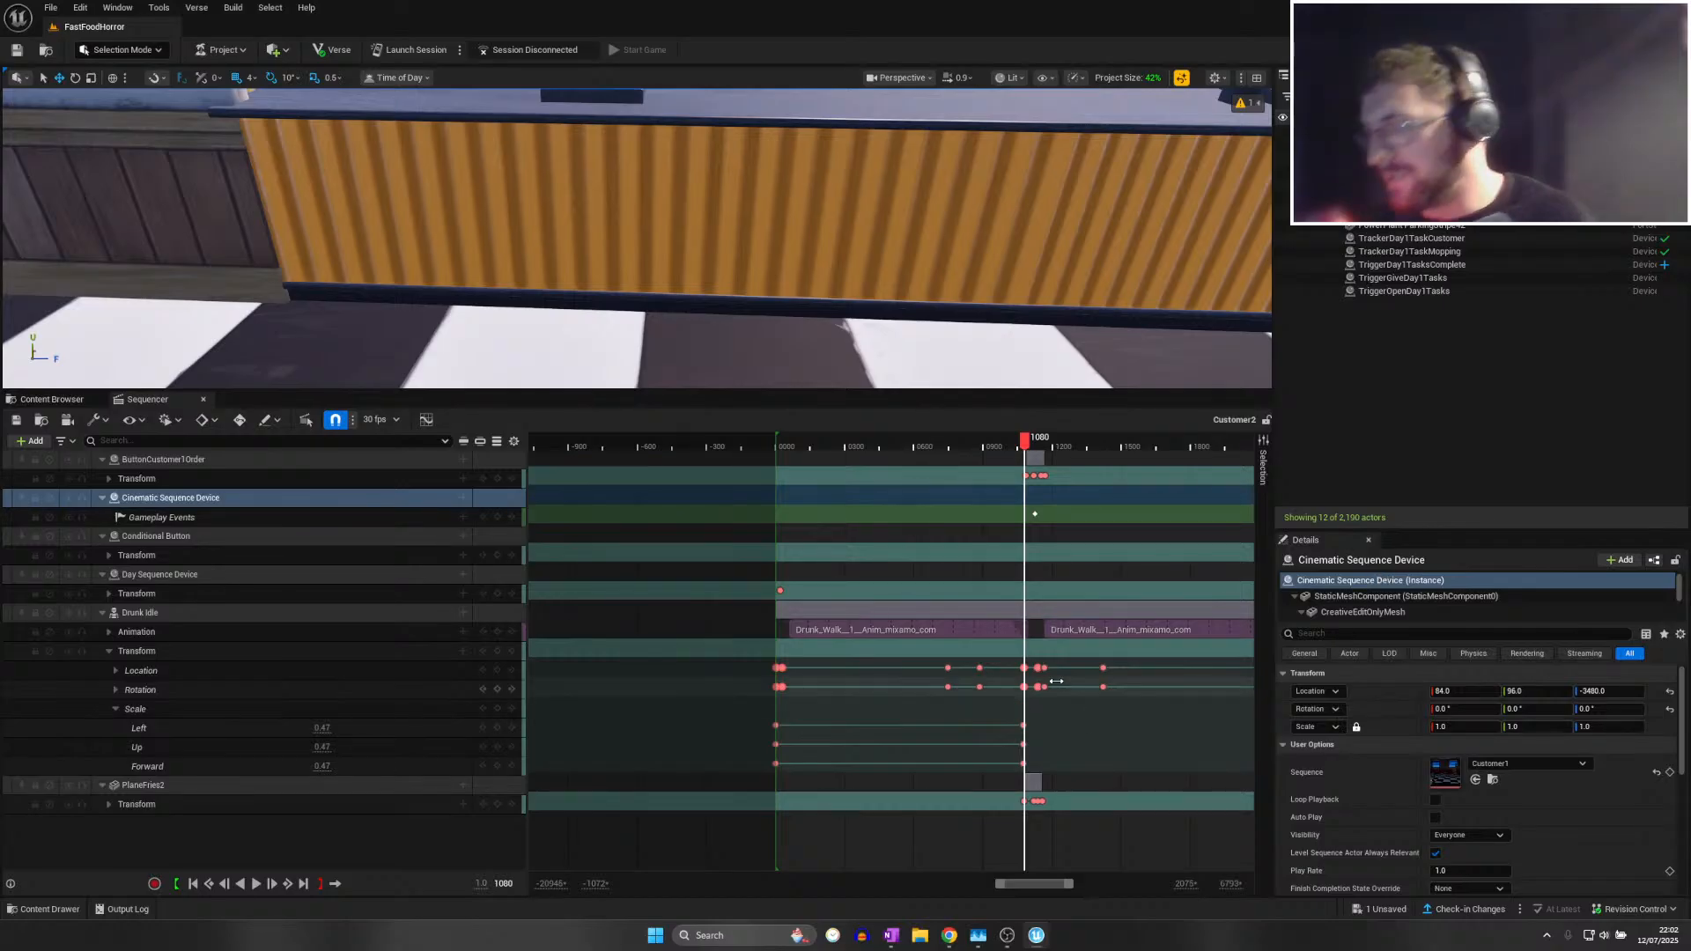
Delete the Drunk Idle character's Location and Rotation keyframes at frame 1081, just after it reaches the cash register
{"action": "scroll", "coordinate": [1045, 621], "scroll_direction": "up", "scroll_amount": 10, "text": "ctrl"}
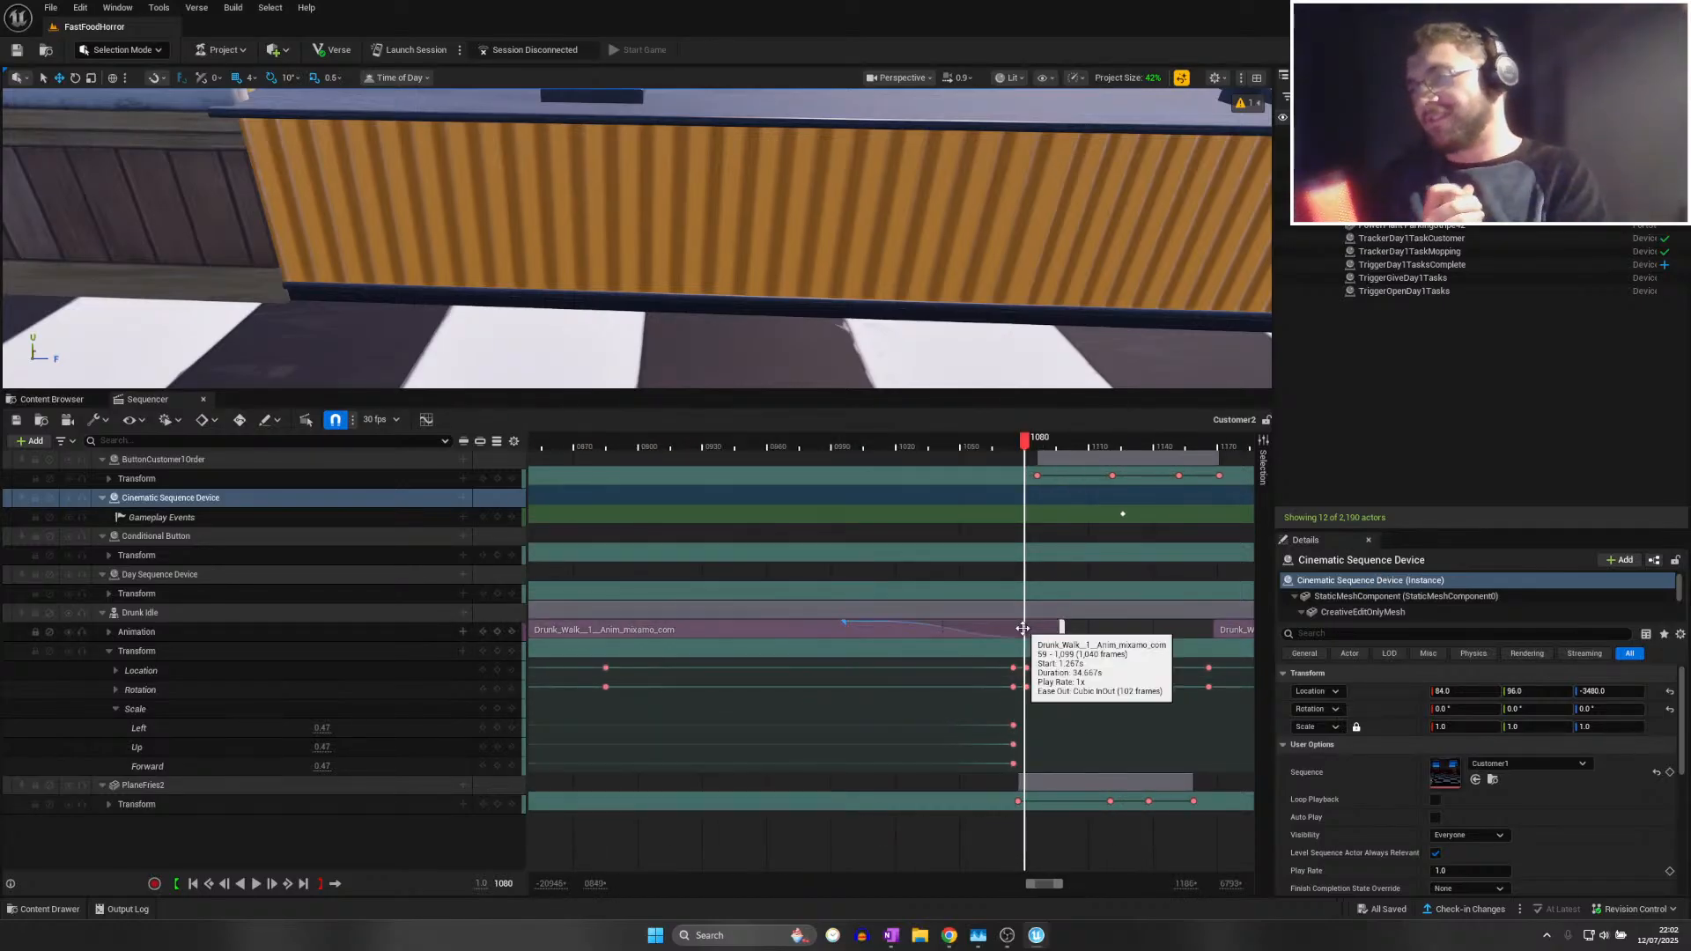
{"action": "left_click", "coordinate": [886, 446]}
{"action": "key", "text": "s"}
{"action": "mouse_move", "coordinate": [870, 323]}
{"action": "right_mouse_down"}
{"action": "mouse_move", "coordinate": [870, 304]}
{"action": "mouse_move", "coordinate": [870, 323]}
{"action": "right_mouse_up"}
{"action": "left_click_drag", "start_coordinate": [889, 447], "coordinate": [1024, 449]}
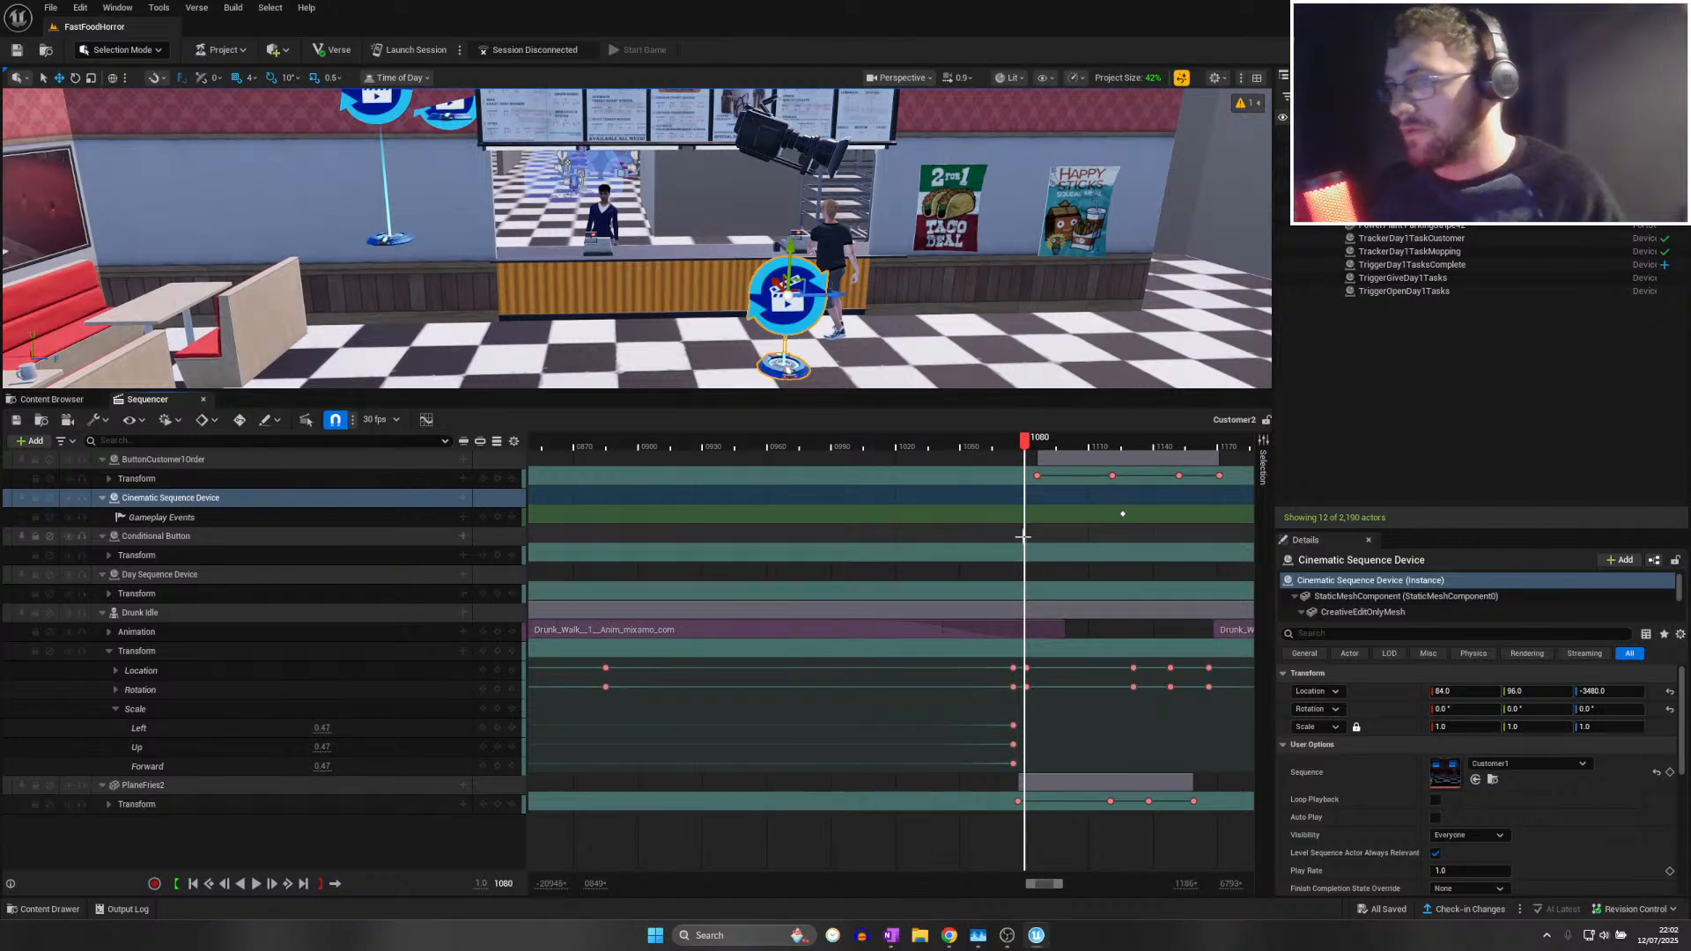
{"action": "left_click", "coordinate": [1028, 449]}
{"action": "left_click_drag", "start_coordinate": [1029, 449], "coordinate": [1022, 449]}
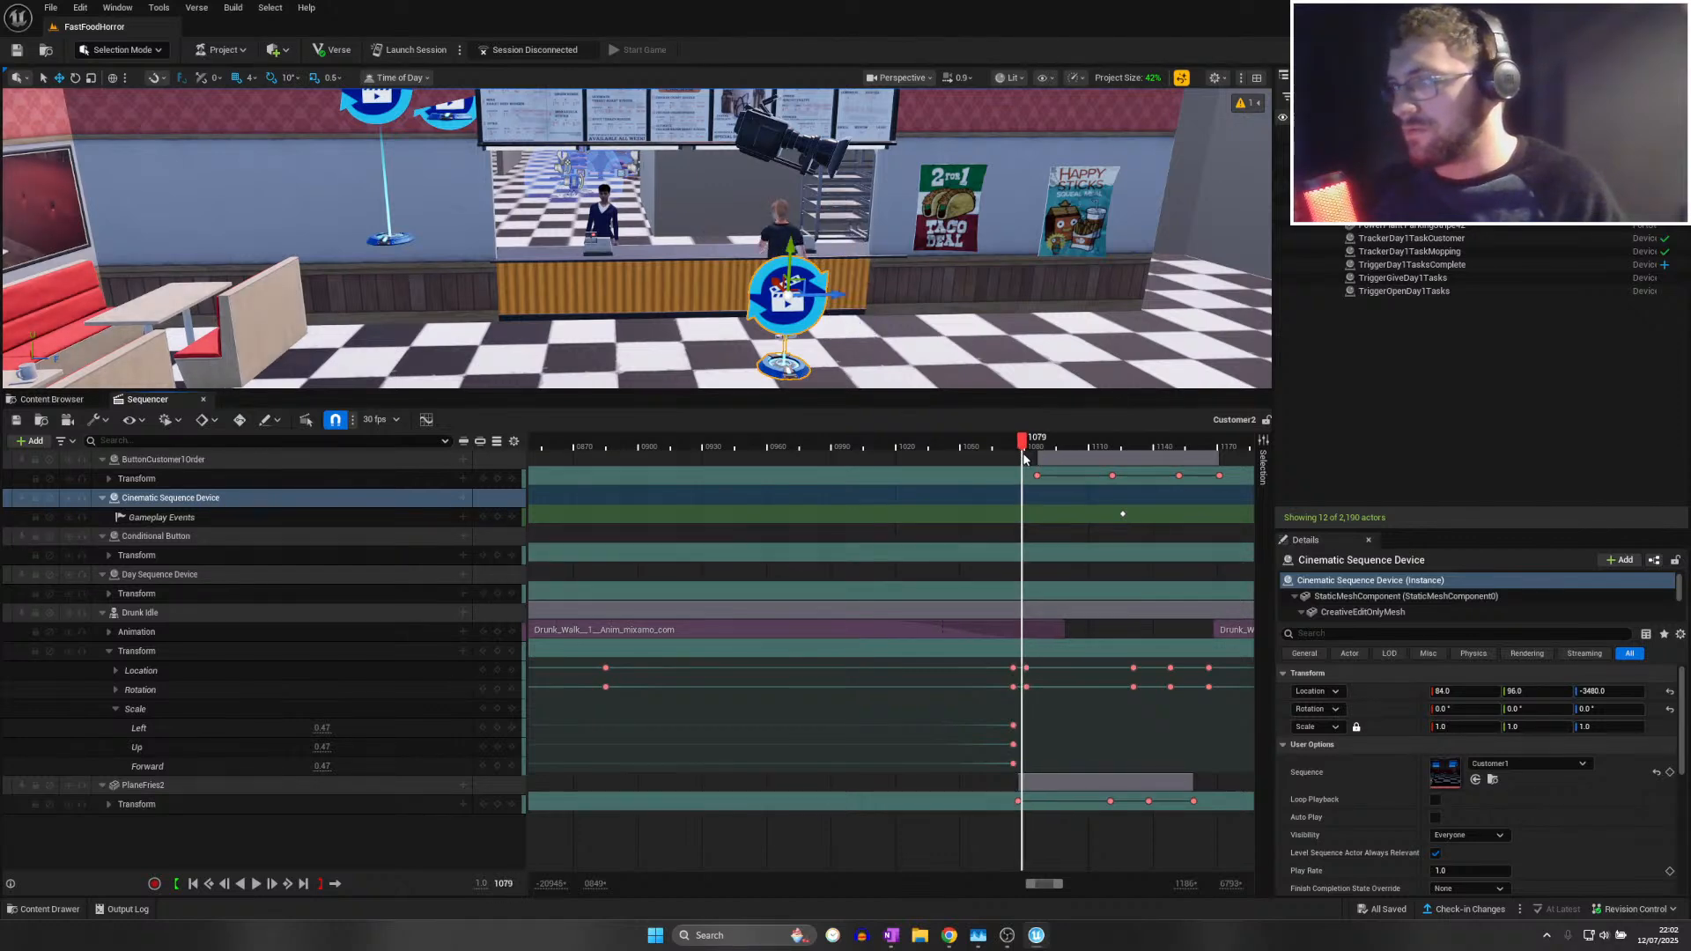
{"action": "scroll", "coordinate": [1035, 669], "scroll_direction": "up", "scroll_amount": 5, "text": "ctrl"}
{"action": "left_click", "coordinate": [1032, 669]}
{"action": "left_click", "coordinate": [1032, 687], "text": "ctrl"}
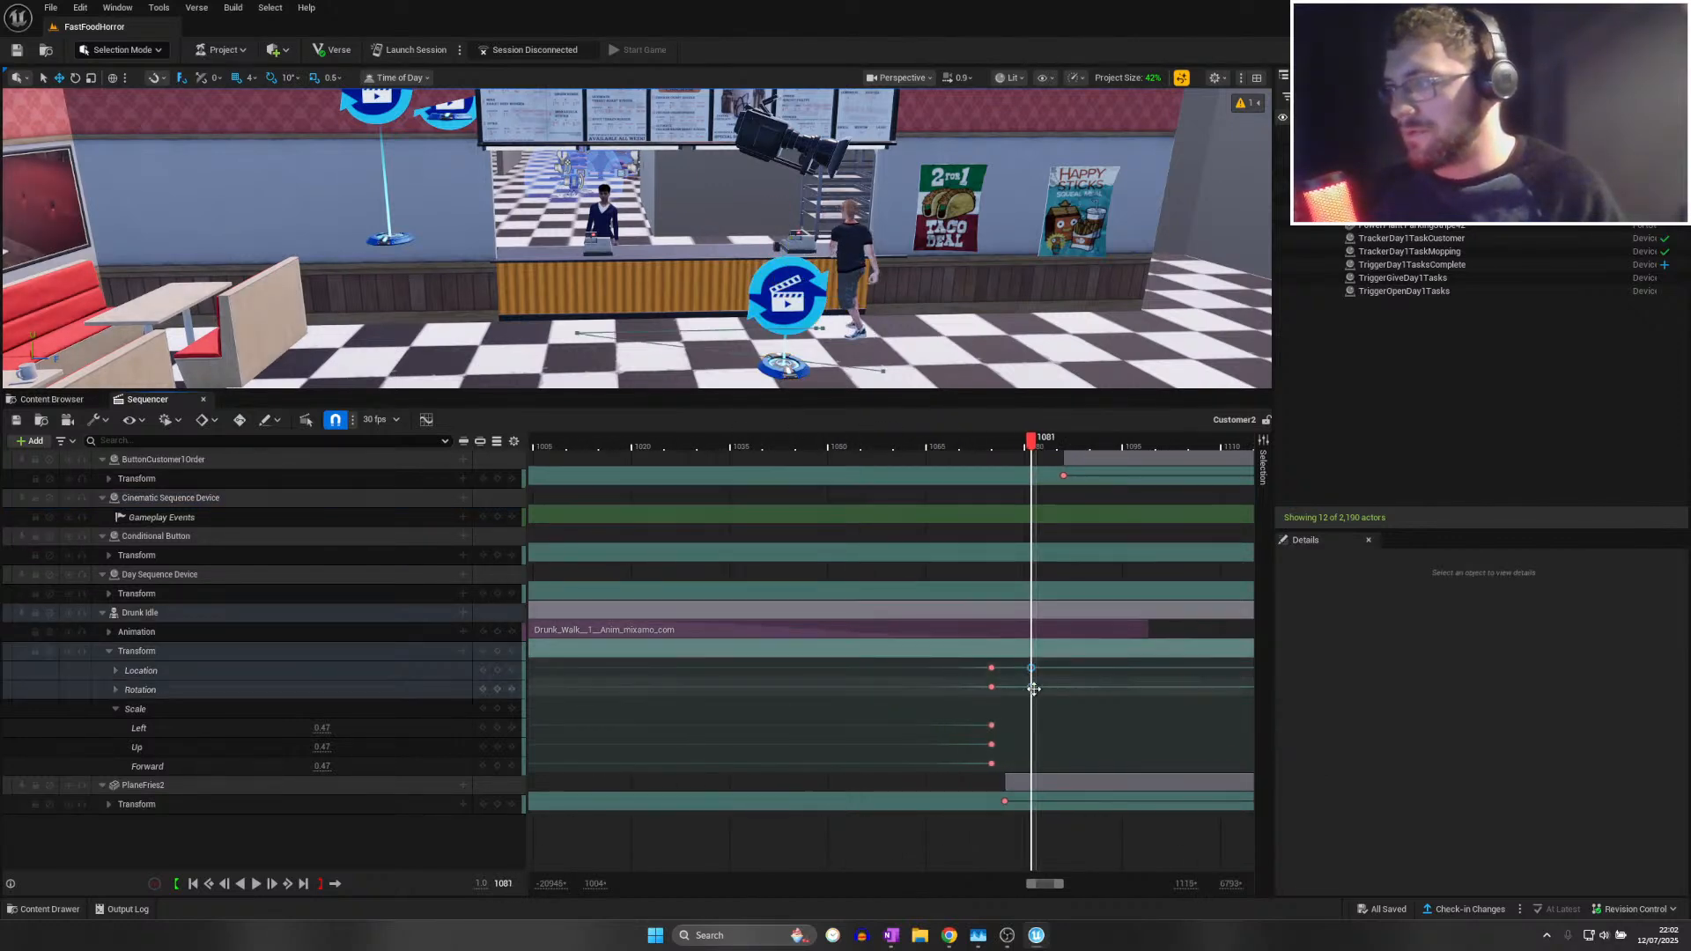
{"action": "key", "text": "Delete"}
Examine the Drunk Idle character's movement away from the cash register between frames 1071 and 1132
{"action": "left_click", "coordinate": [968, 449]}
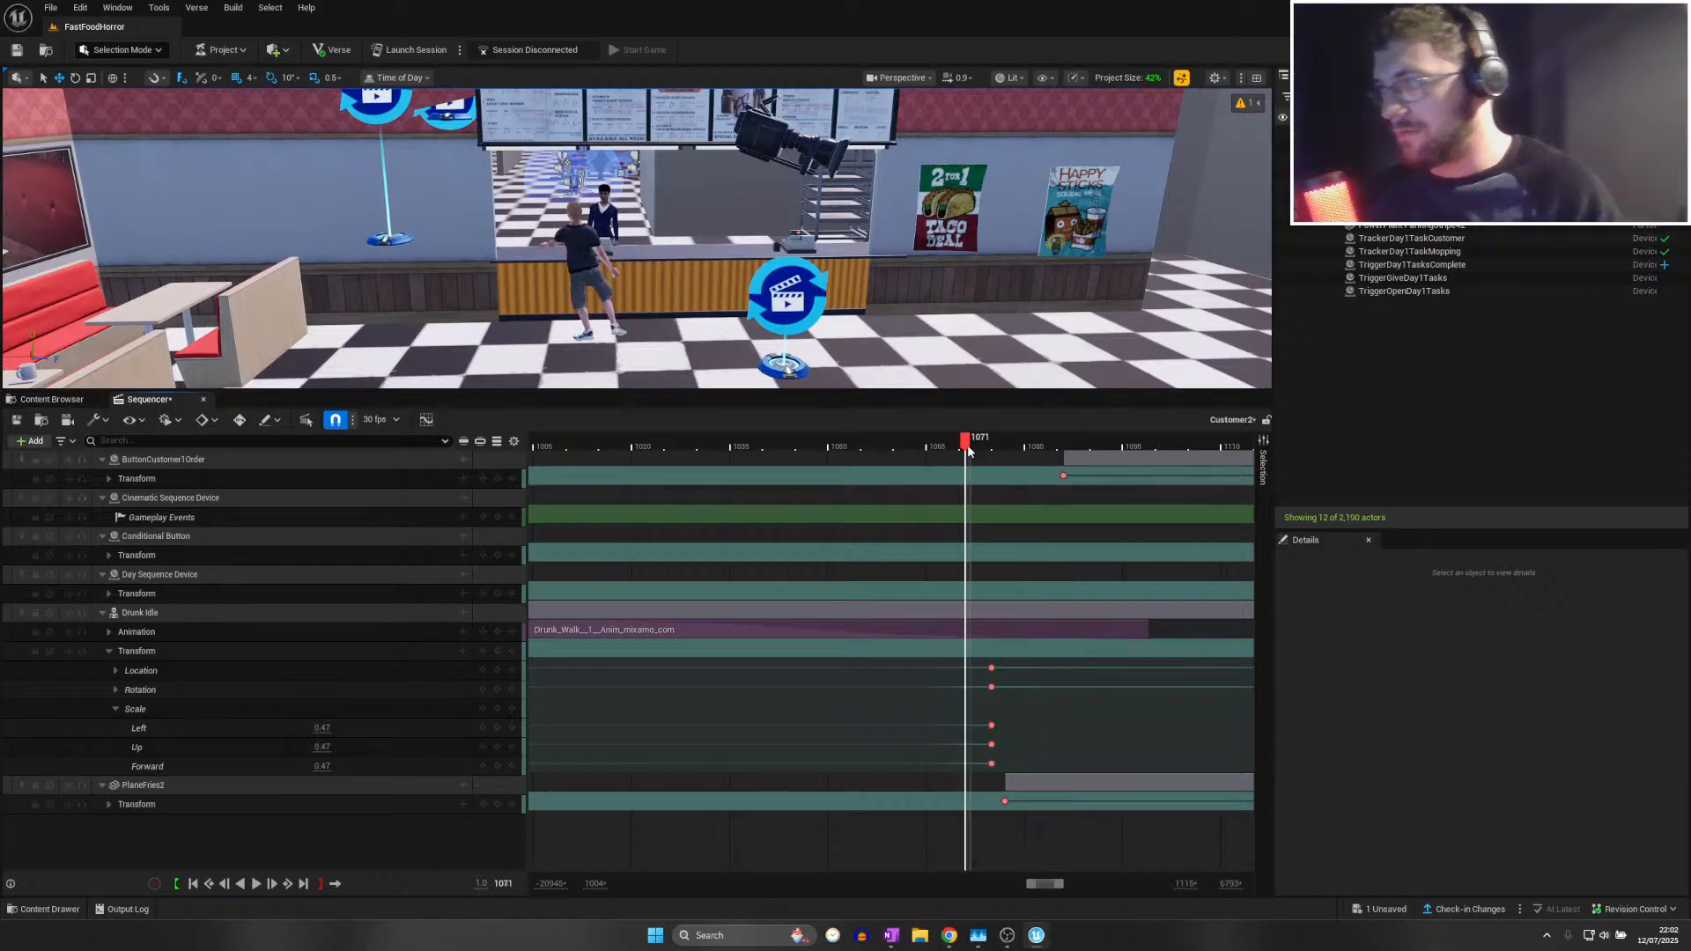
{"action": "left_click_drag", "start_coordinate": [968, 449], "coordinate": [1057, 449]}
{"action": "left_click_drag", "start_coordinate": [1046, 885], "coordinate": [1048, 885]}
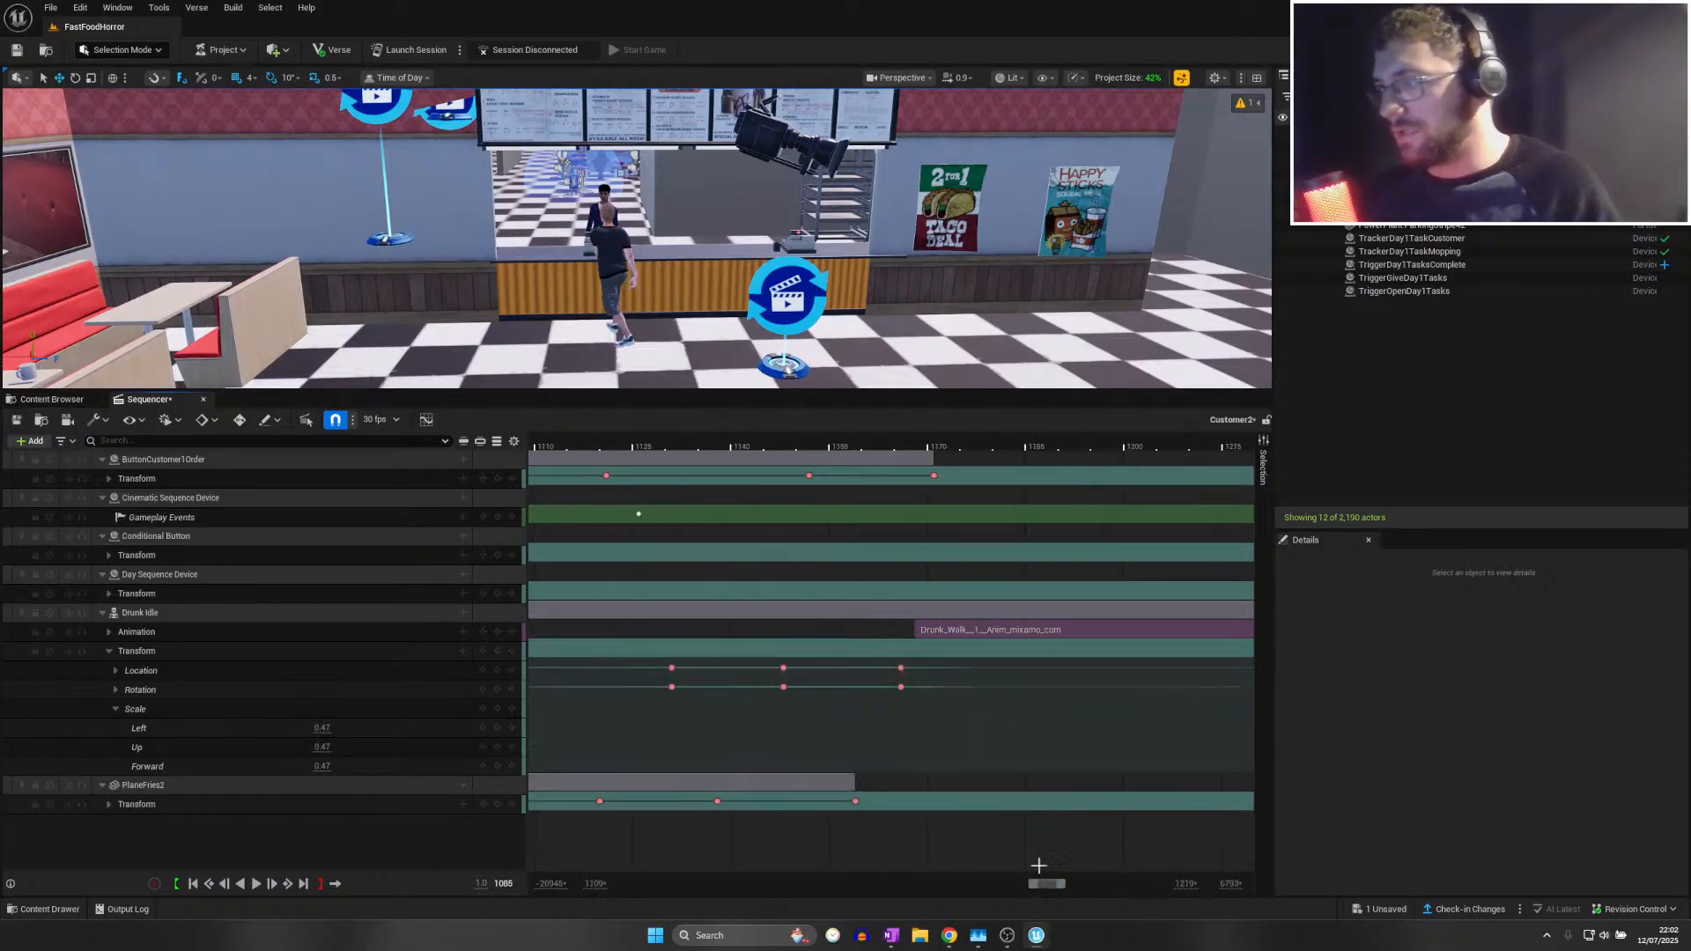
{"action": "scroll", "coordinate": [1021, 845], "scroll_direction": "down", "scroll_amount": 6, "text": "ctrl"}
{"action": "left_click_drag", "start_coordinate": [679, 446], "coordinate": [780, 525]}
{"action": "scroll", "coordinate": [787, 652], "scroll_direction": "up", "scroll_amount": 5, "text": "ctrl"}
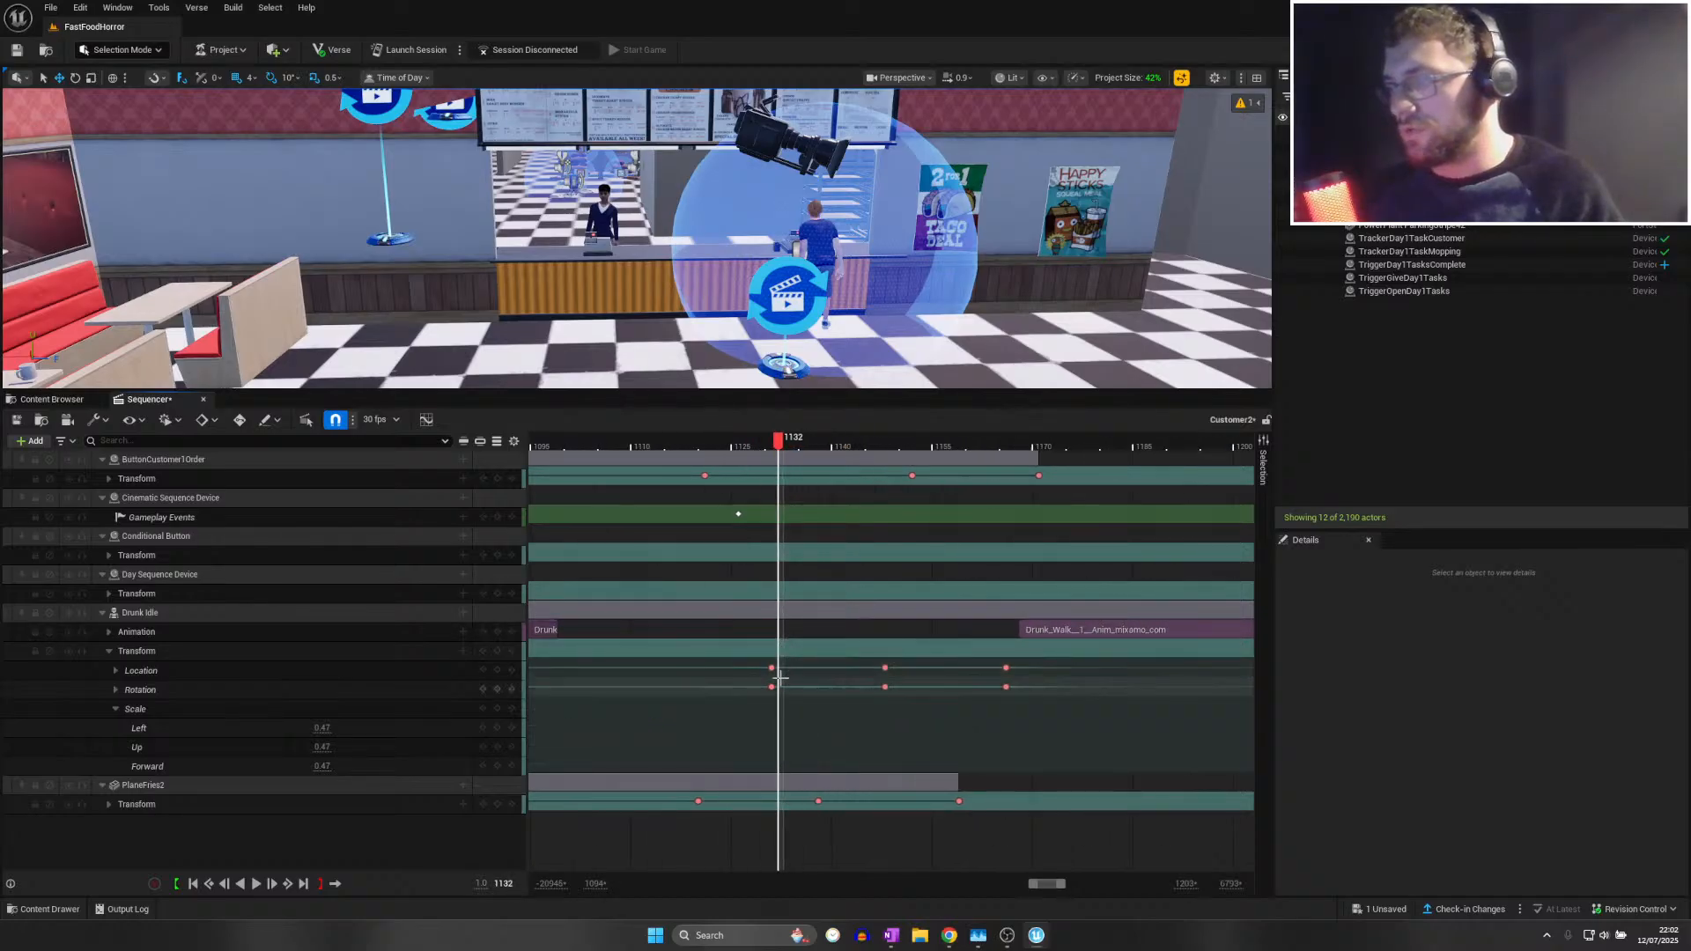
{"action": "left_click", "coordinate": [771, 667]}
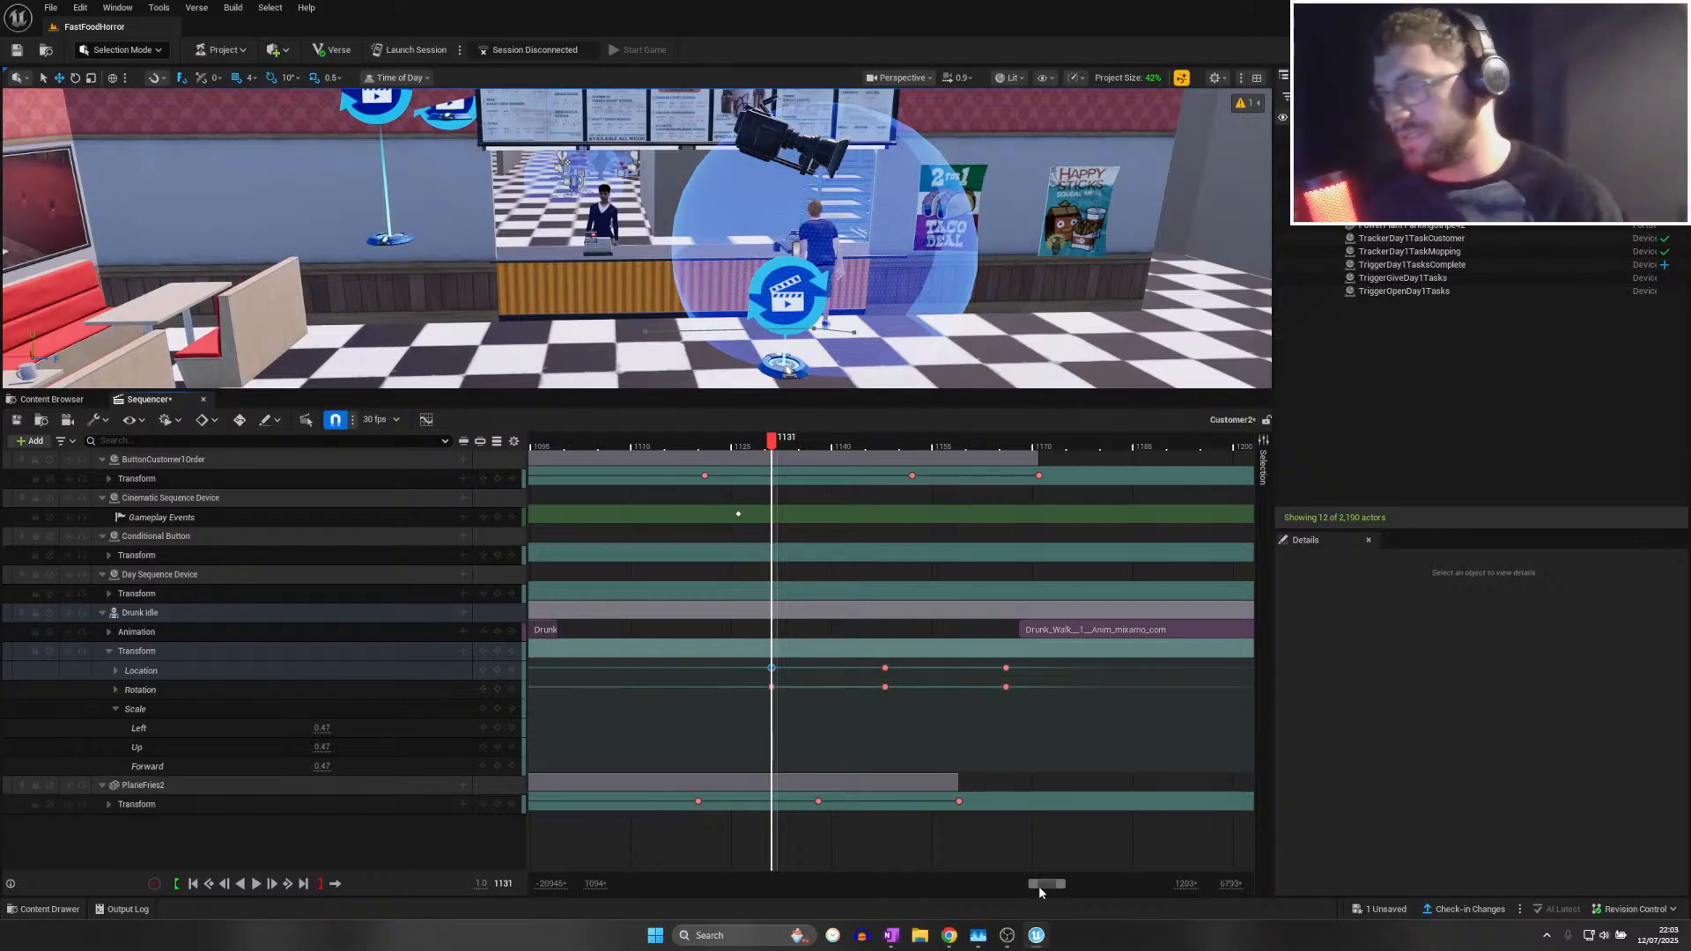
{"action": "left_click_drag", "start_coordinate": [1040, 886], "coordinate": [1043, 880]}
{"action": "scroll", "coordinate": [965, 771], "scroll_direction": "down", "scroll_amount": 8, "text": "ctrl"}
{"action": "left_click_drag", "start_coordinate": [859, 443], "coordinate": [890, 454]}
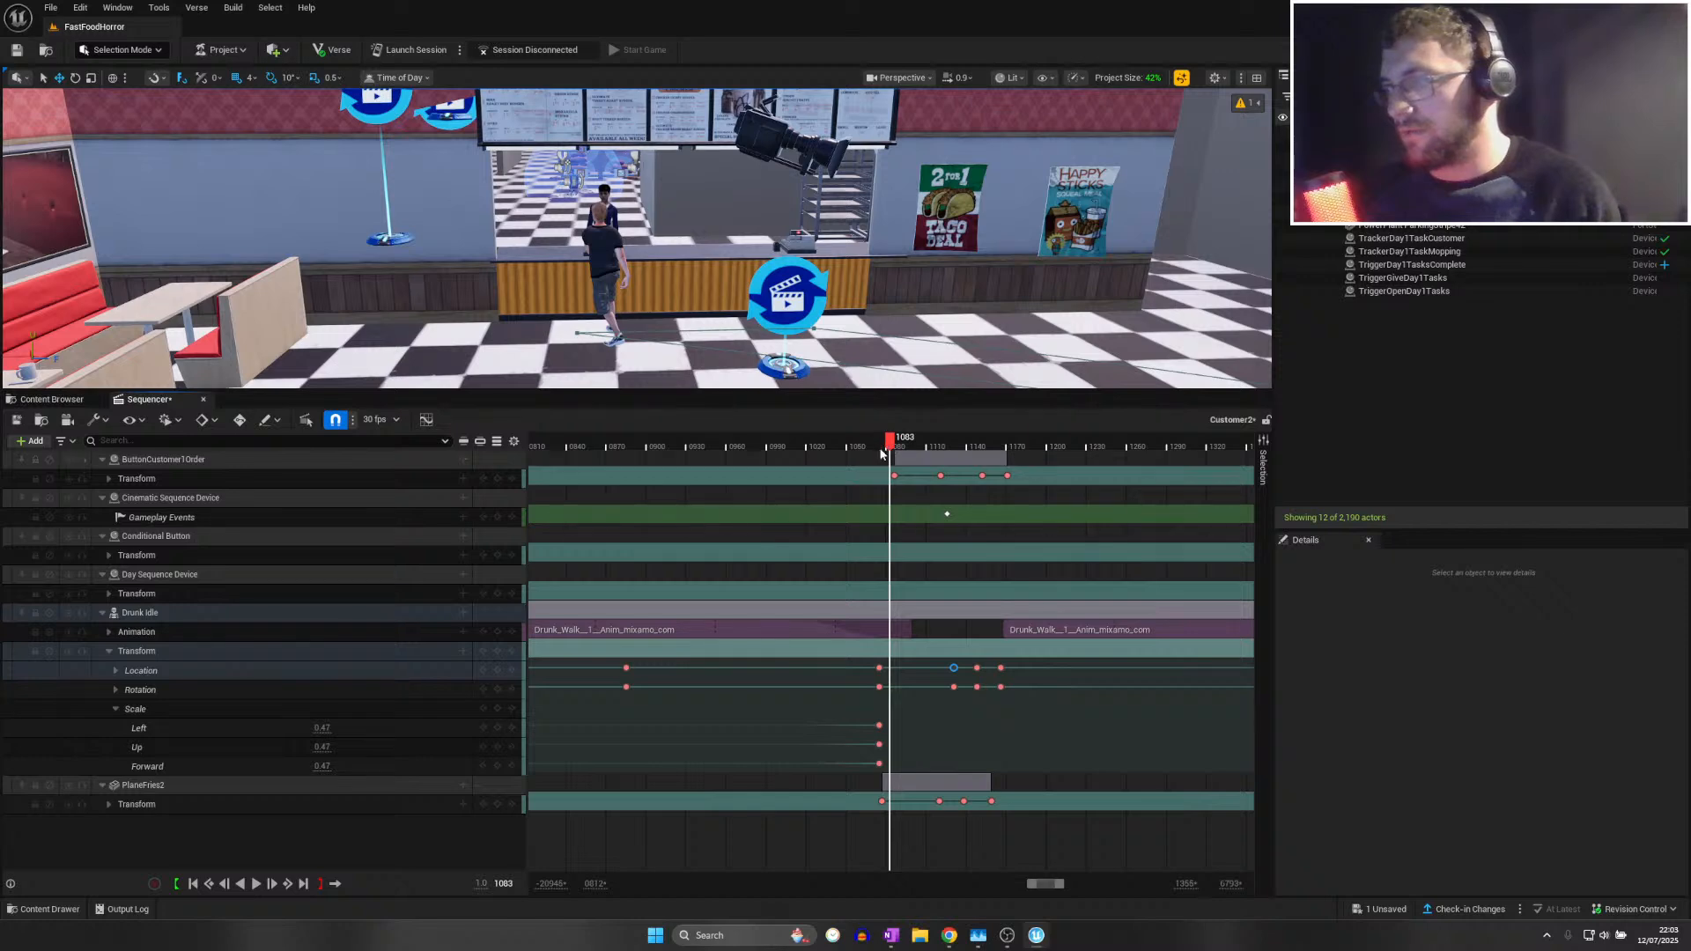
{"action": "left_click_drag", "start_coordinate": [891, 440], "coordinate": [924, 447]}
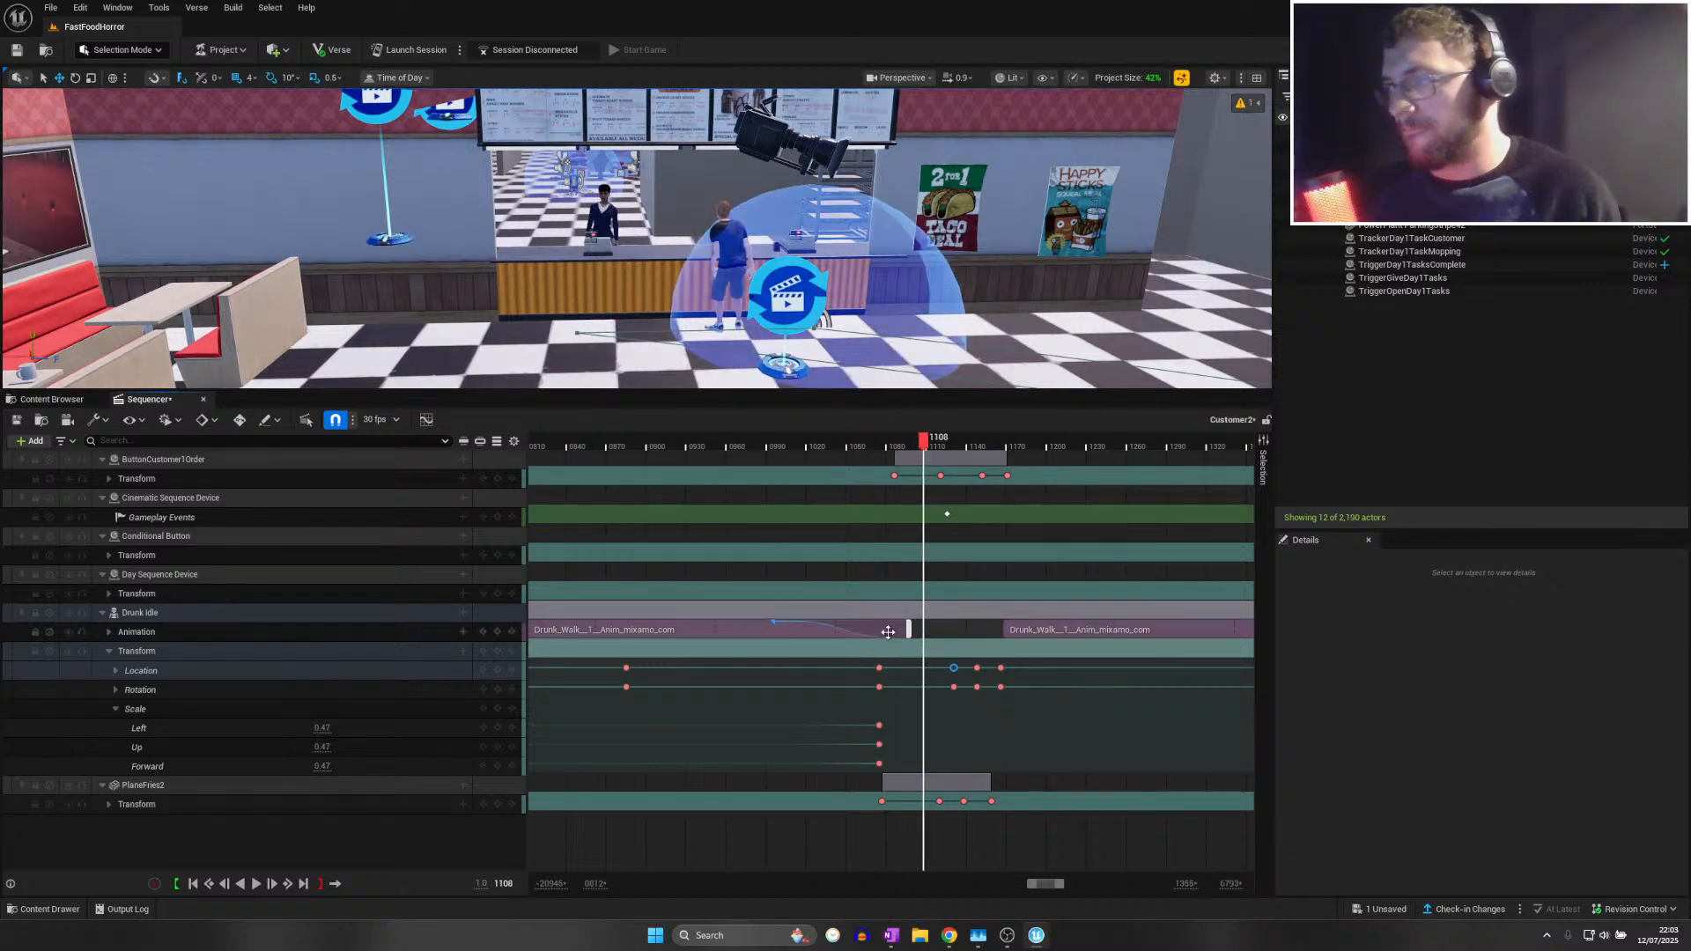
{"action": "left_click", "coordinate": [879, 669]}
{"action": "left_click", "coordinate": [878, 686], "text": "shift"}
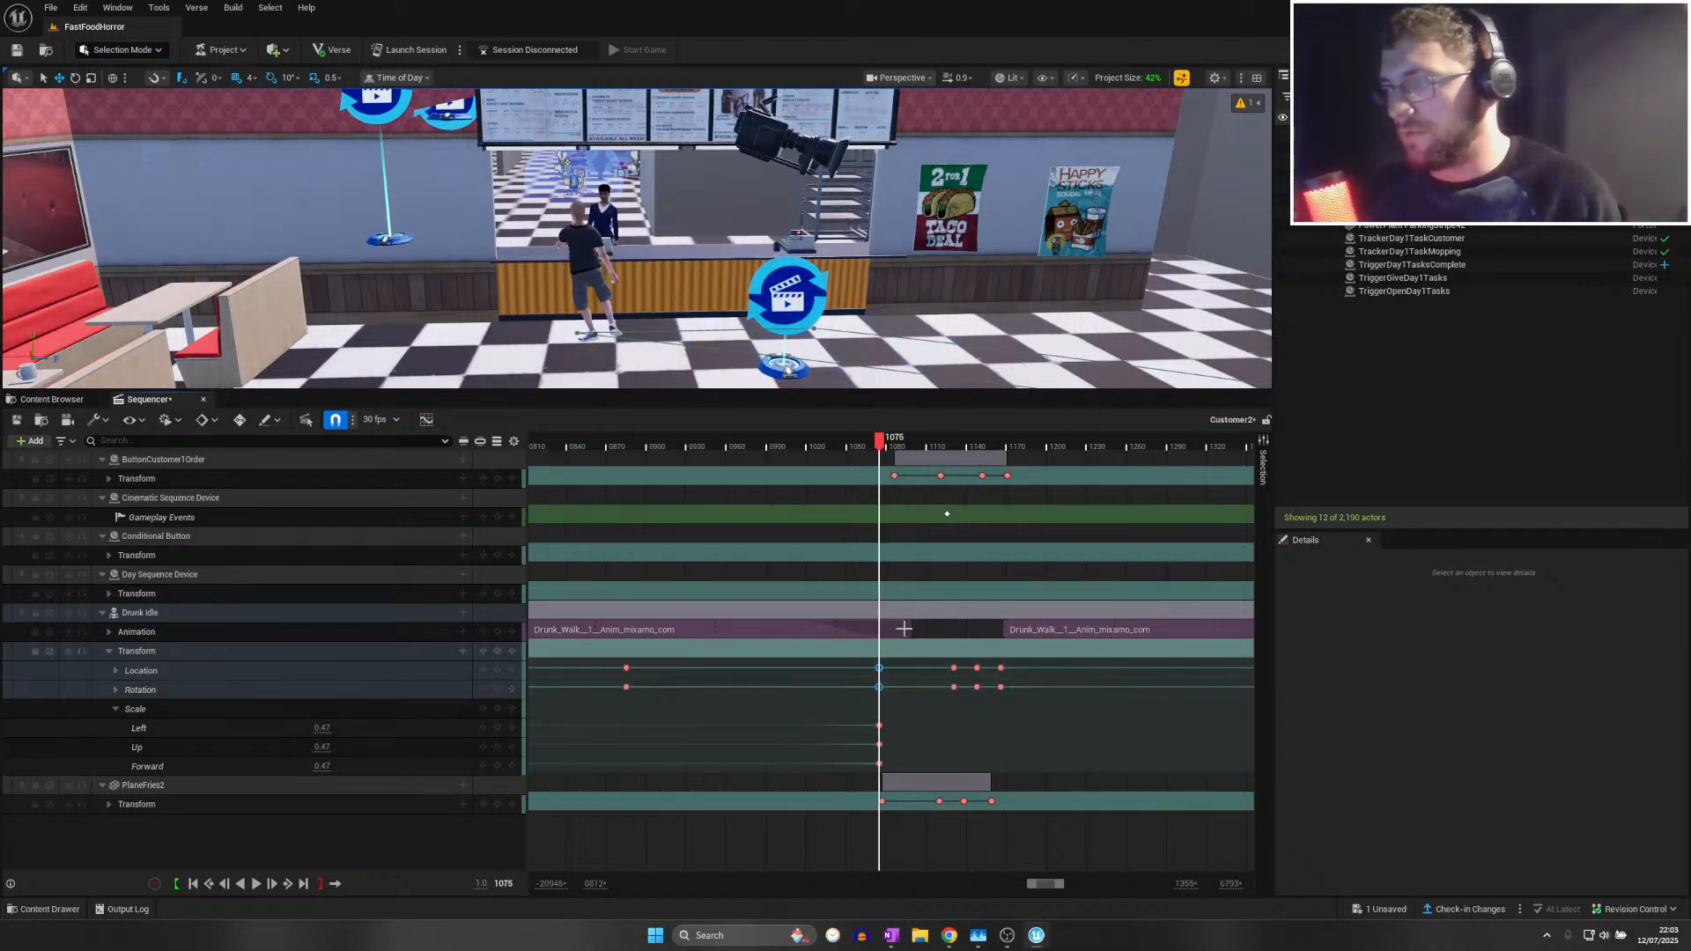
{"action": "left_click_drag", "start_coordinate": [891, 443], "coordinate": [941, 471]}
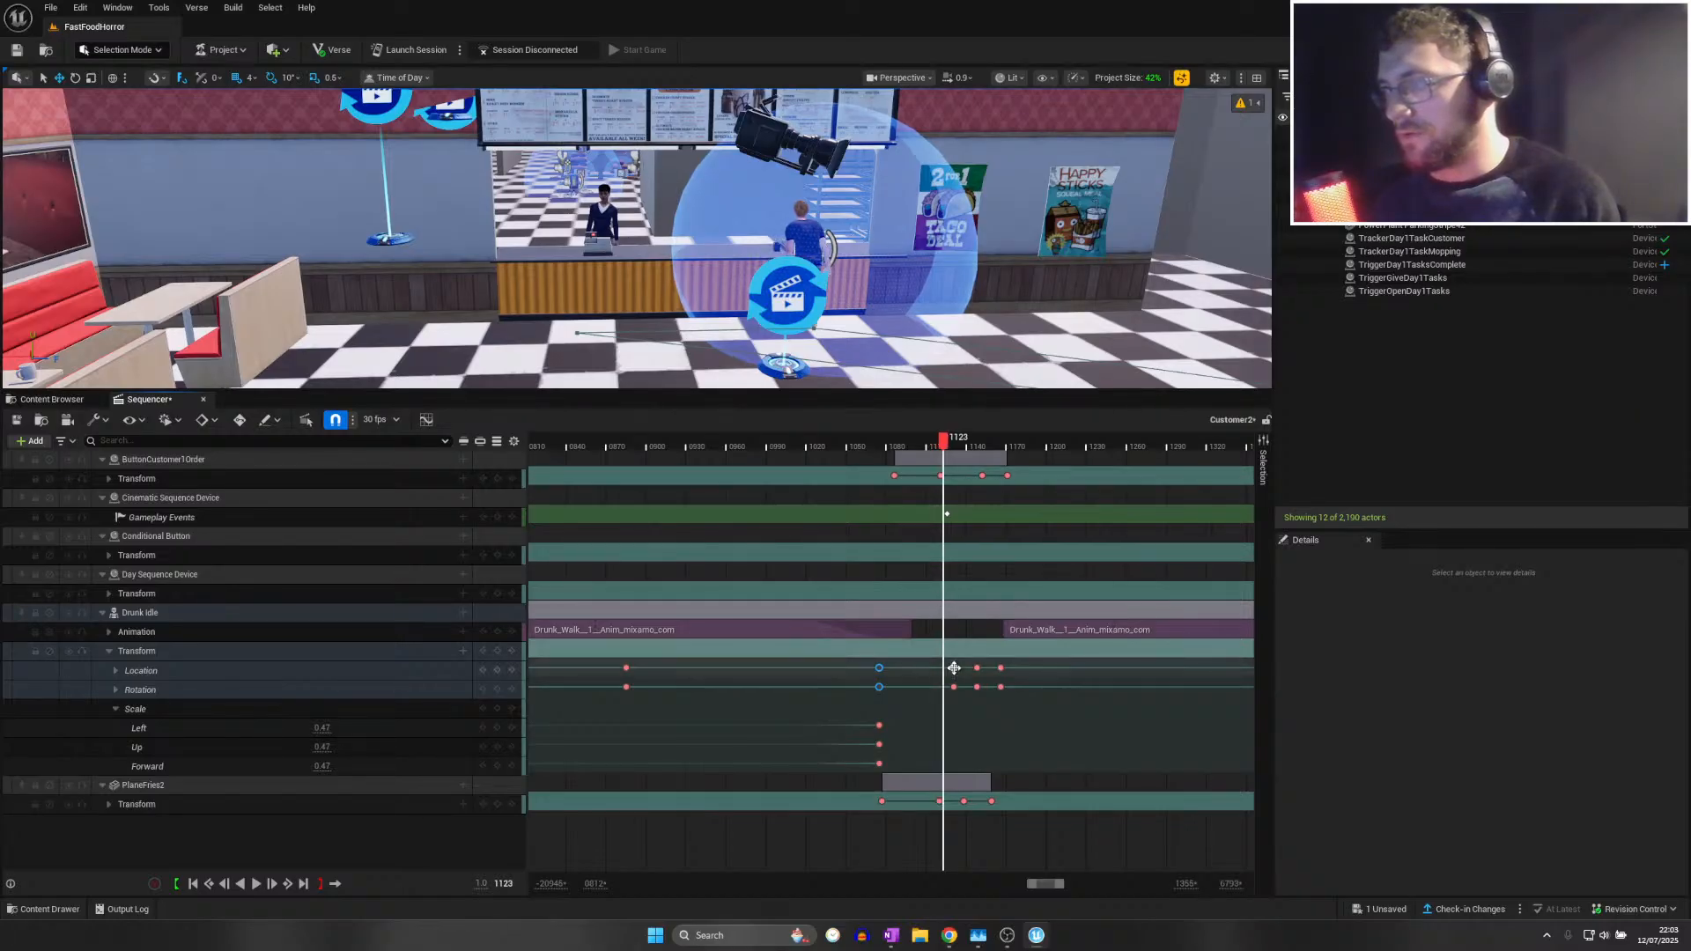
Try deleting the Drunk Idle character's Location and Rotation keyframes at frame 1131
{"action": "left_click", "coordinate": [954, 667]}
{"action": "key", "text": "Delete"}
{"action": "left_click", "coordinate": [954, 686]}
{"action": "key", "text": "Delete"}
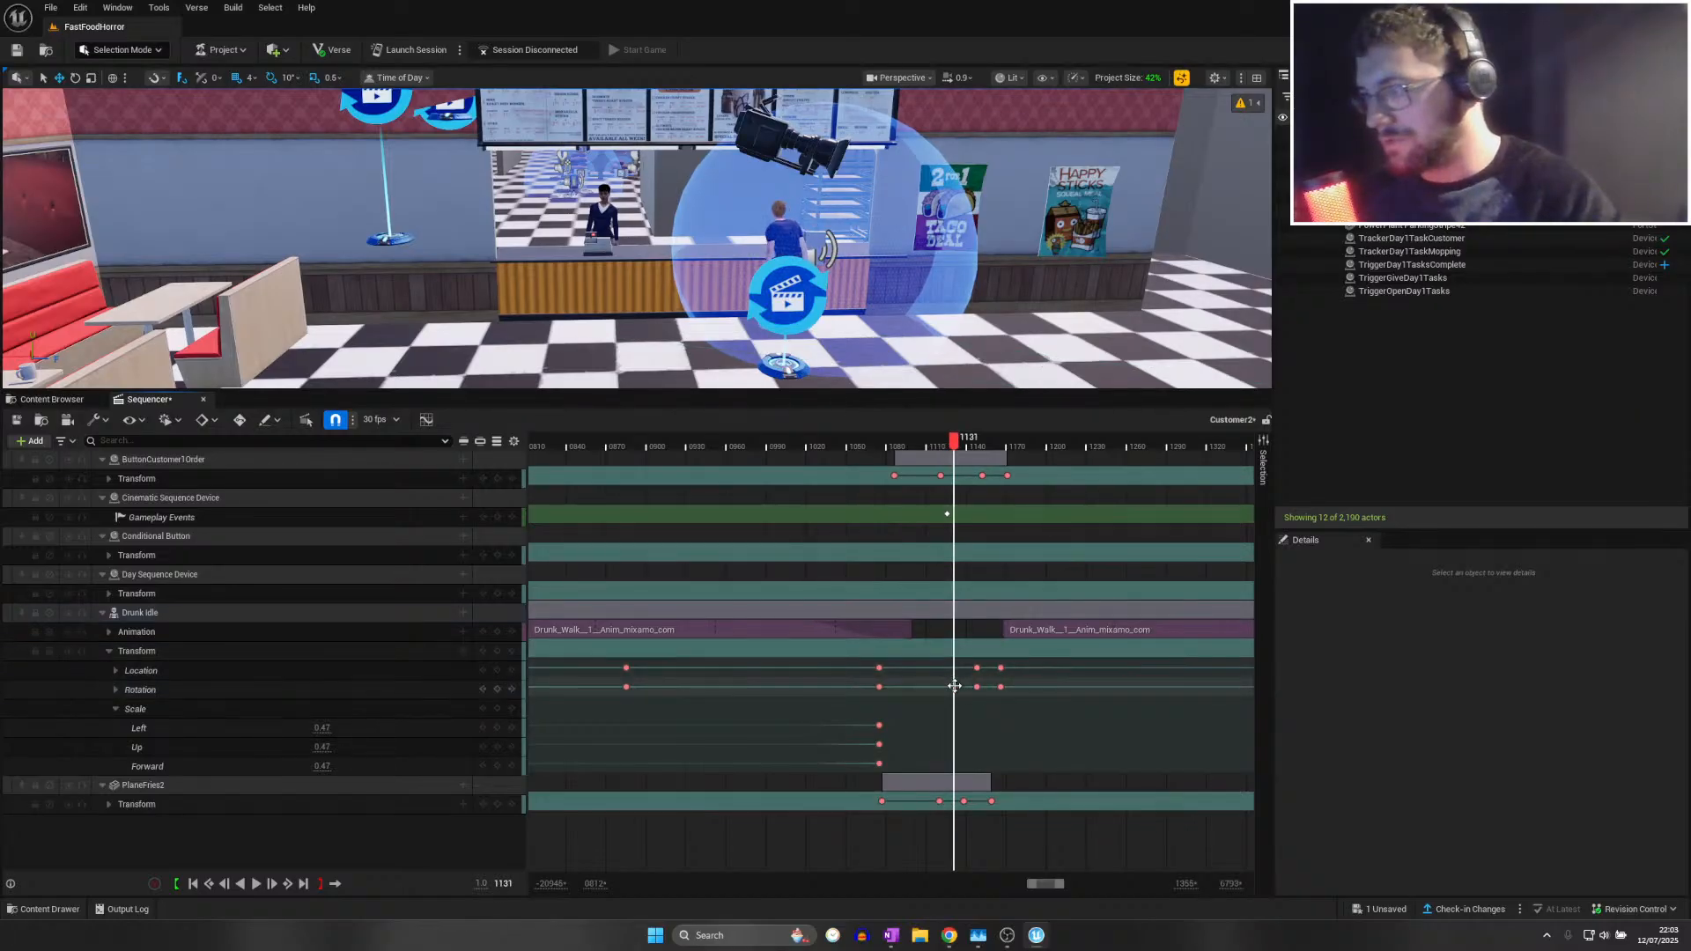
{"action": "key", "text": "ctrl+z"}
{"action": "key", "text": "ctrl+z"}
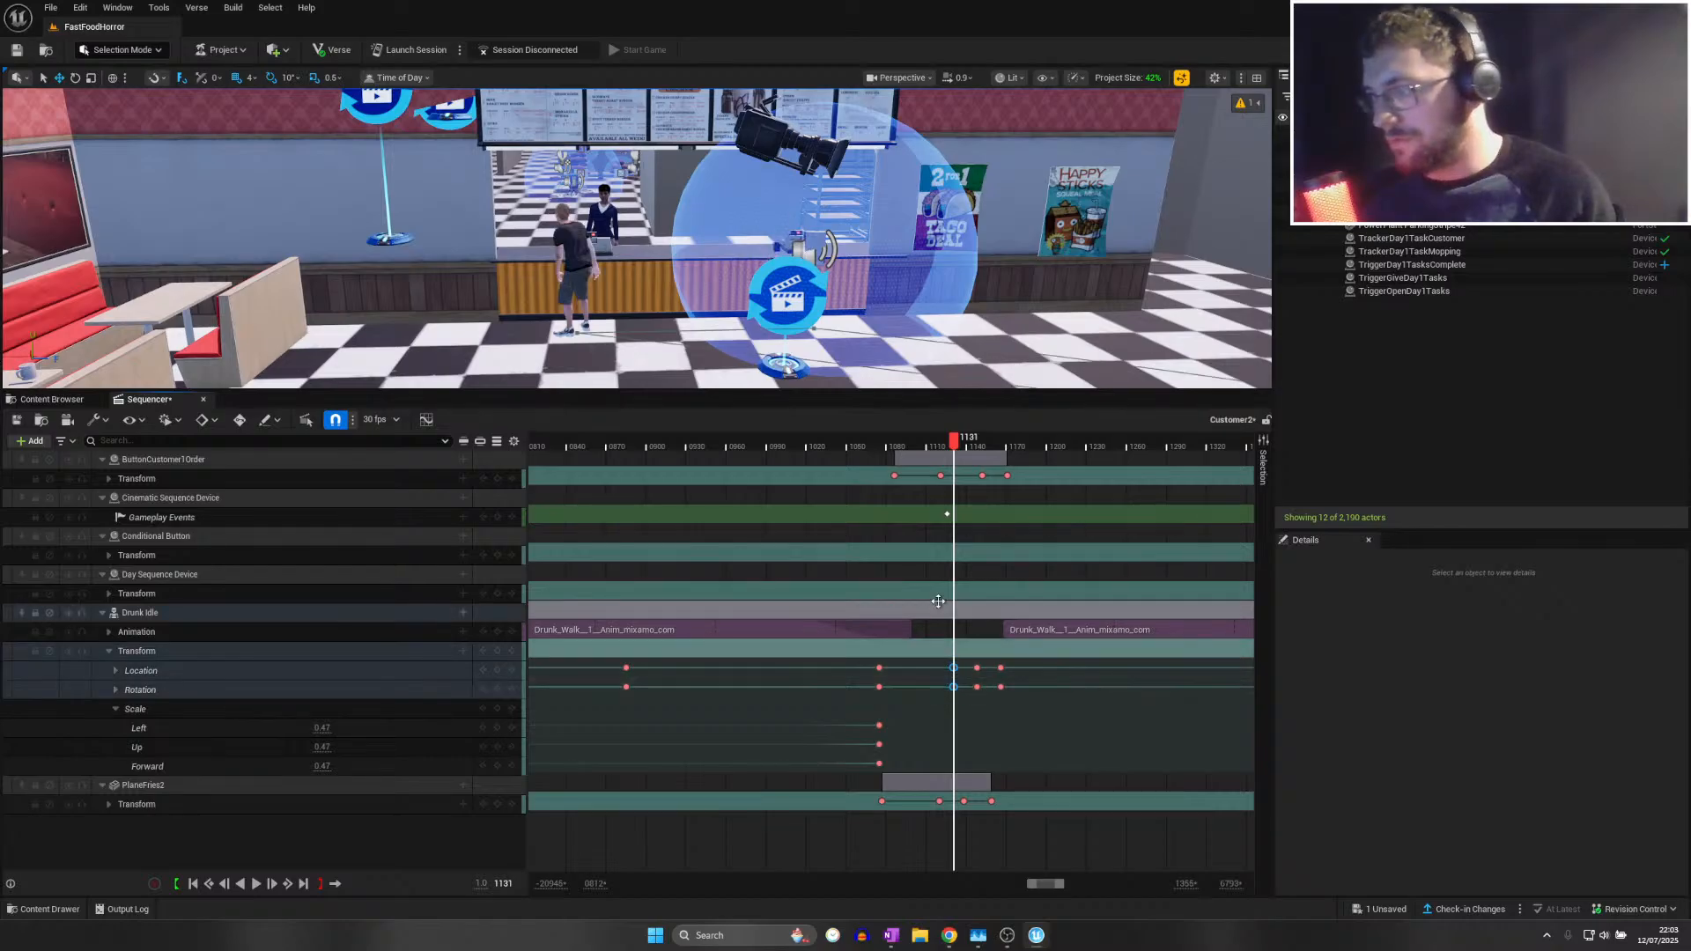
Try deleting the Drunk Idle character's Location and Rotation keyframes at frame 1148
{"action": "left_click_drag", "start_coordinate": [933, 445], "coordinate": [979, 458]}
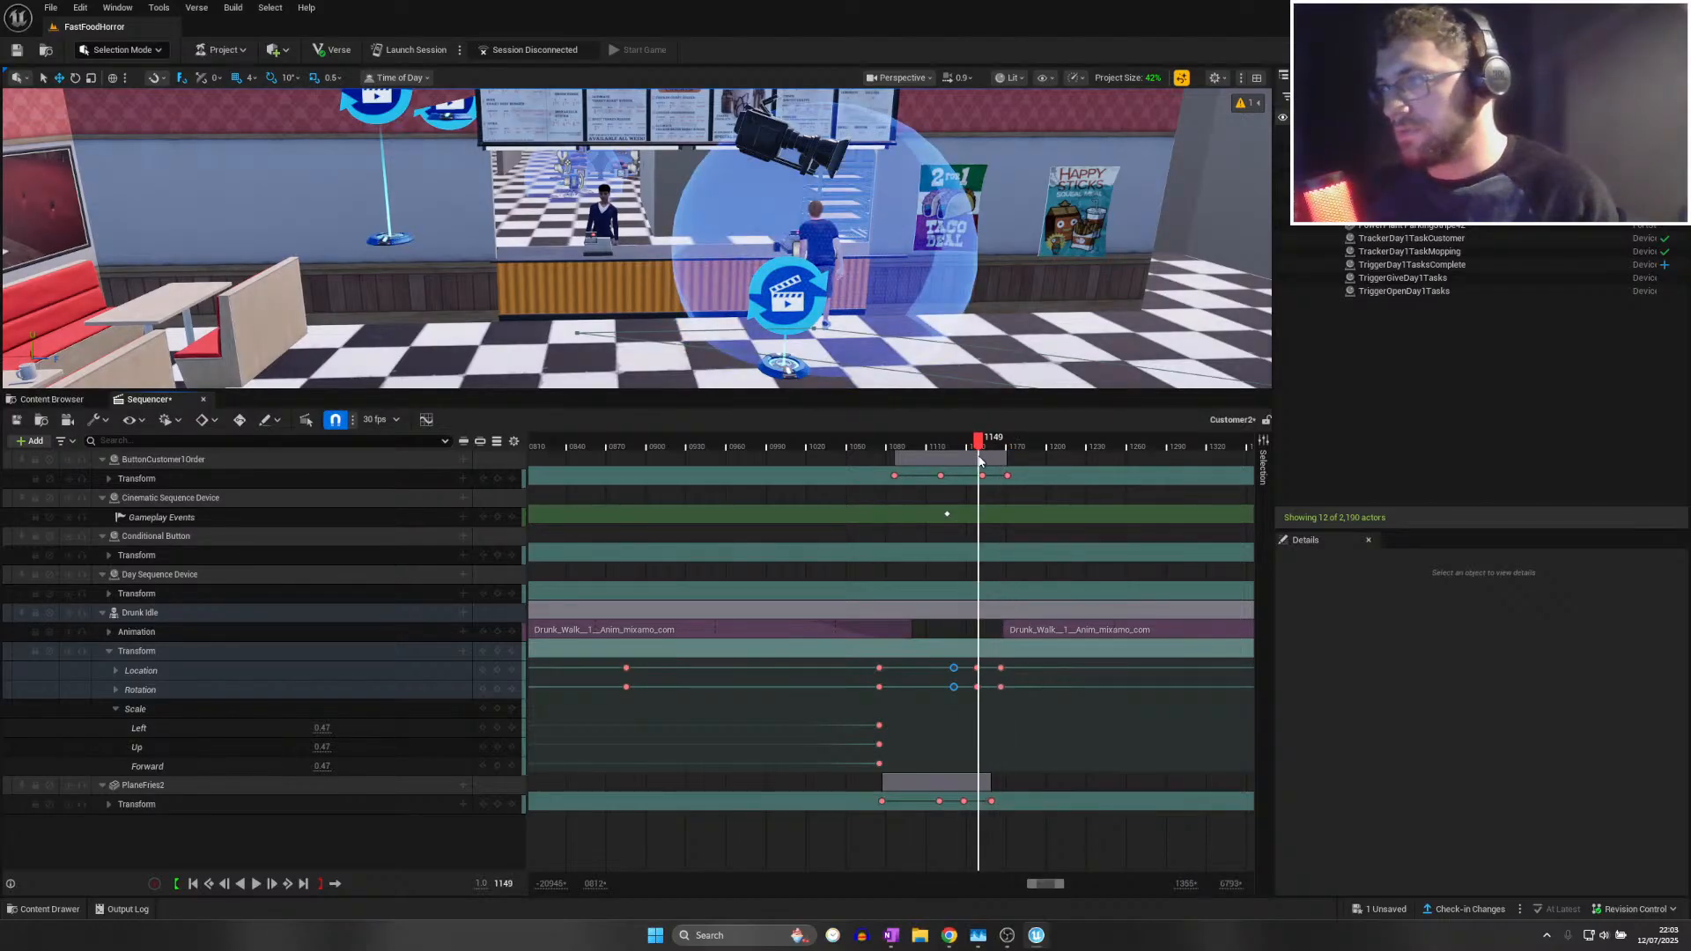
{"action": "left_click", "coordinate": [975, 685]}
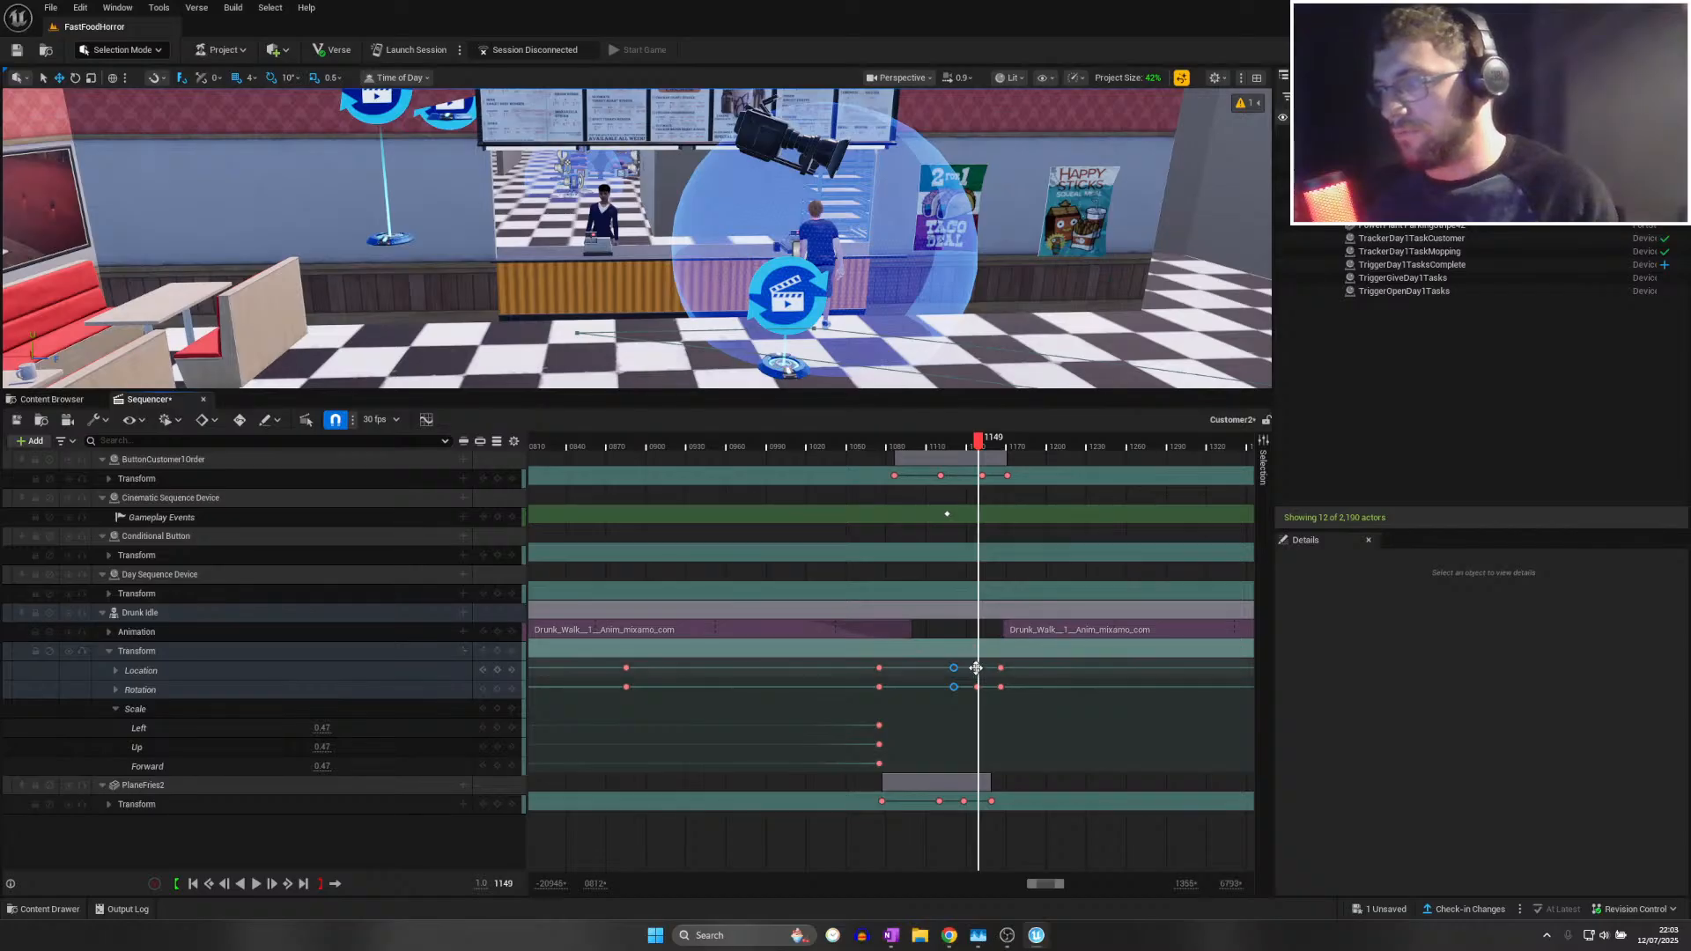
{"action": "left_click", "coordinate": [975, 686], "text": "ctrl"}
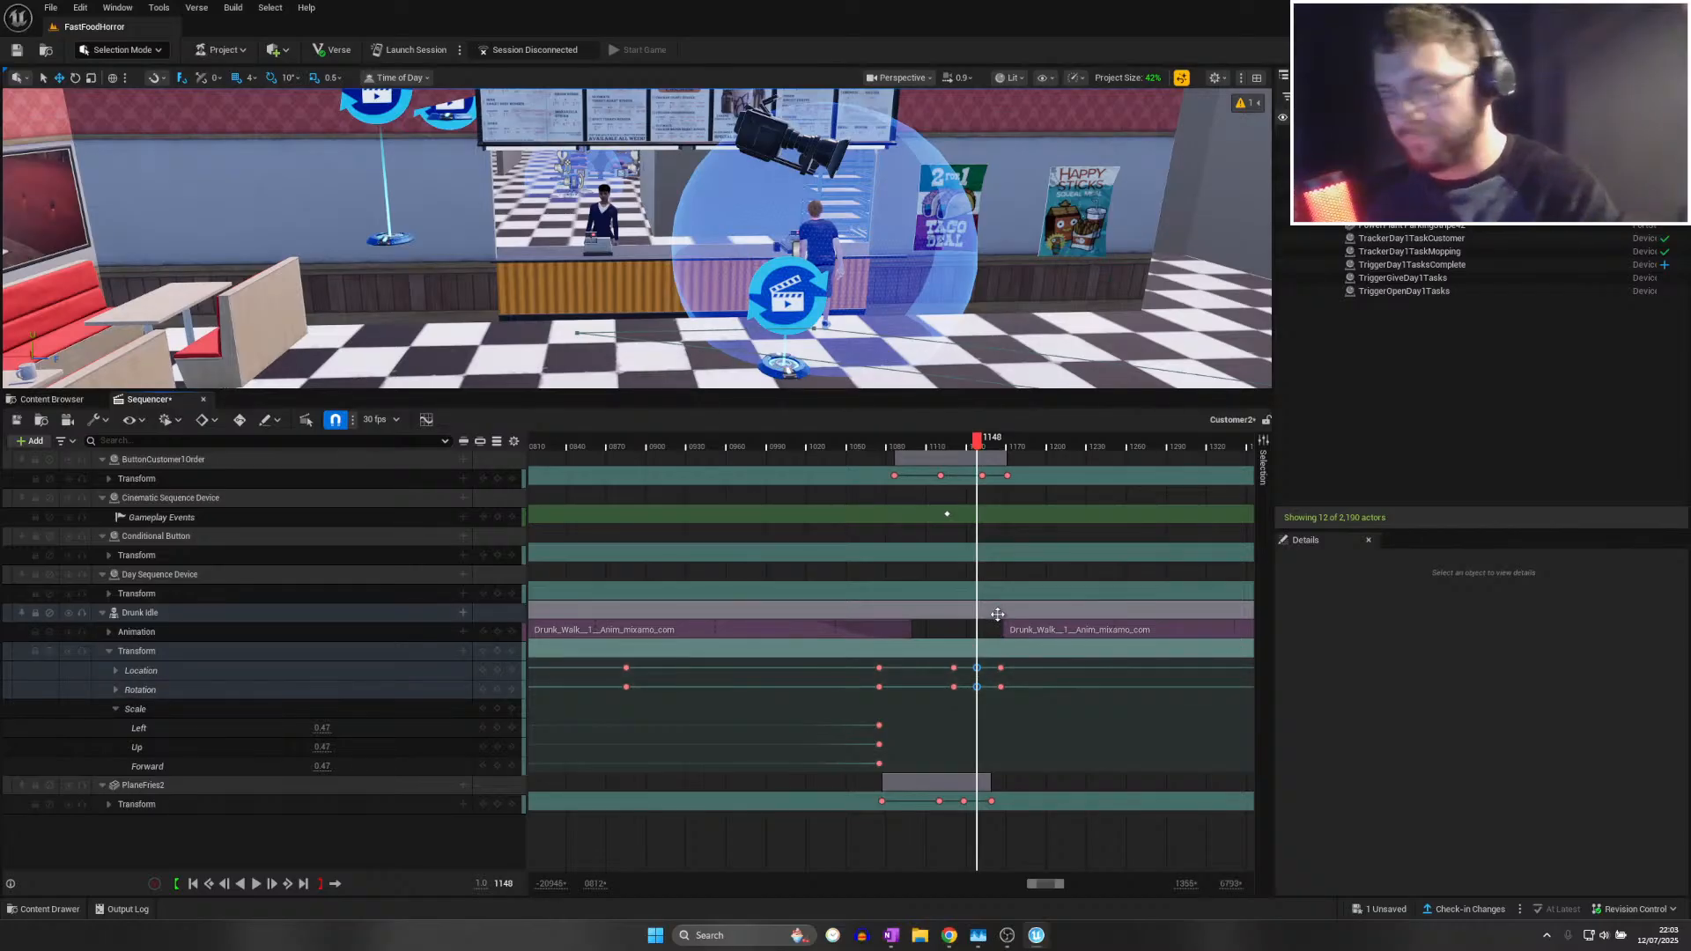
{"action": "key", "text": "Delete"}
{"action": "key", "text": "ctrl+z"}
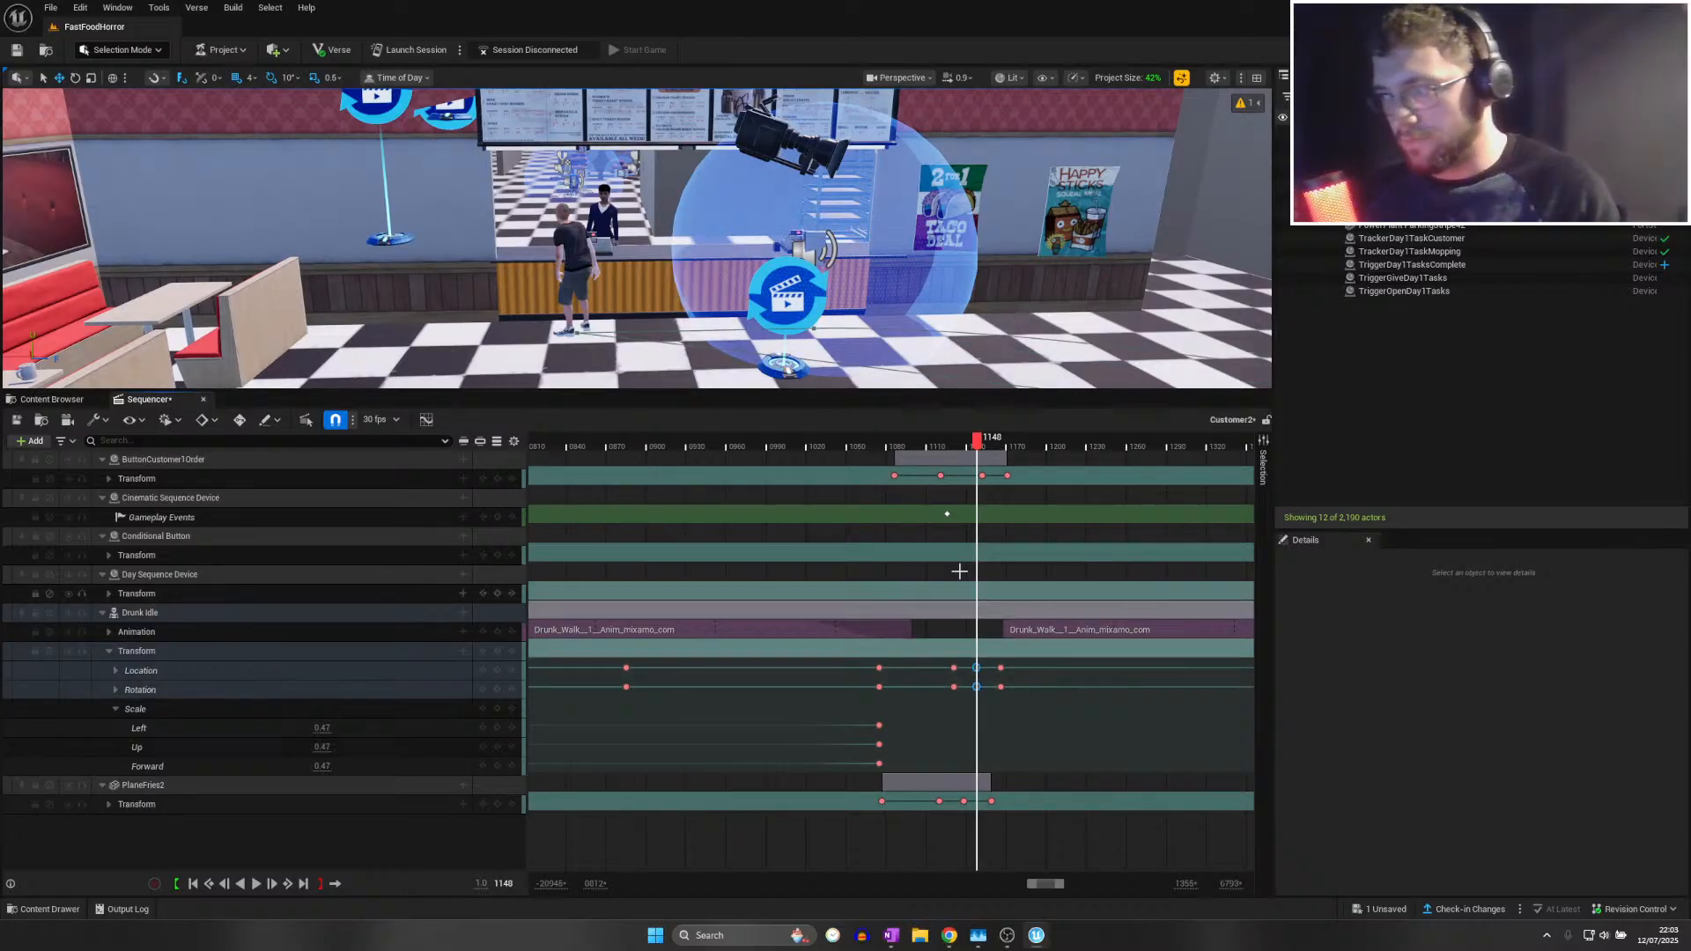
Inspect the Drunk Idle character at the cash register up close and try again without its frame 1148 transform keyframes
{"action": "left_click_drag", "start_coordinate": [961, 449], "coordinate": [968, 448]}
{"action": "key", "text": "w"}
{"action": "right_click_drag", "start_coordinate": [880, 291], "coordinate": [1100, 295]}
{"action": "right_click_drag", "start_coordinate": [637, 237], "coordinate": [496, 258]}
{"action": "left_click", "coordinate": [941, 448]}
{"action": "left_click_drag", "start_coordinate": [941, 447], "coordinate": [967, 449]}
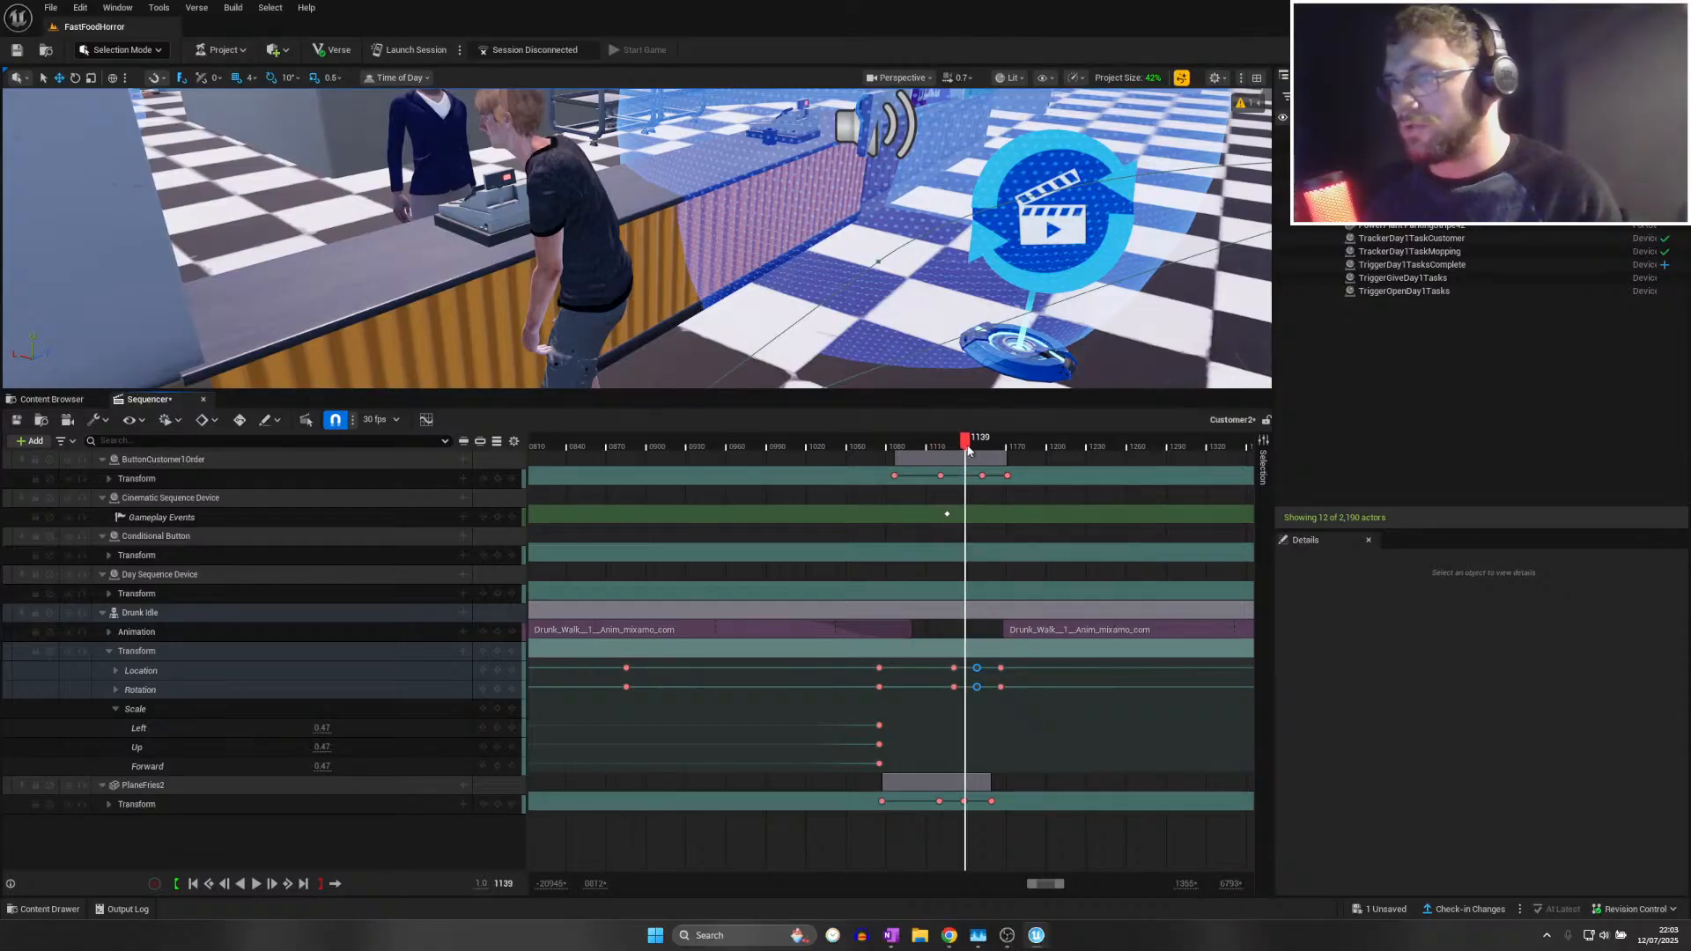
{"action": "right_click_drag", "start_coordinate": [740, 299], "coordinate": [616, 268]}
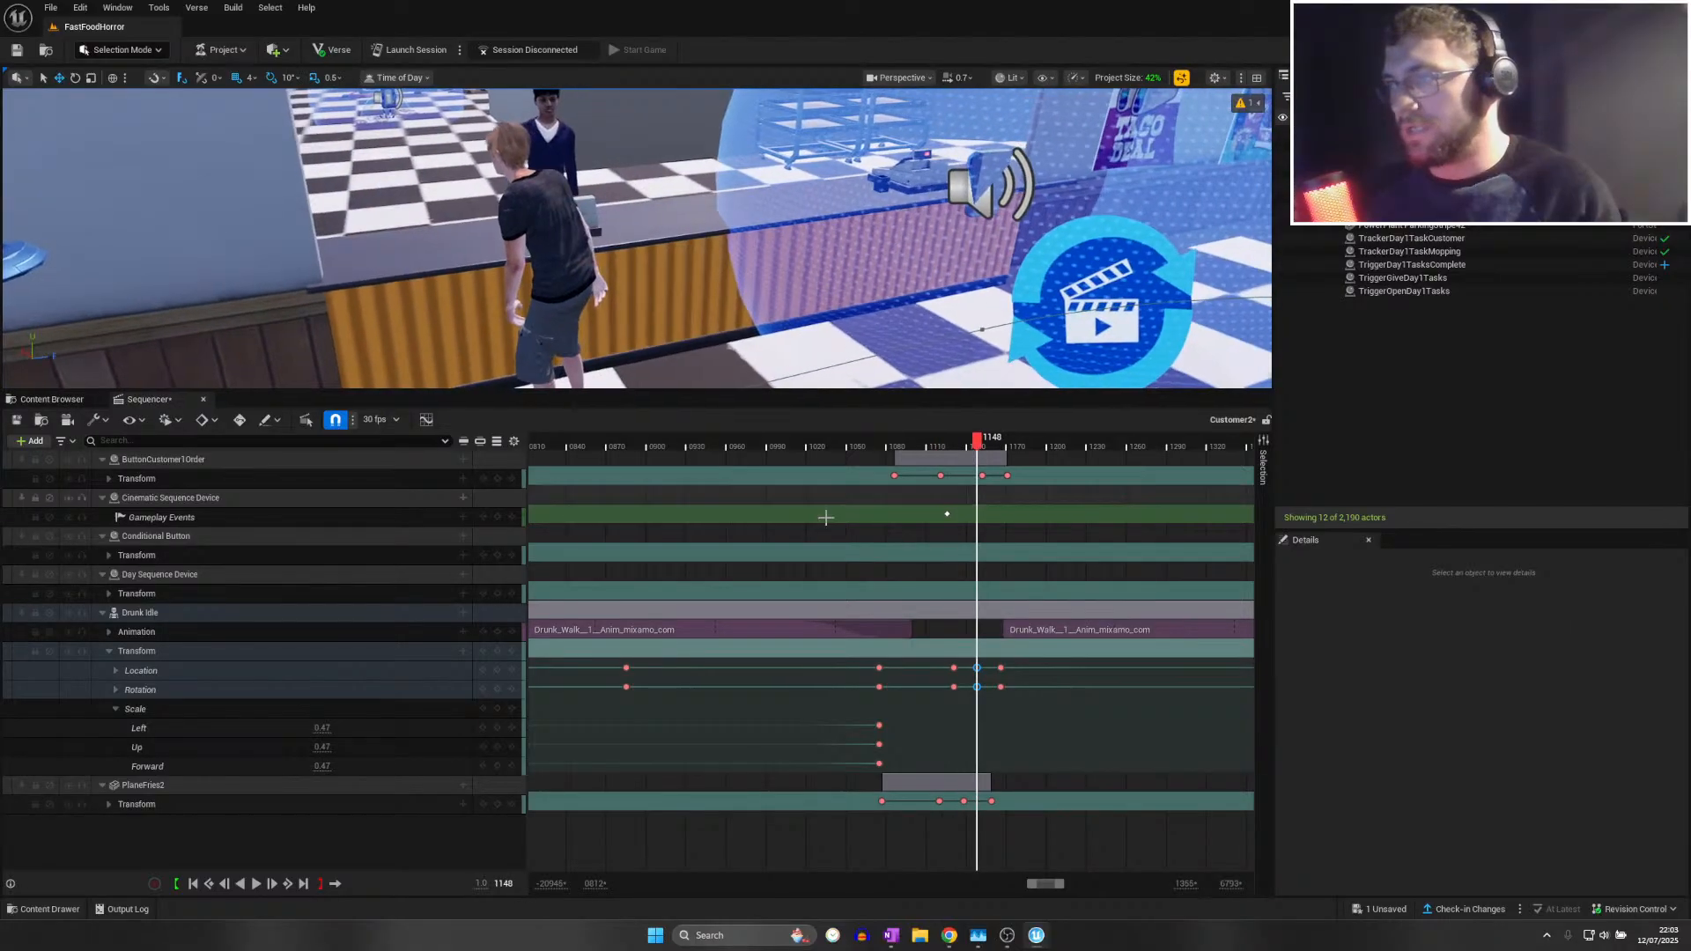
{"action": "left_click", "coordinate": [976, 669]}
{"action": "key", "text": "Delete"}
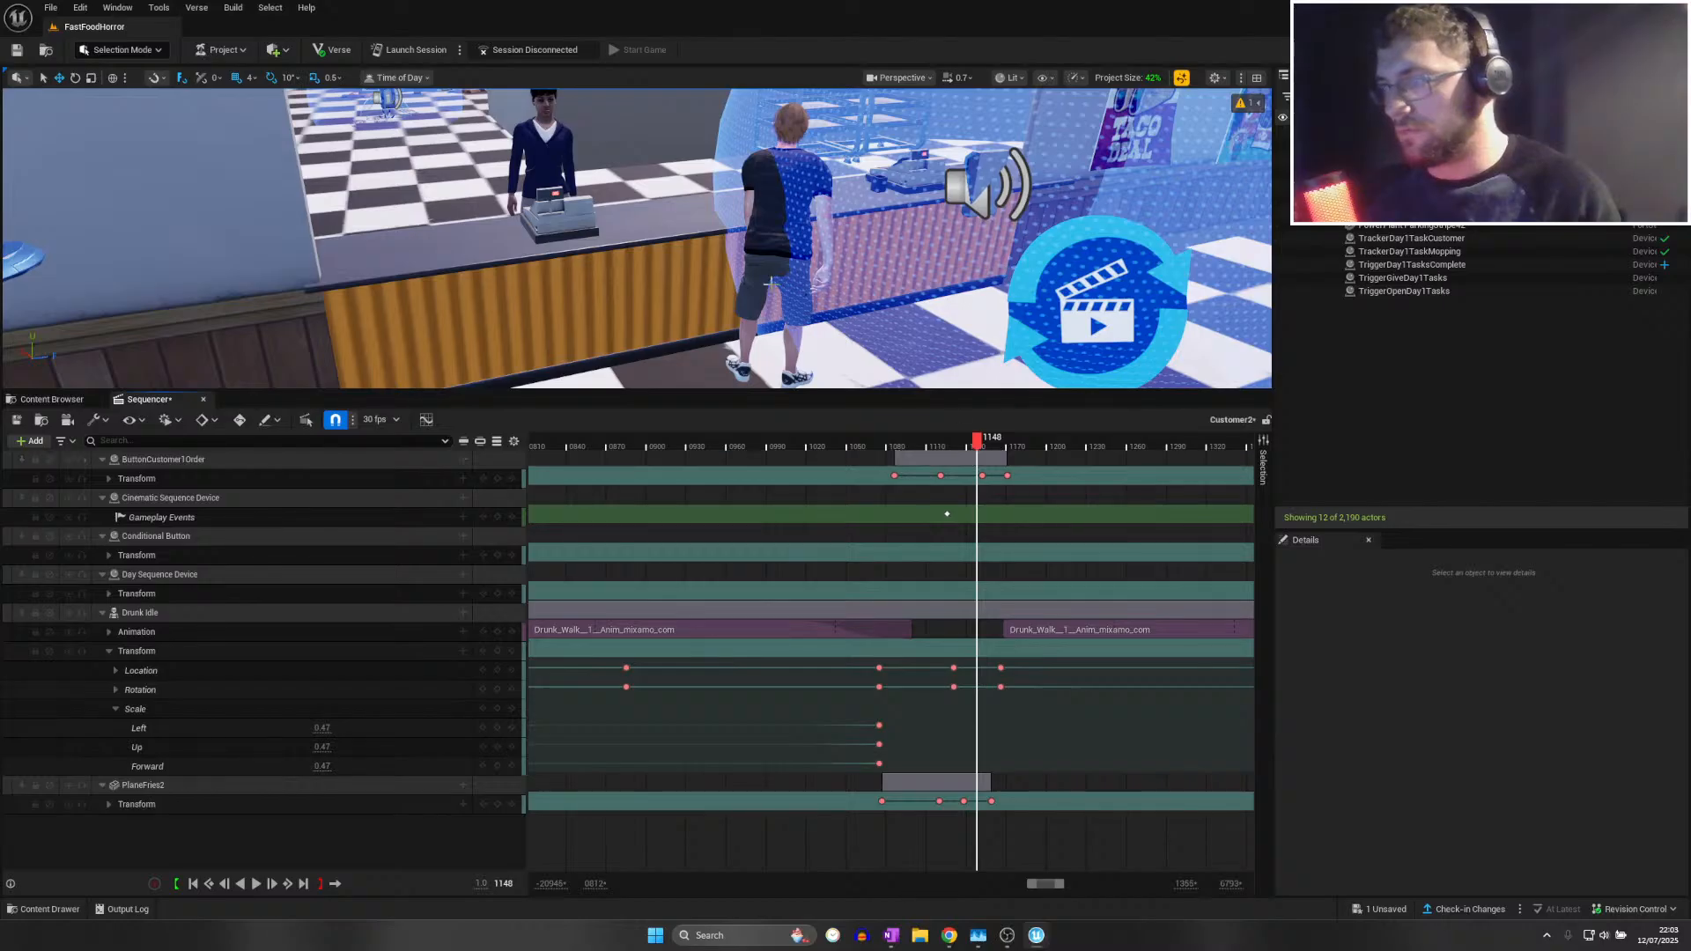
{"action": "key", "text": "ctrl+z"}
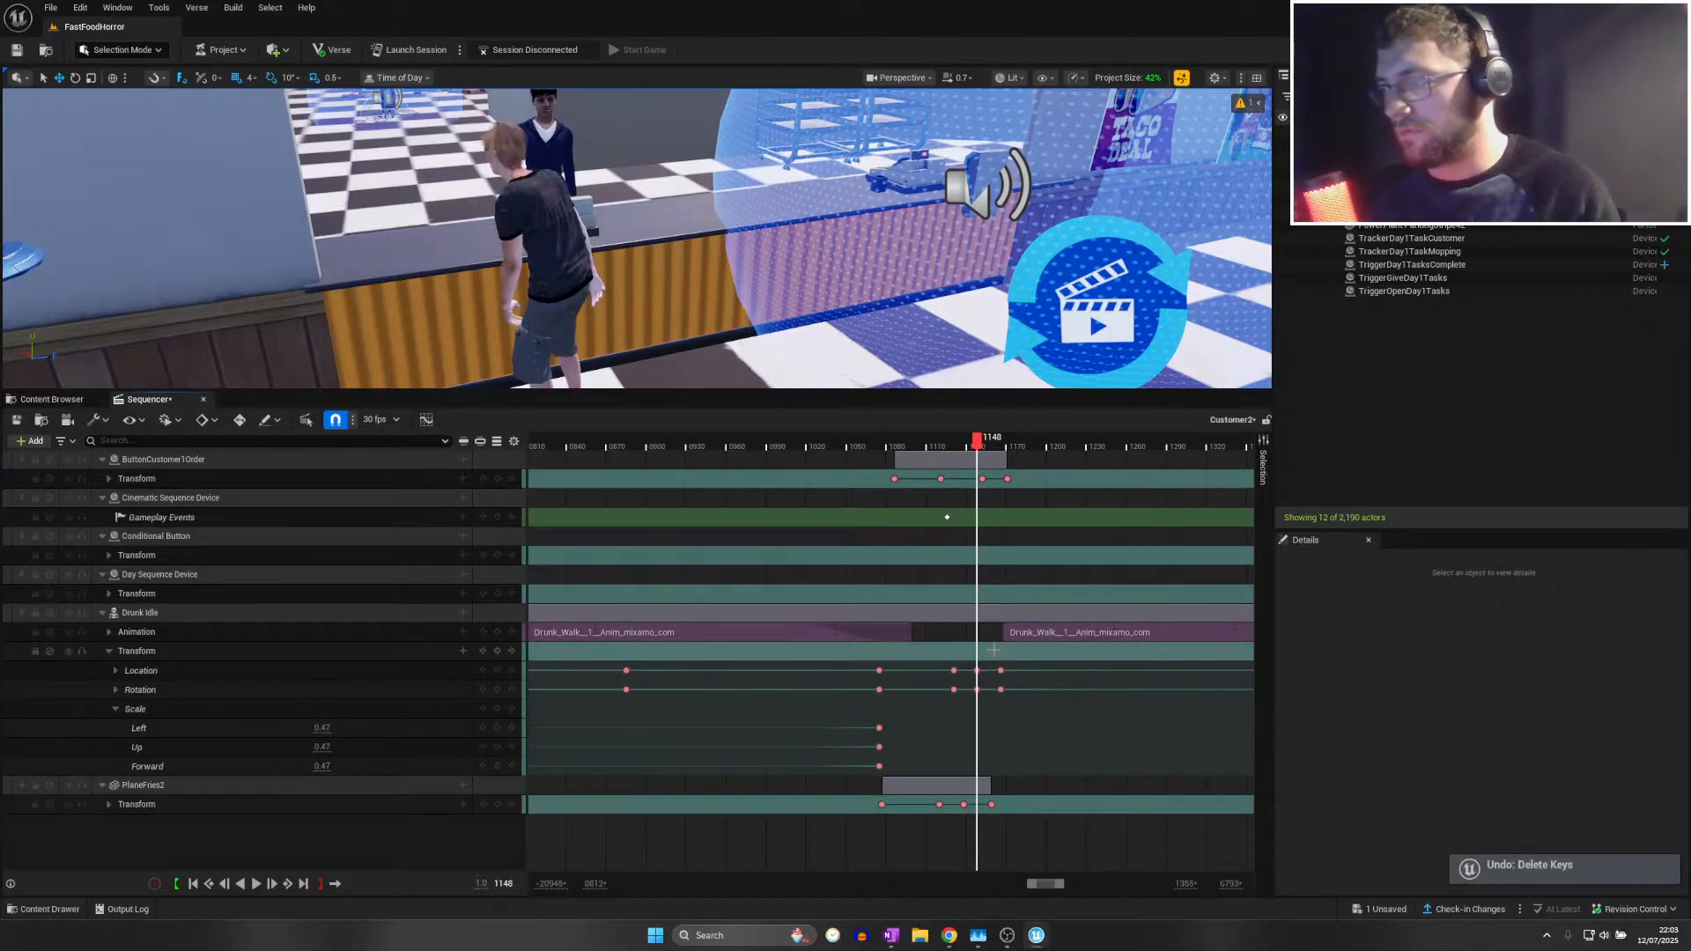
At frame 1146, rotate the Drunk Idle character about its vertical axis to 10.138° and key its transform
{"action": "scroll", "coordinate": [972, 580], "scroll_direction": "up", "scroll_amount": 5, "text": "ctrl"}
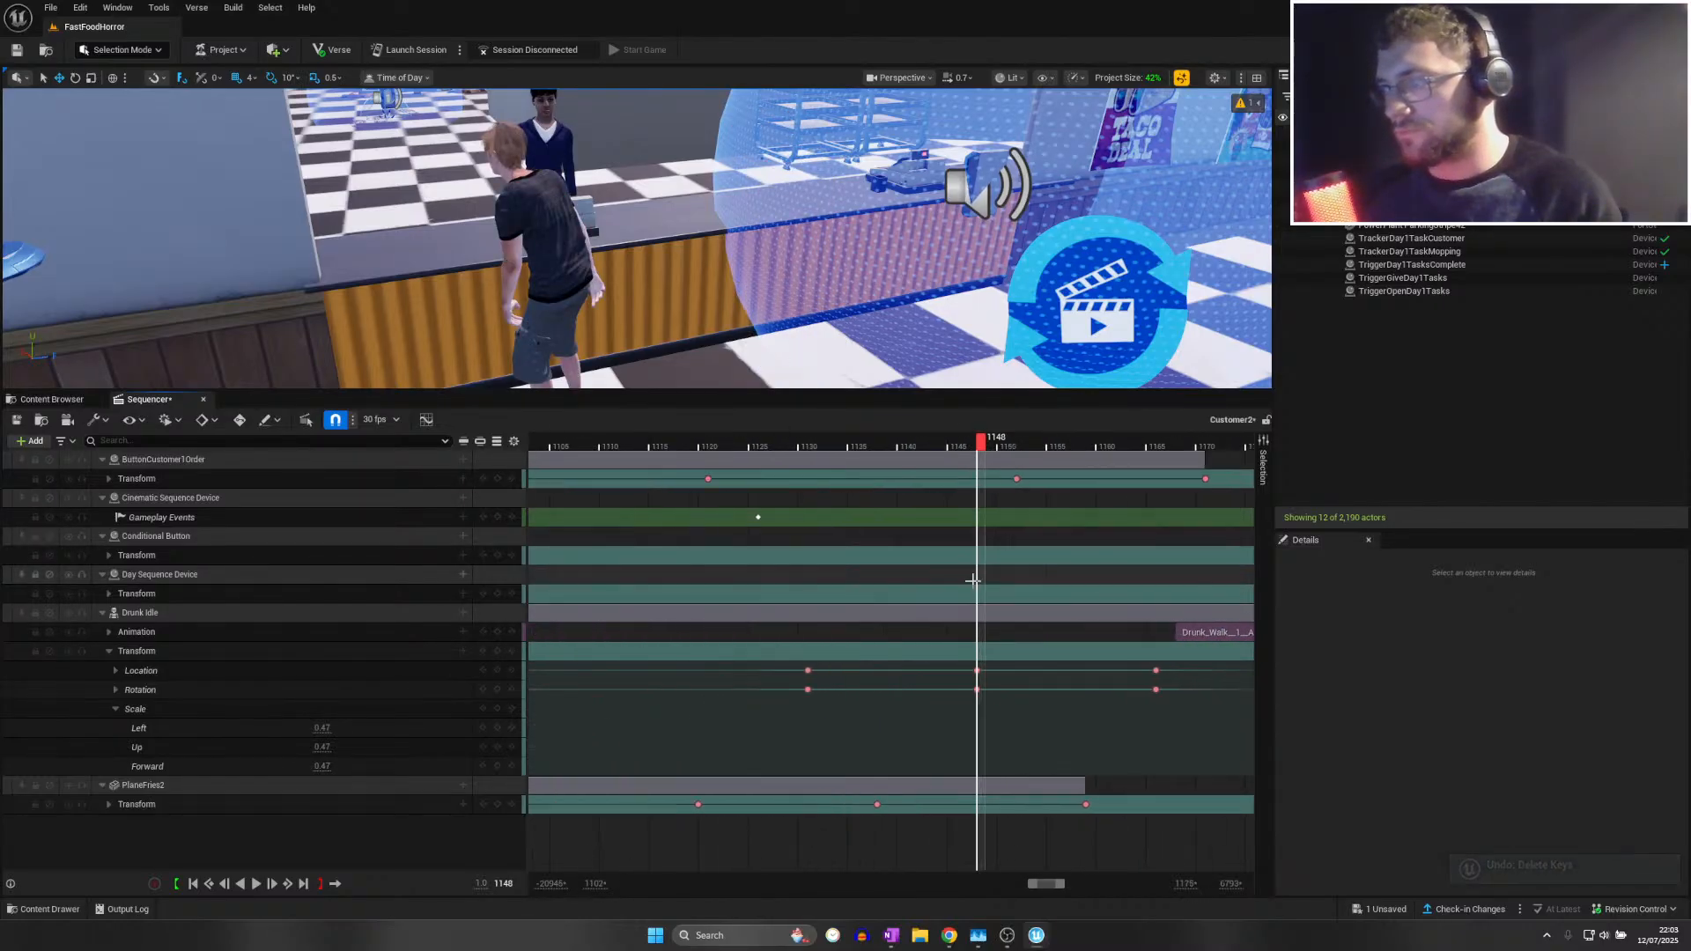
{"action": "scroll", "coordinate": [973, 580], "scroll_direction": "up", "scroll_amount": 2, "text": "ctrl"}
{"action": "left_click", "coordinate": [949, 450]}
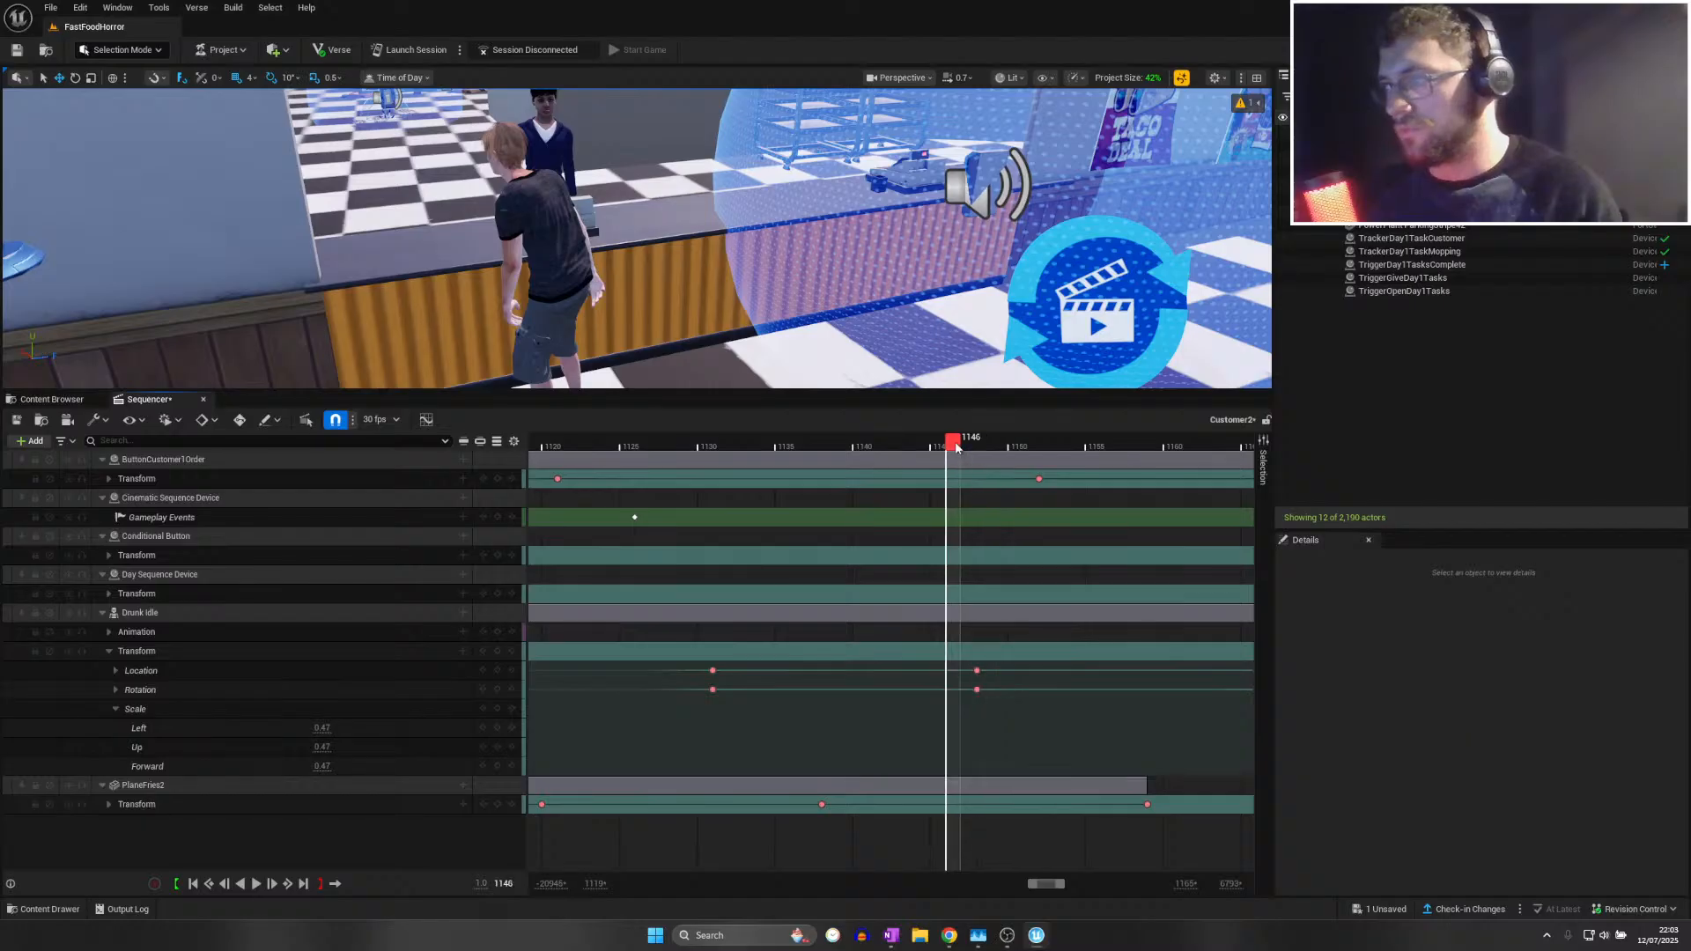
{"action": "left_click", "coordinate": [547, 236]}
{"action": "right_click_drag", "start_coordinate": [548, 236], "coordinate": [521, 304]}
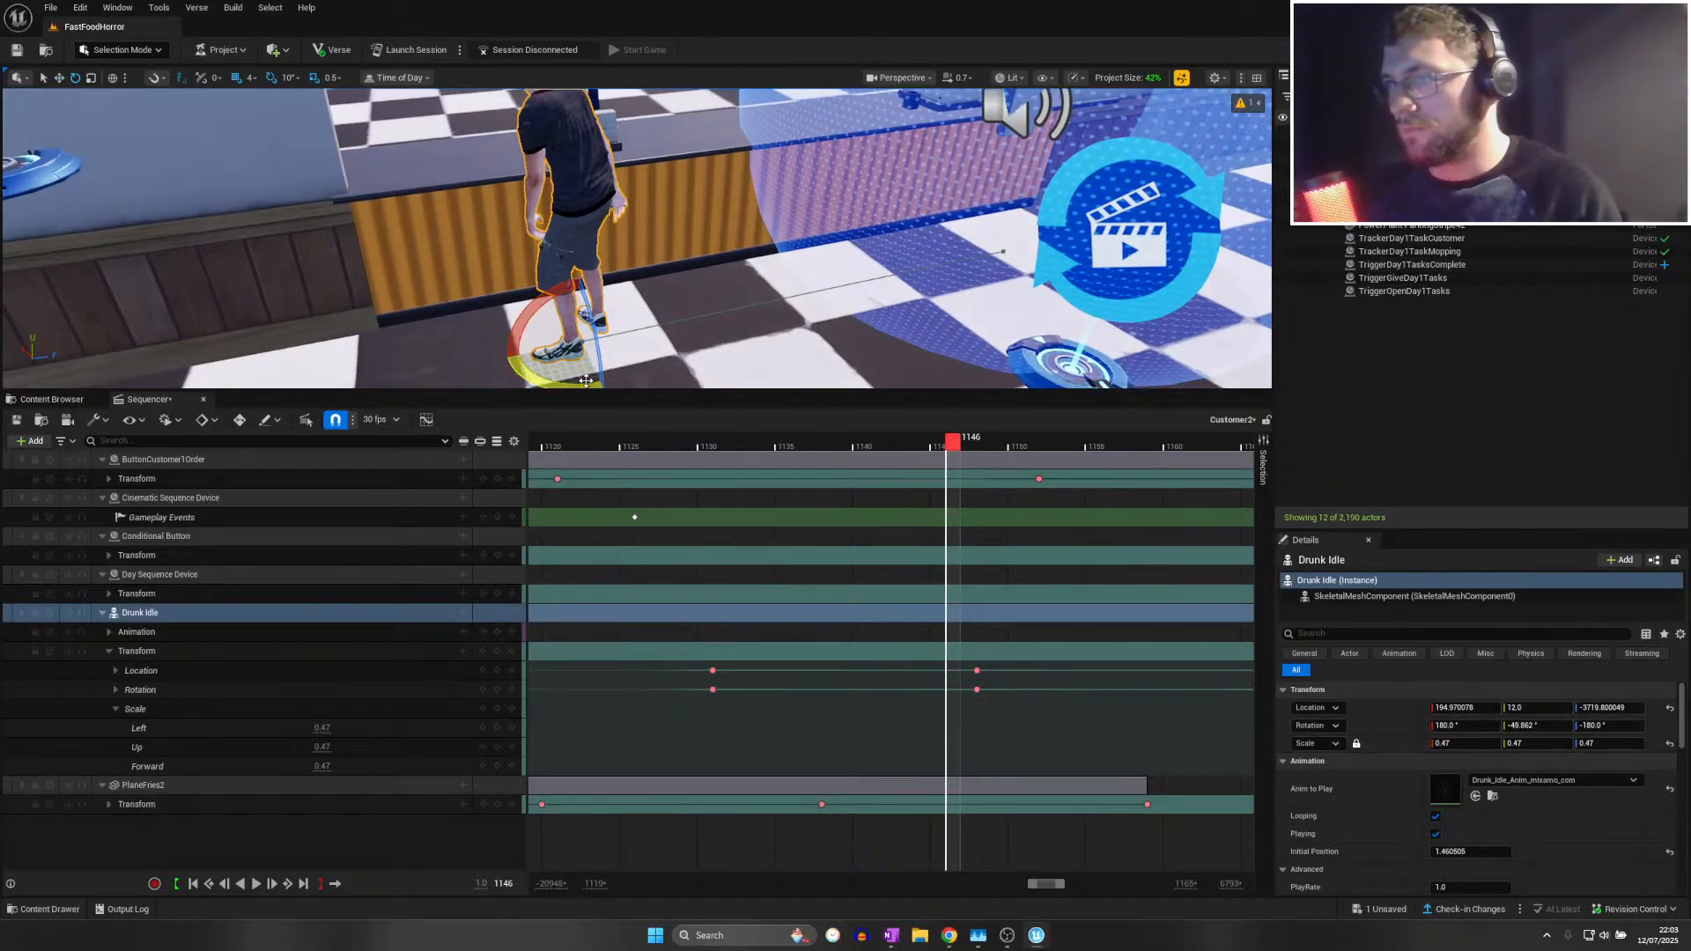
{"action": "left_click_drag", "start_coordinate": [585, 380], "coordinate": [638, 390]}
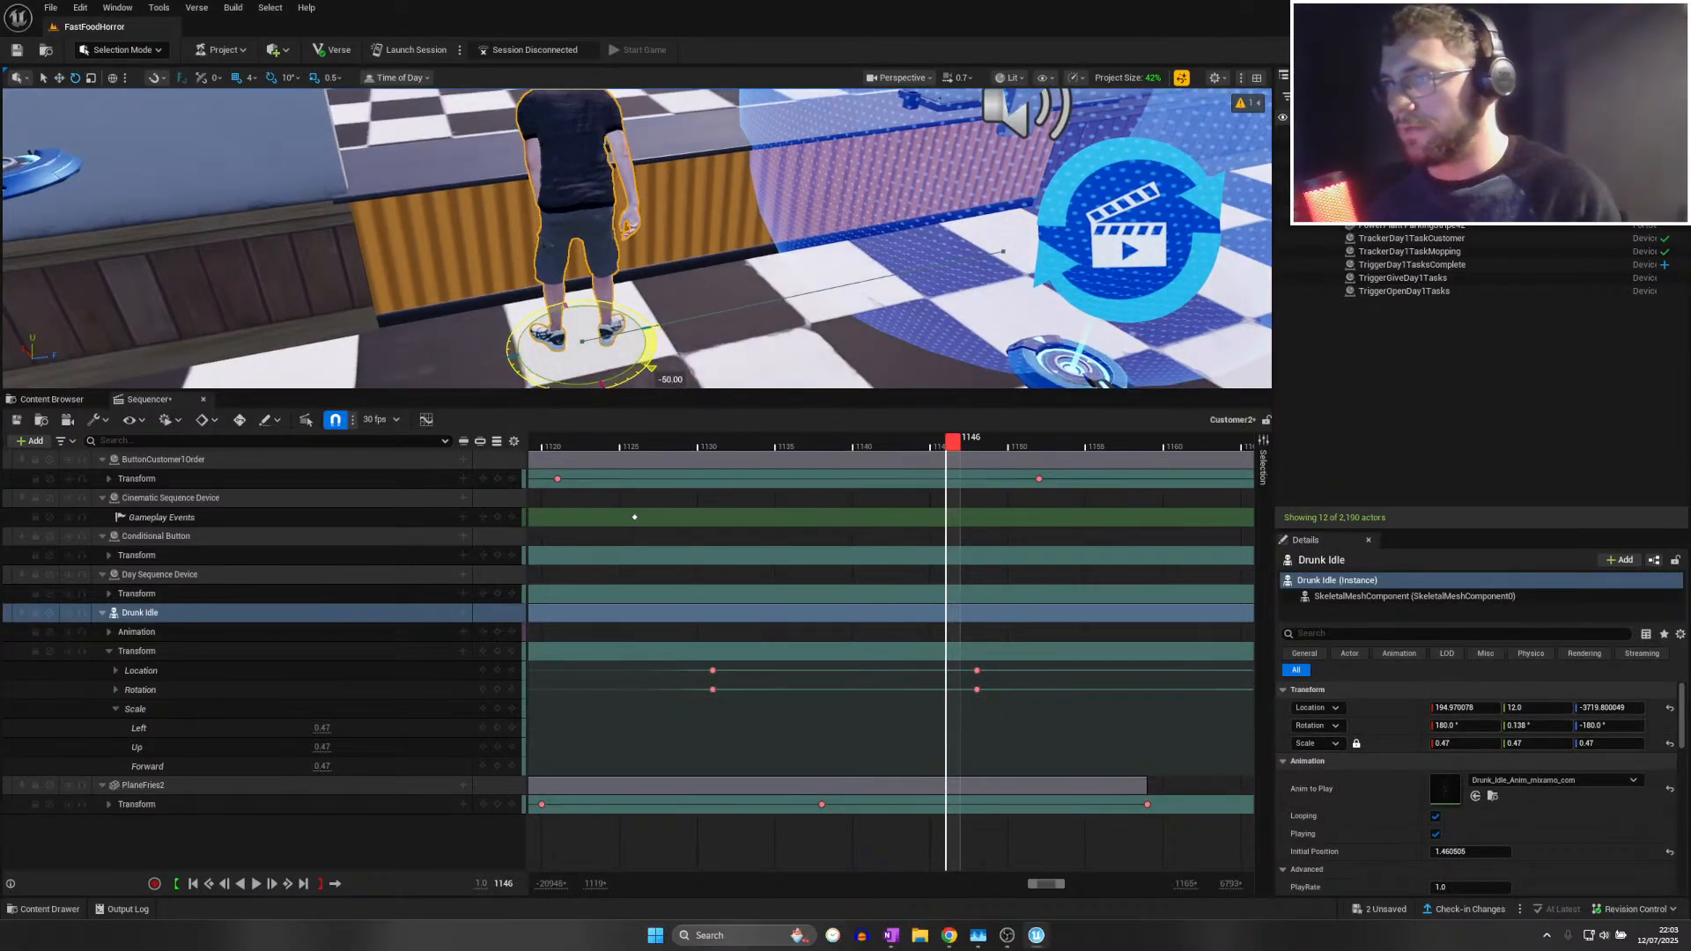
{"action": "left_click", "coordinate": [497, 652]}
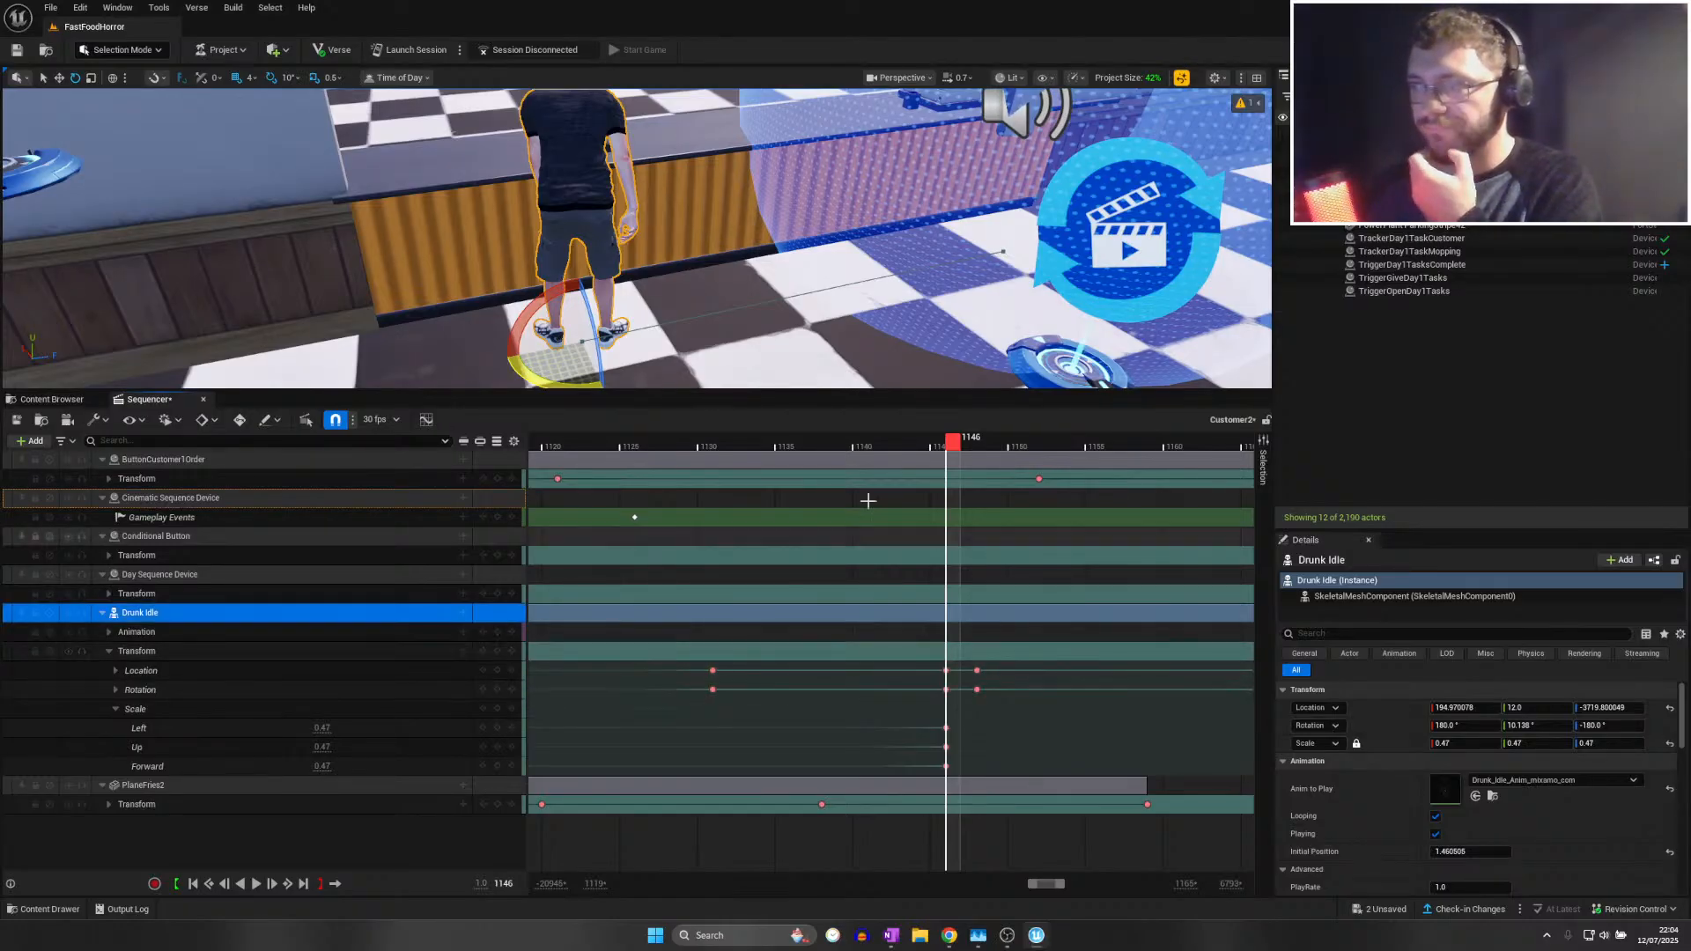
Play and scrub the Drunk Idle character's stop at the cash register and departure, checking frames 1124 to 1166
{"action": "left_click", "coordinate": [715, 444]}
{"action": "key", "text": "space"}
{"action": "right_click_drag", "start_coordinate": [710, 308], "coordinate": [785, 304]}
{"action": "key", "text": "s"}
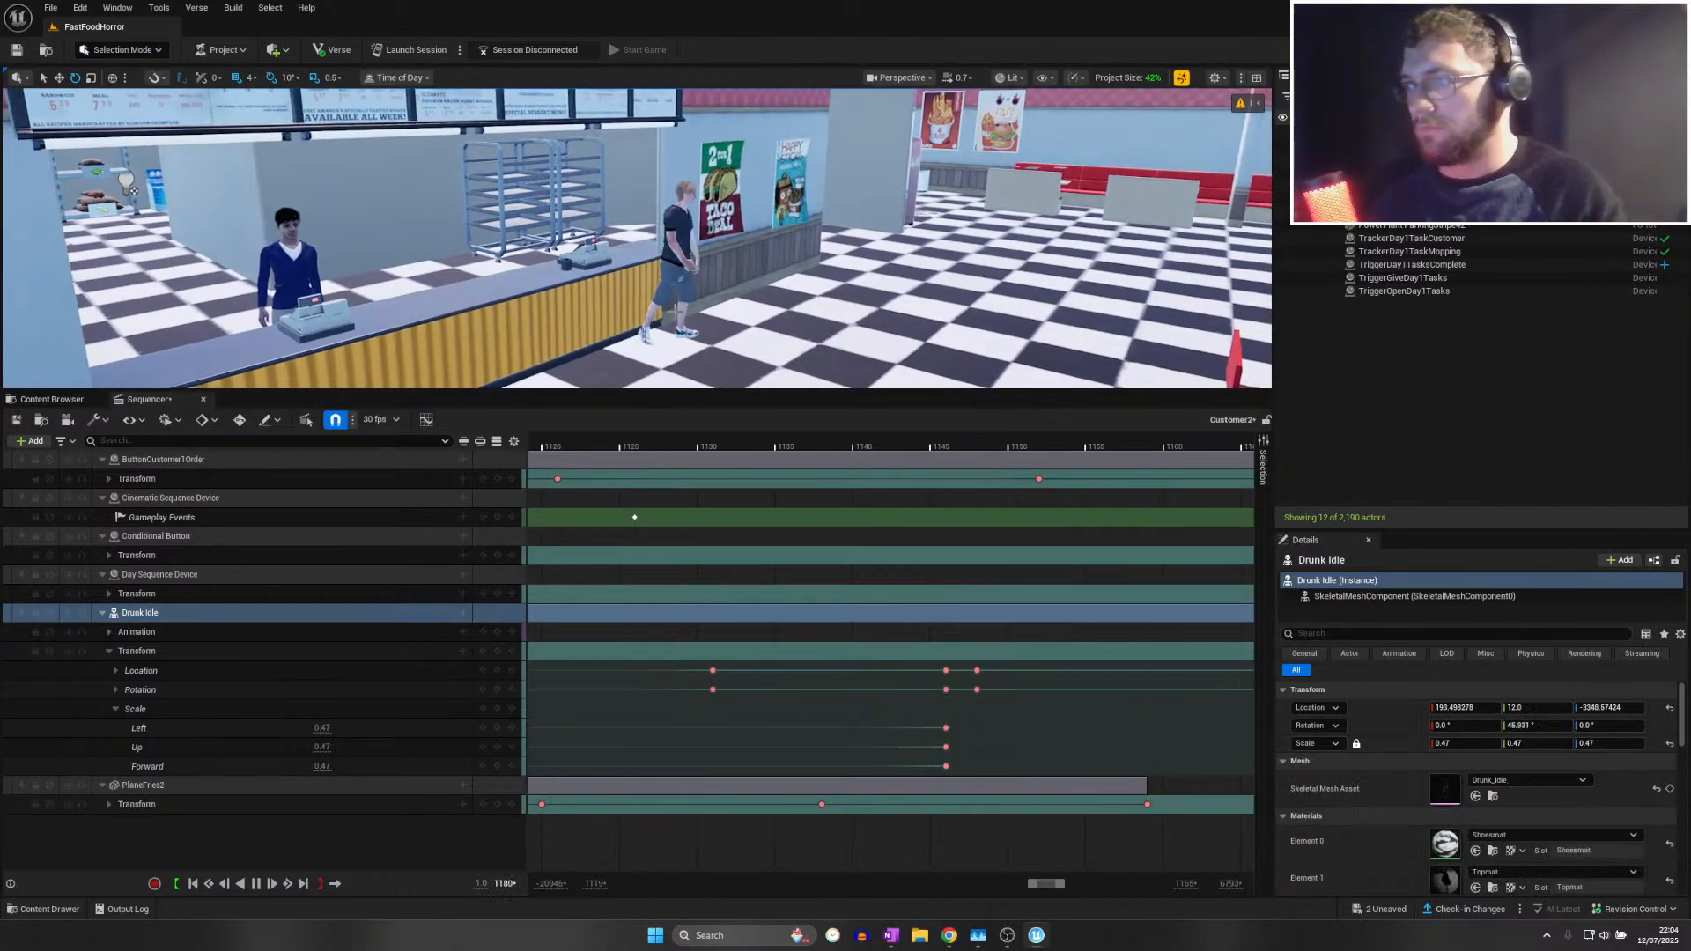
{"action": "scroll", "coordinate": [775, 440], "scroll_direction": "down", "scroll_amount": 3}
{"action": "left_click", "coordinate": [771, 436]}
{"action": "left_click_drag", "start_coordinate": [780, 443], "coordinate": [858, 476]}
{"action": "left_click", "coordinate": [753, 446]}
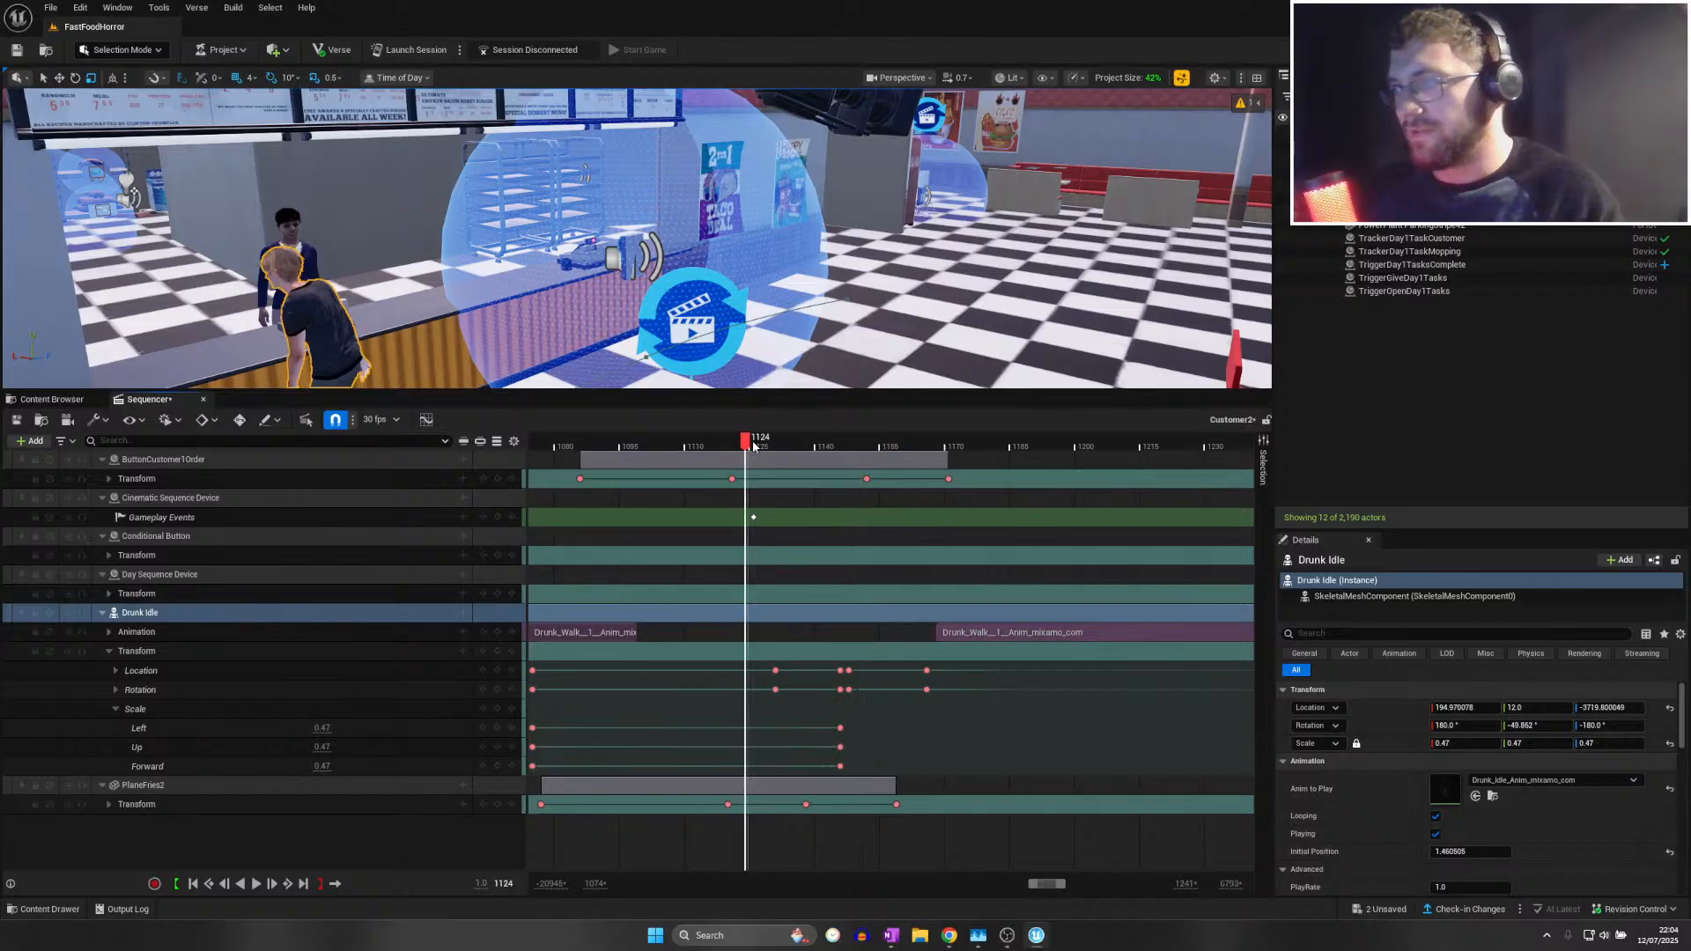
{"action": "left_click_drag", "start_coordinate": [748, 446], "coordinate": [931, 489]}
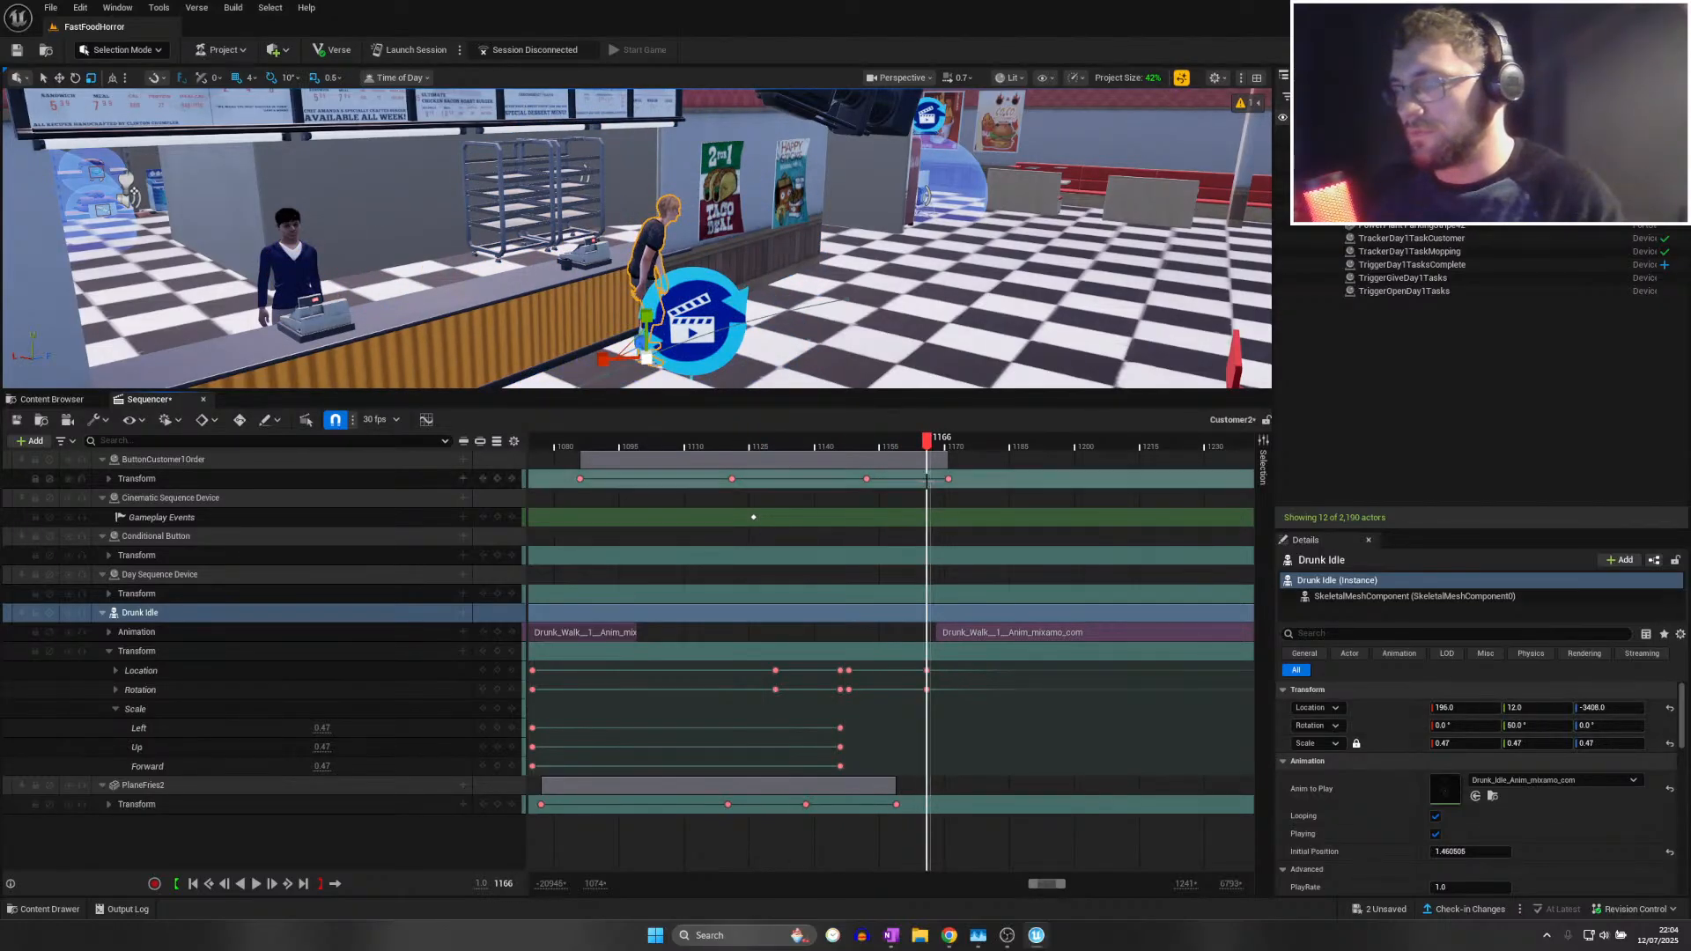
{"action": "scroll", "coordinate": [943, 672], "scroll_direction": "down", "scroll_amount": 5, "text": "ctrl"}
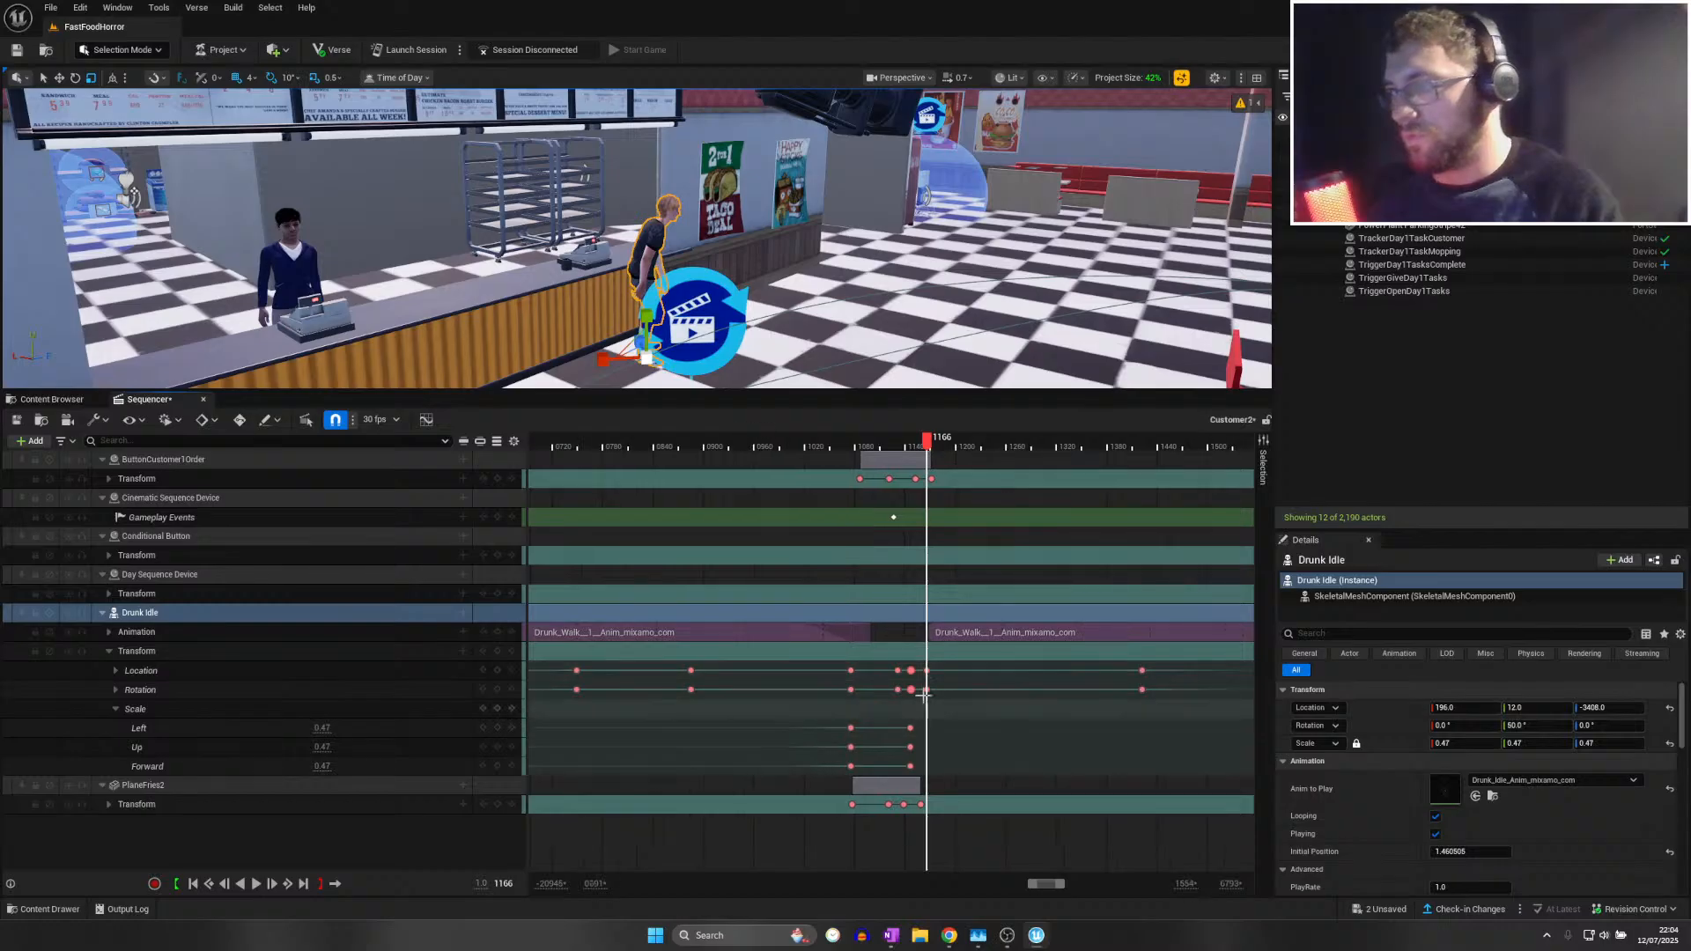
Delete the Drunk Idle character's Location and Rotation keyframes at frame 1166 and play back the turn away from the register
{"action": "left_click", "coordinate": [926, 671]}
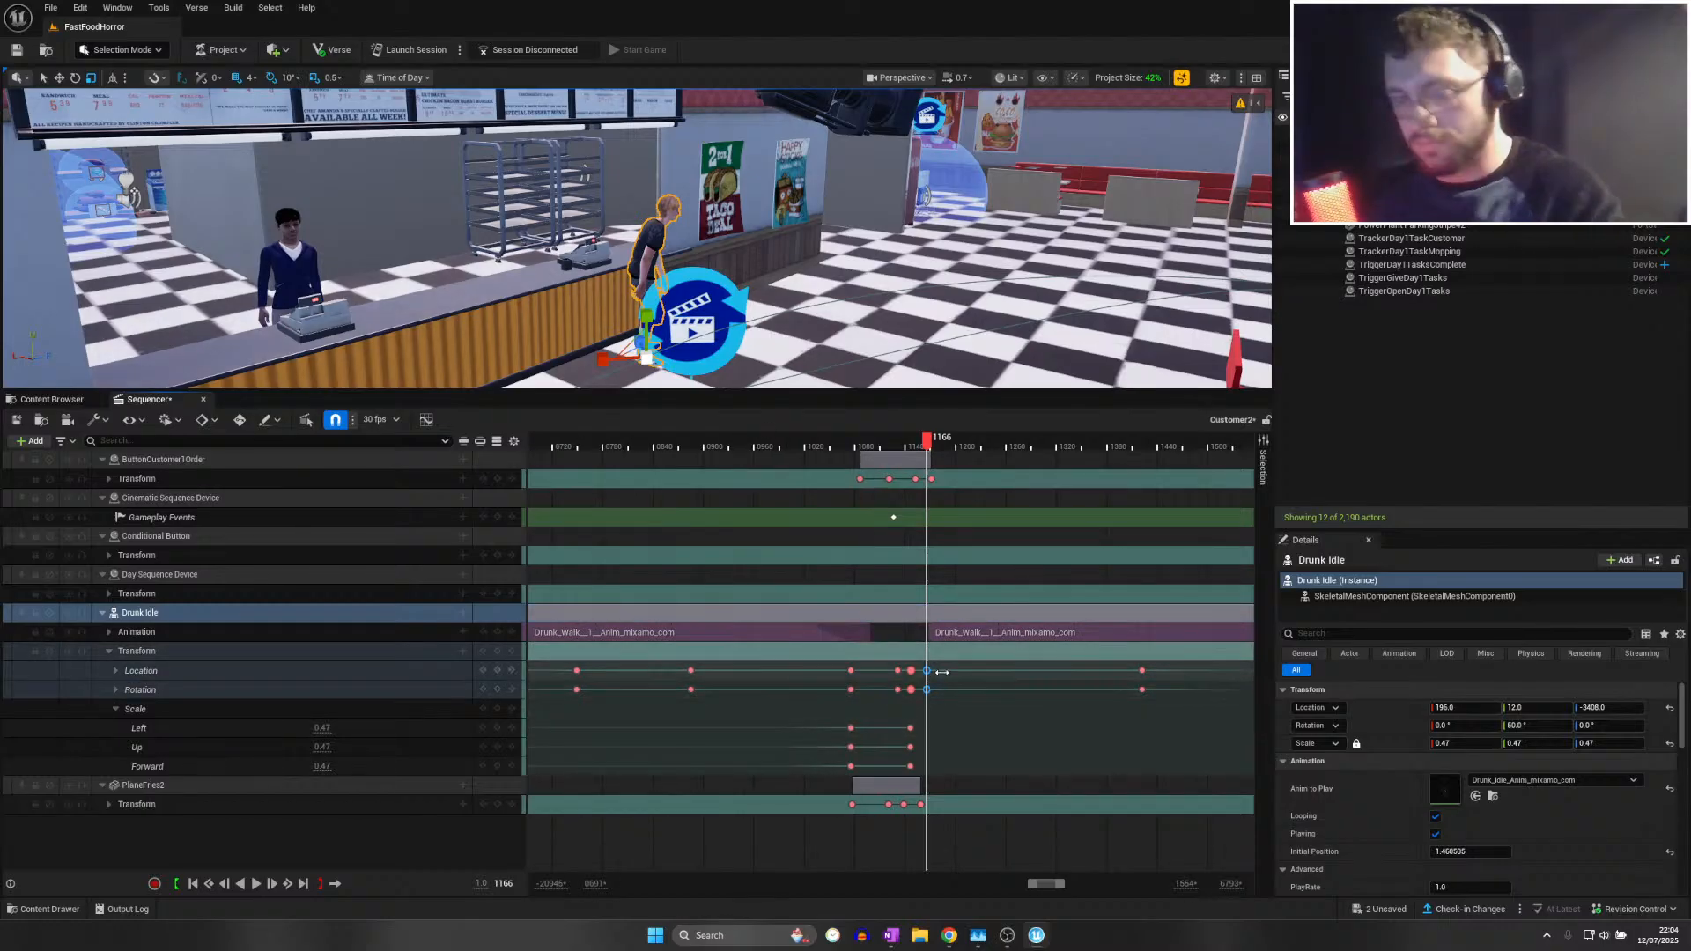
{"action": "key", "text": "Delete"}
{"action": "left_click", "coordinate": [849, 445]}
{"action": "key", "text": "space"}
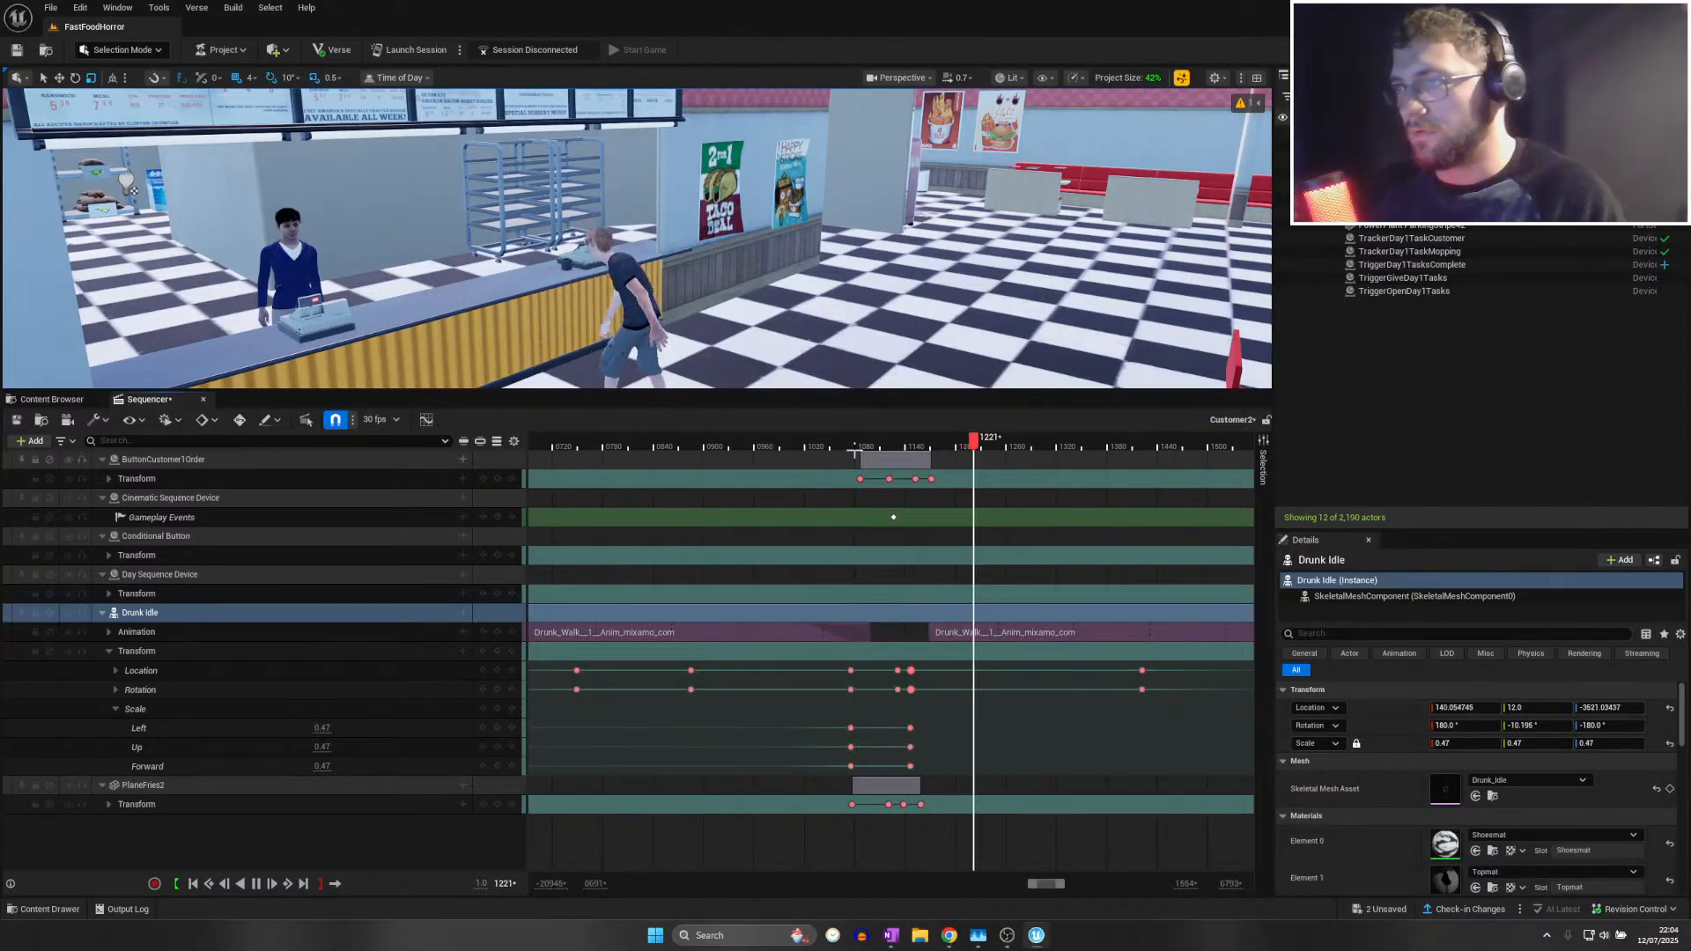
{"action": "key", "text": "space"}
{"action": "left_click", "coordinate": [899, 440]}
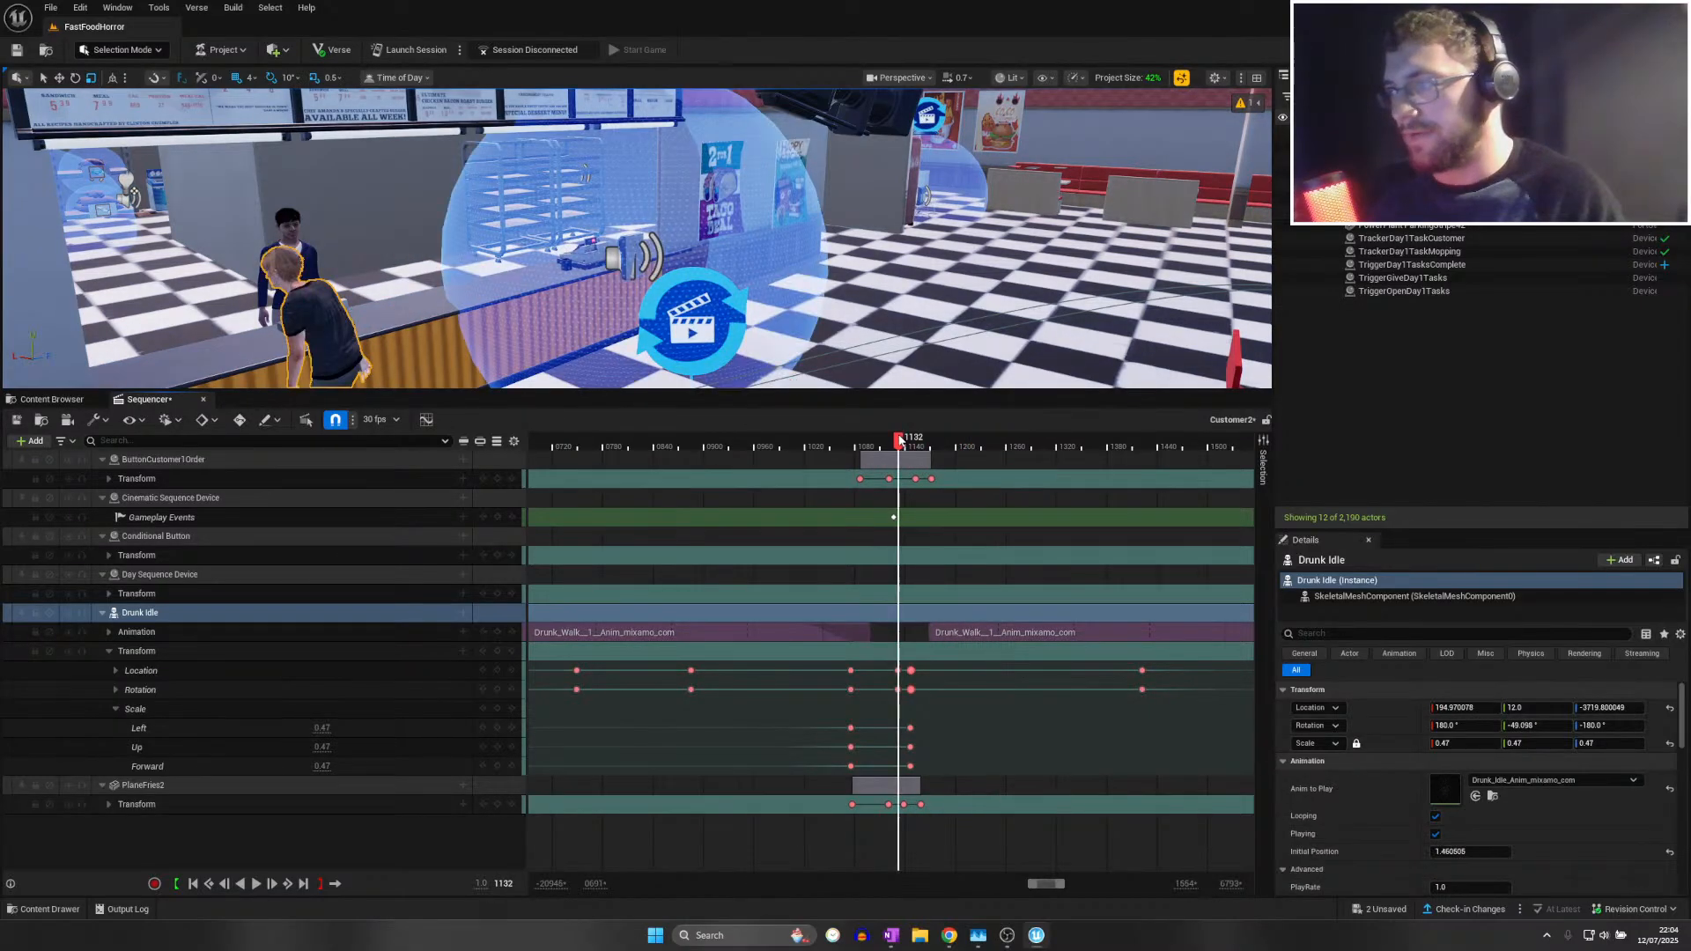
{"action": "key", "text": "space"}
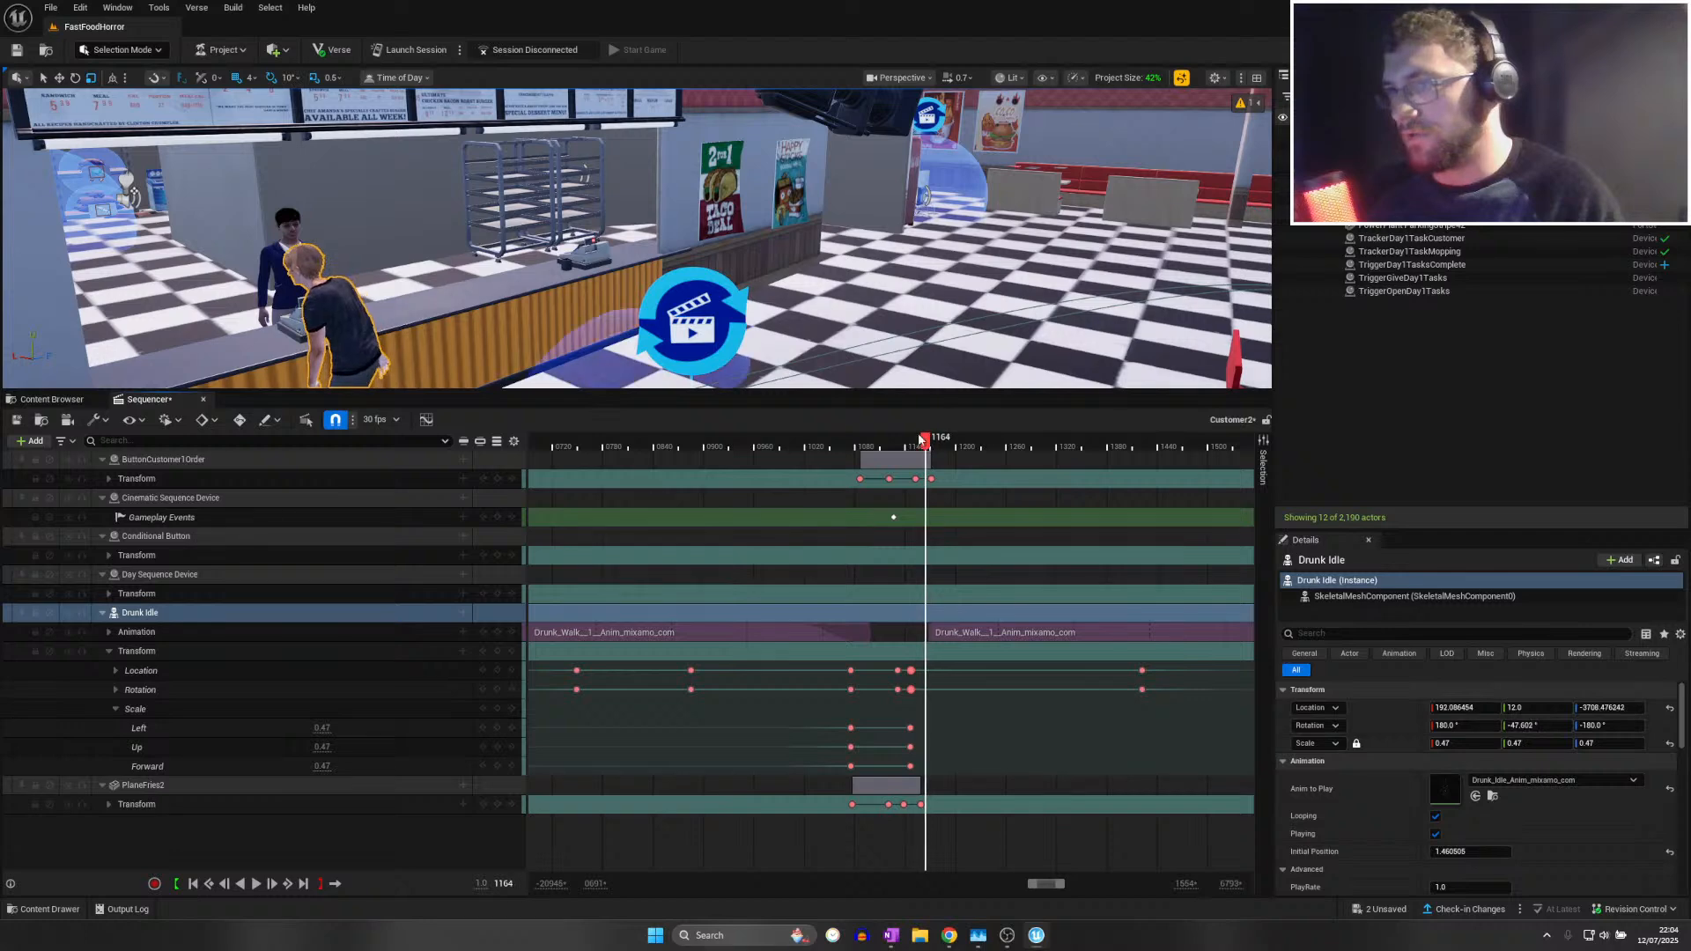
At frame 1164, rotate the Drunk Idle character about its vertical axis to 67.602° and key its Rotation
{"action": "right_click_drag", "start_coordinate": [730, 260], "coordinate": [608, 245]}
{"action": "left_click_drag", "start_coordinate": [421, 331], "coordinate": [347, 352]}
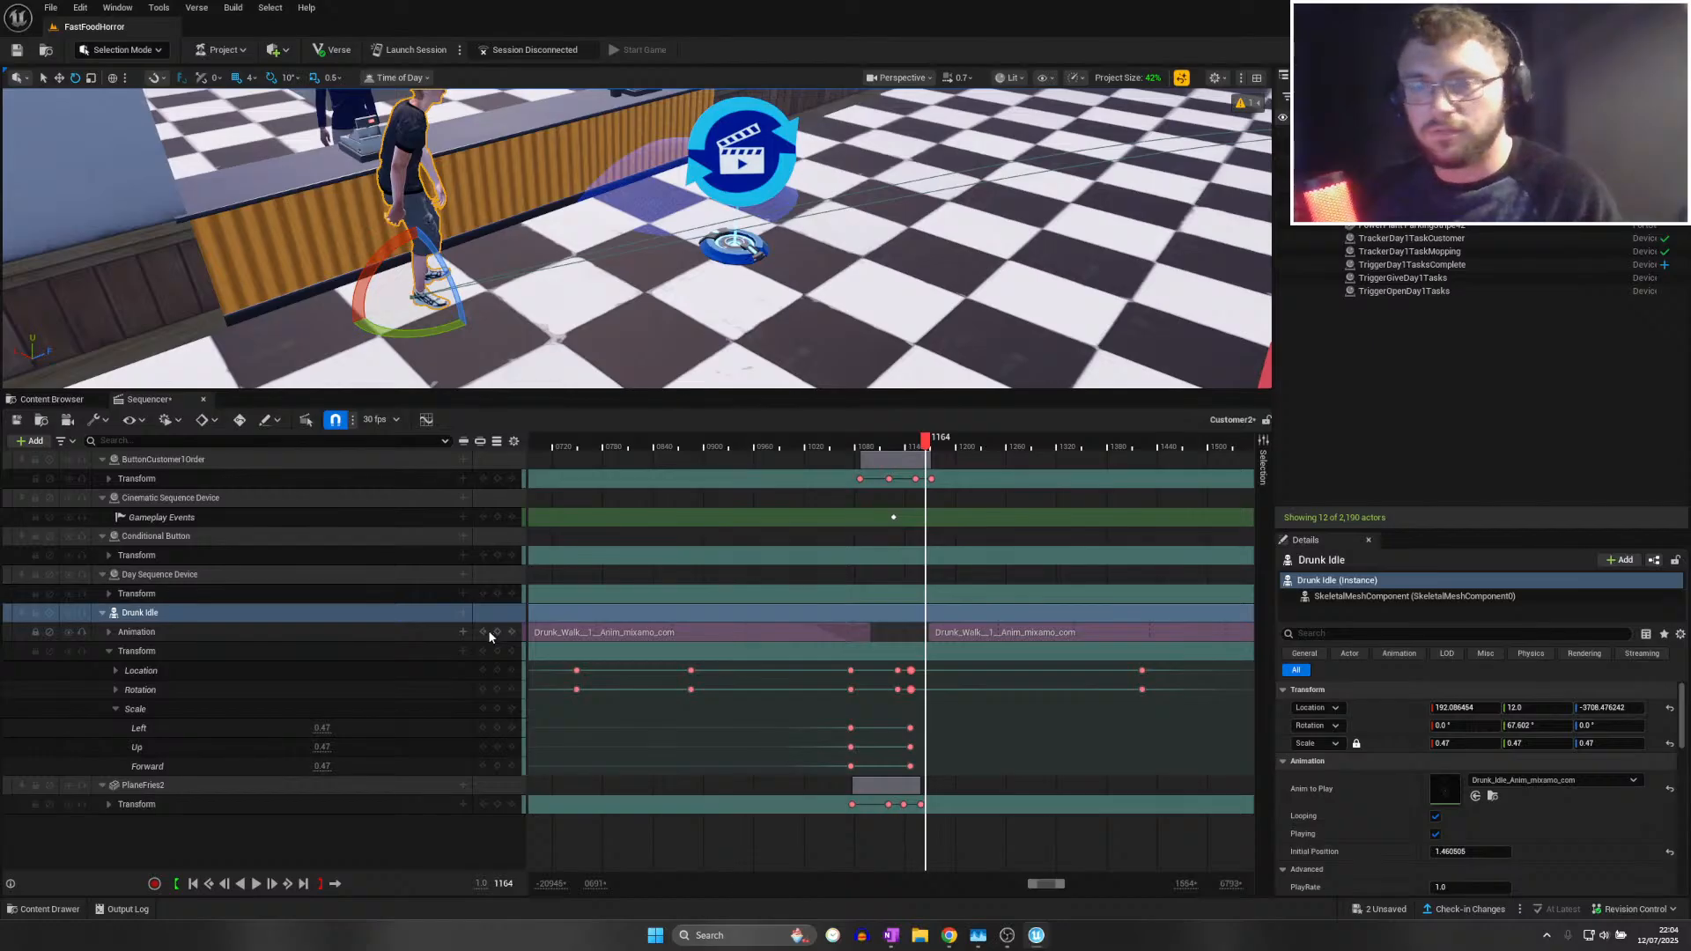
{"action": "left_click", "coordinate": [494, 689]}
Play the Drunk Idle character's departure from the register and save all changes
{"action": "left_click", "coordinate": [896, 452]}
{"action": "key", "text": "space"}
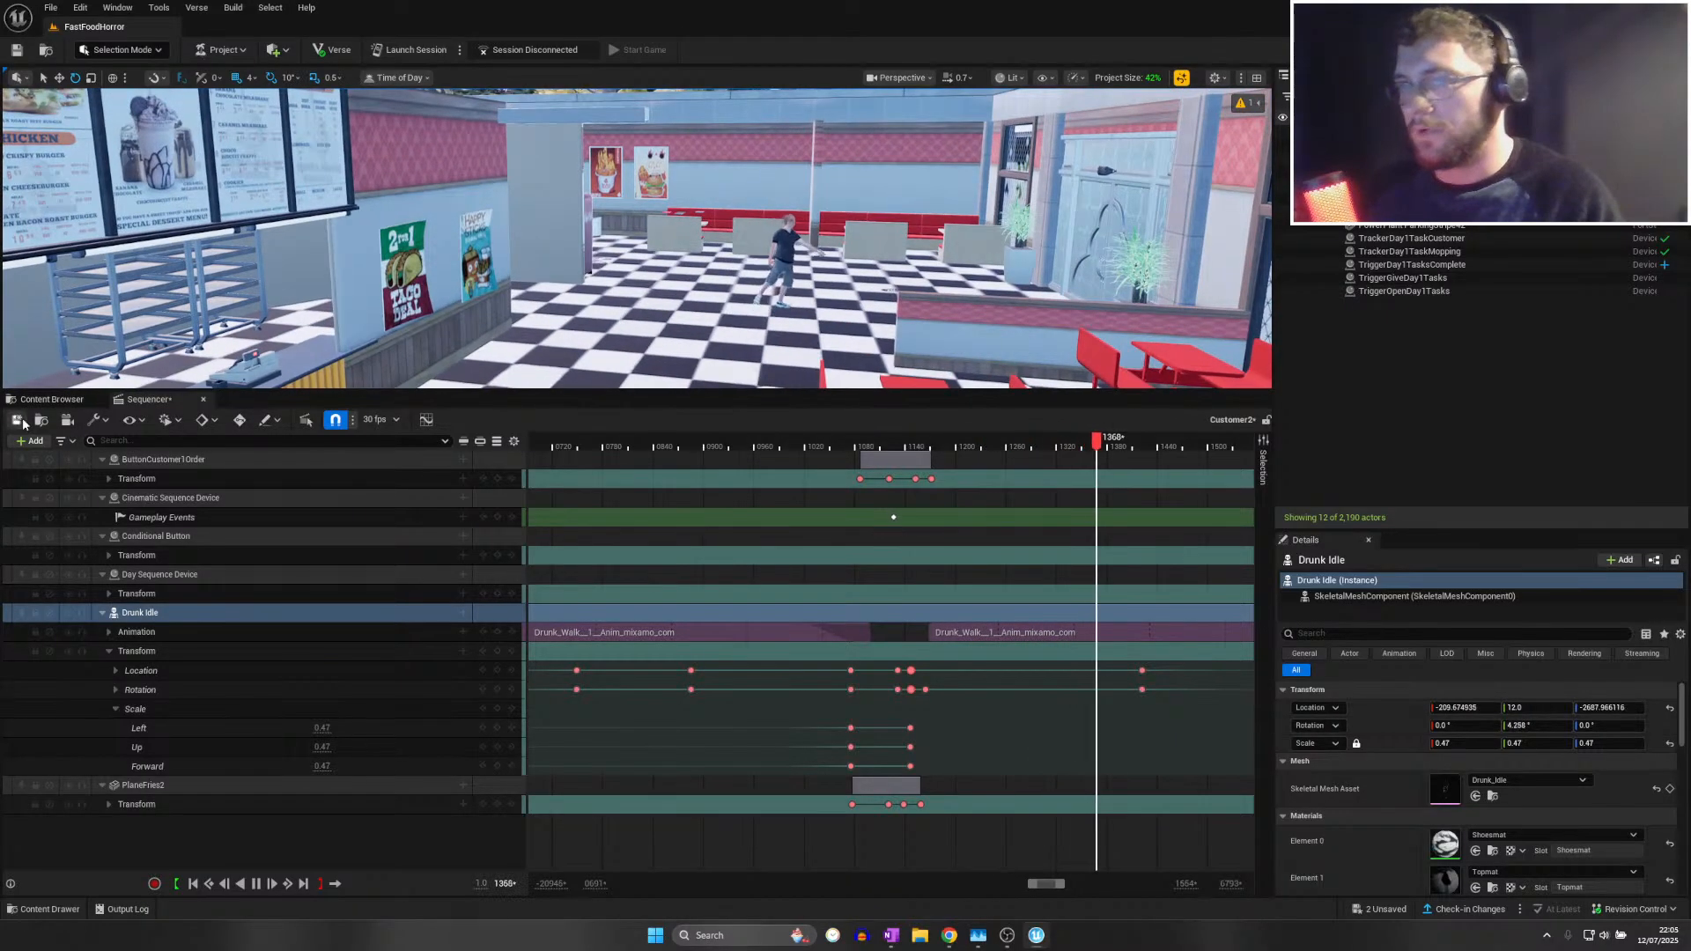
{"action": "key", "text": "space"}
{"action": "key", "text": "ctrl+s"}
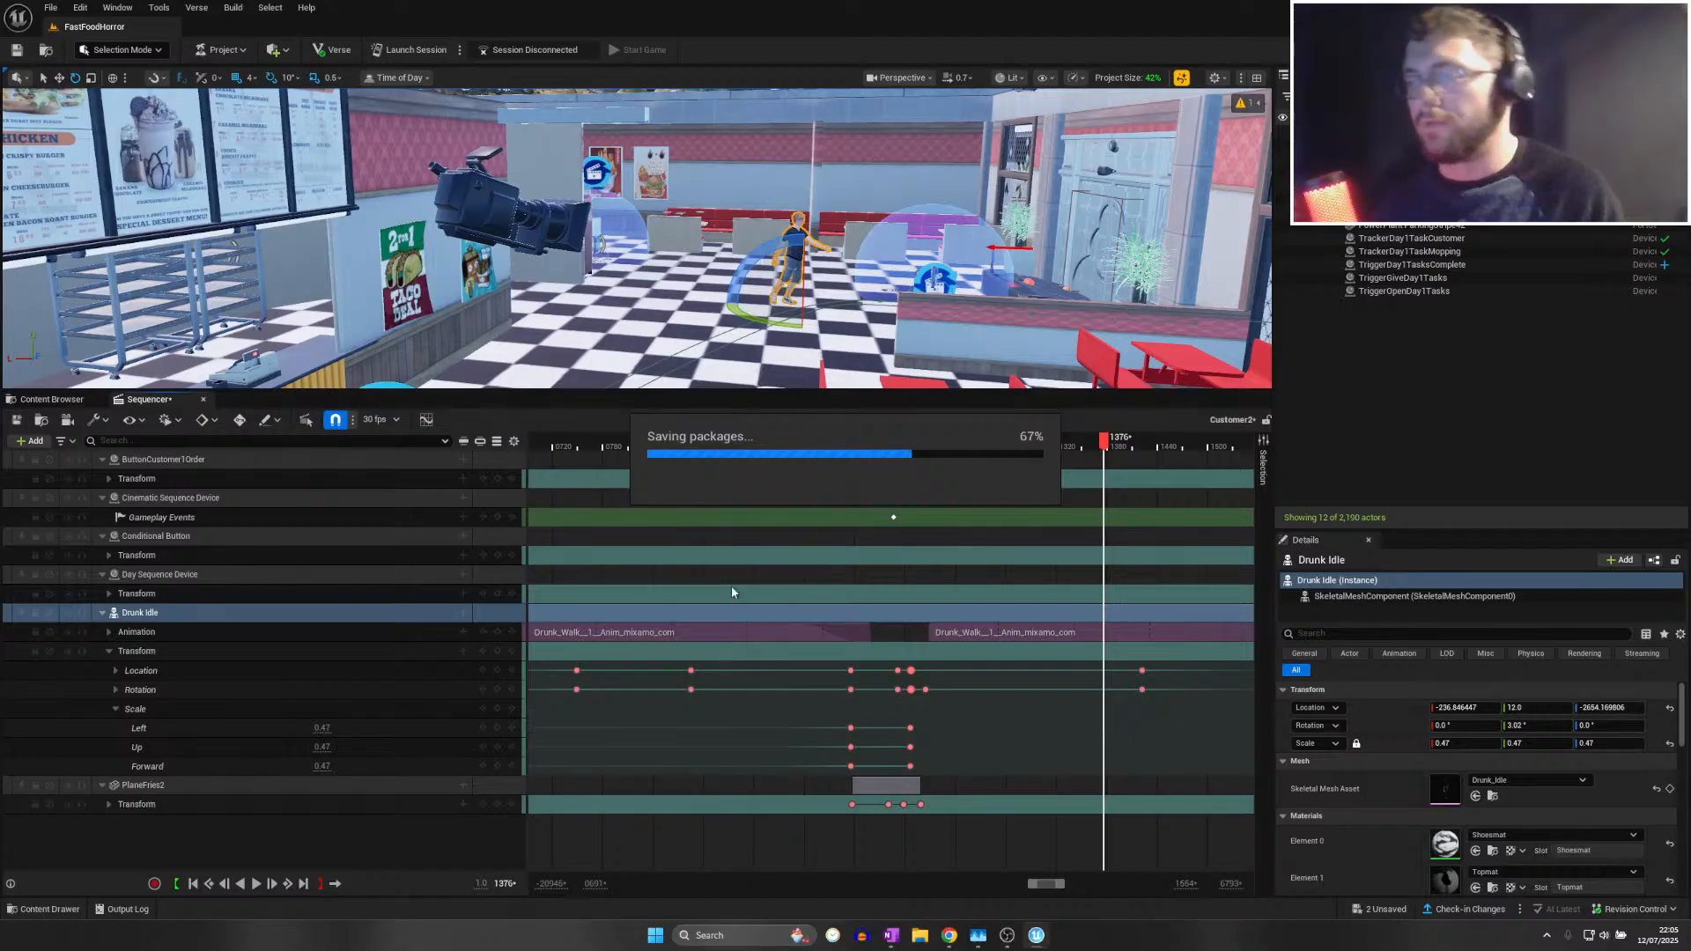
{"action": "left_click", "coordinate": [148, 786]}
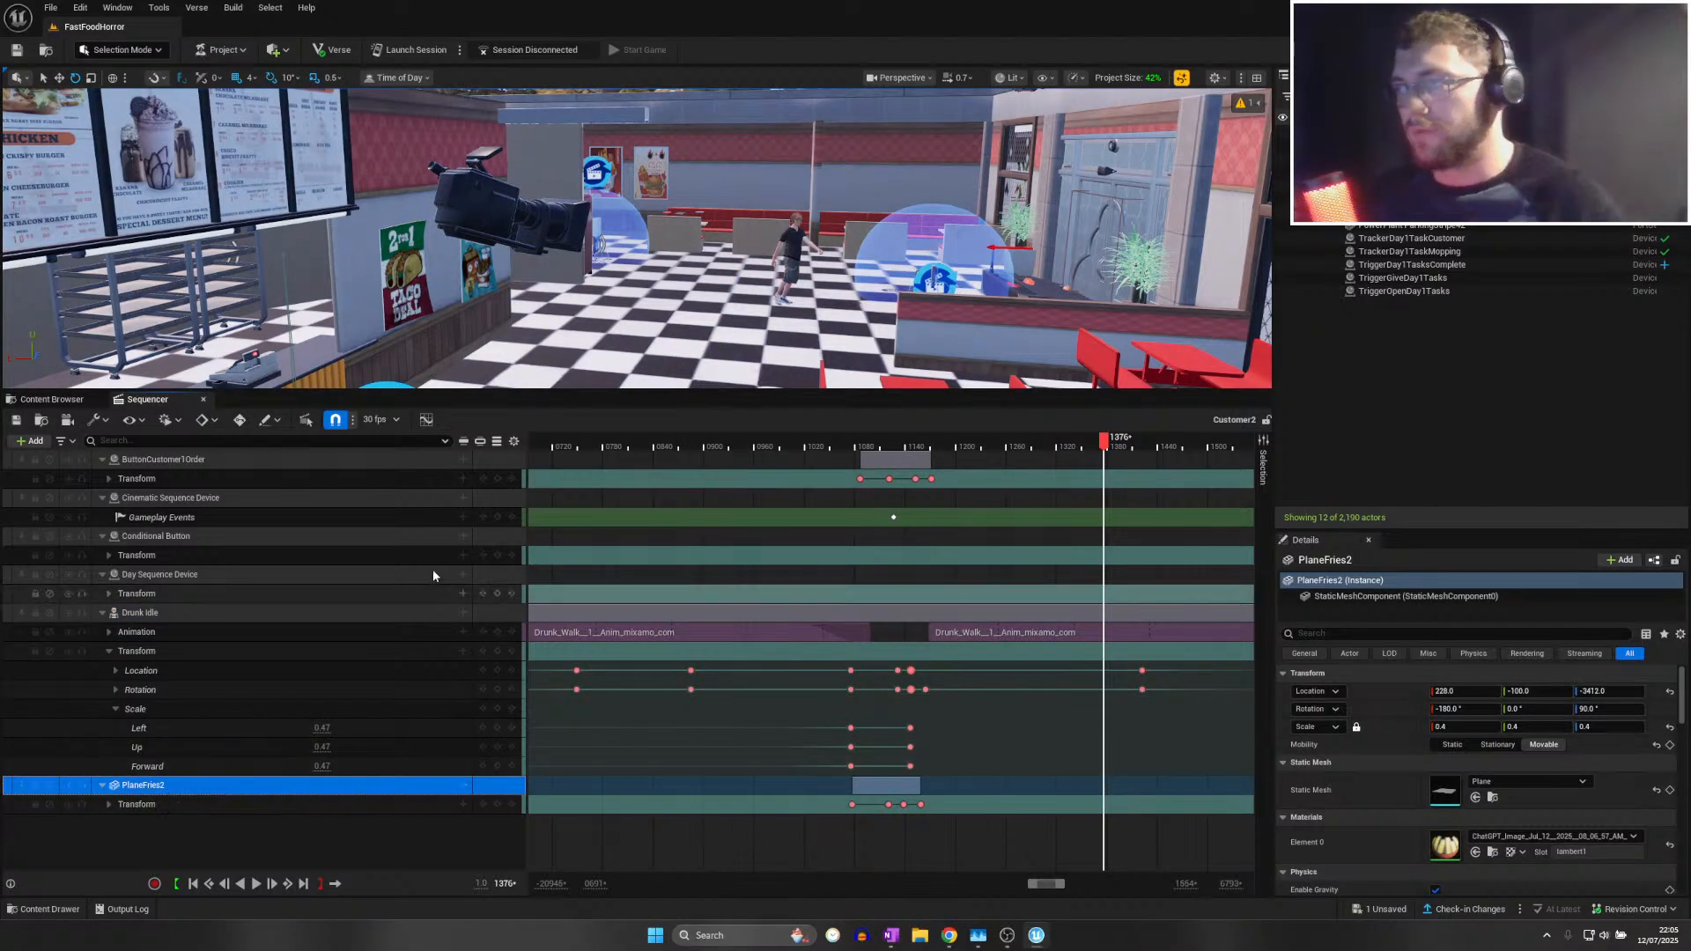
{"action": "left_click", "coordinate": [24, 403]}
{"action": "left_click", "coordinate": [51, 8]}
{"action": "left_click", "coordinate": [73, 173]}
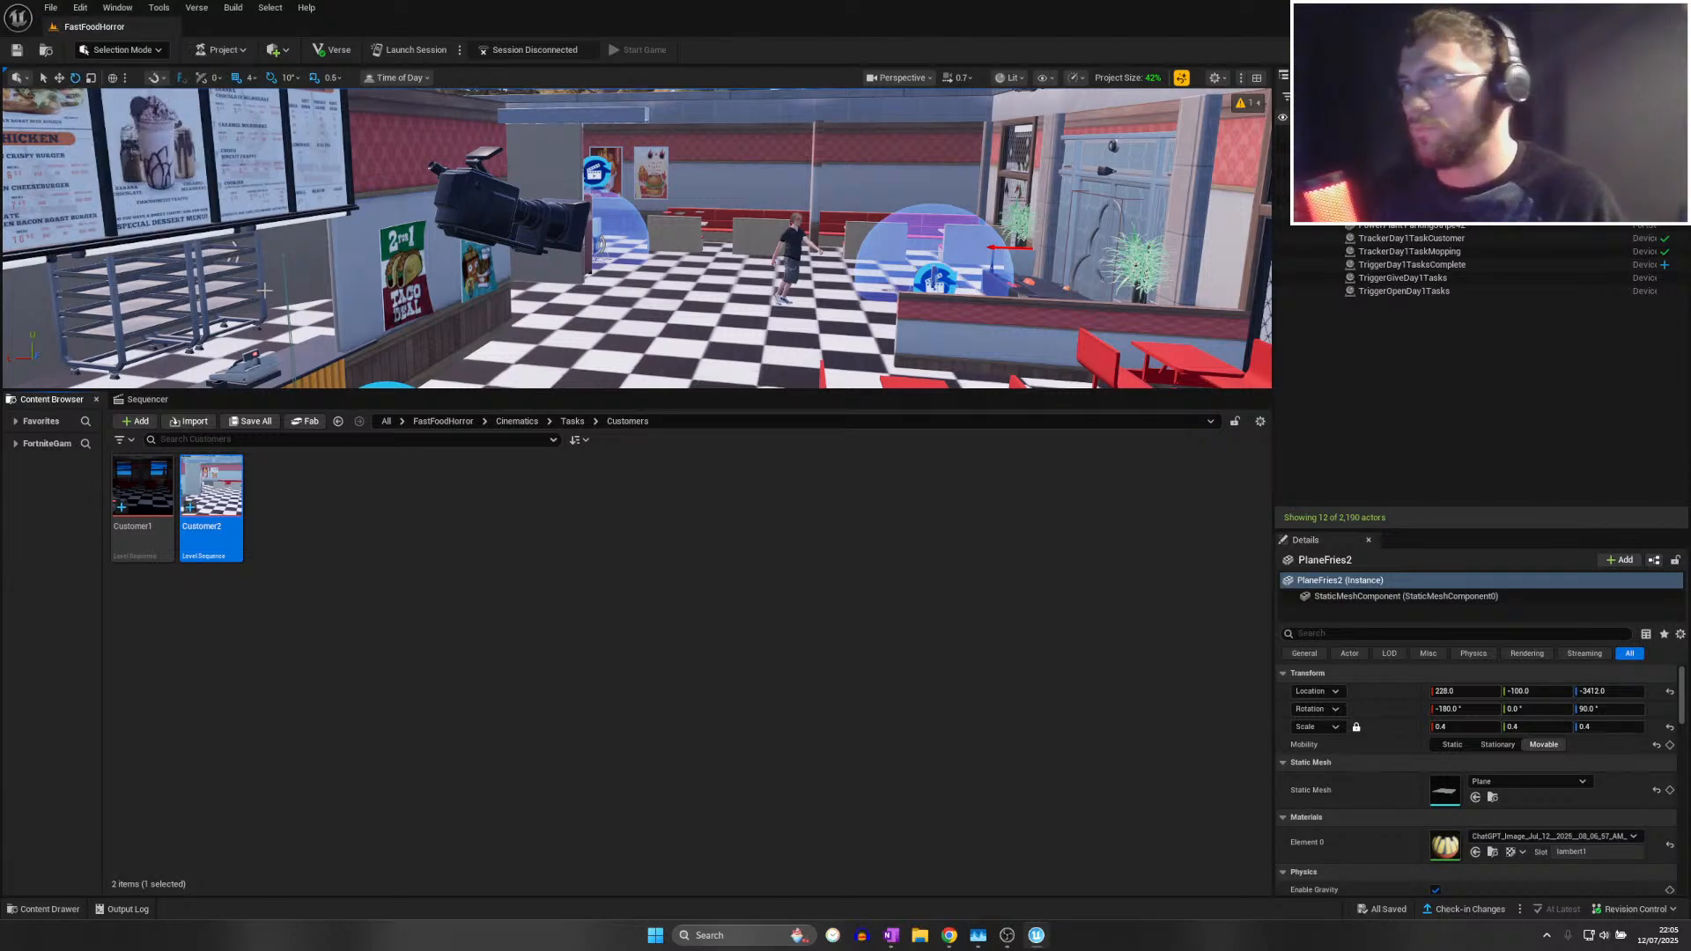
Duplicate the cheeseburger plane and move the copy above the customer side of the second register, at Location 204, 212, -3716
{"action": "right_click_drag", "start_coordinate": [265, 291], "coordinate": [195, 309]}
{"action": "key", "text": "w"}
{"action": "key", "text": "d"}
{"action": "right_click_drag", "start_coordinate": [731, 197], "coordinate": [709, 198]}
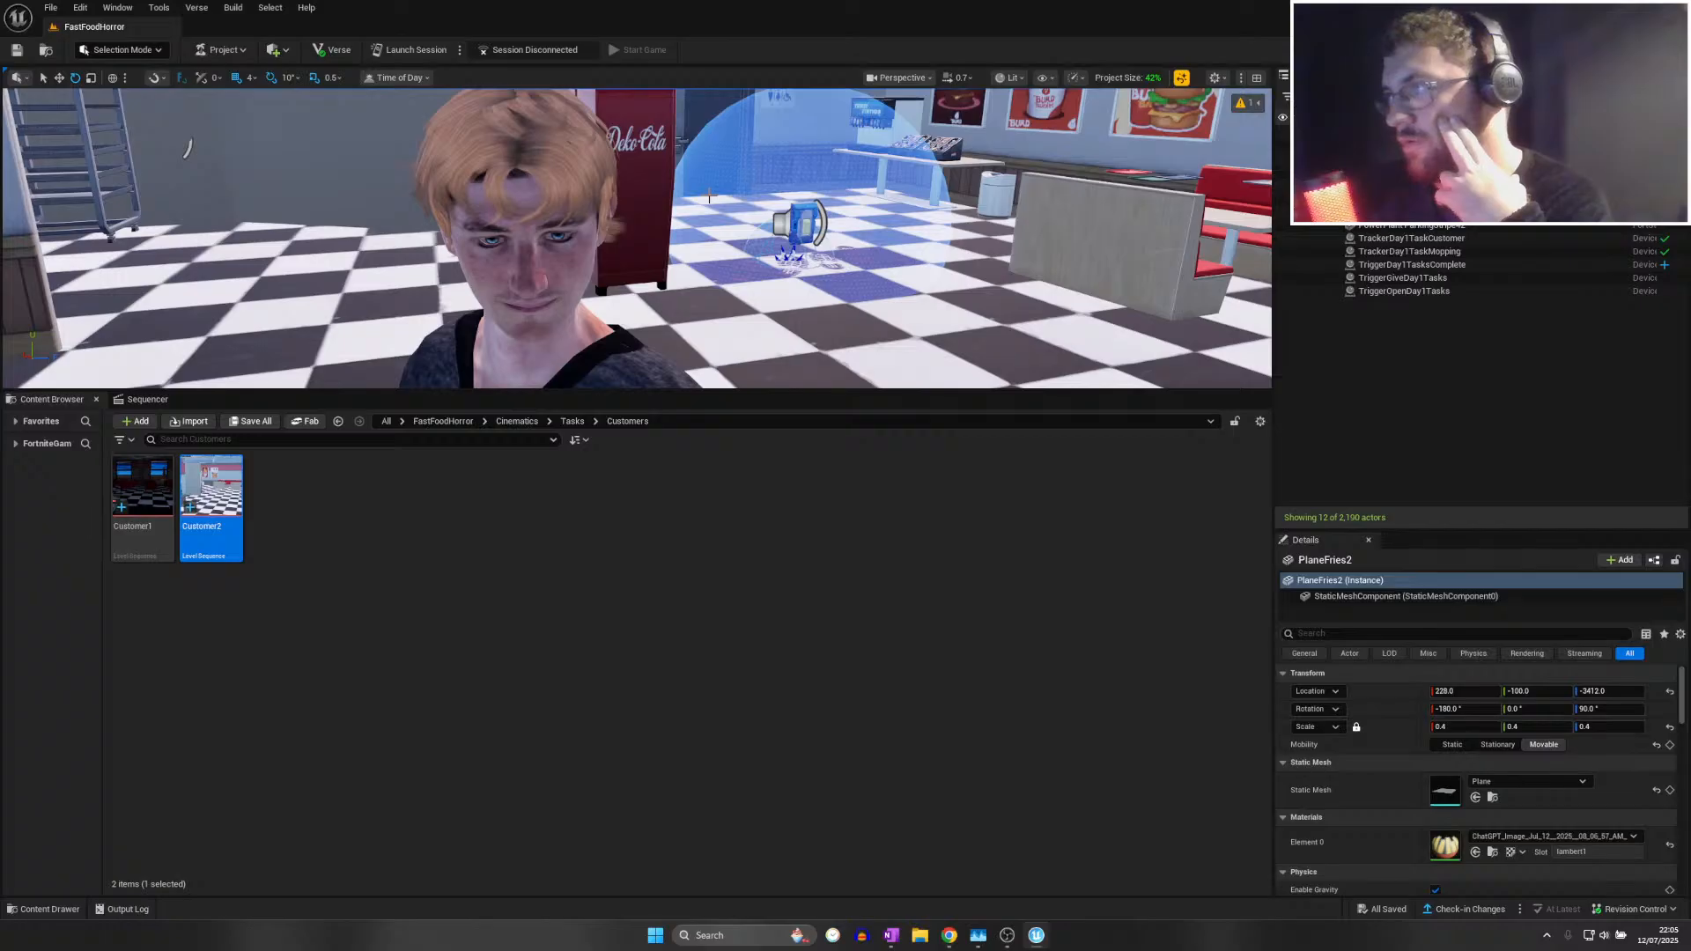
{"action": "right_click_drag", "start_coordinate": [622, 214], "coordinate": [1131, 211]}
{"action": "key", "text": "w"}
{"action": "scroll", "coordinate": [621, 214], "scroll_direction": "up", "scroll_amount": 1}
{"action": "key", "text": "w"}
{"action": "key", "text": "w"}
{"action": "key", "text": "w"}
{"action": "key", "text": "w"}
{"action": "key", "text": "w"}
{"action": "right_click_drag", "start_coordinate": [630, 151], "coordinate": [489, 151]}
{"action": "key", "text": "s"}
{"action": "right_click_drag", "start_coordinate": [675, 165], "coordinate": [771, 264]}
{"action": "key", "text": "w"}
{"action": "key", "text": "s"}
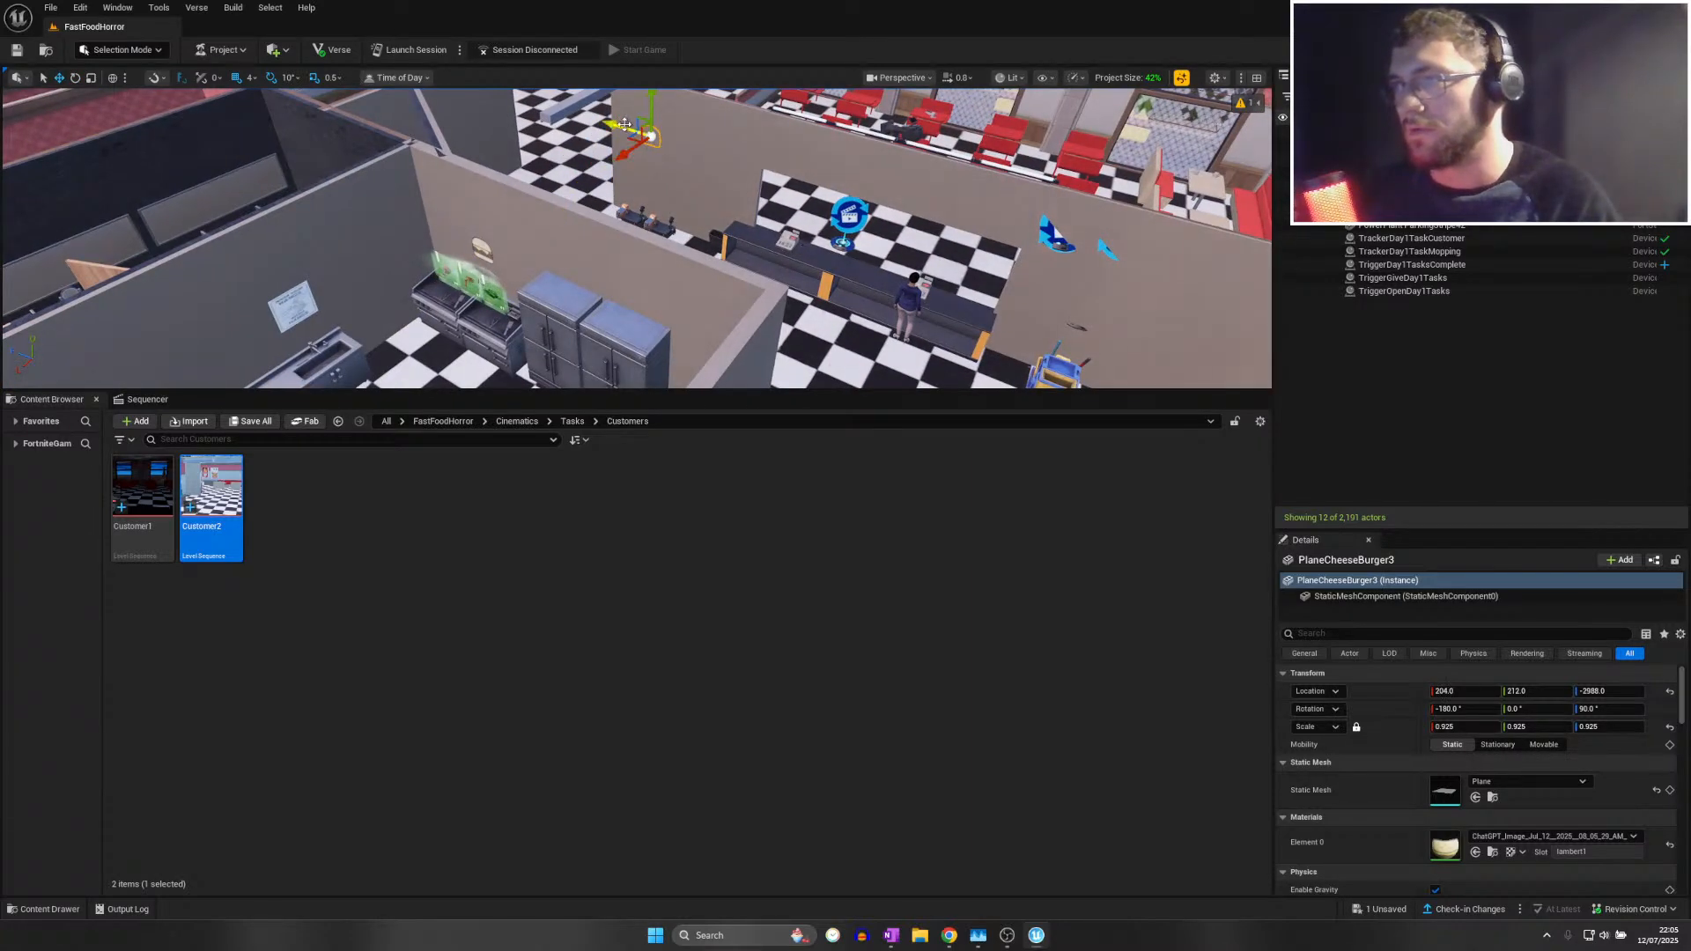
{"action": "key", "text": "w"}
{"action": "right_click_drag", "start_coordinate": [770, 264], "coordinate": [838, 261]}
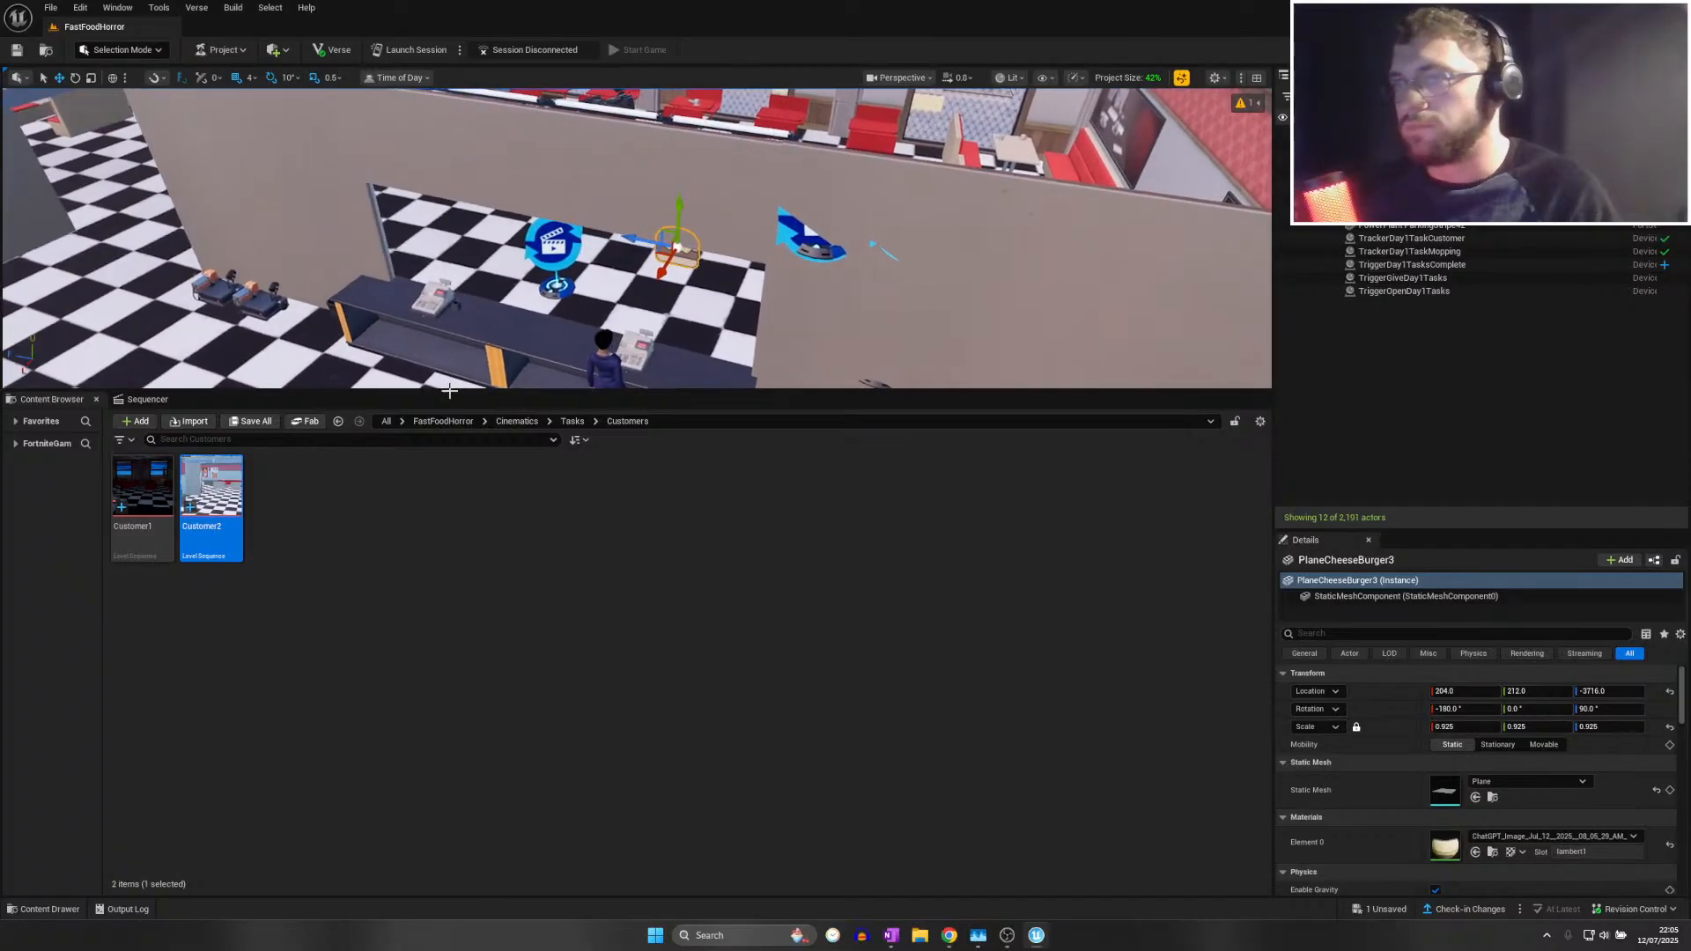
Scale the cheeseburger plane copy uniformly to 0.5325 against the customer's pose at the register and set the Customer2 sequence to frame 1122
{"action": "left_click", "coordinate": [192, 403]}
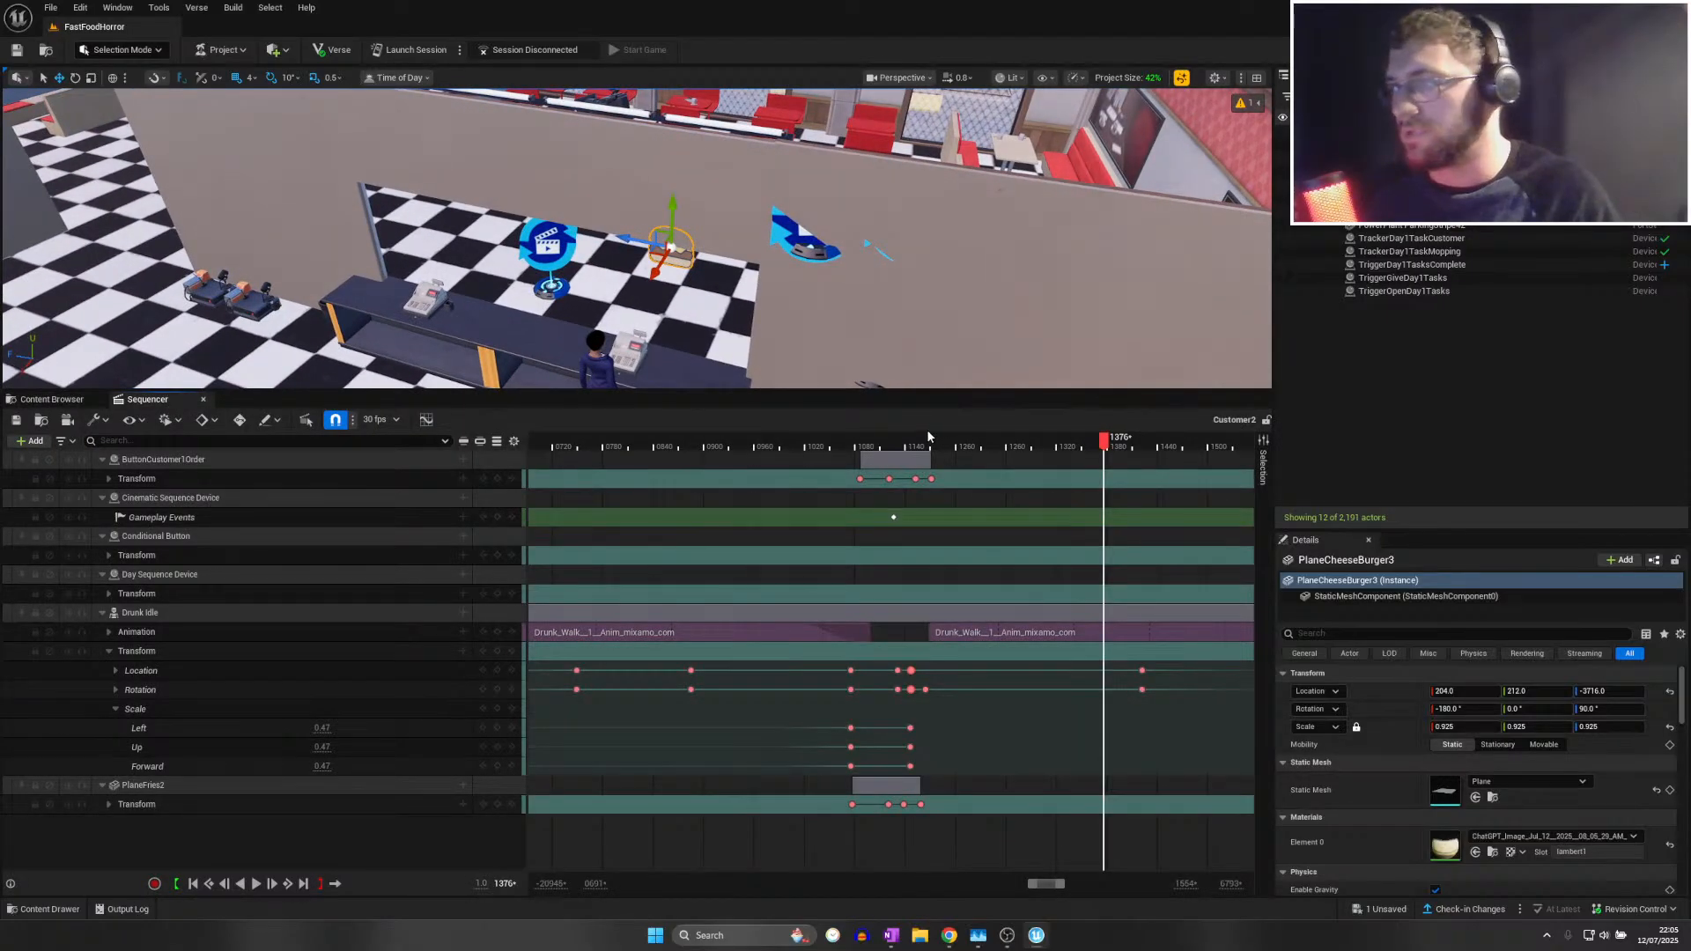
{"action": "left_click_drag", "start_coordinate": [884, 438], "coordinate": [898, 450]}
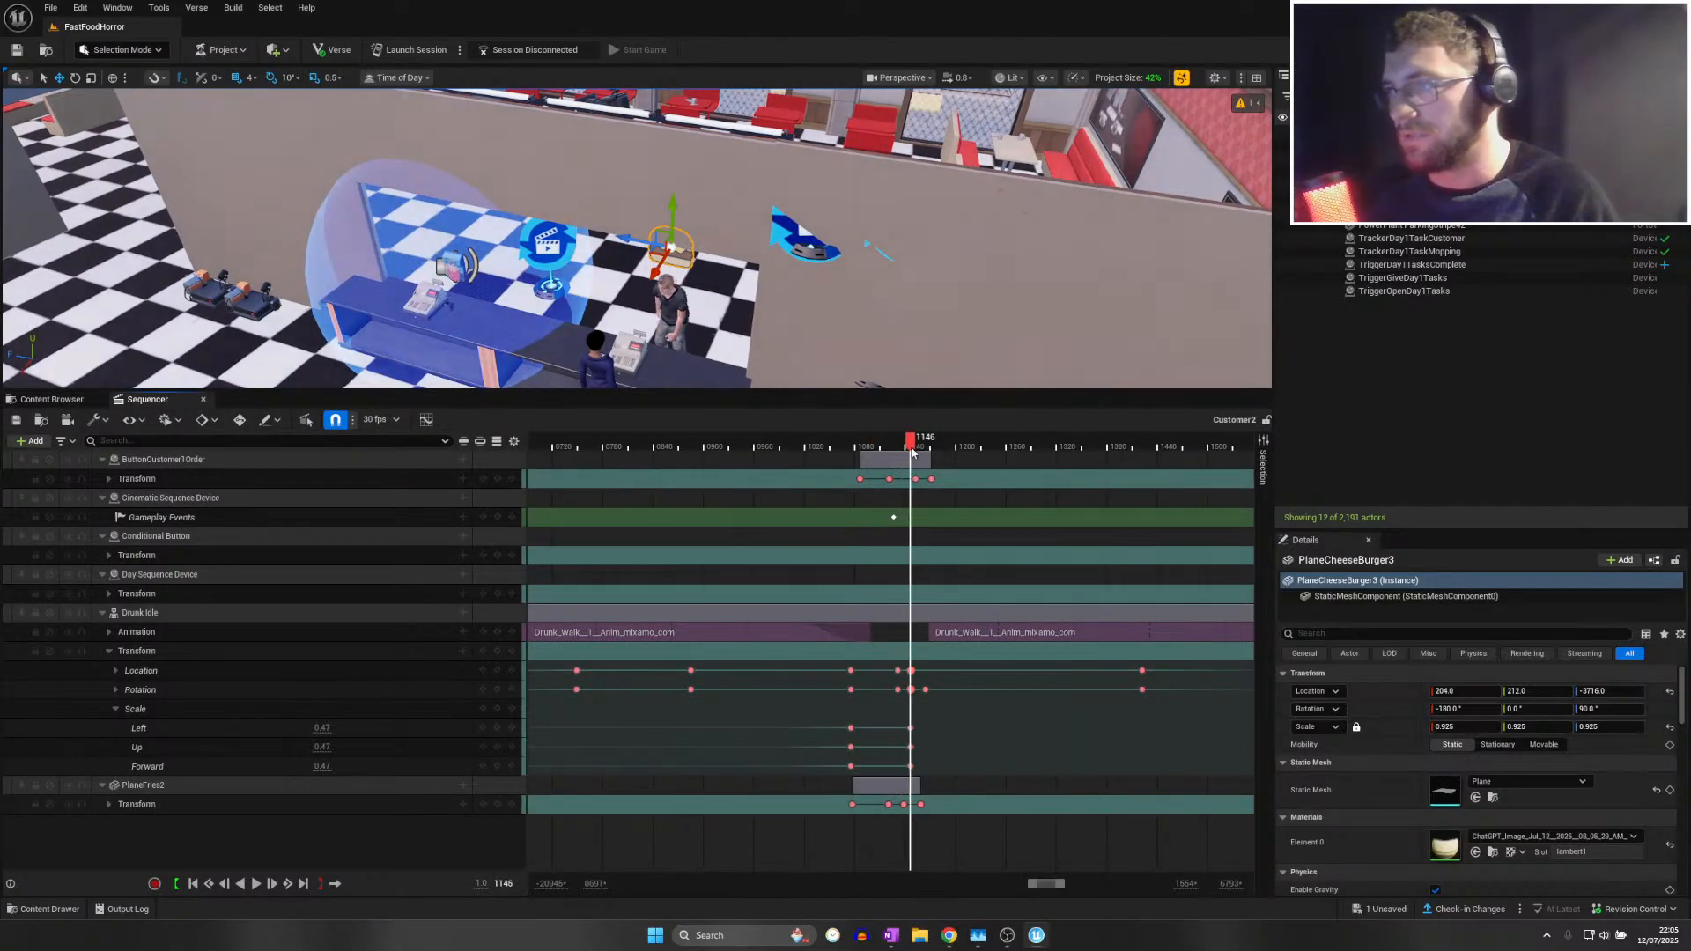
{"action": "key", "text": "w"}
{"action": "right_click_drag", "start_coordinate": [890, 339], "coordinate": [841, 255]}
{"action": "mouse_move", "coordinate": [909, 438]}
{"action": "left_mouse_down"}
{"action": "mouse_move", "coordinate": [864, 440]}
{"action": "mouse_move", "coordinate": [892, 437]}
{"action": "left_mouse_up"}
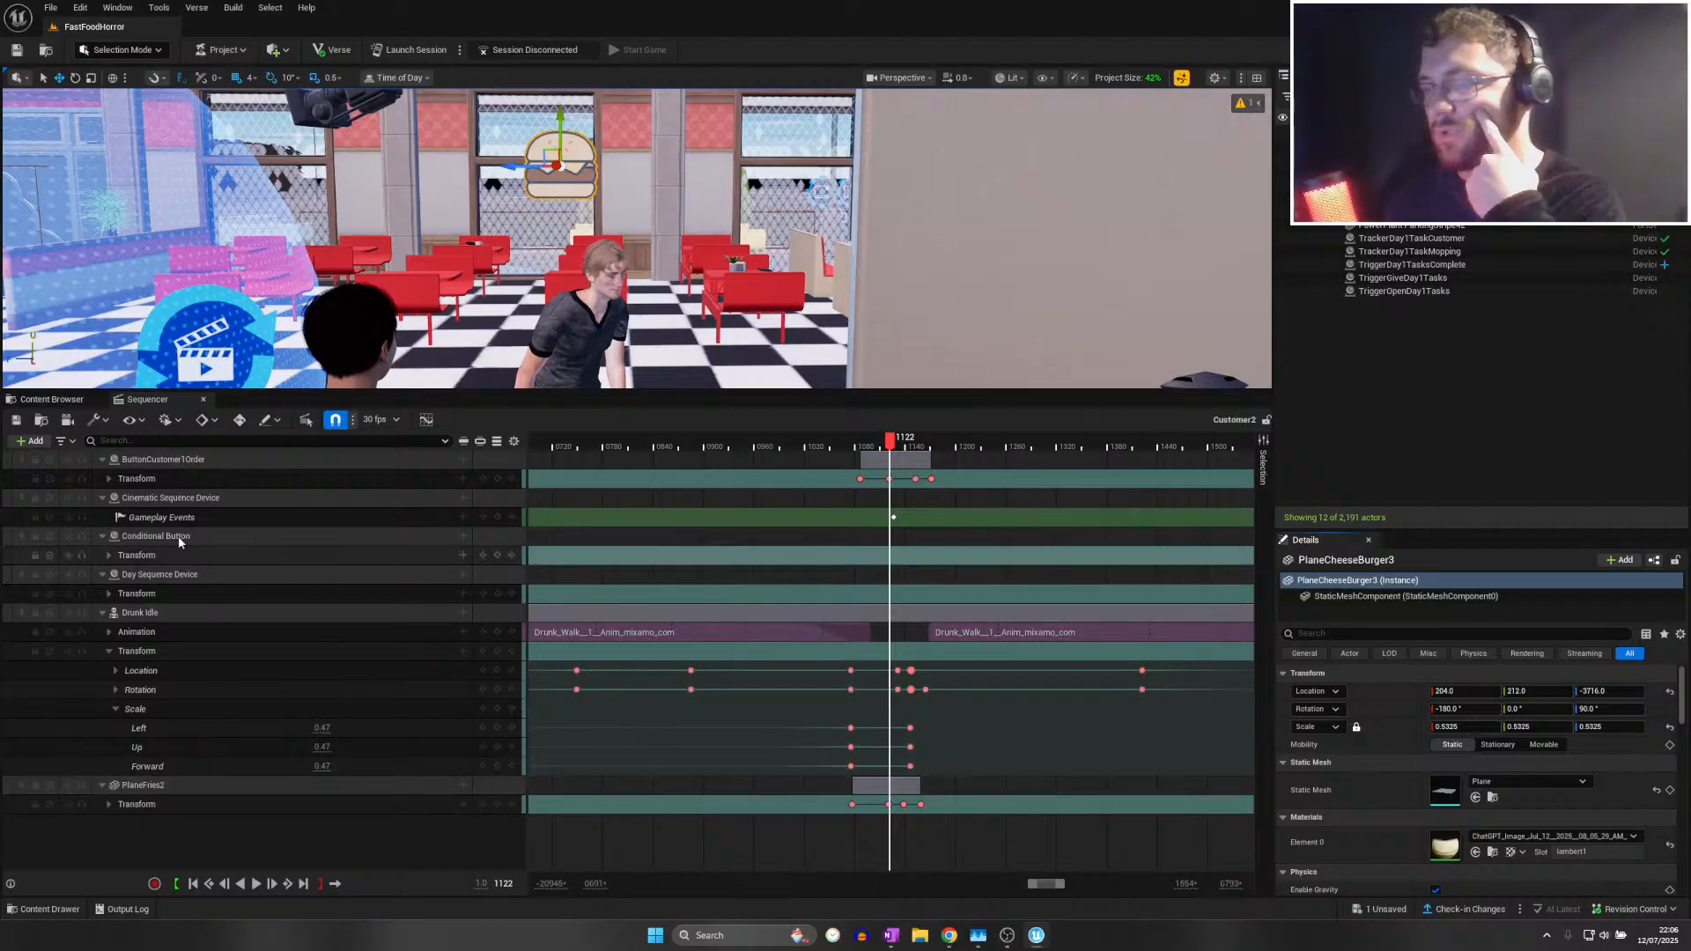
Add an actor track for PlaneCheeseBurger3 to the sequence and key its Transform at frames 1122 and 1110
{"action": "left_click", "coordinate": [32, 441]}
{"action": "mouse_move", "coordinate": [94, 499]}
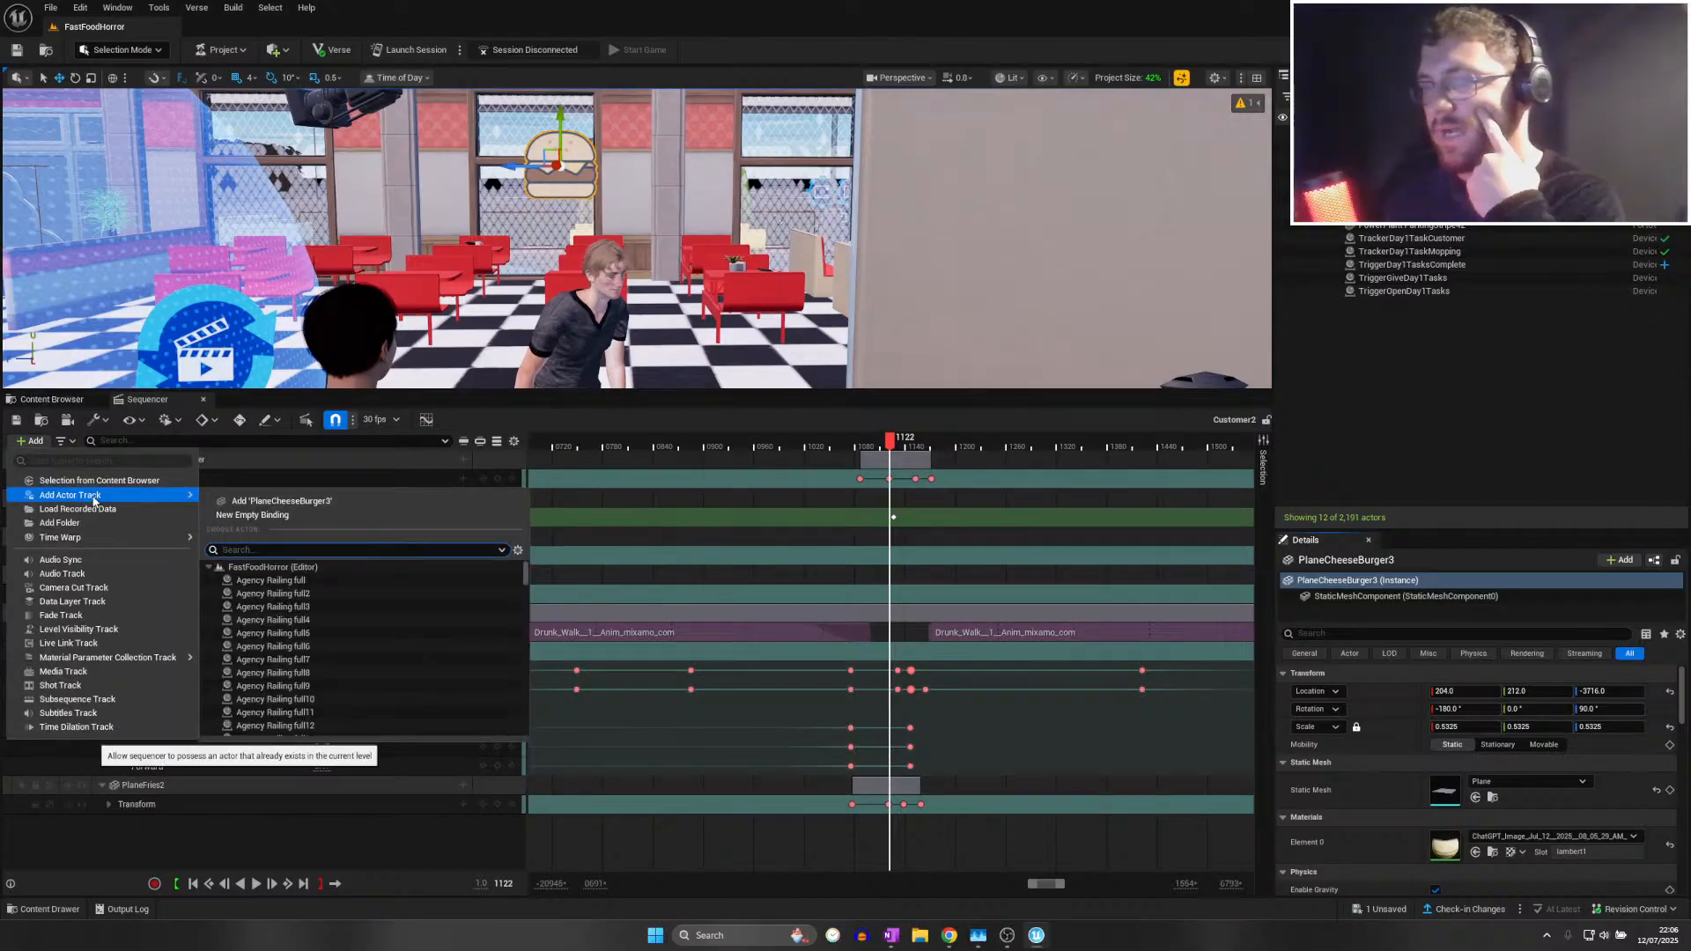
{"action": "left_click", "coordinate": [246, 502]}
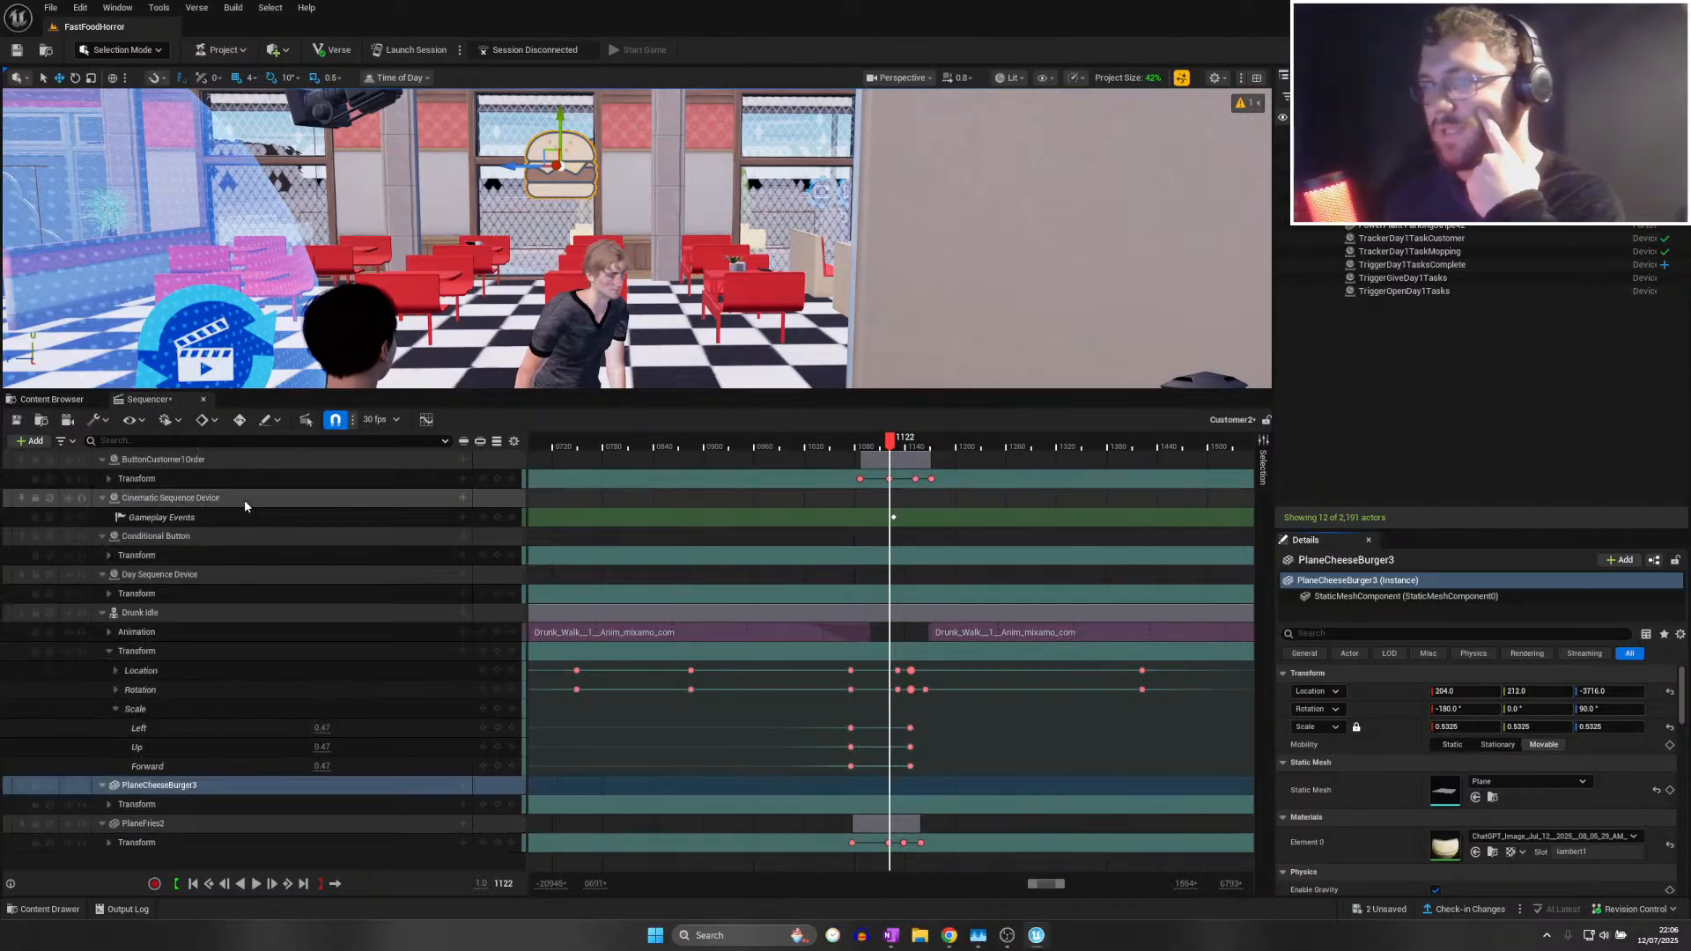
{"action": "left_click", "coordinate": [497, 804]}
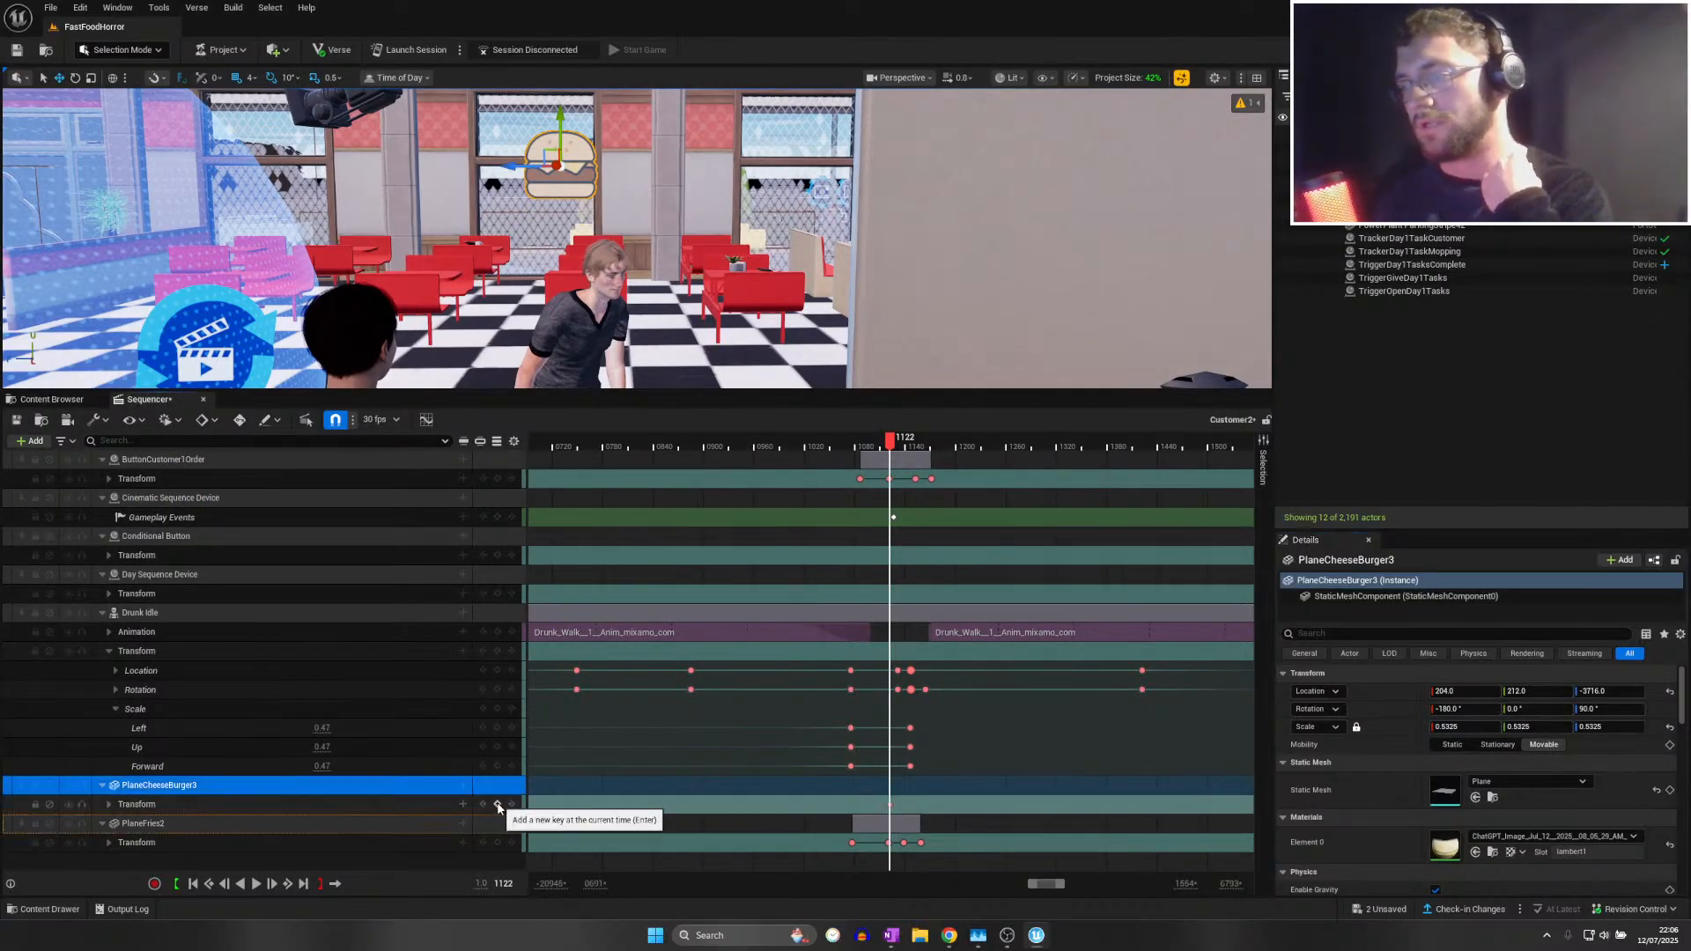
{"action": "left_click", "coordinate": [890, 446]}
{"action": "left_click_drag", "start_coordinate": [886, 445], "coordinate": [880, 445]}
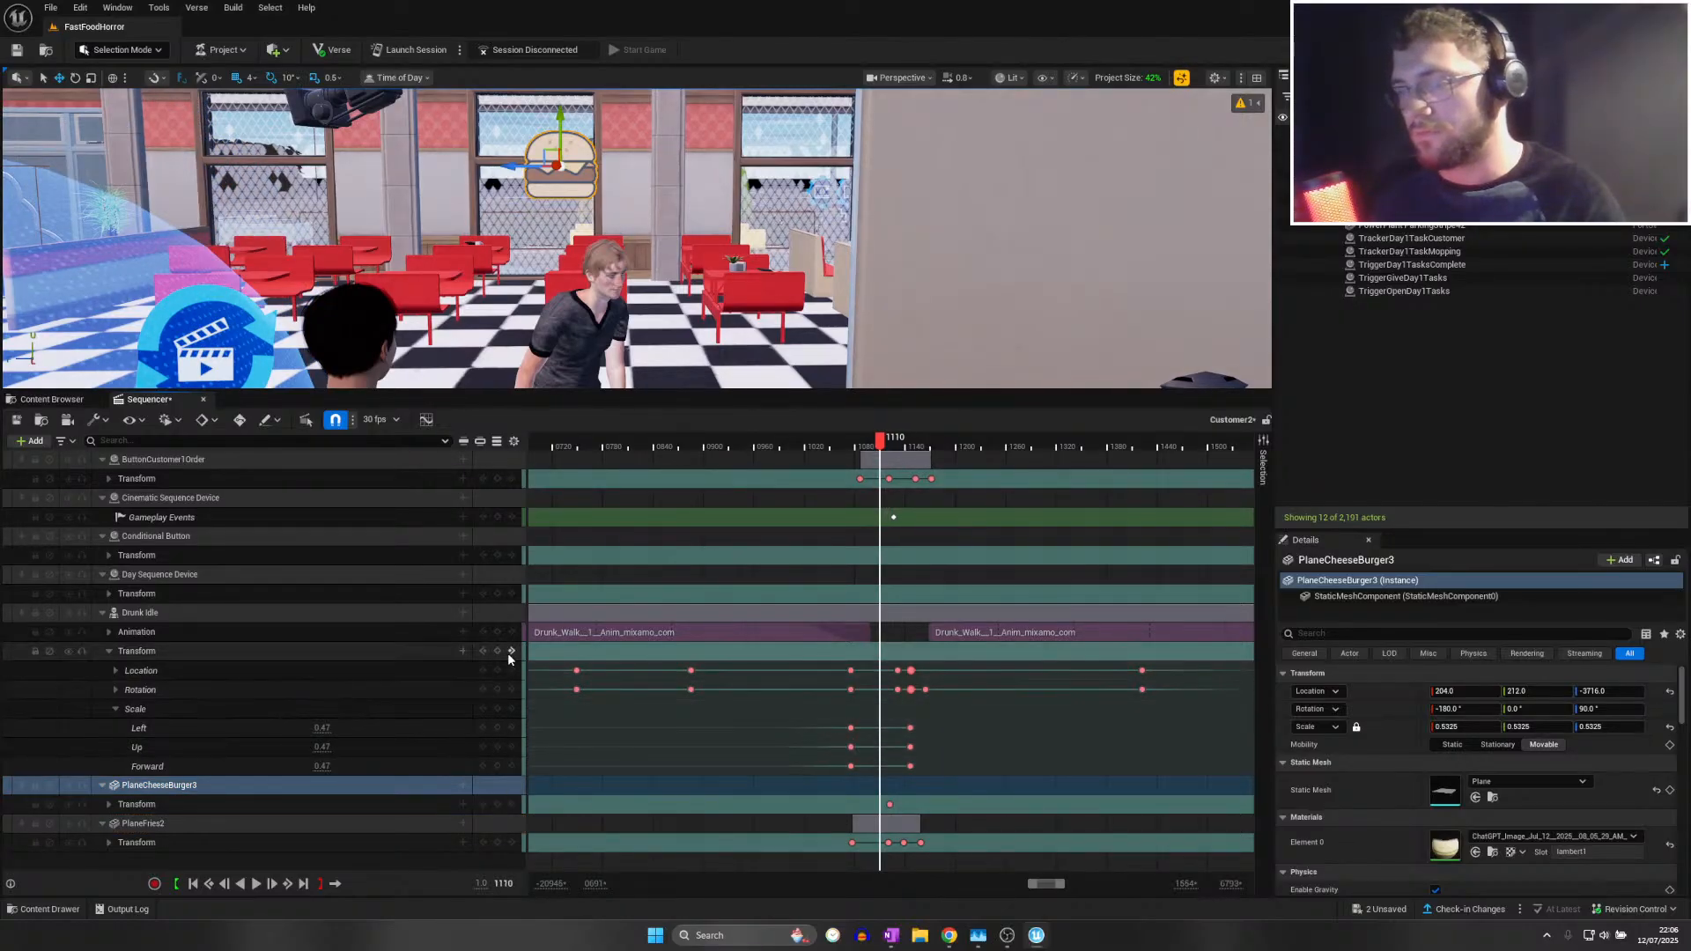
{"action": "left_click", "coordinate": [499, 804]}
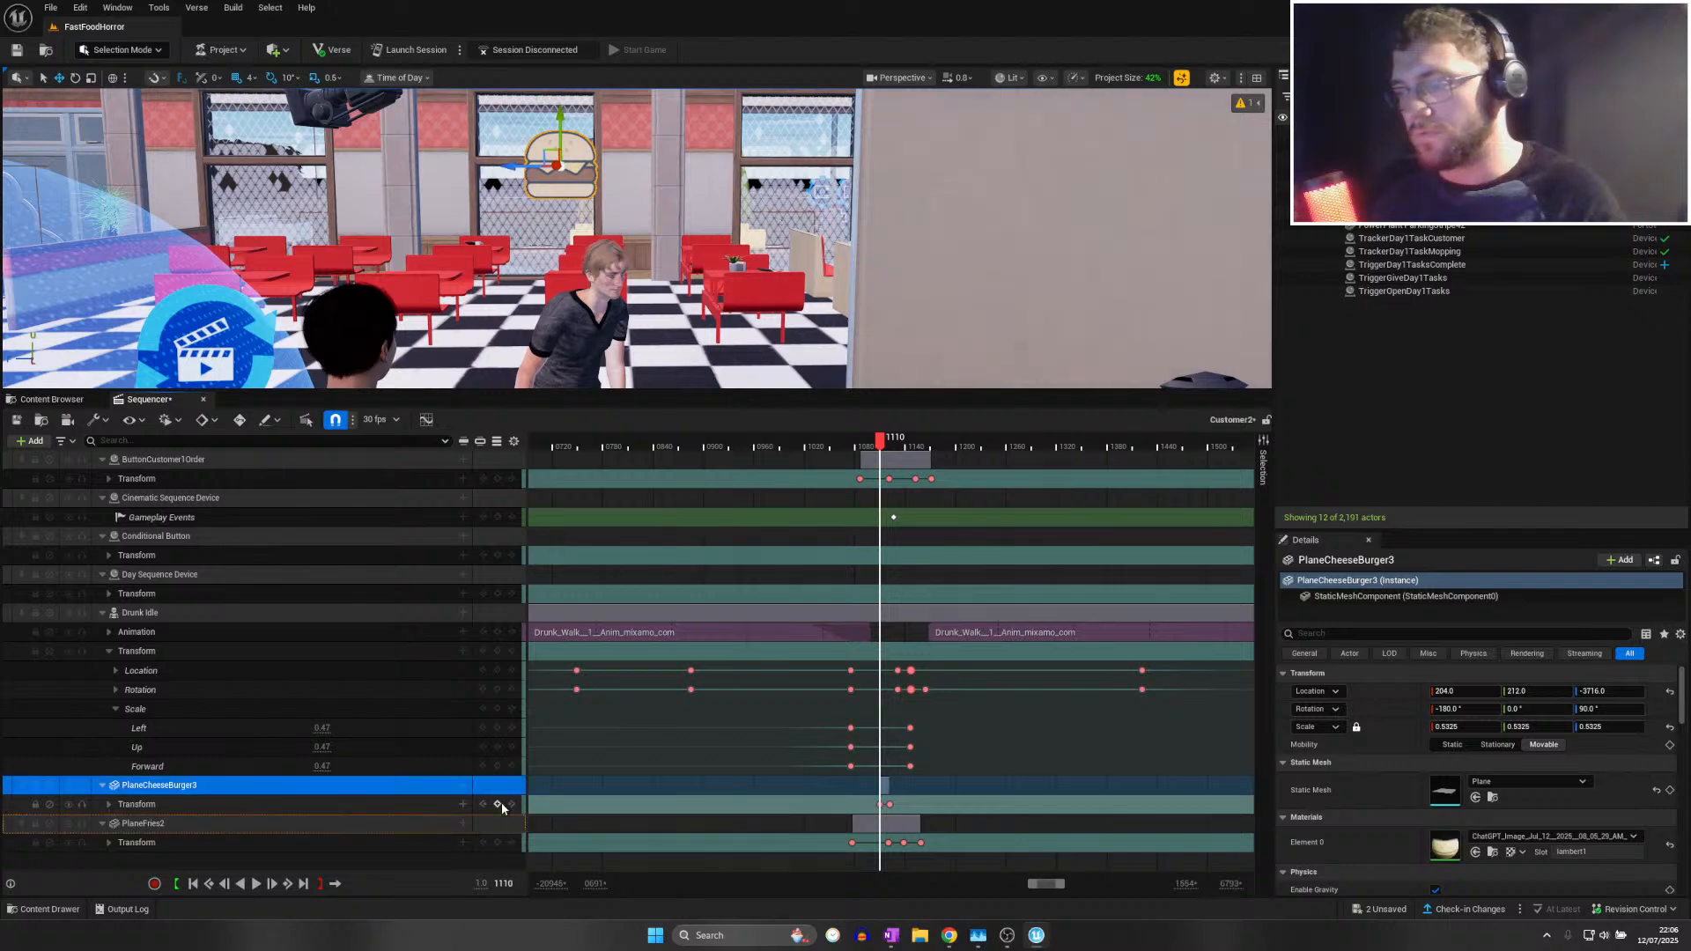
At frame 1090, lower the PlaneCheeseBurger3 icon below the floor to a height of -160 and key its Transform
{"action": "left_click", "coordinate": [865, 444]}
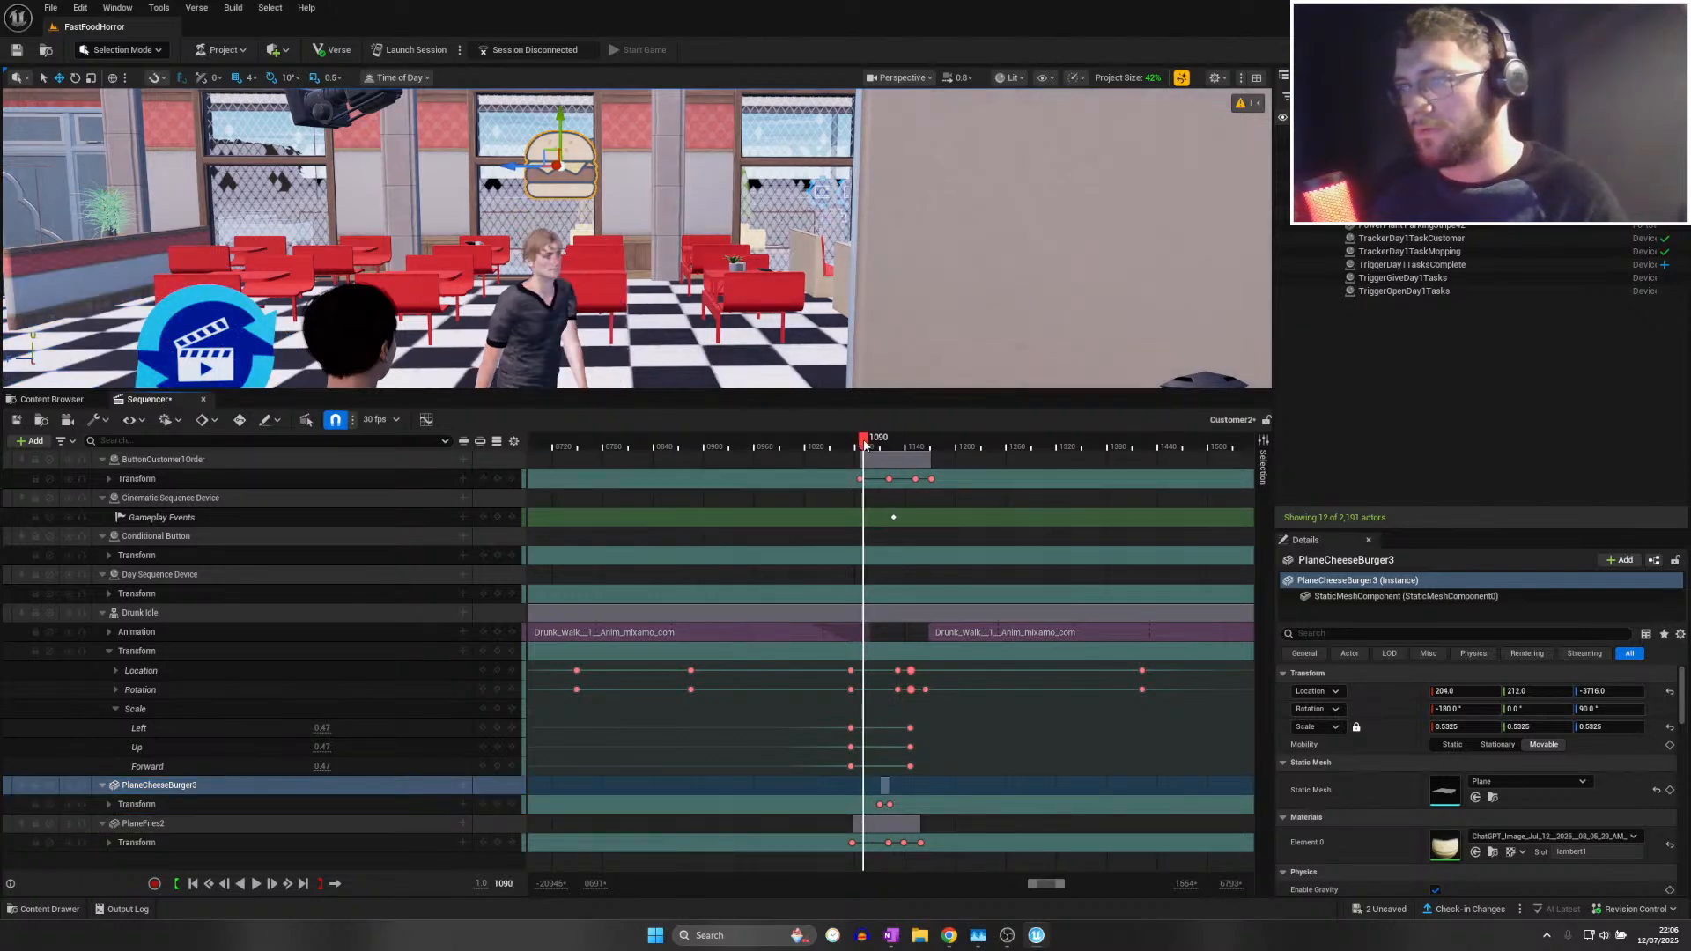
{"action": "key", "text": "s"}
{"action": "right_click_drag", "start_coordinate": [554, 110], "coordinate": [572, 119]}
{"action": "left_click_drag", "start_coordinate": [576, 160], "coordinate": [577, 181]}
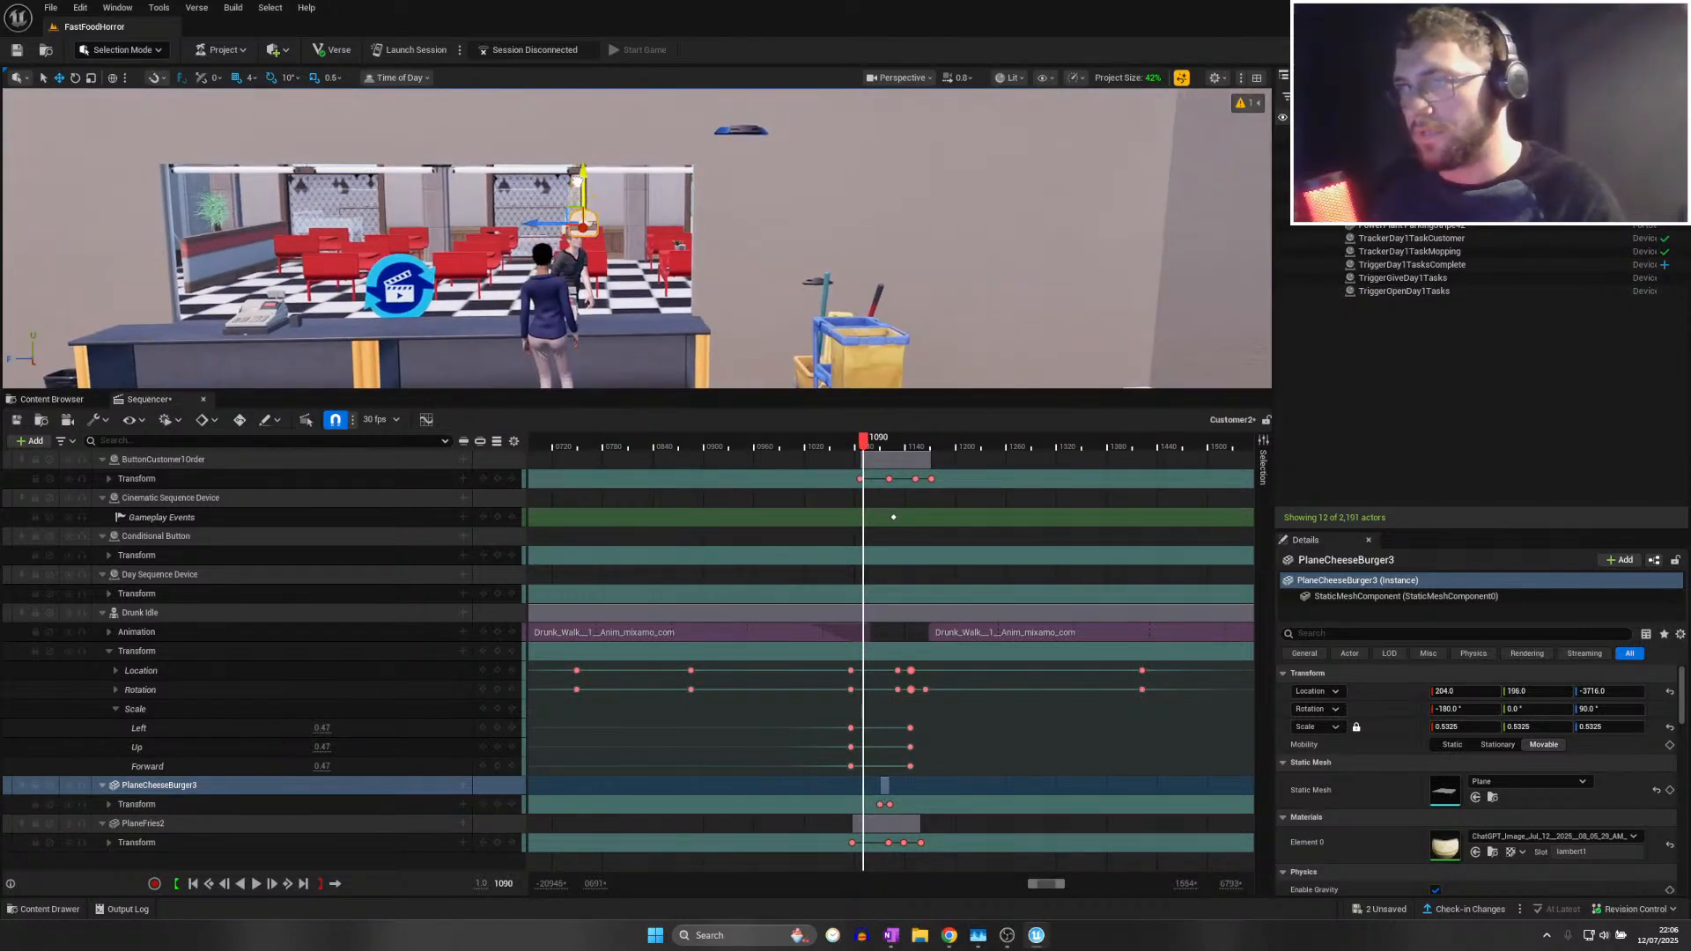
{"action": "right_click_drag", "start_coordinate": [583, 352], "coordinate": [581, 379]}
{"action": "key", "text": "s"}
{"action": "left_click_drag", "start_coordinate": [630, 168], "coordinate": [630, 225]}
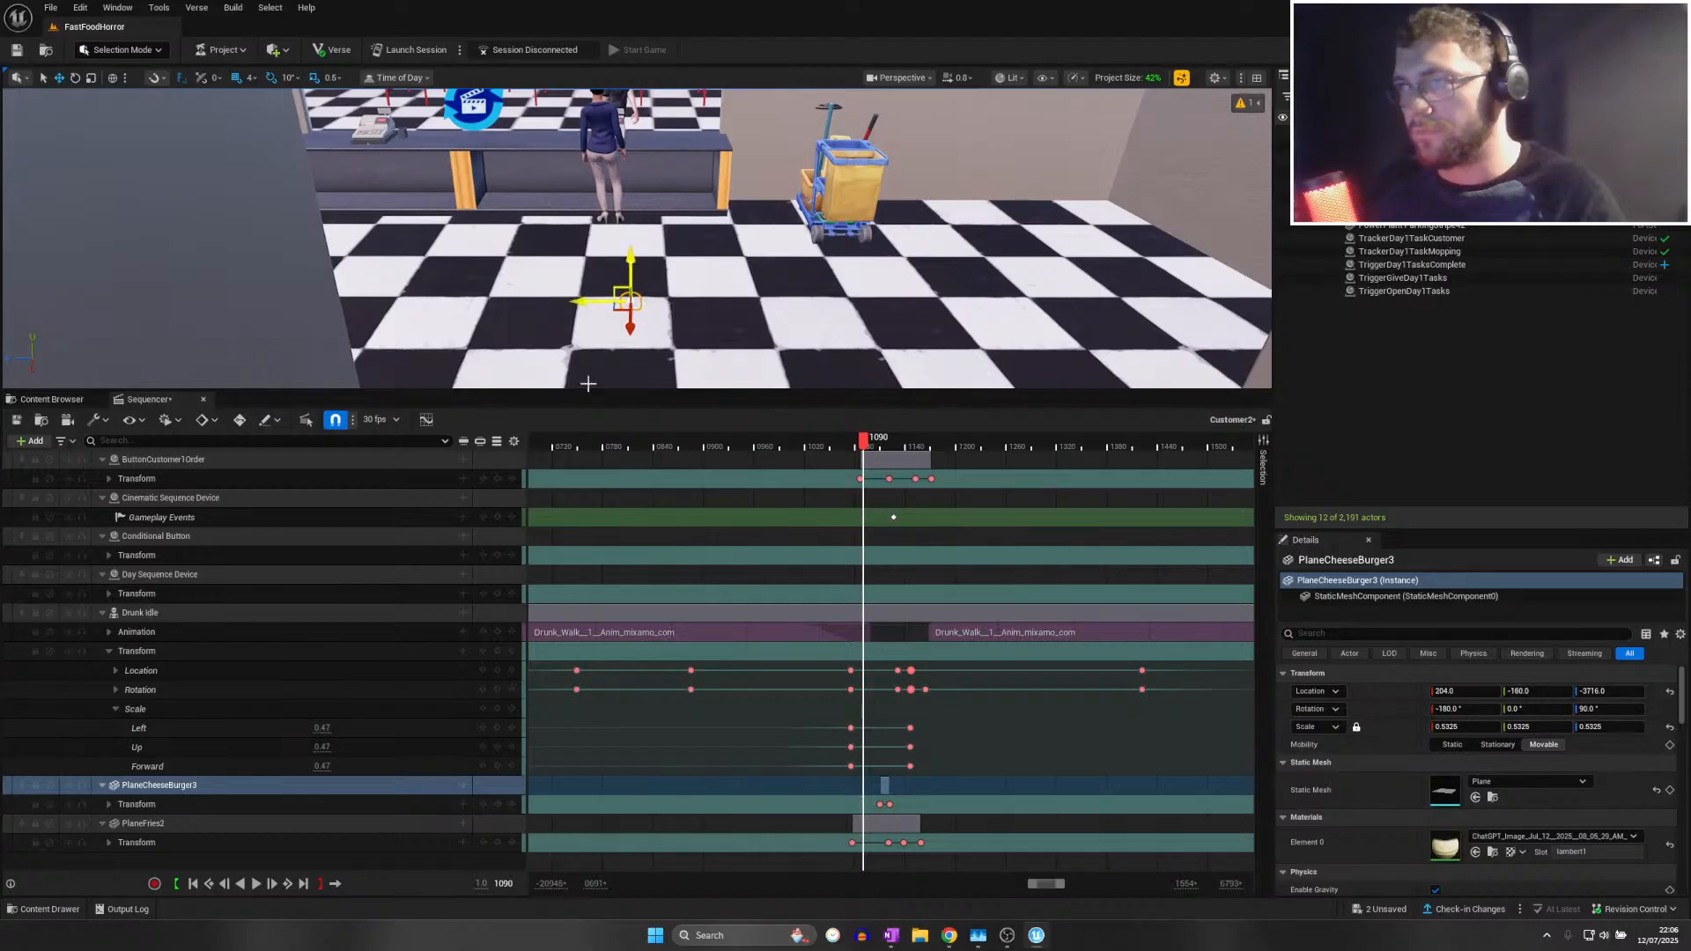
{"action": "left_click", "coordinate": [475, 789]}
{"action": "key", "text": "s"}
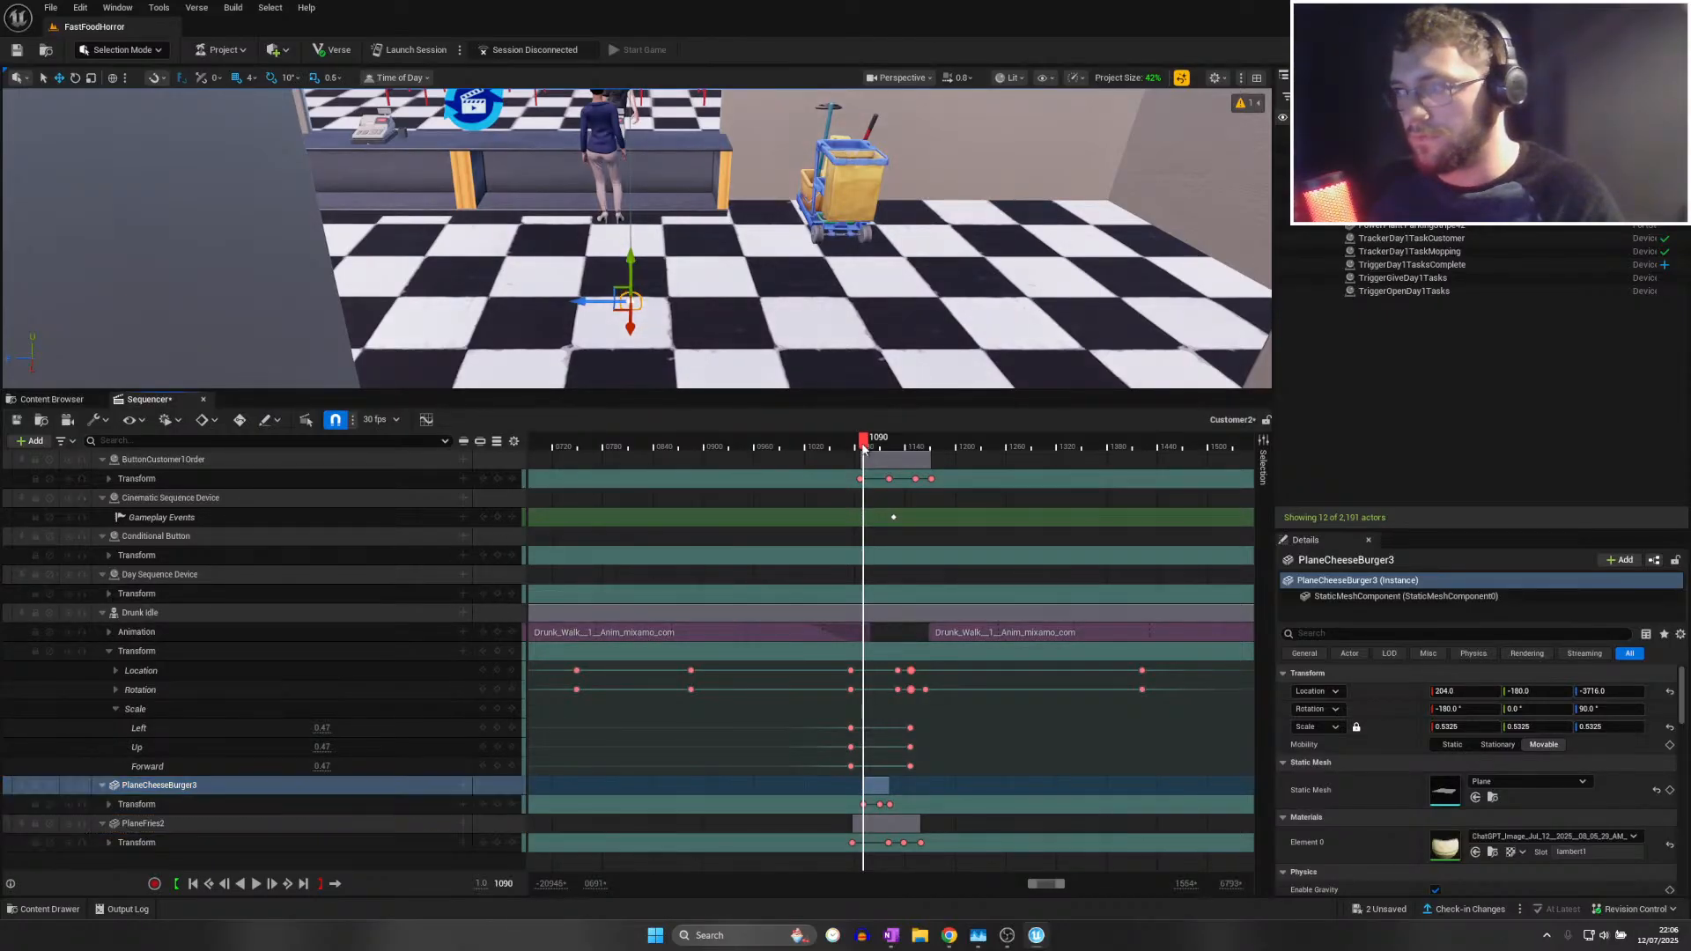
Scrub the cheeseburger icon's appearance through frame 1153 and save all changes
{"action": "left_click", "coordinate": [887, 454]}
{"action": "left_click_drag", "start_coordinate": [905, 456], "coordinate": [907, 454]}
{"action": "right_click_drag", "start_coordinate": [889, 339], "coordinate": [889, 273]}
{"action": "mouse_move", "coordinate": [906, 455]}
{"action": "left_mouse_down"}
{"action": "mouse_move", "coordinate": [932, 446]}
{"action": "mouse_move", "coordinate": [917, 447]}
{"action": "left_mouse_up"}
{"action": "left_click_drag", "start_coordinate": [915, 448], "coordinate": [918, 452]}
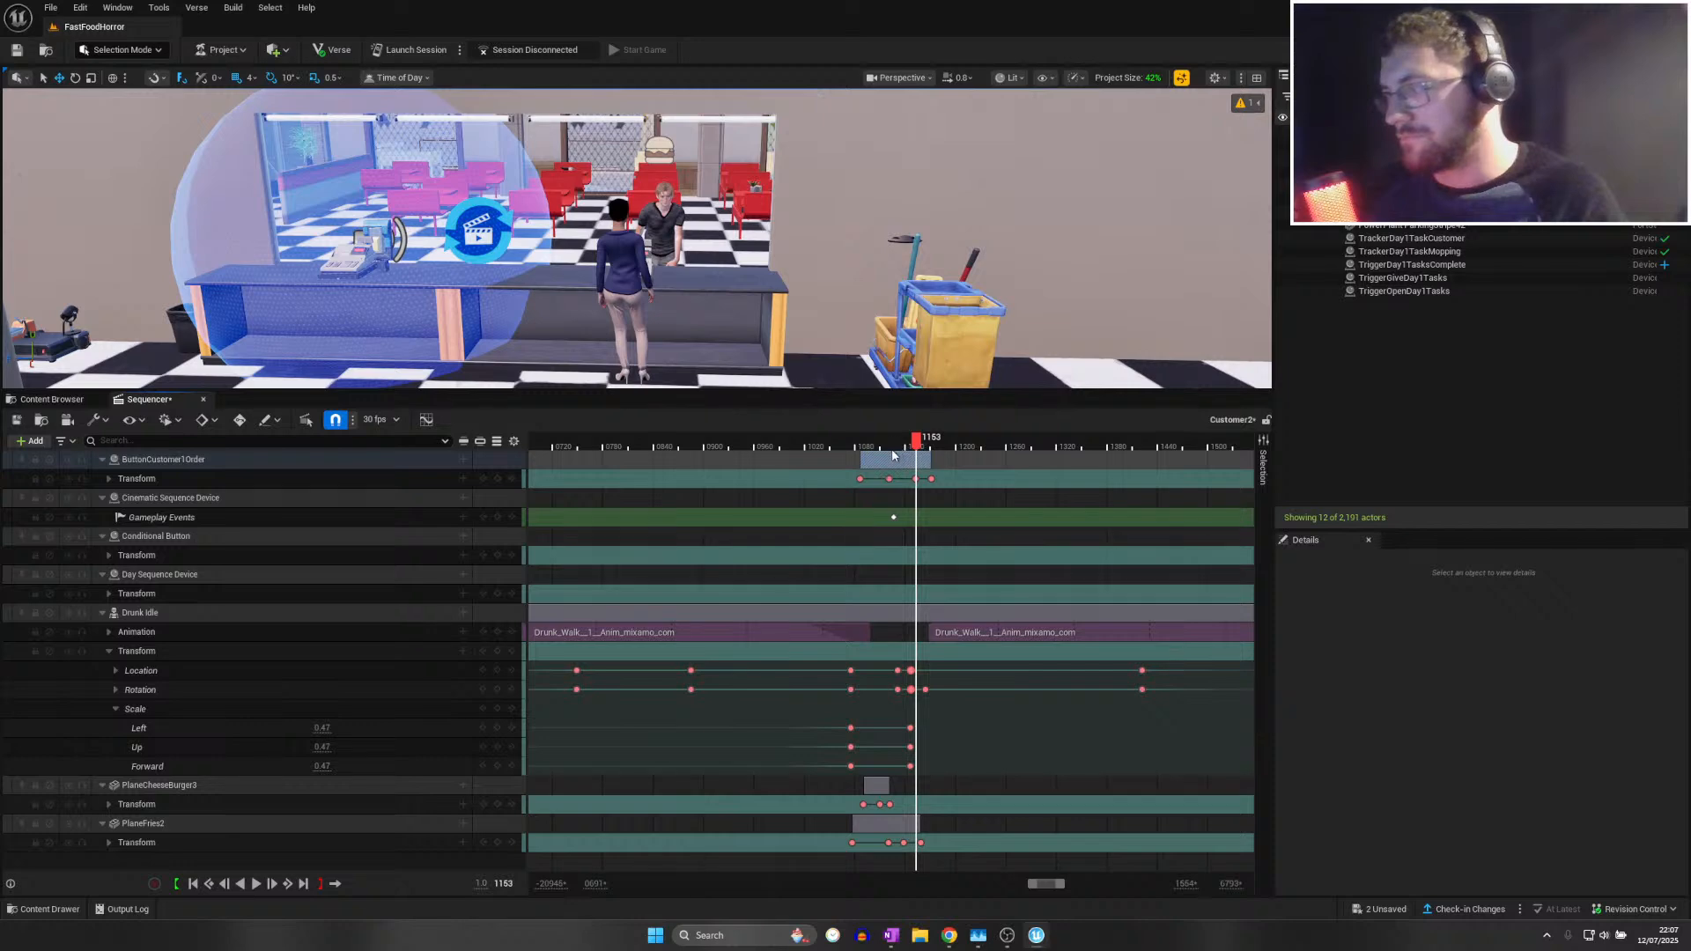
{"action": "left_click", "coordinate": [50, 7]}
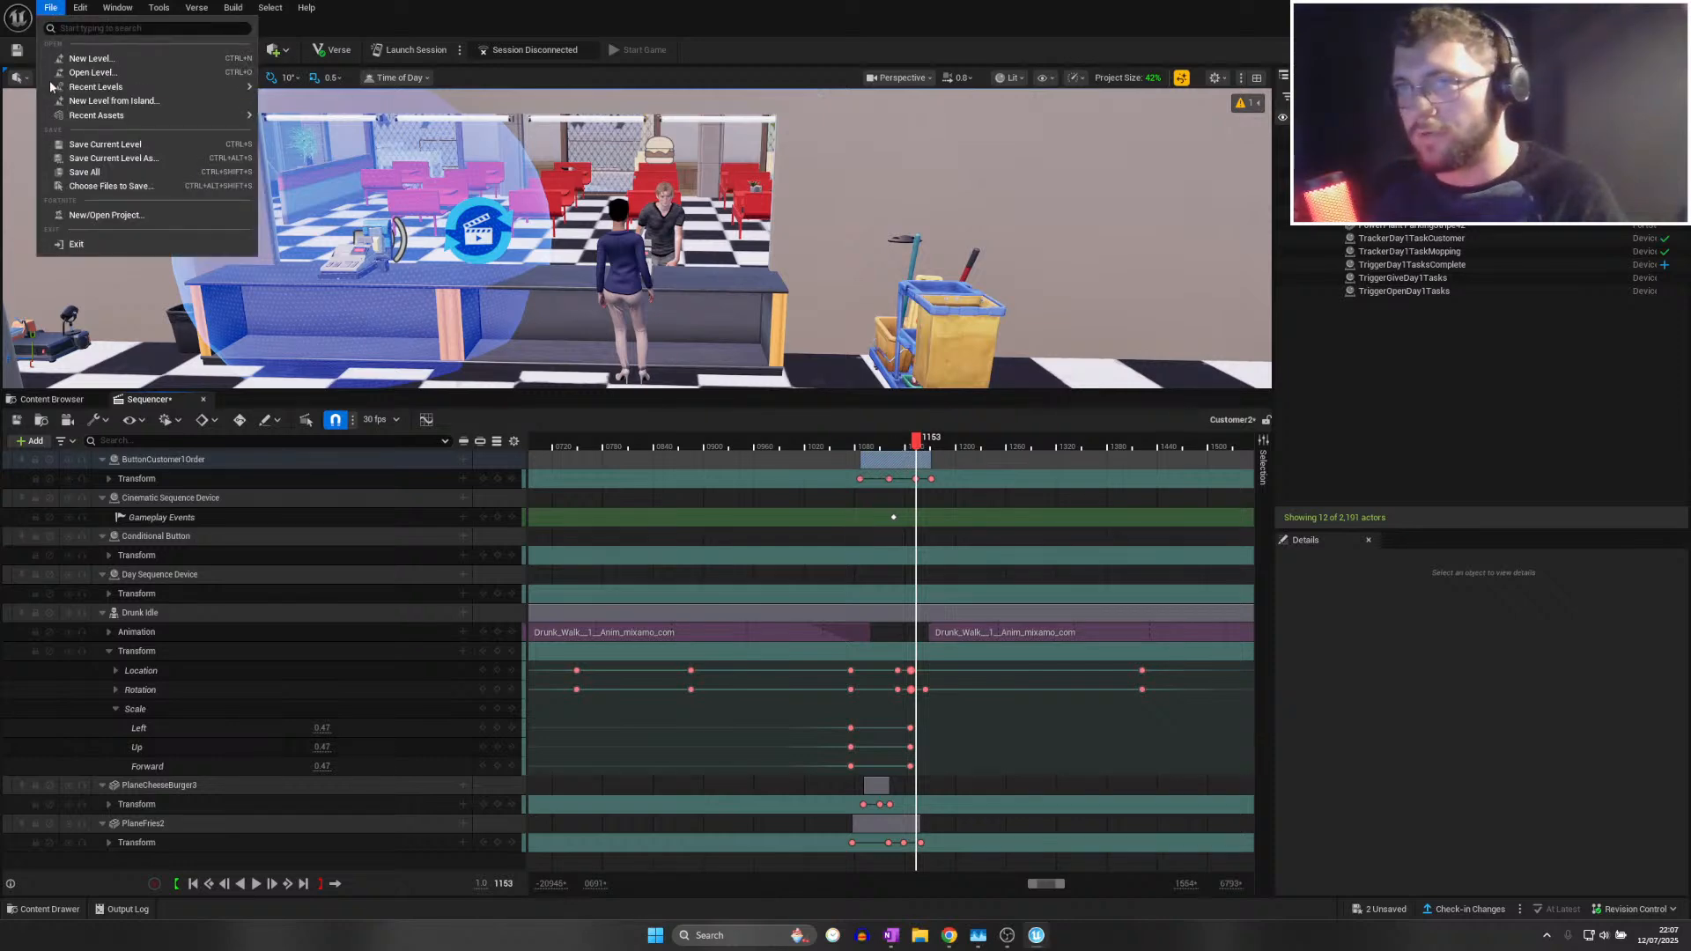
{"action": "left_click", "coordinate": [89, 184]}
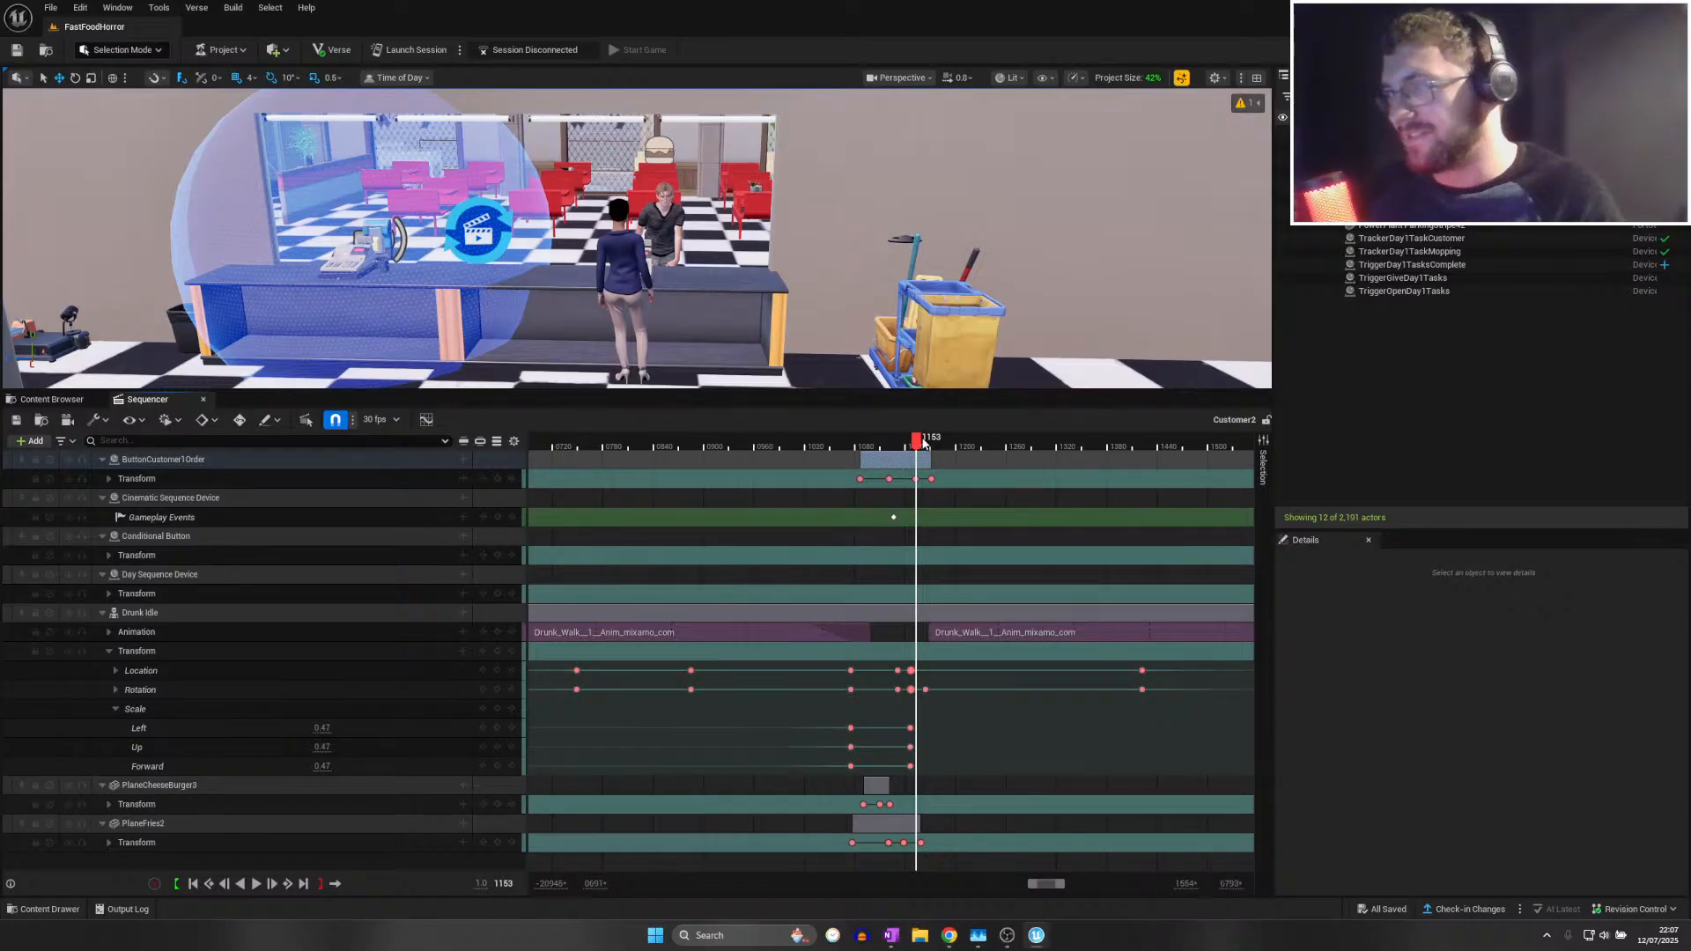
At frame 1164, lower the PlaneCheeseBurger3 icon below the floor to a height of -160 and key its Transform
{"action": "left_click", "coordinate": [905, 437]}
{"action": "left_click_drag", "start_coordinate": [907, 436], "coordinate": [925, 438]}
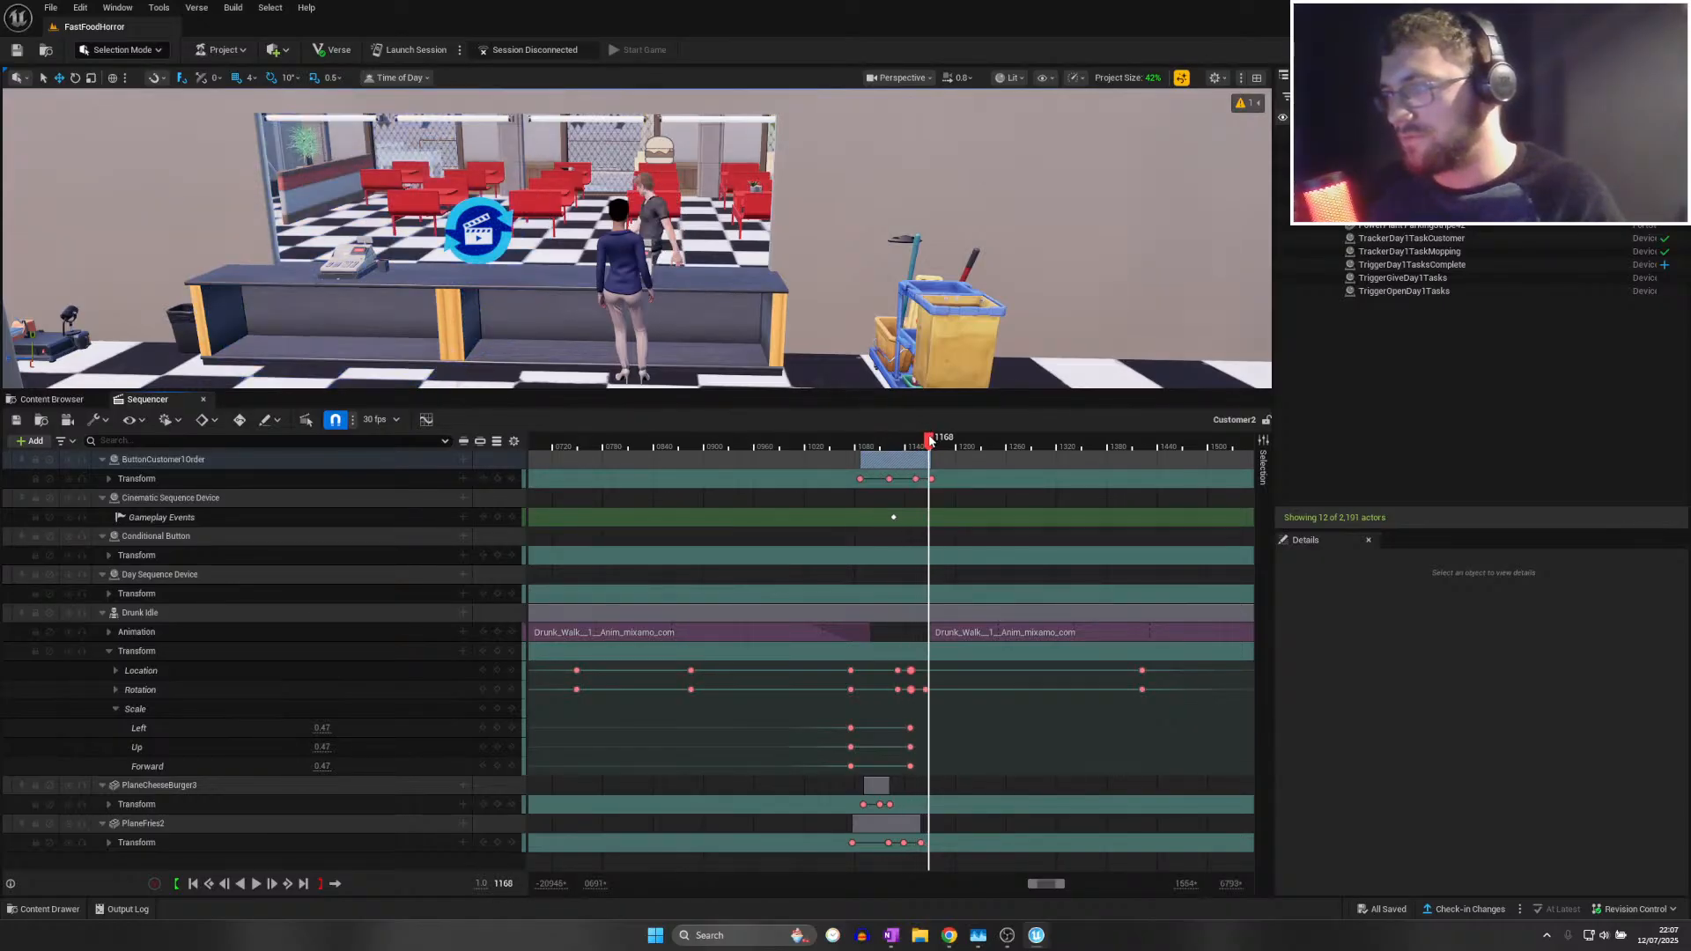
{"action": "left_click", "coordinate": [658, 151]}
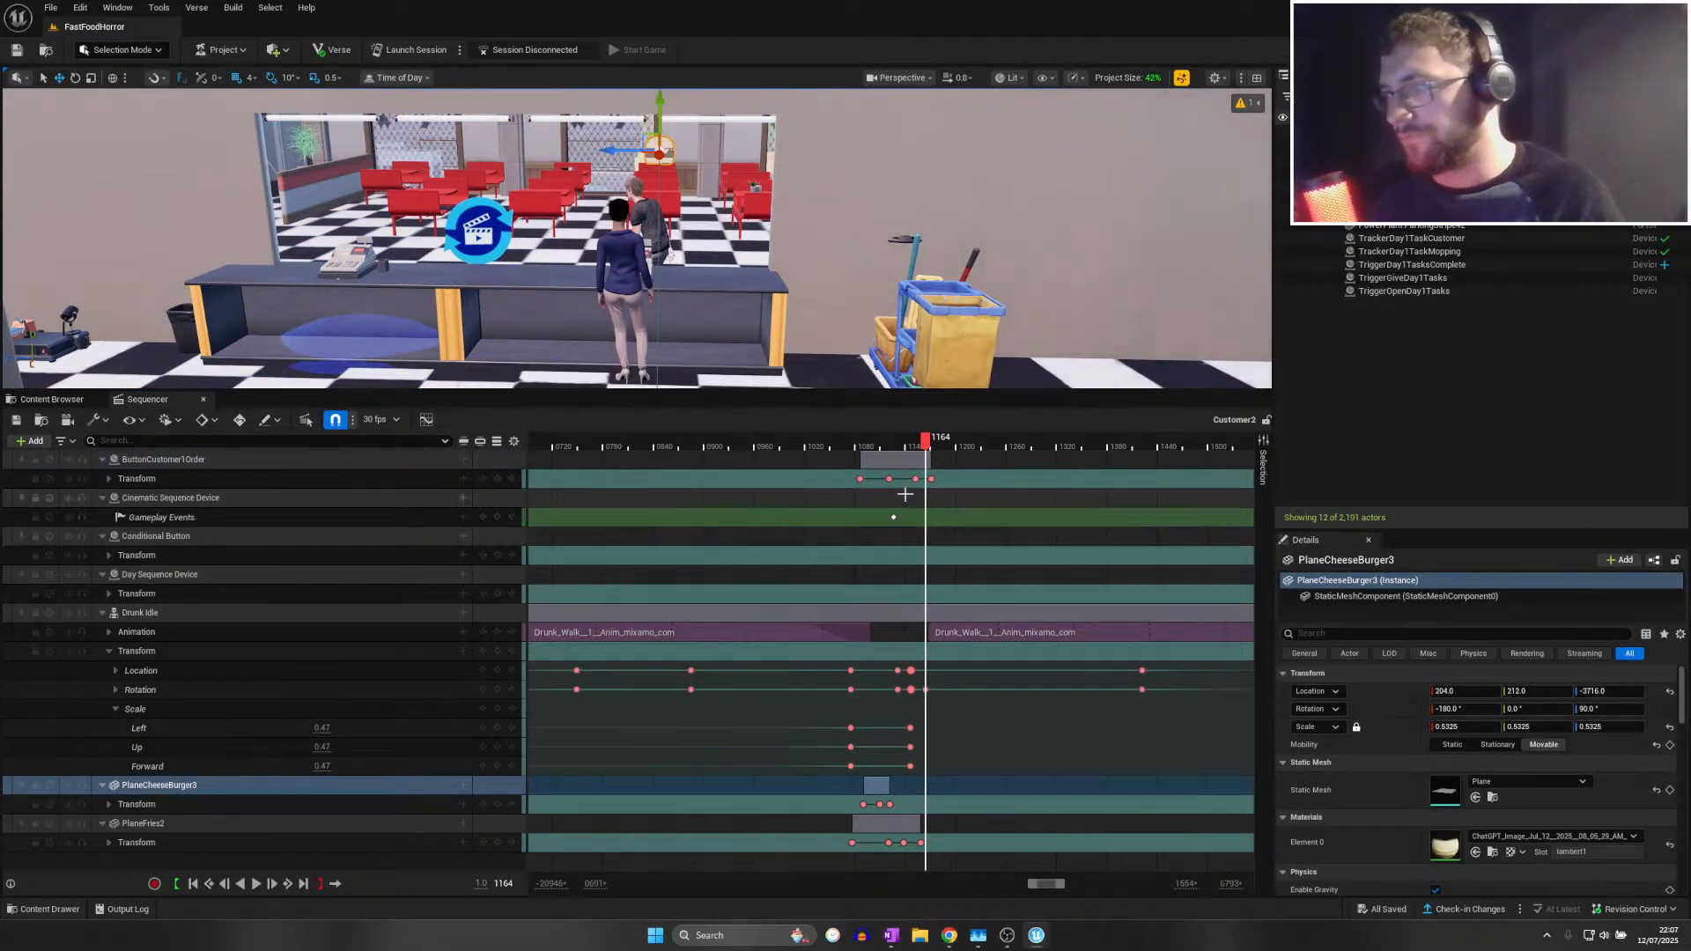
{"action": "left_click_drag", "start_coordinate": [673, 372], "coordinate": [673, 394]}
{"action": "mouse_move", "coordinate": [661, 334]}
{"action": "right_mouse_down"}
{"action": "mouse_move", "coordinate": [662, 373]}
{"action": "mouse_move", "coordinate": [666, 358]}
{"action": "right_mouse_up"}
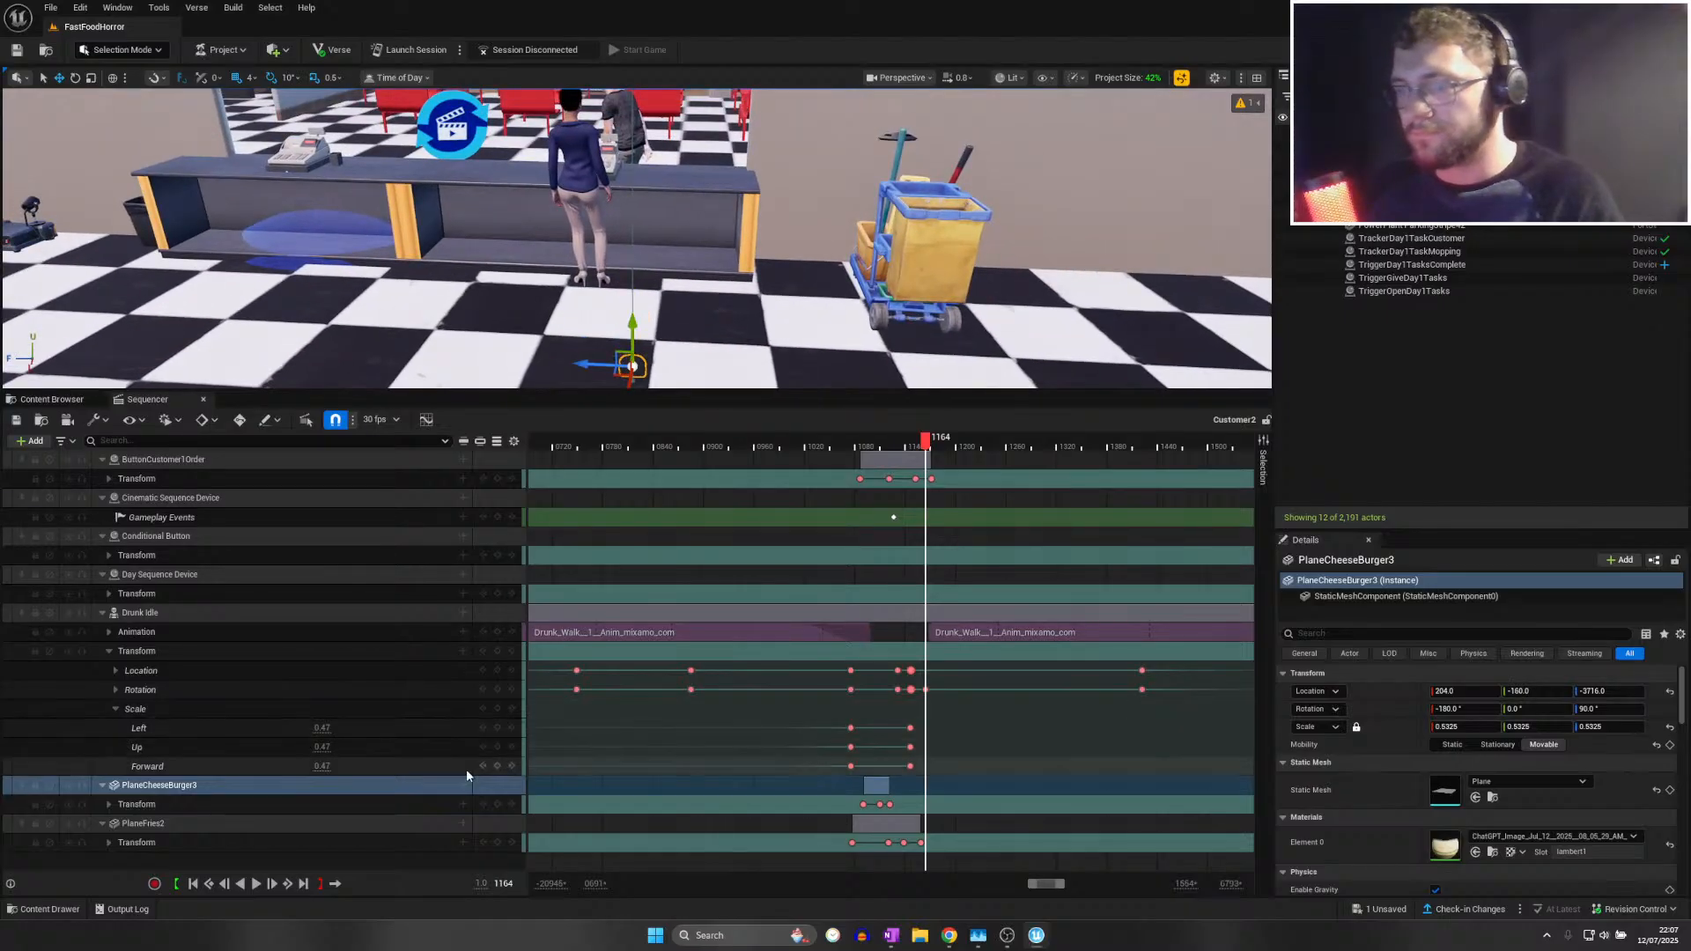
{"action": "left_click", "coordinate": [498, 806]}
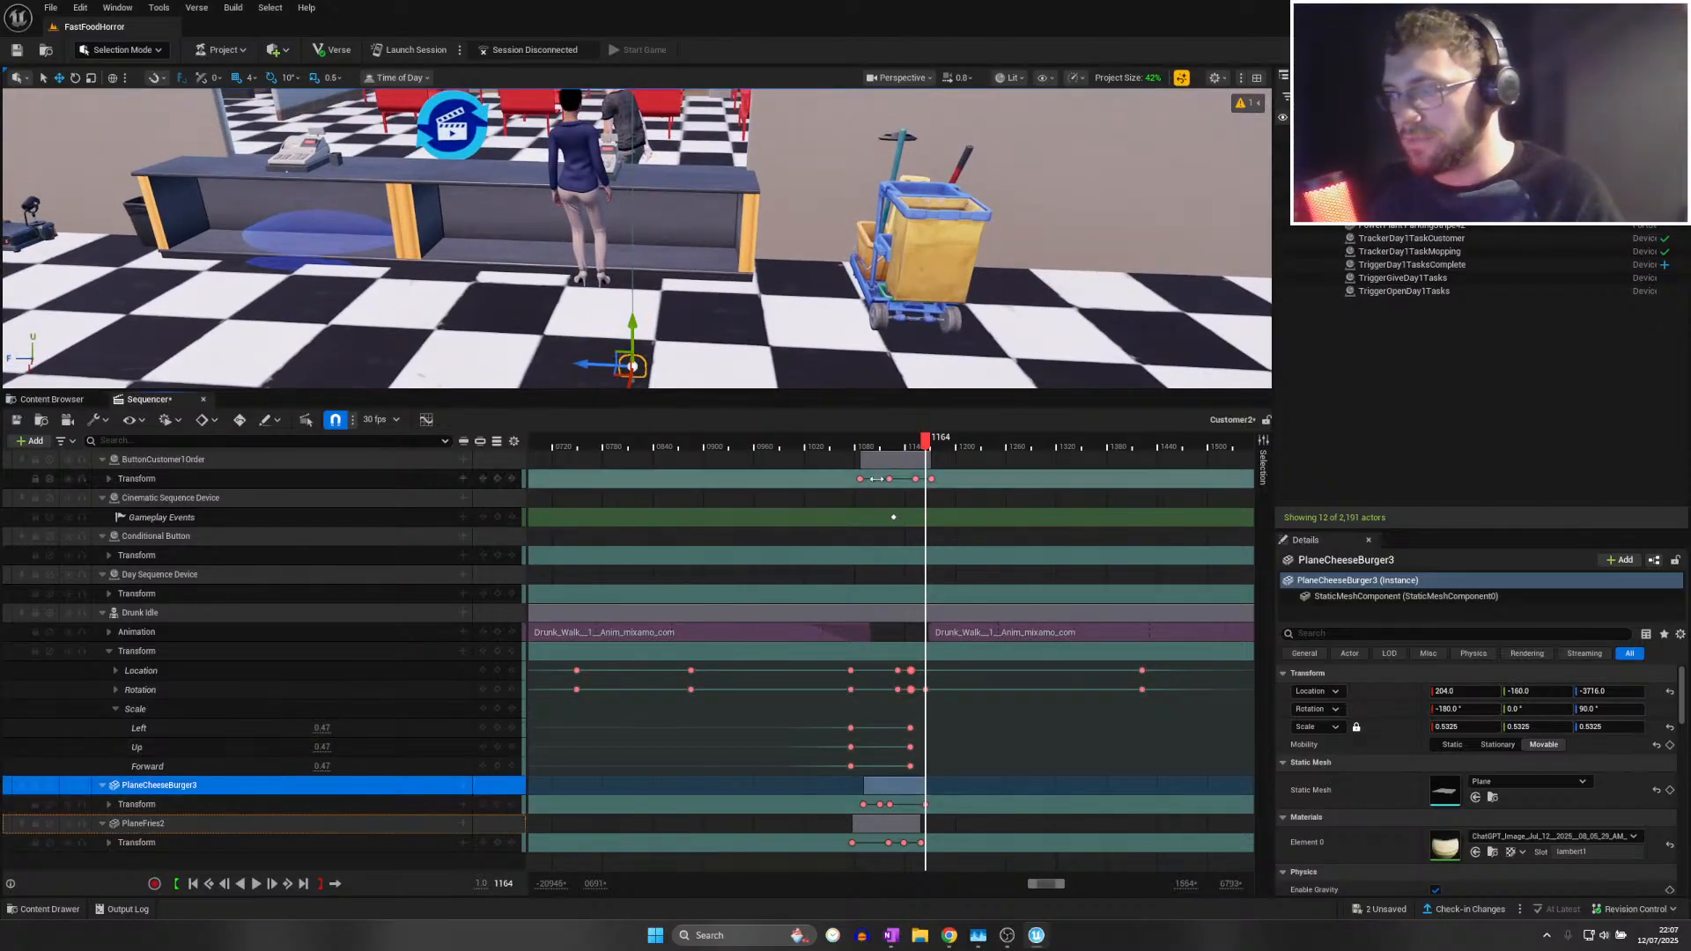
Play and scrub the cheeseburger and fries icons' appearance at the register, checking the keyframe timing around frame 1124
{"action": "left_click", "coordinate": [845, 444]}
{"action": "key", "text": "space"}
{"action": "mouse_move", "coordinate": [819, 335]}
{"action": "right_mouse_down"}
{"action": "mouse_move", "coordinate": [821, 265]}
{"action": "mouse_move", "coordinate": [826, 308]}
{"action": "right_mouse_up"}
{"action": "key", "text": "e"}
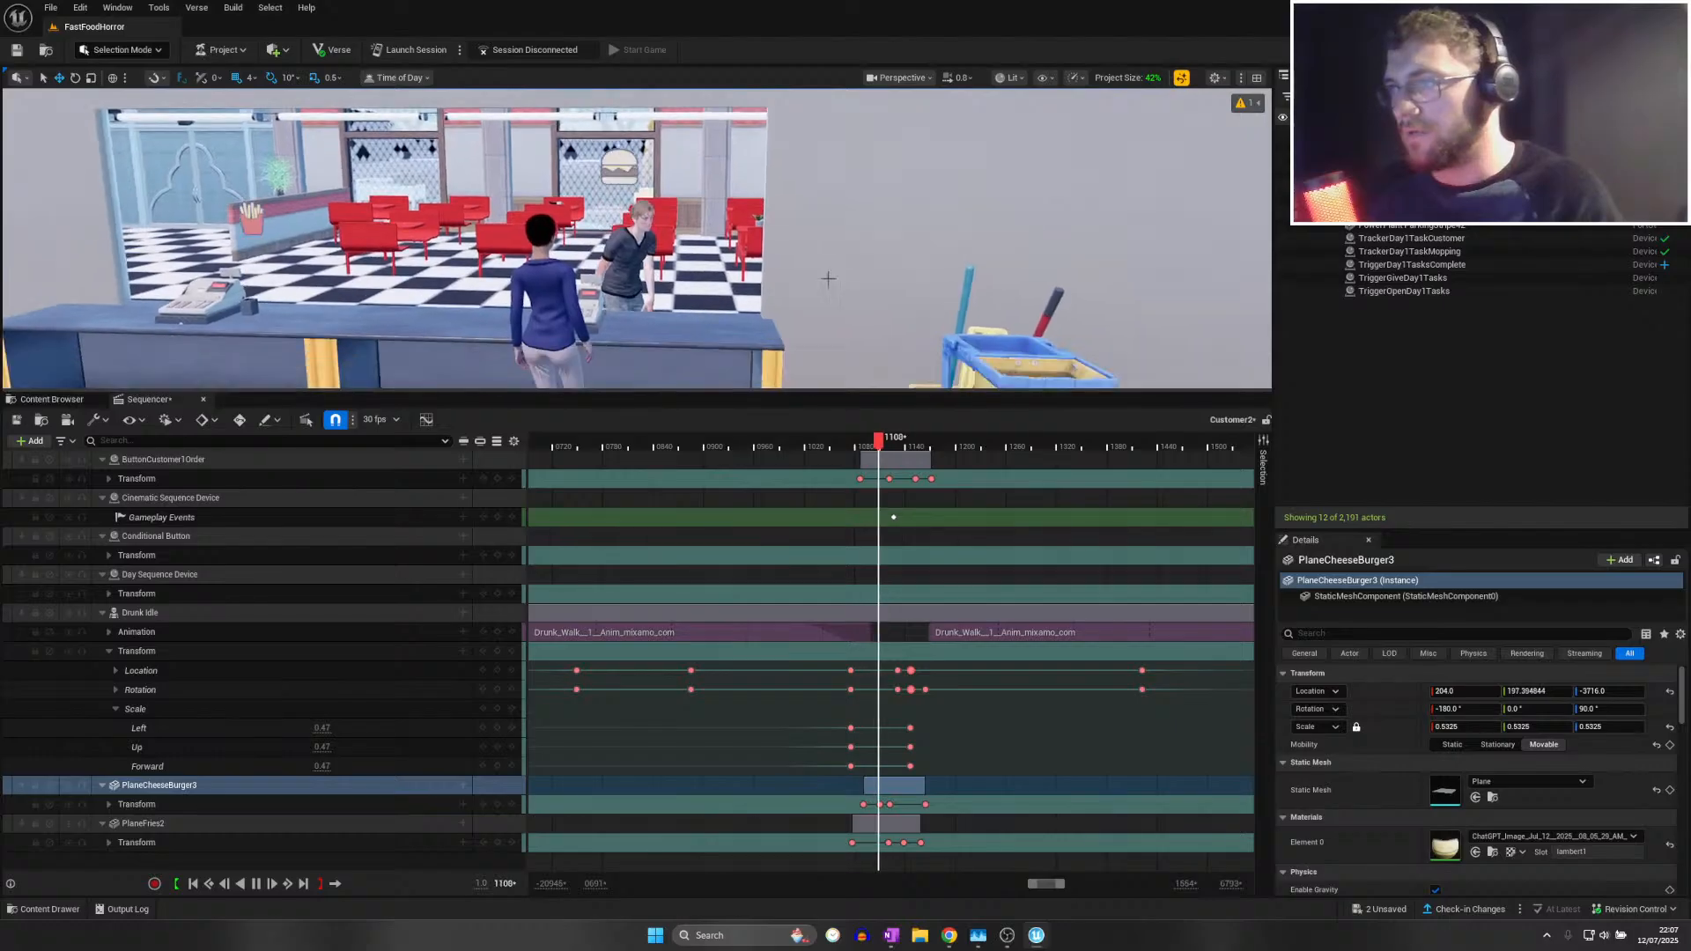
{"action": "key", "text": "space"}
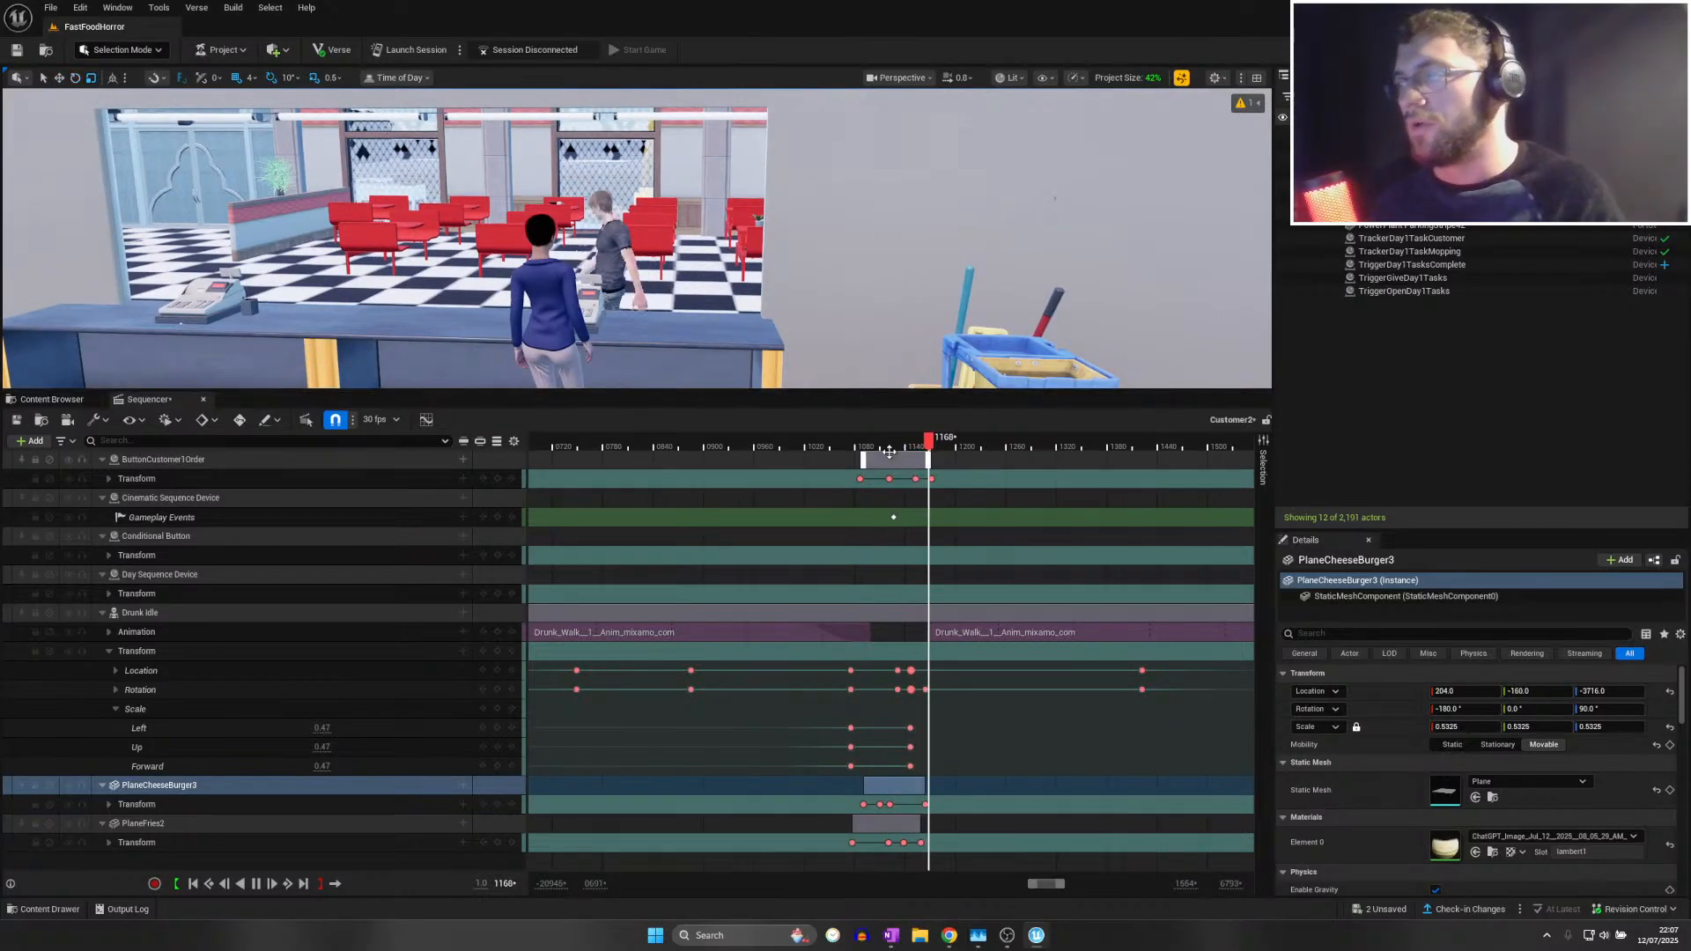
{"action": "left_click", "coordinate": [877, 454]}
{"action": "left_click_drag", "start_coordinate": [873, 441], "coordinate": [894, 439]}
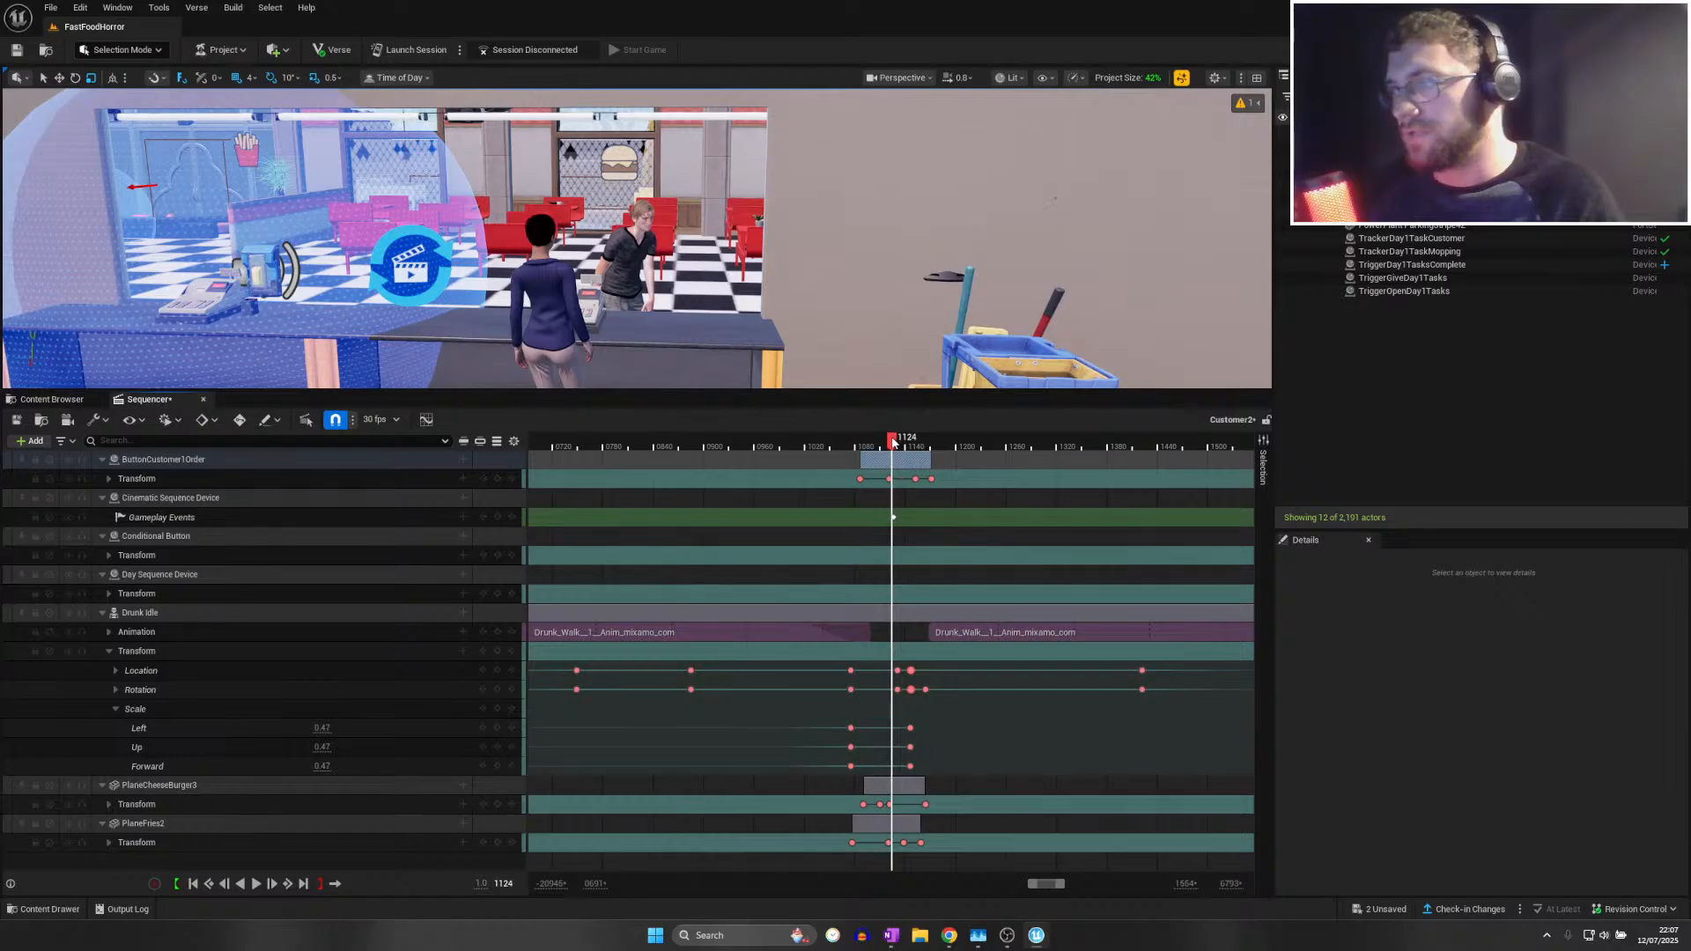
{"action": "scroll", "coordinate": [897, 632], "scroll_direction": "up", "scroll_amount": 5, "text": "ctrl"}
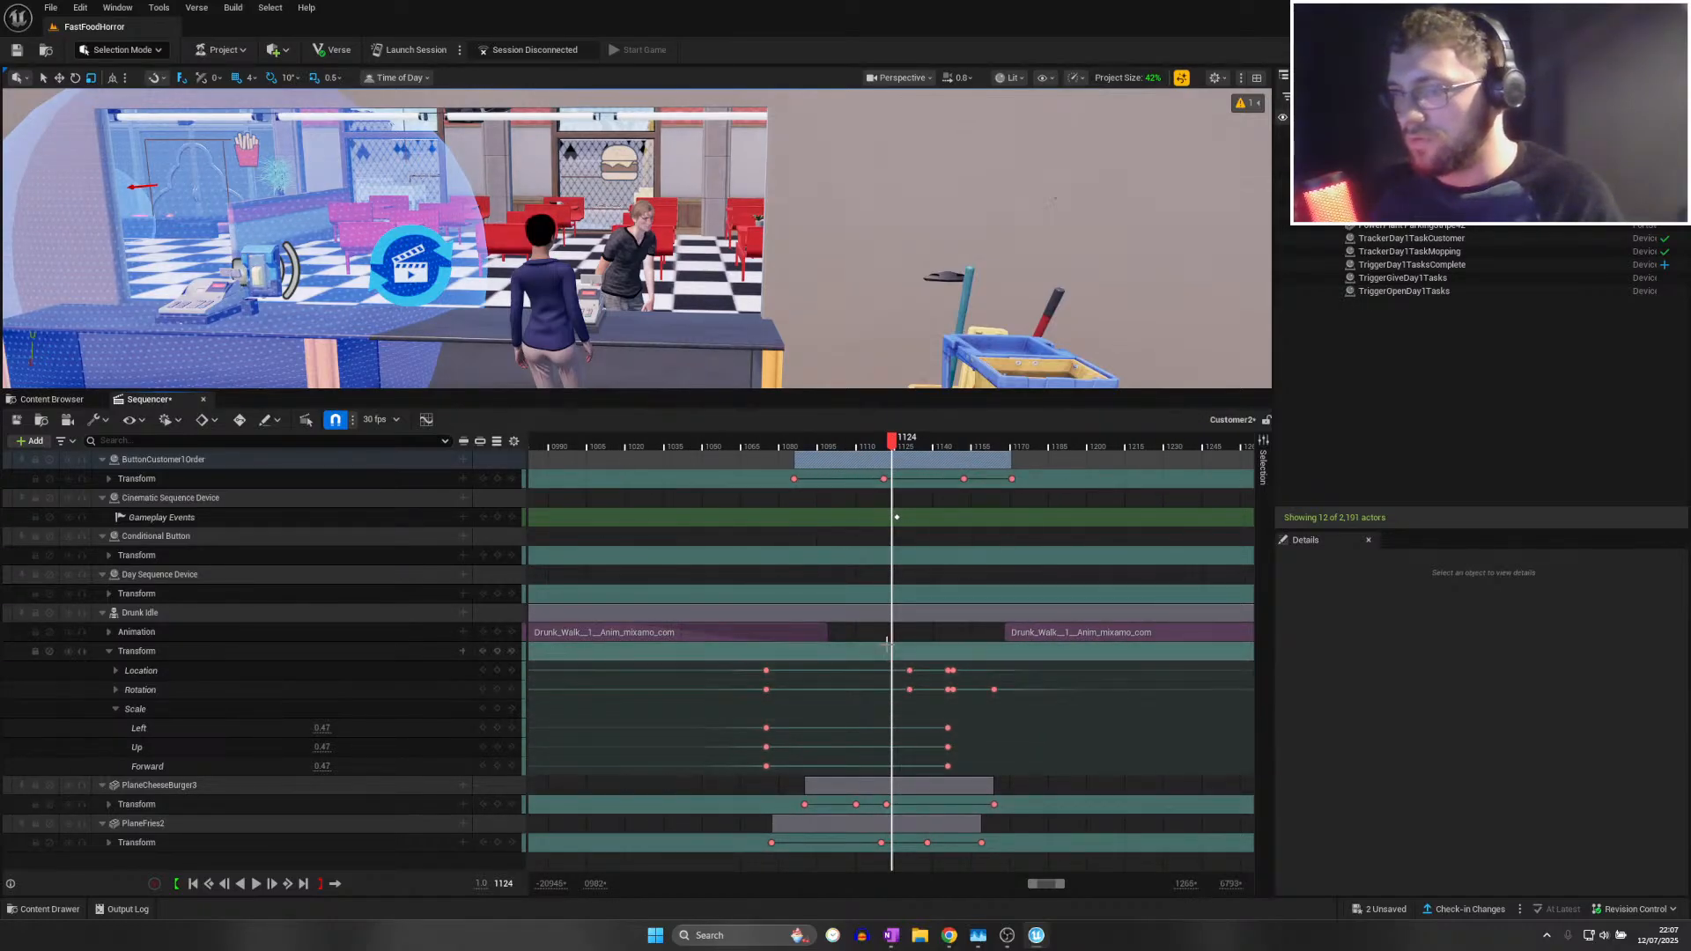
Move the Drunk Idle's Rotation and Location keyframes at frame 1131 to frame 1120 and scrub the change
{"action": "left_click_drag", "start_coordinate": [910, 688], "coordinate": [880, 688]}
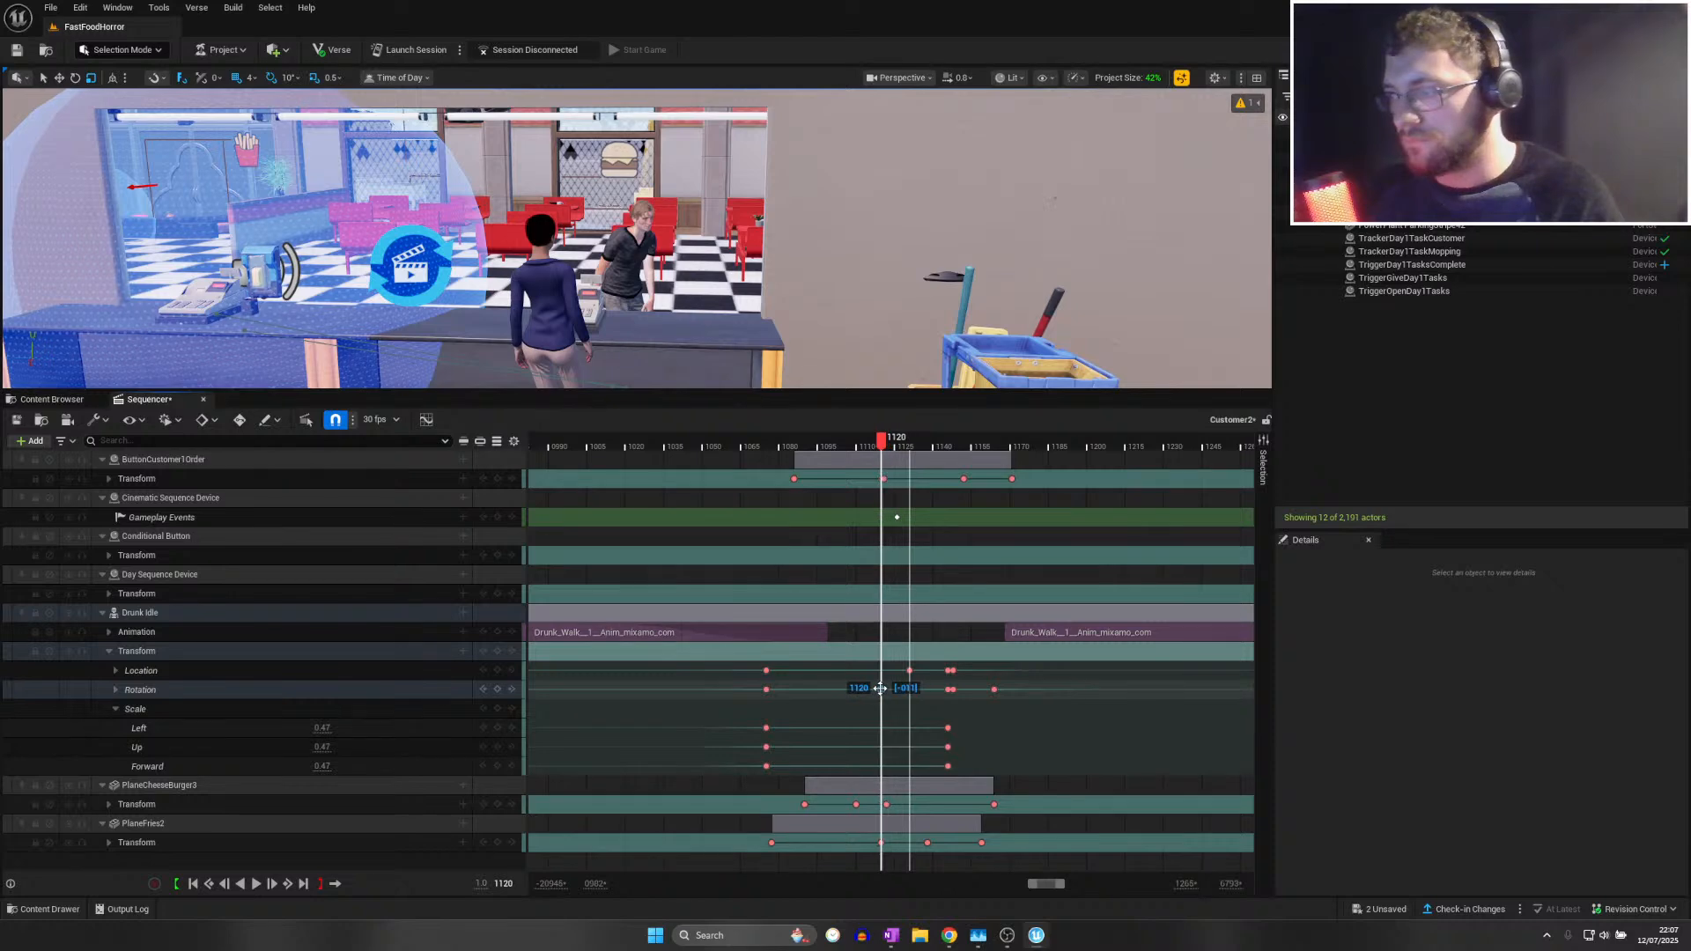
{"action": "left_click_drag", "start_coordinate": [857, 447], "coordinate": [913, 466]}
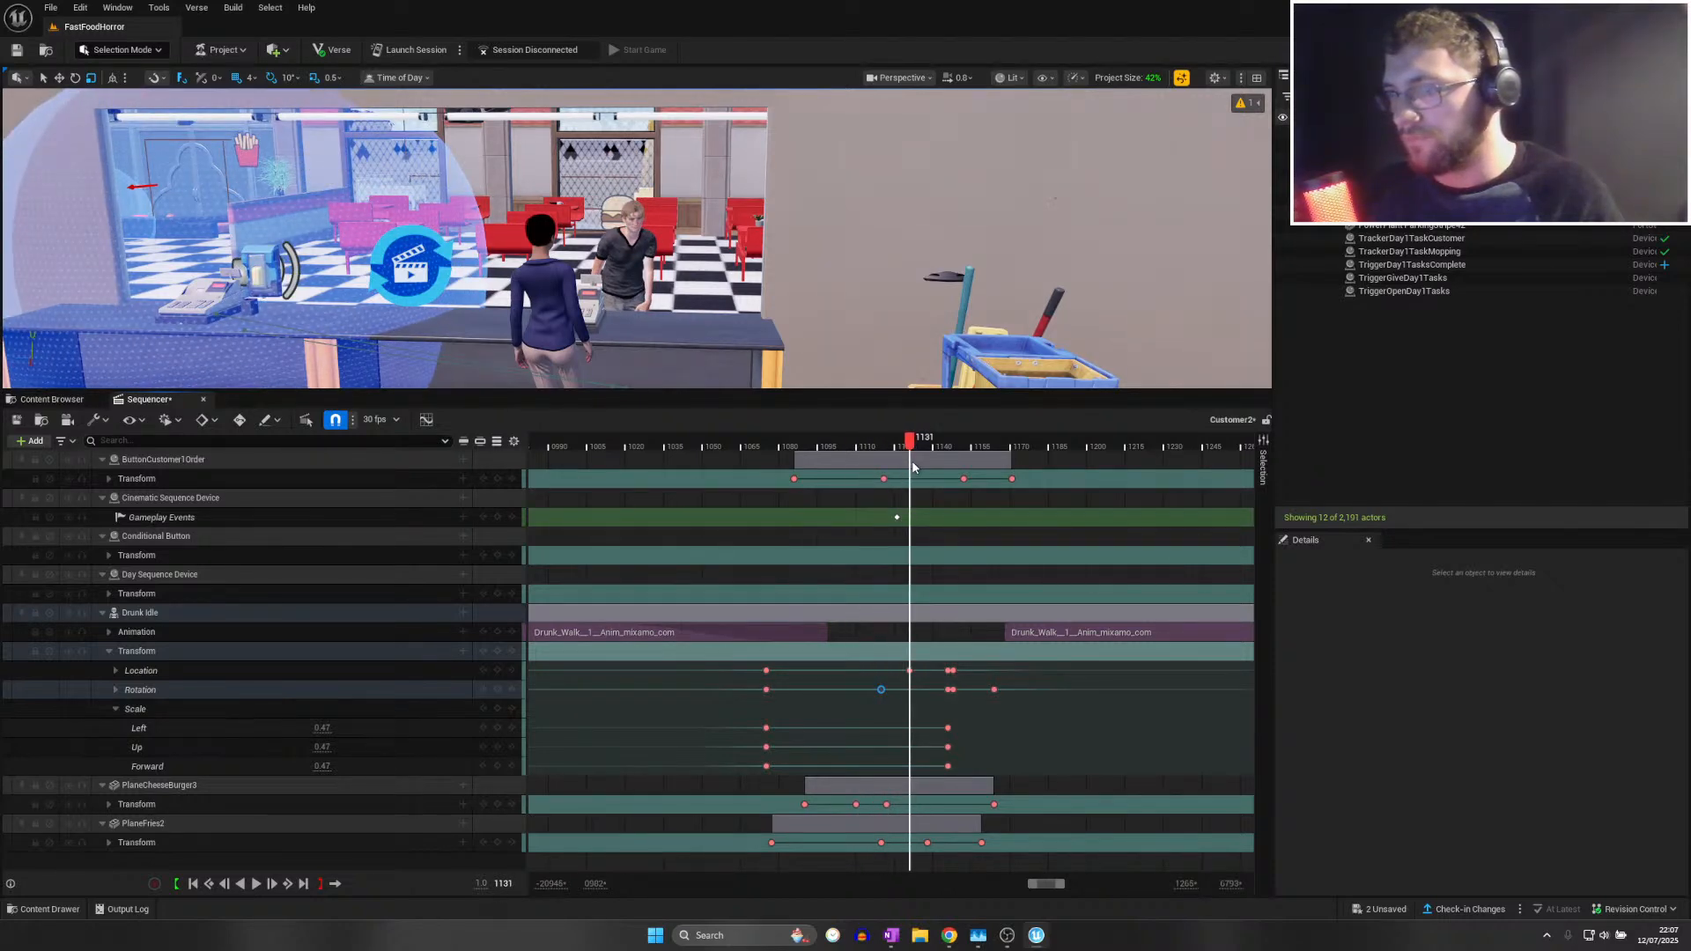
{"action": "left_click_drag", "start_coordinate": [910, 672], "coordinate": [881, 672]}
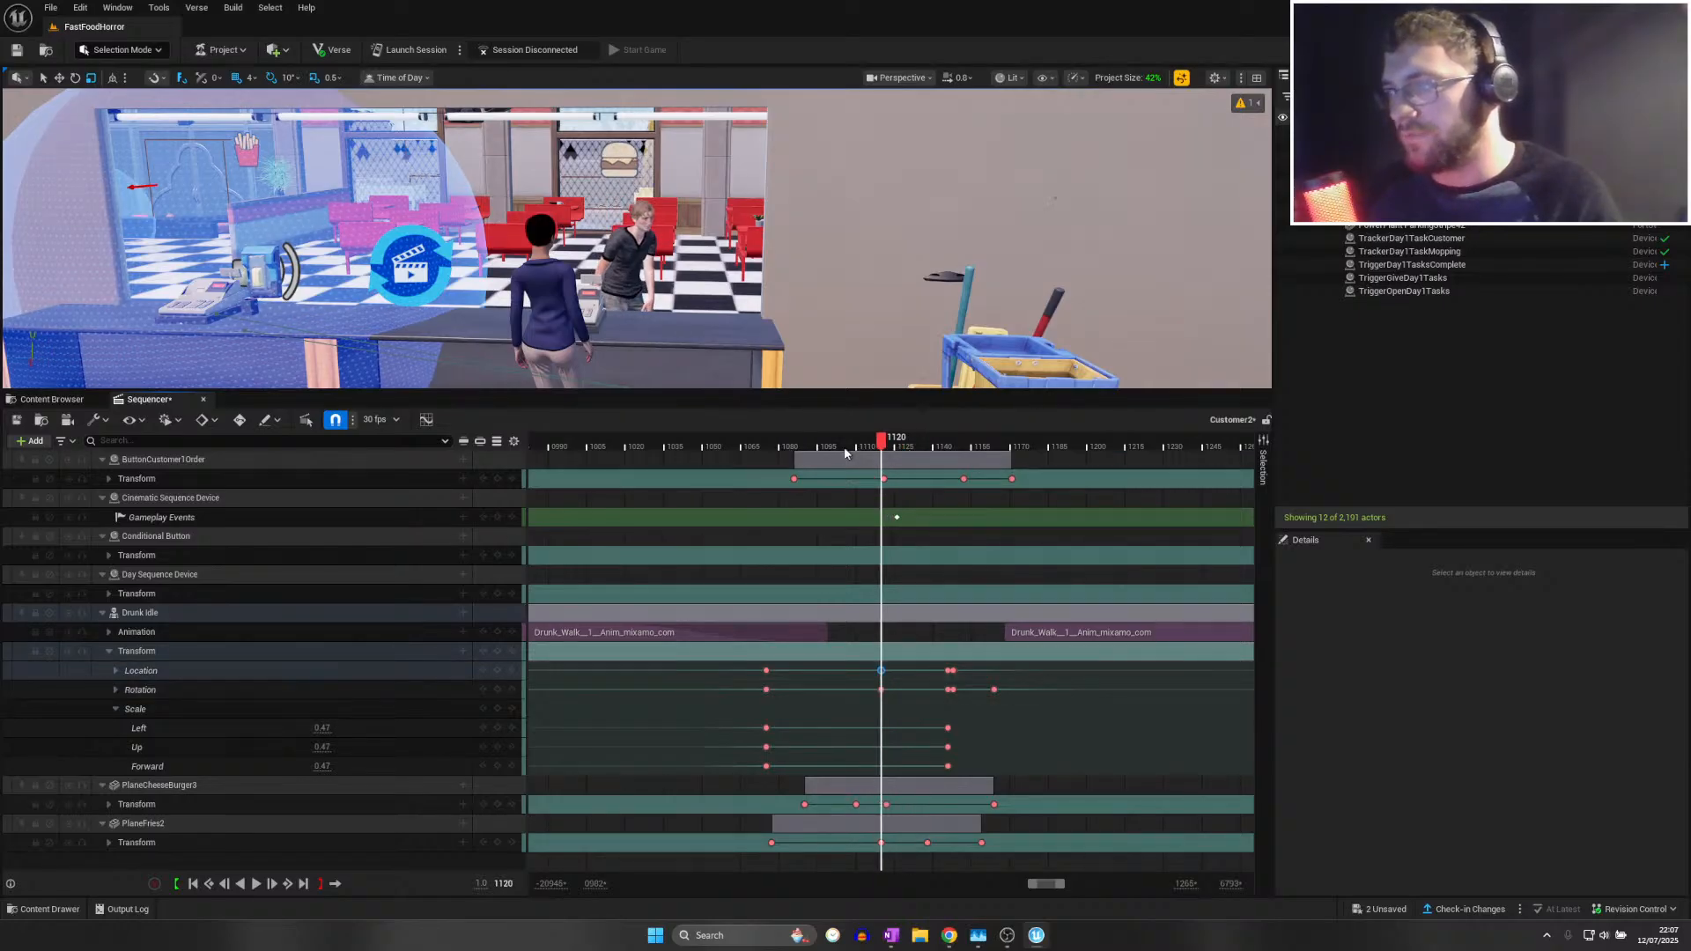
{"action": "left_click_drag", "start_coordinate": [833, 451], "coordinate": [896, 459]}
Move the Drunk Idle's Location and Rotation keys at frame 1146 to frame 1125 and play the result from frame 1120
{"action": "scroll", "coordinate": [1059, 669], "scroll_direction": "up", "scroll_amount": 5, "text": "ctrl"}
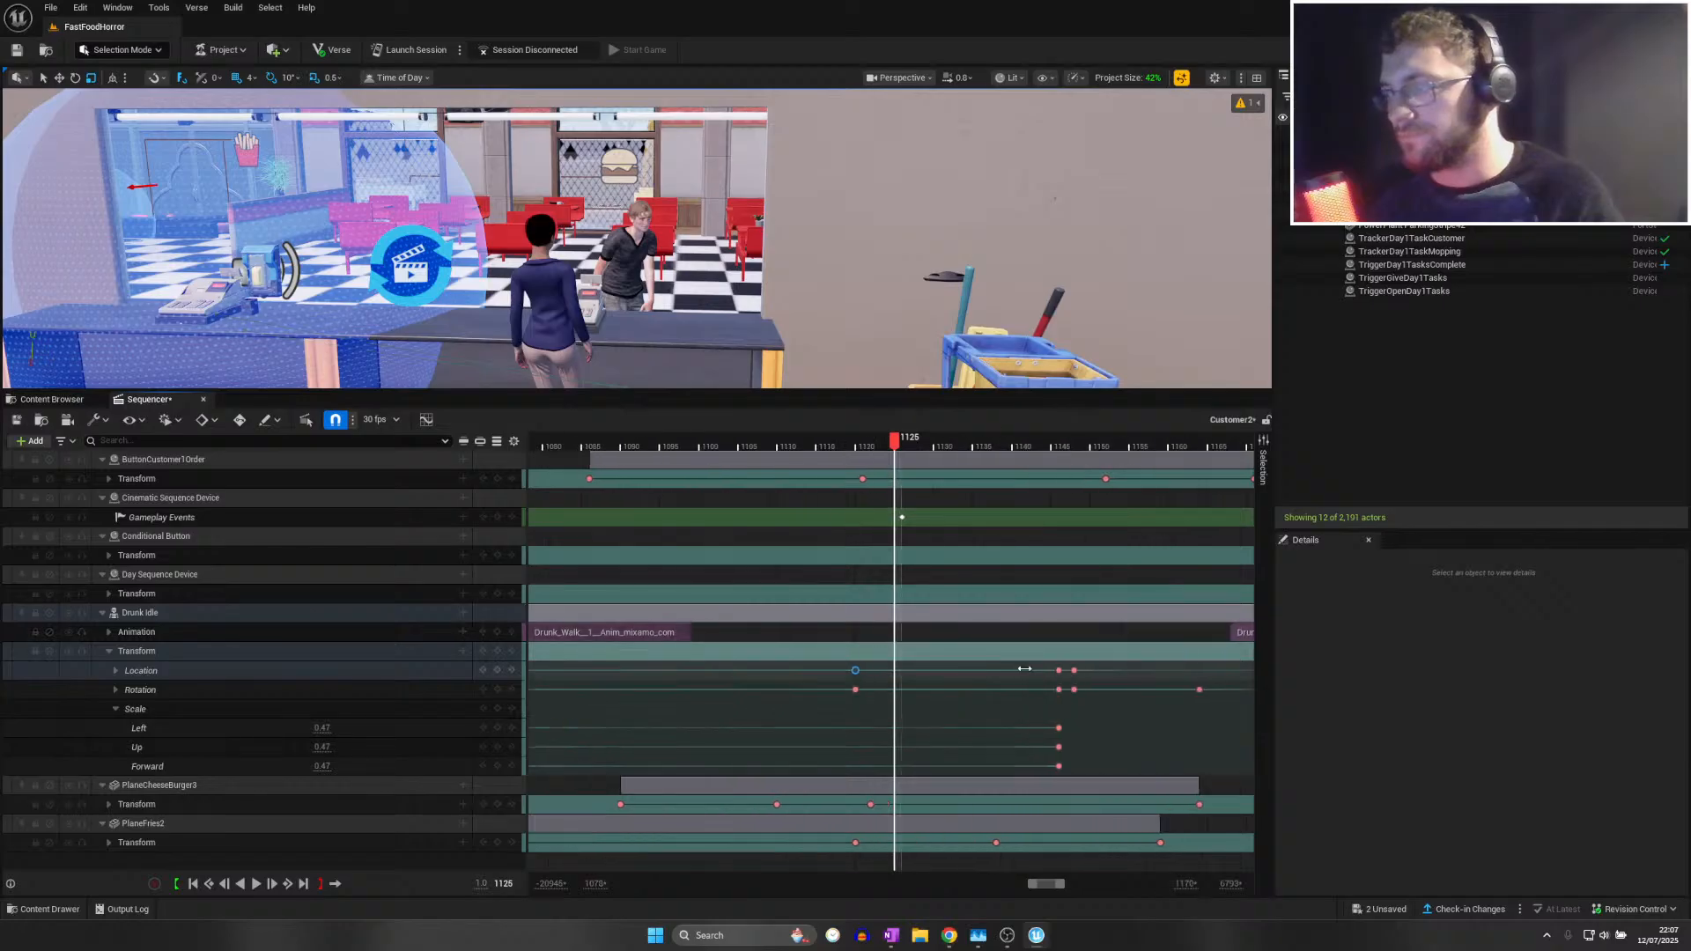
{"action": "left_click", "coordinate": [1058, 669]}
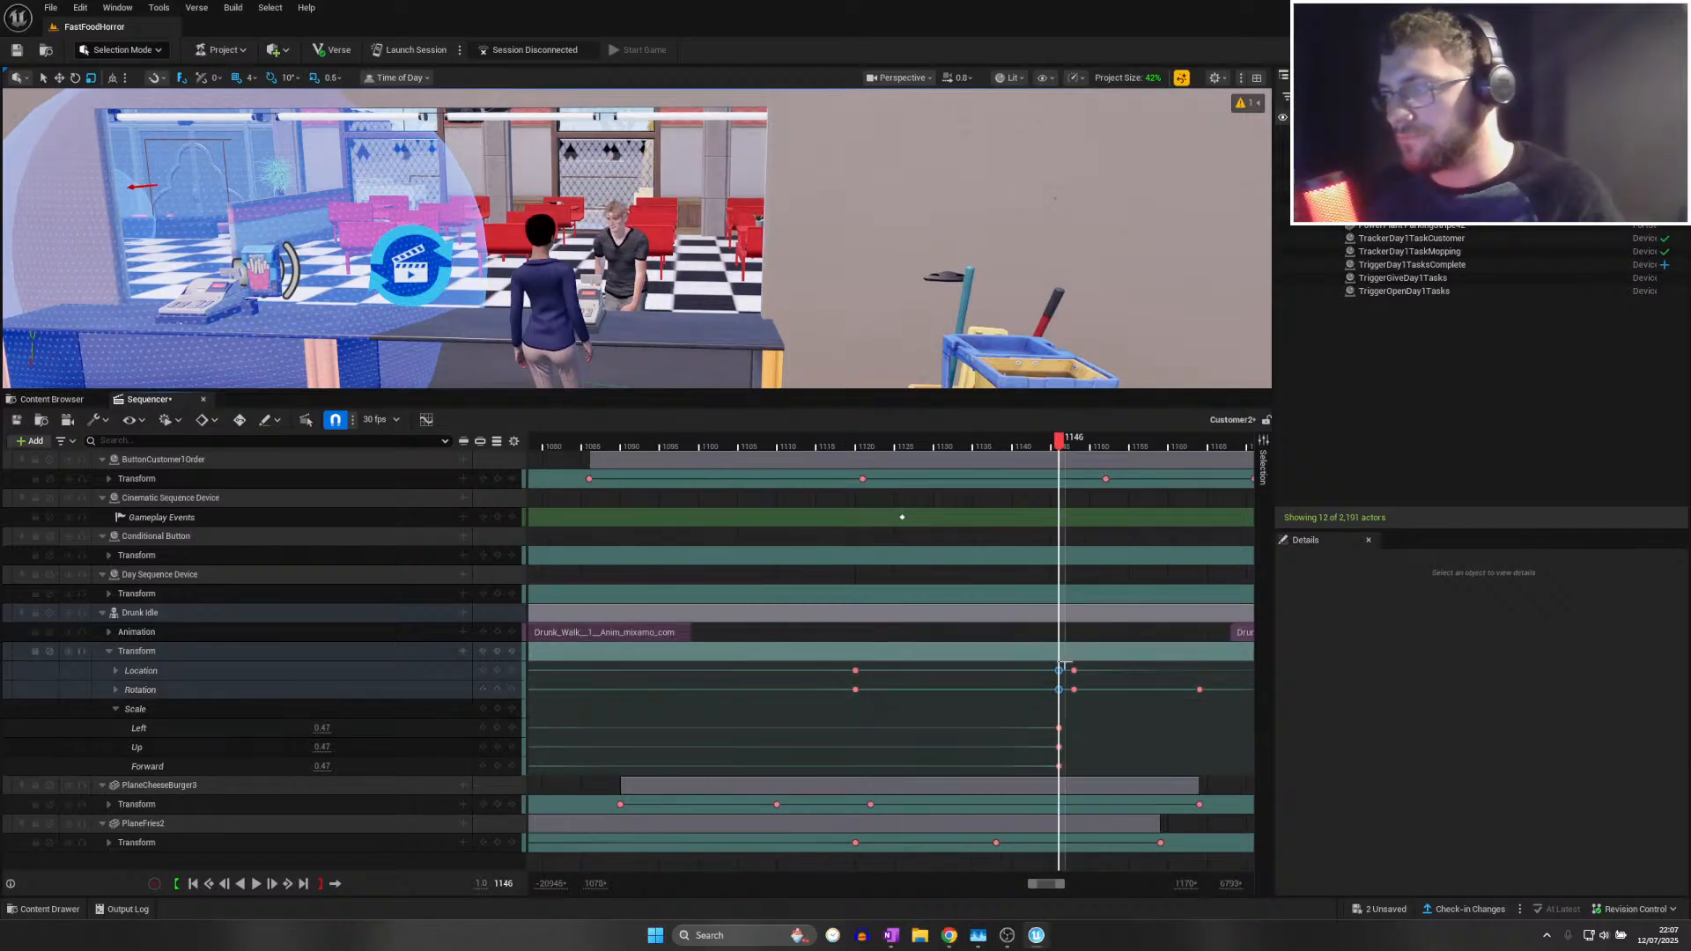
{"action": "left_click_drag", "start_coordinate": [1059, 668], "coordinate": [894, 669]}
{"action": "key", "text": "ctrl+z"}
{"action": "left_click", "coordinate": [857, 446]}
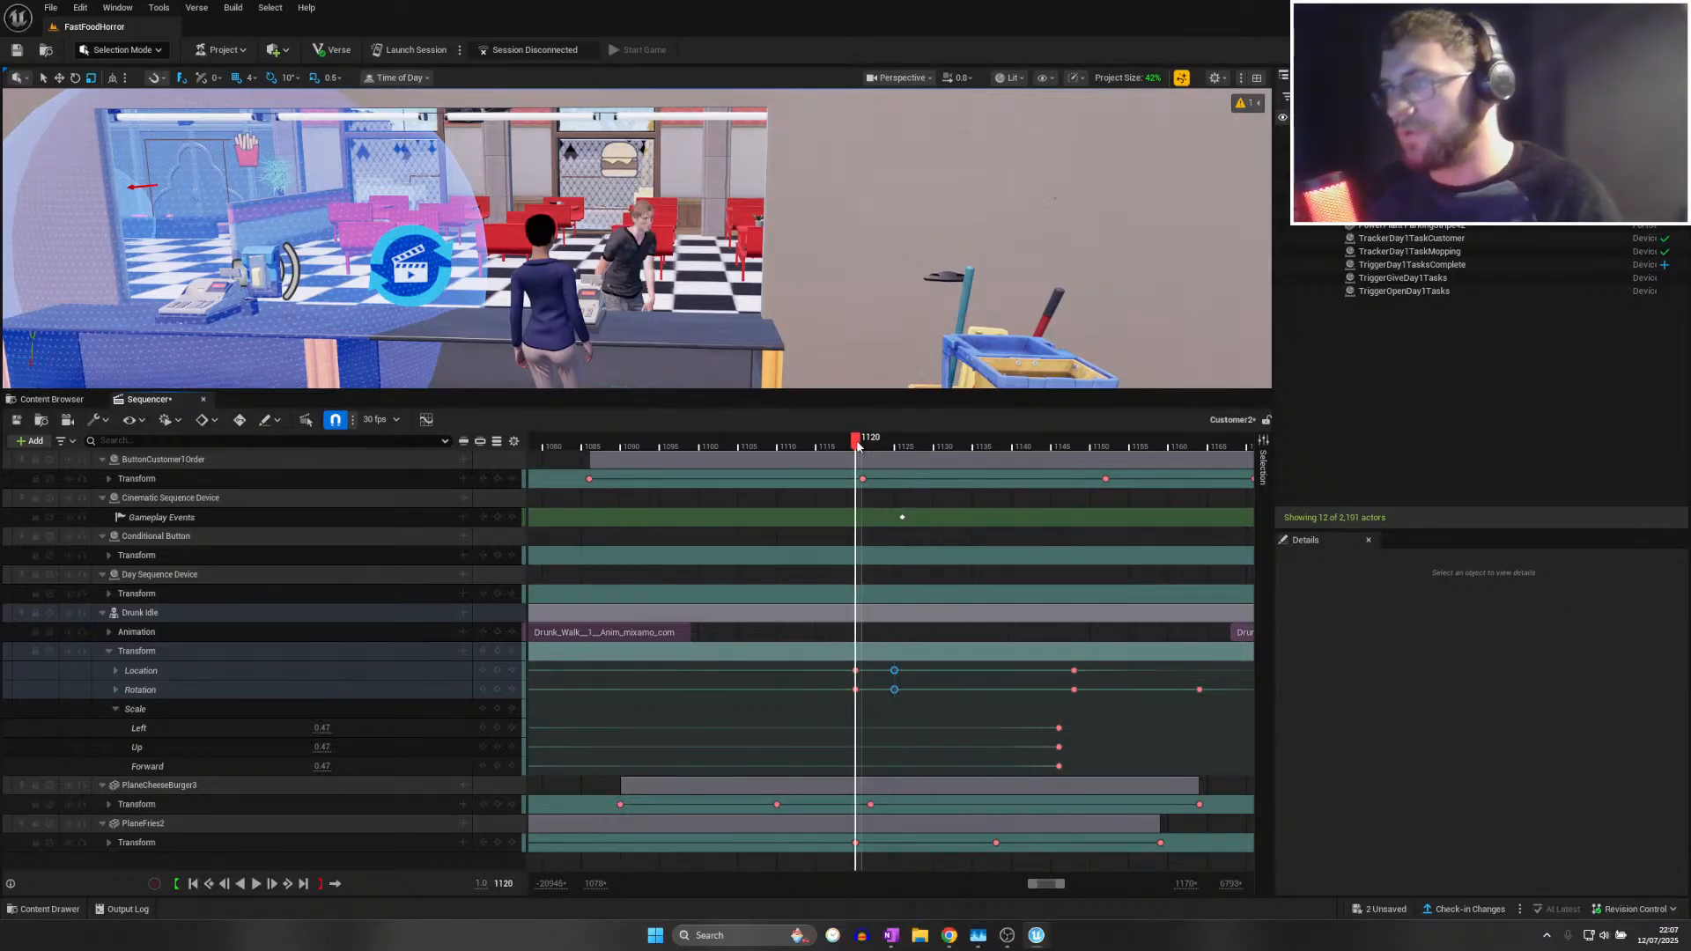
{"action": "key", "text": "space"}
{"action": "key", "text": "space"}
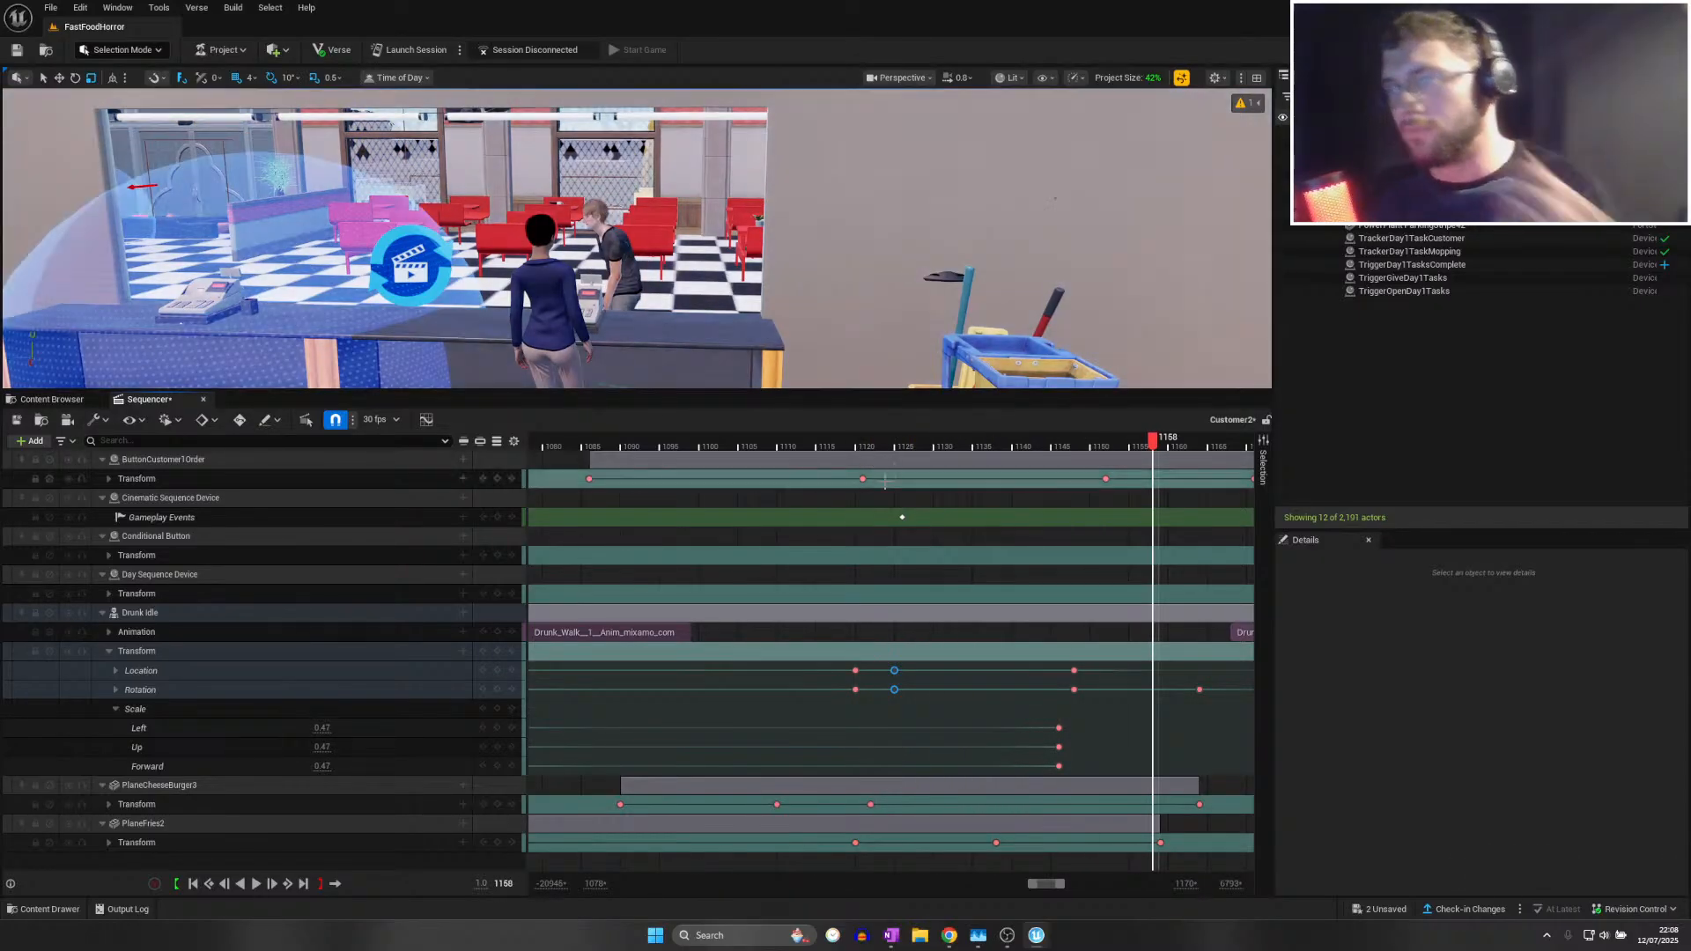
Review the whole customer sequence by scrubbing the register scene and playing from the start, checking the walk-in and turn timing
{"action": "left_click_drag", "start_coordinate": [887, 449], "coordinate": [1170, 474]}
{"action": "scroll", "coordinate": [1169, 475], "scroll_direction": "down", "scroll_amount": 4, "text": "ctrl"}
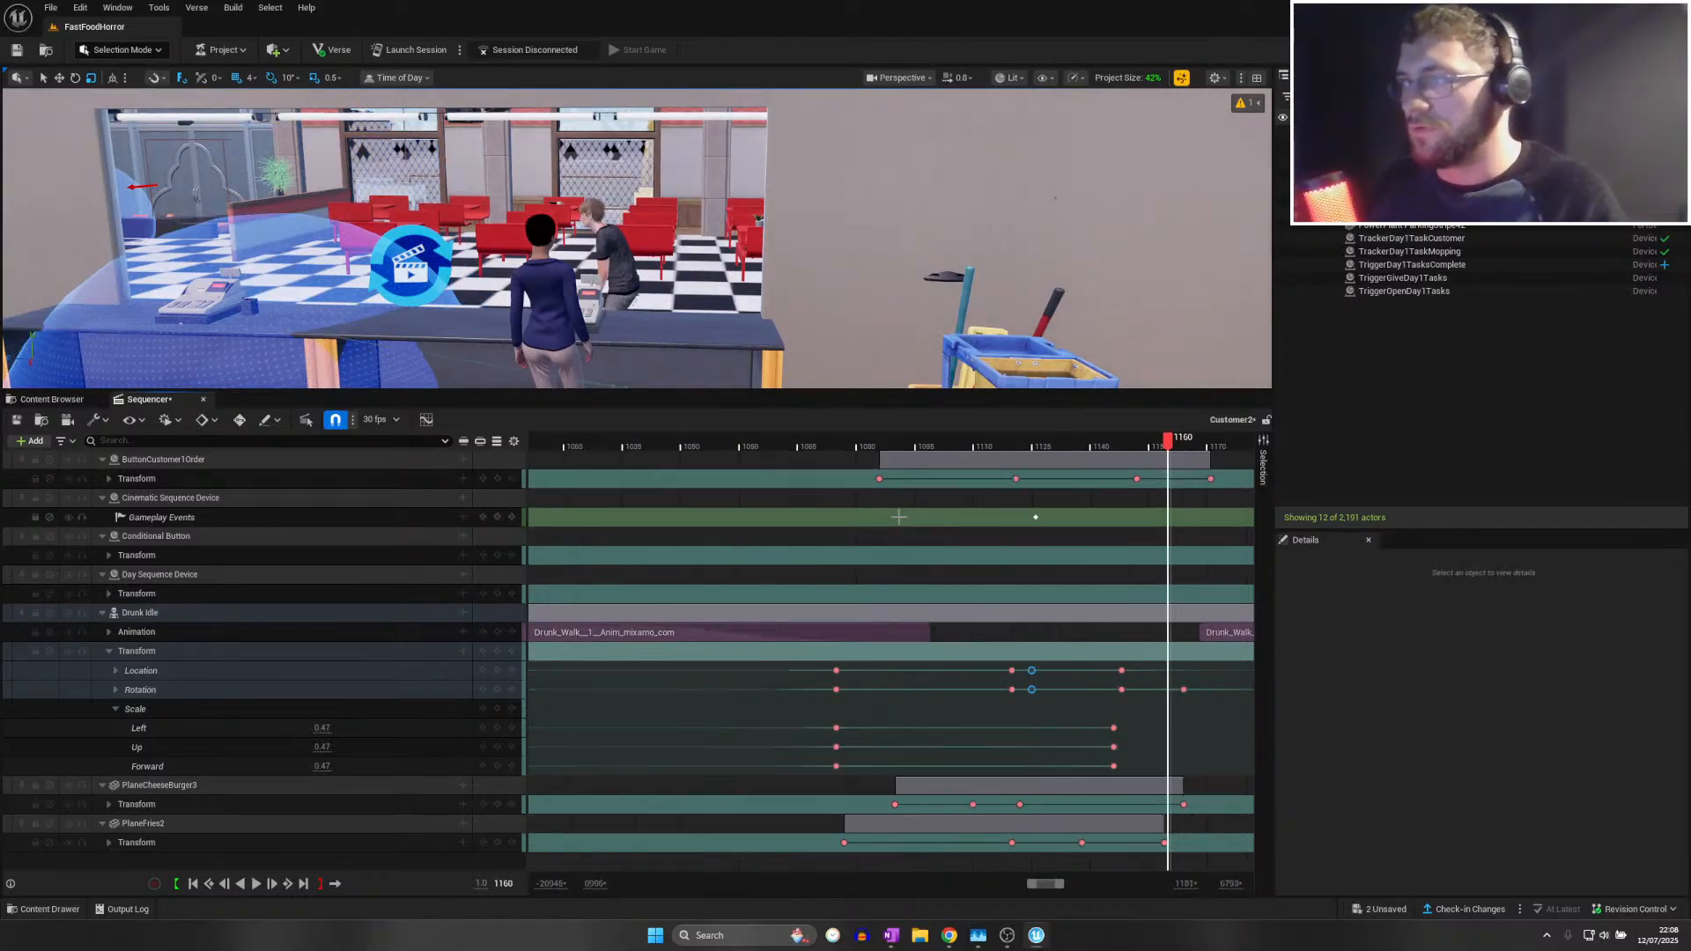
{"action": "left_click_drag", "start_coordinate": [956, 451], "coordinate": [838, 451]}
{"action": "scroll", "coordinate": [791, 725], "scroll_direction": "down", "scroll_amount": 8, "text": "ctrl"}
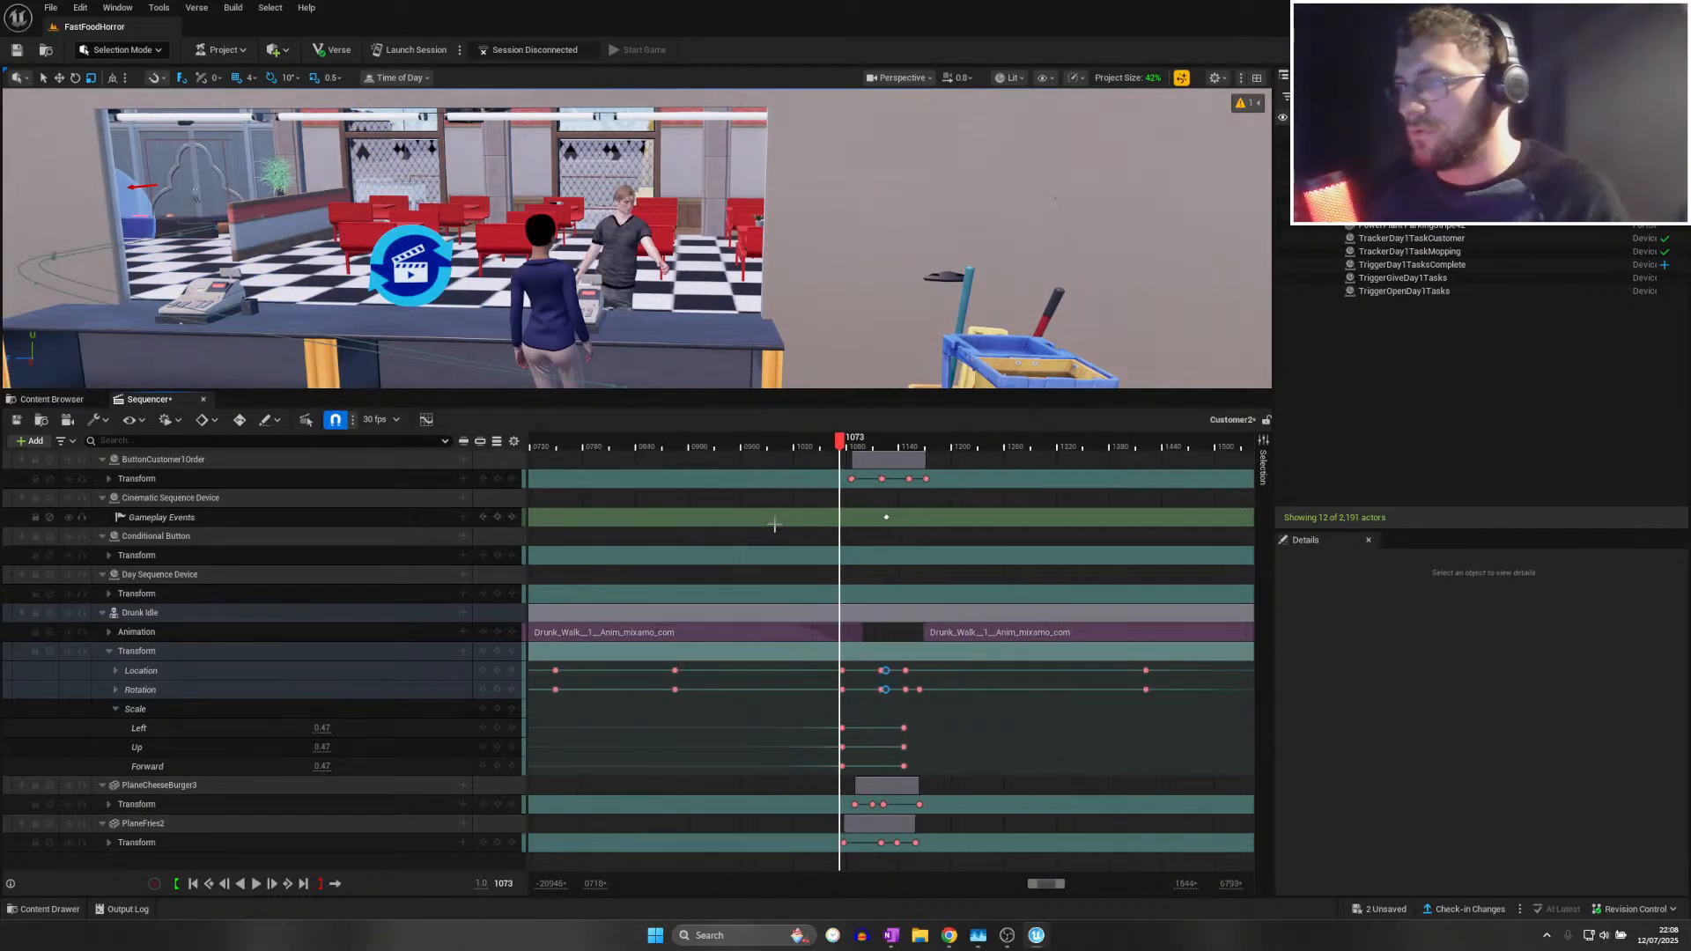
{"action": "scroll", "coordinate": [770, 744], "scroll_direction": "down", "scroll_amount": 2, "text": "ctrl"}
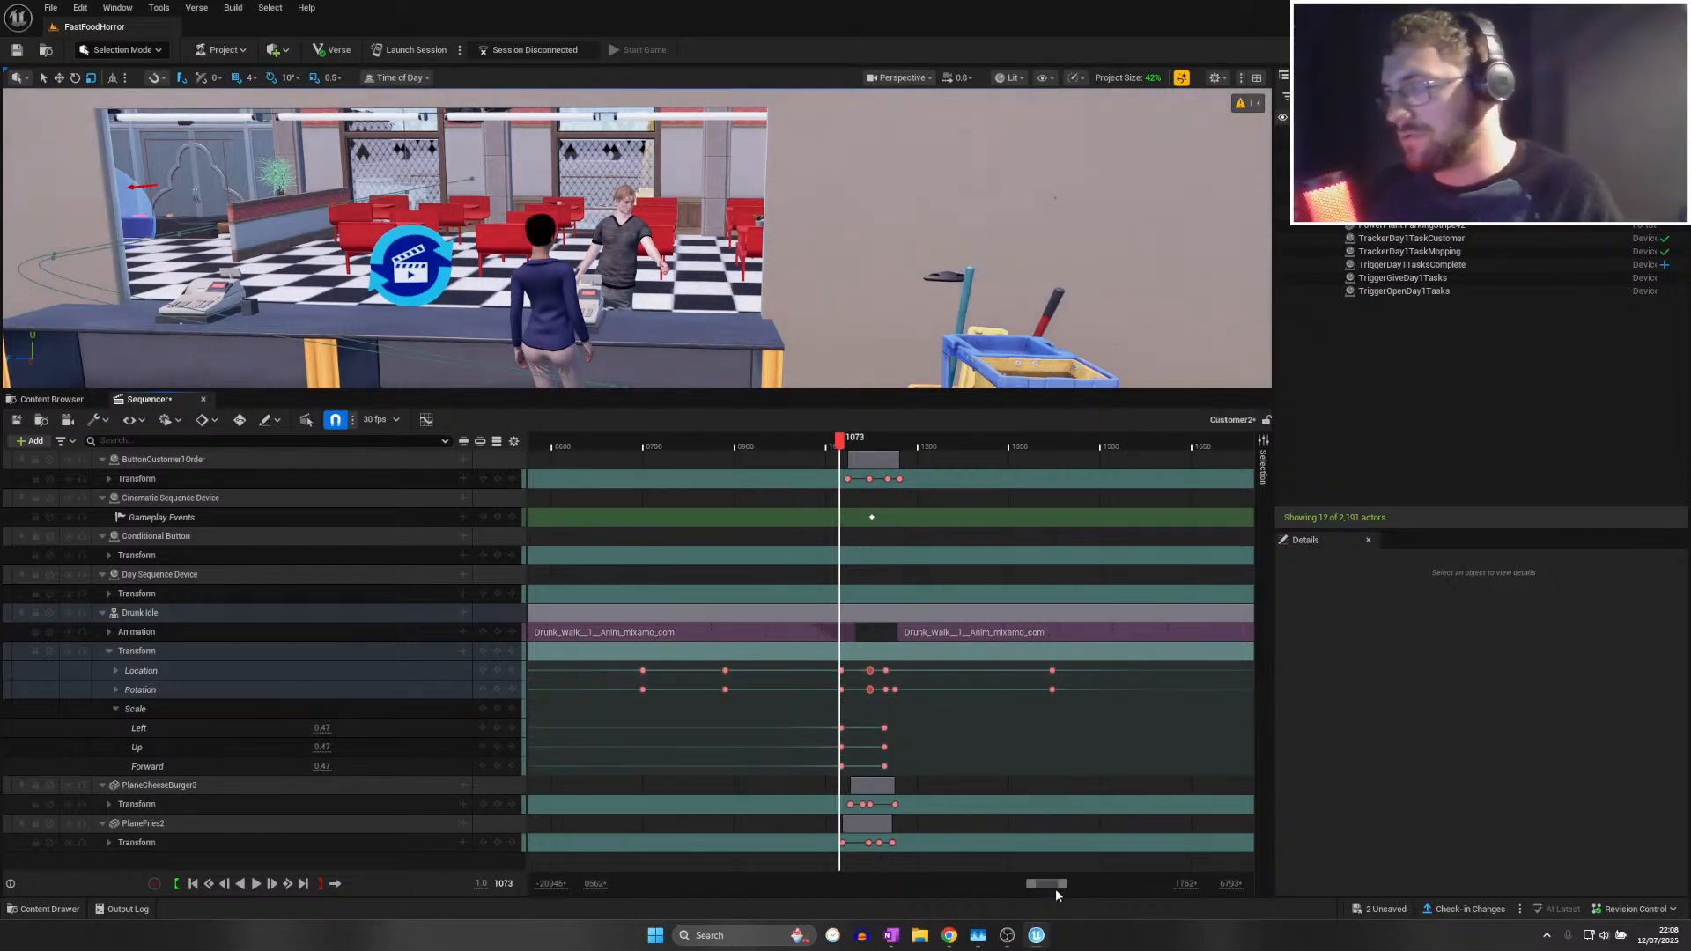
{"action": "left_click_drag", "start_coordinate": [1049, 886], "coordinate": [1017, 885]}
{"action": "key", "text": "space"}
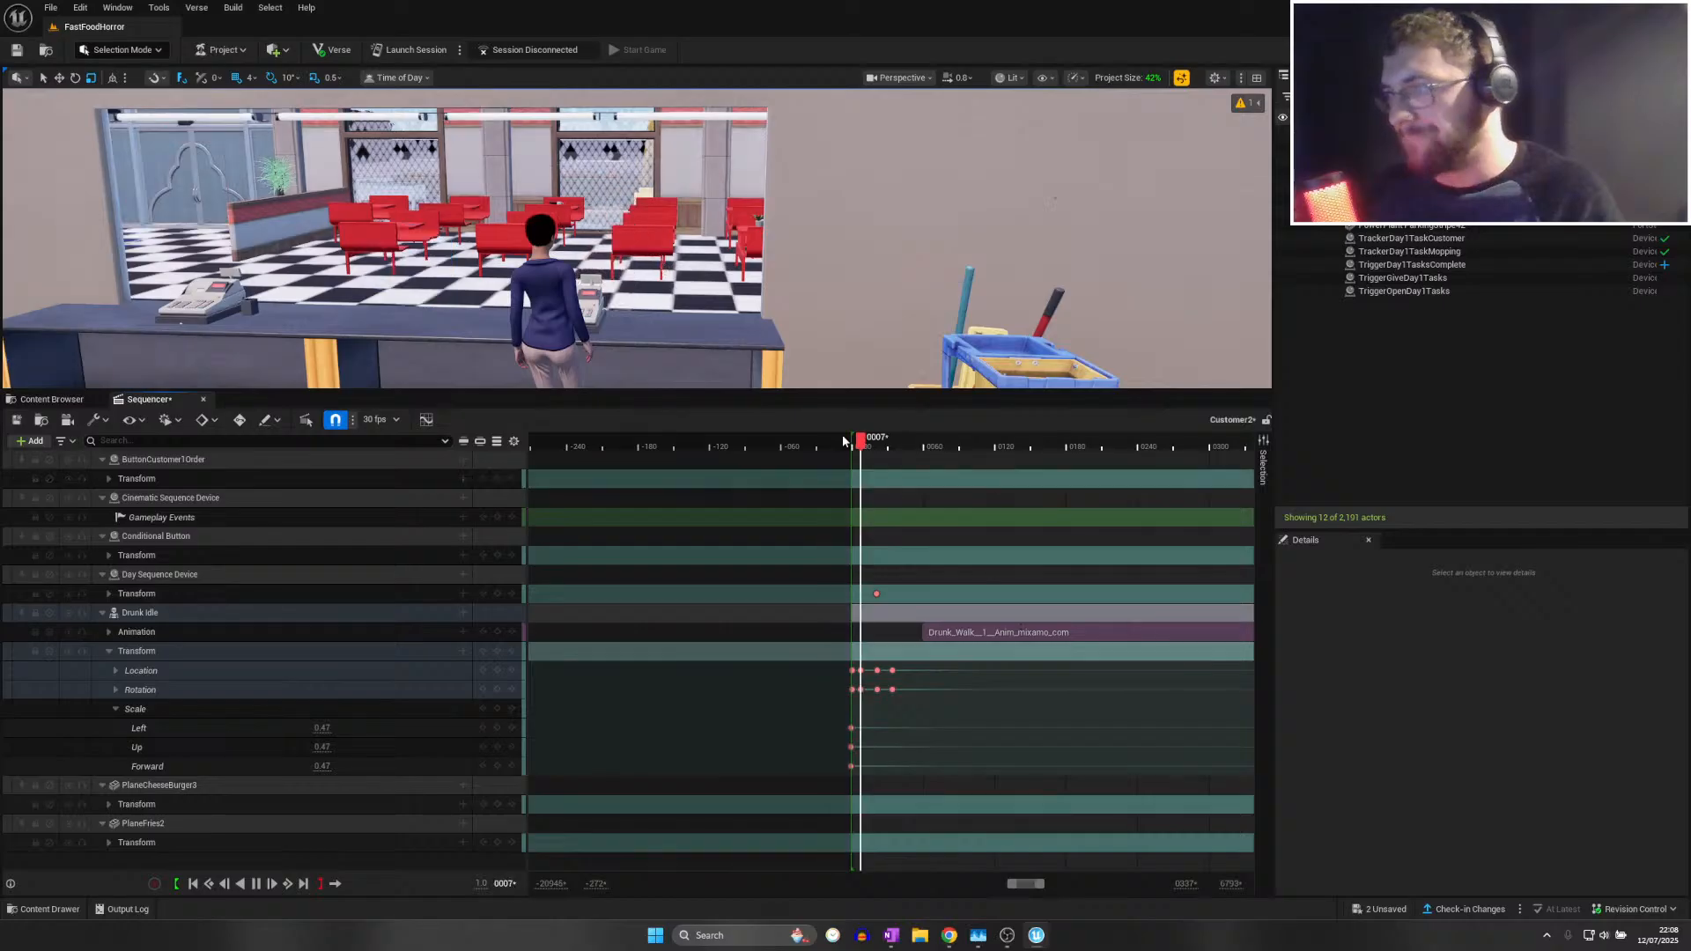
{"action": "left_click_drag", "start_coordinate": [1033, 885], "coordinate": [1037, 885]}
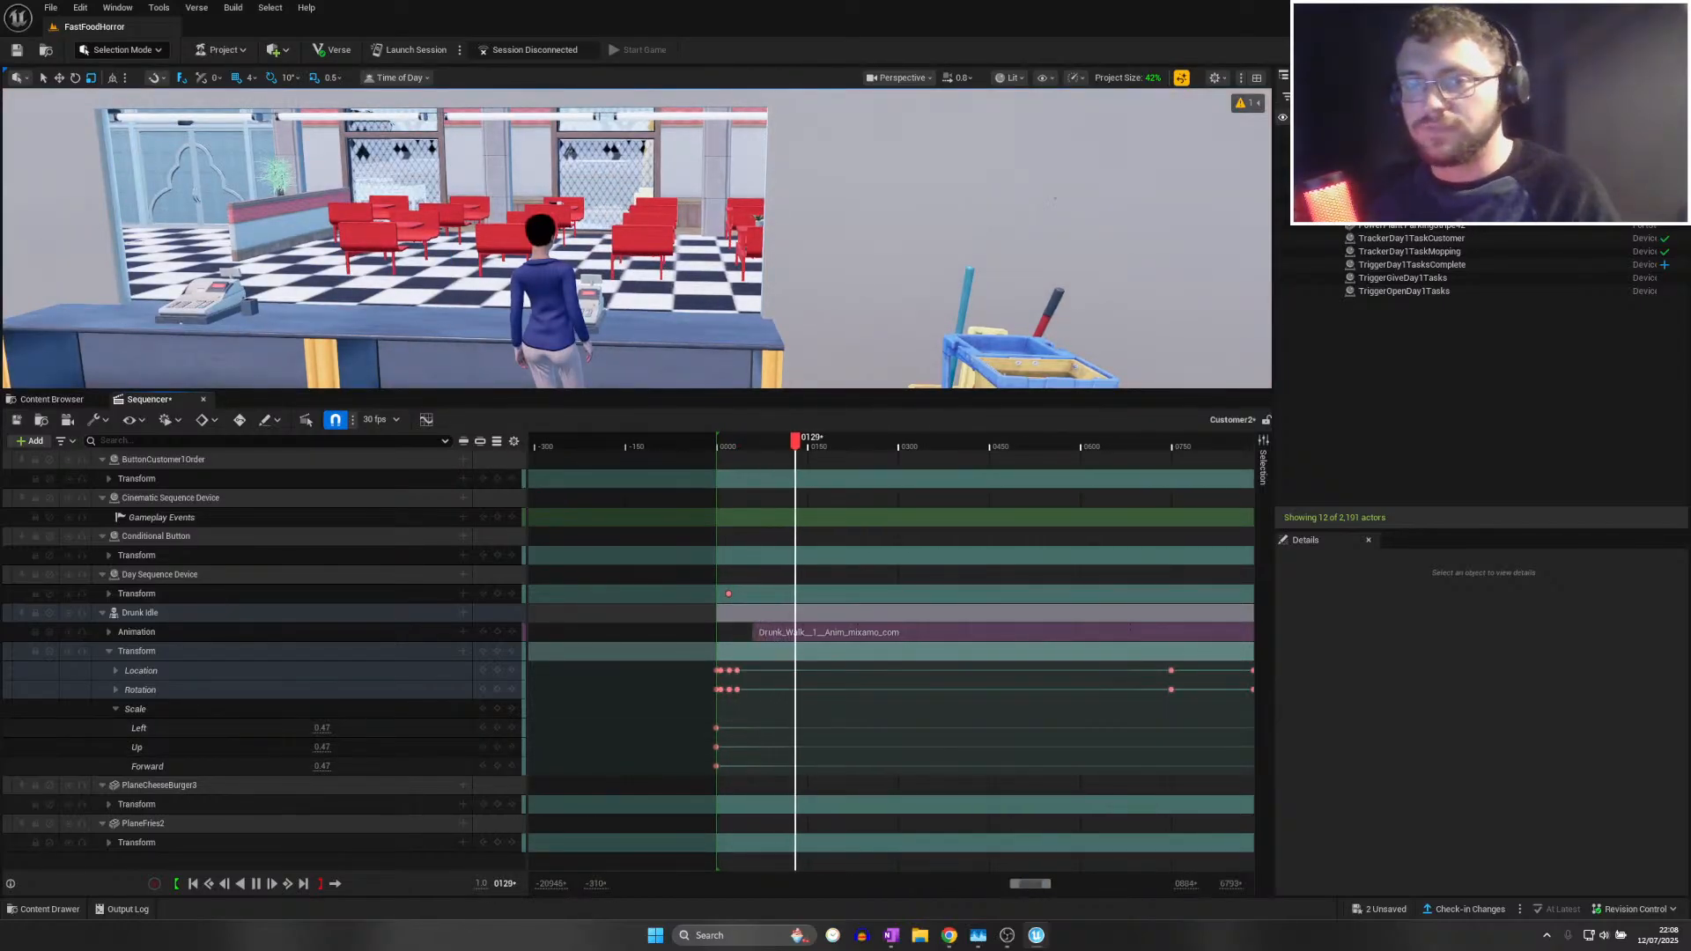
{"action": "left_click_drag", "start_coordinate": [1028, 884], "coordinate": [1034, 884]}
{"action": "left_click_drag", "start_coordinate": [923, 454], "coordinate": [1131, 483]}
{"action": "right_click_drag", "start_coordinate": [1131, 484], "coordinate": [962, 452]}
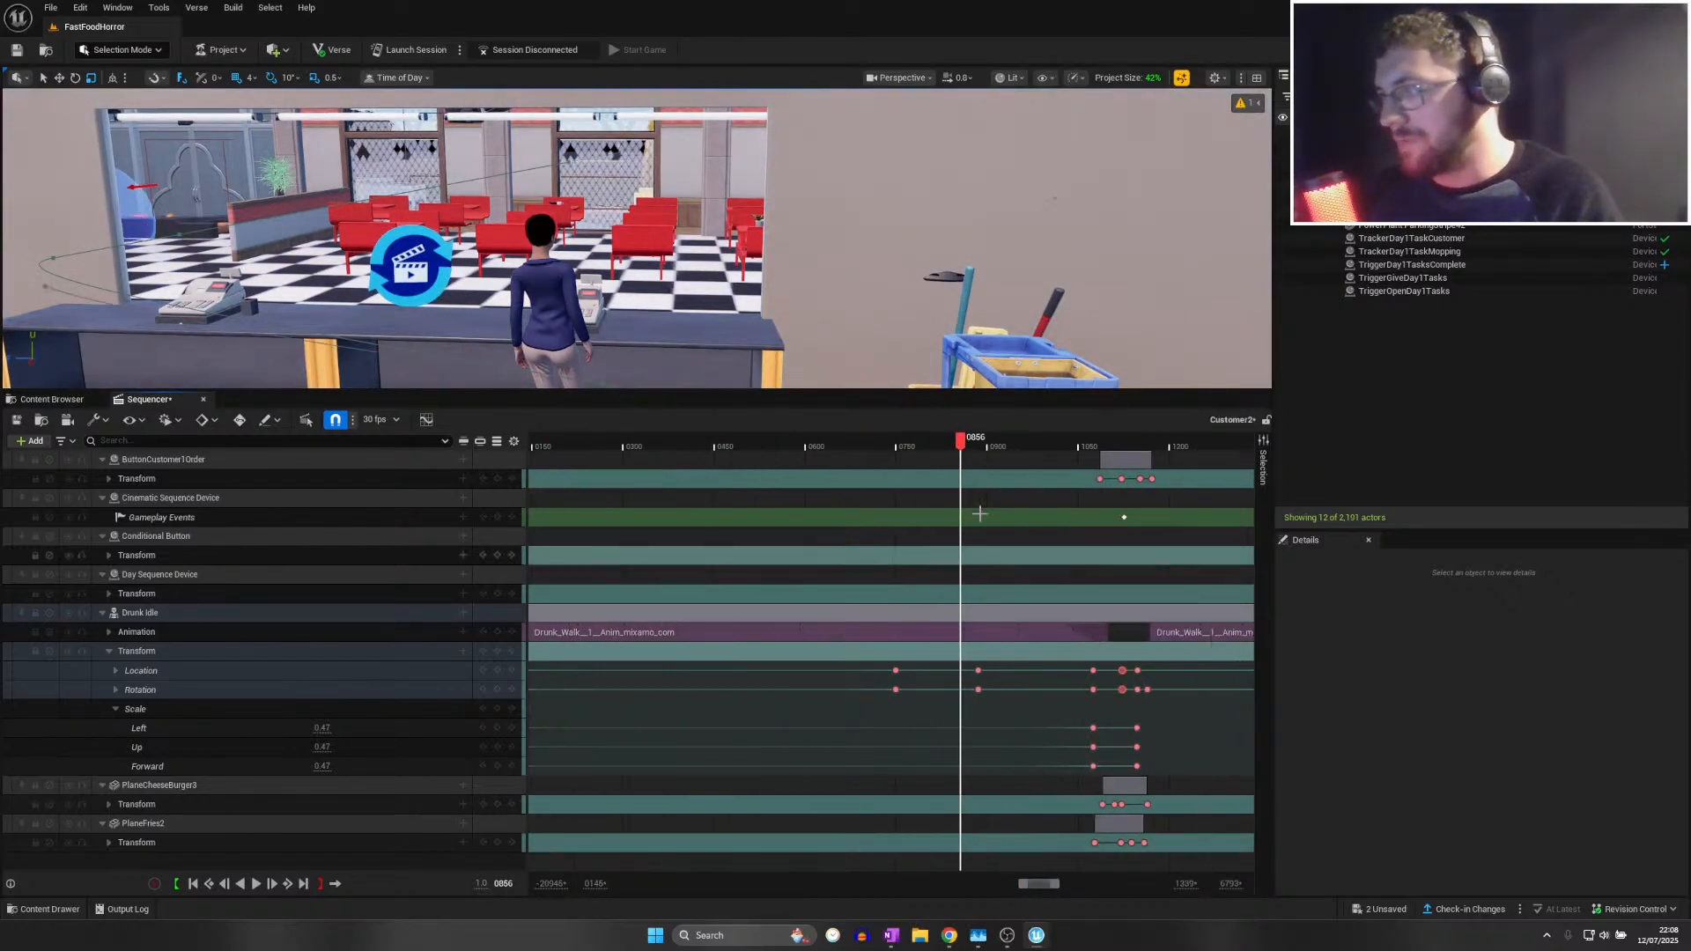
Save all changes and scrub the customer's walk to the register up to frame 1122
{"action": "left_click", "coordinate": [79, 6]}
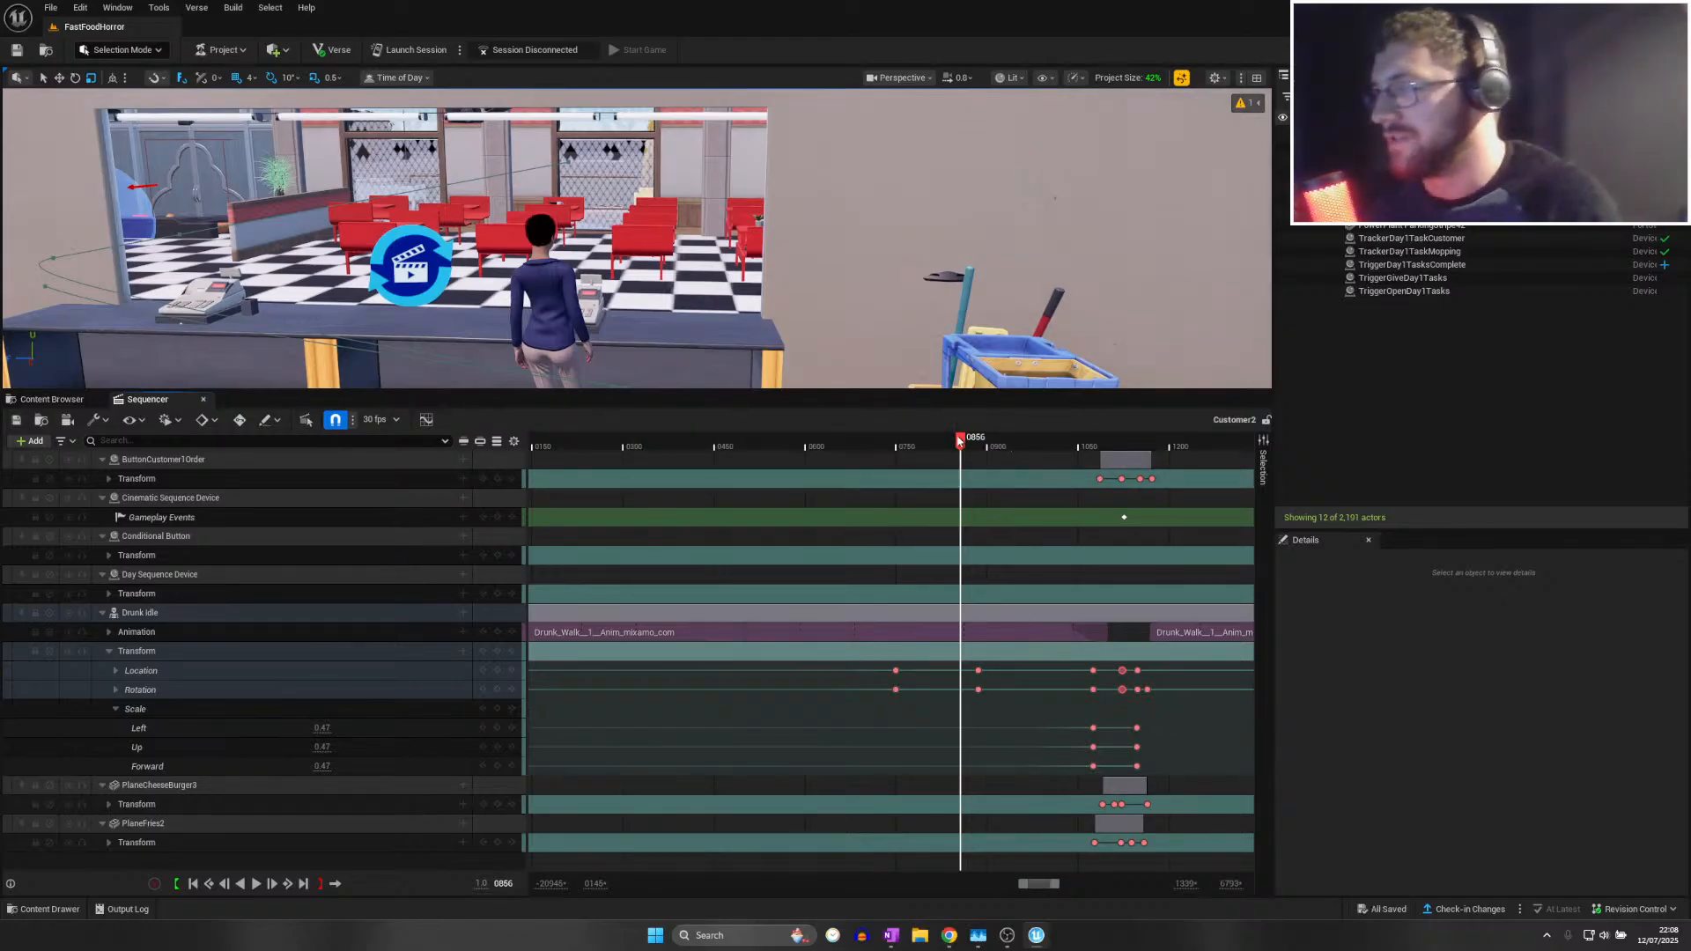
{"action": "left_click_drag", "start_coordinate": [973, 447], "coordinate": [1041, 442]}
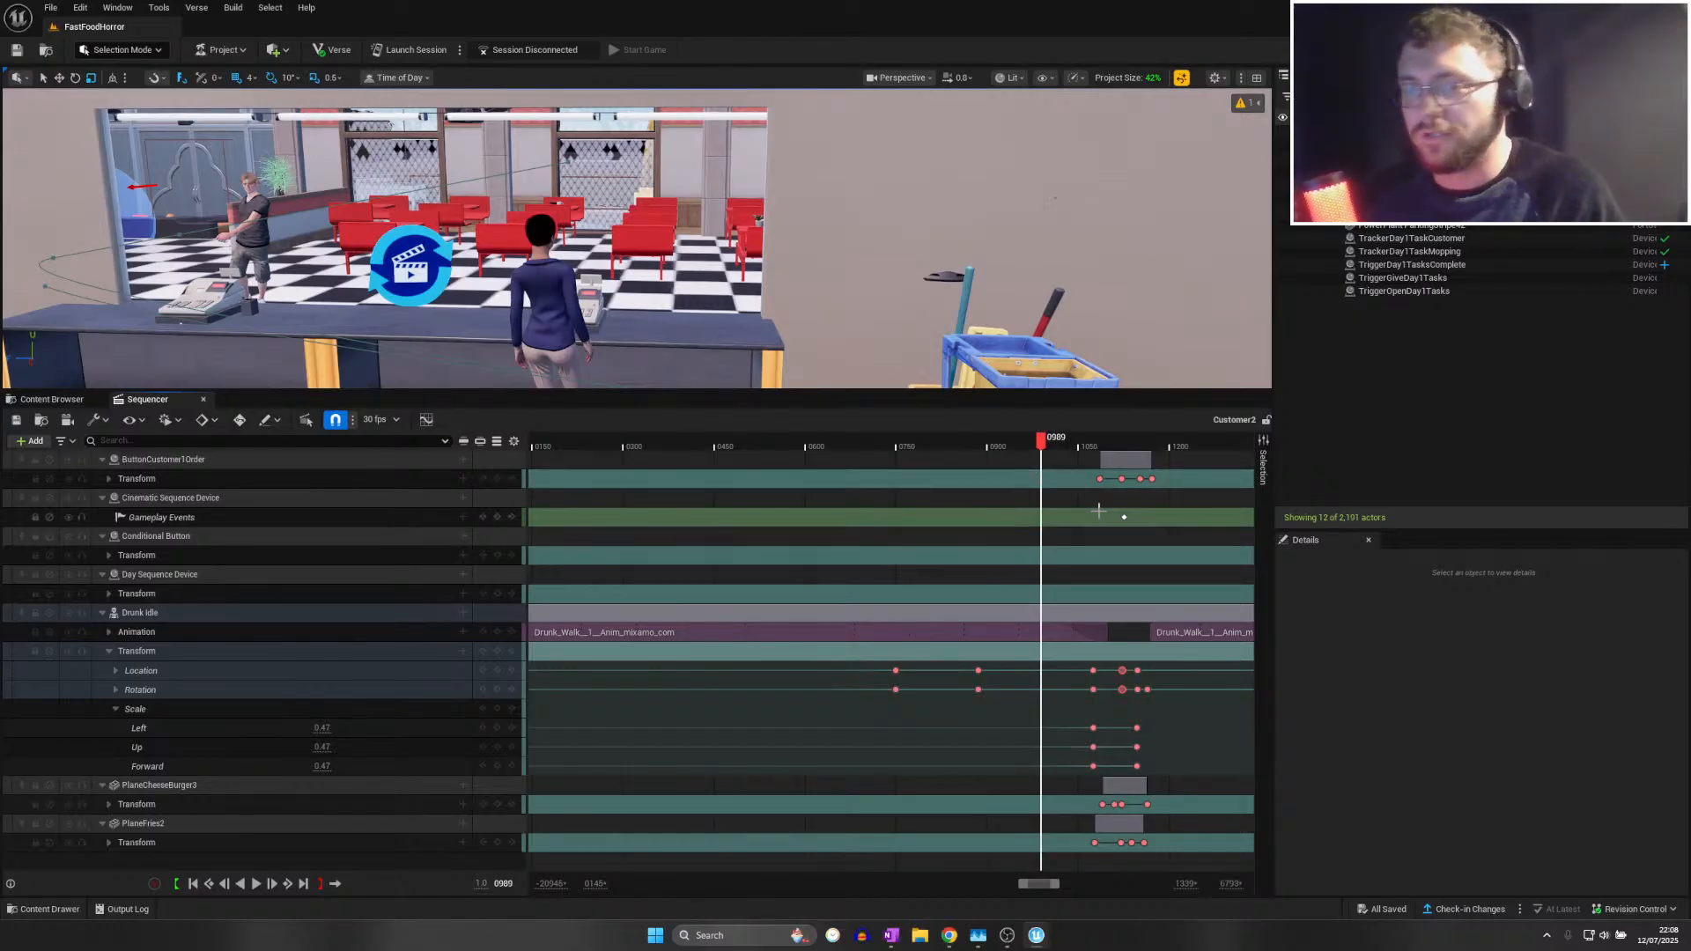
{"action": "left_click", "coordinate": [1046, 444]}
{"action": "left_click_drag", "start_coordinate": [1046, 444], "coordinate": [1122, 460]}
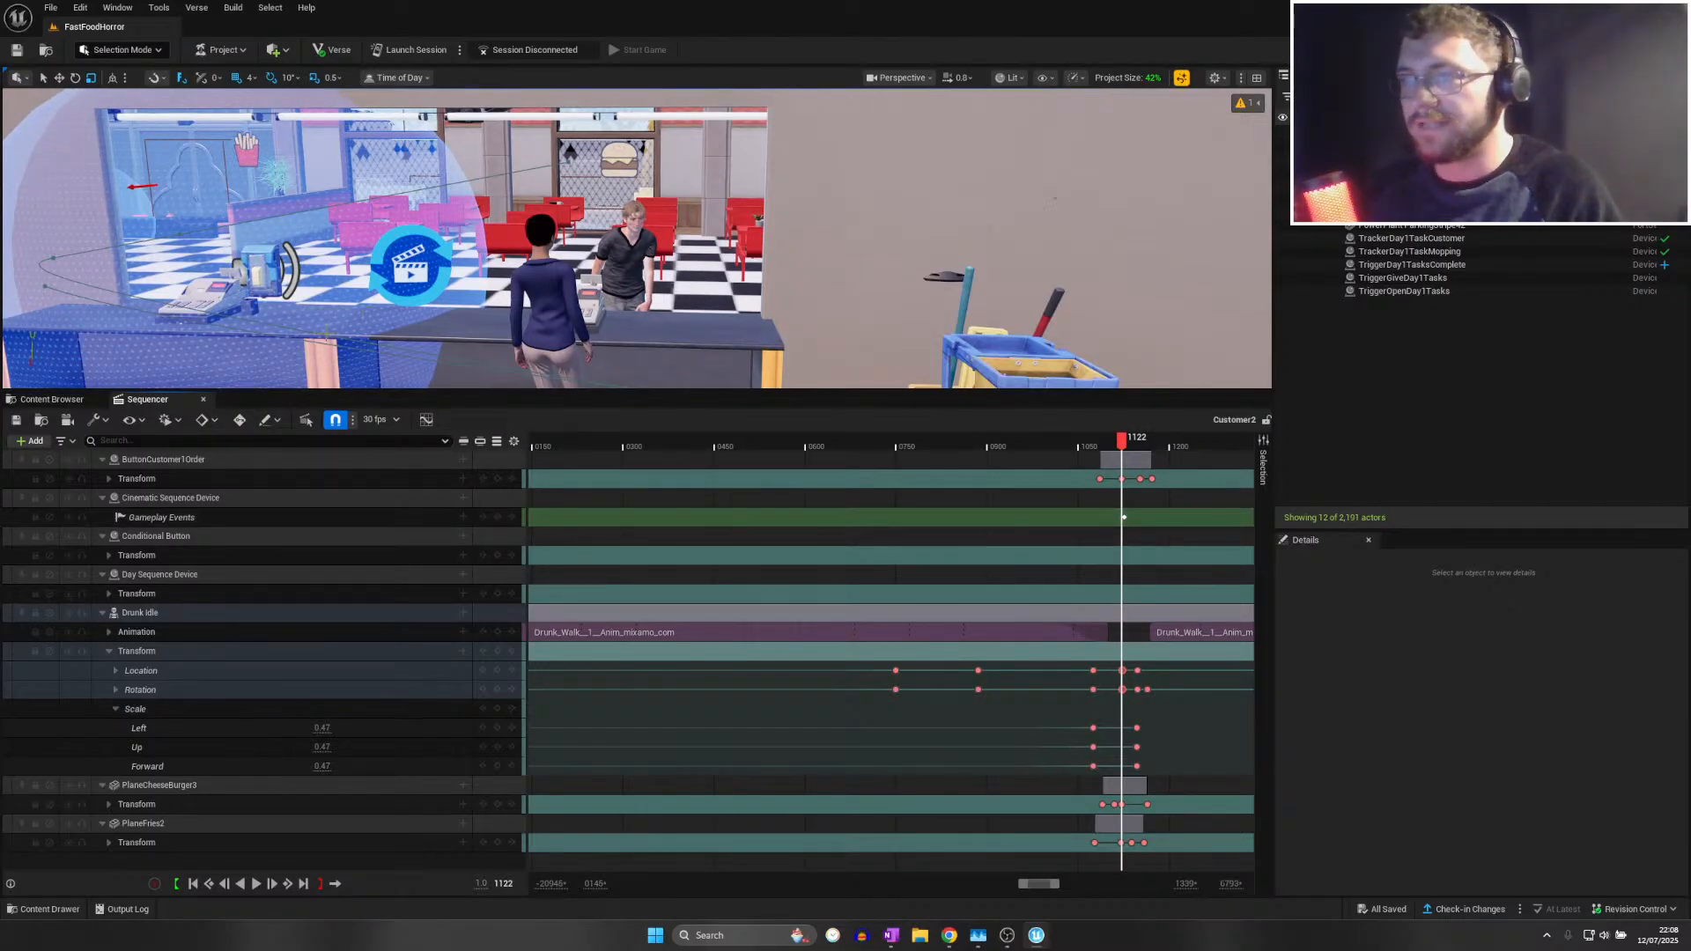
Select the Cinematic Sequence Device near the counter and rename it Cinematic Sequence DeviceCustomer1
{"action": "key", "text": "g"}
{"action": "key", "text": "g"}
{"action": "key", "text": "w"}
{"action": "right_click_drag", "start_coordinate": [441, 265], "coordinate": [352, 291]}
{"action": "right_click_drag", "start_coordinate": [377, 226], "coordinate": [370, 226]}
{"action": "left_click", "coordinate": [370, 226]}
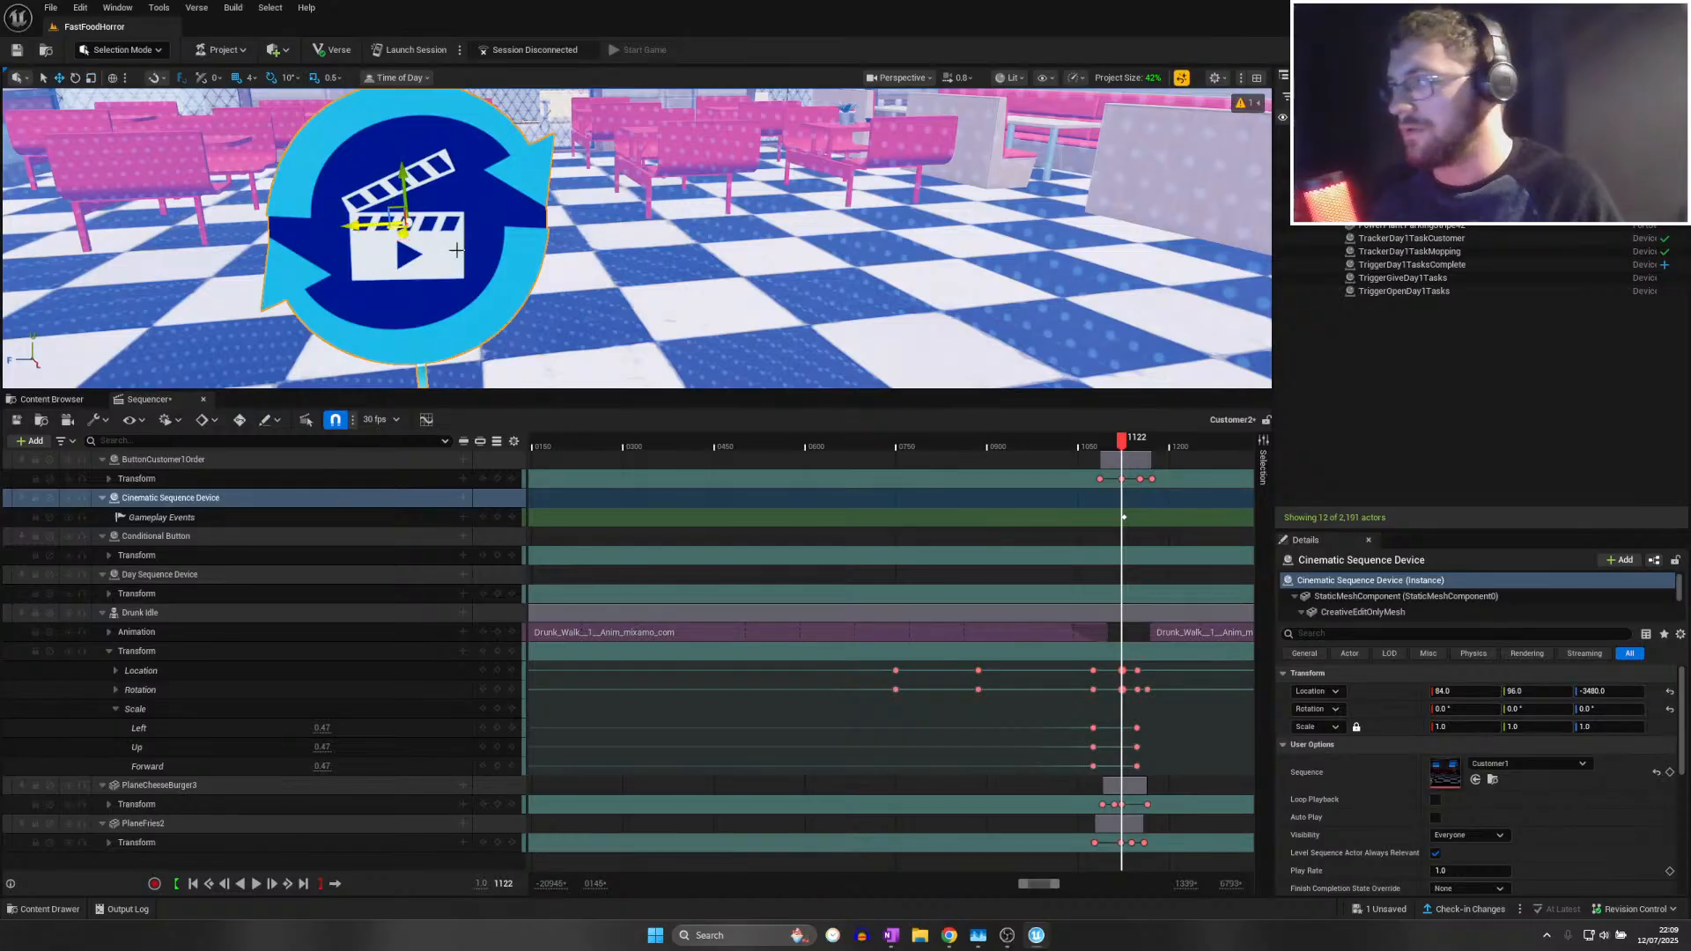
{"action": "key", "text": "f"}
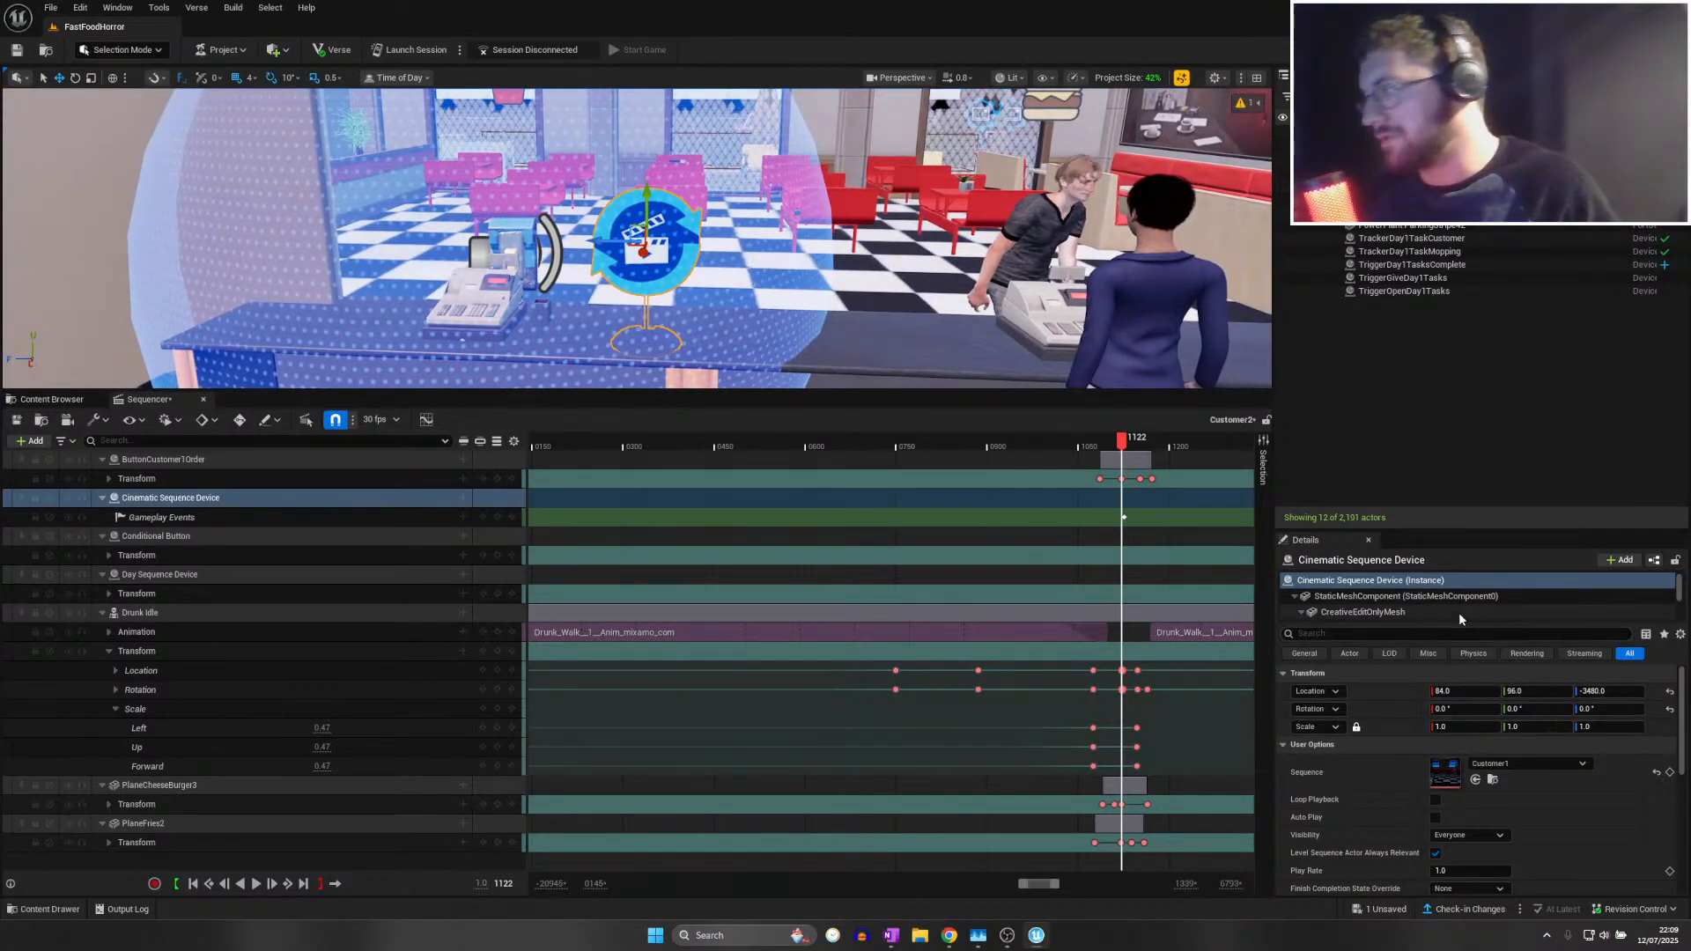
{"action": "left_click", "coordinate": [1435, 581]}
{"action": "left_click", "coordinate": [1437, 583]}
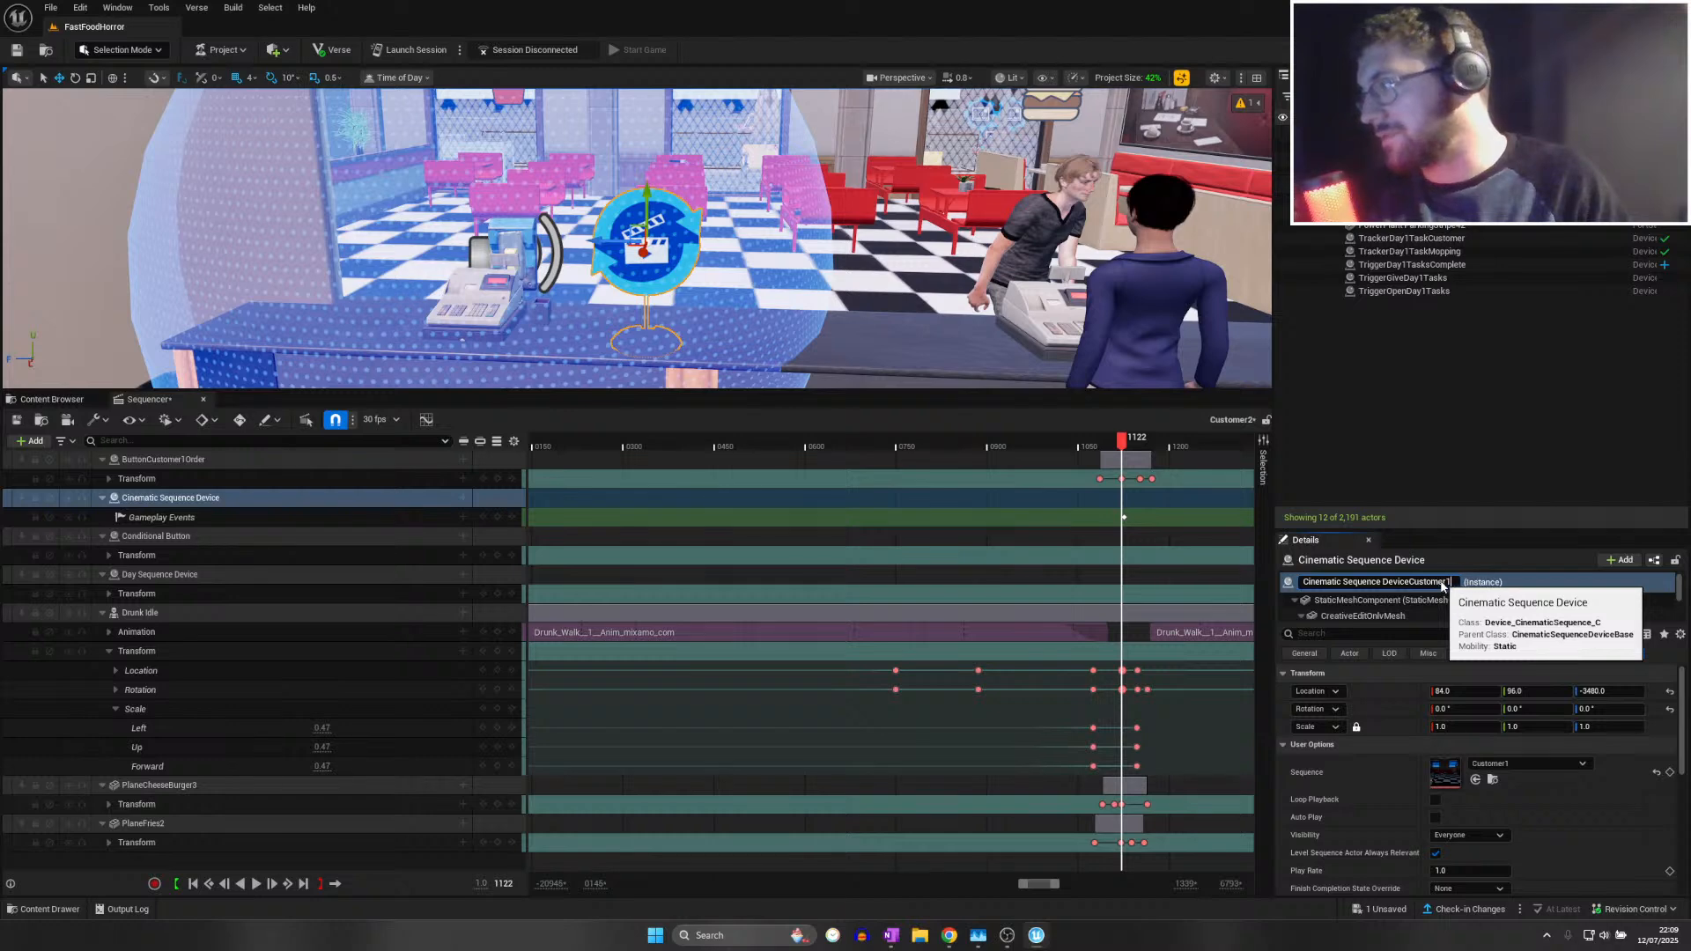
{"action": "type", "text": "Customer1"}
{"action": "key", "text": "Return"}
Duplicate the cinematic device beside the original and assign the Customer2 sequence to the copy
{"action": "key", "text": "w"}
{"action": "right_click_drag", "start_coordinate": [841, 295], "coordinate": [885, 266]}
{"action": "left_click_drag", "start_coordinate": [518, 323], "coordinate": [696, 324], "text": "alt"}
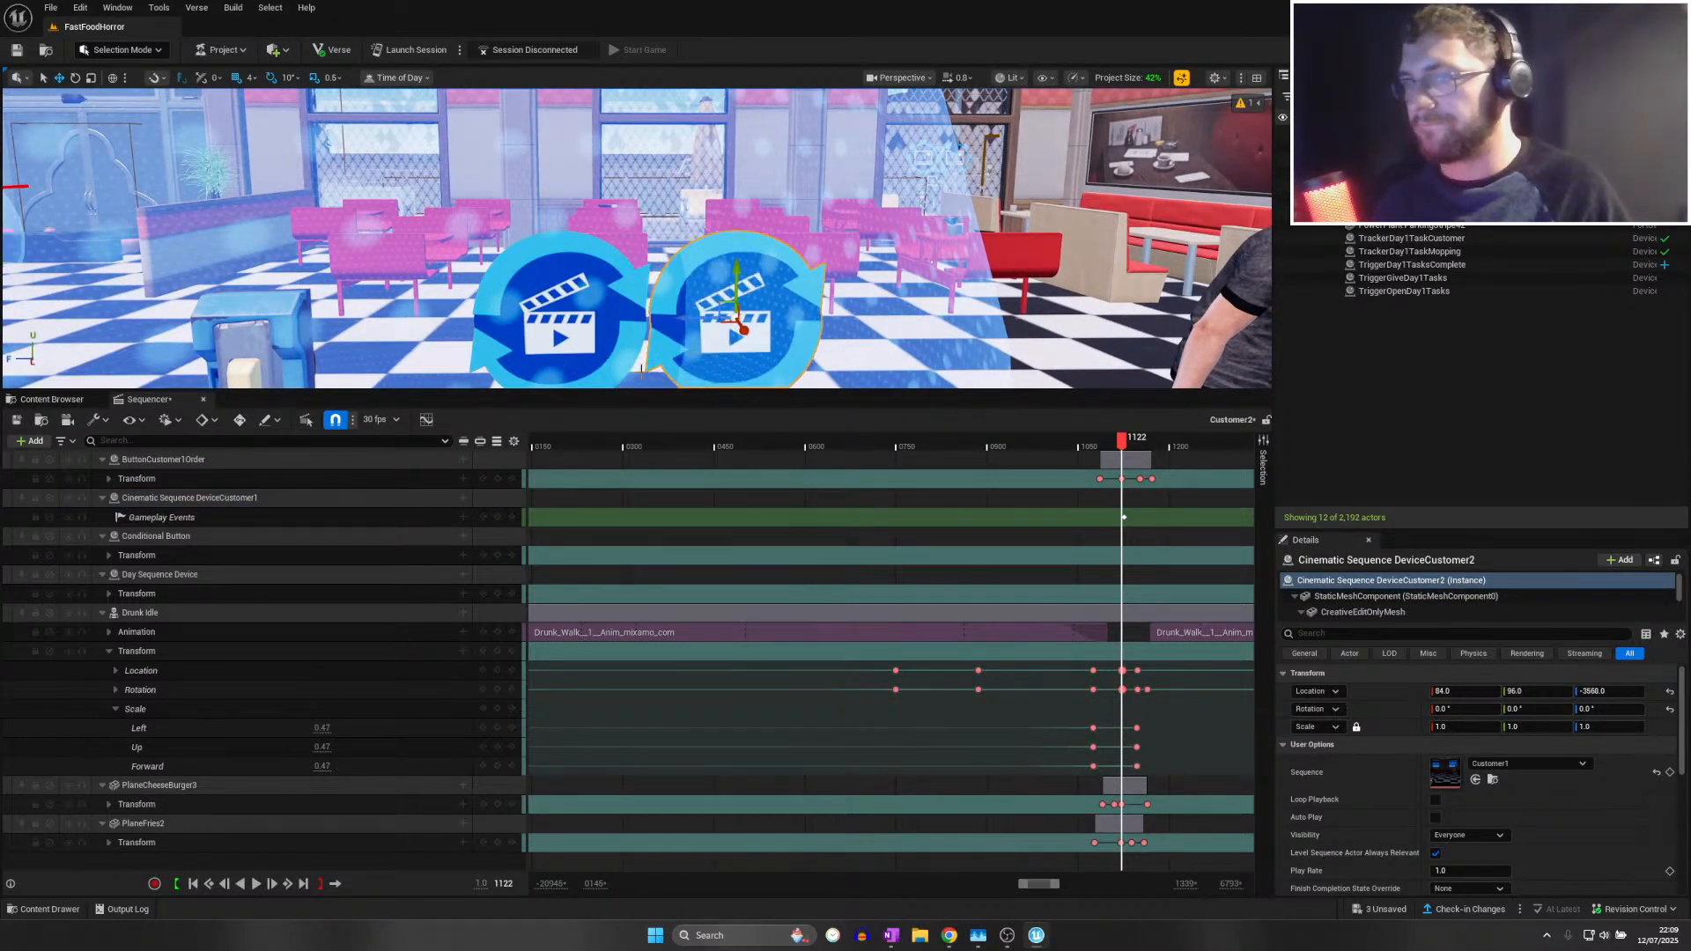
{"action": "scroll", "coordinate": [1456, 715], "scroll_direction": "down", "scroll_amount": 2}
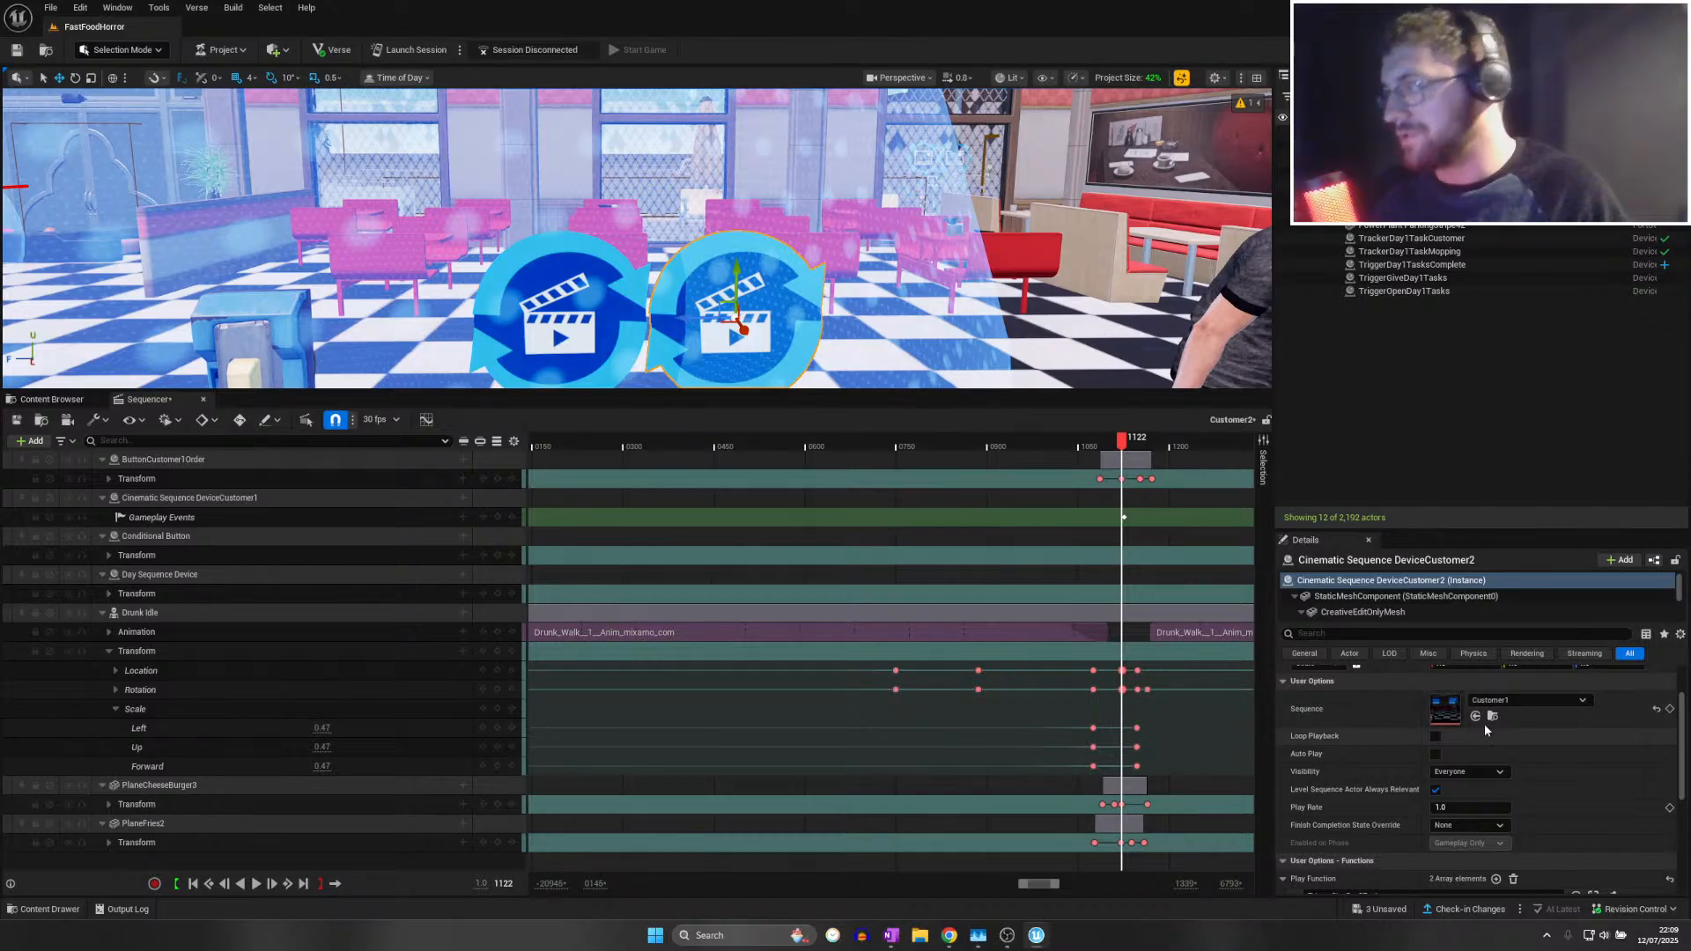
{"action": "left_click", "coordinate": [1510, 700]}
{"action": "left_click", "coordinate": [1539, 657]}
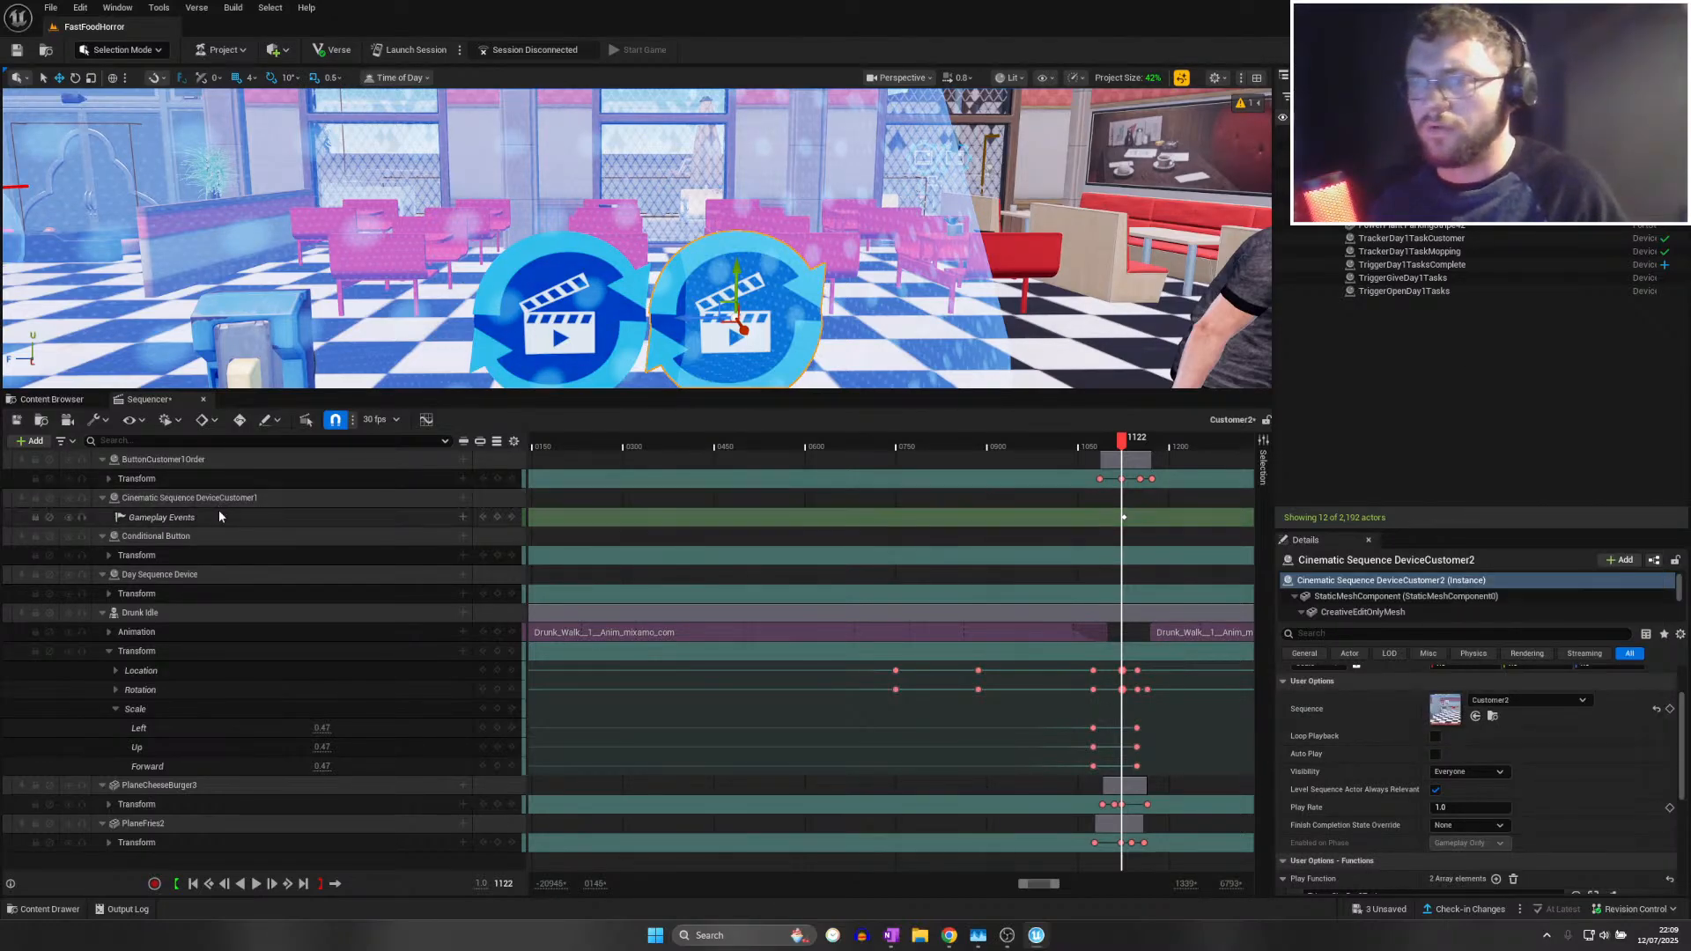
Reassign the sequence's Cinematic Sequence DeviceCustomer1 track to the Cinematic Sequence DeviceCustomer2 actor
{"action": "right_click", "coordinate": [240, 500]}
{"action": "mouse_move", "coordinate": [304, 532]}
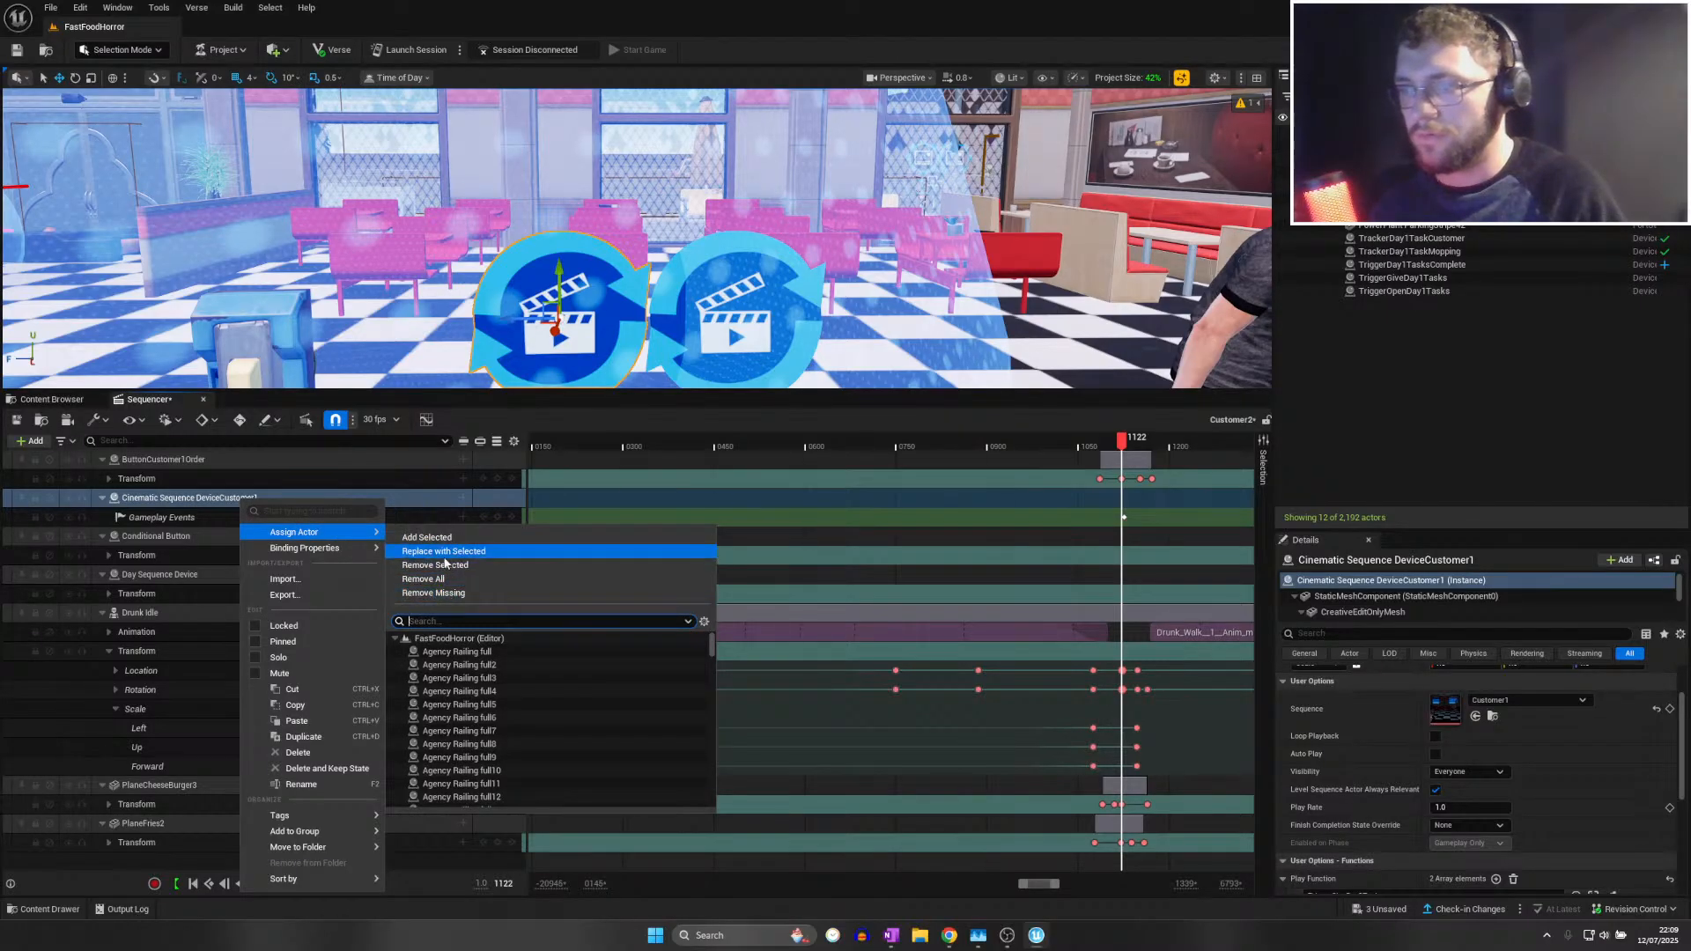
{"action": "left_click", "coordinate": [443, 613]}
{"action": "type", "text": "ceC"}
{"action": "type", "text": "ustomer"}
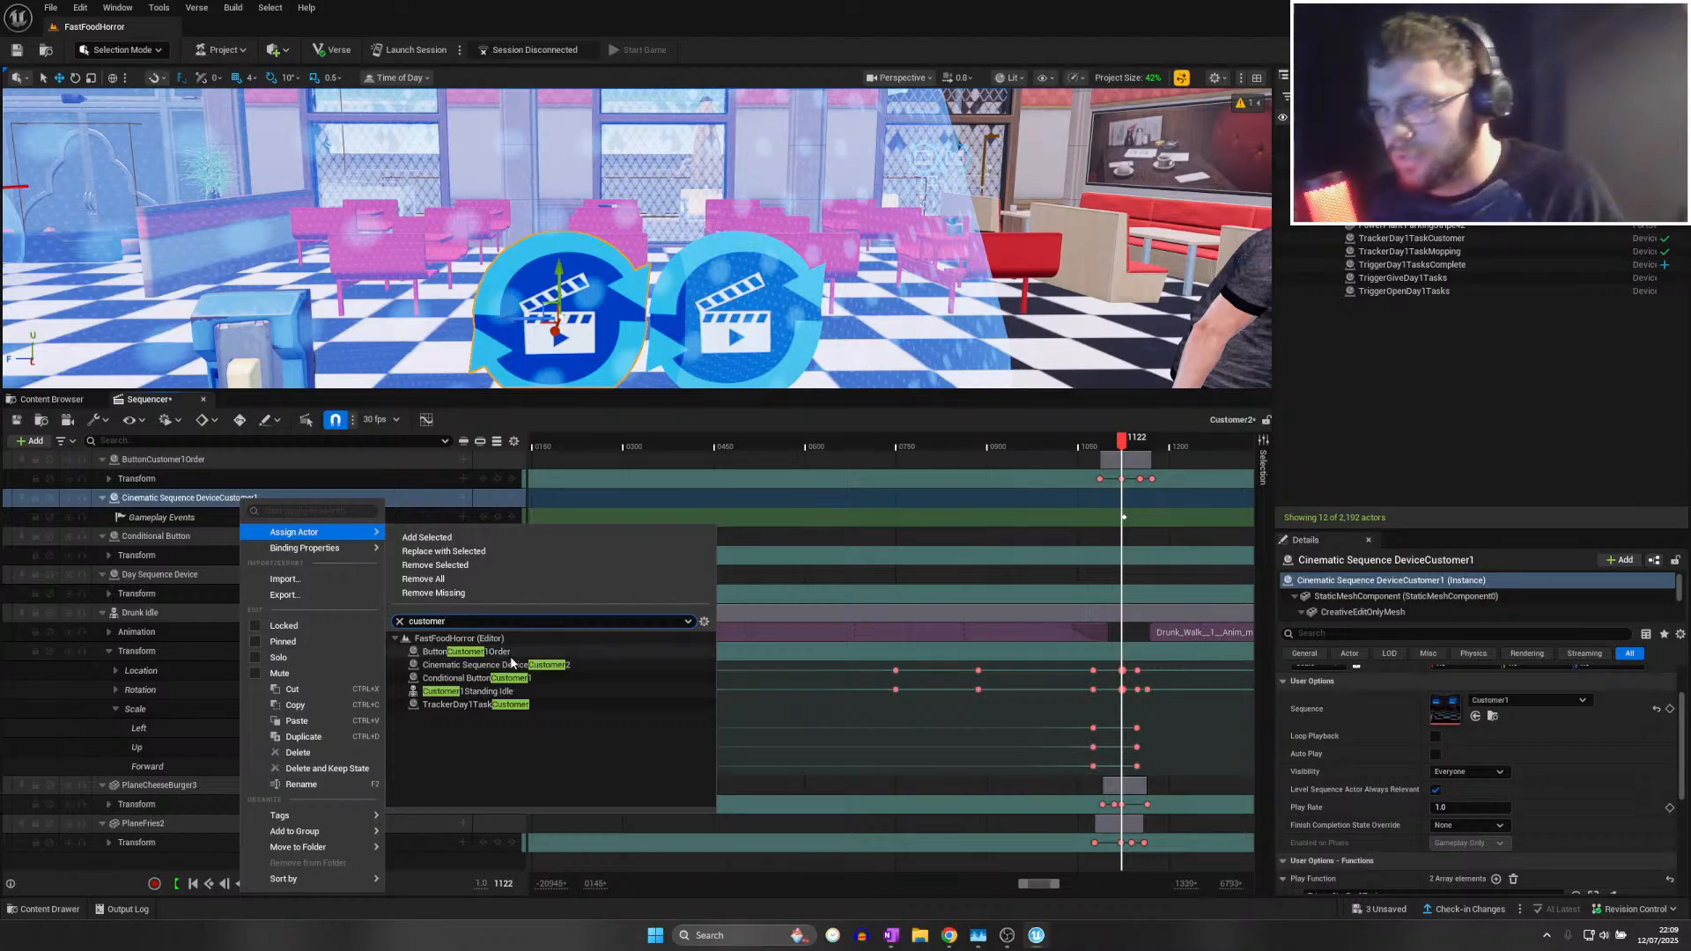
{"action": "type", "text": "2"}
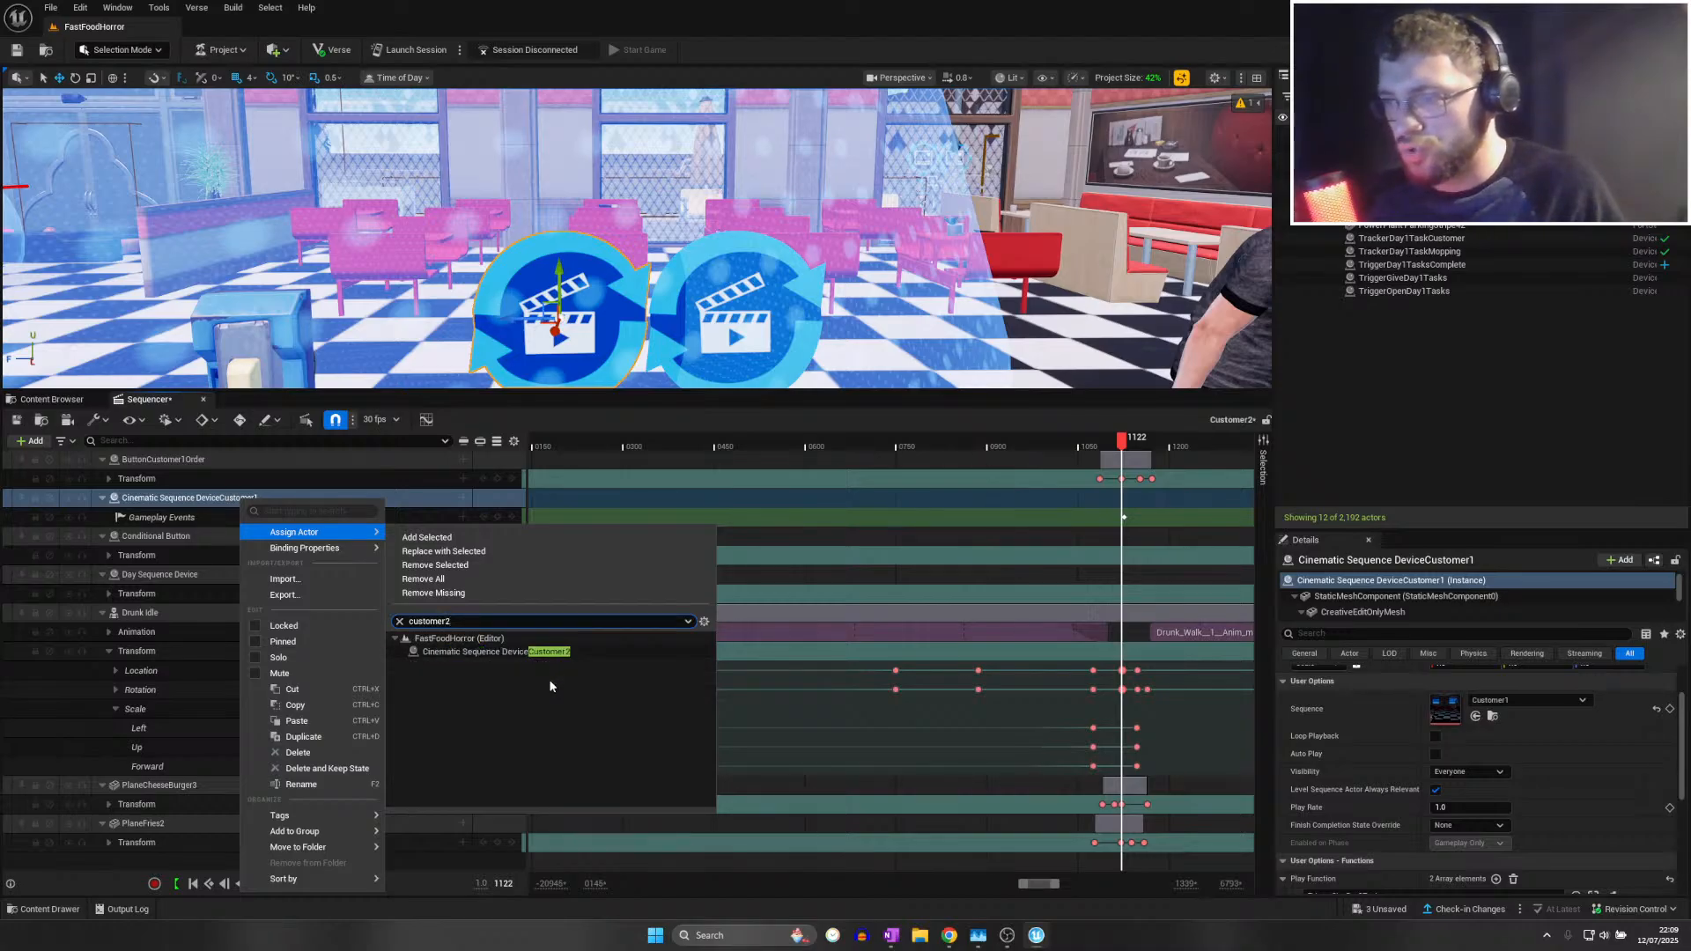
{"action": "left_click", "coordinate": [510, 652]}
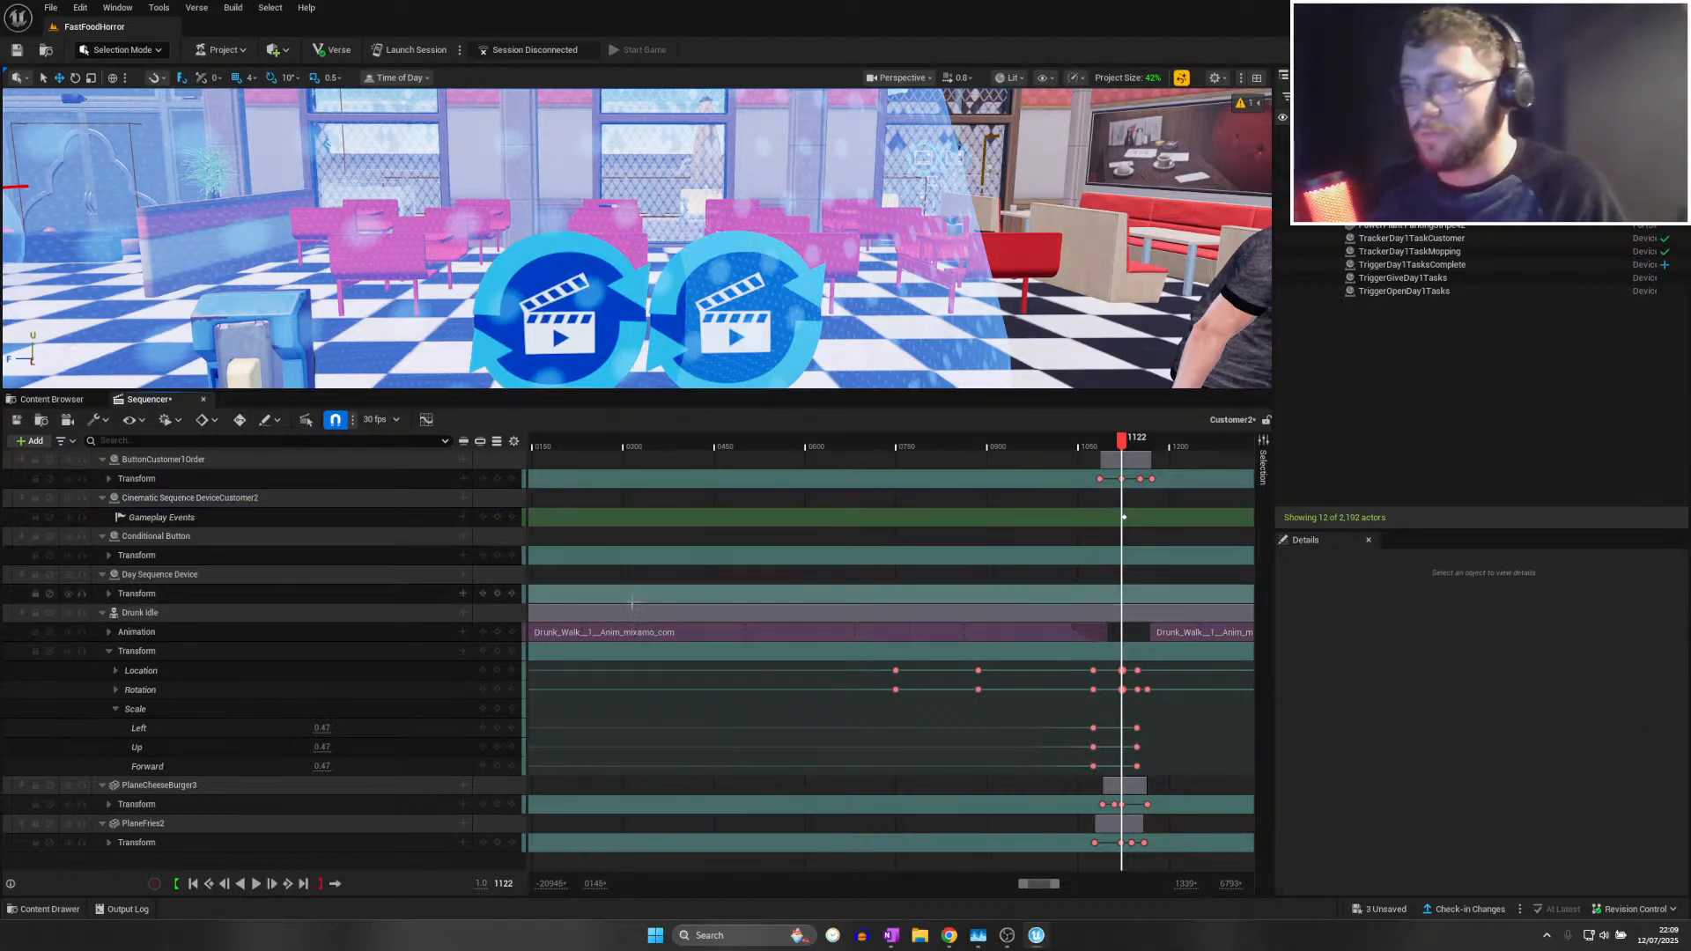
Select the fries icon at frame 1126 and delete the PlaneFries2 track from the Customer2 sequence
{"action": "scroll", "coordinate": [498, 585], "scroll_direction": "down", "scroll_amount": 3, "text": "ctrl"}
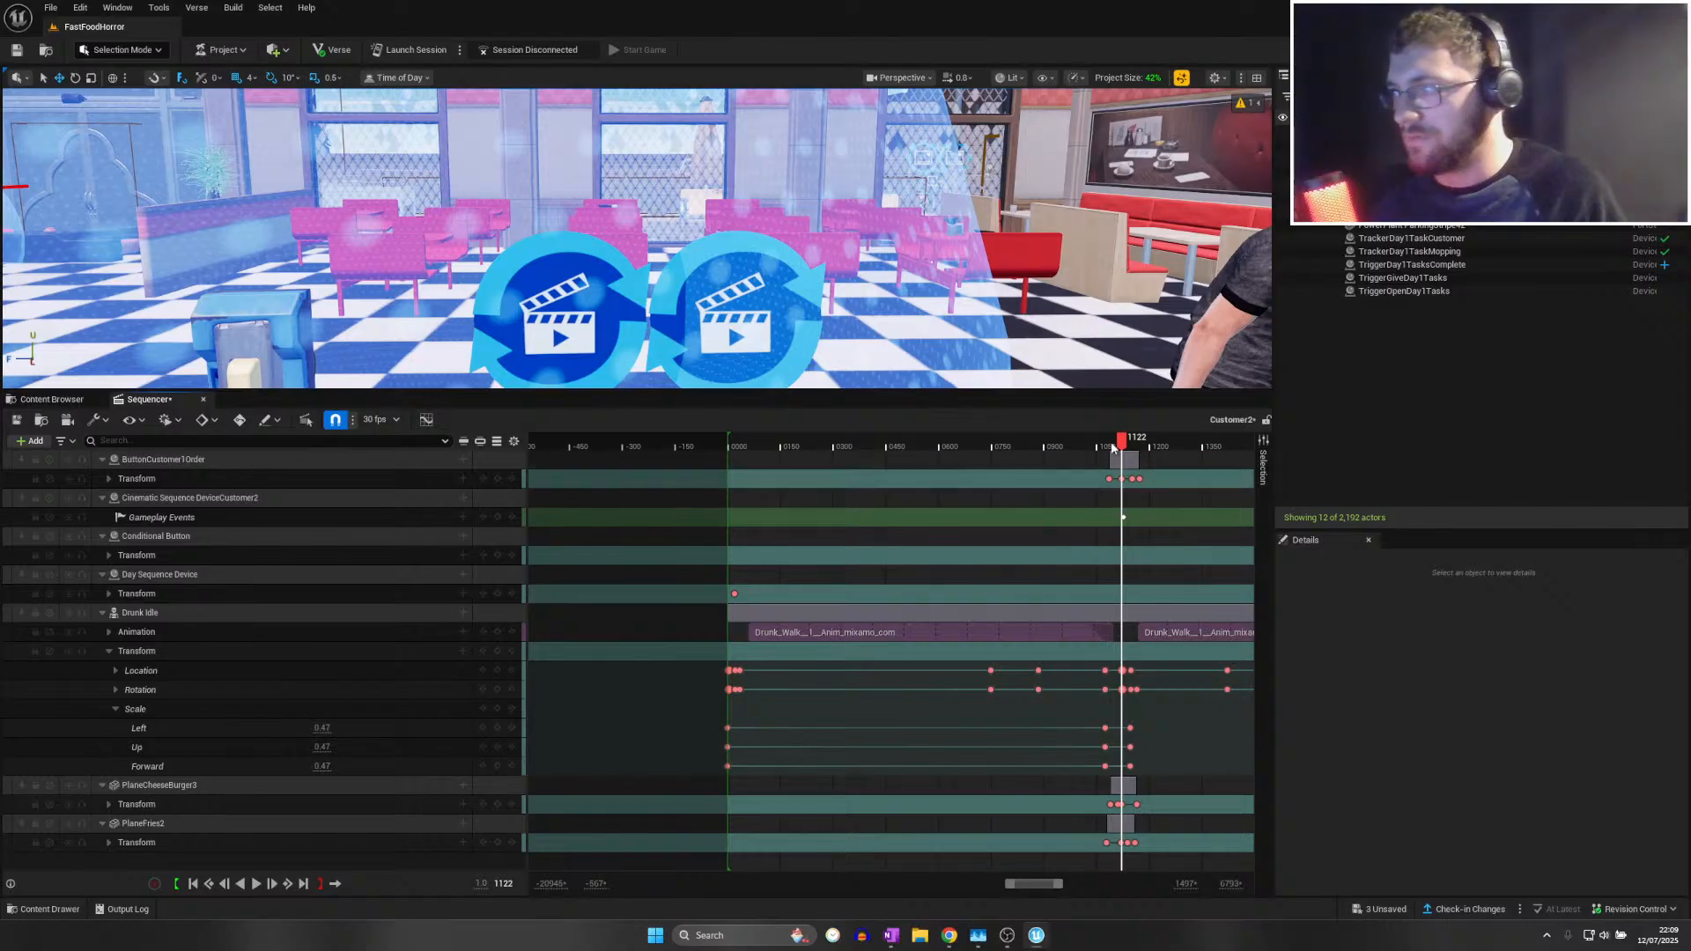
{"action": "left_click_drag", "start_coordinate": [1121, 440], "coordinate": [1124, 443]}
{"action": "key", "text": "s"}
{"action": "right_click_drag", "start_coordinate": [642, 273], "coordinate": [648, 247]}
{"action": "left_click", "coordinate": [613, 234]}
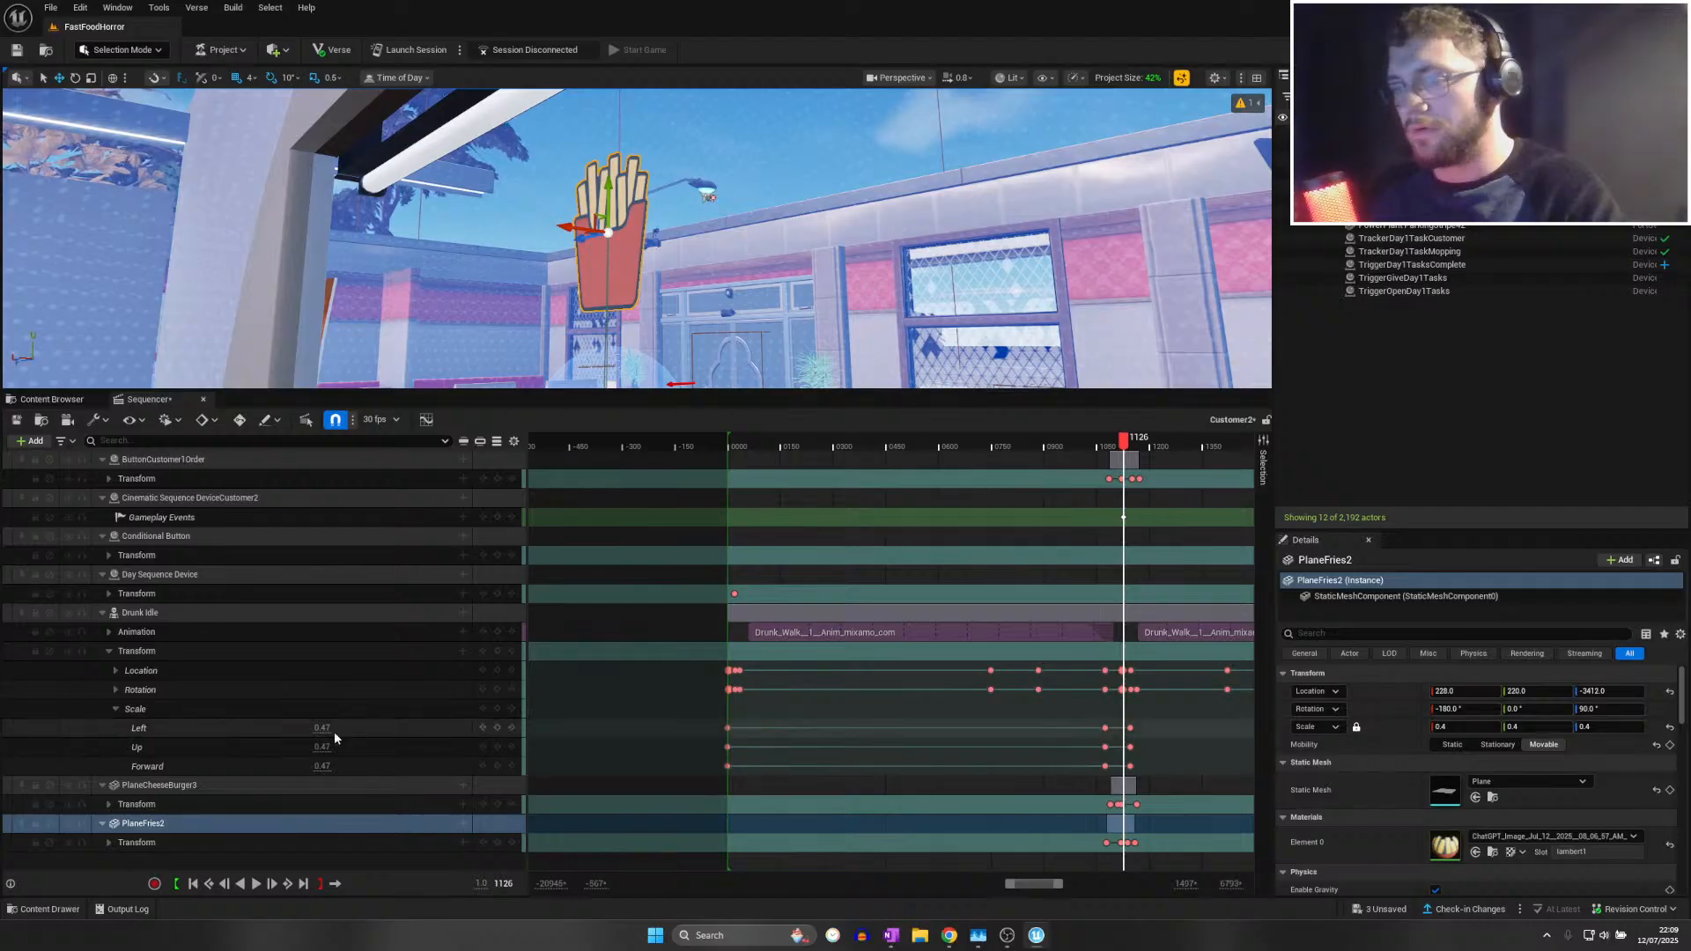
{"action": "left_click", "coordinate": [217, 826]}
{"action": "key", "text": "Delete"}
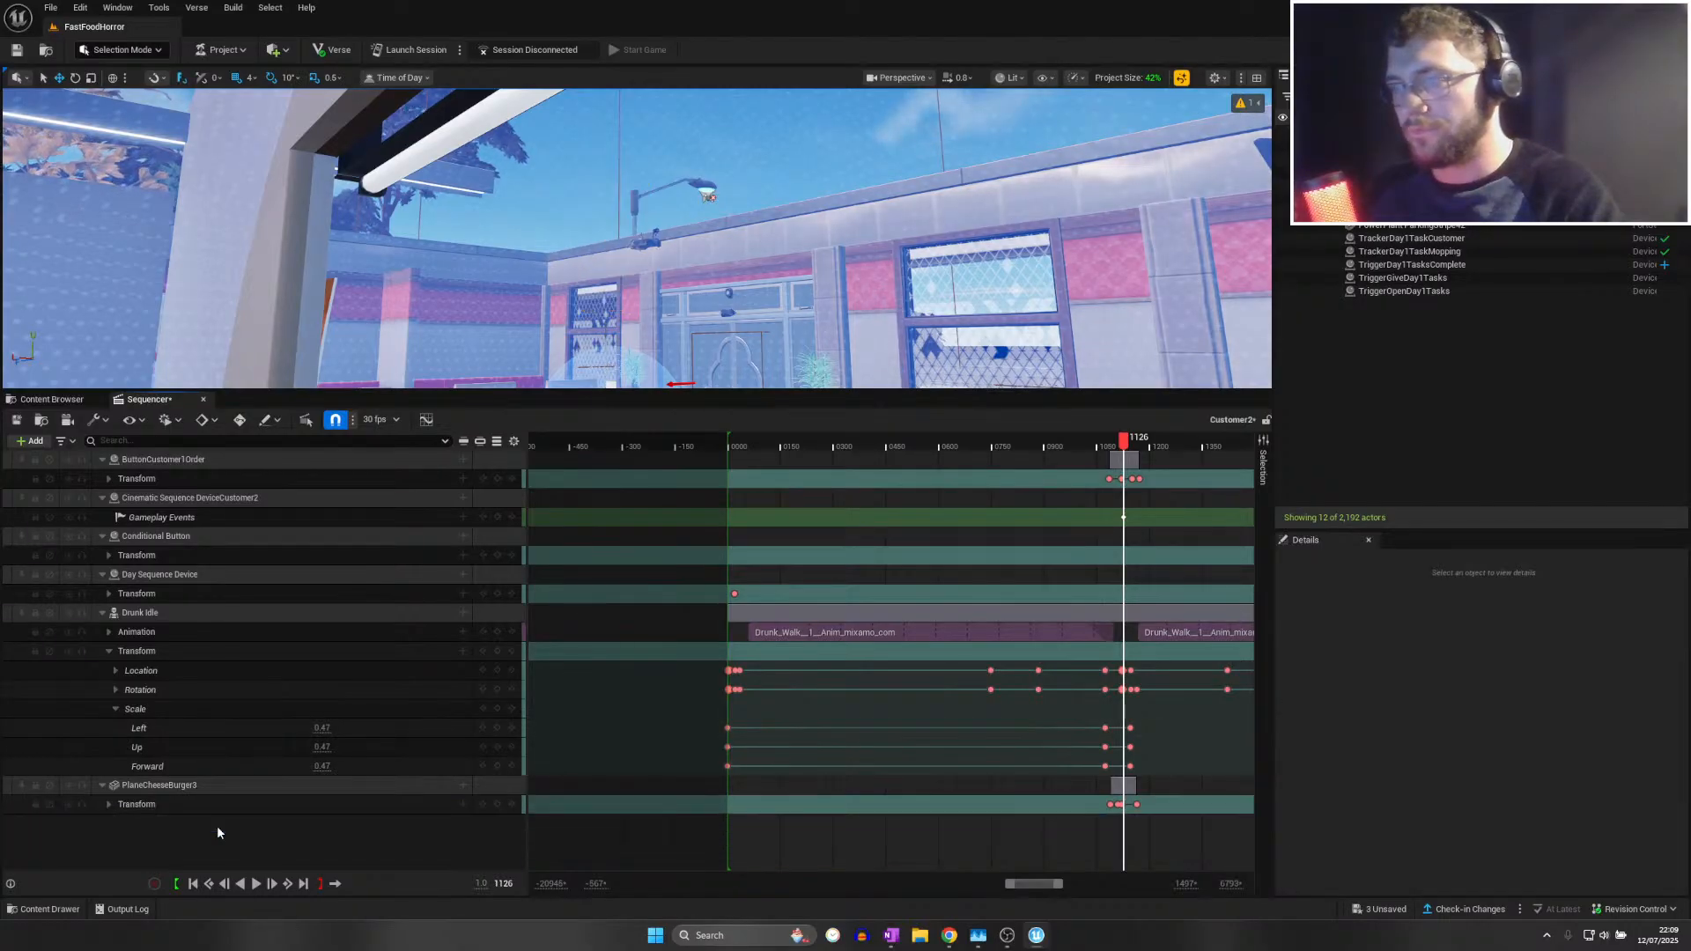
Delete the ButtonCustomer1Order track from the Customer2 sequence
{"action": "right_click_drag", "start_coordinate": [425, 325], "coordinate": [426, 325]}
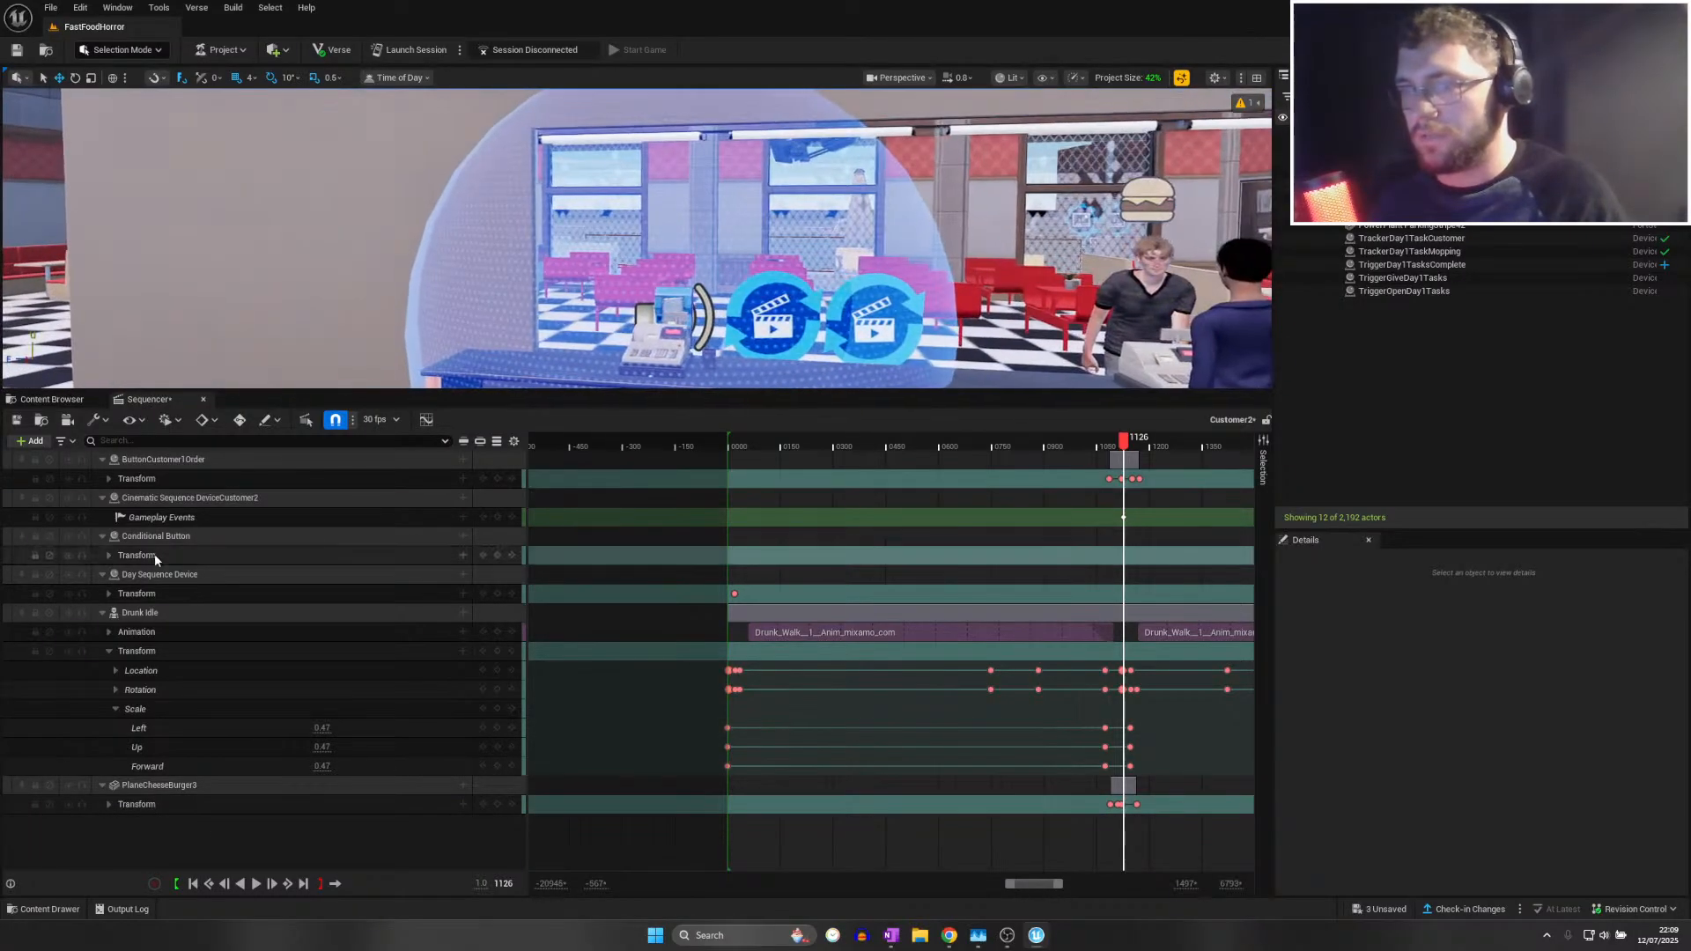
{"action": "left_click", "coordinate": [223, 459]}
{"action": "key", "text": "Delete"}
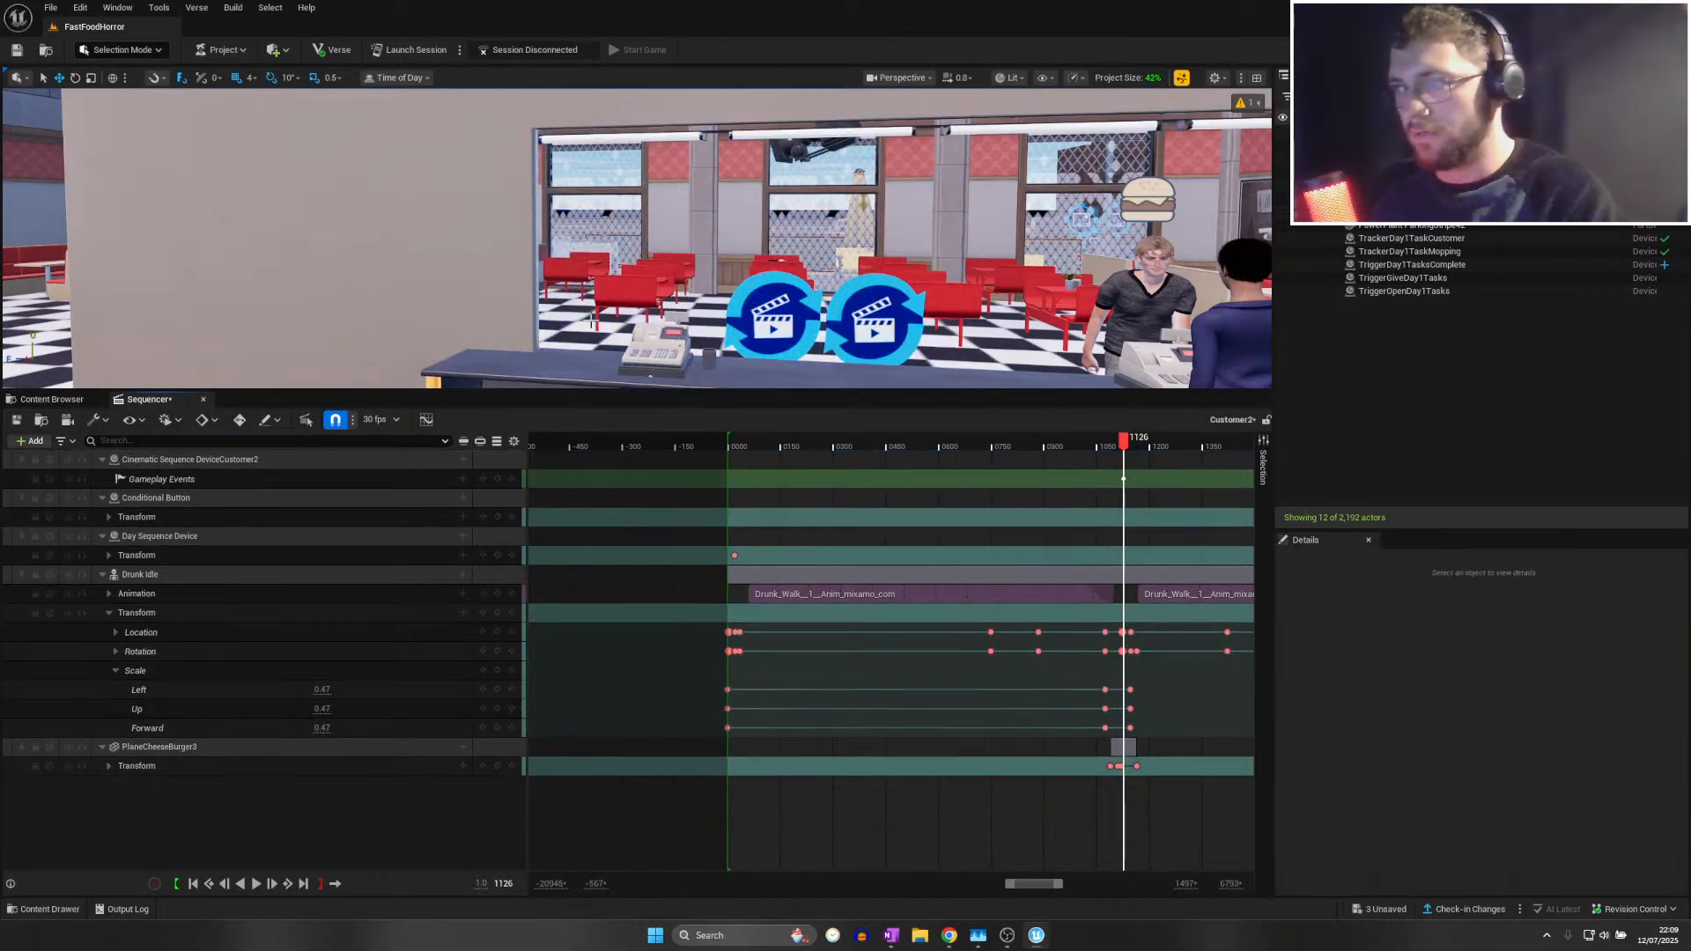
Save the Customer2 sequence and all remaining unsaved level changes
{"action": "left_click", "coordinate": [26, 419]}
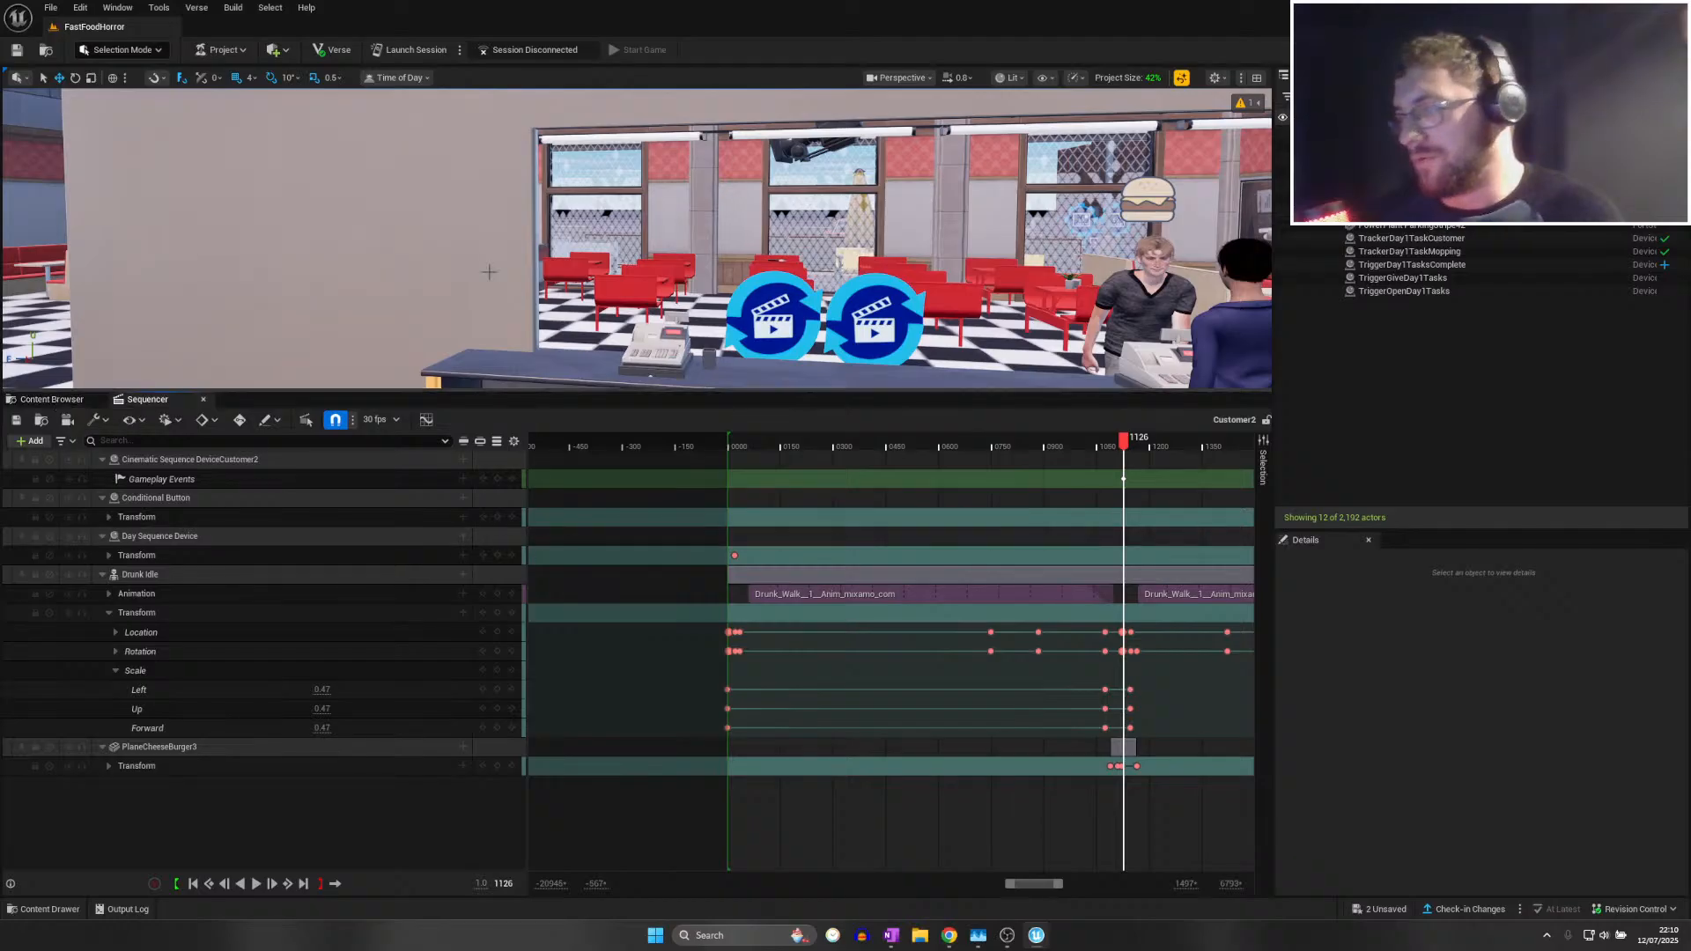
{"action": "left_click", "coordinate": [50, 7]}
{"action": "left_click", "coordinate": [1109, 689]}
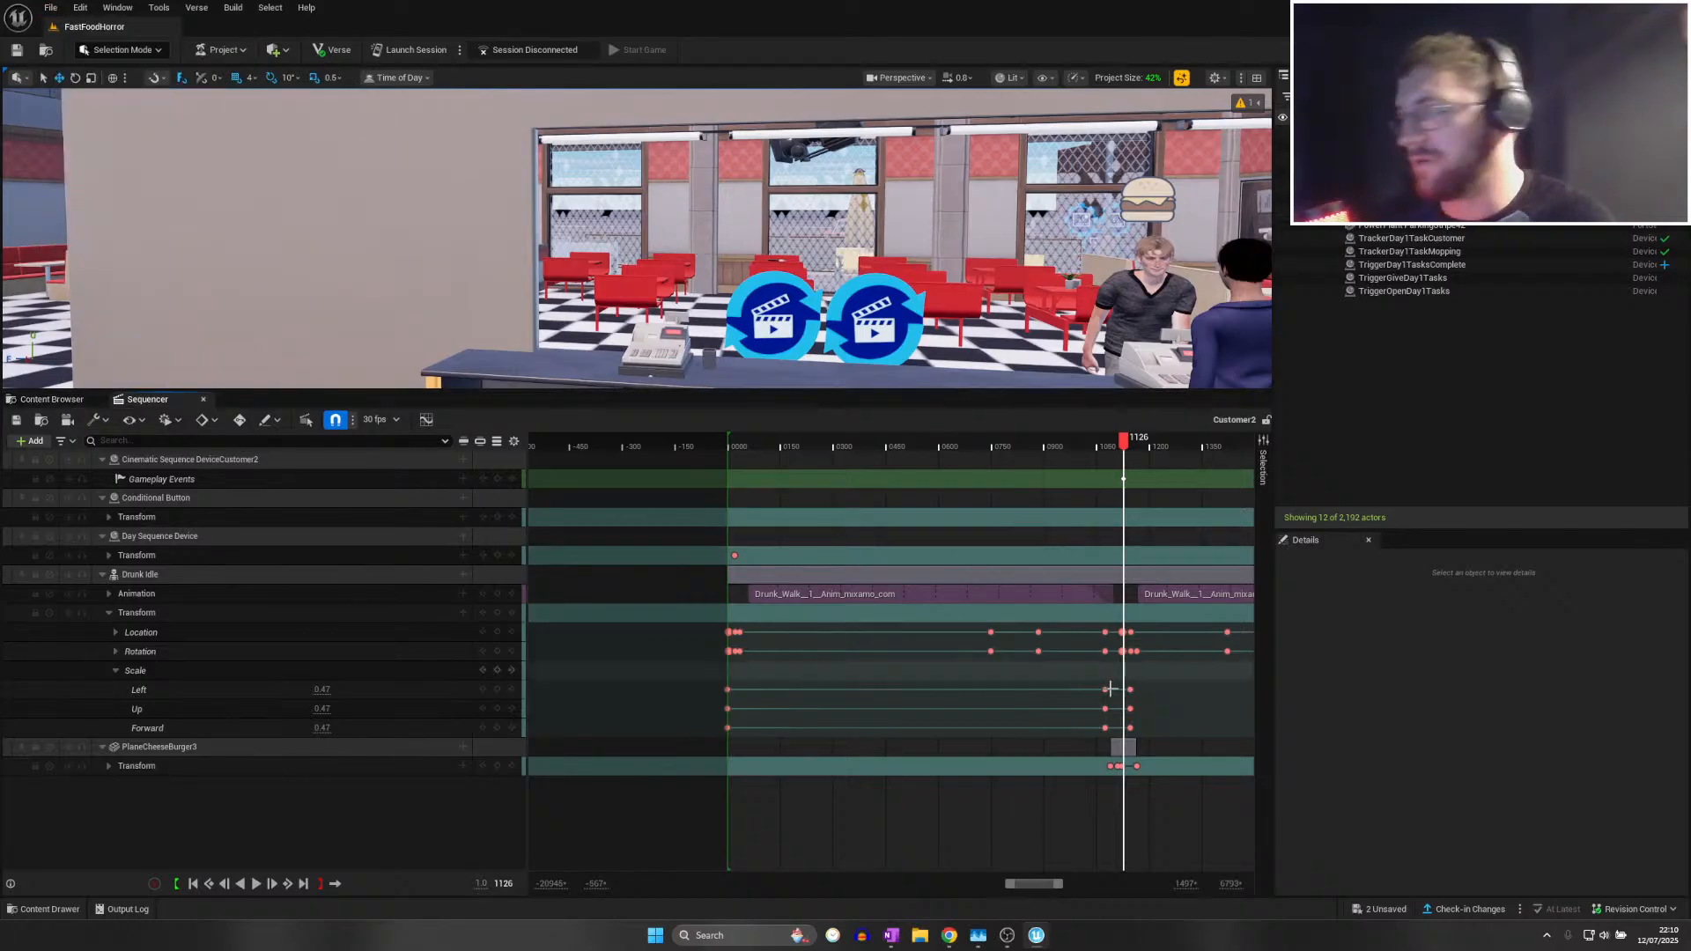
{"action": "left_click", "coordinate": [1388, 907]}
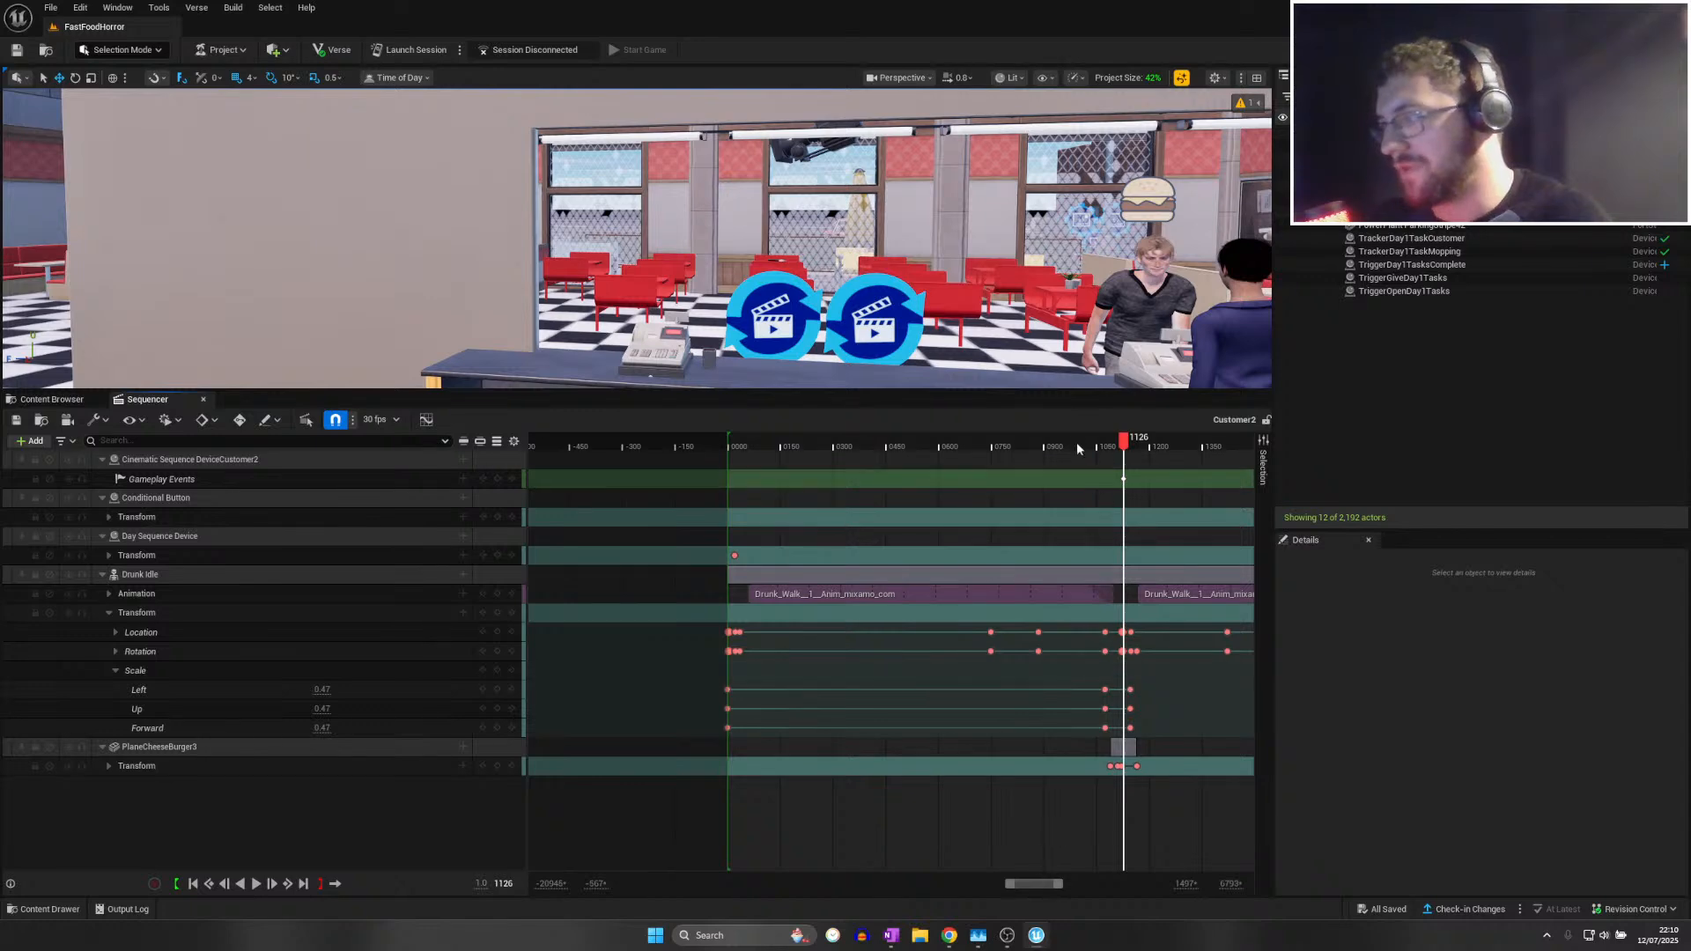
Locate the Conditional Button actor in the level and delete its track from the Customer2 sequence
{"action": "left_click_drag", "start_coordinate": [1076, 442], "coordinate": [1132, 445]}
{"action": "left_click", "coordinate": [156, 497]}
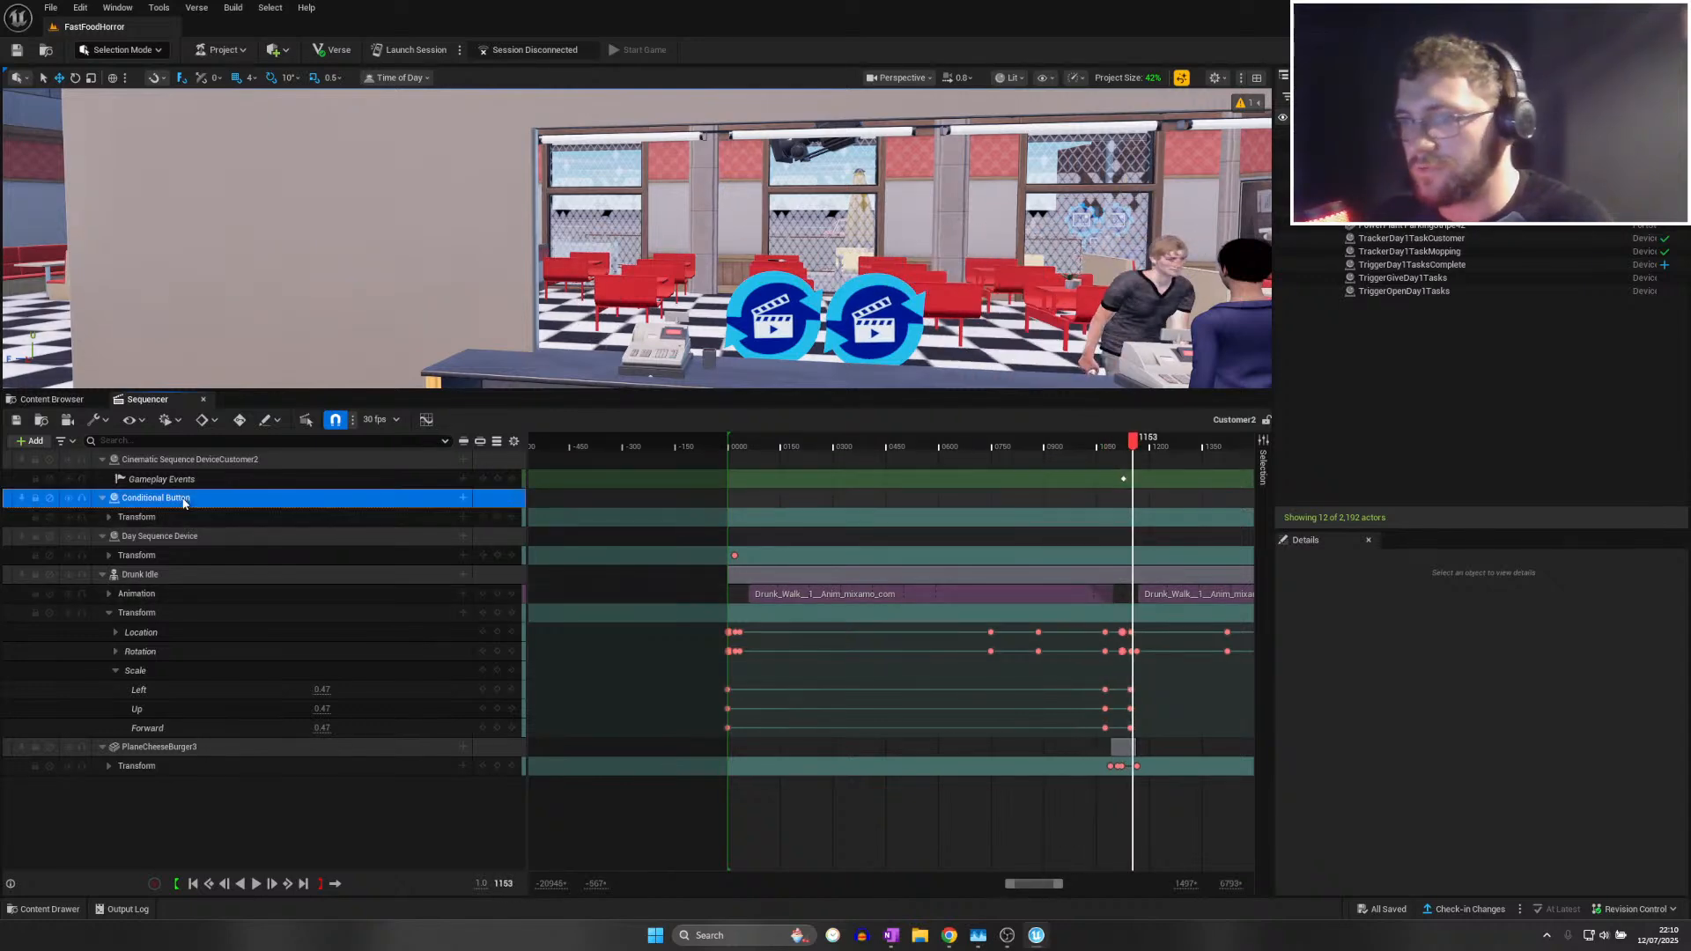
{"action": "key", "text": "f"}
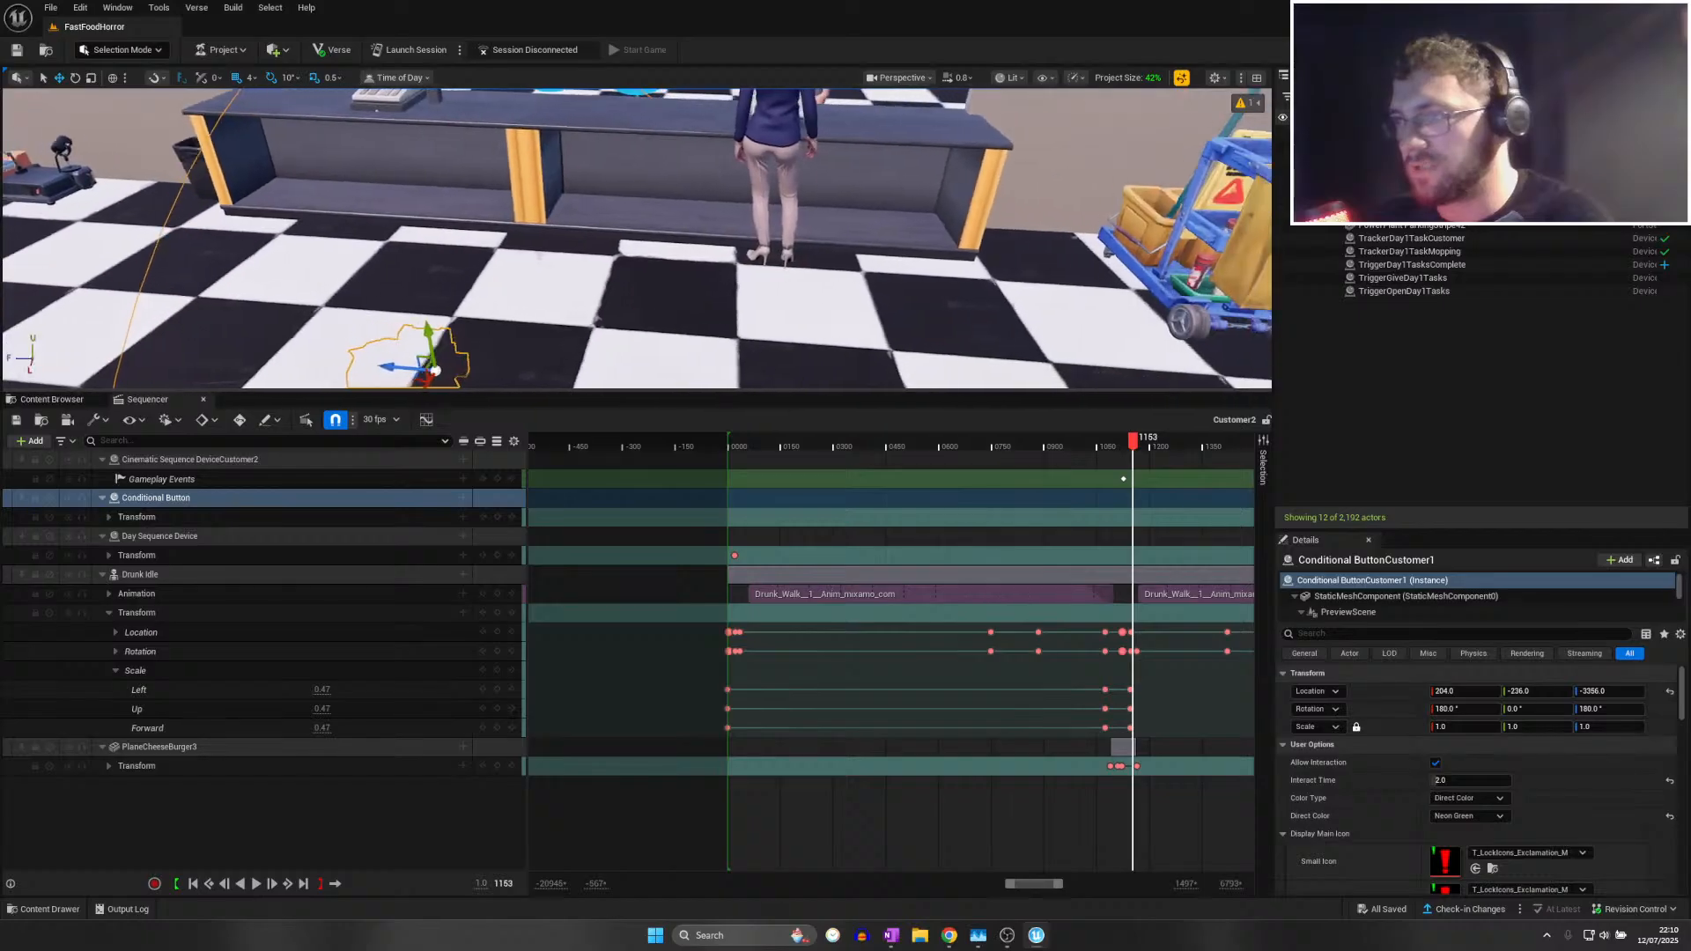
{"action": "left_click", "coordinate": [215, 504]}
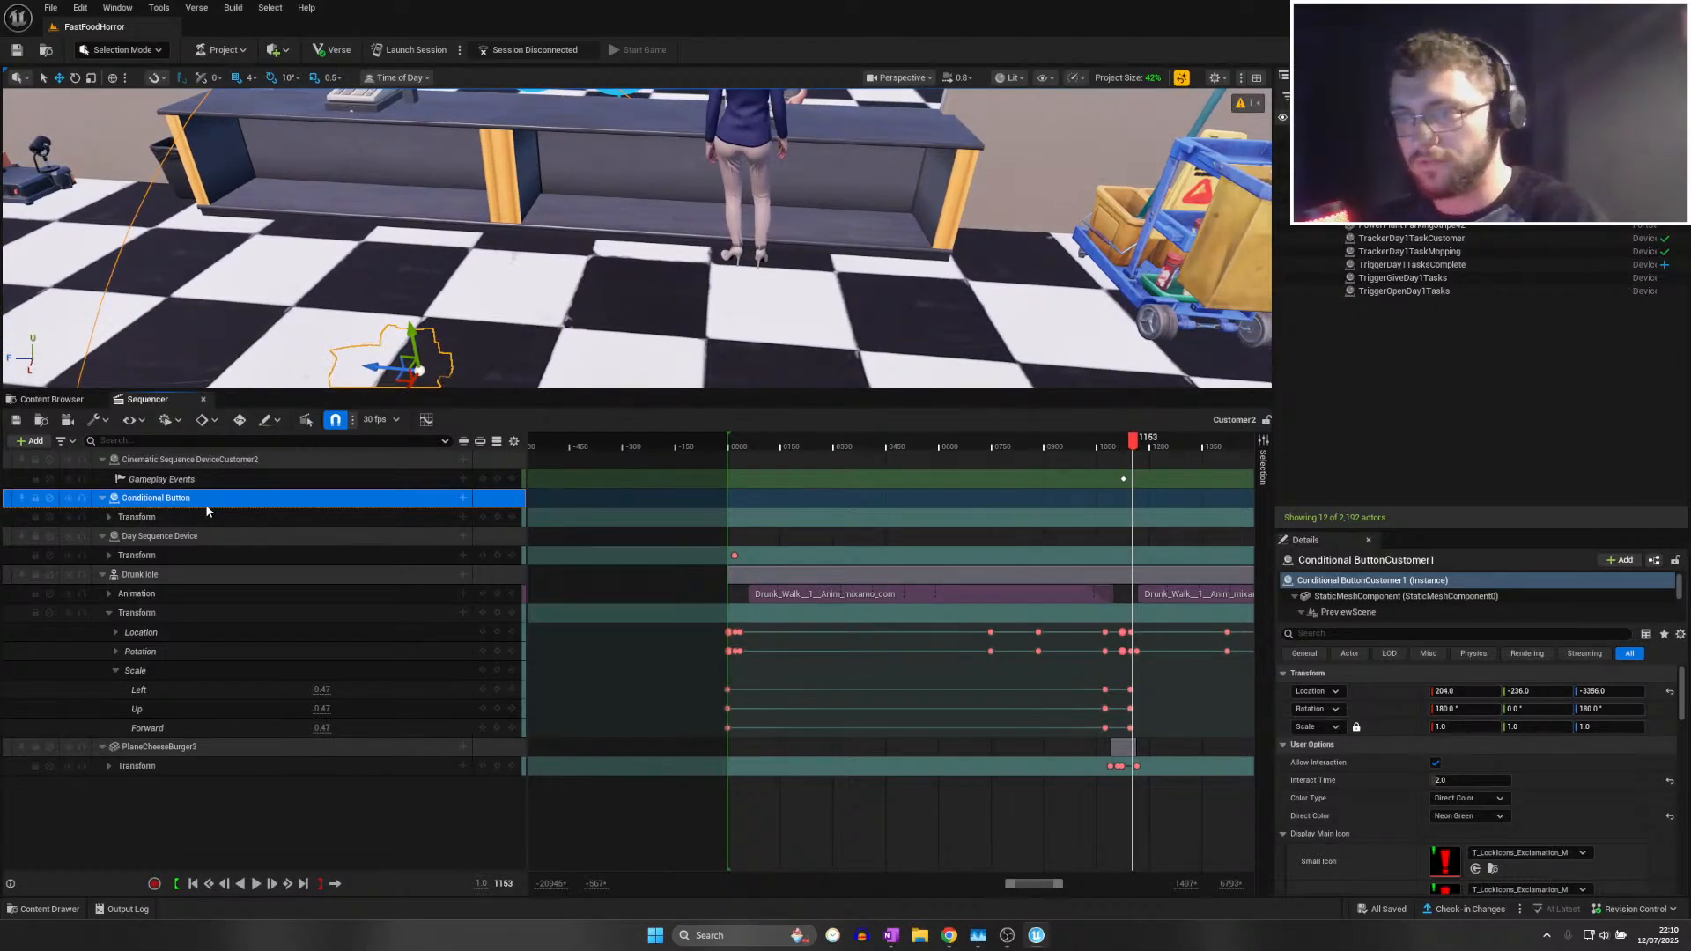
{"action": "key", "text": "Delete"}
Select both customer 1 buttons, the conditional button and the order button, and duplicate the pair near the originals below the kitchen floor
{"action": "left_click", "coordinate": [52, 399]}
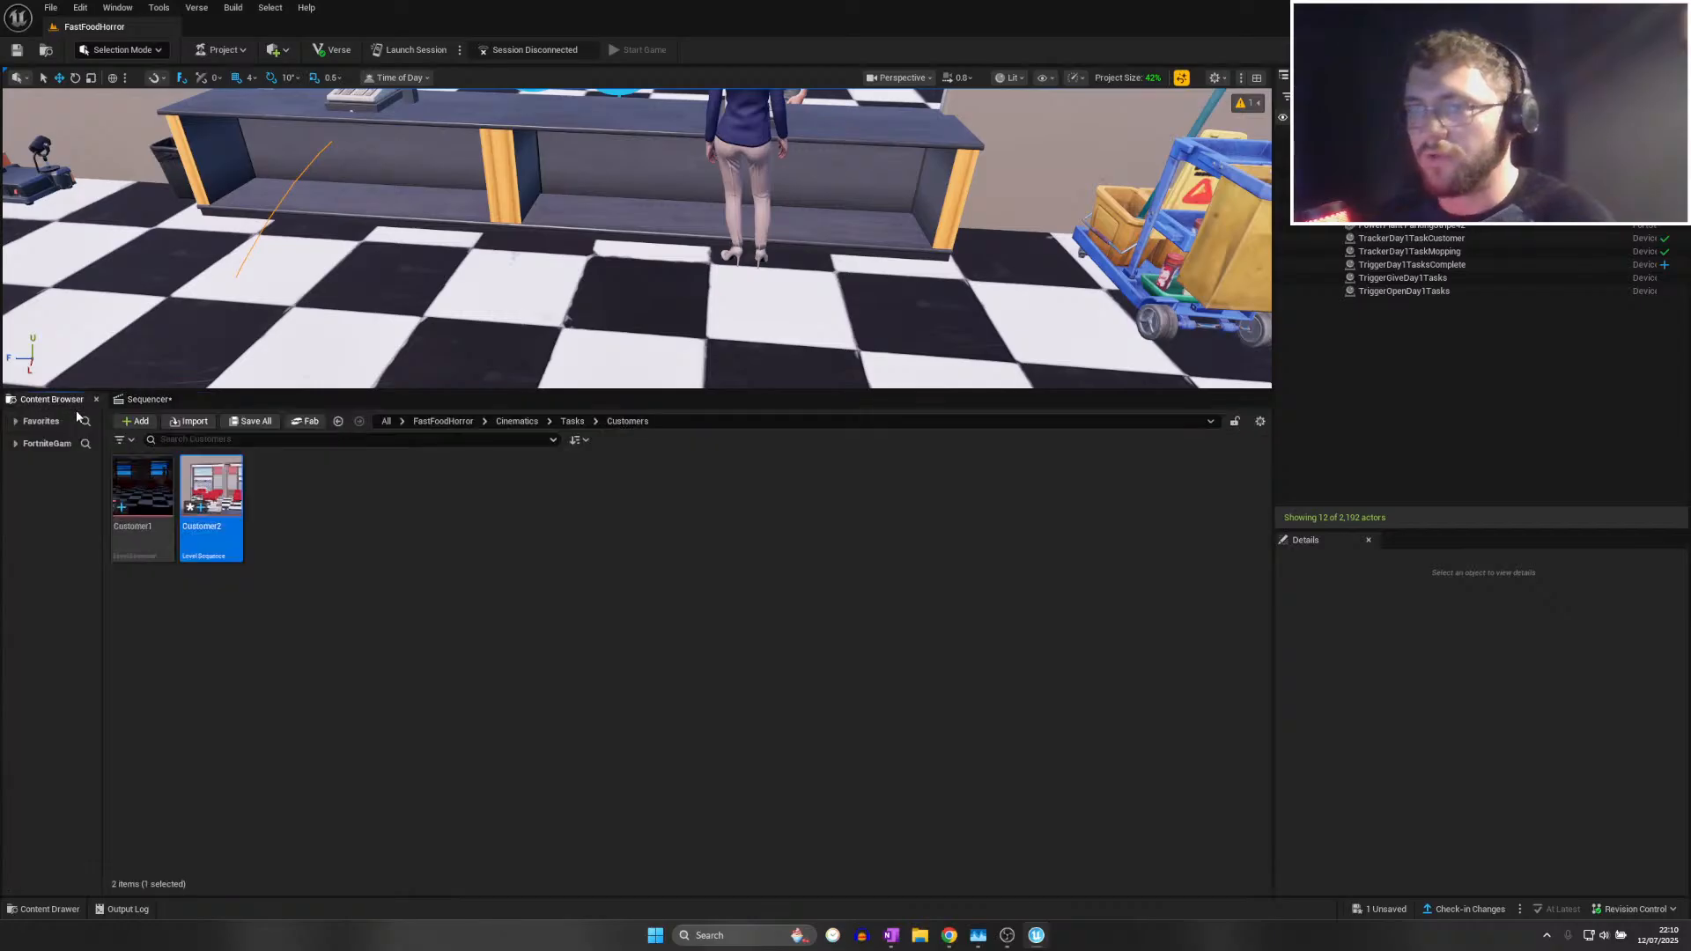
{"action": "left_click", "coordinate": [386, 421]}
{"action": "key", "text": "w"}
{"action": "right_click_drag", "start_coordinate": [526, 278], "coordinate": [527, 277]}
{"action": "left_click", "coordinate": [527, 277]}
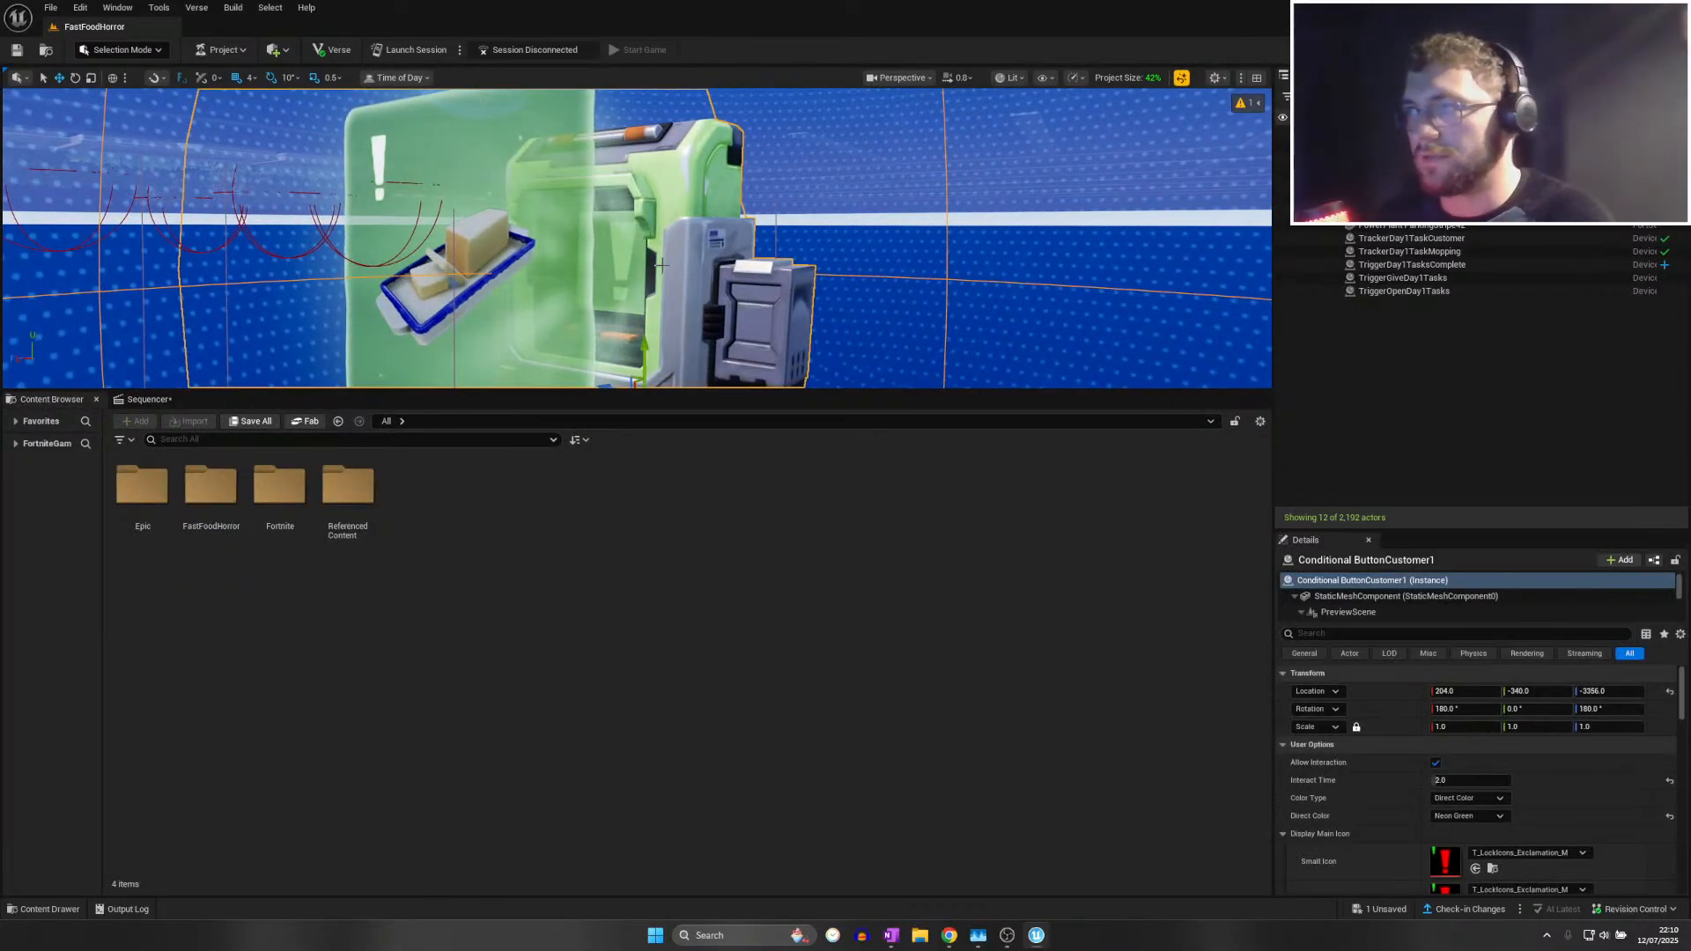
{"action": "key", "text": "f"}
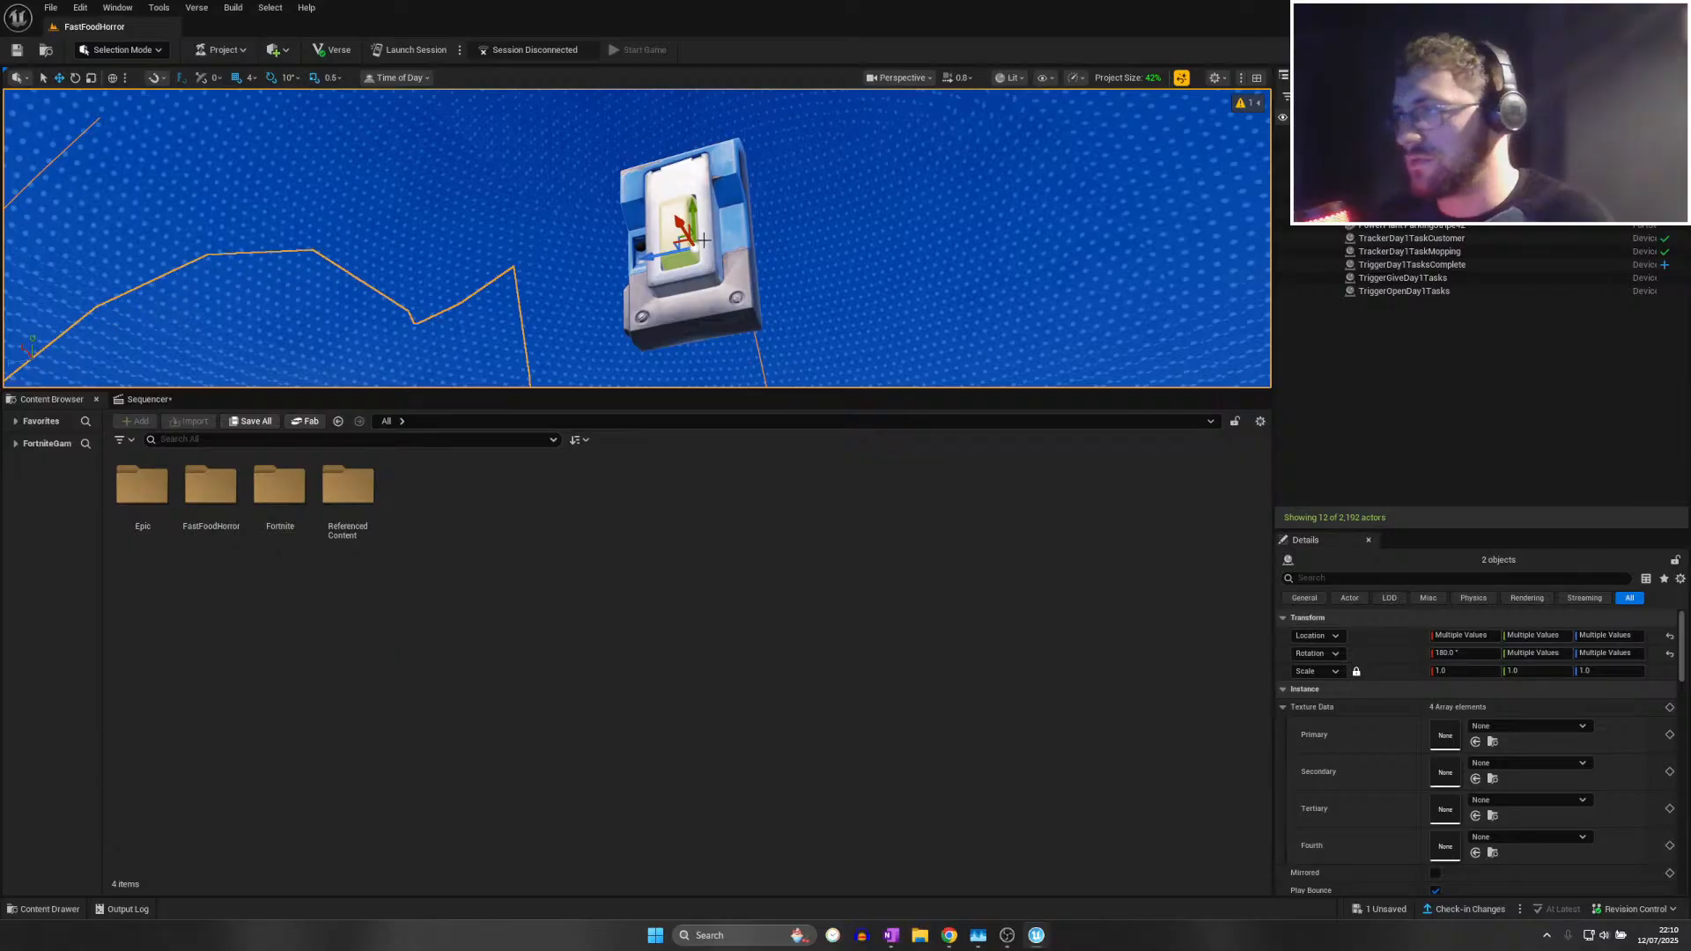
{"action": "key", "text": "s"}
{"action": "right_click_drag", "start_coordinate": [707, 223], "coordinate": [707, 224]}
{"action": "key", "text": "w"}
{"action": "key", "text": "s"}
{"action": "left_click_drag", "start_coordinate": [465, 350], "coordinate": [675, 387], "text": "alt"}
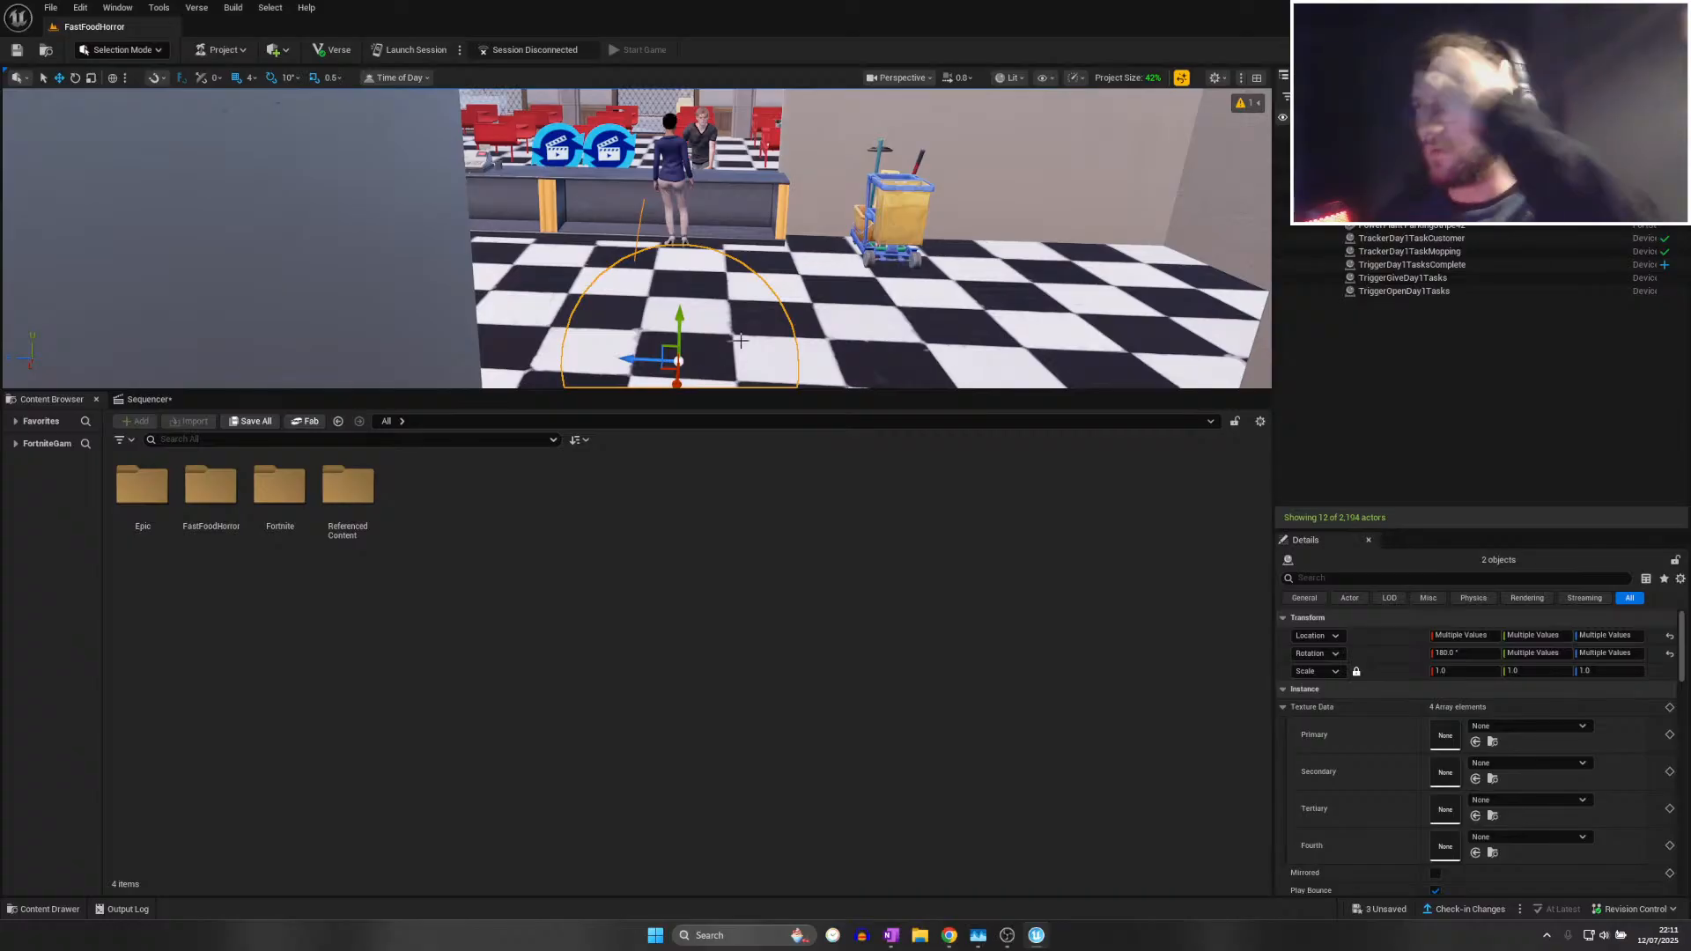
Select the duplicated ButtonCustomer1Order2 on its own and add it as an actor track in the Customer2 sequence
{"action": "left_click", "coordinate": [148, 399]}
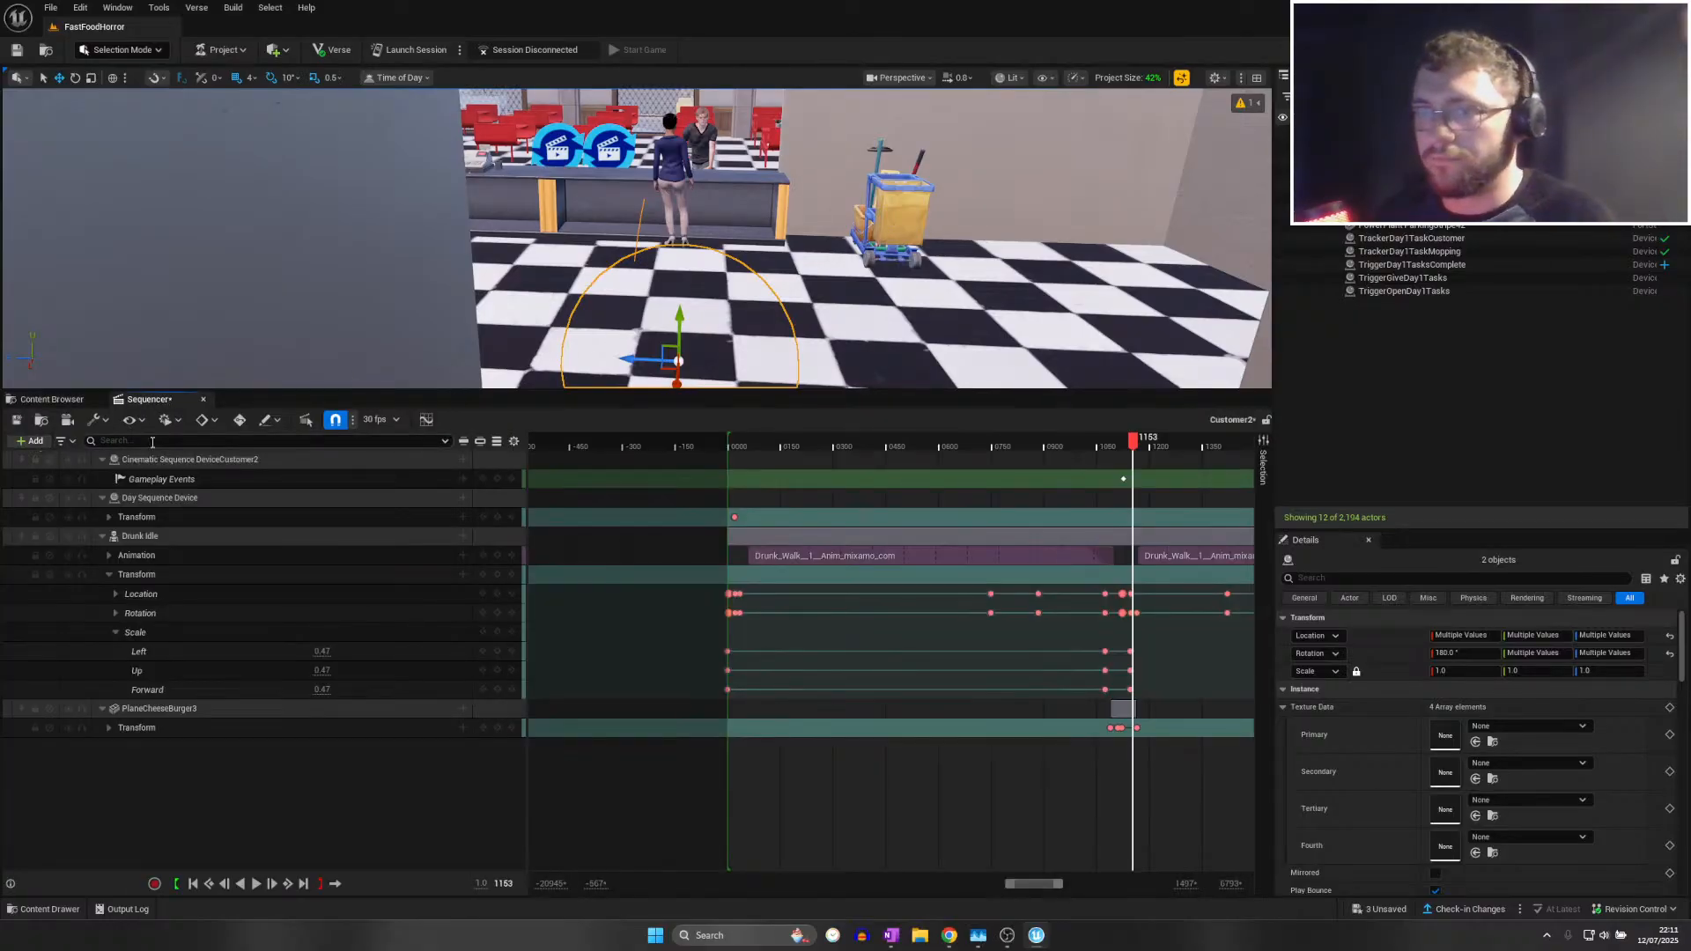
{"action": "key", "text": "f"}
{"action": "right_click_drag", "start_coordinate": [645, 247], "coordinate": [713, 215]}
{"action": "left_click", "coordinate": [658, 242]}
{"action": "scroll", "coordinate": [612, 246], "scroll_direction": "down", "scroll_amount": 2}
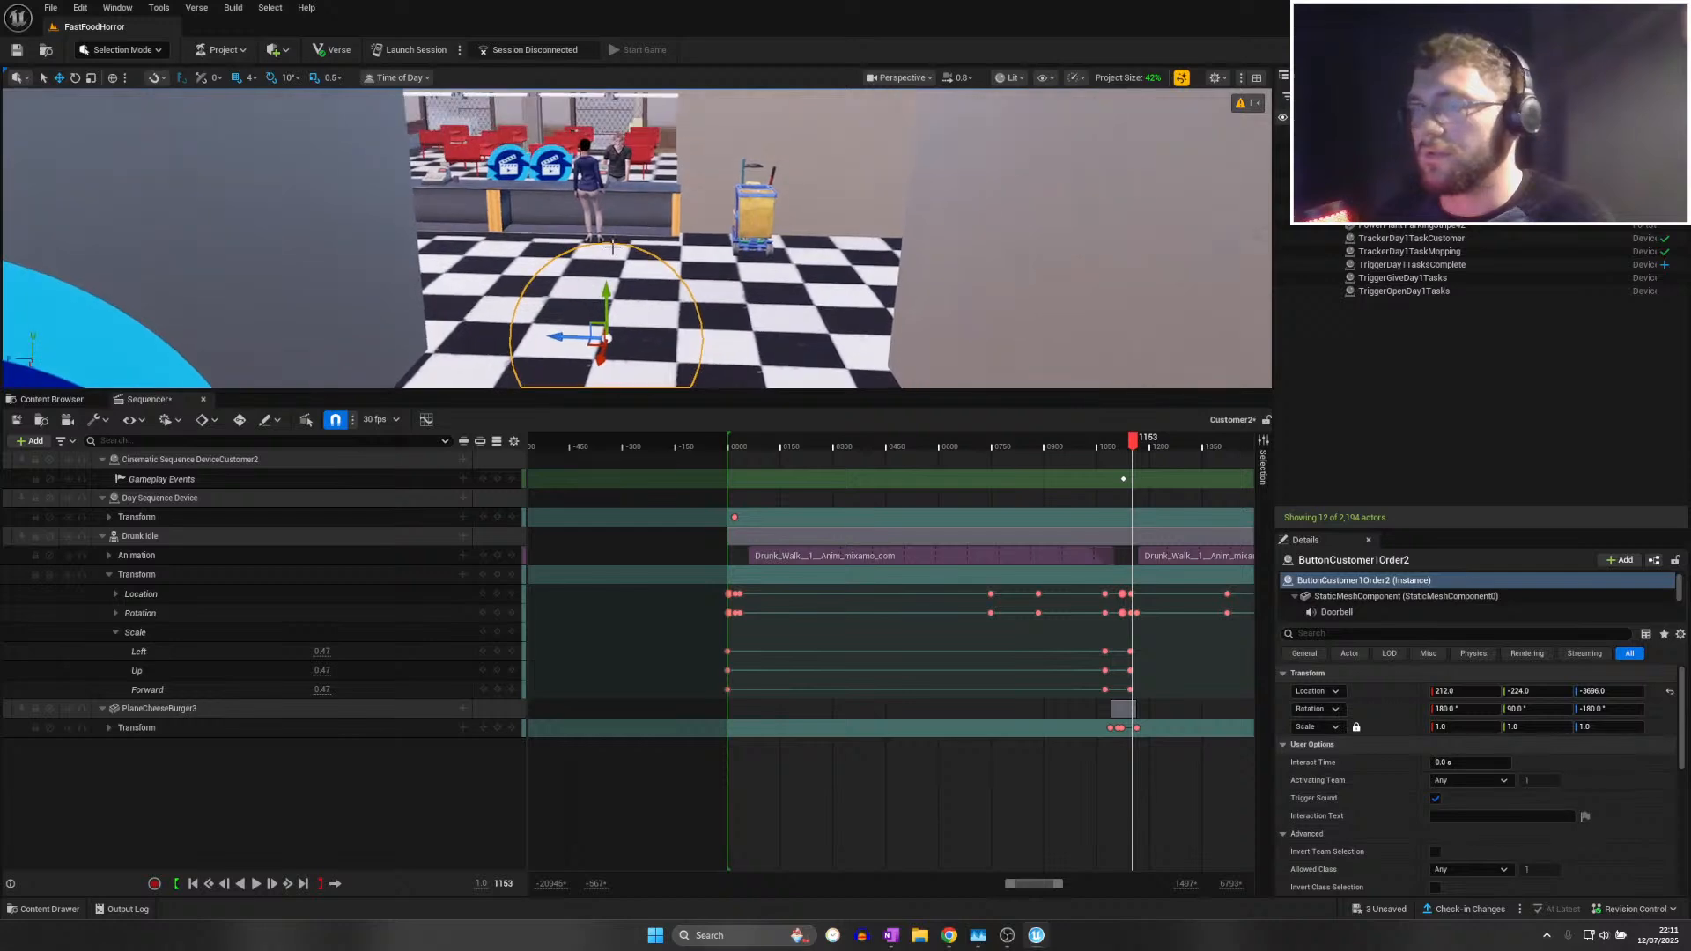
{"action": "left_click", "coordinate": [30, 441]}
{"action": "mouse_move", "coordinate": [79, 495]}
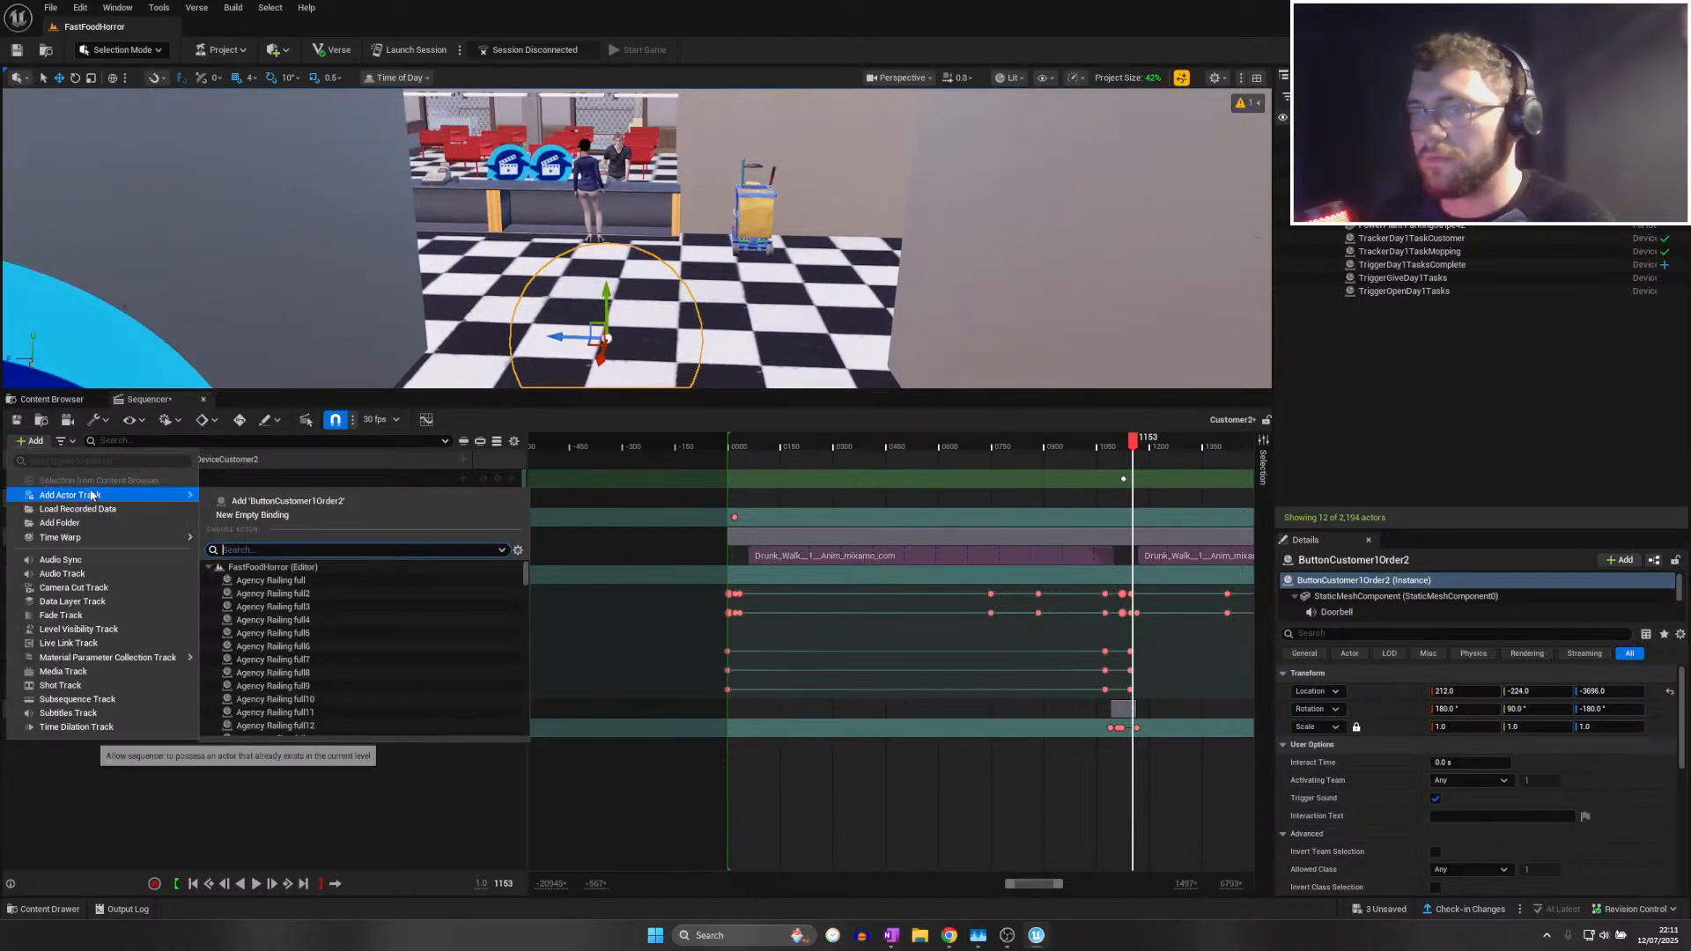
{"action": "left_click", "coordinate": [288, 503]}
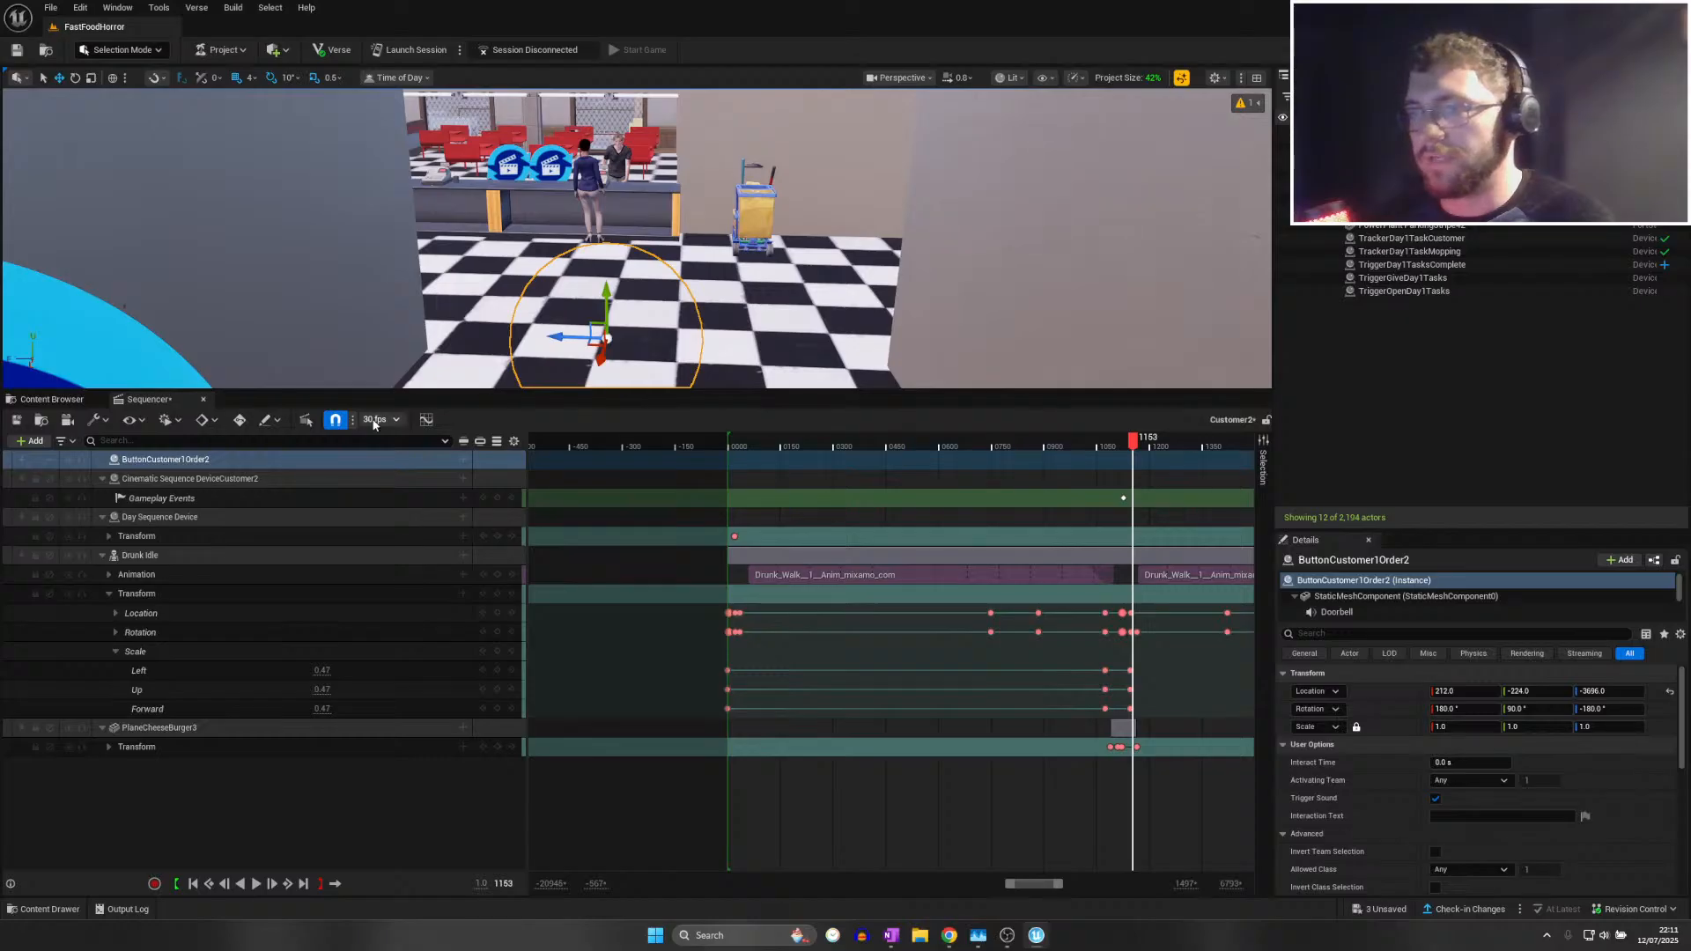
Rename the new button track and actor to ButtonCustomer2
{"action": "key", "text": "F2"}
{"action": "key", "text": "Right"}
{"action": "key", "text": "BackSpace"}
{"action": "key", "text": "BackSpace"}
{"action": "key", "text": "BackSpace"}
{"action": "key", "text": "BackSpace"}
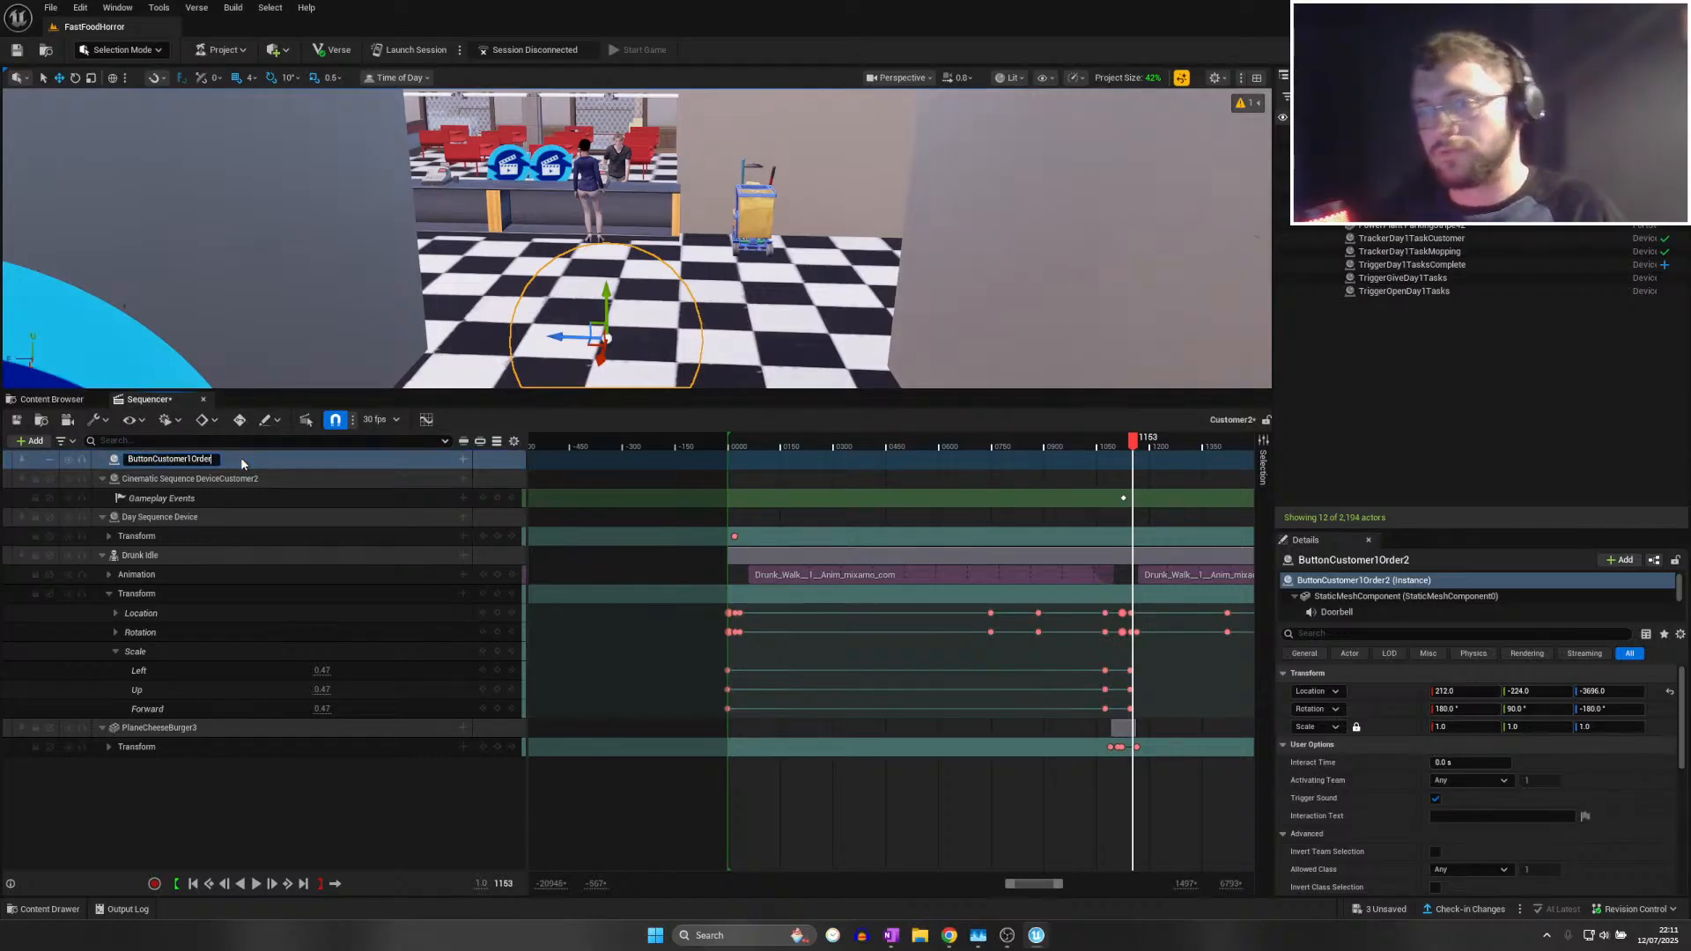
{"action": "key", "text": "BackSpace"}
{"action": "key", "text": "BackSpace"}
{"action": "key", "text": "BackSpace"}
{"action": "type", "text": "2"}
{"action": "key", "text": "Return"}
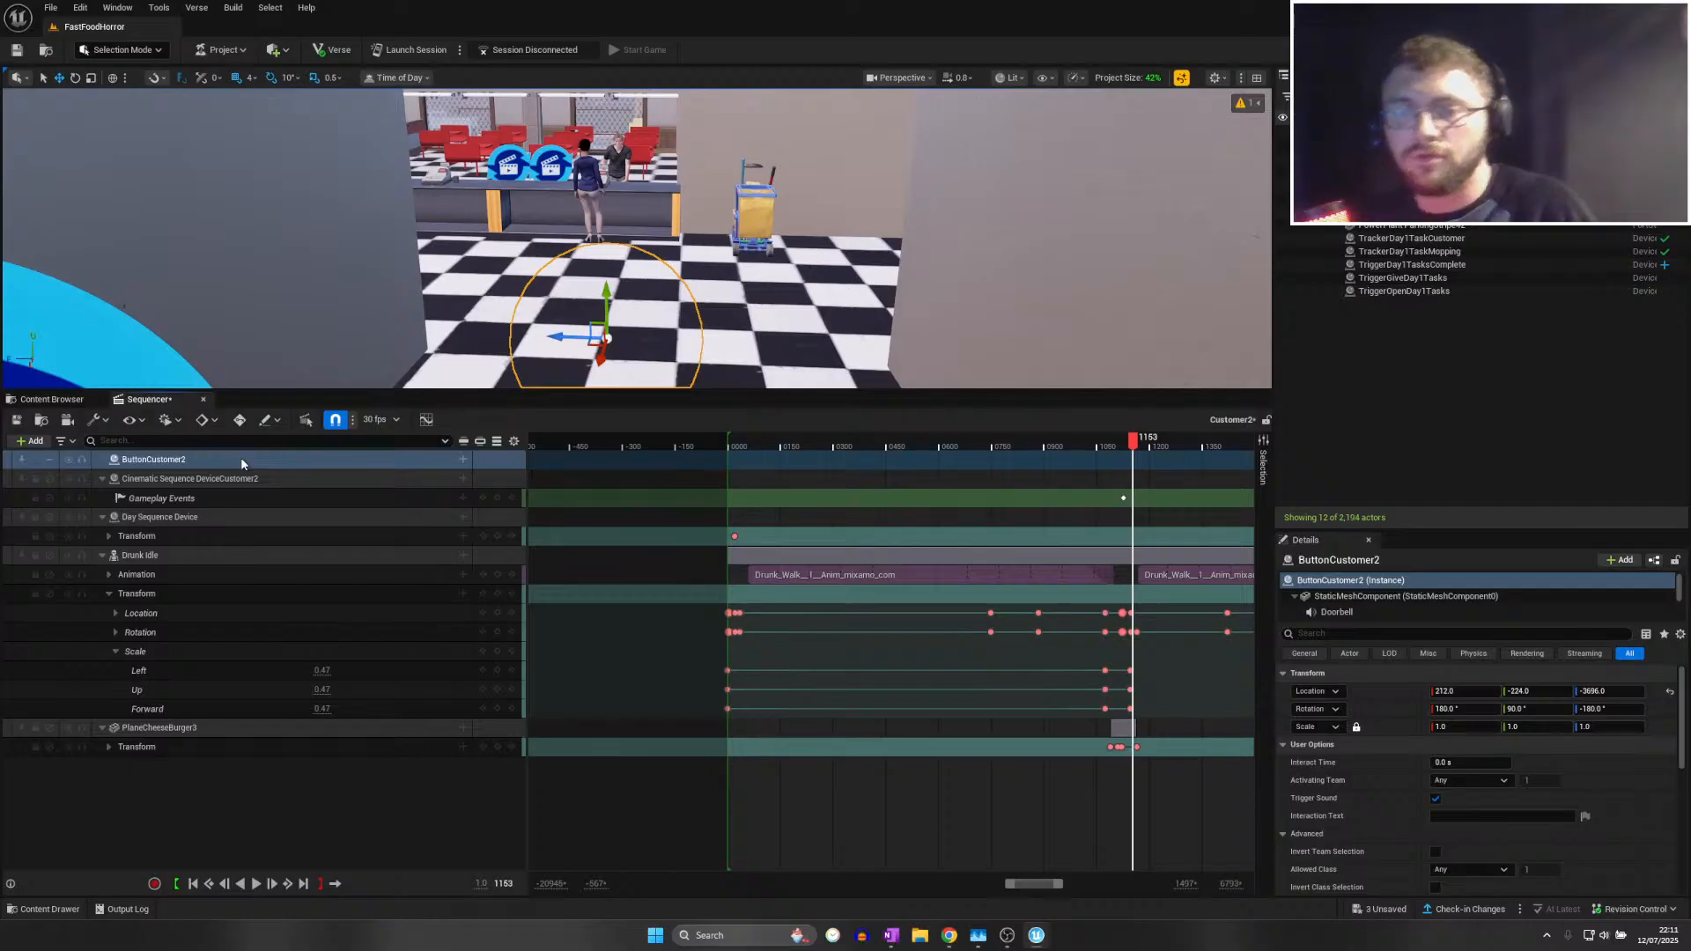
Save all unsaved changes to the level and the Customer2 sequence
{"action": "left_click", "coordinate": [50, 8]}
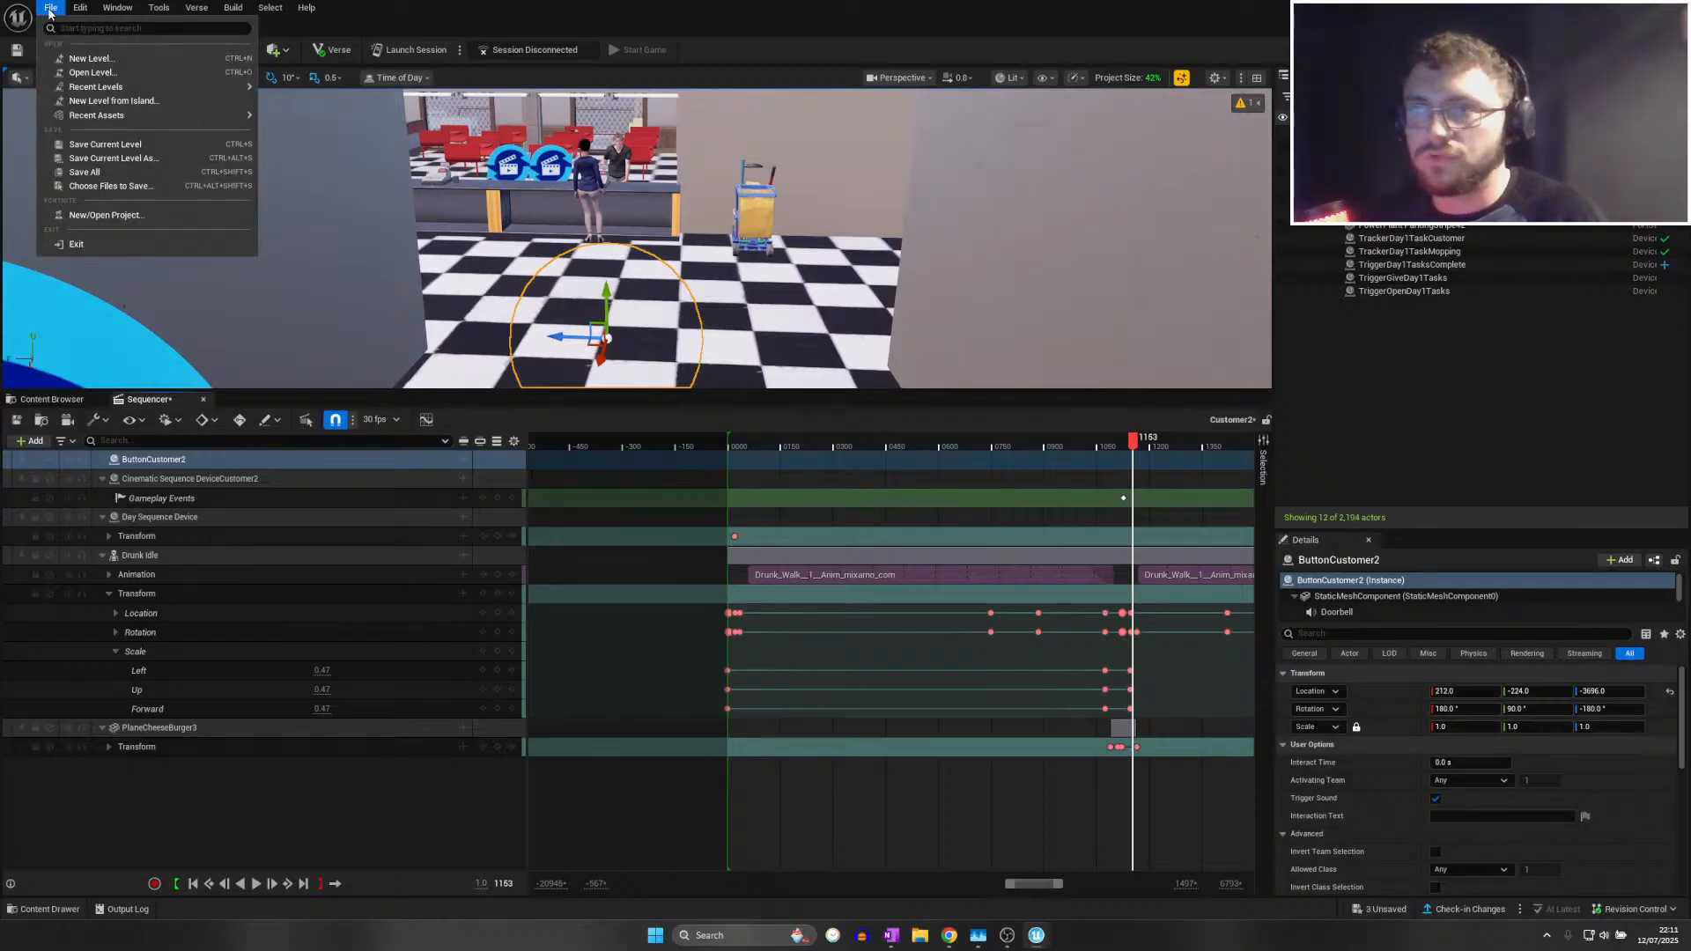
{"action": "left_click", "coordinate": [84, 172]}
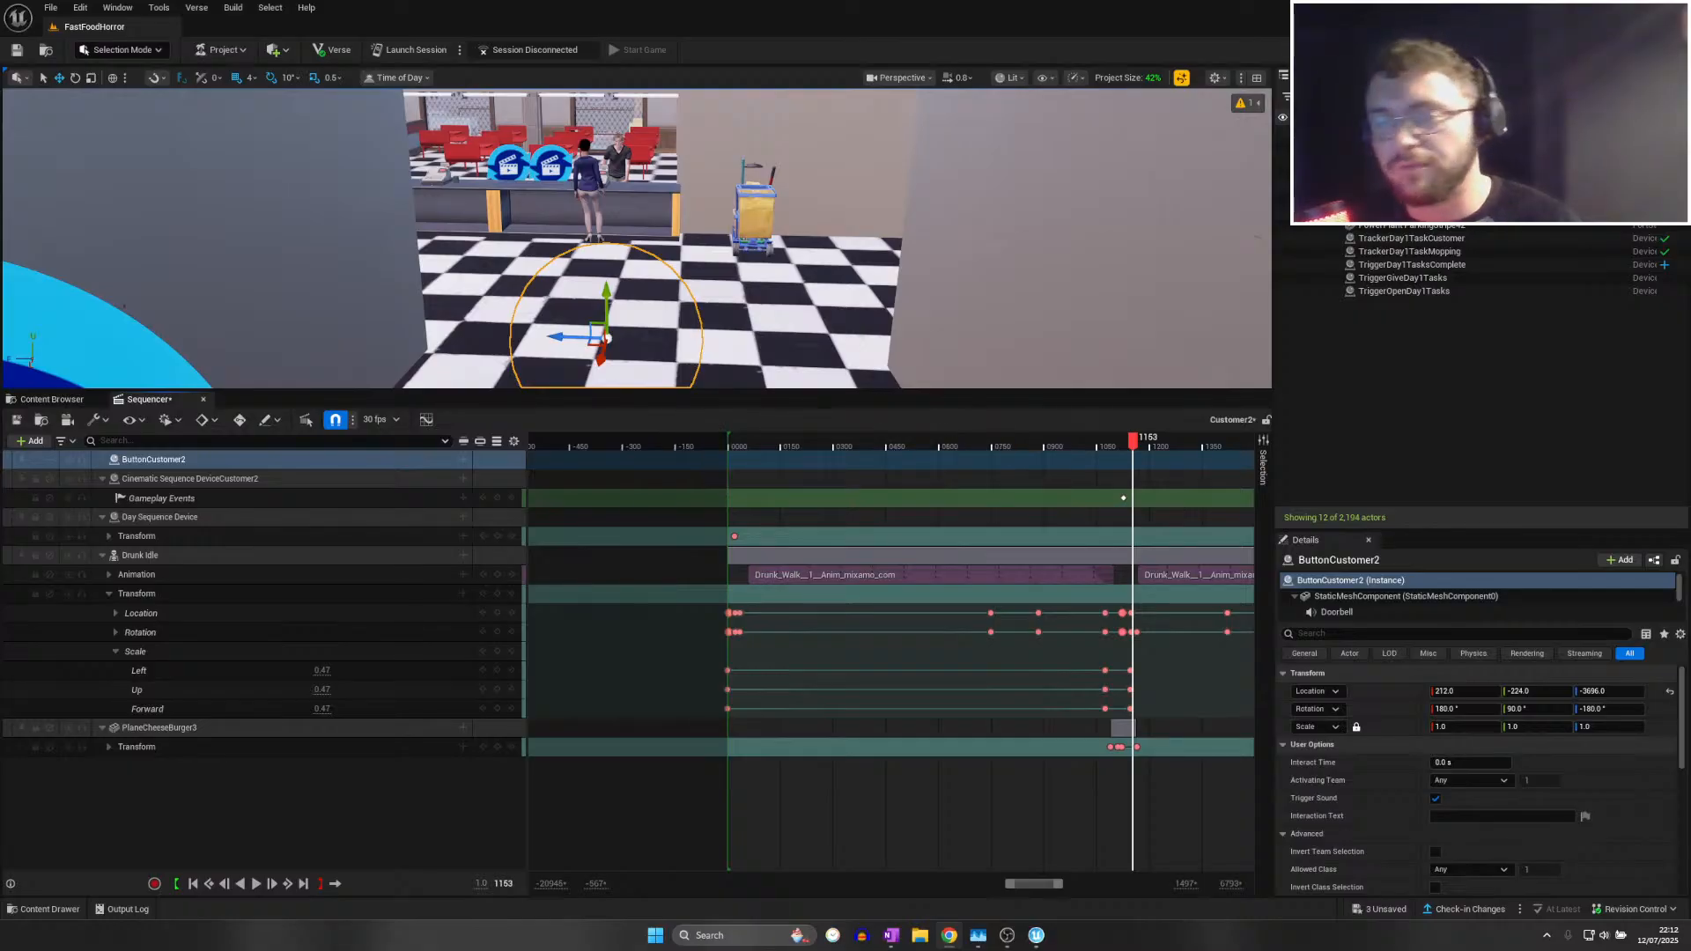
{"action": "key", "text": "ctrl+s"}
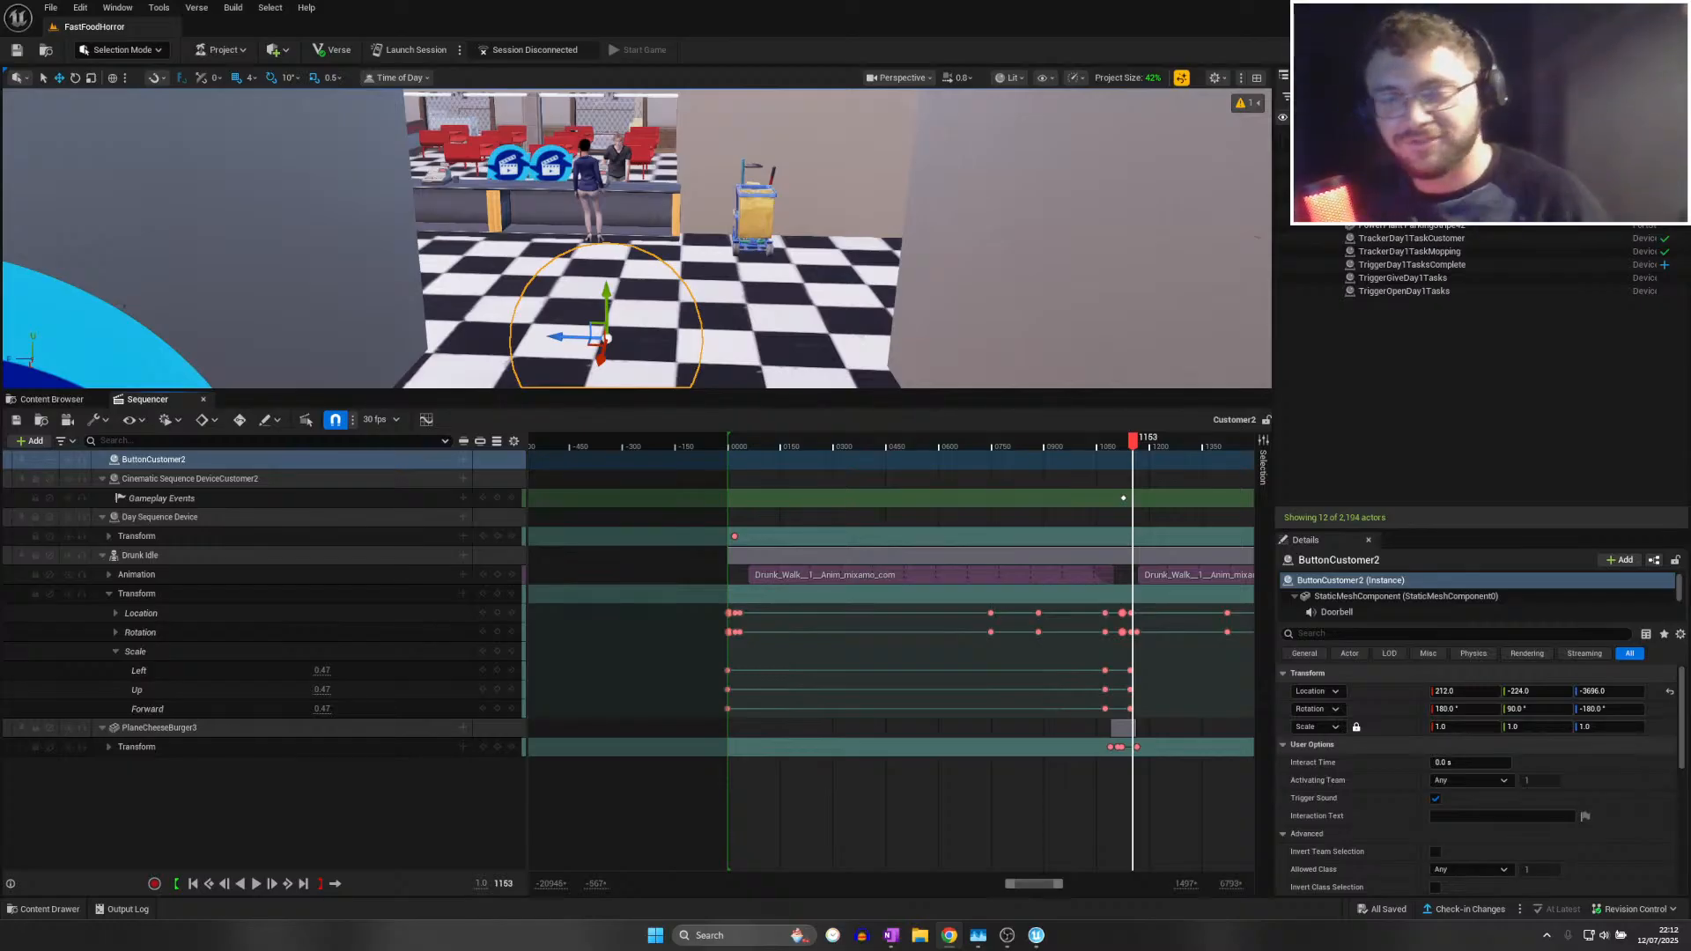
Add a Transform track to ButtonCustomer2 and key its below-floor position at frame 1070
{"action": "left_click", "coordinate": [1100, 447]}
{"action": "left_click_drag", "start_coordinate": [1093, 441], "coordinate": [1106, 443]}
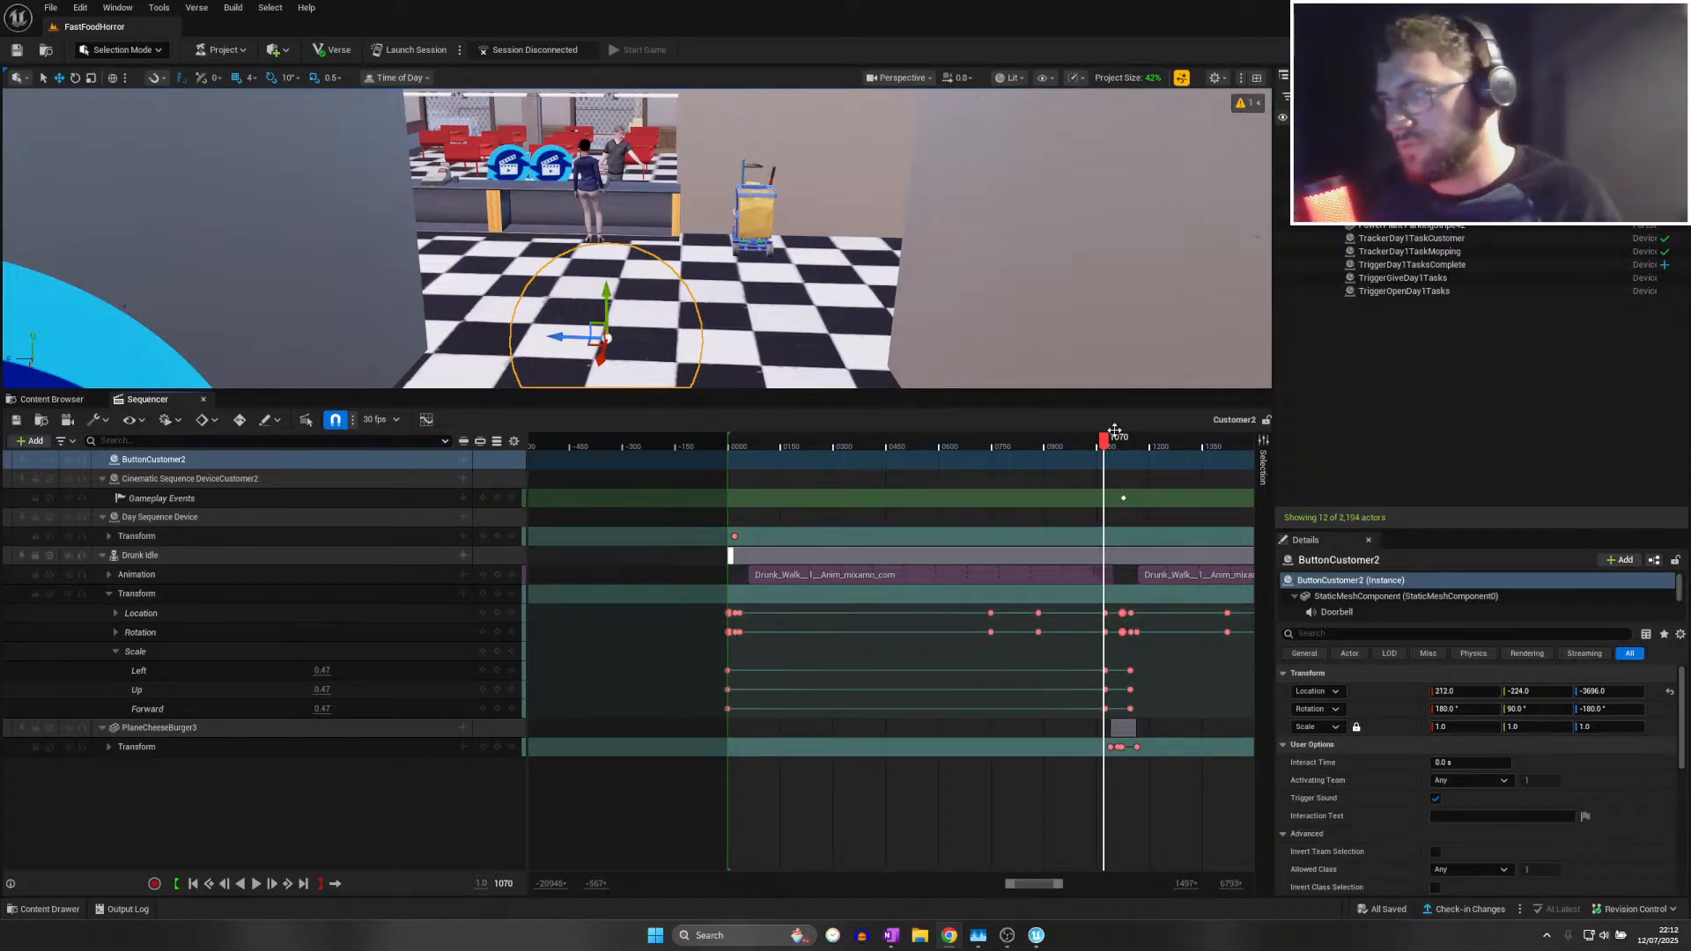
{"action": "key", "text": "w"}
{"action": "right_click_drag", "start_coordinate": [690, 295], "coordinate": [665, 284]}
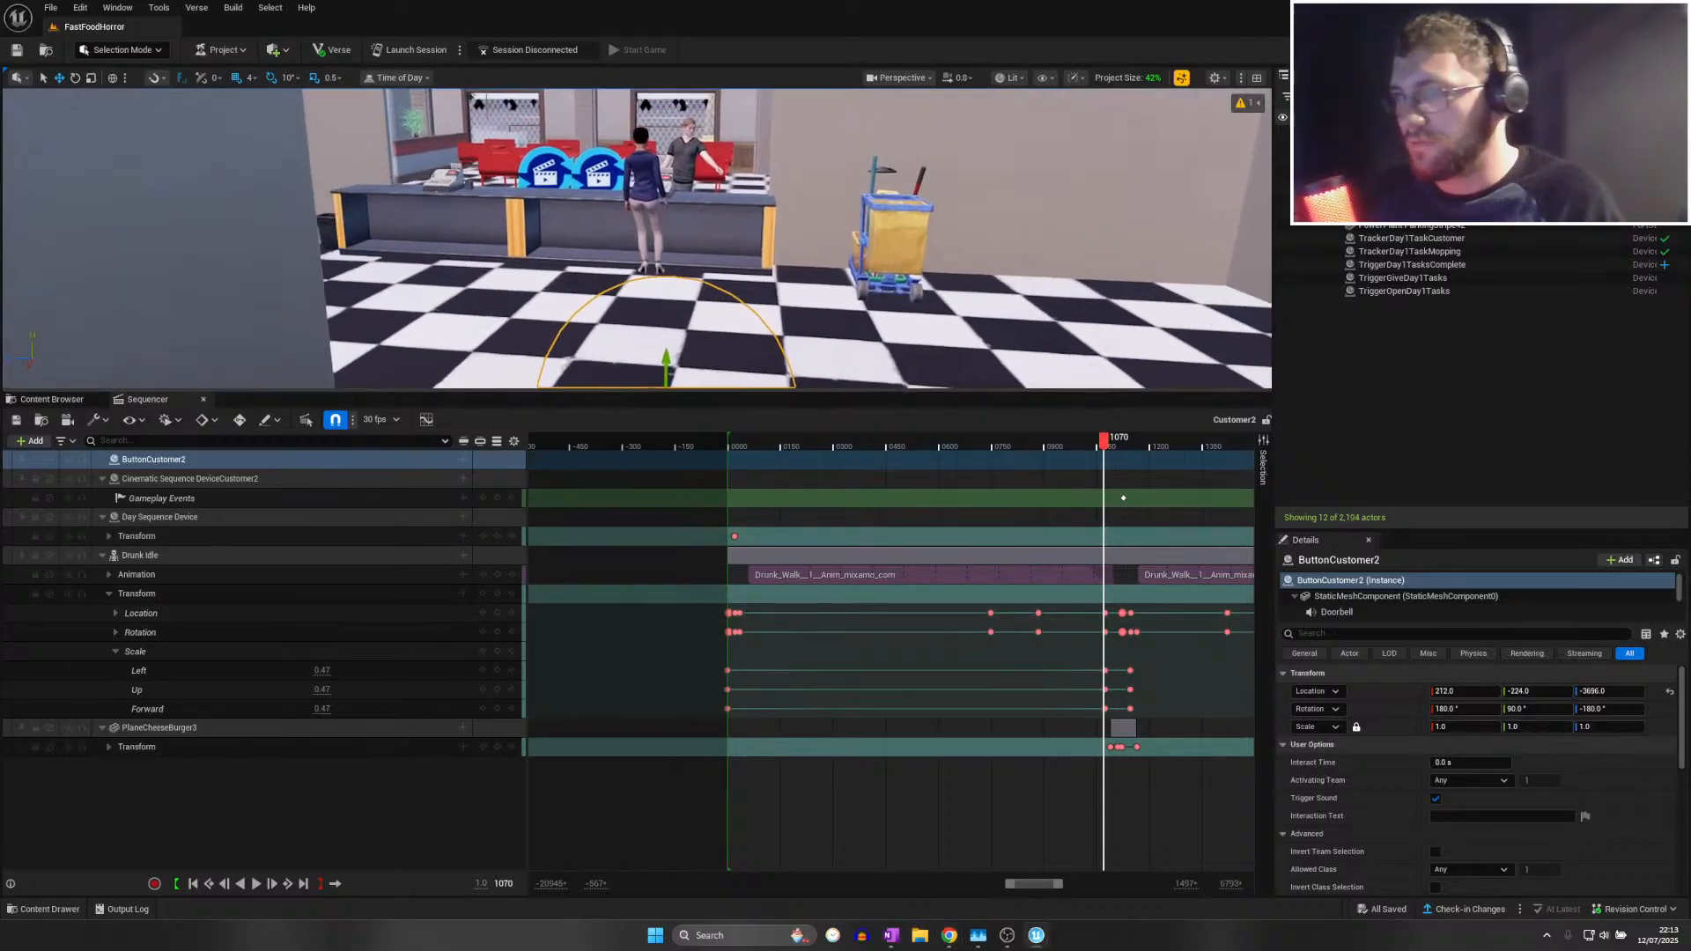
{"action": "left_click", "coordinate": [464, 459]}
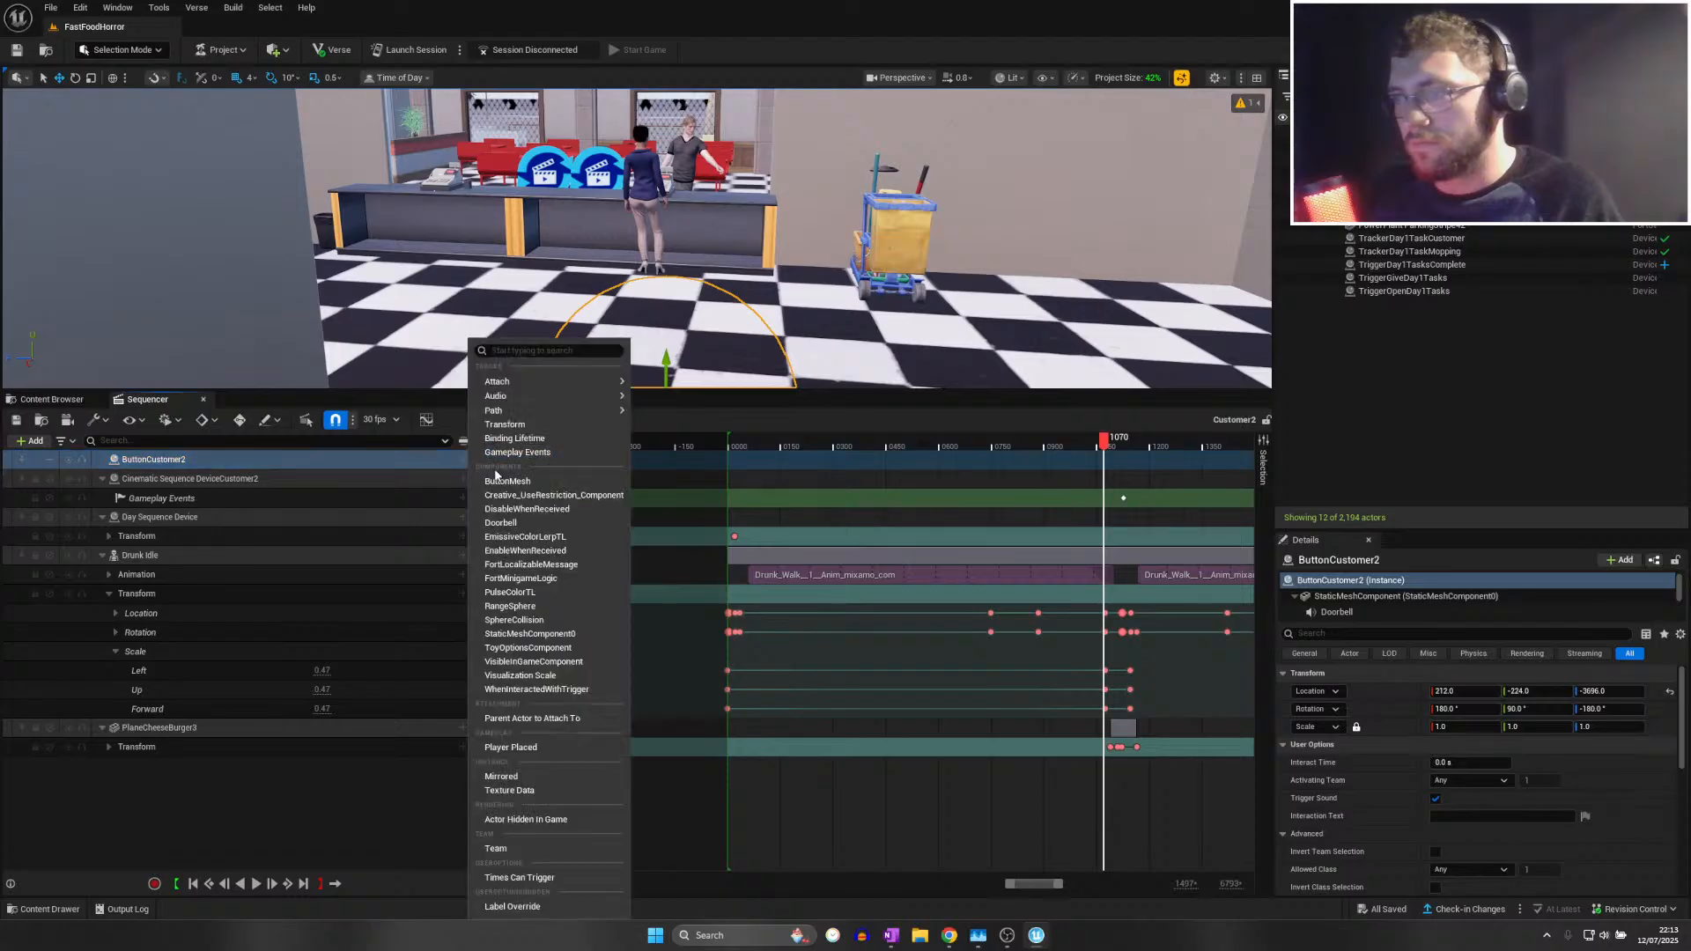
{"action": "left_click", "coordinate": [508, 424]}
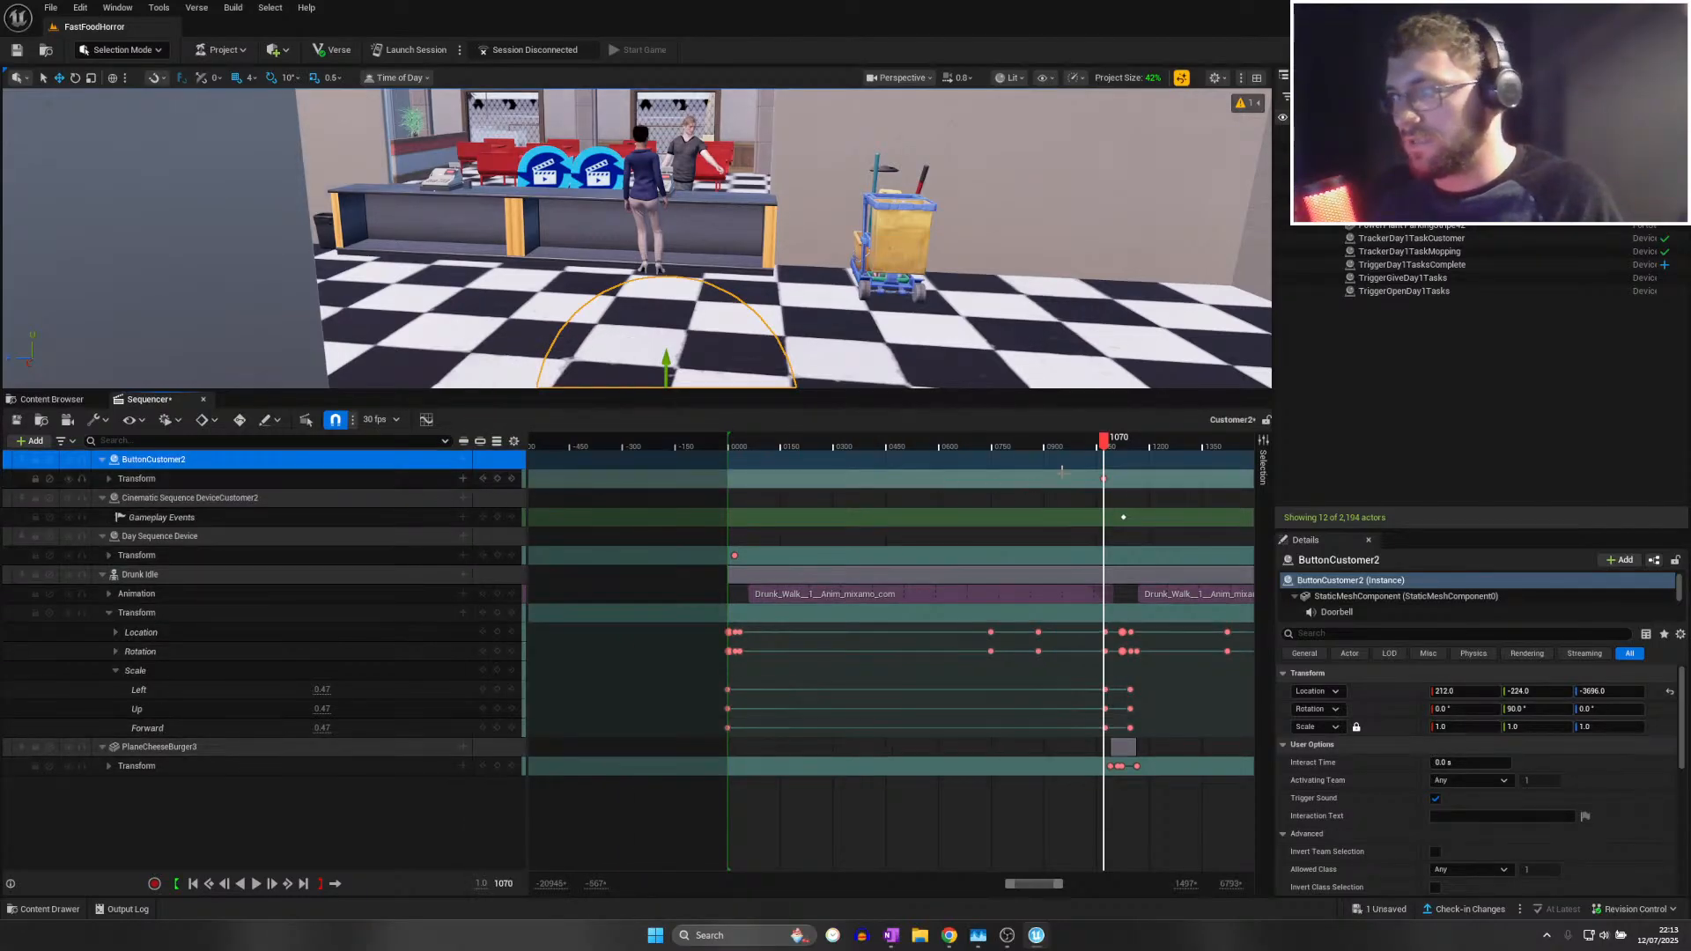
{"action": "left_click", "coordinate": [498, 481]}
At frame 1113, raise ButtonCustomer2 to the register at location 212, 136, -3720 and key its transform
{"action": "left_click_drag", "start_coordinate": [1103, 438], "coordinate": [1121, 445]}
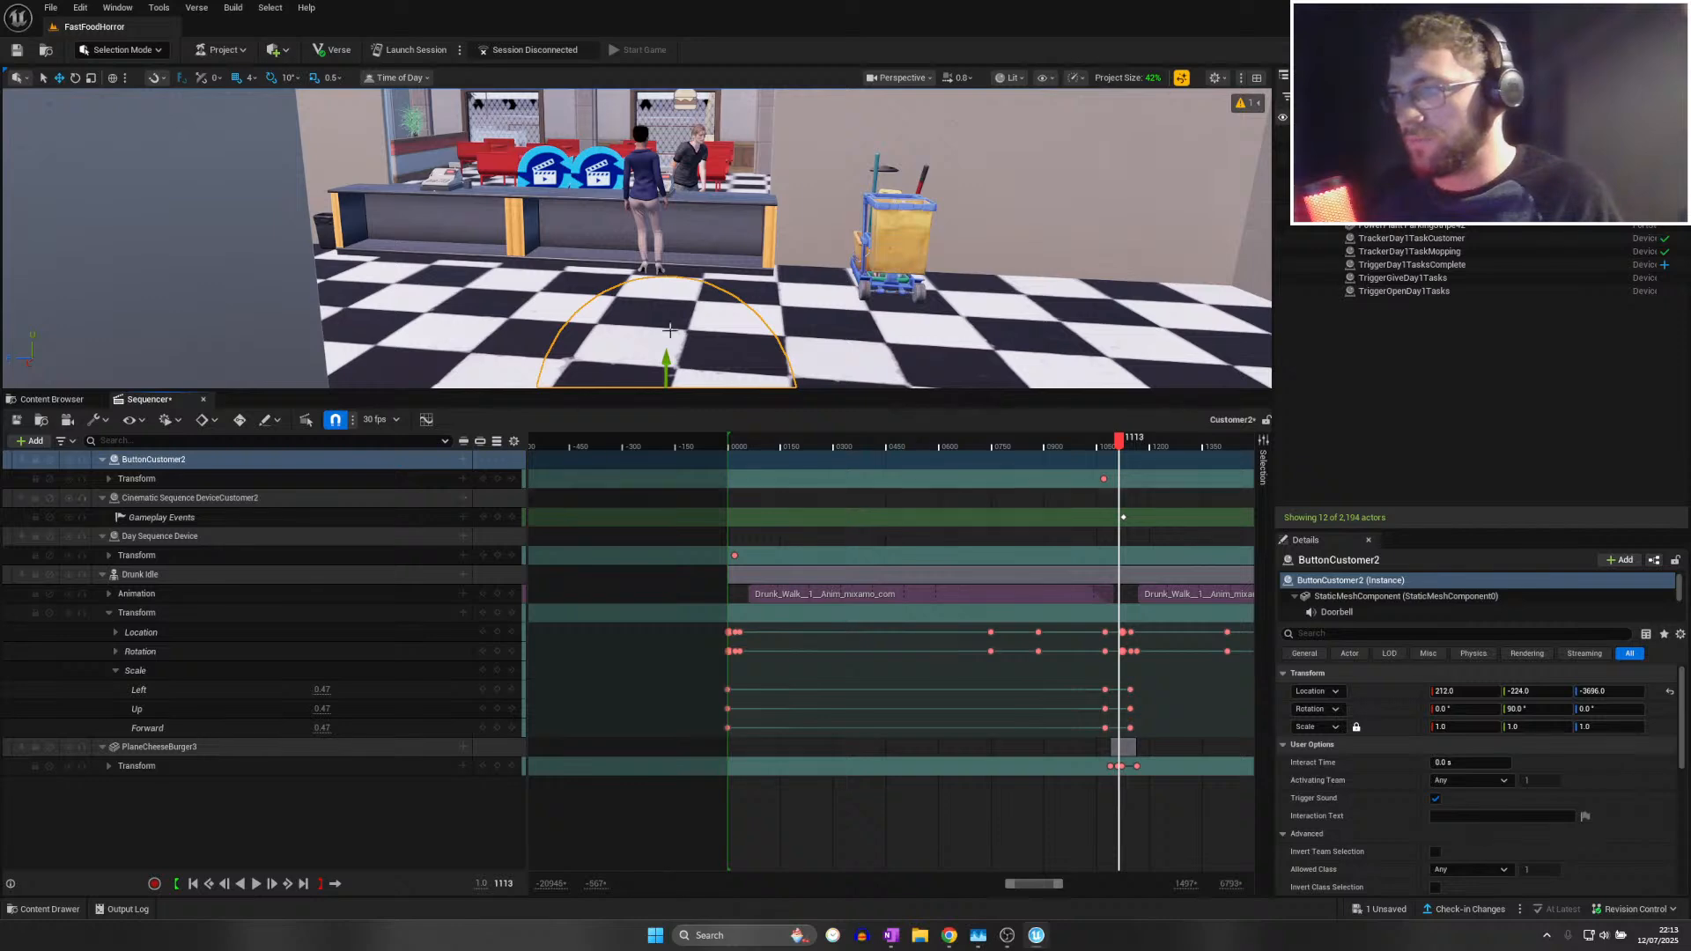
{"action": "left_click_drag", "start_coordinate": [667, 366], "coordinate": [685, 104]}
{"action": "key", "text": "w"}
{"action": "right_click_drag", "start_coordinate": [617, 225], "coordinate": [618, 224]}
{"action": "left_click_drag", "start_coordinate": [614, 226], "coordinate": [650, 238]}
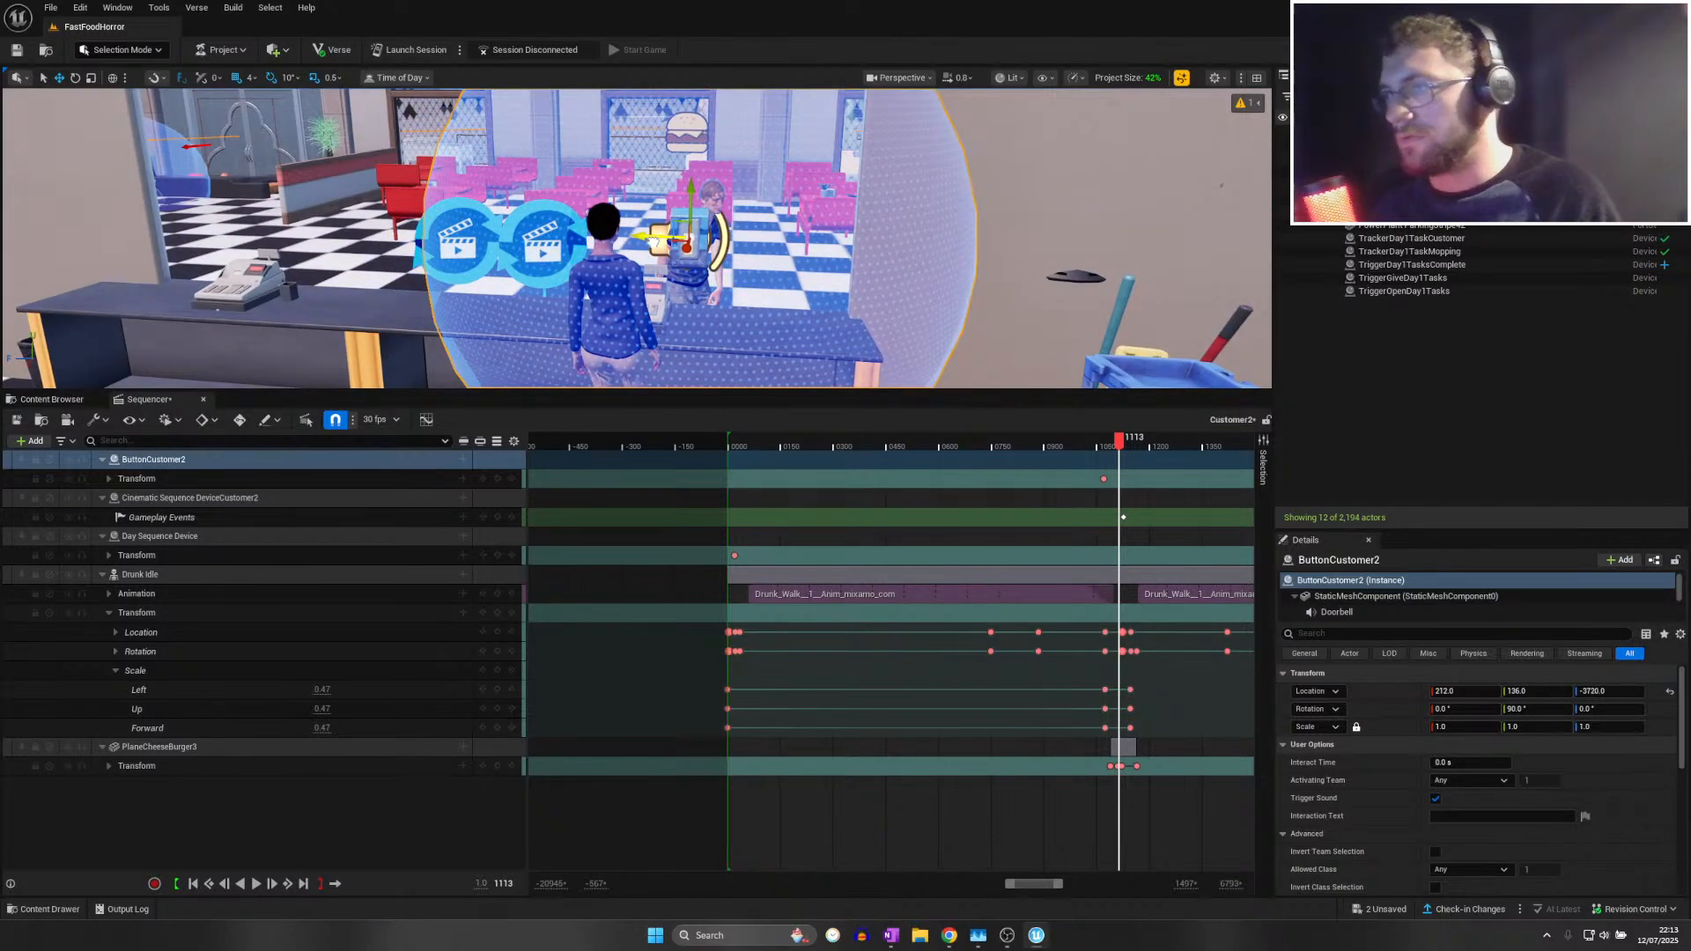
{"action": "left_click", "coordinate": [496, 478]}
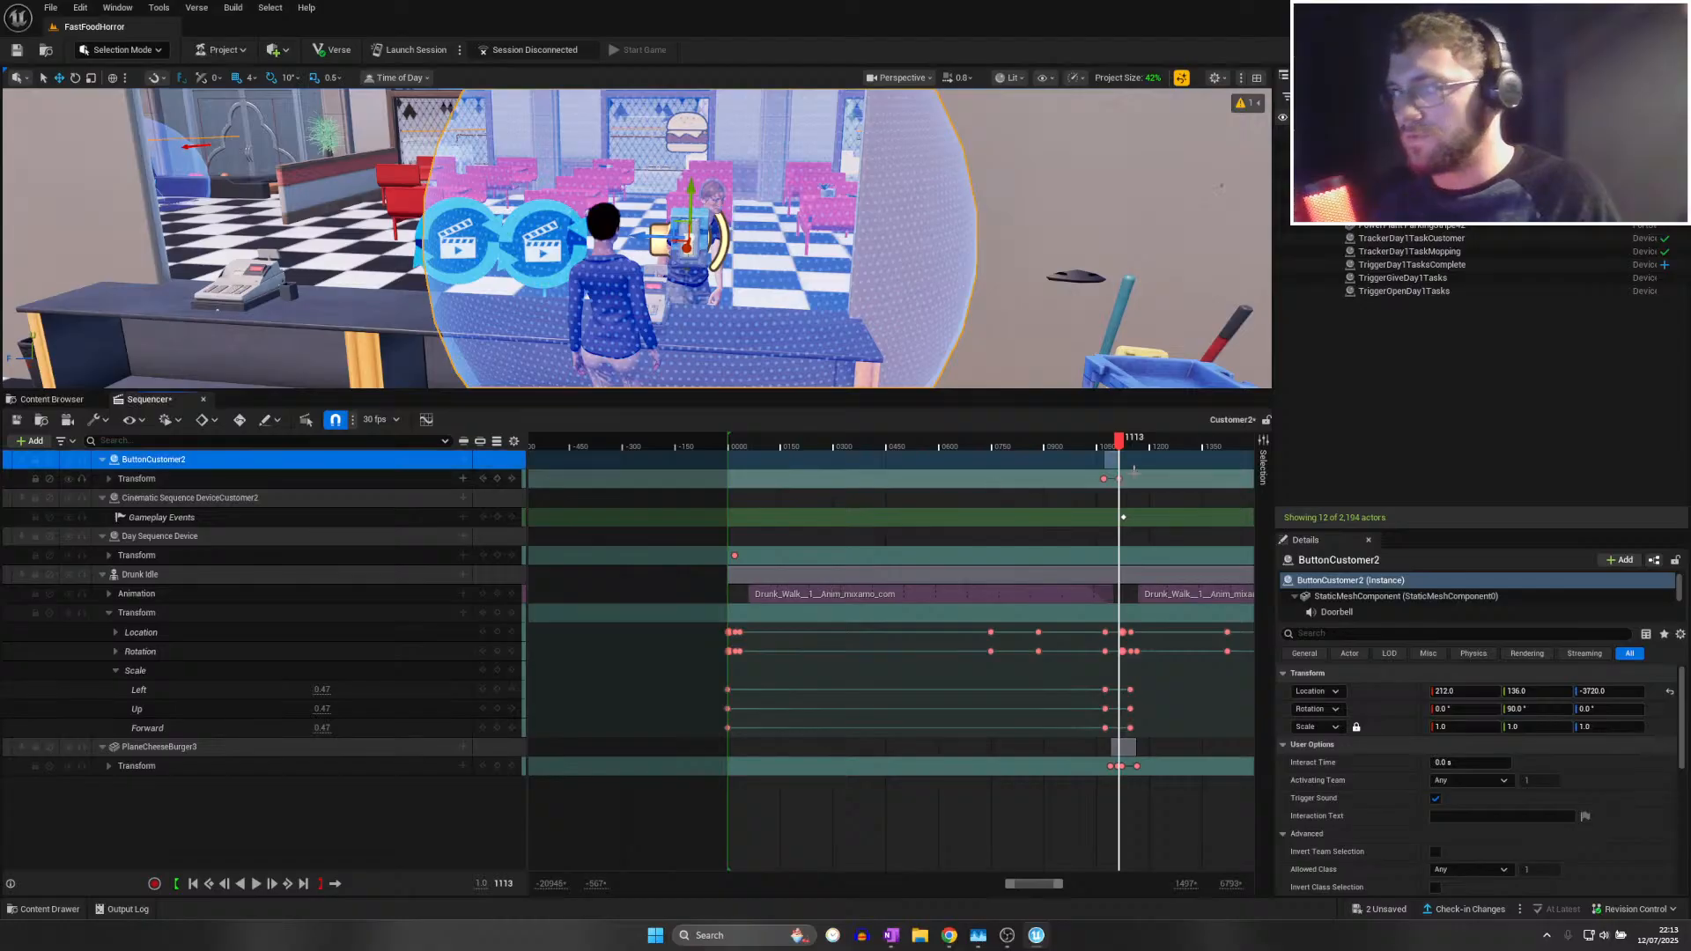
At frame 1177, lower ButtonCustomer2 back beneath the floor to location 212, -256, -3720 and key its transform
{"action": "left_click", "coordinate": [1130, 440]}
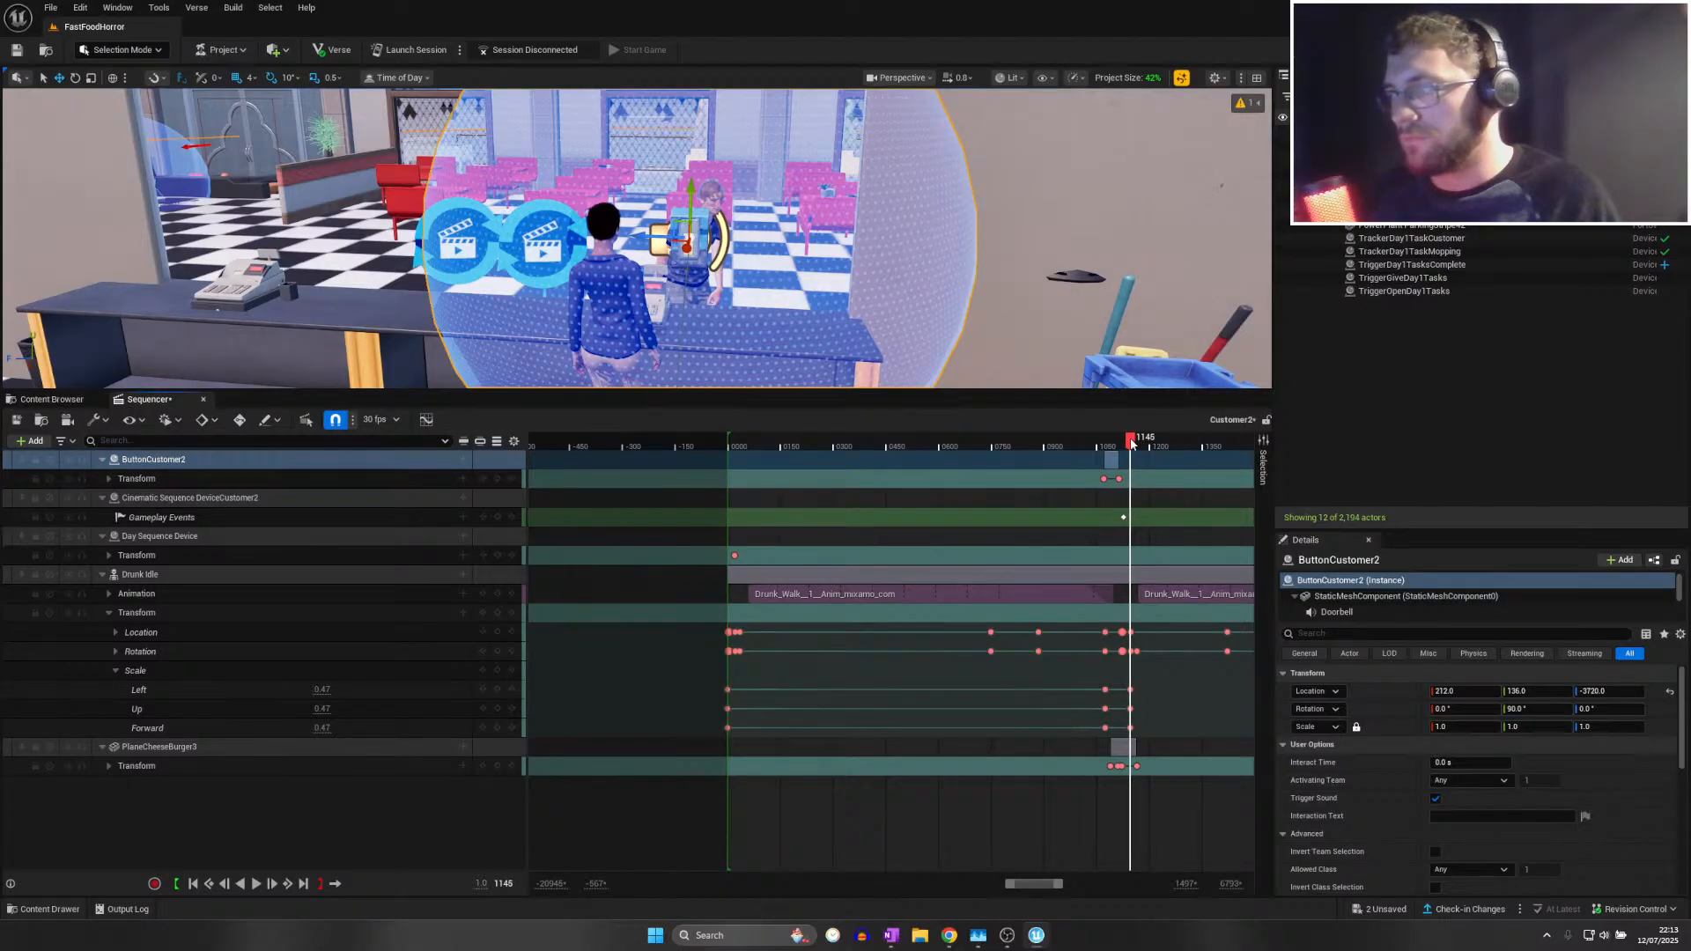
{"action": "left_click_drag", "start_coordinate": [1131, 443], "coordinate": [1142, 442]}
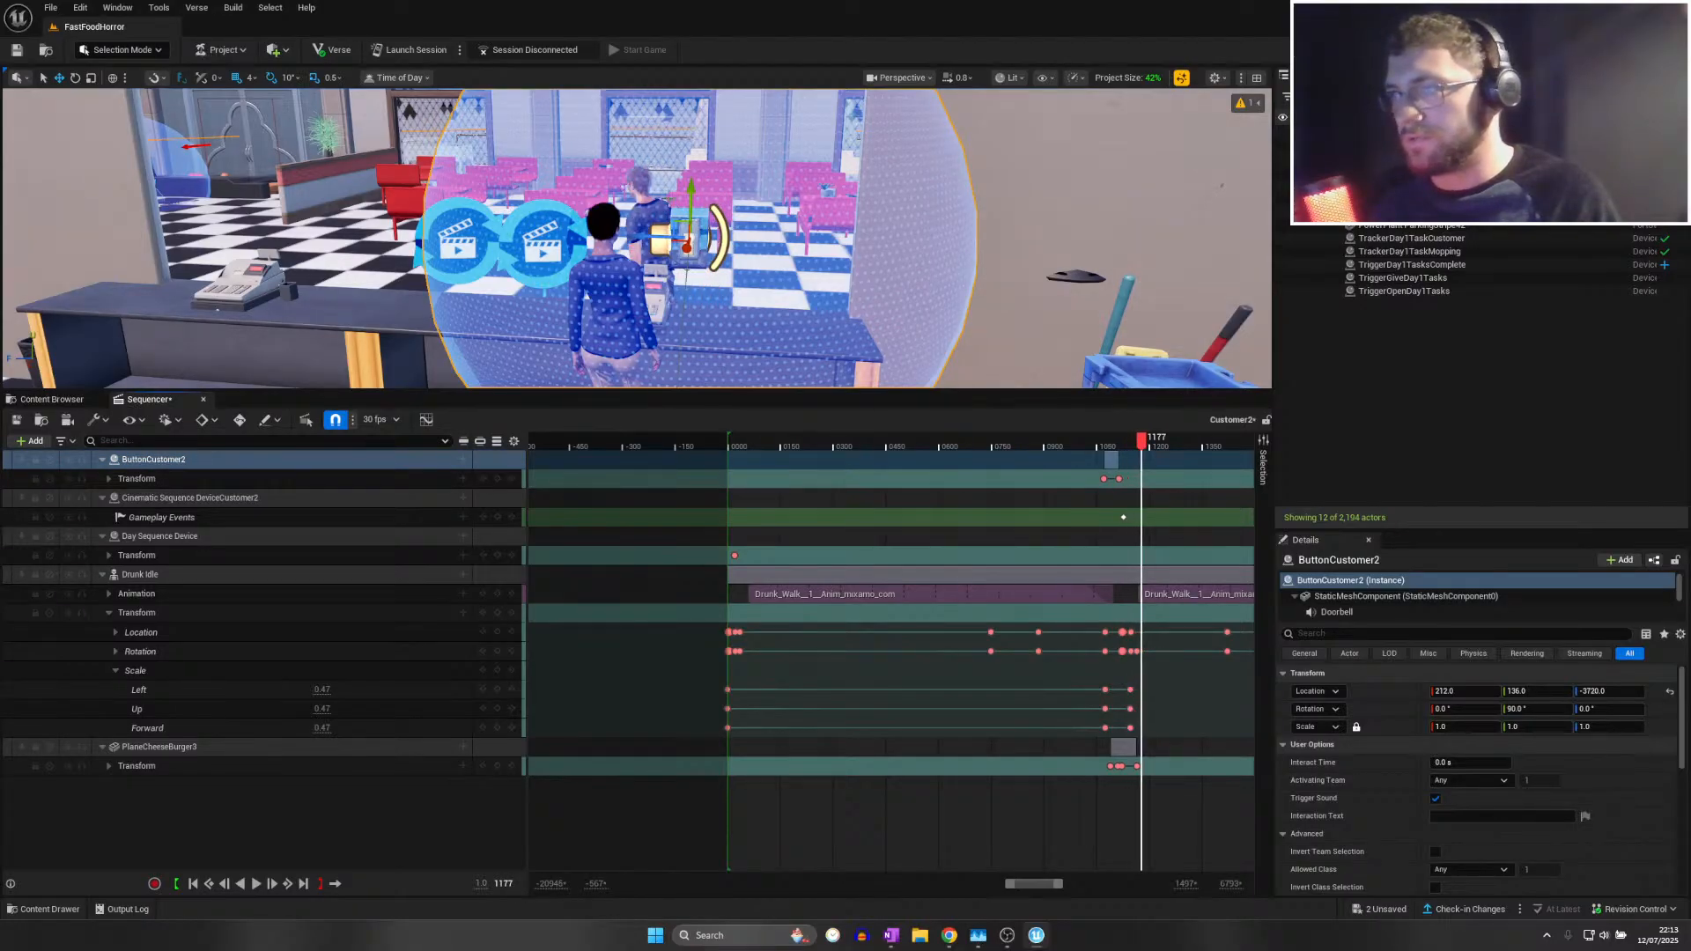
{"action": "left_click_drag", "start_coordinate": [691, 189], "coordinate": [690, 347]}
{"action": "right_click_drag", "start_coordinate": [690, 348], "coordinate": [674, 383]}
{"action": "key", "text": "s"}
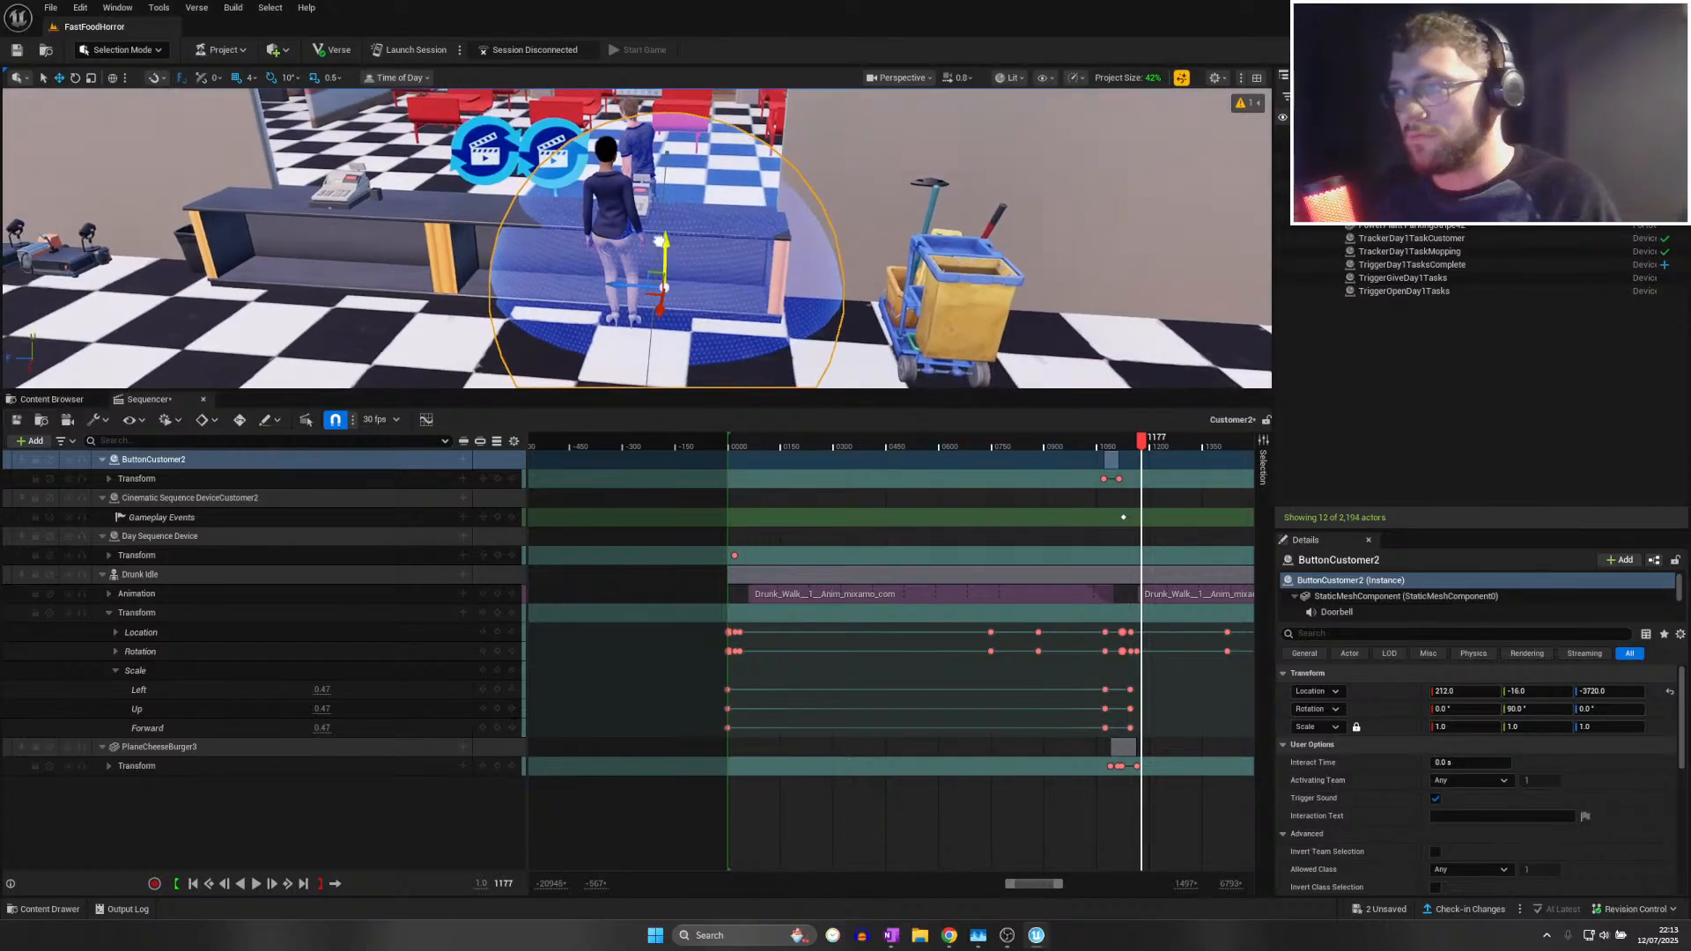
{"action": "left_click_drag", "start_coordinate": [658, 241], "coordinate": [659, 366]}
{"action": "key", "text": "s"}
{"action": "right_click_drag", "start_coordinate": [659, 365], "coordinate": [652, 383]}
{"action": "left_click_drag", "start_coordinate": [641, 297], "coordinate": [641, 337]}
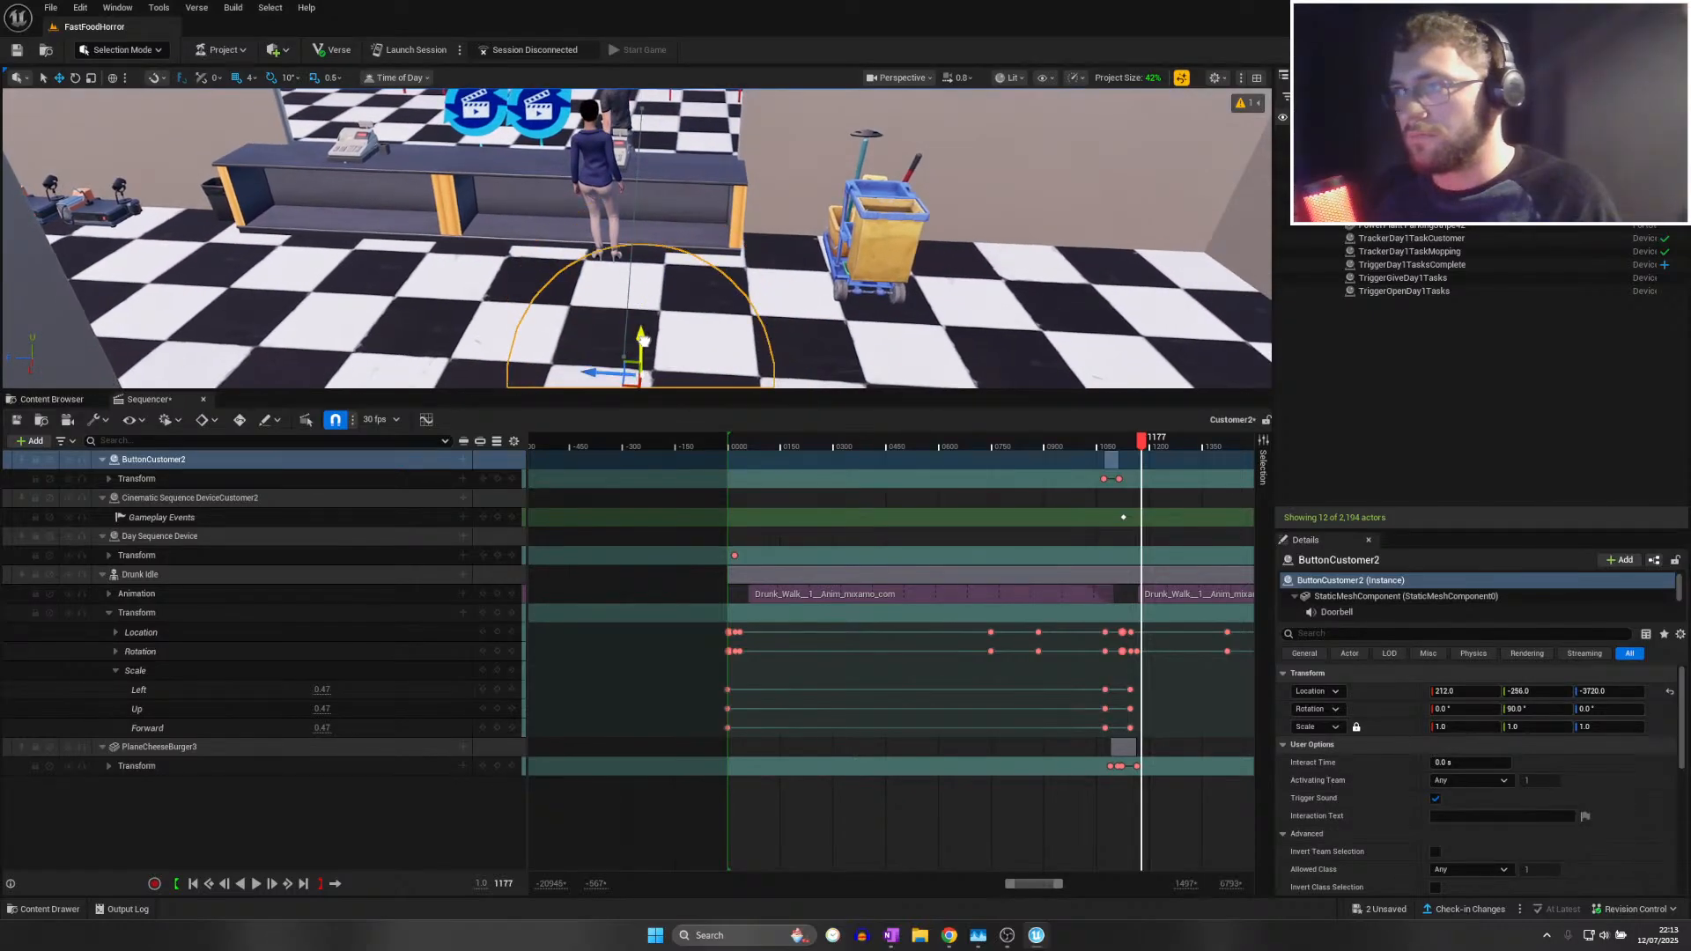
{"action": "left_click", "coordinate": [496, 478]}
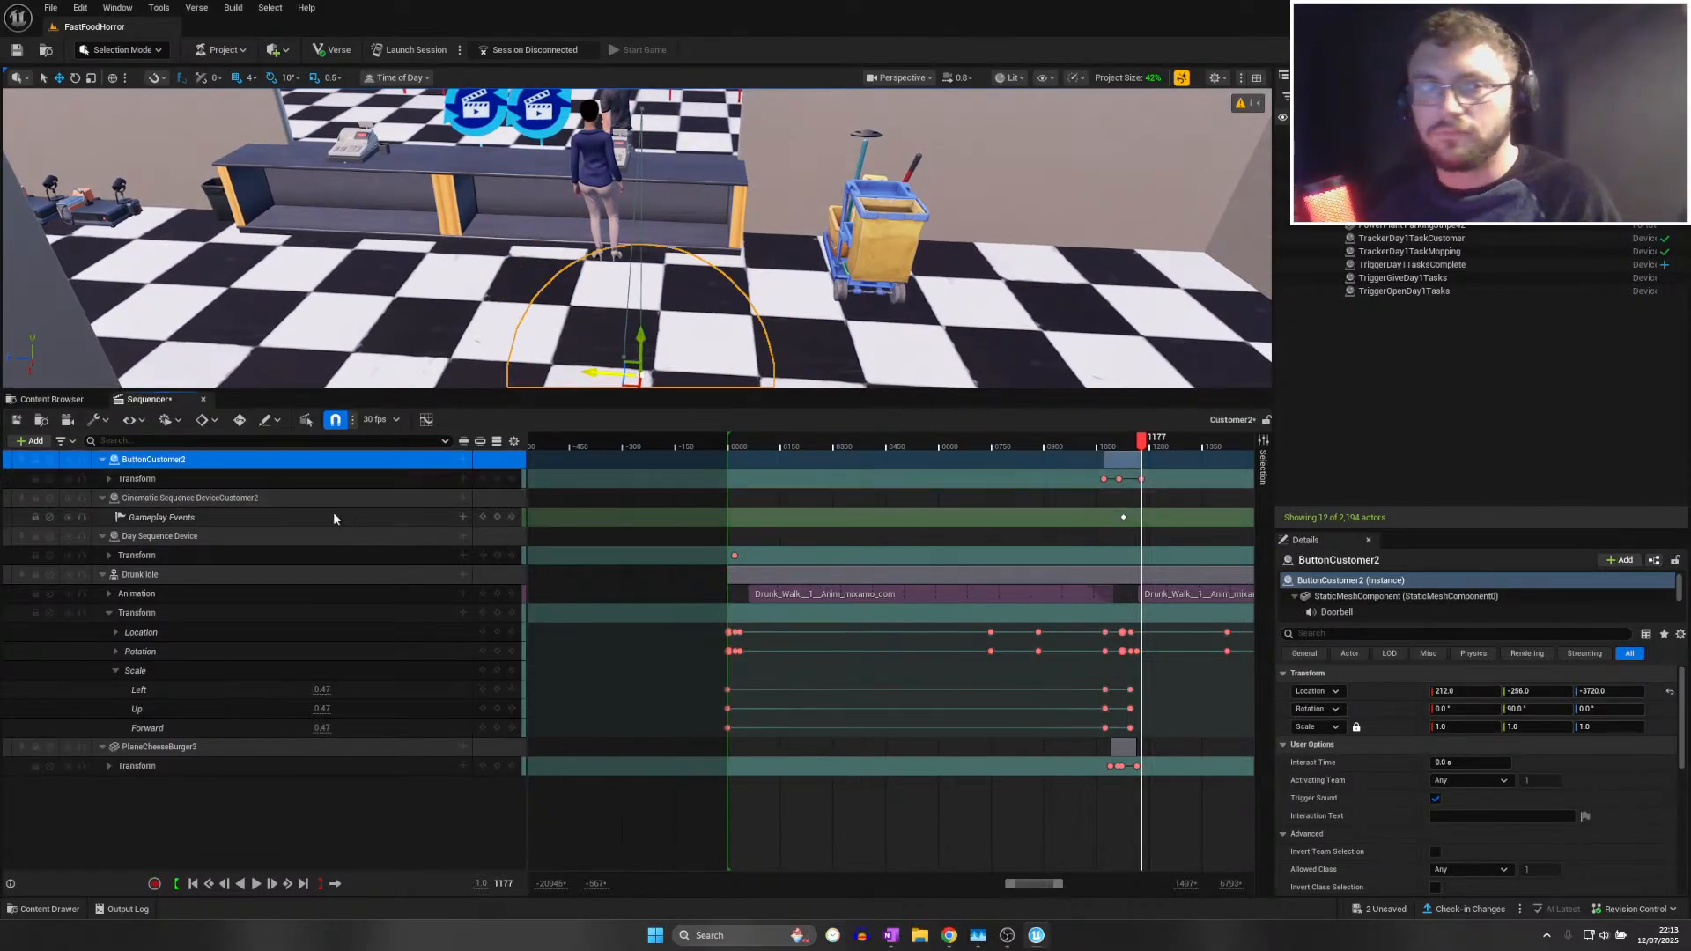
Play back the Customer2 sequence and check the button and burger icon timing around frames 1107 to 1120
{"action": "left_click_drag", "start_coordinate": [1060, 446], "coordinate": [726, 437]}
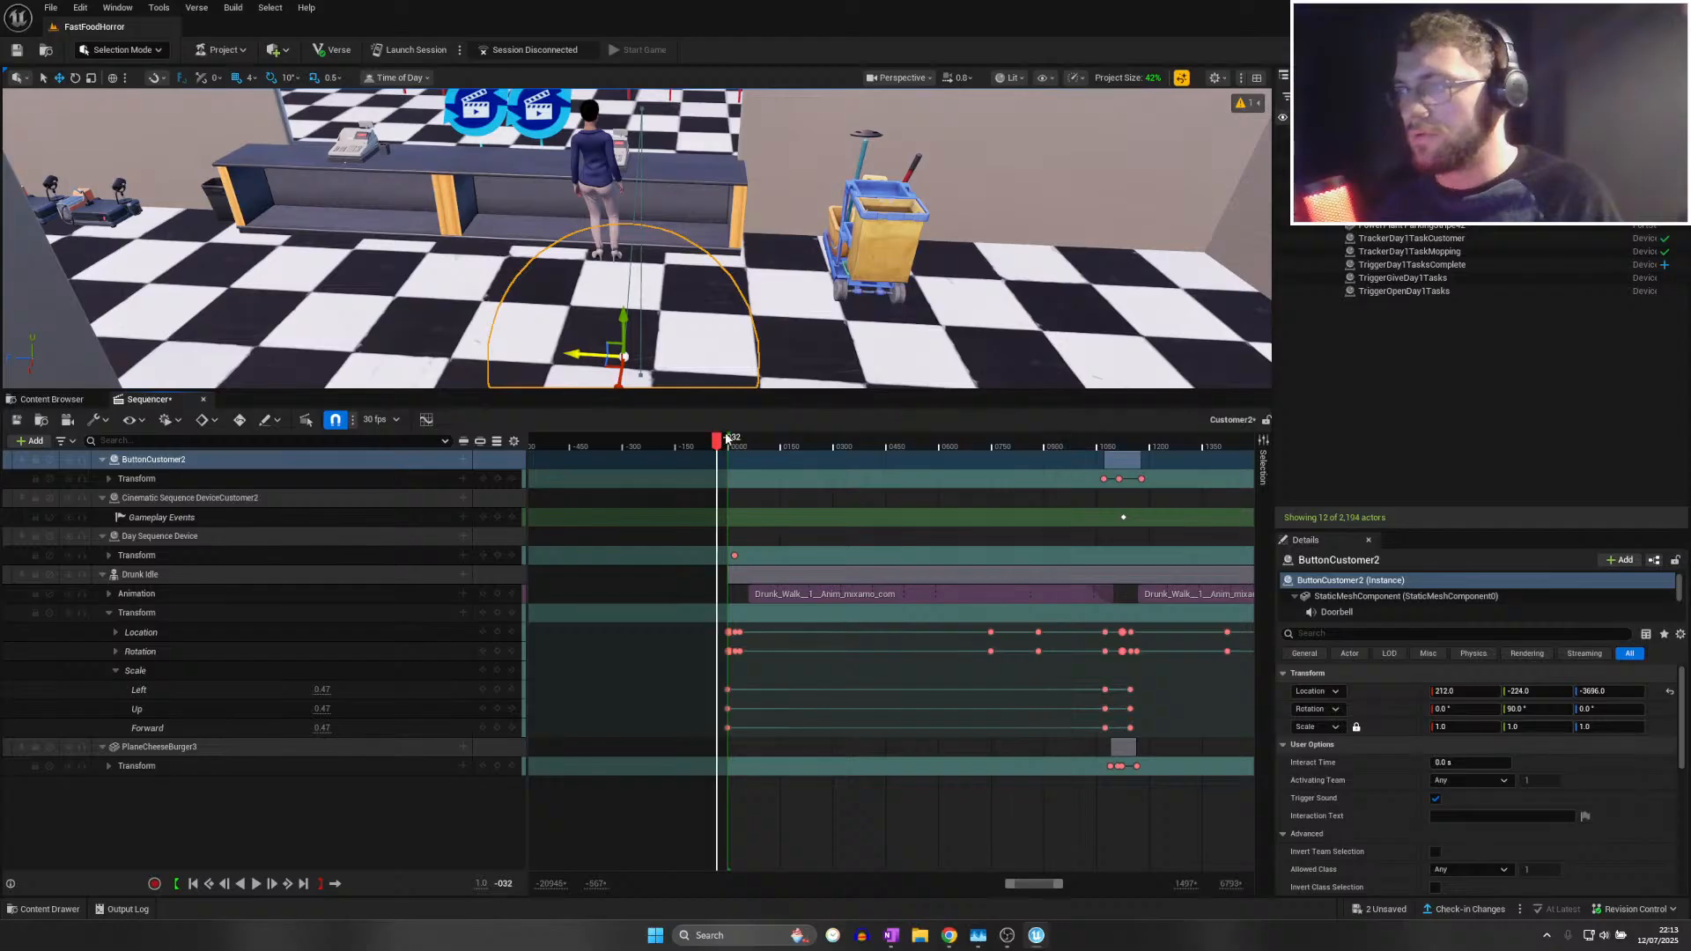
{"action": "key", "text": "space"}
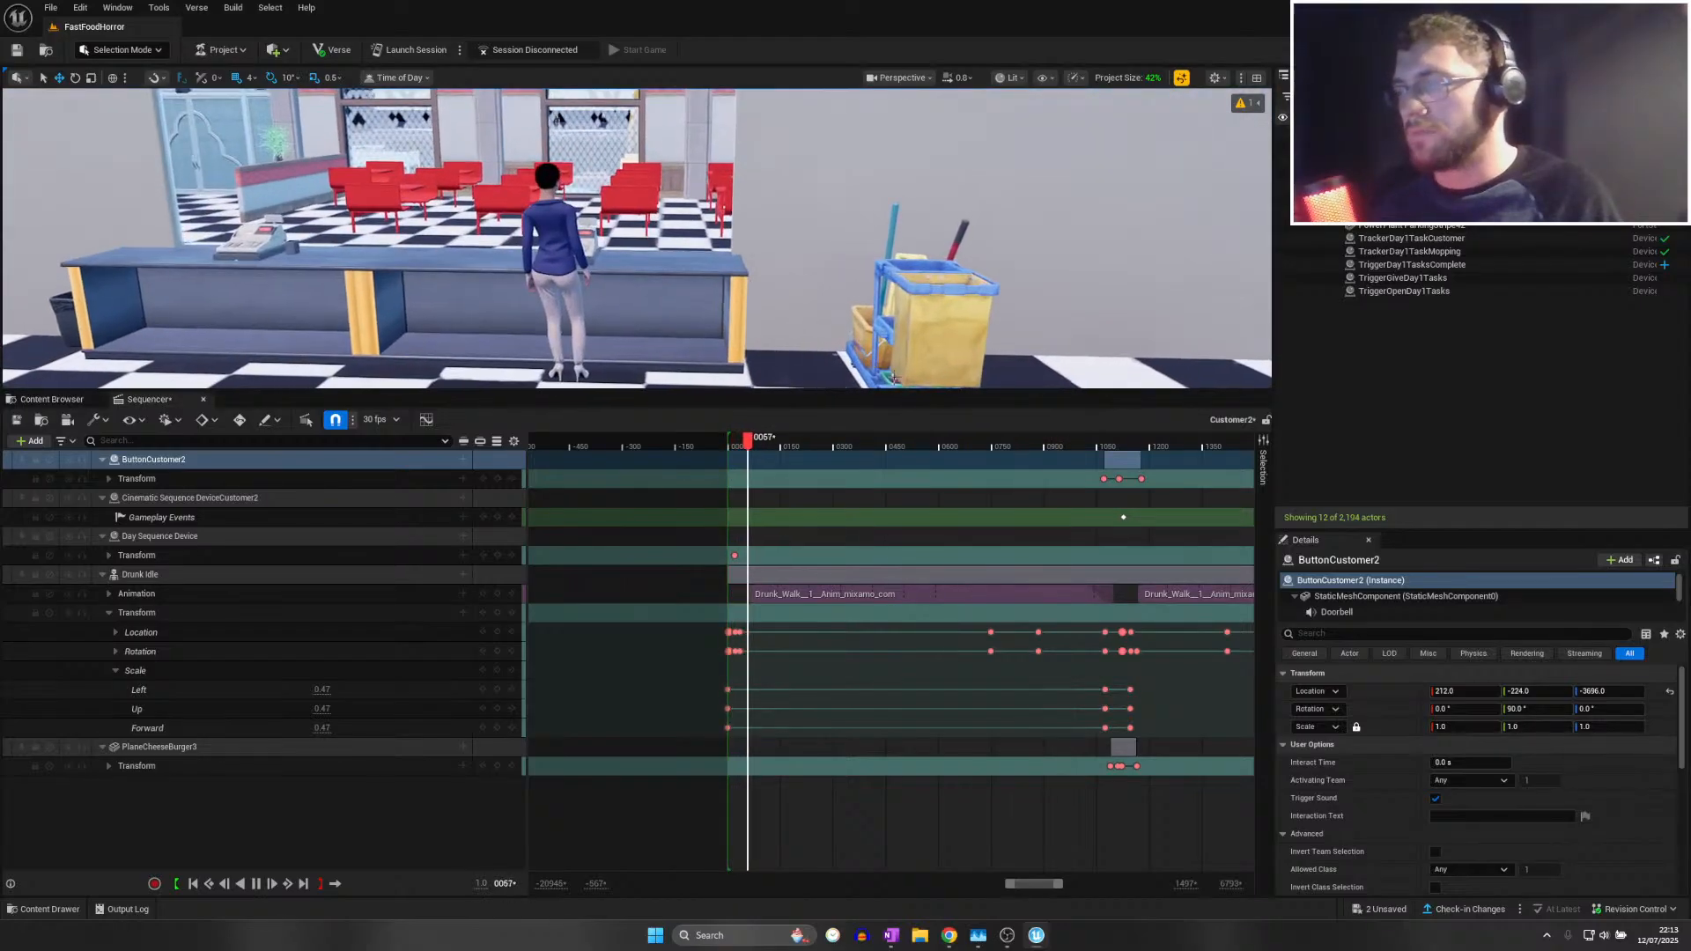
{"action": "left_click_drag", "start_coordinate": [1014, 444], "coordinate": [1089, 449]}
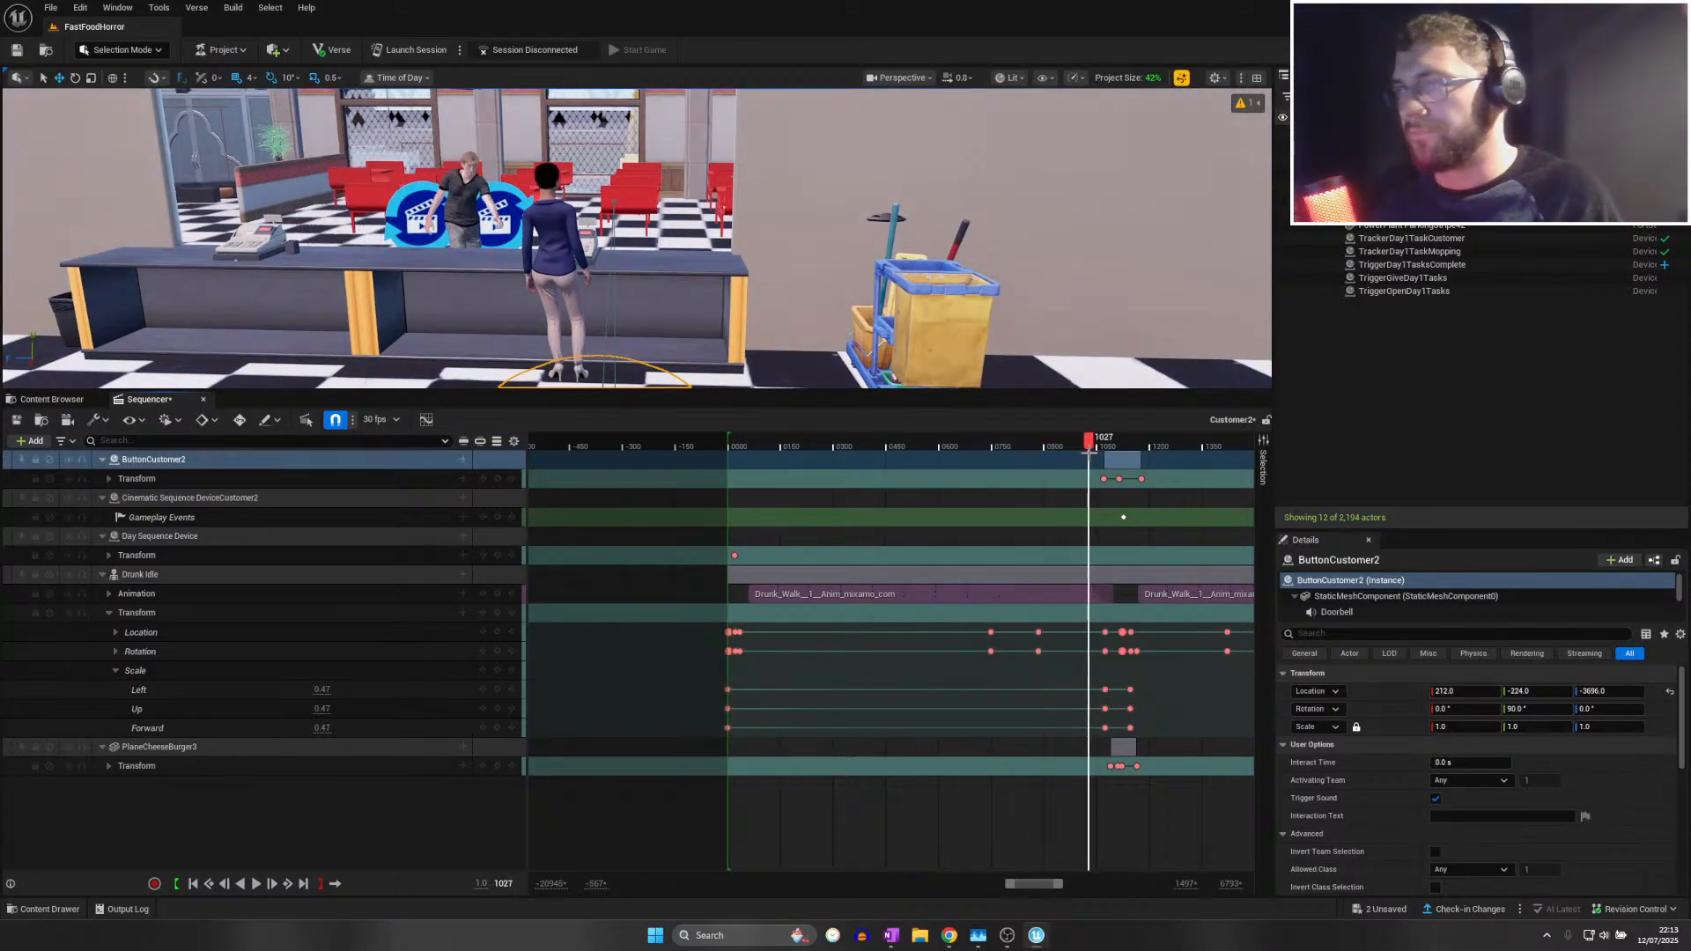
{"action": "key", "text": "space"}
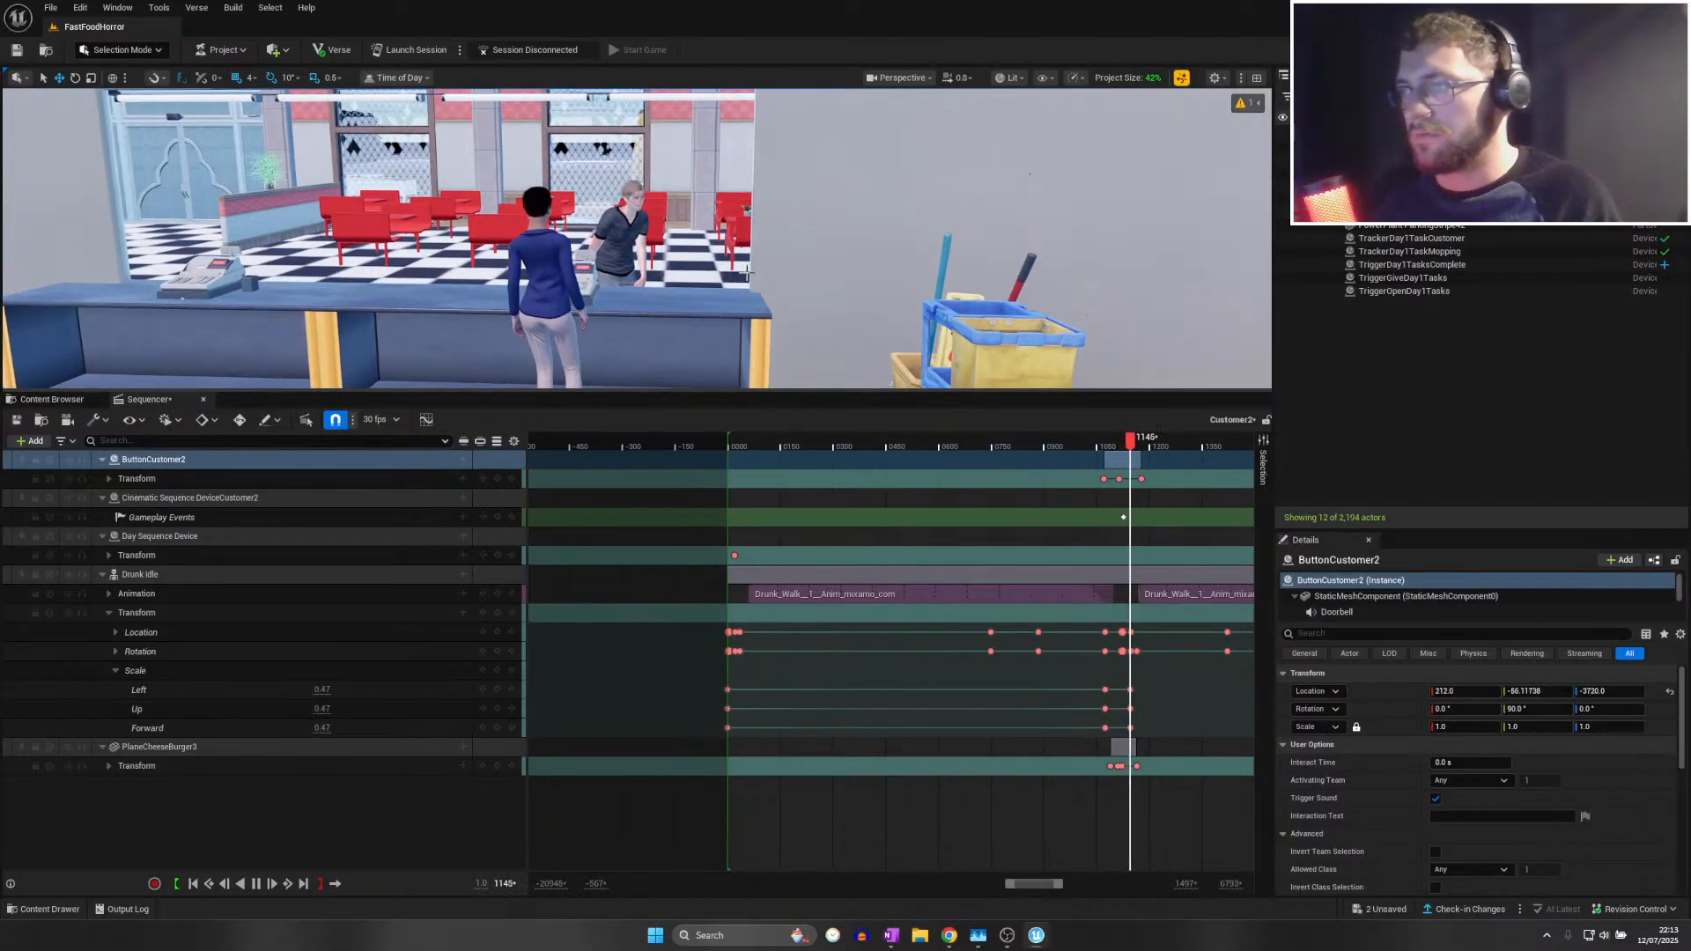
{"action": "left_click", "coordinate": [1117, 443]}
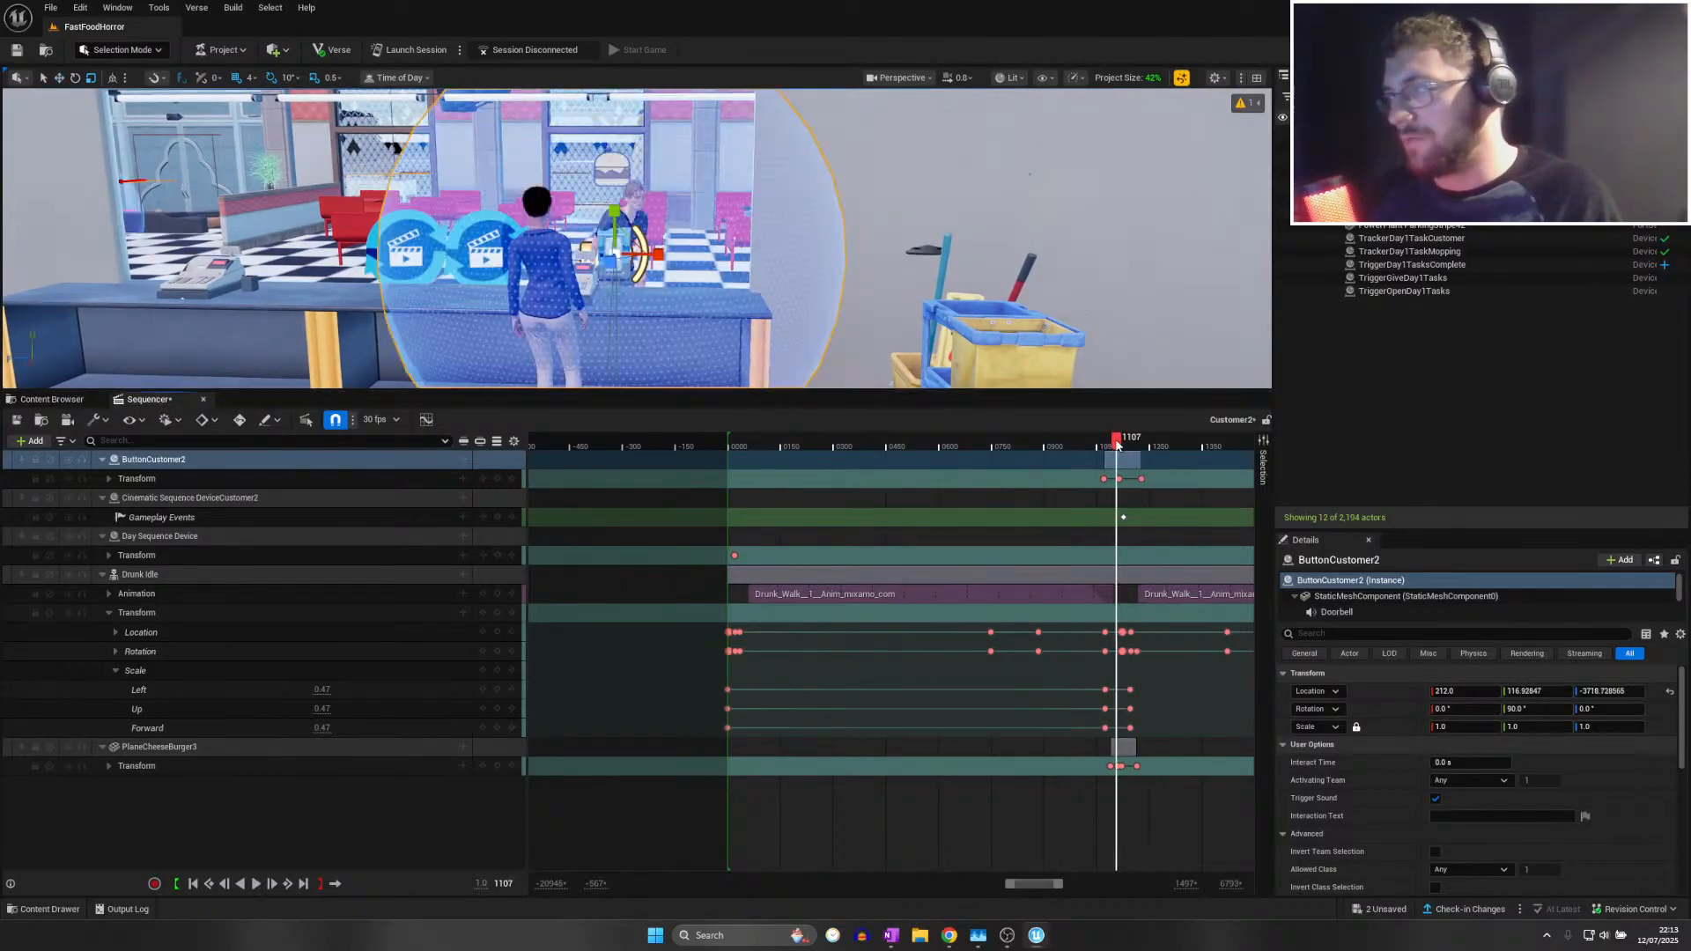
{"action": "left_click_drag", "start_coordinate": [1116, 443], "coordinate": [1122, 444]}
{"action": "left_click_drag", "start_coordinate": [1121, 445], "coordinate": [1125, 445]}
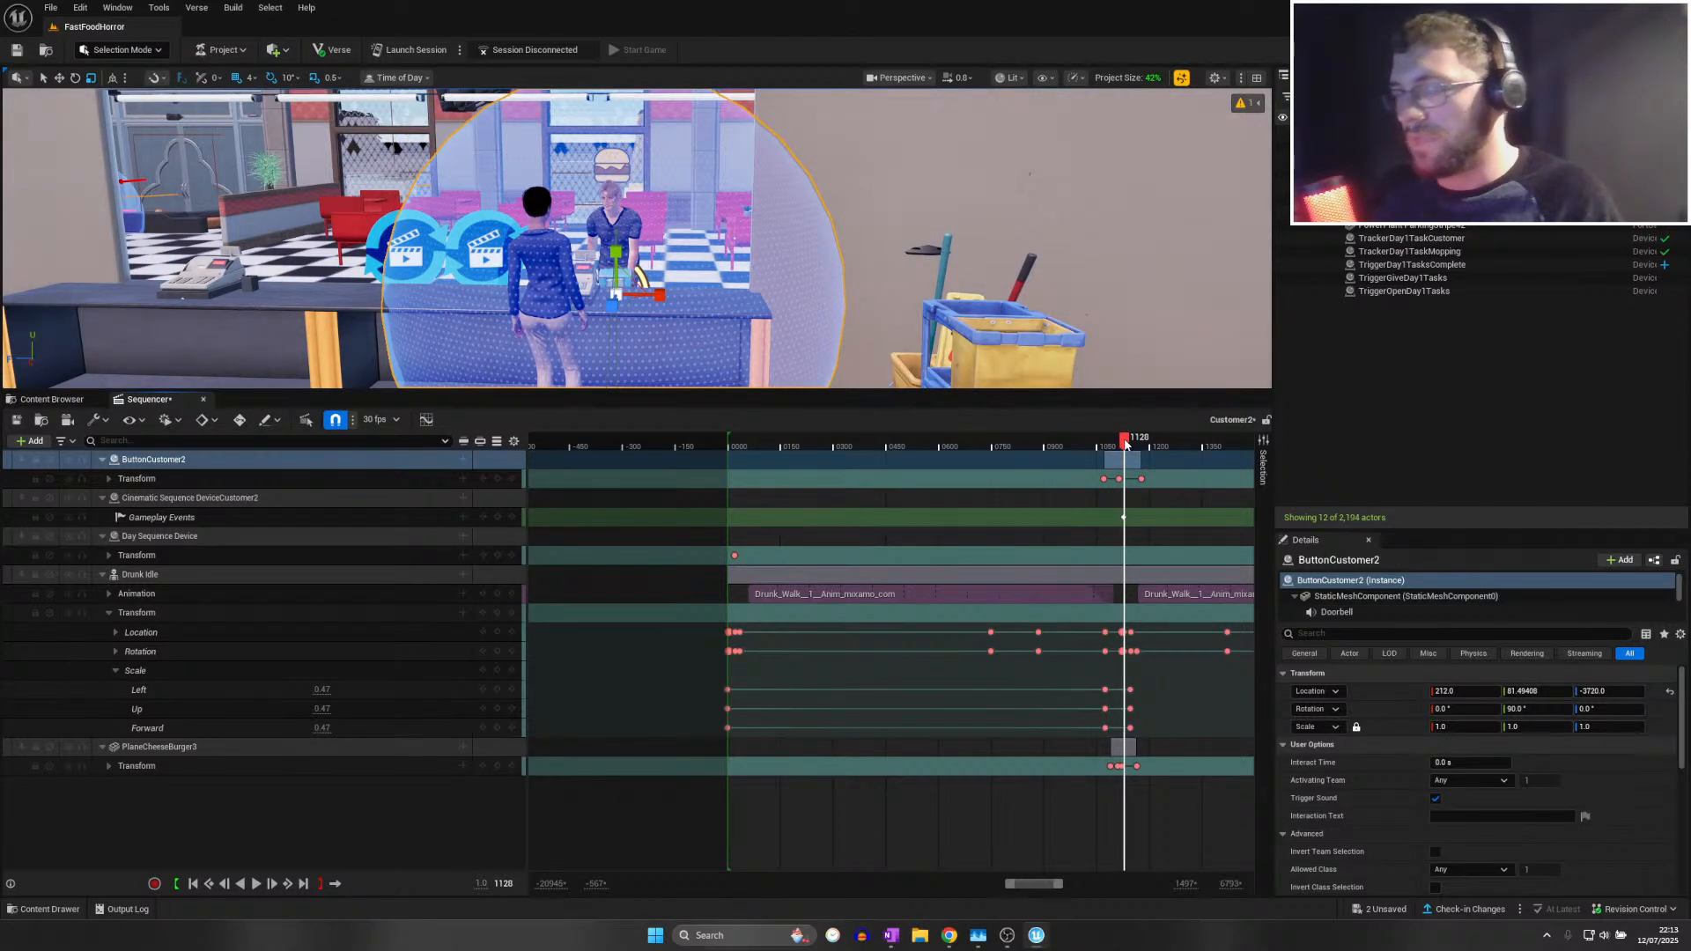
Shift PlaneCheeseBurger3's third transform key to about frame 1119, beside the gameplay event key, and play back the result
{"action": "left_click", "coordinate": [231, 749]}
{"action": "scroll", "coordinate": [1083, 746], "scroll_direction": "up", "scroll_amount": 8}
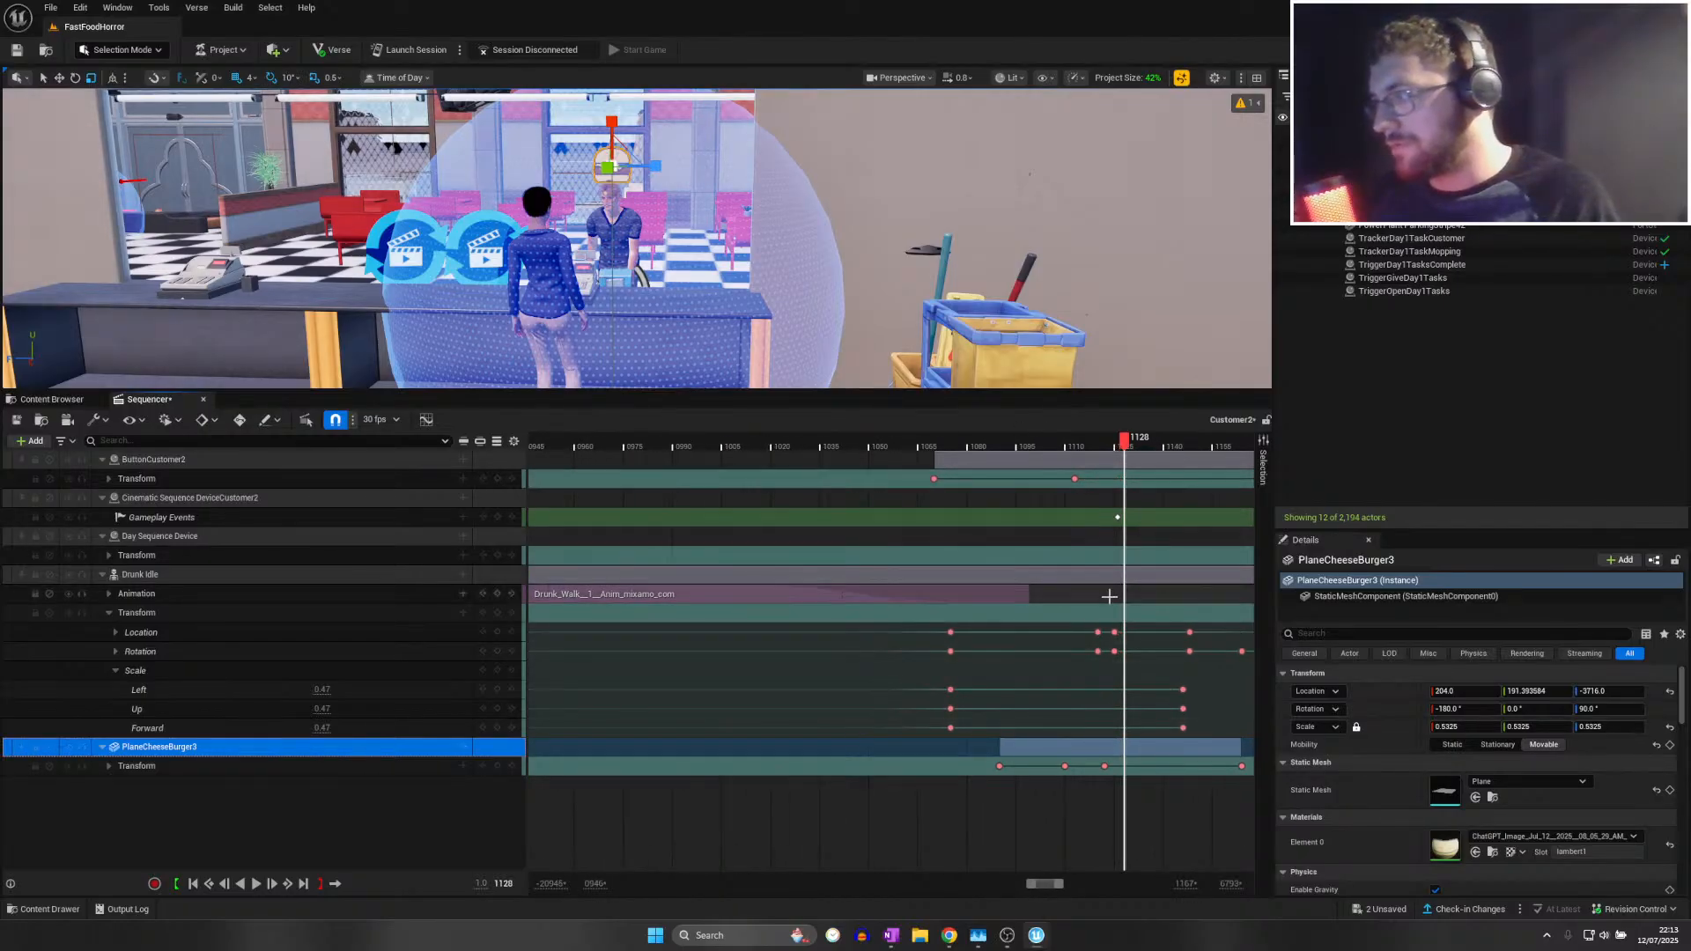
{"action": "left_click_drag", "start_coordinate": [1104, 766], "coordinate": [1119, 764]}
{"action": "left_click", "coordinate": [1087, 437]}
{"action": "key", "text": "space"}
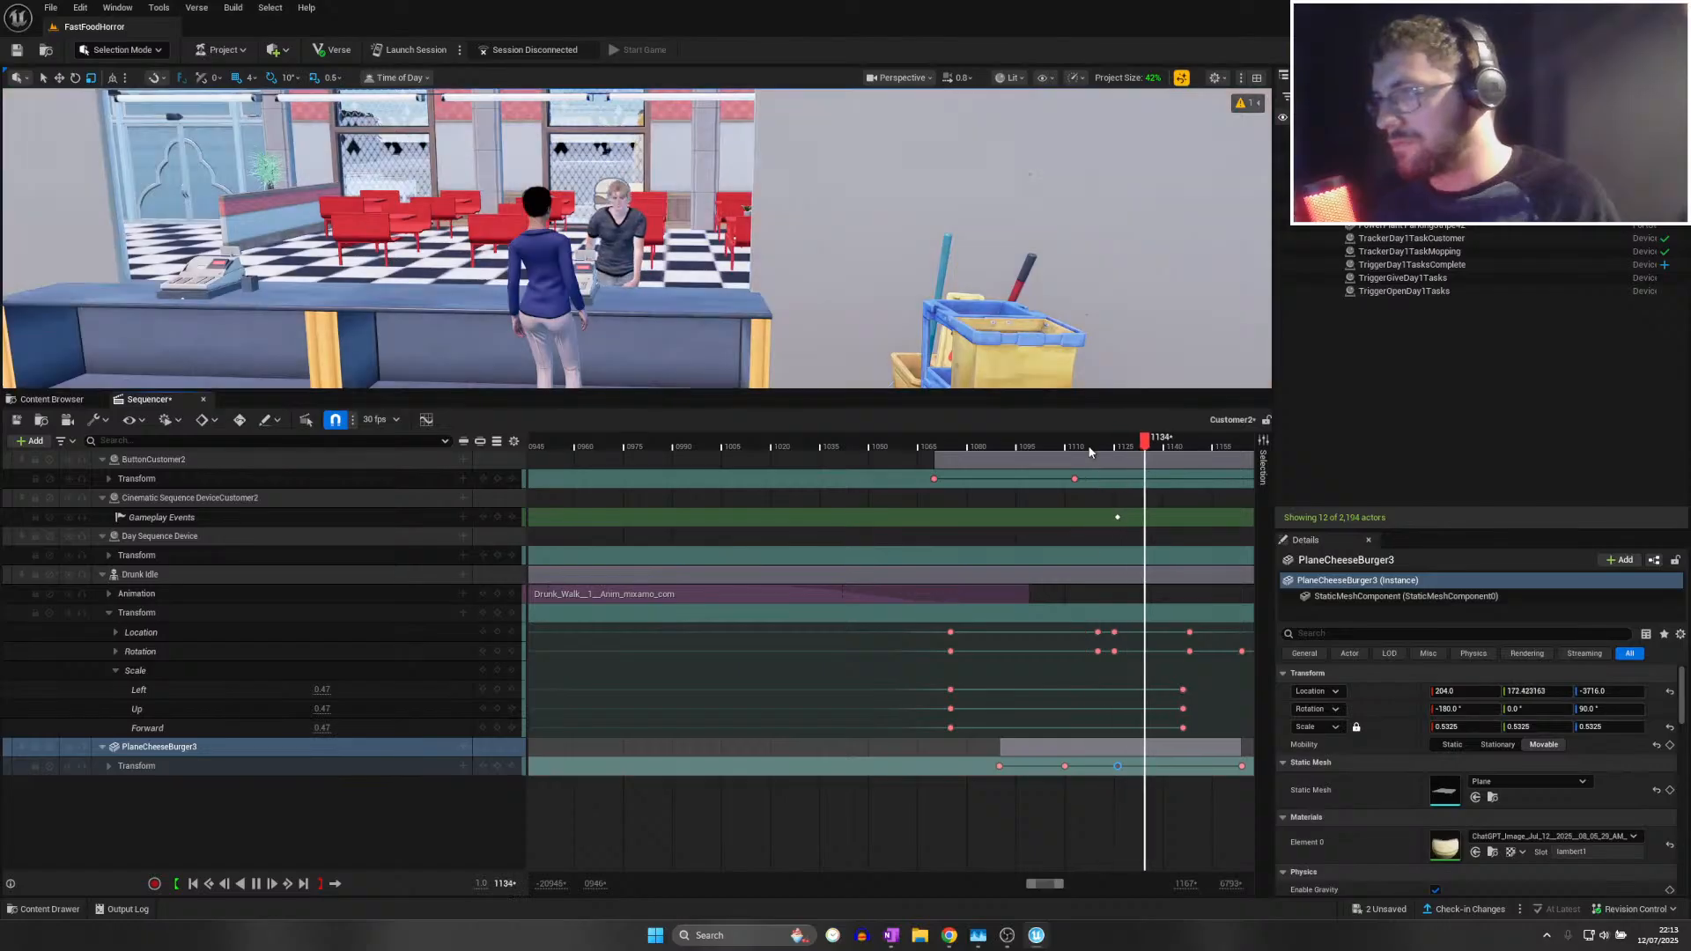
{"action": "key", "text": "space"}
Move PlaneCheeseBurger3's last transform key to frame 1184
{"action": "scroll", "coordinate": [1159, 715], "scroll_direction": "down", "scroll_amount": 5, "text": "ctrl"}
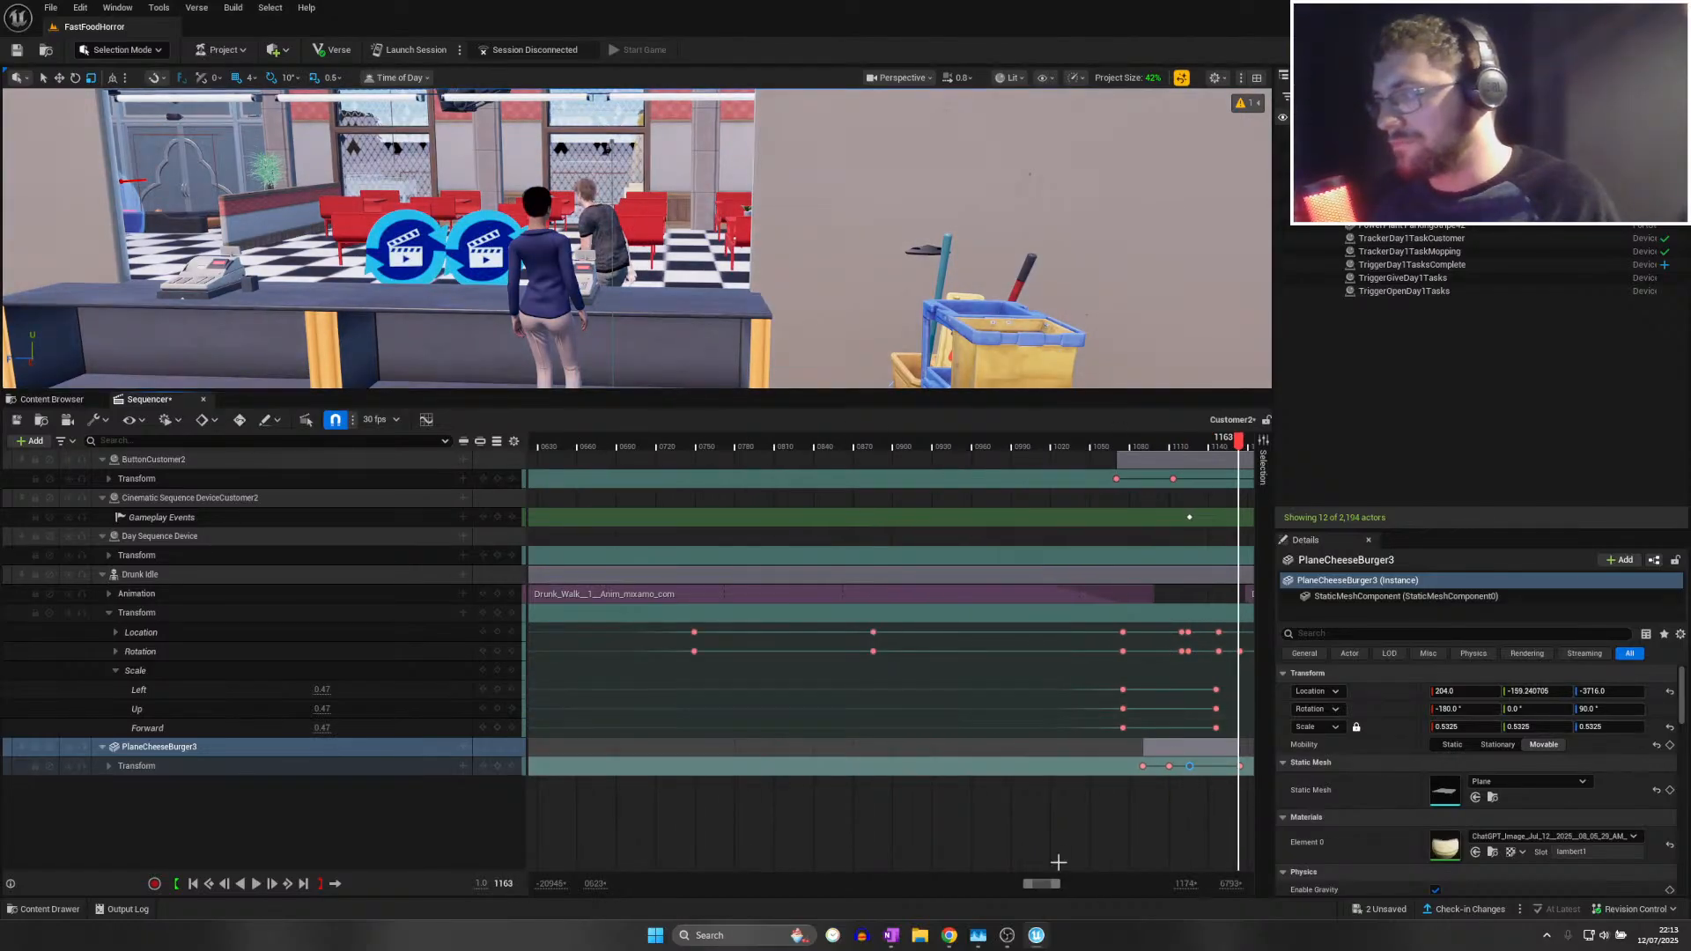
{"action": "left_click_drag", "start_coordinate": [1043, 886], "coordinate": [1045, 886]}
{"action": "left_click_drag", "start_coordinate": [1147, 766], "coordinate": [1174, 767]}
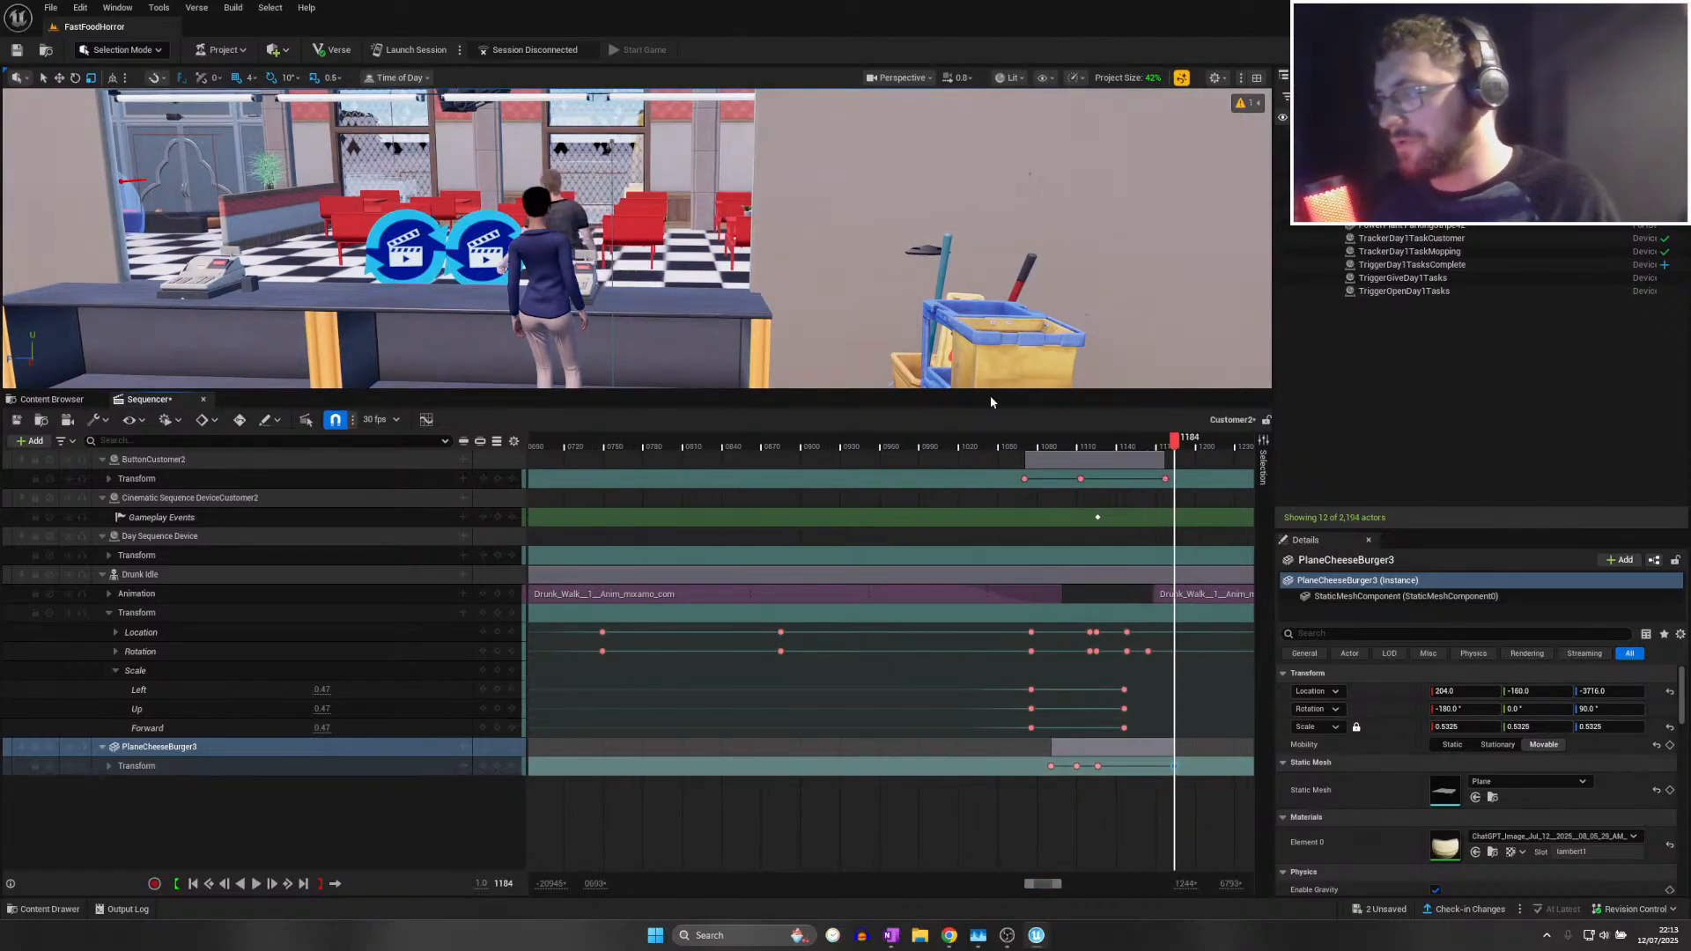
Save the Customer2 sequence and all remaining unsaved files
{"action": "left_click", "coordinate": [16, 420]}
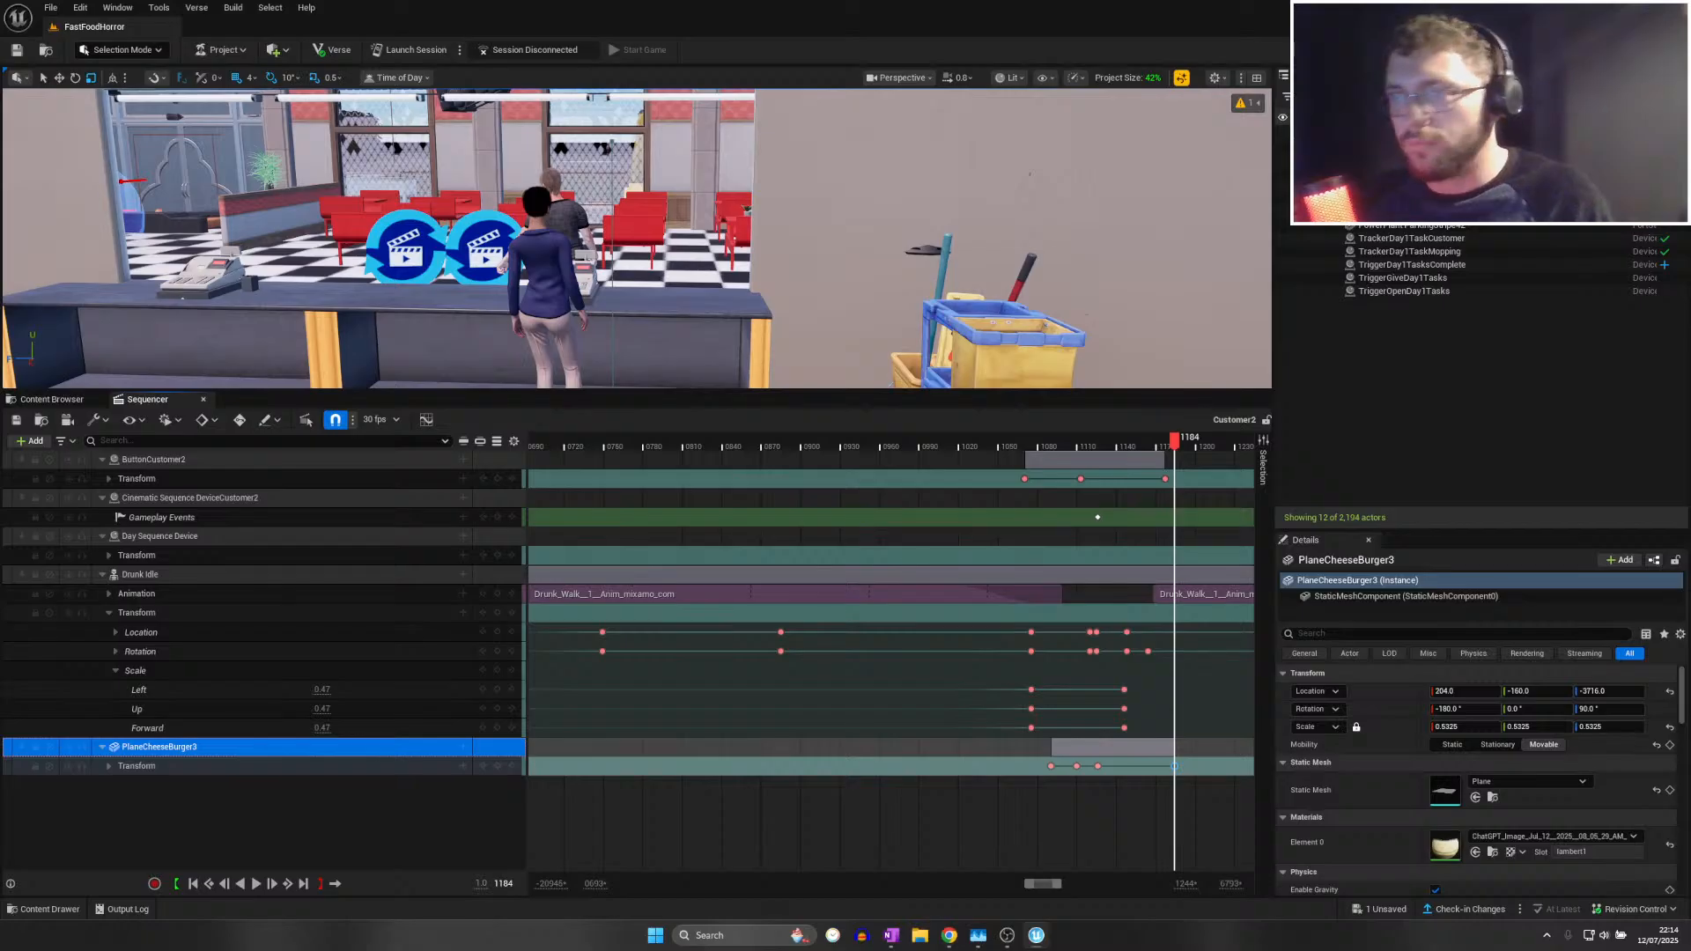
{"action": "left_click", "coordinate": [25, 422]}
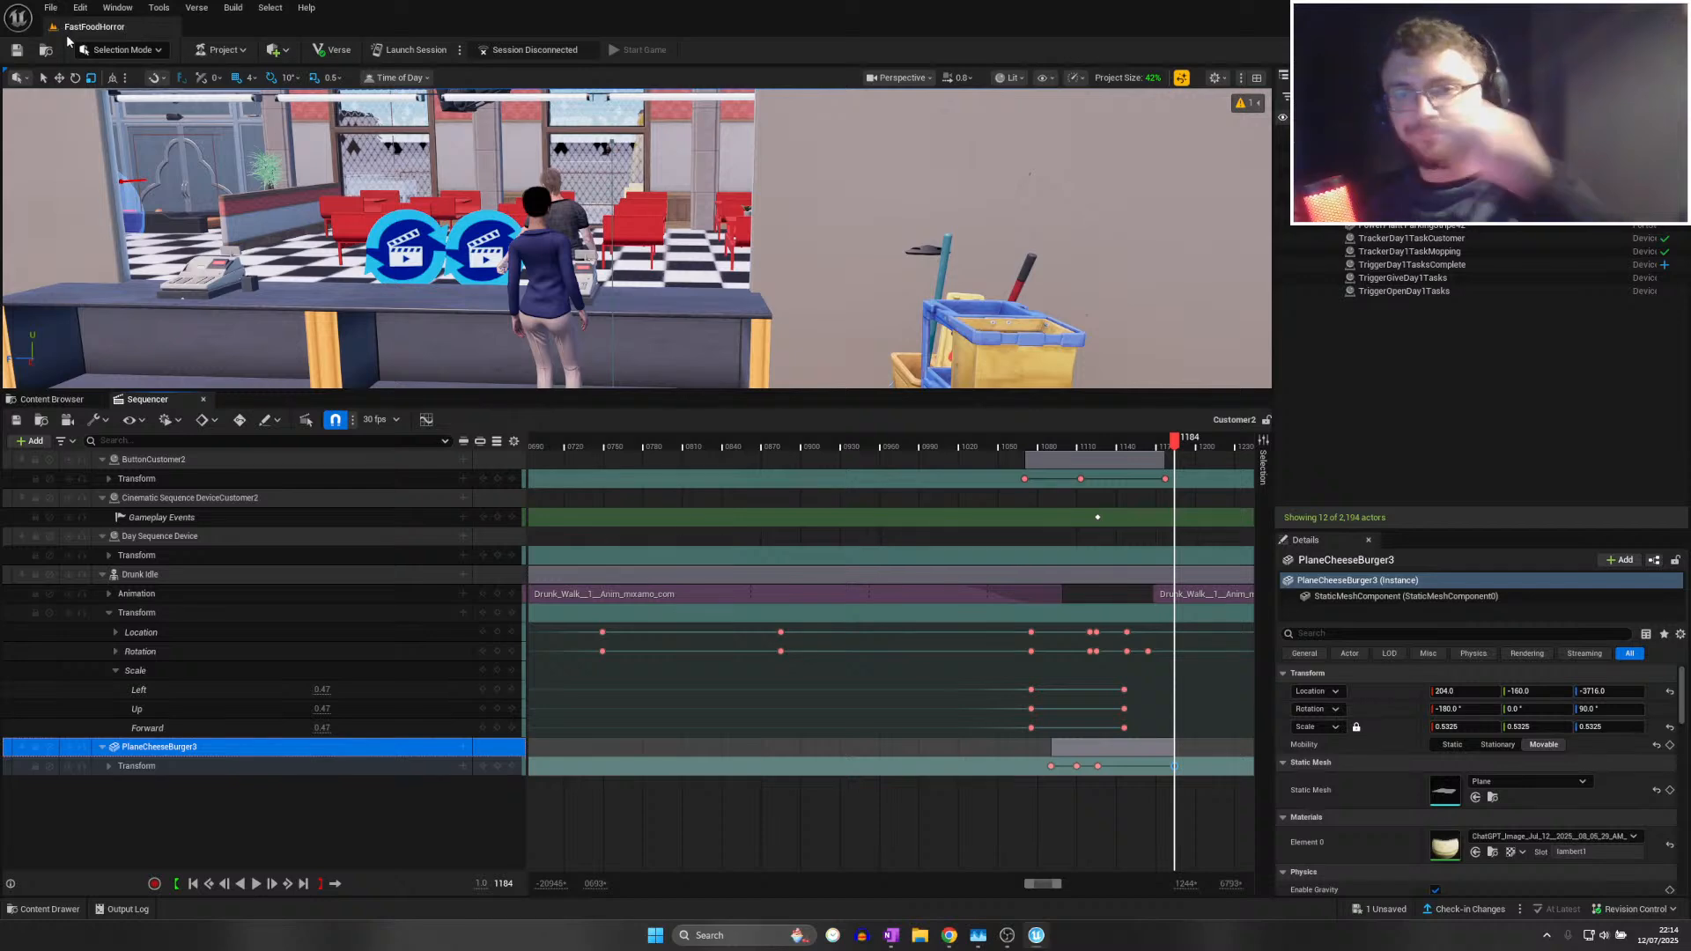
{"action": "left_click", "coordinate": [51, 7]}
{"action": "left_click", "coordinate": [99, 183]}
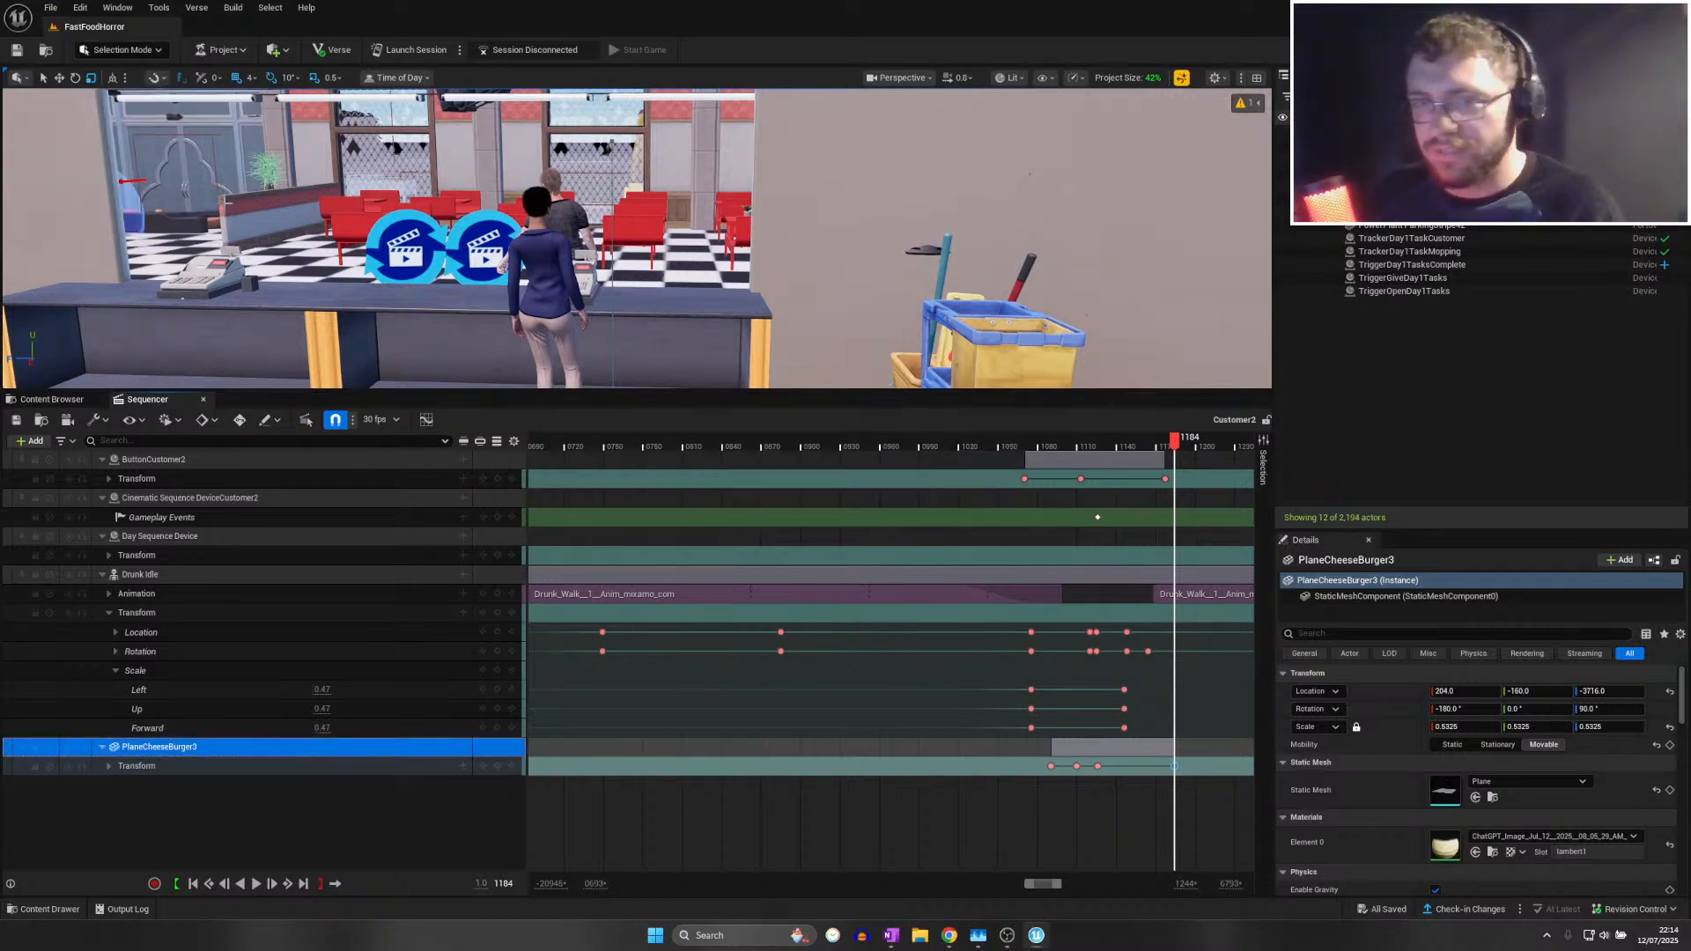
{"action": "left_click", "coordinate": [15, 420]}
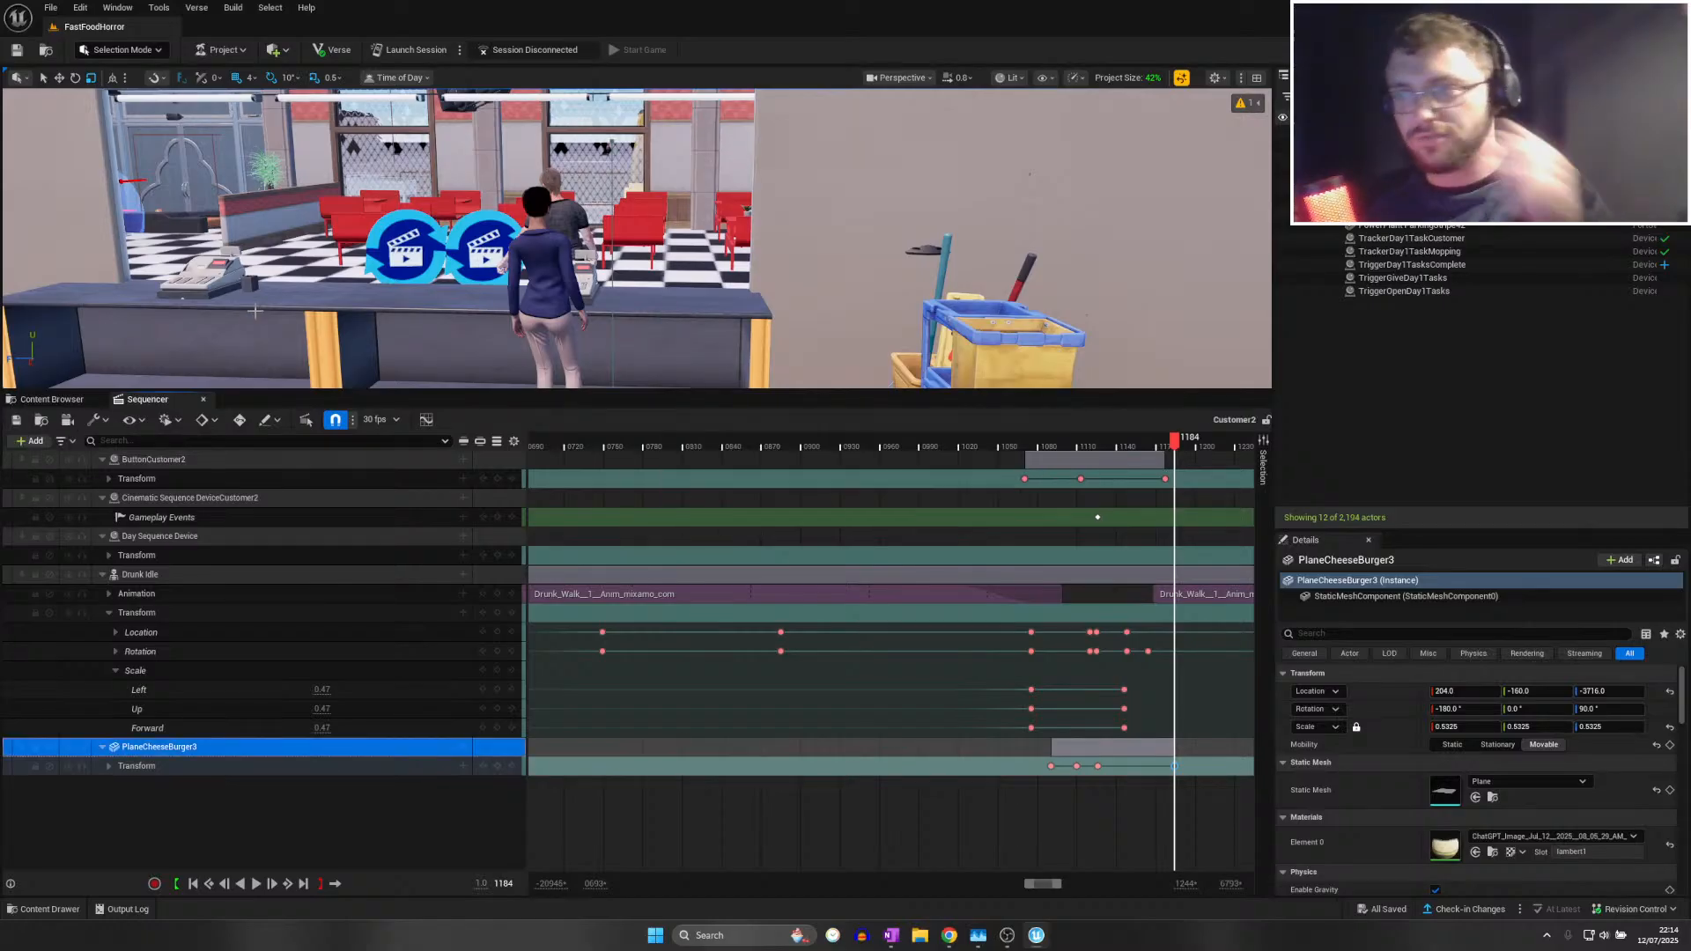
{"action": "left_click", "coordinate": [52, 7]}
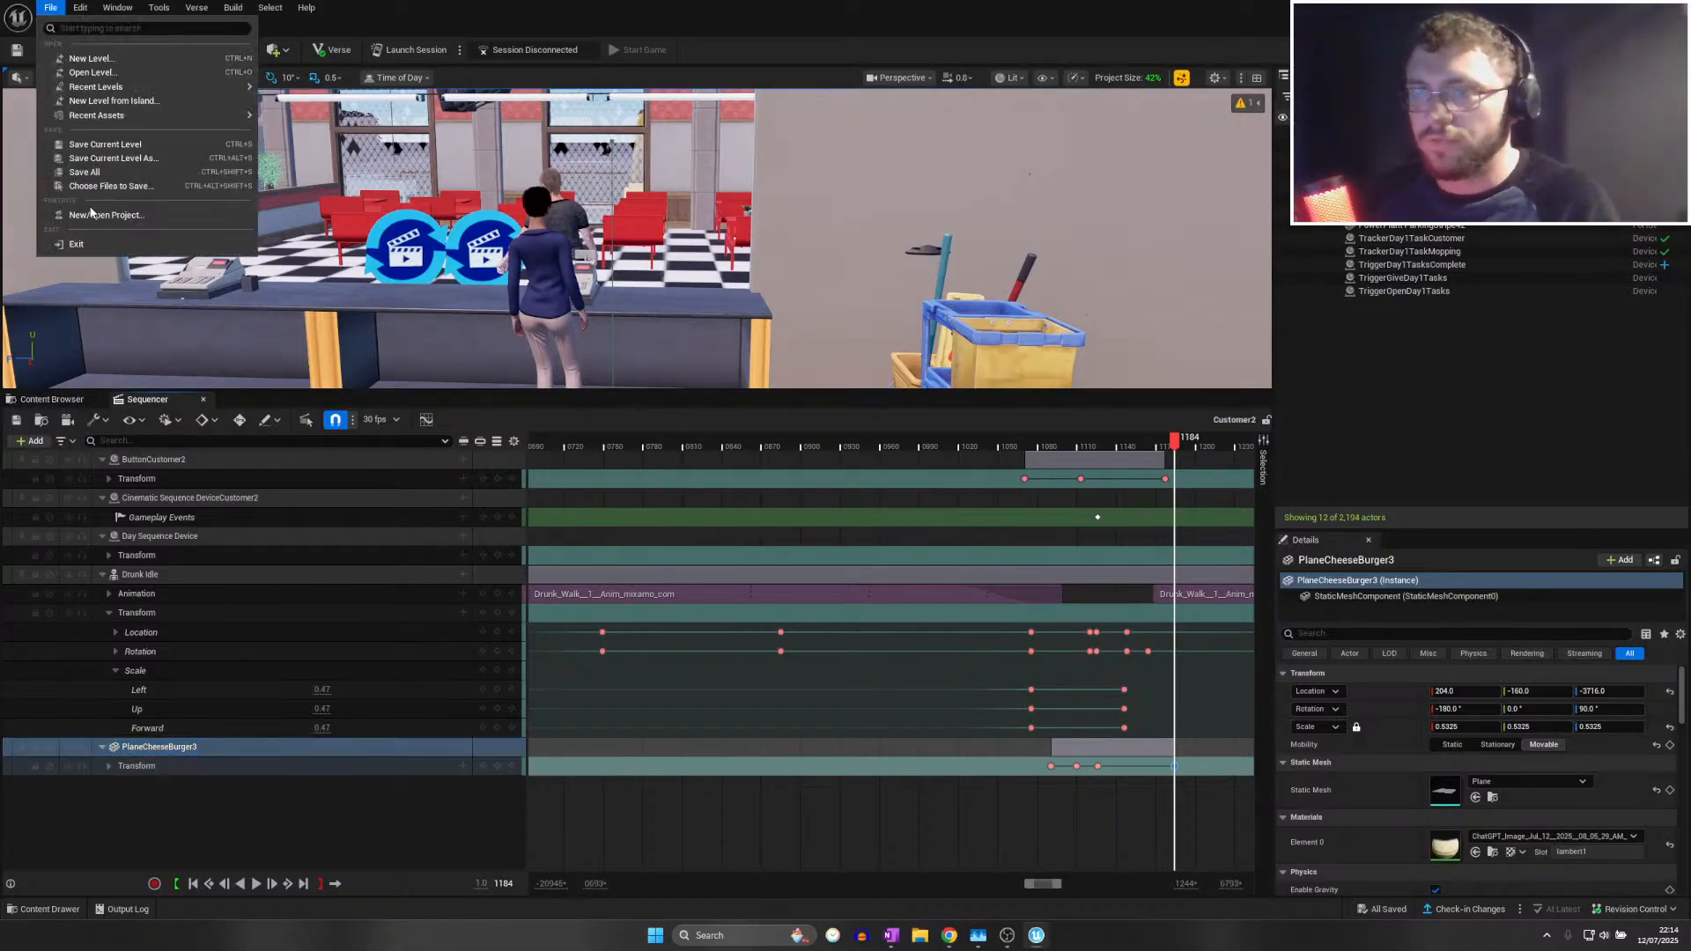
{"action": "key", "text": "Escape"}
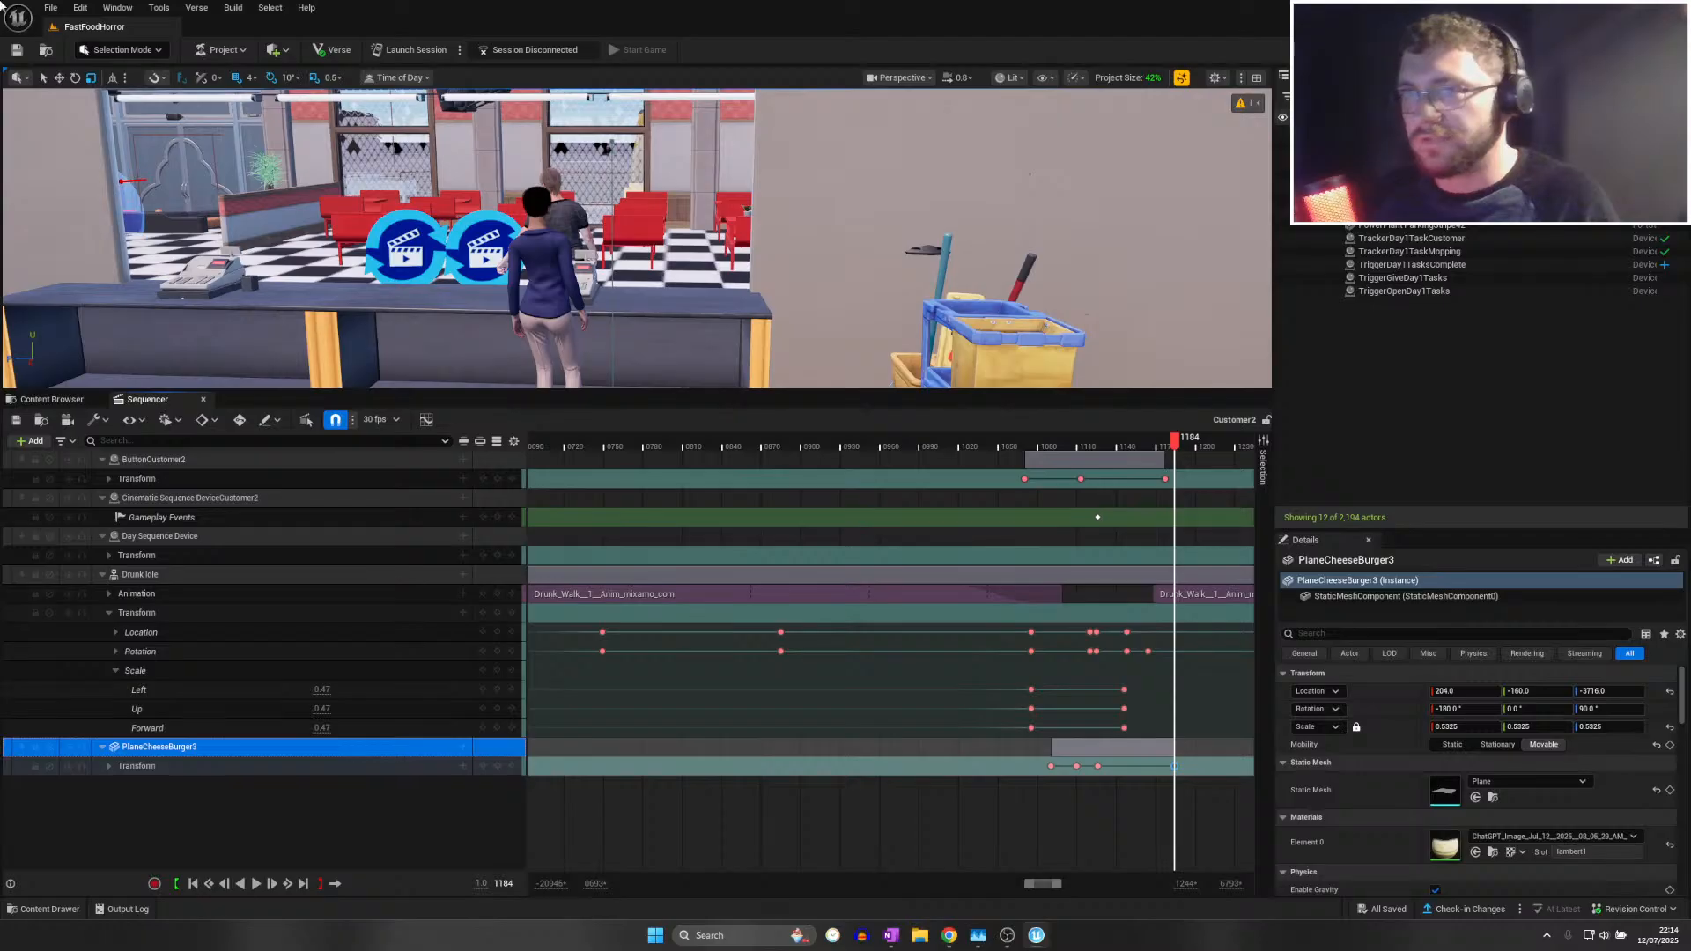
{"action": "left_click", "coordinate": [49, 8]}
{"action": "key", "text": "Escape"}
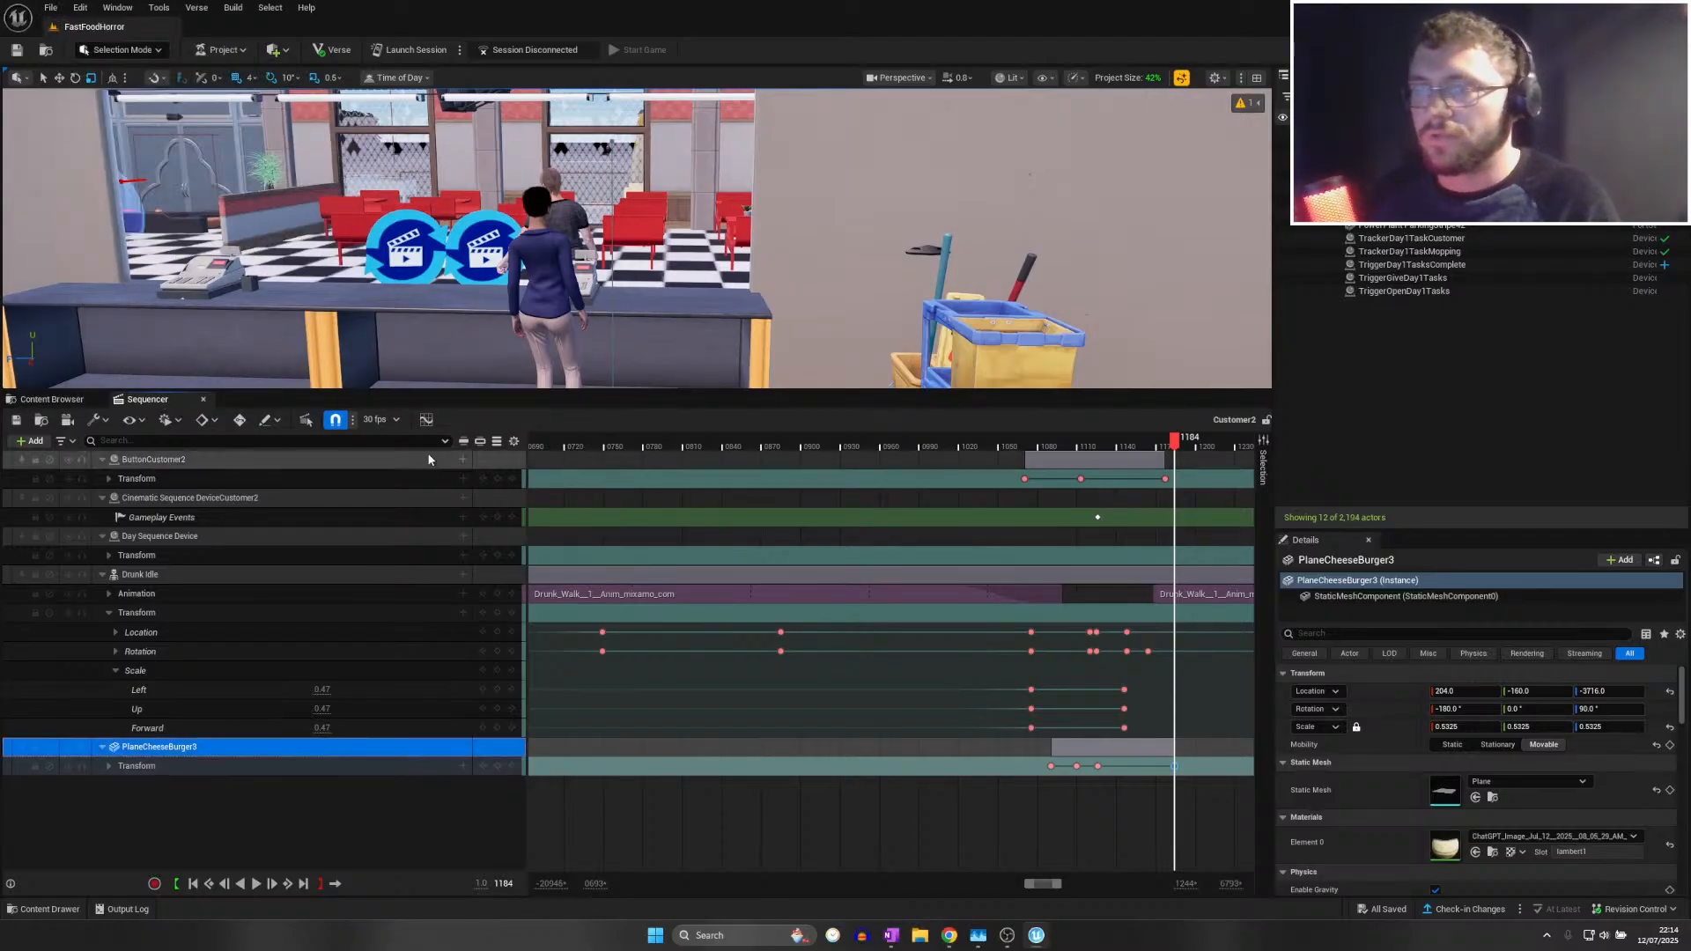
Save the Customer2 sequence again and close it
{"action": "scroll", "coordinate": [677, 470], "scroll_direction": "down", "scroll_amount": 6, "text": "ctrl"}
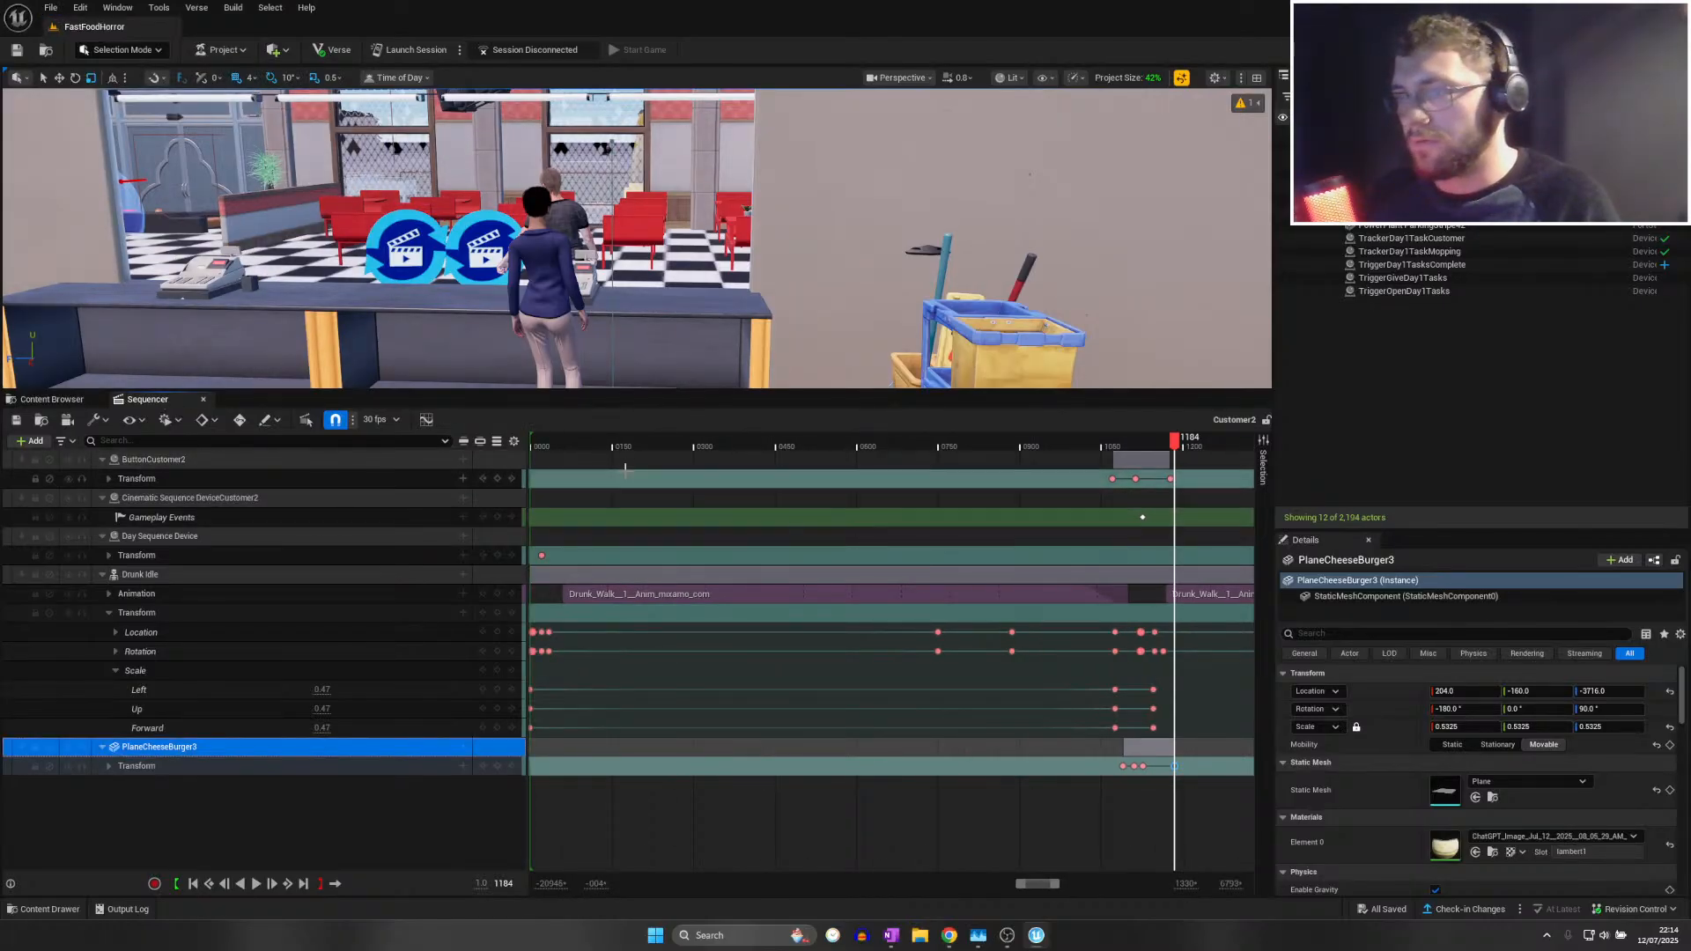
{"action": "scroll", "coordinate": [587, 453], "scroll_direction": "down", "scroll_amount": 5, "text": "ctrl"}
{"action": "left_click", "coordinate": [16, 421]}
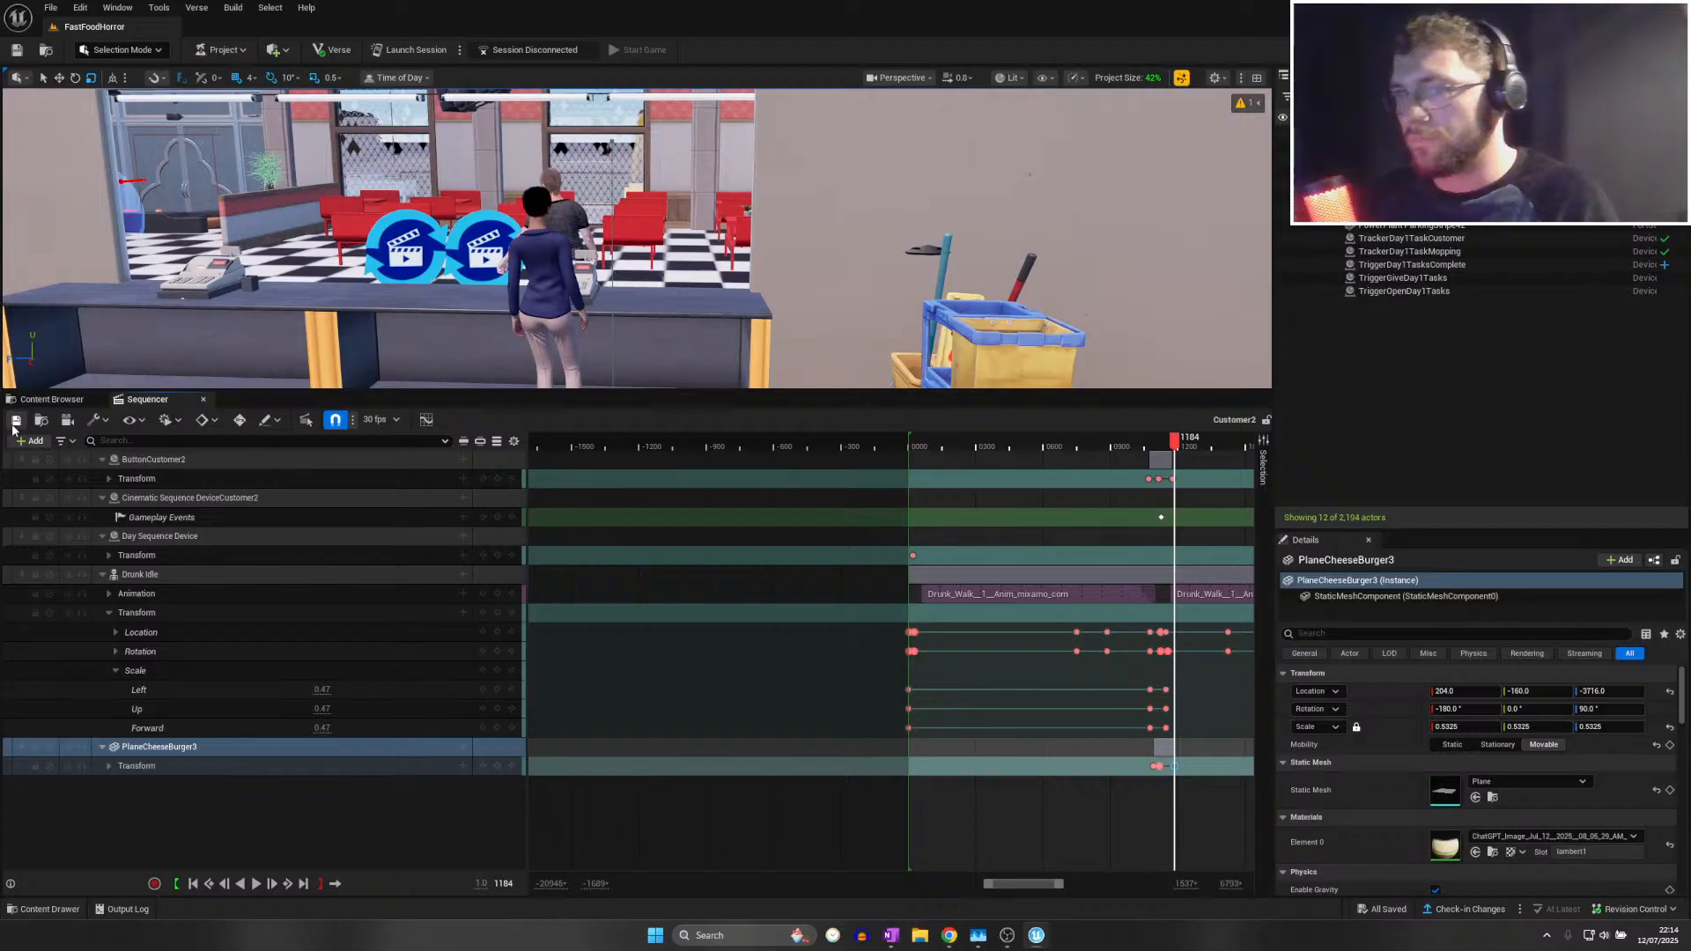
{"action": "left_click", "coordinate": [203, 399]}
Examine which event activates the Conditional ButtonCustomer2 device beneath the restaurant
{"action": "key", "text": "q"}
{"action": "right_click_drag", "start_coordinate": [637, 238], "coordinate": [577, 291]}
{"action": "key", "text": "w"}
{"action": "left_click", "coordinate": [563, 278]}
{"action": "key", "text": "s"}
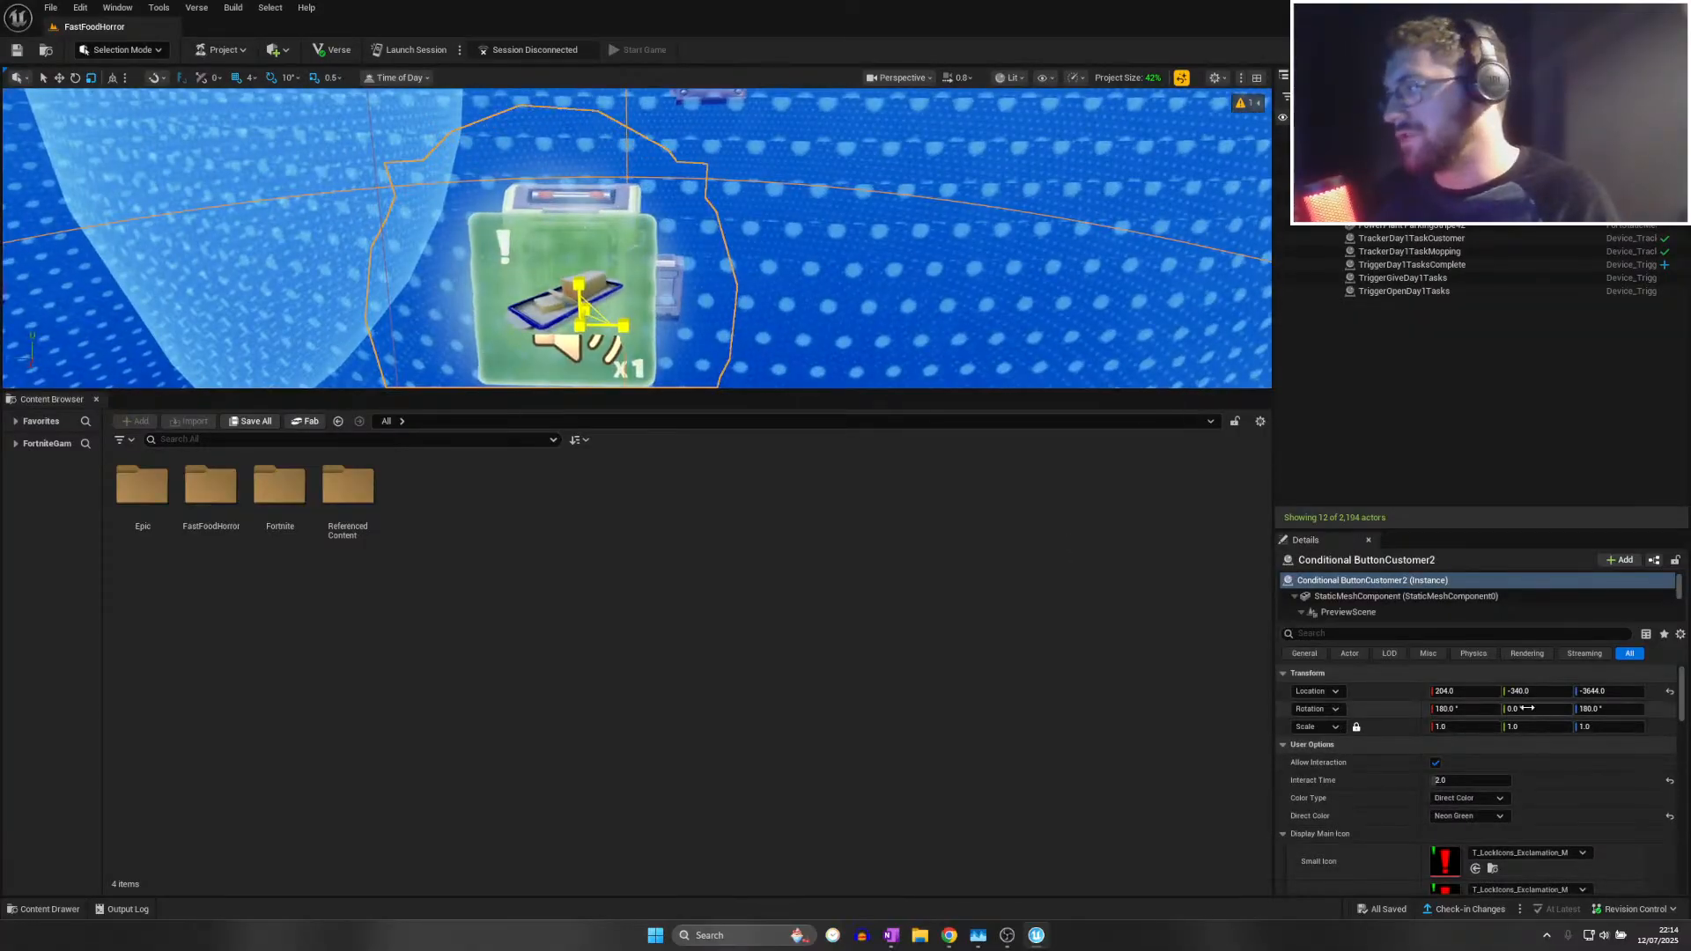
{"action": "scroll", "coordinate": [1525, 715], "scroll_direction": "down", "scroll_amount": 10}
{"action": "scroll", "coordinate": [1516, 735], "scroll_direction": "down", "scroll_amount": 10}
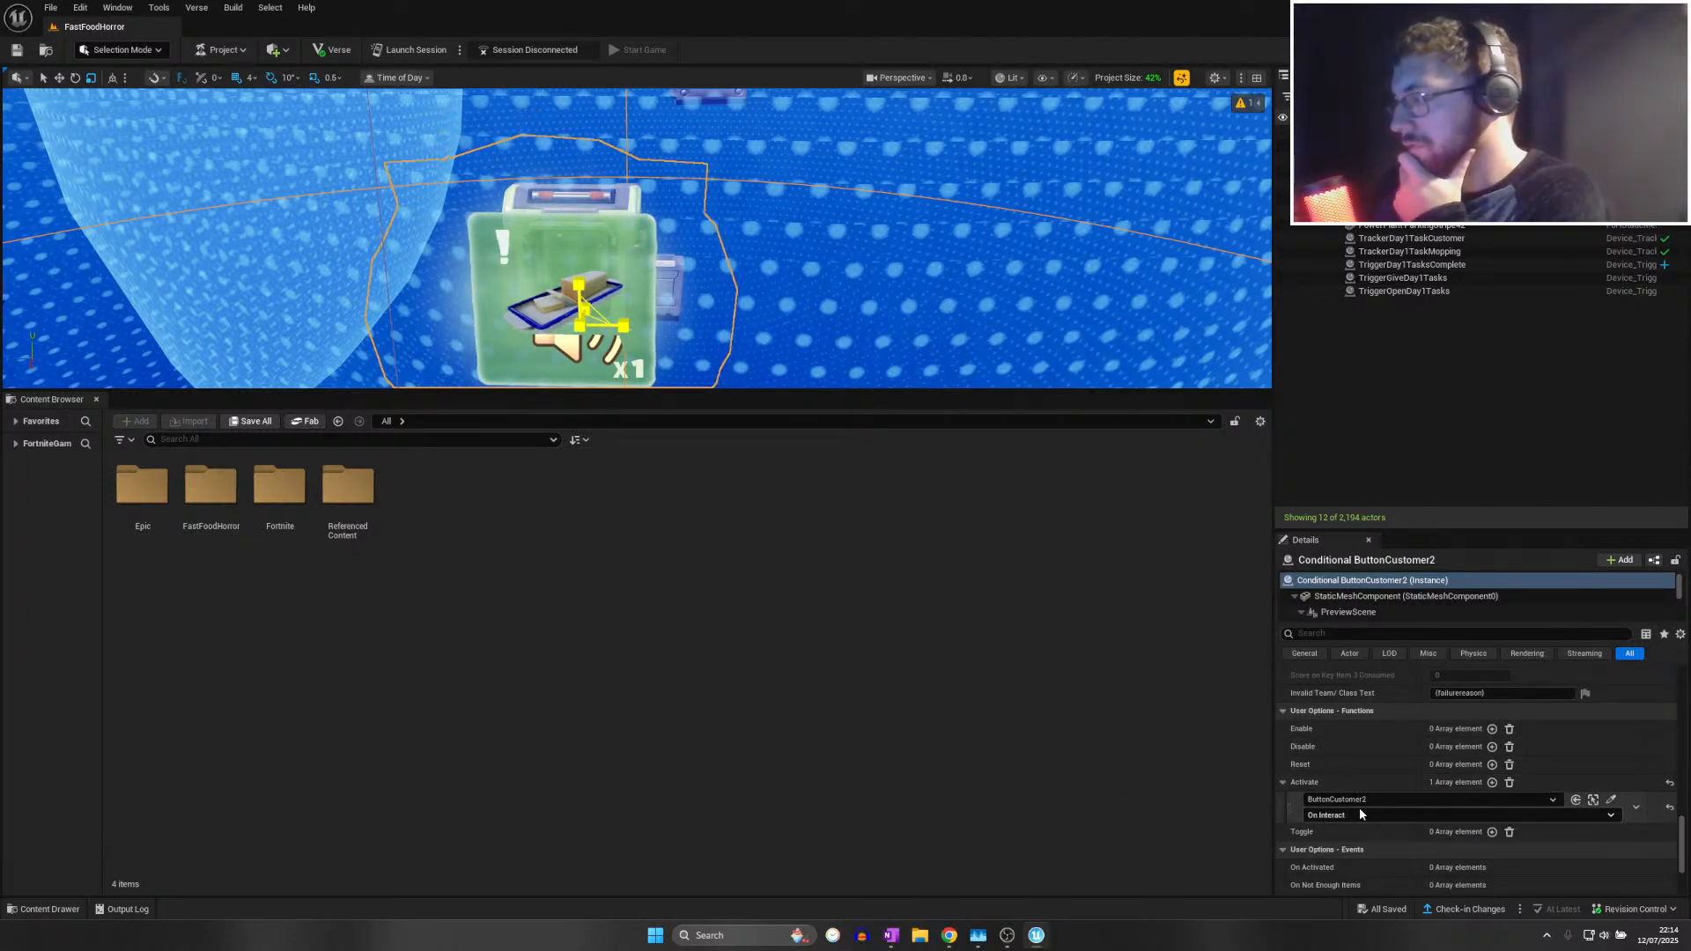
{"action": "scroll", "coordinate": [1354, 824], "scroll_direction": "down", "scroll_amount": 2}
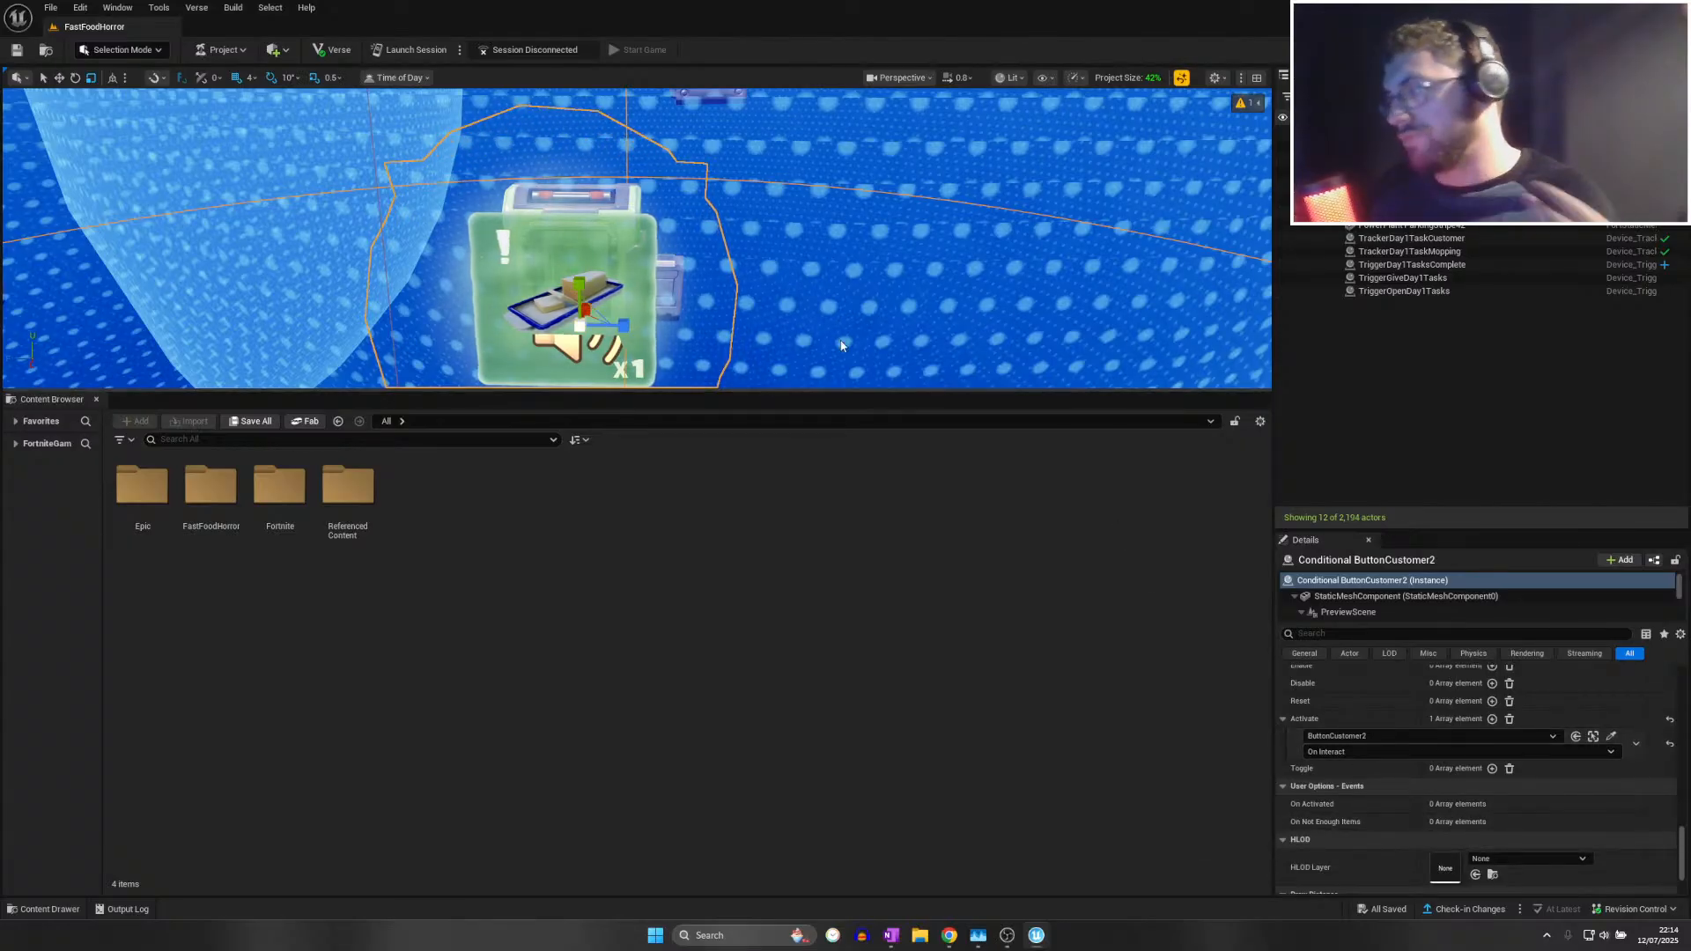
On Cinematic Sequence DeviceCustomer2, bind the second Play Function entry to Conditional ButtonCustomer2 with the On Activated event
{"action": "key", "text": "s"}
{"action": "right_click_drag", "start_coordinate": [841, 344], "coordinate": [775, 308]}
{"action": "key", "text": "w"}
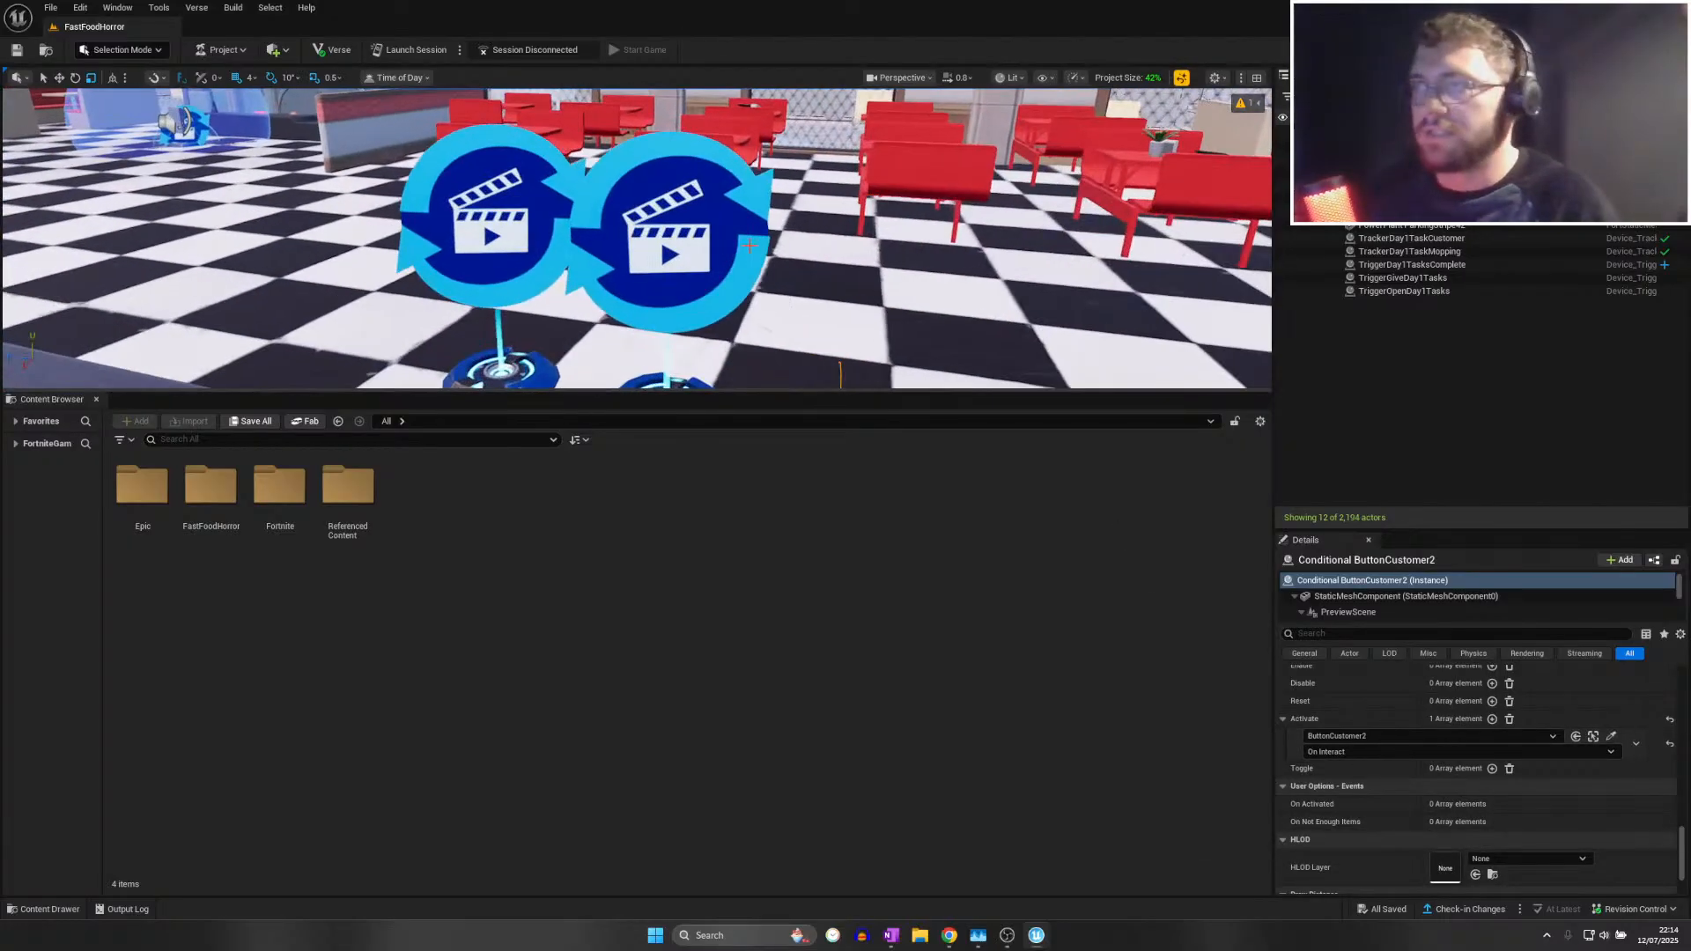
{"action": "left_click", "coordinate": [683, 251]}
{"action": "scroll", "coordinate": [1418, 757], "scroll_direction": "up", "scroll_amount": 1}
{"action": "scroll", "coordinate": [1424, 753], "scroll_direction": "up", "scroll_amount": 1}
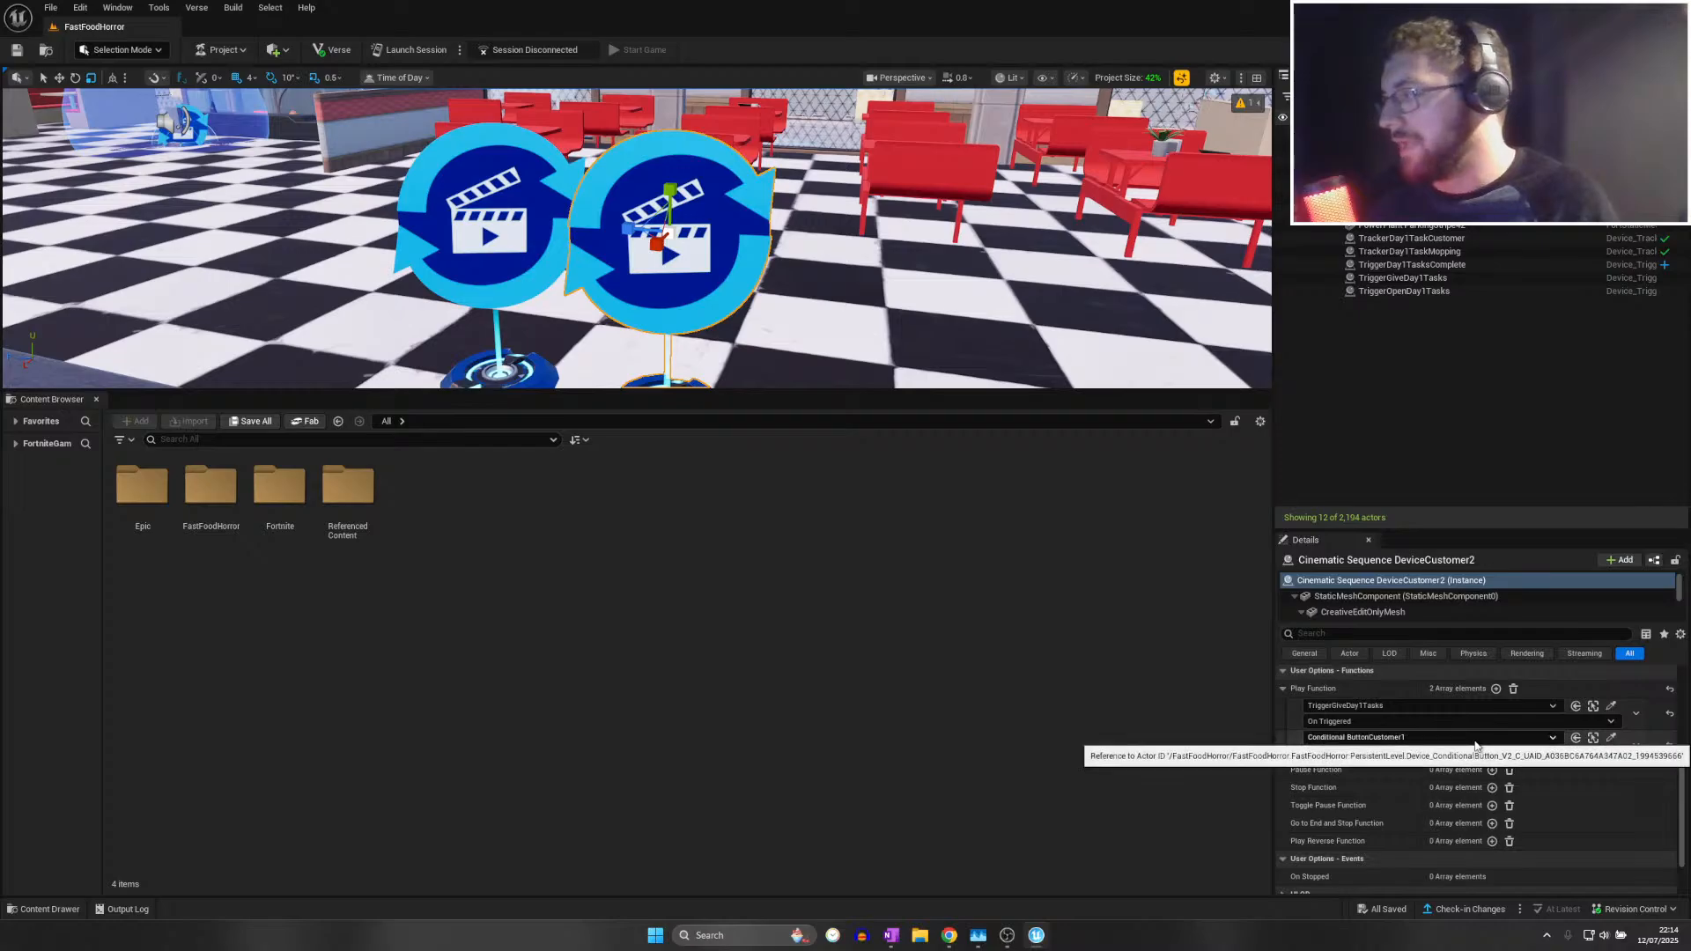
{"action": "left_click", "coordinate": [1610, 737]}
{"action": "key", "text": "w"}
{"action": "right_click_drag", "start_coordinate": [831, 307], "coordinate": [729, 343]}
{"action": "key", "text": "w"}
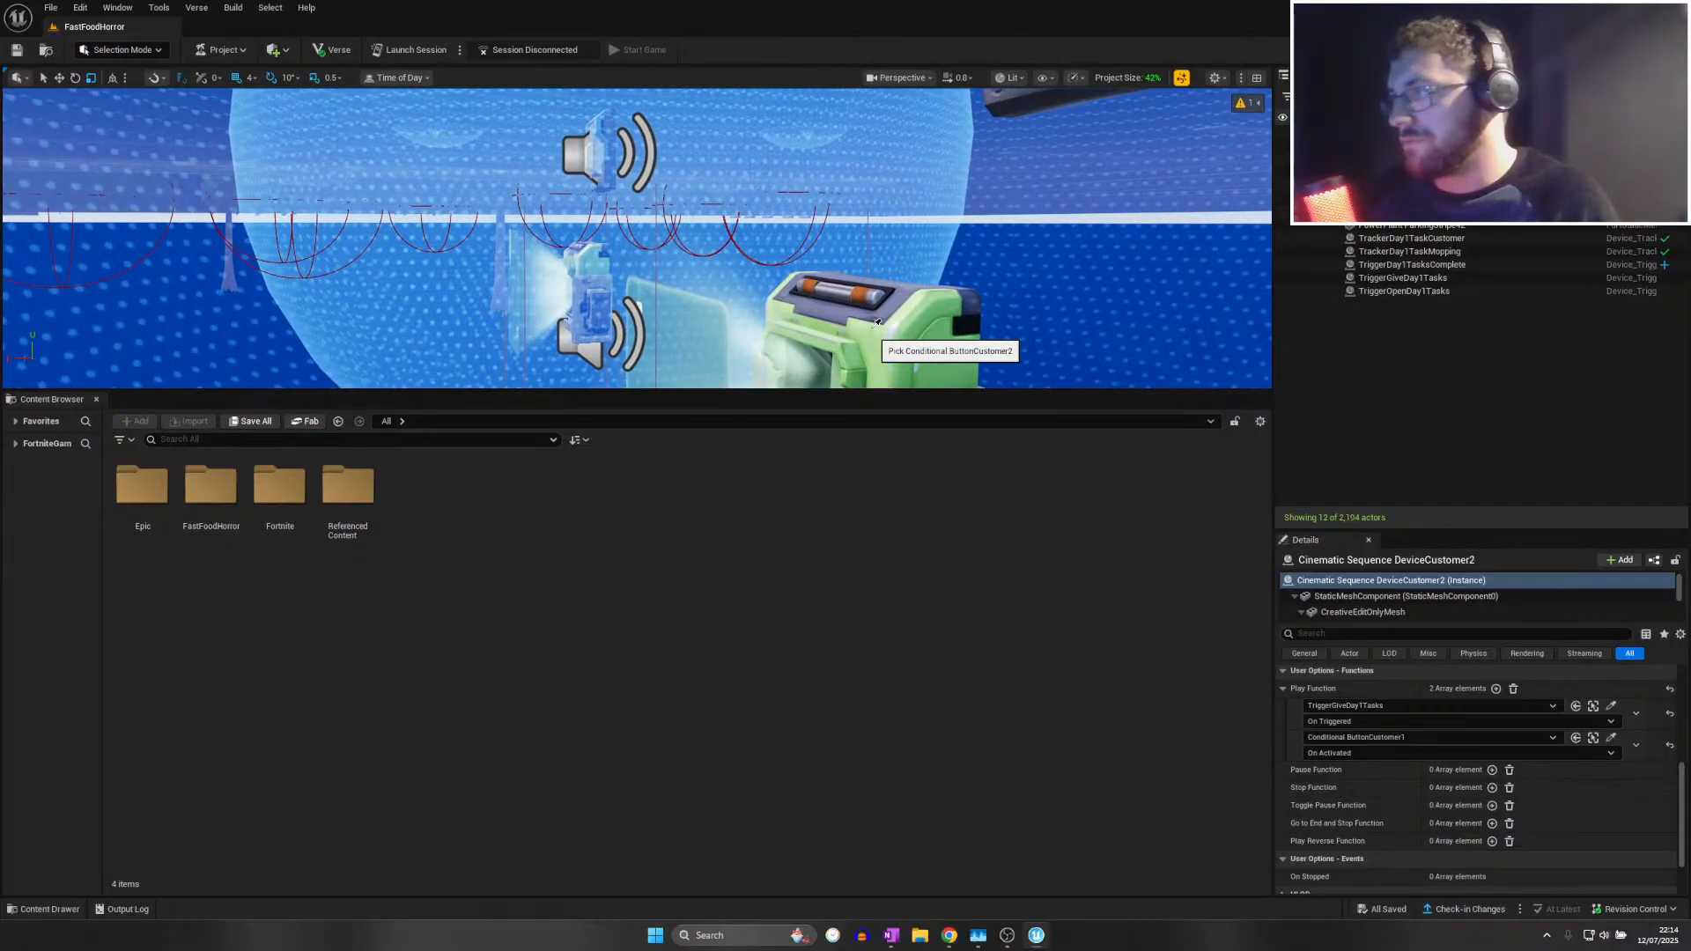
{"action": "left_click", "coordinate": [872, 333]}
{"action": "left_click", "coordinate": [1330, 753]}
{"action": "left_click", "coordinate": [1330, 778]}
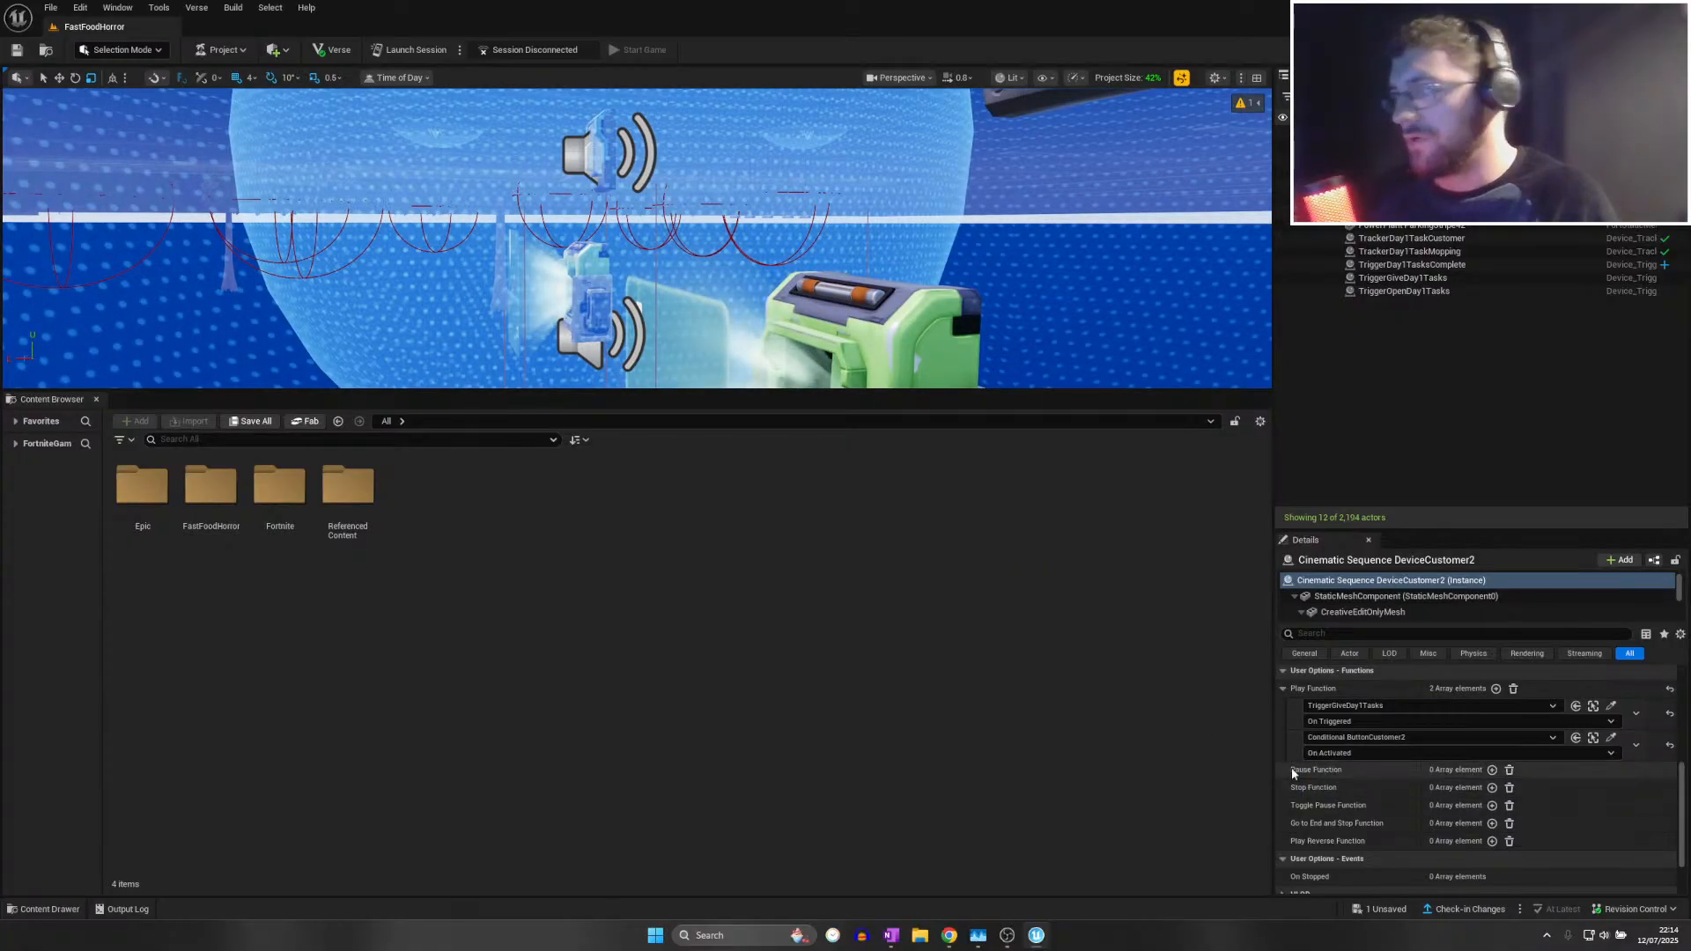
Switch to OneNote and delete the "Create Customer 2" entry from the to-do list
{"action": "left_click", "coordinate": [50, 7]}
{"action": "left_click", "coordinate": [891, 935]}
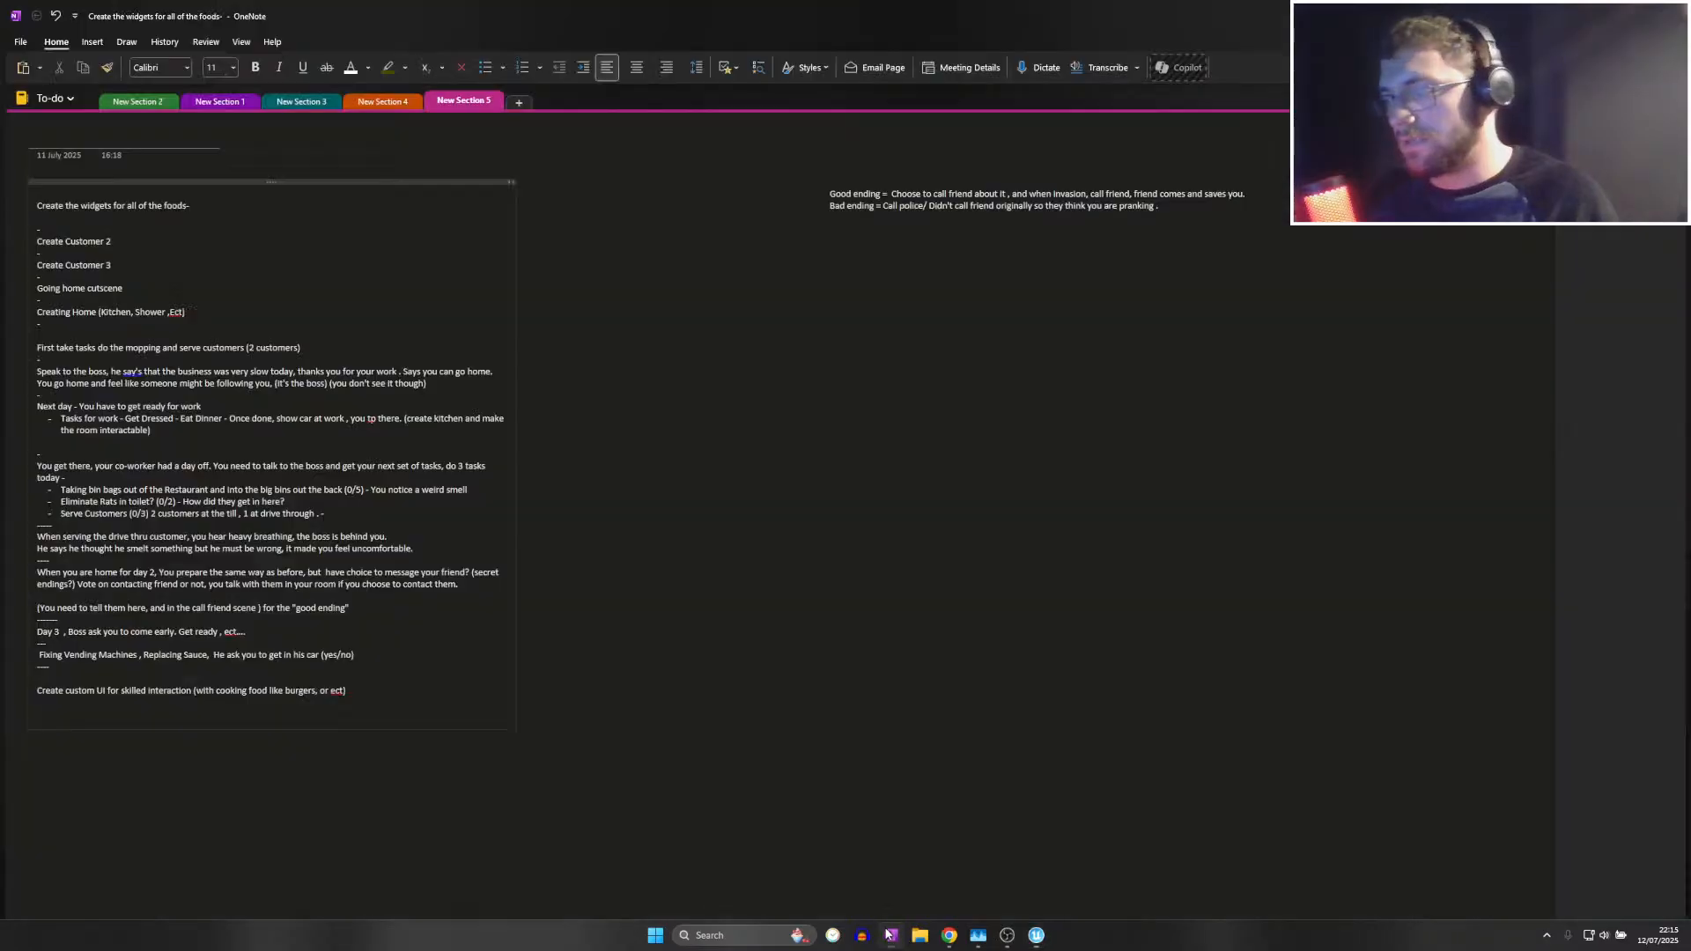
{"action": "left_click_drag", "start_coordinate": [146, 241], "coordinate": [64, 243]}
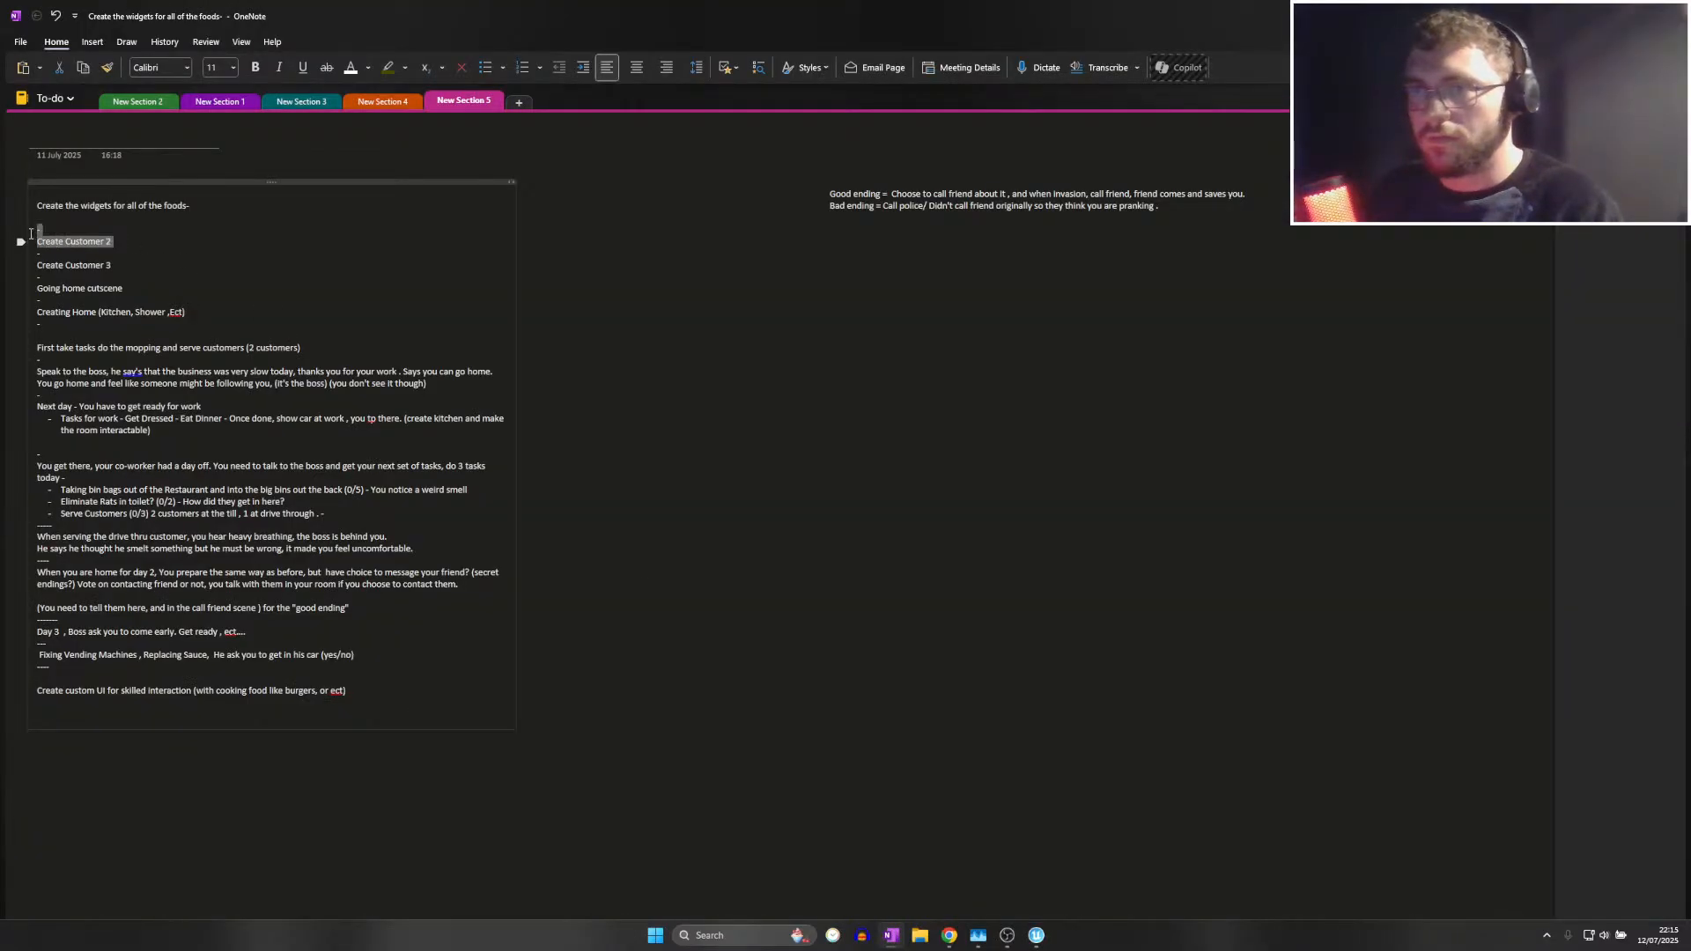
{"action": "key", "text": "BackSpace"}
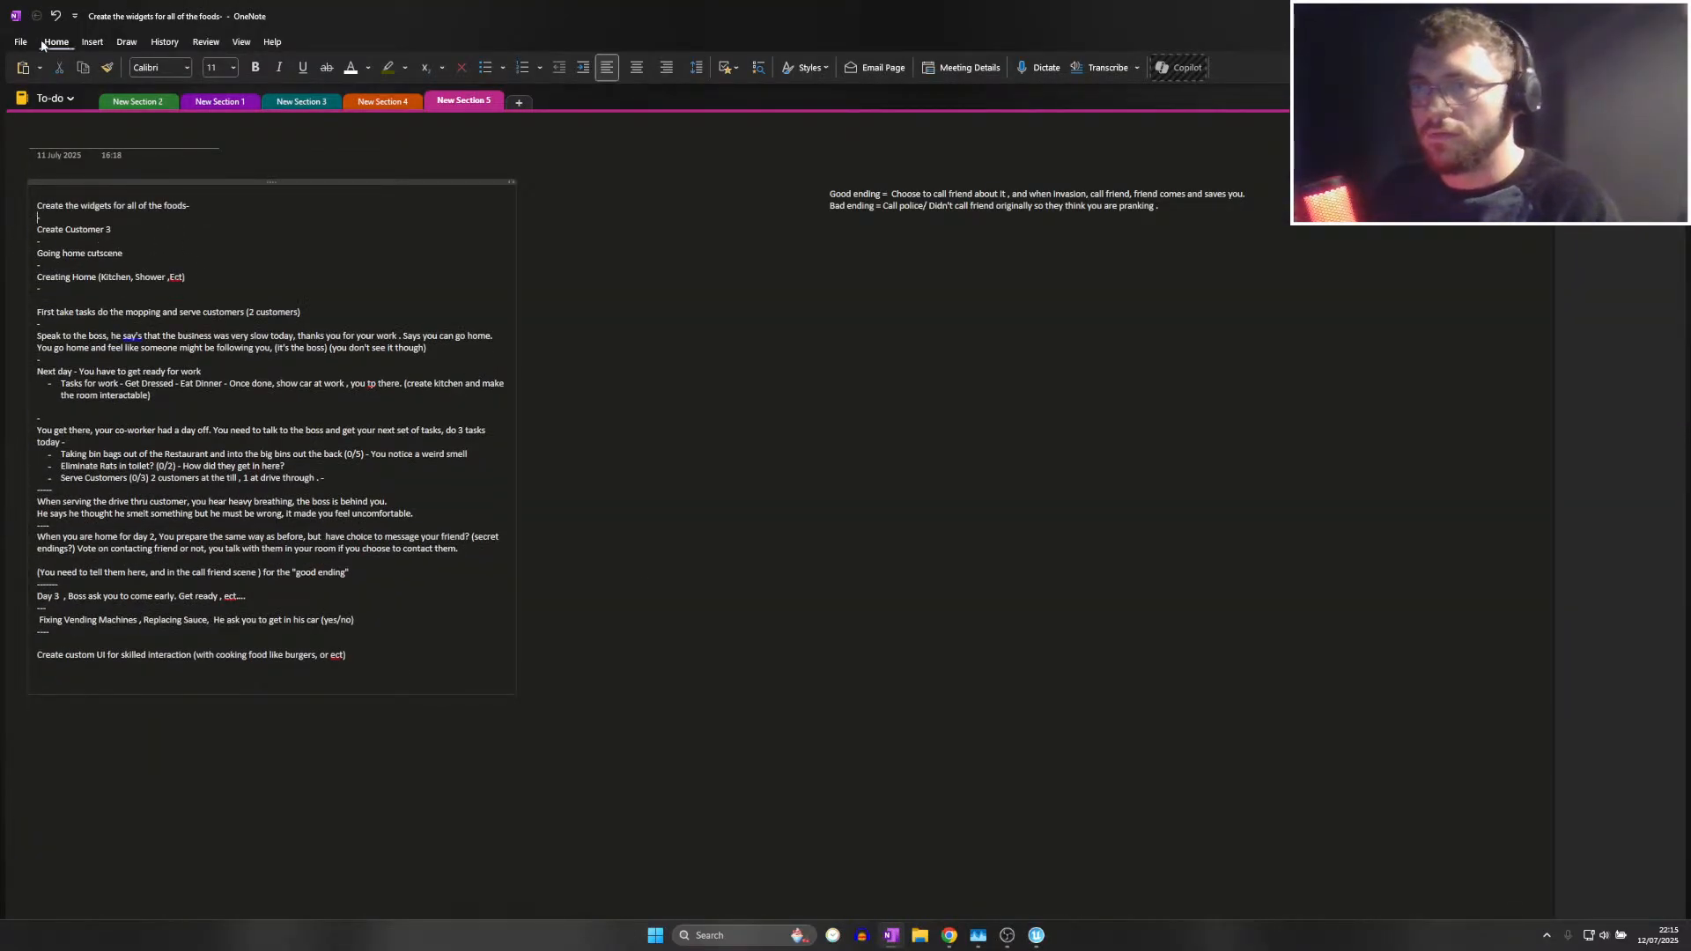
Switch back to Unreal Editor for Fortnite and save all files
{"action": "key", "text": "alt+Tab"}
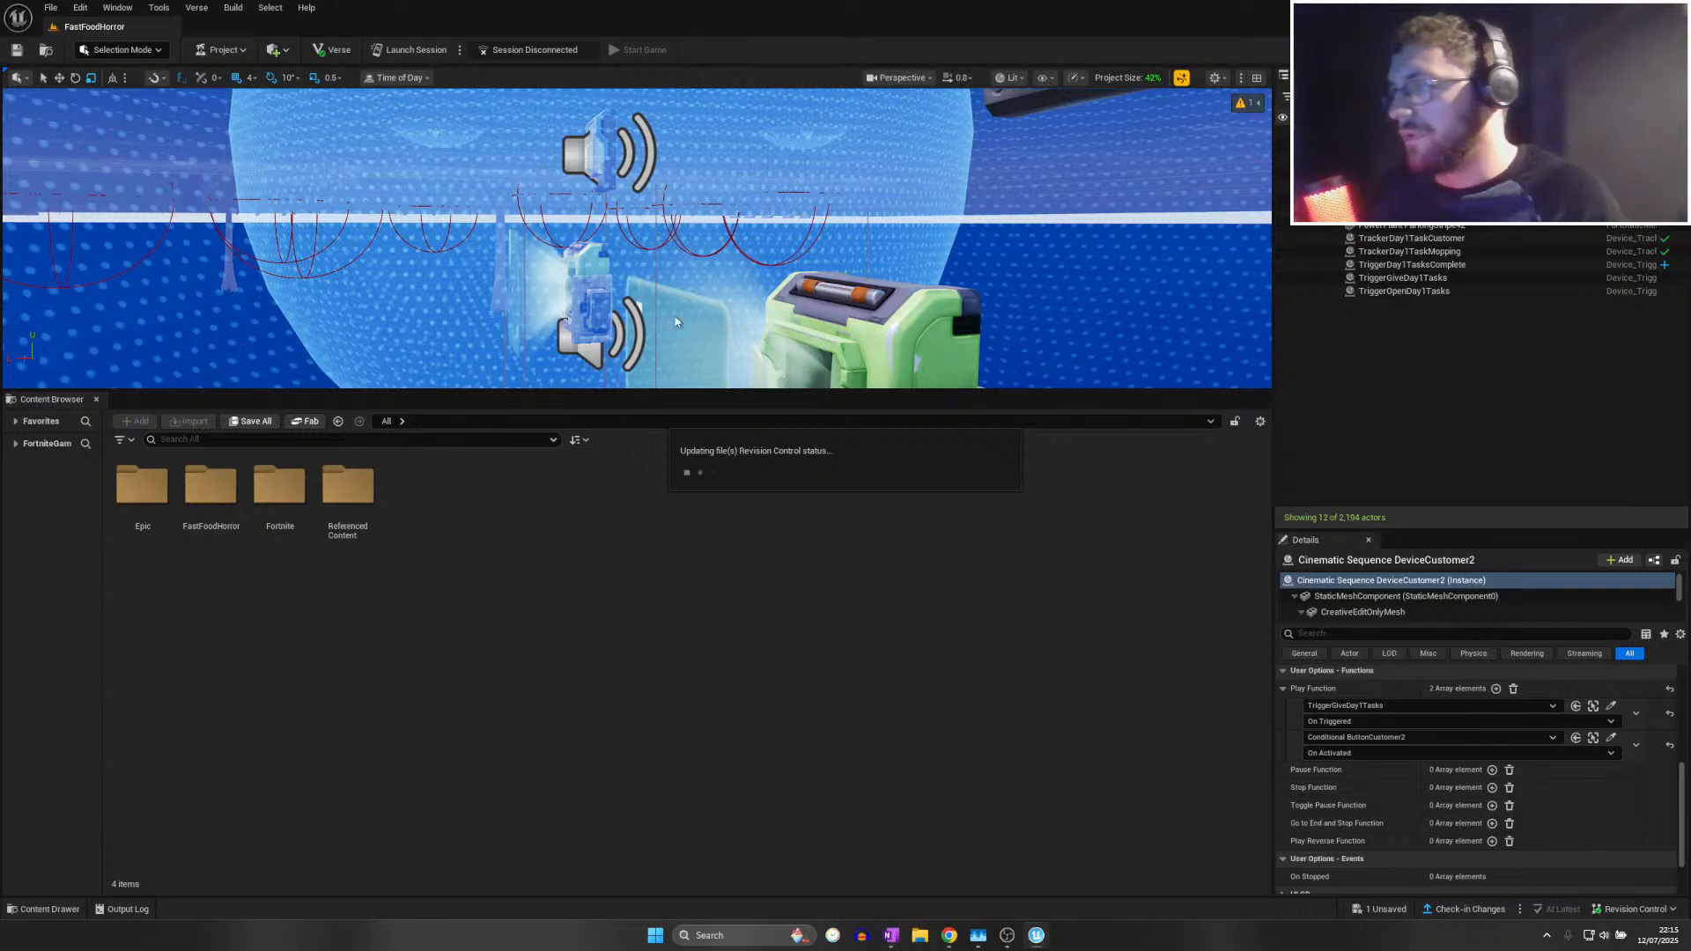
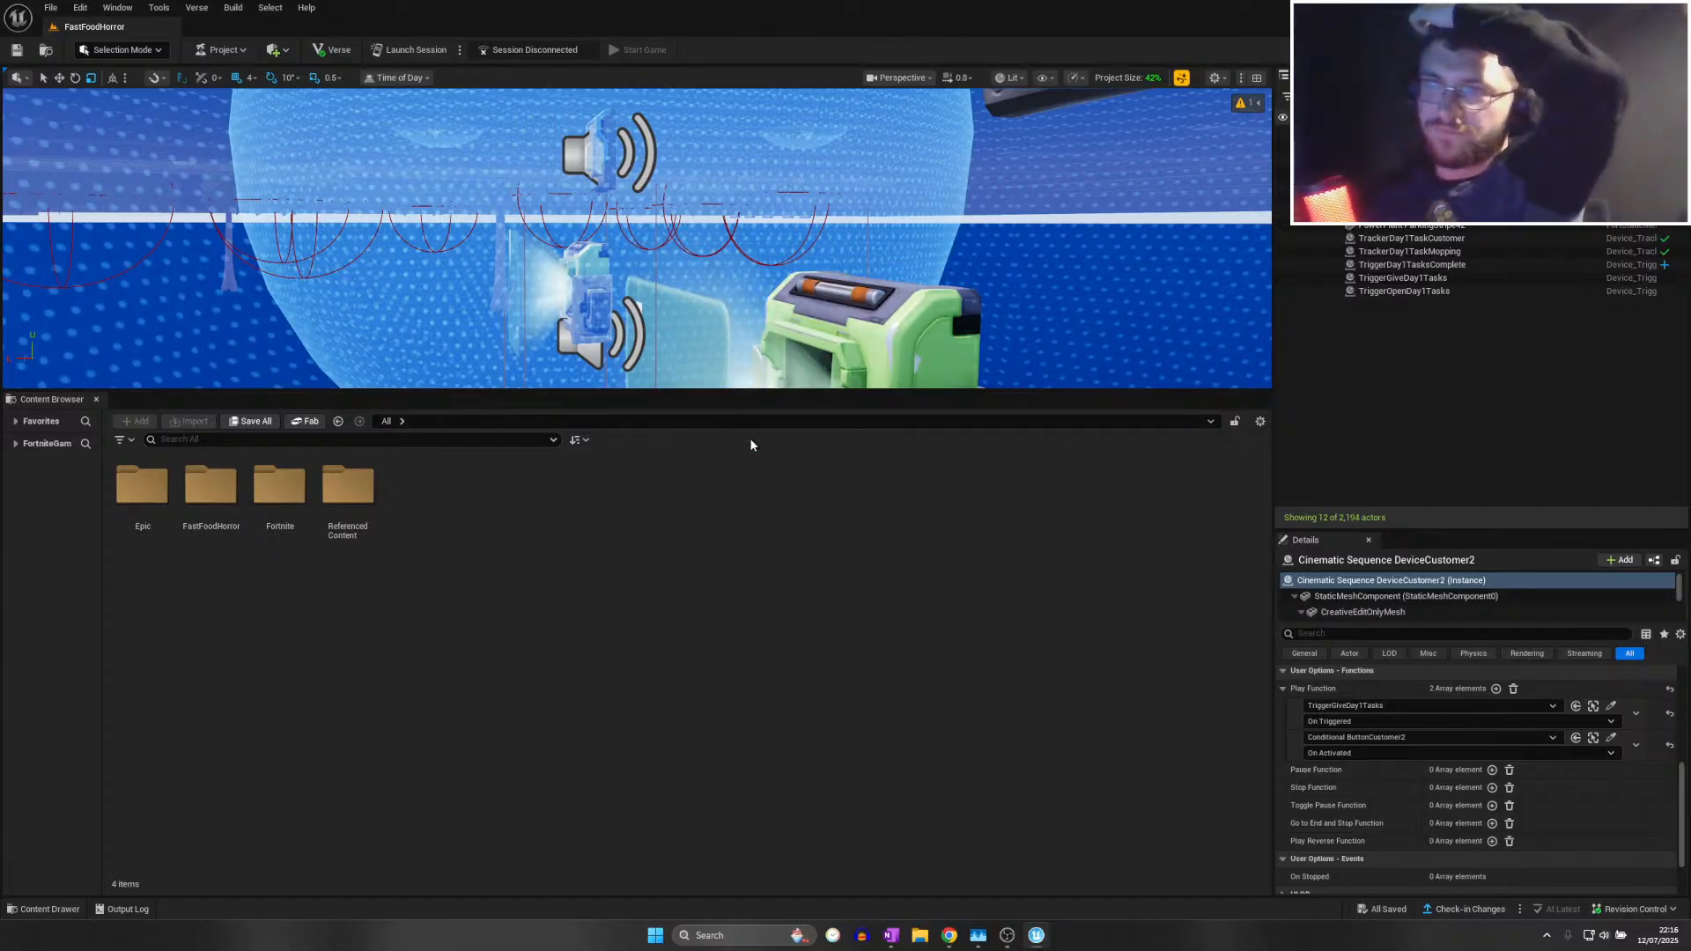
{"action": "left_click", "coordinate": [50, 8]}
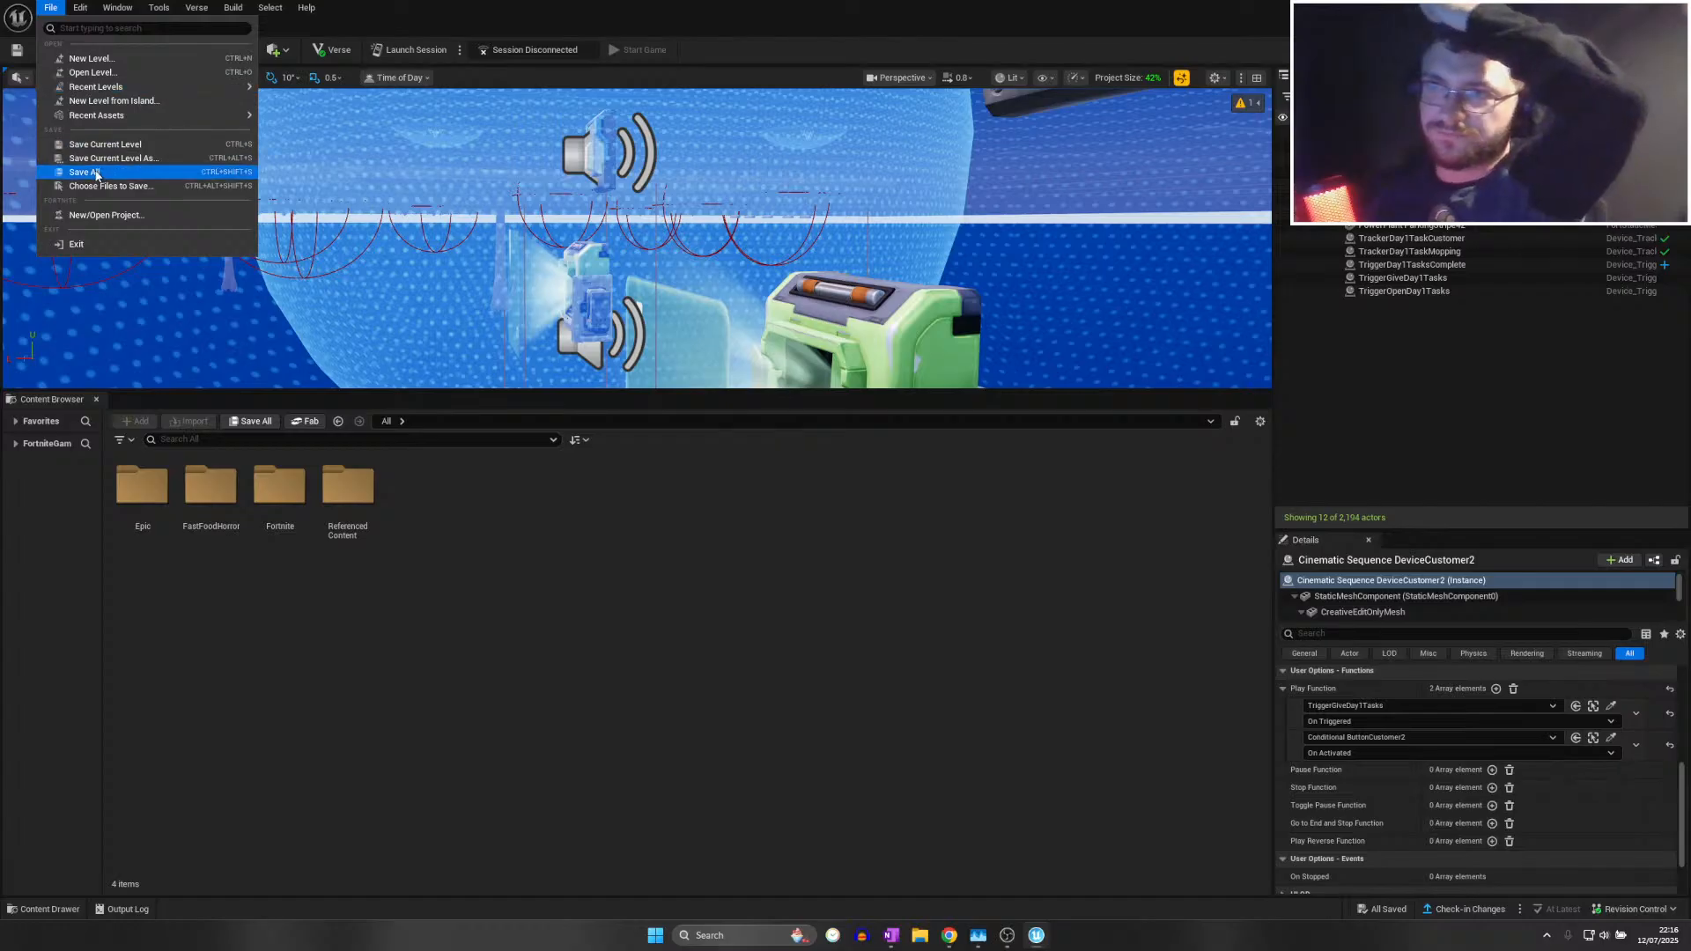
{"action": "left_click", "coordinate": [89, 172]}
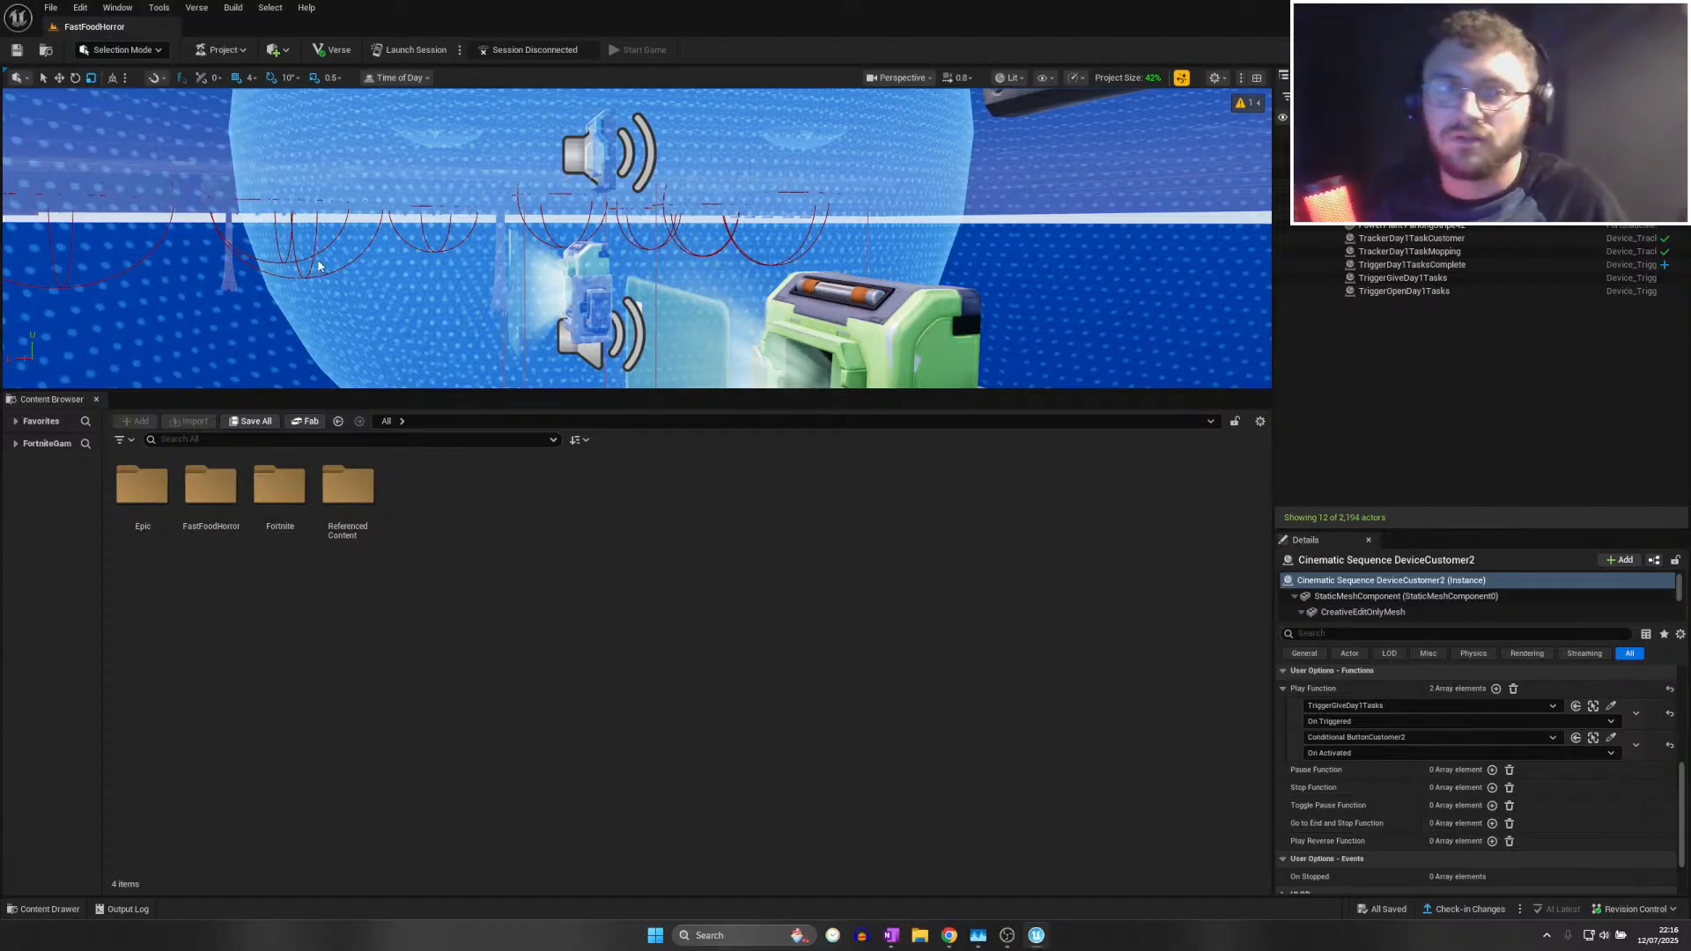
Examine the Widgets array of the Day1Task page on the UICreator device in the parking area
{"action": "key", "text": "w"}
{"action": "right_click_drag", "start_coordinate": [284, 227], "coordinate": [634, 242]}
{"action": "key", "text": "w"}
{"action": "scroll", "coordinate": [361, 257], "scroll_direction": "up", "scroll_amount": 3}
{"action": "right_click_drag", "start_coordinate": [361, 257], "coordinate": [528, 308]}
{"action": "left_click", "coordinate": [515, 179]}
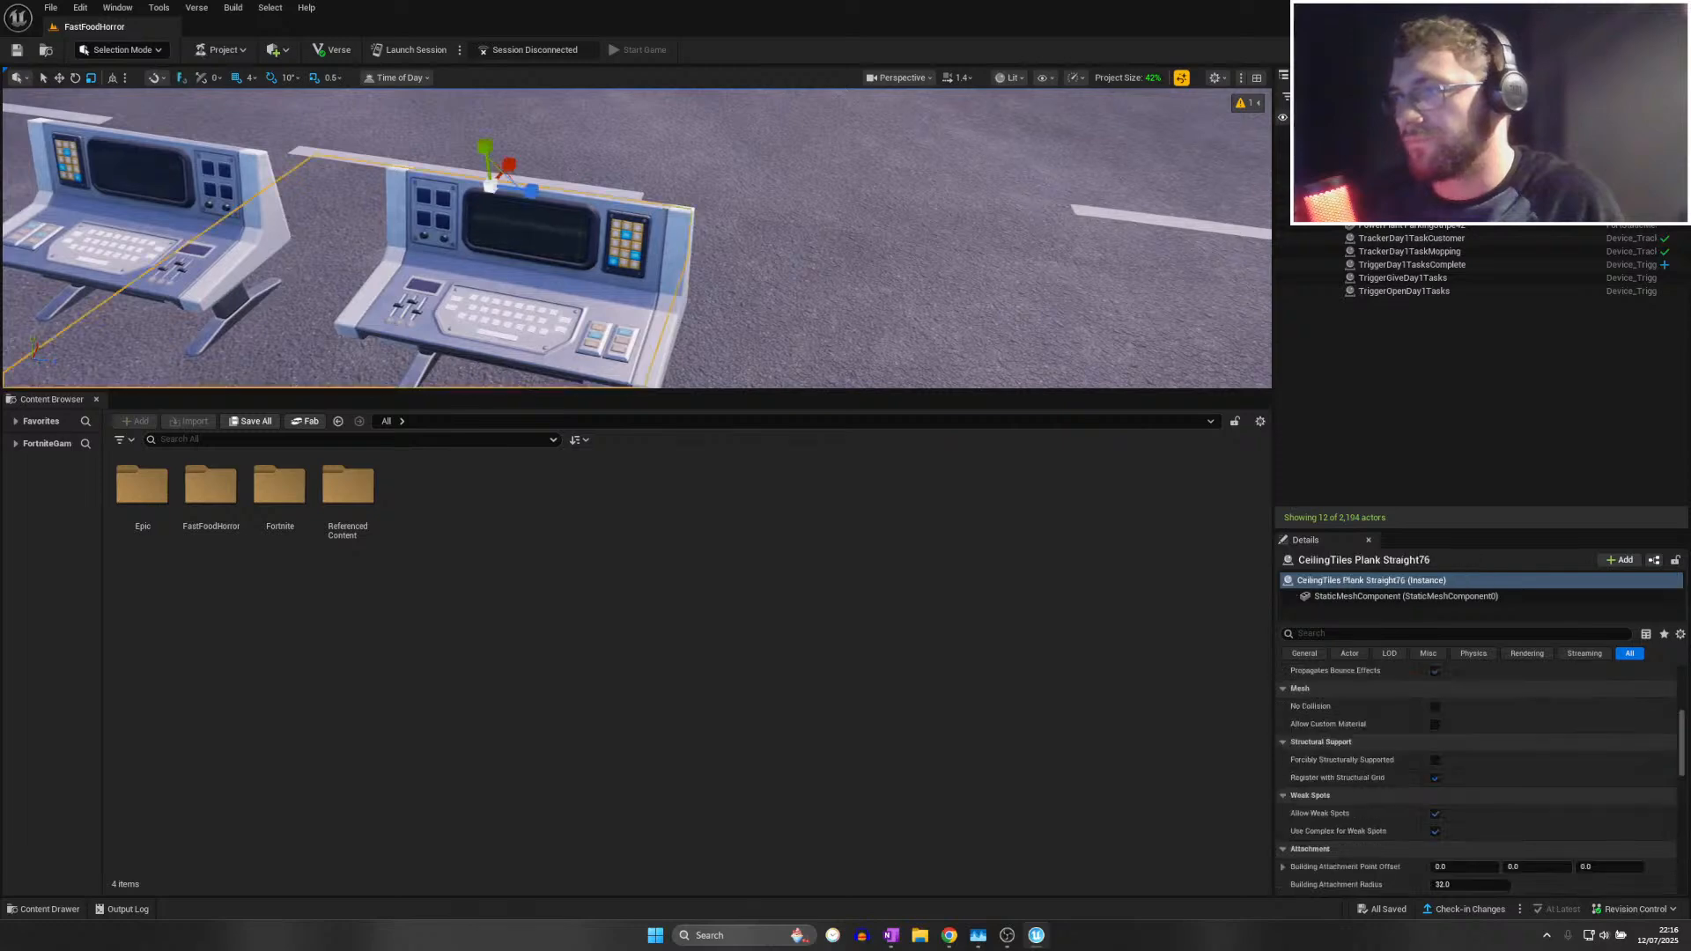
{"action": "left_click", "coordinate": [529, 264]}
{"action": "key", "text": "f"}
{"action": "scroll", "coordinate": [1439, 674], "scroll_direction": "up", "scroll_amount": 2}
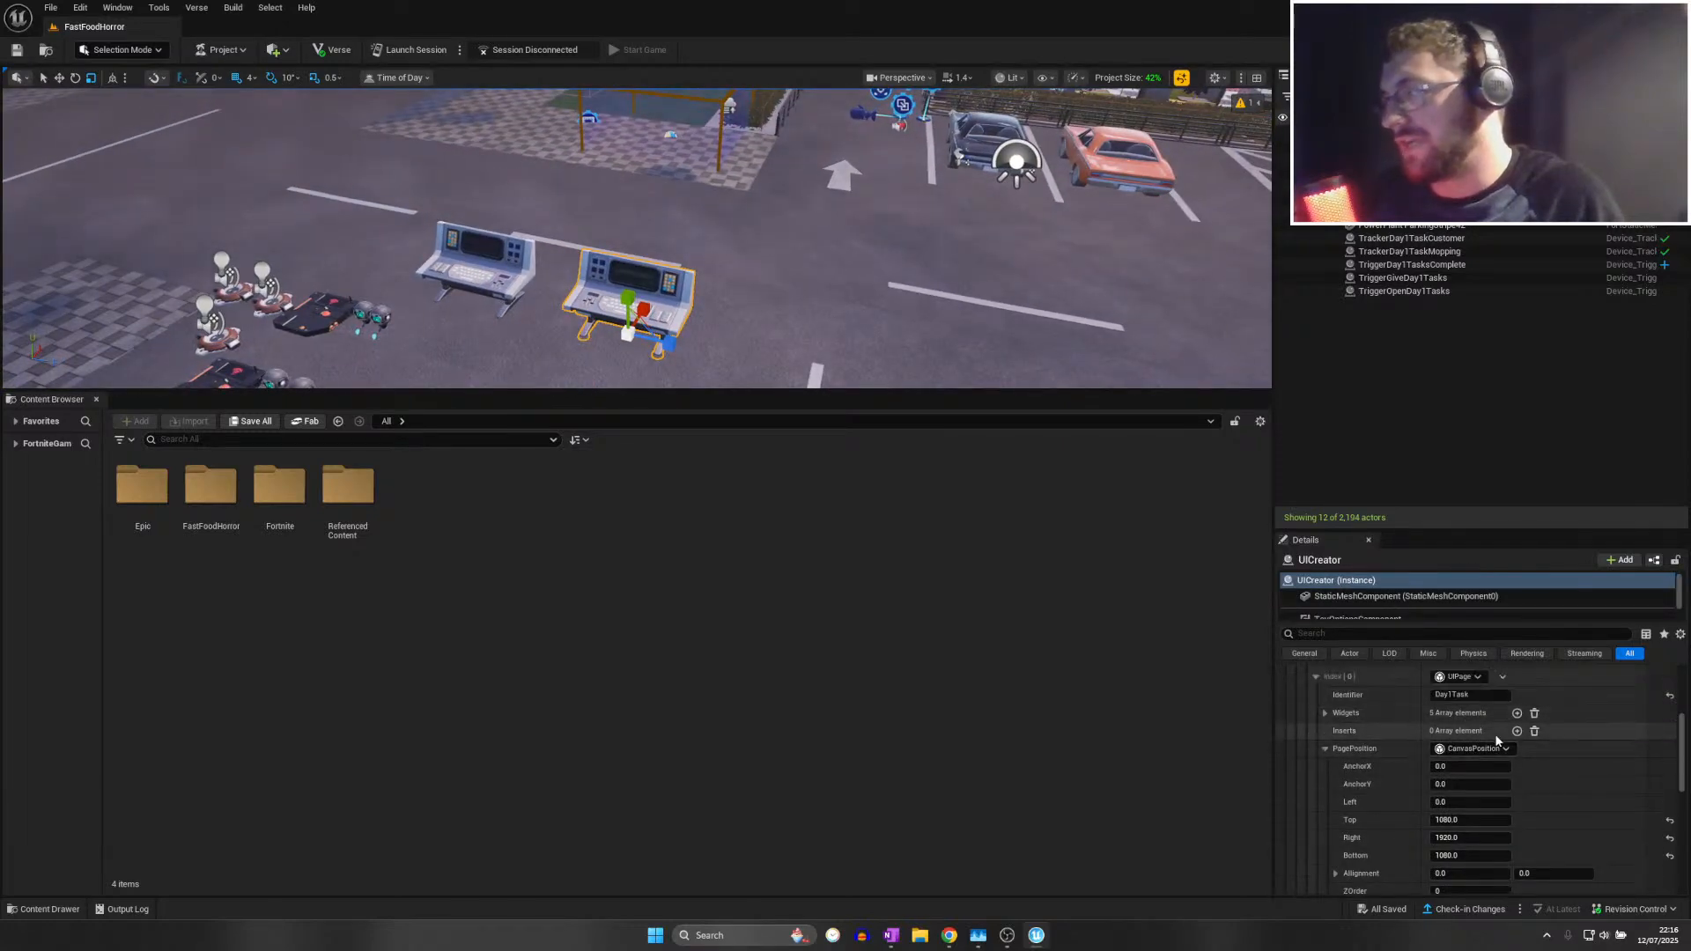
{"action": "left_click", "coordinate": [1325, 713]}
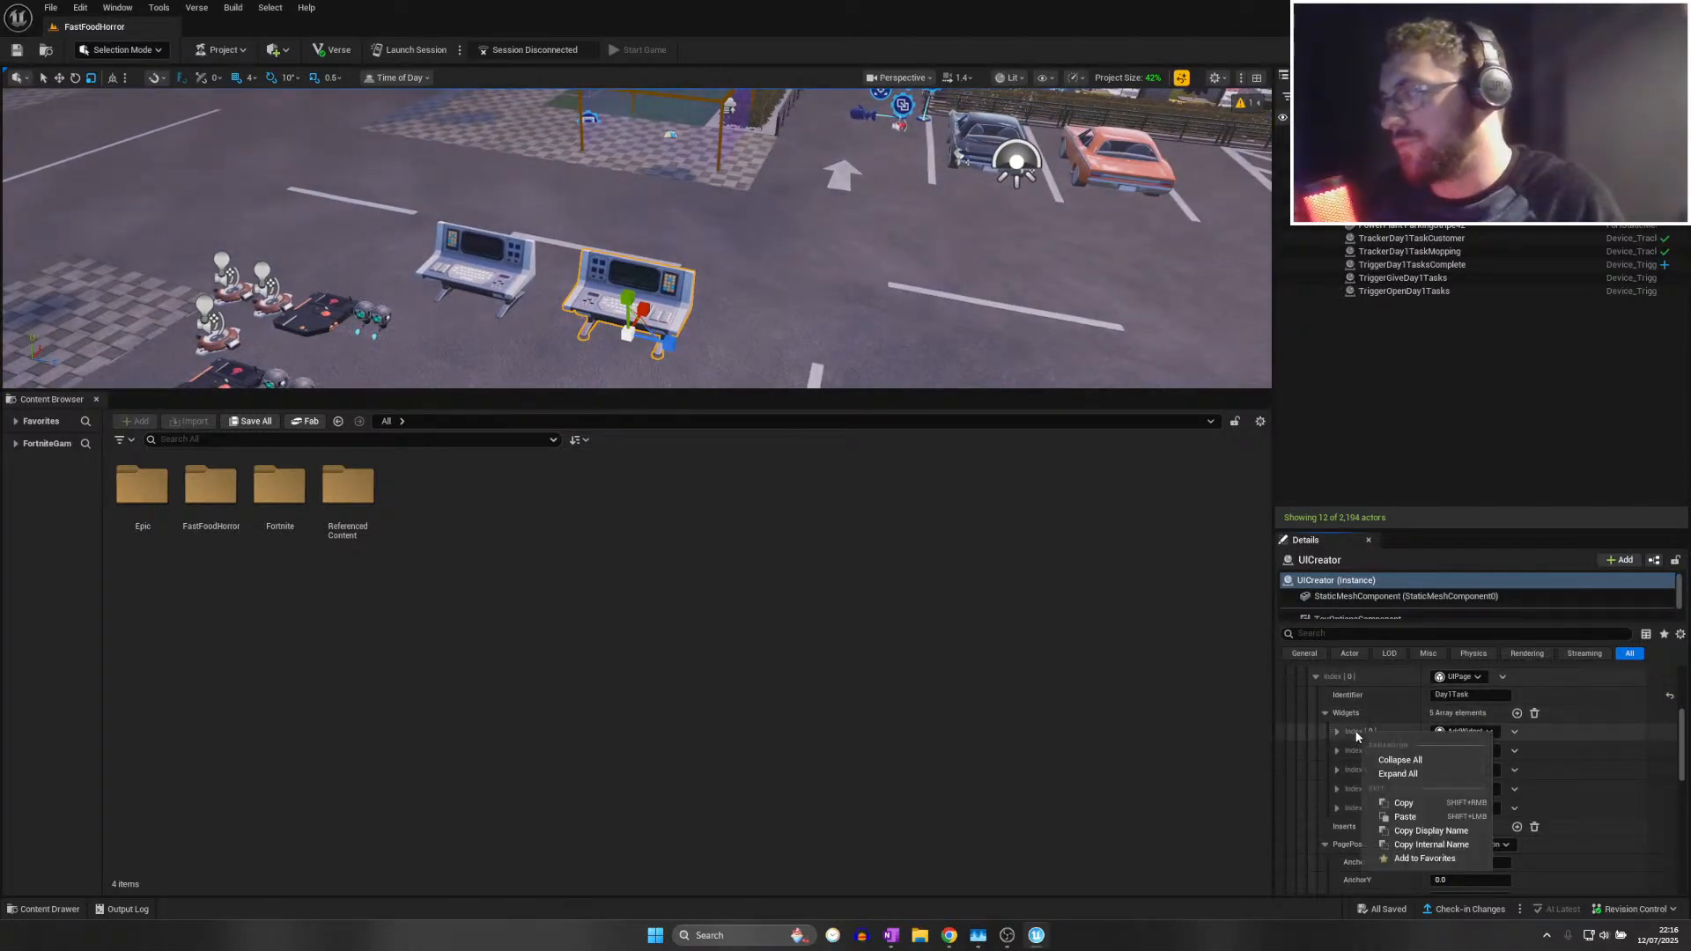
{"action": "left_click", "coordinate": [1514, 732]}
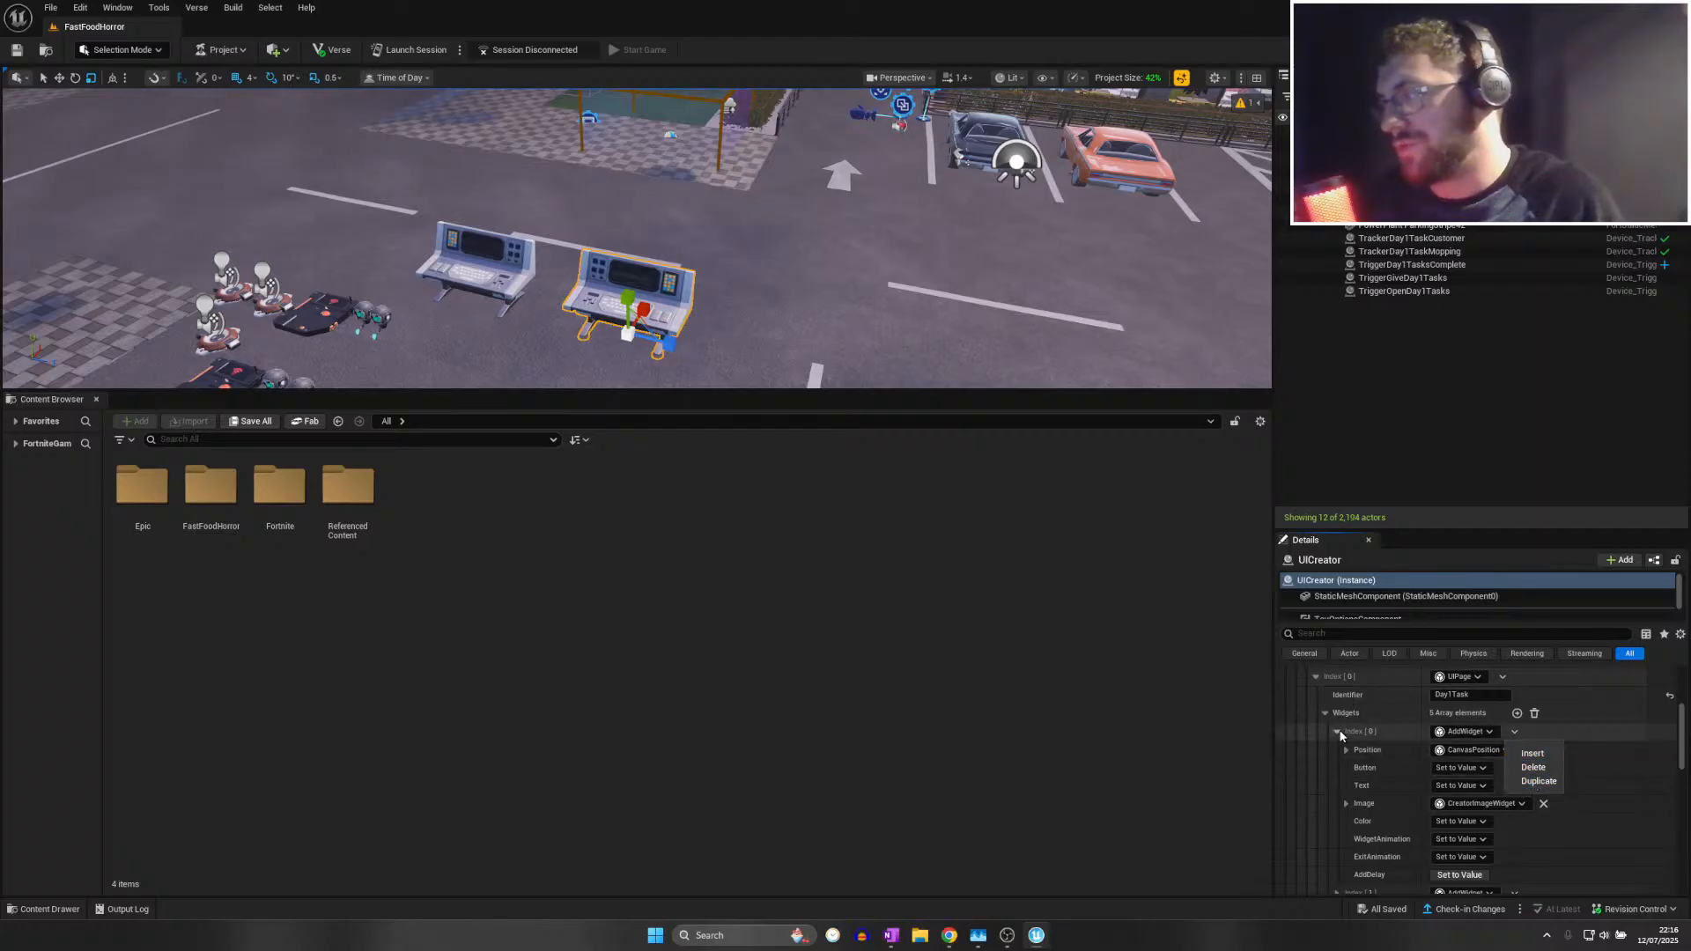
{"action": "left_click", "coordinate": [1533, 781]}
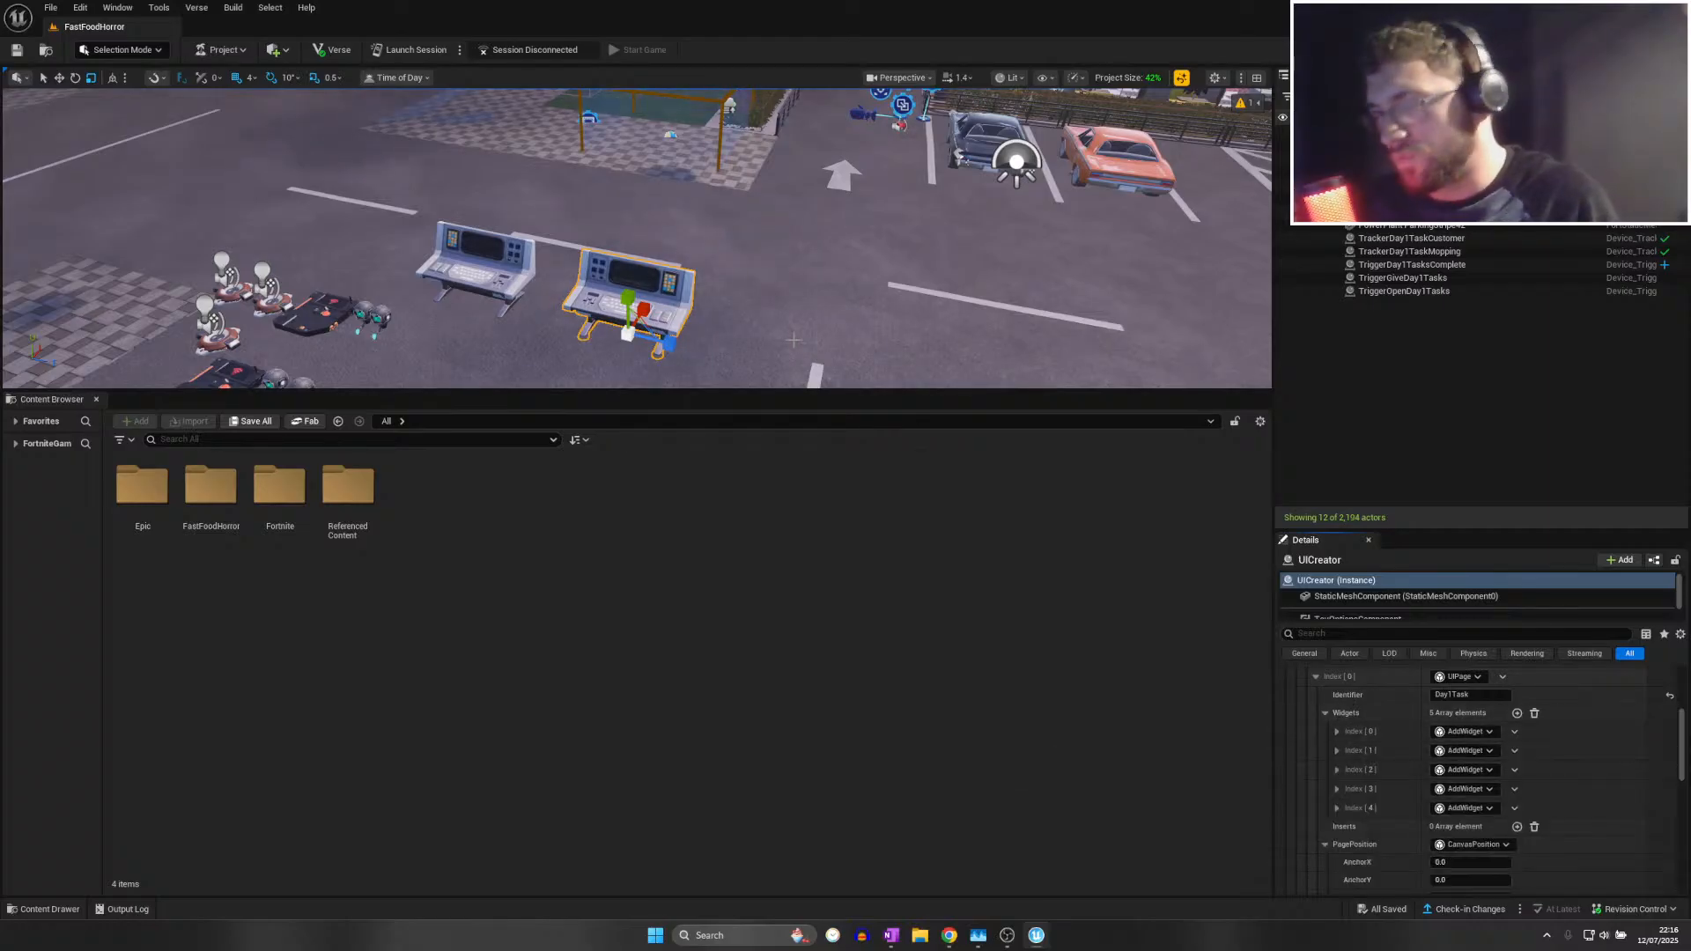
Save all files in the project
{"action": "key", "text": "w"}
{"action": "right_click_drag", "start_coordinate": [679, 266], "coordinate": [889, 264]}
{"action": "scroll", "coordinate": [680, 266], "scroll_direction": "down", "scroll_amount": 1}
{"action": "key", "text": "w"}
{"action": "key", "text": "s"}
{"action": "left_click", "coordinate": [49, 7]}
{"action": "left_click", "coordinate": [85, 173]}
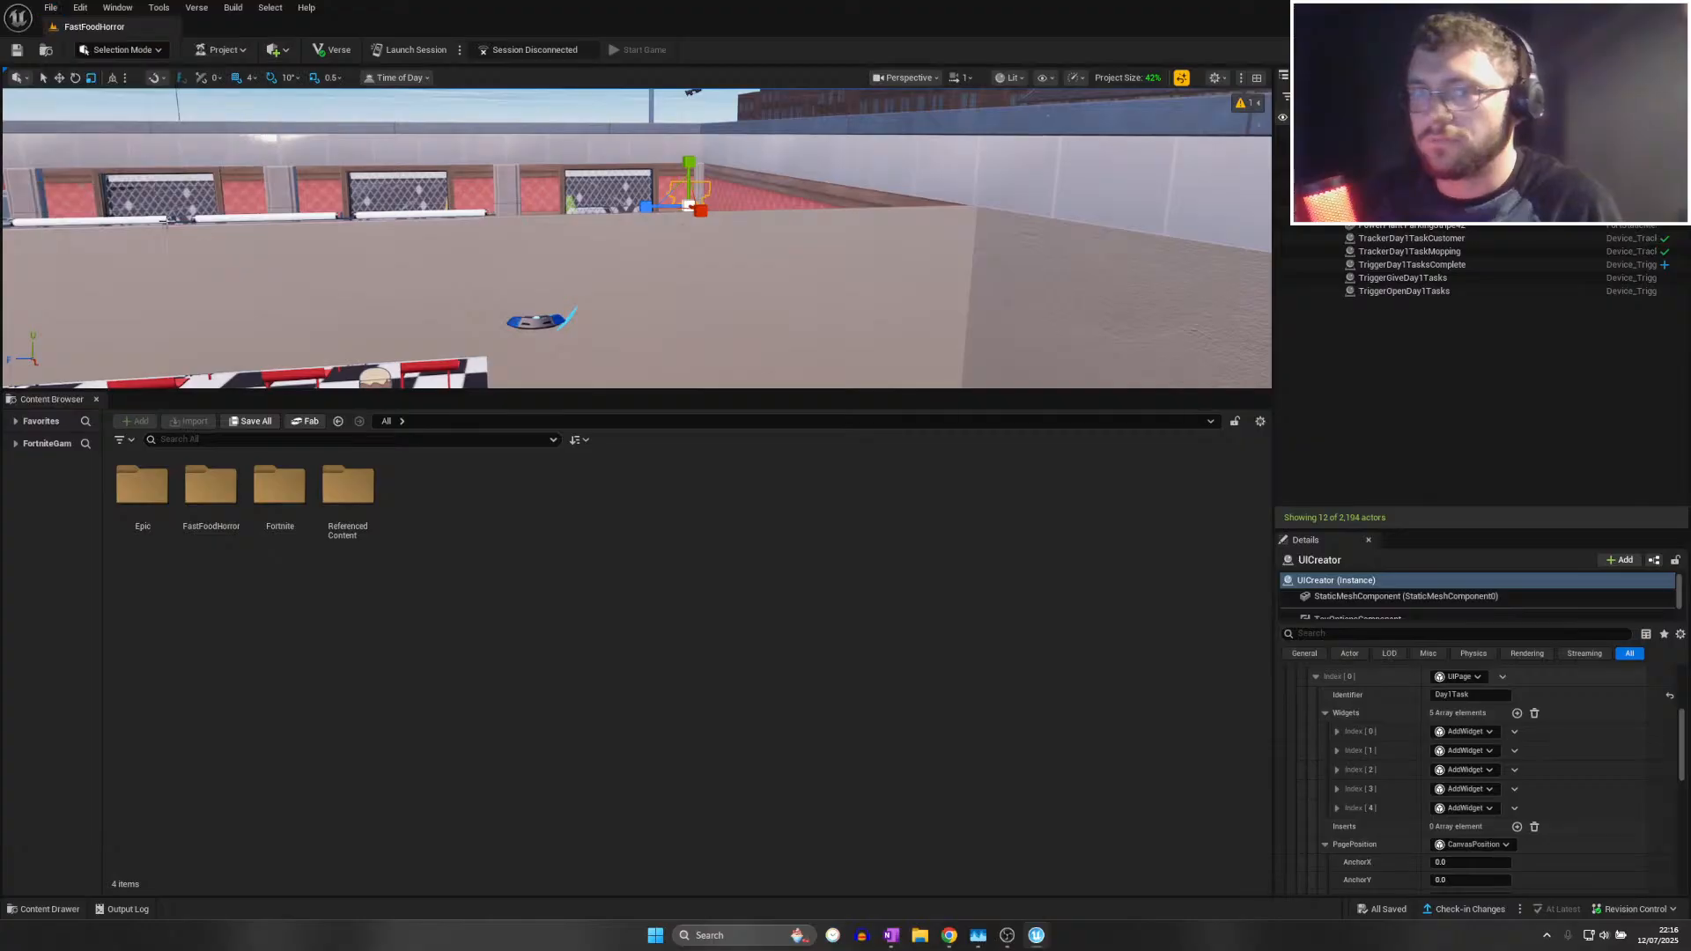
{"action": "right_click_drag", "start_coordinate": [330, 259], "coordinate": [286, 261]}
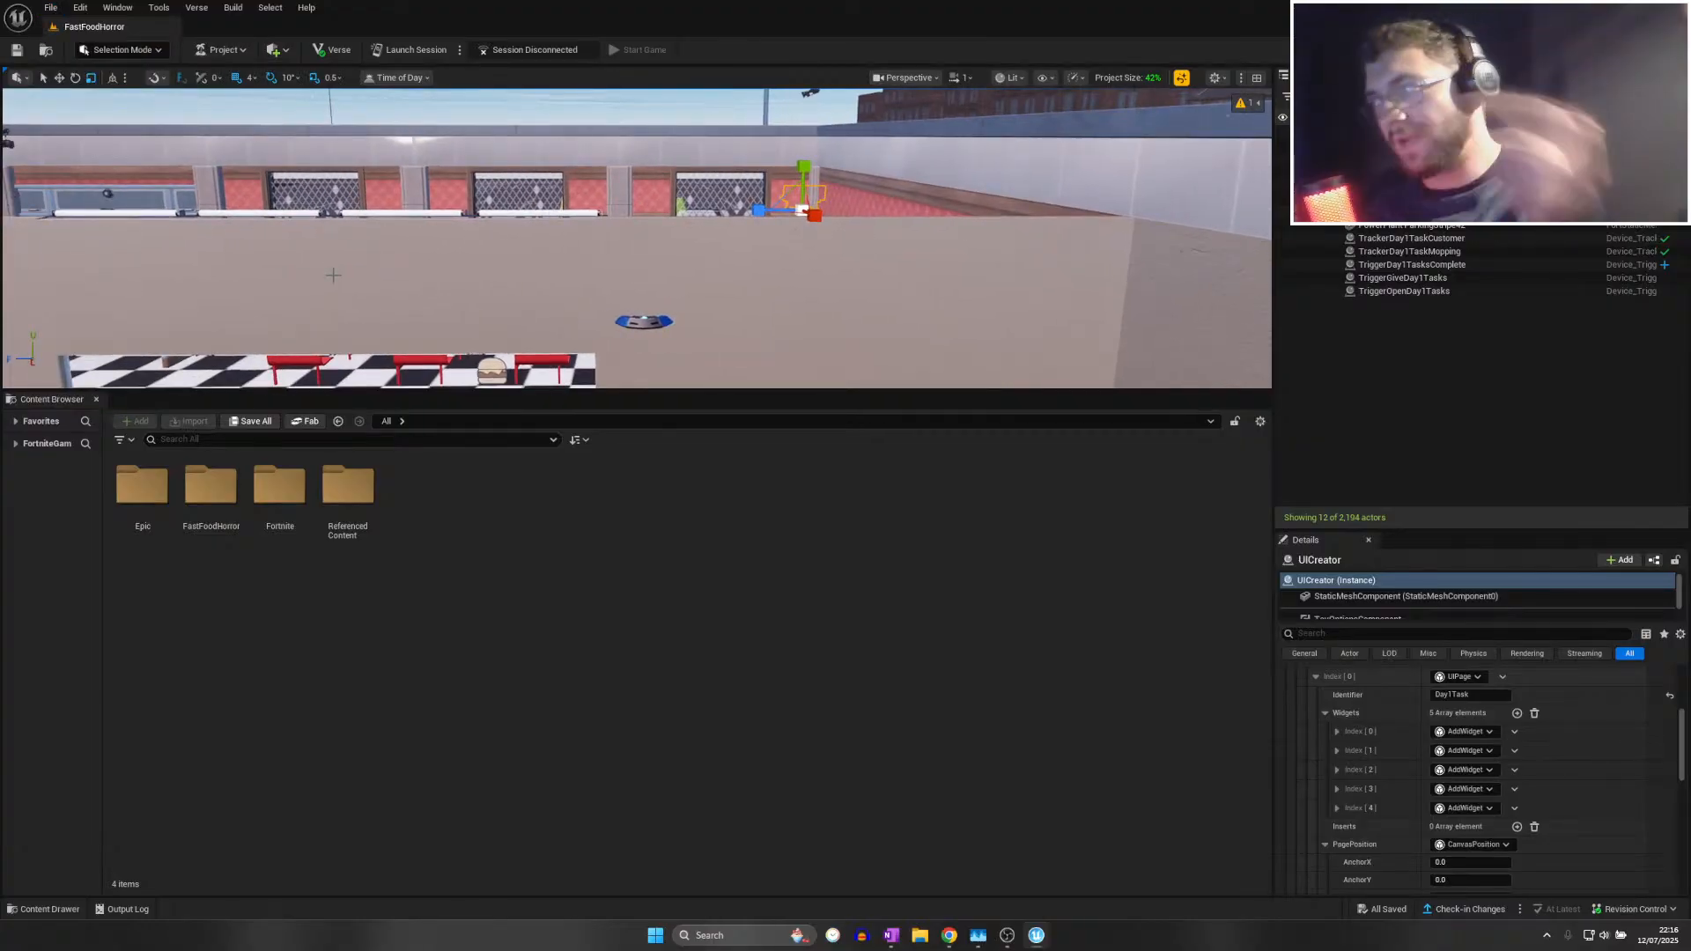
{"action": "key", "text": "w"}
{"action": "right_click_drag", "start_coordinate": [333, 274], "coordinate": [550, 287]}
{"action": "left_click", "coordinate": [60, 8]}
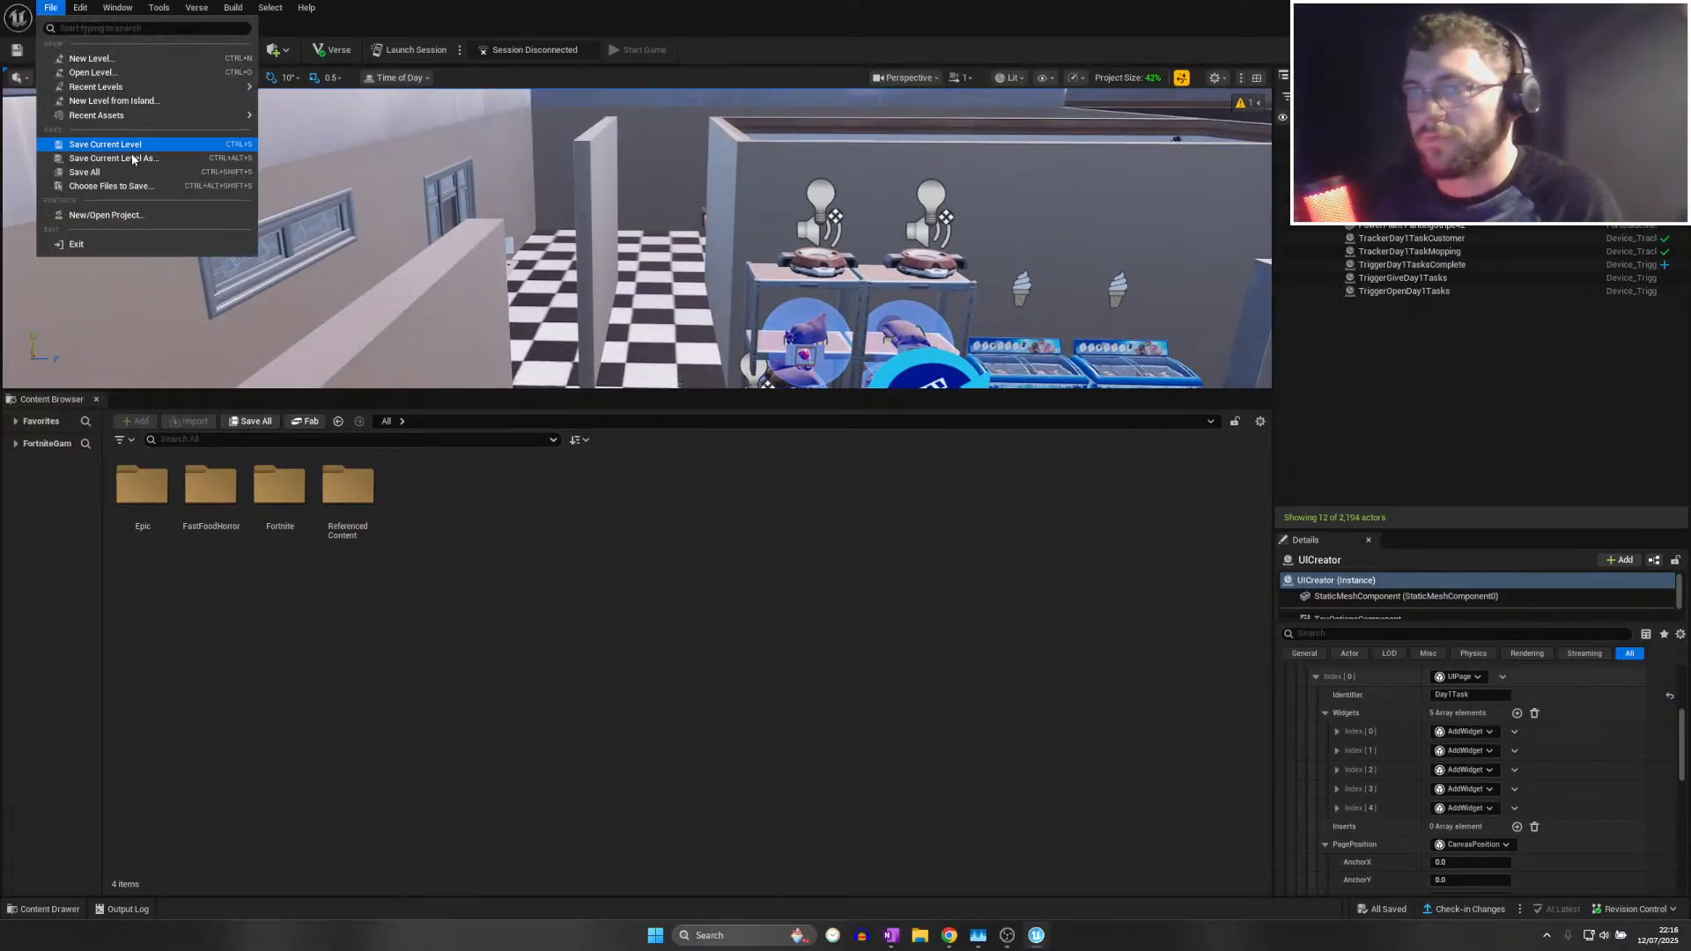
{"action": "left_click", "coordinate": [148, 170]}
{"action": "right_click_drag", "start_coordinate": [381, 323], "coordinate": [419, 322]}
{"action": "right_click_drag", "start_coordinate": [616, 290], "coordinate": [964, 299]}
{"action": "left_click", "coordinate": [53, 8]}
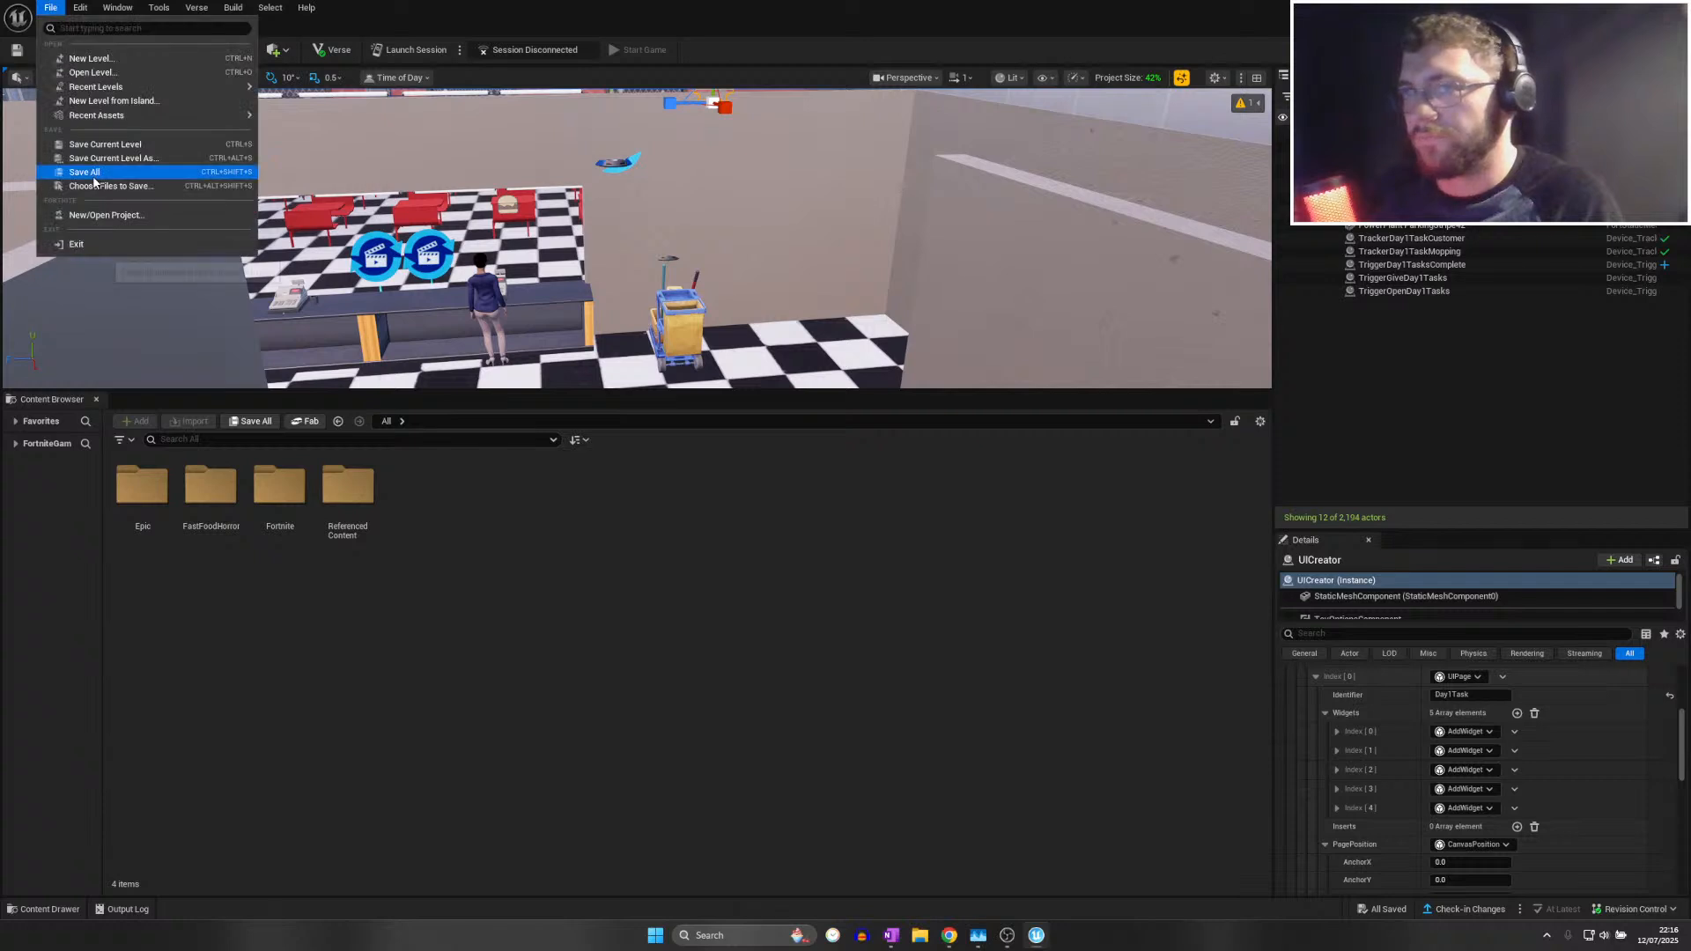
{"action": "left_click", "coordinate": [94, 171]}
Review the Play Function bindings of Cinematic Sequence DeviceCustomer2 at the restaurant counter
{"action": "key", "text": "w"}
{"action": "mouse_move", "coordinate": [545, 283]}
{"action": "right_mouse_down"}
{"action": "mouse_move", "coordinate": [528, 264]}
{"action": "mouse_move", "coordinate": [545, 265]}
{"action": "right_mouse_up"}
{"action": "left_click", "coordinate": [396, 295]}
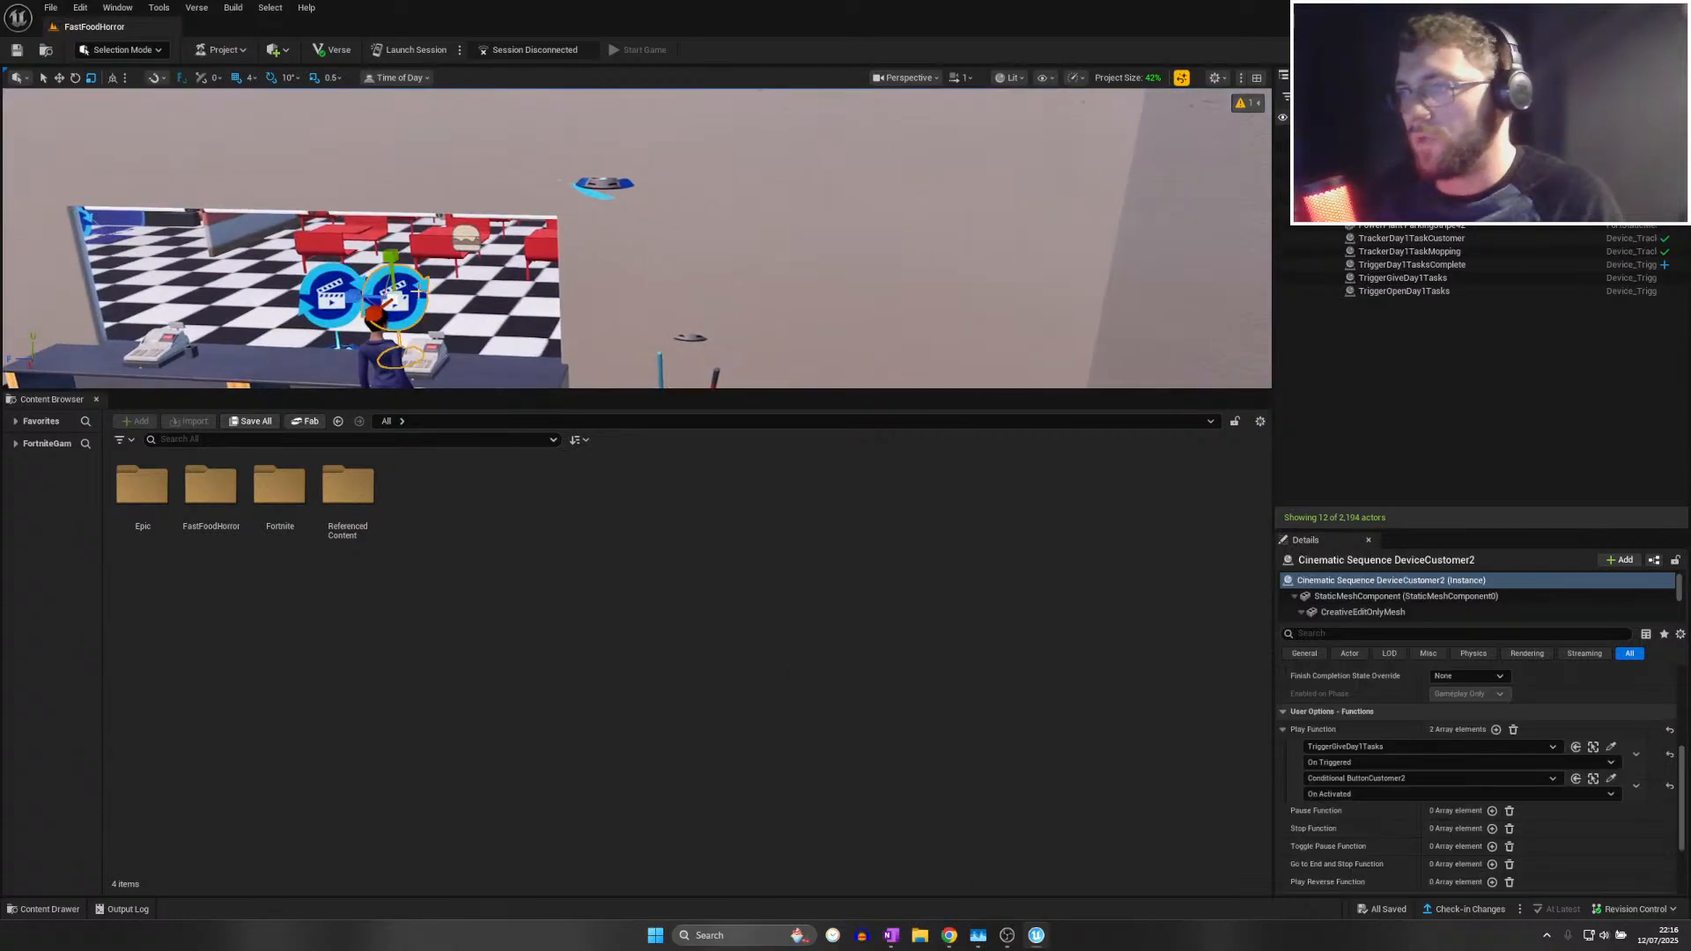
{"action": "scroll", "coordinate": [1582, 801], "scroll_direction": "down", "scroll_amount": 3}
{"action": "scroll", "coordinate": [1567, 797], "scroll_direction": "up", "scroll_amount": 2}
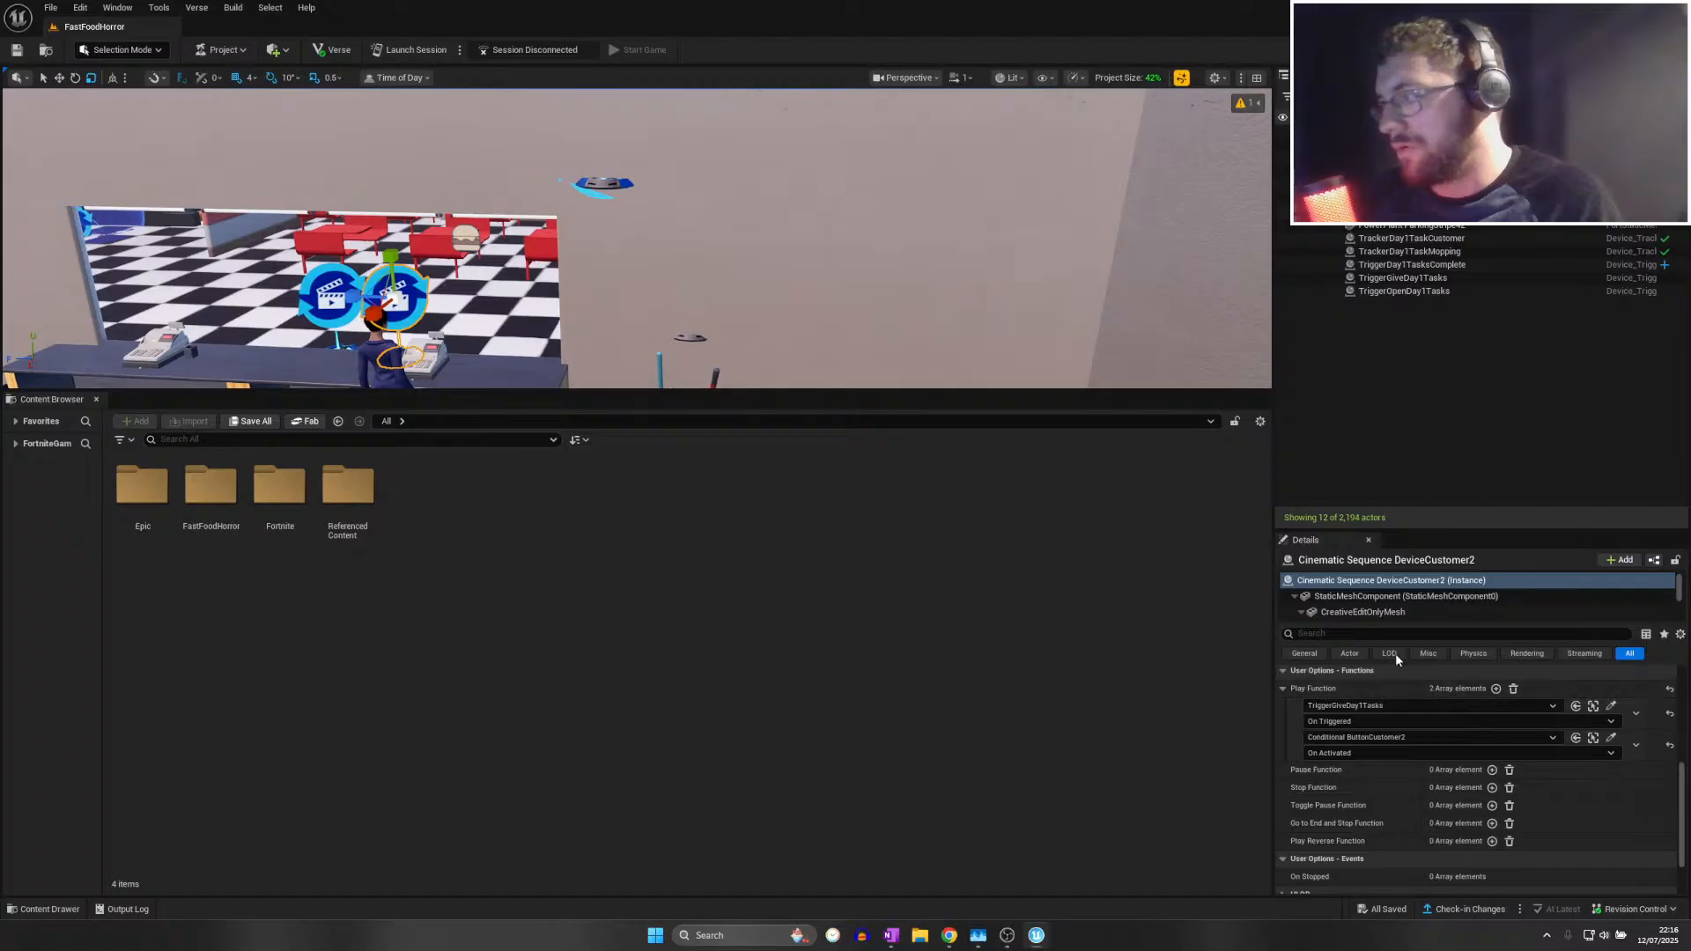
Duplicate the TriggerGiveDay1Tasks device on the wooden wall and place the copy beside the original
{"action": "right_click_drag", "start_coordinate": [845, 264], "coordinate": [493, 251]}
{"action": "right_click_drag", "start_coordinate": [712, 364], "coordinate": [683, 405]}
{"action": "key", "text": "s"}
{"action": "left_click", "coordinate": [636, 363]}
{"action": "key", "text": "w"}
{"action": "left_click_drag", "start_coordinate": [545, 196], "coordinate": [538, 174], "text": "alt"}
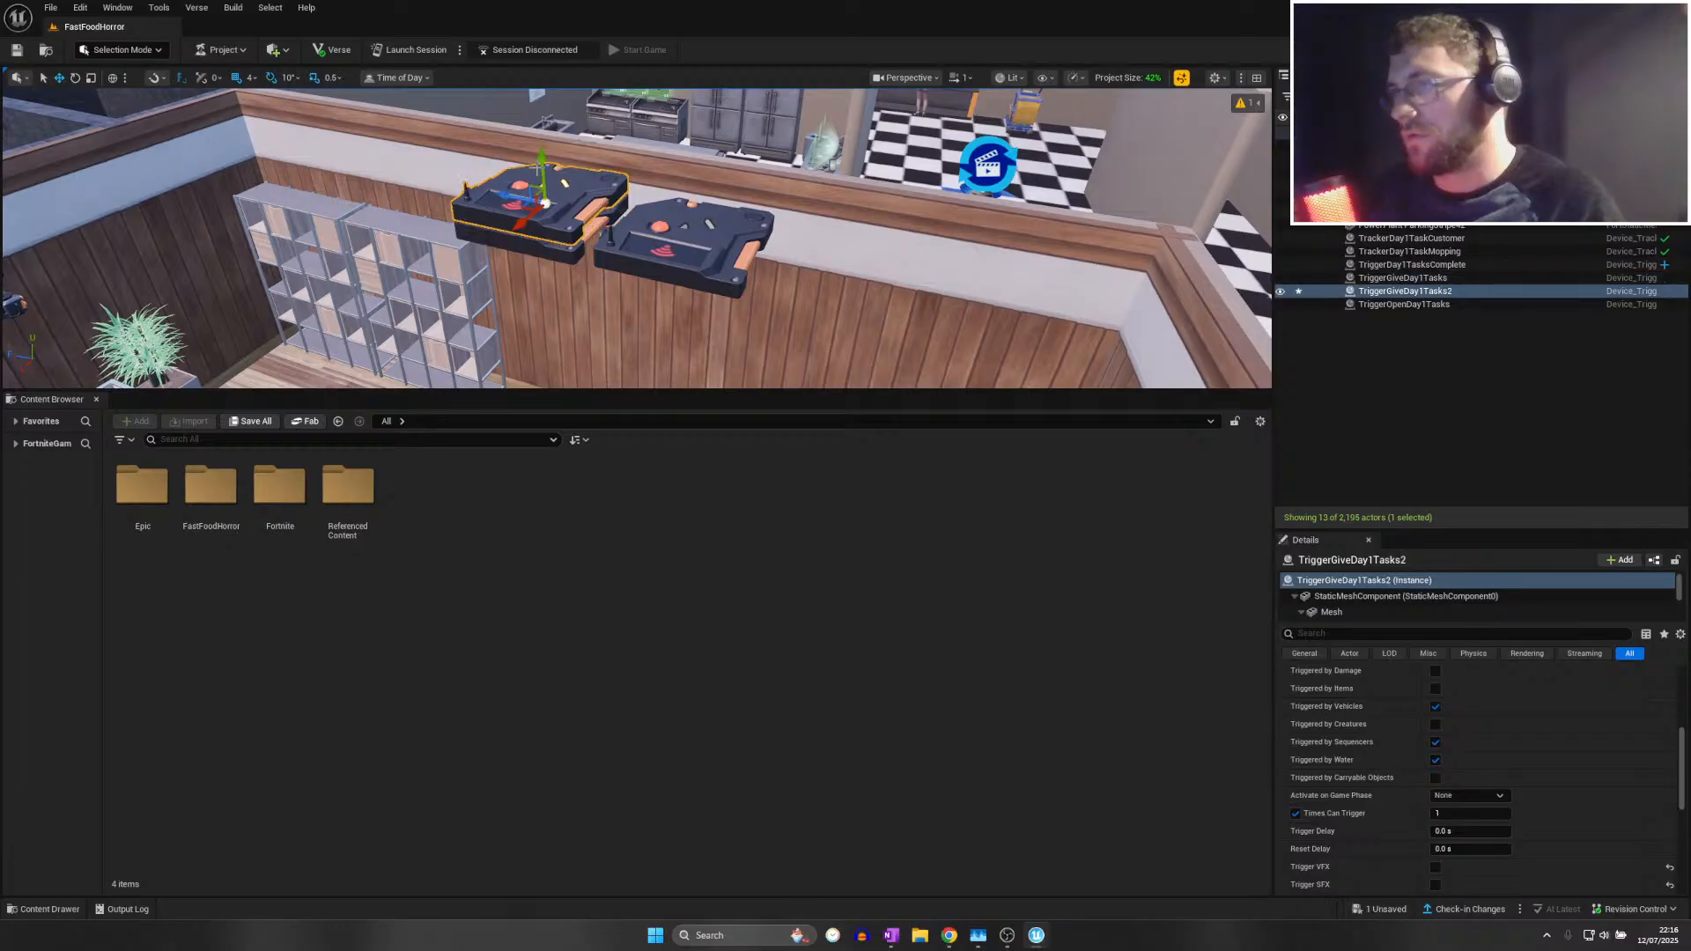
Rename the duplicated trigger as TriggerGiveDay1TasksCustomer2
{"action": "double_click", "coordinate": [1368, 582]}
{"action": "key", "text": "Right"}
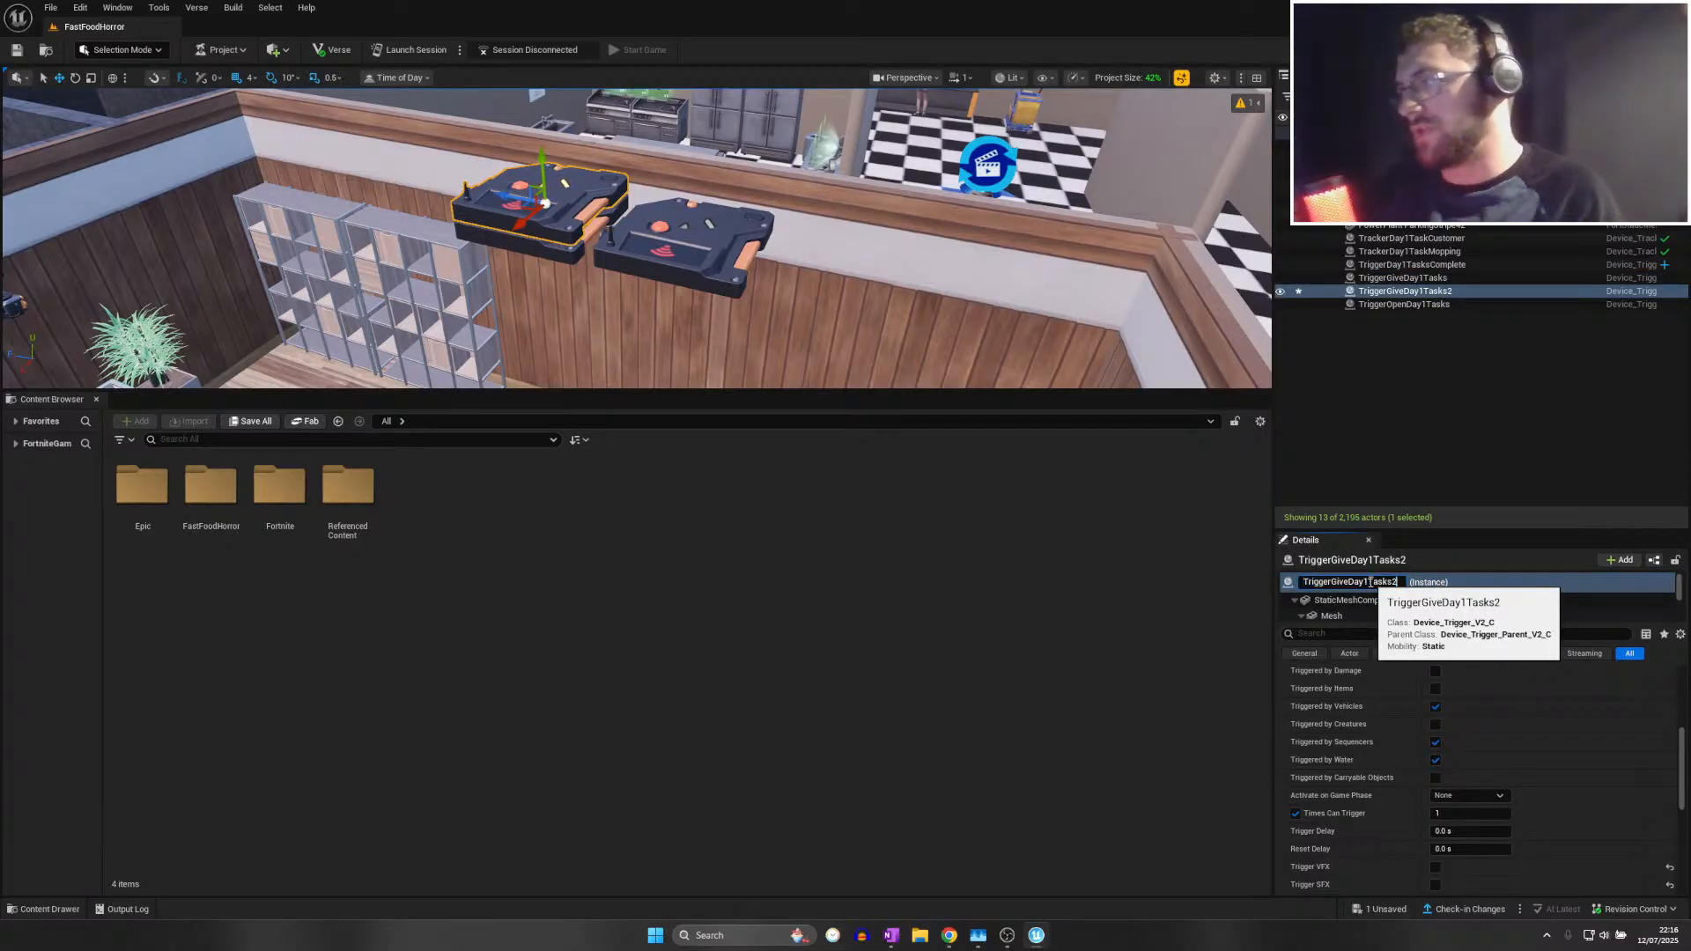
{"action": "key", "text": "BackSpace"}
{"action": "type", "text": "Custo"}
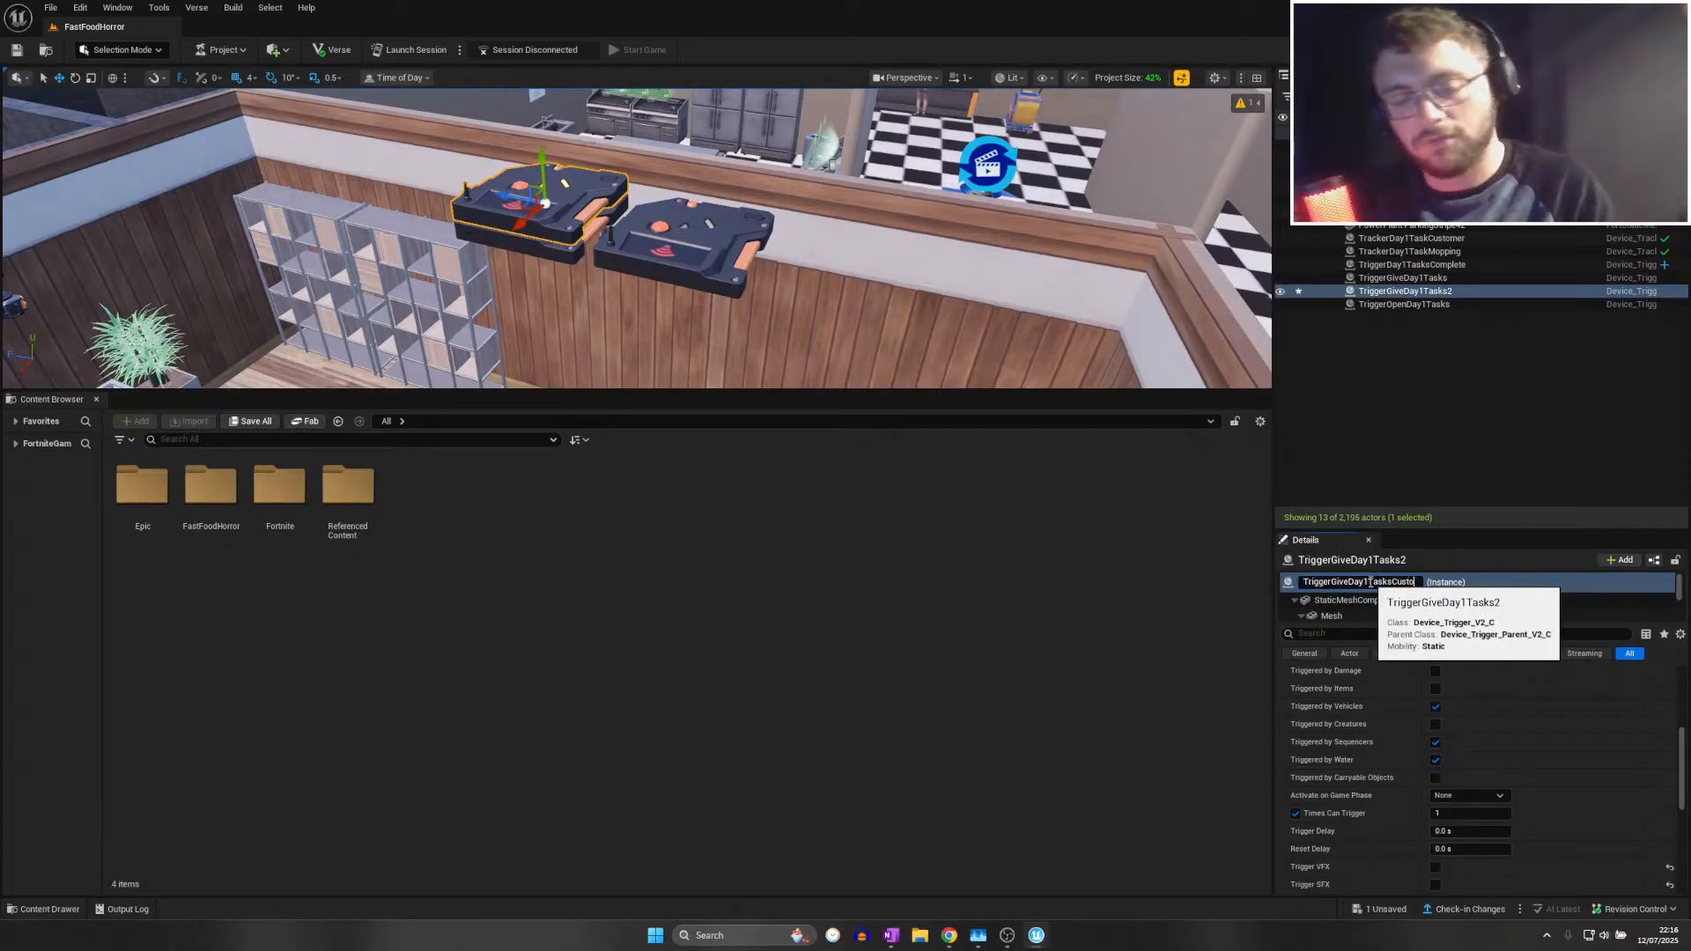
{"action": "type", "text": "mer2"}
{"action": "key", "text": "Return"}
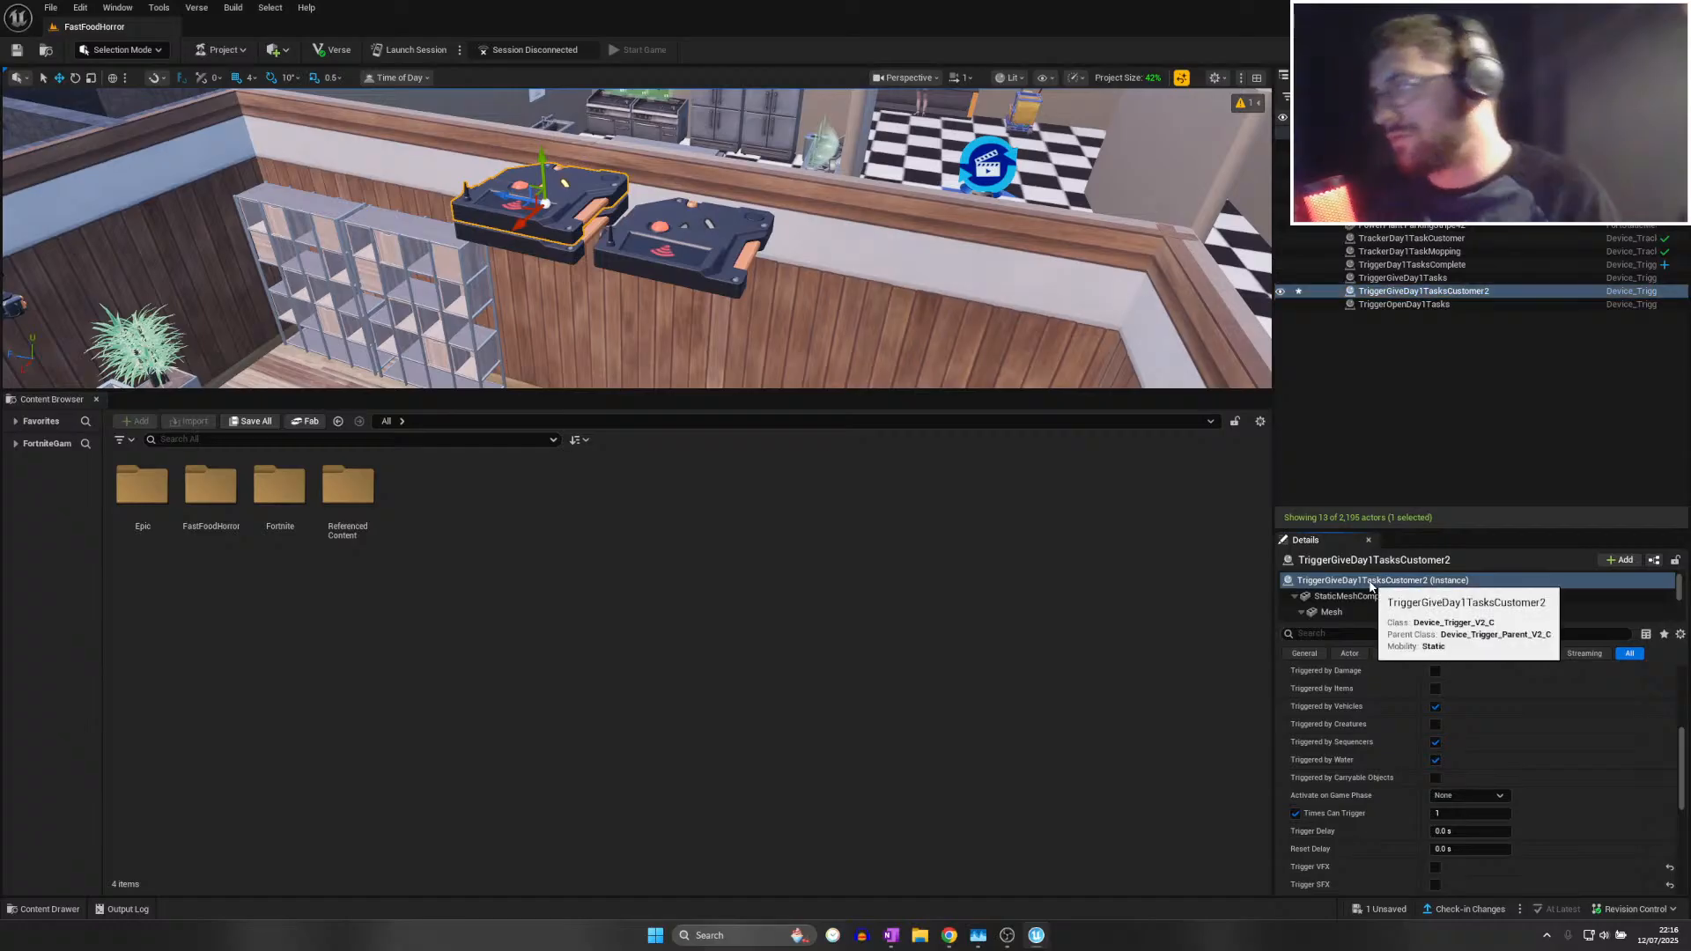
Set the Trigger Delay of TriggerGiveDay1TasksCustomer2 to 7 seconds
{"action": "scroll", "coordinate": [1435, 775], "scroll_direction": "down", "scroll_amount": 5}
{"action": "scroll", "coordinate": [1427, 783], "scroll_direction": "down", "scroll_amount": 3}
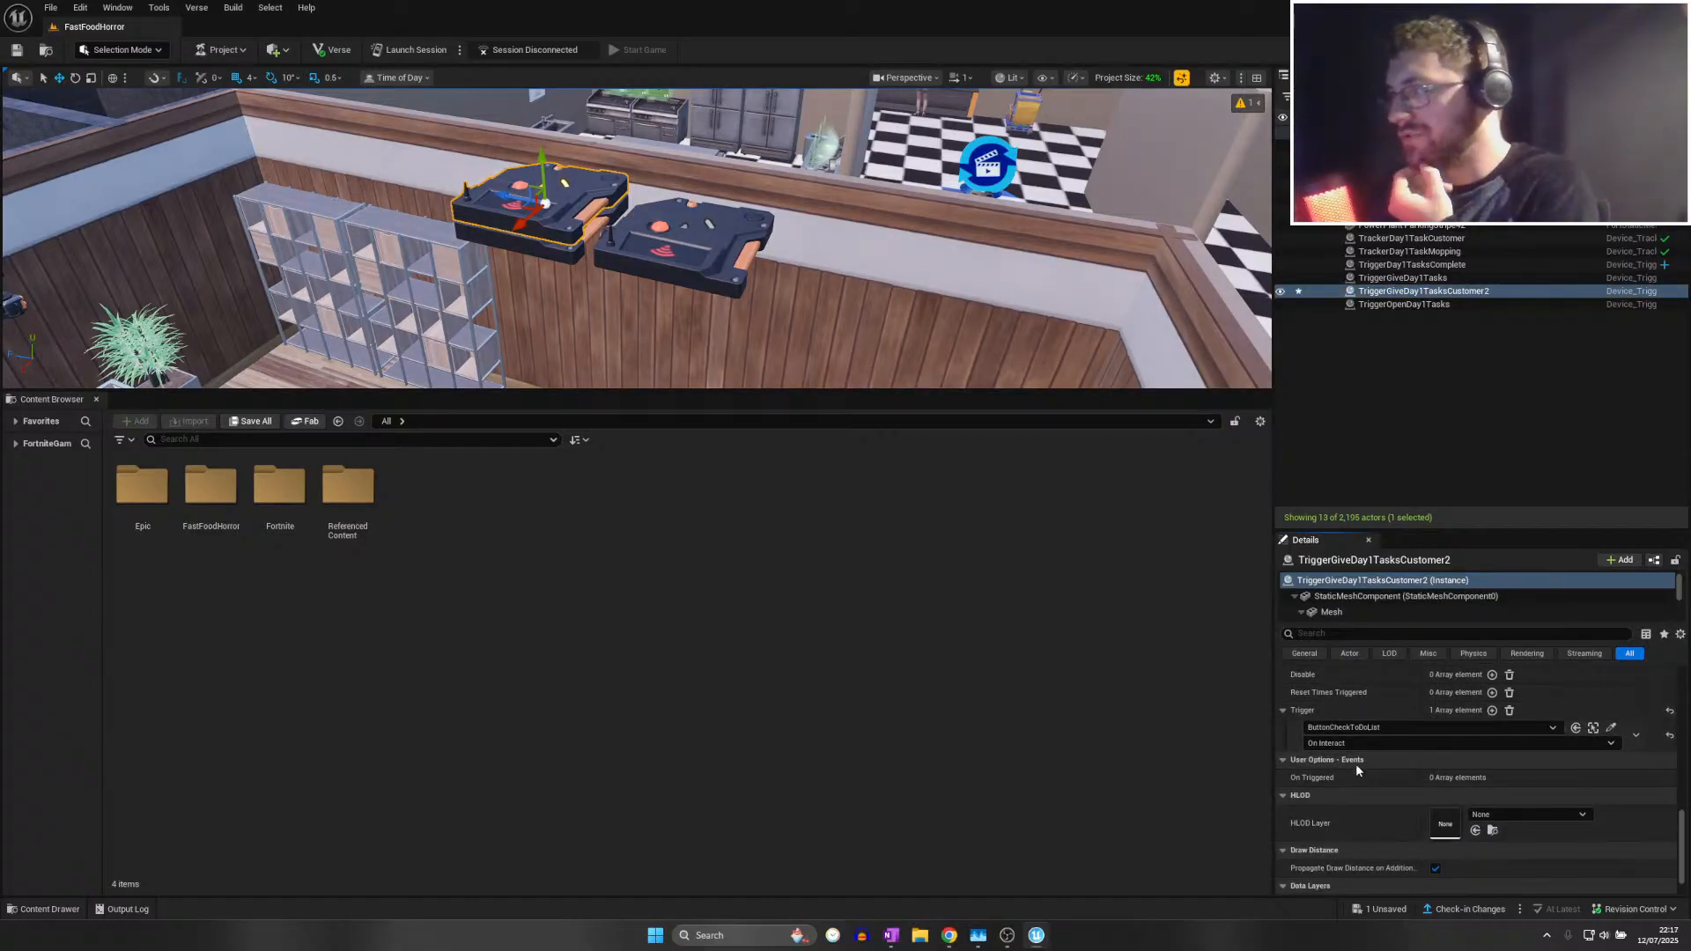
{"action": "scroll", "coordinate": [1416, 799], "scroll_direction": "up", "scroll_amount": 5}
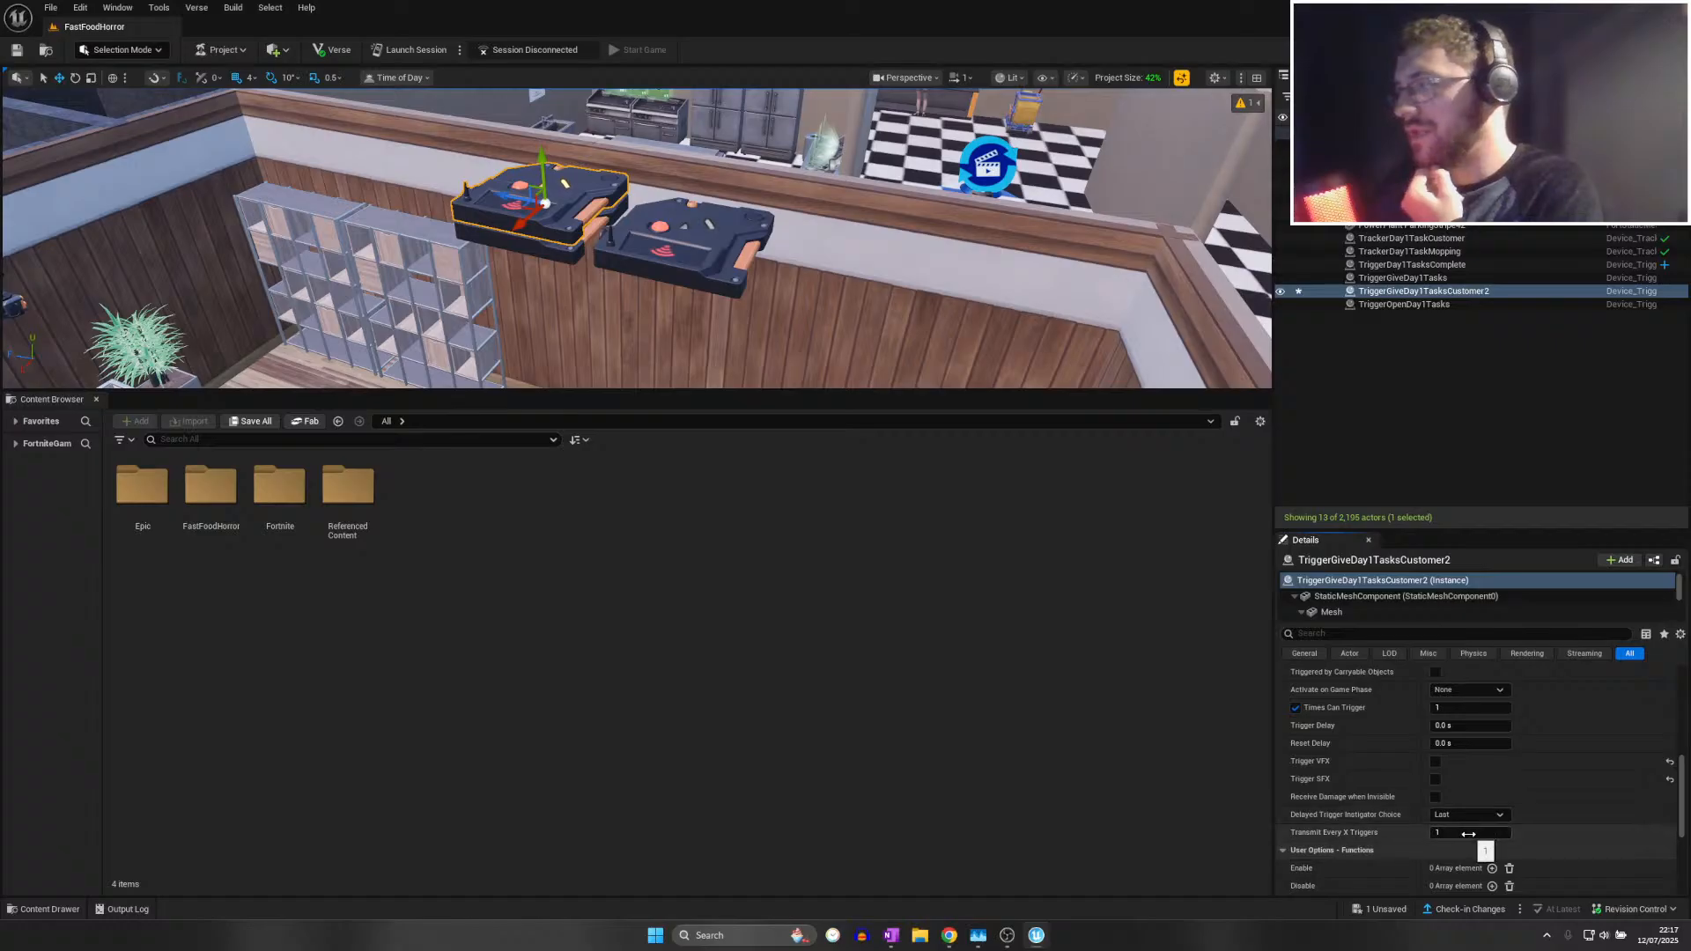
{"action": "scroll", "coordinate": [1467, 833], "scroll_direction": "up", "scroll_amount": 1}
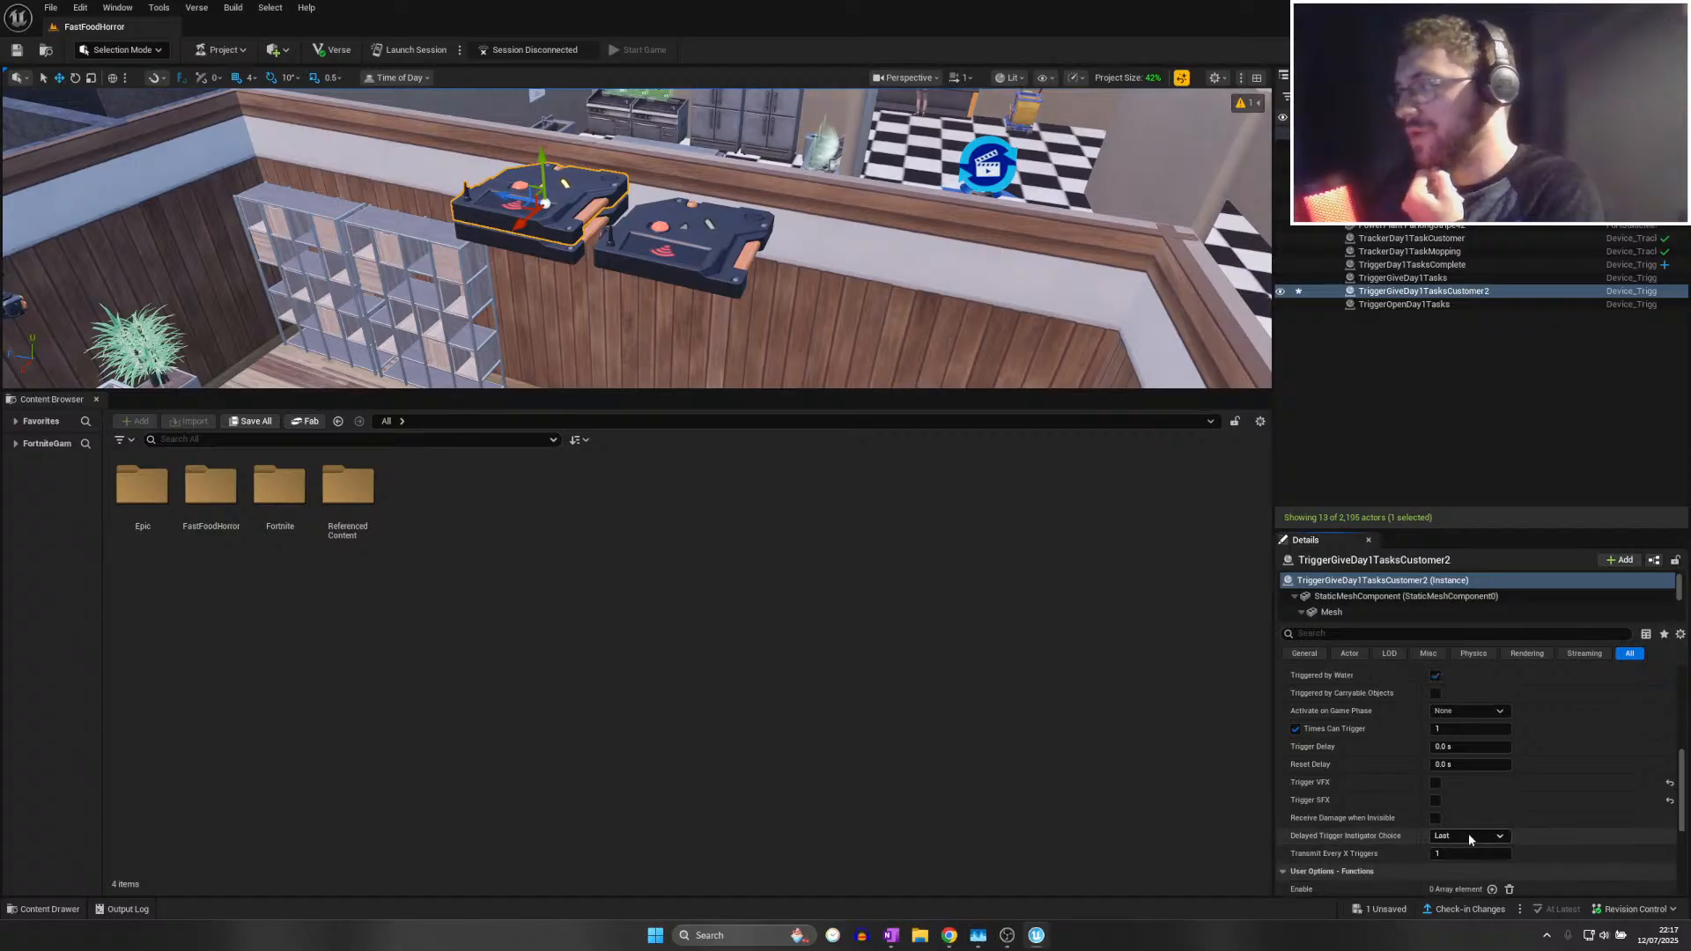
{"action": "left_click", "coordinate": [1449, 748]}
{"action": "type", "text": "4"}
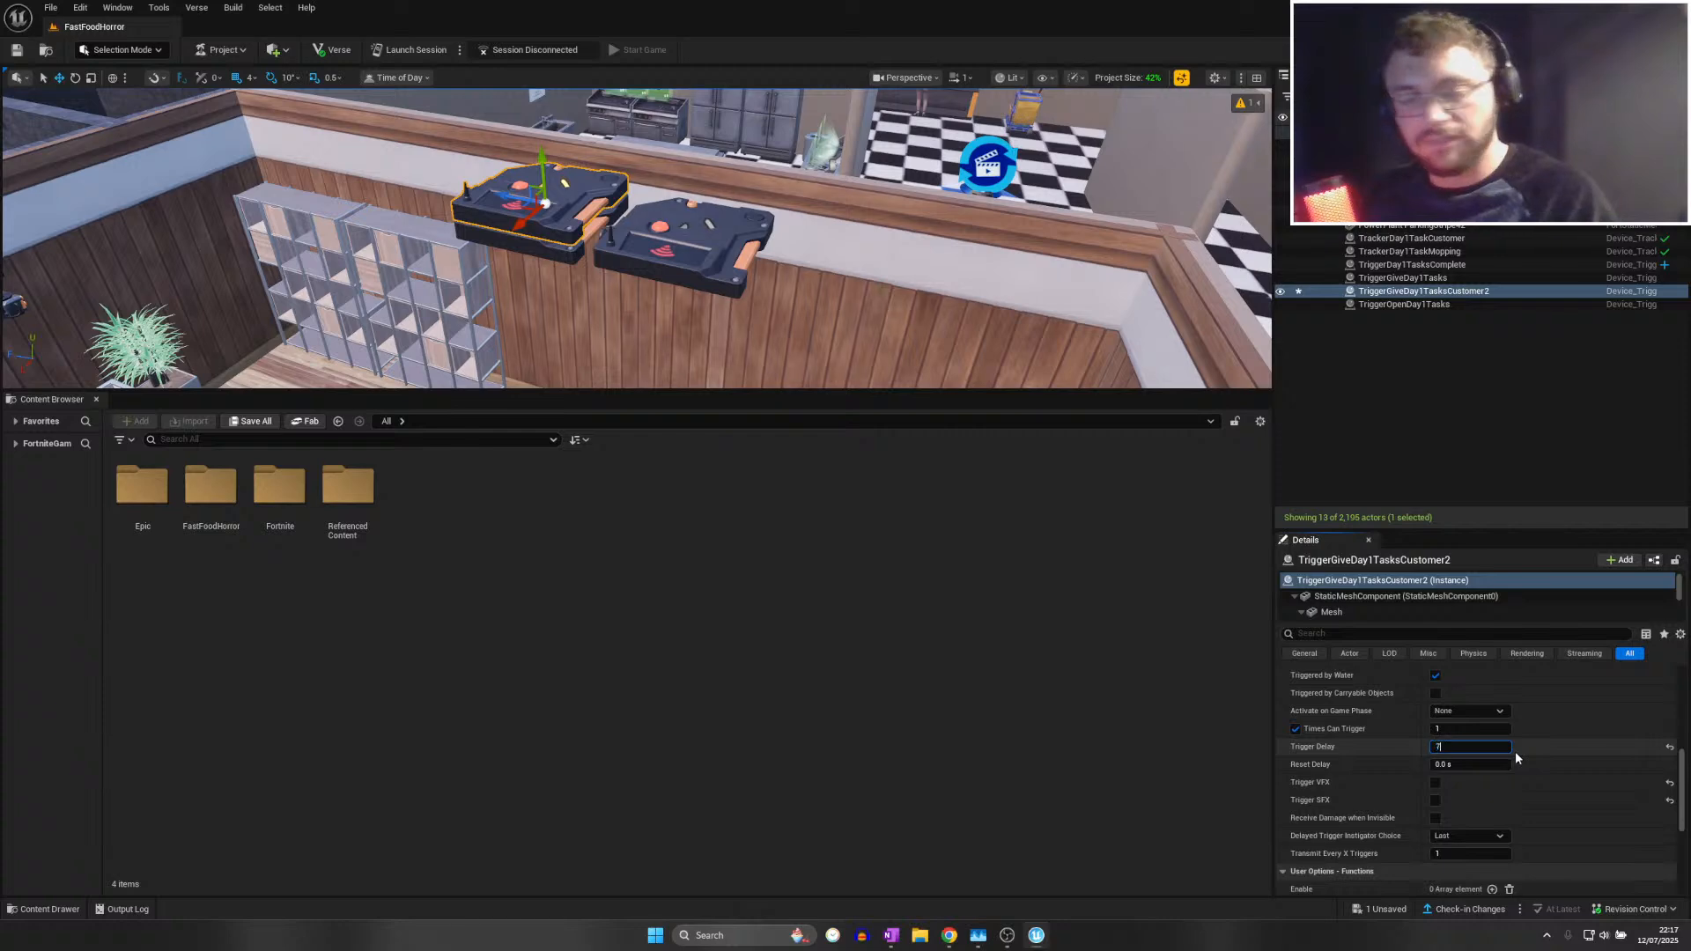
{"action": "type", "text": "7"}
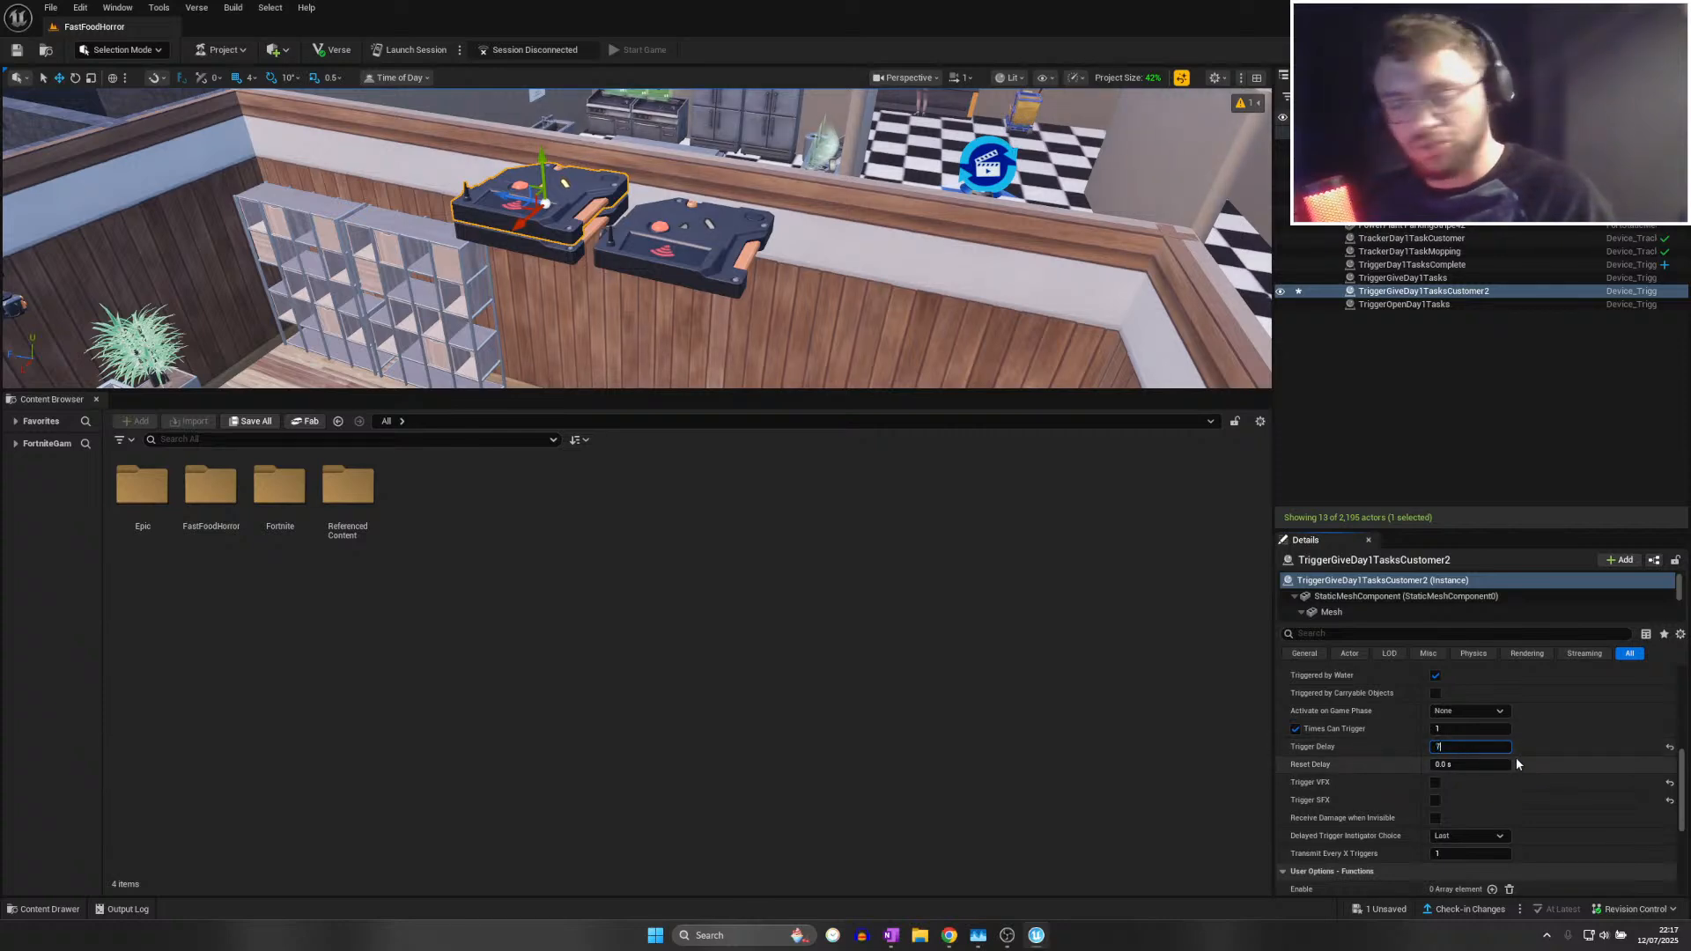
{"action": "key", "text": "Escape"}
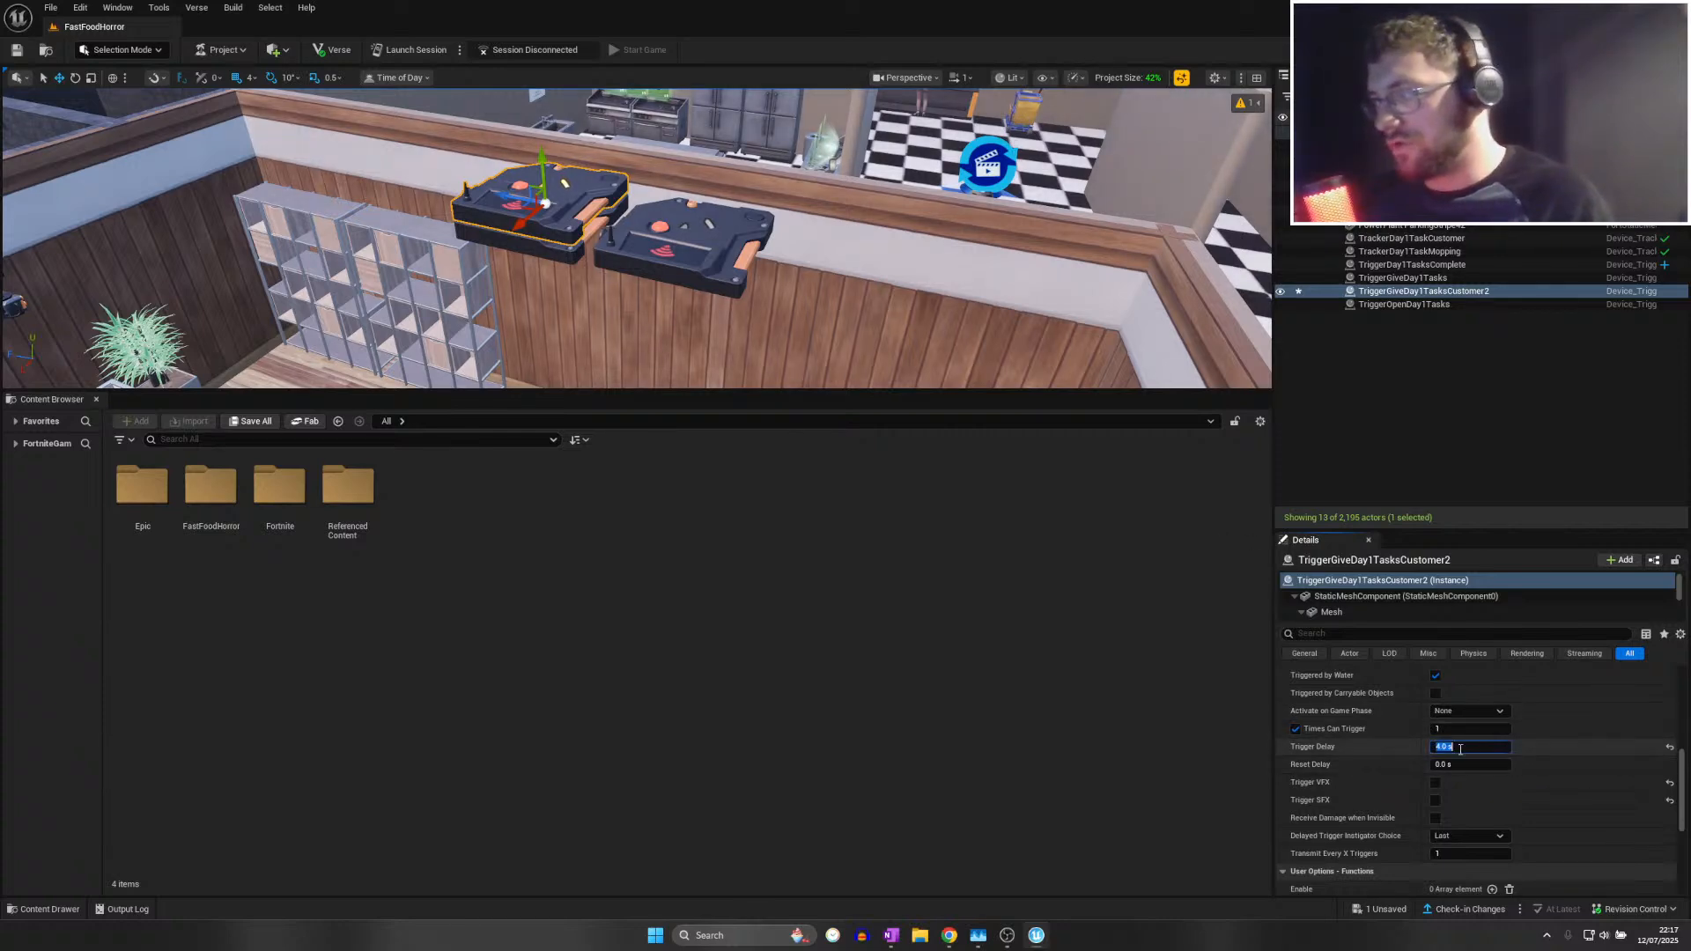
{"action": "key", "text": "Return"}
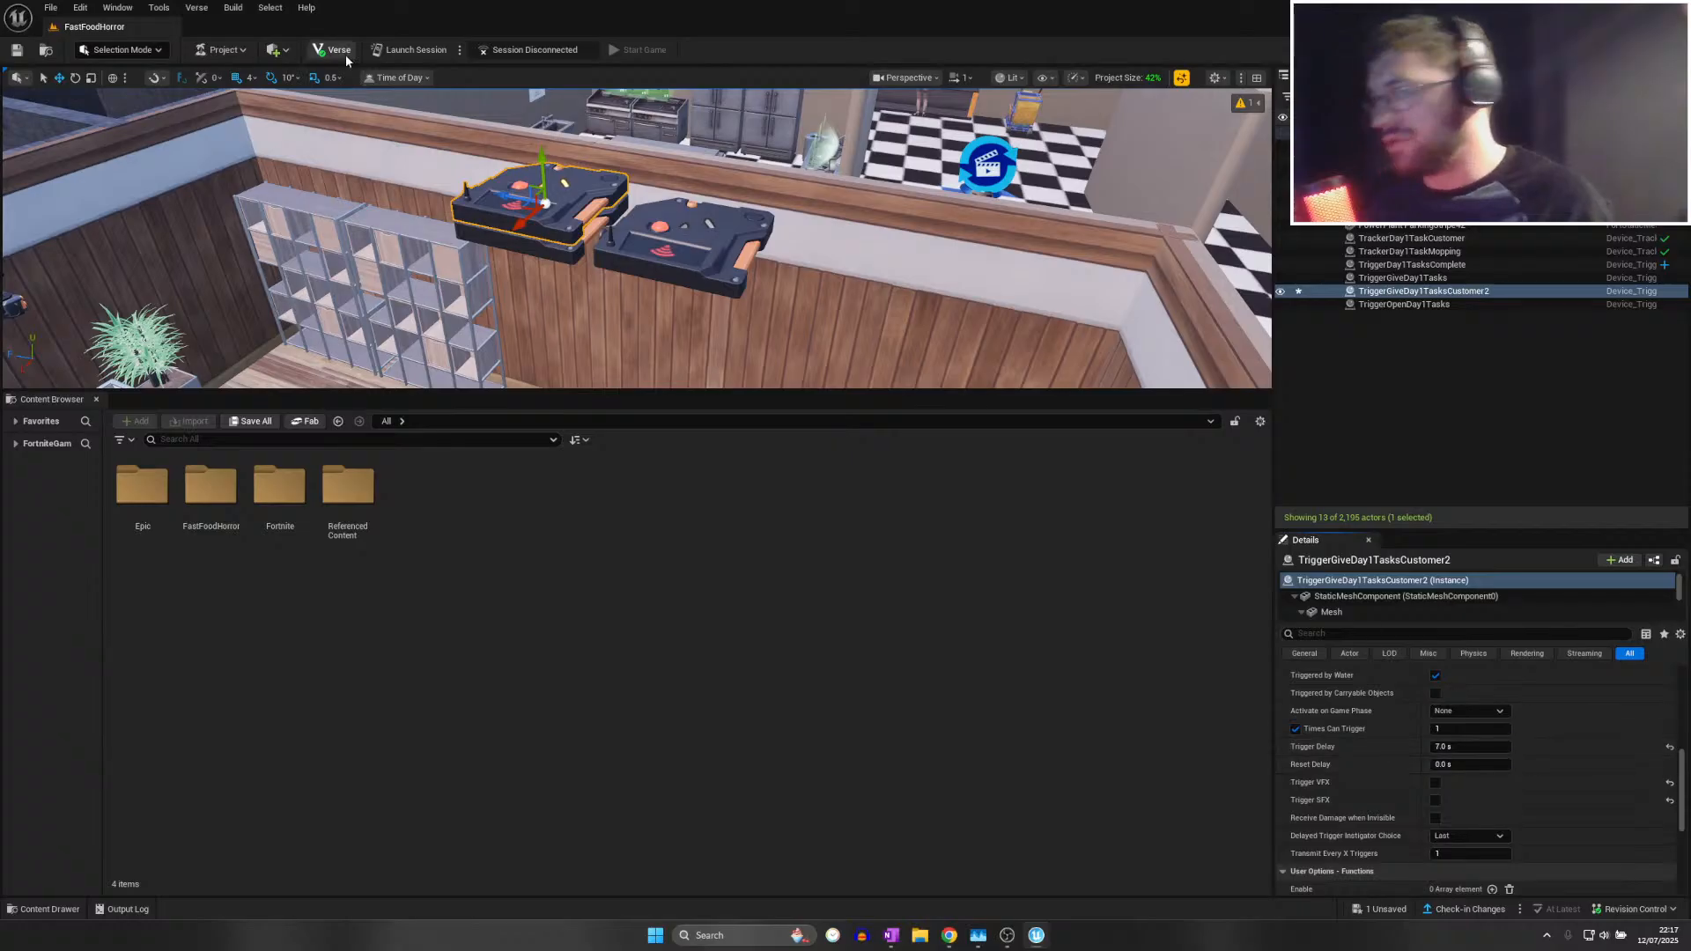
Save all files with the new customer 2 trigger
{"action": "left_click", "coordinate": [50, 7]}
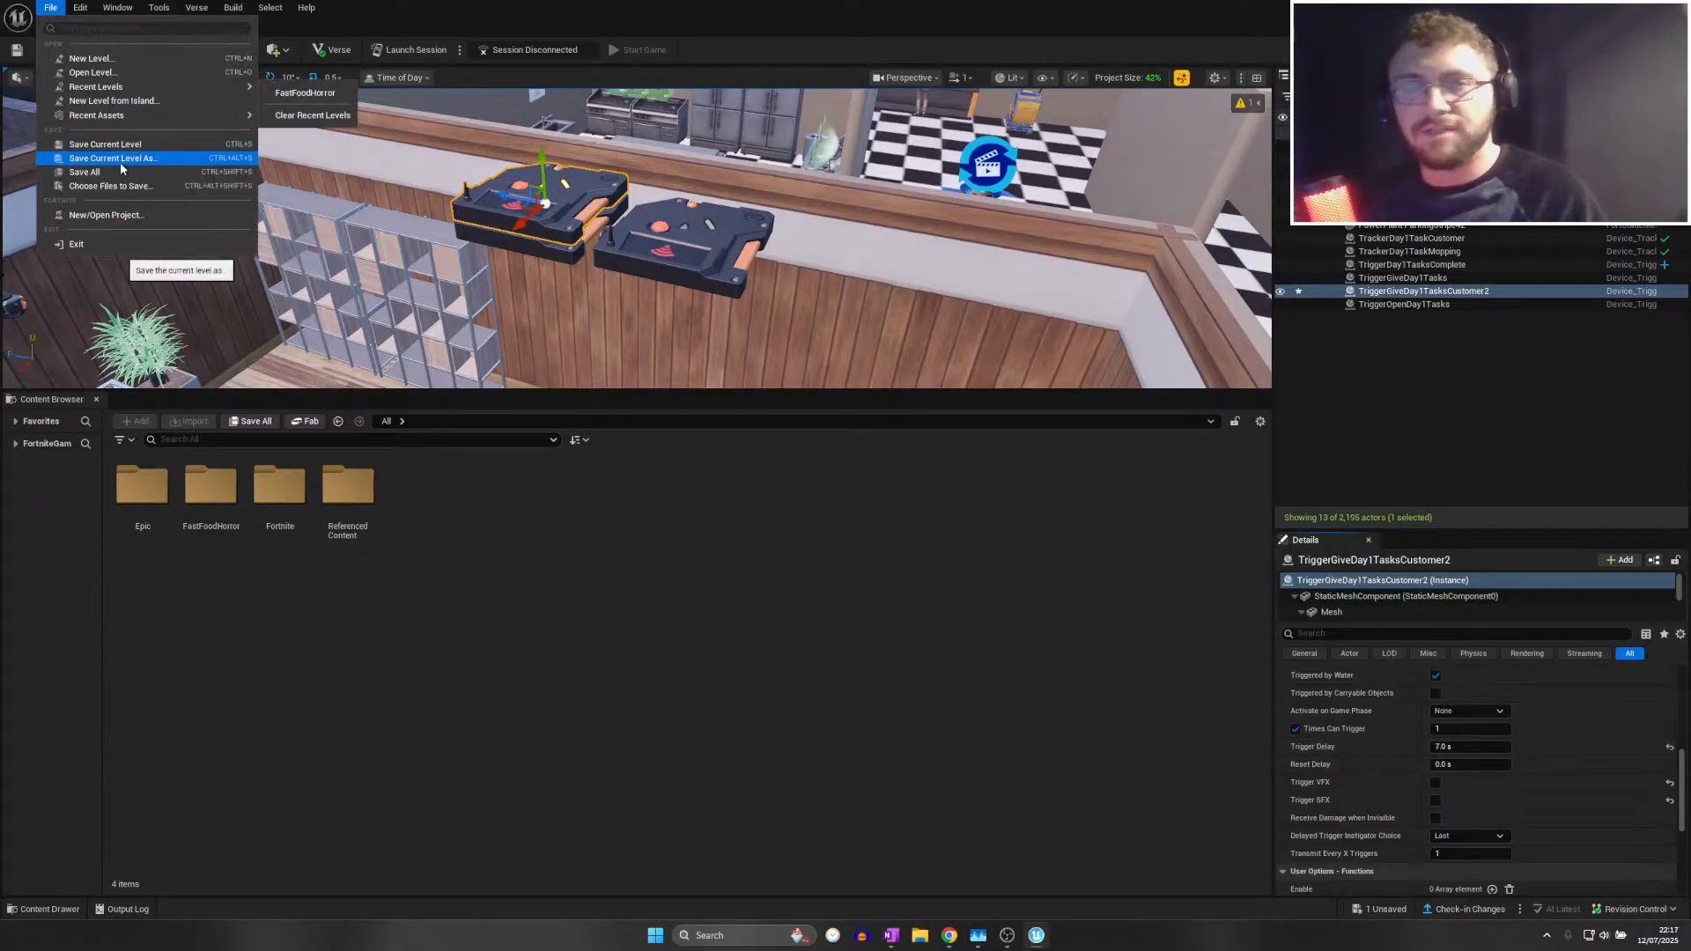
{"action": "left_click", "coordinate": [84, 172]}
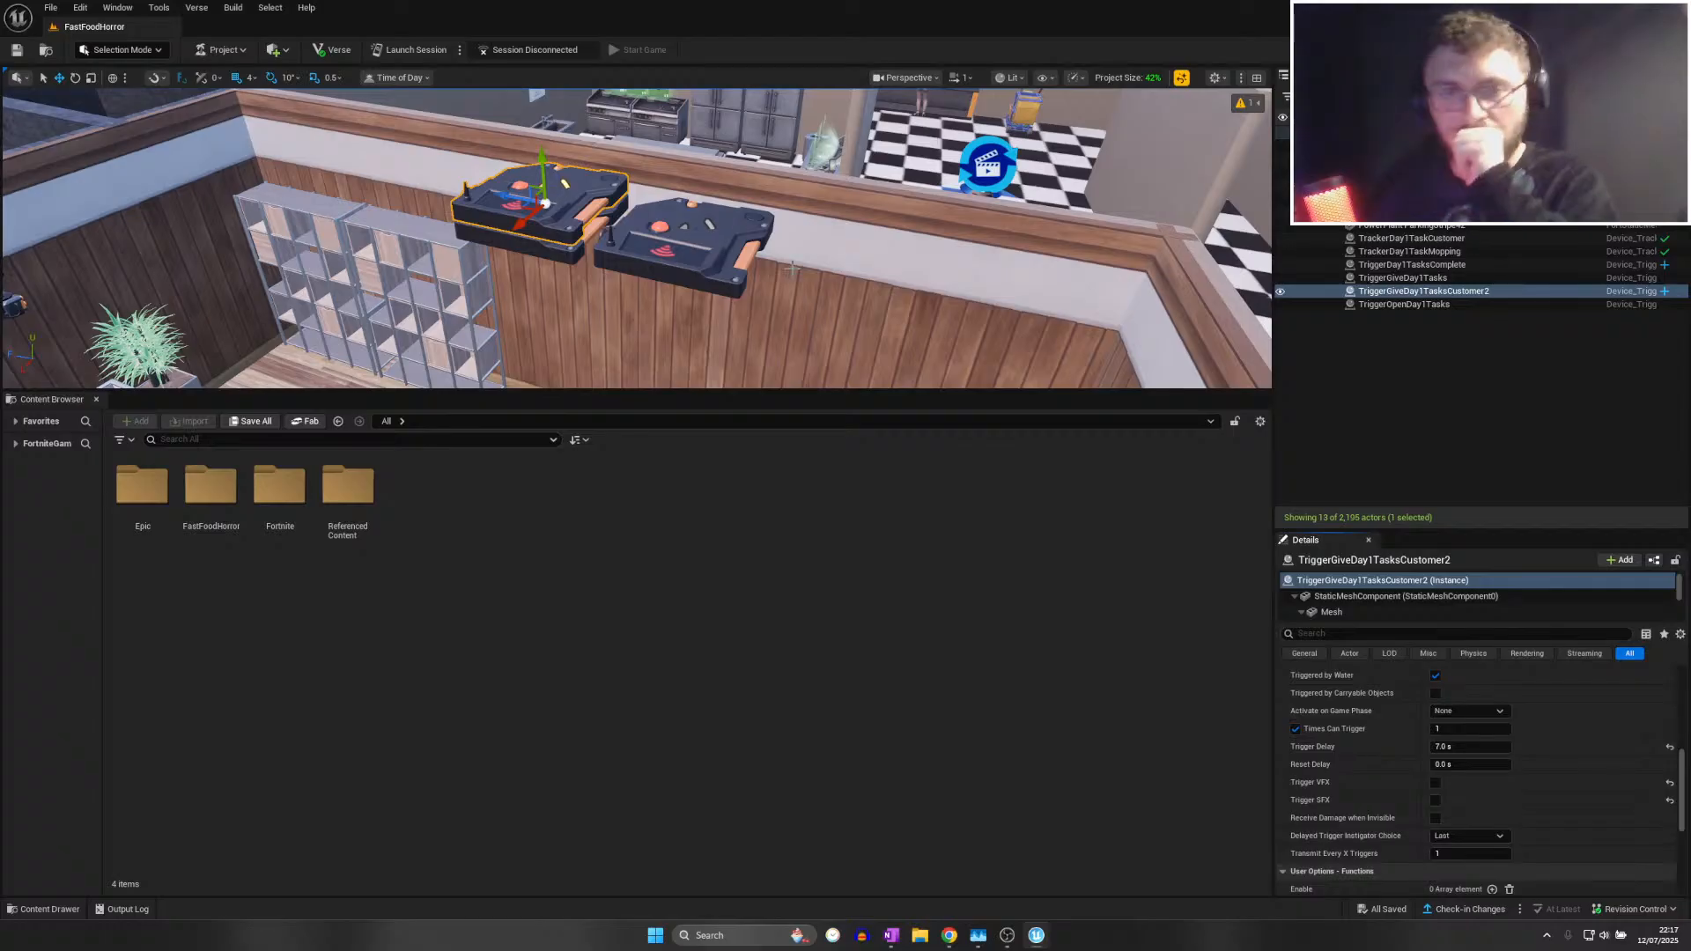
{"action": "key", "text": "w"}
{"action": "right_click_drag", "start_coordinate": [1130, 275], "coordinate": [792, 254]}
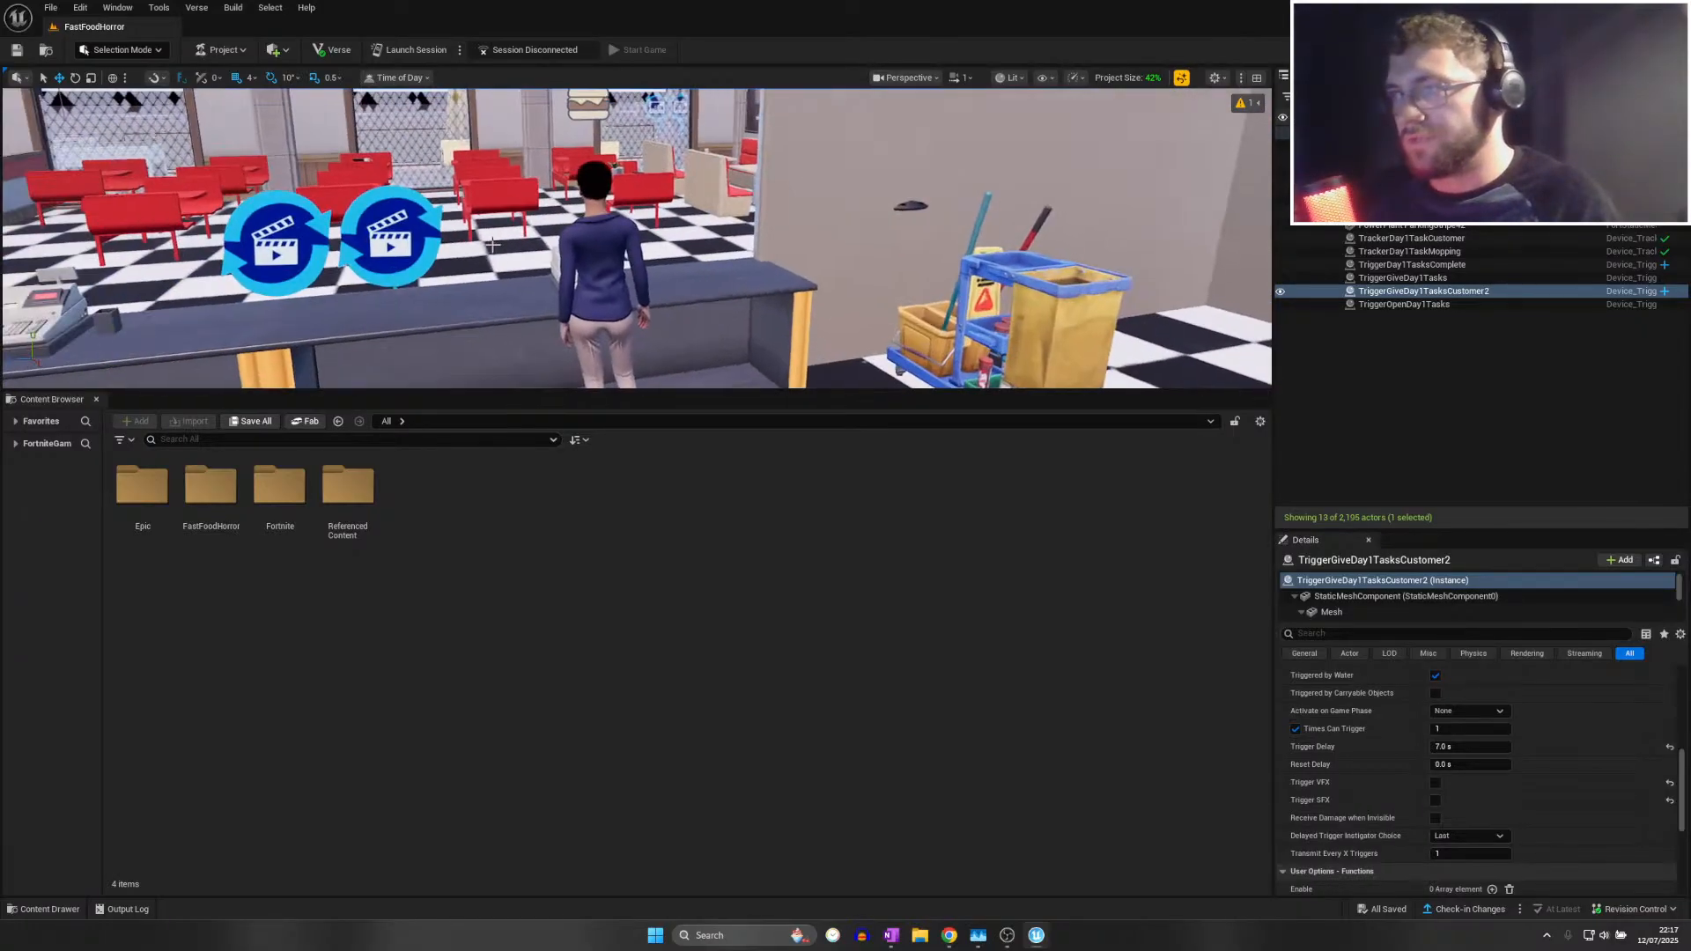
{"action": "left_click", "coordinate": [52, 9]}
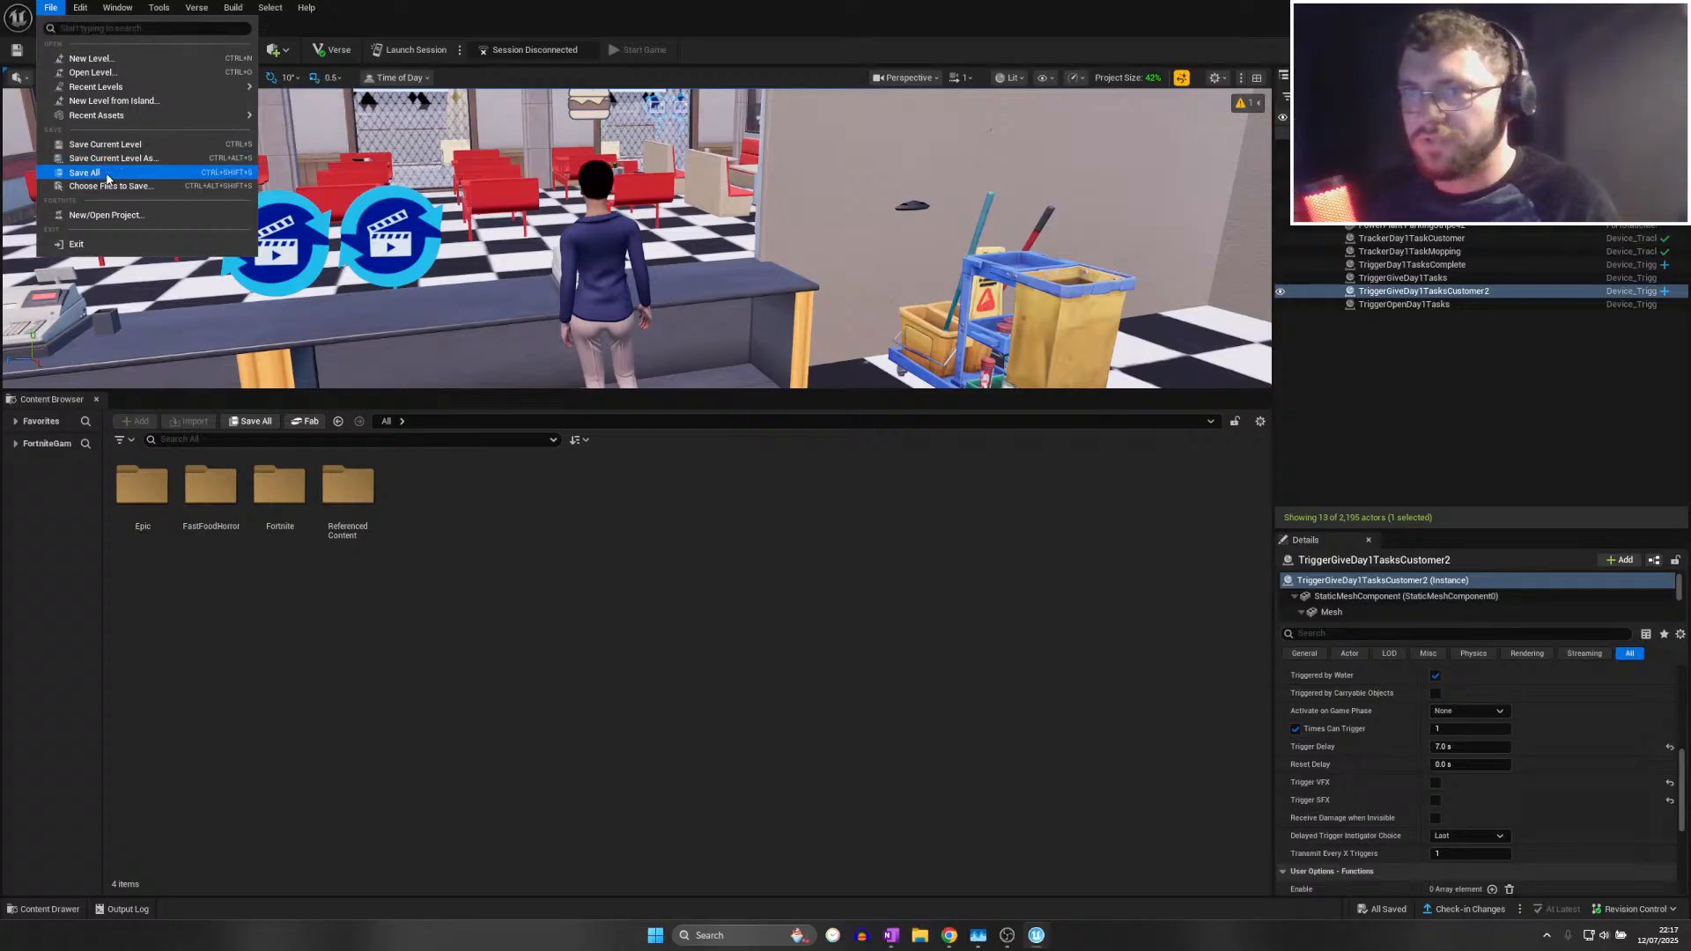
{"action": "left_click", "coordinate": [104, 176]}
Examine the Activate function and On Activated event bindings of Conditional ButtonCustomer2
{"action": "right_click_drag", "start_coordinate": [730, 360], "coordinate": [661, 368]}
{"action": "key", "text": "w"}
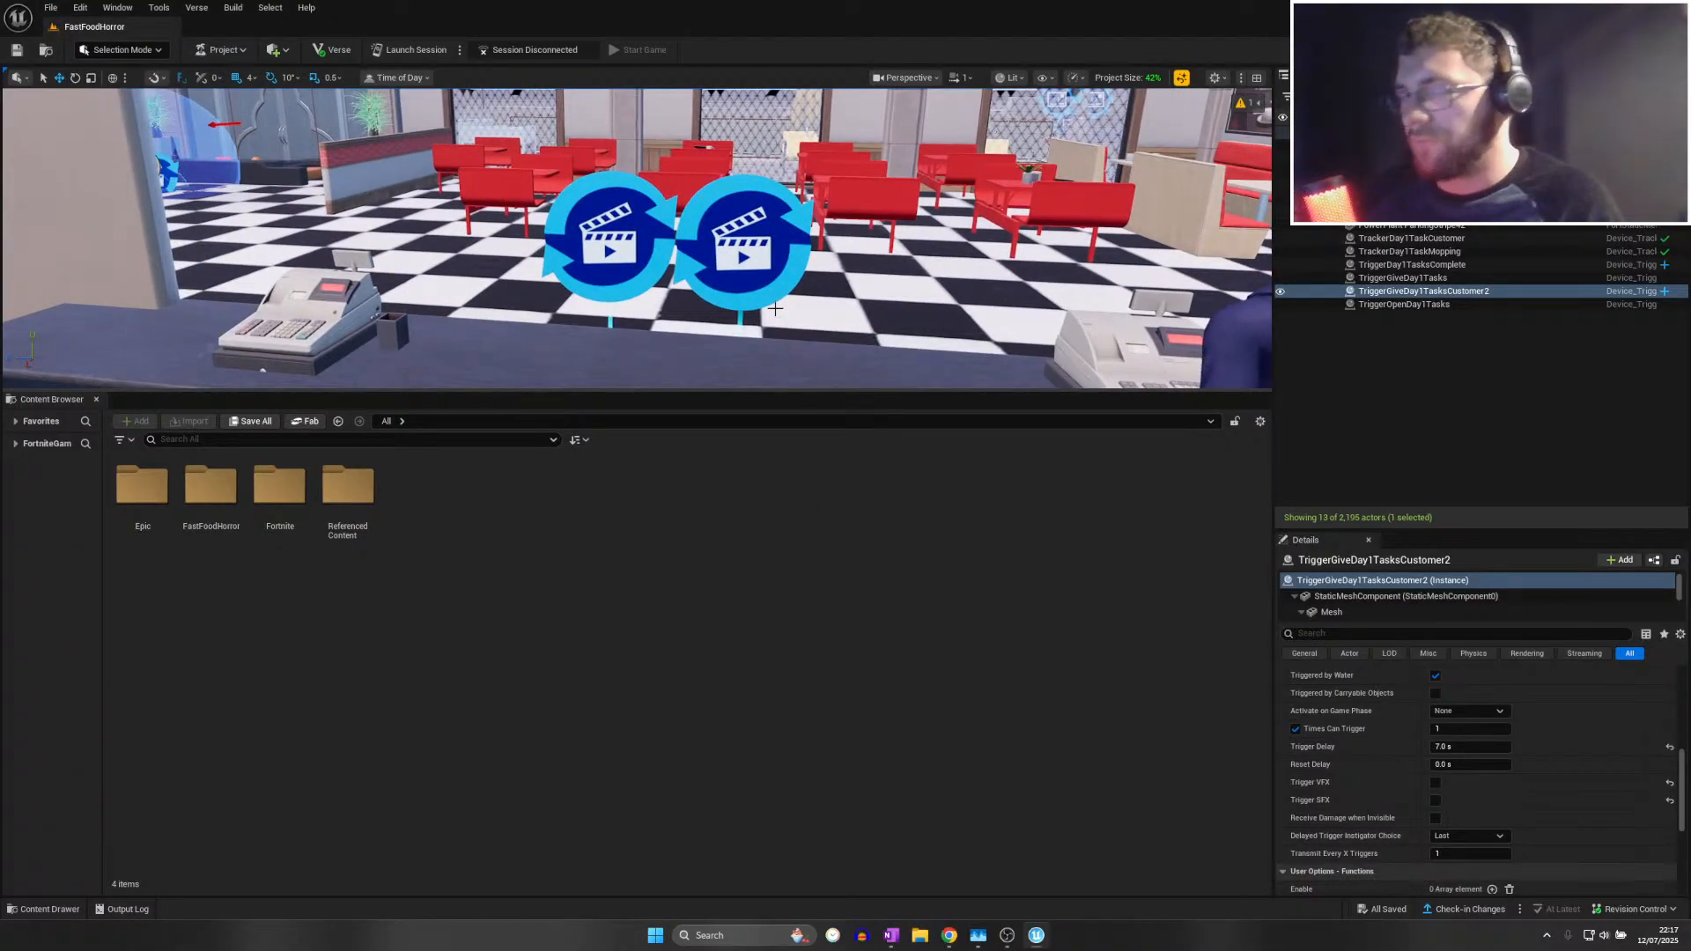
{"action": "key", "text": "w"}
{"action": "mouse_move", "coordinate": [780, 303]}
{"action": "right_mouse_down"}
{"action": "mouse_move", "coordinate": [781, 328]}
{"action": "mouse_move", "coordinate": [790, 300]}
{"action": "right_mouse_up"}
{"action": "left_click", "coordinate": [790, 218]}
{"action": "key", "text": "w"}
{"action": "right_click_drag", "start_coordinate": [790, 218], "coordinate": [786, 225]}
{"action": "key", "text": "s"}
{"action": "scroll", "coordinate": [1508, 837], "scroll_direction": "down", "scroll_amount": 8}
{"action": "scroll", "coordinate": [1498, 835], "scroll_direction": "down", "scroll_amount": 5}
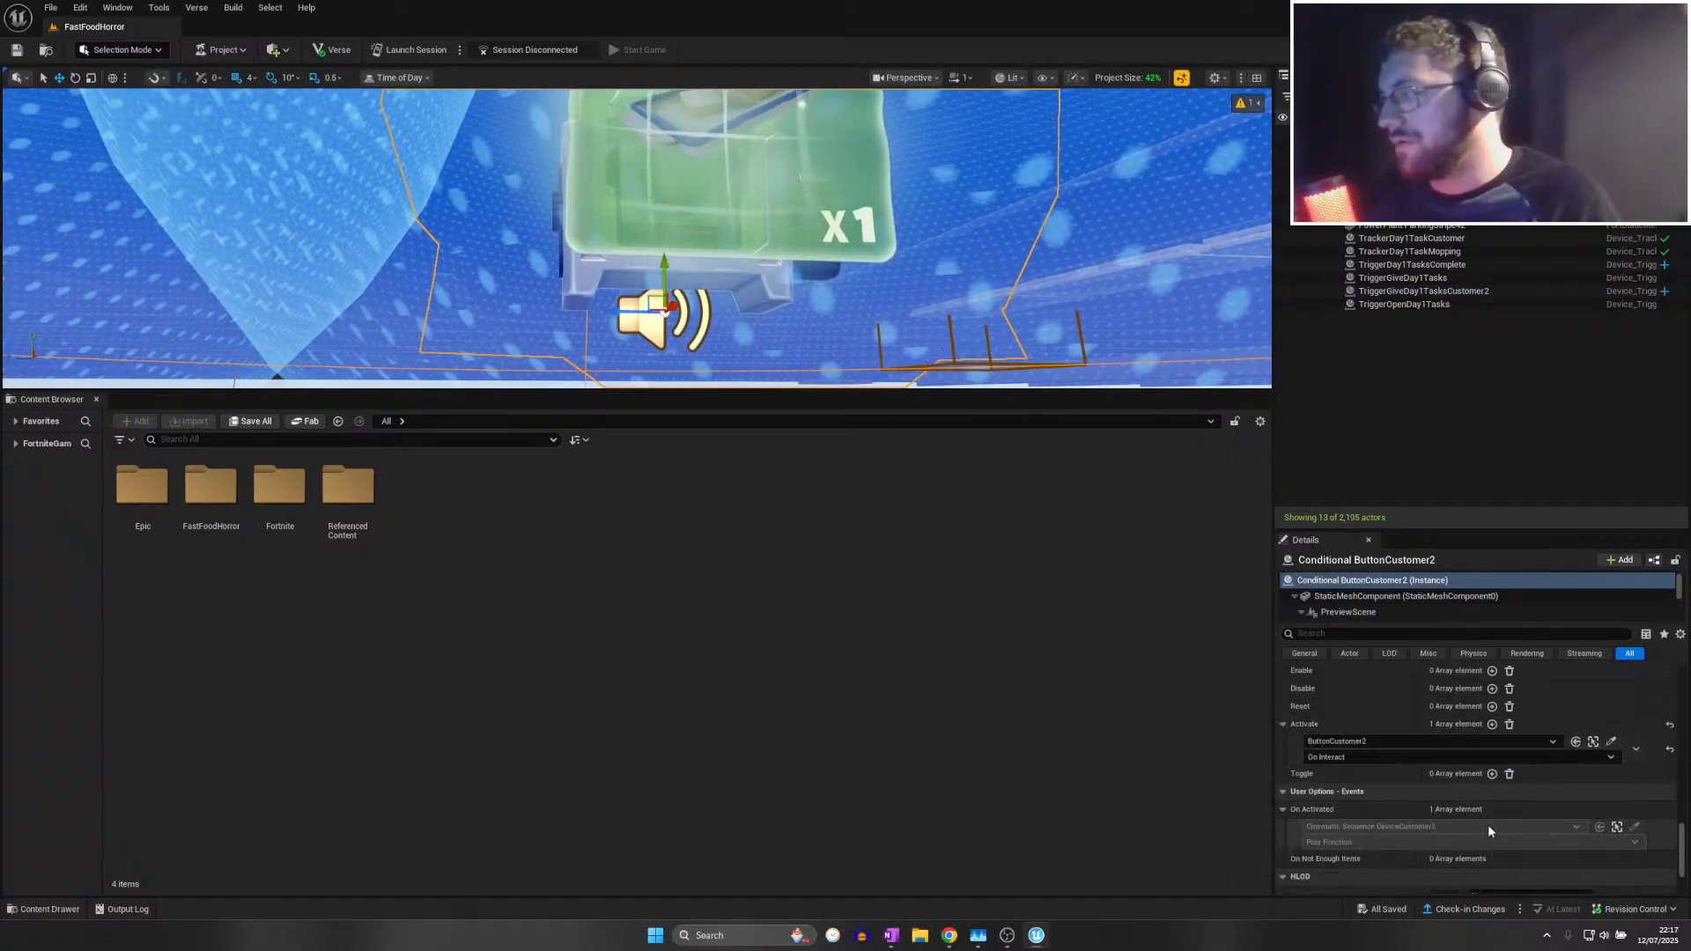
{"action": "key", "text": "e"}
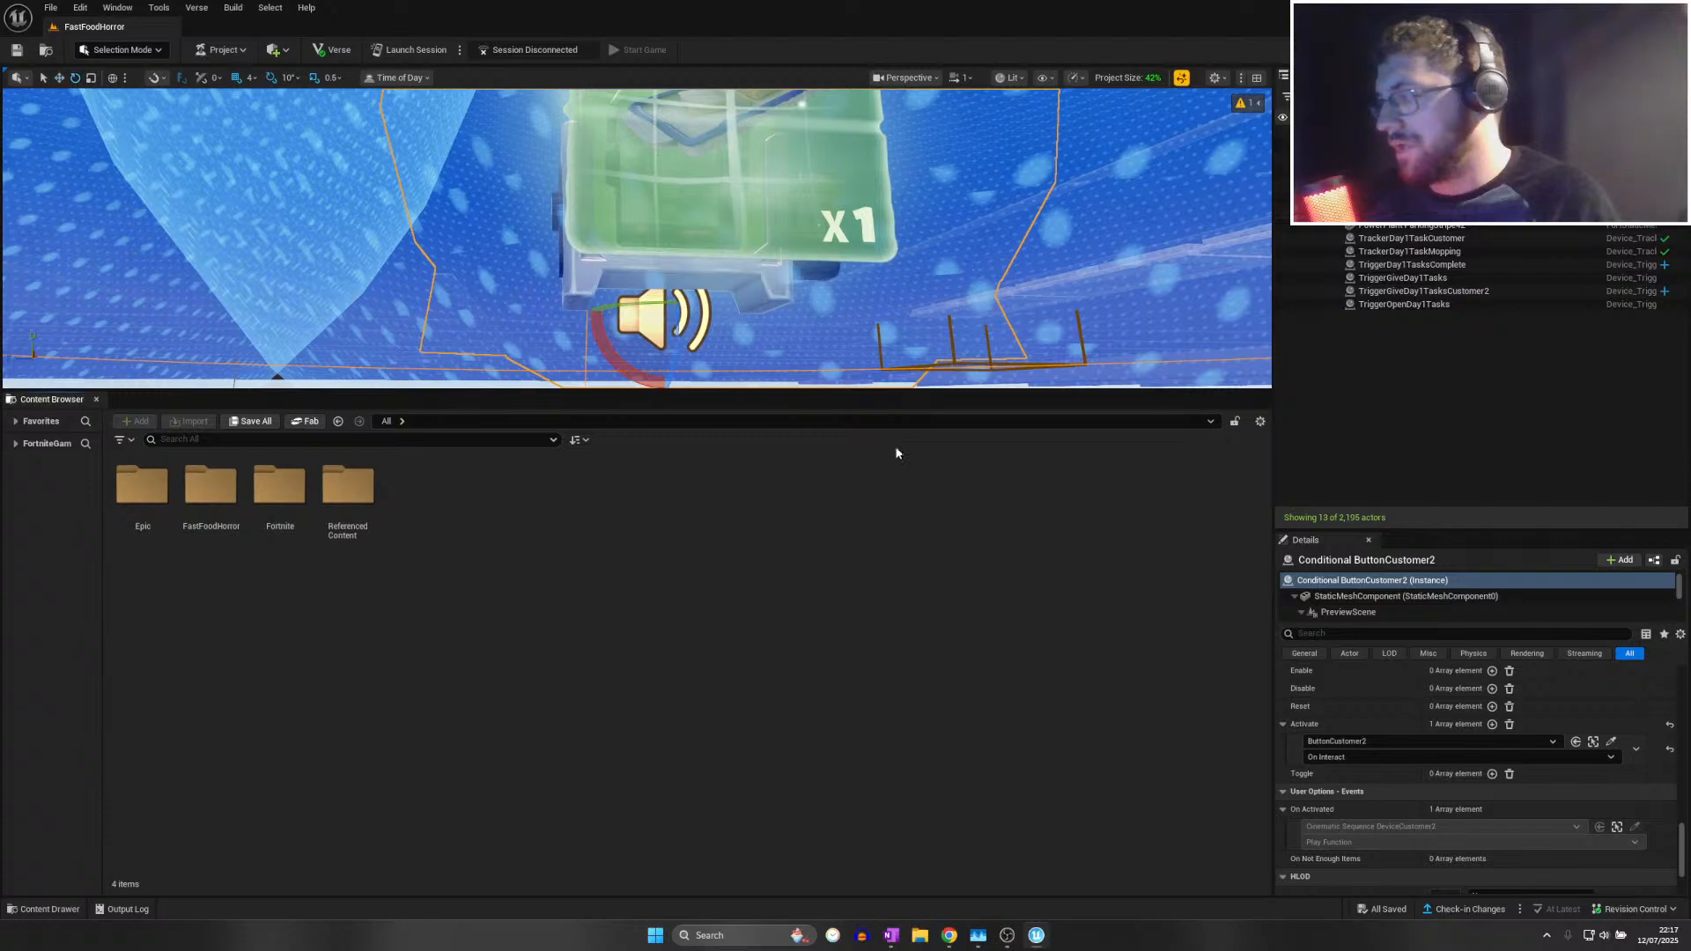
Add a second entry to the Show function of HUD Message Device Get Order Fail
{"action": "key", "text": "s"}
{"action": "right_click_drag", "start_coordinate": [787, 342], "coordinate": [790, 352]}
{"action": "key", "text": "w"}
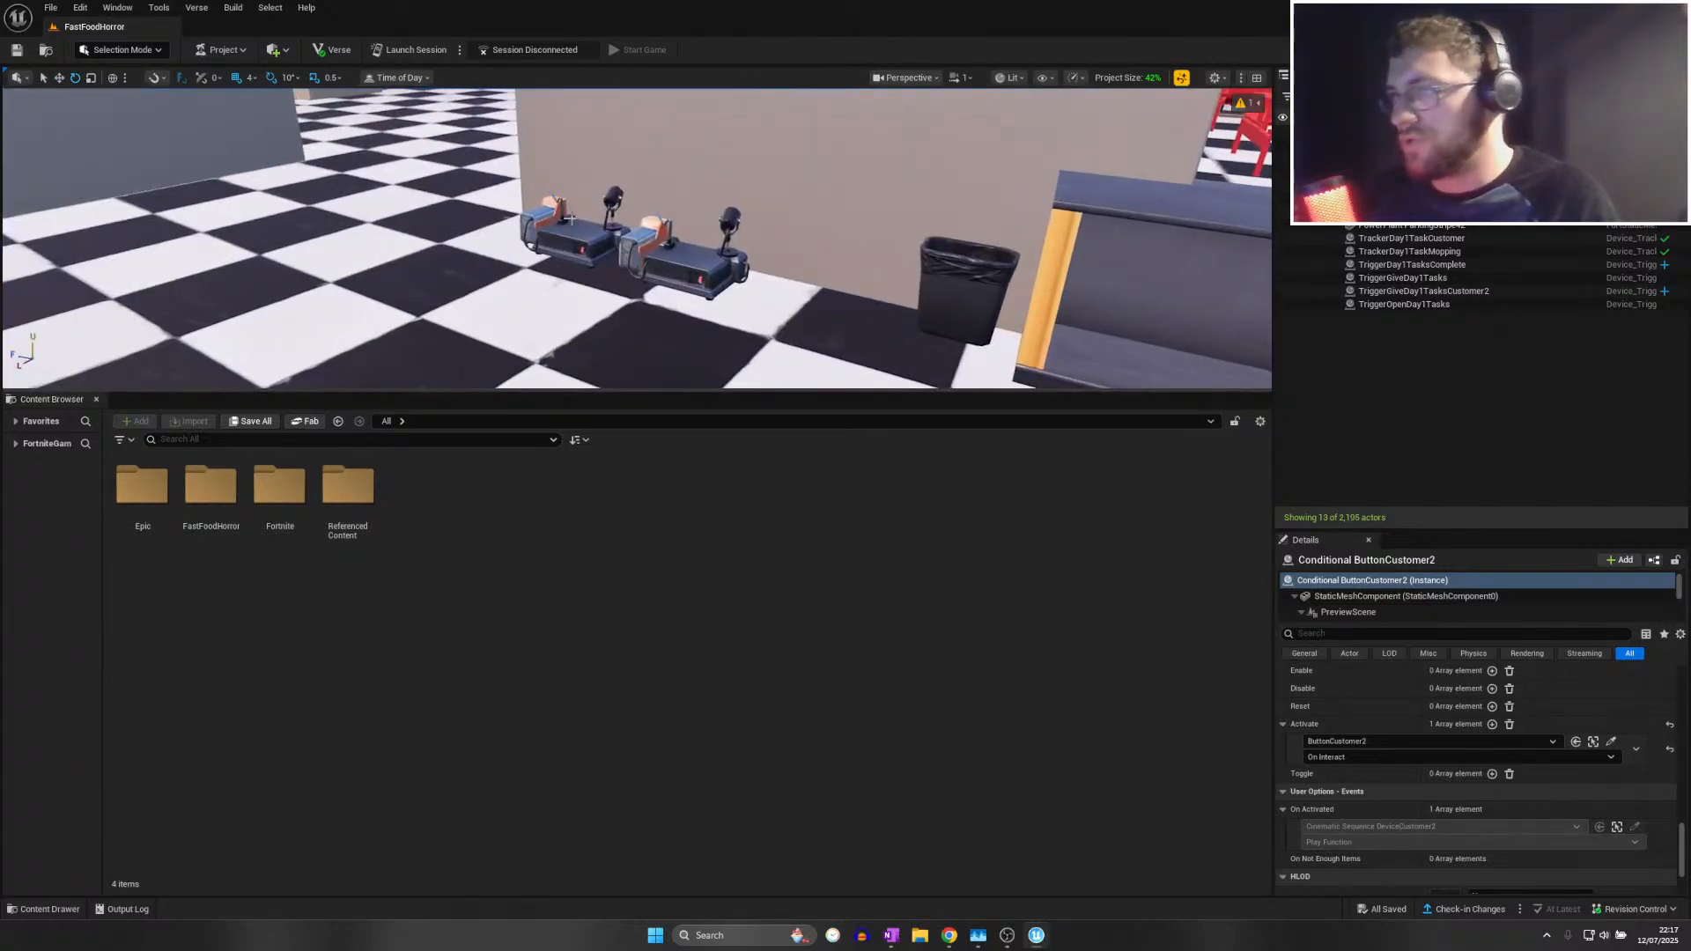
{"action": "left_click", "coordinate": [582, 241]}
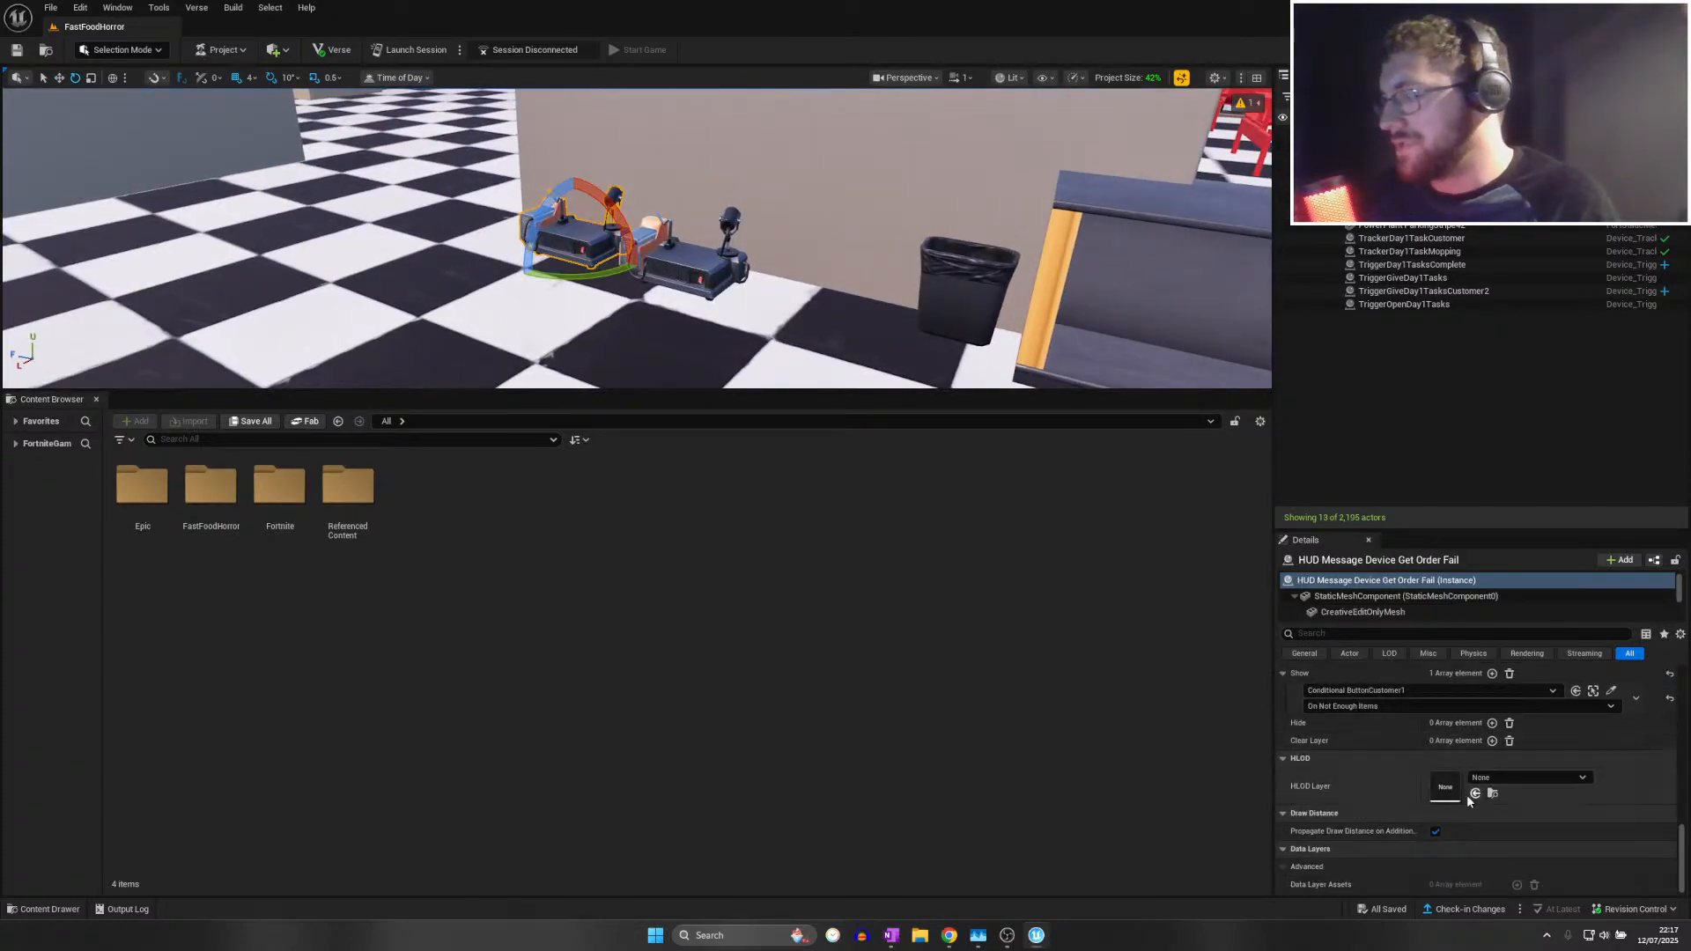
{"action": "scroll", "coordinate": [1462, 775], "scroll_direction": "up", "scroll_amount": 2}
{"action": "left_click", "coordinate": [1495, 715]}
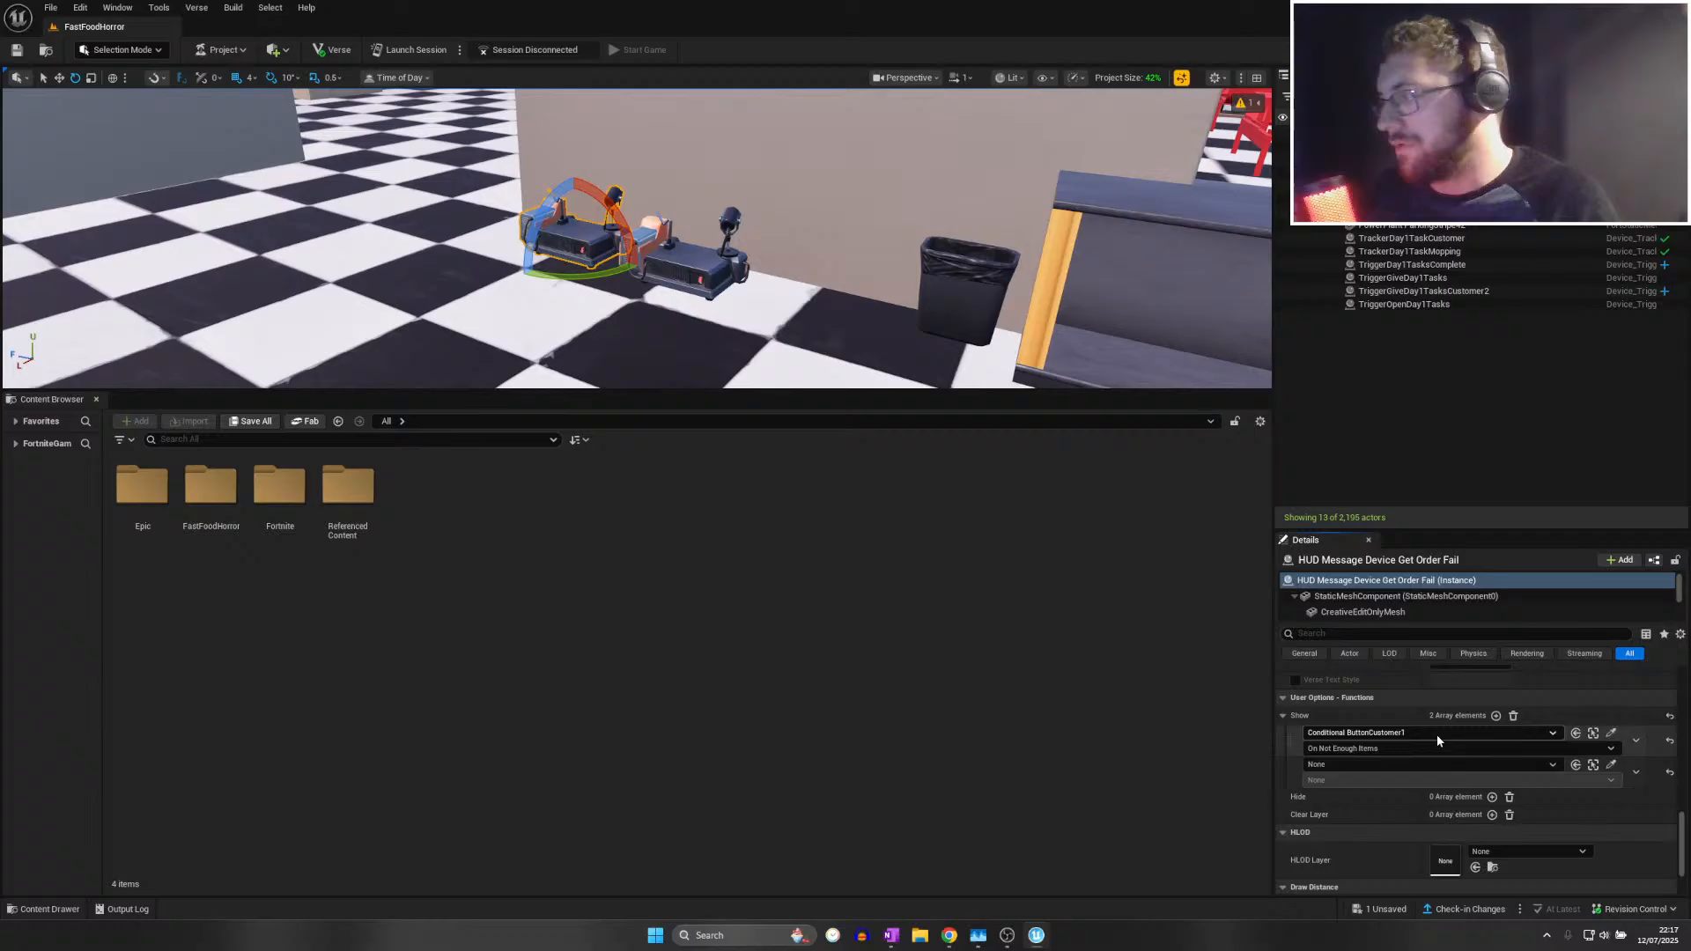
Bind the new Show entry of HUD Message Device Get Order Fail to Conditional ButtonCustomer2 with the On Not Enough Items event
{"action": "left_click", "coordinate": [1391, 765]}
{"action": "type", "text": "buttons"}
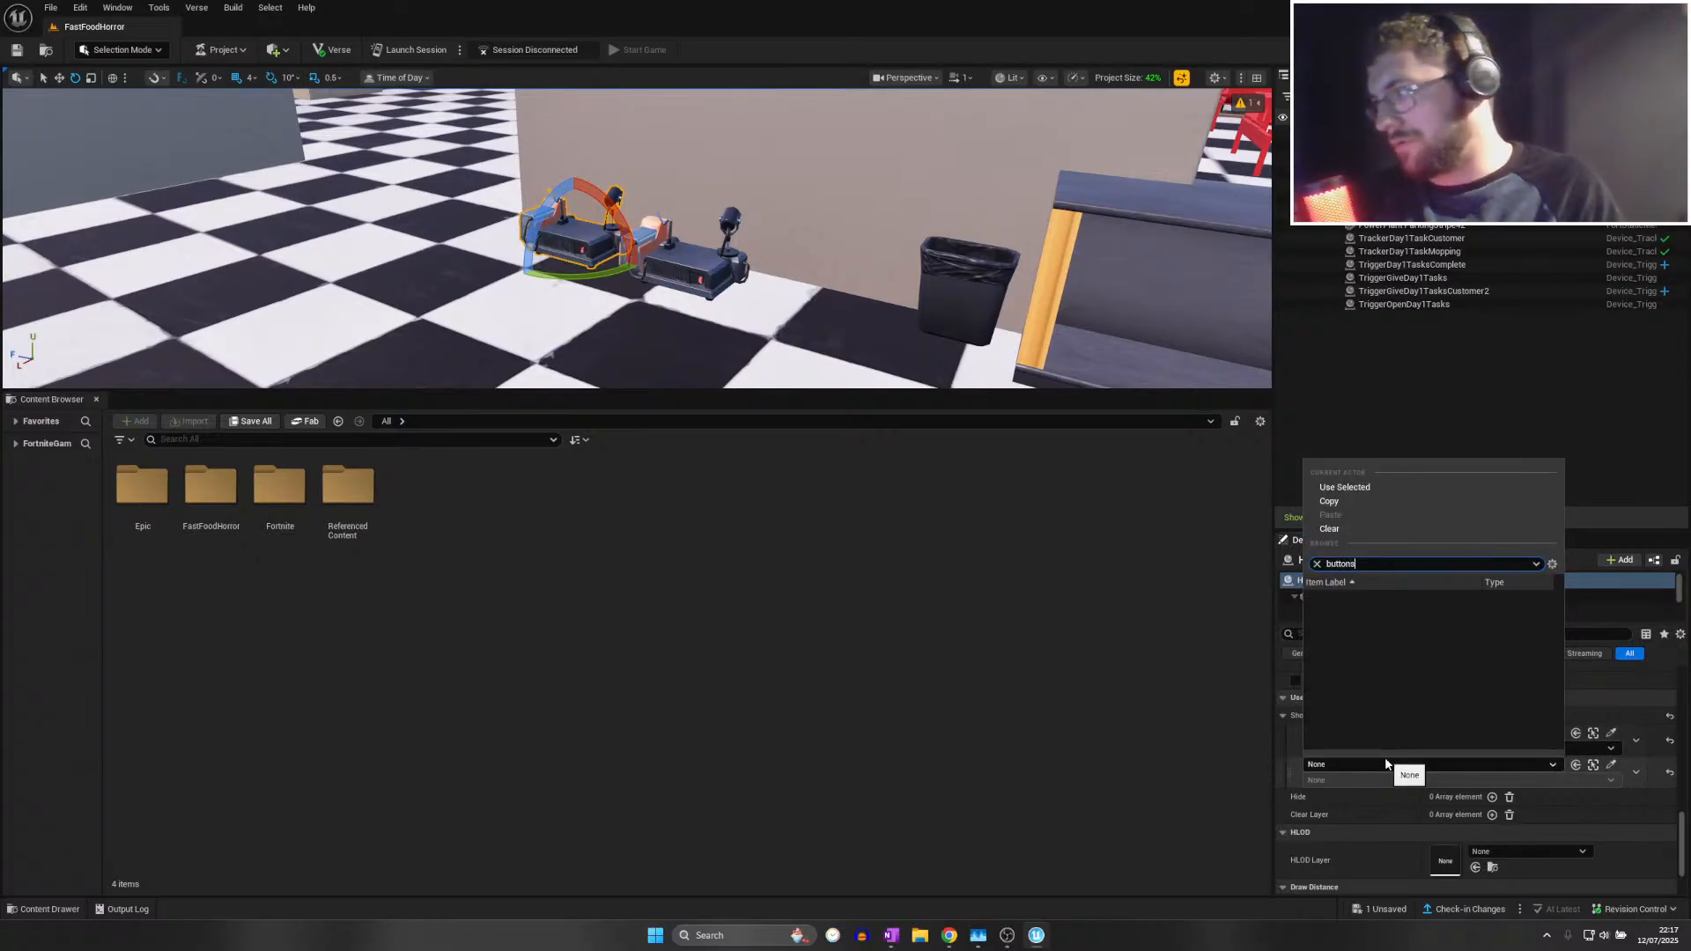
{"action": "key", "text": "BackSpace"}
{"action": "type", "text": "cust"}
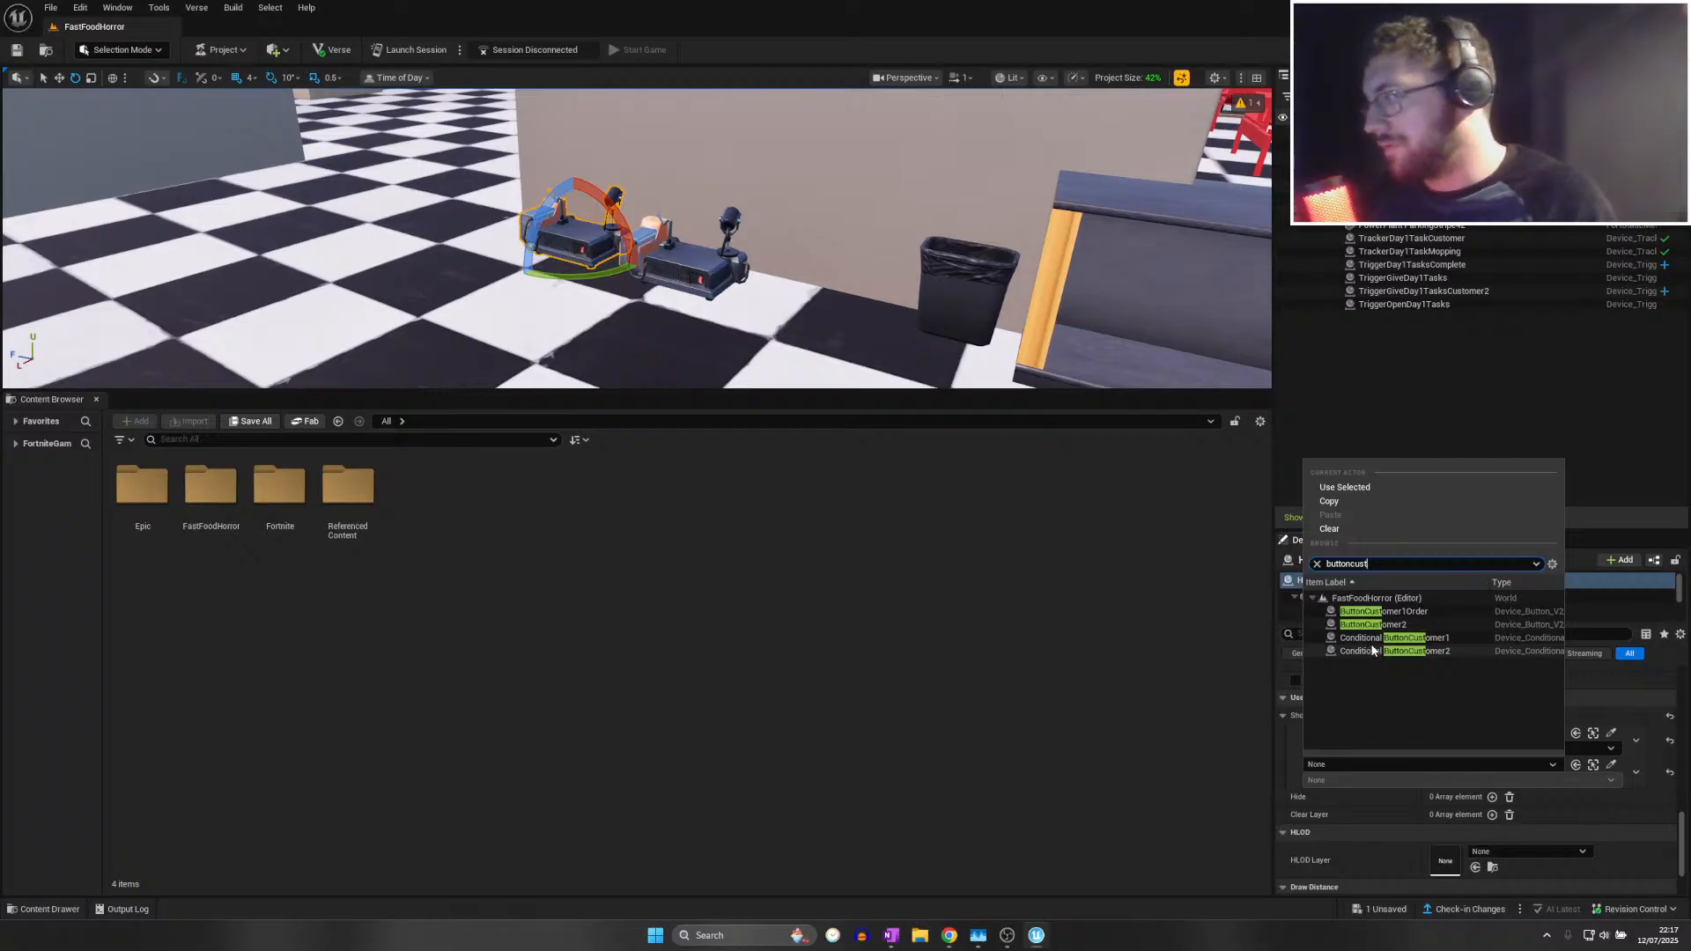
{"action": "left_click", "coordinate": [1321, 650]}
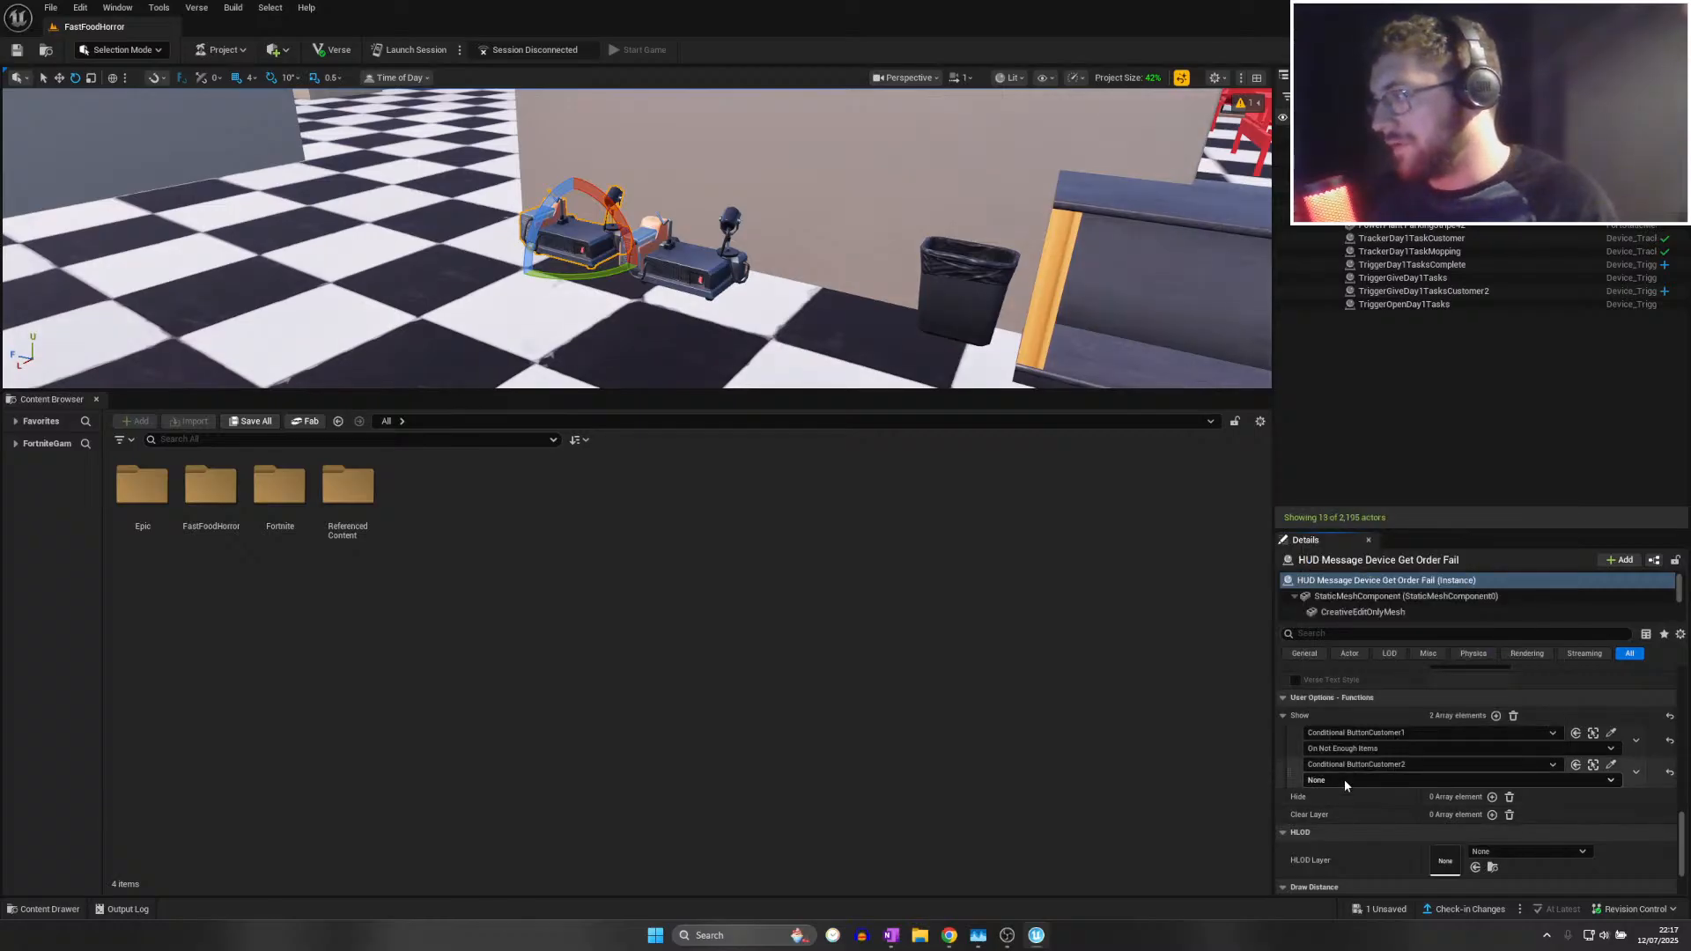
{"action": "left_click", "coordinate": [1343, 778]}
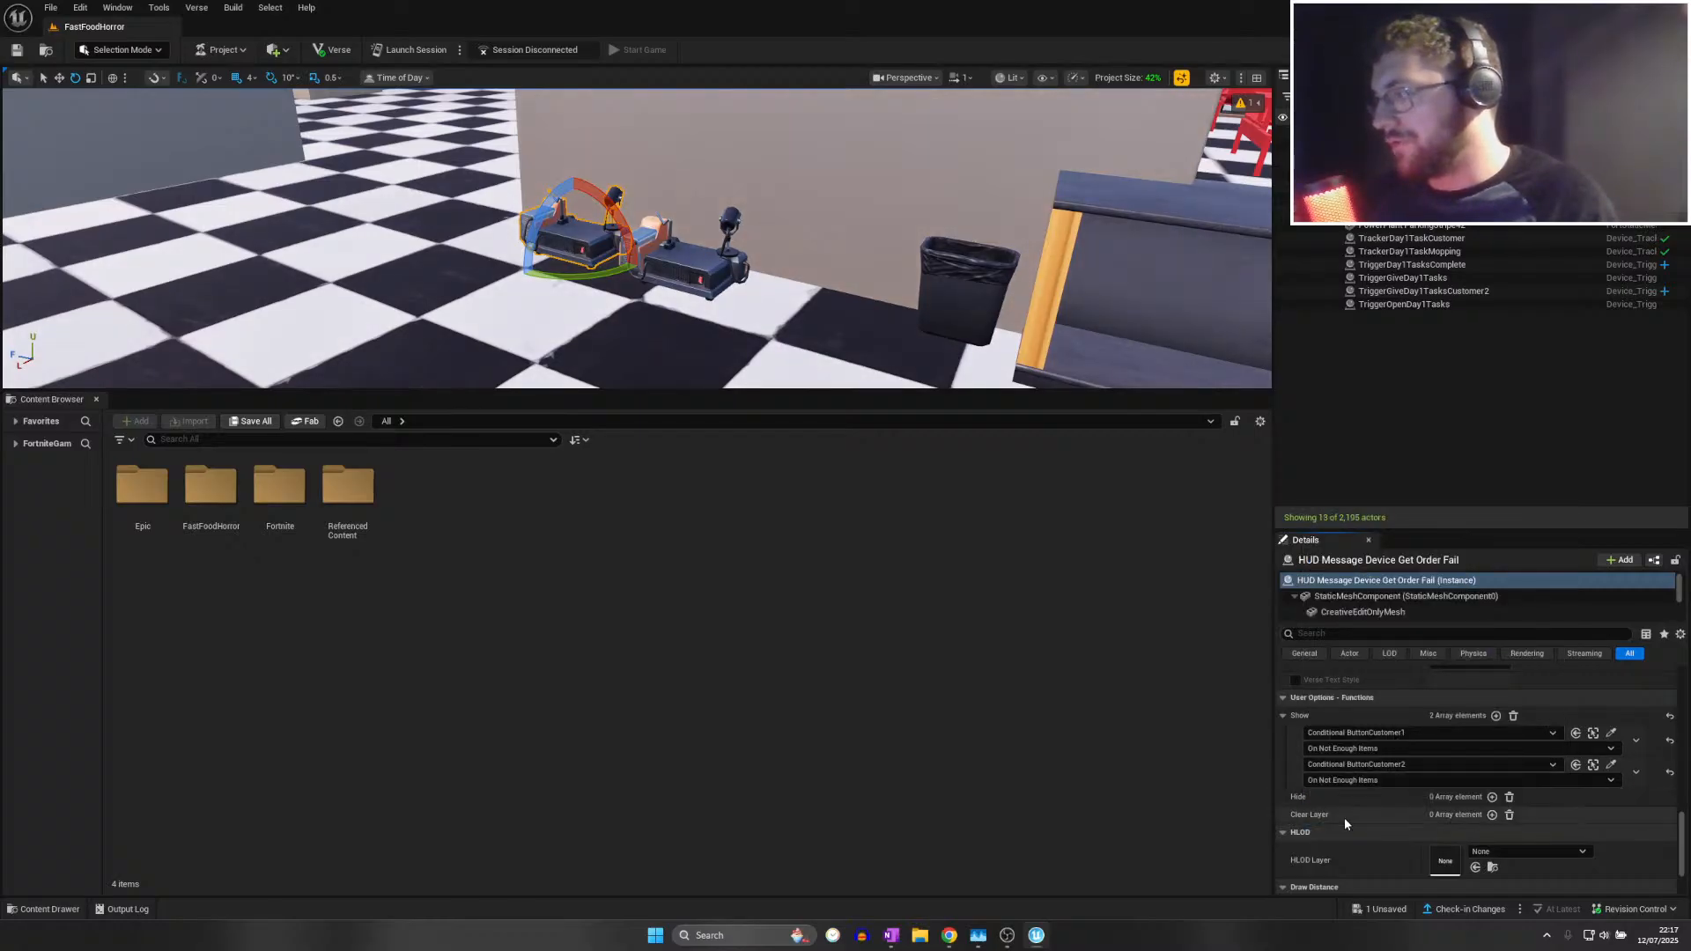
{"action": "left_click", "coordinate": [1343, 815]}
Add a second Show entry on HUD Message Device Get Order Success bound to Conditional ButtonCustomer2 with On Activated, and save all files
{"action": "left_click", "coordinate": [696, 269]}
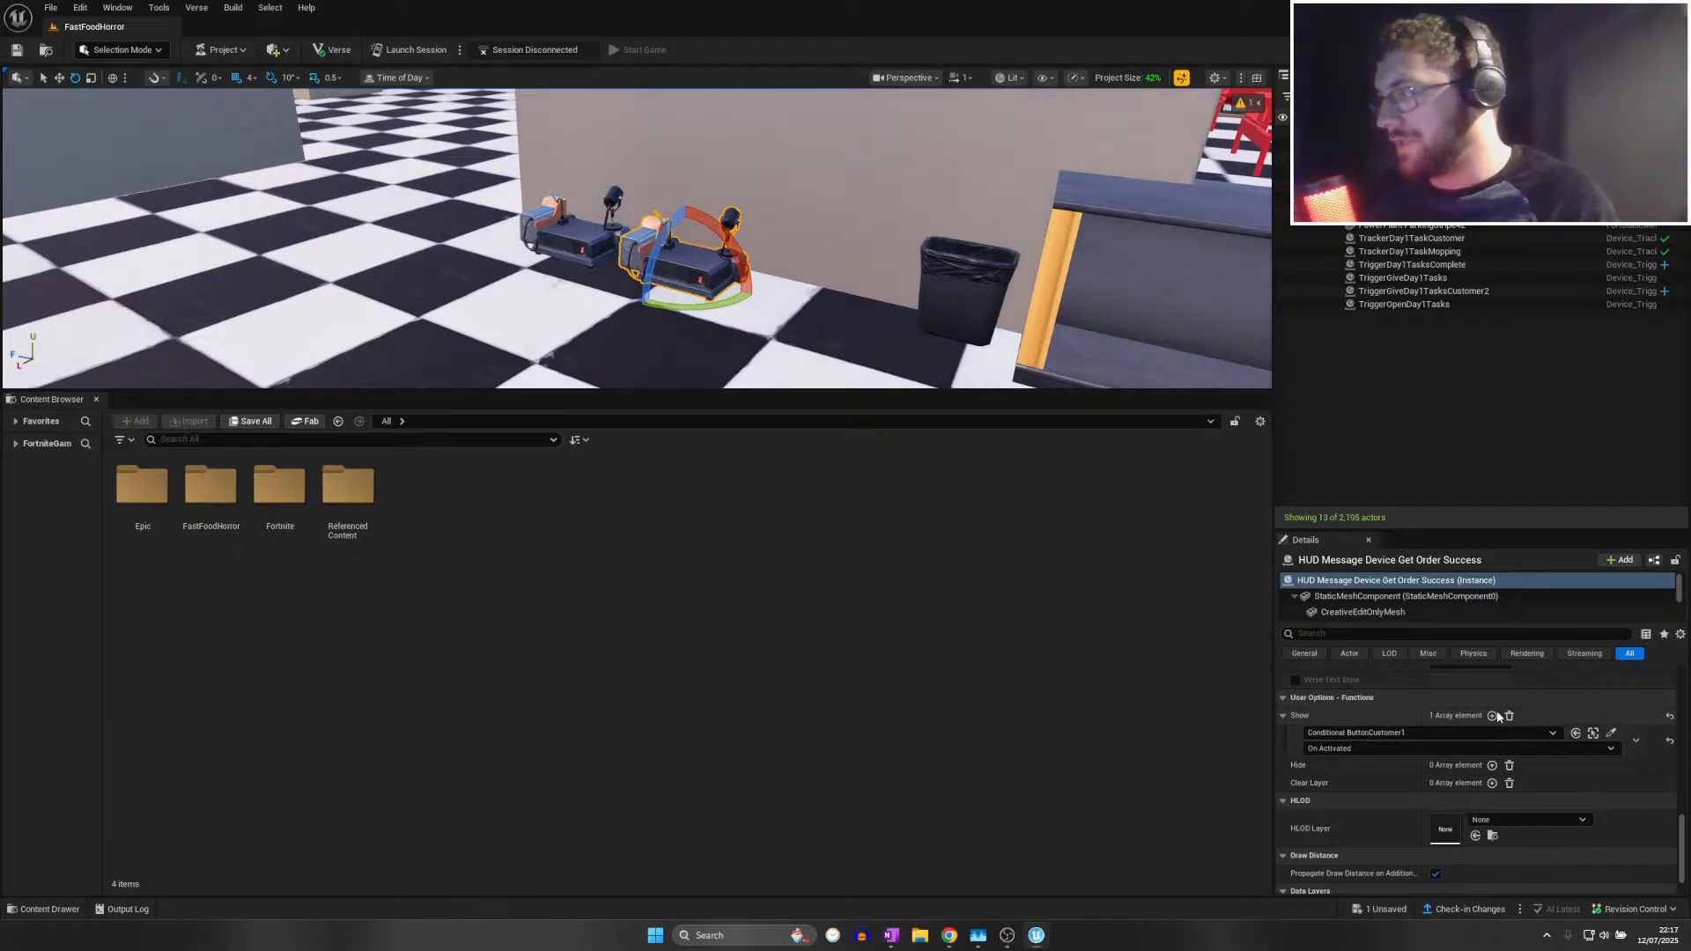
{"action": "left_click", "coordinate": [1379, 764]}
{"action": "type", "text": "b"}
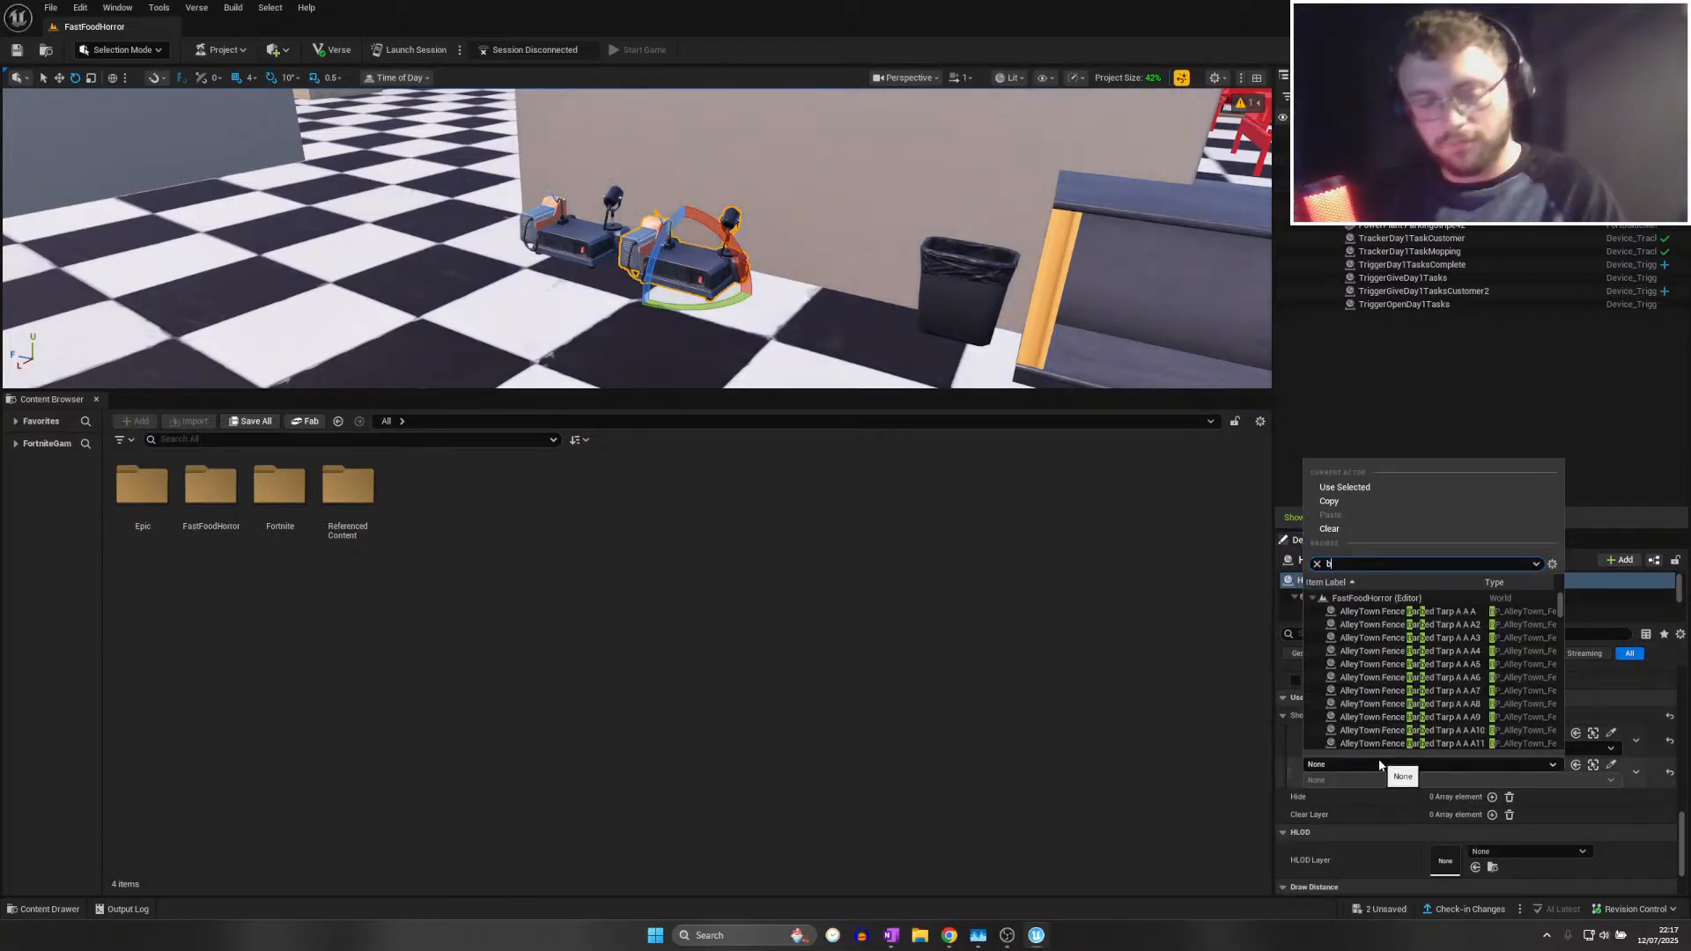
{"action": "type", "text": "uttoncustome"}
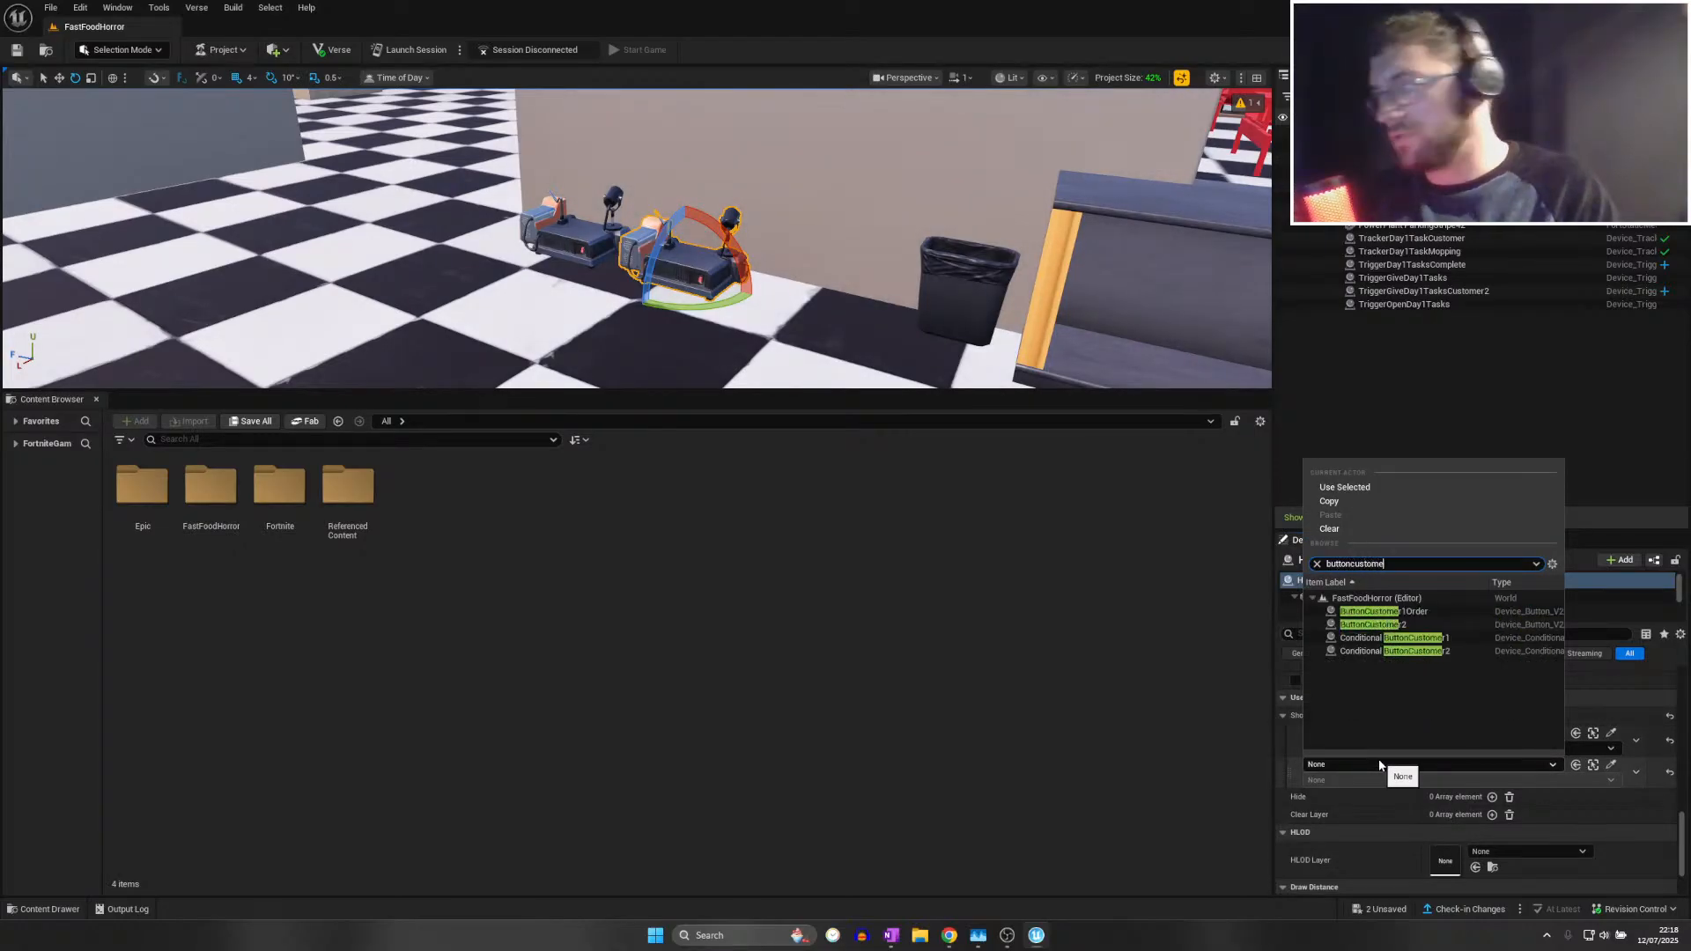
{"action": "type", "text": "r"}
{"action": "left_click", "coordinate": [1382, 651]}
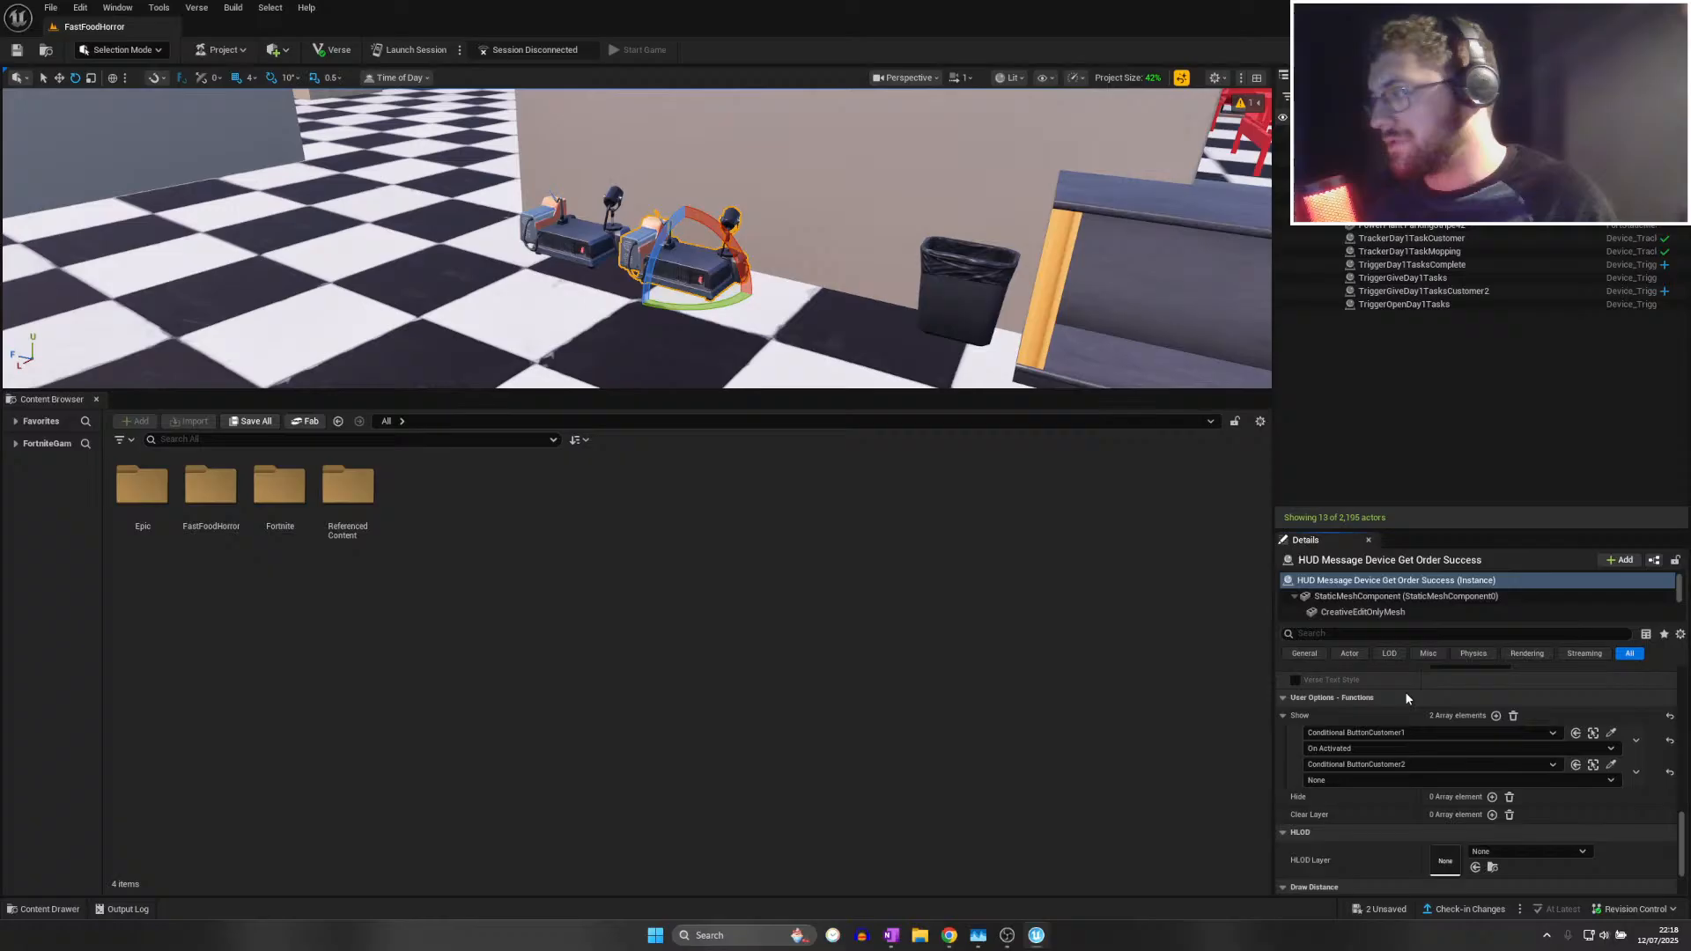
{"action": "left_click", "coordinate": [1353, 780]}
{"action": "left_click", "coordinate": [1354, 805]}
{"action": "left_click", "coordinate": [50, 7]}
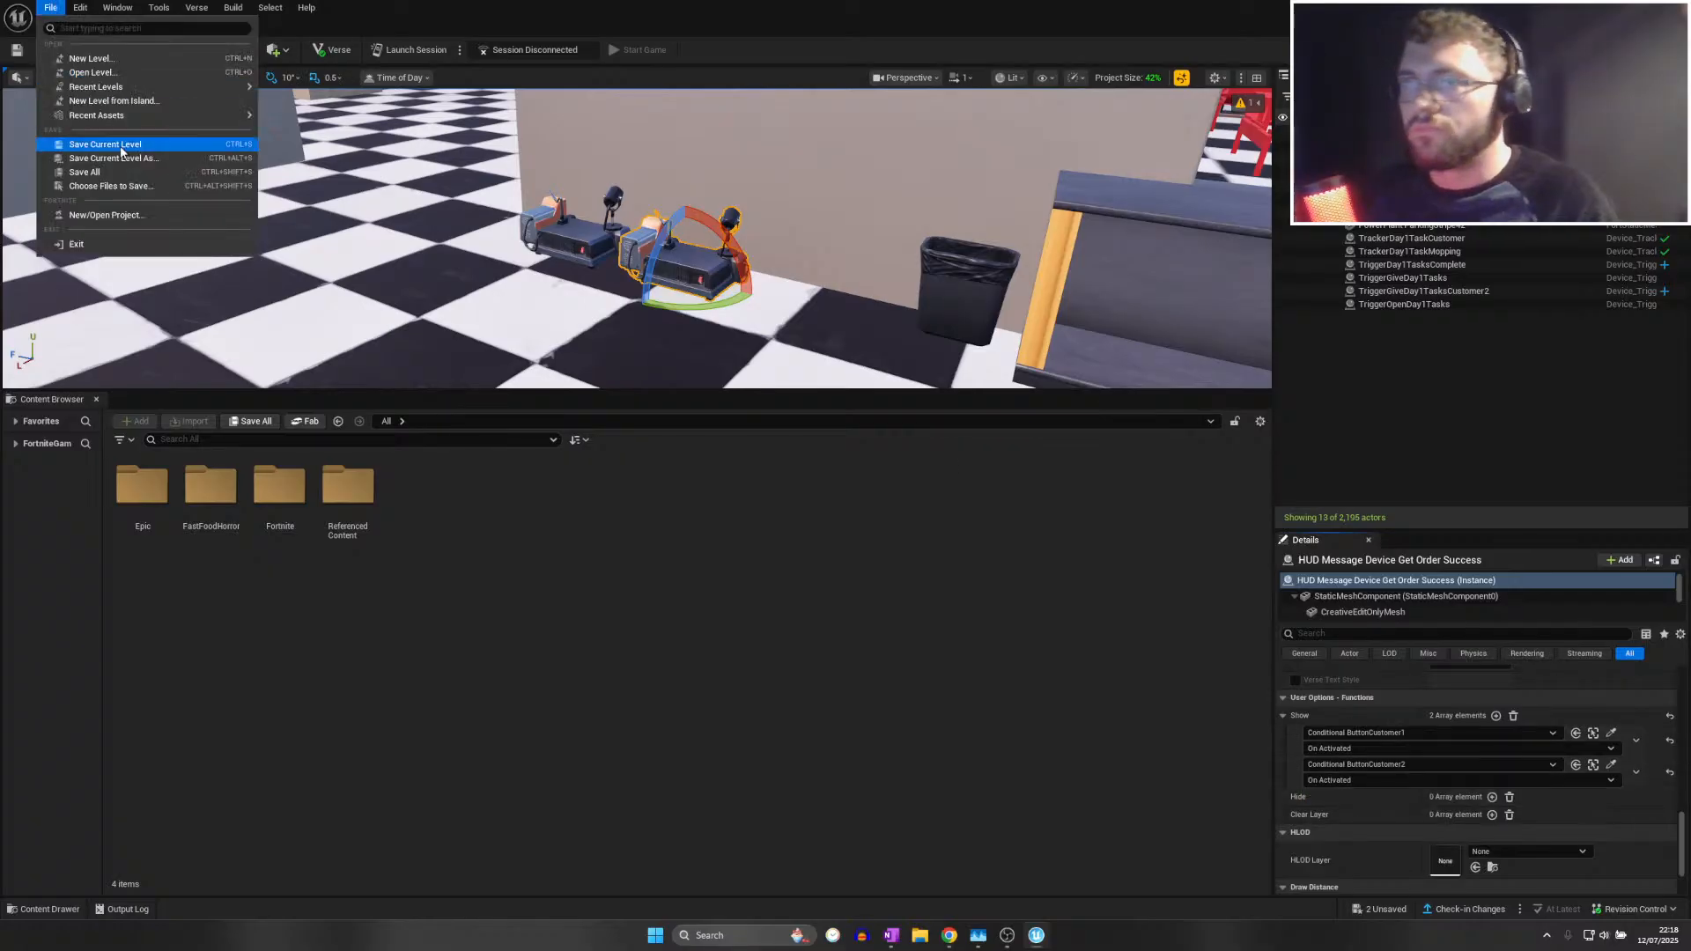
{"action": "left_click", "coordinate": [133, 172]}
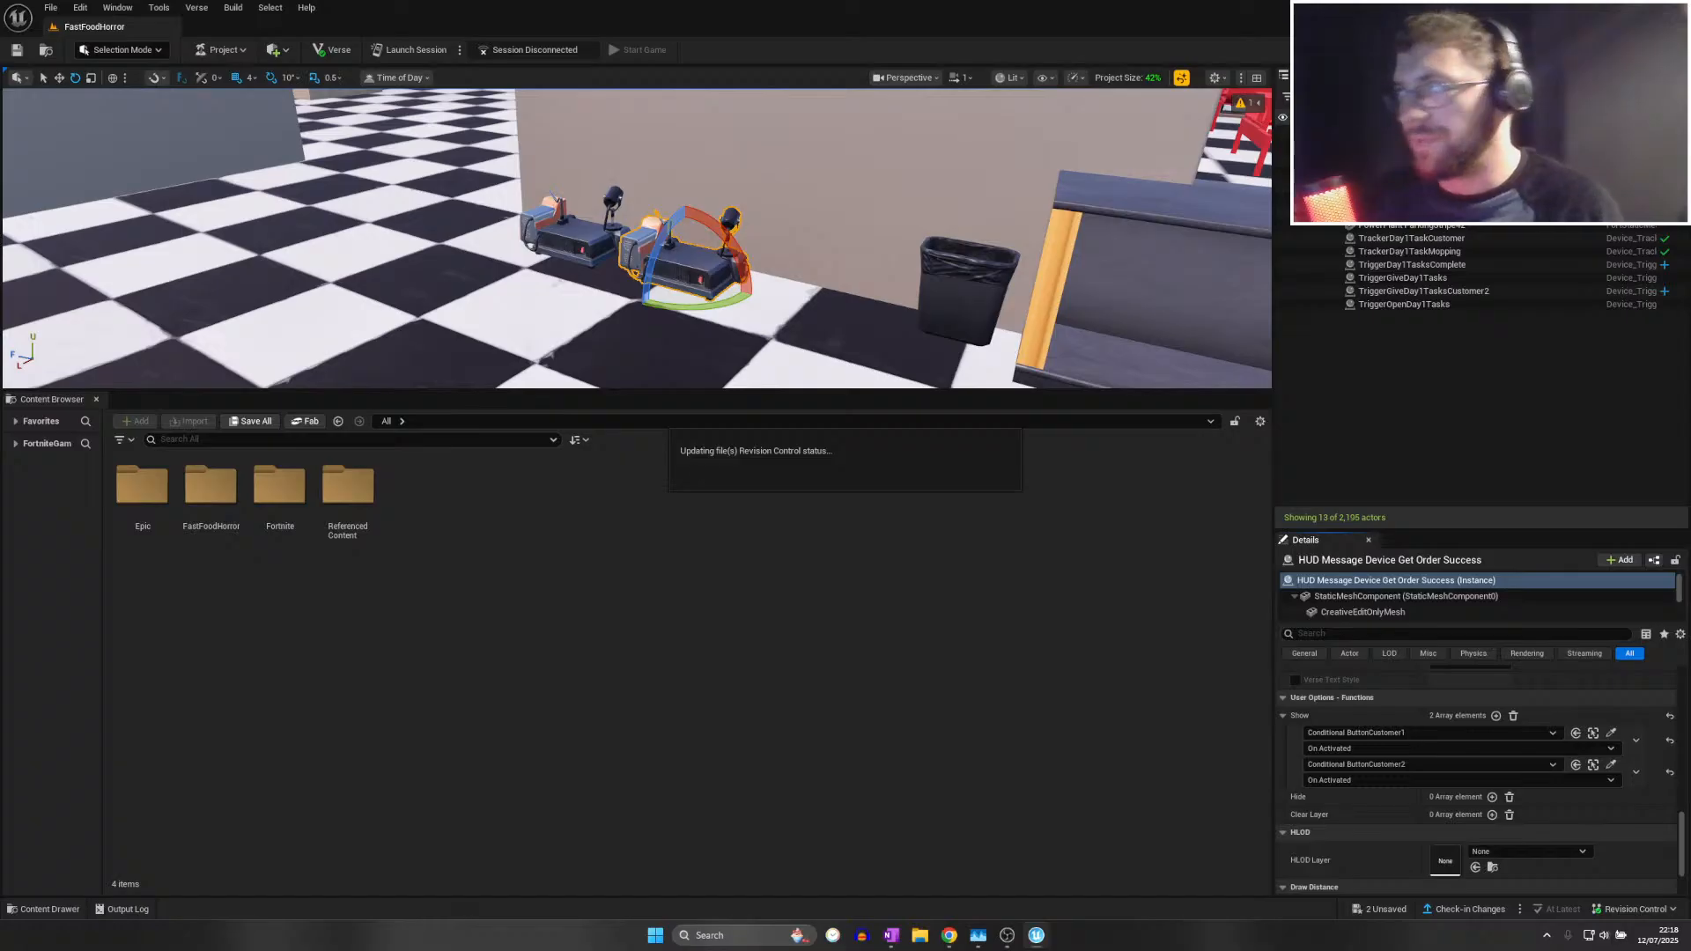
Switch to the OneNote to-do list, read the upcoming day 1 and home tasks, and return to the editor
{"action": "left_click", "coordinate": [892, 935]}
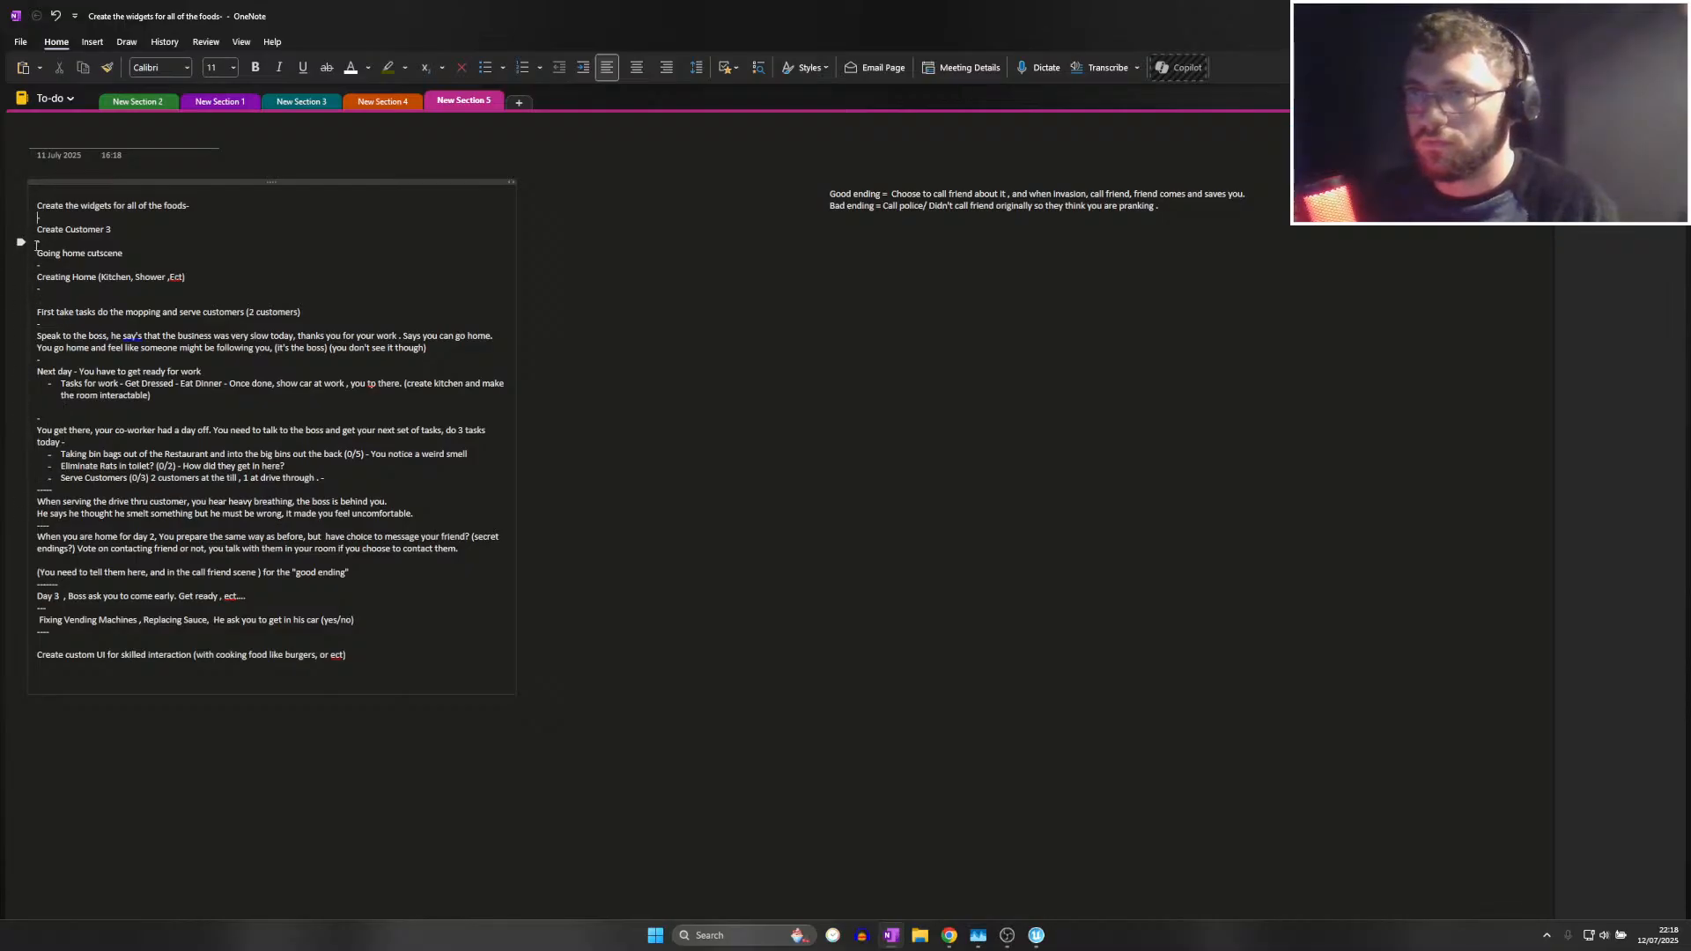
{"action": "left_click_drag", "start_coordinate": [39, 278], "coordinate": [278, 431]}
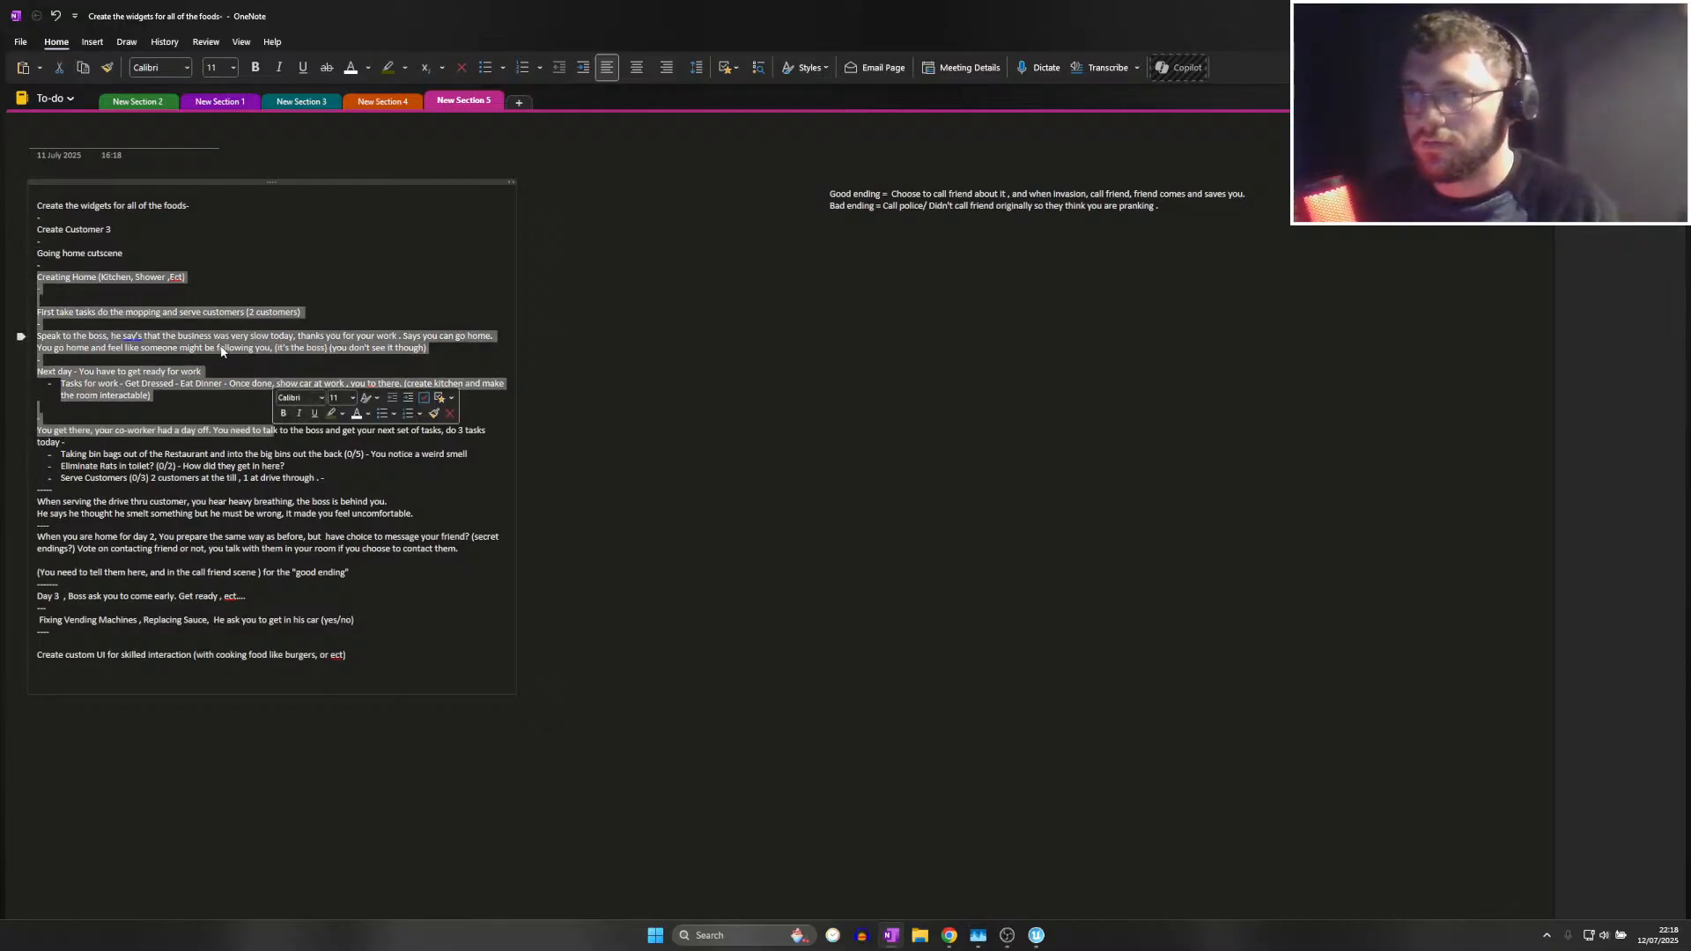
{"action": "left_click", "coordinate": [249, 291]}
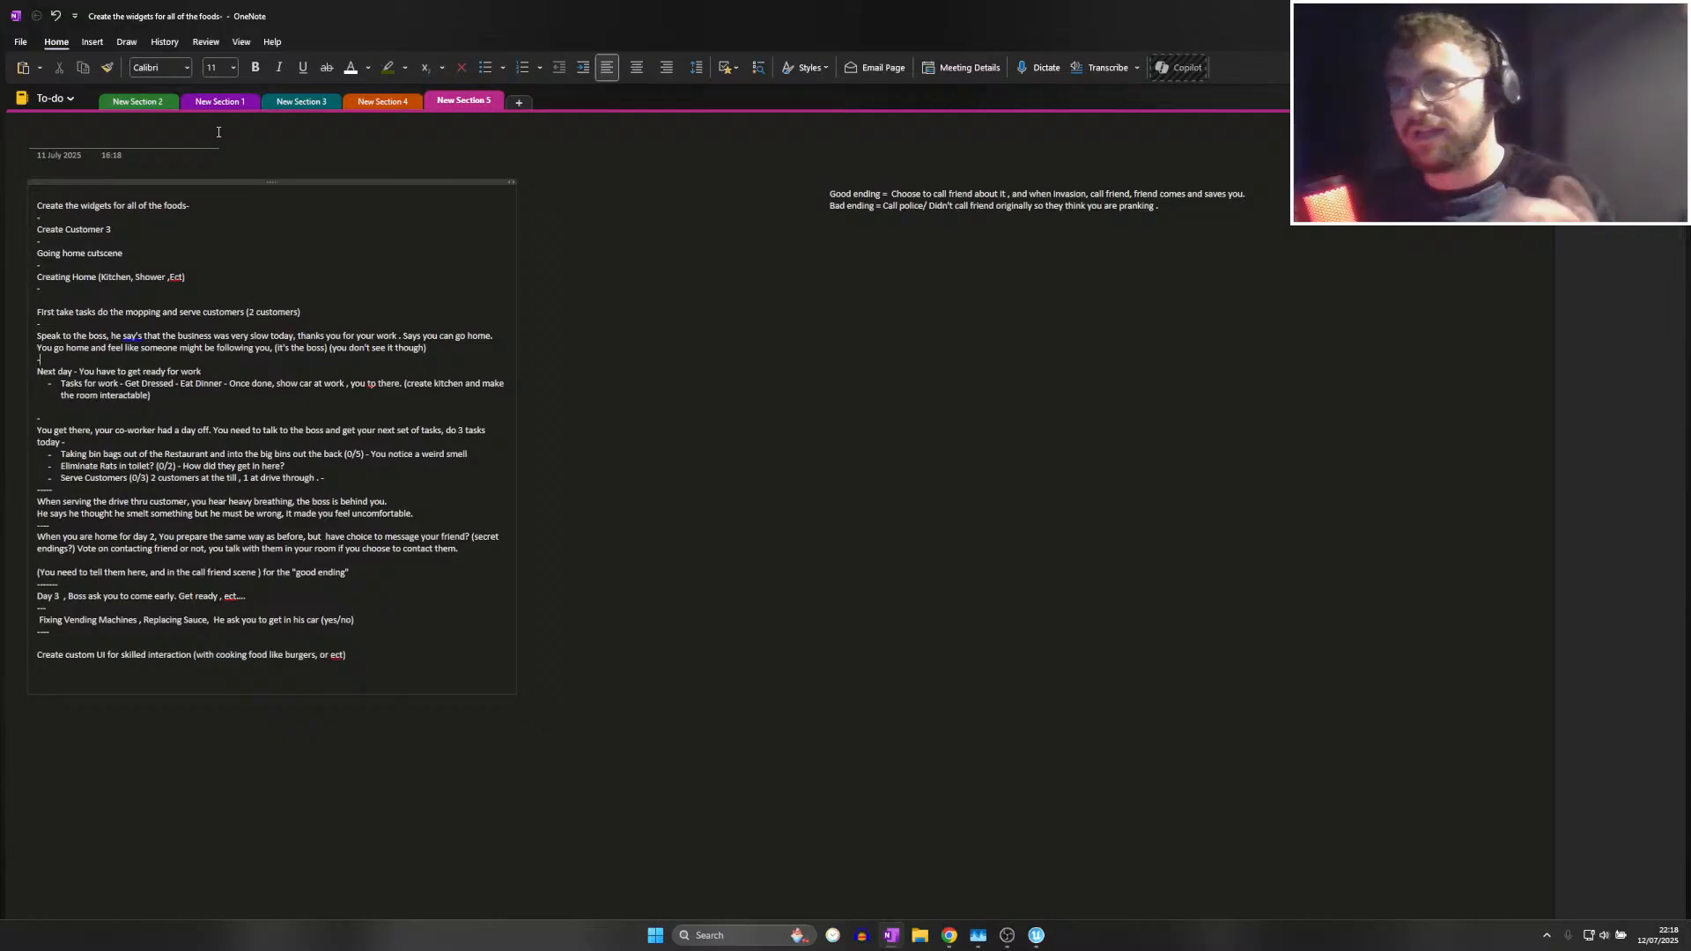
{"action": "left_click", "coordinate": [1615, 14]}
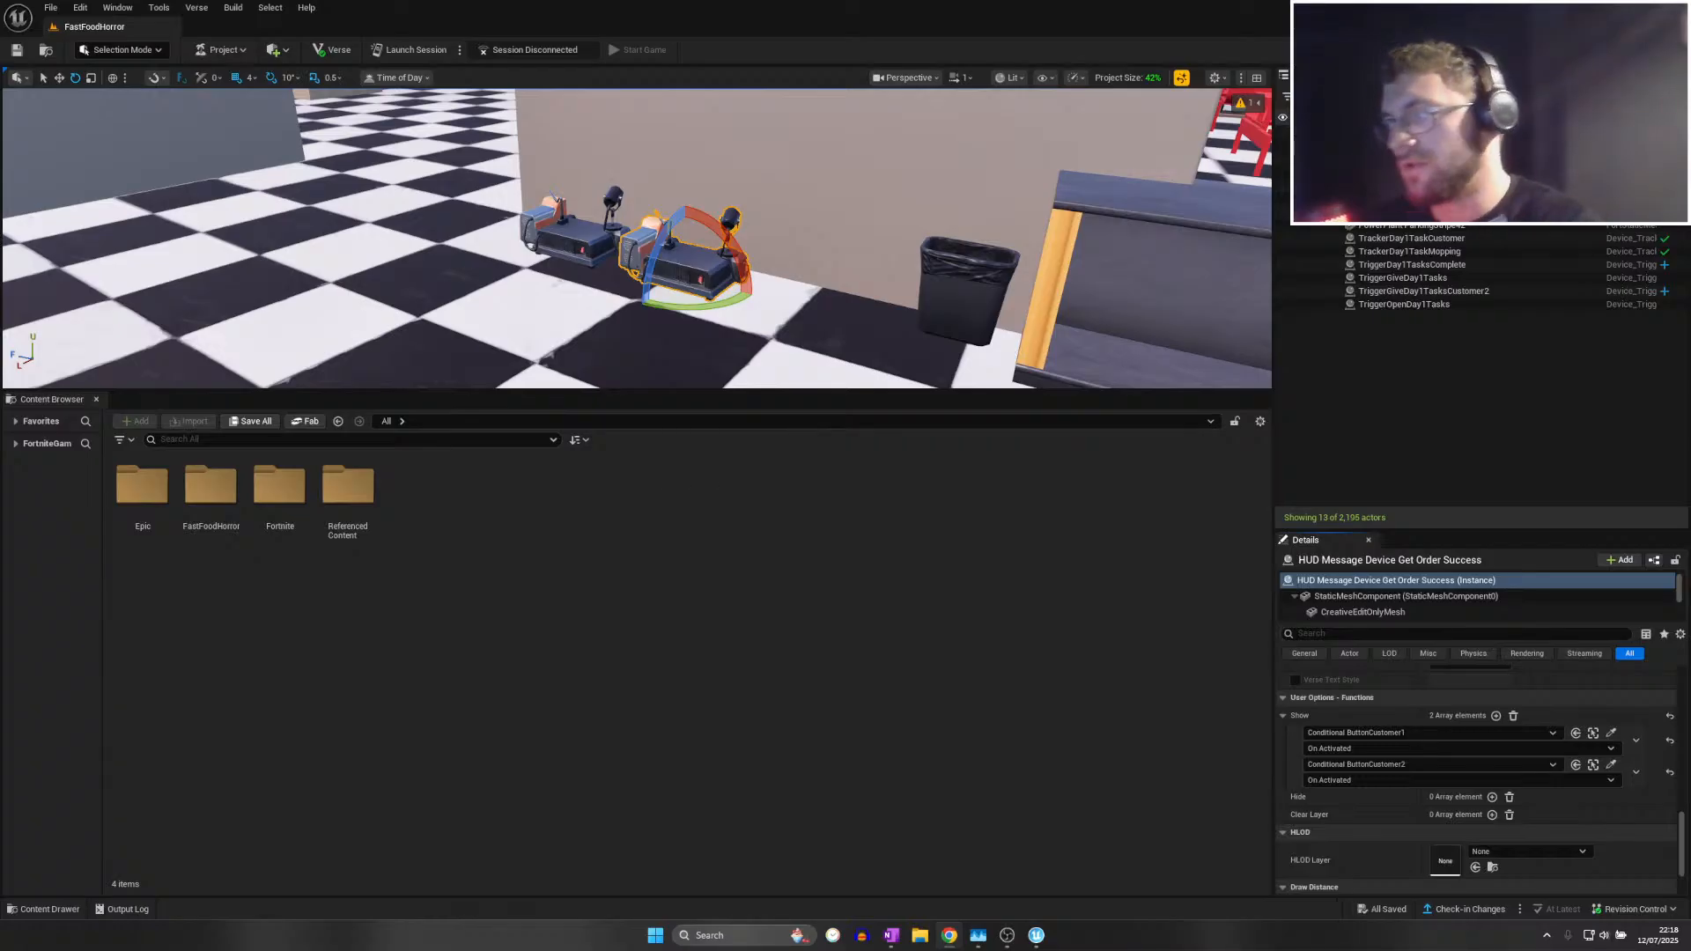
Save all project files again
{"action": "left_click", "coordinate": [59, 9]}
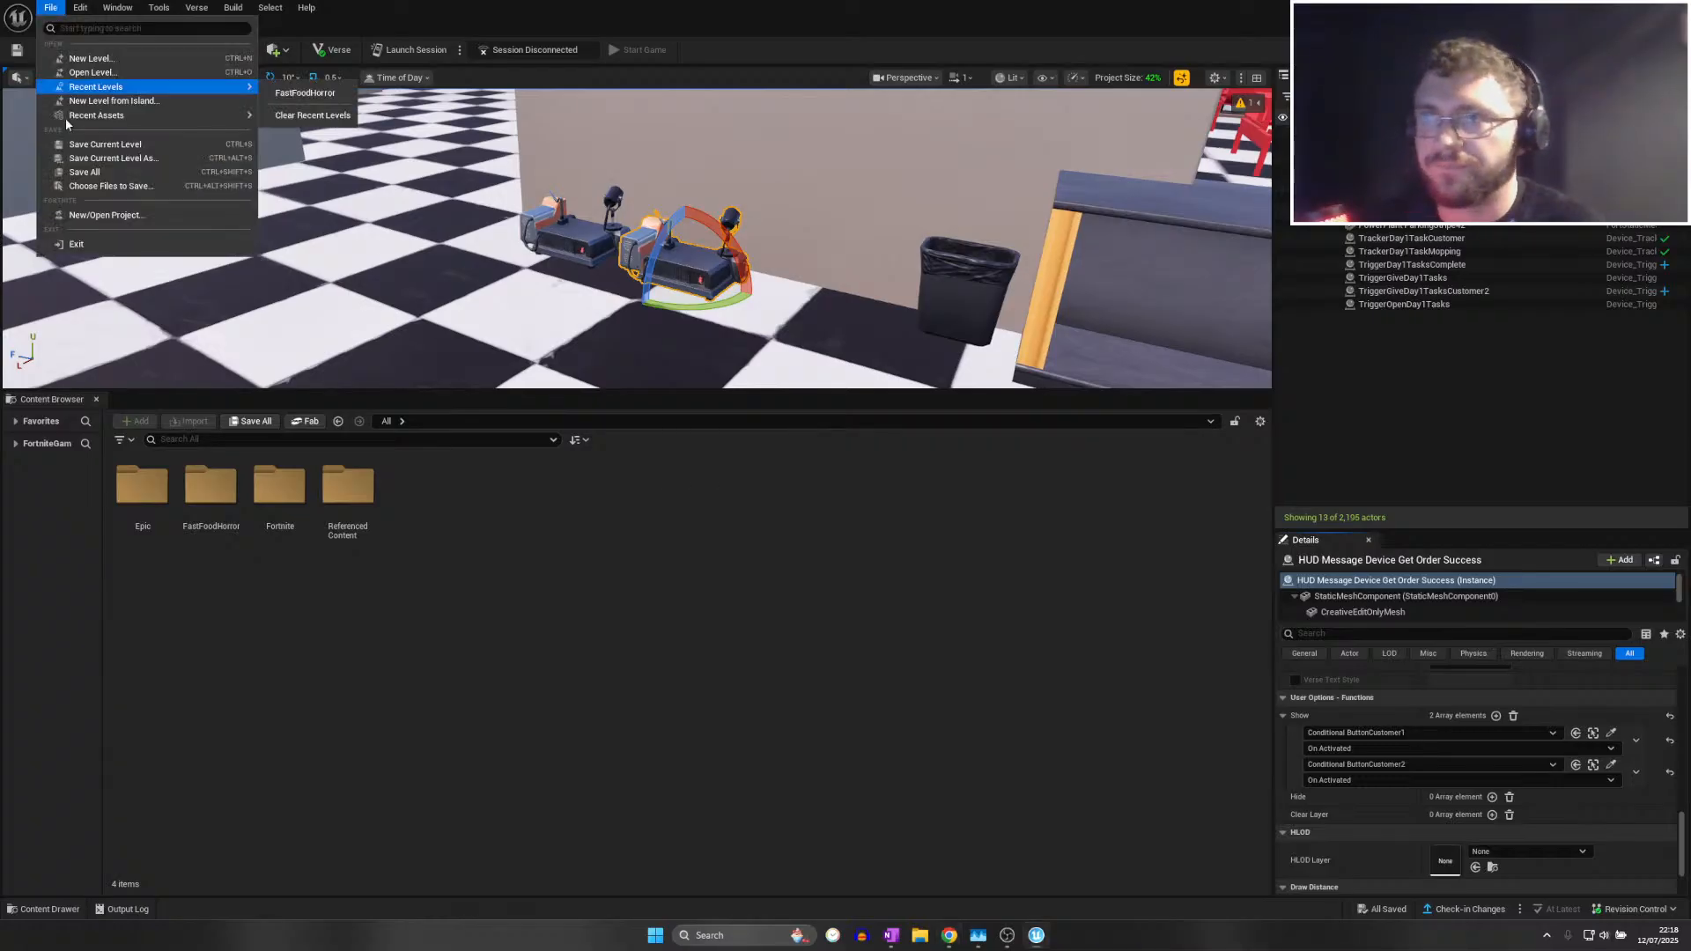
{"action": "left_click", "coordinate": [77, 173]}
{"action": "left_click", "coordinate": [53, 9]}
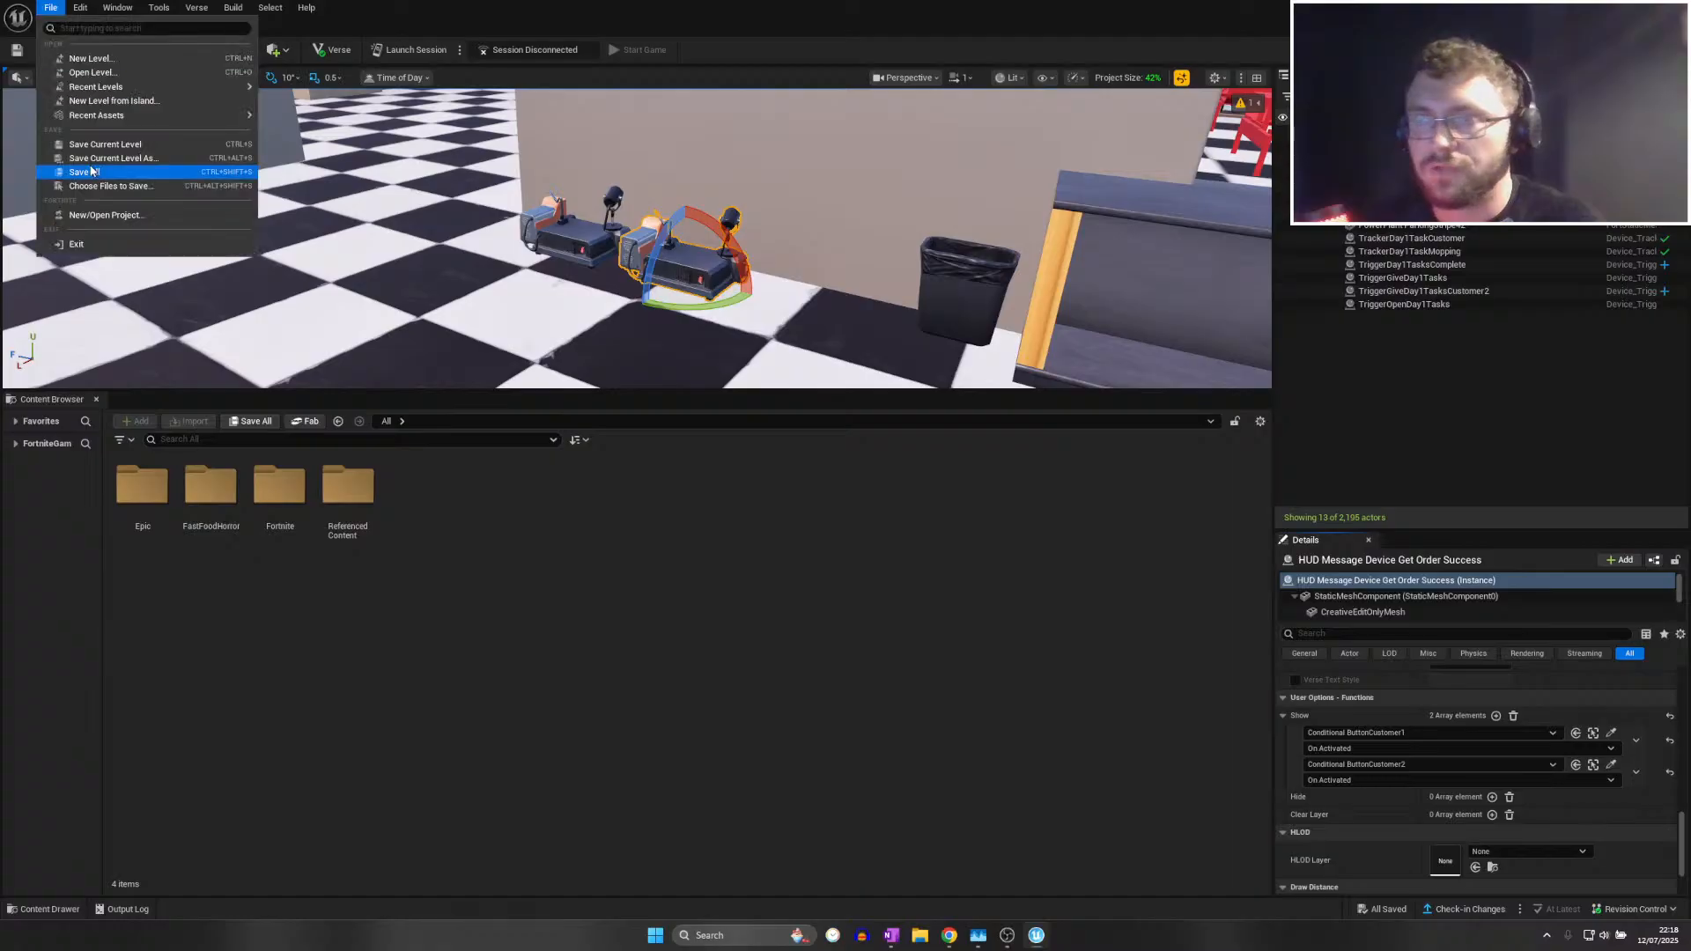
{"action": "left_click", "coordinate": [90, 171]}
Look over the restaurant layout from the kitchen area to the dining area and the front counter
{"action": "right_click_drag", "start_coordinate": [335, 198], "coordinate": [898, 150]}
{"action": "key", "text": "w"}
{"action": "key", "text": "w"}
{"action": "right_click_drag", "start_coordinate": [634, 237], "coordinate": [819, 278]}
{"action": "key", "text": "w"}
{"action": "right_click_drag", "start_coordinate": [654, 204], "coordinate": [916, 205]}
{"action": "key", "text": "w"}
{"action": "right_click_drag", "start_coordinate": [653, 203], "coordinate": [942, 220]}
{"action": "key", "text": "w"}
{"action": "key", "text": "w"}
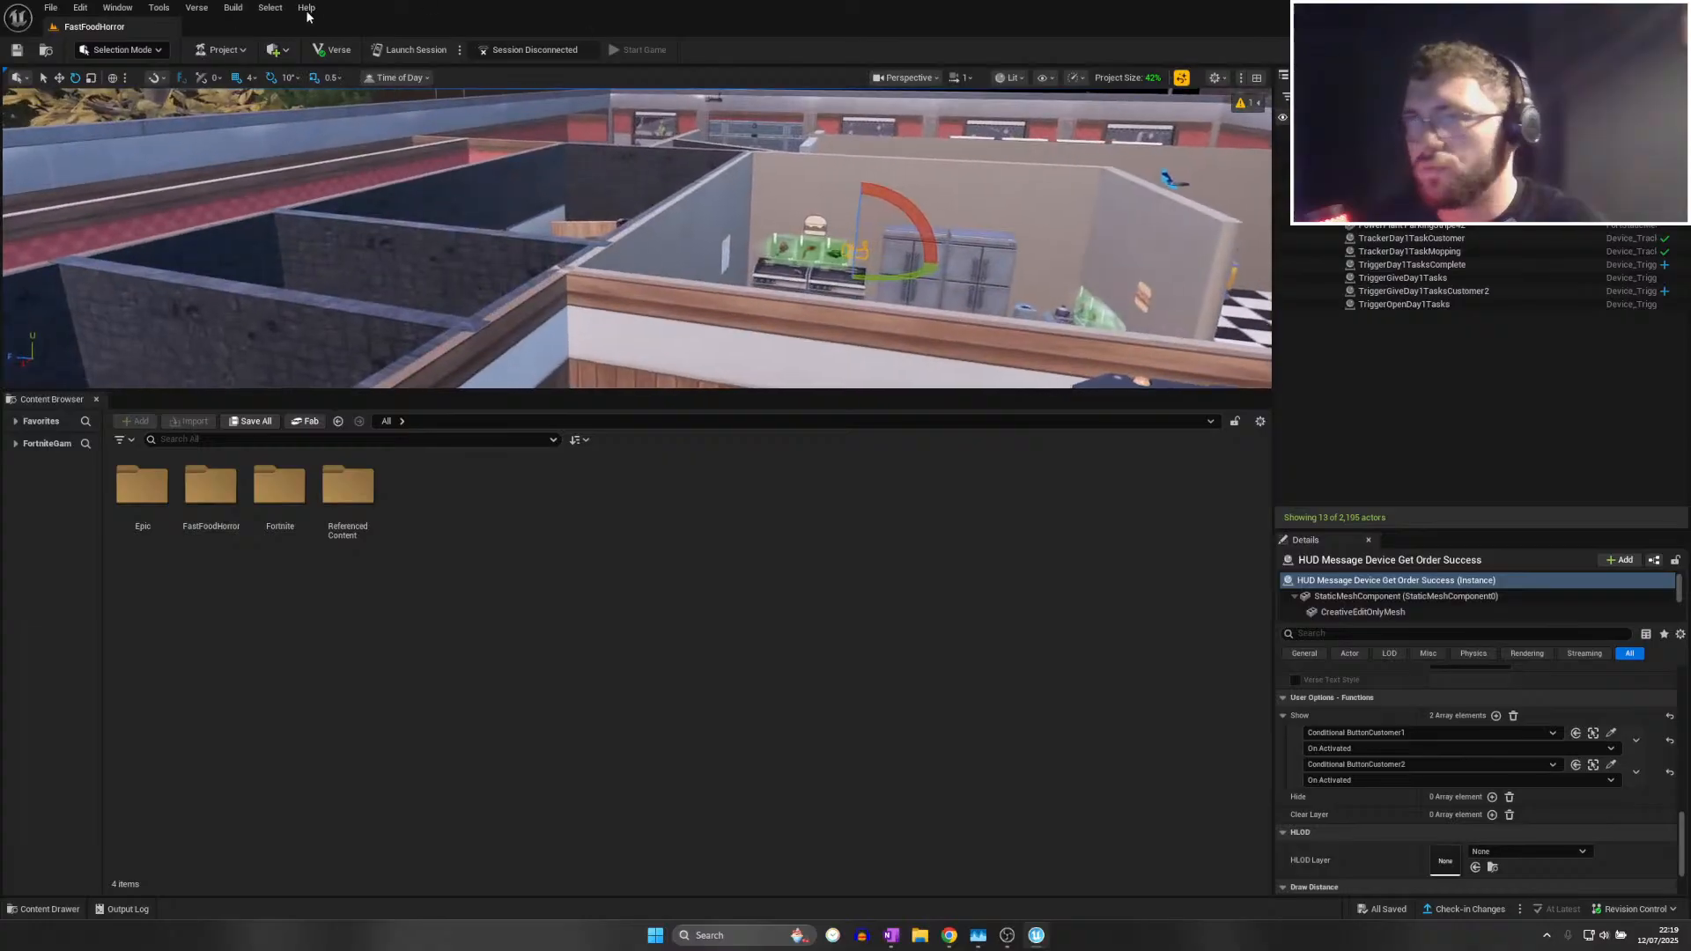
{"action": "left_click", "coordinate": [51, 8]}
{"action": "mouse_move", "coordinate": [79, 91]}
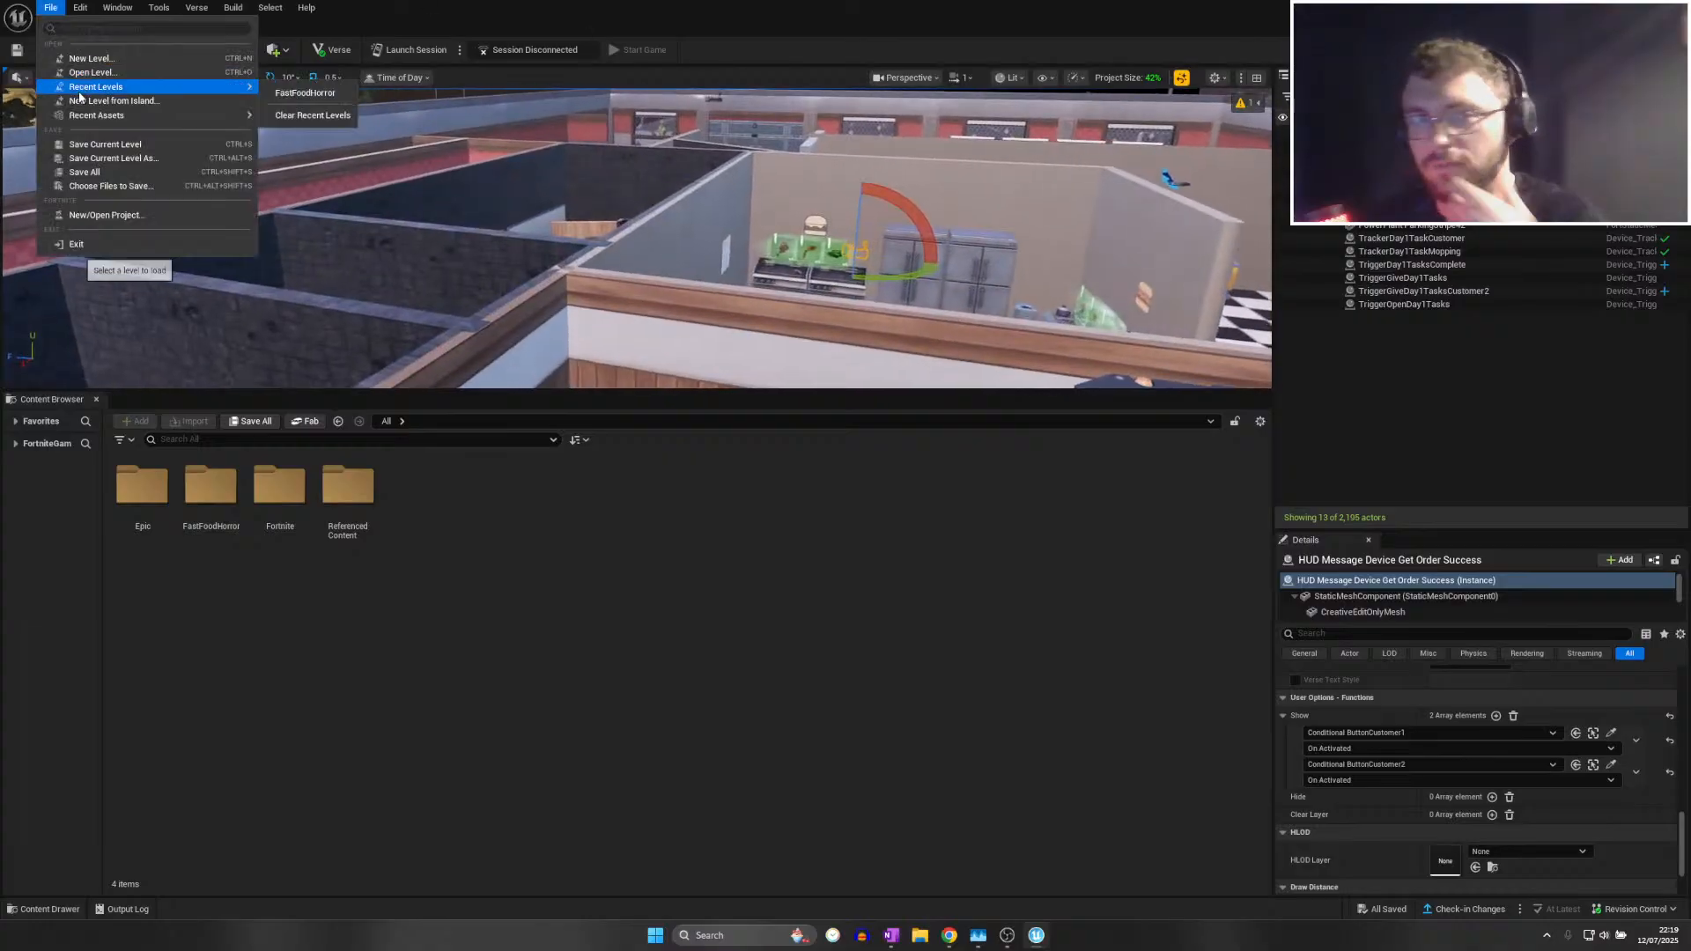
{"action": "left_click", "coordinate": [88, 173]}
{"action": "key", "text": "w"}
{"action": "right_click_drag", "start_coordinate": [469, 305], "coordinate": [475, 288]}
{"action": "key", "text": "w"}
{"action": "right_click_drag", "start_coordinate": [636, 237], "coordinate": [695, 252]}
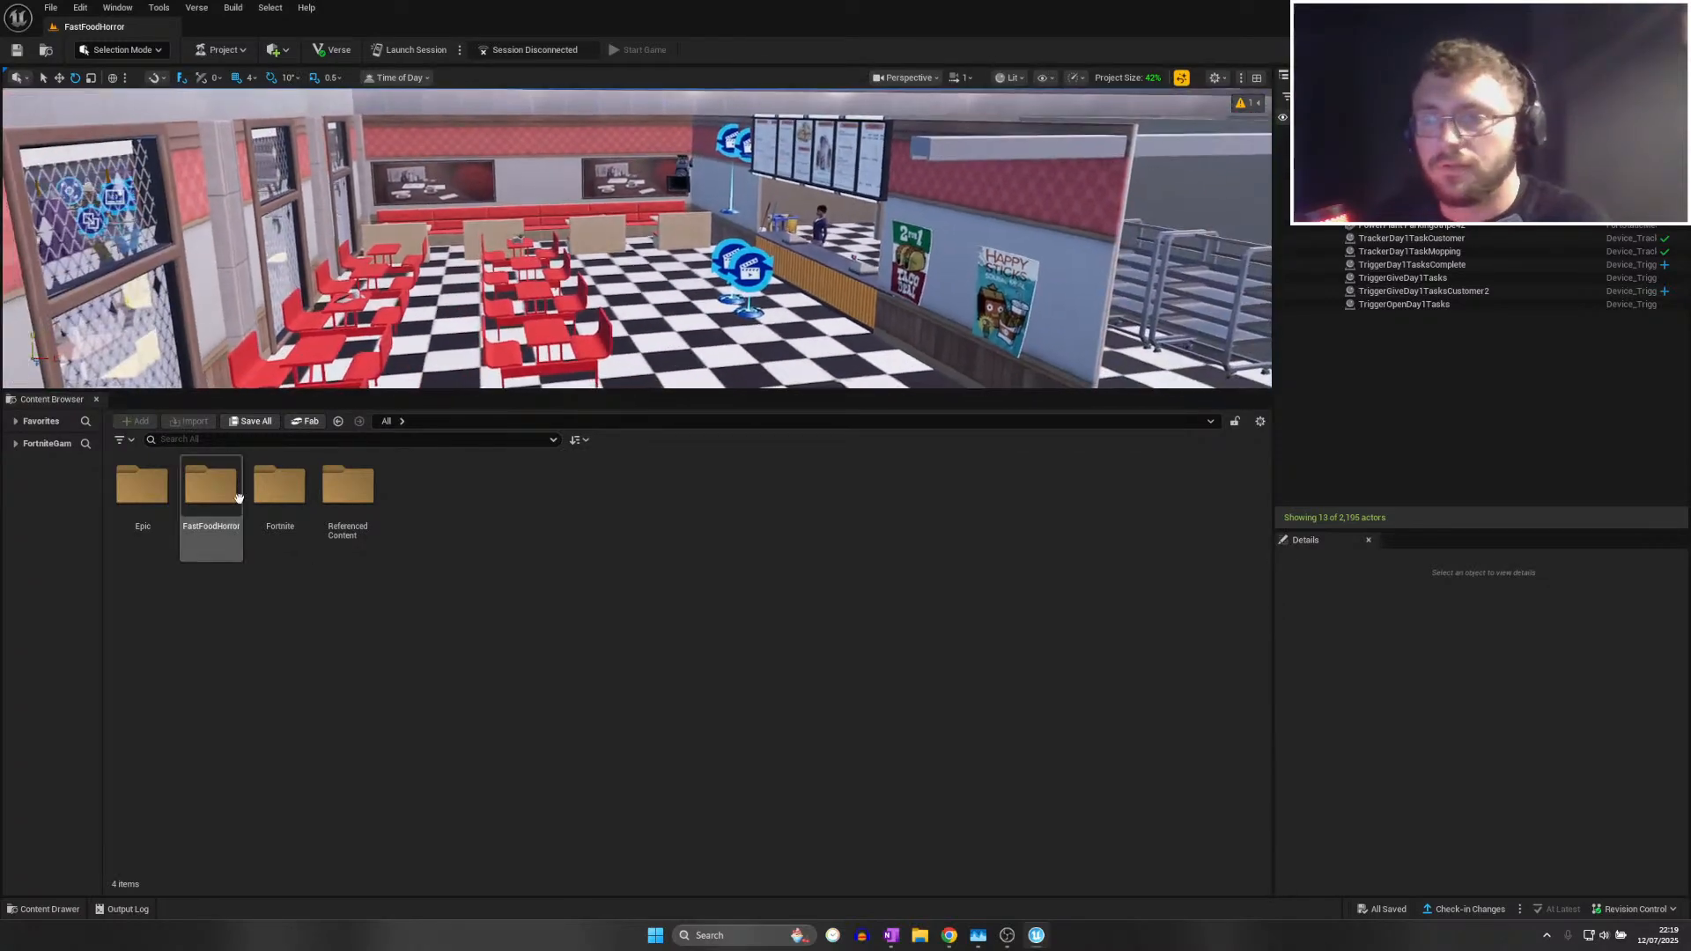
Review the remaining tasks in OneNote, mark the Create Customer 3 item with ///, and return to the editor
{"action": "left_click", "coordinate": [891, 935]}
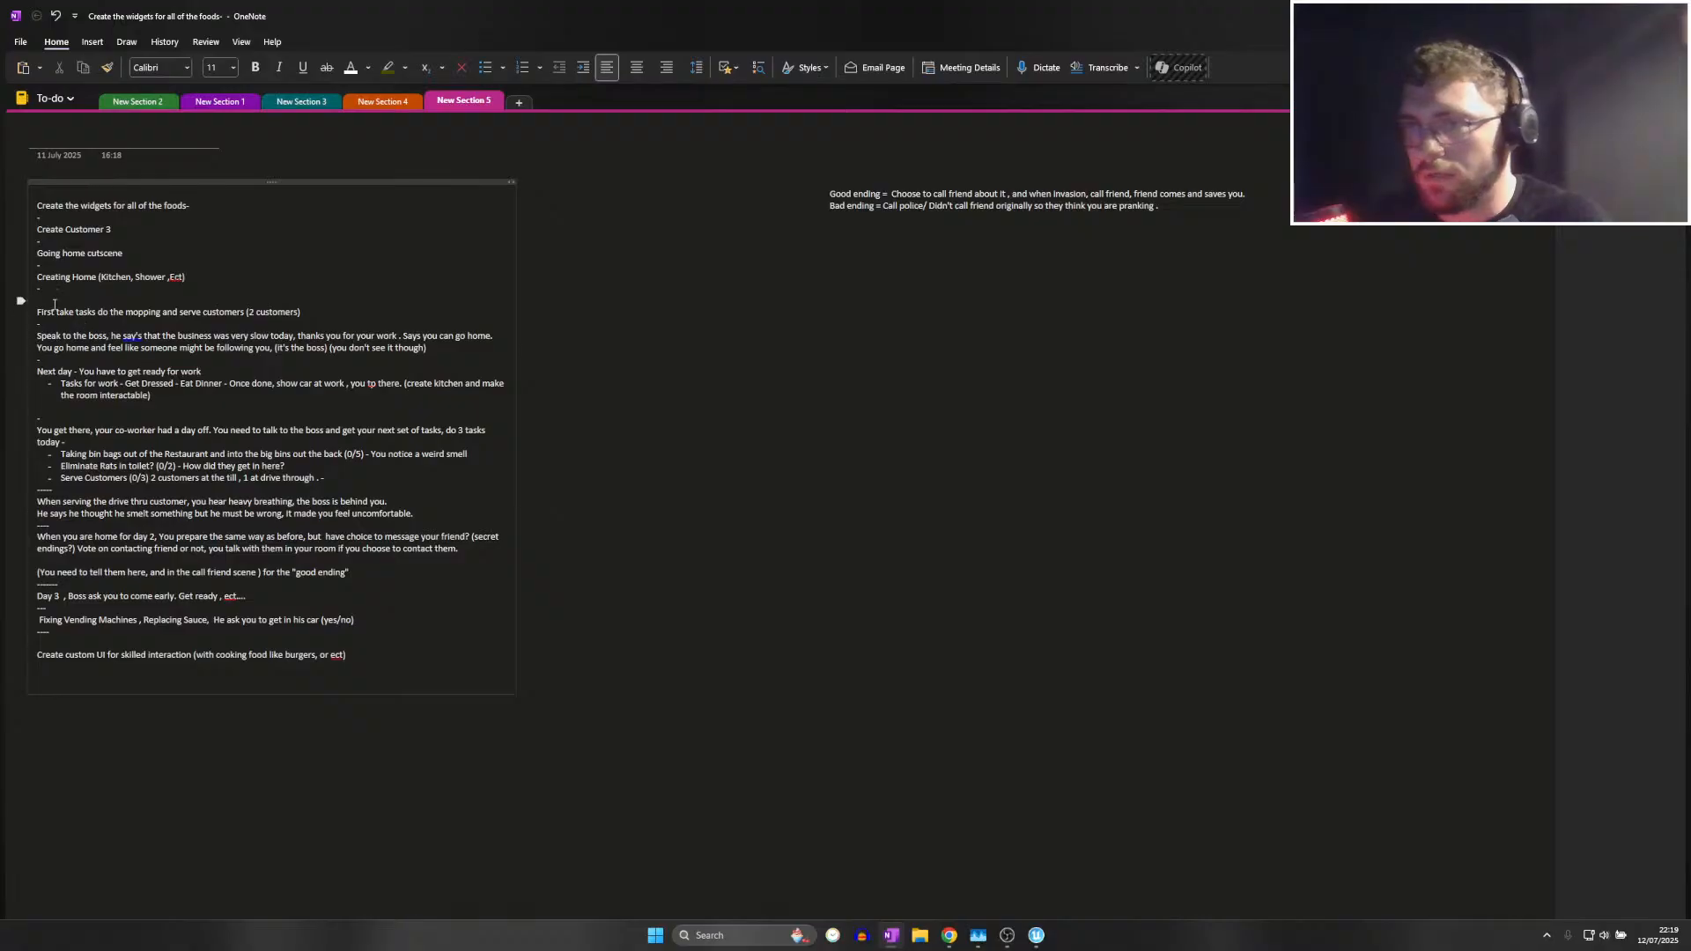
{"action": "left_click_drag", "start_coordinate": [38, 306], "coordinate": [317, 306]}
{"action": "left_click_drag", "start_coordinate": [216, 279], "coordinate": [48, 276]}
{"action": "left_click", "coordinate": [67, 276]}
{"action": "left_click_drag", "start_coordinate": [166, 256], "coordinate": [41, 219]}
{"action": "left_click", "coordinate": [166, 247]}
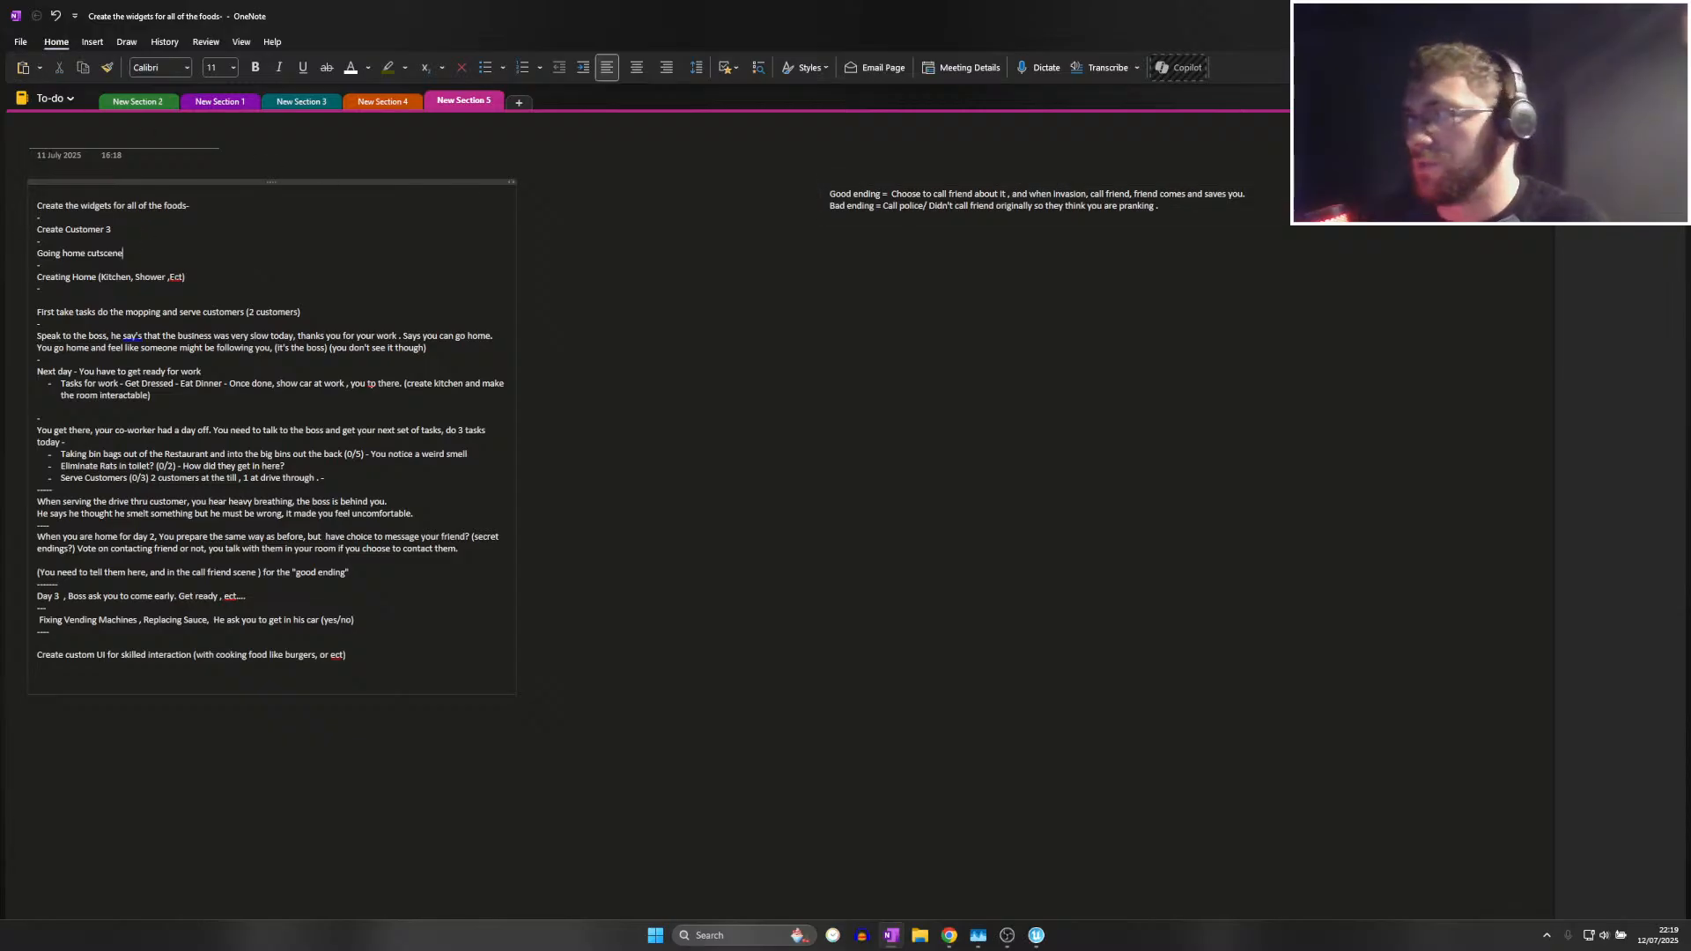
{"action": "key", "text": "alt+Tab"}
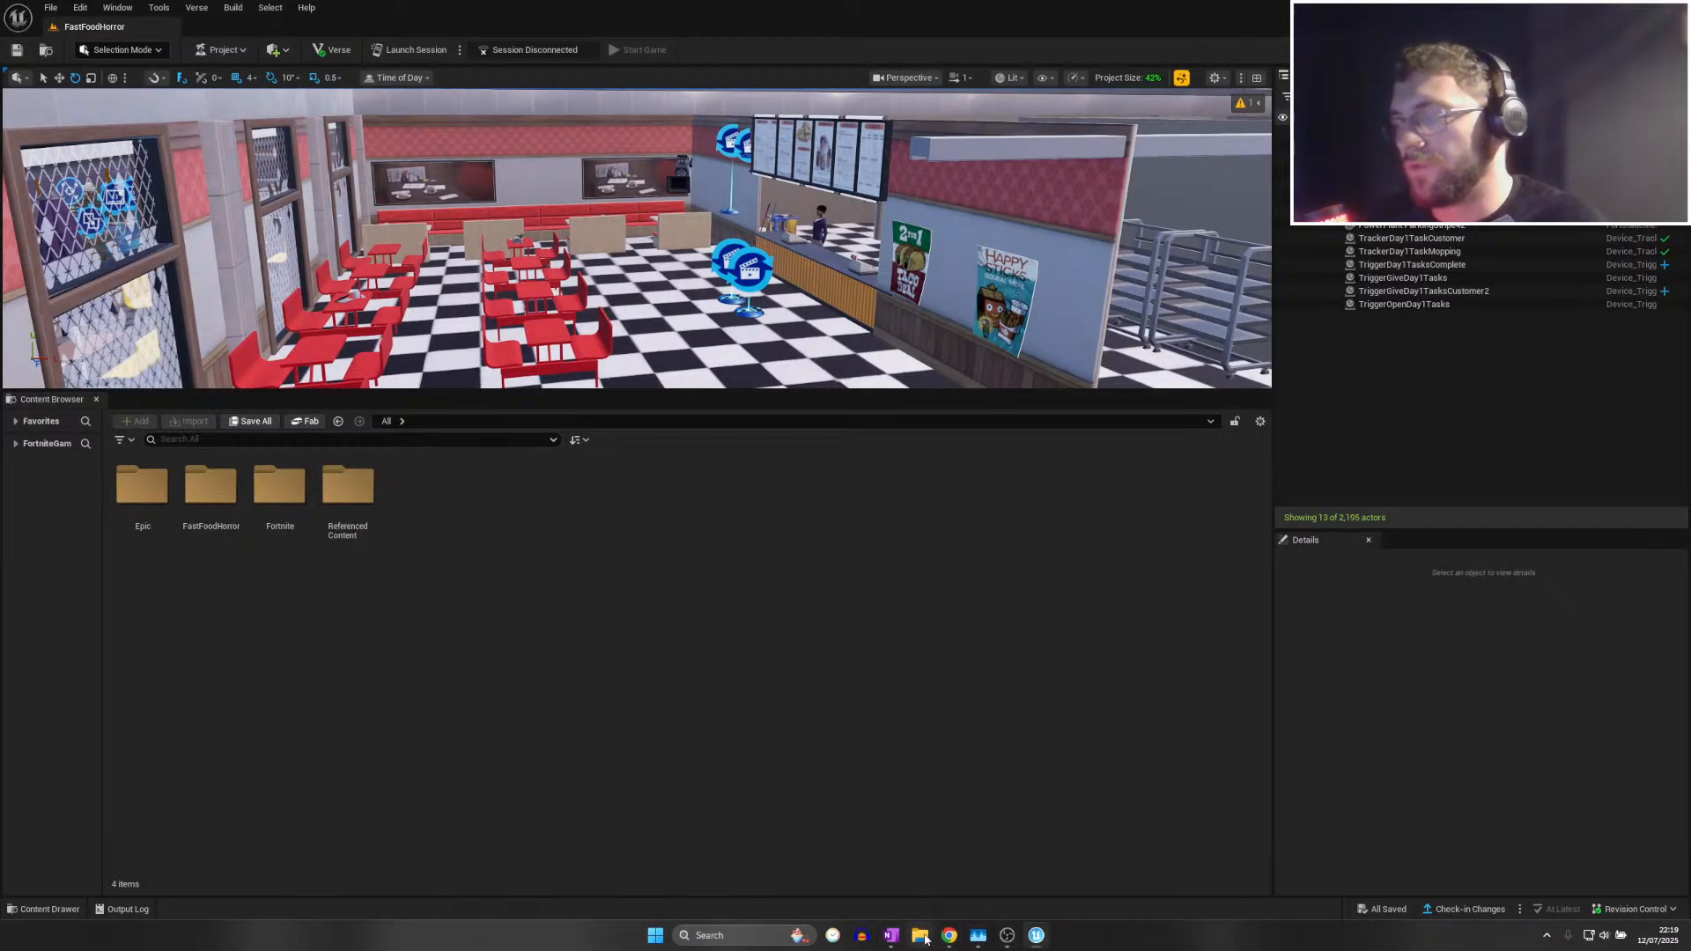
{"action": "left_click", "coordinate": [890, 935]}
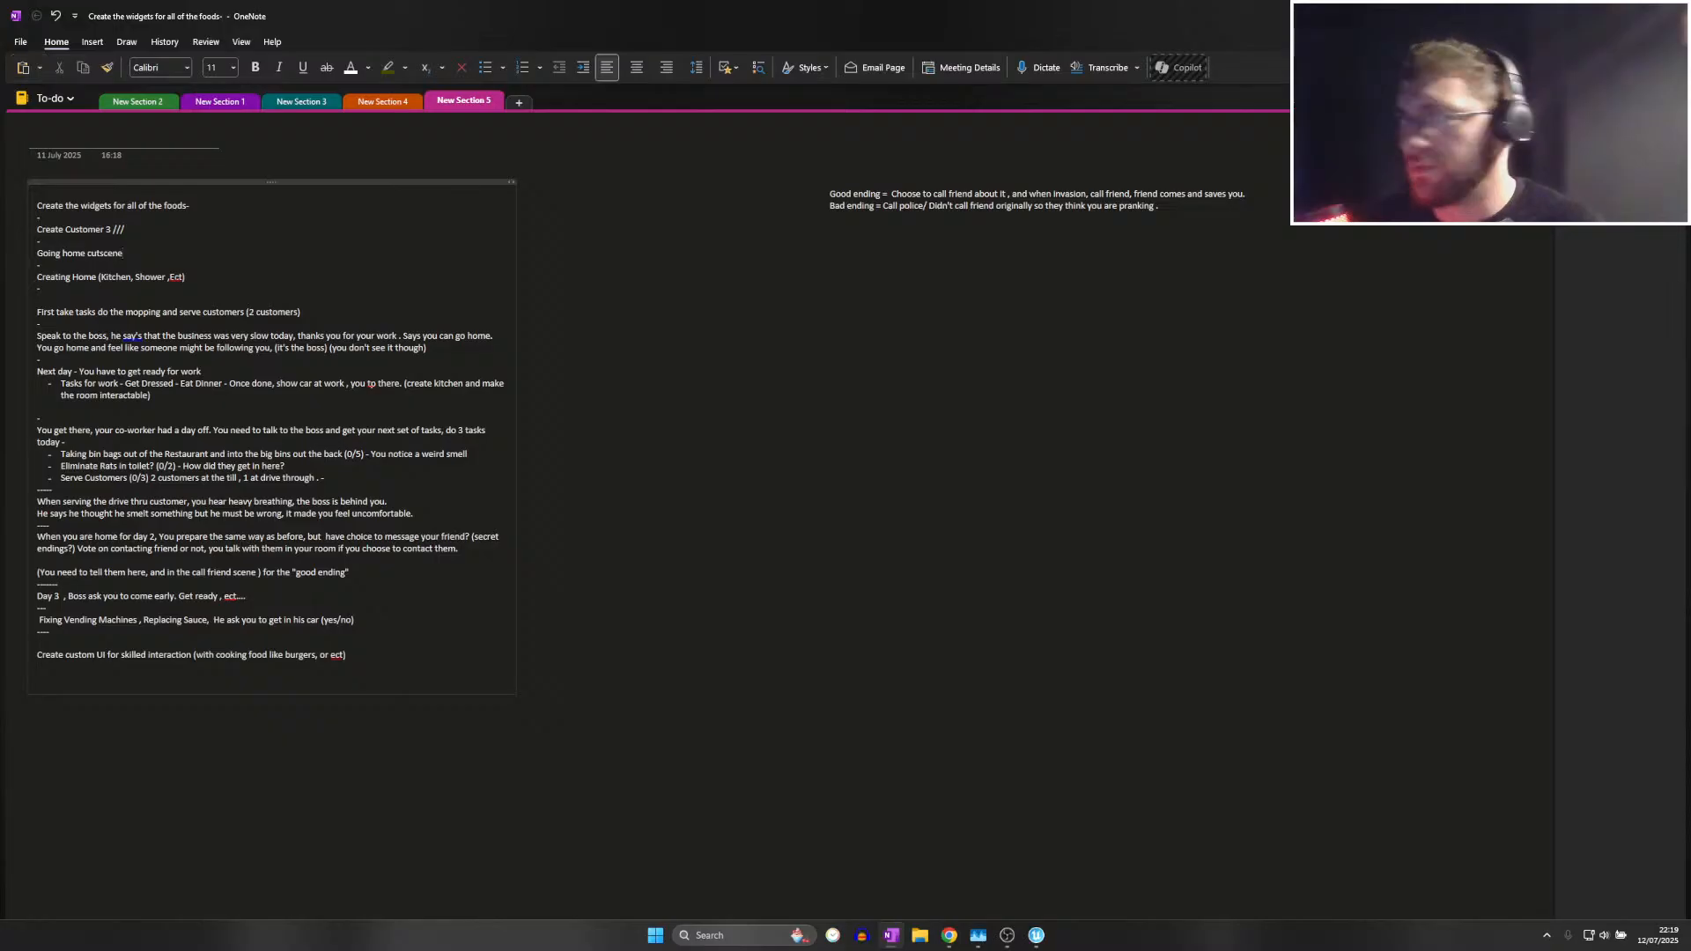
{"action": "key", "text": "alt+Tab"}
{"action": "left_click", "coordinate": [48, 8]}
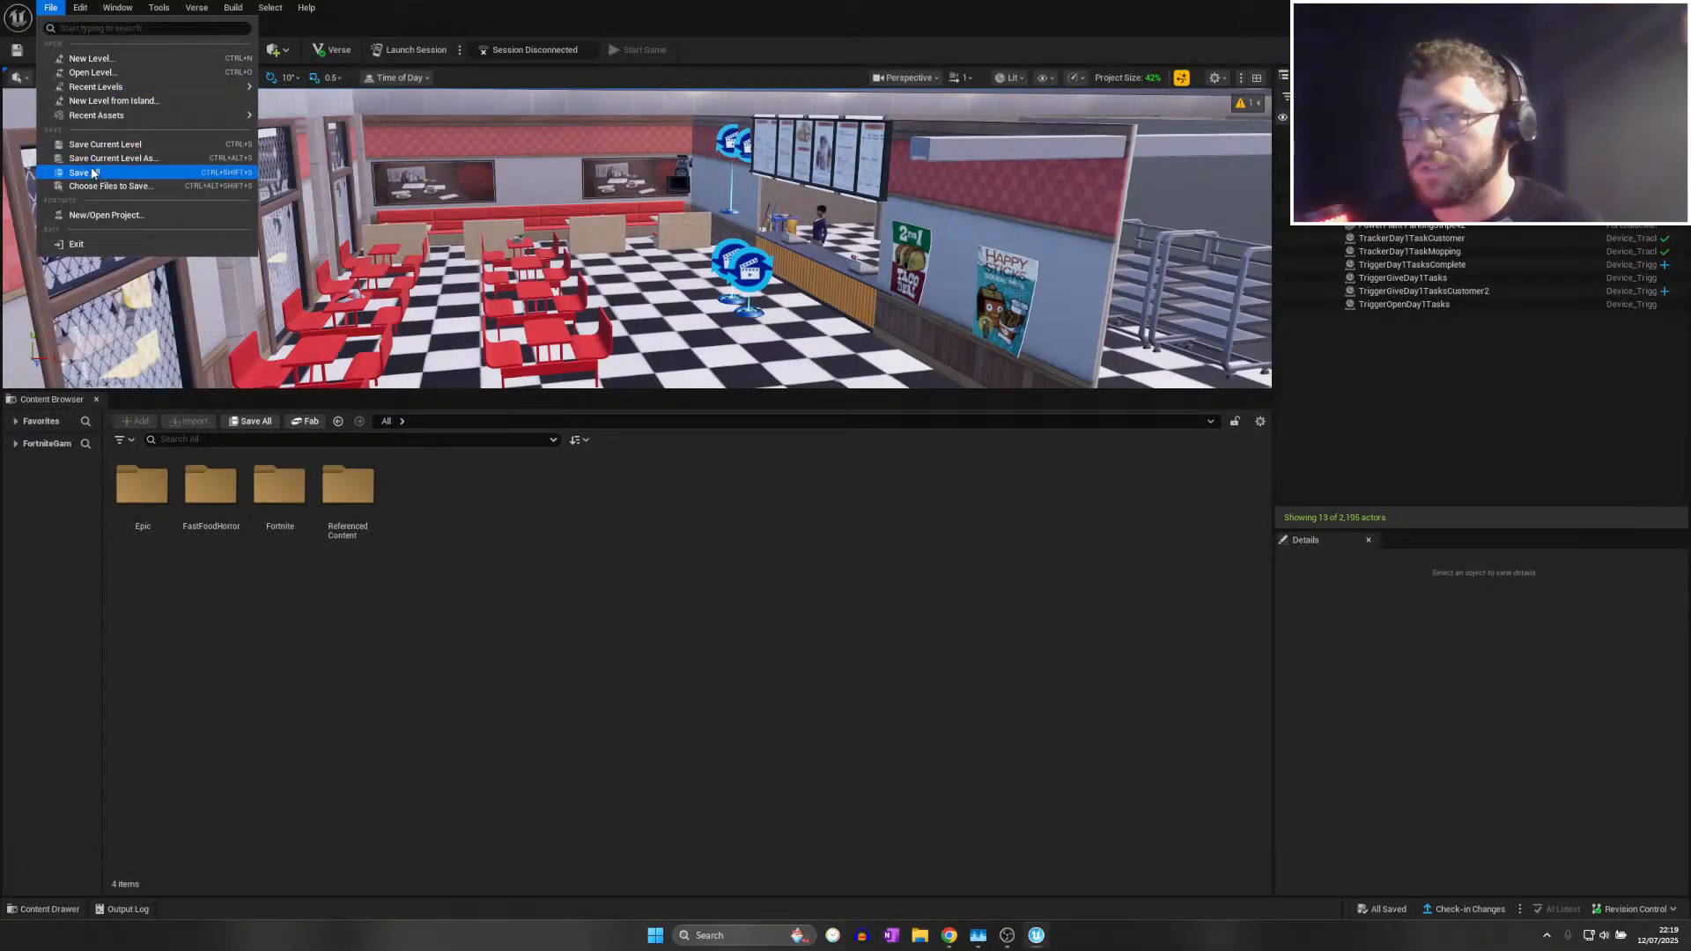
{"action": "left_click", "coordinate": [524, 344]}
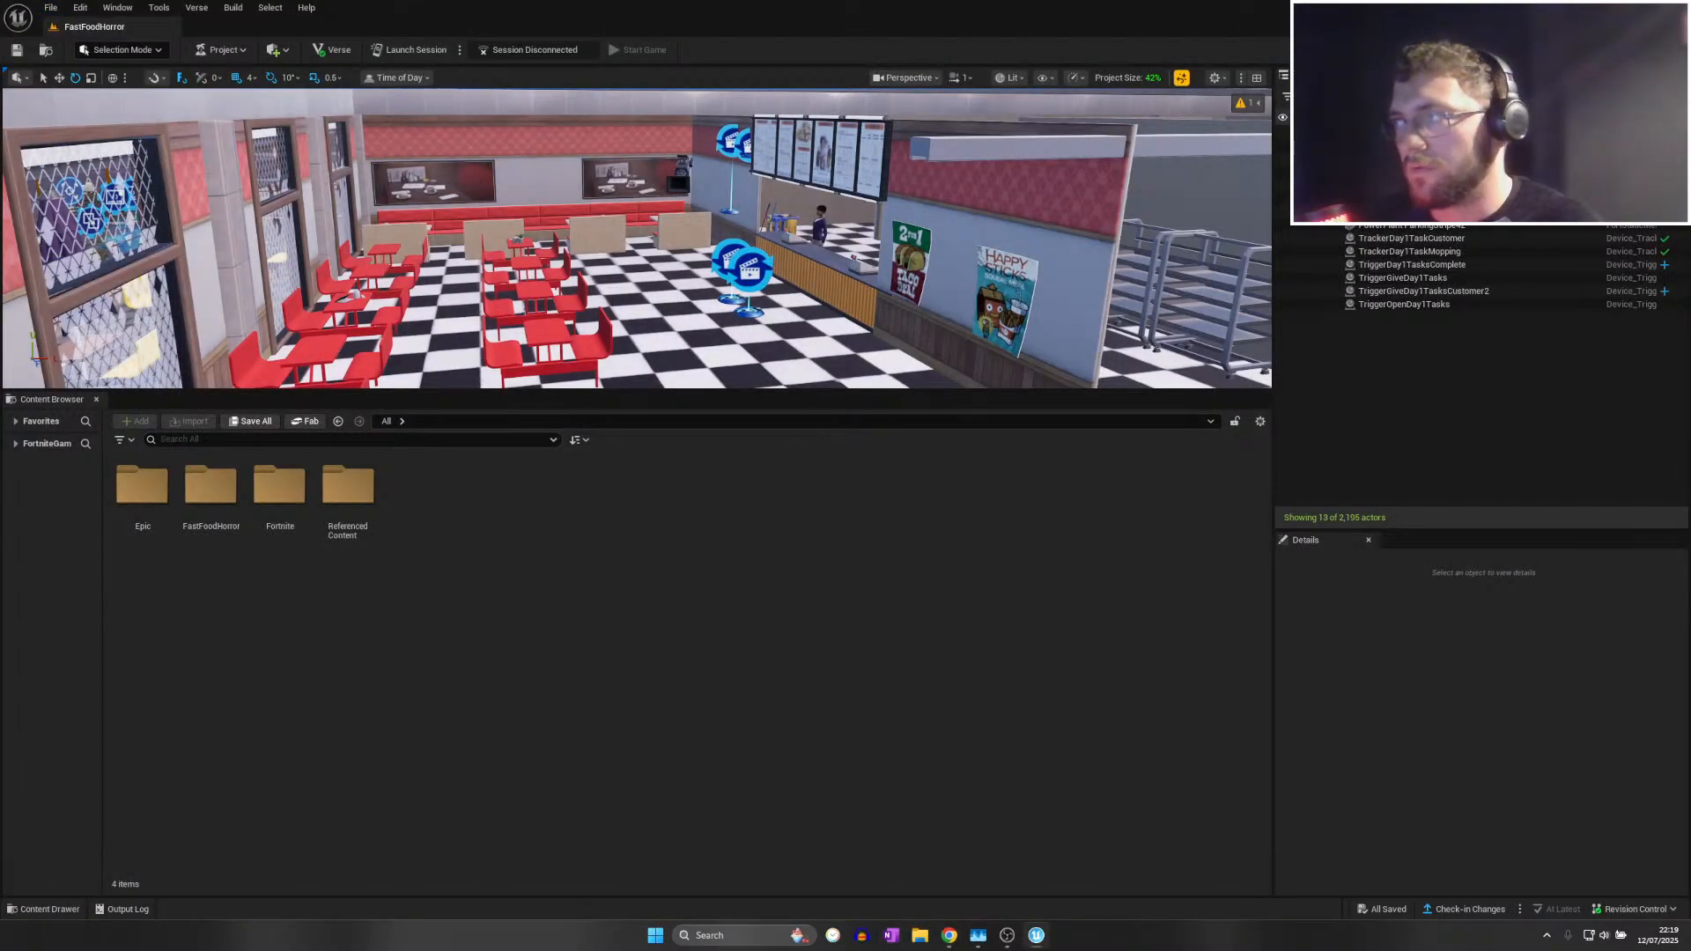
Select TrackerDay1TaskCustomer in the level and add a second entry to its Increment Progress function
{"action": "left_click", "coordinate": [1426, 96]}
{"action": "type", "text": "cin"}
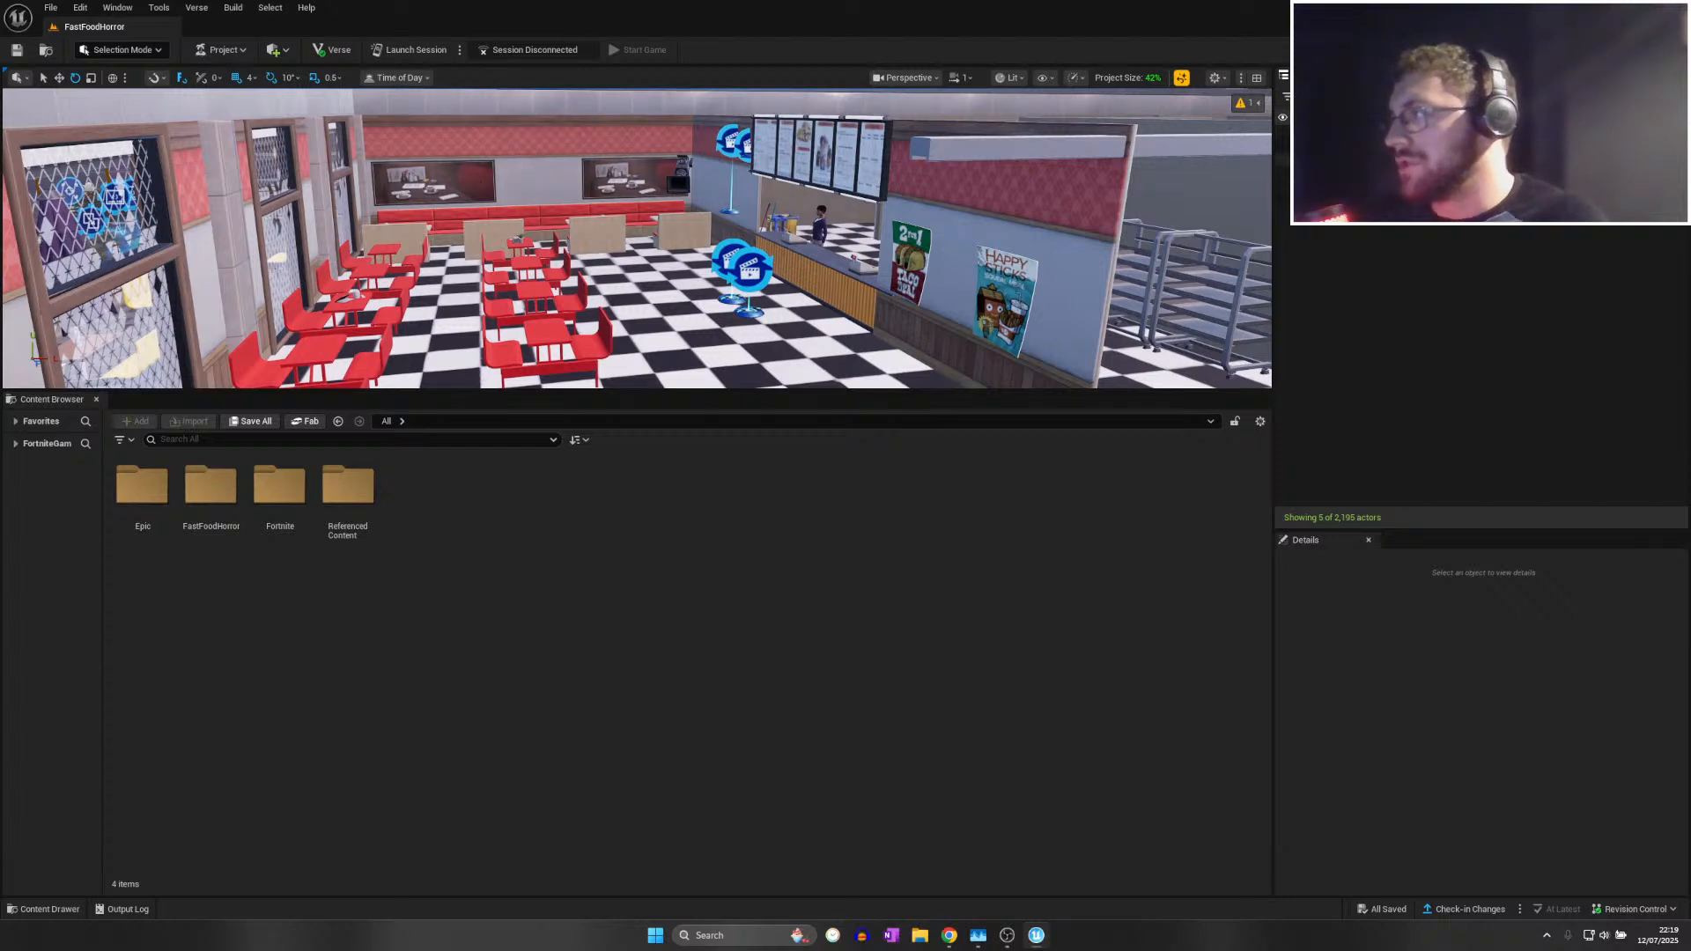
{"action": "left_click", "coordinate": [1382, 160]}
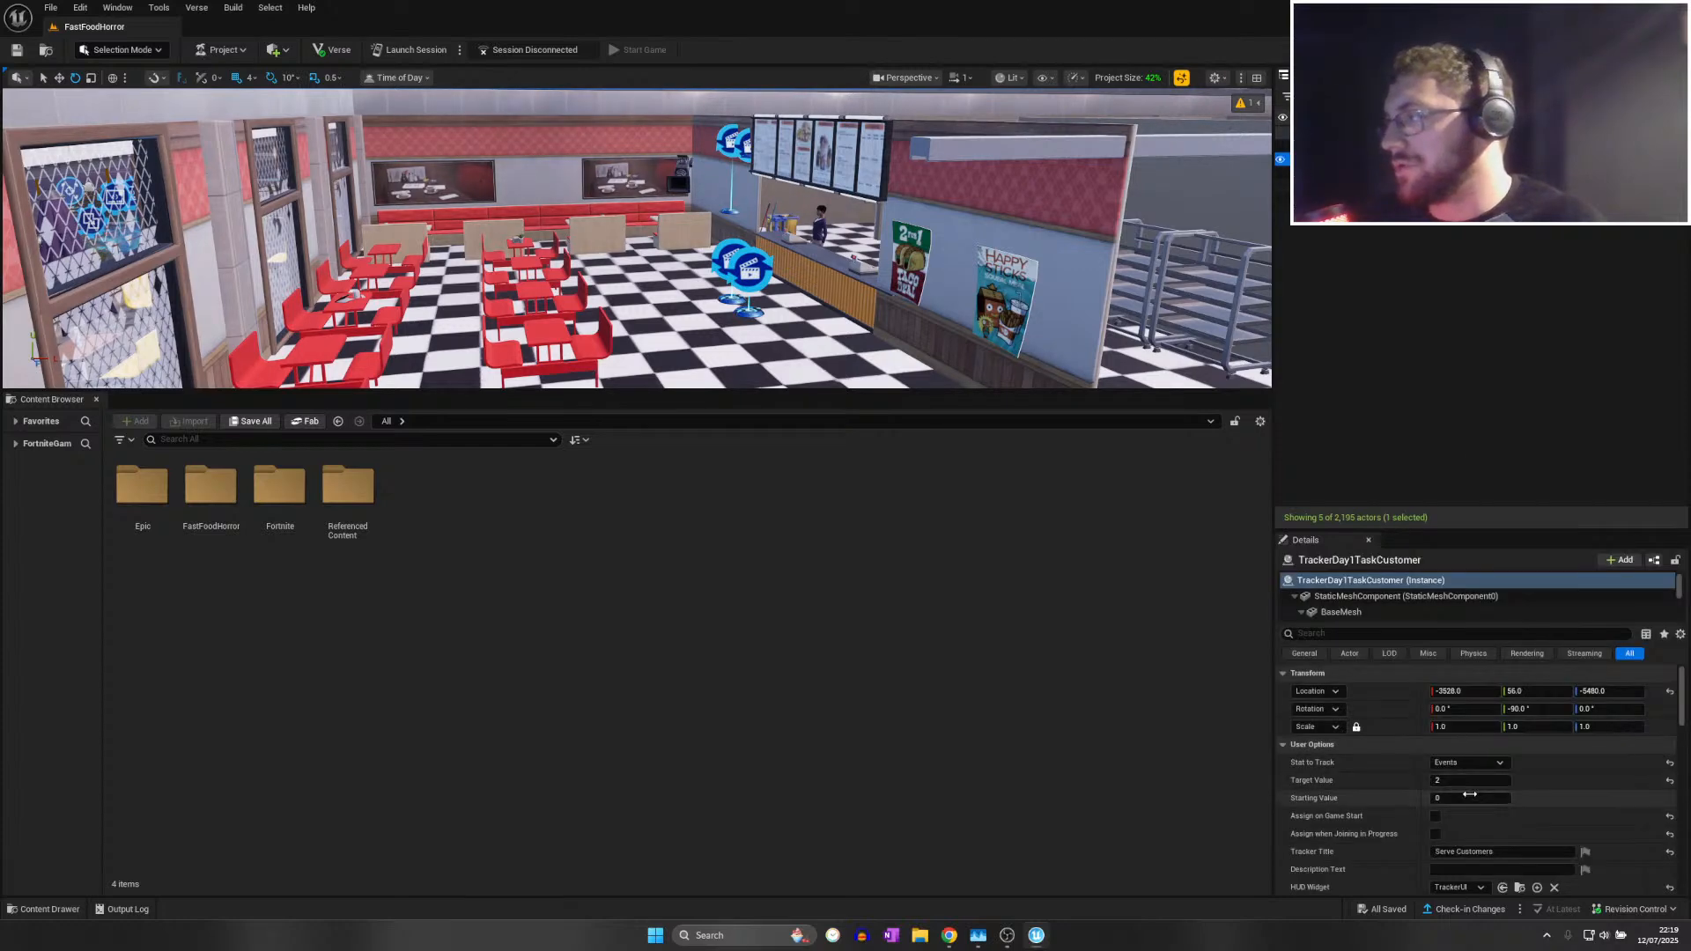
{"action": "scroll", "coordinate": [1472, 793], "scroll_direction": "down", "scroll_amount": 8}
{"action": "scroll", "coordinate": [1461, 799], "scroll_direction": "down", "scroll_amount": 5}
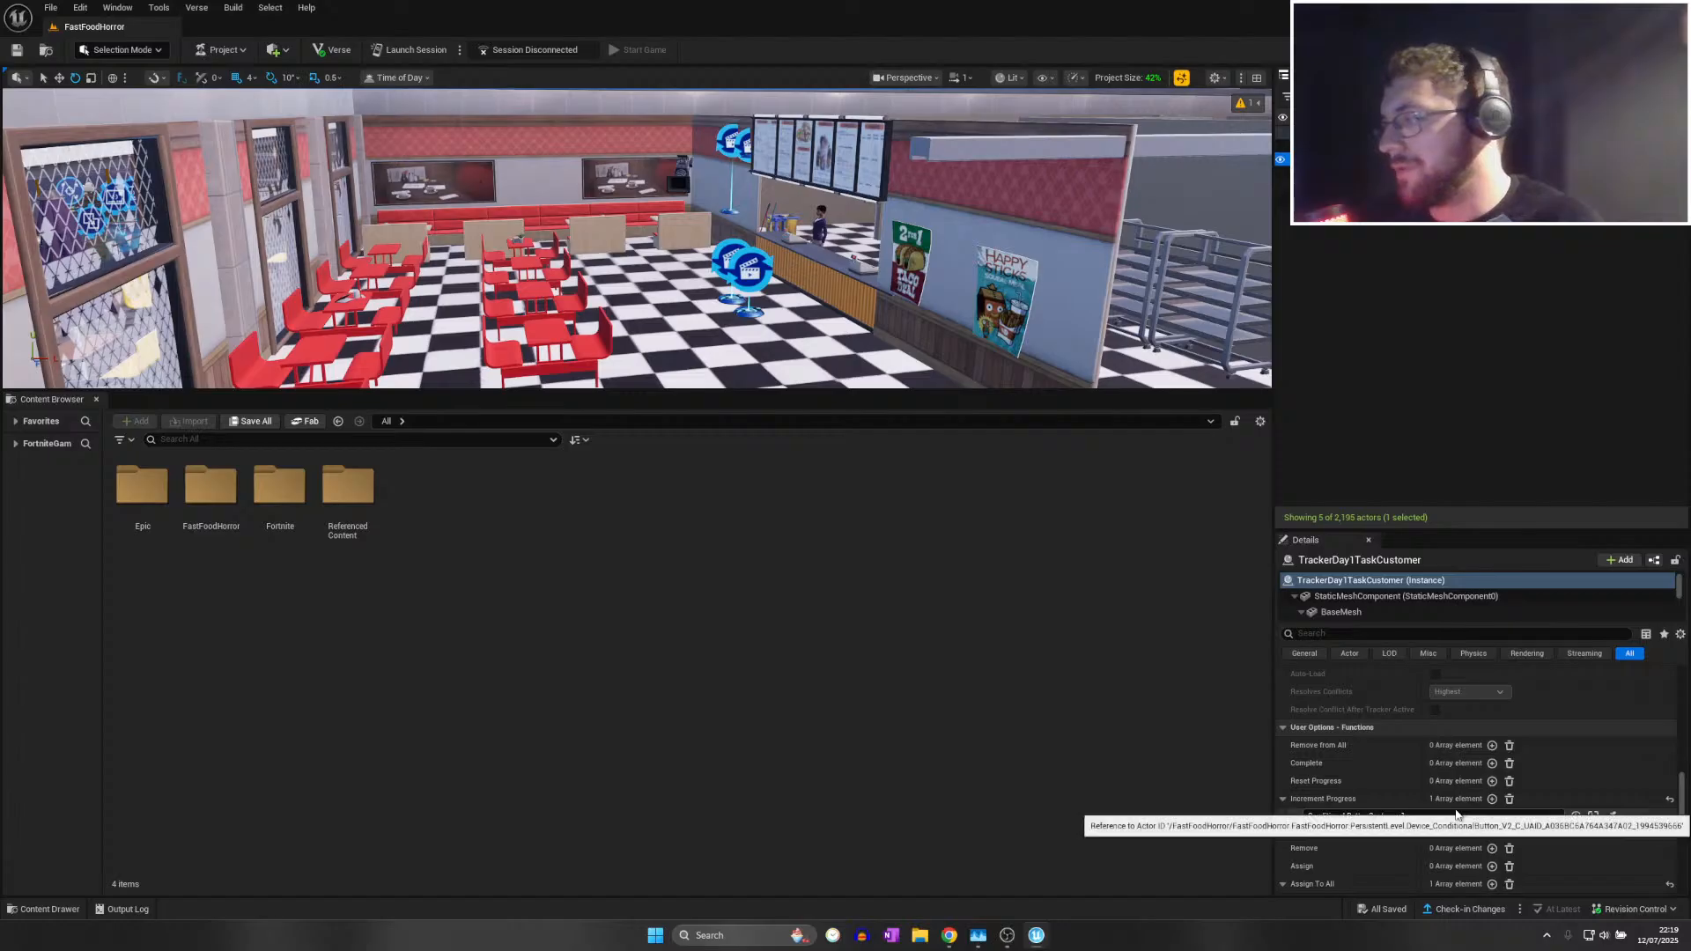
{"action": "left_click", "coordinate": [1494, 798]}
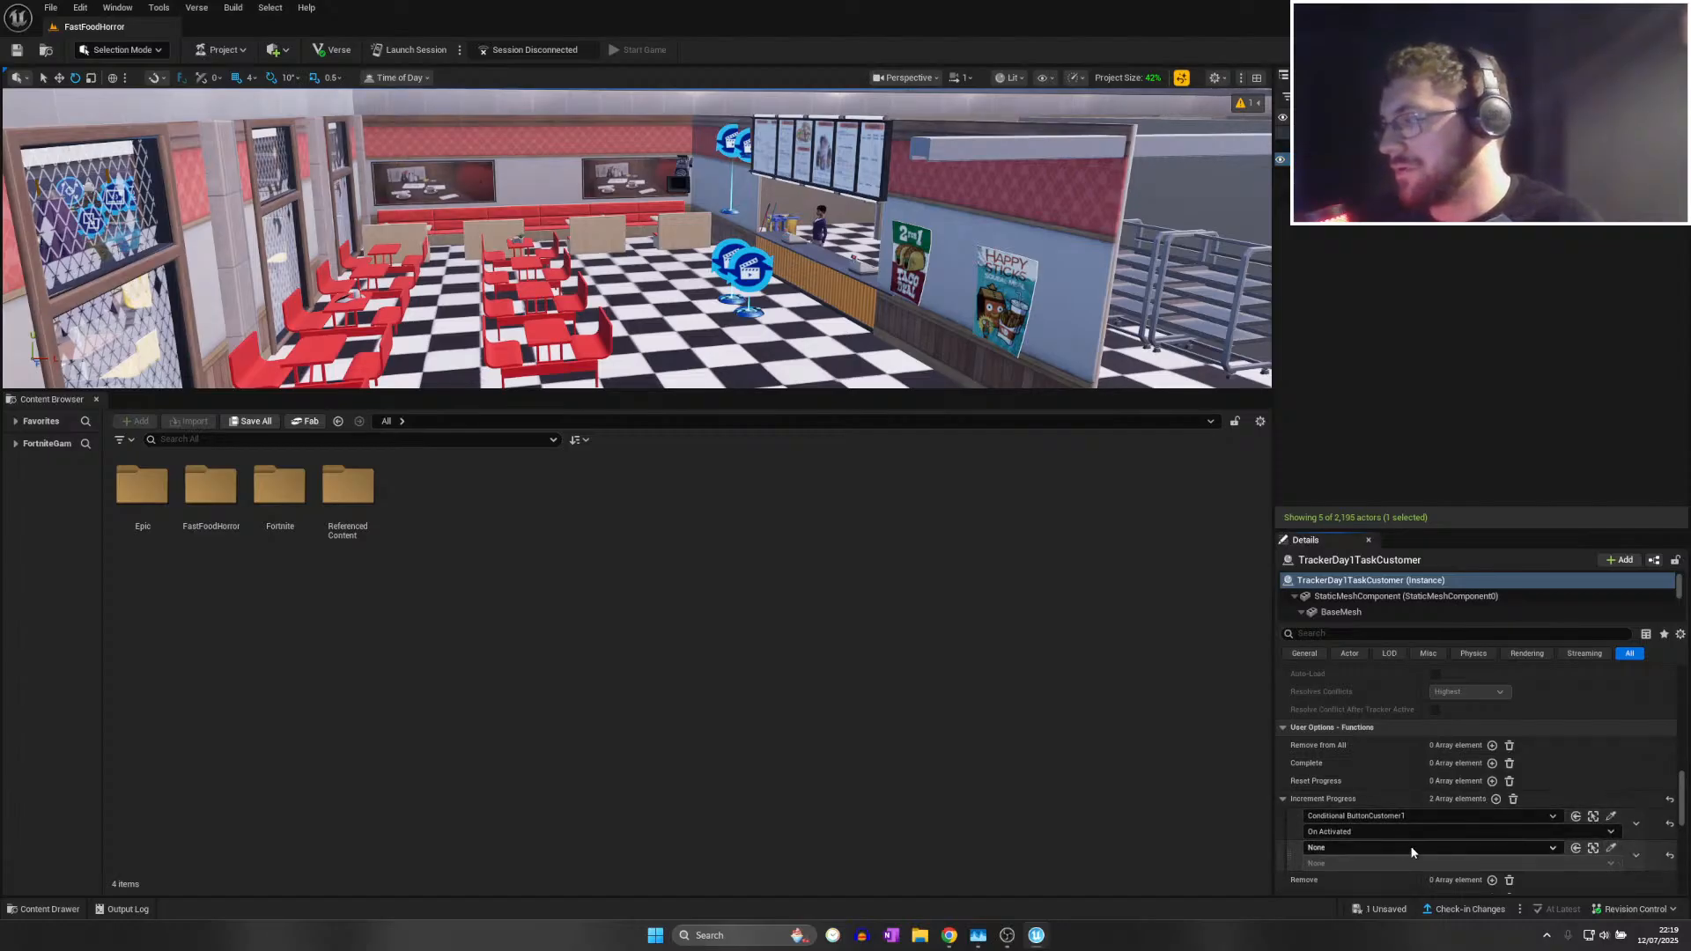
Bind the tracker's new Increment Progress entry to Conditional ButtonCustomer2 with the On Activated event, and save all files
{"action": "left_click", "coordinate": [1402, 847]}
{"action": "type", "text": "con"}
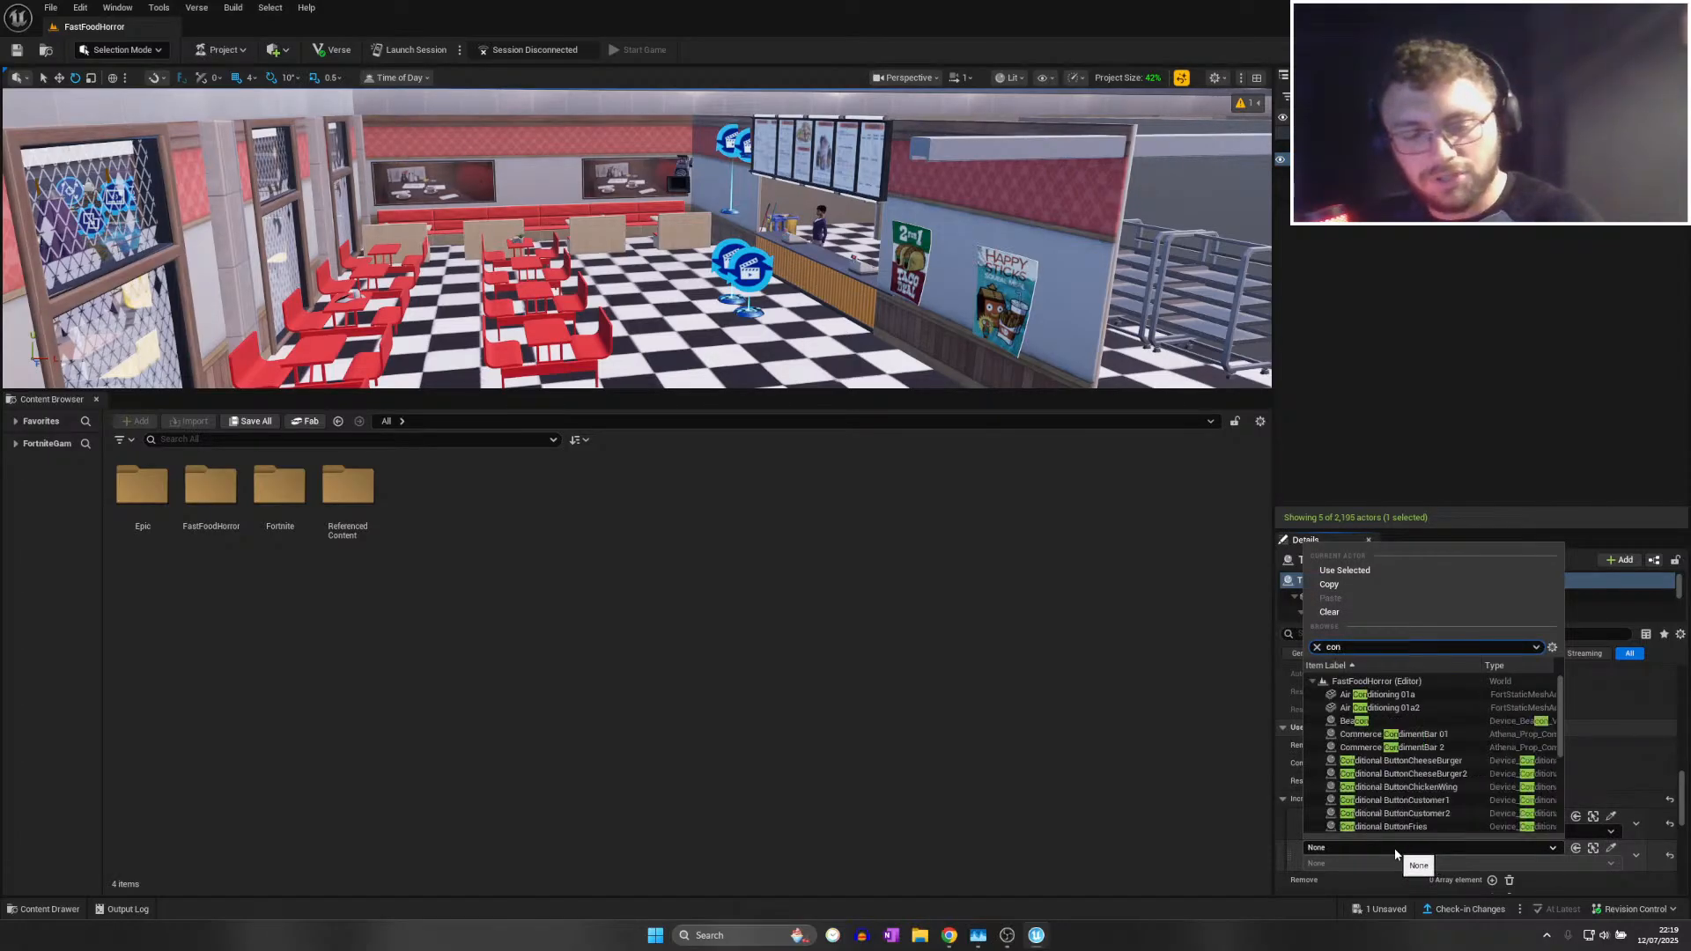
{"action": "type", "text": "dito"}
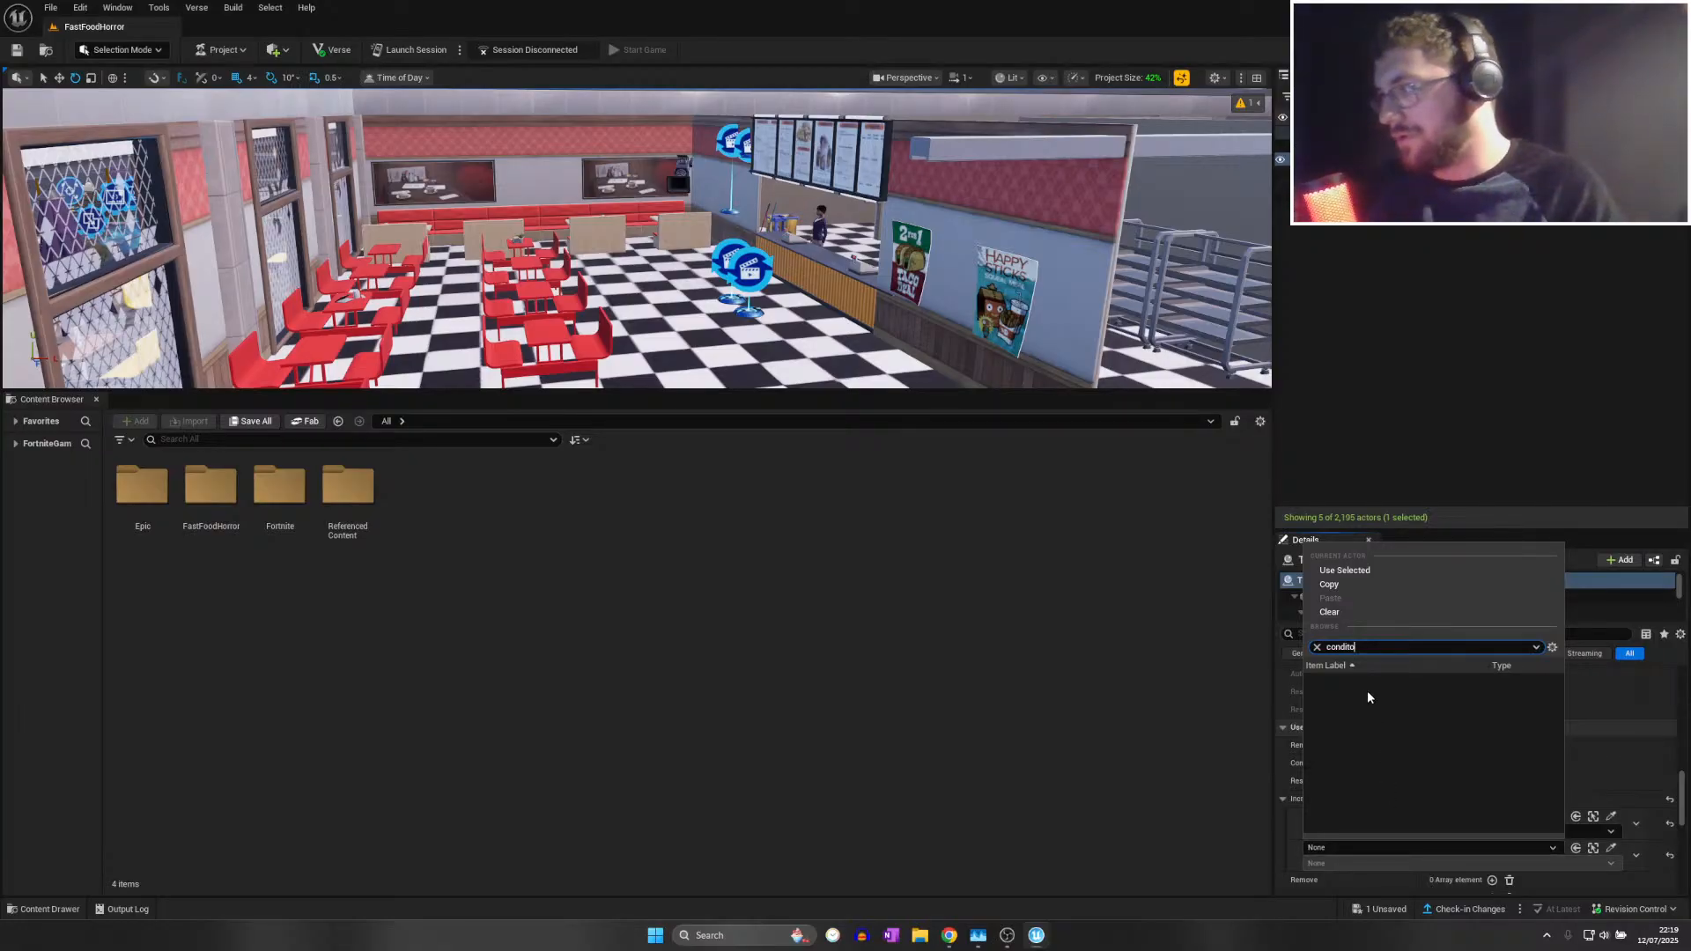
{"action": "key", "text": "BackSpace"}
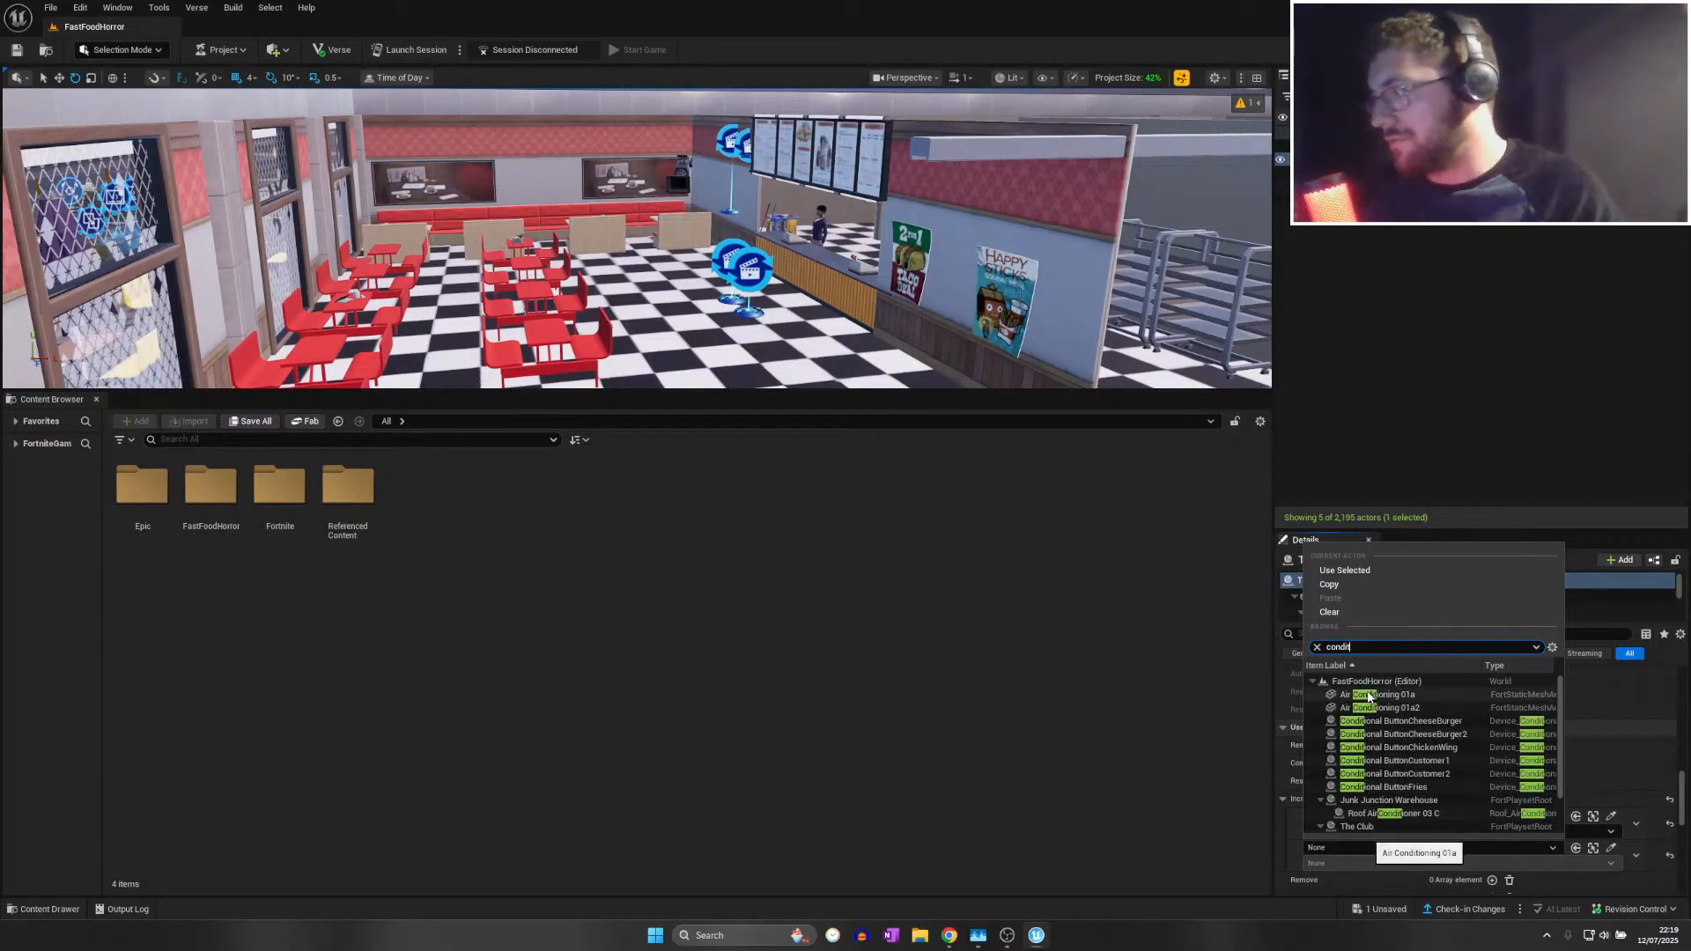
{"action": "left_click", "coordinate": [1430, 772]}
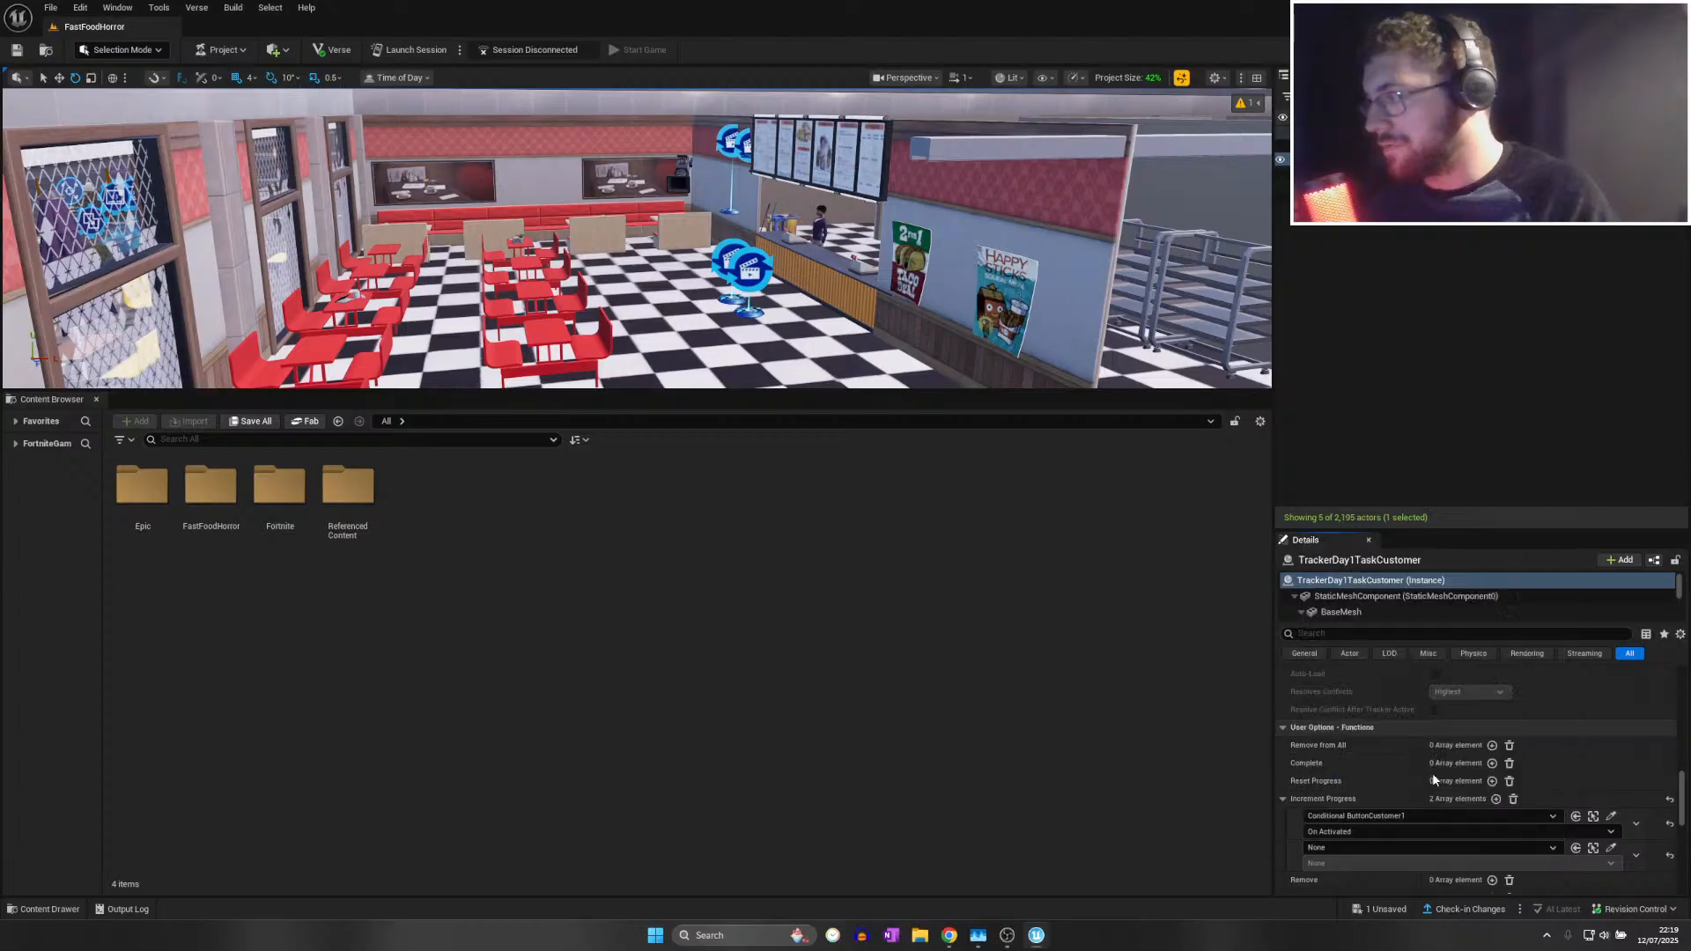
{"action": "left_click", "coordinate": [1324, 863]}
{"action": "left_click", "coordinate": [1343, 892]}
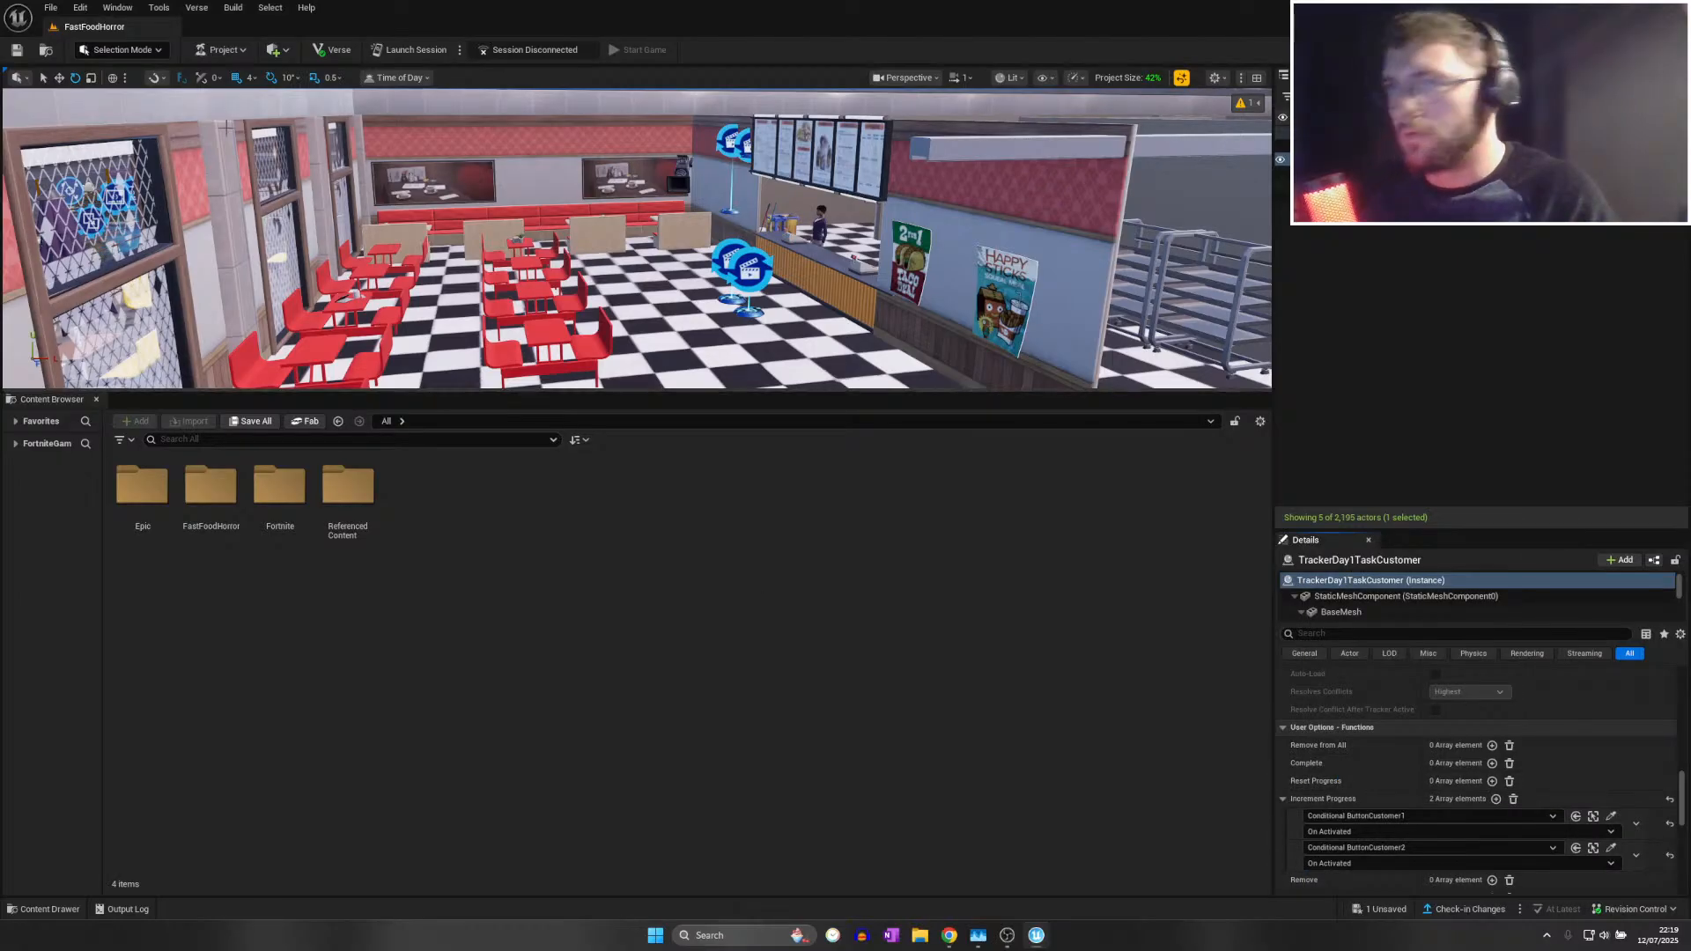
{"action": "left_click", "coordinate": [49, 7]}
{"action": "left_click", "coordinate": [85, 173]}
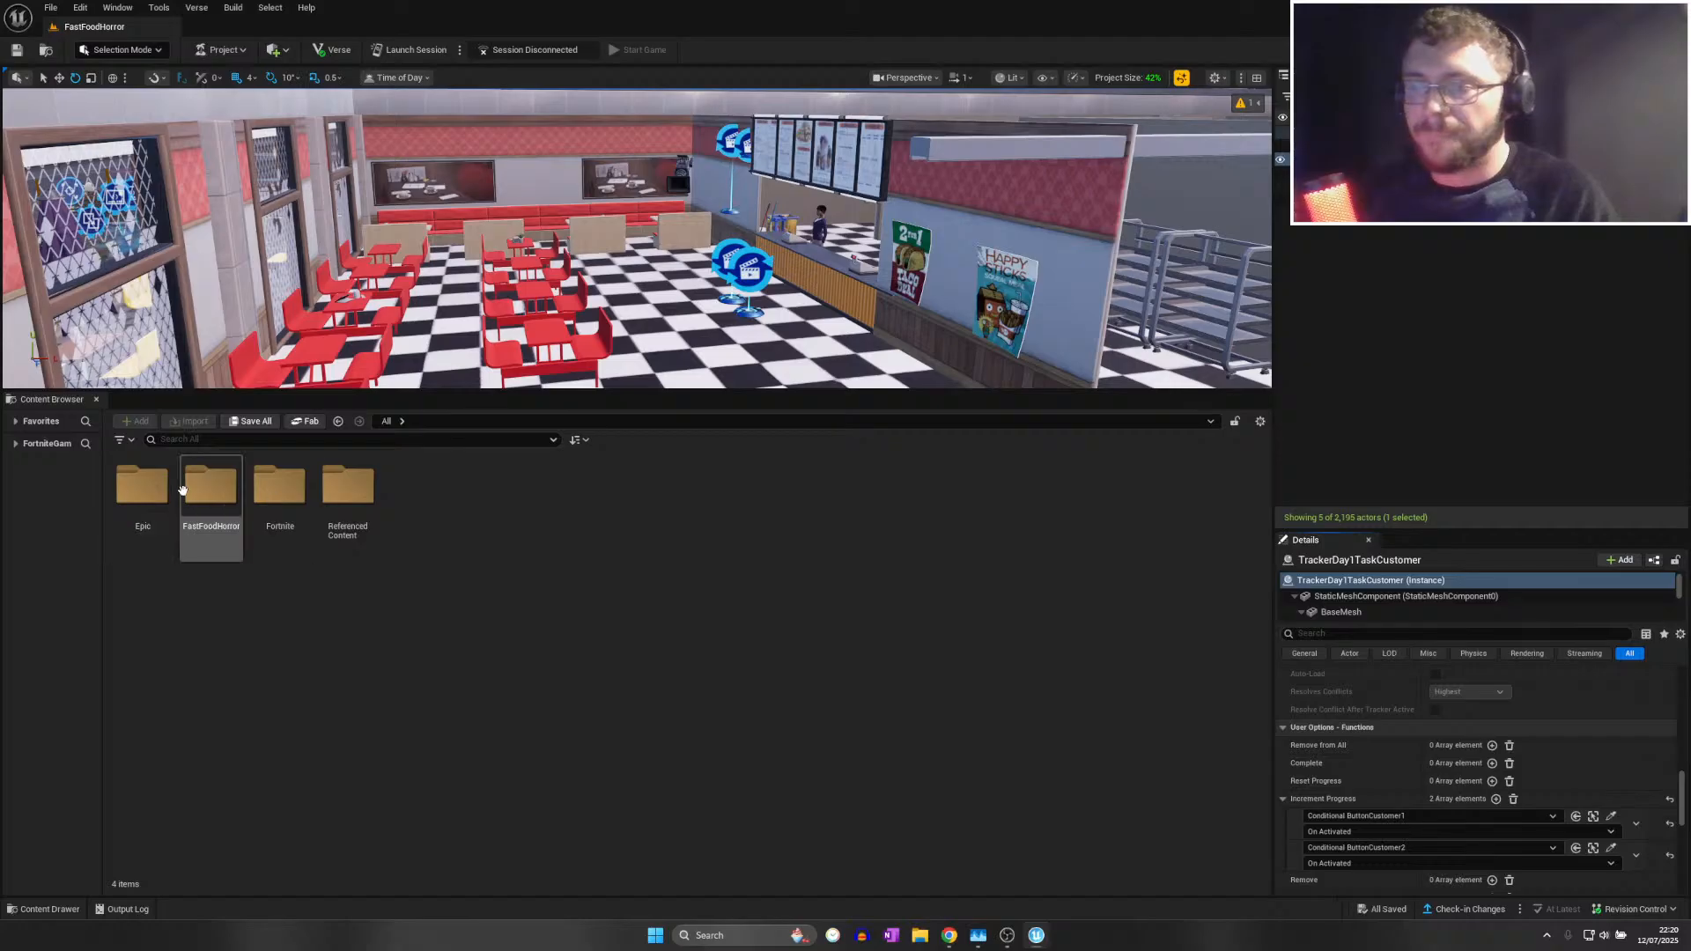
Create a folder named LeavingWork inside the FastFoodHorror Cinematics folder, open it and save all files
{"action": "double_click", "coordinate": [216, 480]}
{"action": "left_click", "coordinate": [219, 472]}
{"action": "double_click", "coordinate": [219, 473]}
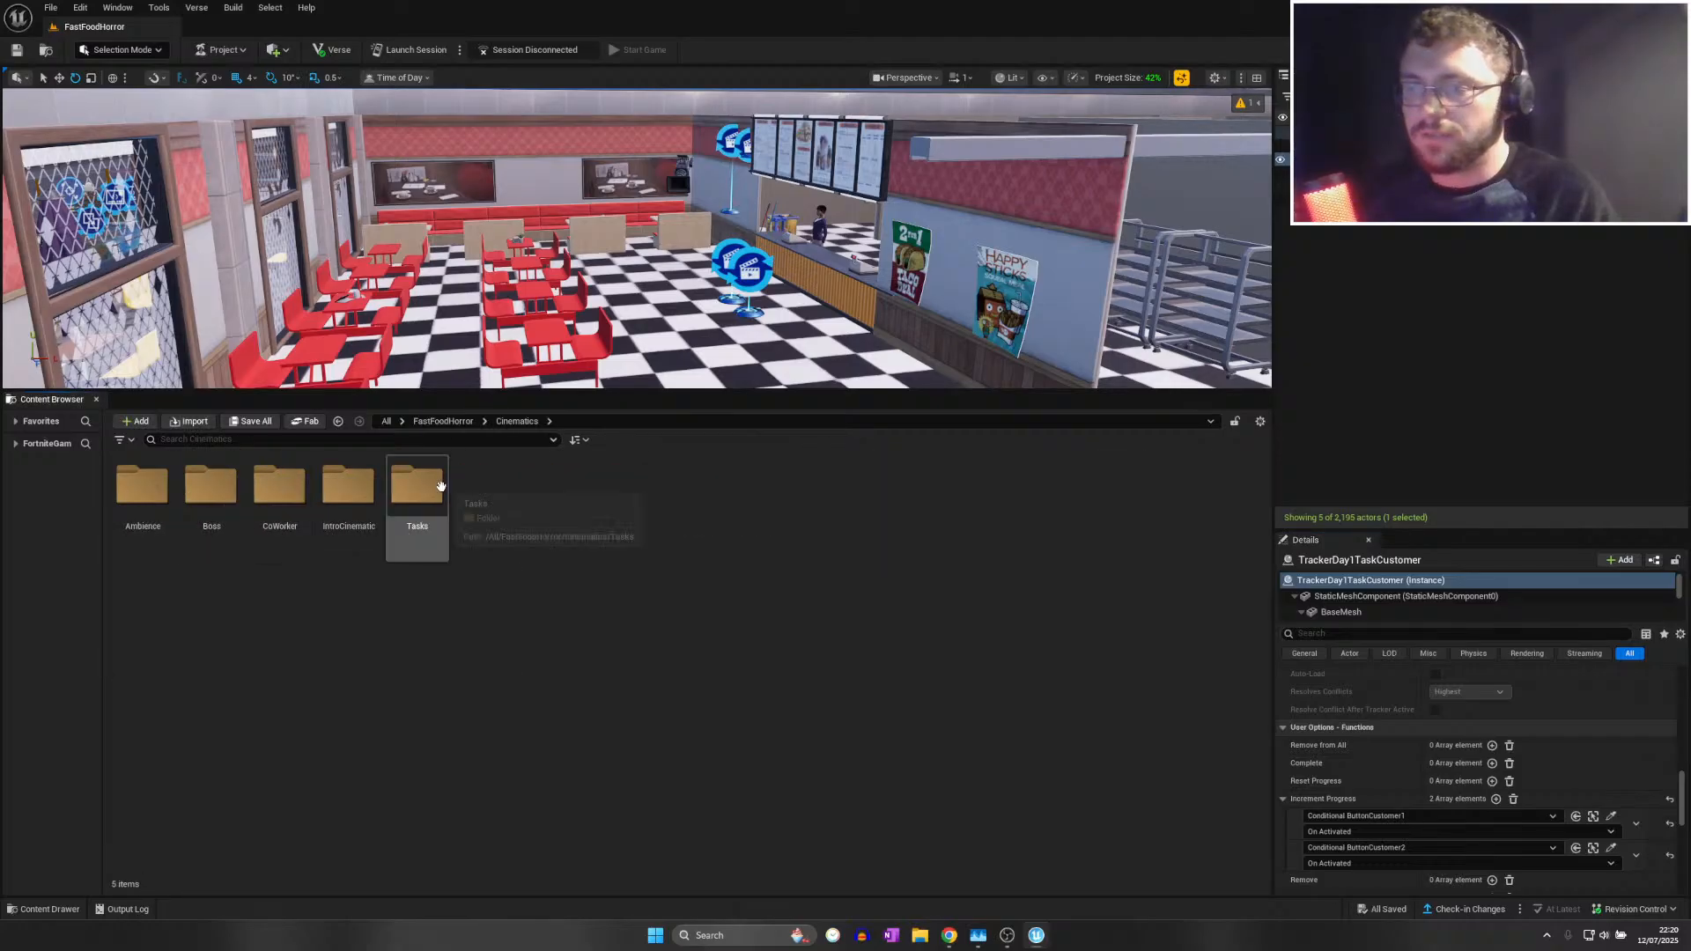
{"action": "right_click", "coordinate": [468, 488]}
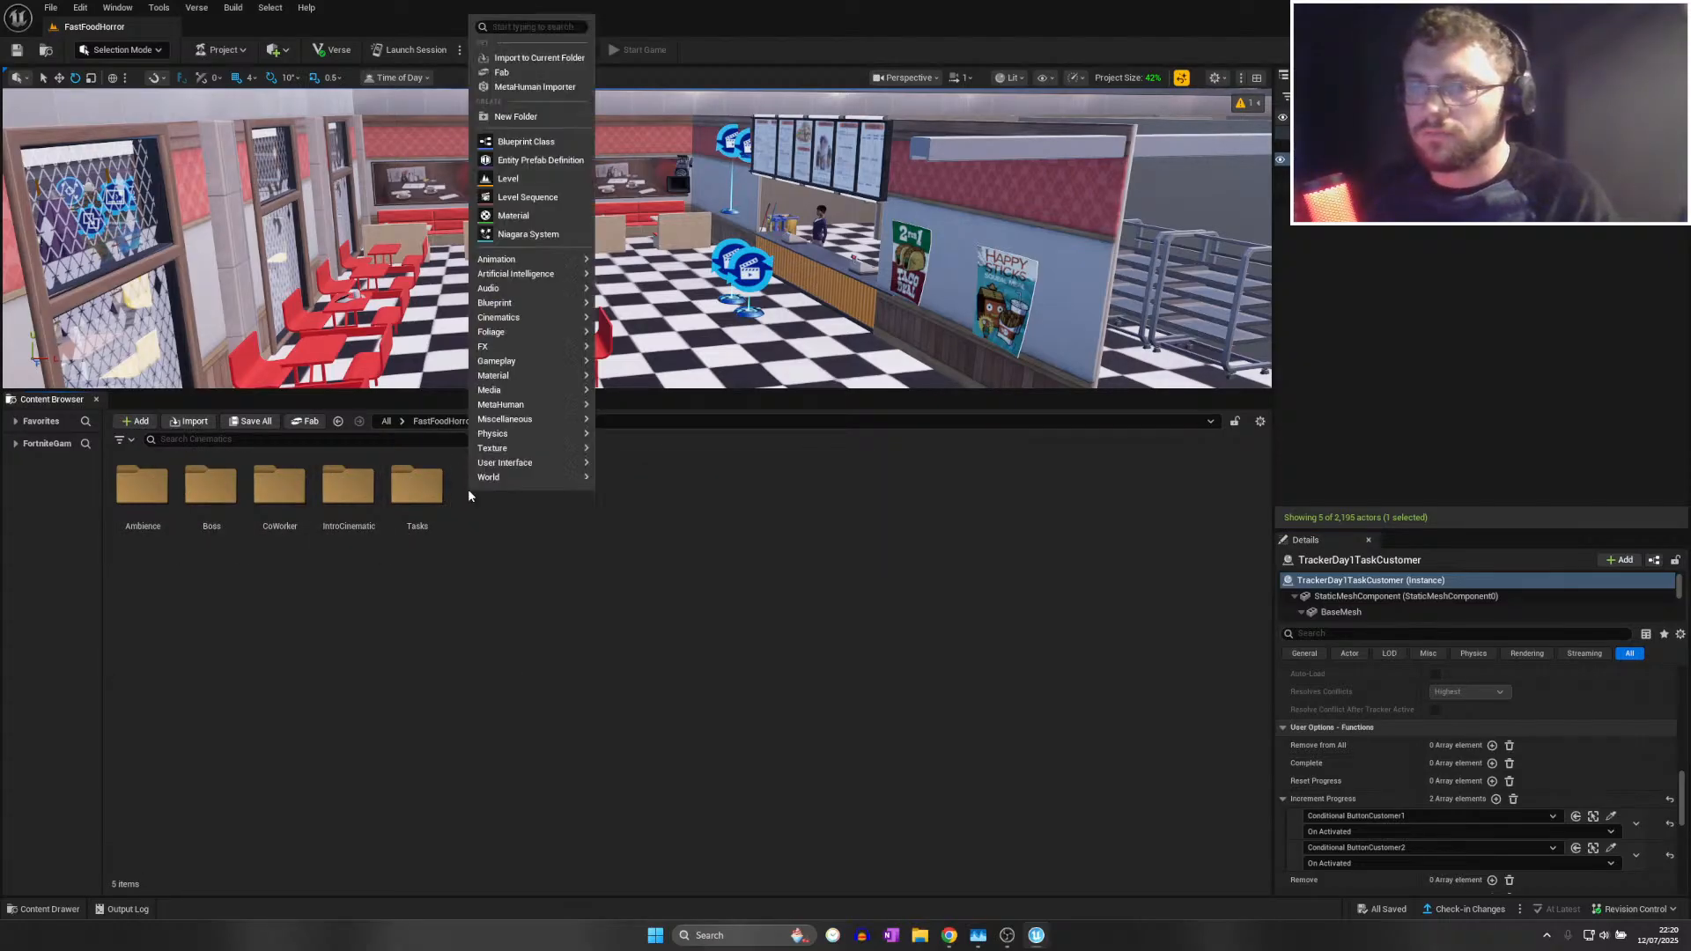
{"action": "left_click", "coordinate": [507, 118]}
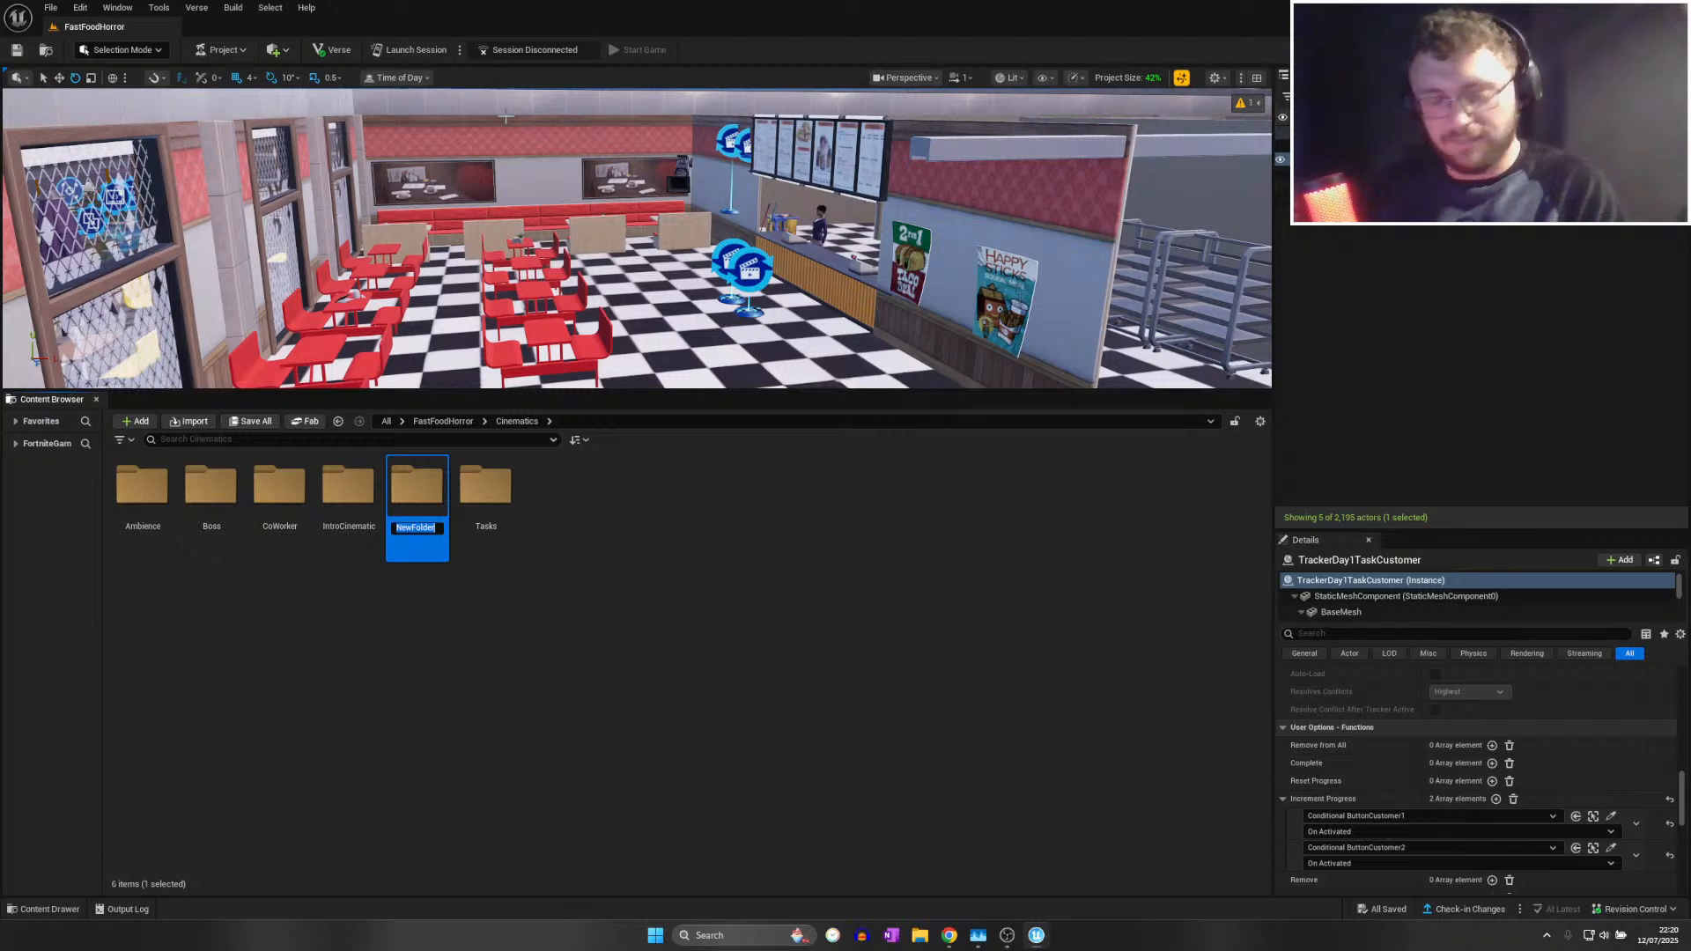
{"action": "type", "text": "Leaving"}
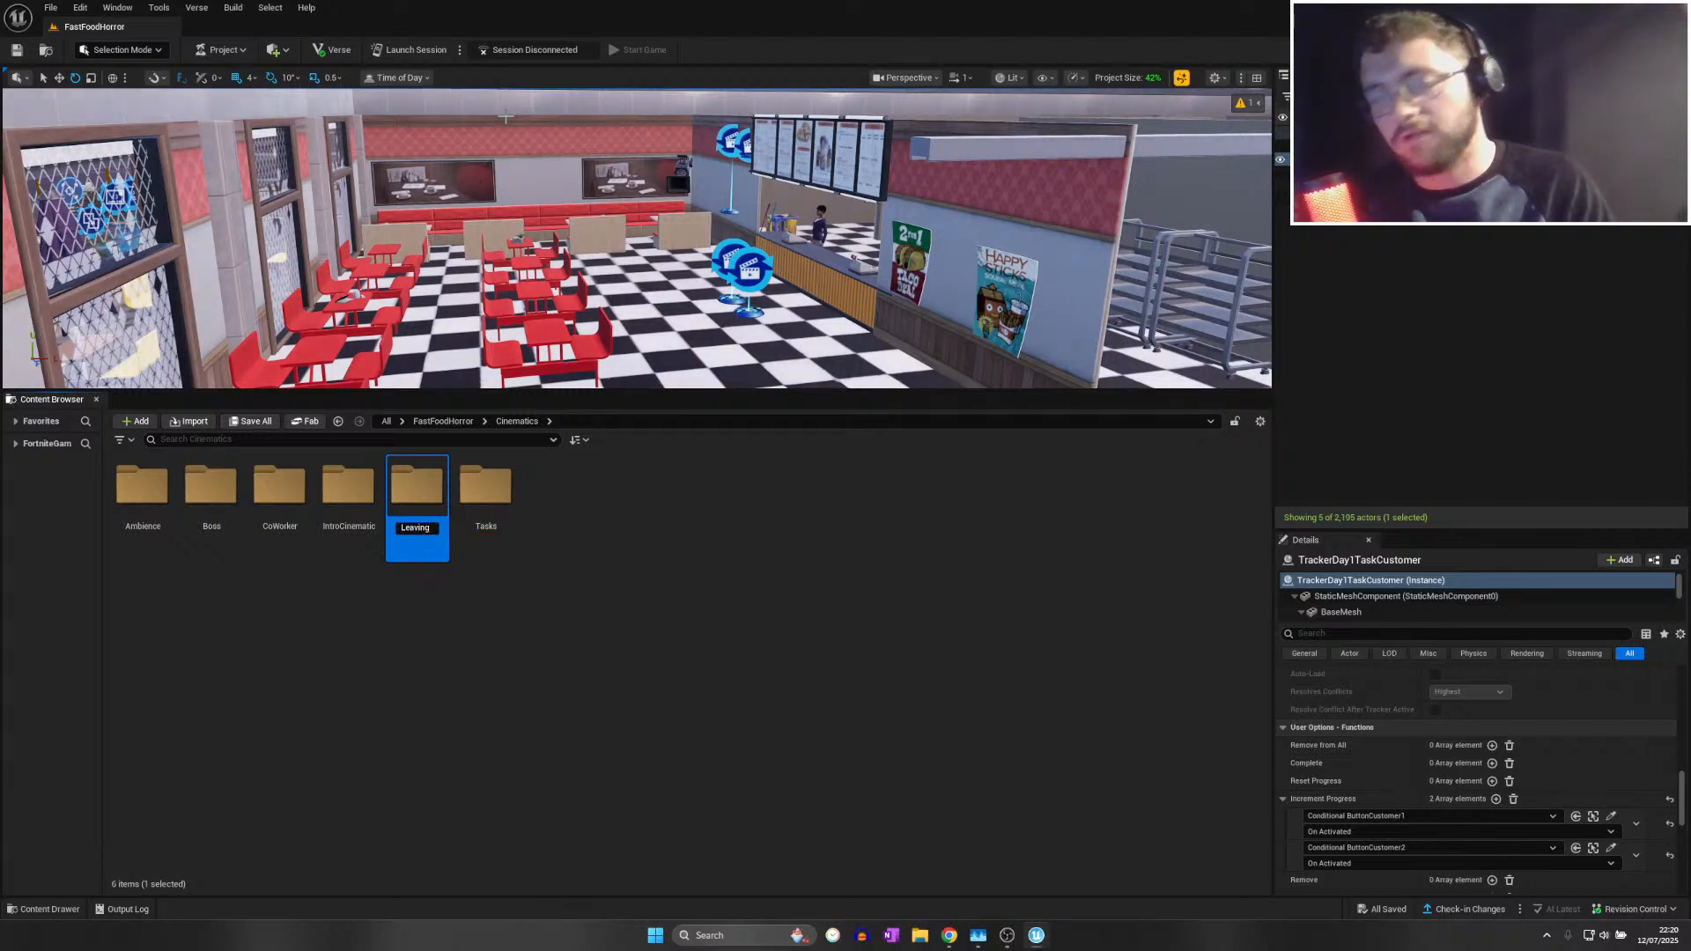
{"action": "type", "text": "Work"}
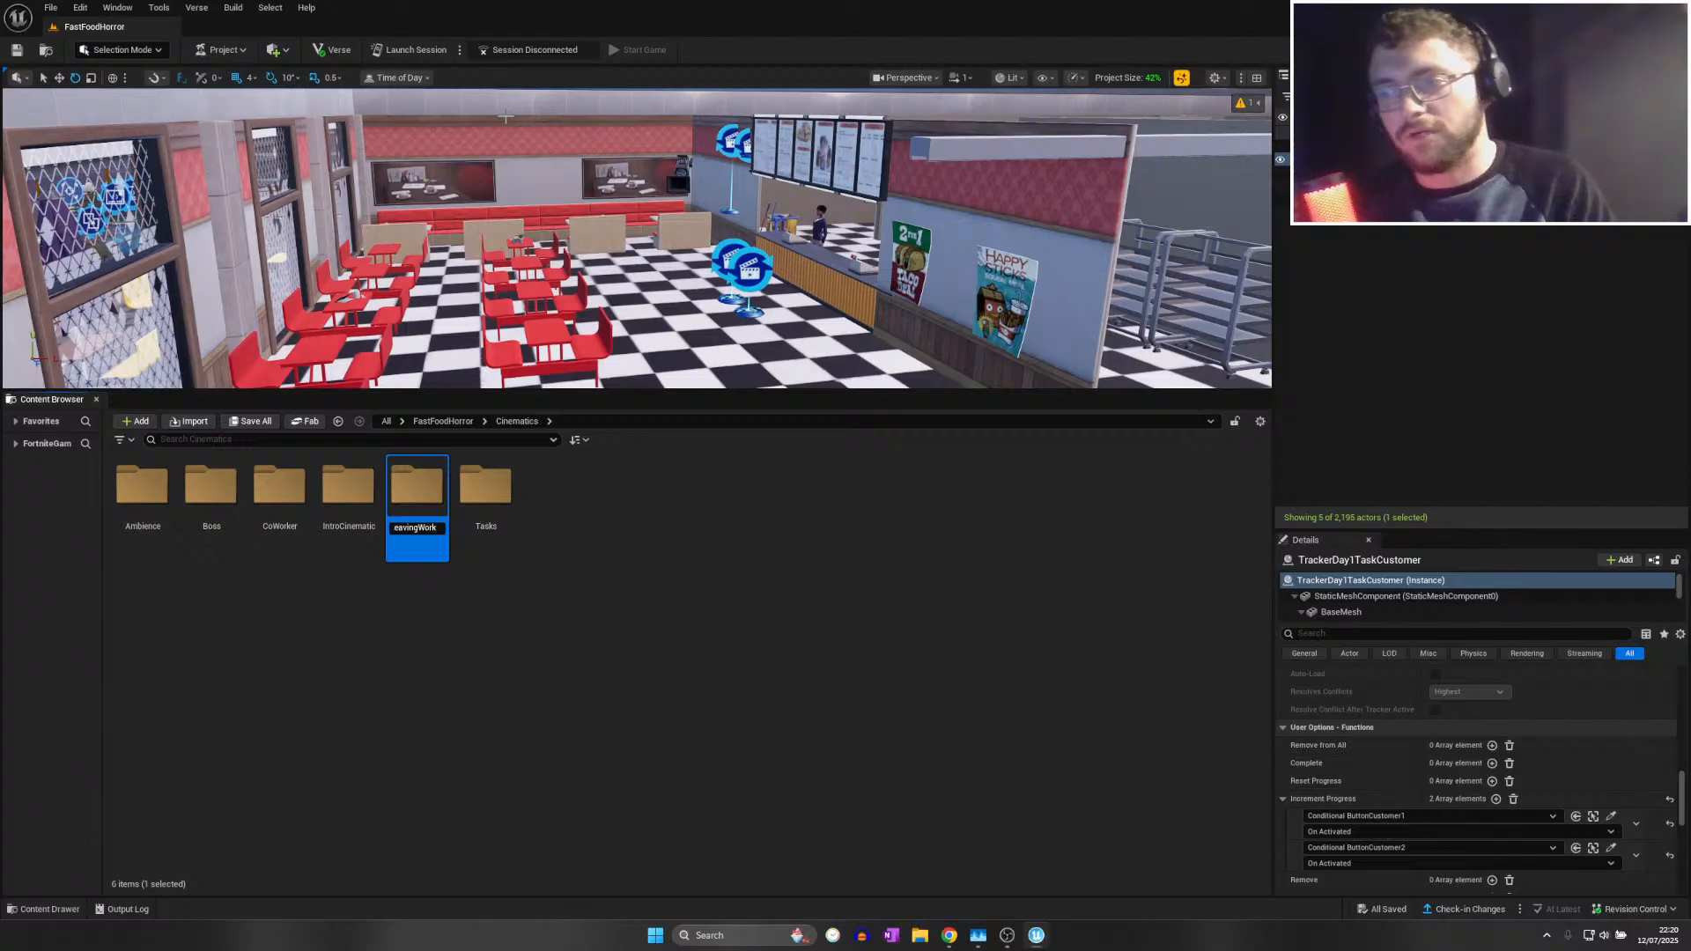
{"action": "key", "text": "Return"}
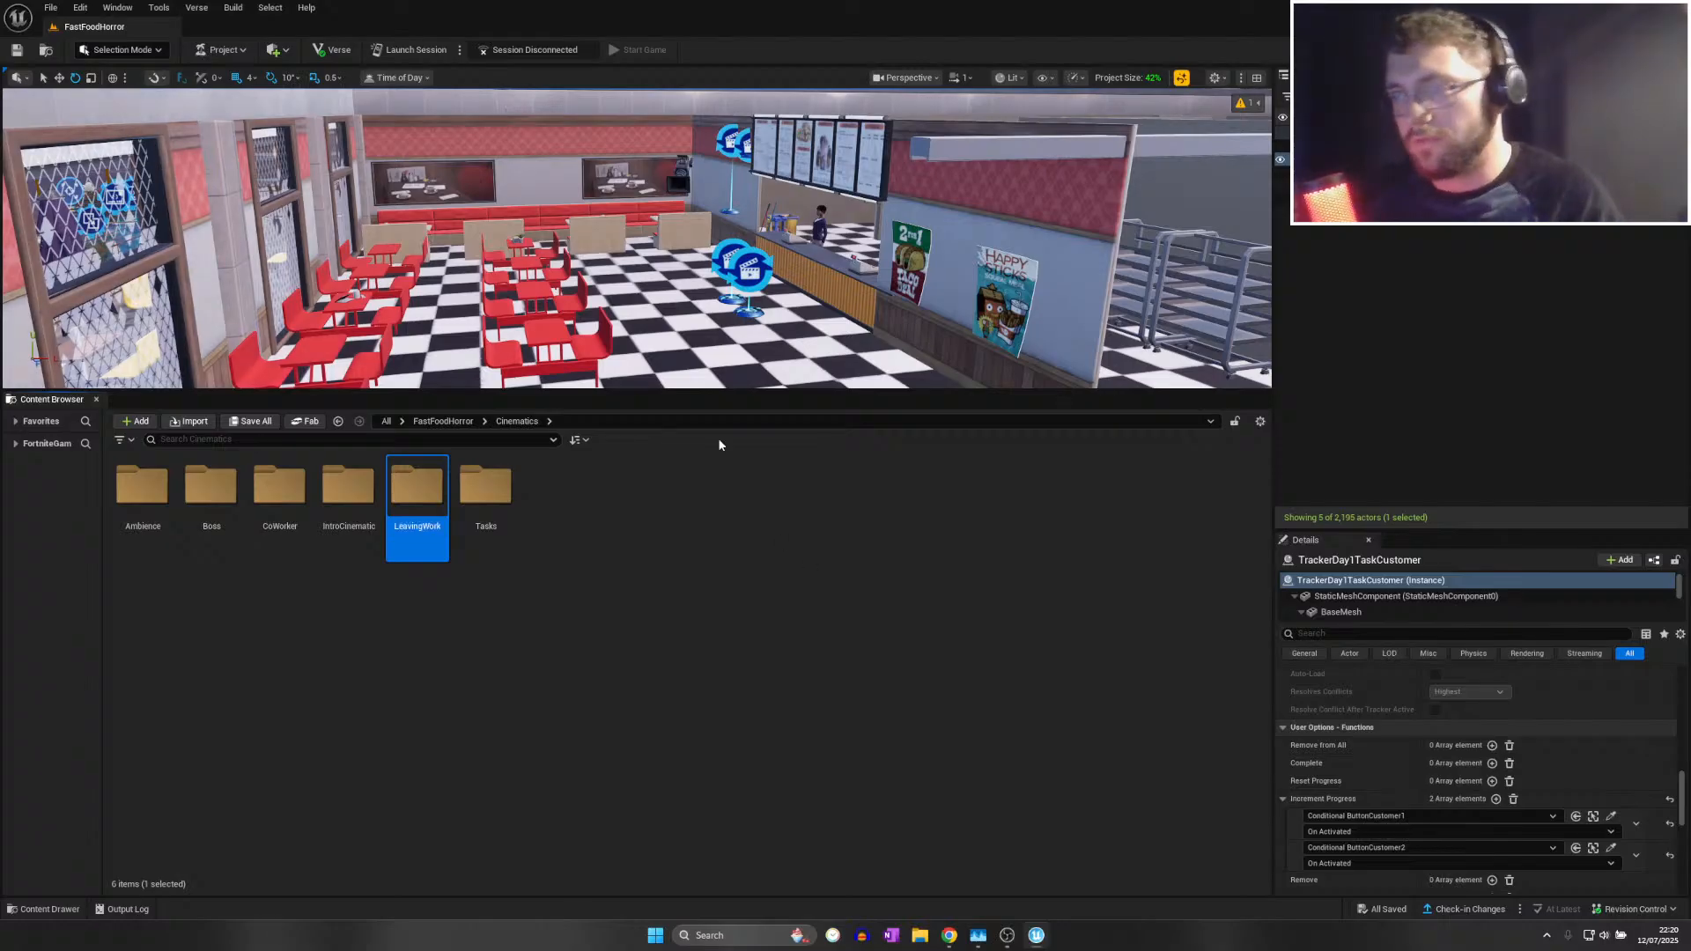
{"action": "double_click", "coordinate": [400, 492]}
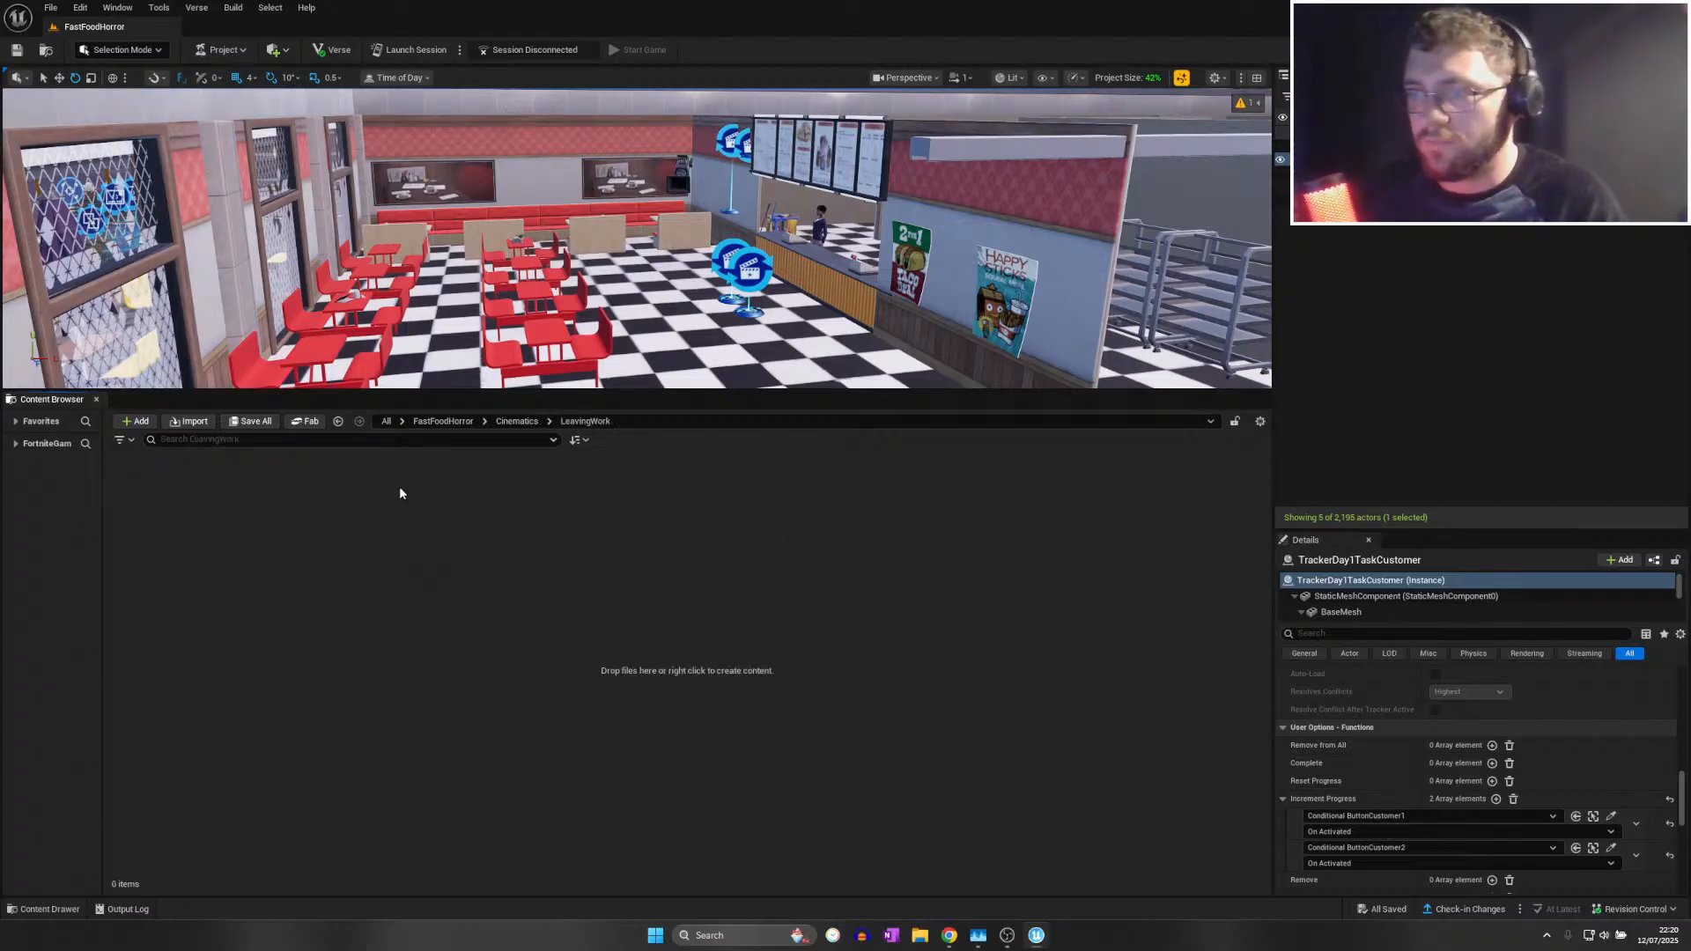
{"action": "left_click", "coordinate": [50, 8]}
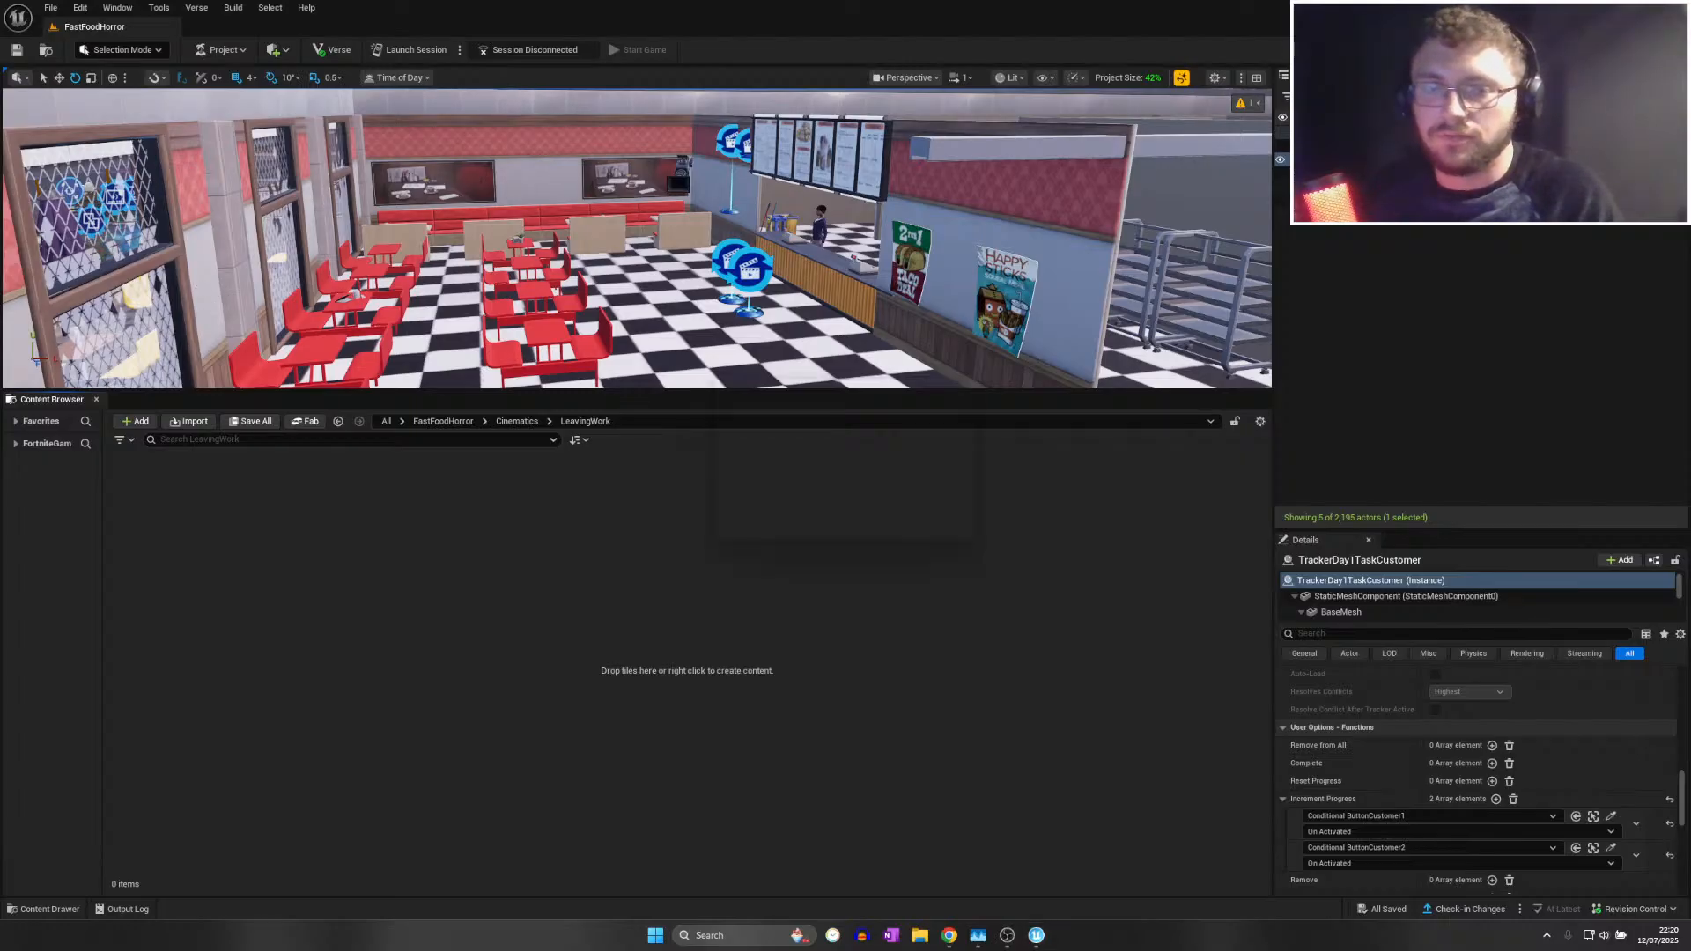
Read the first-day tasks and the boss's going-home passage in the OneNote plan, and return to the Unreal editor
{"action": "key", "text": "alt+Tab"}
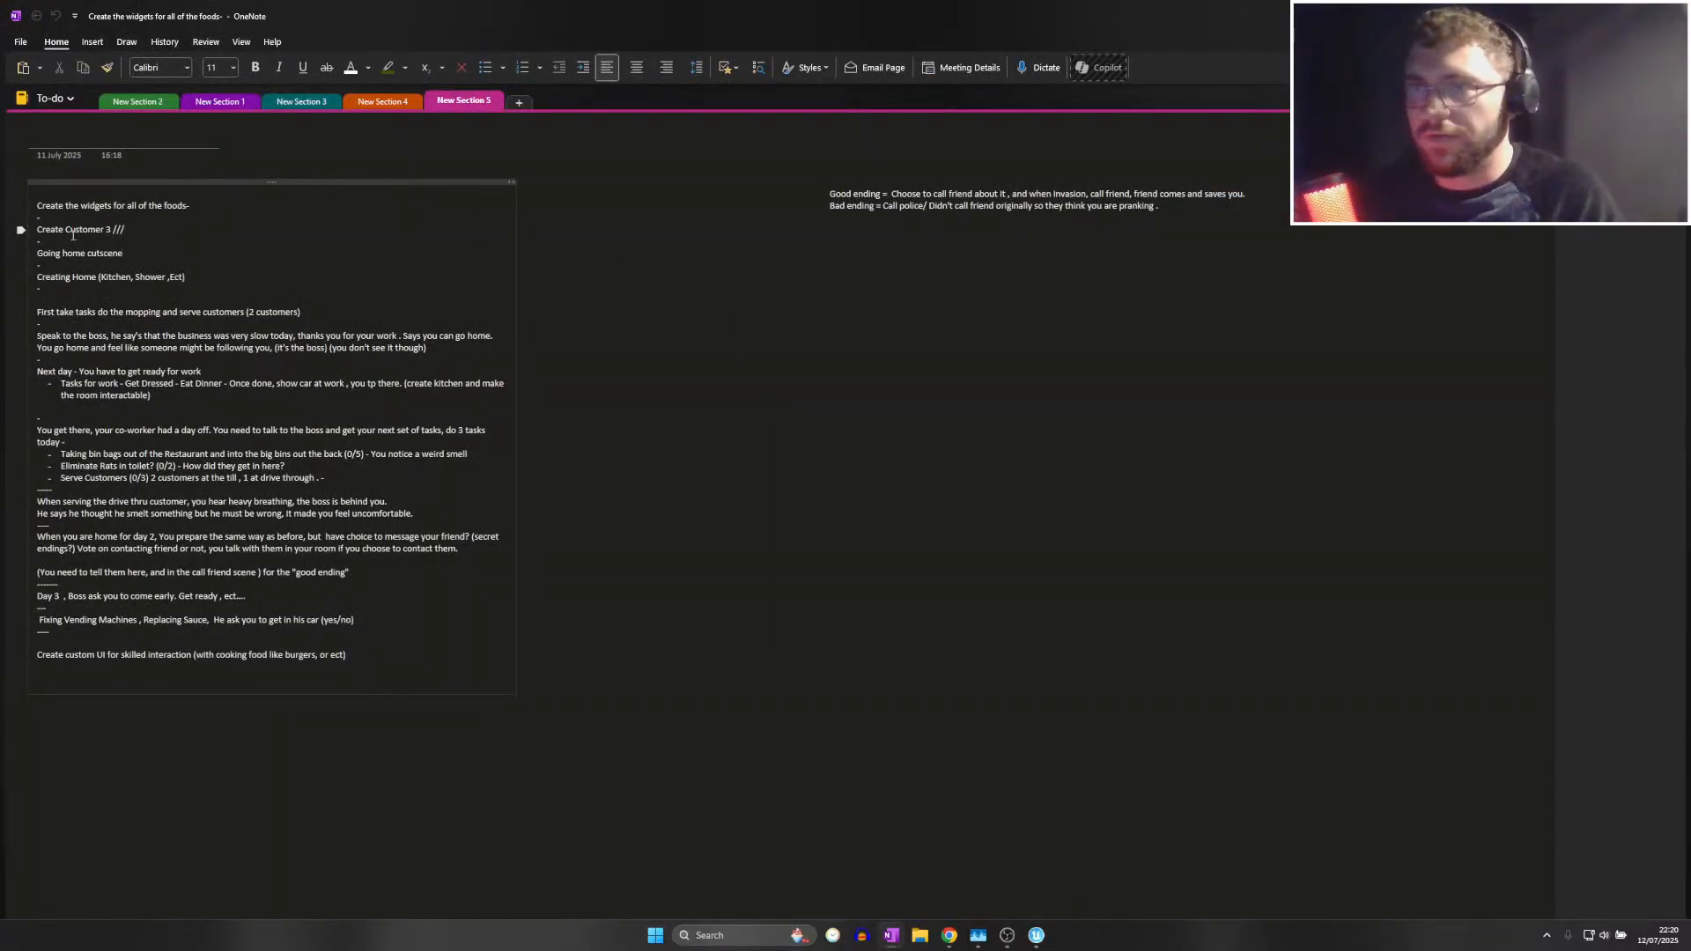
{"action": "left_click_drag", "start_coordinate": [37, 307], "coordinate": [309, 312]}
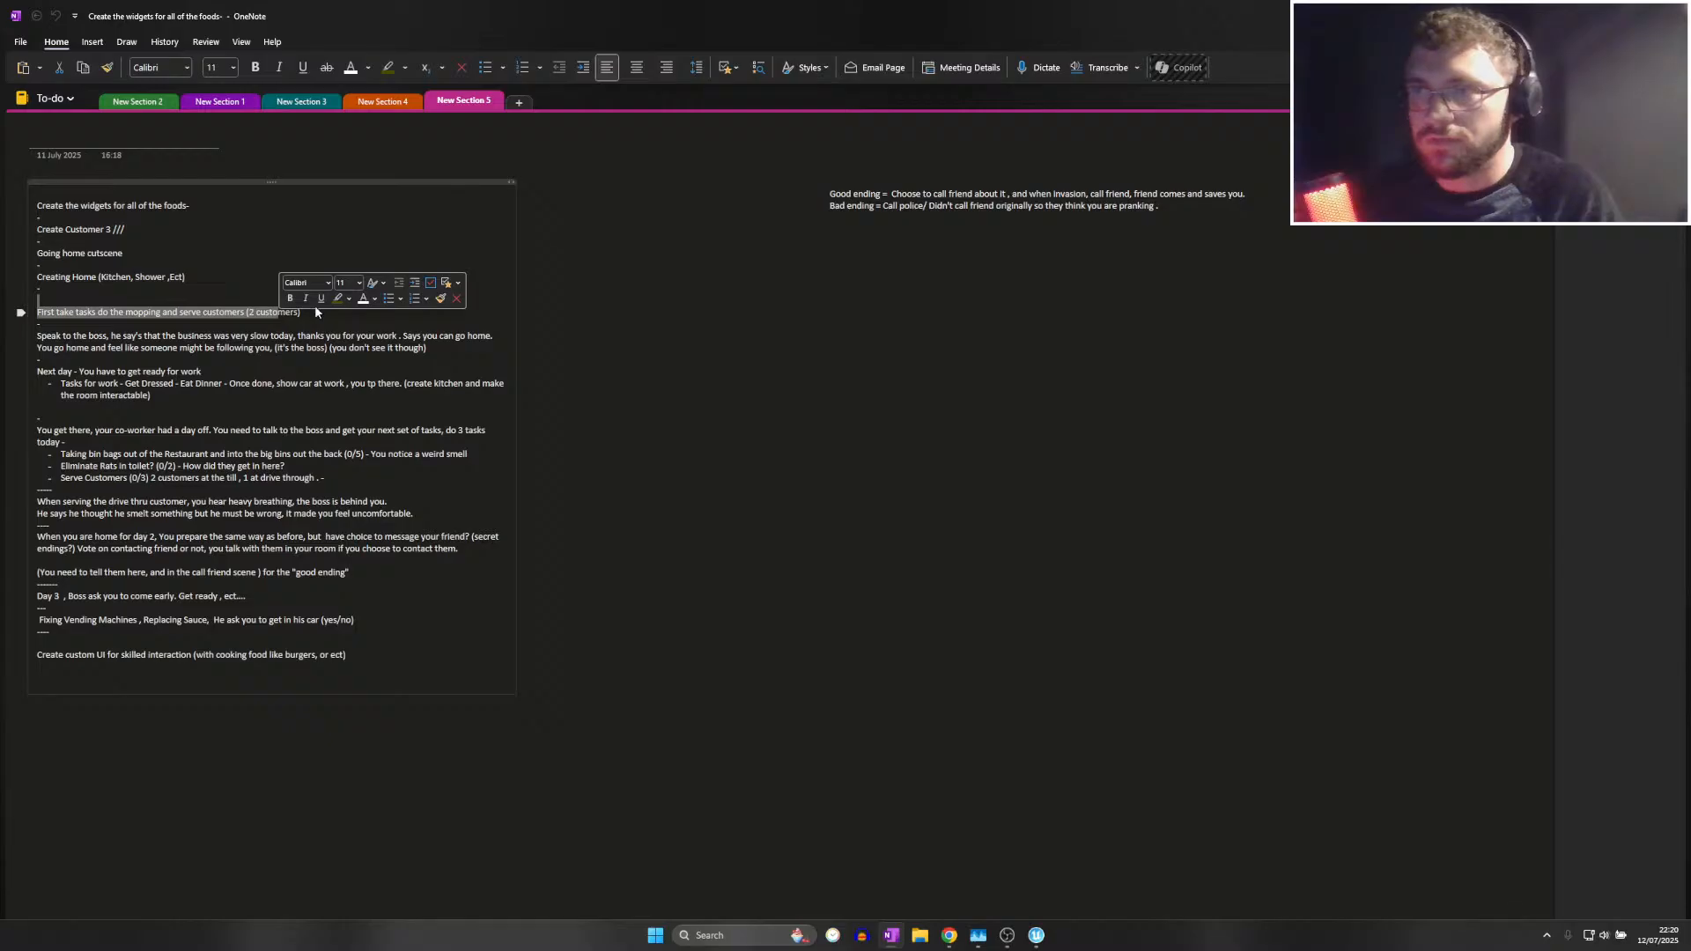
{"action": "left_click", "coordinate": [311, 315]}
{"action": "left_click_drag", "start_coordinate": [39, 342], "coordinate": [195, 334]}
{"action": "left_click", "coordinate": [99, 335]}
{"action": "left_click_drag", "start_coordinate": [38, 338], "coordinate": [440, 352]}
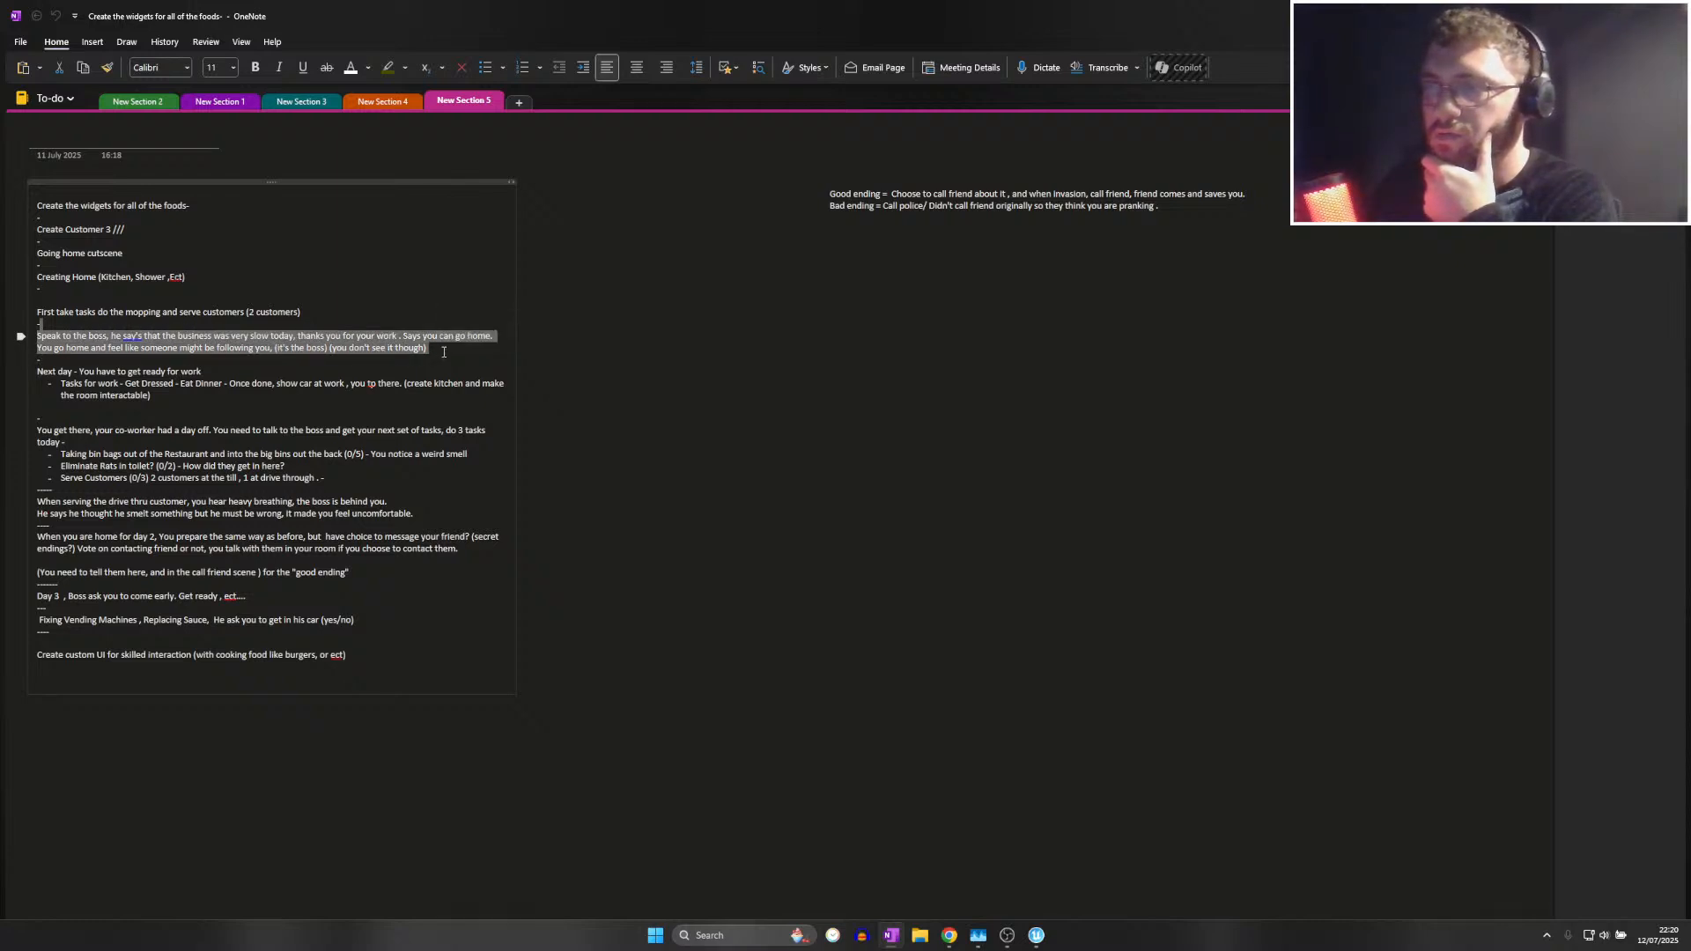
{"action": "left_click", "coordinate": [444, 352]}
{"action": "triple_click", "coordinate": [444, 352]}
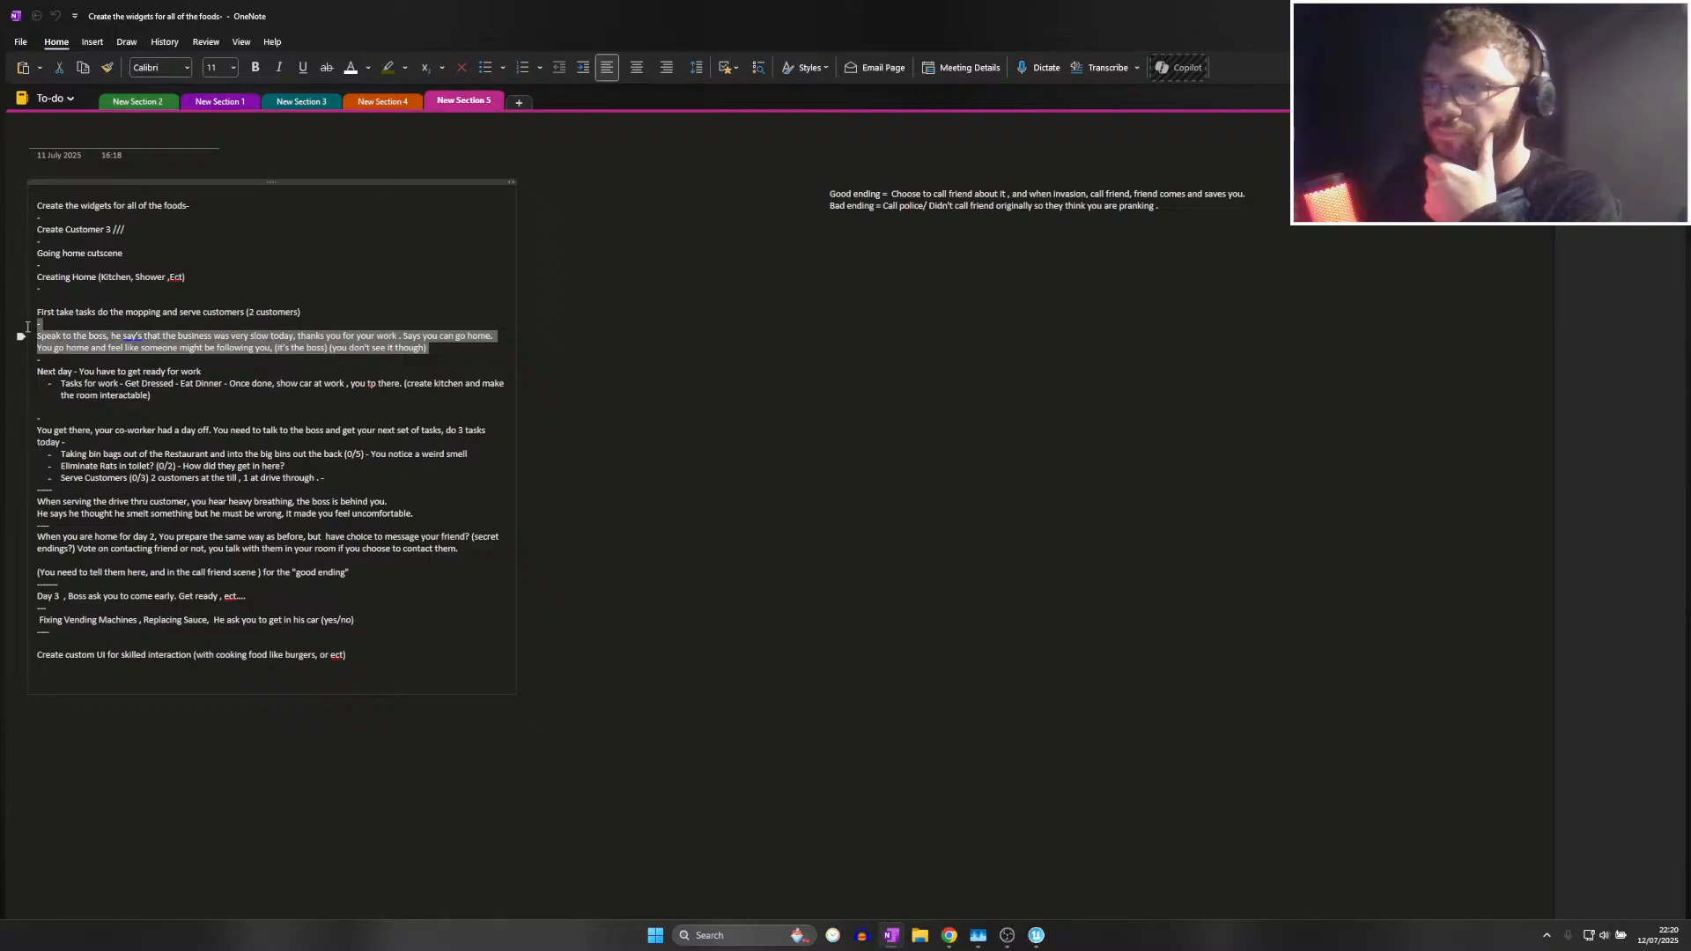
{"action": "left_click", "coordinate": [474, 354]}
{"action": "left_click_drag", "start_coordinate": [474, 354], "coordinate": [40, 336]}
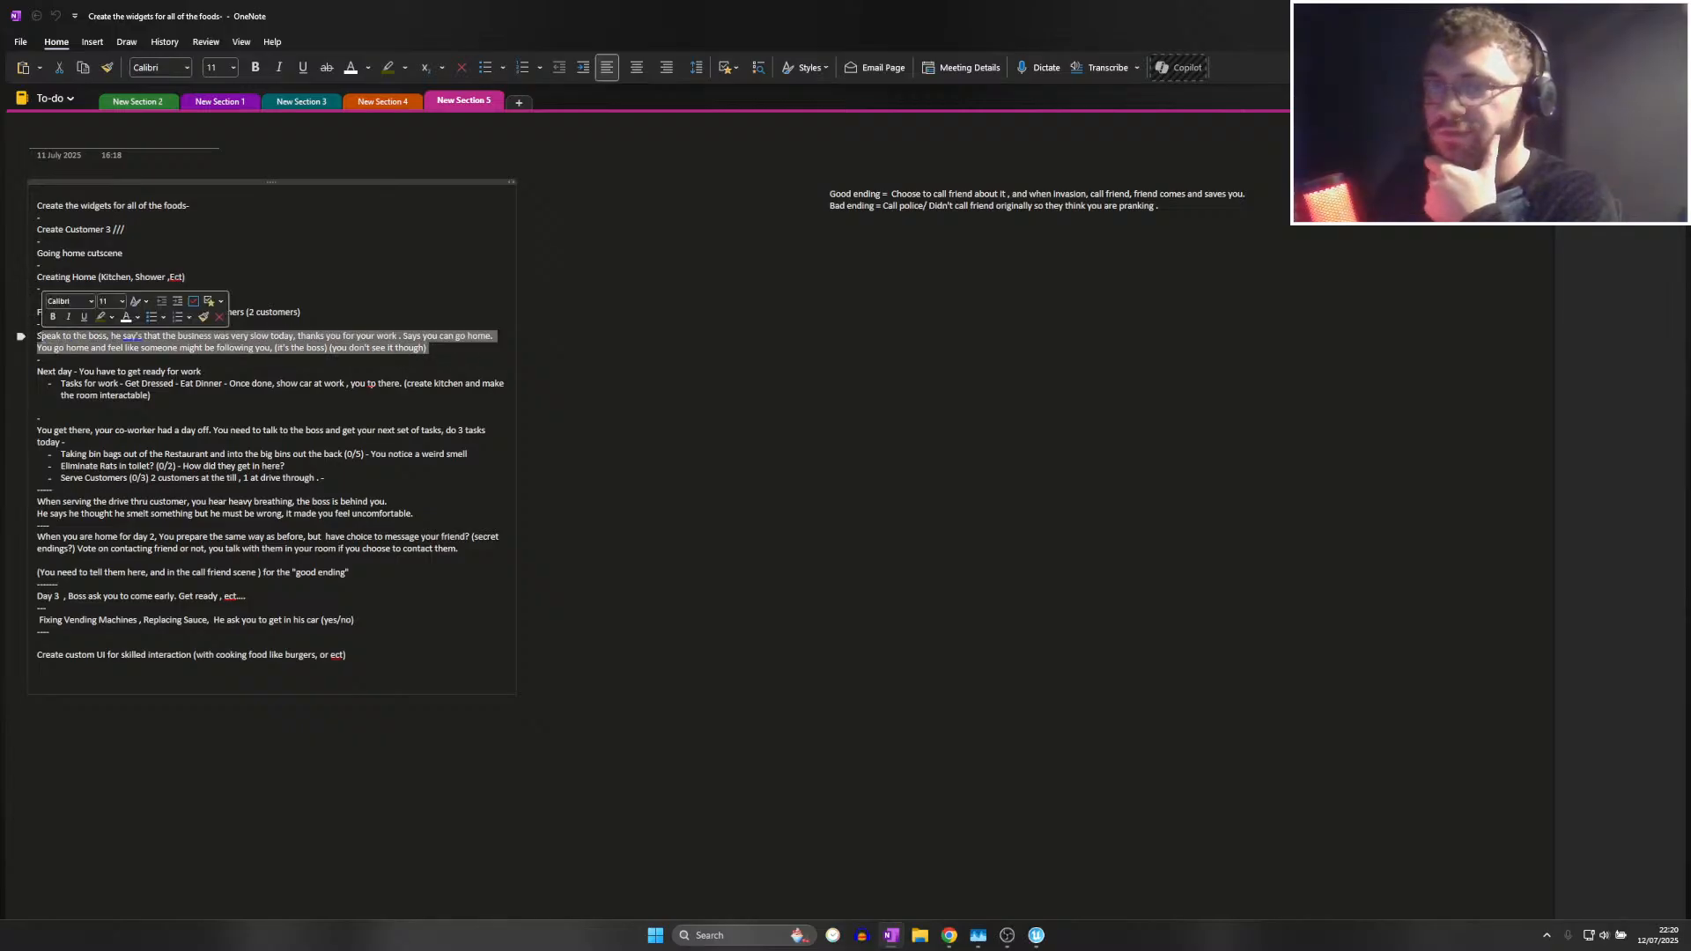
{"action": "left_click", "coordinate": [432, 347]}
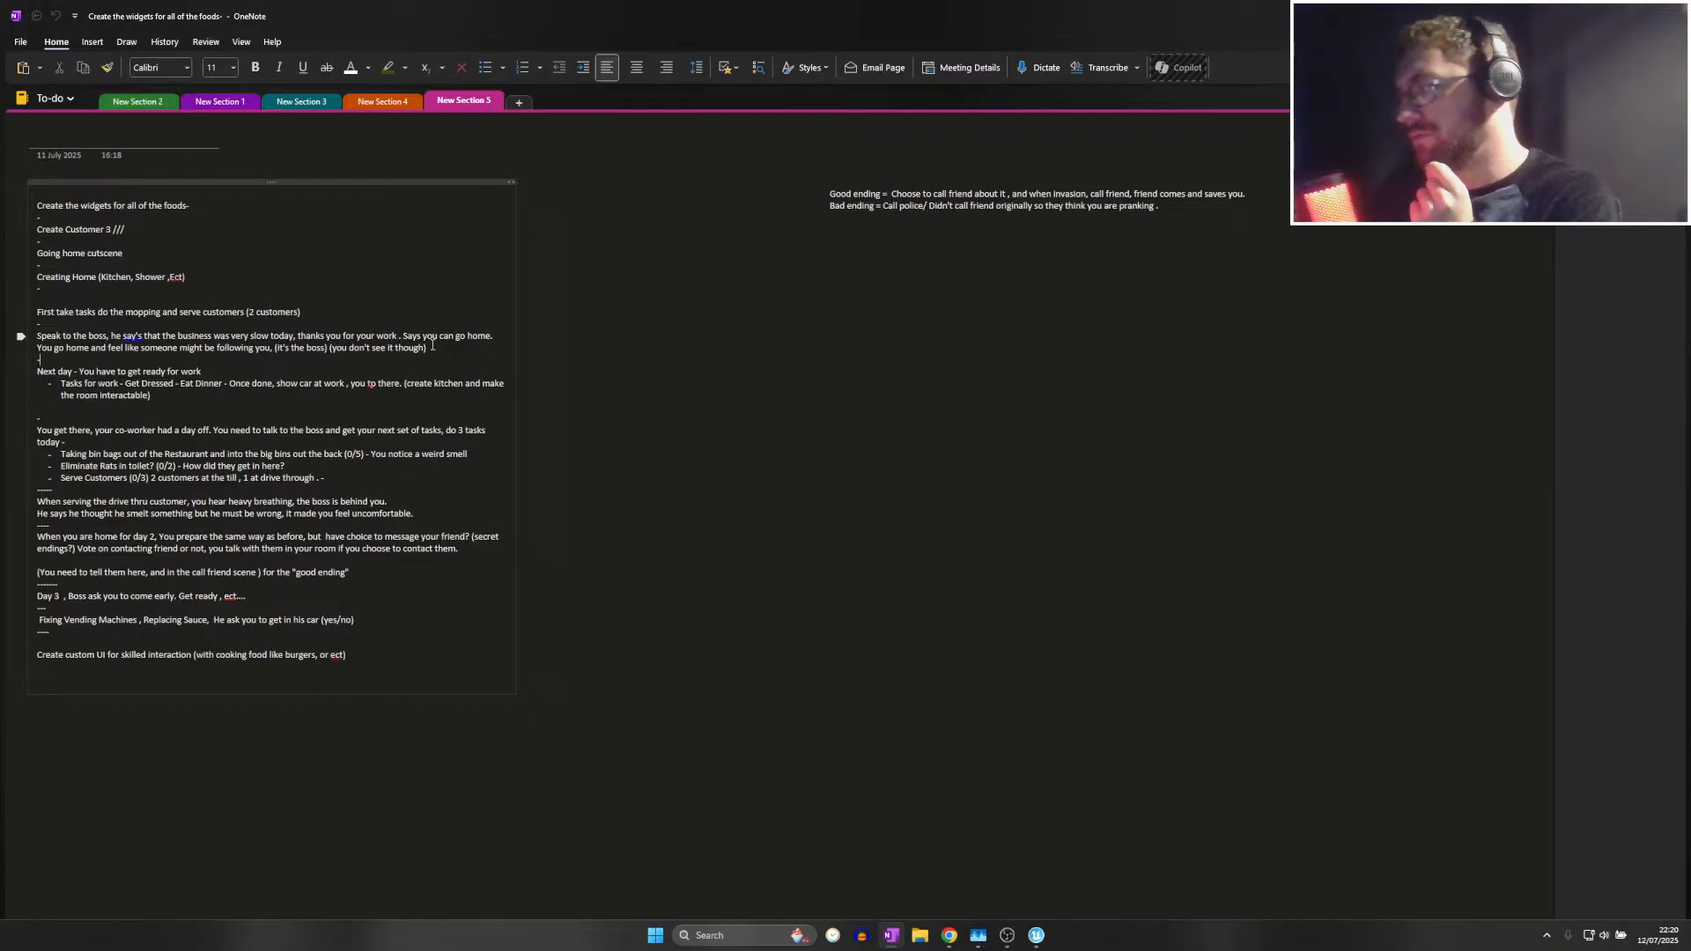
{"action": "left_click_drag", "start_coordinate": [409, 328], "coordinate": [37, 327]}
{"action": "left_click", "coordinate": [461, 358]}
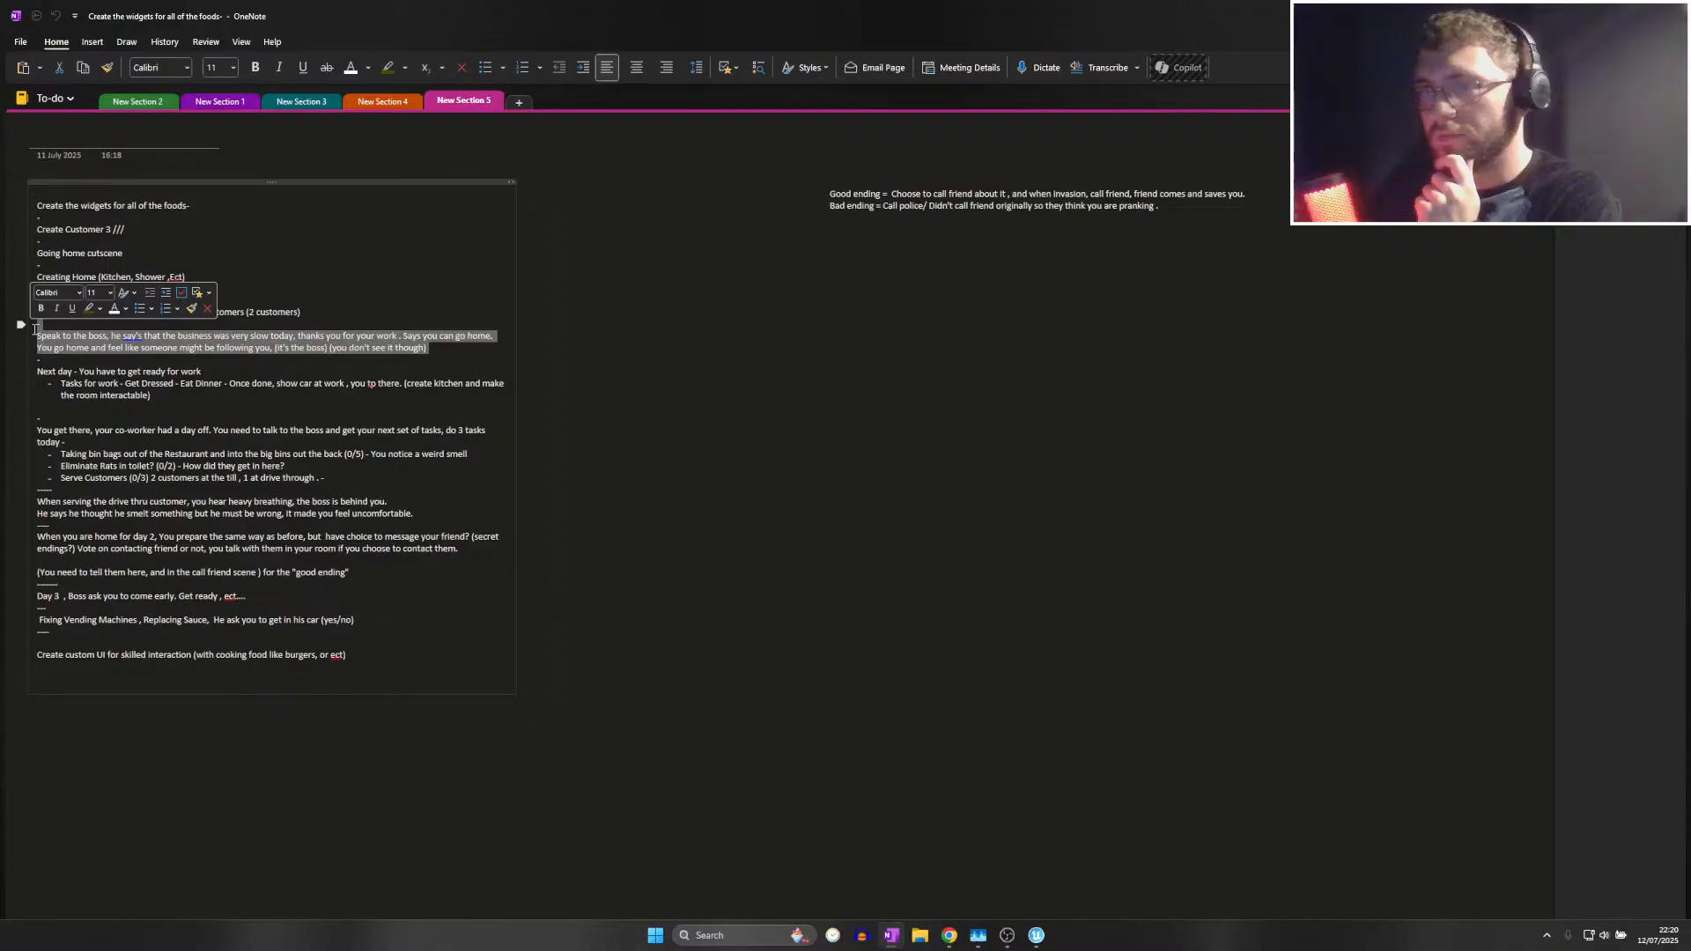
{"action": "left_click", "coordinate": [417, 316]}
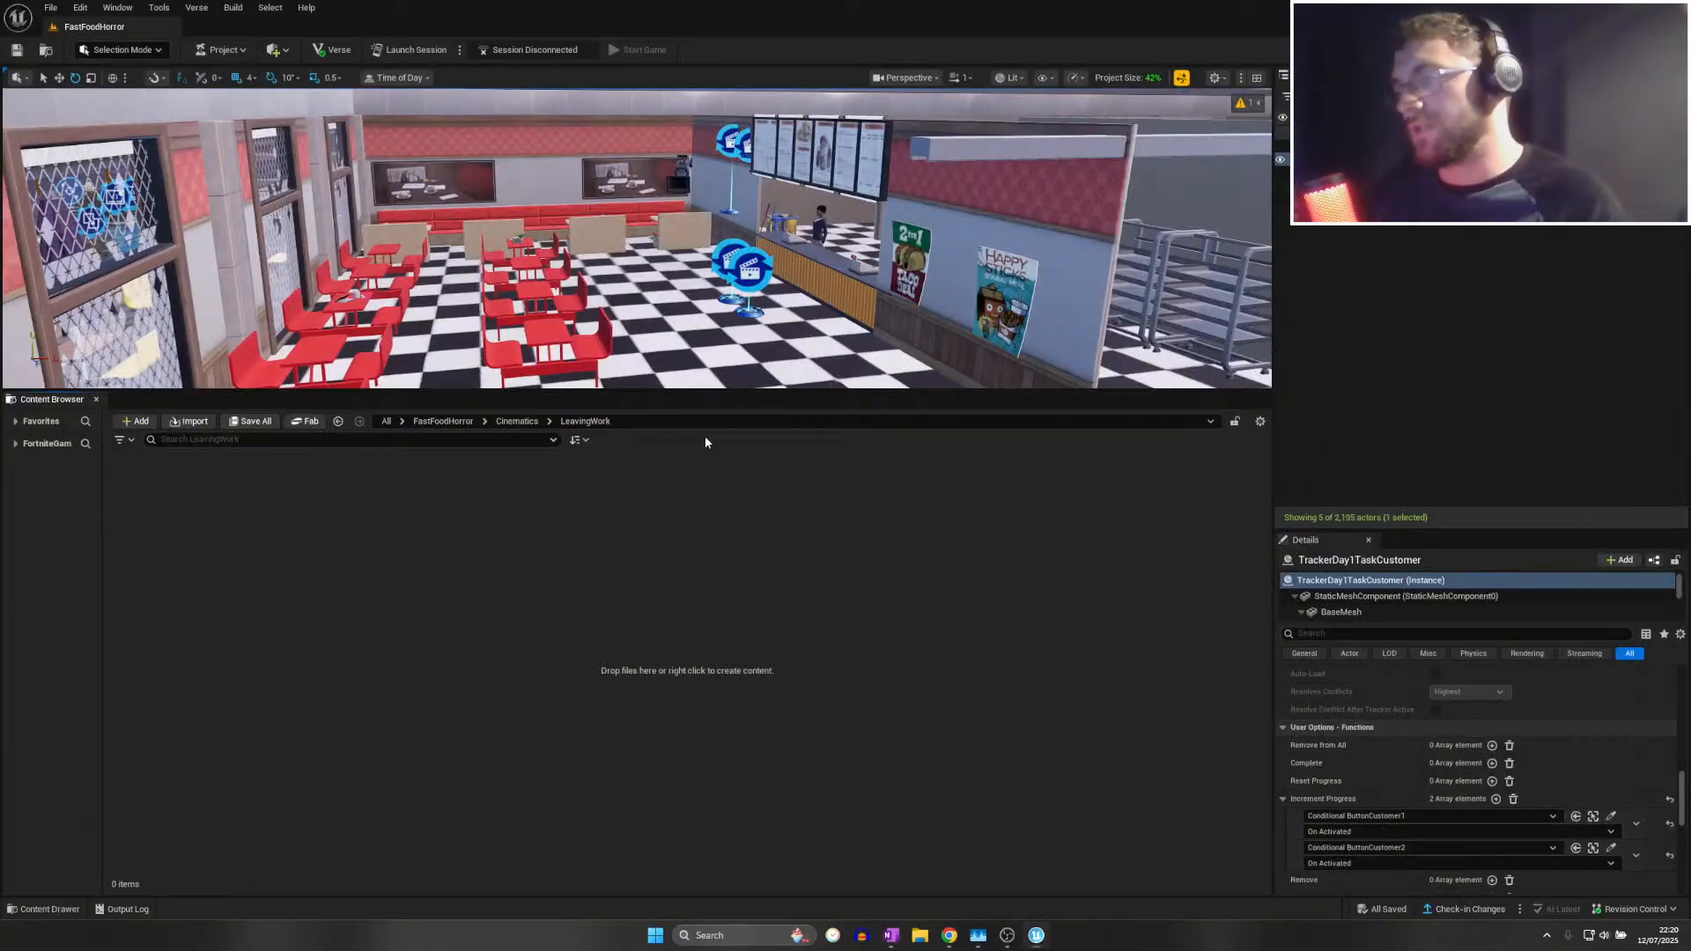
Look over the restaurant from outside, check the home and first-task notes in OneNote, and return to the editor
{"action": "right_click_drag", "start_coordinate": [704, 335], "coordinate": [775, 251]}
{"action": "key", "text": "w"}
{"action": "scroll", "coordinate": [634, 304], "scroll_direction": "up", "scroll_amount": 1}
{"action": "key", "text": "w"}
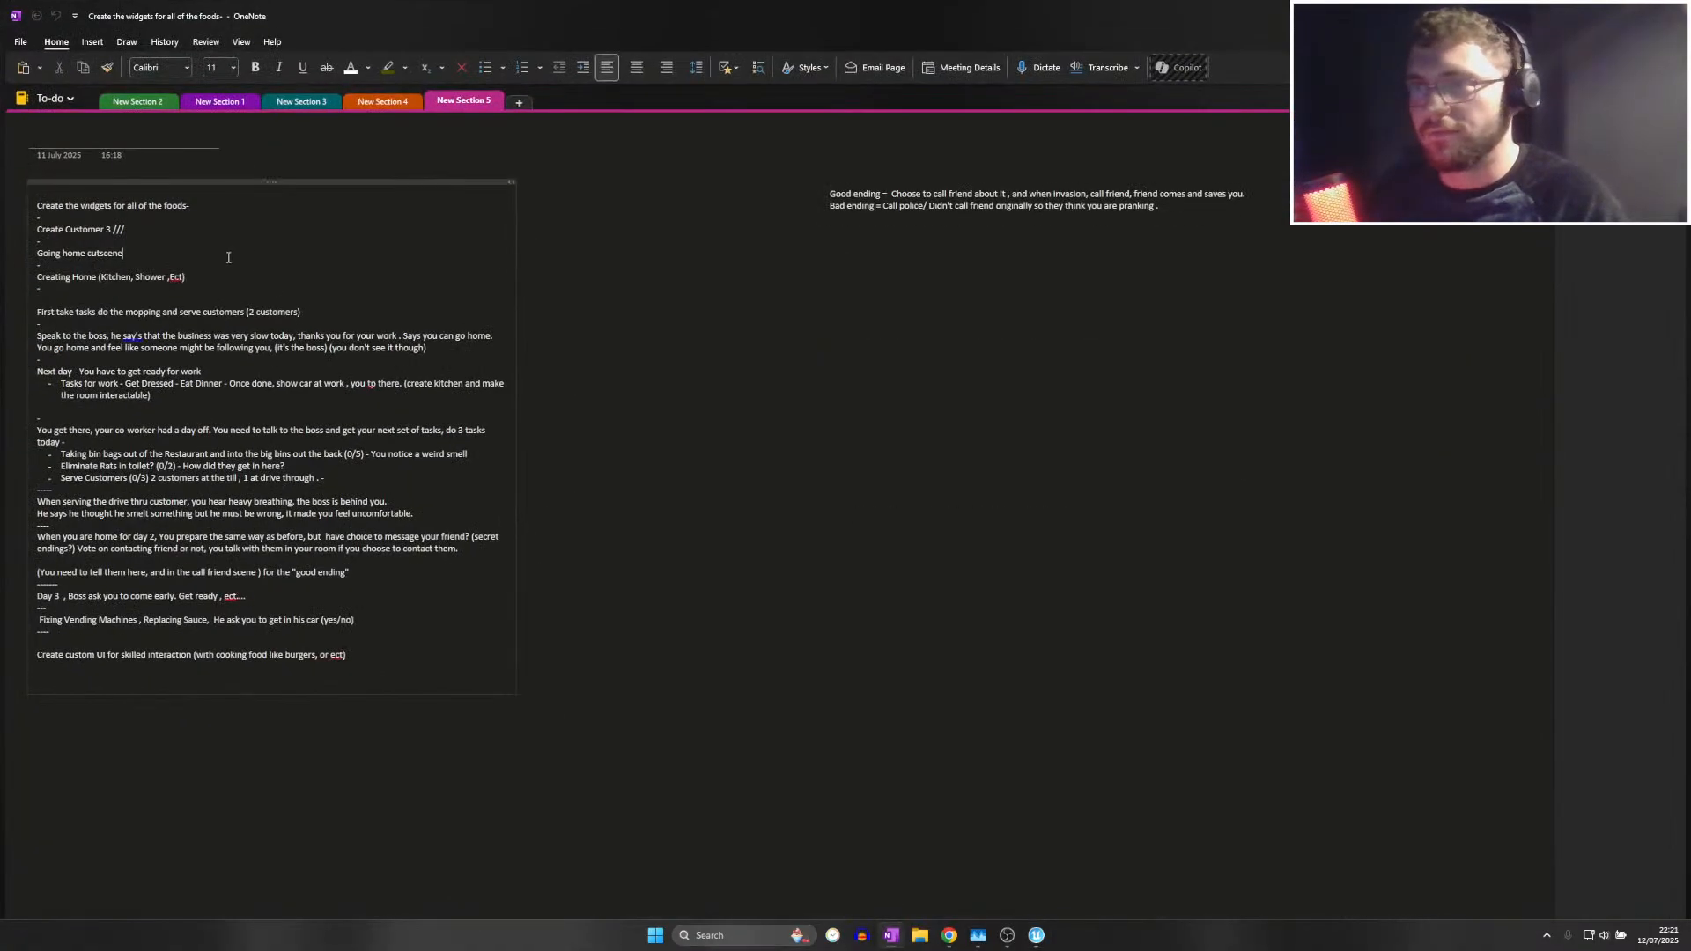
{"action": "left_click_drag", "start_coordinate": [229, 257], "coordinate": [71, 278]}
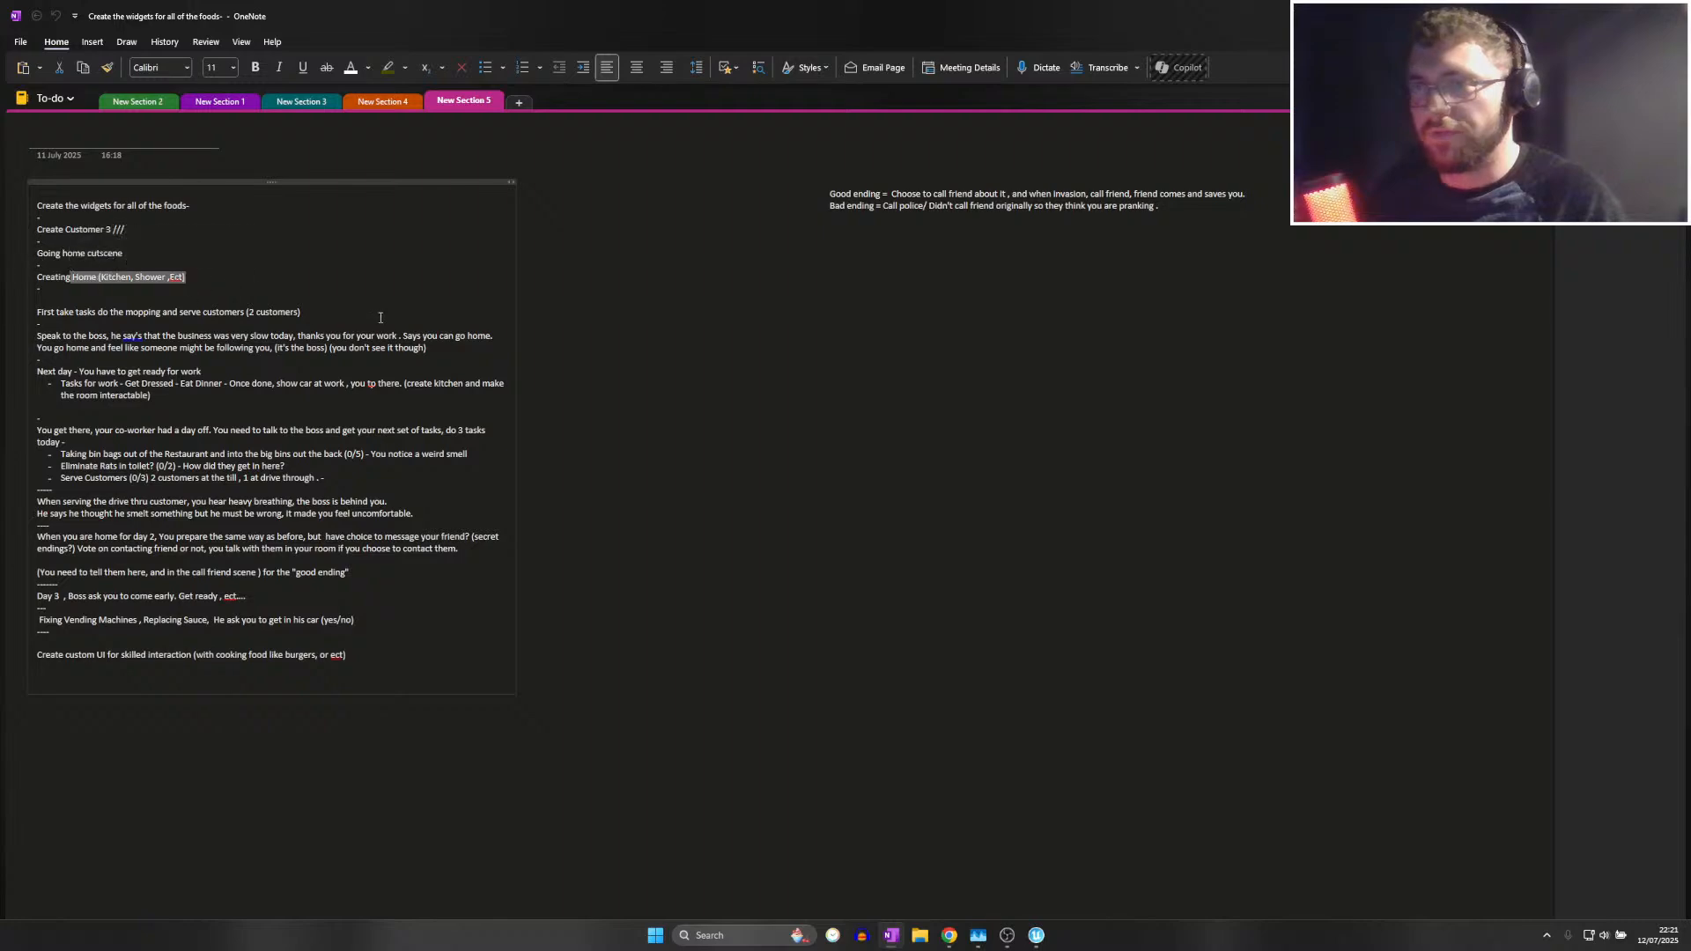
{"action": "left_click_drag", "start_coordinate": [375, 316], "coordinate": [38, 315]}
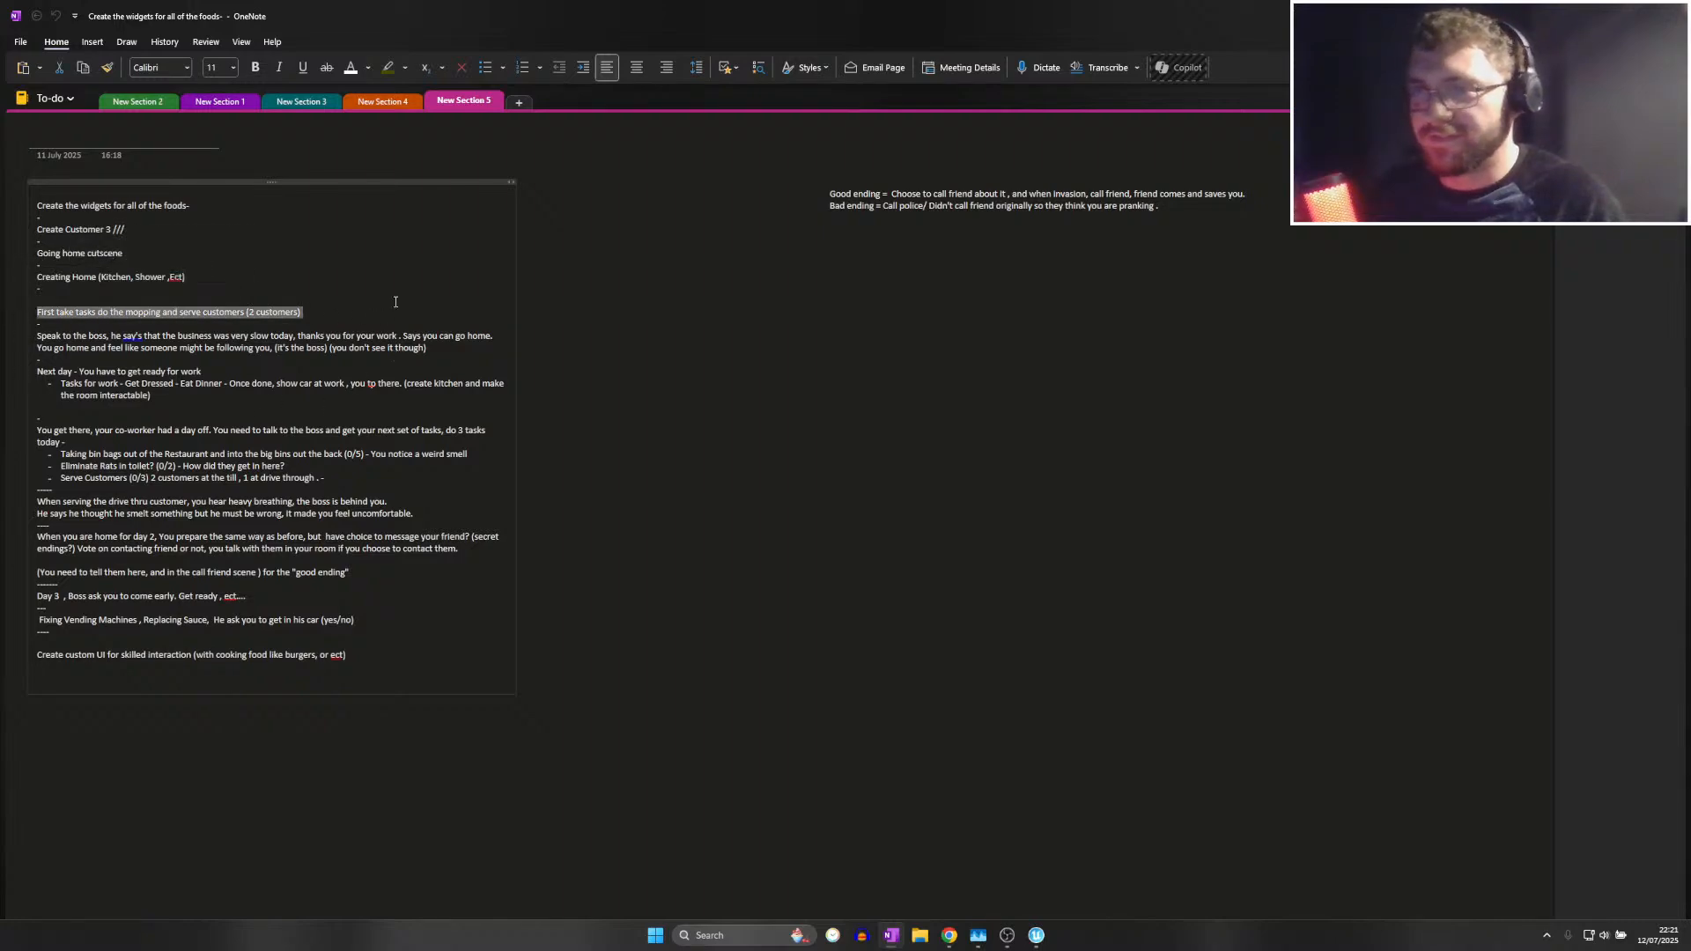
{"action": "left_click", "coordinate": [358, 304]}
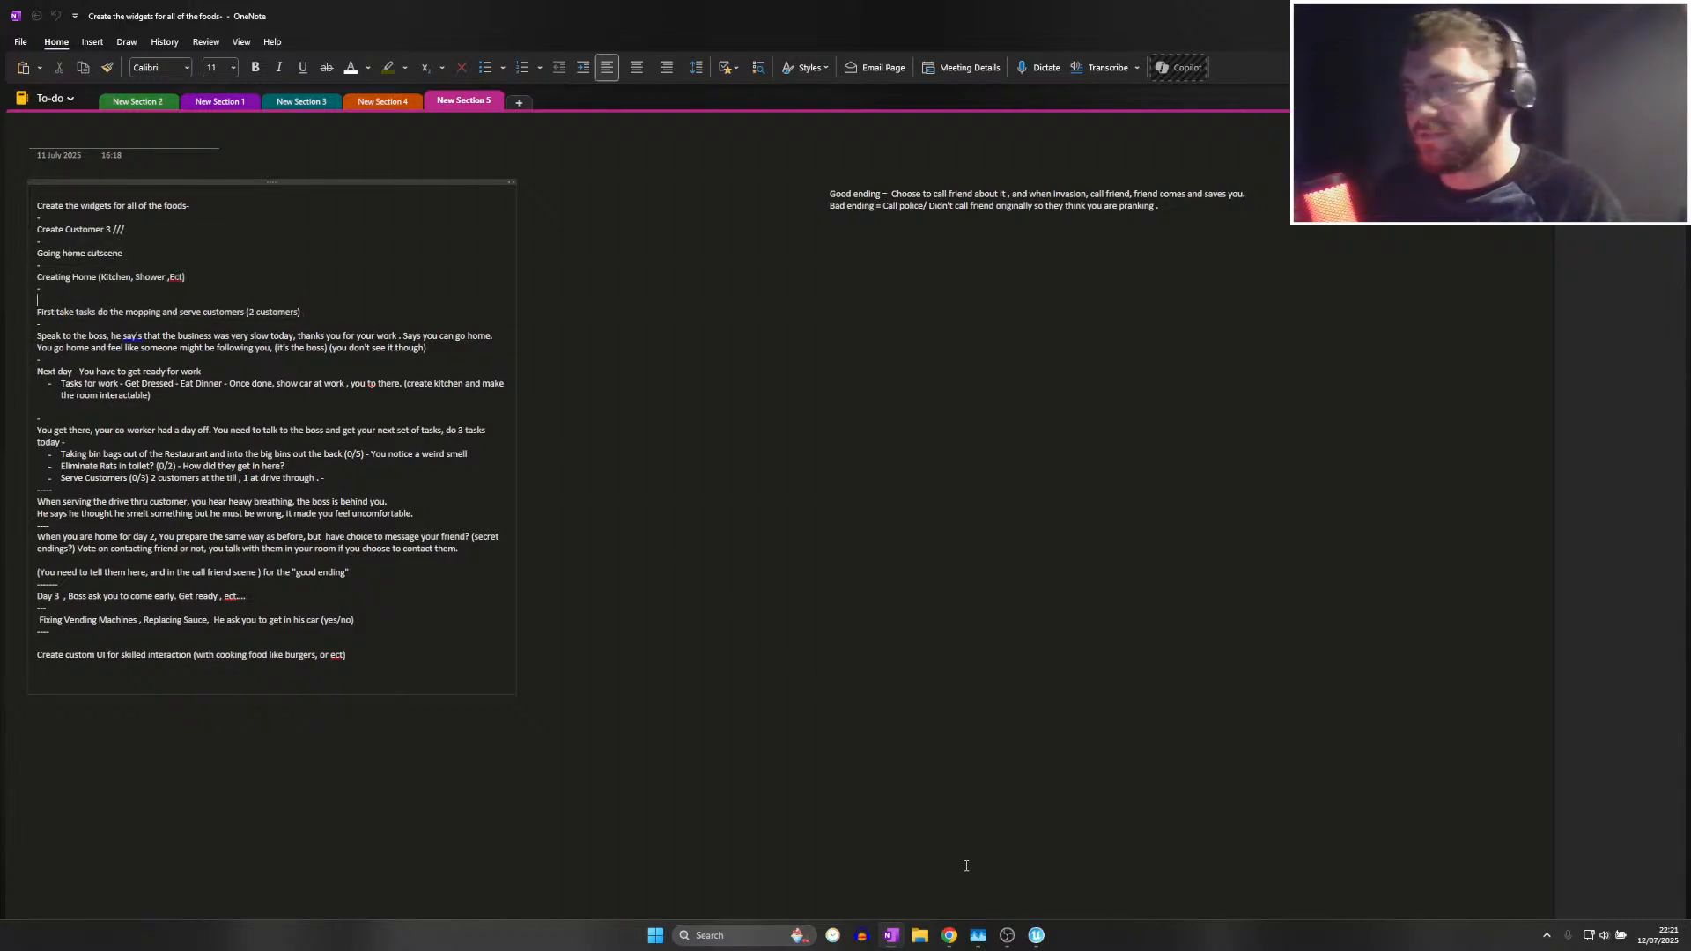
{"action": "left_click", "coordinate": [1036, 935]}
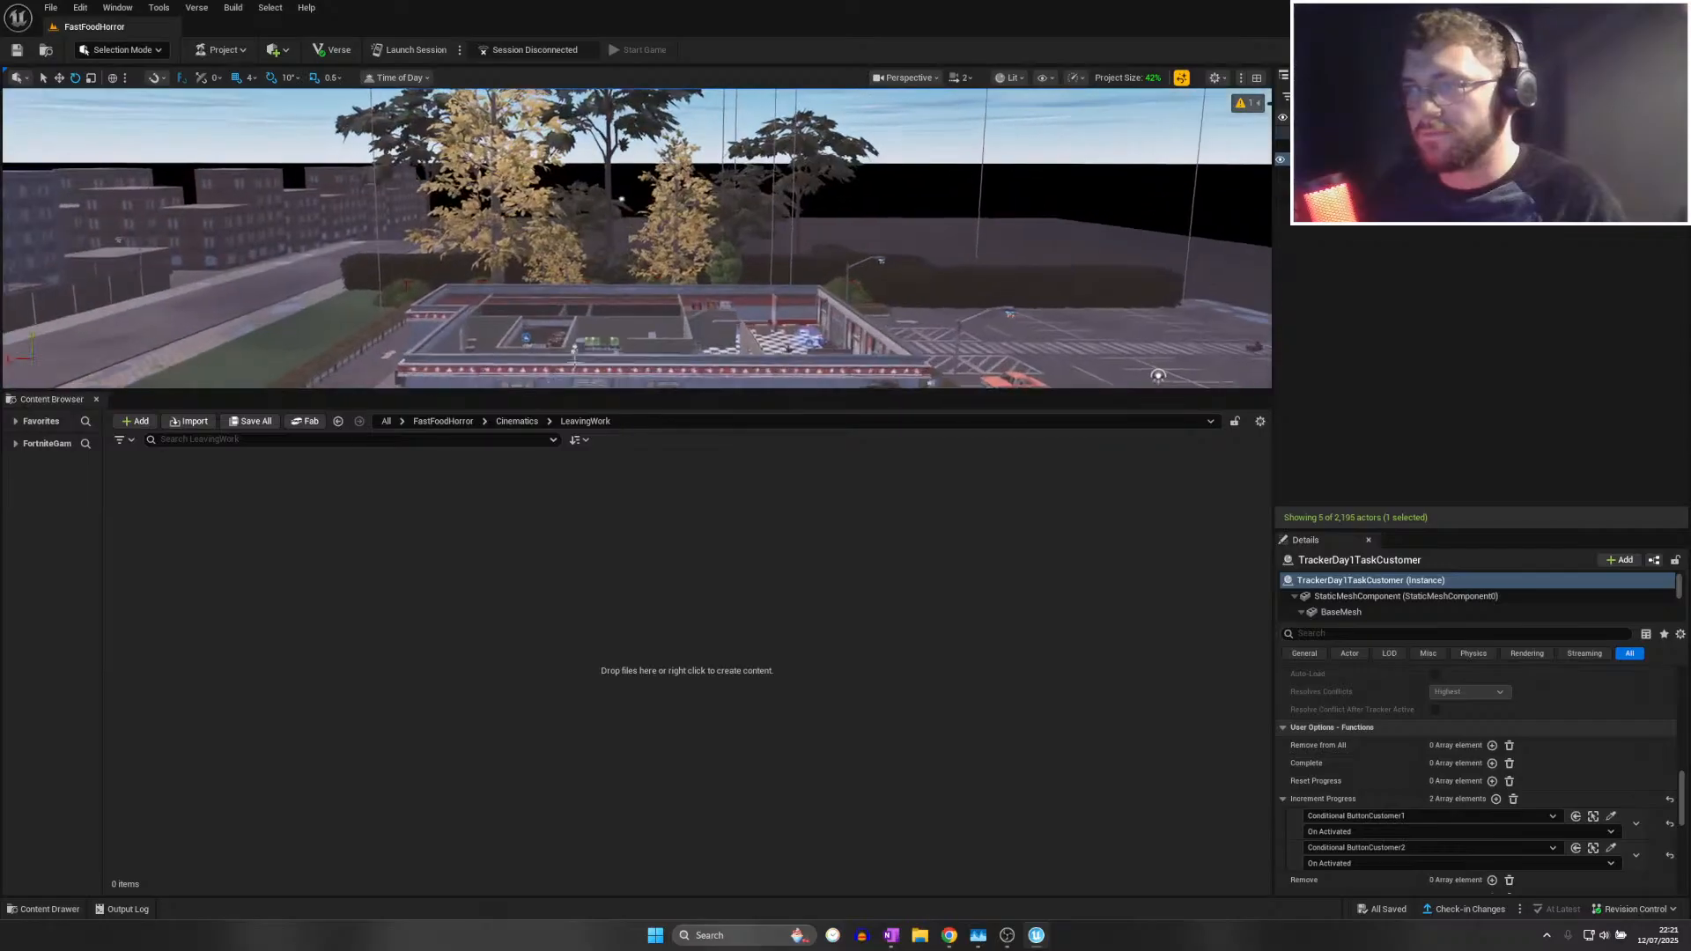
Reopen the LeavingWork folder and select the boss character seated at the office desk in the level
{"action": "left_click", "coordinate": [518, 420]}
{"action": "key", "text": "w"}
{"action": "right_click_drag", "start_coordinate": [519, 339], "coordinate": [629, 379]}
{"action": "left_click", "coordinate": [438, 463]}
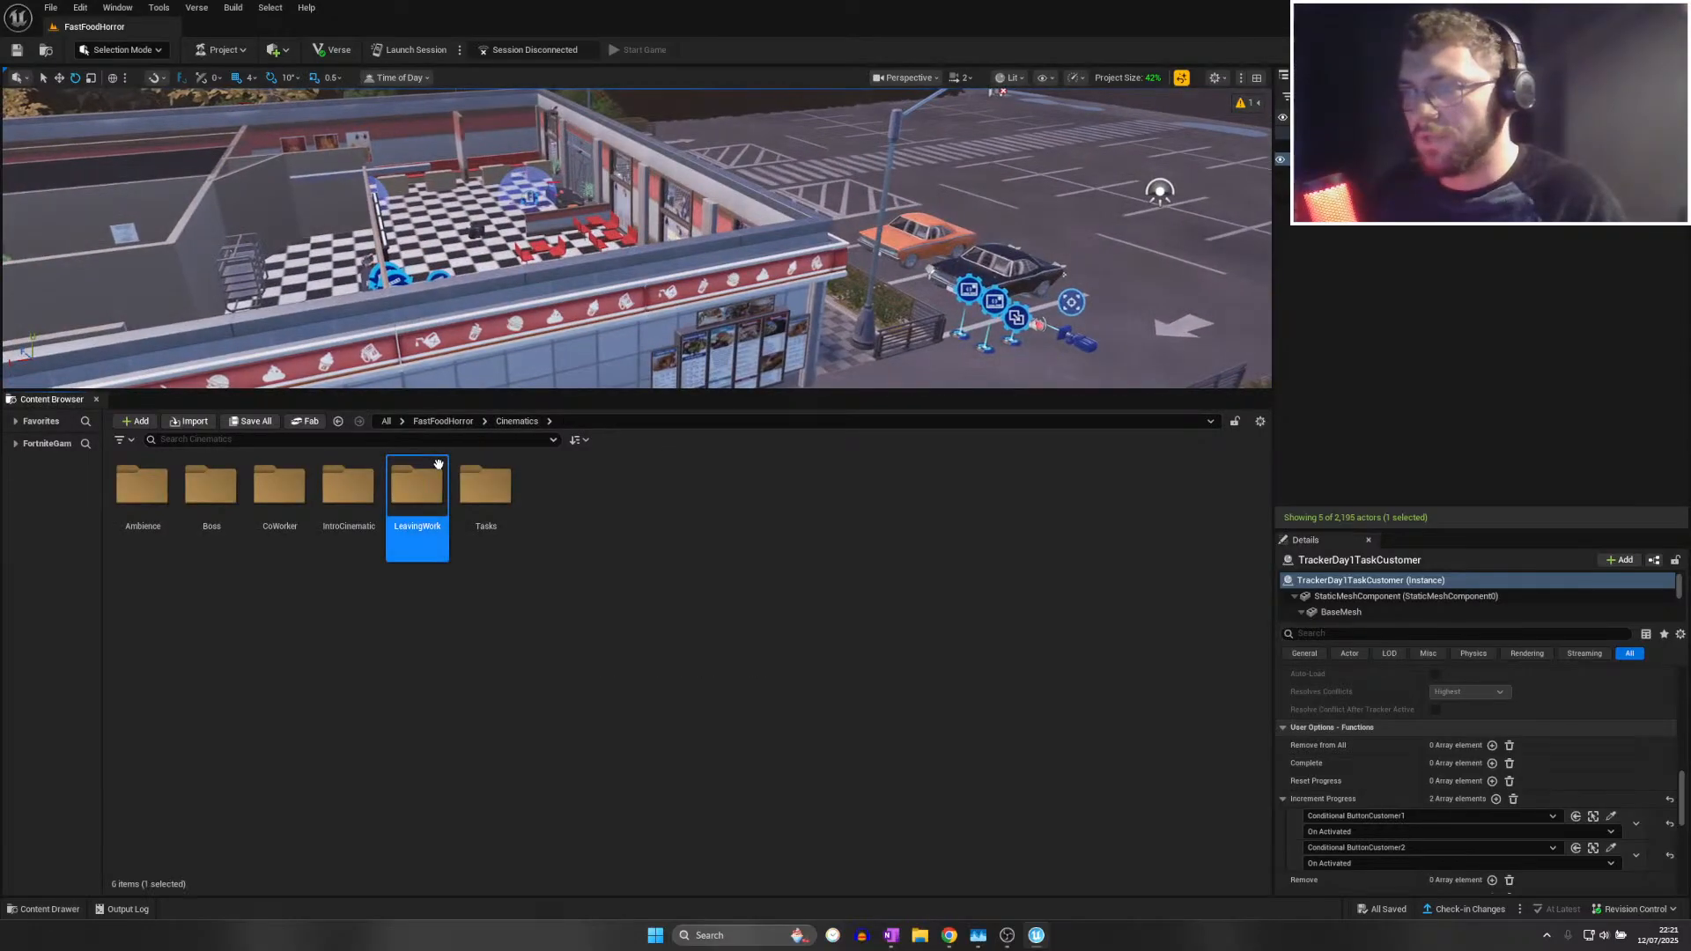
{"action": "double_click", "coordinate": [438, 463]}
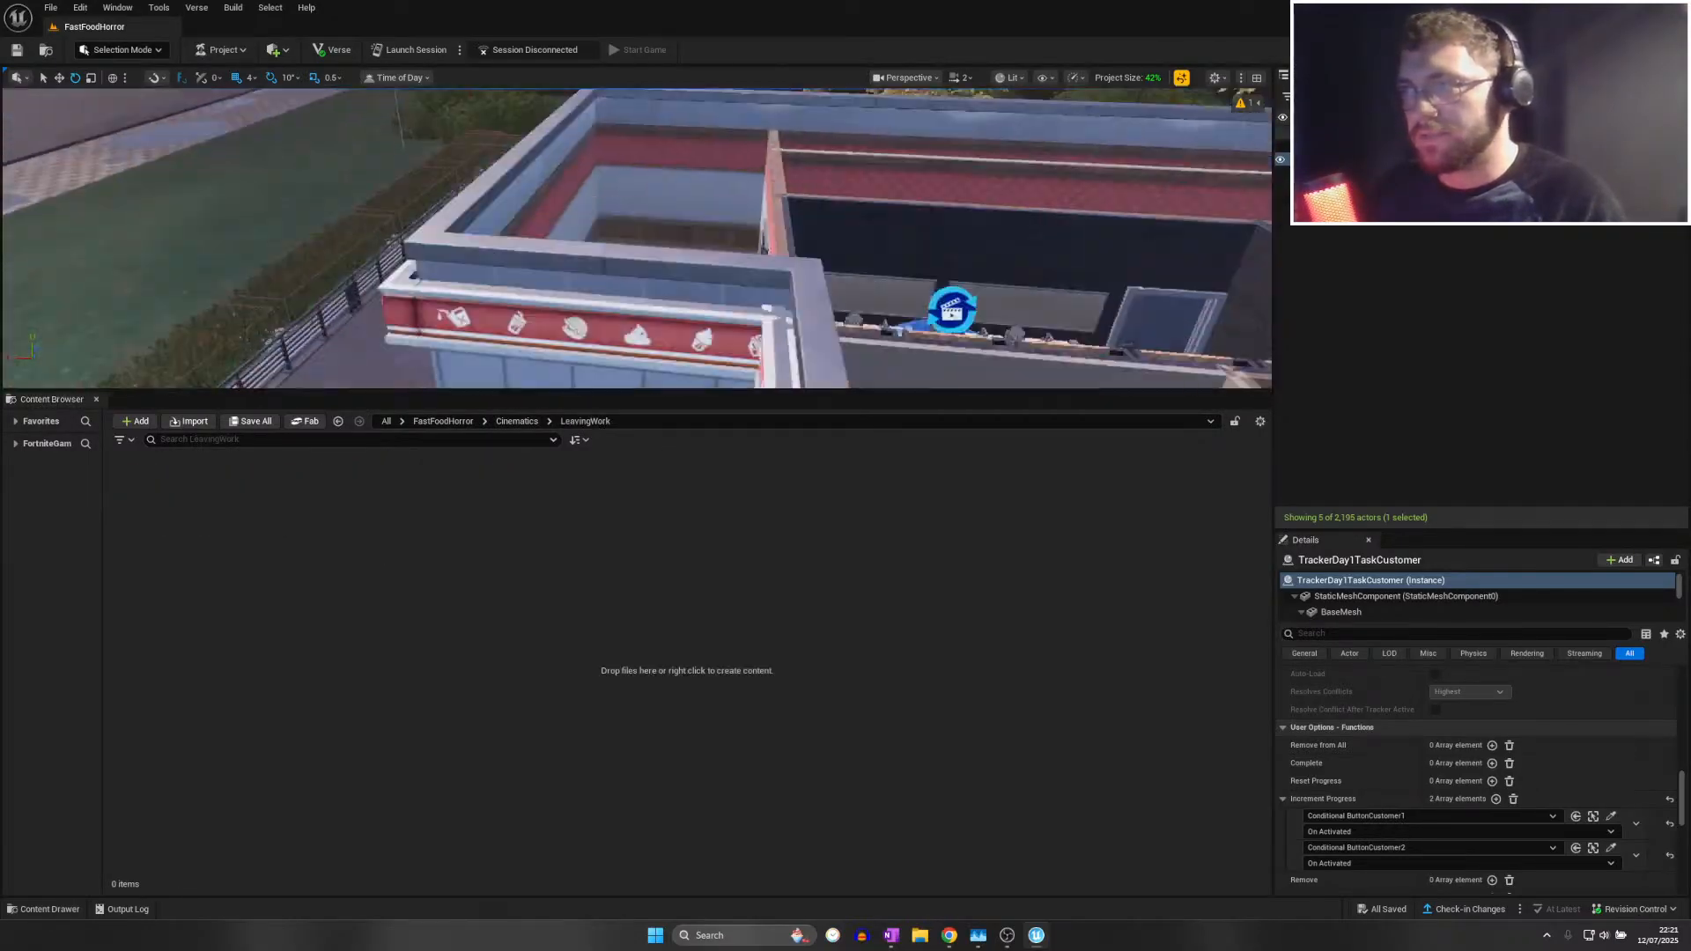
{"action": "key", "text": "w"}
{"action": "right_click_drag", "start_coordinate": [634, 238], "coordinate": [594, 273]}
{"action": "key", "text": "s"}
{"action": "key", "text": "w"}
{"action": "key", "text": "s"}
{"action": "key", "text": "w"}
{"action": "left_click", "coordinate": [552, 230]}
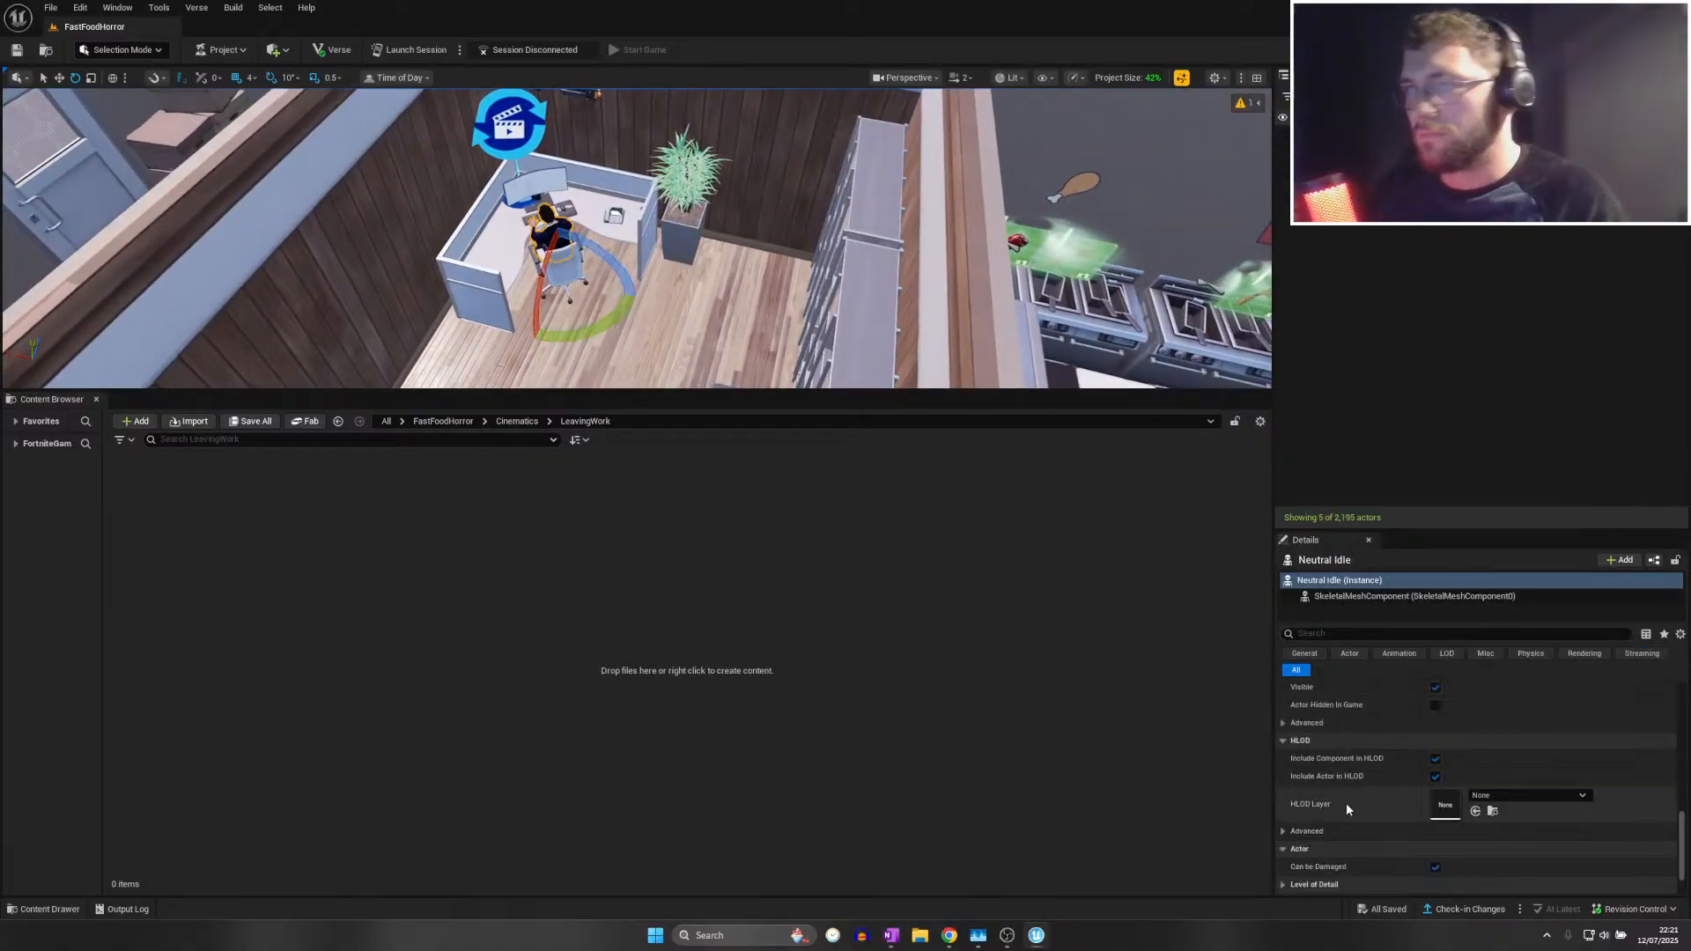
Create a level sequence named LeavingWorkDay1 in the LeavingWork folder and save all files
{"action": "right_click", "coordinate": [146, 479]}
{"action": "left_click", "coordinate": [236, 187]}
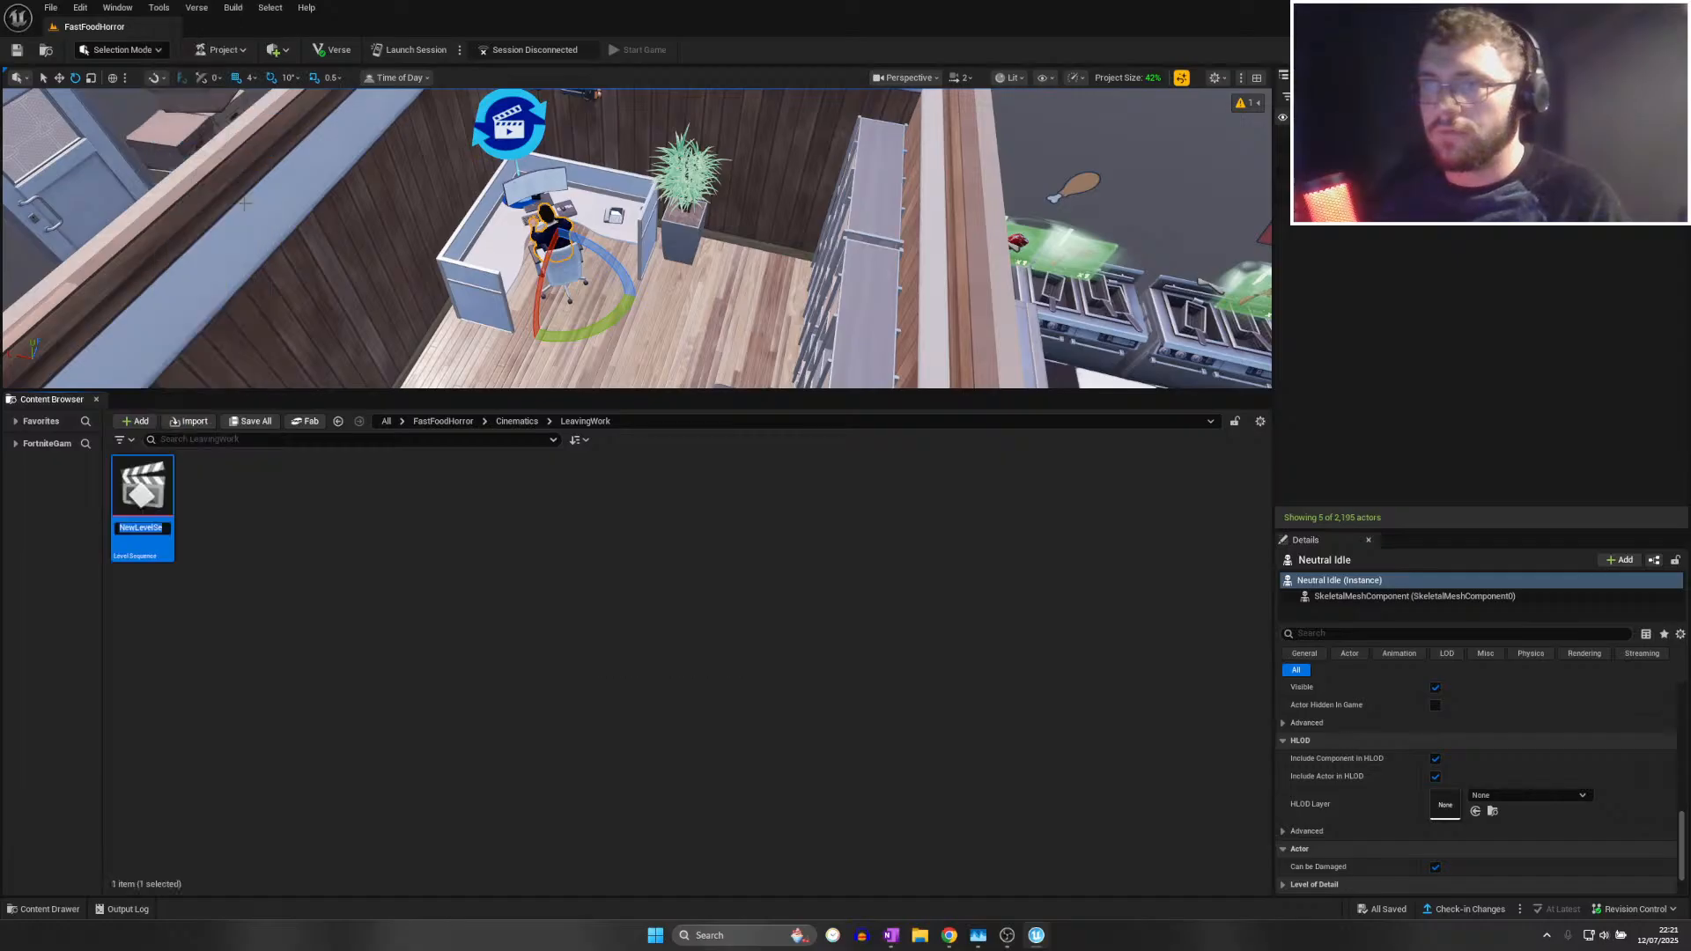
{"action": "type", "text": "Leav"}
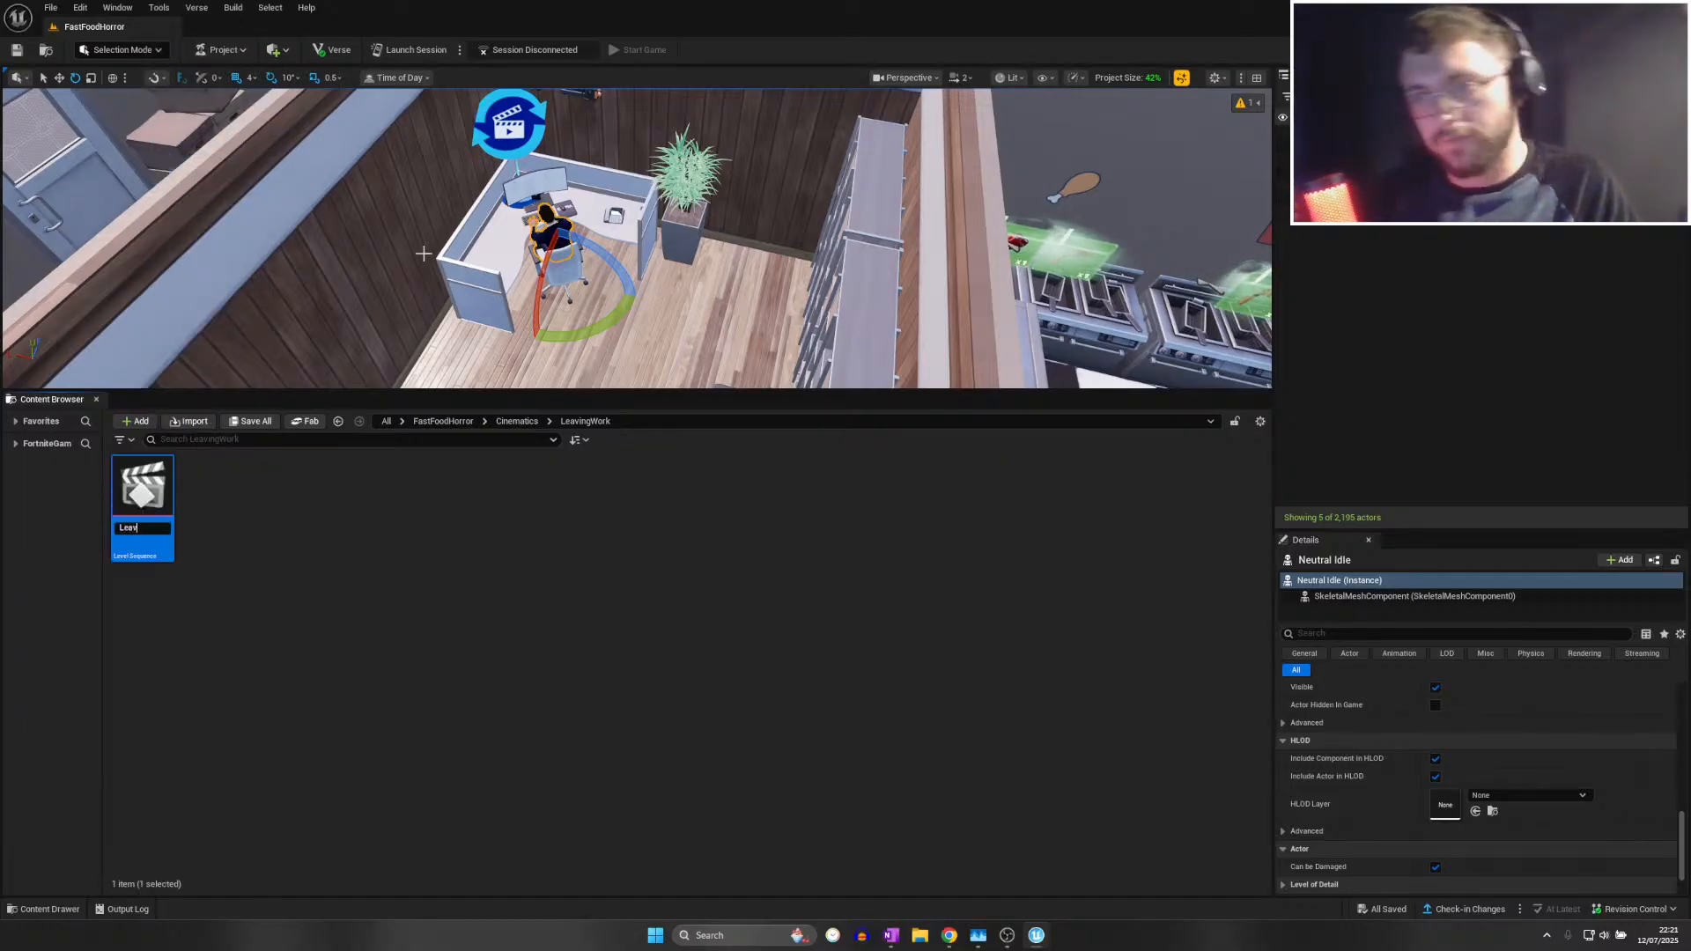
{"action": "type", "text": "ingWork"}
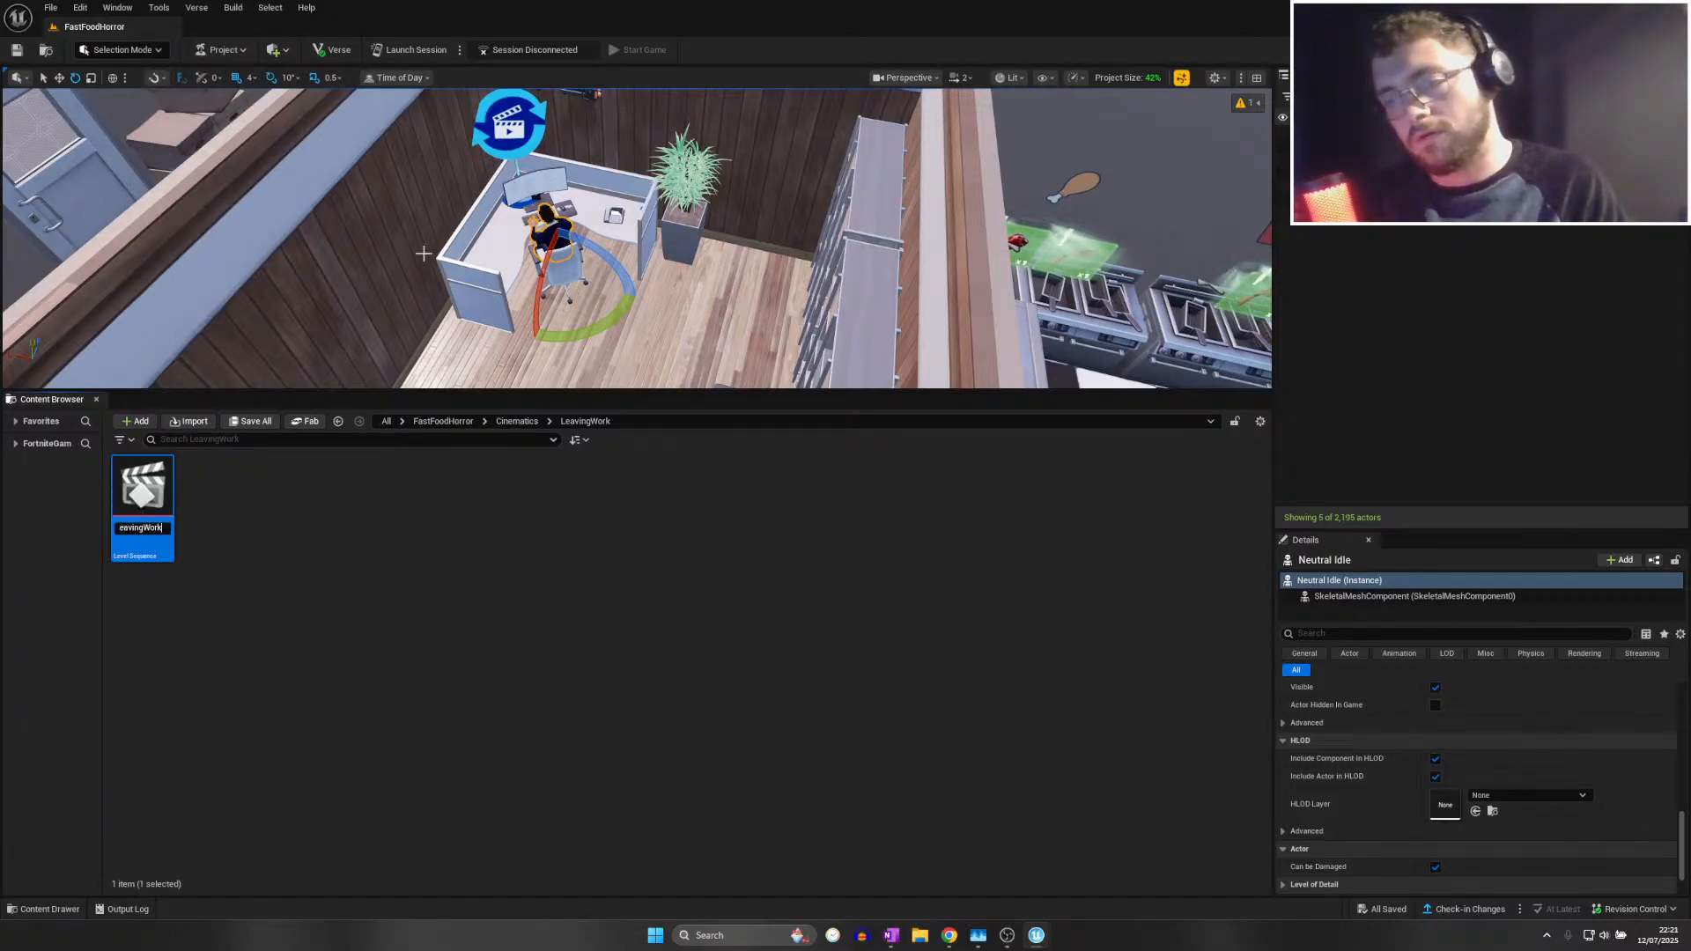
{"action": "key", "text": "Return"}
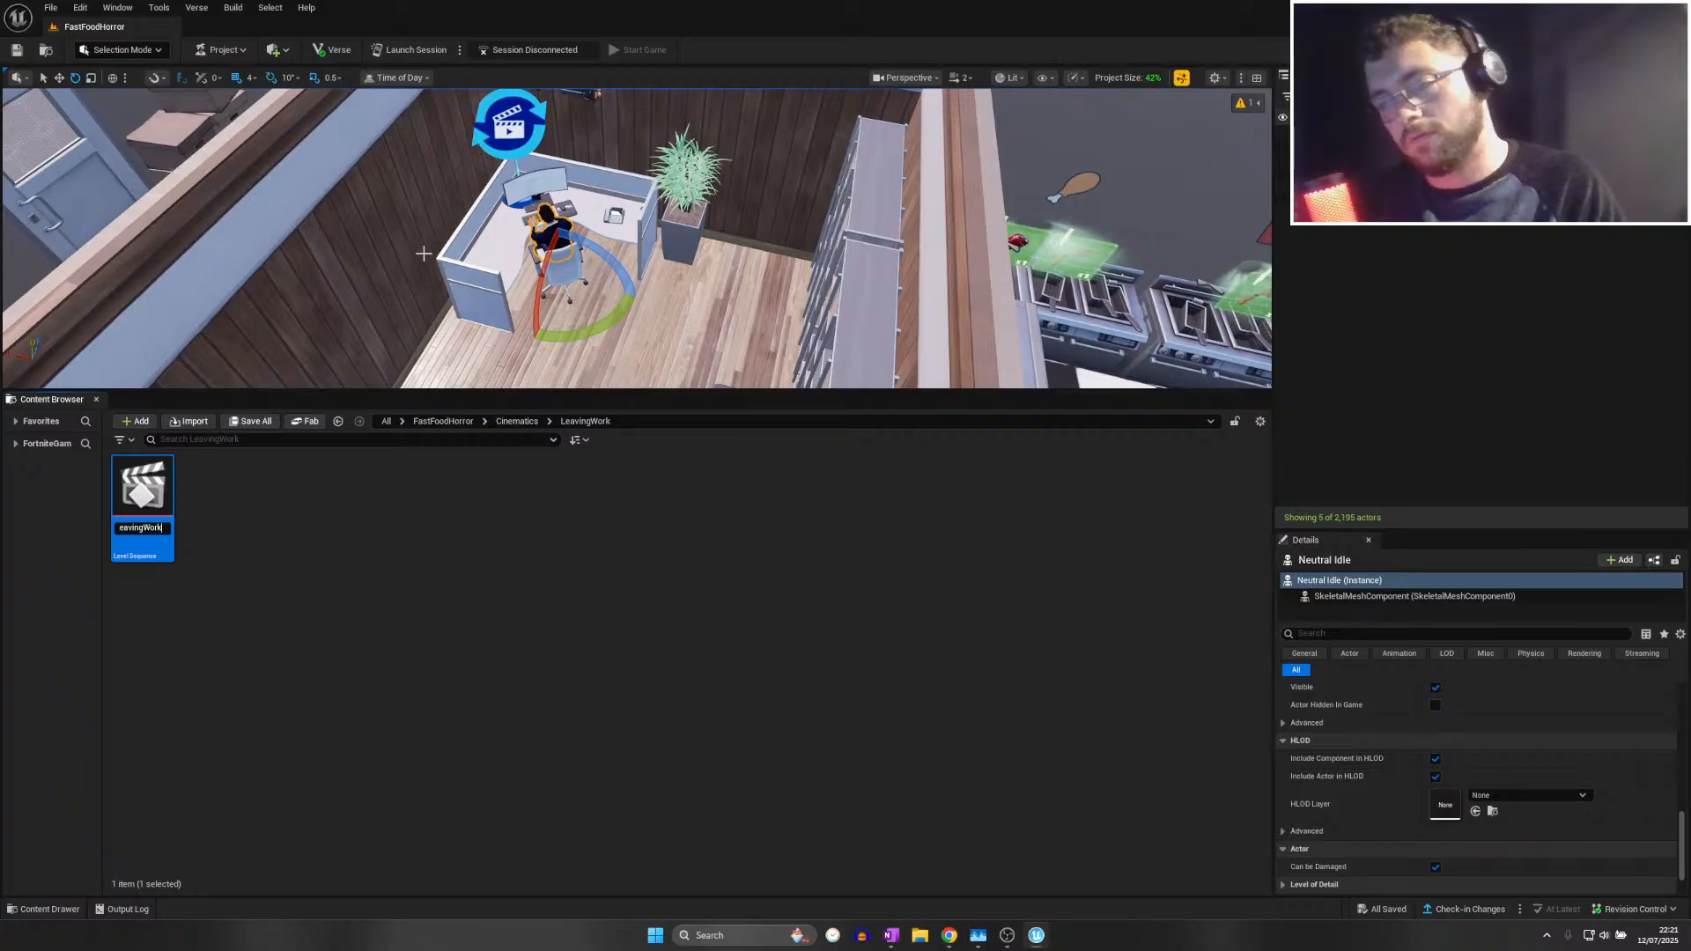
{"action": "type", "text": "Seq"}
{"action": "key", "text": "Return"}
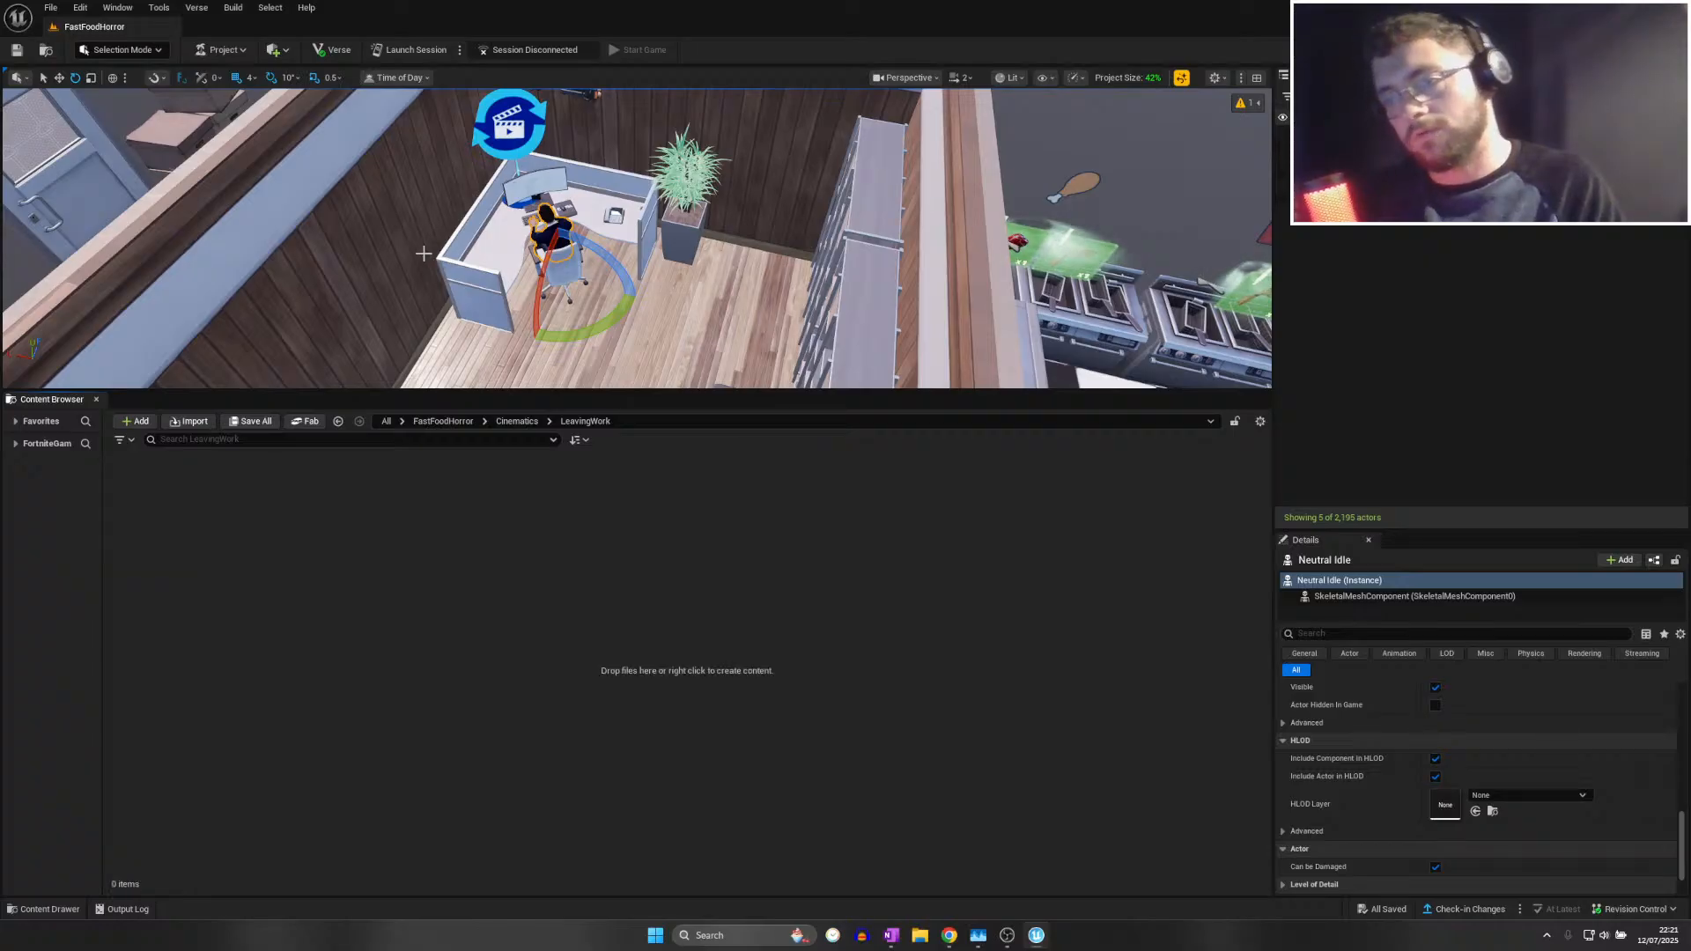
{"action": "left_click", "coordinate": [50, 7]}
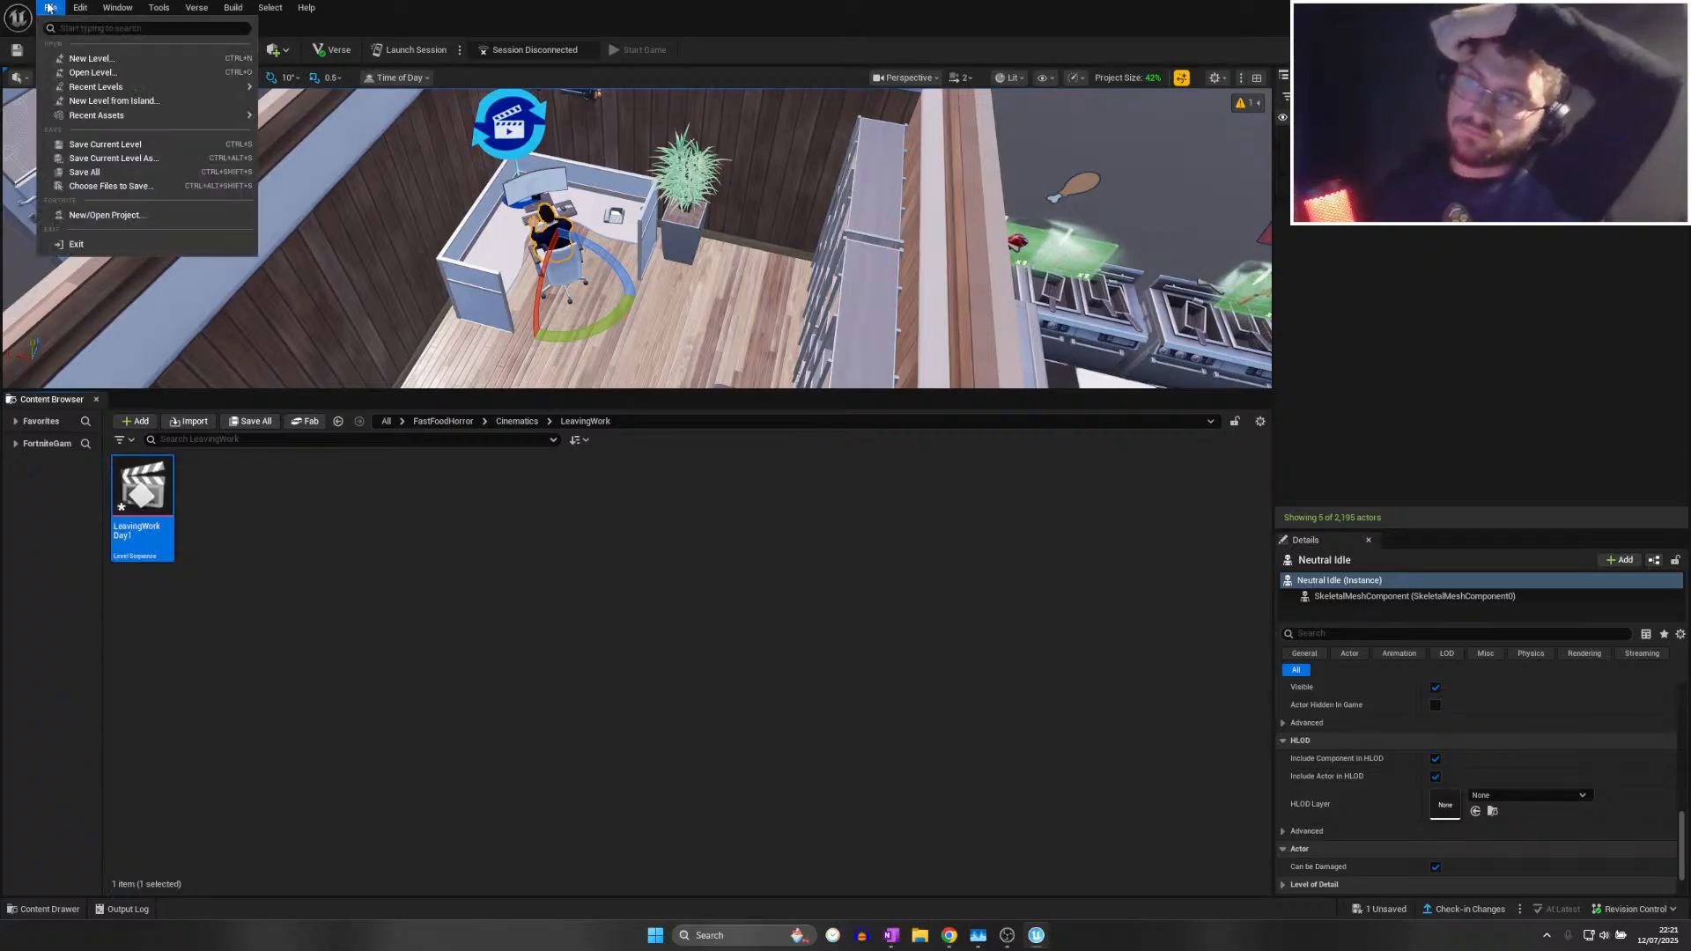
{"action": "left_click", "coordinate": [136, 172]}
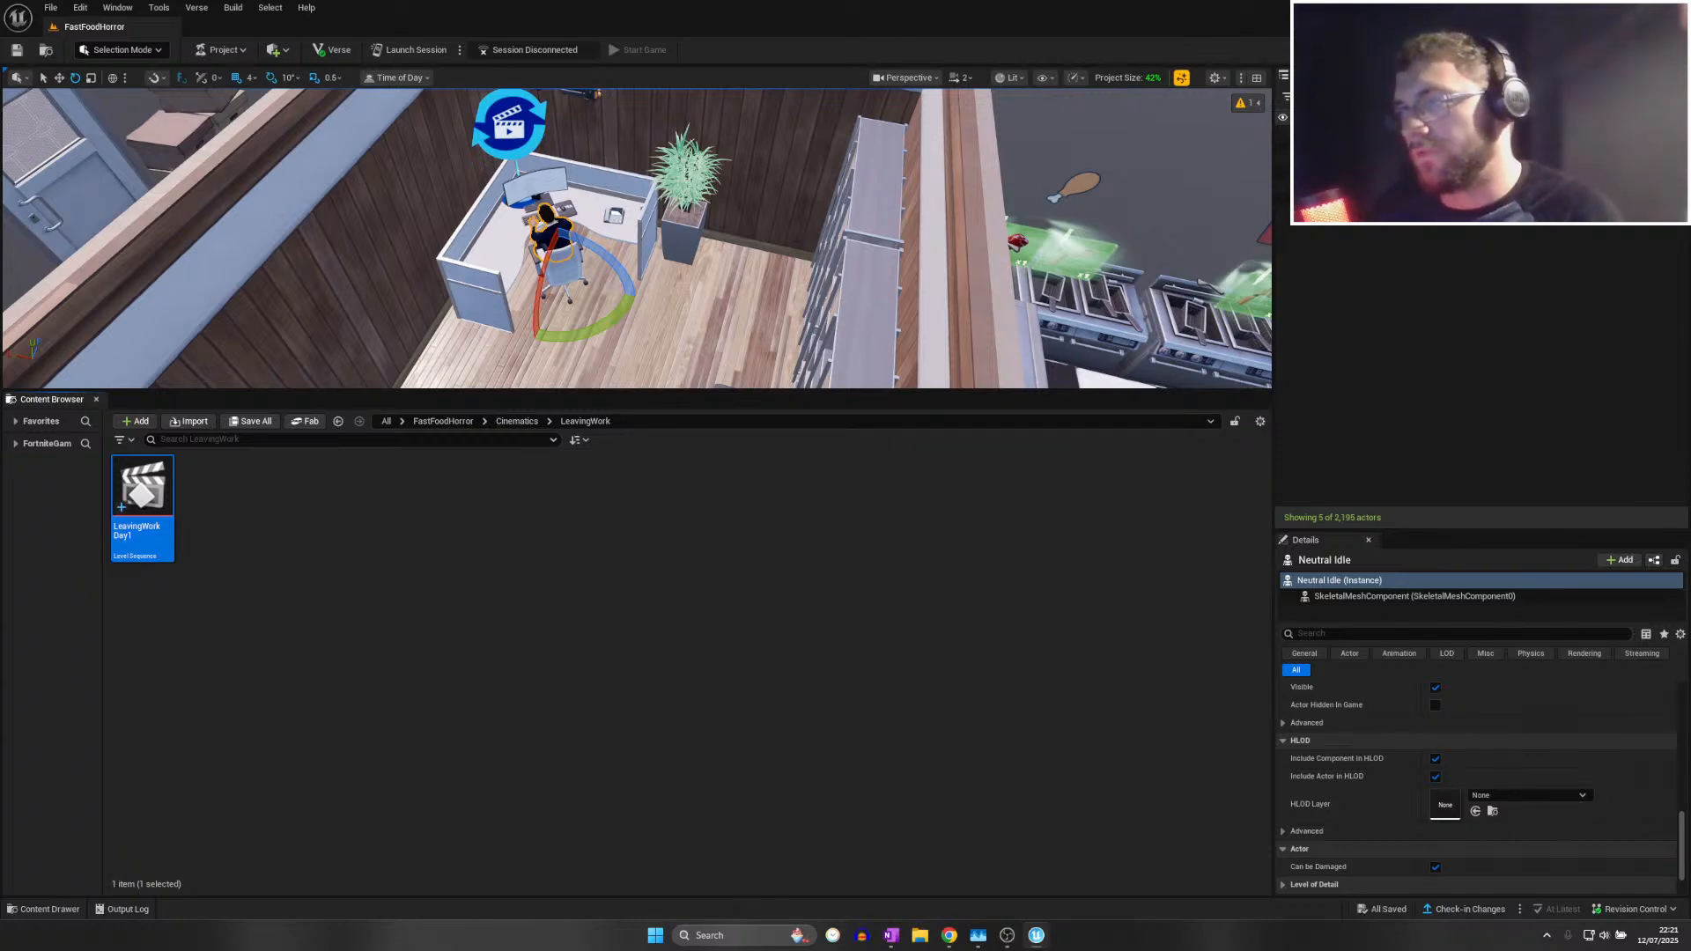
Examine the boss at his office desk up close and save all files
{"action": "right_click_drag", "start_coordinate": [557, 353], "coordinate": [264, 154]}
{"action": "key", "text": "w"}
{"action": "scroll", "coordinate": [563, 336], "scroll_direction": "up", "scroll_amount": 3}
{"action": "key", "text": "w"}
{"action": "scroll", "coordinate": [599, 326], "scroll_direction": "down", "scroll_amount": 3}
{"action": "key", "text": "w"}
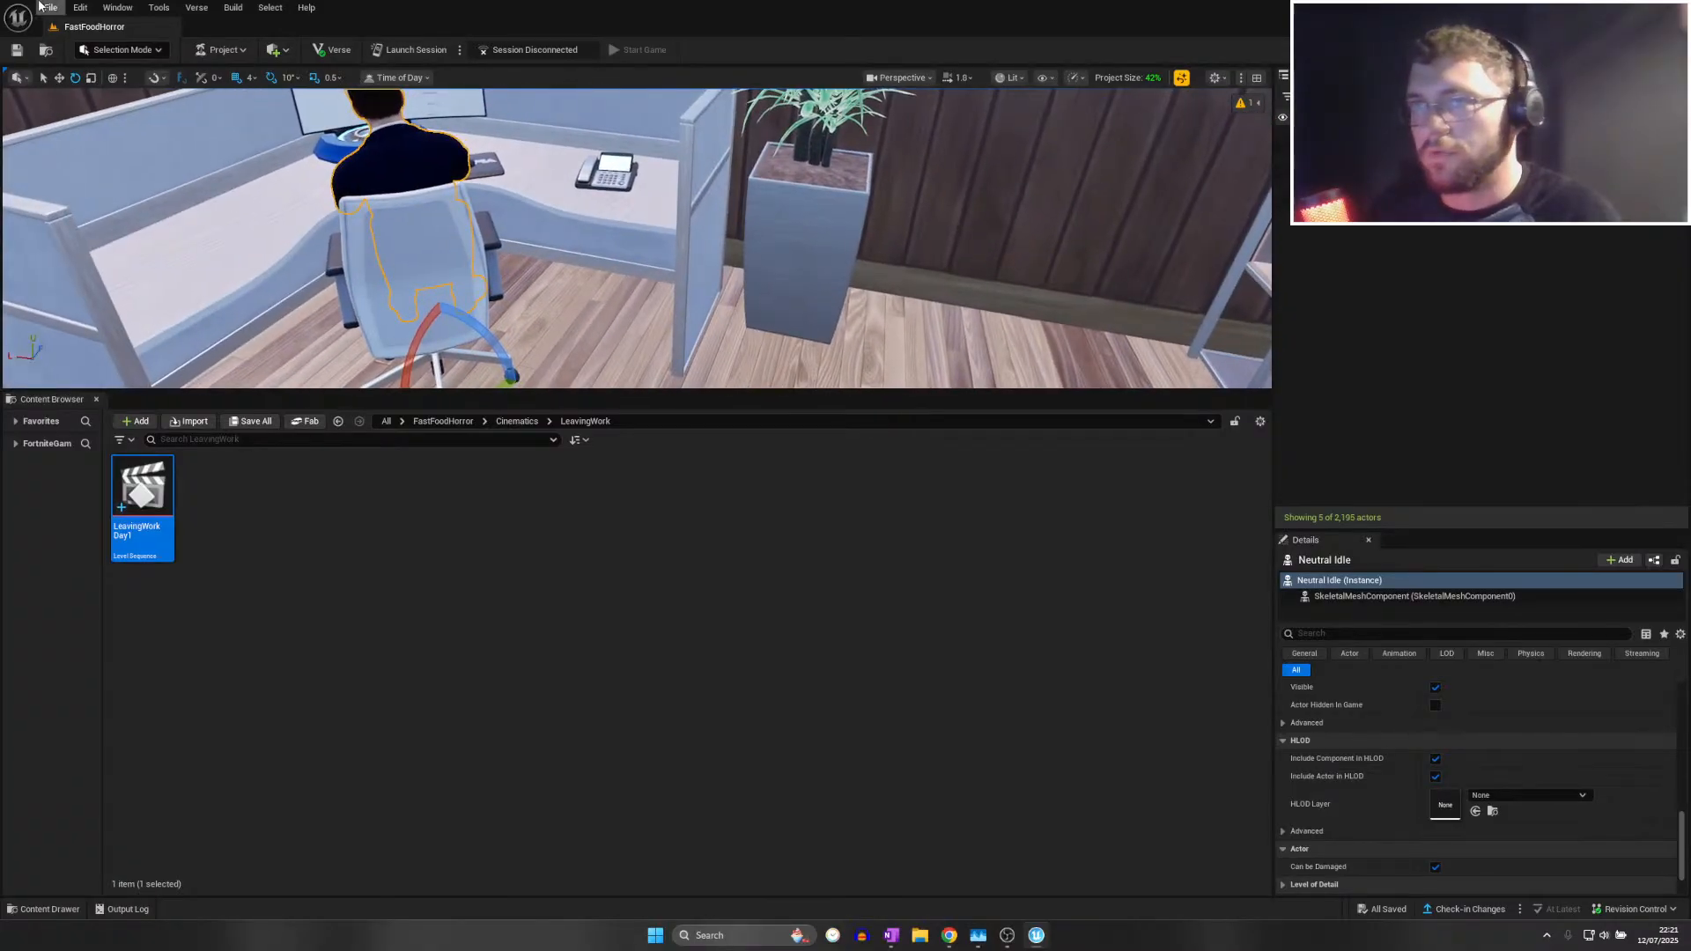
{"action": "left_click", "coordinate": [50, 7]}
{"action": "left_click", "coordinate": [104, 173]}
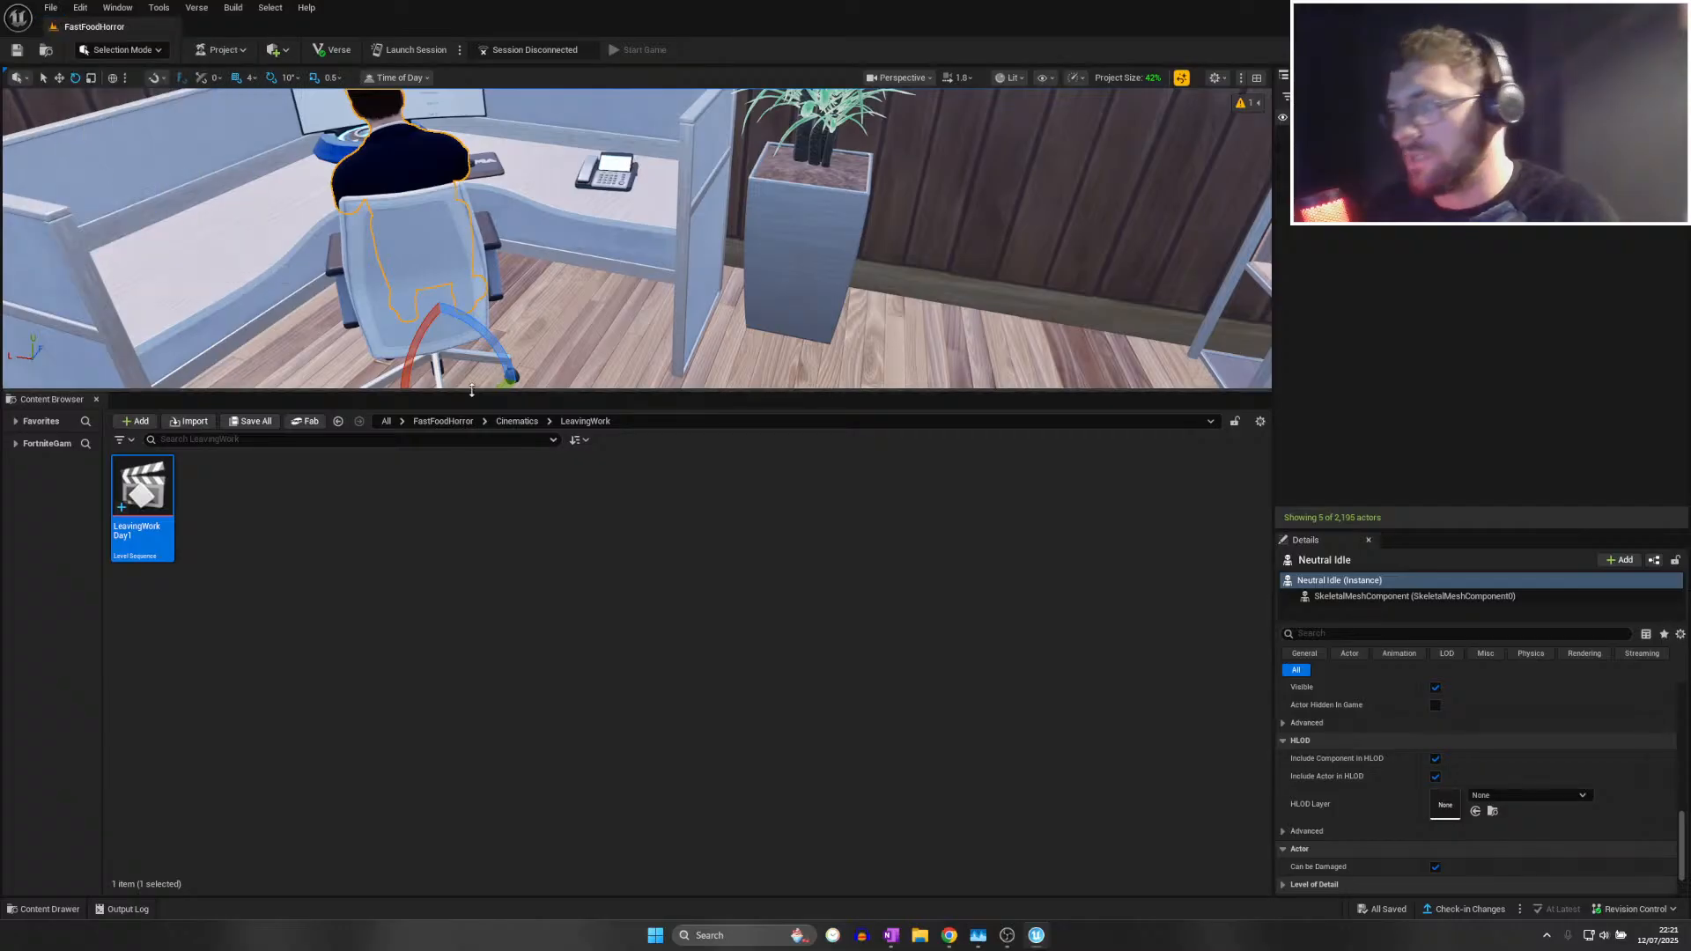
Reread the OneNote lines about speaking to the boss and going home, and return to the editor
{"action": "left_click", "coordinate": [890, 935]}
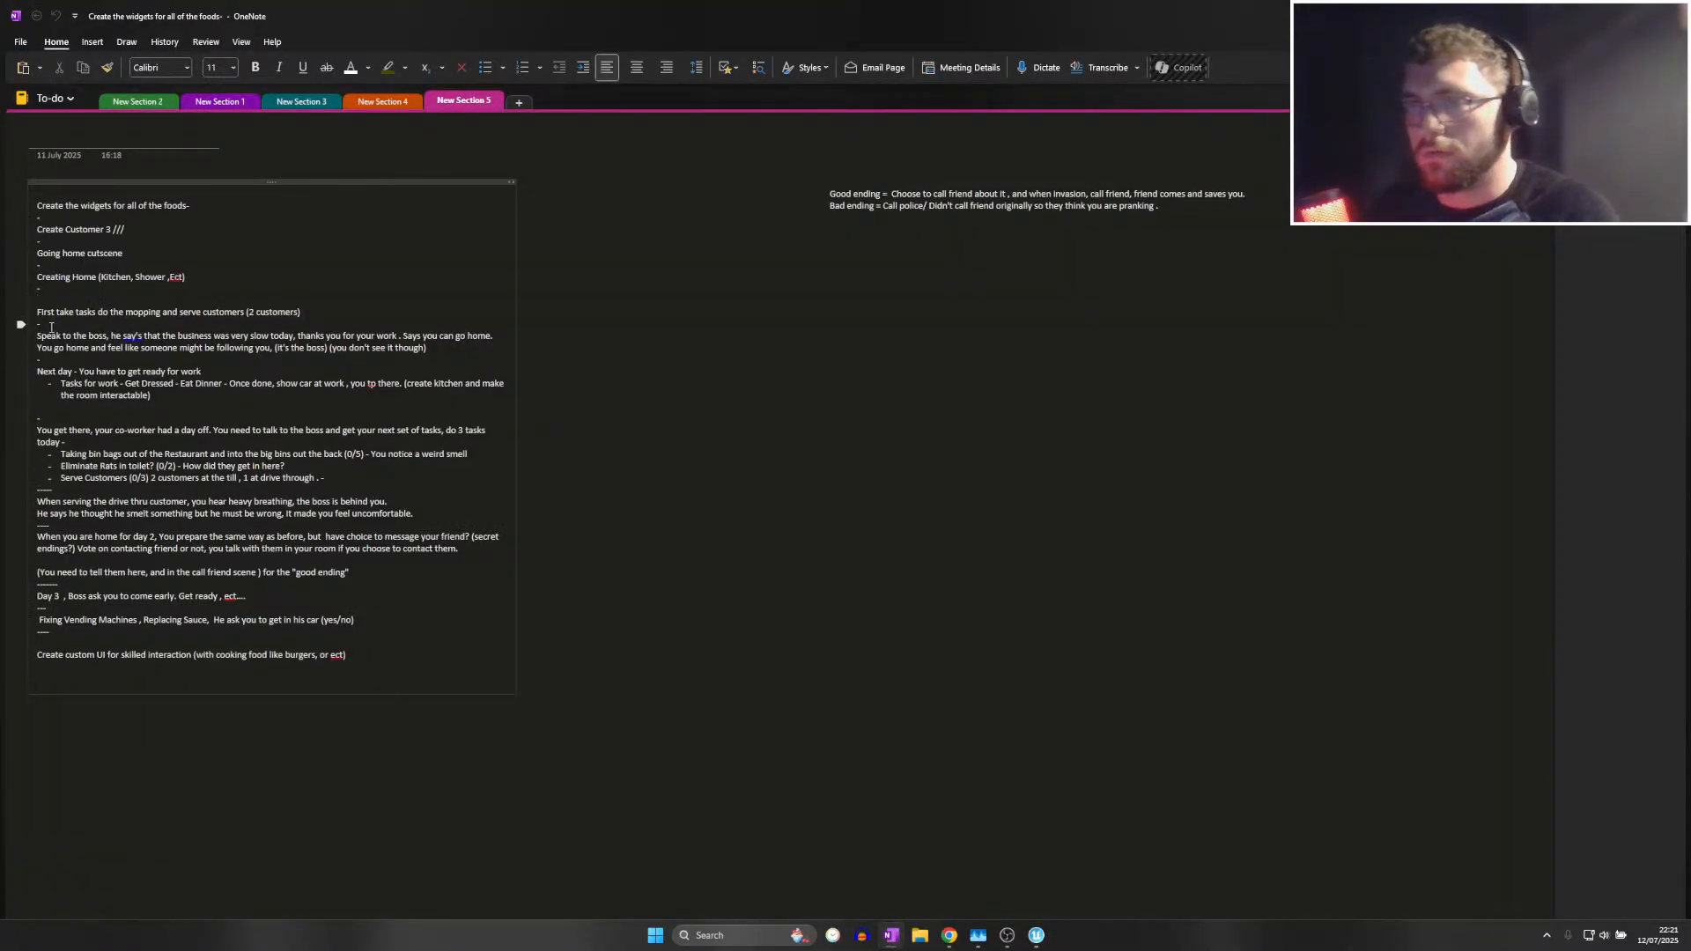
{"action": "left_click_drag", "start_coordinate": [67, 330], "coordinate": [257, 348]}
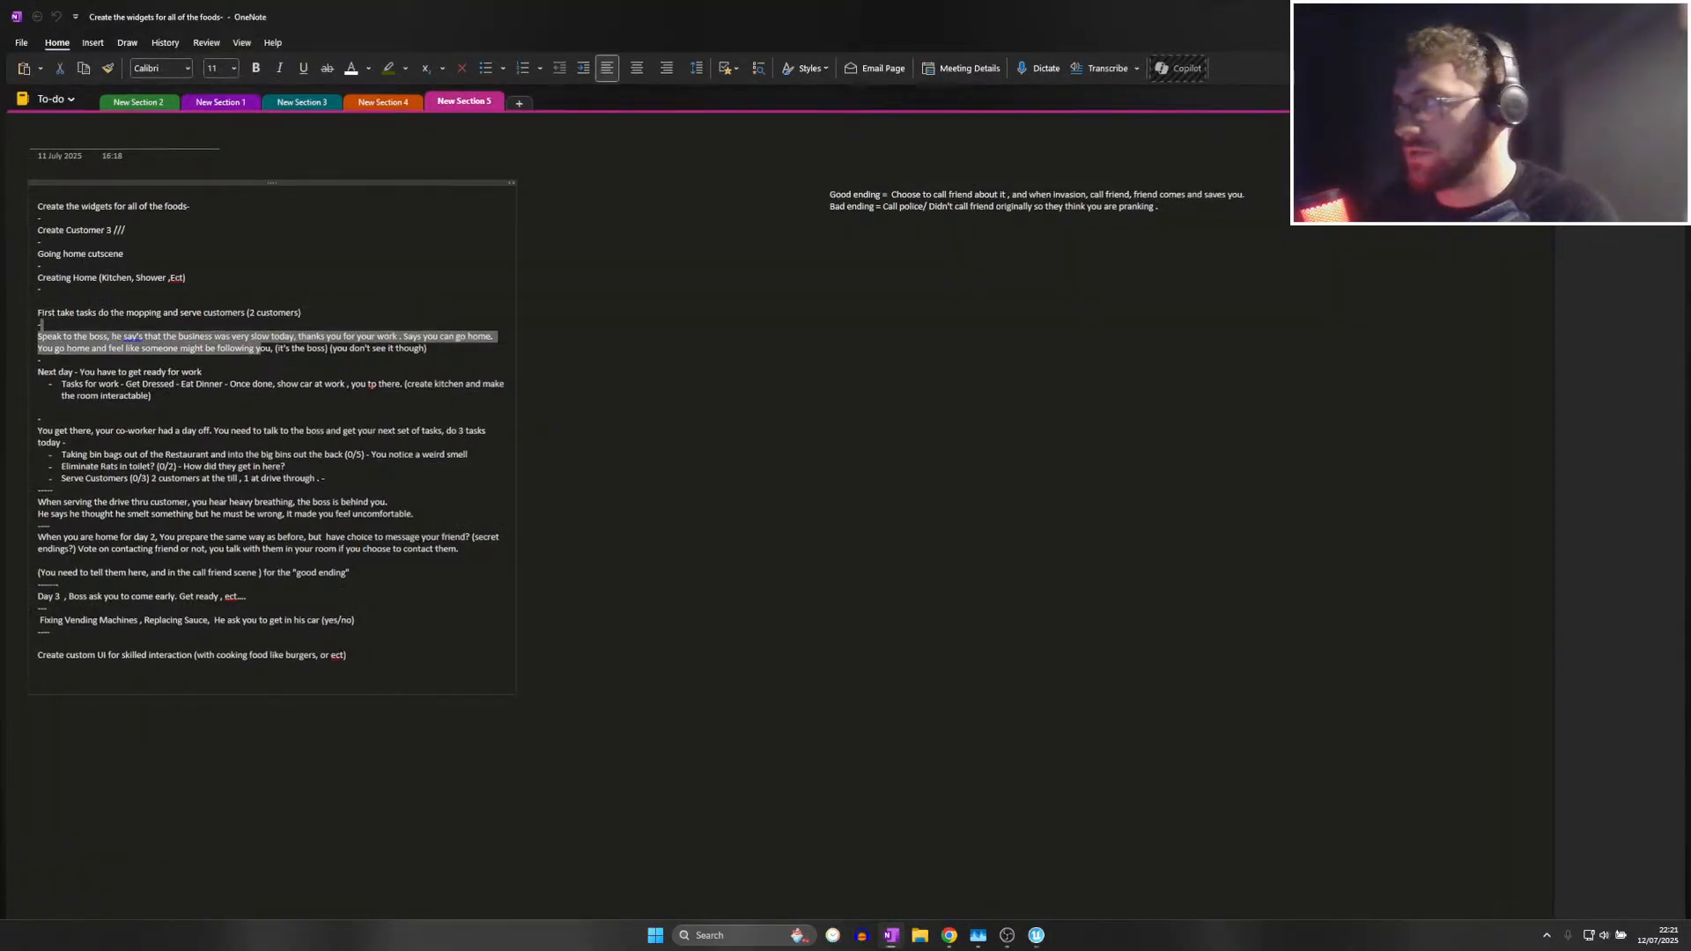
{"action": "key", "text": "alt+Tab"}
Browse the FastFoodHorror Cinematics folders, check the CoWorker folder, and open the Boss folder
{"action": "left_click", "coordinate": [498, 422]}
{"action": "left_click", "coordinate": [457, 421]}
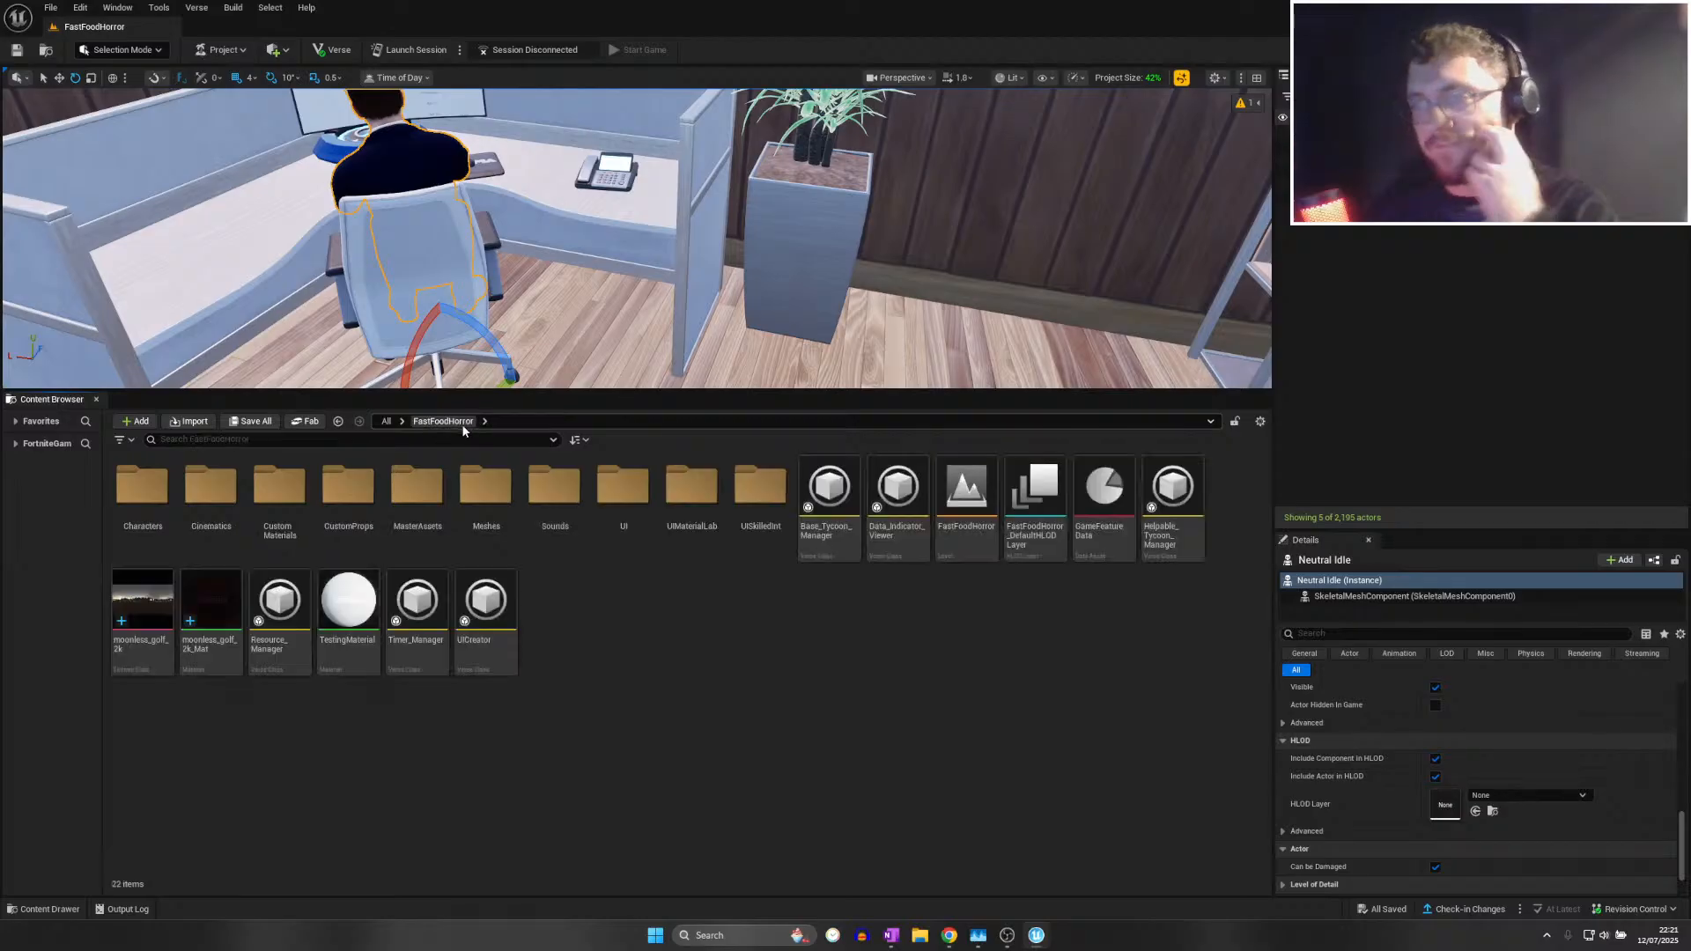
{"action": "double_click", "coordinate": [217, 484]}
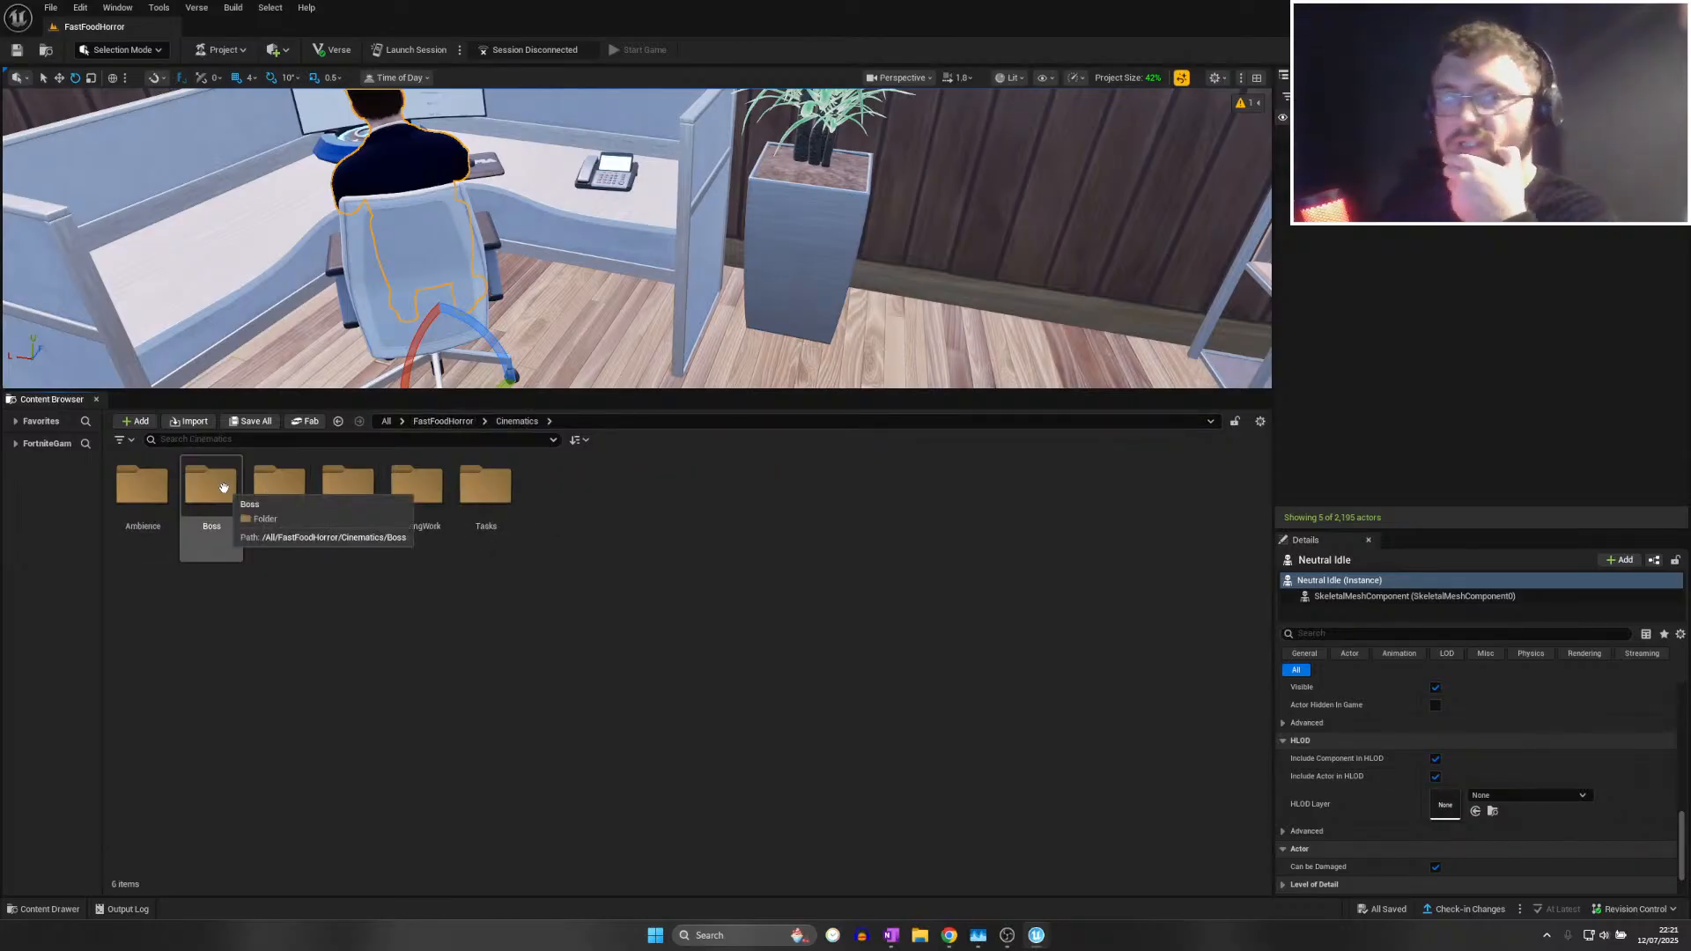
{"action": "double_click", "coordinate": [293, 490]}
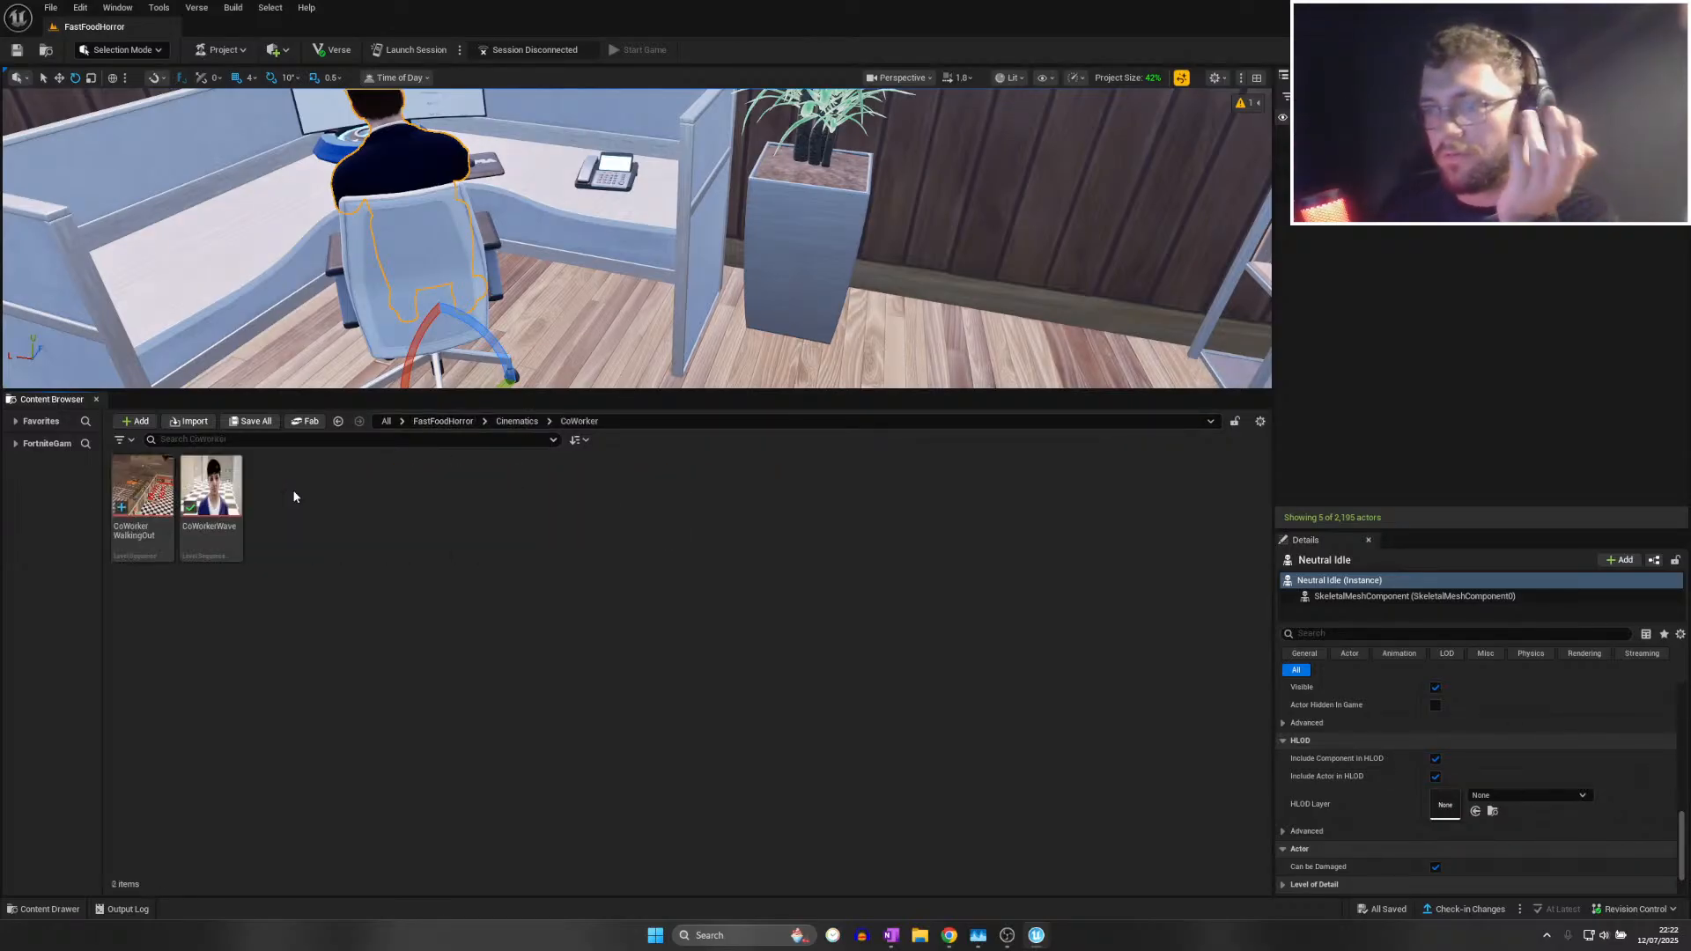
{"action": "left_click", "coordinate": [516, 426]}
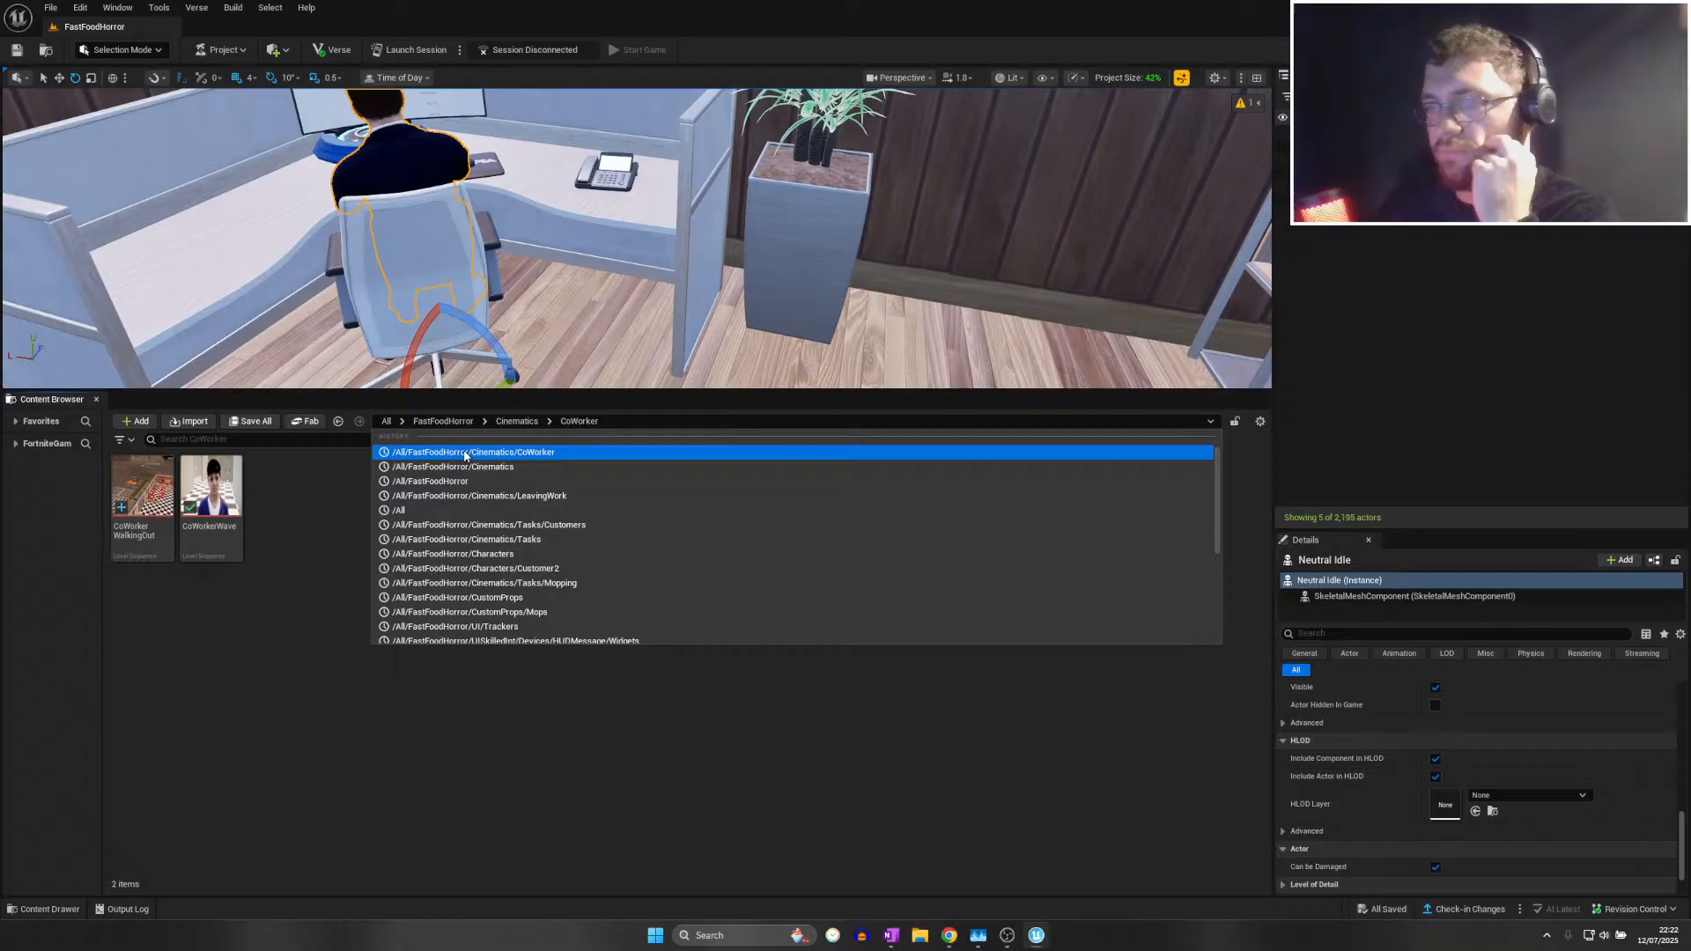
{"action": "left_click", "coordinate": [517, 421]}
{"action": "left_click", "coordinate": [231, 500]}
{"action": "double_click", "coordinate": [231, 500]}
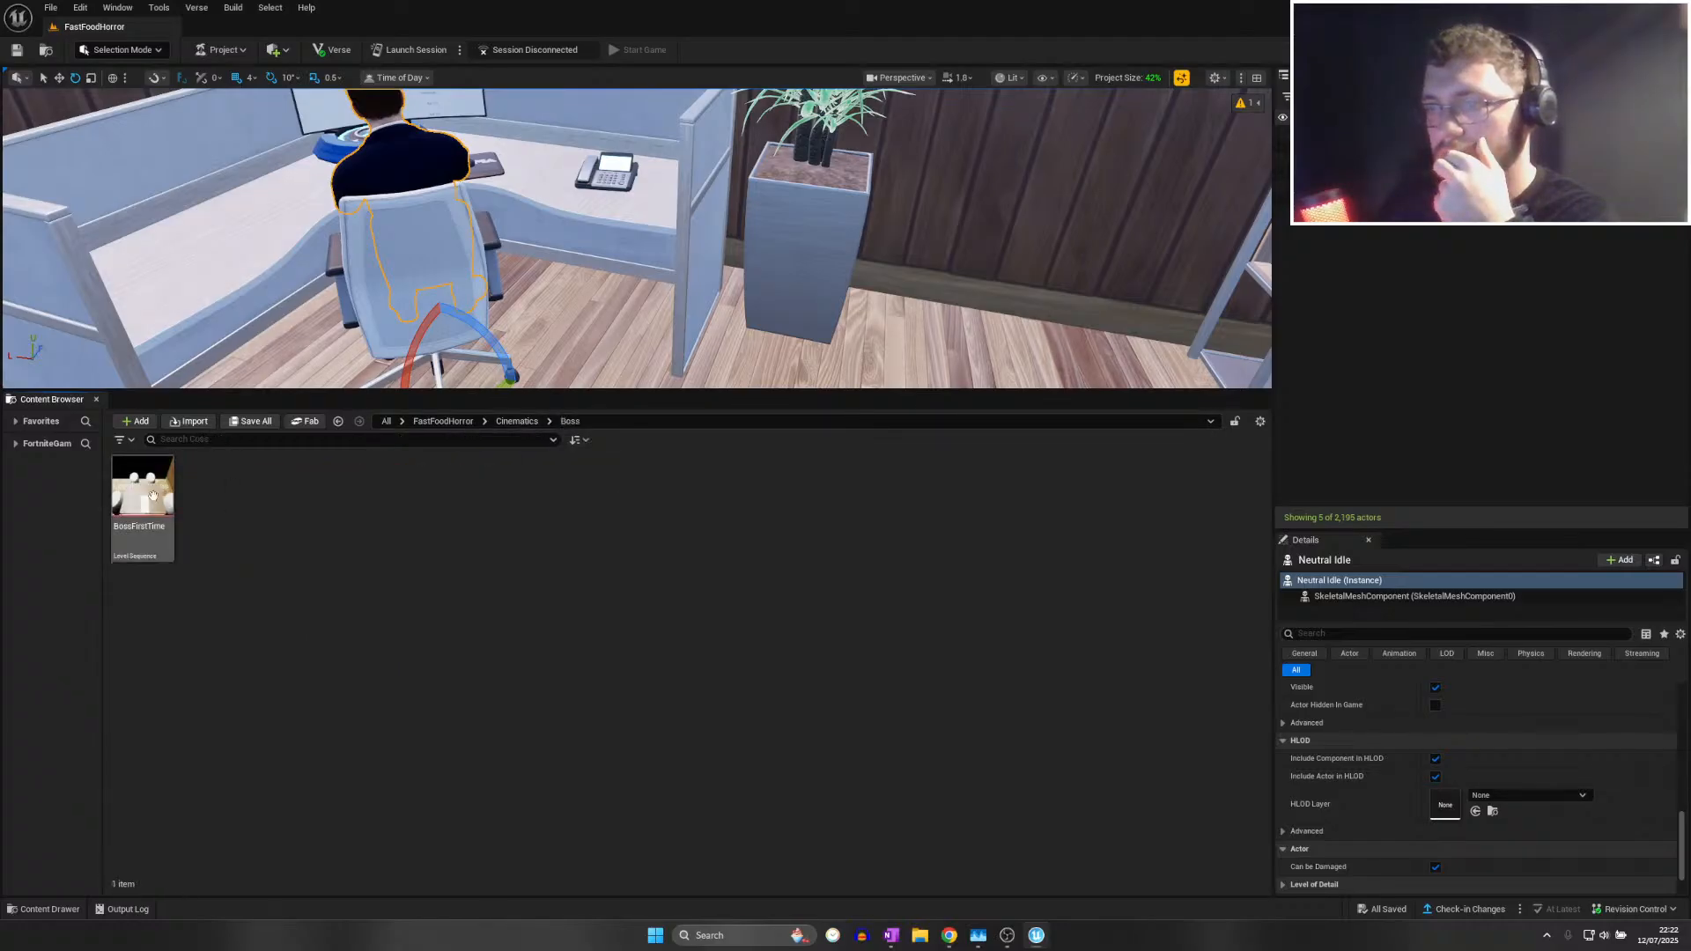
Duplicate the BossFirstTime level sequence, name the copy BossFirstTimeLeaving, and save it
{"action": "right_click", "coordinate": [156, 501]}
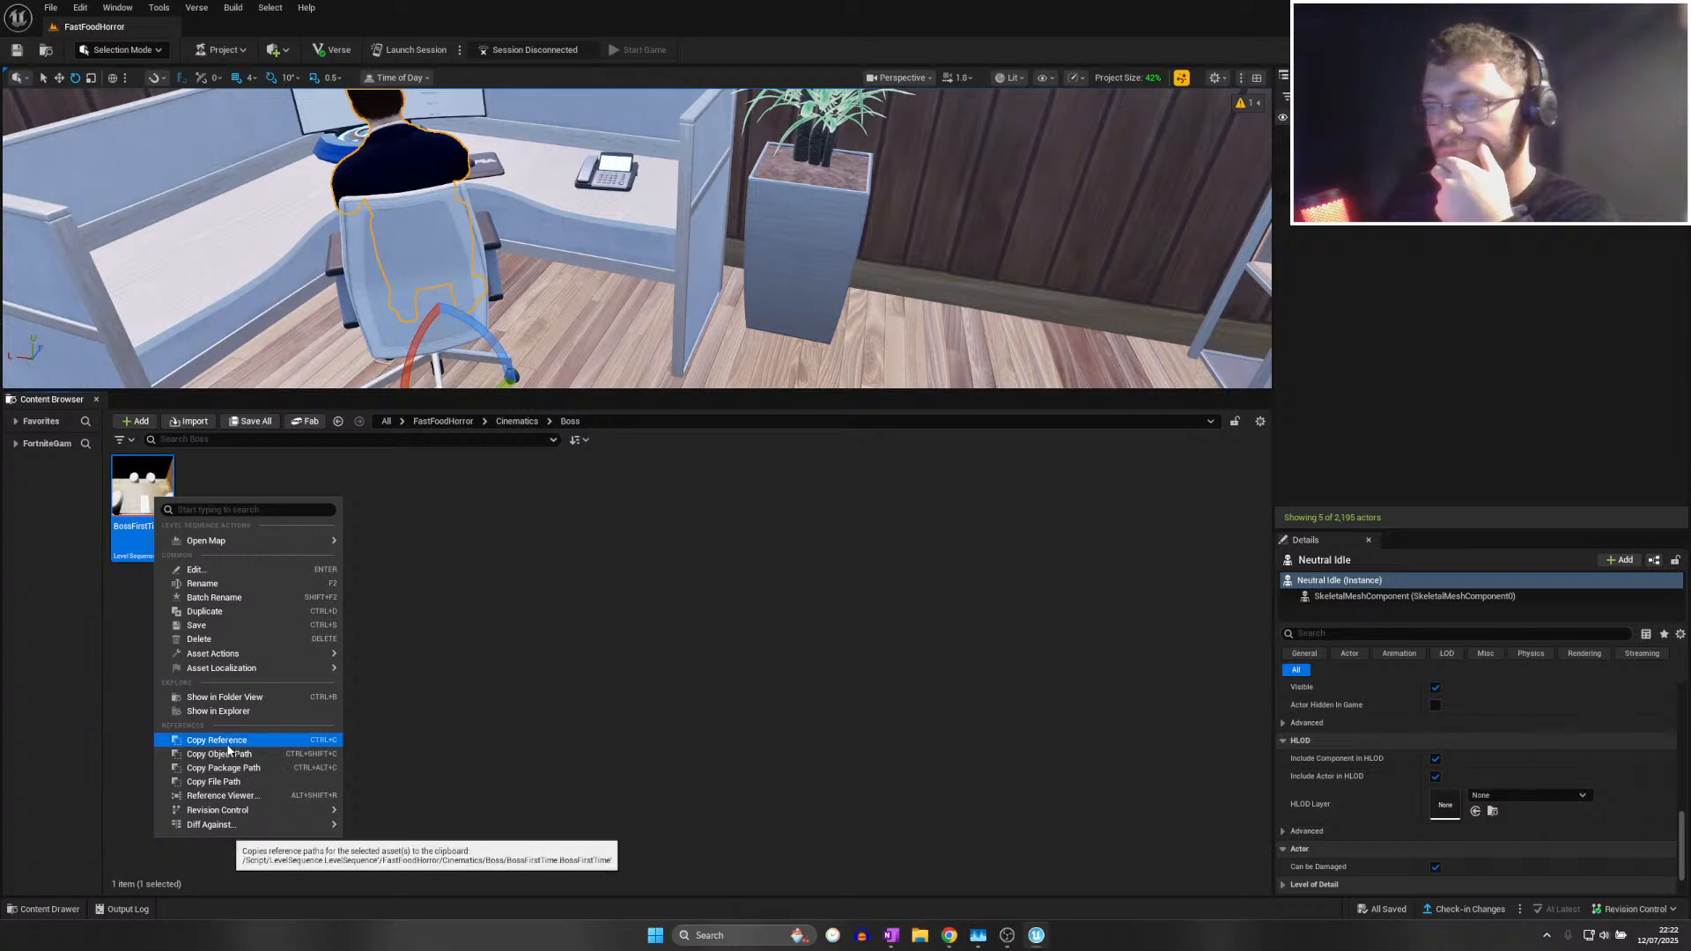
{"action": "left_click", "coordinate": [208, 611]}
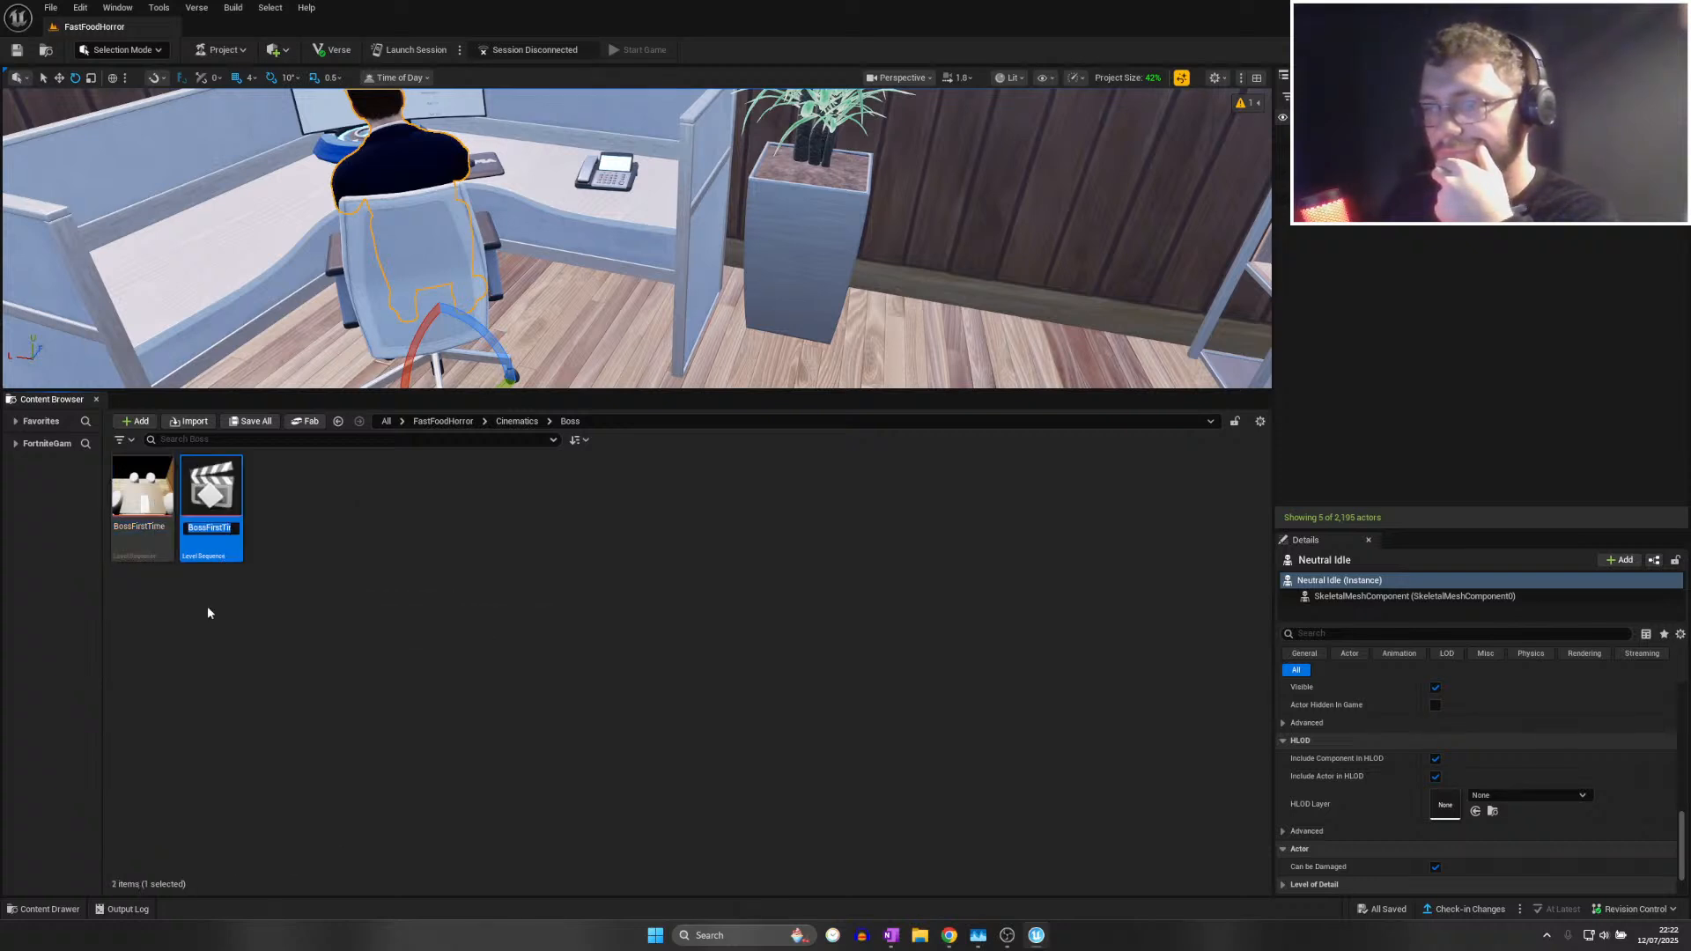
{"action": "key", "text": "Right"}
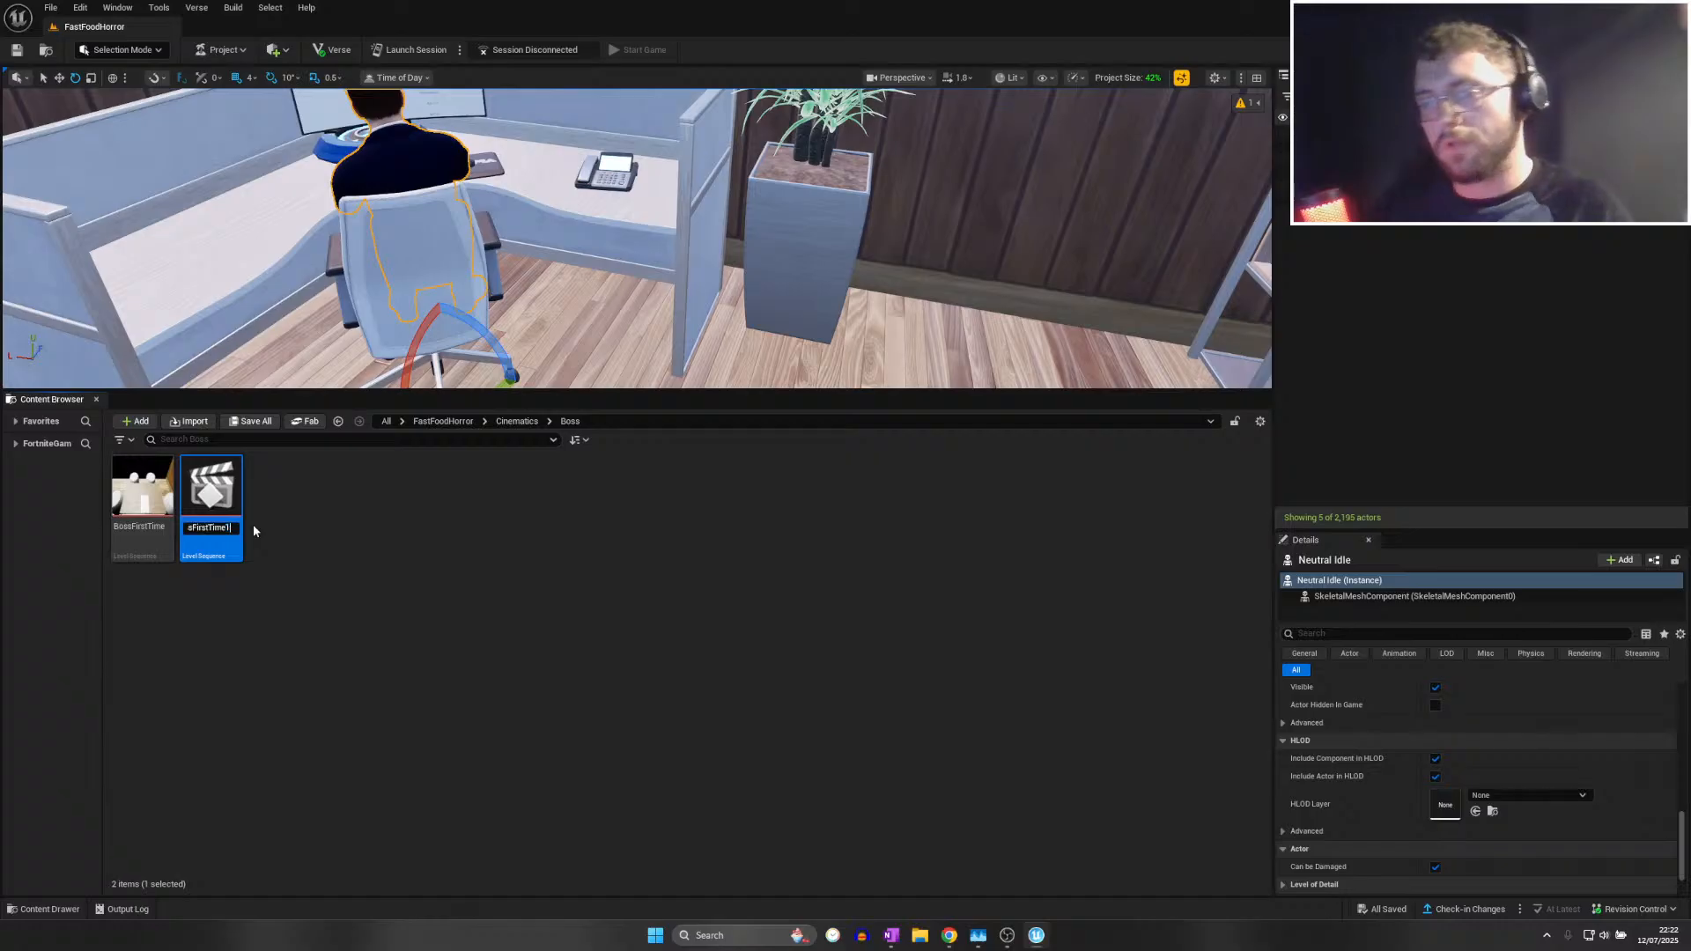
{"action": "key", "text": "BackSpace"}
{"action": "key", "text": "BackSpace"}
{"action": "key", "text": "BackSpace"}
{"action": "key", "text": "BackSpace"}
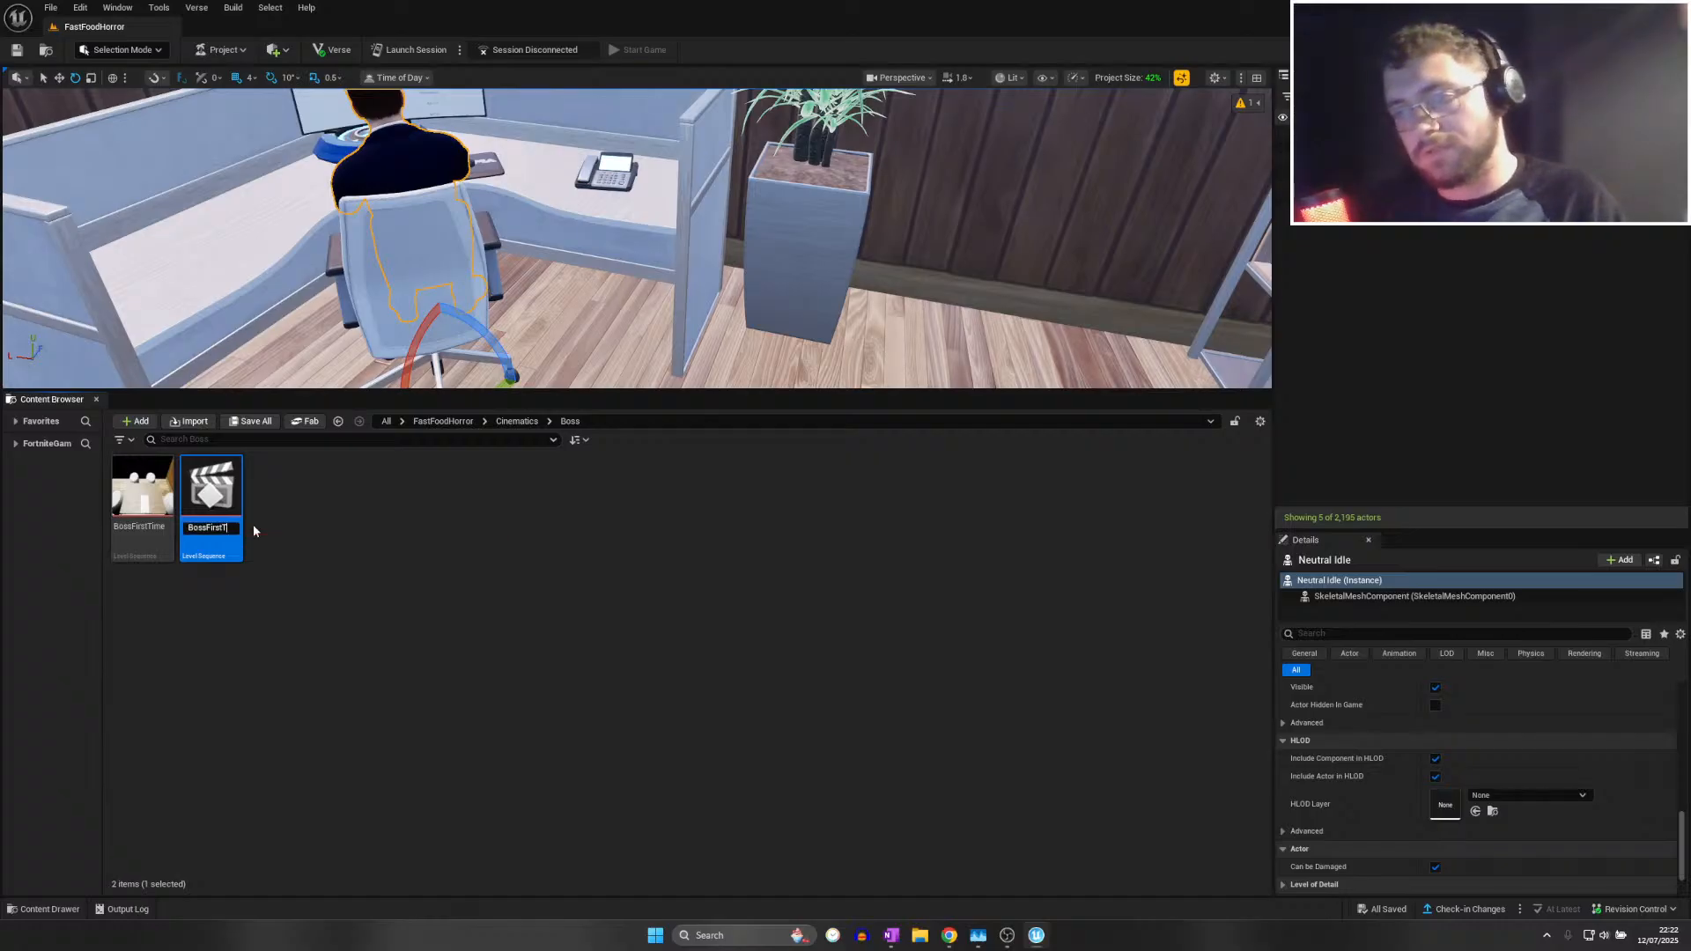
{"action": "type", "text": "ime2"}
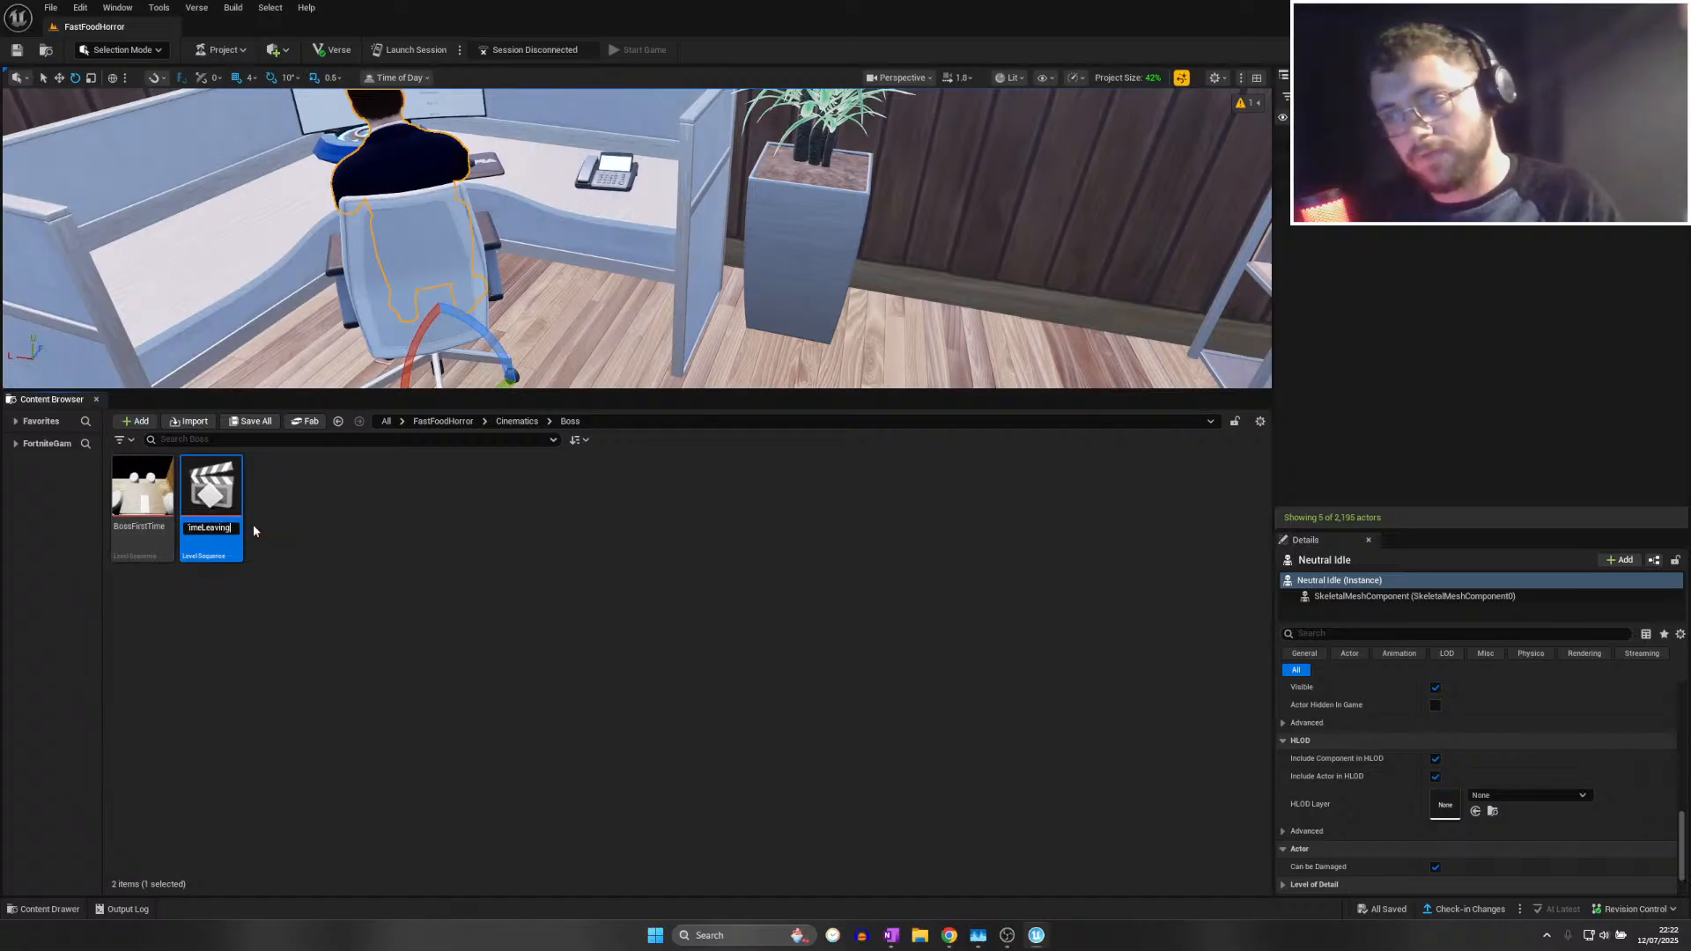
{"action": "key", "text": "Return"}
{"action": "key", "text": "ctrl+s"}
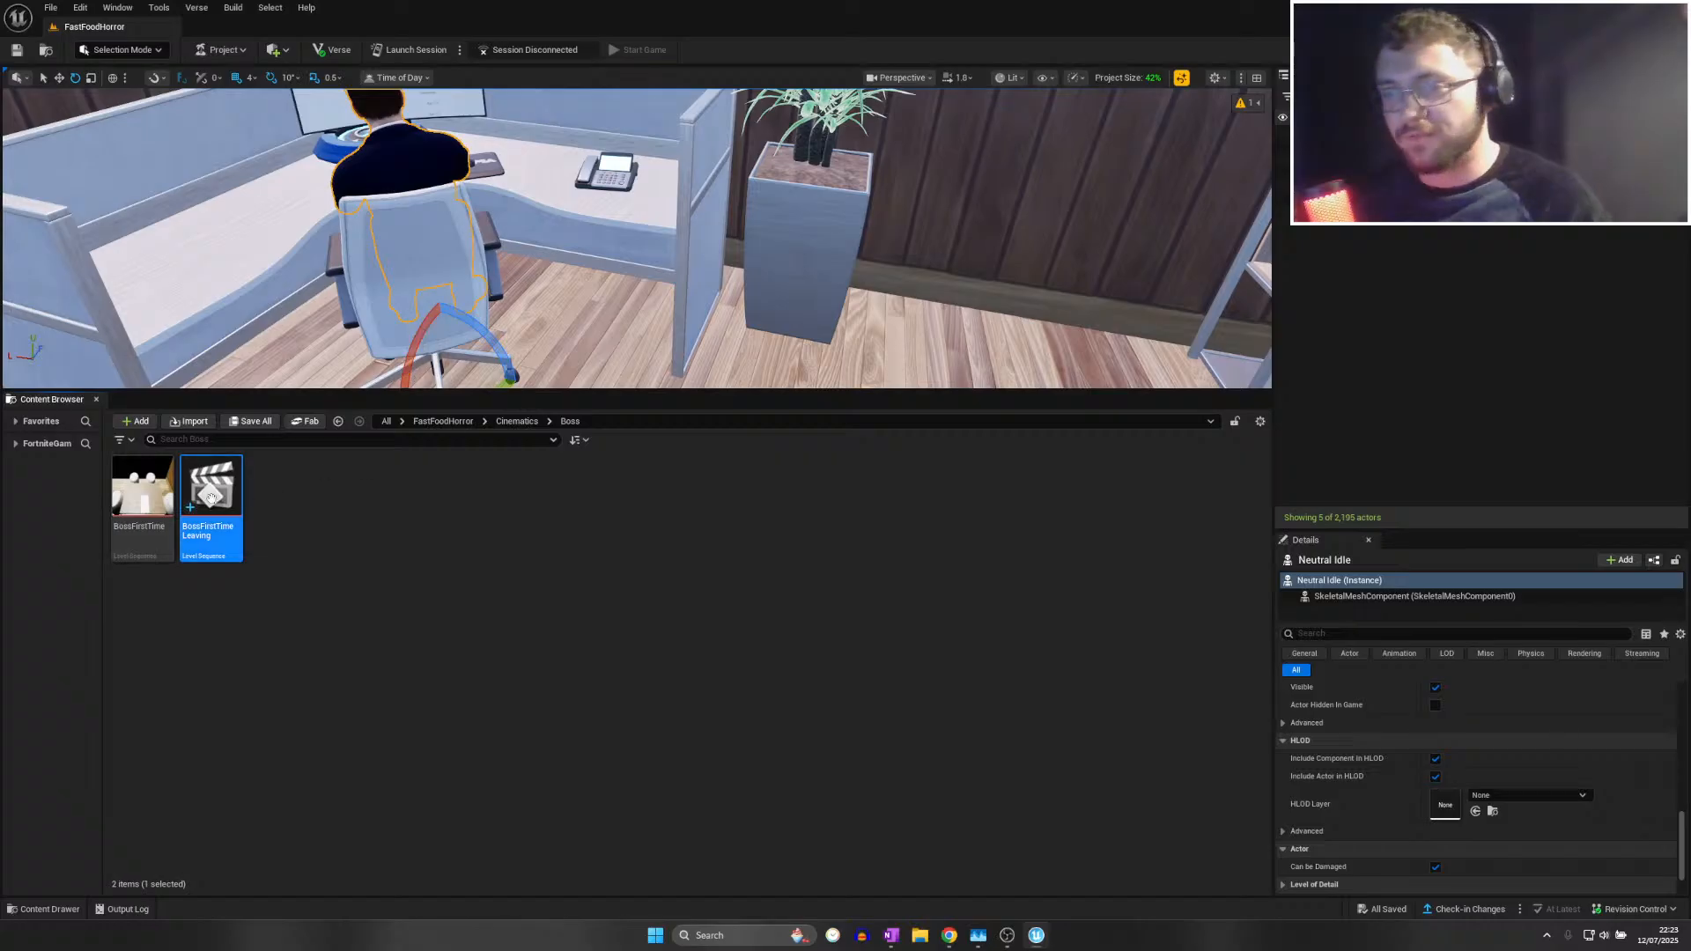
{"action": "right_click", "coordinate": [221, 509]}
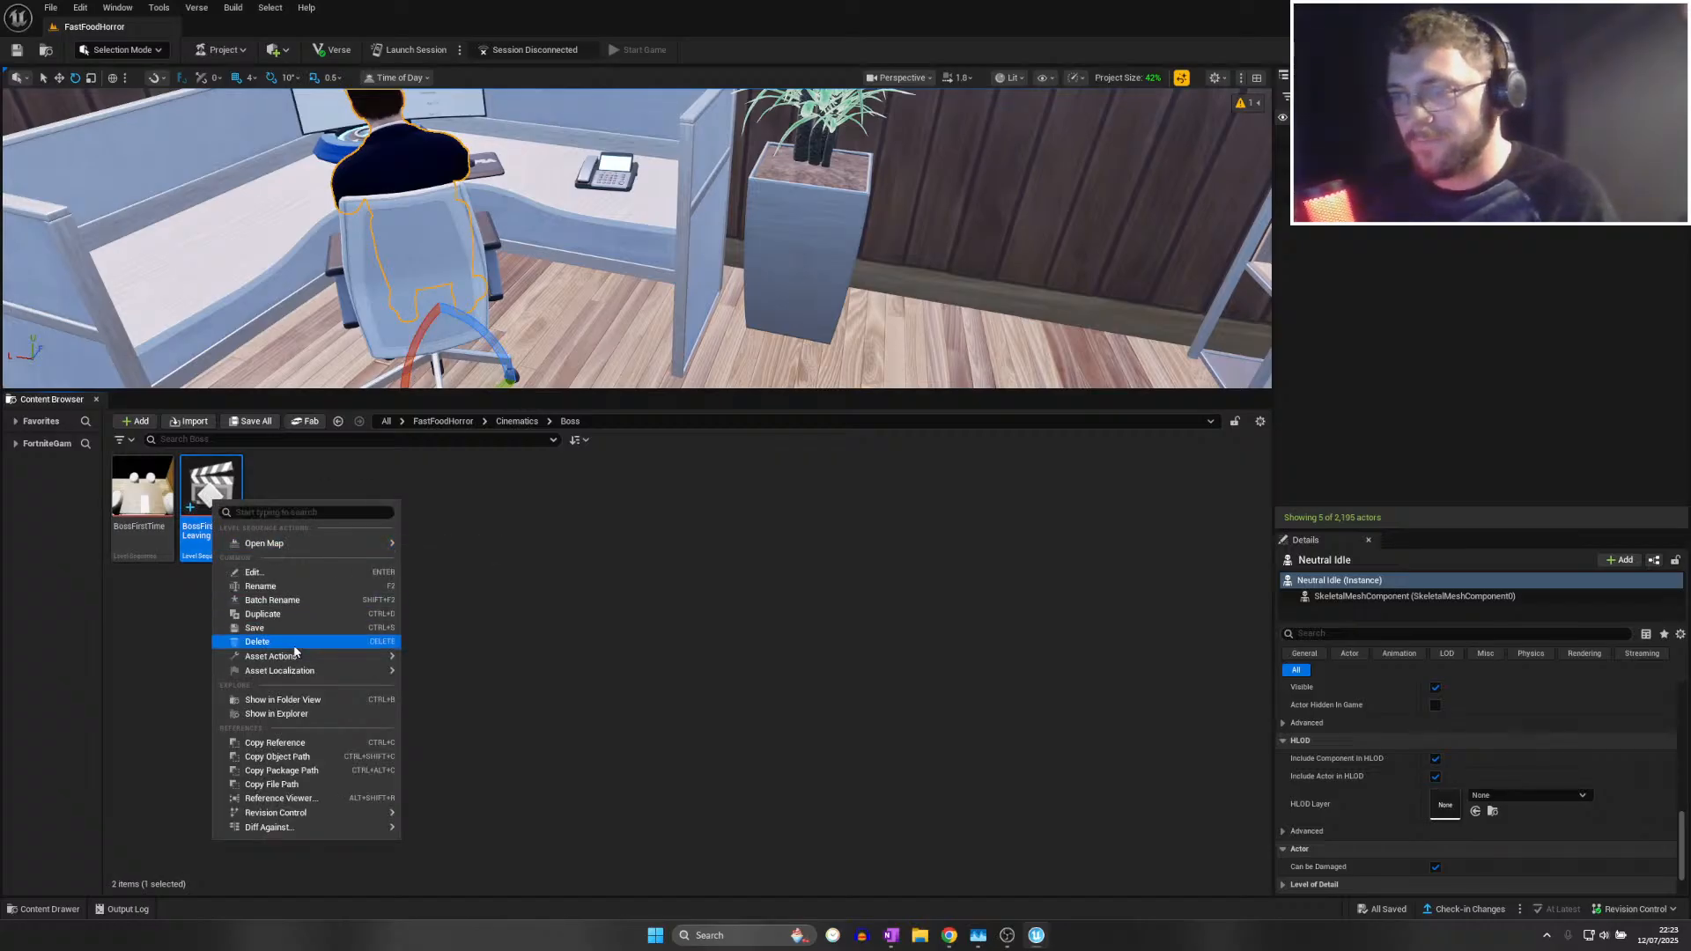
{"action": "mouse_move", "coordinate": [302, 658]}
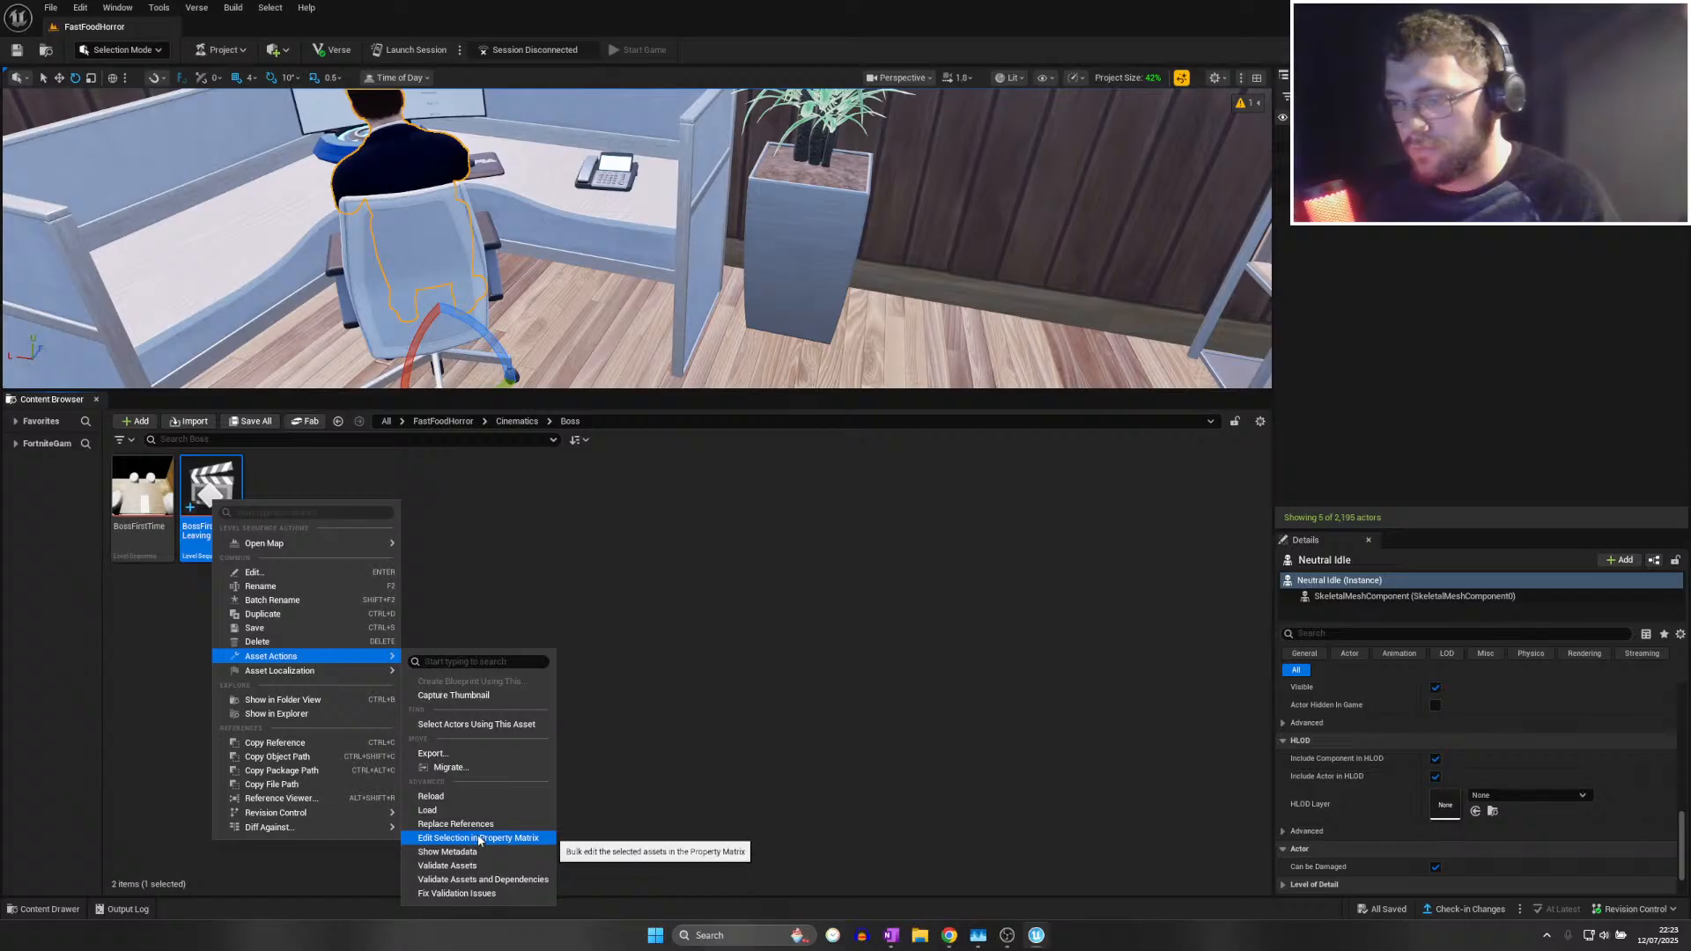
{"action": "left_click", "coordinate": [736, 651]}
{"action": "right_click", "coordinate": [303, 479]}
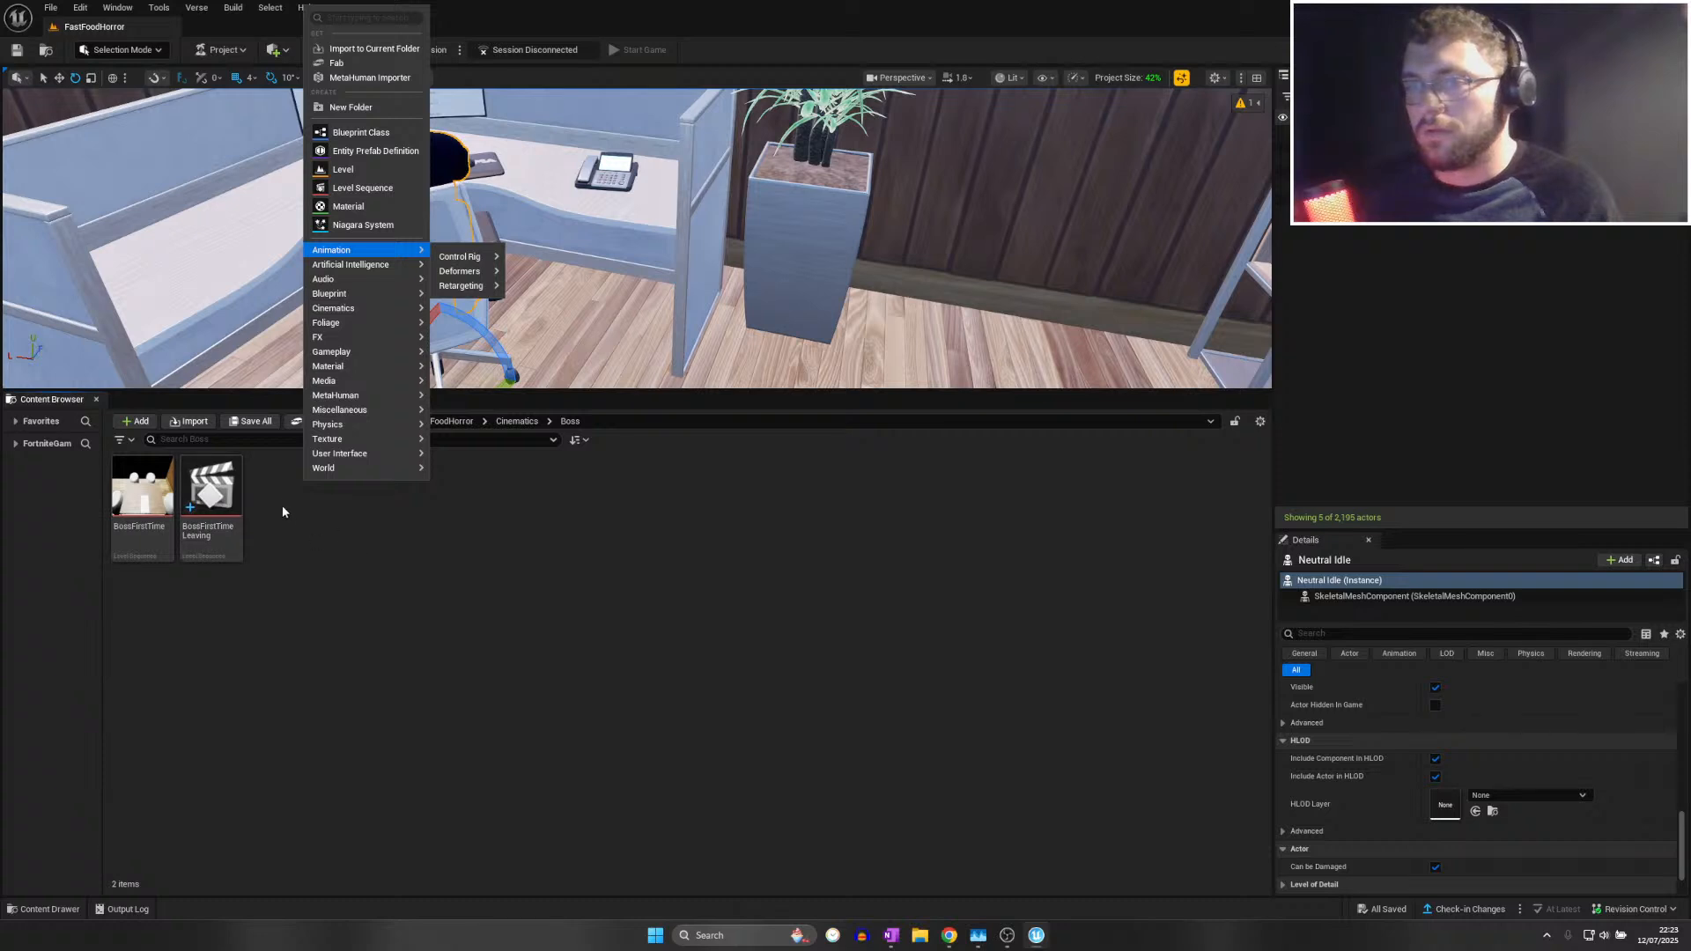
{"action": "left_click", "coordinate": [421, 578]}
Open a second Content Browser alongside the one showing the Boss folder
{"action": "right_click", "coordinate": [56, 402]}
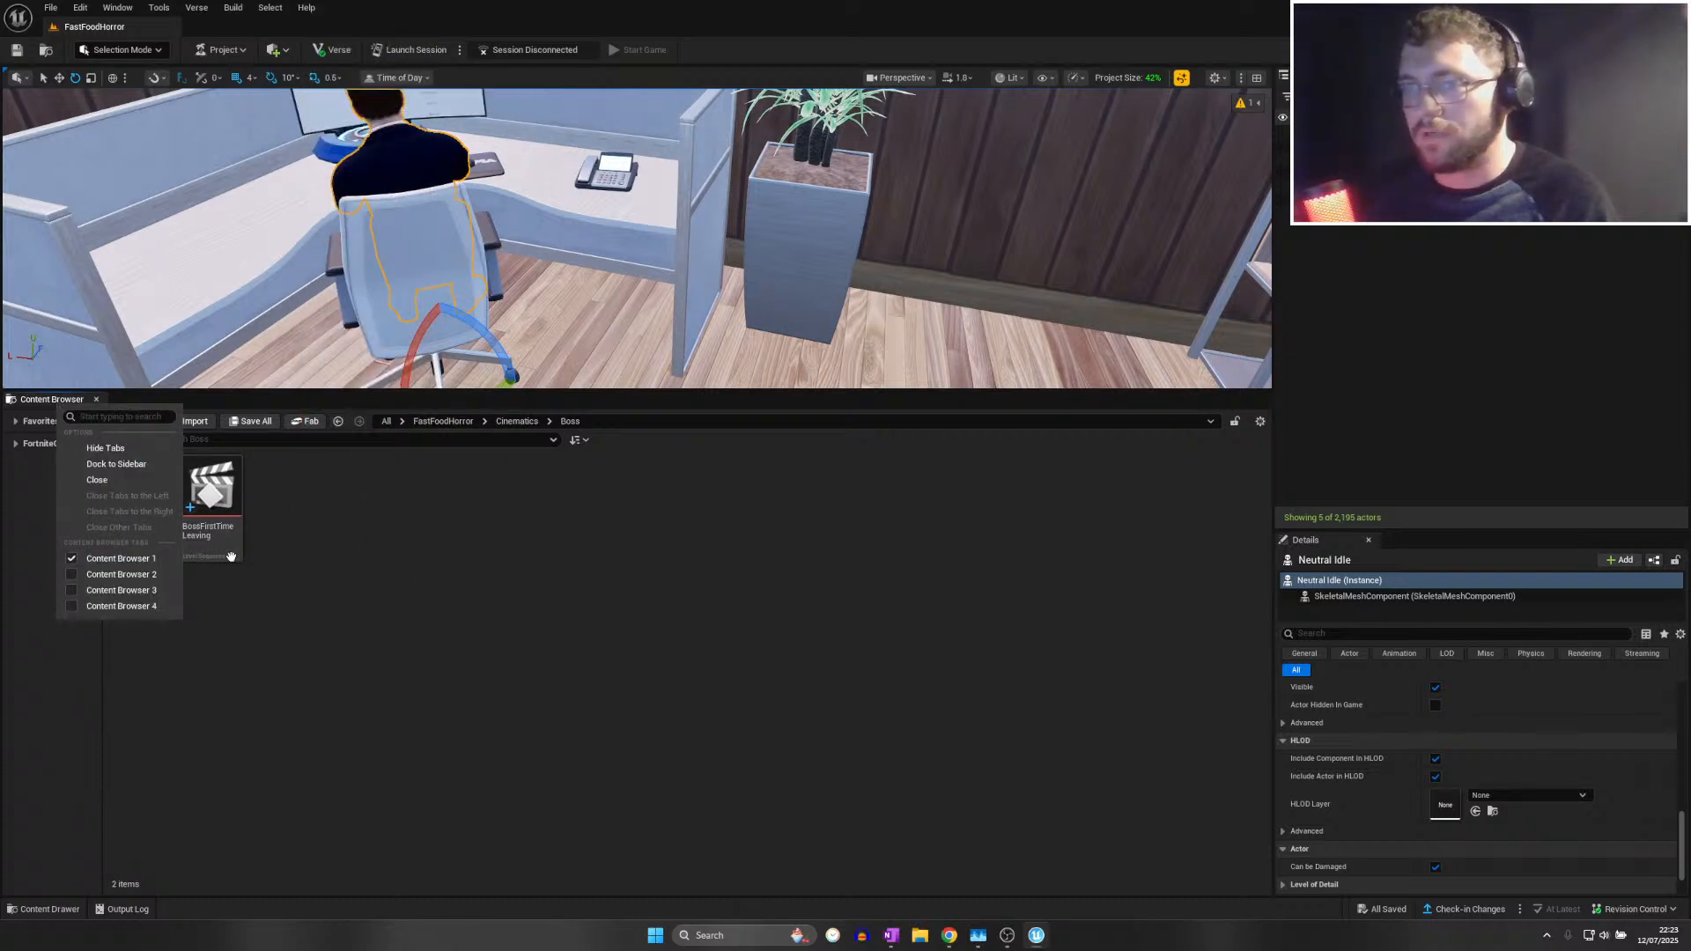
{"action": "left_click", "coordinate": [139, 574]}
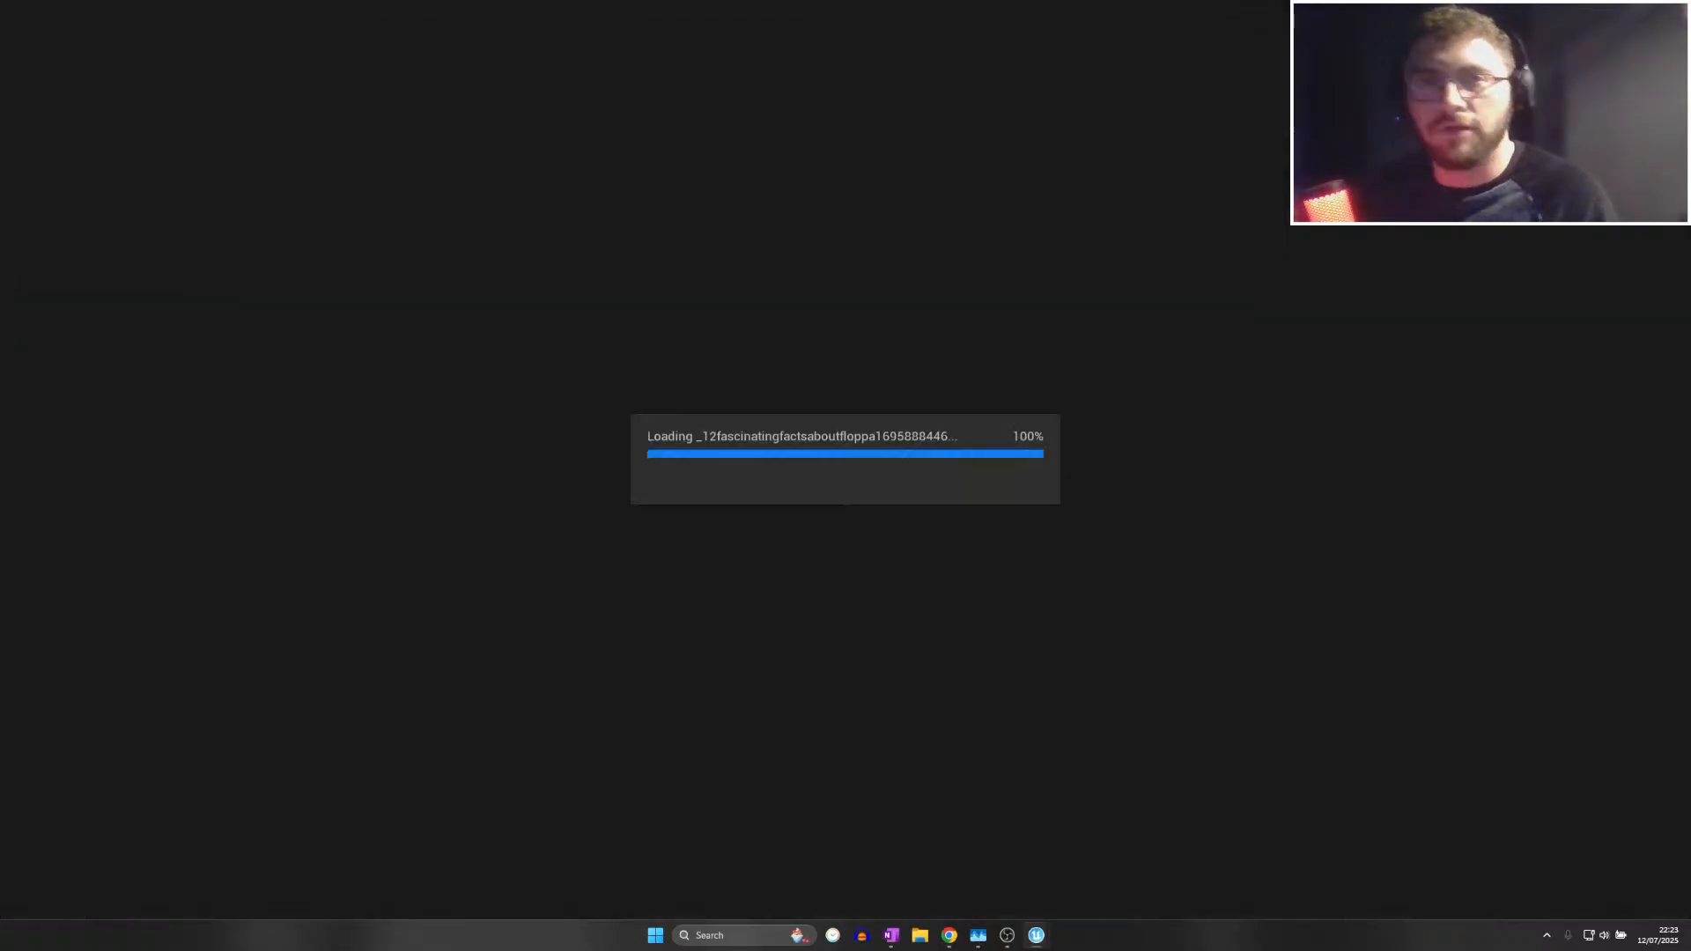
Look at the cat image texture up close in the texture editor
{"action": "scroll", "coordinate": [691, 343], "scroll_direction": "up", "scroll_amount": 3}
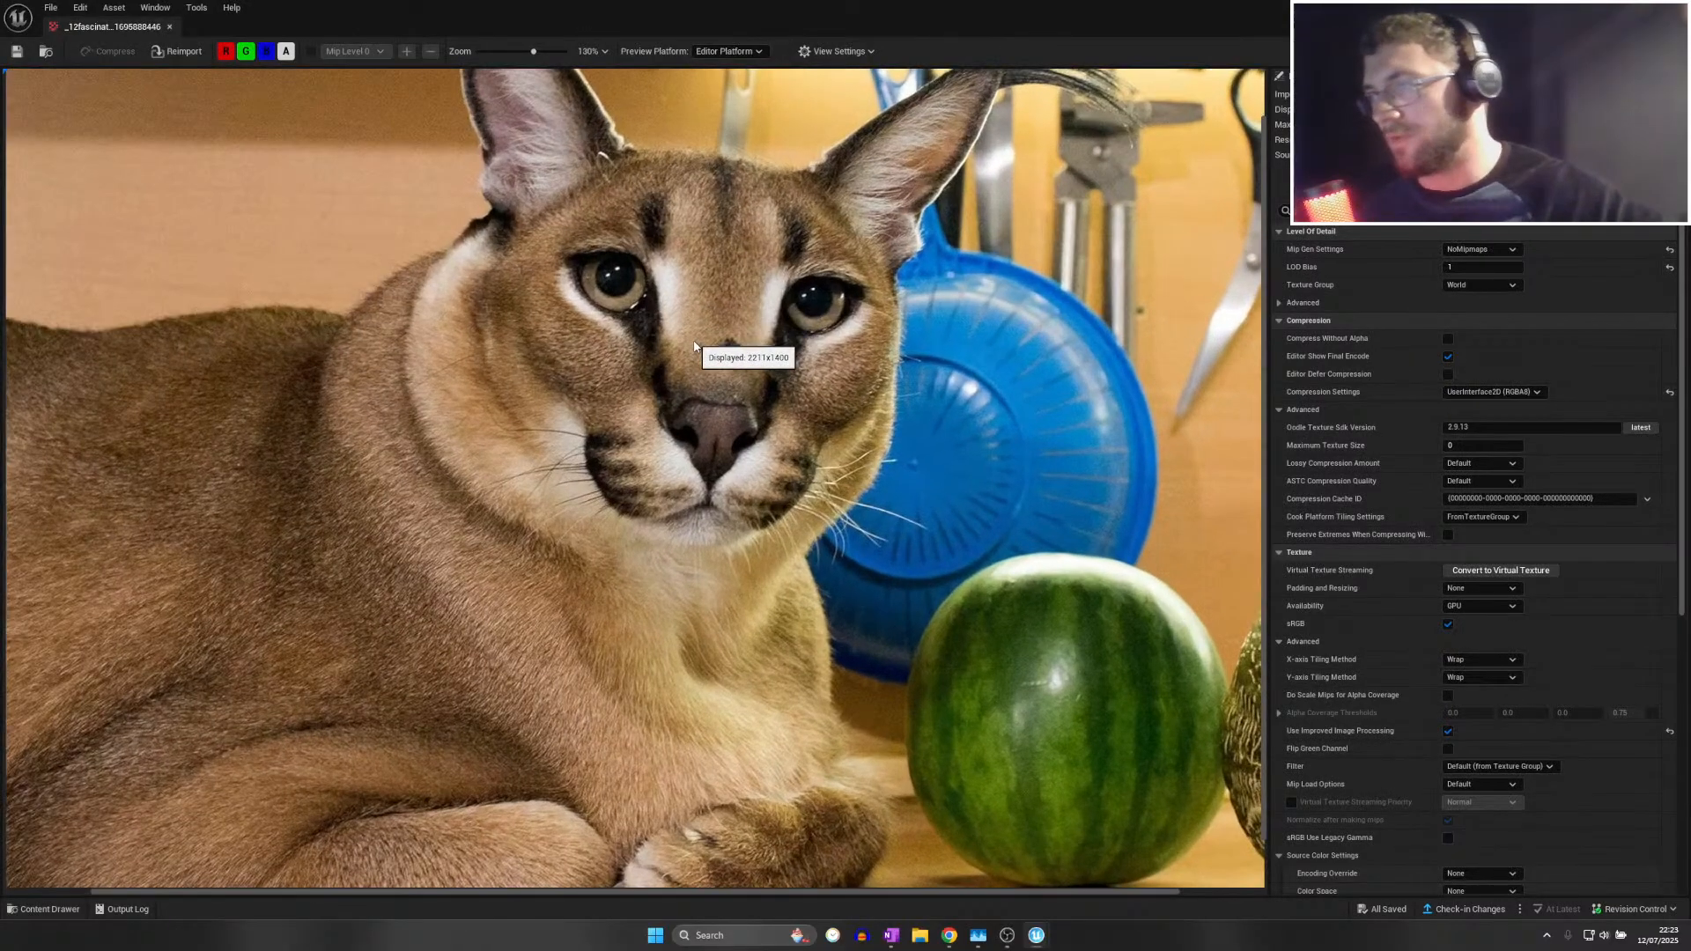
{"action": "scroll", "coordinate": [698, 357], "scroll_direction": "up", "scroll_amount": 1}
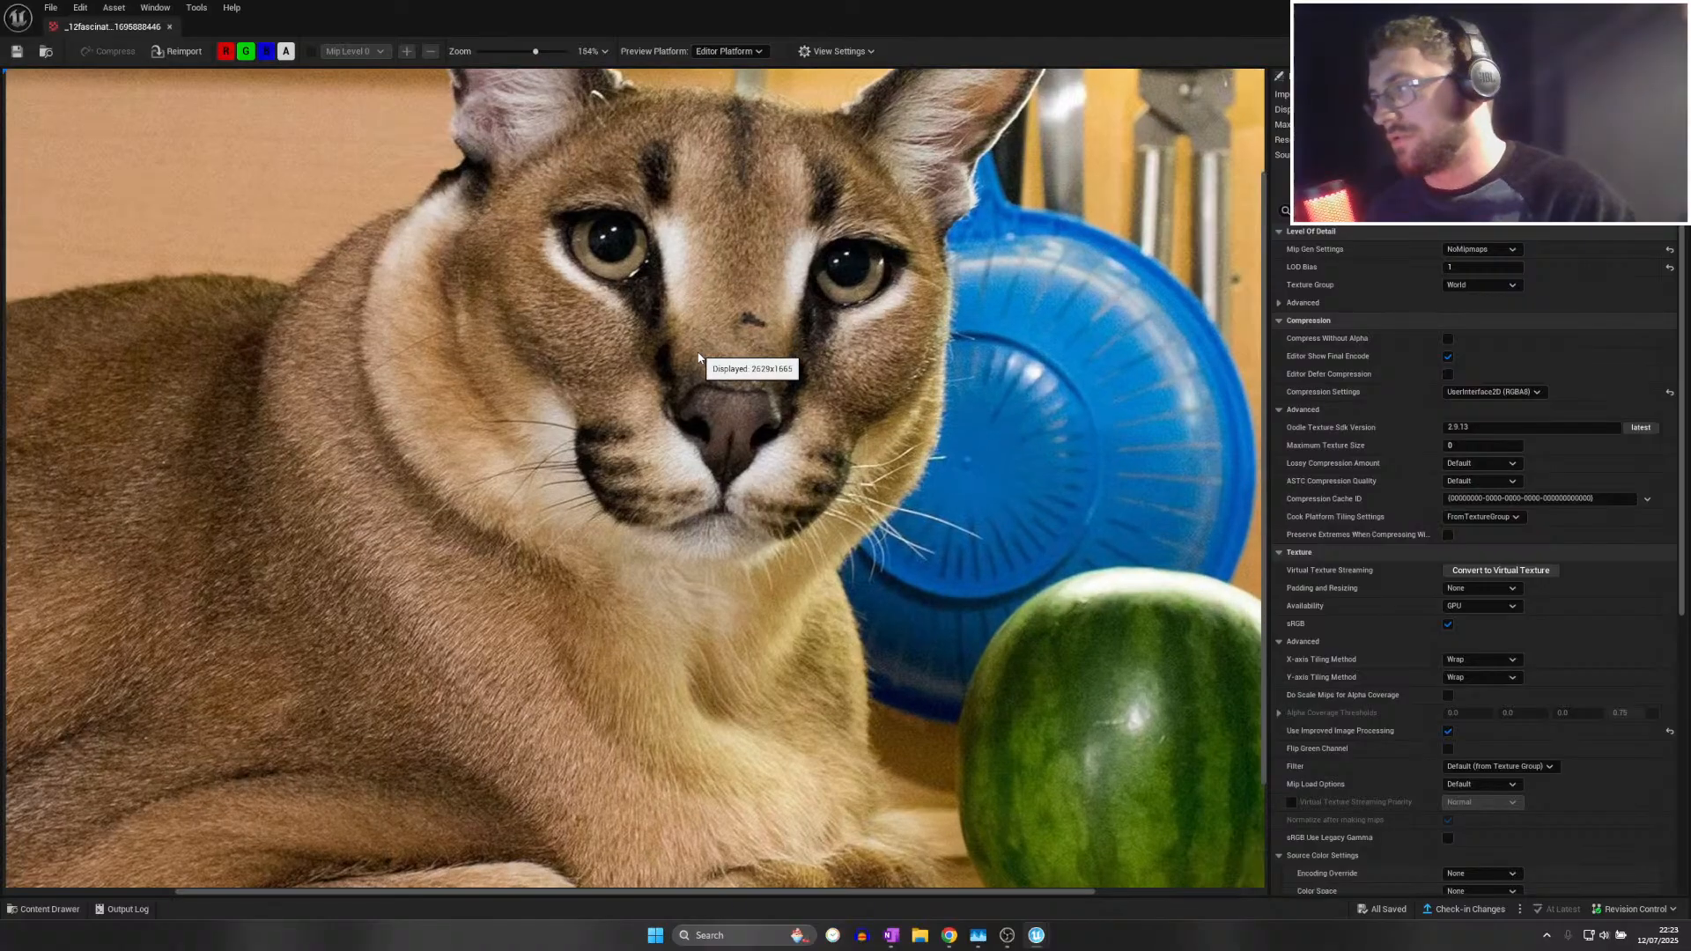
{"action": "scroll", "coordinate": [977, 317], "scroll_direction": "down", "scroll_amount": 3}
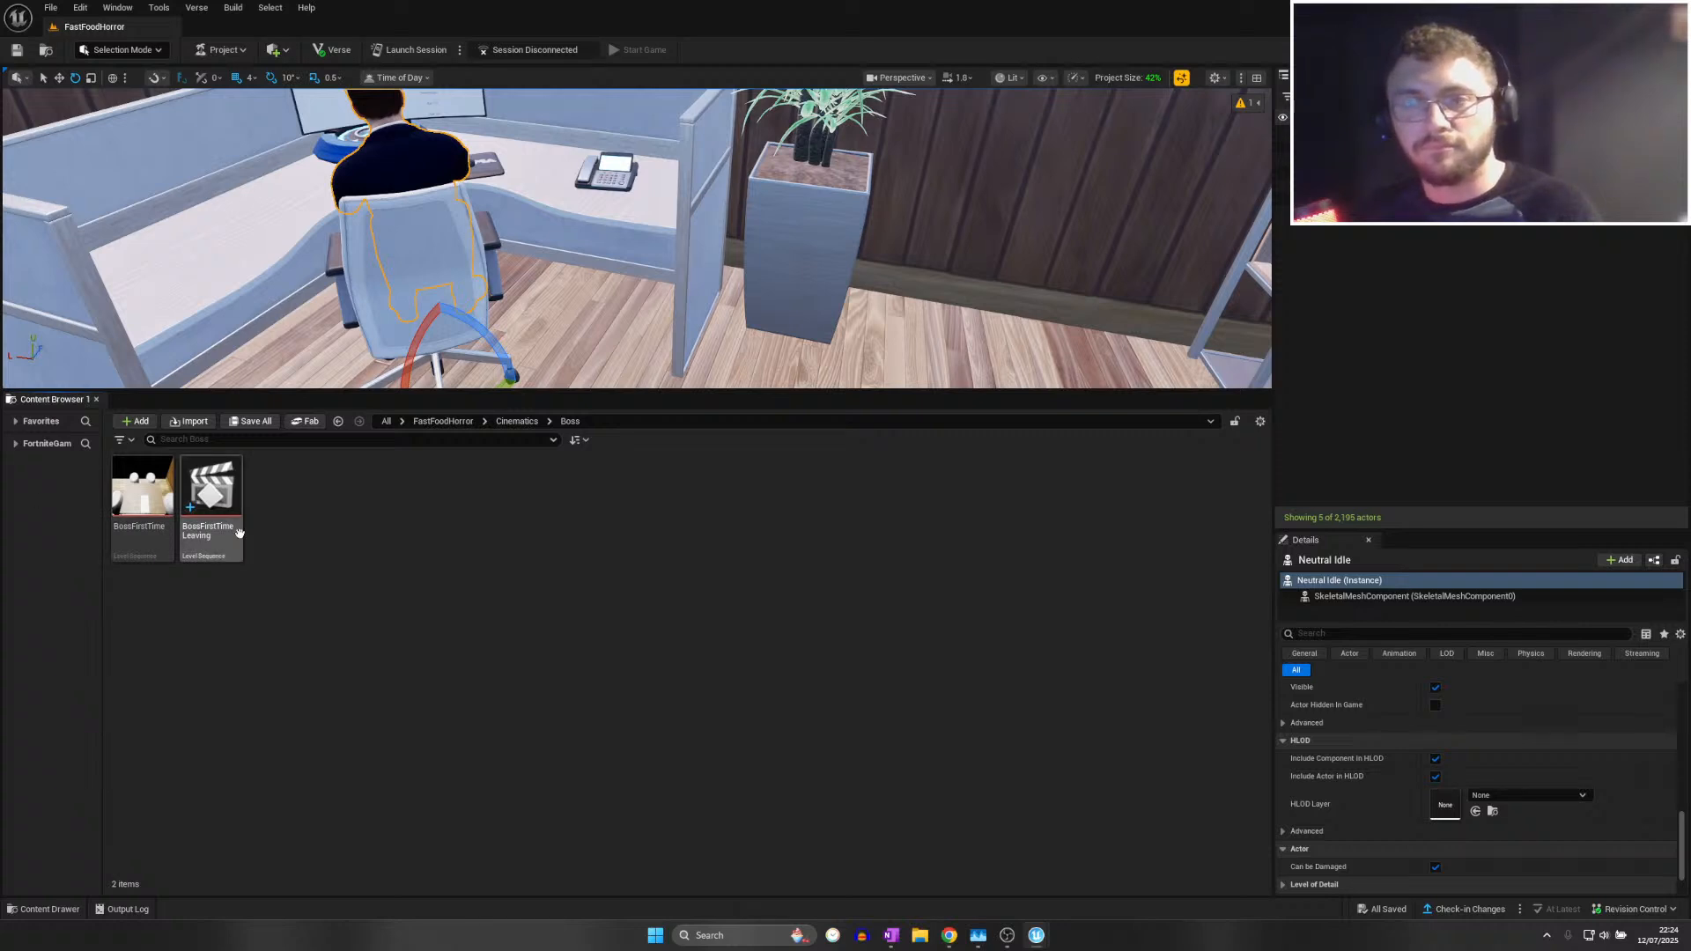
Move the BossFirstTimeLeaving sequence into the LeavingWork folder and open it in Sequencer
{"action": "left_click_drag", "start_coordinate": [233, 528], "coordinate": [0, 445]}
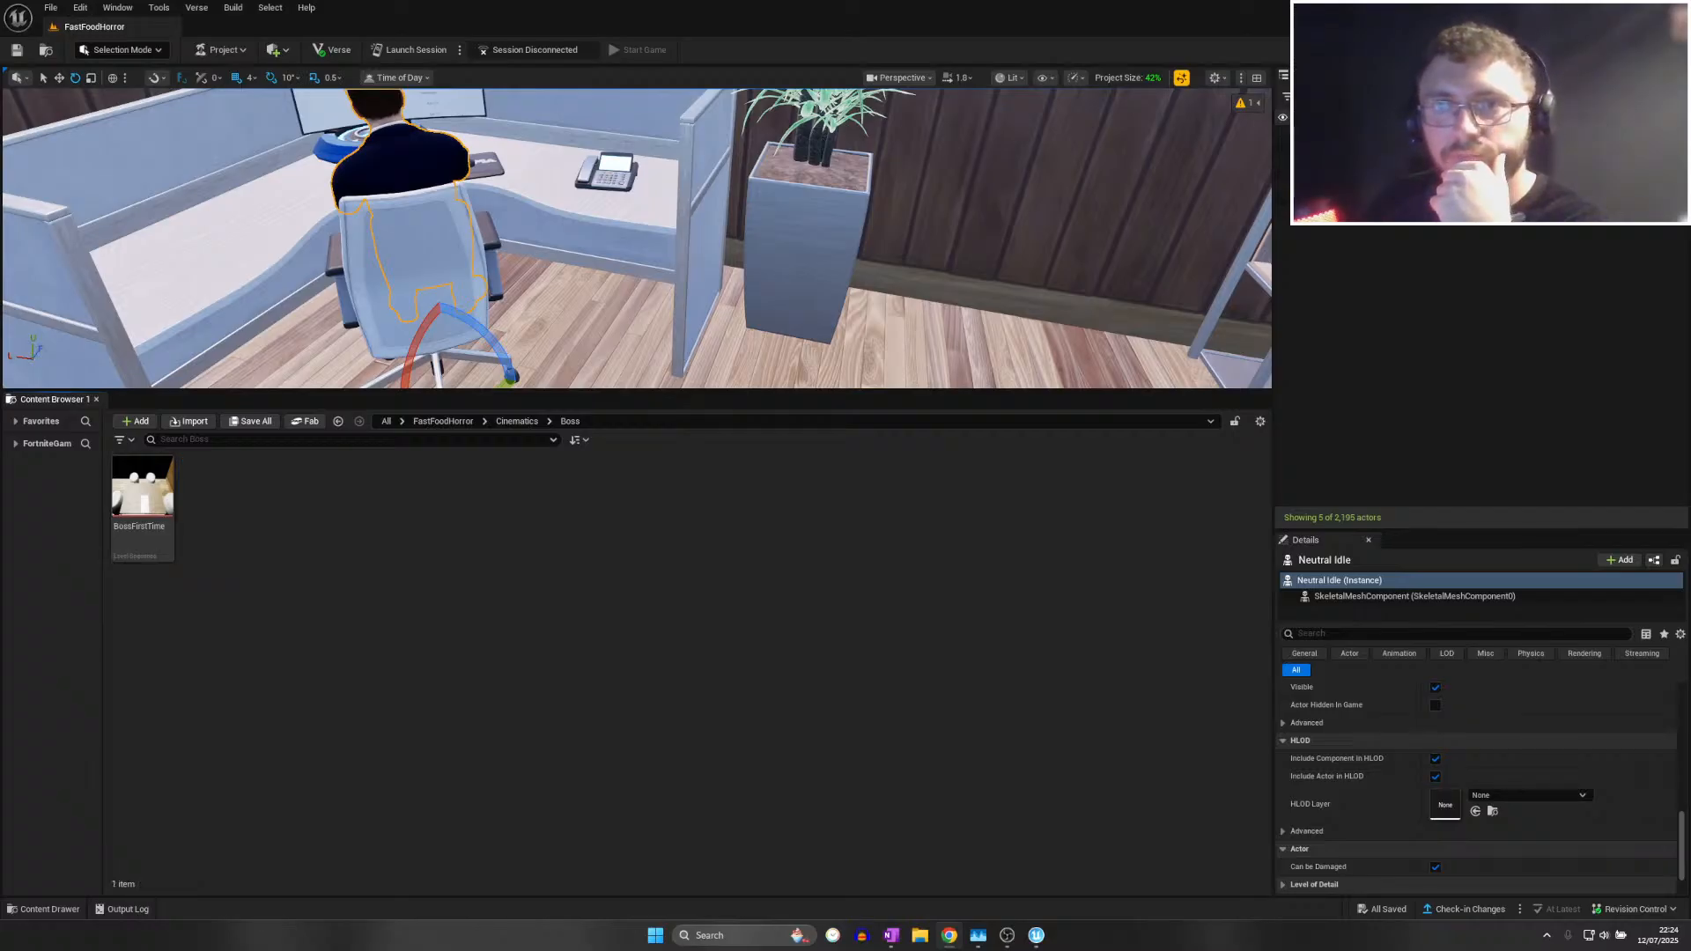
{"action": "left_click", "coordinate": [516, 421]}
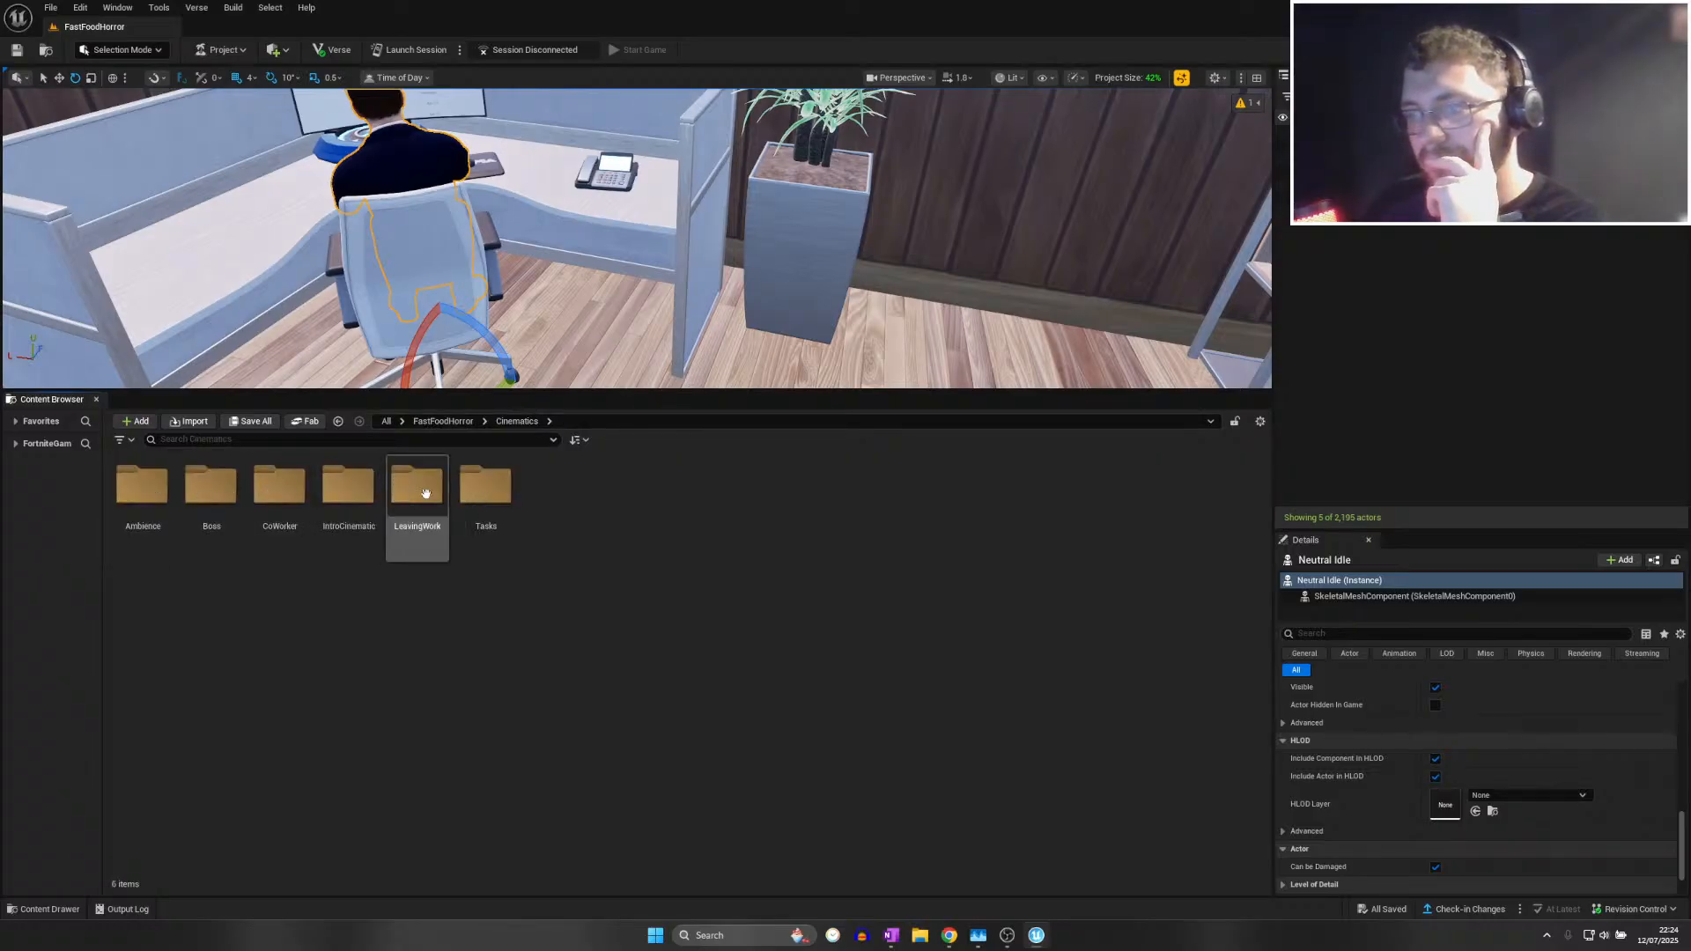
{"action": "double_click", "coordinate": [399, 489]}
{"action": "double_click", "coordinate": [142, 486]}
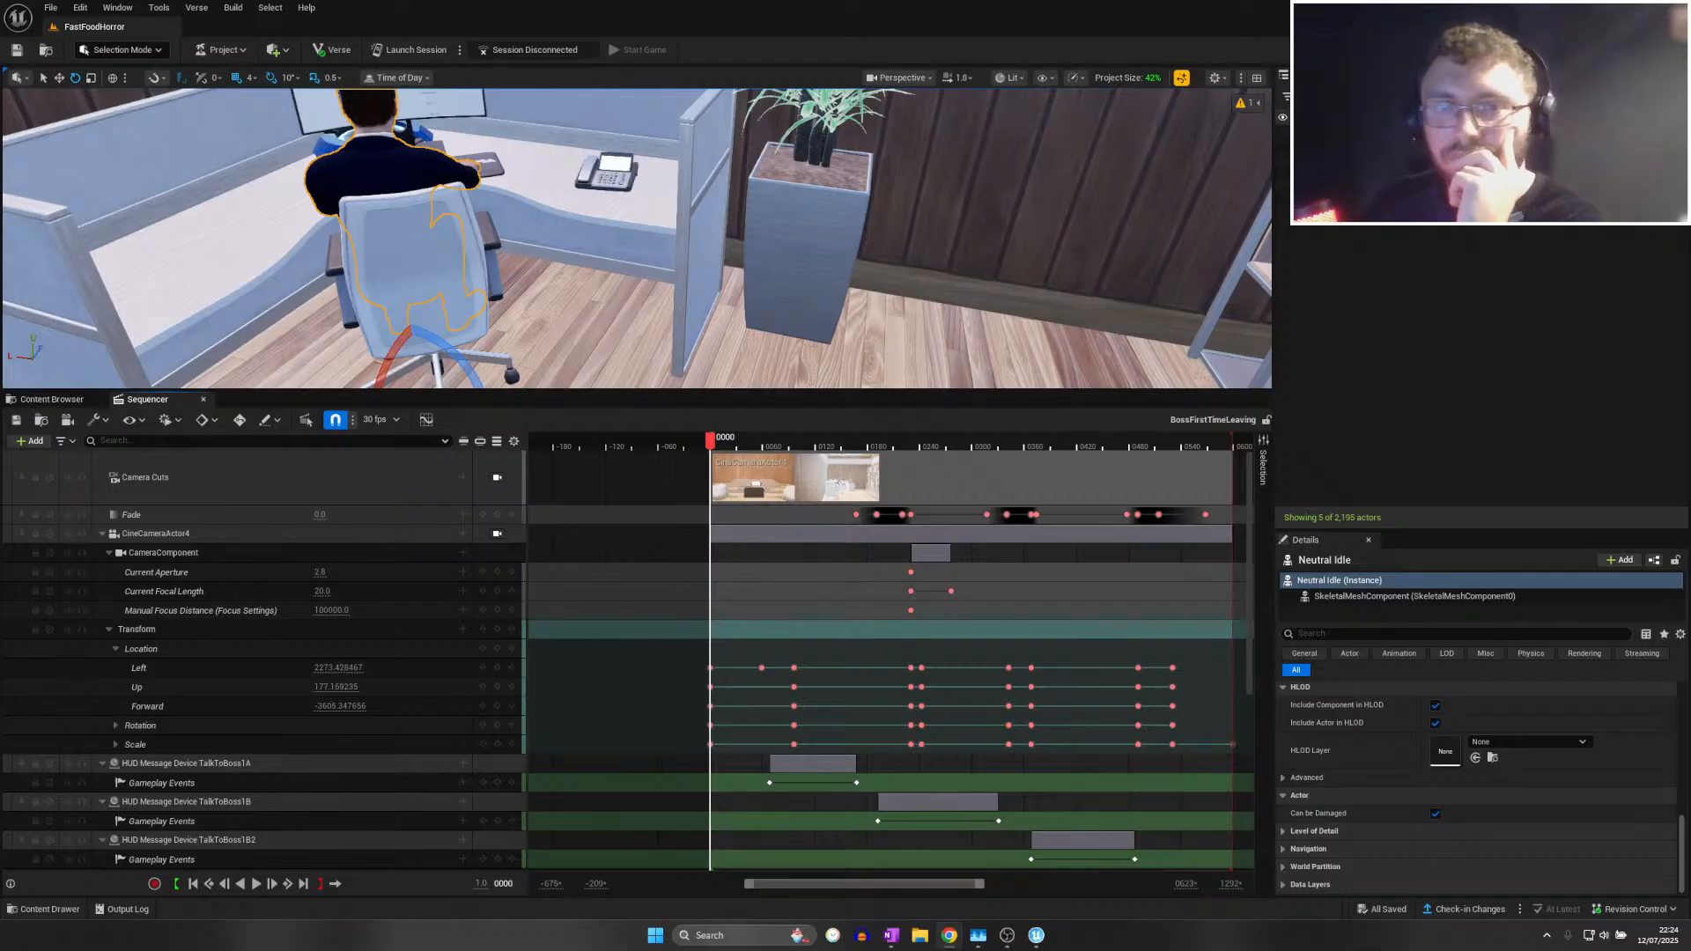
Play BossFirstTimeLeaving from its start through the camera cuts, park the playhead at frame 343, and release the camera view
{"action": "left_click", "coordinate": [497, 476]}
{"action": "left_click", "coordinate": [708, 443]}
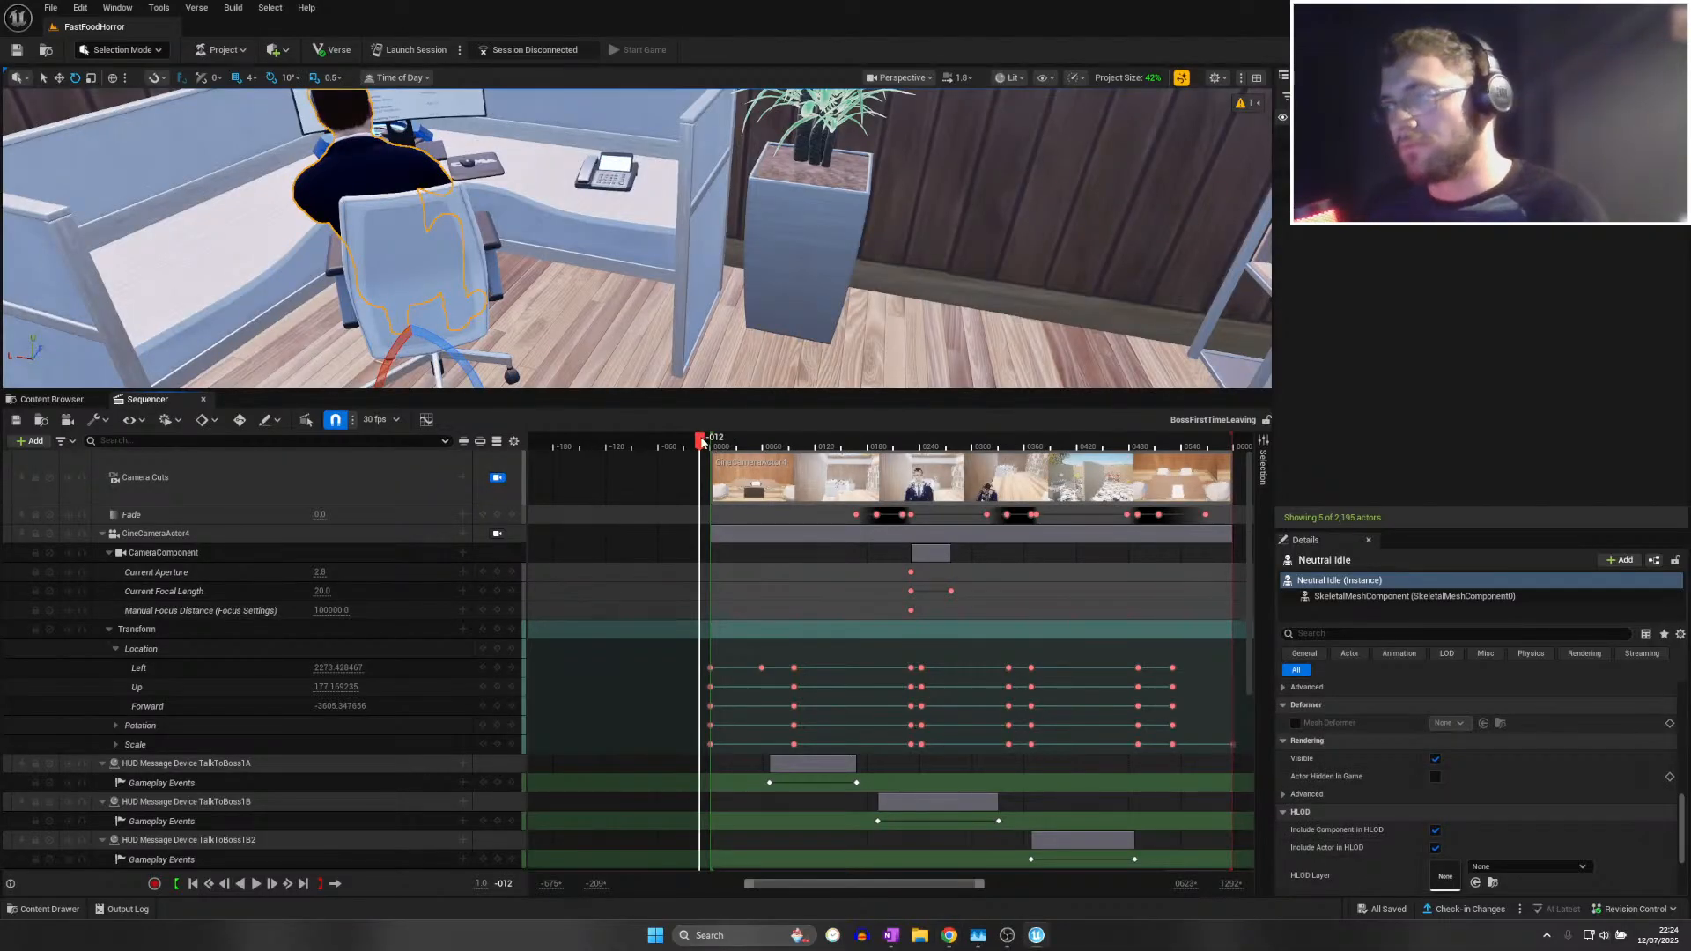
{"action": "left_click_drag", "start_coordinate": [704, 442], "coordinate": [717, 444]}
{"action": "key", "text": "space"}
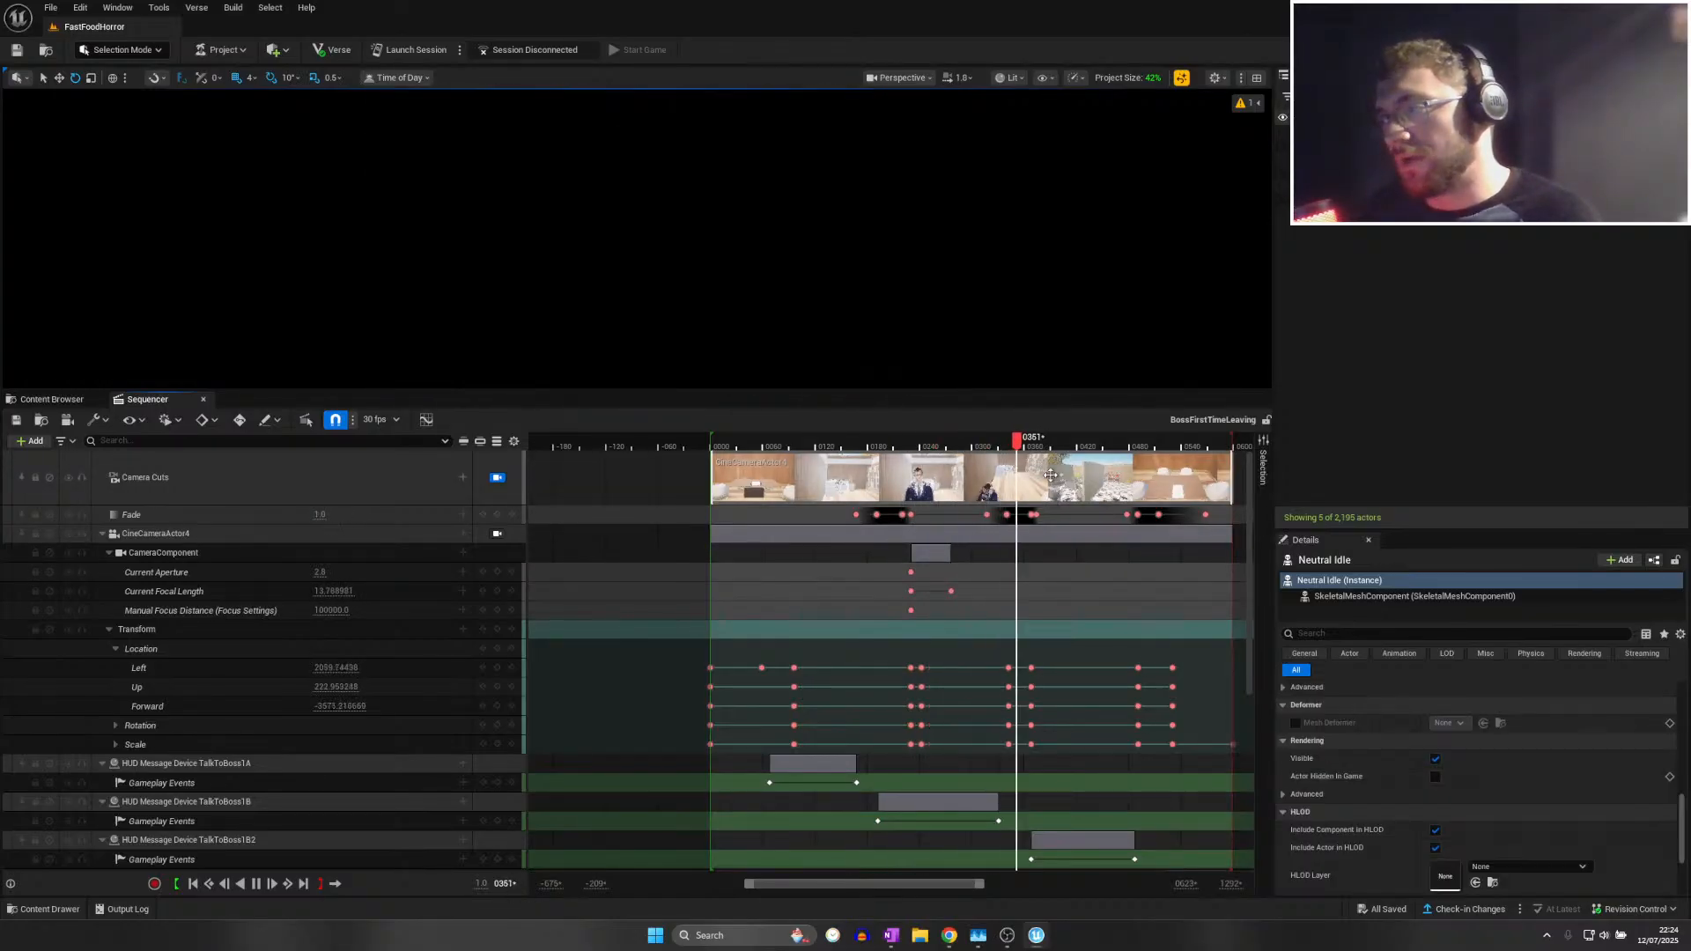
{"action": "key", "text": "space"}
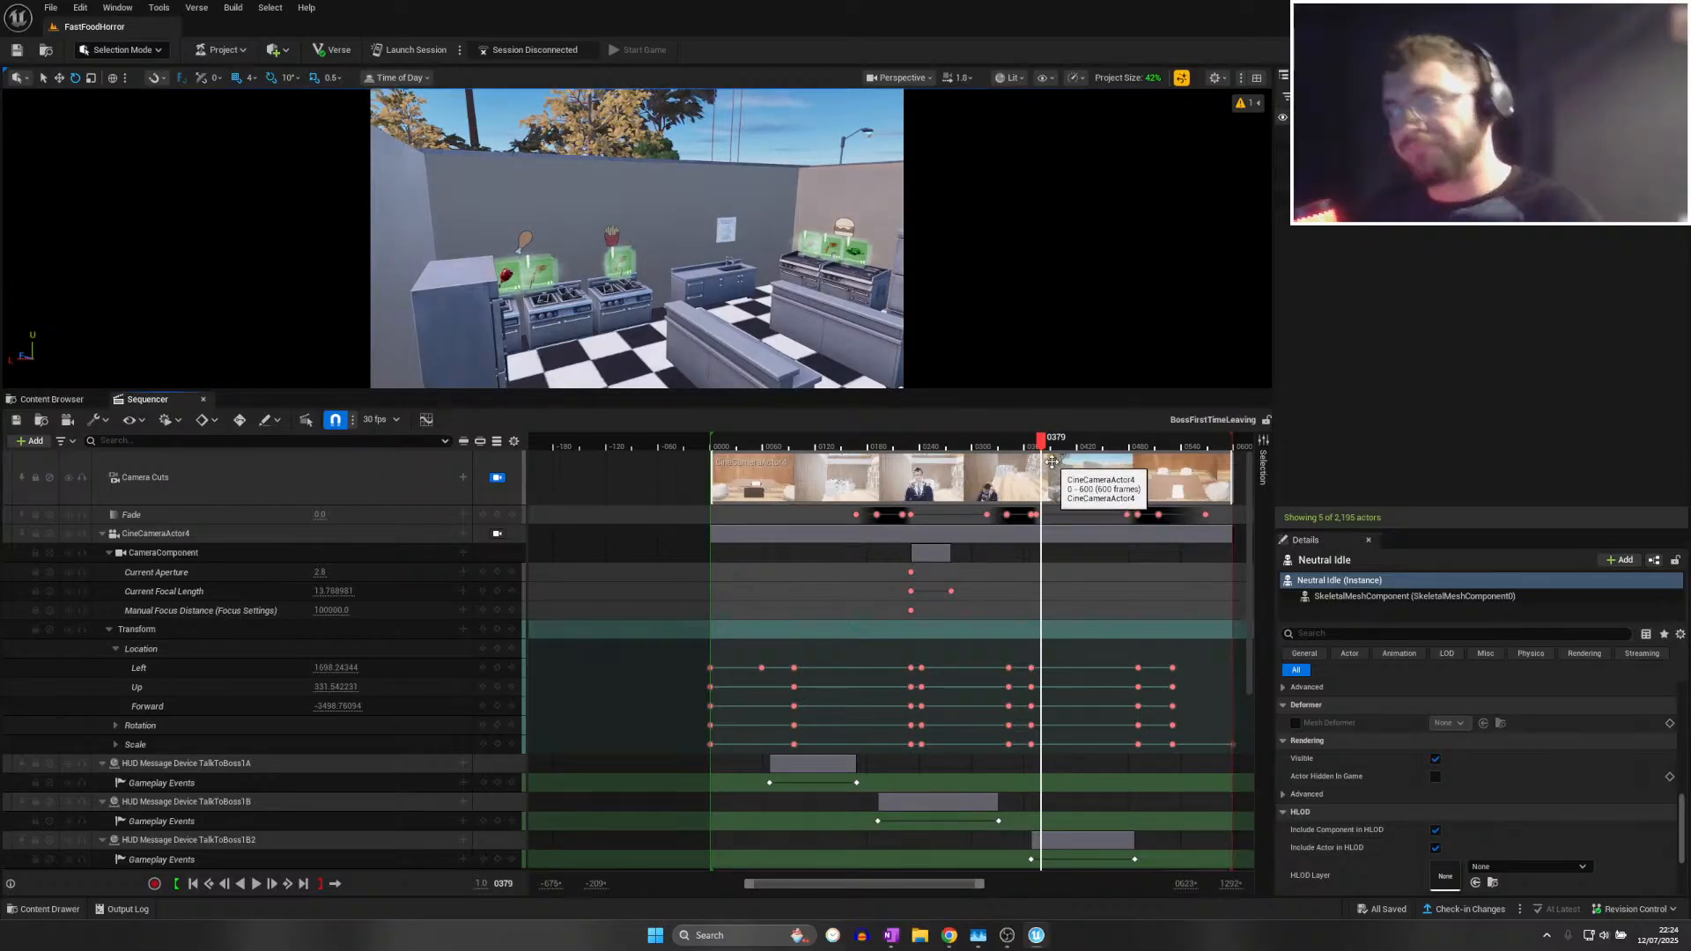
{"action": "mouse_move", "coordinate": [1040, 440]}
{"action": "left_mouse_down"}
{"action": "mouse_move", "coordinate": [1215, 449]}
{"action": "mouse_move", "coordinate": [1011, 446]}
{"action": "left_mouse_up"}
{"action": "left_click", "coordinate": [497, 478]}
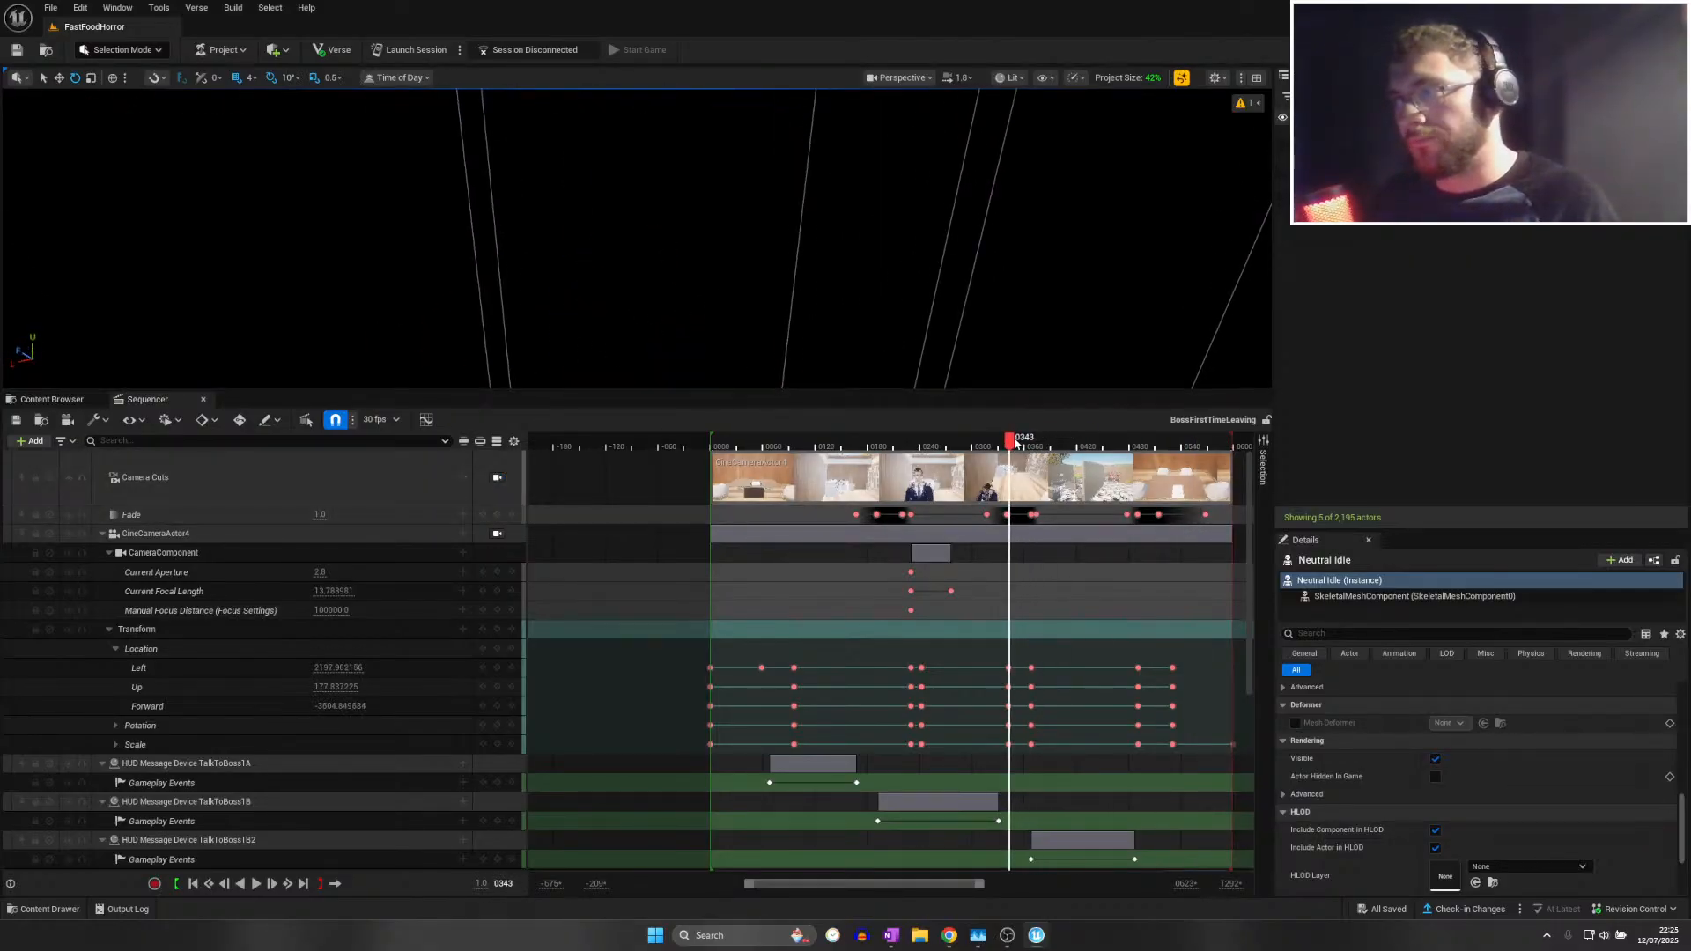
Examine the restaurant entrance and car park in the viewport while scrubbing through the BossFirstTimeLeaving sequence
{"action": "left_click_drag", "start_coordinate": [1009, 438], "coordinate": [1055, 438]}
{"action": "scroll", "coordinate": [638, 238], "scroll_direction": "up", "scroll_amount": 1}
{"action": "right_click_drag", "start_coordinate": [638, 237], "coordinate": [581, 212]}
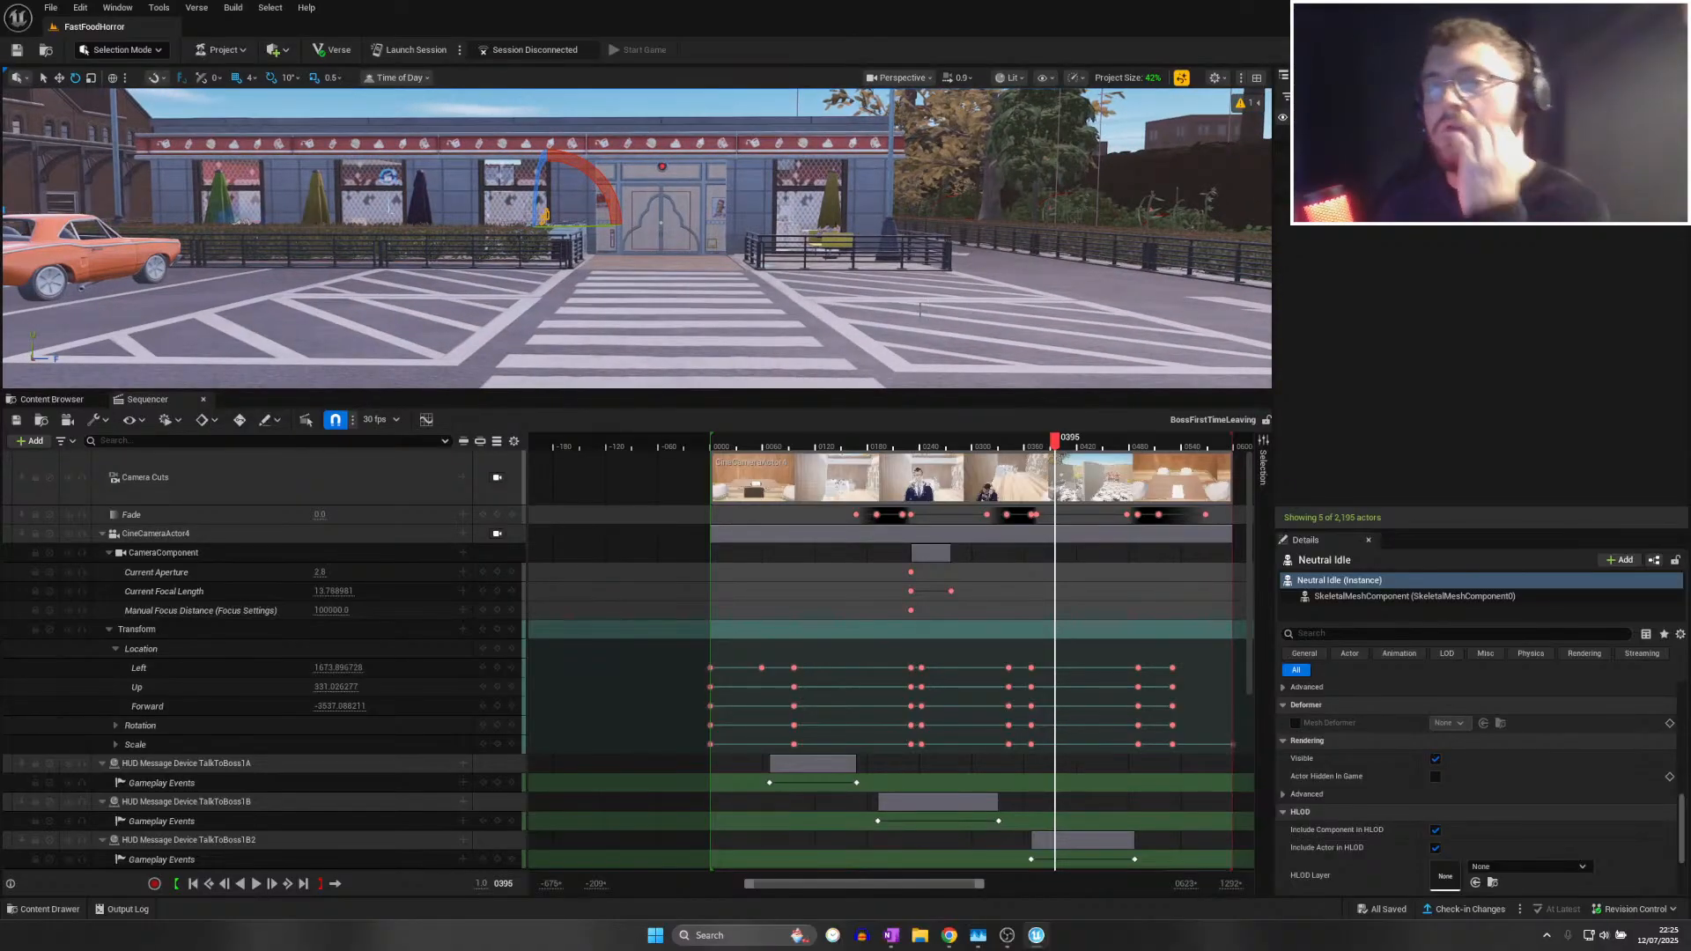
{"action": "mouse_move", "coordinate": [1066, 320]}
{"action": "right_mouse_down"}
{"action": "mouse_move", "coordinate": [1090, 318]}
{"action": "mouse_move", "coordinate": [1076, 297]}
{"action": "right_mouse_up"}
{"action": "key", "text": "w"}
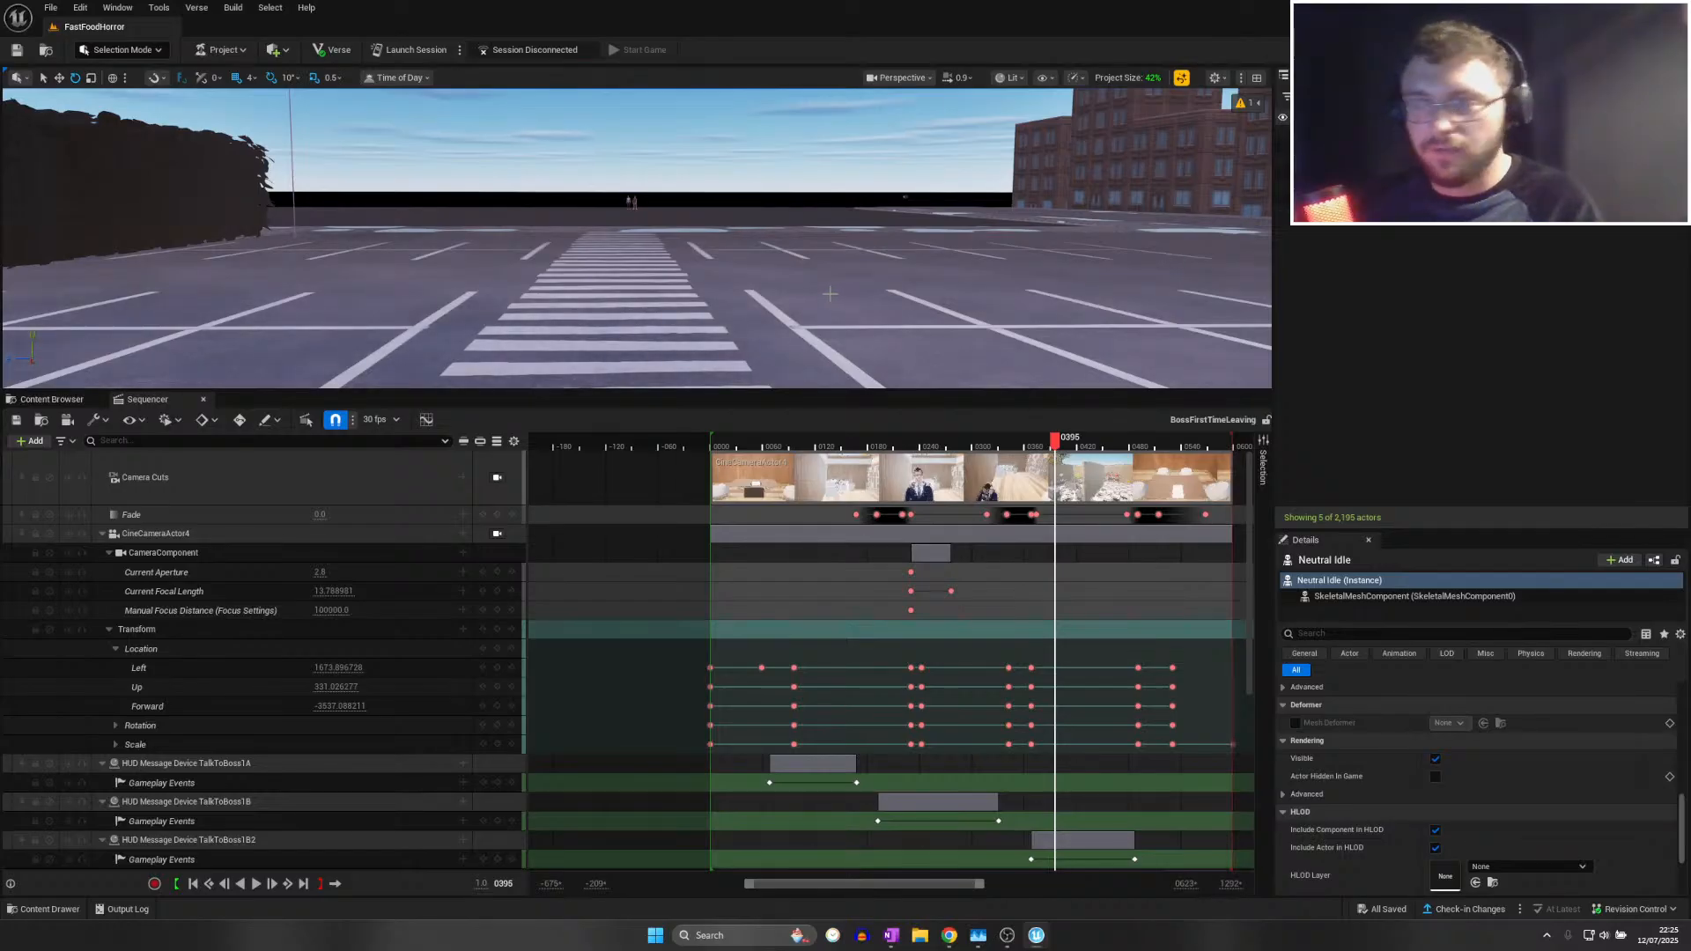
{"action": "right_click_drag", "start_coordinate": [637, 238], "coordinate": [793, 236]}
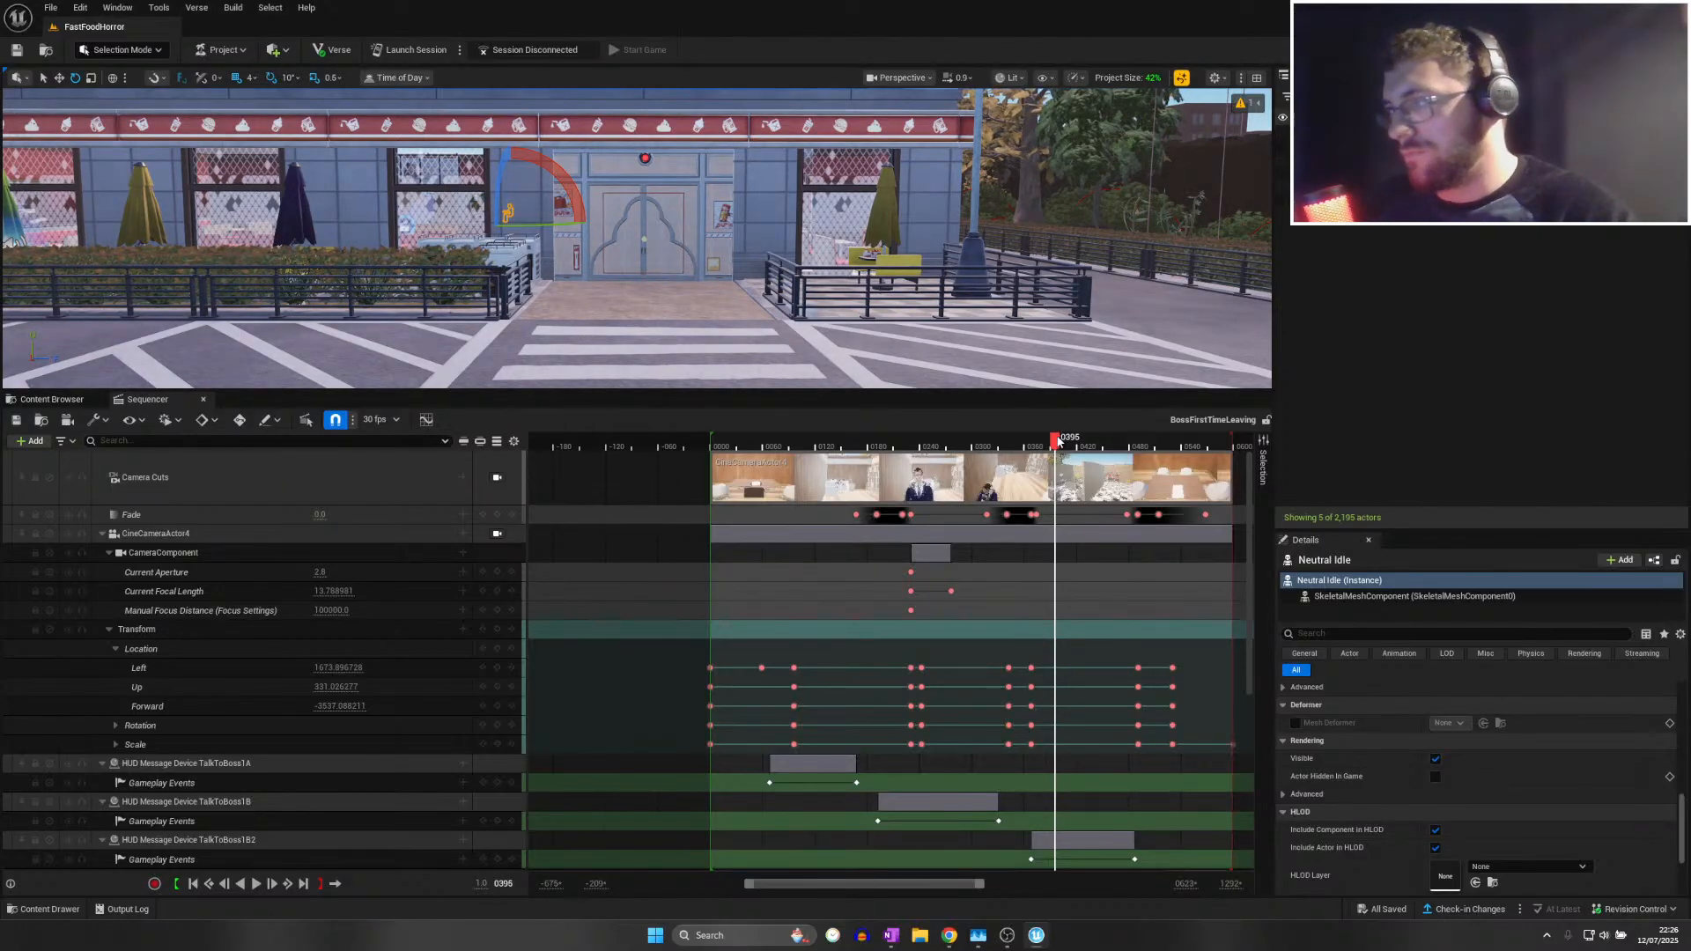
{"action": "left_click_drag", "start_coordinate": [1057, 441], "coordinate": [1165, 451]}
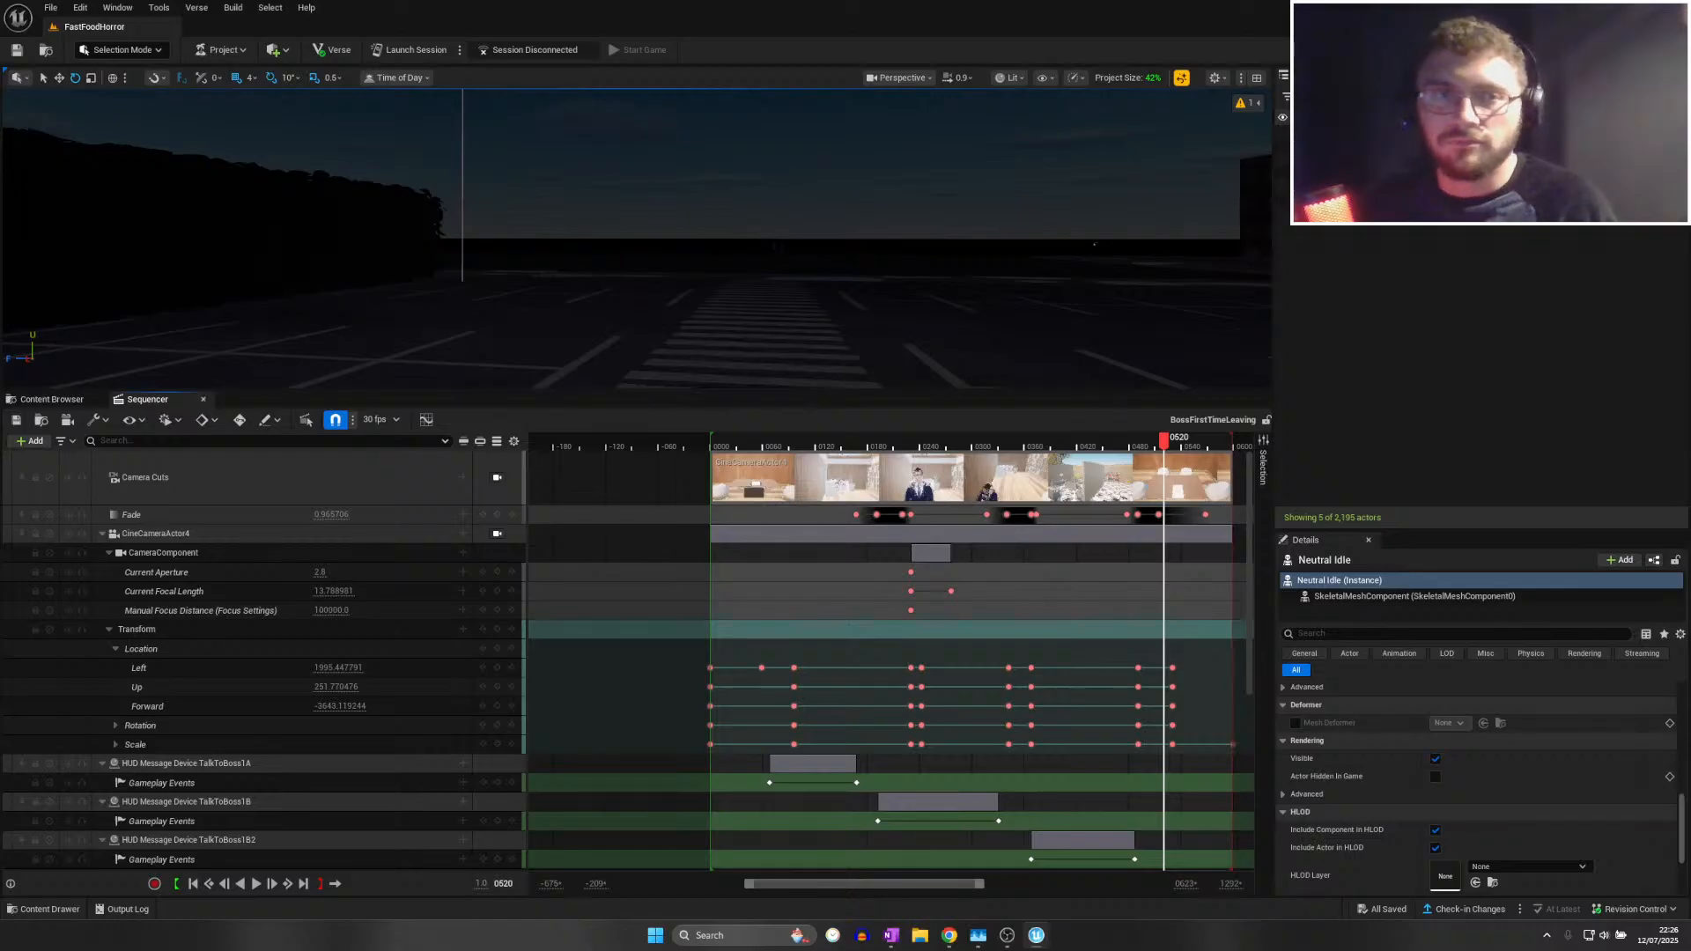
{"action": "left_click_drag", "start_coordinate": [678, 443], "coordinate": [903, 446]}
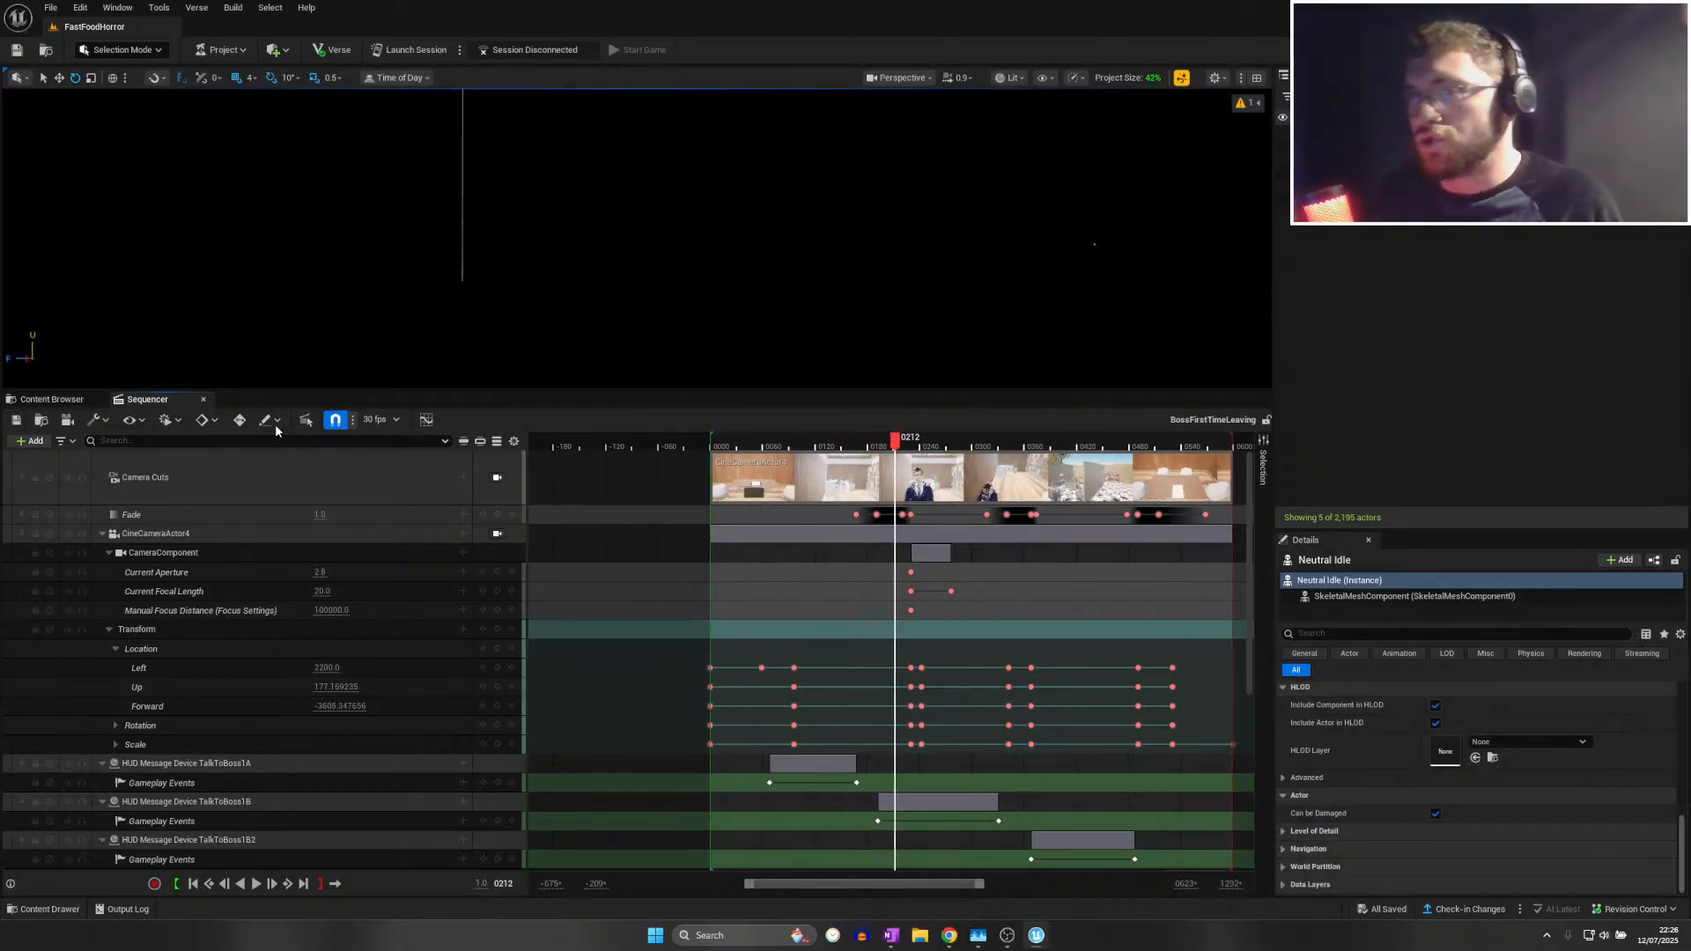
{"action": "left_click", "coordinate": [44, 403]}
{"action": "left_click", "coordinate": [147, 399]}
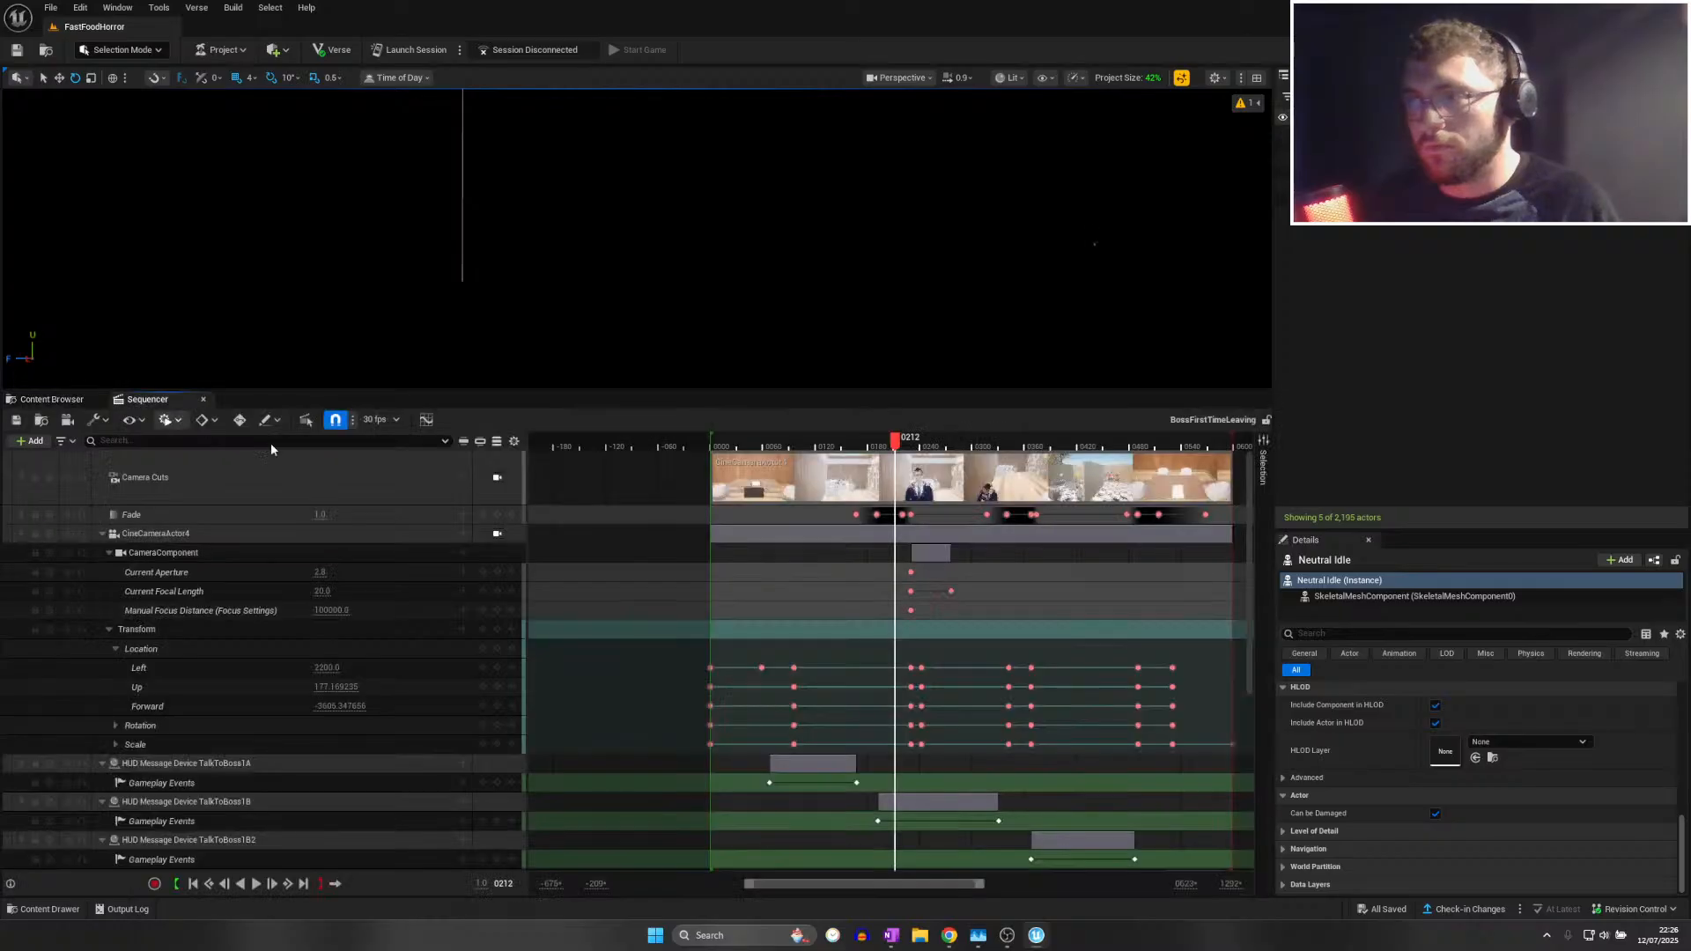
{"action": "scroll", "coordinate": [893, 548], "scroll_direction": "down", "scroll_amount": 2, "text": "ctrl"}
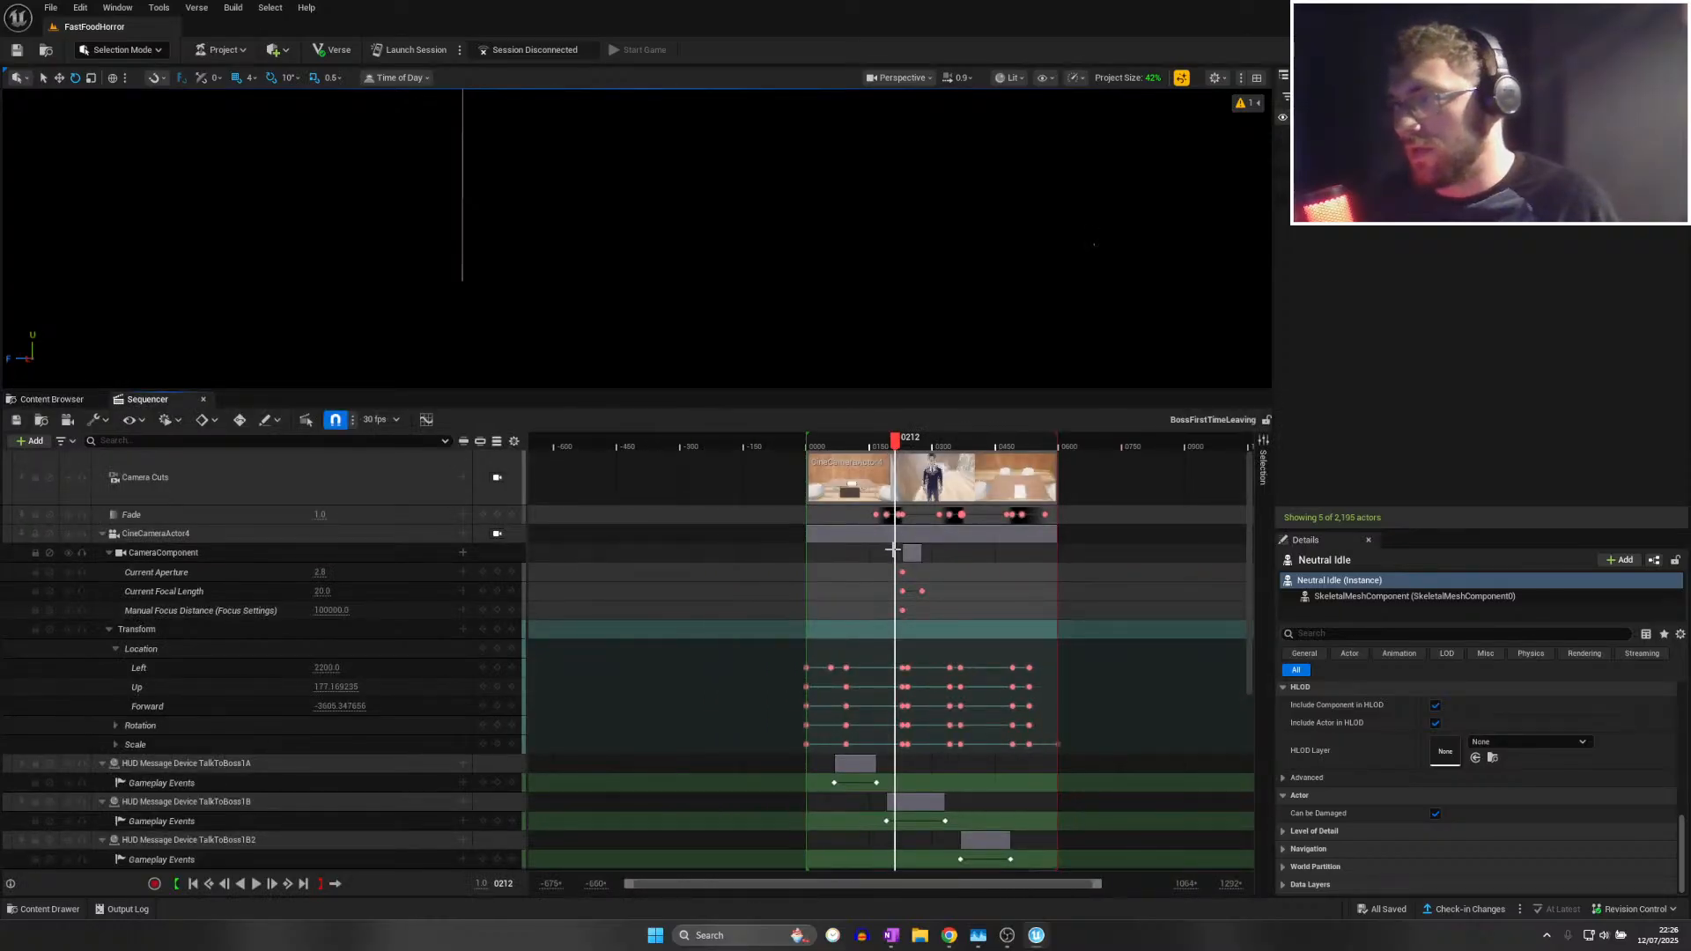
{"action": "left_click_drag", "start_coordinate": [891, 550], "coordinate": [1079, 684]}
{"action": "left_click", "coordinate": [937, 603]}
{"action": "left_click_drag", "start_coordinate": [895, 606], "coordinate": [1086, 810]}
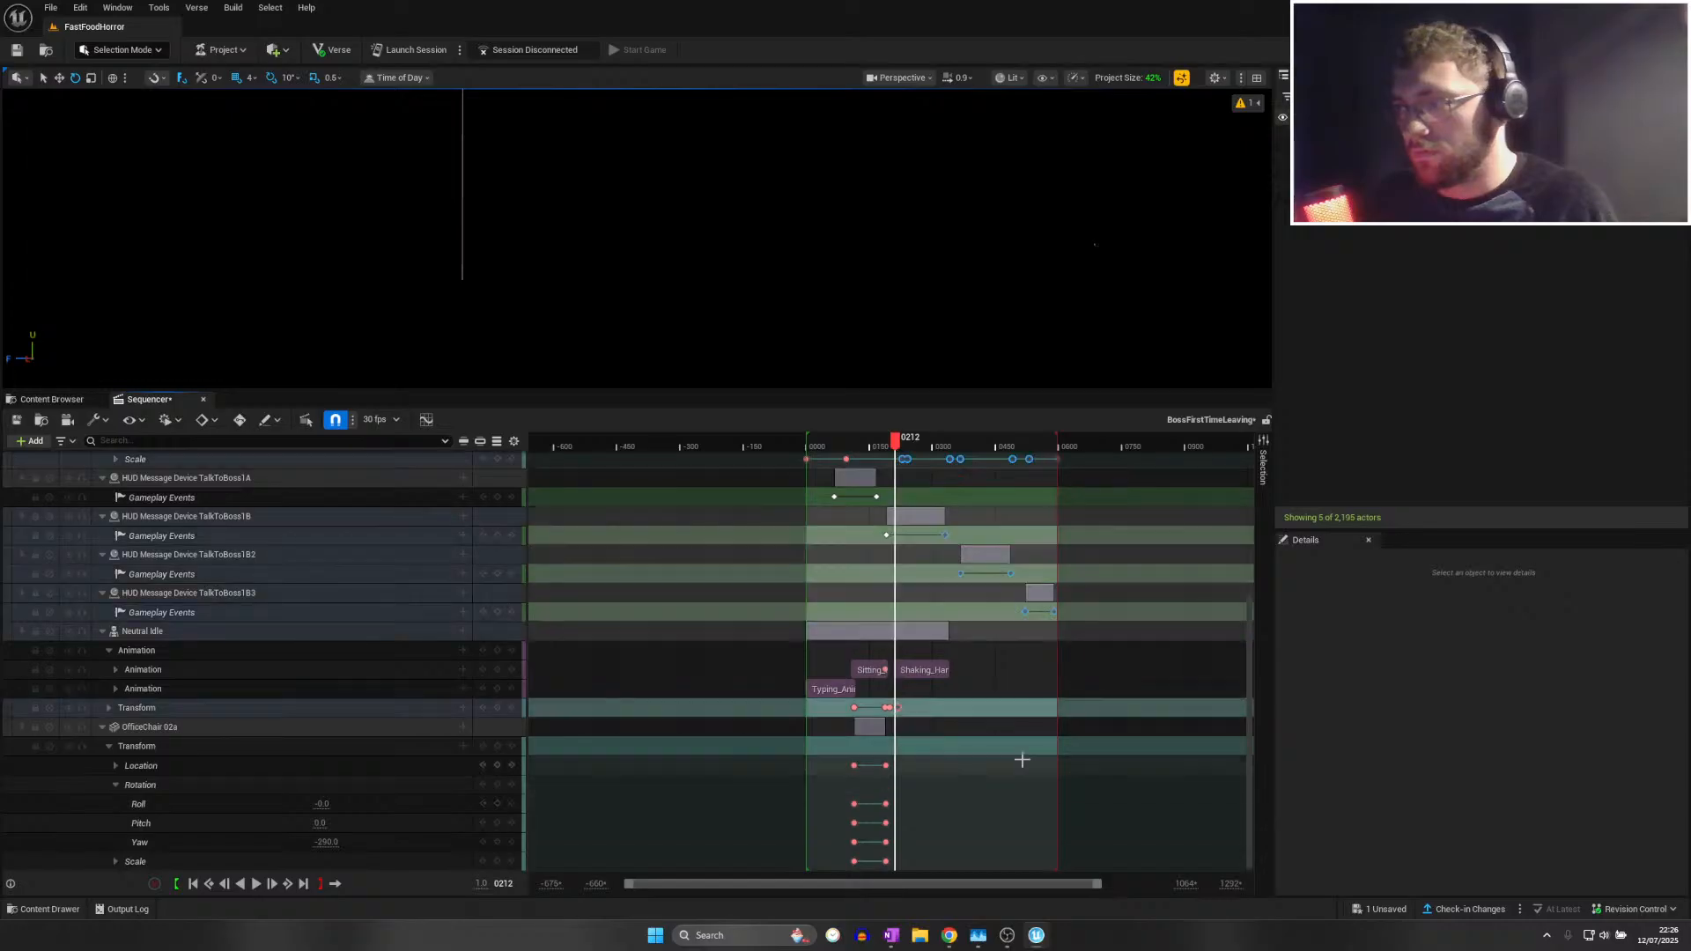
{"action": "scroll", "coordinate": [901, 521], "scroll_direction": "up", "scroll_amount": 7}
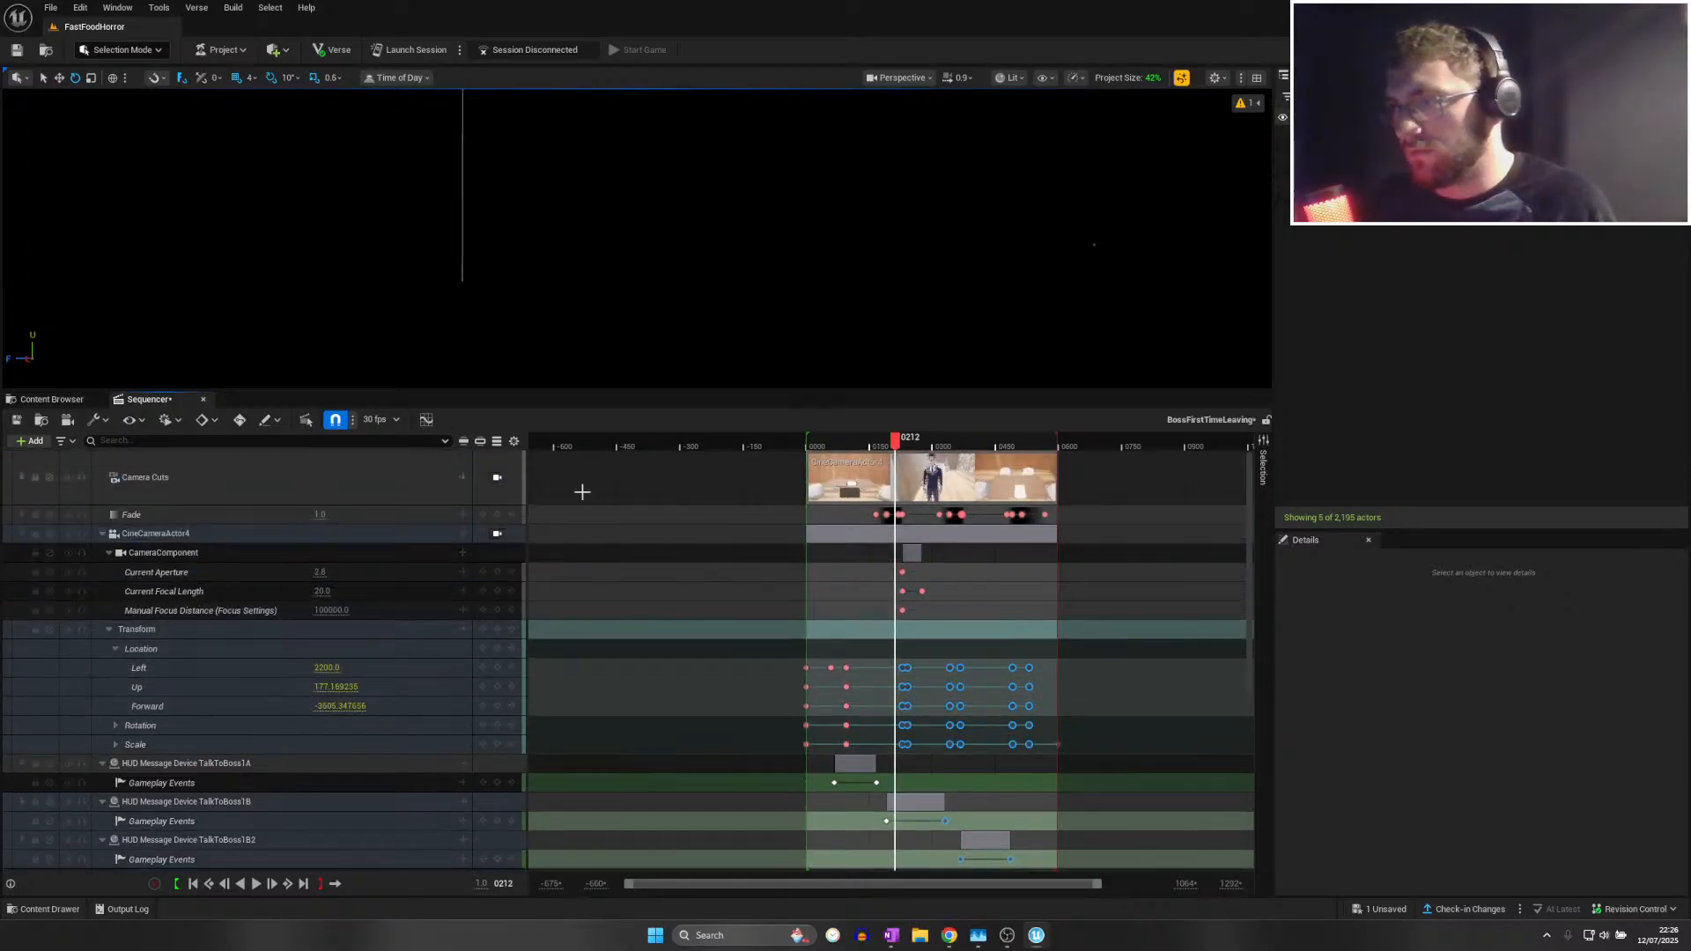
With the viewport locked to the camera cuts, delete the camera transform keys and TalkToBoss1B2 and TalkToBoss1B3 events after about frame 360
{"action": "left_click", "coordinate": [497, 477]}
{"action": "left_click", "coordinate": [898, 443]}
{"action": "left_click_drag", "start_coordinate": [898, 442], "coordinate": [958, 447]}
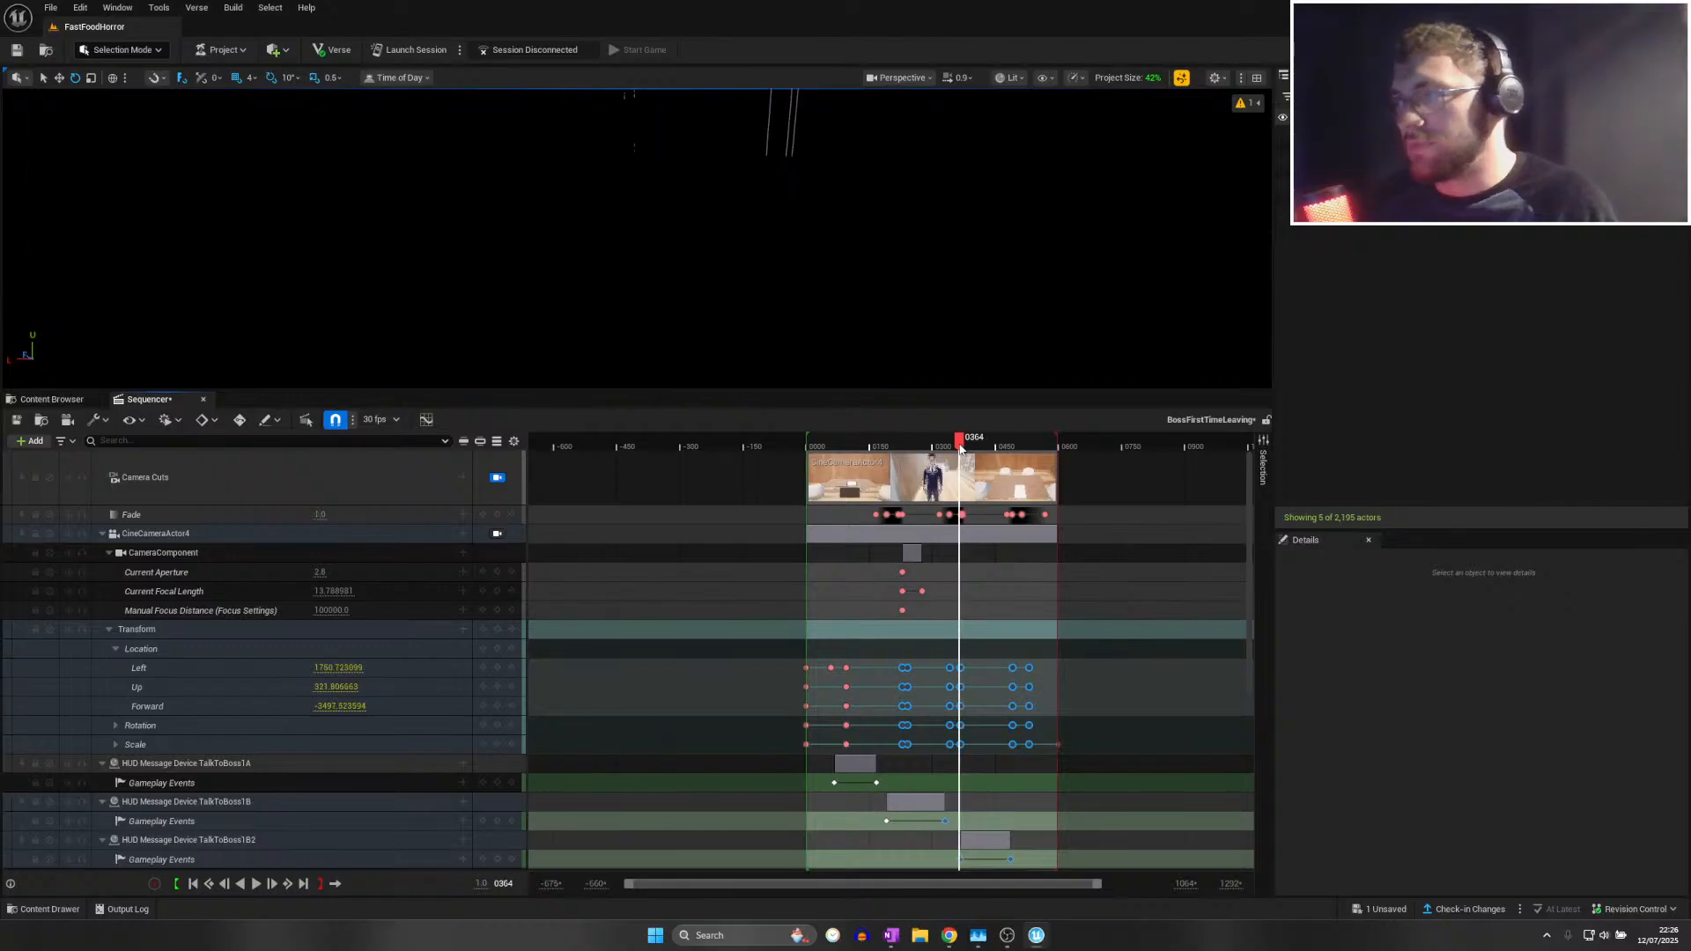
{"action": "left_click", "coordinate": [959, 667]}
{"action": "left_click_drag", "start_coordinate": [956, 685], "coordinate": [1123, 811]}
{"action": "key", "text": "Delete"}
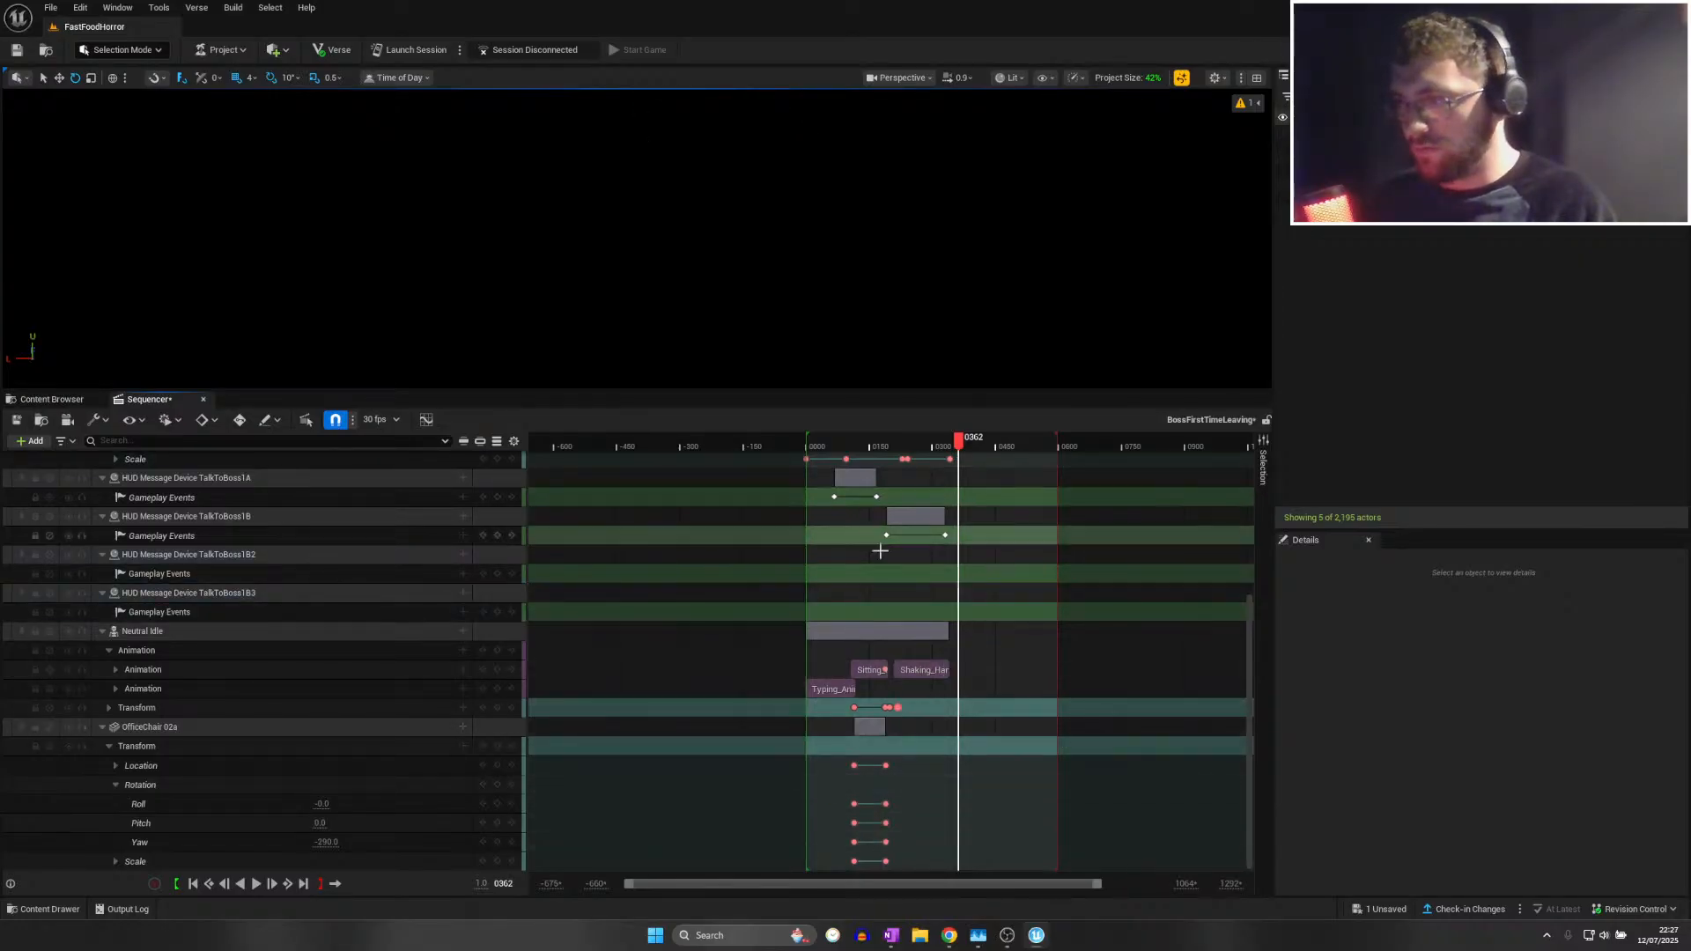
Scrub through the boss office shots from the start to frame 299 and save the changes
{"action": "left_click", "coordinate": [879, 440]}
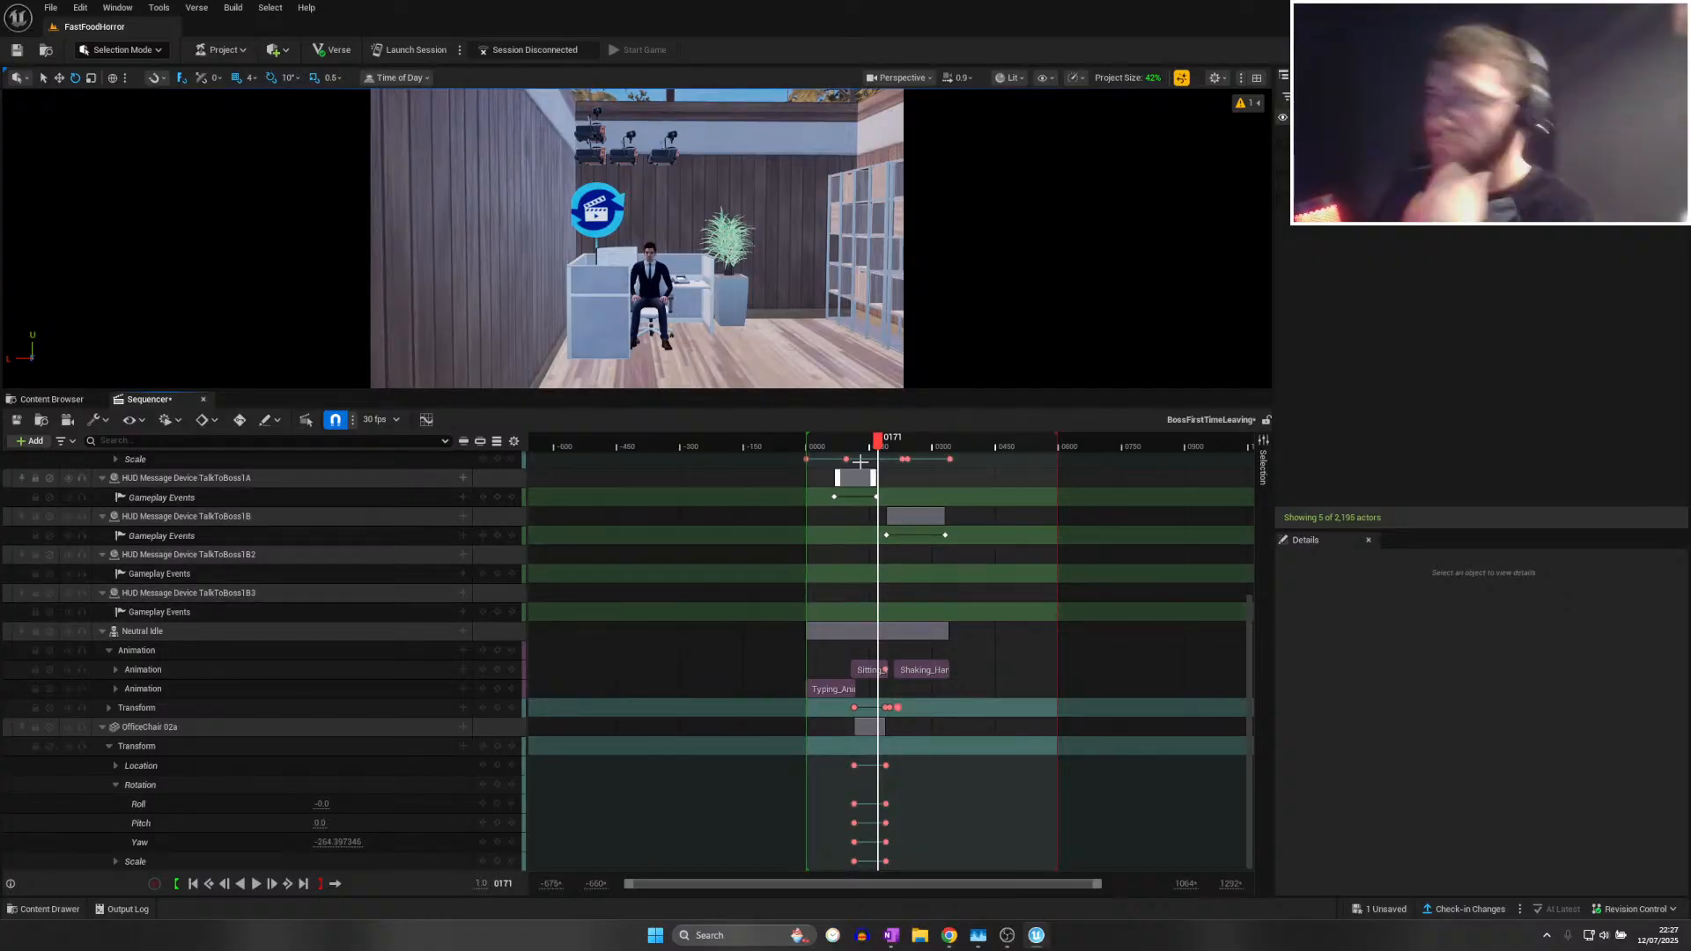
{"action": "left_click", "coordinate": [776, 440]}
{"action": "left_click_drag", "start_coordinate": [806, 442], "coordinate": [848, 444]}
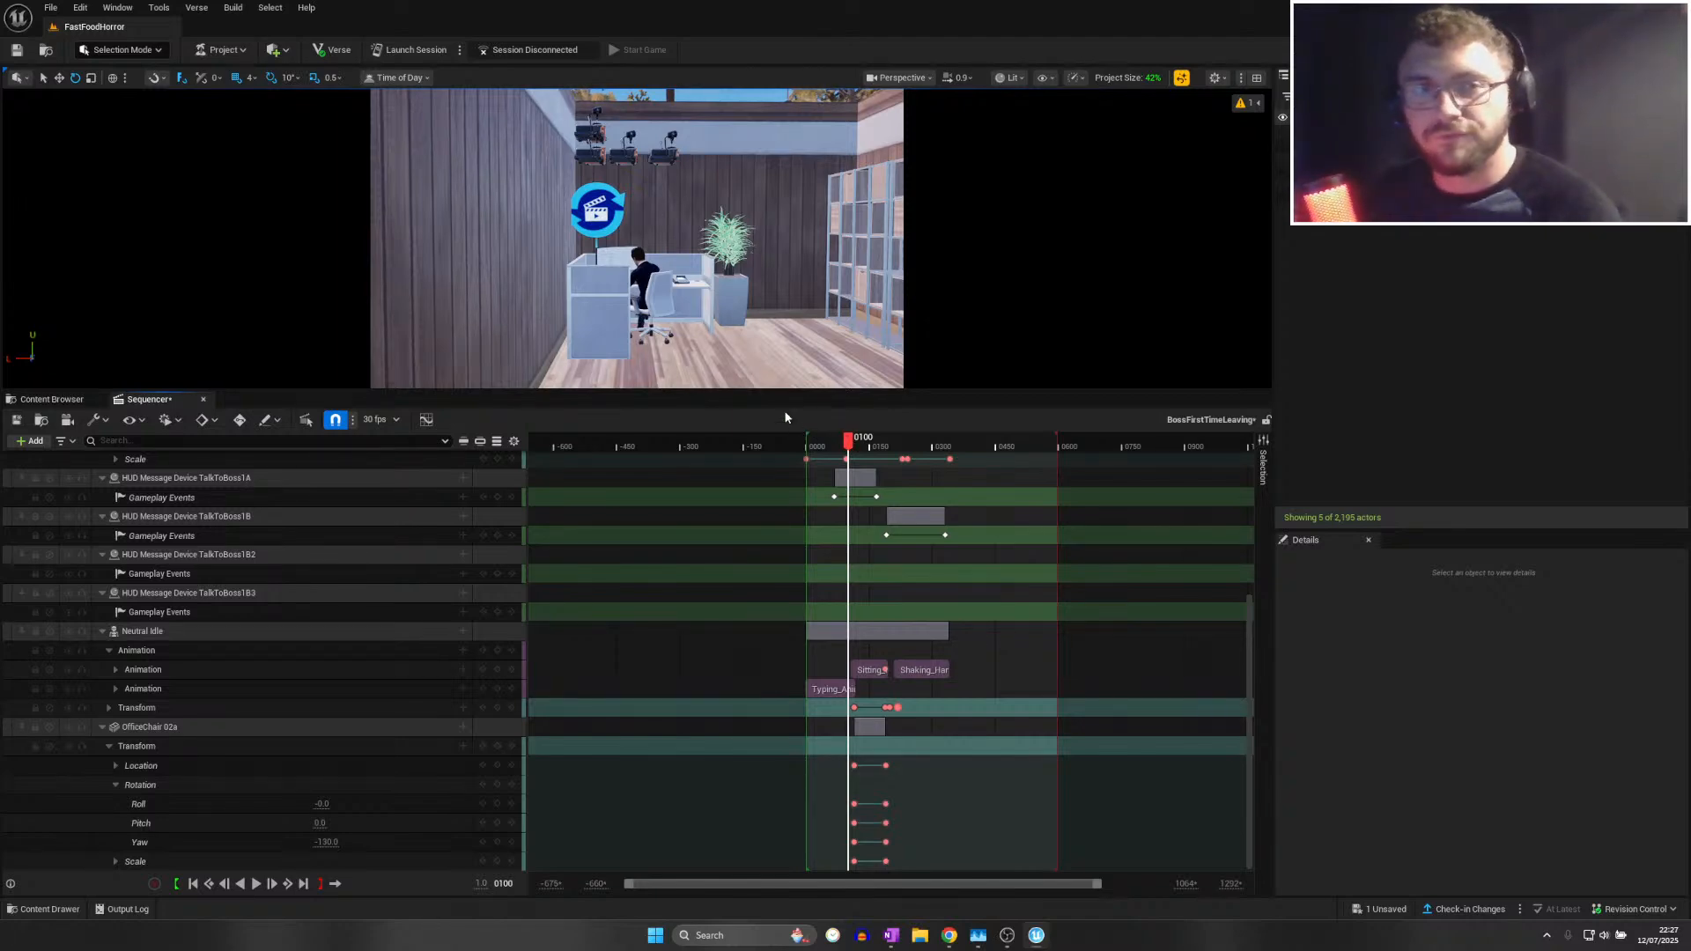
{"action": "left_click_drag", "start_coordinate": [833, 432], "coordinate": [931, 434]}
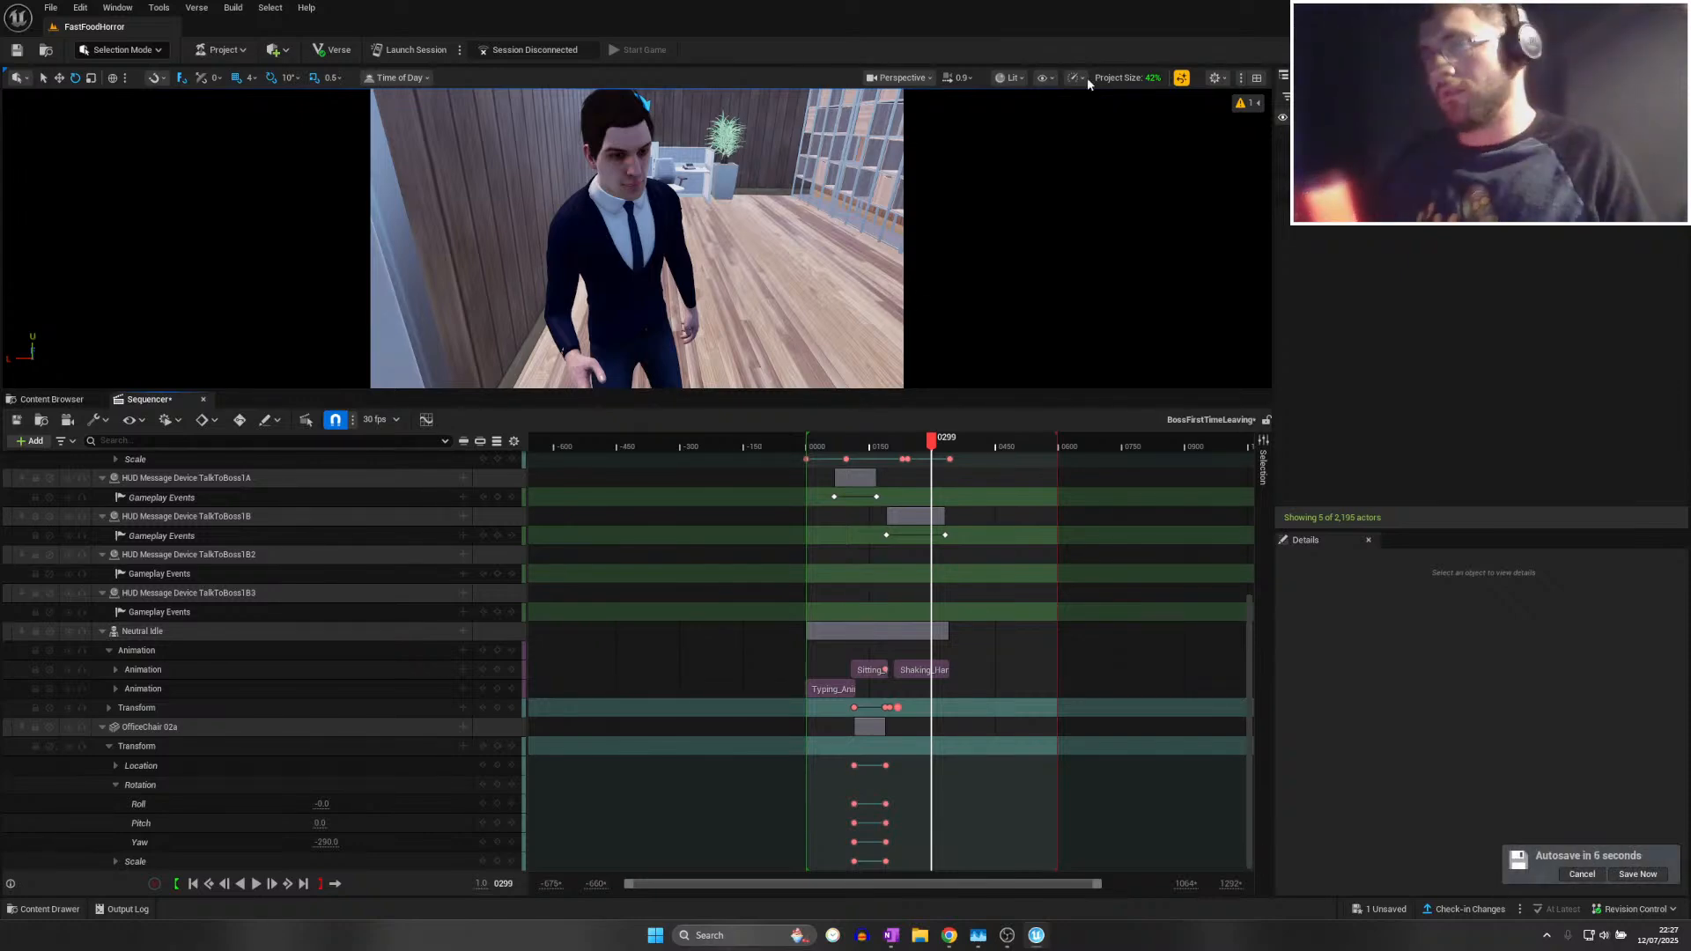
{"action": "left_click", "coordinate": [53, 8]}
{"action": "left_click", "coordinate": [104, 174]}
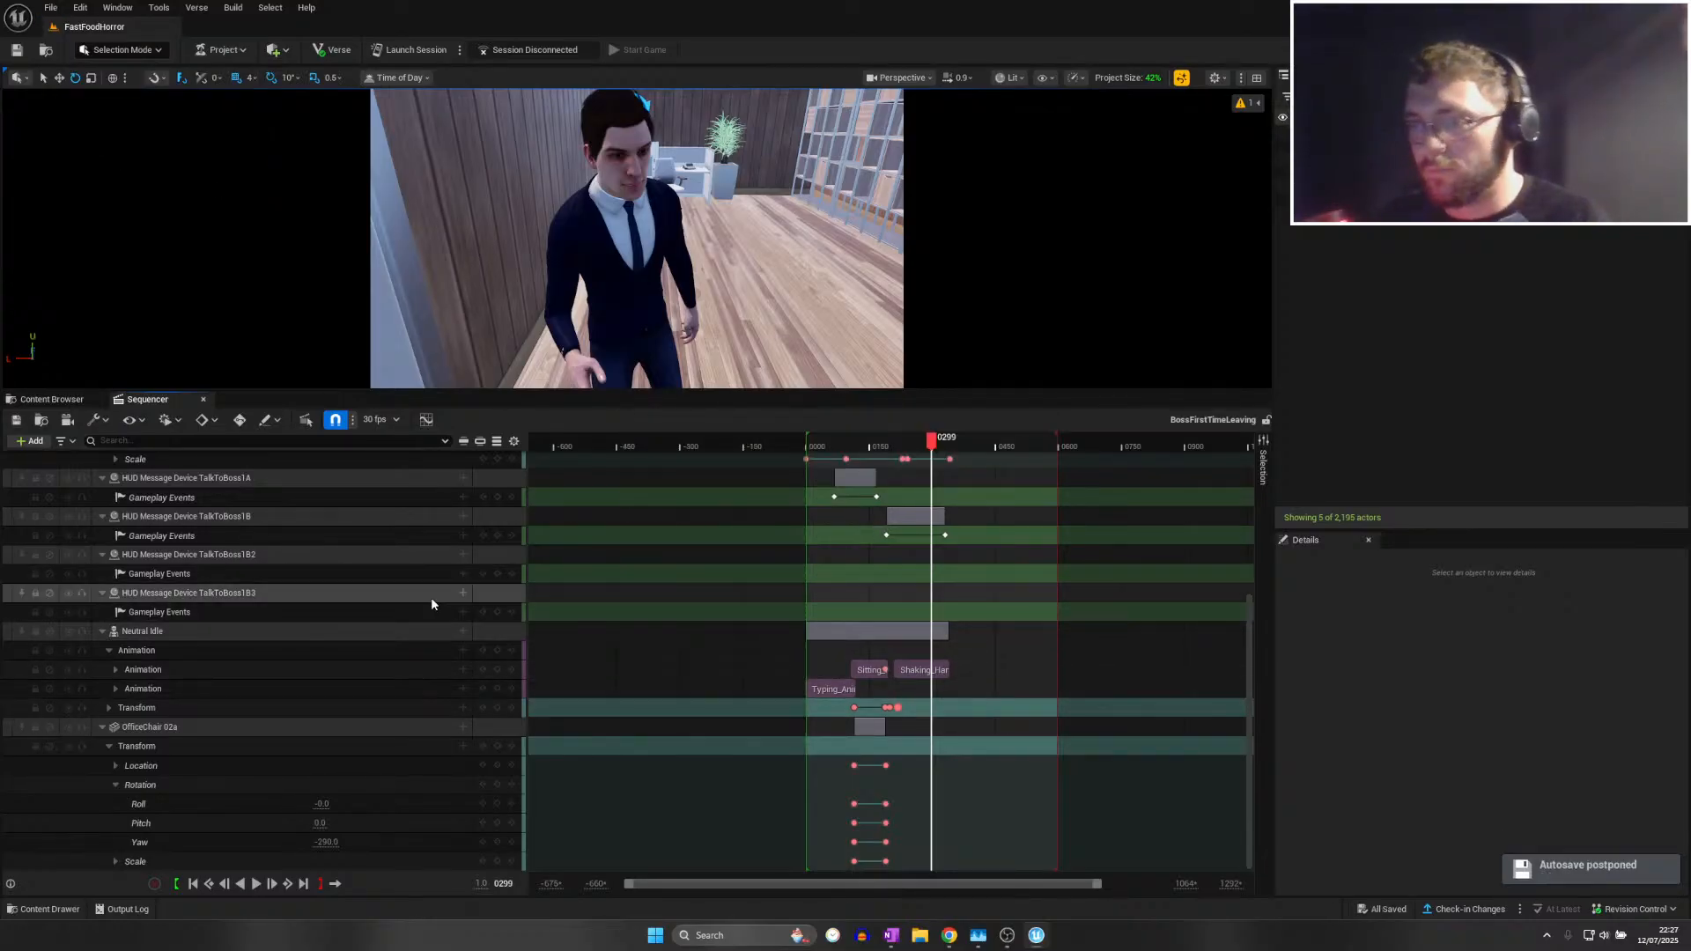
Scrub the sequence from before its start past the boss conversation to review the camera shots and fades
{"action": "scroll", "coordinate": [431, 604], "scroll_direction": "up", "scroll_amount": 3}
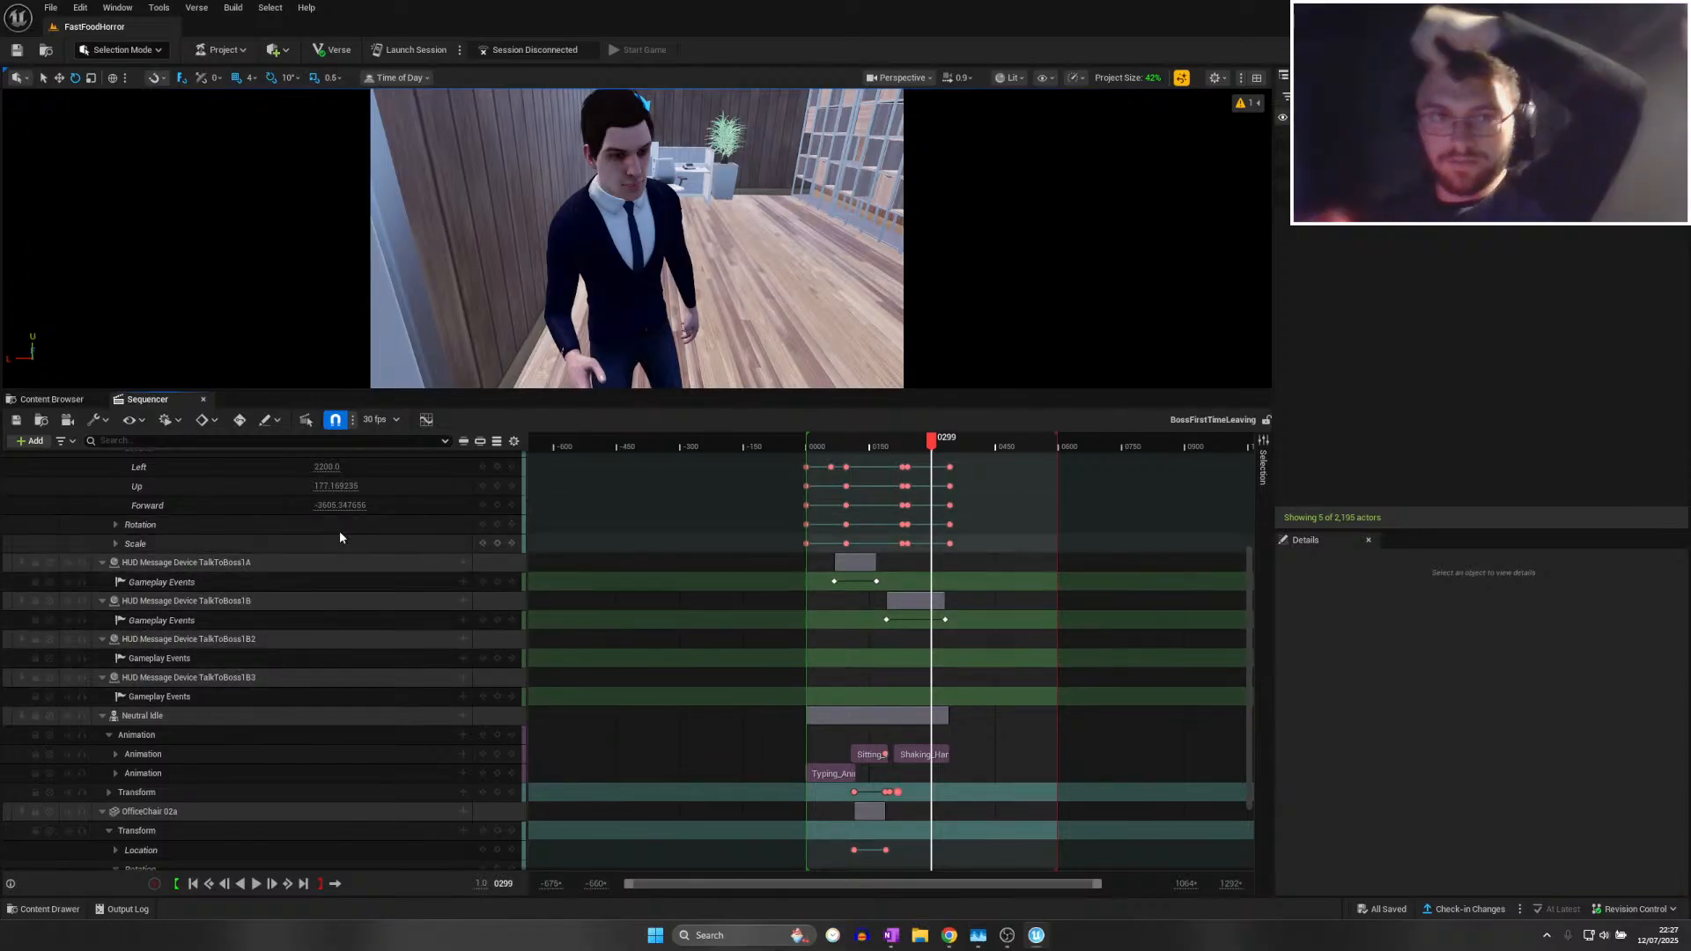
{"action": "scroll", "coordinate": [429, 521], "scroll_direction": "up", "scroll_amount": 7}
{"action": "left_click", "coordinate": [795, 438]}
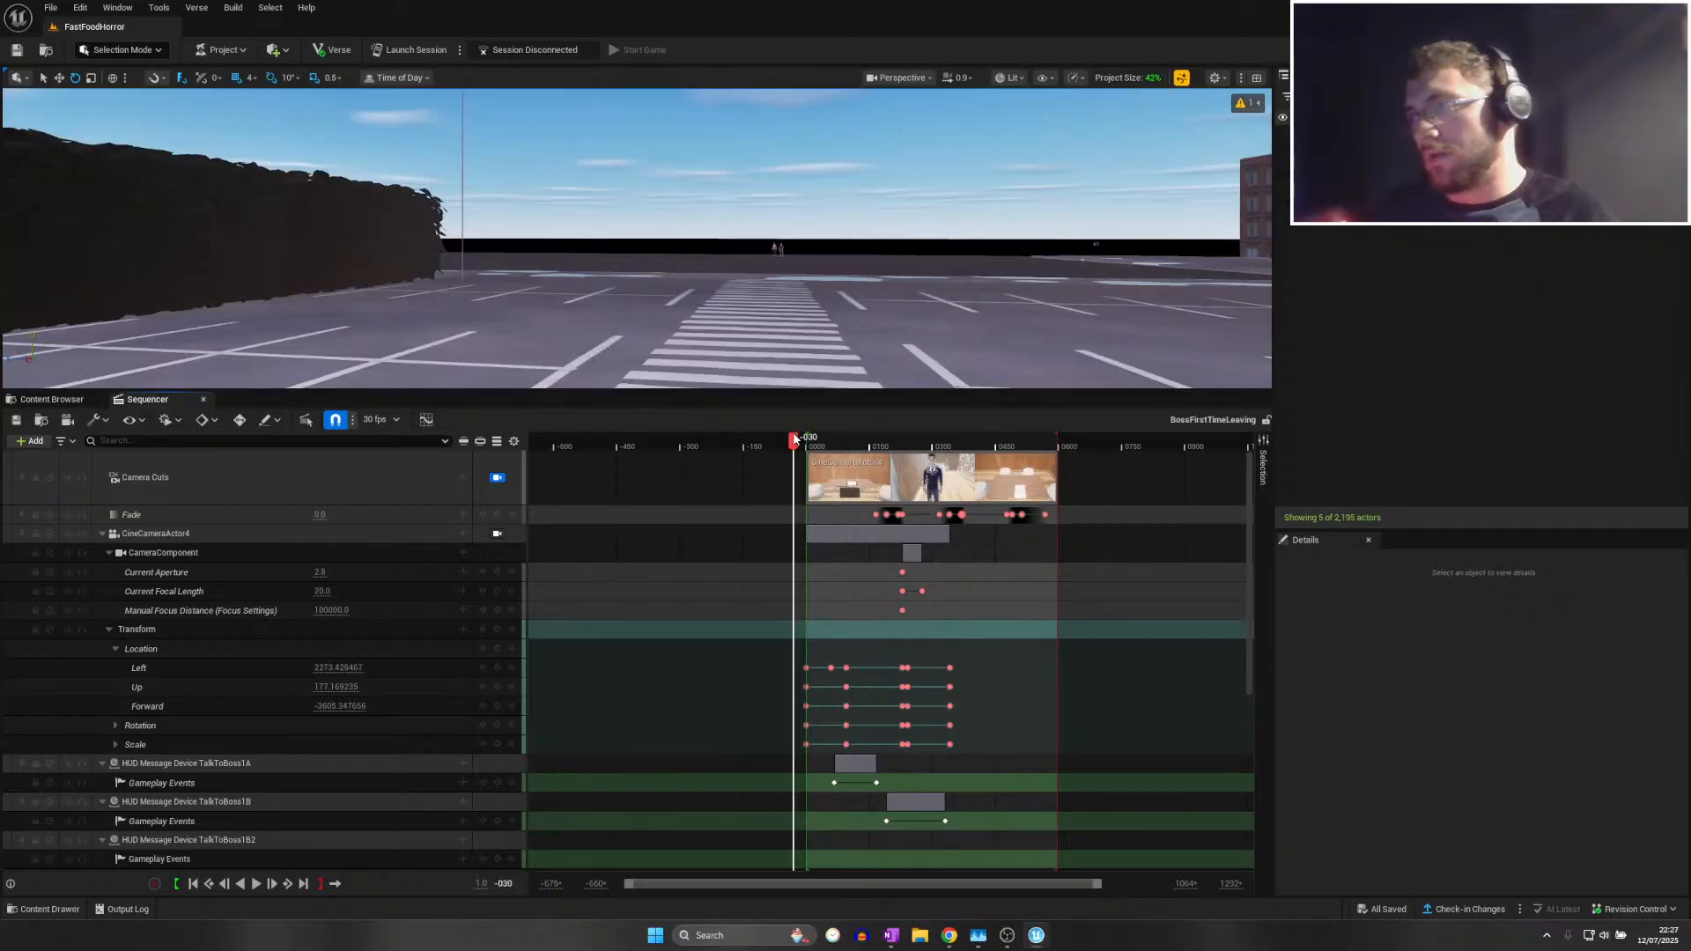
{"action": "left_click_drag", "start_coordinate": [798, 440], "coordinate": [965, 465]}
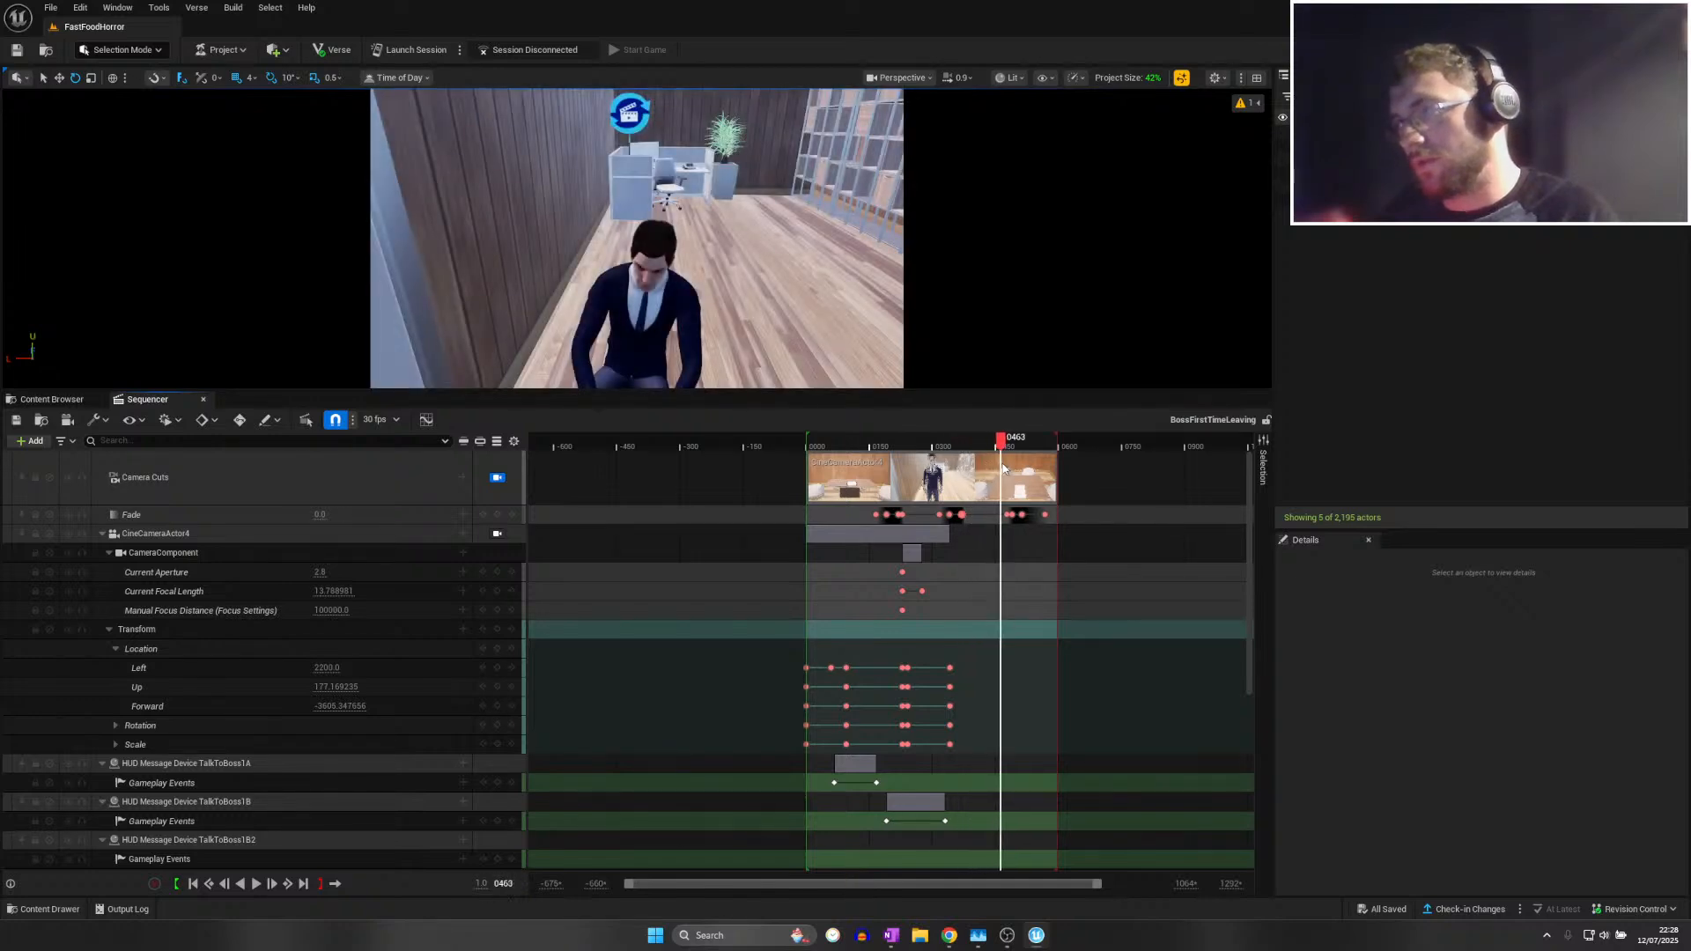
{"action": "left_click_drag", "start_coordinate": [1009, 469], "coordinate": [845, 472]}
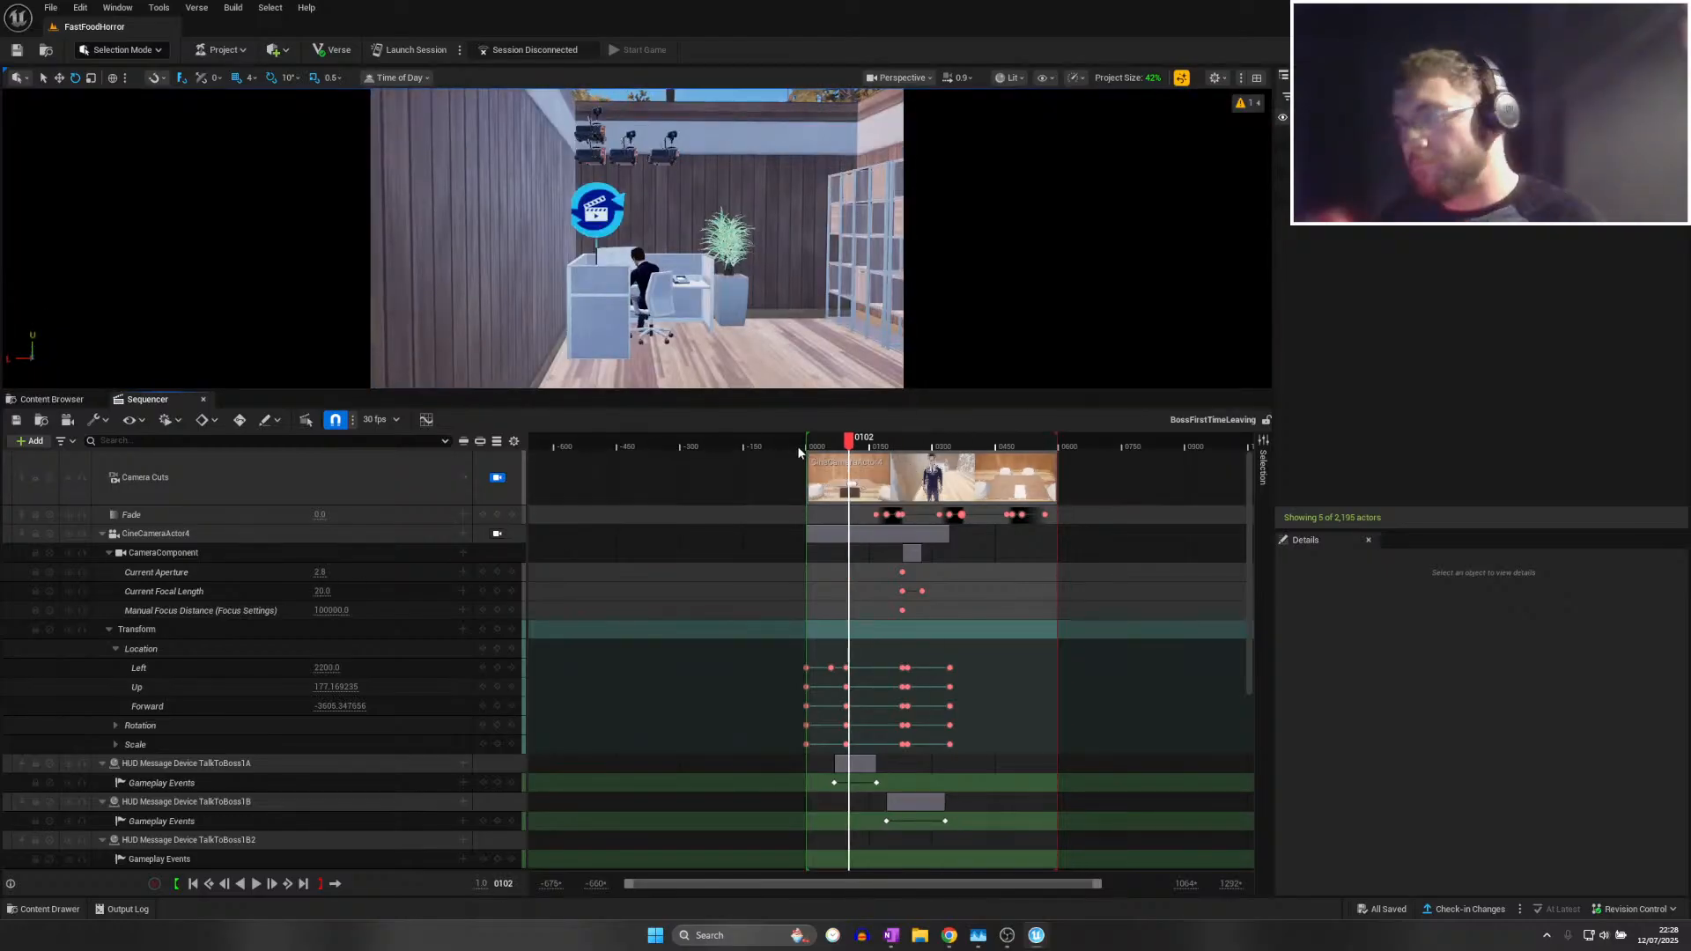
{"action": "left_click_drag", "start_coordinate": [796, 446], "coordinate": [965, 459]}
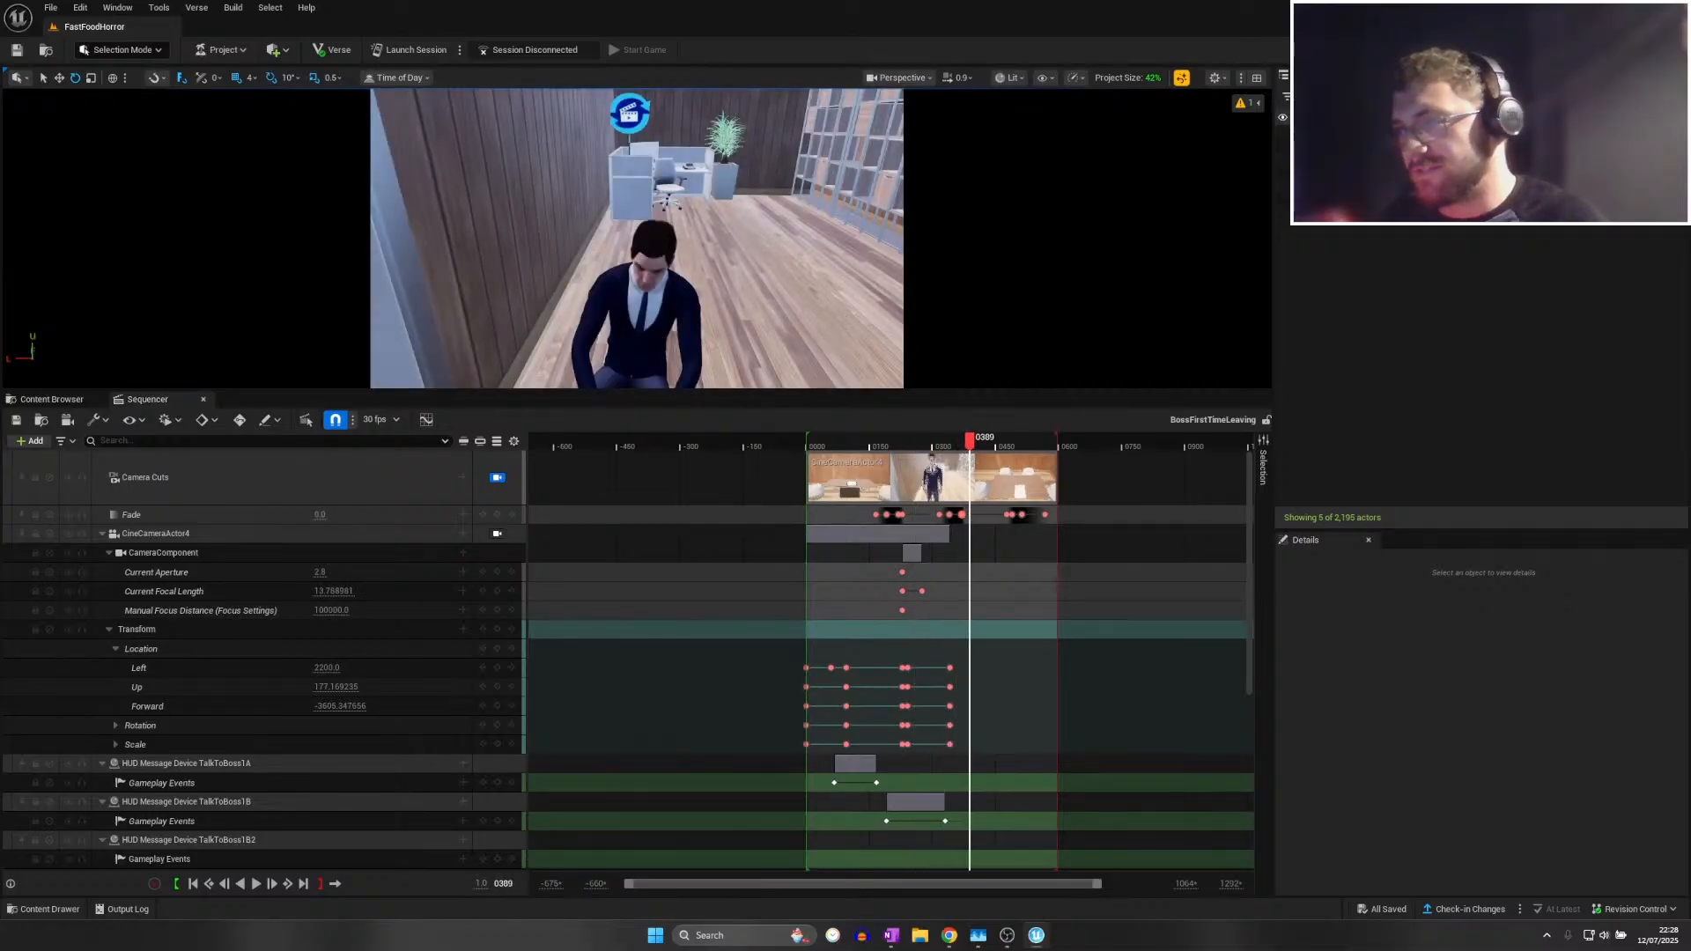
Look through CineCameraActor4 at frame 356 and set the viewport to Unlit mode
{"action": "left_click", "coordinate": [498, 533]}
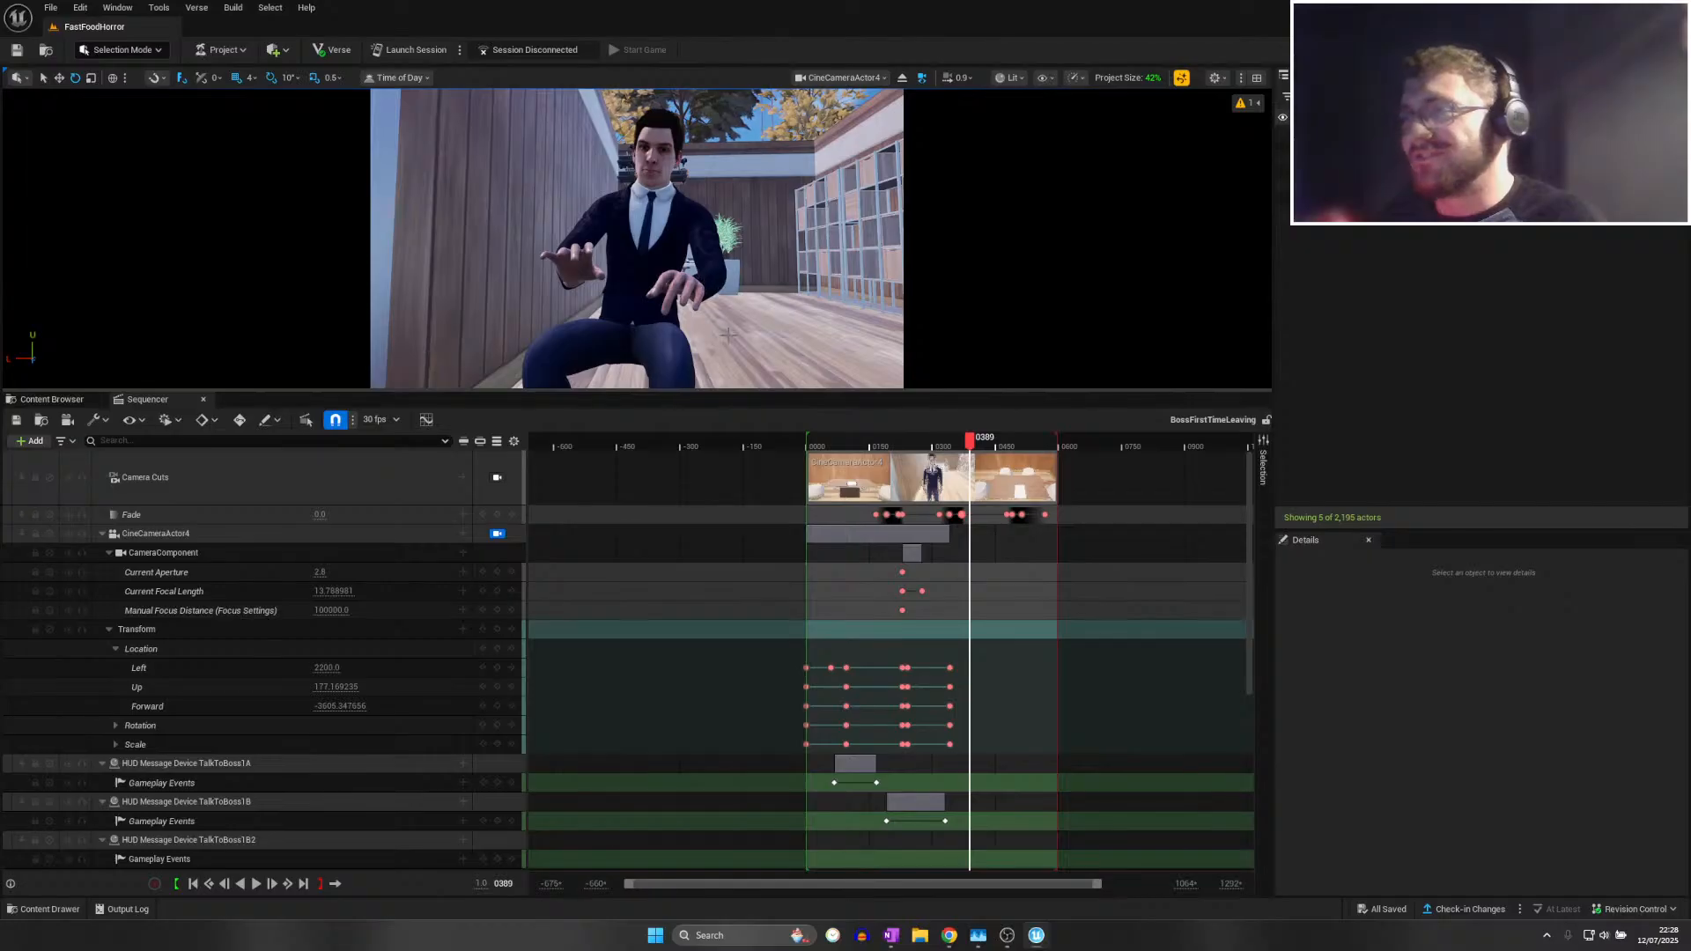
{"action": "left_click_drag", "start_coordinate": [969, 443], "coordinate": [954, 449]}
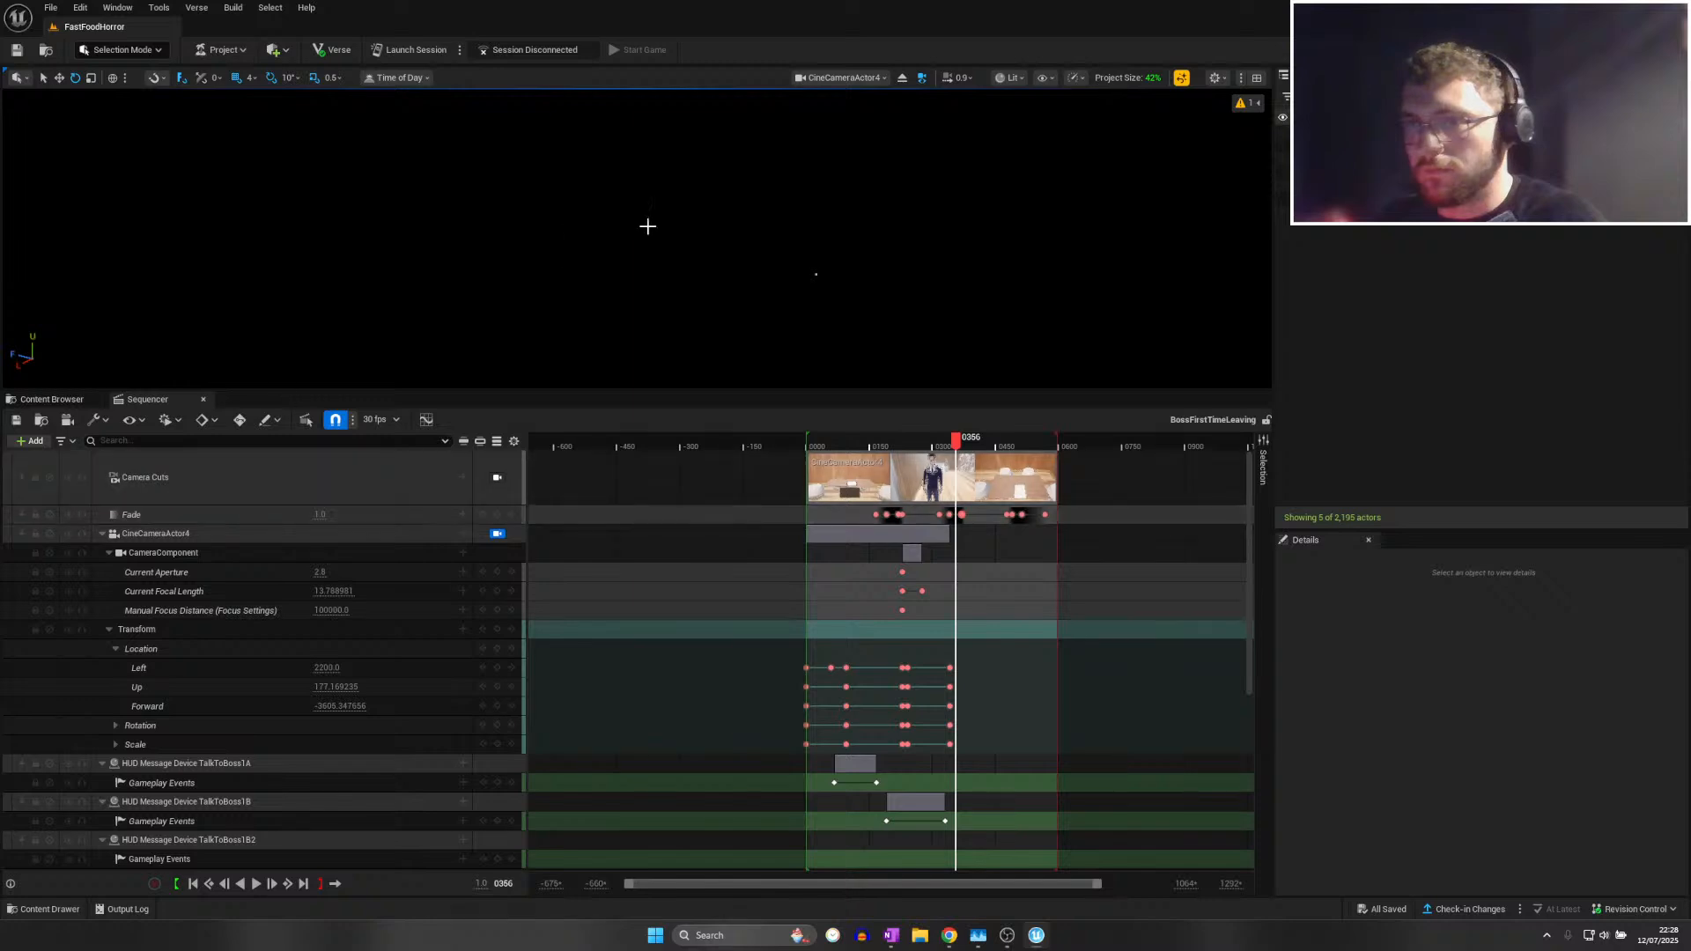
{"action": "left_click", "coordinate": [1019, 77]}
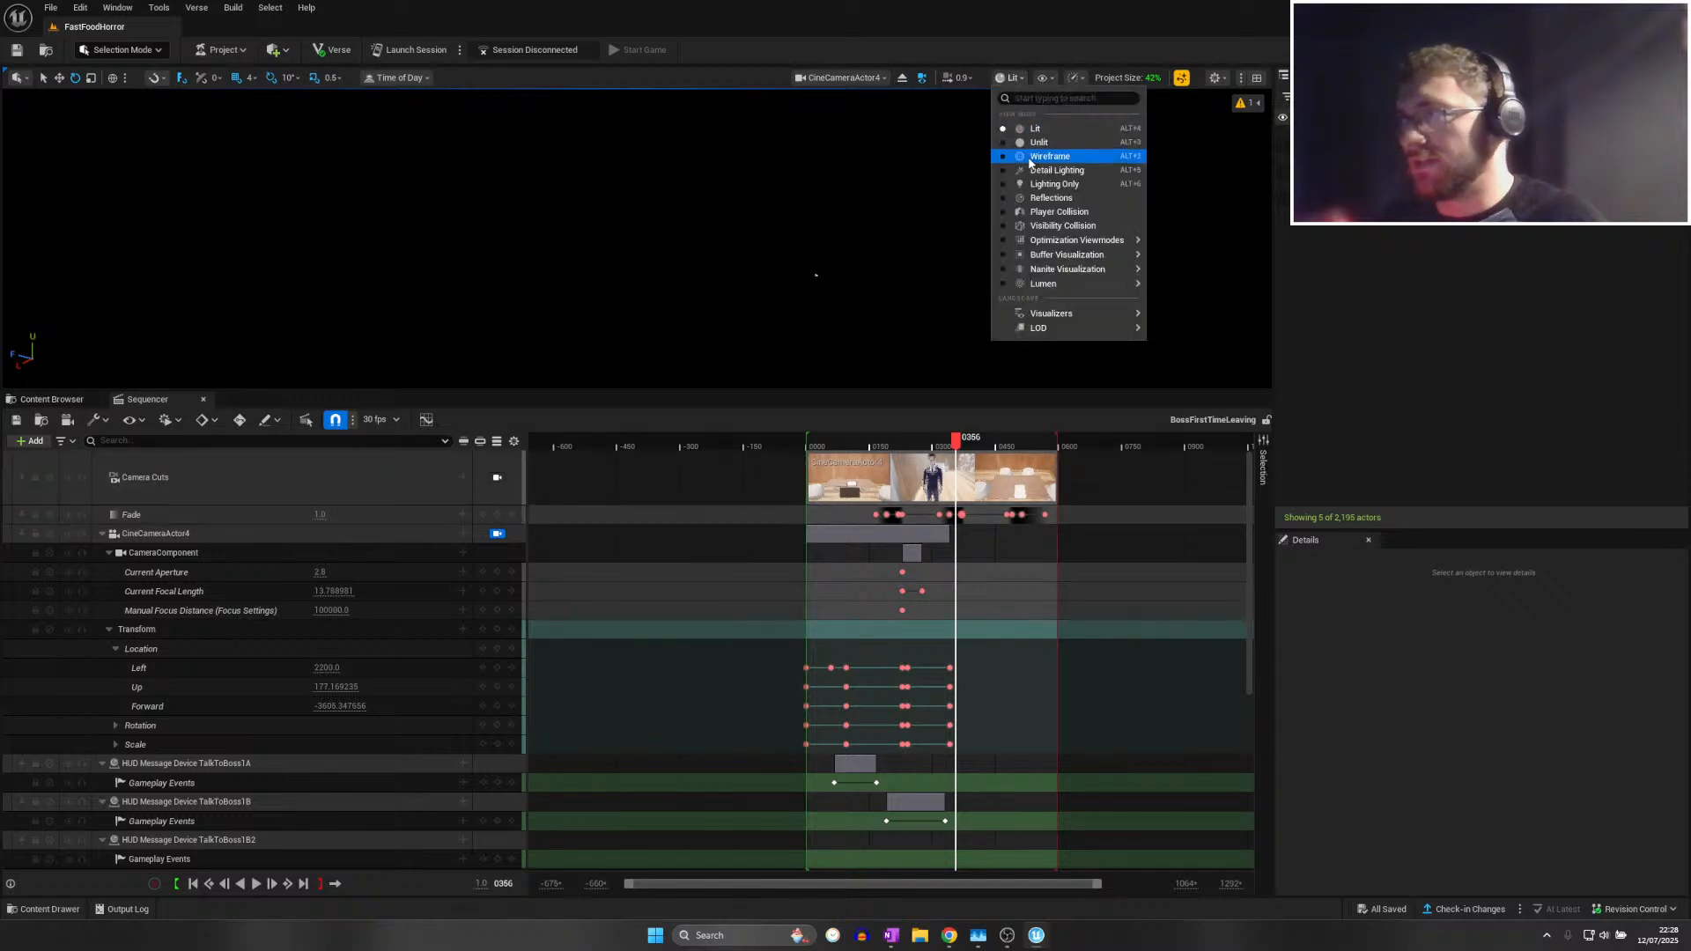
{"action": "left_click", "coordinate": [1025, 155]}
Position the camera outside the restaurant entrance facing down the pedestrian crossing and key its transform at frame 356
{"action": "key", "text": "w"}
{"action": "right_click_drag", "start_coordinate": [637, 237], "coordinate": [670, 208]}
{"action": "key", "text": "w"}
{"action": "key", "text": "w"}
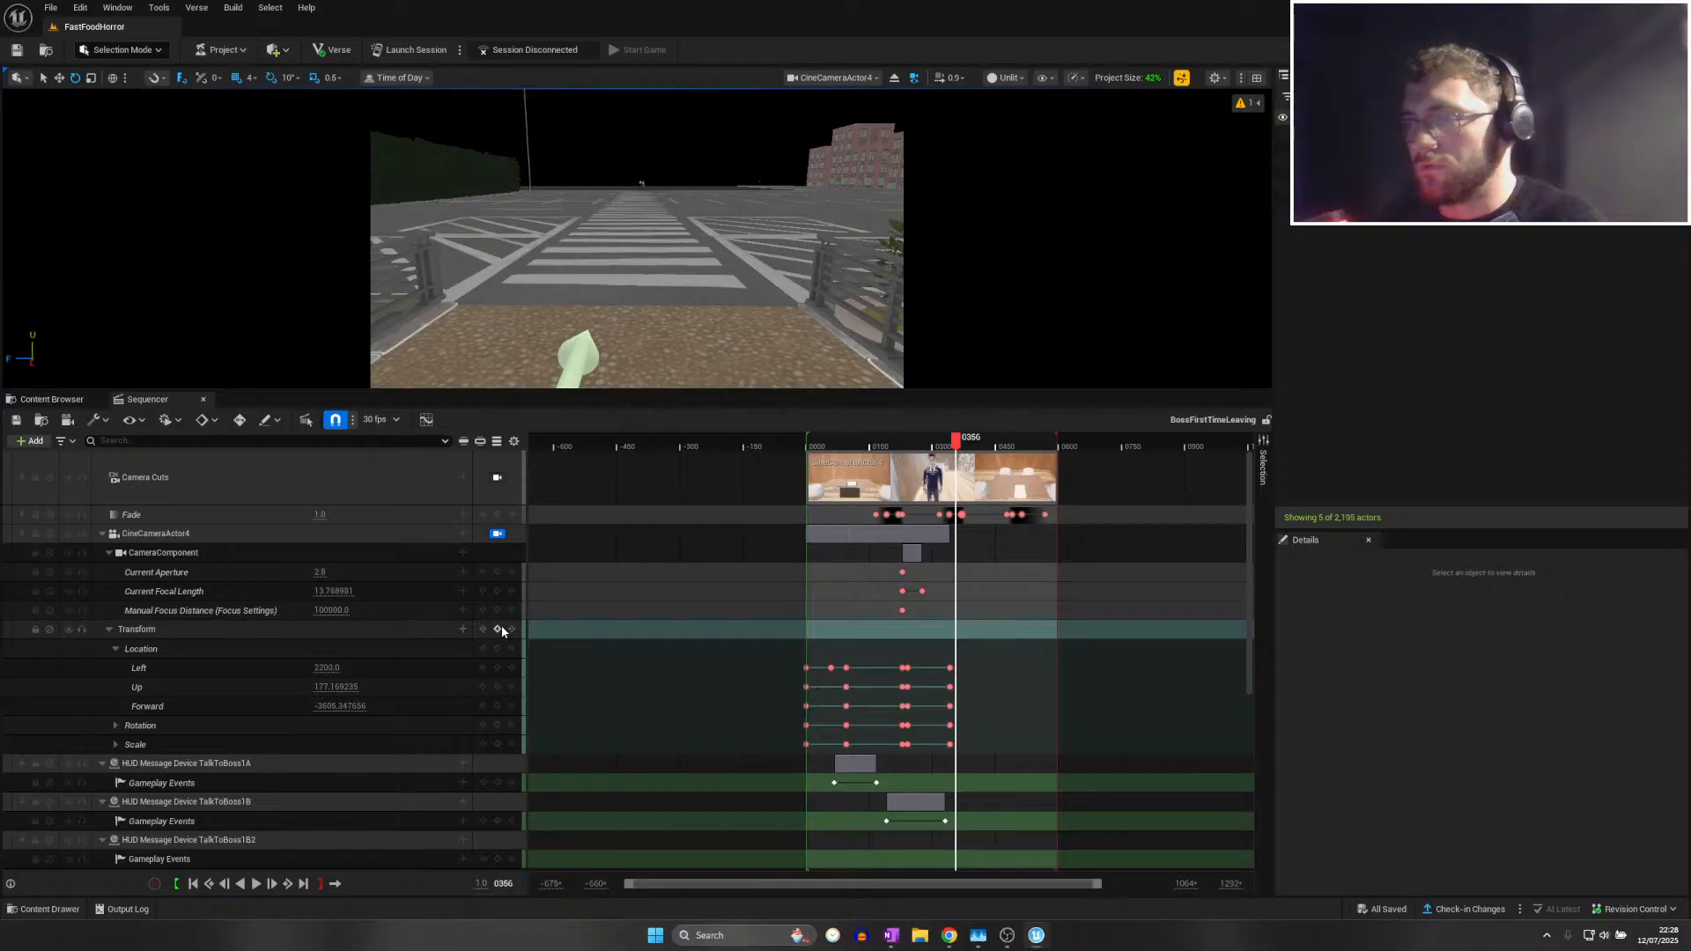
{"action": "mouse_move", "coordinate": [616, 308]}
{"action": "right_mouse_down"}
{"action": "mouse_move", "coordinate": [309, 290]}
{"action": "mouse_move", "coordinate": [620, 294]}
{"action": "right_mouse_up"}
{"action": "scroll", "coordinate": [612, 295], "scroll_direction": "down", "scroll_amount": 2}
{"action": "key", "text": "w"}
{"action": "key", "text": "a"}
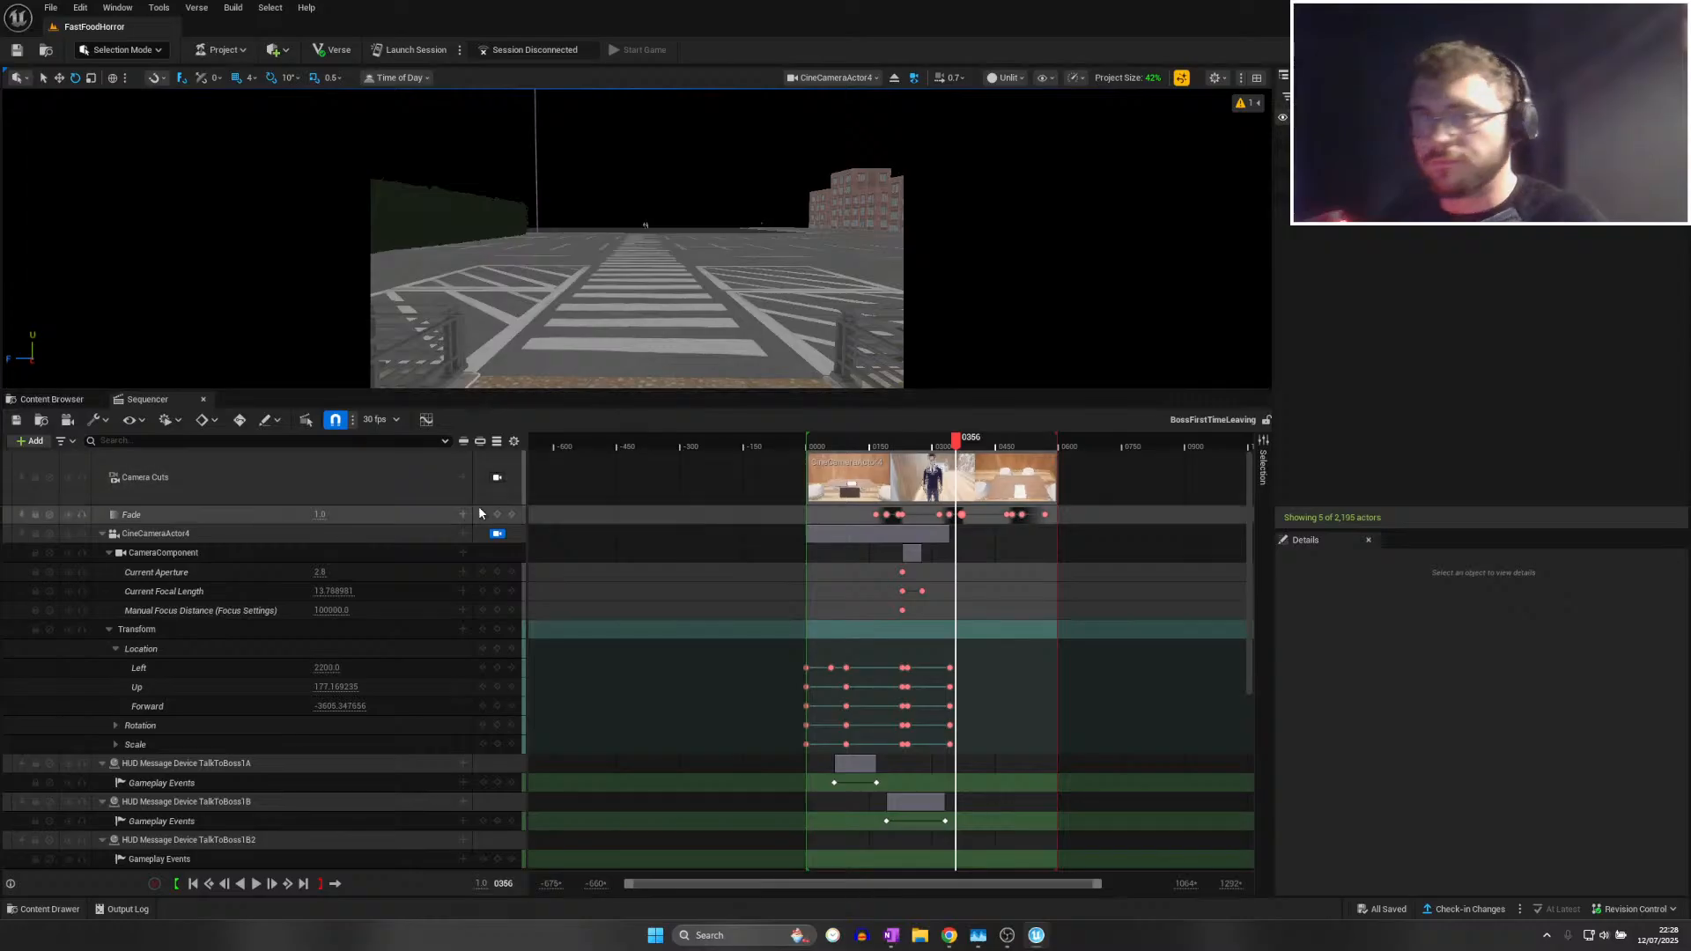
{"action": "left_click", "coordinate": [497, 629]}
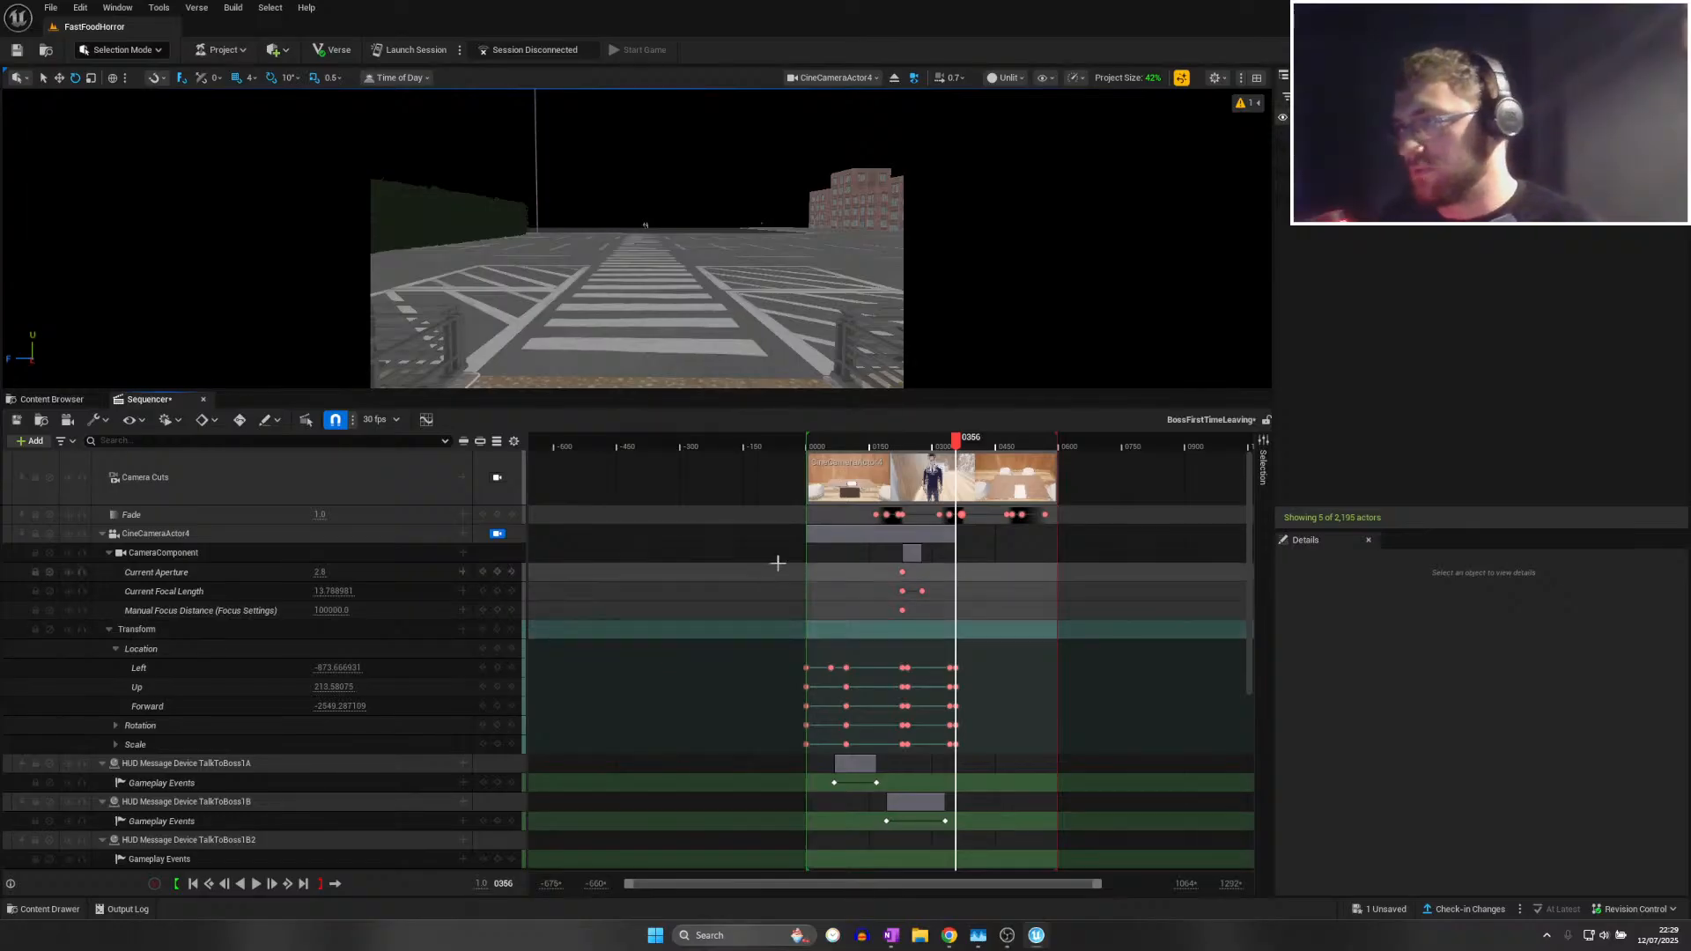
Advance the camera along the pedestrian crossing into the car park and key its transform at frame 472
{"action": "left_click", "coordinate": [939, 441]}
{"action": "left_click_drag", "start_coordinate": [939, 441], "coordinate": [959, 440]}
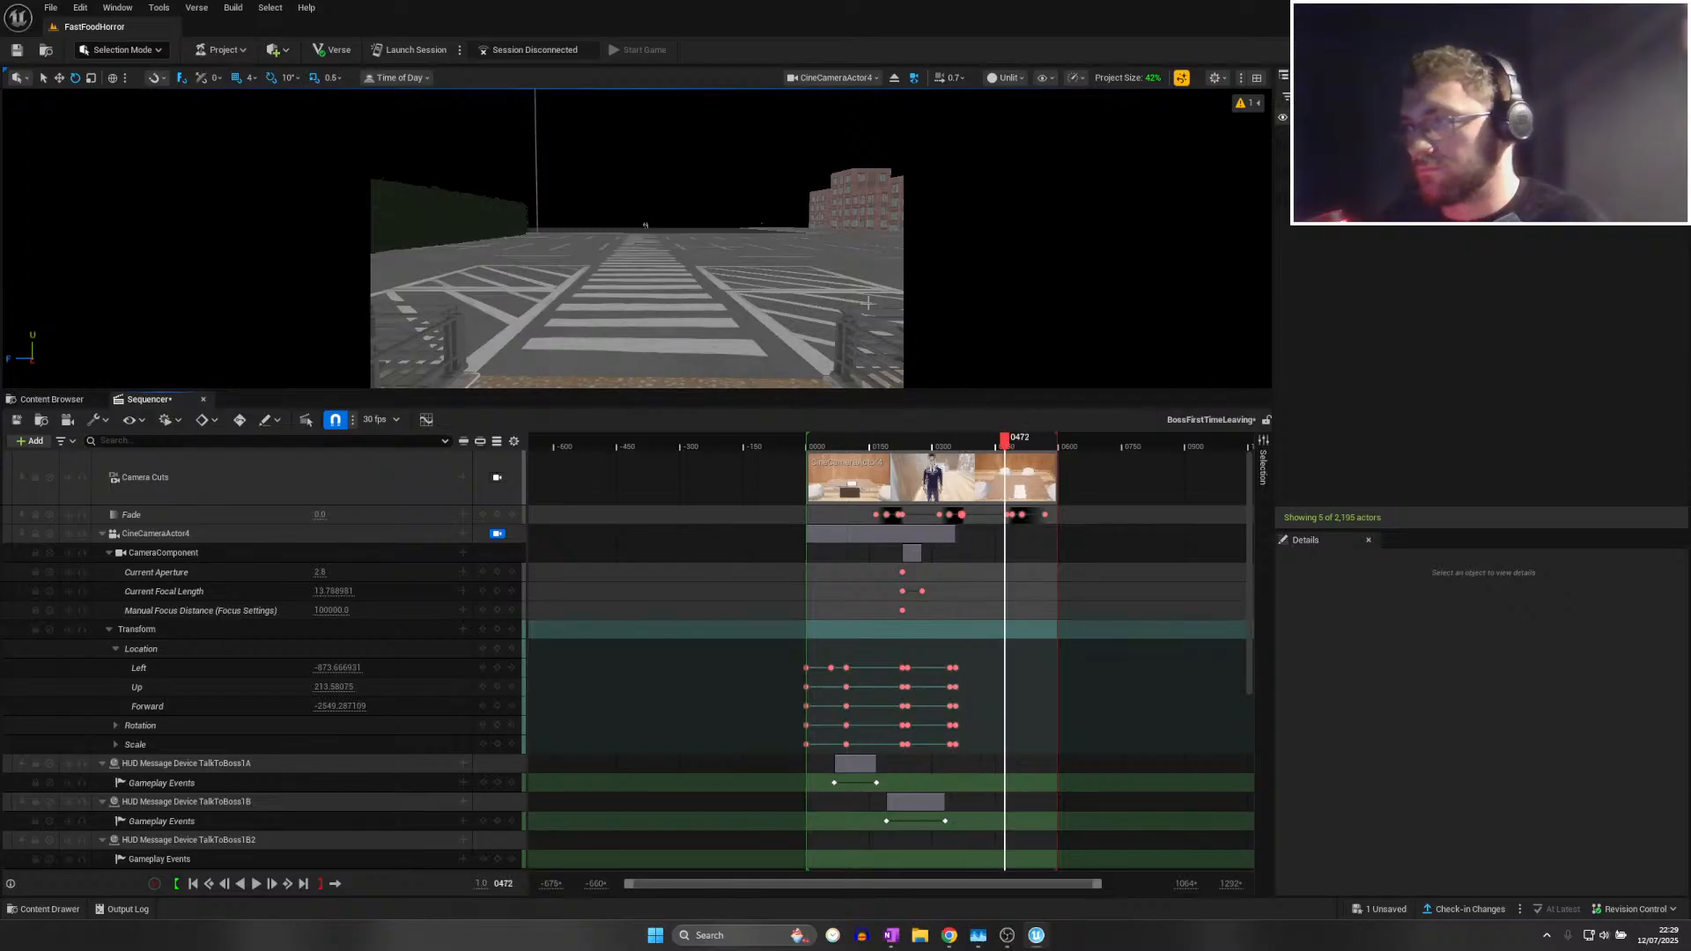
{"action": "key", "text": "w"}
{"action": "right_click_drag", "start_coordinate": [867, 303], "coordinate": [868, 286]}
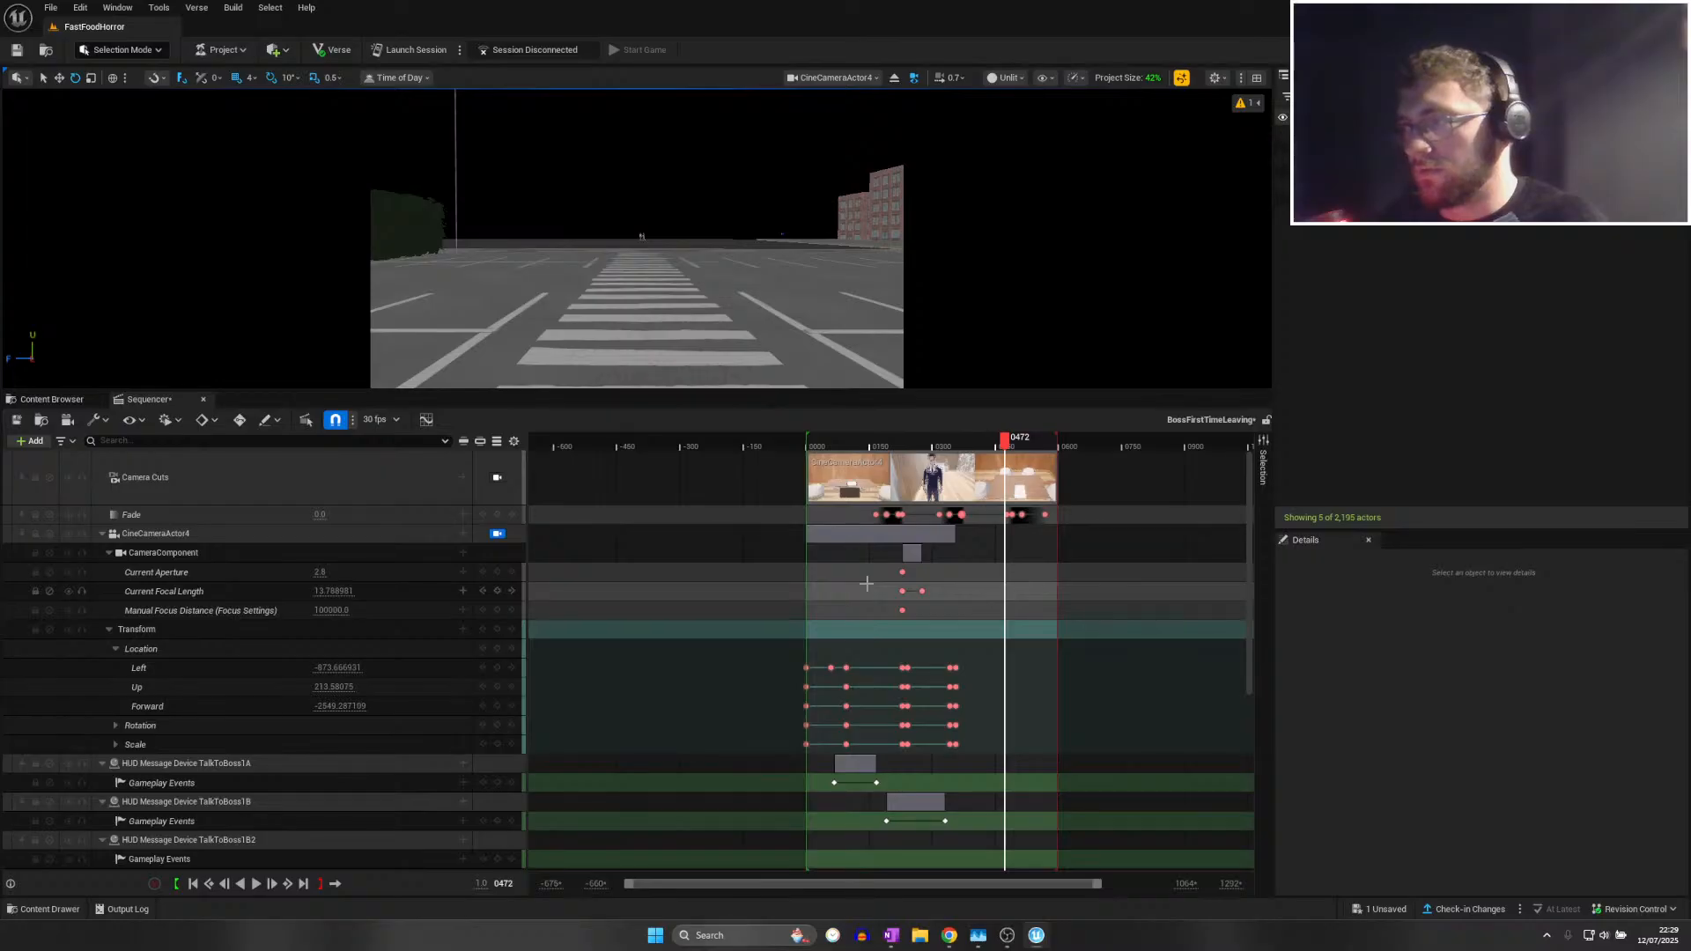
{"action": "left_click", "coordinate": [497, 630]}
Play back the outdoor camera move, shift its final transform keys to frame 550 and replay it
{"action": "left_click", "coordinate": [942, 445]}
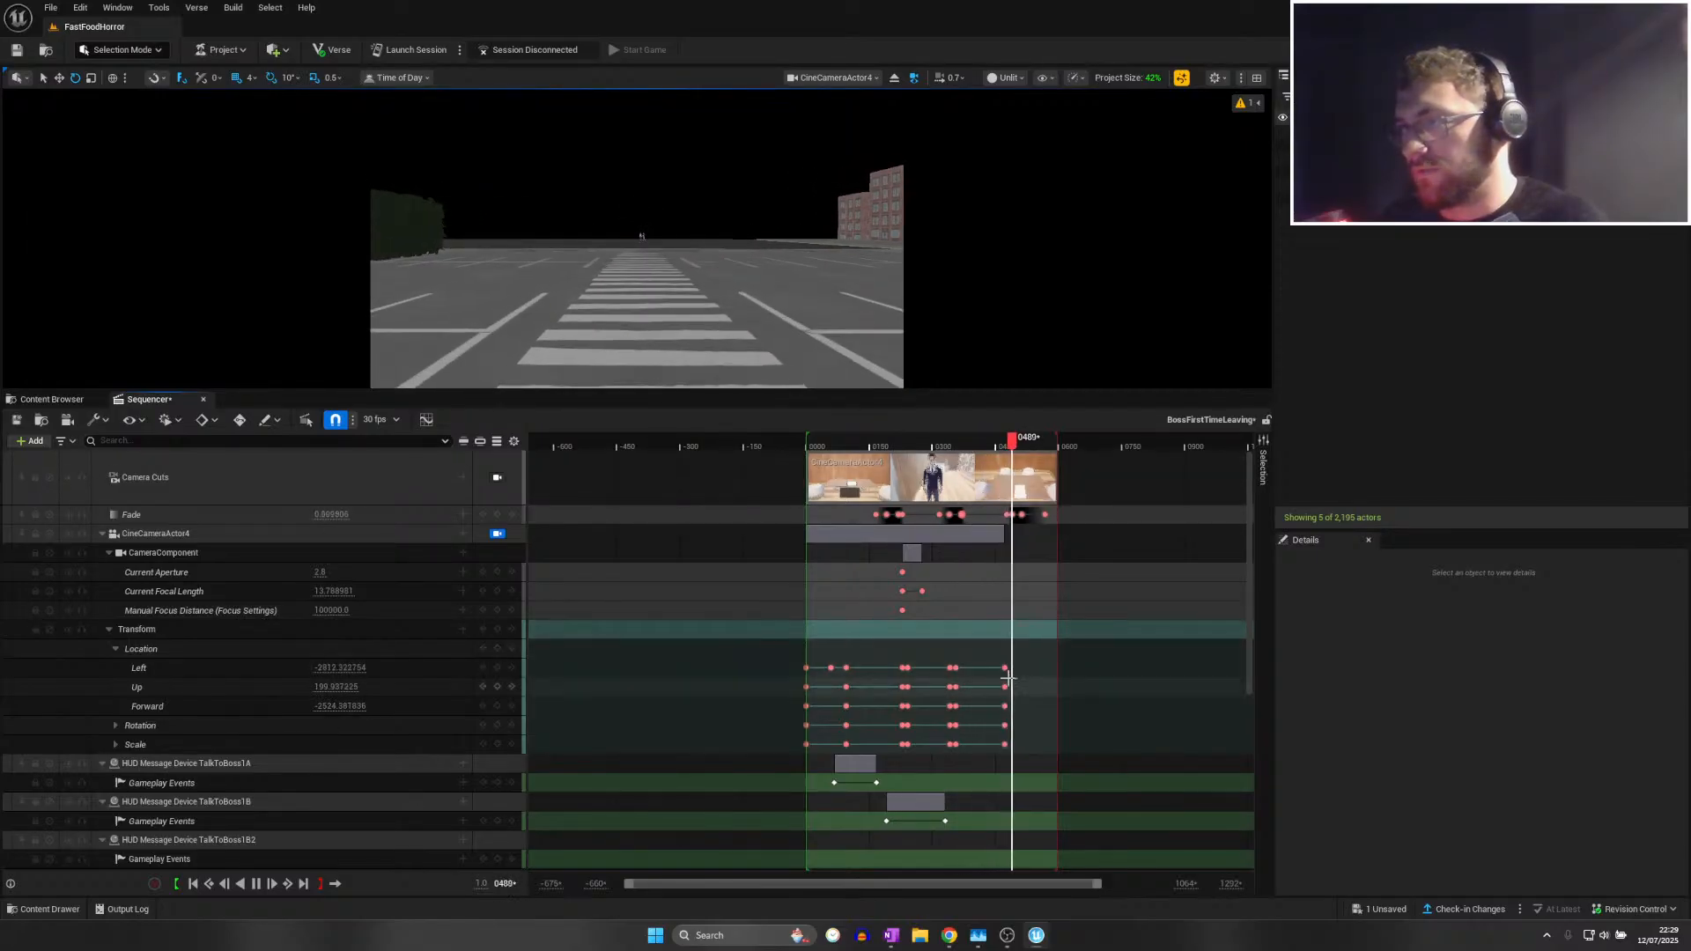
{"action": "key", "text": "space"}
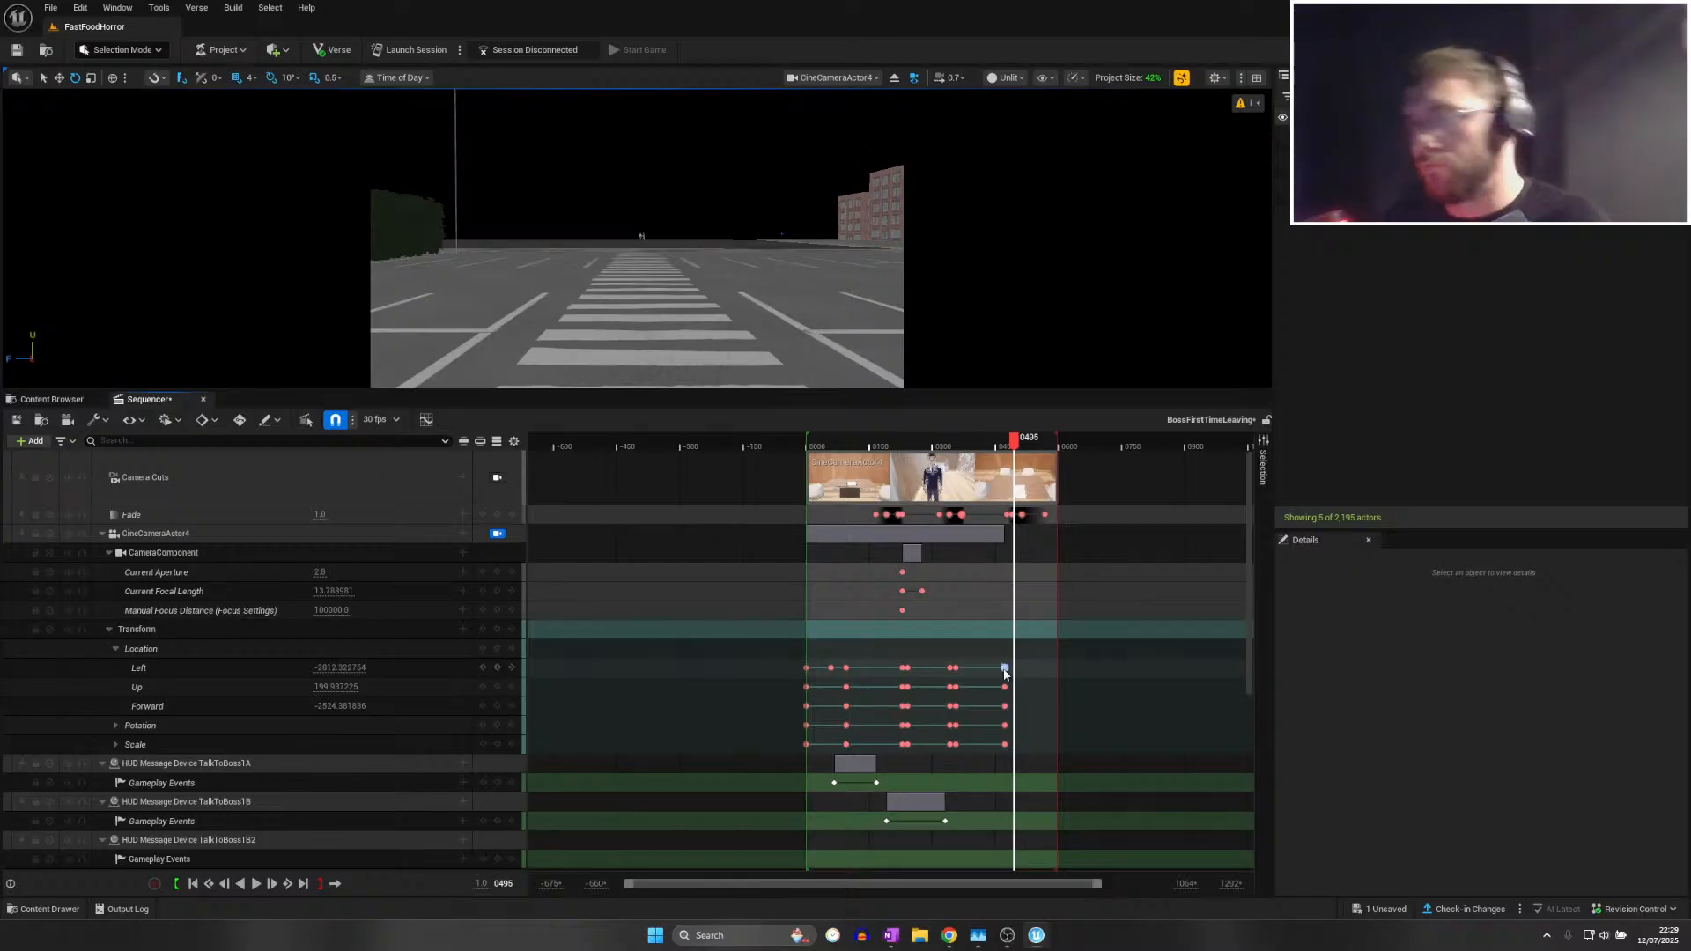
{"action": "left_click_drag", "start_coordinate": [1005, 674], "coordinate": [1040, 671]}
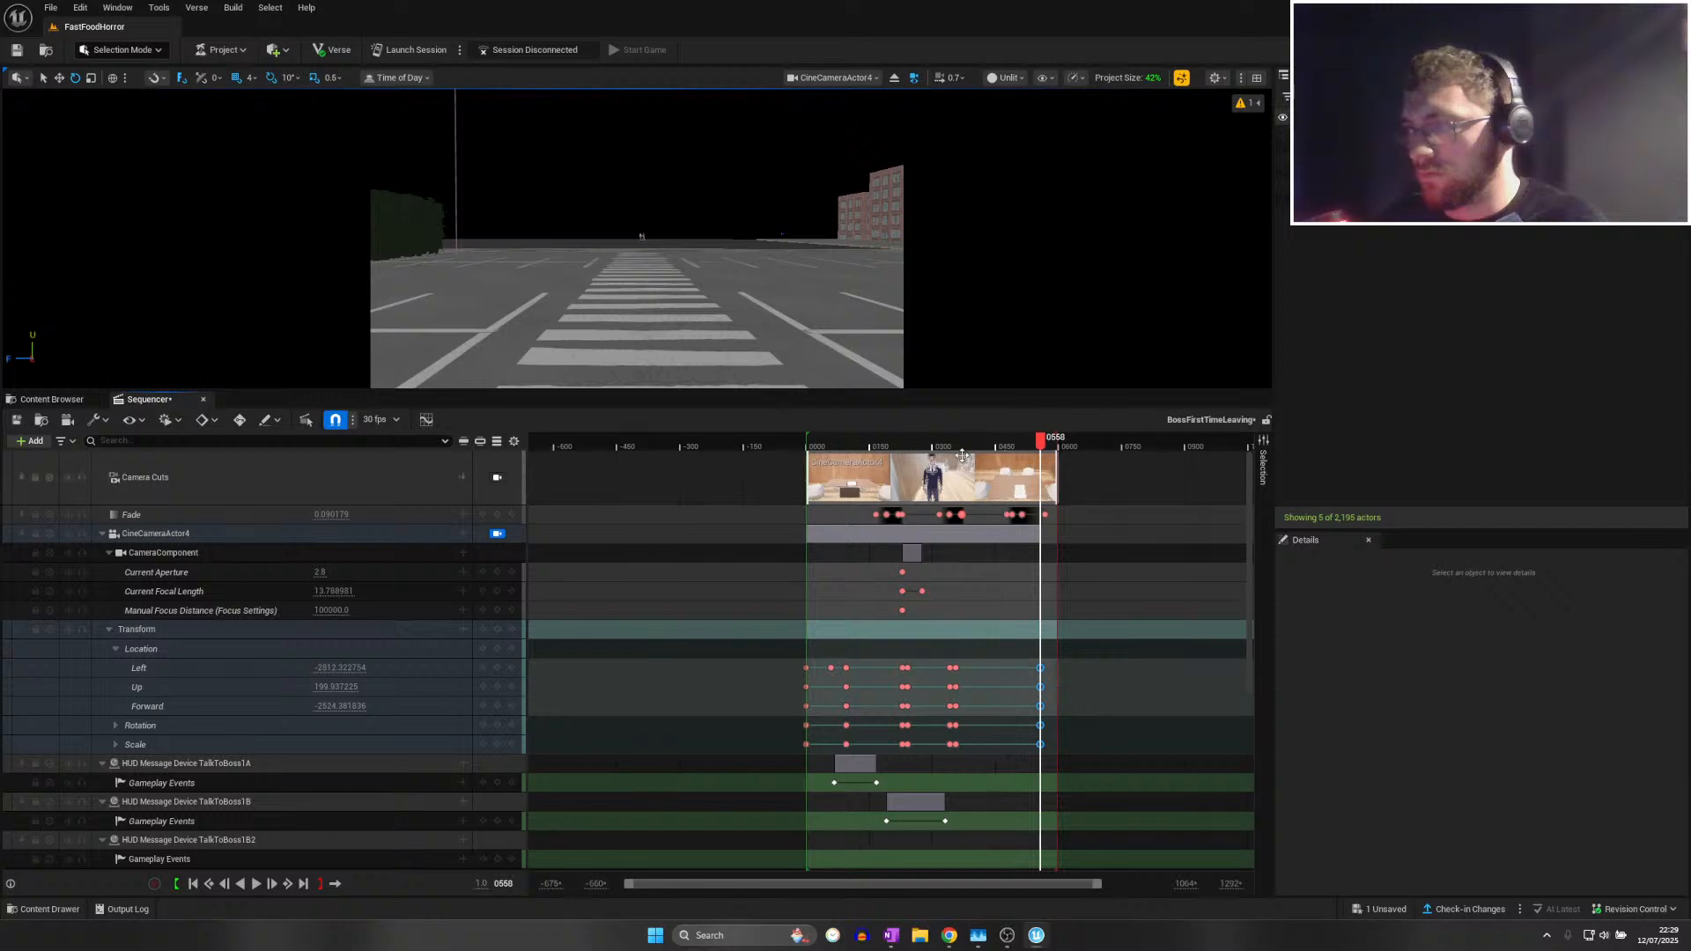
{"action": "left_click", "coordinate": [962, 447]}
{"action": "key", "text": "space"}
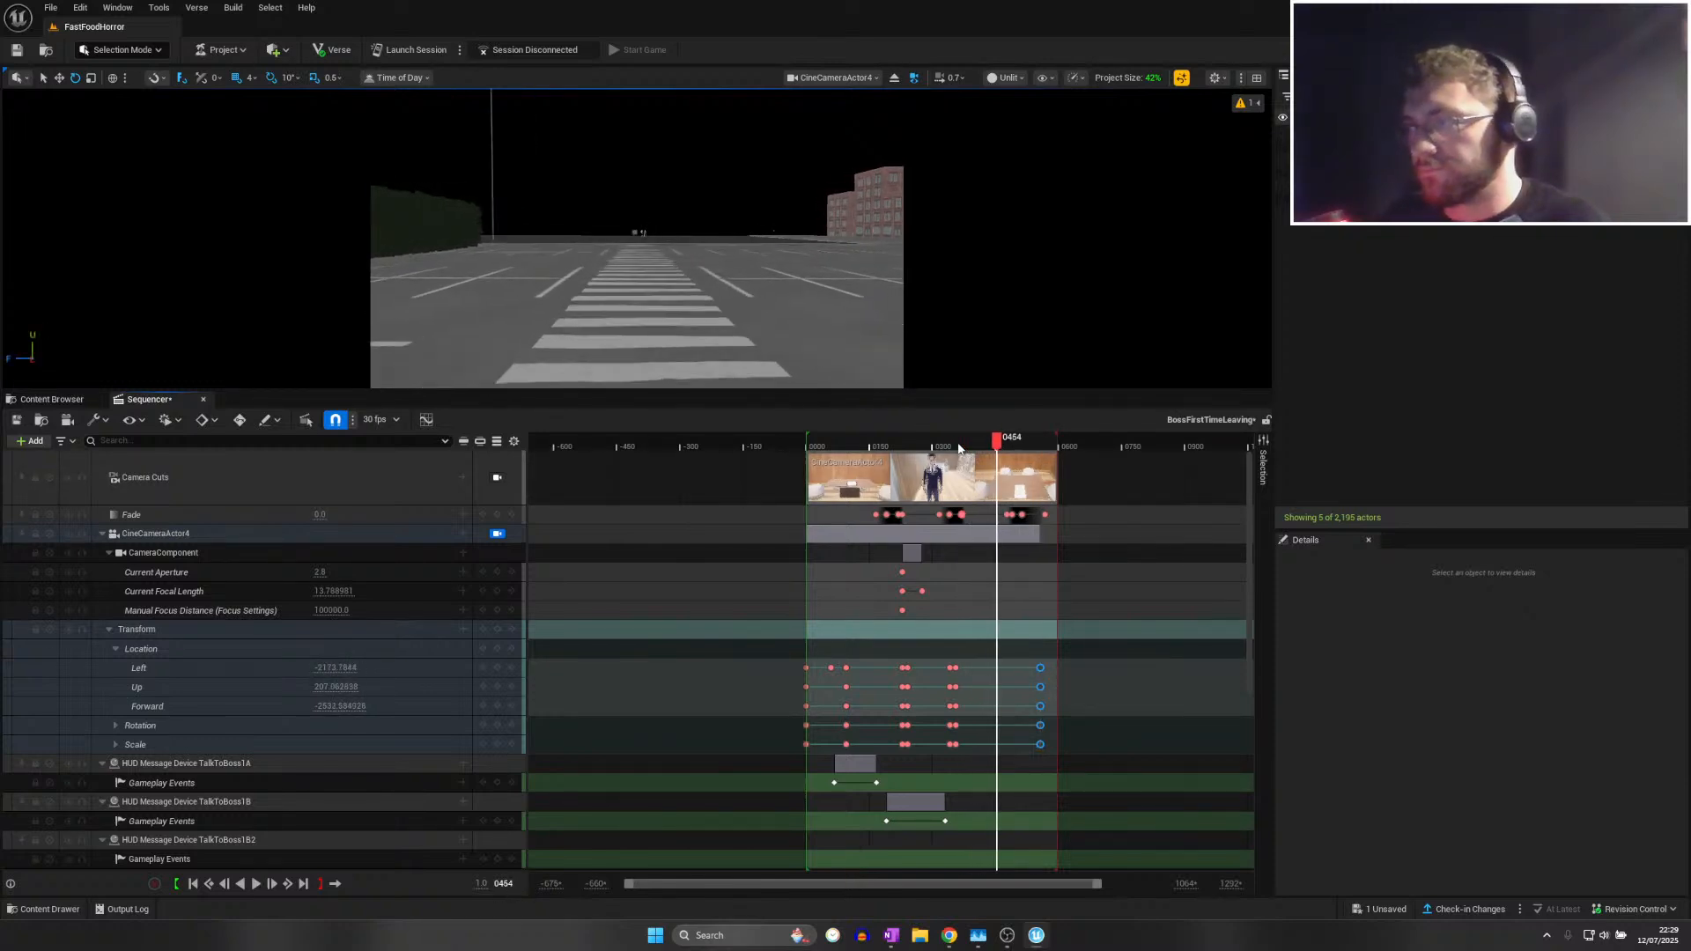
Add a camera shake to CineCameraActor4 at frame 353 and extend its section to the end of the sequence at frame 600
{"action": "left_click", "coordinate": [948, 441]}
{"action": "left_click_drag", "start_coordinate": [948, 440], "coordinate": [955, 440]}
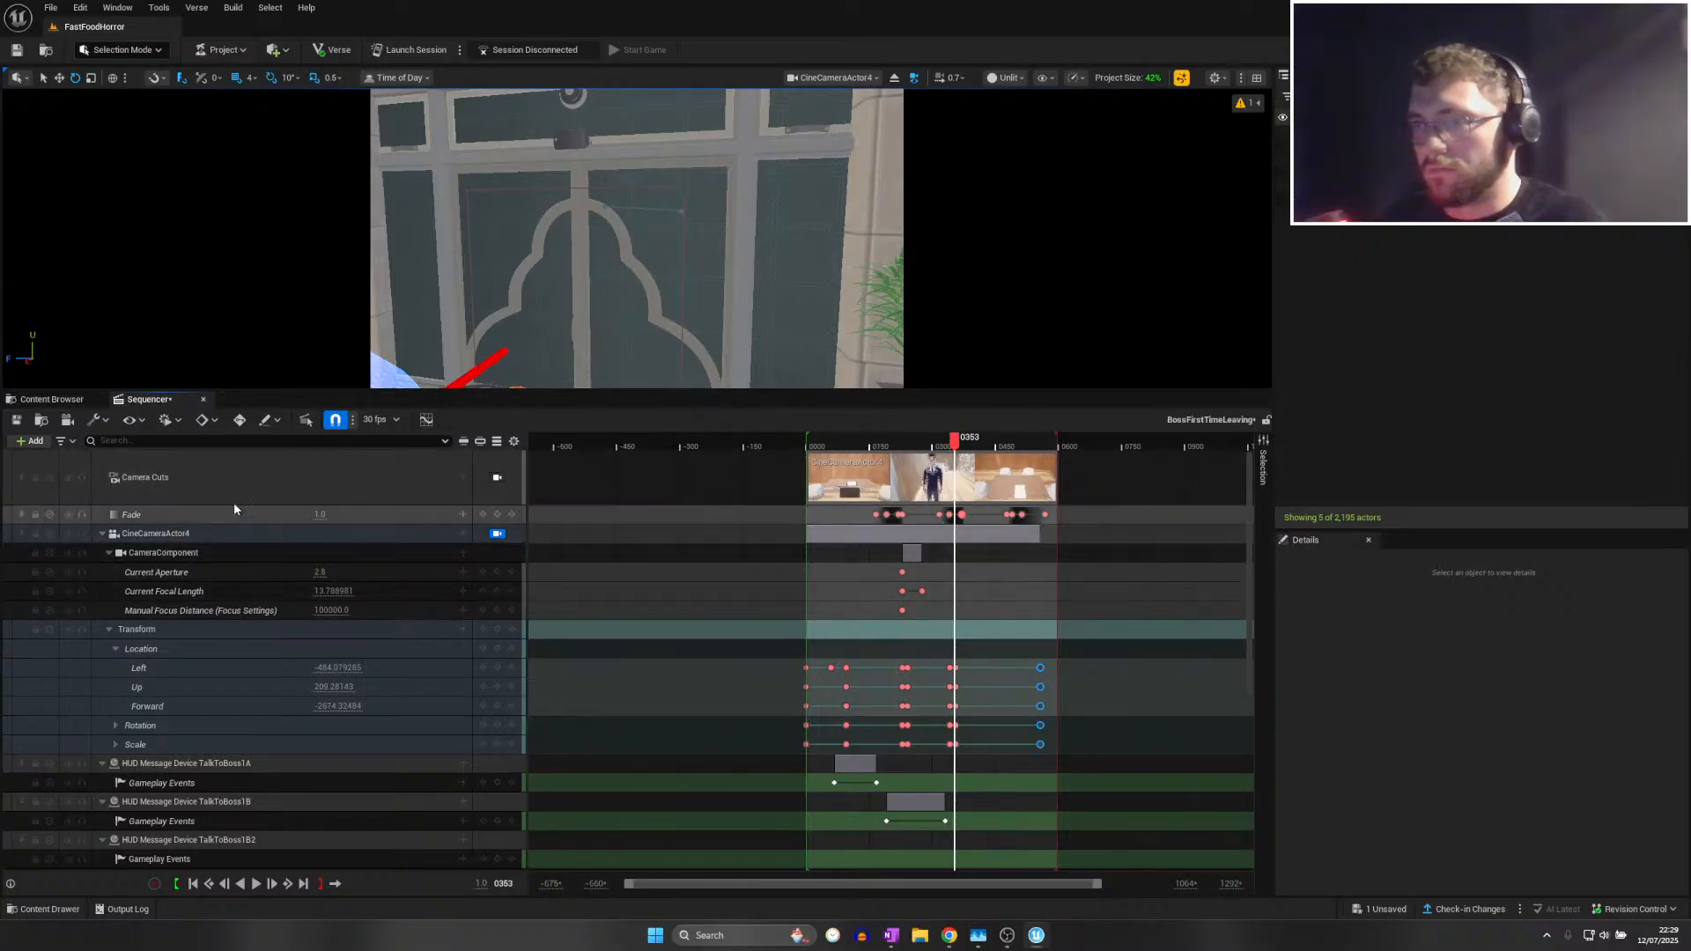
{"action": "left_click", "coordinate": [463, 478]}
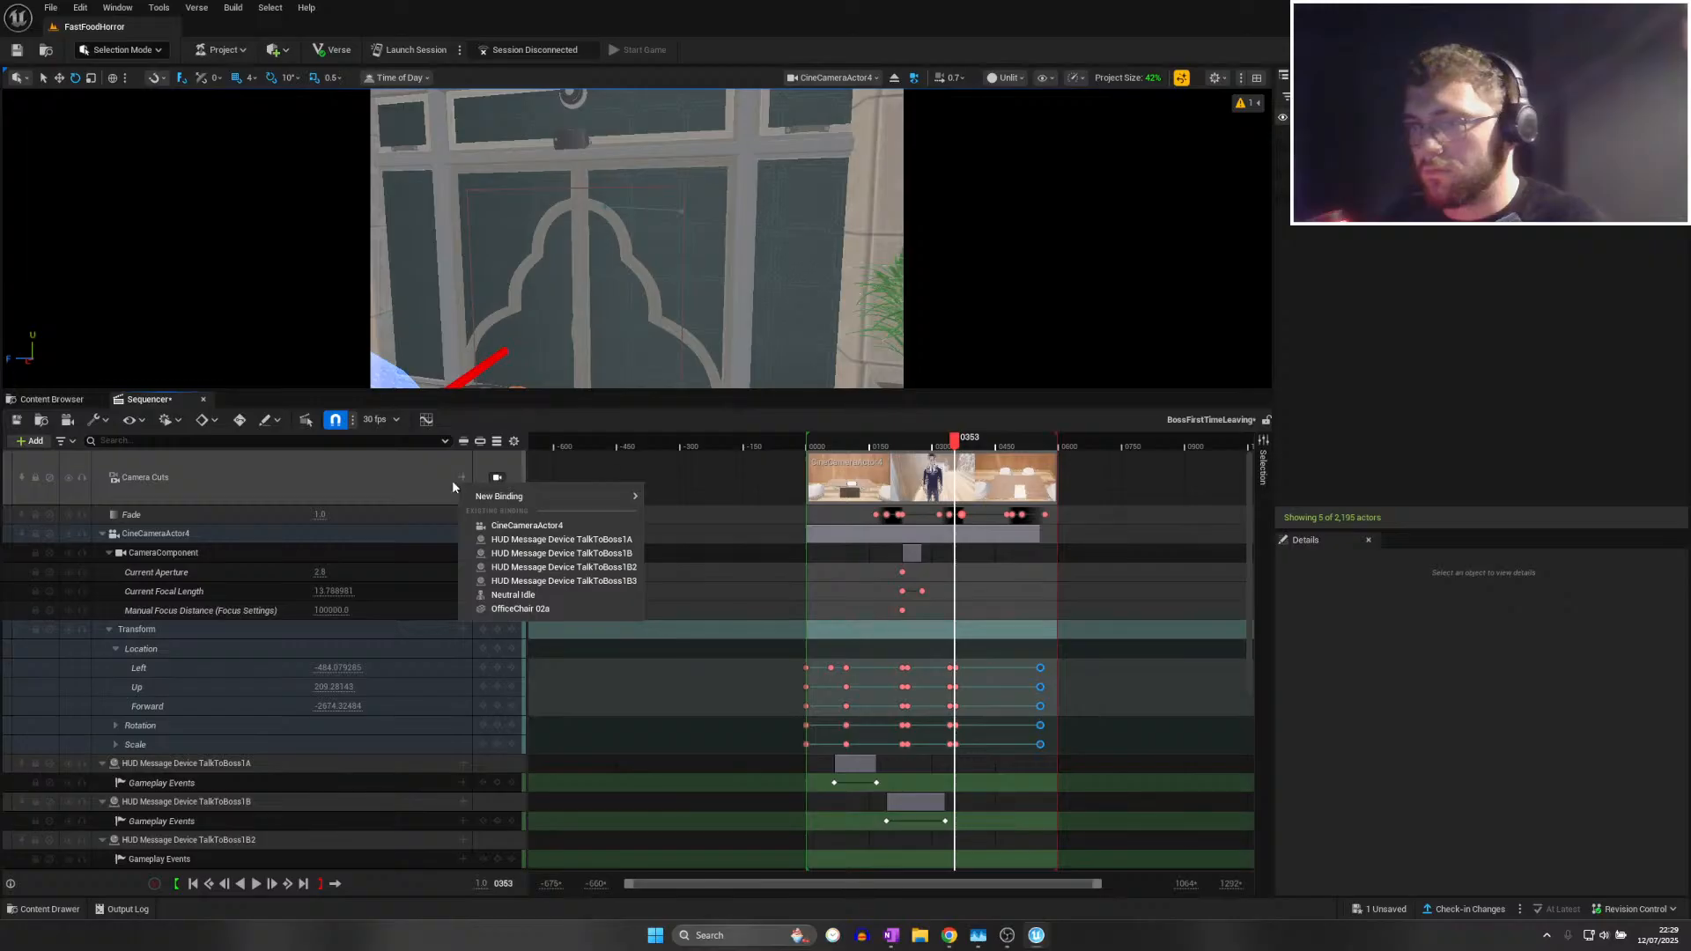
{"action": "left_click", "coordinate": [404, 534]}
{"action": "left_click", "coordinate": [463, 534]}
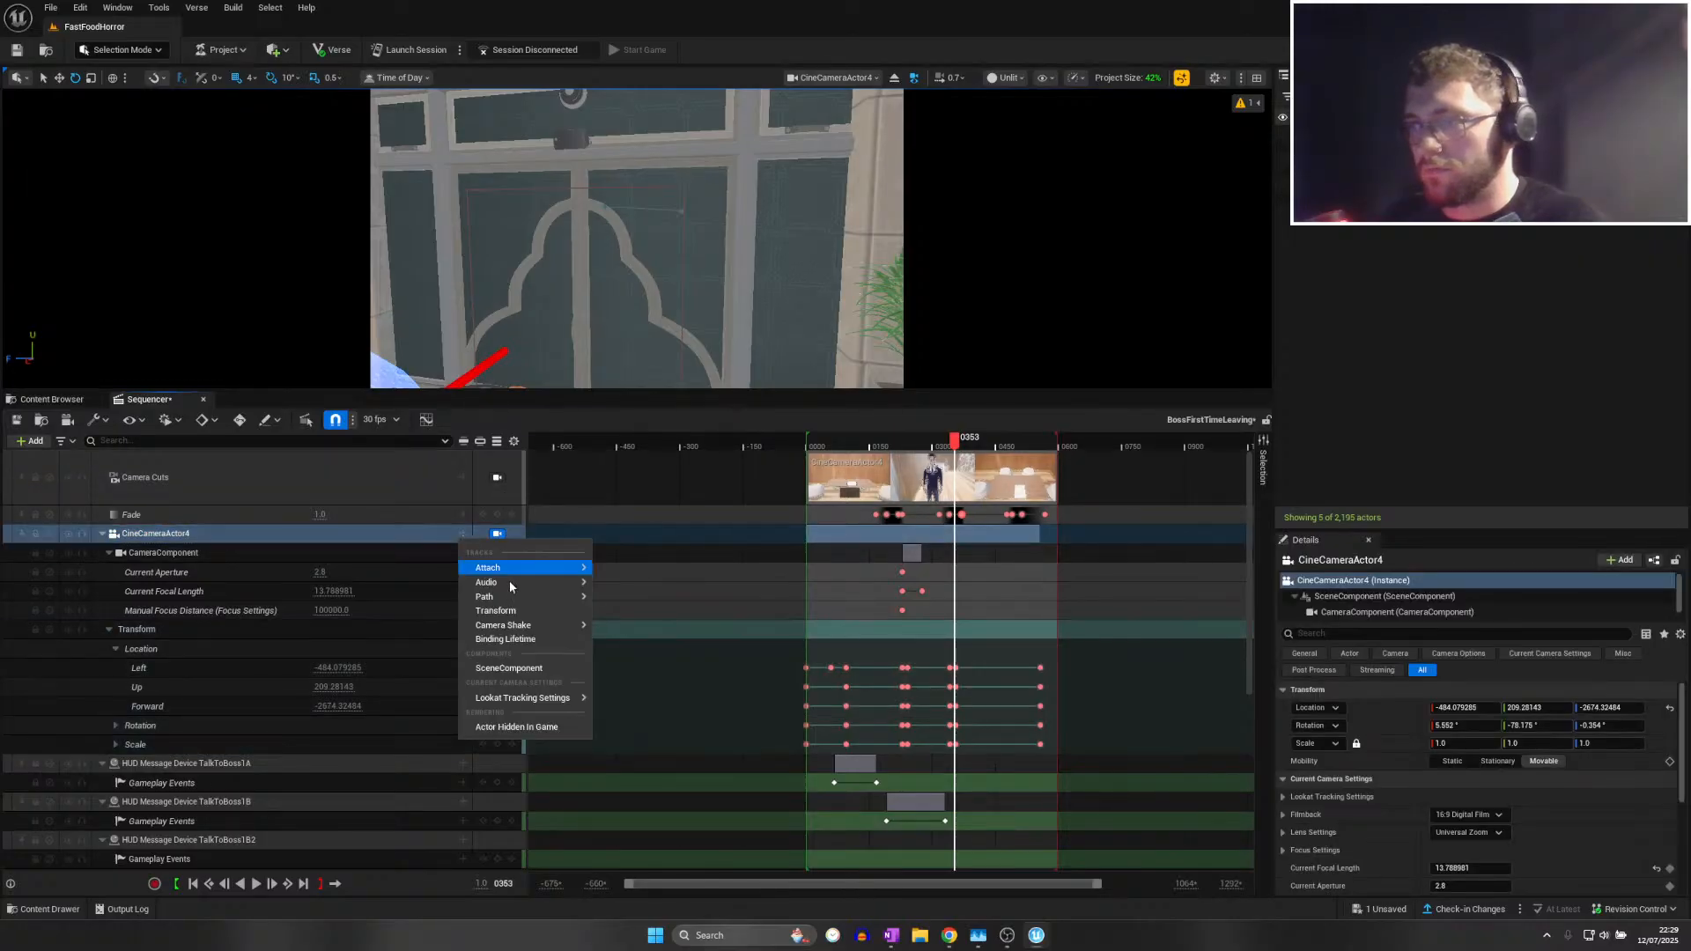
{"action": "mouse_move", "coordinate": [515, 626]}
{"action": "left_click", "coordinate": [705, 679]}
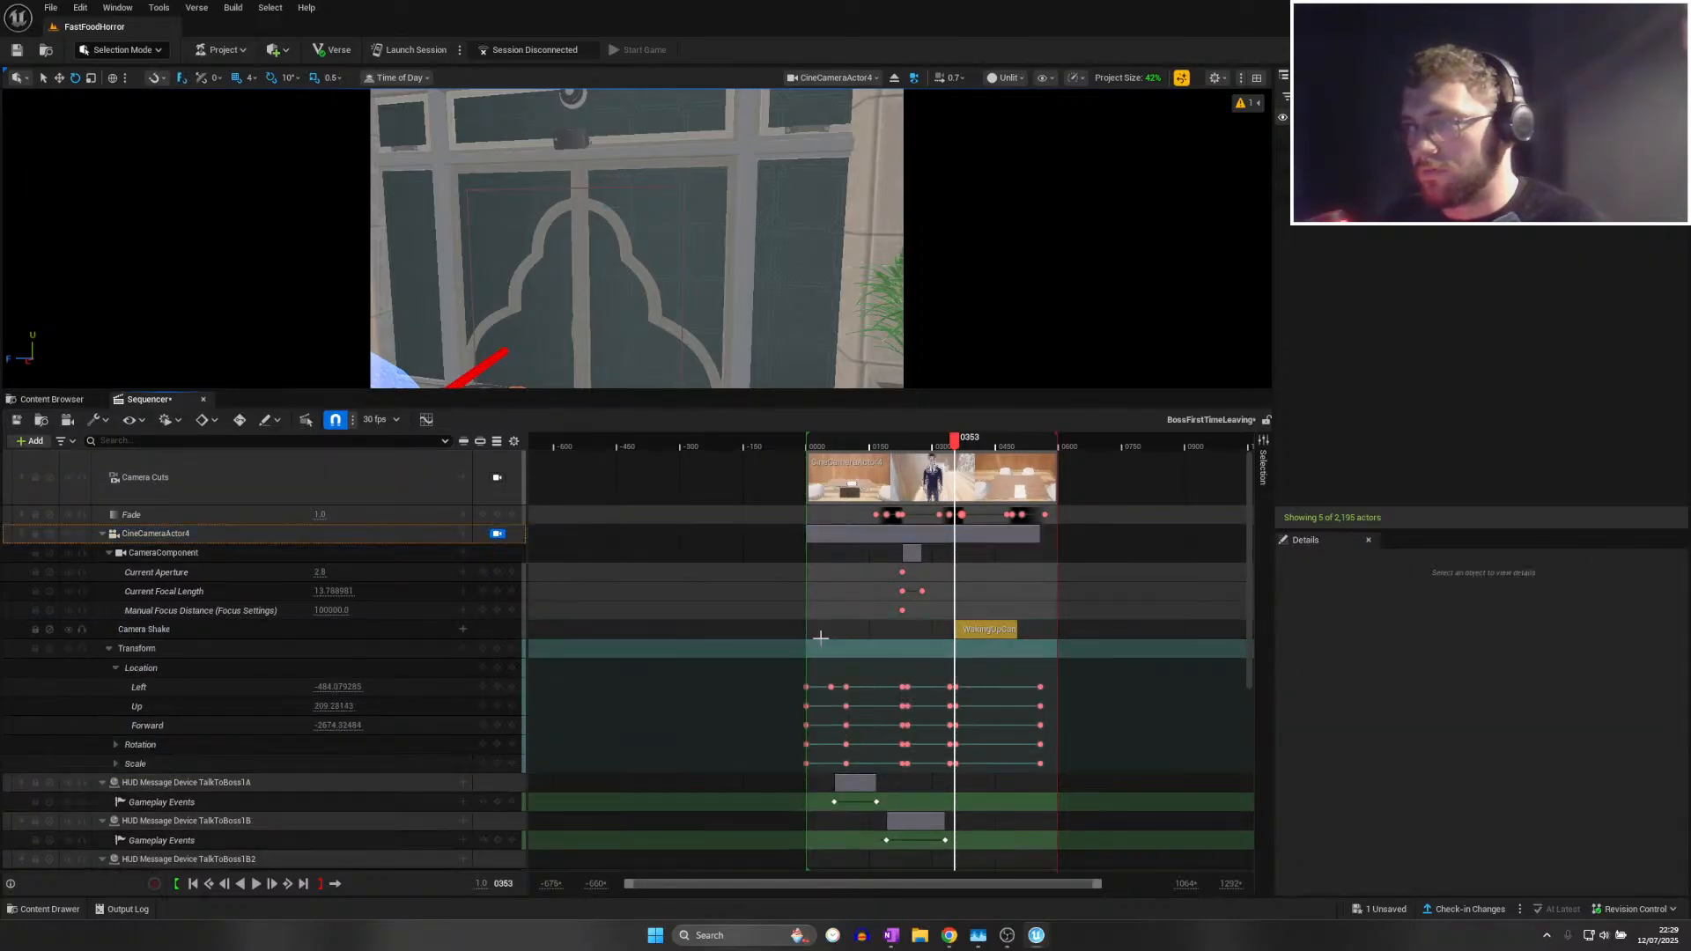
{"action": "mouse_move", "coordinate": [1023, 629]}
{"action": "left_mouse_down"}
{"action": "mouse_move", "coordinate": [1008, 629]}
{"action": "mouse_move", "coordinate": [1194, 628]}
{"action": "left_mouse_up"}
Play back and scrub through the outdoor camera move to review the camera shake
{"action": "scroll", "coordinate": [961, 629], "scroll_direction": "up", "scroll_amount": 4, "text": "ctrl"}
{"action": "left_click", "coordinate": [917, 446]}
{"action": "key", "text": "space"}
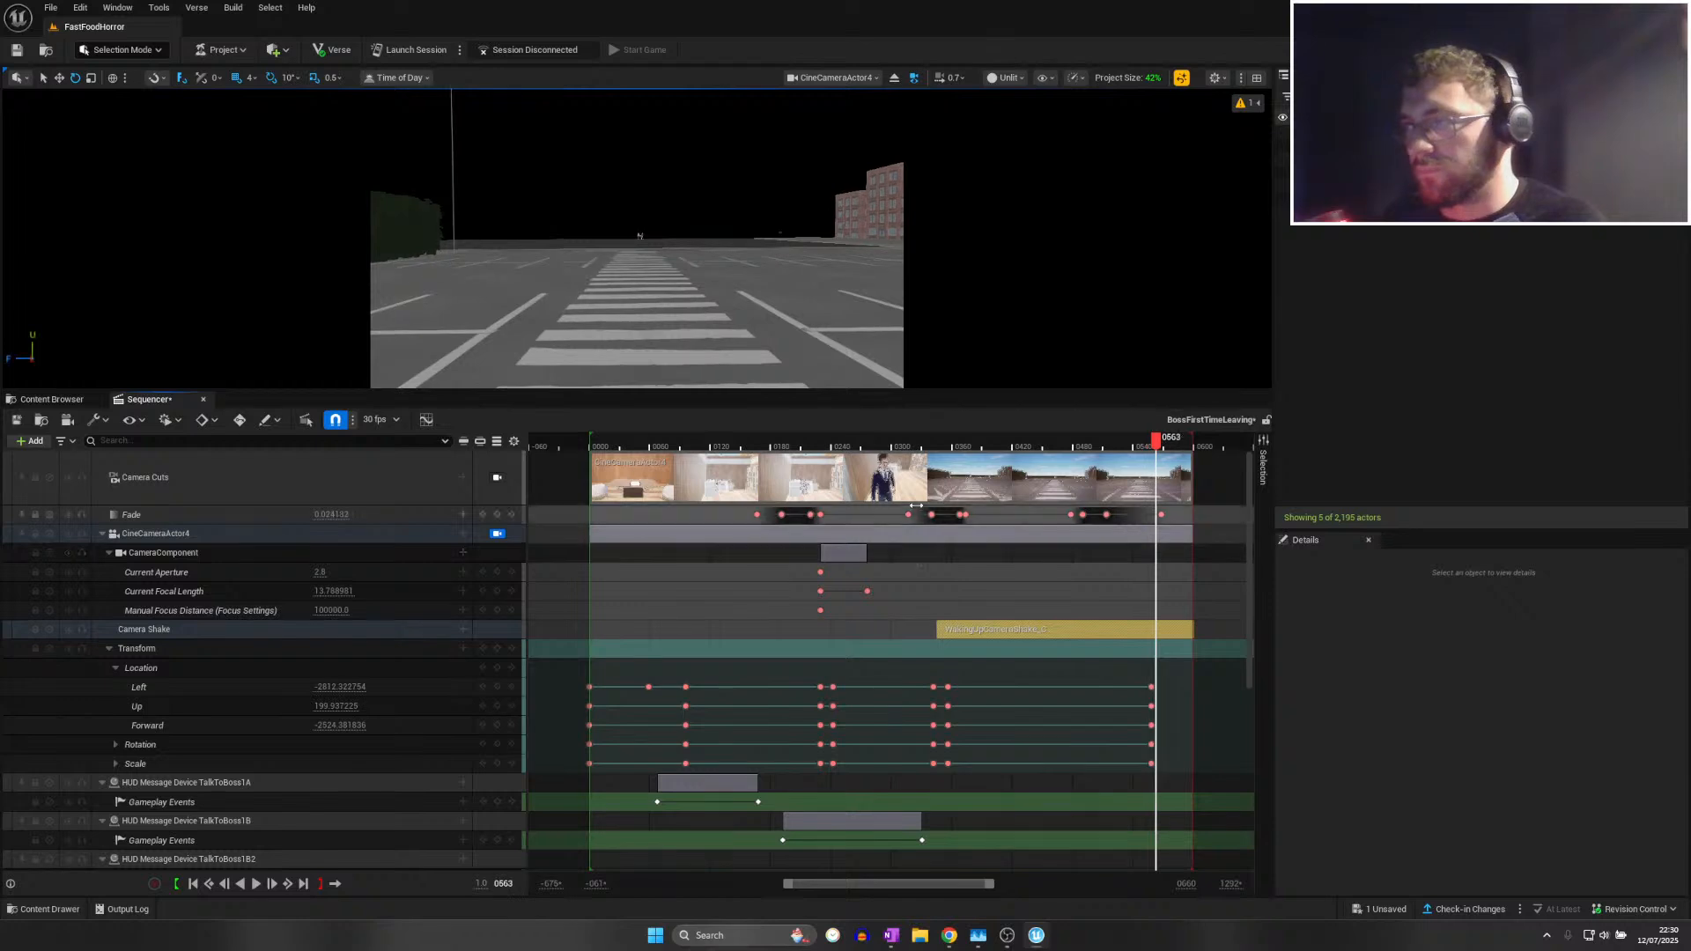
{"action": "left_click", "coordinate": [926, 438]}
{"action": "left_click_drag", "start_coordinate": [927, 438], "coordinate": [1161, 436]}
Lengthen the sequence past frame 1050, extend the CineCameraActor4 camera cut to the new end and play it back
{"action": "scroll", "coordinate": [1183, 496], "scroll_direction": "down", "scroll_amount": 8, "text": "ctrl"}
{"action": "scroll", "coordinate": [1169, 458], "scroll_direction": "down", "scroll_amount": 4, "text": "ctrl"}
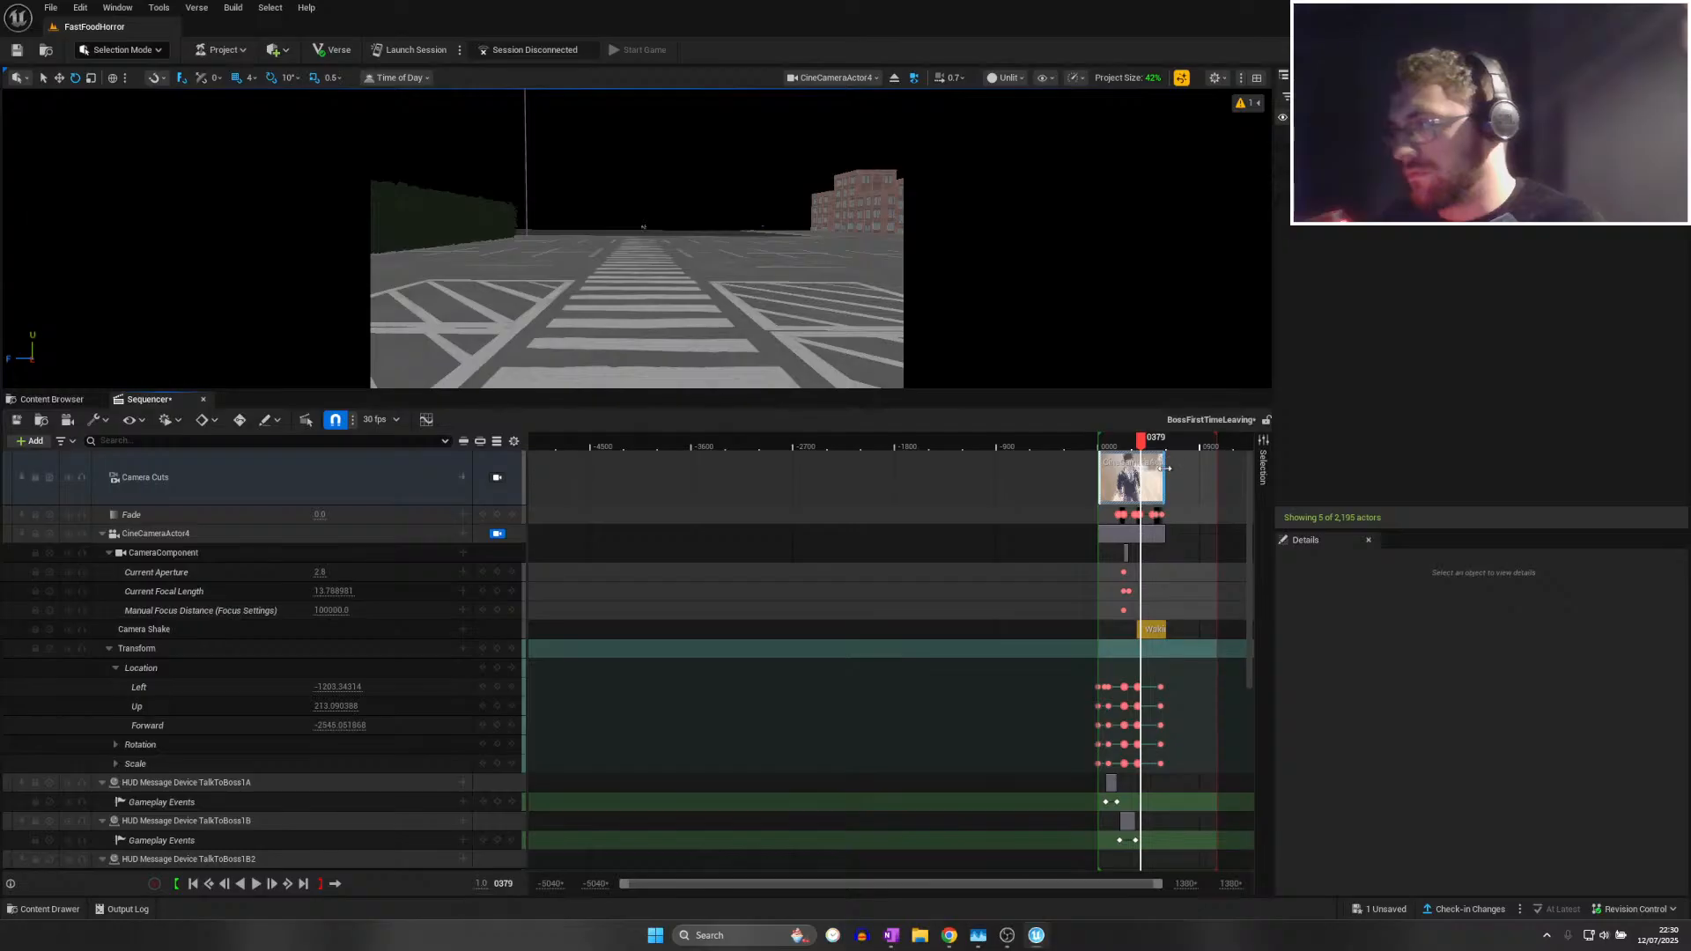
{"action": "left_click_drag", "start_coordinate": [1164, 468], "coordinate": [1216, 468]}
{"action": "left_click", "coordinate": [1127, 443]}
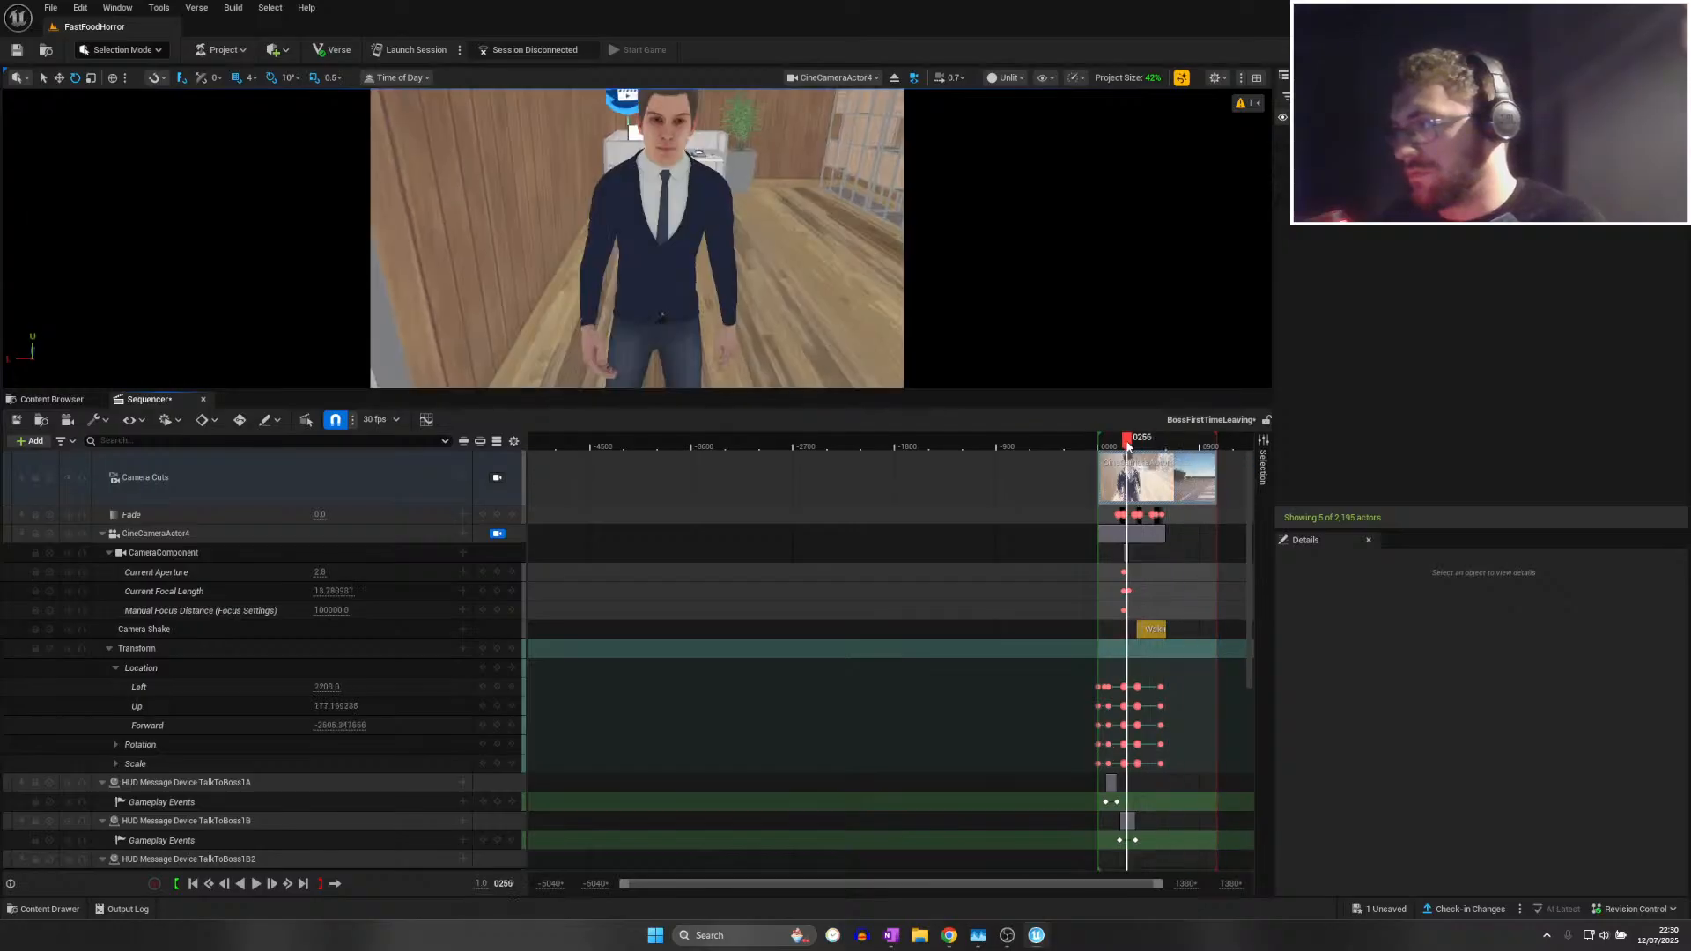
{"action": "key", "text": "space"}
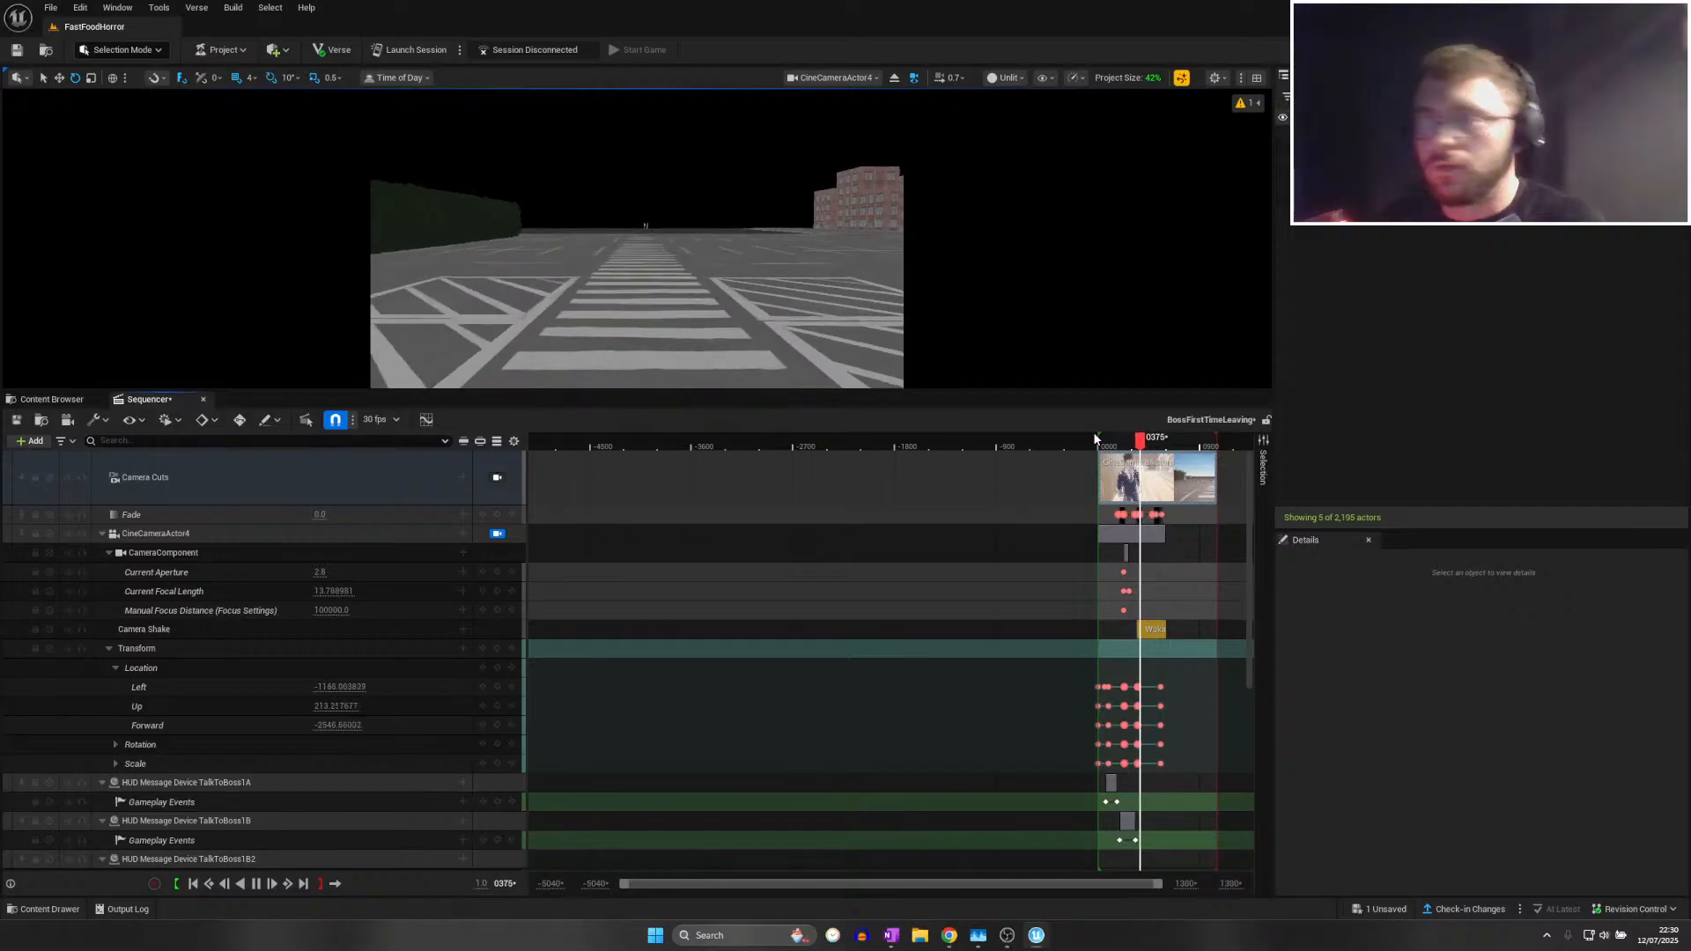
Move CineCameraActor4's final transform keys out to about frame 650
{"action": "scroll", "coordinate": [1204, 514], "scroll_direction": "up", "scroll_amount": 6, "text": "ctrl"}
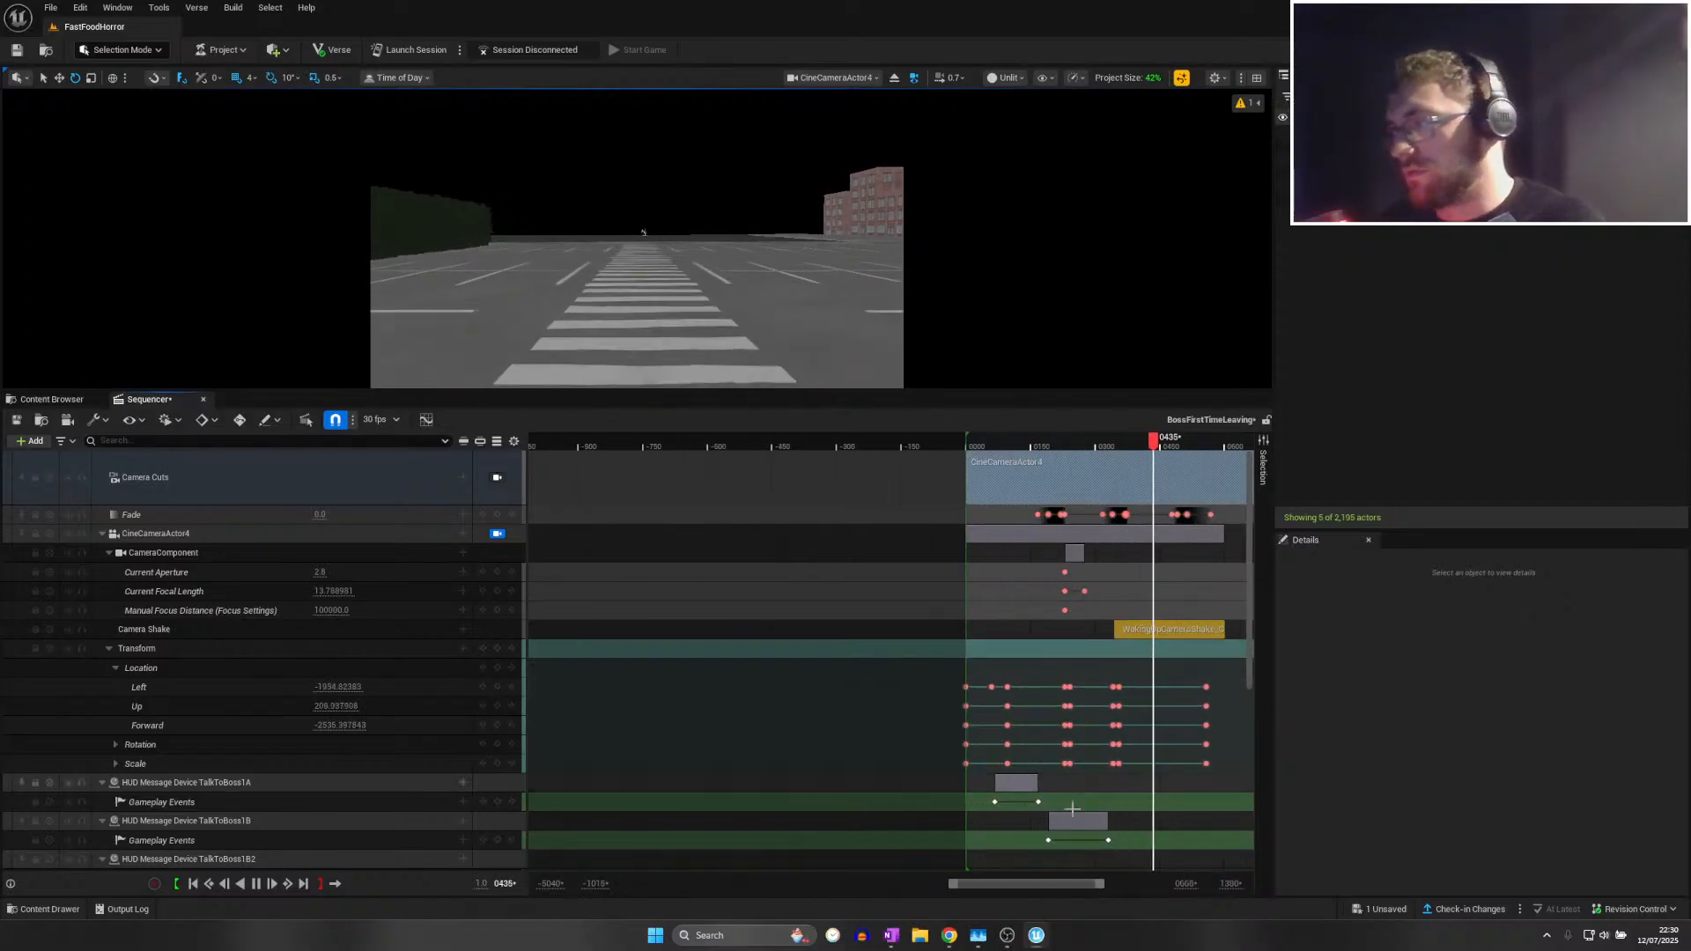
{"action": "left_click_drag", "start_coordinate": [1037, 884], "coordinate": [1071, 895]}
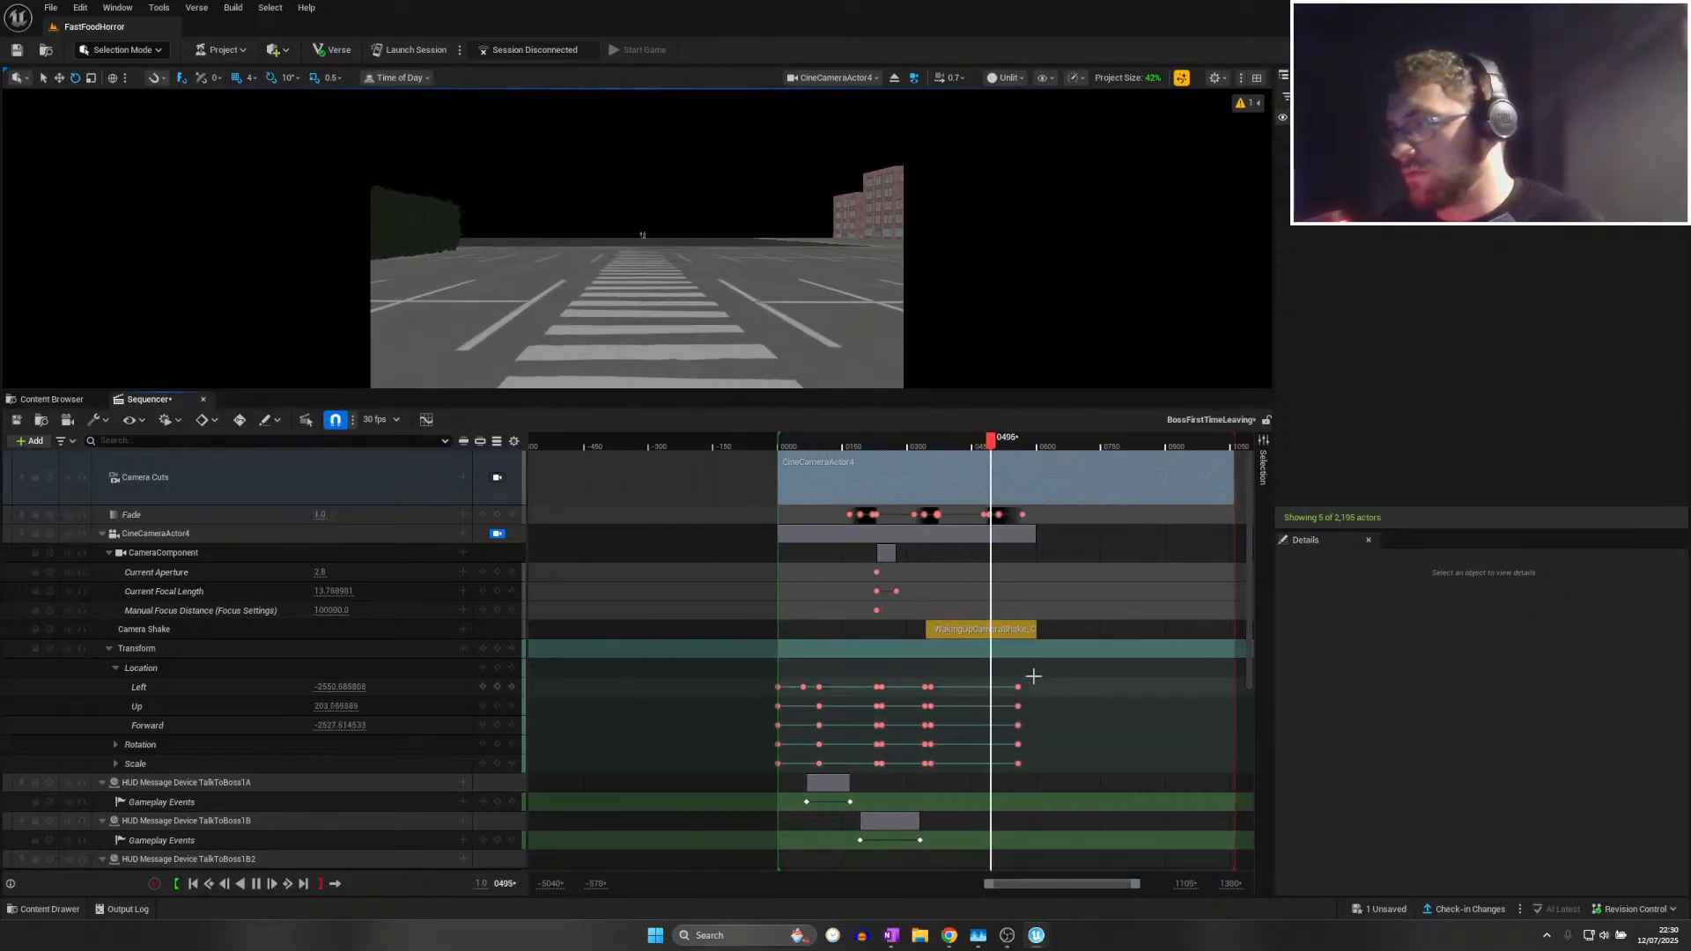
{"action": "mouse_move", "coordinate": [1033, 676]}
{"action": "left_mouse_down"}
{"action": "mouse_move", "coordinate": [1022, 757]}
{"action": "mouse_move", "coordinate": [1002, 679]}
{"action": "mouse_move", "coordinate": [1033, 770]}
{"action": "mouse_move", "coordinate": [1036, 692]}
{"action": "mouse_move", "coordinate": [1056, 692]}
{"action": "left_mouse_up"}
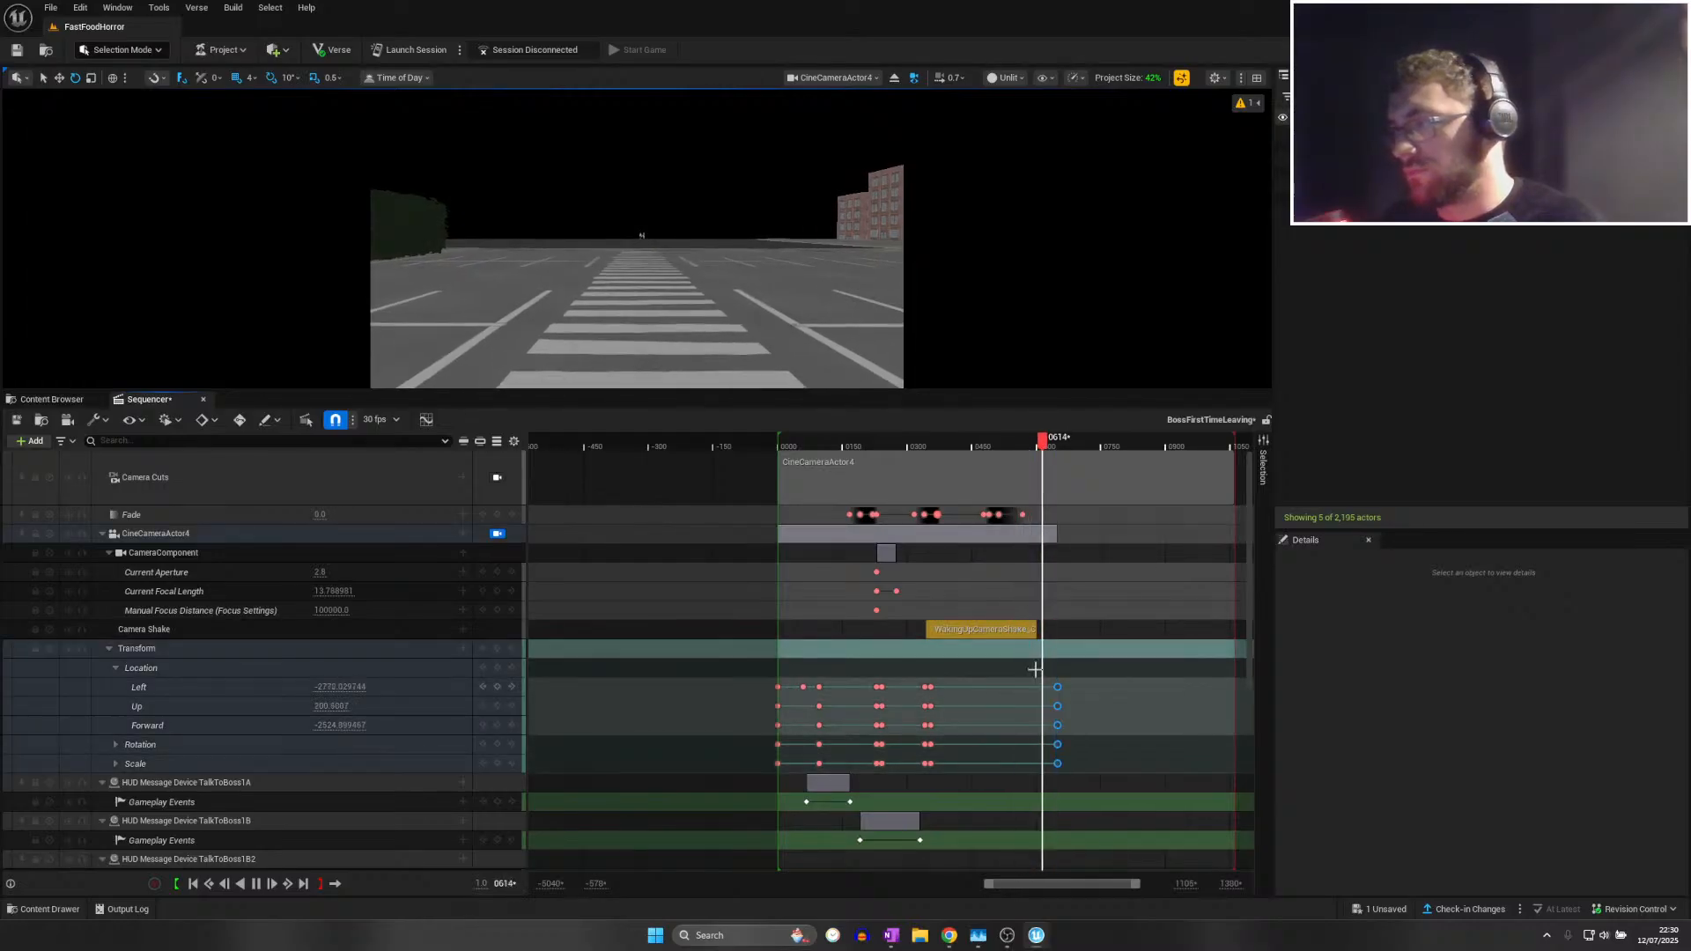
Add a walking bob by keying varied Up location values at about frames 408, 471, 522 and 588
{"action": "left_click", "coordinate": [922, 447]}
{"action": "key", "text": "space"}
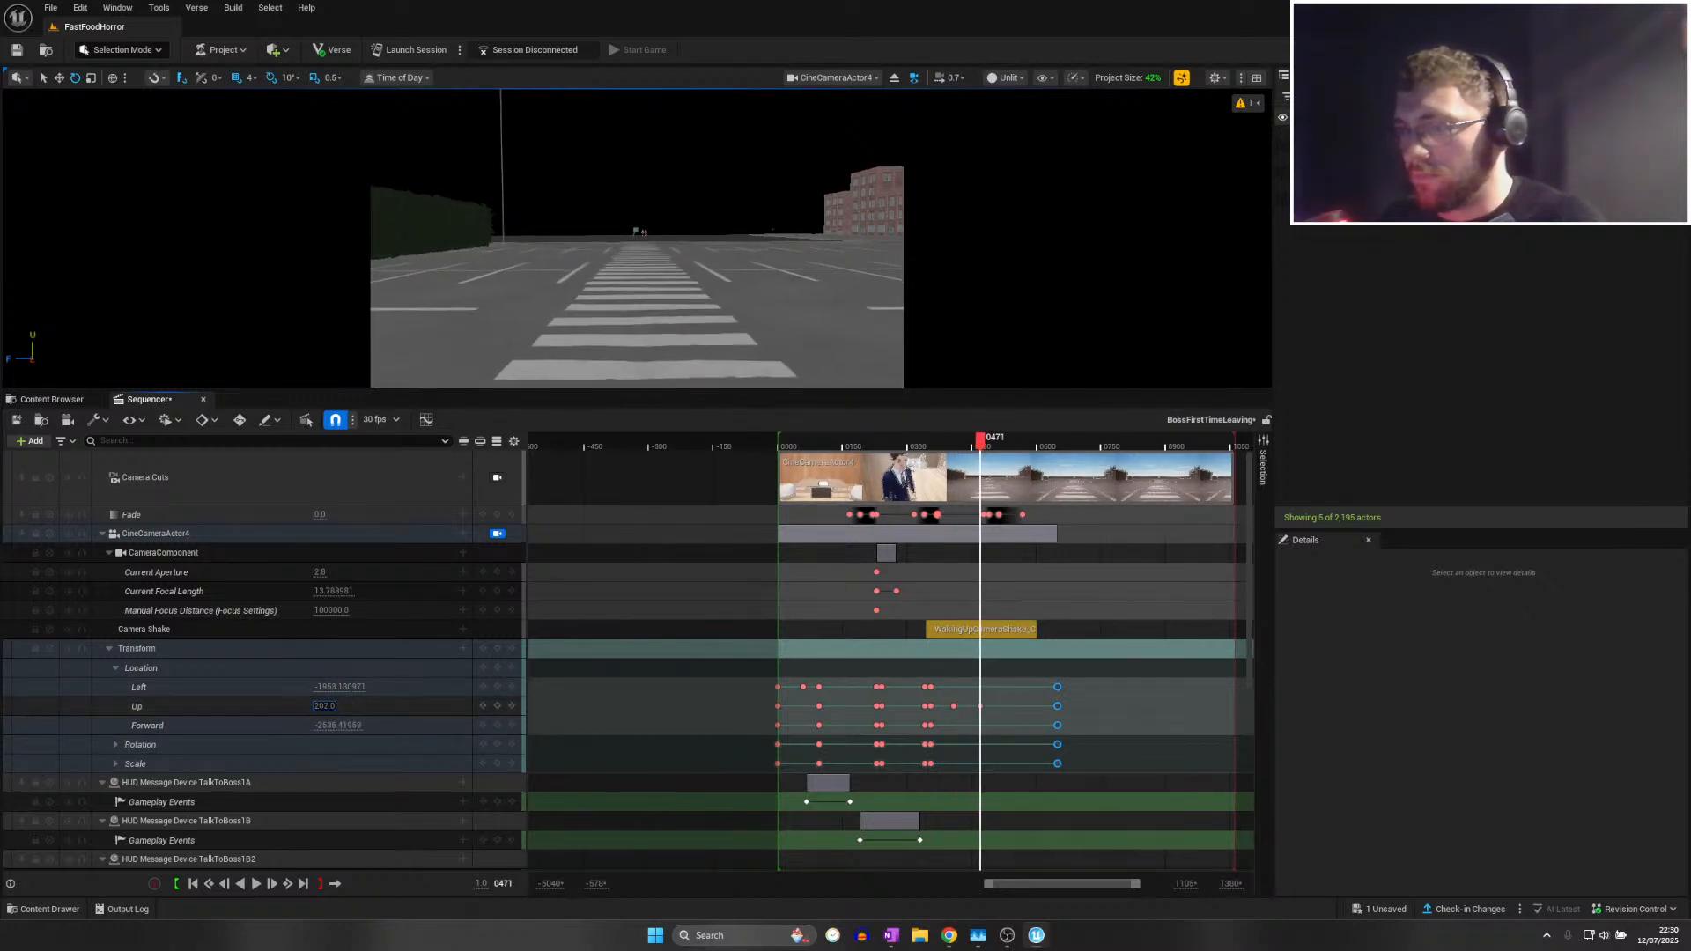
{"action": "left_click_drag", "start_coordinate": [981, 441], "coordinate": [1003, 441]}
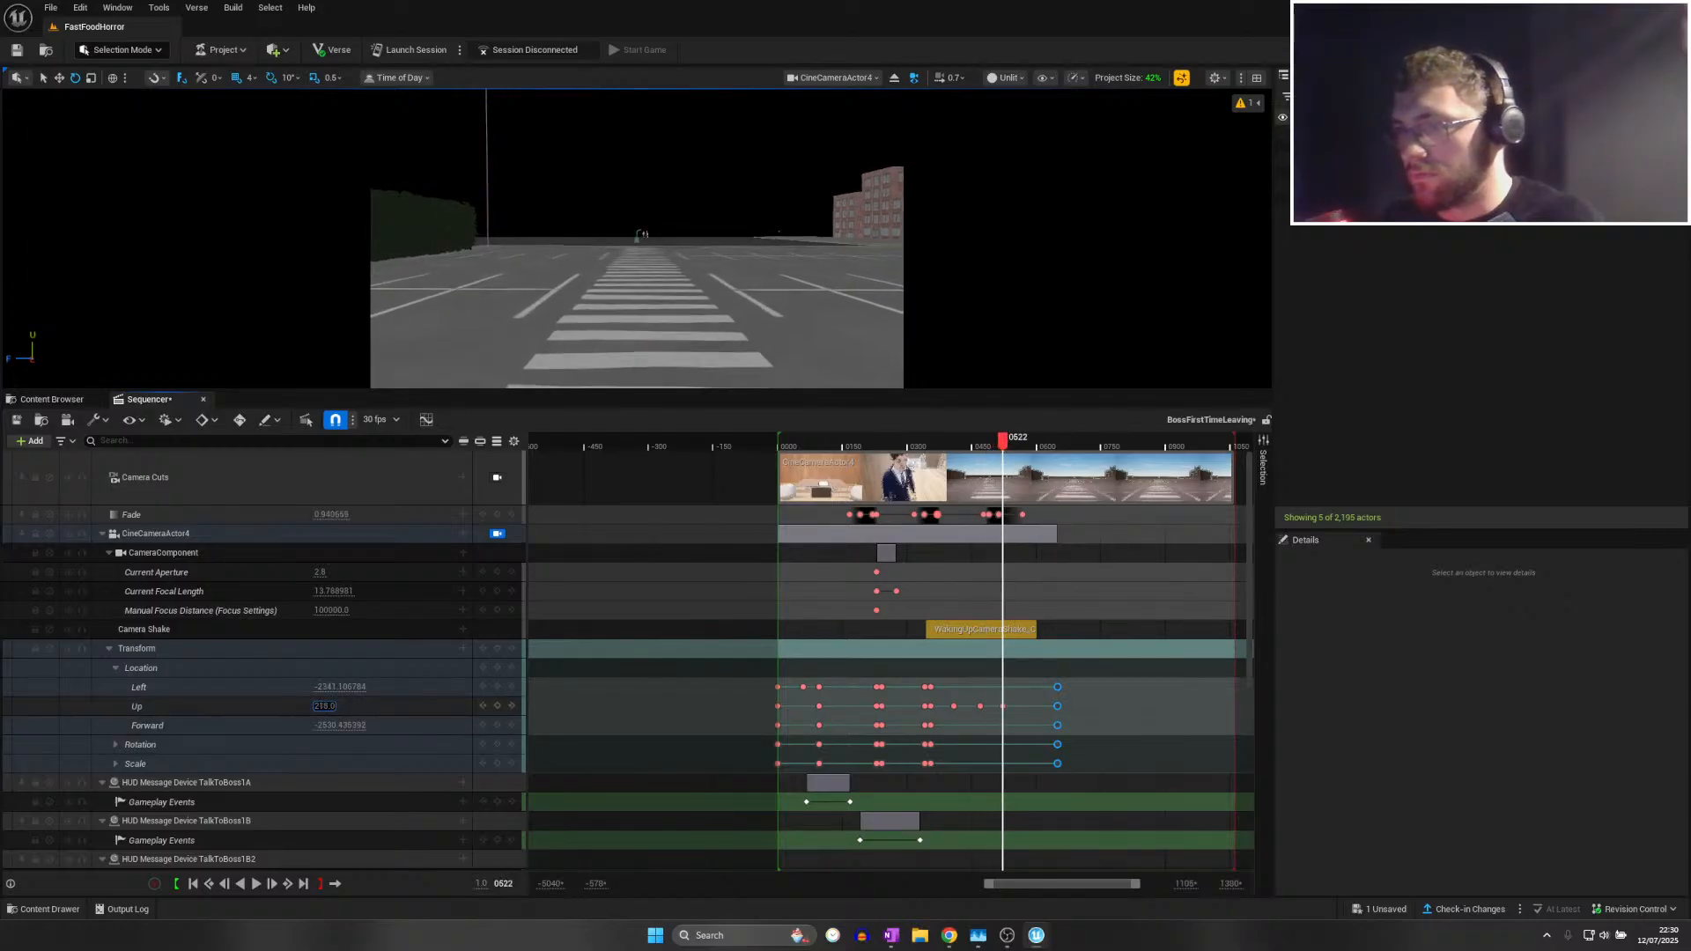
{"action": "left_click_drag", "start_coordinate": [324, 706], "coordinate": [319, 706]}
{"action": "left_click_drag", "start_coordinate": [1031, 451], "coordinate": [1035, 449]}
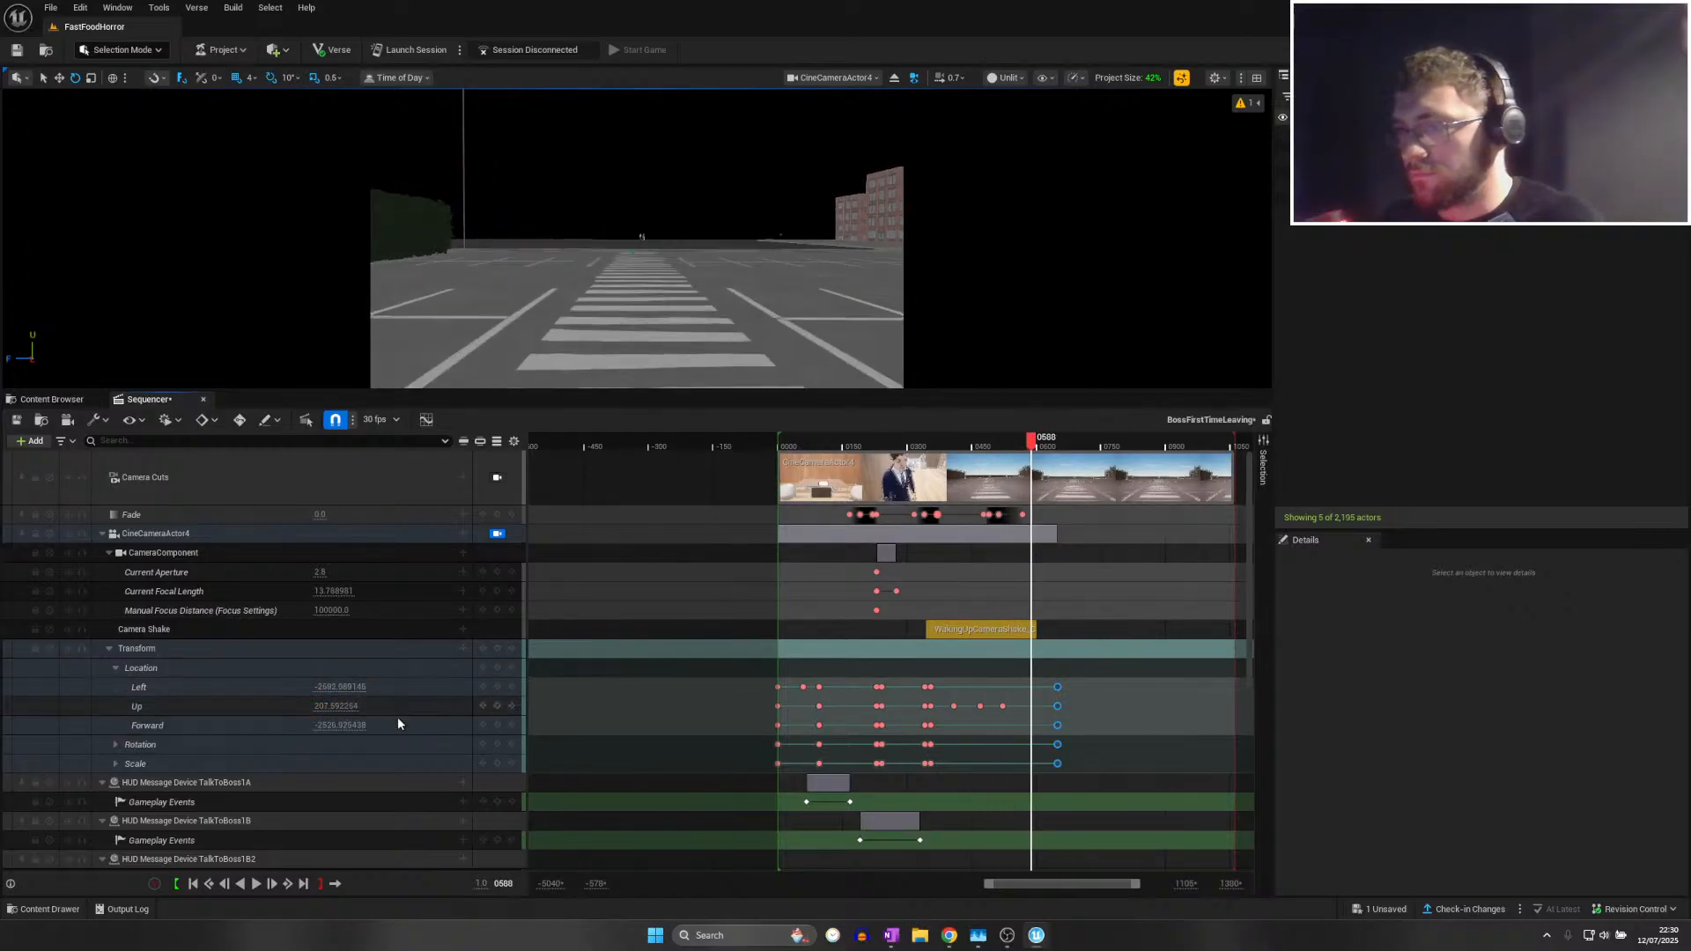
Play back and scrub through the walk along the pedestrian crossing to check the camera's vertical bob and pace
{"action": "left_click", "coordinate": [928, 446]}
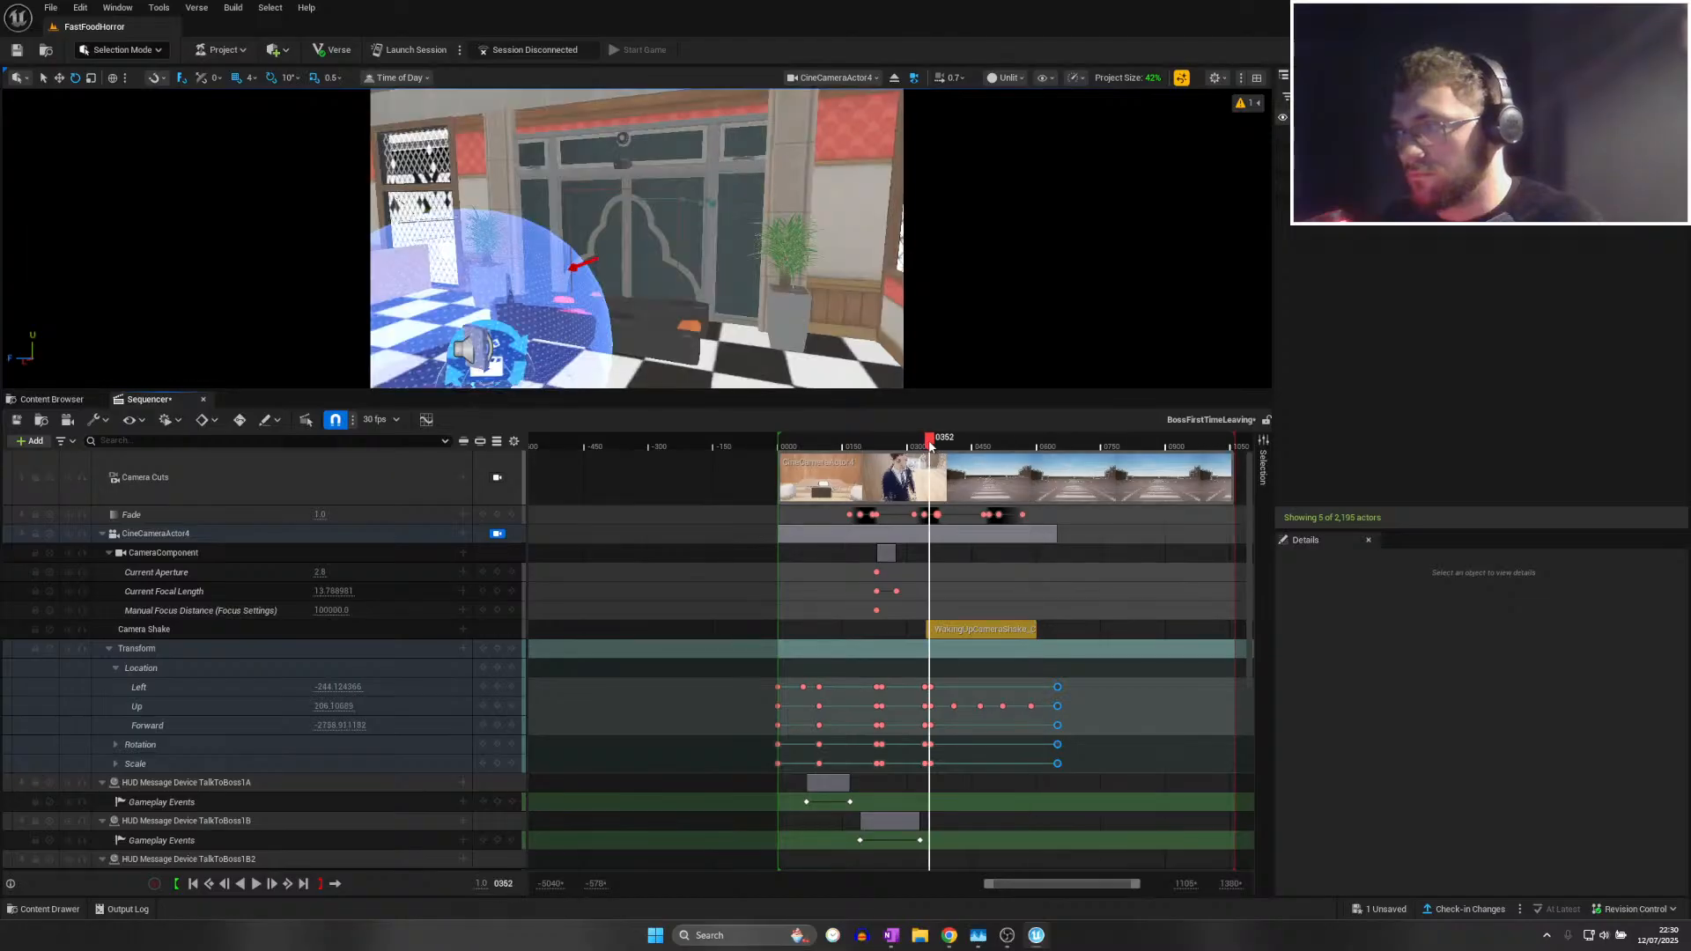
{"action": "key", "text": "space"}
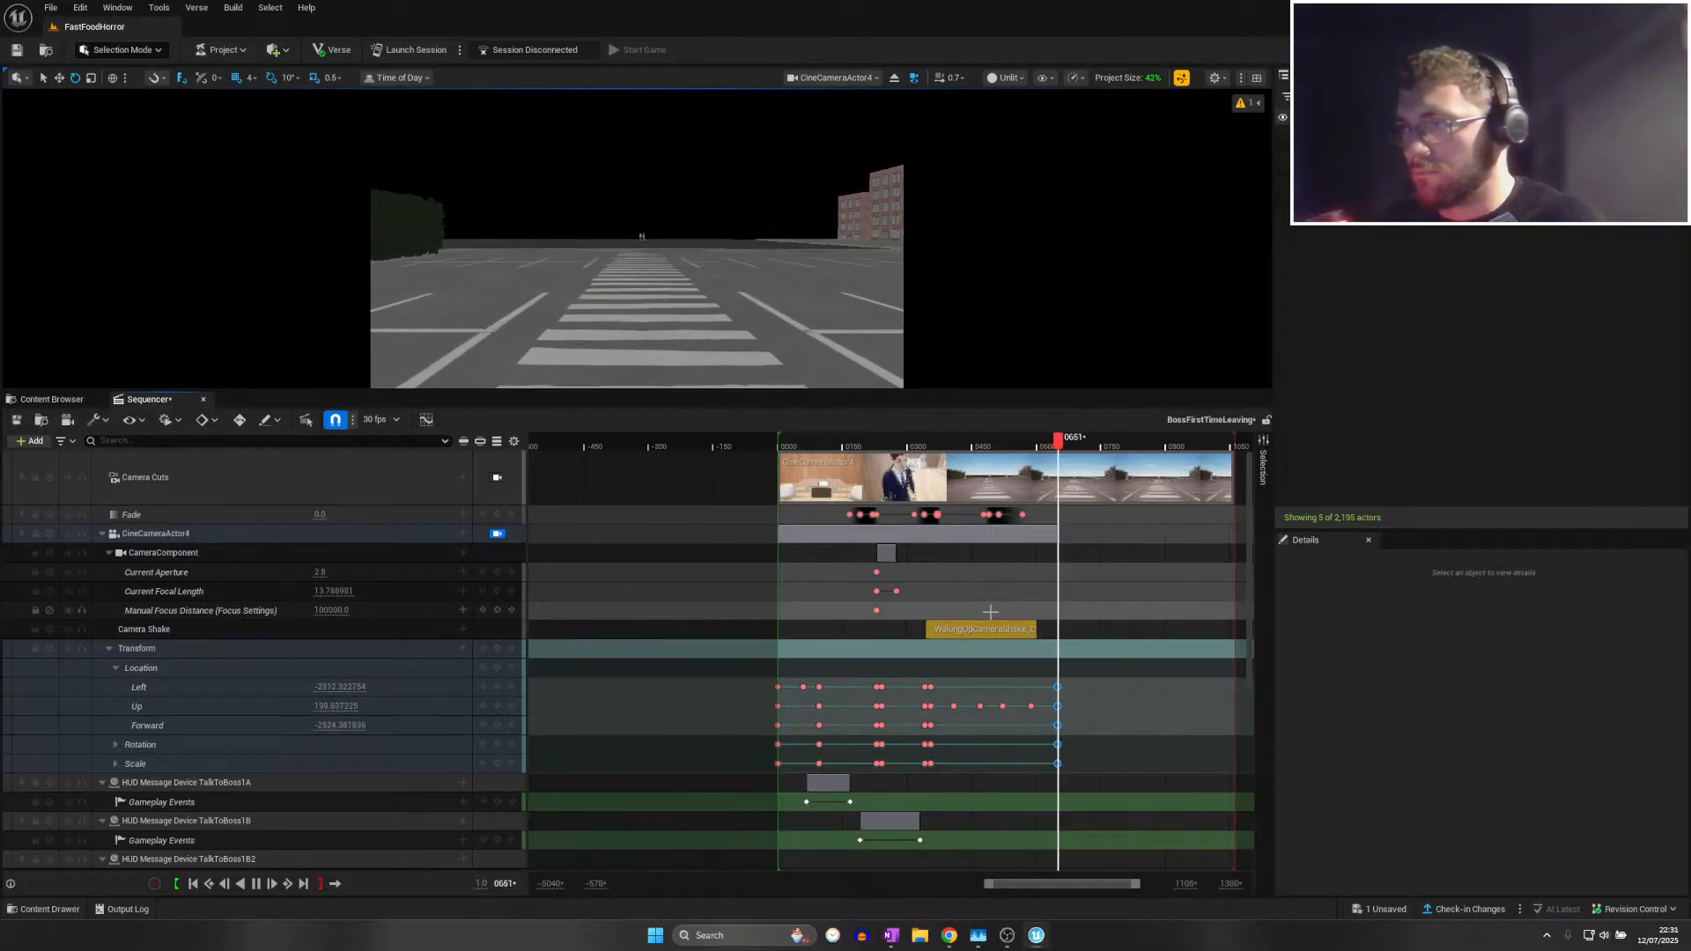
{"action": "left_click_drag", "start_coordinate": [945, 440], "coordinate": [924, 441]}
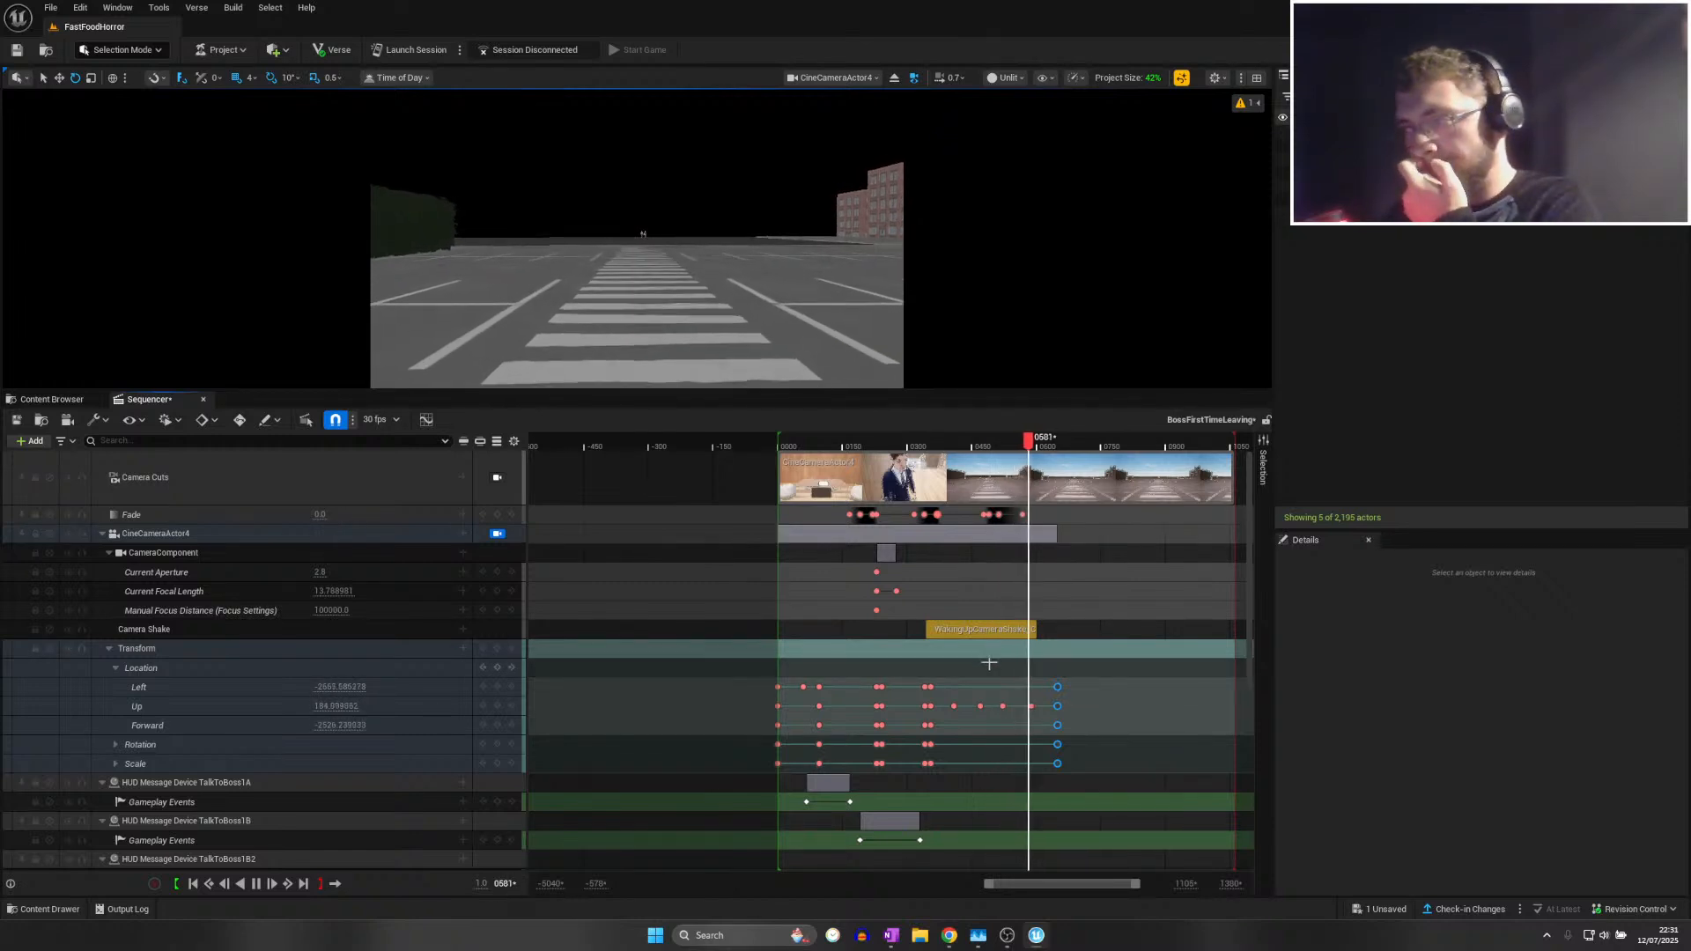
{"action": "left_click", "coordinate": [921, 444]}
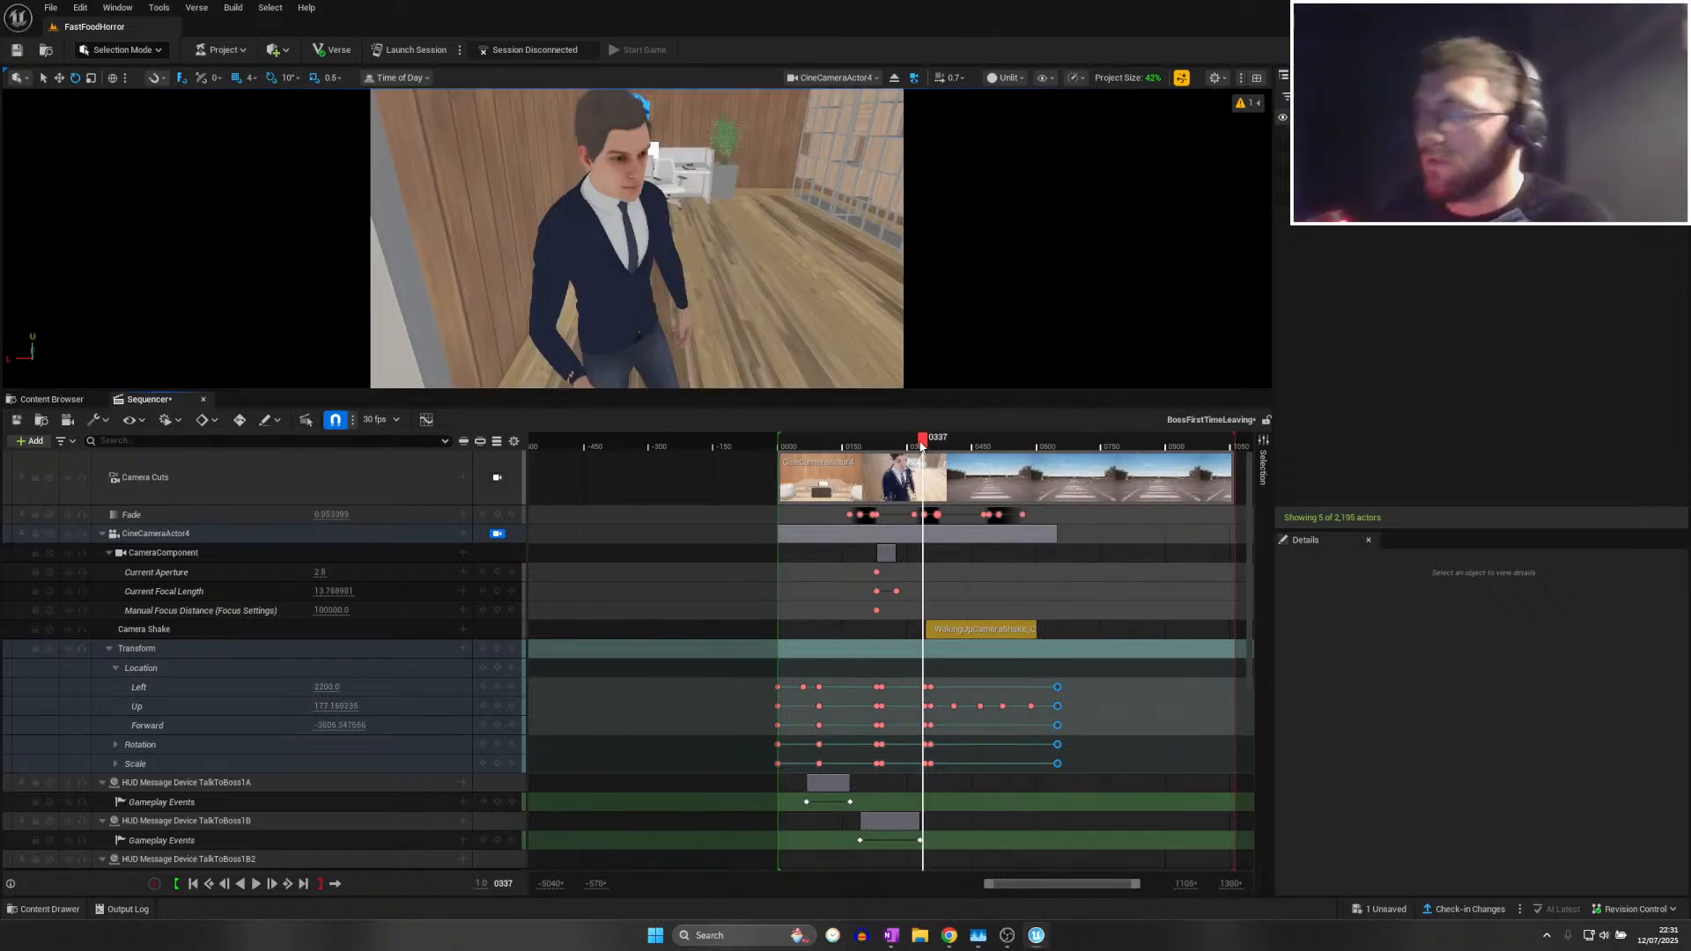
{"action": "left_click_drag", "start_coordinate": [921, 444], "coordinate": [938, 481]}
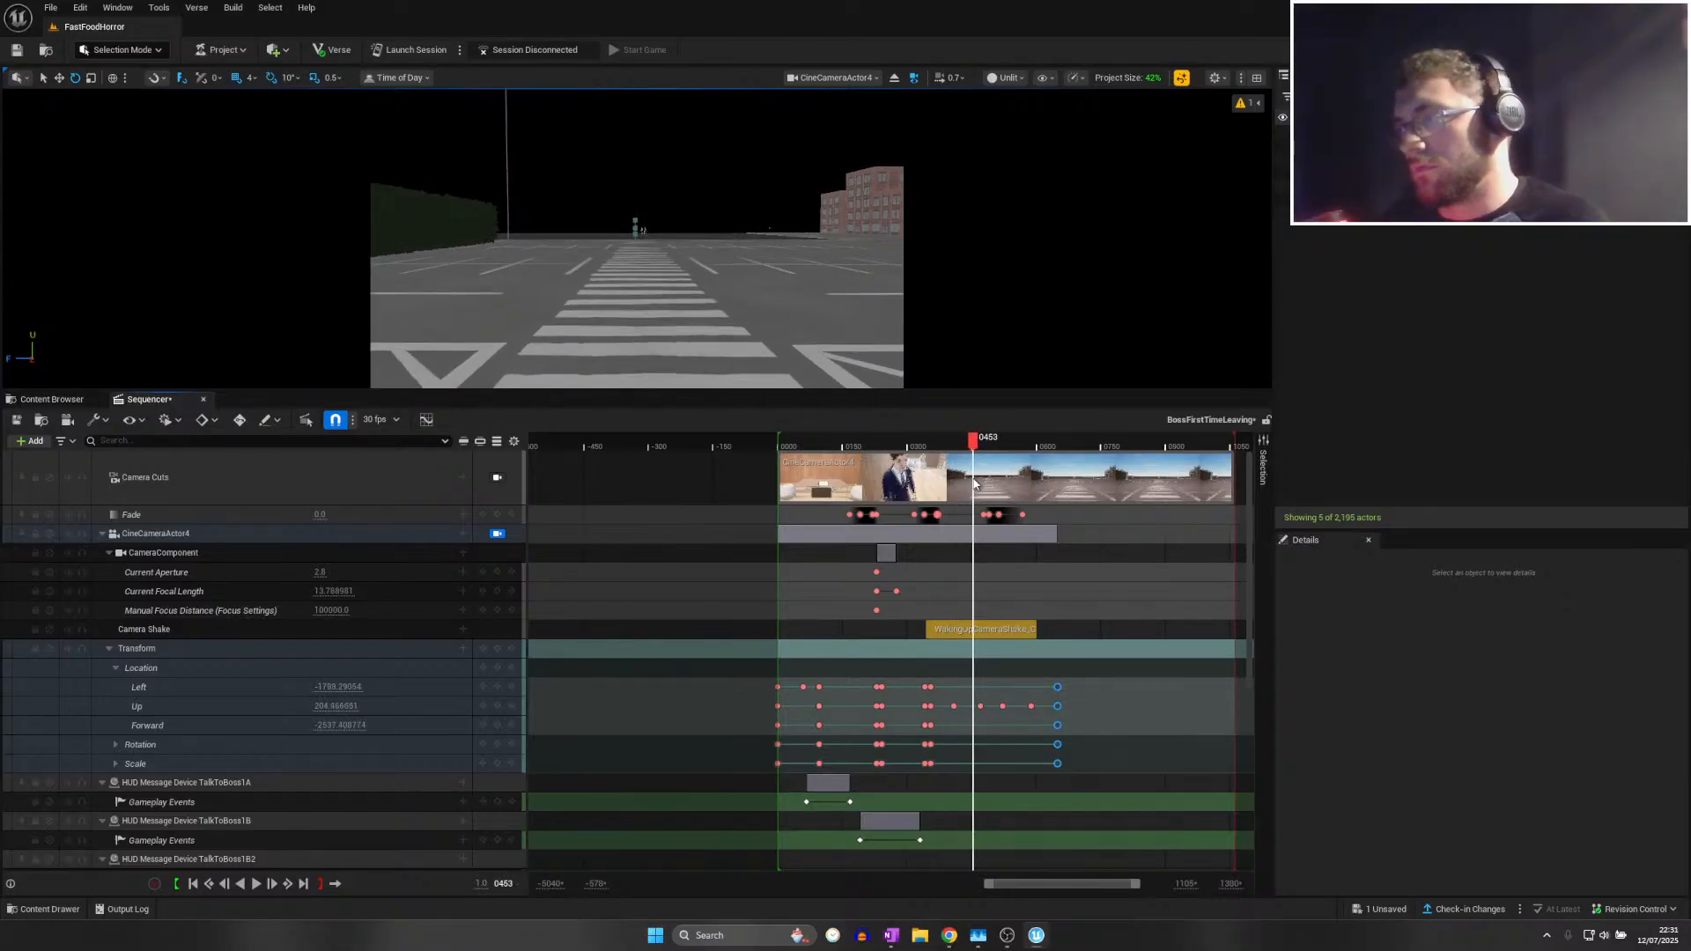
{"action": "left_click_drag", "start_coordinate": [977, 482], "coordinate": [979, 481]}
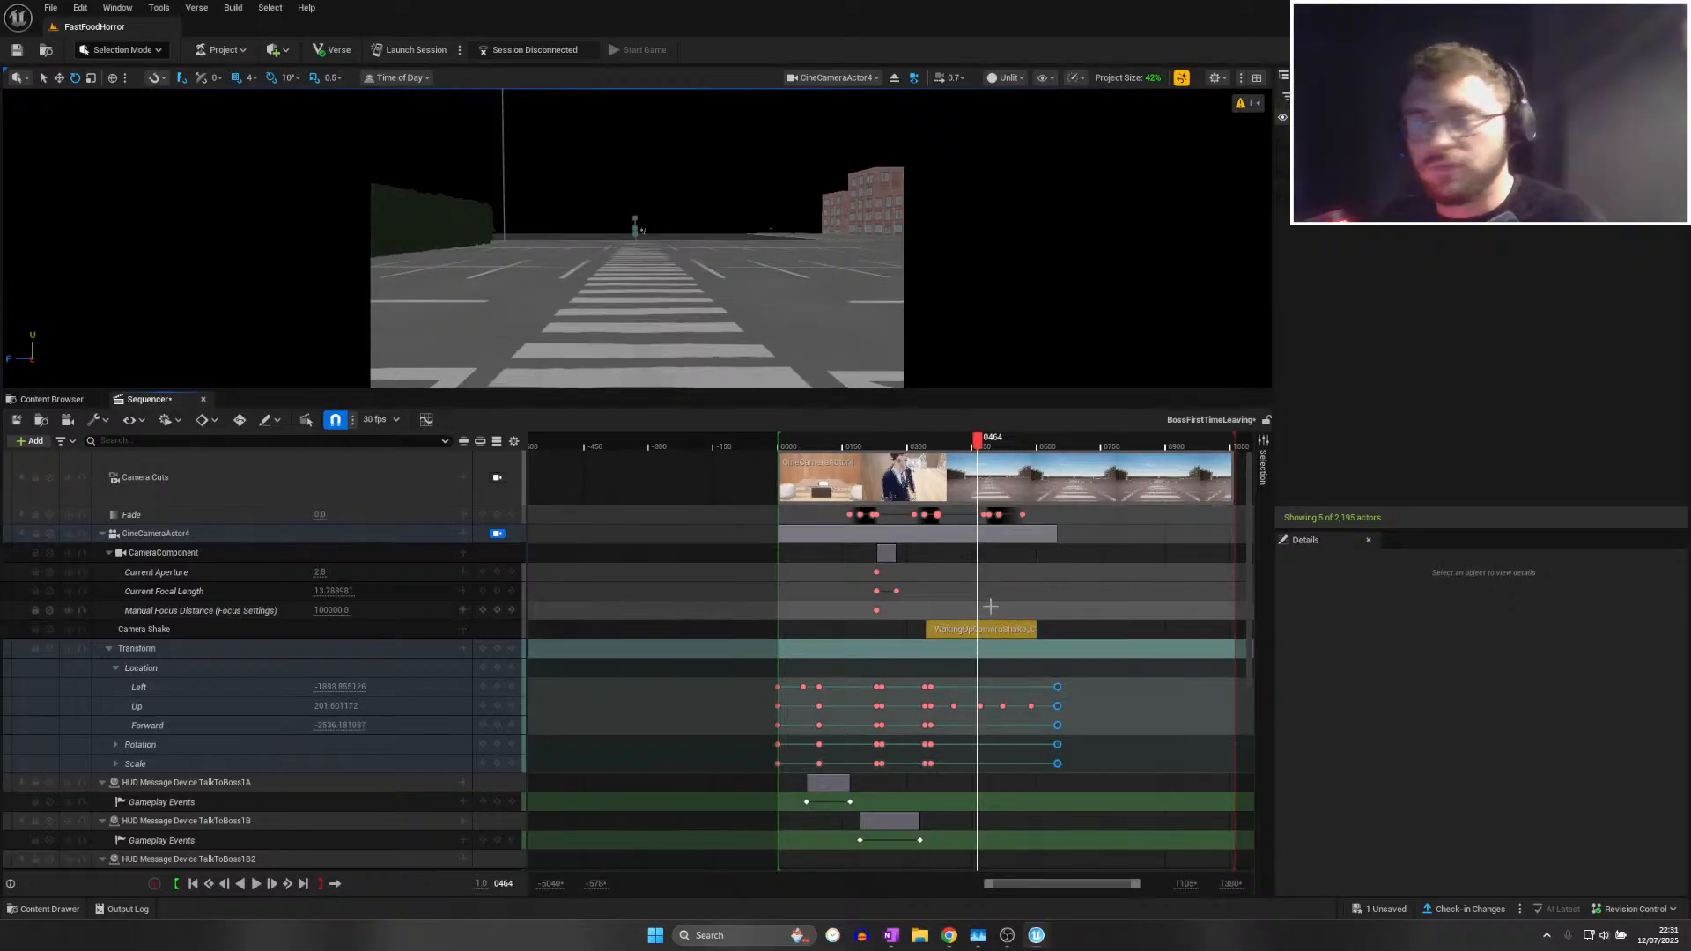
{"action": "left_click_drag", "start_coordinate": [978, 440], "coordinate": [1003, 449]}
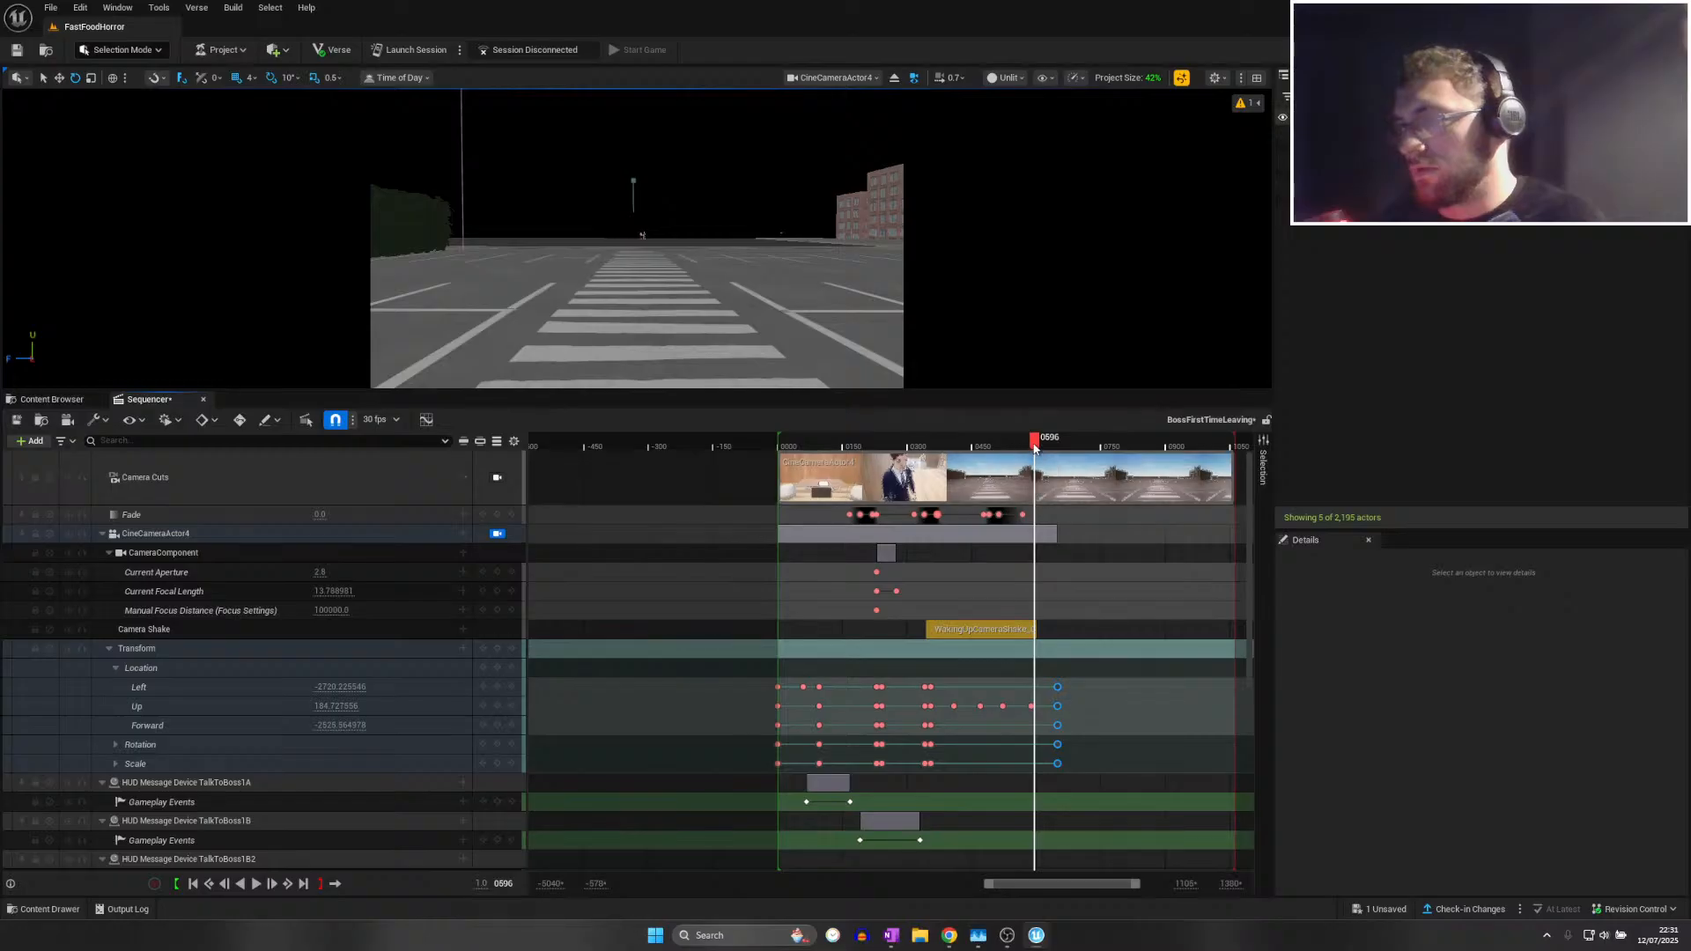
Shift the four bob keys and the final transform keys about 150 frames later, ending near frame 800, and replay the move
{"action": "left_click_drag", "start_coordinate": [952, 676], "coordinate": [1070, 773]}
{"action": "left_click_drag", "start_coordinate": [1060, 687], "coordinate": [1124, 688]}
{"action": "left_click_drag", "start_coordinate": [949, 454], "coordinate": [932, 454]}
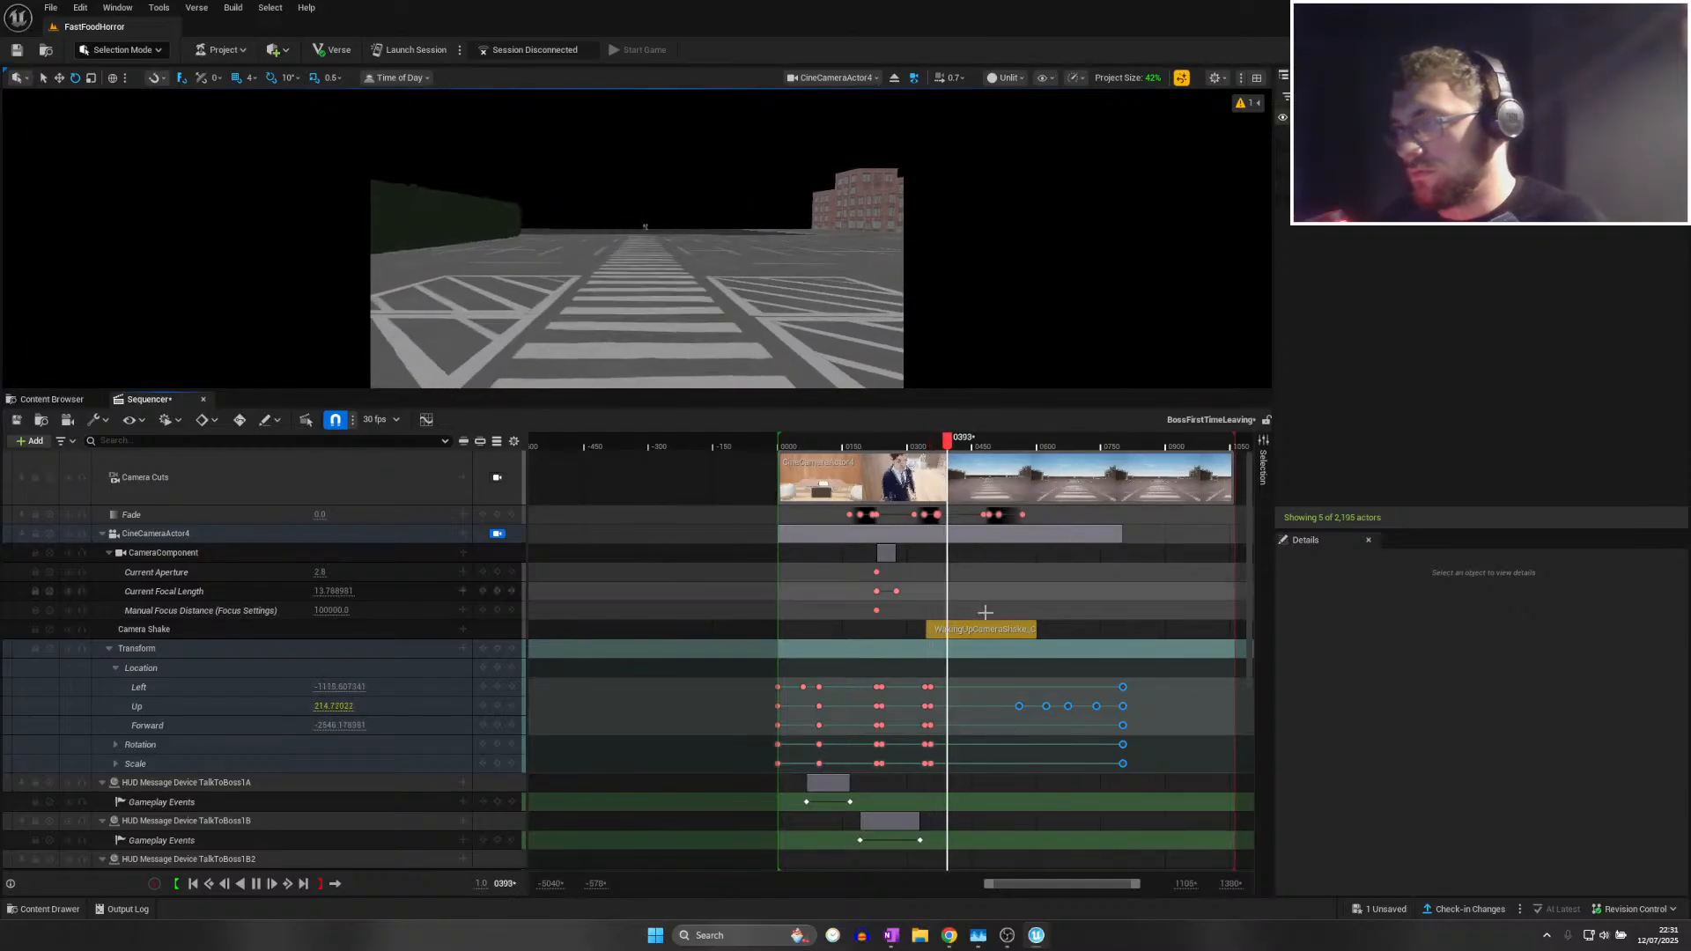
{"action": "scroll", "coordinate": [1002, 735], "scroll_direction": "down", "scroll_amount": 1}
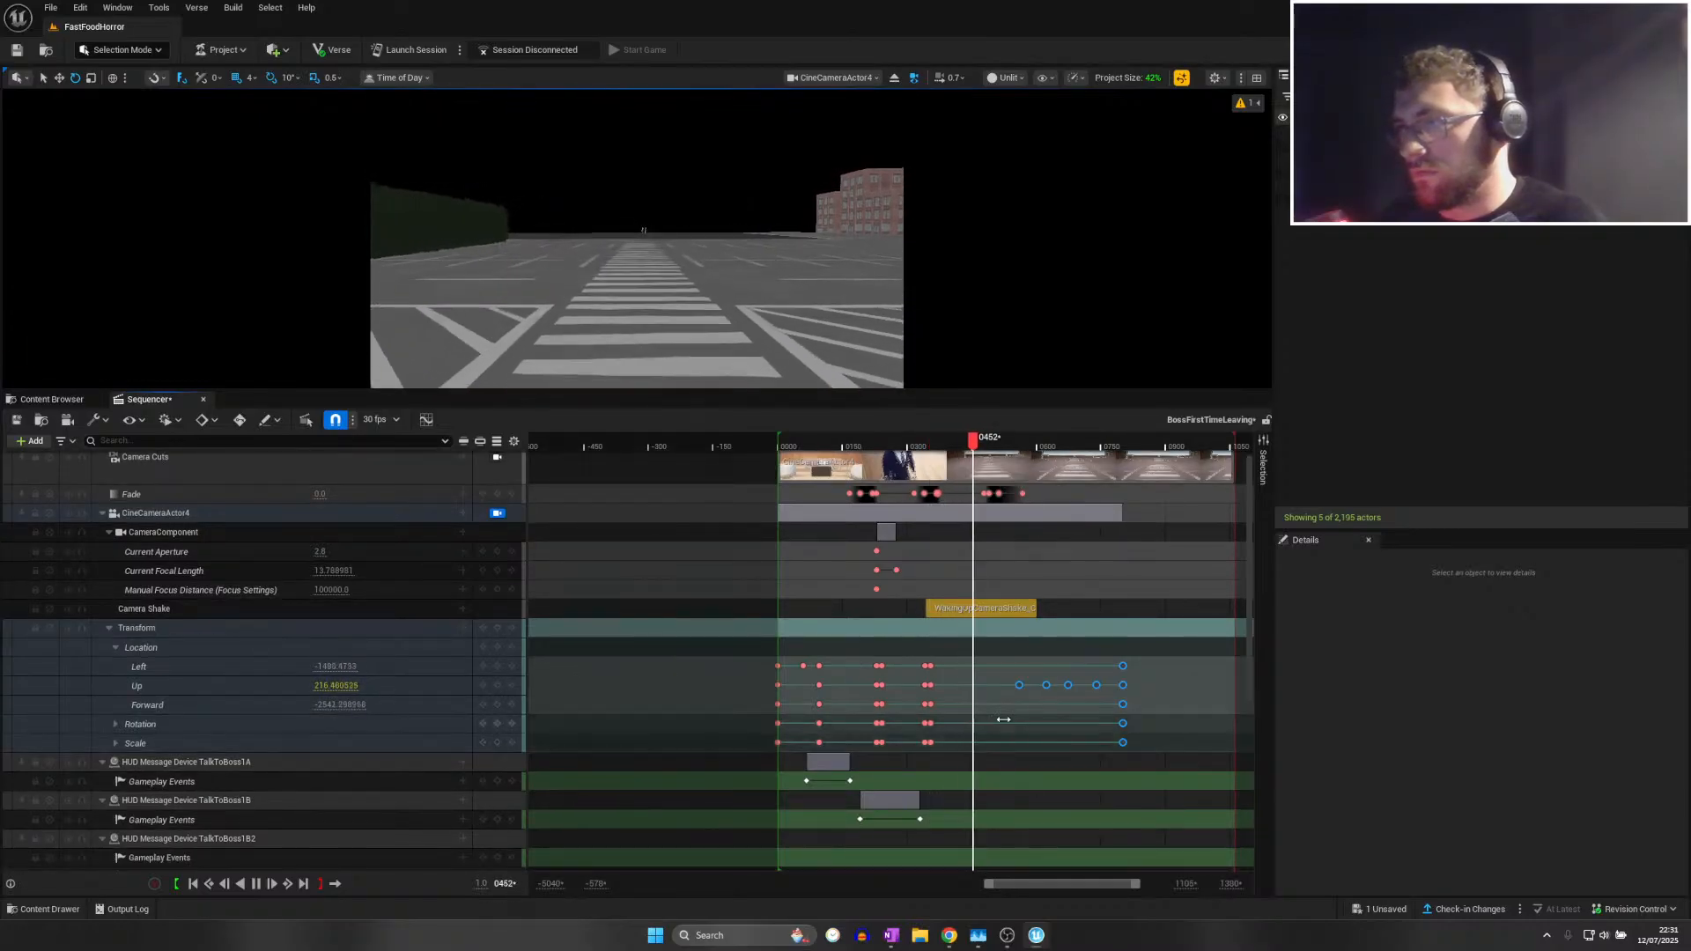
{"action": "key", "text": "space"}
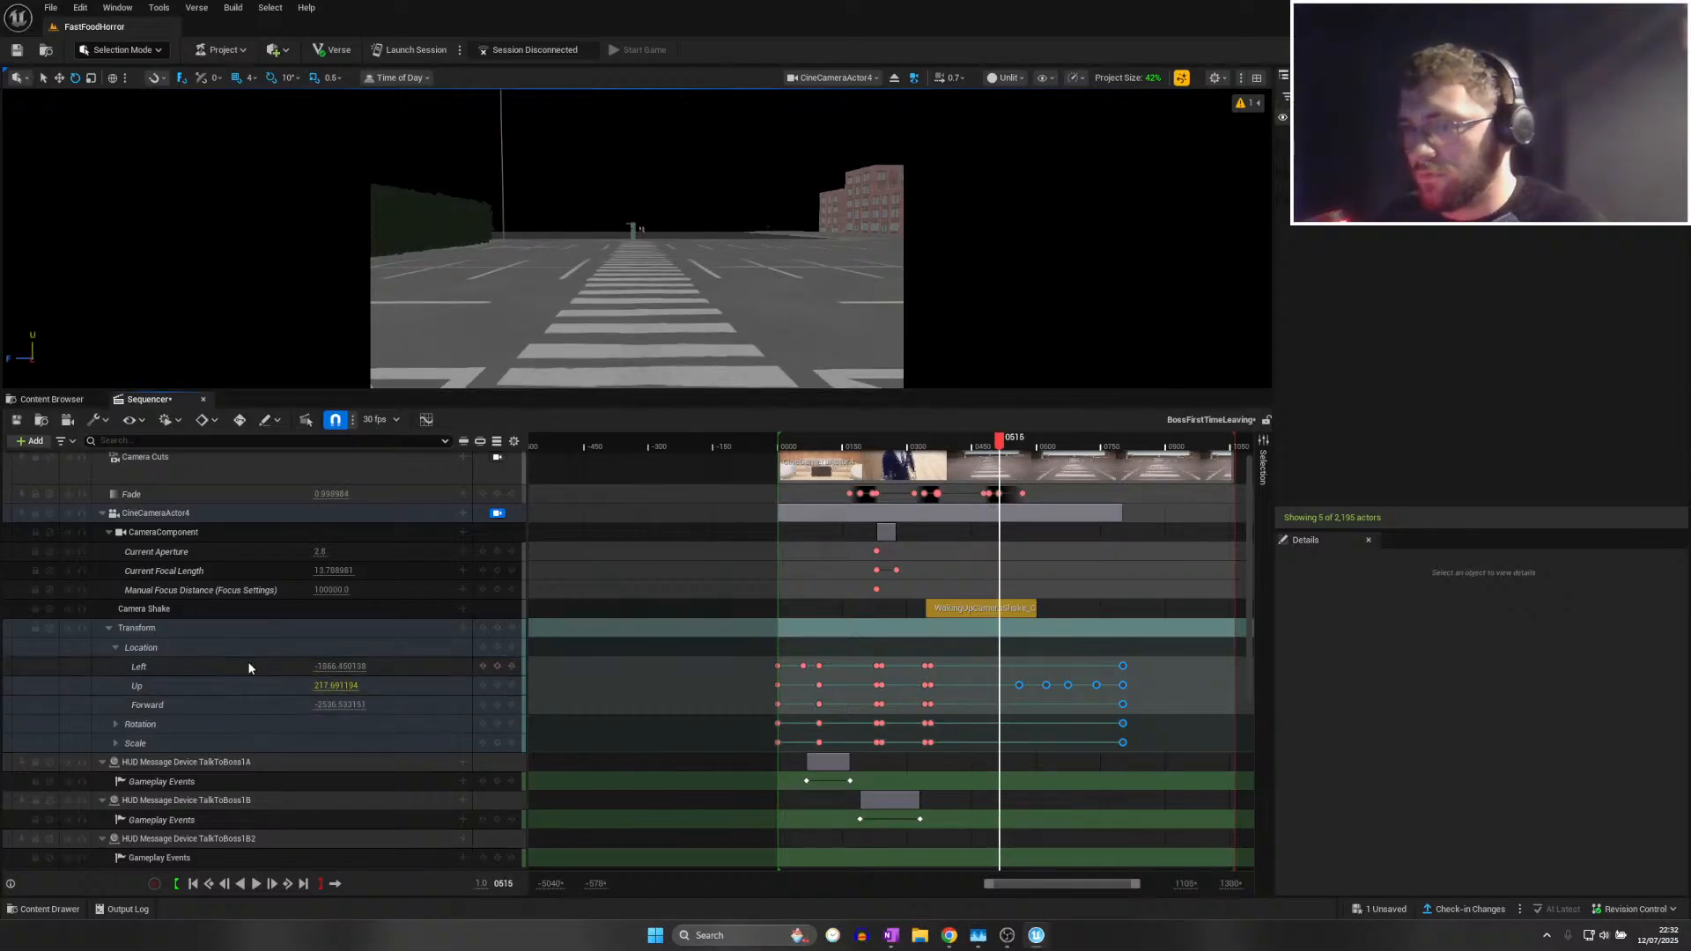
Key the camera's forward-facing rotation at frame 461 and a turn towards the hedge, yaw about 58 degrees, at frame 537
{"action": "left_click", "coordinate": [115, 724]}
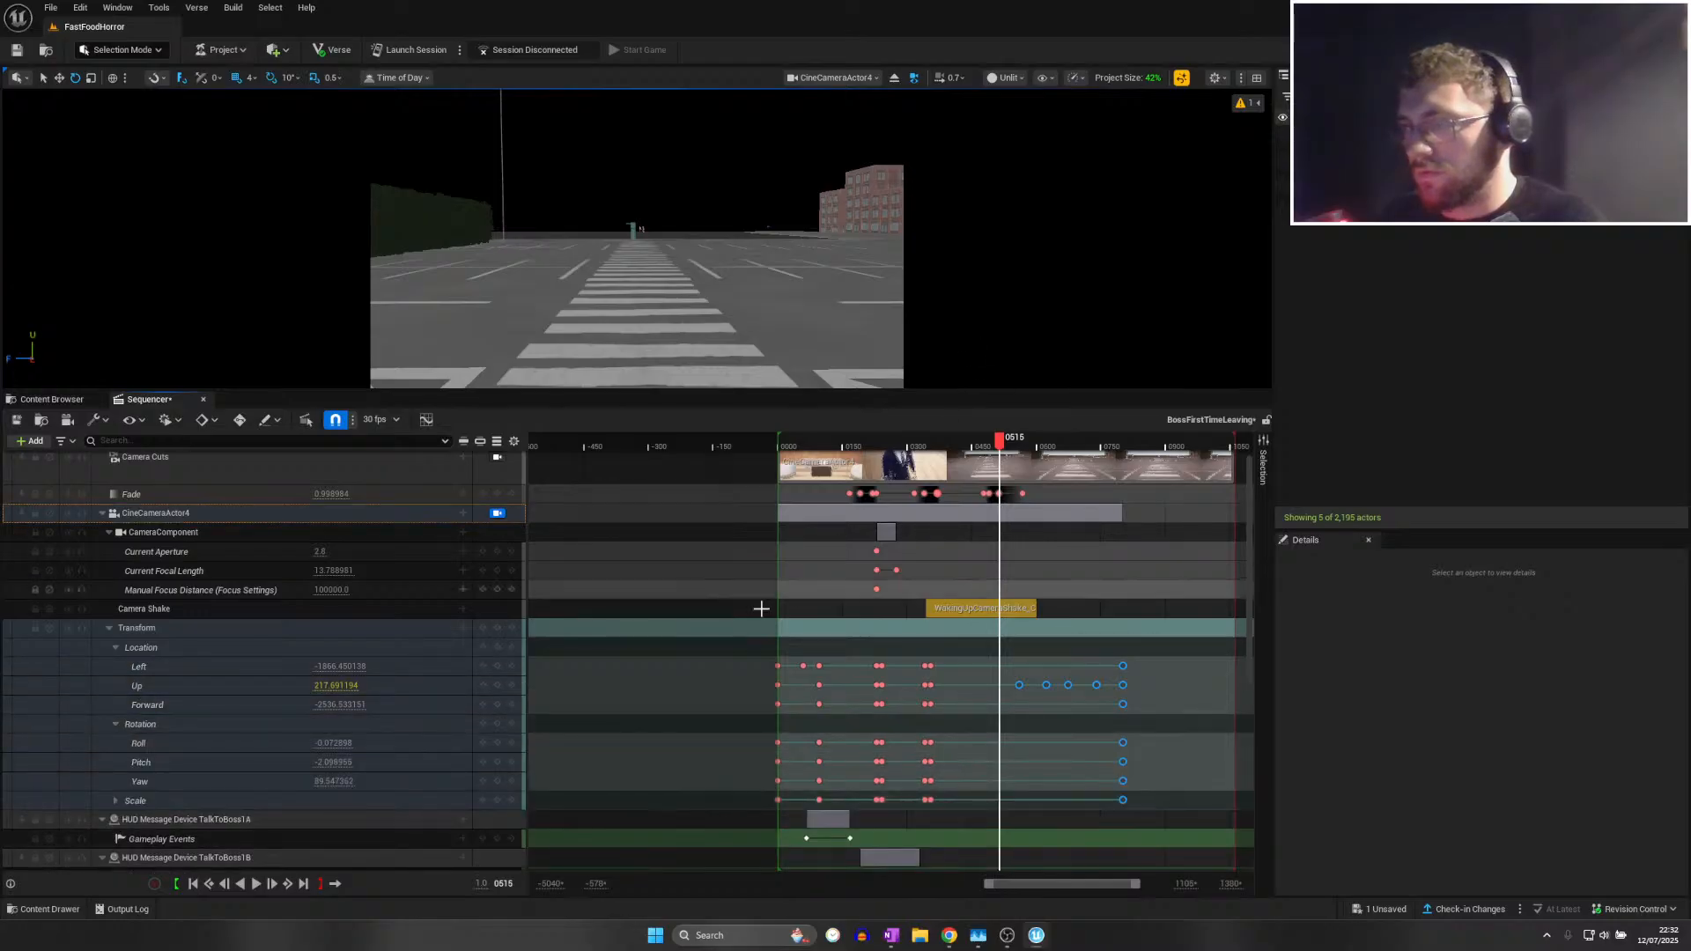
{"action": "mouse_move", "coordinate": [988, 441]}
{"action": "left_mouse_down"}
{"action": "mouse_move", "coordinate": [930, 445]}
{"action": "mouse_move", "coordinate": [976, 452]}
{"action": "left_mouse_up"}
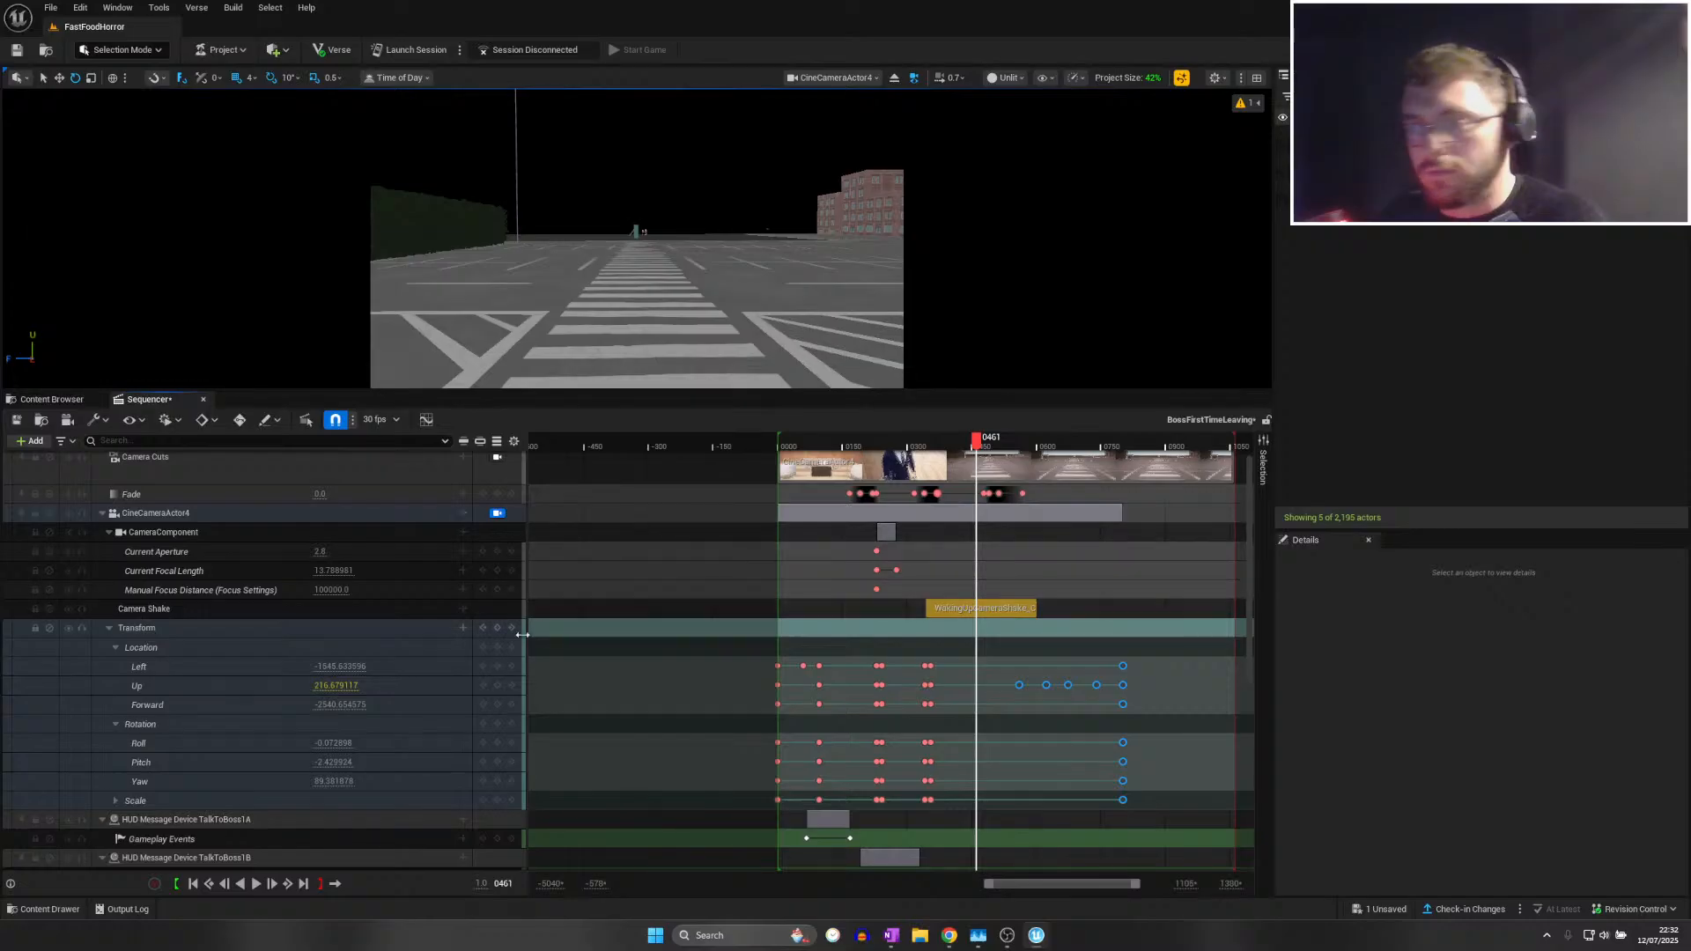
{"action": "left_click", "coordinate": [498, 724]}
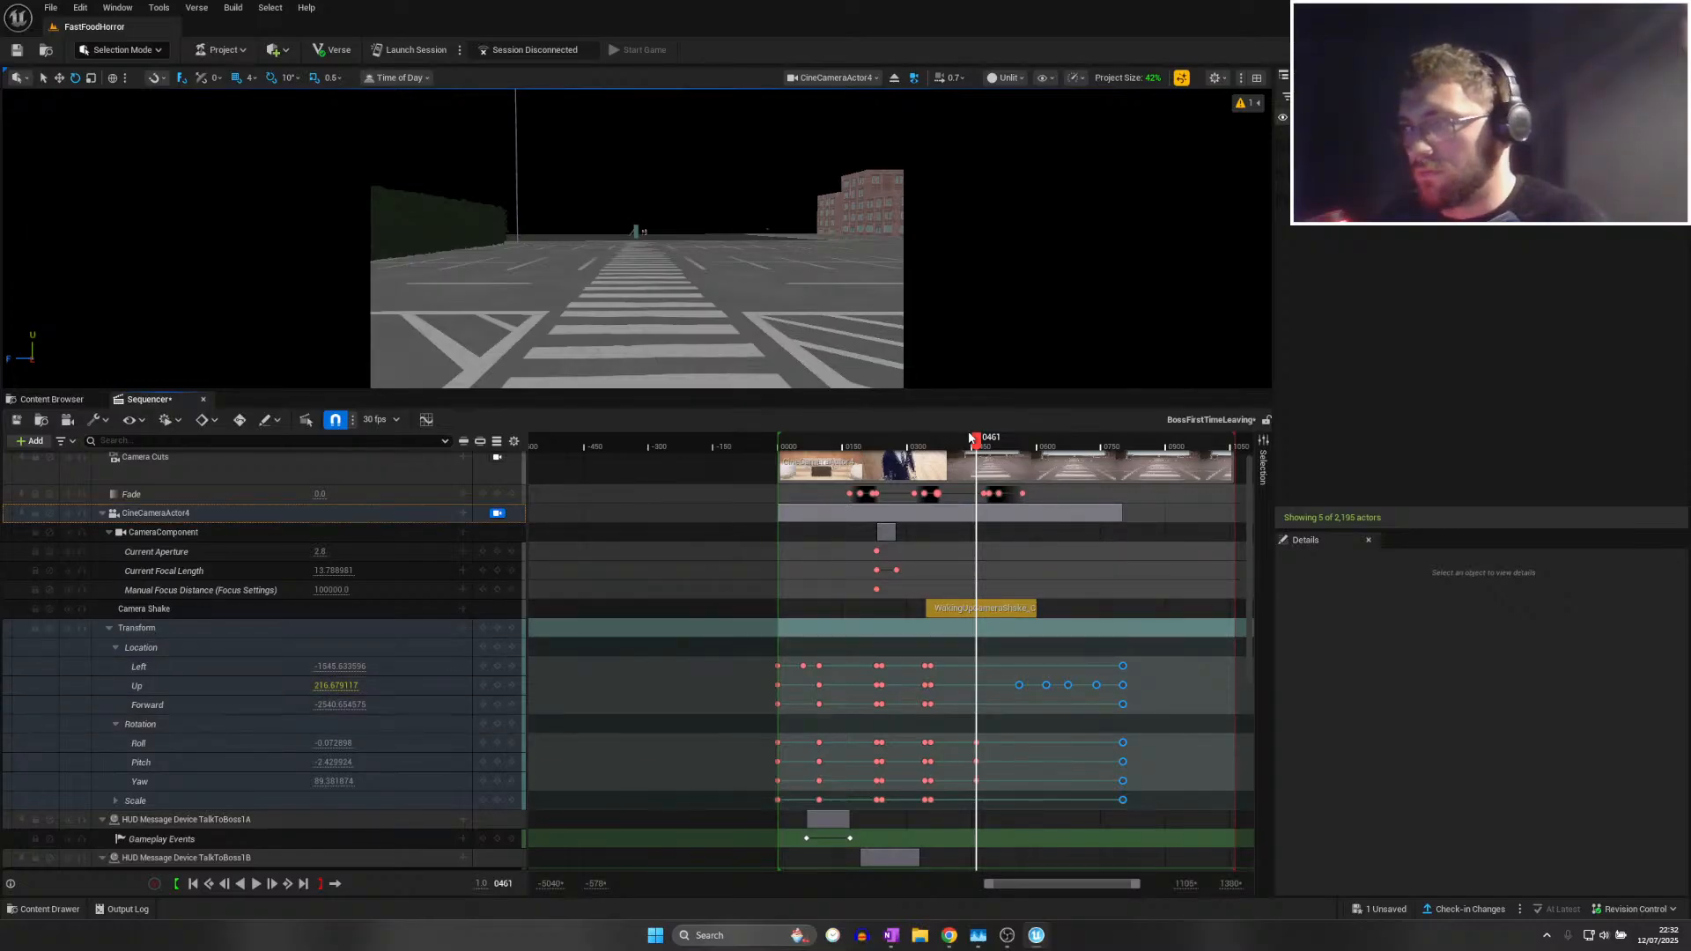
{"action": "left_click_drag", "start_coordinate": [975, 439], "coordinate": [1008, 442]}
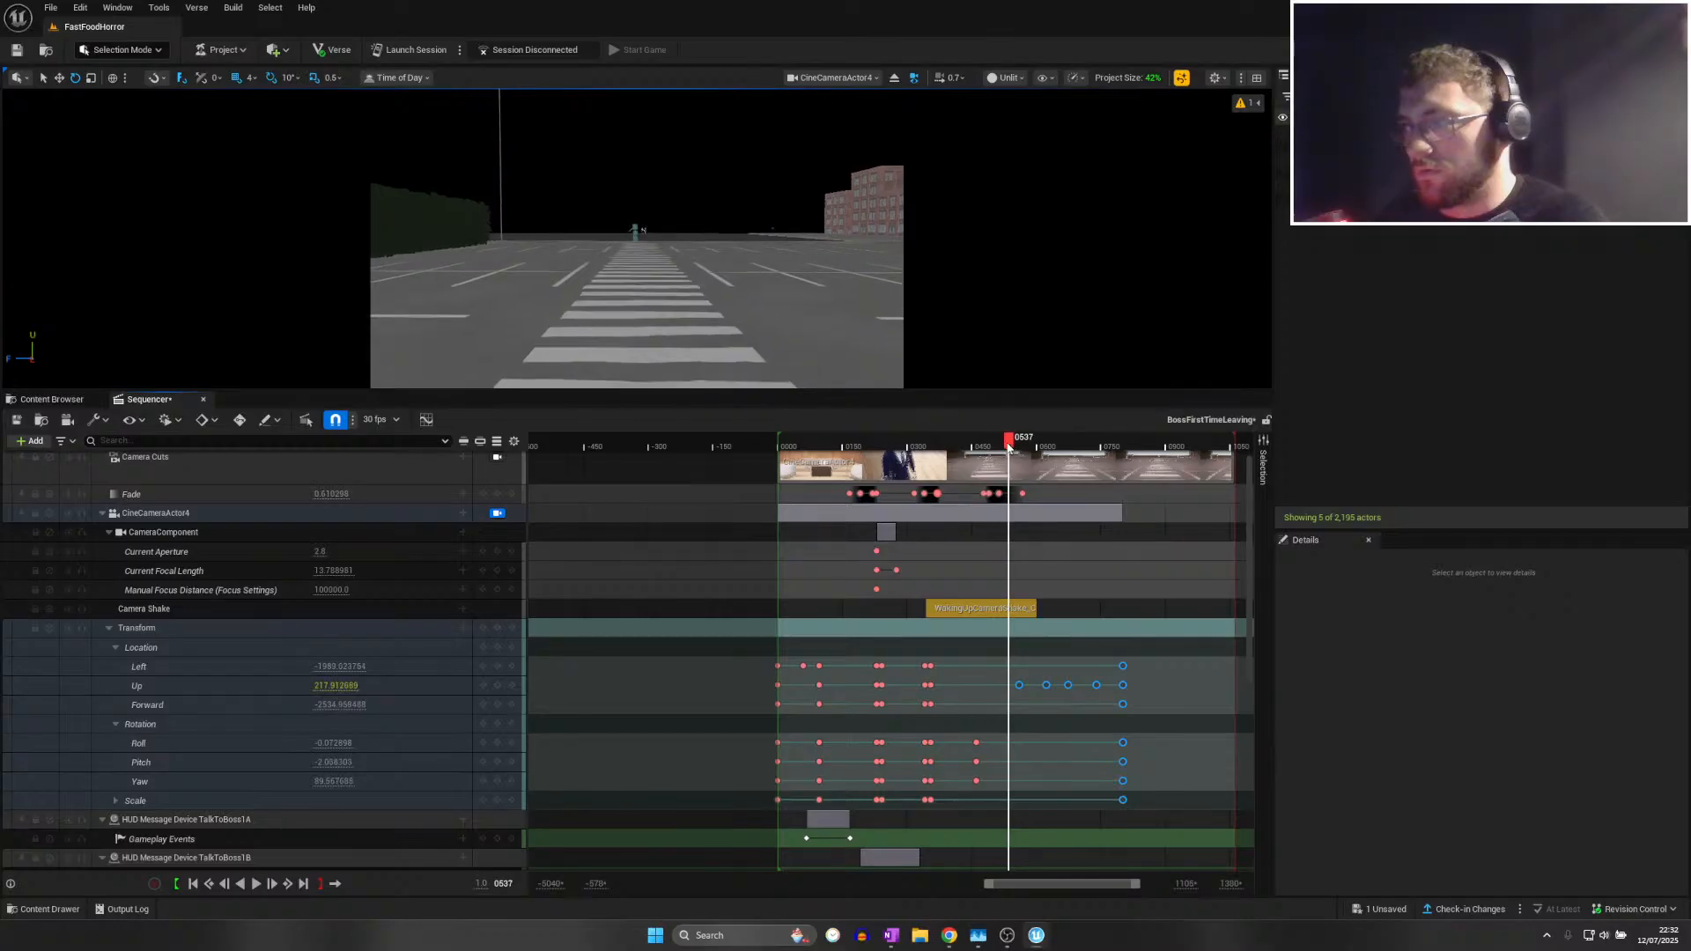
{"action": "right_click_drag", "start_coordinate": [636, 238], "coordinate": [452, 228]}
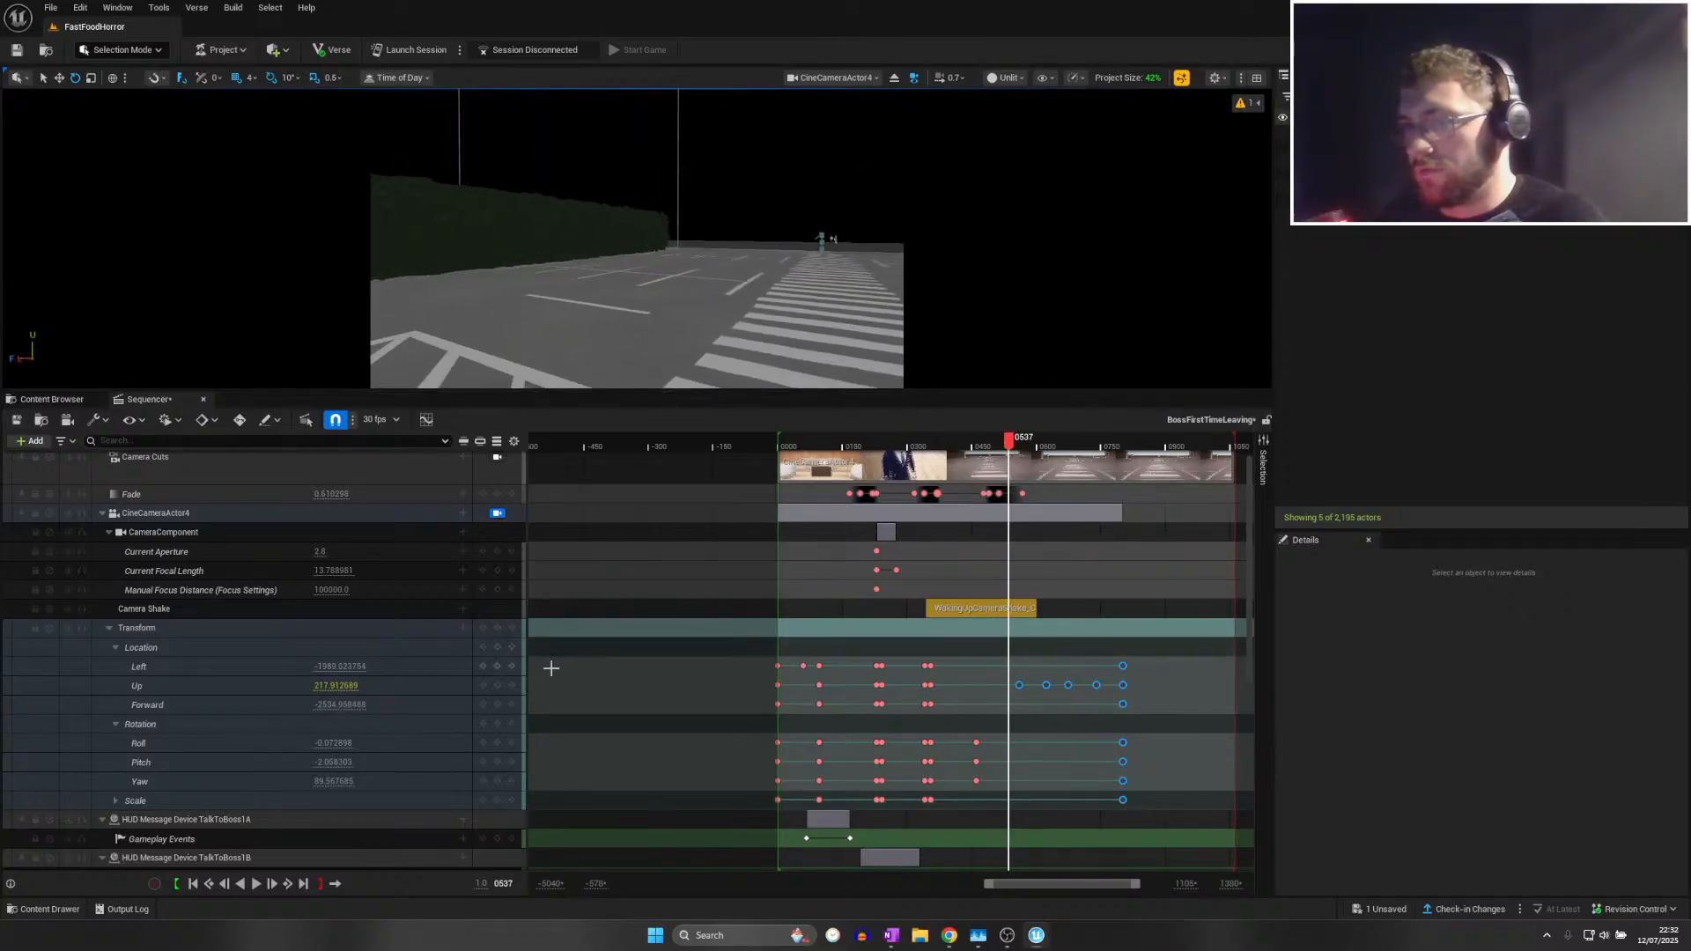
{"action": "left_click", "coordinate": [497, 724]}
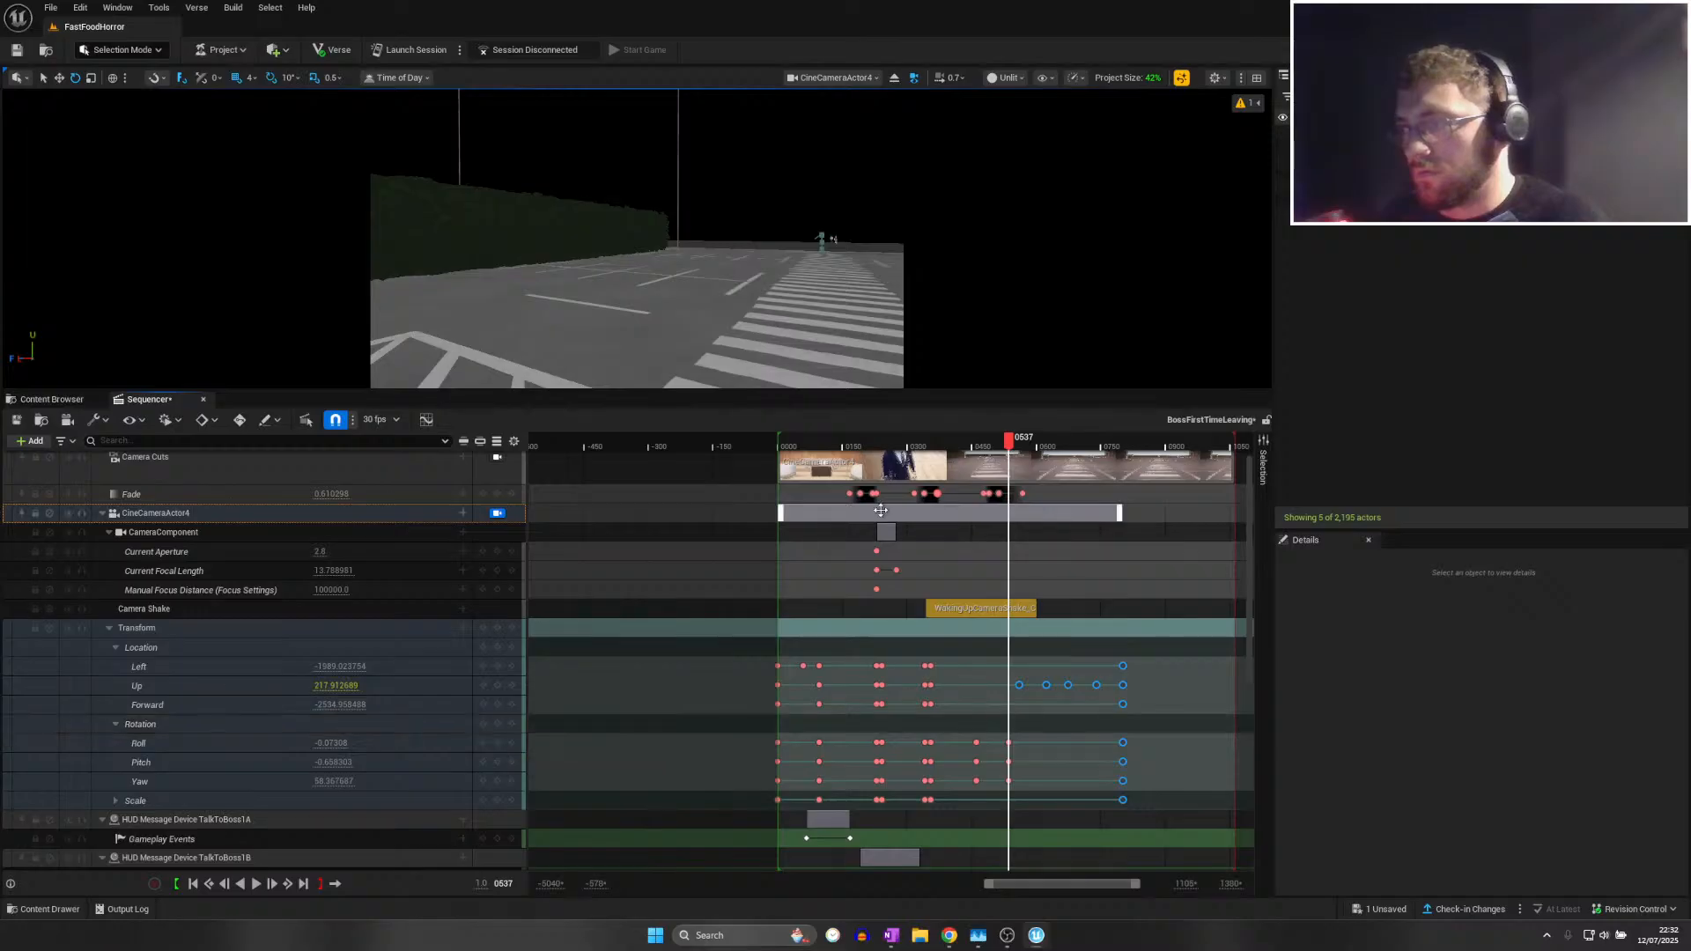
Key the camera's rotation facing the brick buildings at frame 658 and looking back at the restaurant at frame 922
{"action": "left_click_drag", "start_coordinate": [1013, 443], "coordinate": [1062, 447]}
{"action": "right_click_drag", "start_coordinate": [921, 342], "coordinate": [1178, 343]}
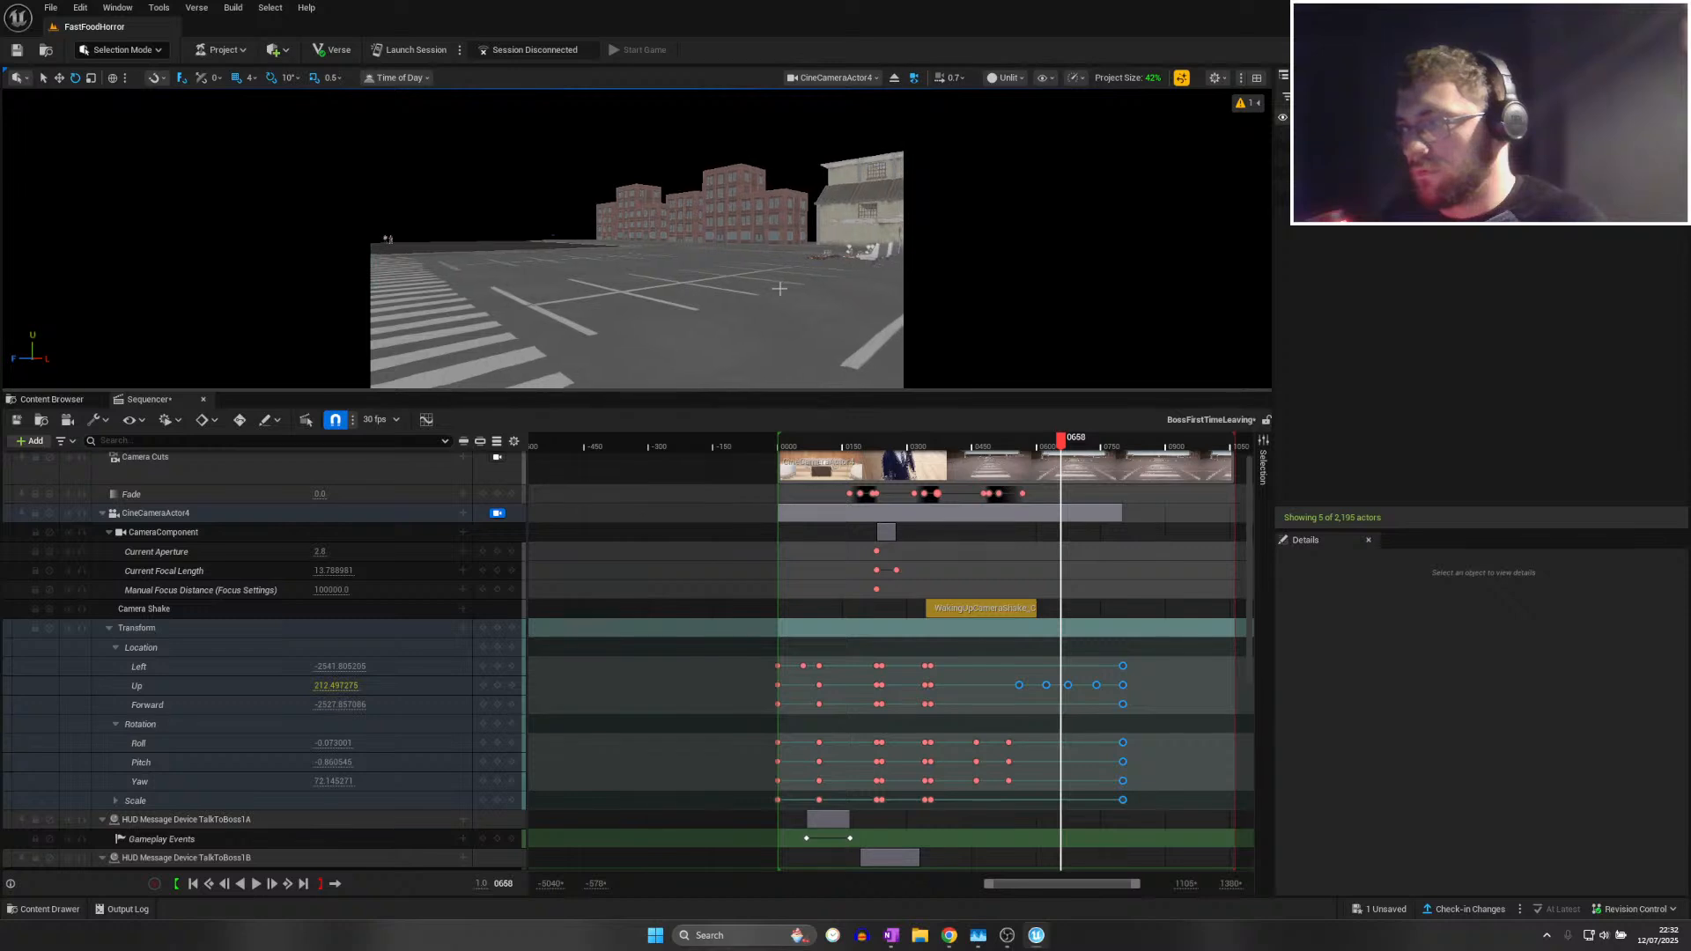
{"action": "left_click", "coordinate": [498, 725]}
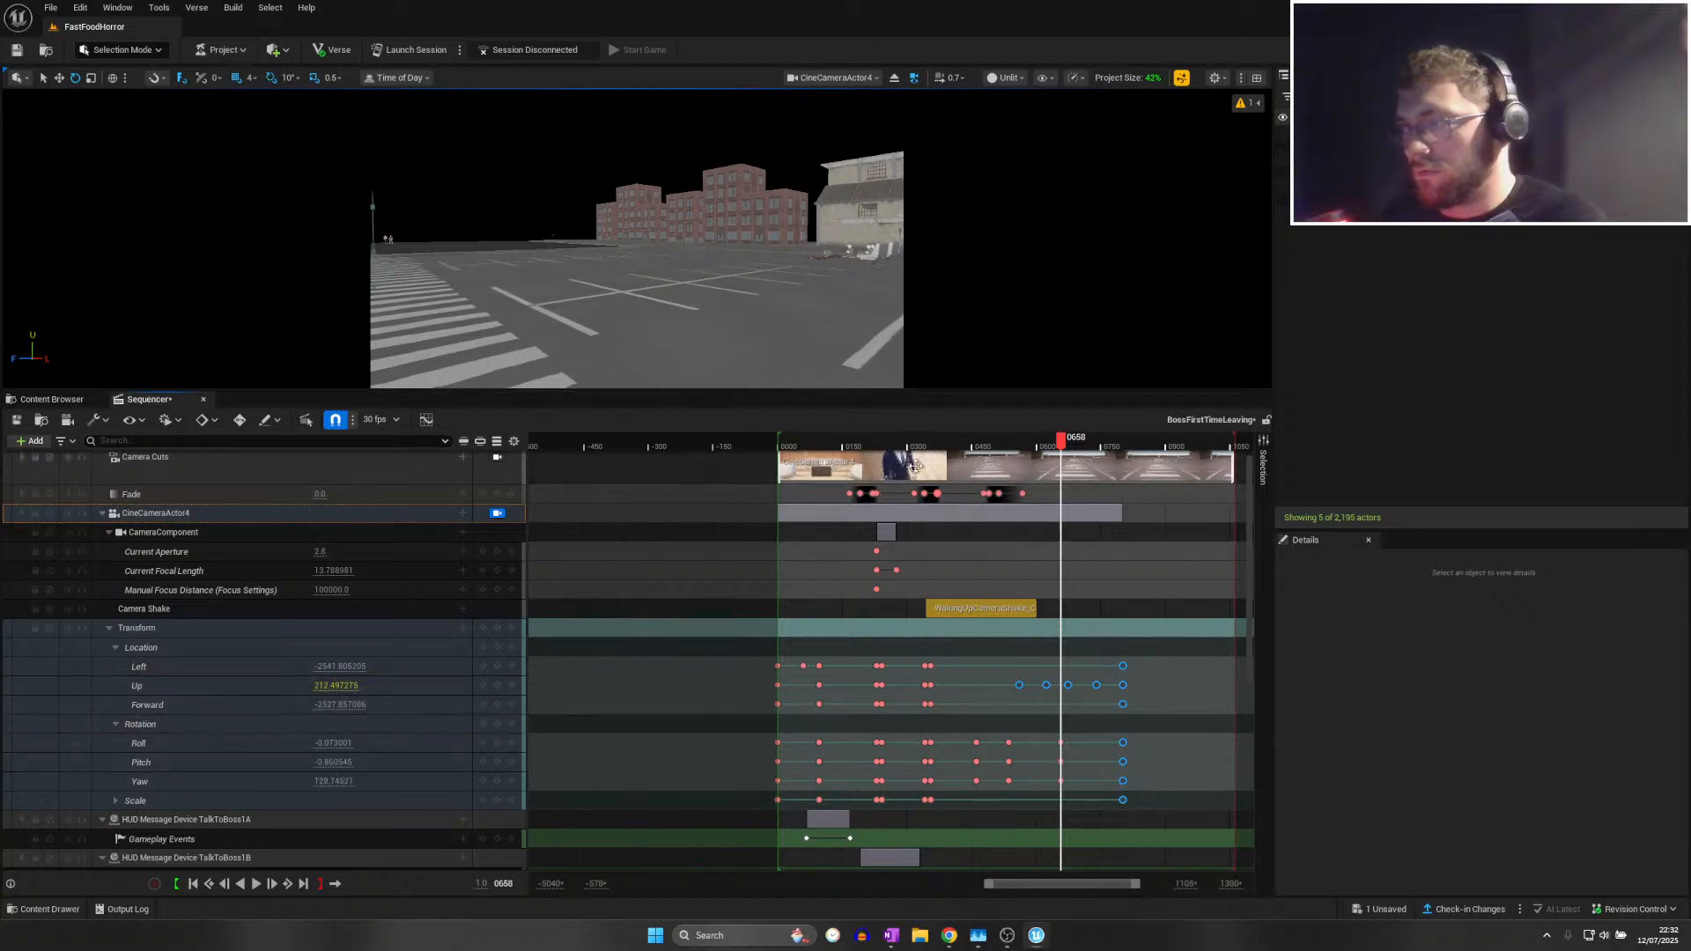
{"action": "left_click_drag", "start_coordinate": [1060, 443], "coordinate": [1131, 447]}
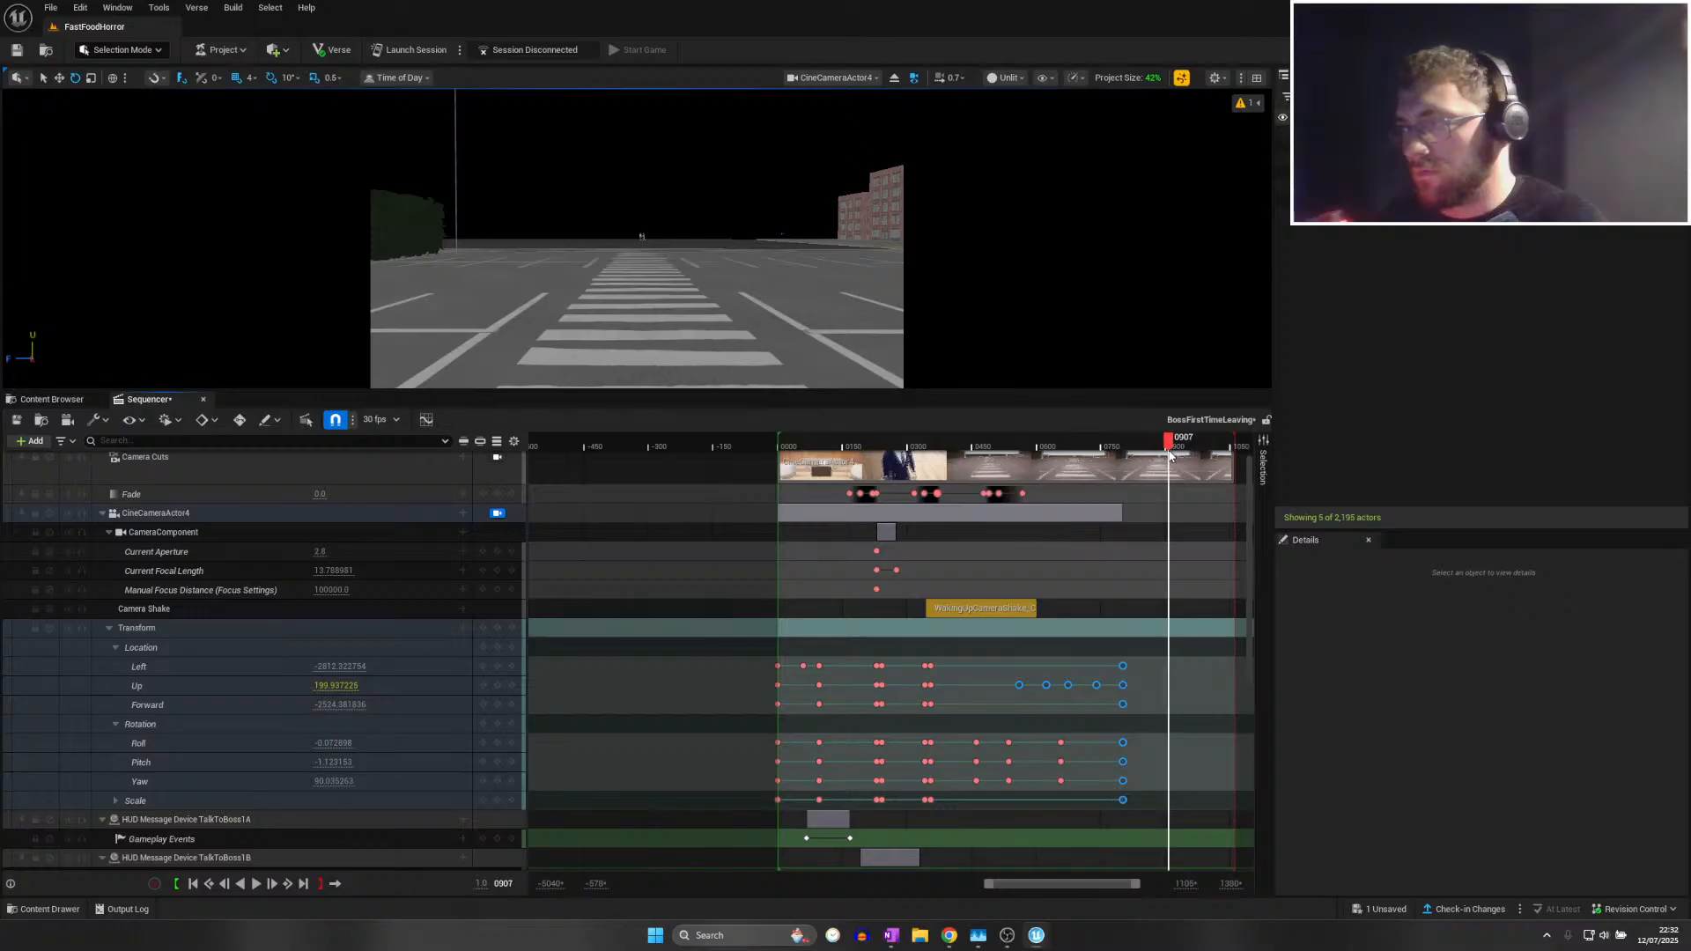
{"action": "right_click_drag", "start_coordinate": [969, 308], "coordinate": [1176, 307]}
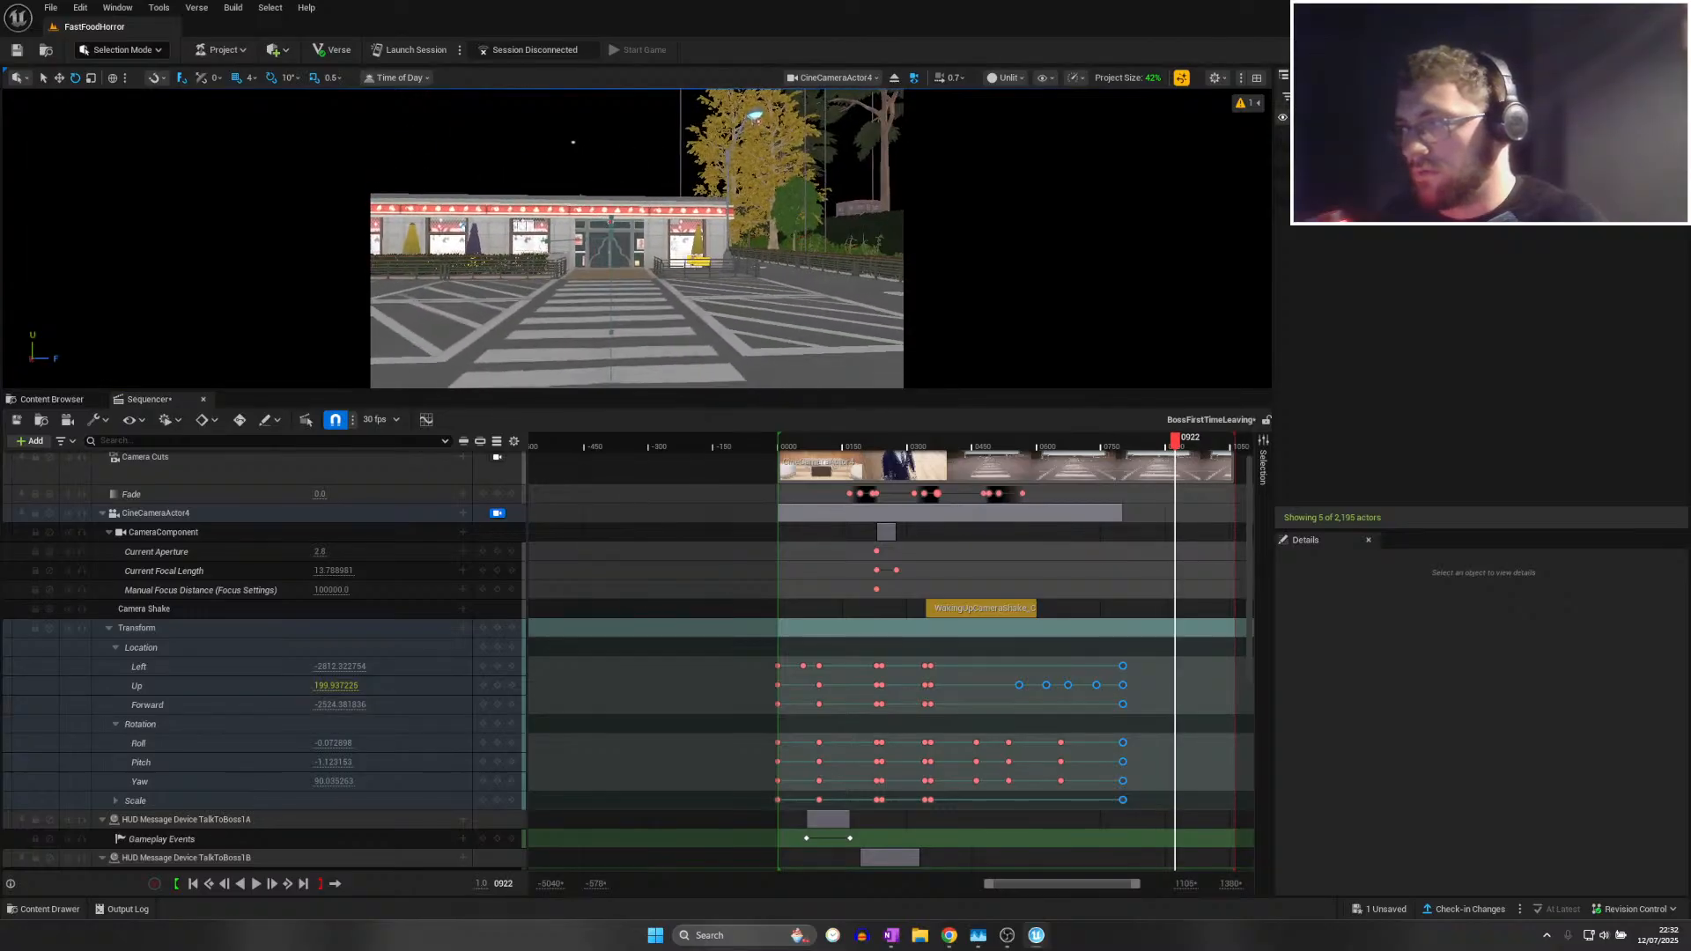
{"action": "left_click", "coordinate": [498, 725]}
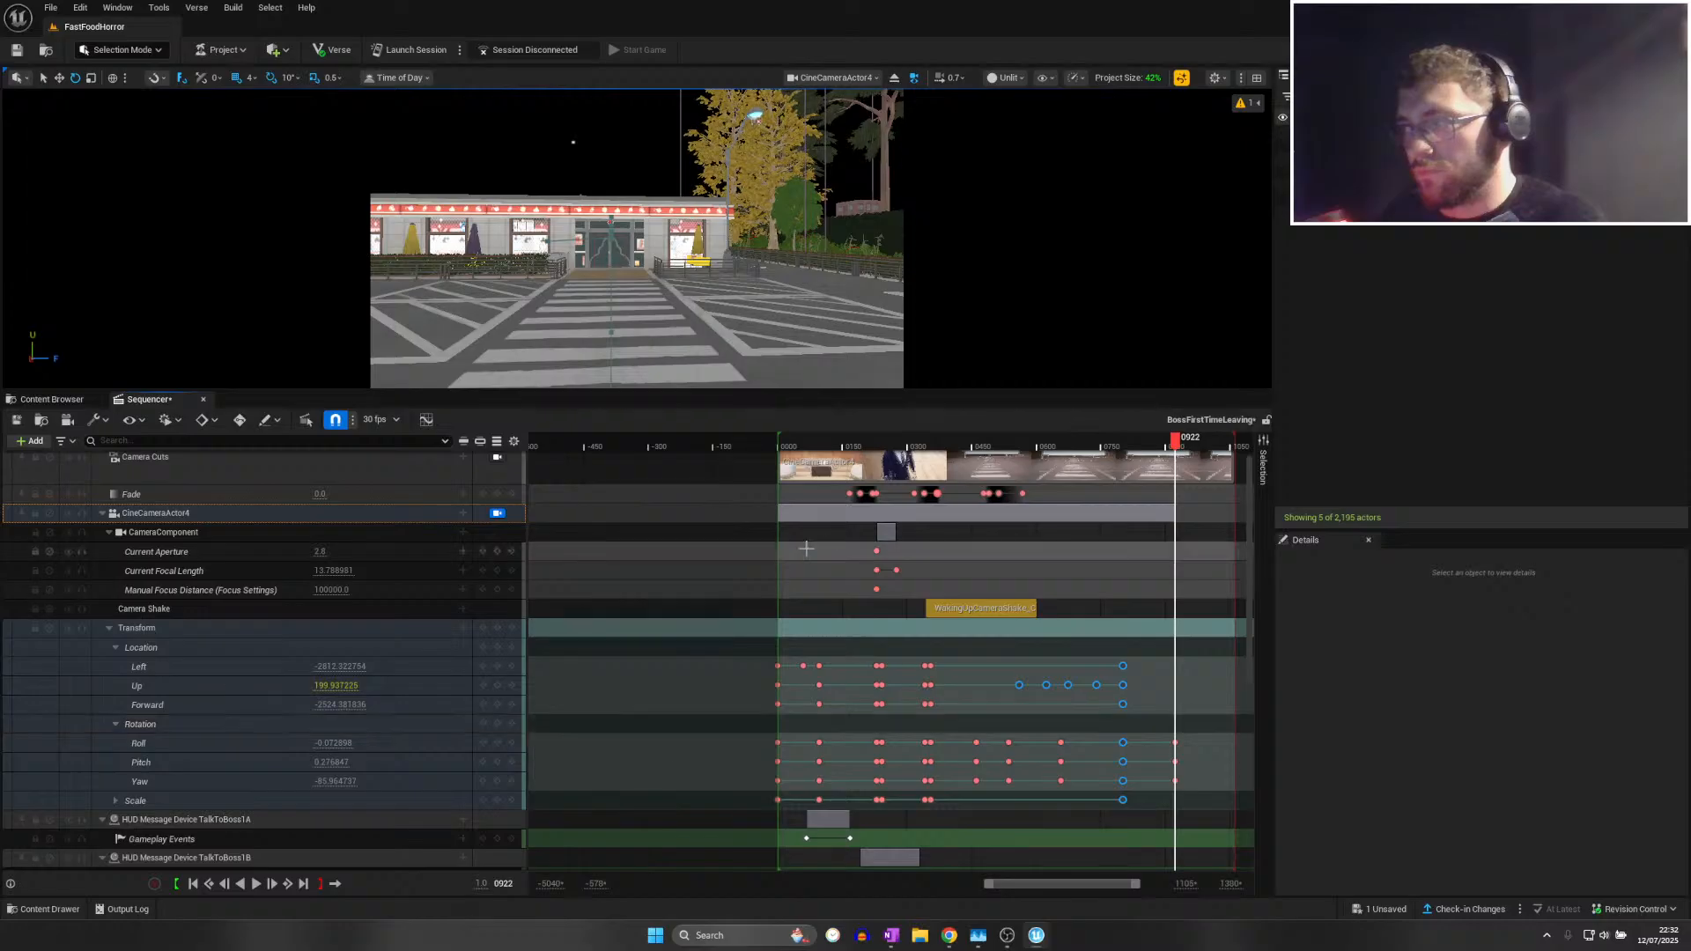
Delete the last group of Fade keys over the outdoor walk and replay the cutscene in Lit mode from frame 171
{"action": "left_click", "coordinate": [973, 490]}
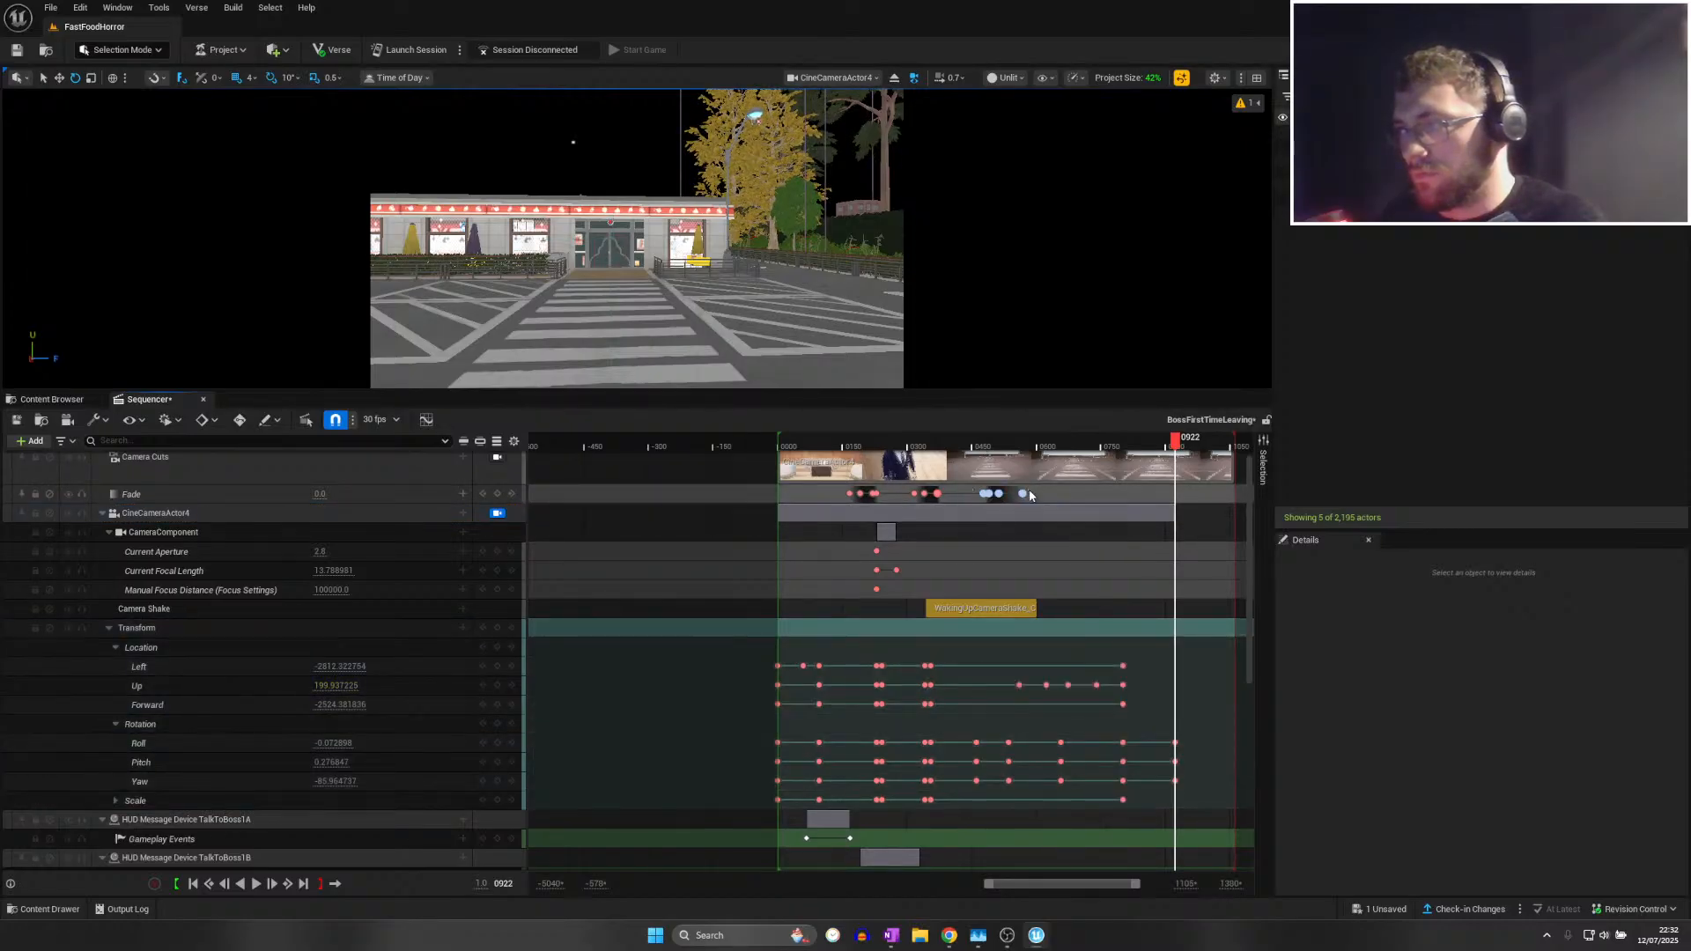
{"action": "key", "text": "Delete"}
{"action": "left_click", "coordinate": [870, 441]}
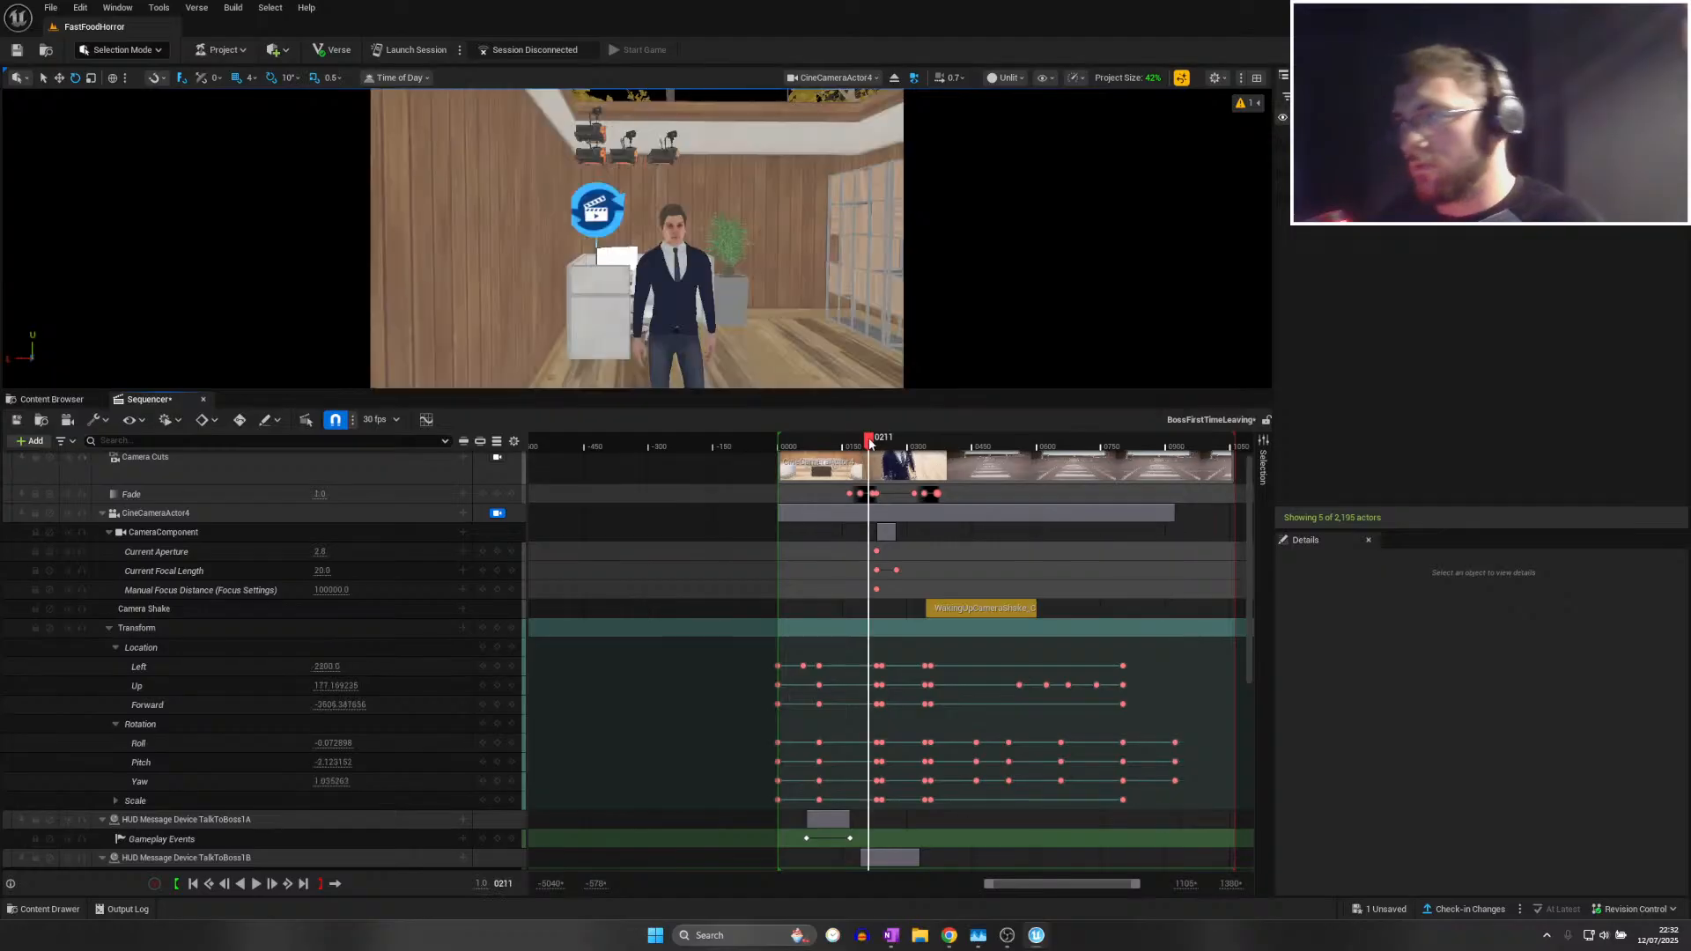
{"action": "left_click_drag", "start_coordinate": [870, 441], "coordinate": [851, 442]}
{"action": "left_click", "coordinate": [1005, 80]}
{"action": "left_click", "coordinate": [1014, 127]}
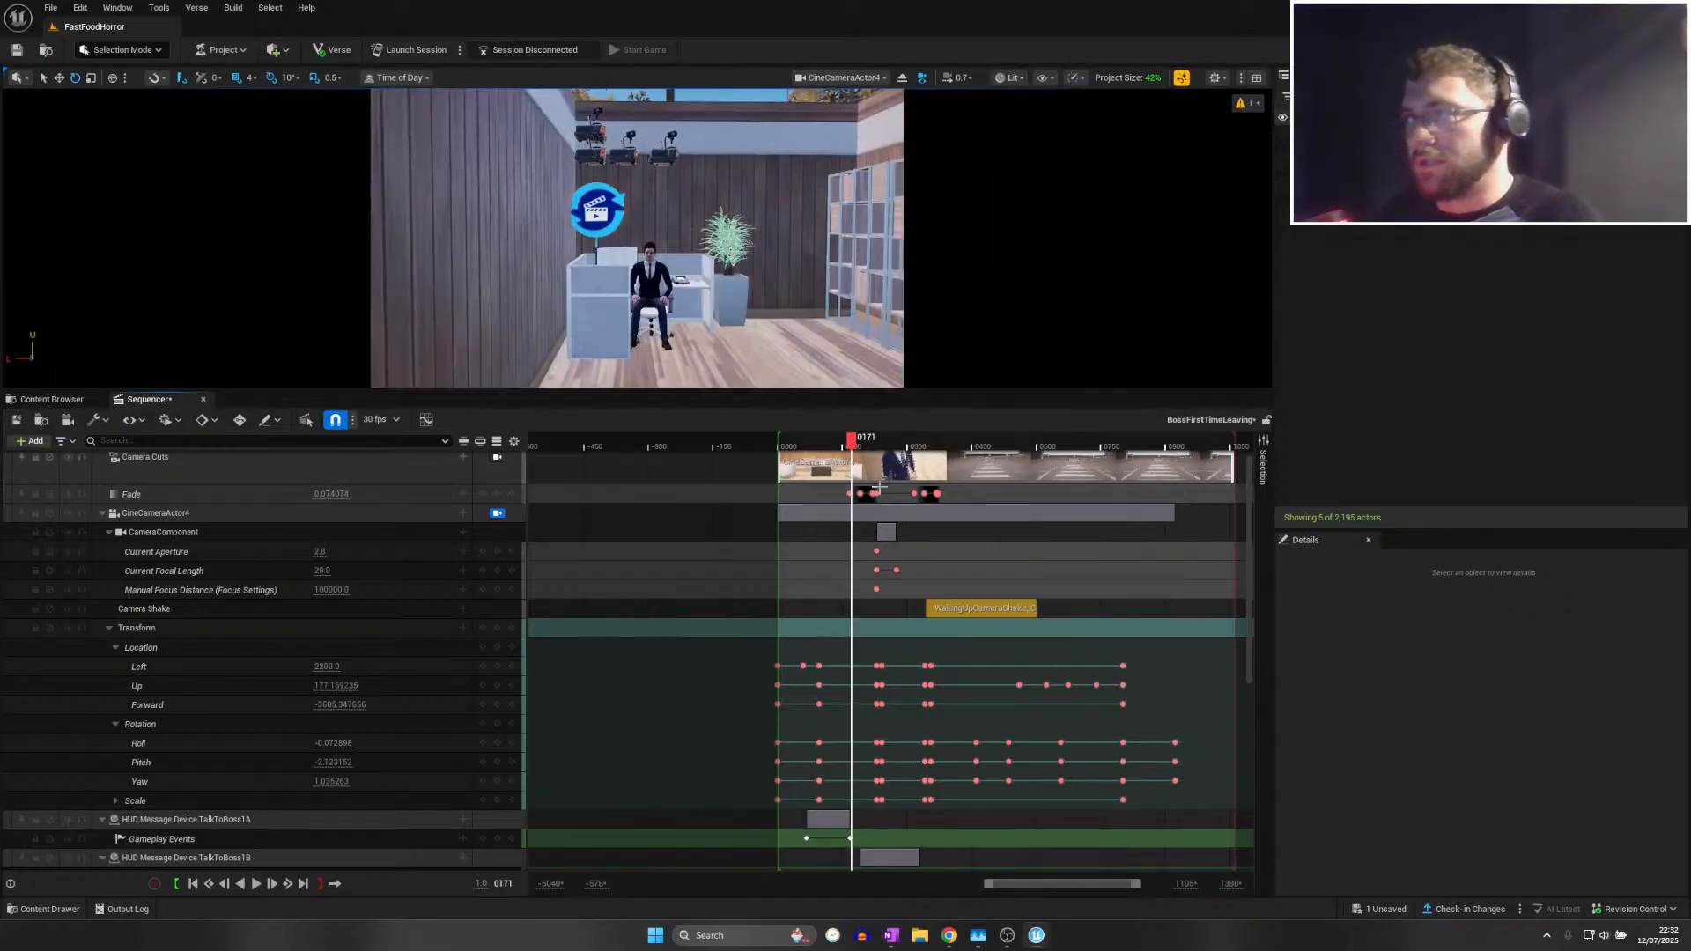
{"action": "key", "text": "space"}
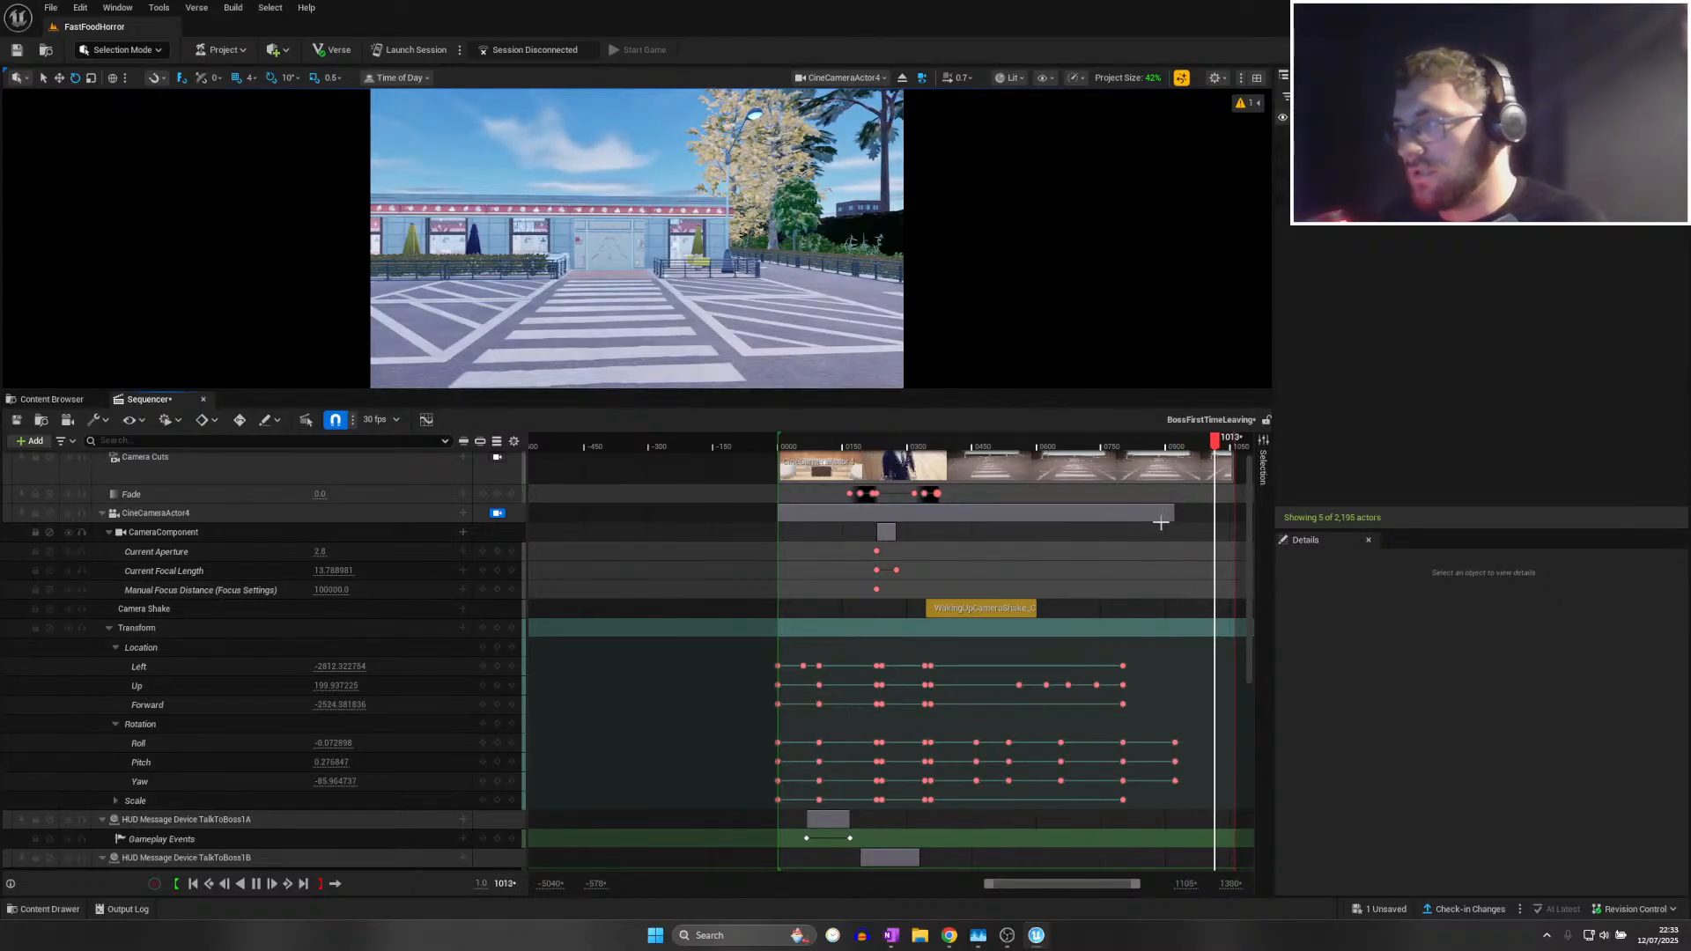
Save all changes and scrub through the cutscene from its start to frame 937
{"action": "left_click", "coordinate": [50, 7]}
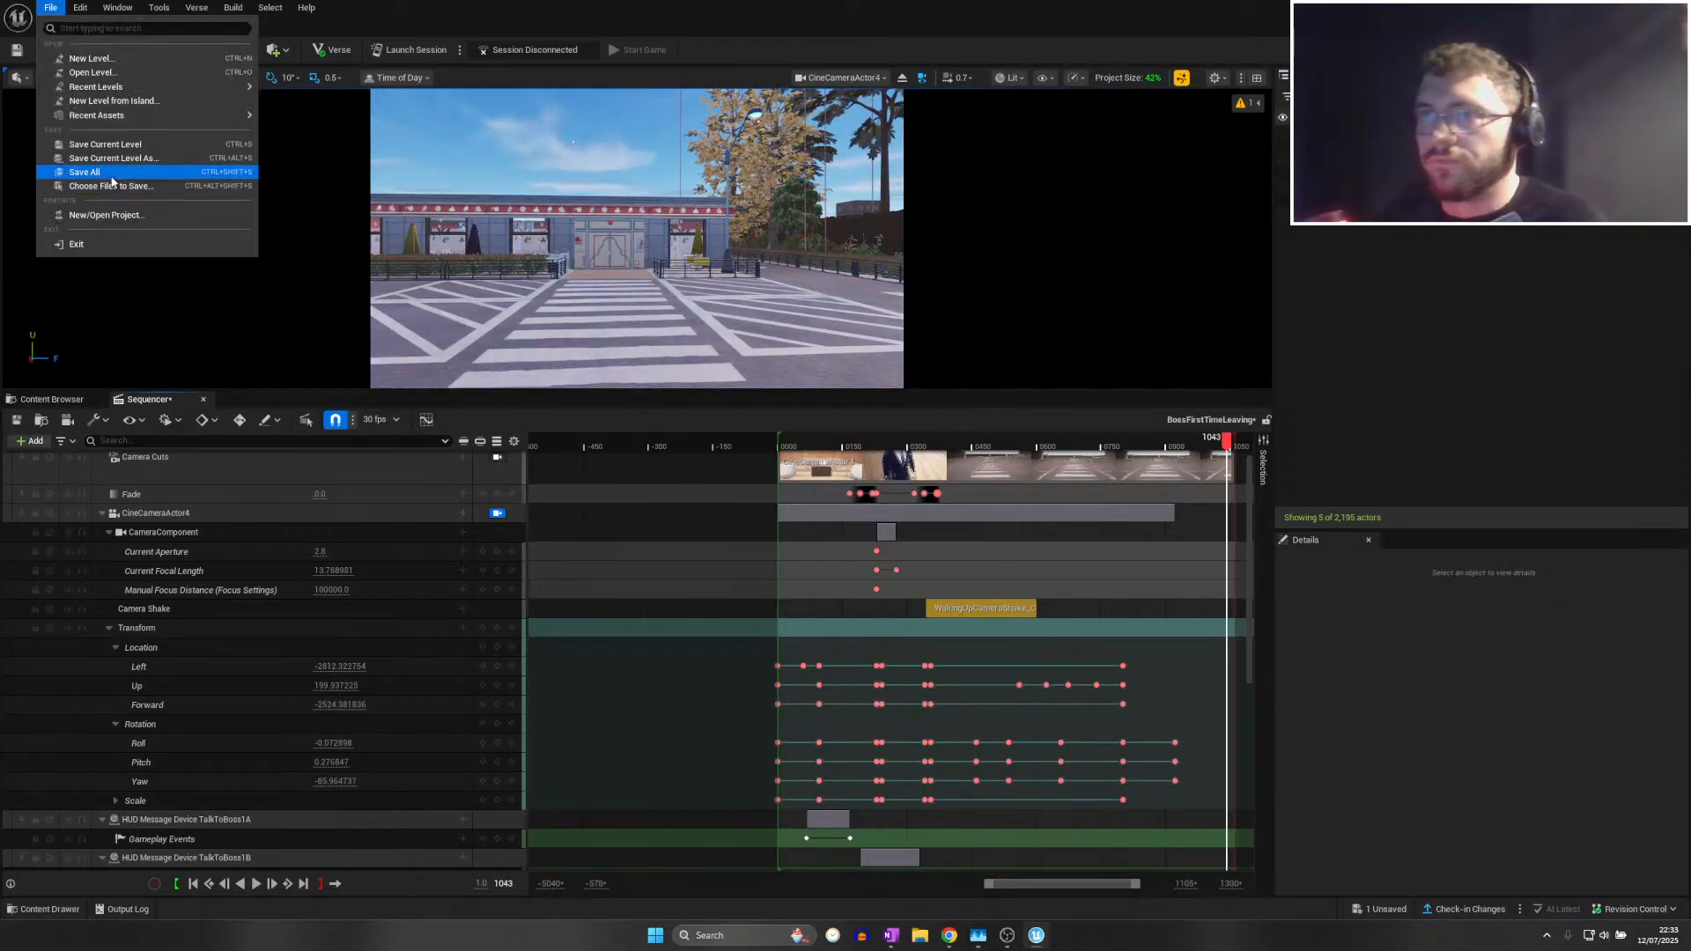
{"action": "left_click", "coordinate": [109, 172]}
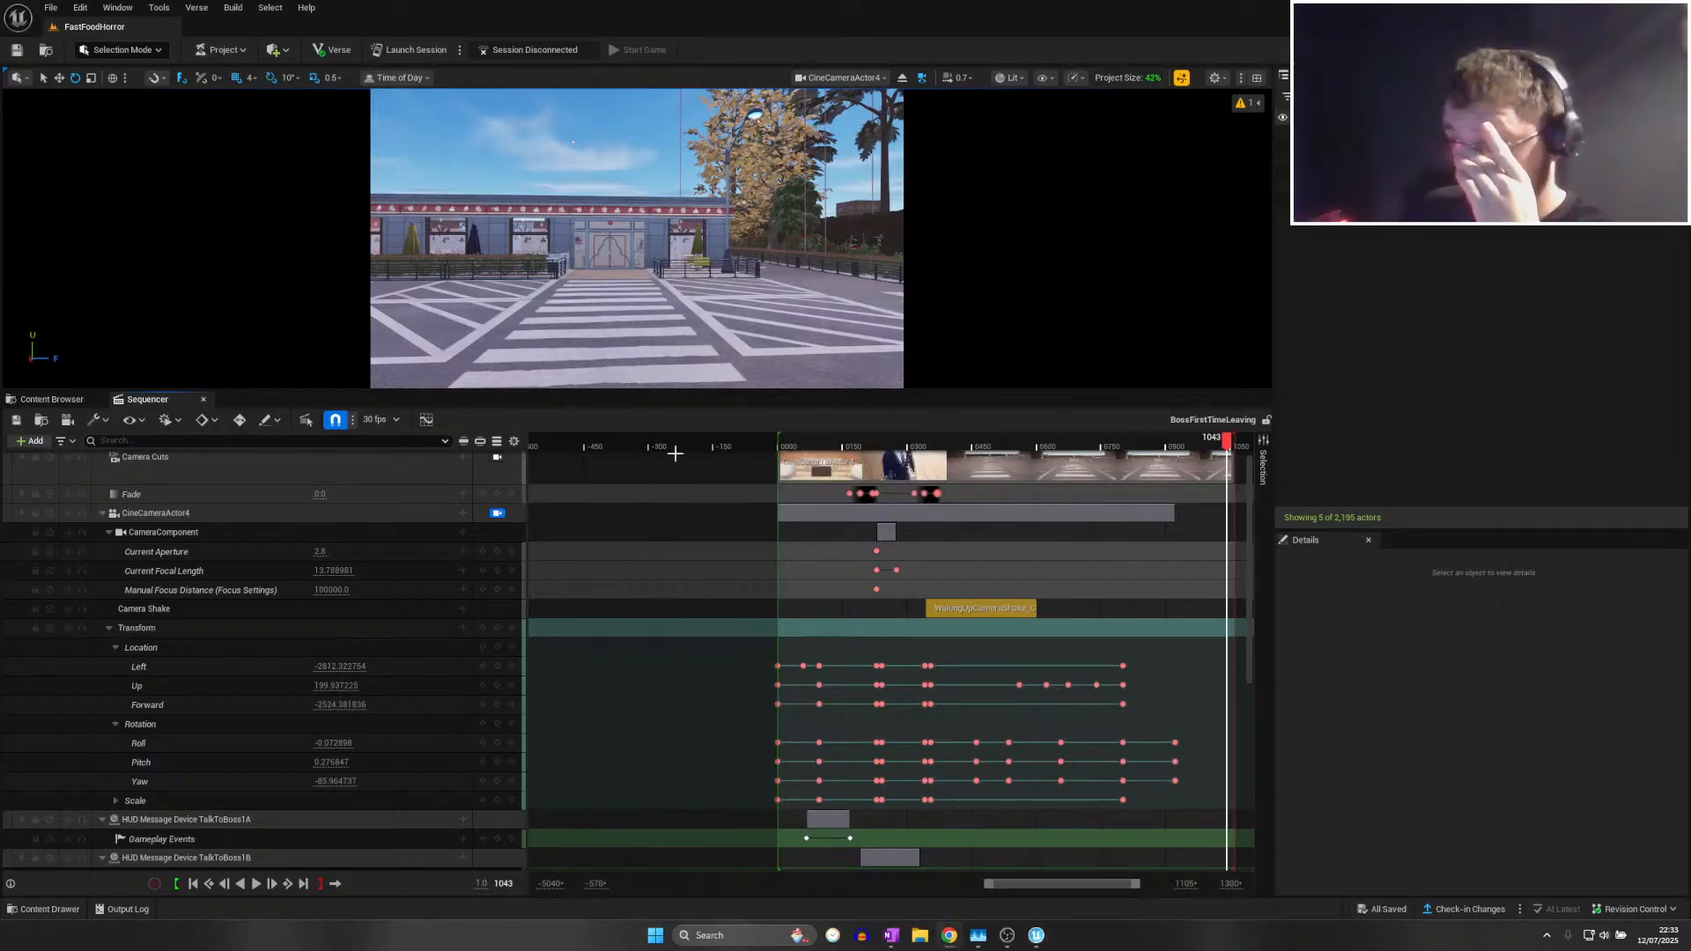
{"action": "scroll", "coordinate": [828, 479], "scroll_direction": "up", "scroll_amount": 1}
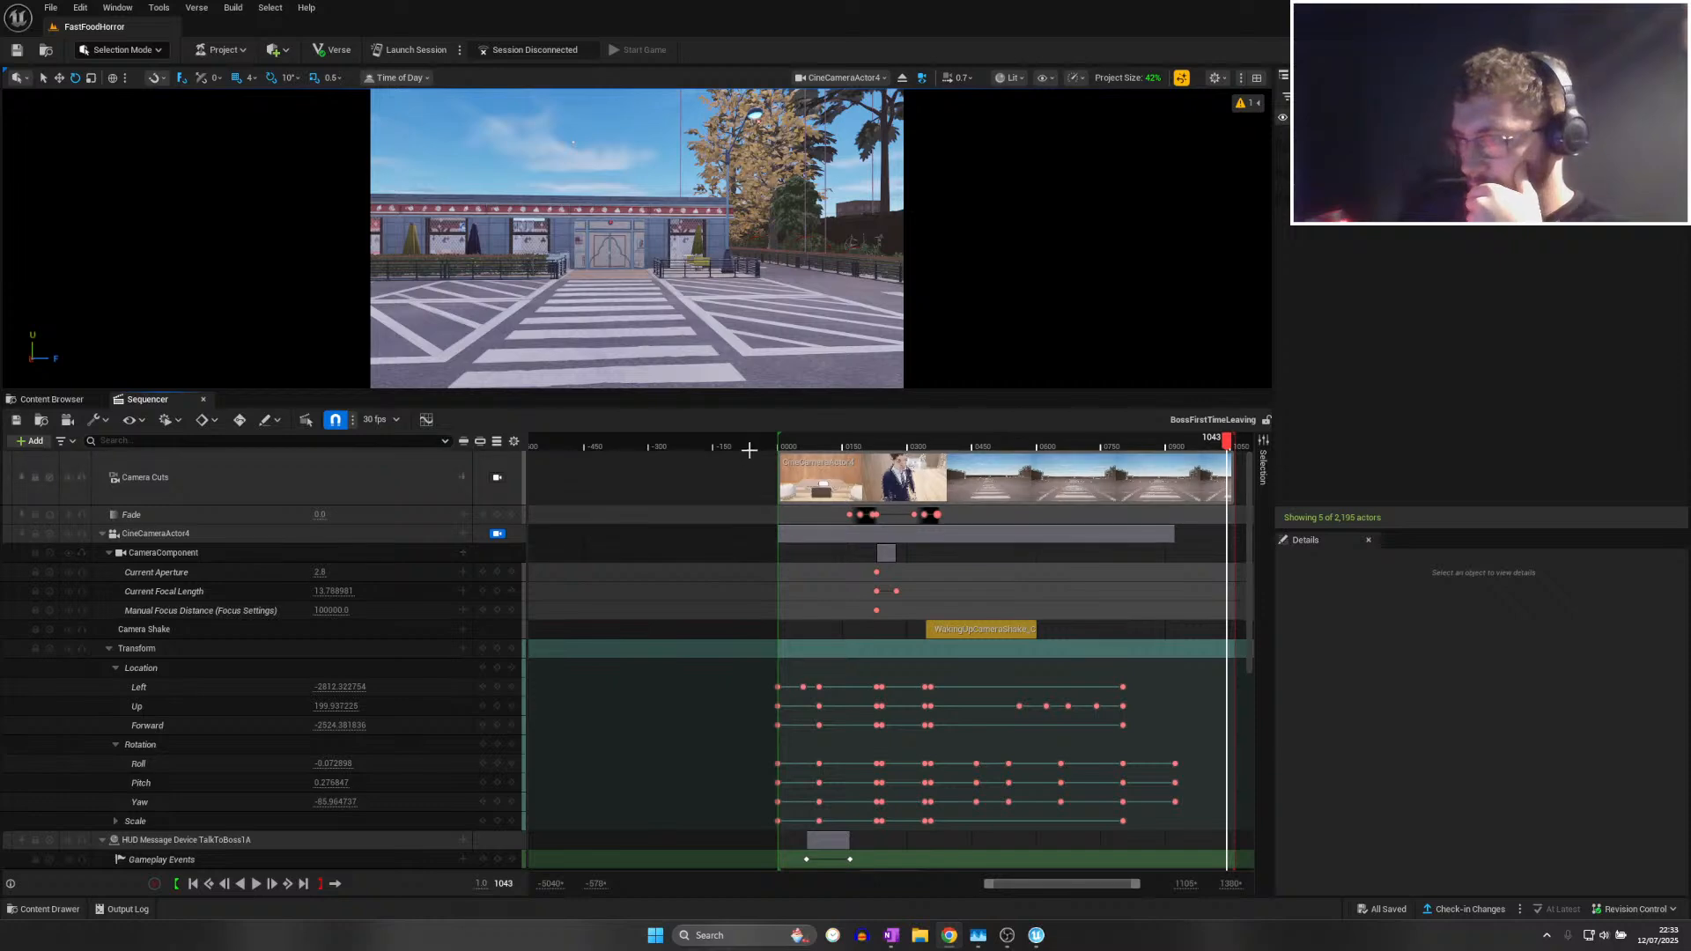
{"action": "left_click_drag", "start_coordinate": [762, 440], "coordinate": [772, 445]}
{"action": "left_click_drag", "start_coordinate": [825, 450], "coordinate": [1183, 461]}
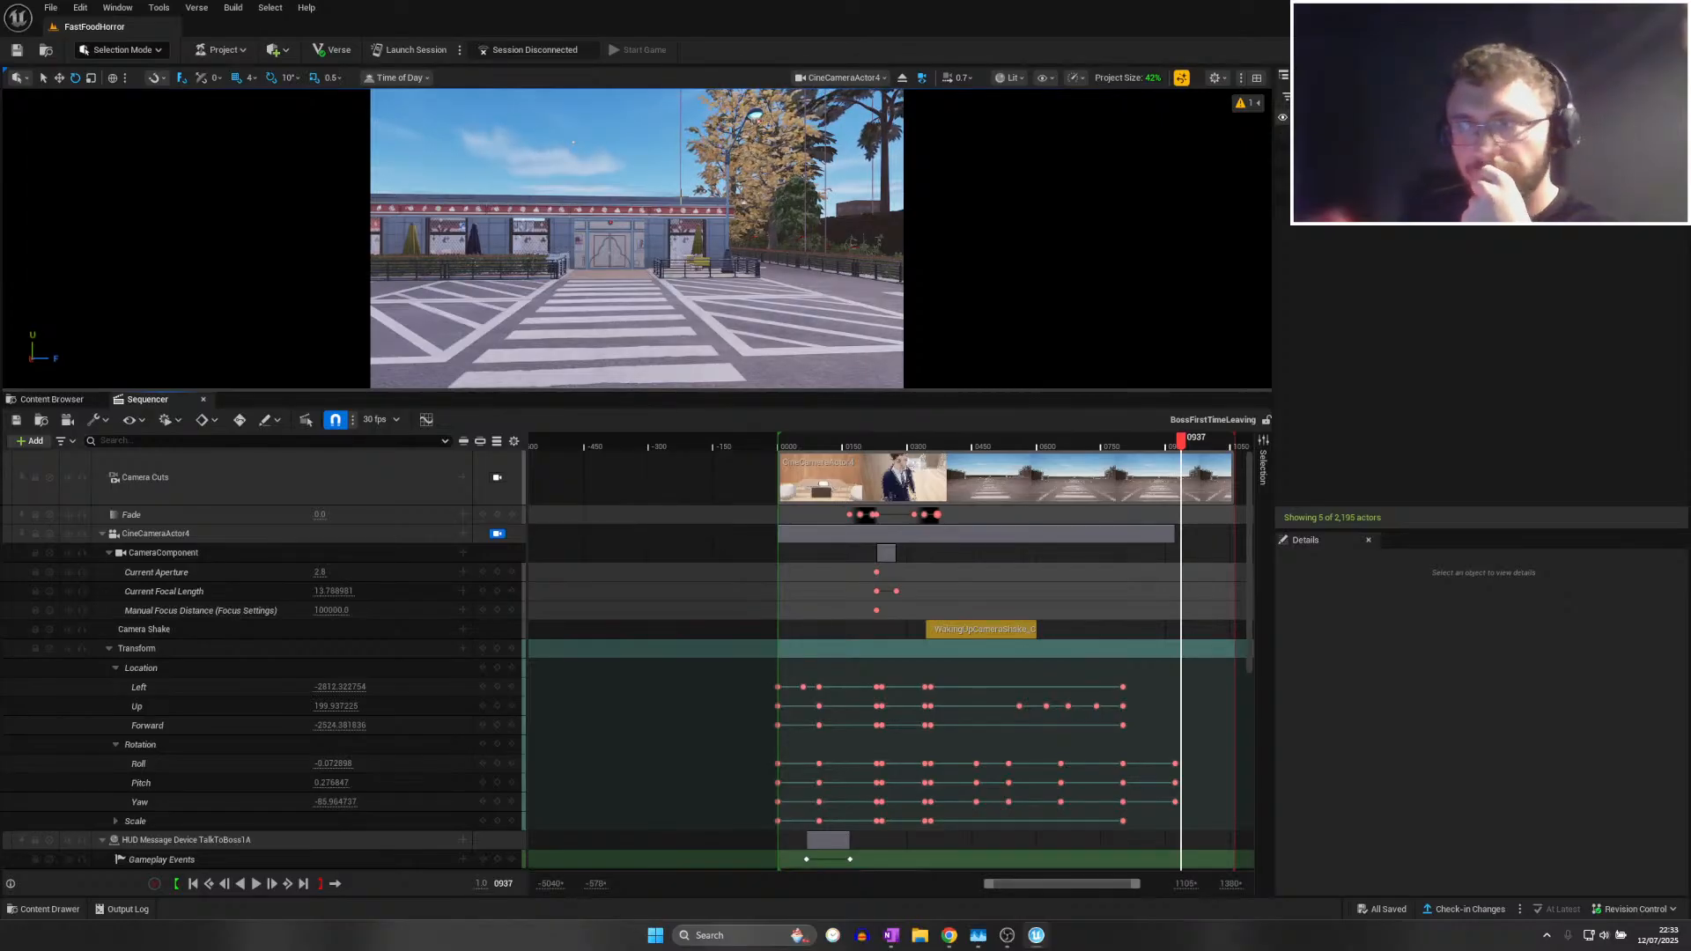
Fly the view up to the restaurant entrance and inspect the double door and outdoor seating beside it
{"action": "key", "text": "w"}
{"action": "right_click_drag", "start_coordinate": [637, 238], "coordinate": [528, 269]}
{"action": "key", "text": "w"}
{"action": "scroll", "coordinate": [637, 237], "scroll_direction": "up", "scroll_amount": 1}
{"action": "left_click", "coordinate": [636, 238]}
{"action": "key", "text": "w"}
{"action": "key", "text": "d"}
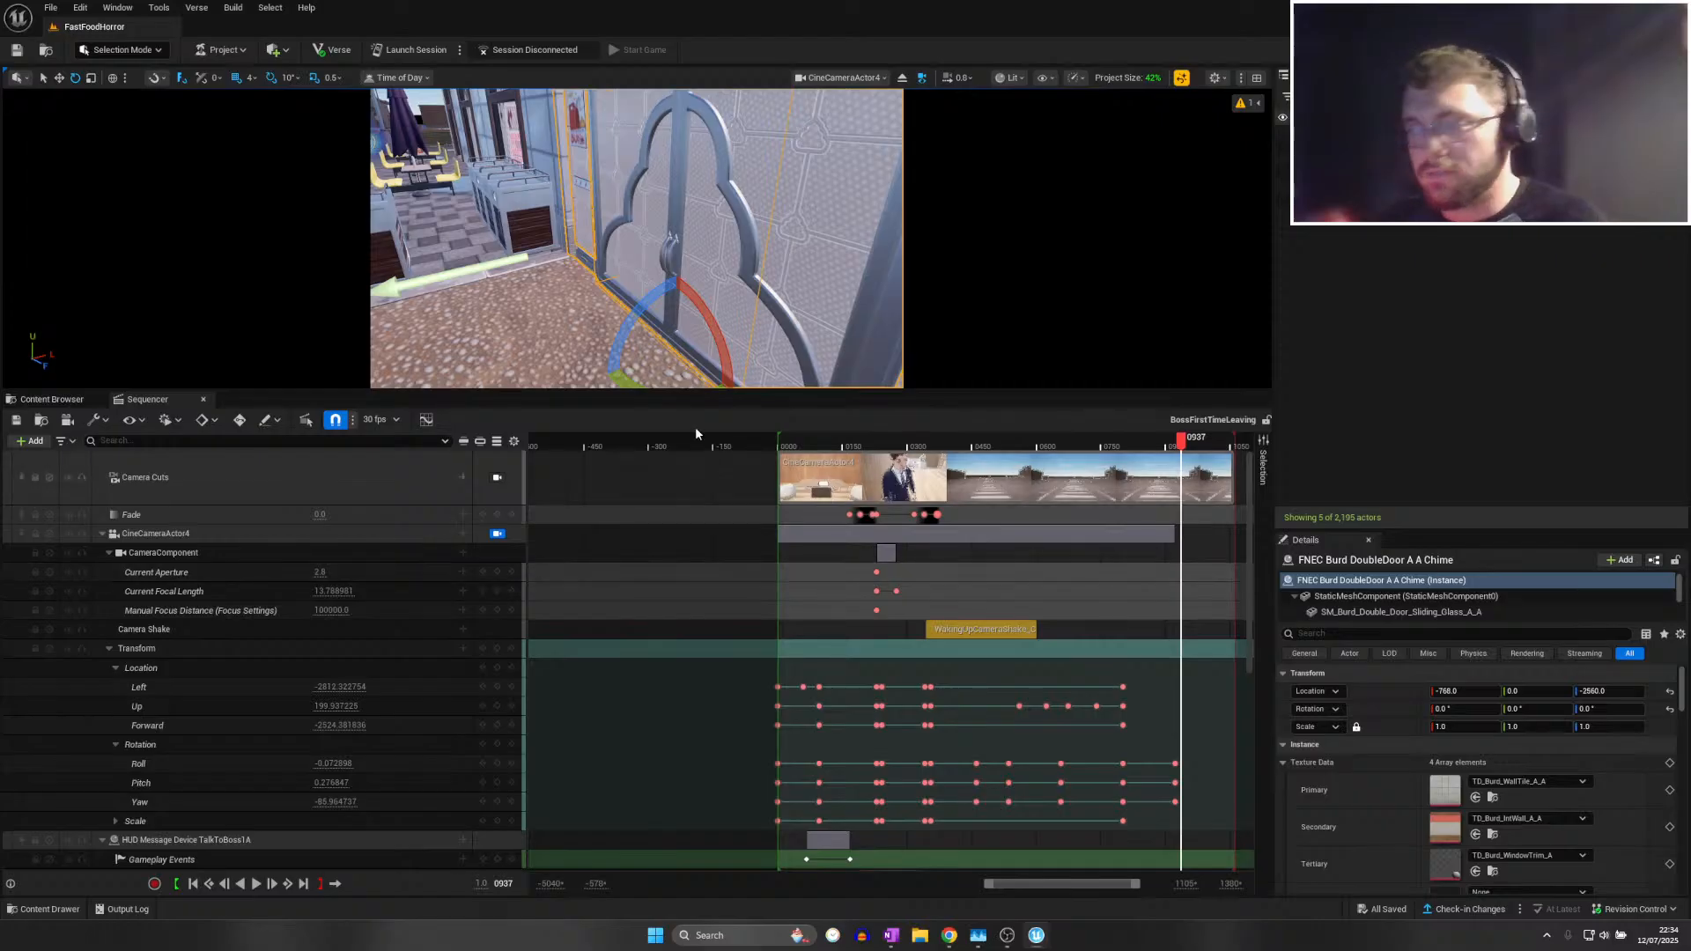
{"action": "right_click_drag", "start_coordinate": [673, 265], "coordinate": [559, 264]}
{"action": "key", "text": "a"}
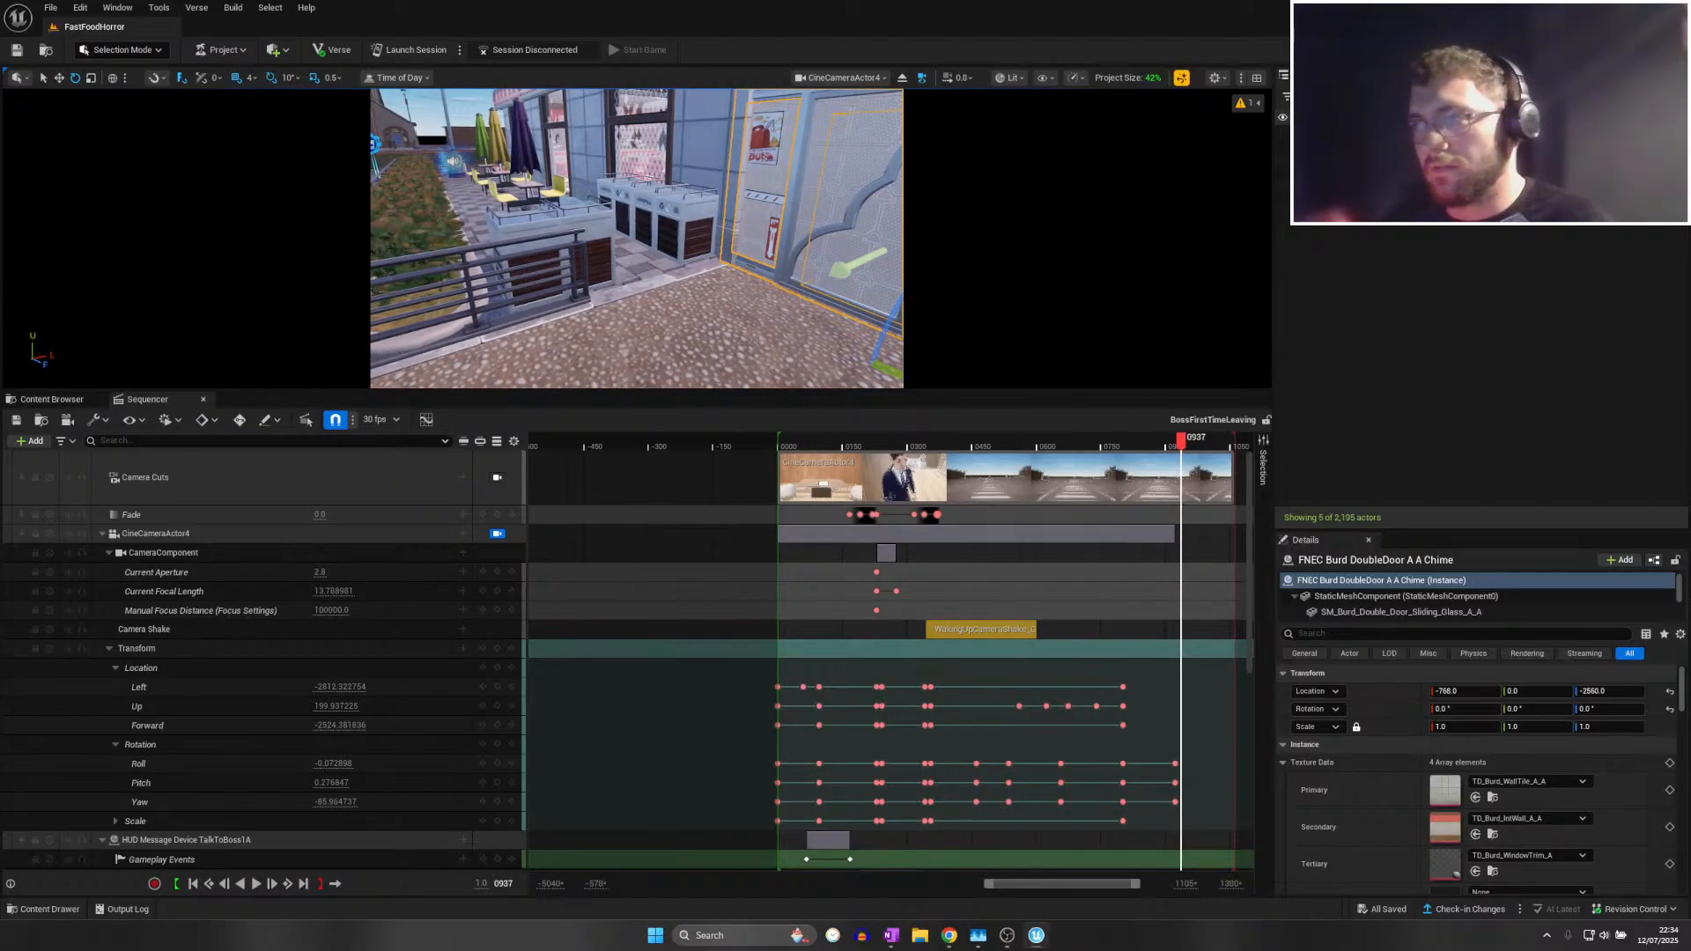
{"action": "mouse_move", "coordinate": [634, 264]}
{"action": "right_mouse_down"}
{"action": "mouse_move", "coordinate": [691, 257]}
{"action": "mouse_move", "coordinate": [639, 257]}
{"action": "right_mouse_up"}
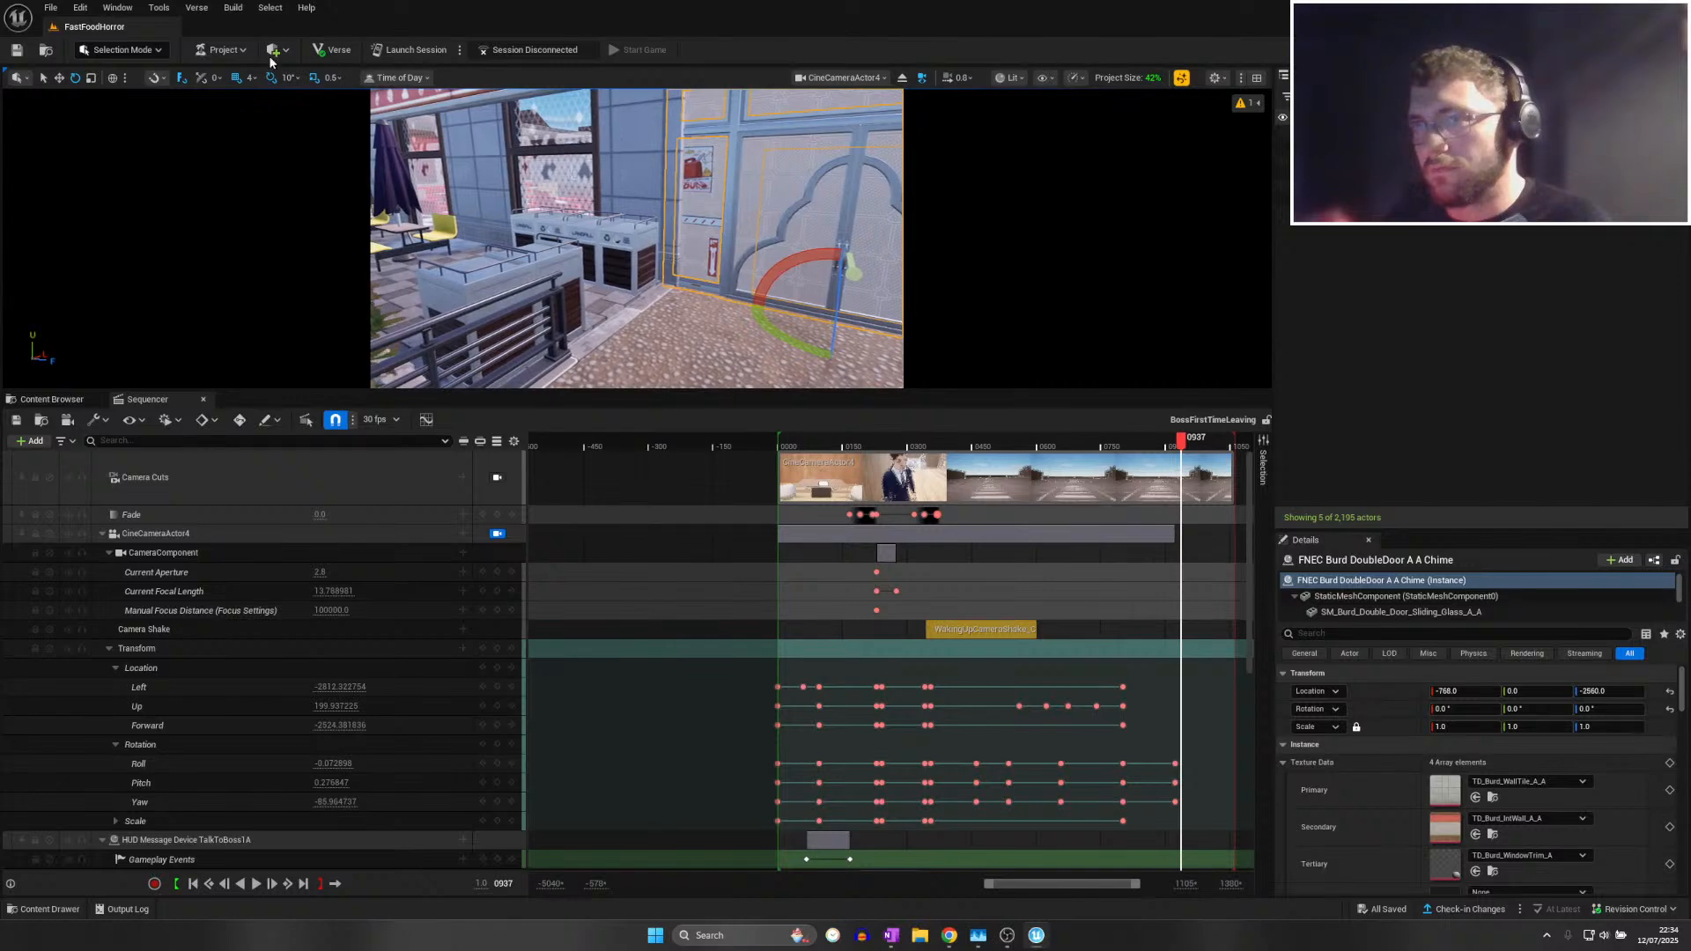
Save all project files again and scrub the cutscene from the start to frame 925
{"action": "left_click", "coordinate": [50, 7]}
{"action": "left_click", "coordinate": [86, 167]}
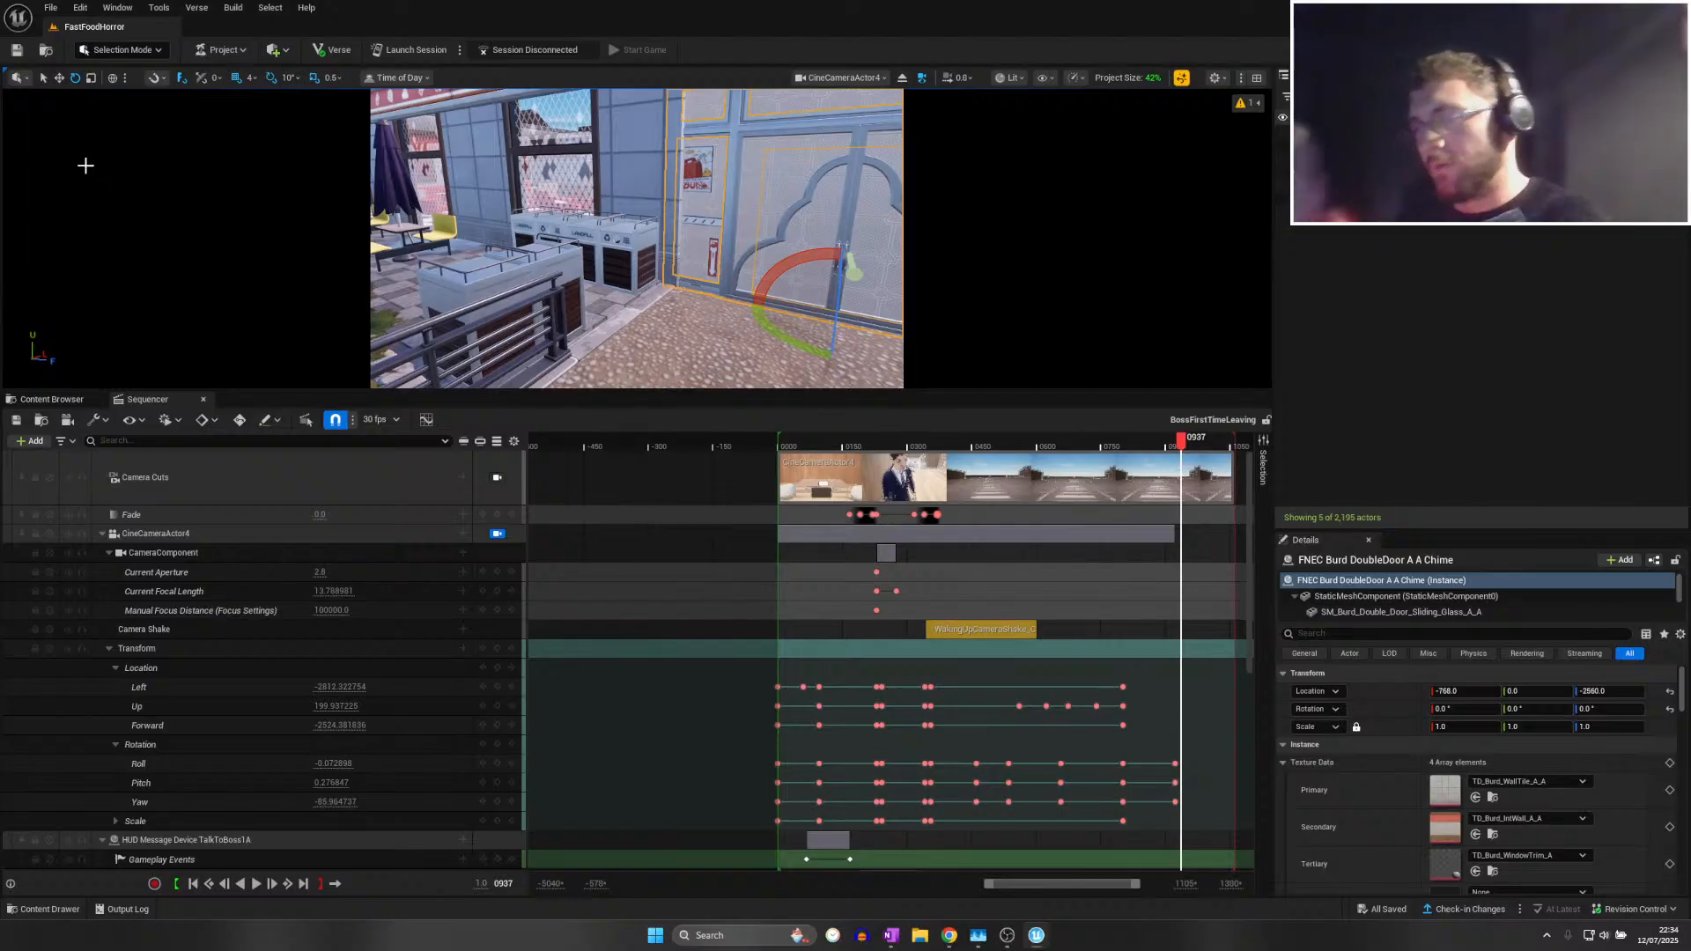
{"action": "left_click", "coordinate": [44, 7]}
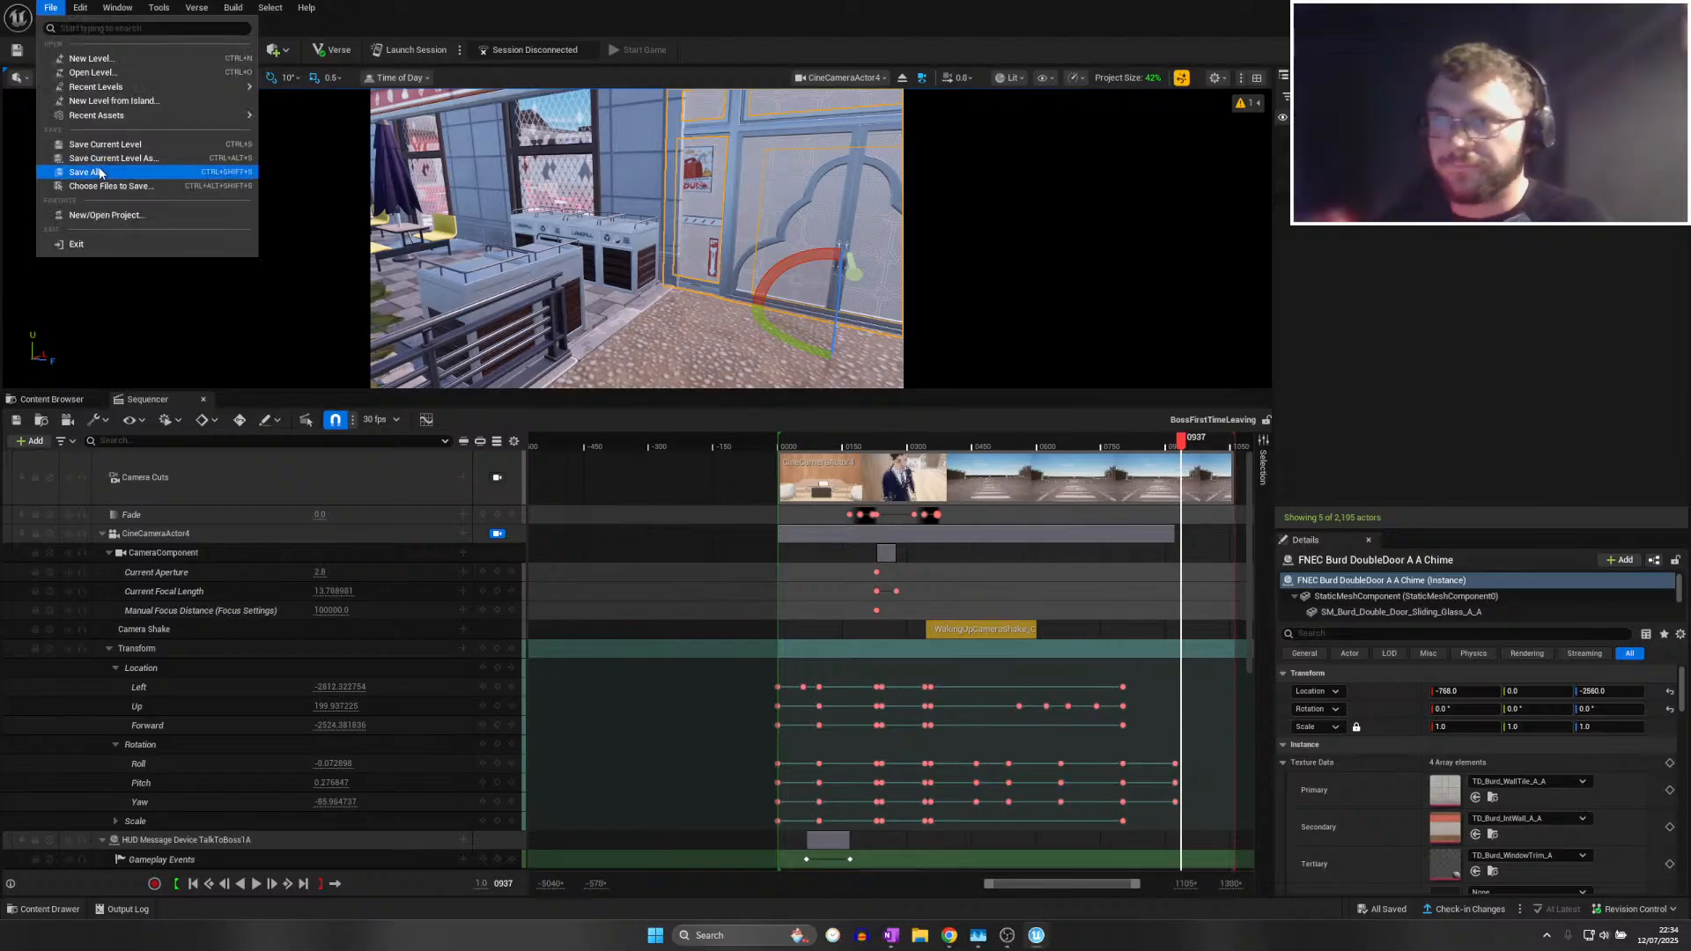
{"action": "left_click", "coordinate": [86, 170]}
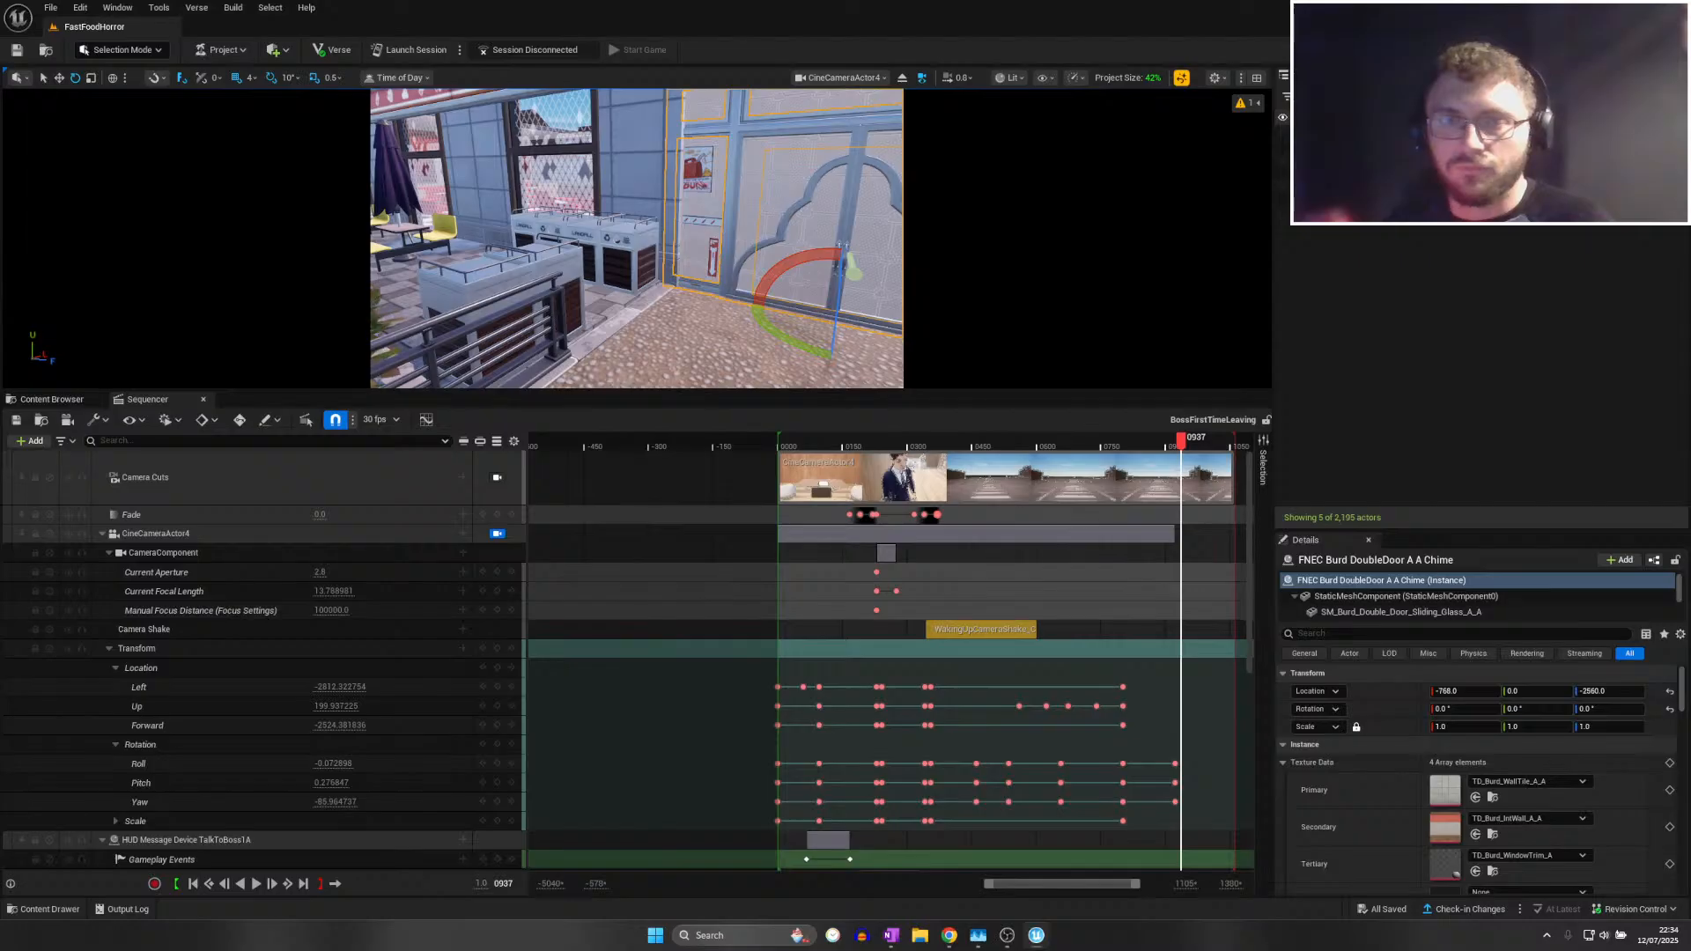
{"action": "left_click", "coordinate": [772, 441]}
{"action": "left_click_drag", "start_coordinate": [771, 440], "coordinate": [1176, 457]}
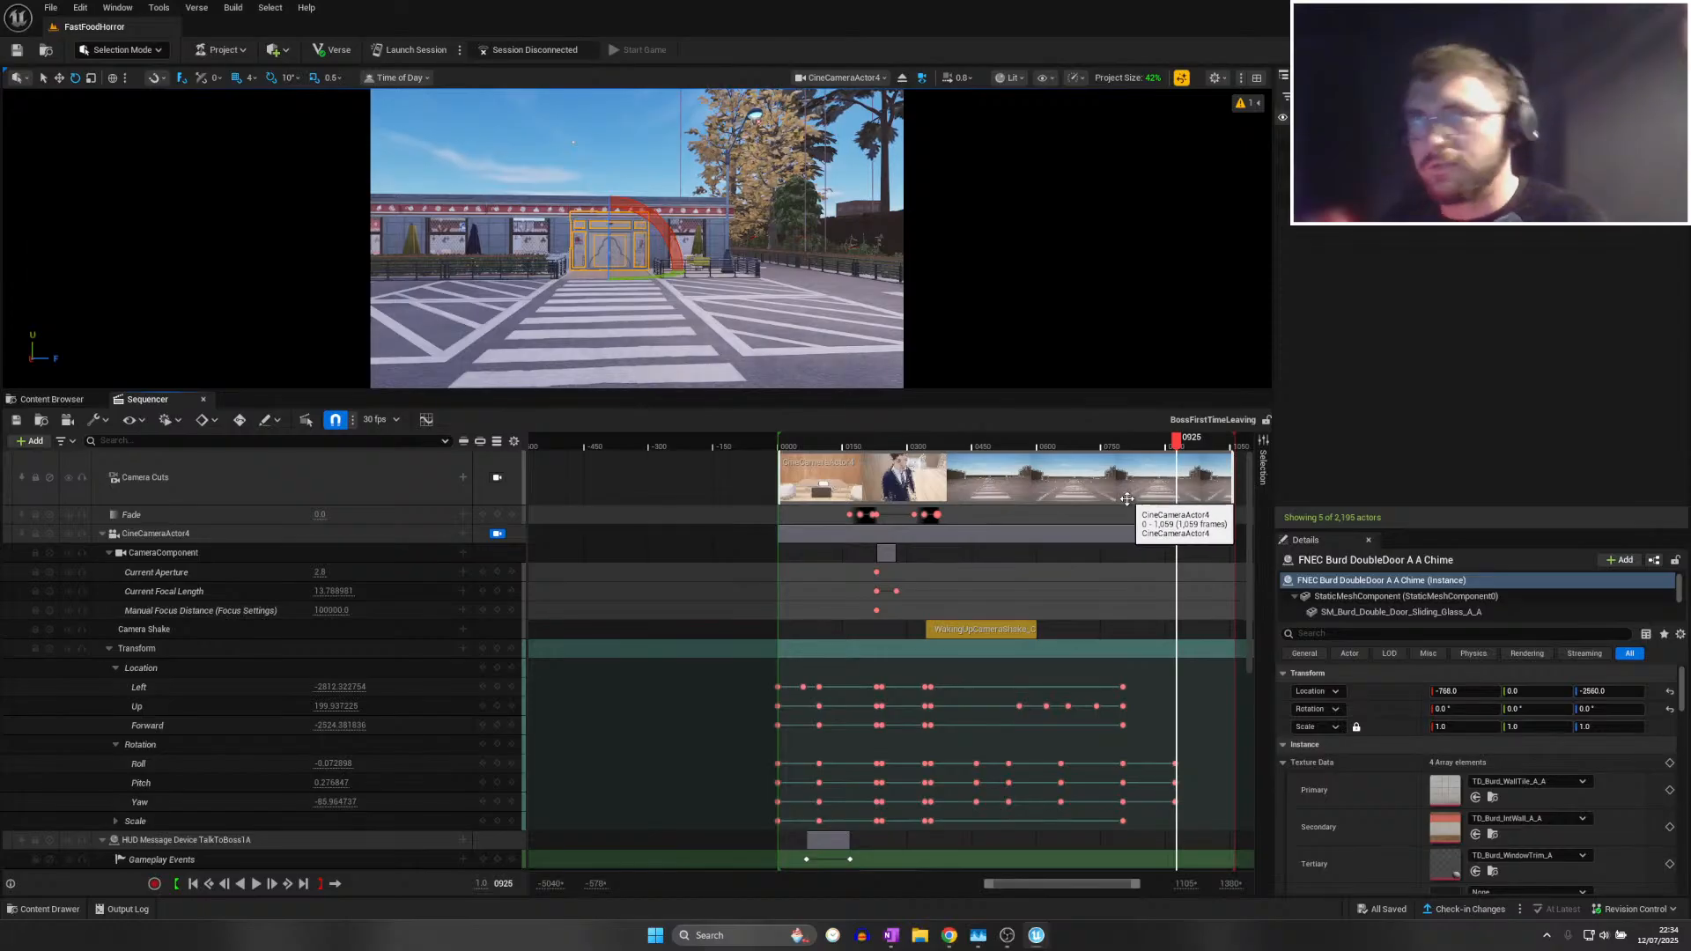
Return the playhead to just before frame 0 and save all changes
{"action": "scroll", "coordinate": [699, 528], "scroll_direction": "down", "scroll_amount": 2}
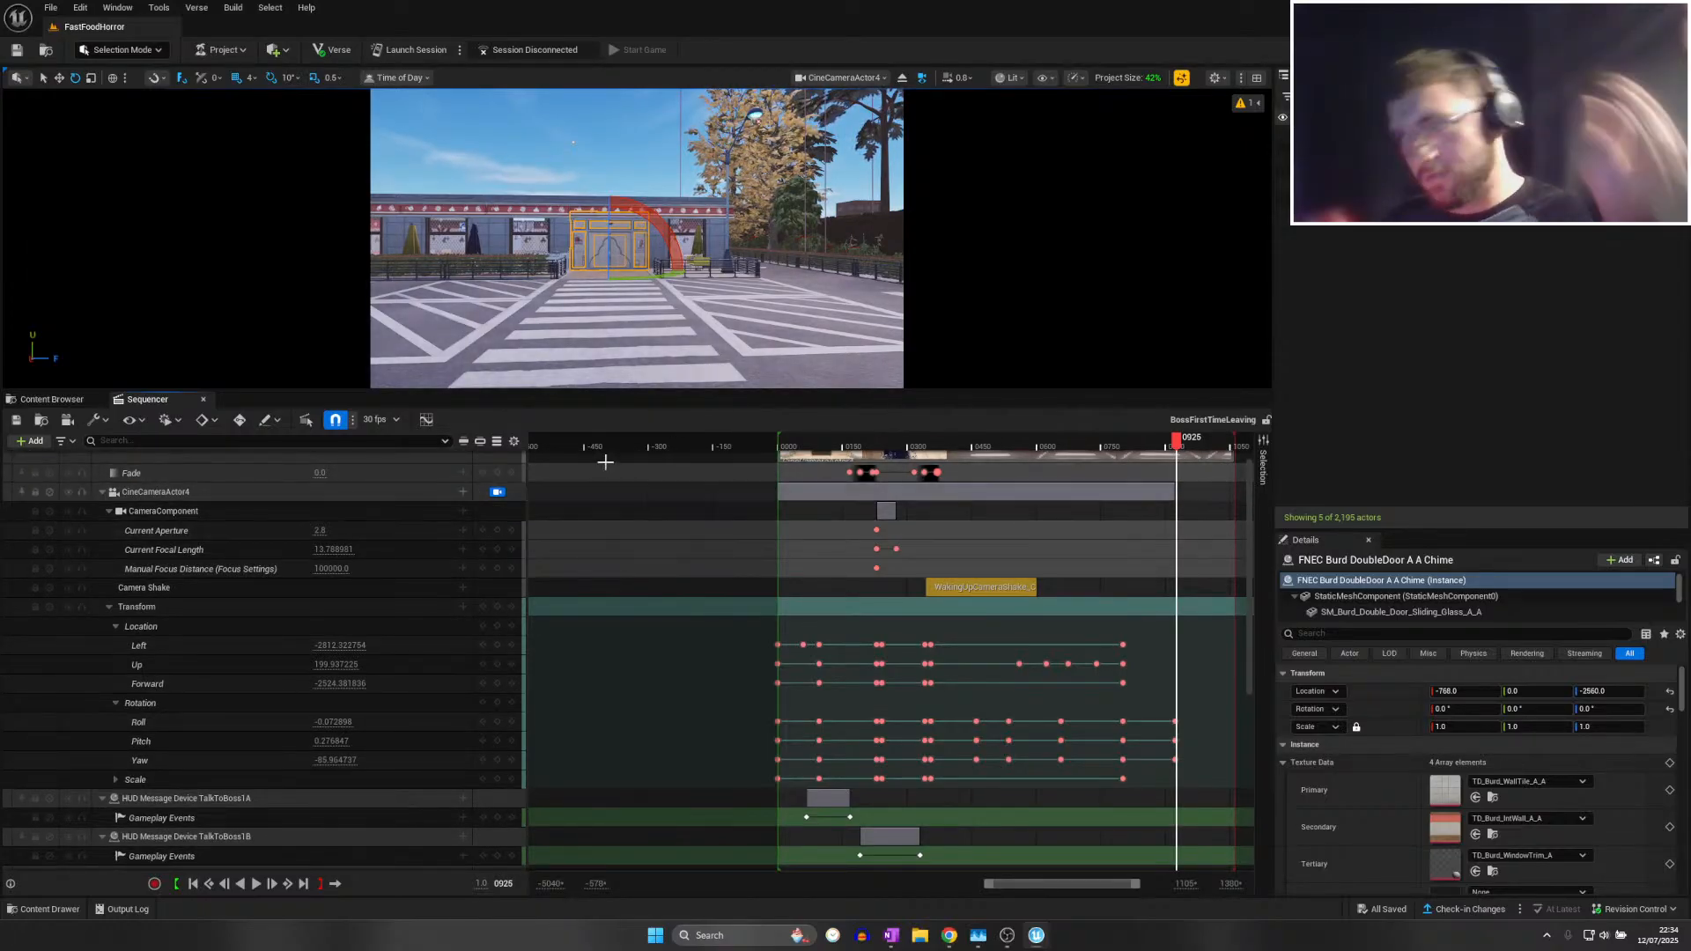
{"action": "left_click", "coordinate": [772, 442]}
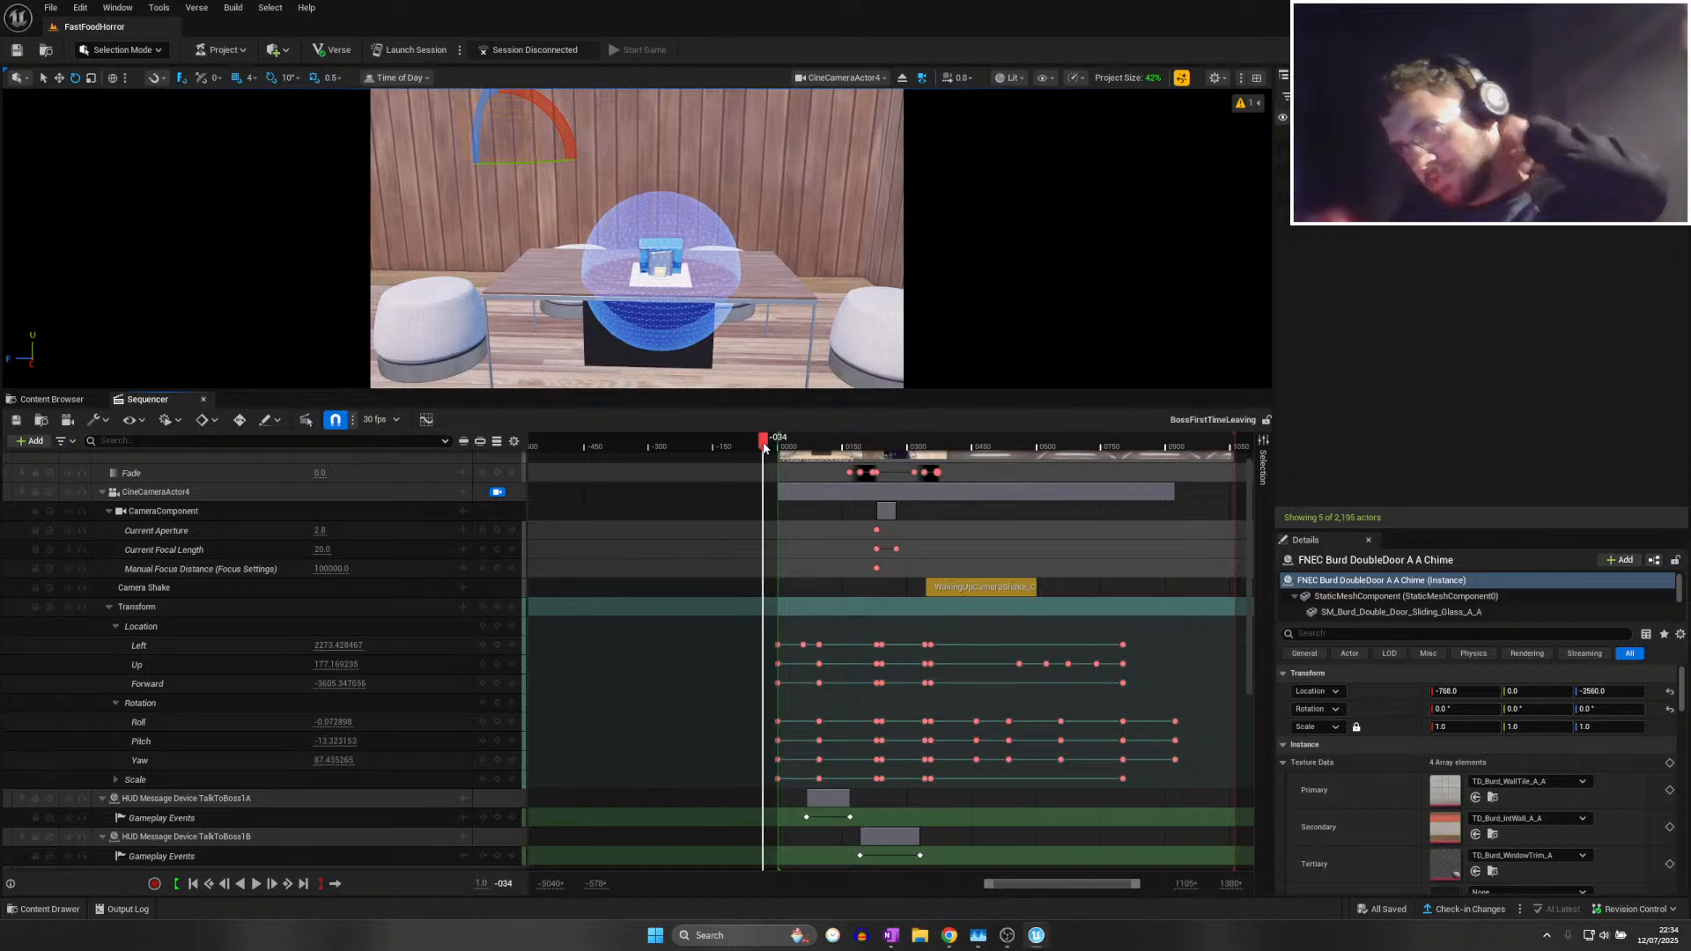
{"action": "mouse_move", "coordinate": [774, 445]}
{"action": "left_mouse_down"}
{"action": "mouse_move", "coordinate": [1186, 438]}
{"action": "mouse_move", "coordinate": [774, 441]}
{"action": "left_mouse_up"}
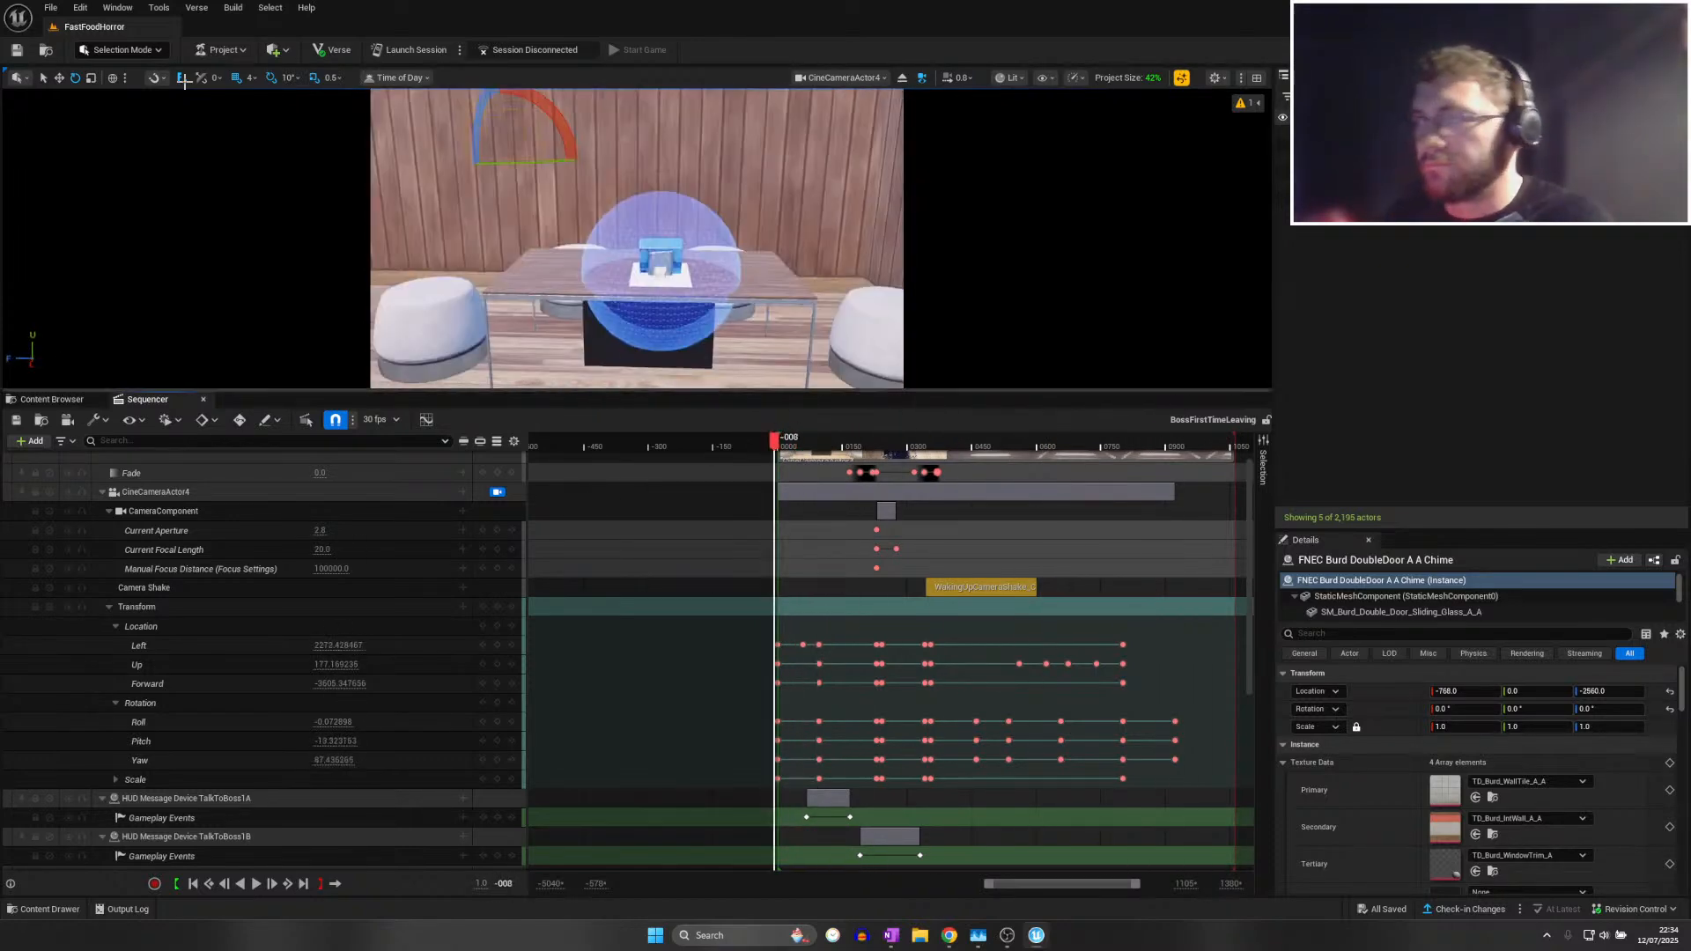
{"action": "left_click", "coordinate": [50, 8]}
{"action": "left_click", "coordinate": [86, 174]}
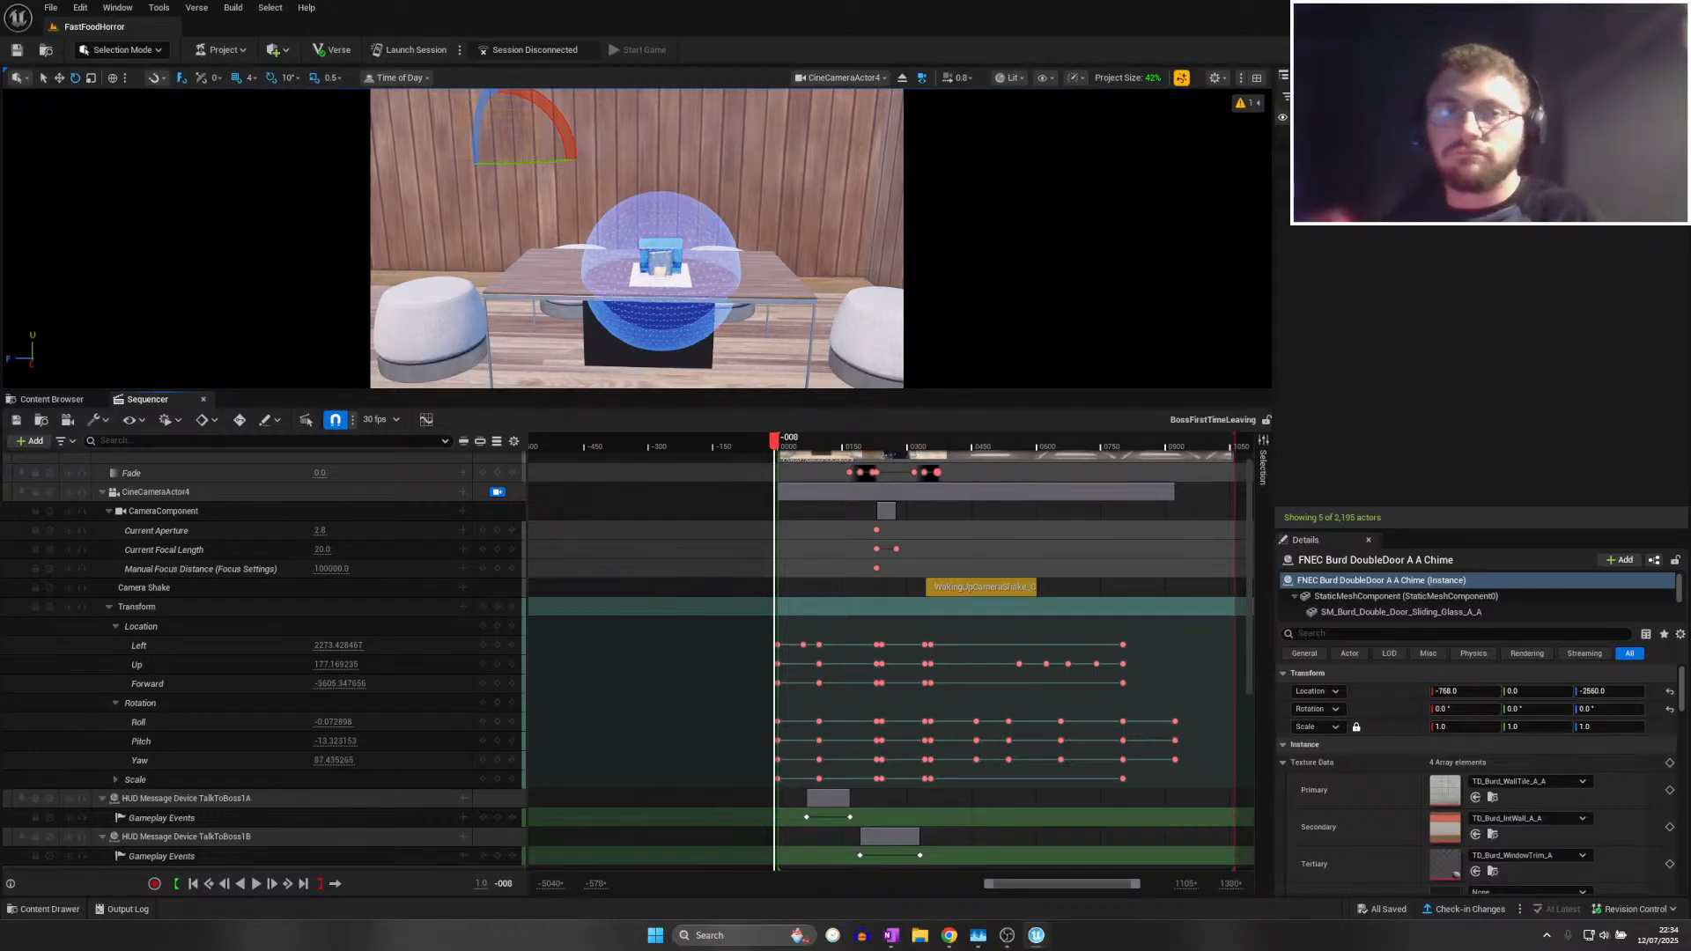
{"action": "left_click", "coordinate": [51, 7]}
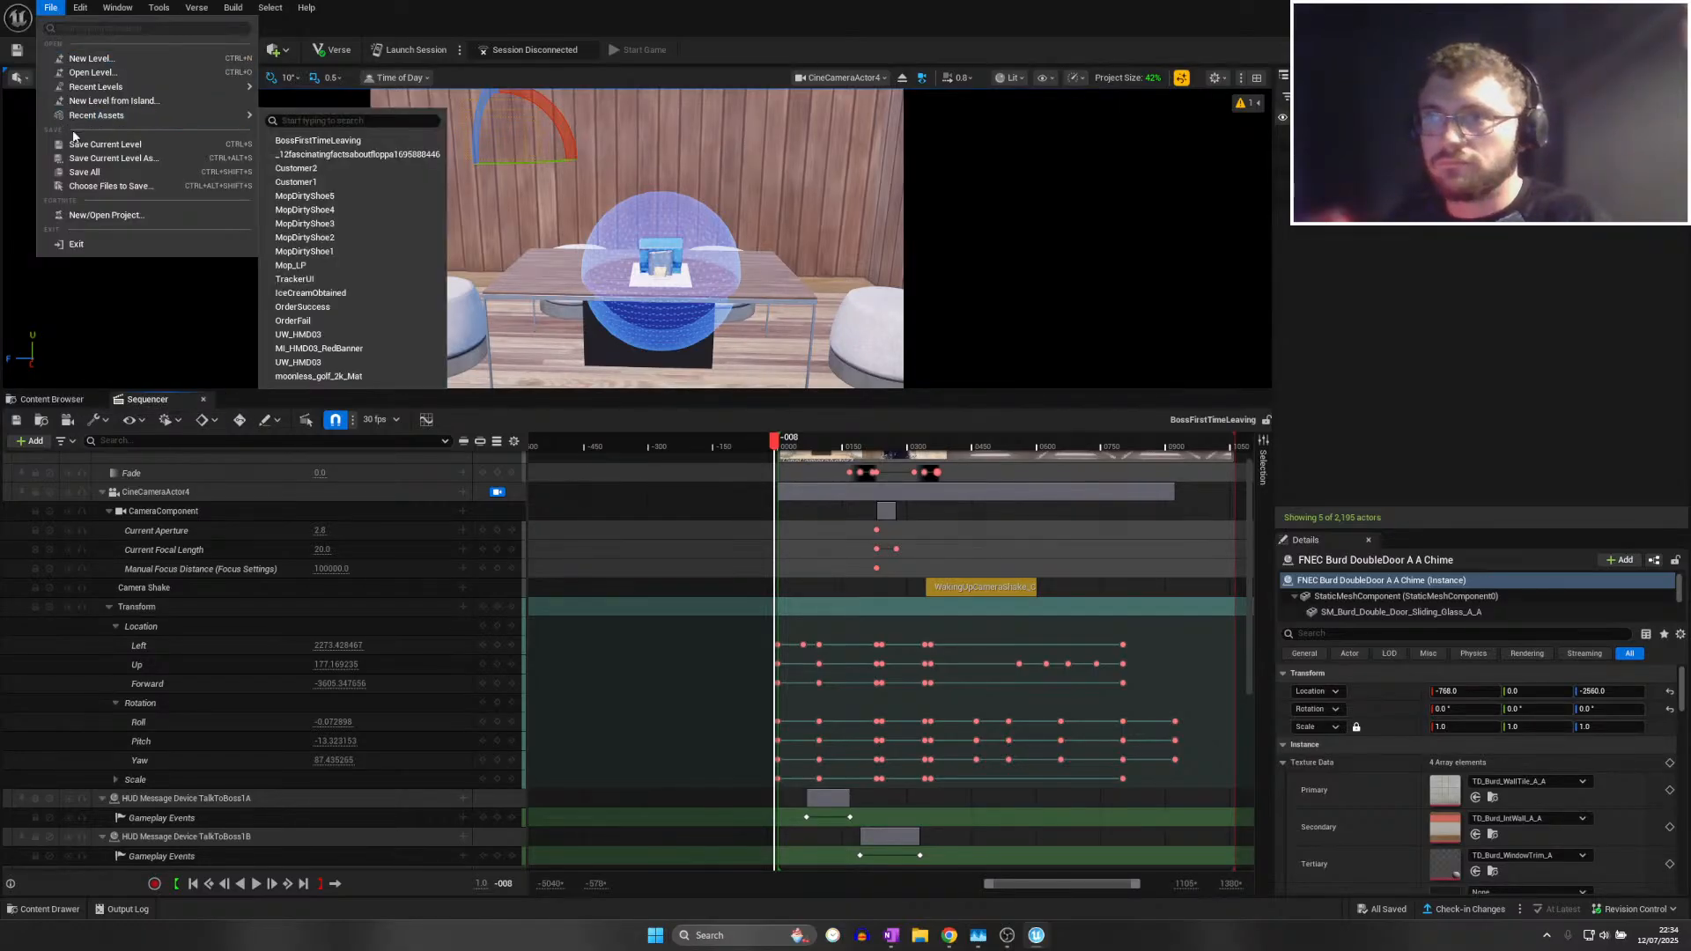
{"action": "left_click", "coordinate": [87, 180]}
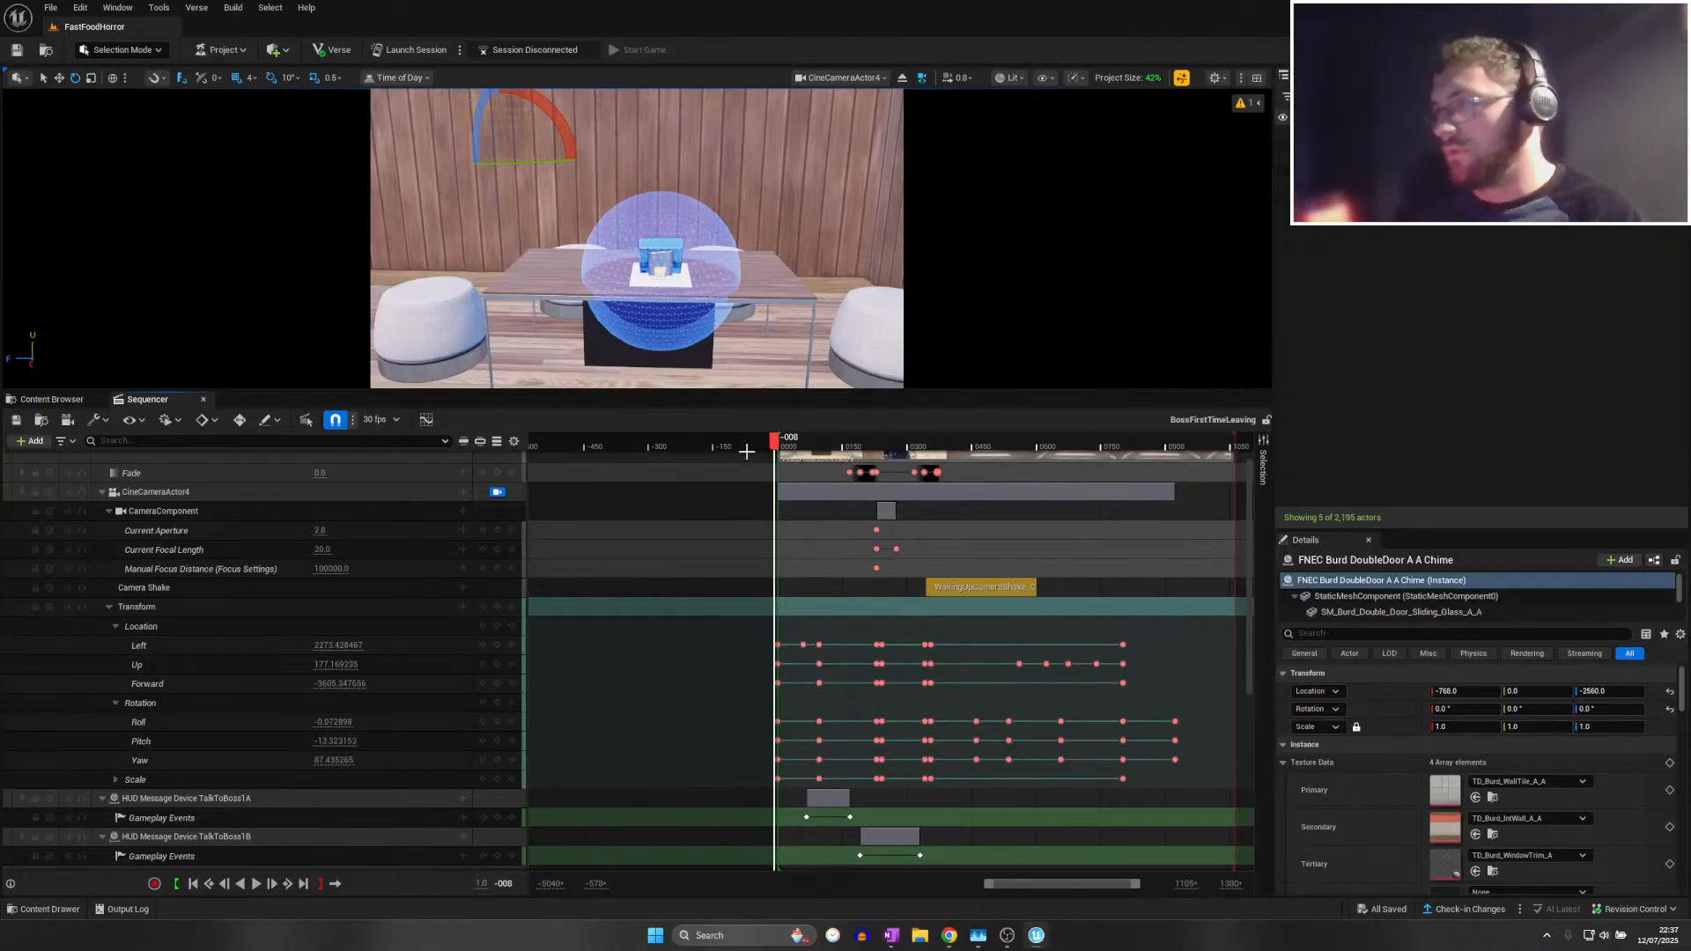
Scrub the cutscene to frame 626 and open the Mixamo website in Chrome
{"action": "left_click_drag", "start_coordinate": [776, 443], "coordinate": [1048, 459]}
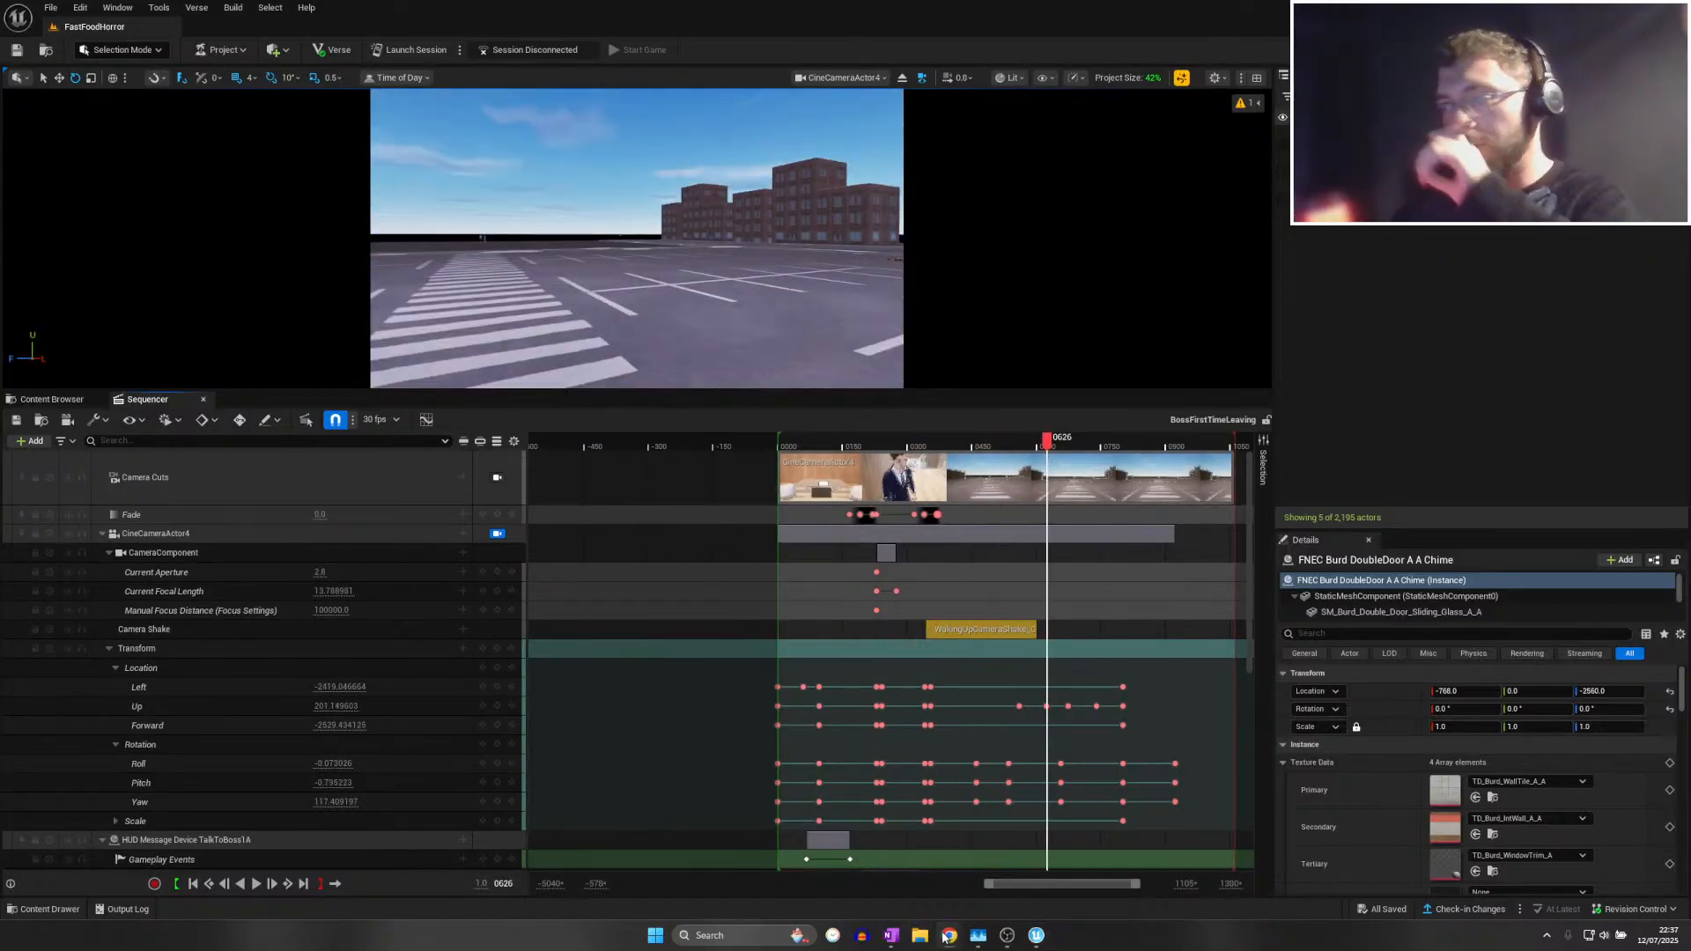
{"action": "left_click_drag", "start_coordinate": [532, 0], "coordinate": [530, 1]}
{"action": "type", "text": "mixamo"}
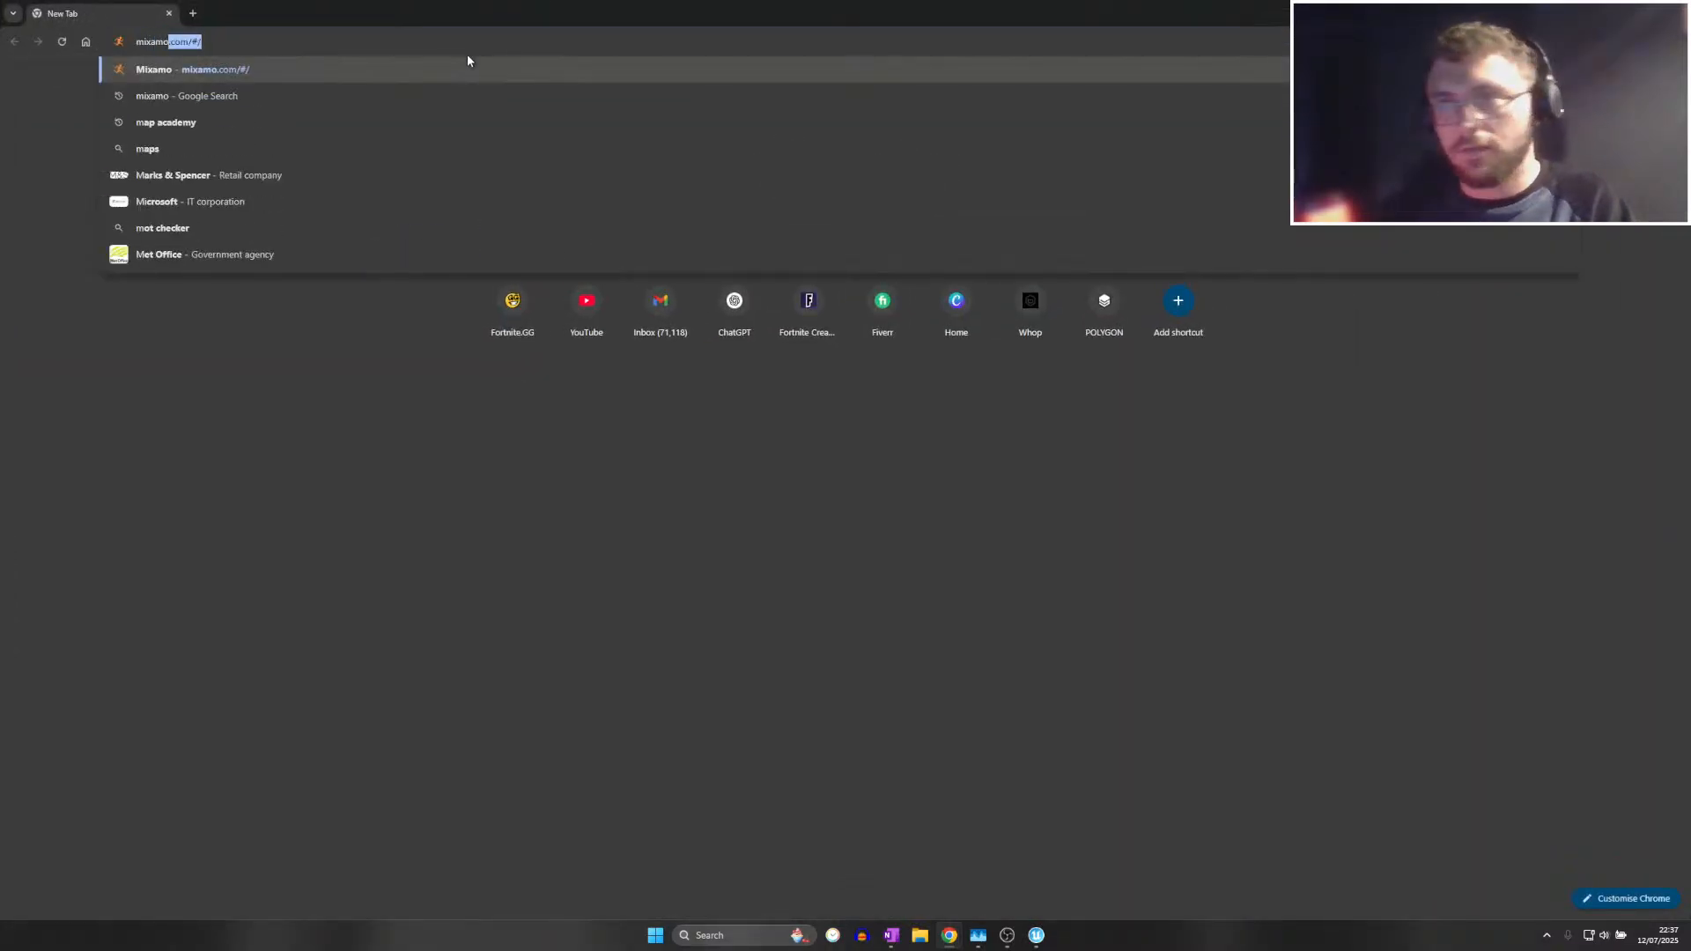
{"action": "key", "text": "Return"}
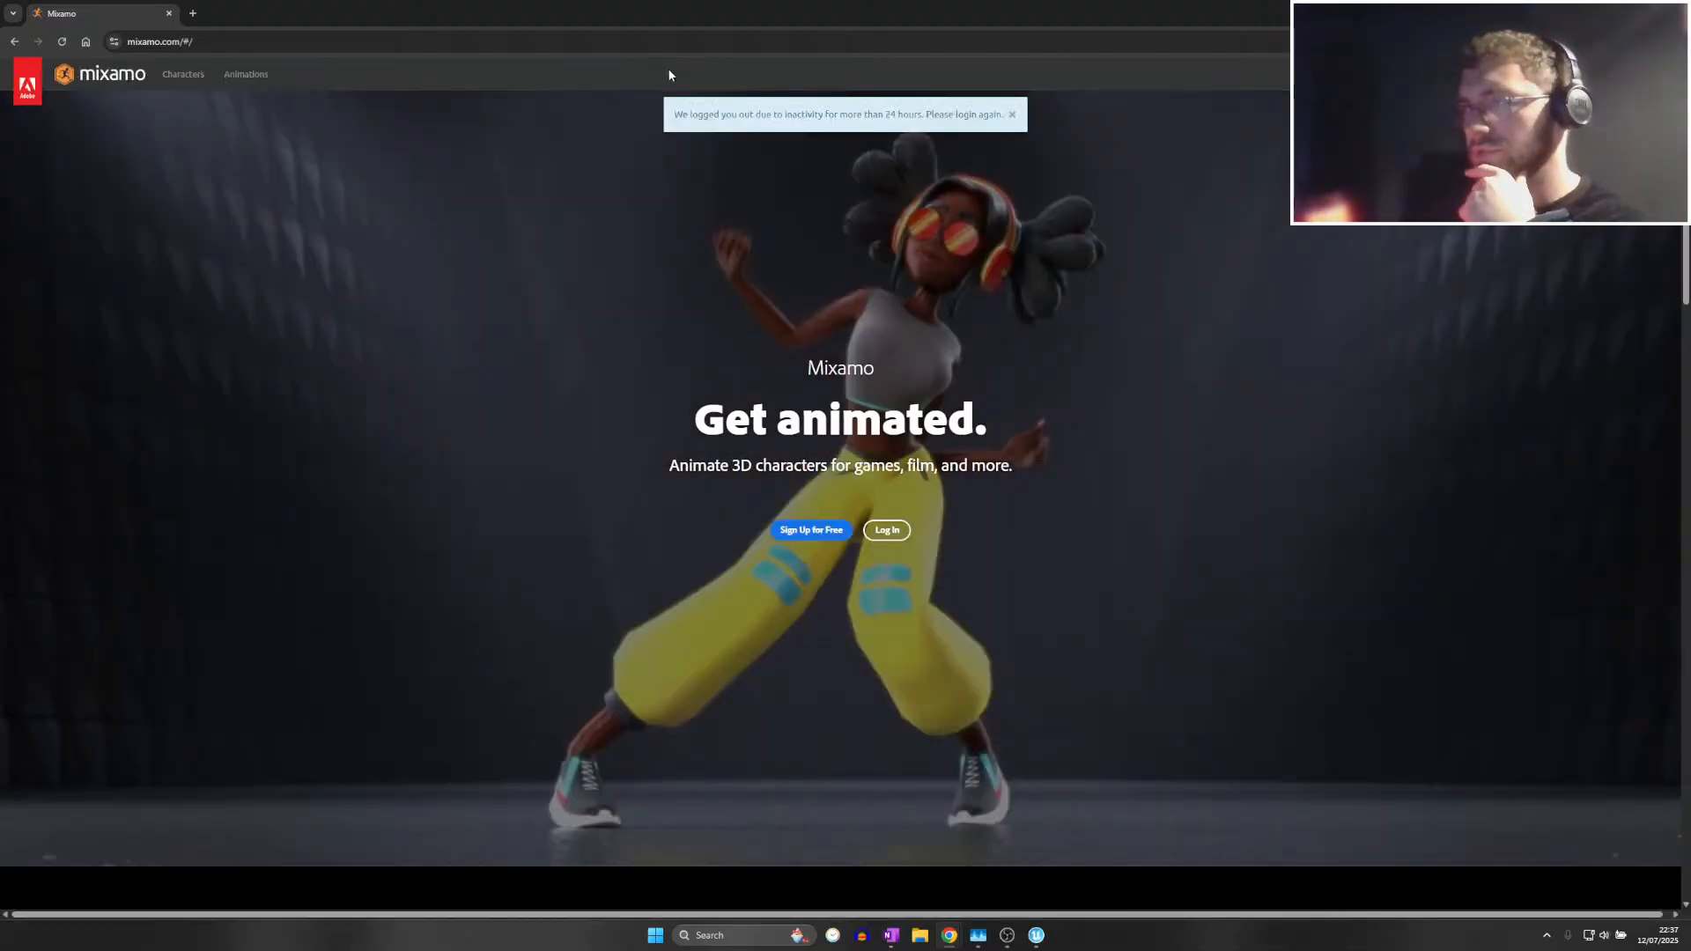
Switch back to the Unreal editor, save the cutscene sequence and close Sequencer
{"action": "left_click_drag", "start_coordinate": [633, 14], "coordinate": [0, 141]}
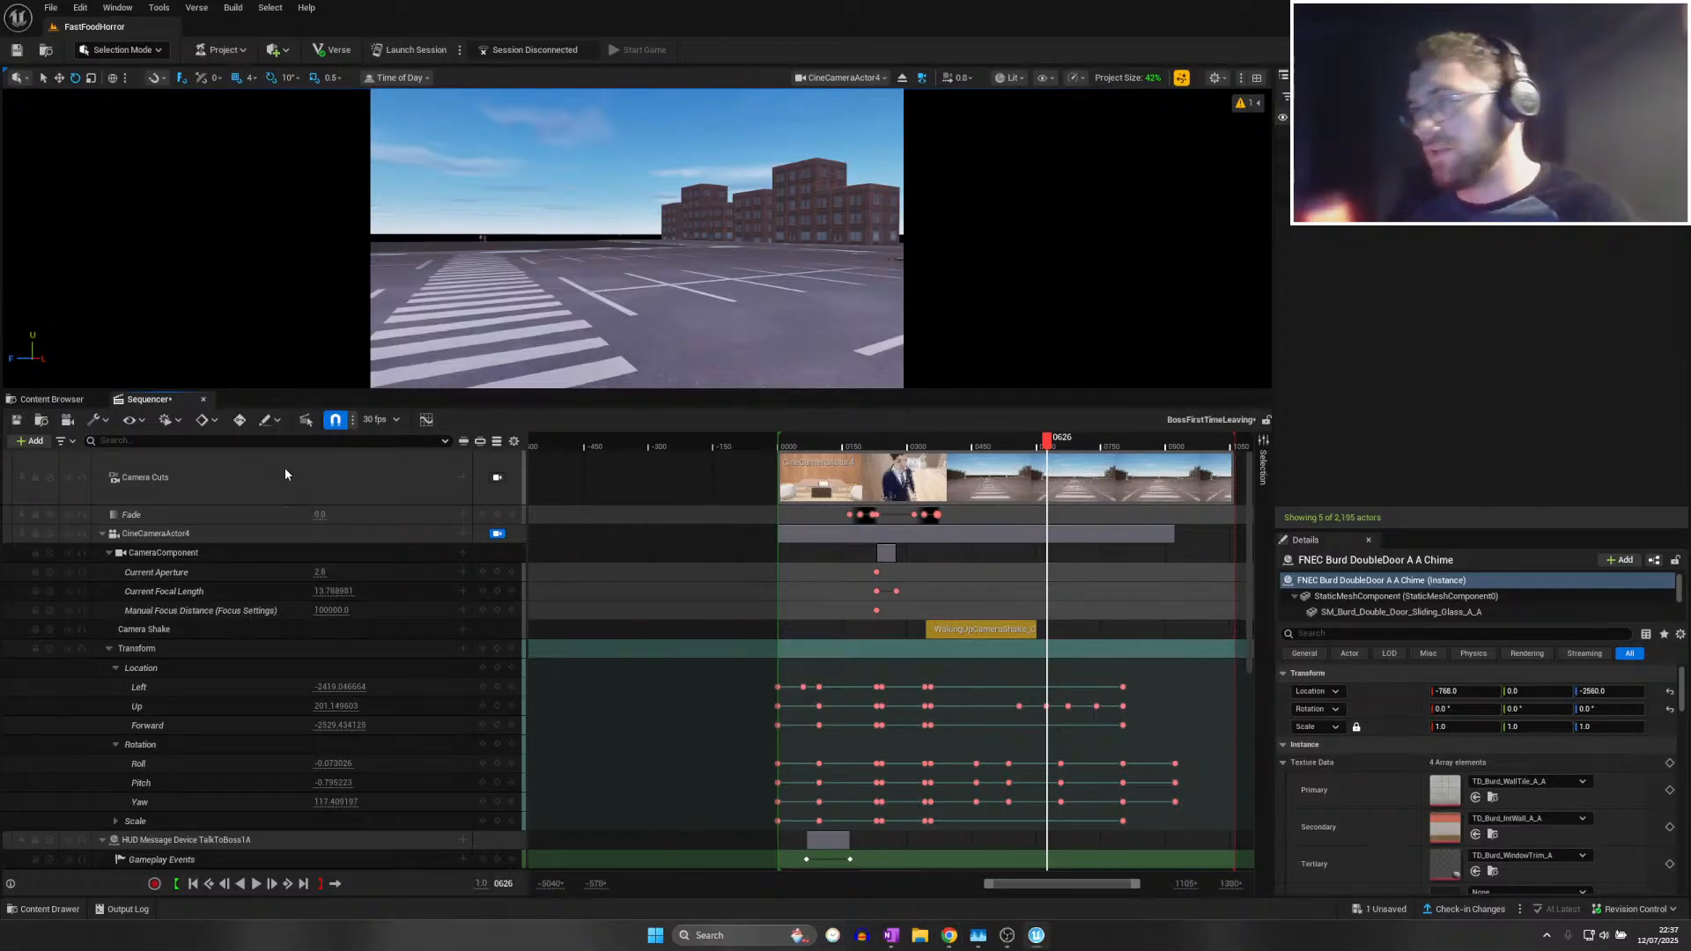
{"action": "key", "text": "ctrl+s"}
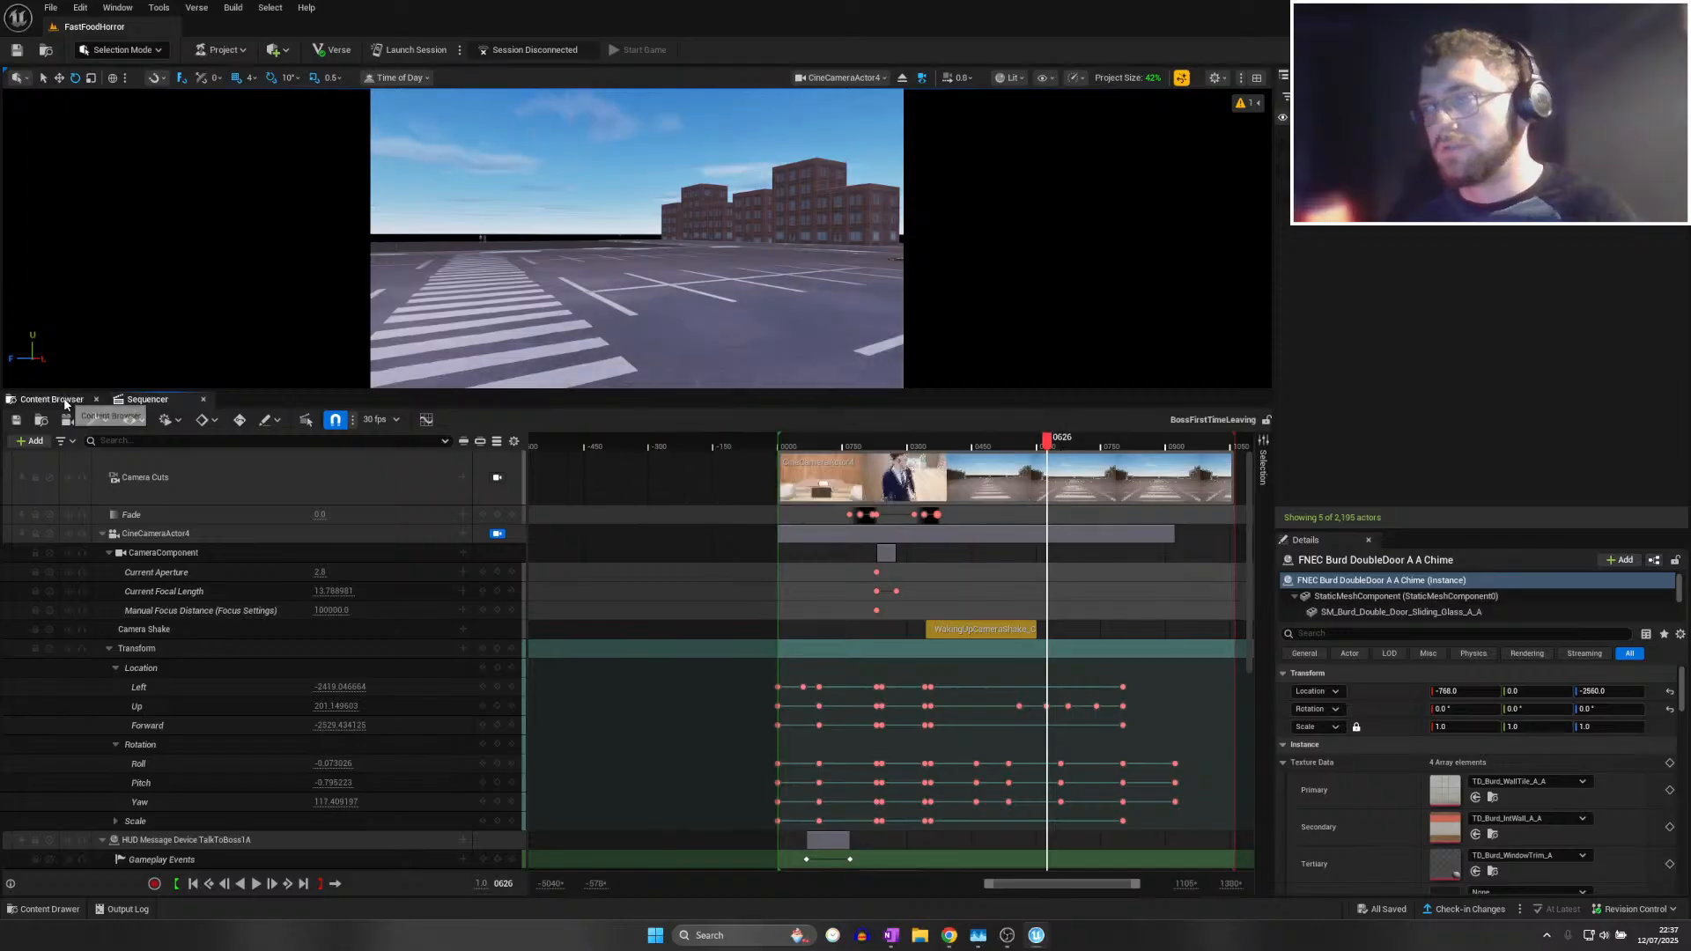
{"action": "left_click", "coordinate": [53, 398]}
{"action": "left_click", "coordinate": [176, 399]}
{"action": "left_click", "coordinate": [202, 400]}
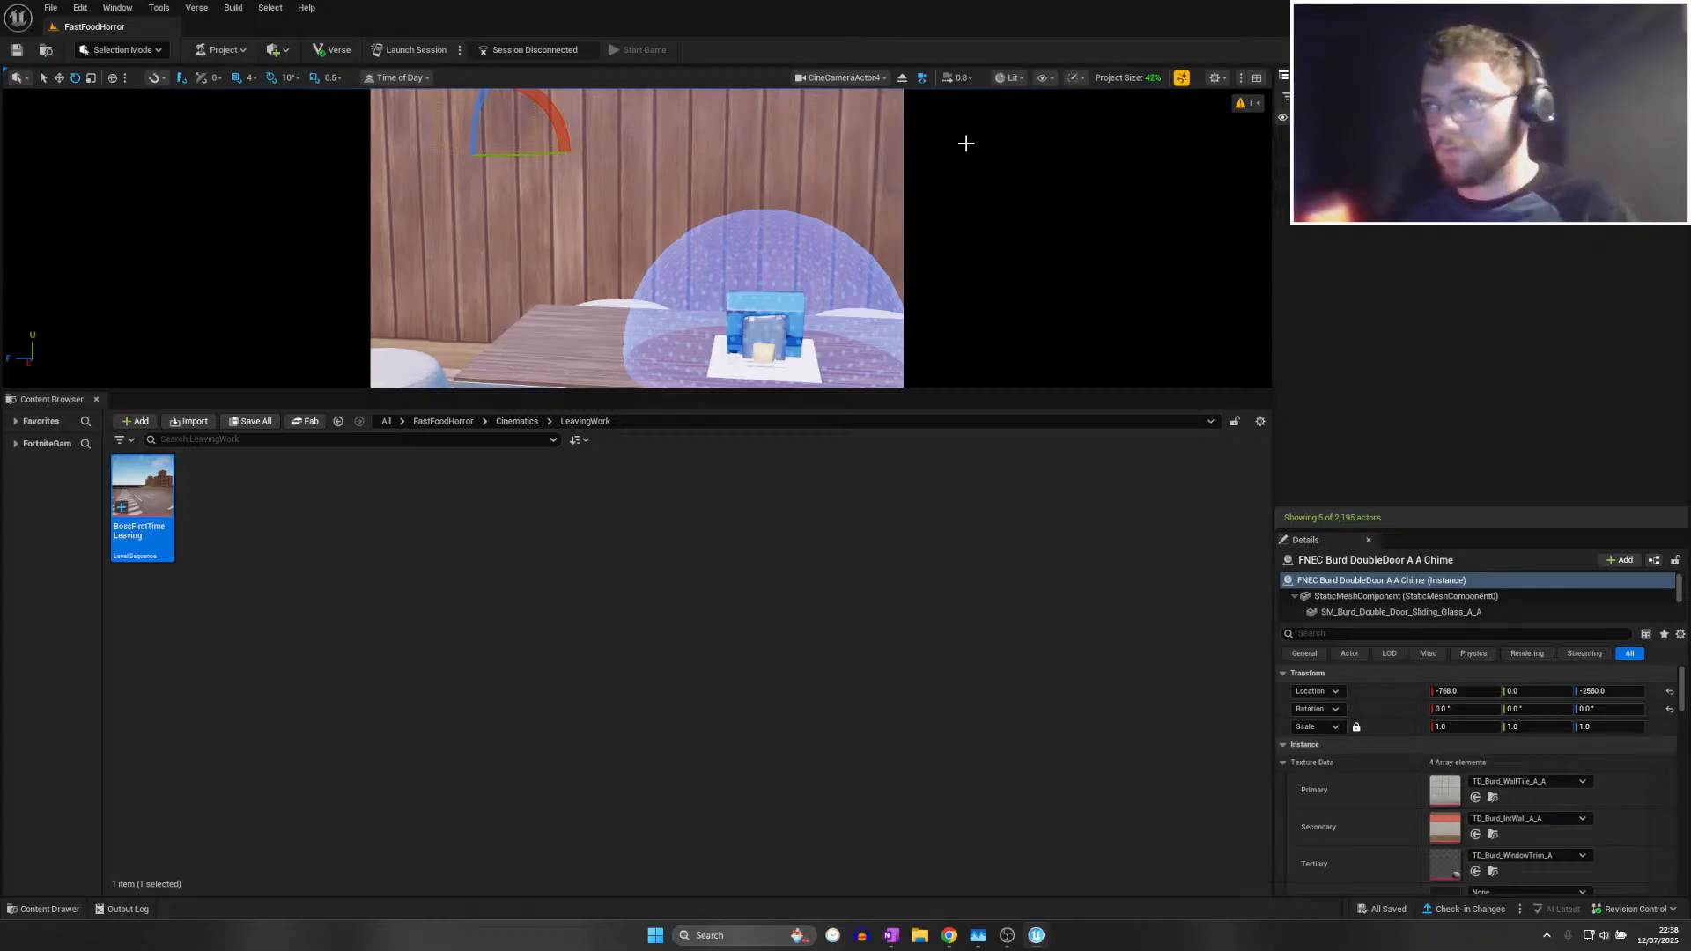
Switch the viewport to Perspective, select the boss at the office desk and locate his typing animation in the project content
{"action": "right_click", "coordinate": [646, 157]}
{"action": "left_click", "coordinate": [826, 81]}
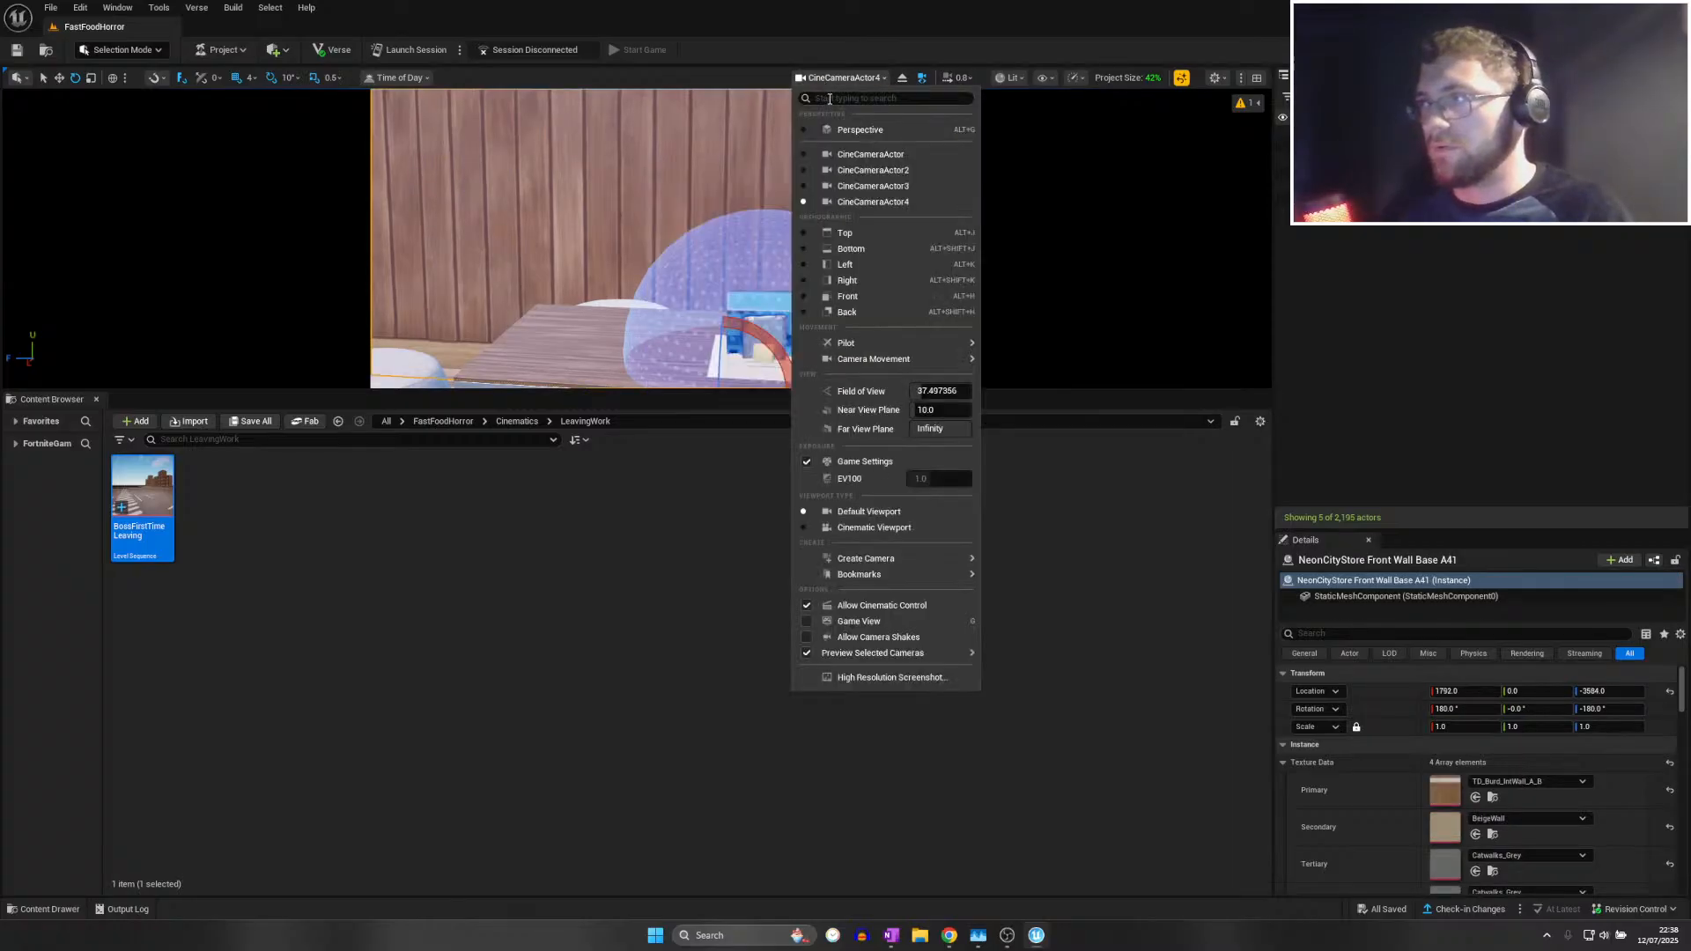
{"action": "left_click", "coordinate": [837, 130]}
{"action": "right_click_drag", "start_coordinate": [836, 136], "coordinate": [1180, 167]}
{"action": "scroll", "coordinate": [633, 207], "scroll_direction": "up", "scroll_amount": 3}
{"action": "key", "text": "w"}
{"action": "mouse_move", "coordinate": [633, 207]}
{"action": "right_mouse_down"}
{"action": "mouse_move", "coordinate": [704, 229]}
{"action": "mouse_move", "coordinate": [632, 207]}
{"action": "mouse_move", "coordinate": [607, 273]}
{"action": "mouse_move", "coordinate": [599, 207]}
{"action": "right_mouse_up"}
{"action": "key", "text": "w"}
{"action": "left_click", "coordinate": [616, 330]}
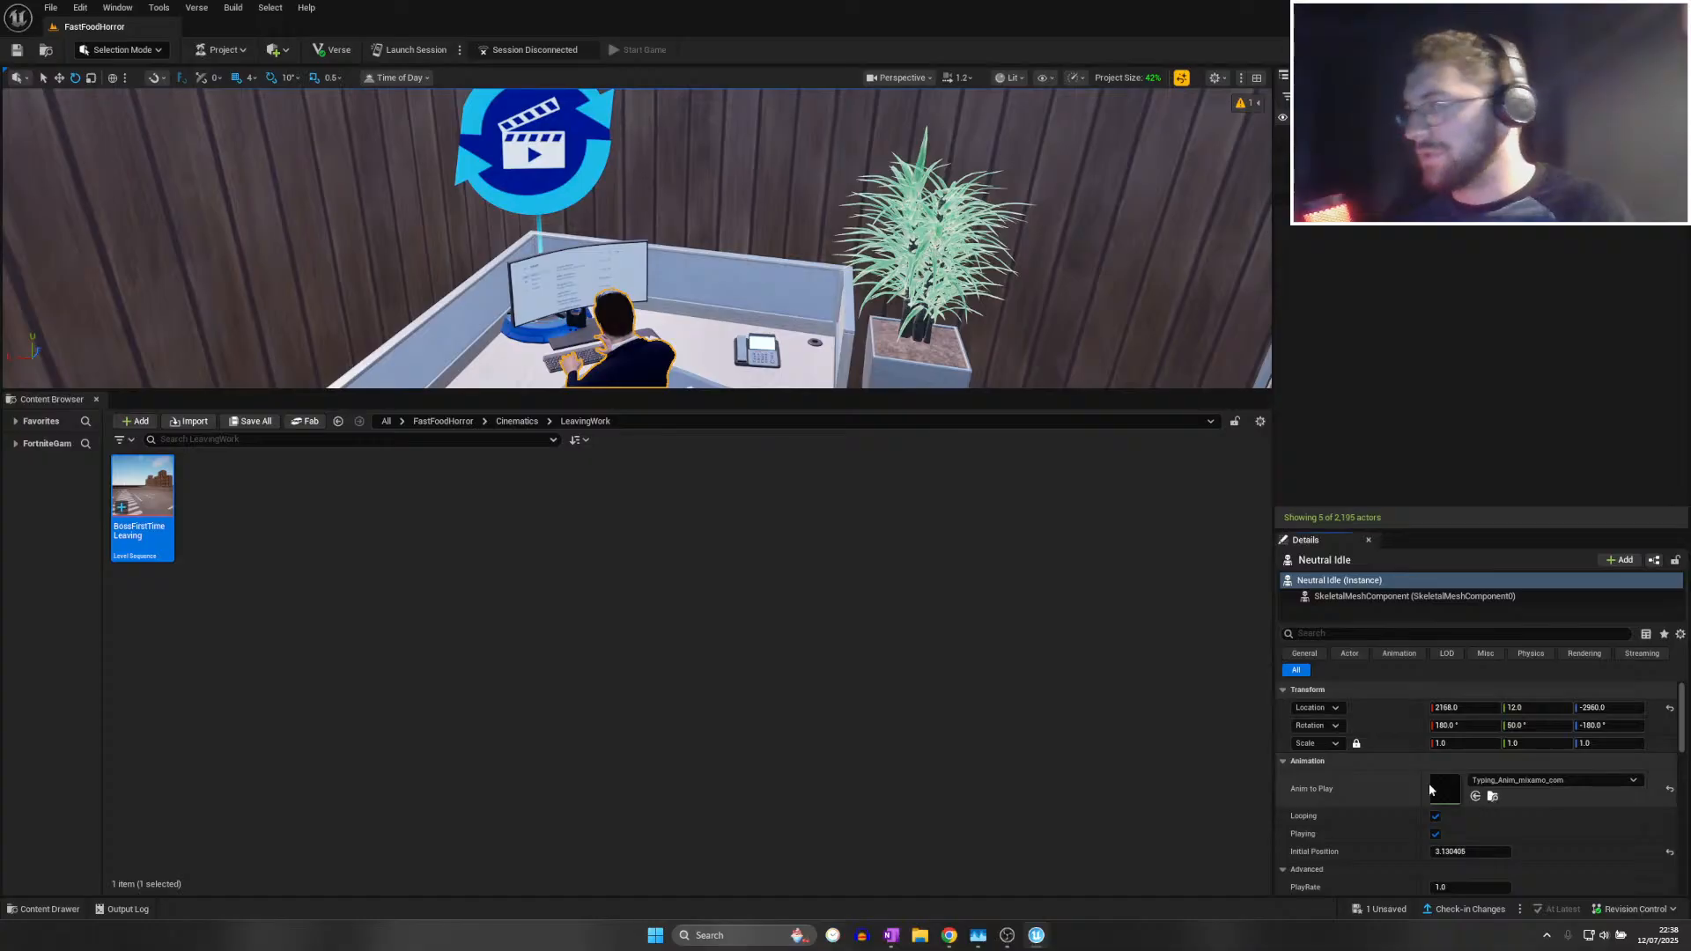
{"action": "left_click", "coordinate": [1474, 795]}
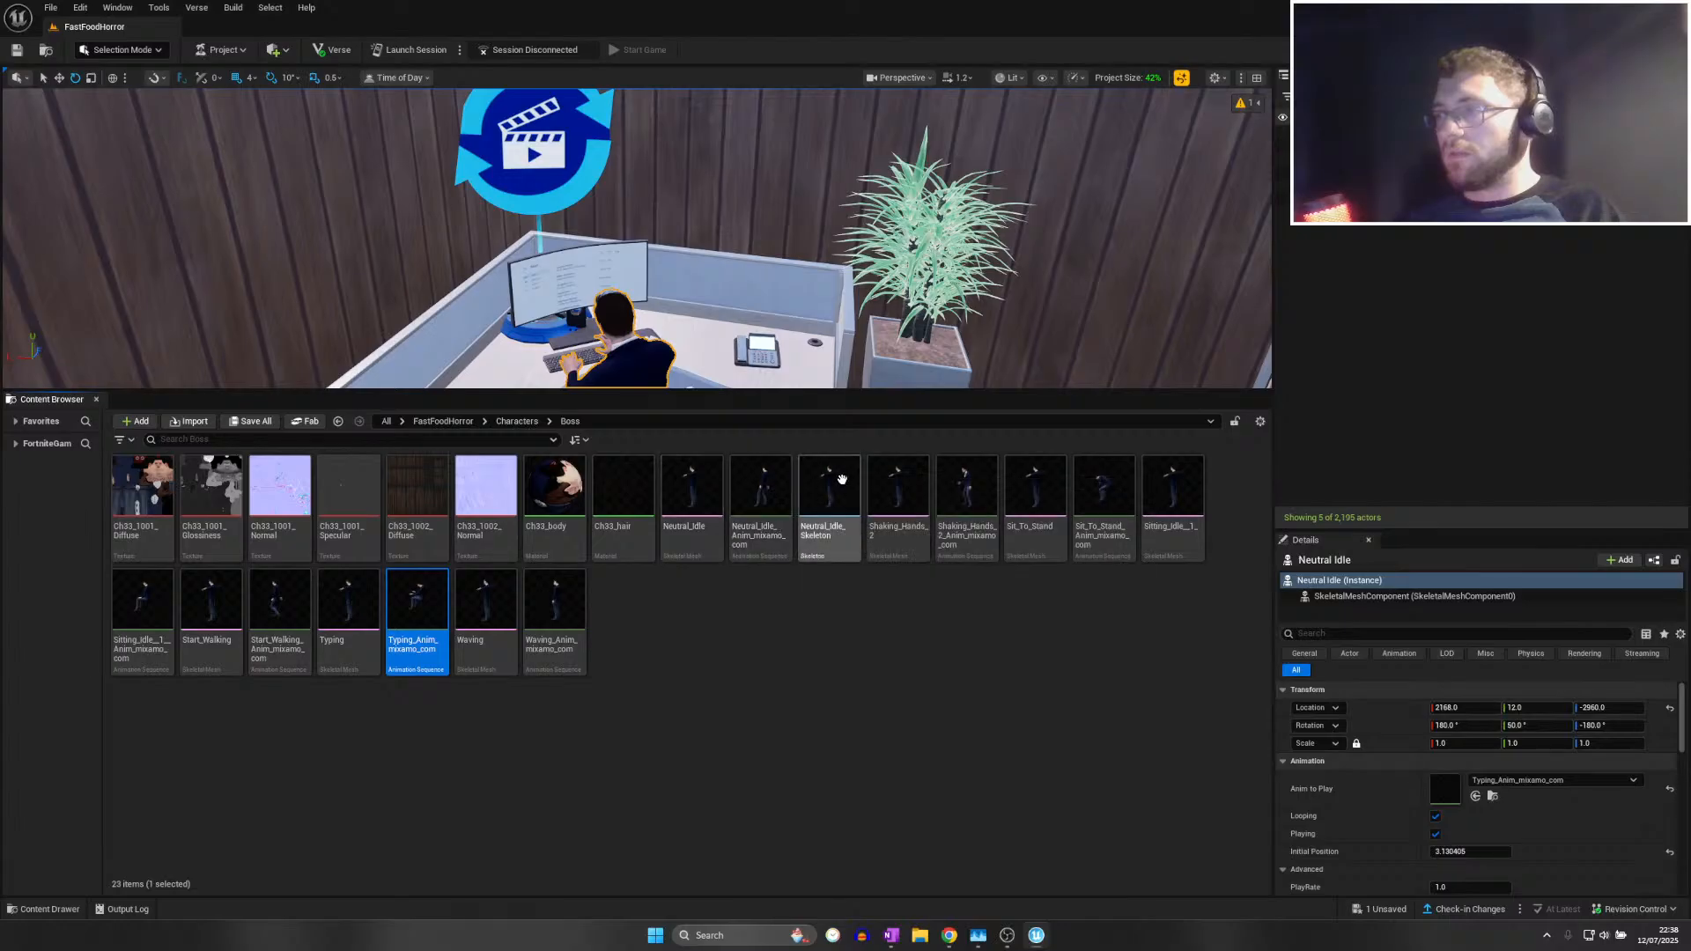
Preview the Neutral_Idle_Anim_mixamo_com animation on the boss character and close its editor
{"action": "double_click", "coordinate": [747, 473]}
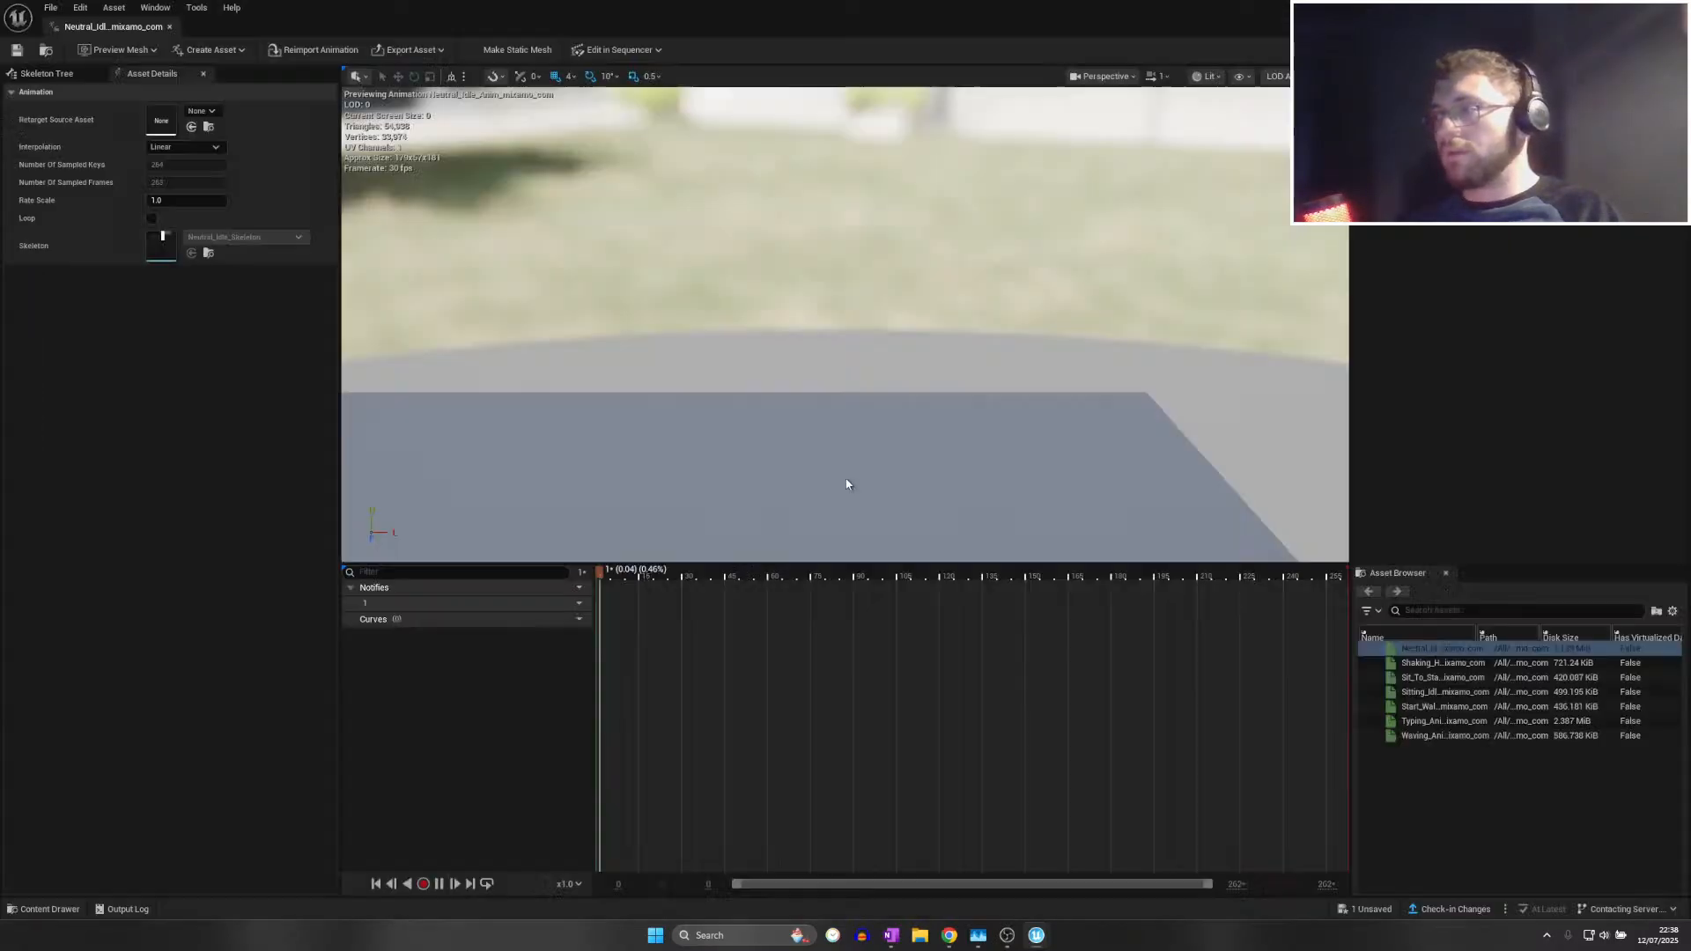
{"action": "right_click_drag", "start_coordinate": [660, 449], "coordinate": [995, 440]}
{"action": "scroll", "coordinate": [660, 449], "scroll_direction": "down", "scroll_amount": 3}
{"action": "key", "text": "w"}
{"action": "key", "text": "a"}
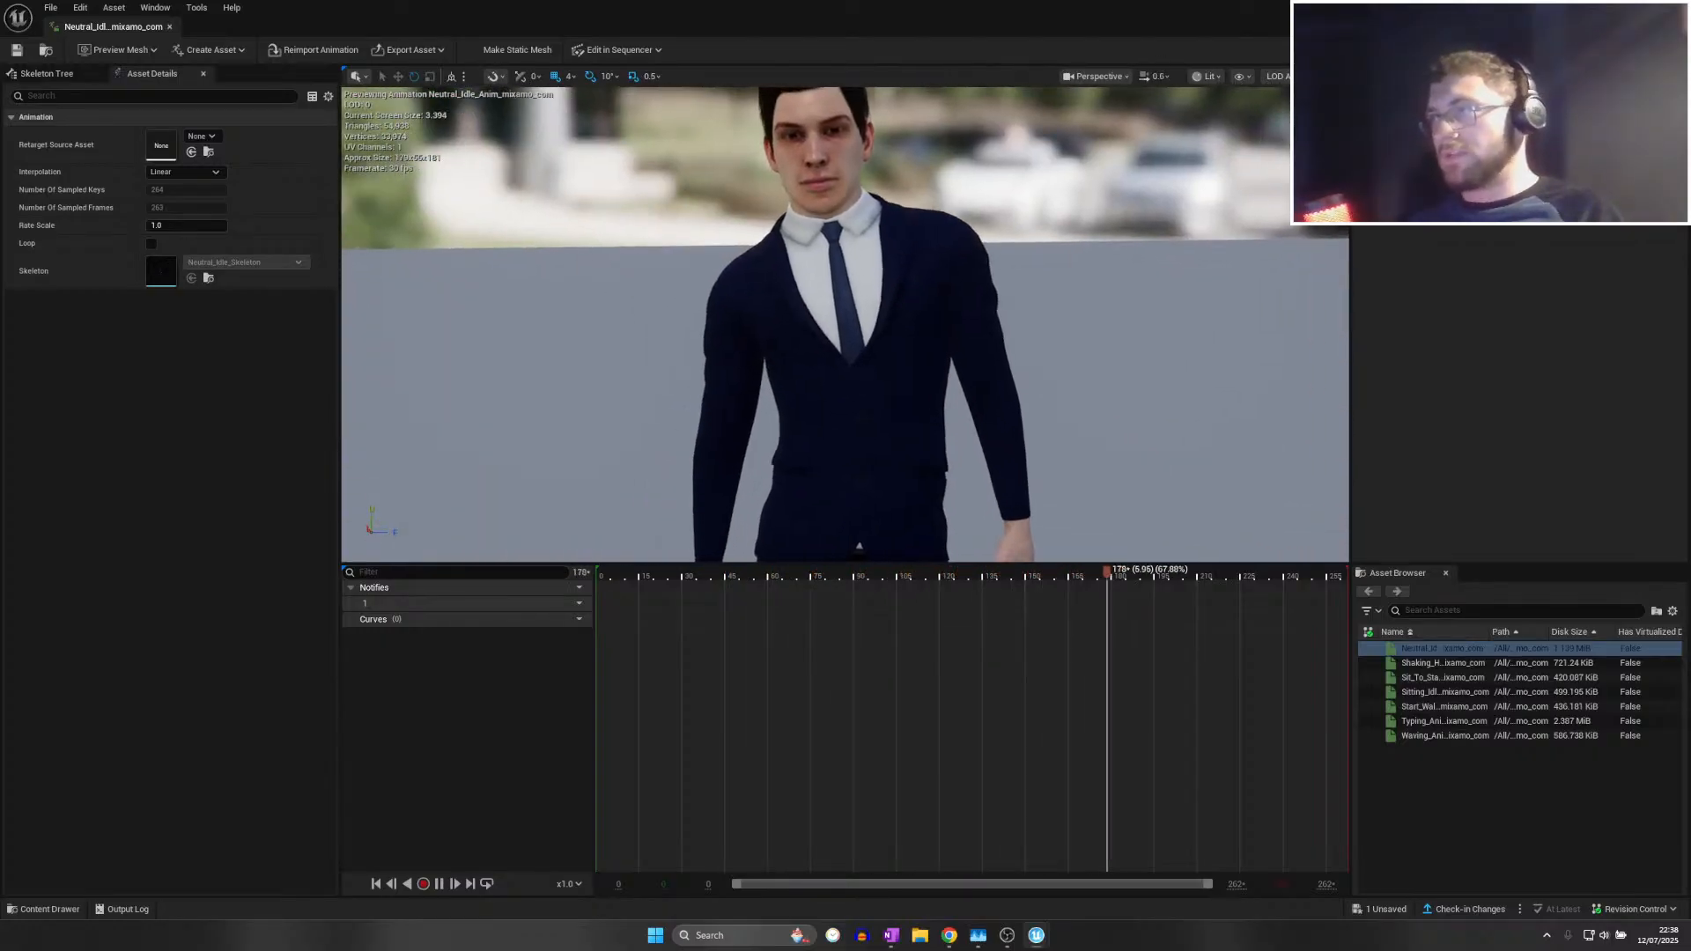
{"action": "left_click", "coordinate": [1670, 11]}
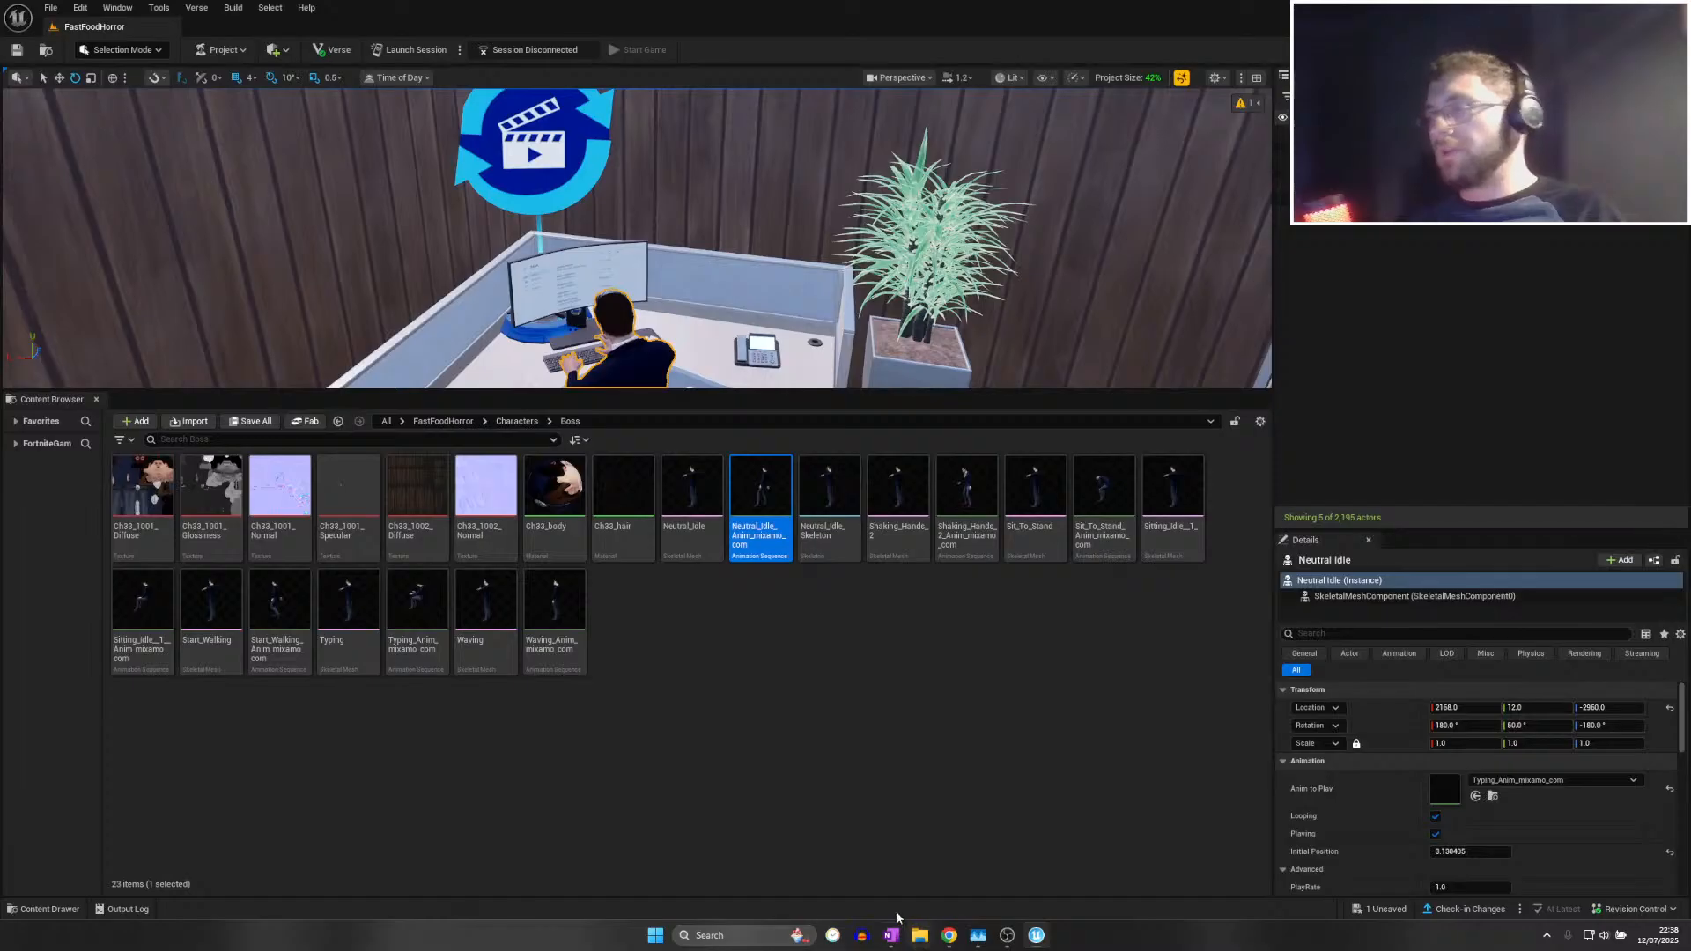
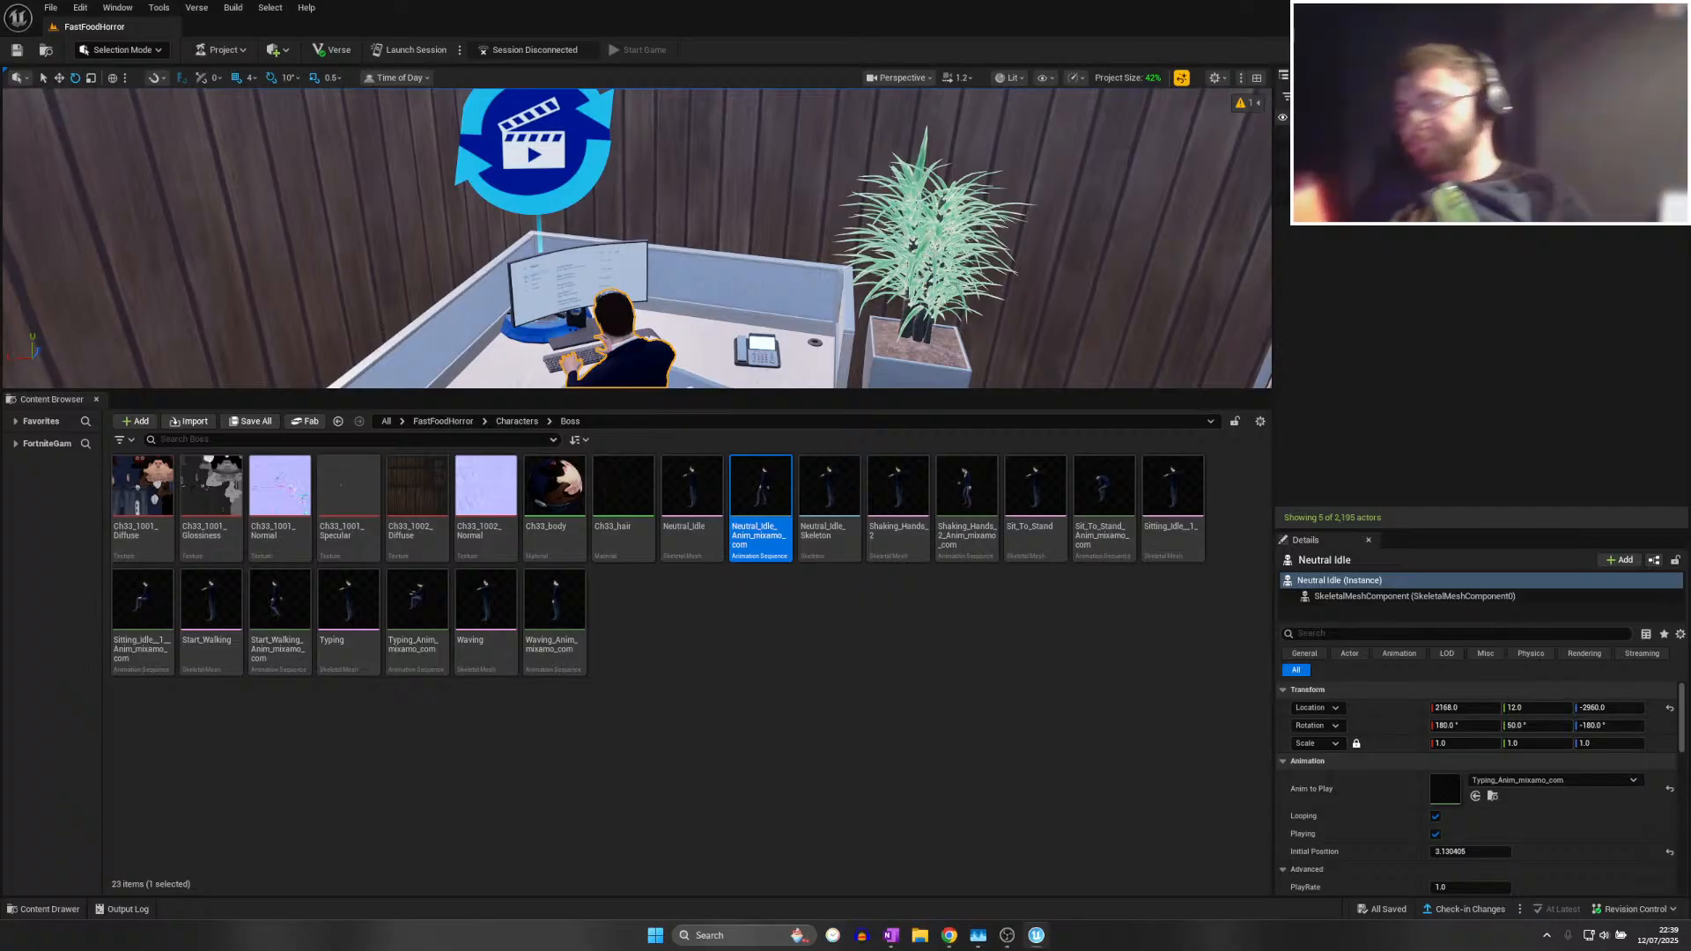
Save all project changes and fly the view out of the office to the striped crossing in the car park
{"action": "left_click", "coordinate": [49, 7]}
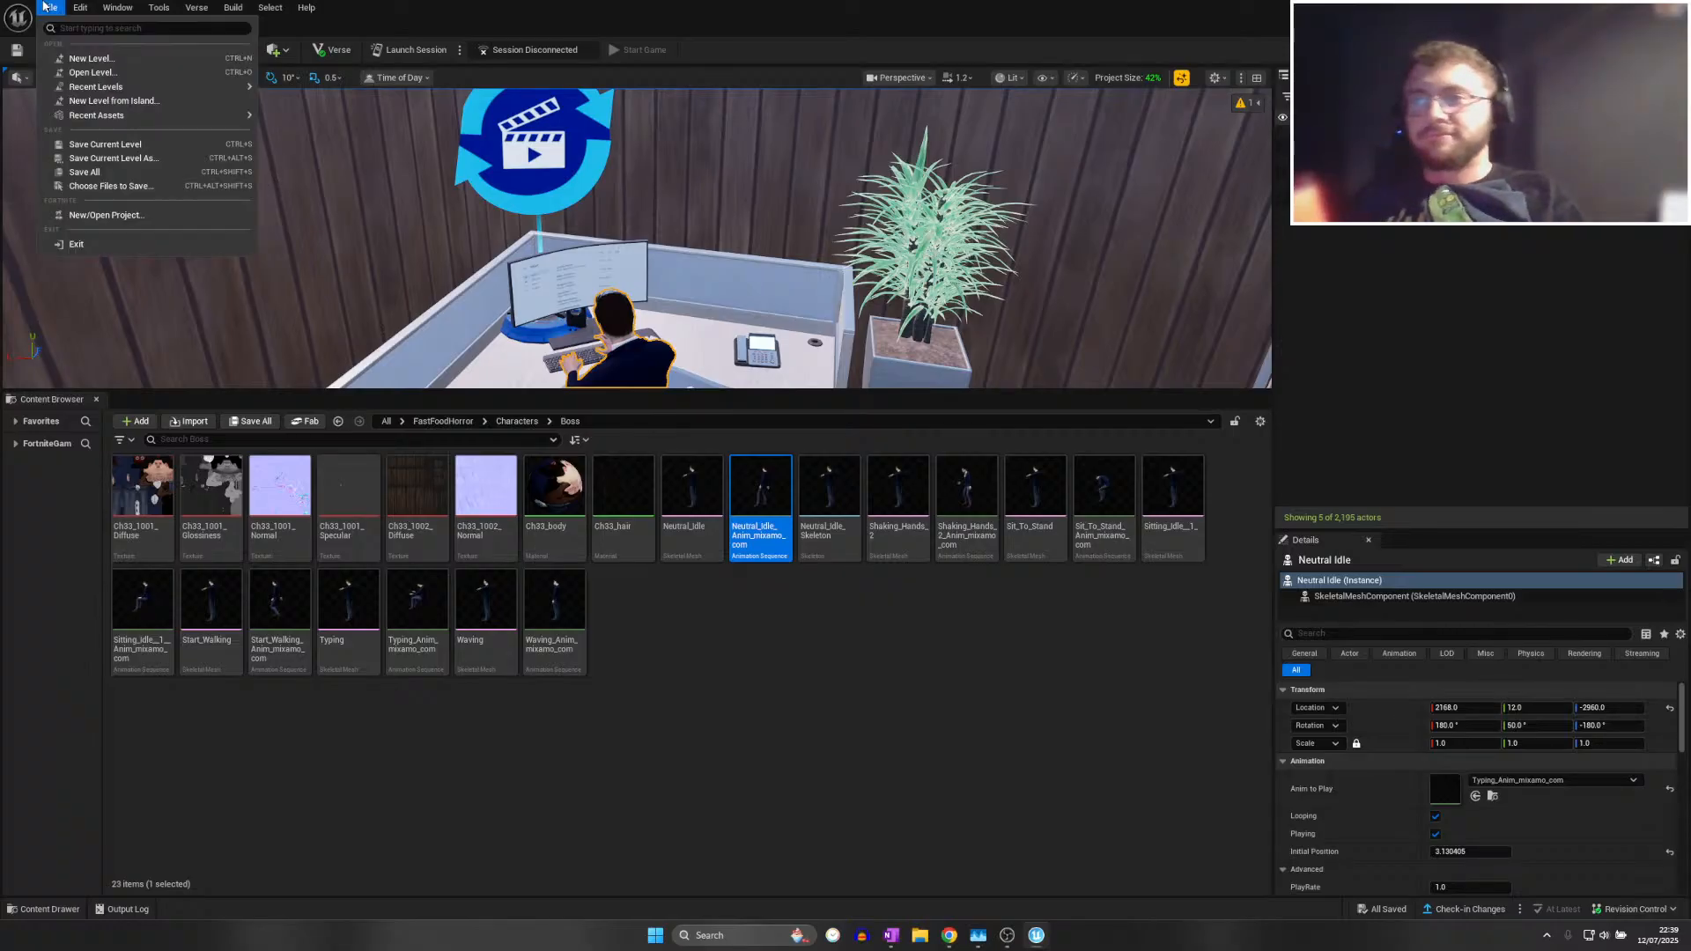
{"action": "left_click", "coordinate": [88, 173]}
{"action": "right_click_drag", "start_coordinate": [141, 267], "coordinate": [350, 254]}
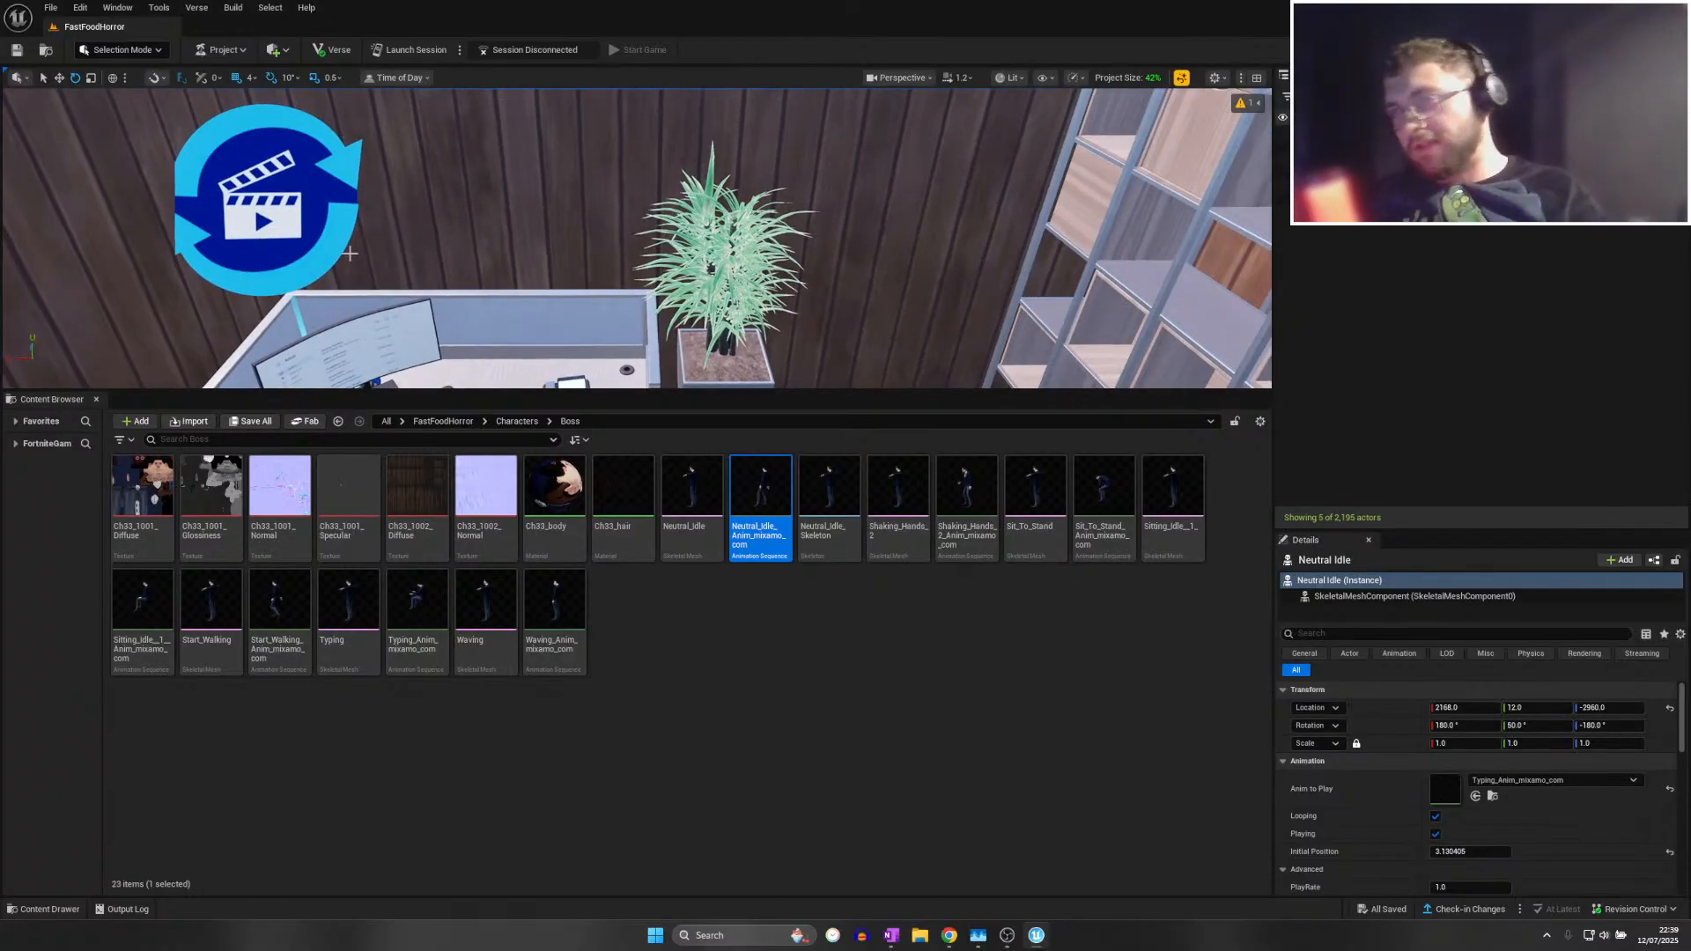
{"action": "left_click", "coordinate": [48, 7]}
{"action": "left_click", "coordinate": [95, 167]}
{"action": "right_click_drag", "start_coordinate": [97, 179], "coordinate": [321, 211]}
{"action": "key", "text": "w"}
{"action": "key", "text": "w"}
{"action": "key", "text": "w"}
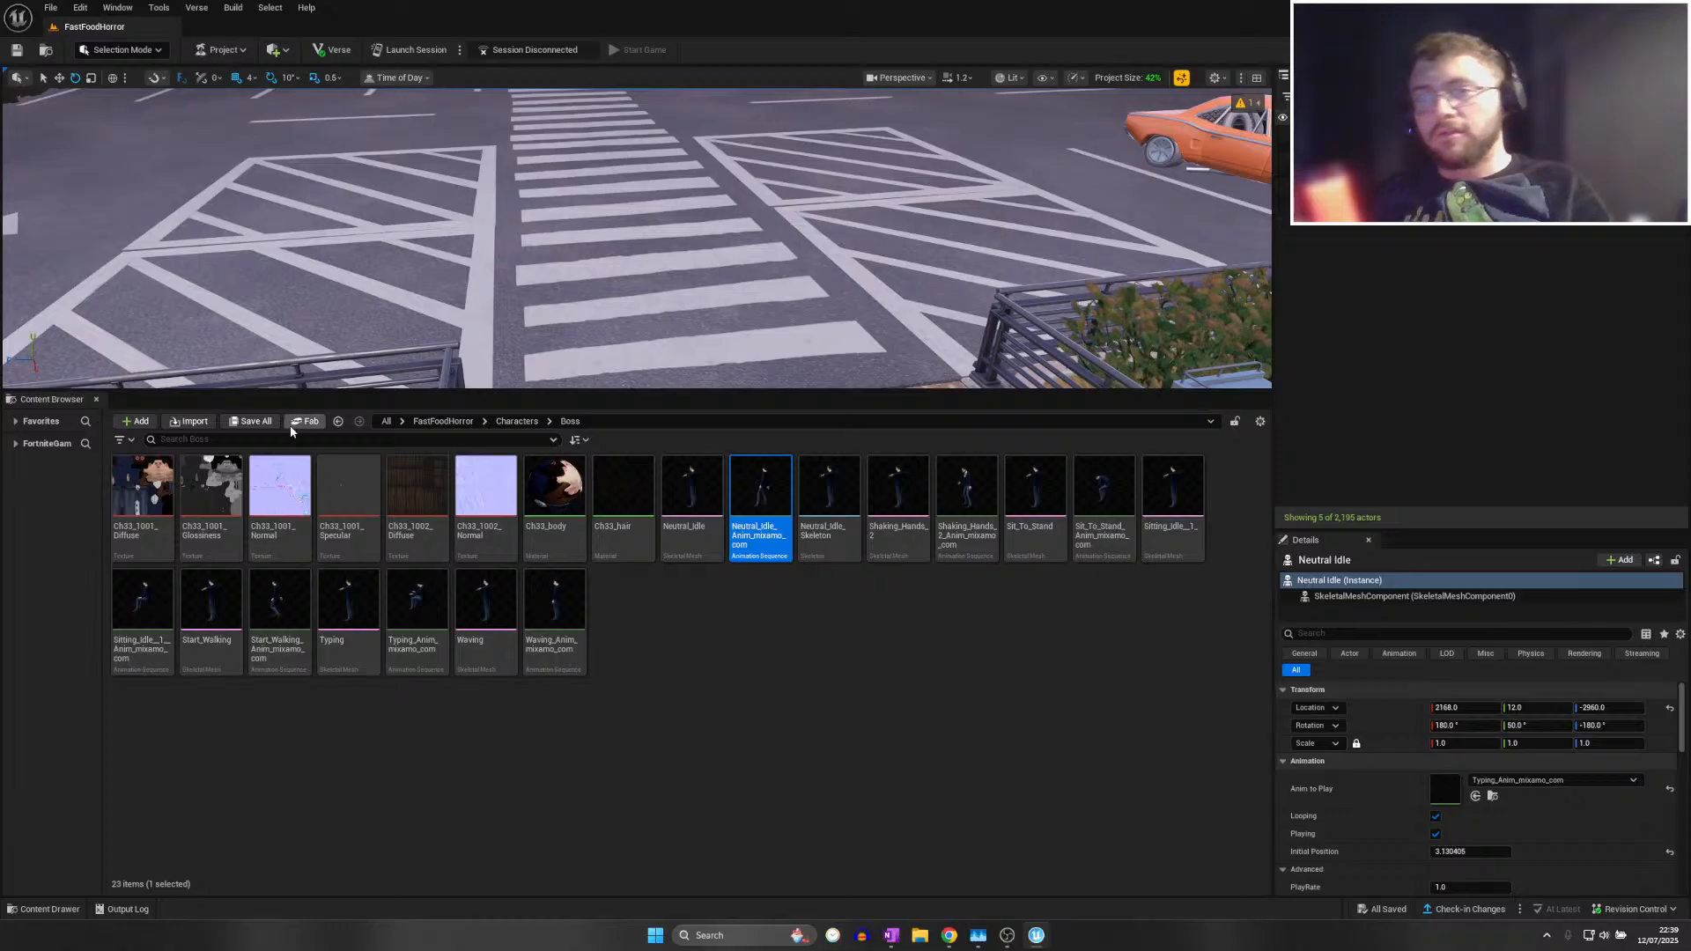
Open the BossFirstTimeLeaving sequence from the project's Cinematics/LeavingWork folder
{"action": "left_click", "coordinate": [516, 421]}
{"action": "left_click", "coordinate": [443, 421]}
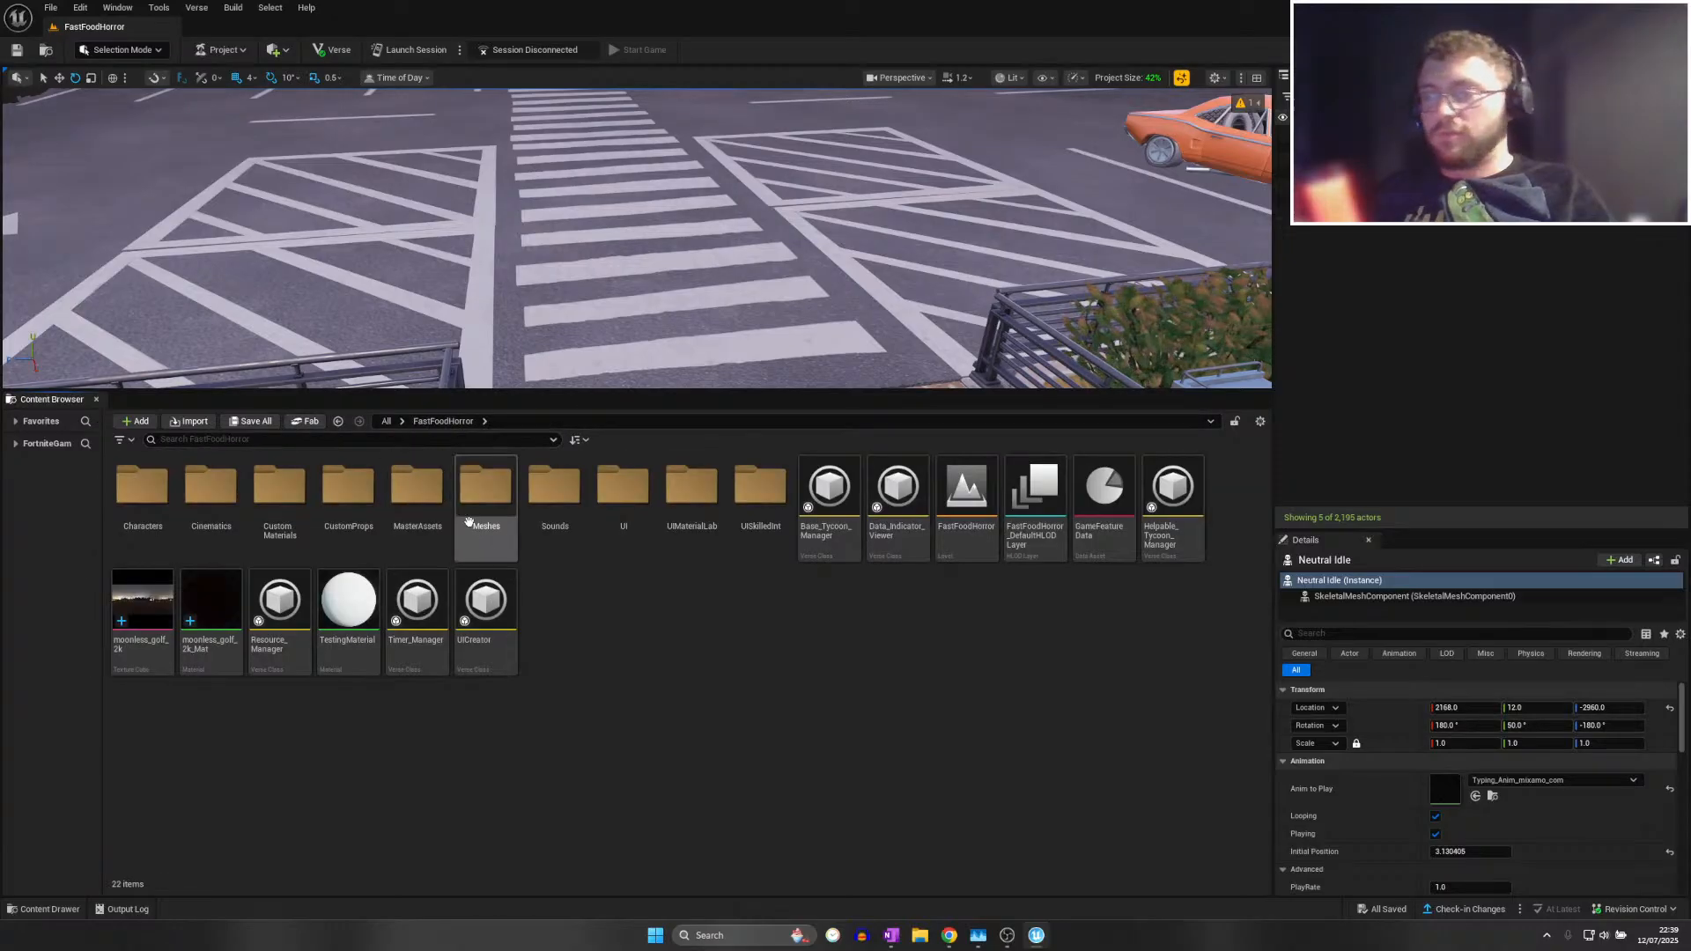
{"action": "double_click", "coordinate": [216, 486]}
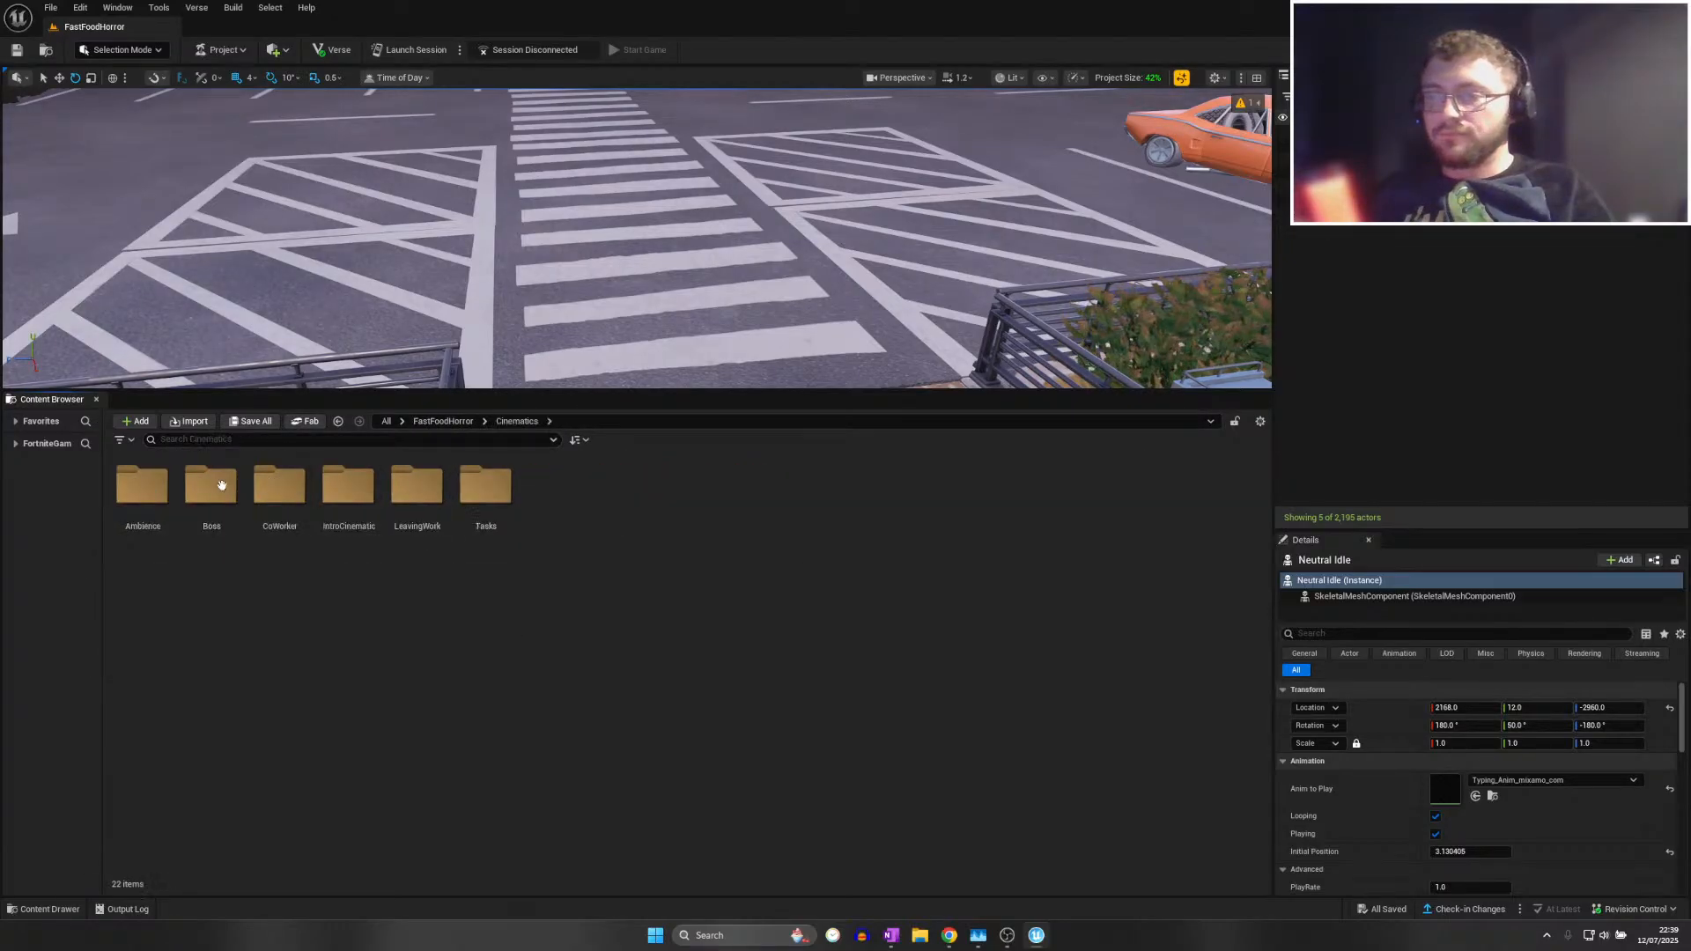
{"action": "double_click", "coordinate": [407, 486]}
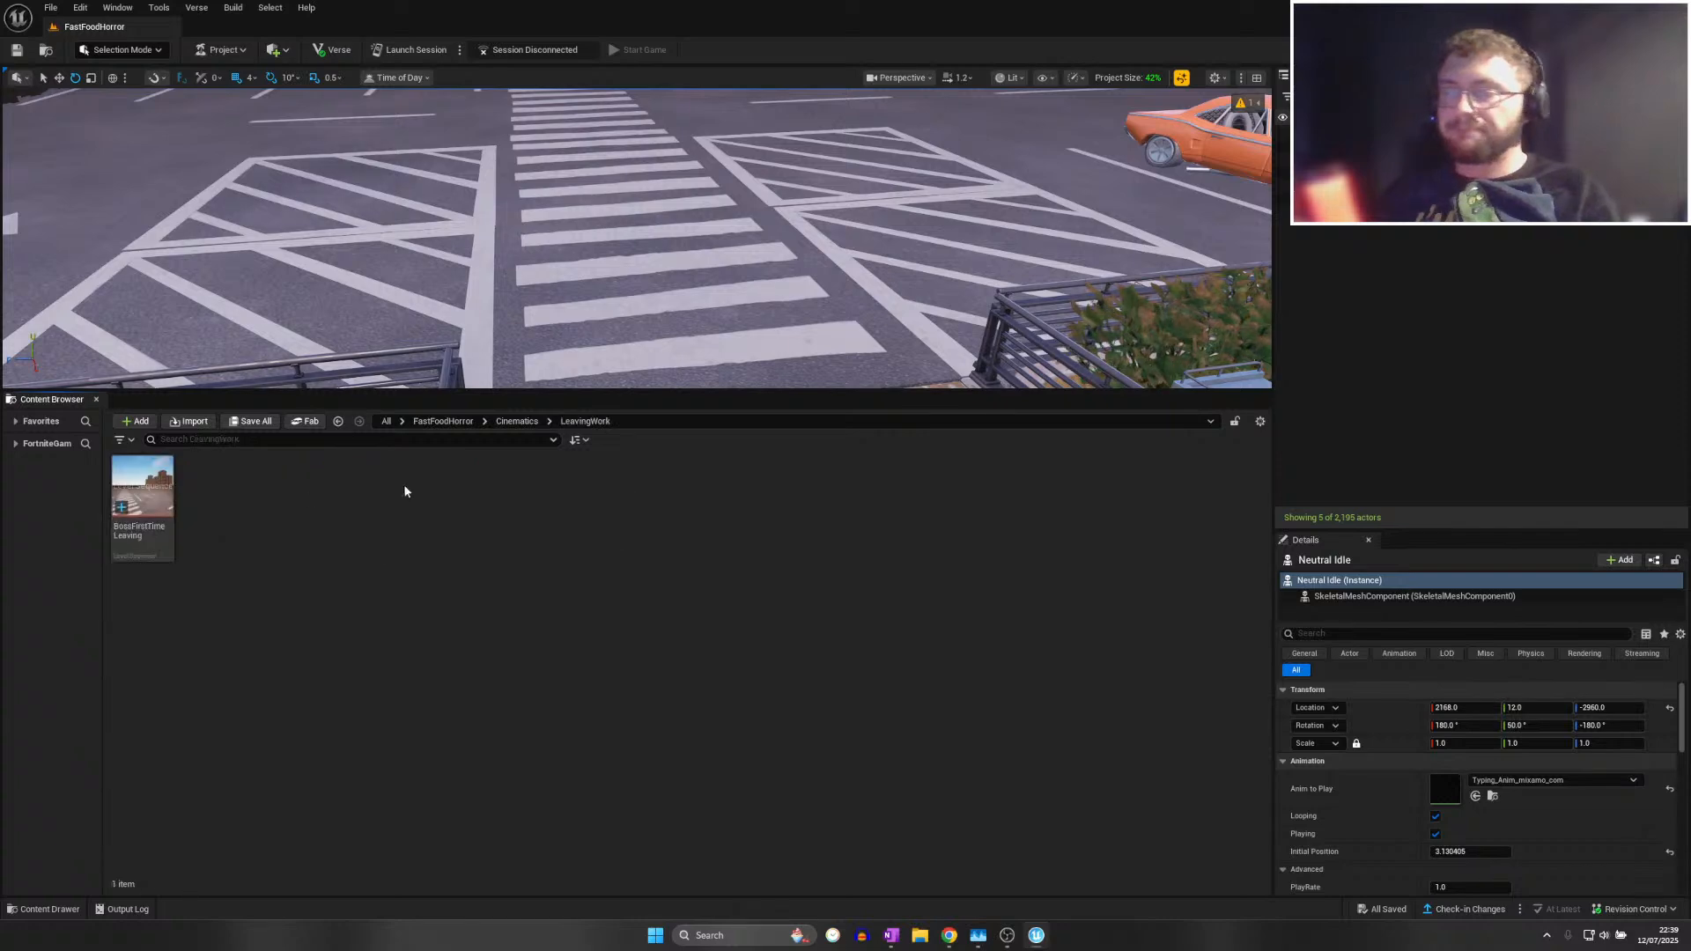
{"action": "double_click", "coordinate": [142, 497]}
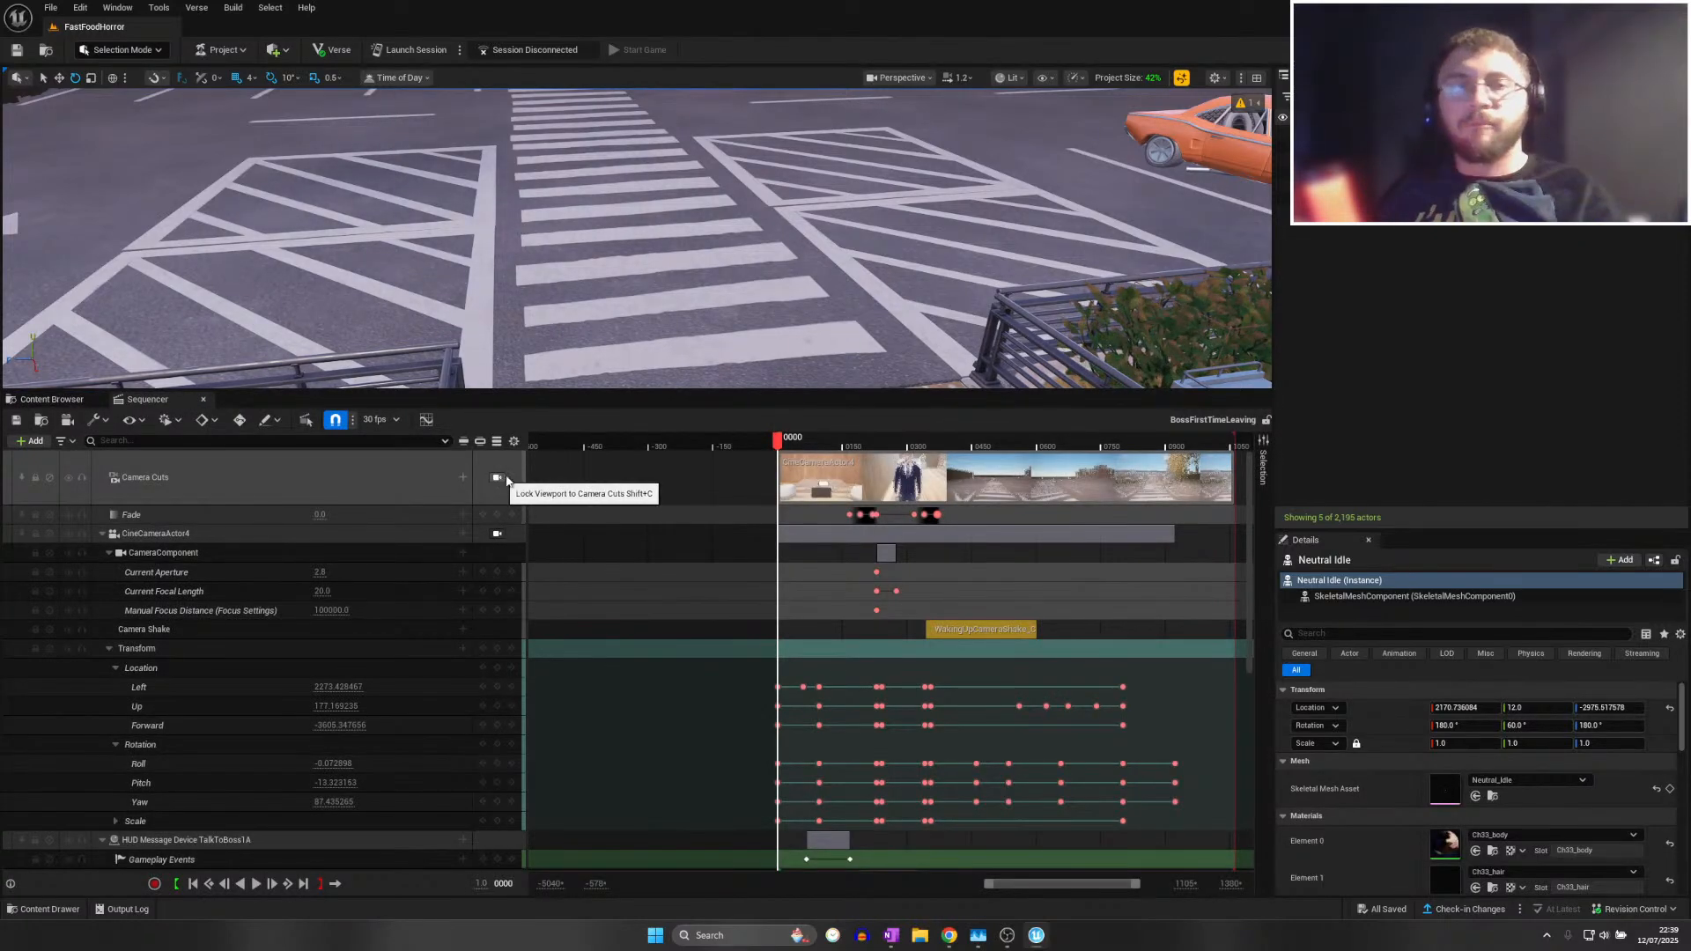
Scrub the cutscene to frame 821 with the viewport locked to the camera cuts, and release the lock
{"action": "left_click", "coordinate": [830, 443]}
{"action": "left_click", "coordinate": [621, 472]}
{"action": "key", "text": "shift+c"}
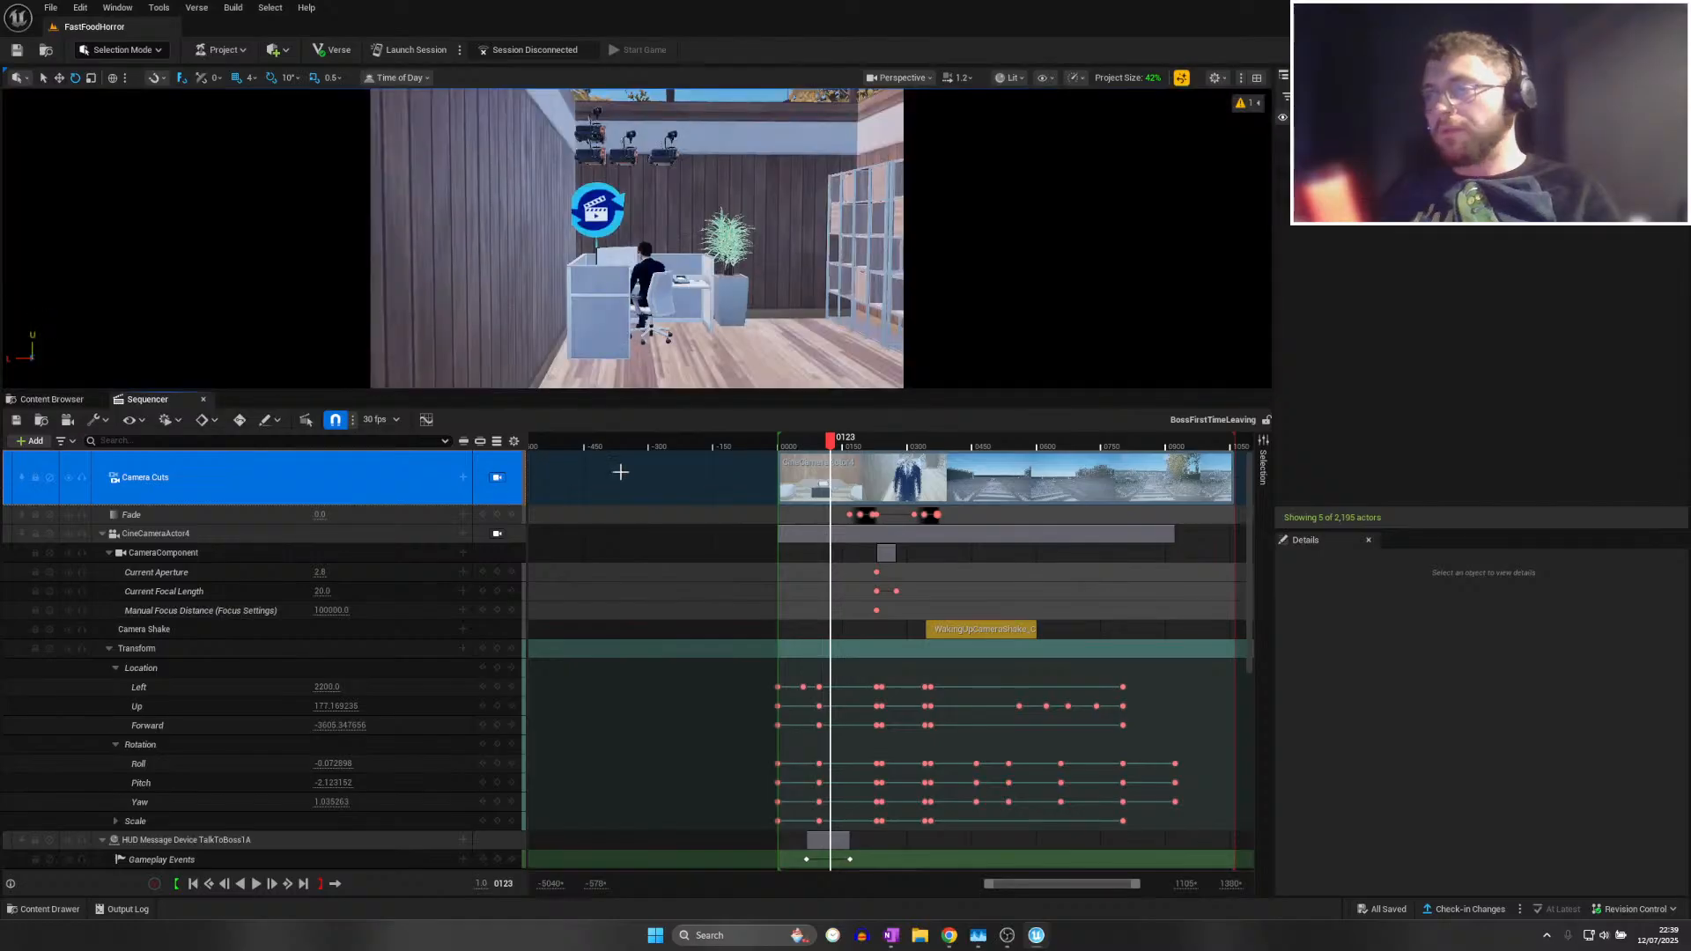
{"action": "left_click_drag", "start_coordinate": [831, 440], "coordinate": [1117, 452]}
{"action": "left_click", "coordinate": [497, 477]}
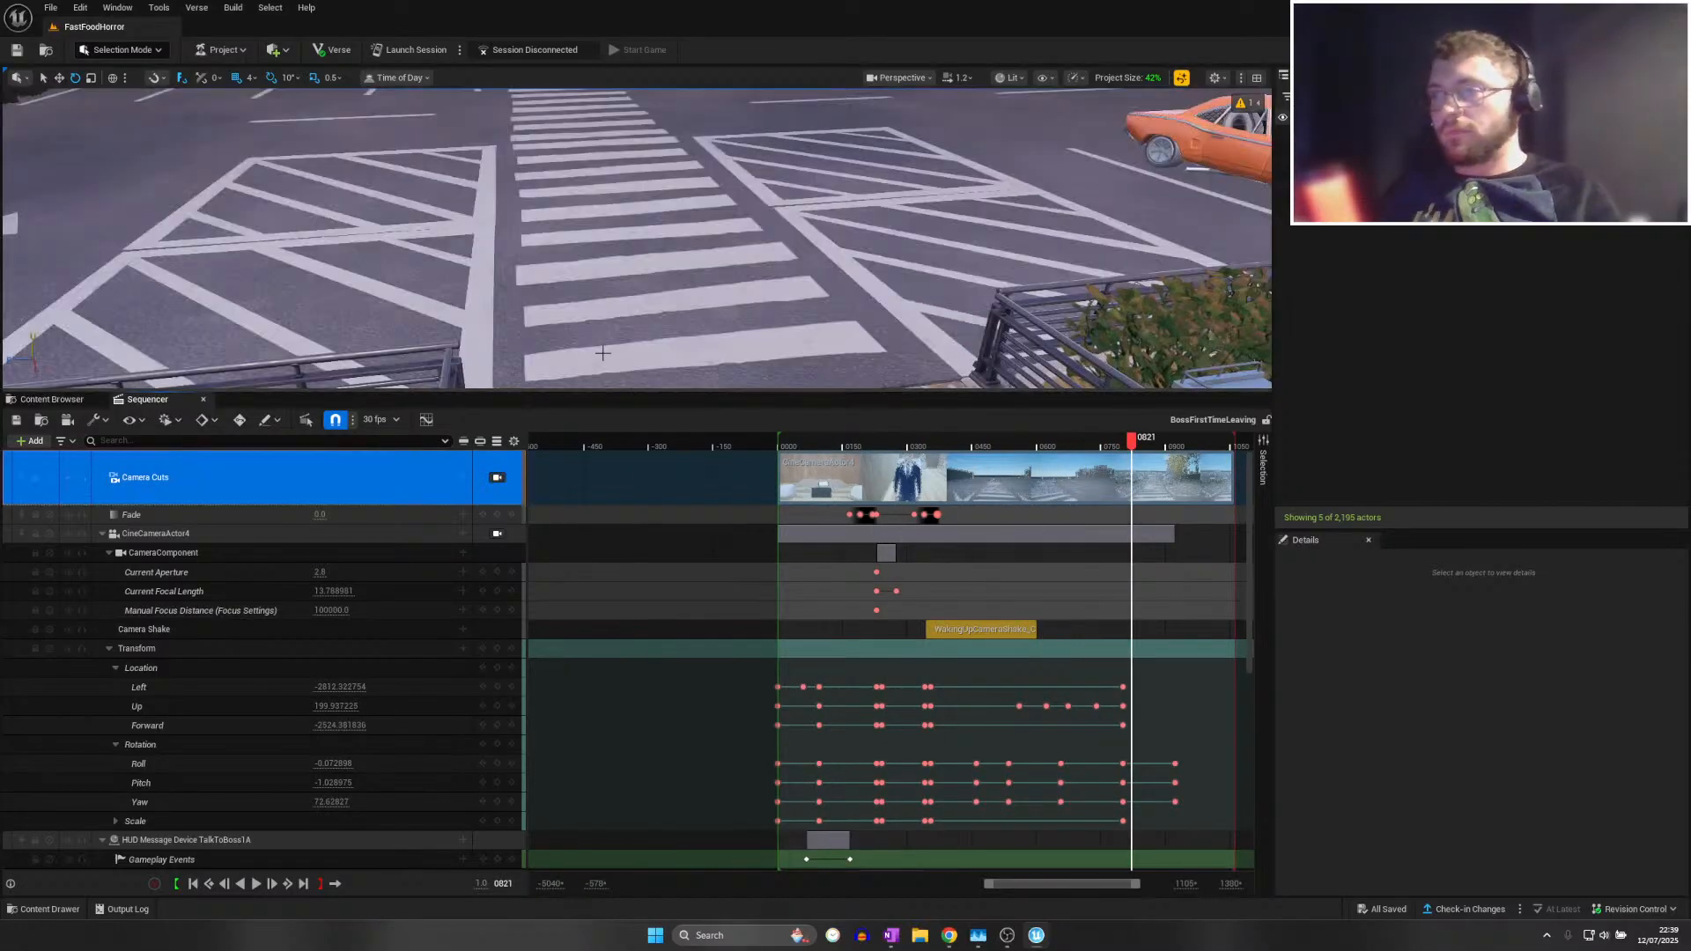
Select the boss by the office door and add a transform keyframe for him at frame 821
{"action": "key", "text": "w"}
{"action": "right_click_drag", "start_coordinate": [605, 316], "coordinate": [605, 316]}
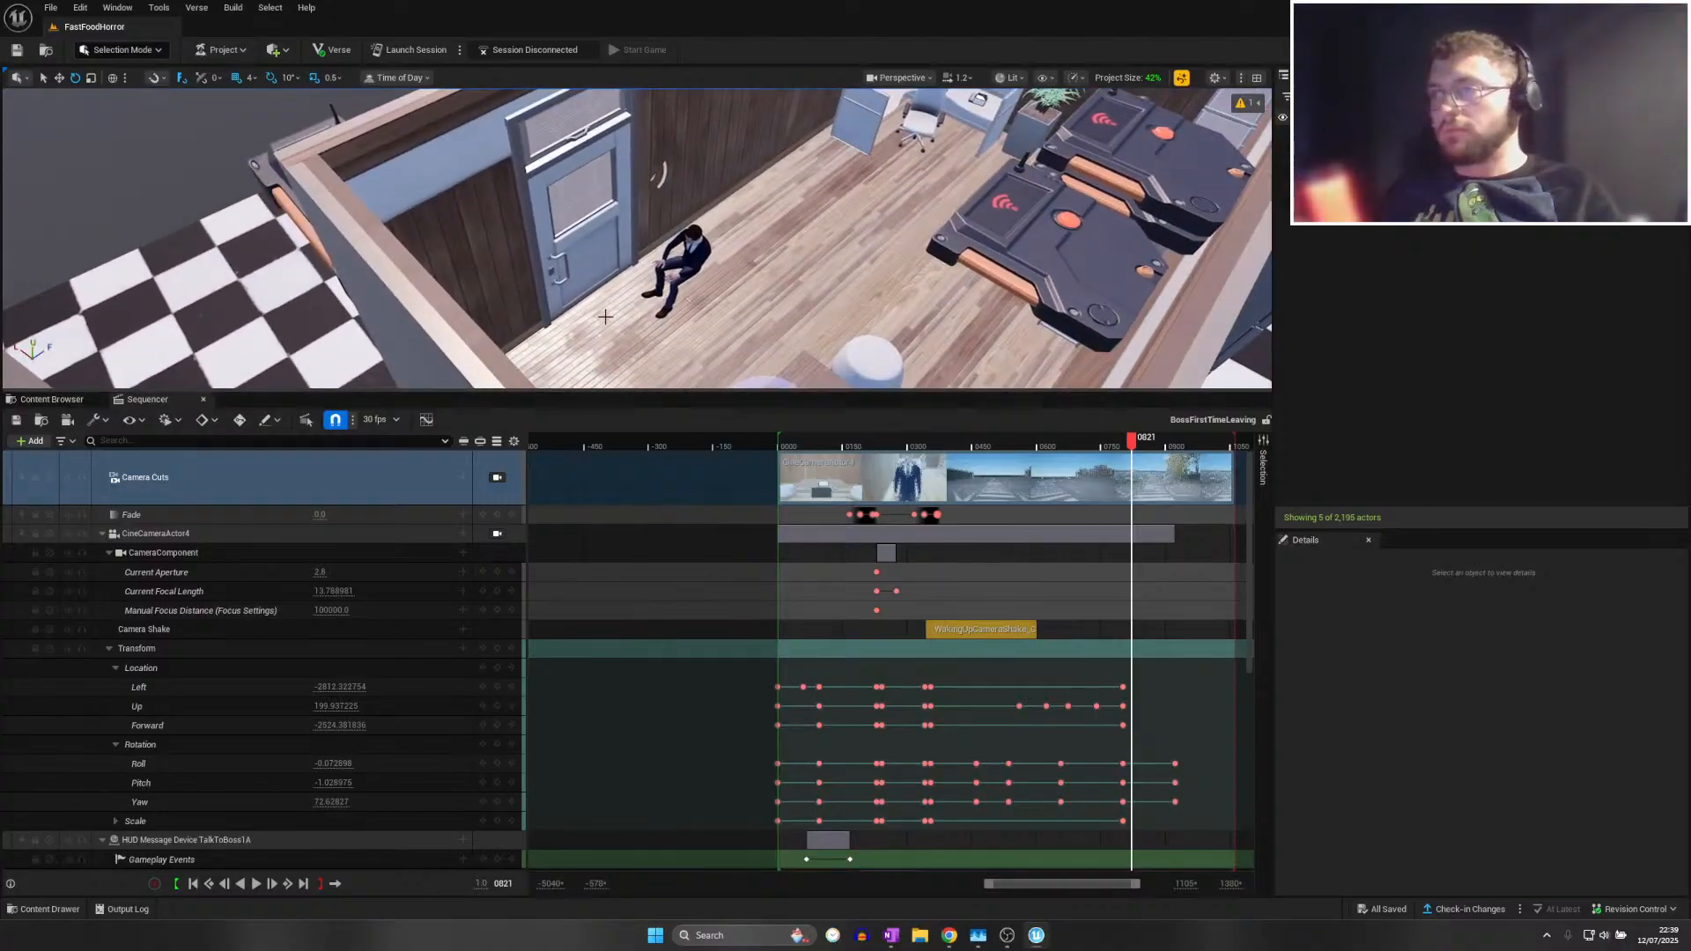
{"action": "left_click", "coordinate": [687, 257]}
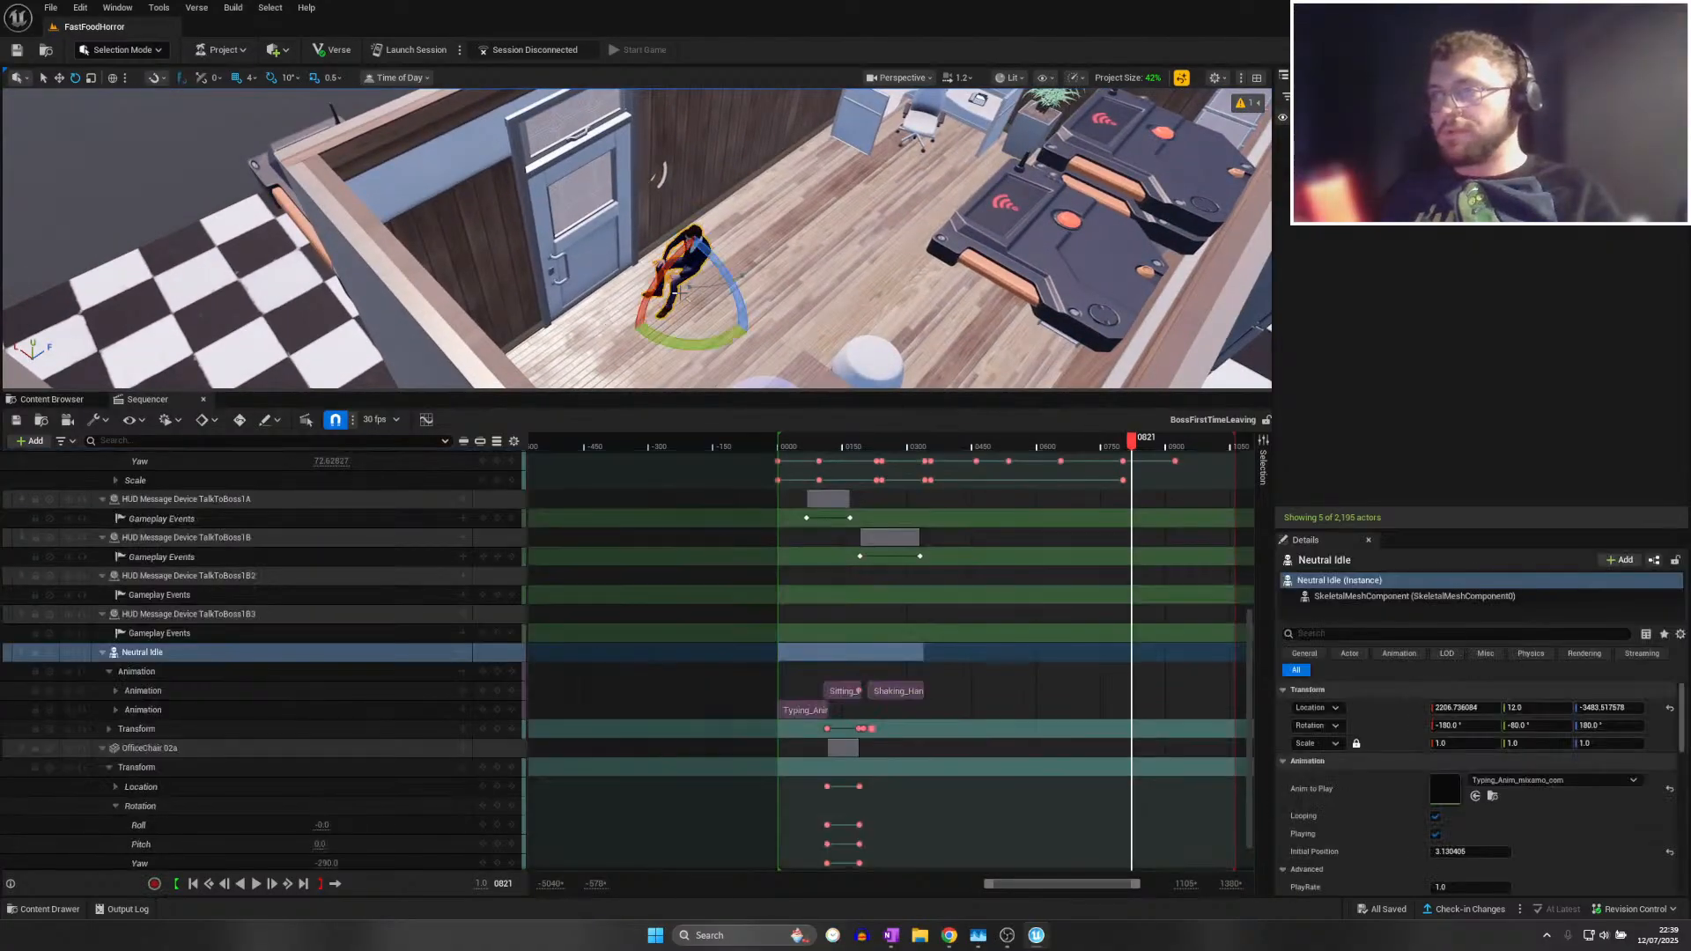
{"action": "left_click", "coordinate": [500, 729]}
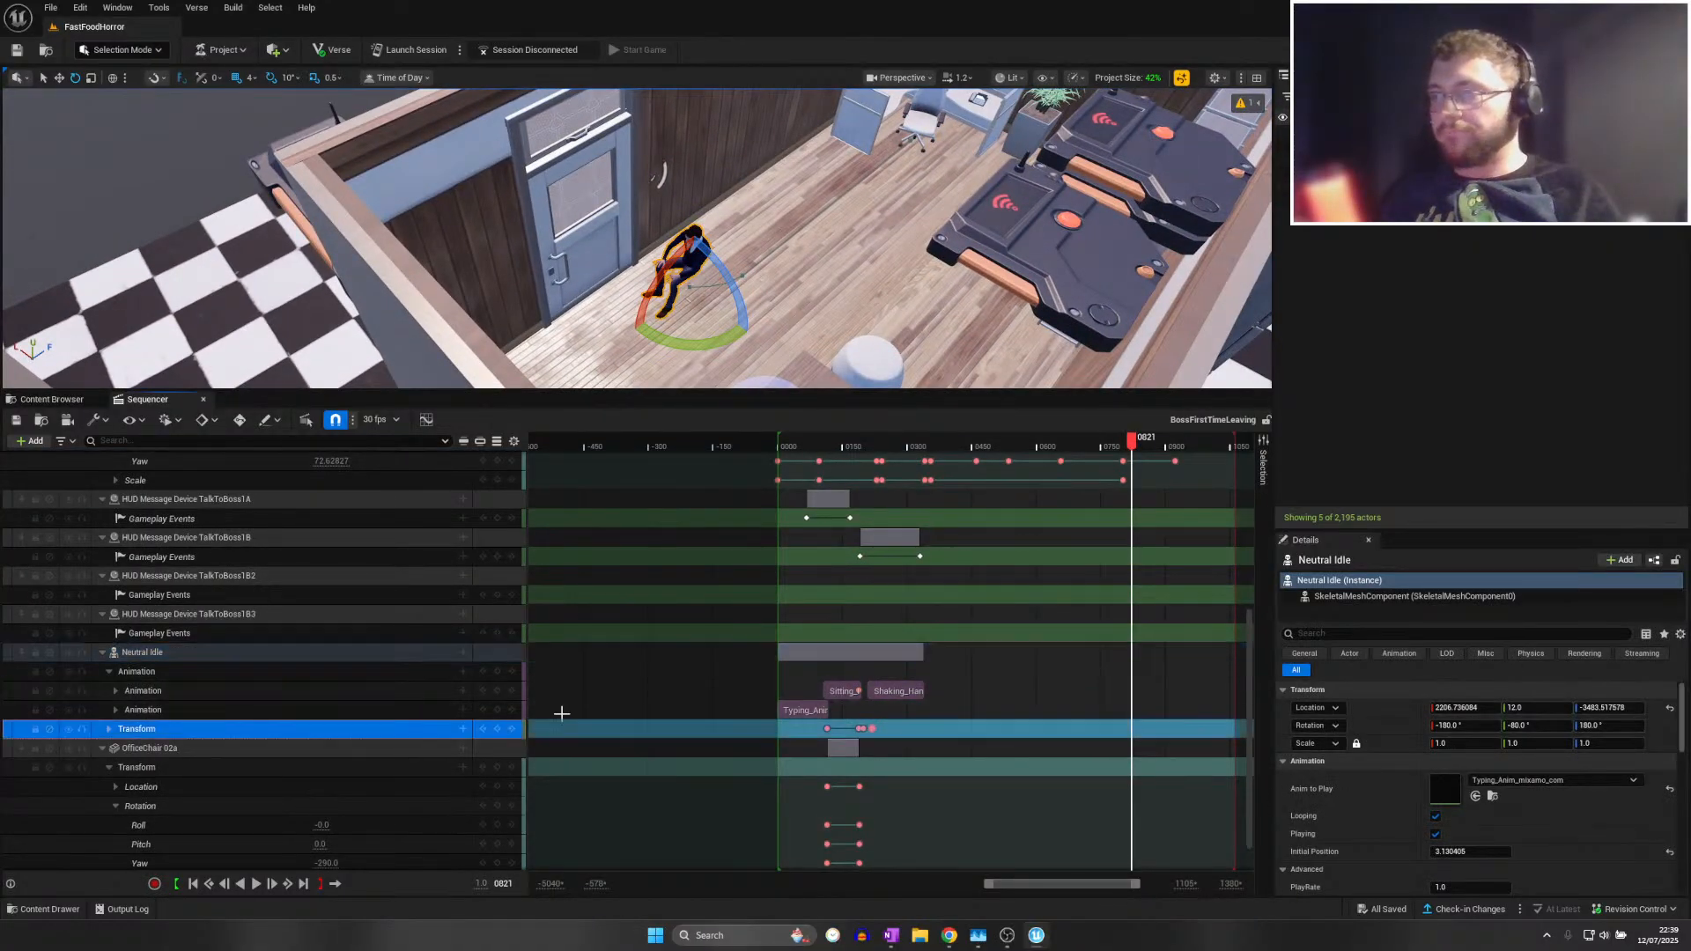
{"action": "left_click", "coordinate": [497, 728]}
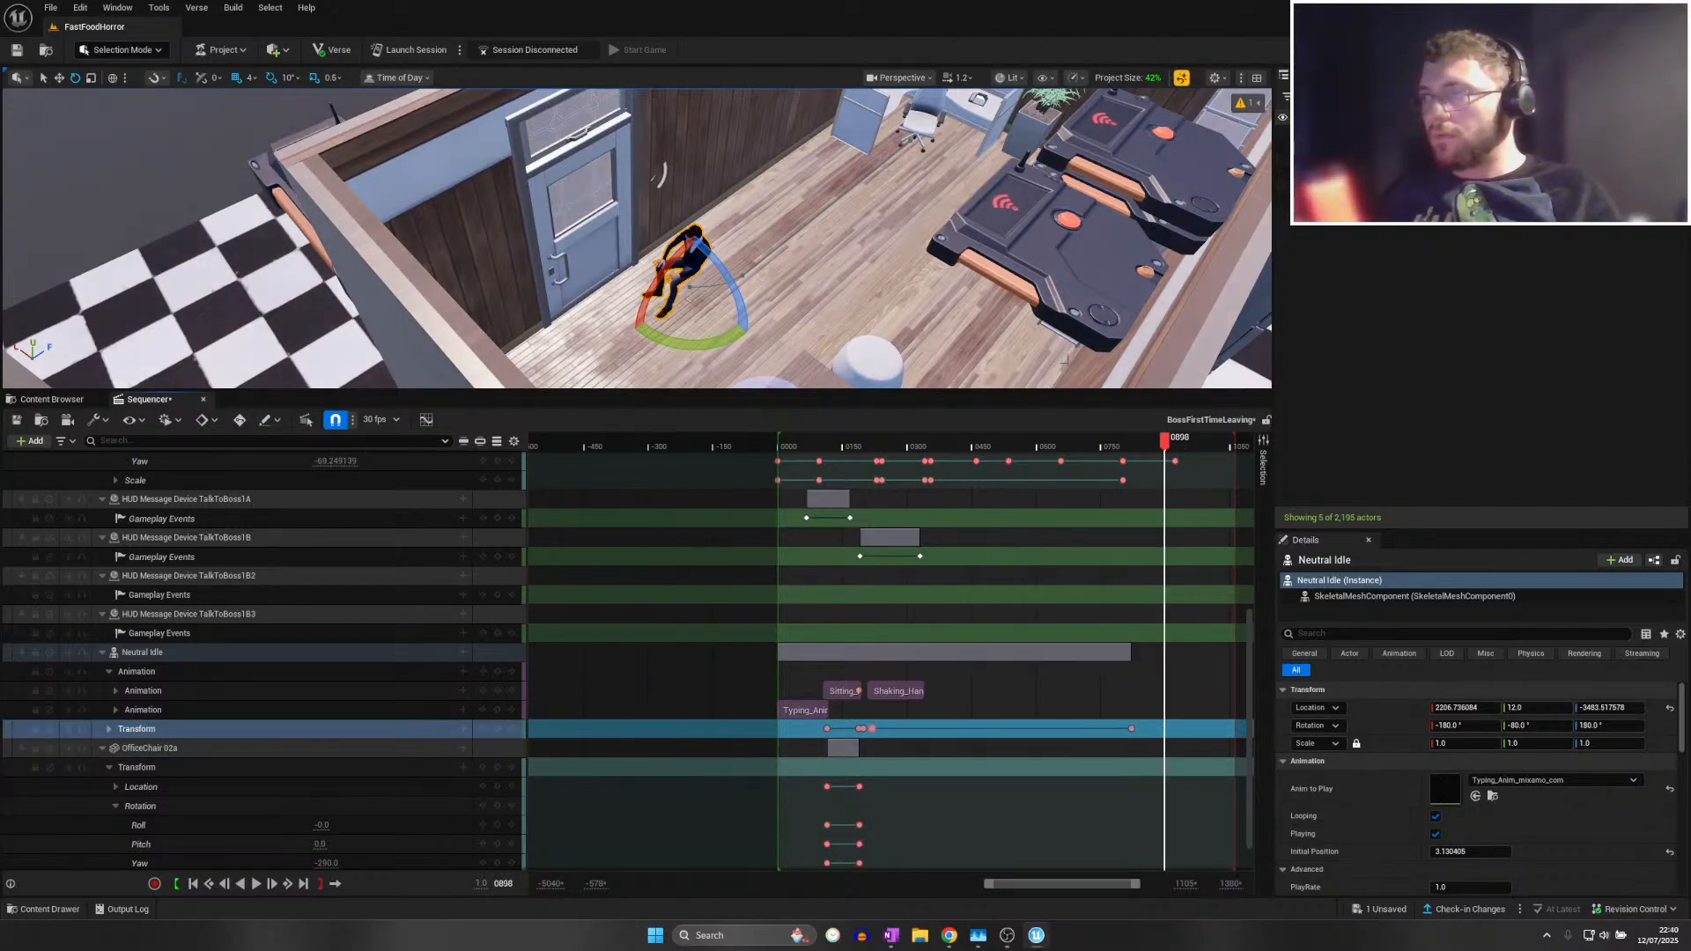
At frame 898, move the boss from the office through the restaurant to the outdoor seating area
{"action": "right_click_drag", "start_coordinate": [1064, 360], "coordinate": [1184, 354]}
{"action": "key", "text": "w"}
{"action": "left_click_drag", "start_coordinate": [363, 304], "coordinate": [1076, 296]}
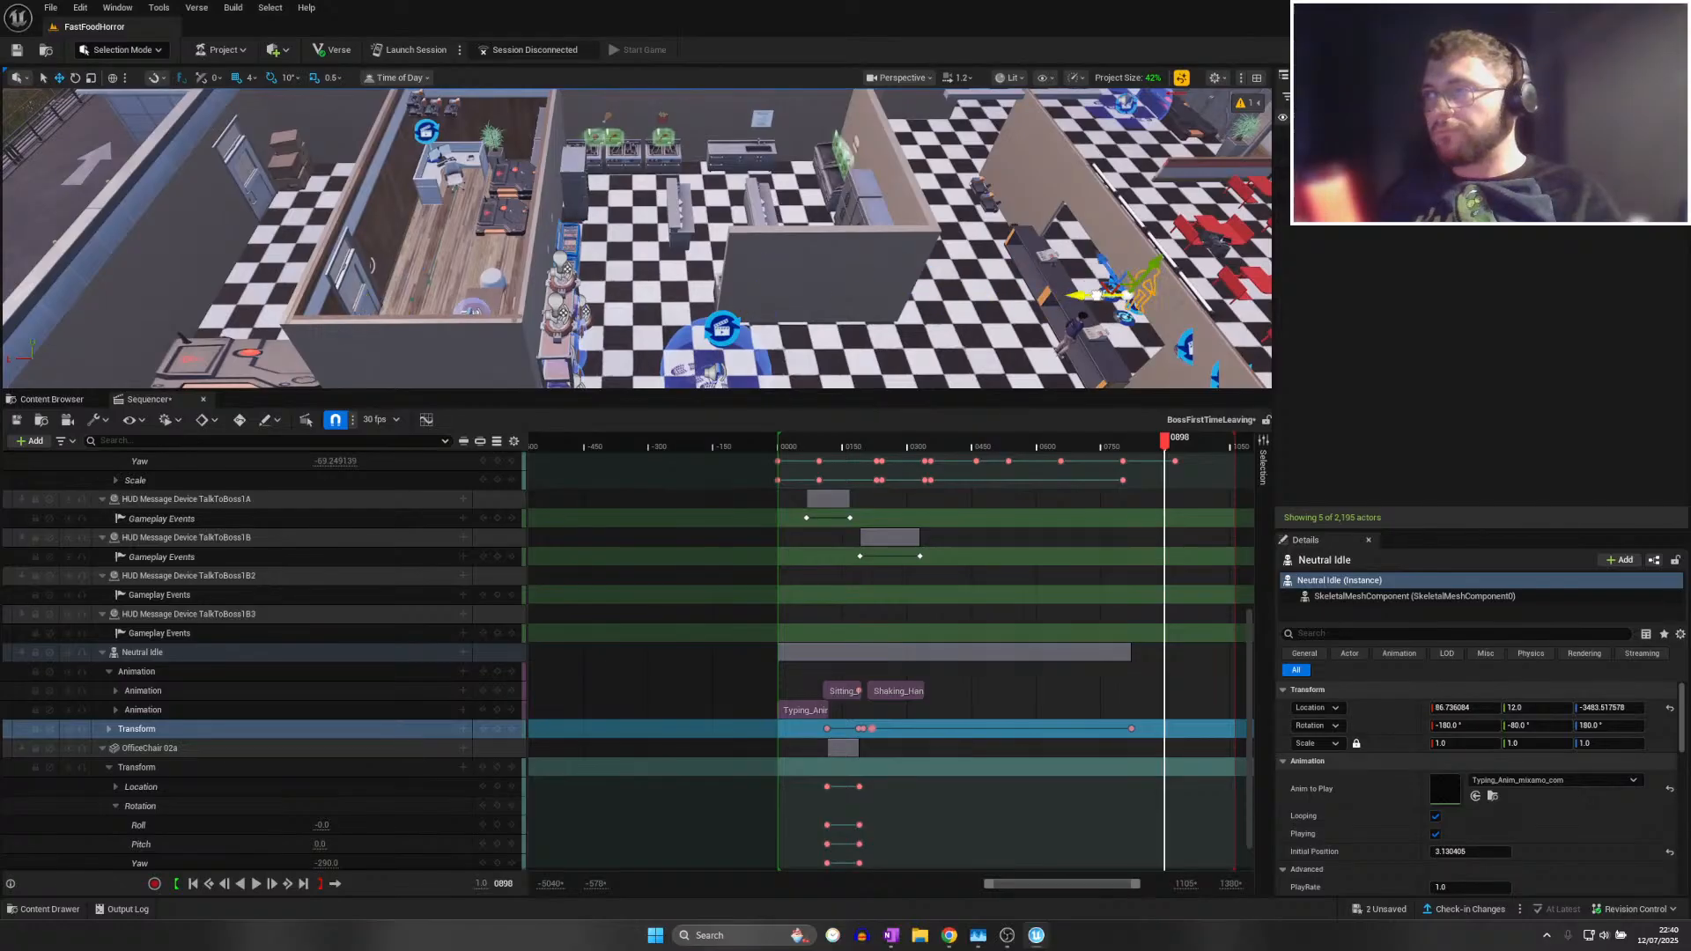
{"action": "right_click_drag", "start_coordinate": [1076, 296], "coordinate": [1233, 292]}
{"action": "left_click_drag", "start_coordinate": [714, 278], "coordinate": [981, 232]}
{"action": "right_click_drag", "start_coordinate": [981, 231], "coordinate": [1176, 247]}
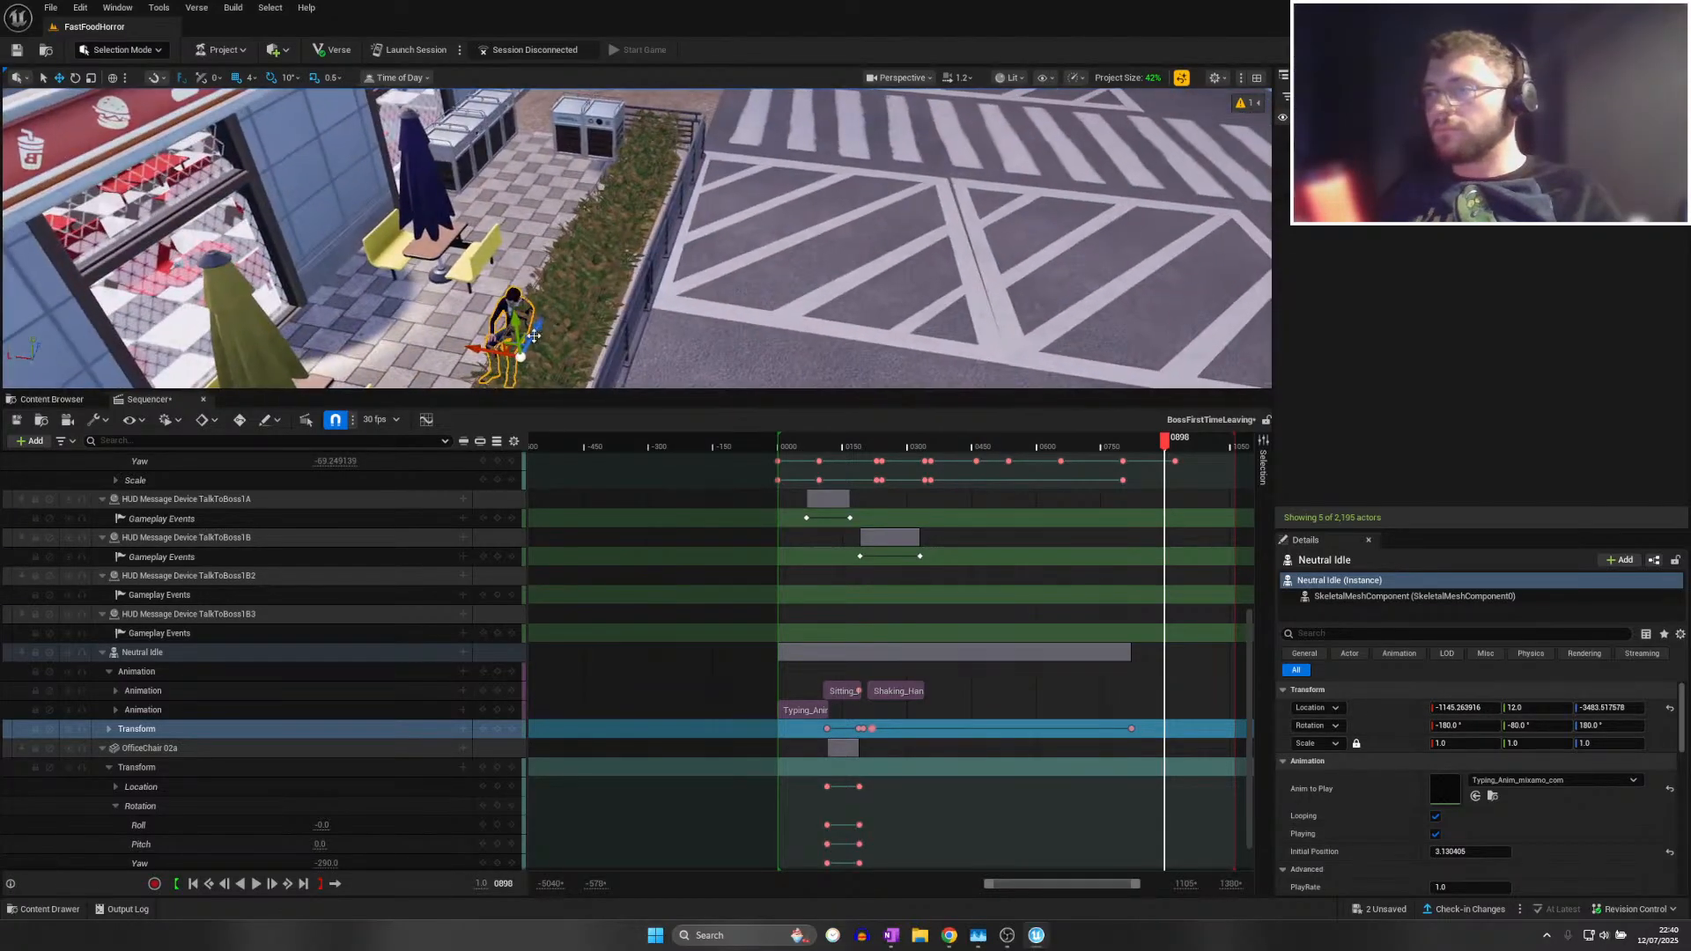
Place the boss by the restaurant entrance with his rotation at 0° and key his transform at frame 898
{"action": "left_click_drag", "start_coordinate": [534, 336], "coordinate": [654, 117]}
{"action": "right_click_drag", "start_coordinate": [638, 337], "coordinate": [614, 298]}
{"action": "key", "text": "e"}
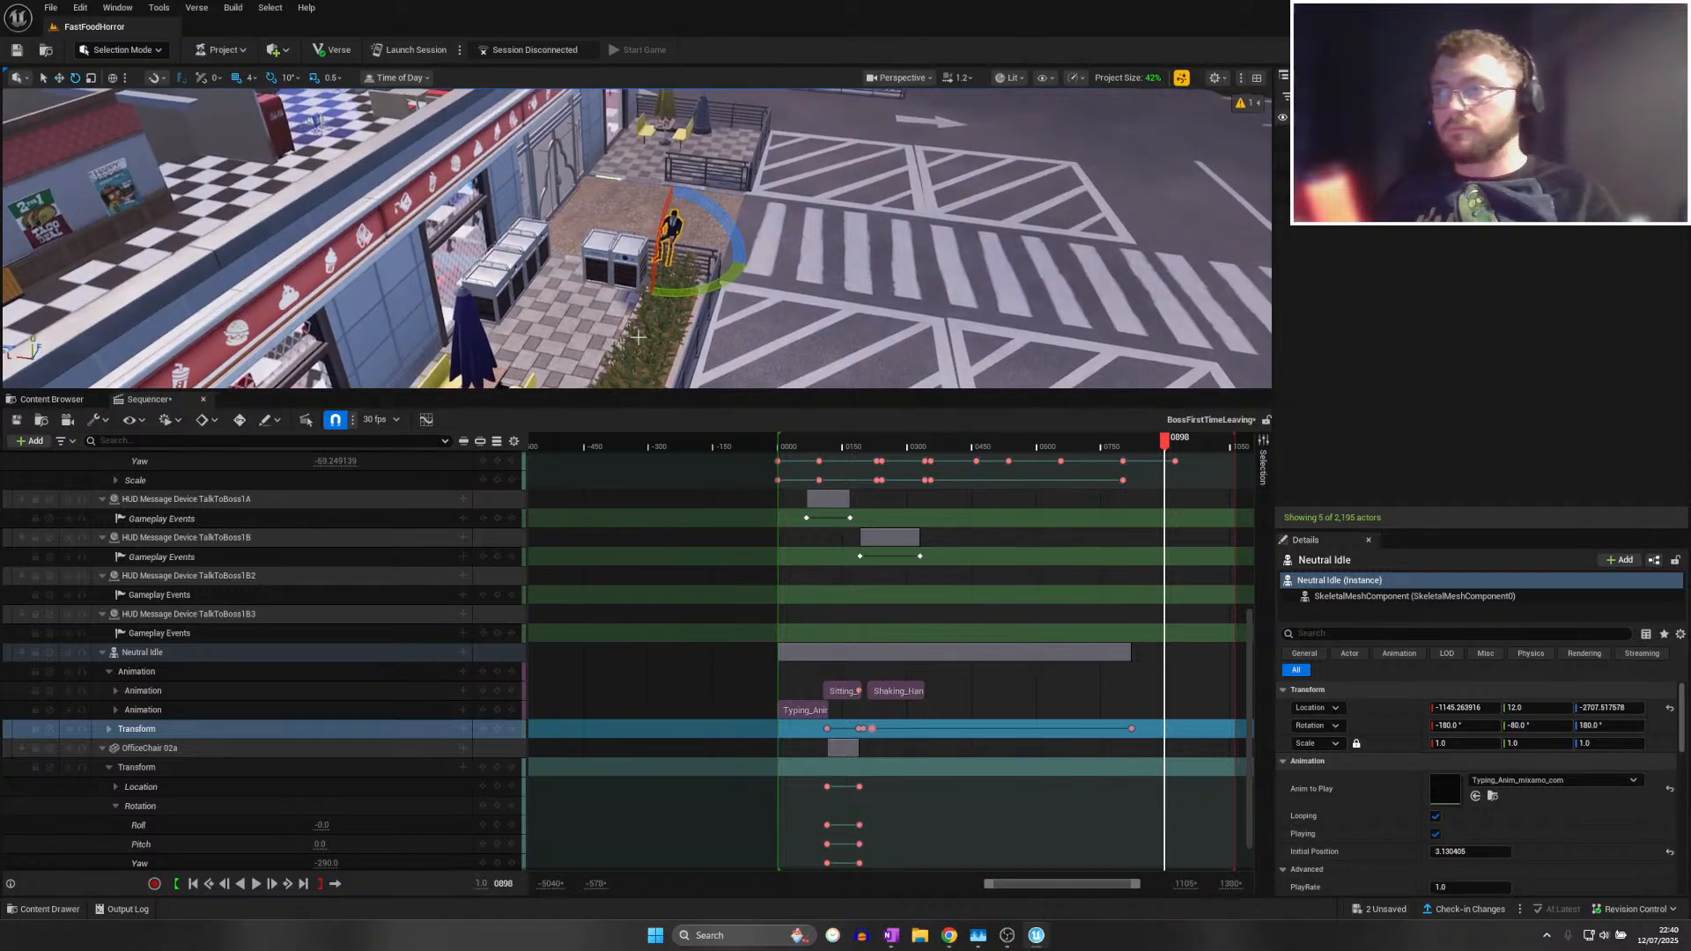
{"action": "left_click_drag", "start_coordinate": [676, 293], "coordinate": [527, 227]}
{"action": "key", "text": "w"}
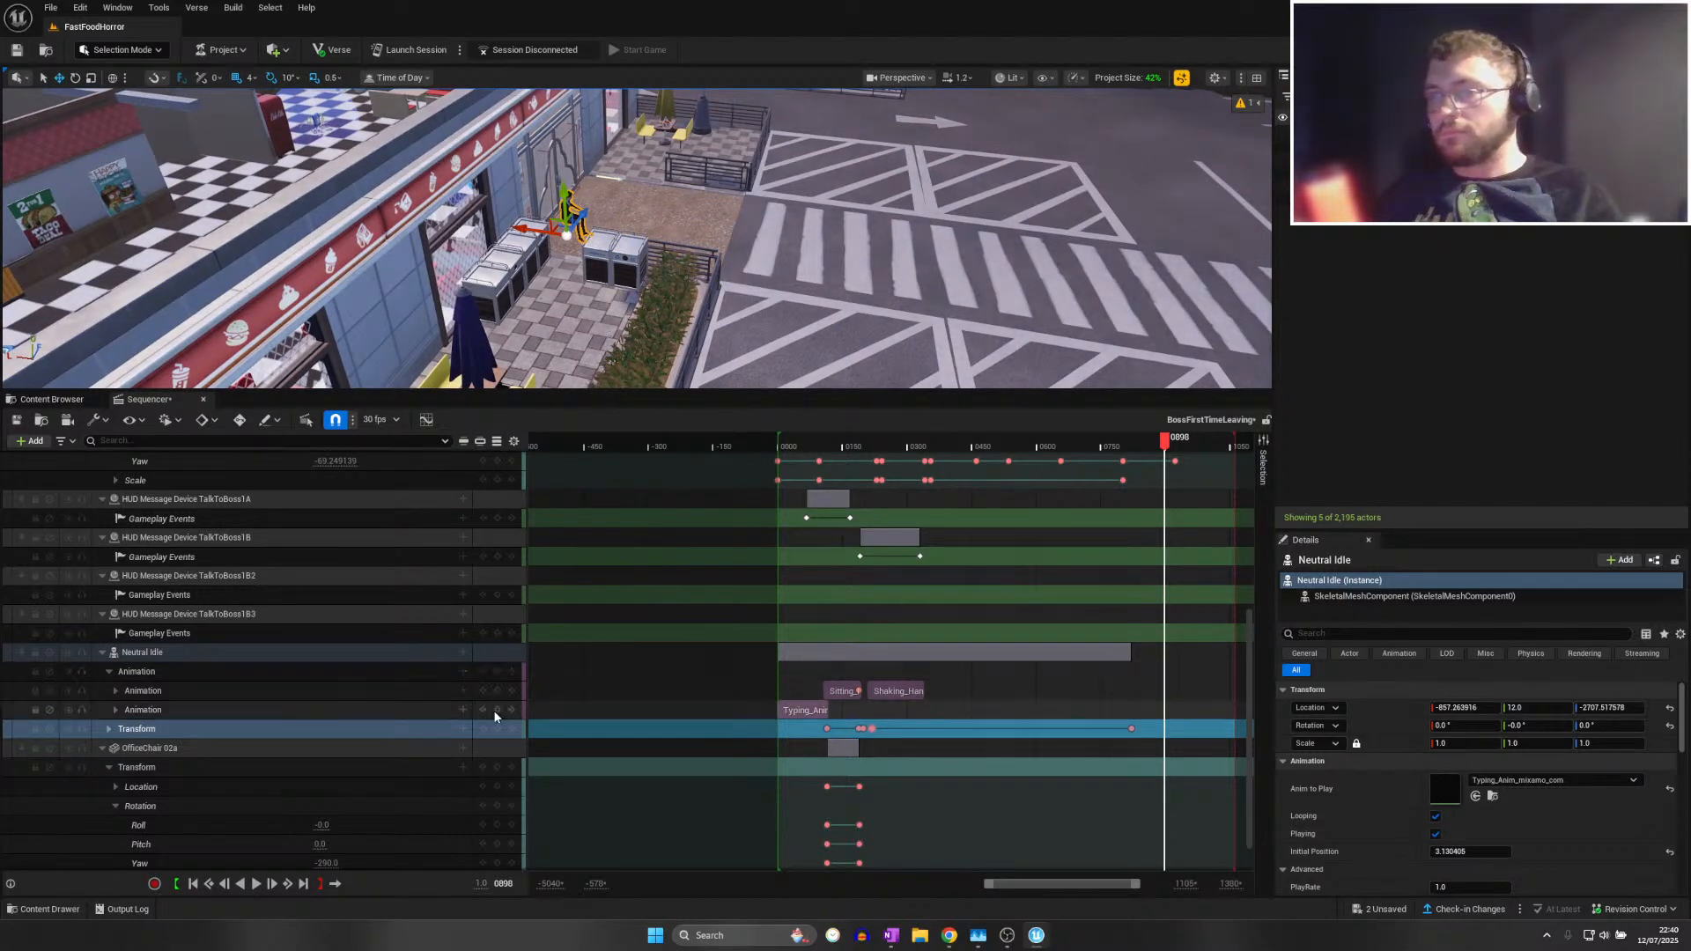
{"action": "left_click", "coordinate": [513, 732]}
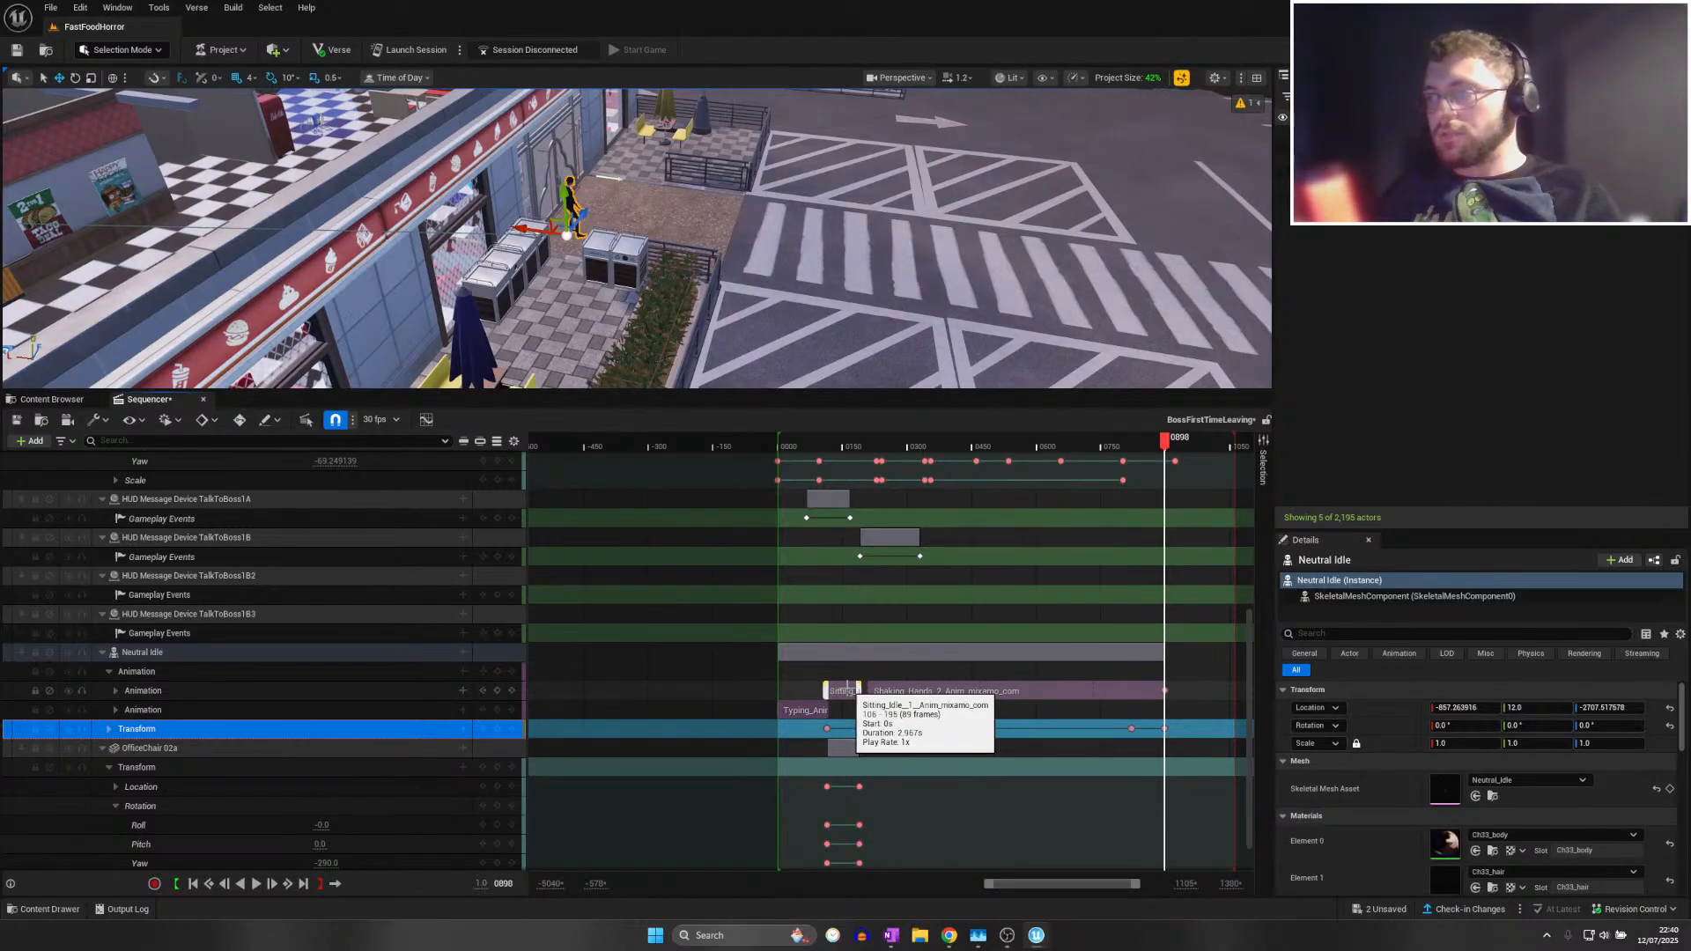
Undo the last key added to the boss's animation track and add the Neutral_Idle_Anim_mixamo_com animation at frame 898
{"action": "key", "text": "ctrl+z"}
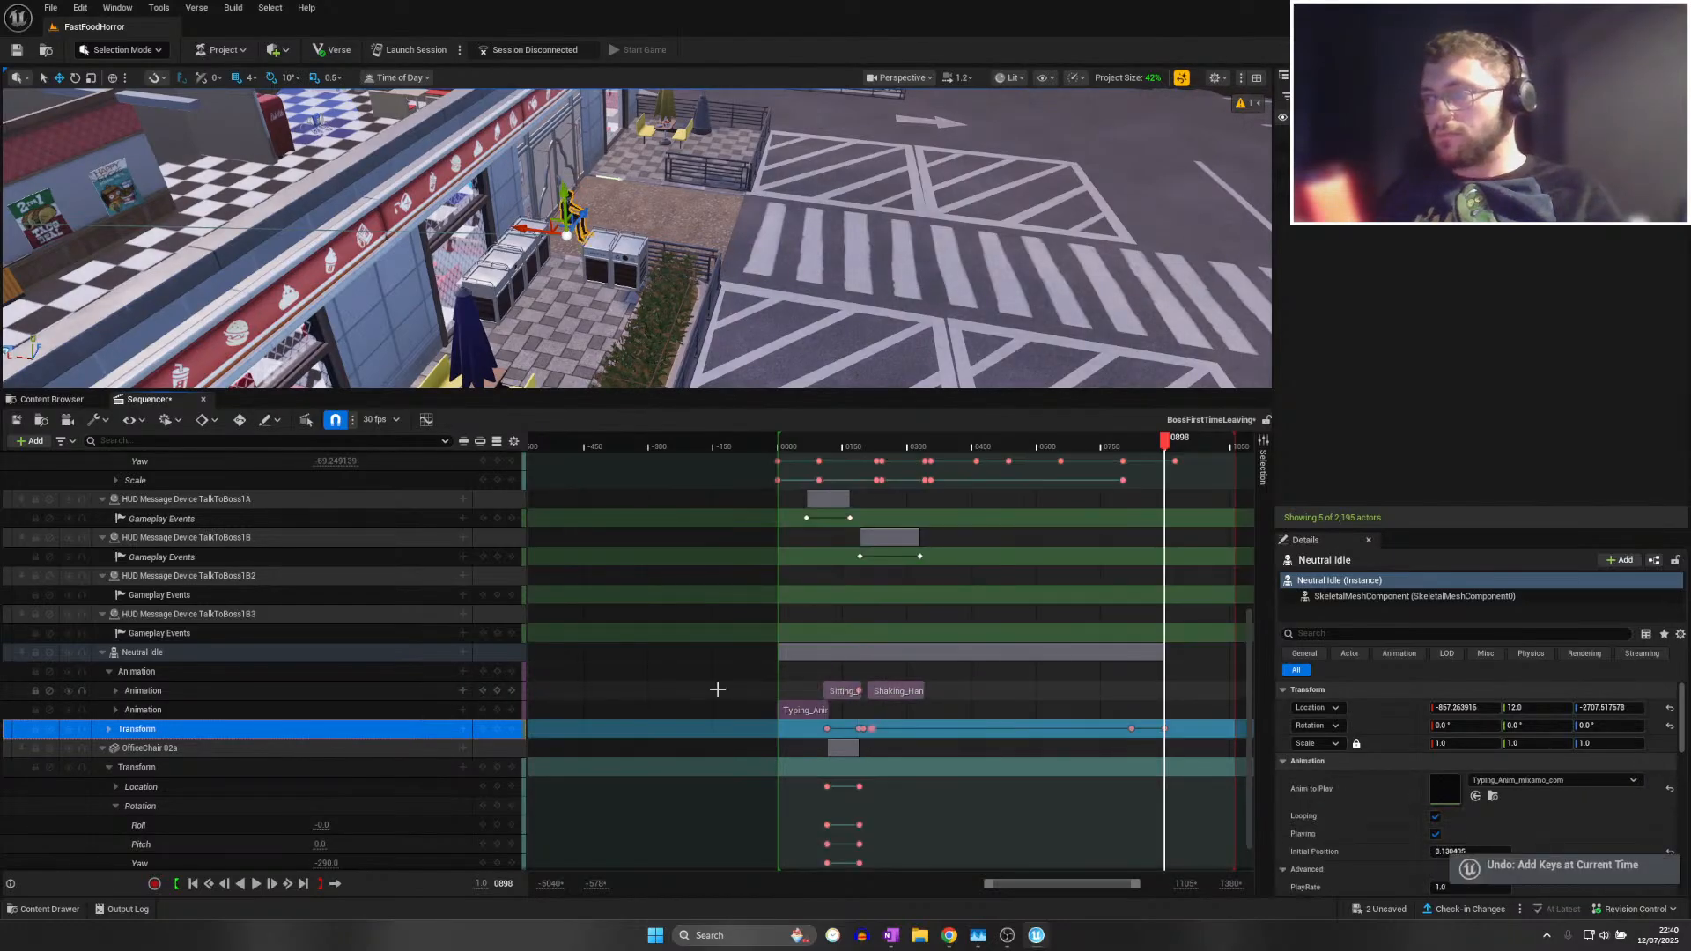
{"action": "left_click", "coordinate": [461, 712]}
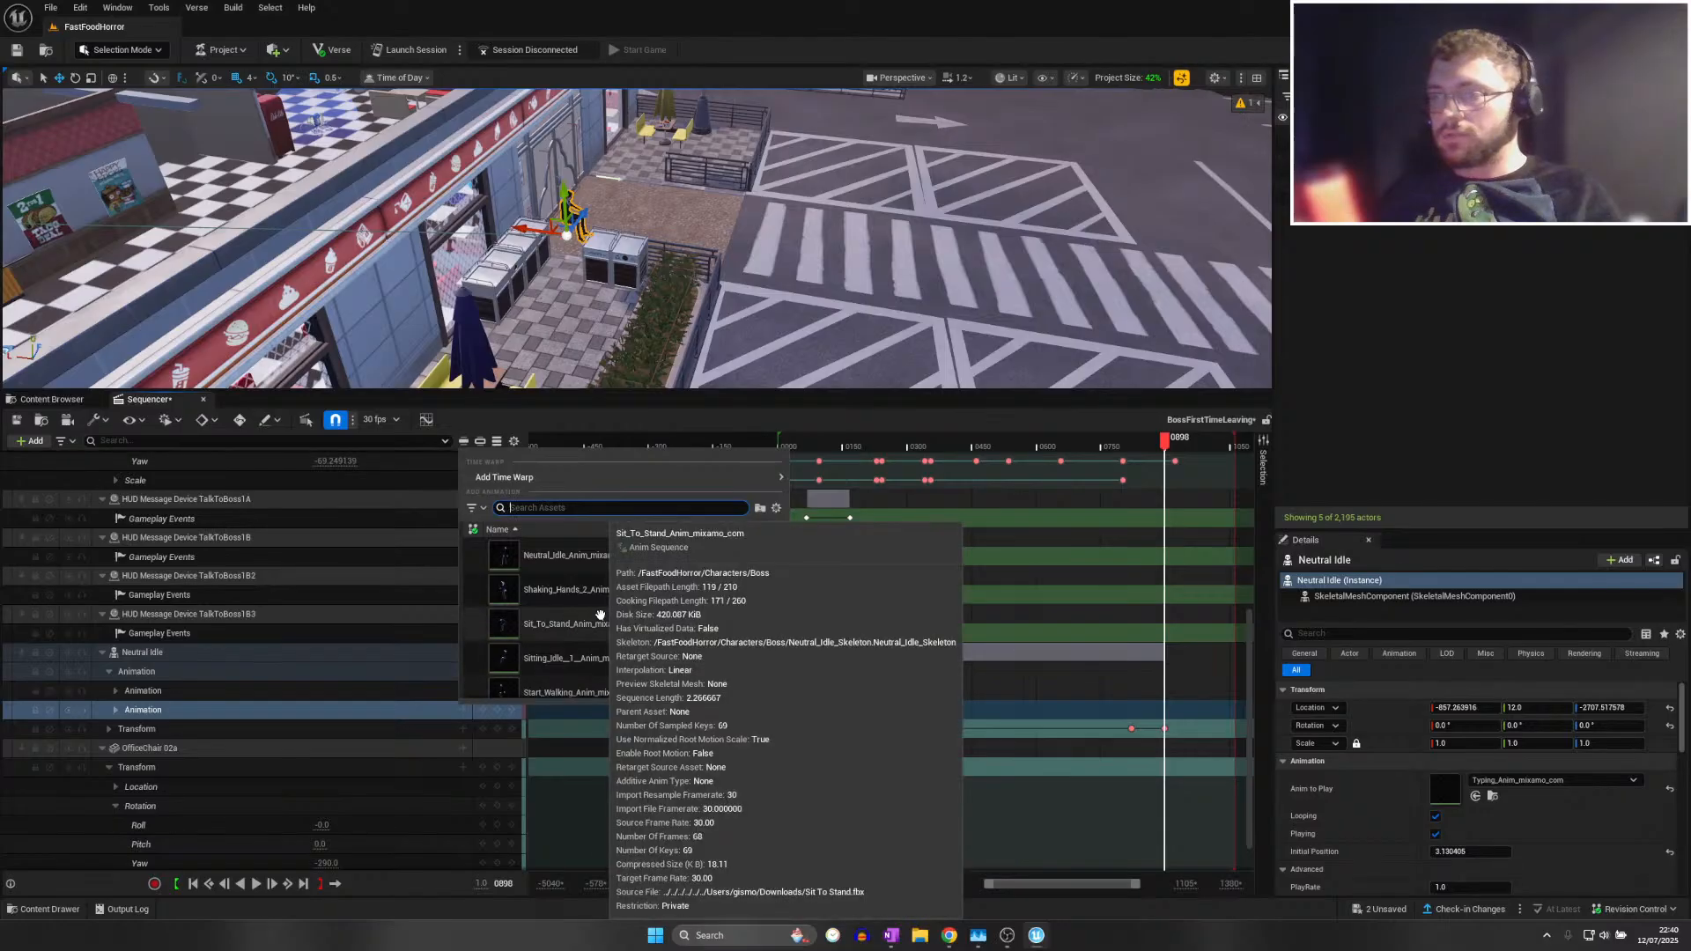
{"action": "left_click", "coordinate": [580, 555]}
{"action": "right_click_drag", "start_coordinate": [637, 237], "coordinate": [528, 193]}
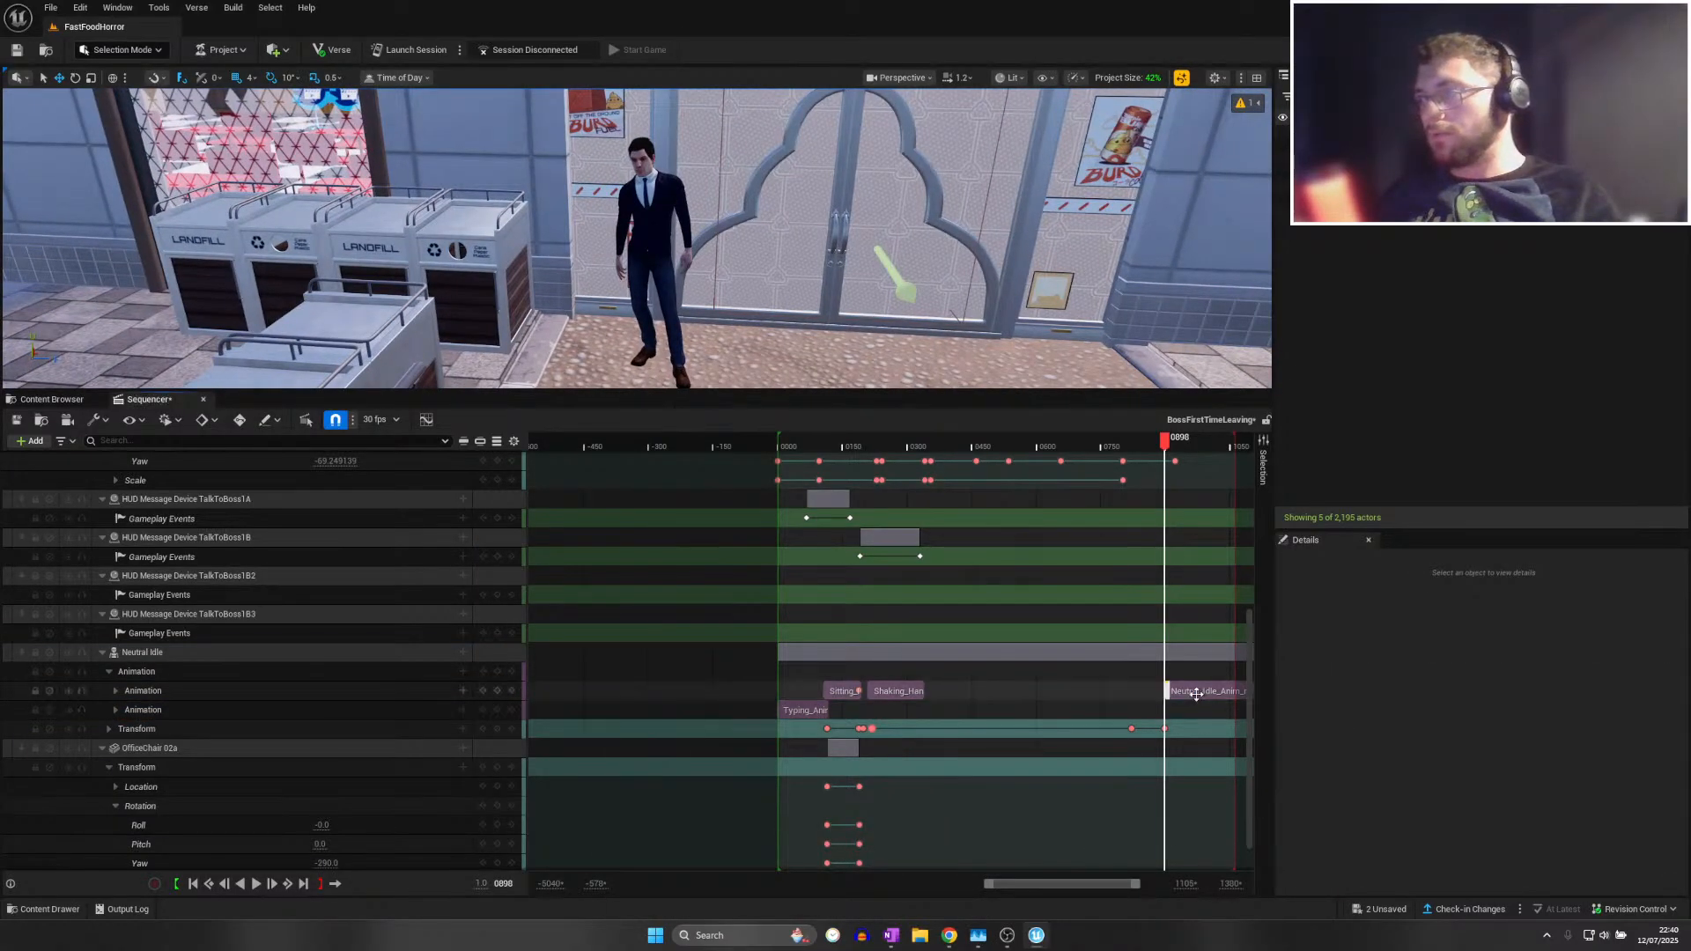
{"action": "left_click", "coordinate": [1189, 692]}
{"action": "scroll", "coordinate": [1193, 693], "scroll_direction": "down", "scroll_amount": 3, "text": "ctrl"}
Preview the outdoor shot through the camera cuts, scrubbing from frame 638 to frame 965 to check the boss at the entrance
{"action": "left_click", "coordinate": [1117, 440]}
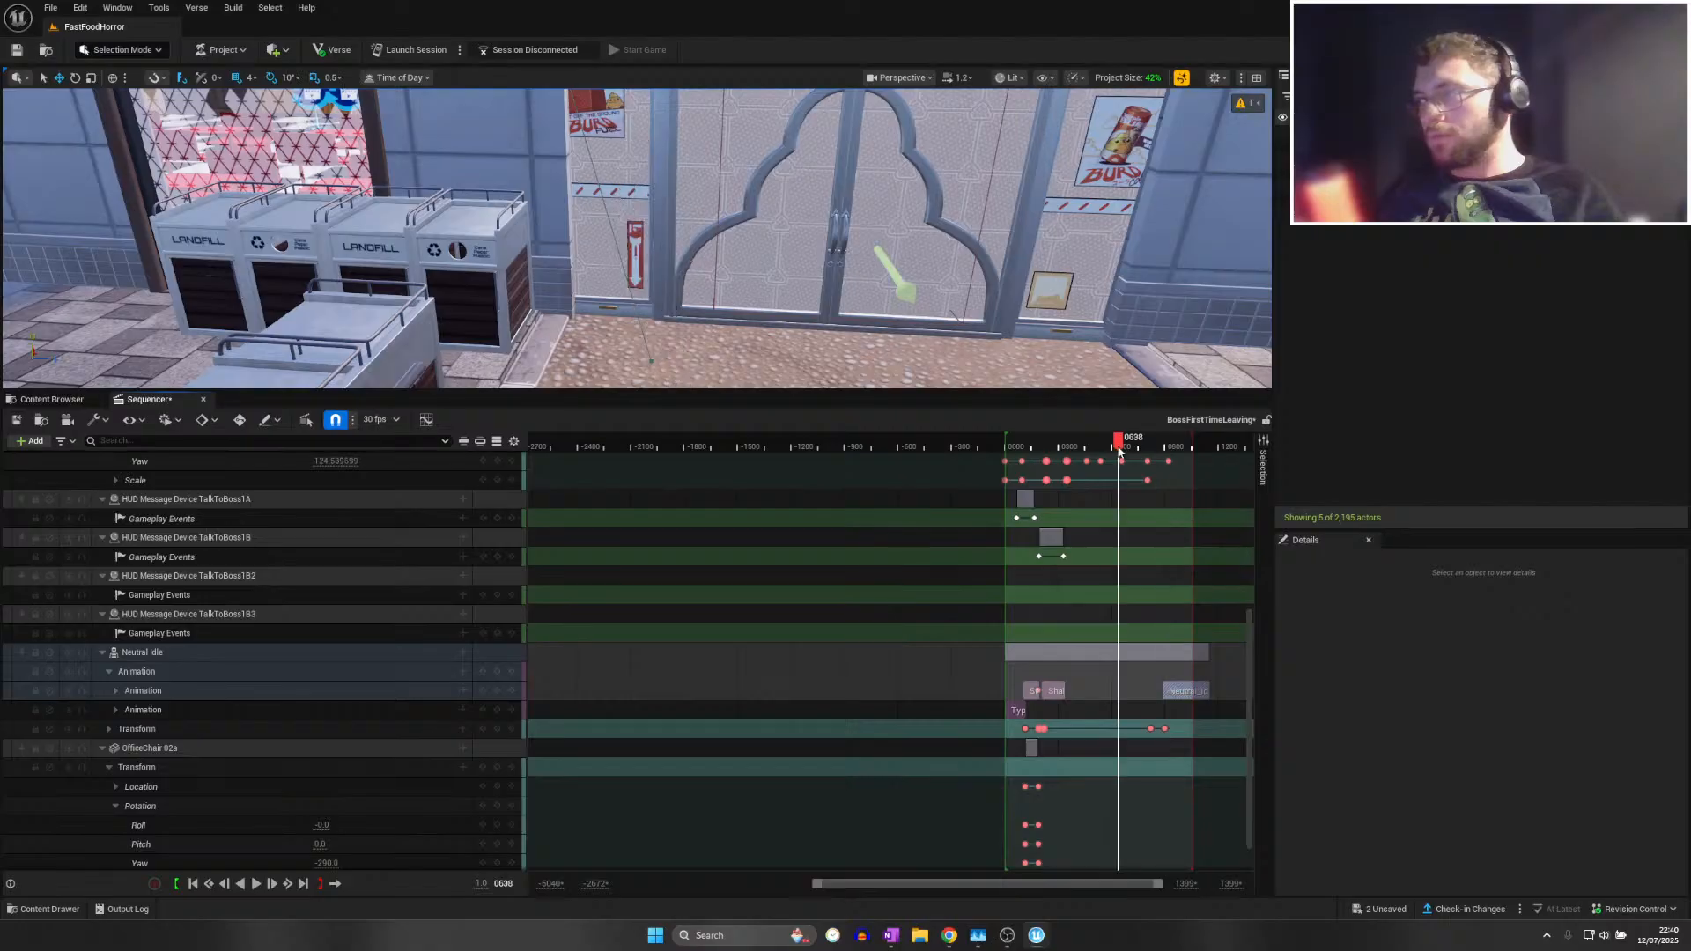
{"action": "scroll", "coordinate": [498, 535], "scroll_direction": "up", "scroll_amount": 8}
{"action": "left_click", "coordinate": [497, 476]}
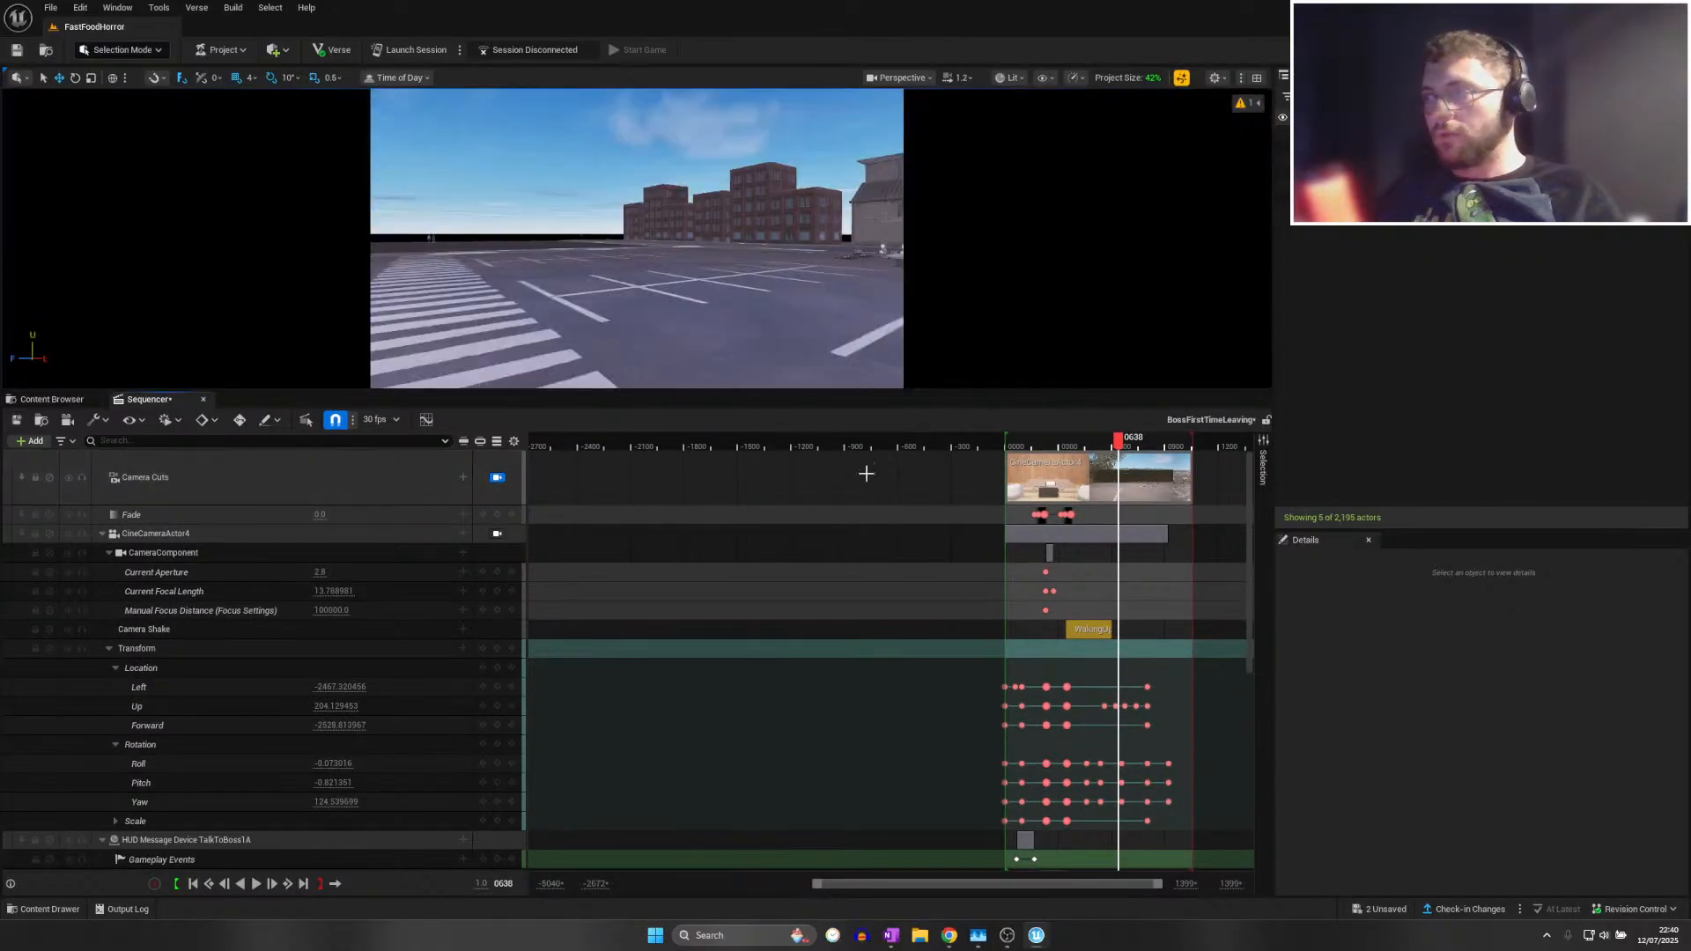
{"action": "left_click_drag", "start_coordinate": [1123, 440], "coordinate": [1172, 447]}
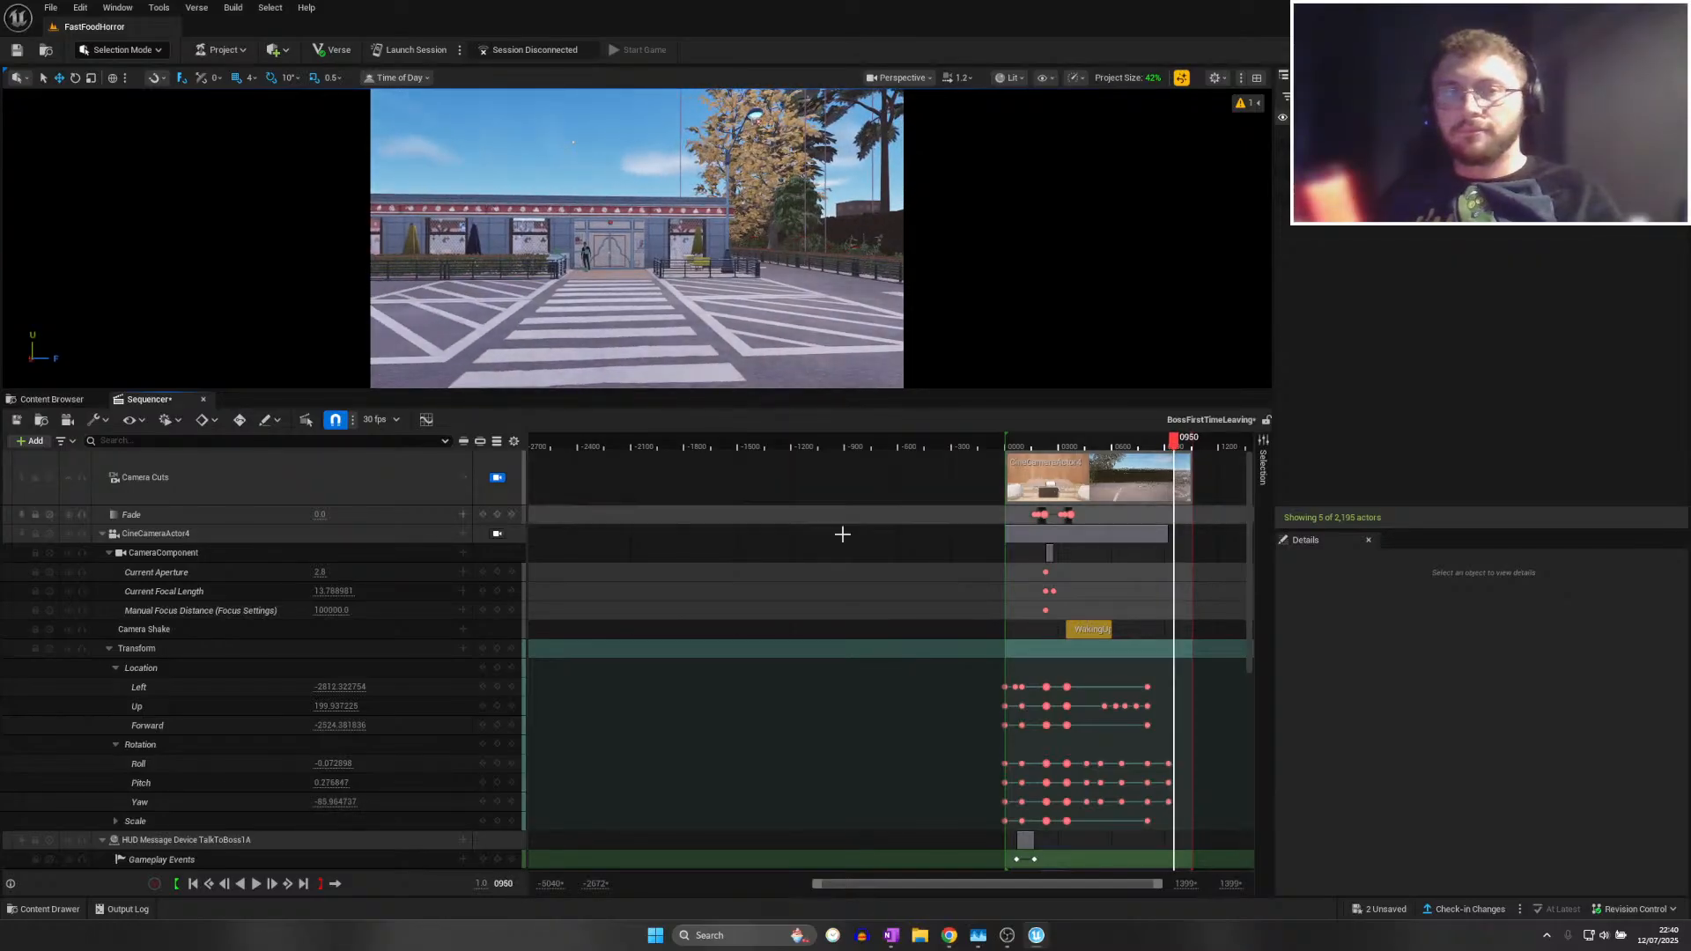
{"action": "scroll", "coordinate": [1201, 501], "scroll_direction": "up", "scroll_amount": 1, "text": "ctrl"}
{"action": "scroll", "coordinate": [1201, 501], "scroll_direction": "up", "scroll_amount": 5, "text": "ctrl"}
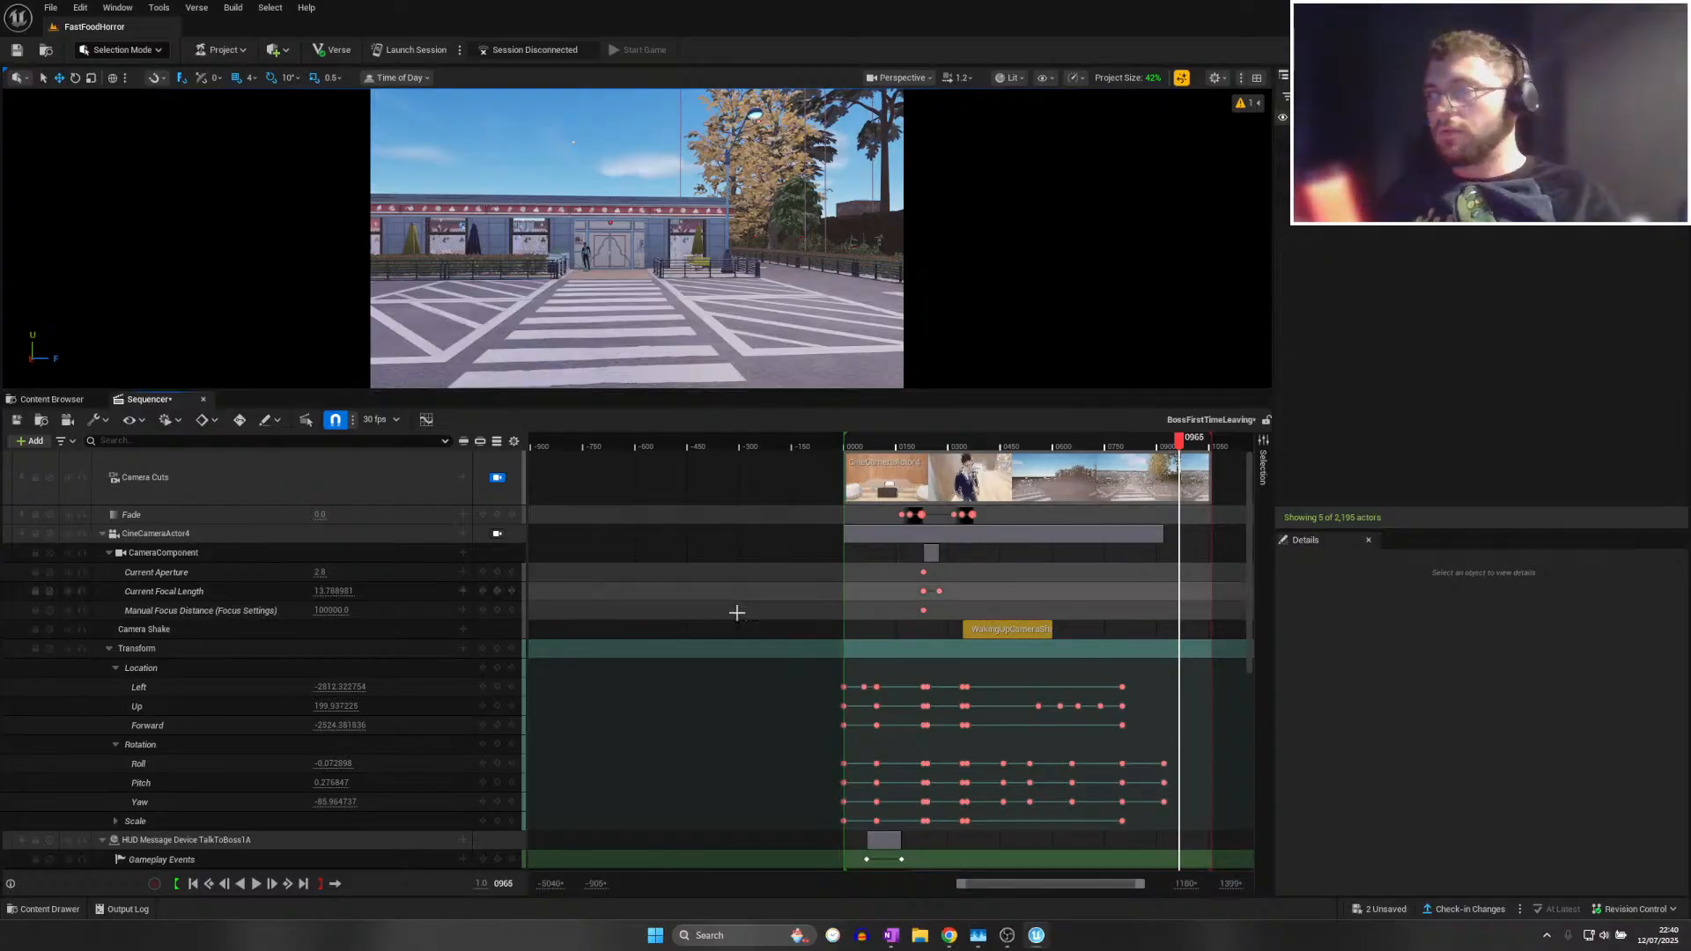
{"action": "scroll", "coordinate": [403, 724], "scroll_direction": "down", "scroll_amount": 3}
{"action": "left_click", "coordinate": [1127, 444]}
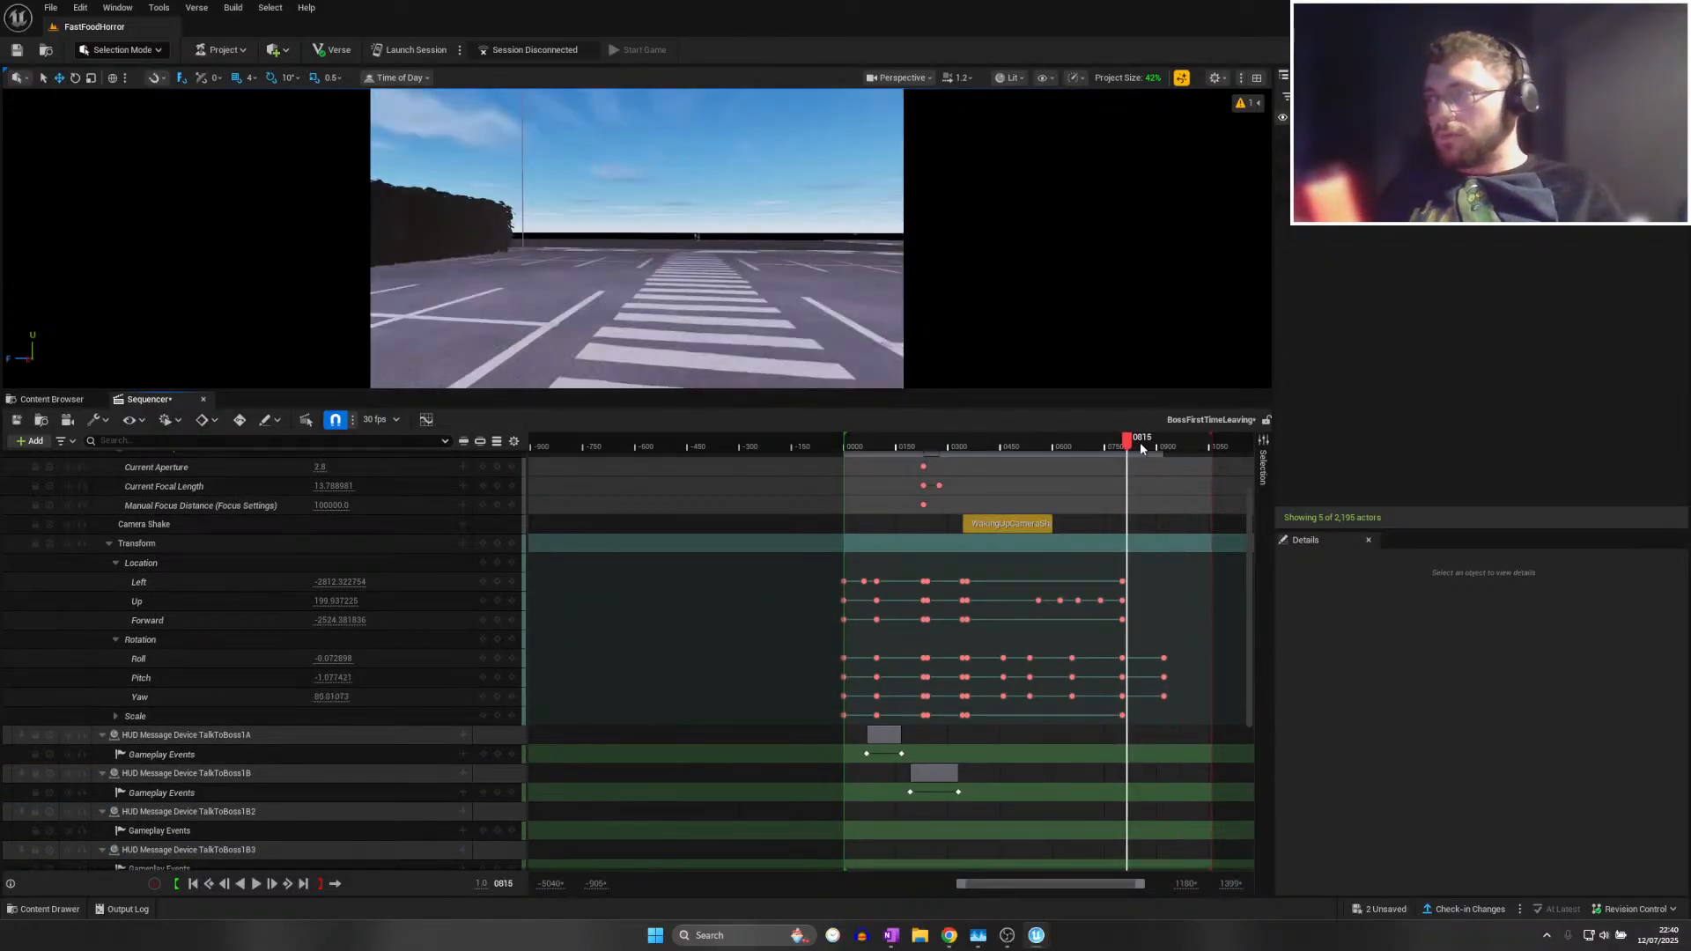
{"action": "left_click_drag", "start_coordinate": [1138, 448], "coordinate": [1182, 451]}
{"action": "left_click", "coordinate": [979, 520]}
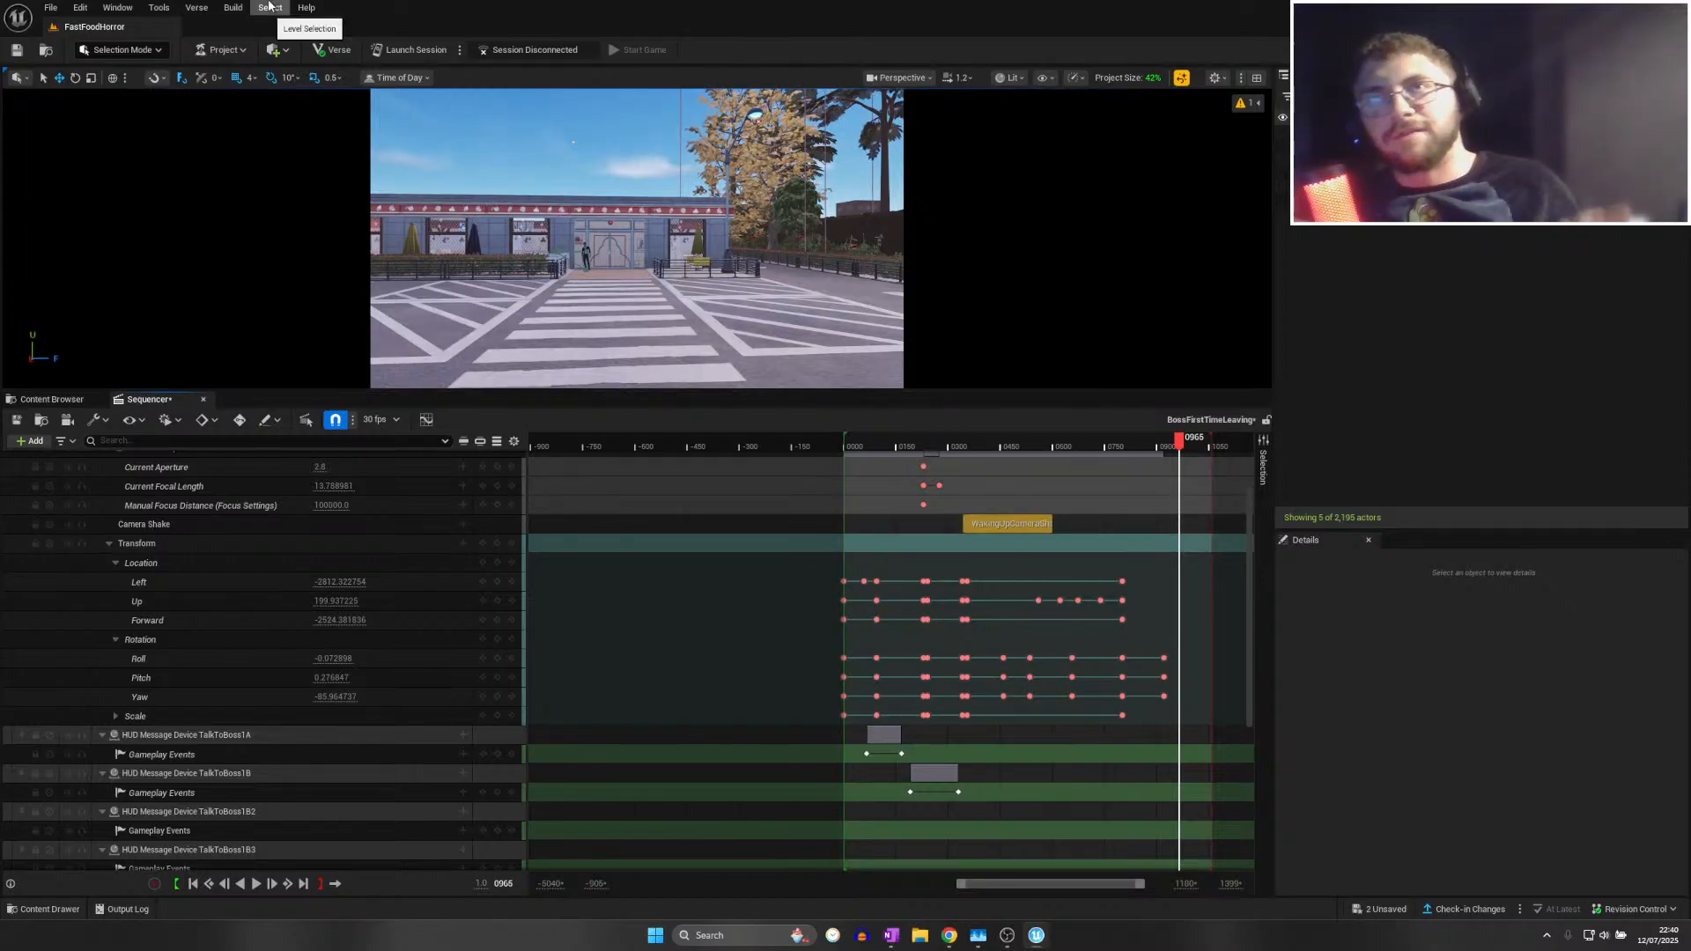
Look through the viewport display options, inspect the project size statistics and close them
{"action": "left_click", "coordinate": [1044, 78]}
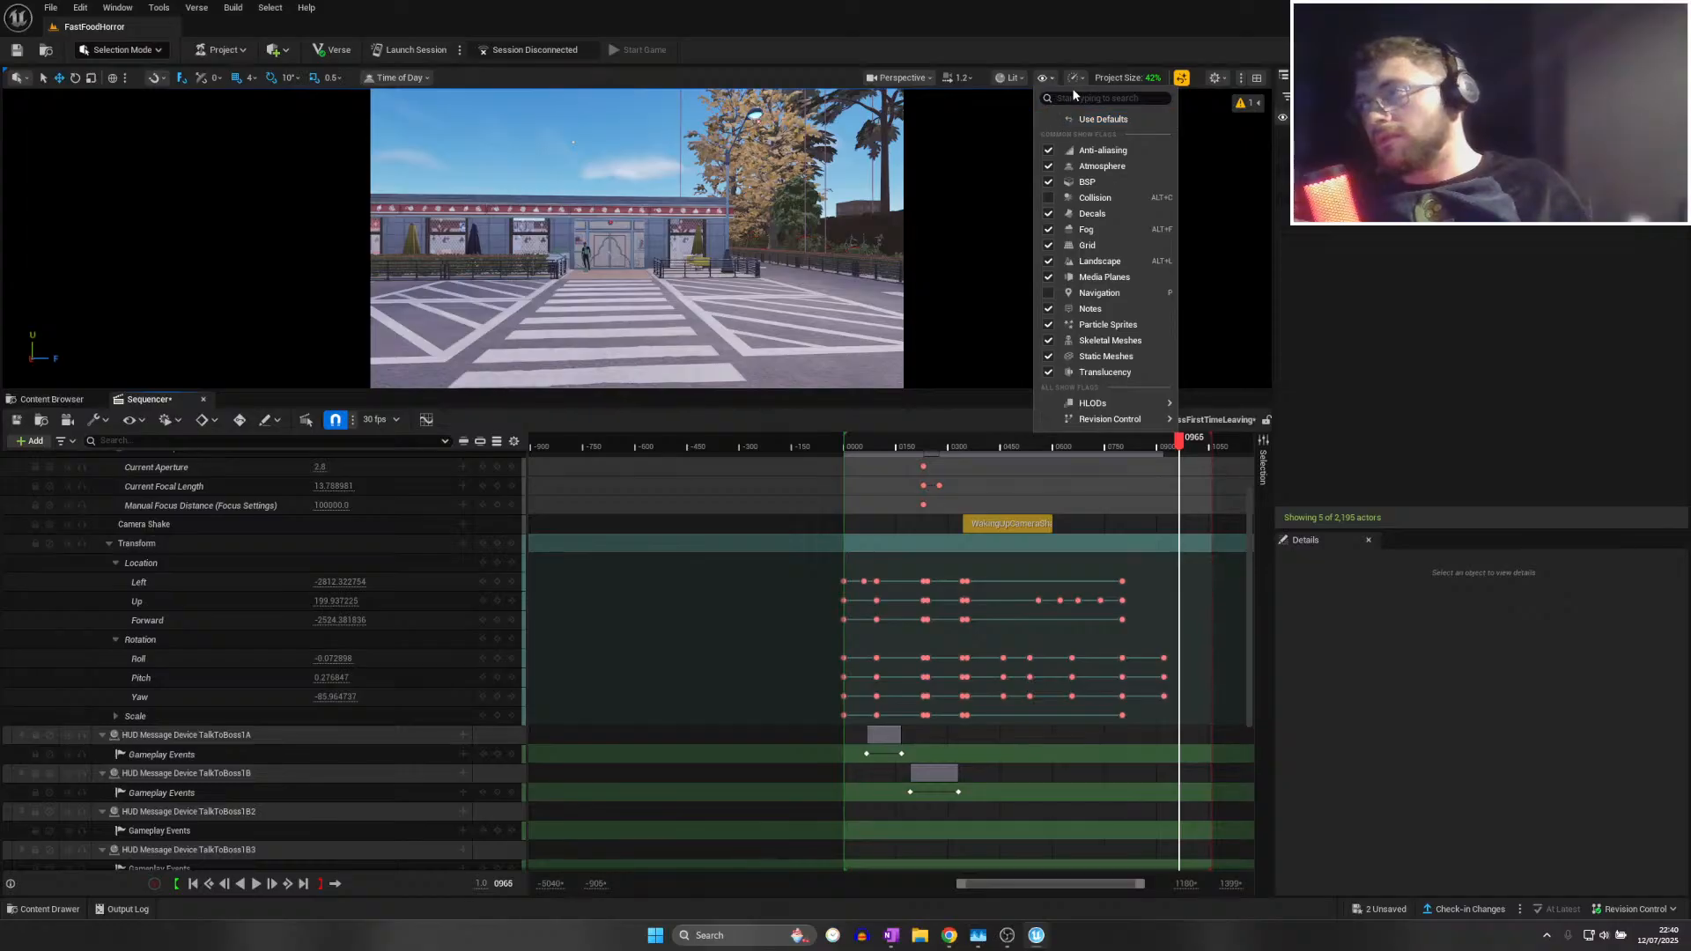
{"action": "left_click", "coordinate": [1015, 79]}
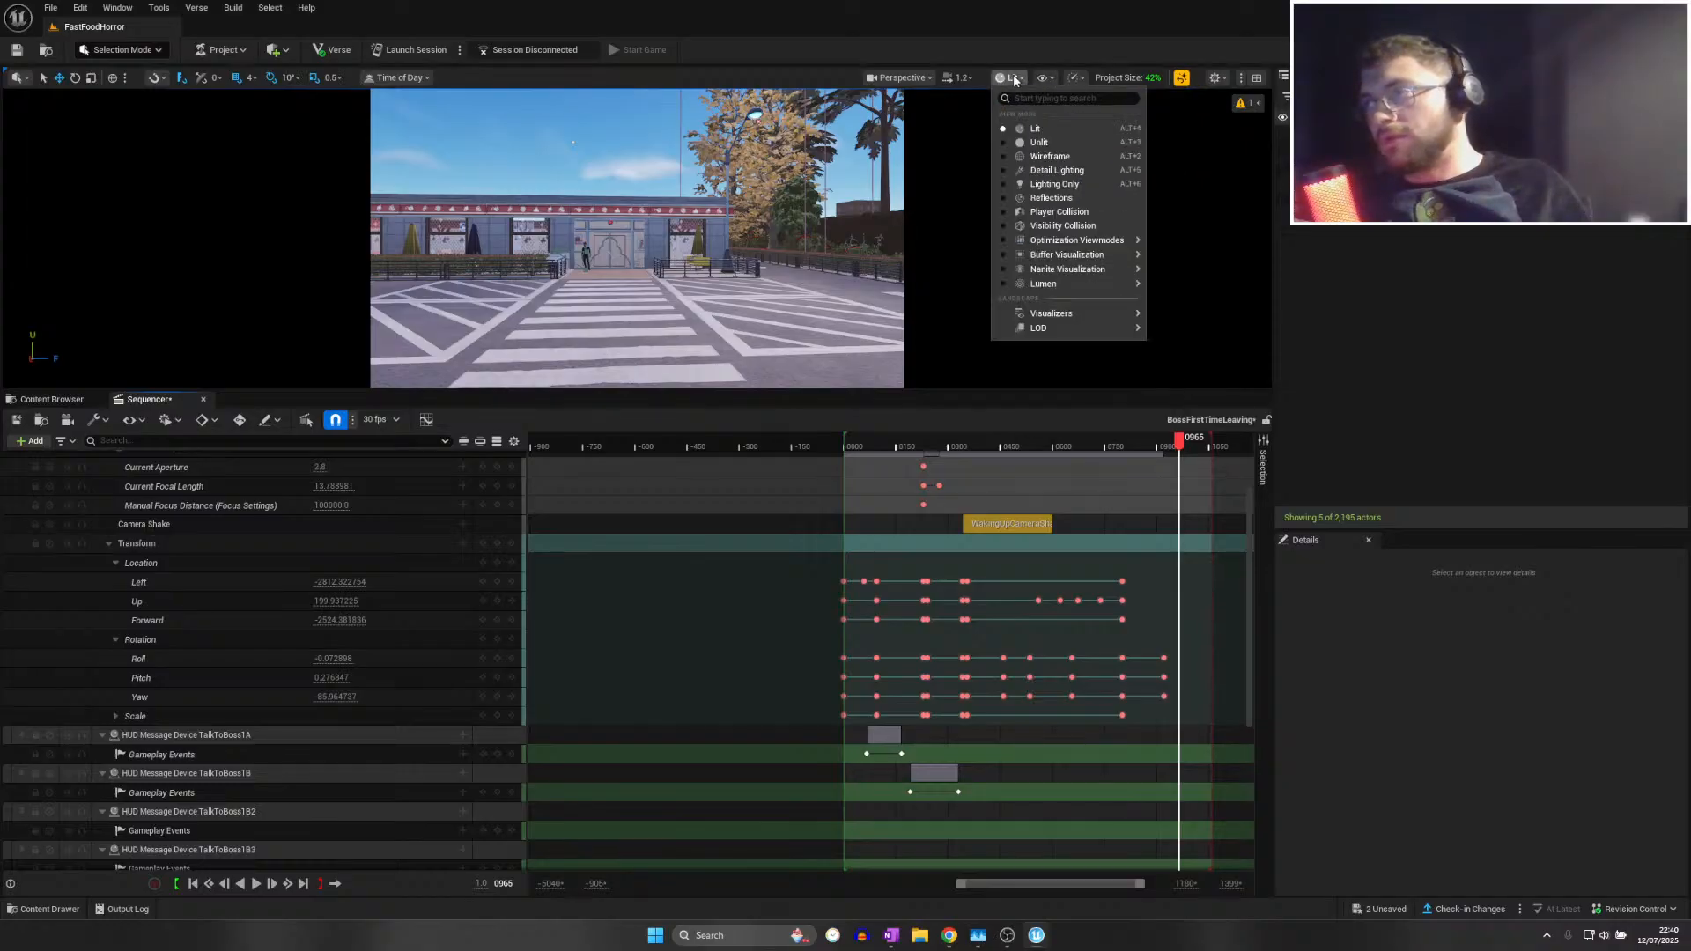
{"action": "left_click", "coordinate": [1097, 79]}
{"action": "left_click", "coordinate": [1082, 78]}
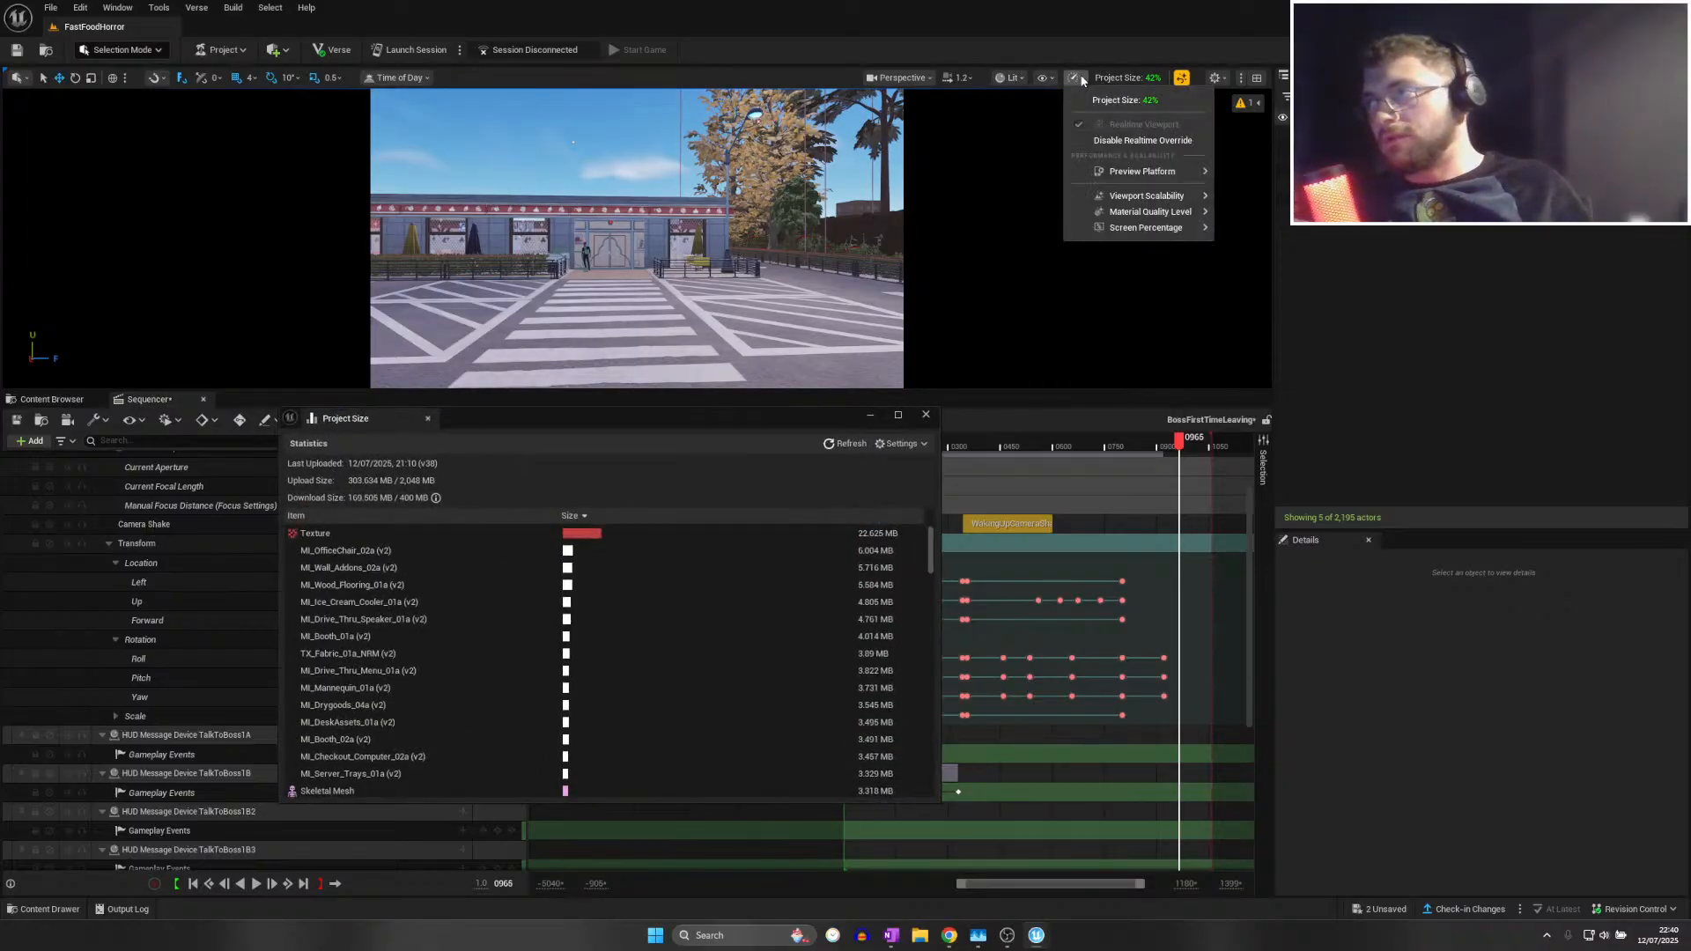
{"action": "left_click", "coordinate": [1161, 438]}
{"action": "left_click", "coordinate": [1167, 445]}
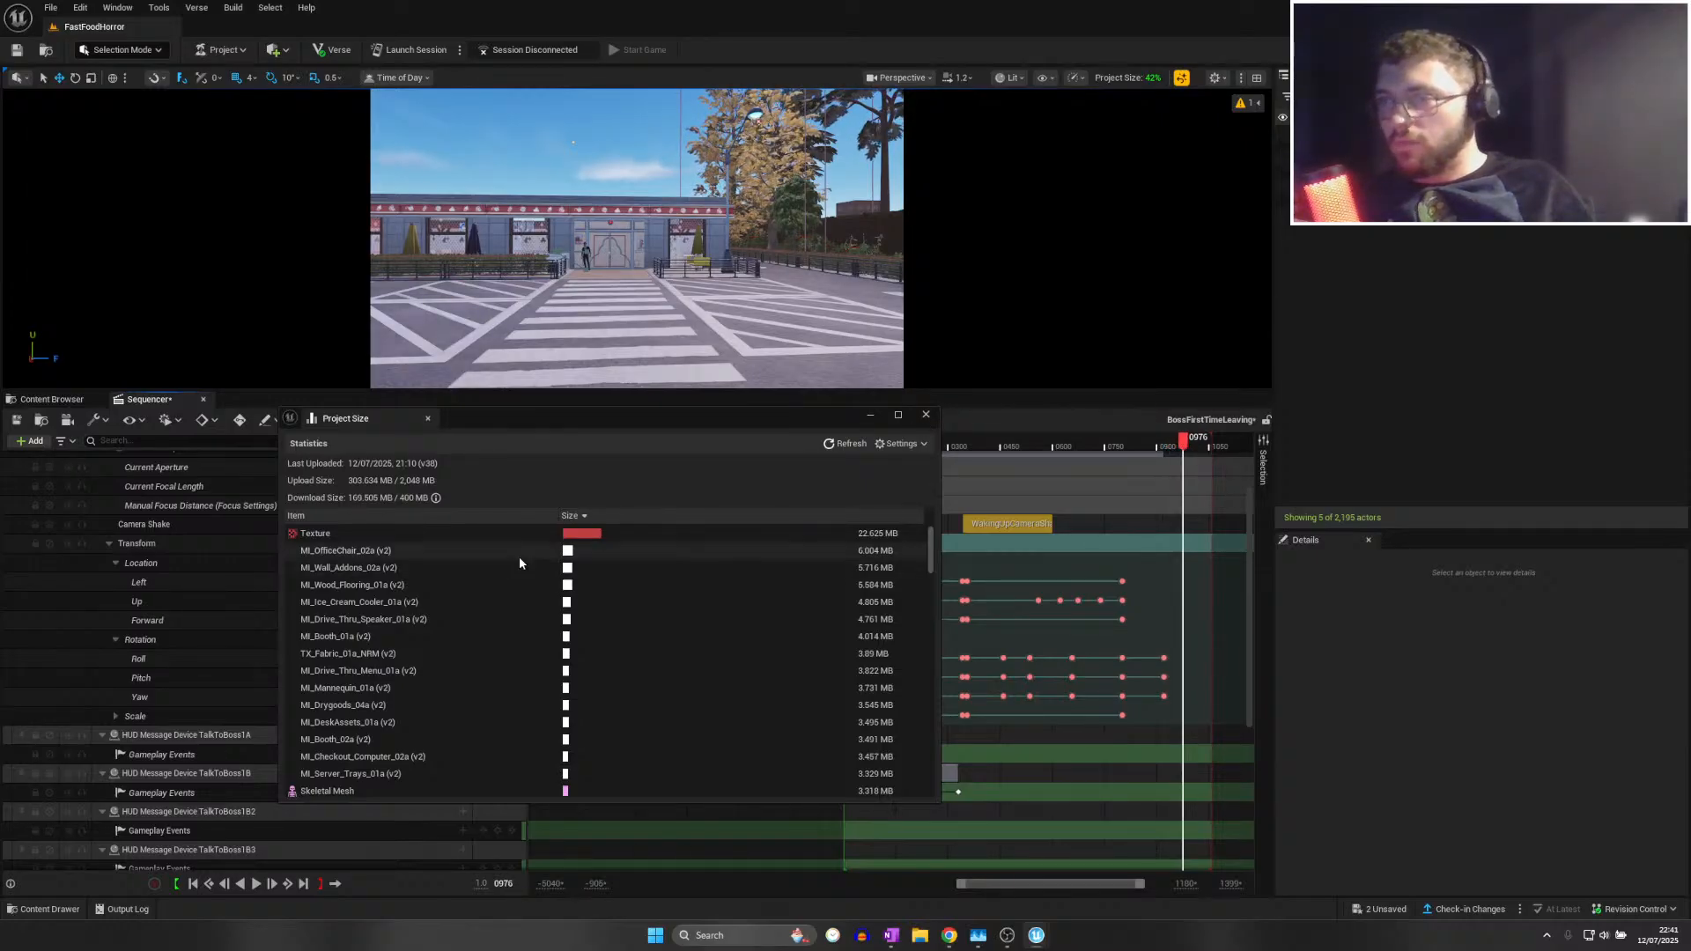
{"action": "left_click", "coordinate": [925, 415]}
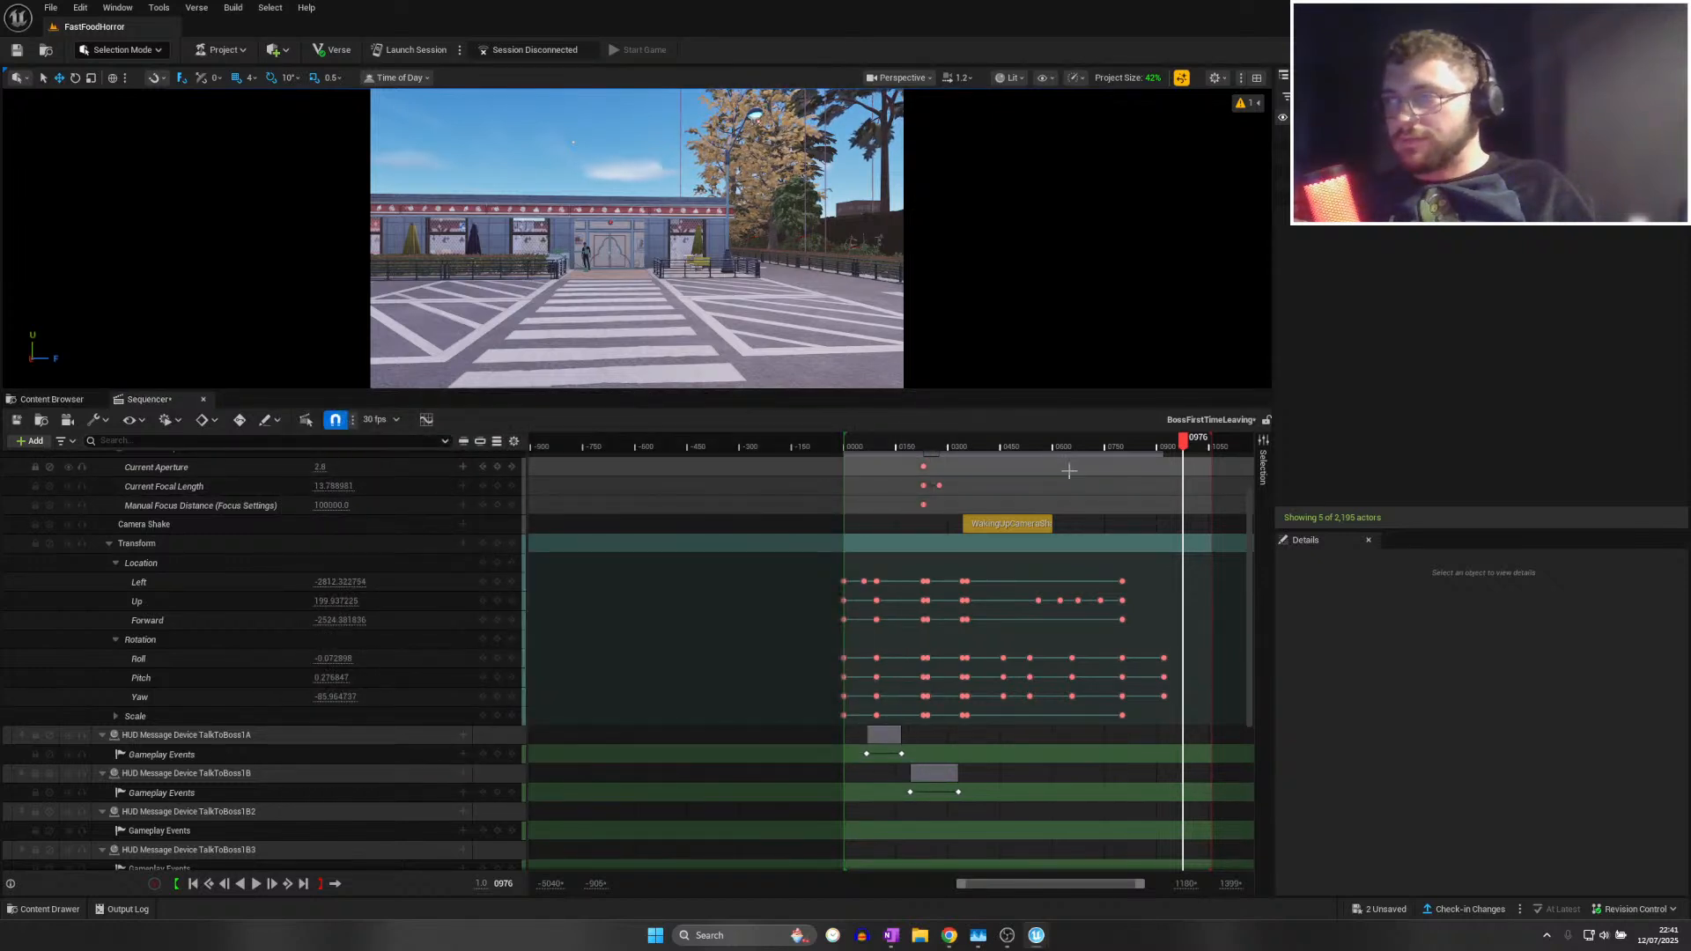
View the shot at frame 976 through CineCameraActor4 and look over its camera and transform tracks
{"action": "scroll", "coordinate": [446, 589], "scroll_direction": "up", "scroll_amount": 3}
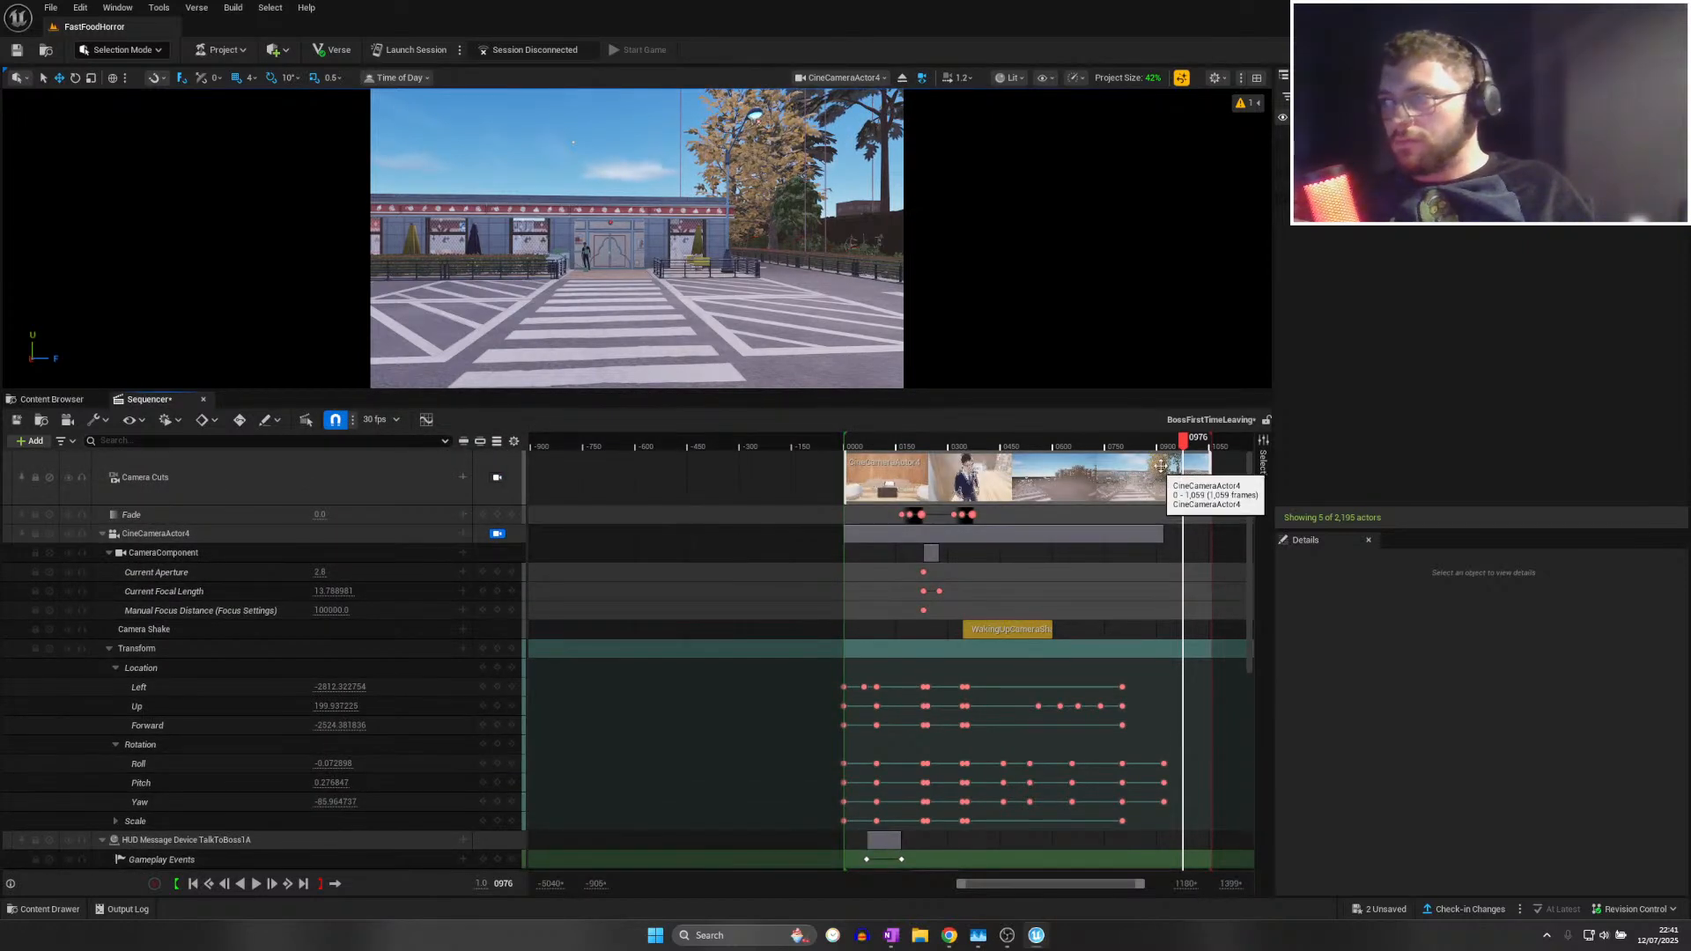
{"action": "scroll", "coordinate": [331, 712], "scroll_direction": "down", "scroll_amount": 5}
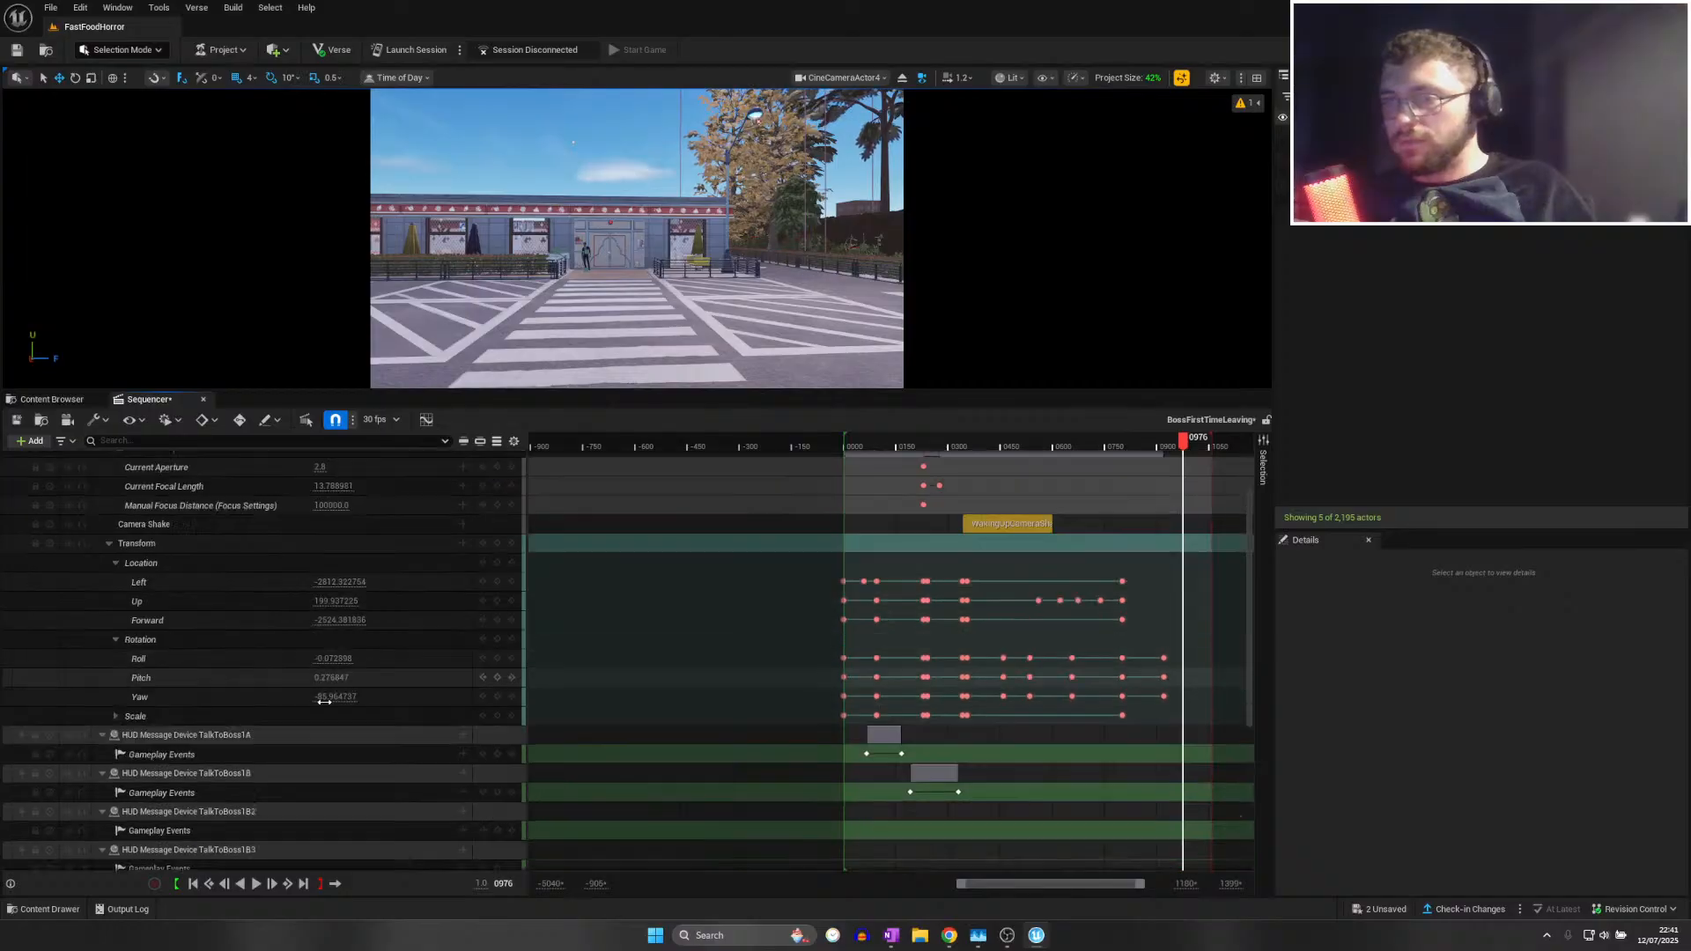
{"action": "scroll", "coordinate": [332, 717], "scroll_direction": "up", "scroll_amount": 5}
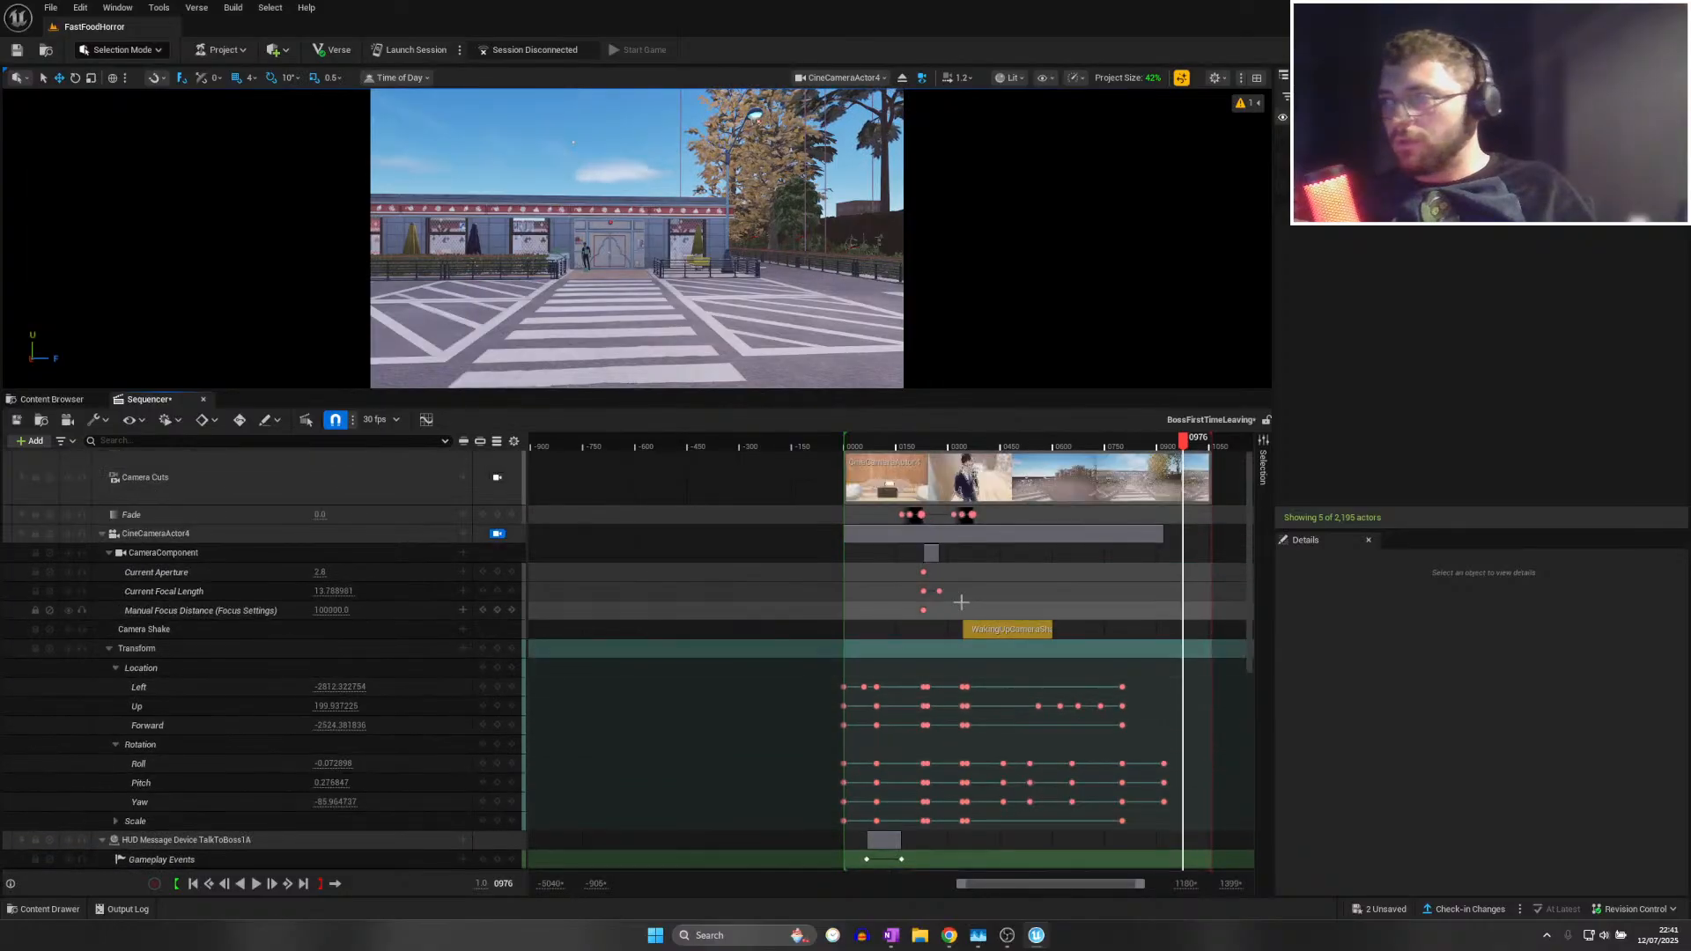
Key CineCameraActor4's current aperture, focal length and manual focus distance at frame 925
{"action": "left_click", "coordinate": [1070, 442]}
{"action": "left_click_drag", "start_coordinate": [1066, 442], "coordinate": [1165, 449]}
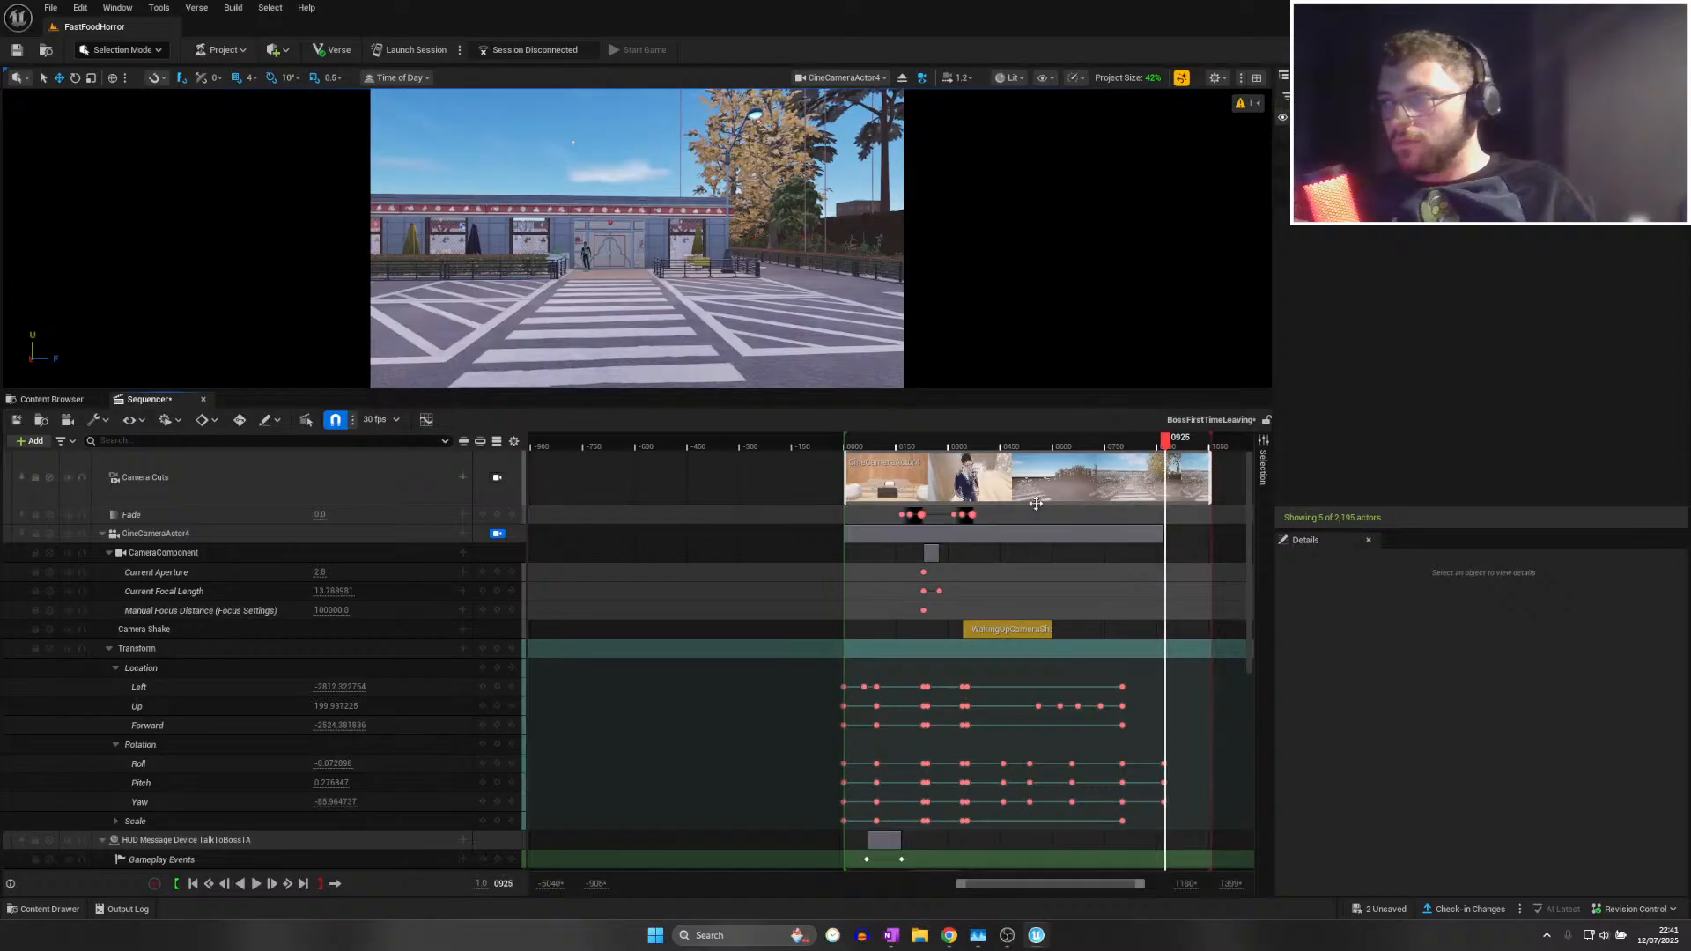
{"action": "left_click", "coordinate": [497, 572]}
{"action": "left_click", "coordinate": [496, 591]}
{"action": "left_click", "coordinate": [498, 610]}
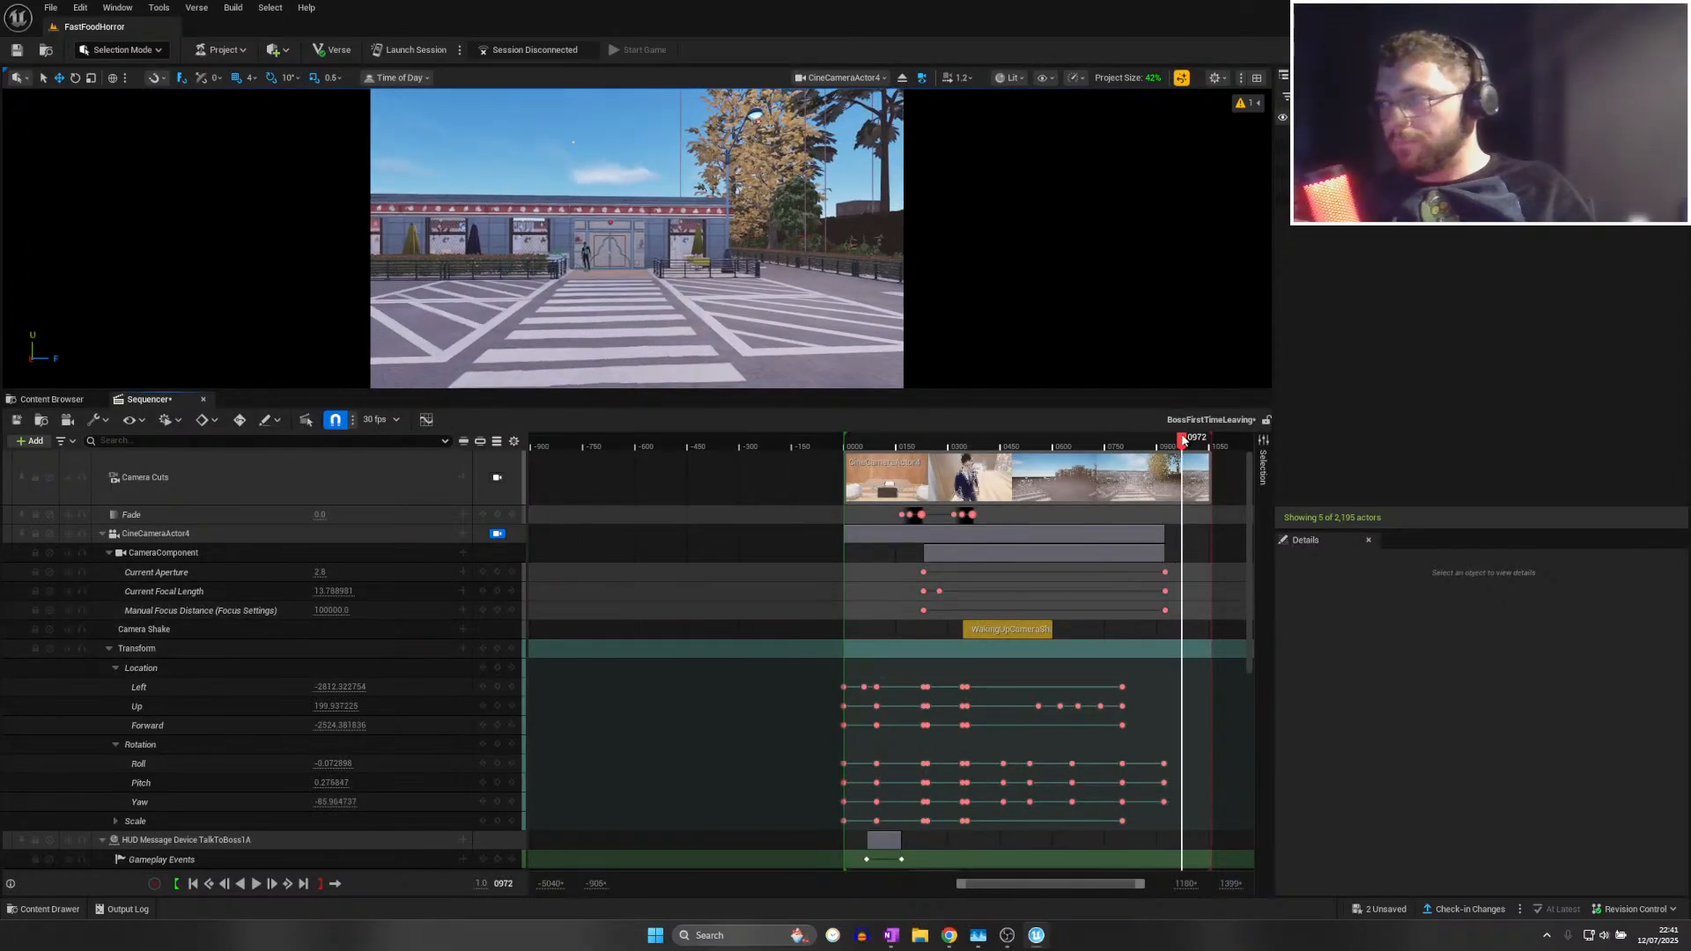
Raise the focal length to about 346 at frame 972, aim the camera at the boss and scrub the zoom
{"action": "left_click_drag", "start_coordinate": [335, 590], "coordinate": [550, 591]}
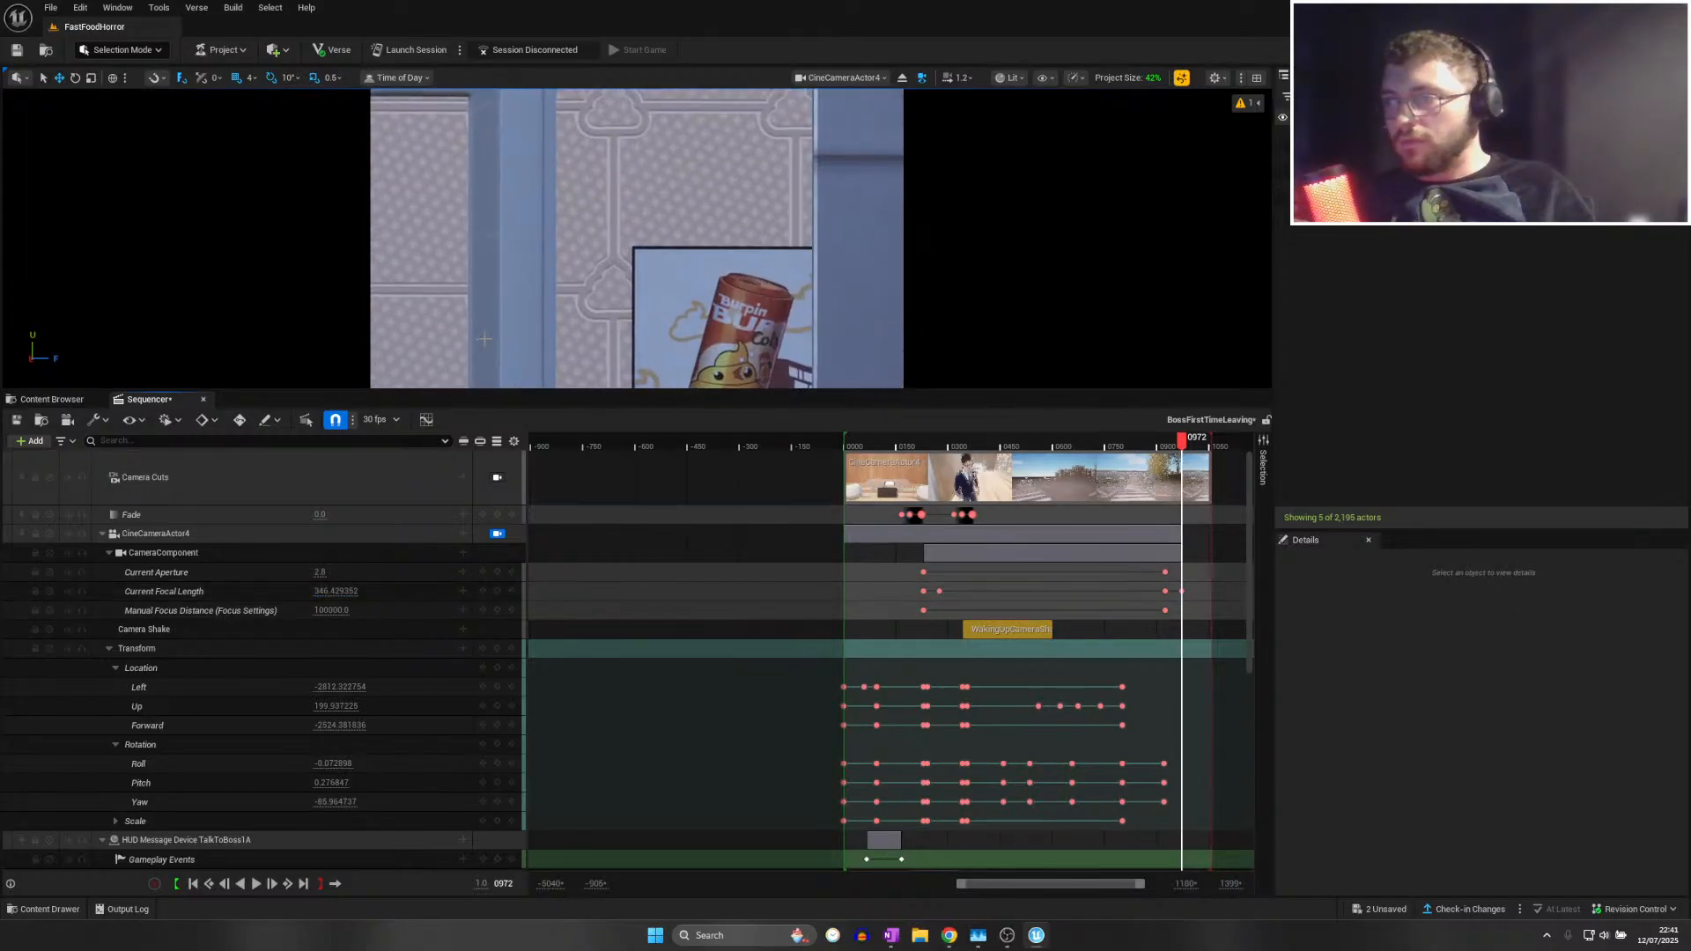
{"action": "right_click_drag", "start_coordinate": [636, 238], "coordinate": [524, 220]}
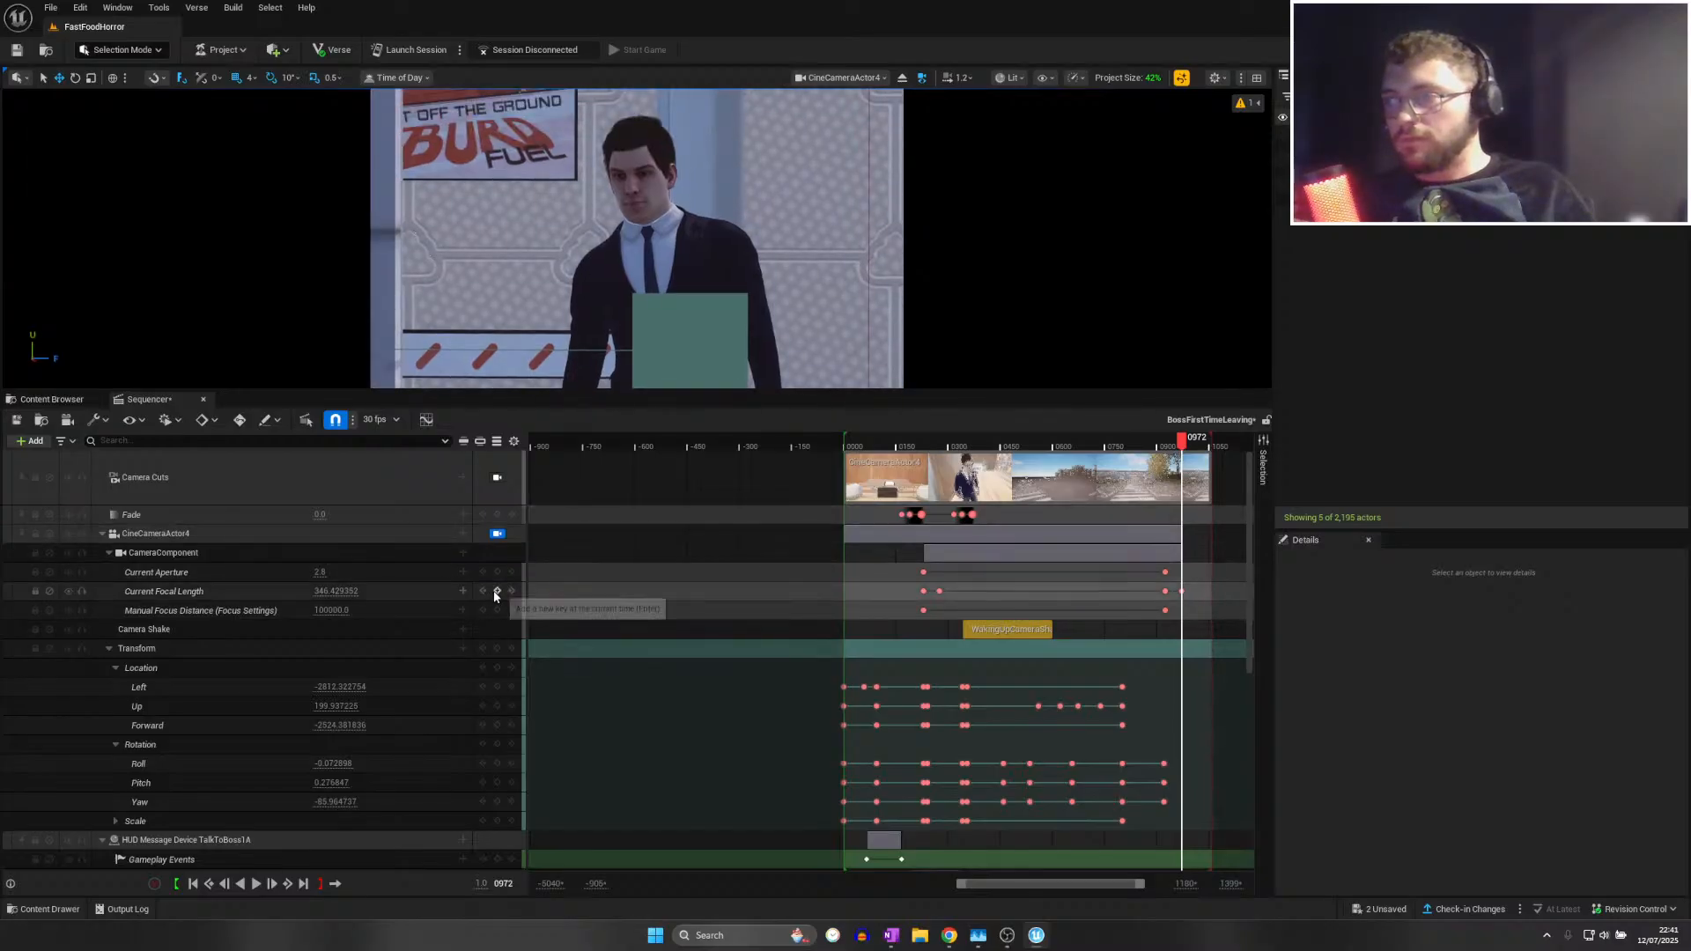
{"action": "left_click", "coordinate": [1159, 440]}
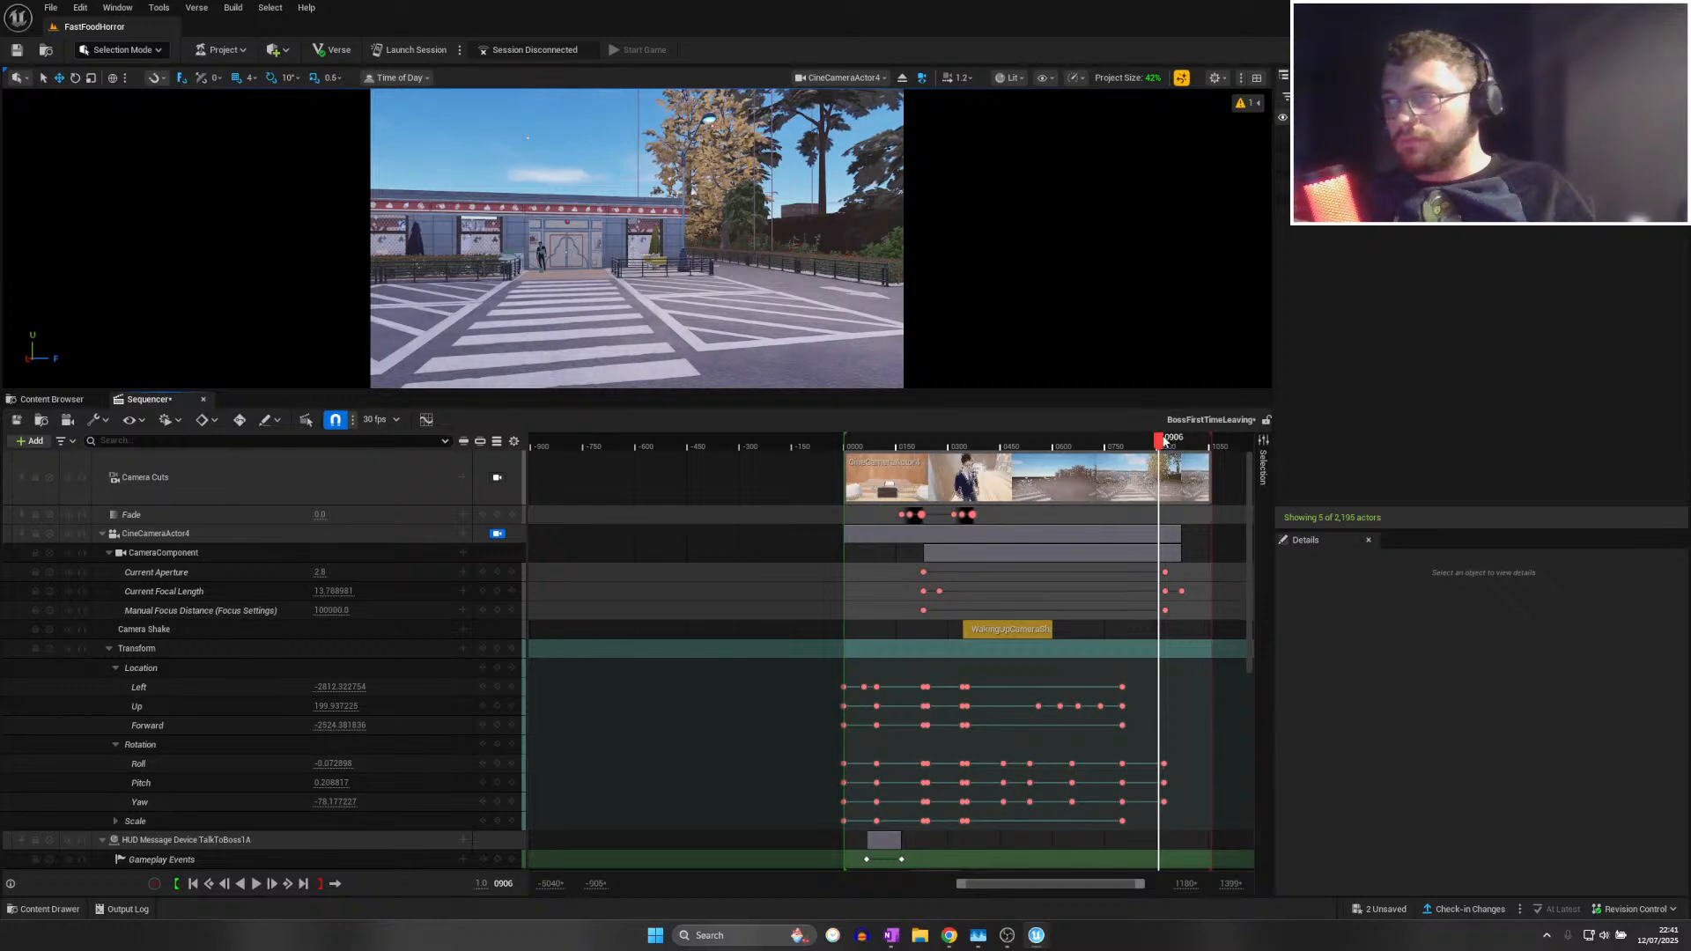
{"action": "left_click_drag", "start_coordinate": [1163, 440], "coordinate": [1179, 440]}
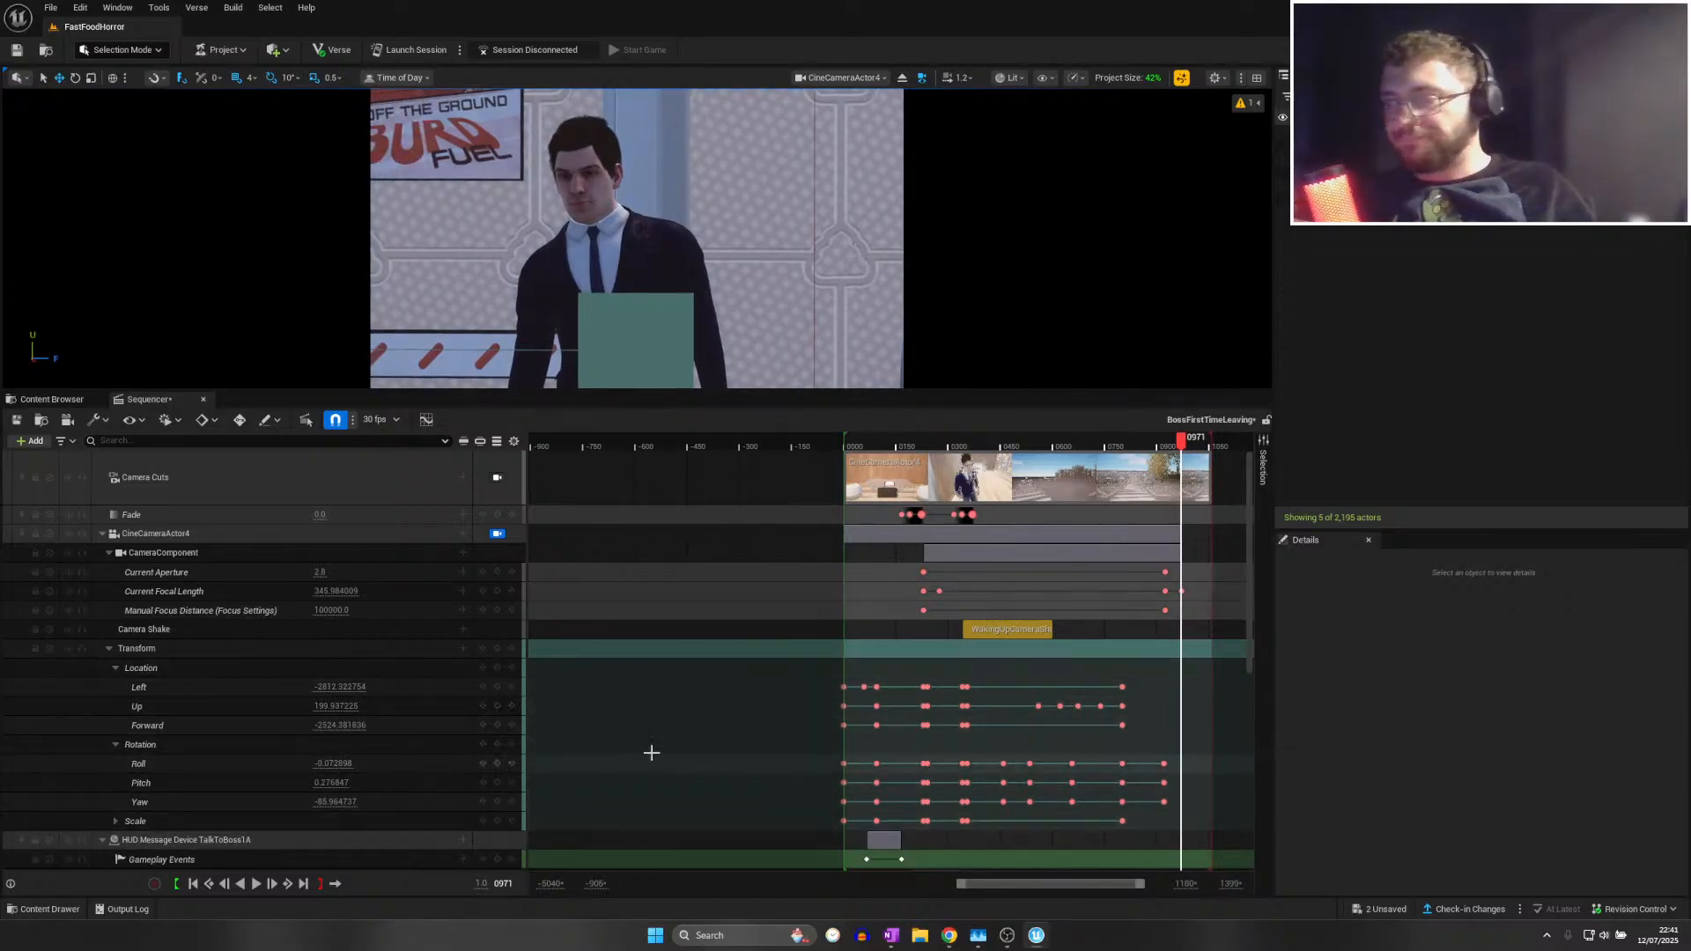
Key CineCameraActor4's full transform at frame 971 to hold the framing of the boss
{"action": "scroll", "coordinate": [374, 673], "scroll_direction": "down", "scroll_amount": 2}
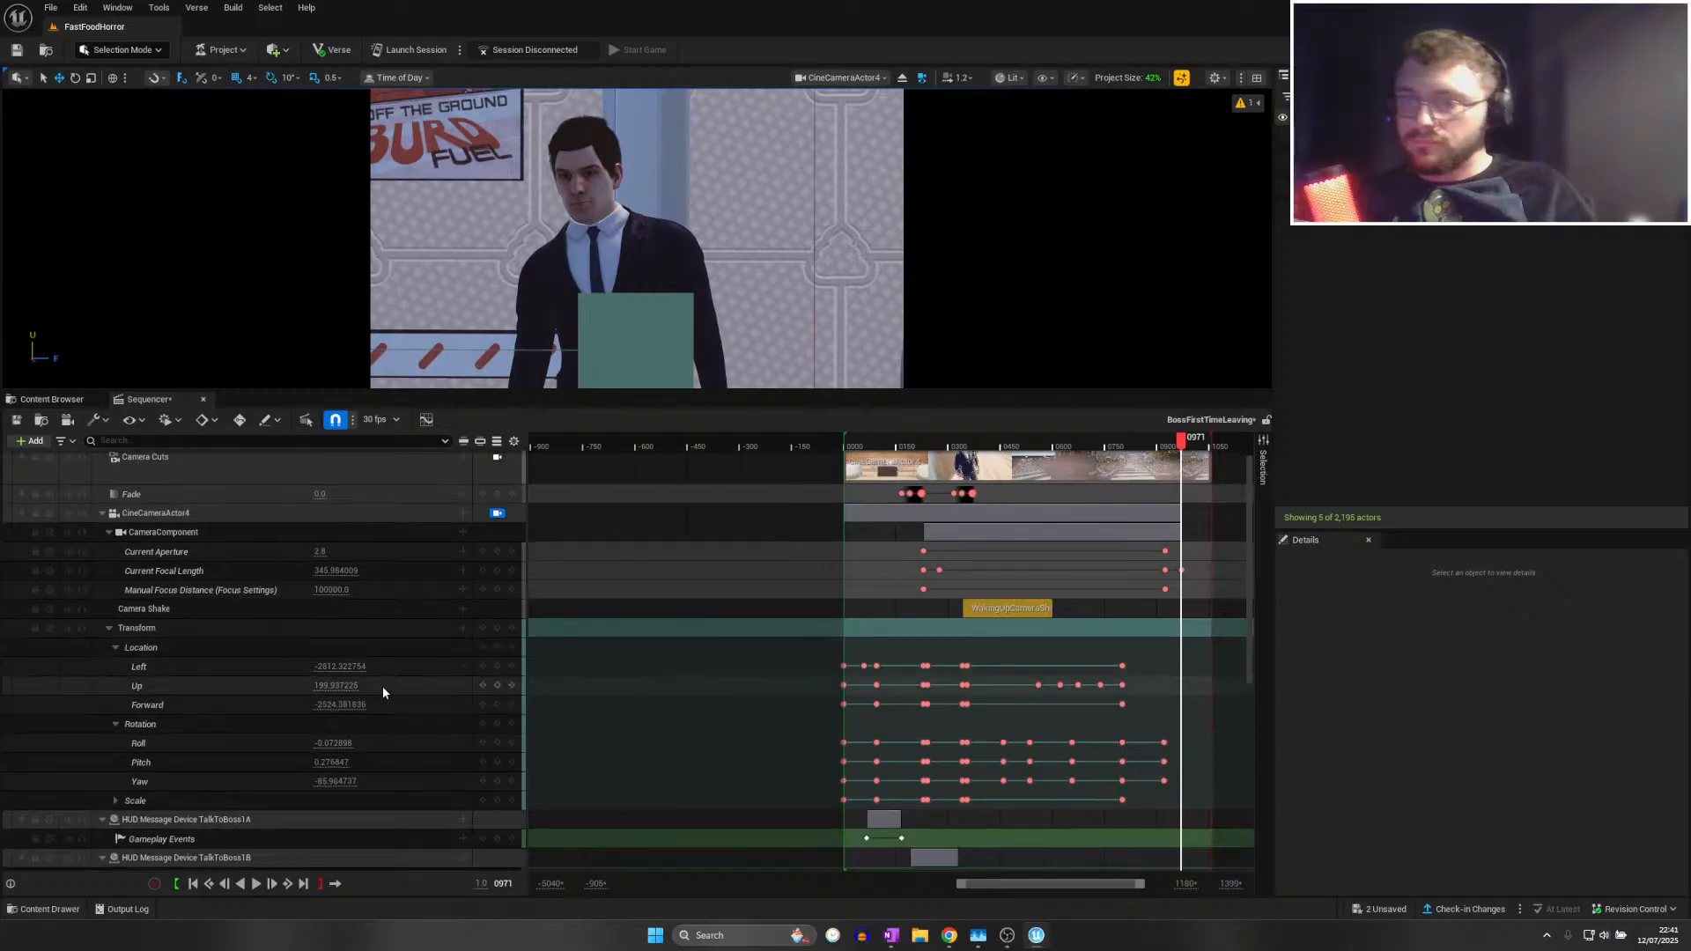
{"action": "scroll", "coordinate": [472, 757], "scroll_direction": "down", "scroll_amount": 2}
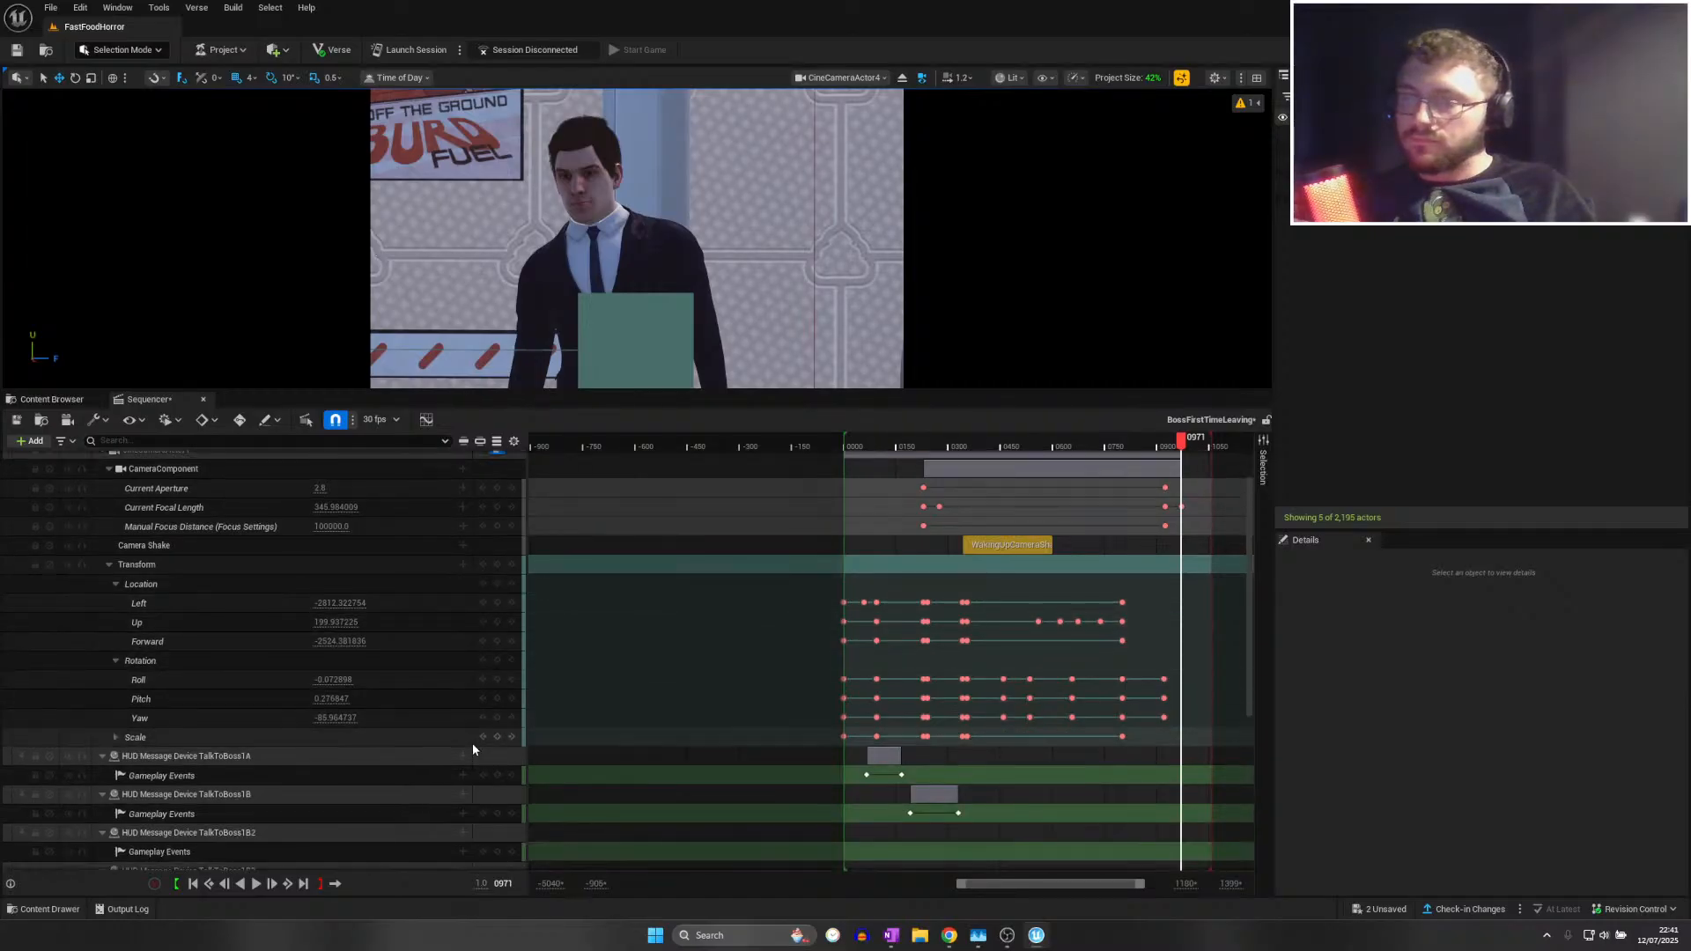
{"action": "scroll", "coordinate": [472, 741], "scroll_direction": "up", "scroll_amount": 4}
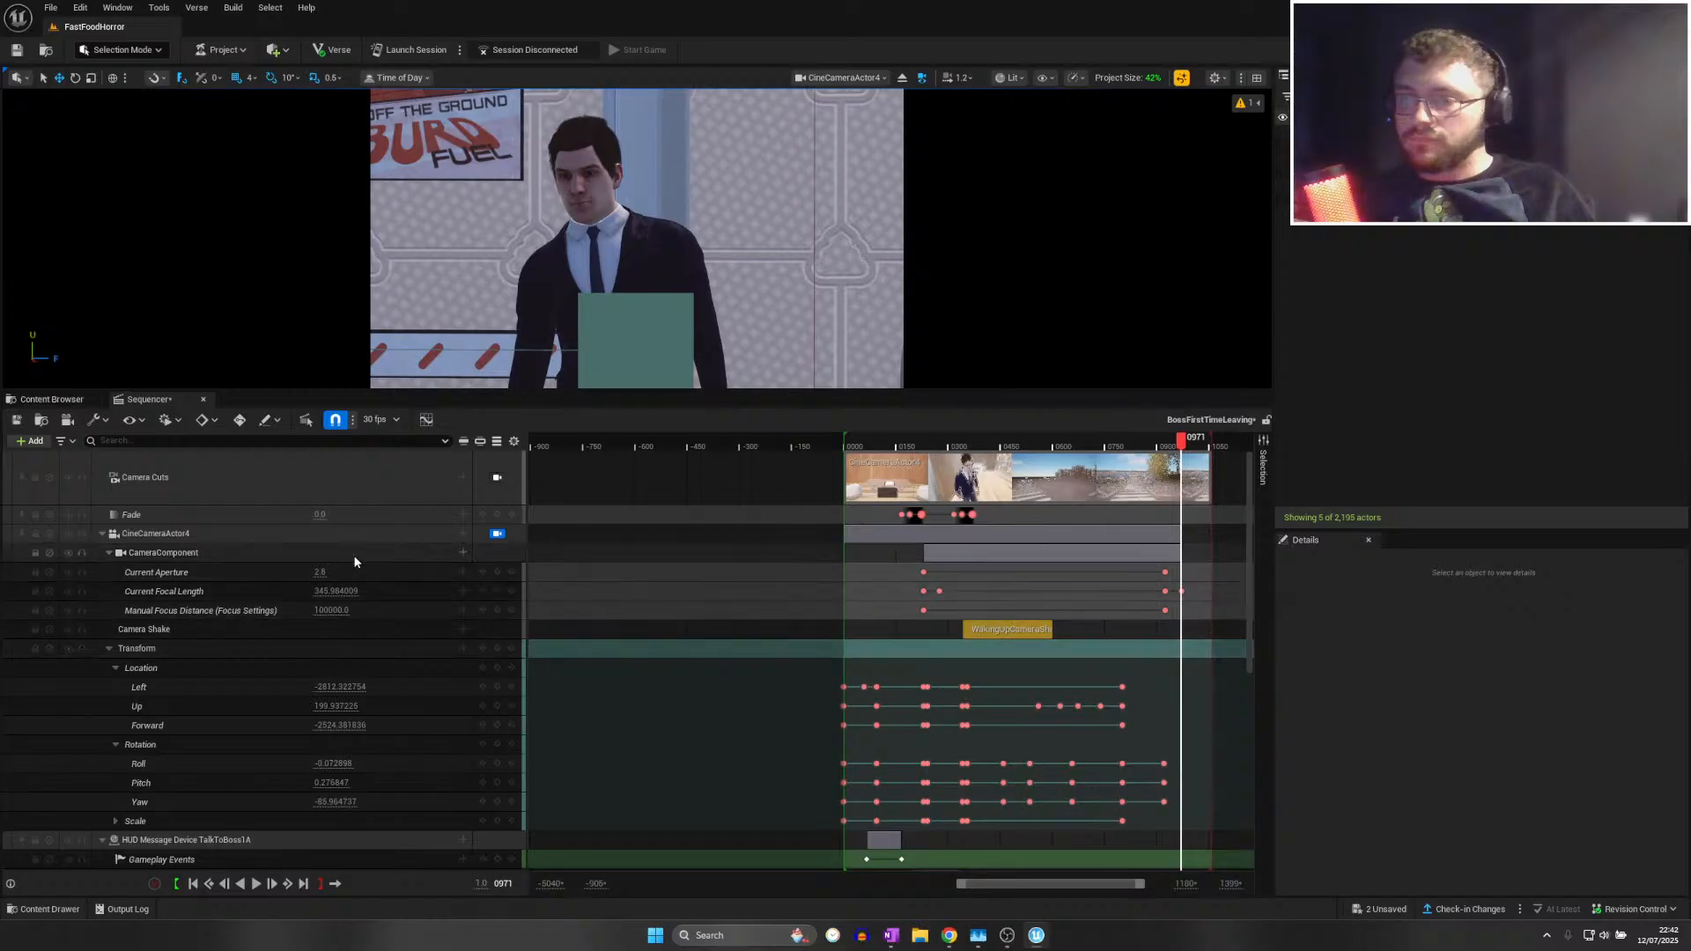
{"action": "left_click", "coordinate": [498, 653]}
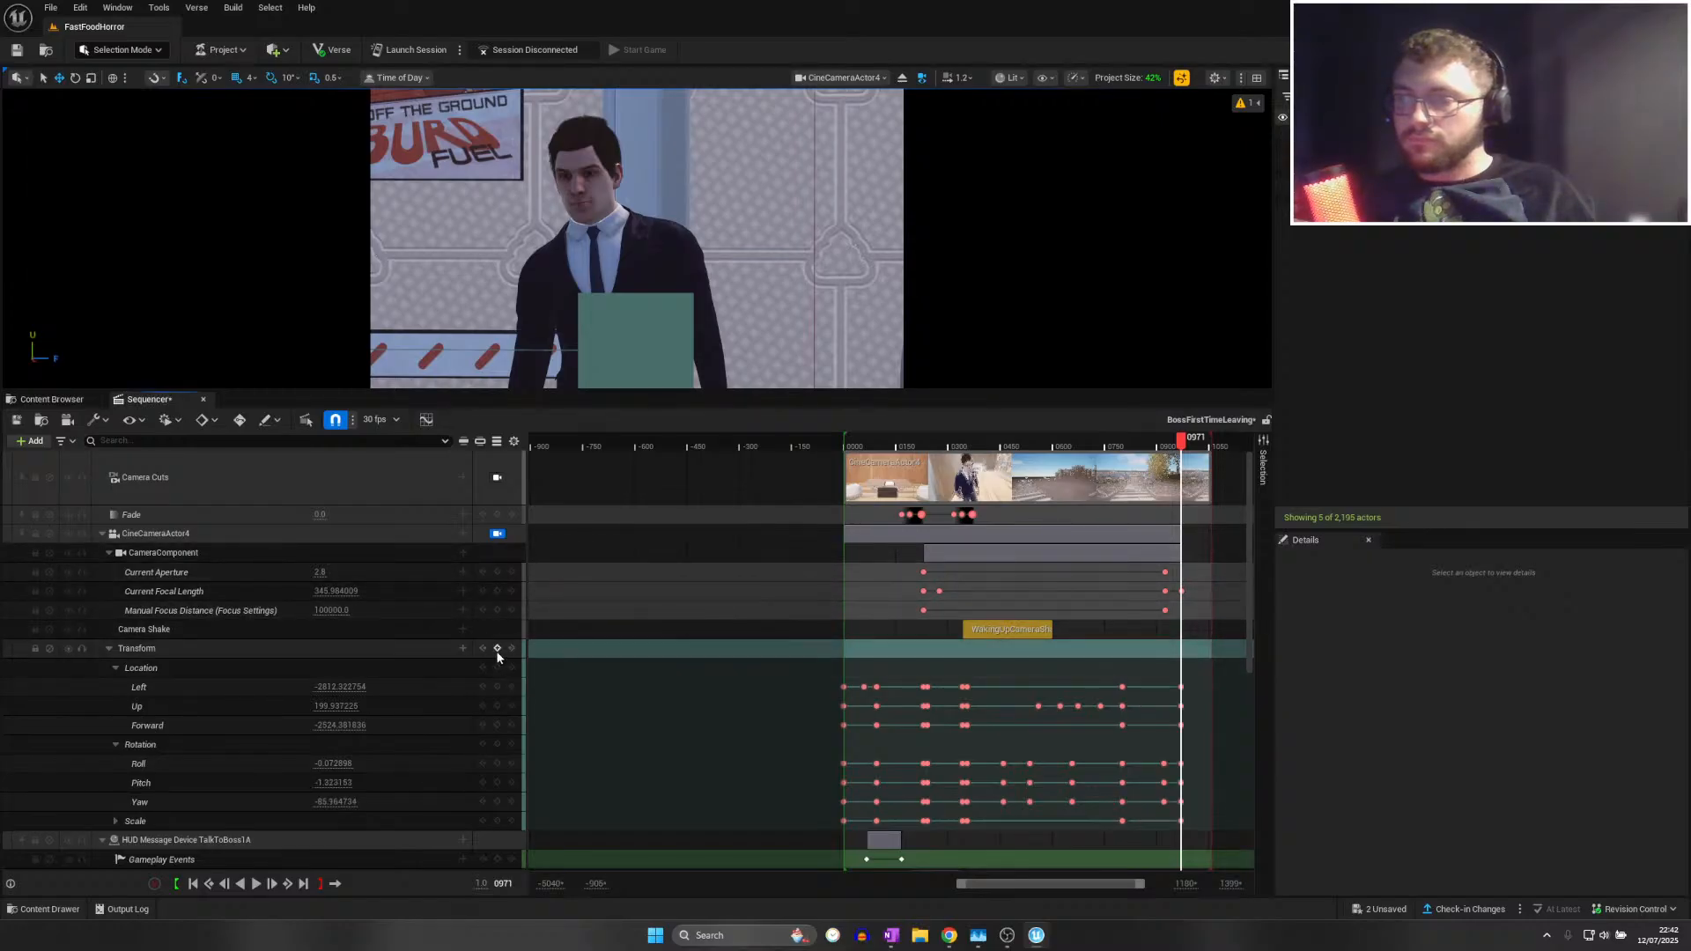
Play back the zoom, slow it by moving the last focal length key to about frame 1042, replay it and save everything
{"action": "left_click", "coordinate": [1092, 446]}
{"action": "key", "text": "space"}
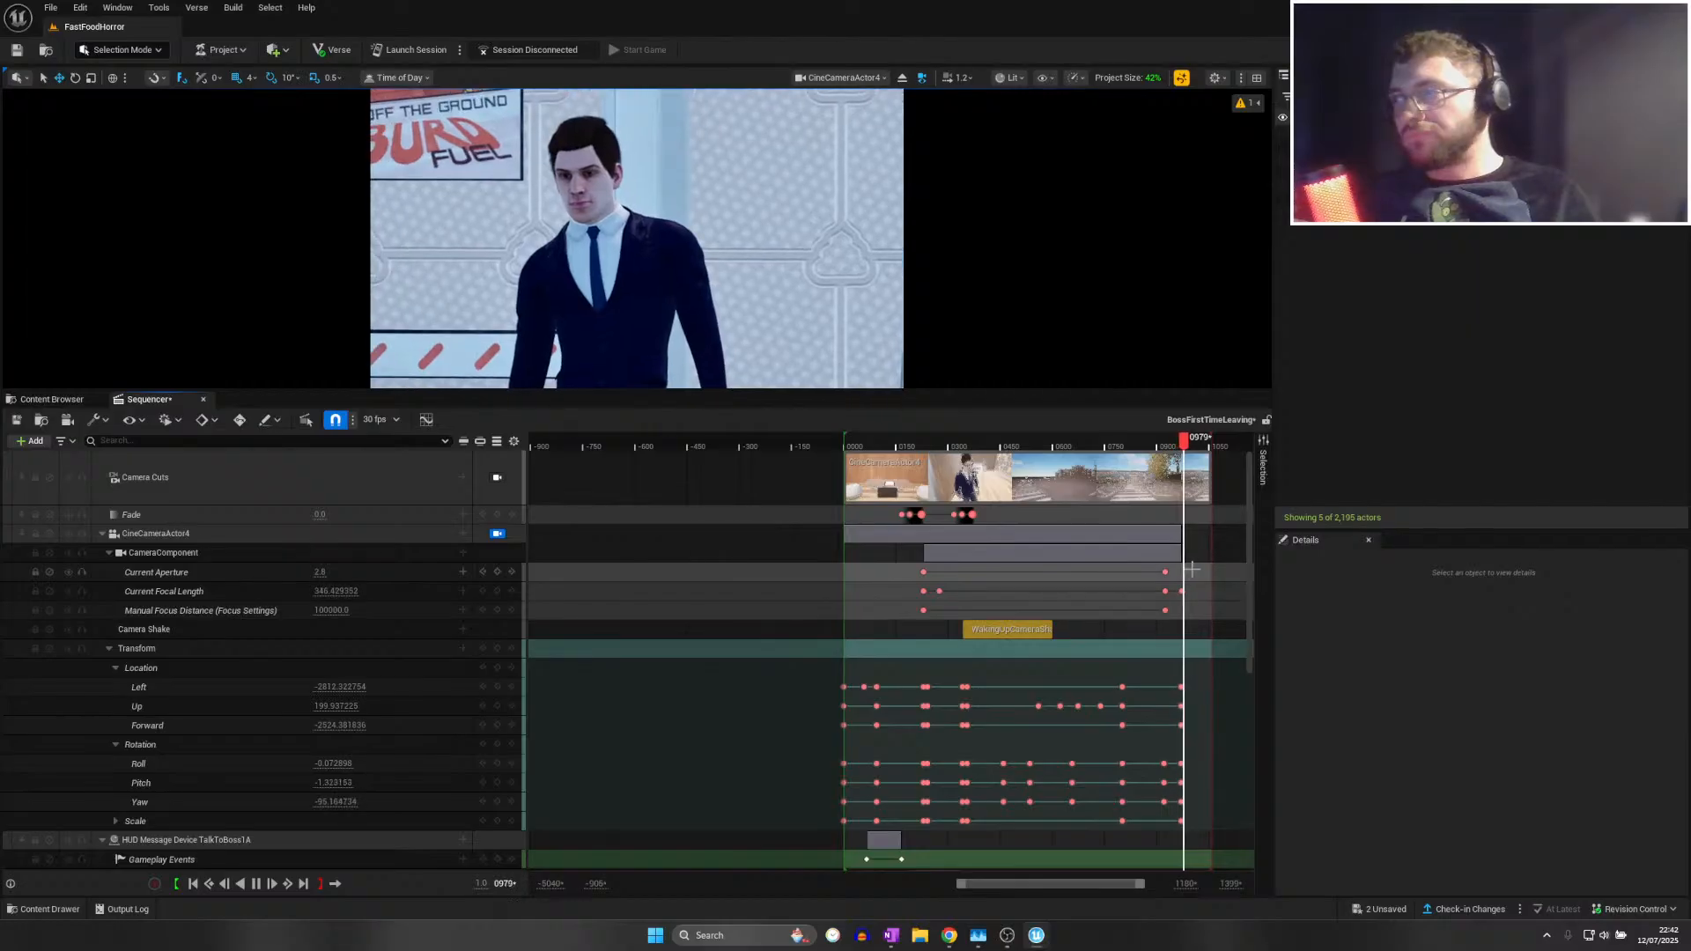
{"action": "key", "text": "space"}
{"action": "left_click_drag", "start_coordinate": [1181, 591], "coordinate": [1205, 591]}
{"action": "left_click", "coordinate": [1154, 445]}
{"action": "key", "text": "space"}
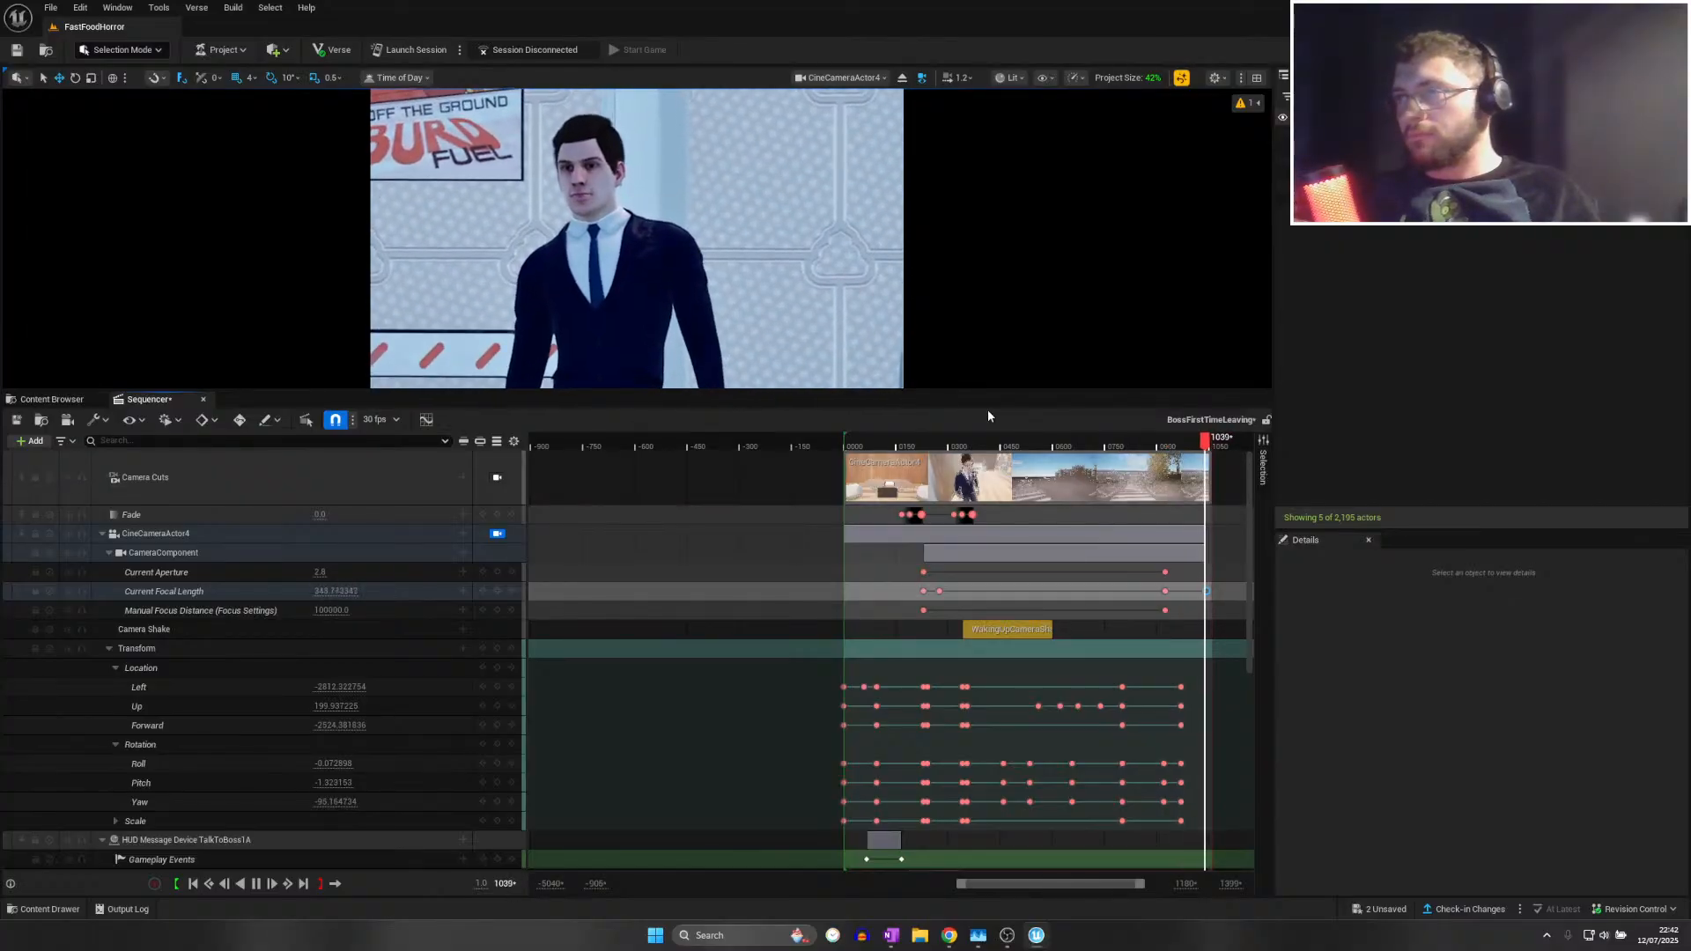
{"action": "left_click", "coordinate": [54, 6]}
{"action": "left_click", "coordinate": [116, 173]}
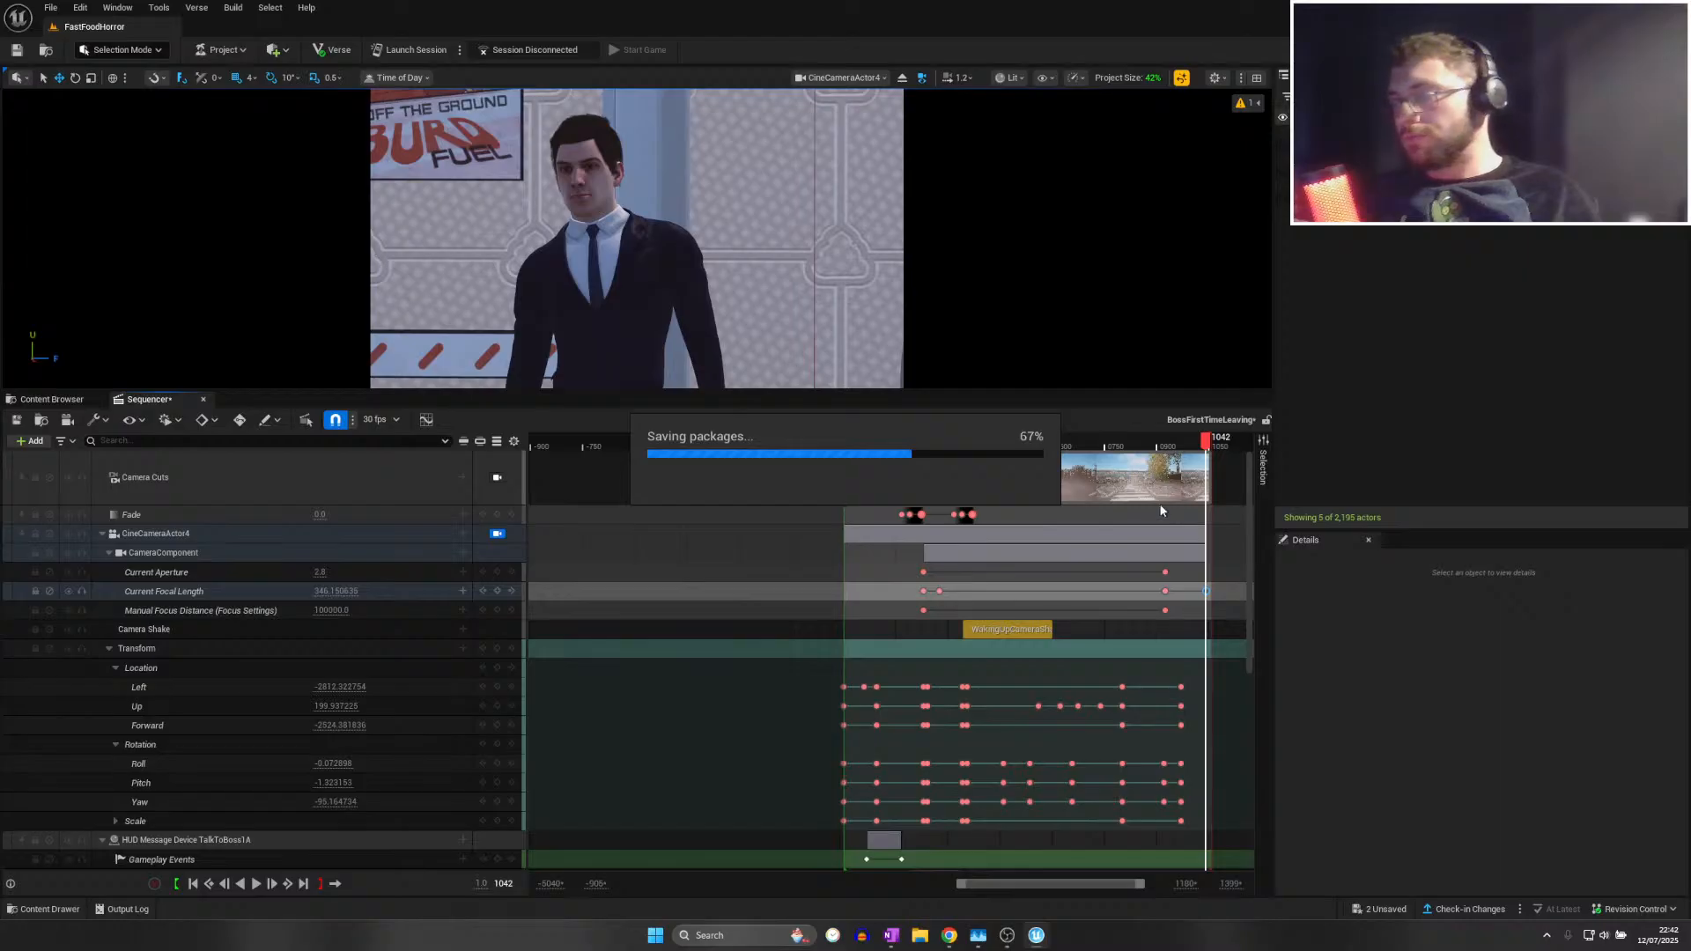
Switch from the CineCameraActor4 view to the camera cuts, scrub from frame -100 to 1029 and save everything again
{"action": "scroll", "coordinate": [1161, 503], "scroll_direction": "down", "scroll_amount": 6, "text": "ctrl"}
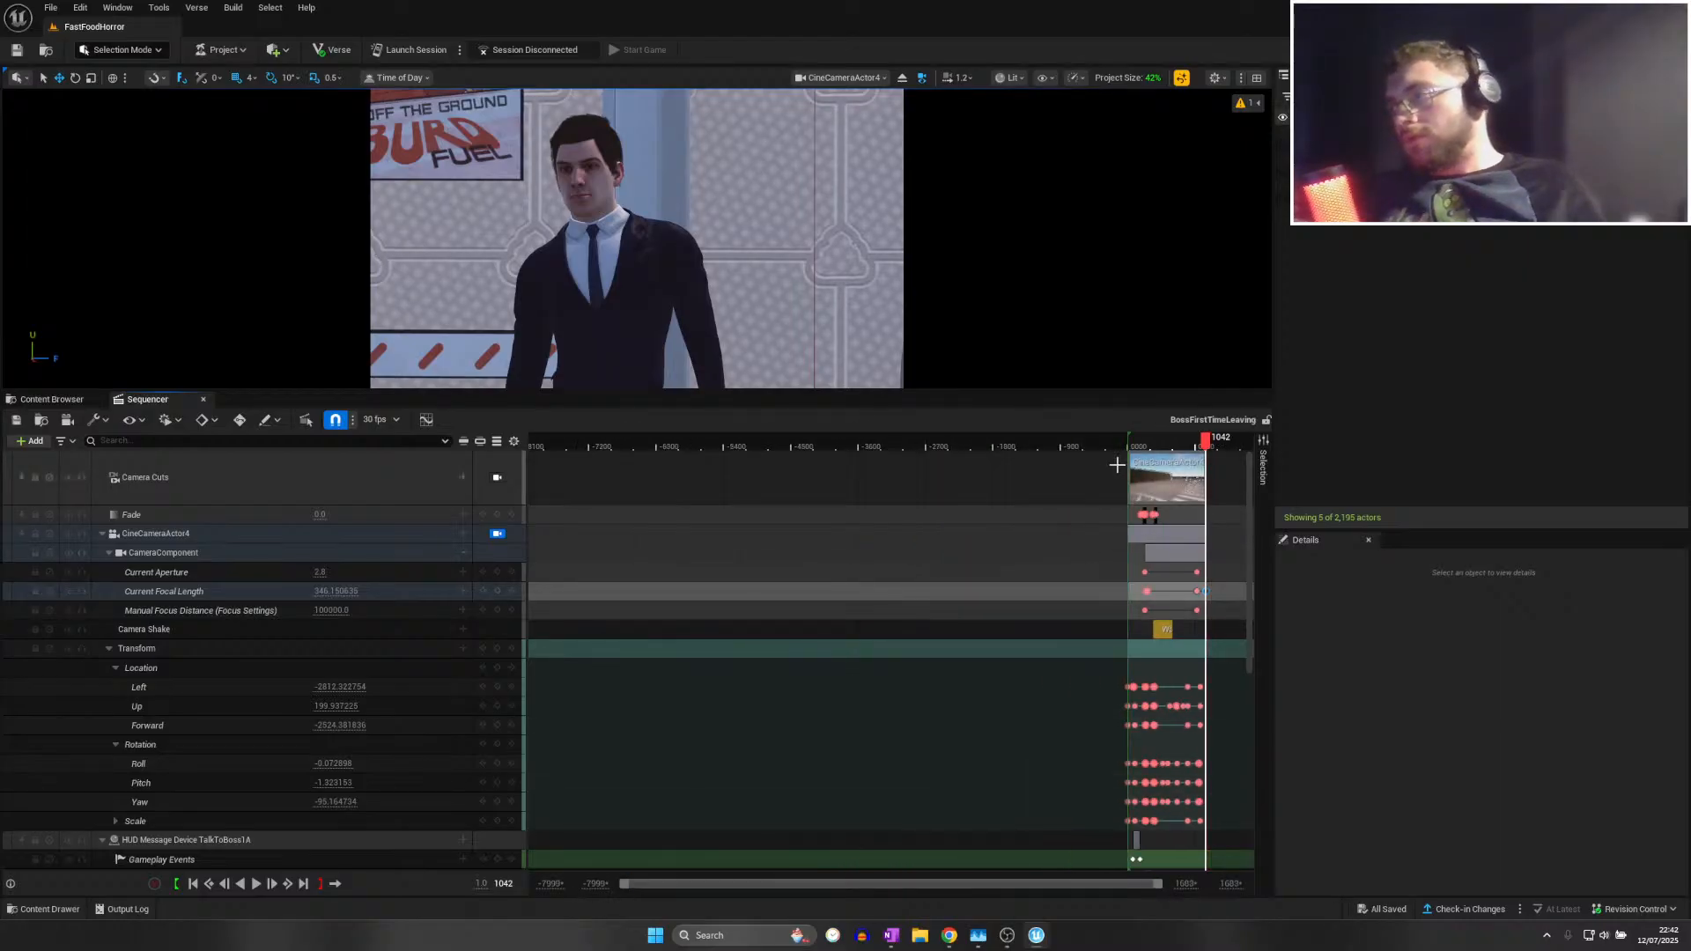
{"action": "left_click", "coordinate": [1118, 445]}
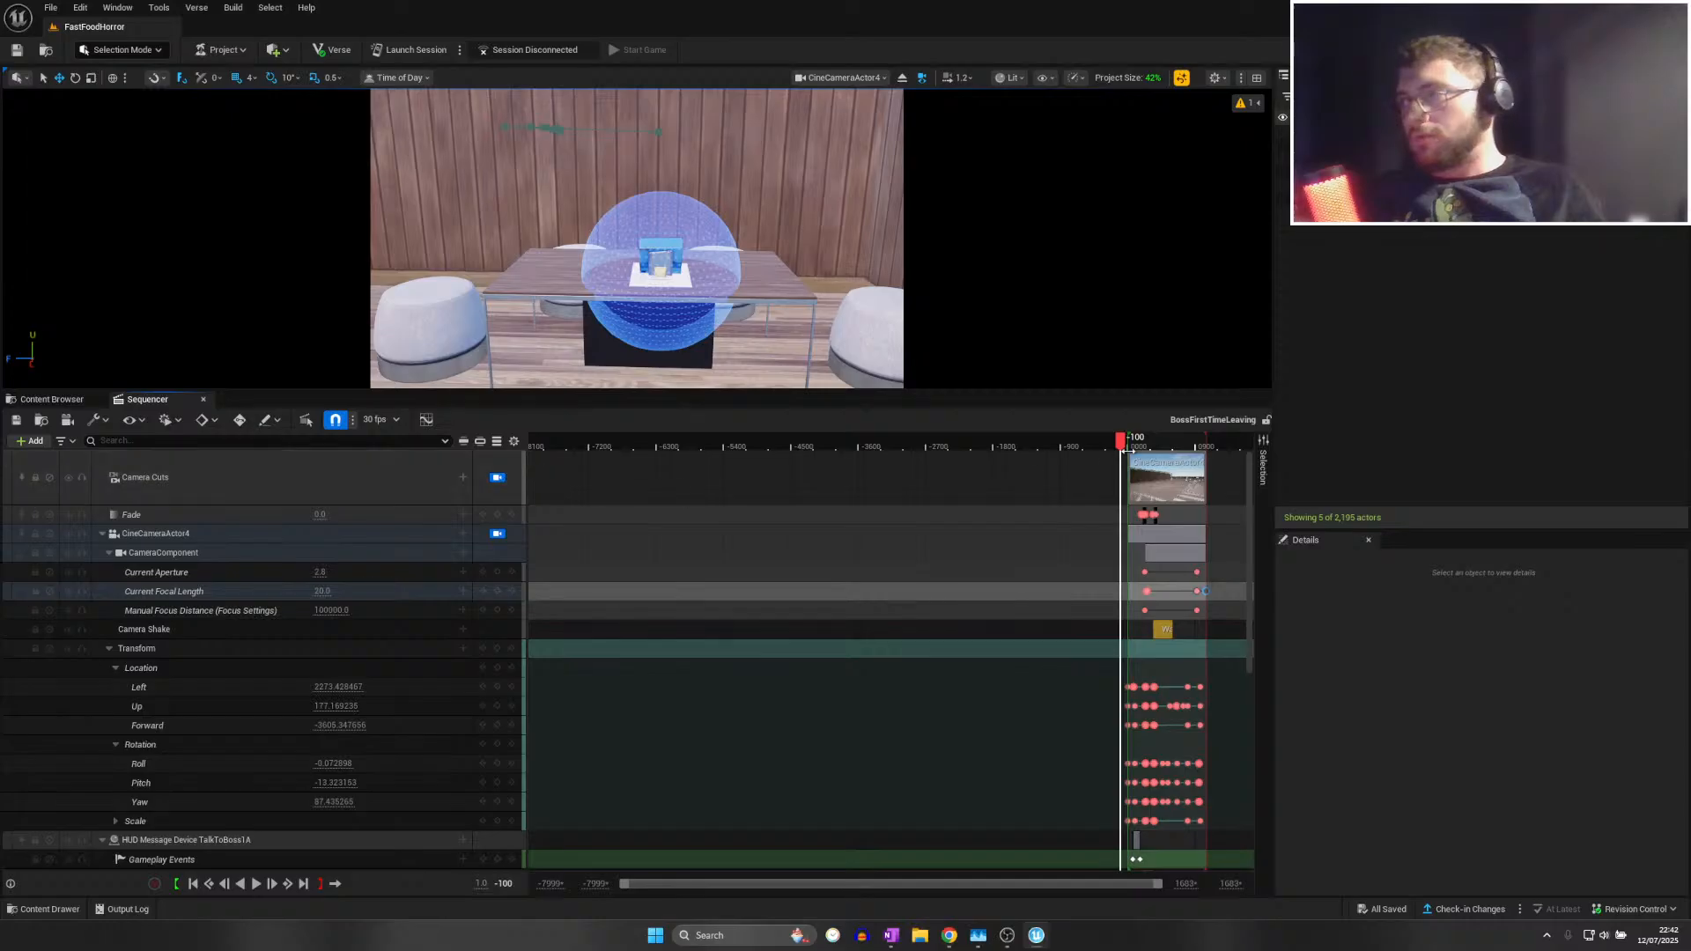
{"action": "left_click", "coordinate": [497, 534]}
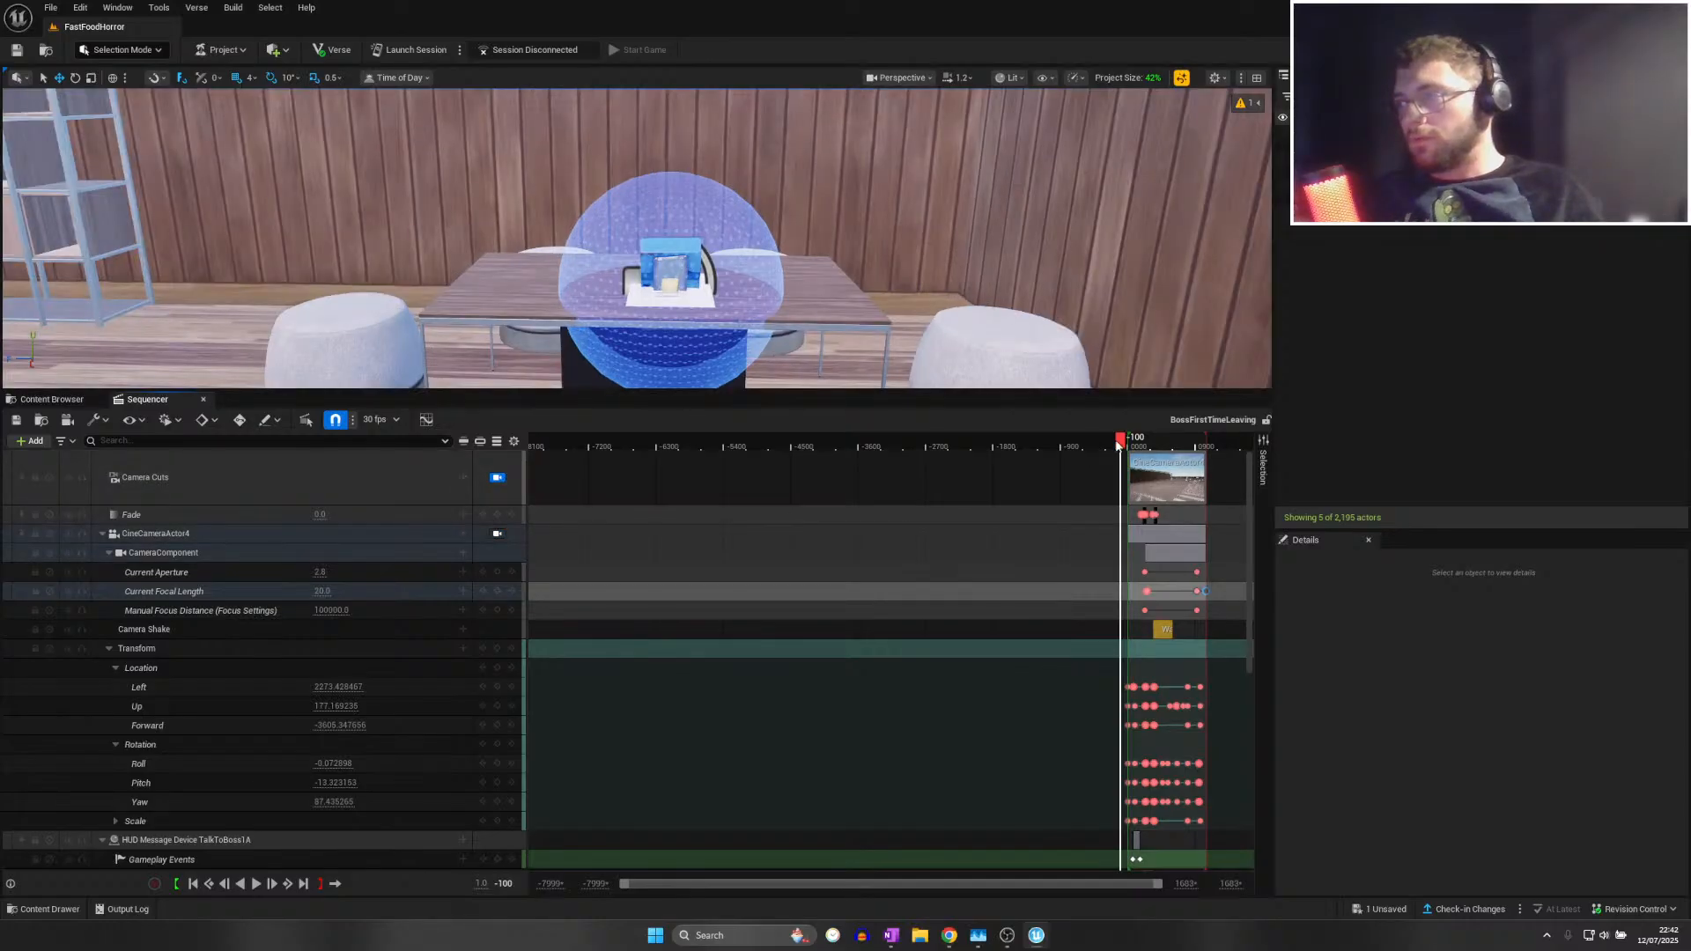
{"action": "left_click_drag", "start_coordinate": [1118, 446], "coordinate": [1192, 450]}
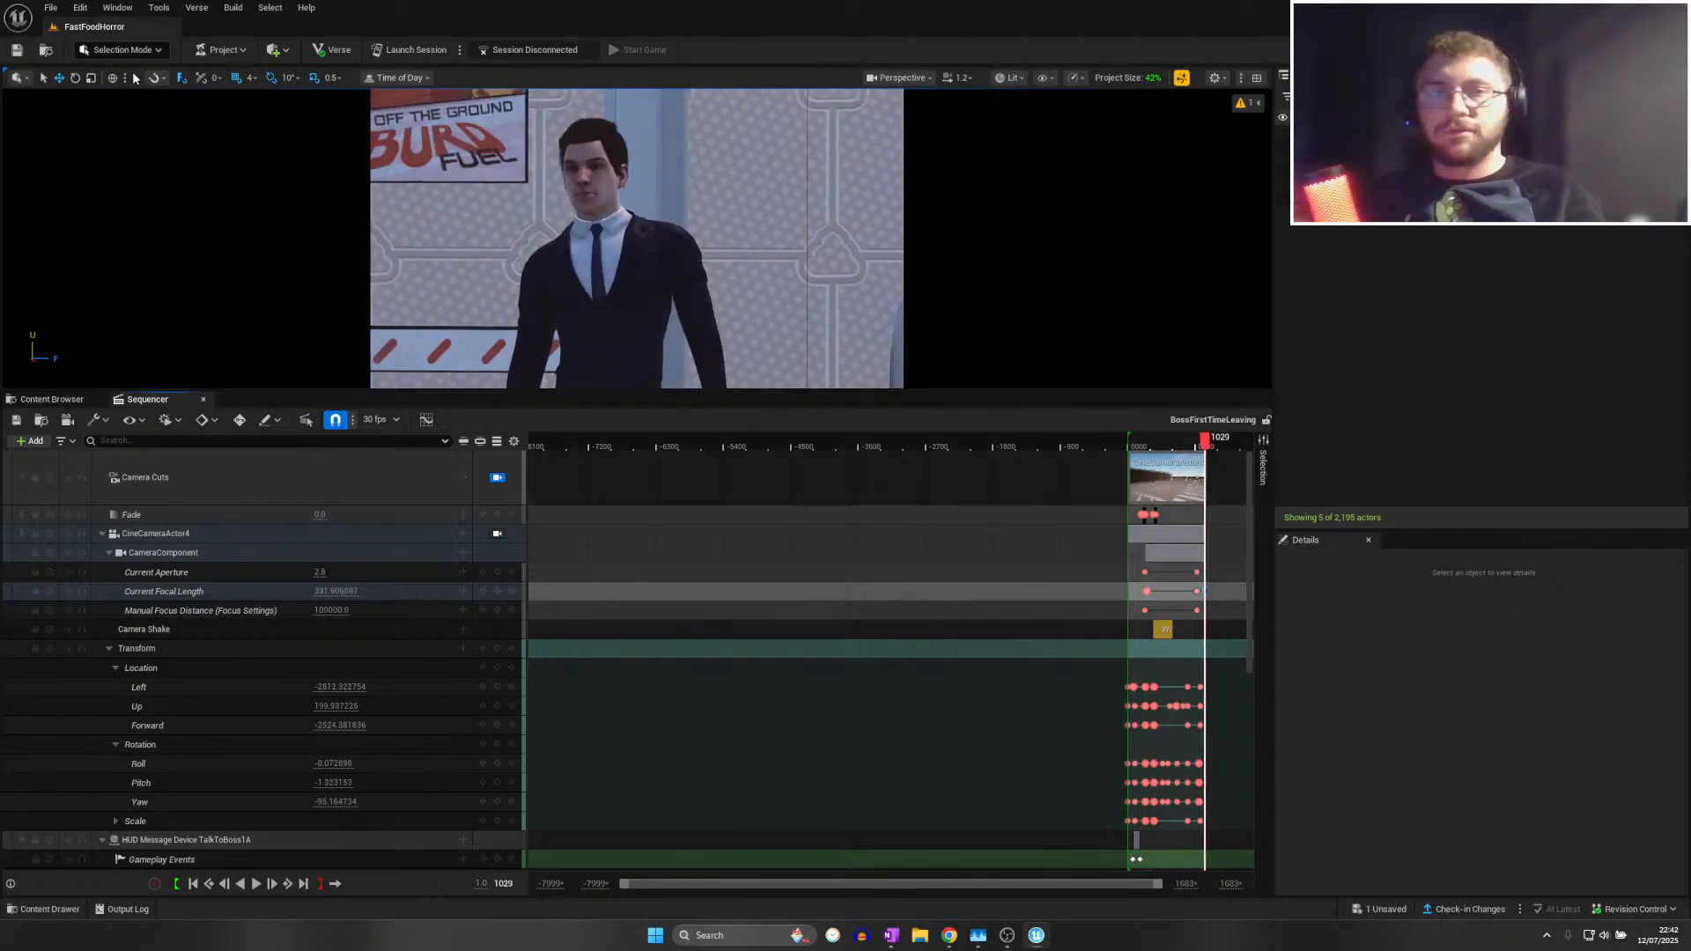
{"action": "left_click", "coordinate": [49, 8]}
{"action": "left_click", "coordinate": [83, 182]}
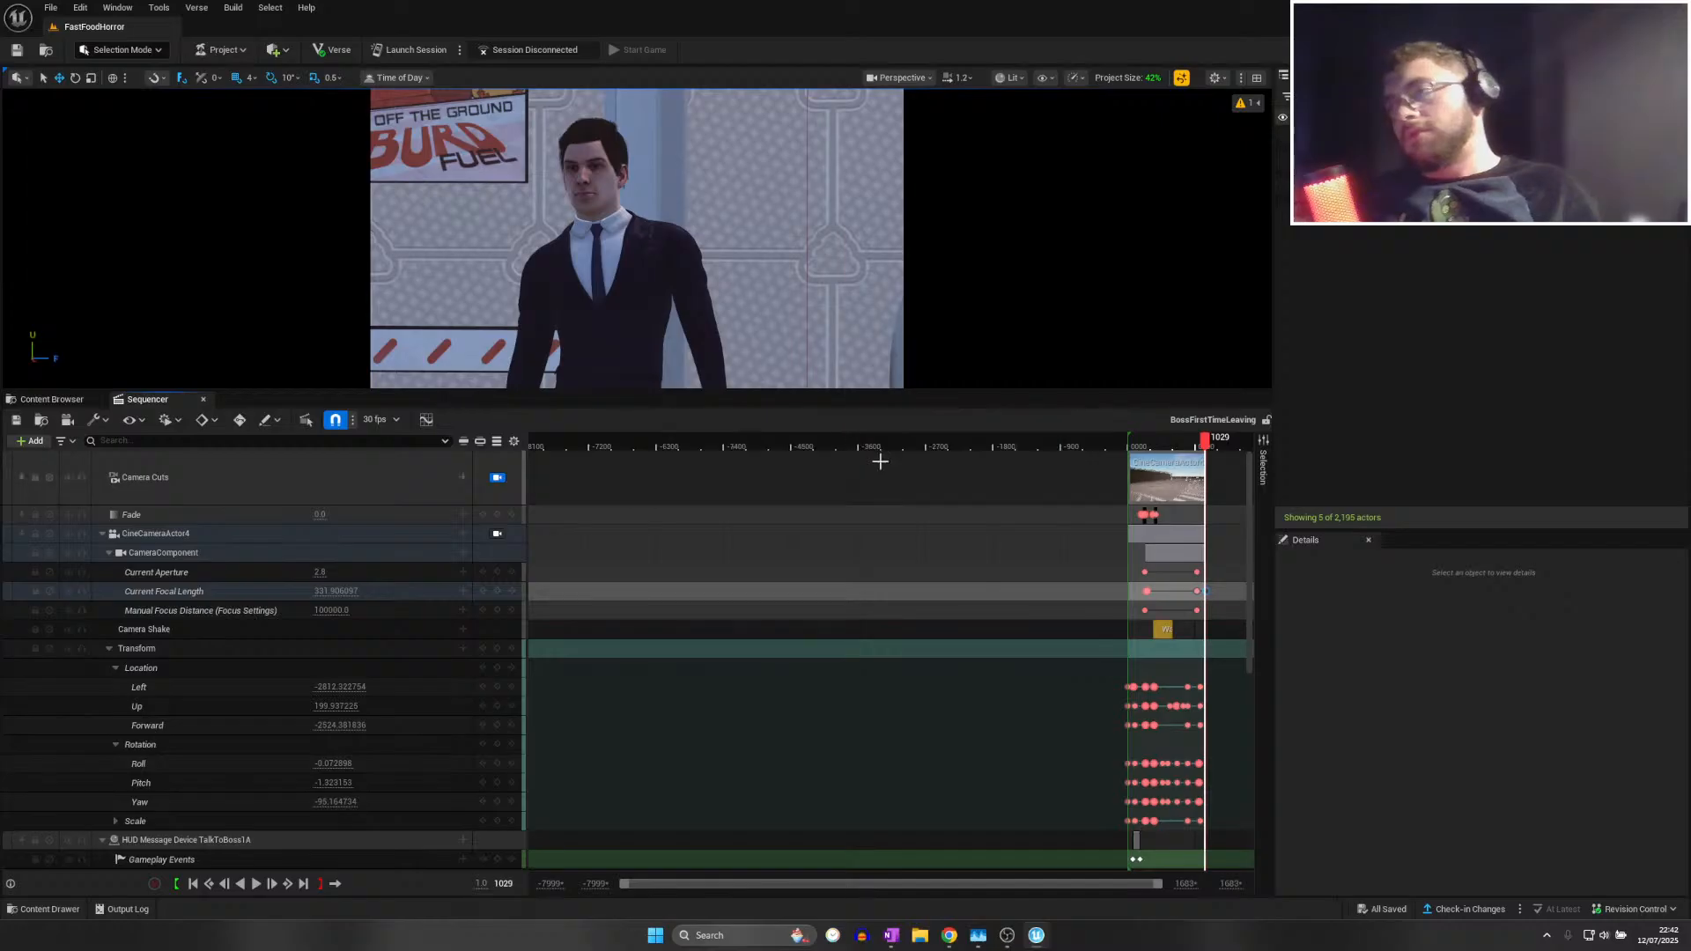
Extend the end of the sequence's playback range to about frame 1275
{"action": "scroll", "coordinate": [1101, 717], "scroll_direction": "up", "scroll_amount": 5, "text": "ctrl"}
{"action": "scroll", "coordinate": [1100, 717], "scroll_direction": "up", "scroll_amount": 1, "text": "ctrl"}
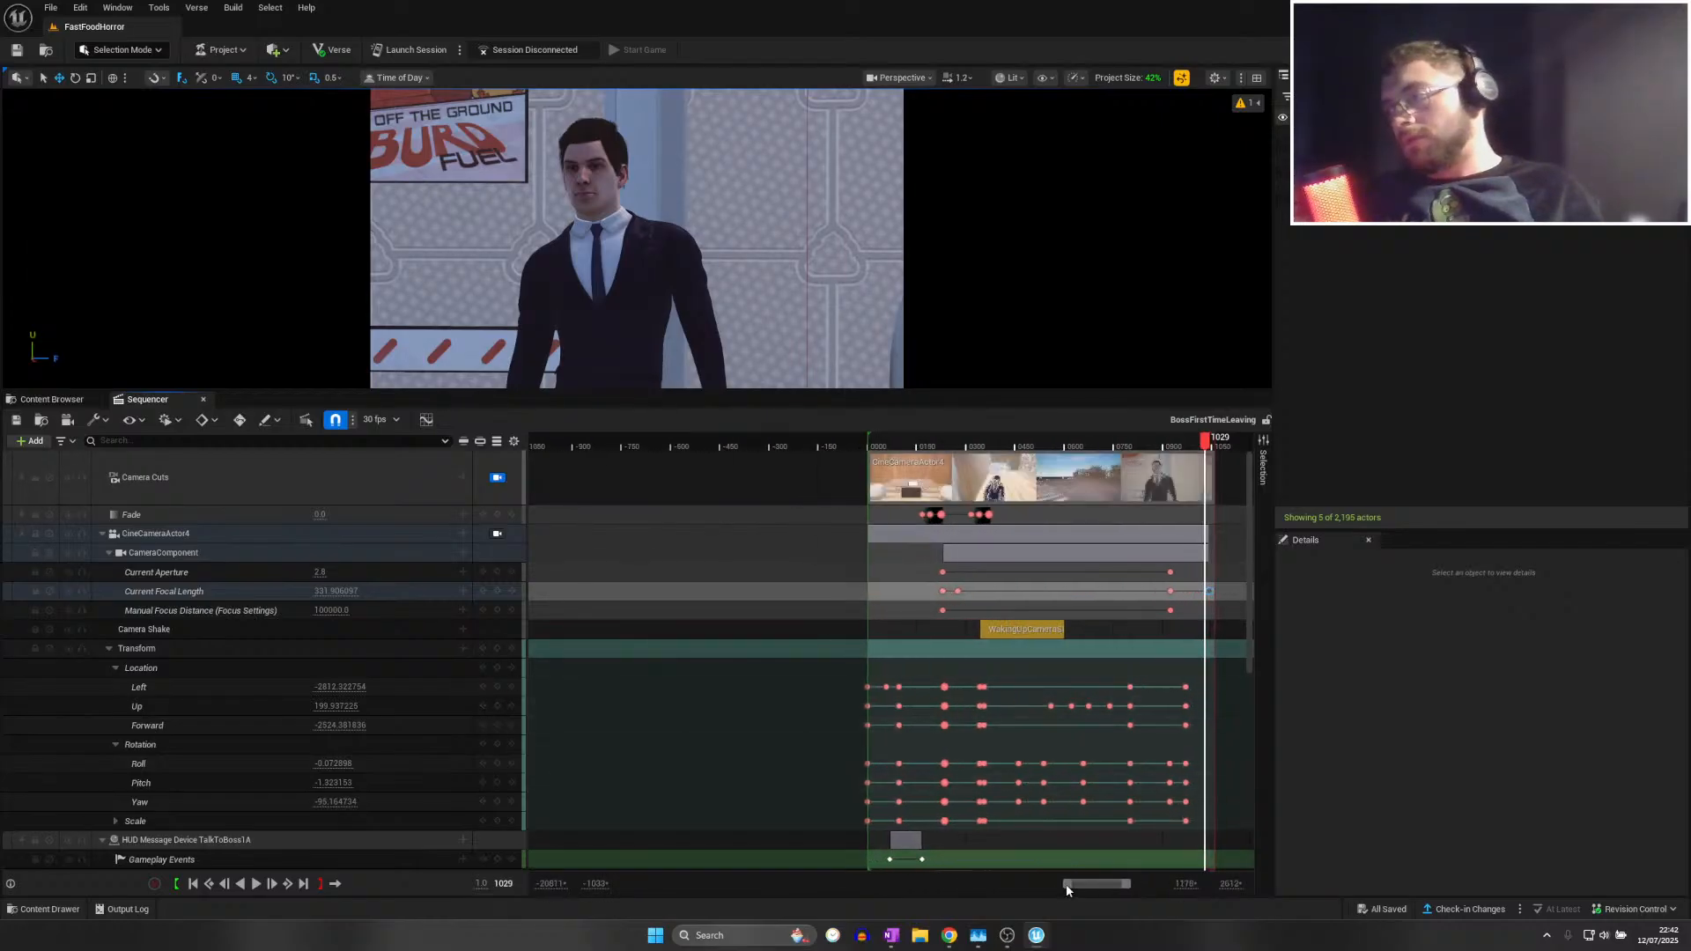
{"action": "left_click_drag", "start_coordinate": [1093, 883], "coordinate": [1108, 887]}
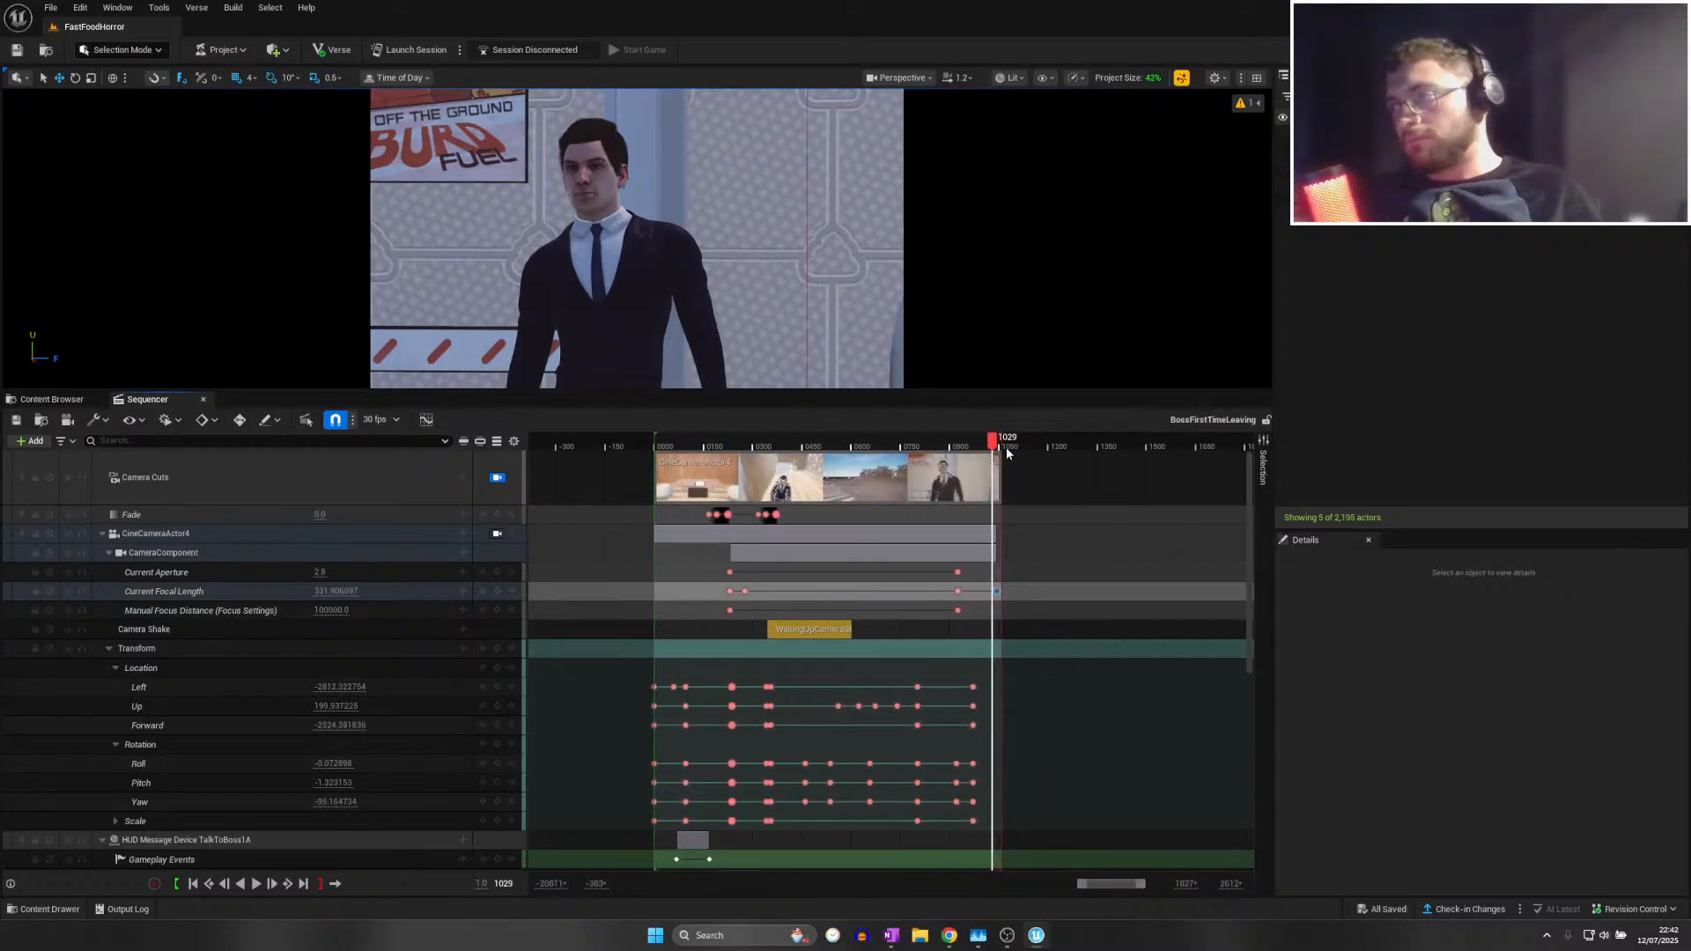
{"action": "left_click_drag", "start_coordinate": [1006, 447], "coordinate": [1073, 447]}
Key the fade at 0.0 on frame 1100 and extend the camera cut to about frame 1180
{"action": "mouse_move", "coordinate": [790, 449]}
{"action": "left_mouse_down"}
{"action": "mouse_move", "coordinate": [1015, 464]}
{"action": "mouse_move", "coordinate": [1016, 450]}
{"action": "left_mouse_up"}
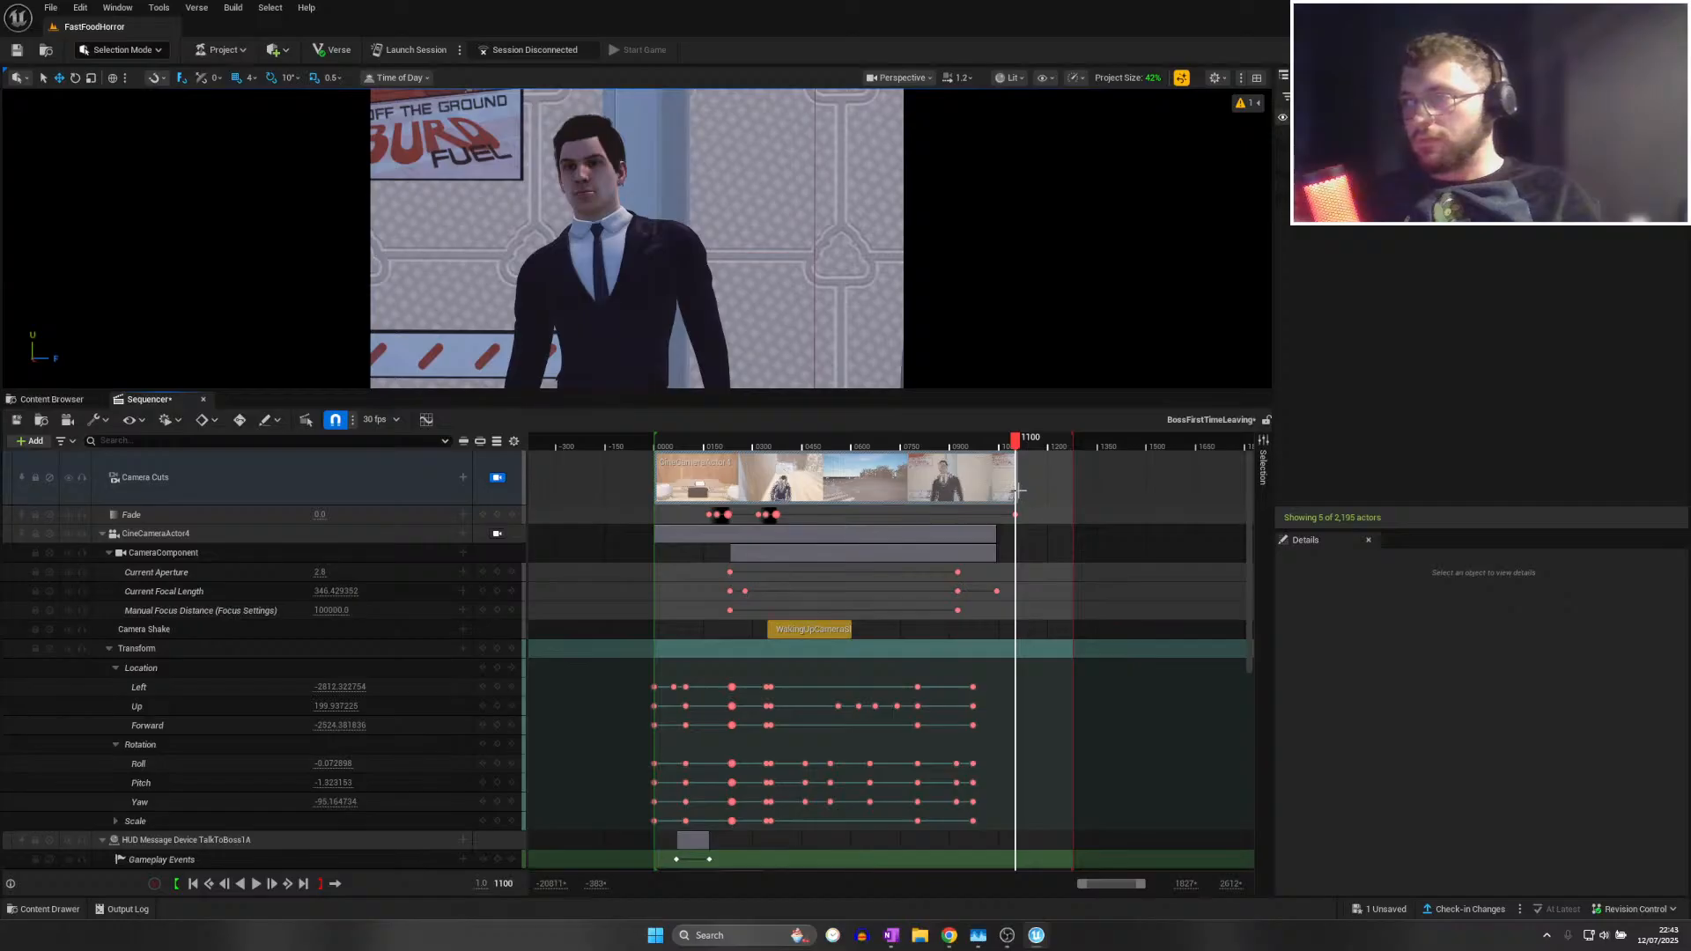
{"action": "left_click_drag", "start_coordinate": [1016, 491], "coordinate": [1044, 495]}
Check the end of the boss's idle animation and key the camera's current focal length at frame 1084
{"action": "scroll", "coordinate": [1013, 476], "scroll_direction": "down", "scroll_amount": 6}
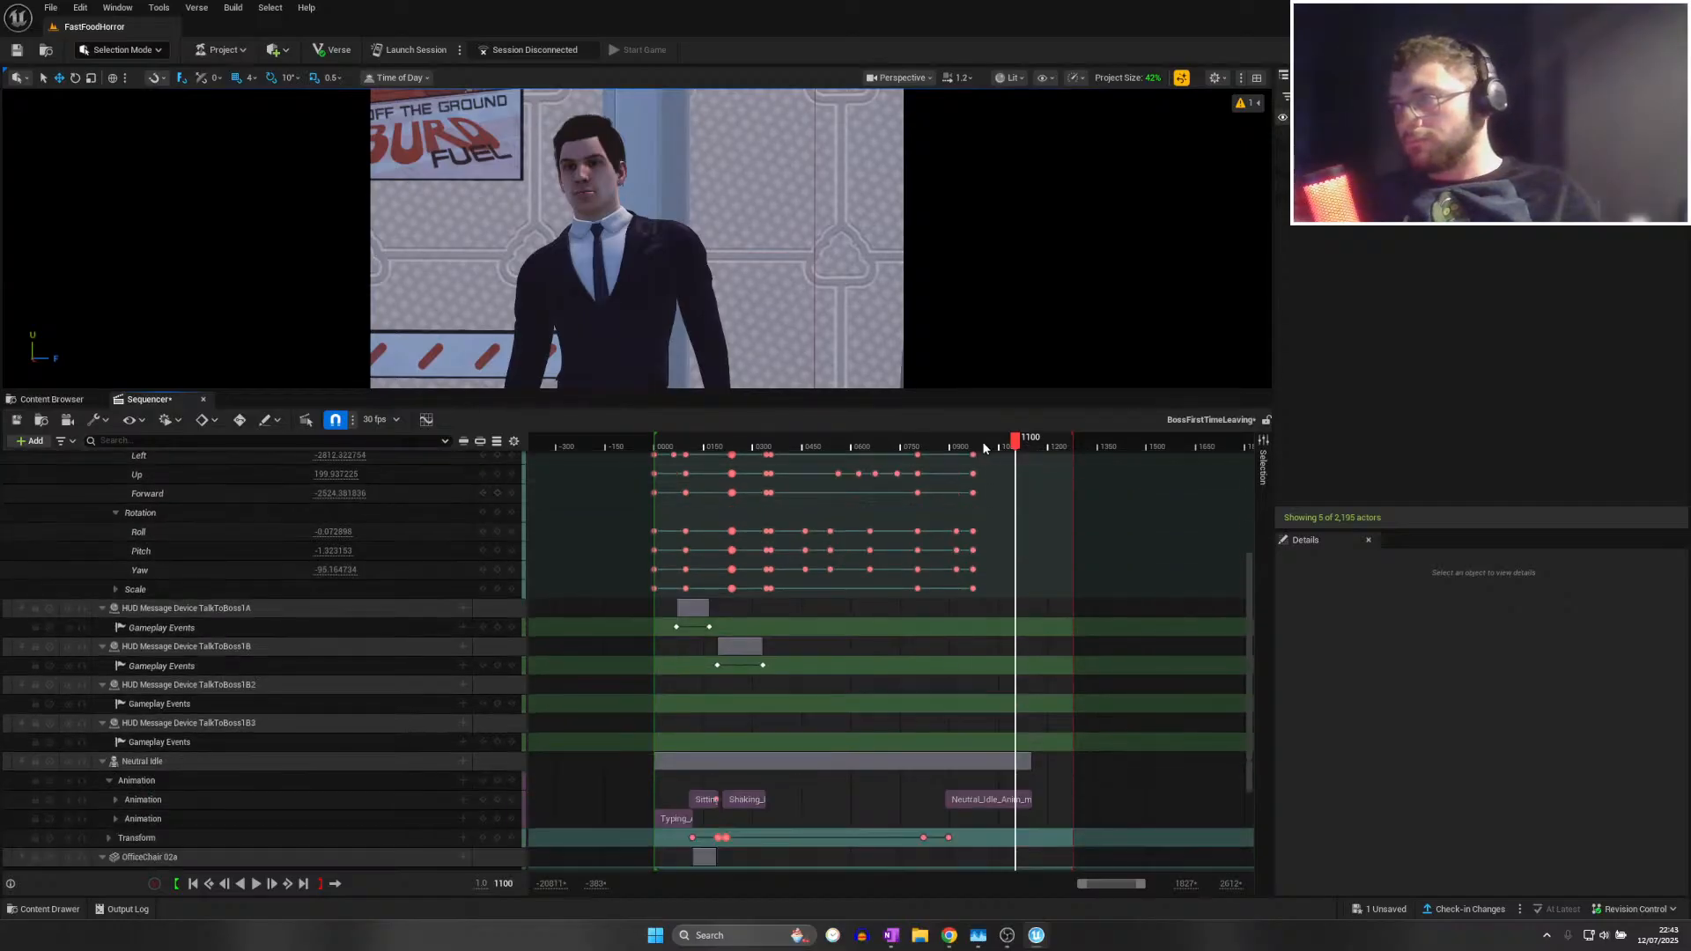
{"action": "left_click_drag", "start_coordinate": [983, 449], "coordinate": [1010, 448]}
{"action": "scroll", "coordinate": [1008, 494], "scroll_direction": "up", "scroll_amount": 6}
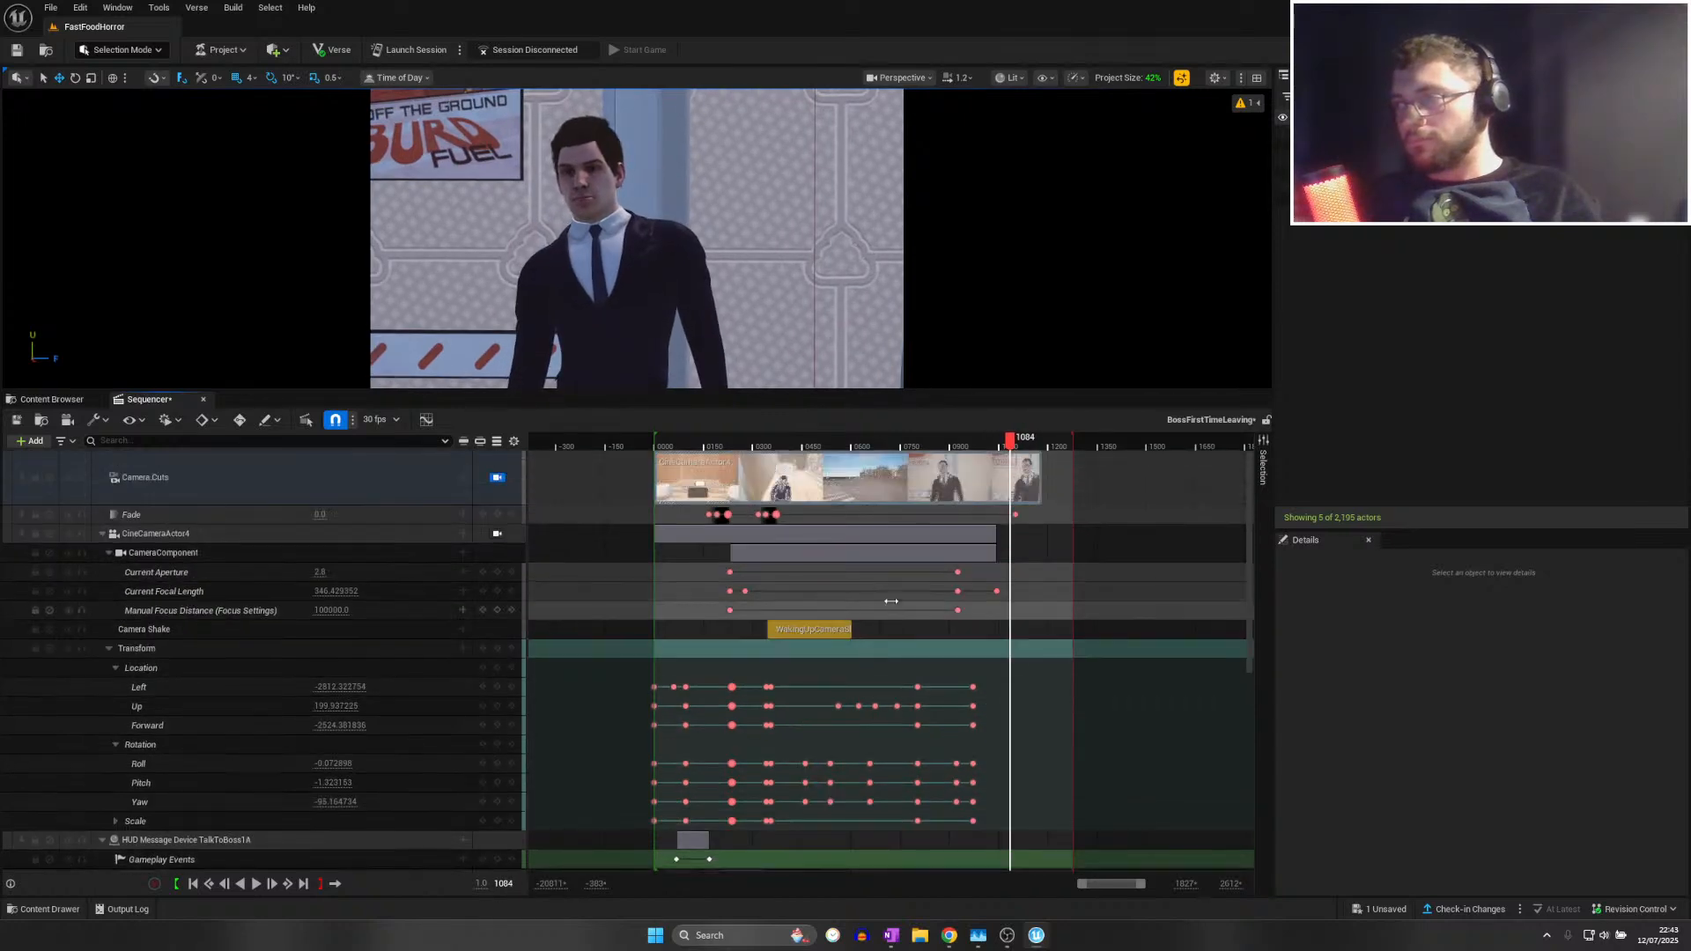
{"action": "left_click", "coordinate": [496, 590]}
Key CineCameraActor4's full transform at frame 1088 so the close-up on the boss is held
{"action": "left_click_drag", "start_coordinate": [1009, 450], "coordinate": [1015, 450]}
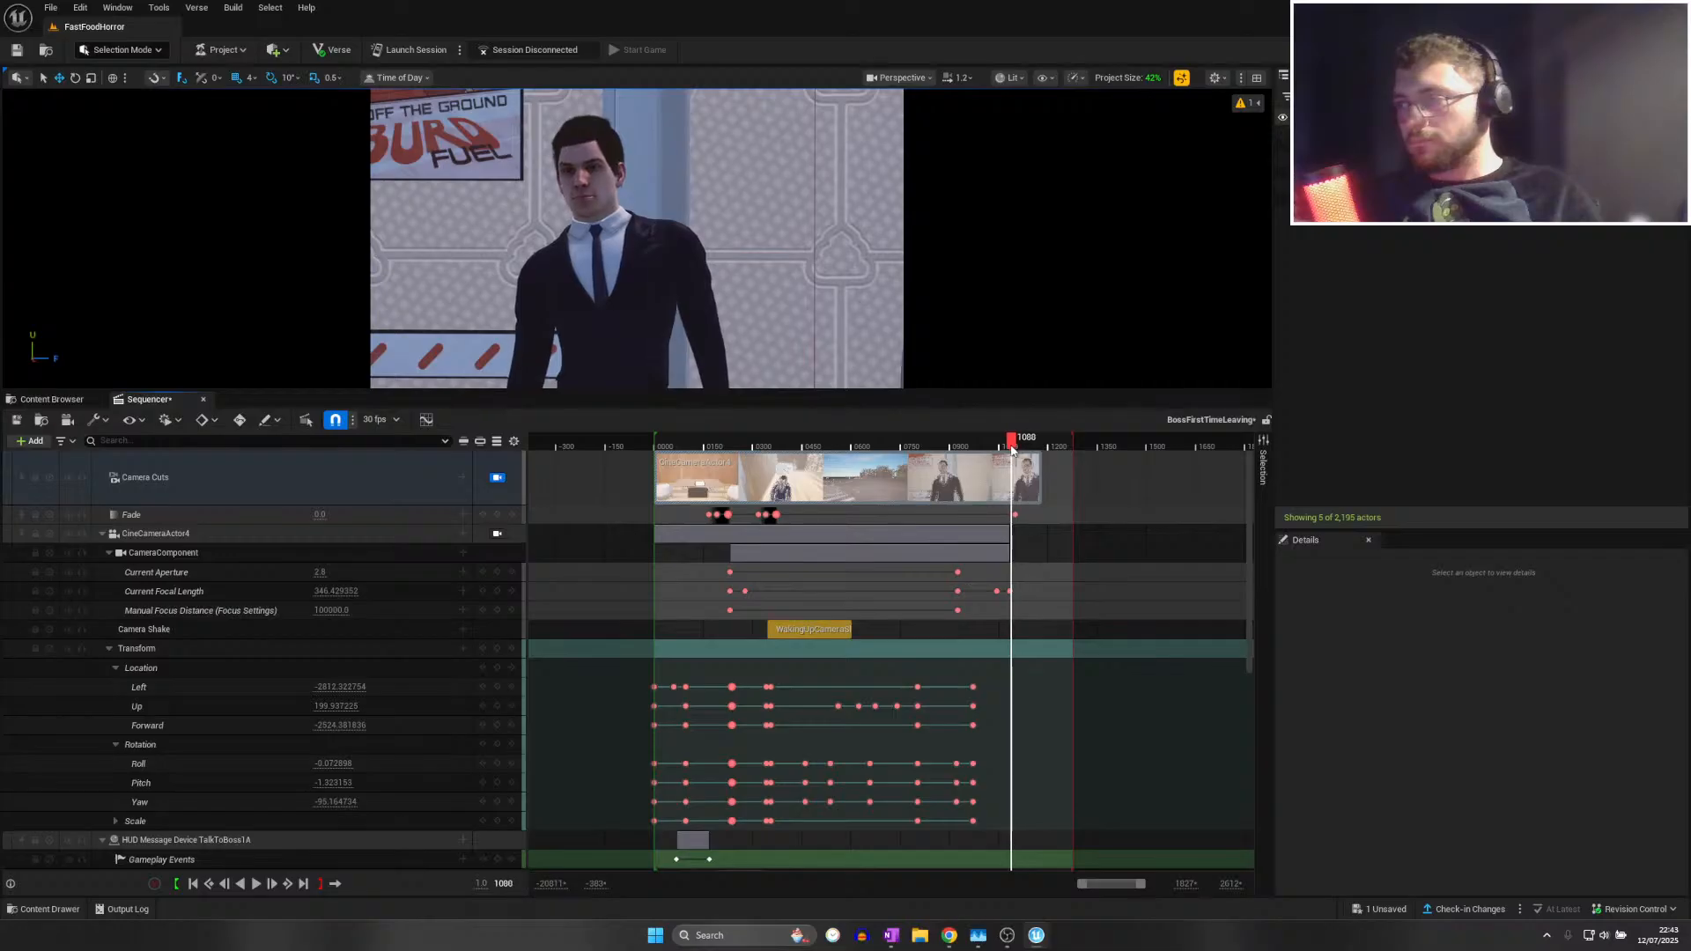
{"action": "scroll", "coordinate": [502, 738], "scroll_direction": "down", "scroll_amount": 5}
{"action": "scroll", "coordinate": [463, 722], "scroll_direction": "up", "scroll_amount": 5}
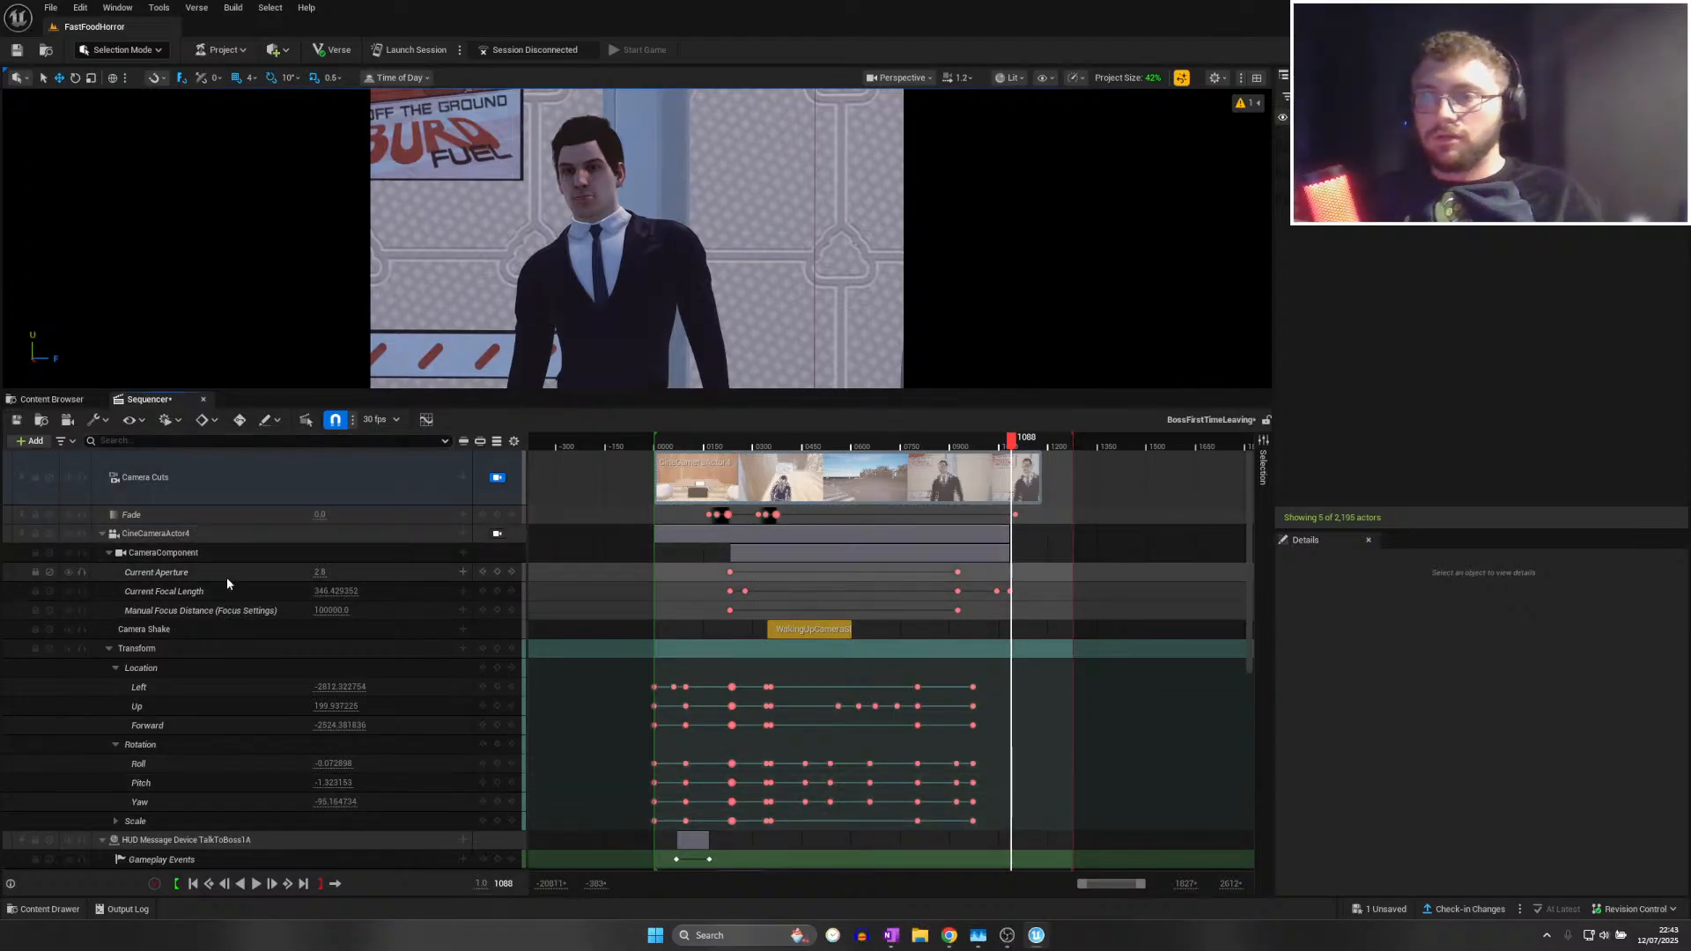
{"action": "left_click", "coordinate": [499, 651]}
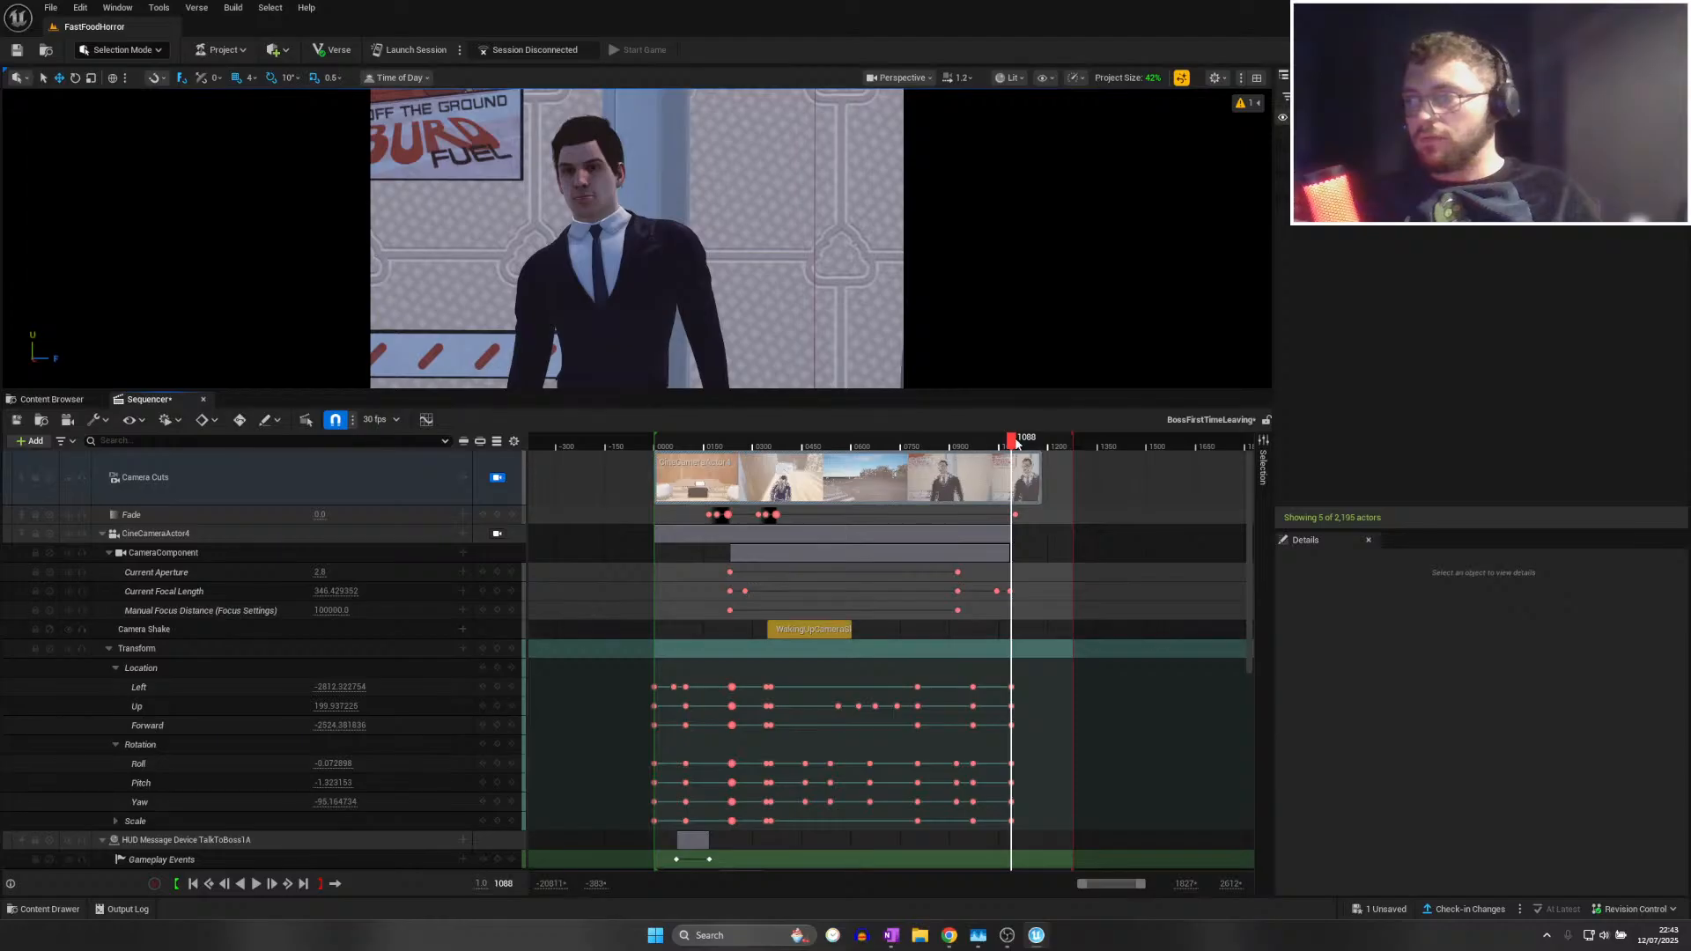
View the shot around frame 1130 through CineCameraActor4 and look around from the camera
{"action": "left_click_drag", "start_coordinate": [1012, 438], "coordinate": [1027, 437]}
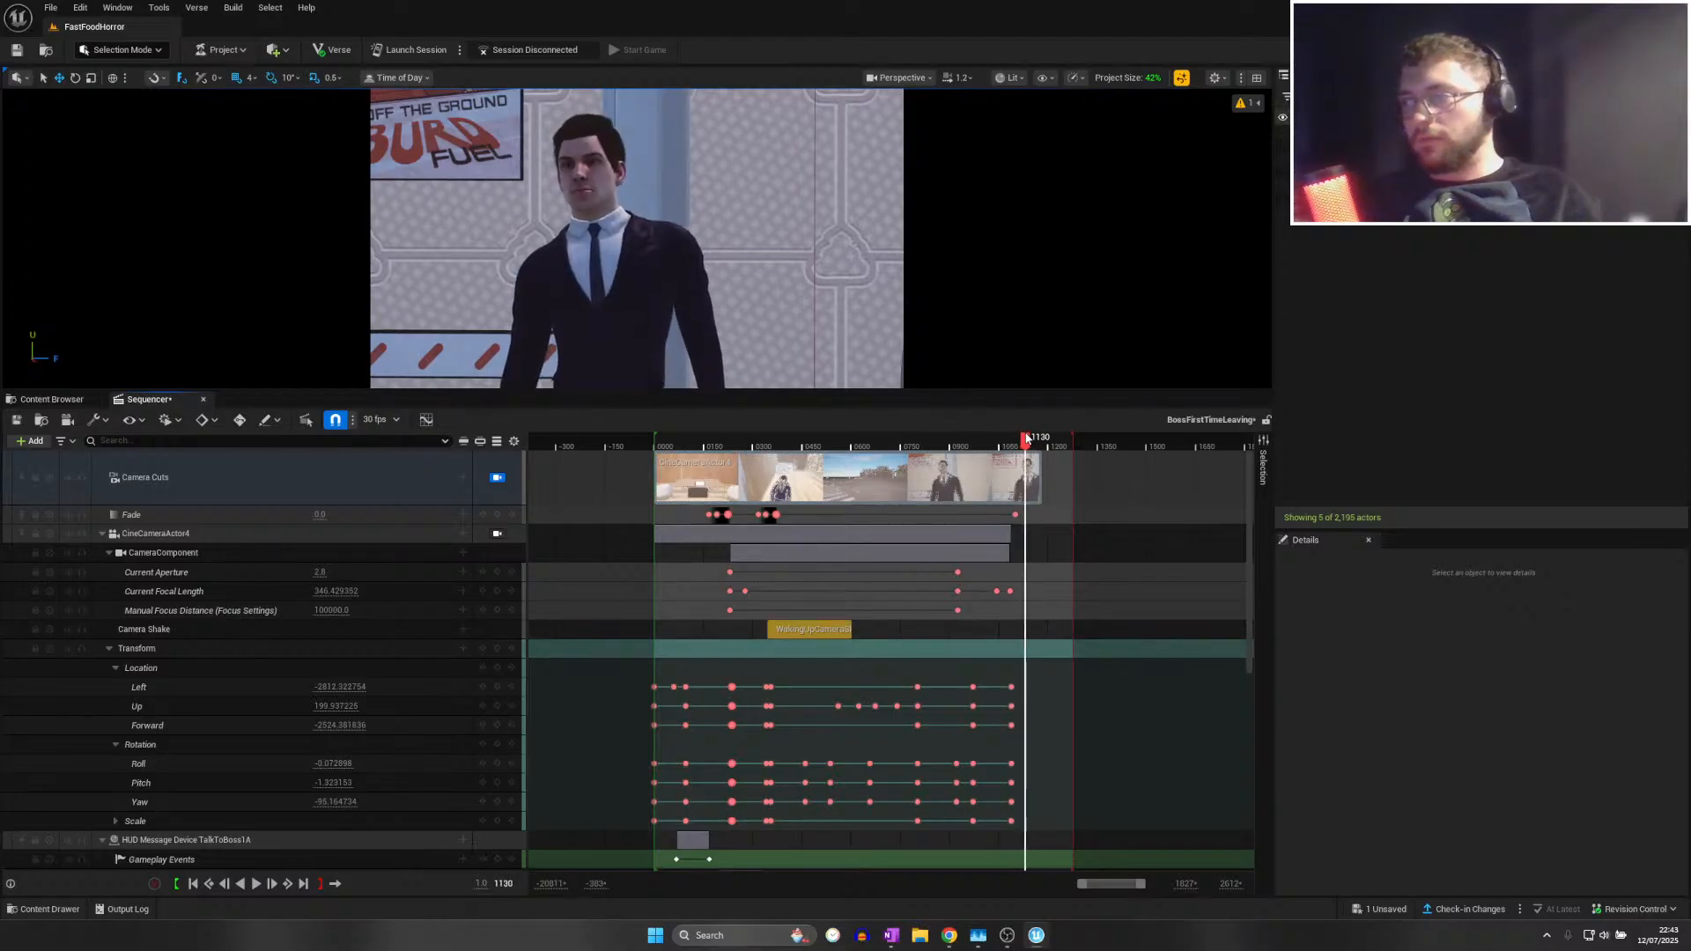
{"action": "left_click", "coordinate": [497, 532]}
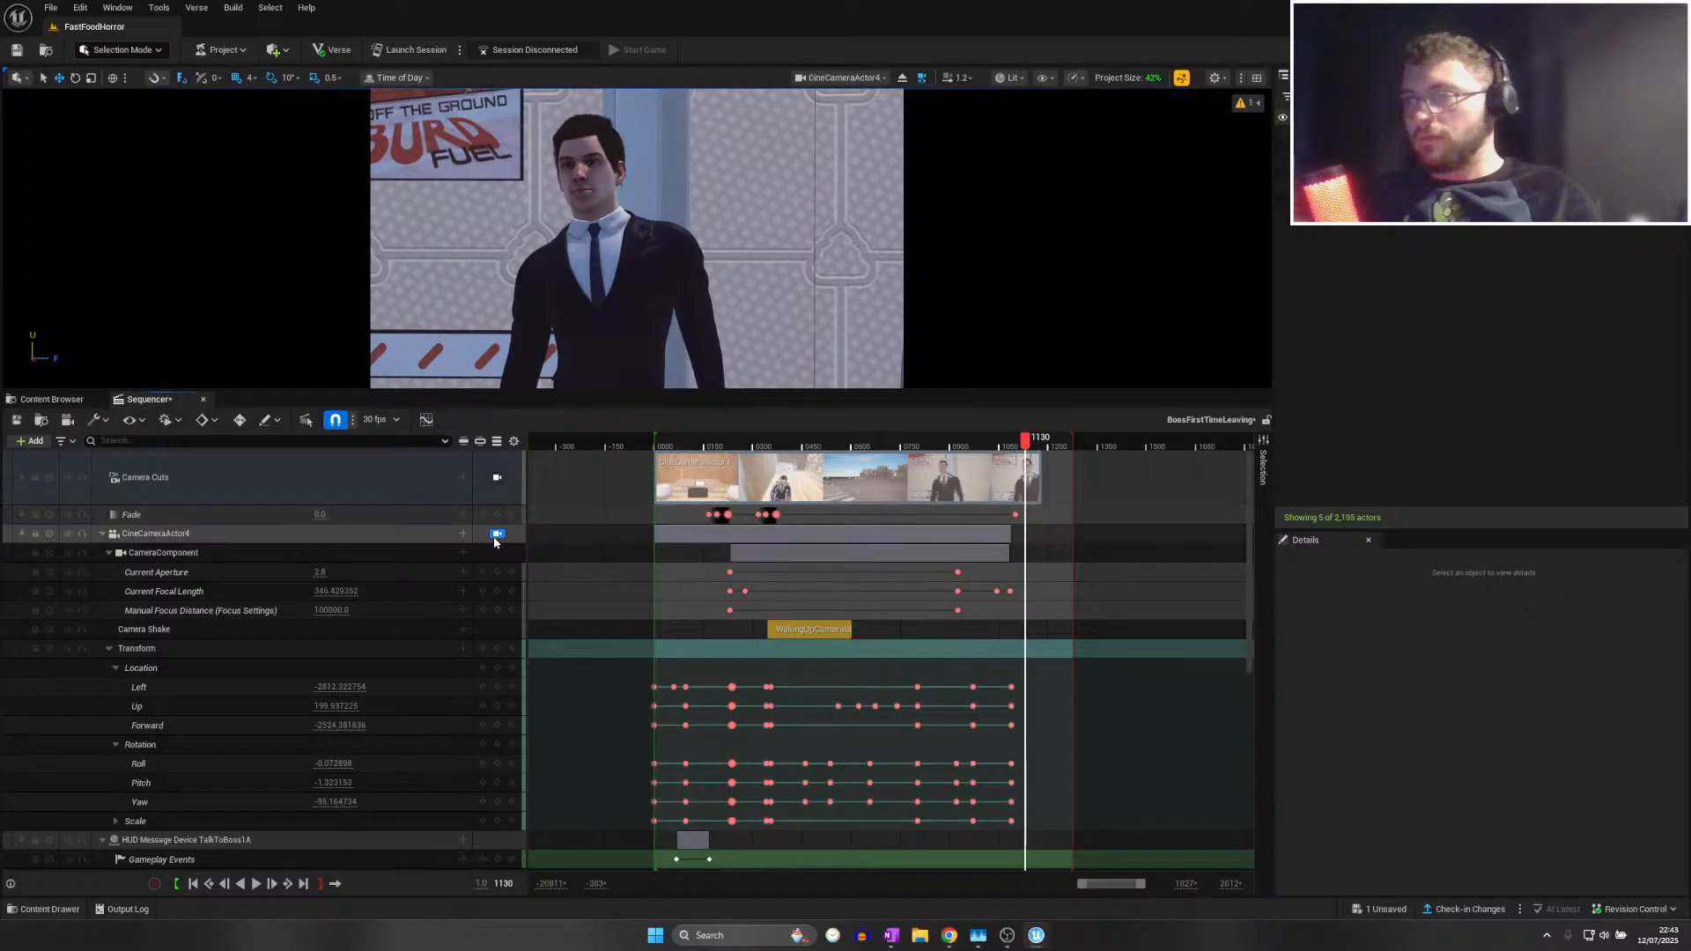
{"action": "left_click_drag", "start_coordinate": [1025, 440], "coordinate": [1023, 444]}
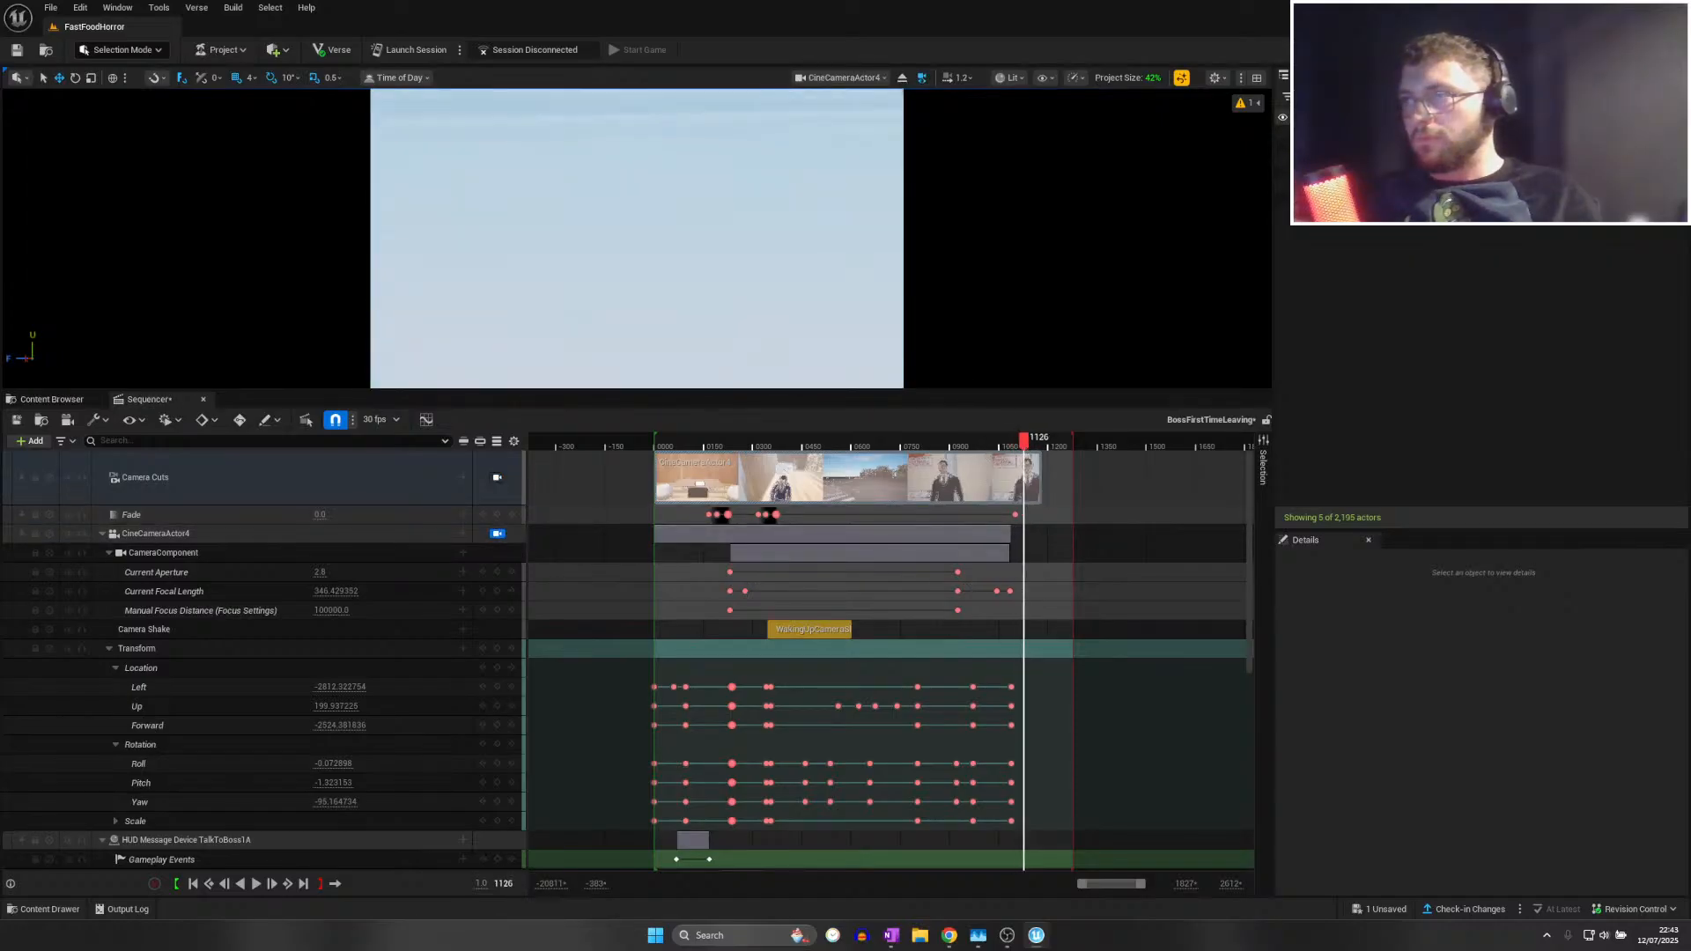
Review the zoom from the focal length key at frame 925 and set the focal length to 13 at frame 1176
{"action": "left_click", "coordinate": [956, 446]}
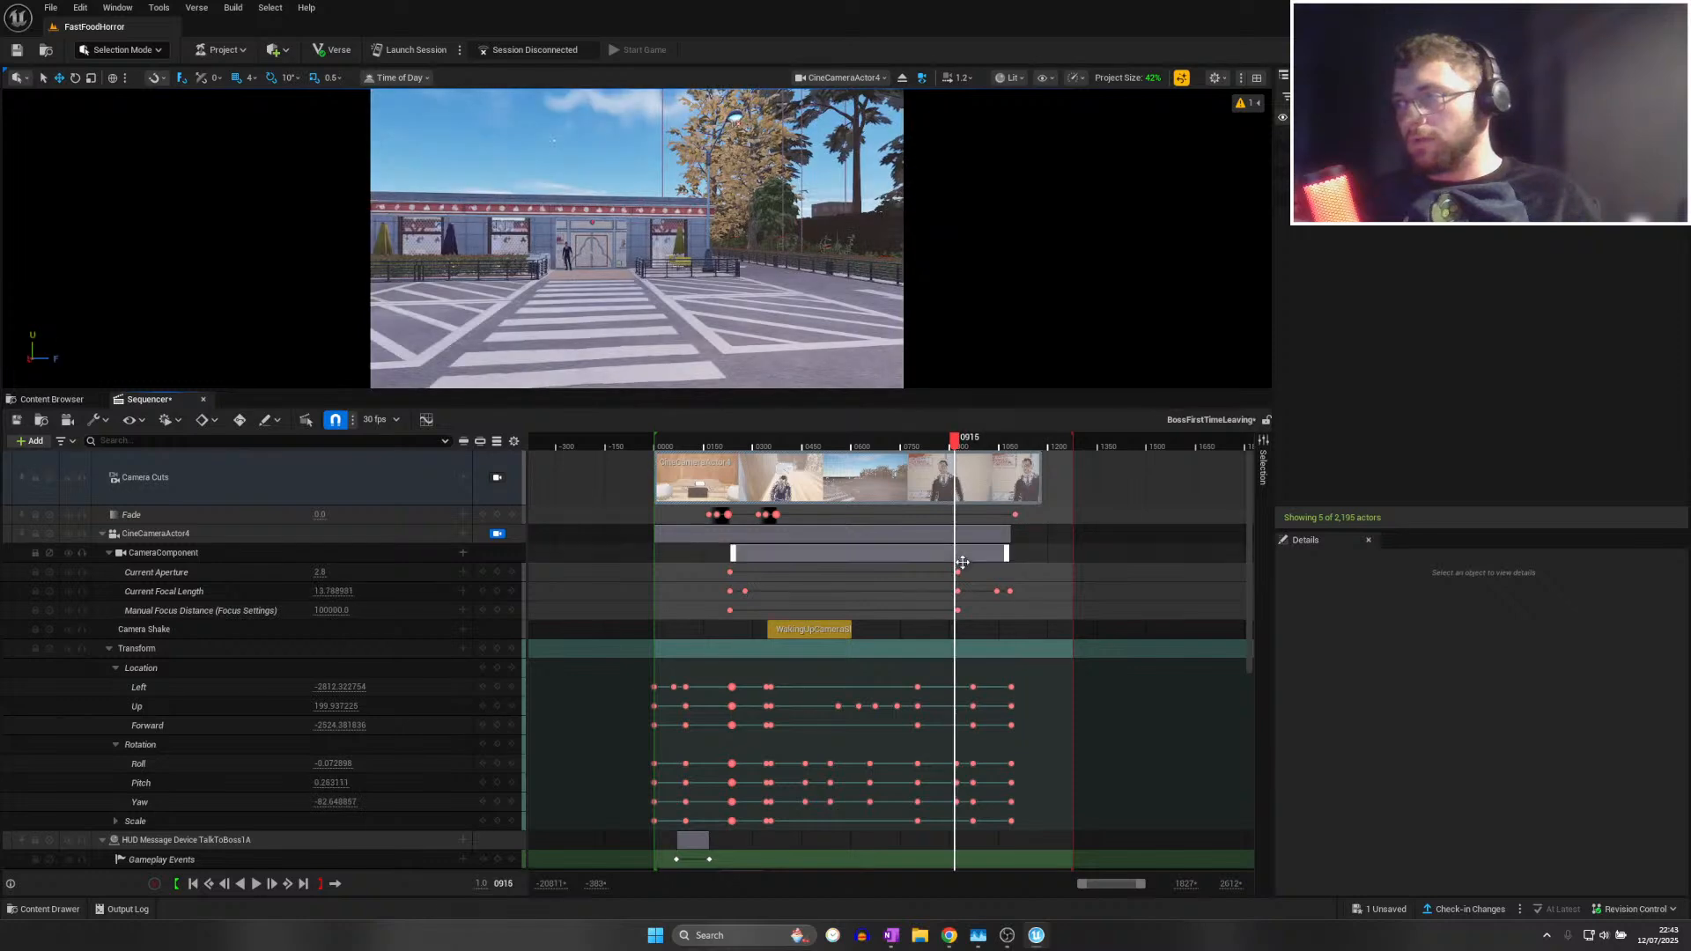
{"action": "left_click_drag", "start_coordinate": [959, 444], "coordinate": [996, 448]}
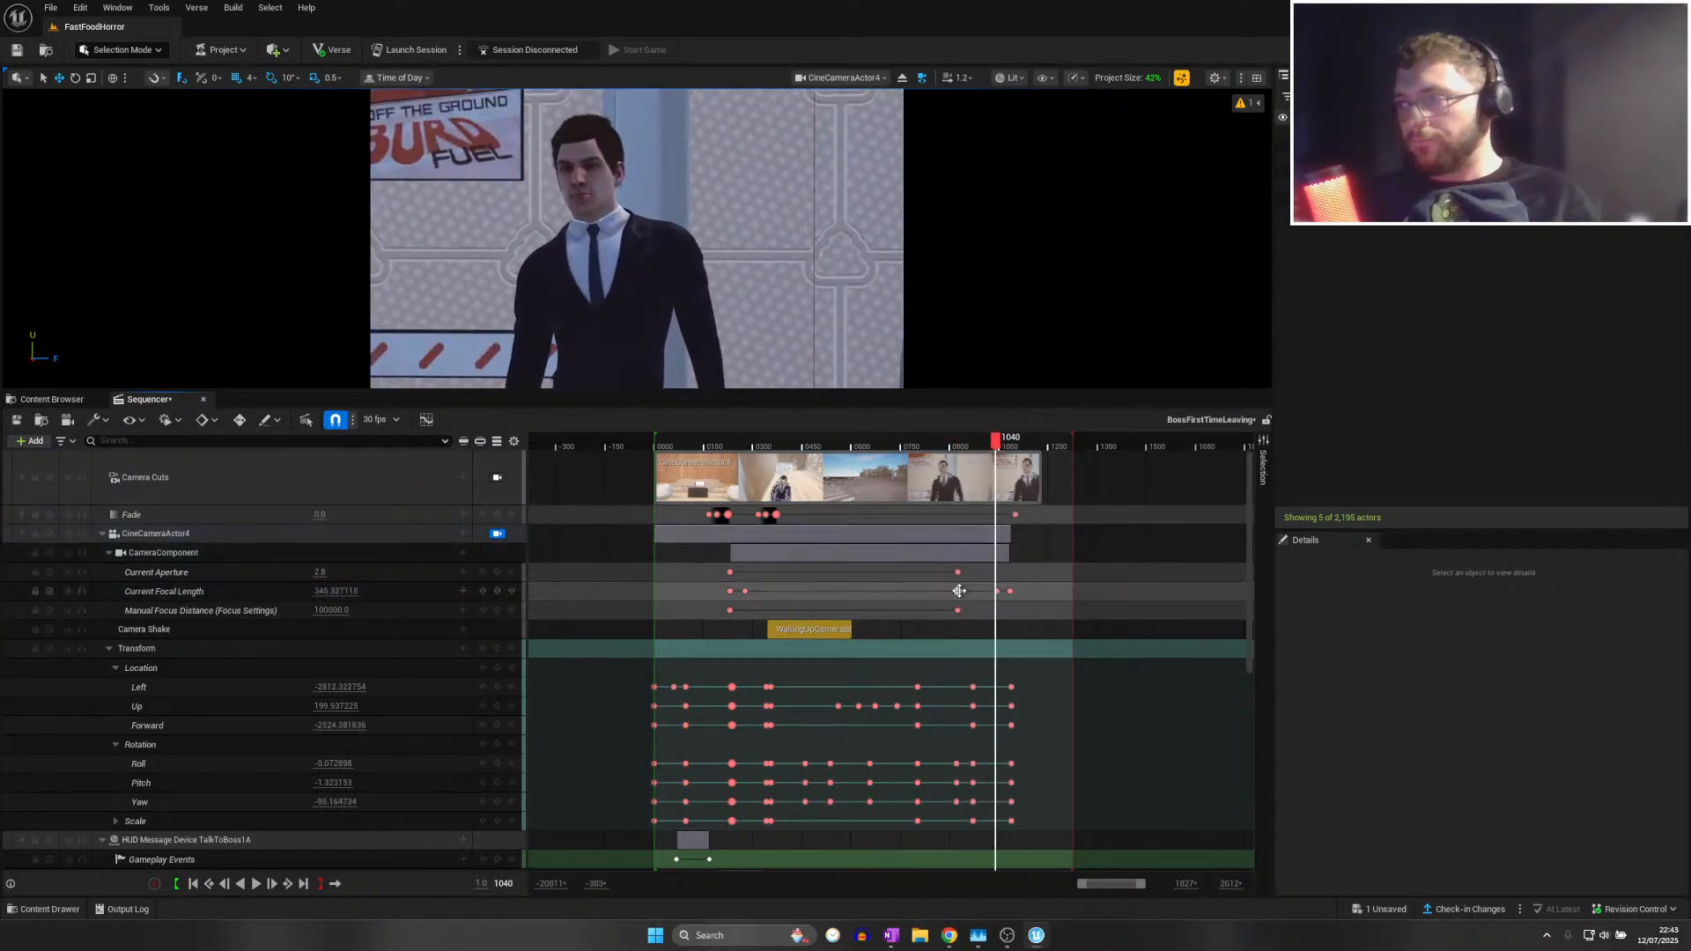
{"action": "left_click", "coordinate": [958, 444]}
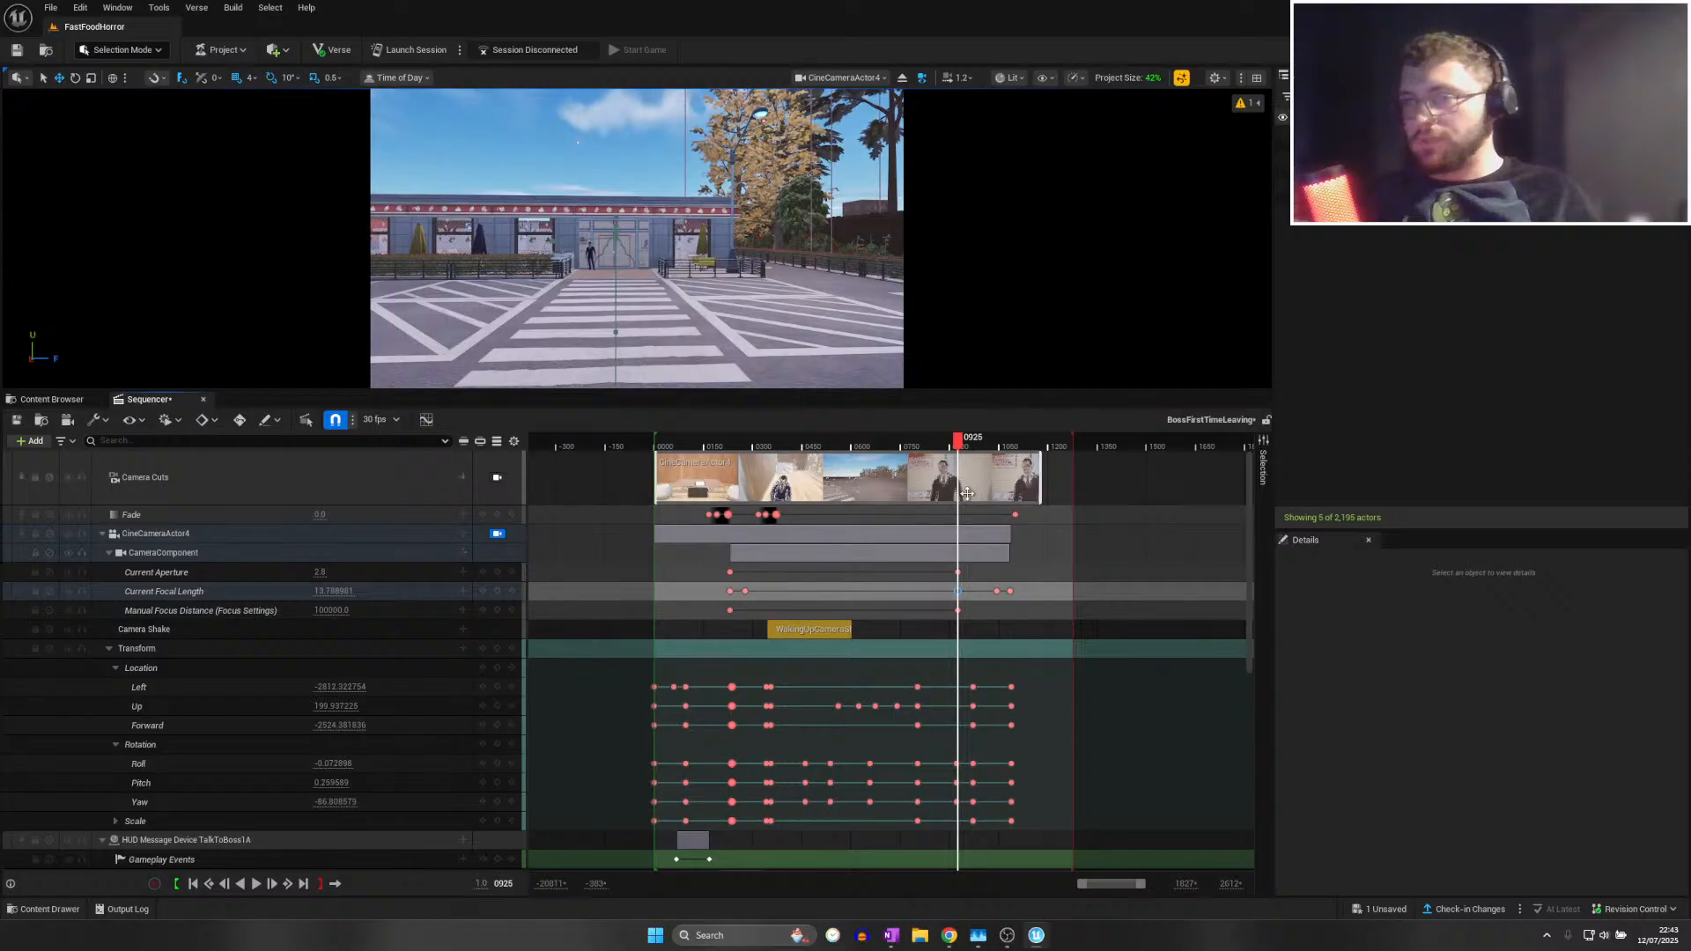
{"action": "left_click_drag", "start_coordinate": [960, 446], "coordinate": [1040, 447]}
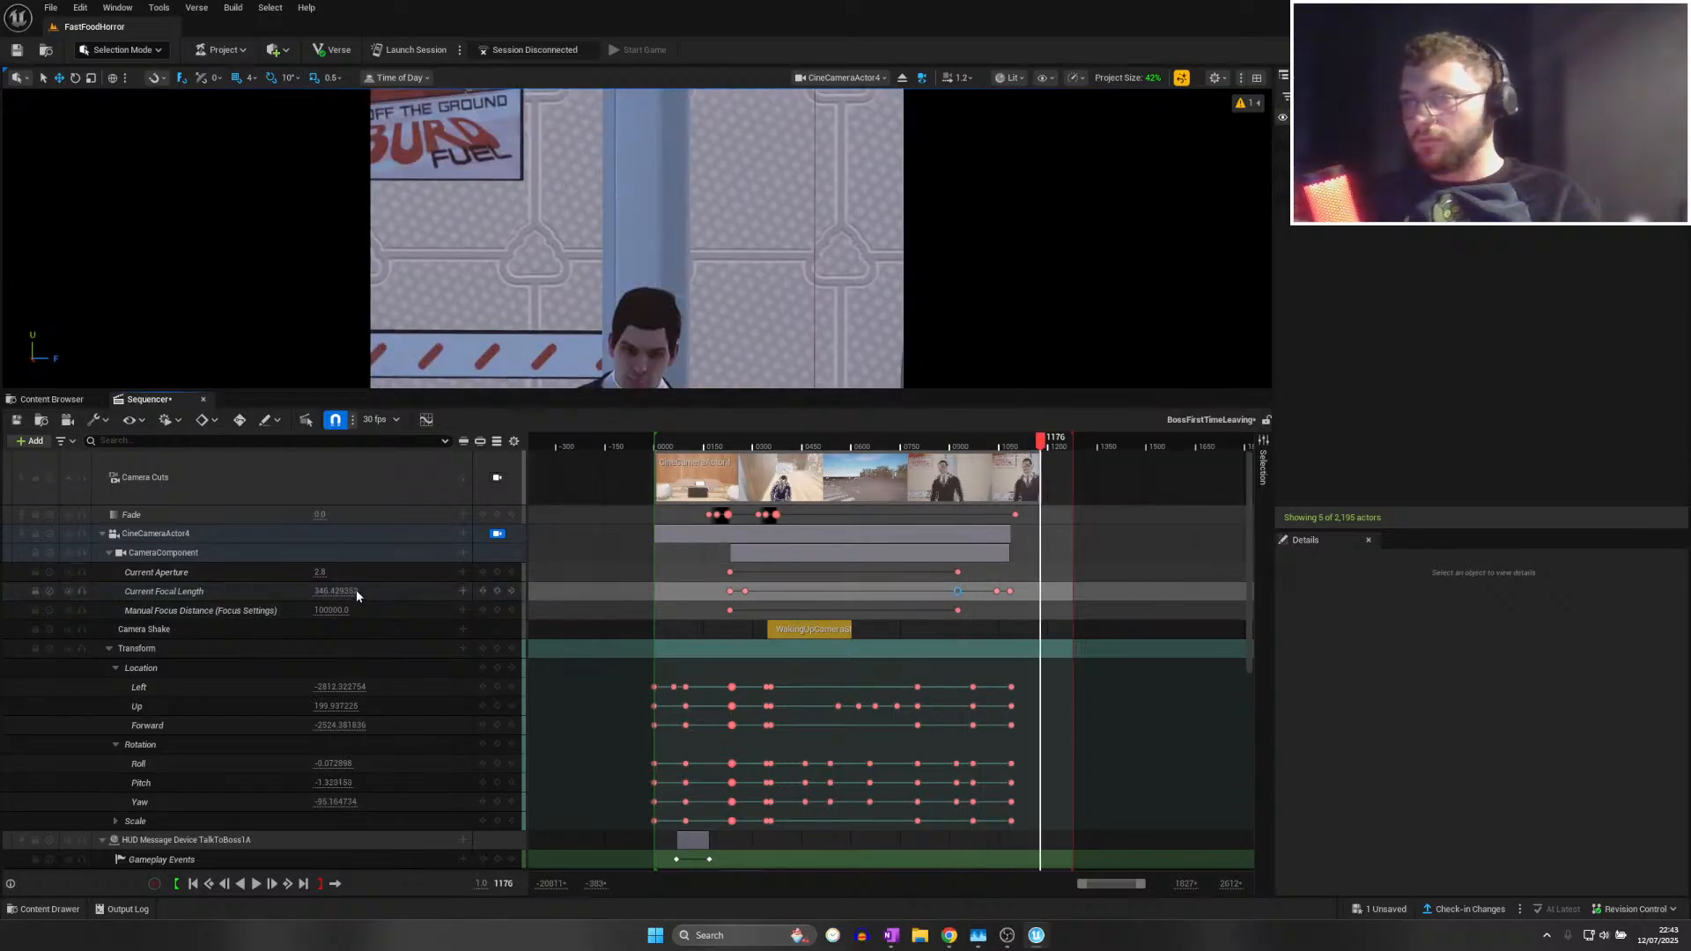
{"action": "key", "text": "Return"}
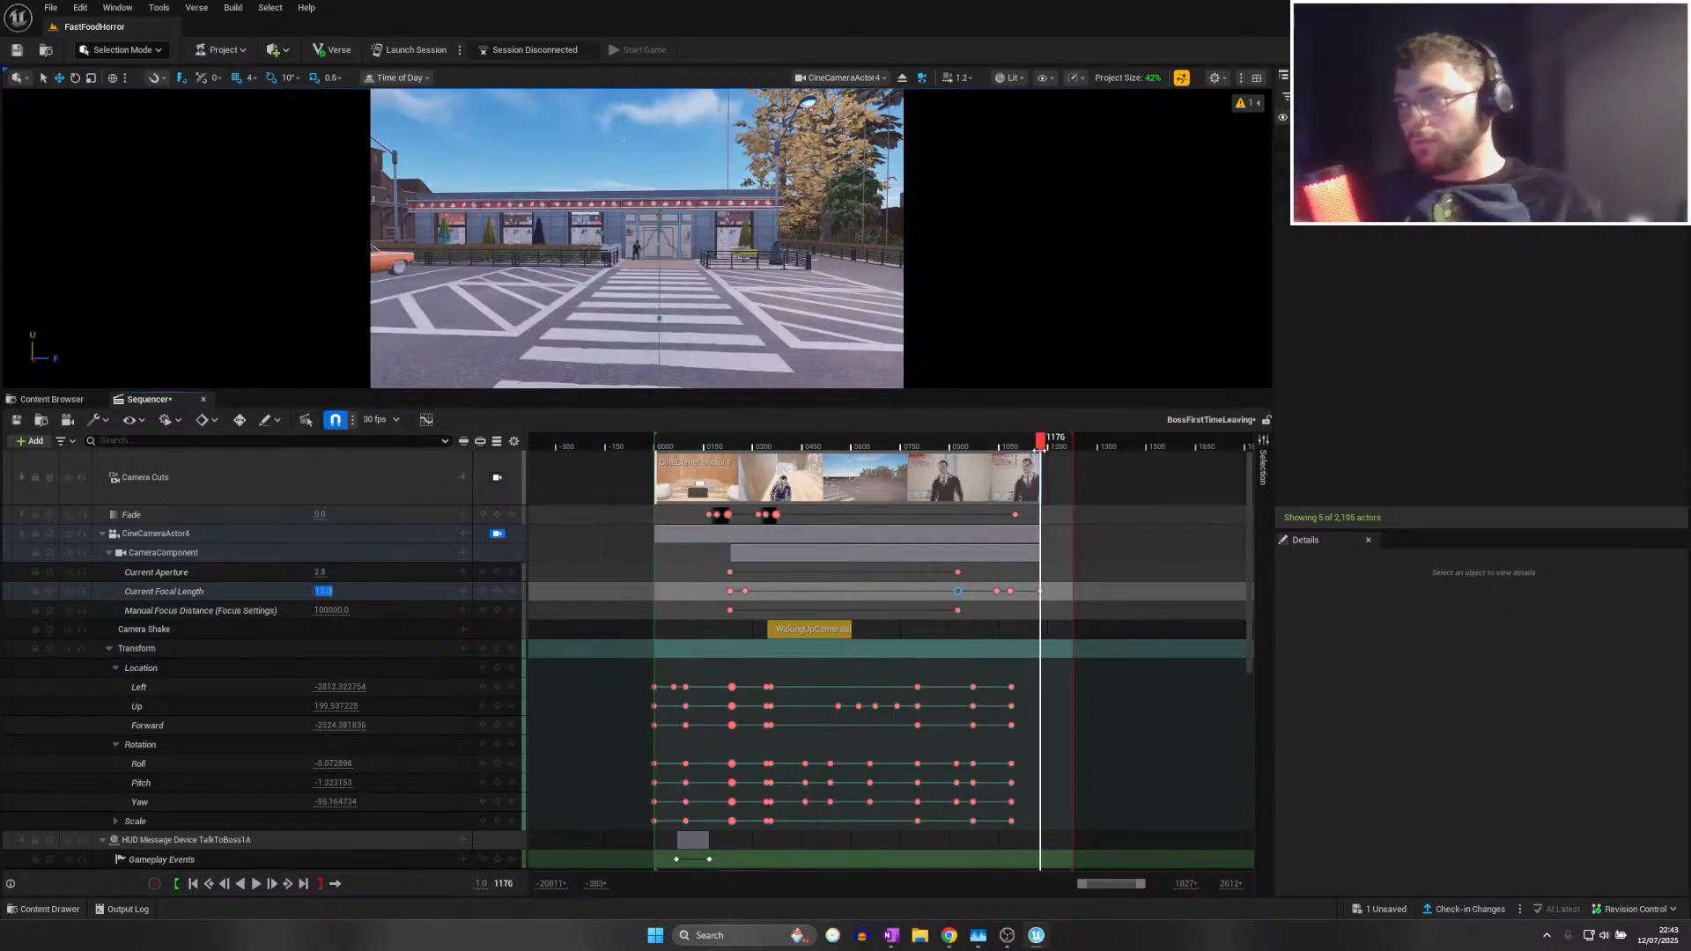
Turn CineCameraActor4 away from the restaurant to face down the crosswalk and key its full transform at frame 1174
{"action": "left_click", "coordinate": [1018, 446]}
{"action": "left_click_drag", "start_coordinate": [1018, 445], "coordinate": [1042, 442]}
{"action": "right_click_drag", "start_coordinate": [898, 300], "coordinate": [1259, 302]}
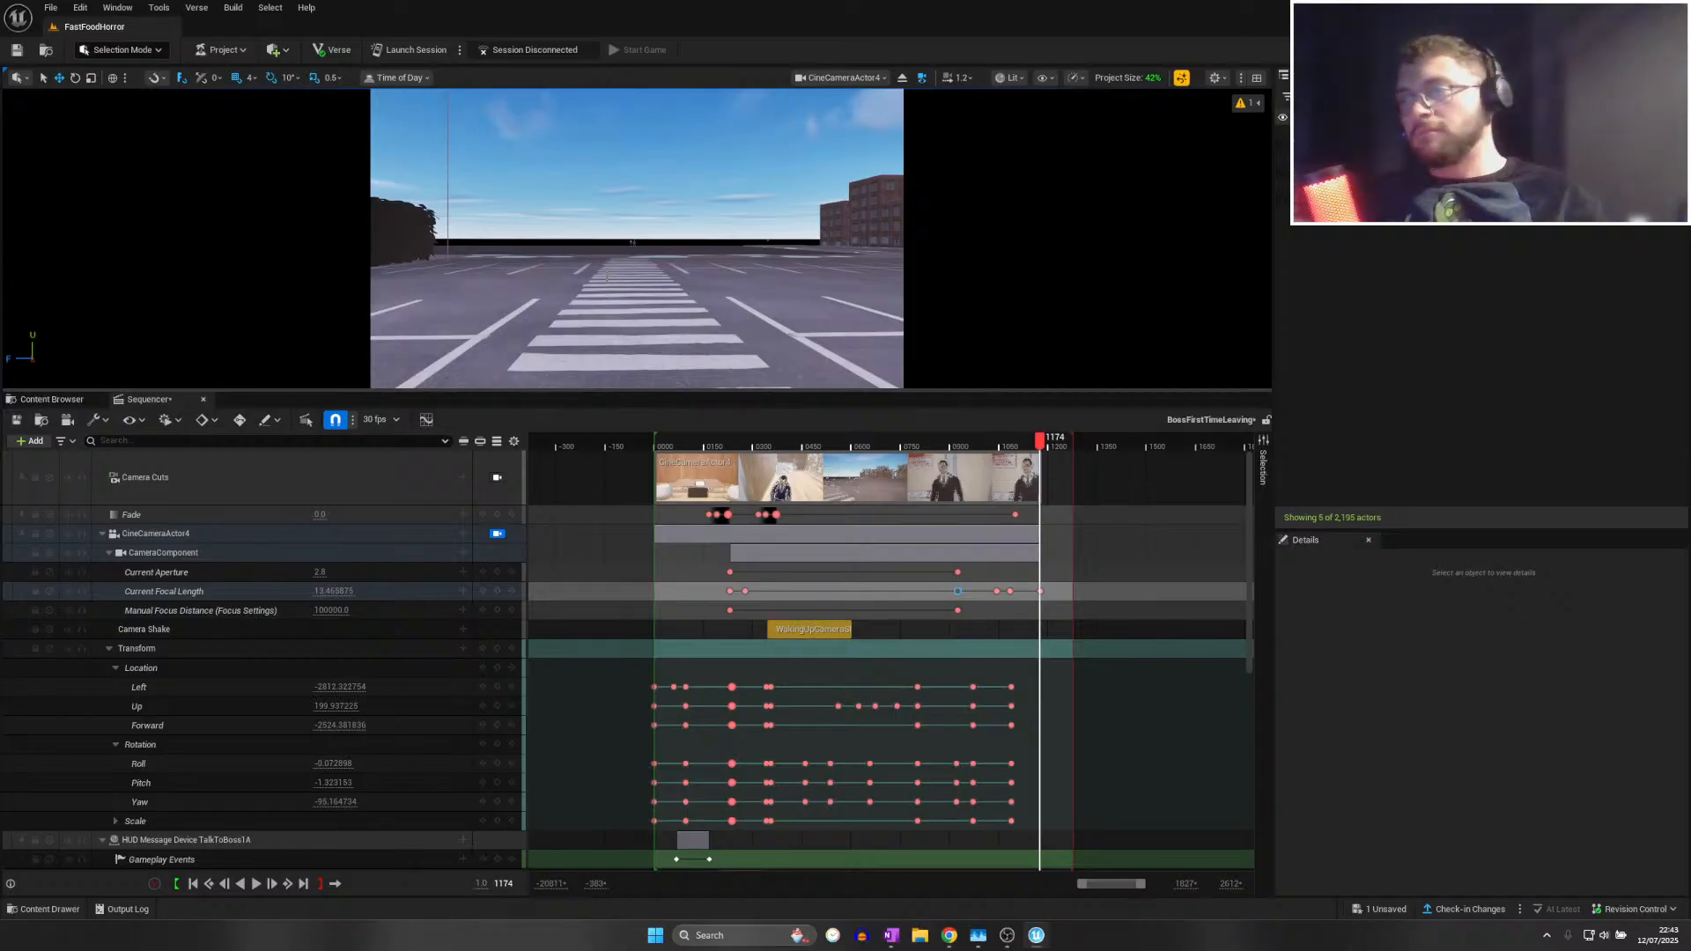
{"action": "key", "text": "w"}
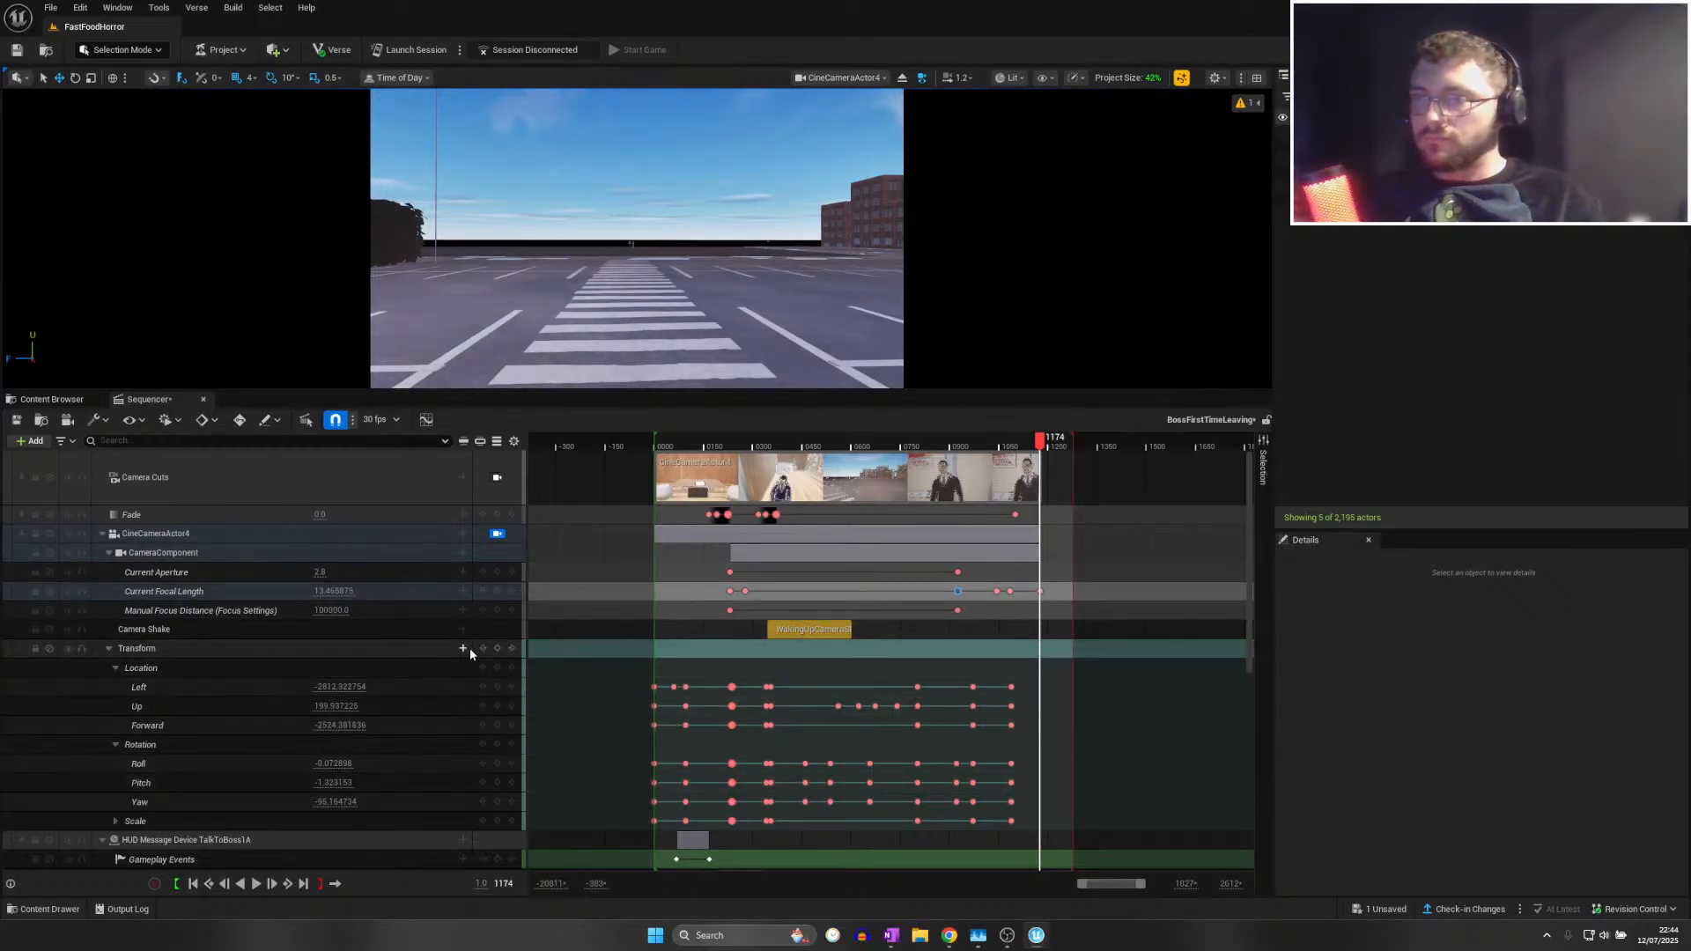
{"action": "left_click", "coordinate": [496, 650]}
Play the shot from around frame 713, and key the camera's transform further forward along the crosswalk at frame 1227
{"action": "left_click", "coordinate": [887, 443]}
{"action": "key", "text": "space"}
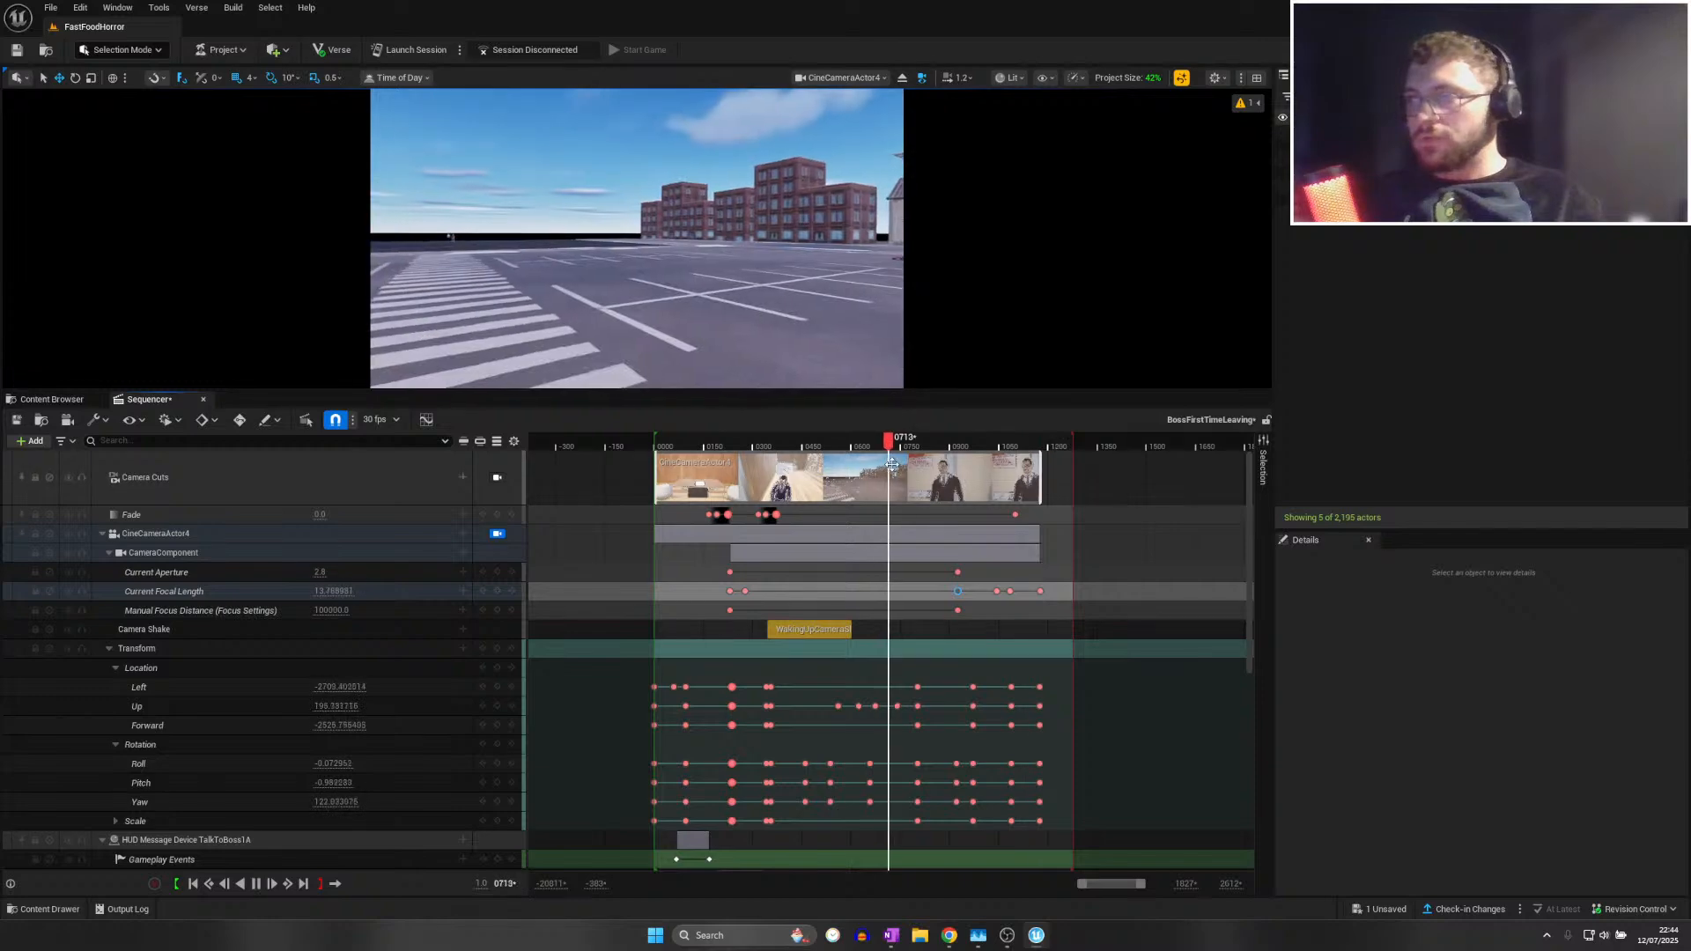
{"action": "left_click_drag", "start_coordinate": [898, 442], "coordinate": [1053, 450]}
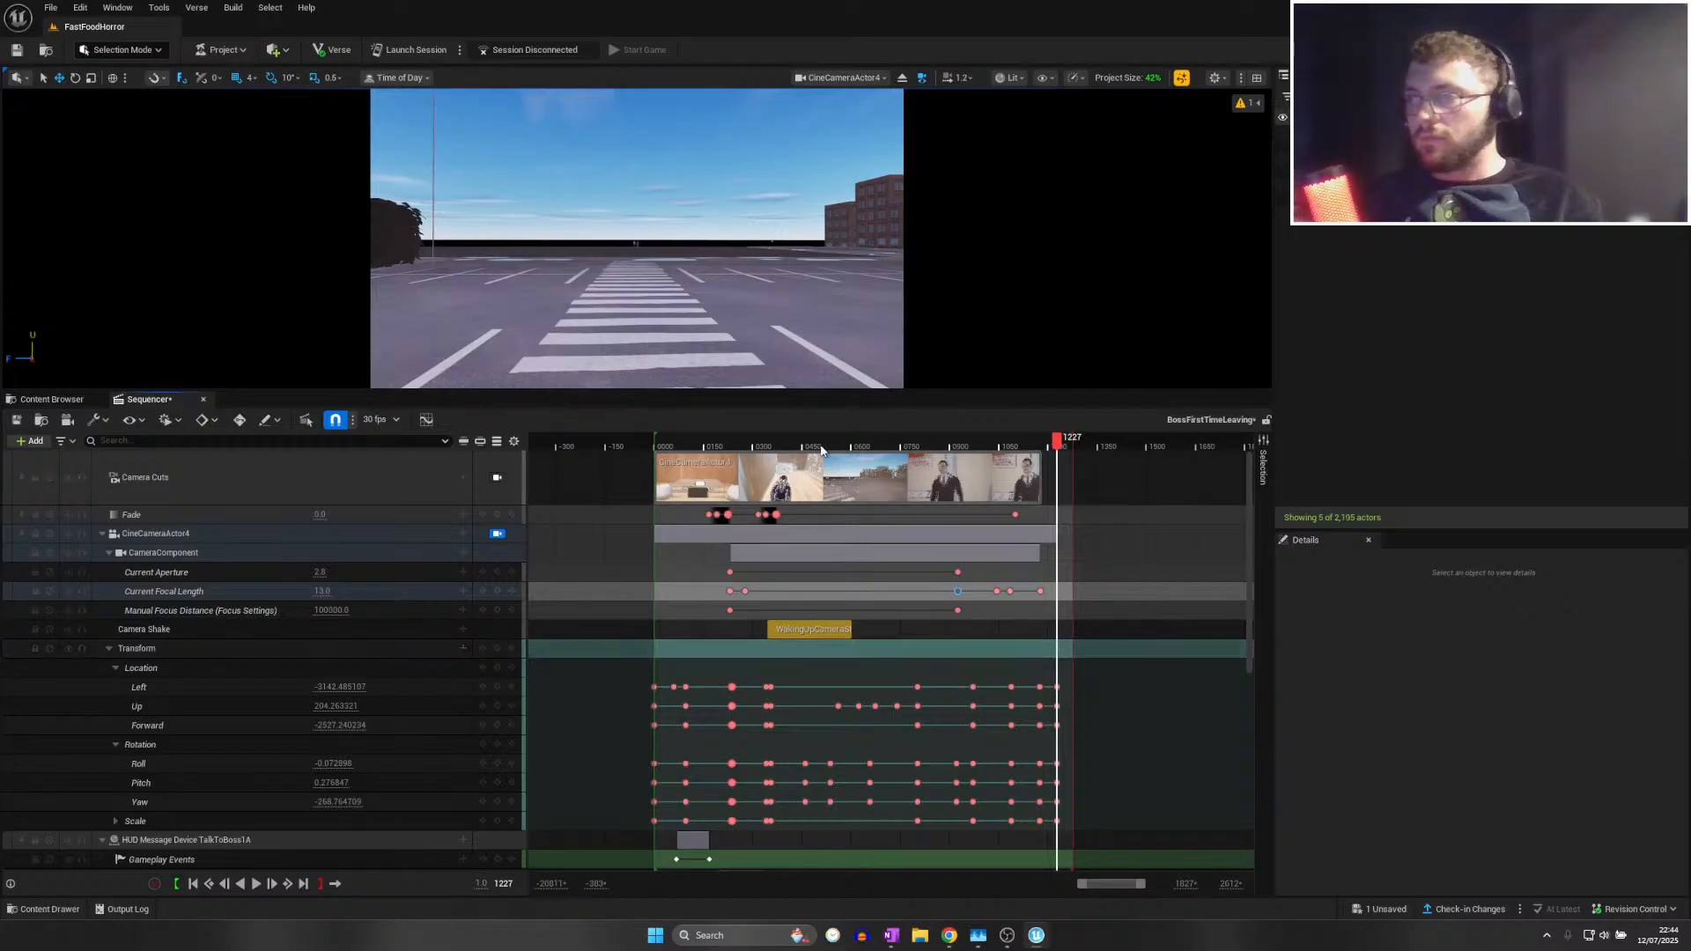
Lengthen the existing camera shake section and place a copy of it starting at about frame 1085
{"action": "left_click_drag", "start_coordinate": [846, 441], "coordinate": [922, 495]}
{"action": "left_click_drag", "start_coordinate": [851, 630], "coordinate": [1028, 627]}
{"action": "key", "text": "ctrl+v"}
{"action": "left_click_drag", "start_coordinate": [930, 444], "coordinate": [1032, 454]}
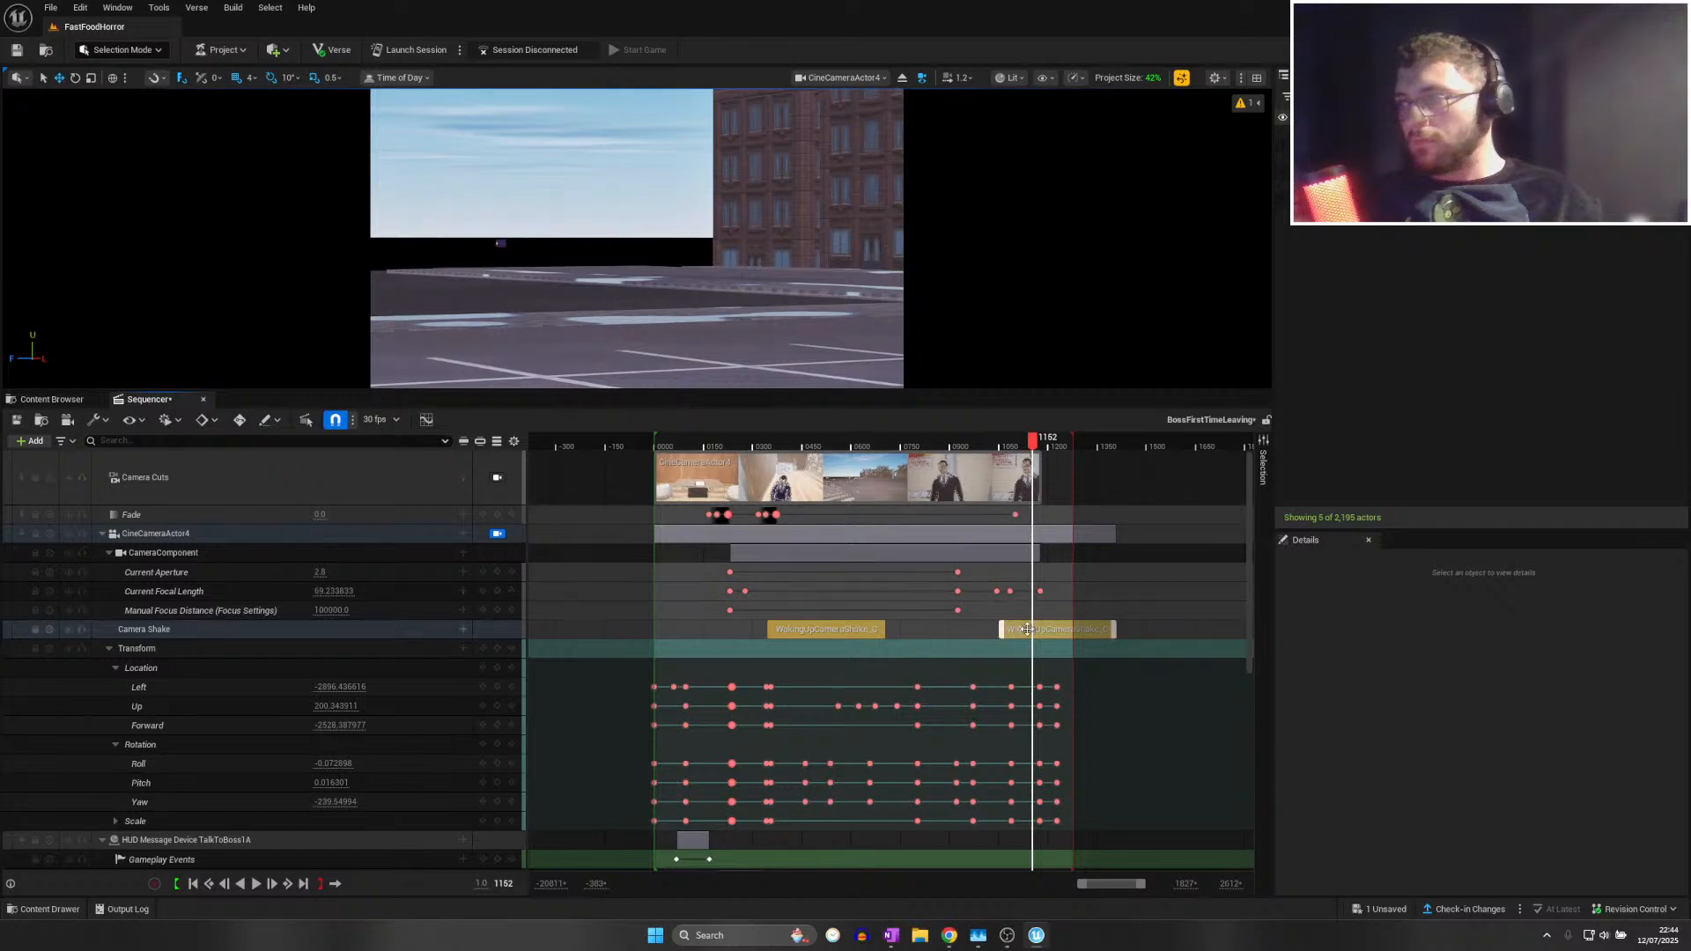
{"action": "left_click_drag", "start_coordinate": [1026, 629], "coordinate": [1039, 628]}
Delete the Current Focal Length key at frame 1084 and replay the zoom-out and turn away from the boss
{"action": "left_click", "coordinate": [1012, 591]}
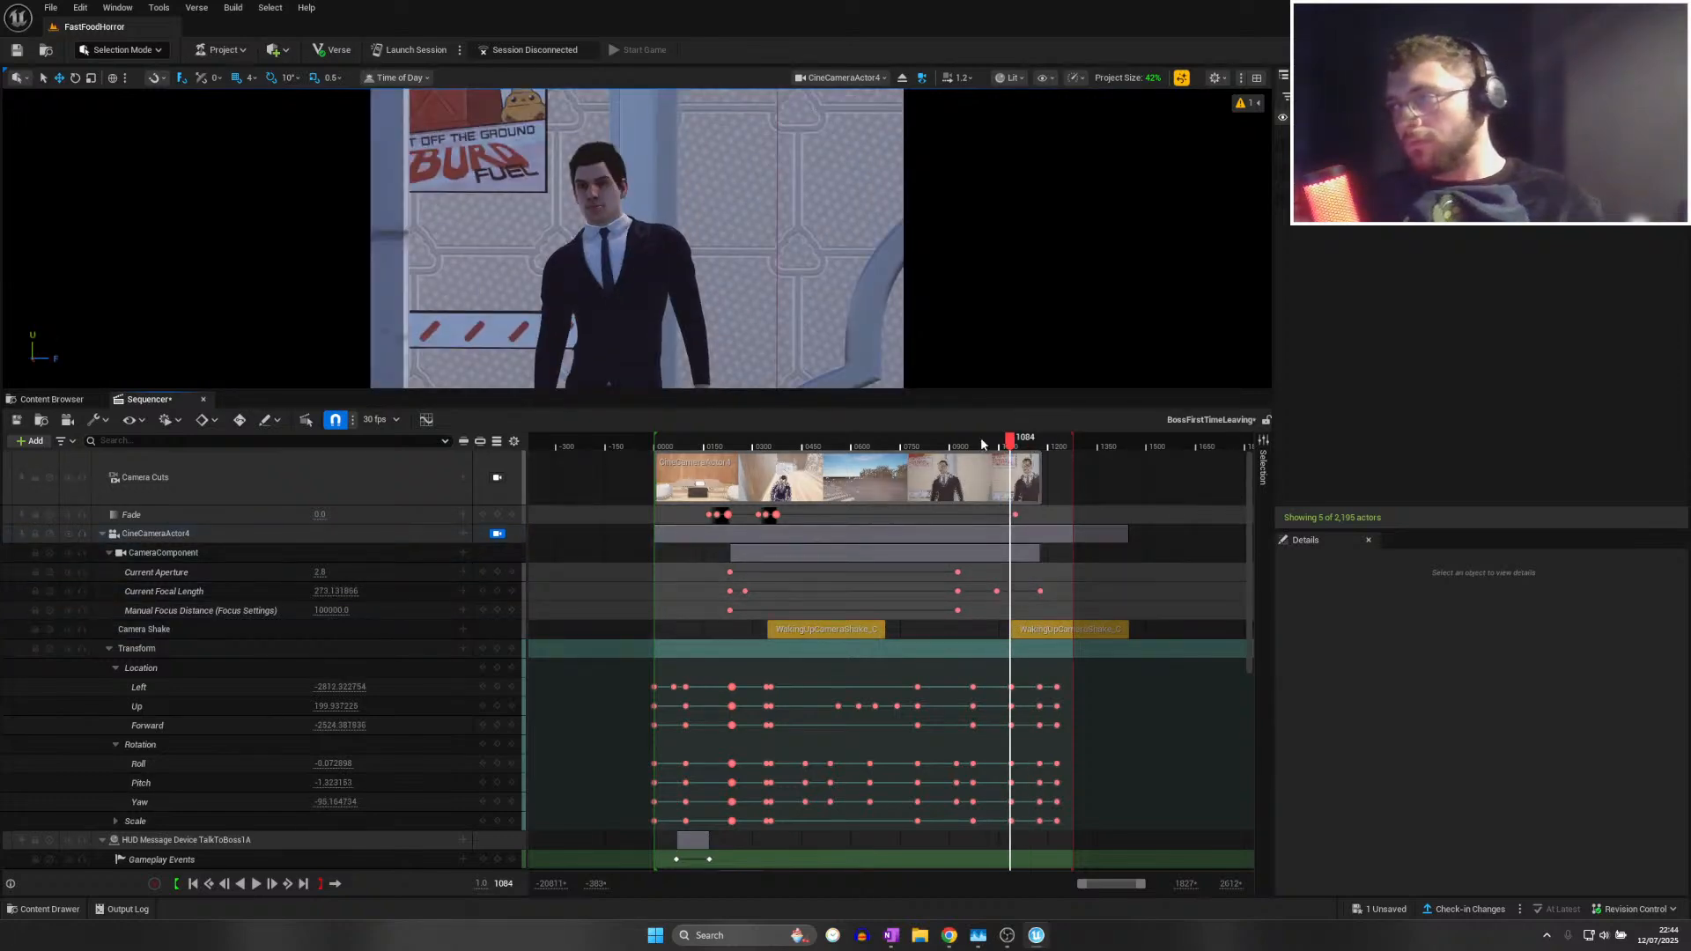
{"action": "left_click_drag", "start_coordinate": [980, 438], "coordinate": [972, 448]}
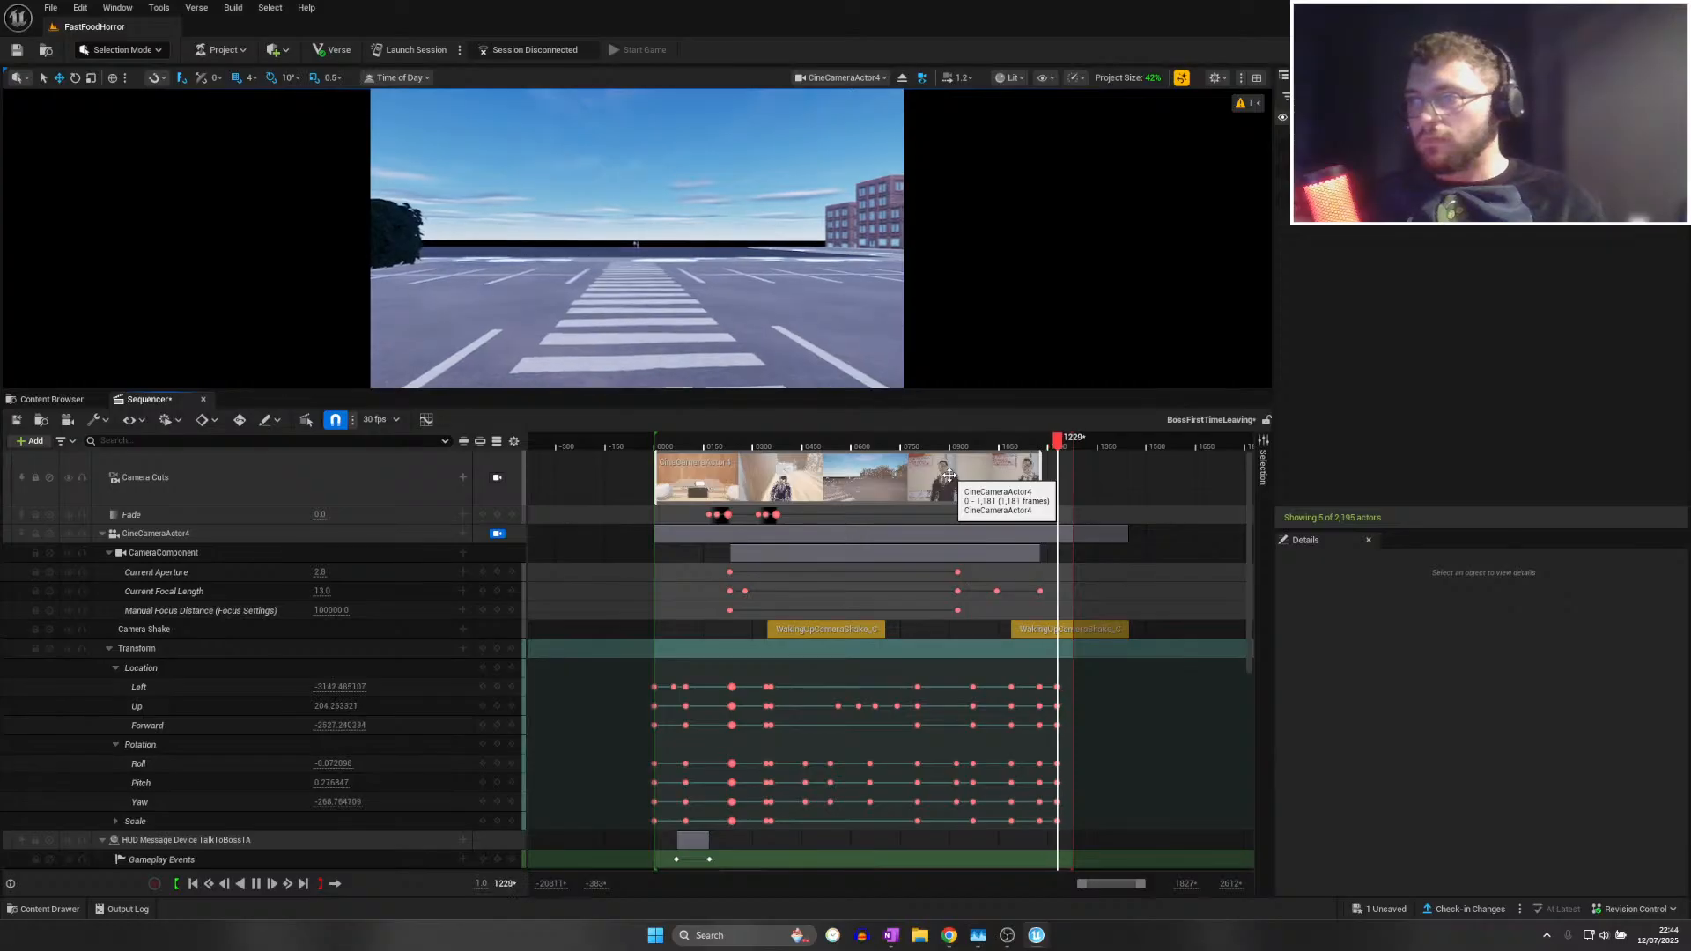
{"action": "left_click", "coordinate": [1012, 442]}
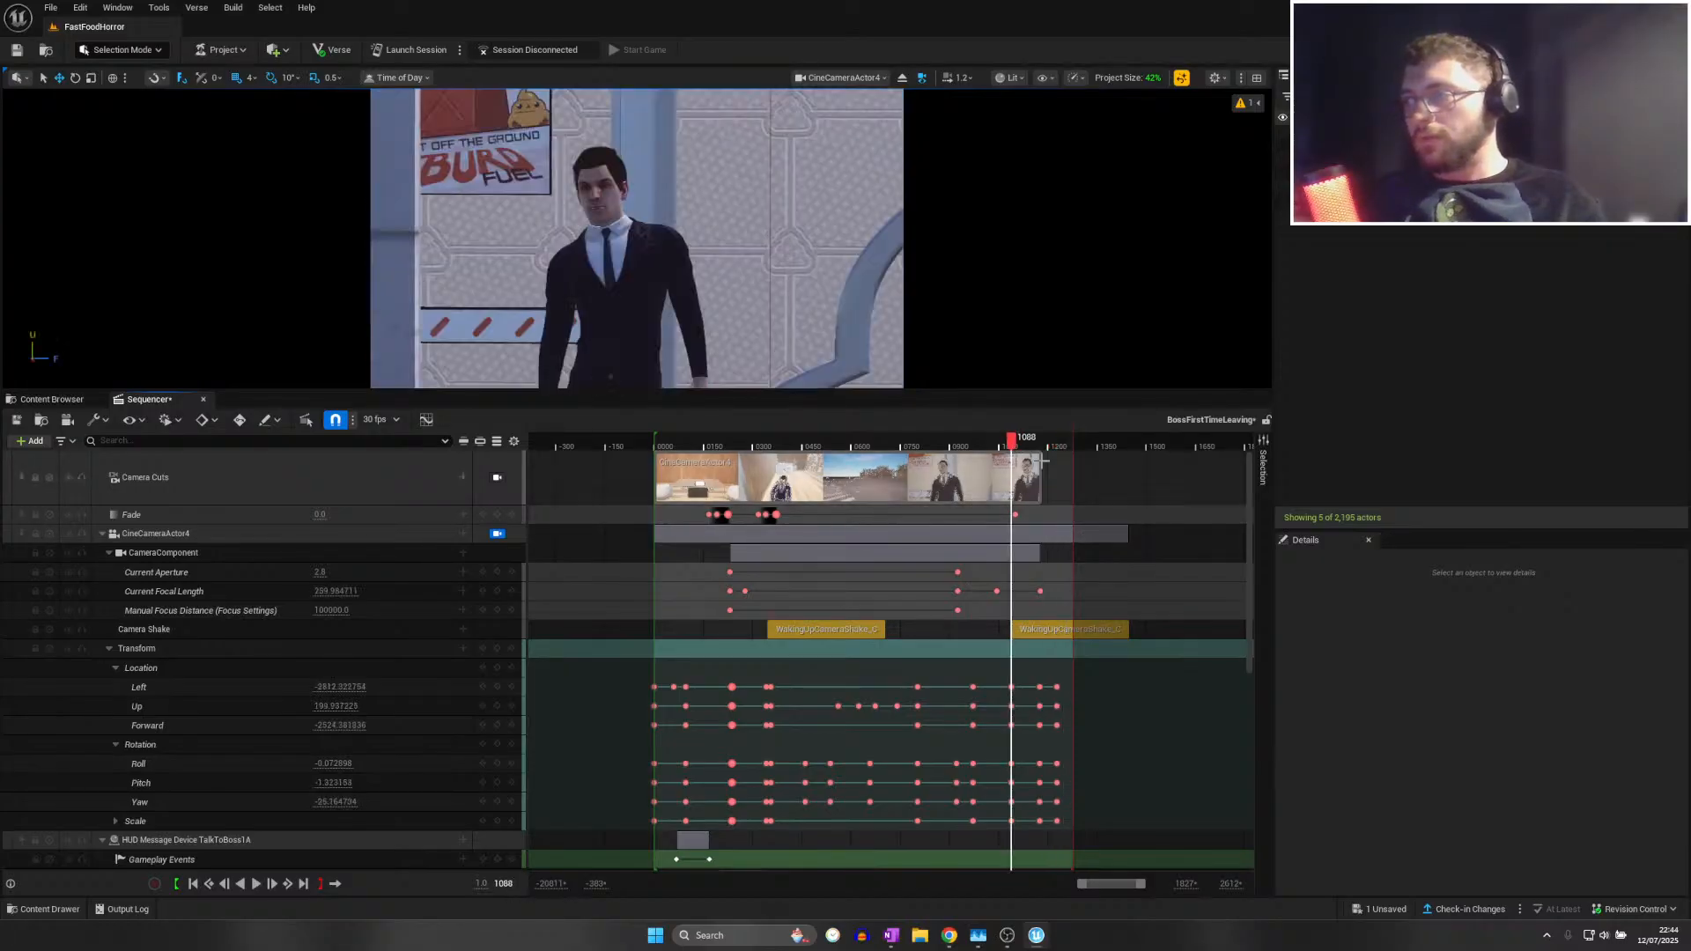
Key the Fade track at 1 at frame 1237 so the cutscene ends in black
{"action": "left_click_drag", "start_coordinate": [1014, 442], "coordinate": [1059, 442]}
{"action": "left_click", "coordinate": [320, 514]}
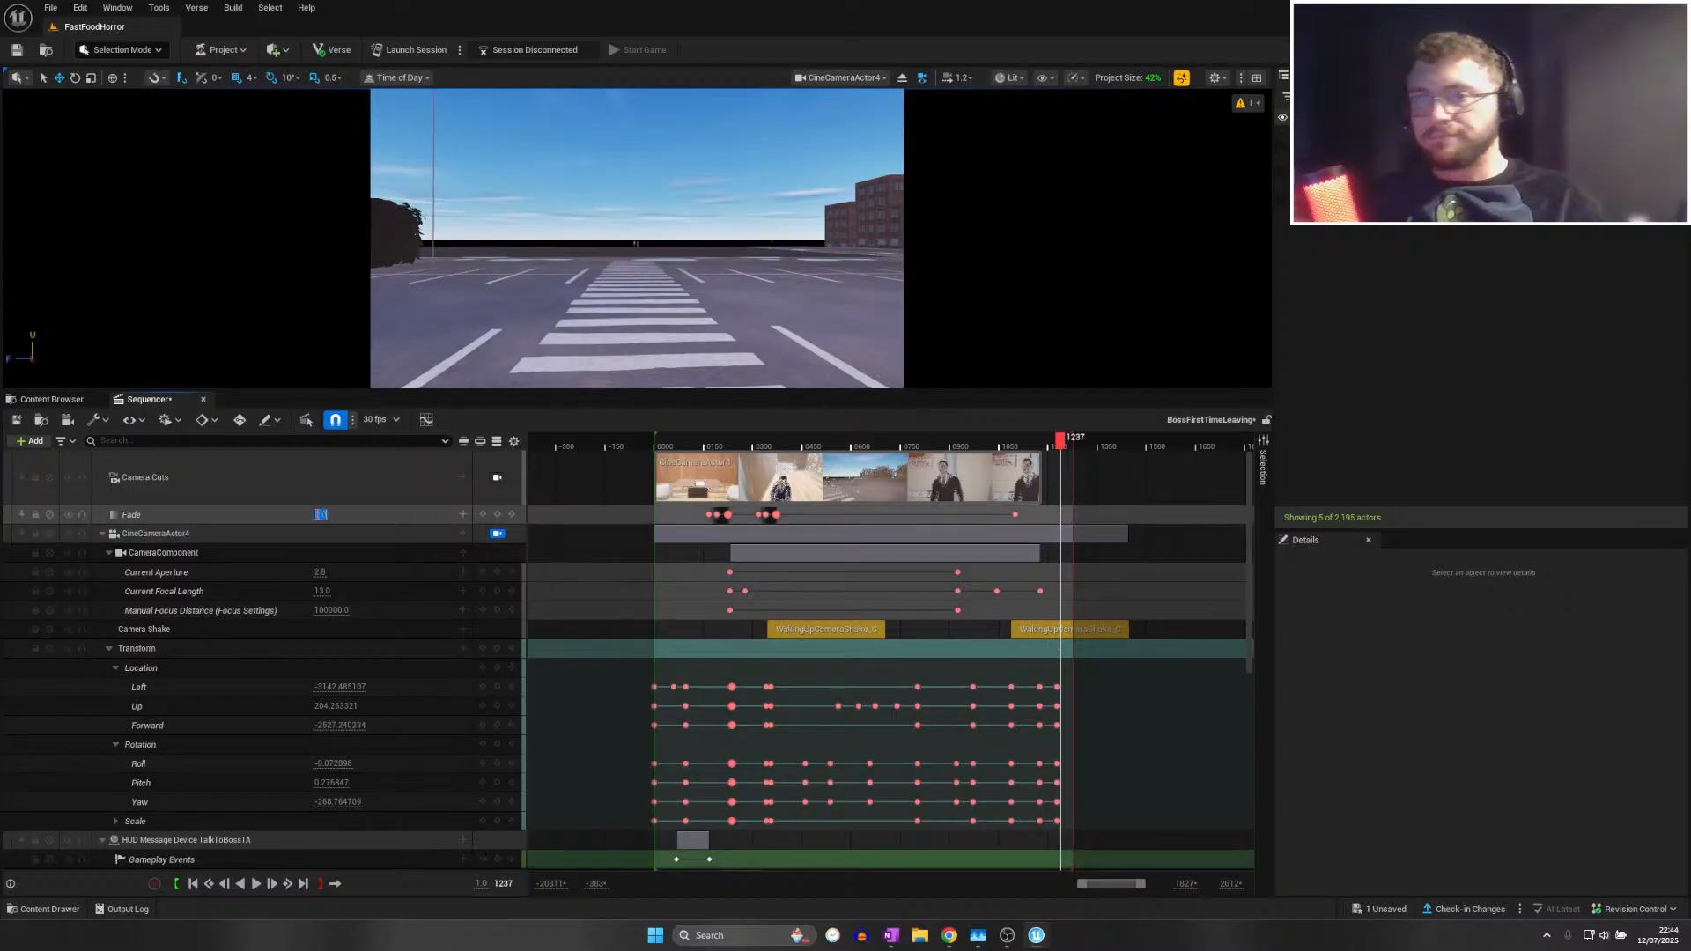
{"action": "type", "text": "1"}
{"action": "key", "text": "Return"}
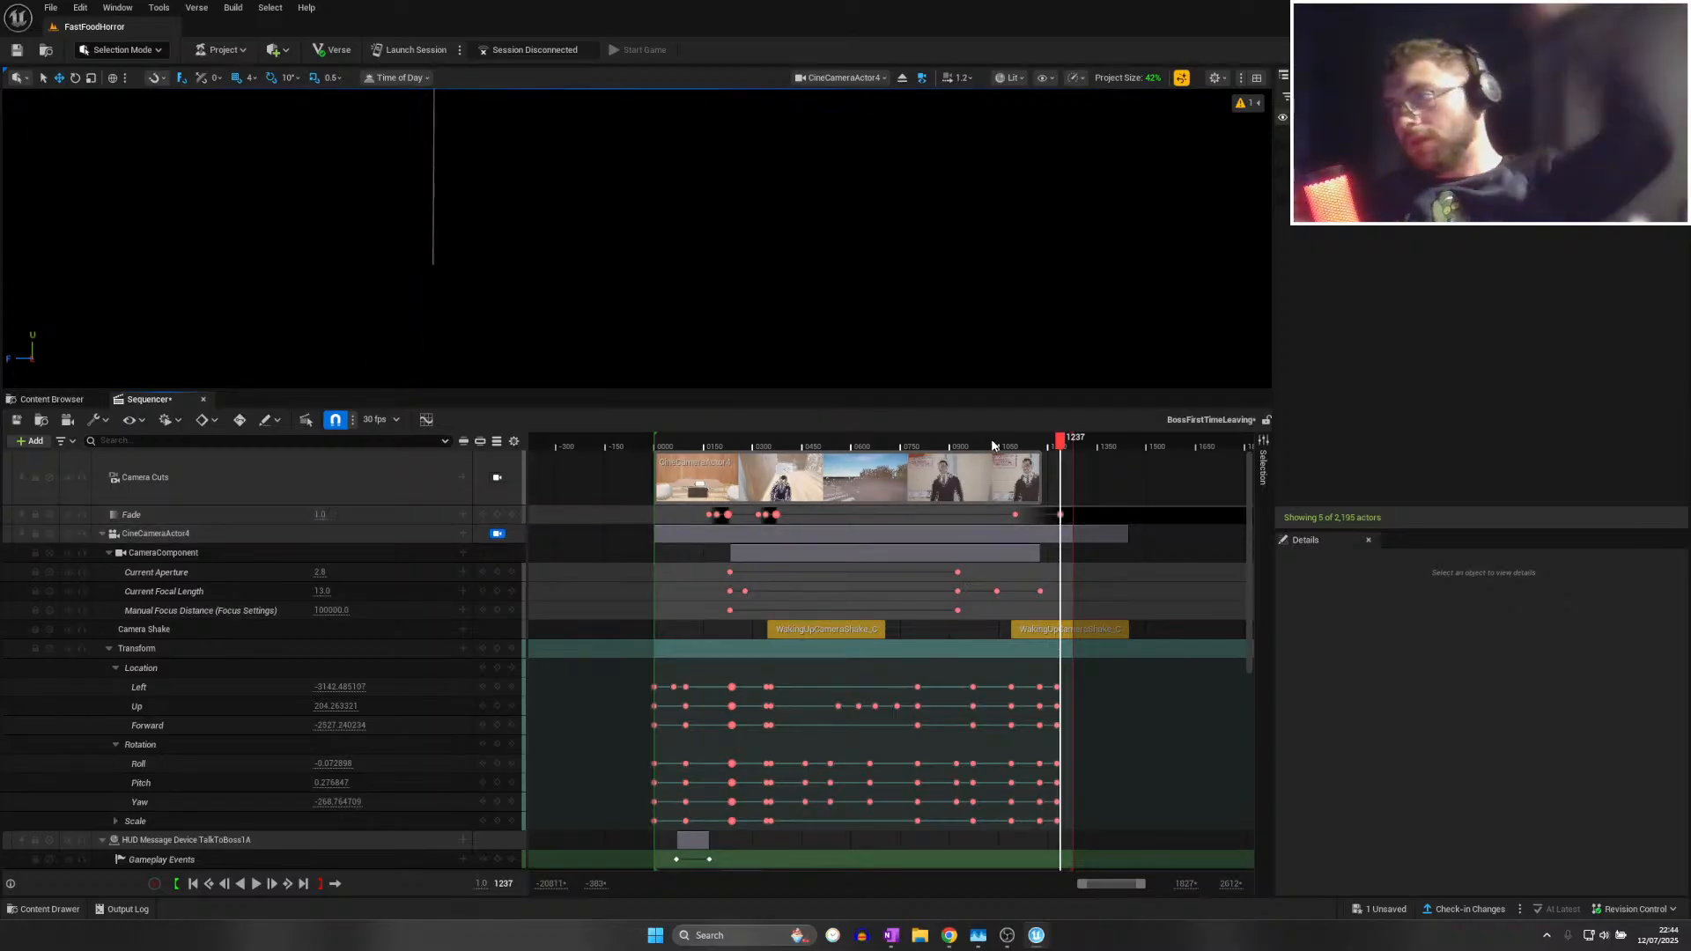
Replay the cutscene from the start, extend the camera cut over the closing fade-out, and save all assets
{"action": "left_click", "coordinate": [763, 447]}
{"action": "left_click", "coordinate": [659, 445]}
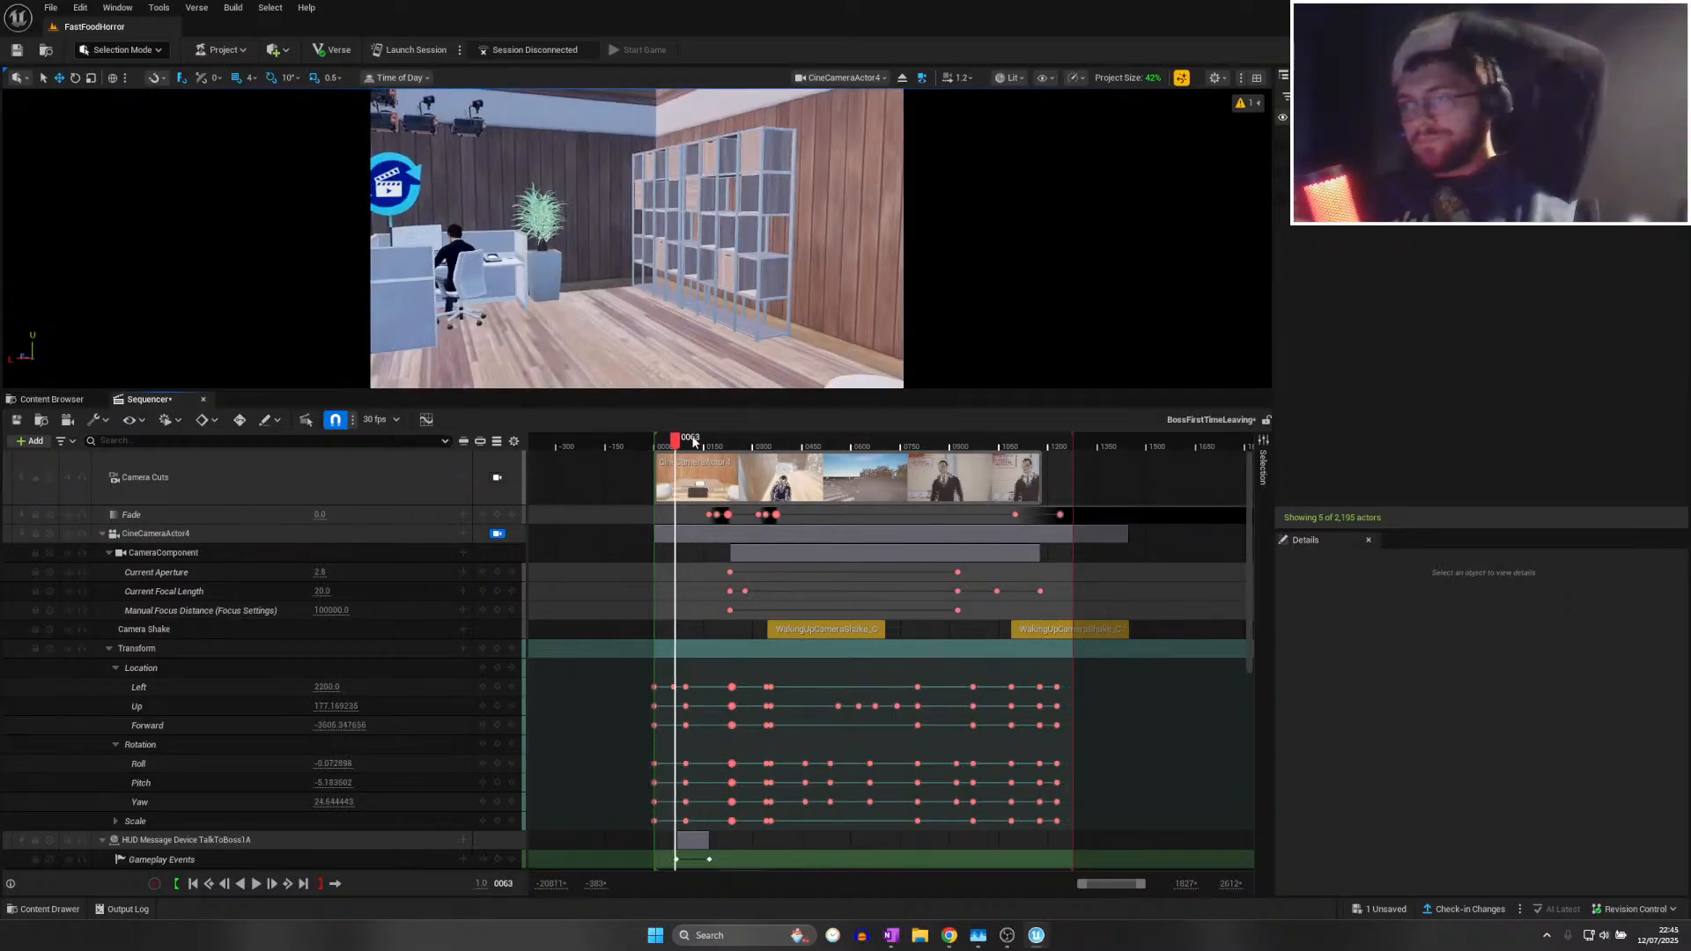
{"action": "left_click_drag", "start_coordinate": [660, 445], "coordinate": [1064, 498]}
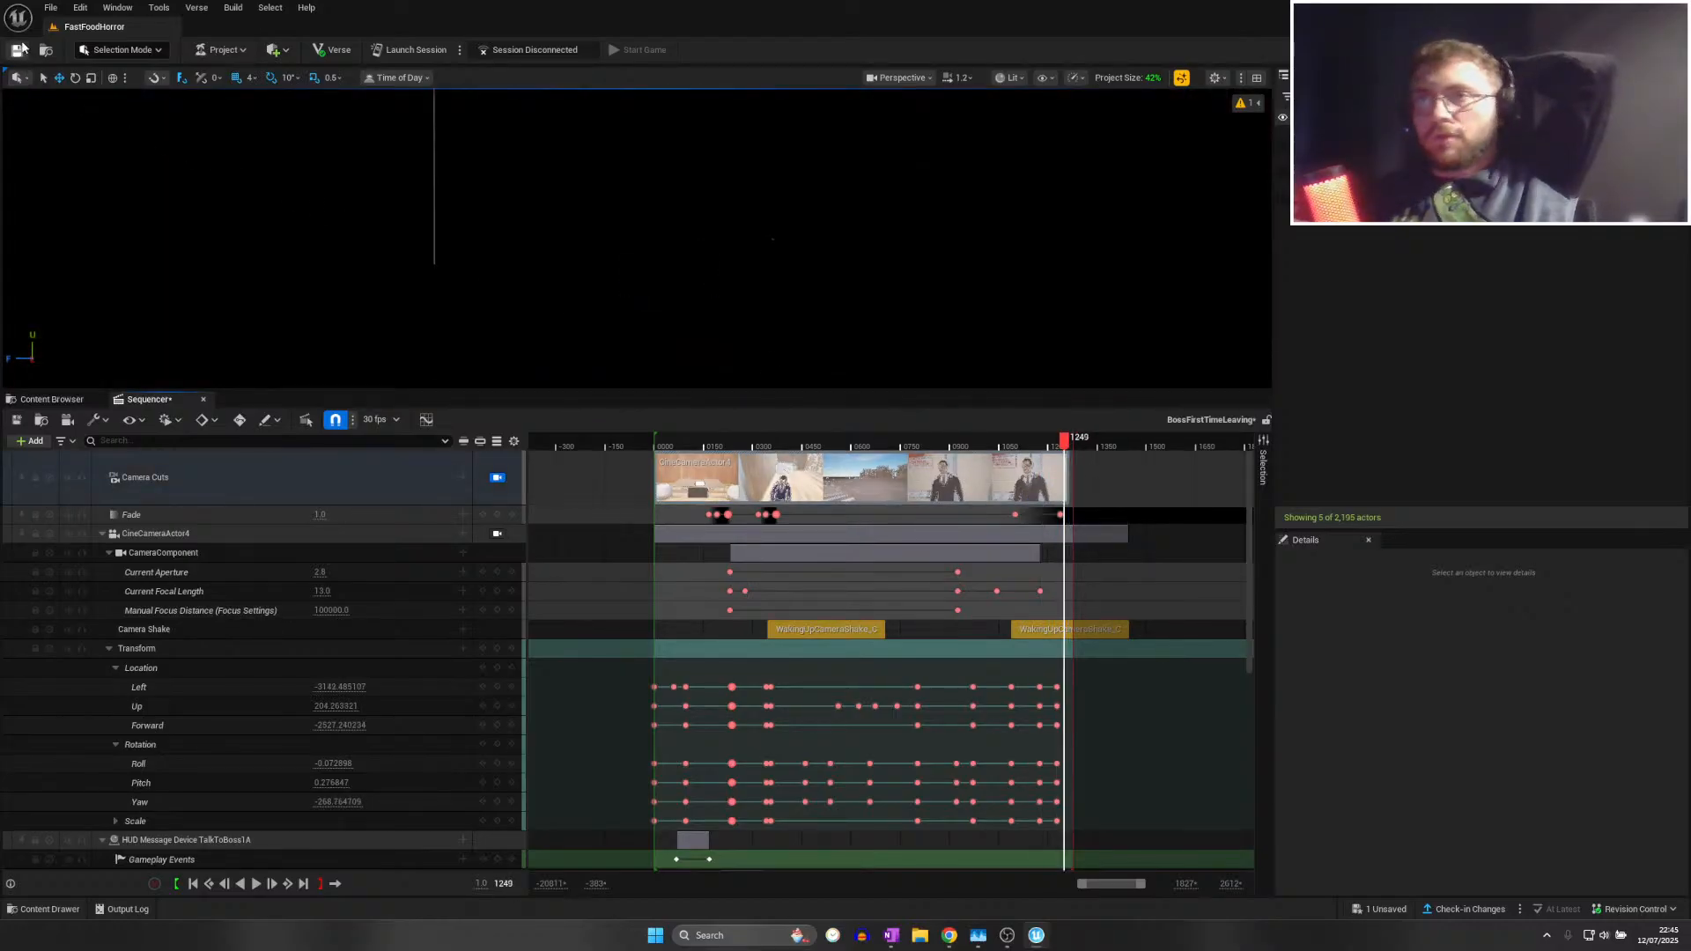
{"action": "left_click", "coordinate": [51, 9]}
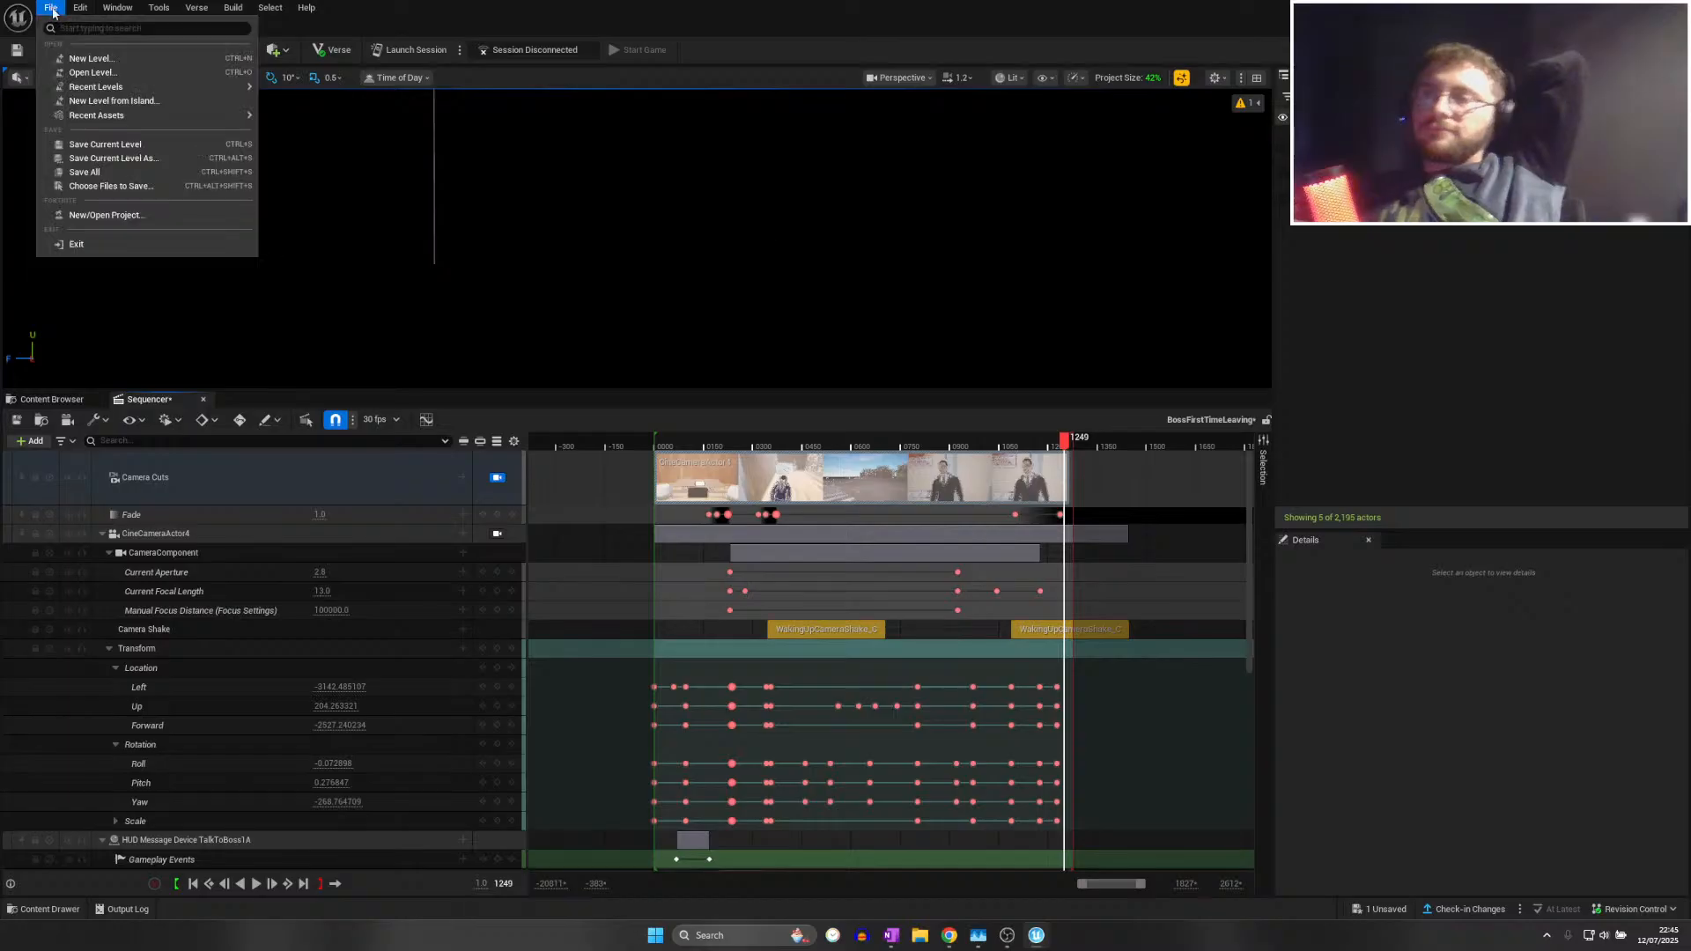
{"action": "left_click", "coordinate": [89, 173]}
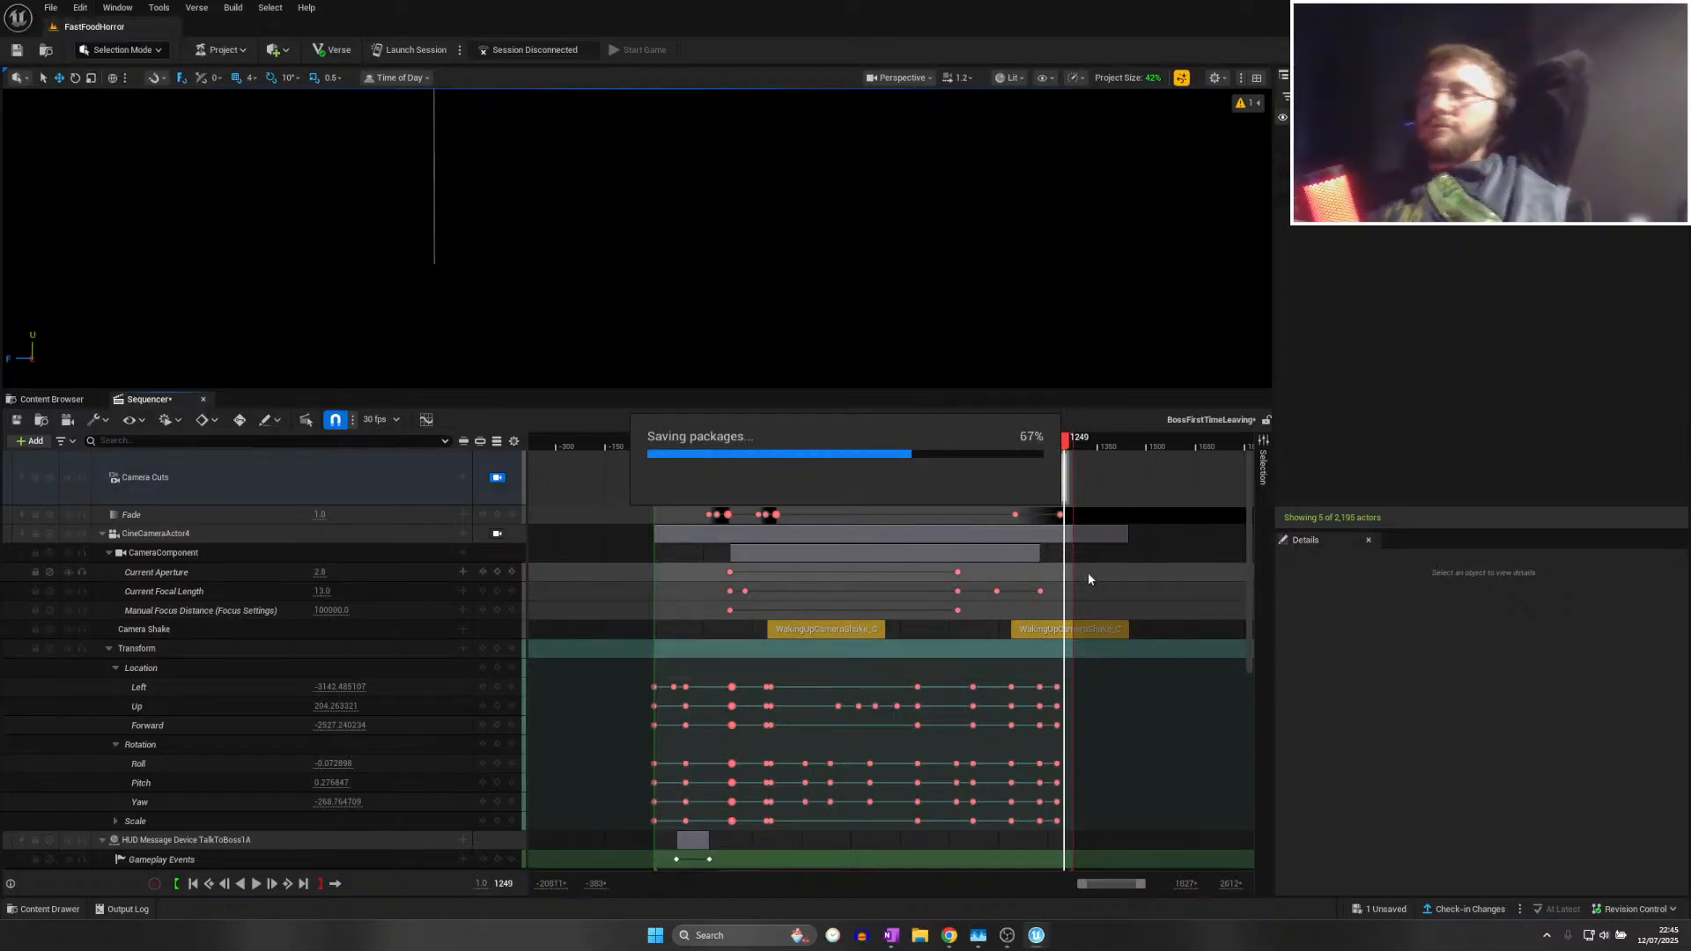
Switch to the OneNote to-do page and append "— ADD HUD MESSAGES" to the "Going home cutscene" line
{"action": "left_click", "coordinate": [891, 935]}
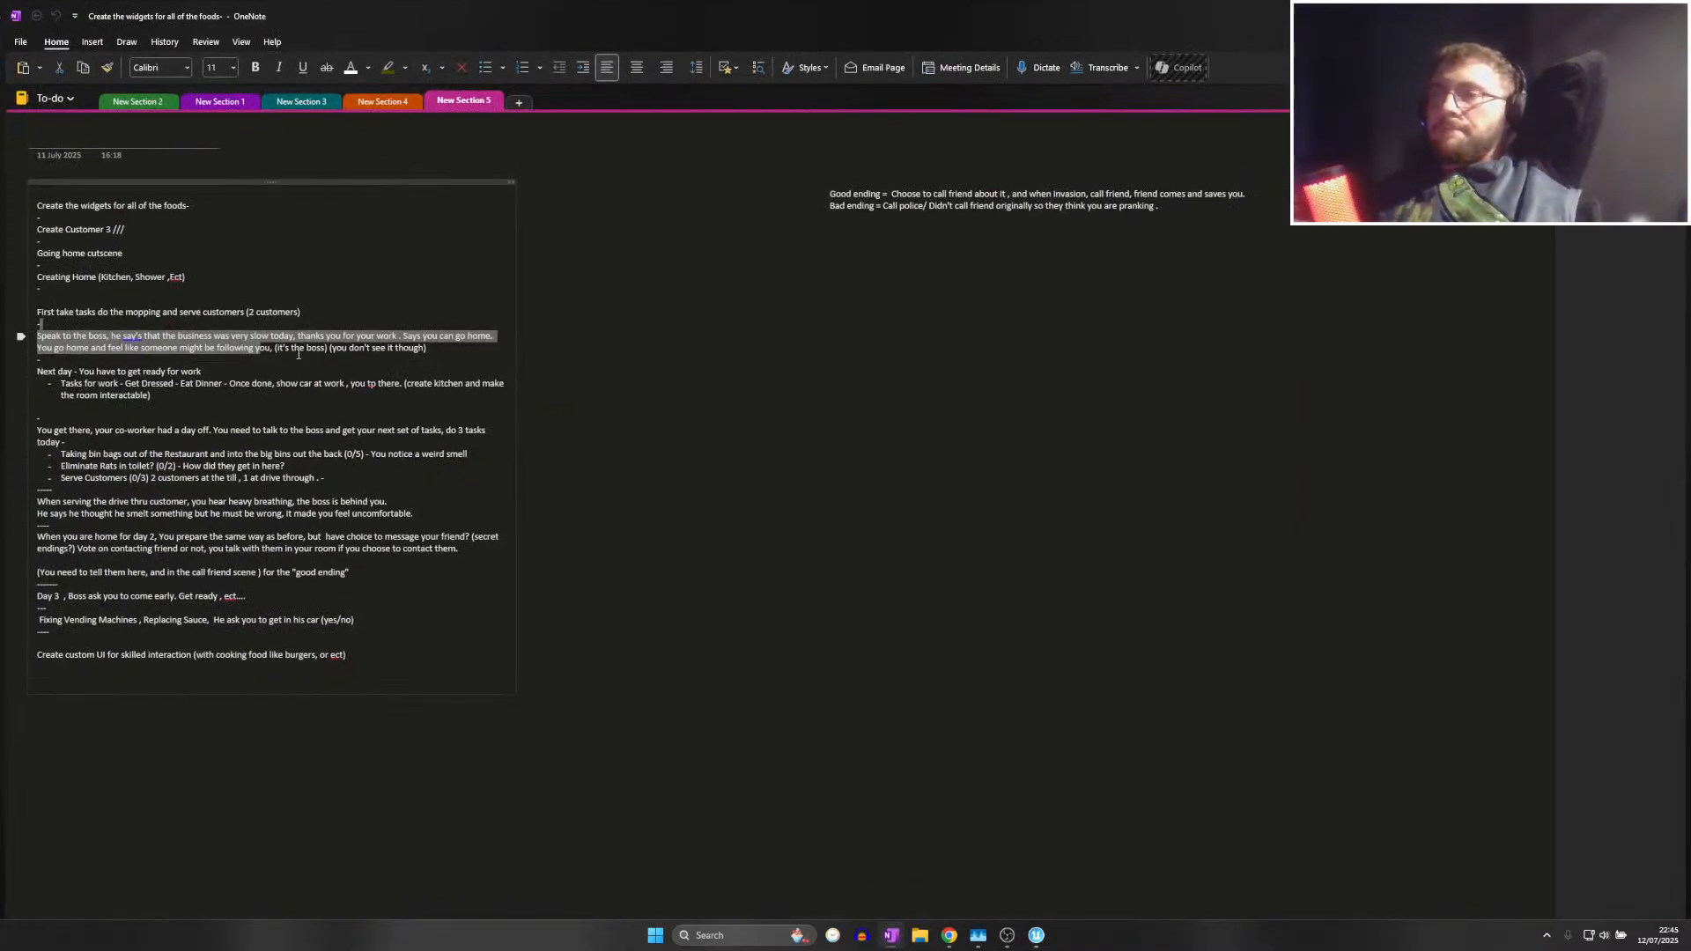
{"action": "left_click", "coordinate": [156, 253]}
{"action": "double_click", "coordinate": [155, 252]}
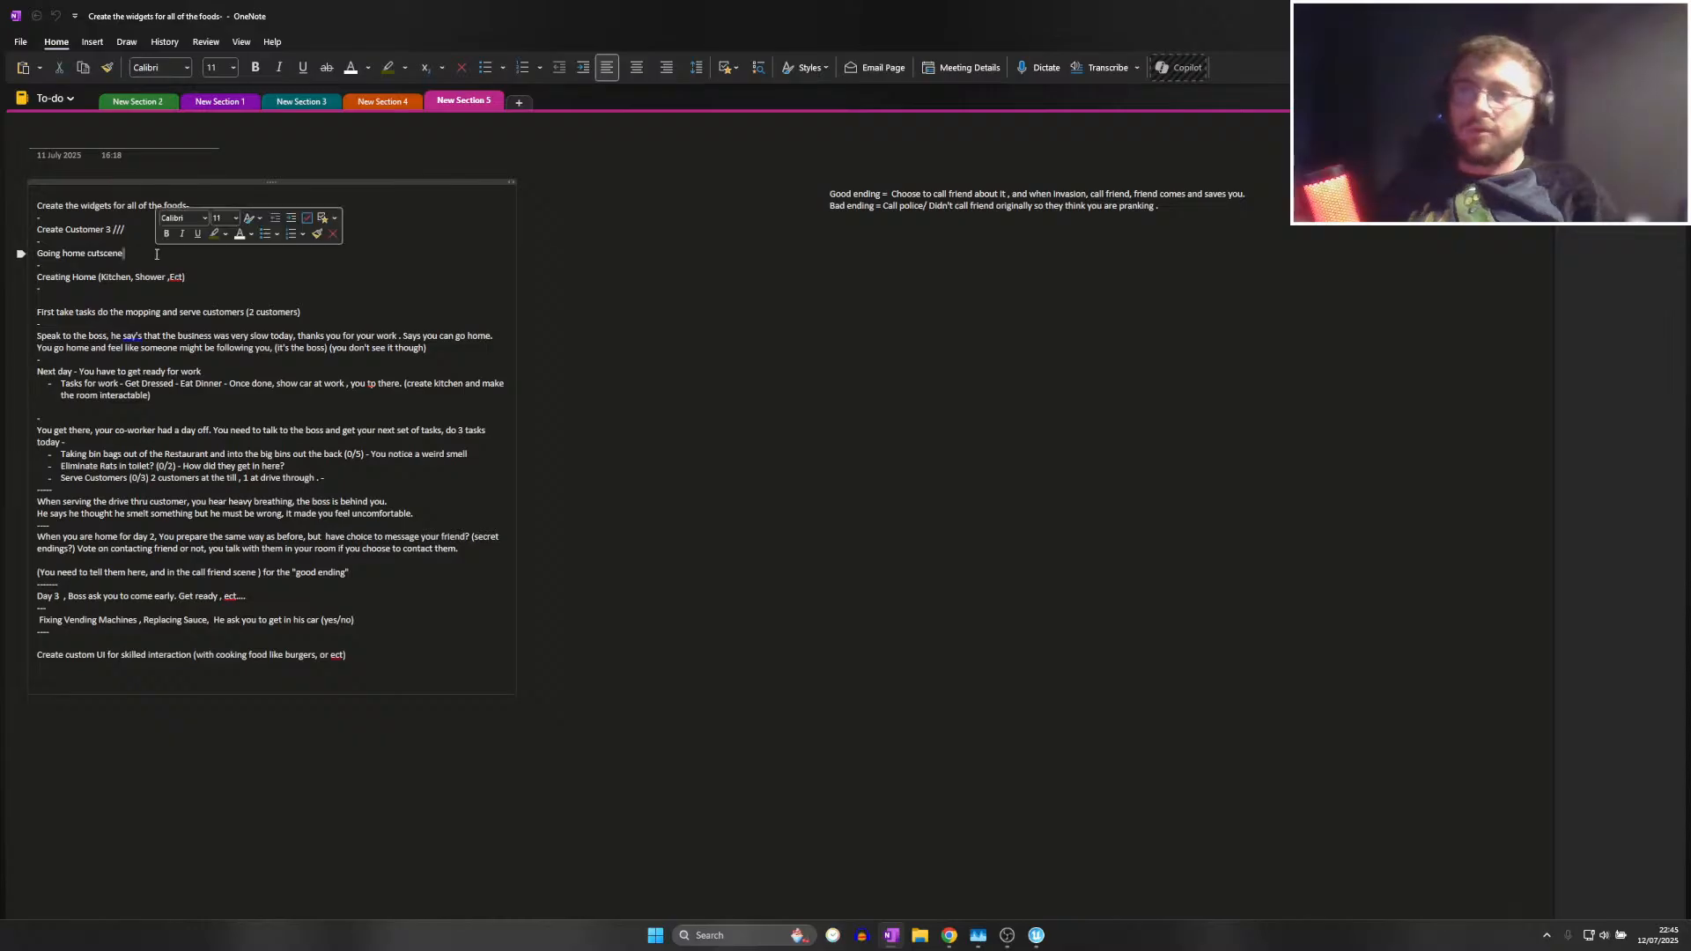
{"action": "left_click", "coordinate": [152, 253]}
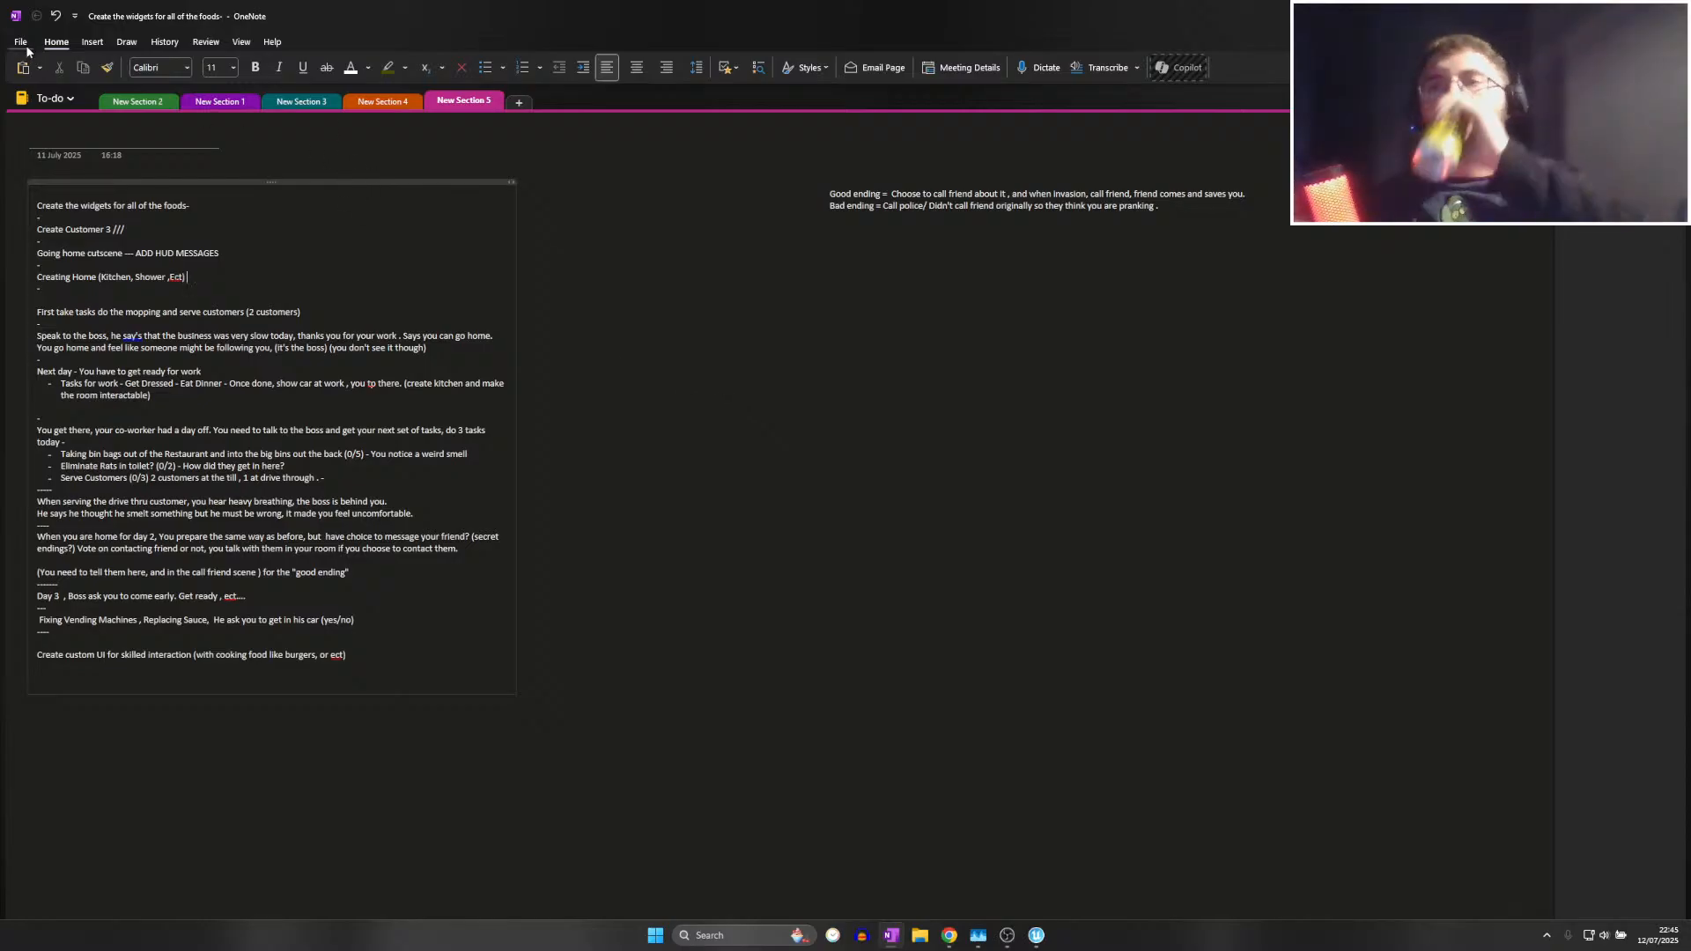
{"action": "scroll", "coordinate": [852, 335], "scroll_direction": "down", "scroll_amount": 5}
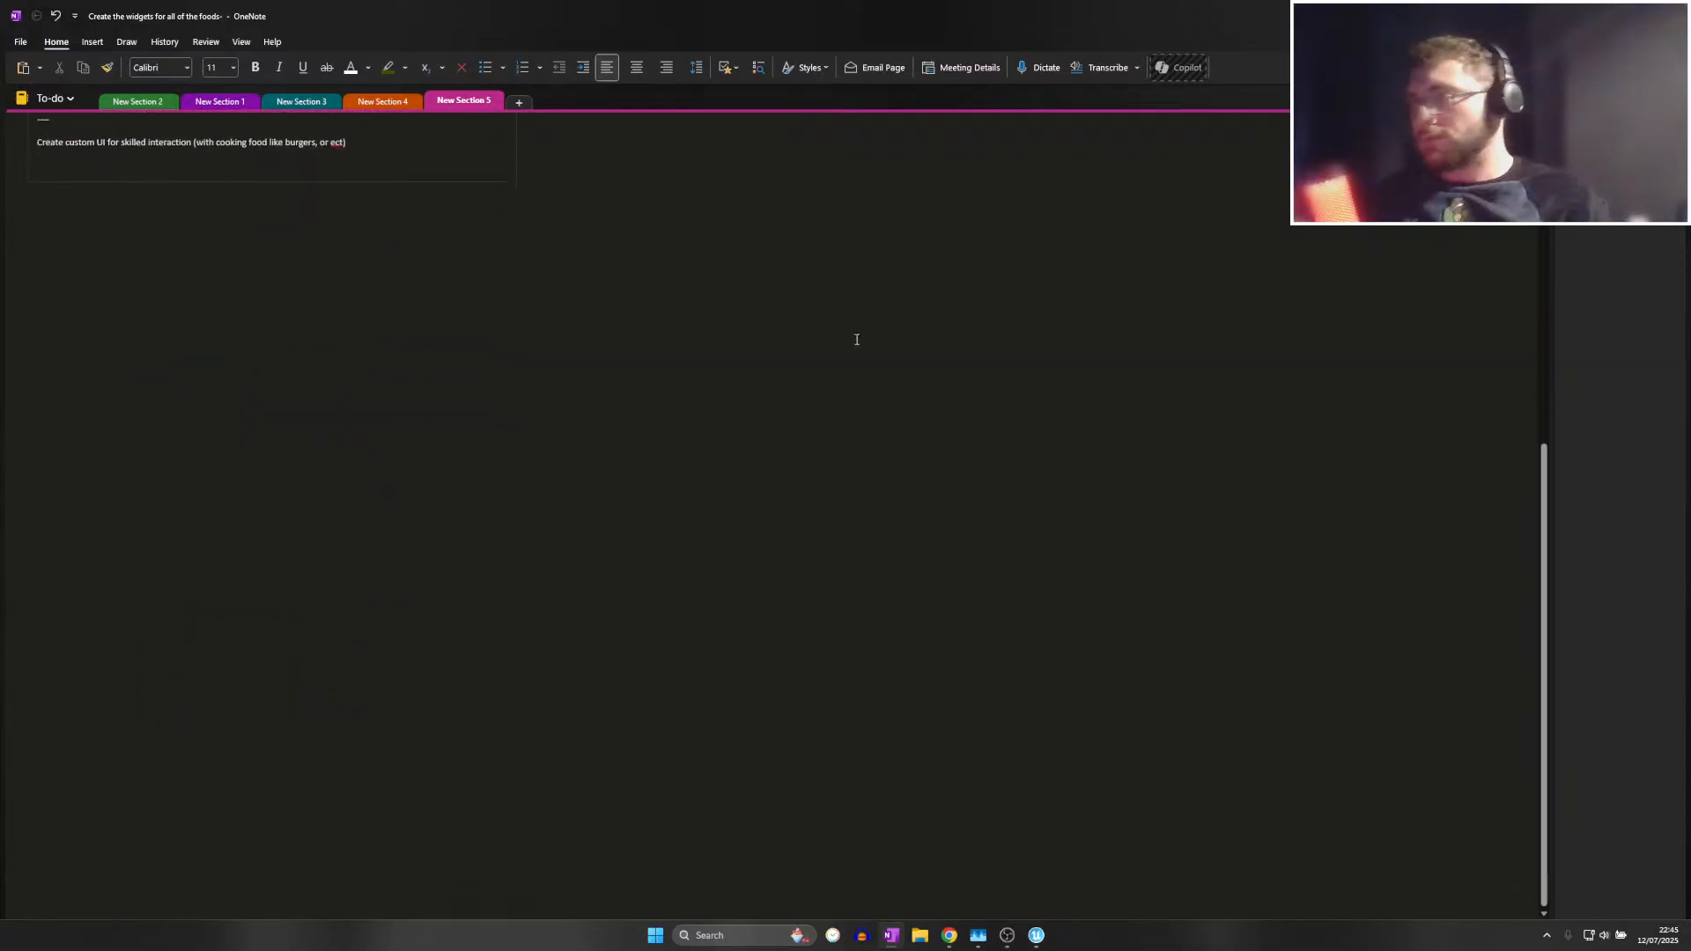
{"action": "scroll", "coordinate": [860, 339], "scroll_direction": "up", "scroll_amount": 5}
{"action": "scroll", "coordinate": [860, 339], "scroll_direction": "down", "scroll_amount": 2}
{"action": "scroll", "coordinate": [871, 337], "scroll_direction": "up", "scroll_amount": 2}
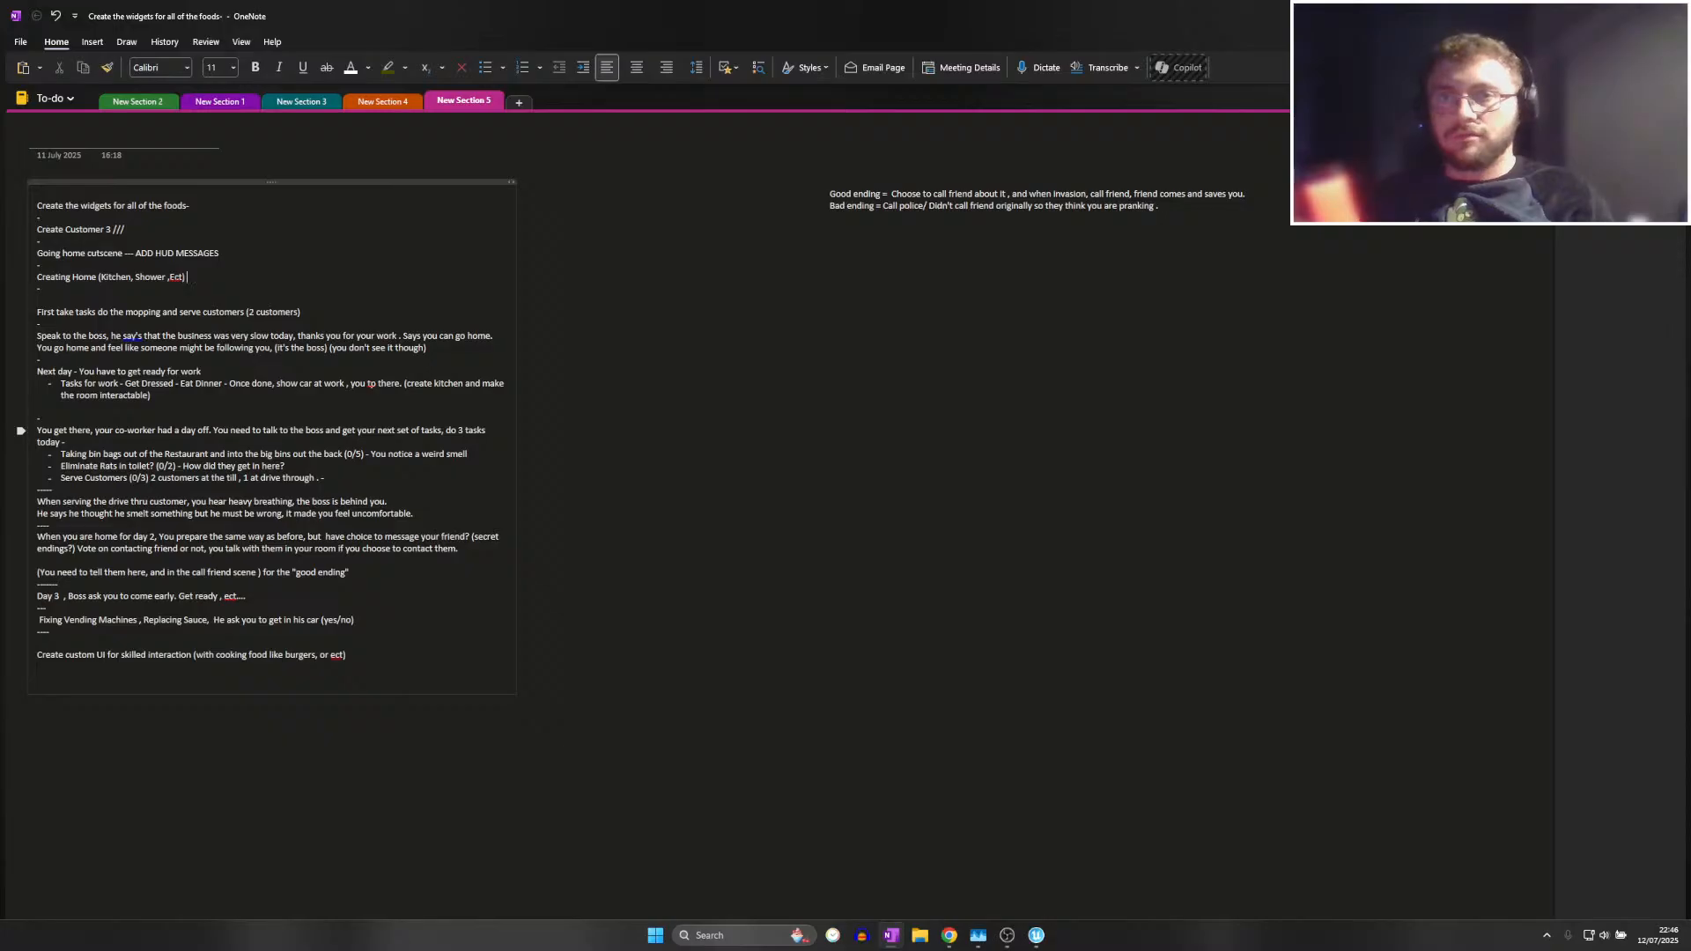
Switch back to the Unreal editor, scrub through the whole cutscene, and save the sequence and all assets
{"action": "key", "text": "alt+Tab"}
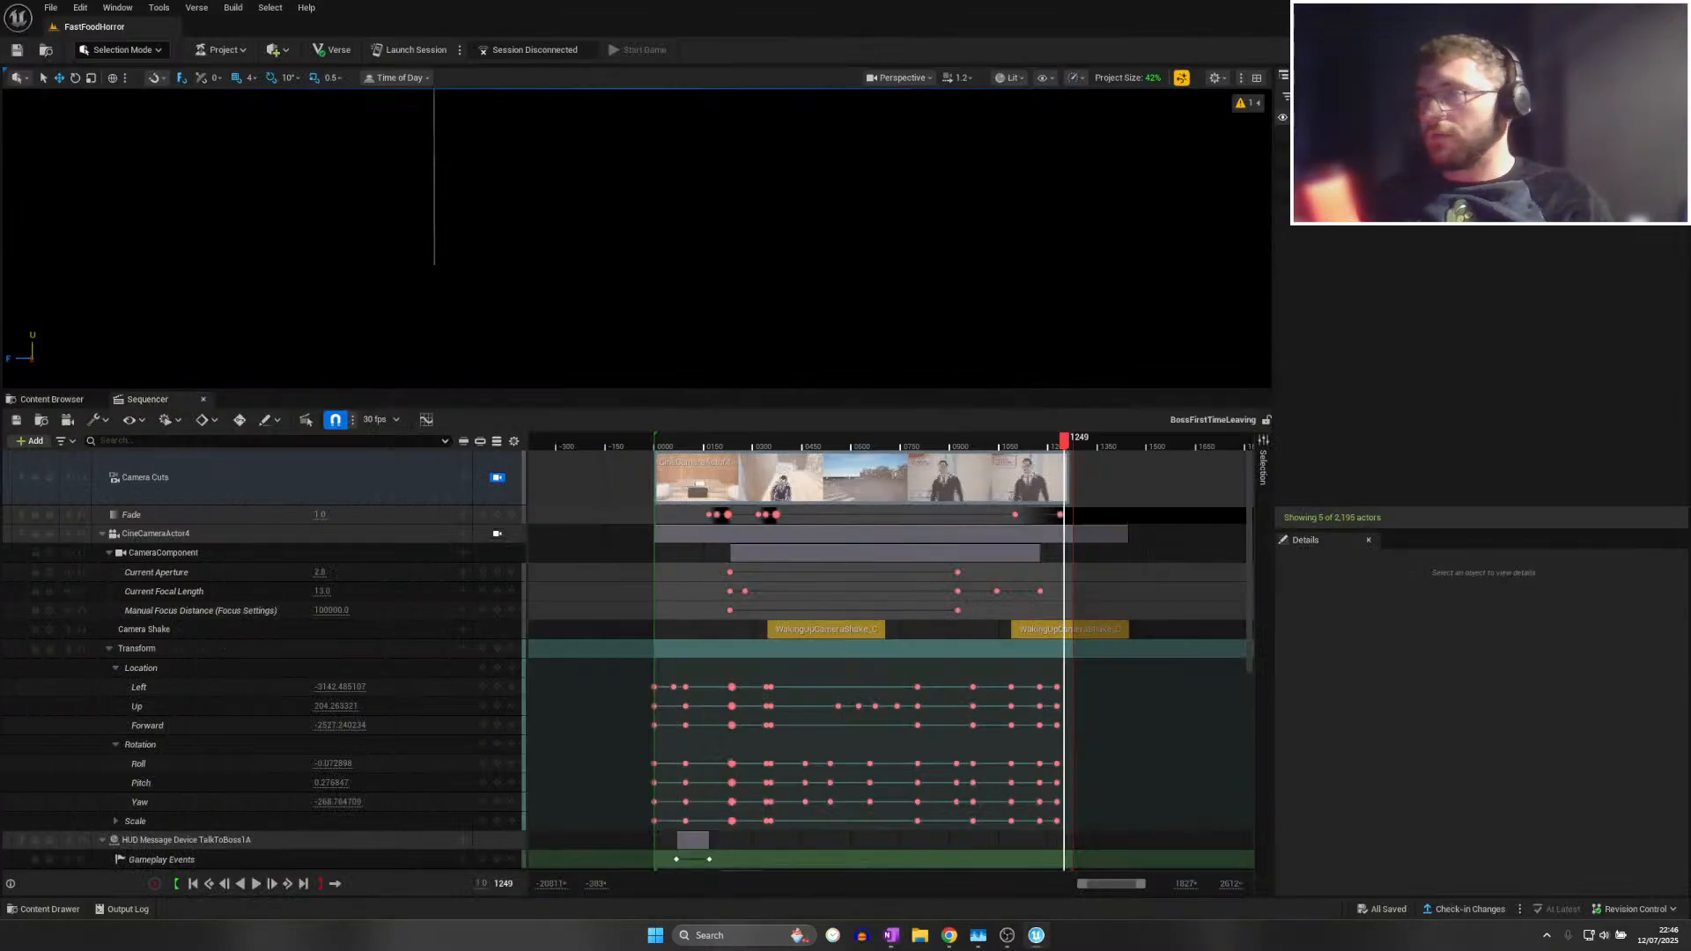
{"action": "right_click", "coordinate": [775, 386]}
{"action": "left_click", "coordinate": [639, 438]}
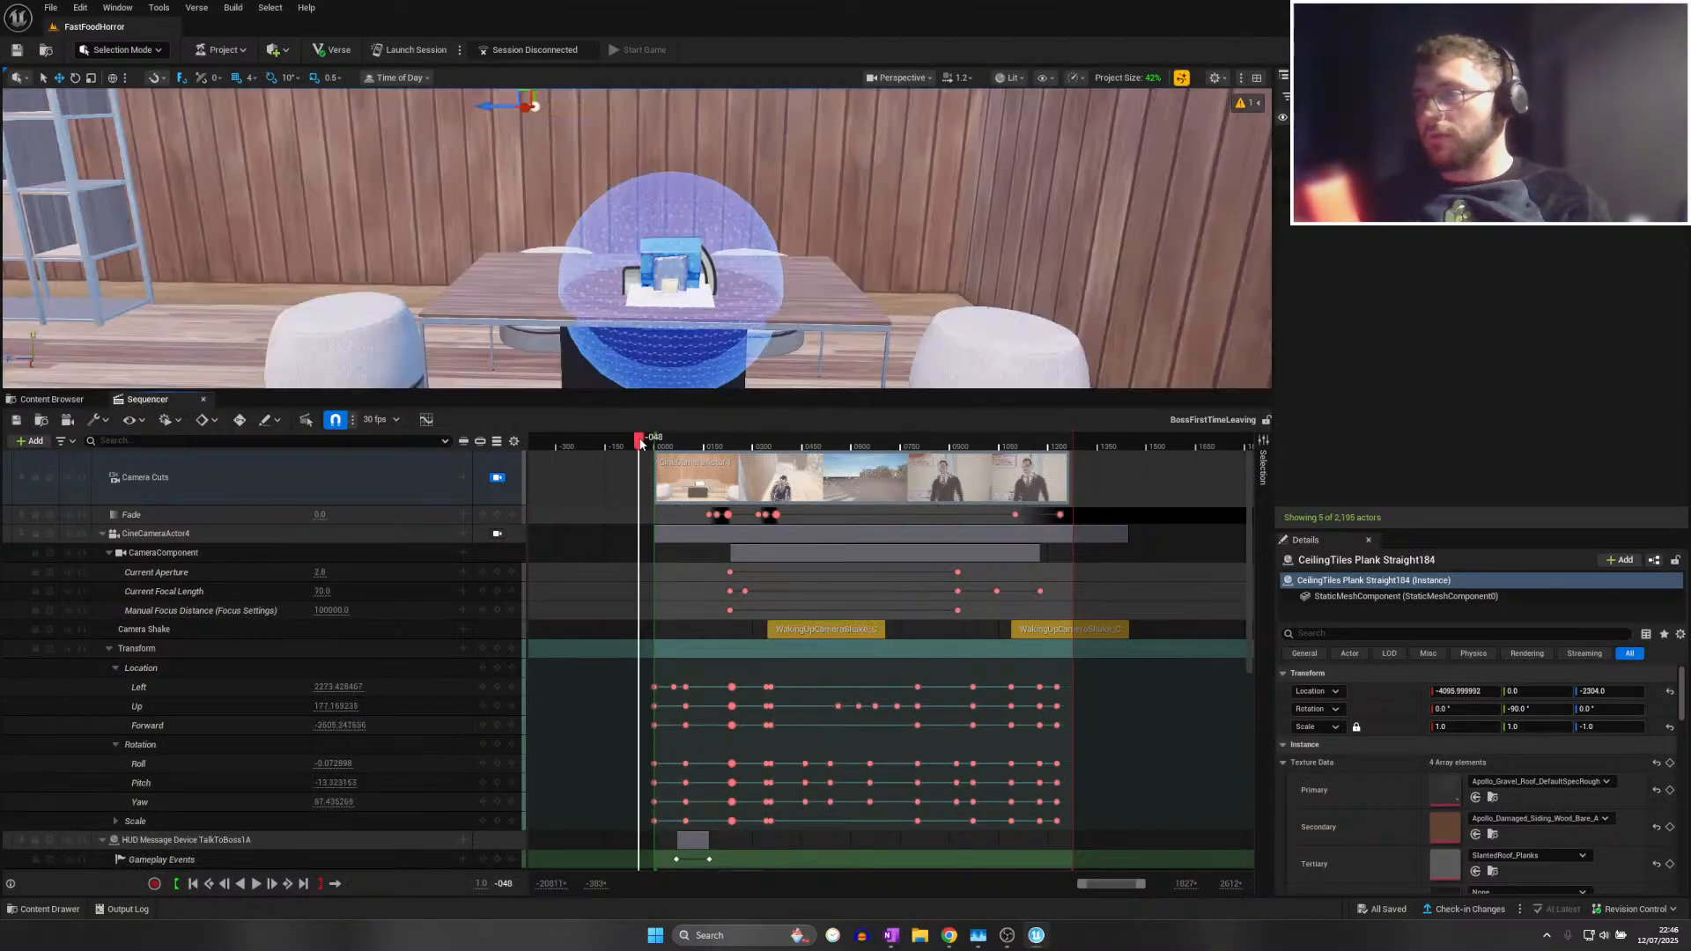
{"action": "left_click_drag", "start_coordinate": [659, 445], "coordinate": [1072, 456]}
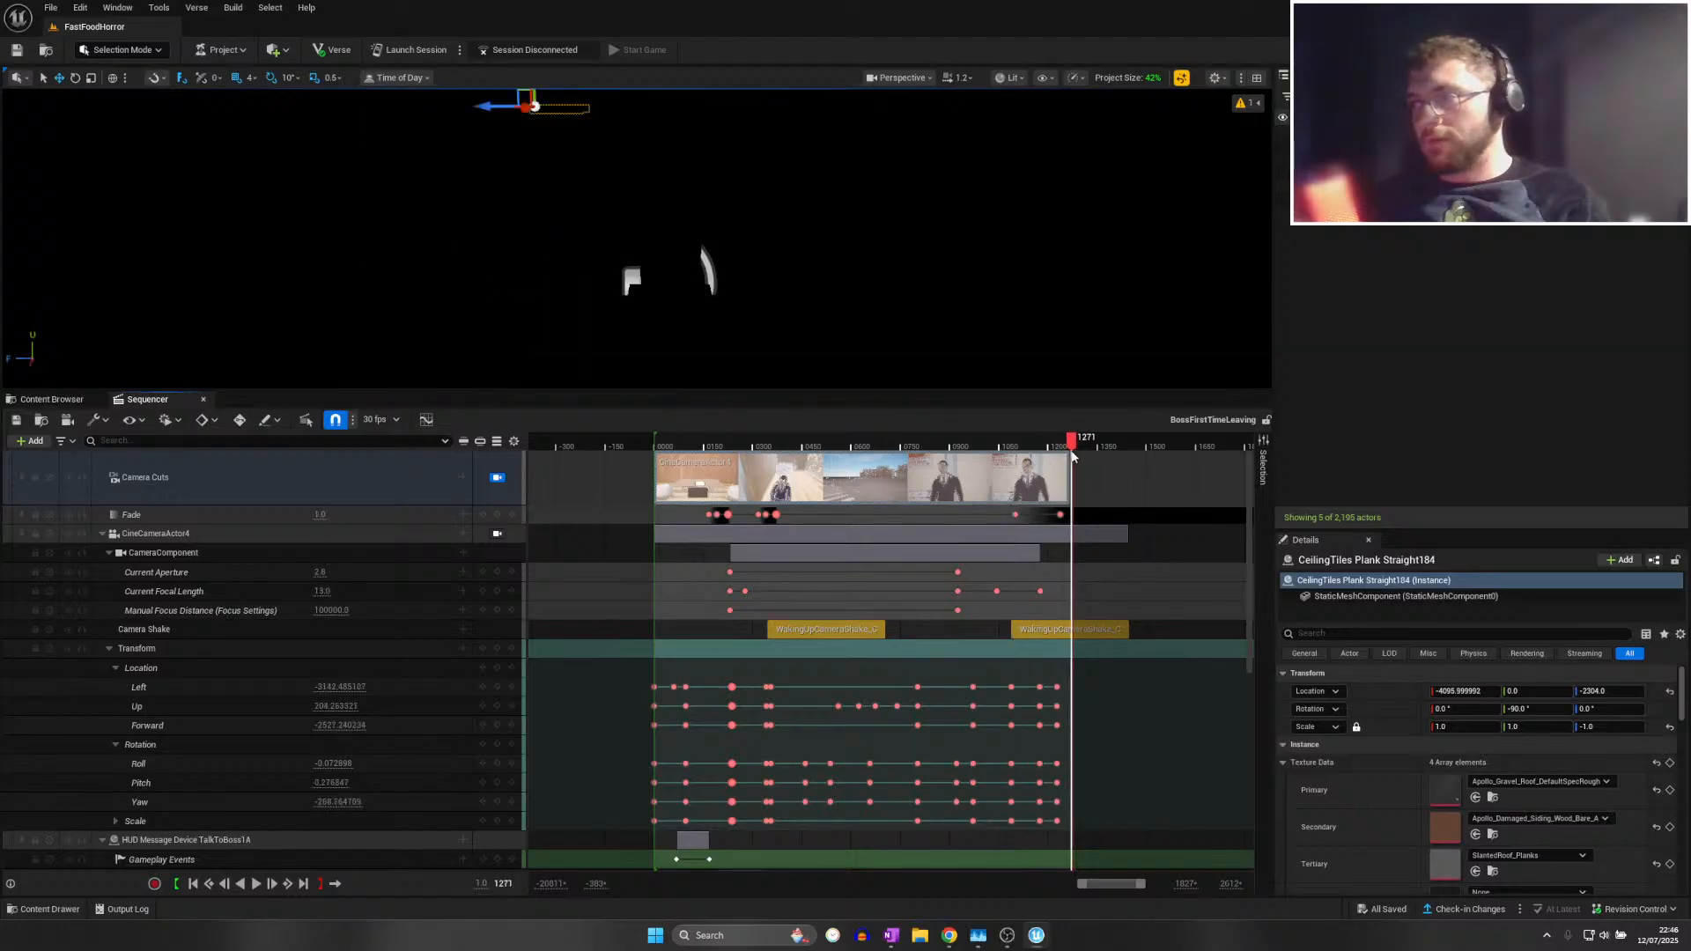
{"action": "left_click", "coordinate": [16, 422]}
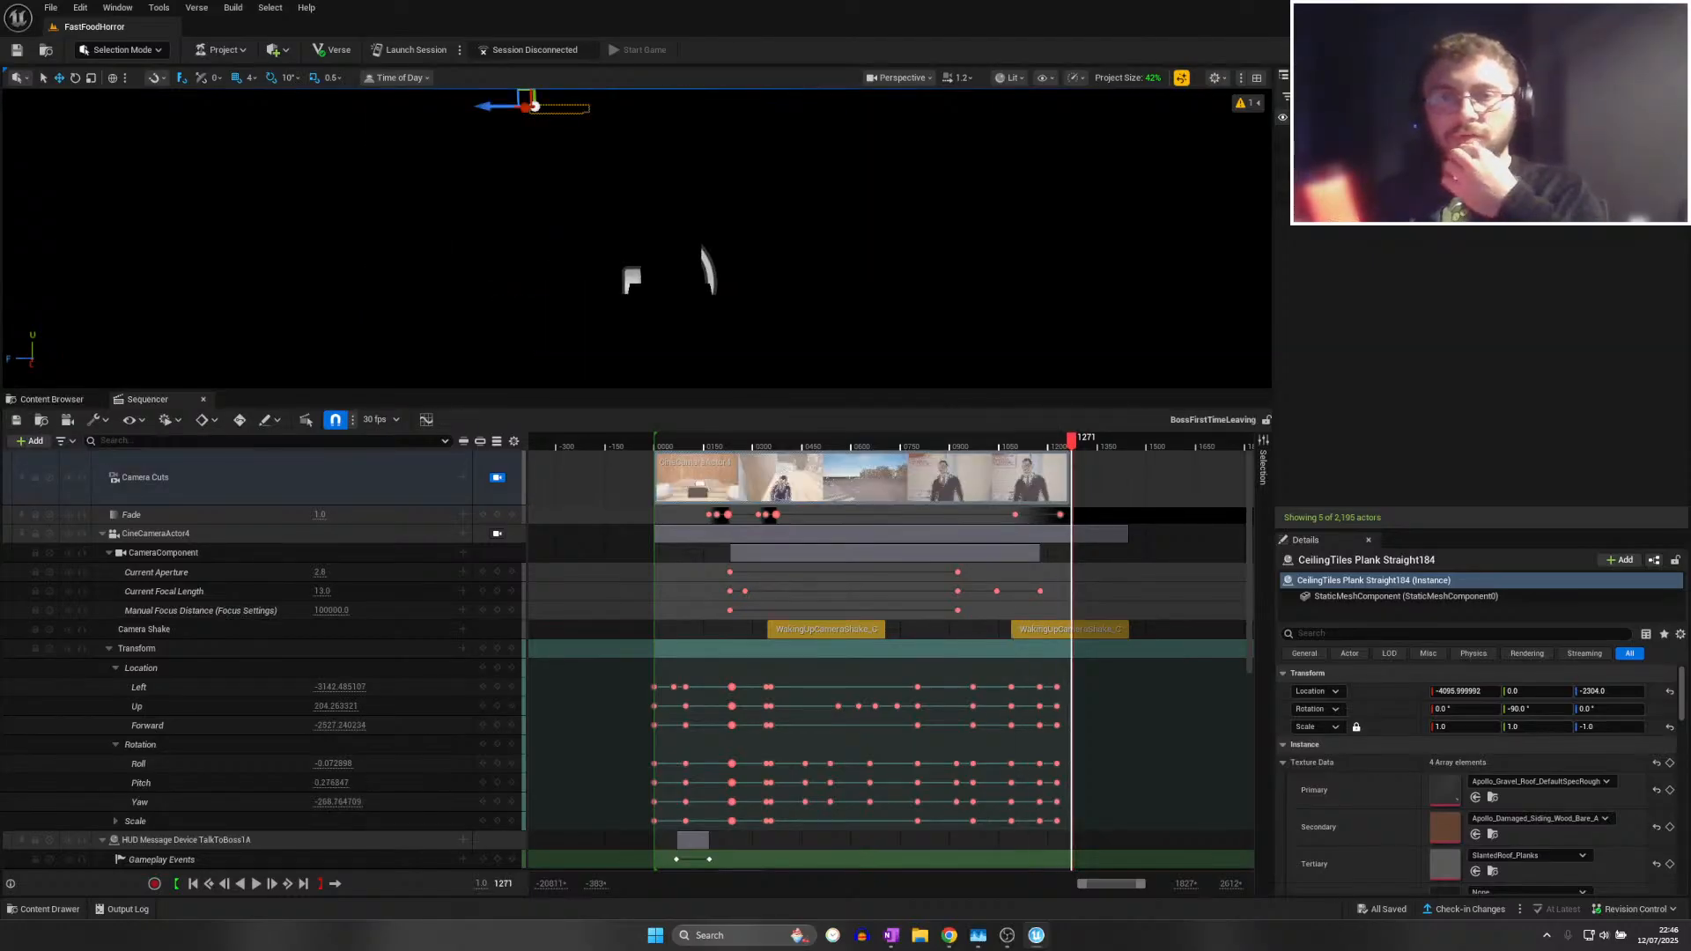
{"action": "left_click", "coordinate": [50, 402]}
{"action": "left_click", "coordinate": [50, 8]}
{"action": "left_click", "coordinate": [95, 172]}
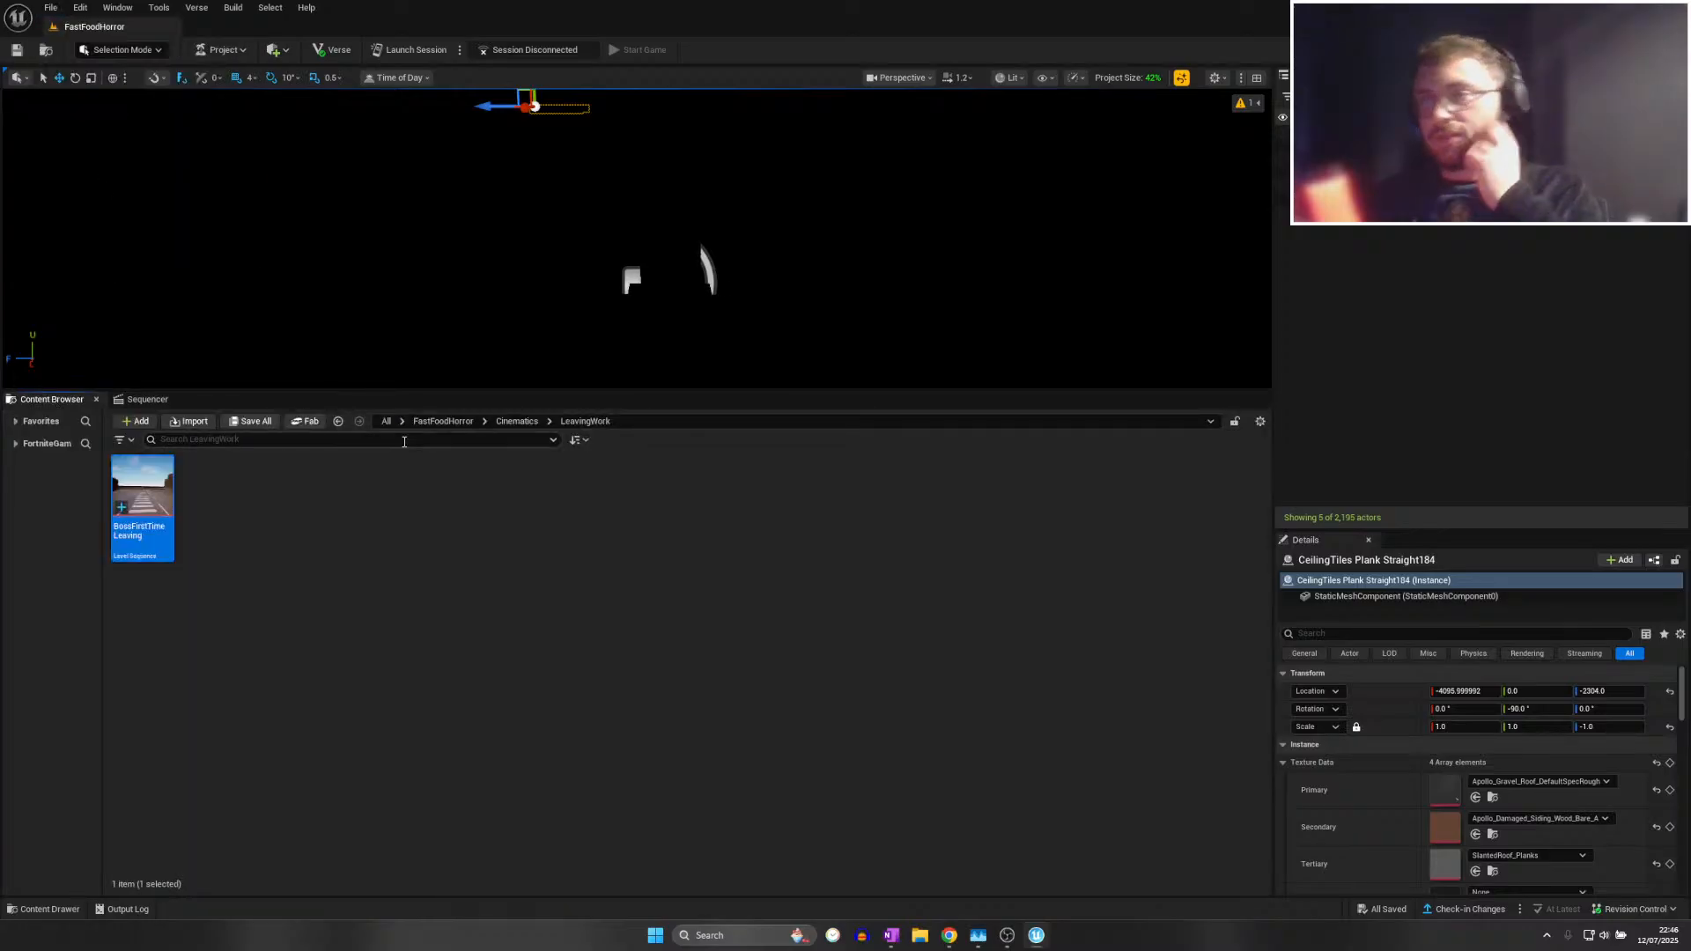
{"action": "left_click", "coordinate": [517, 421]}
{"action": "left_click", "coordinate": [443, 421]}
{"action": "left_click", "coordinate": [386, 420]}
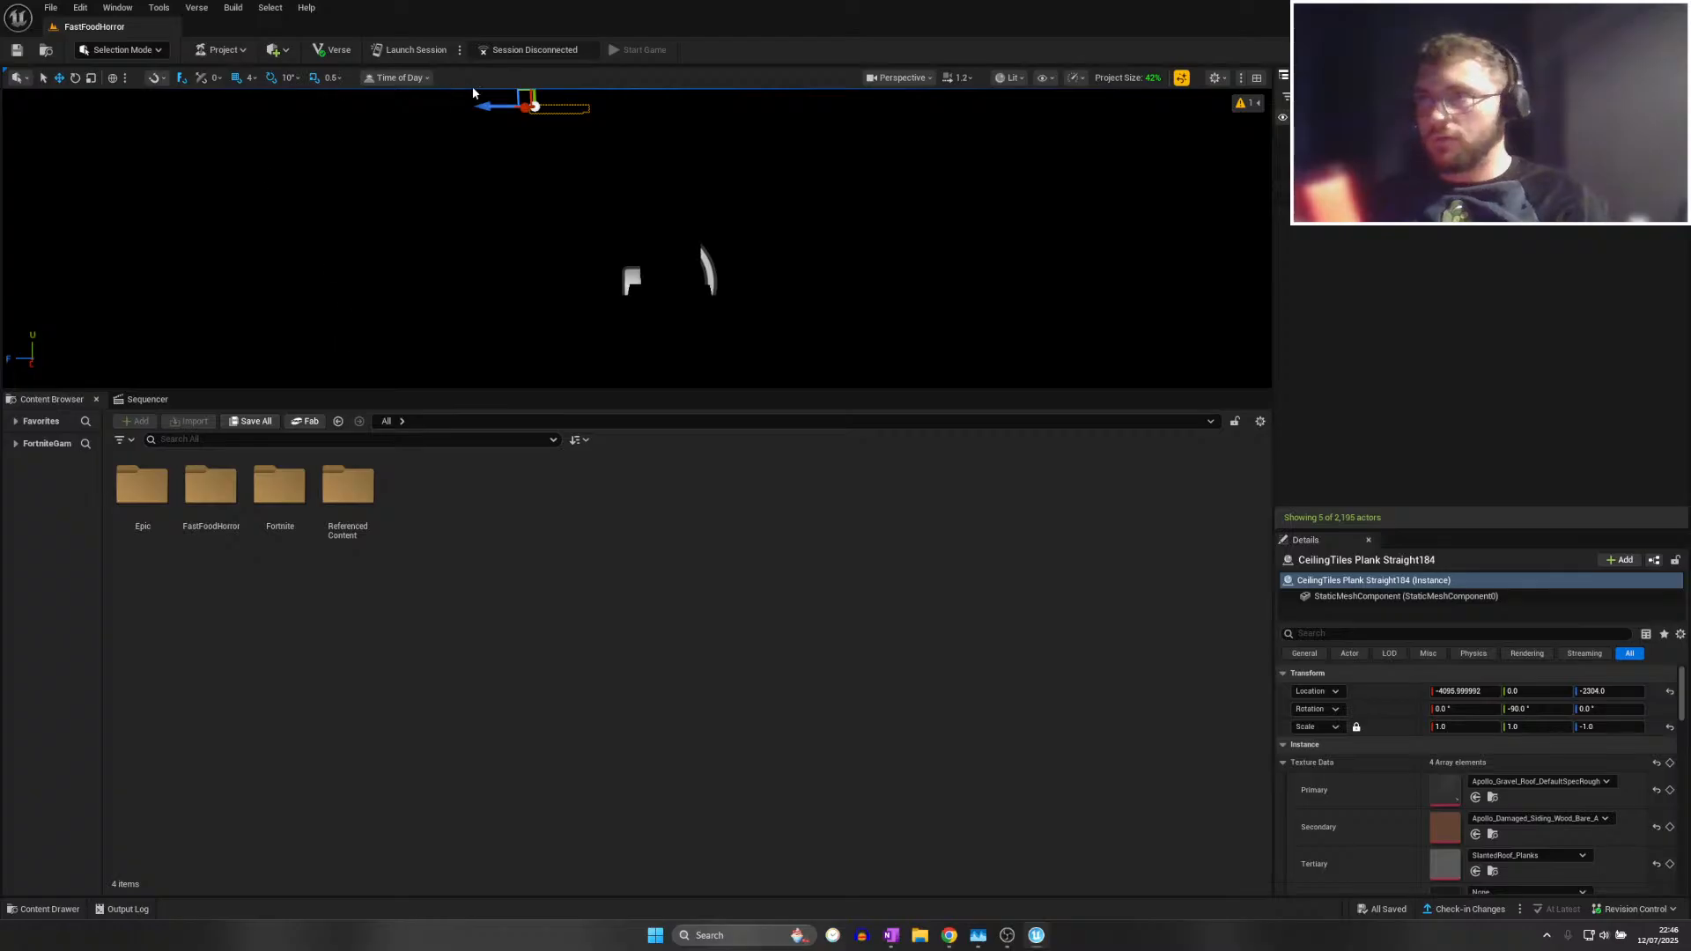
{"action": "left_click", "coordinate": [896, 77]}
{"action": "left_click", "coordinate": [443, 548]}
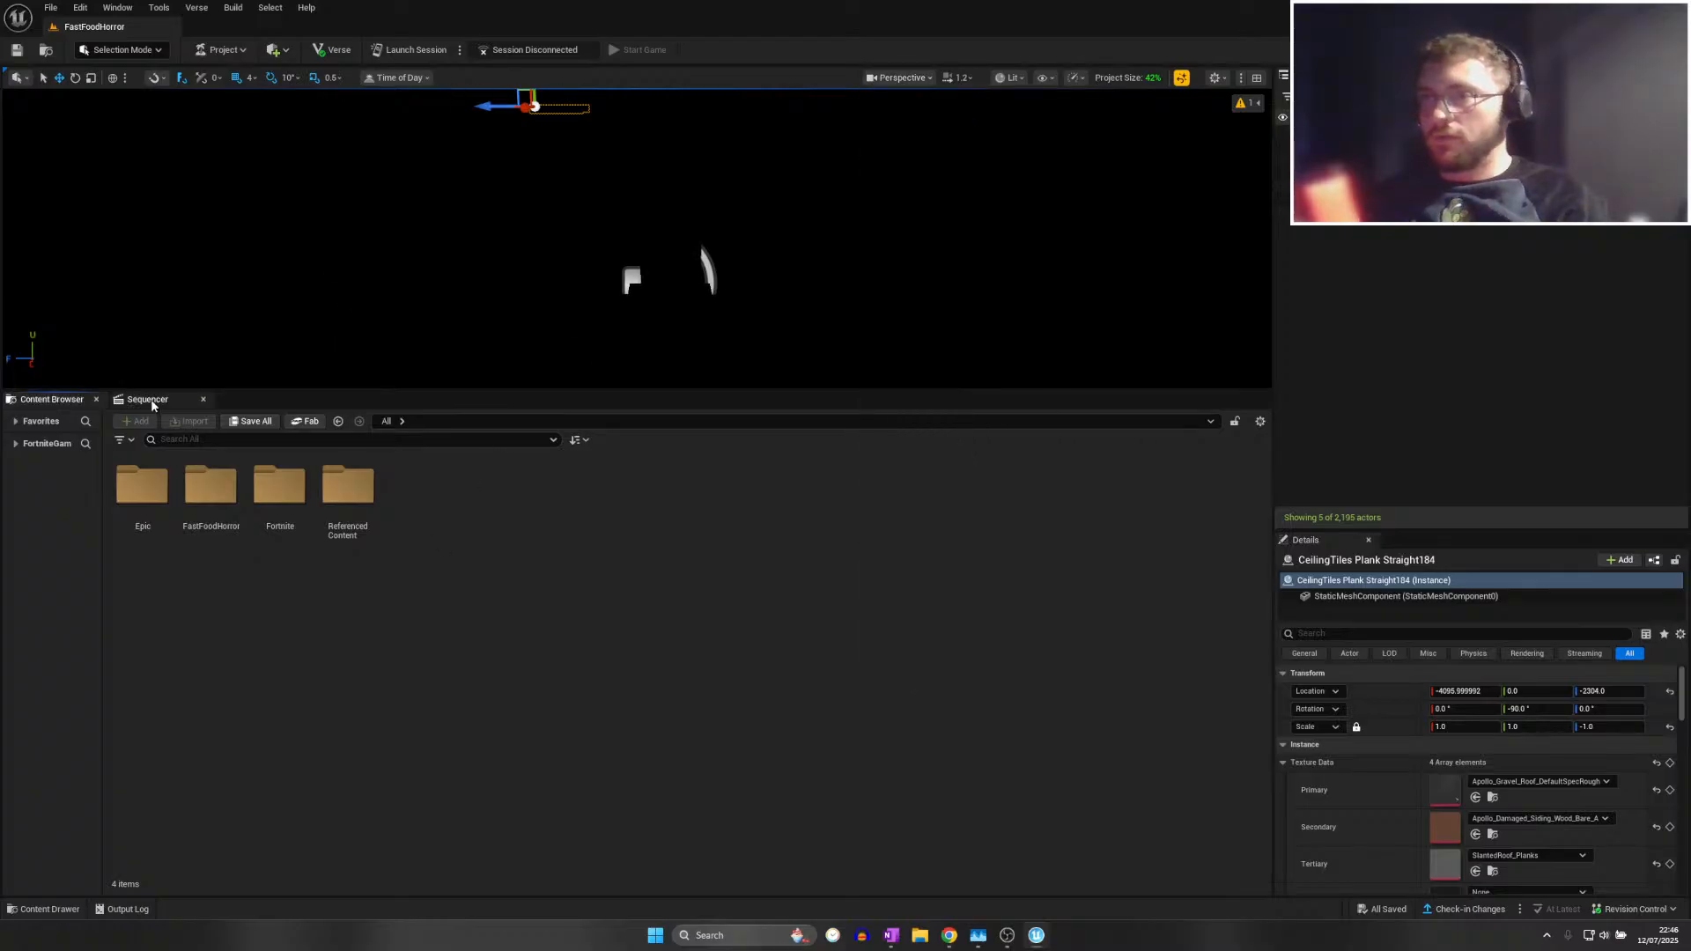
Save the BossFirstTimeLeaving sequence and close the Sequencer
{"action": "left_click", "coordinate": [147, 399]}
{"action": "key", "text": "ctrl+s"}
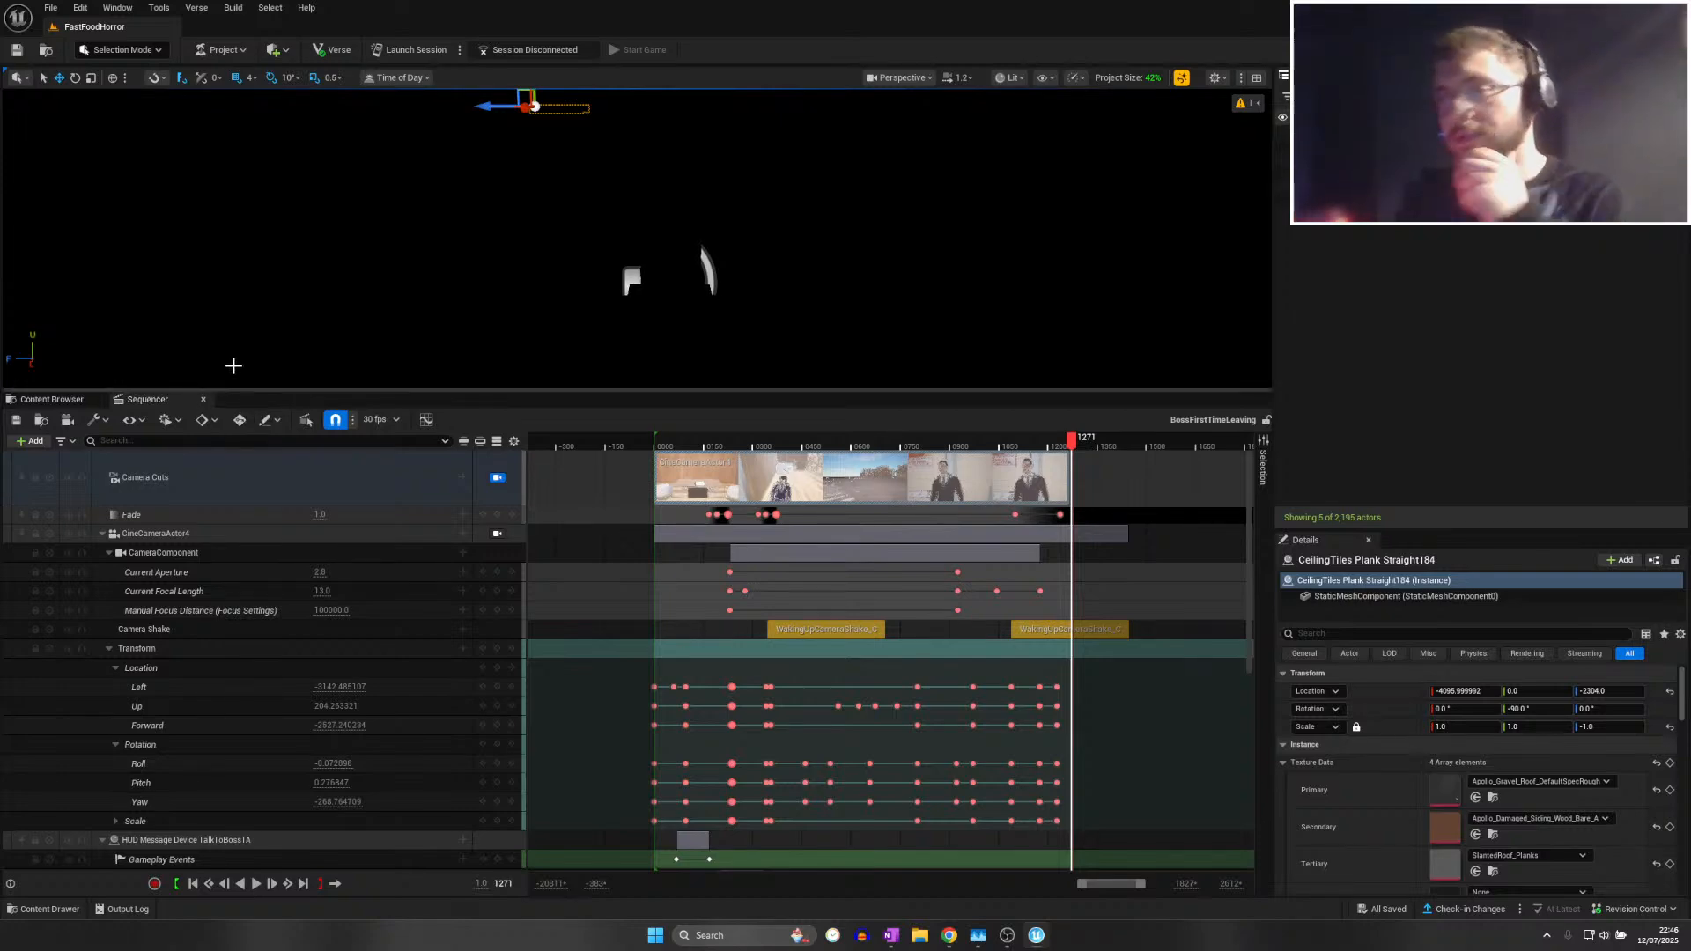
{"action": "left_click", "coordinate": [203, 400]}
Examine the row of HUD Message Devices TalkToBoss1B, TalkToBoss1B2 and TalkToBoss1B3 in the level
{"action": "right_click_drag", "start_coordinate": [230, 151], "coordinate": [25, 171]}
{"action": "key", "text": "e"}
{"action": "key", "text": "w"}
{"action": "left_click", "coordinate": [398, 275]}
{"action": "left_click", "coordinate": [514, 270]}
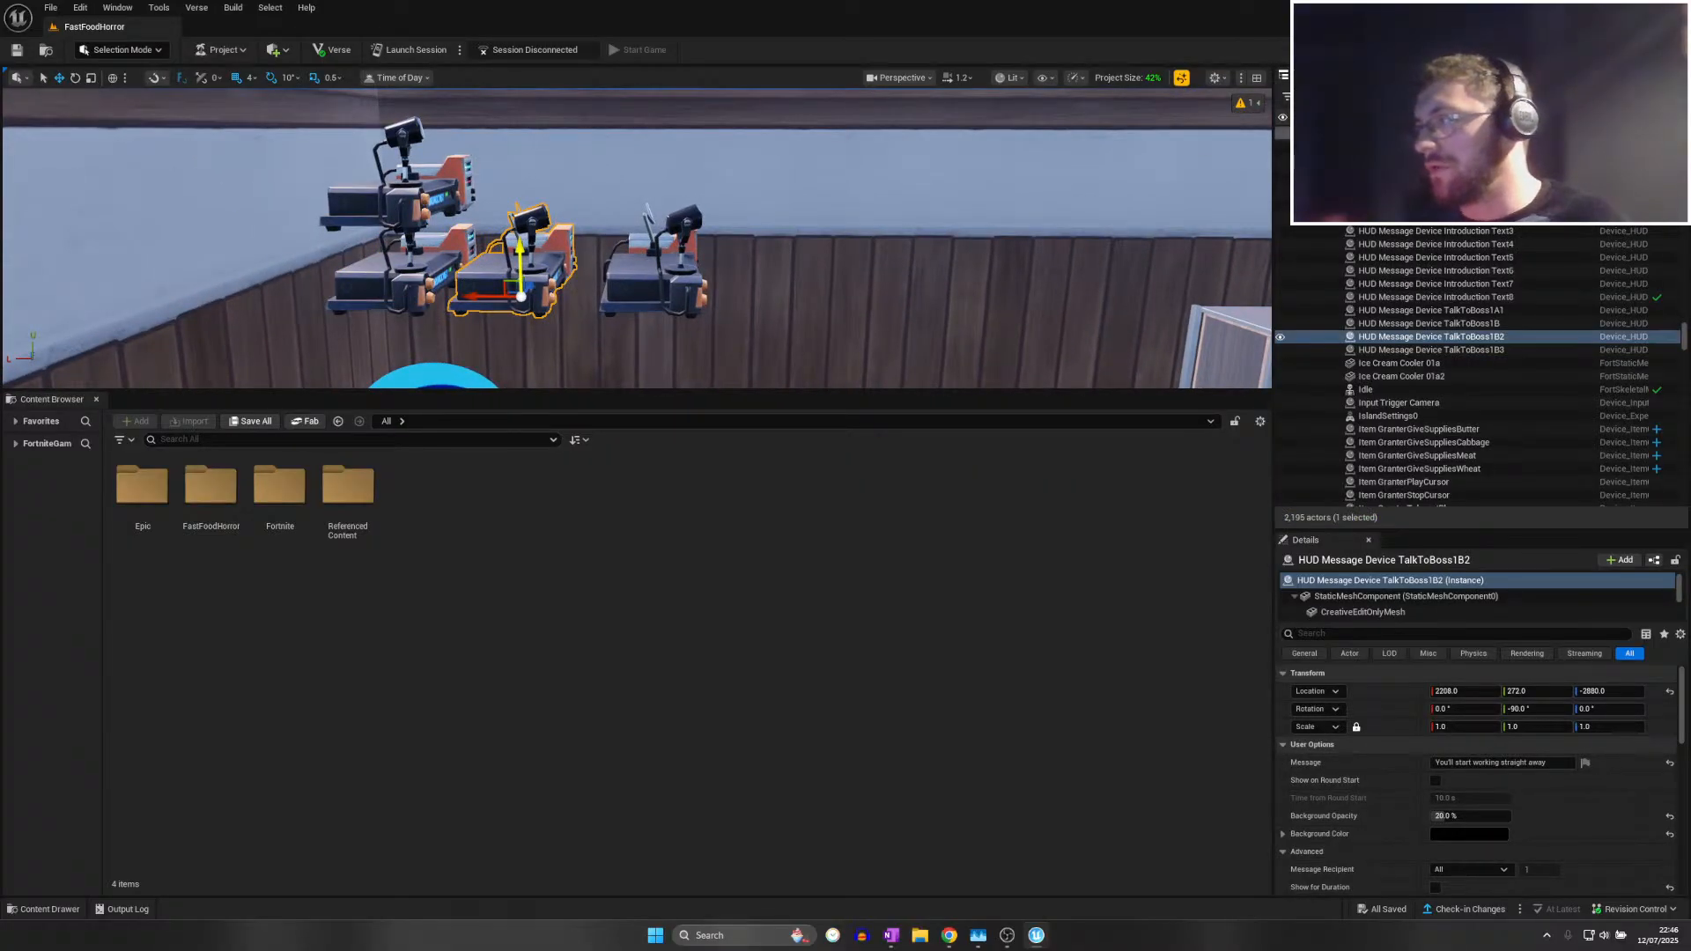
{"action": "left_click", "coordinate": [652, 264], "text": "ctrl"}
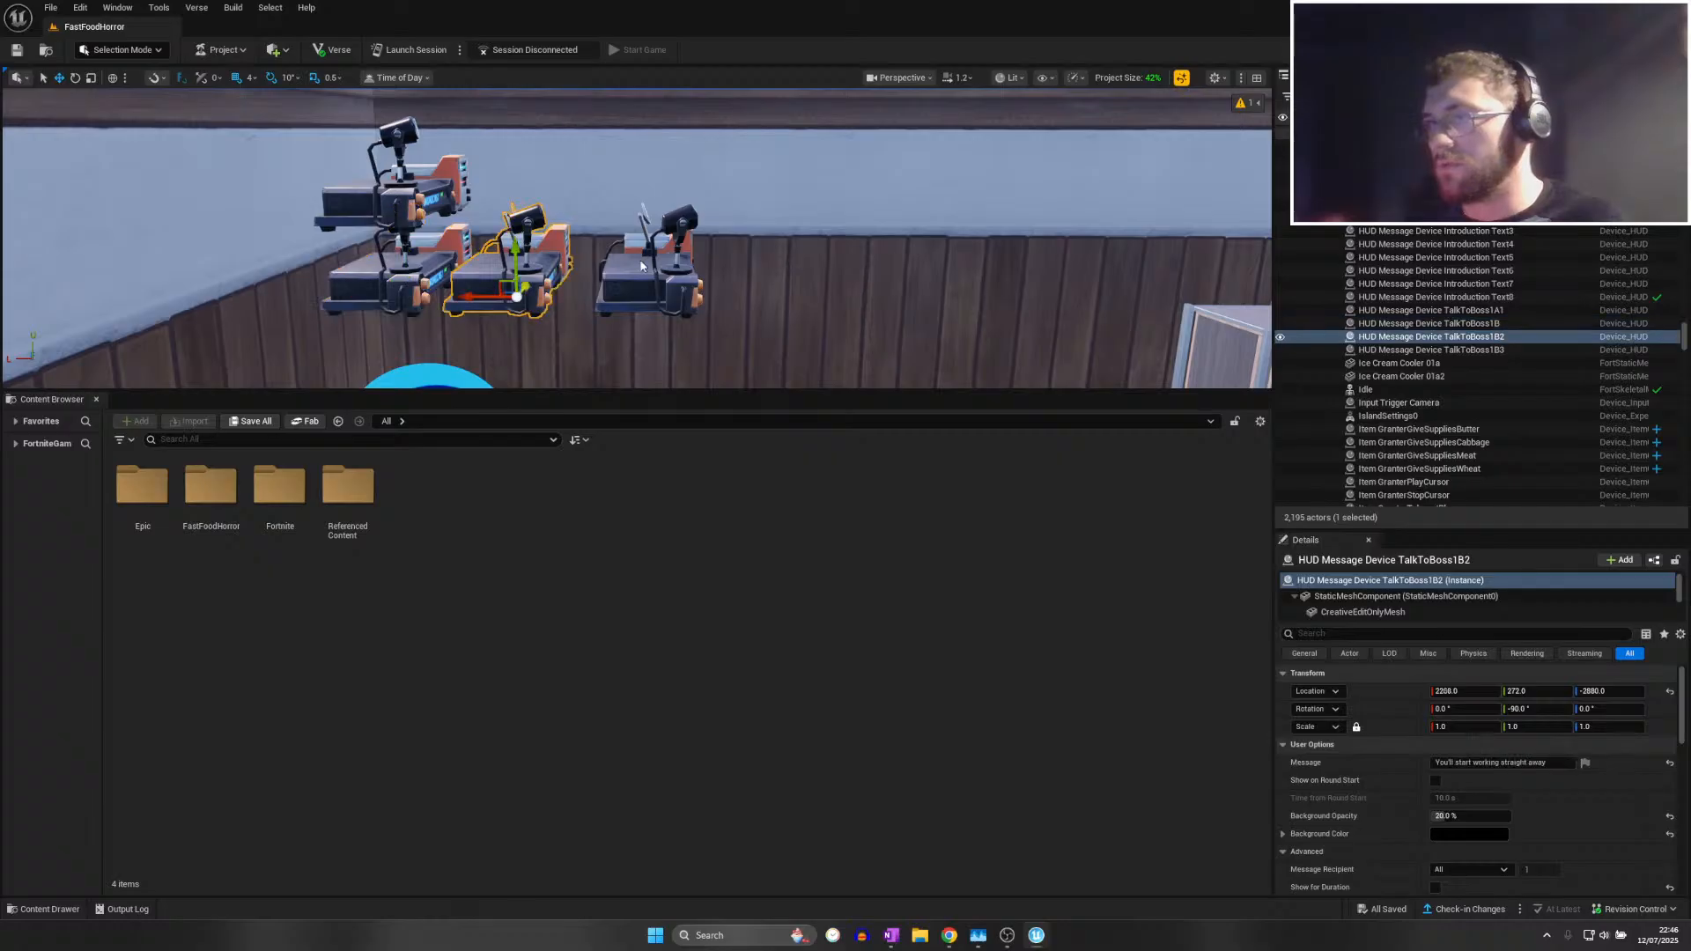
{"action": "left_click", "coordinate": [410, 270]}
{"action": "left_click", "coordinate": [528, 267], "text": "ctrl"}
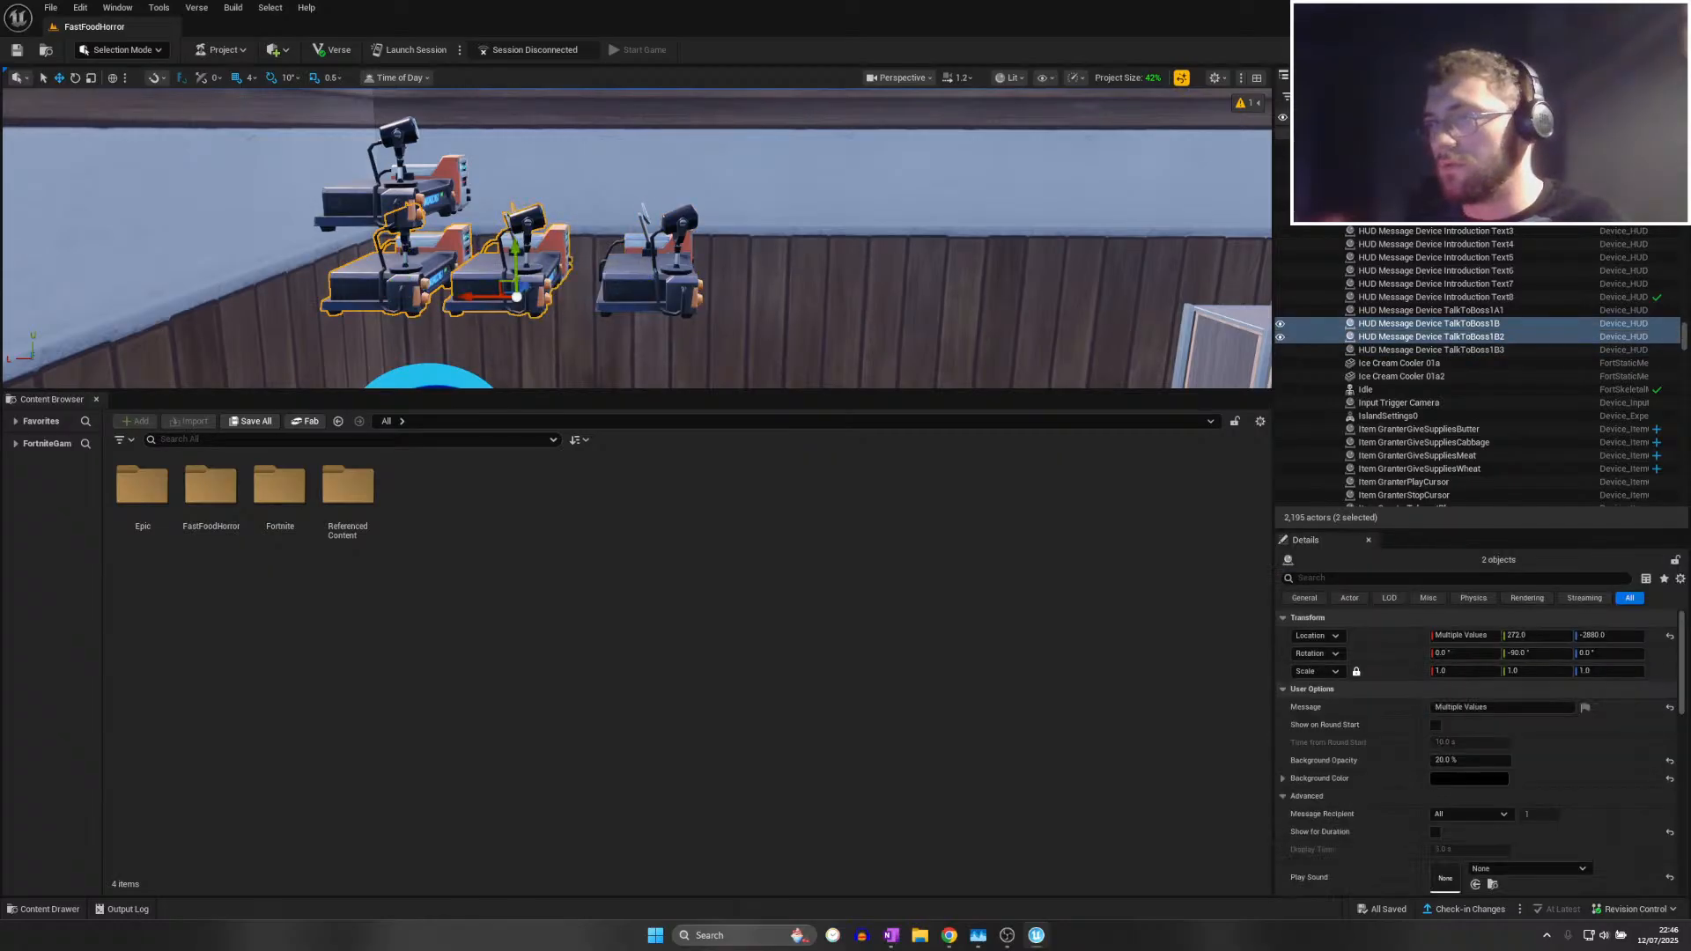
{"action": "left_click", "coordinate": [650, 267], "text": "ctrl"}
Duplicate HUD Message Device TalkToBoss1B directly below the original at height 240 and rename the copy HUD Message Device TalkToBoss1C
{"action": "left_click", "coordinate": [419, 271]}
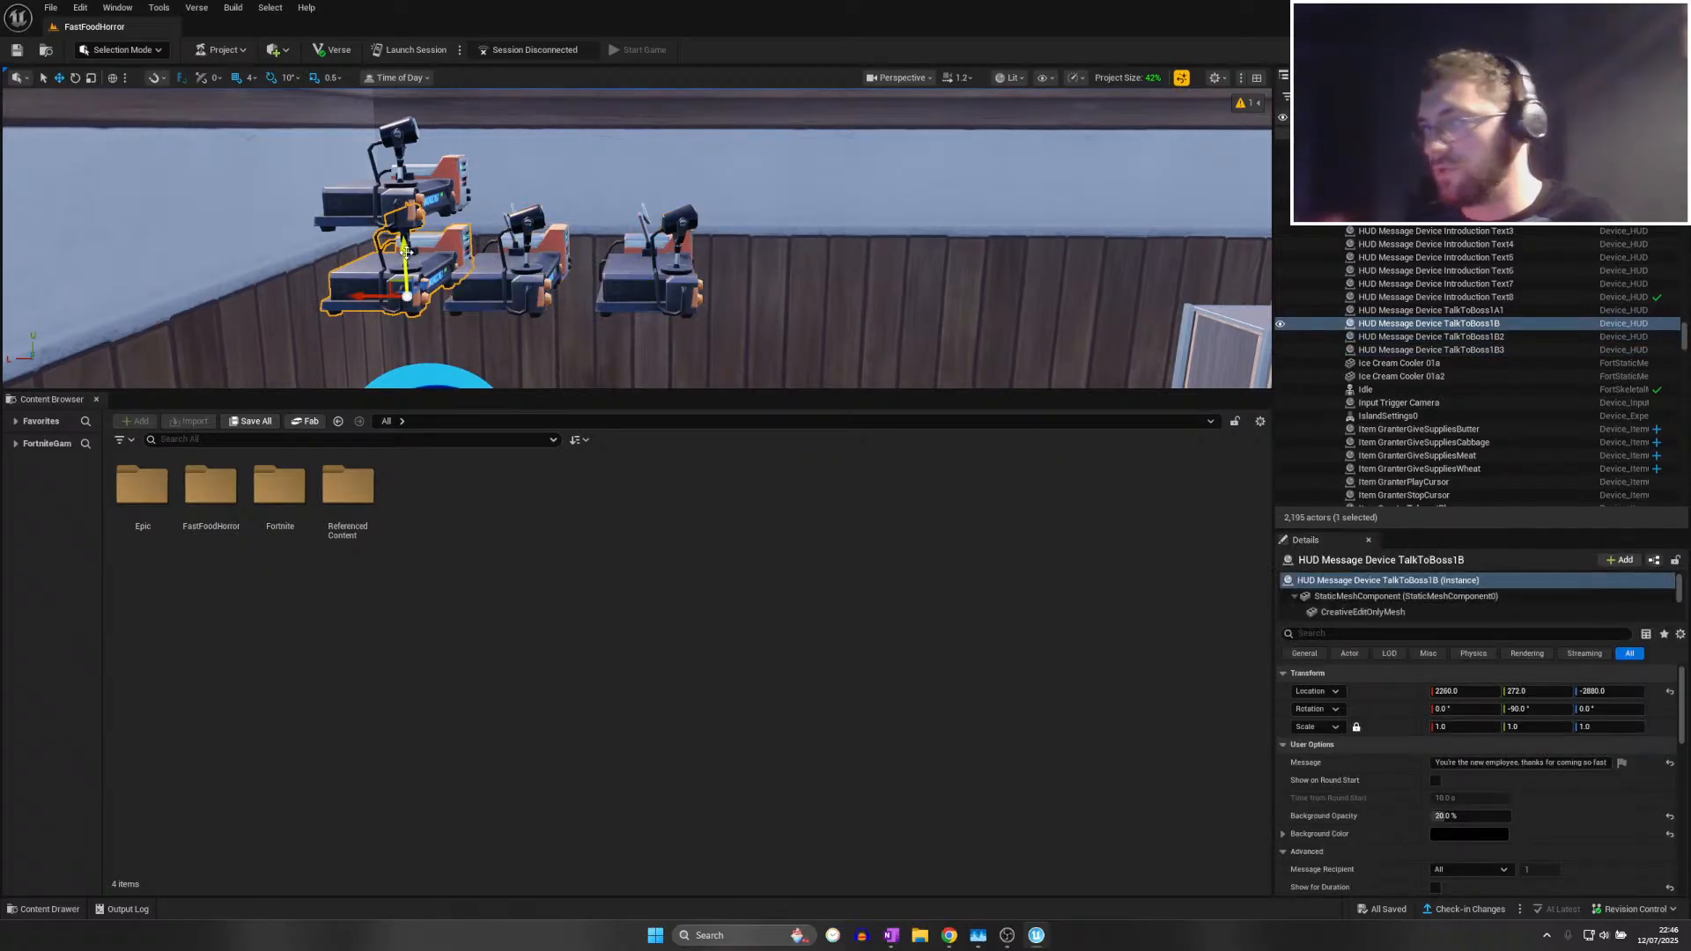
{"action": "key", "text": "ctrl+d"}
{"action": "left_click_drag", "start_coordinate": [405, 253], "coordinate": [410, 319]}
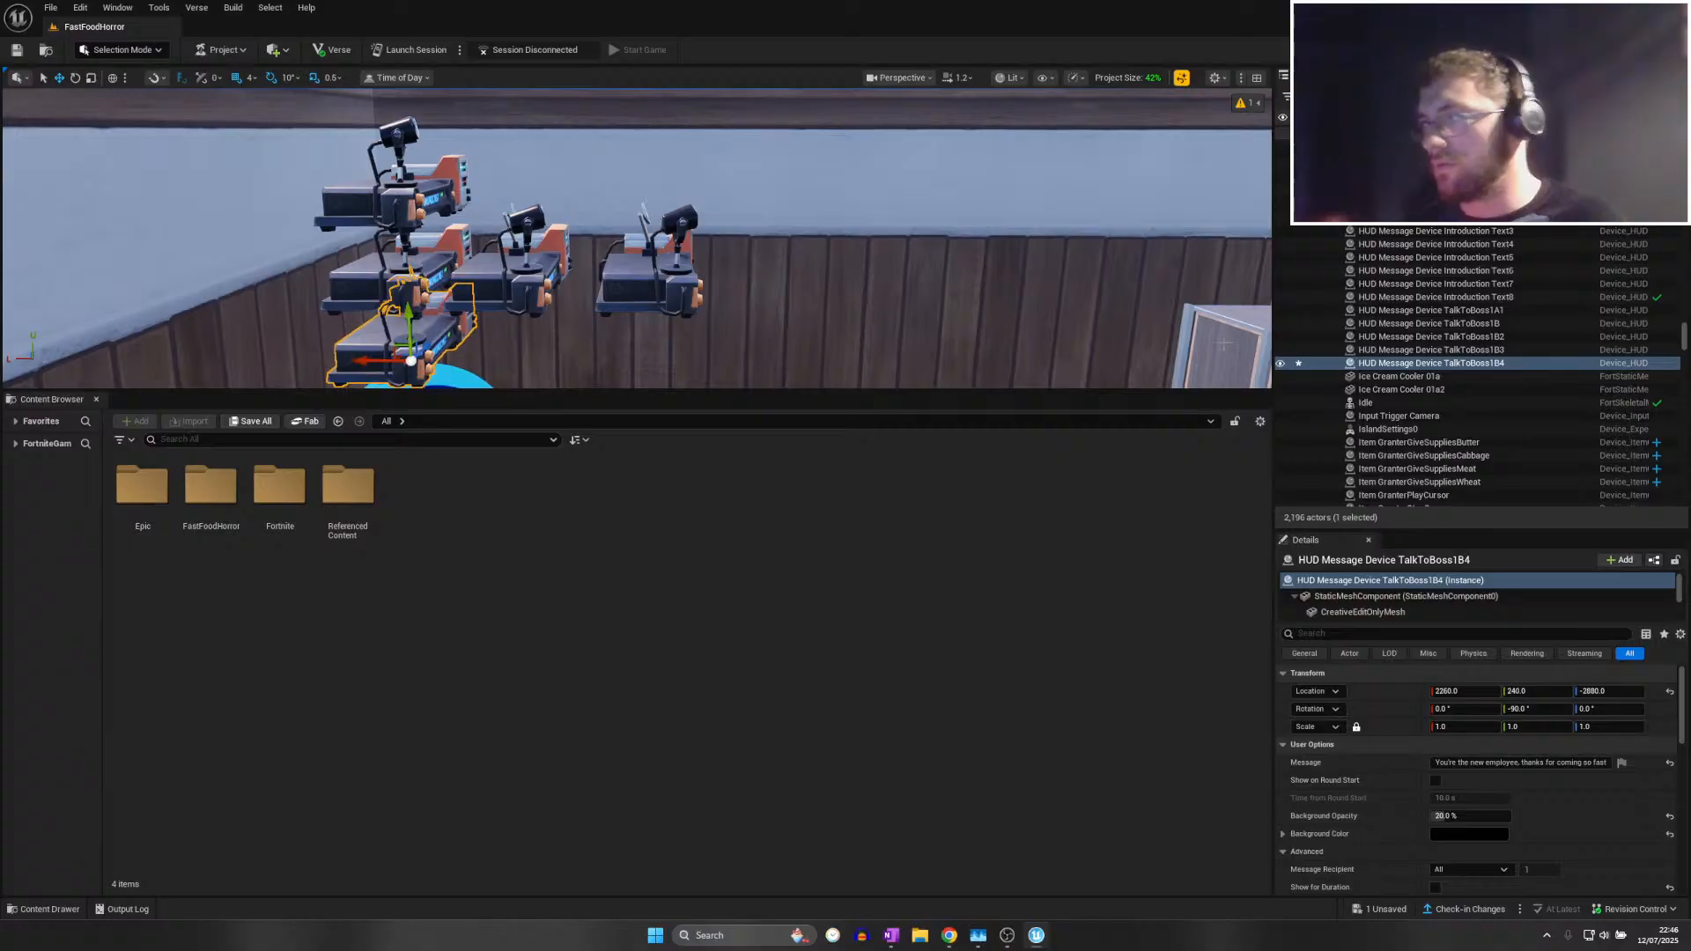
{"action": "left_click", "coordinate": [1478, 364]}
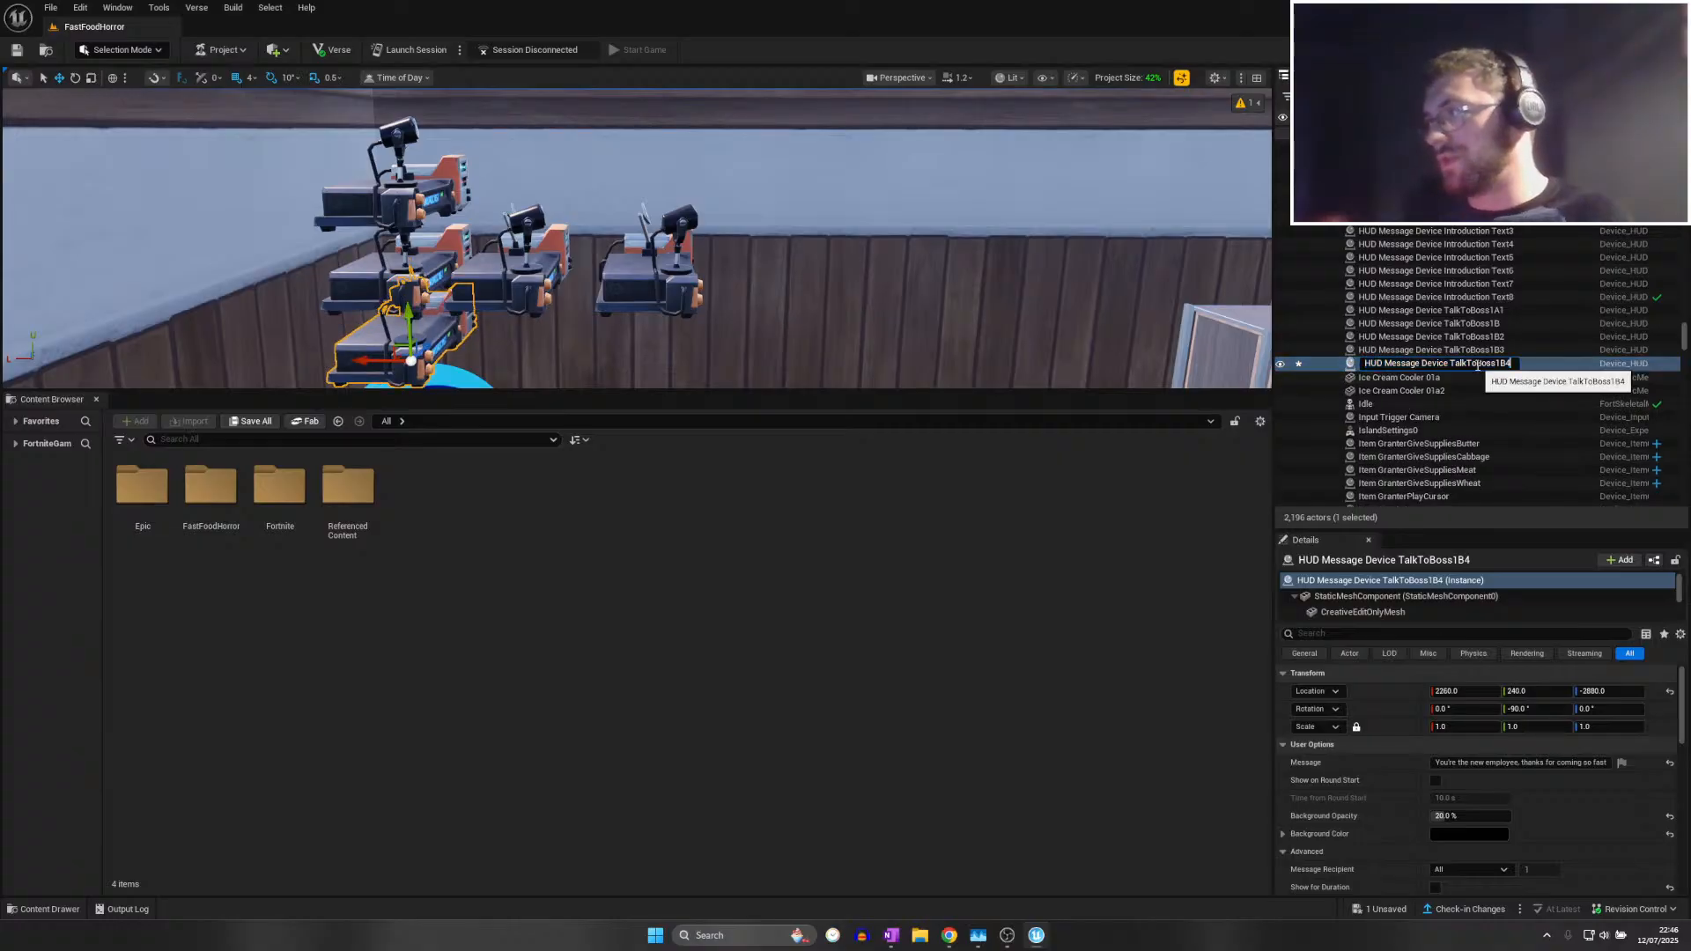
{"action": "key", "text": "Return"}
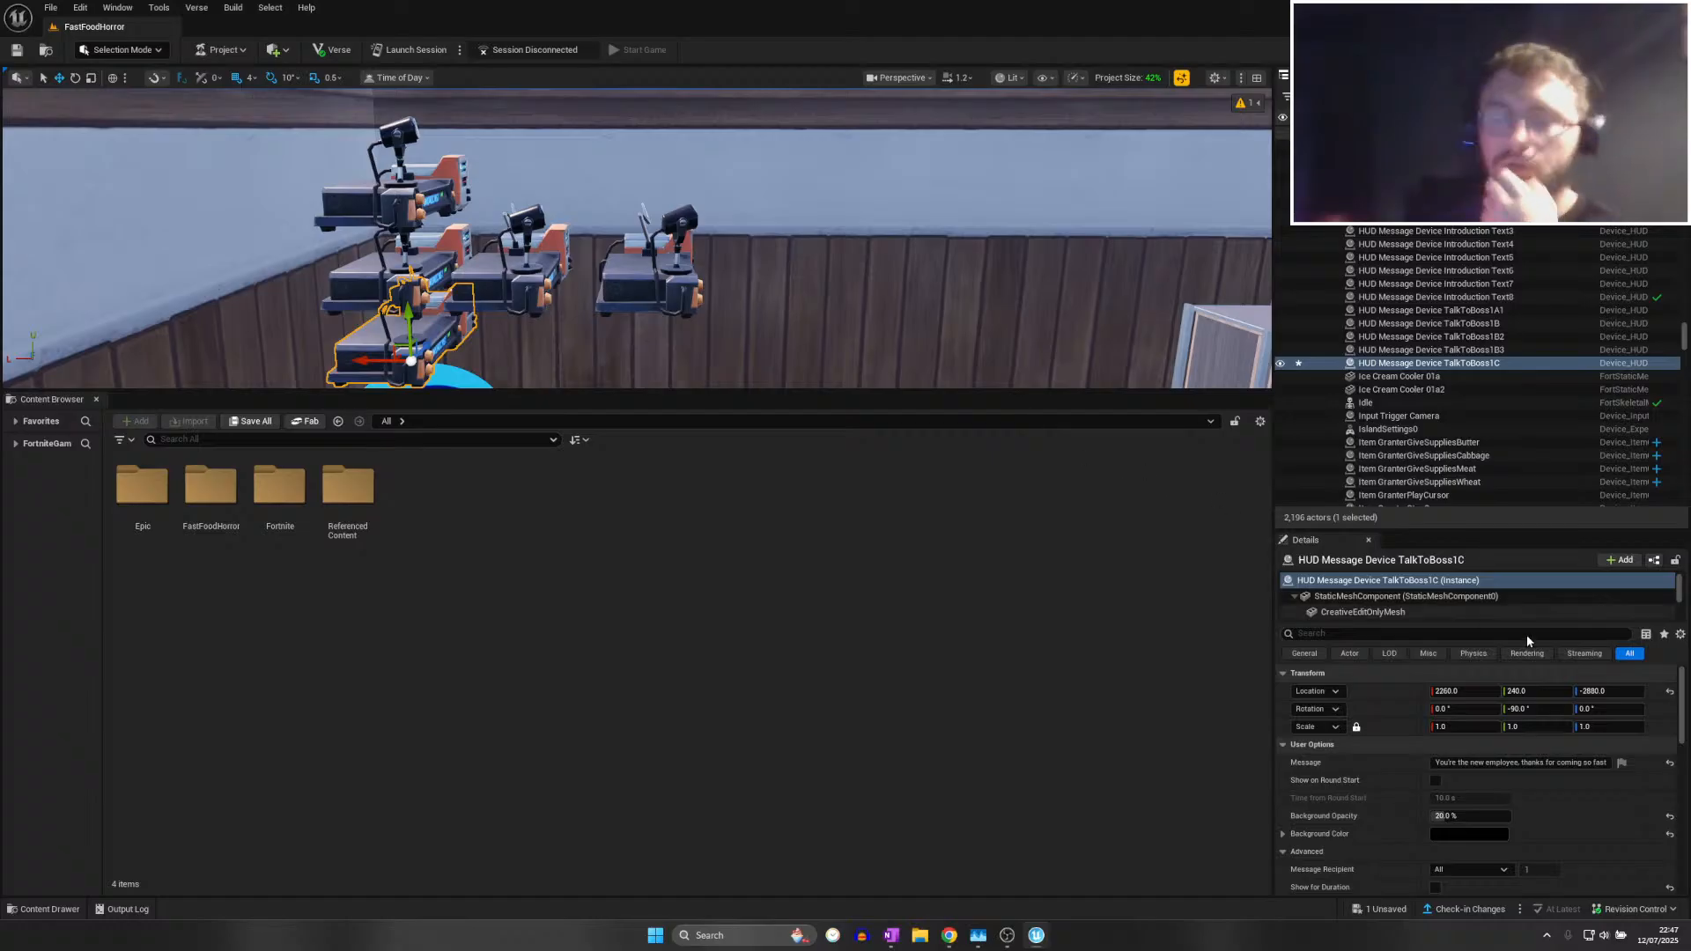
{"action": "scroll", "coordinate": [1497, 705], "scroll_direction": "down", "scroll_amount": 2}
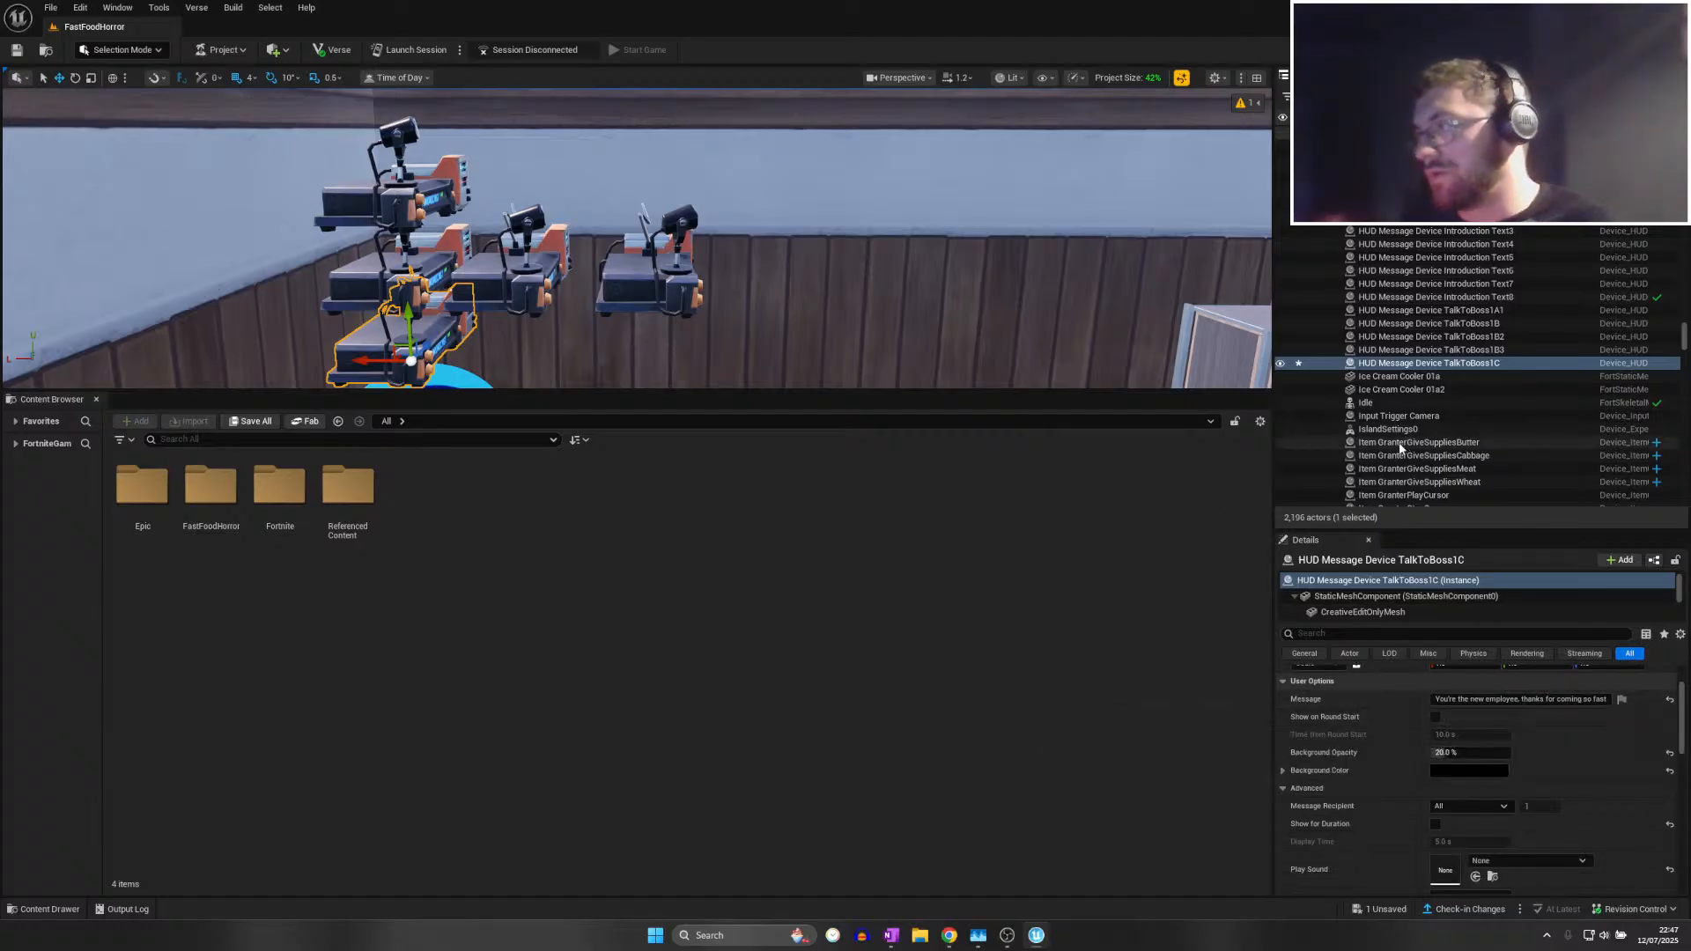
Review HUD Message Device TalkToBoss1C's options and set its message to "I've finished the jobs and it's now closing time"
{"action": "left_click", "coordinate": [1558, 699]}
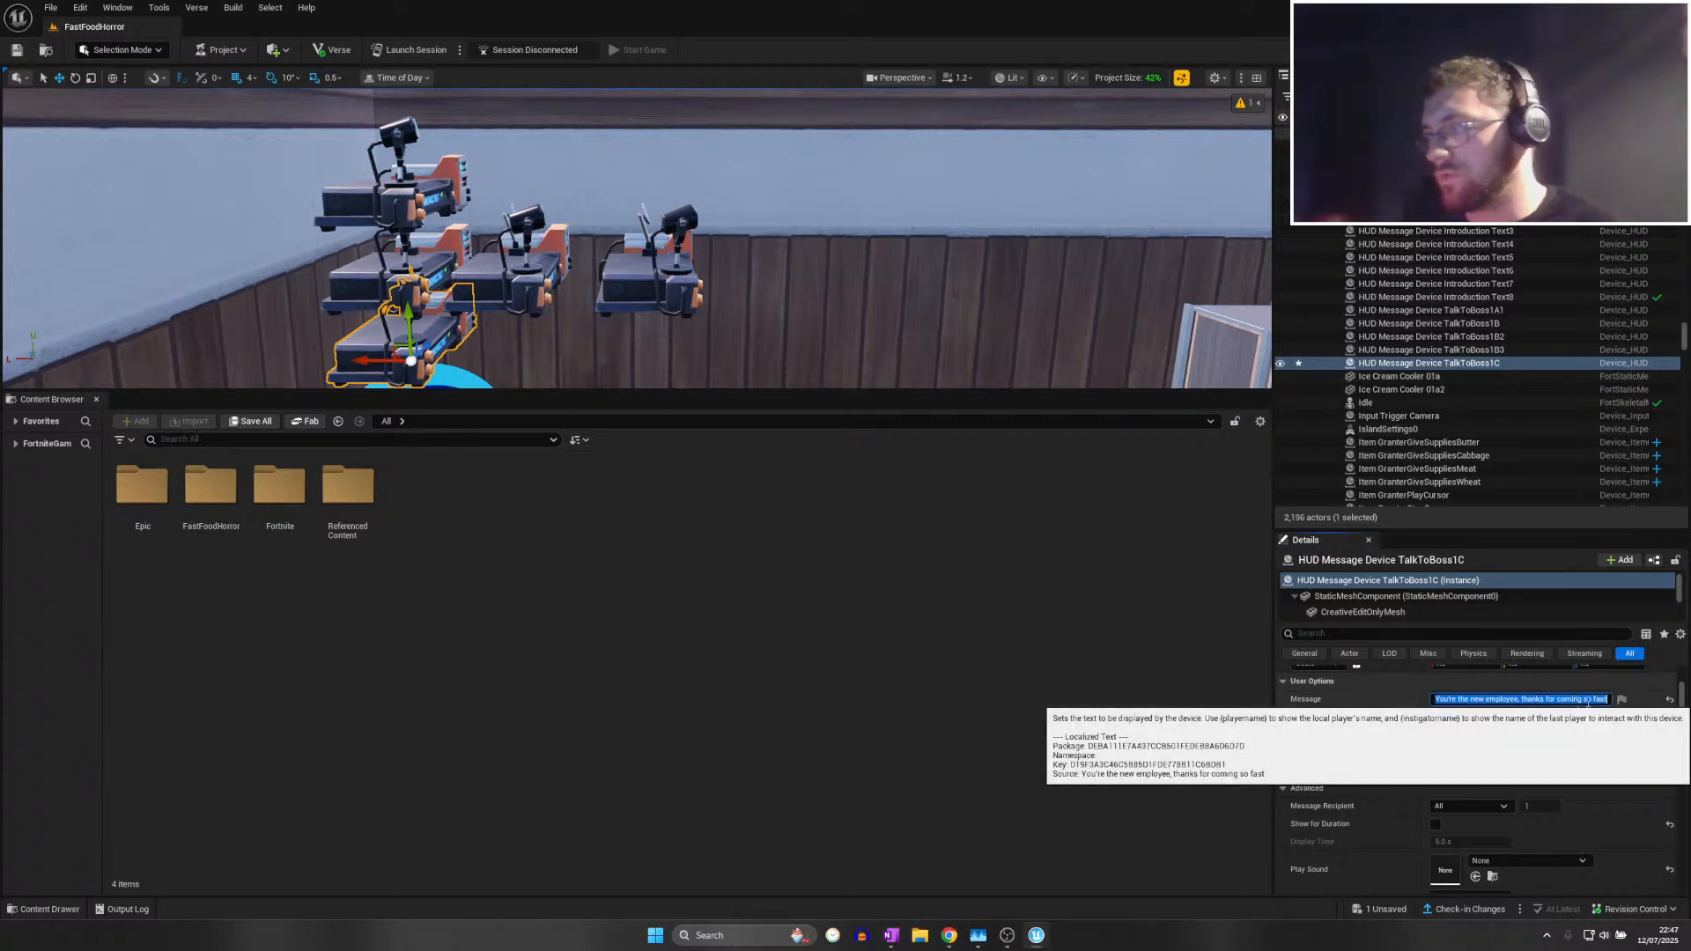
{"action": "scroll", "coordinate": [1493, 716], "scroll_direction": "down", "scroll_amount": 5}
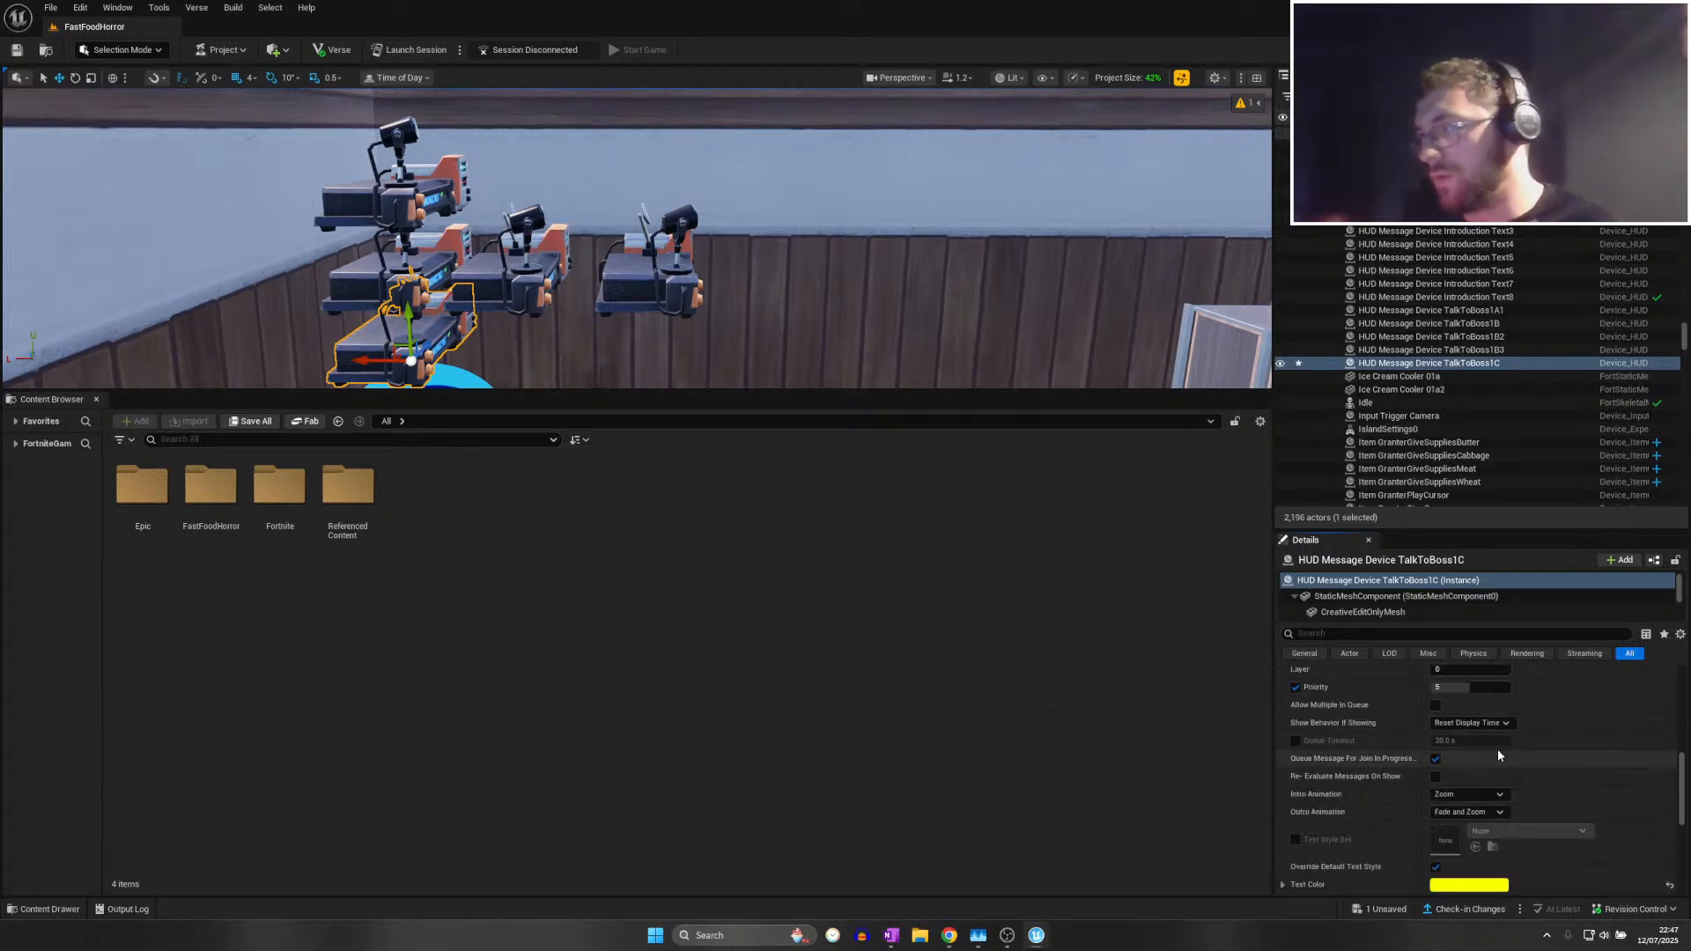
{"action": "scroll", "coordinate": [1414, 739], "scroll_direction": "up", "scroll_amount": 4}
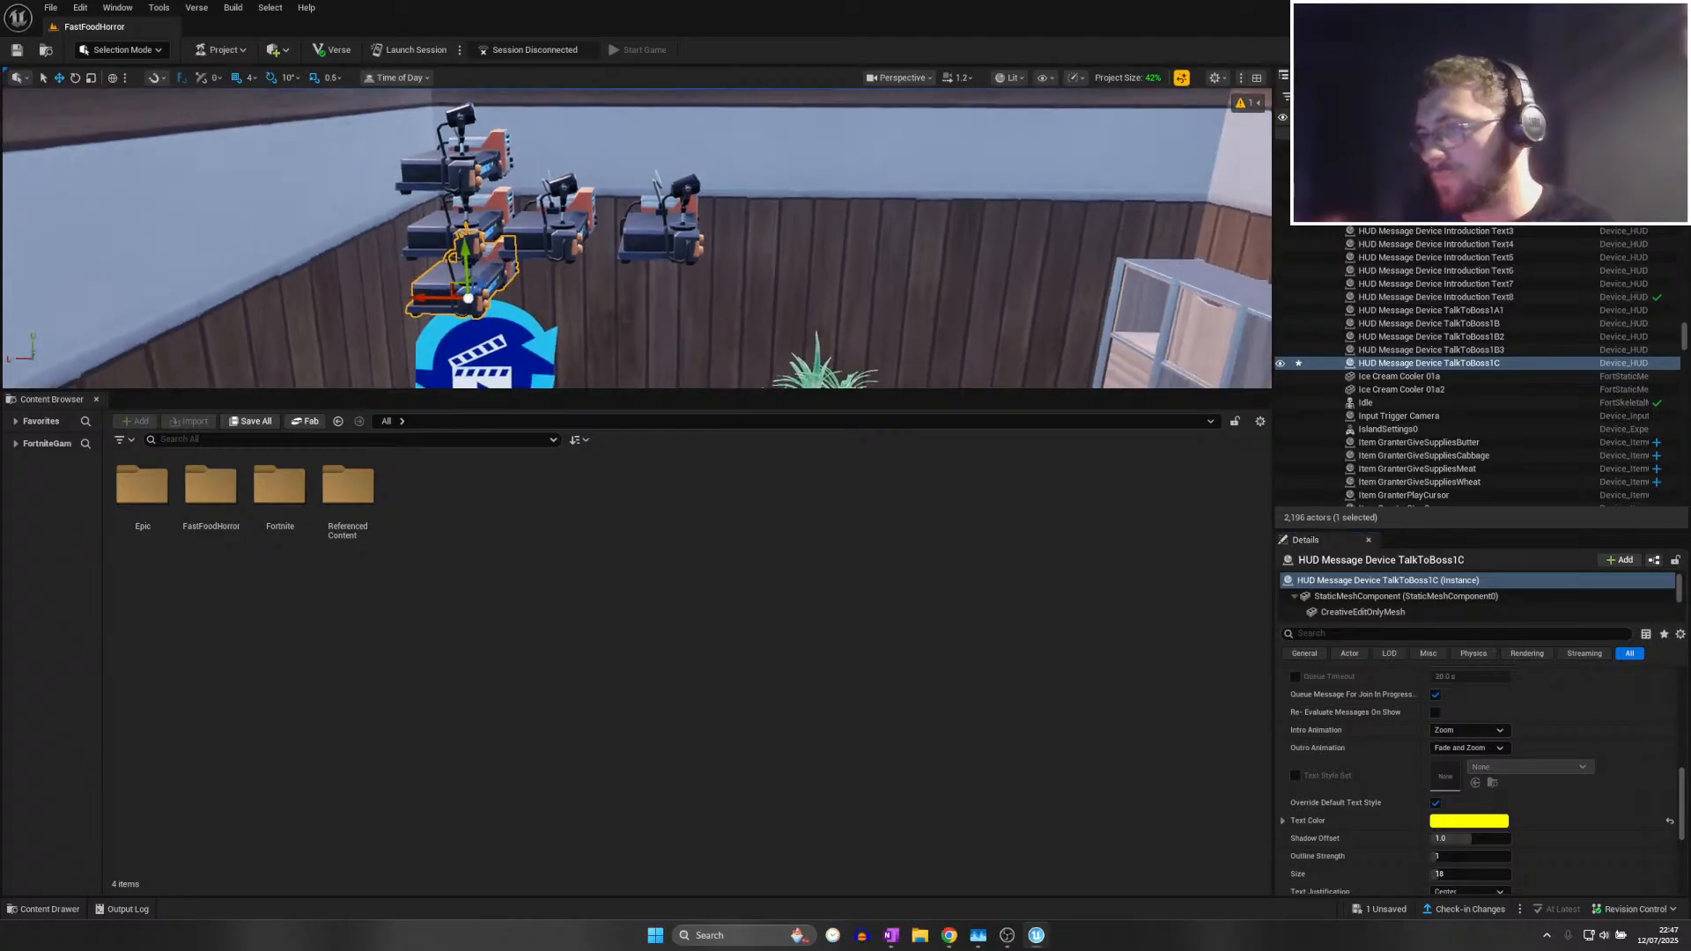
{"action": "scroll", "coordinate": [1458, 759], "scroll_direction": "up", "scroll_amount": 3}
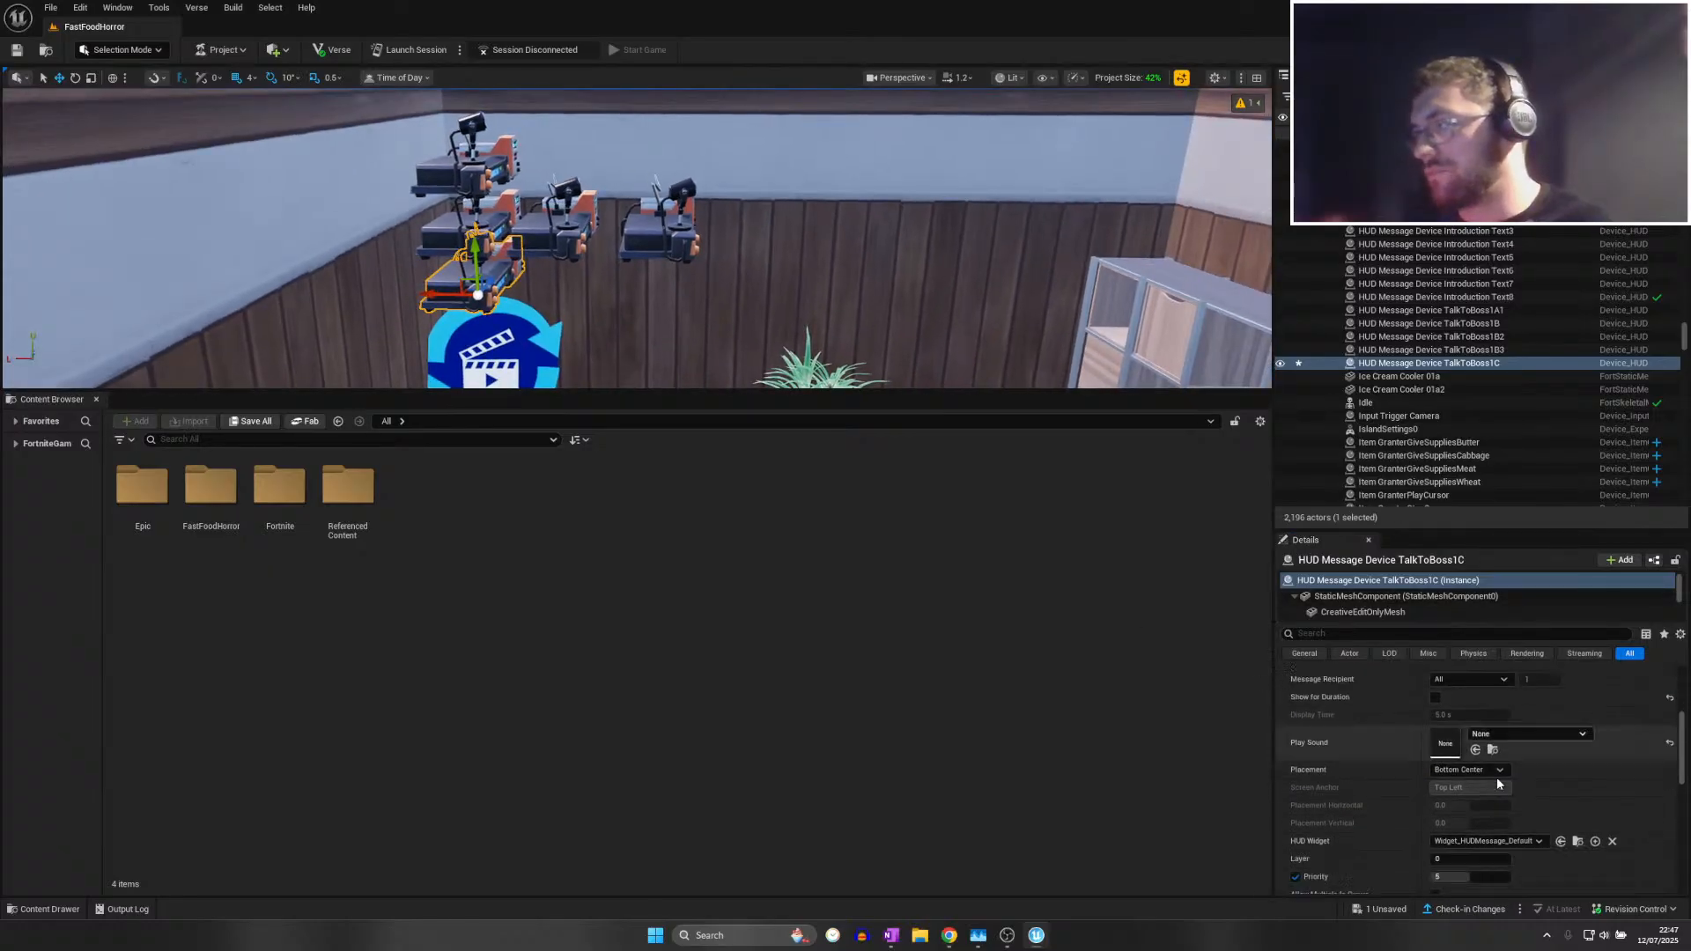
{"action": "scroll", "coordinate": [1497, 775], "scroll_direction": "down", "scroll_amount": 6}
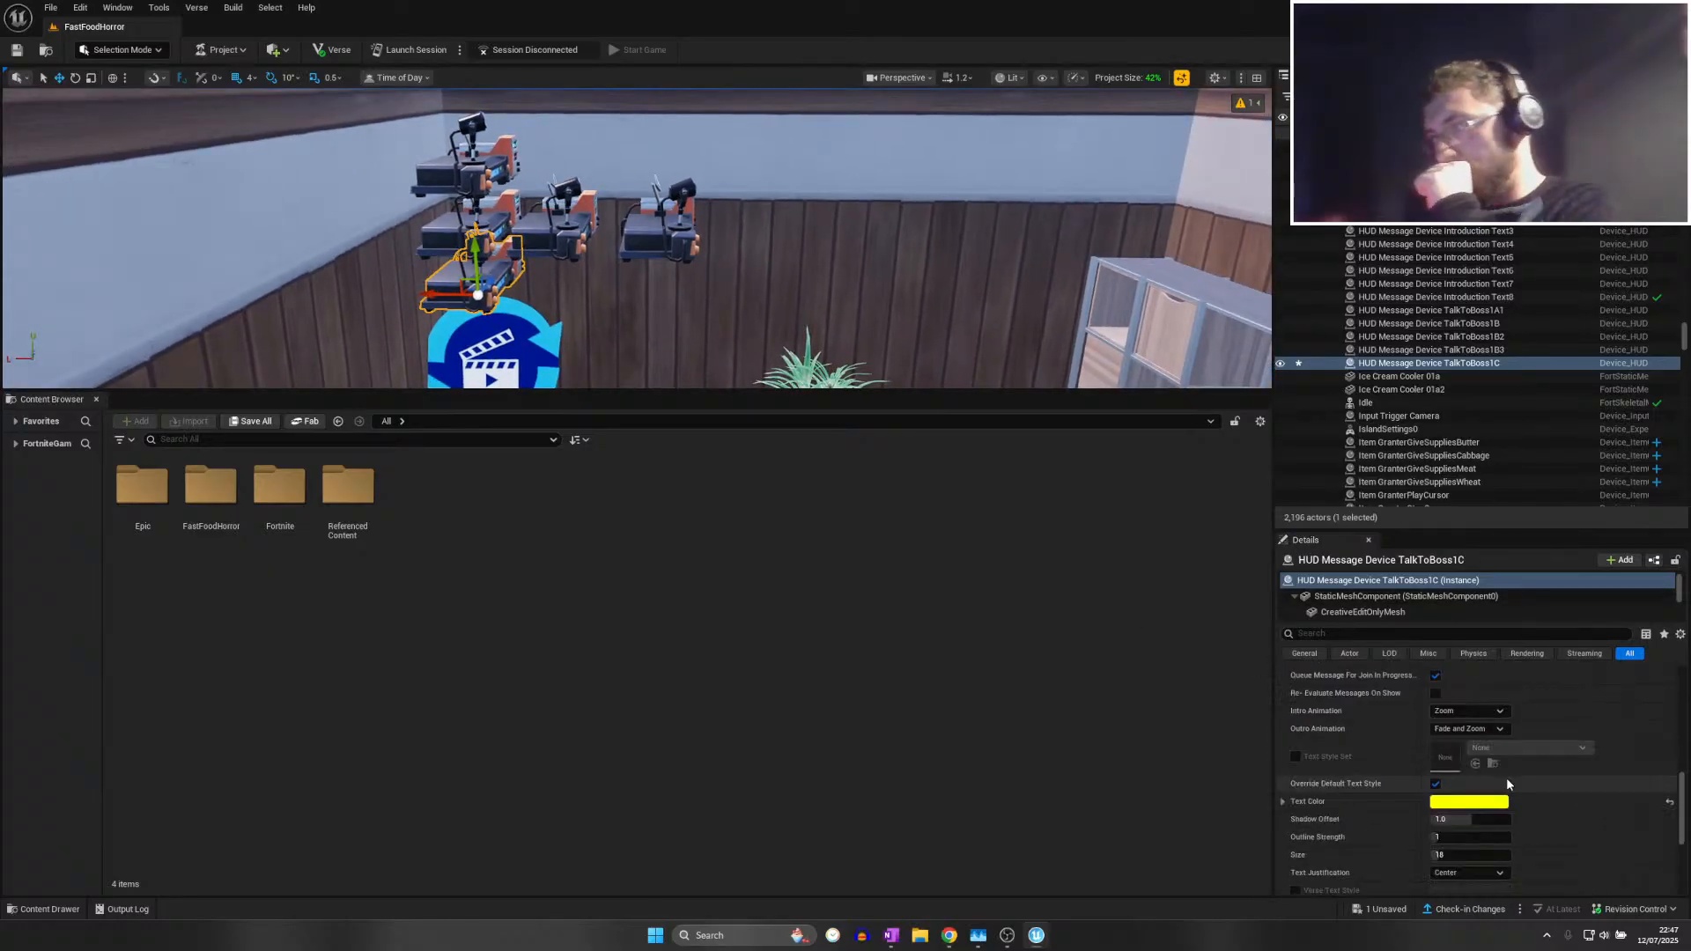
{"action": "scroll", "coordinate": [1502, 789], "scroll_direction": "up", "scroll_amount": 6}
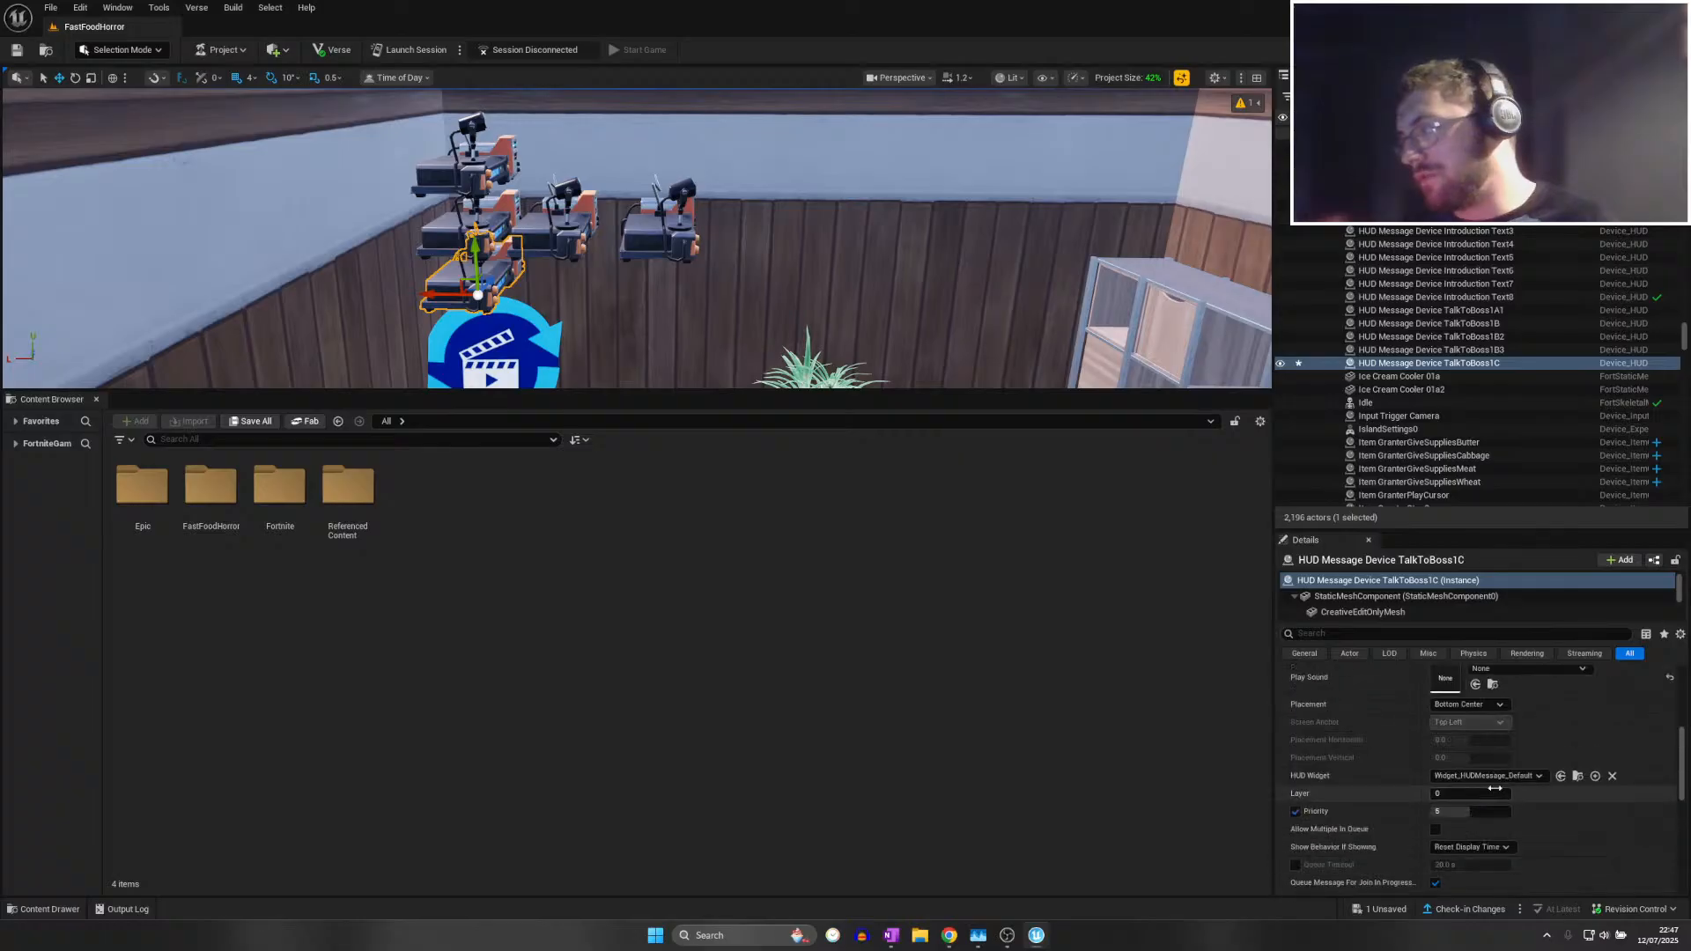
{"action": "scroll", "coordinate": [1495, 794], "scroll_direction": "up", "scroll_amount": 2}
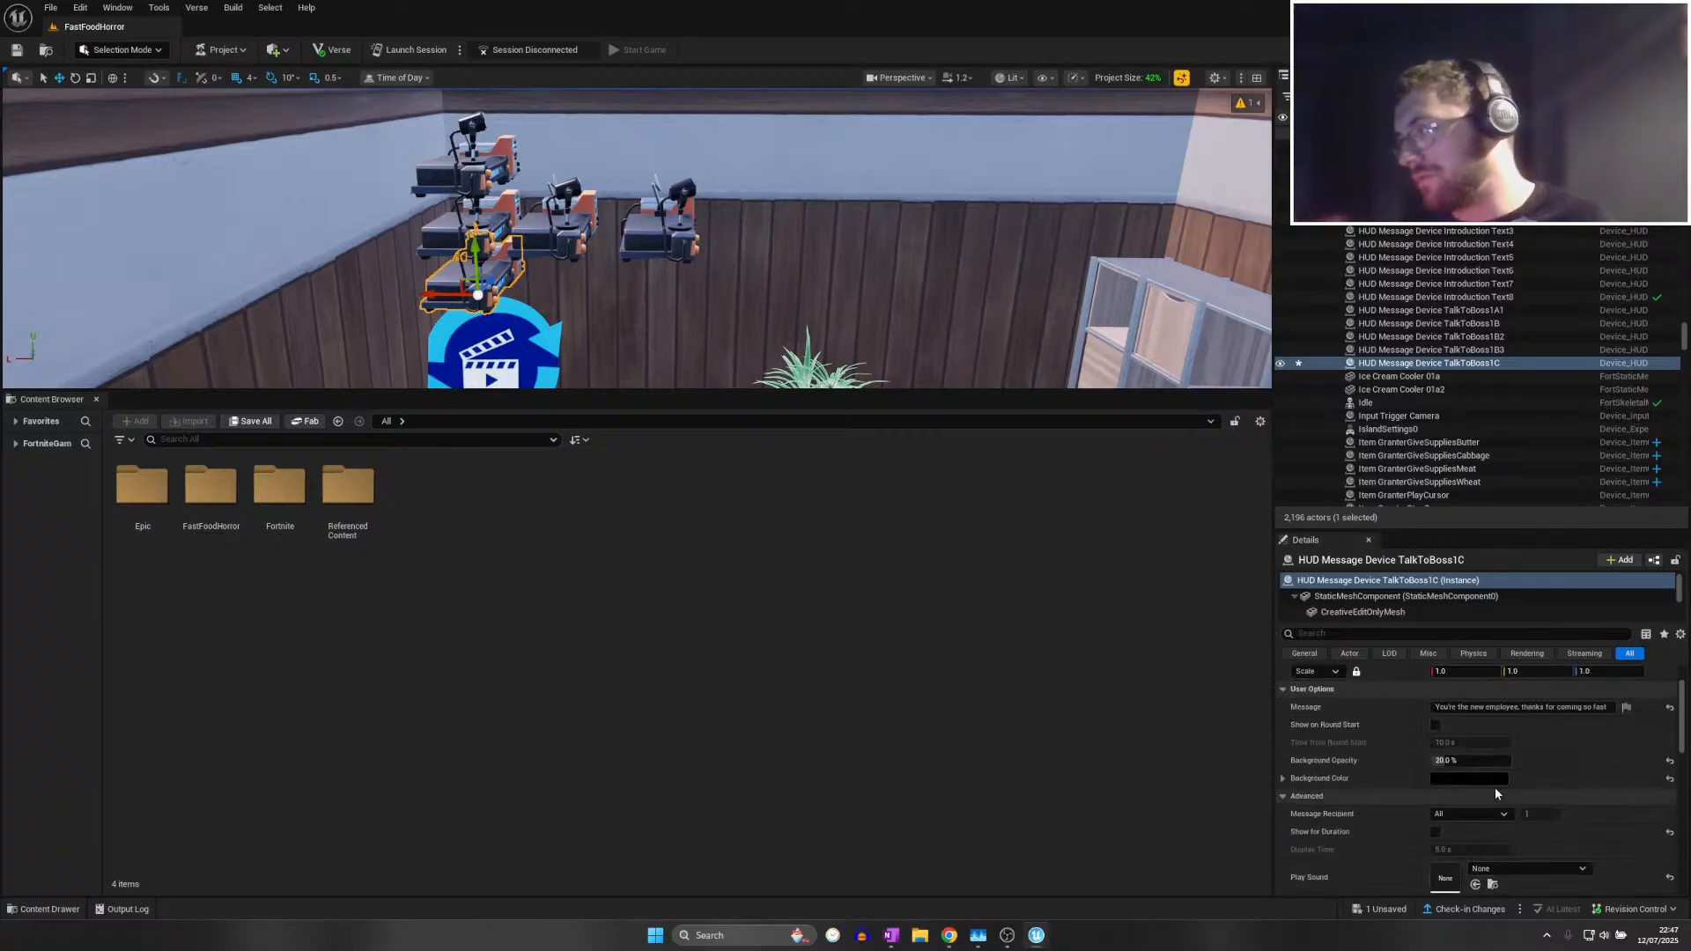
{"action": "left_click", "coordinate": [1512, 707]}
{"action": "key", "text": "BackSpace"}
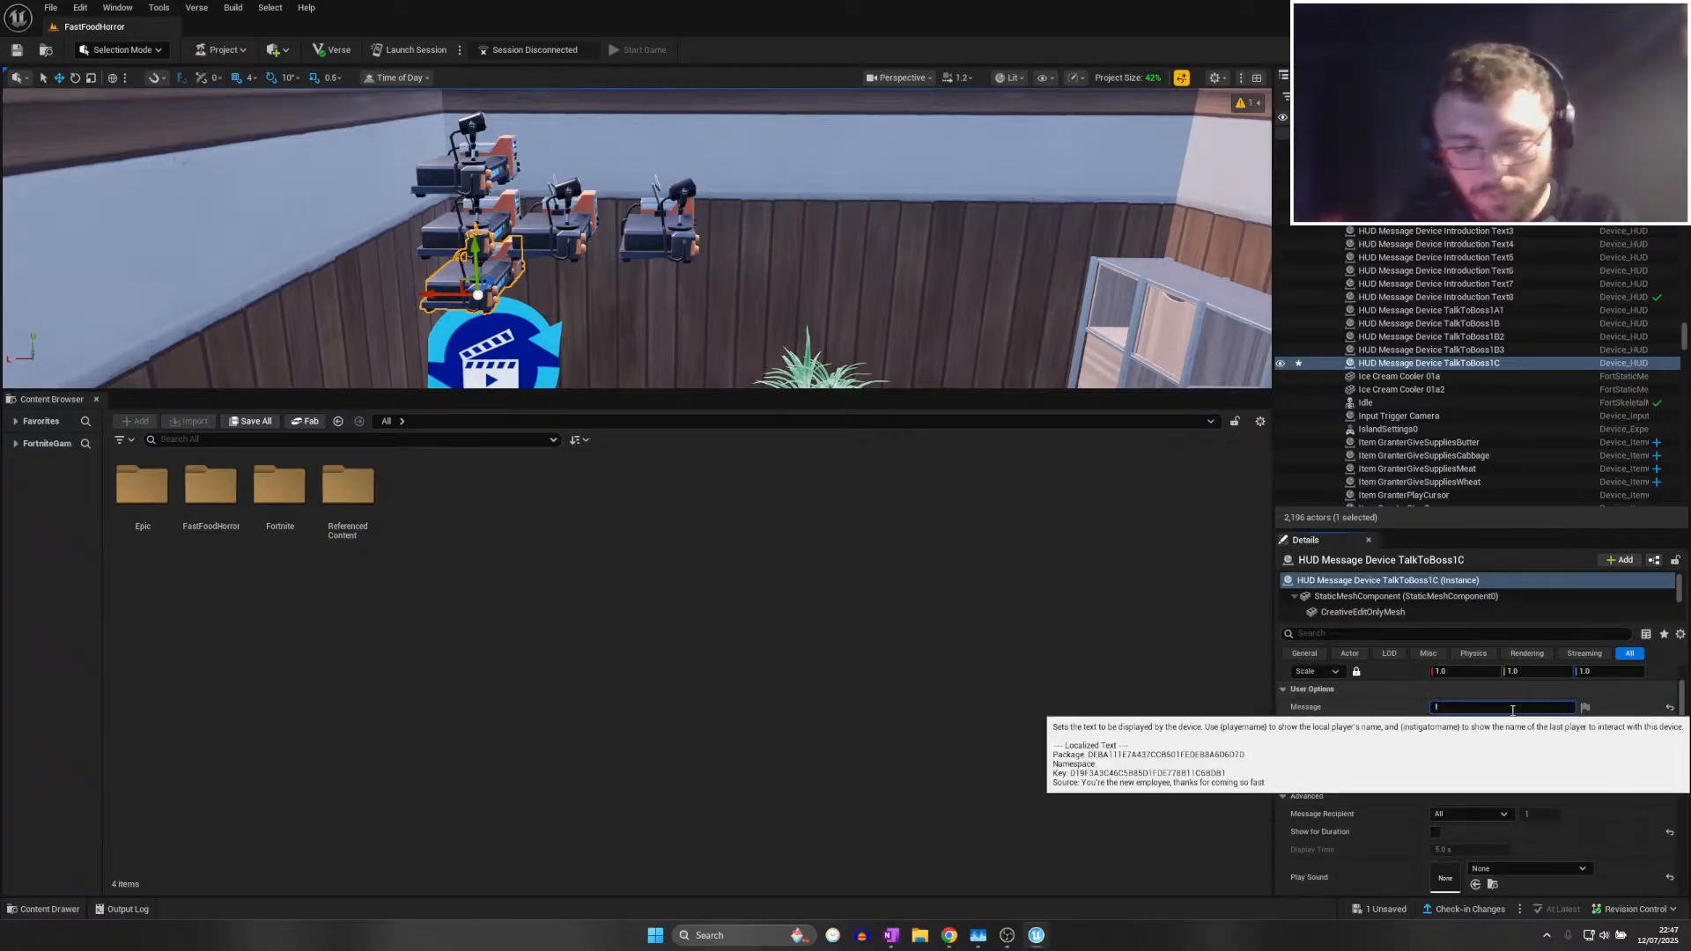
{"action": "type", "text": "I've finished the jobs and it"}
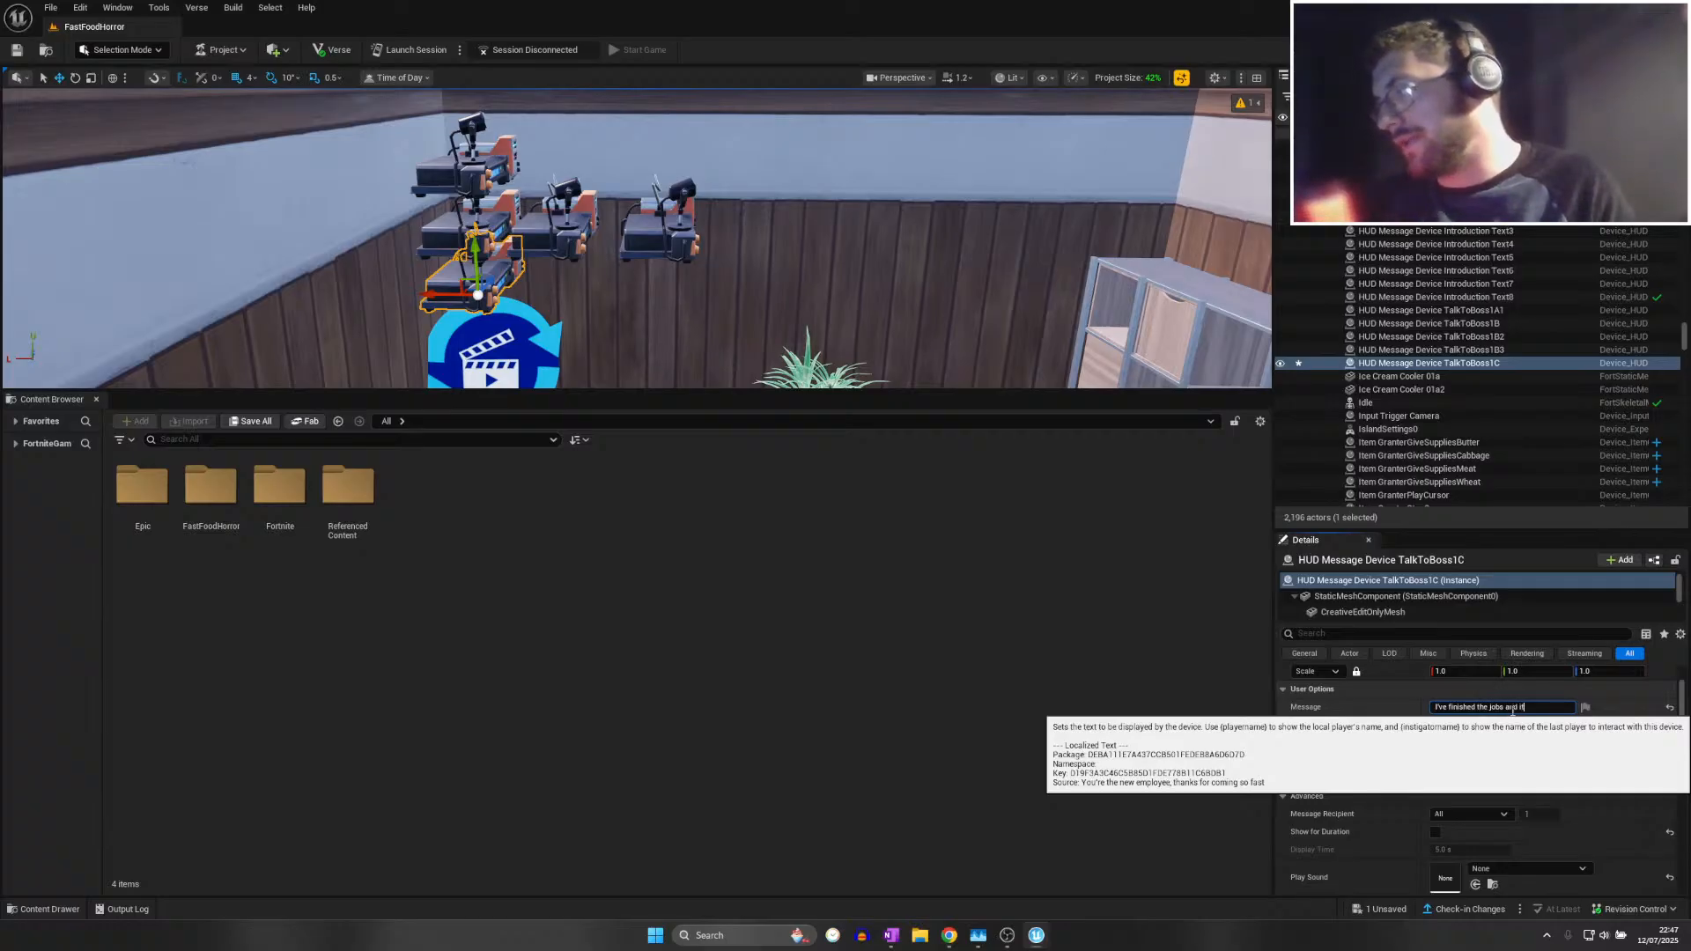
{"action": "type", "text": "'s now closing time"}
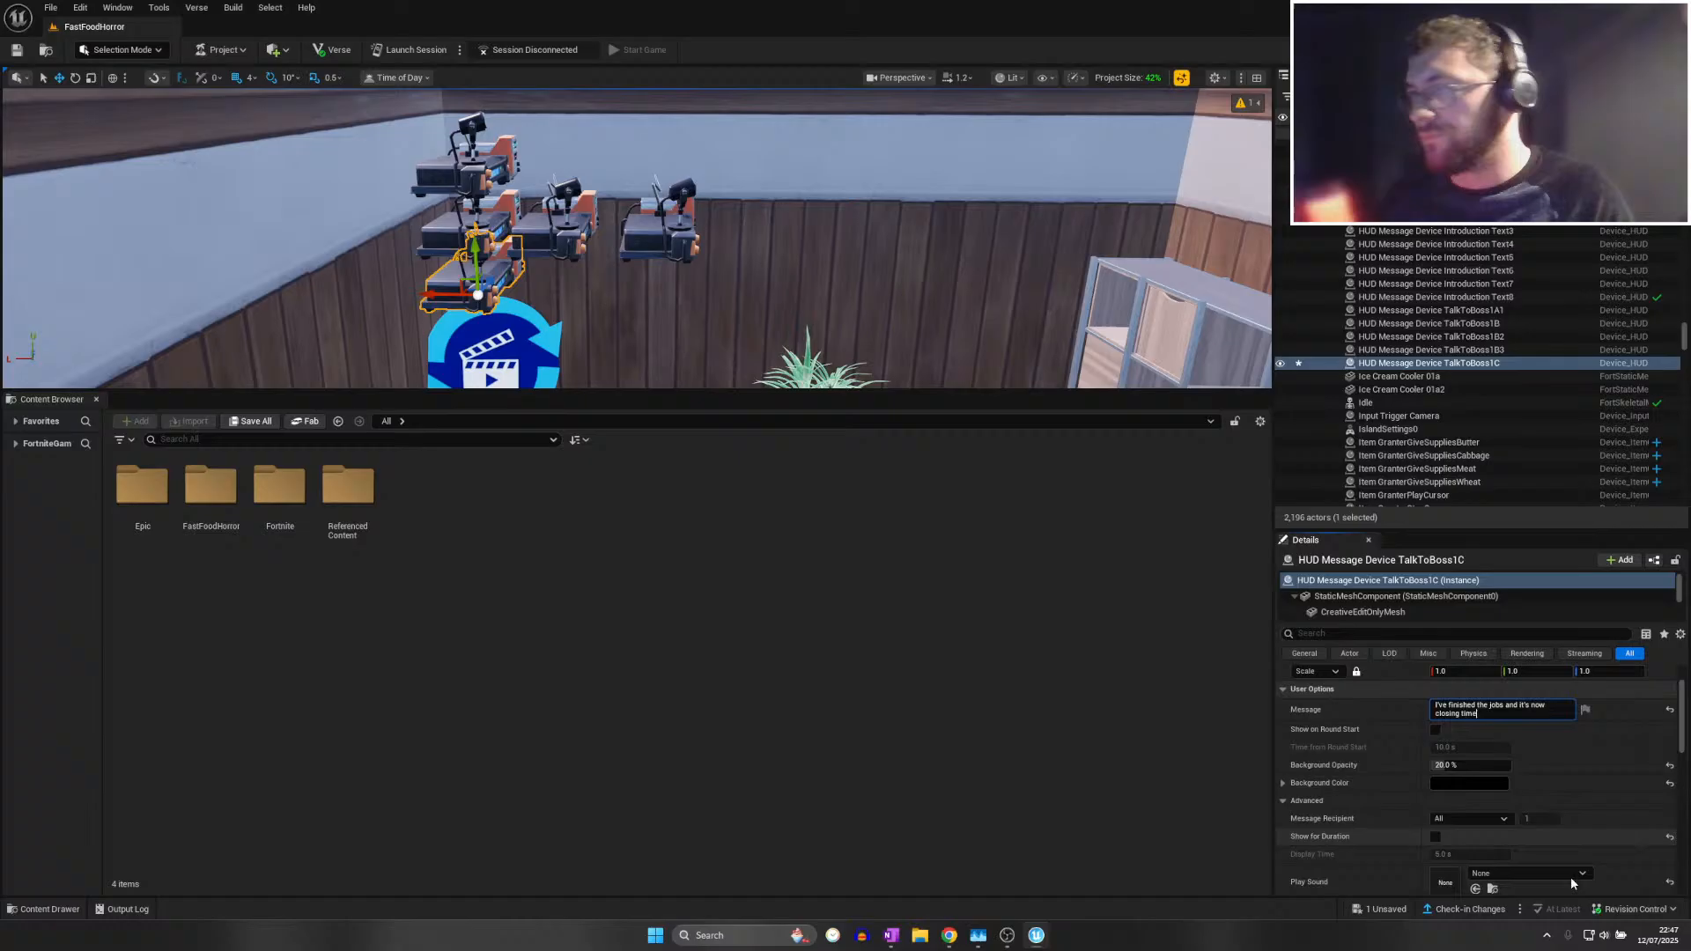
{"action": "scroll", "coordinate": [1570, 875], "scroll_direction": "down", "scroll_amount": 5}
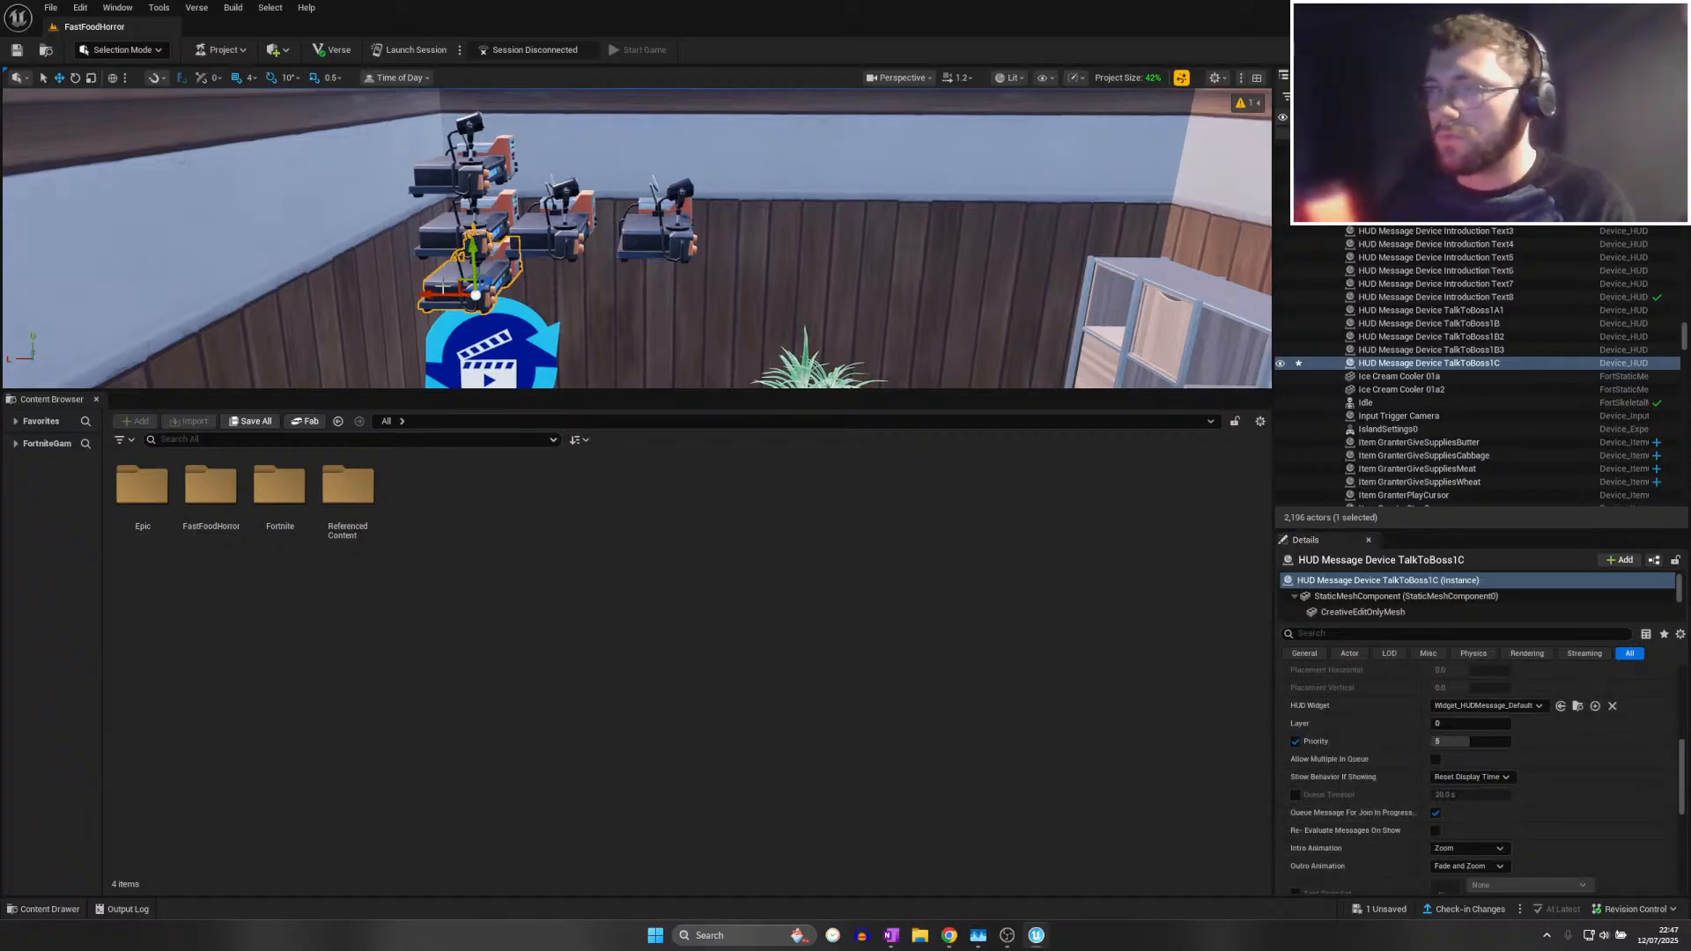
Duplicate HUD Message Device TalkToBoss1C and place the copy beside it under TalkToBoss1B2, at X 2208
{"action": "key", "text": "ctrl+d"}
{"action": "right_click_drag", "start_coordinate": [444, 286], "coordinate": [379, 295]}
{"action": "left_click_drag", "start_coordinate": [378, 295], "coordinate": [460, 303]}
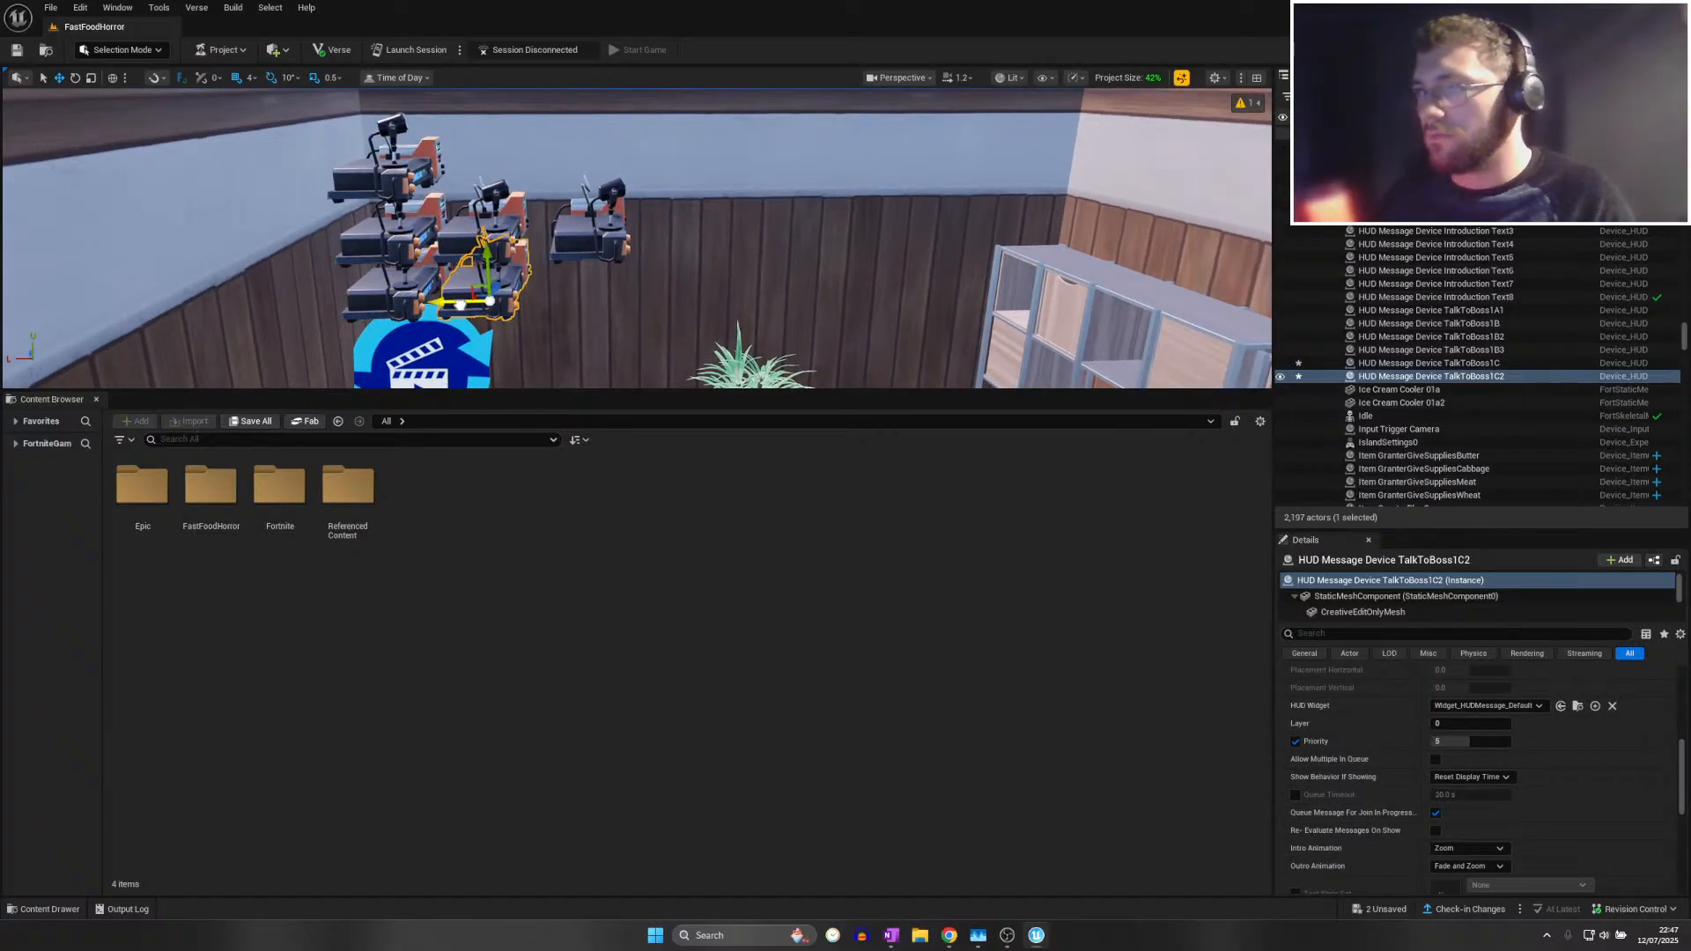
Check the boss dialogue in the OneNote to-do notes and set TalkToBoss1C2's message to "Business was slow today, but thank you for your hard work"
{"action": "scroll", "coordinate": [1488, 749], "scroll_direction": "up", "scroll_amount": 4}
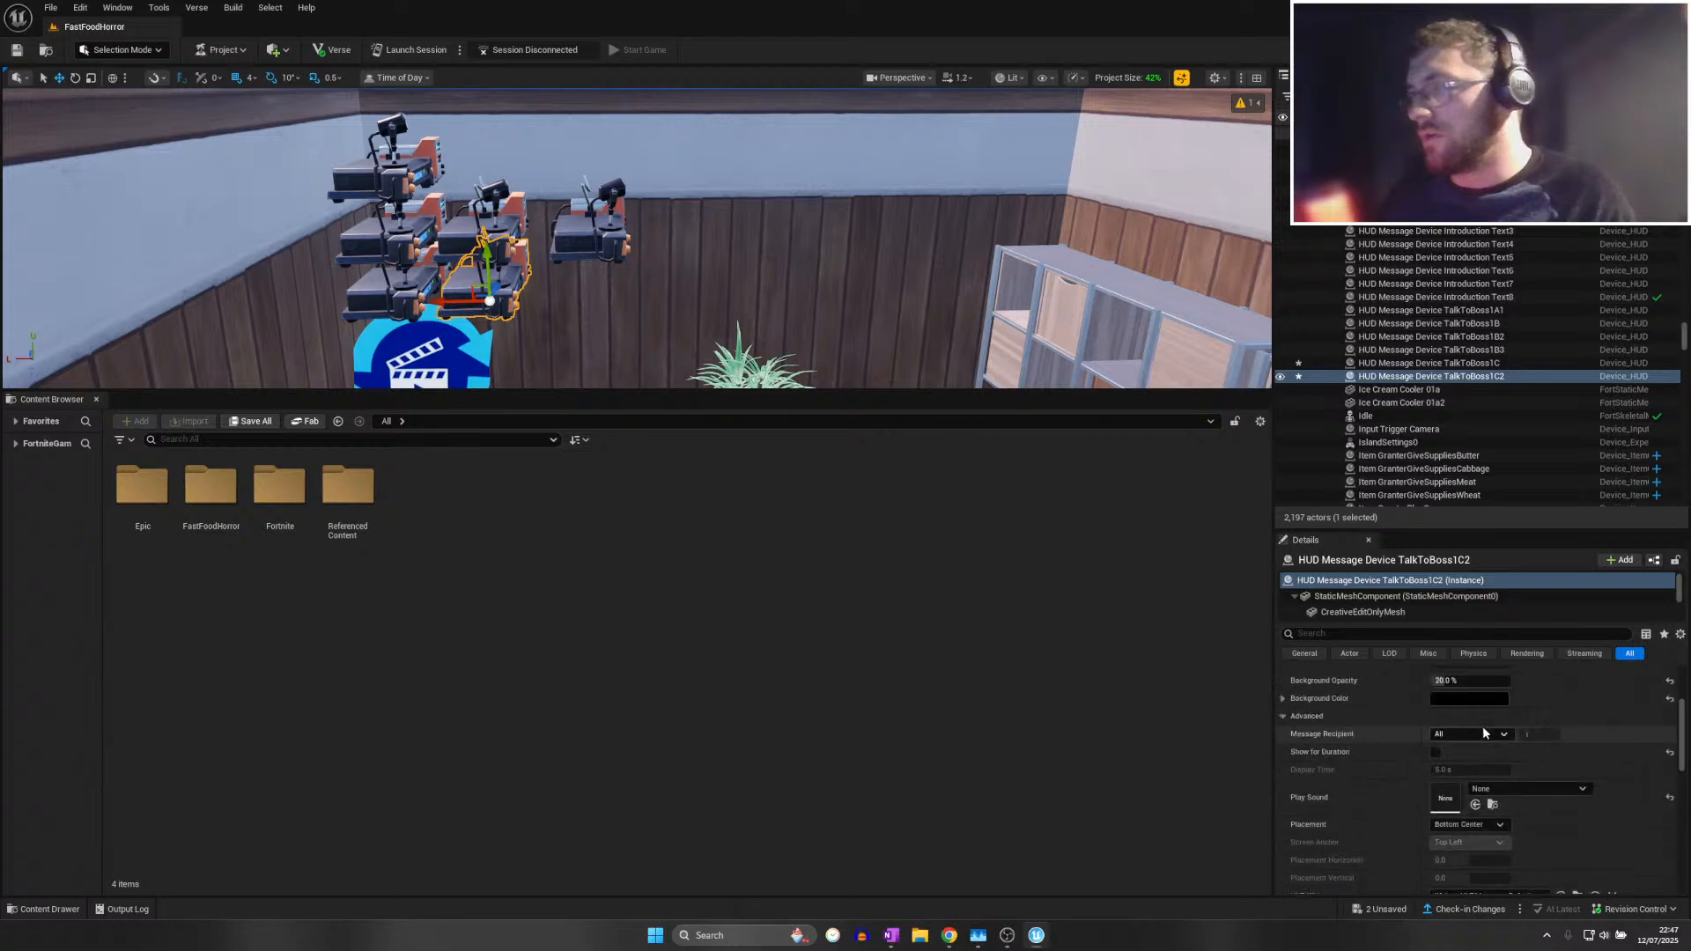
{"action": "left_click", "coordinate": [891, 935]}
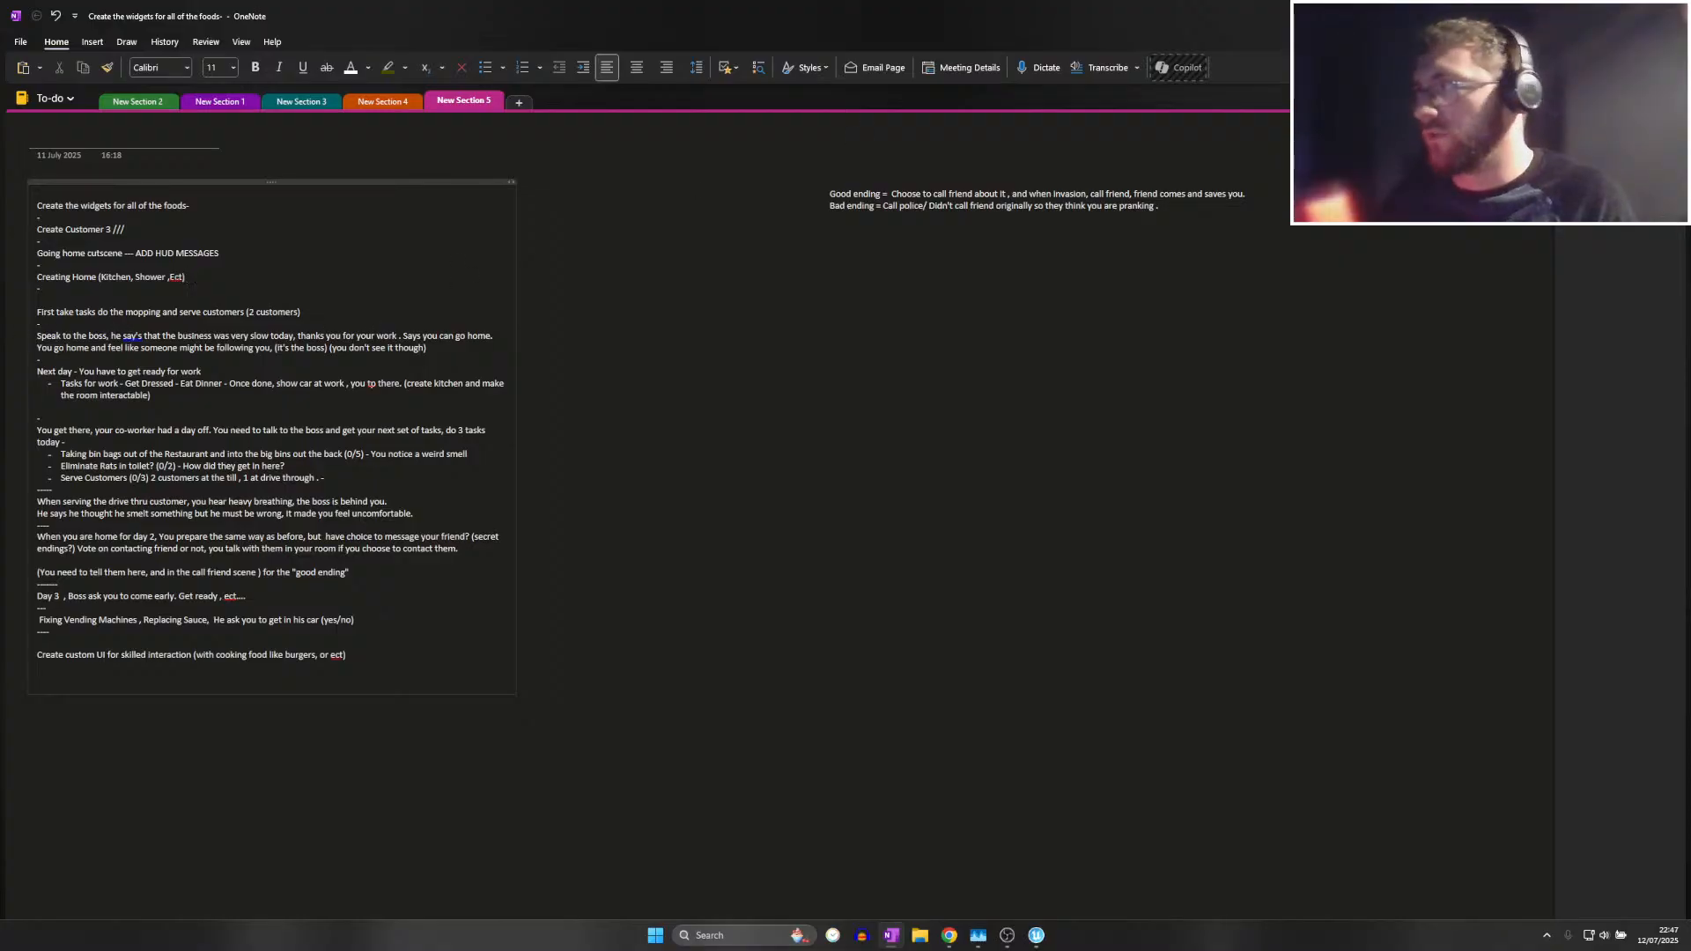
{"action": "left_click", "coordinate": [1615, 11]}
{"action": "scroll", "coordinate": [1458, 714], "scroll_direction": "up", "scroll_amount": 3}
{"action": "left_click", "coordinate": [1487, 766]}
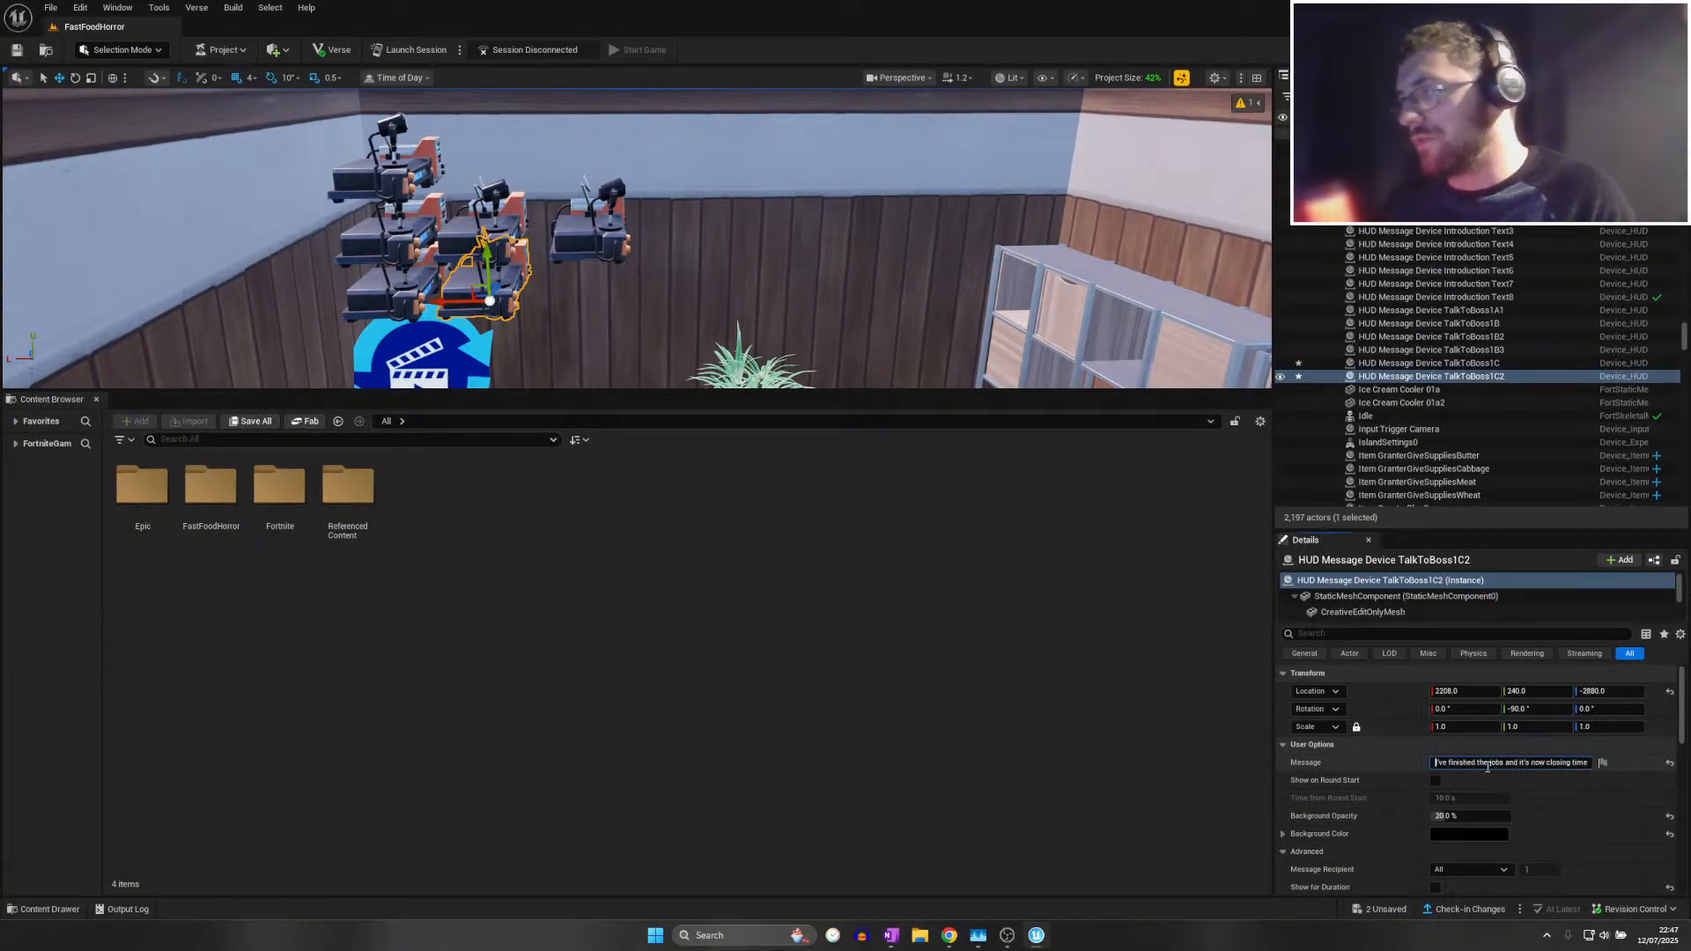
{"action": "type", "text": "Bu"}
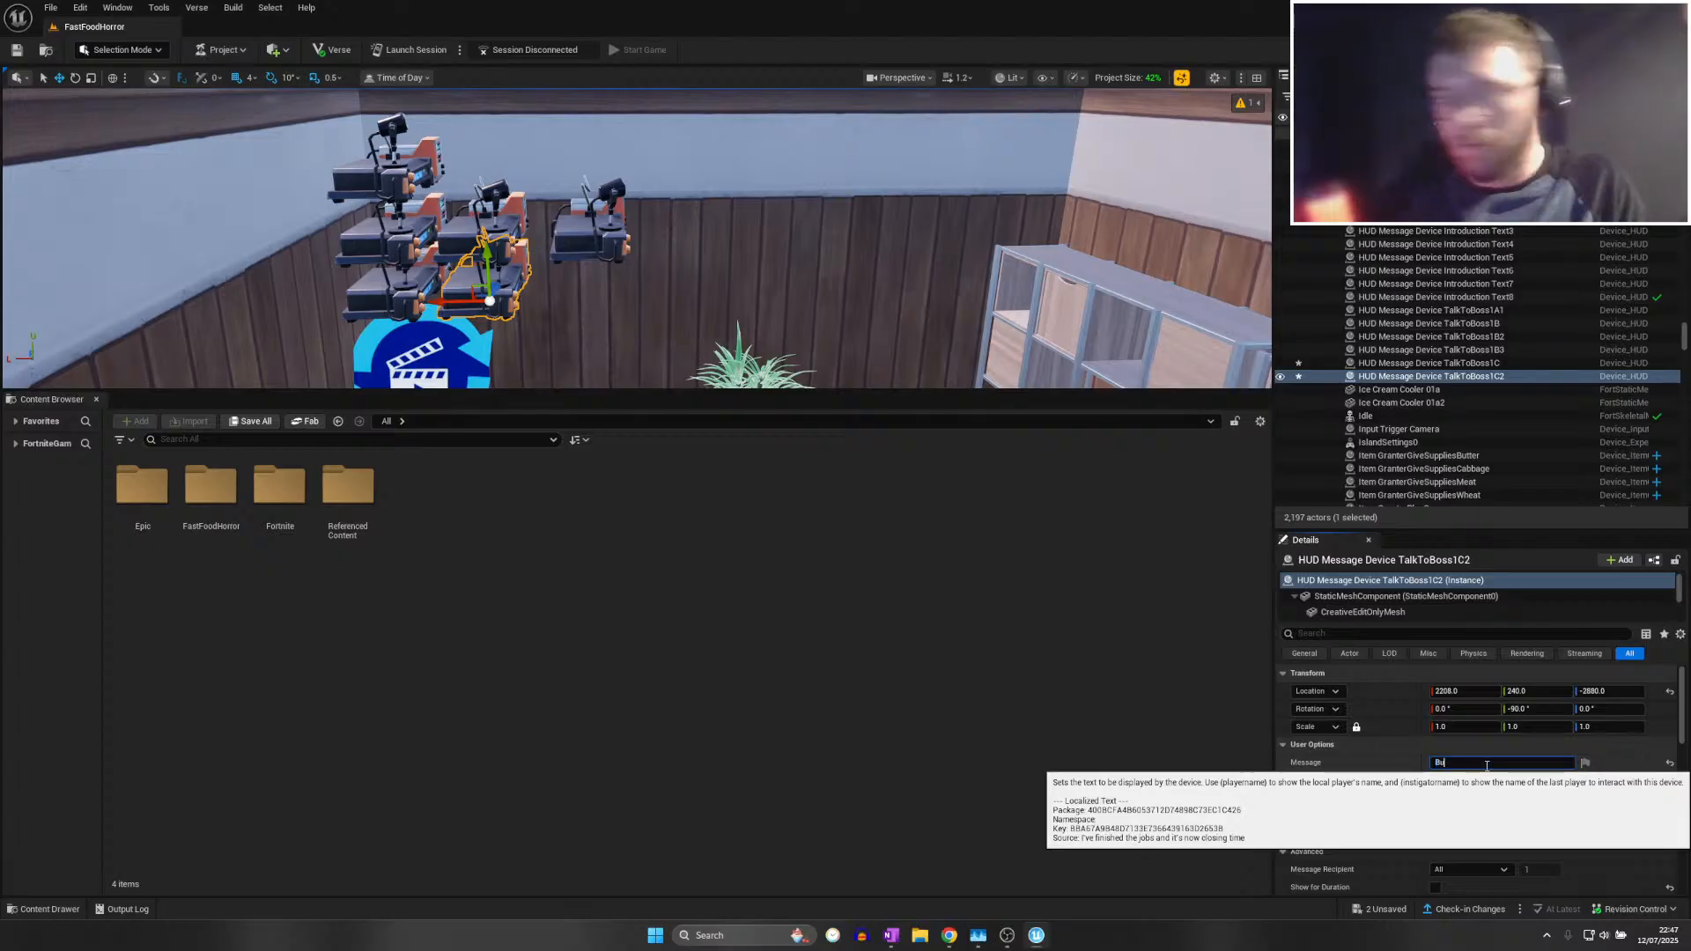
{"action": "type", "text": "siness was slo"}
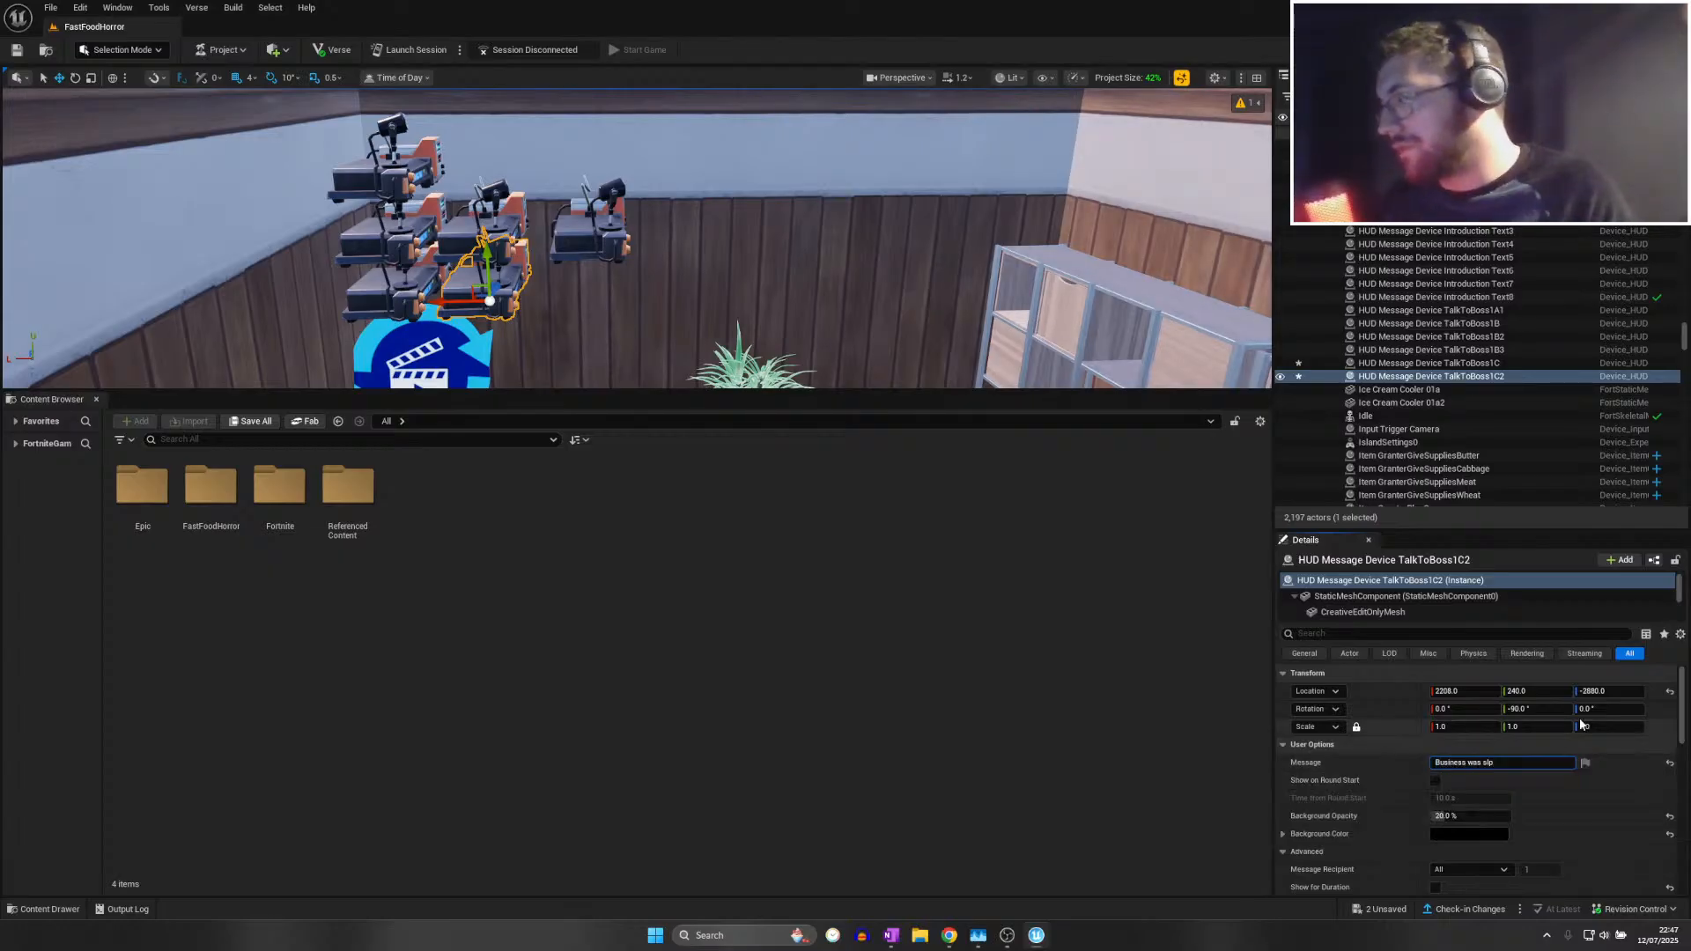
{"action": "type", "text": "w today,"}
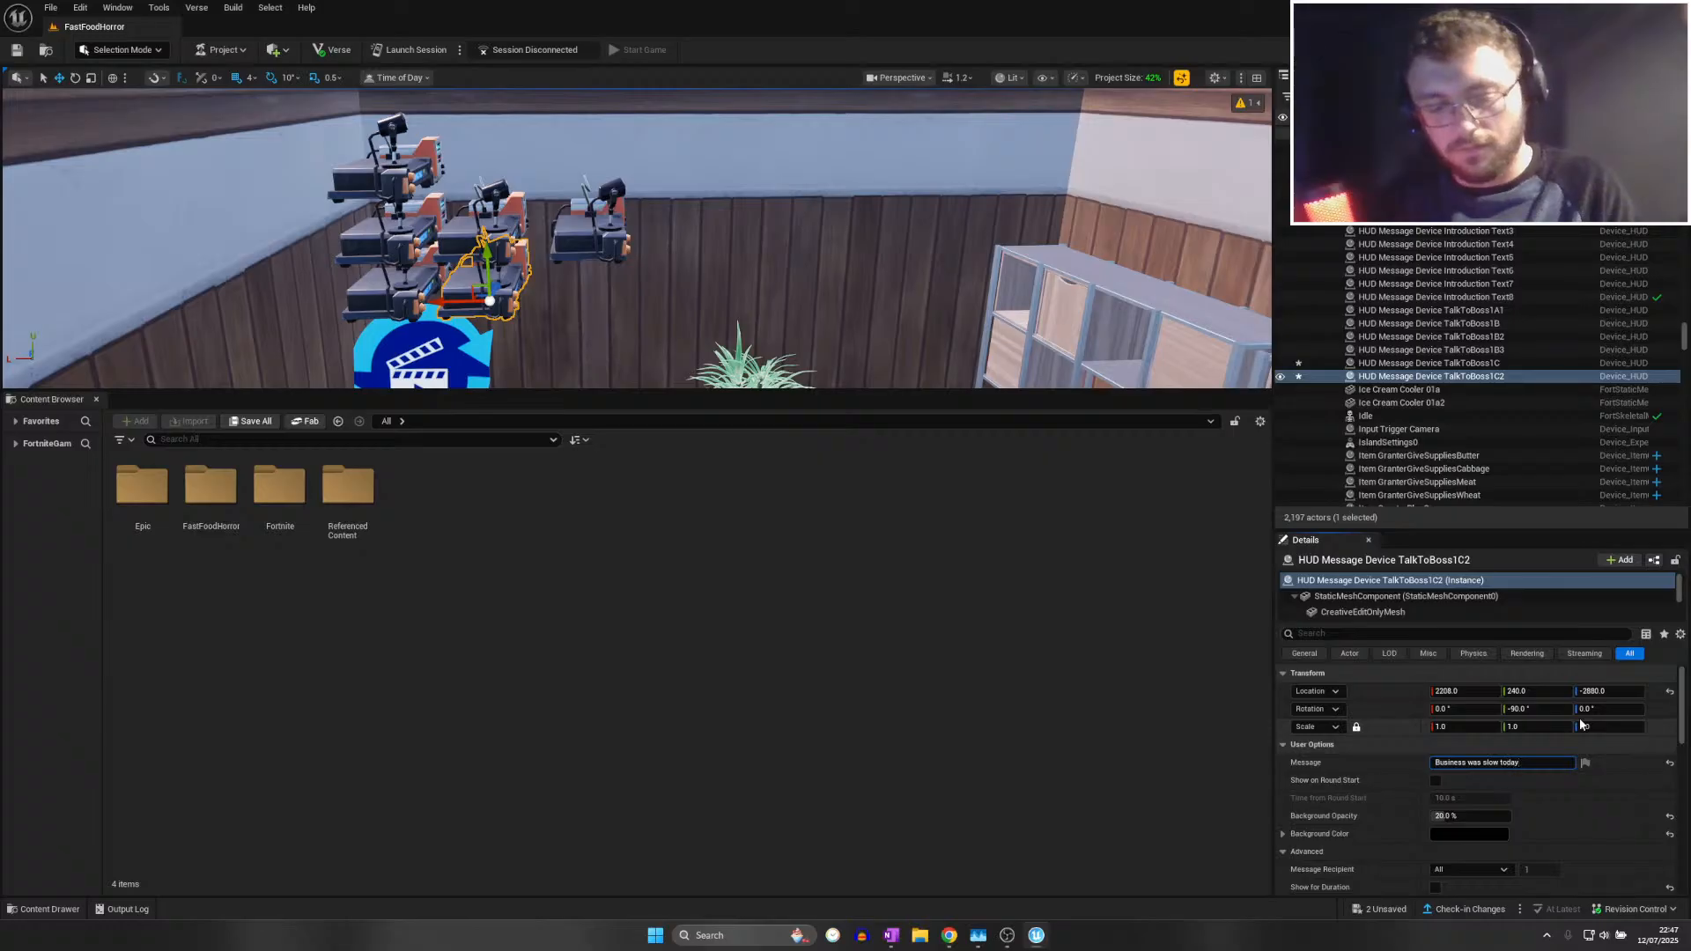
{"action": "type", "text": " but thank you"}
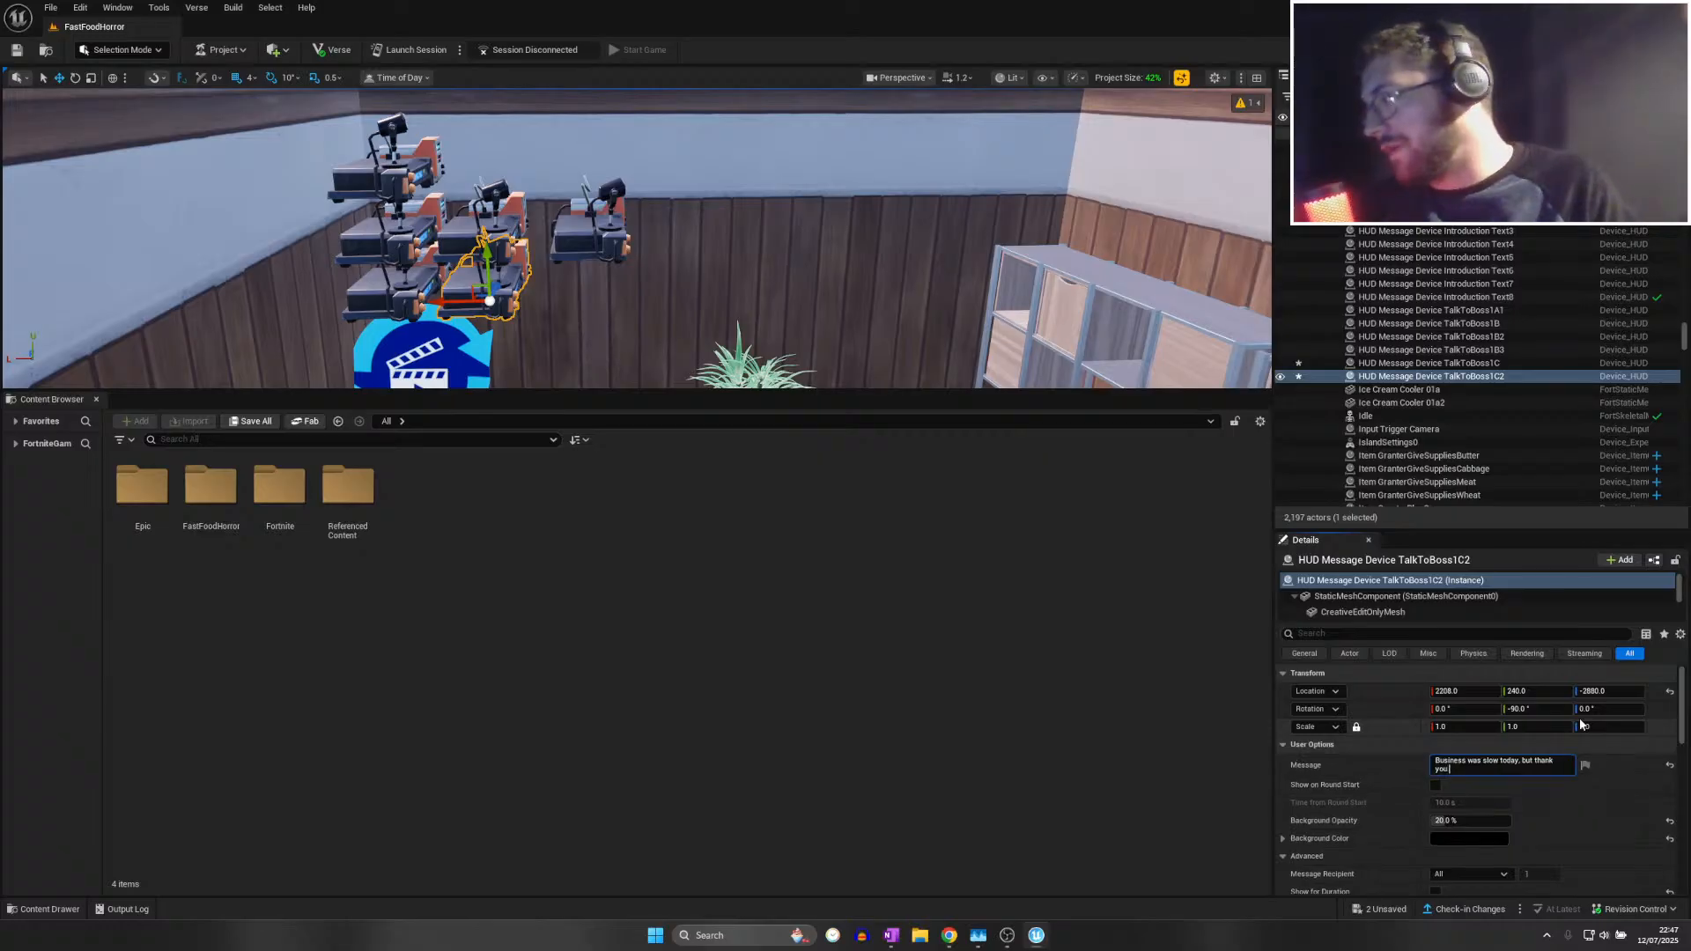
{"action": "type", "text": " for your ha"}
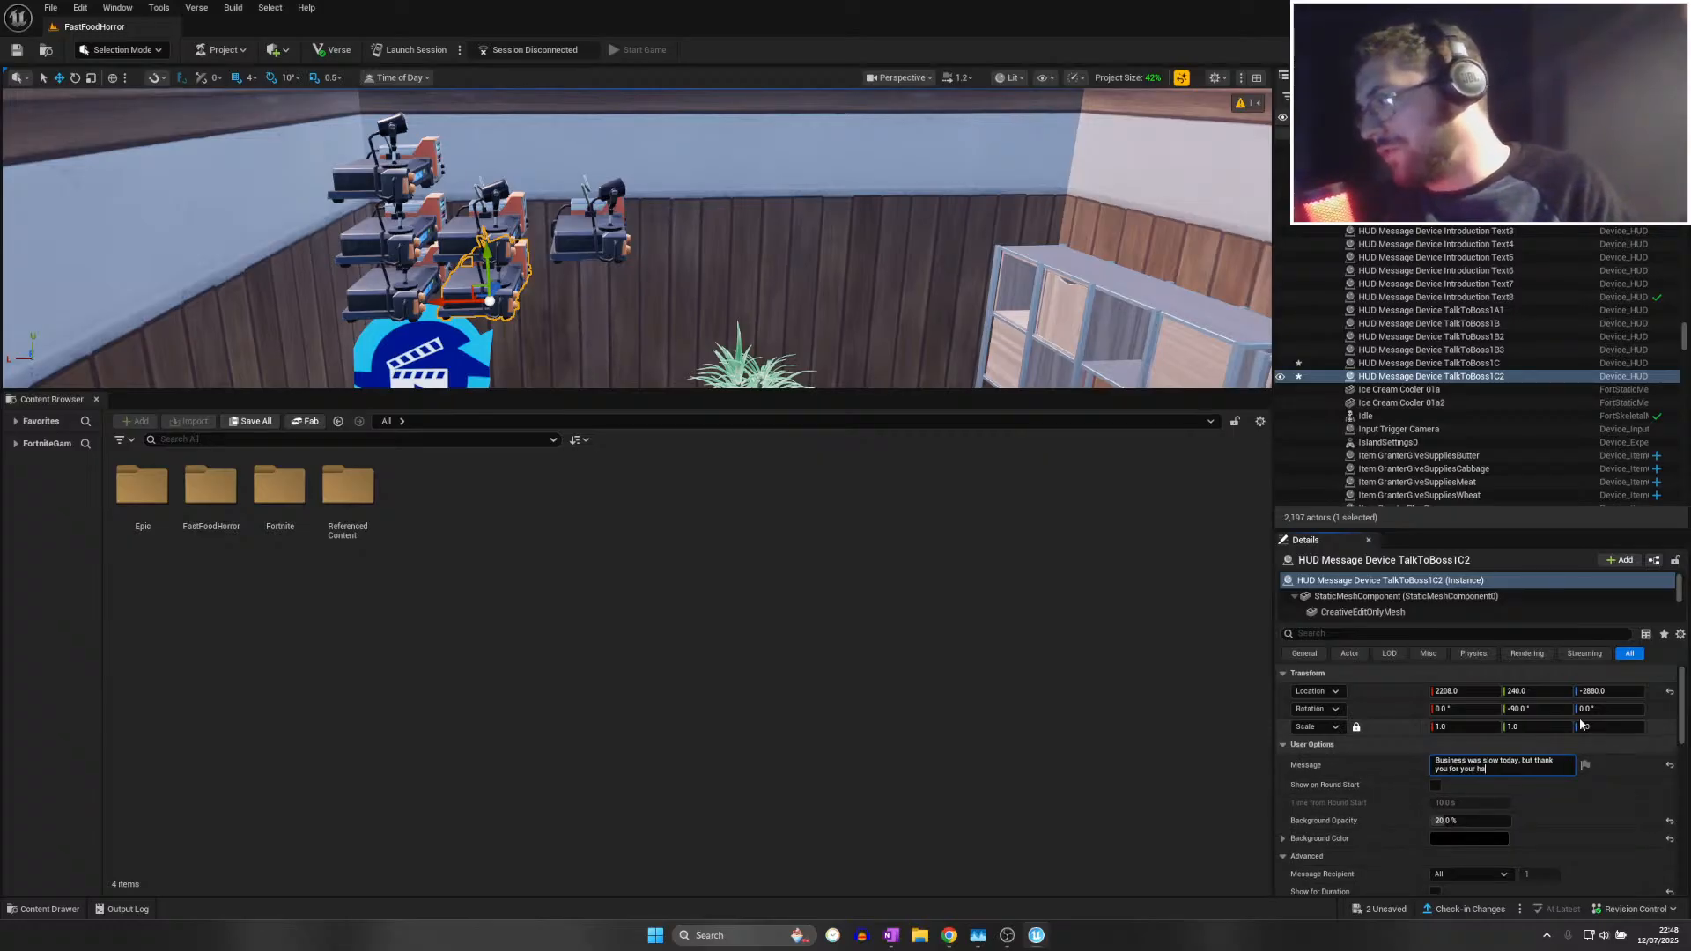
{"action": "type", "text": "rd work"}
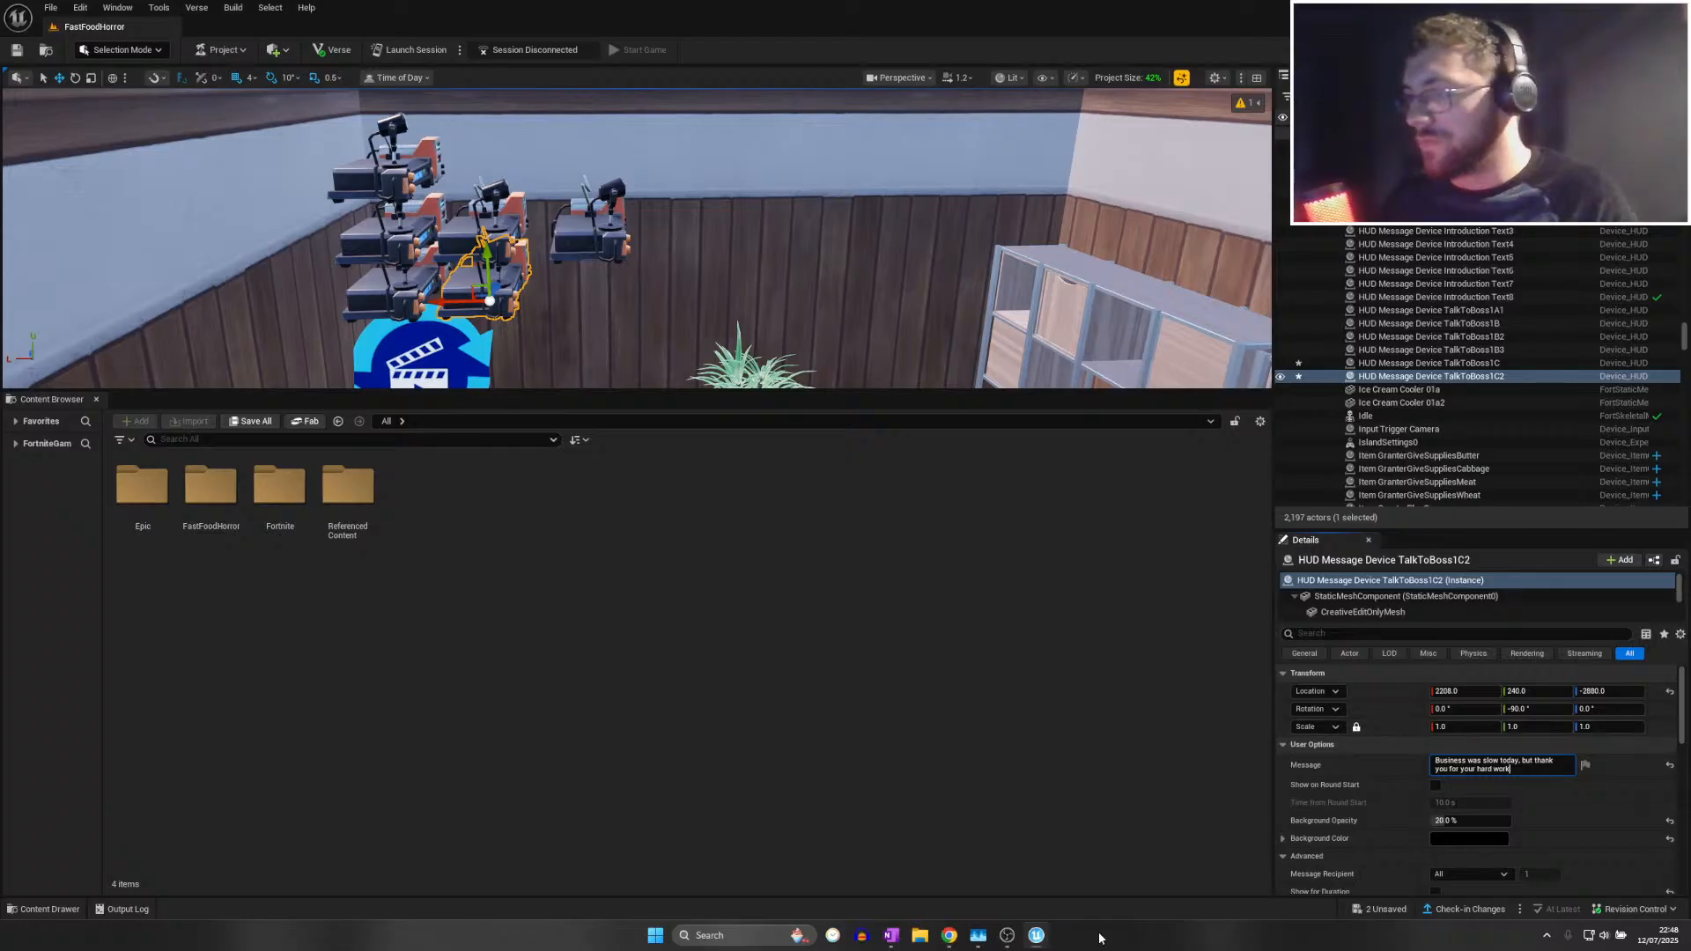
Duplicate TalkToBoss1C2 along the row to X 2156 and set the copy's message to "No worries, see you tomorrow"
{"action": "right_click_drag", "start_coordinate": [556, 237], "coordinate": [538, 242]}
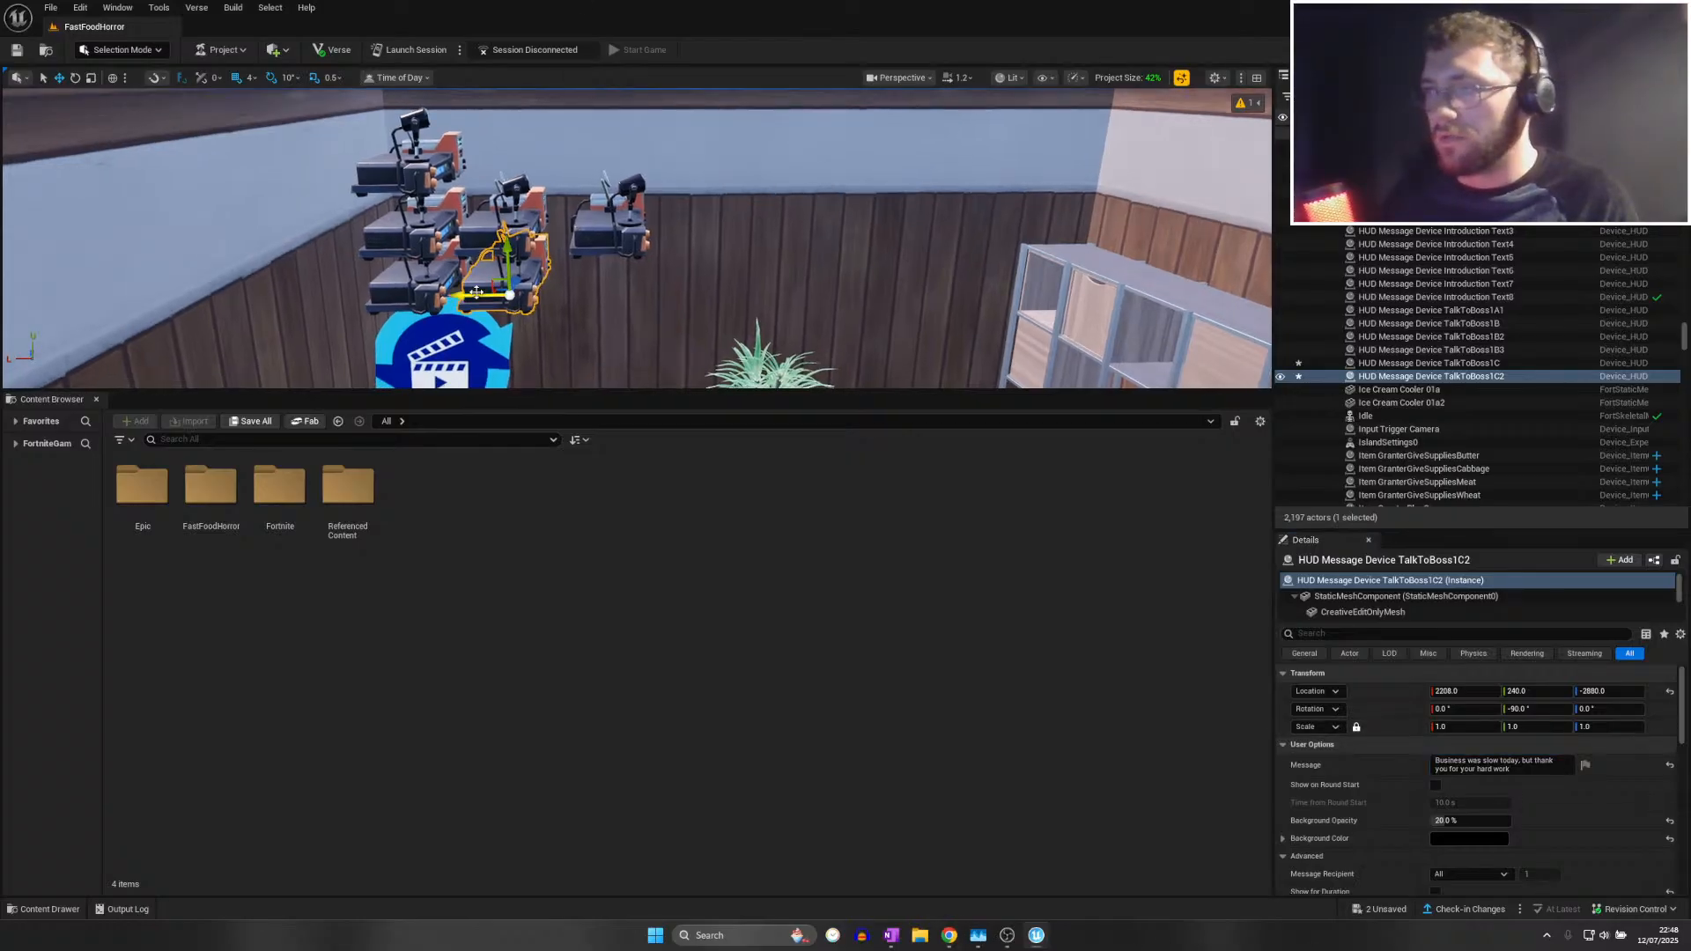
{"action": "left_click_drag", "start_coordinate": [473, 296], "coordinate": [555, 296], "text": "alt"}
{"action": "left_click_drag", "start_coordinate": [1488, 770], "coordinate": [1378, 755]}
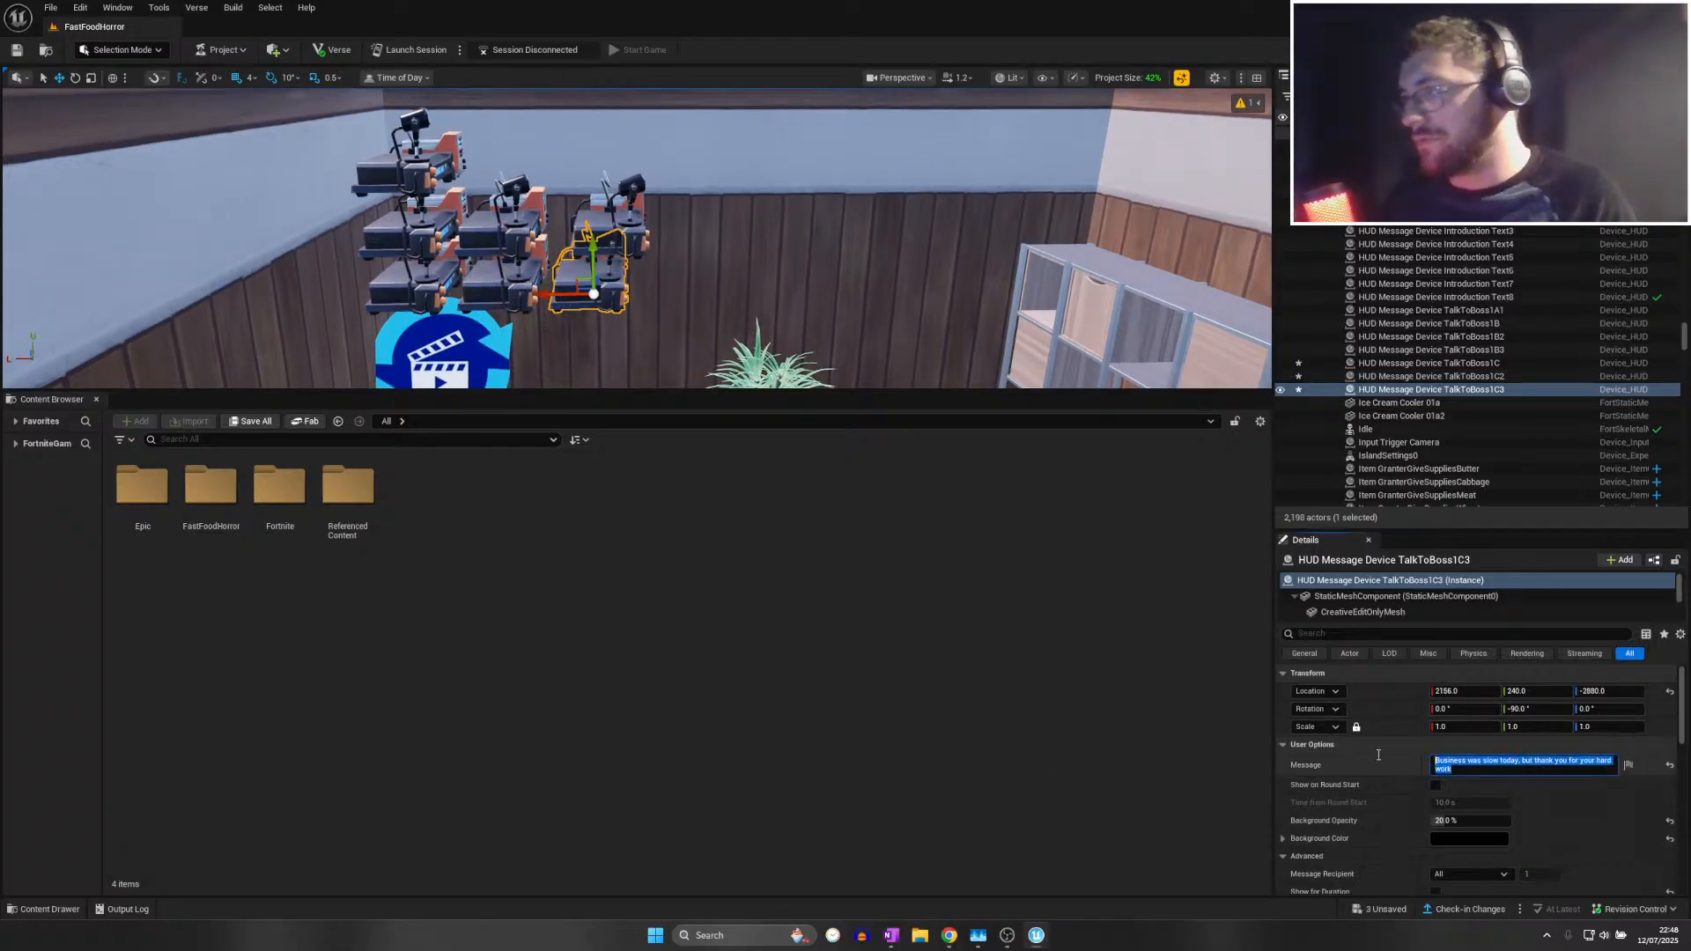
{"action": "type", "text": "No wor"}
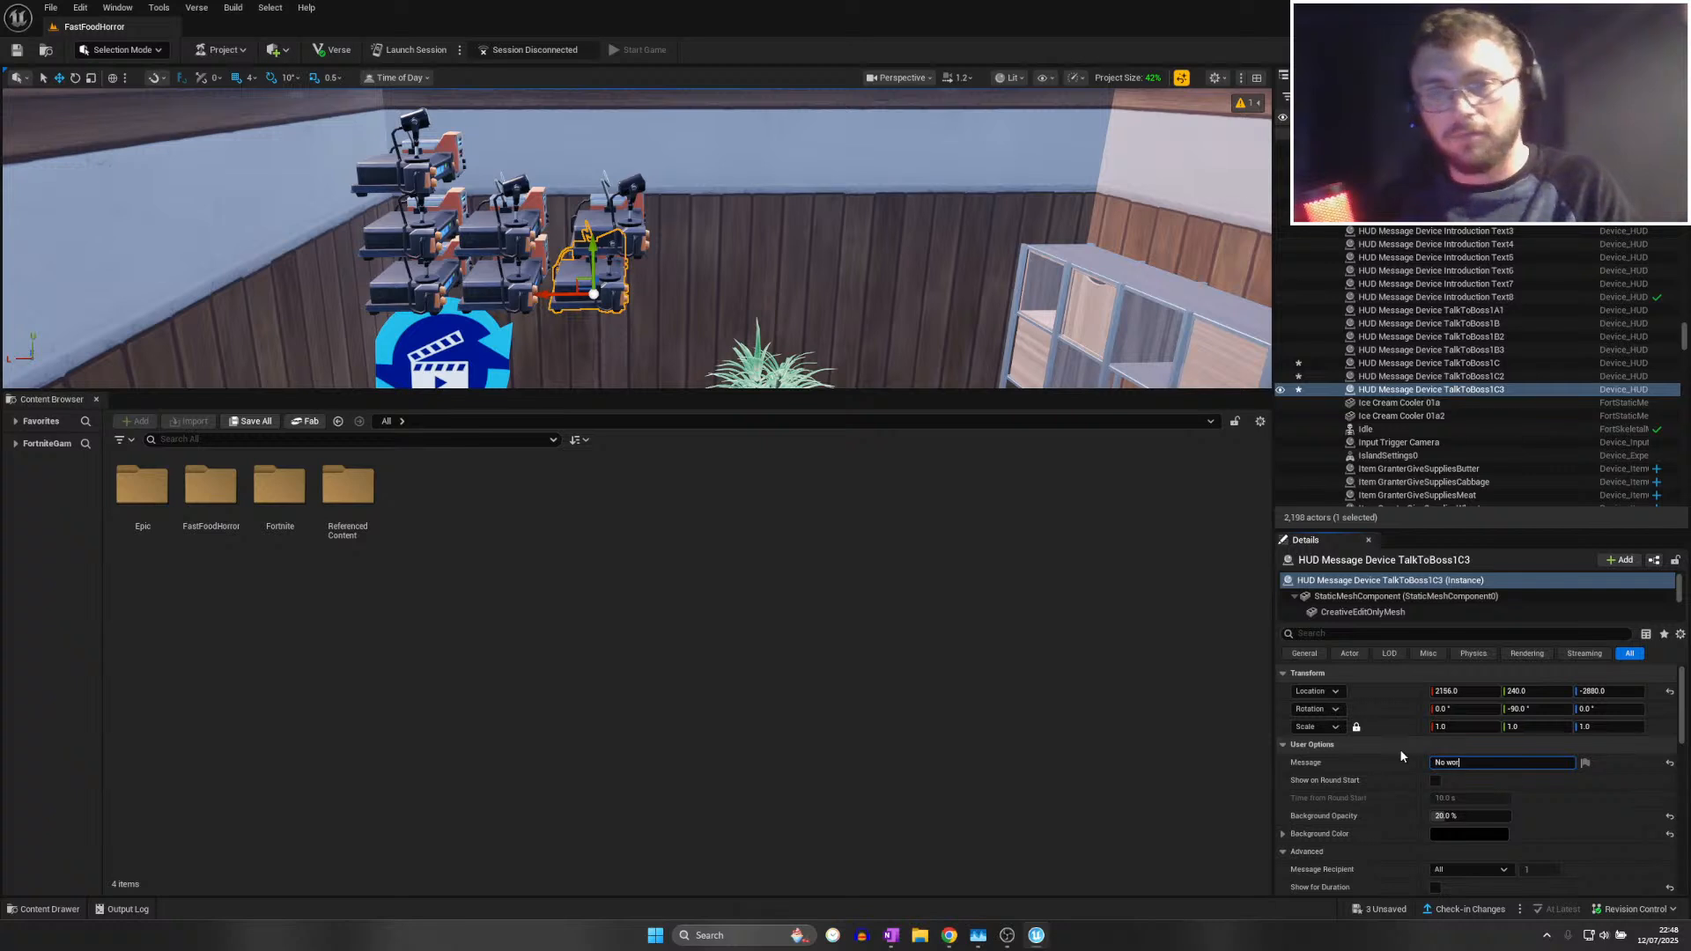
{"action": "type", "text": "ries, see you tomorrow"}
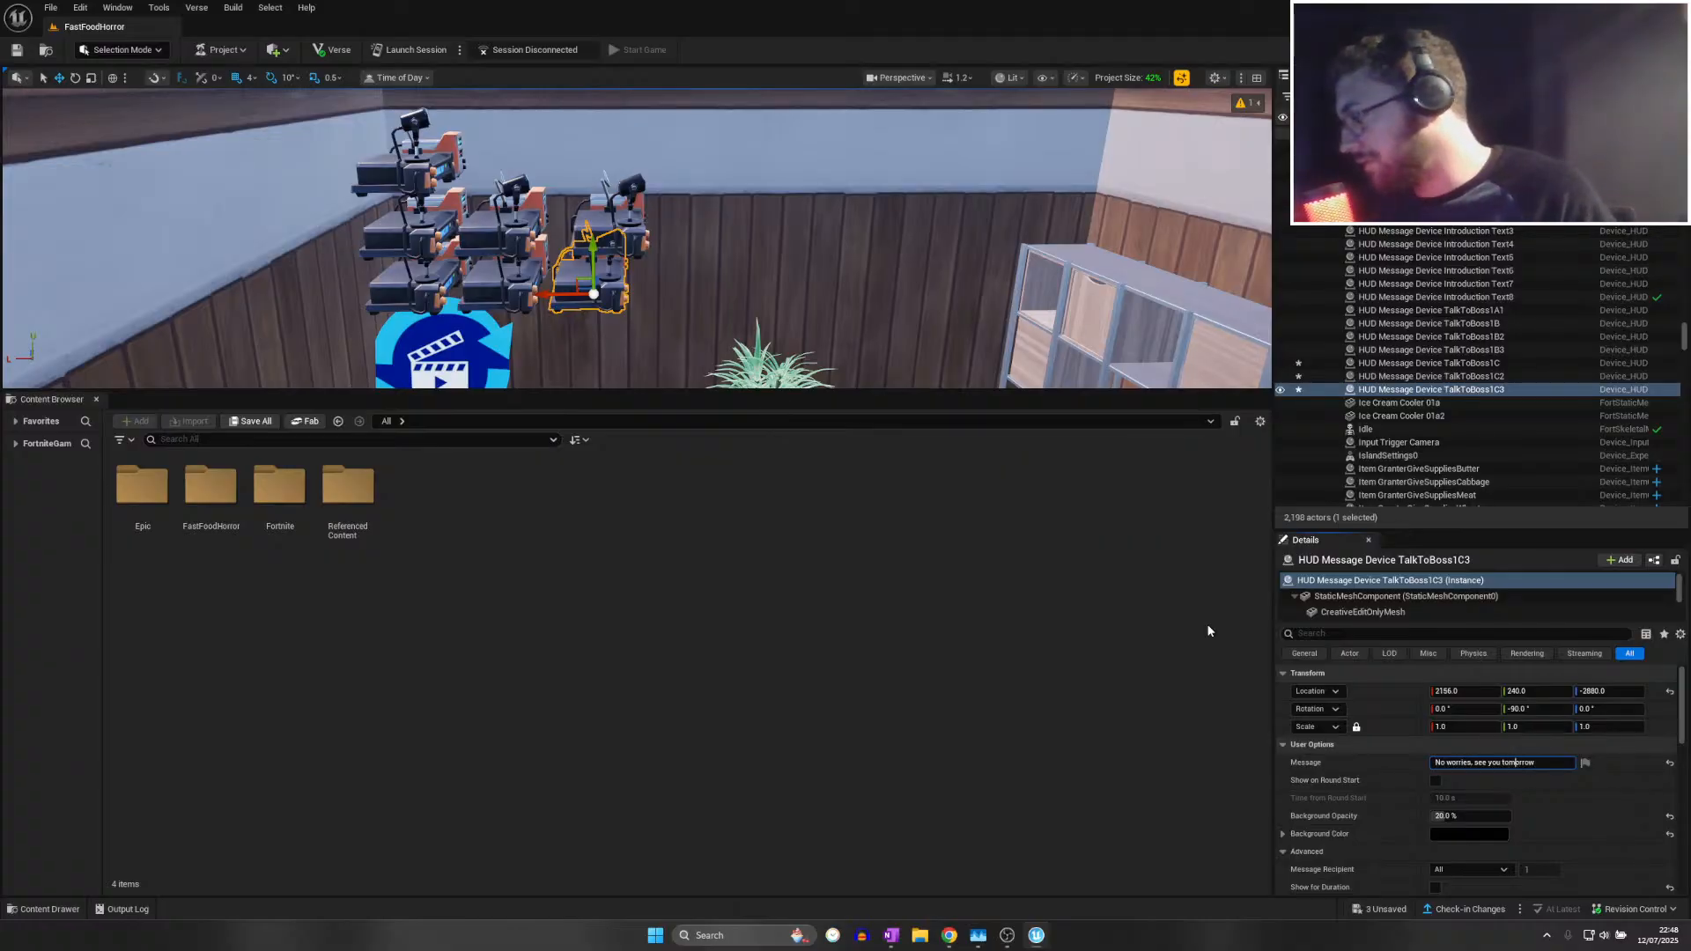
{"action": "key", "text": "Right"}
{"action": "key", "text": "Right"}
{"action": "key", "text": "Right"}
{"action": "key", "text": "Right"}
{"action": "key", "text": "Right"}
{"action": "key", "text": "Right"}
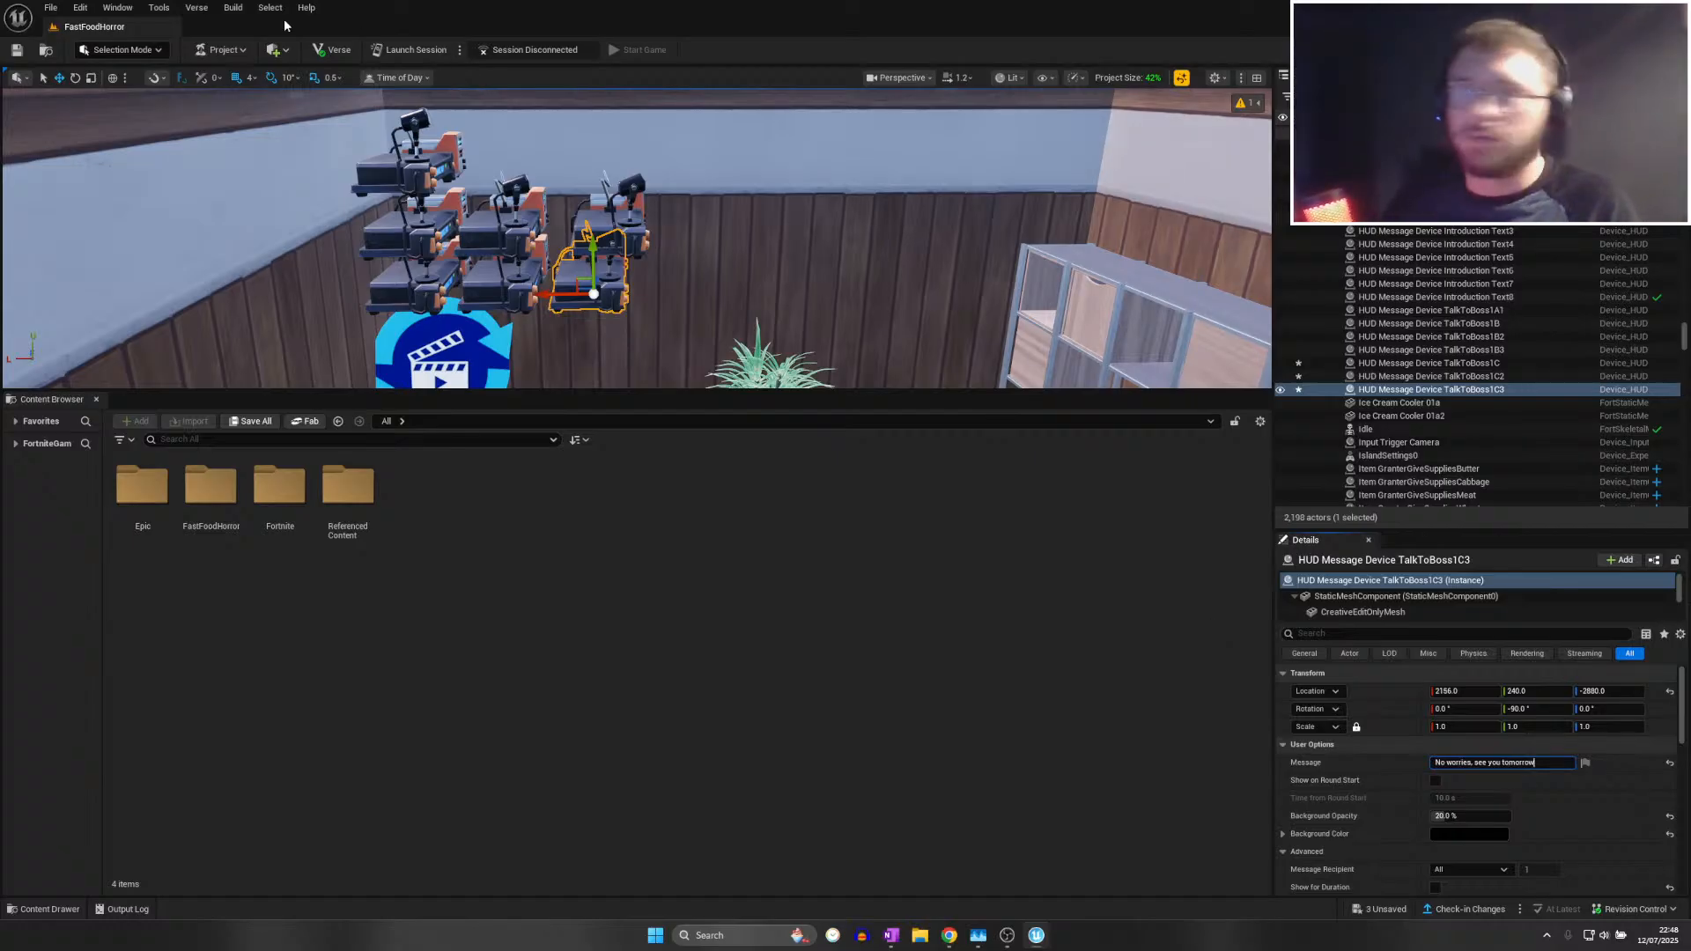
Save all unsaved changes in the FastFoodHorror project
{"action": "left_click", "coordinate": [53, 8]}
{"action": "left_click", "coordinate": [84, 171]}
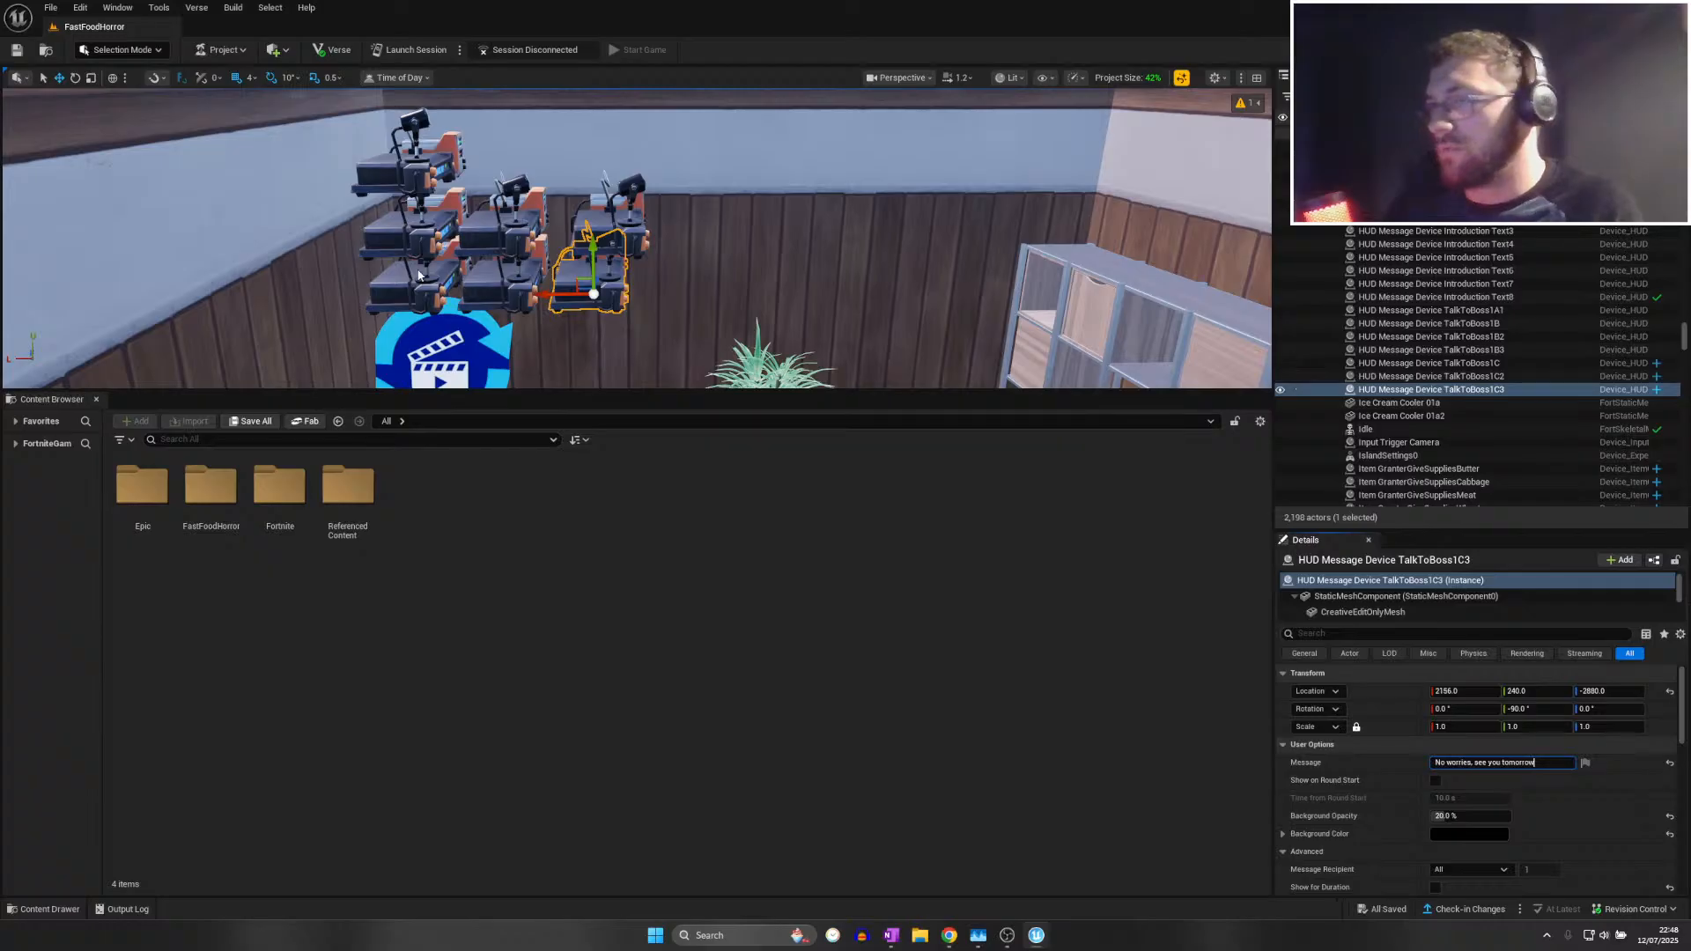
Duplicate TalkToBoss1C3 and place the copy apart from the others, above the plant at X 2056
{"action": "key", "text": "w"}
{"action": "right_click_drag", "start_coordinate": [450, 262], "coordinate": [515, 325]}
{"action": "key", "text": "ctrl+d"}
{"action": "key", "text": "d"}
{"action": "mouse_move", "coordinate": [450, 263]}
{"action": "right_mouse_down"}
{"action": "mouse_move", "coordinate": [467, 264]}
{"action": "mouse_move", "coordinate": [450, 262]}
{"action": "right_mouse_up"}
{"action": "key", "text": "a"}
{"action": "left_click_drag", "start_coordinate": [442, 268], "coordinate": [667, 273]}
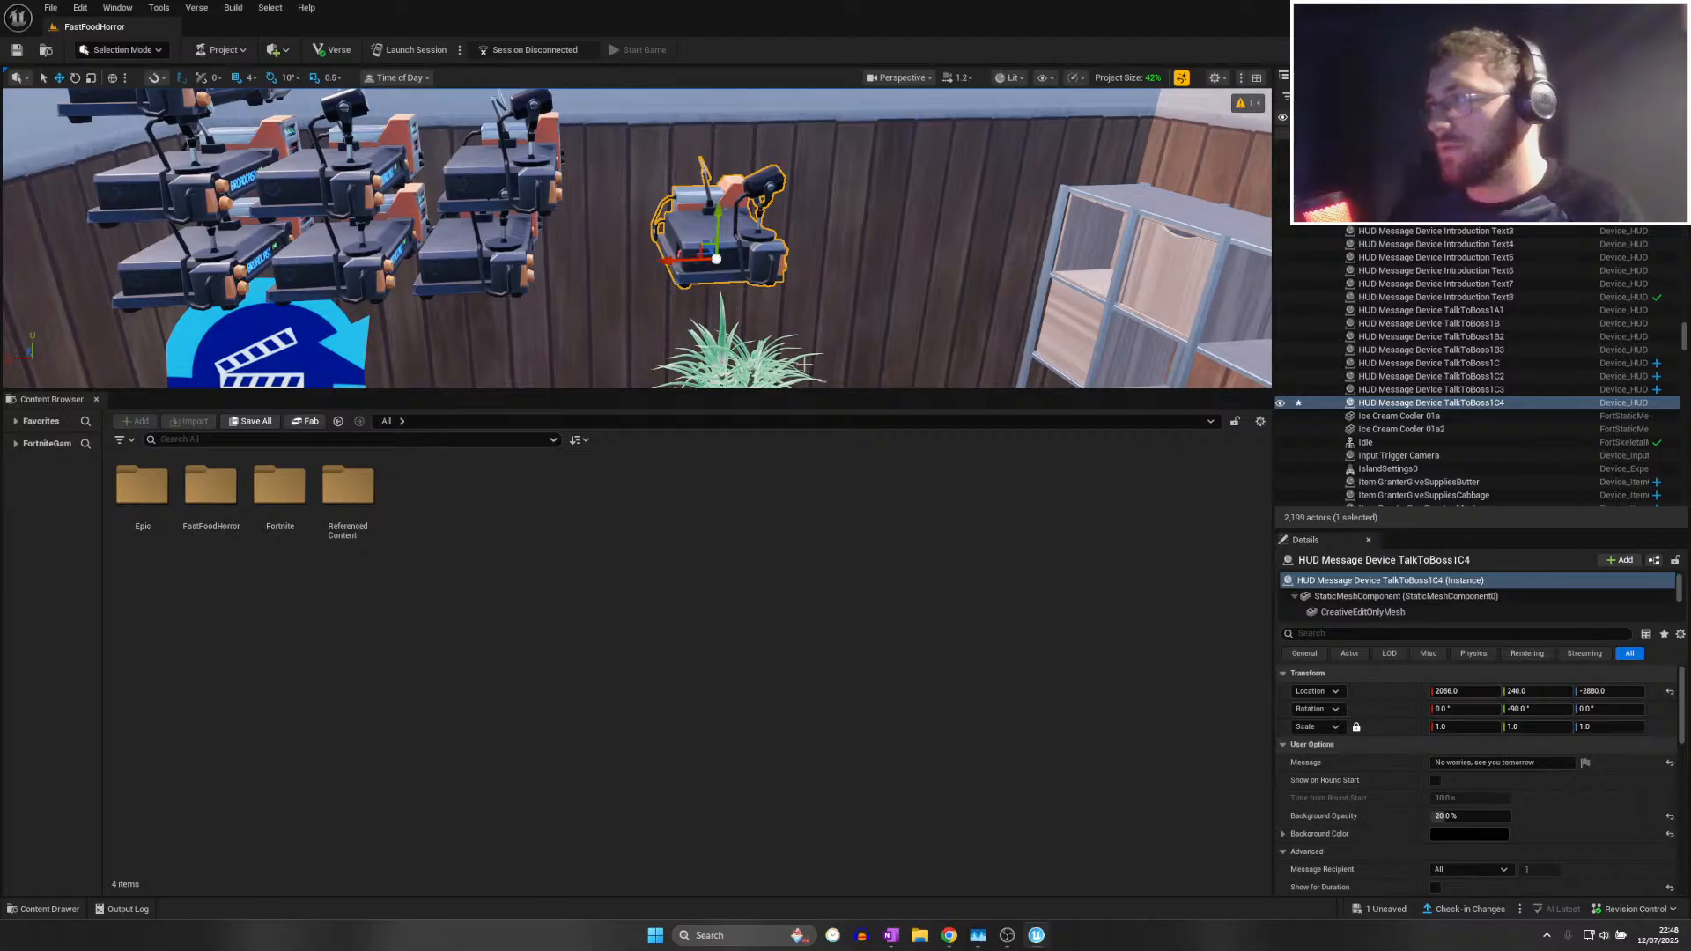
Set the message of HUD Message Device TalkToBoss1C4 to "Hmmm, It feels like someone is watching me..."
{"action": "left_click", "coordinate": [1534, 763]}
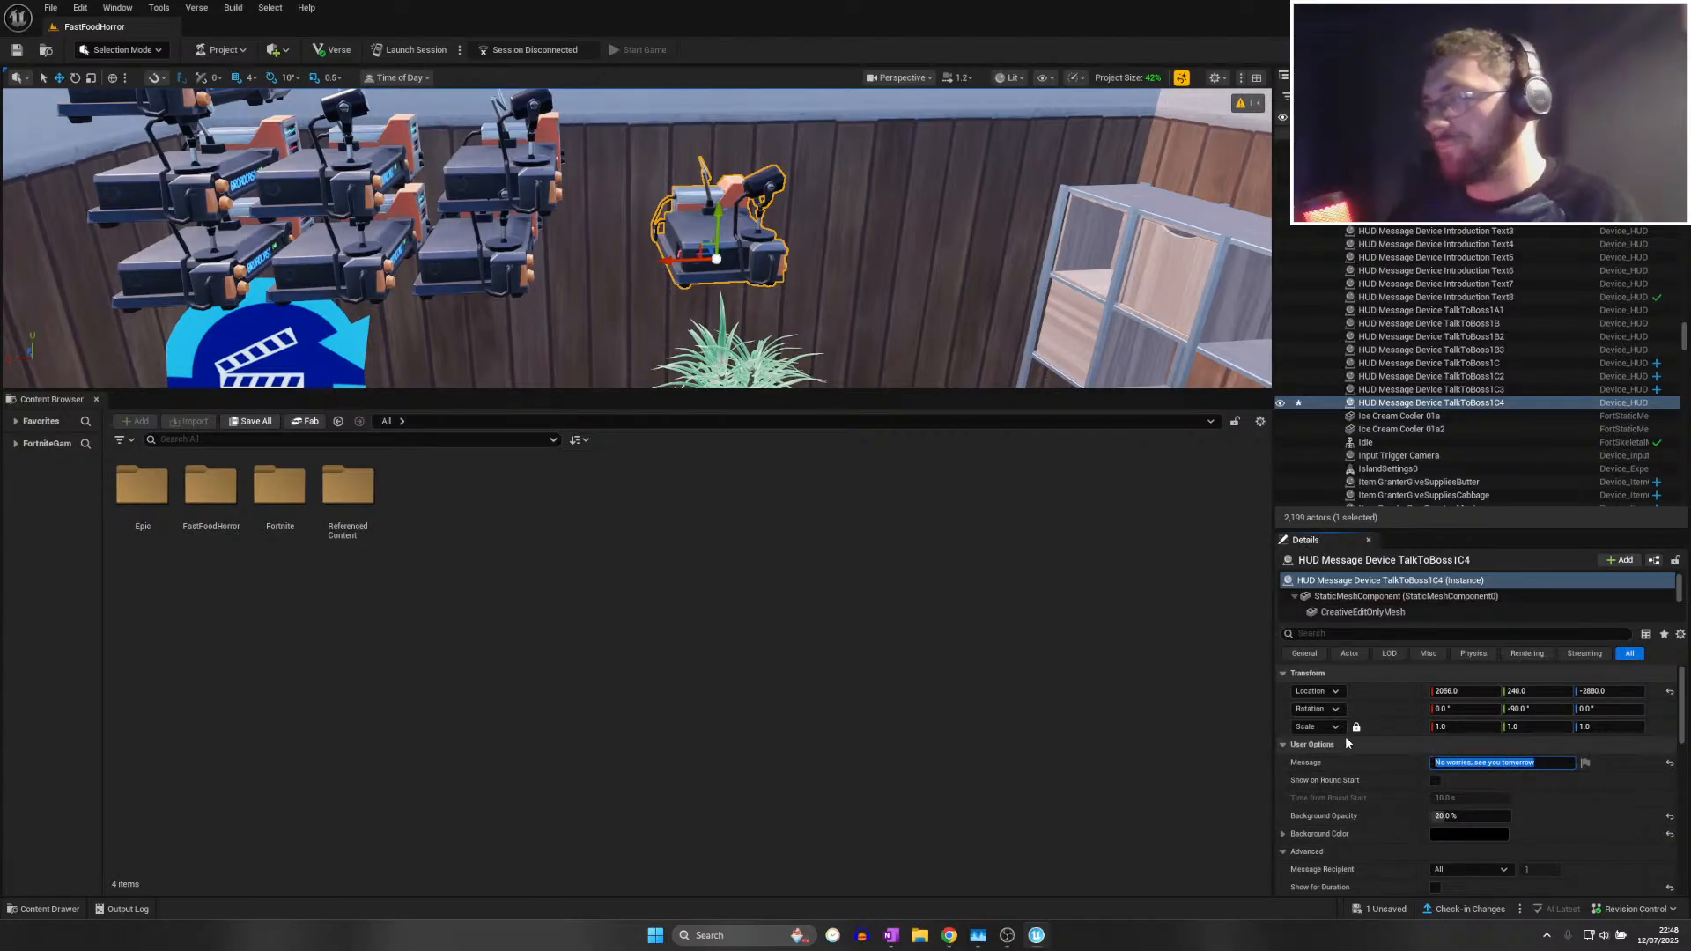
{"action": "type", "text": "H"}
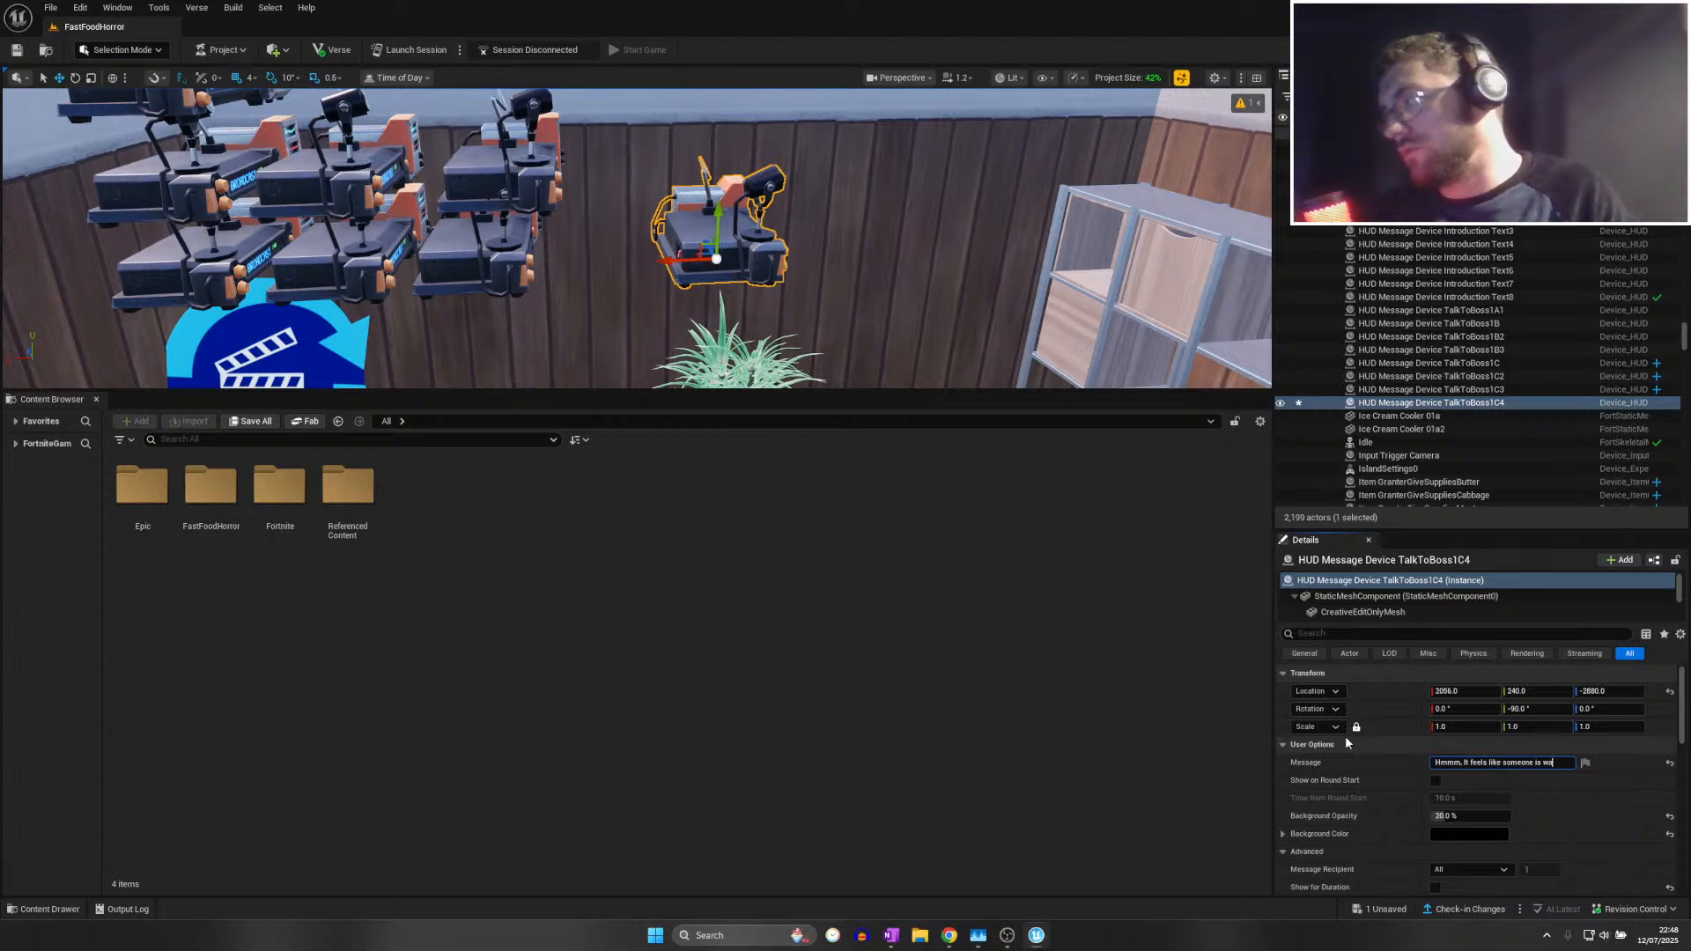
{"action": "type", "text": "ng me..."}
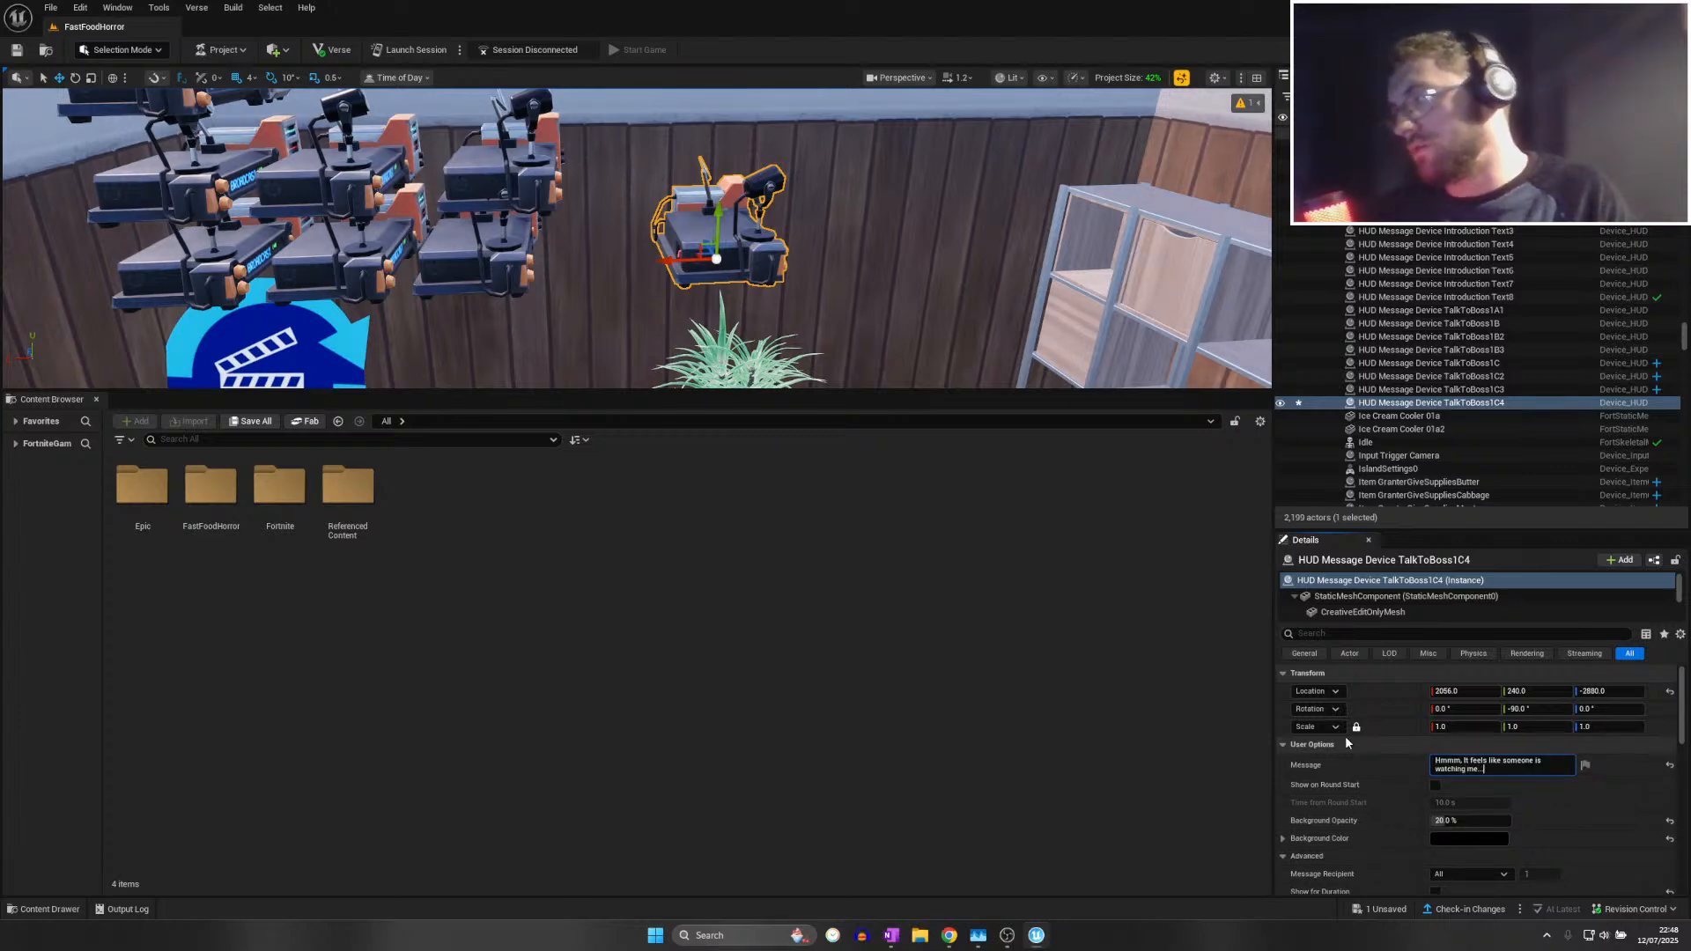
Duplicate HUD Message Device TalkToBoss1C4 and place the copy directly beside it toward the shelves, at X 2000
{"action": "key", "text": "s"}
{"action": "right_click_drag", "start_coordinate": [775, 317], "coordinate": [823, 308]}
{"action": "key", "text": "w"}
{"action": "left_click_drag", "start_coordinate": [538, 267], "coordinate": [654, 261], "text": "alt"}
Set the message of HUD Message Device TalkToBoss1C5 to "Ahhh, ot's just the boss no problem"
{"action": "left_click", "coordinate": [1510, 765]}
{"action": "type", "text": "A"}
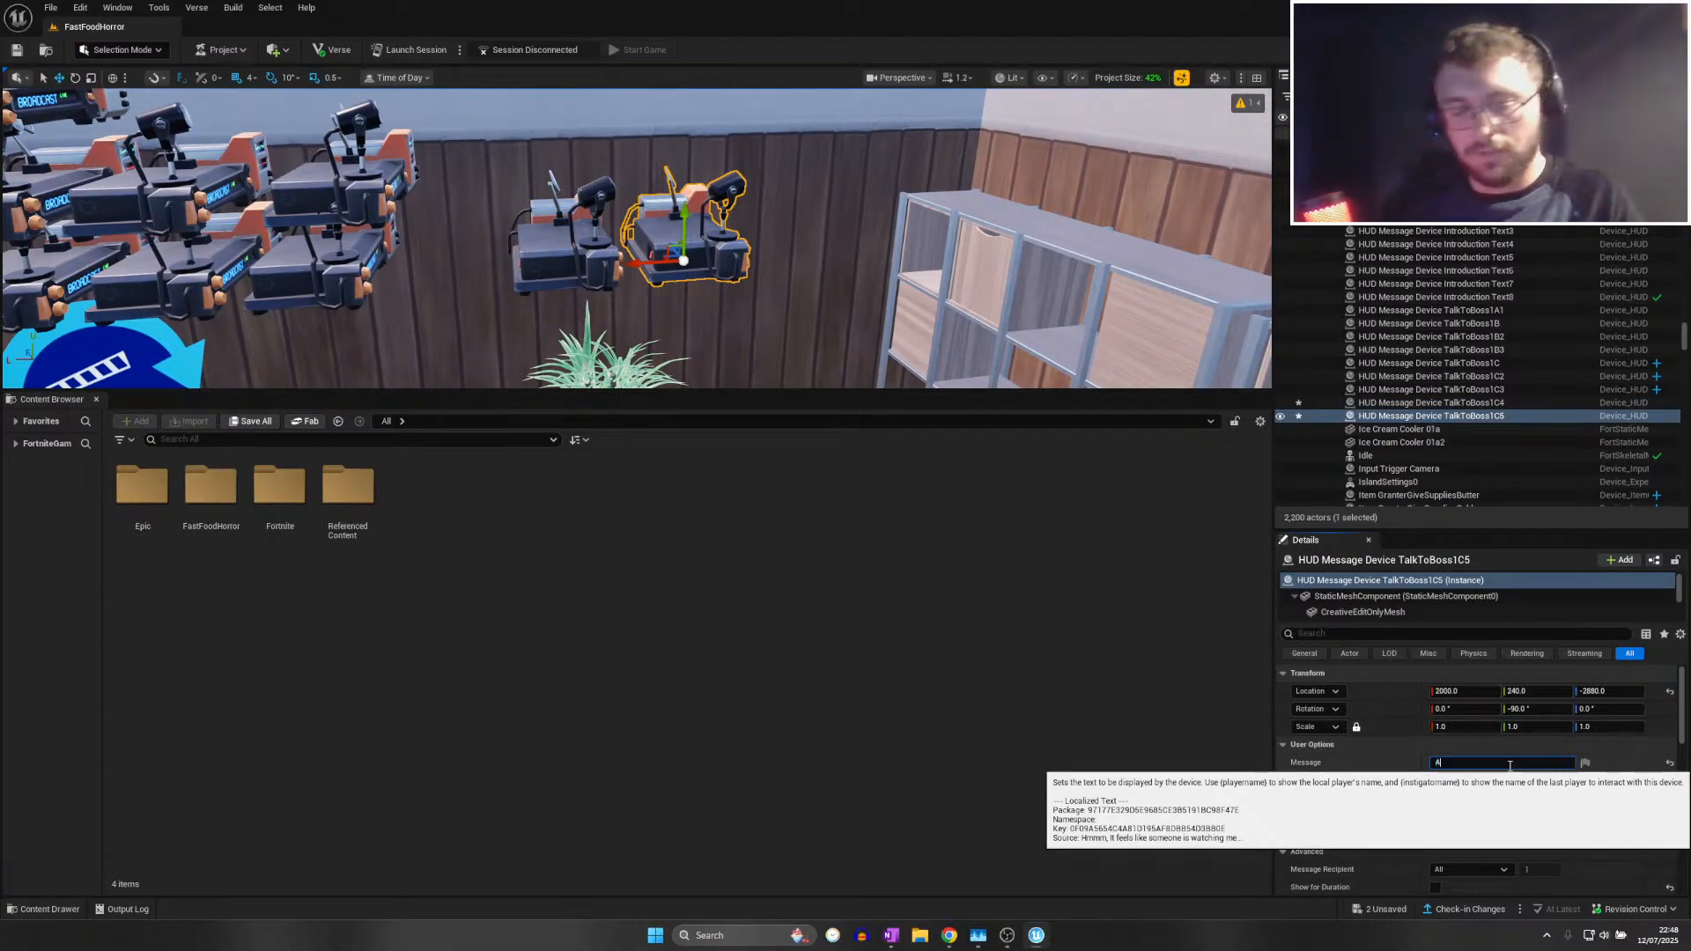
{"action": "type", "text": "hhh, ot"}
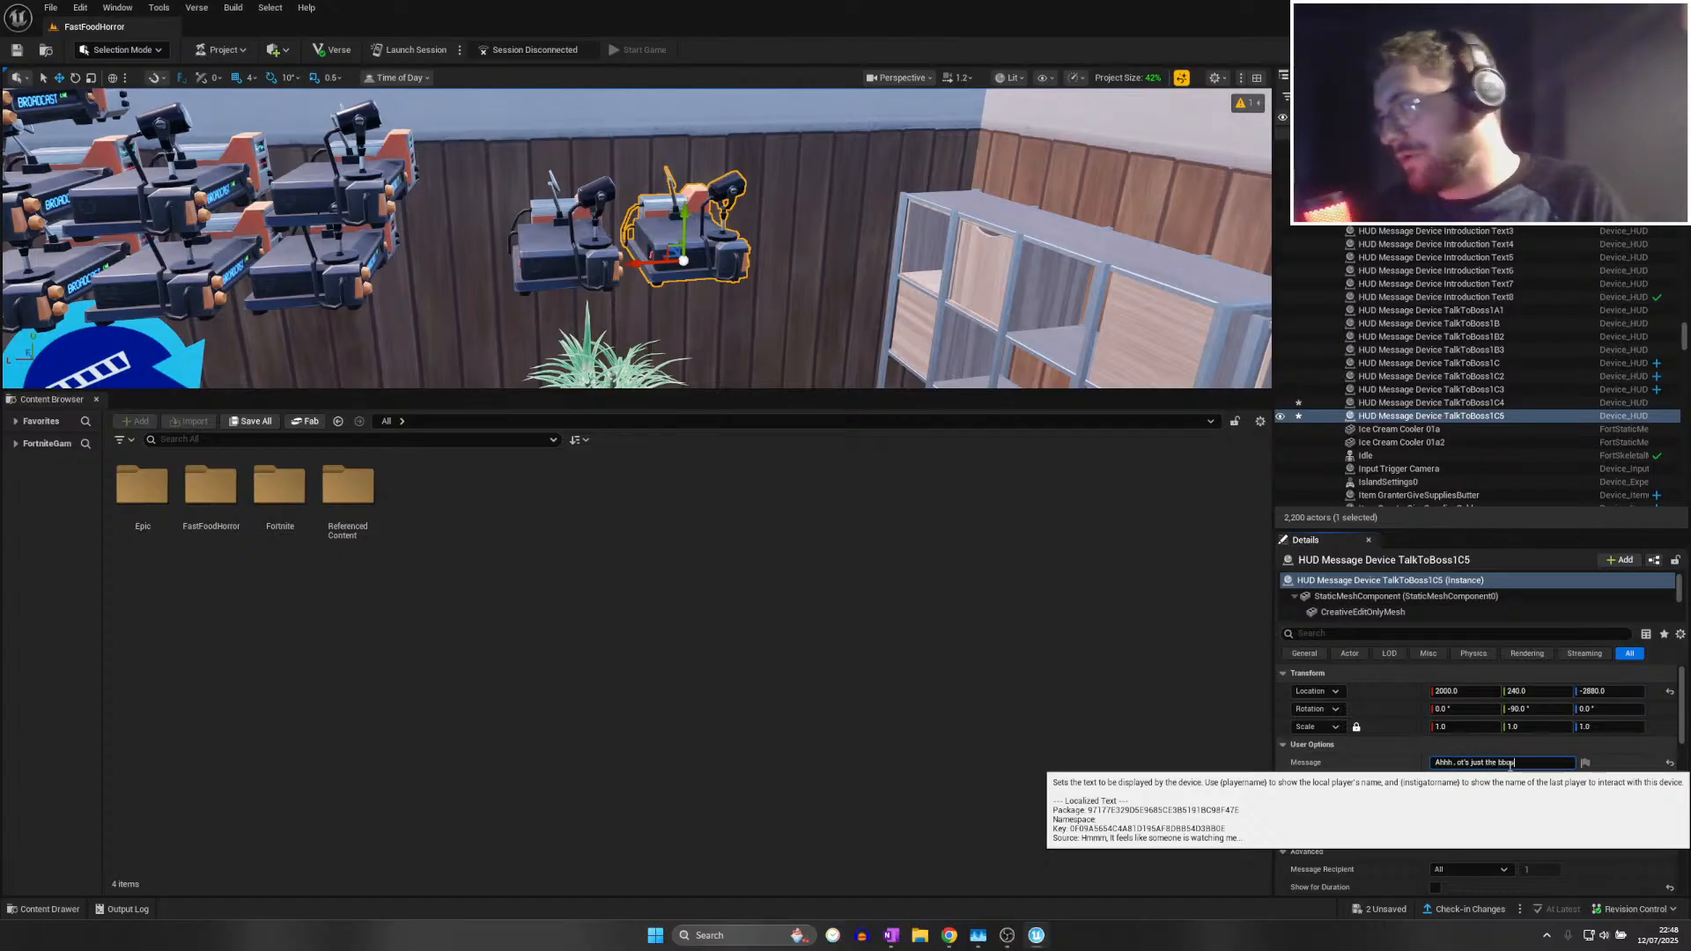
{"action": "type", "text": "'s just the boss no"}
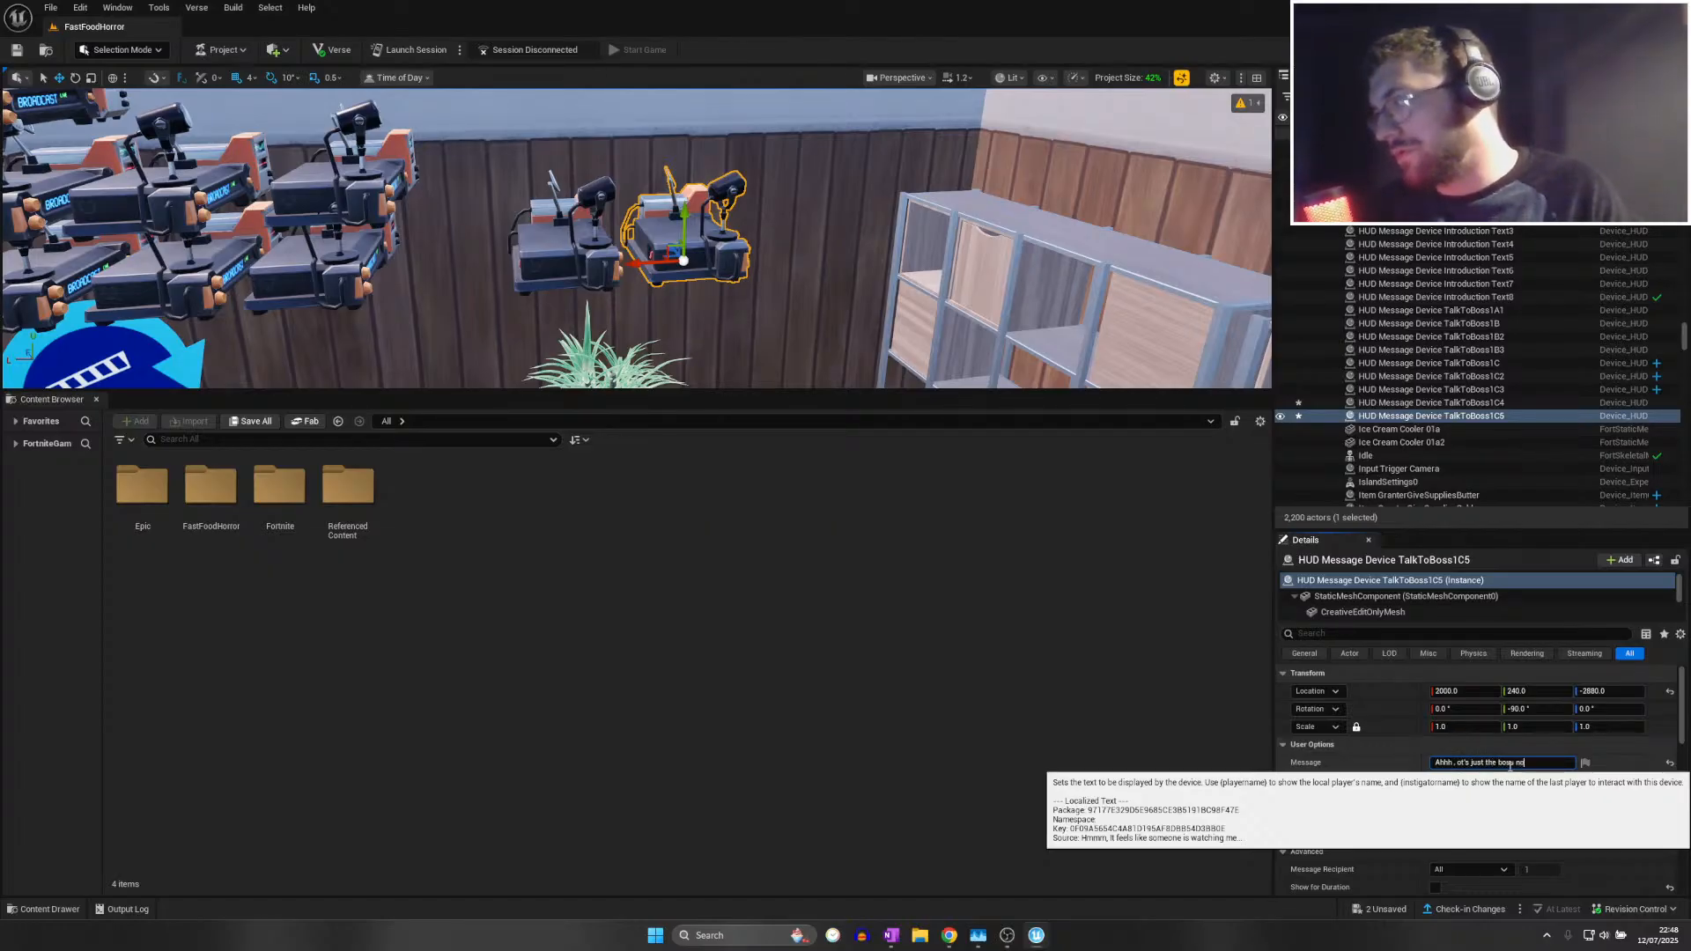
{"action": "type", "text": " problem"}
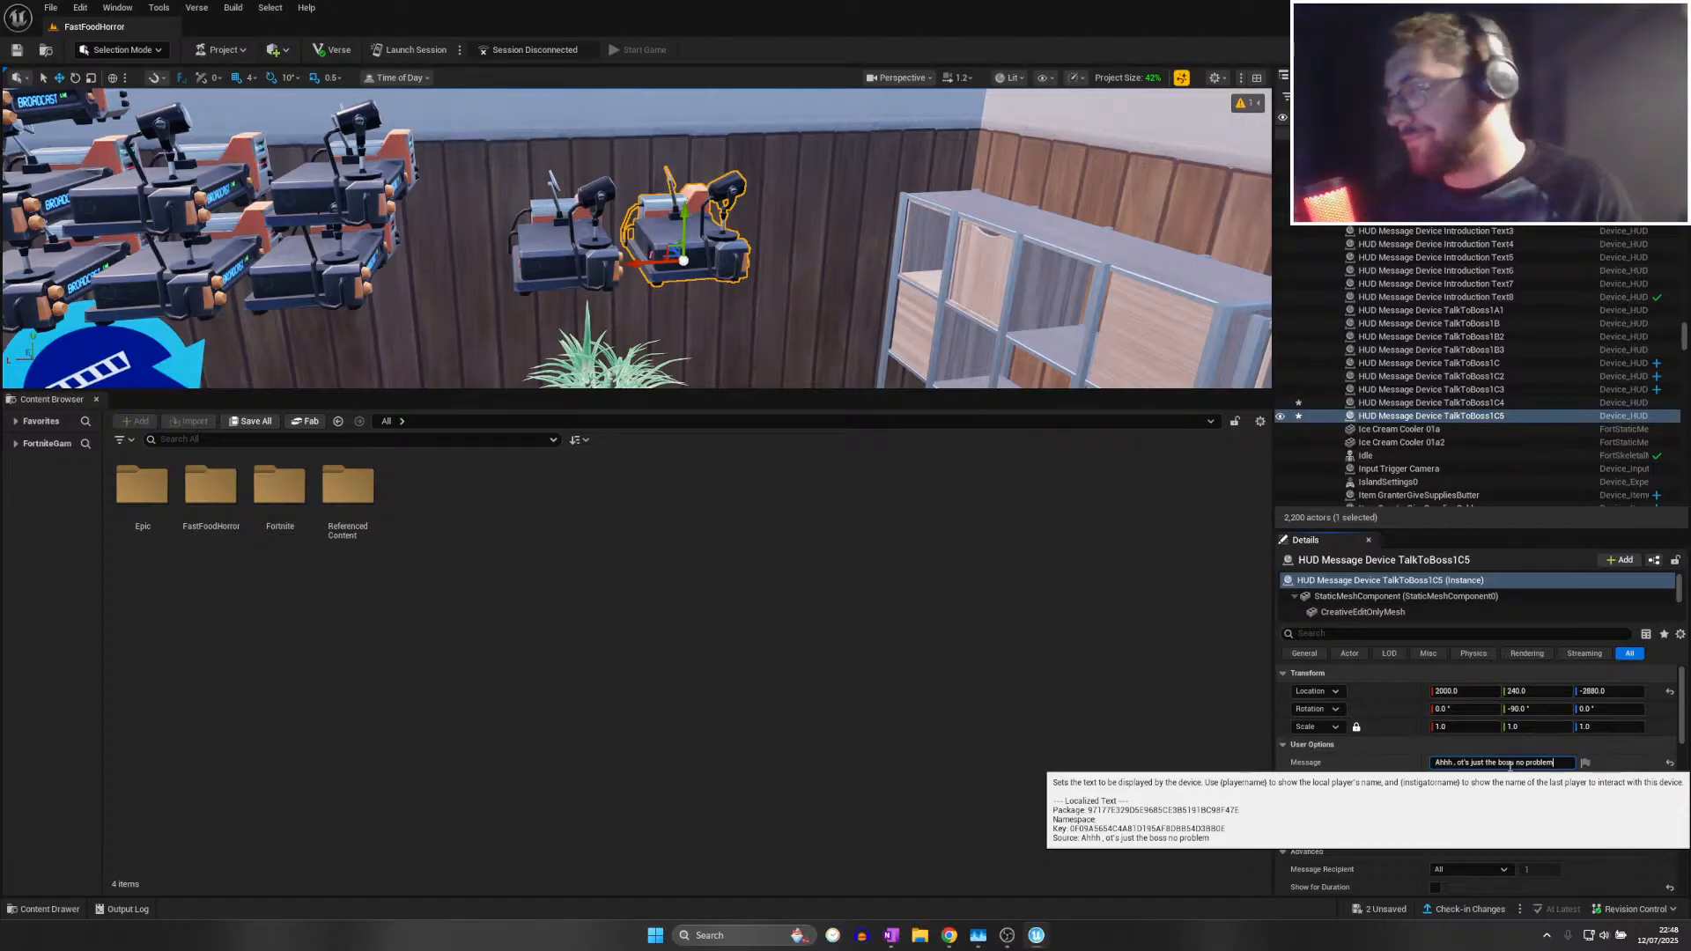
Add a comma after "boss" and a closing full stop to the TalkToBoss1C5 message, and save all files
{"action": "left_click_drag", "start_coordinate": [1515, 762], "coordinate": [1521, 758]}
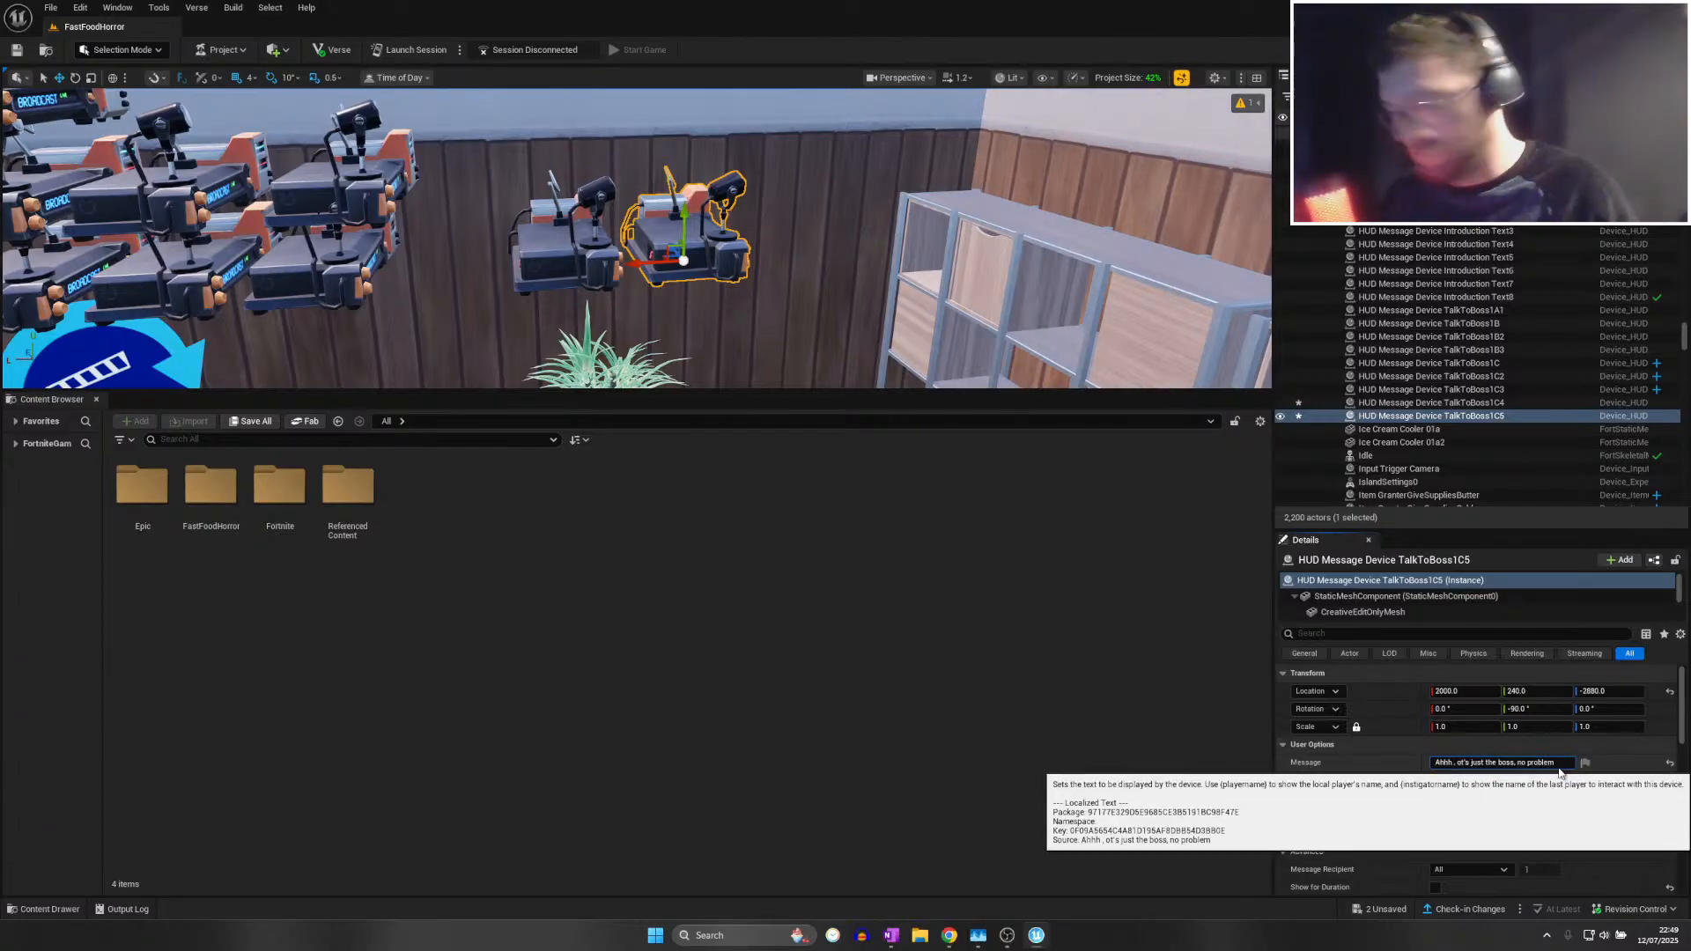
{"action": "type", "text": "."}
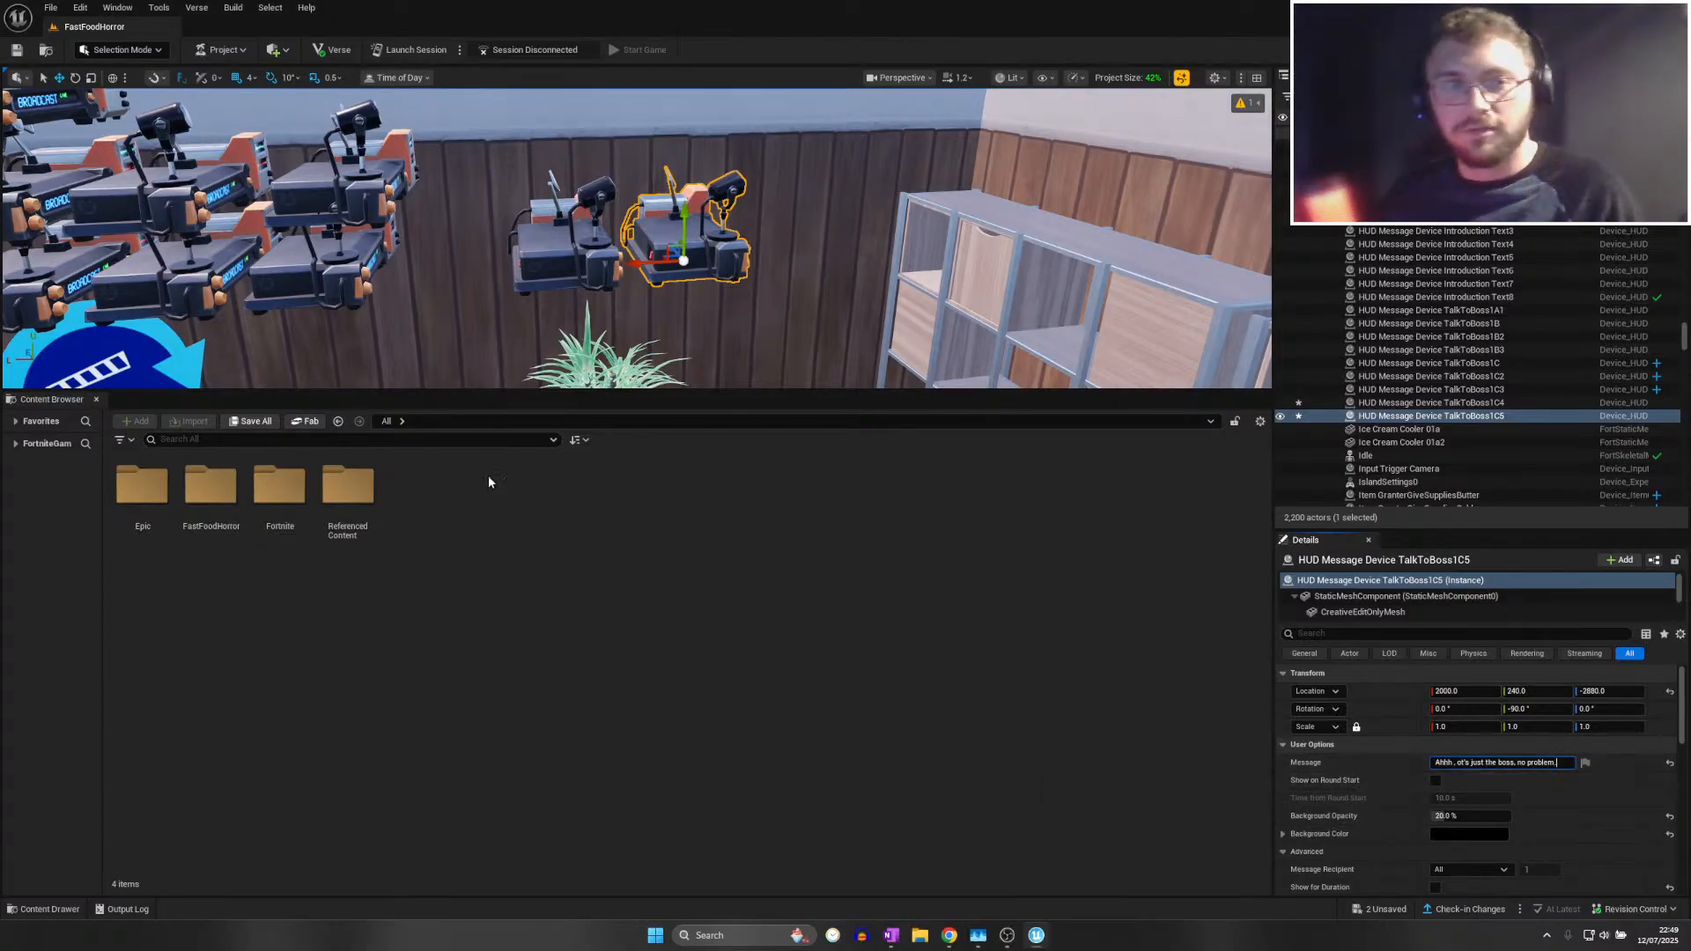
{"action": "left_click", "coordinate": [45, 8]}
{"action": "left_click", "coordinate": [120, 174]}
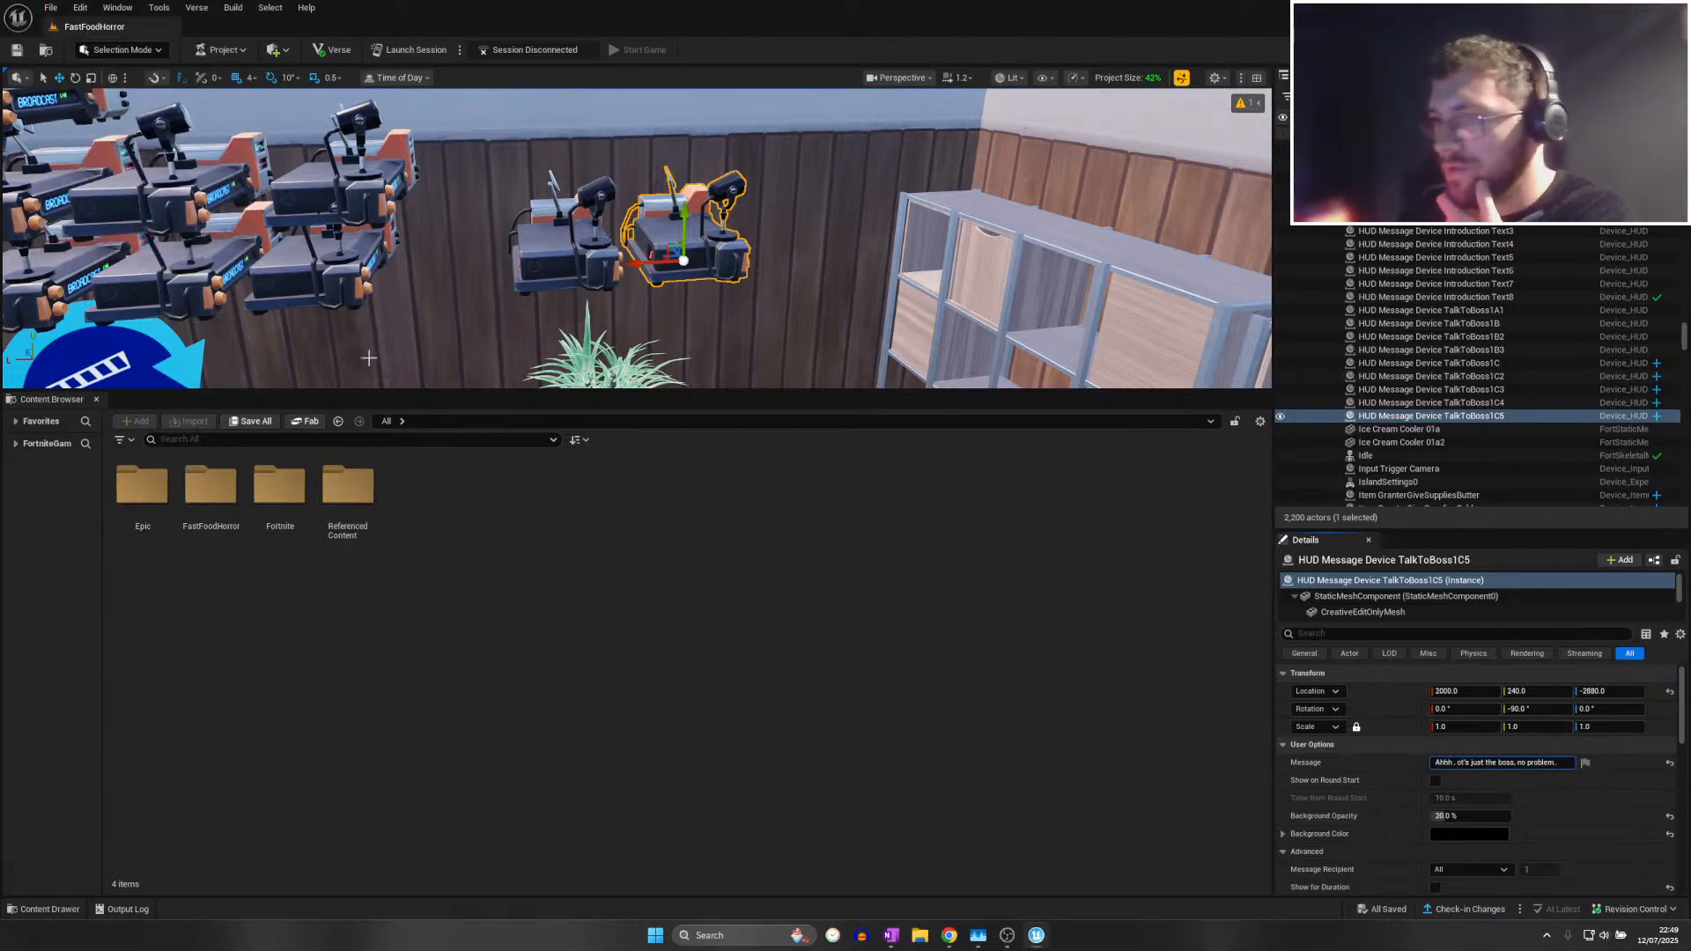
Open the BossFirstTimeLeaving level sequence from FastFoodHorror > Cinematics > LeavingWork, save it and close its view
{"action": "left_click", "coordinate": [347, 483]}
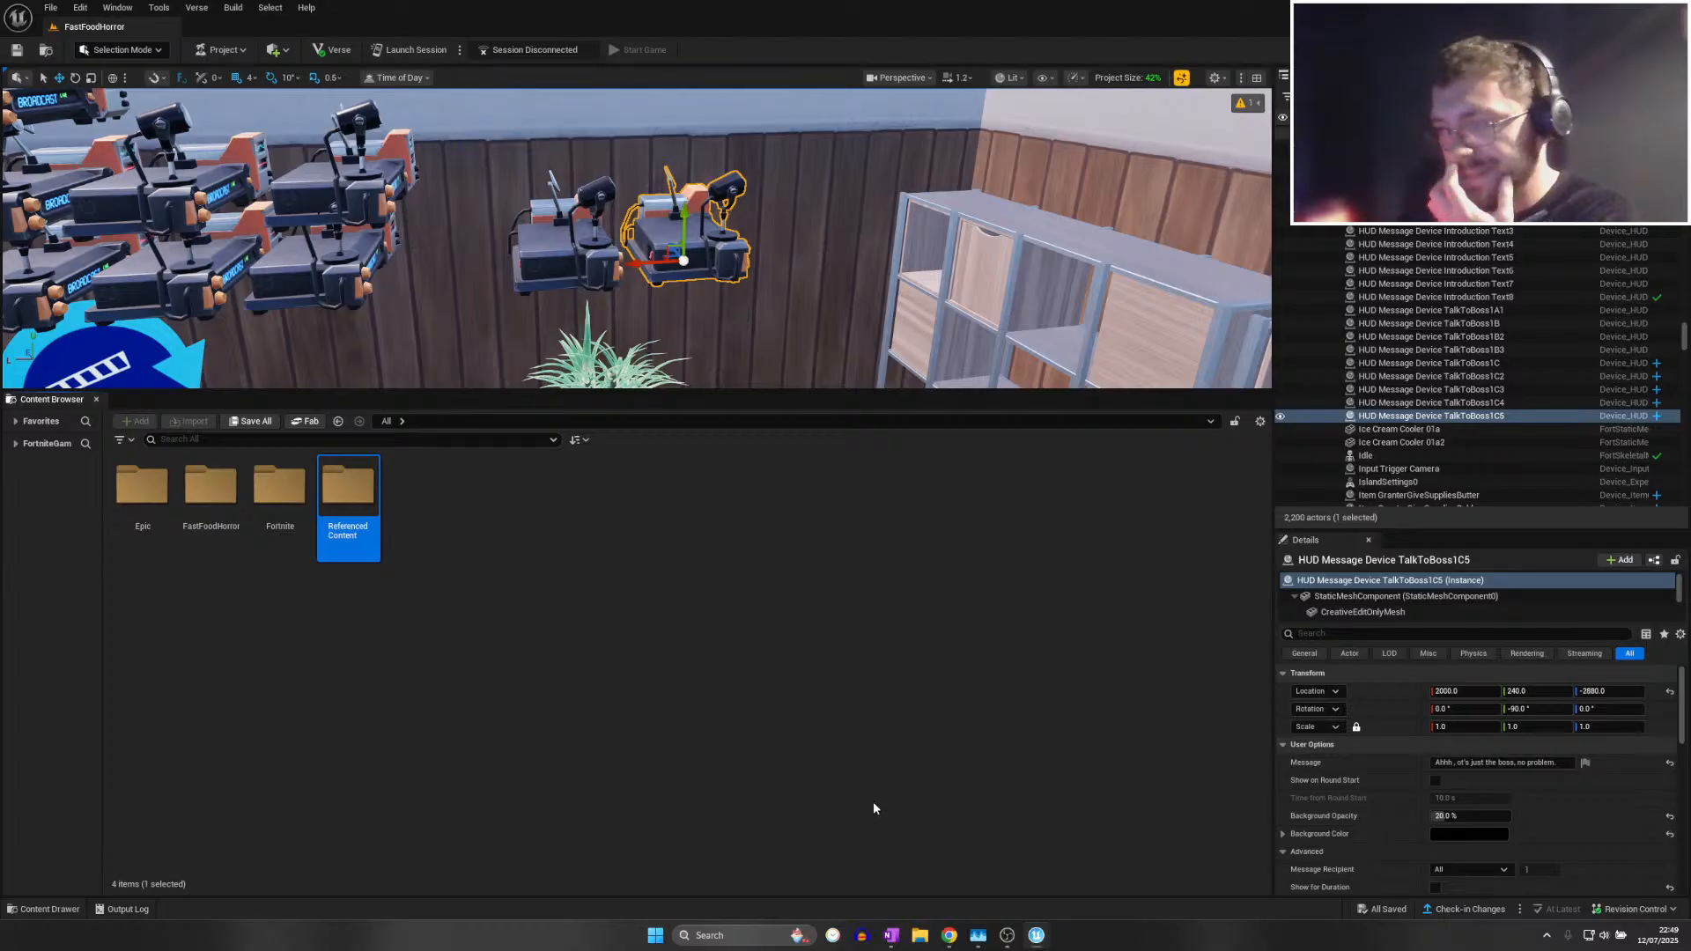
{"action": "double_click", "coordinate": [223, 500]}
{"action": "double_click", "coordinate": [222, 500]}
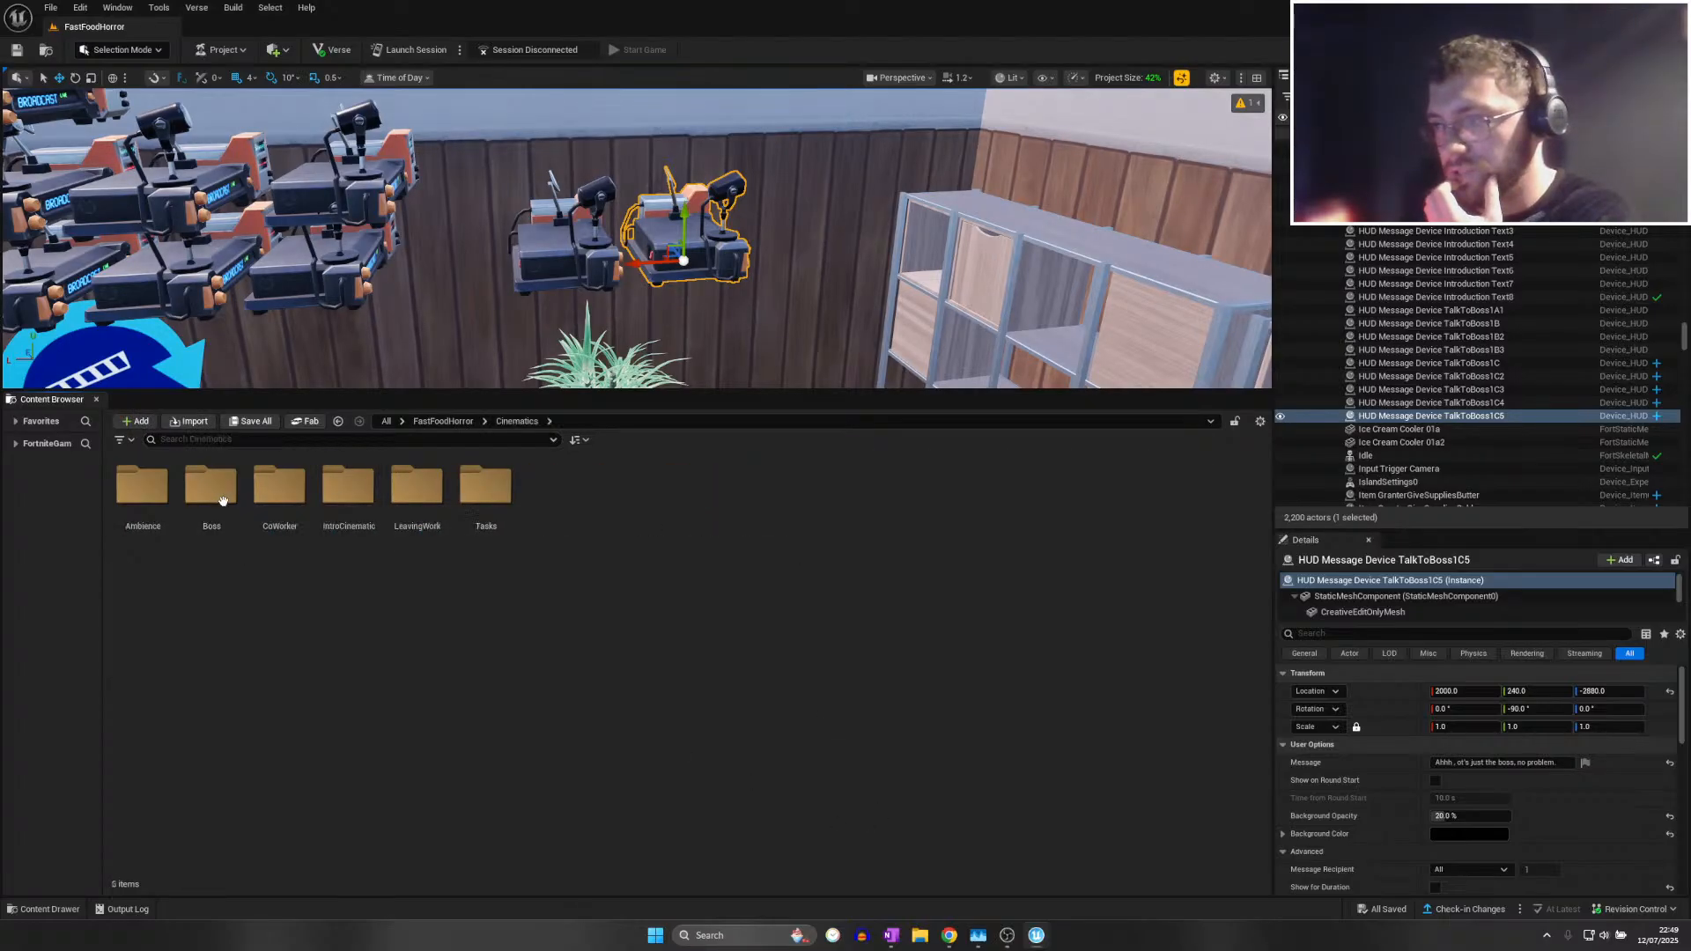
{"action": "double_click", "coordinate": [414, 489]}
{"action": "left_click", "coordinate": [165, 486]}
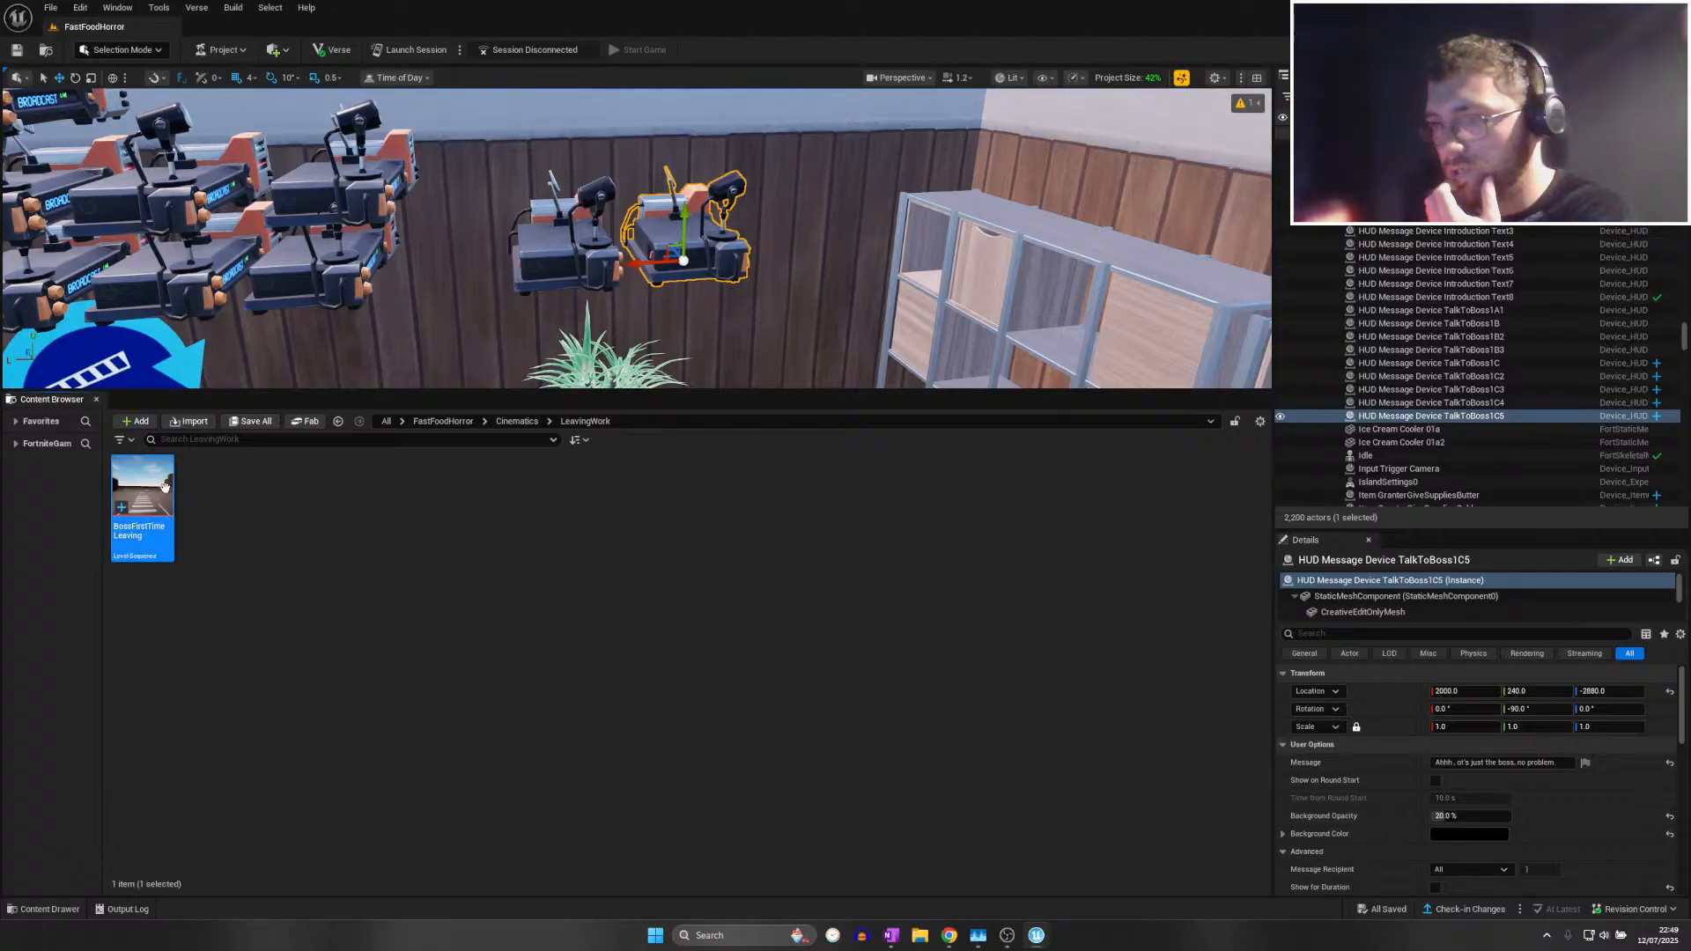
{"action": "double_click", "coordinate": [142, 500]}
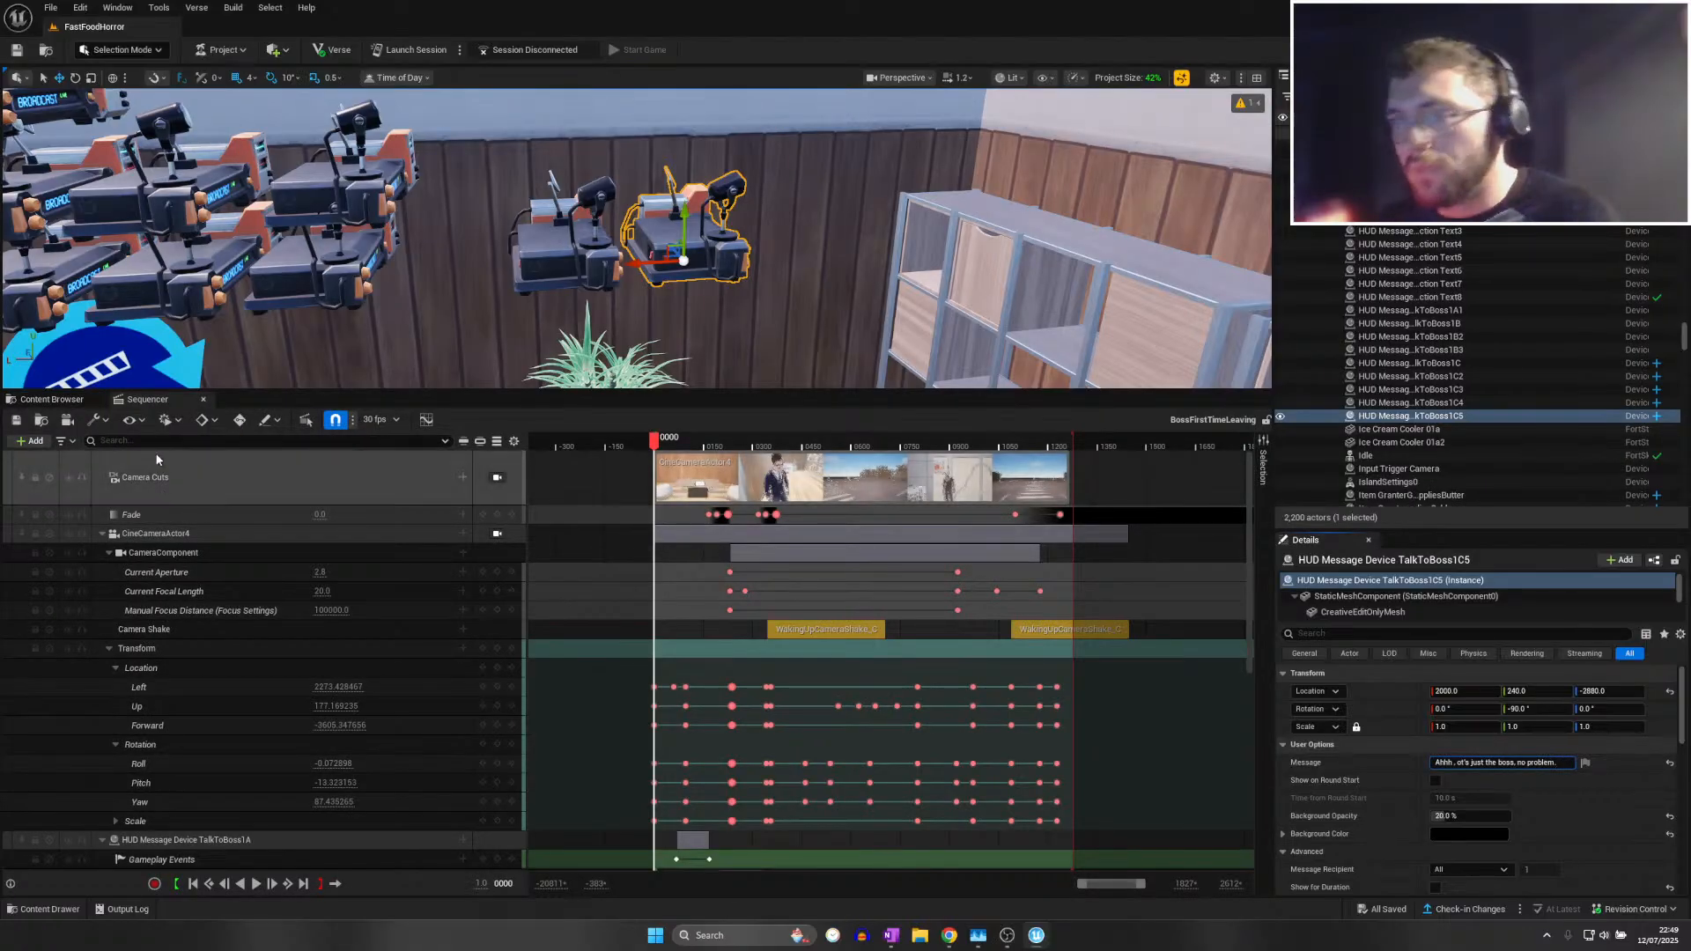
{"action": "left_click", "coordinate": [15, 419]}
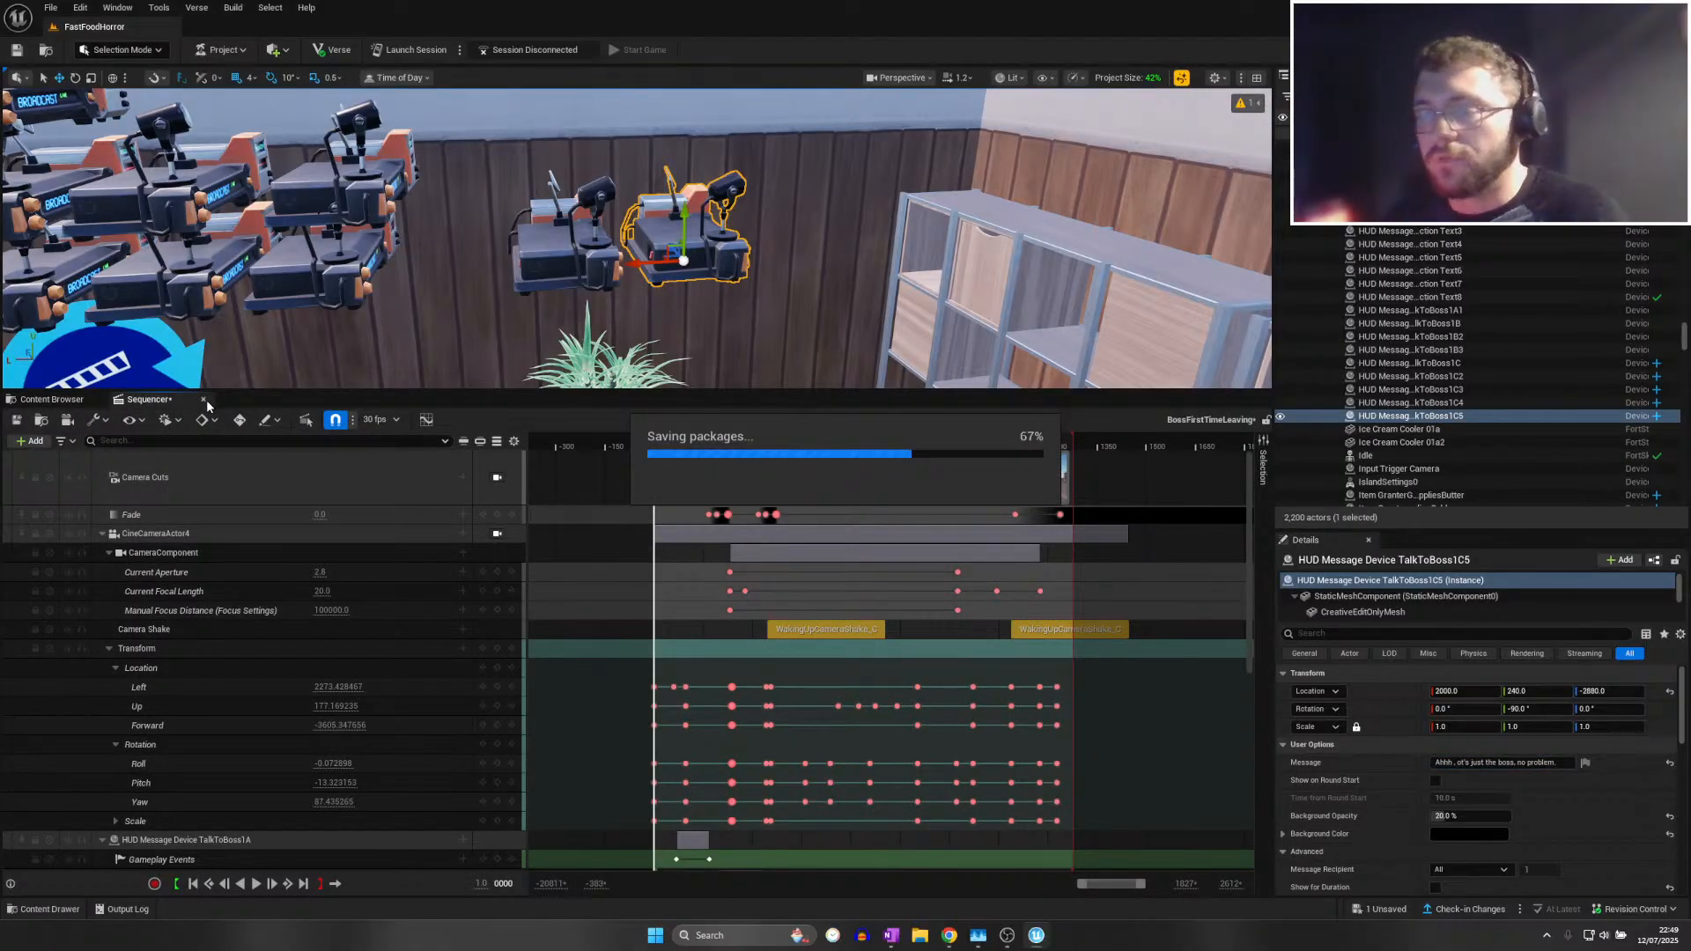
{"action": "left_click", "coordinate": [204, 400]}
Set the text color of HUD Message Devices TalkToBoss1C, 1C3, 1C4 and 1C5 to the white swatch
{"action": "scroll", "coordinate": [215, 311], "scroll_direction": "down", "scroll_amount": 5}
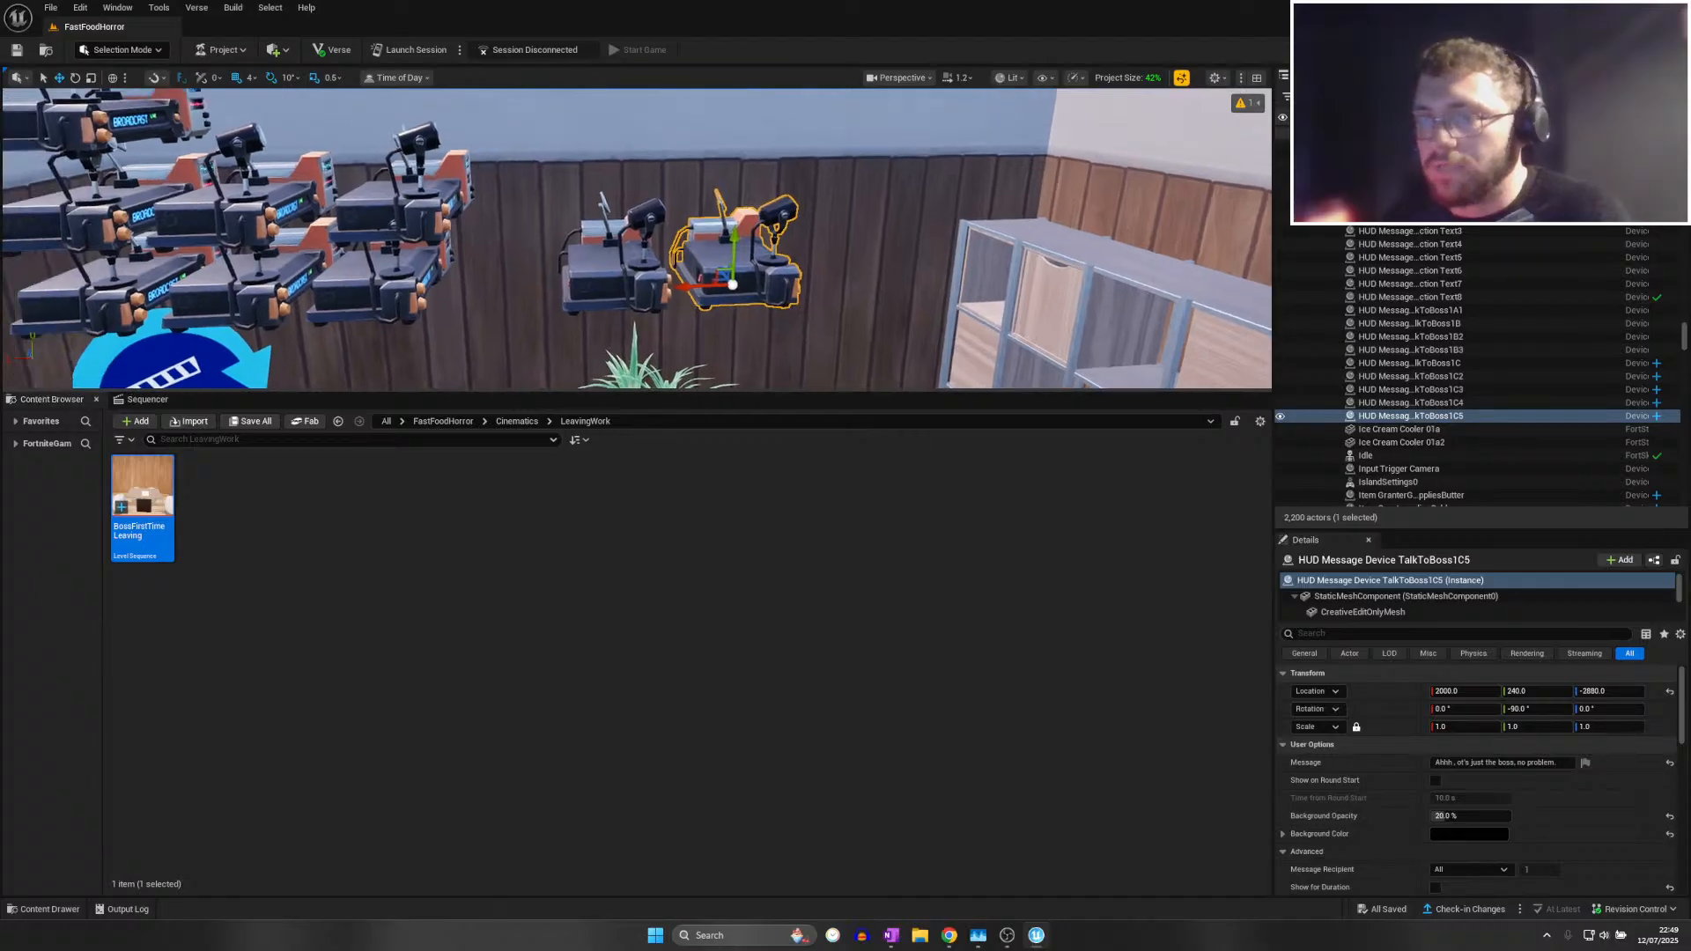
{"action": "left_click", "coordinate": [386, 251]}
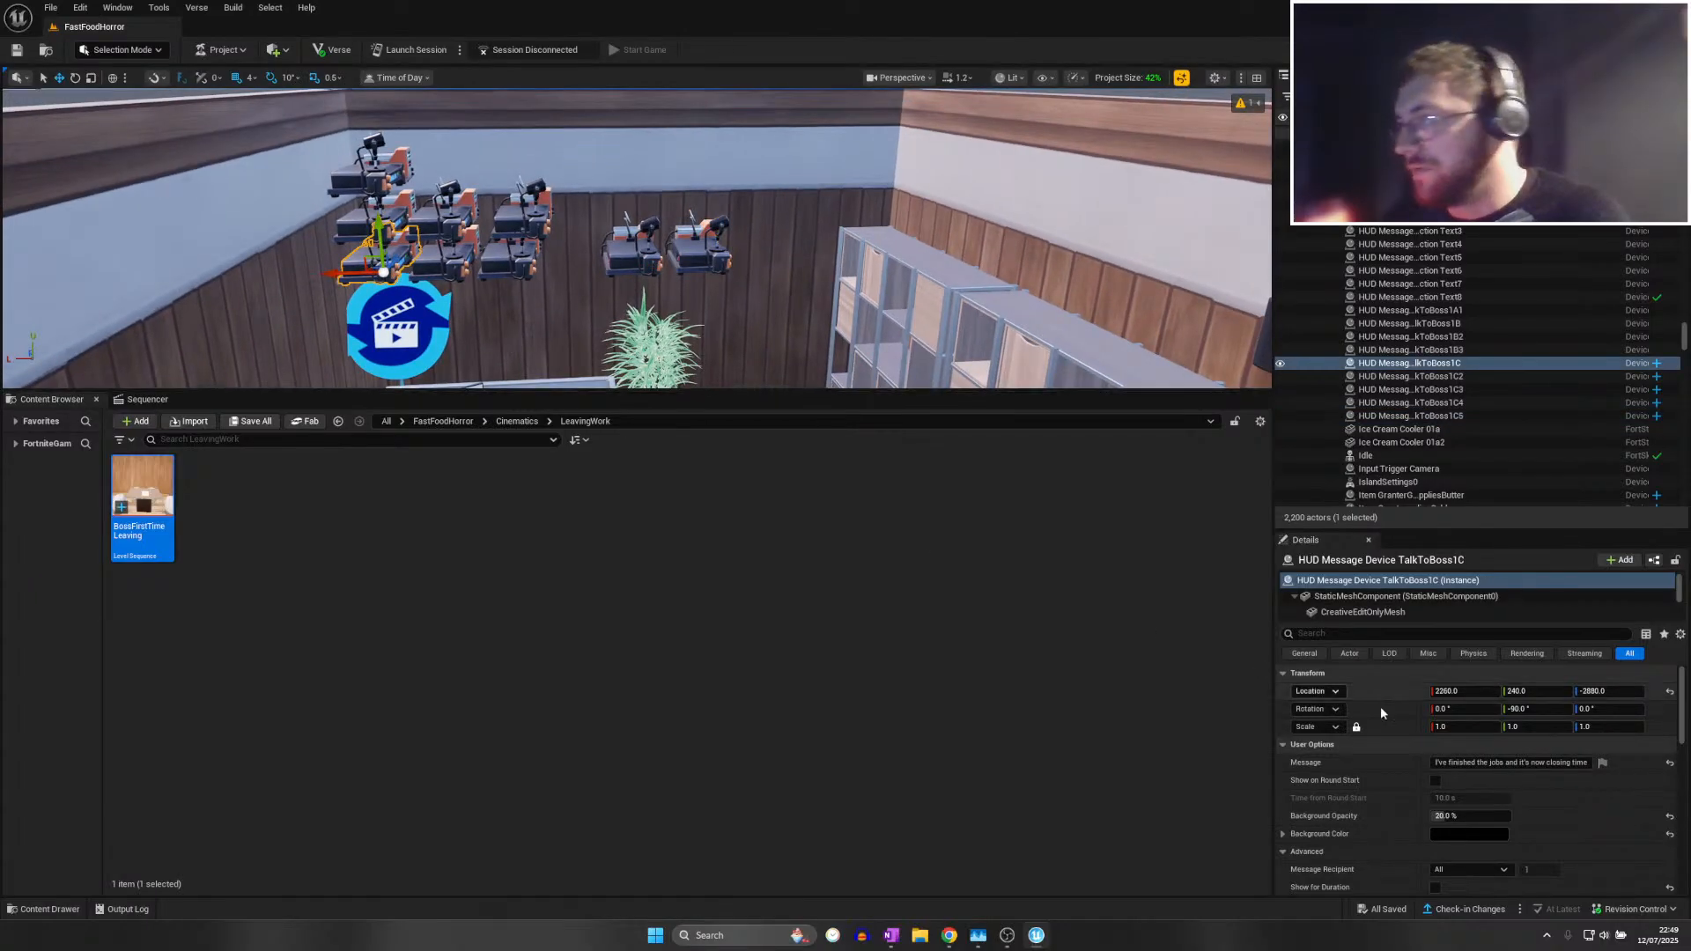
{"action": "scroll", "coordinate": [1501, 759], "scroll_direction": "down", "scroll_amount": 1}
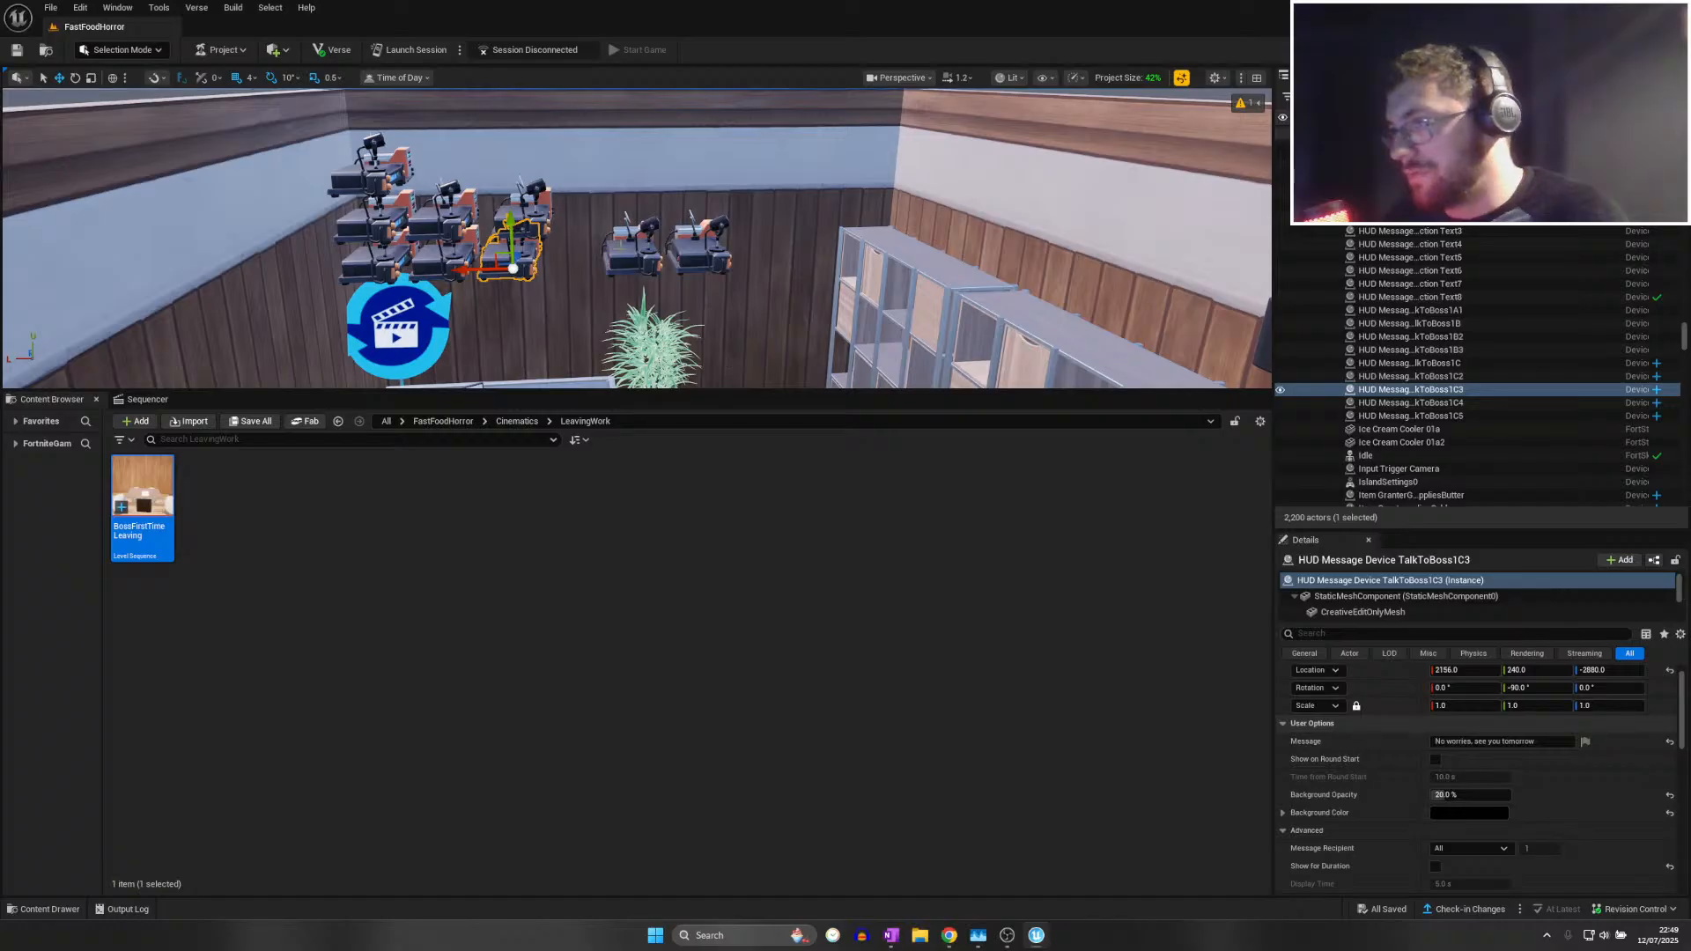
{"action": "left_click", "coordinate": [619, 288]}
{"action": "left_click", "coordinate": [712, 245], "text": "ctrl"}
{"action": "left_click", "coordinate": [511, 248], "text": "ctrl"}
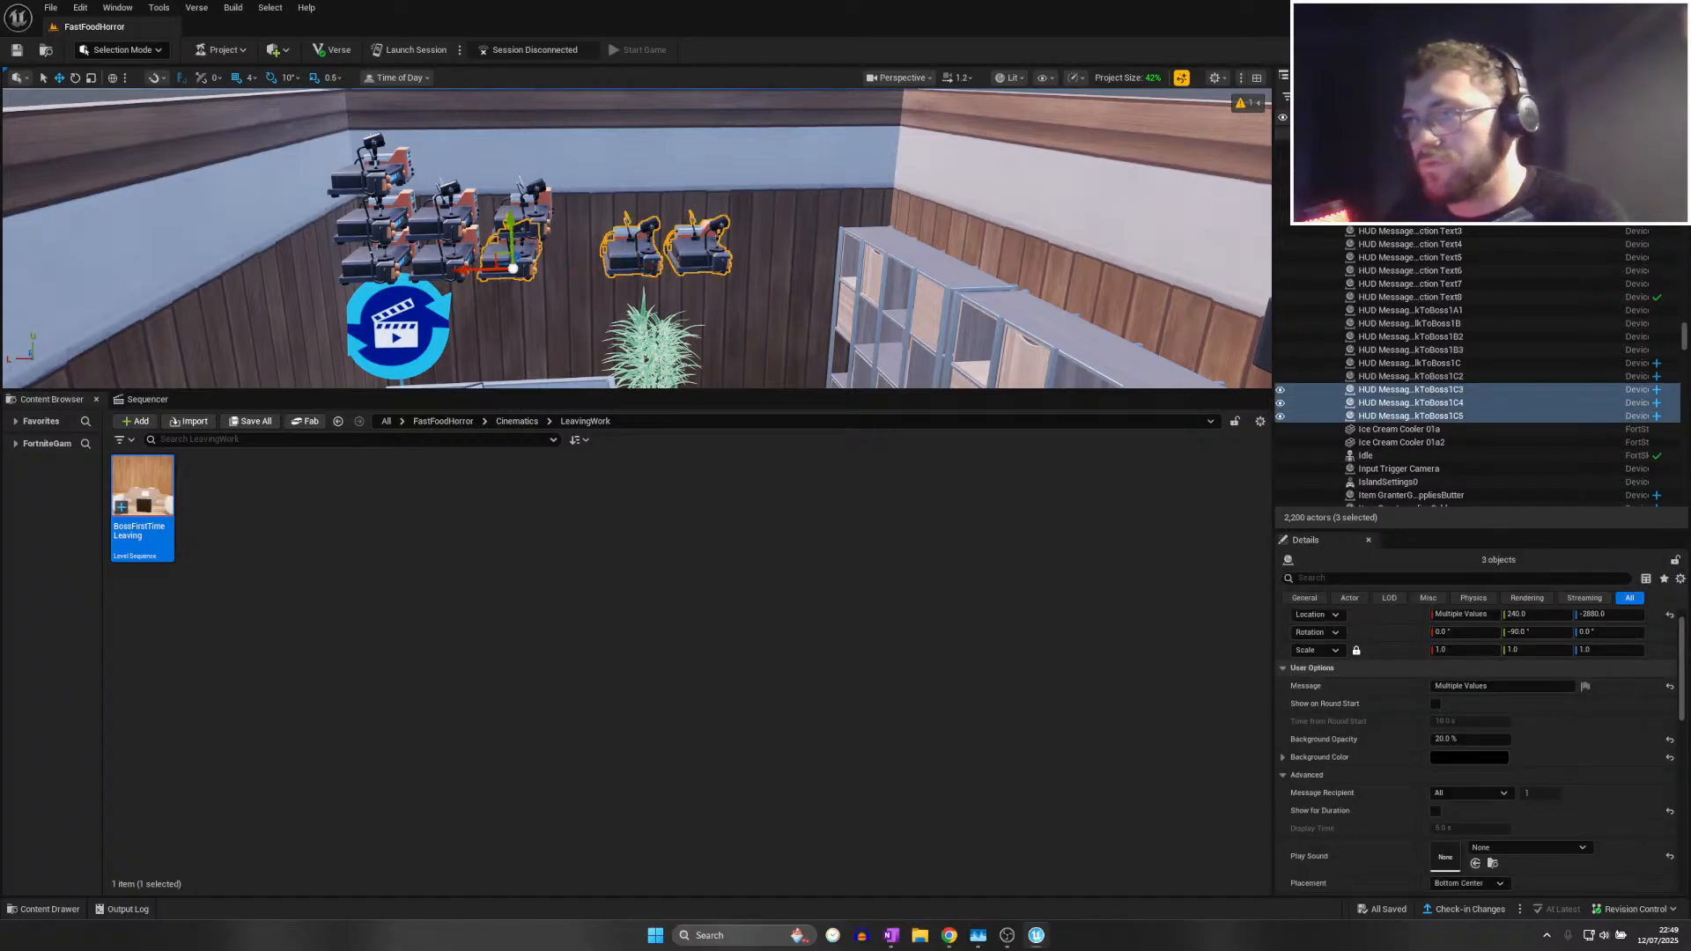
{"action": "left_click", "coordinate": [381, 256], "text": "ctrl"}
{"action": "scroll", "coordinate": [1461, 683], "scroll_direction": "down", "scroll_amount": 5}
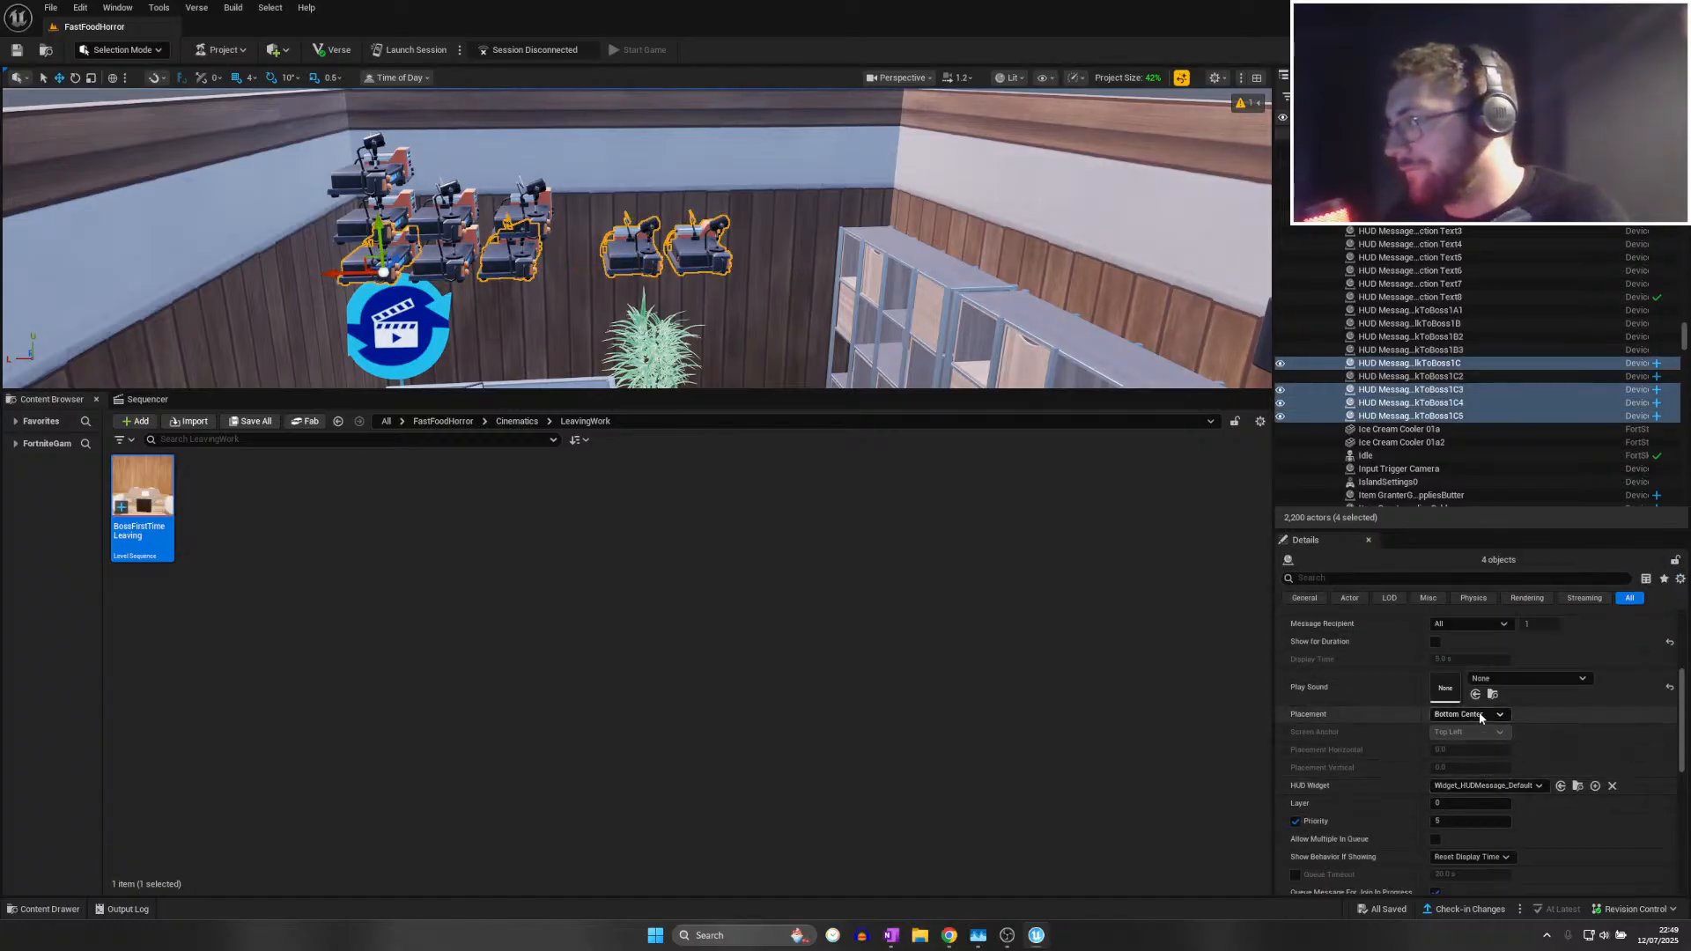
{"action": "scroll", "coordinate": [1478, 716], "scroll_direction": "down", "scroll_amount": 5}
{"action": "scroll", "coordinate": [1477, 736], "scroll_direction": "down", "scroll_amount": 2}
{"action": "left_click", "coordinate": [1469, 805]}
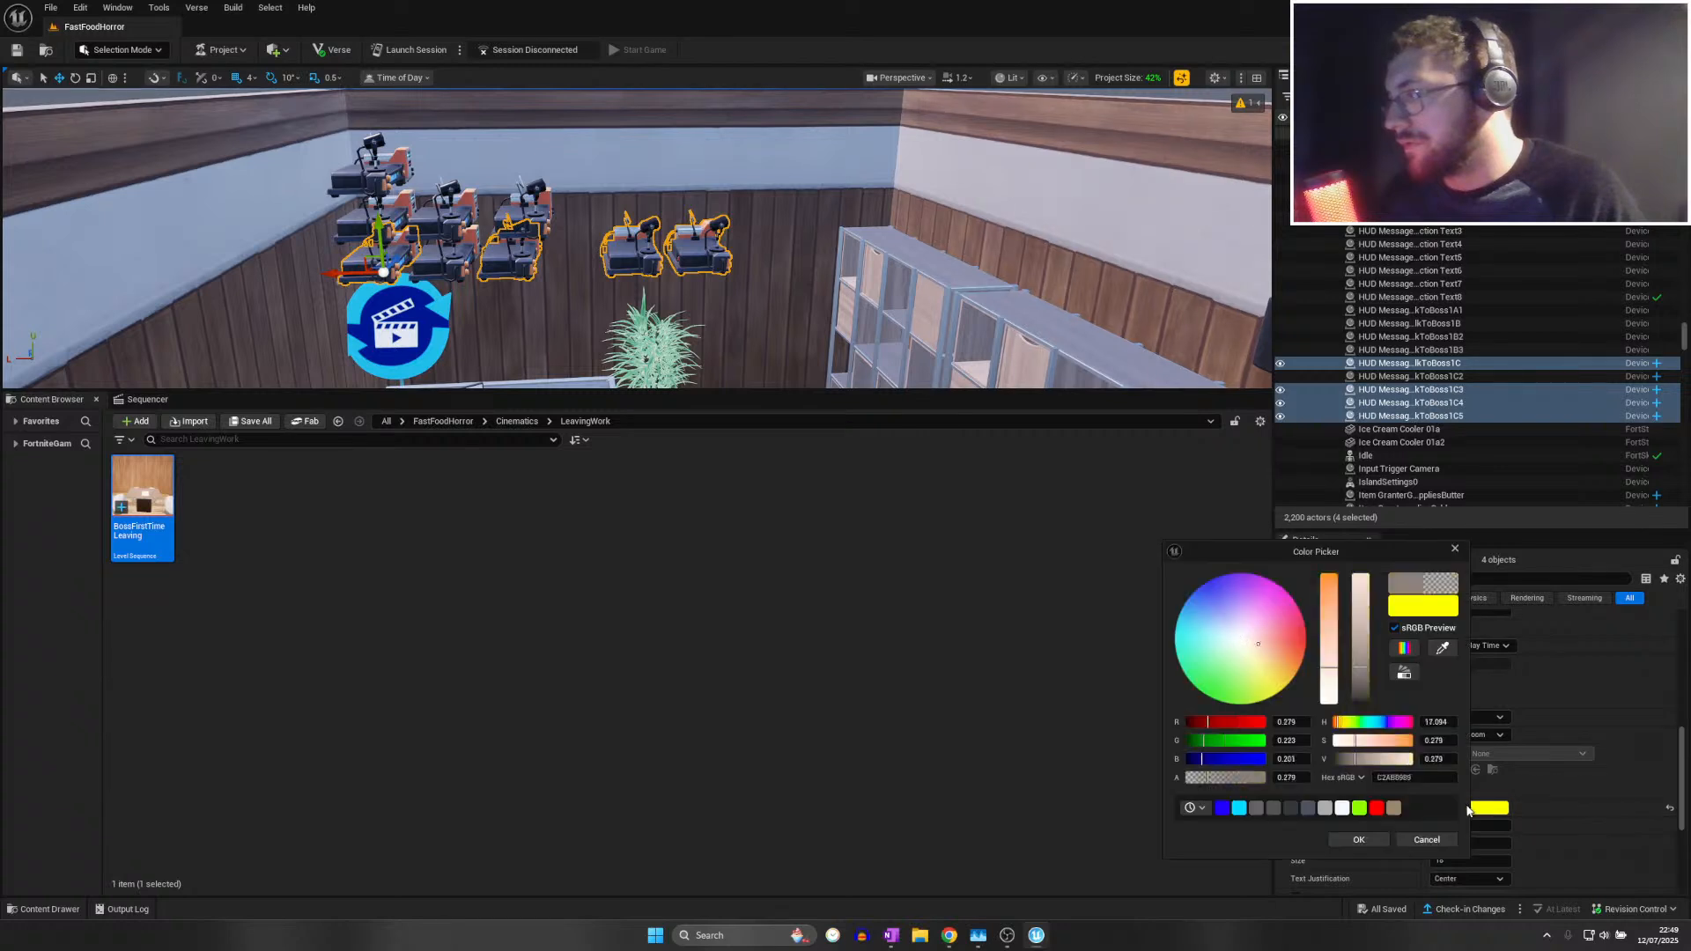
{"action": "left_click", "coordinate": [1342, 809]}
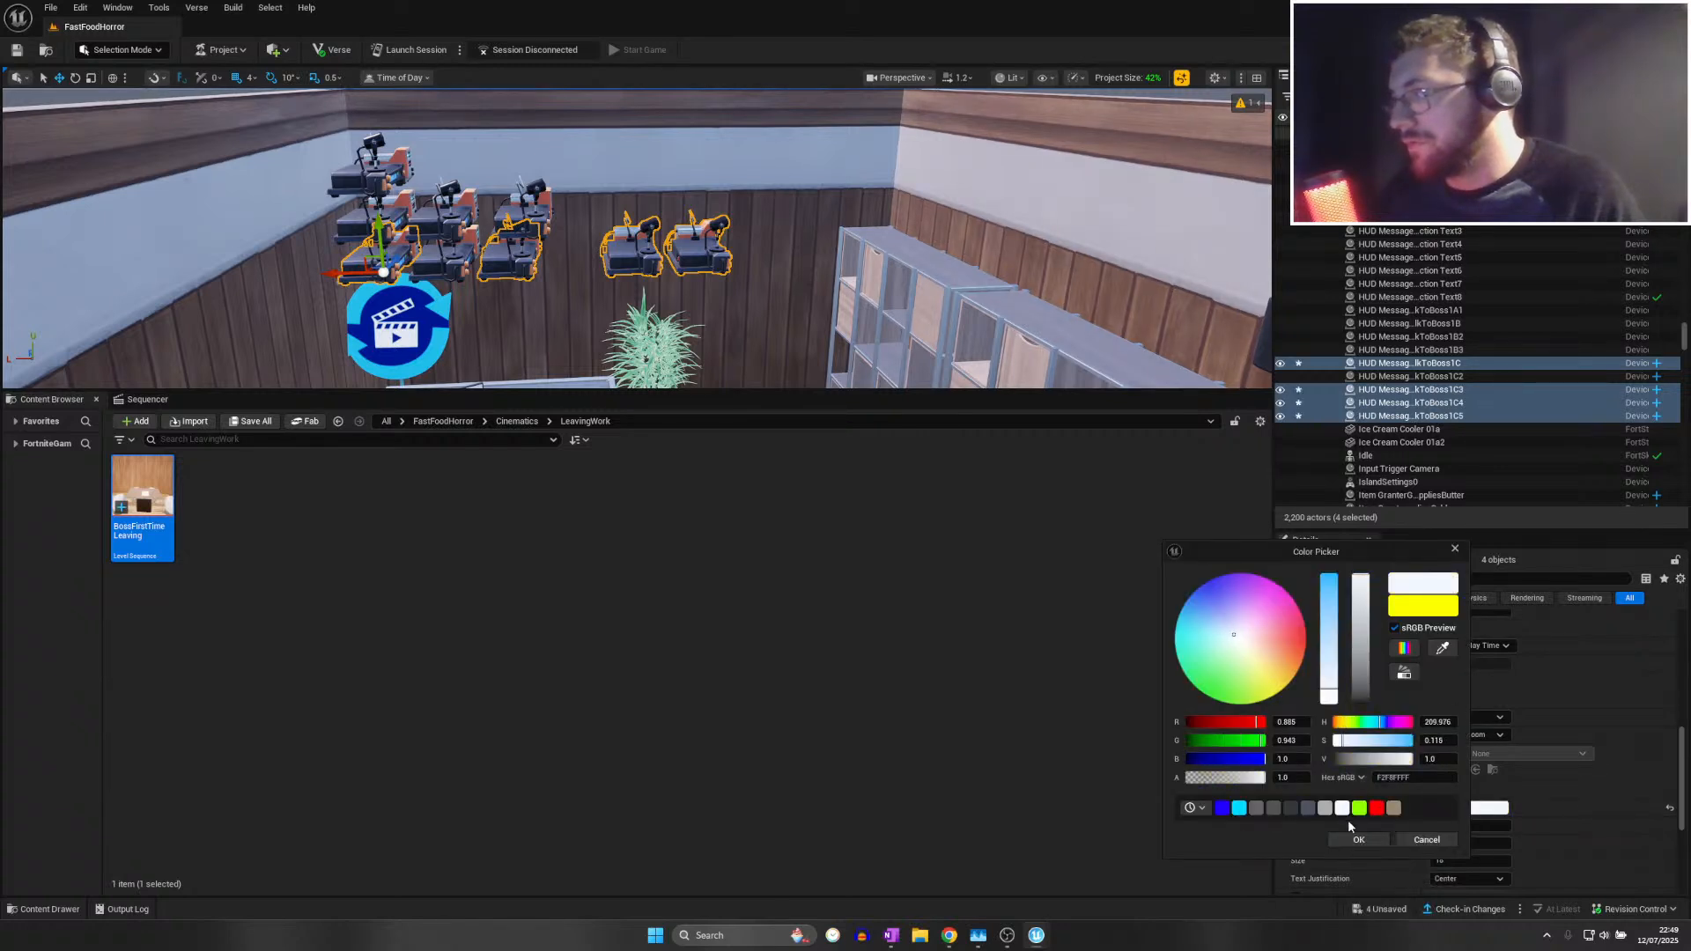
{"action": "left_click", "coordinate": [1352, 840]}
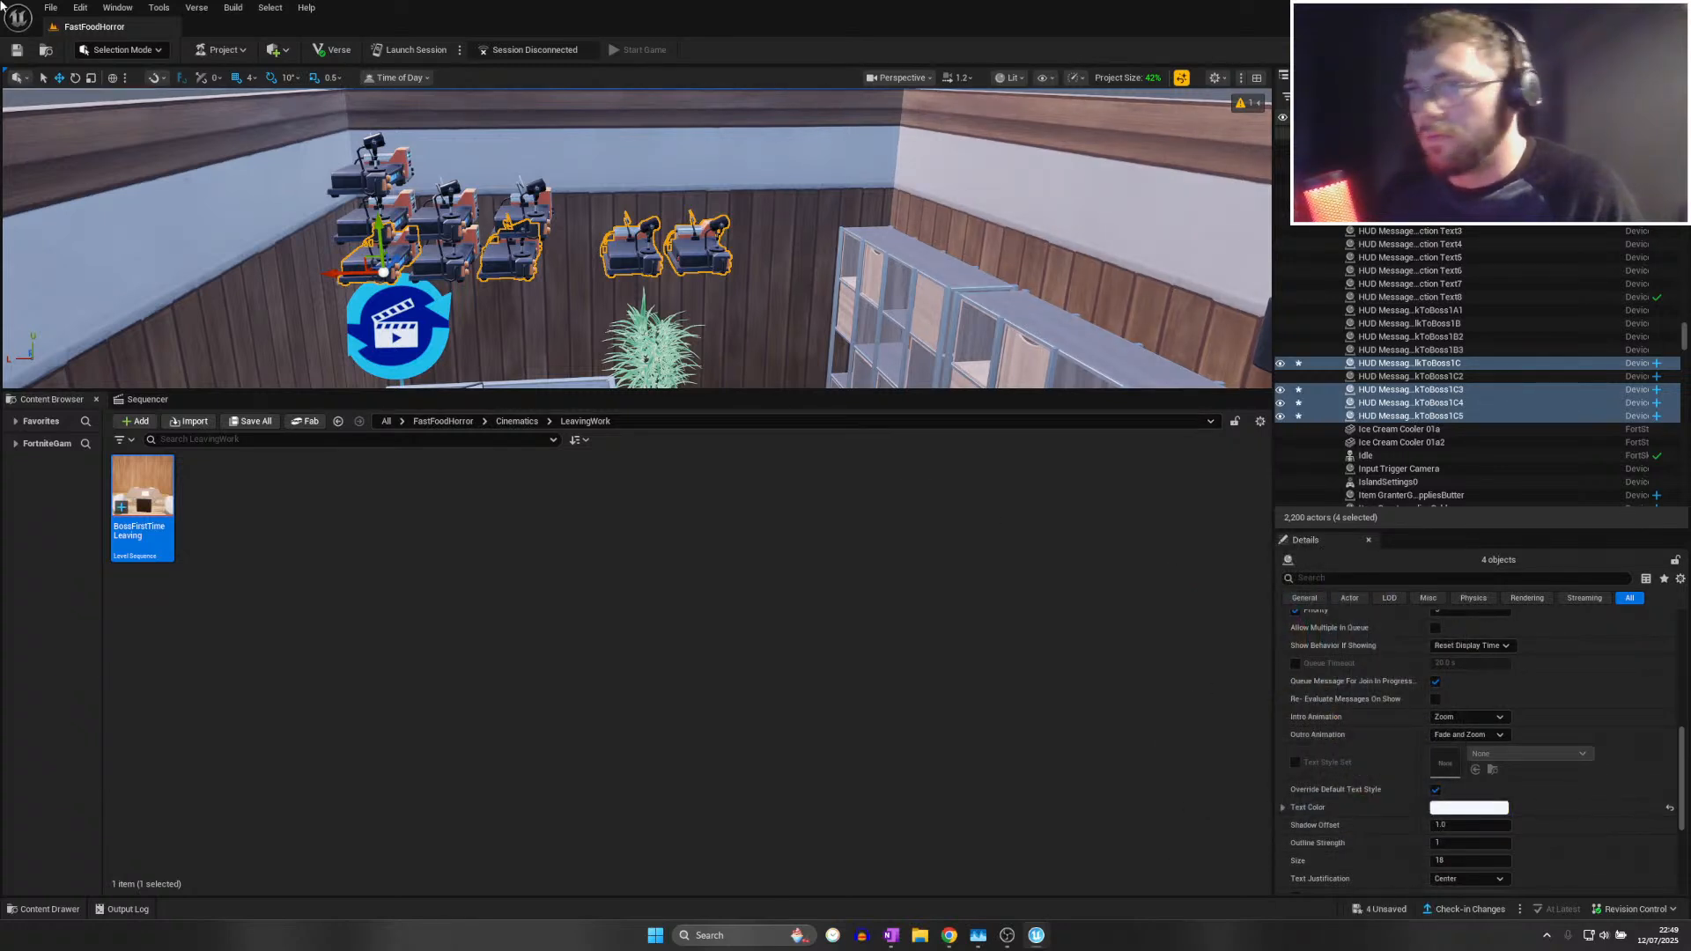
Save all unsaved project files
{"action": "left_click", "coordinate": [51, 7]}
{"action": "left_click", "coordinate": [114, 176]}
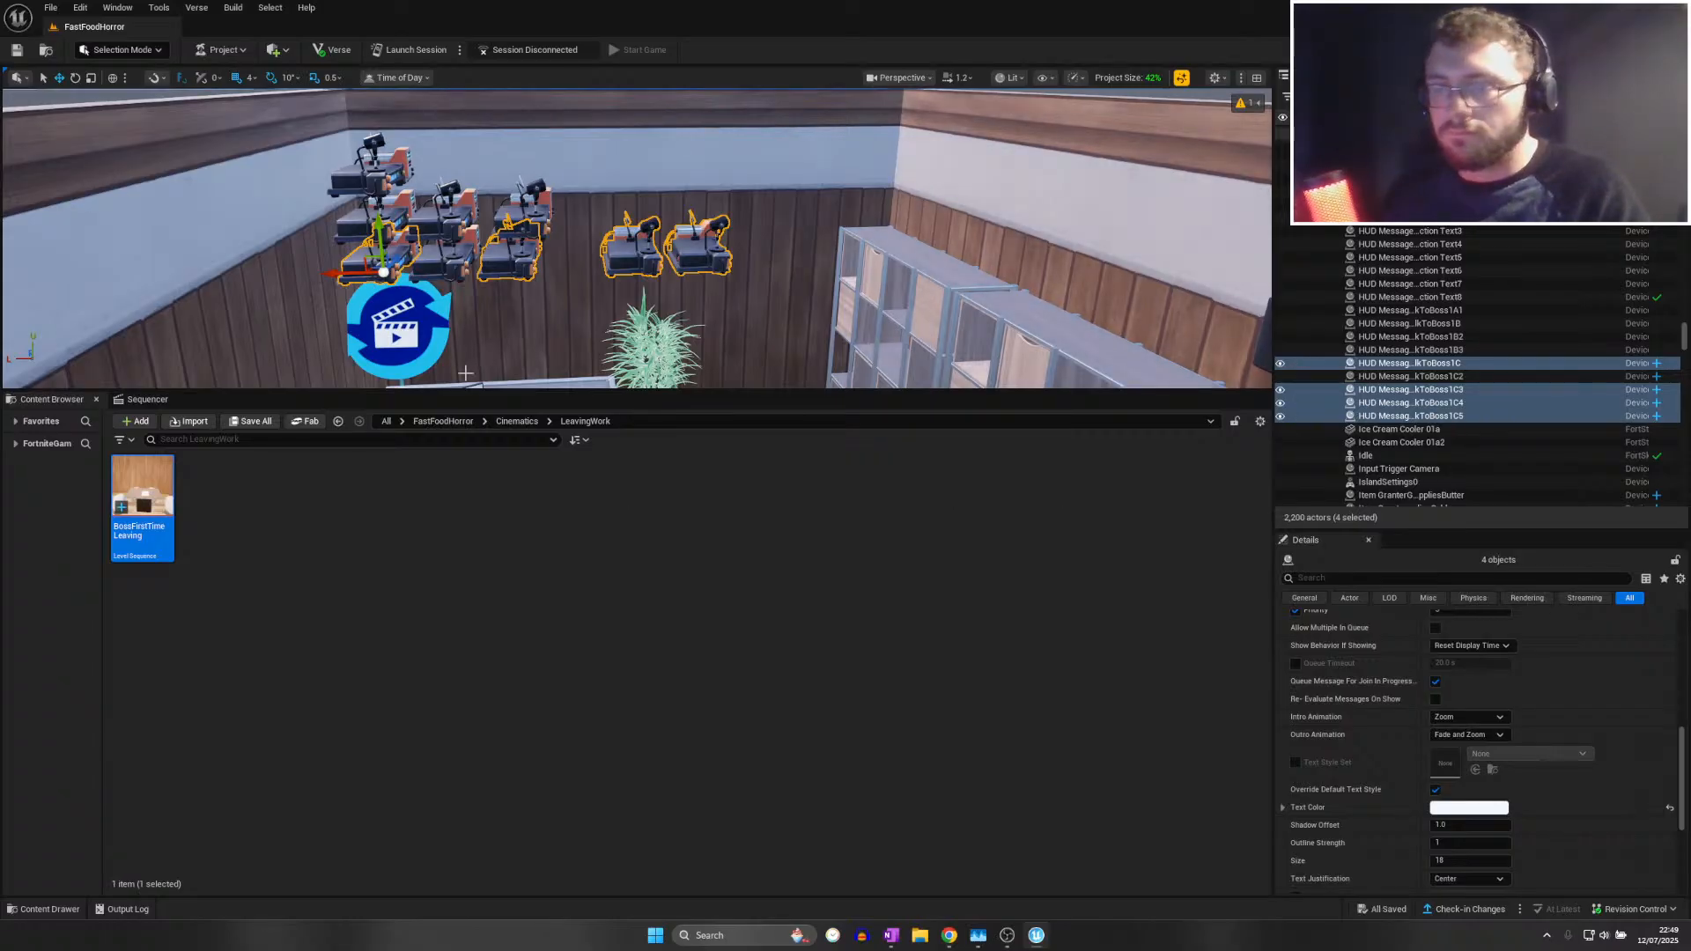
{"action": "left_click", "coordinate": [50, 8]}
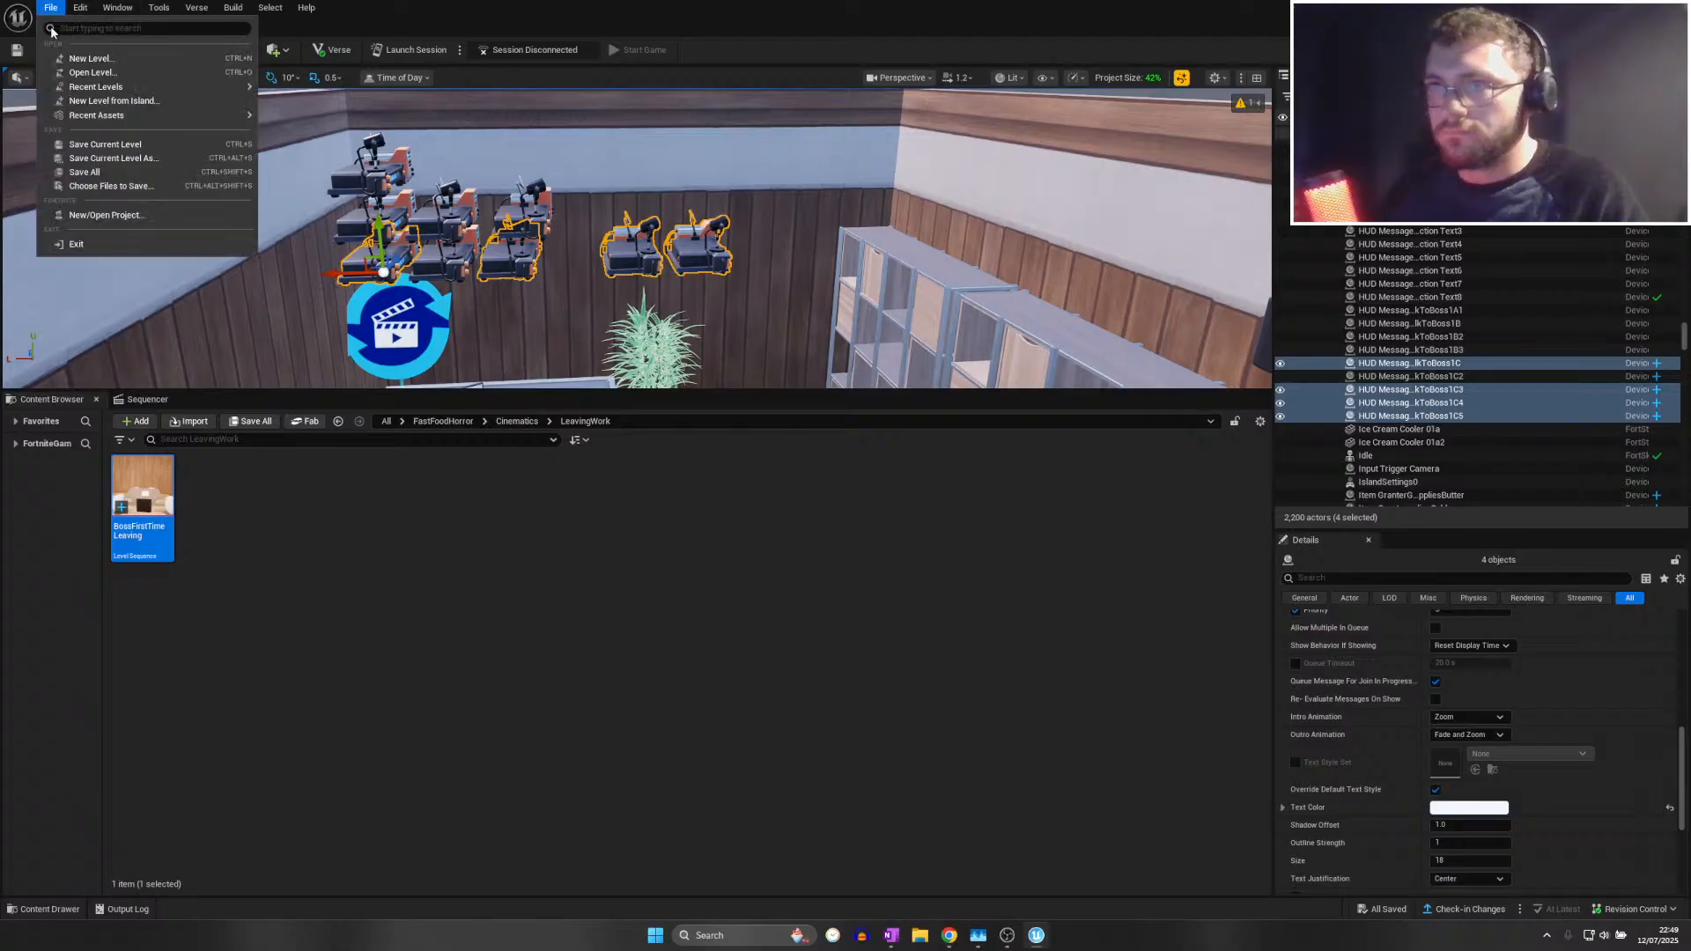
{"action": "left_click", "coordinate": [106, 172]}
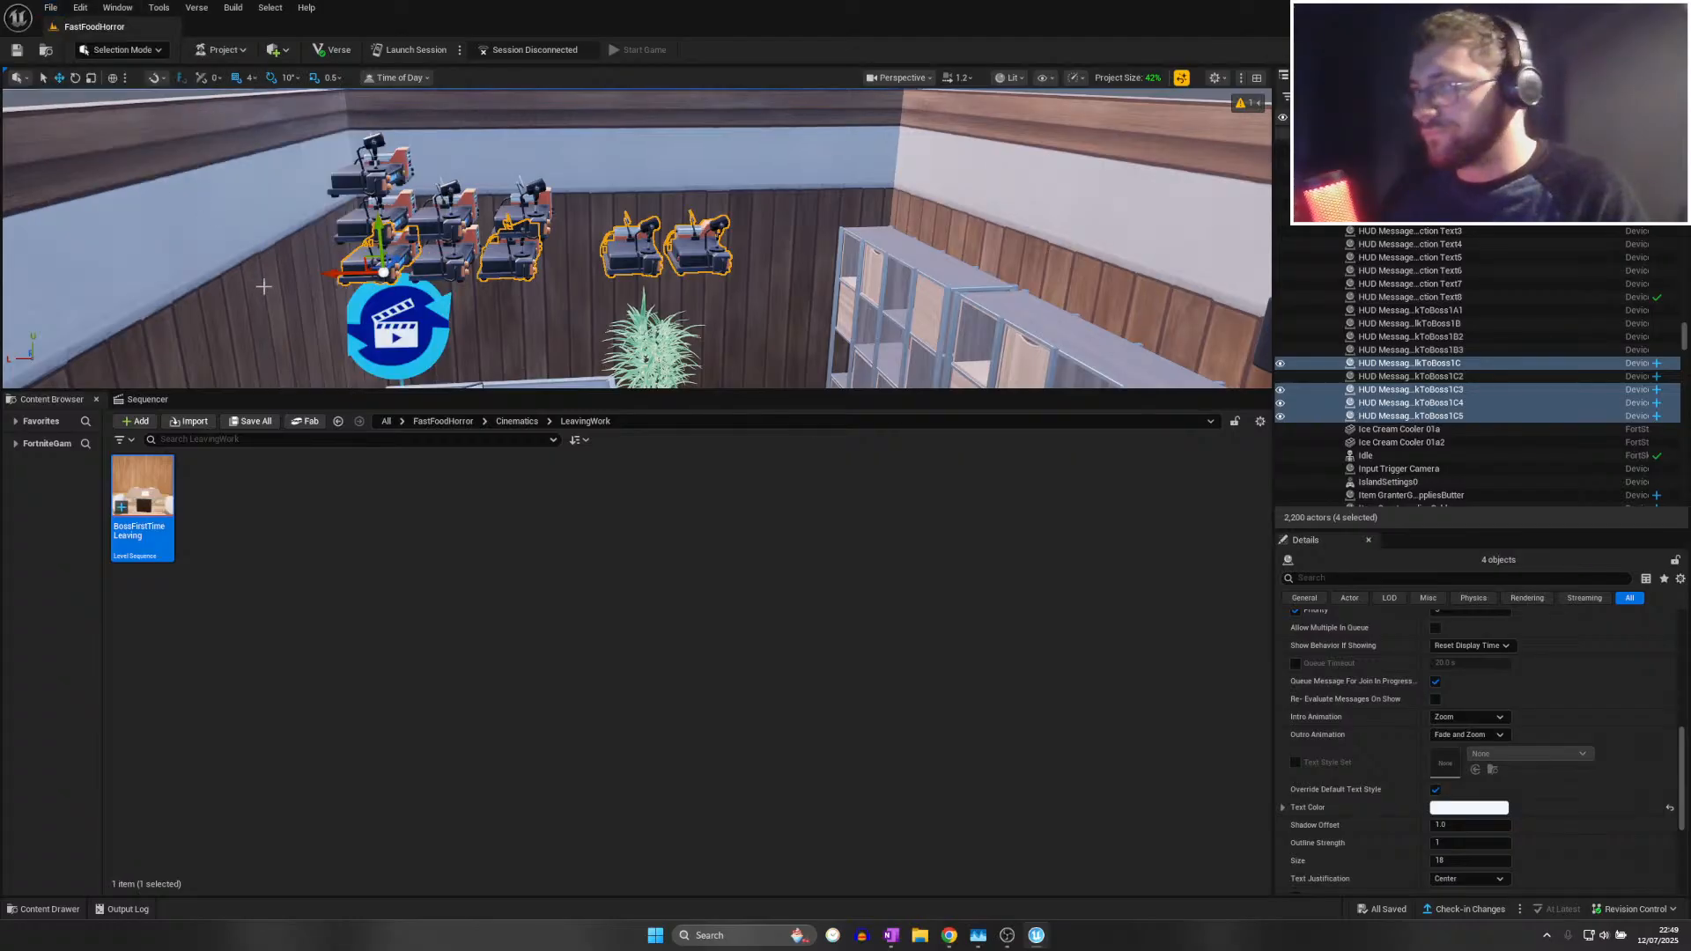
Return to the BossFirstTimeLeaving sequence, lock the viewport to its camera cuts and move the playhead to frame 65
{"action": "left_click", "coordinate": [146, 398]}
{"action": "scroll", "coordinate": [379, 652], "scroll_direction": "down", "scroll_amount": 3}
{"action": "scroll", "coordinate": [378, 658], "scroll_direction": "down", "scroll_amount": 3}
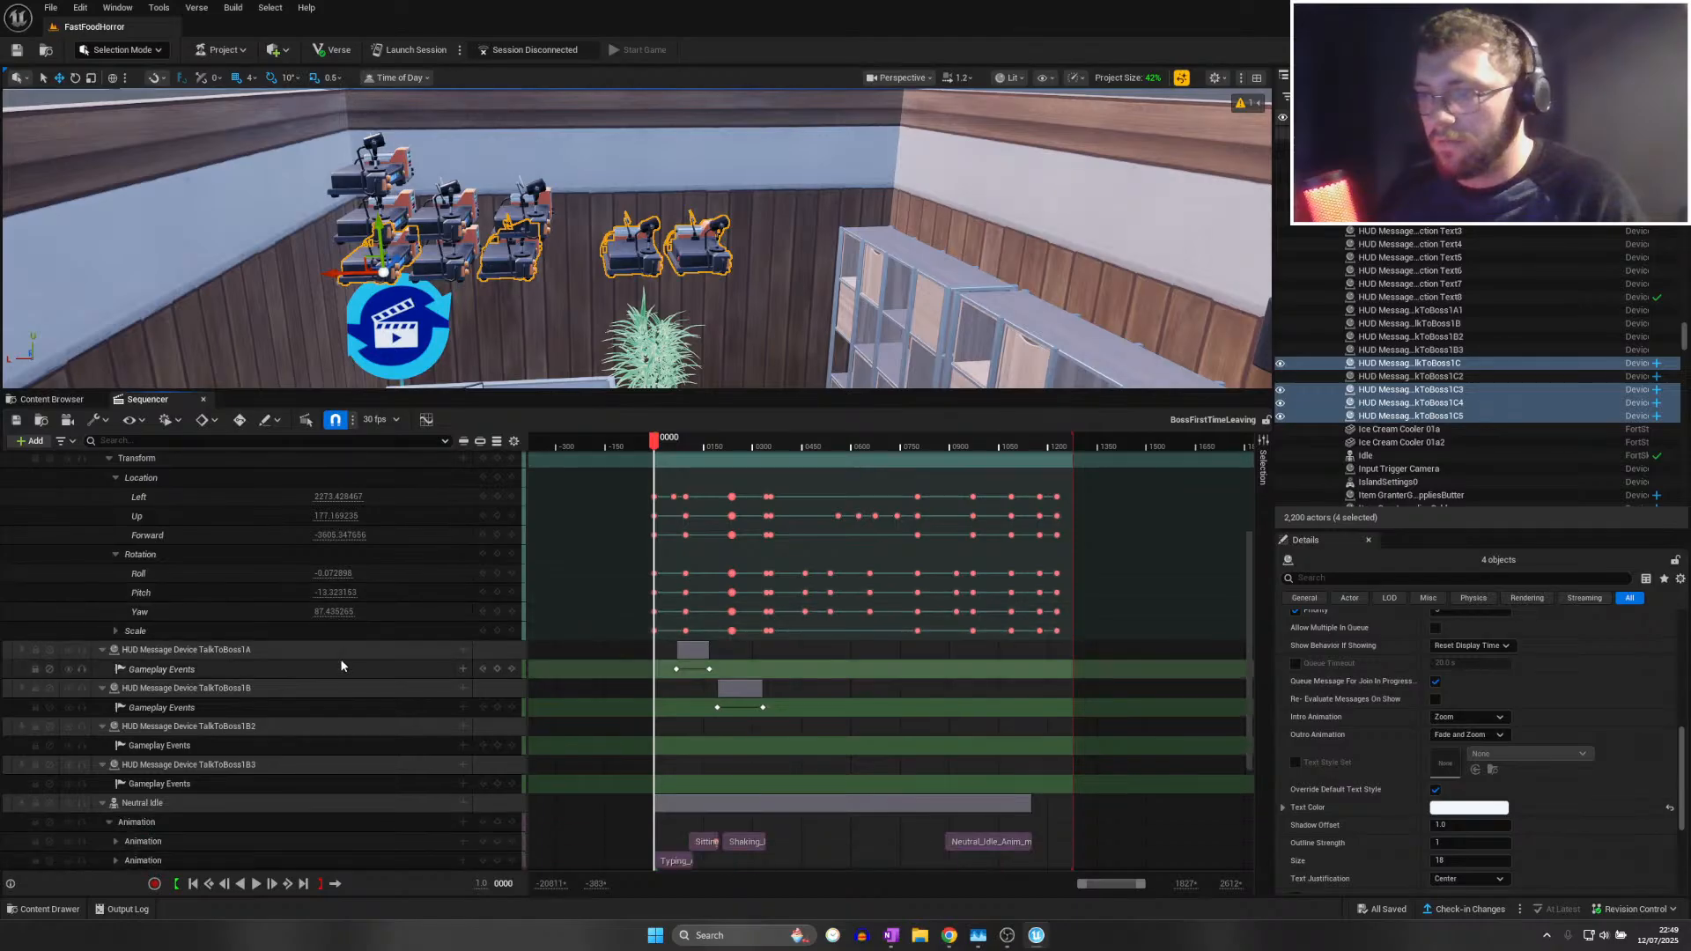
{"action": "left_click", "coordinate": [326, 649]}
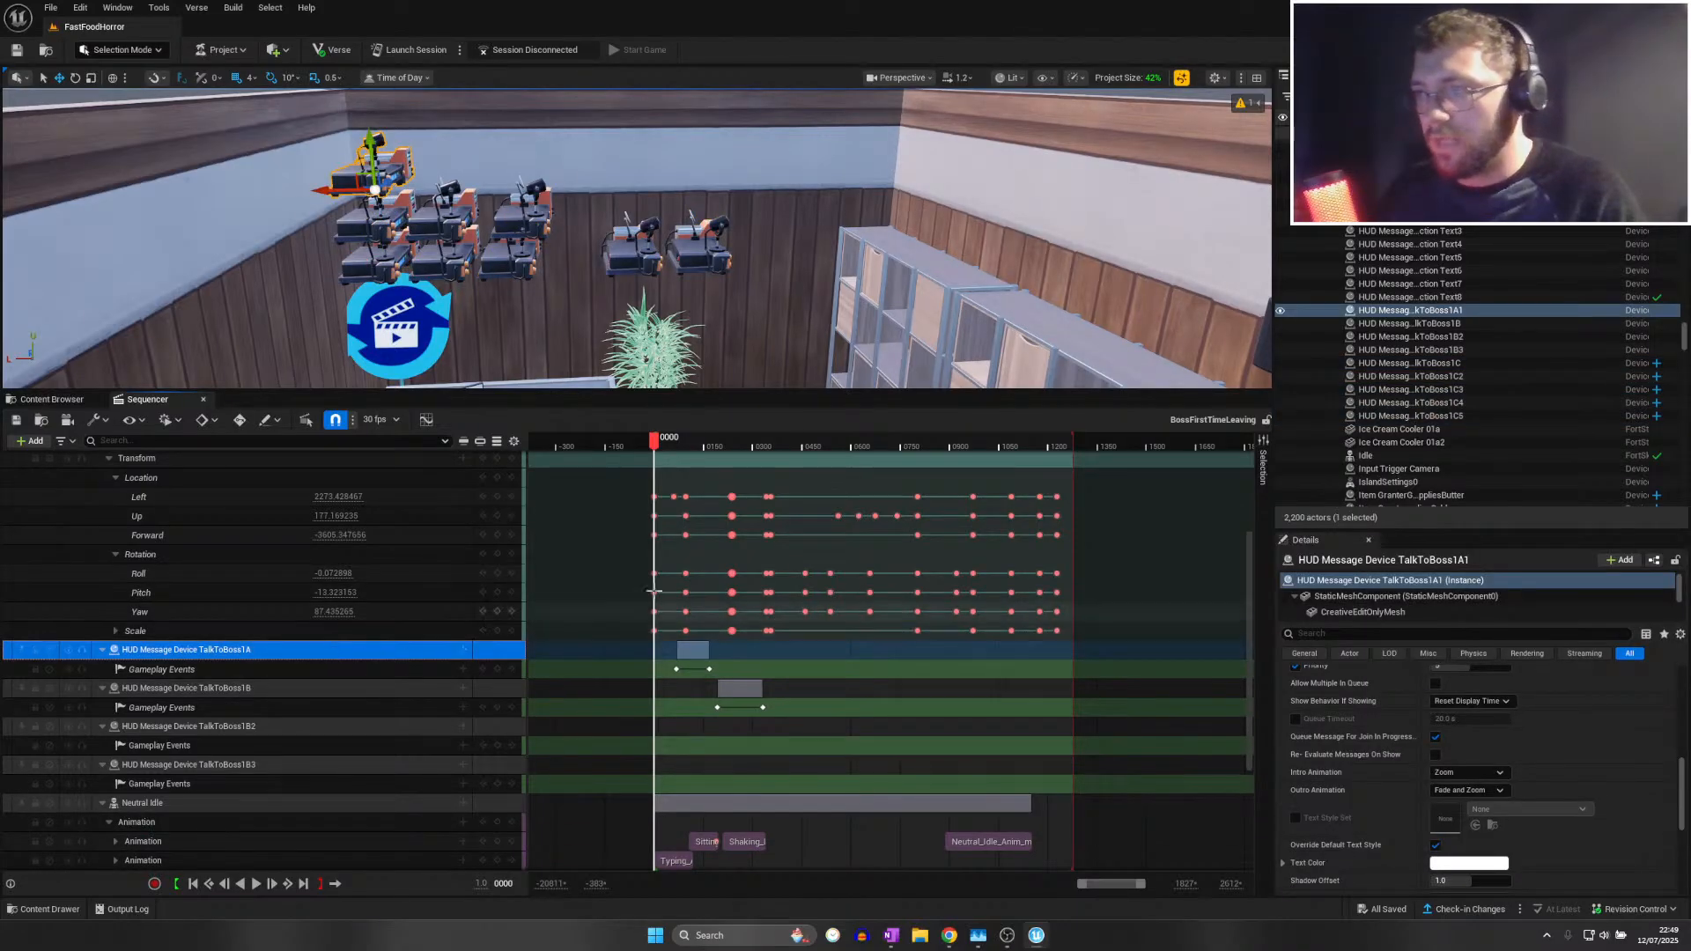
{"action": "scroll", "coordinate": [652, 520], "scroll_direction": "up", "scroll_amount": 3}
{"action": "scroll", "coordinate": [671, 546], "scroll_direction": "up", "scroll_amount": 2}
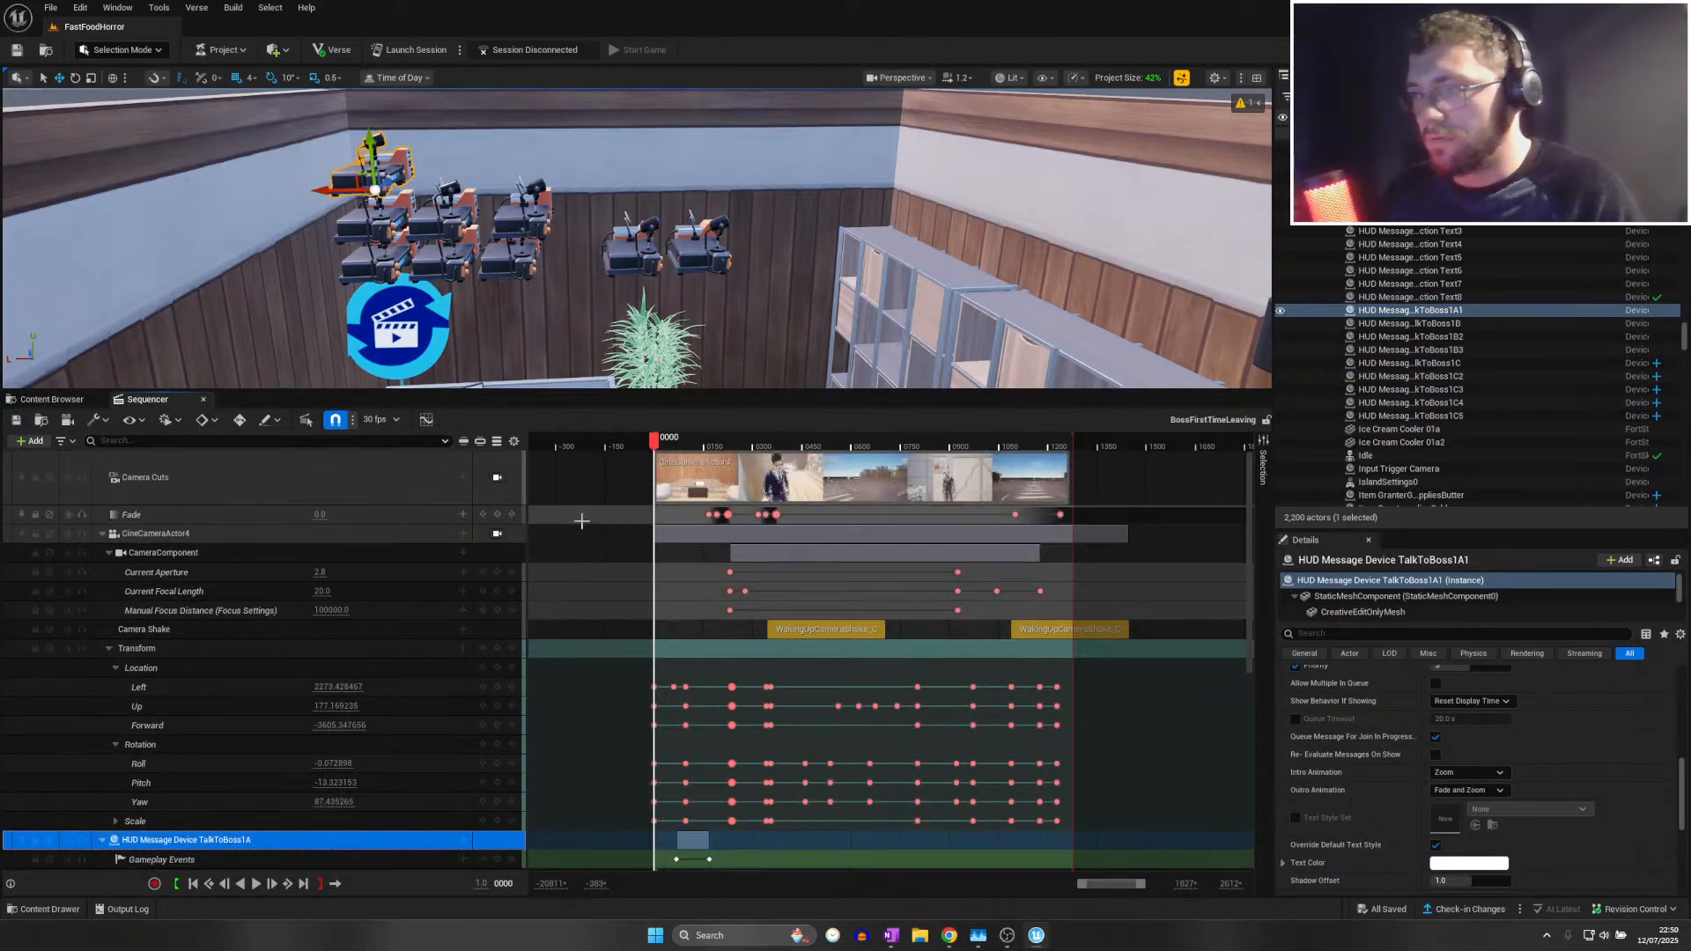
{"action": "left_click", "coordinate": [497, 477]}
{"action": "left_click_drag", "start_coordinate": [656, 447], "coordinate": [674, 449]}
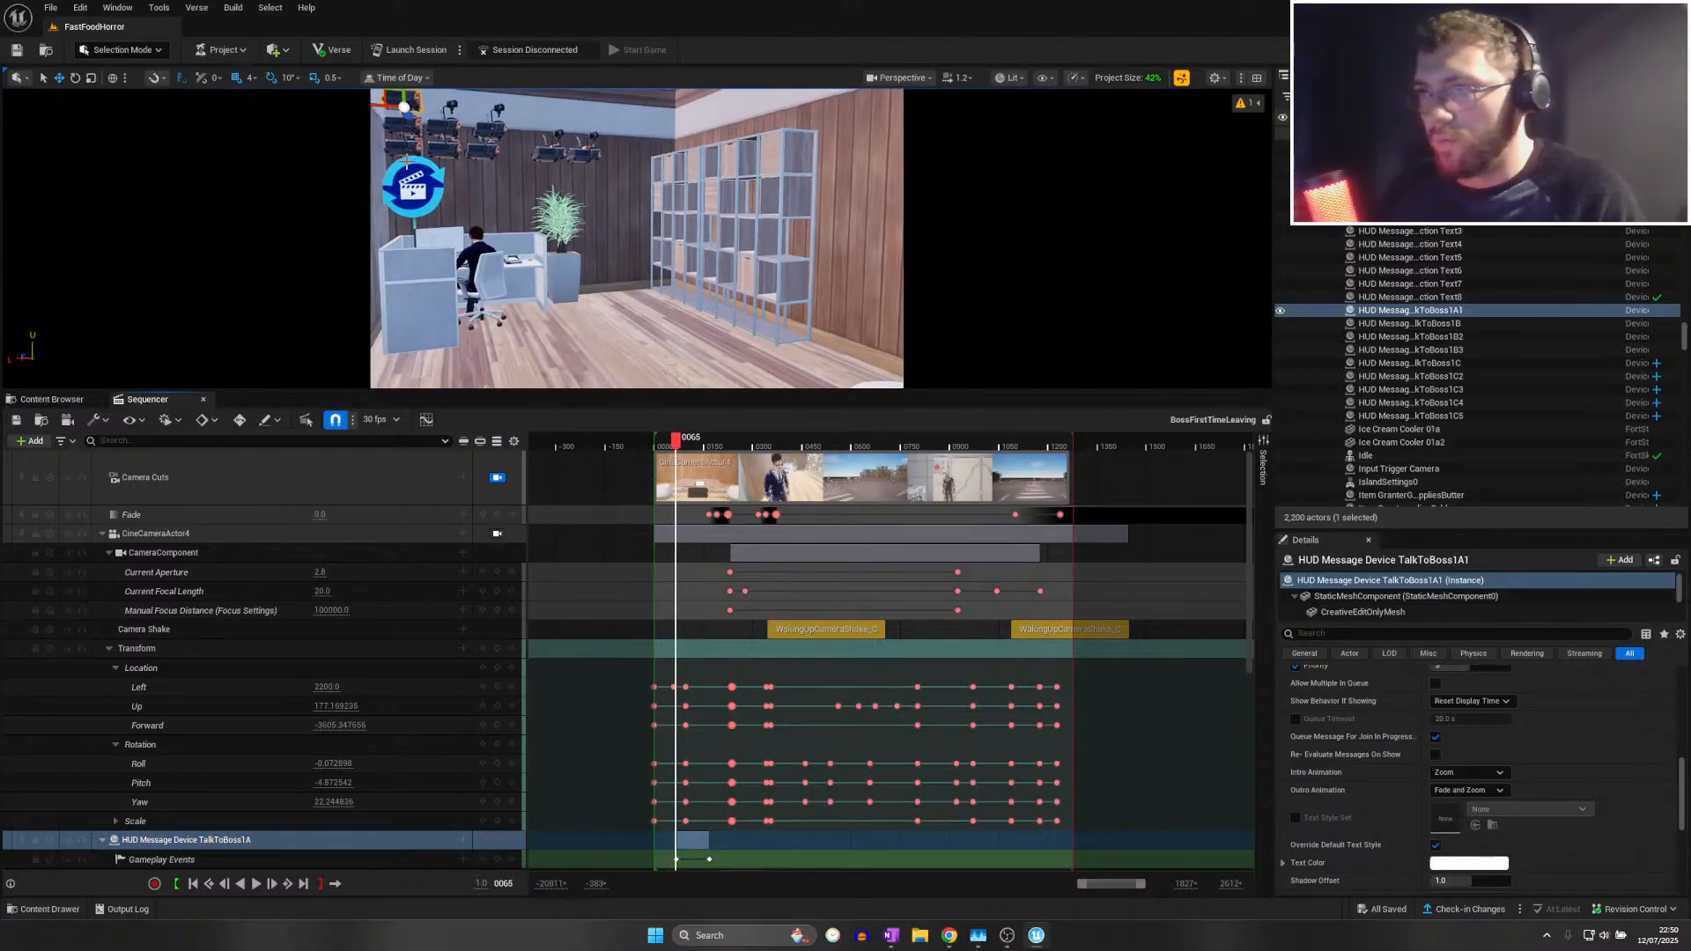
Assign HUD Message Device TalkToBoss1C to the TalkToBoss1A track in the sequence
{"action": "right_click", "coordinate": [176, 839]}
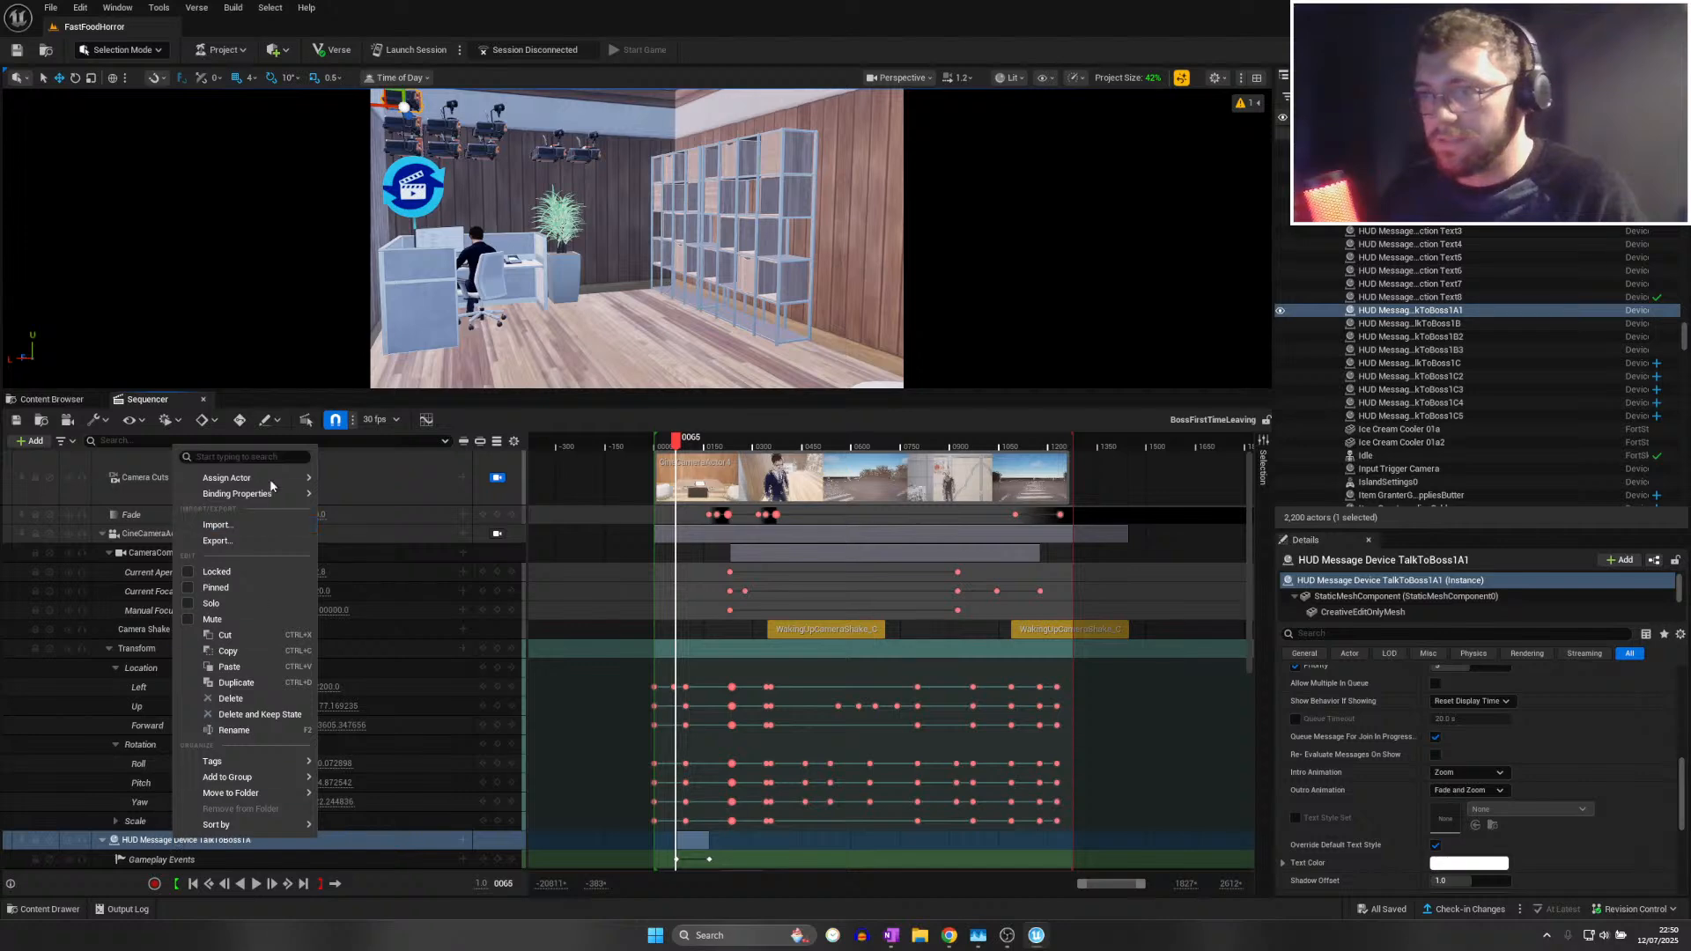
{"action": "mouse_move", "coordinate": [272, 485]}
{"action": "type", "text": "1c"}
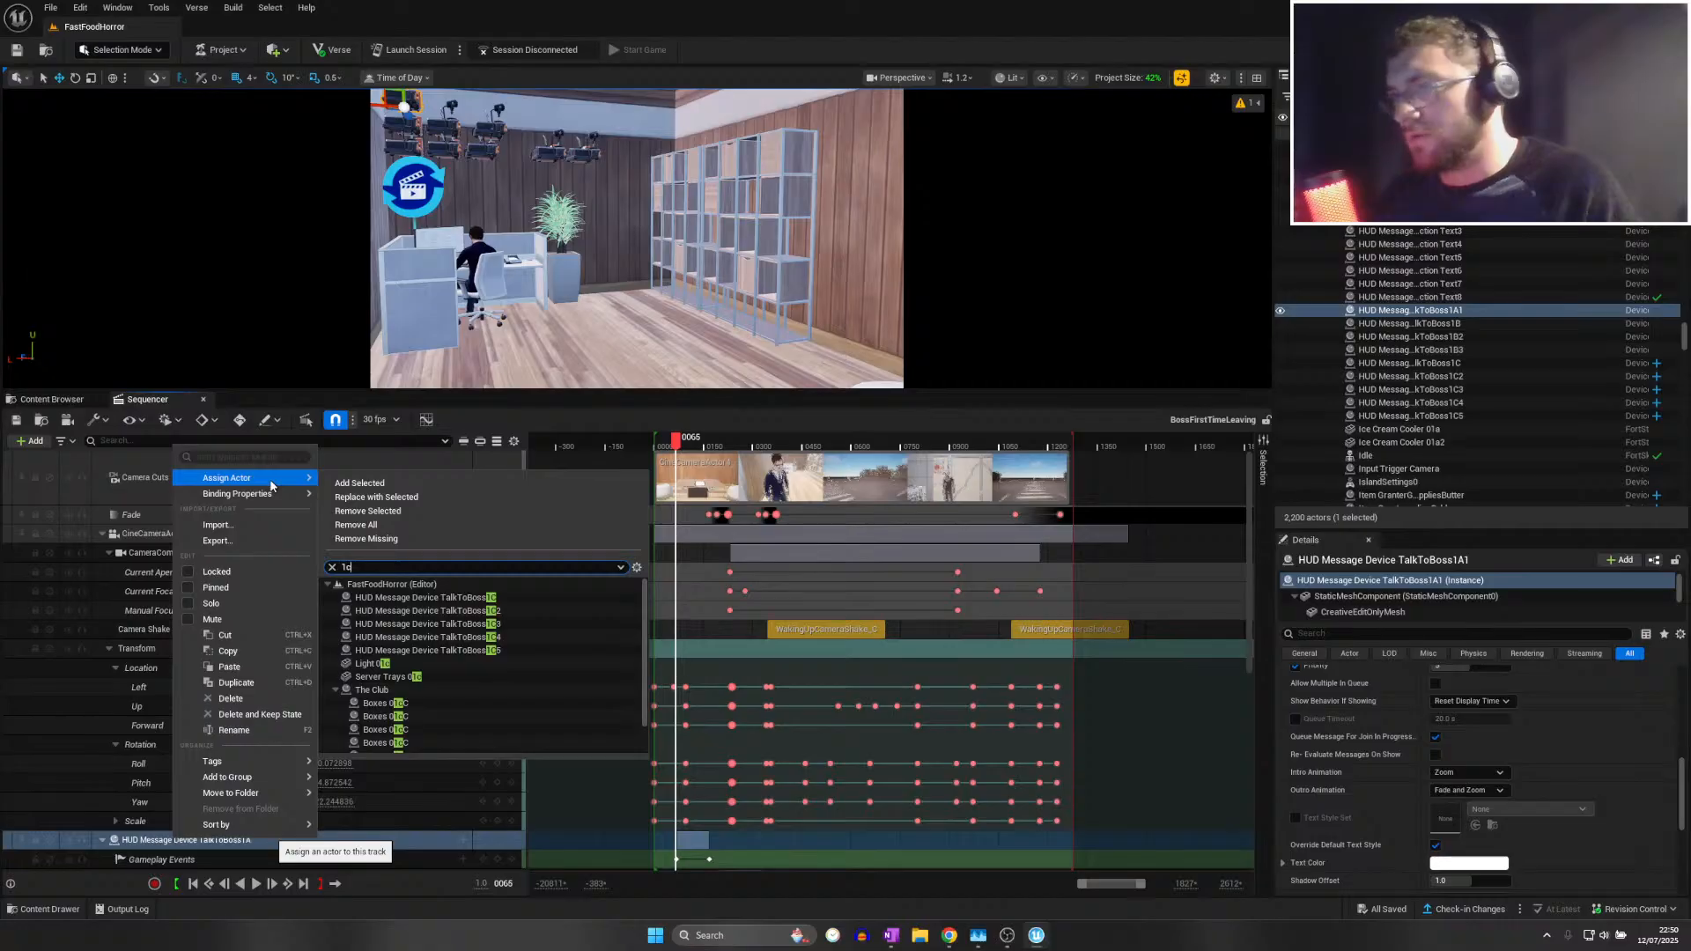
{"action": "left_click", "coordinate": [513, 597]}
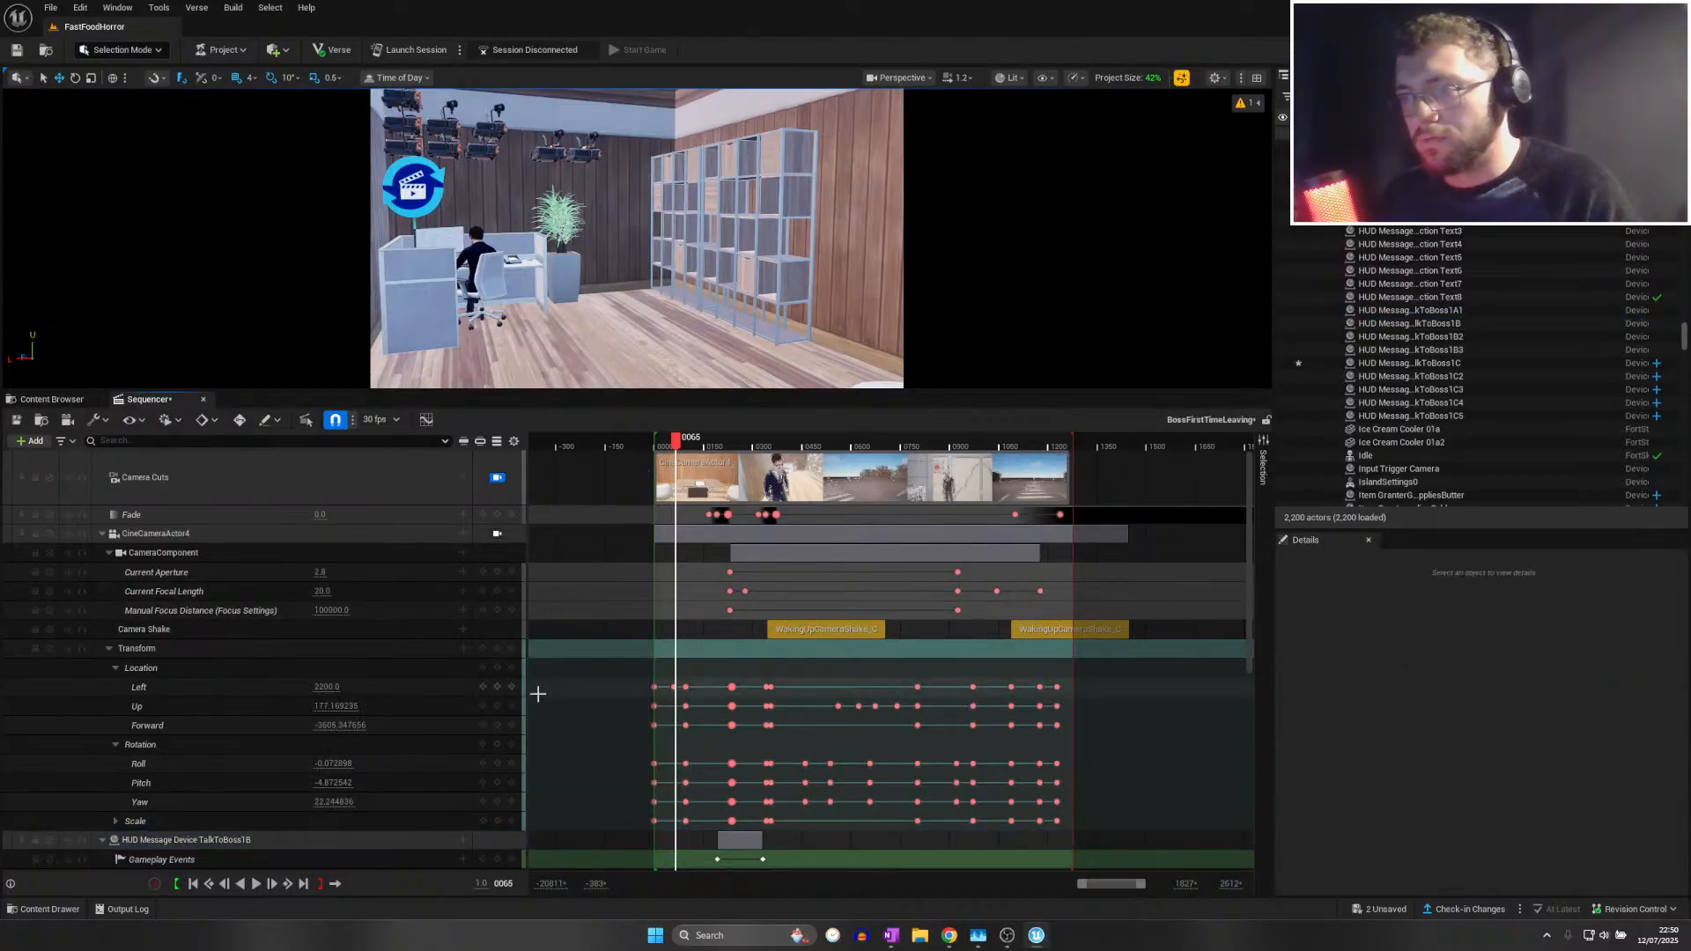
Move the playhead to frame 230 and assign HUD Message Device TalkToBoss1C2 to the TalkToBoss1B track
{"action": "scroll", "coordinate": [328, 755], "scroll_direction": "down", "scroll_amount": 2}
{"action": "scroll", "coordinate": [326, 757], "scroll_direction": "down", "scroll_amount": 2}
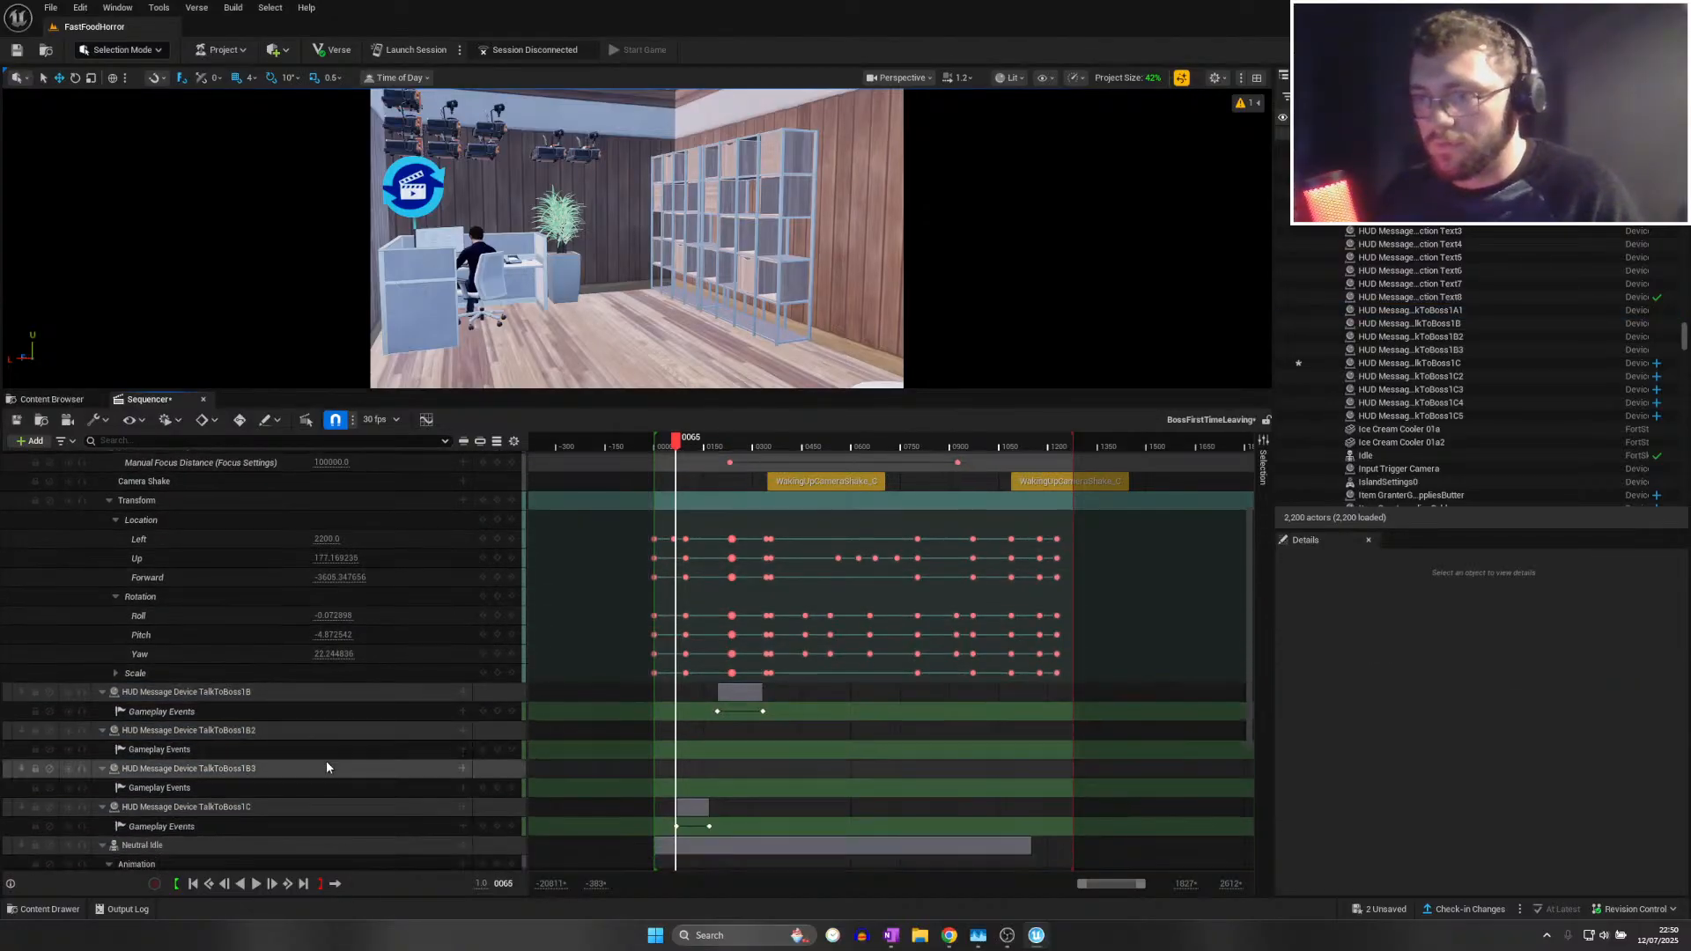
{"action": "scroll", "coordinate": [326, 763], "scroll_direction": "down", "scroll_amount": 2}
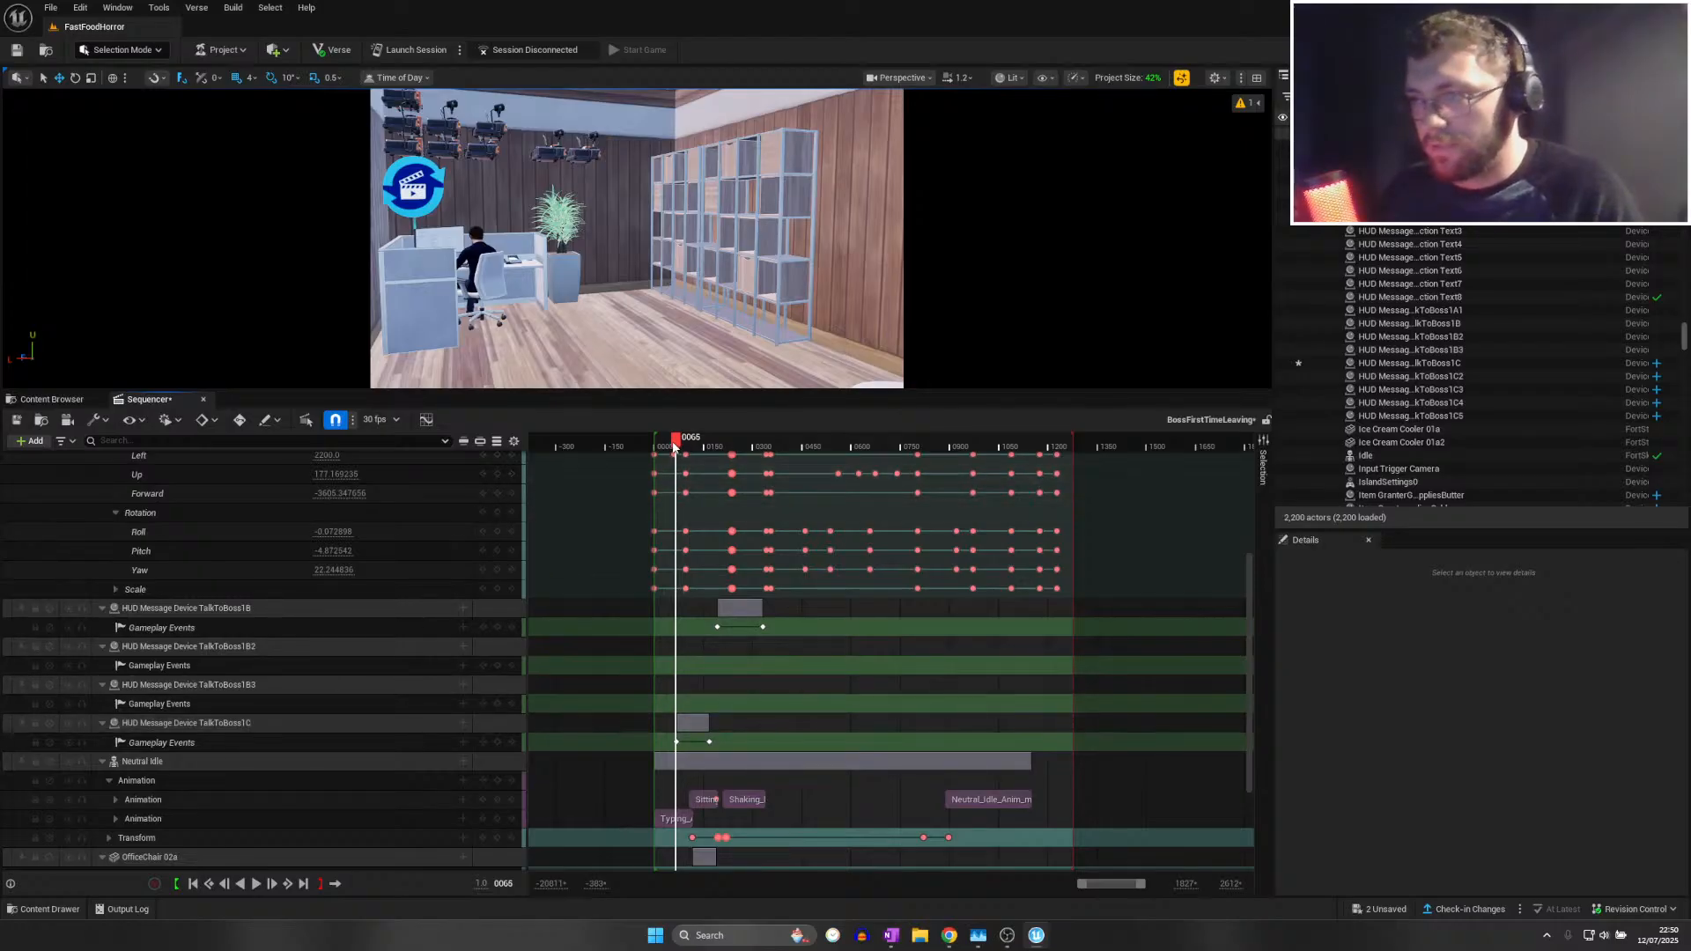
{"action": "scroll", "coordinate": [593, 506], "scroll_direction": "up", "scroll_amount": 5}
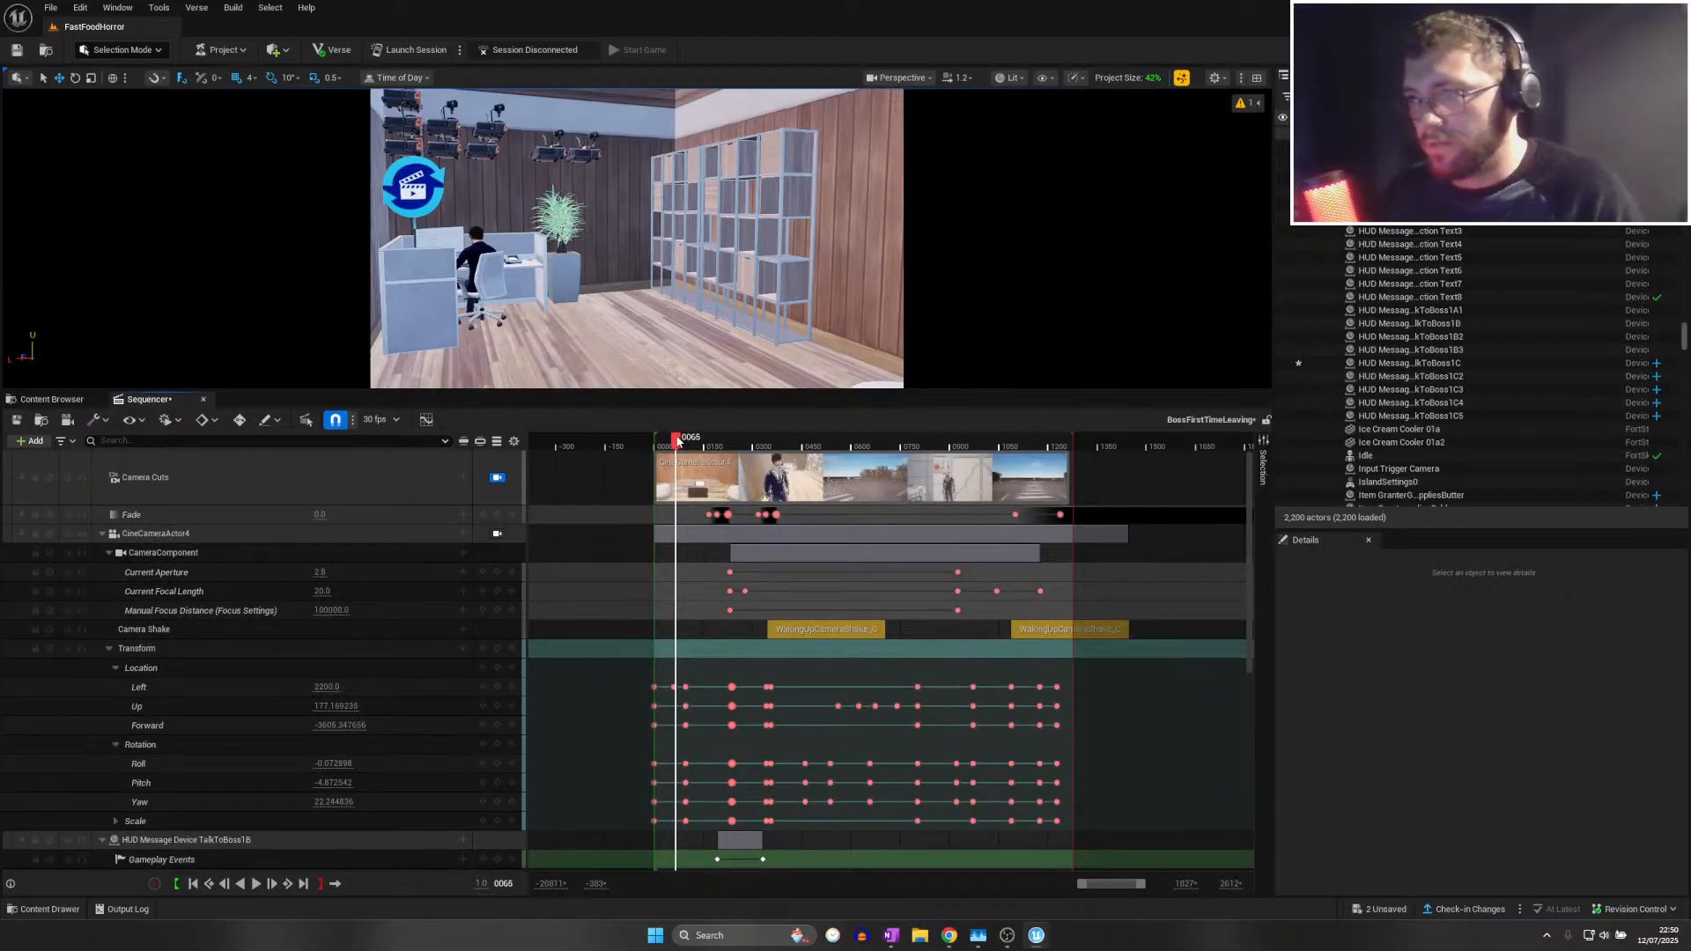
{"action": "left_click_drag", "start_coordinate": [676, 441], "coordinate": [729, 441]}
{"action": "scroll", "coordinate": [394, 648], "scroll_direction": "down", "scroll_amount": 5}
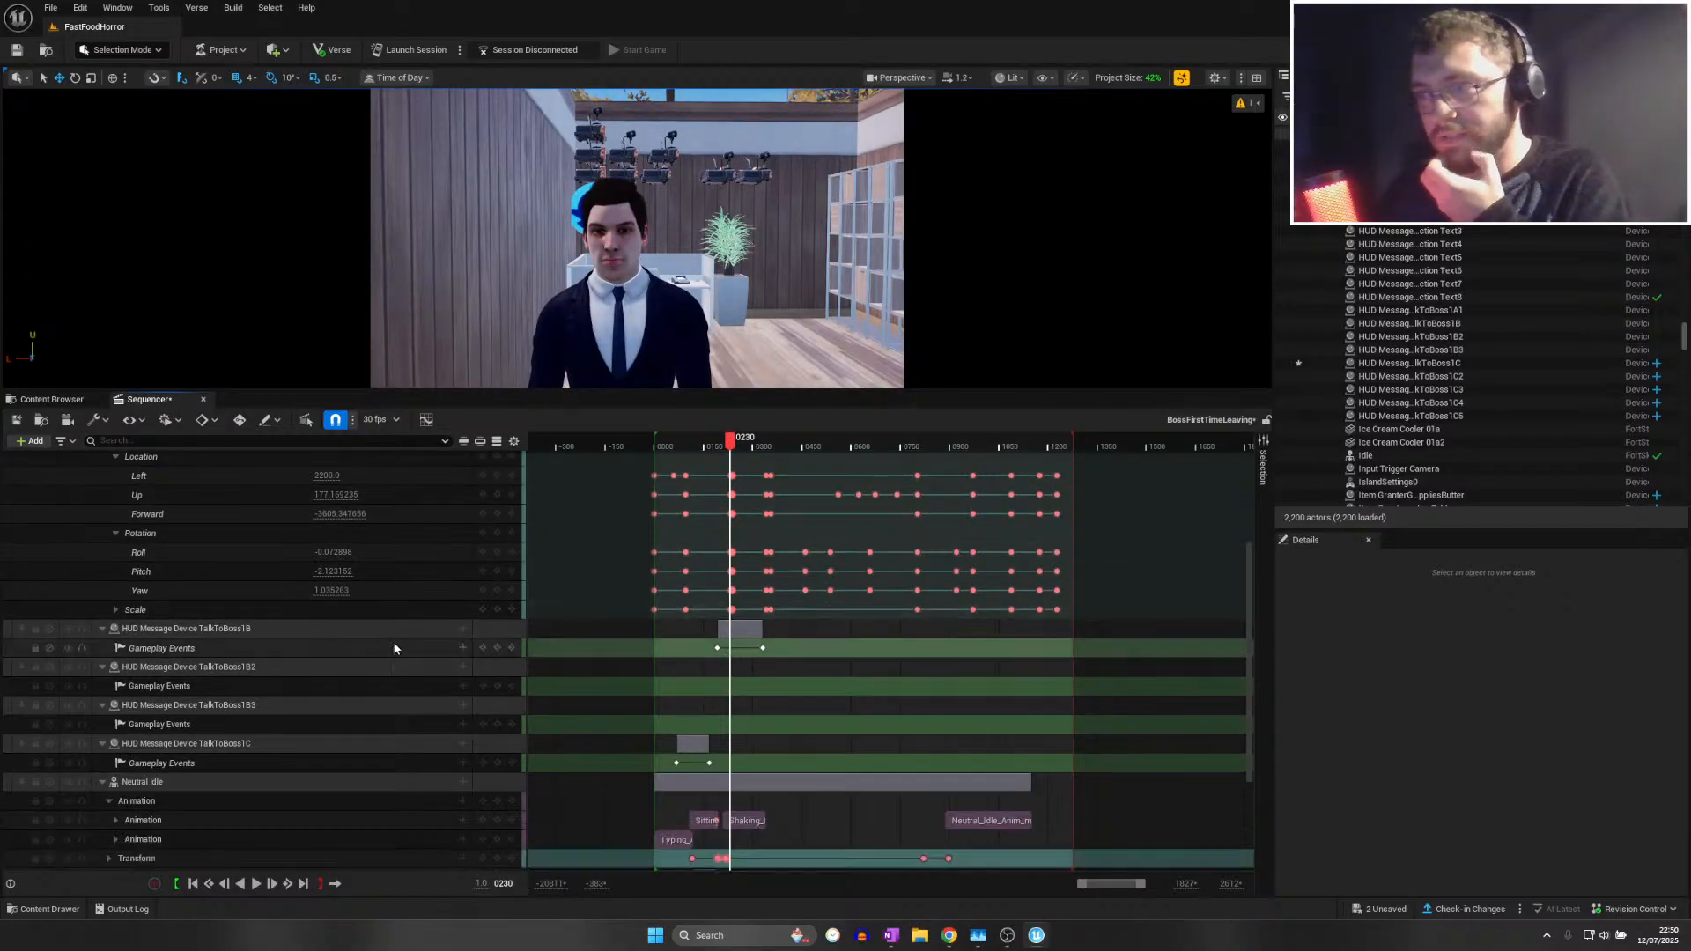
{"action": "left_click", "coordinate": [233, 631]}
{"action": "right_click", "coordinate": [234, 630]}
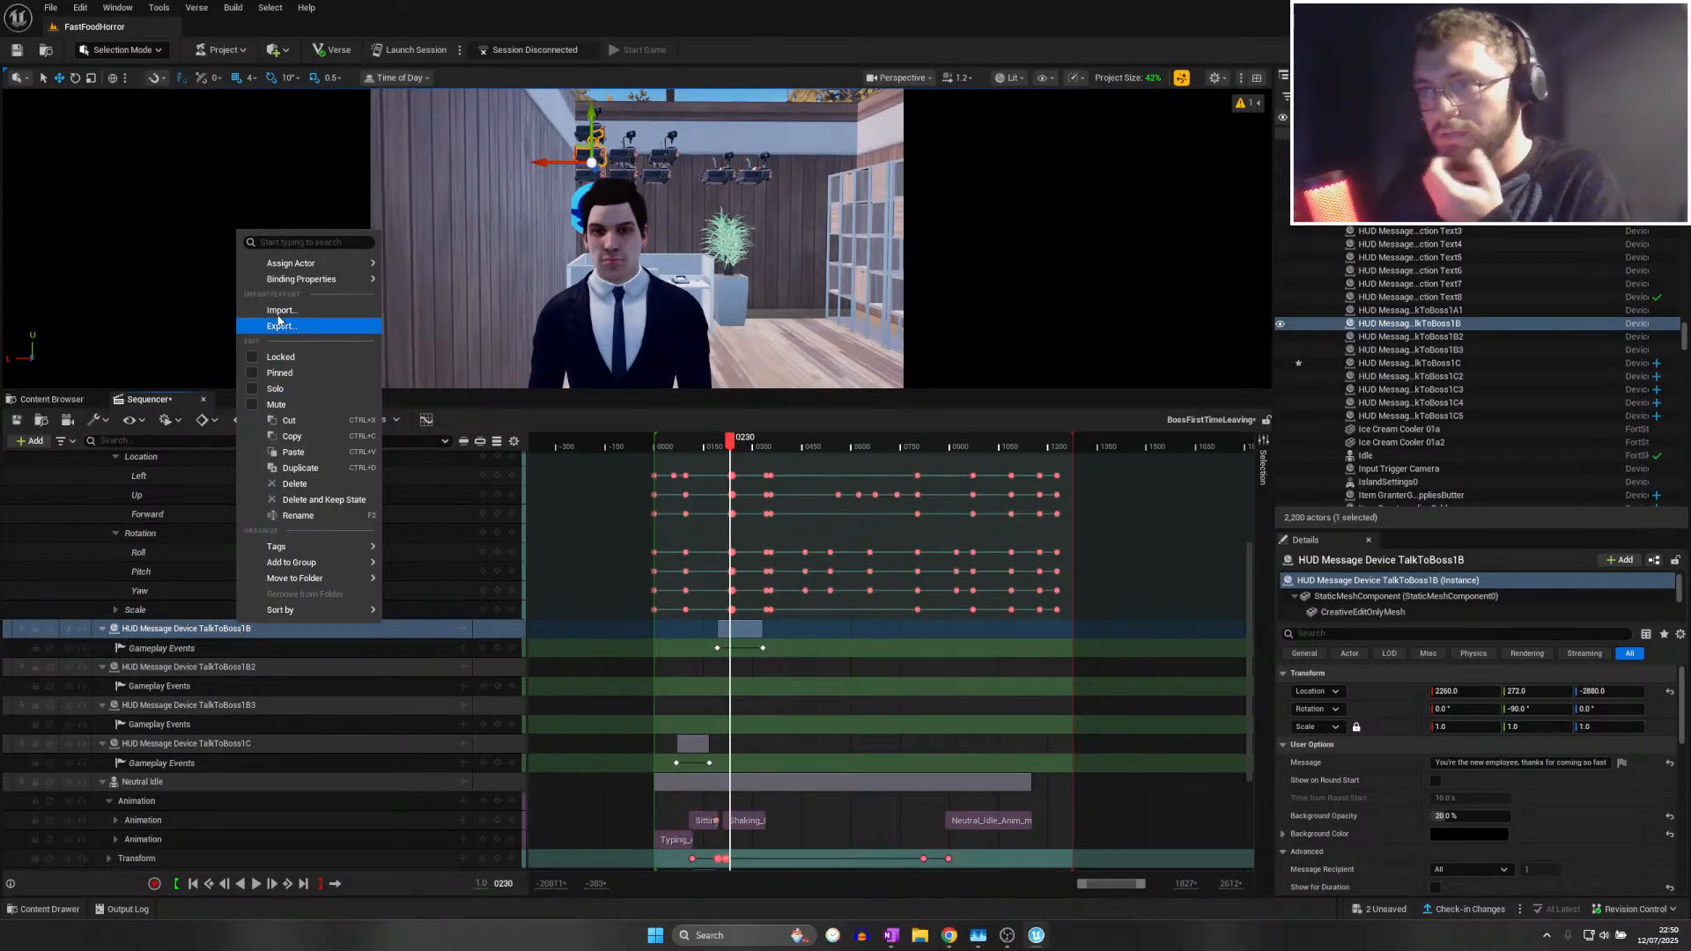
{"action": "mouse_move", "coordinate": [321, 279]}
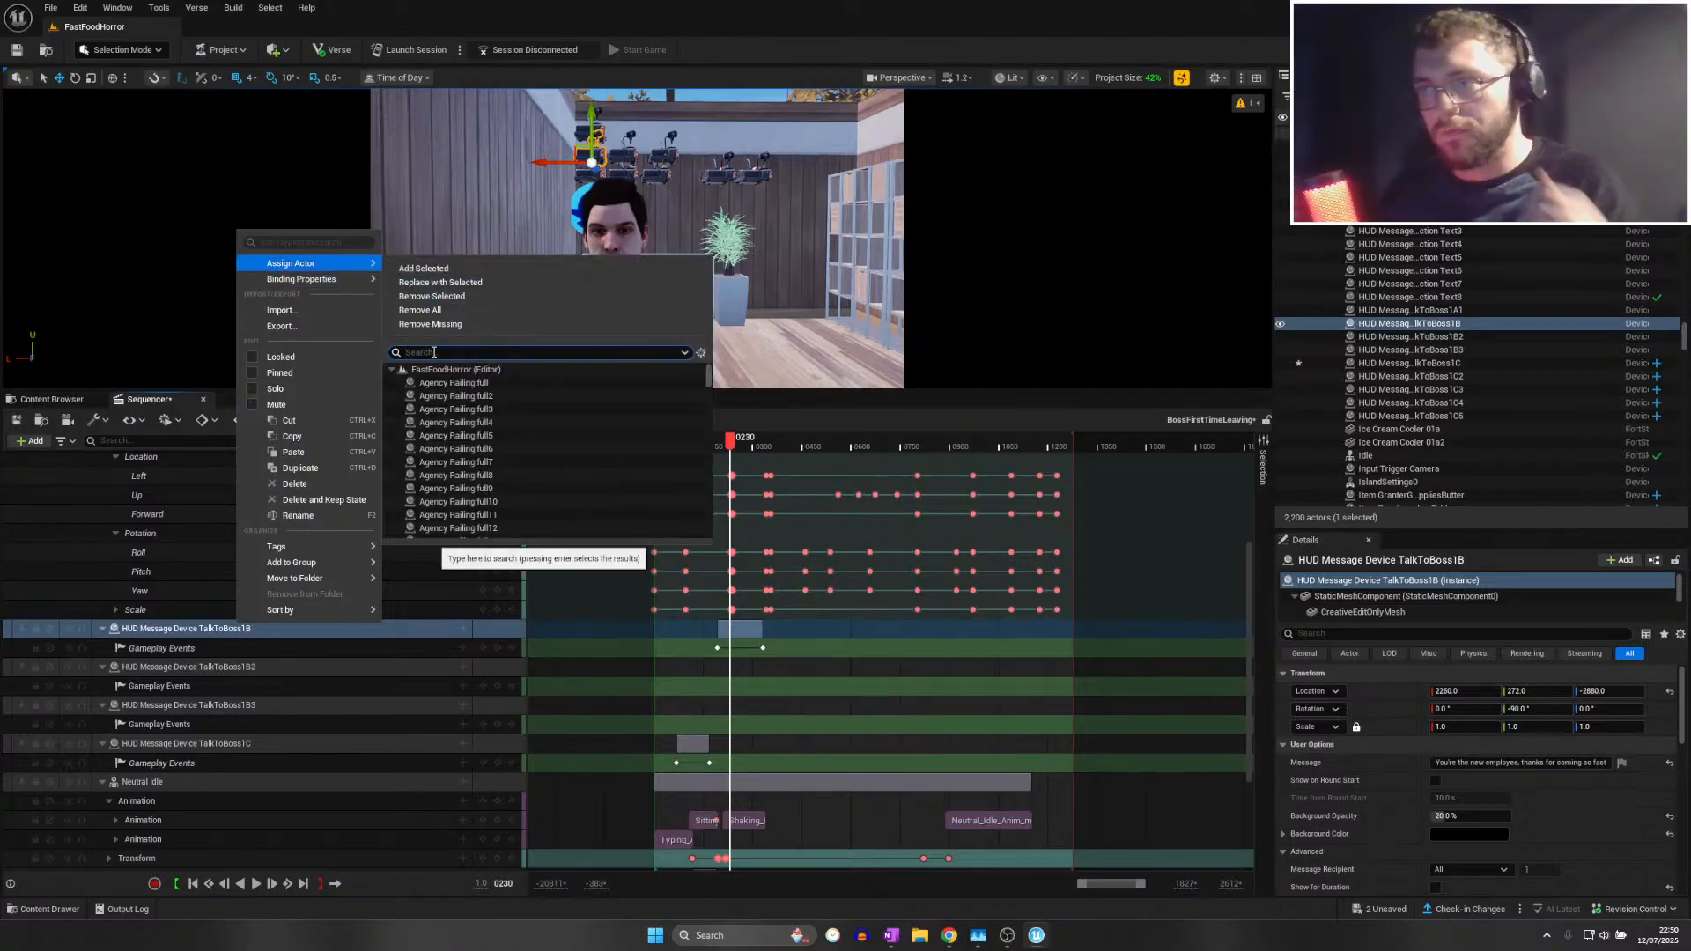
{"action": "type", "text": "c2"}
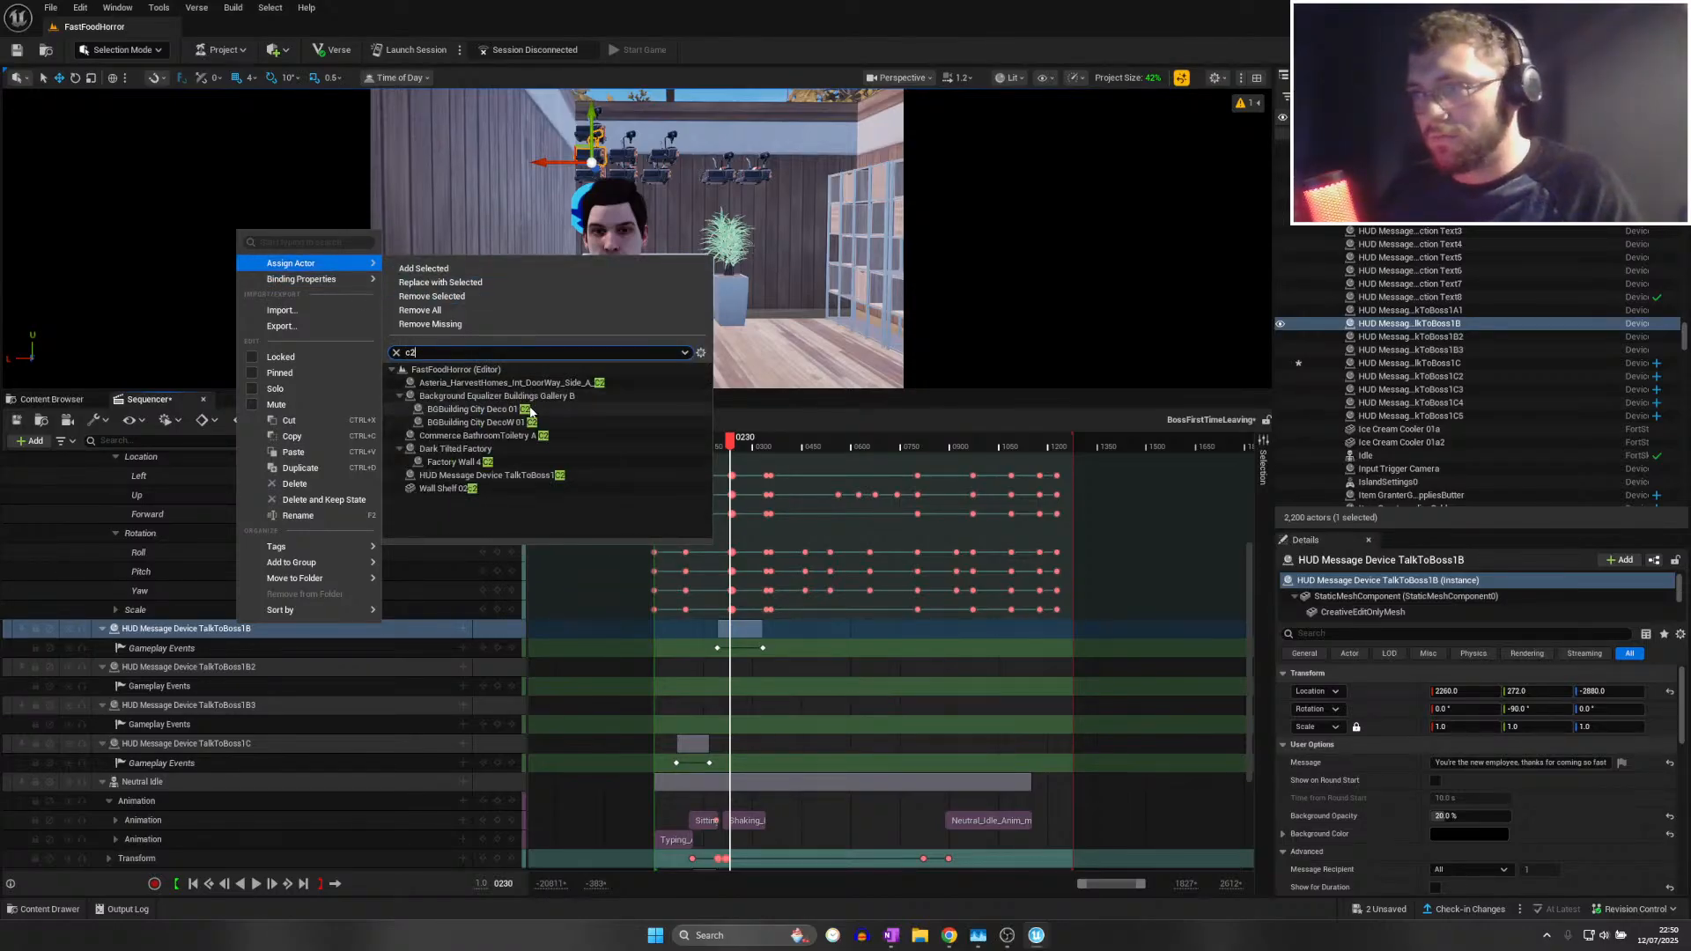
{"action": "left_click", "coordinate": [489, 476]}
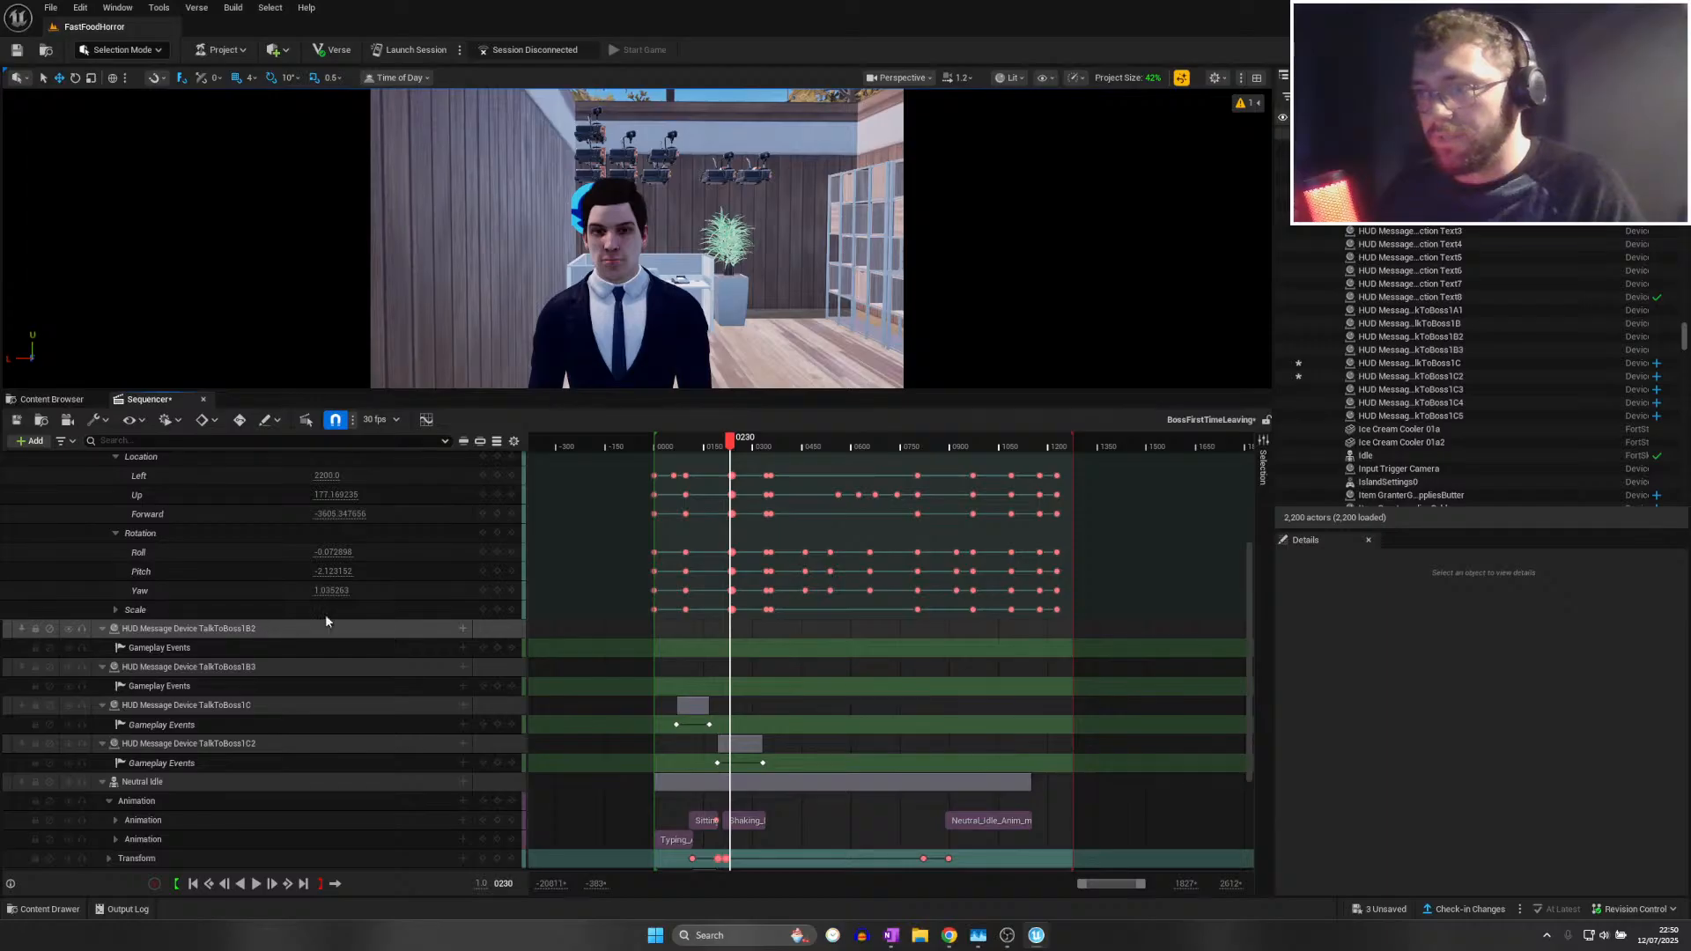
Review the messages of HUD Message Devices TalkToBoss1B2, TalkToBoss1C and TalkToBoss1C2 while scrubbing through the cutscene
{"action": "left_click_drag", "start_coordinate": [731, 440], "coordinate": [807, 447]}
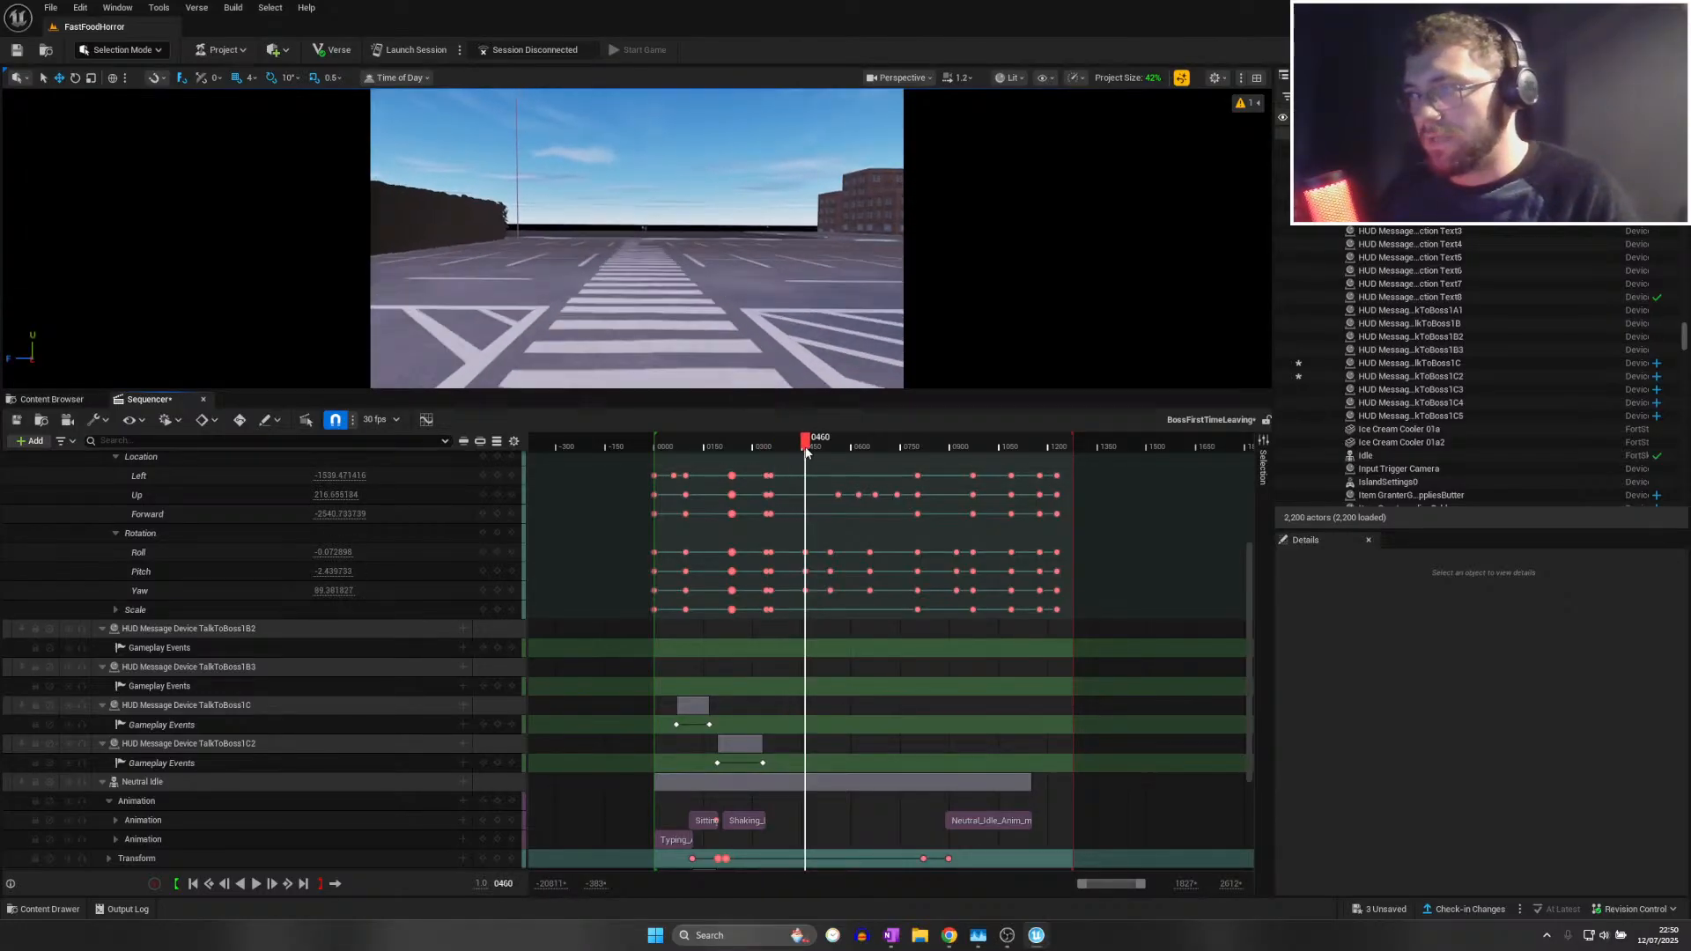
{"action": "left_click", "coordinate": [285, 628]}
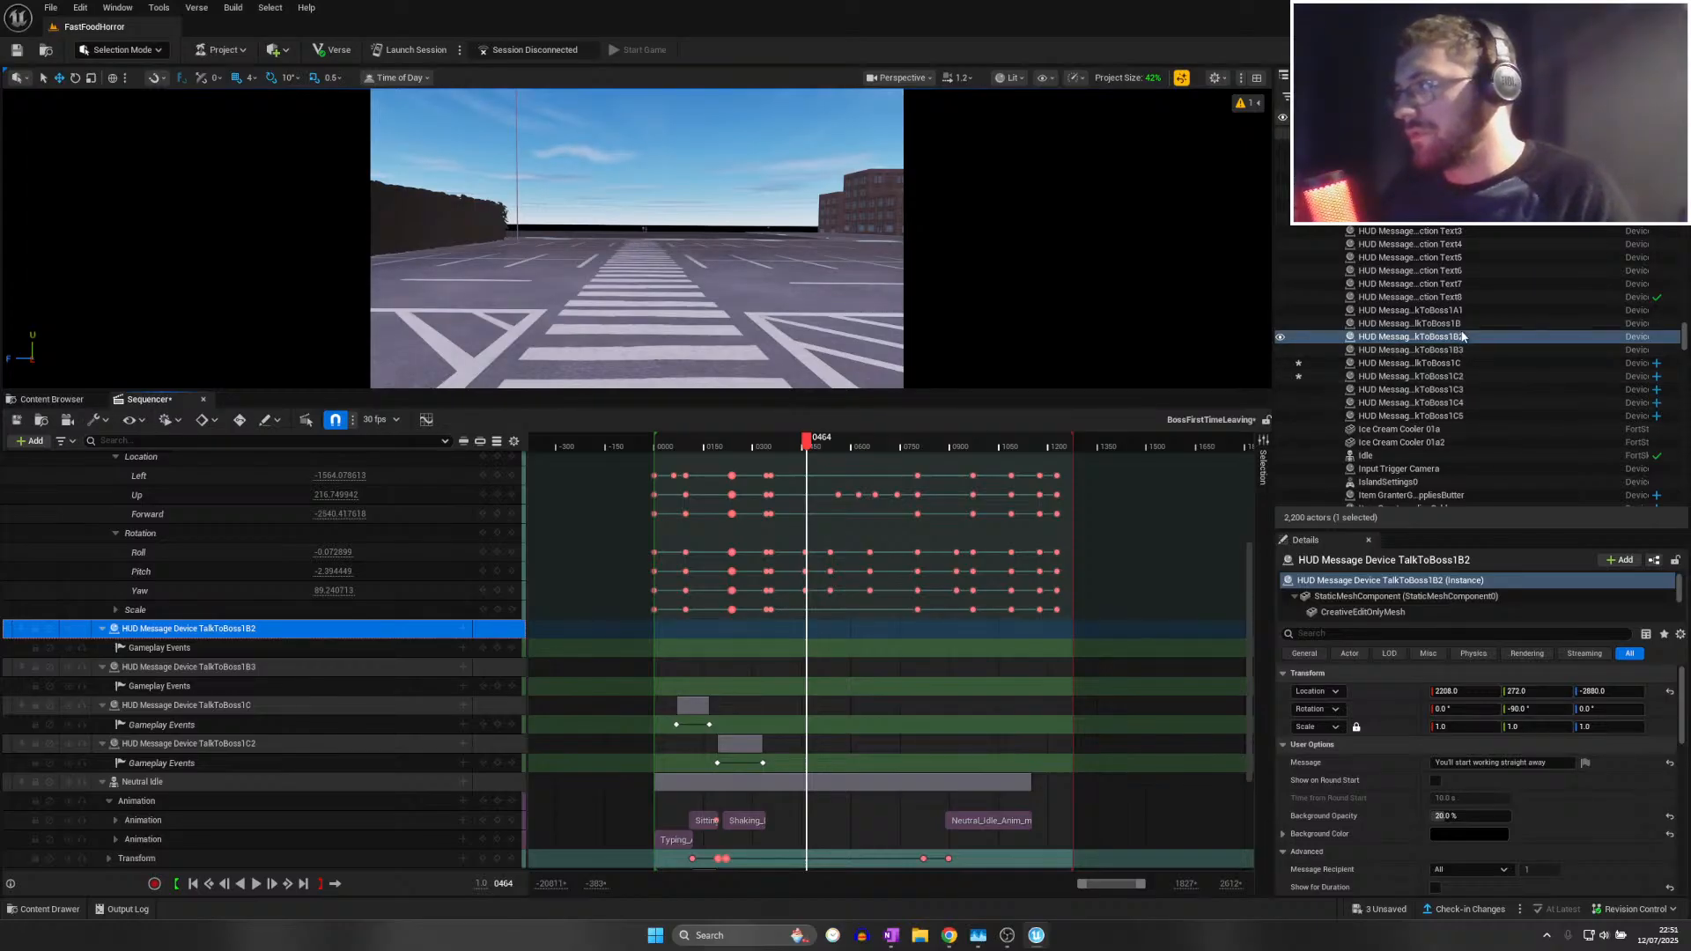
{"action": "left_click", "coordinate": [1453, 363]}
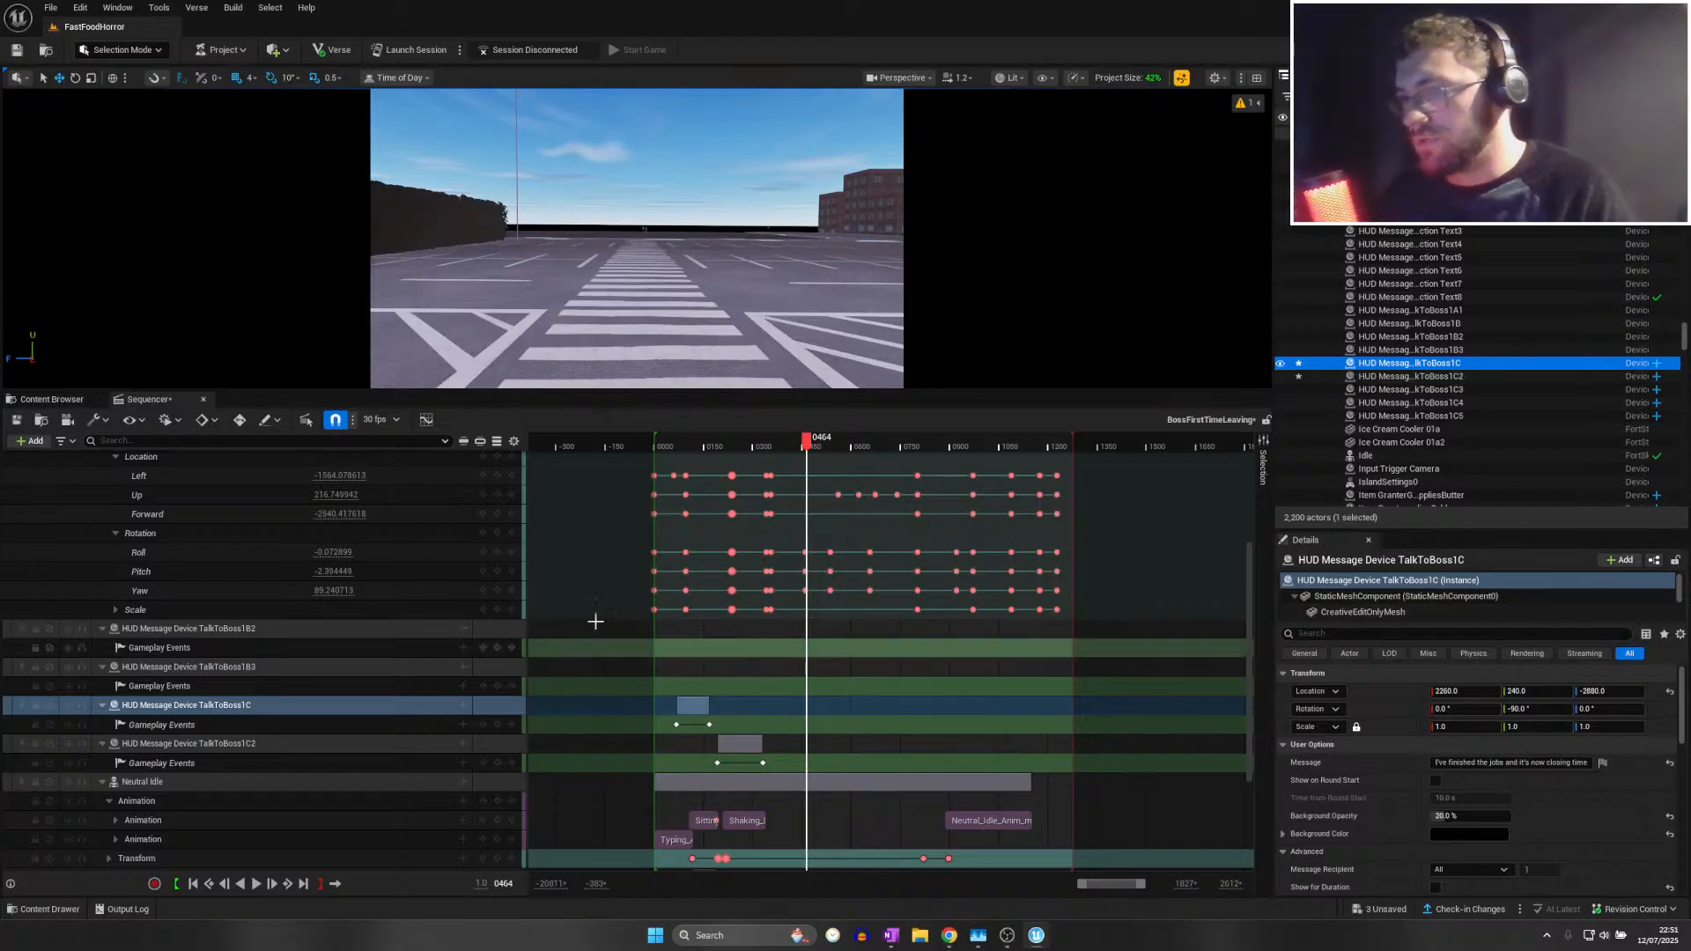
{"action": "left_click_drag", "start_coordinate": [660, 446], "coordinate": [720, 453]}
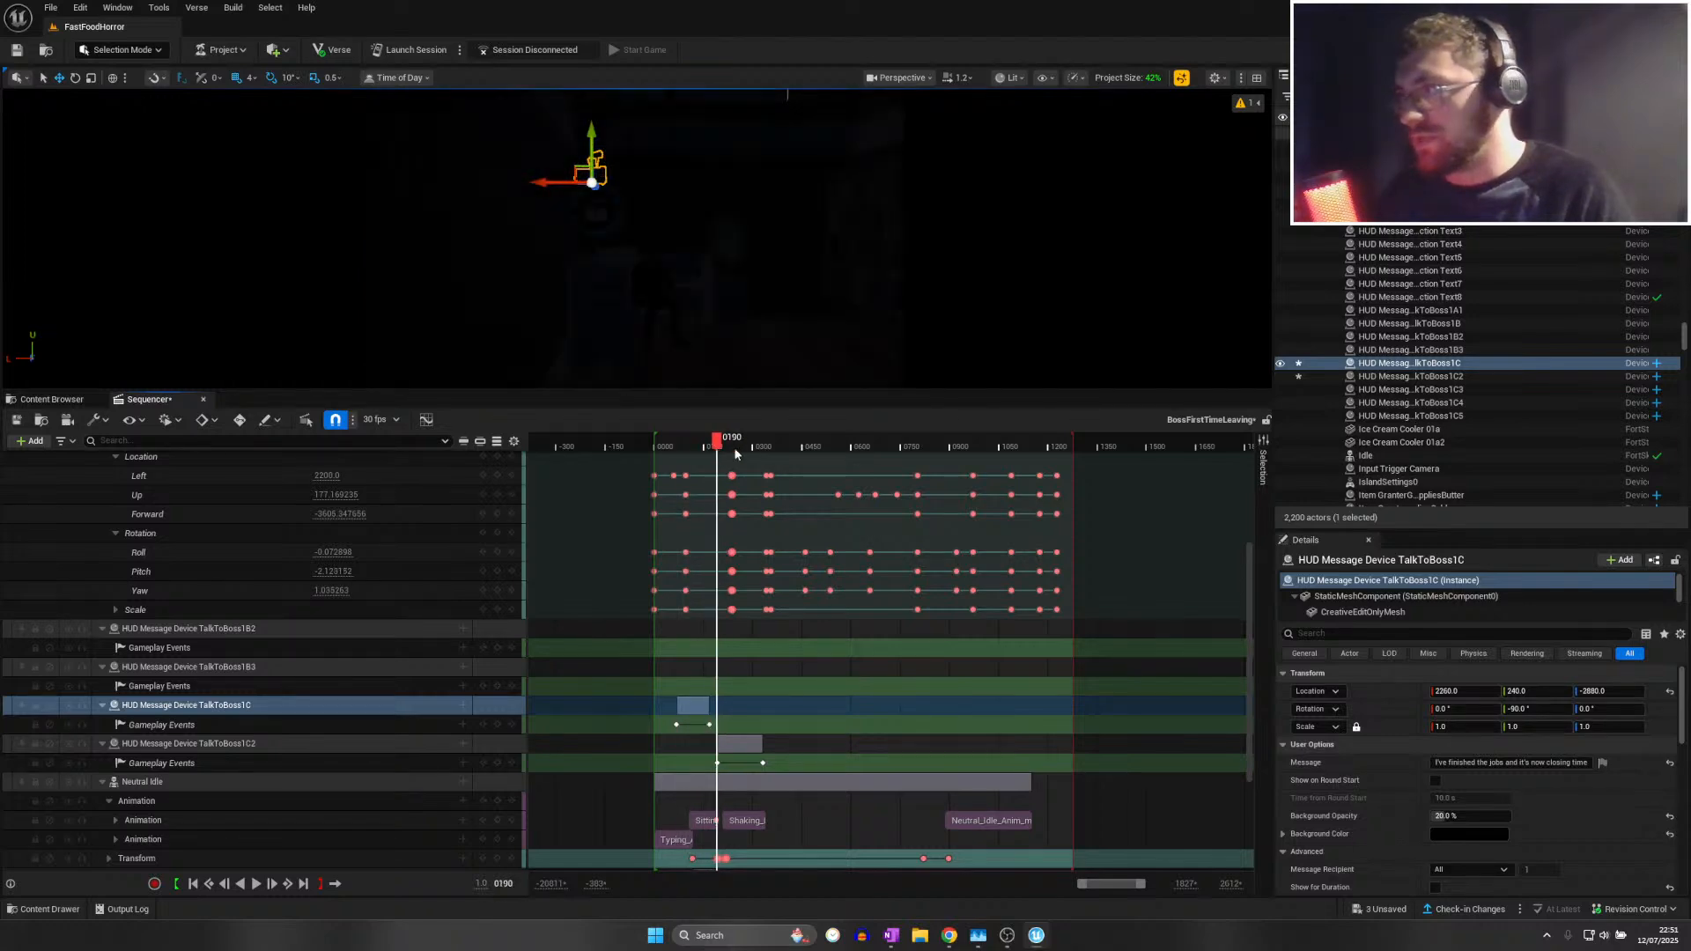
{"action": "left_click", "coordinate": [1422, 377]}
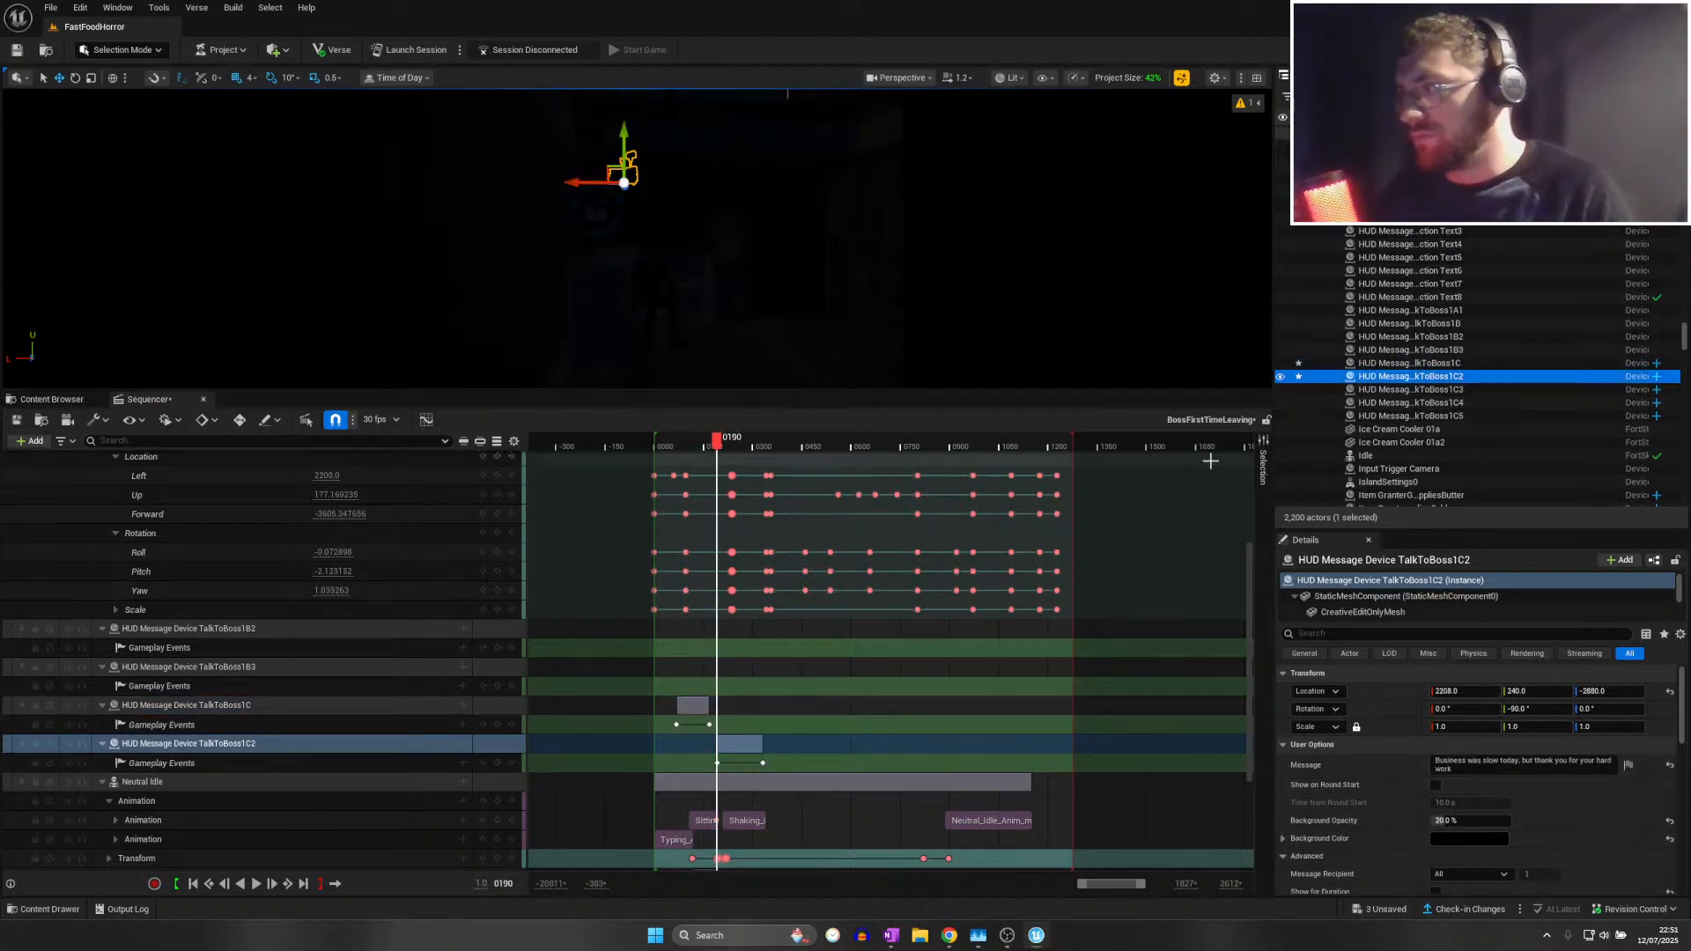
Move the playhead to frame 456 and assign HUD Message Device TalkToBoss1C3 to the TalkToBoss1B2 track
{"action": "left_click_drag", "start_coordinate": [717, 447], "coordinate": [802, 461]}
{"action": "left_click", "coordinate": [333, 633]}
{"action": "right_click", "coordinate": [334, 633]}
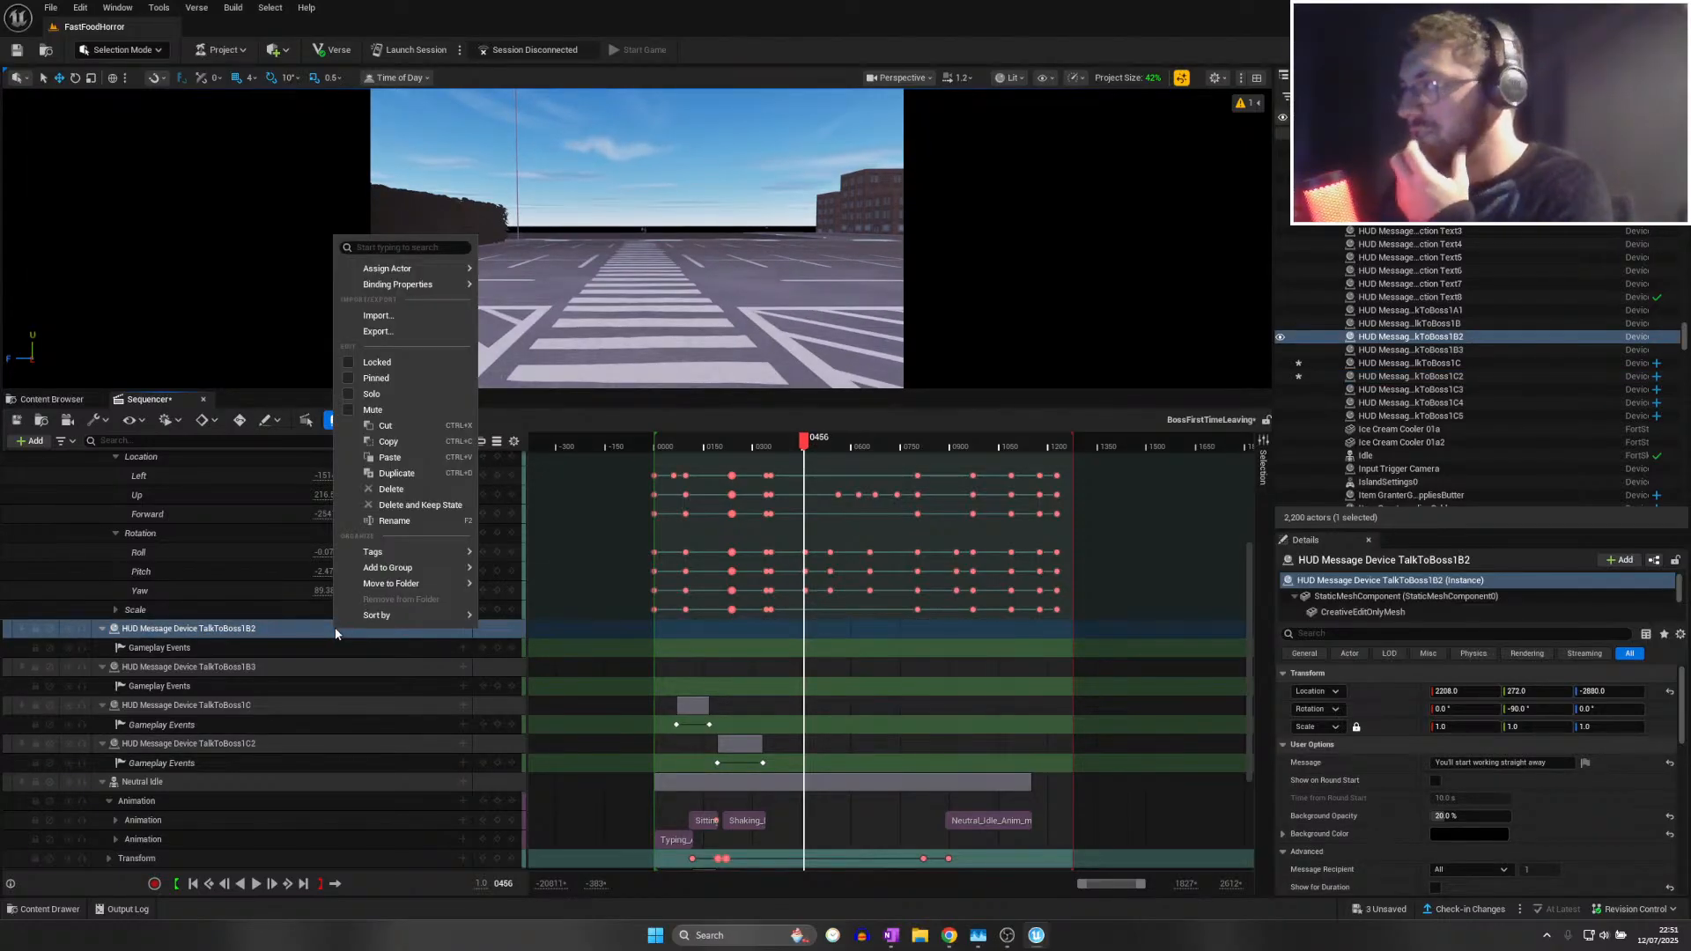
{"action": "mouse_move", "coordinate": [424, 268]}
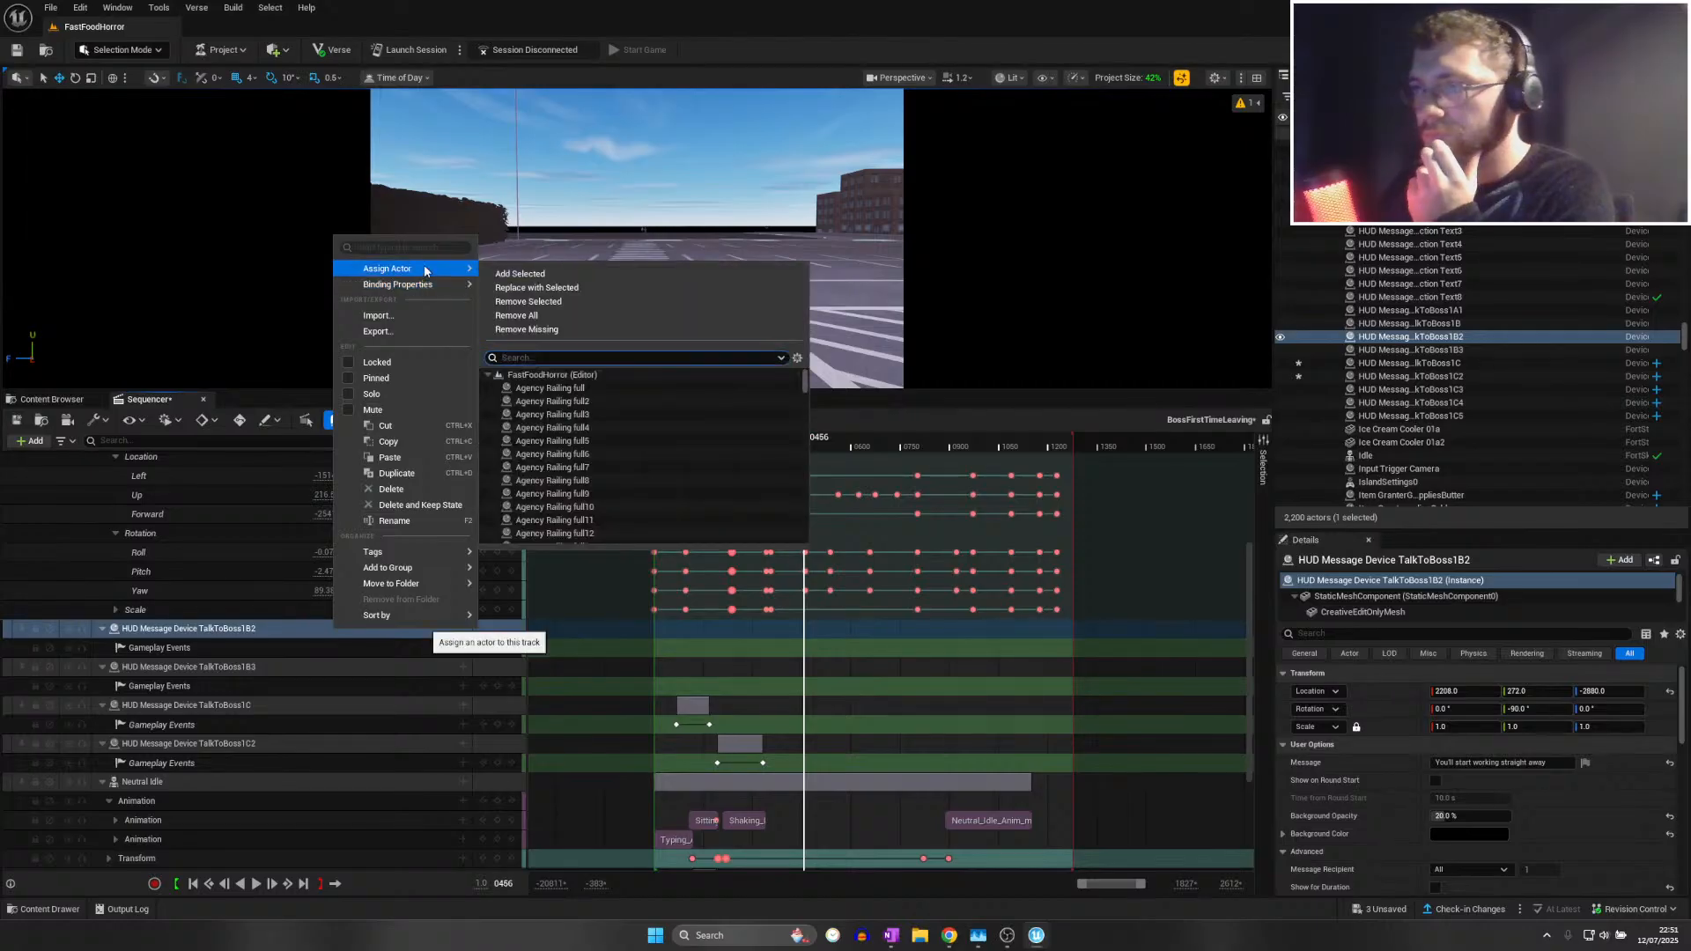
{"action": "type", "text": "c3"}
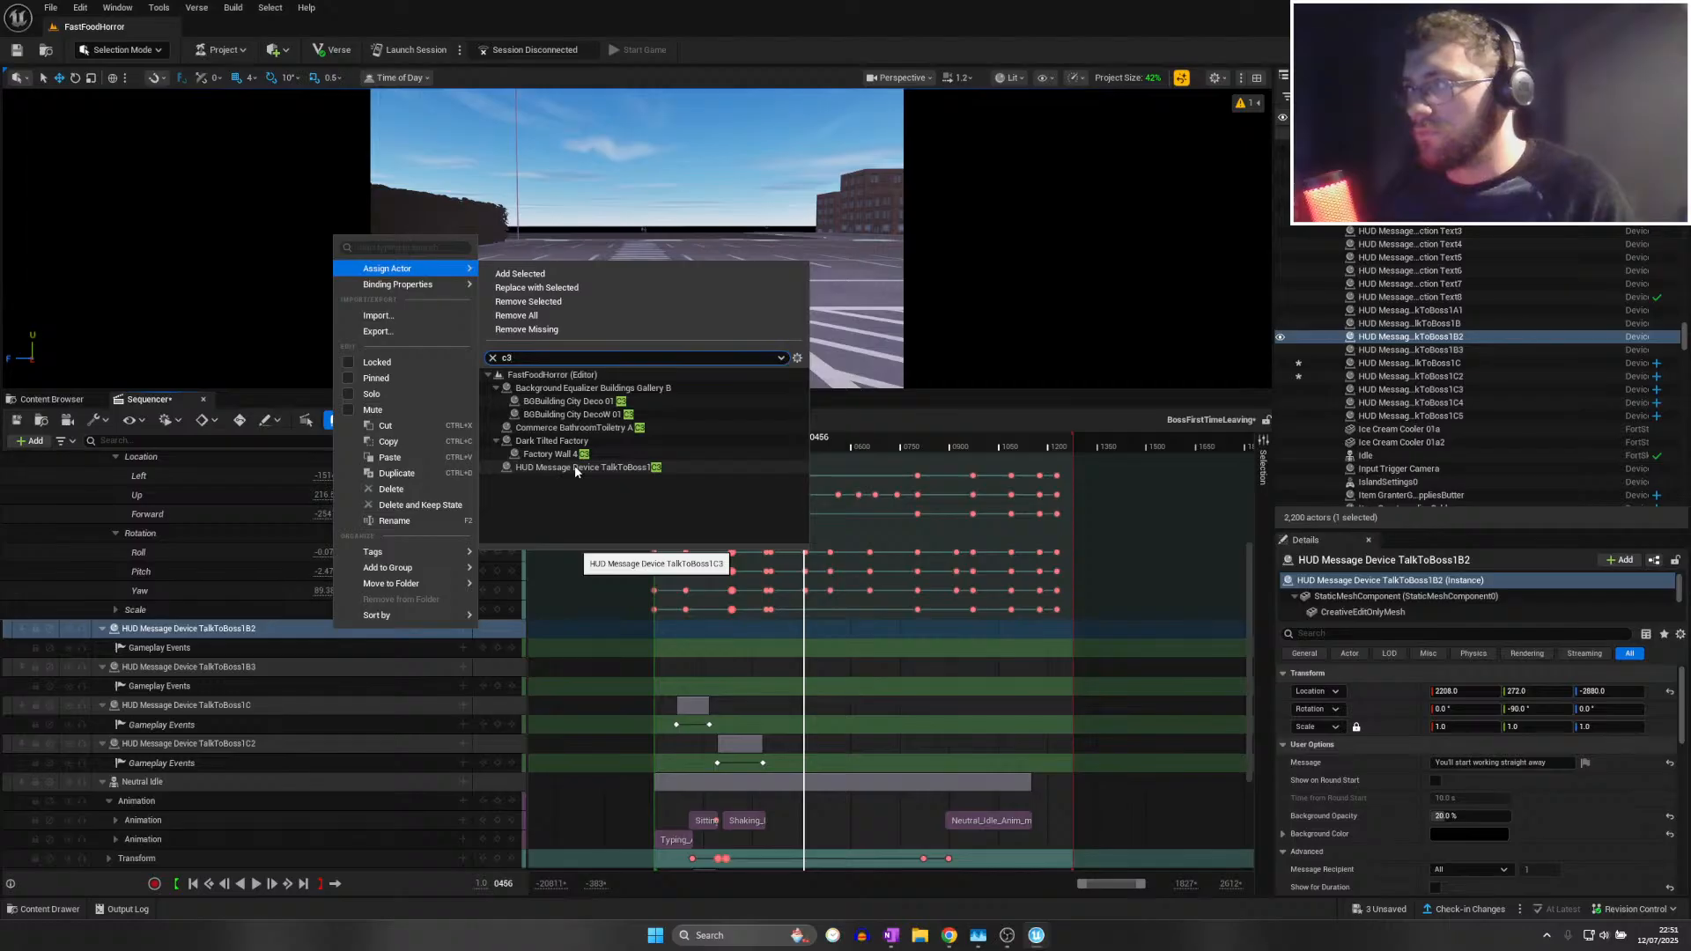
{"action": "key", "text": "BackSpace"}
{"action": "key", "text": "BackSpace"}
{"action": "type", "text": "1c3"}
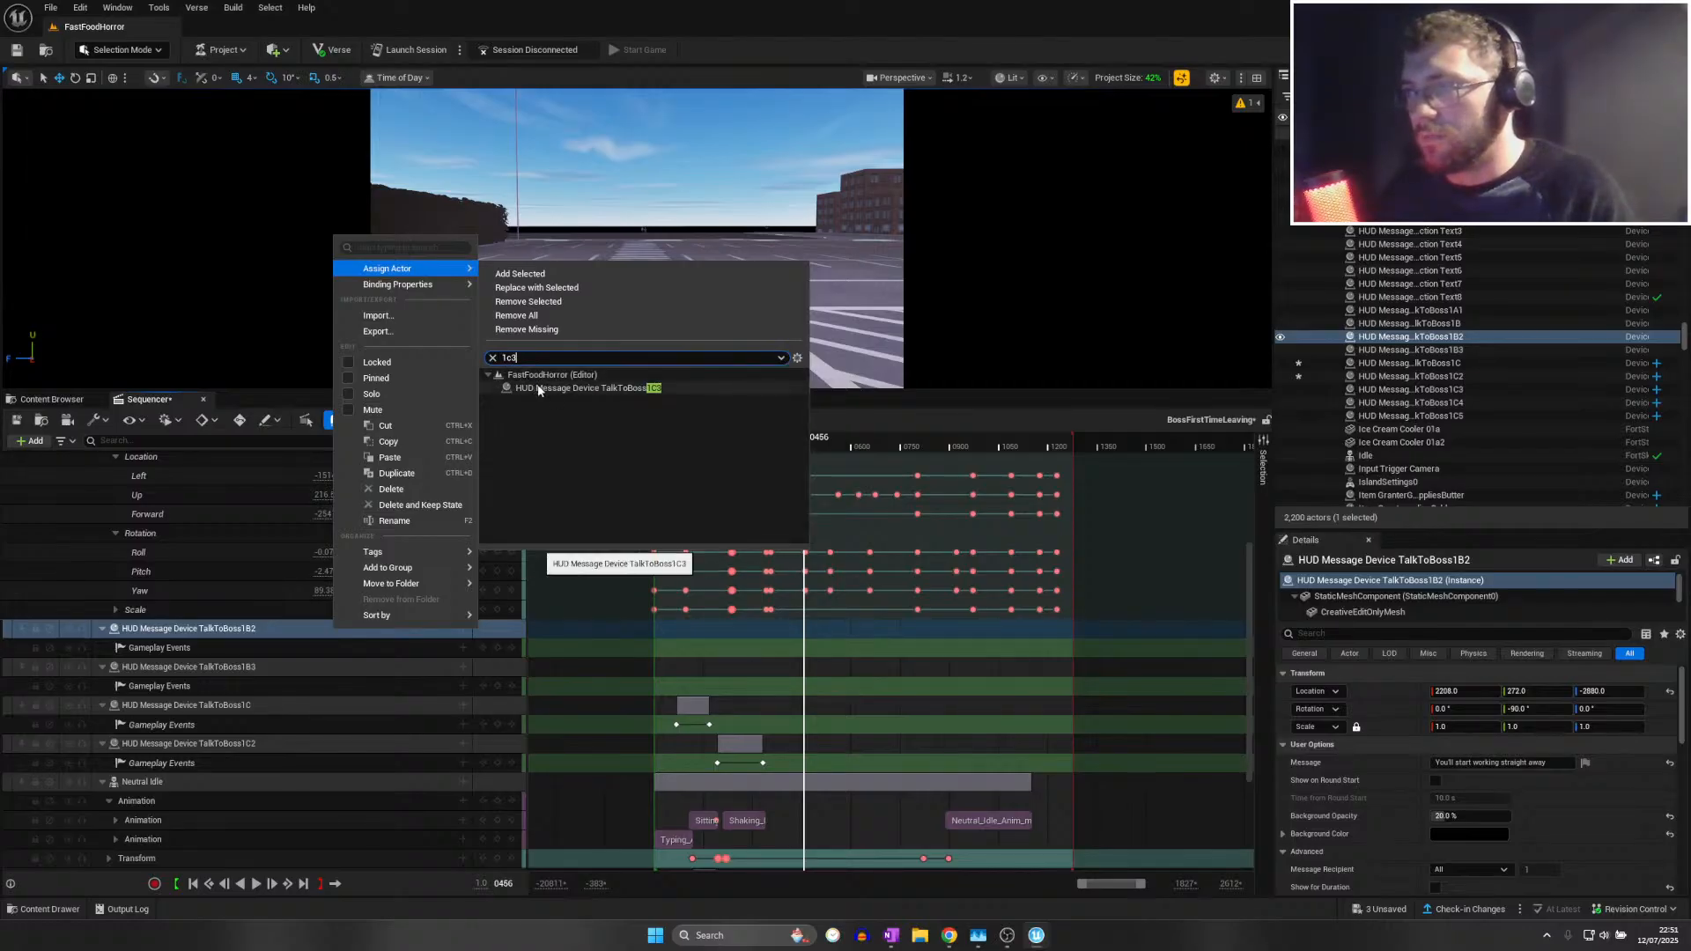
{"action": "left_click", "coordinate": [564, 388]}
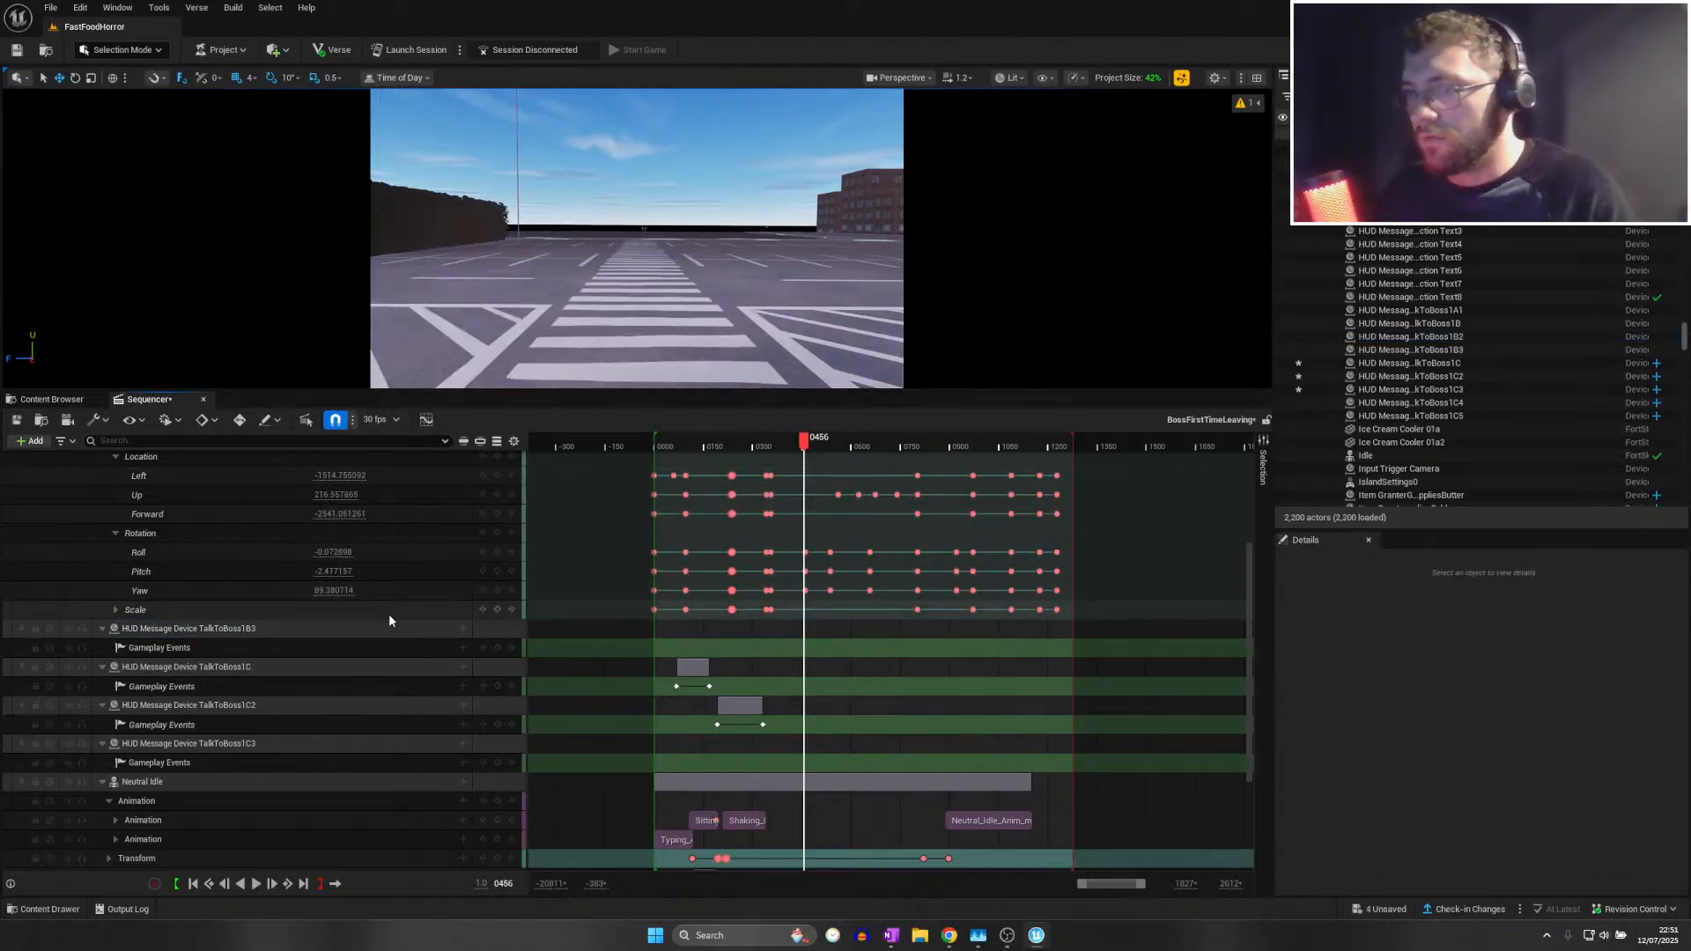
Add a gameplay event key on the TalkToBoss1C3 track at frame 456 and set its function to Show
{"action": "left_click", "coordinate": [498, 763]}
{"action": "right_click", "coordinate": [807, 758]}
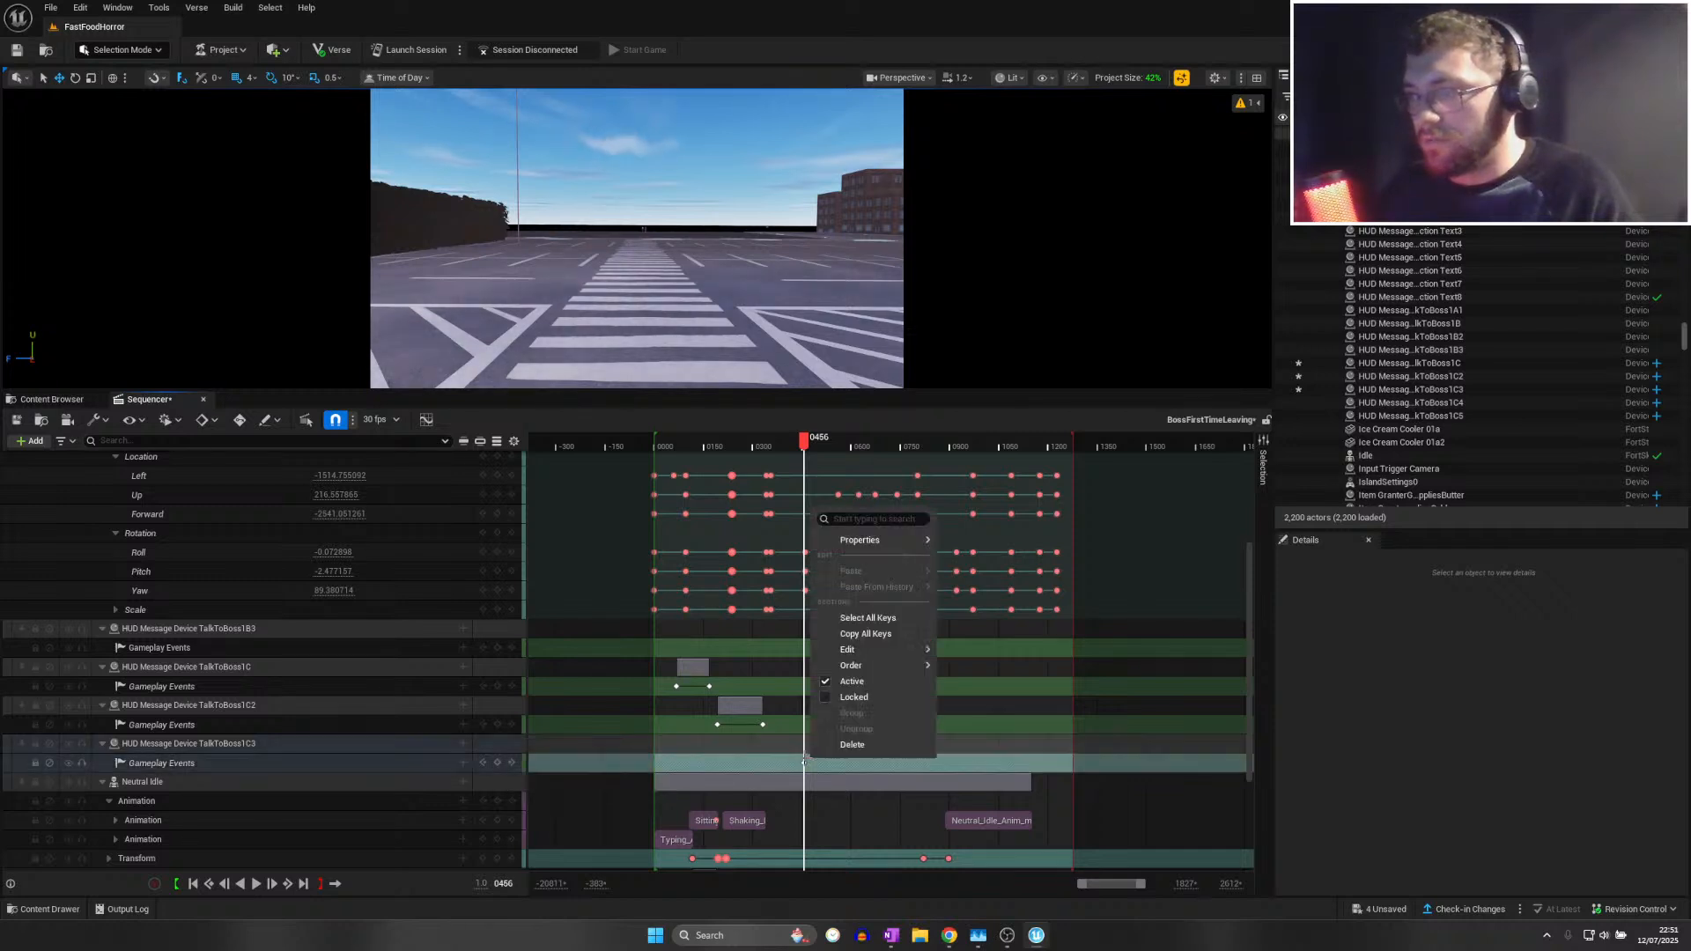
{"action": "mouse_move", "coordinate": [881, 600]}
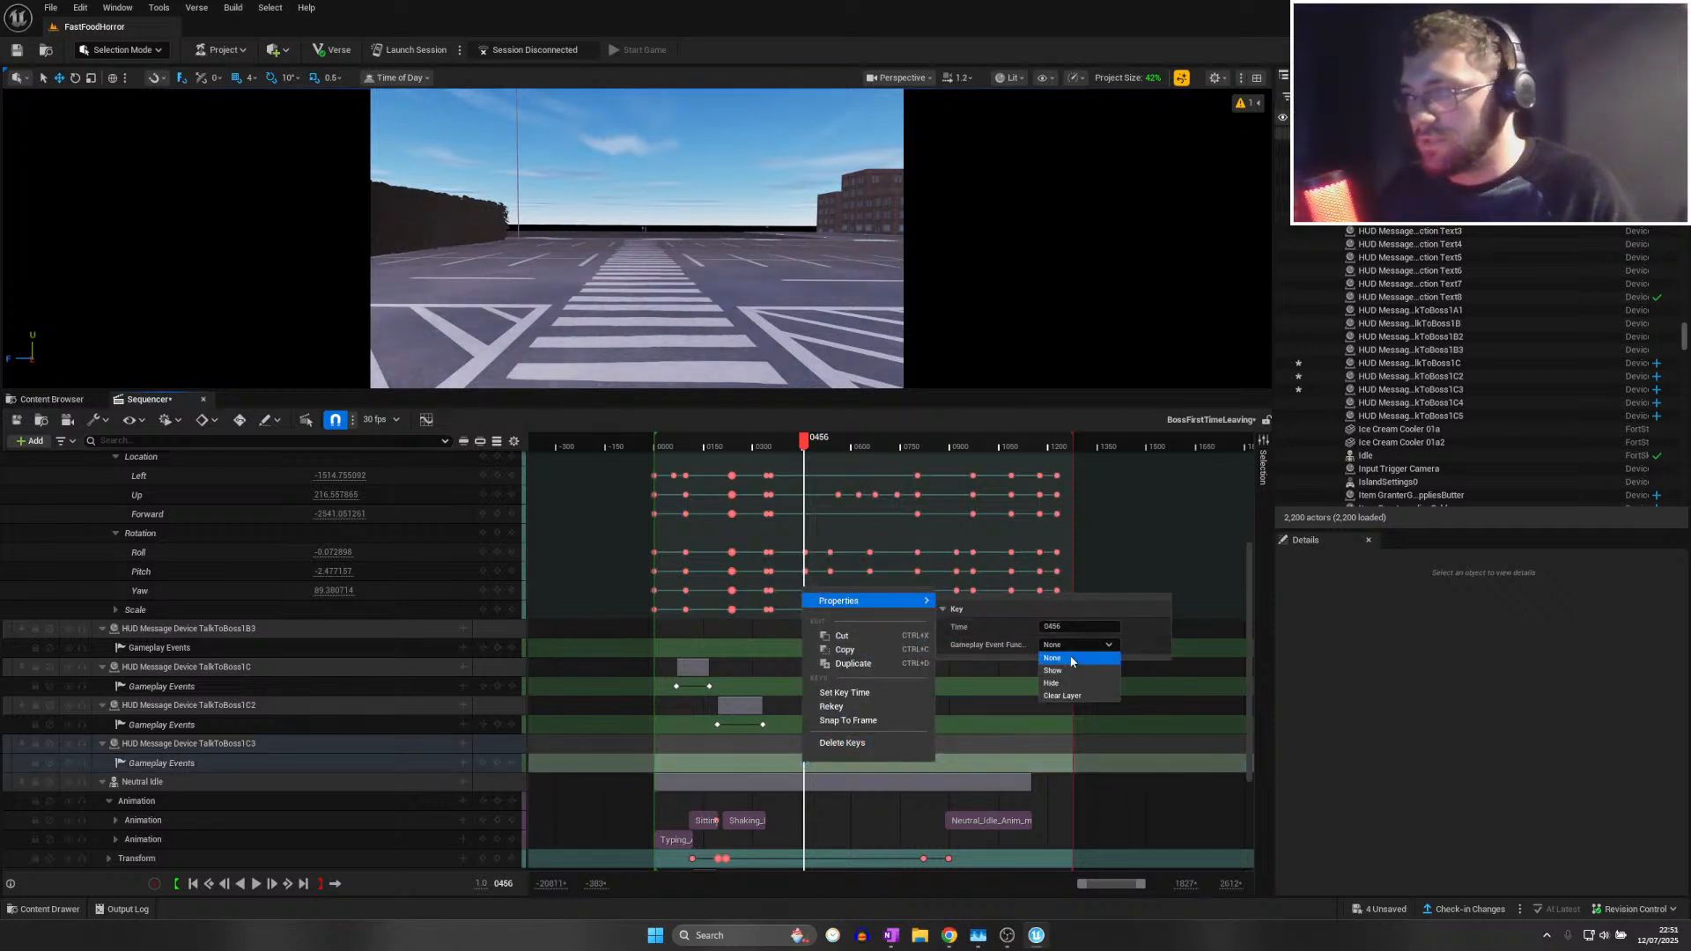
{"action": "left_click", "coordinate": [1067, 675]}
Look up the message of HUD Message Device TalkToBoss1C3, move the playhead to frame 454 and delete that device from the level
{"action": "left_click_drag", "start_coordinate": [804, 444], "coordinate": [817, 445]}
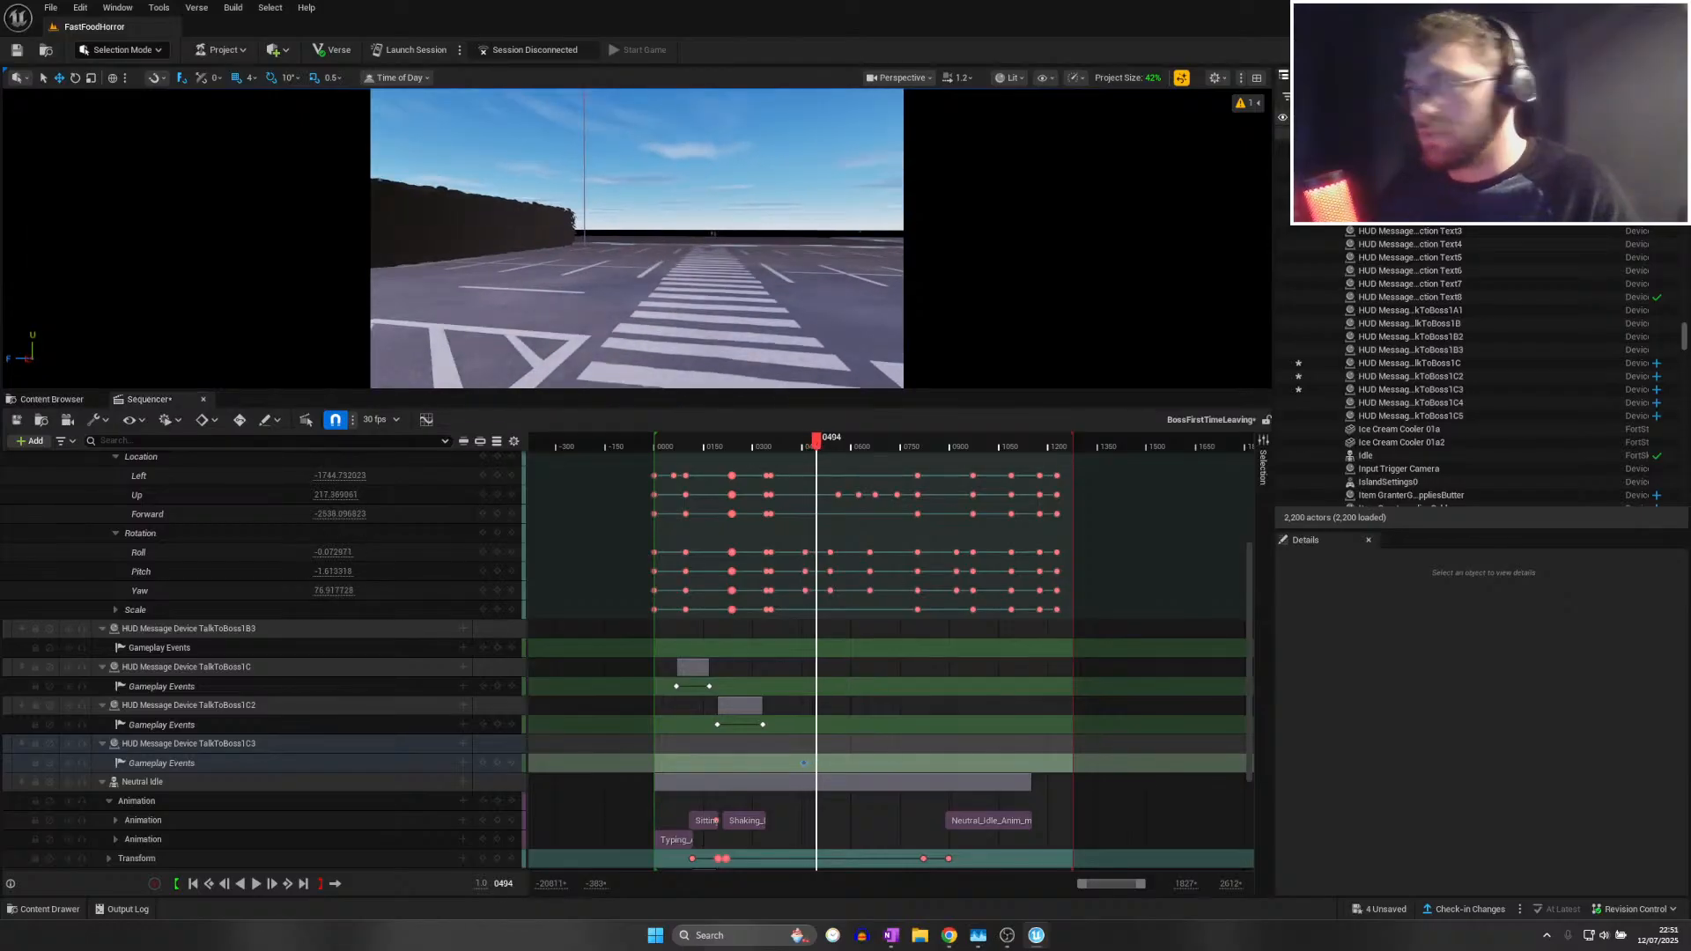
{"action": "type", "text": "cam"}
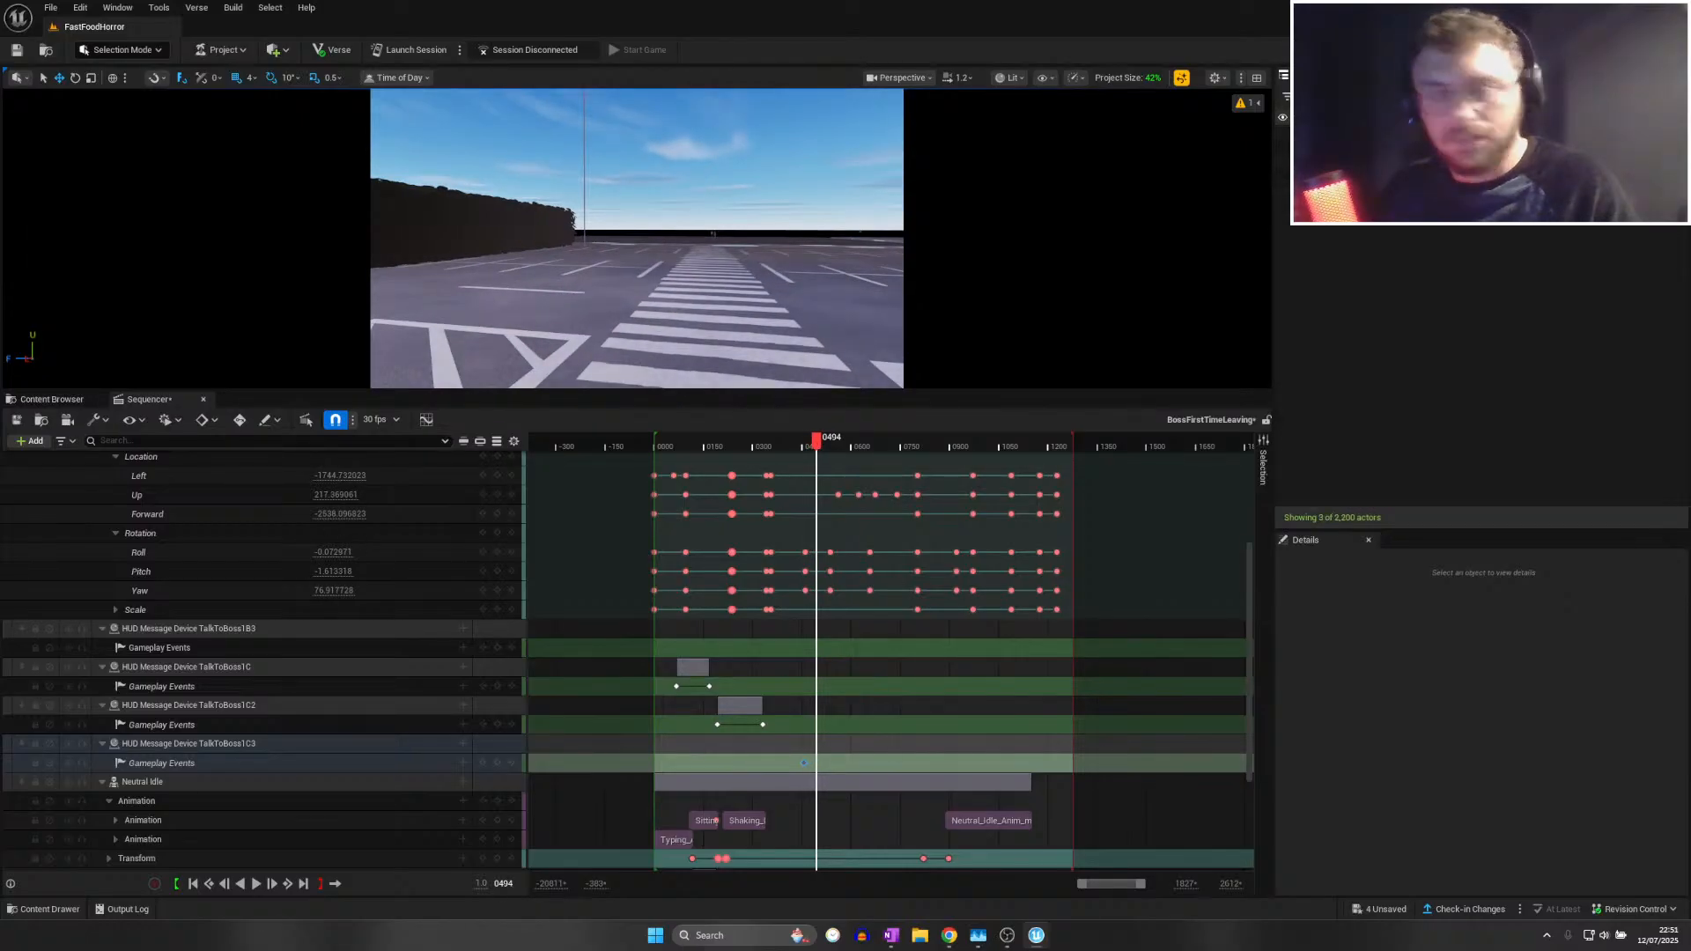
{"action": "left_click", "coordinate": [1373, 146]}
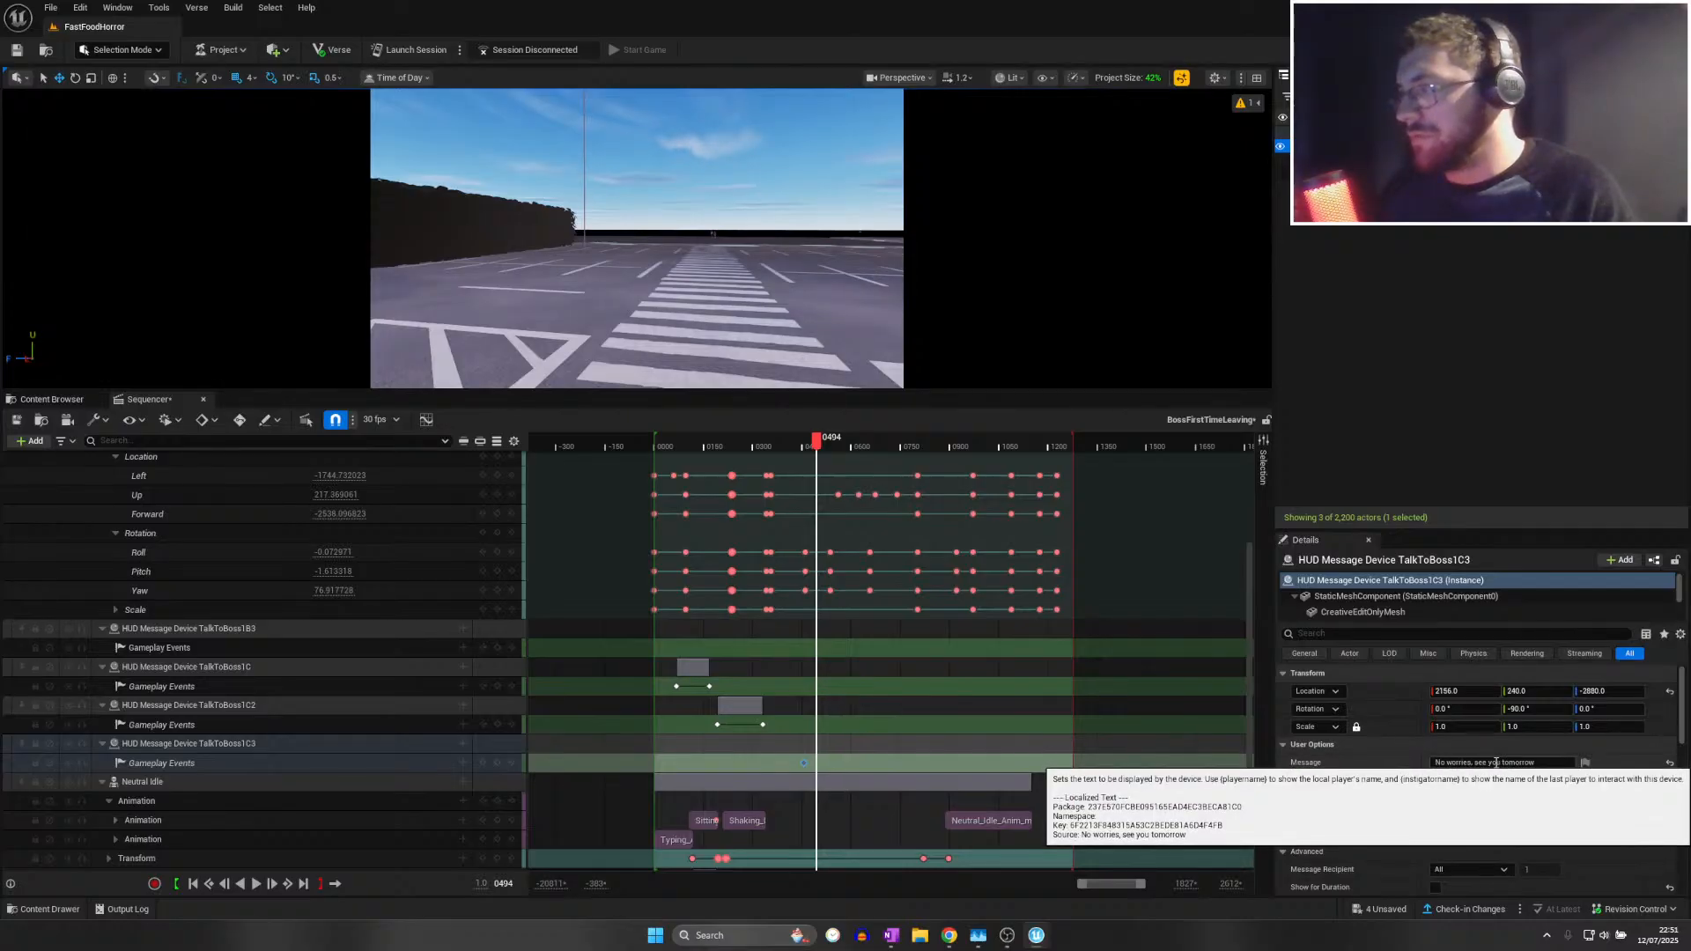
{"action": "scroll", "coordinate": [866, 750], "scroll_direction": "down", "scroll_amount": 3}
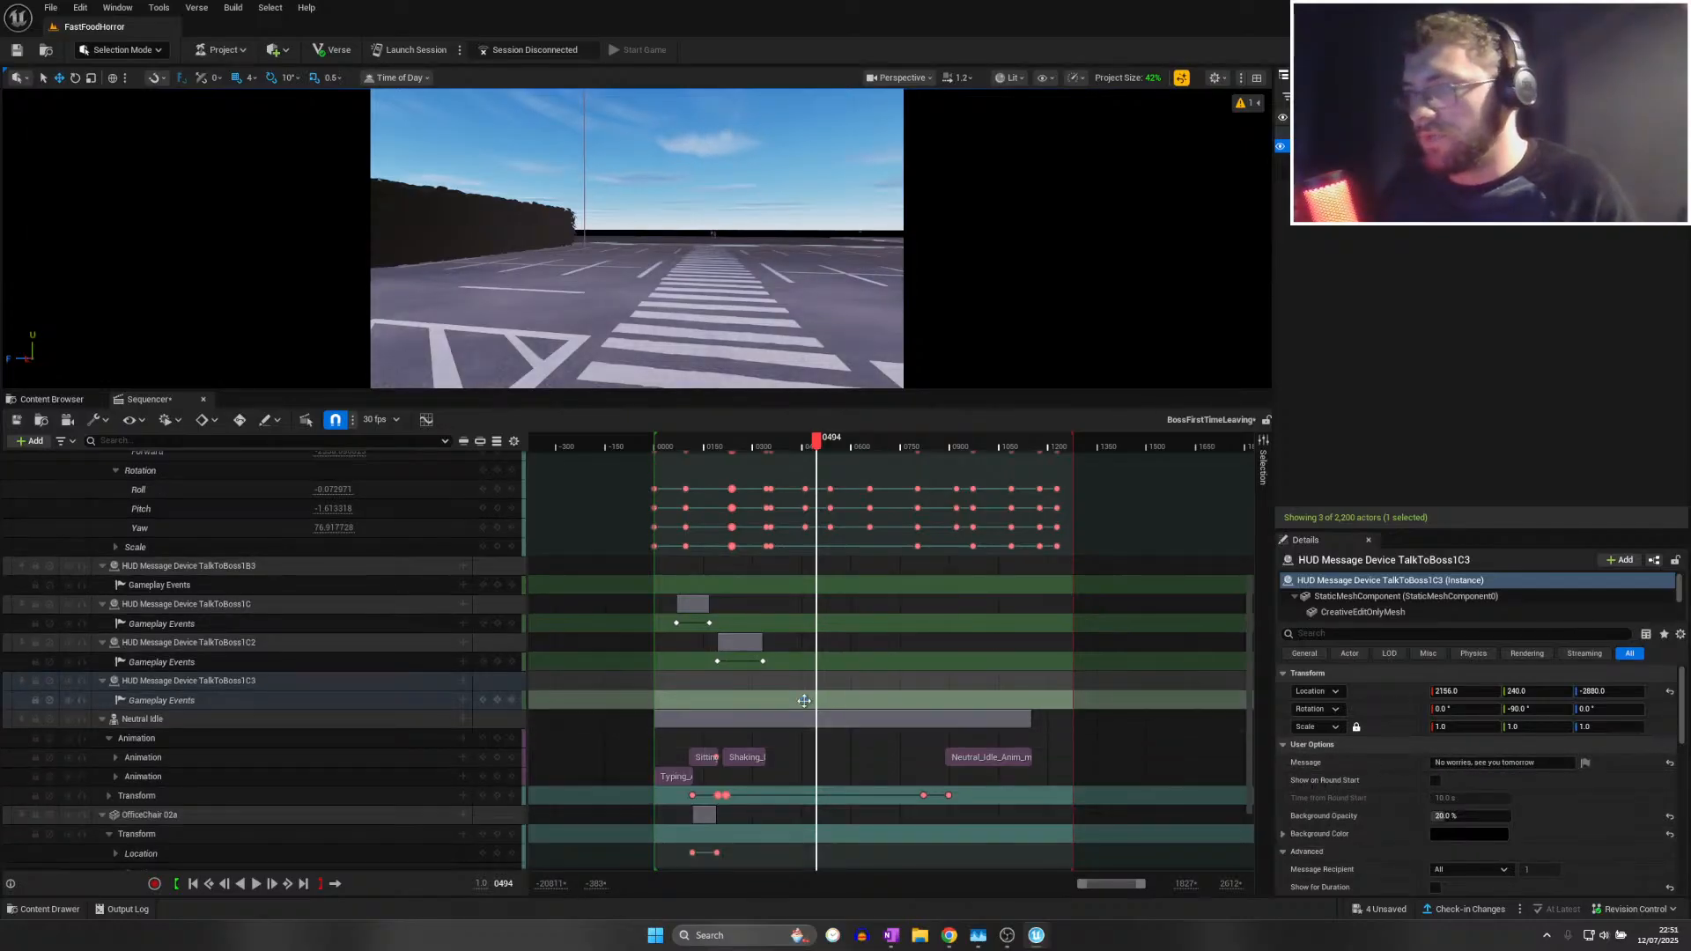
{"action": "left_click_drag", "start_coordinate": [714, 450], "coordinate": [804, 440]}
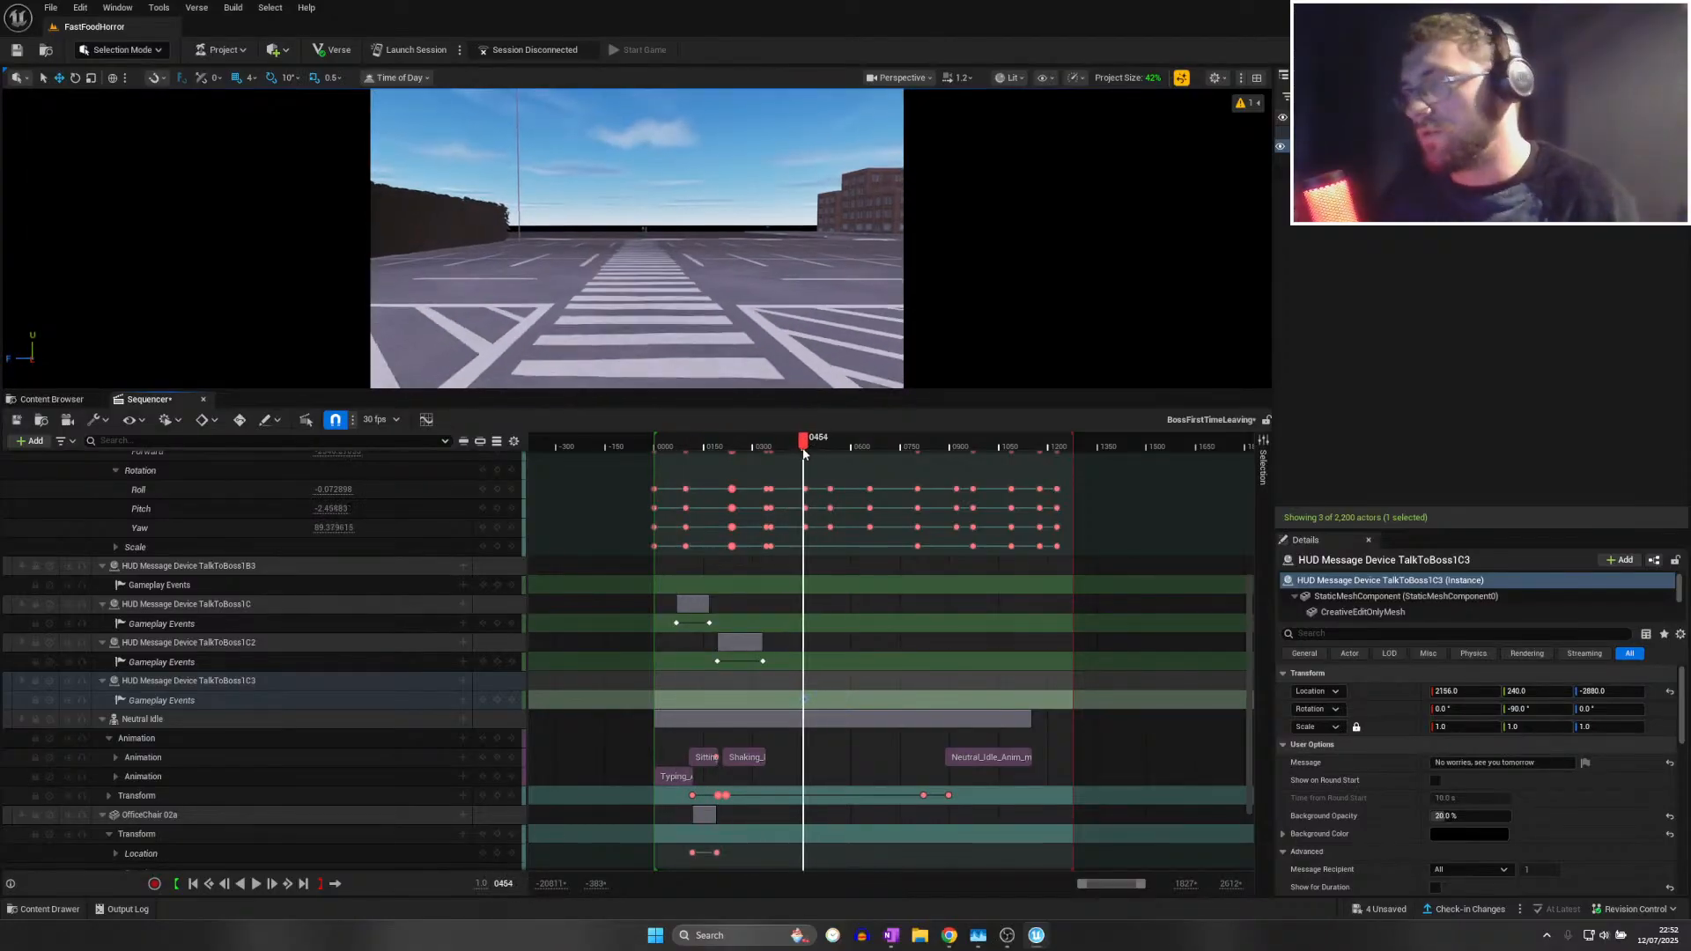
{"action": "left_click", "coordinate": [260, 682]}
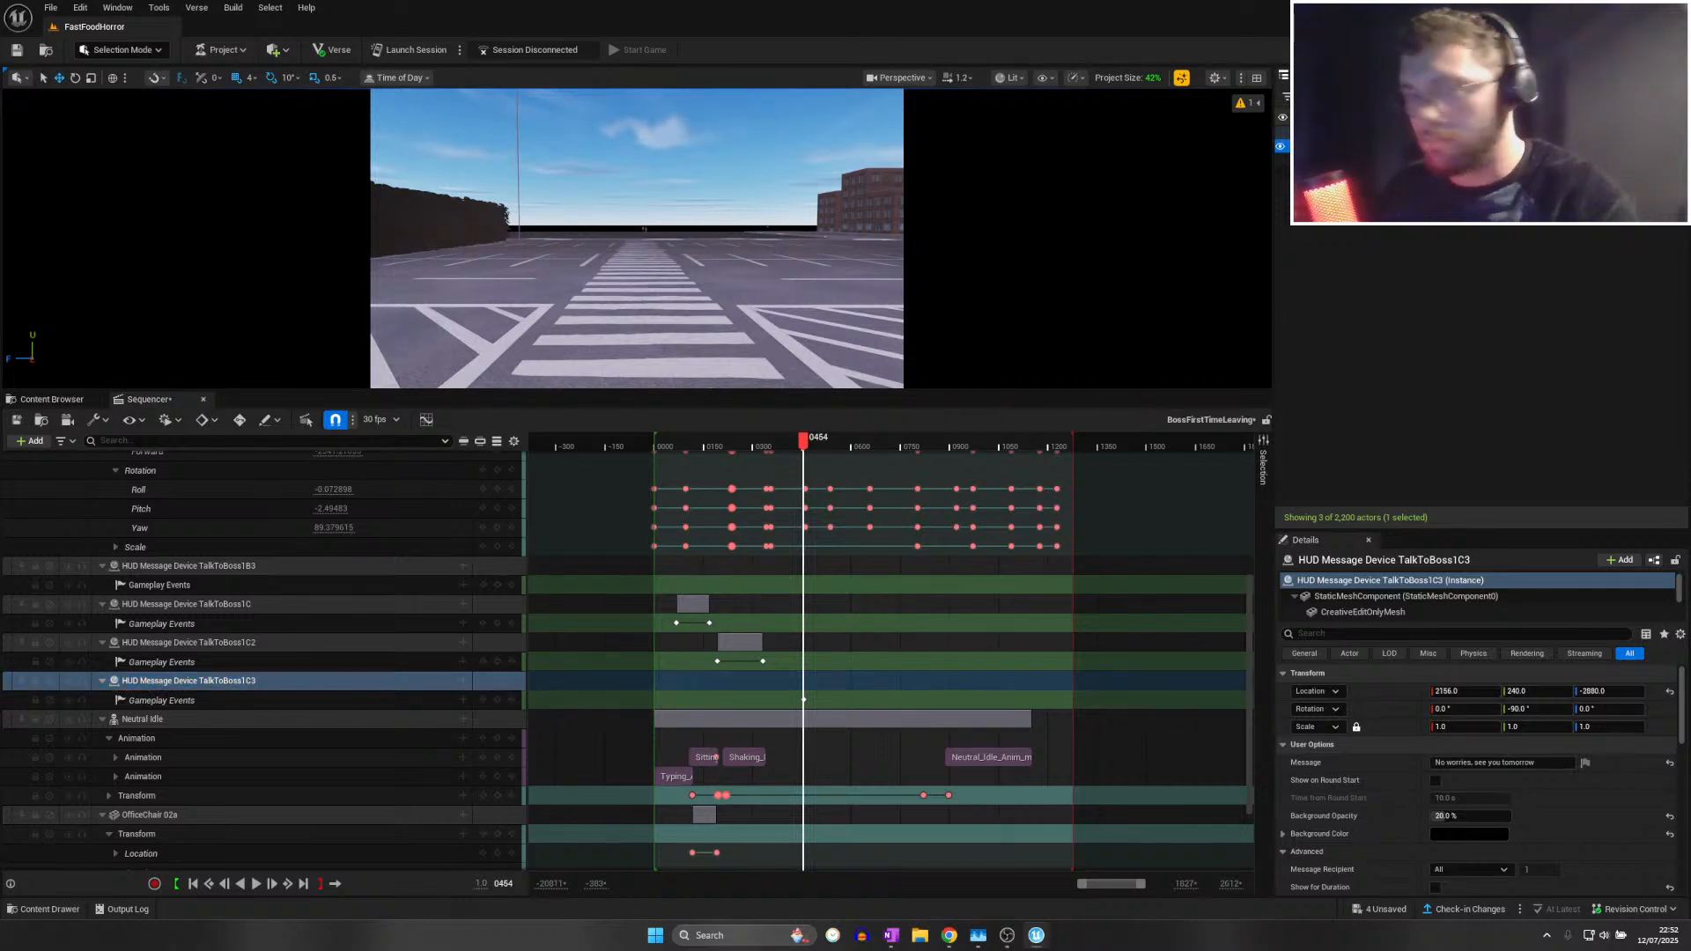
{"action": "key", "text": "Delete"}
{"action": "left_click", "coordinate": [980, 518]}
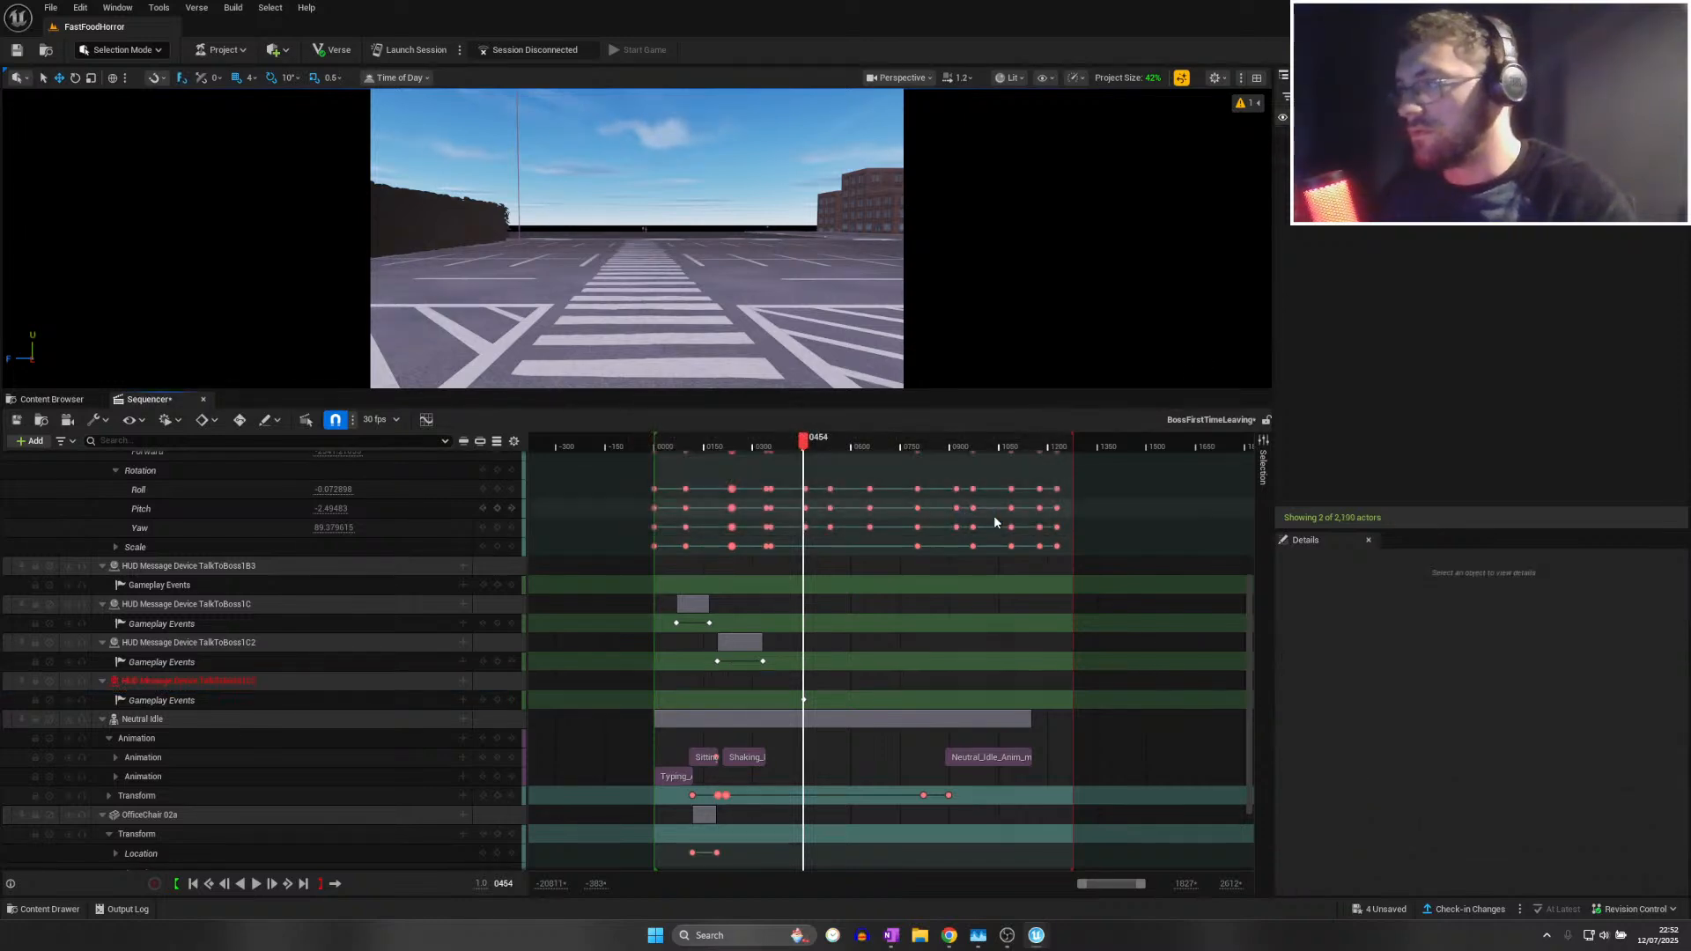
Assign HUD Message Device TalkToBoss1C4 to the sequence track whose device was deleted
{"action": "left_click", "coordinate": [303, 685]}
{"action": "right_click", "coordinate": [302, 683]}
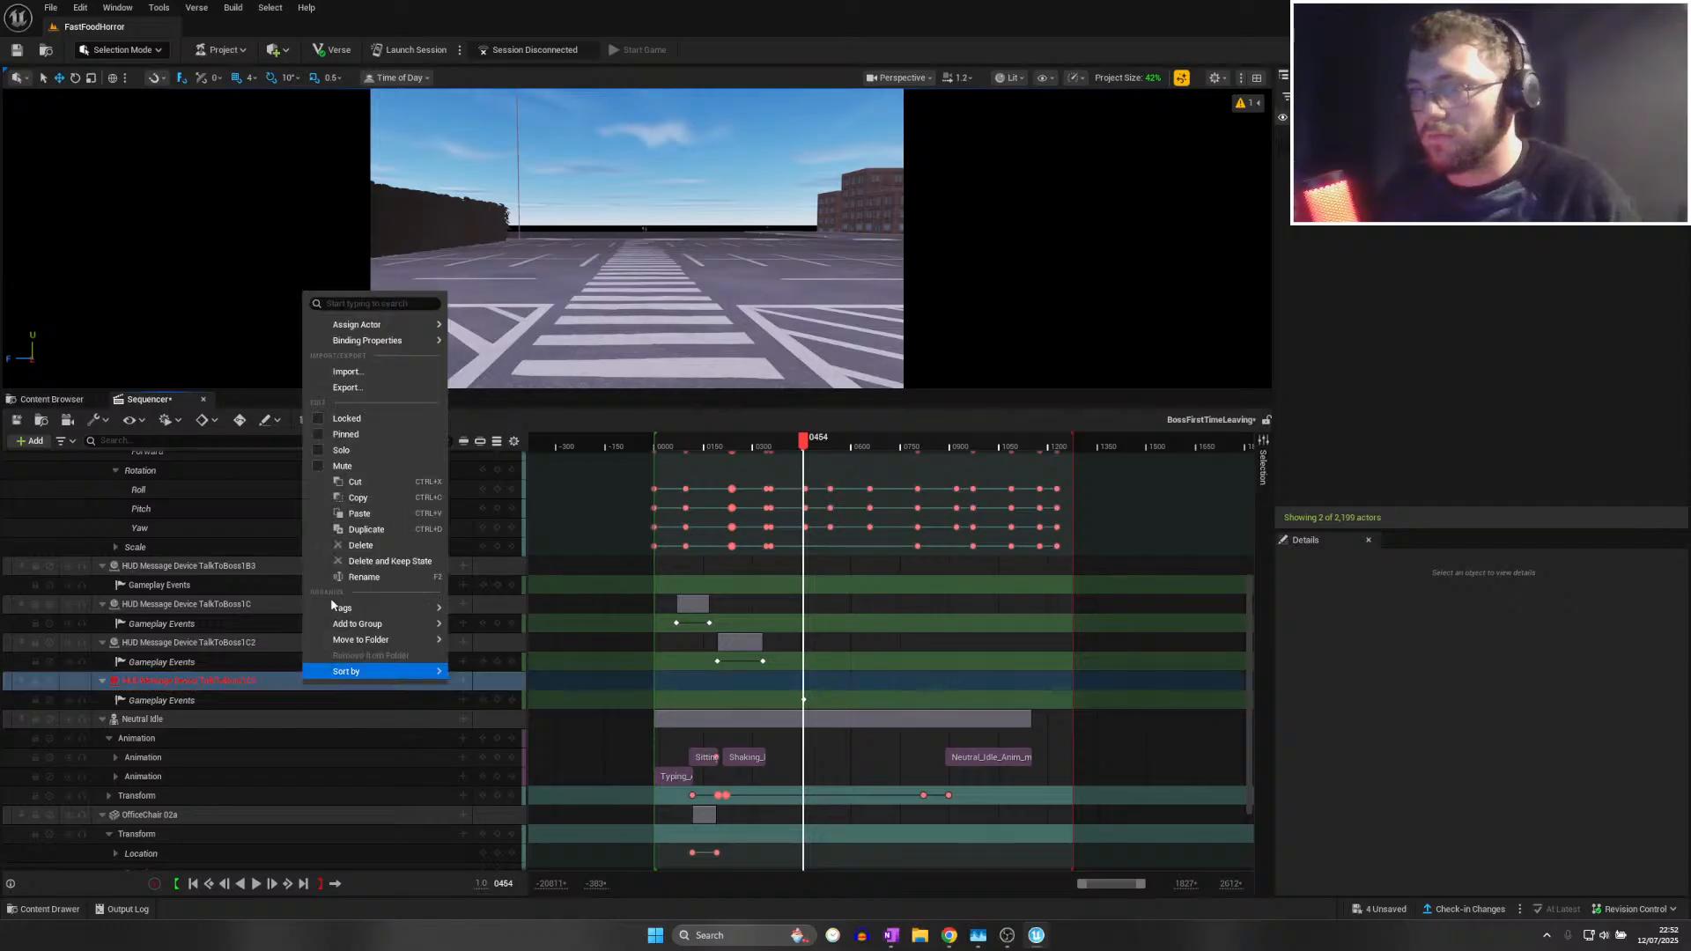
{"action": "mouse_move", "coordinate": [398, 322]}
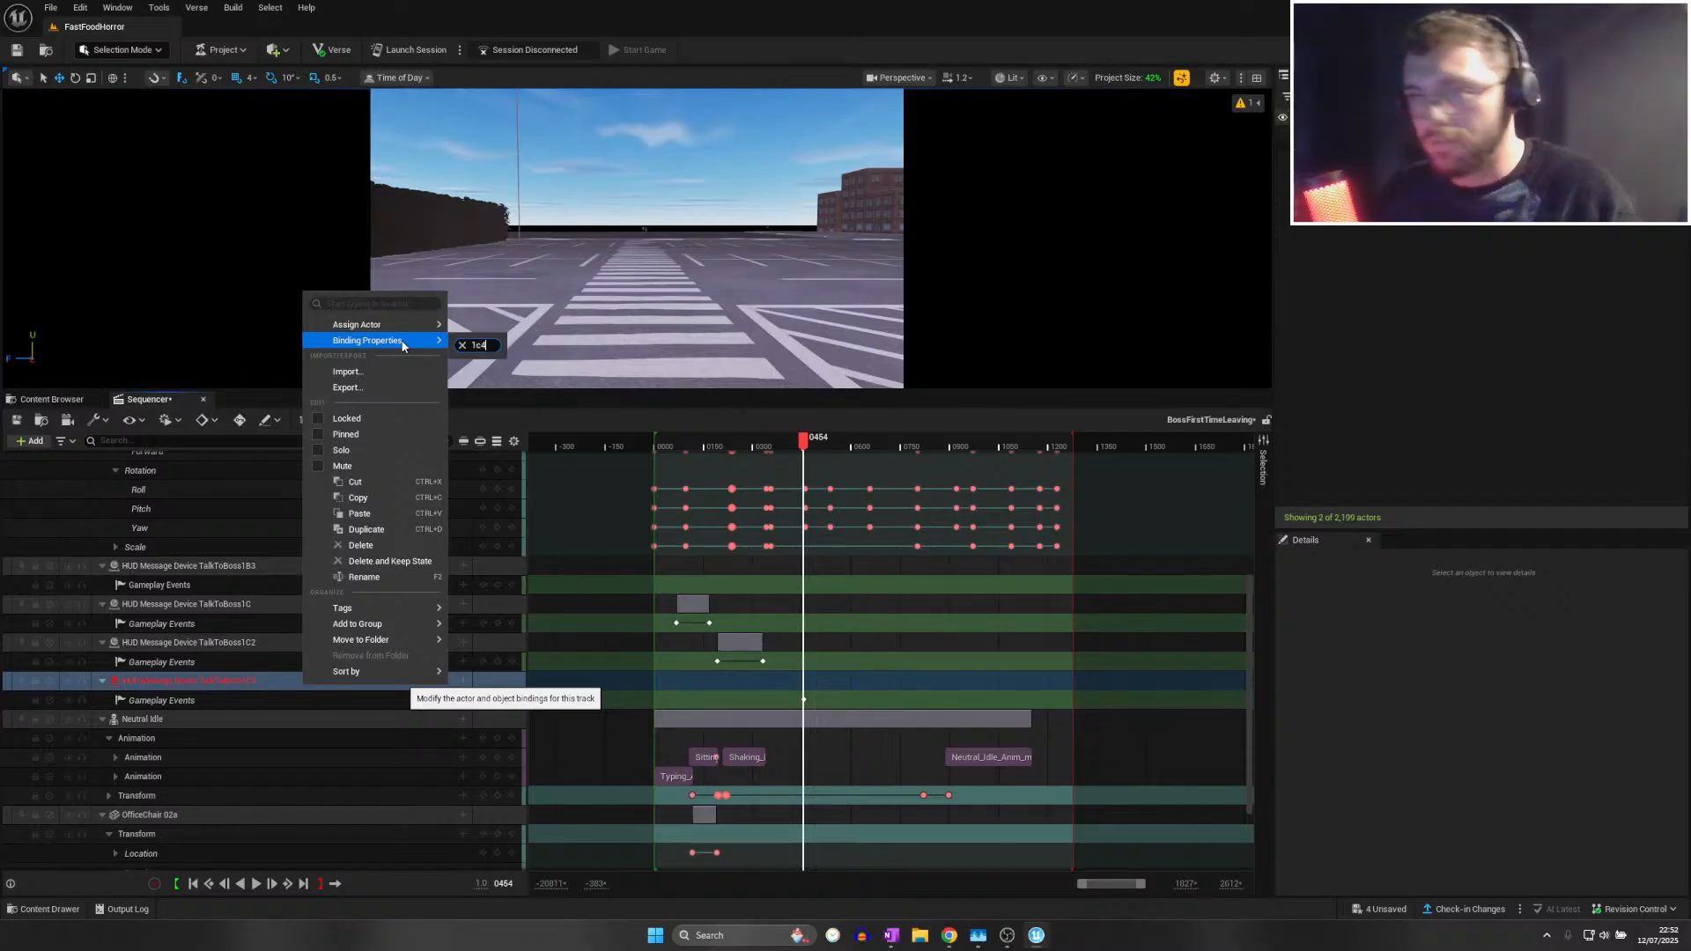
{"action": "type", "text": "1"}
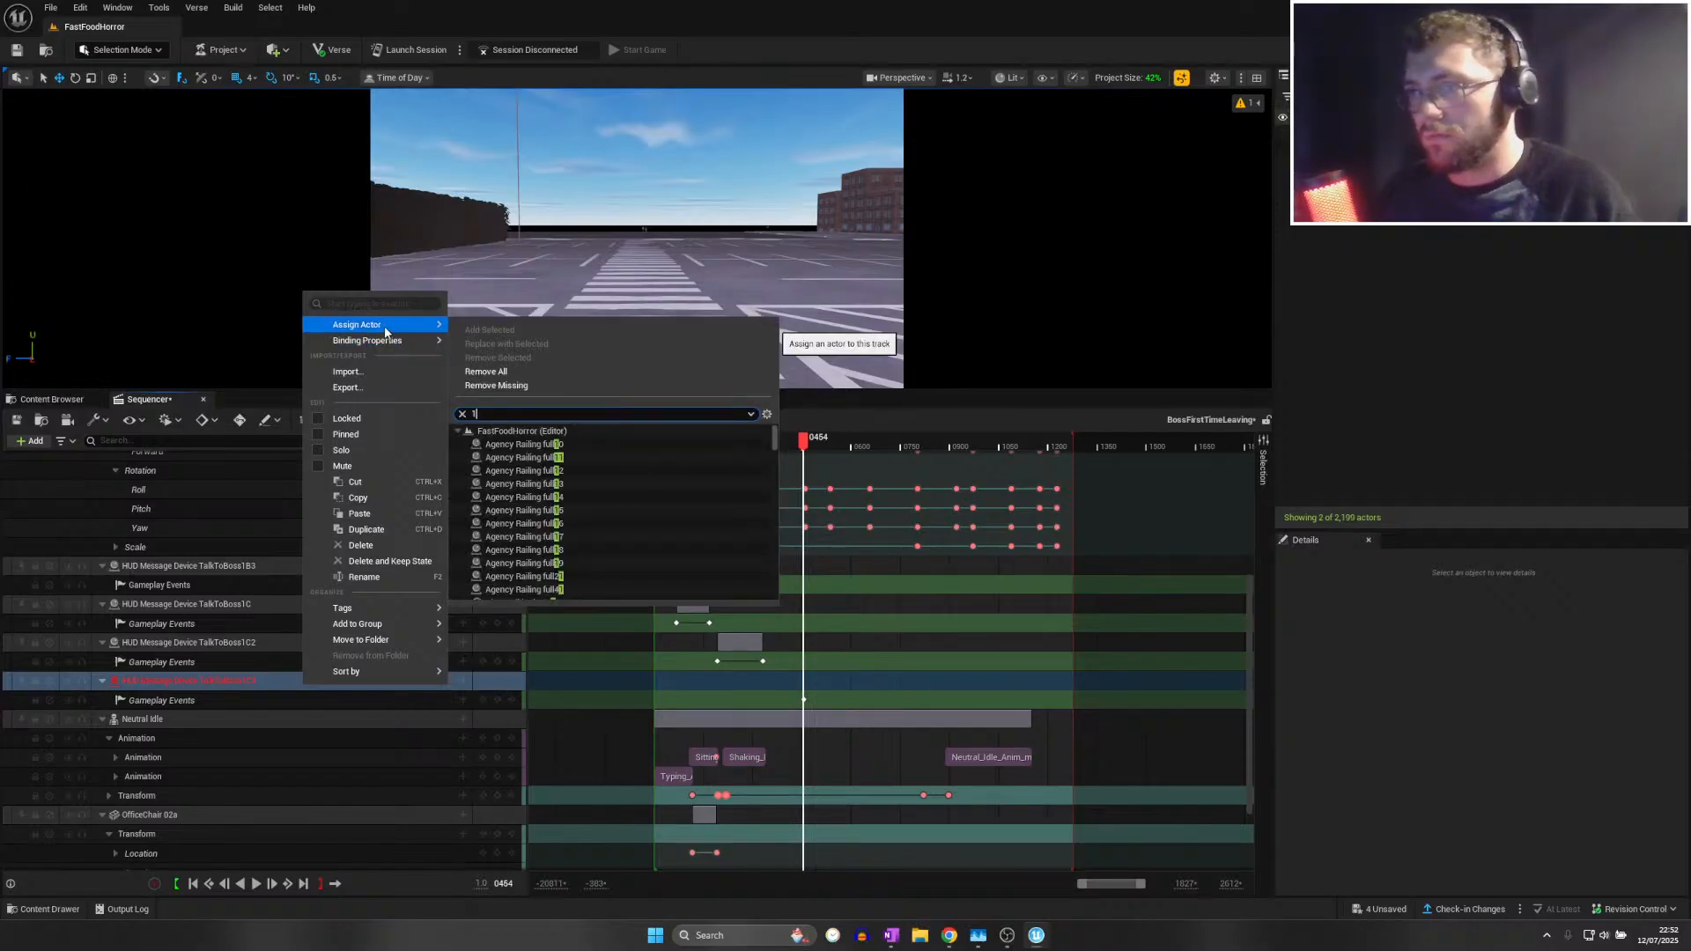
{"action": "type", "text": "c4"}
{"action": "left_click", "coordinate": [575, 446]}
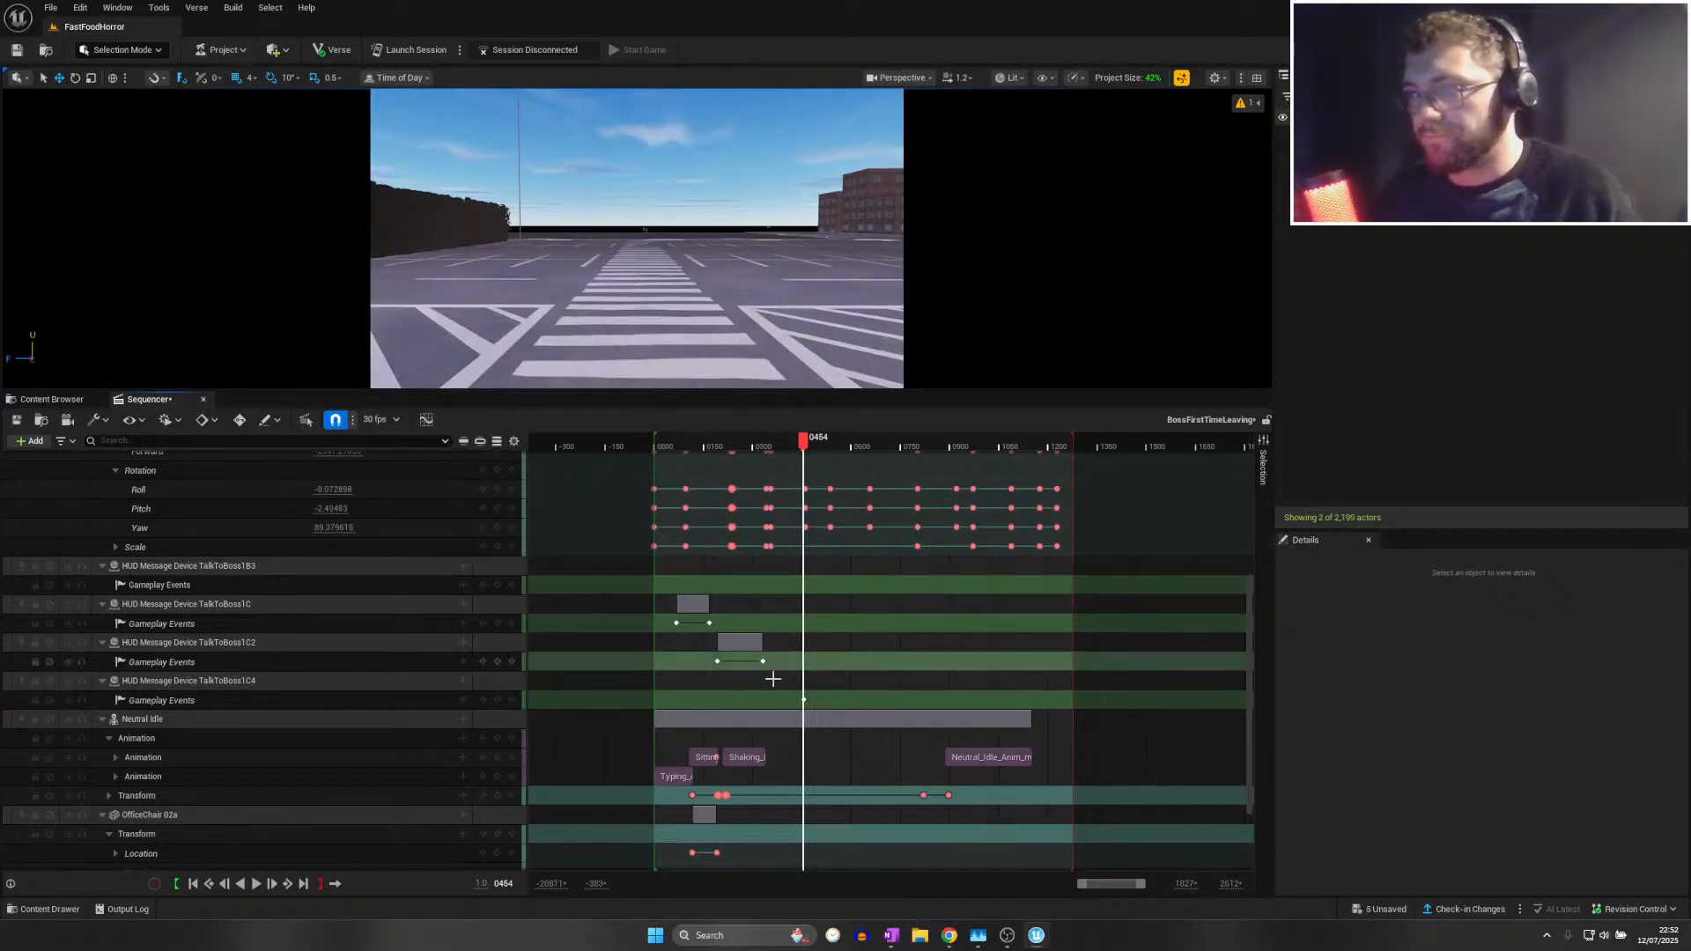
Scrub to frame 530 and check the gameplay event function of the existing key on the TalkToBoss1C4 track
{"action": "left_click", "coordinate": [802, 438]}
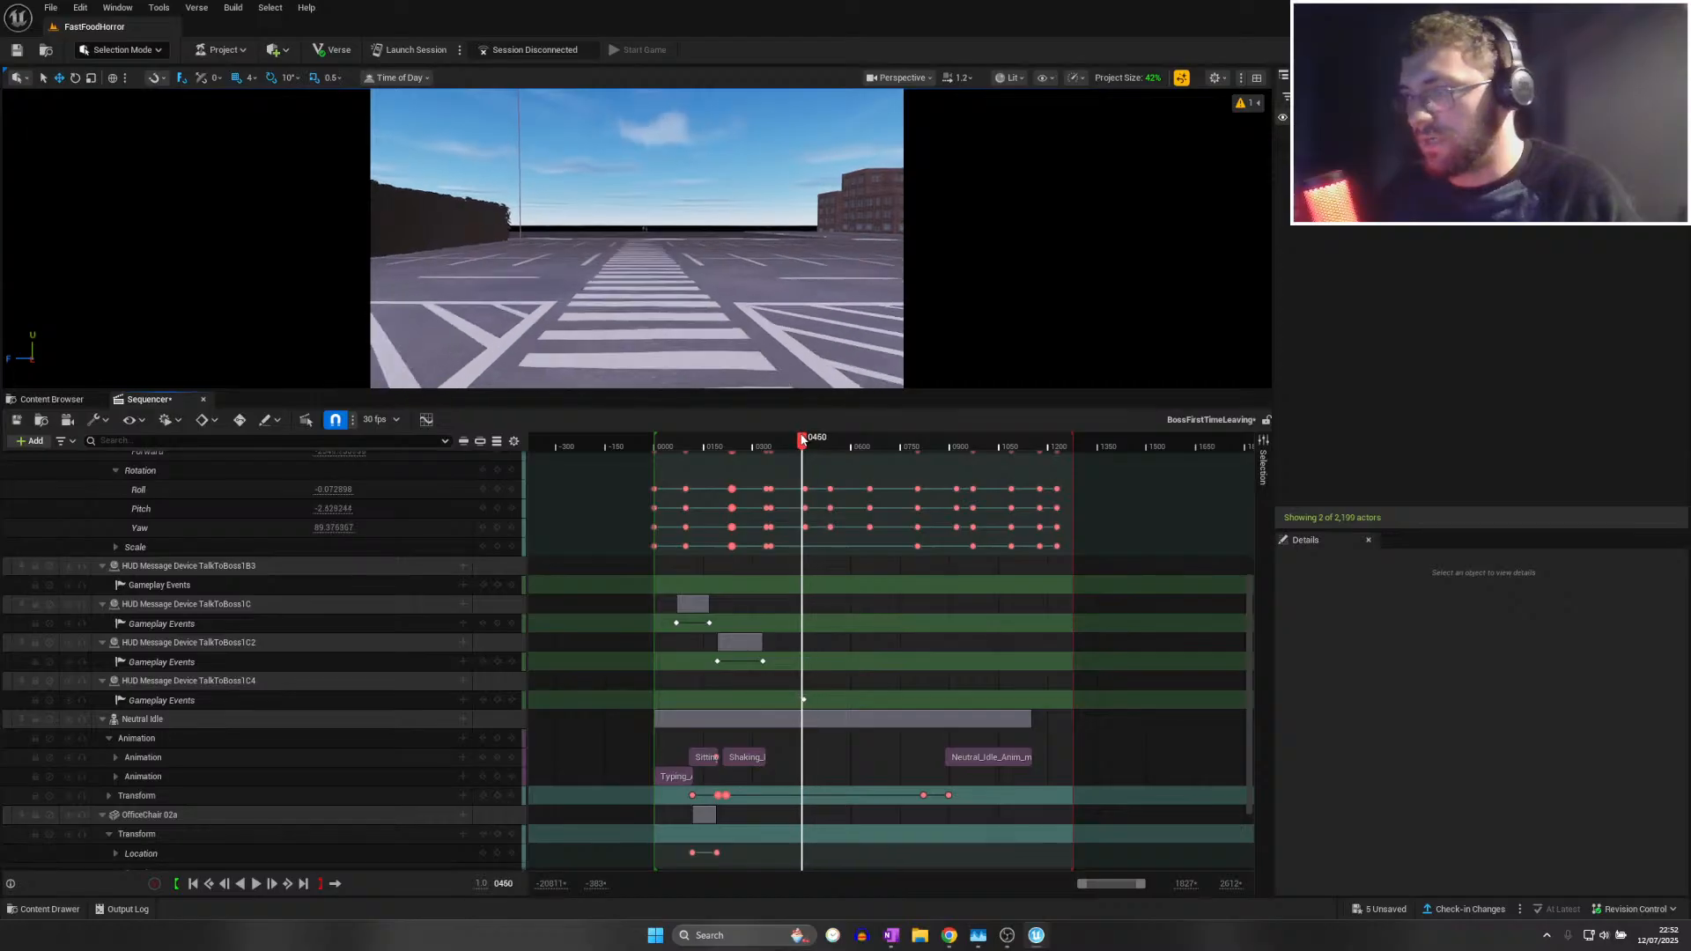
{"action": "left_click_drag", "start_coordinate": [803, 438], "coordinate": [827, 438]}
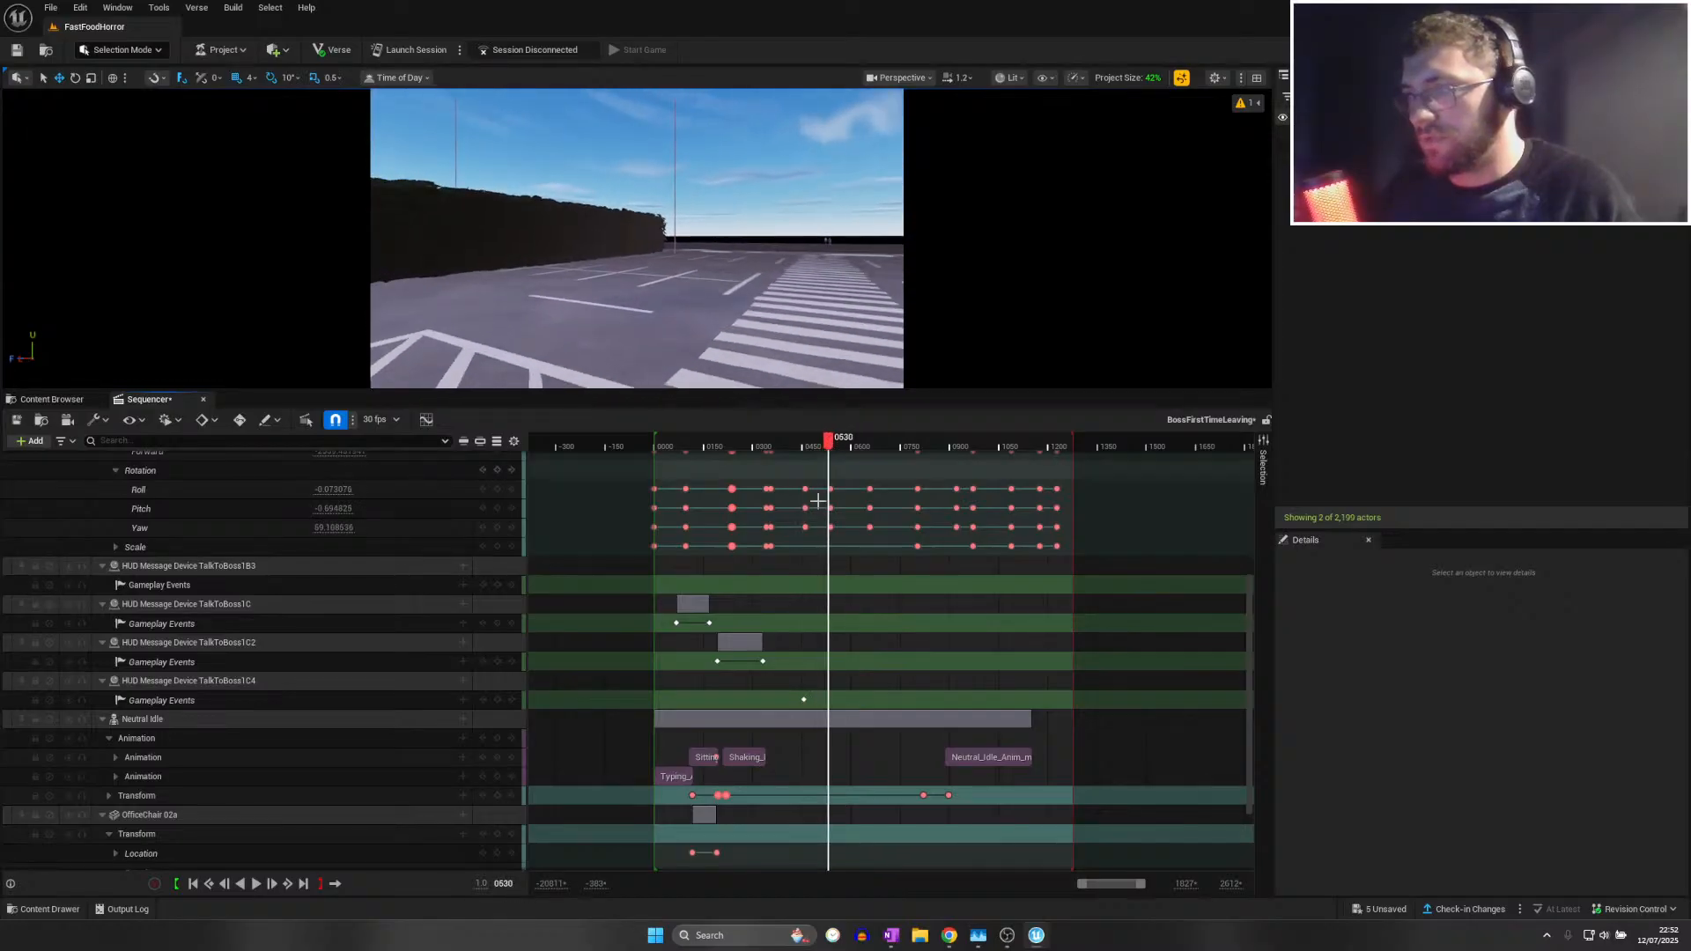
{"action": "right_click", "coordinate": [804, 699]}
{"action": "mouse_move", "coordinate": [847, 711]}
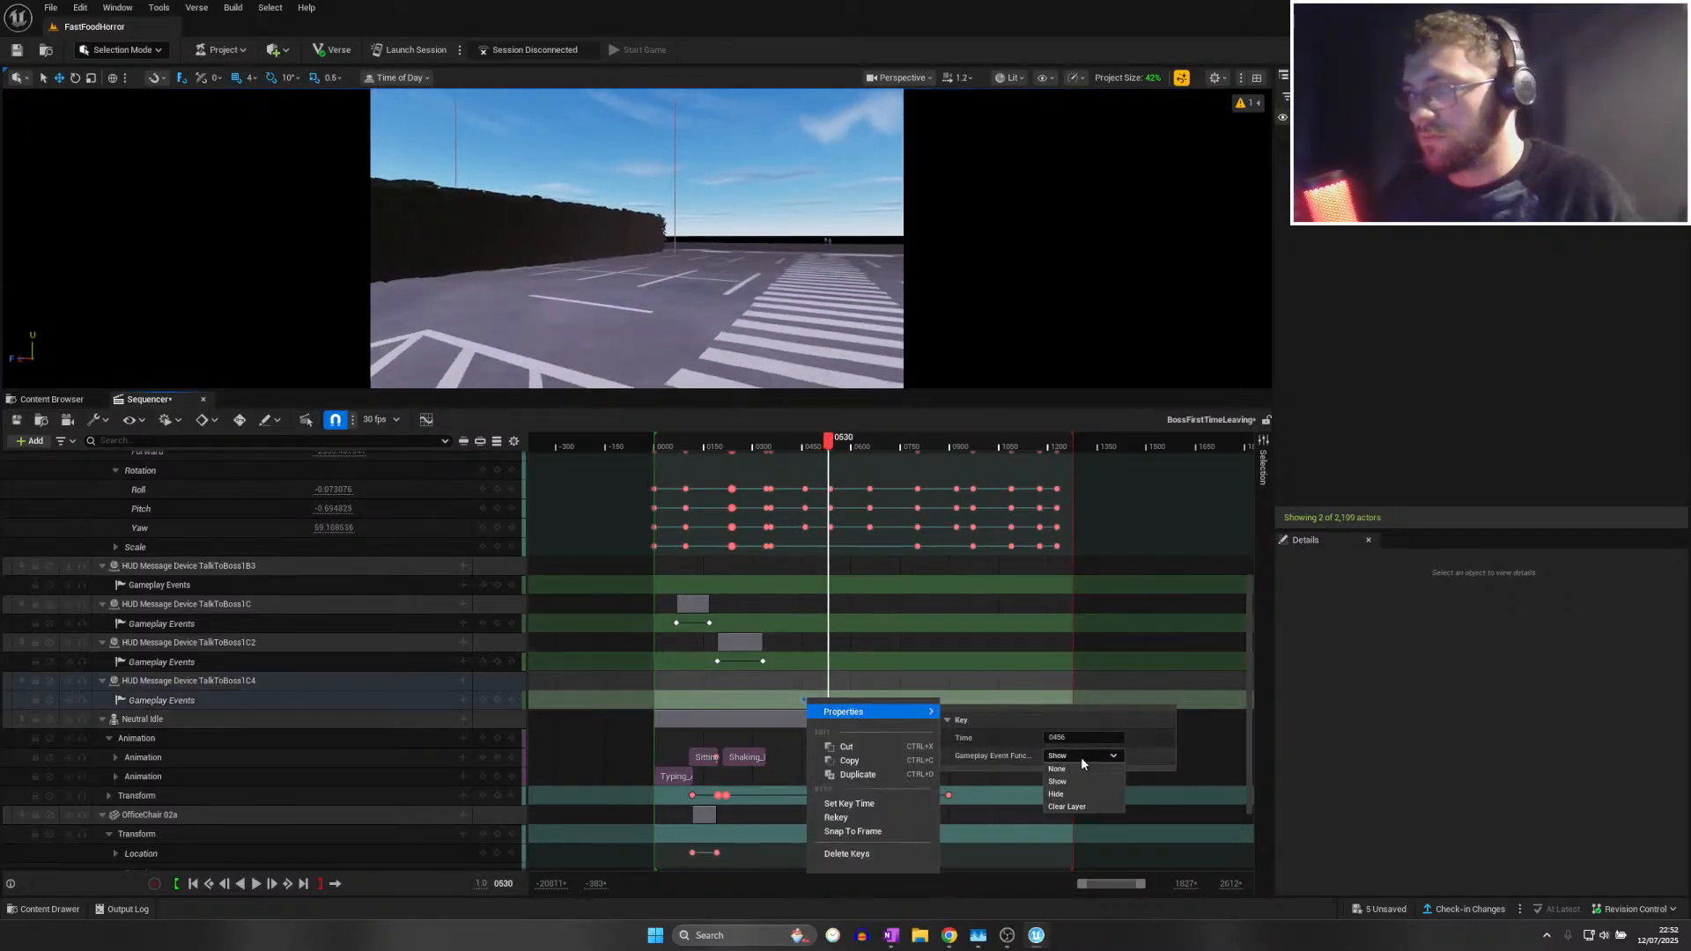
{"action": "left_click", "coordinate": [1080, 757]}
Add a gameplay event key on the TalkToBoss1C4 track at frame 776 and set its function to Hide
{"action": "left_click_drag", "start_coordinate": [832, 440], "coordinate": [908, 454]}
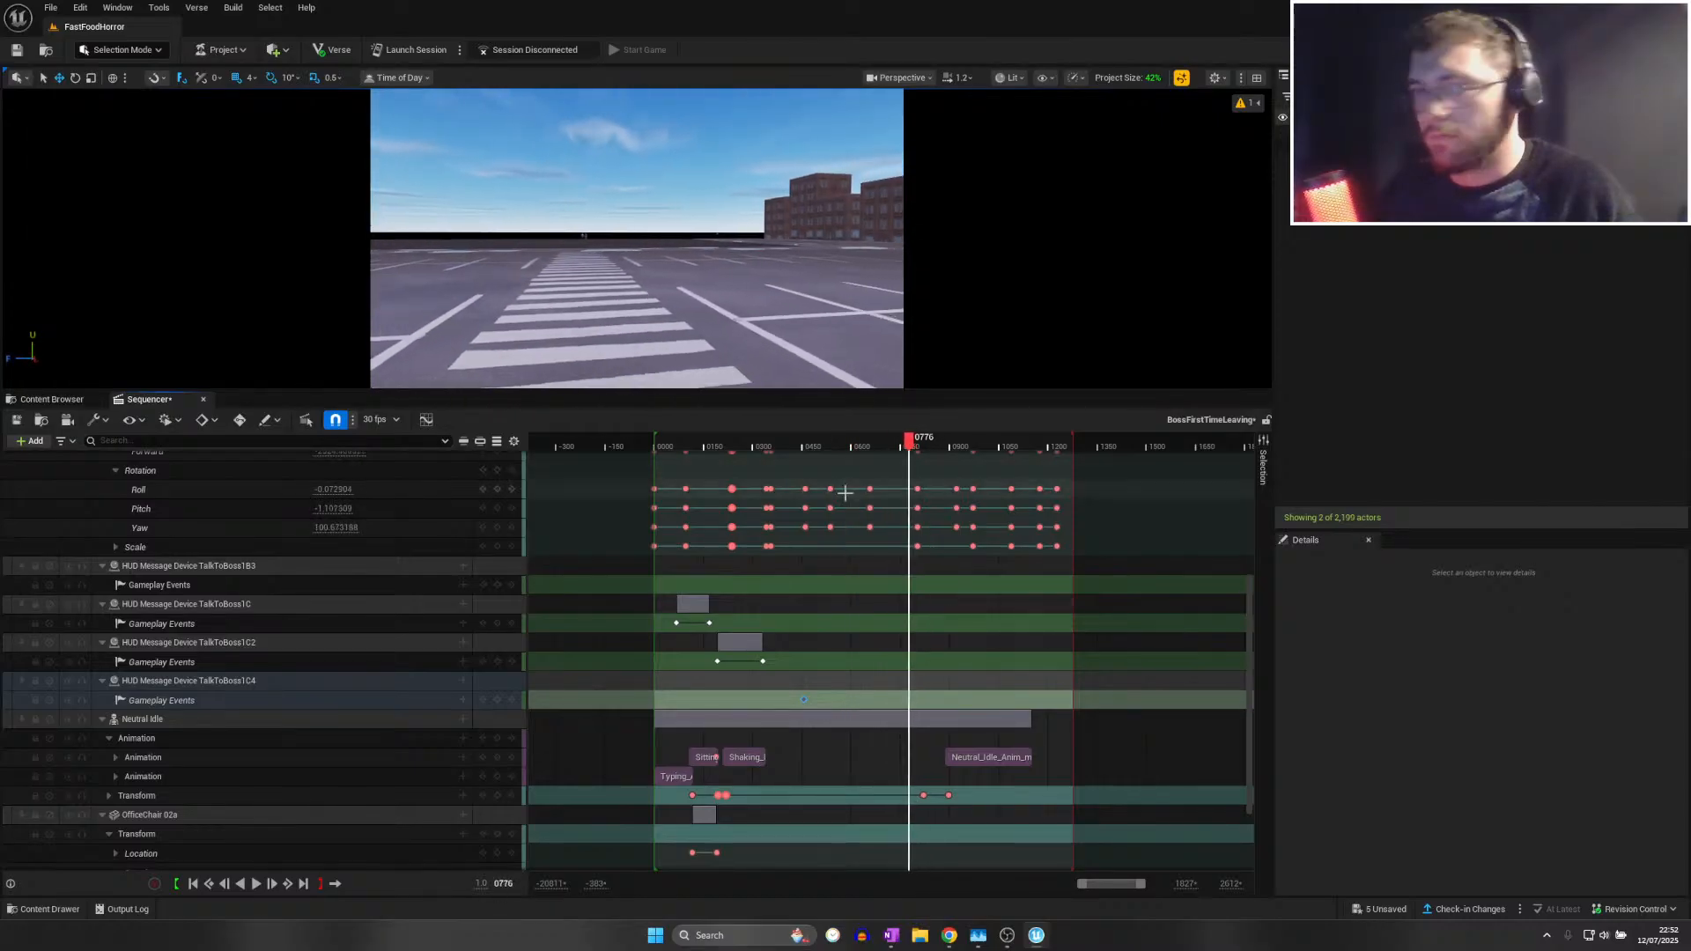
{"action": "left_click", "coordinate": [497, 701]}
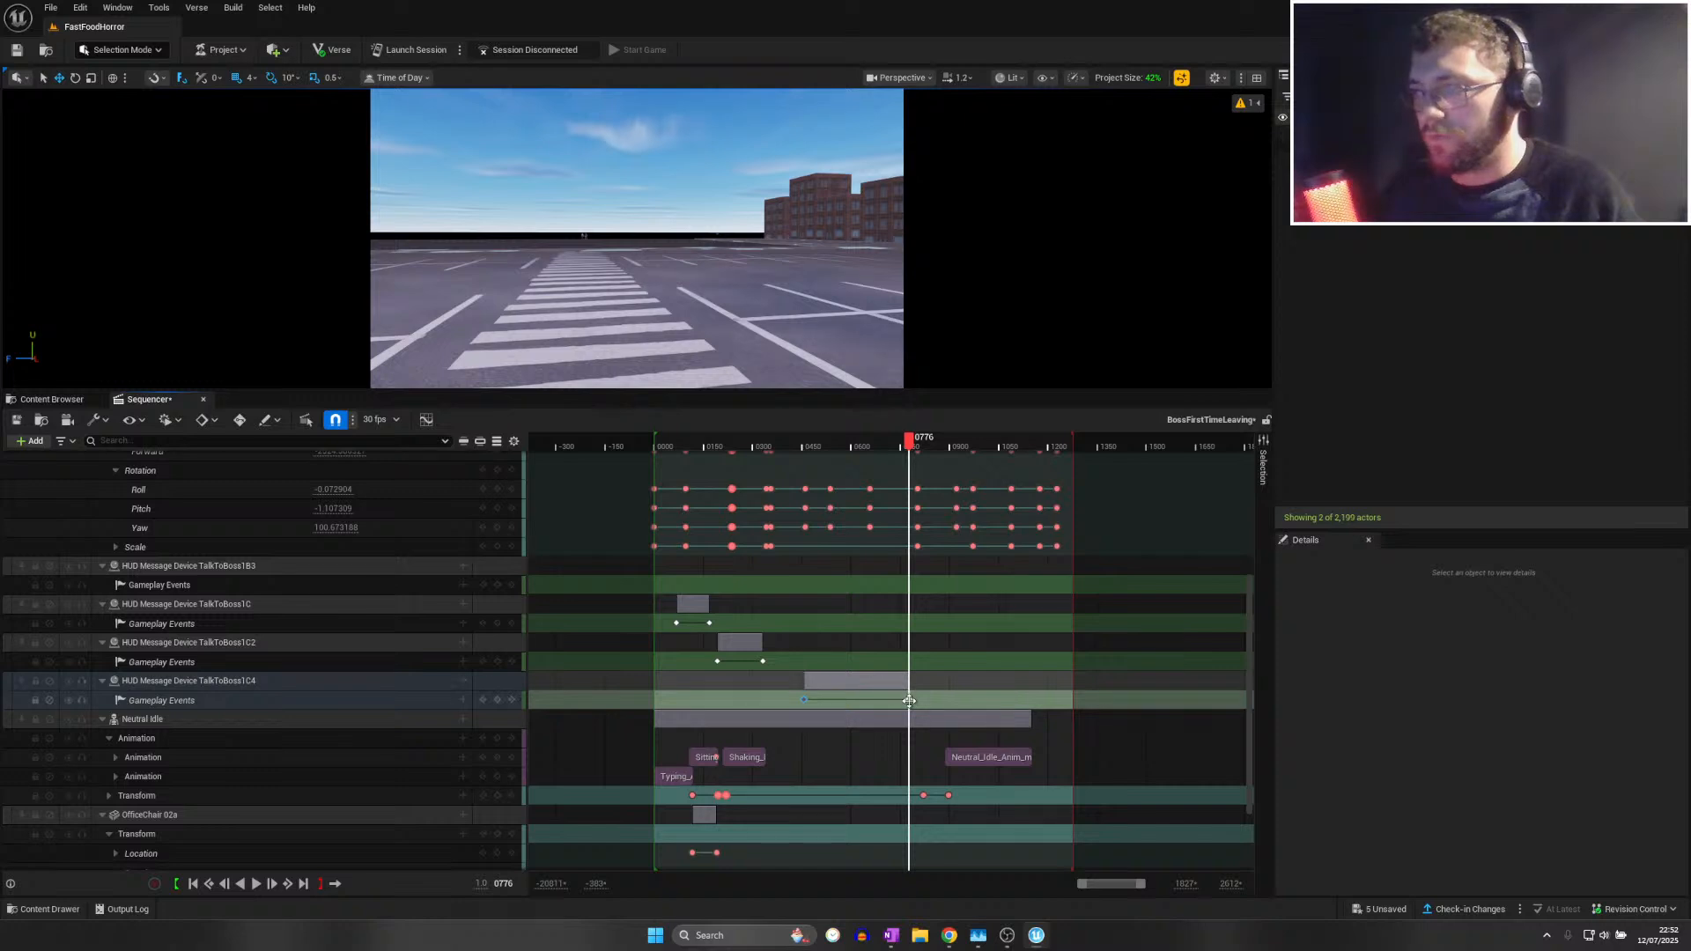
{"action": "right_click", "coordinate": [909, 701]}
{"action": "mouse_move", "coordinate": [968, 715]}
{"action": "left_click", "coordinate": [1185, 759]}
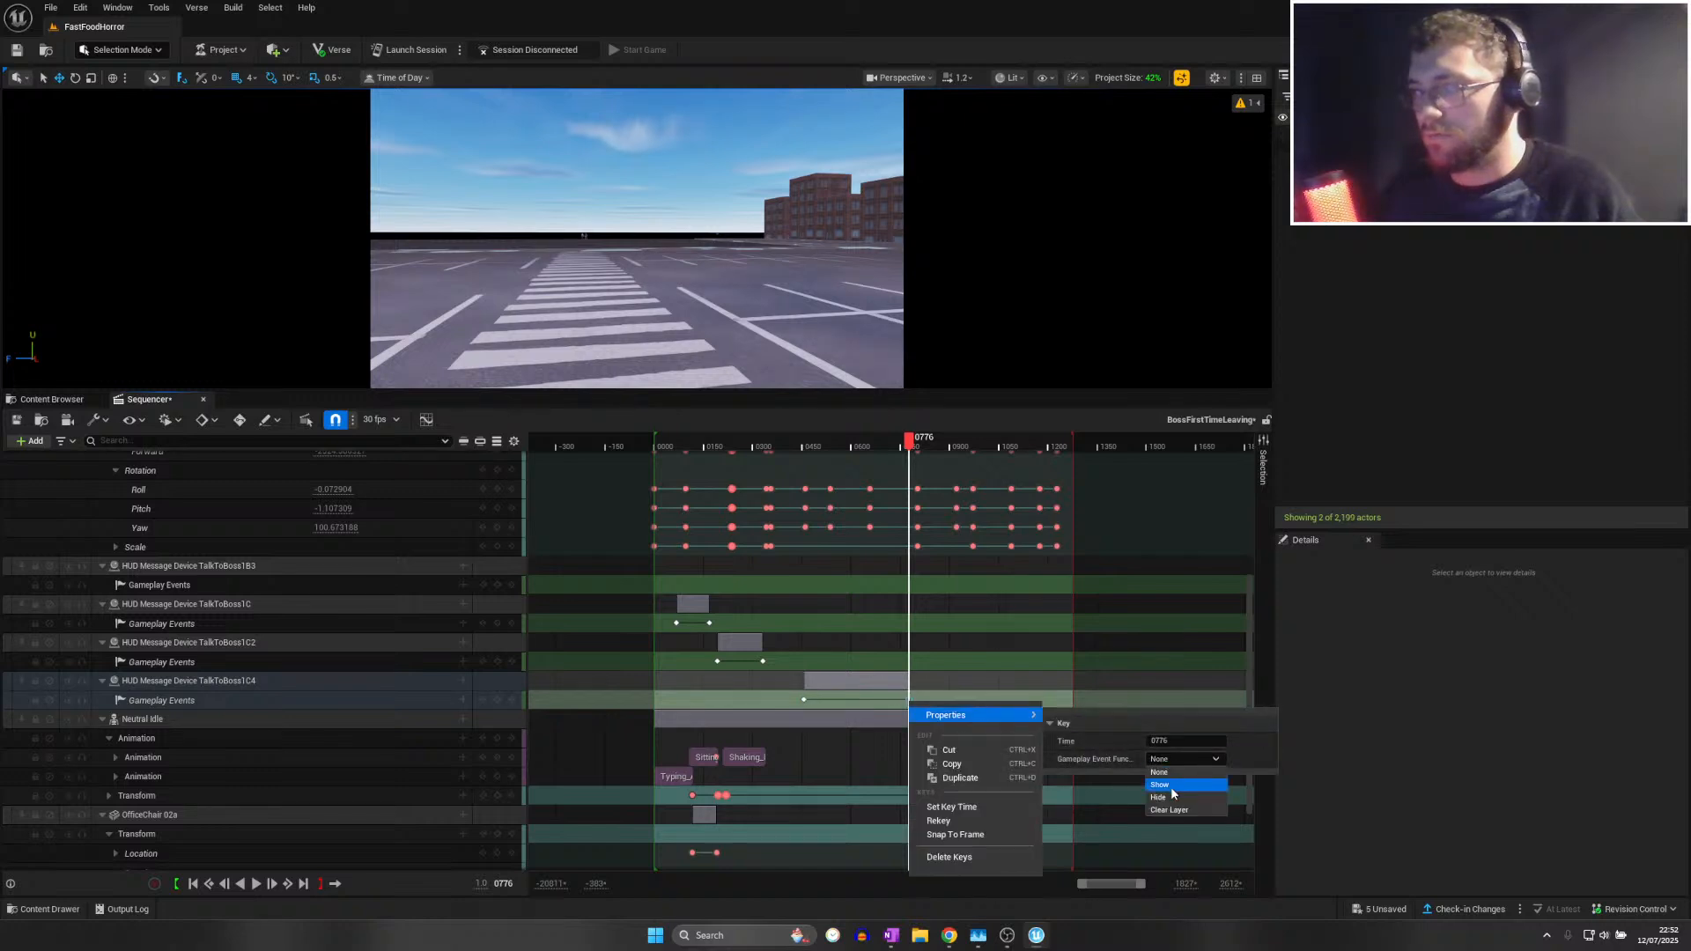
{"action": "left_click", "coordinate": [1172, 796]}
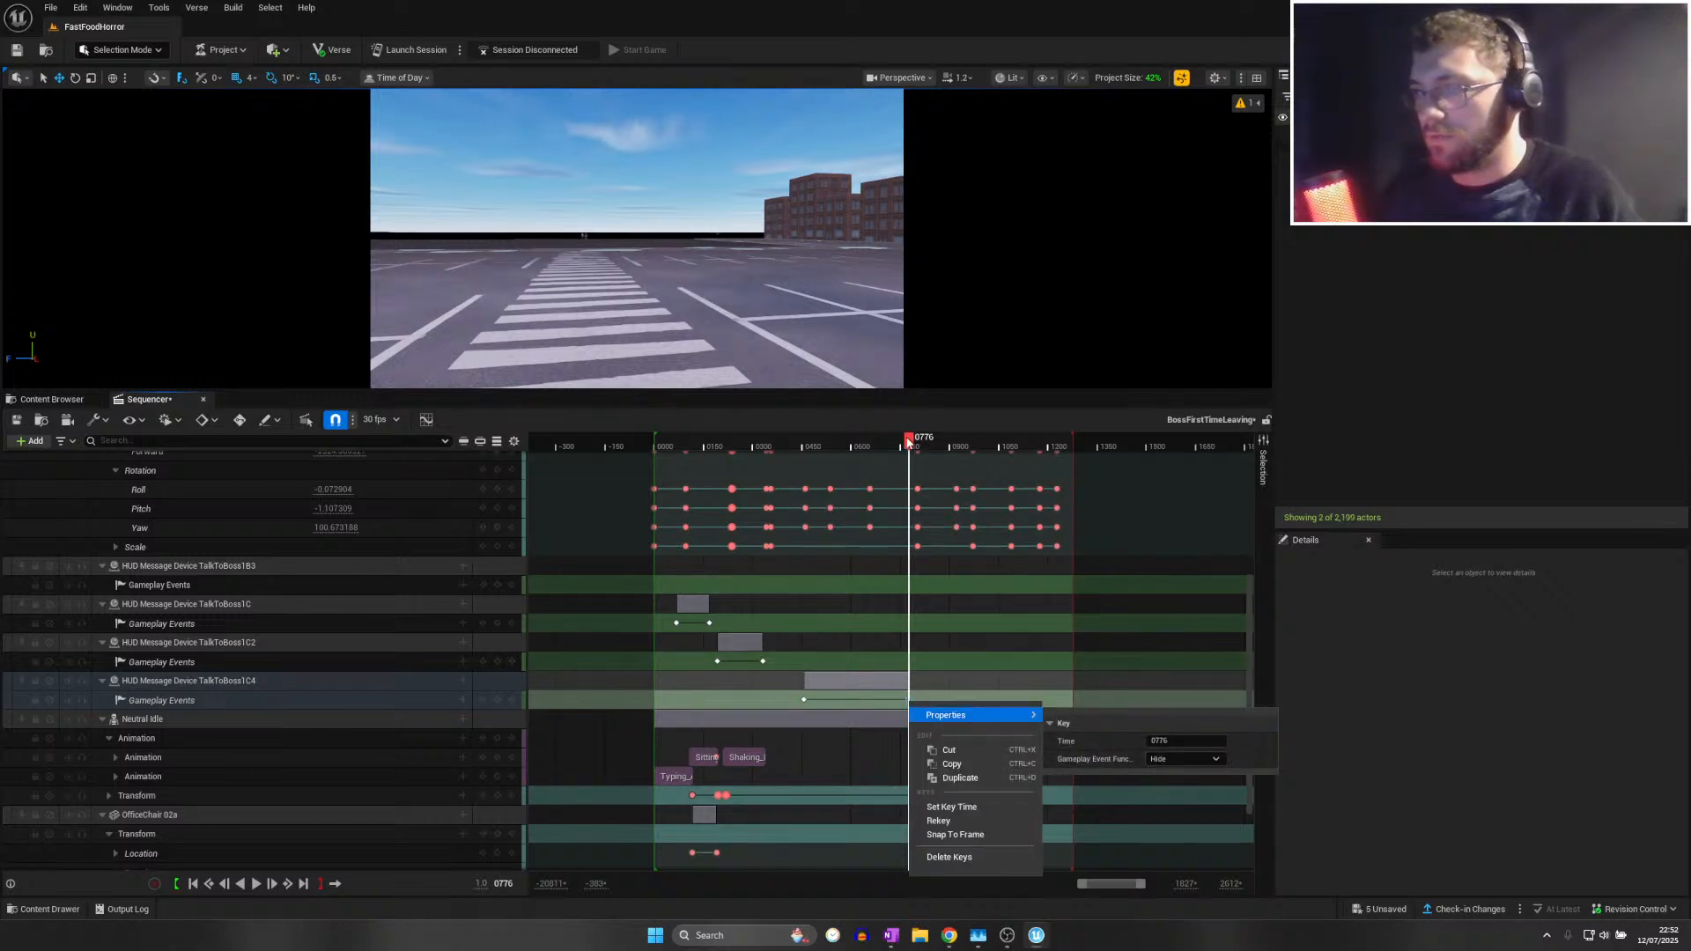
Assign HUD Message Device TalkToBoss1C5 to the TalkToBoss1B3 track and move the playhead to frame 965
{"action": "left_click_drag", "start_coordinate": [907, 441], "coordinate": [923, 440]}
{"action": "left_click", "coordinate": [266, 565]}
{"action": "right_click", "coordinate": [266, 555]}
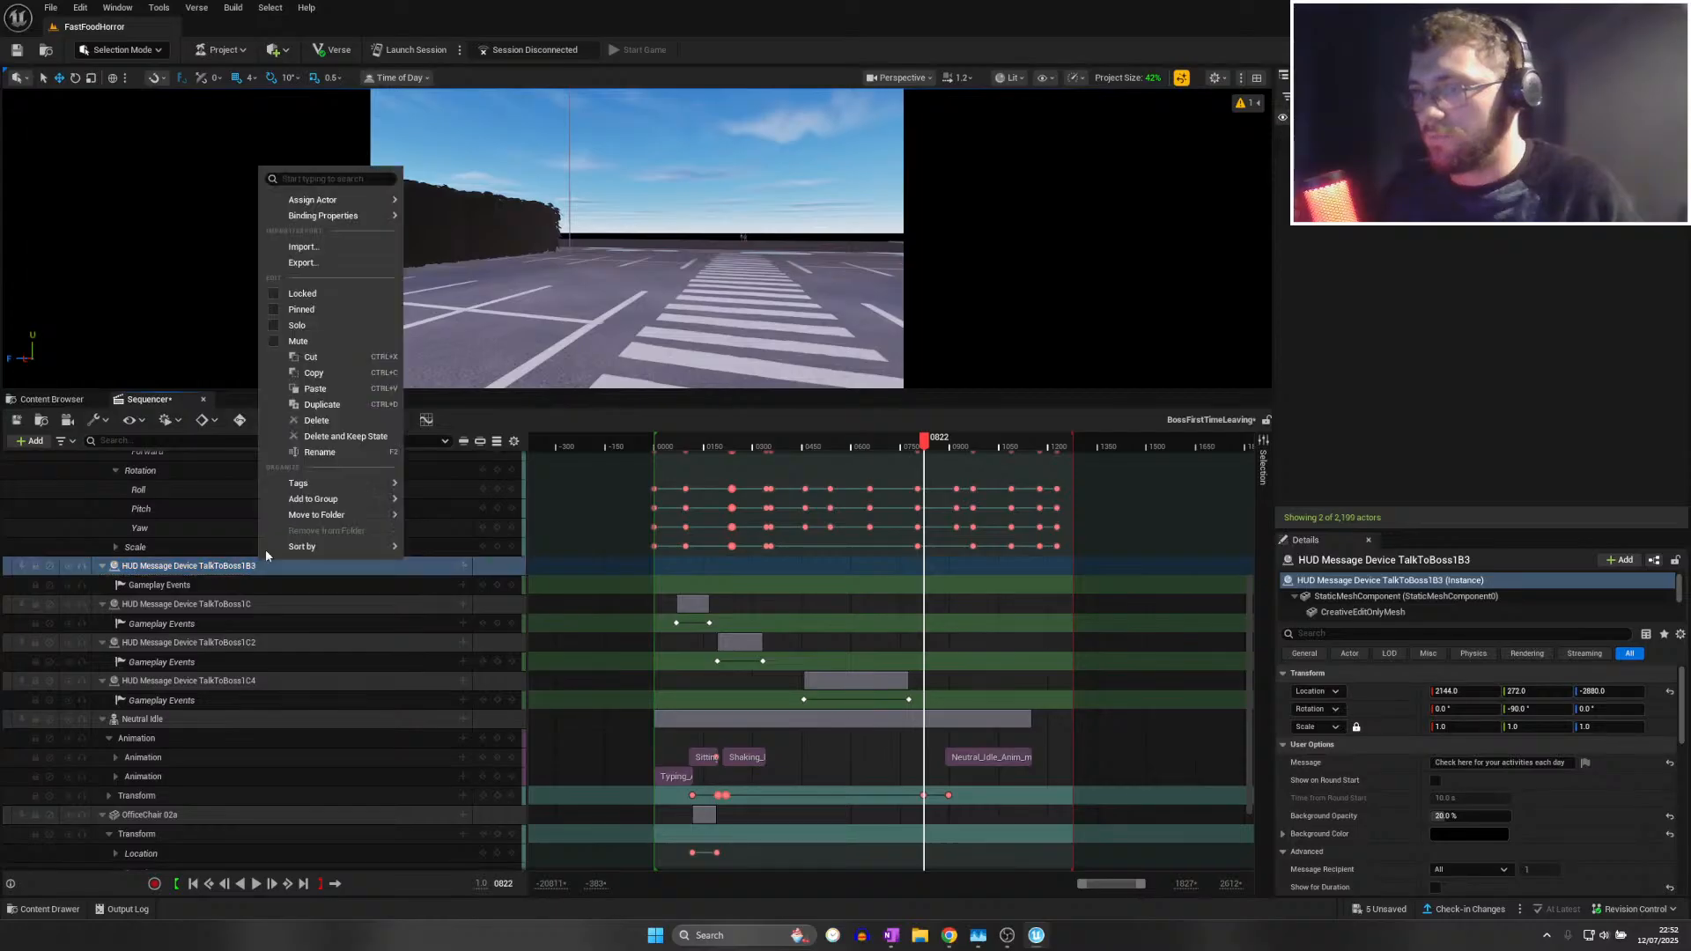
{"action": "mouse_move", "coordinate": [317, 200]}
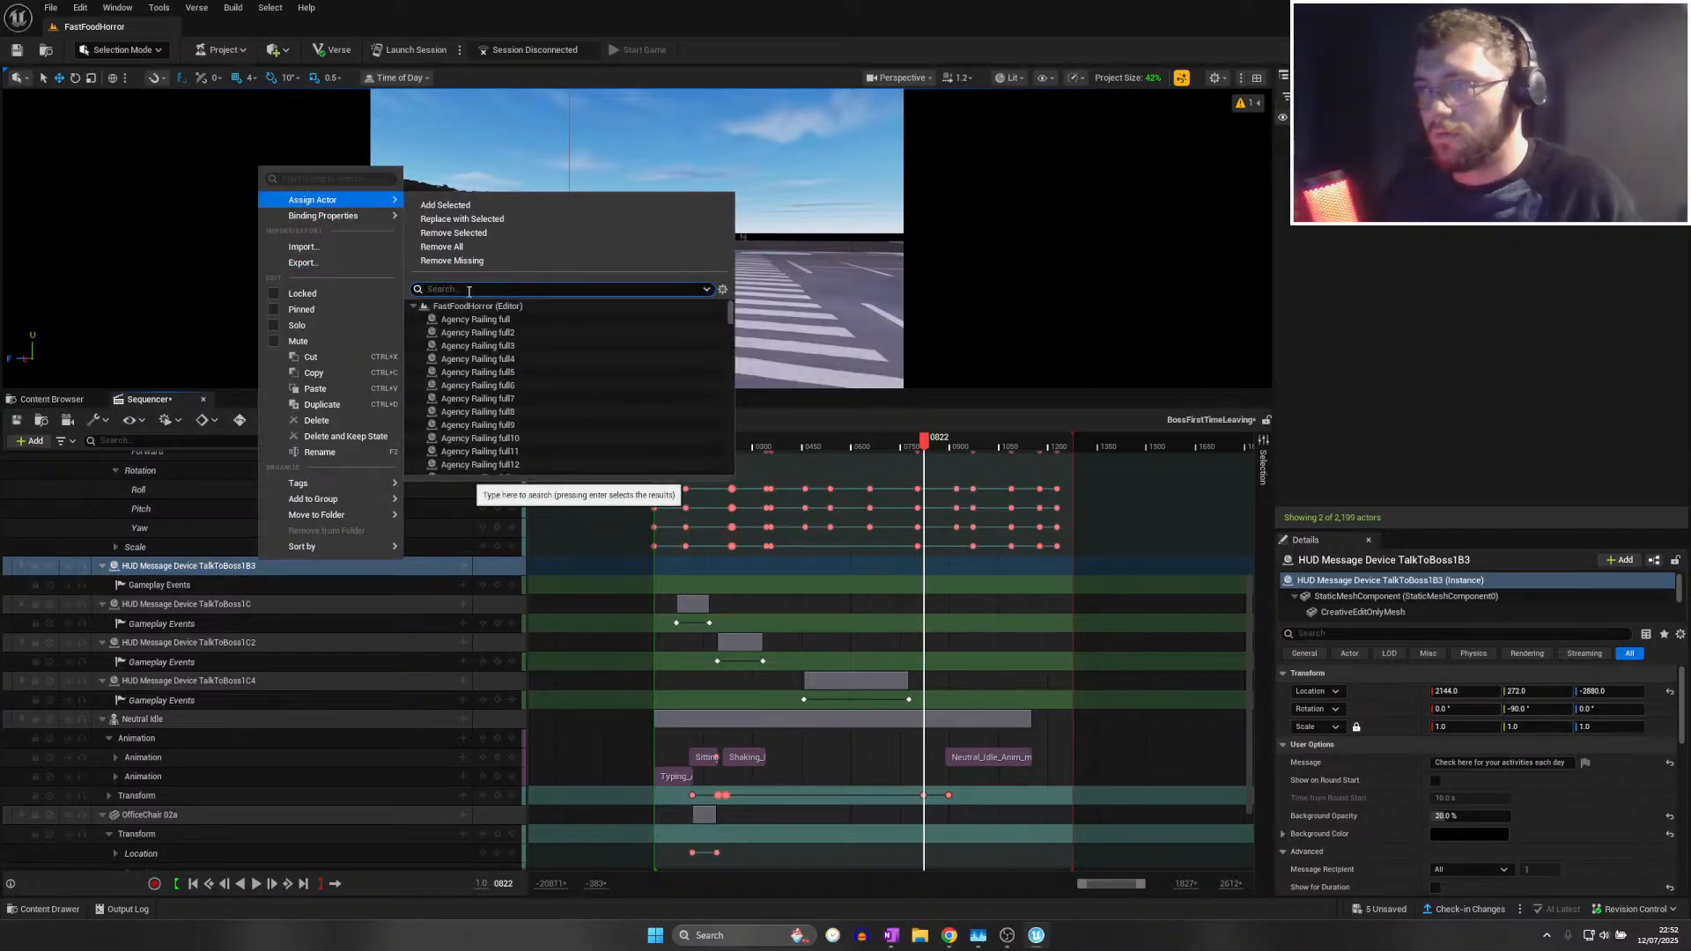
{"action": "type", "text": "1c5"}
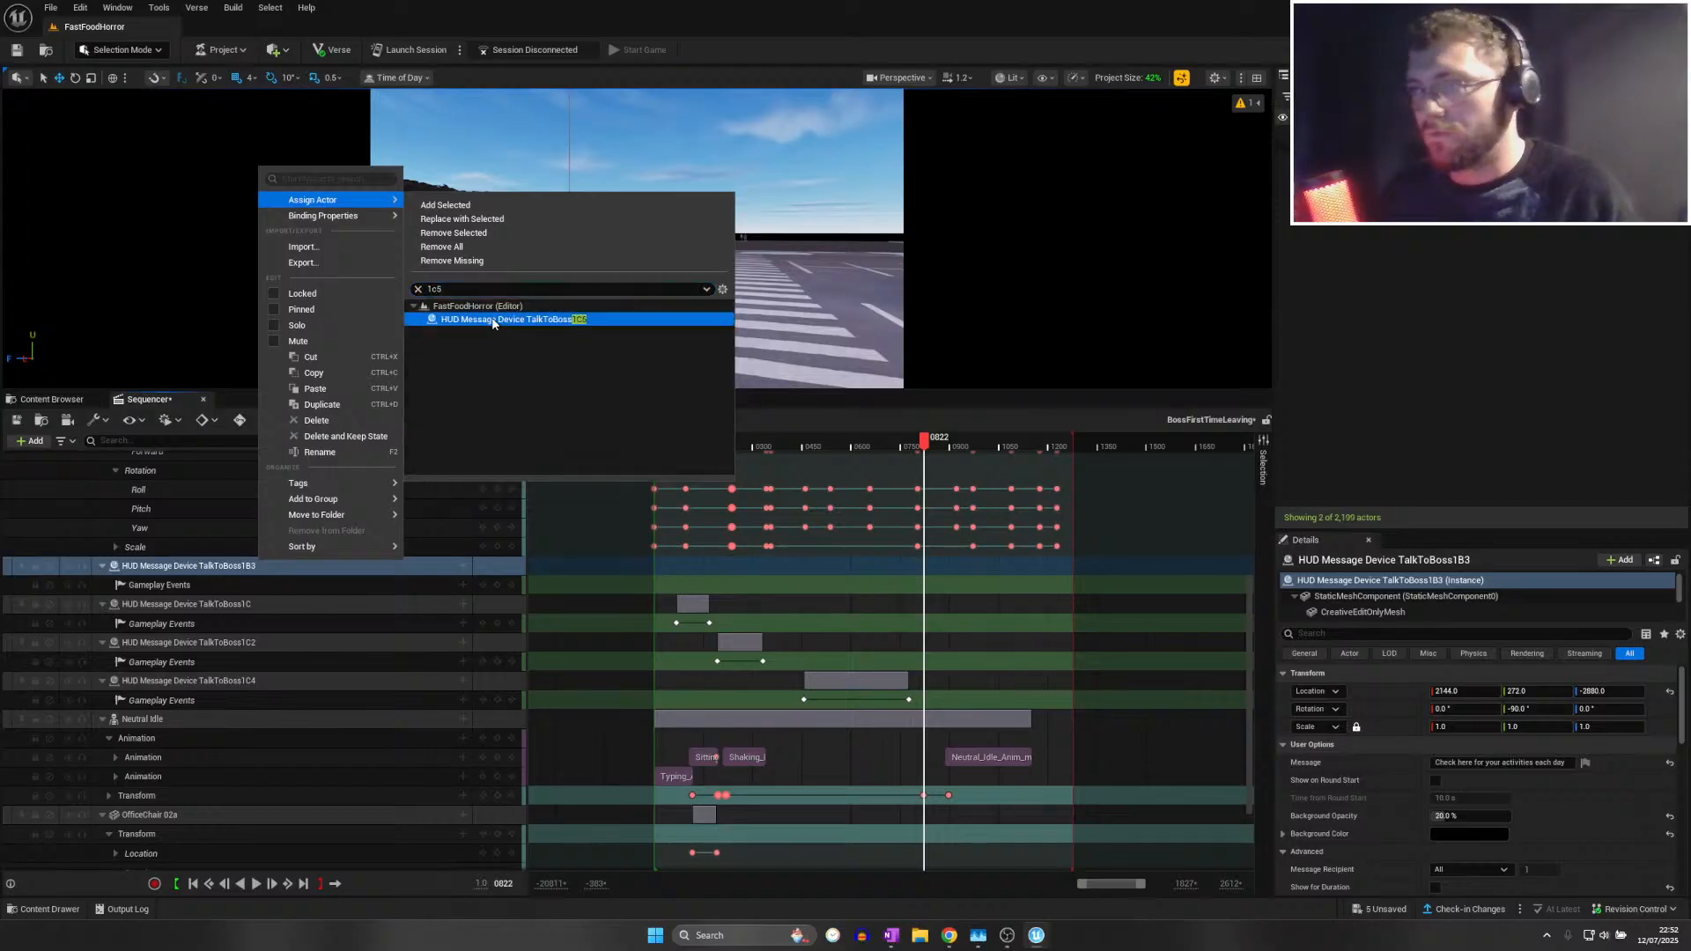
{"action": "left_click", "coordinate": [493, 320]}
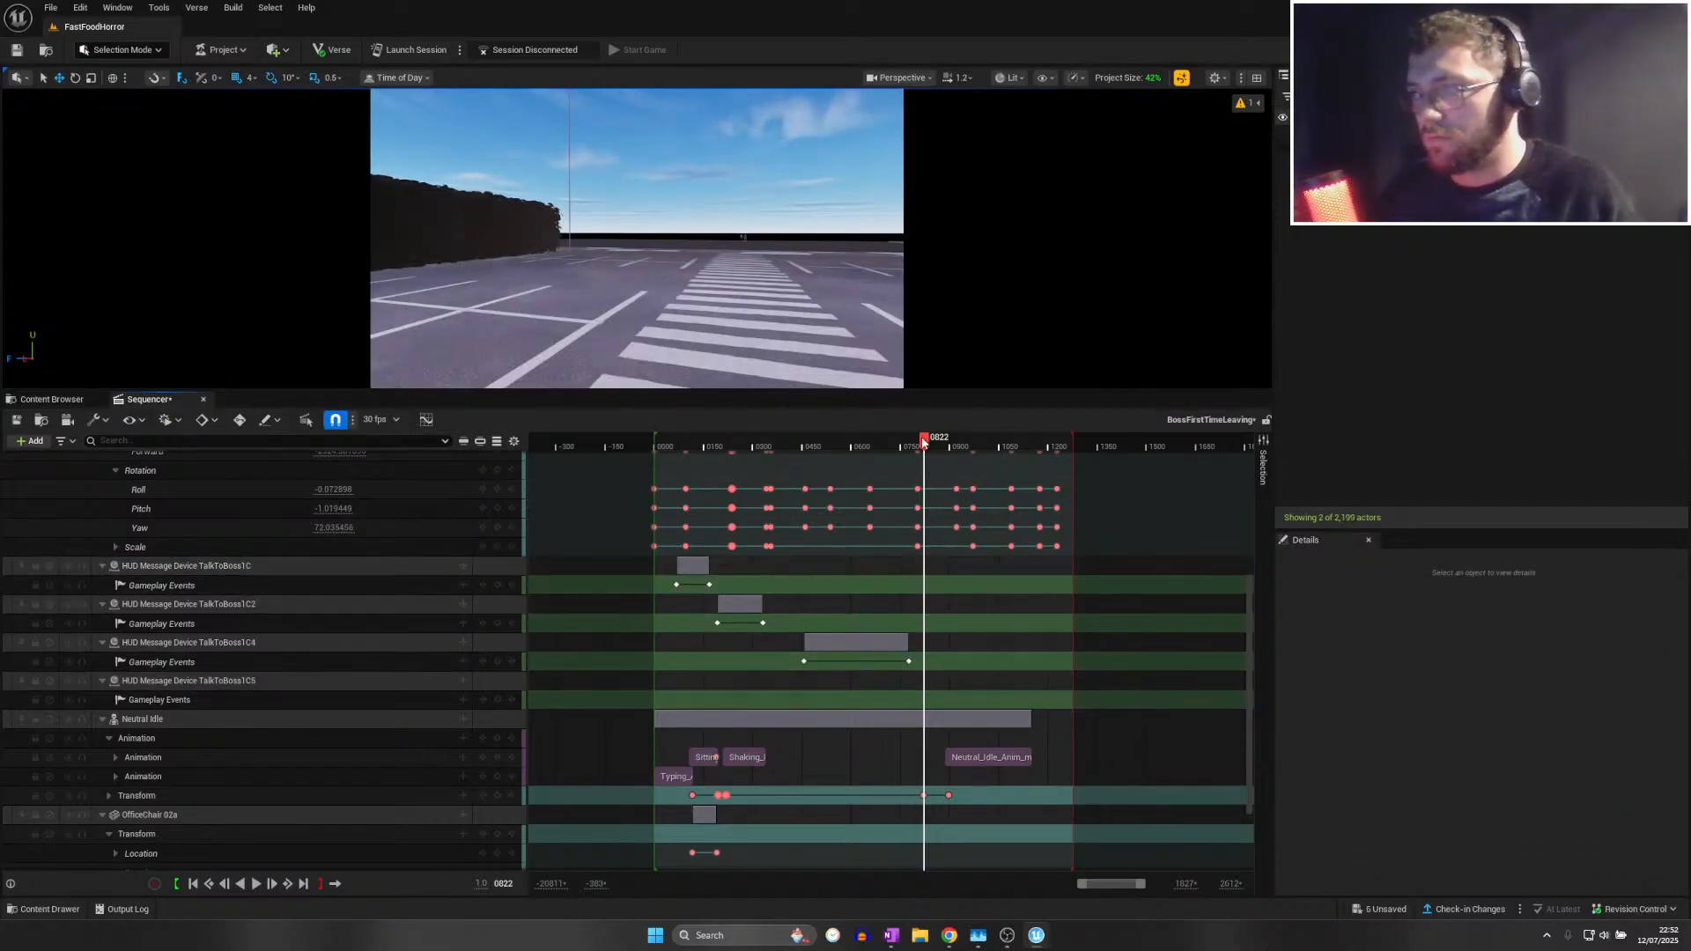
{"action": "left_click_drag", "start_coordinate": [923, 440], "coordinate": [972, 452]}
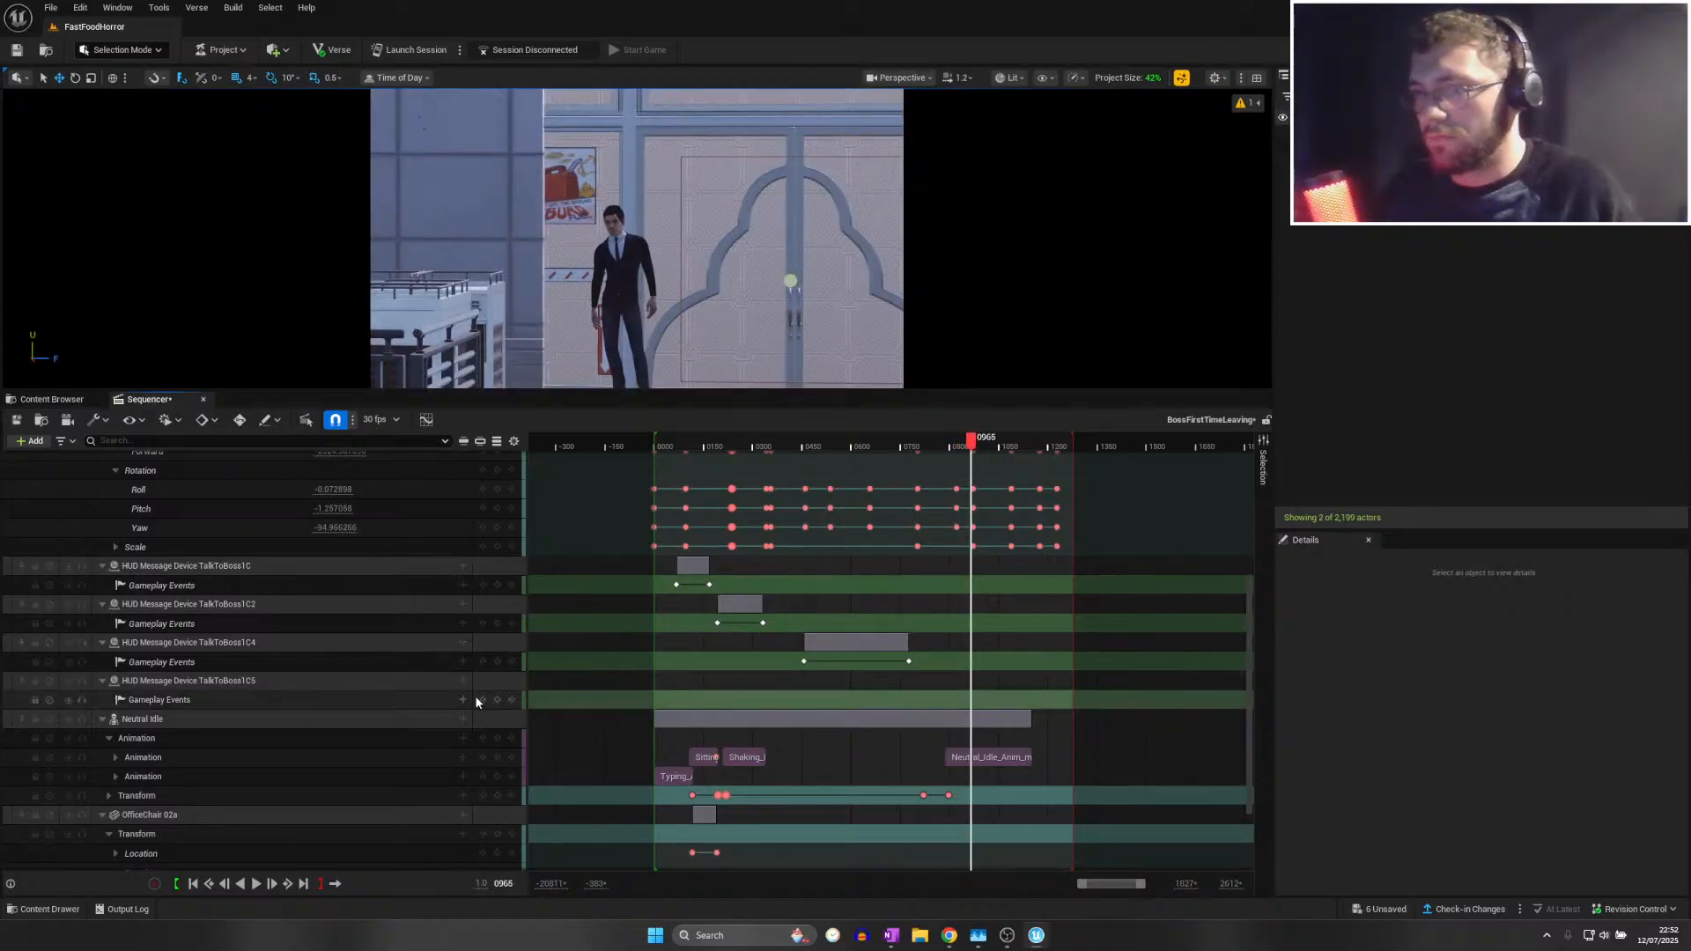
Add gameplay event keys at frames 965 and 1136 on the TalkToBoss1C5 track and set the frame 965 key's function to Show
{"action": "left_click", "coordinate": [497, 700]}
{"action": "left_click_drag", "start_coordinate": [972, 451], "coordinate": [1028, 452]}
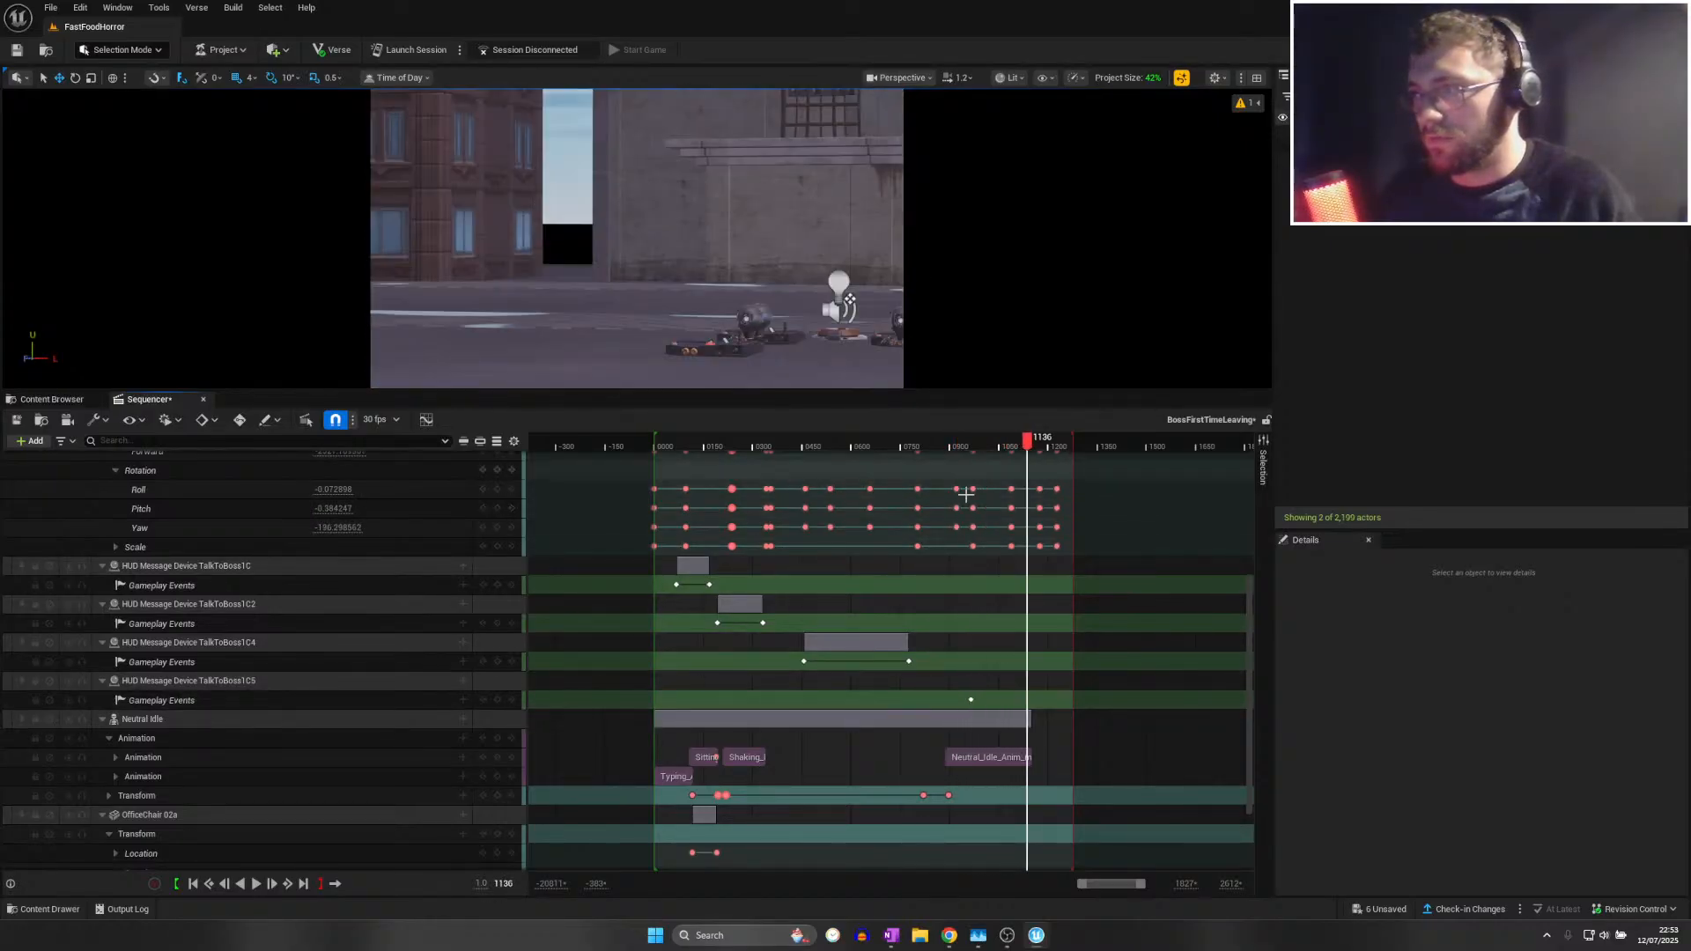
{"action": "left_click", "coordinate": [497, 700]}
{"action": "right_click", "coordinate": [975, 703]}
{"action": "right_click", "coordinate": [969, 701]}
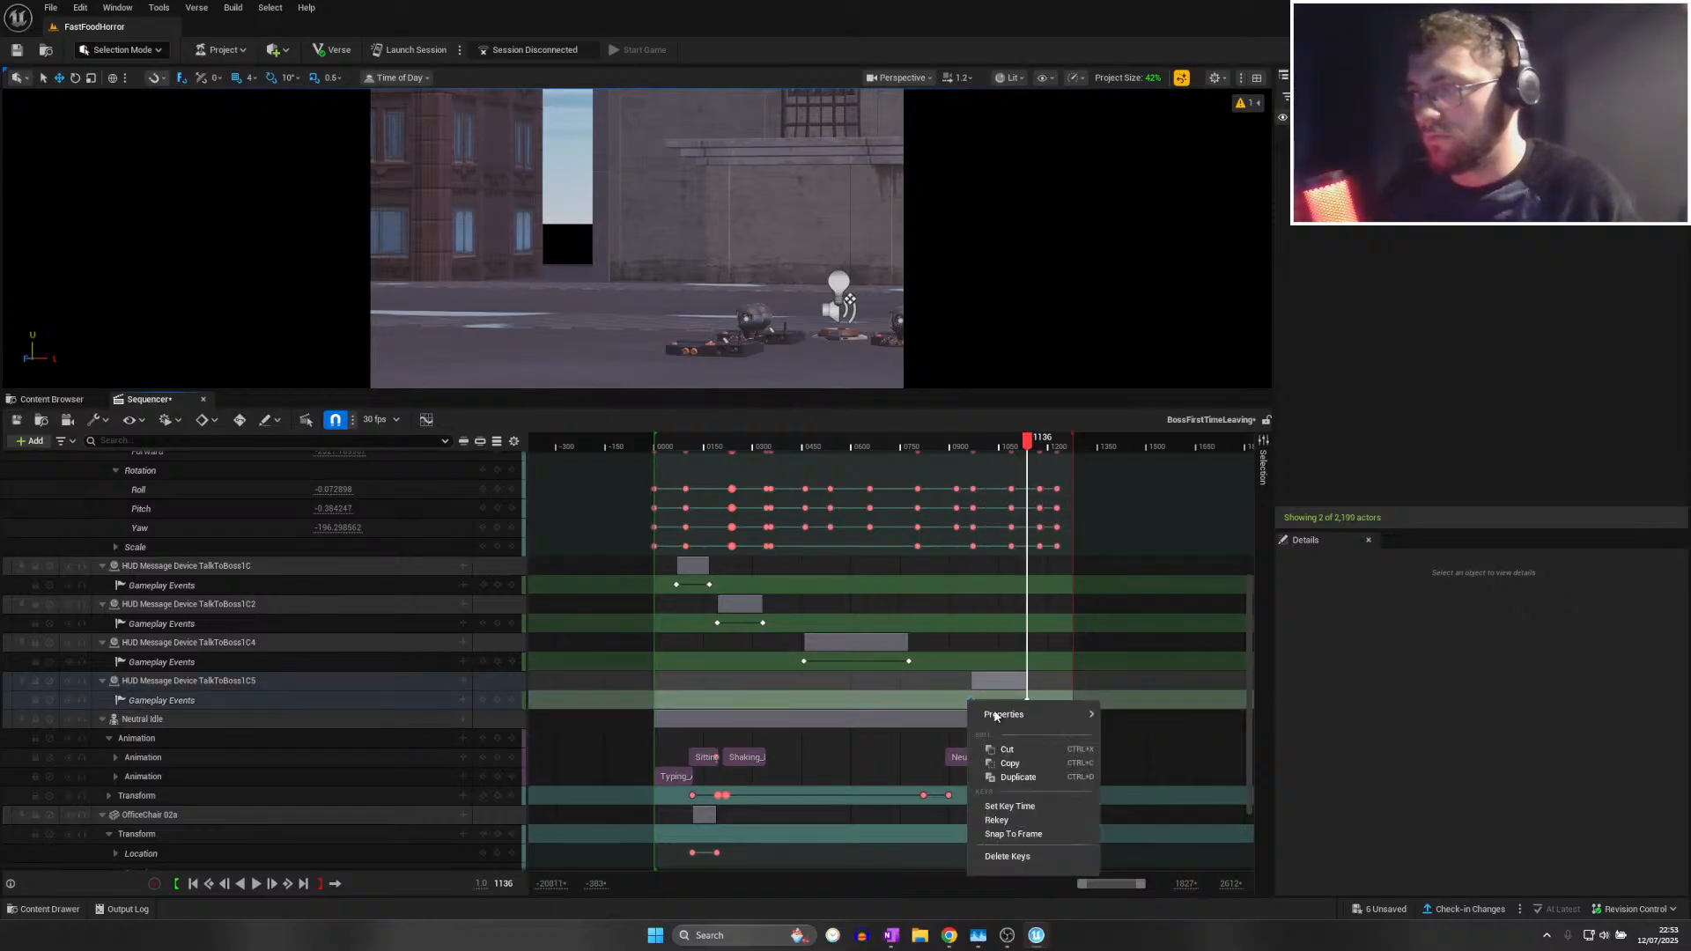
{"action": "mouse_move", "coordinate": [1016, 715]}
{"action": "left_click", "coordinate": [1240, 758]}
{"action": "left_click", "coordinate": [1229, 783]}
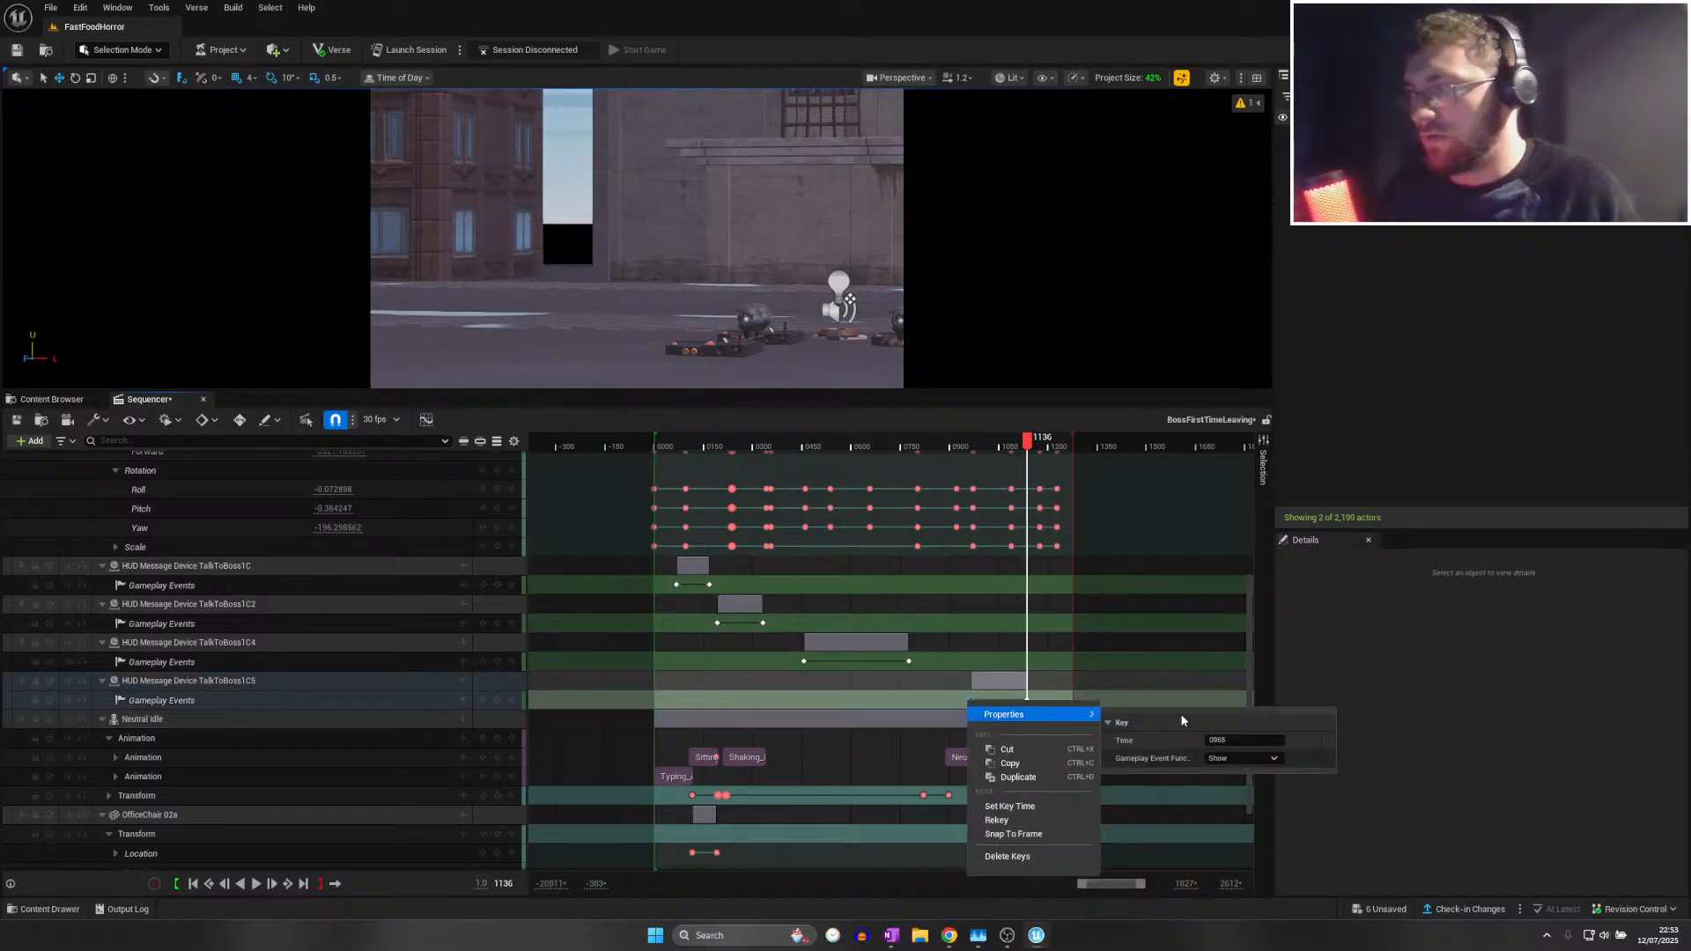
Set the gameplay event function of the TalkToBoss1C5 key at frame 1136 to Hide
{"action": "left_click", "coordinate": [1025, 443]}
{"action": "left_click", "coordinate": [1028, 443]}
{"action": "right_click", "coordinate": [1027, 700]}
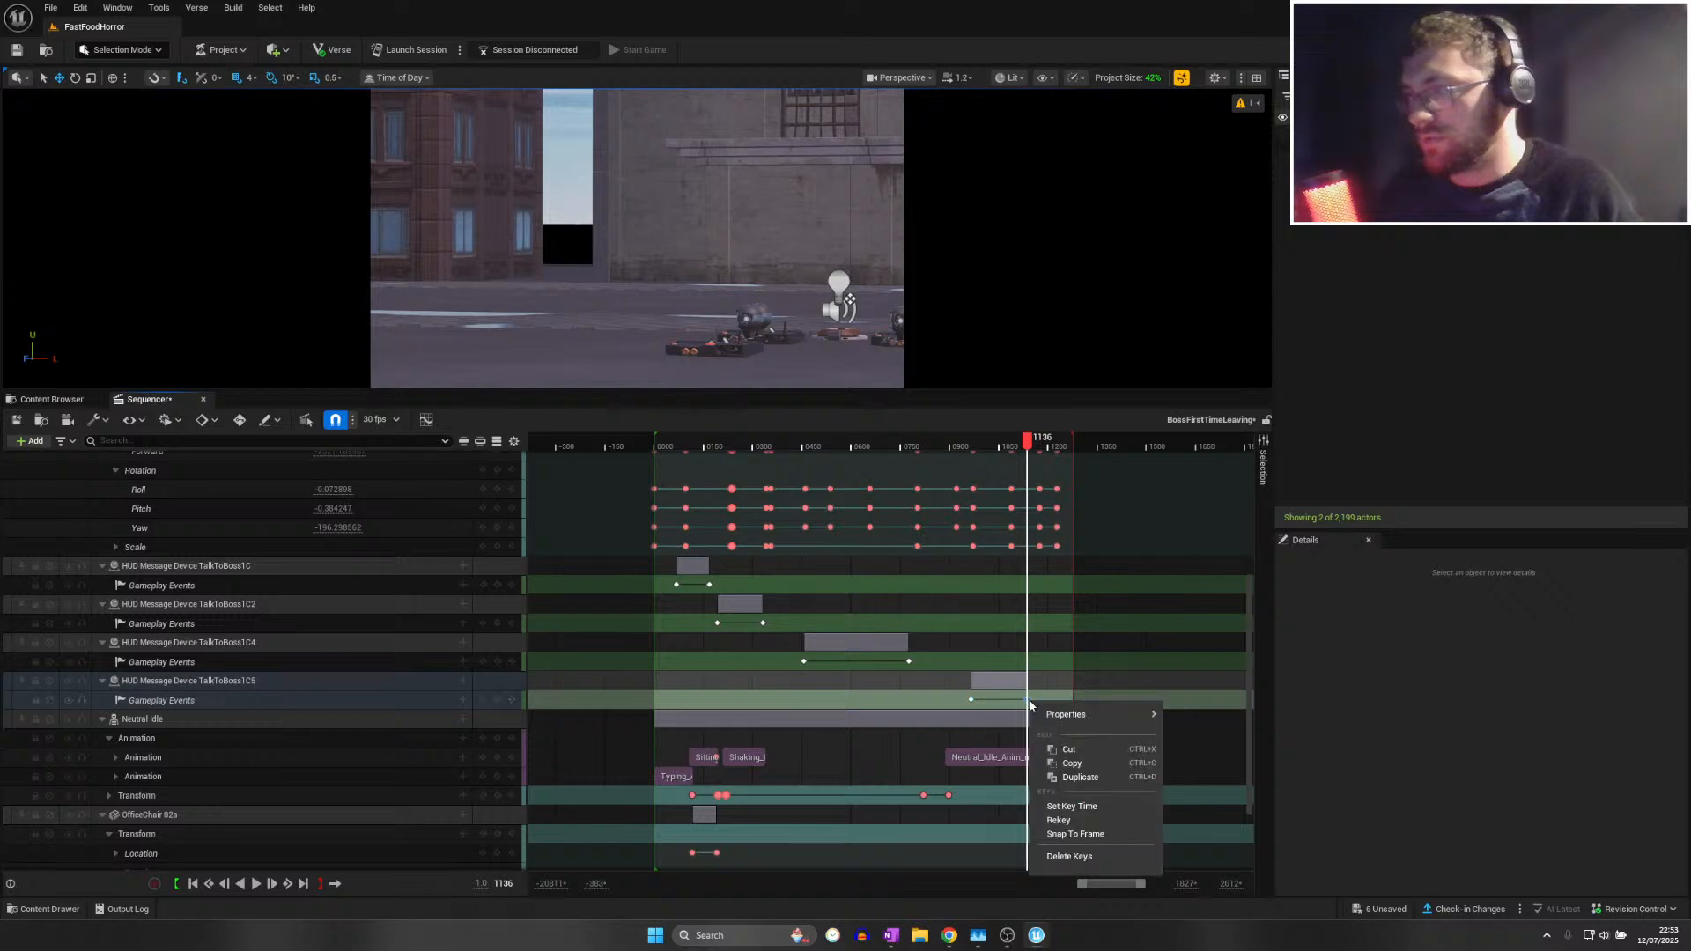
{"action": "mouse_move", "coordinate": [1067, 713]}
{"action": "left_click", "coordinate": [1303, 758]}
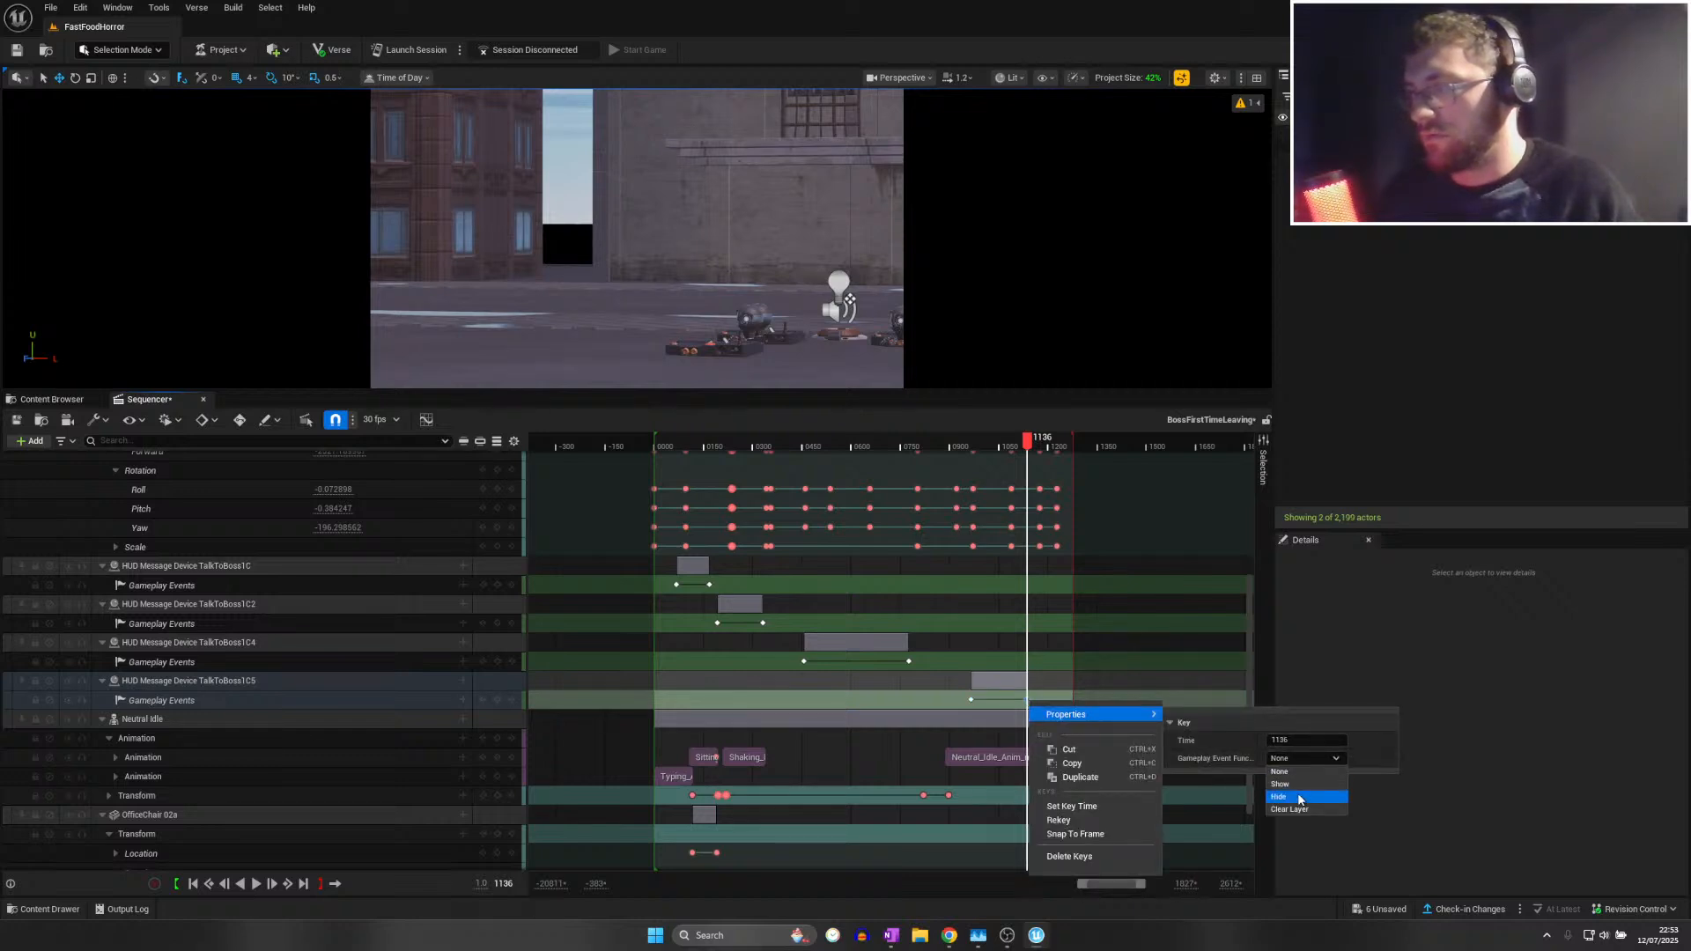
{"action": "left_click", "coordinate": [1298, 799]}
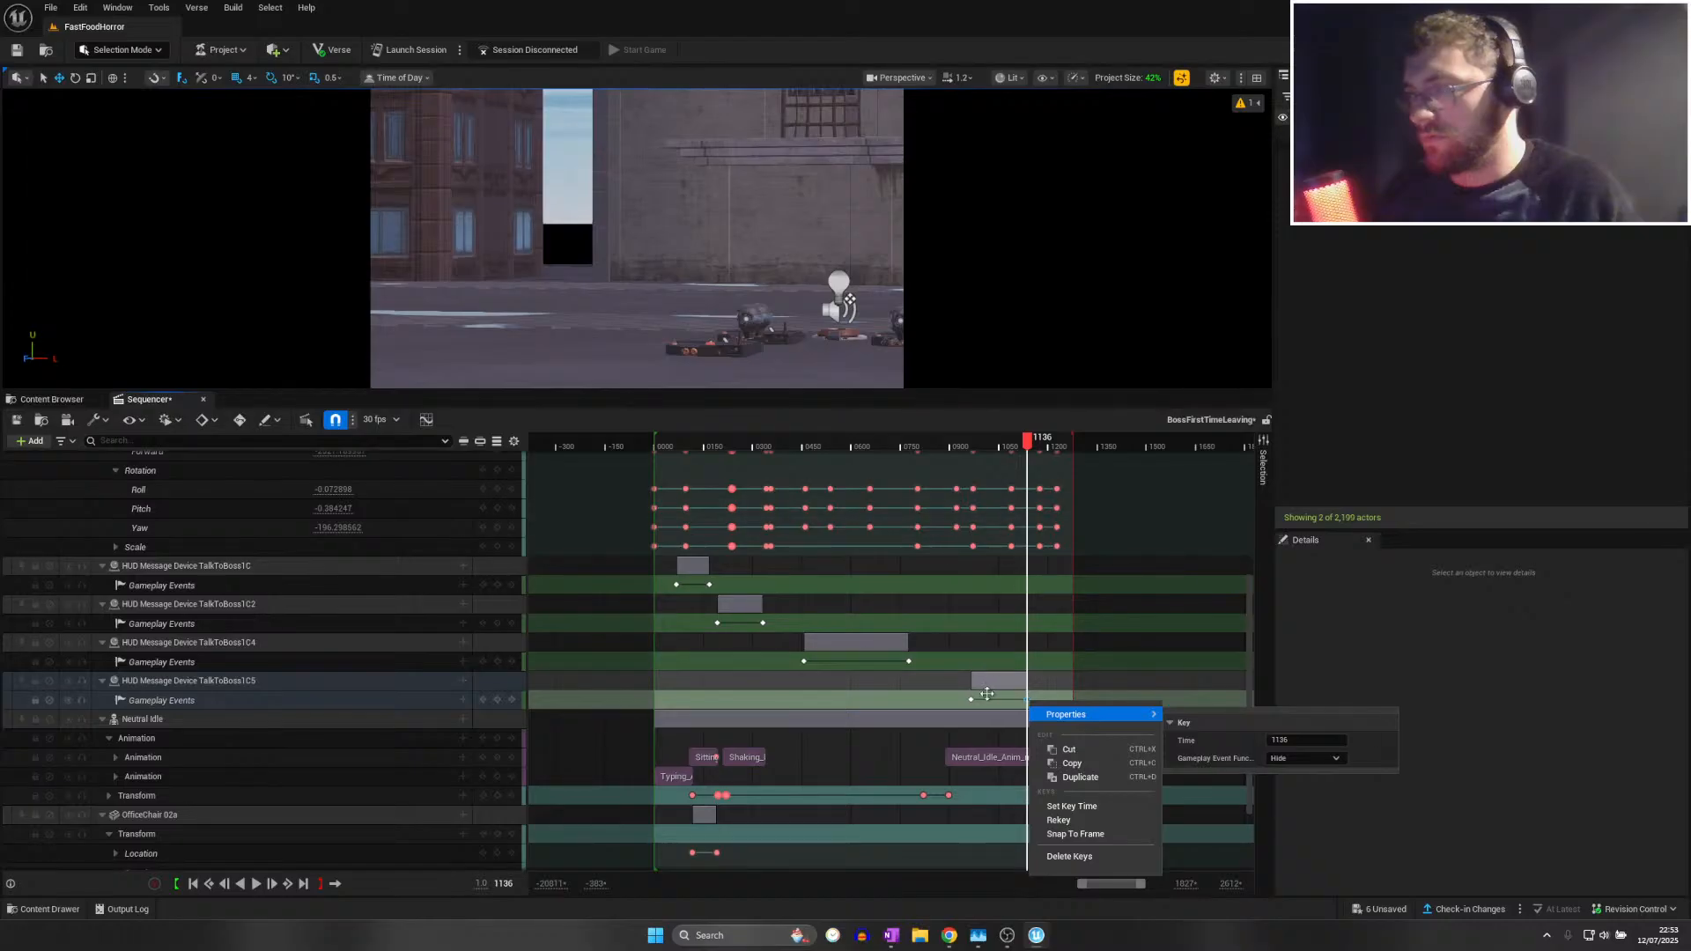
Inspect the two gameplay event keys on the TalkToBoss1C4 track and save the level
{"action": "left_click", "coordinate": [914, 665]}
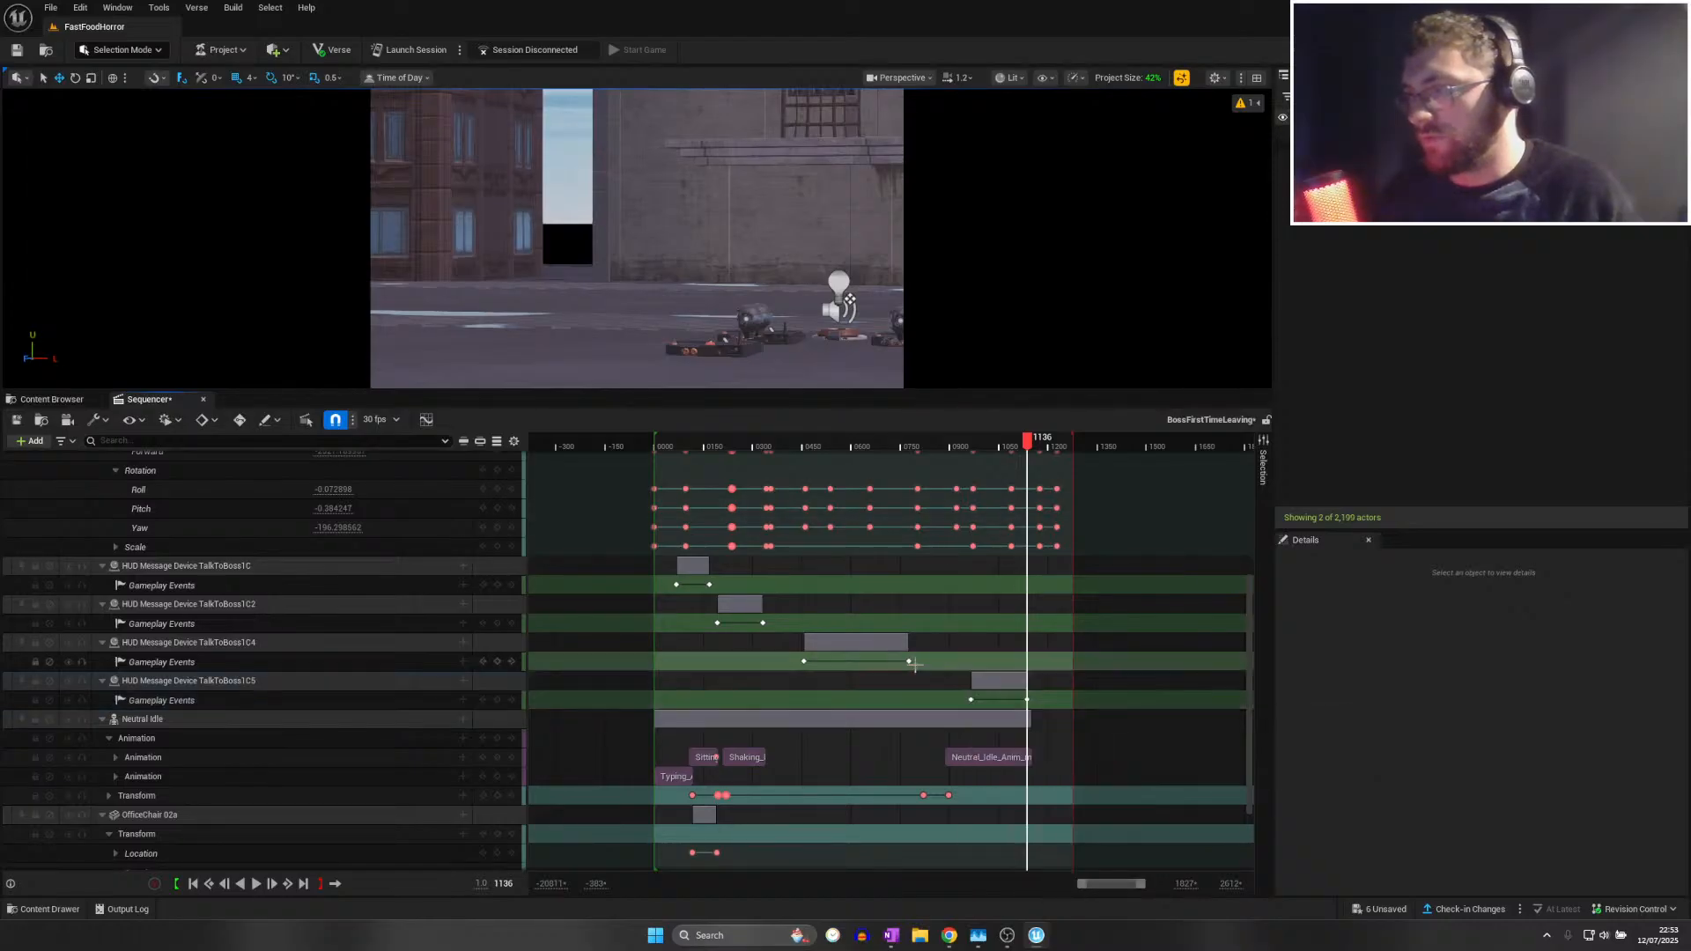
{"action": "right_click", "coordinate": [913, 665]}
{"action": "mouse_move", "coordinate": [986, 680]}
{"action": "left_click", "coordinate": [801, 661]}
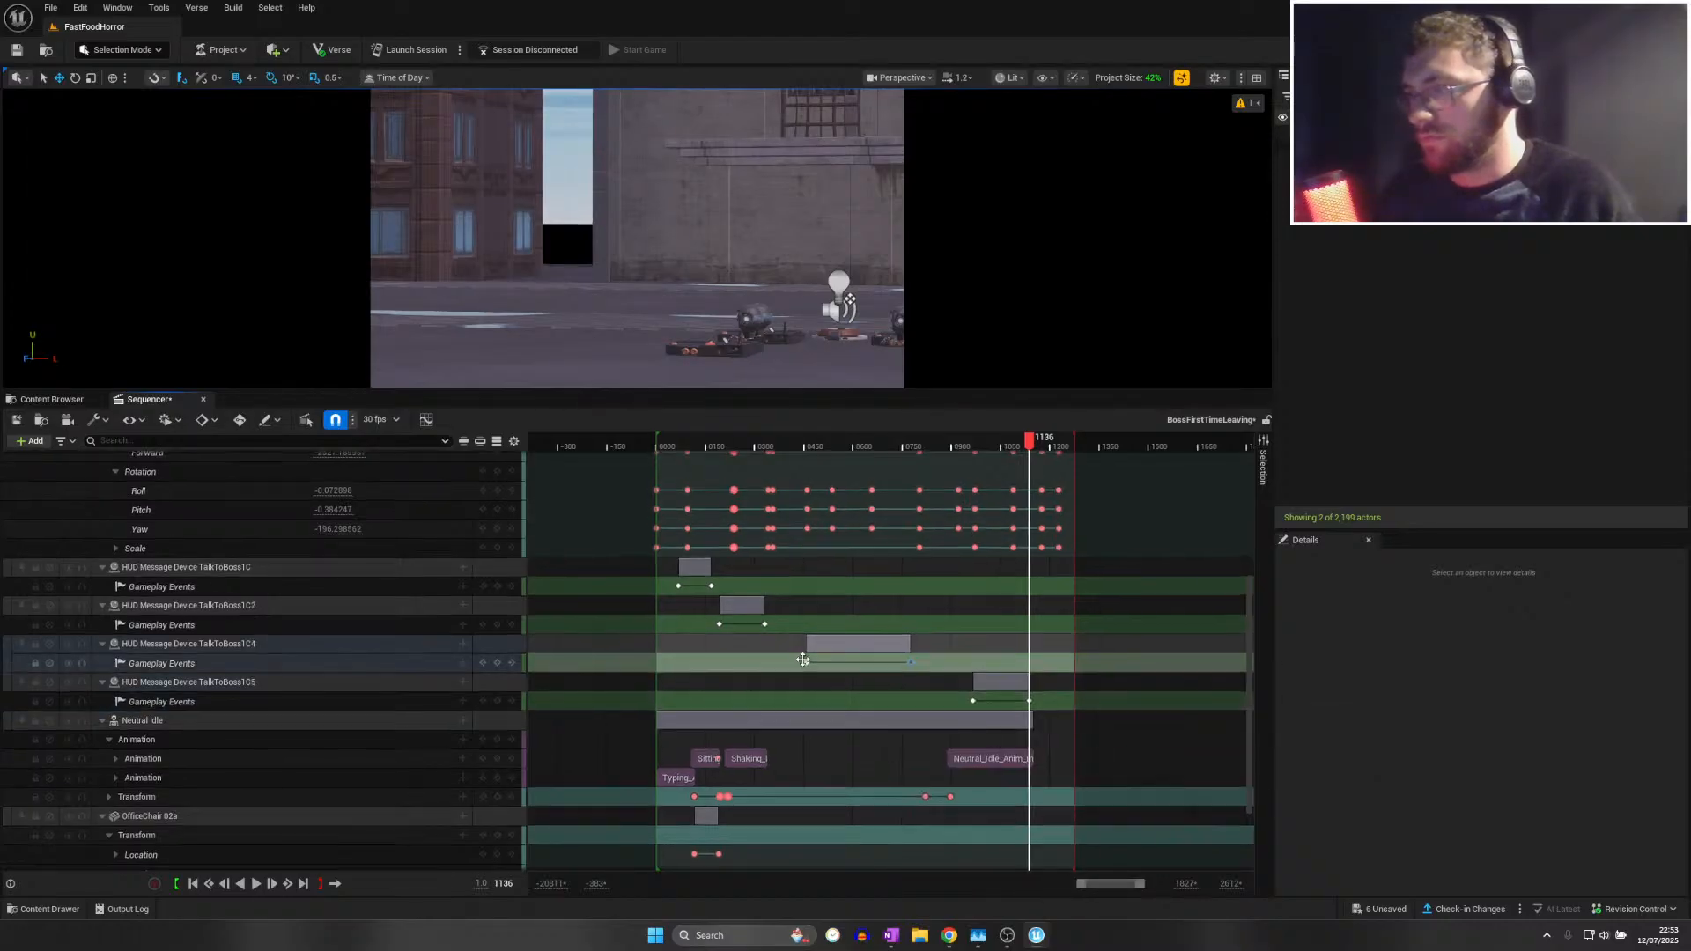
{"action": "right_click", "coordinate": [804, 661]}
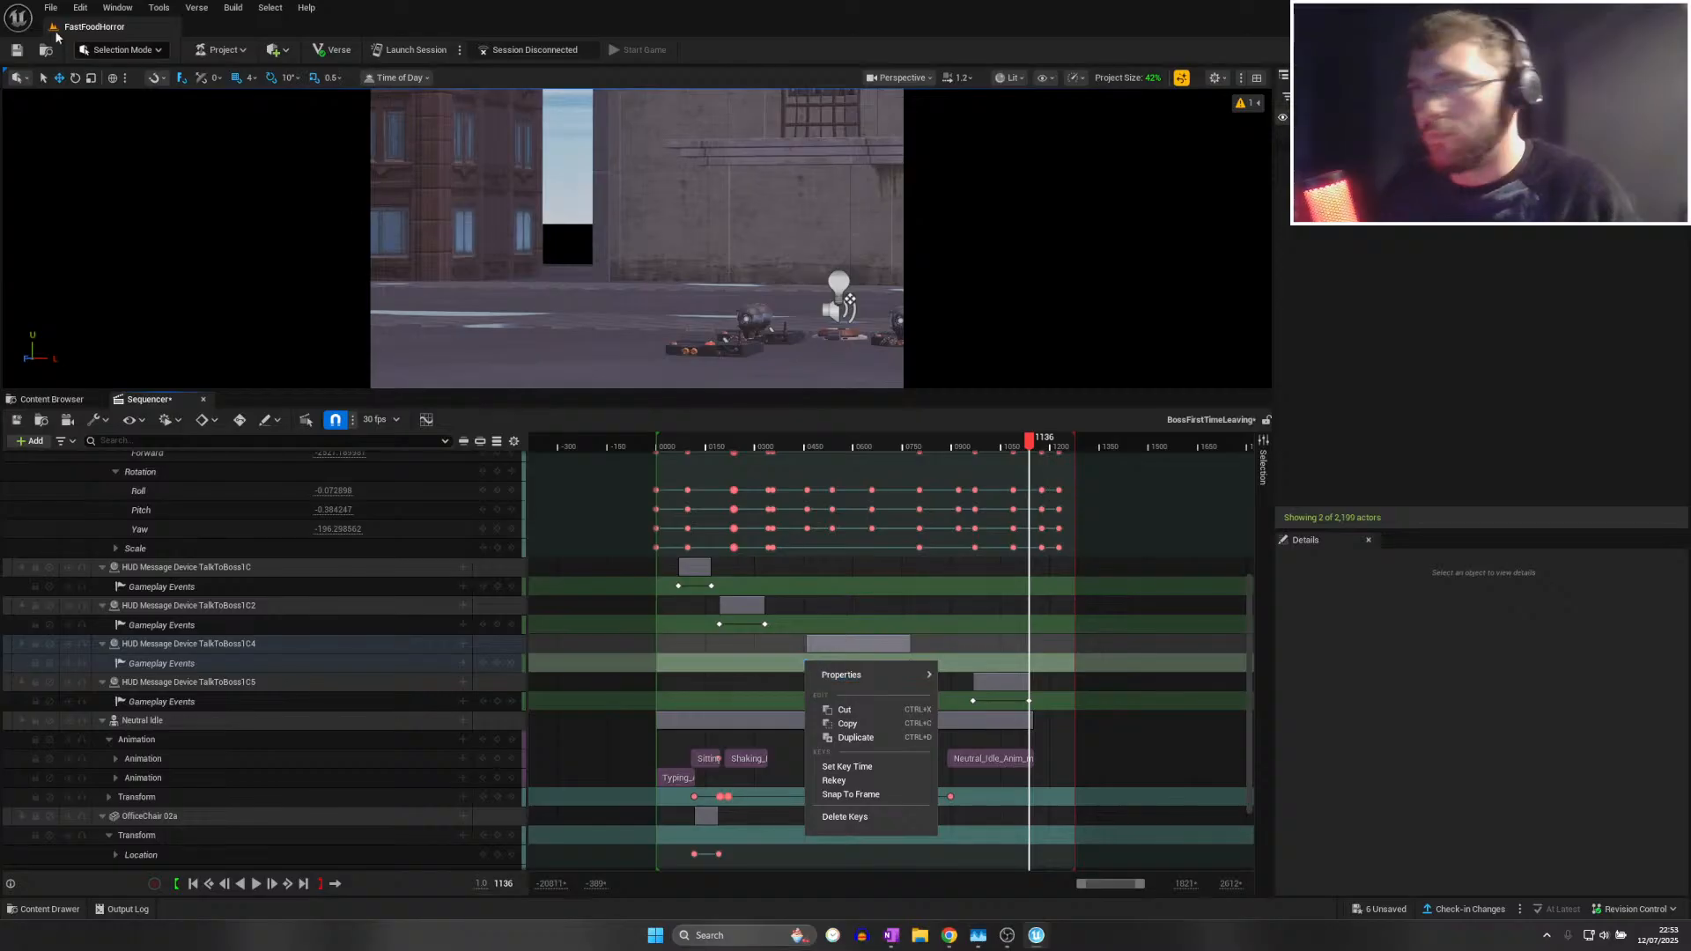
{"action": "left_click", "coordinate": [18, 52]}
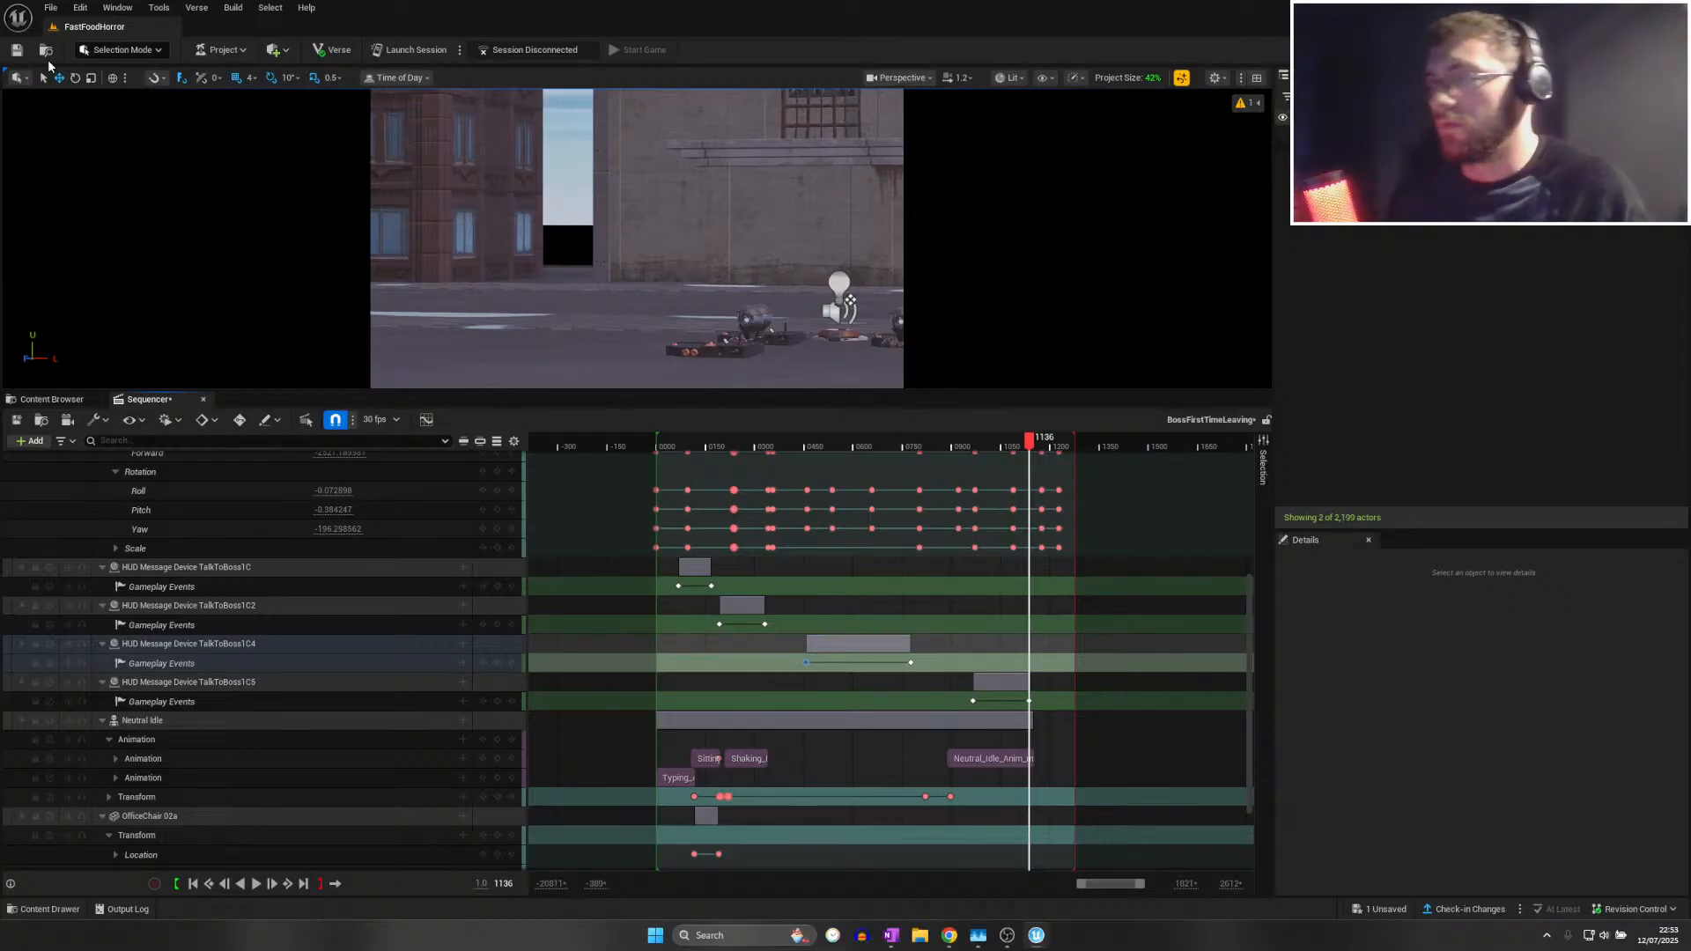
Switch to the OneNote to-do list and delete the going home cutscene HUD messages line along with the leftover blank lines
{"action": "left_click", "coordinate": [891, 935]}
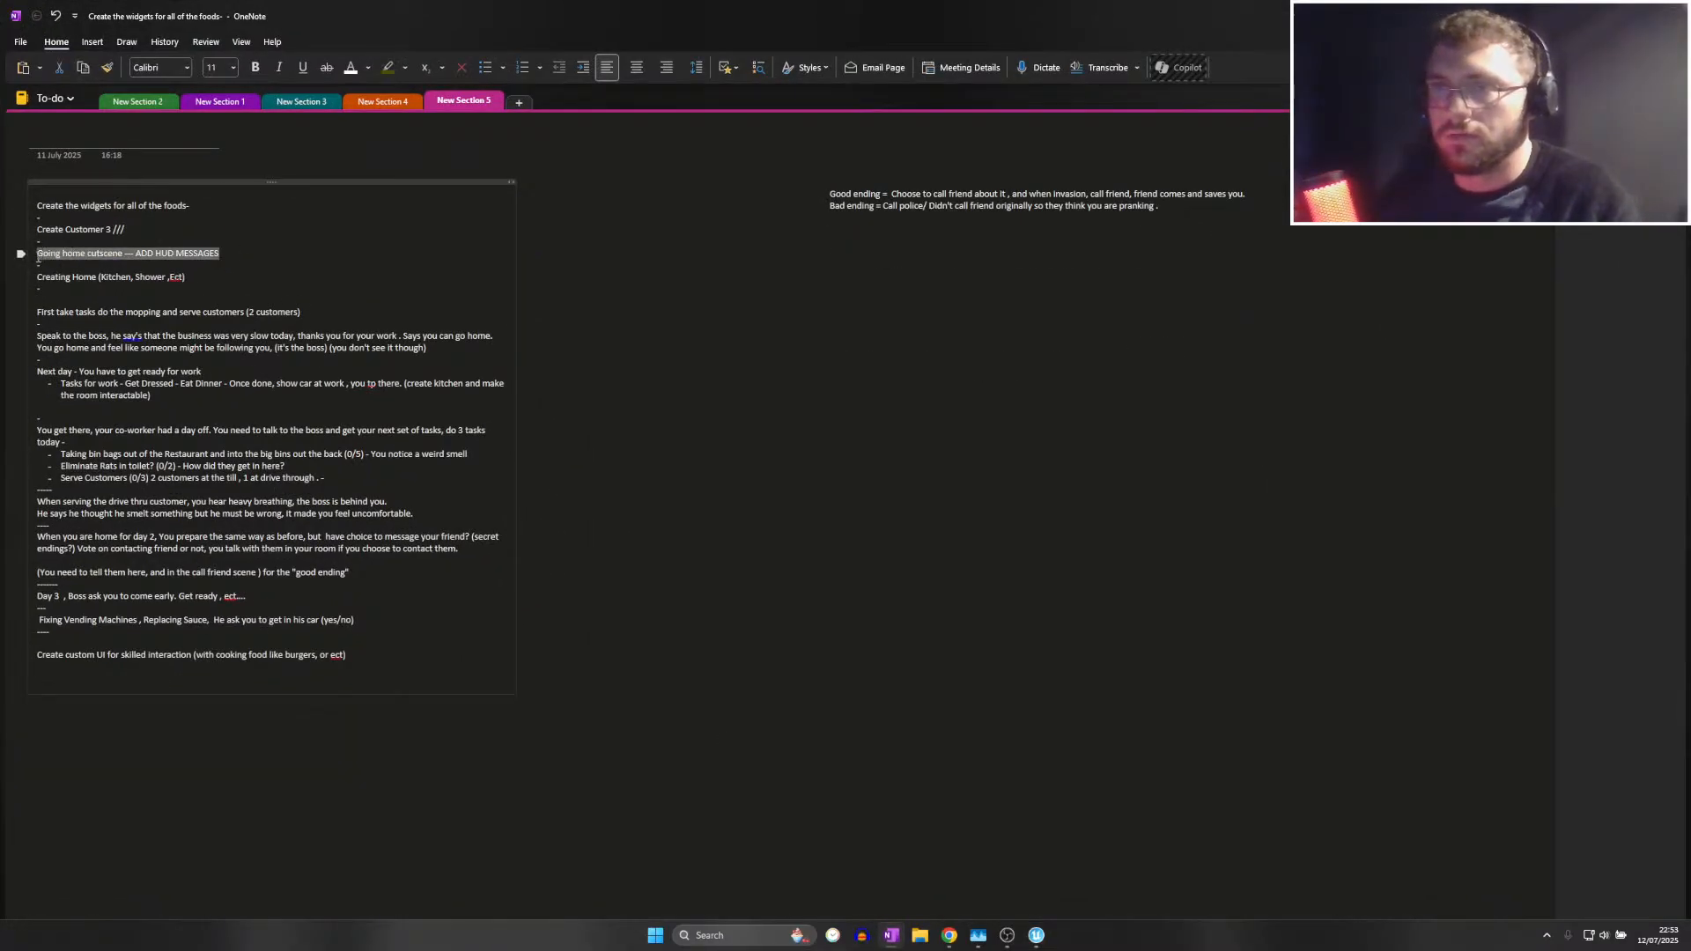
{"action": "key", "text": "BackSpace"}
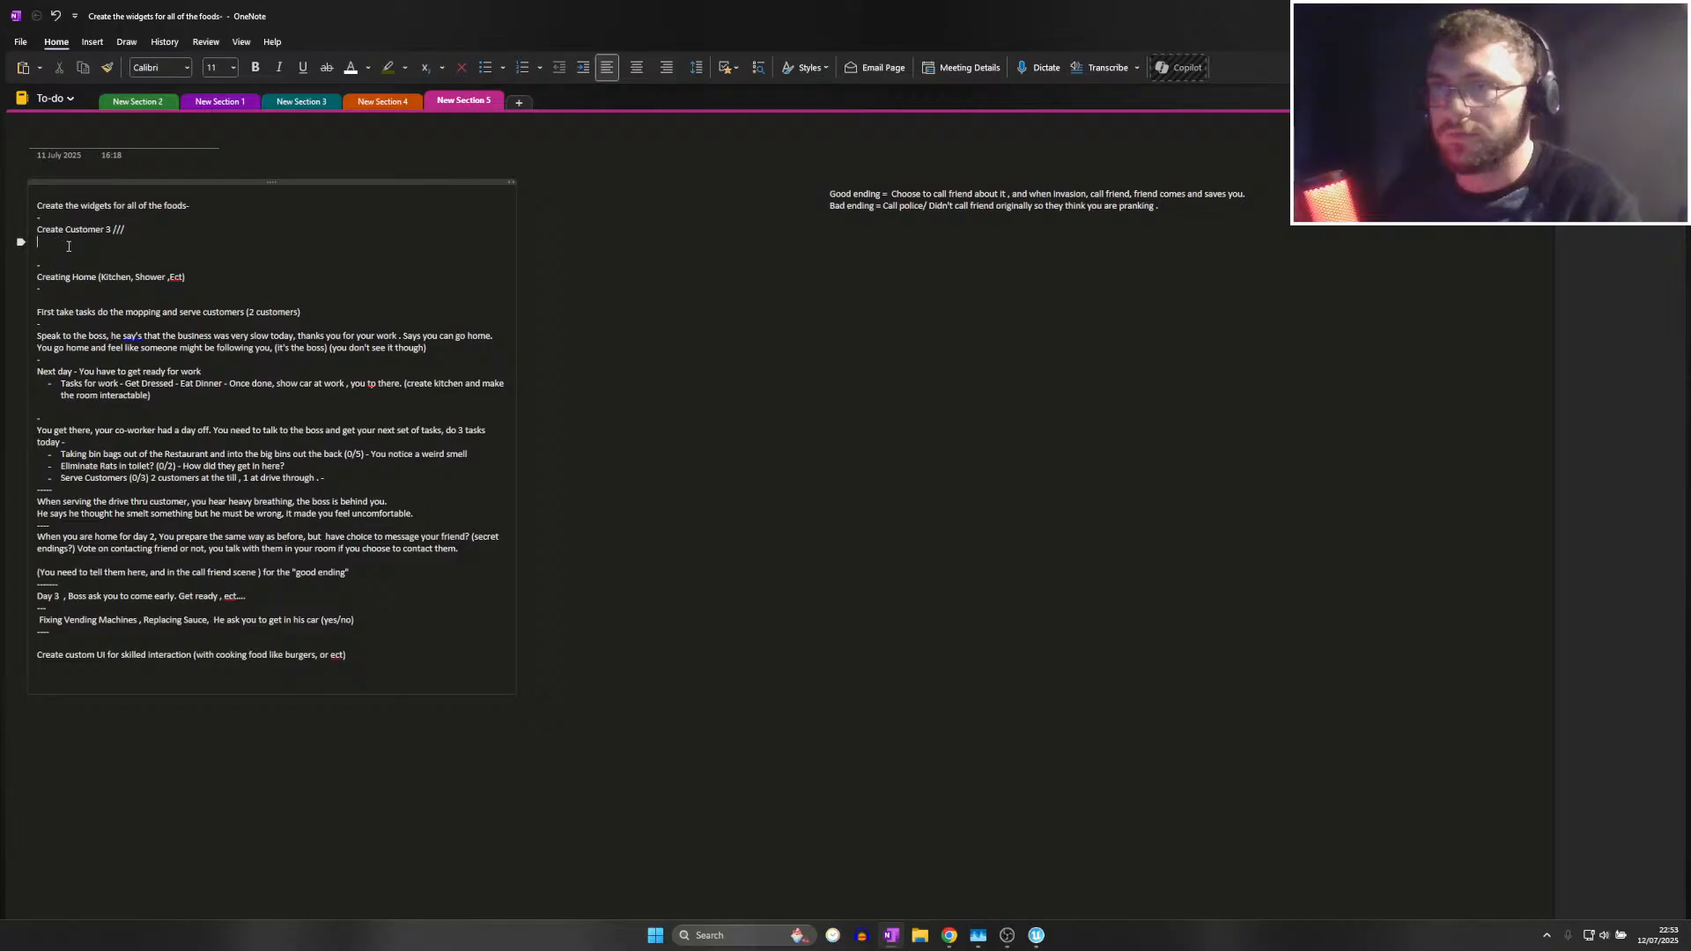
{"action": "key", "text": "BackSpace"}
{"action": "key", "text": "BackSpace"}
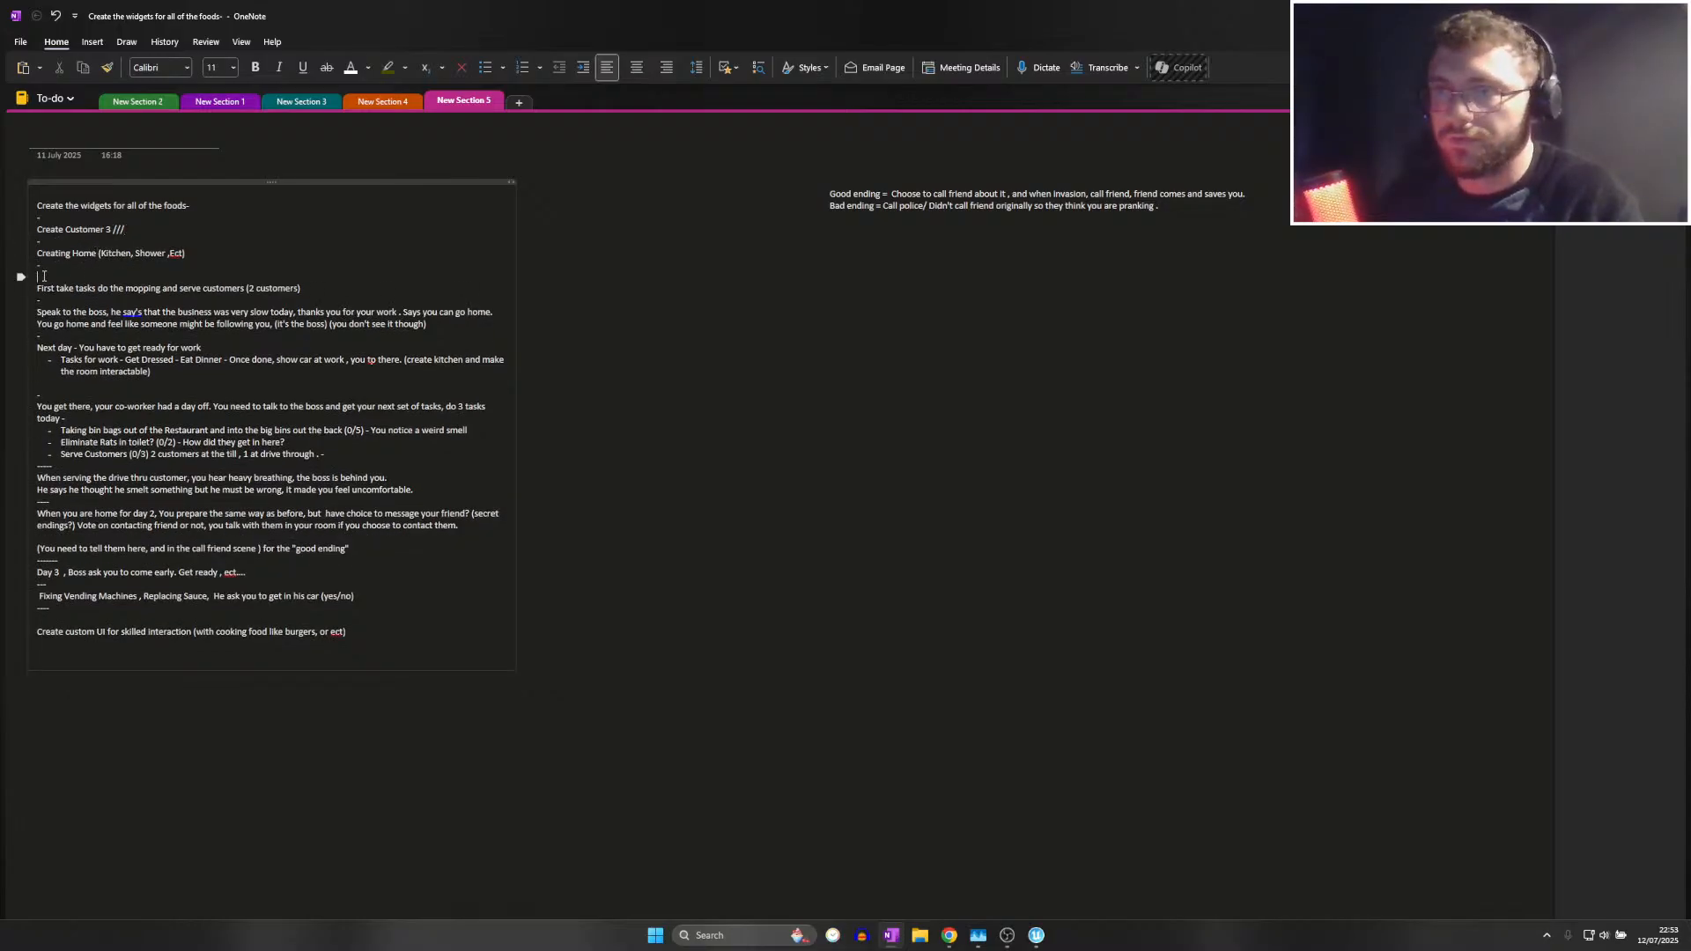
{"action": "key", "text": "BackSpace"}
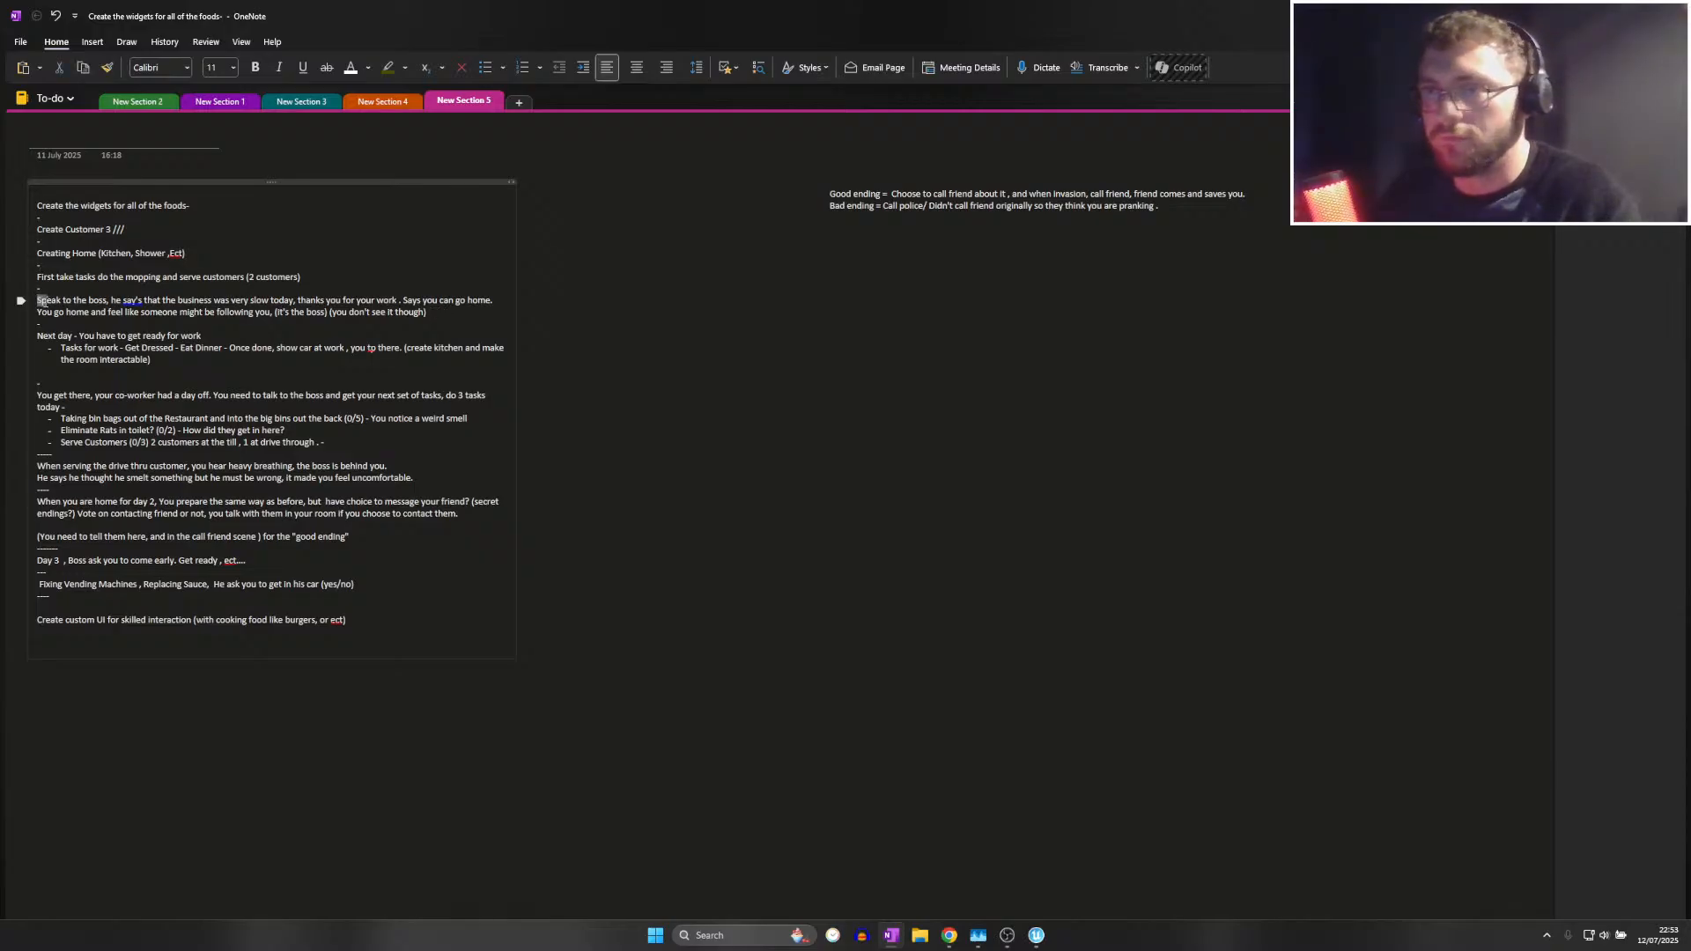
Delete the to-do paragraph about speaking to the boss and going home while feeling followed
{"action": "left_click_drag", "start_coordinate": [125, 308], "coordinate": [437, 314]}
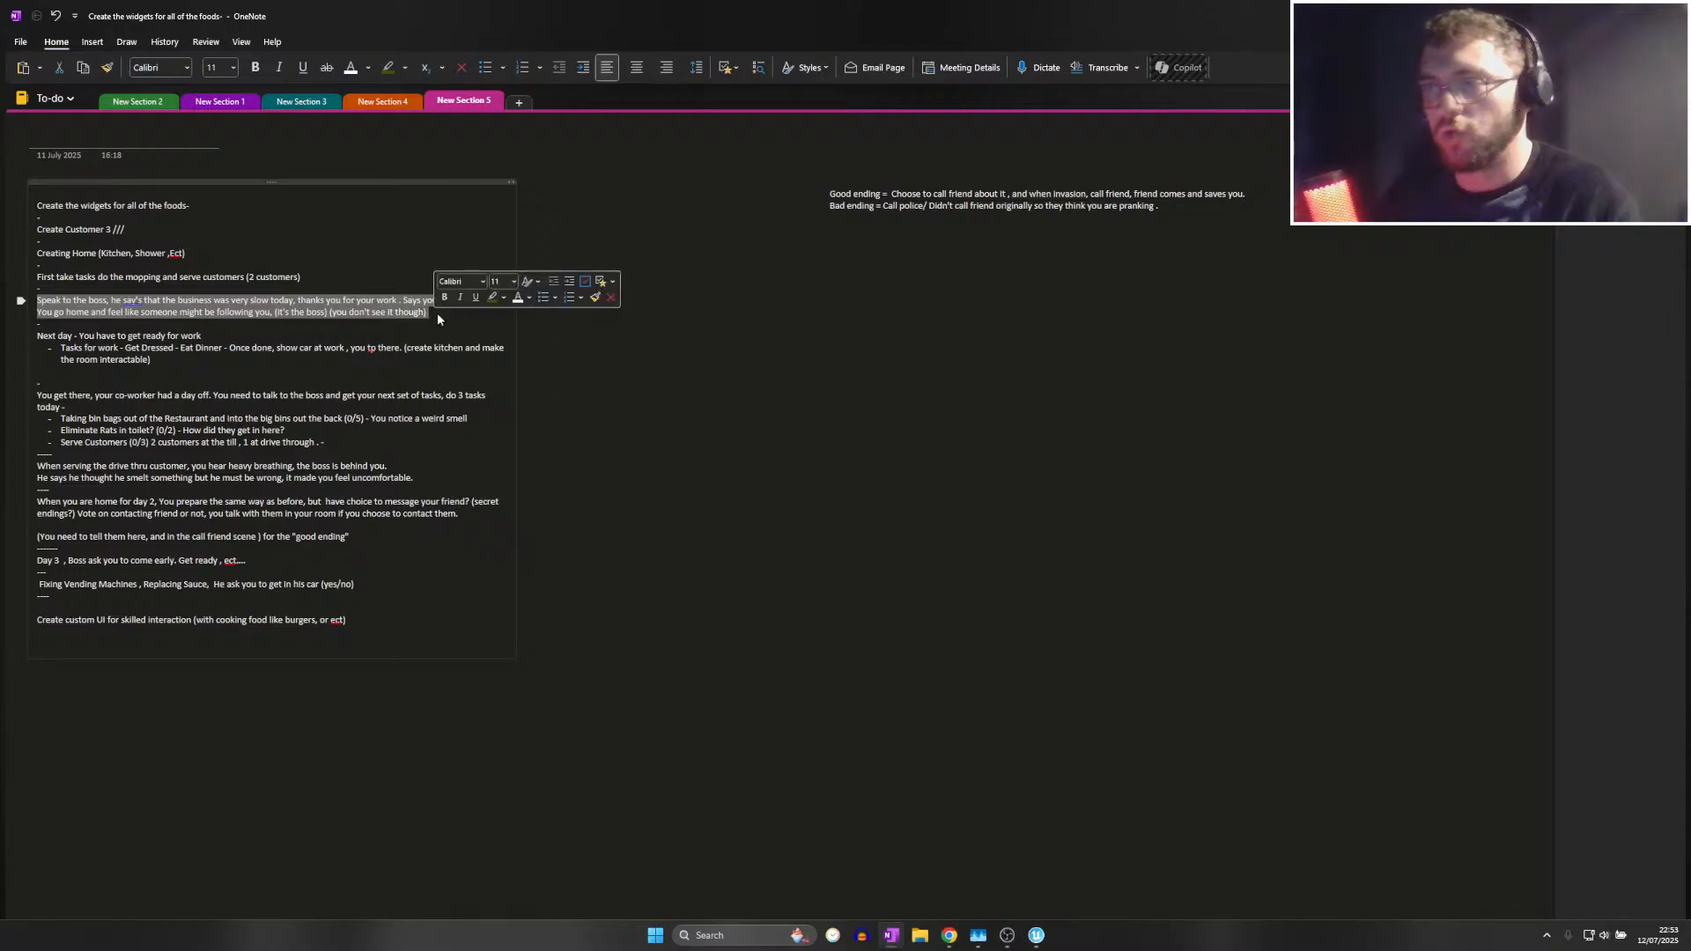
{"action": "key", "text": "BackSpace"}
{"action": "key", "text": "BackSpace"}
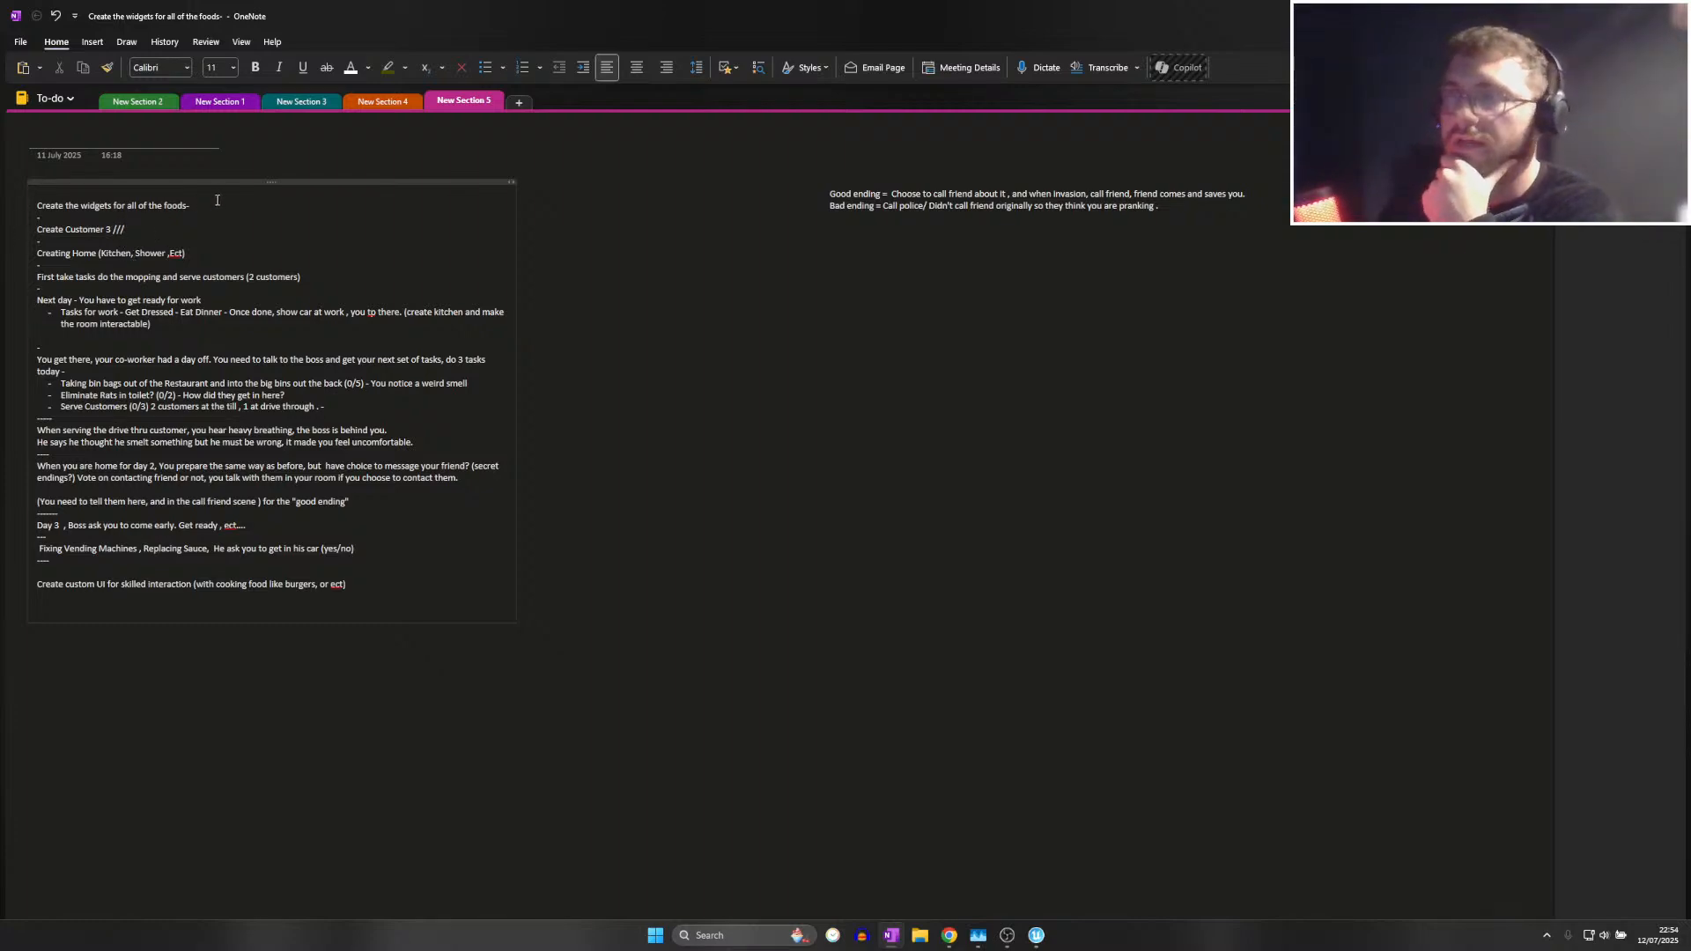
Return to the Unreal editor, save the BossFirstTimeLeaving sequence and close the Sequencer
{"action": "key", "text": "alt+Tab"}
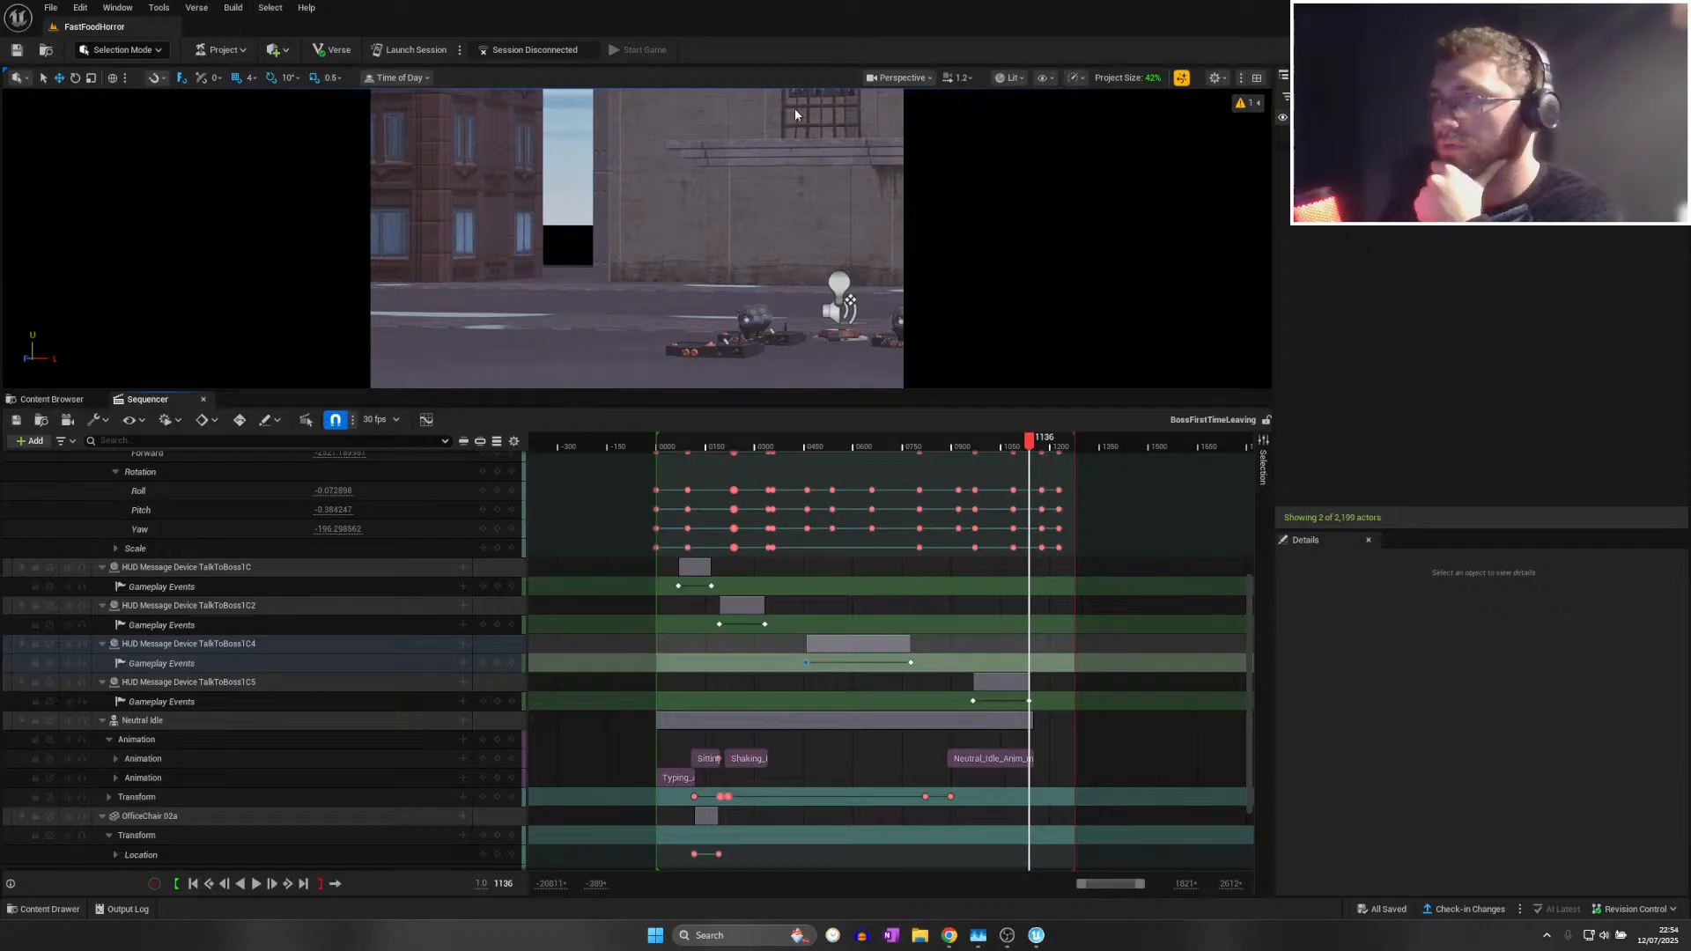
{"action": "left_click", "coordinate": [51, 7]}
{"action": "left_click", "coordinate": [98, 173]}
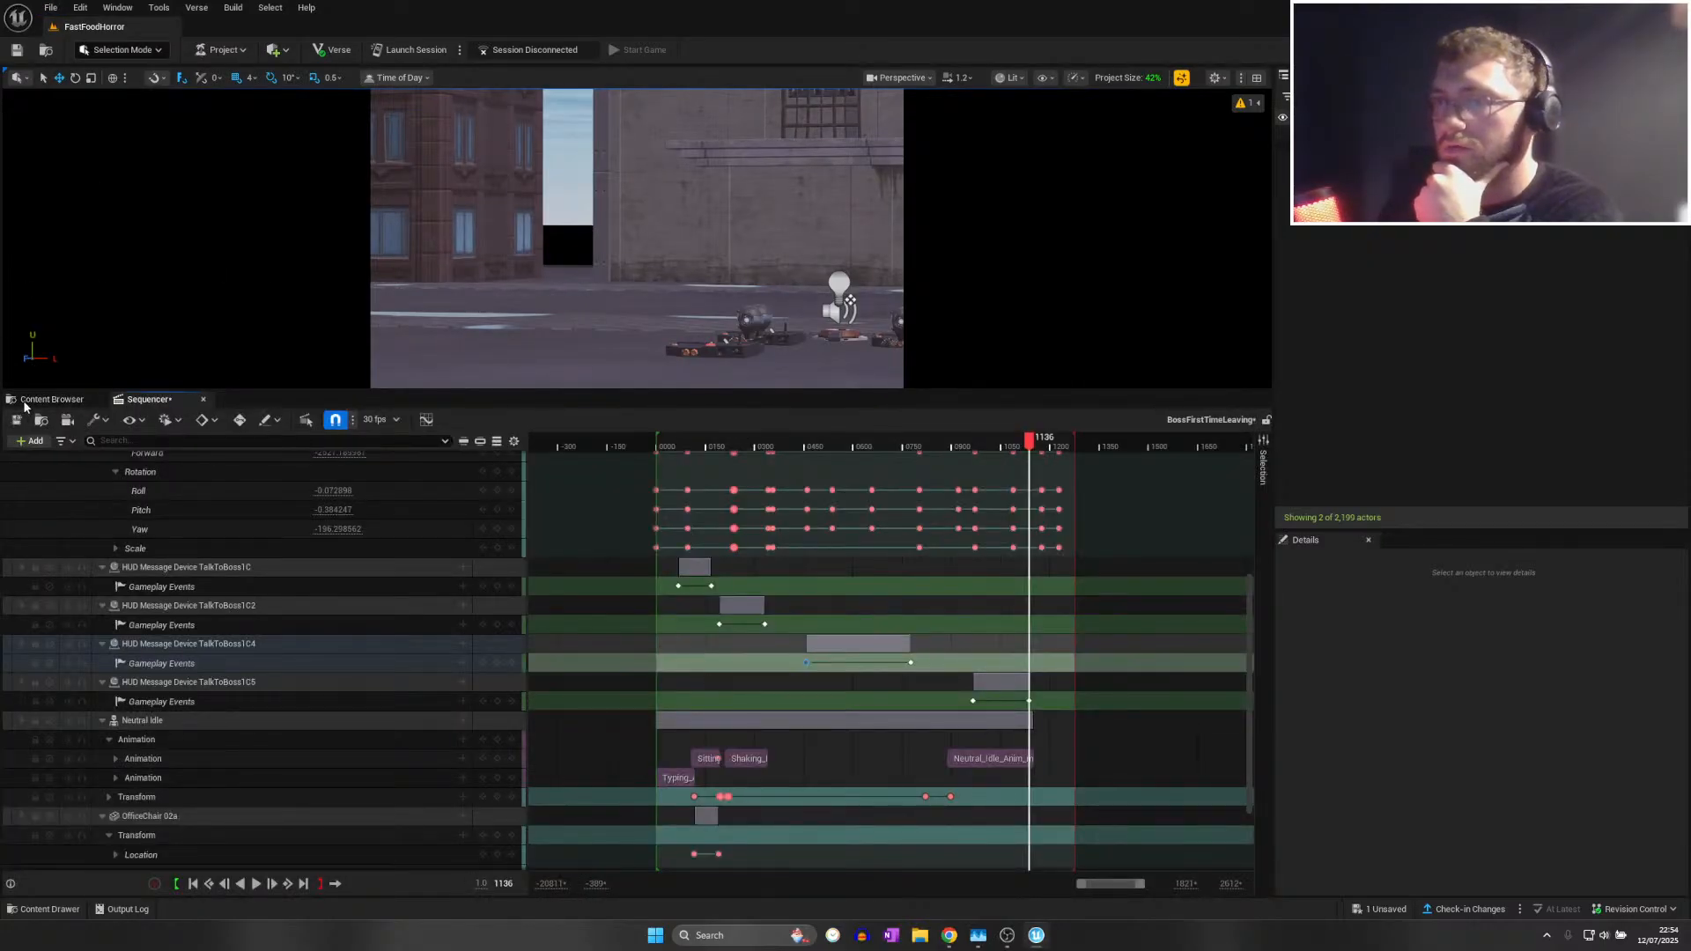
{"action": "left_click", "coordinate": [17, 420]}
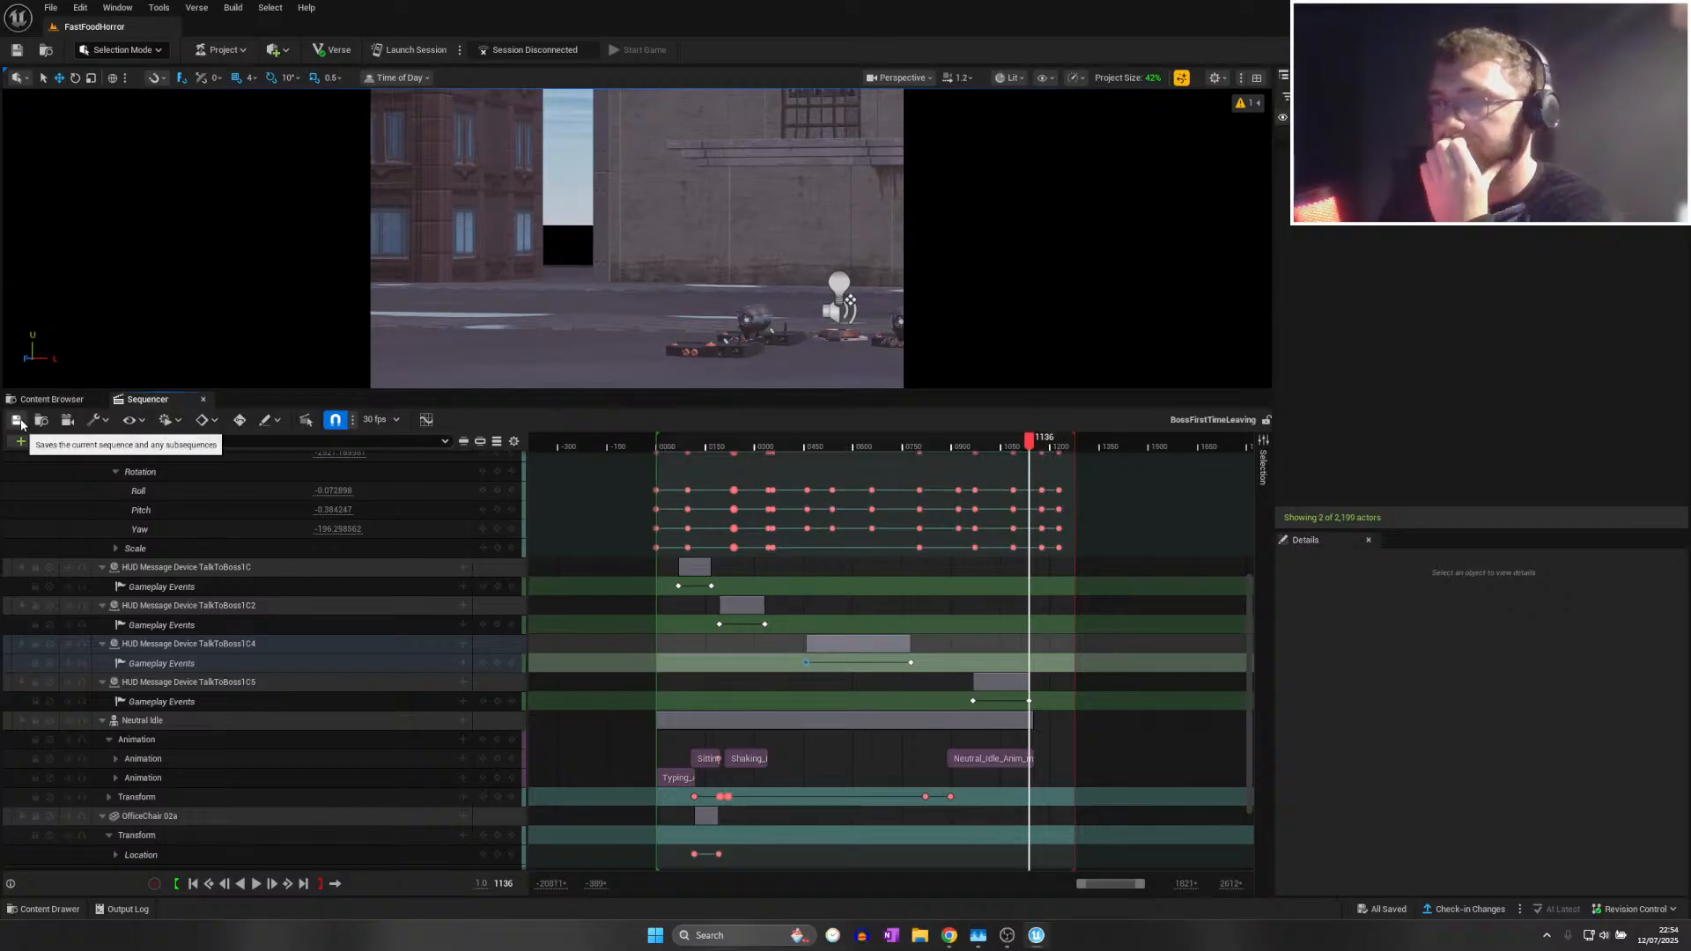
{"action": "left_click", "coordinate": [168, 402]}
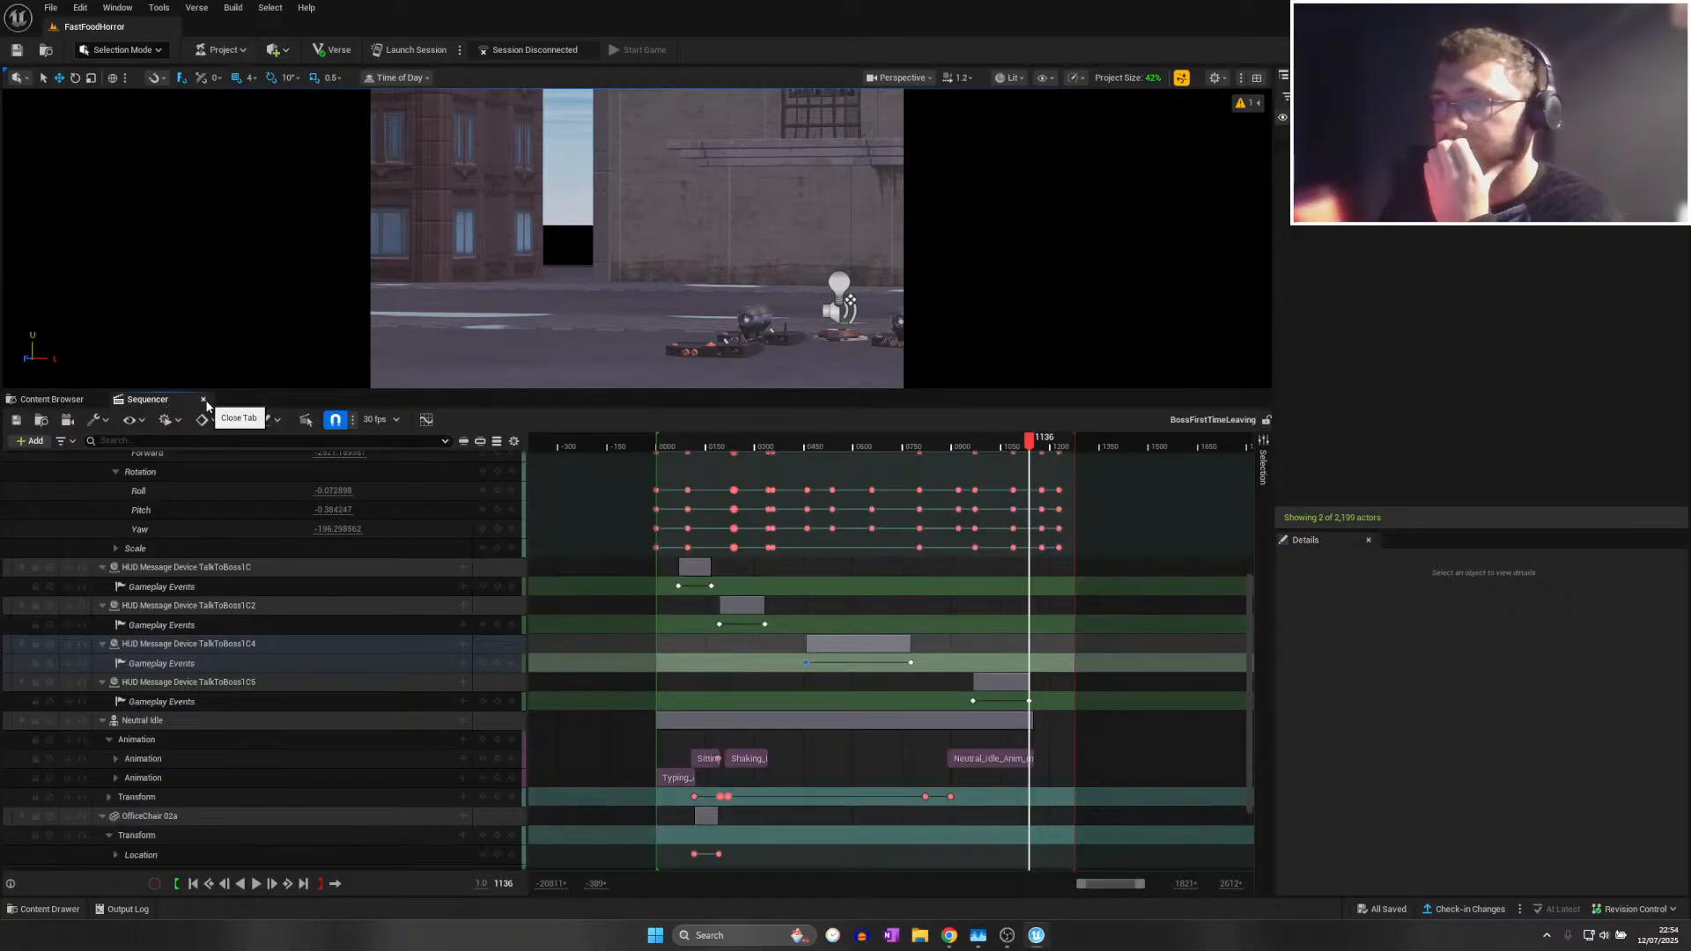
{"action": "left_click", "coordinate": [204, 399]}
{"action": "left_click", "coordinate": [50, 7]}
{"action": "left_click", "coordinate": [105, 175]}
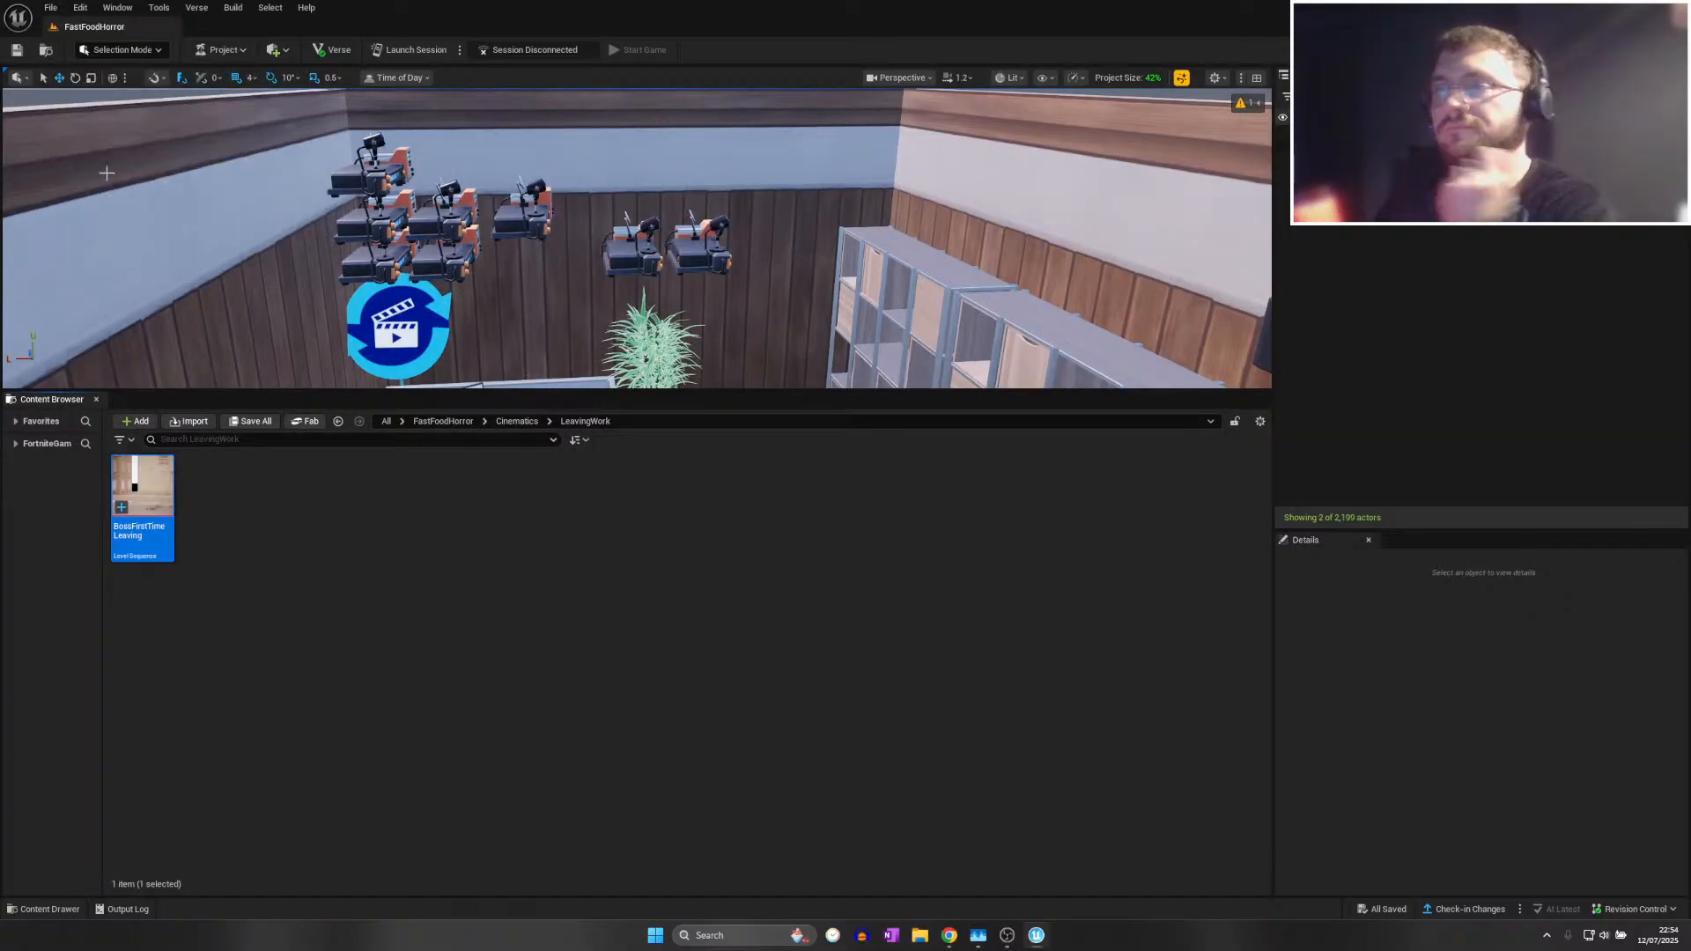
Duplicate the Cinematic Sequence DeviceFIrstTalkToBoss device beside the original above the boss's desk
{"action": "left_click", "coordinate": [386, 421]}
{"action": "left_click", "coordinate": [421, 308]}
{"action": "right_click_drag", "start_coordinate": [419, 313], "coordinate": [429, 336]}
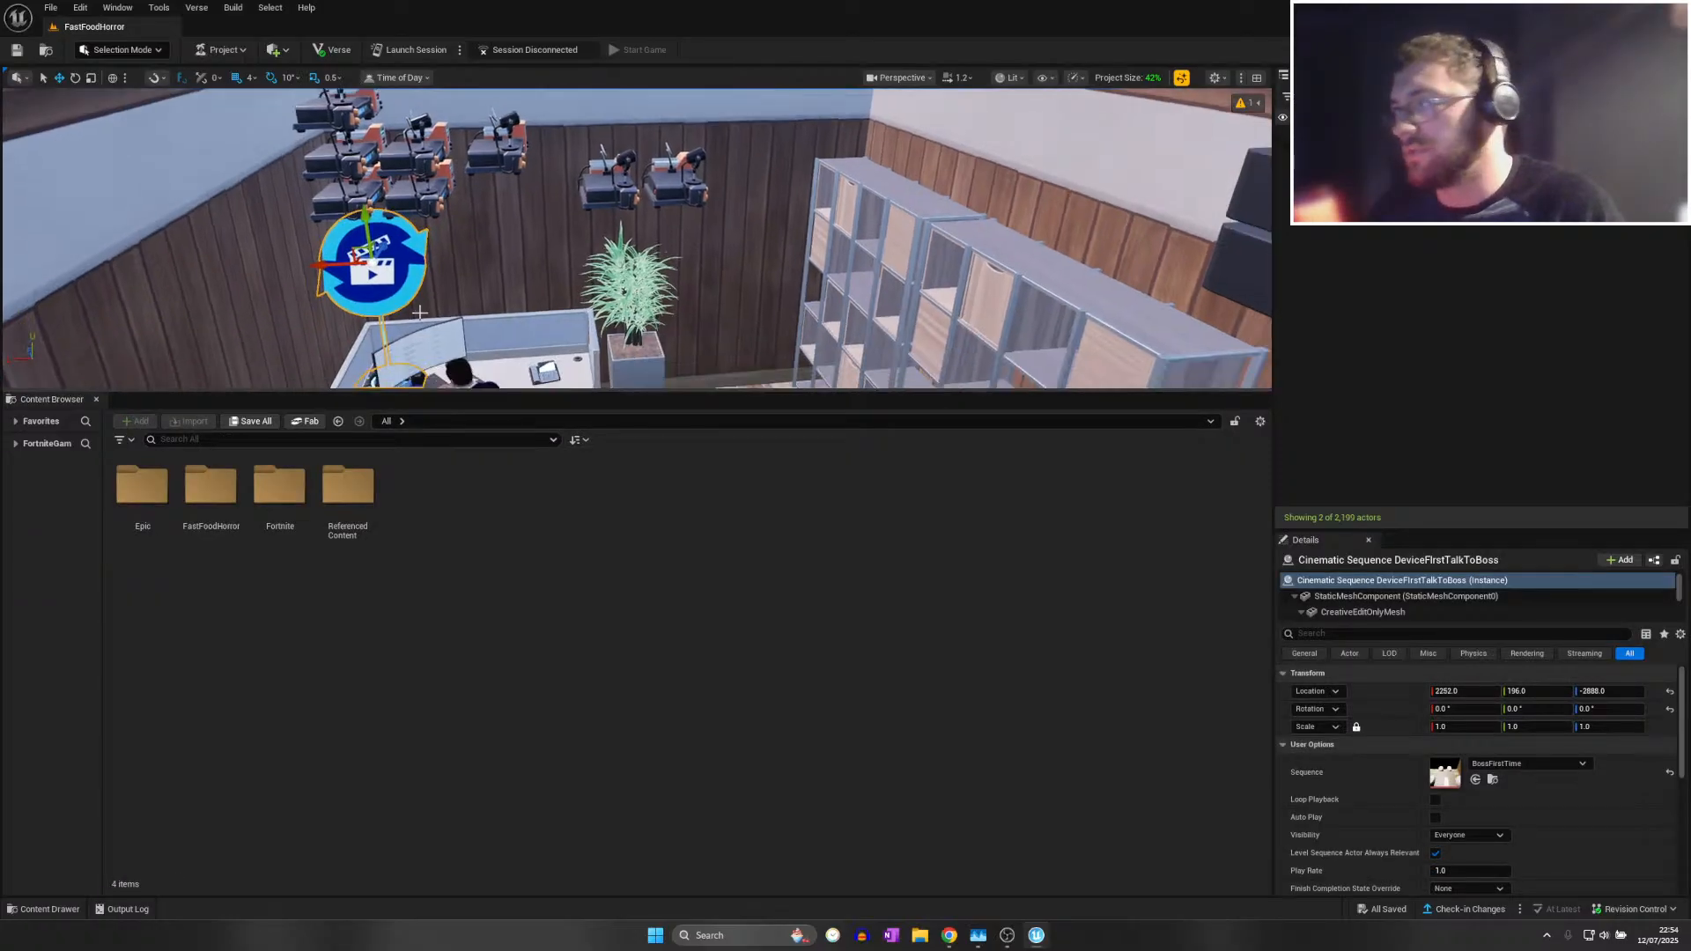
{"action": "left_click_drag", "start_coordinate": [348, 263], "coordinate": [454, 261], "text": "alt"}
Rename the duplicated cinematic device to Cinematic Sequence DeviceLeavingWorkDay1
{"action": "double_click", "coordinate": [1444, 583]}
{"action": "key", "text": "End"}
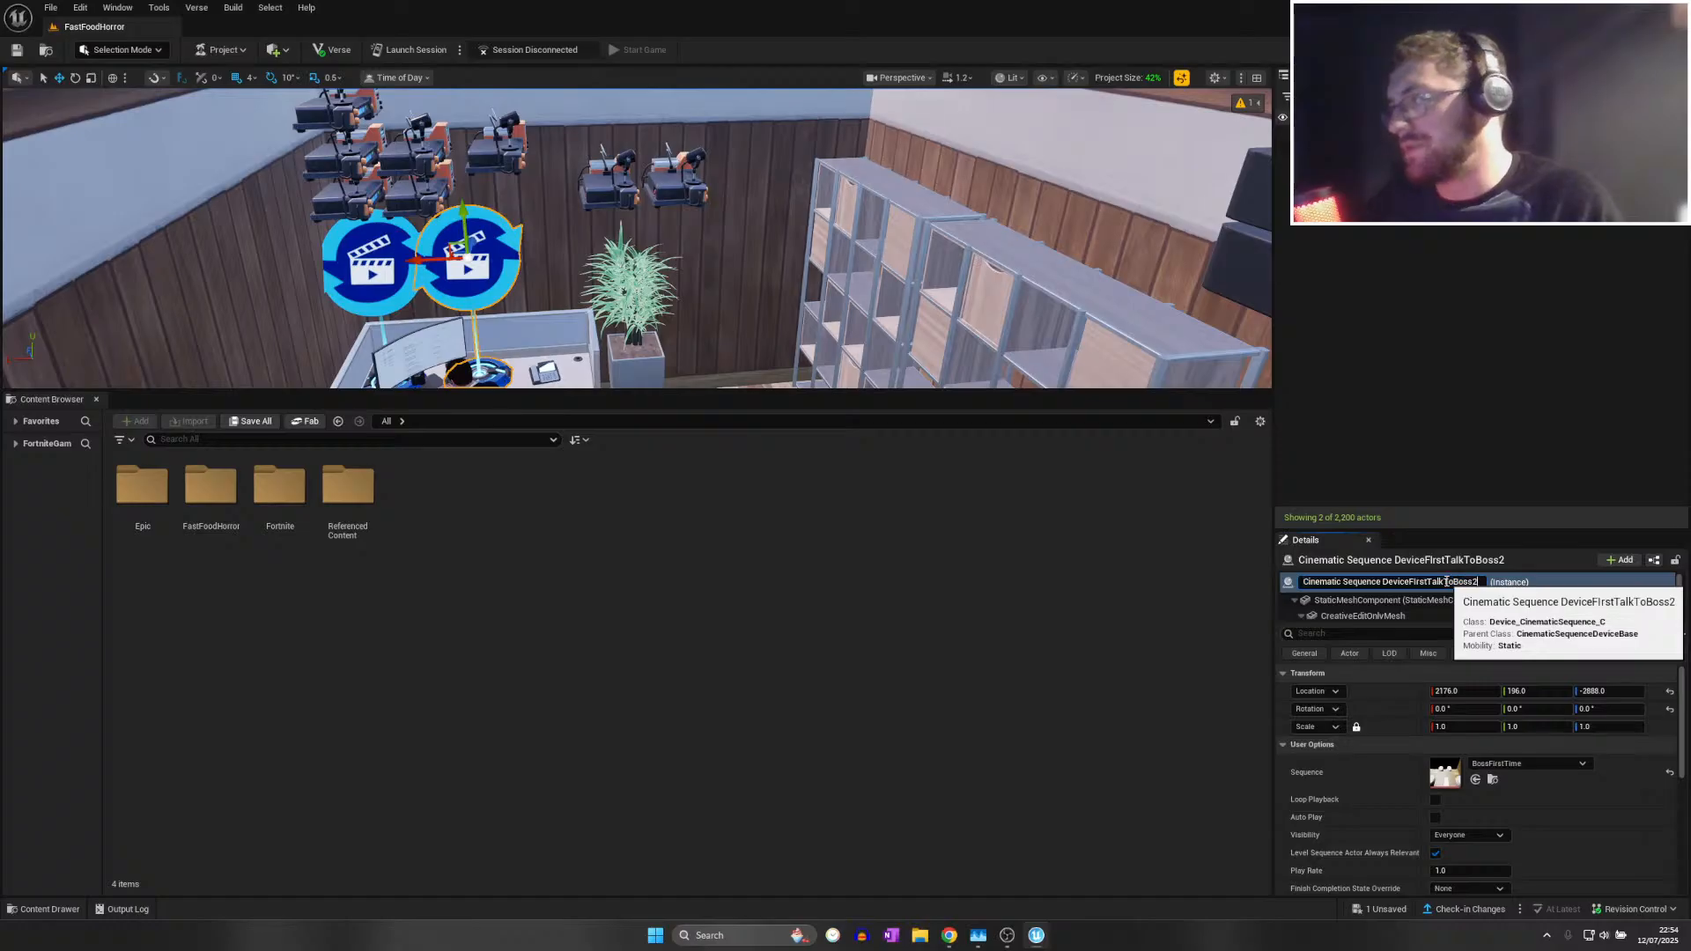
{"action": "key", "text": "BackSpace"}
{"action": "key", "text": "BackSpace"}
{"action": "key", "text": "BackSpace"}
{"action": "key", "text": "BackSpace"}
{"action": "key", "text": "BackSpace"}
{"action": "key", "text": "BackSpace"}
{"action": "key", "text": "BackSpace"}
{"action": "key", "text": "BackSpace"}
{"action": "key", "text": "BackSpace"}
{"action": "key", "text": "BackSpace"}
{"action": "key", "text": "BackSpace"}
{"action": "key", "text": "BackSpace"}
{"action": "key", "text": "BackSpace"}
{"action": "key", "text": "BackSpace"}
{"action": "key", "text": "BackSpace"}
{"action": "key", "text": "BackSpace"}
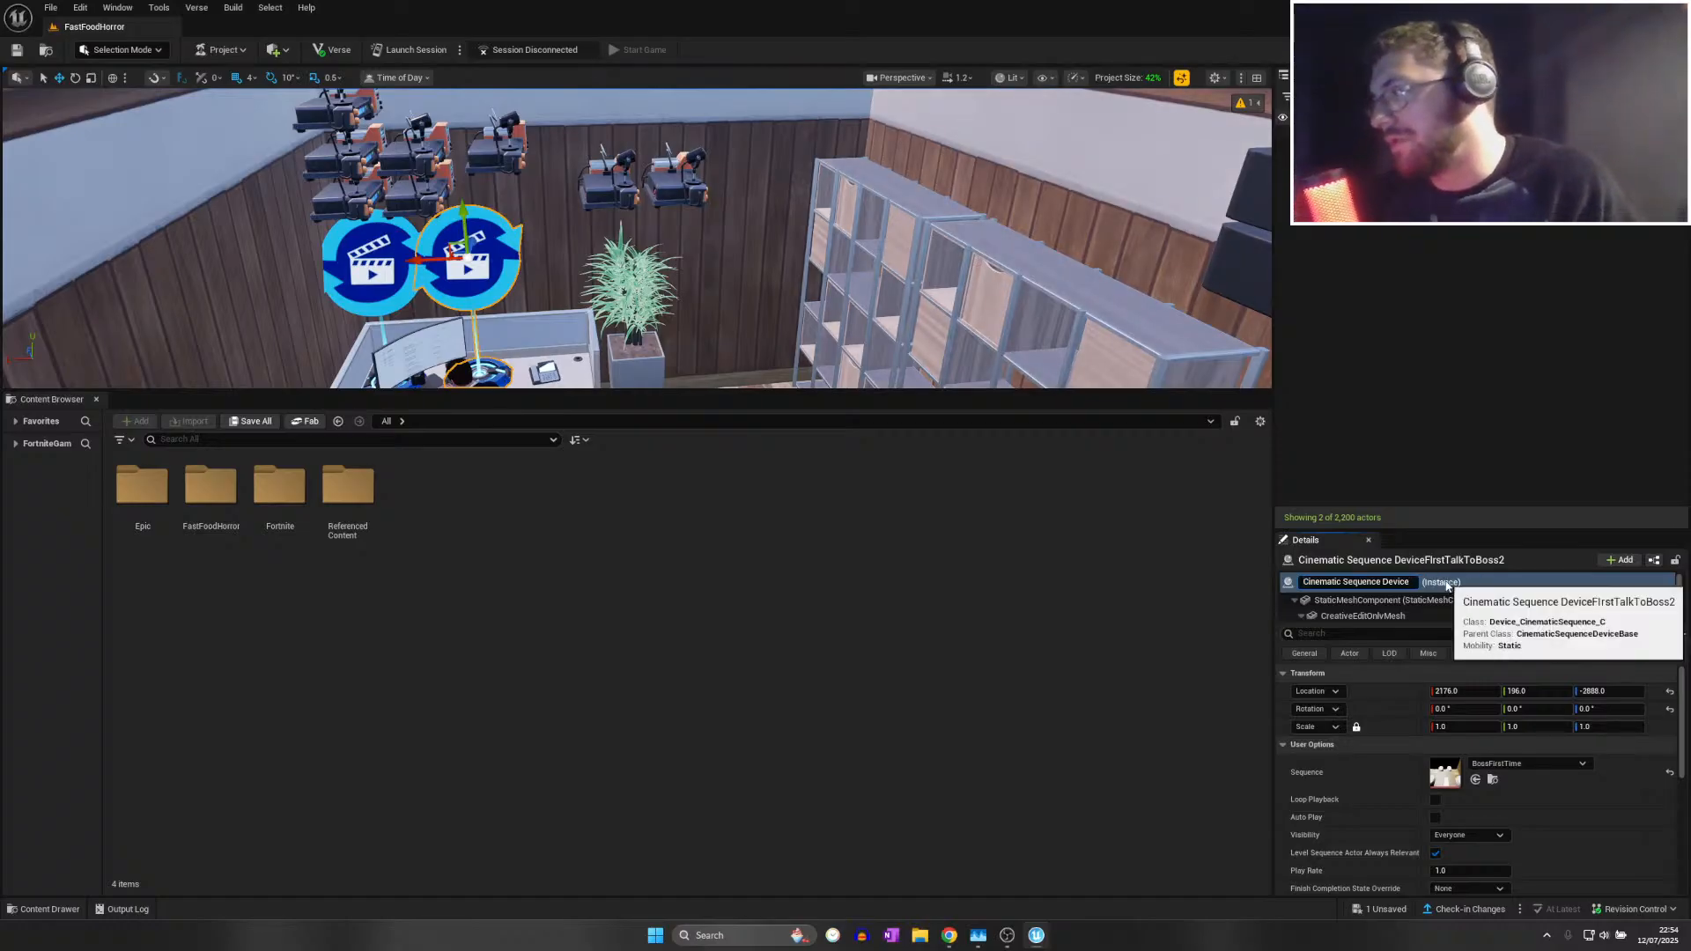
{"action": "type", "text": "Leavin"}
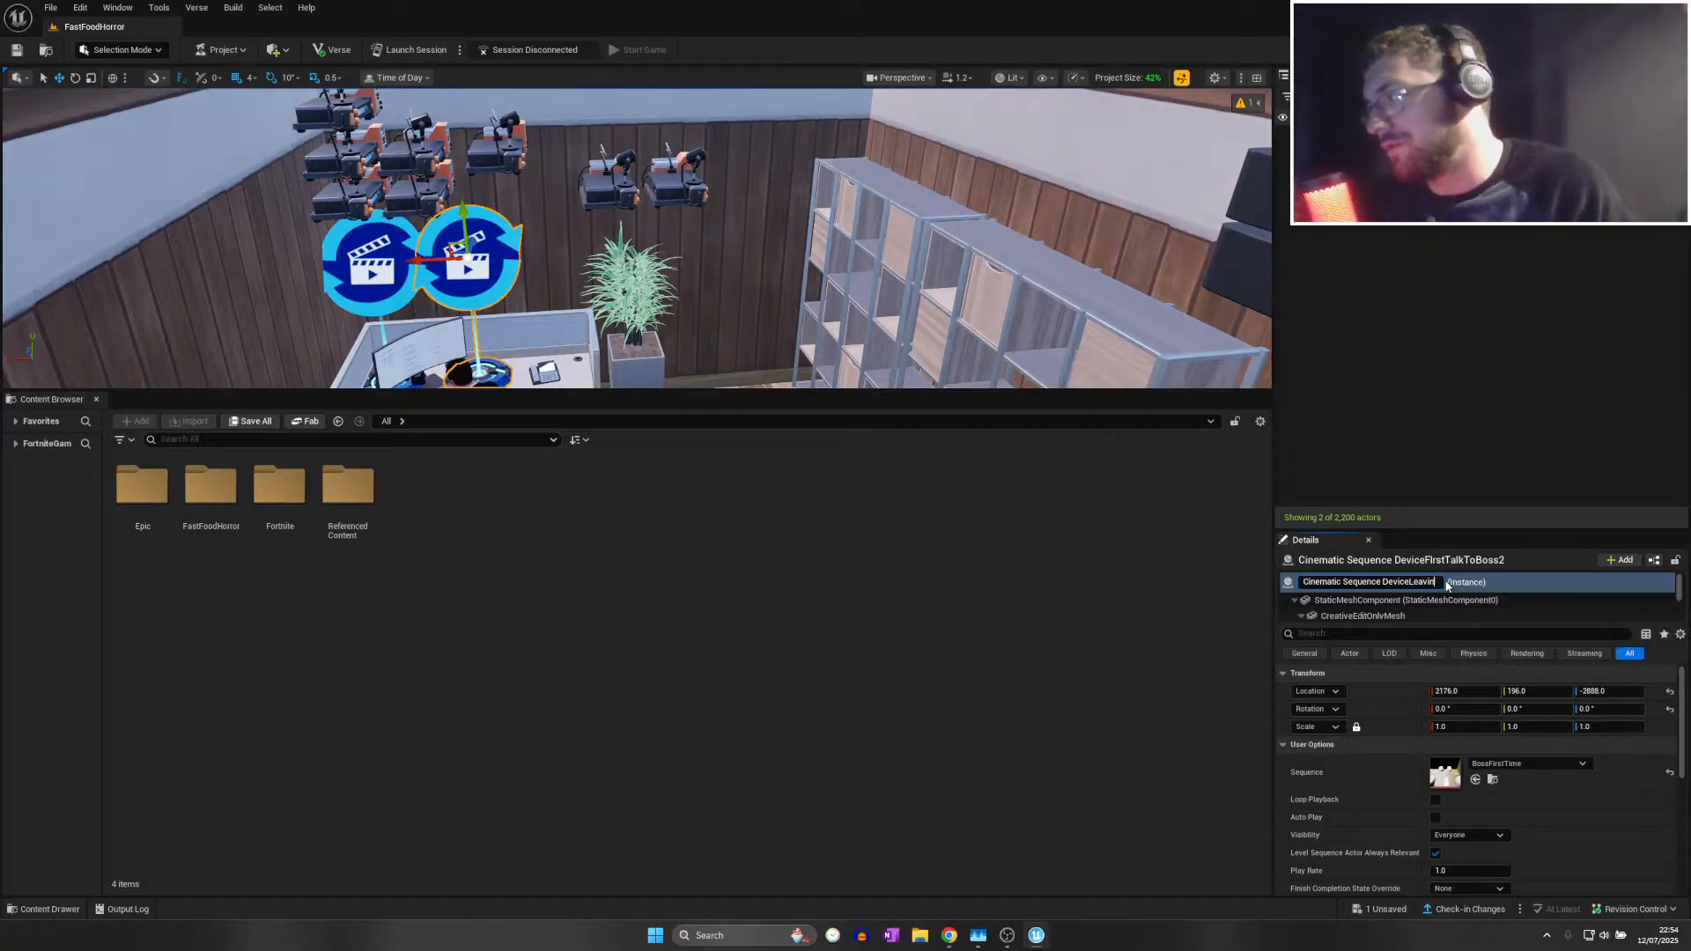
{"action": "type", "text": "gWorkDay"}
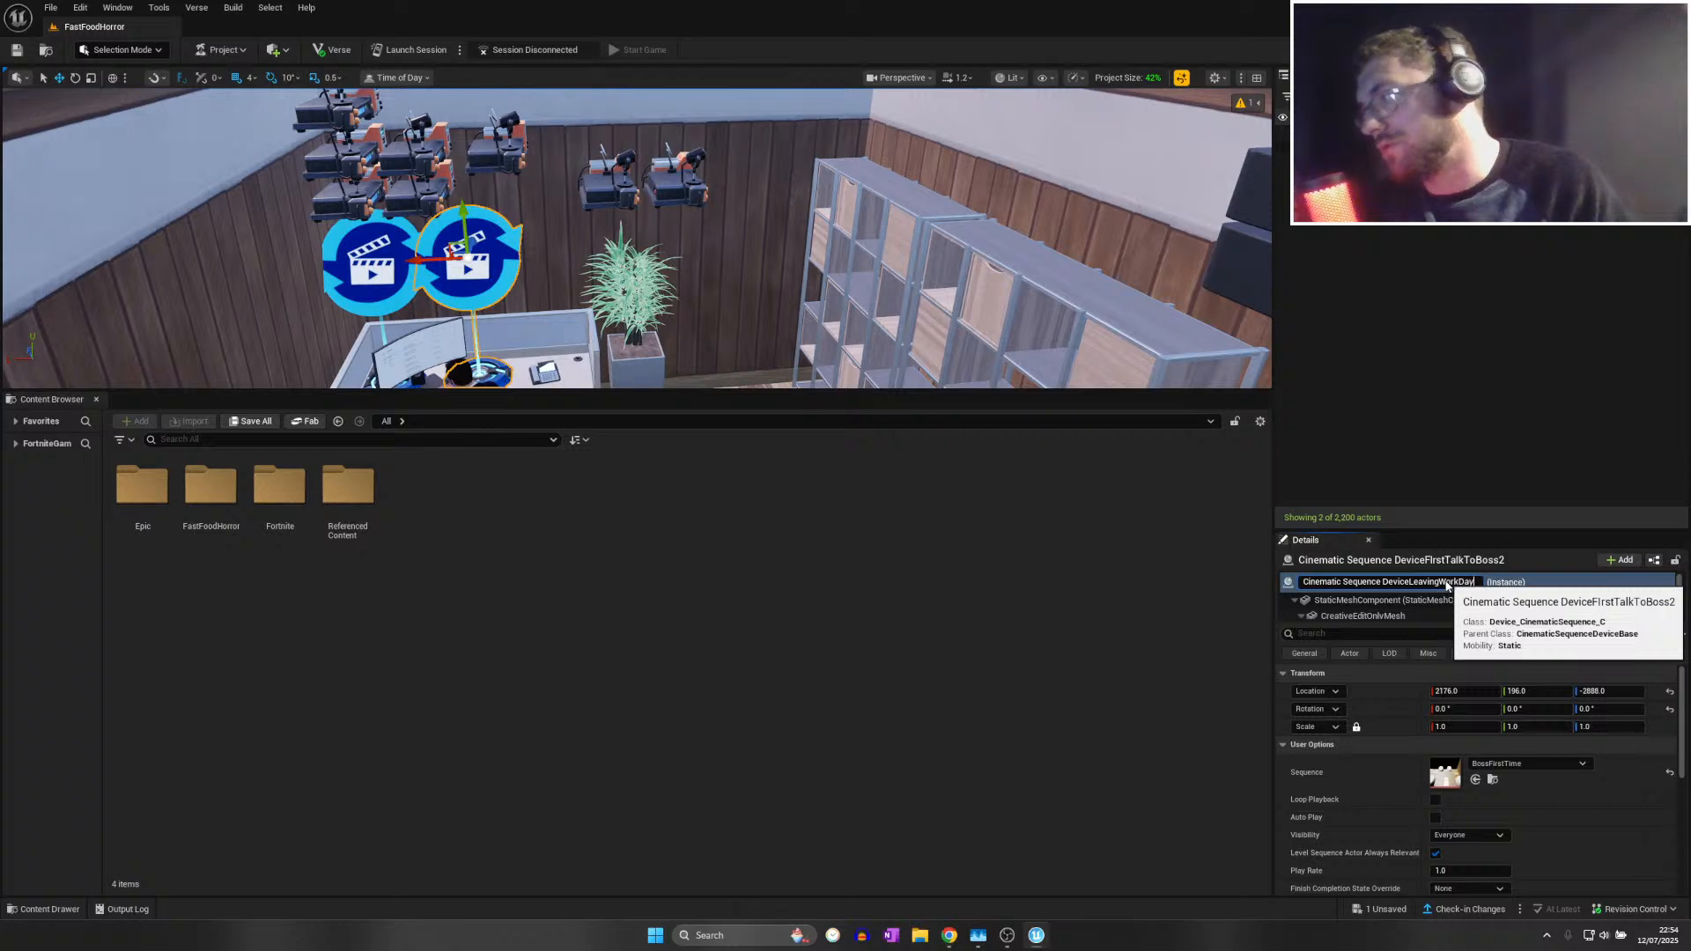
{"action": "type", "text": "1"}
{"action": "key", "text": "Return"}
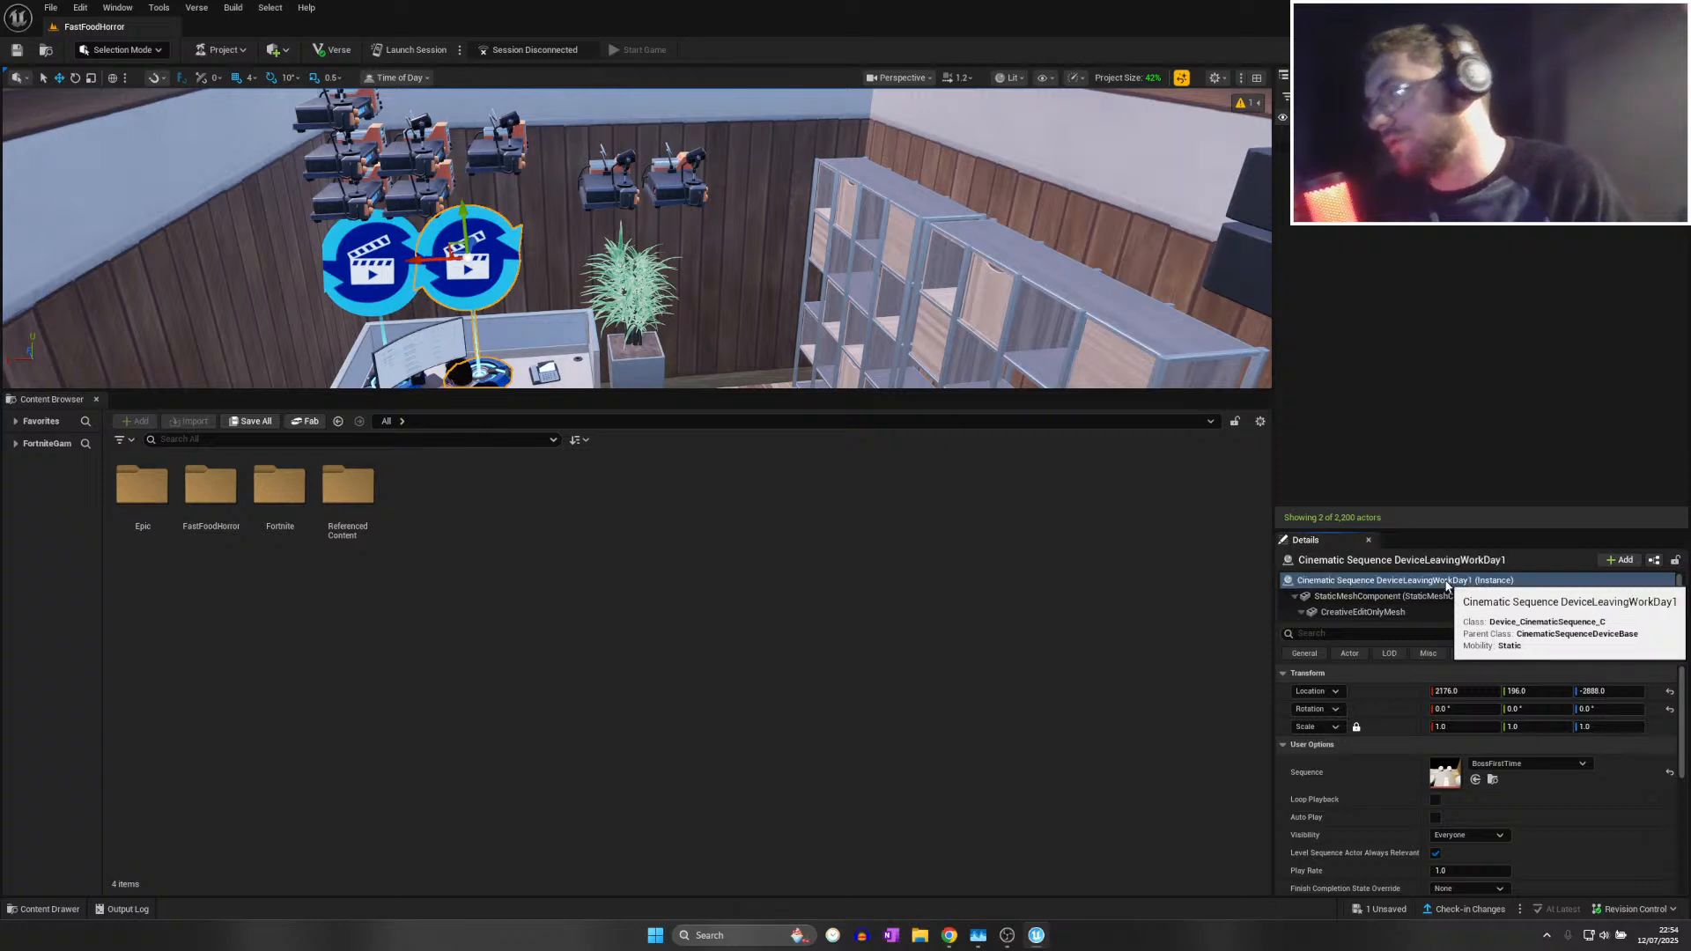
Set the new cinematic device's sequence to BossFirstTimeLeaving and search the Play Function's trigger choices for "trac"
{"action": "left_click", "coordinate": [1525, 763]}
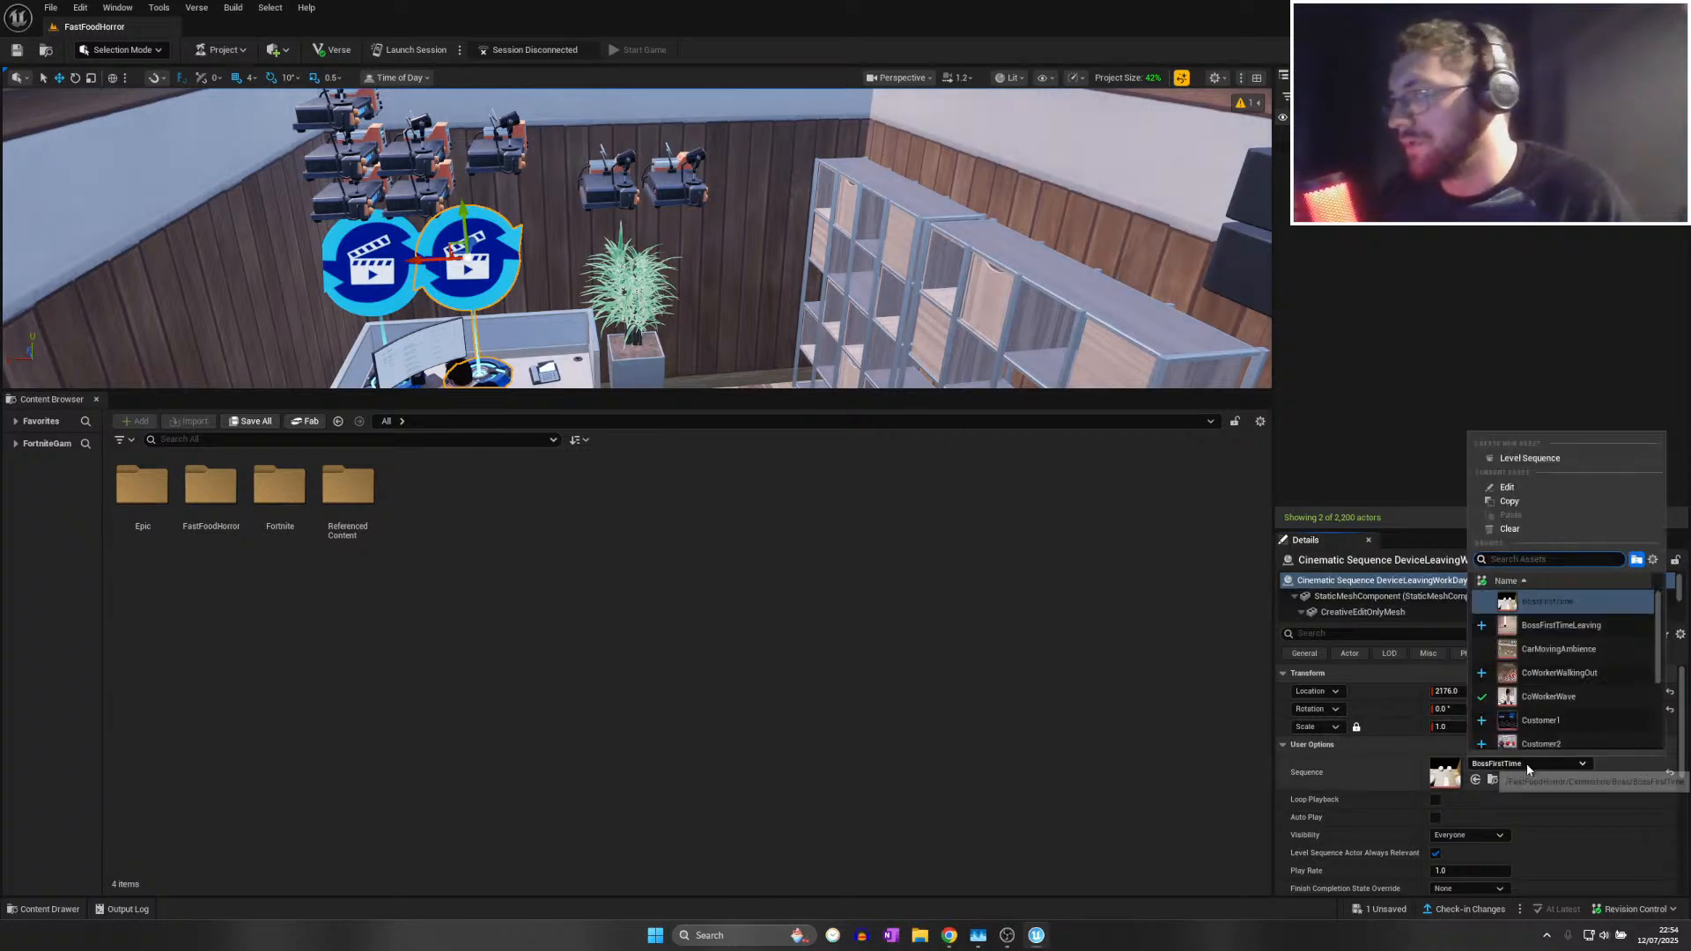
{"action": "left_click", "coordinate": [1582, 626]}
{"action": "scroll", "coordinate": [1528, 793], "scroll_direction": "down", "scroll_amount": 3}
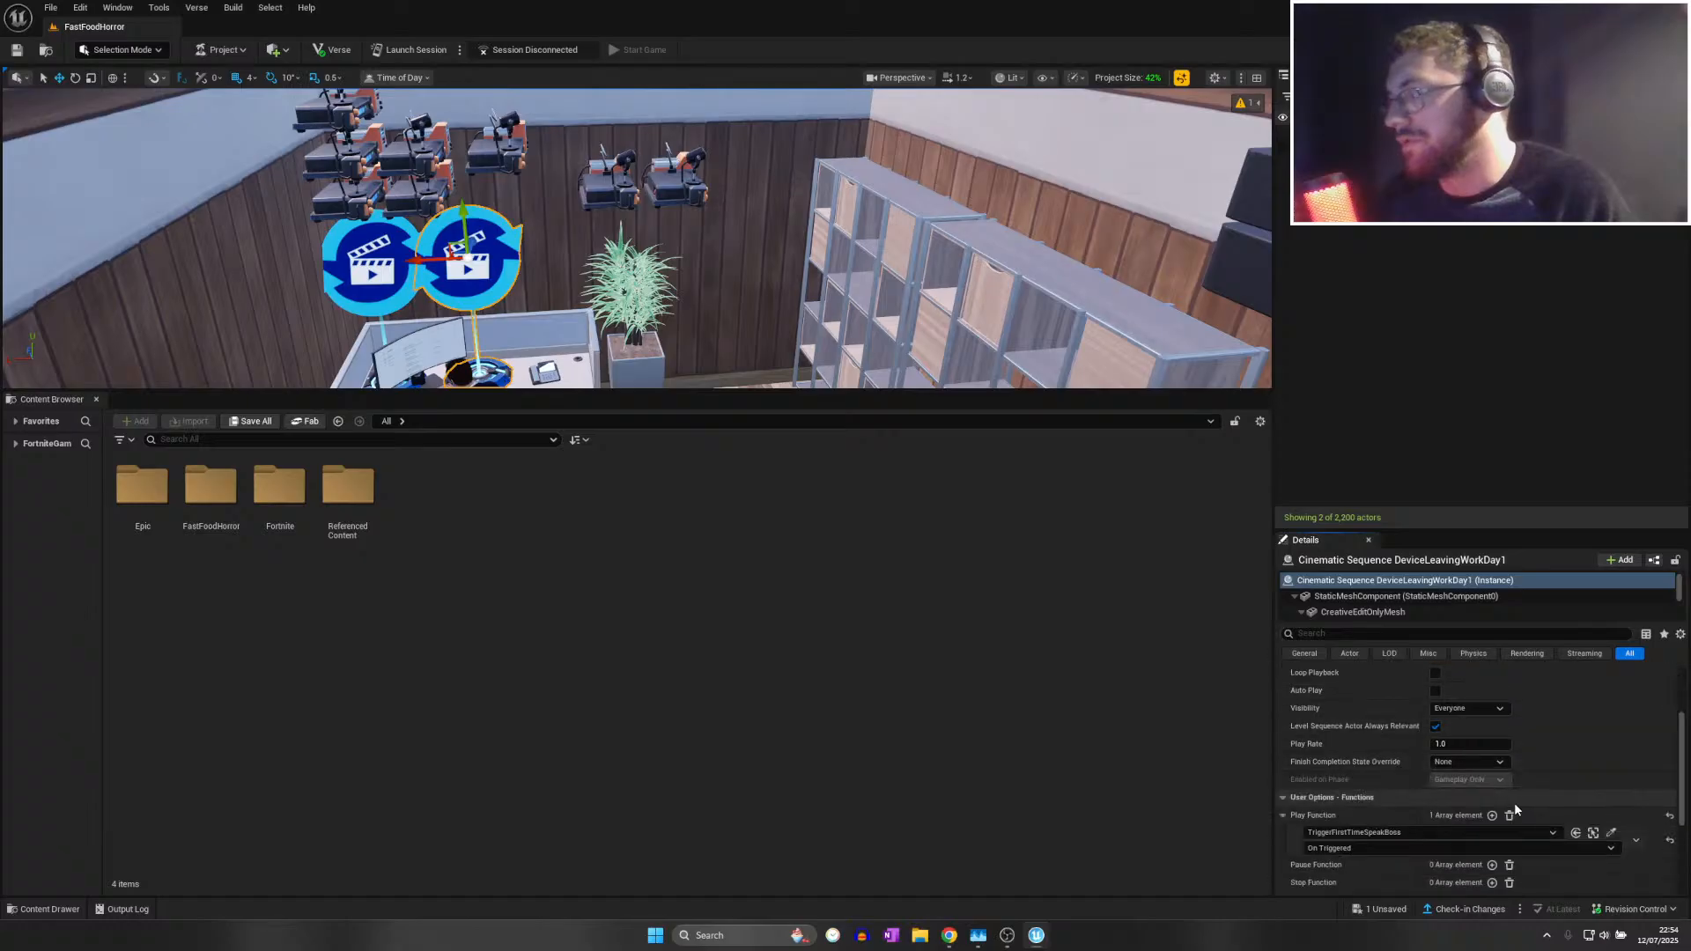
{"action": "left_click", "coordinate": [1429, 846]}
{"action": "left_click", "coordinate": [1428, 837]}
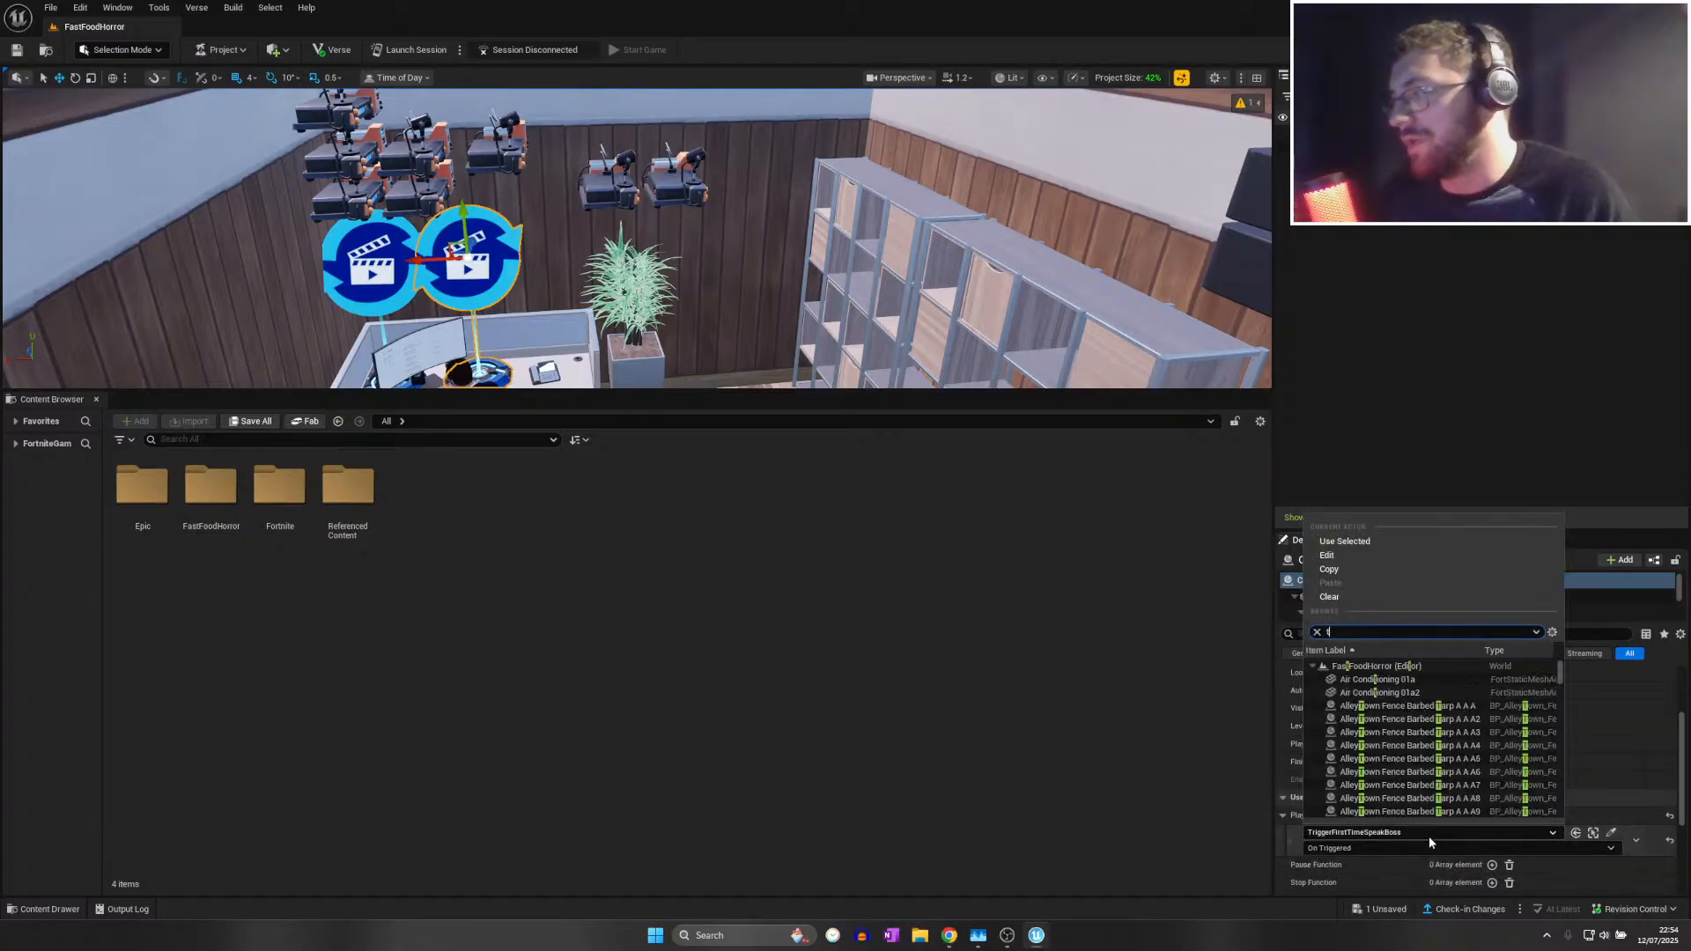
{"action": "type", "text": "trac"}
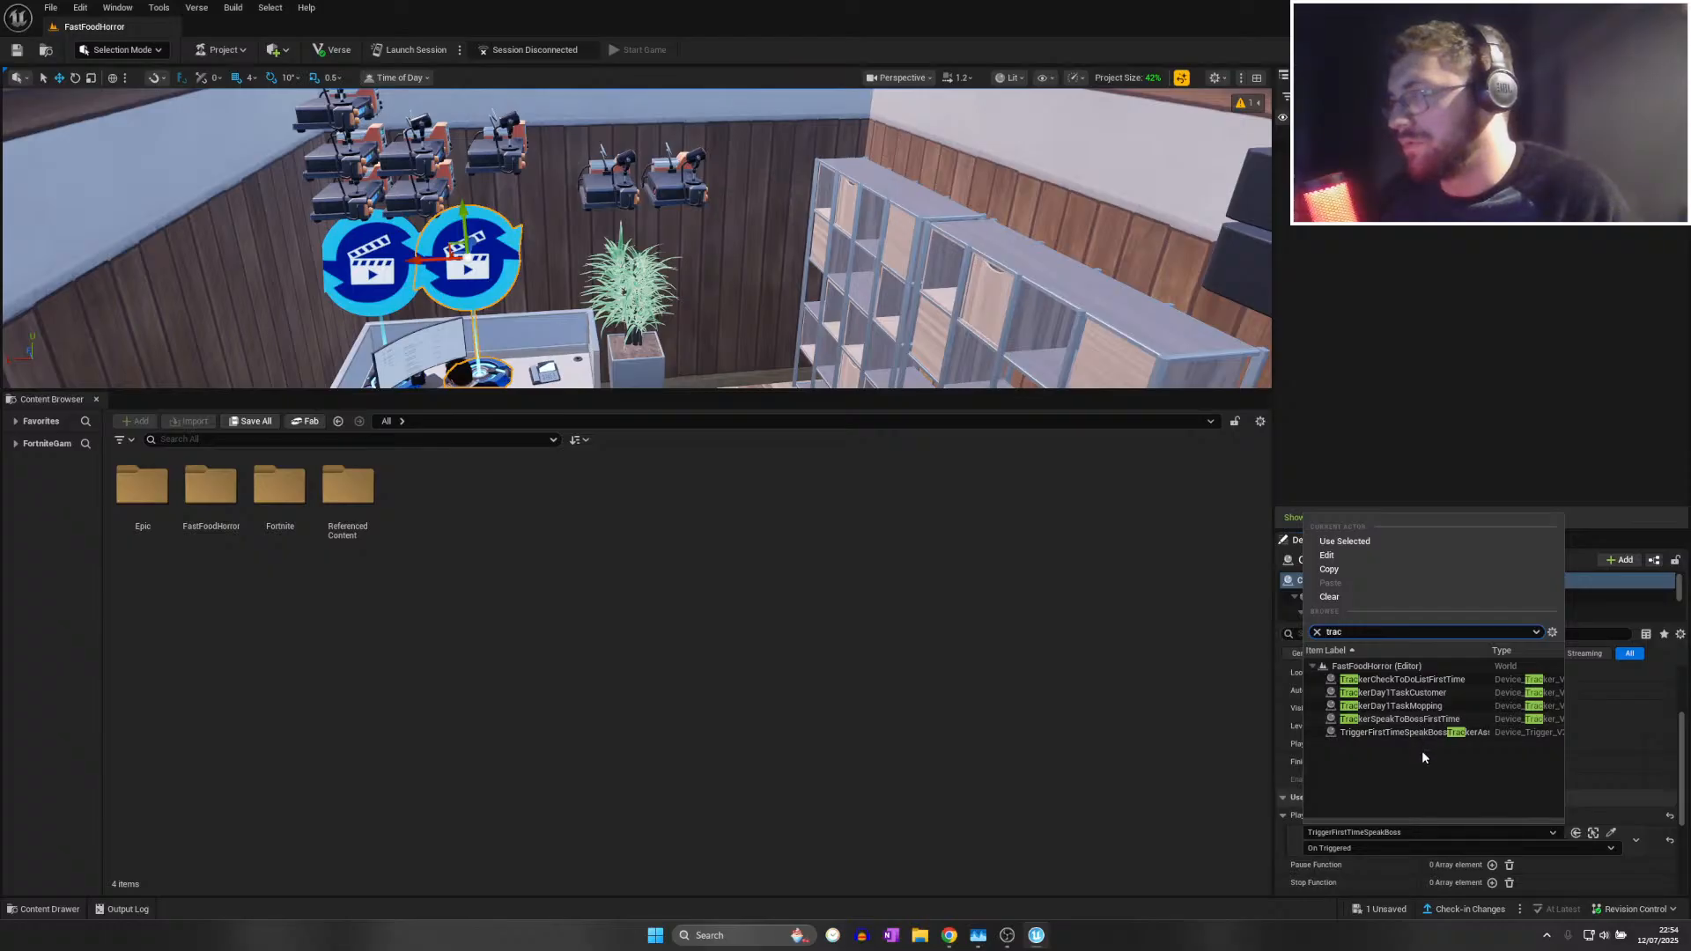
Examine the names of the trigger devices in the office and the outdoor area to identify the one for completing the day 1 tasks
{"action": "right_click_drag", "start_coordinate": [845, 290], "coordinate": [1021, 290]}
{"action": "scroll", "coordinate": [765, 240], "scroll_direction": "down", "scroll_amount": 5}
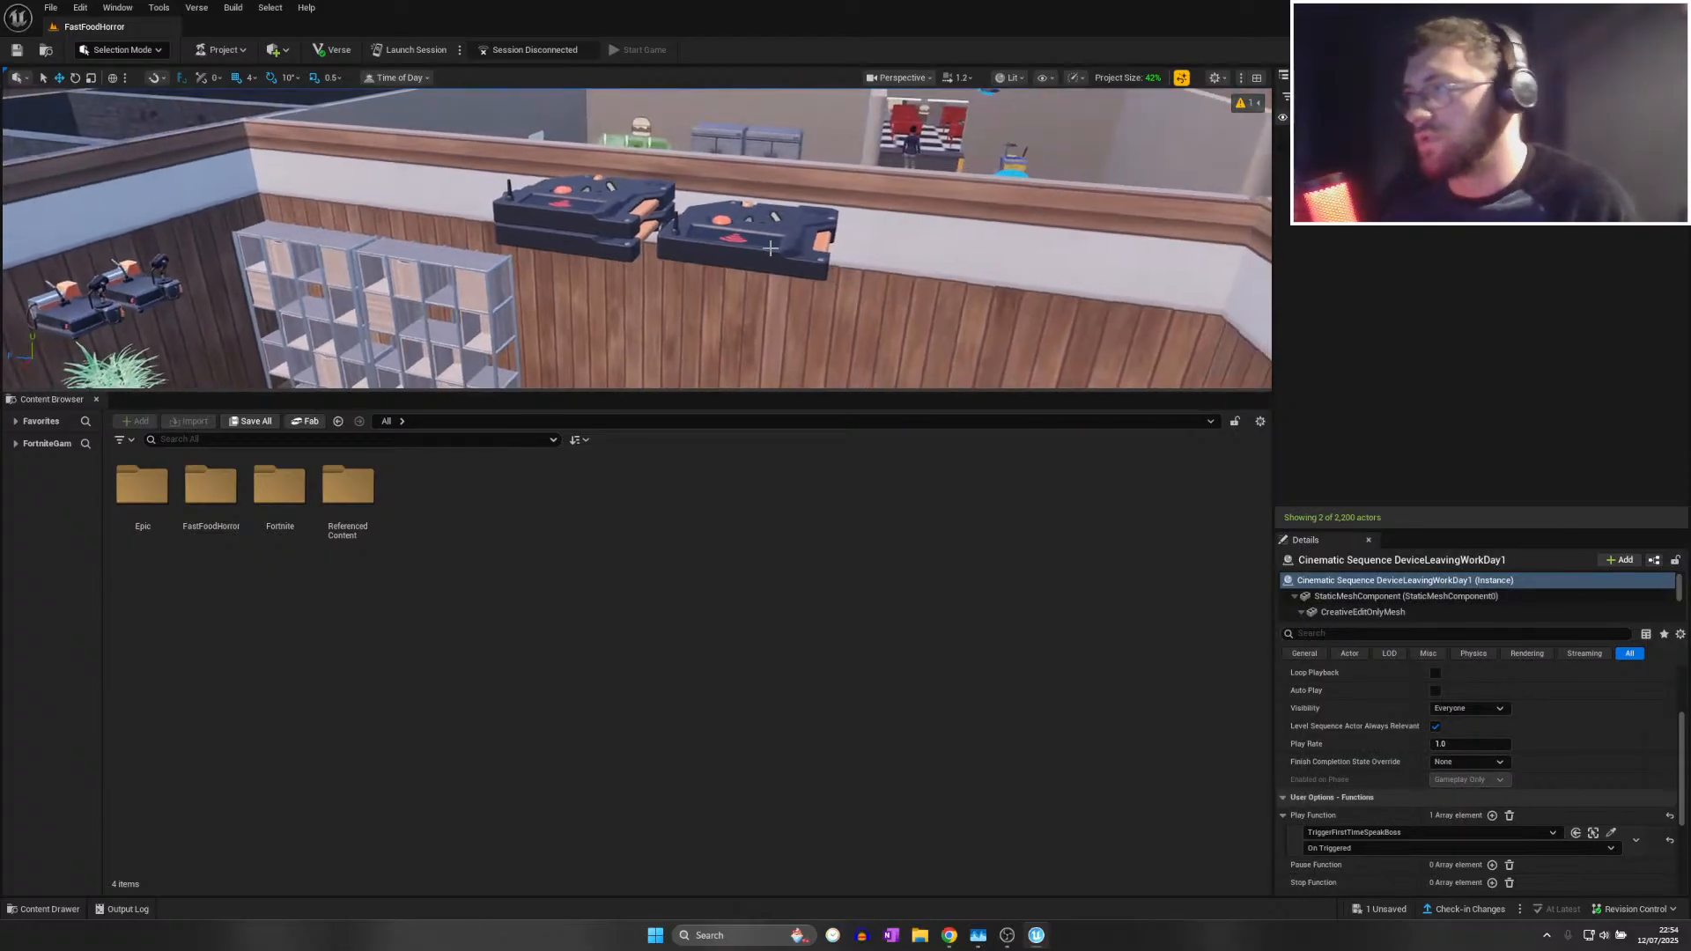
{"action": "left_click", "coordinate": [764, 239]}
{"action": "left_click", "coordinate": [632, 224]}
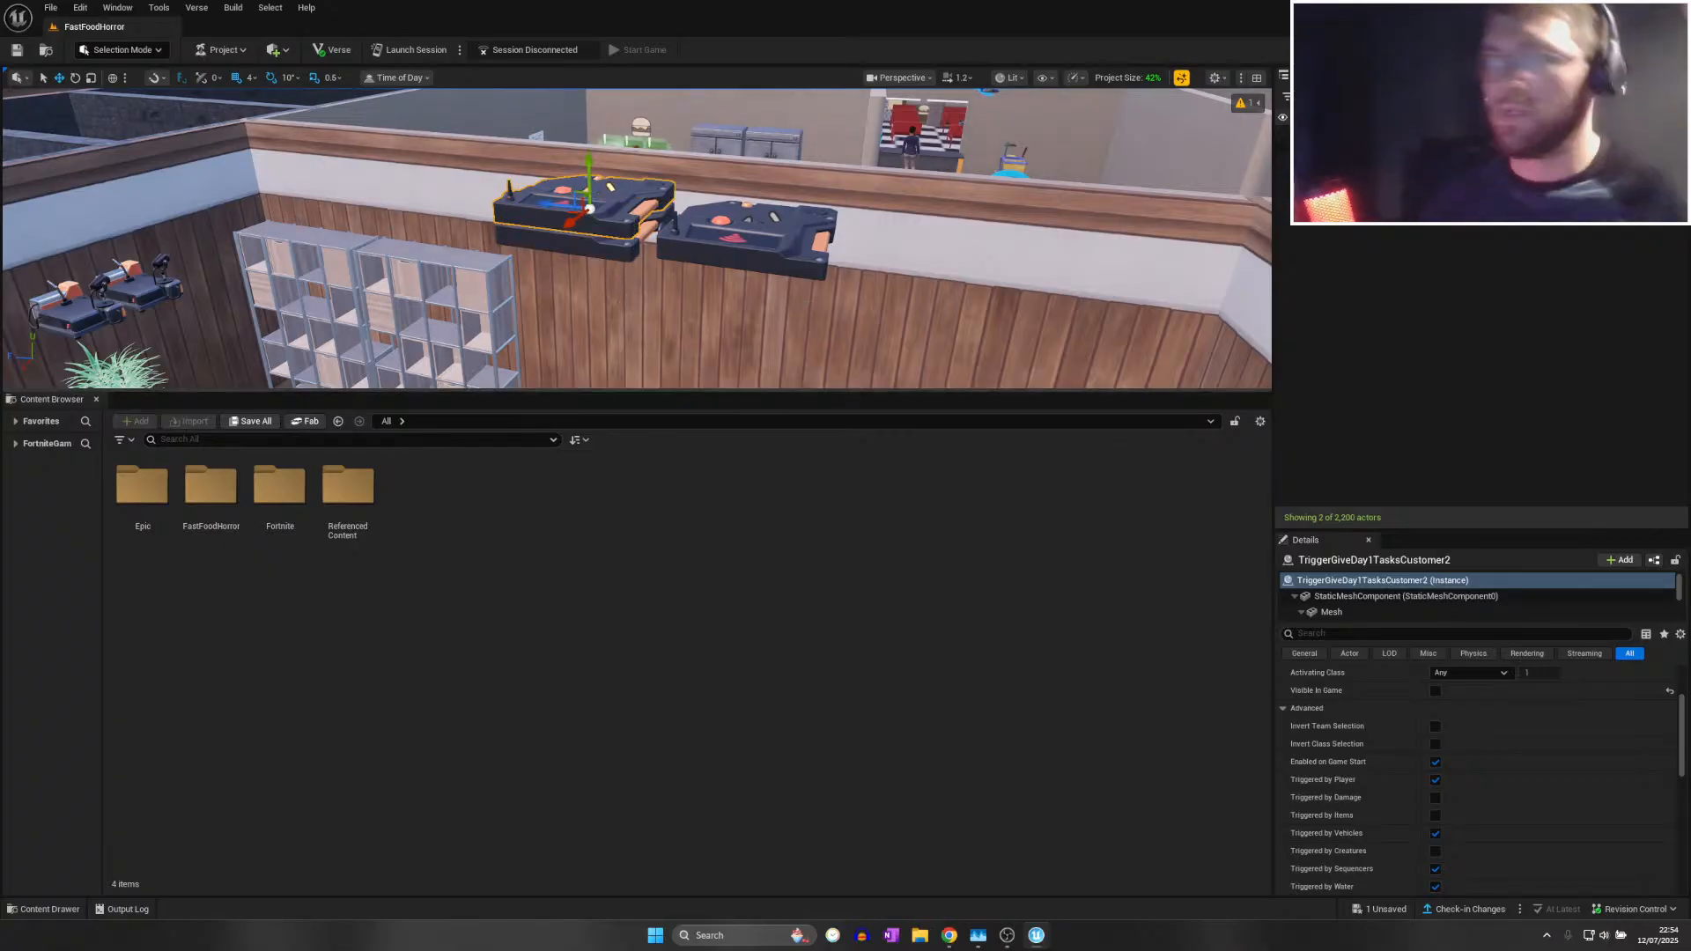
{"action": "right_click_drag", "start_coordinate": [740, 308], "coordinate": [968, 304]}
{"action": "key", "text": "w"}
{"action": "scroll", "coordinate": [815, 299], "scroll_direction": "up", "scroll_amount": 1}
{"action": "right_click_drag", "start_coordinate": [814, 299], "coordinate": [1057, 374]}
{"action": "key", "text": "w"}
{"action": "scroll", "coordinate": [814, 299], "scroll_direction": "up", "scroll_amount": 1}
{"action": "left_click", "coordinate": [814, 299]}
{"action": "right_click_drag", "start_coordinate": [815, 298], "coordinate": [827, 299]}
{"action": "left_click", "coordinate": [641, 152]}
{"action": "right_click_drag", "start_coordinate": [641, 151], "coordinate": [660, 96]}
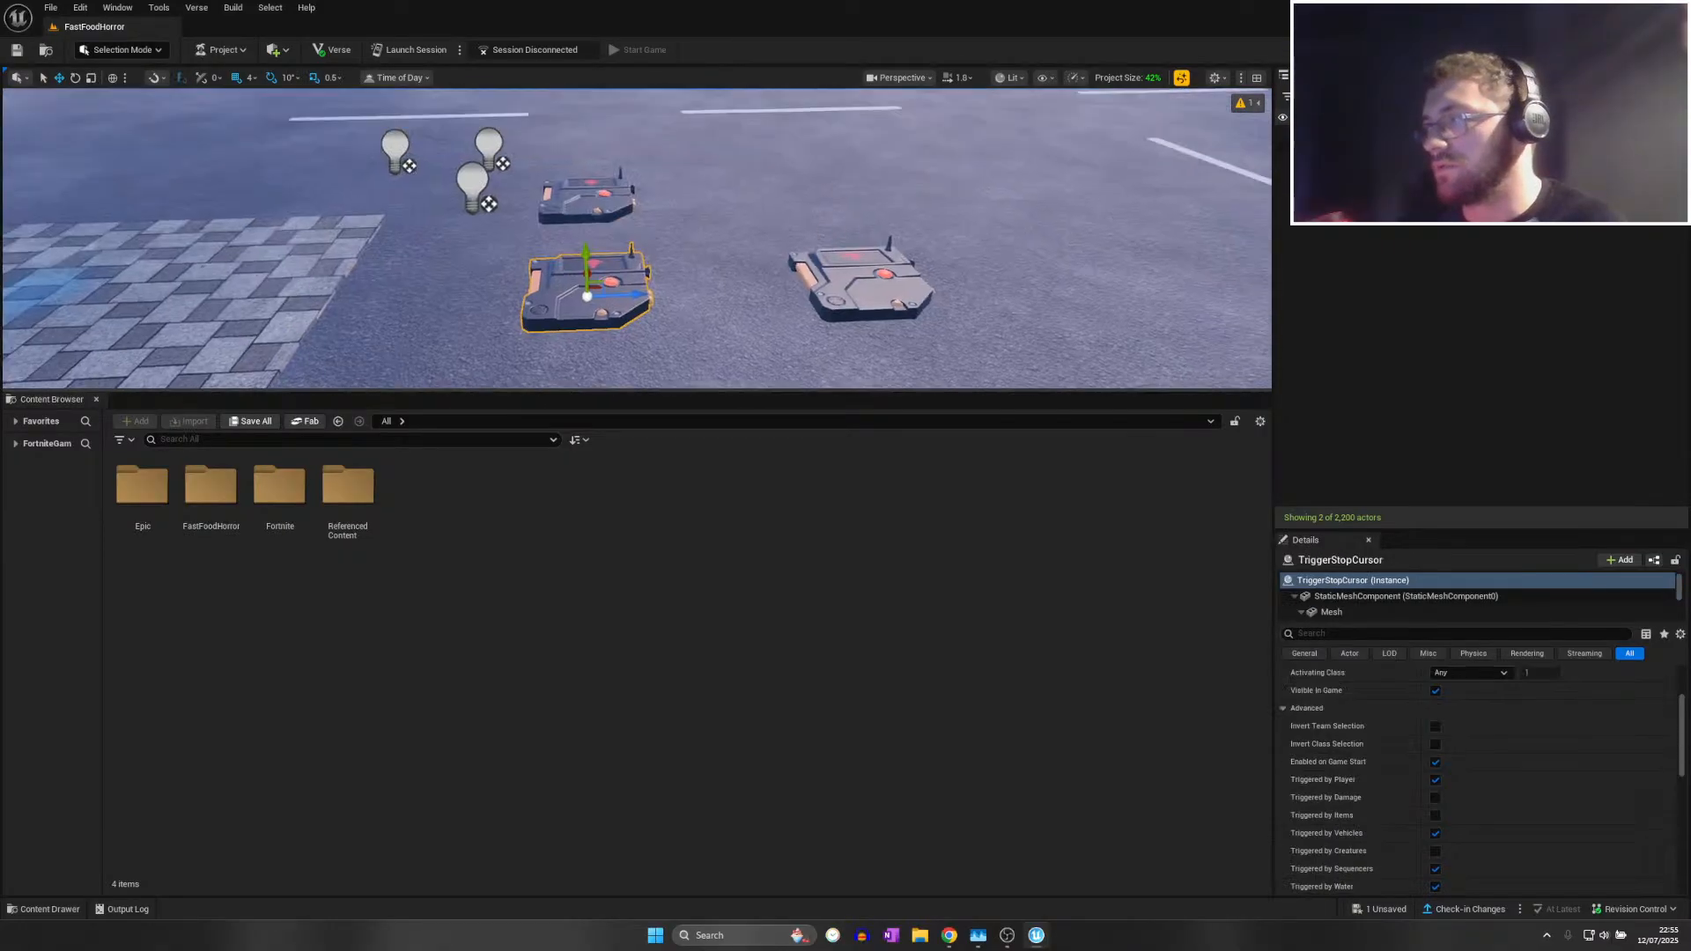
{"action": "left_click", "coordinate": [870, 278]}
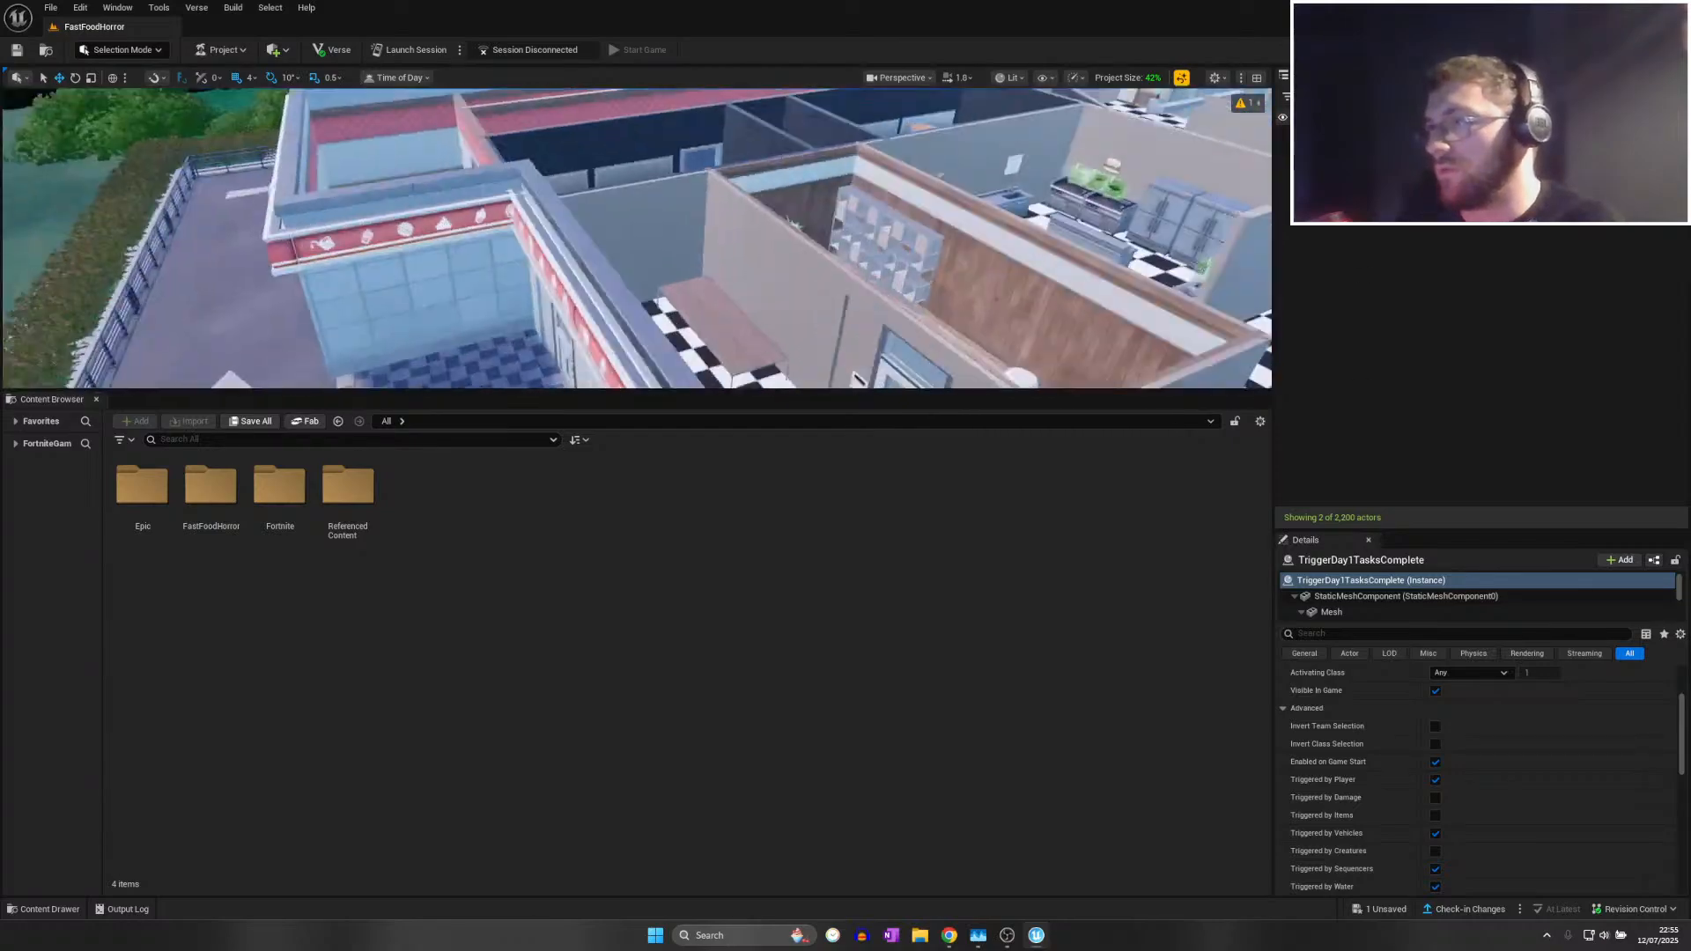
Bind the Play Function of Cinematic Sequence DeviceLeavingWorkDay1 above the boss's desk to TriggerDay1TasksComplete with the On Triggered event
{"action": "key", "text": "w"}
{"action": "right_click_drag", "start_coordinate": [870, 278], "coordinate": [1048, 326]}
{"action": "key", "text": "s"}
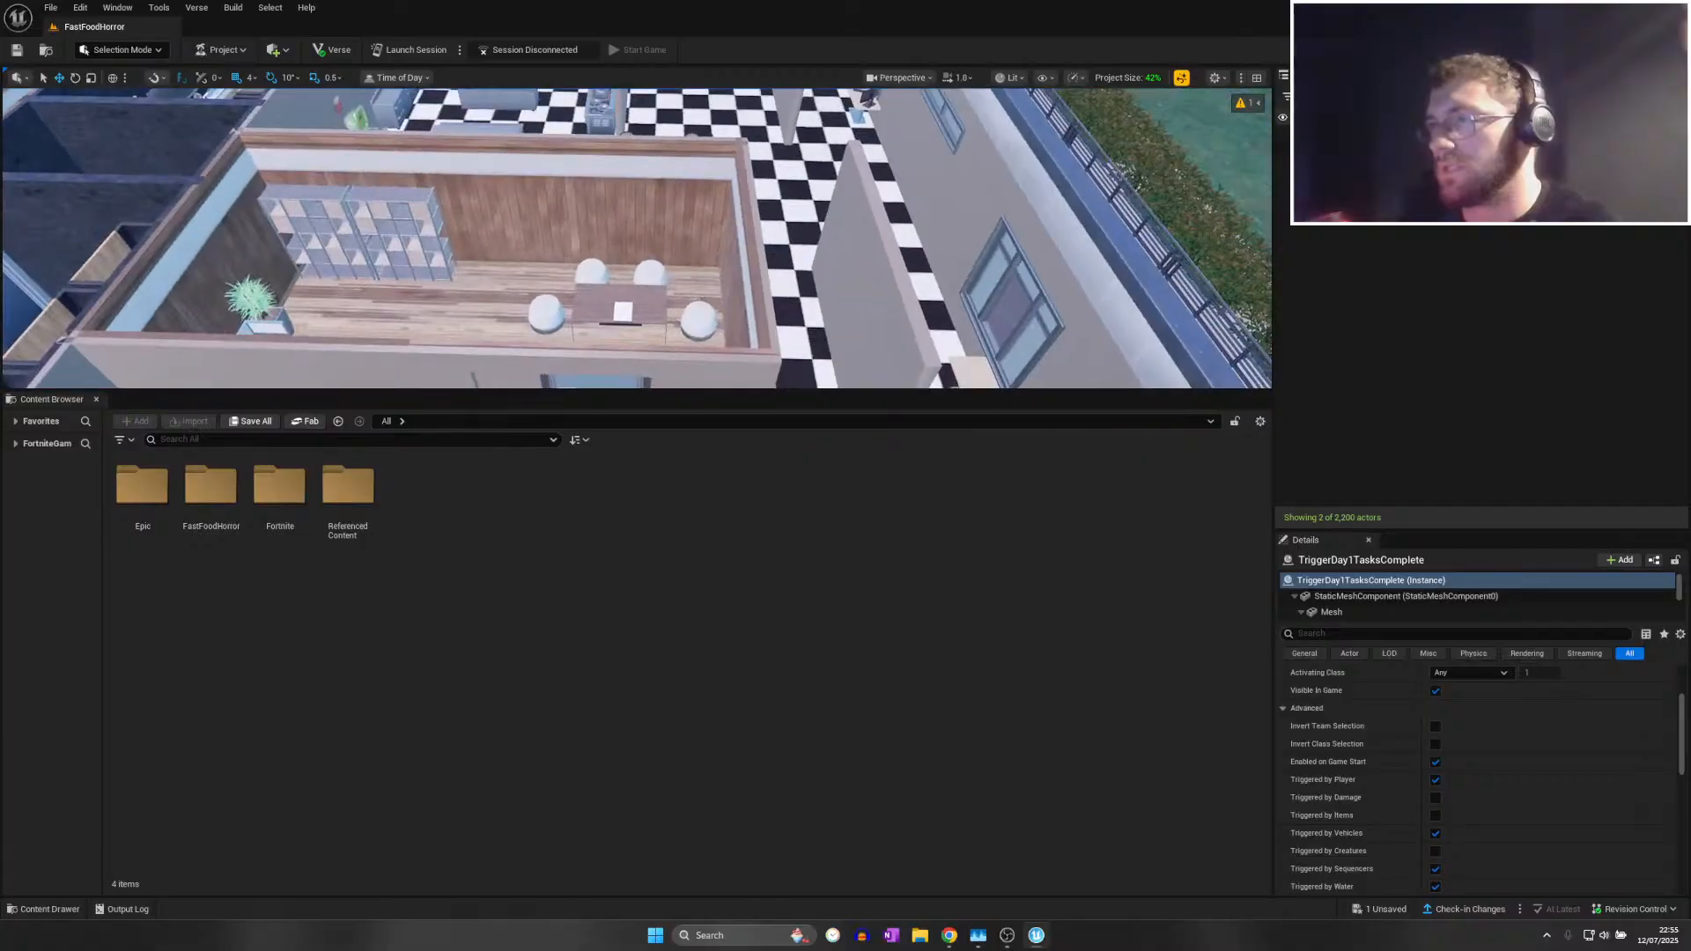
{"action": "right_click_drag", "start_coordinate": [819, 291], "coordinate": [809, 211]}
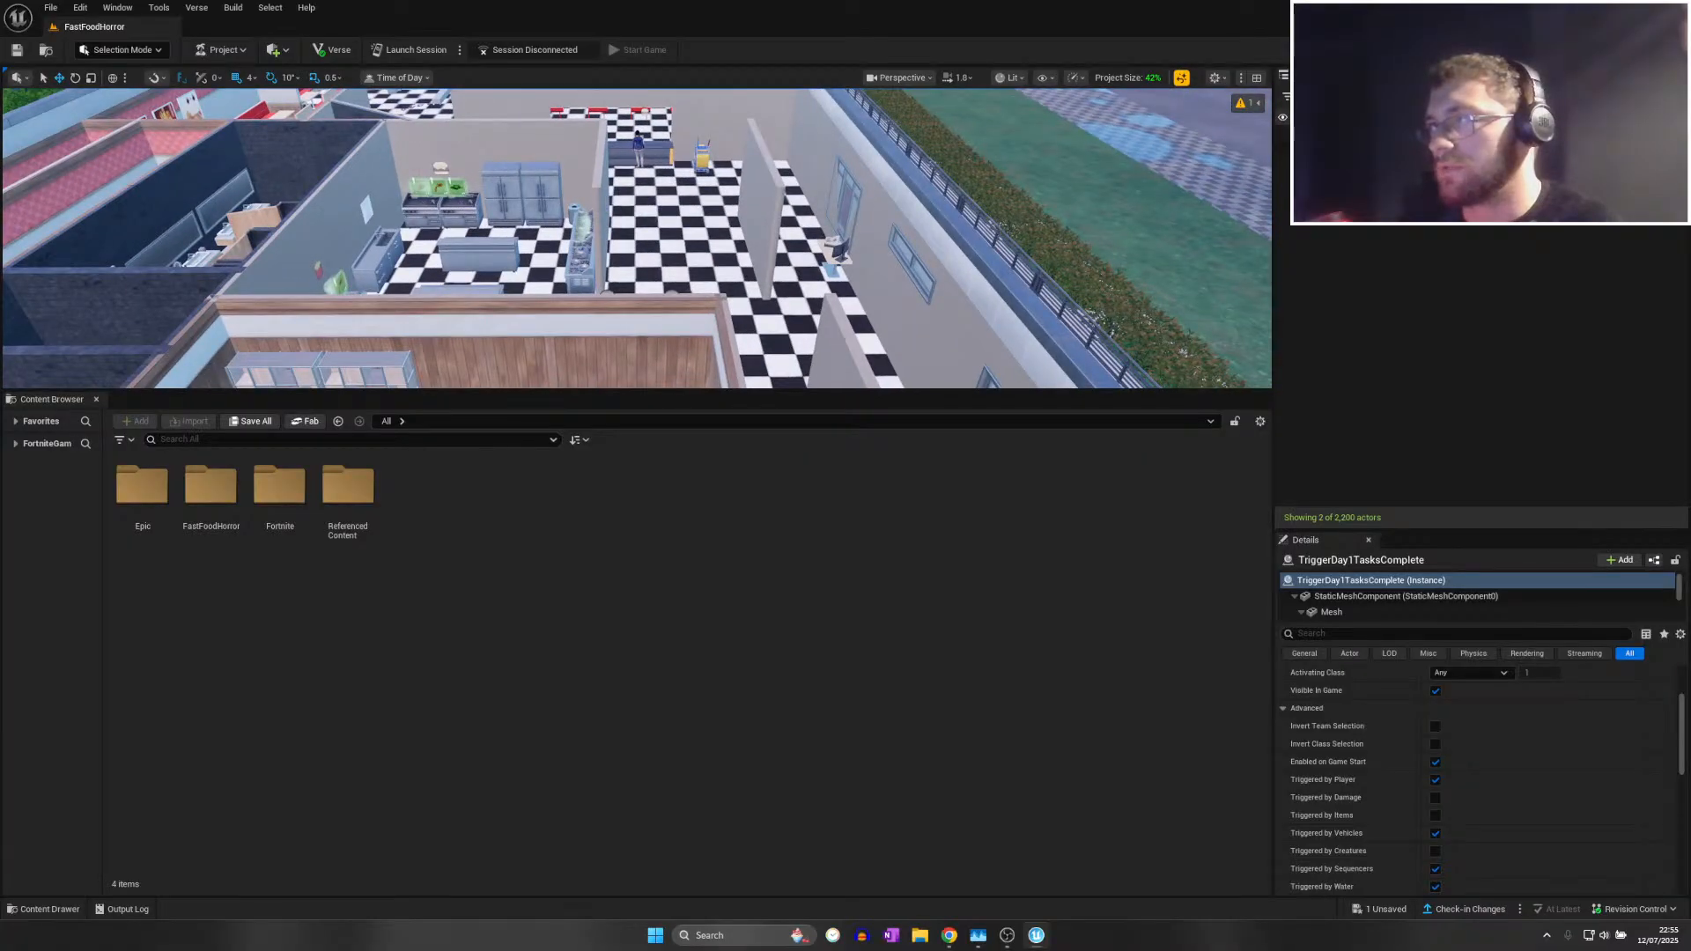
{"action": "key", "text": "w"}
{"action": "right_click_drag", "start_coordinate": [945, 250], "coordinate": [731, 251]}
{"action": "key", "text": "s"}
{"action": "left_click", "coordinate": [550, 195]}
{"action": "scroll", "coordinate": [1417, 766], "scroll_direction": "down", "scroll_amount": 3}
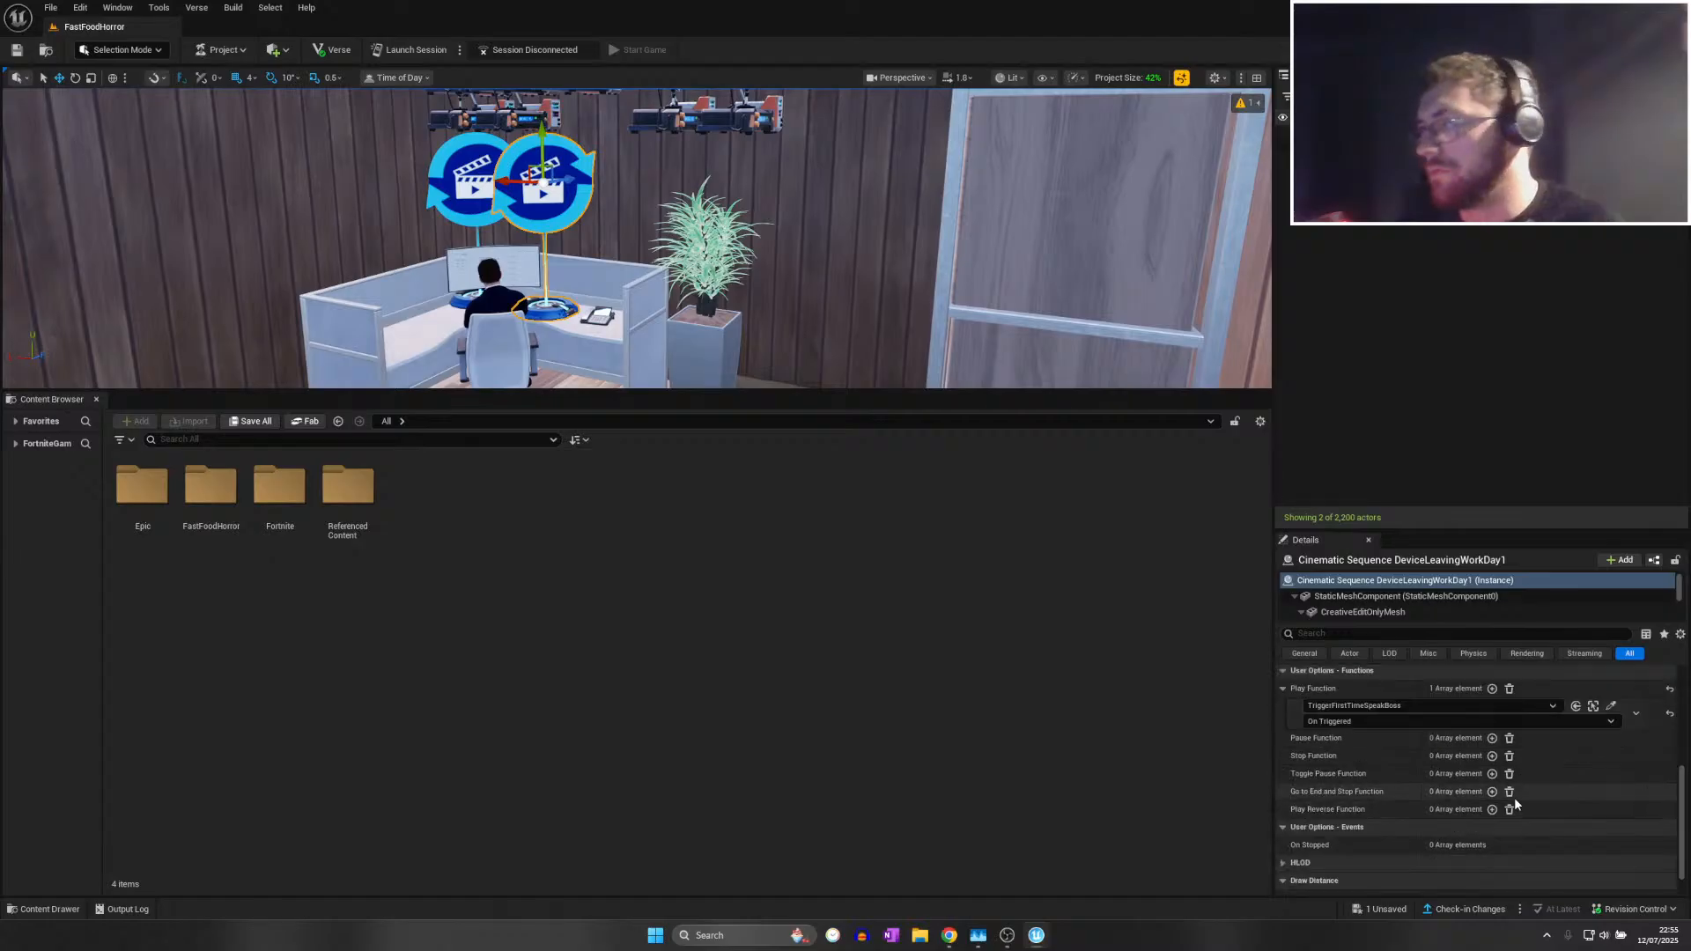
{"action": "scroll", "coordinate": [1523, 792], "scroll_direction": "up", "scroll_amount": 1}
{"action": "left_click", "coordinate": [1610, 749]}
{"action": "key", "text": "w"}
{"action": "right_click_drag", "start_coordinate": [634, 290], "coordinate": [1038, 407]}
{"action": "key", "text": "w"}
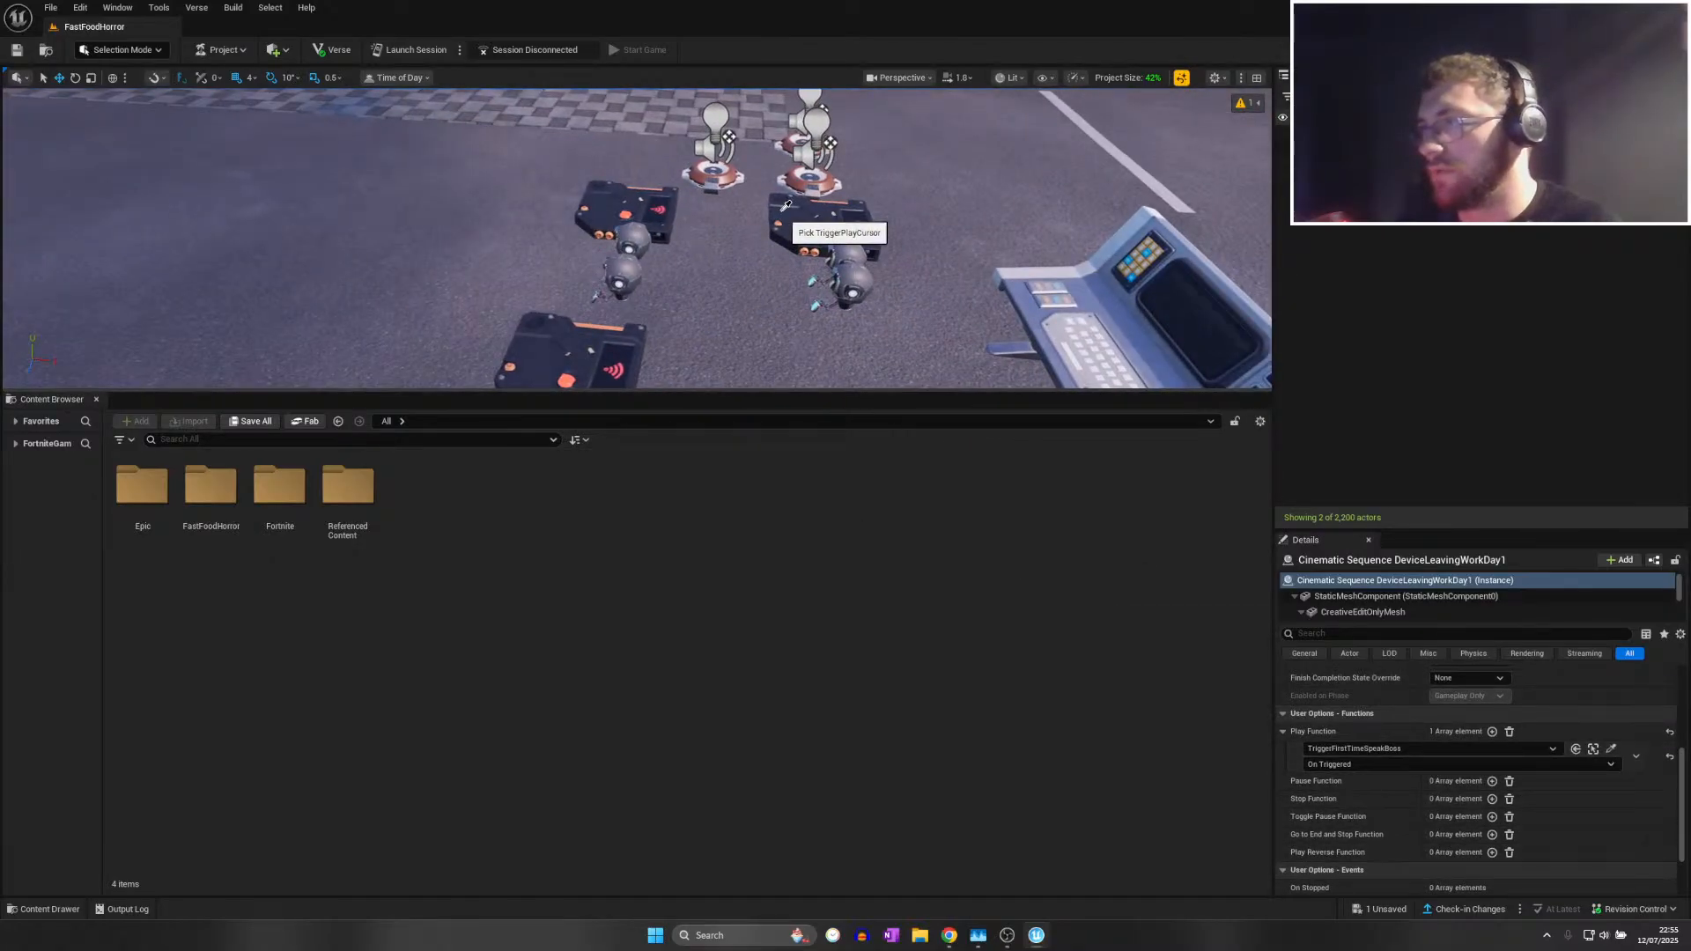
{"action": "left_click", "coordinate": [783, 212]}
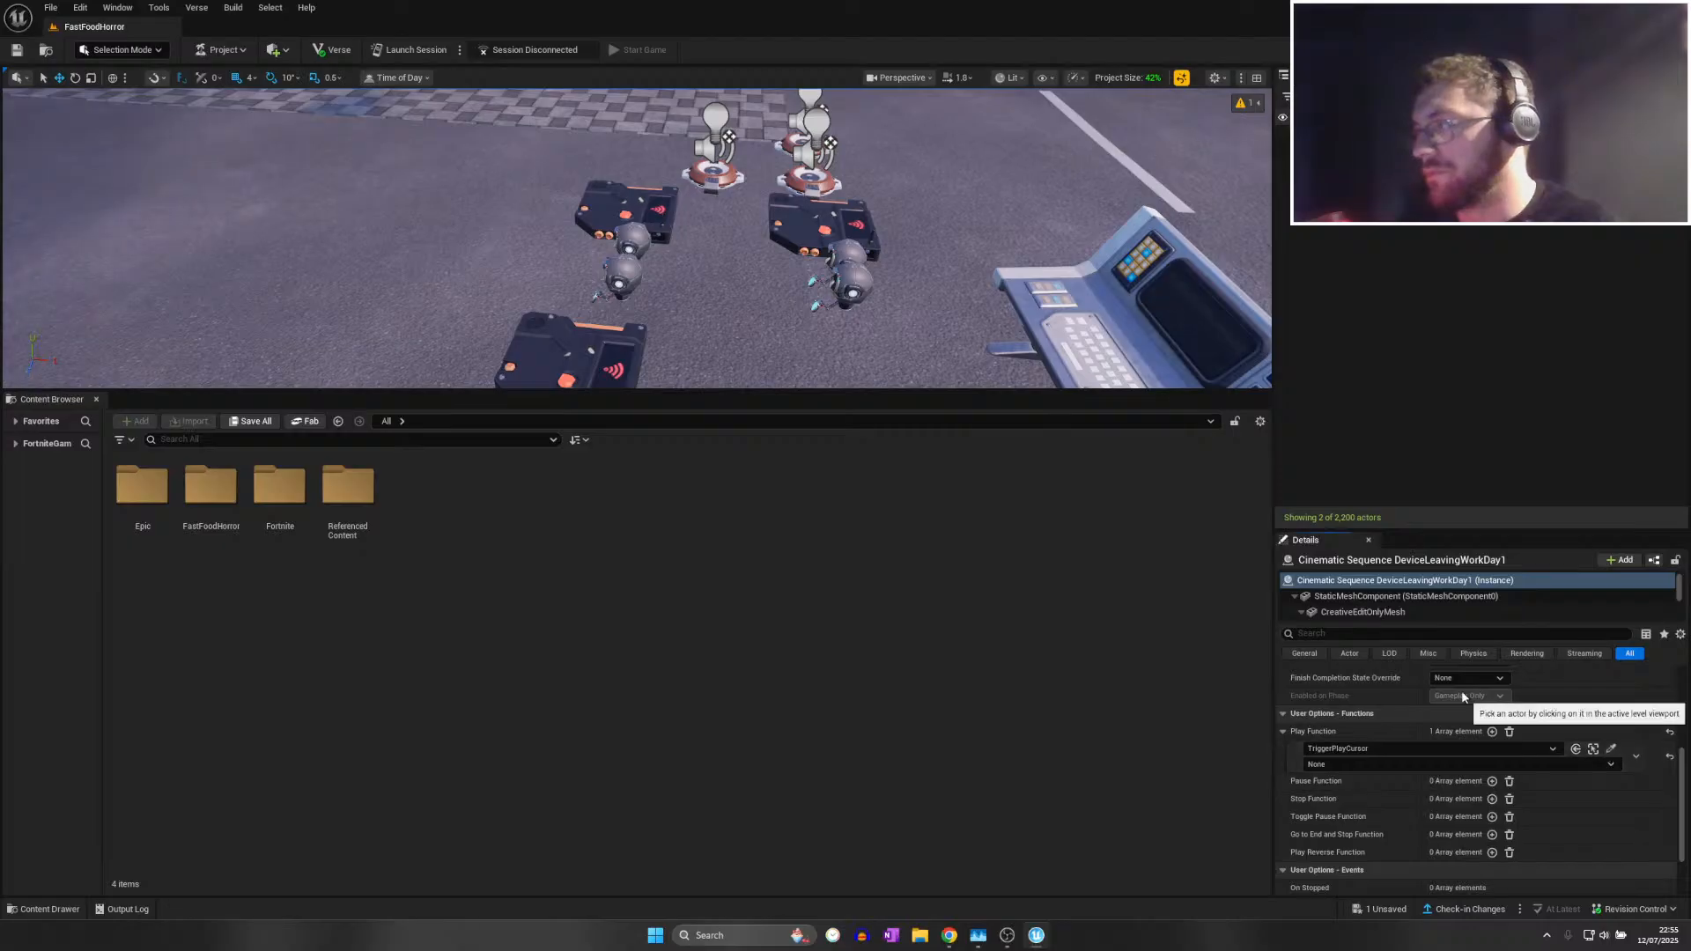
{"action": "left_click", "coordinate": [1611, 748]}
{"action": "left_click", "coordinate": [595, 350]}
{"action": "left_click", "coordinate": [1347, 765]}
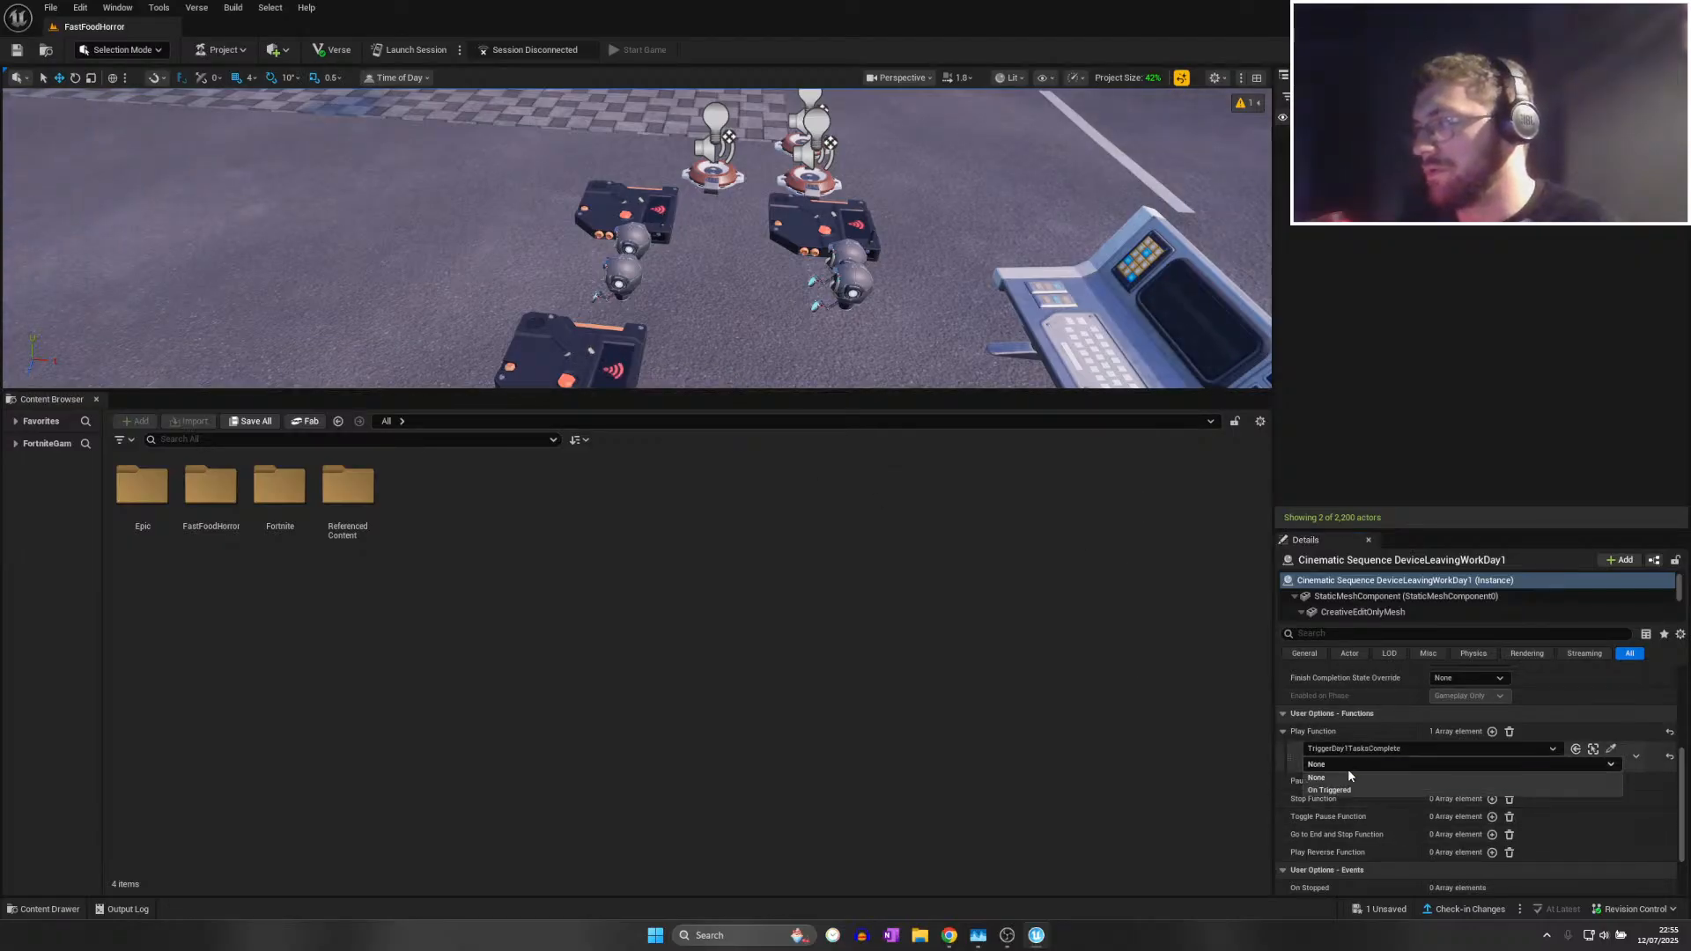
{"action": "left_click", "coordinate": [1346, 779]}
{"action": "scroll", "coordinate": [1409, 771], "scroll_direction": "up", "scroll_amount": 4}
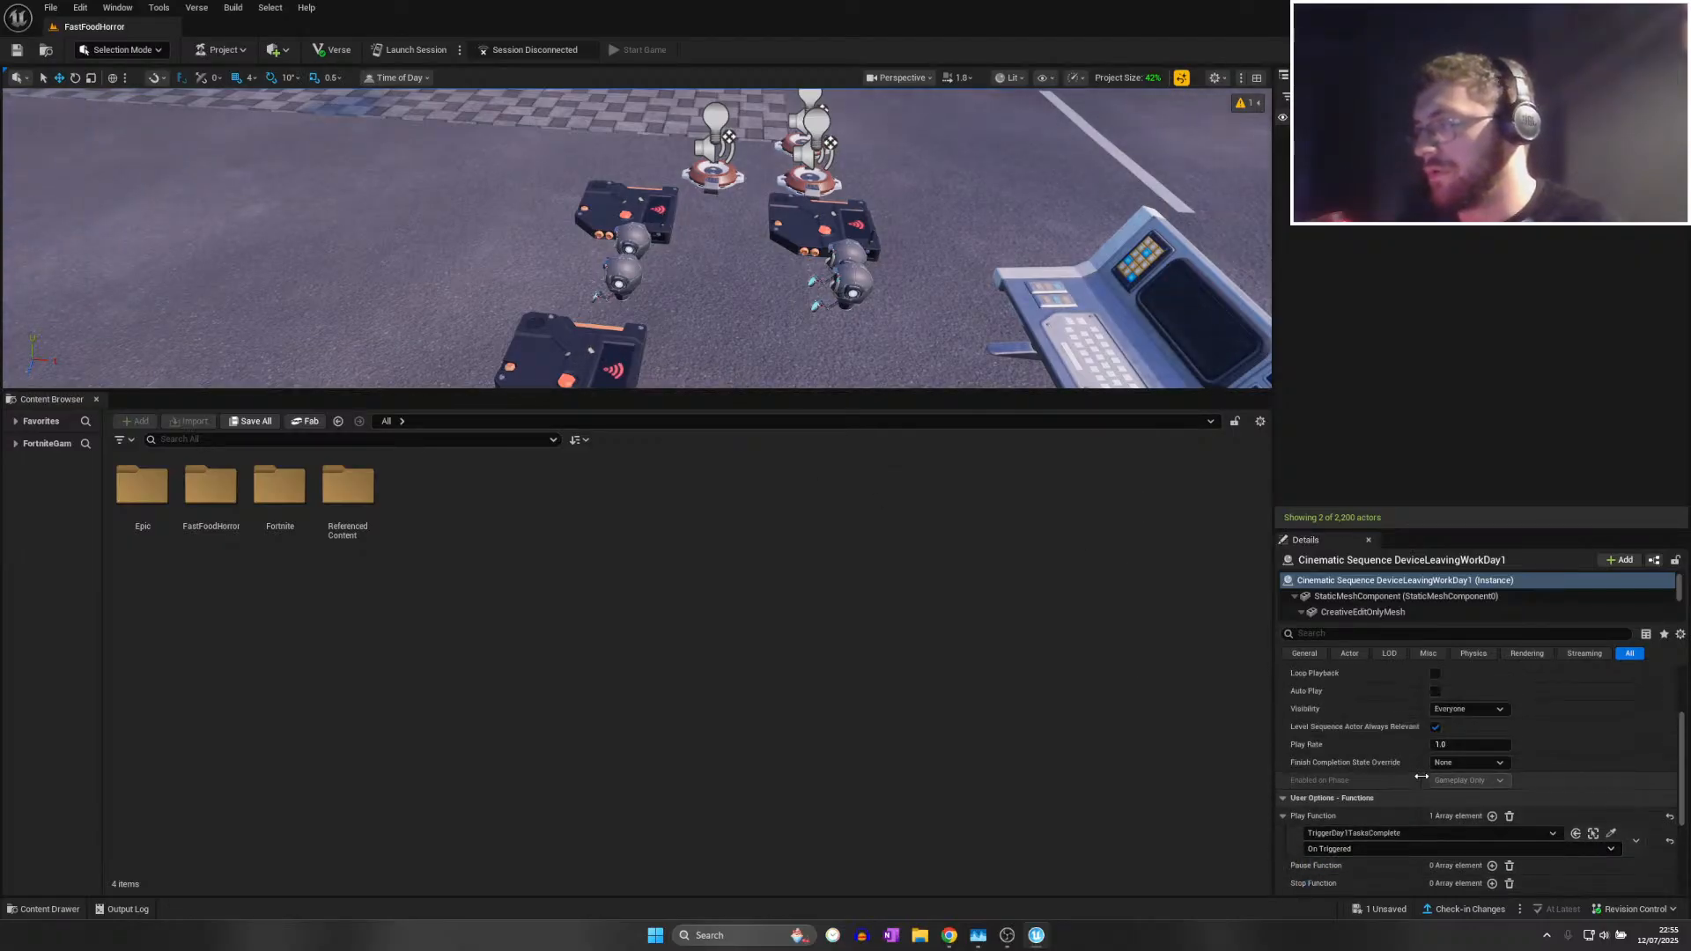
Set the Trigger Delay of TriggerDay1TasksComplete to 3 s and save all changes
{"action": "left_click", "coordinate": [572, 350]}
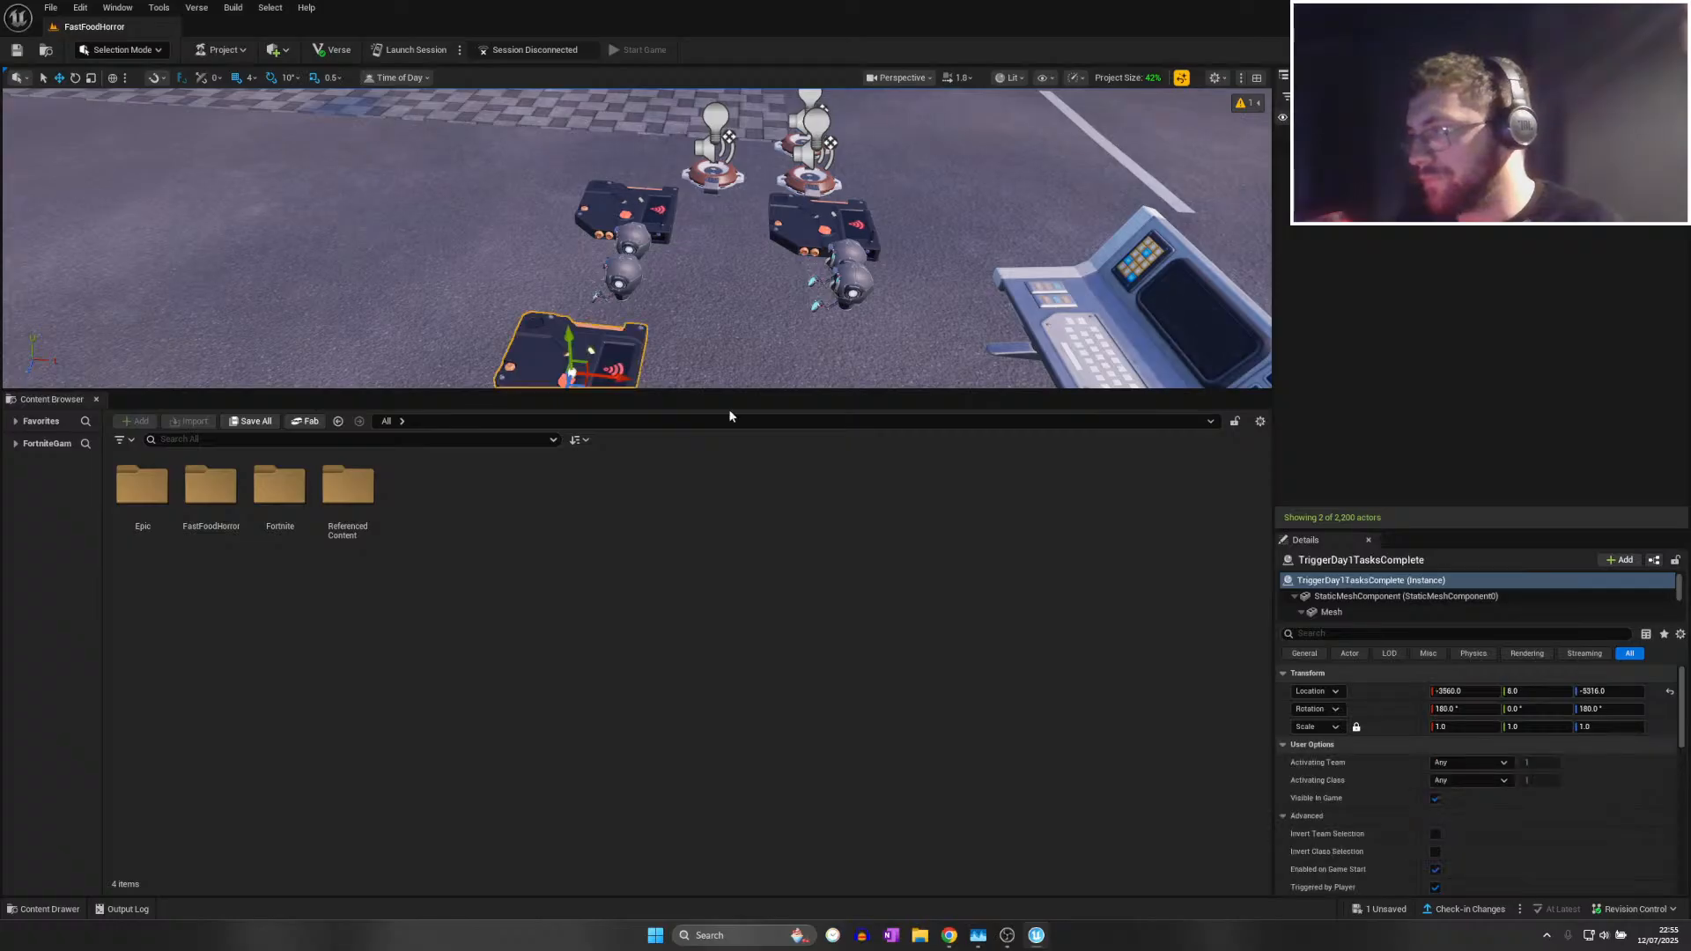
{"action": "scroll", "coordinate": [1441, 731], "scroll_direction": "down", "scroll_amount": 5}
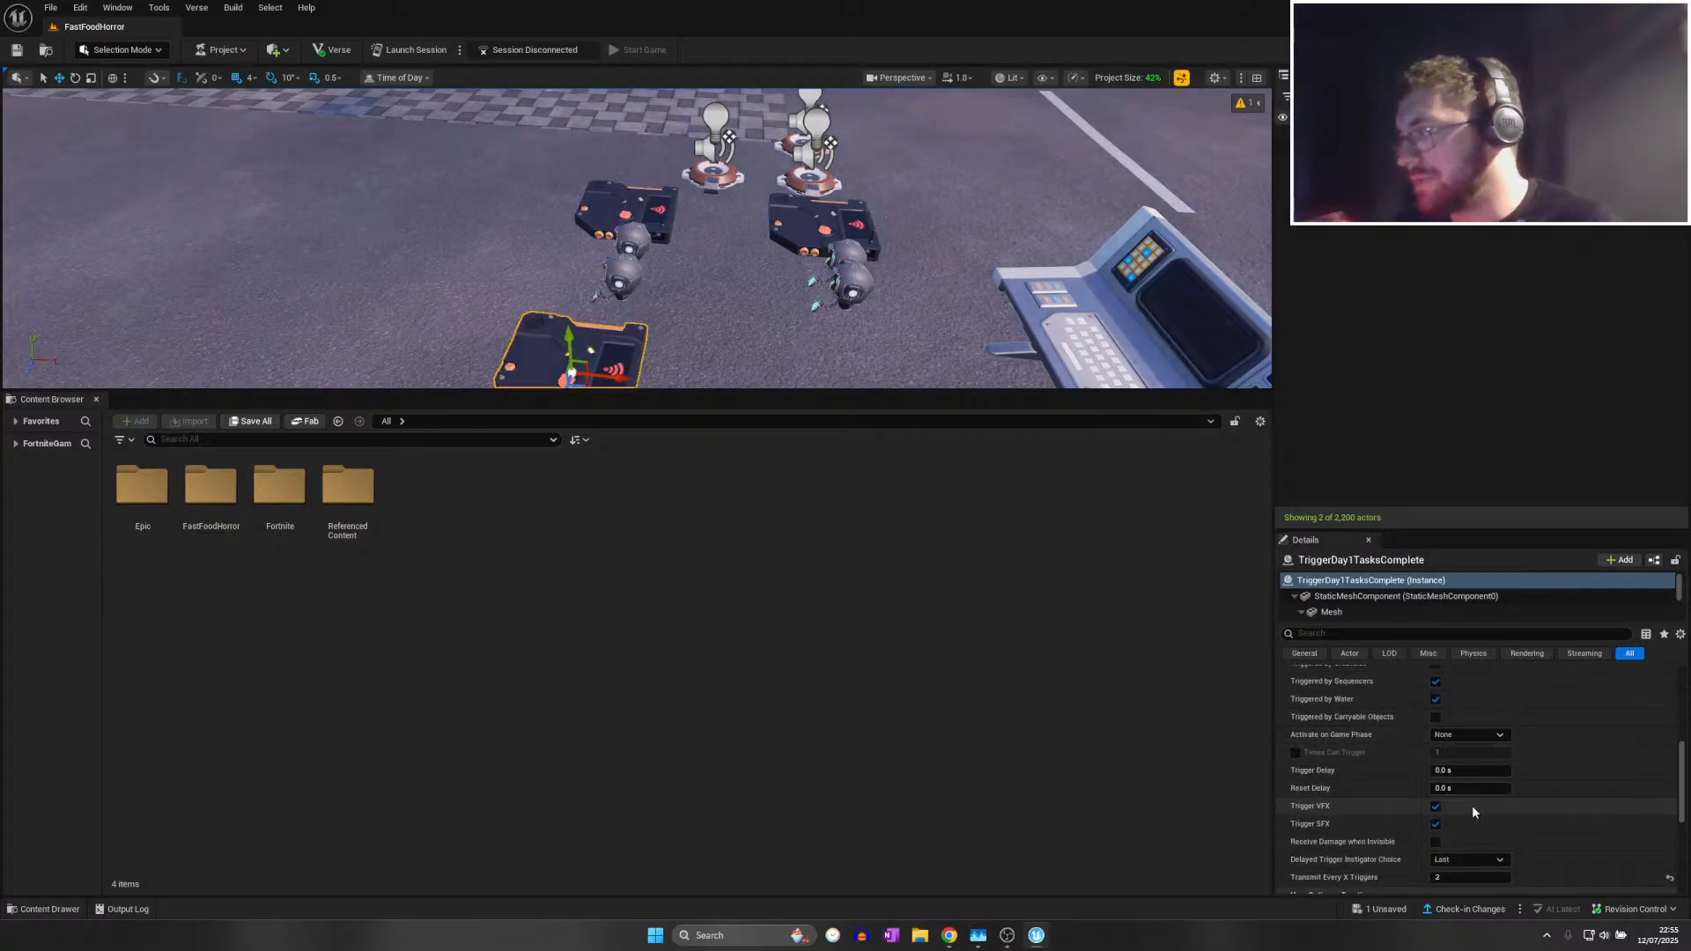
{"action": "scroll", "coordinate": [1471, 805], "scroll_direction": "down", "scroll_amount": 2}
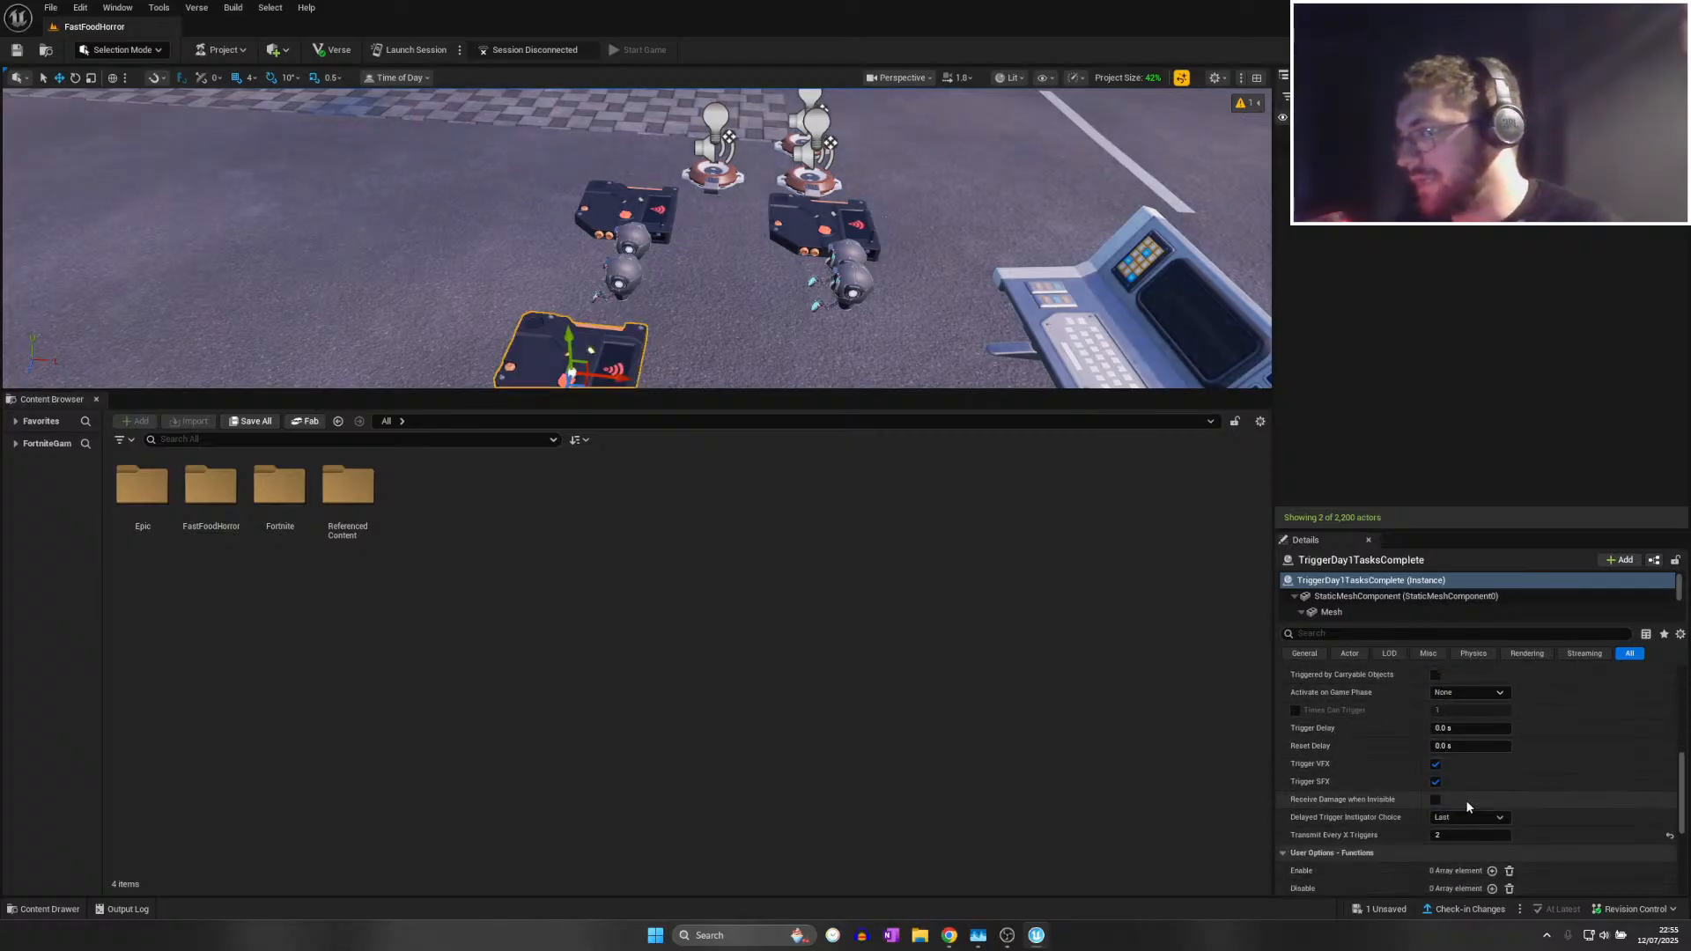
{"action": "left_click", "coordinate": [1471, 727]}
{"action": "type", "text": "3"}
{"action": "key", "text": "Return"}
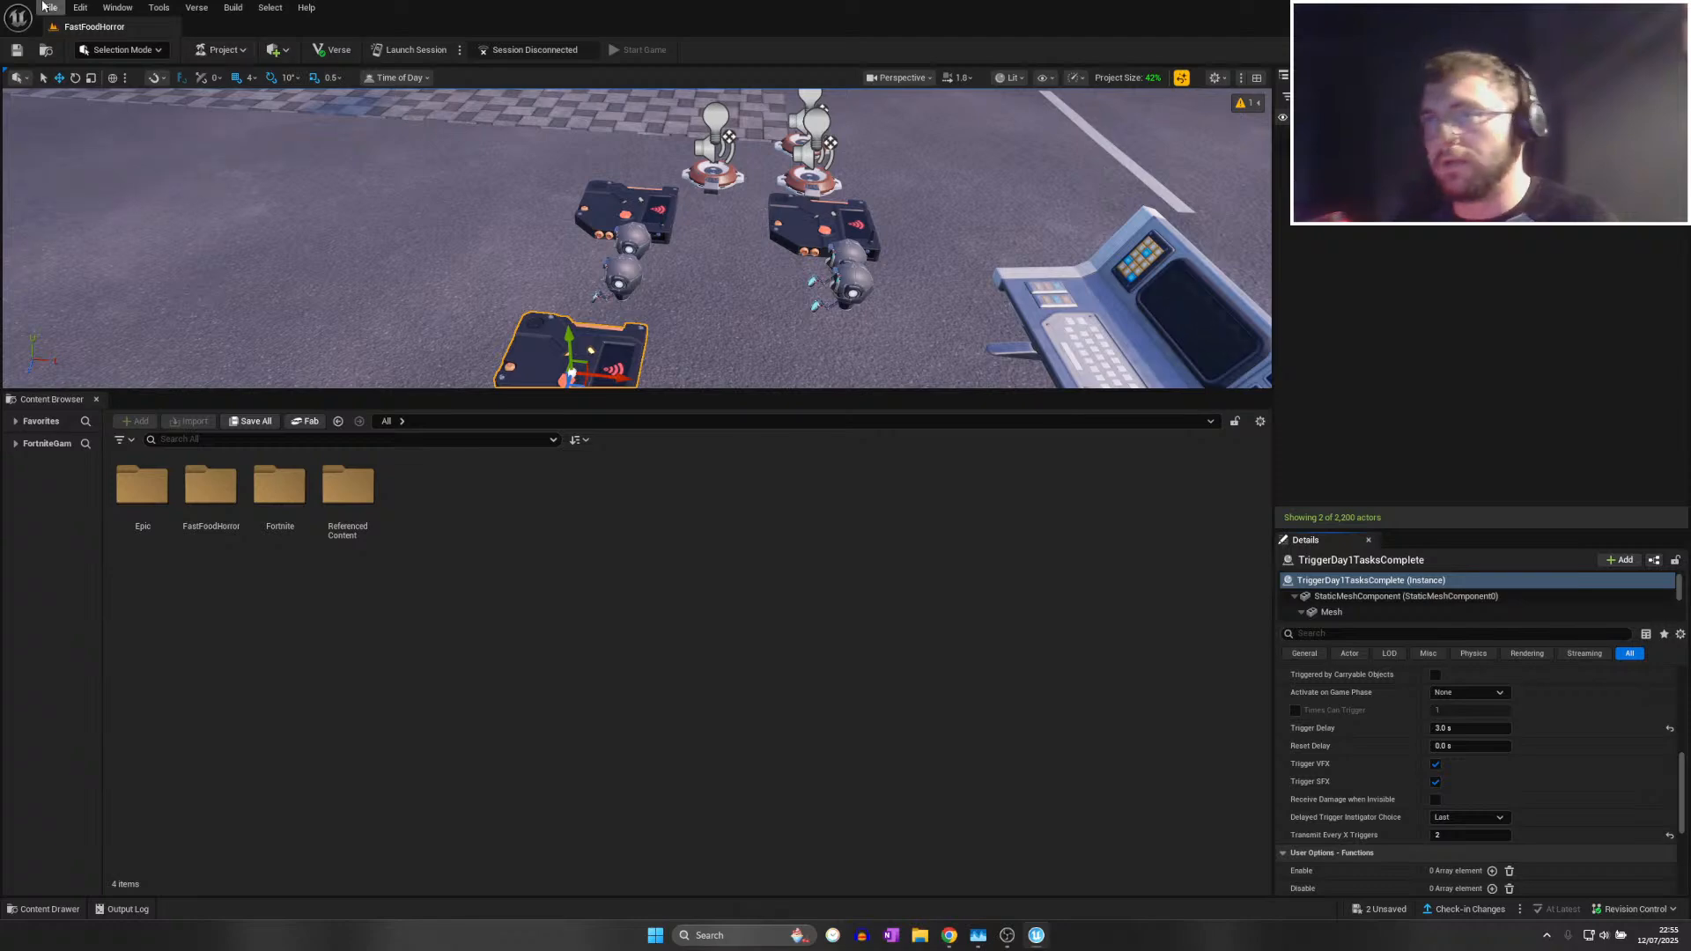
{"action": "left_click", "coordinate": [47, 7]}
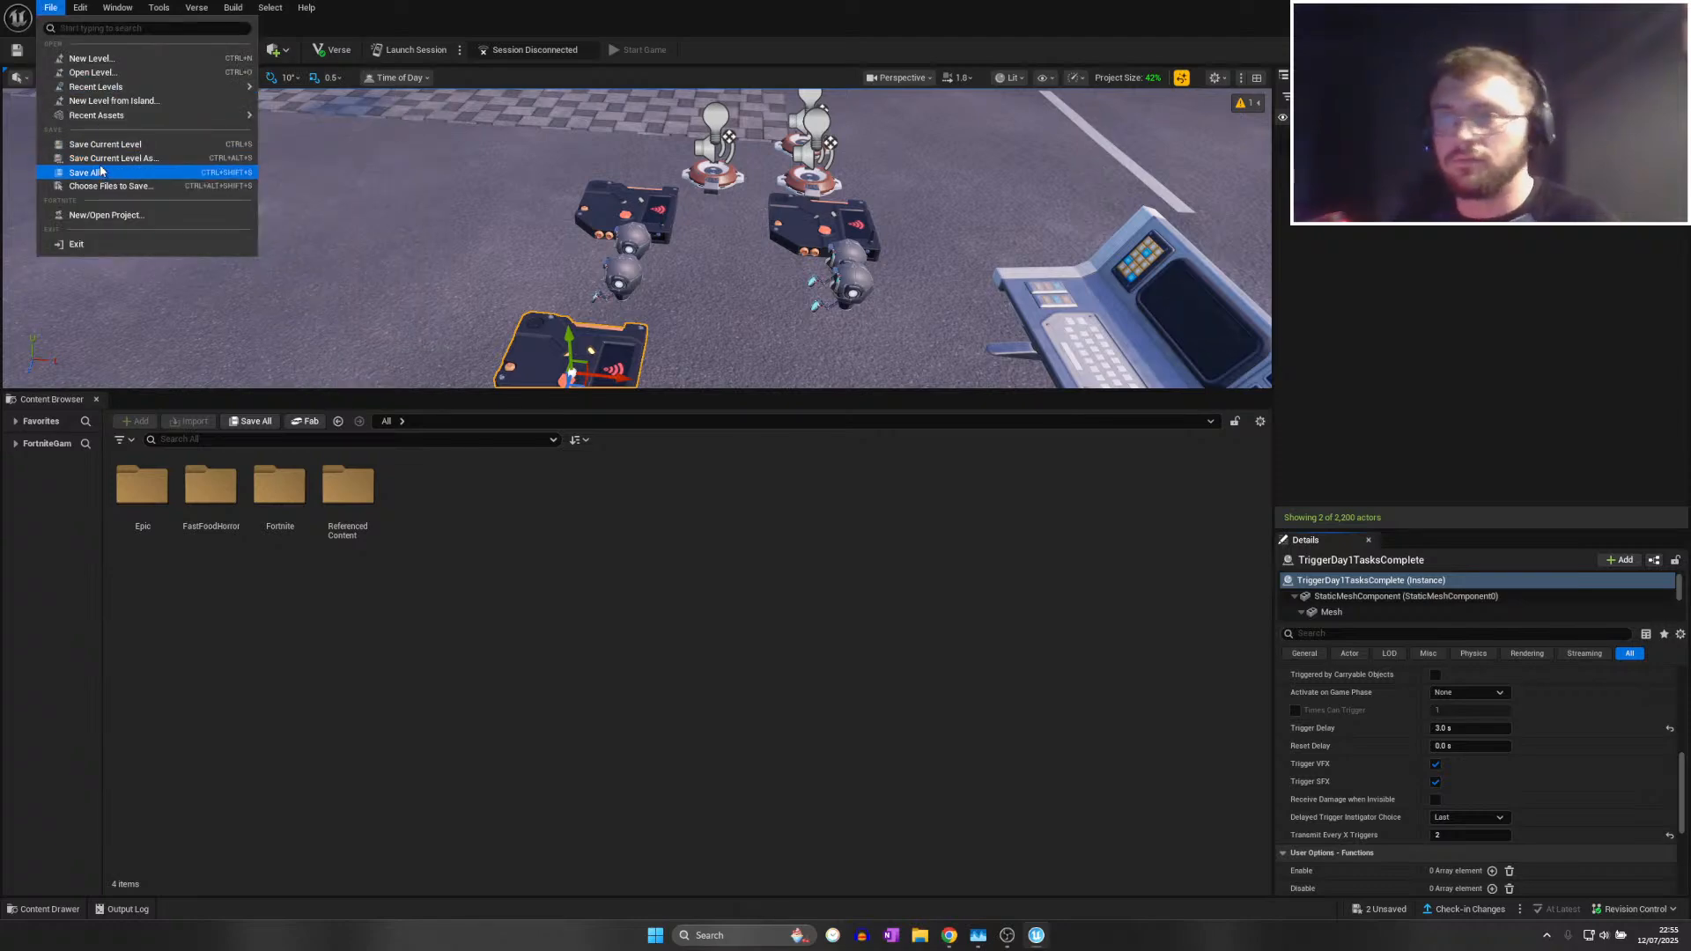
{"action": "left_click", "coordinate": [101, 171]}
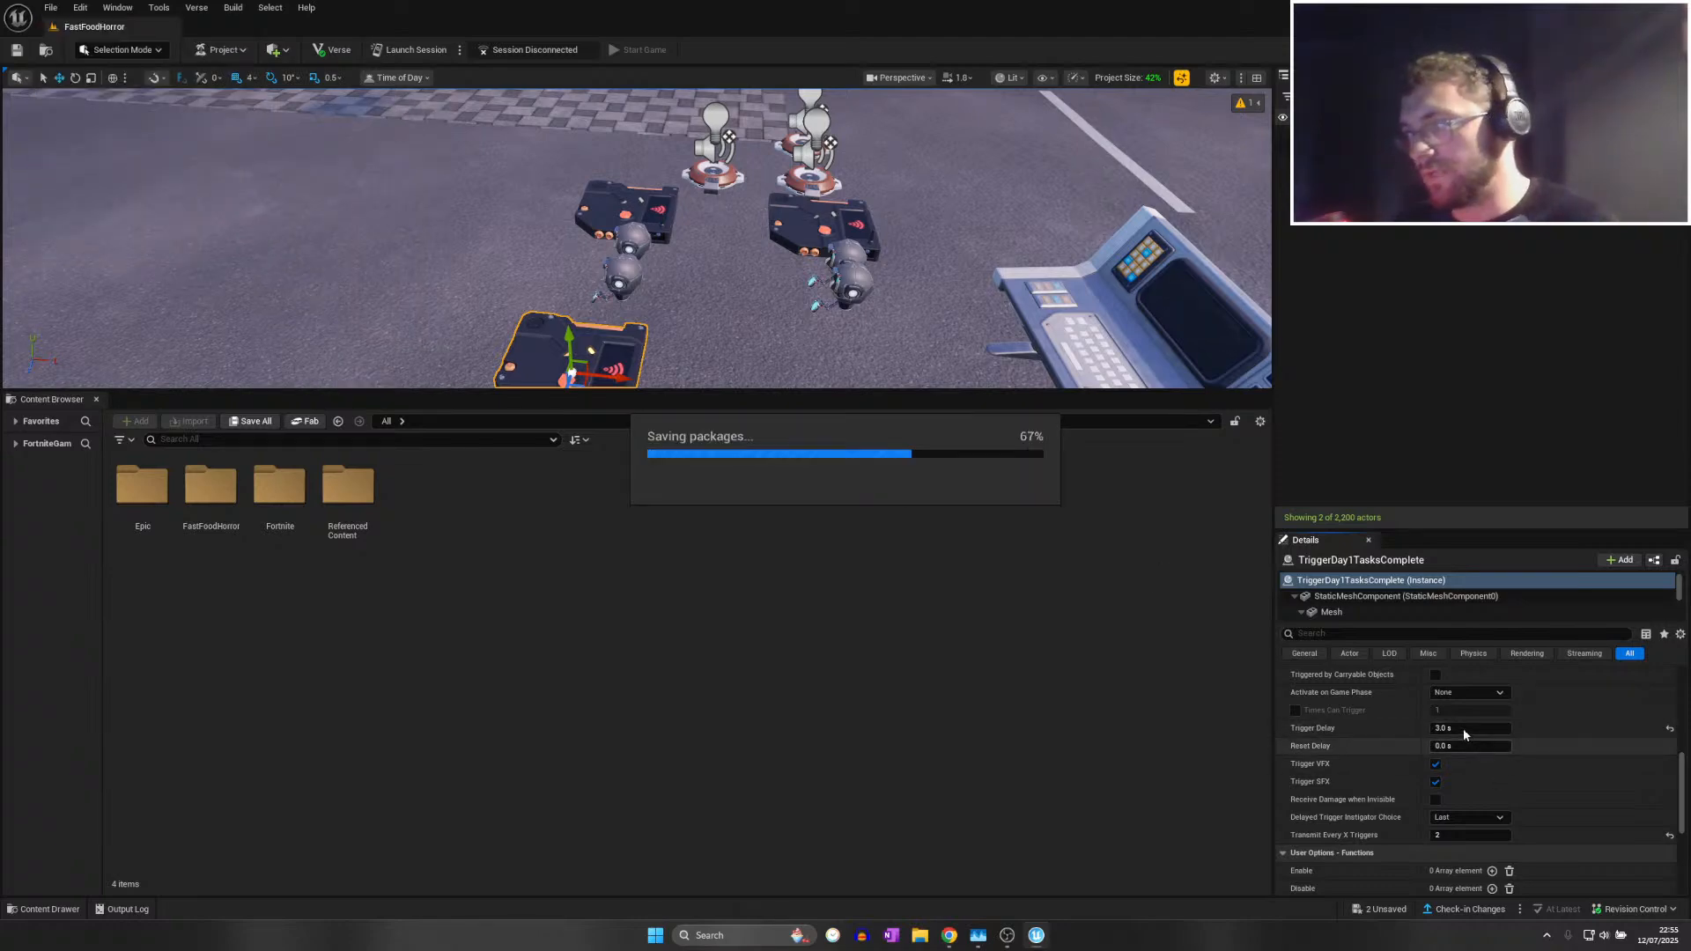
Set the Trigger Delay of TriggerDay1TasksComplete to 5 s and save everything
{"action": "left_click", "coordinate": [1462, 728]}
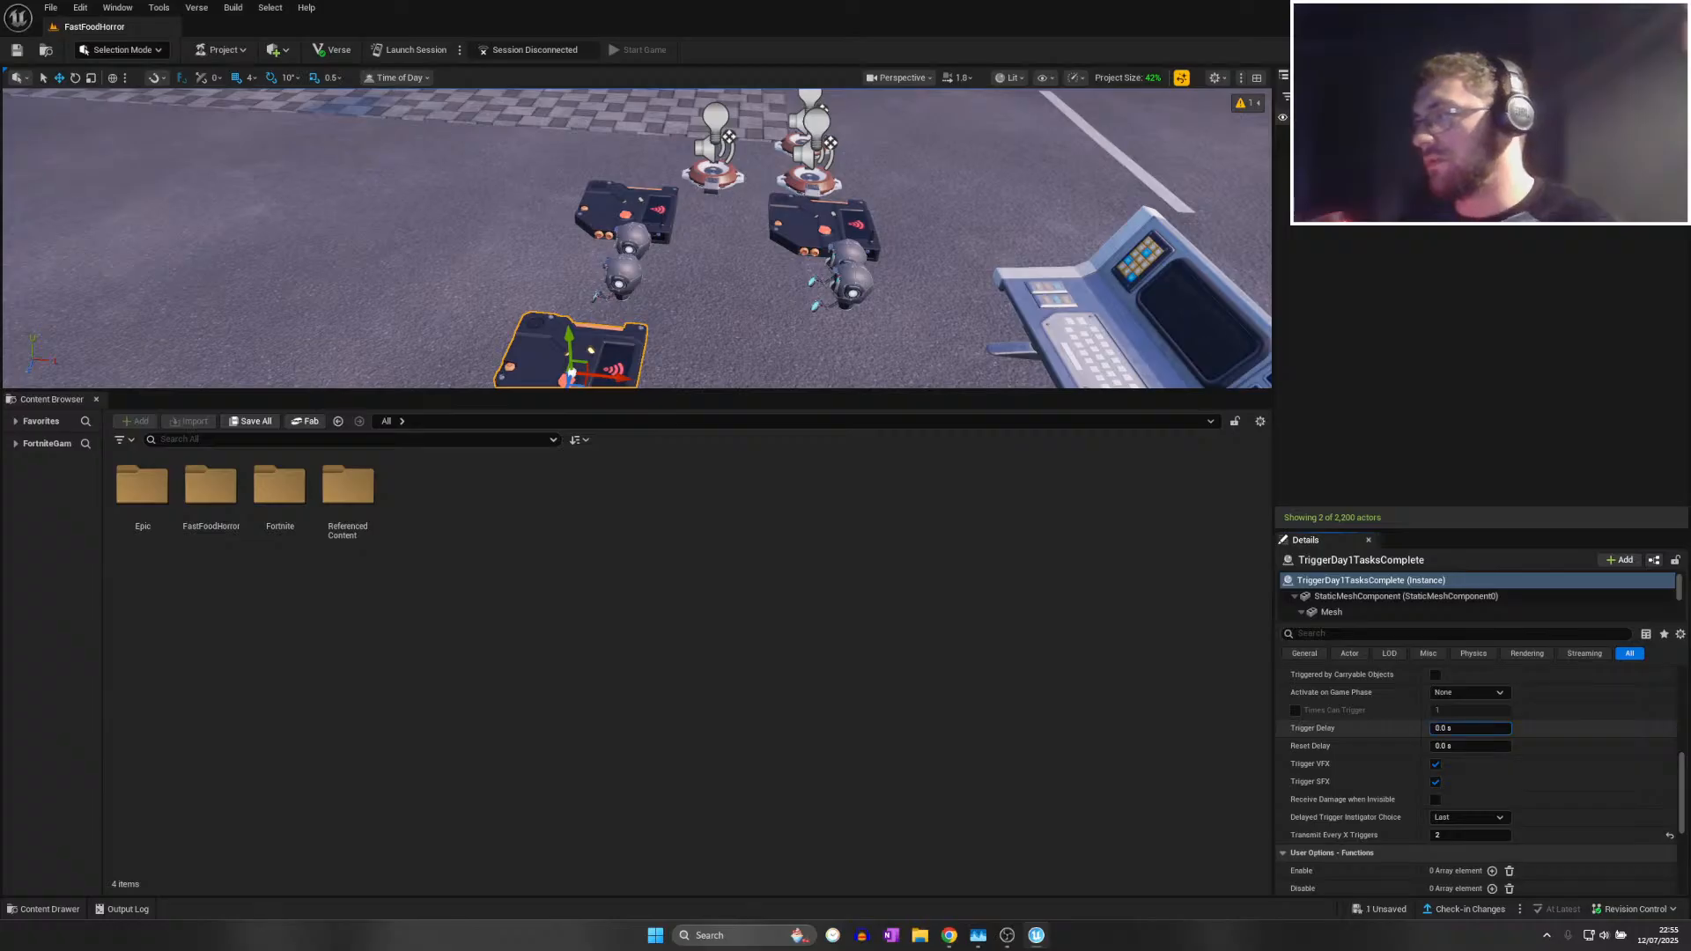
{"action": "type", "text": "5"}
{"action": "key", "text": "Return"}
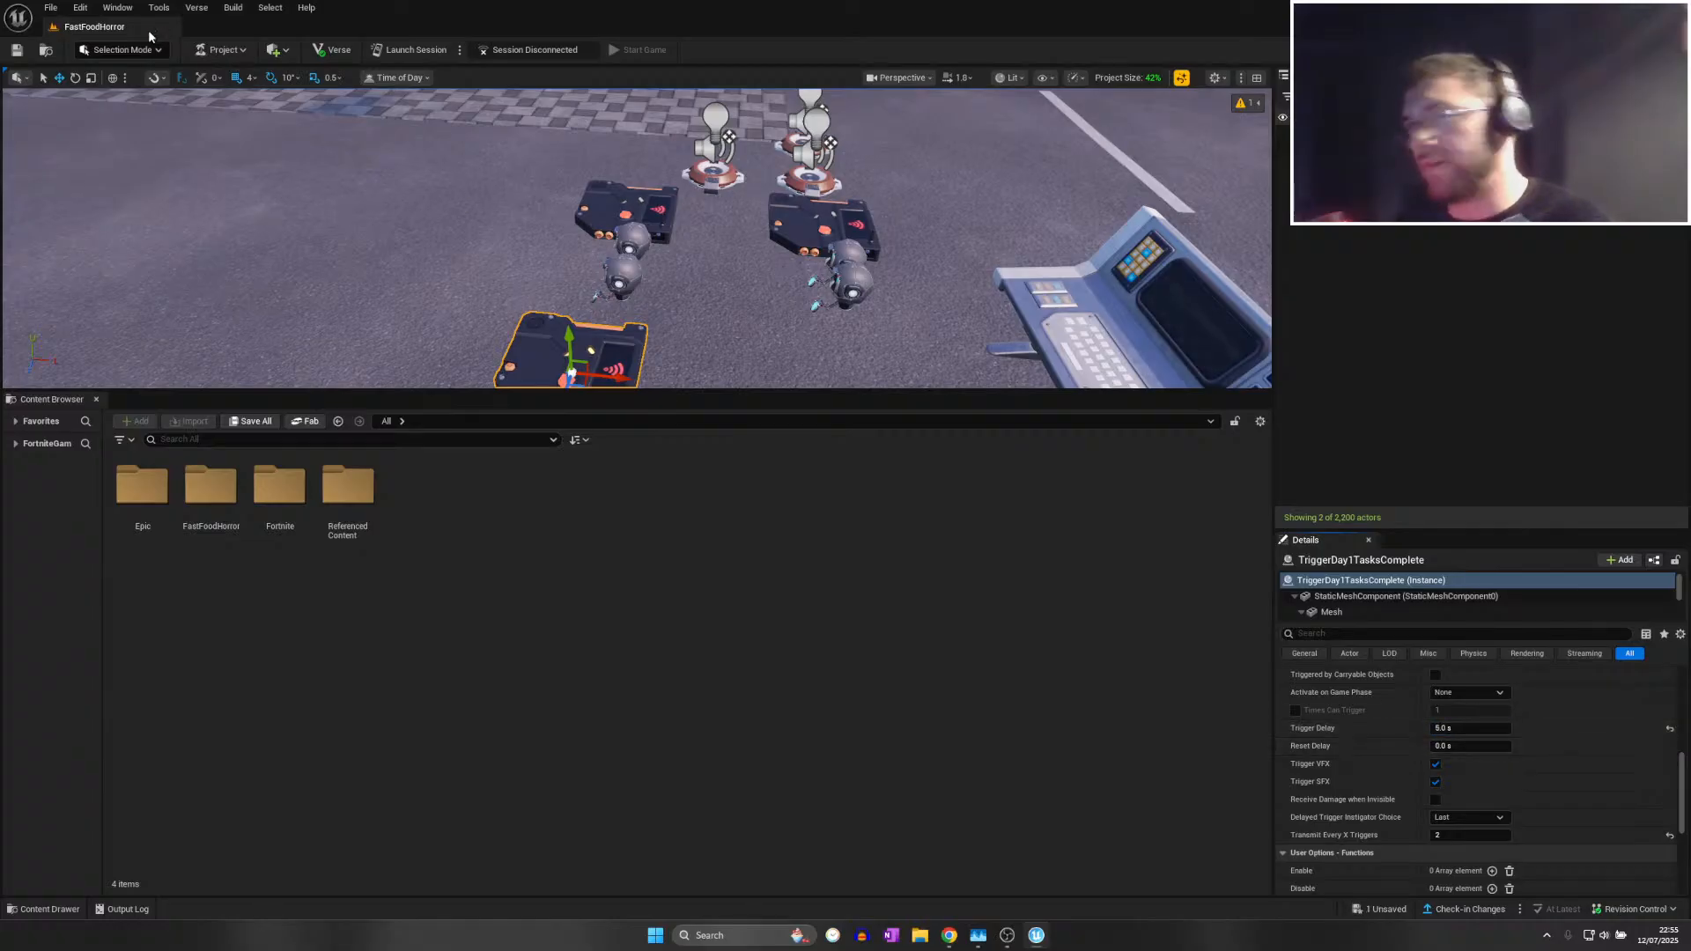
{"action": "left_click", "coordinate": [49, 7]}
{"action": "left_click", "coordinate": [115, 171]}
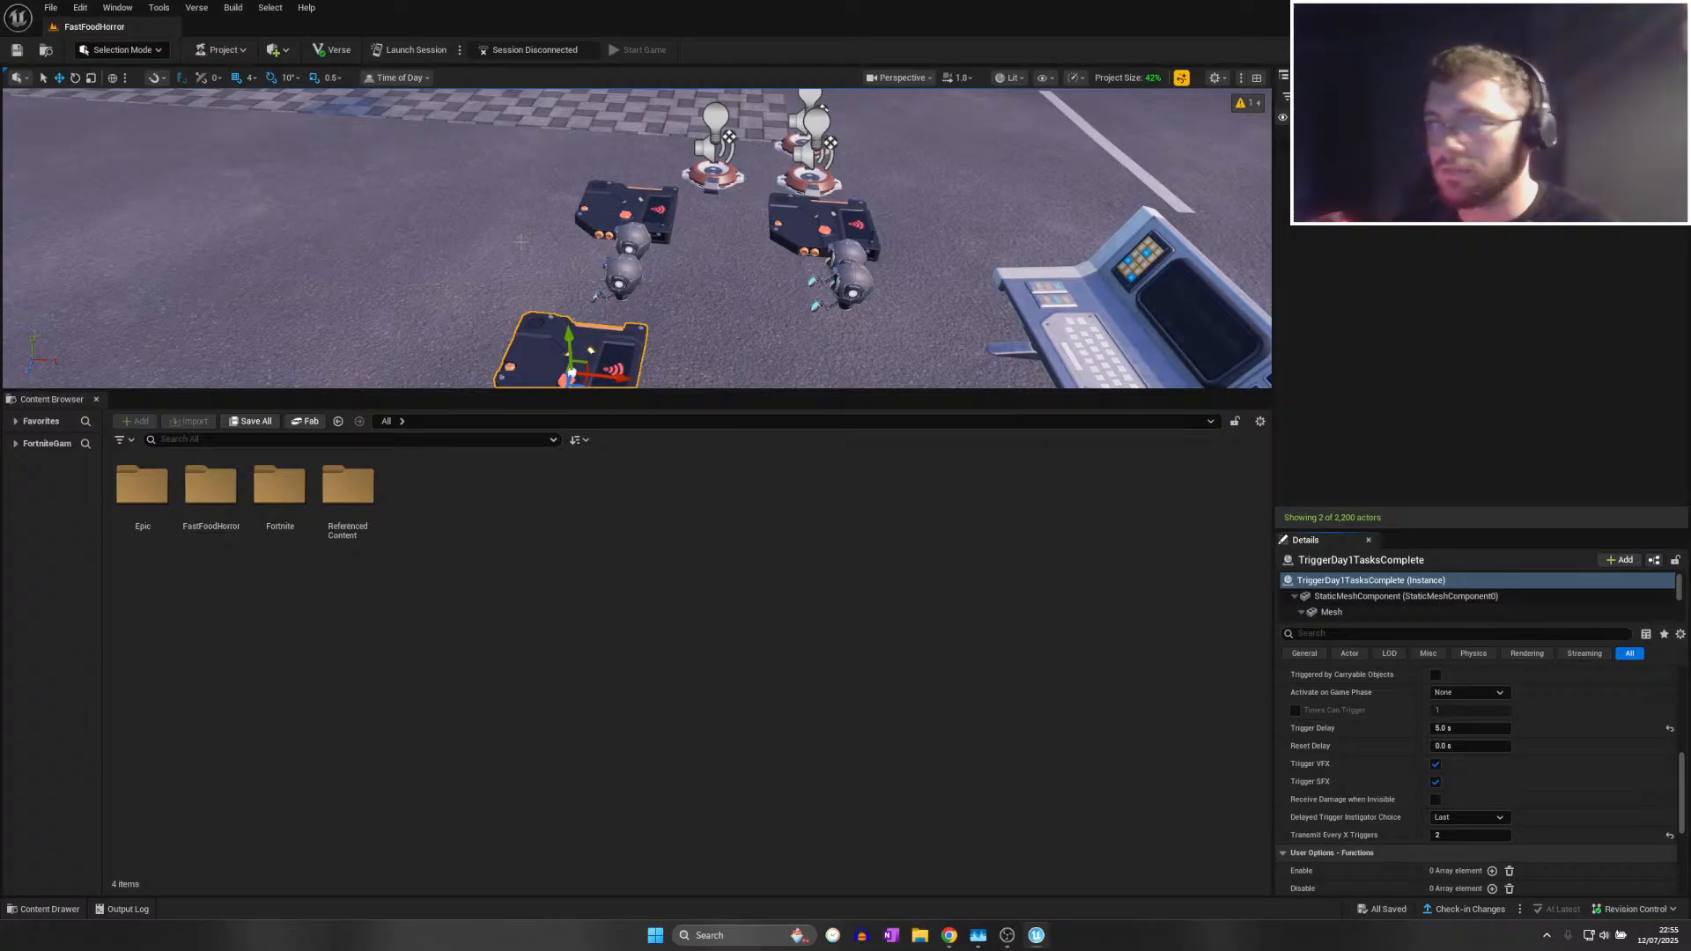
{"action": "right_click_drag", "start_coordinate": [520, 242], "coordinate": [889, 229]}
{"action": "scroll", "coordinate": [608, 247], "scroll_direction": "up", "scroll_amount": 1}
{"action": "right_click_drag", "start_coordinate": [634, 237], "coordinate": [607, 282]}
{"action": "right_click_drag", "start_coordinate": [409, 211], "coordinate": [317, 190]}
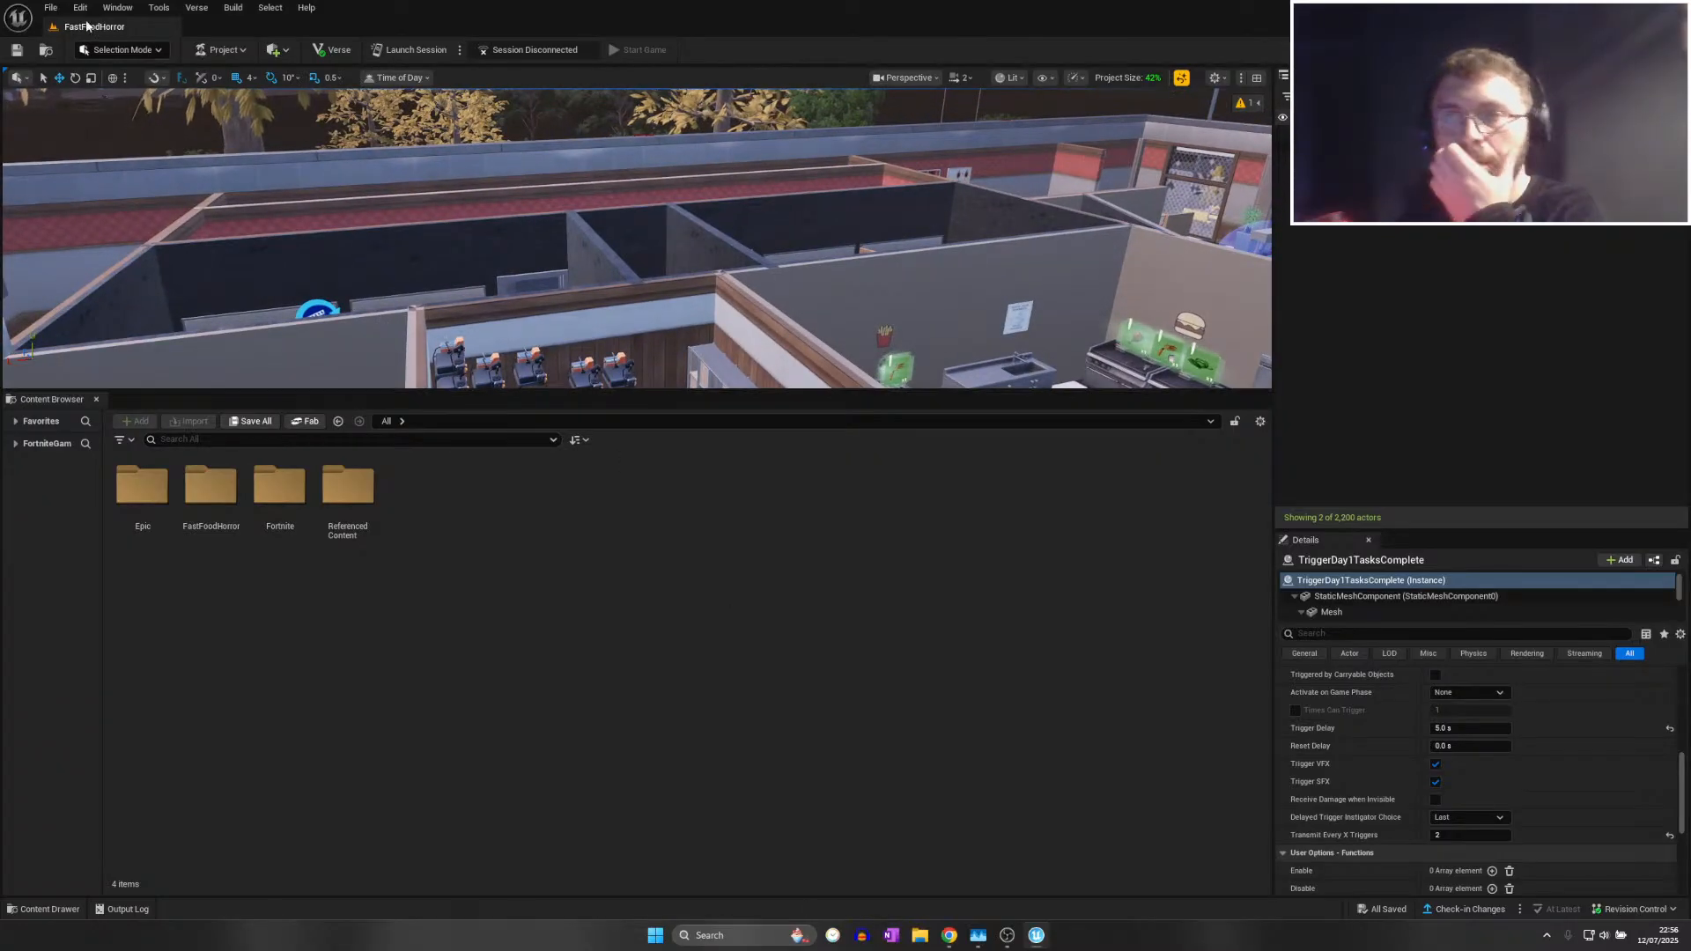
{"action": "left_click", "coordinate": [52, 9]}
{"action": "left_click", "coordinate": [93, 174]}
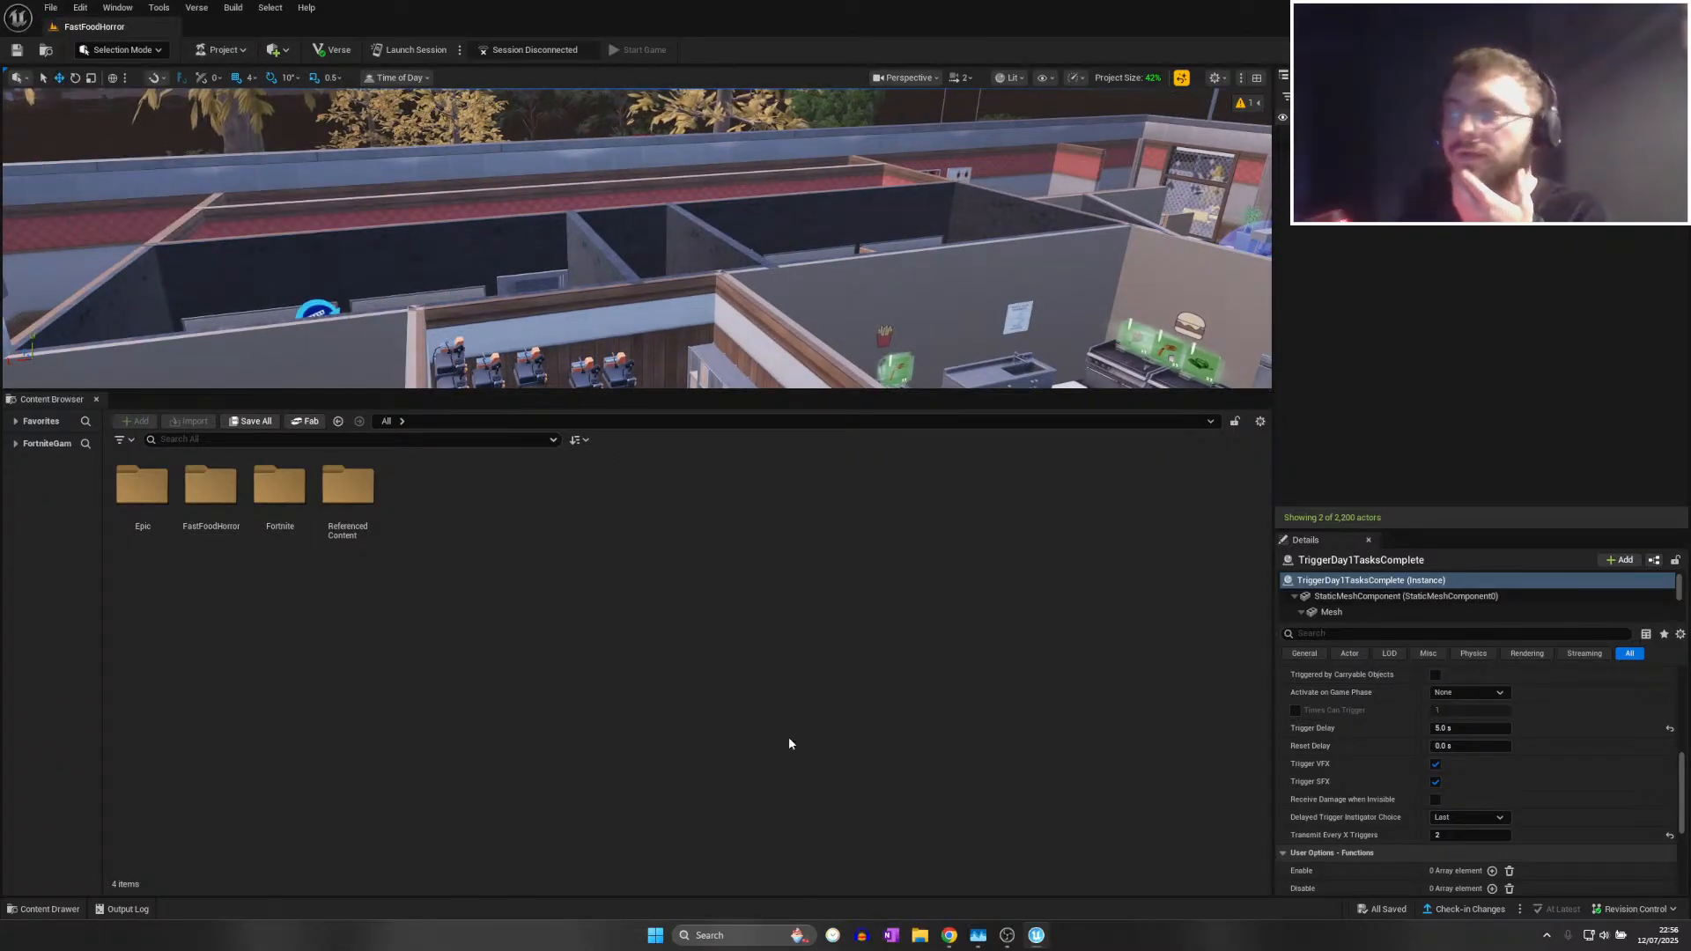
Switch to OneNote, review the to-do list's item about creating the food widgets, and return to the editor
{"action": "left_click", "coordinate": [891, 935]}
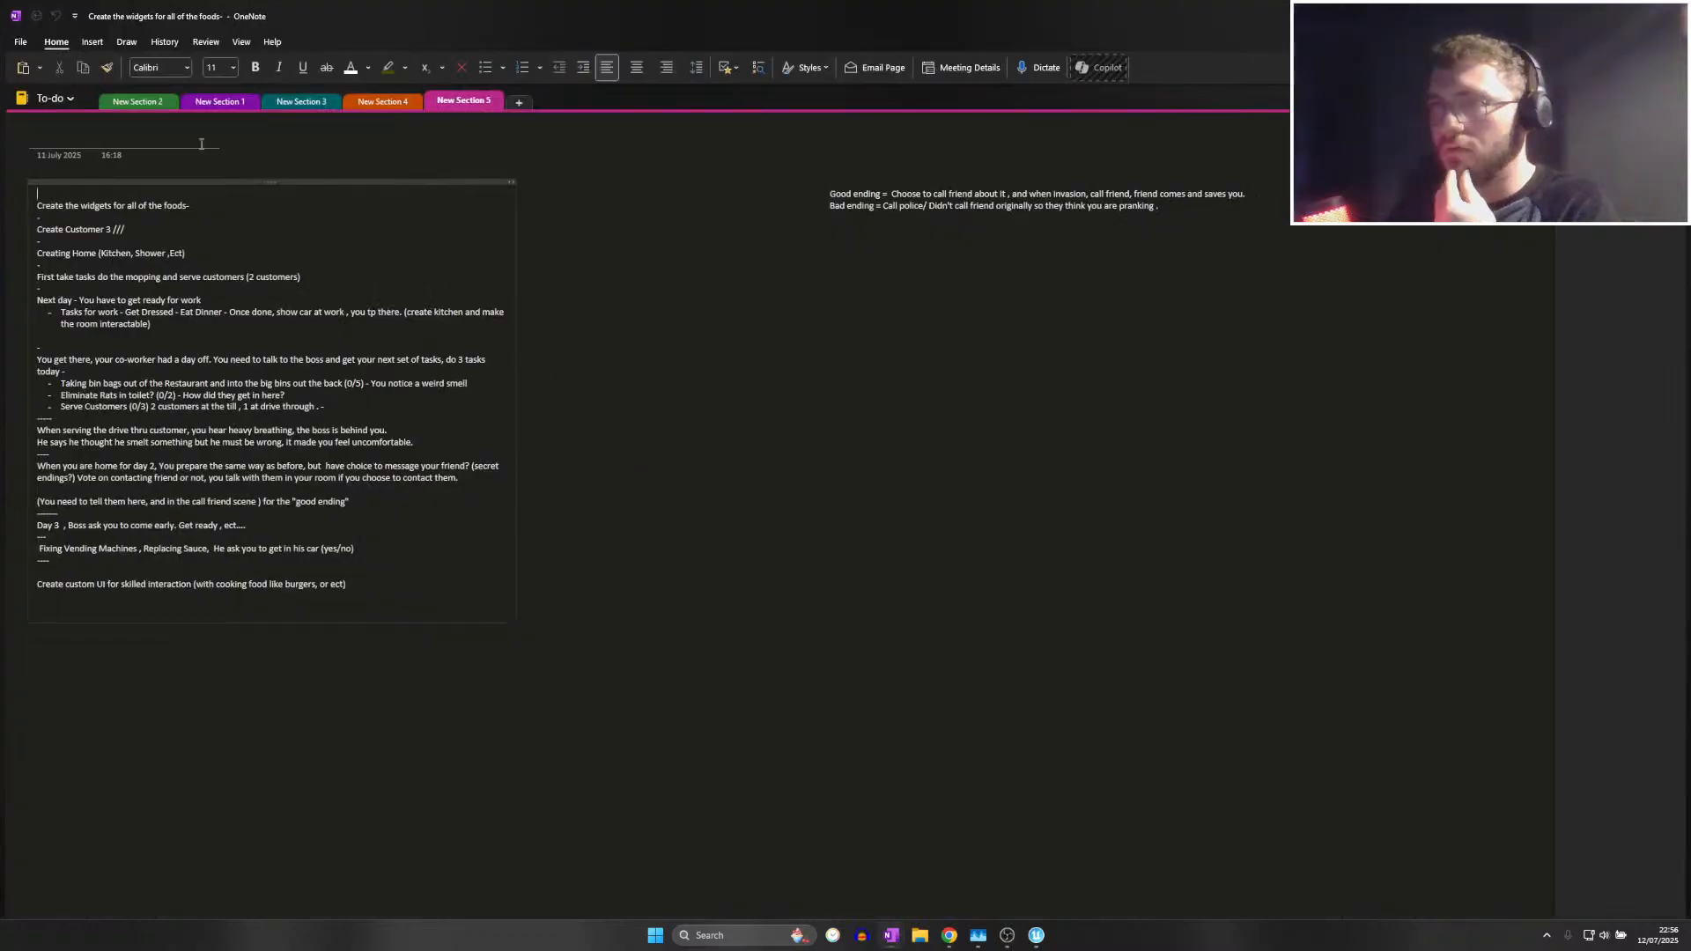
{"action": "left_click", "coordinate": [201, 203]}
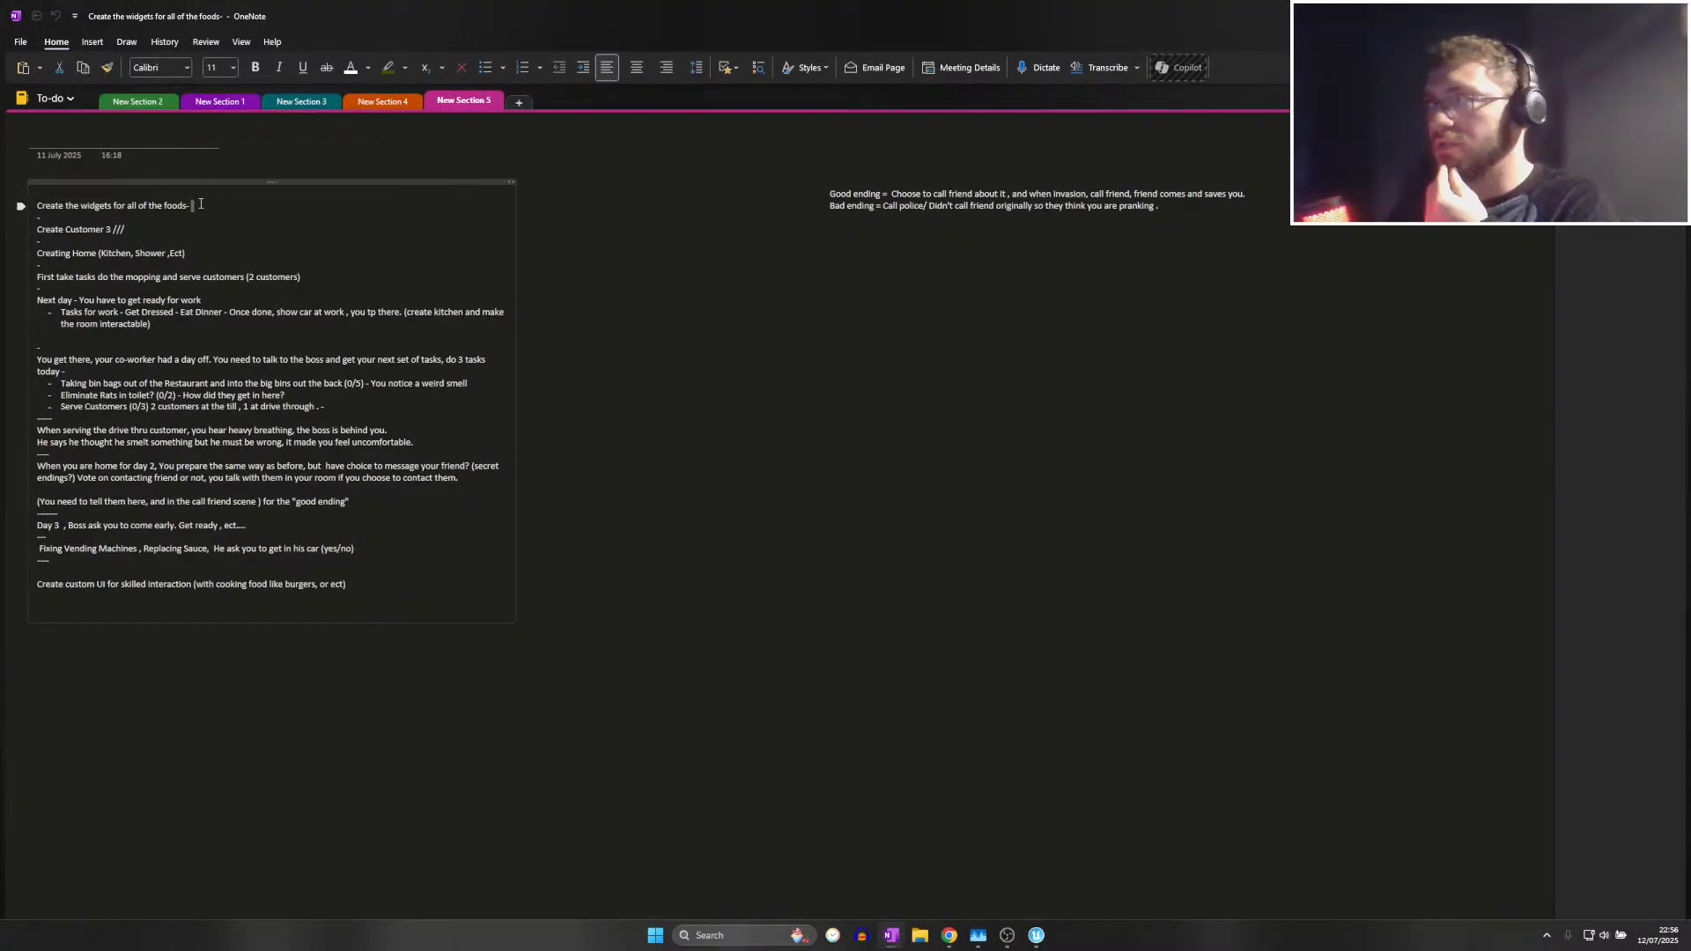
{"action": "left_click_drag", "start_coordinate": [200, 204], "coordinate": [35, 205]}
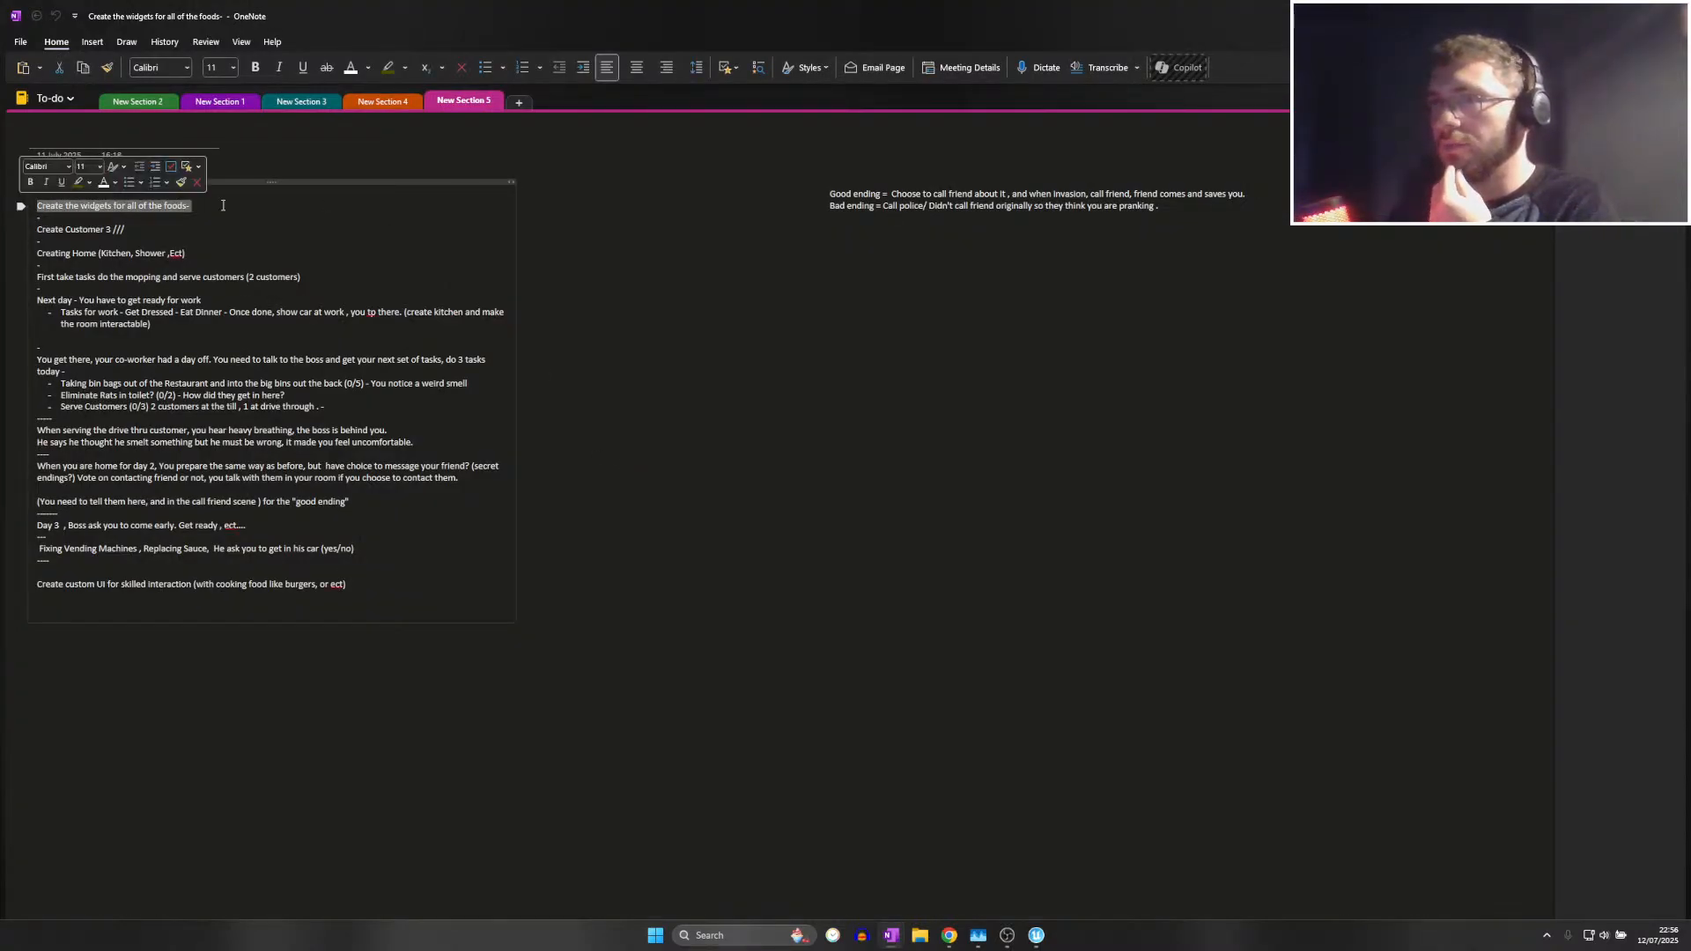
{"action": "left_click", "coordinate": [311, 216]}
{"action": "left_click", "coordinate": [1569, 15]}
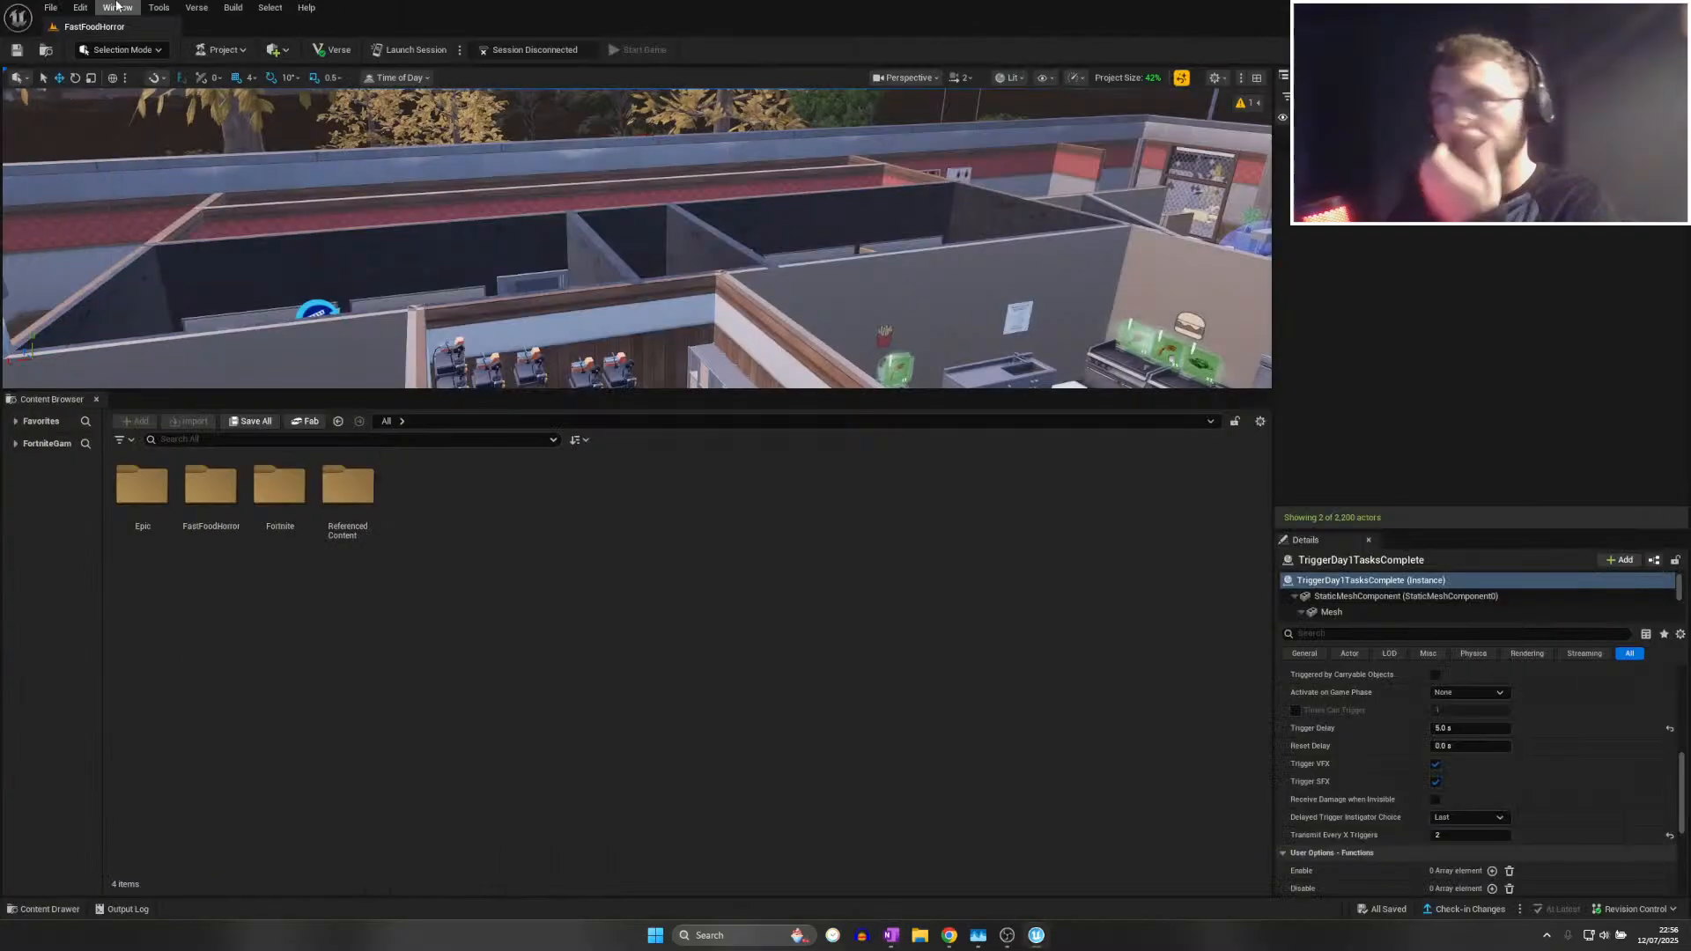
Save all project files and launch a play session of the FastFoodHorror island
{"action": "left_click", "coordinate": [52, 10]}
{"action": "left_click", "coordinate": [86, 172]}
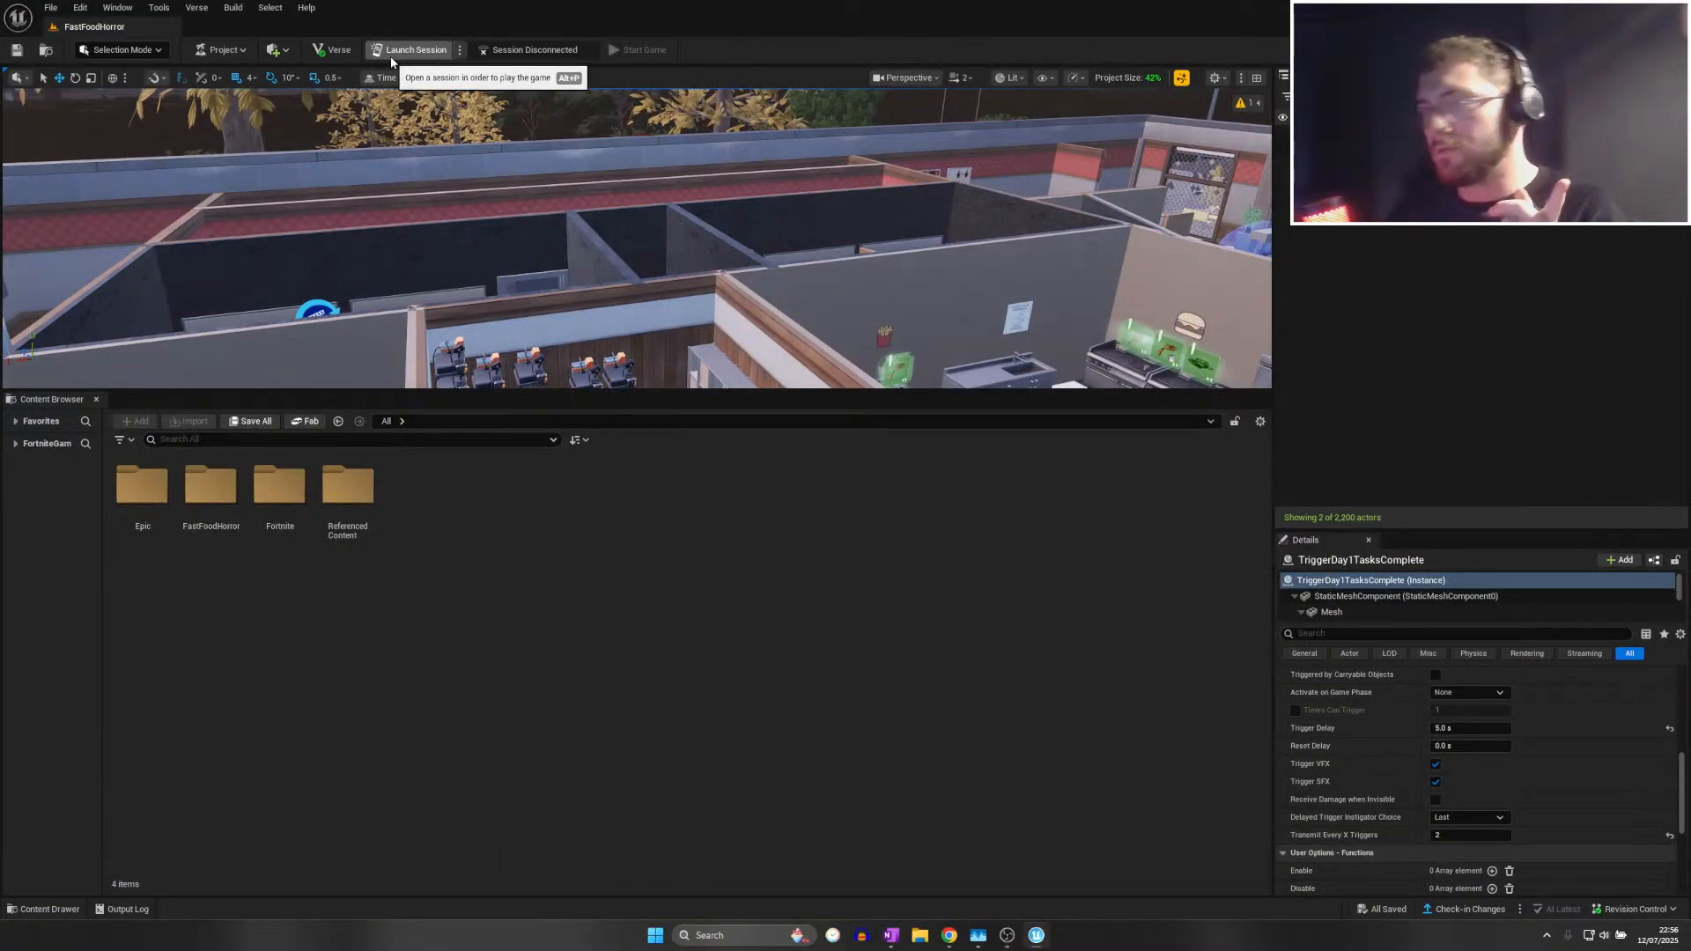
{"action": "left_click", "coordinate": [390, 55]}
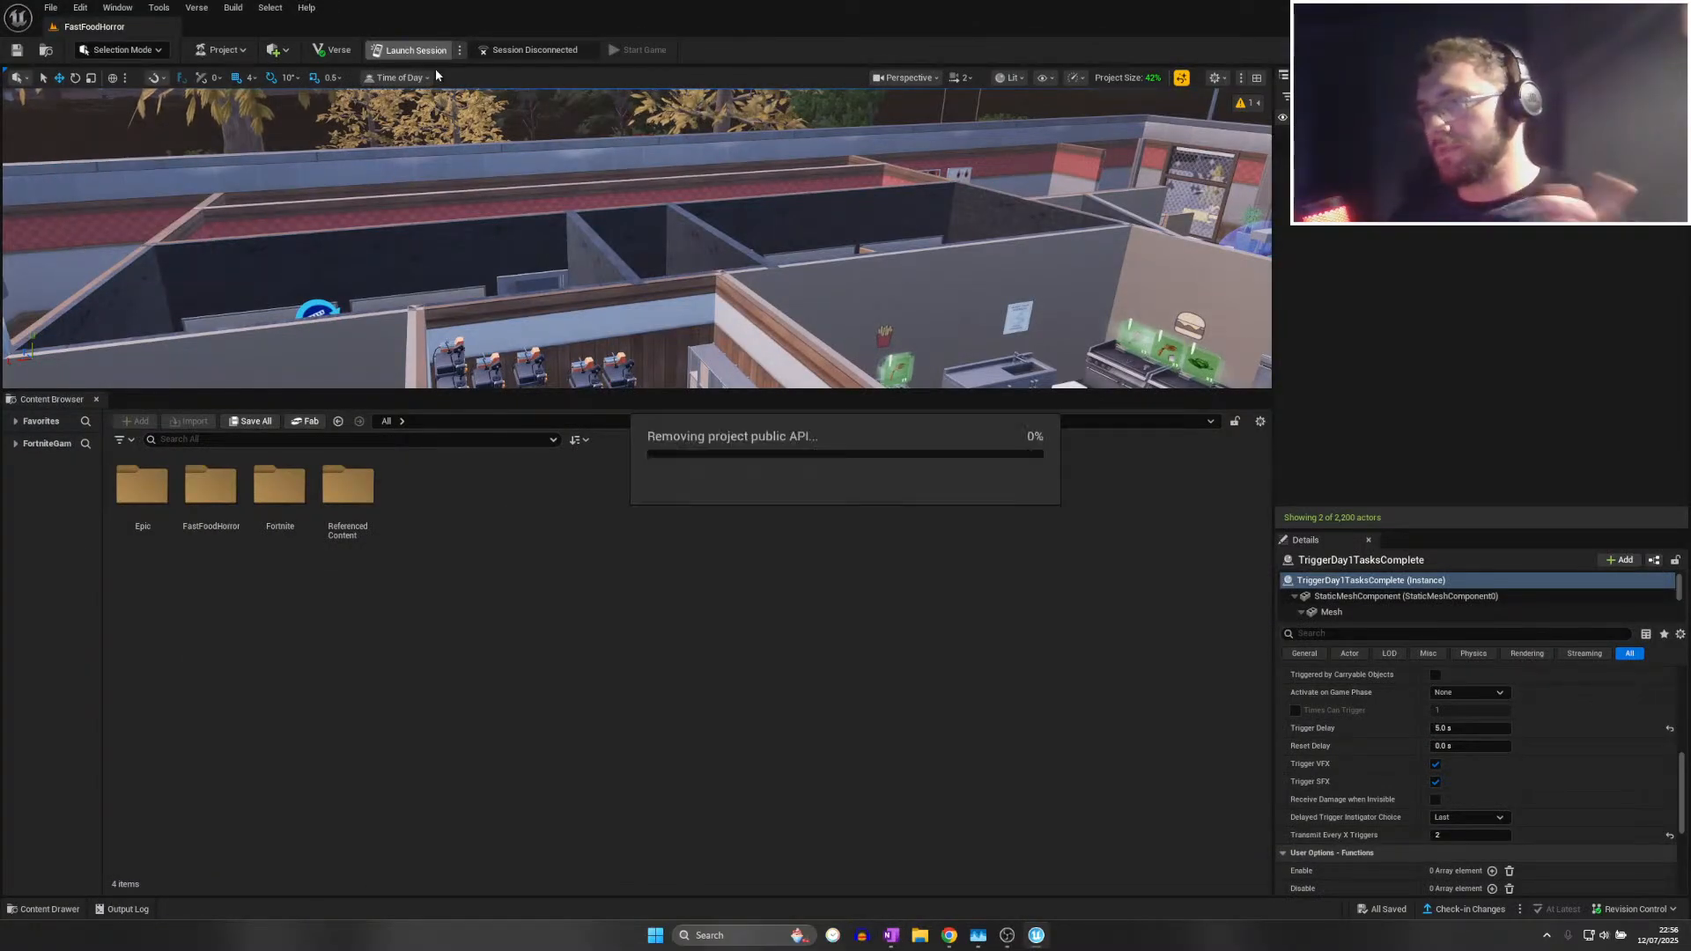
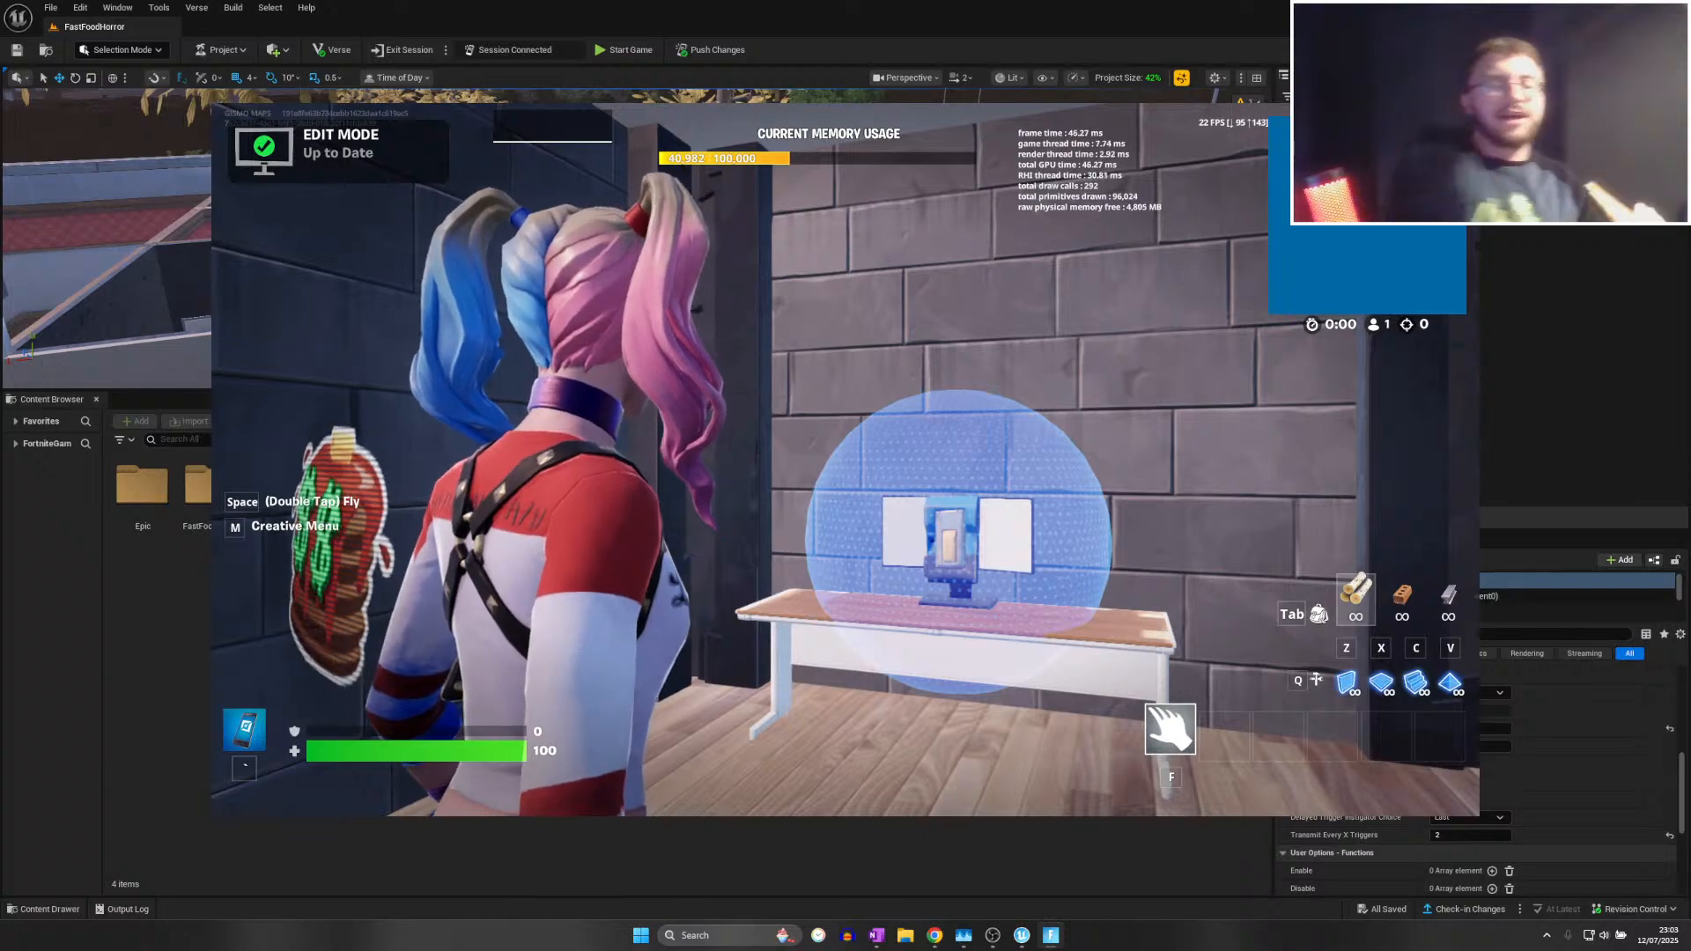
Start the game in the Fortnite client and playtest from the Start Game computer to the objective outside the restaurant
{"action": "key", "text": "Escape"}
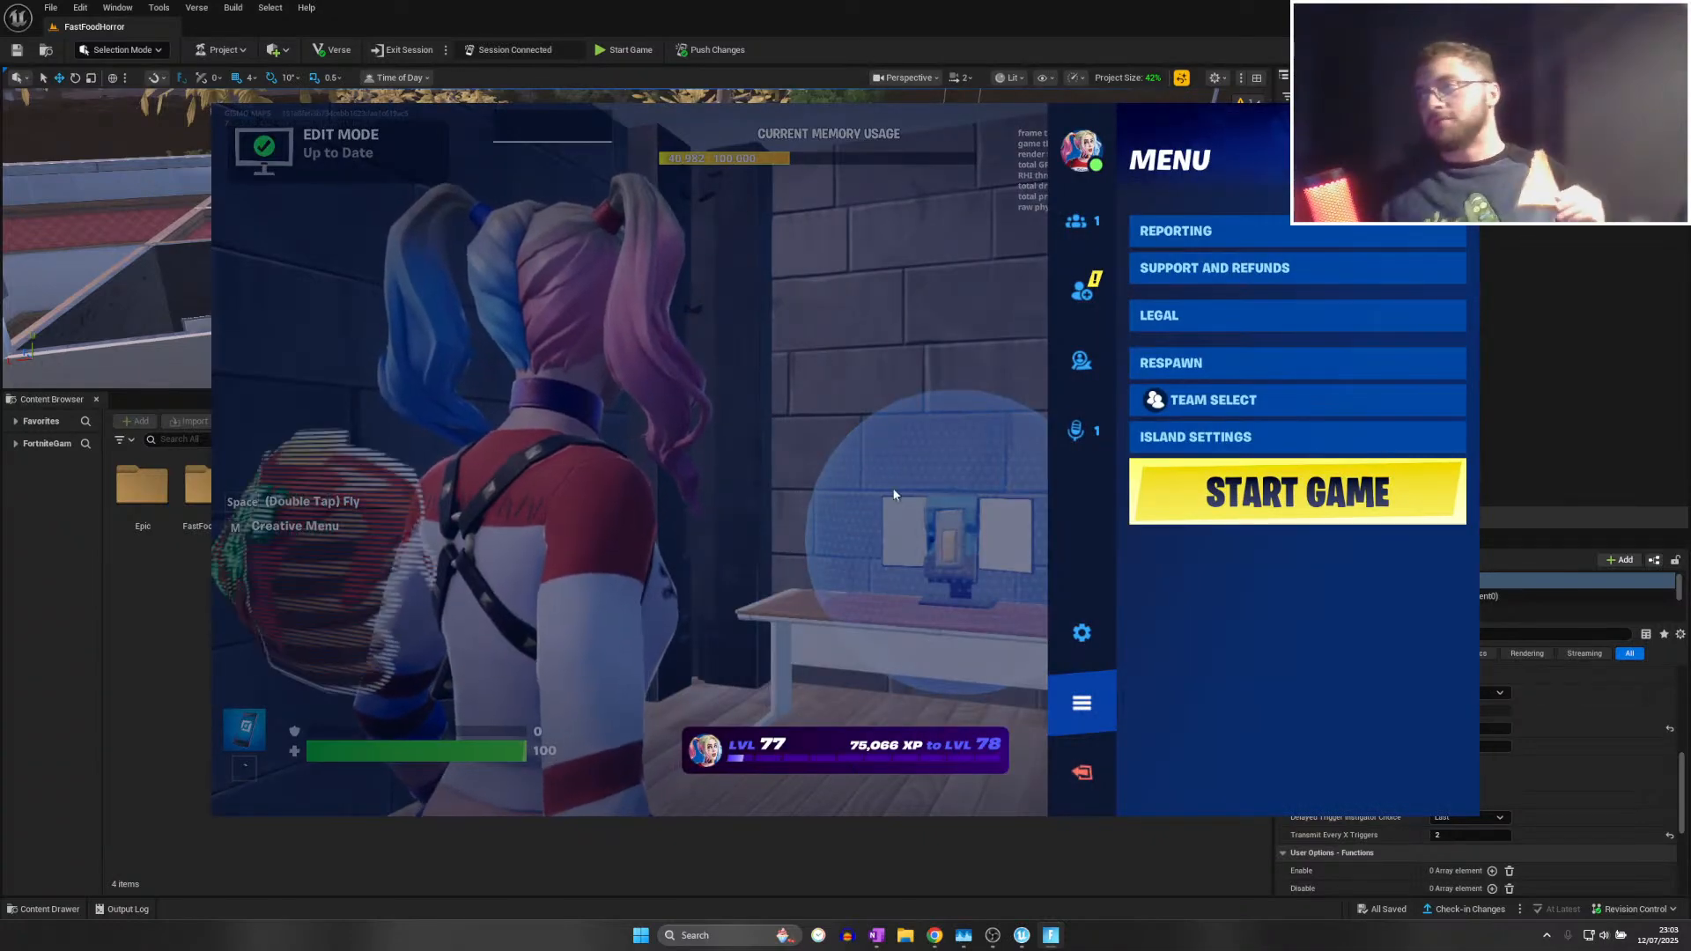
{"action": "key", "text": "Escape"}
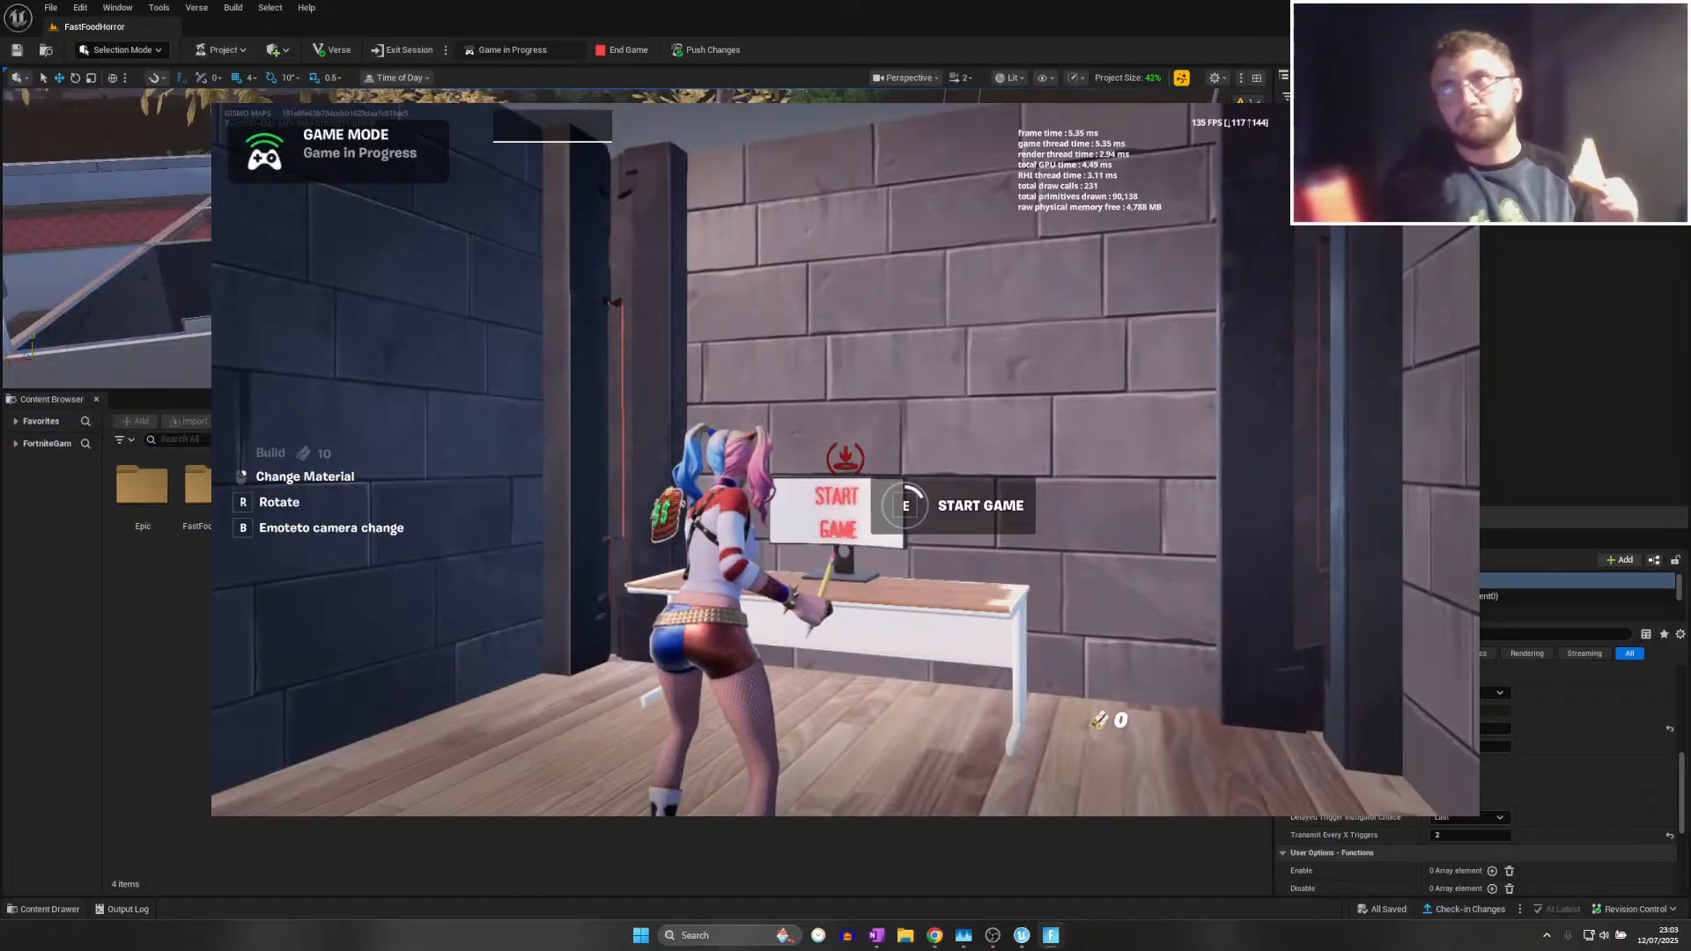
{"action": "key", "text": "e"}
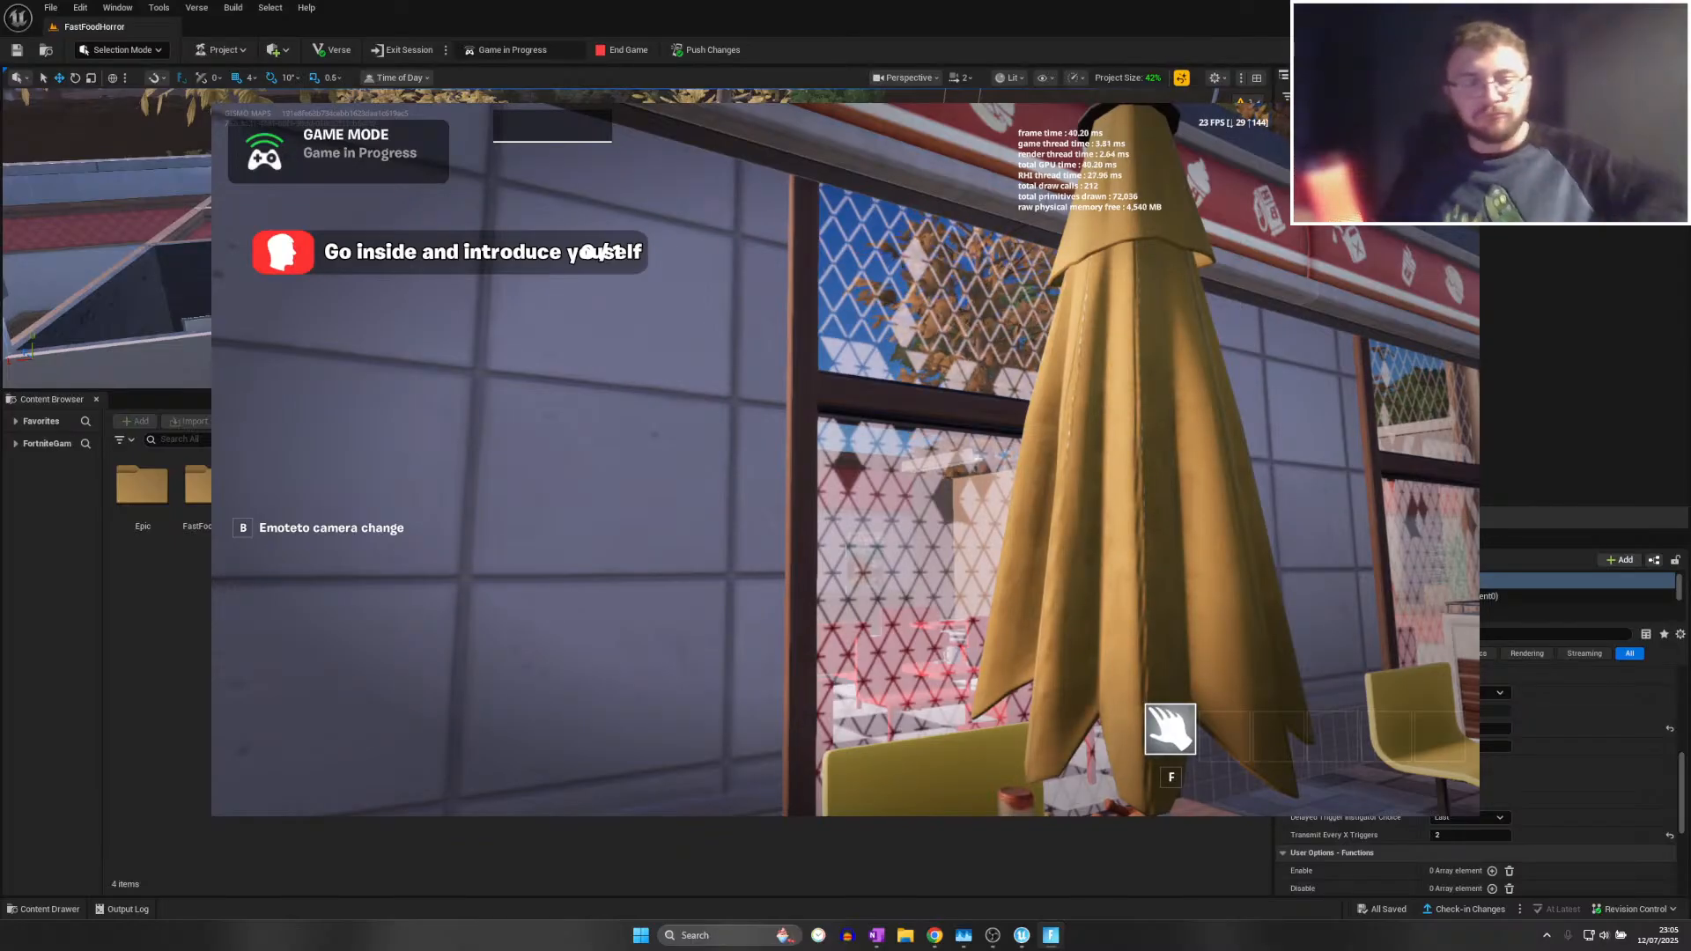
{"action": "key", "text": "alt+Tab"}
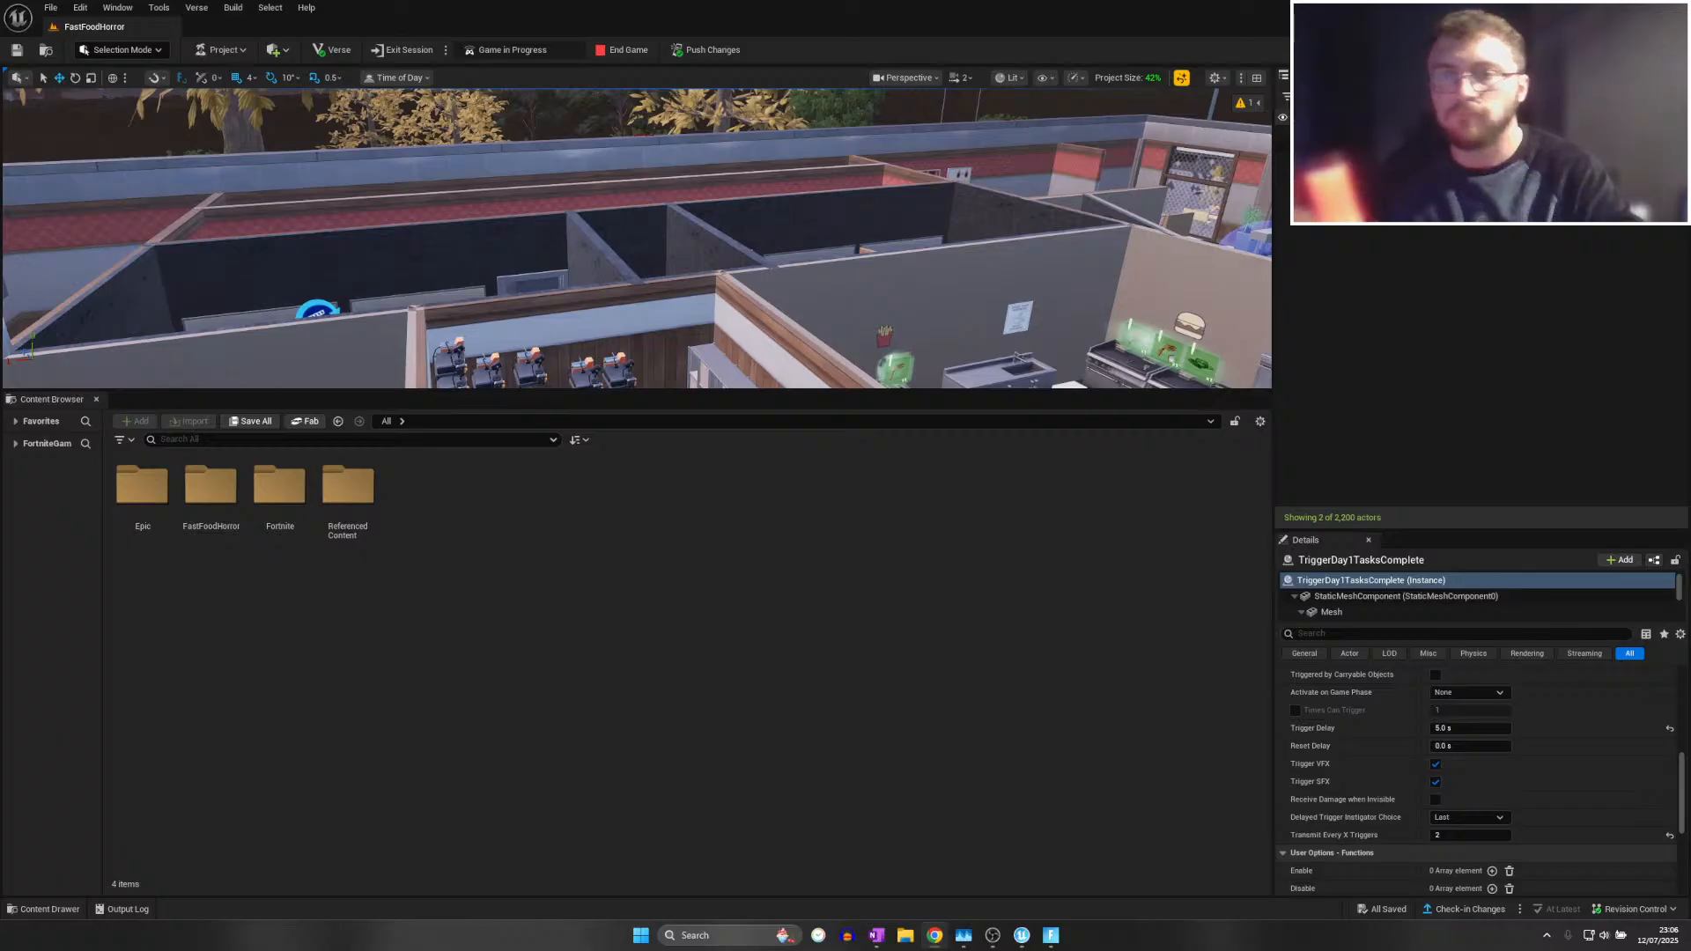
{"action": "key", "text": "alt+Tab"}
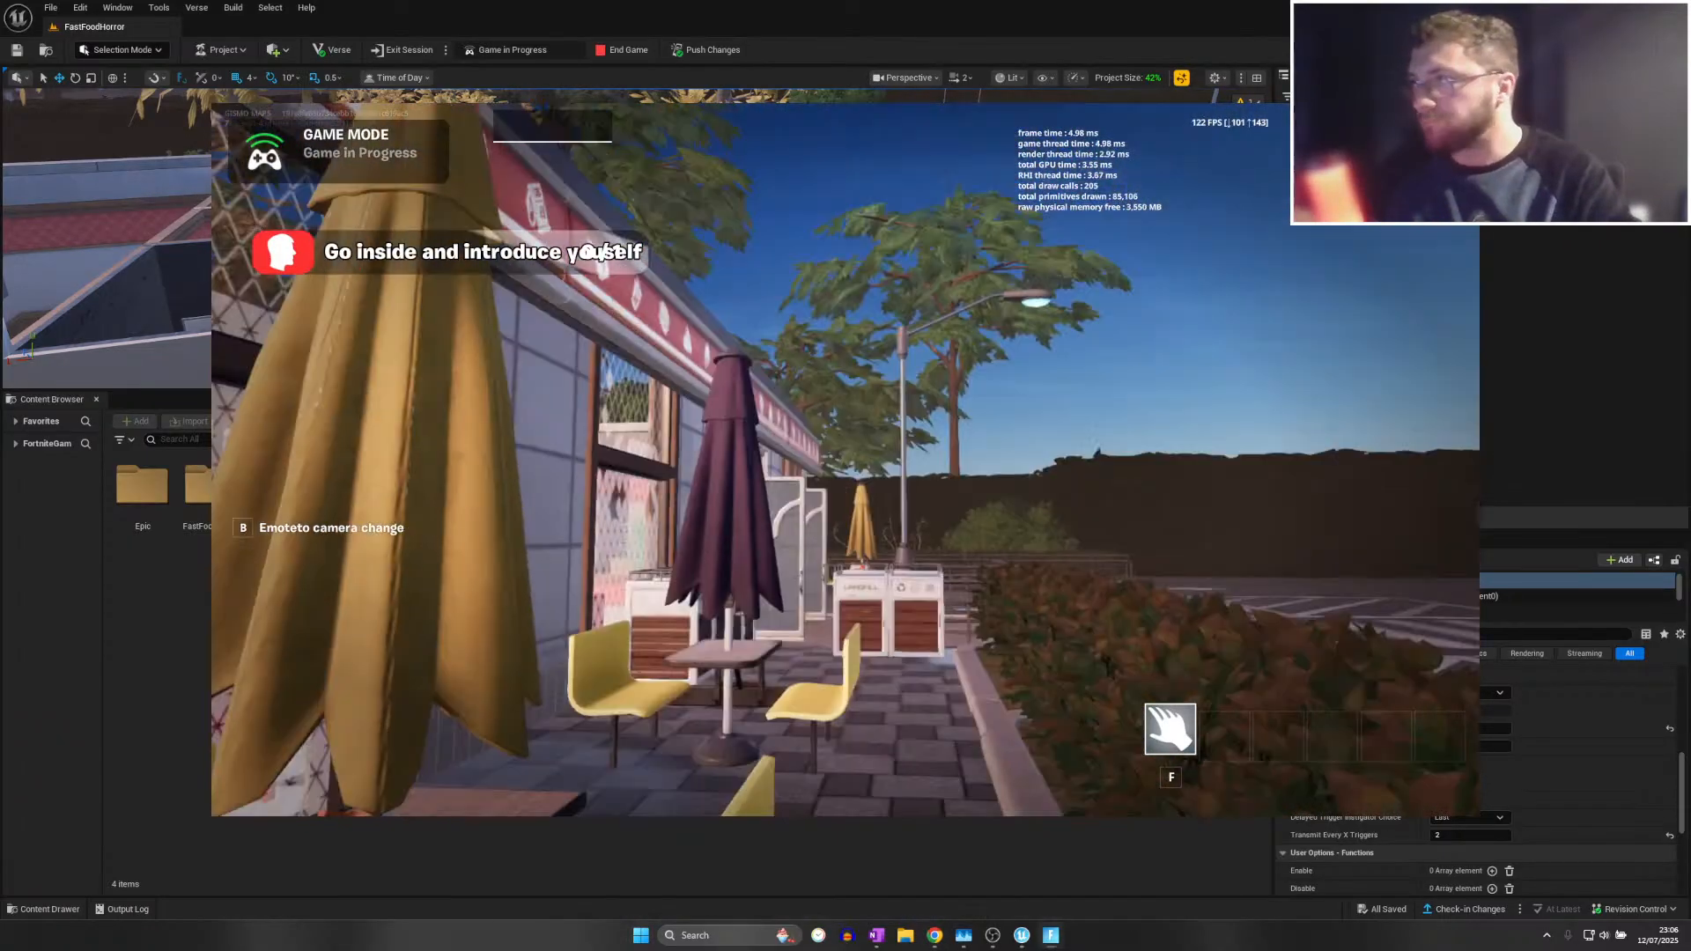
Switch to the editor and shorten the Tracker Title of TrackerSpeakToBossFirstTime to "Introduce youself"
{"action": "key", "text": "alt+Tab"}
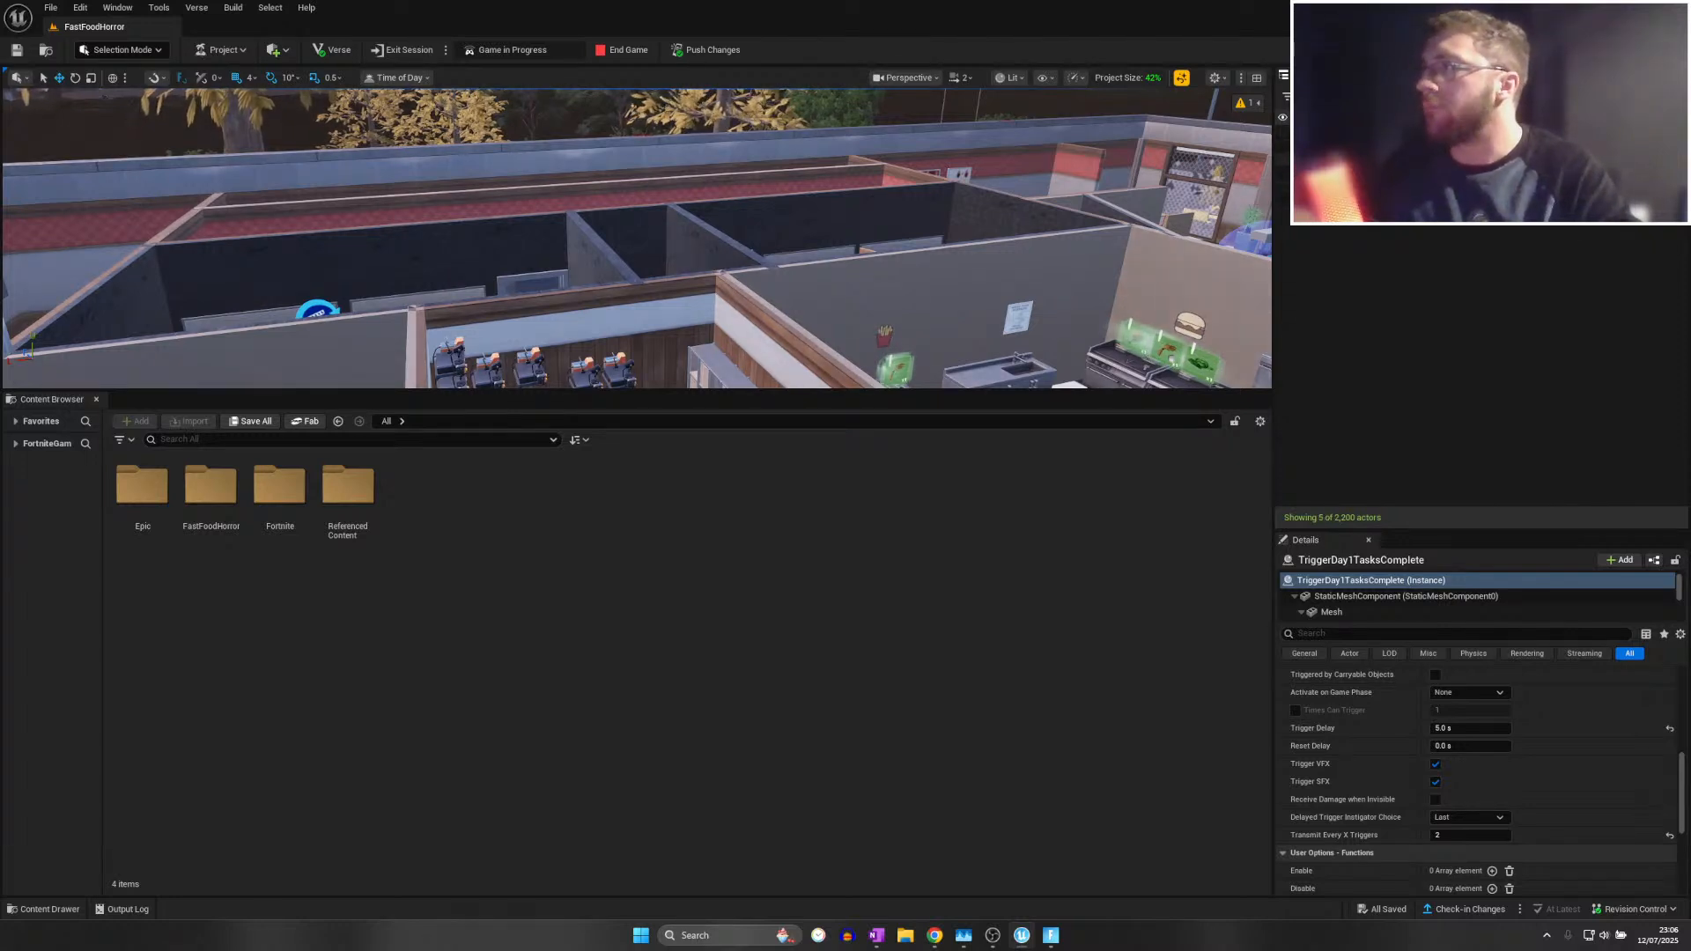
{"action": "left_click", "coordinate": [1364, 185]}
{"action": "scroll", "coordinate": [1457, 753], "scroll_direction": "up", "scroll_amount": 3}
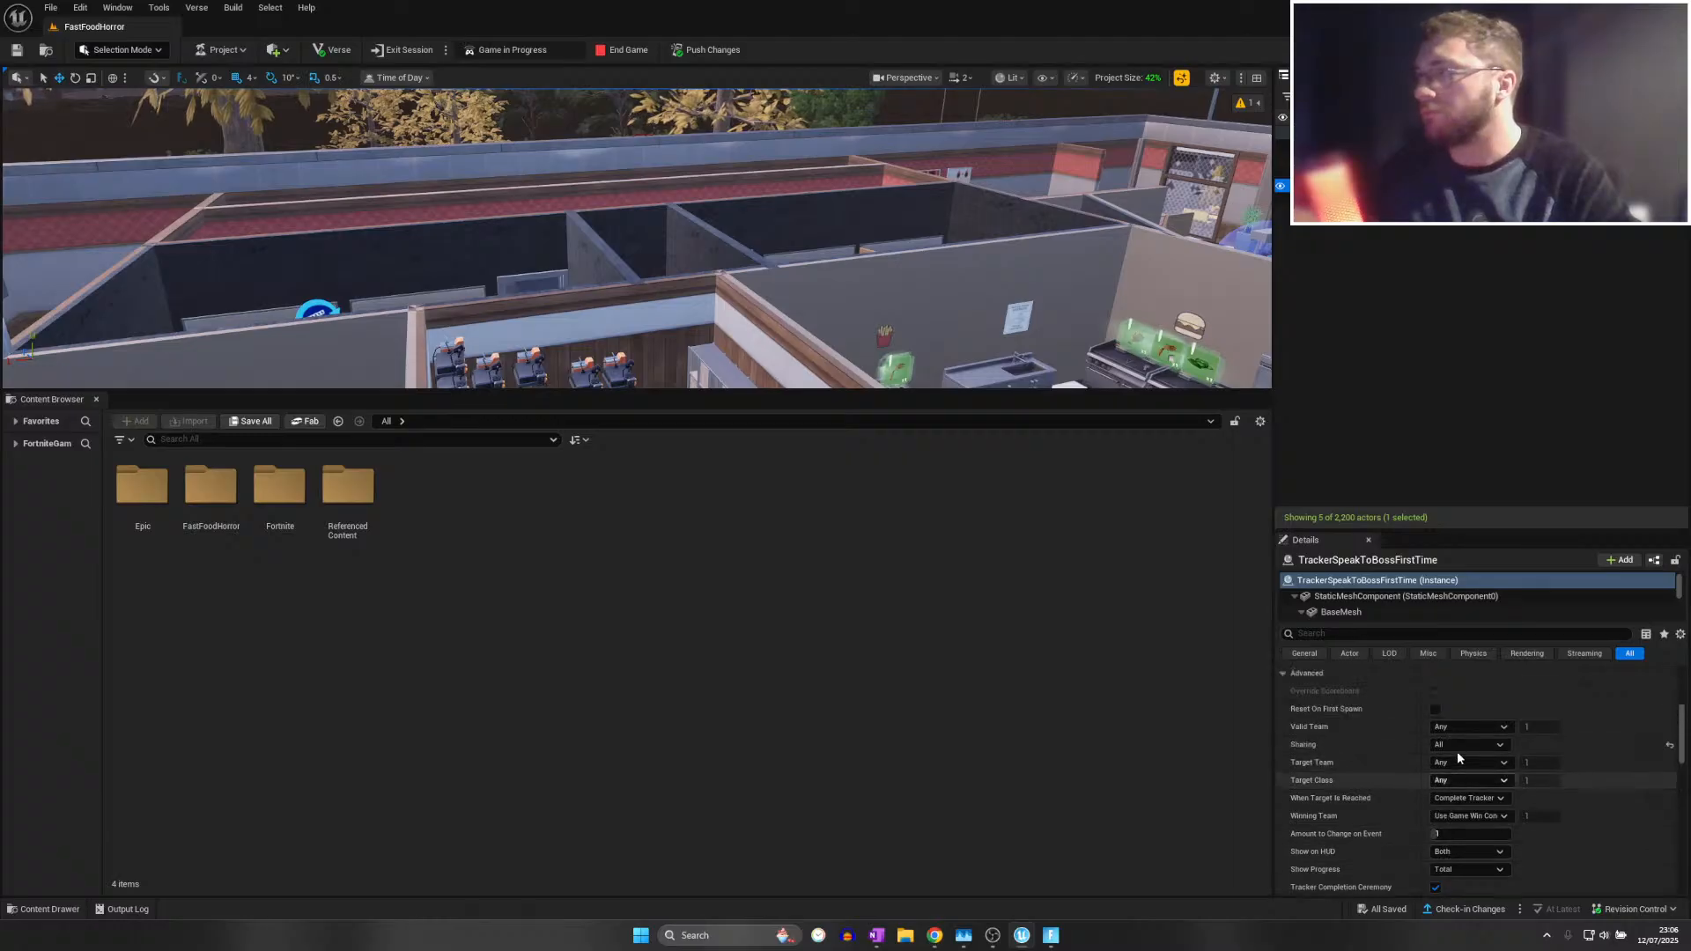
{"action": "scroll", "coordinate": [1457, 752], "scroll_direction": "up", "scroll_amount": 2}
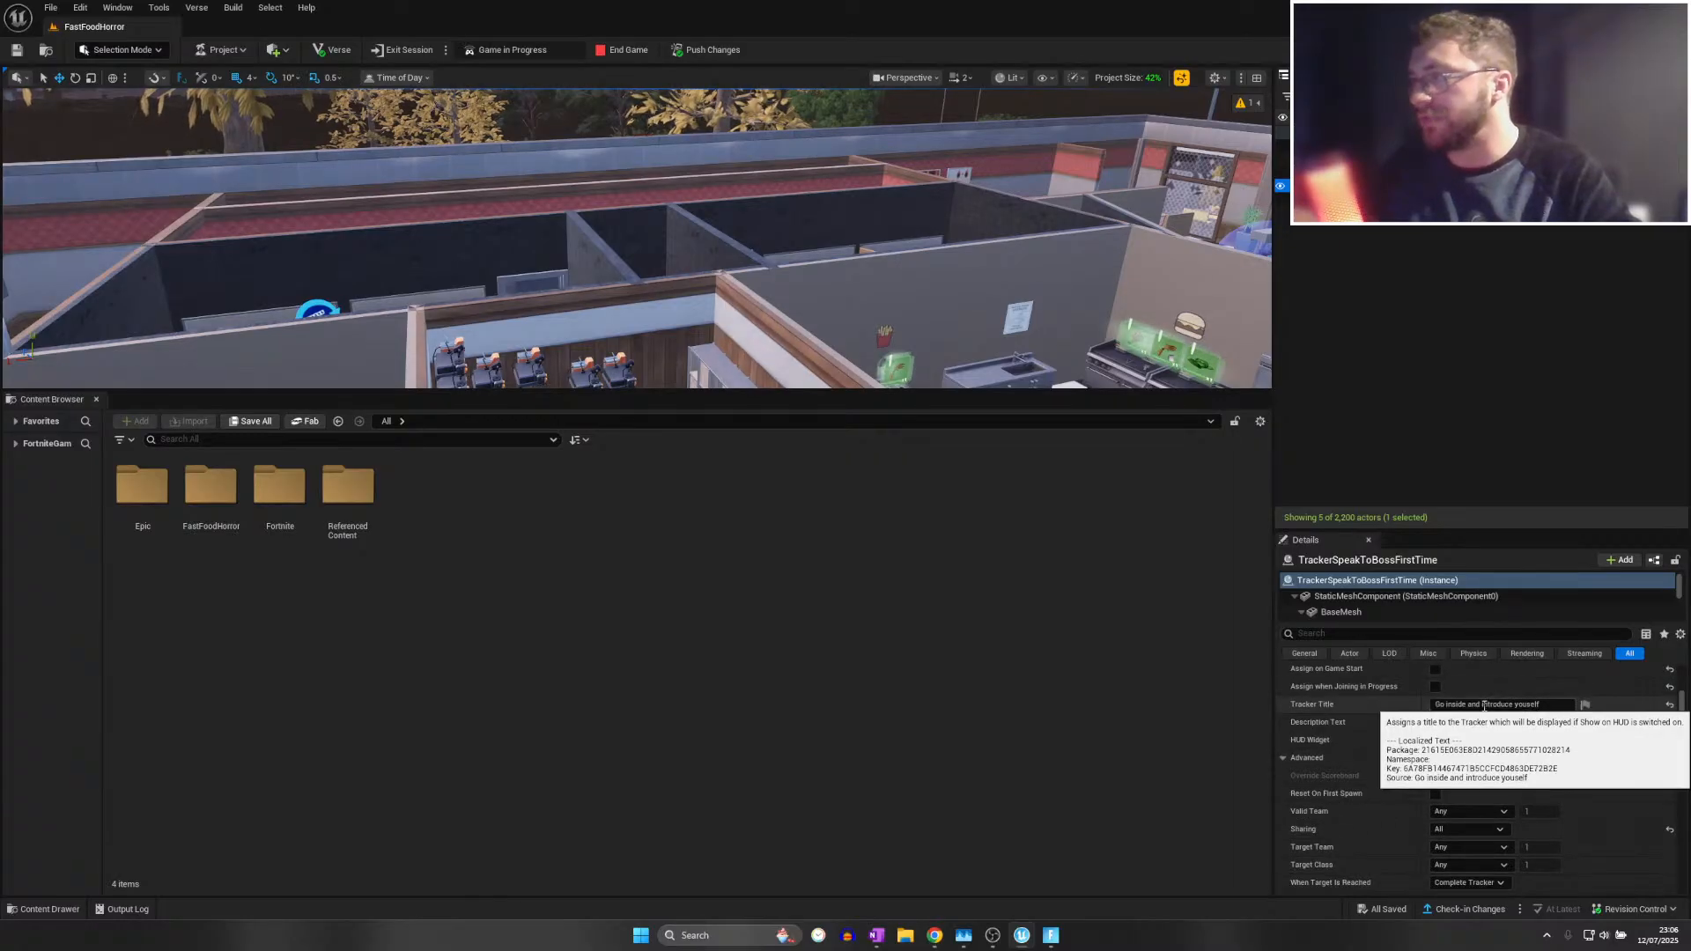
{"action": "left_click_drag", "start_coordinate": [1485, 705], "coordinate": [1395, 704]}
{"action": "key", "text": "BackSpace"}
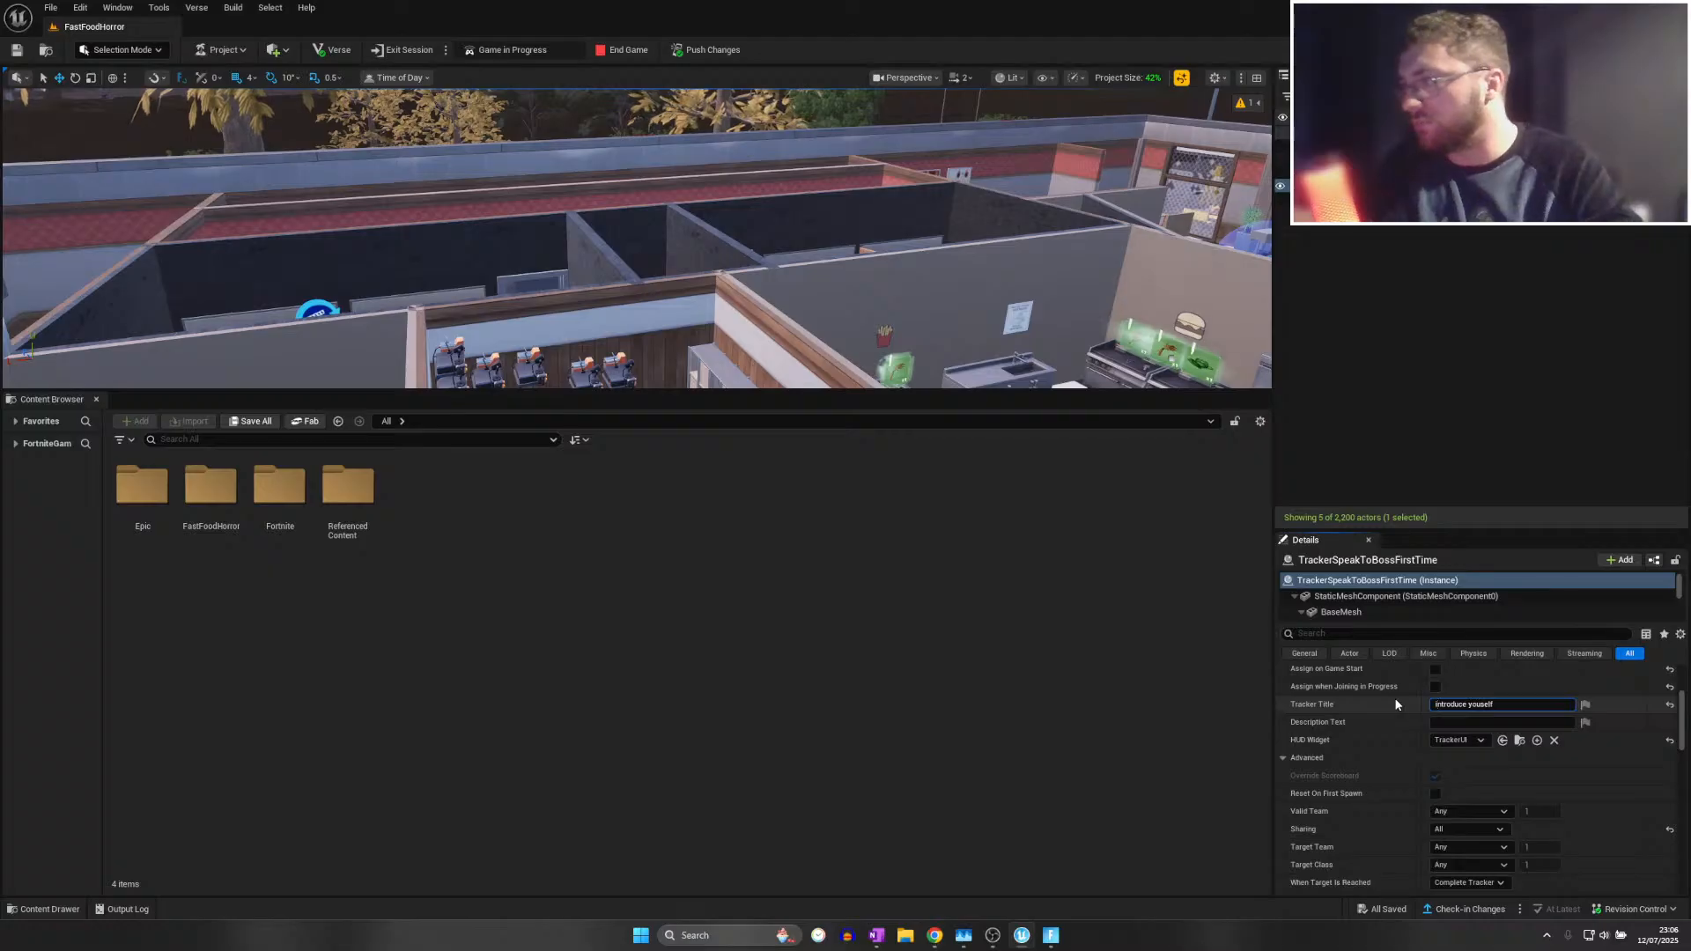
{"action": "key", "text": "Delete"}
{"action": "type", "text": "I"}
{"action": "key", "text": "Return"}
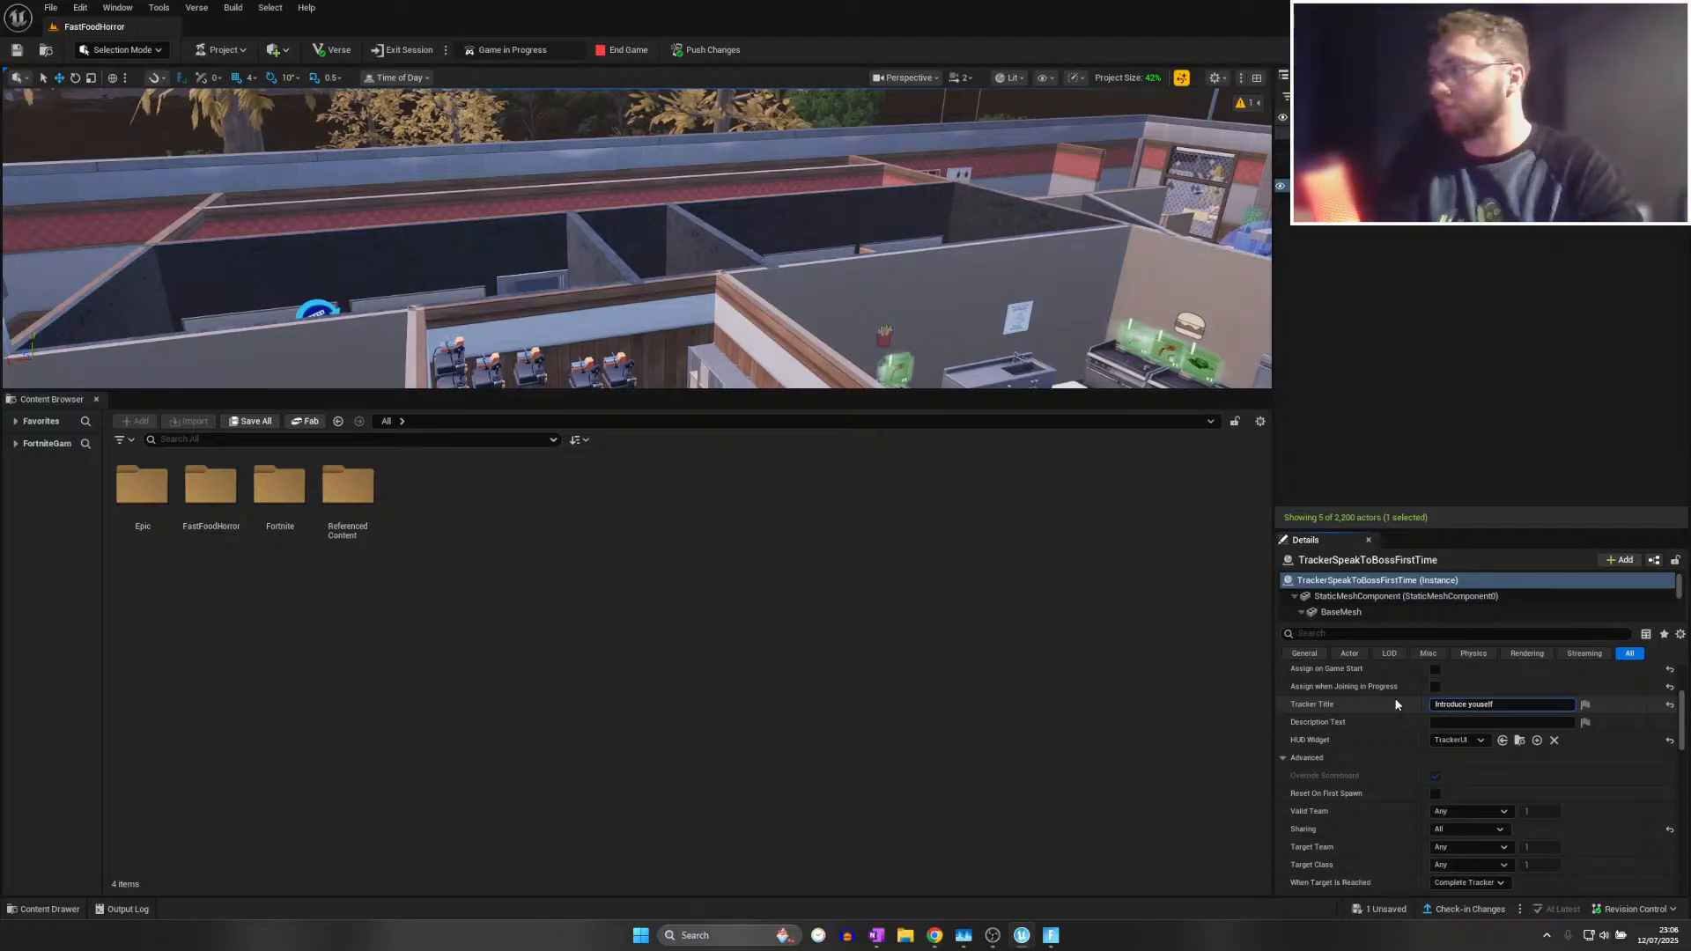
Switch to the Fortnite client, enter the restaurant and go through the back hallway to introduce yourself to the boss
{"action": "left_click", "coordinate": [1051, 935]}
{"action": "key", "text": "w"}
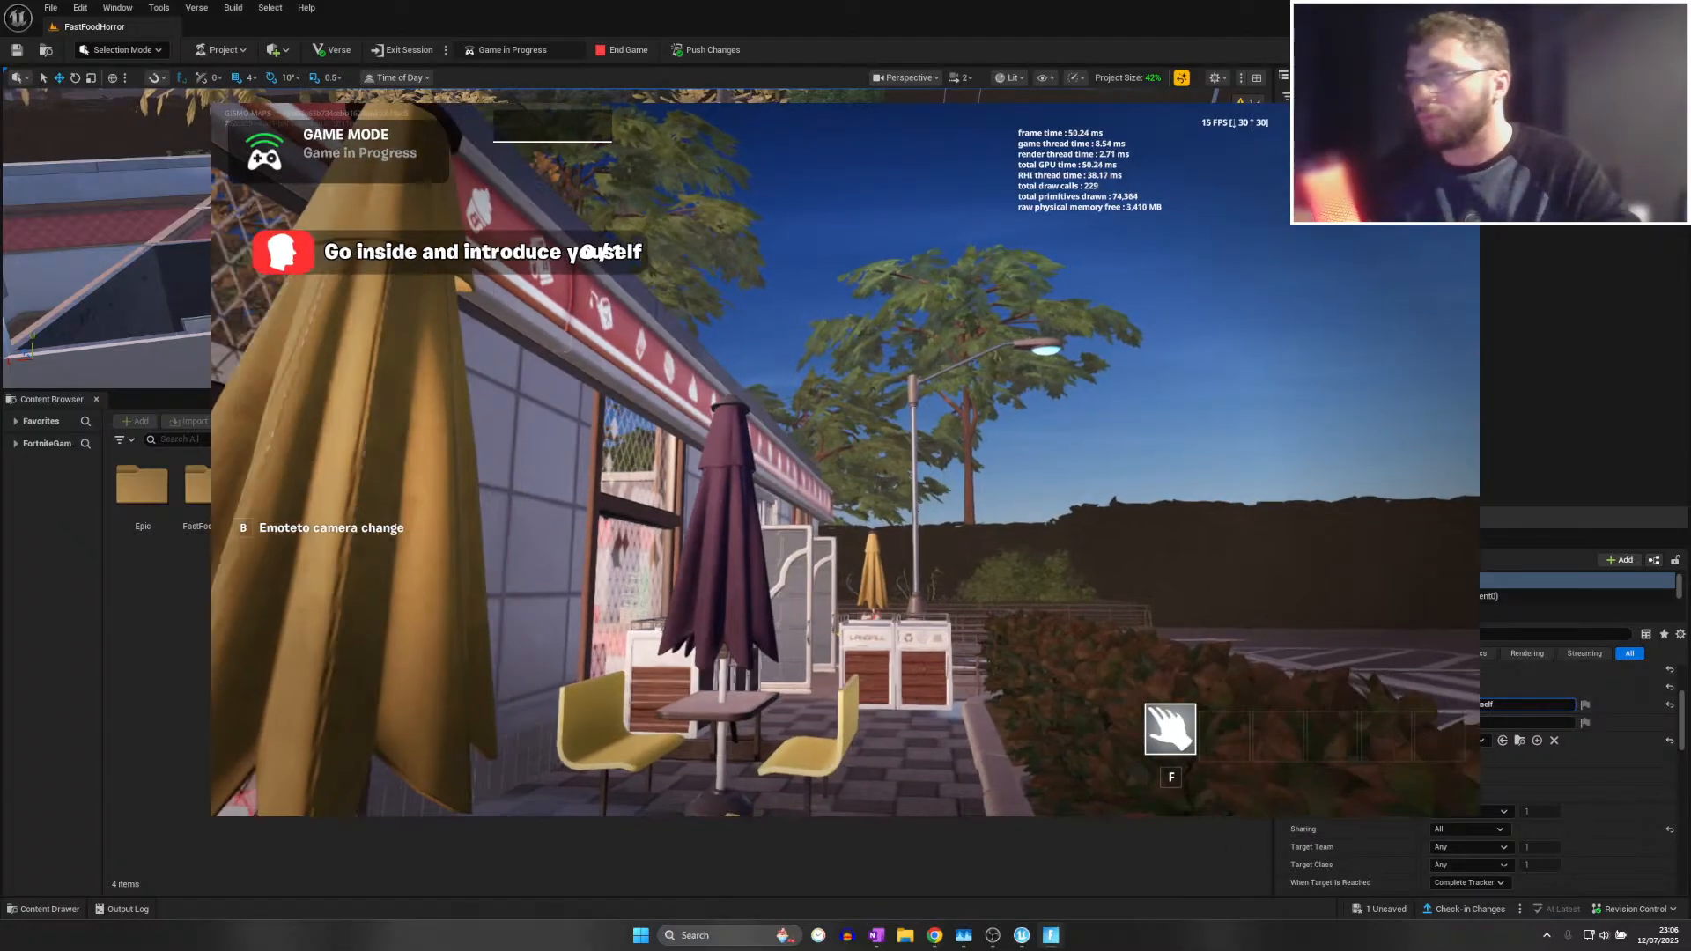
{"action": "key", "text": "w"}
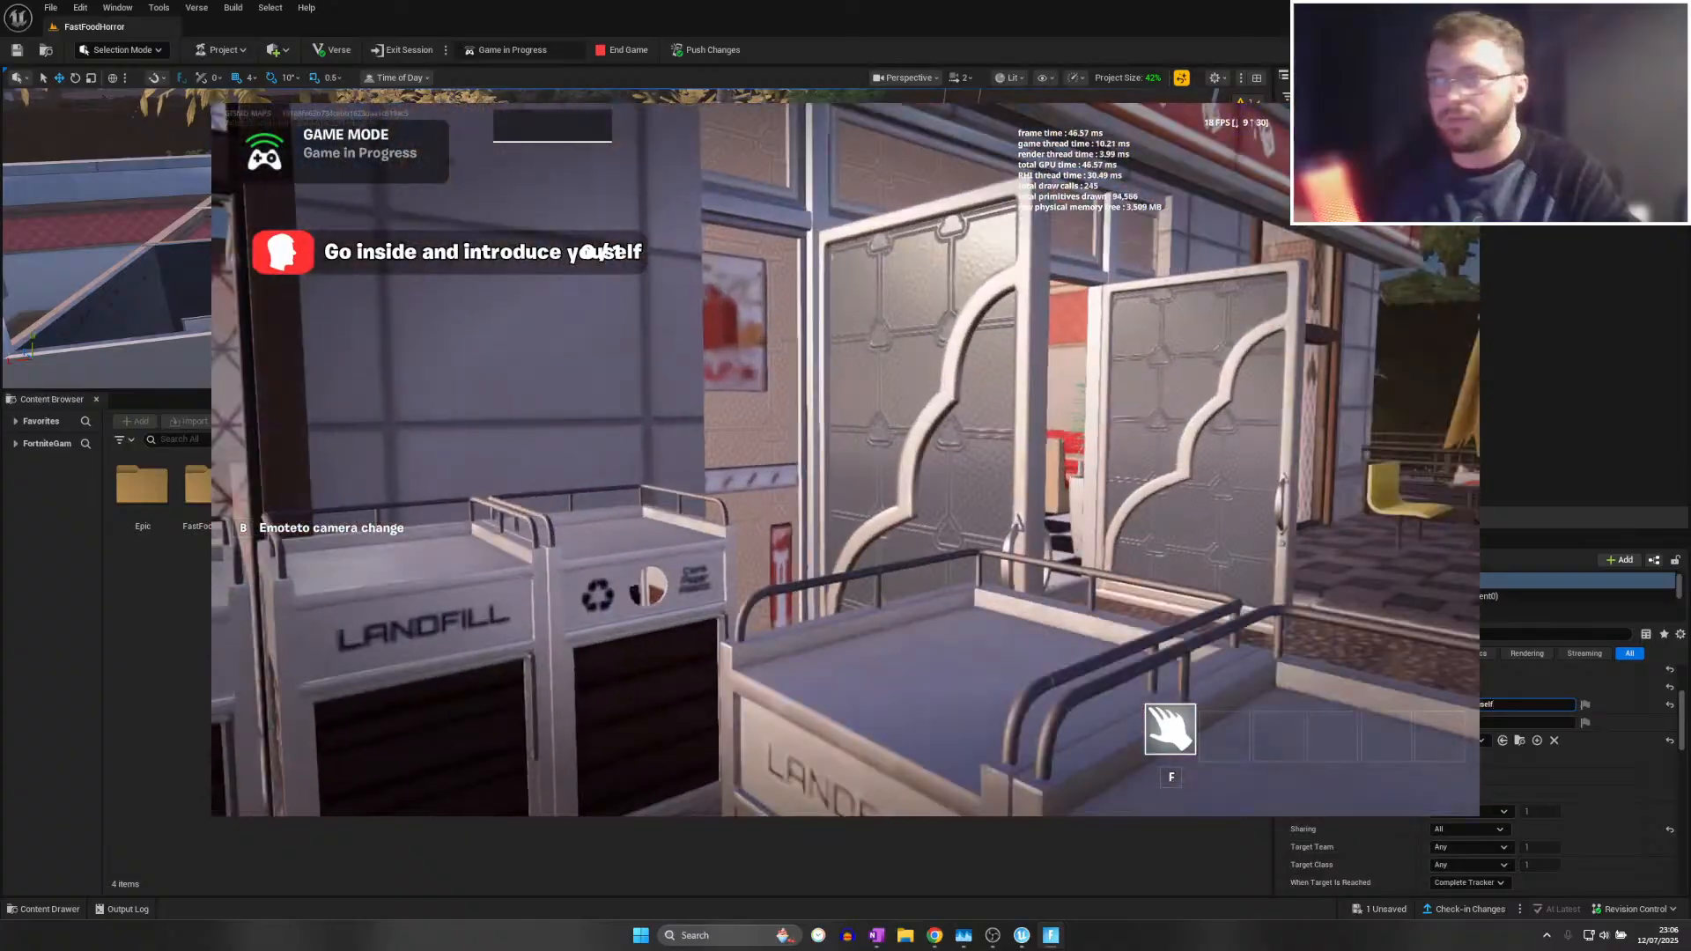
{"action": "key", "text": "w"}
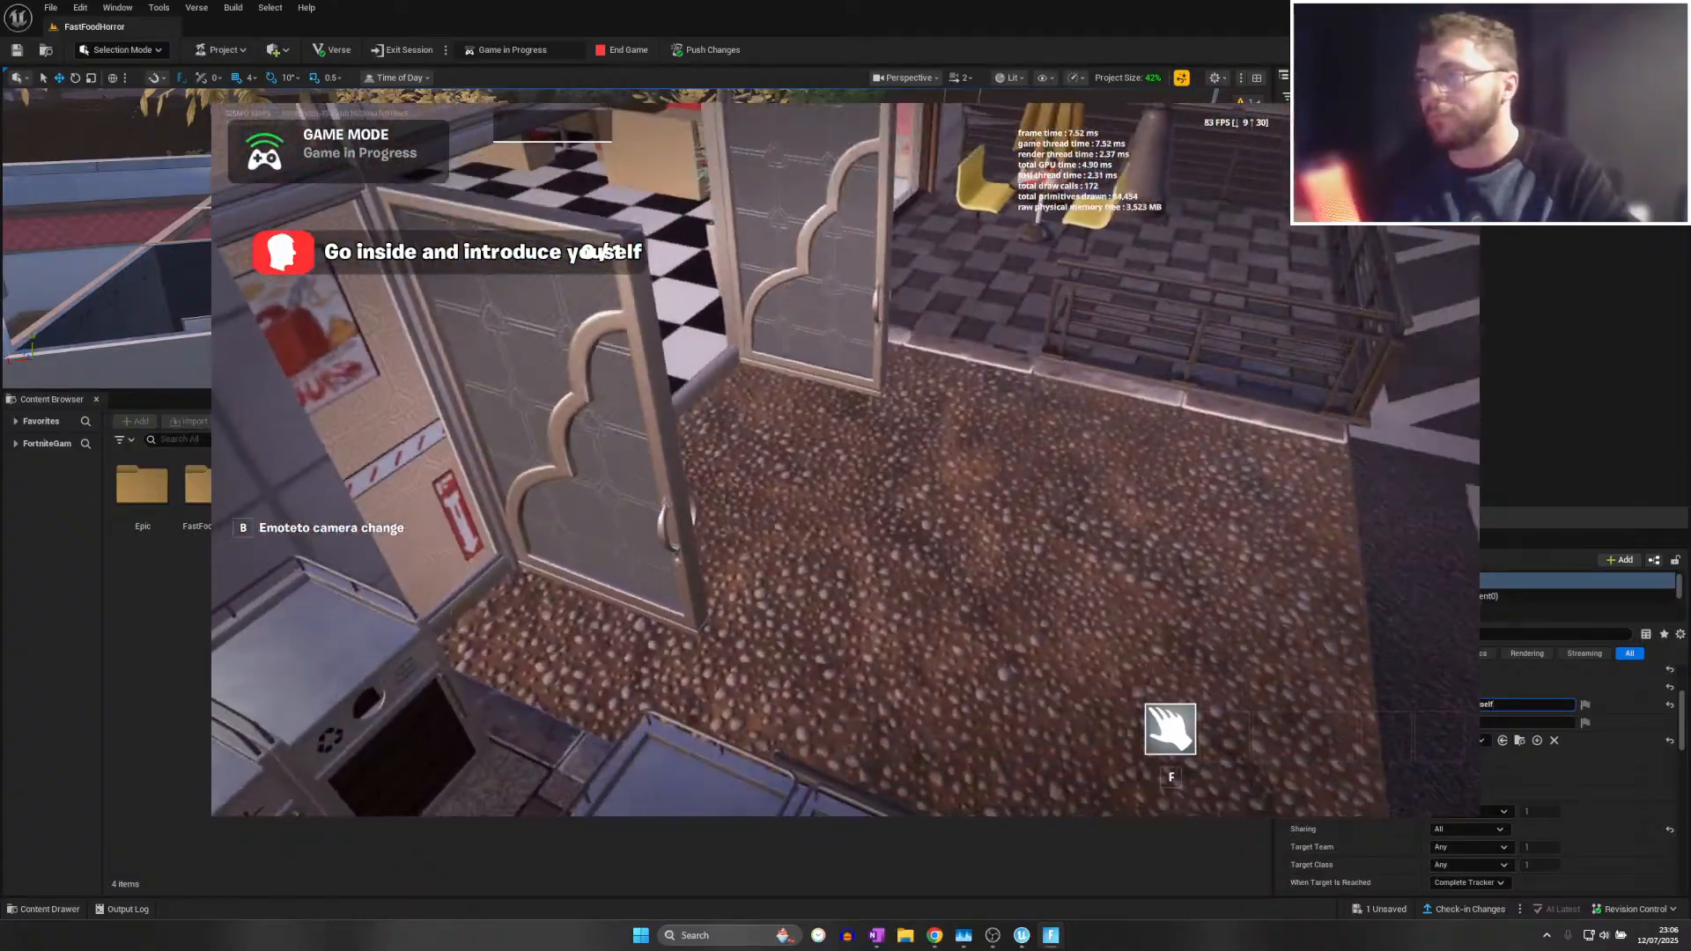
{"action": "key", "text": "w"}
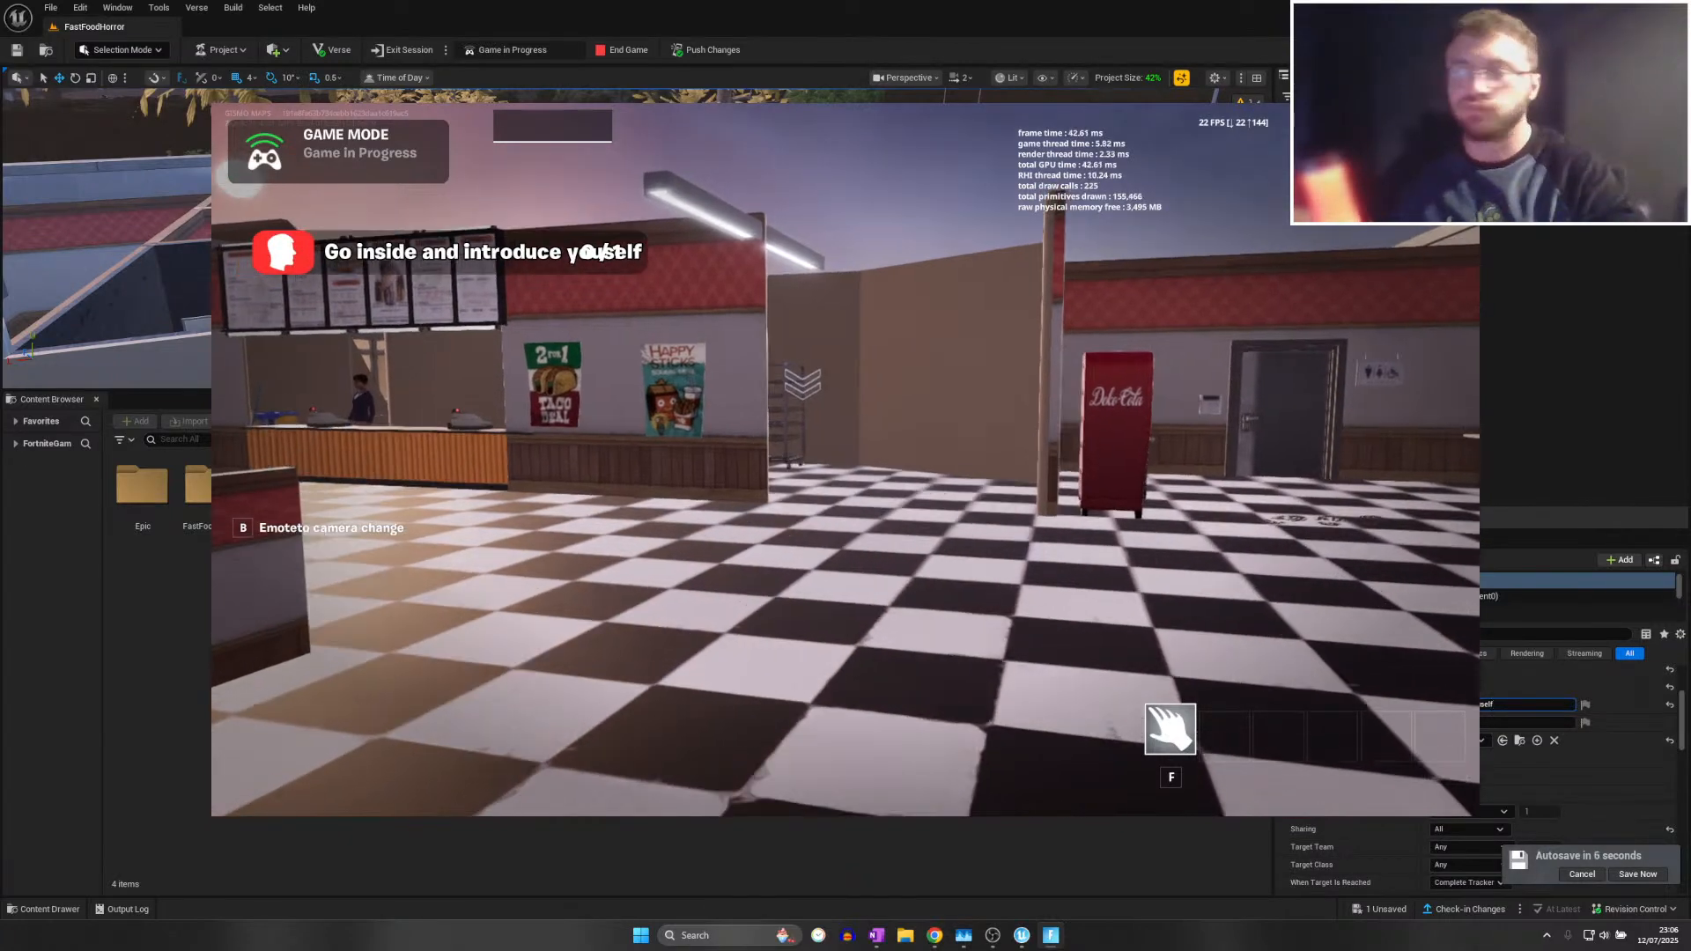
{"action": "key", "text": "shift+w"}
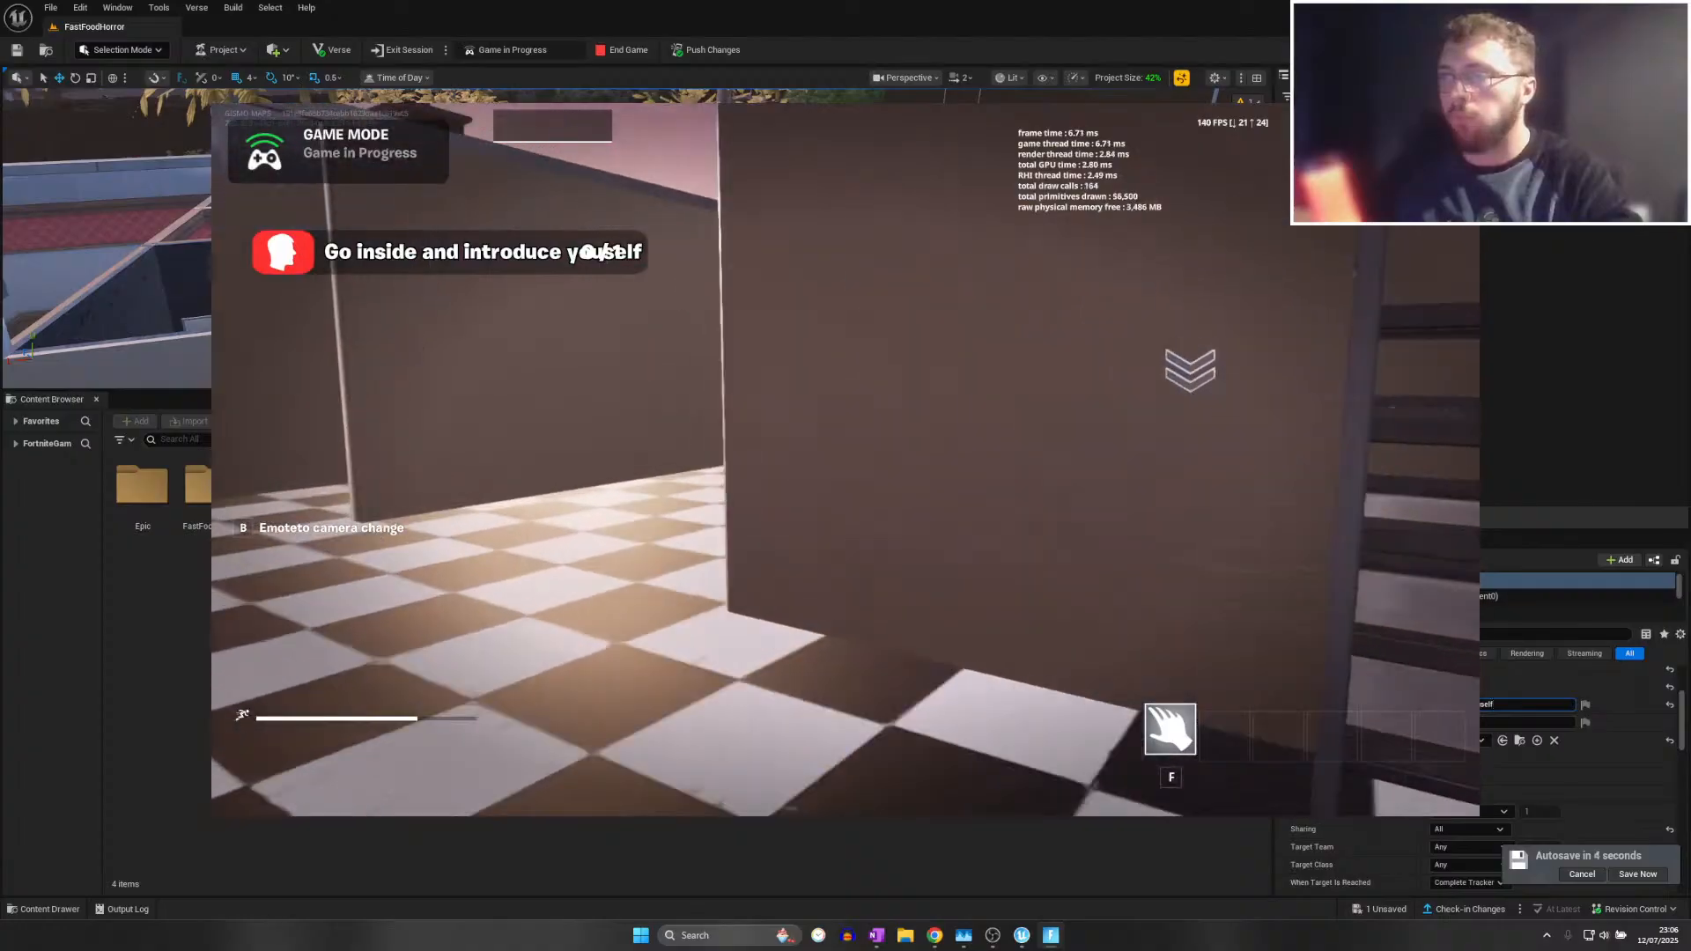
{"action": "key", "text": "shift+w"}
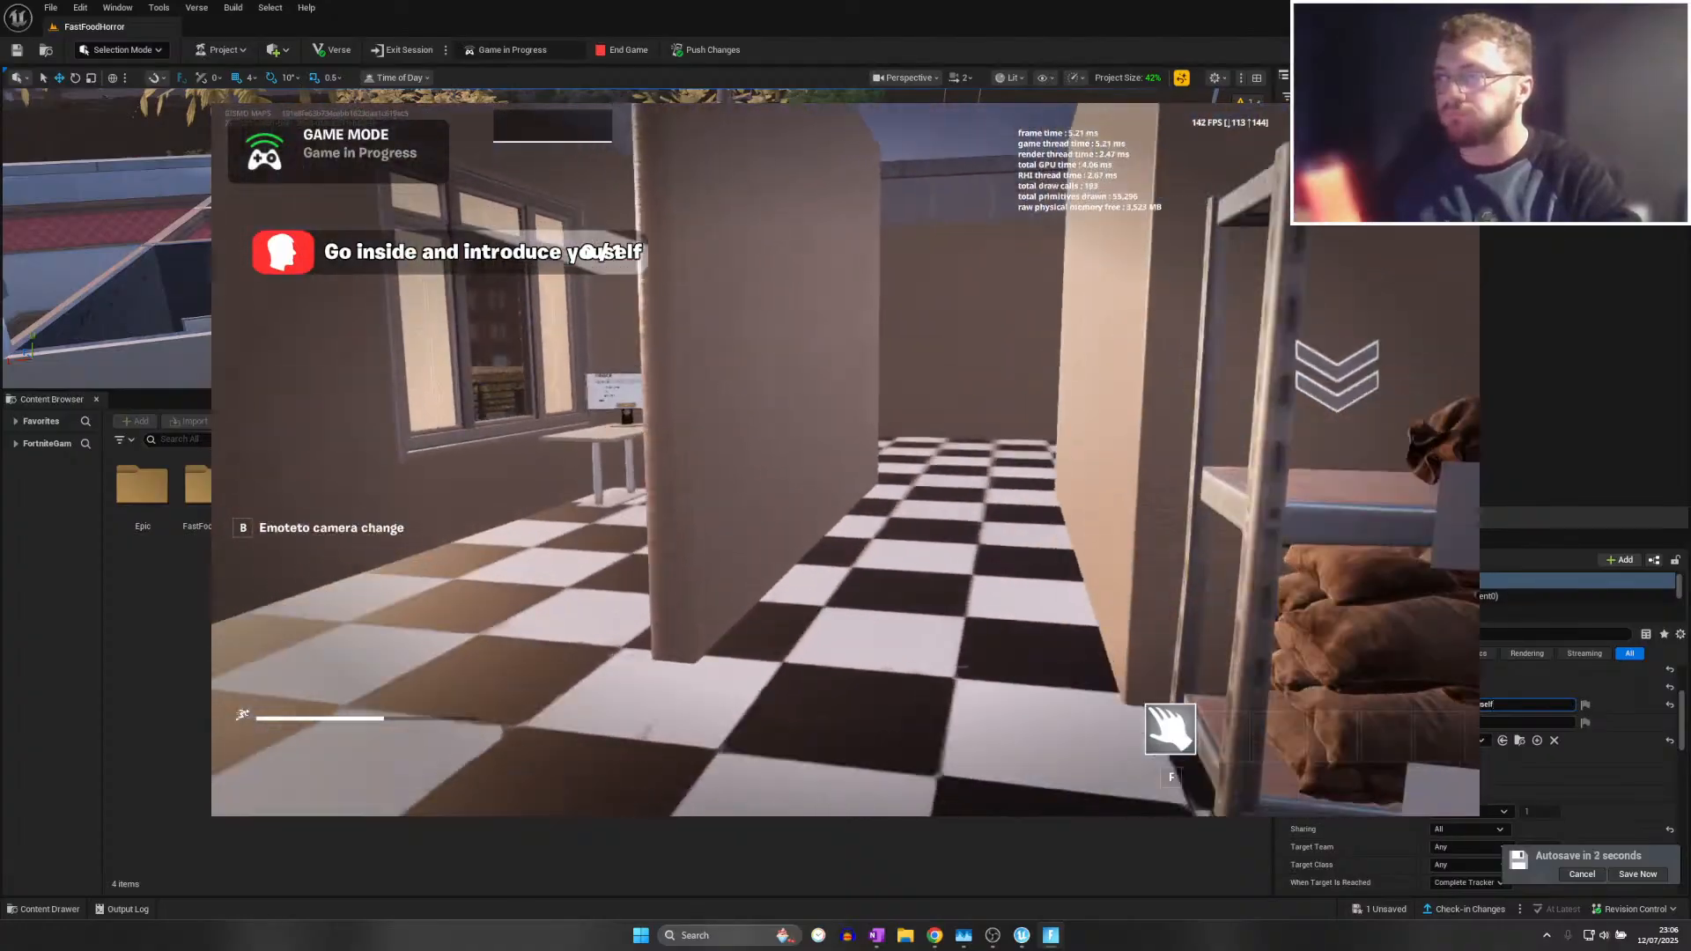
{"action": "key", "text": "shift+w"}
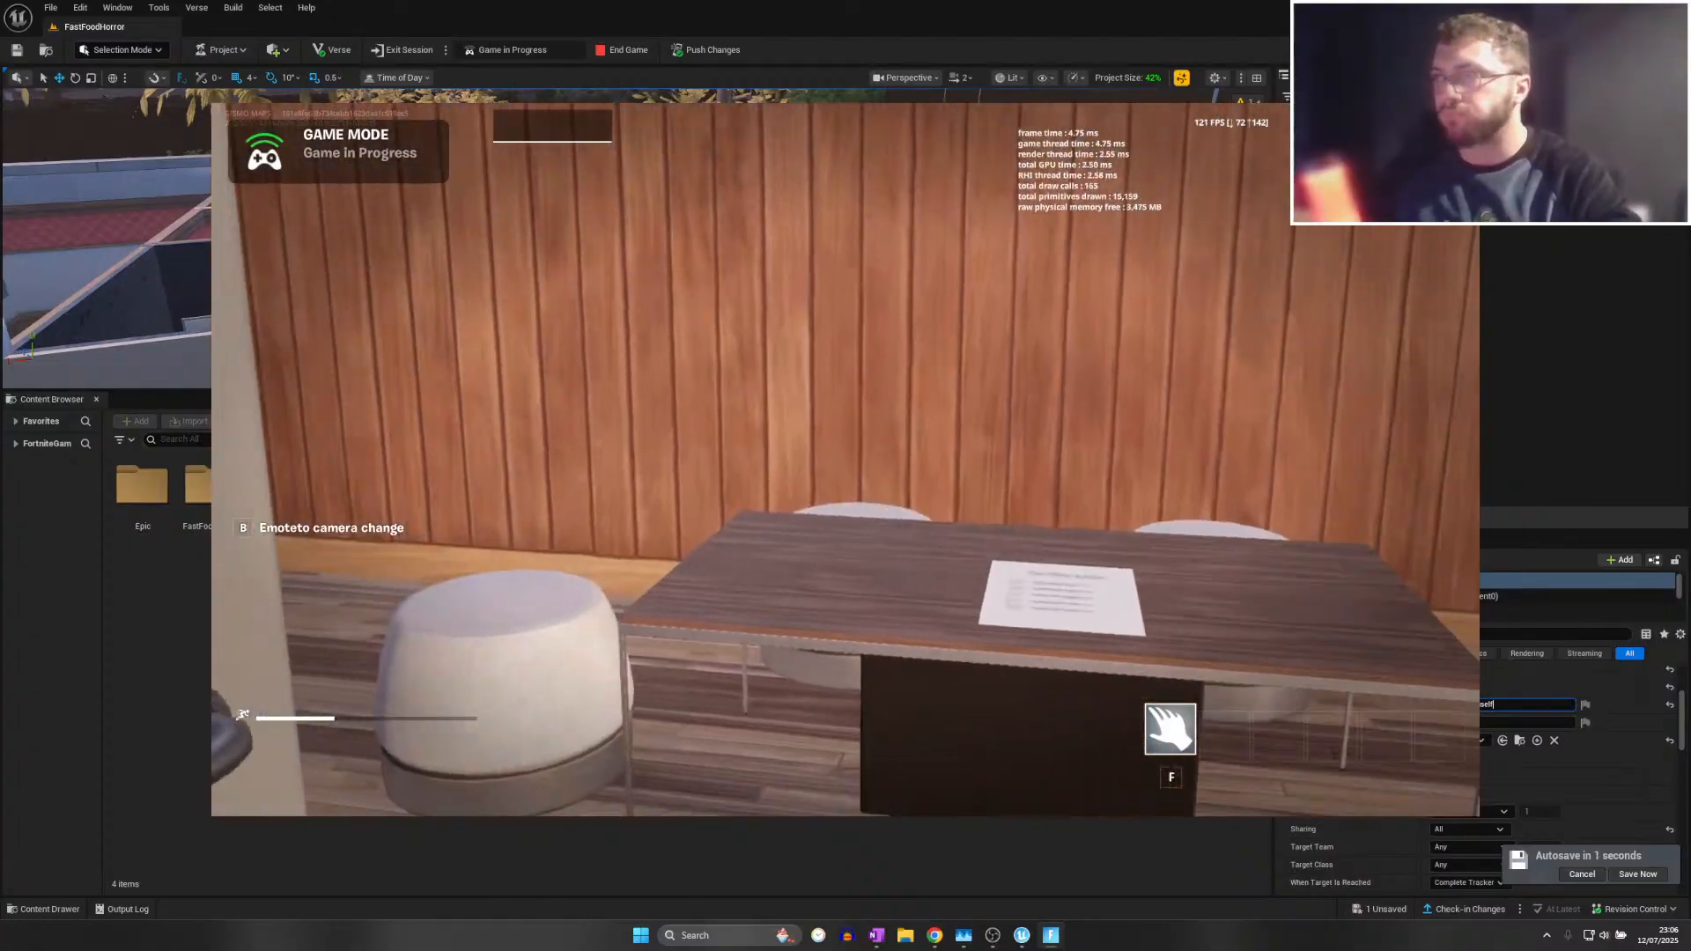
Open the staff room door, check the To-Do List on the table and put the paper down
{"action": "key", "text": "w"}
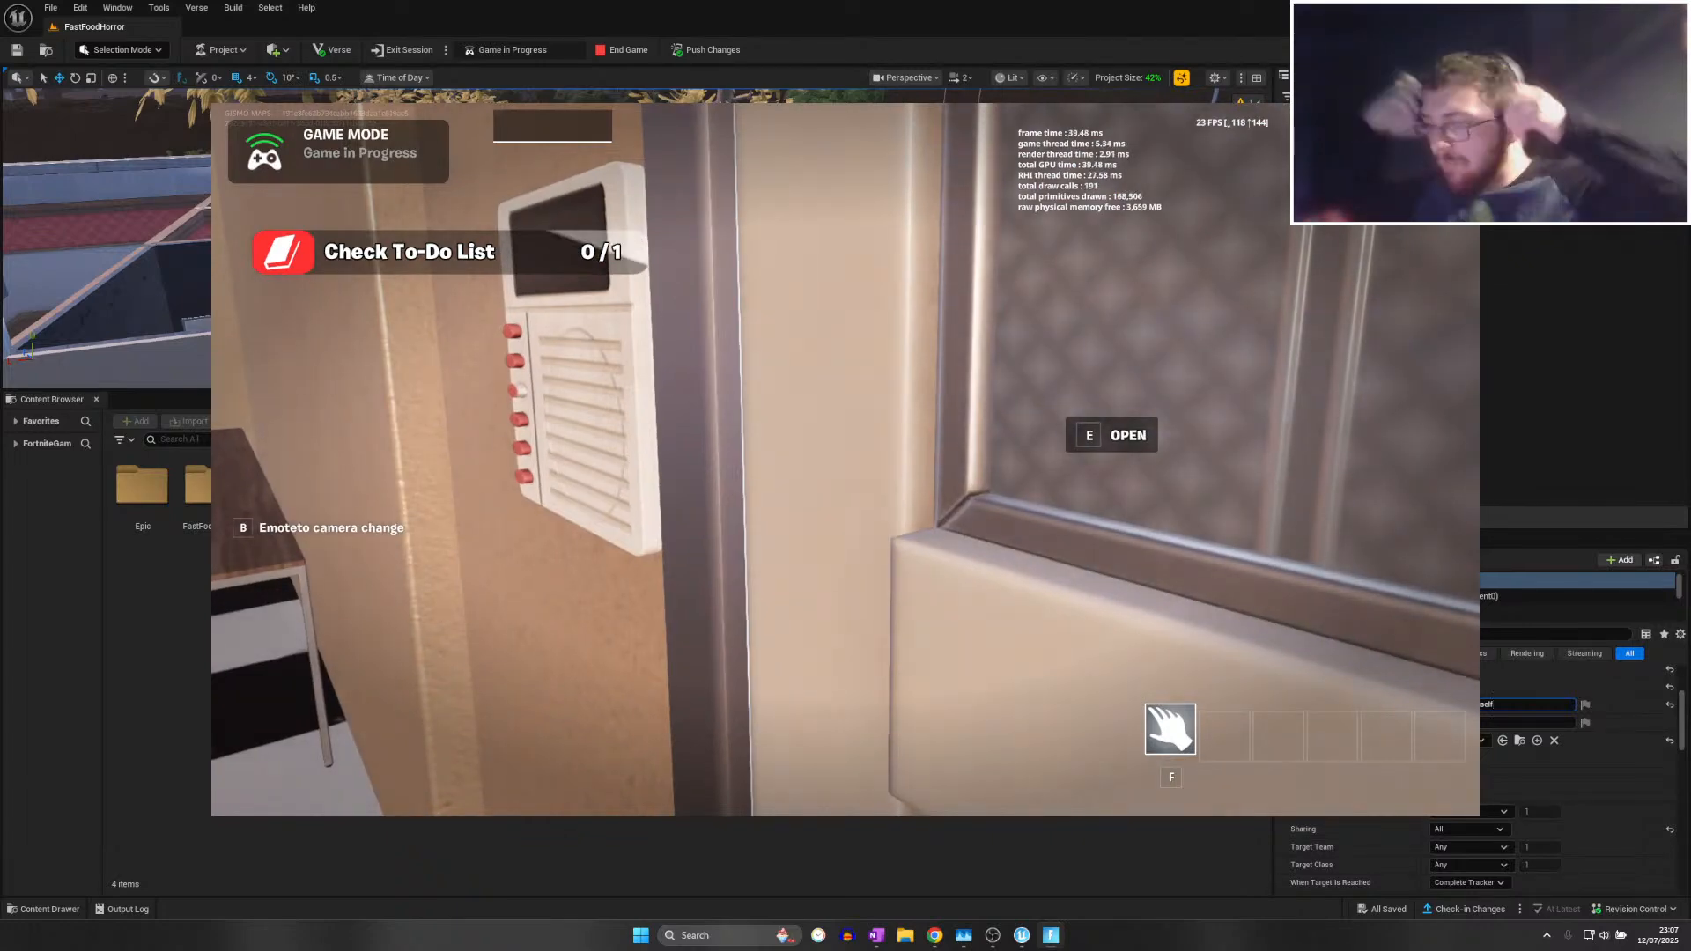
{"action": "key", "text": "e"}
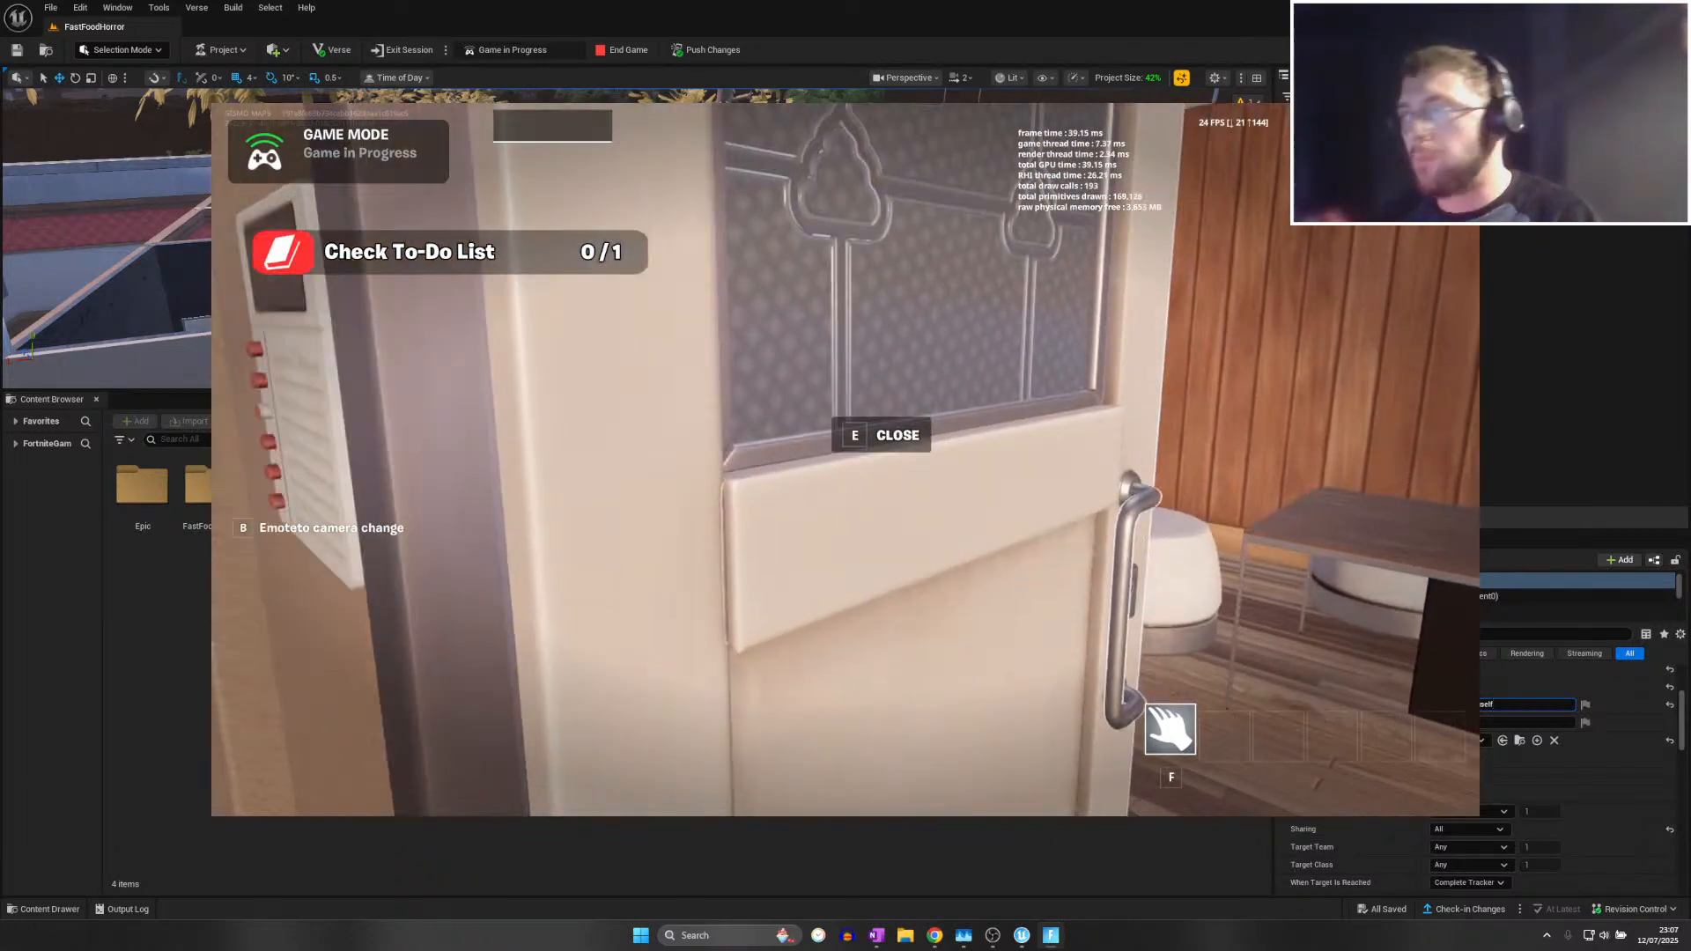
{"action": "key", "text": "w"}
{"action": "key", "text": "e"}
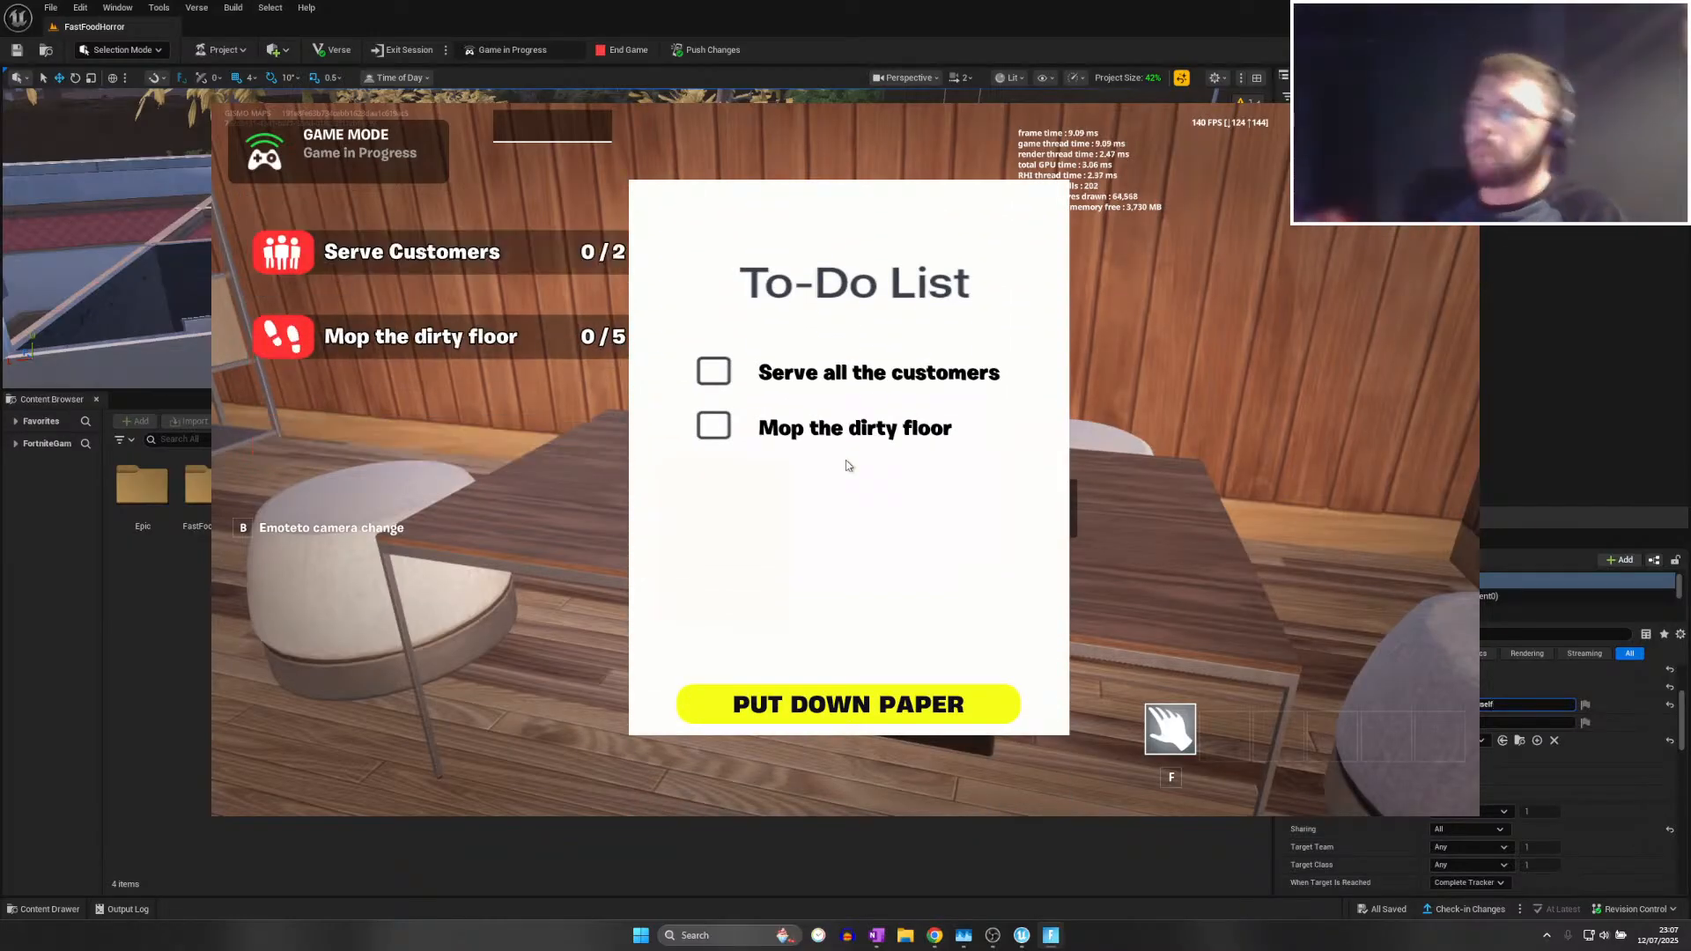
{"action": "left_click", "coordinate": [838, 672]}
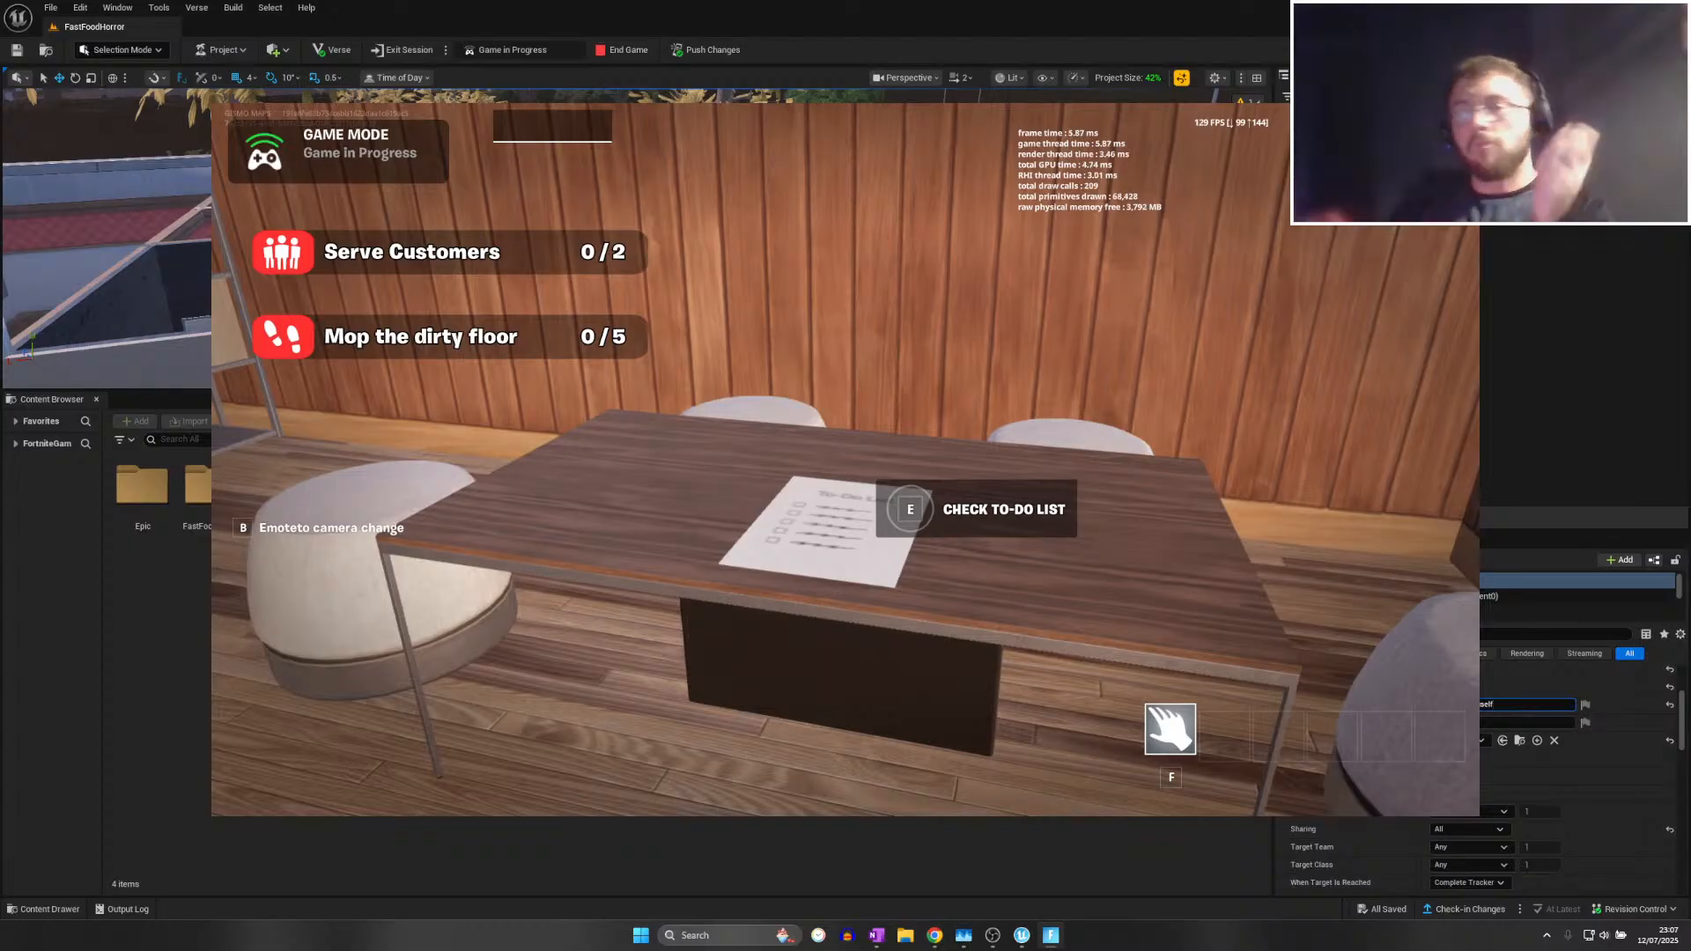
Leave the staff room, run through the kitchen to the storage shelves and test collecting ingredients from the sacks
{"action": "key", "text": "w"}
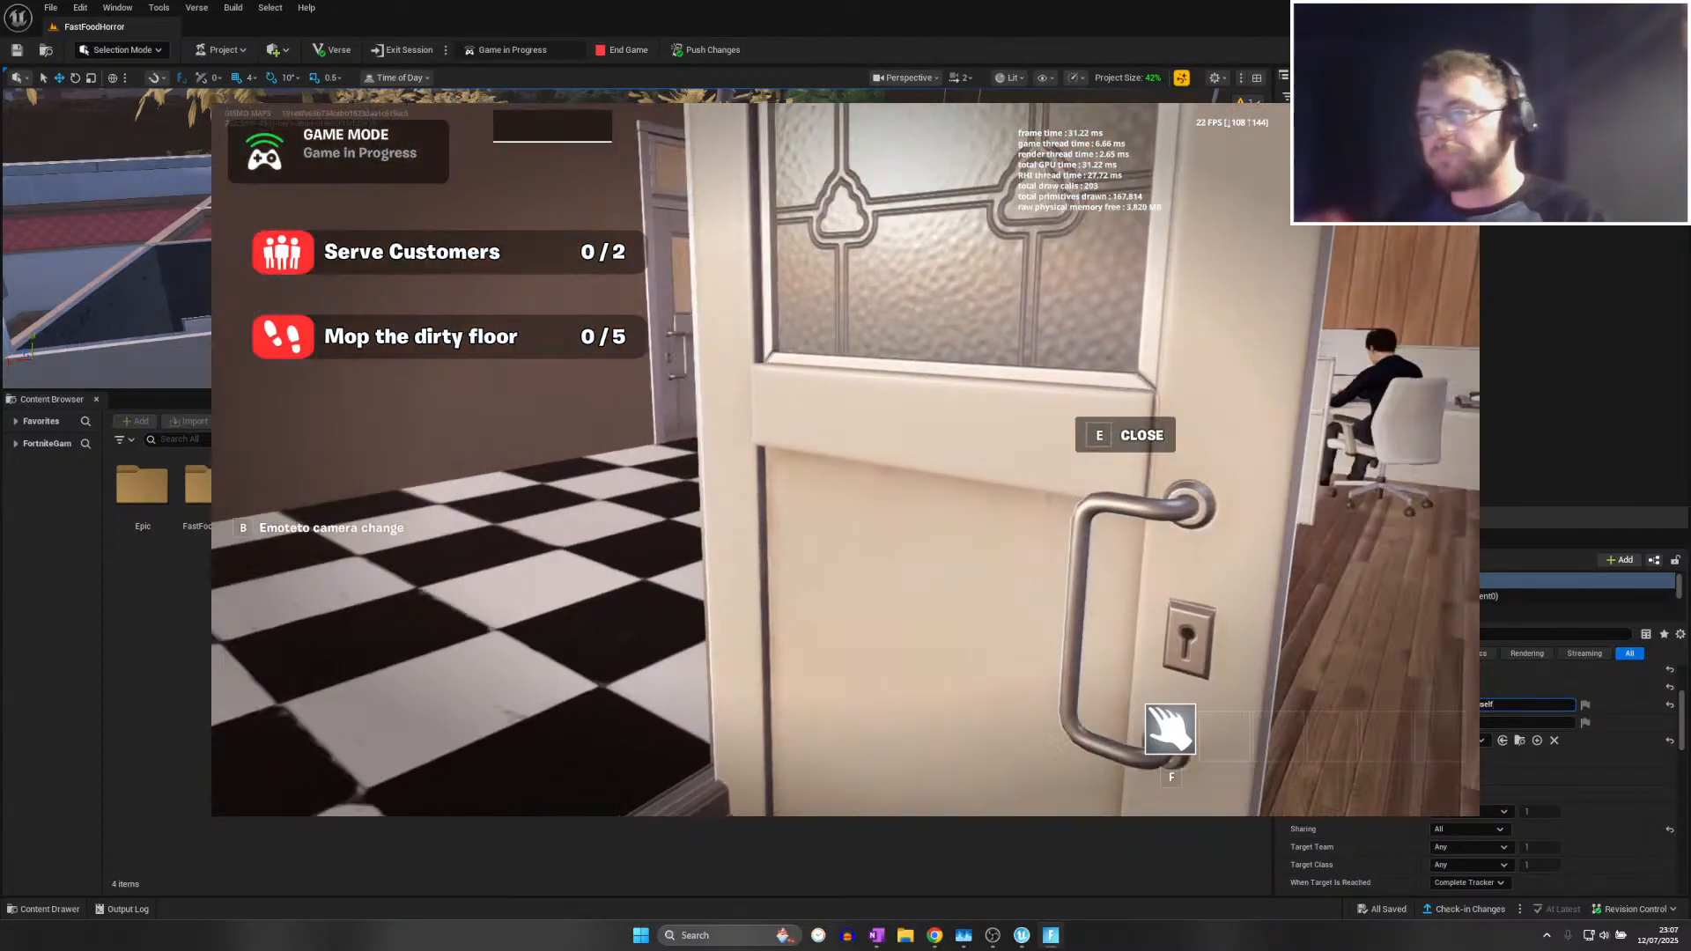
{"action": "key", "text": "shift+w"}
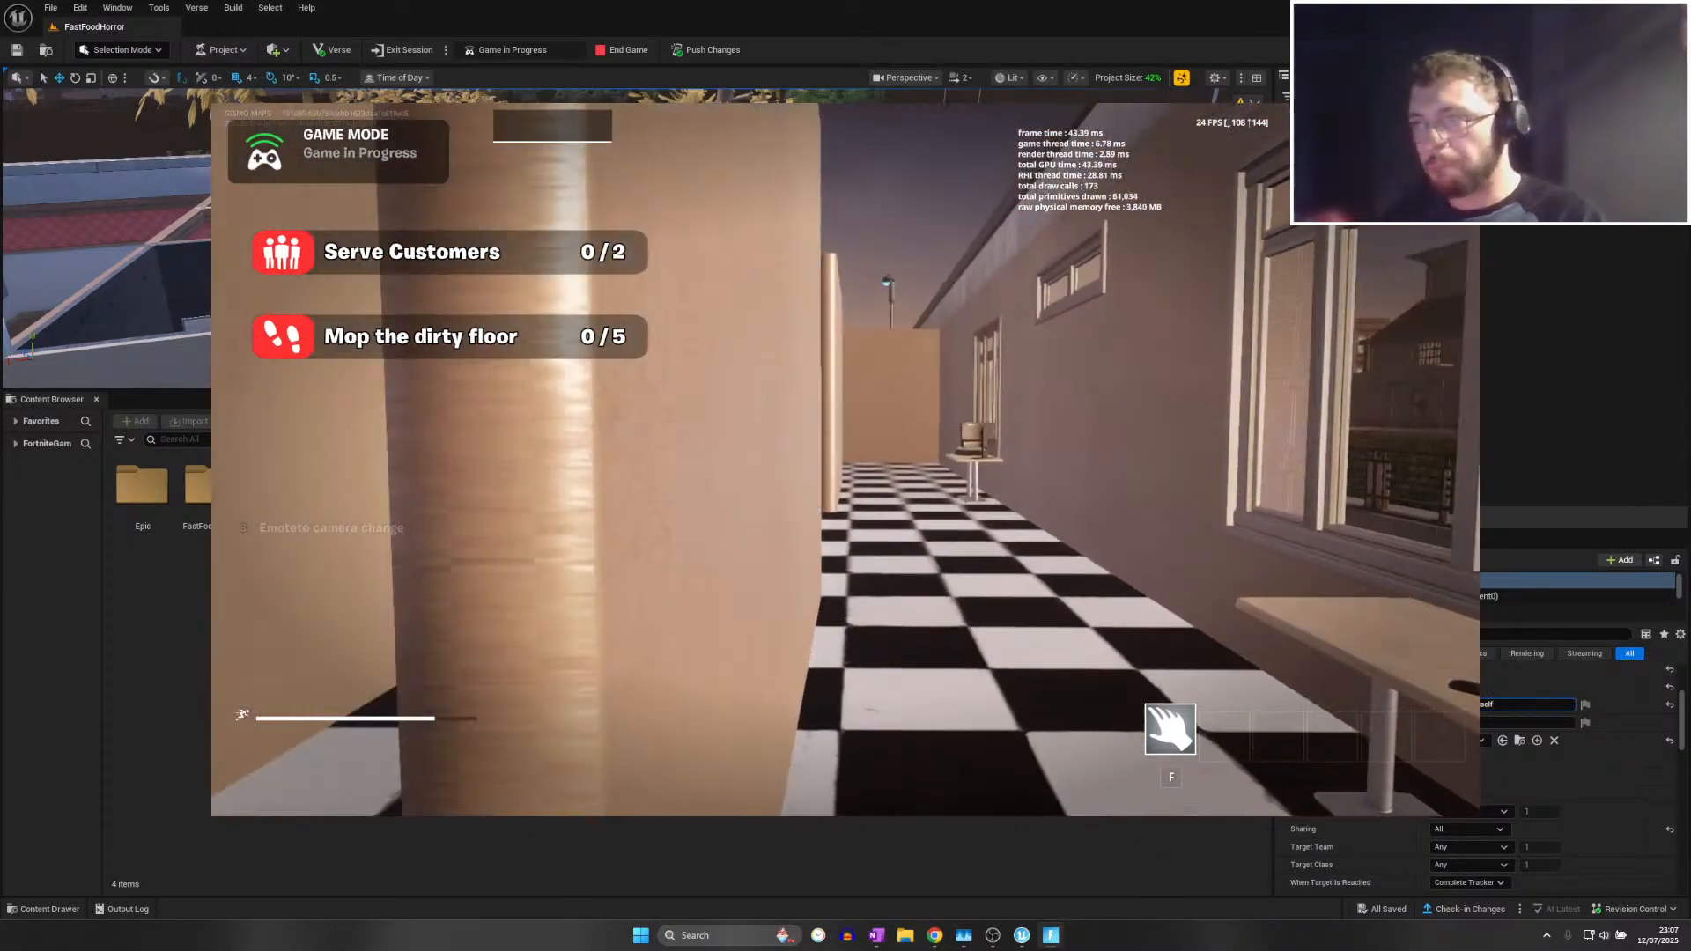
{"action": "key", "text": "shift+w"}
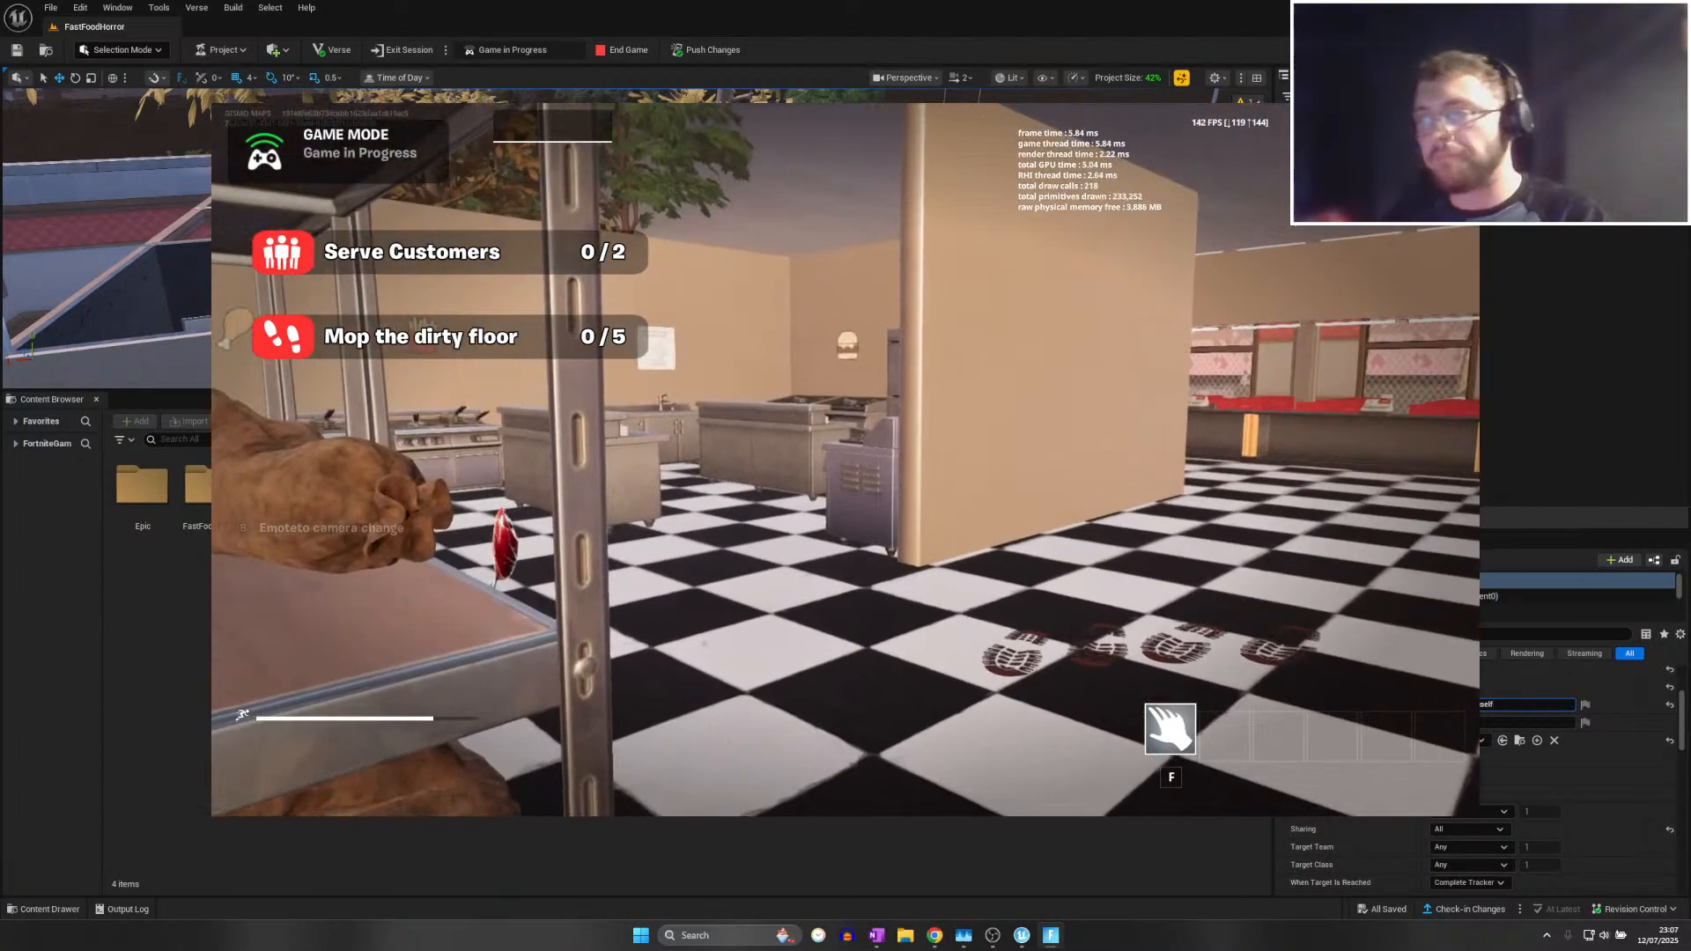
{"action": "key", "text": "w"}
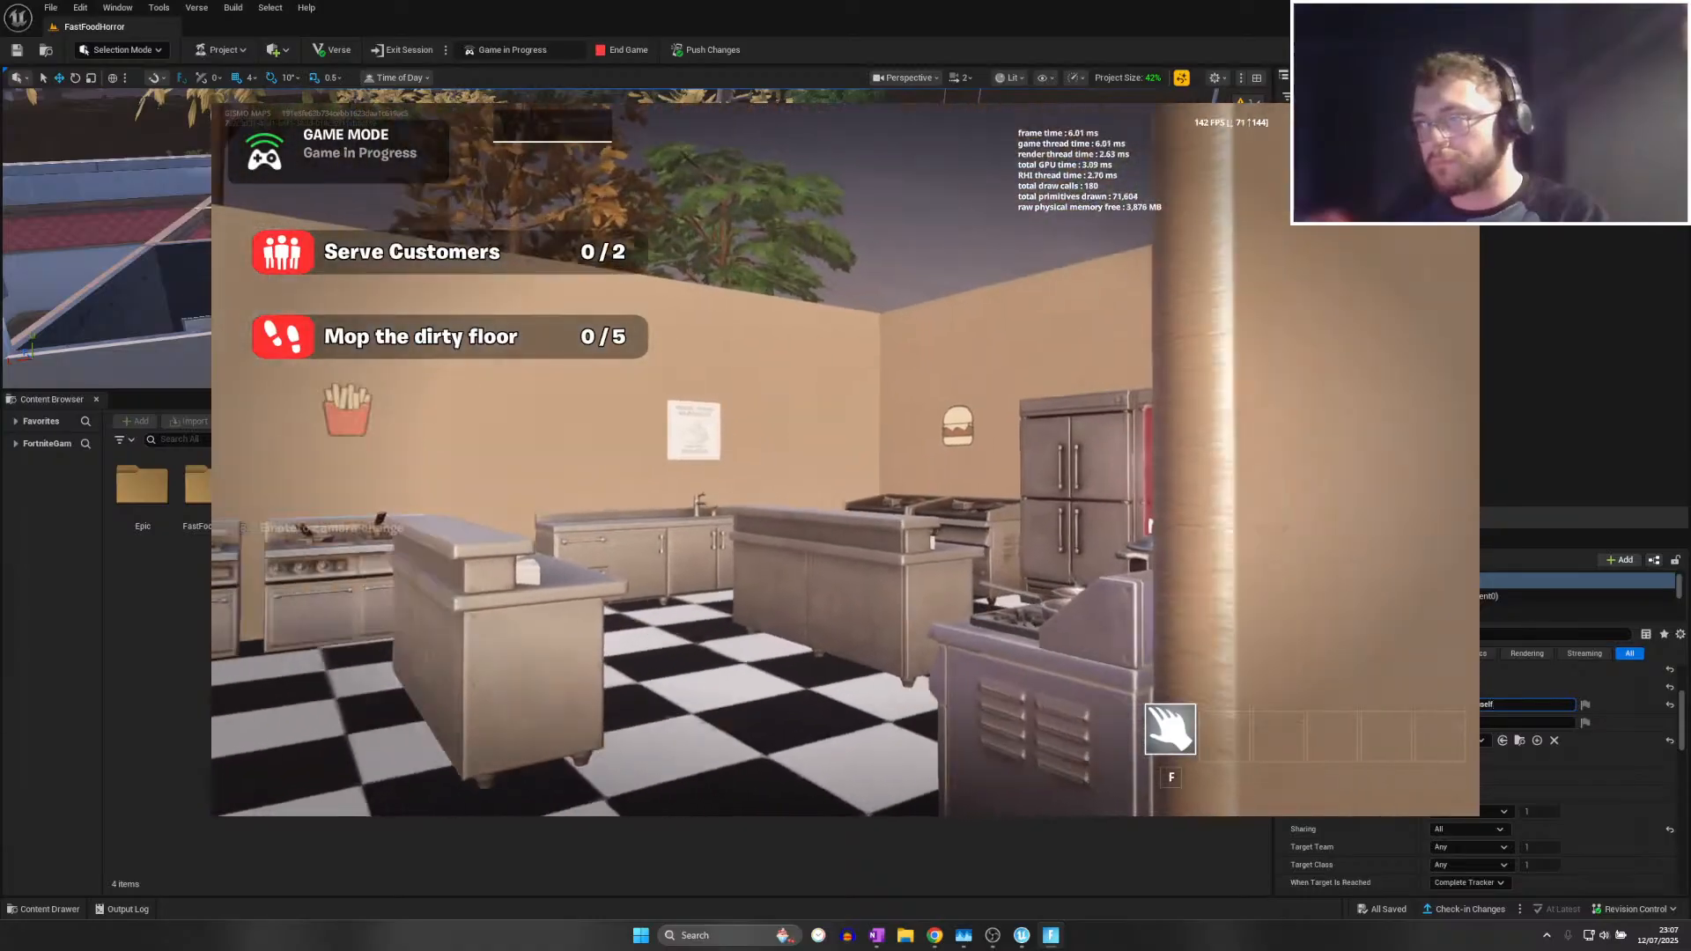
{"action": "middle_click", "coordinate": [845, 460]}
{"action": "middle_click", "coordinate": [846, 460]}
{"action": "middle_click", "coordinate": [845, 460]}
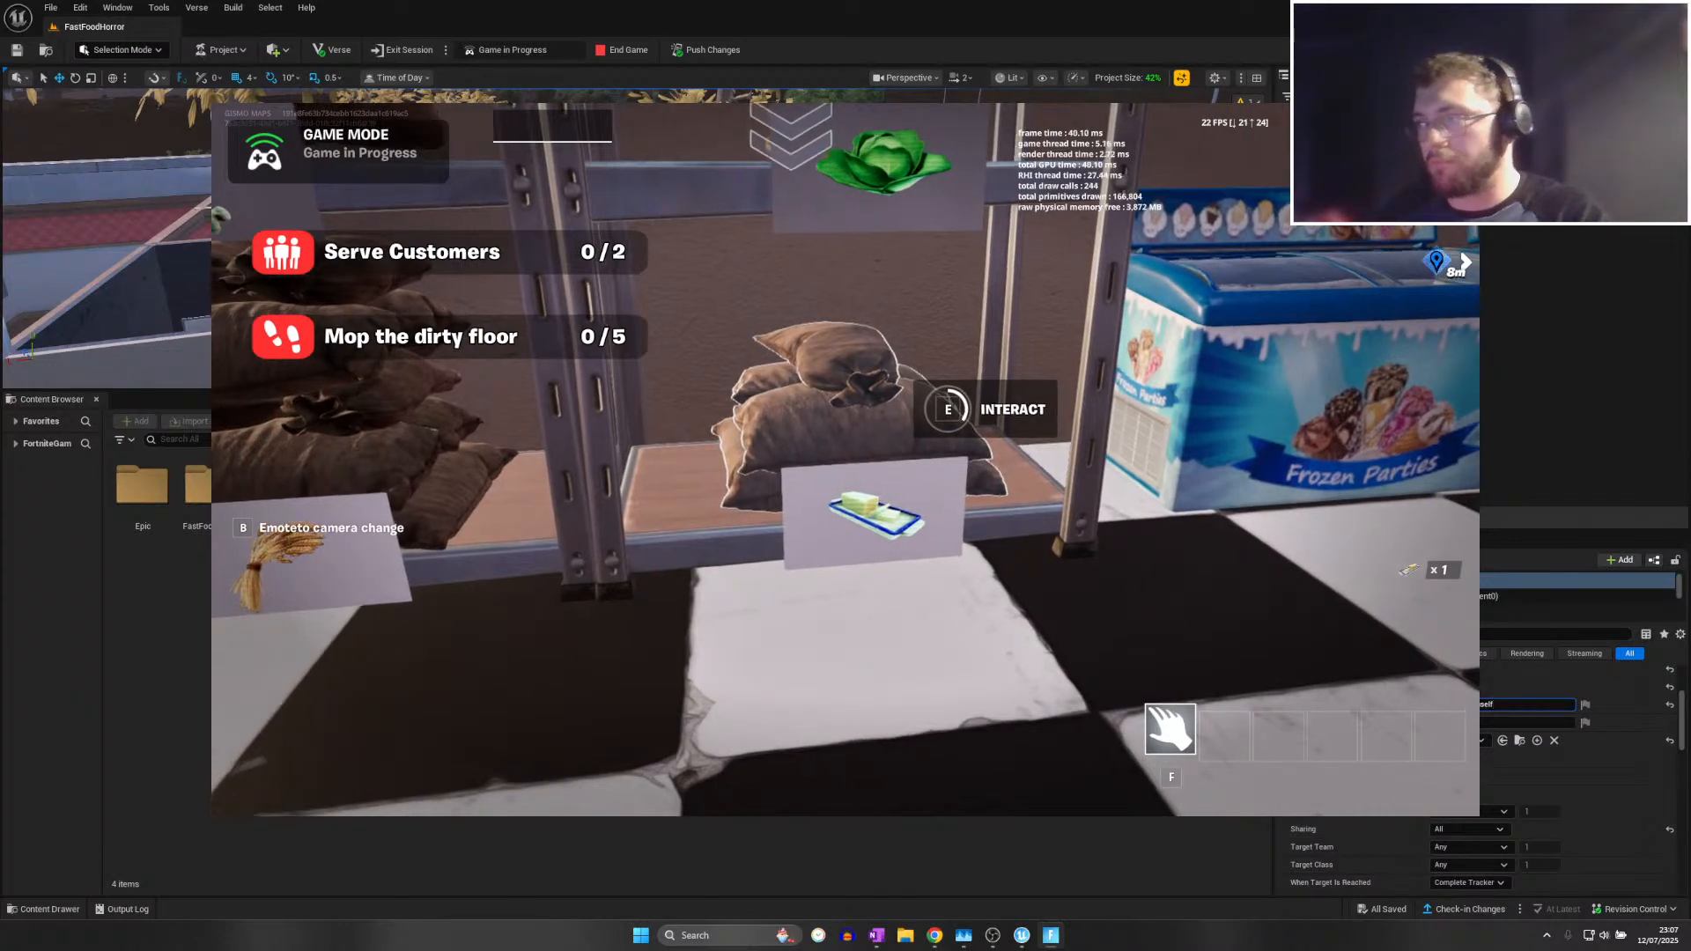
In the playtest, walk from the ingredient shelves to the front counter's registers and mark a destination in the dining area
{"action": "key", "text": "w"}
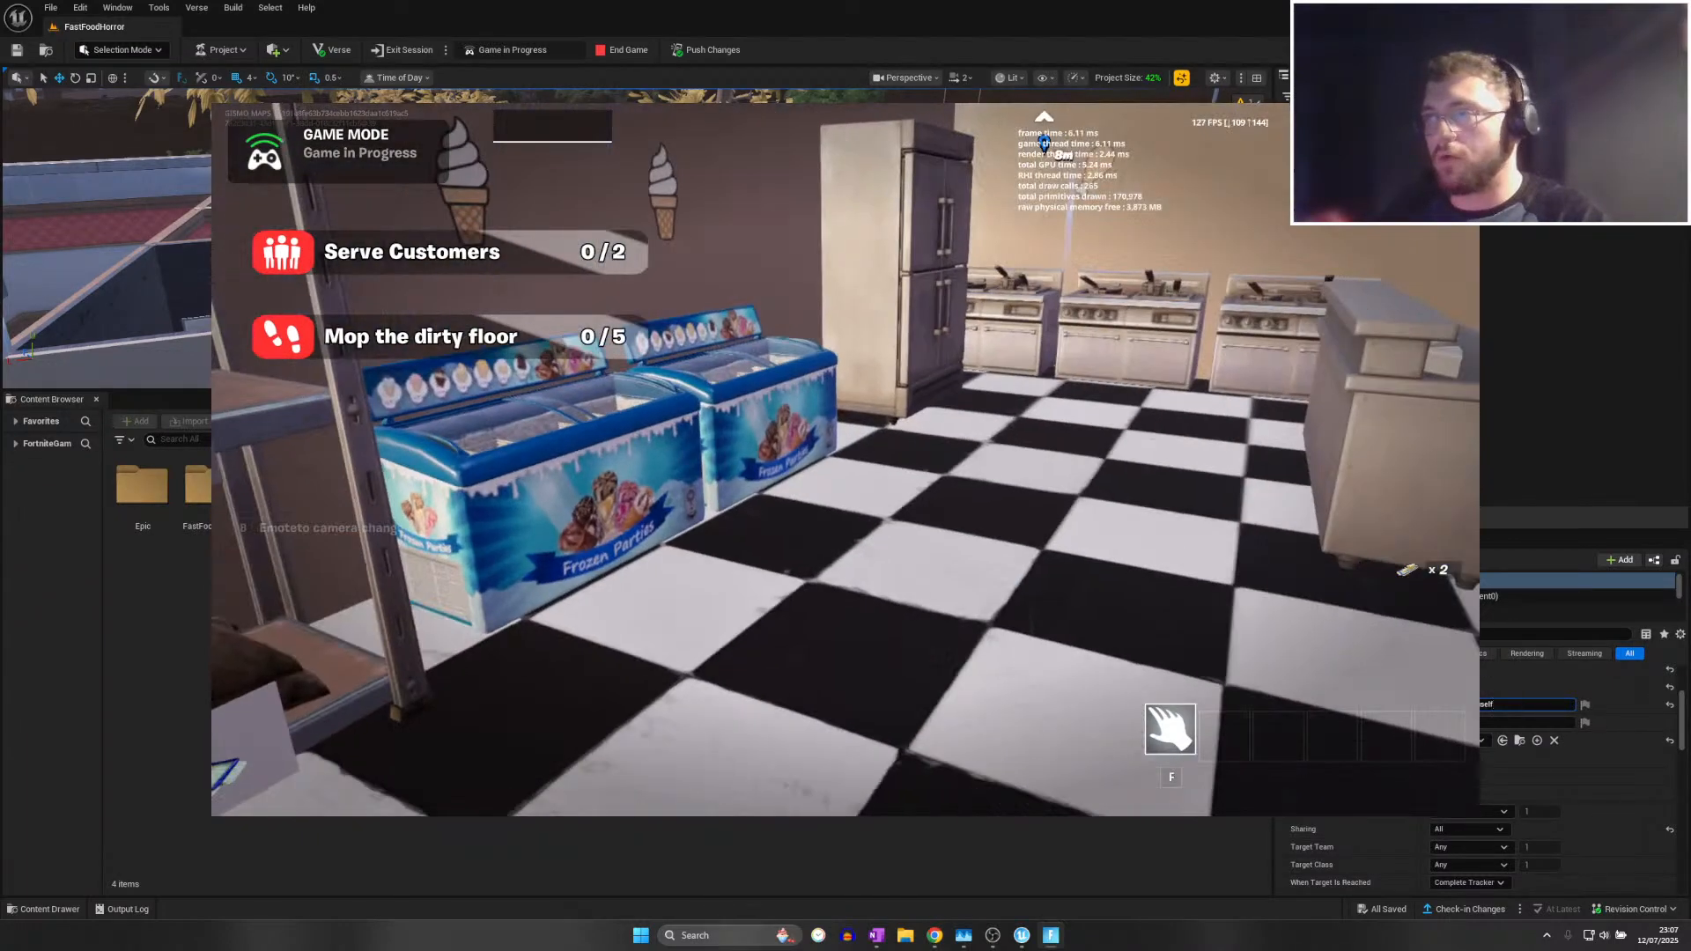
{"action": "key", "text": "w"}
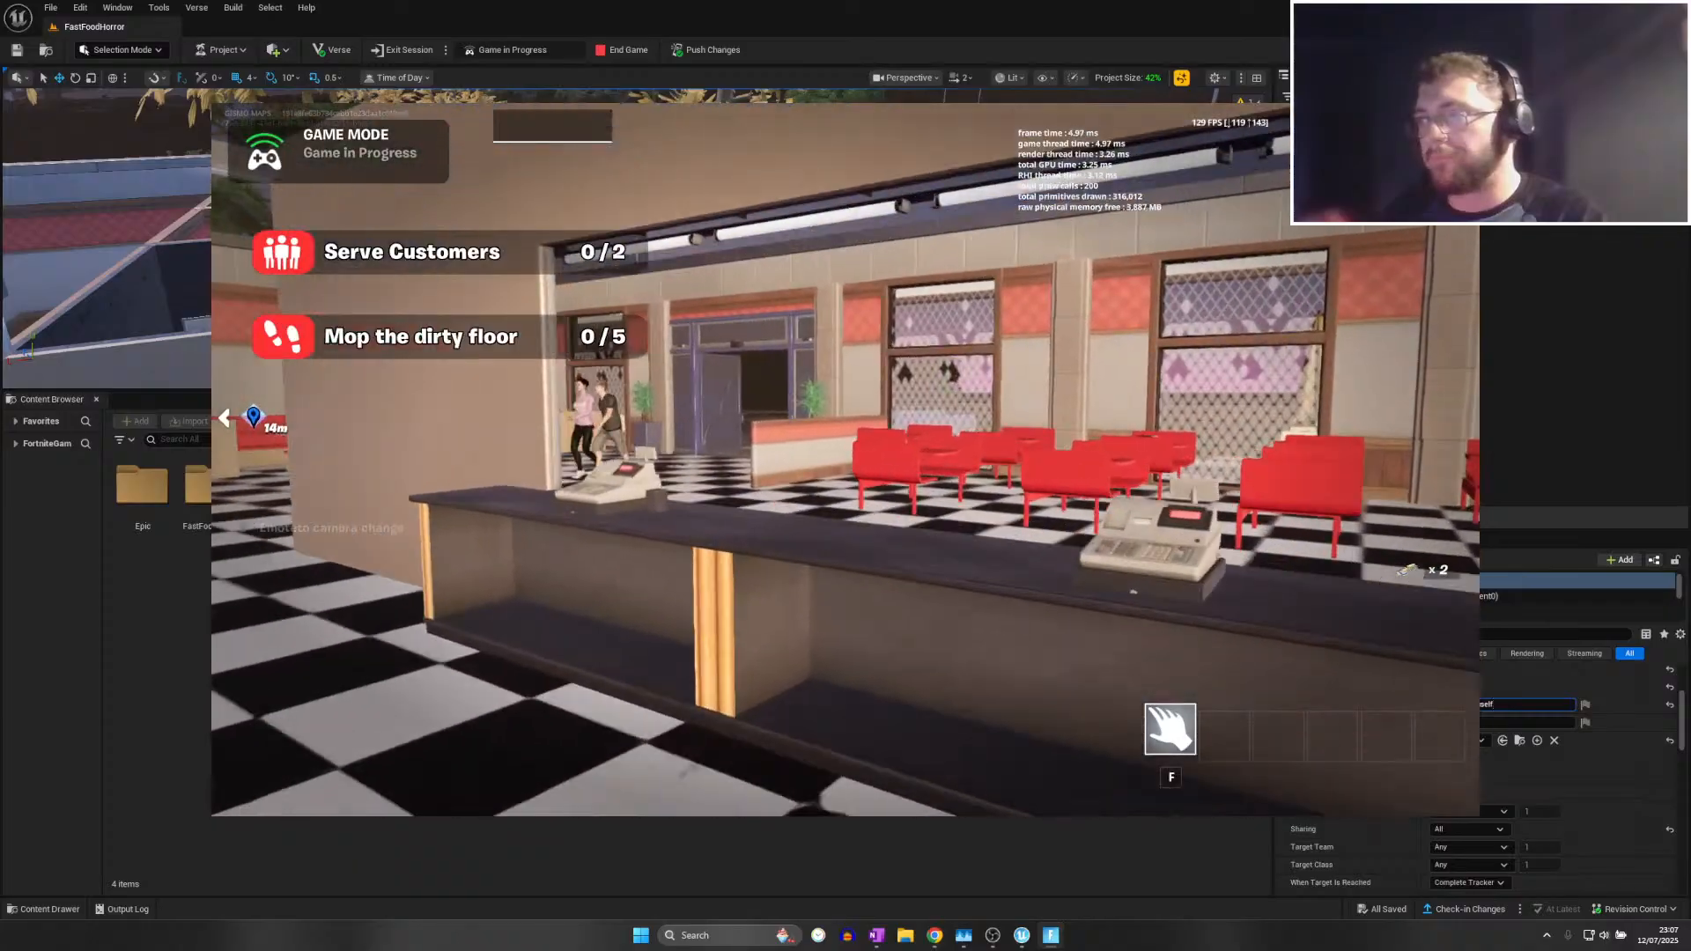
{"action": "key", "text": "w"}
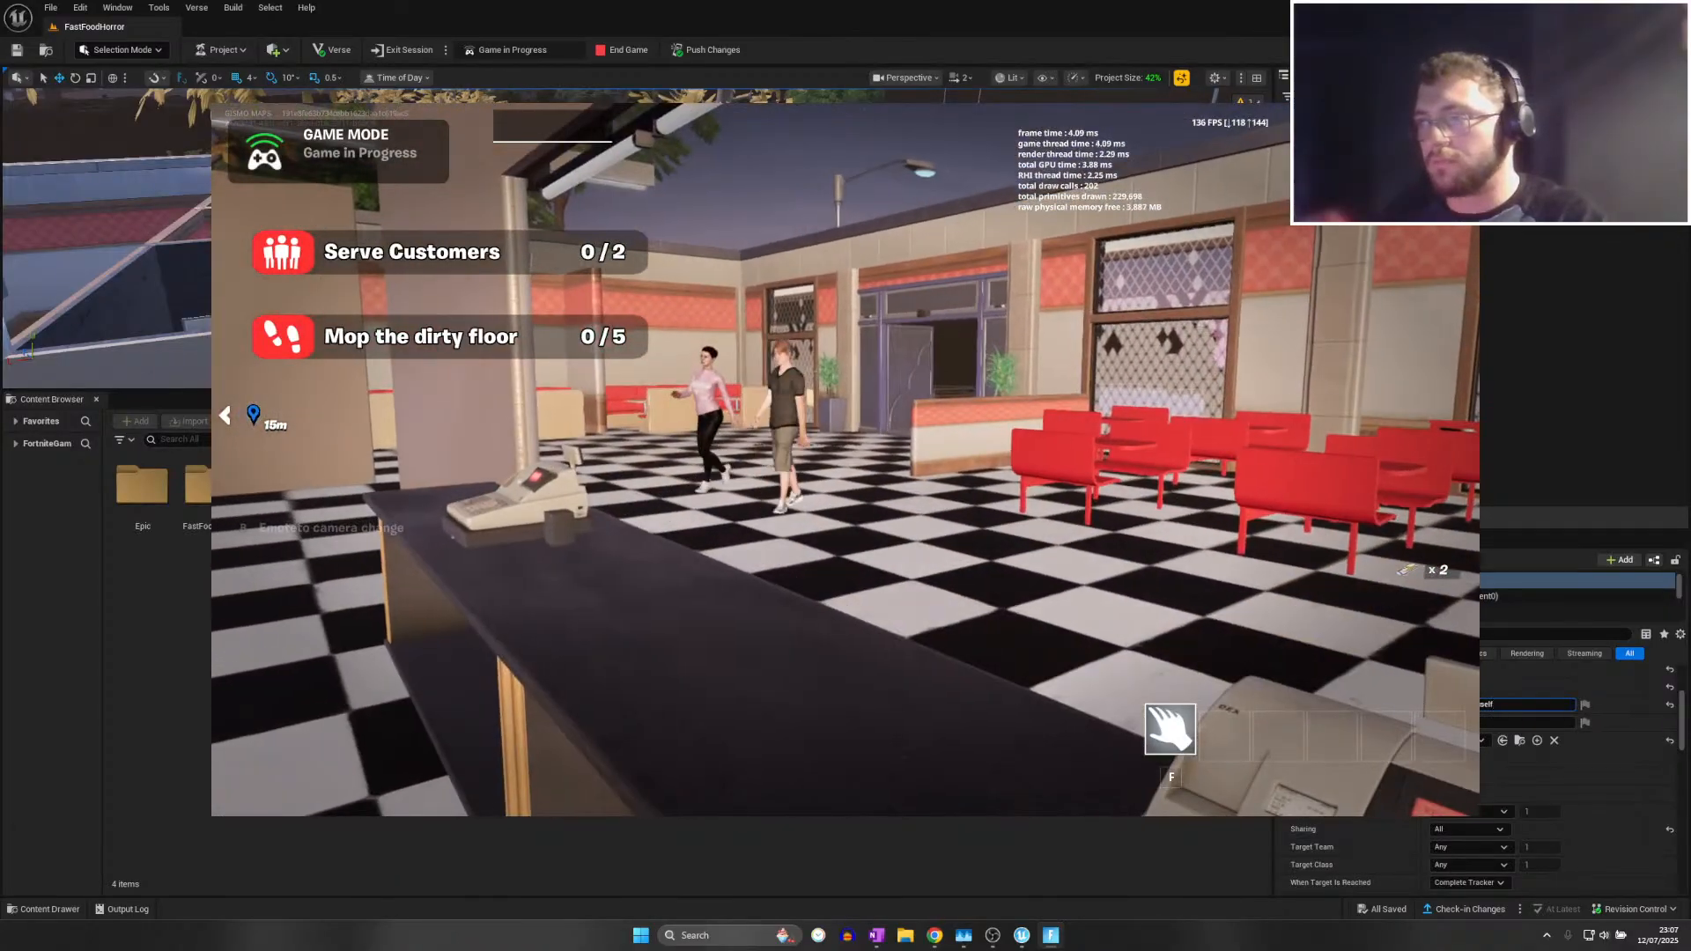
{"action": "key", "text": "w"}
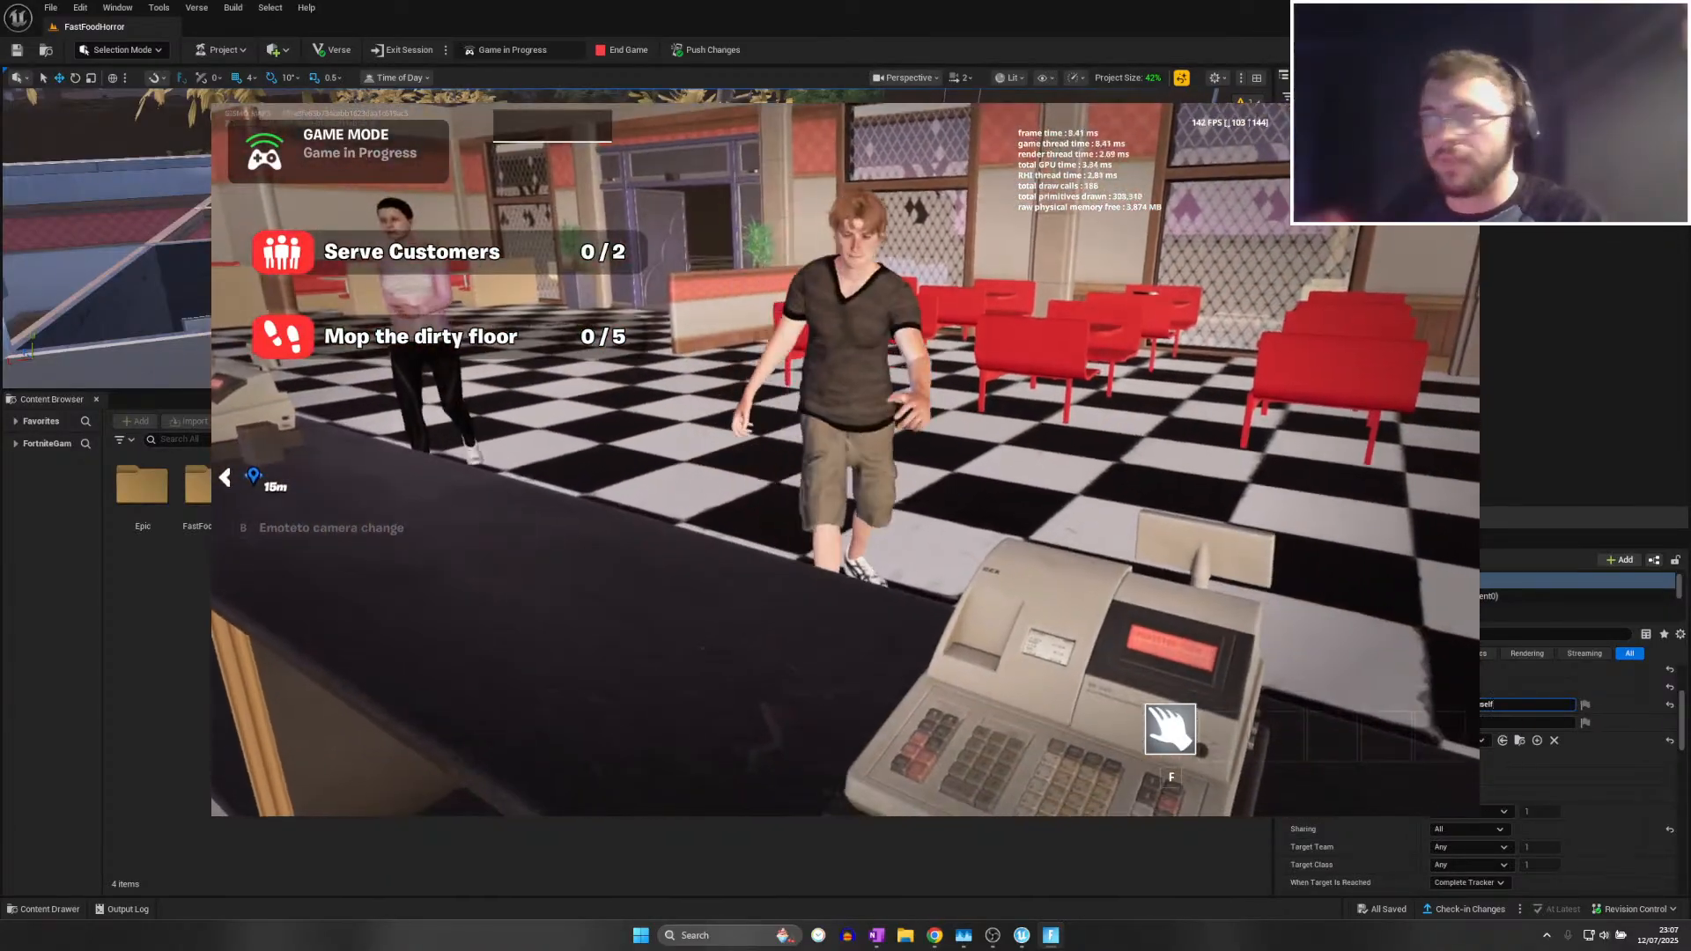
{"action": "middle_click", "coordinate": [845, 459]}
{"action": "middle_click", "coordinate": [845, 460]}
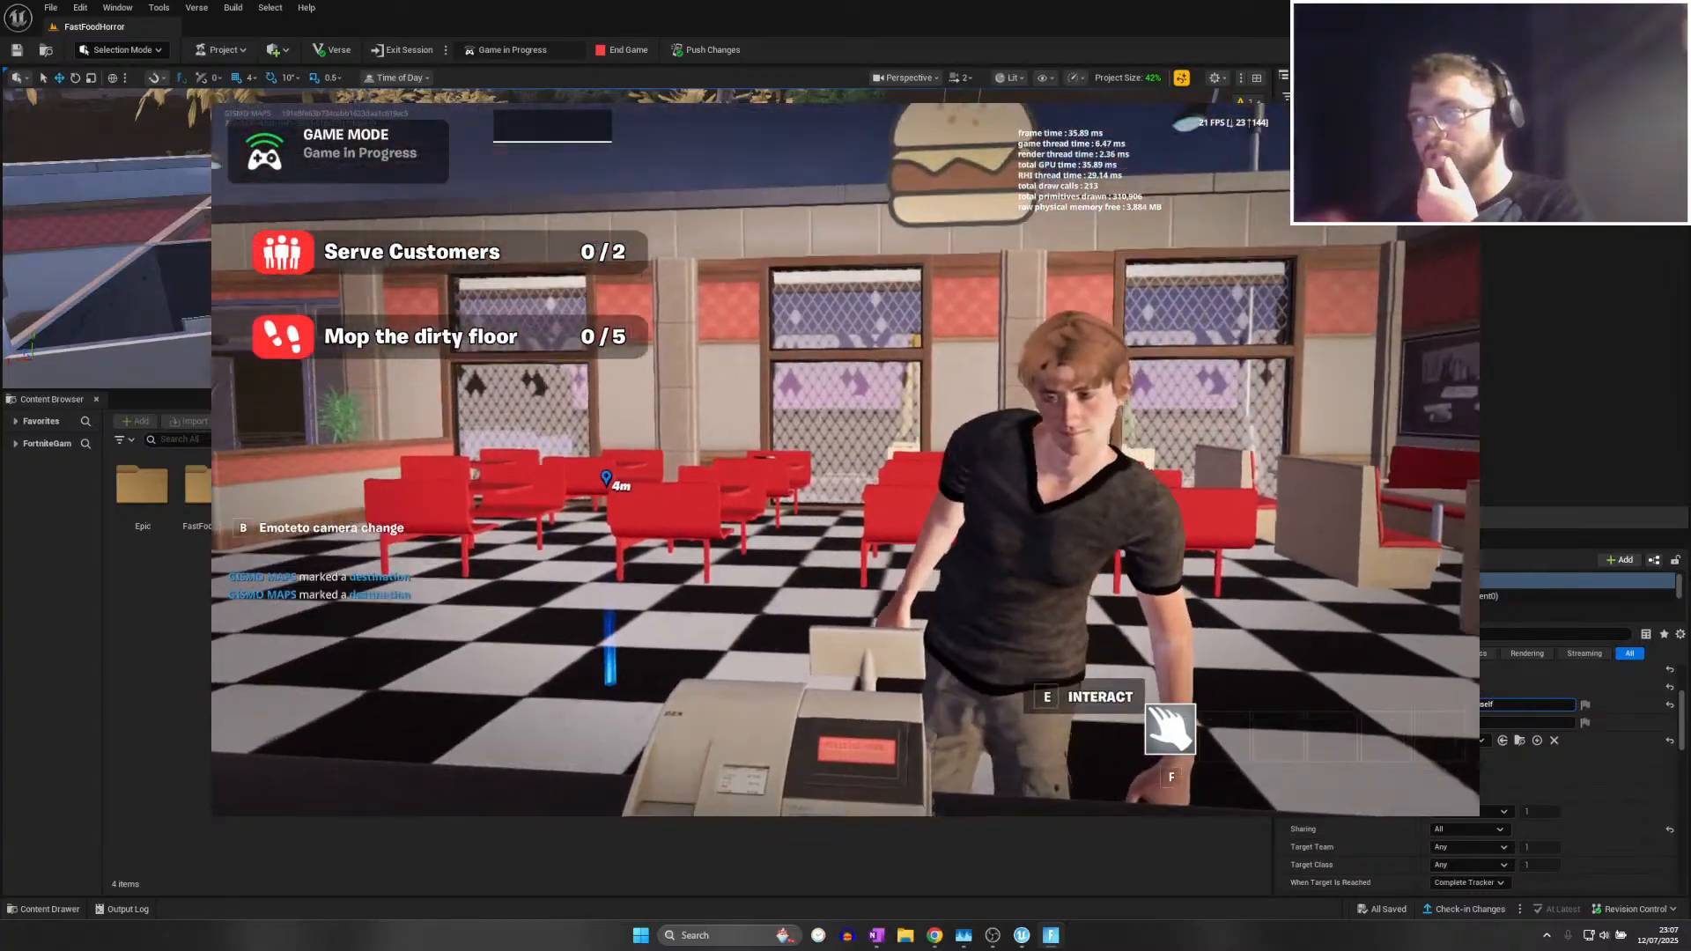
Examine both waiting customers and their burger and fries order icons from behind the counter, marking a destination near the burger customer
{"action": "key", "text": "s"}
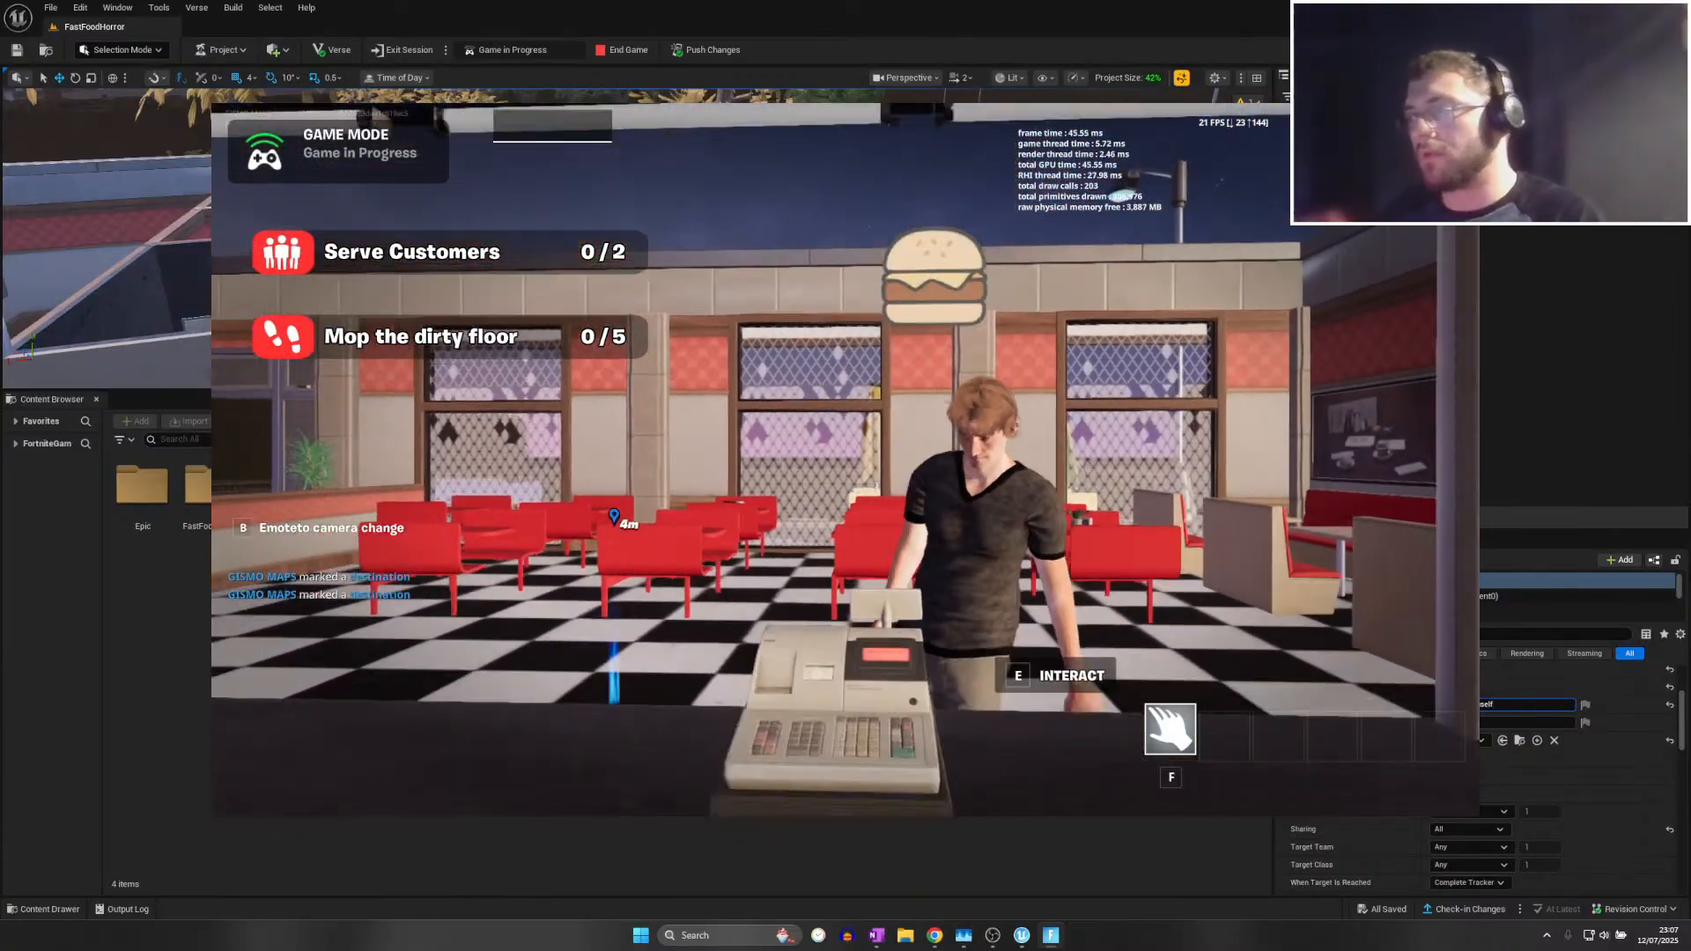
{"action": "key", "text": "s"}
{"action": "key", "text": "w"}
{"action": "key", "text": "s"}
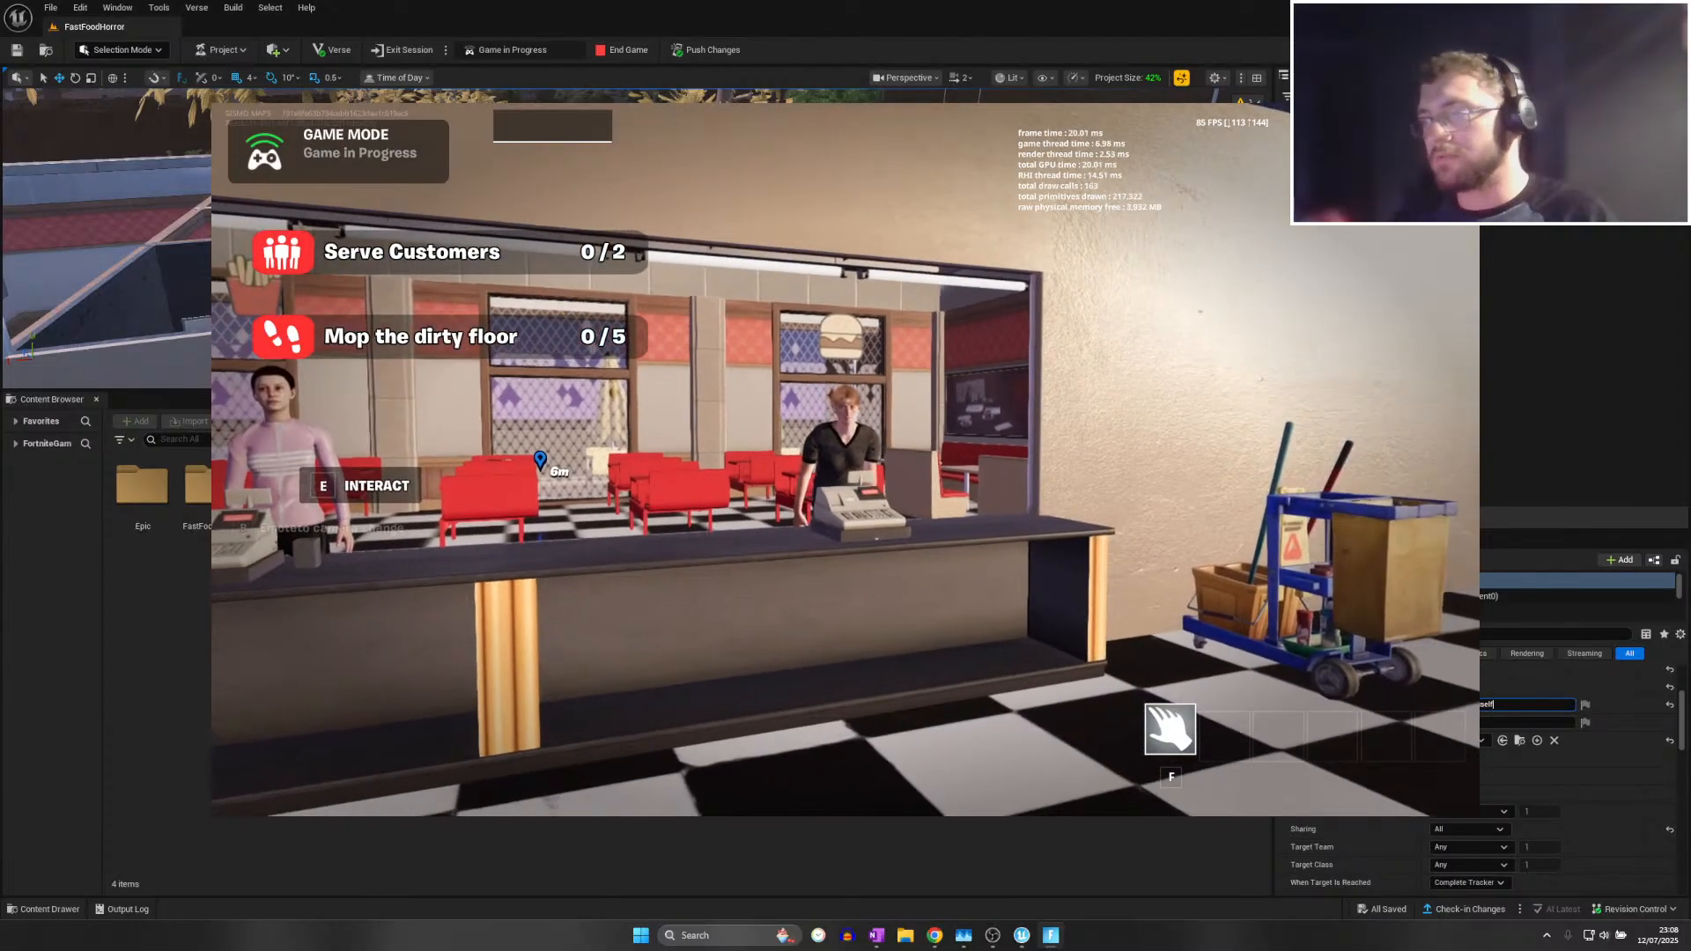
{"action": "middle_click", "coordinate": [845, 460]}
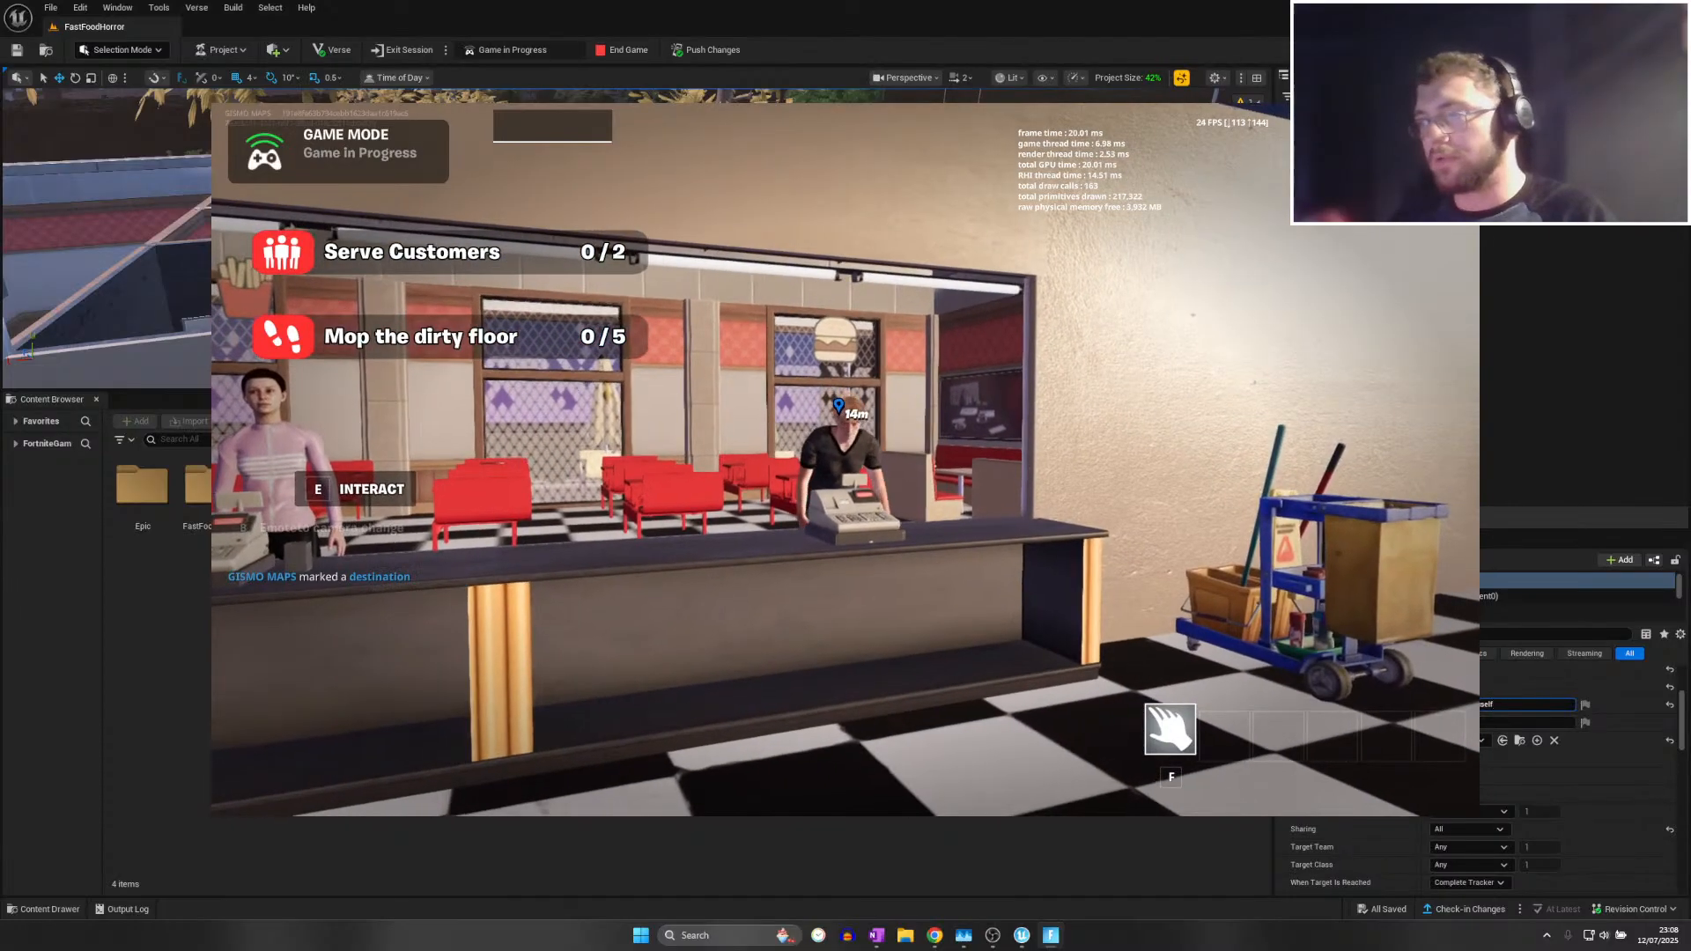
{"action": "key", "text": "w"}
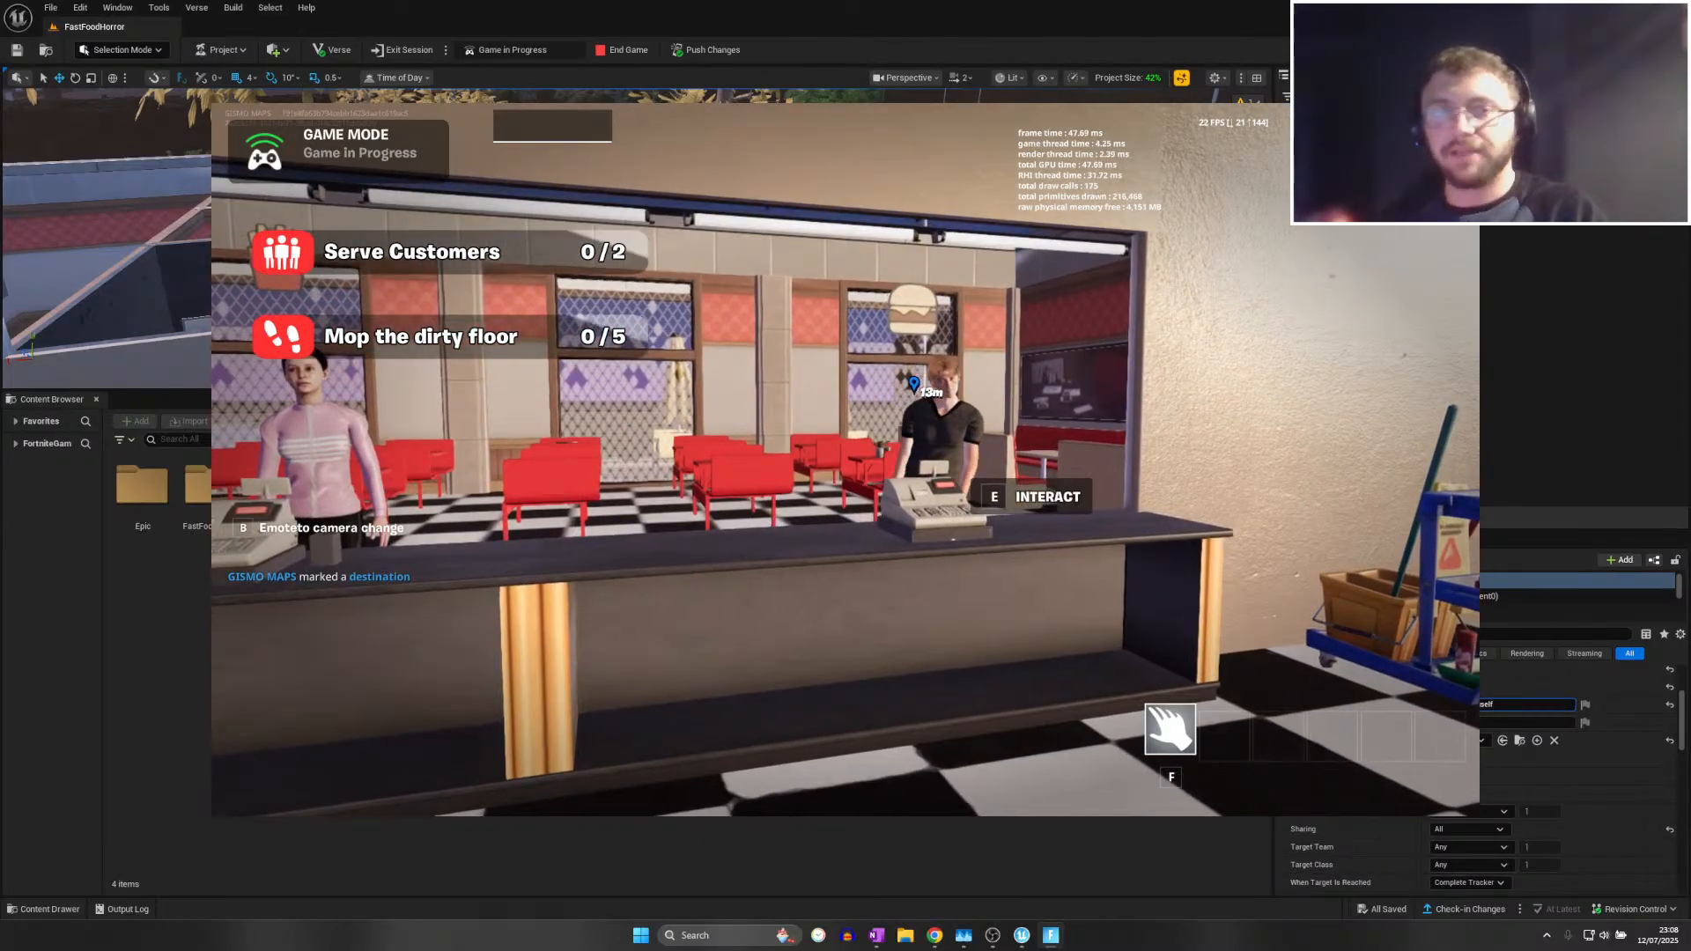
Switch to the editor, search the project content for "drunk", and return to the playtest
{"action": "key", "text": "alt+Tab"}
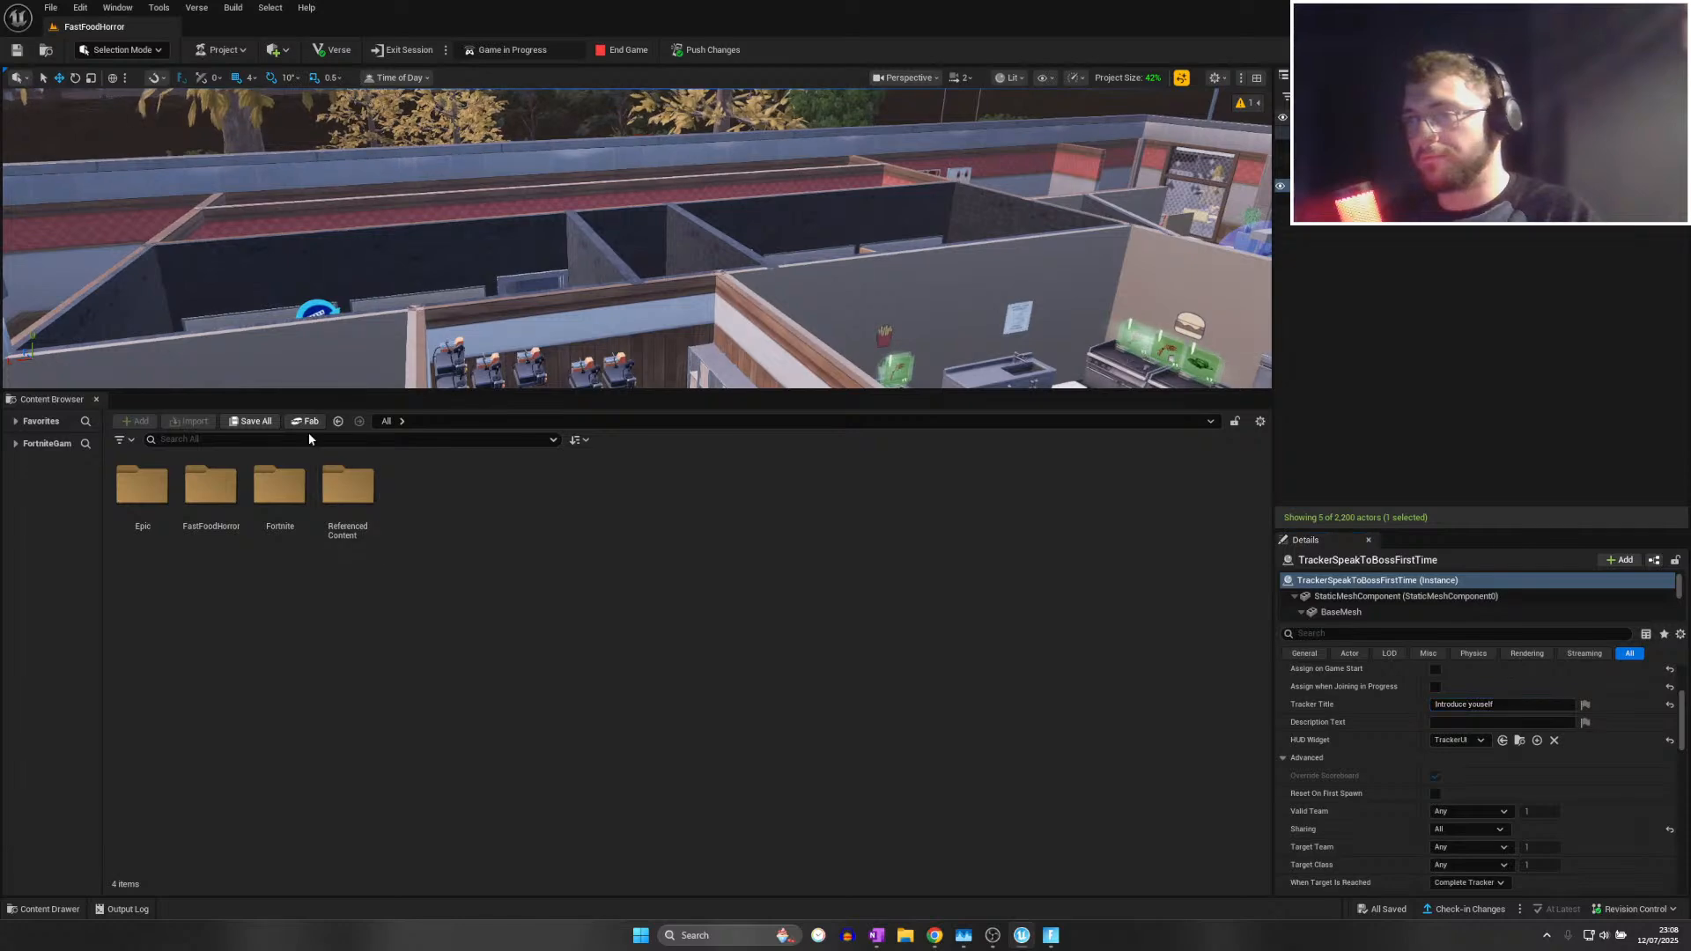
{"action": "left_click", "coordinate": [308, 435]}
{"action": "type", "text": "drunk"}
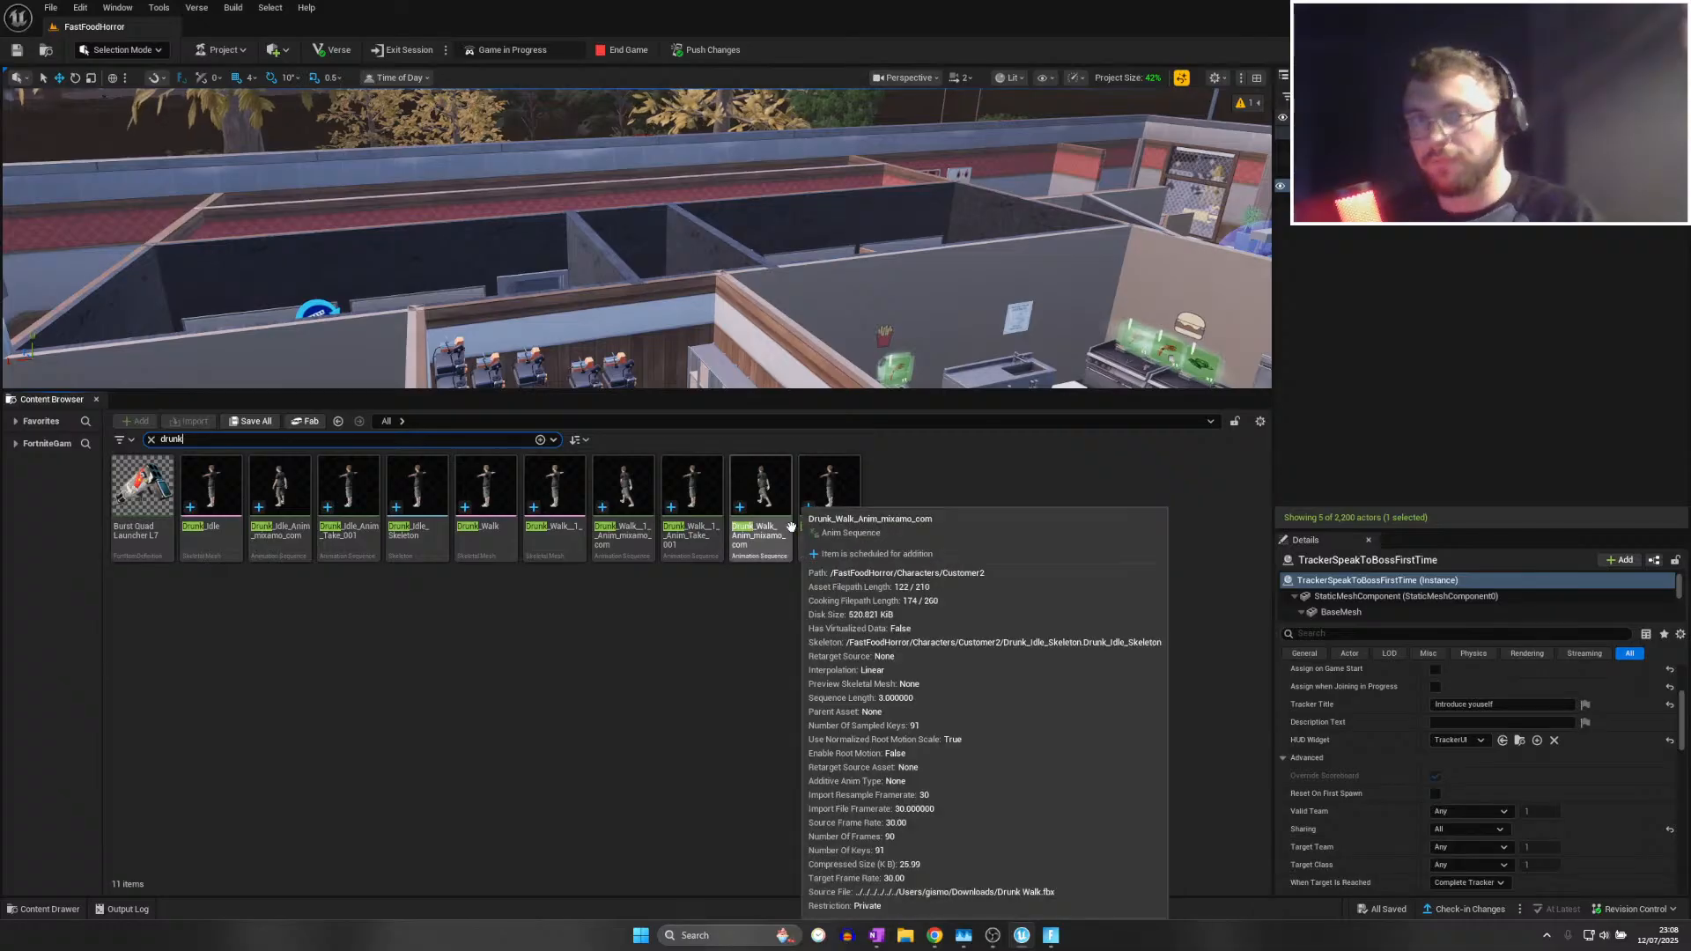
{"action": "left_click", "coordinate": [1051, 942]}
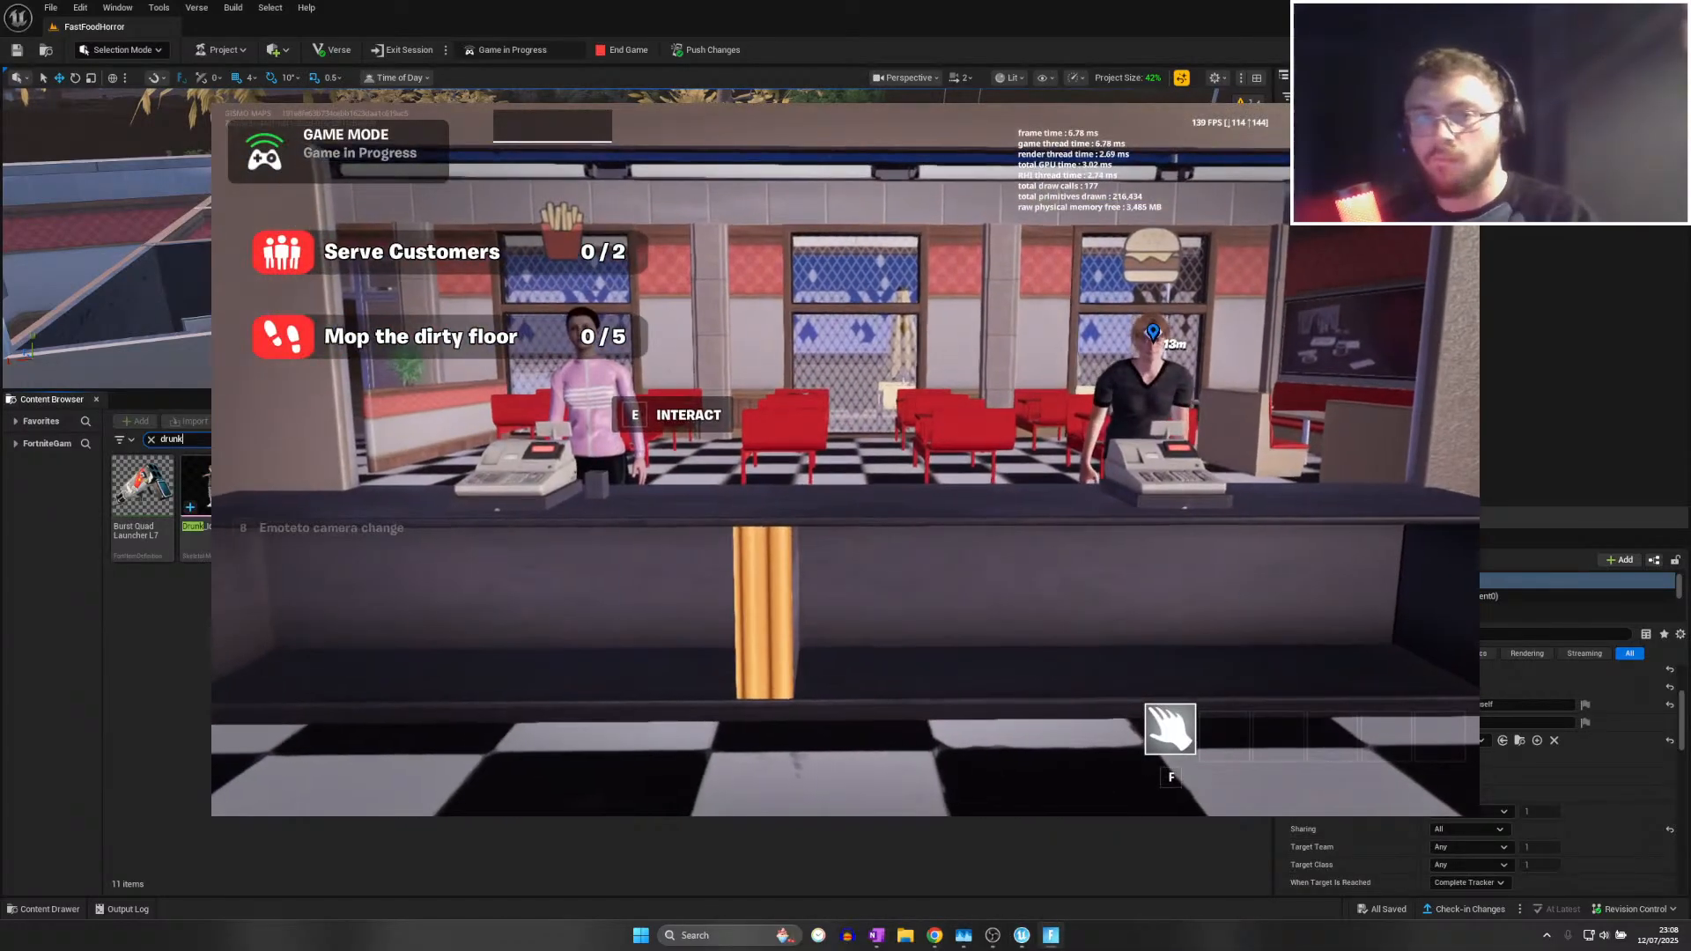
Serve the fries order and the burger order to the two customers at the counter
{"action": "key", "text": "w"}
{"action": "key", "text": "space"}
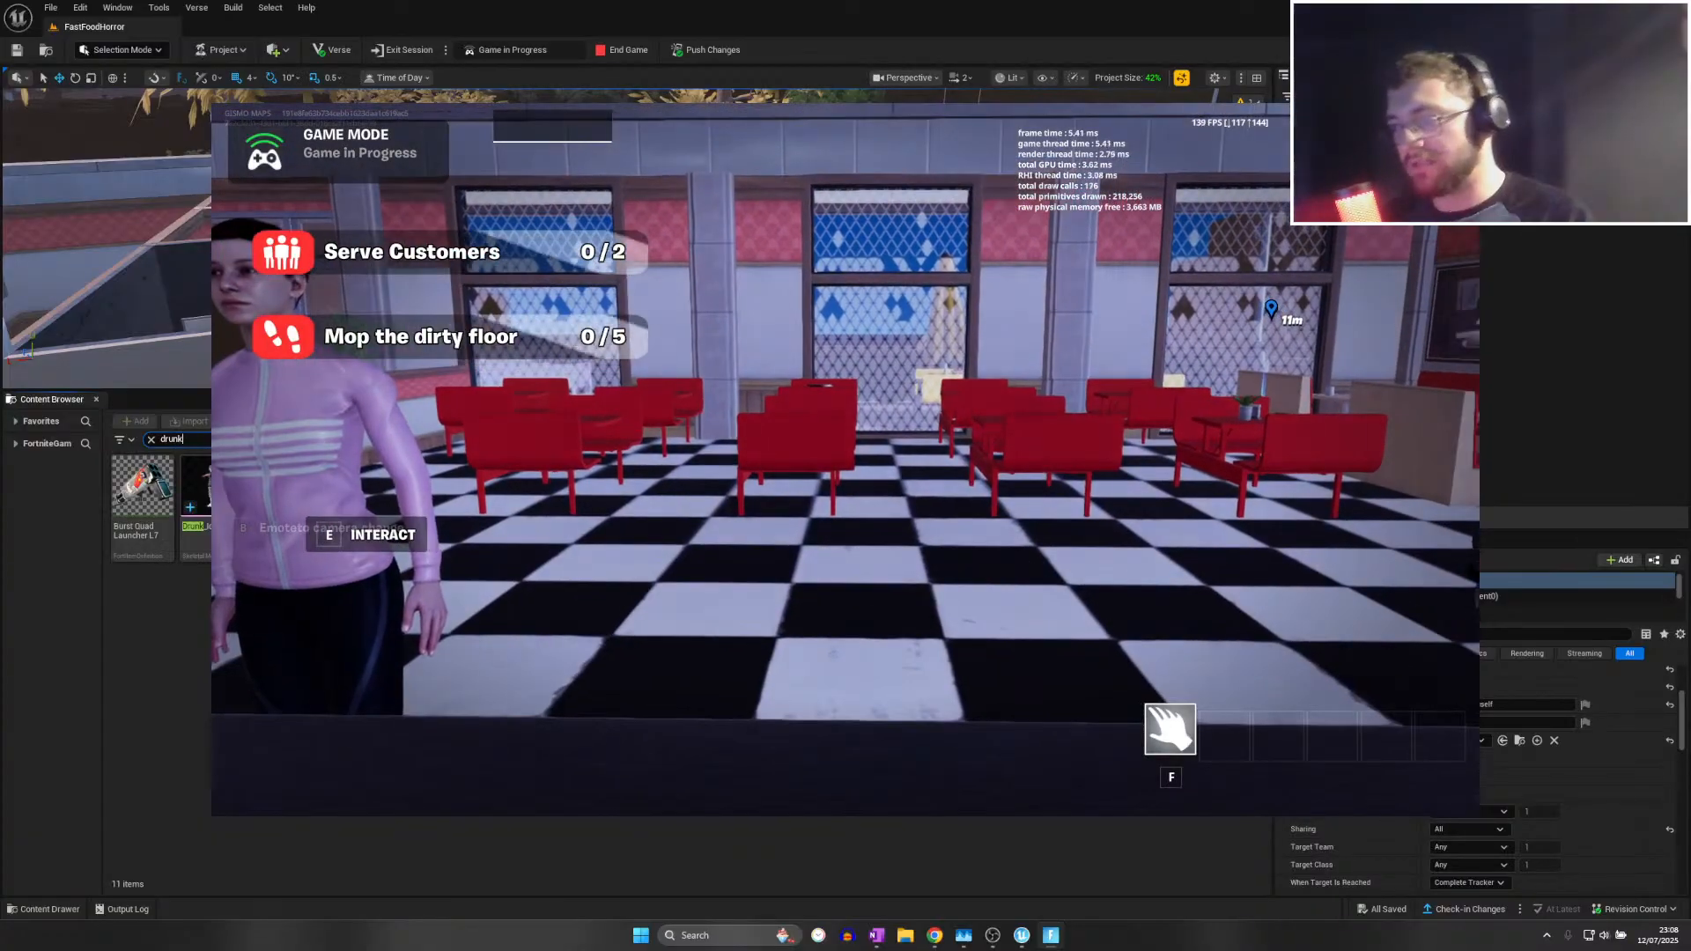
{"action": "key", "text": "s"}
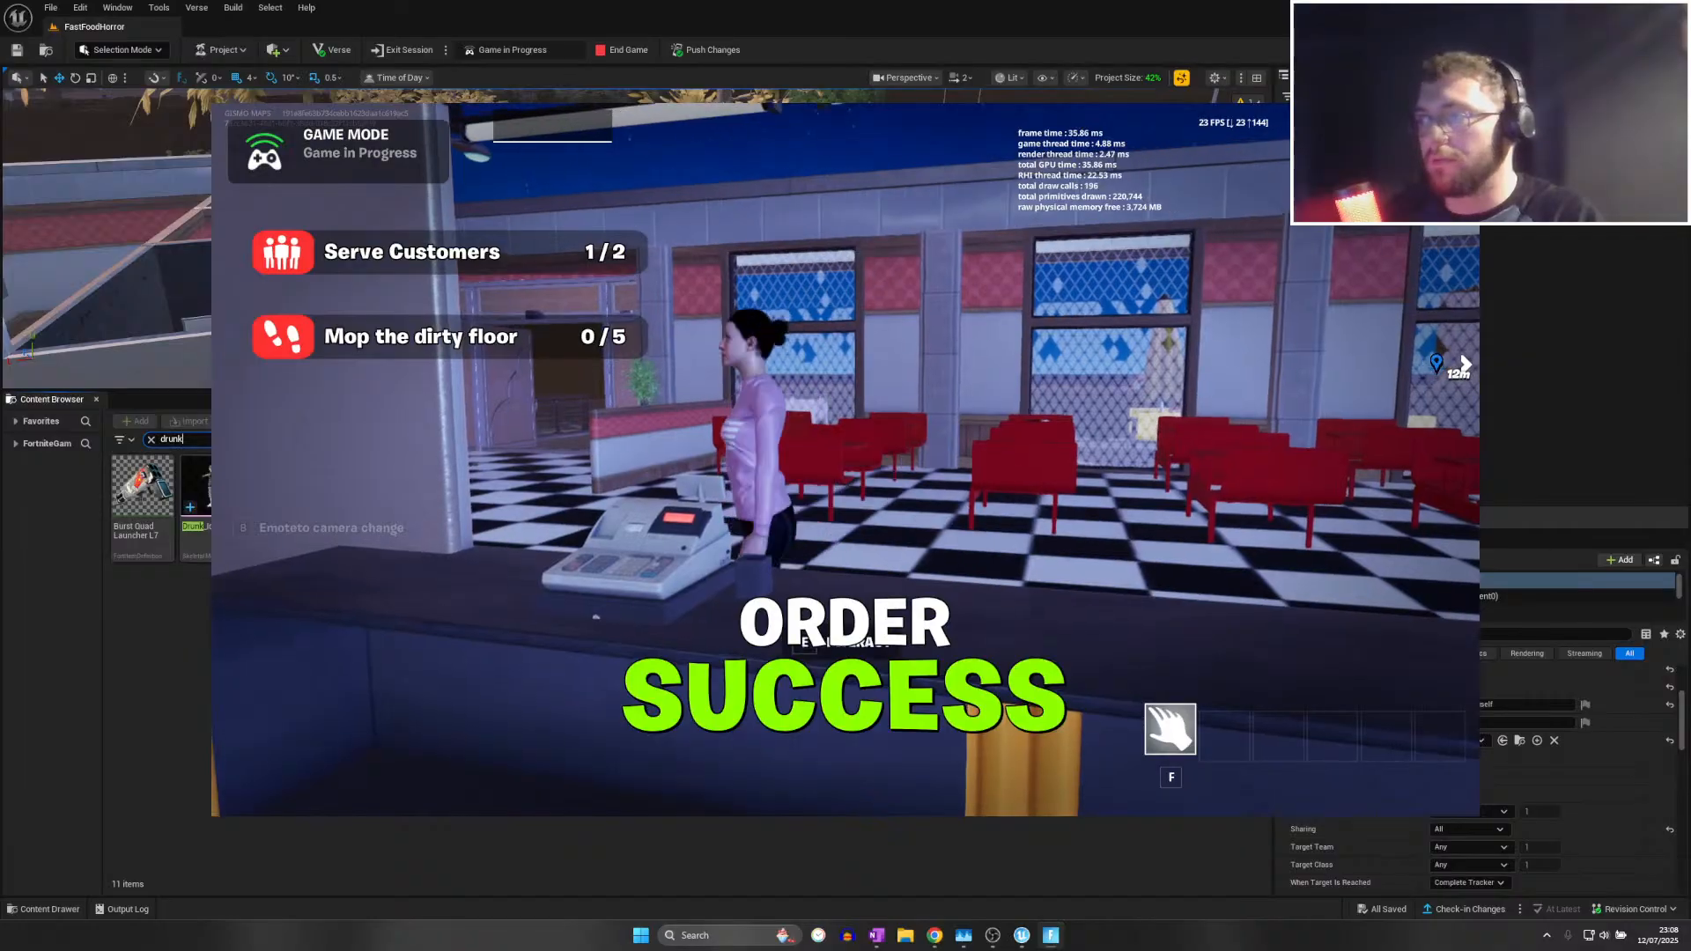
{"action": "key", "text": "s"}
{"action": "key", "text": "d"}
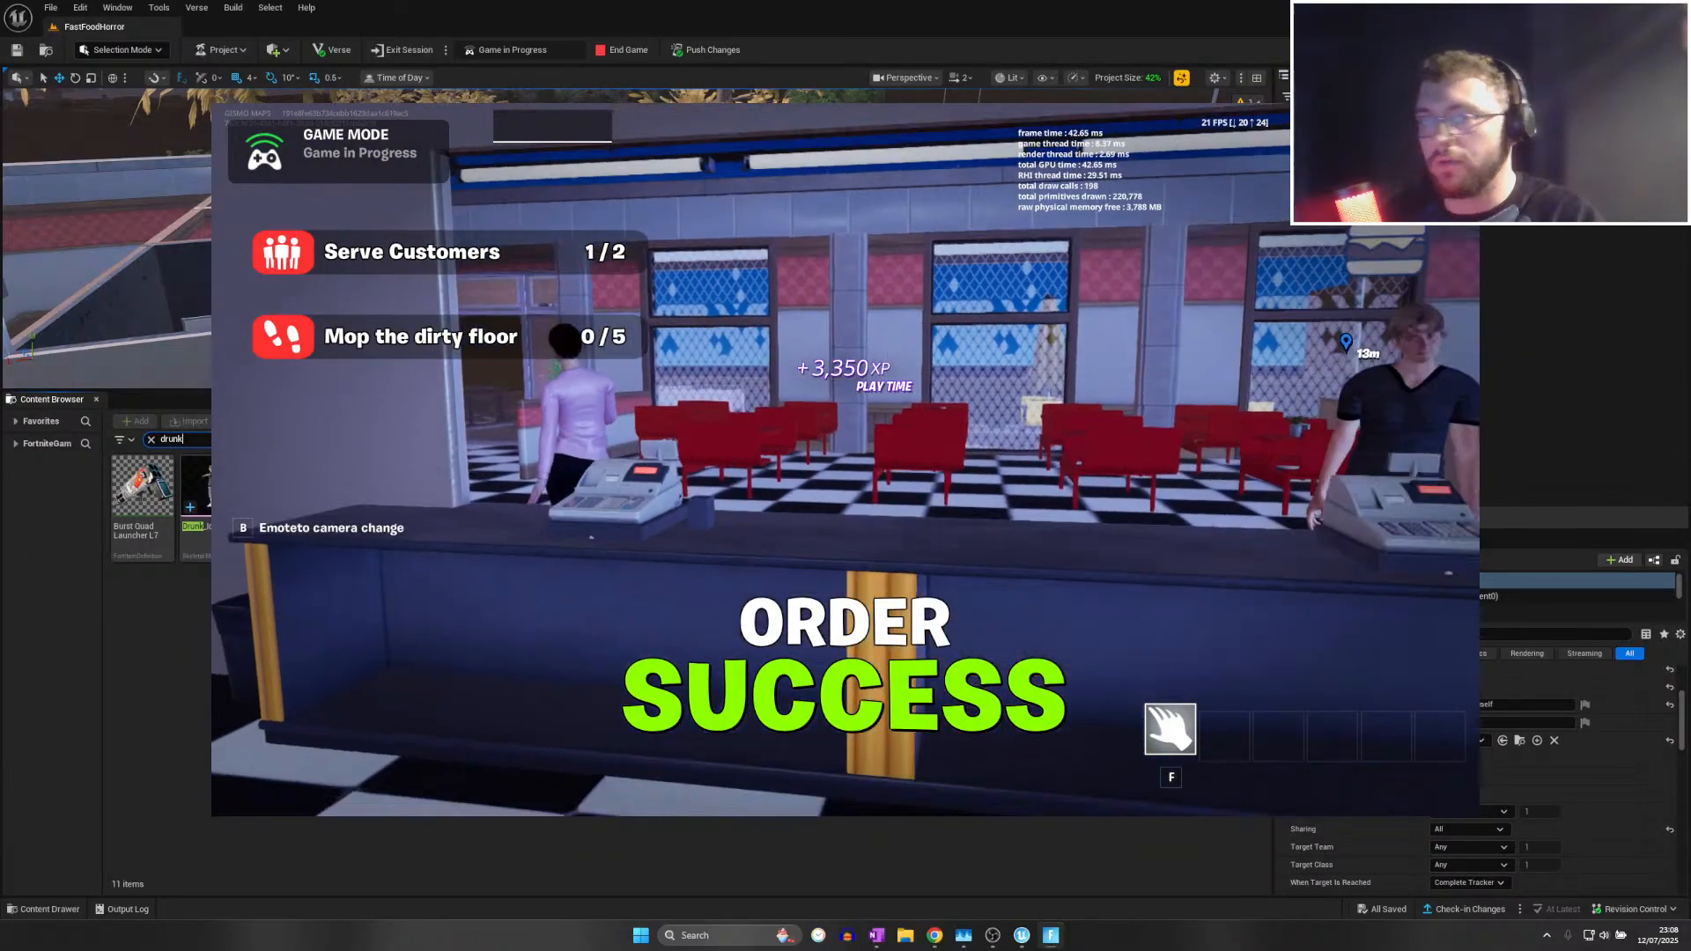
{"action": "key", "text": "w"}
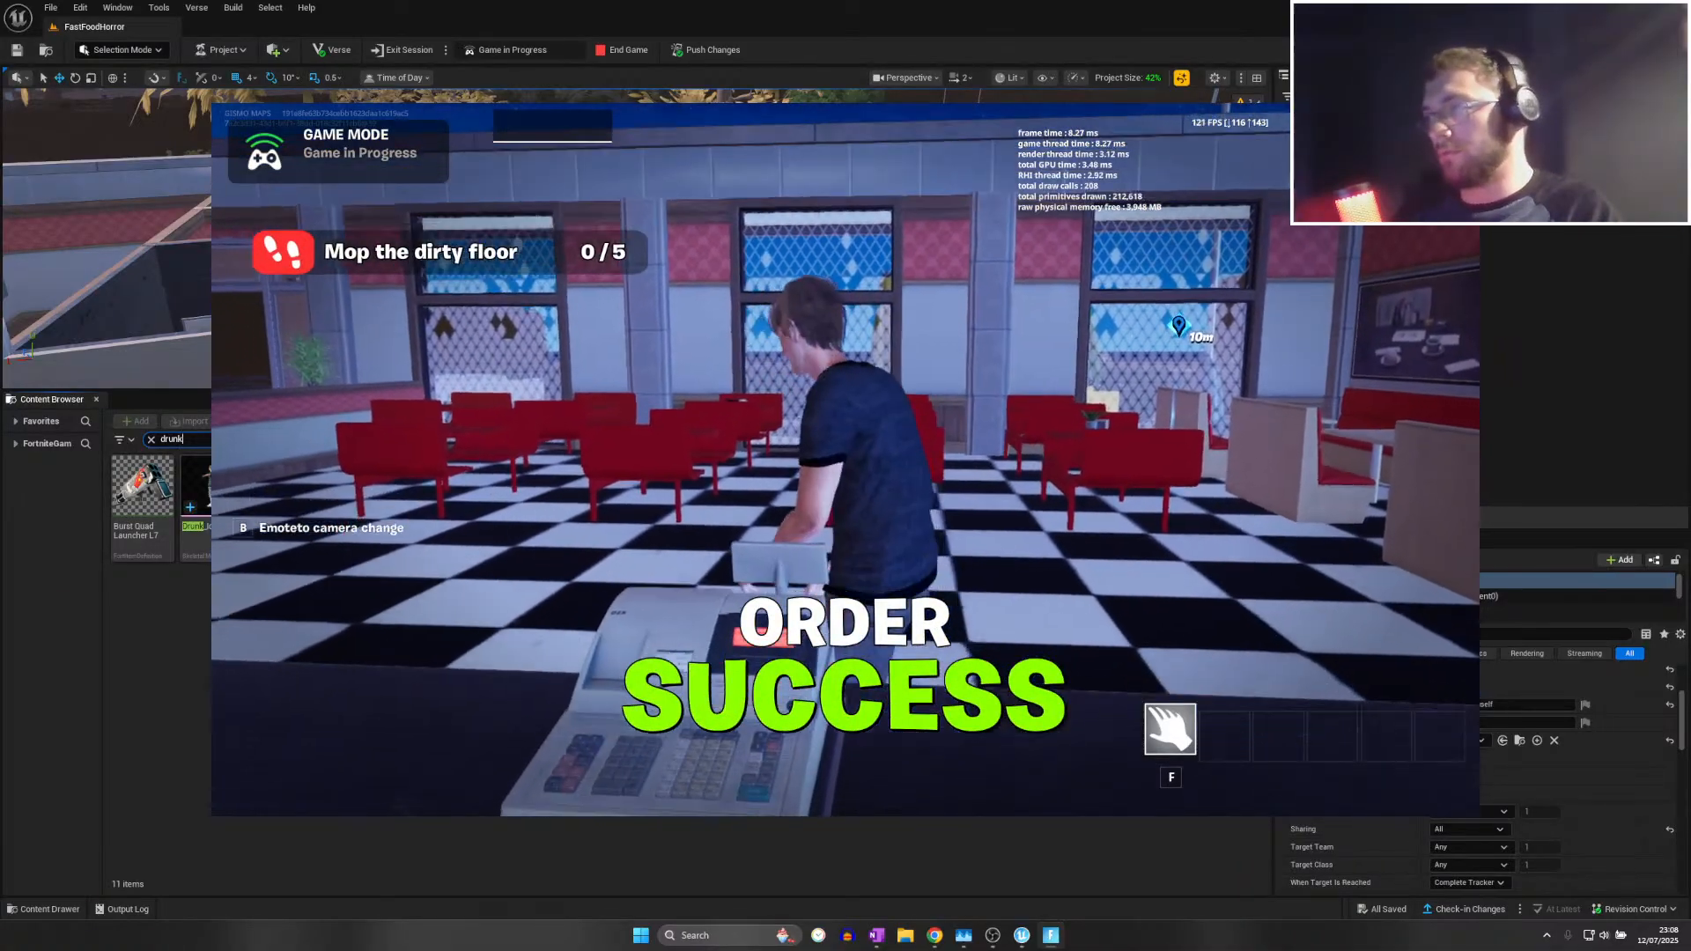
{"action": "key", "text": "a"}
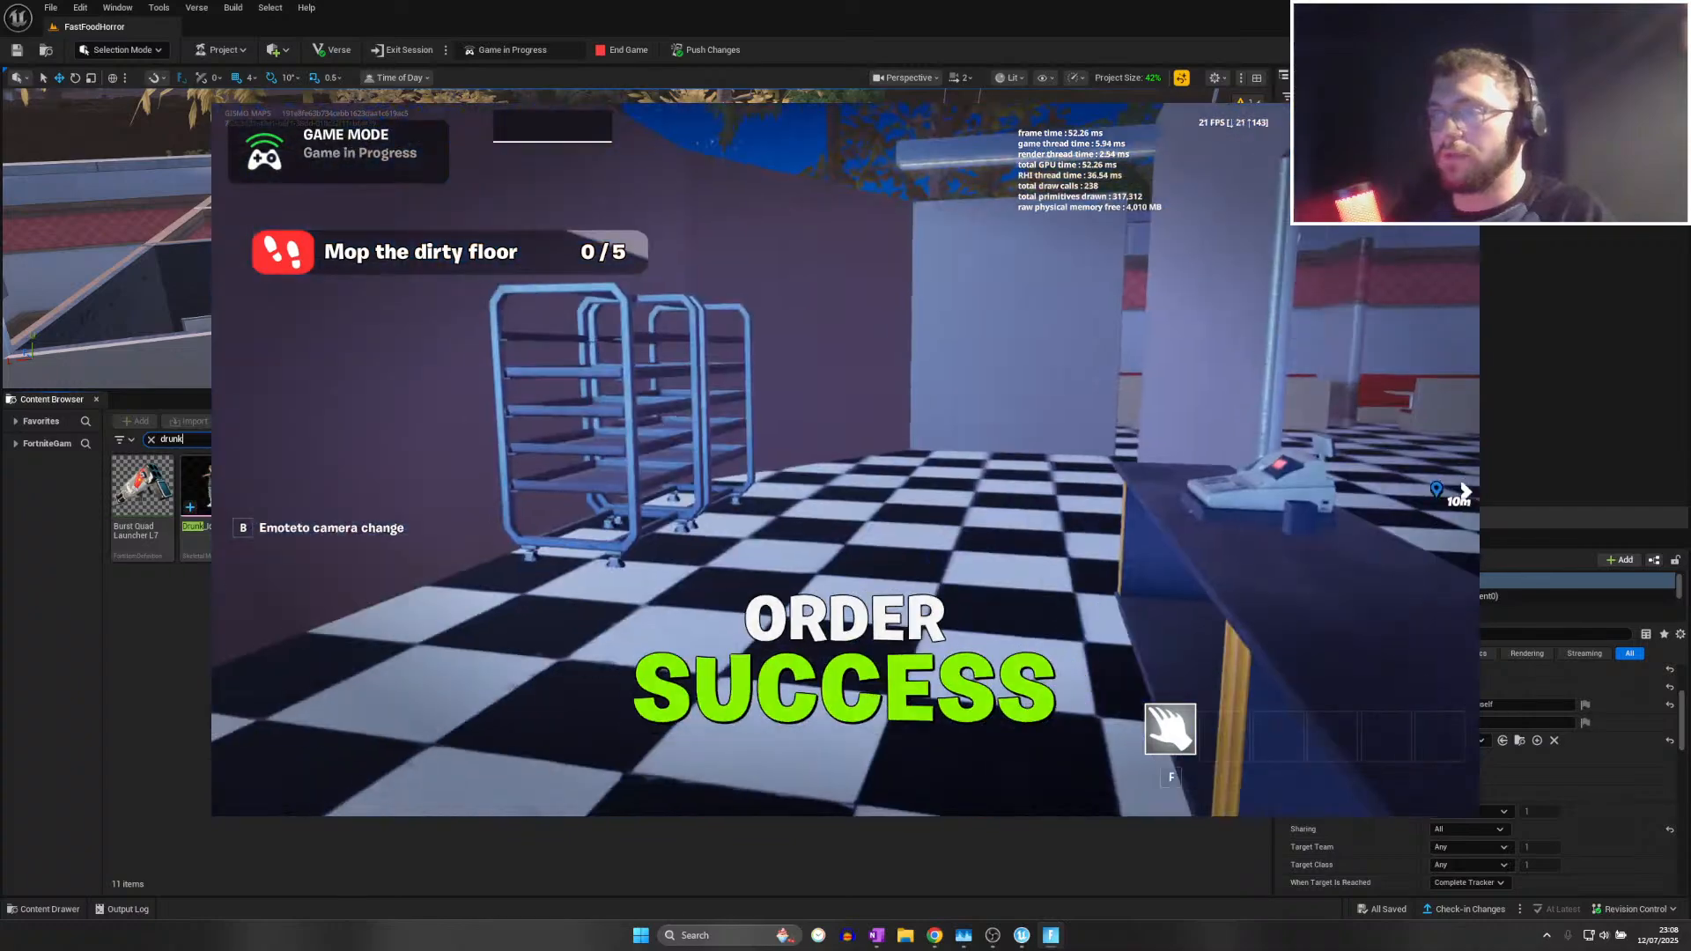
Mop the dirty footprints on the dining room's checkered floor, including the set near the restroom door
{"action": "key", "text": "w"}
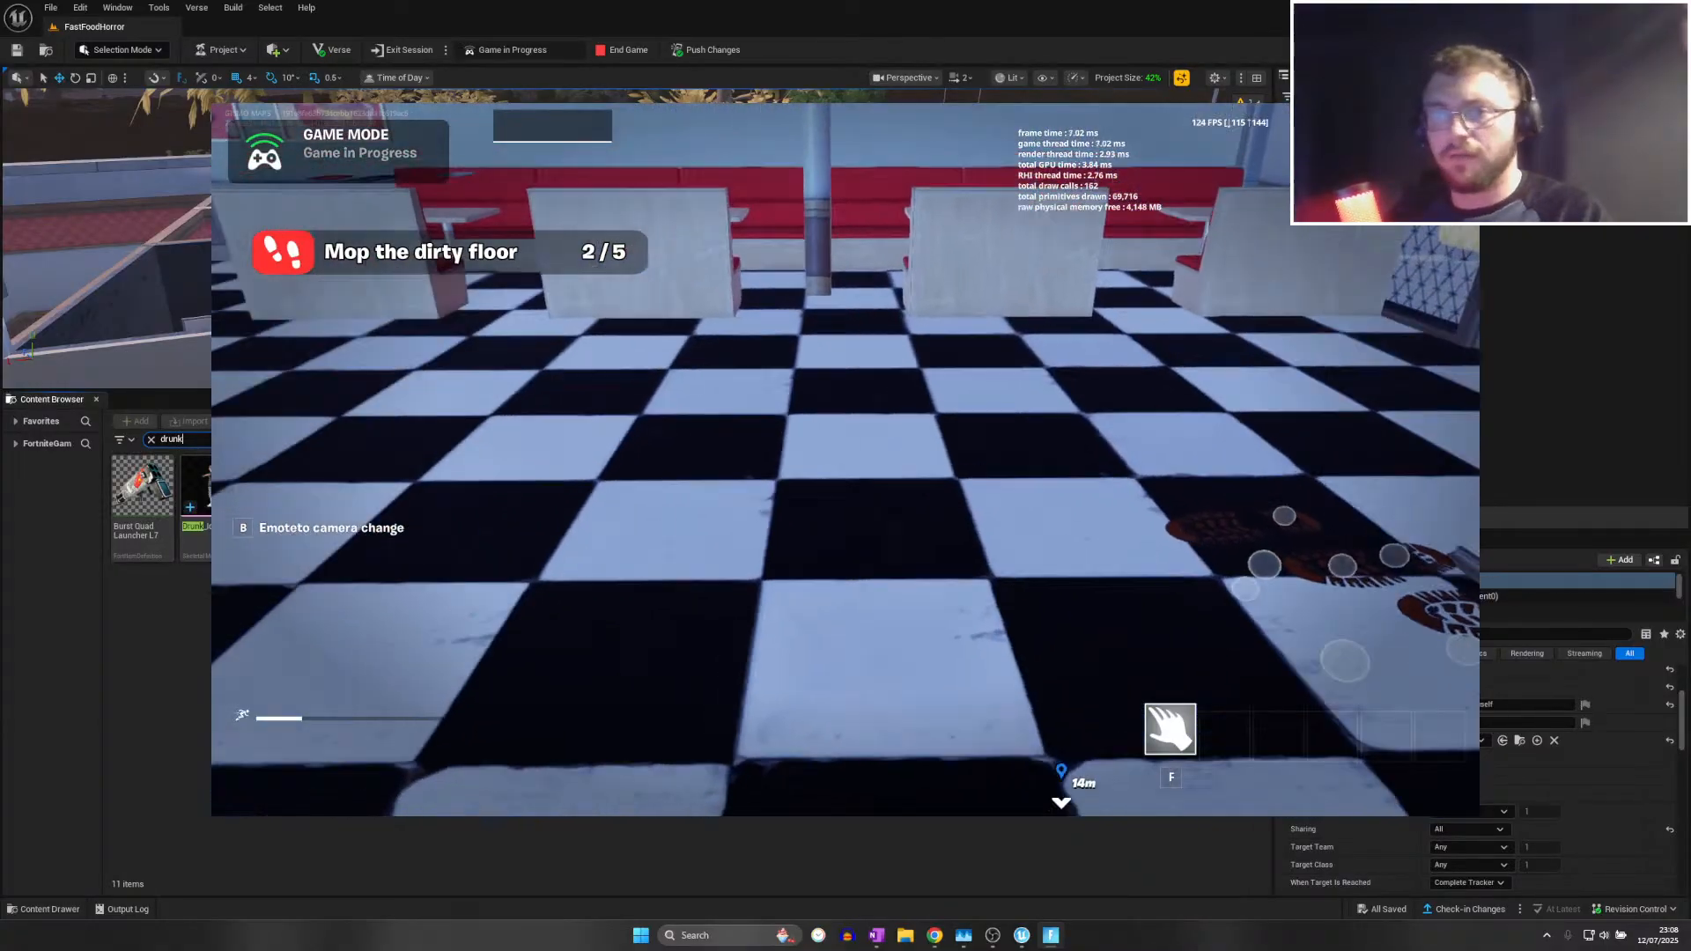
{"action": "key", "text": "w"}
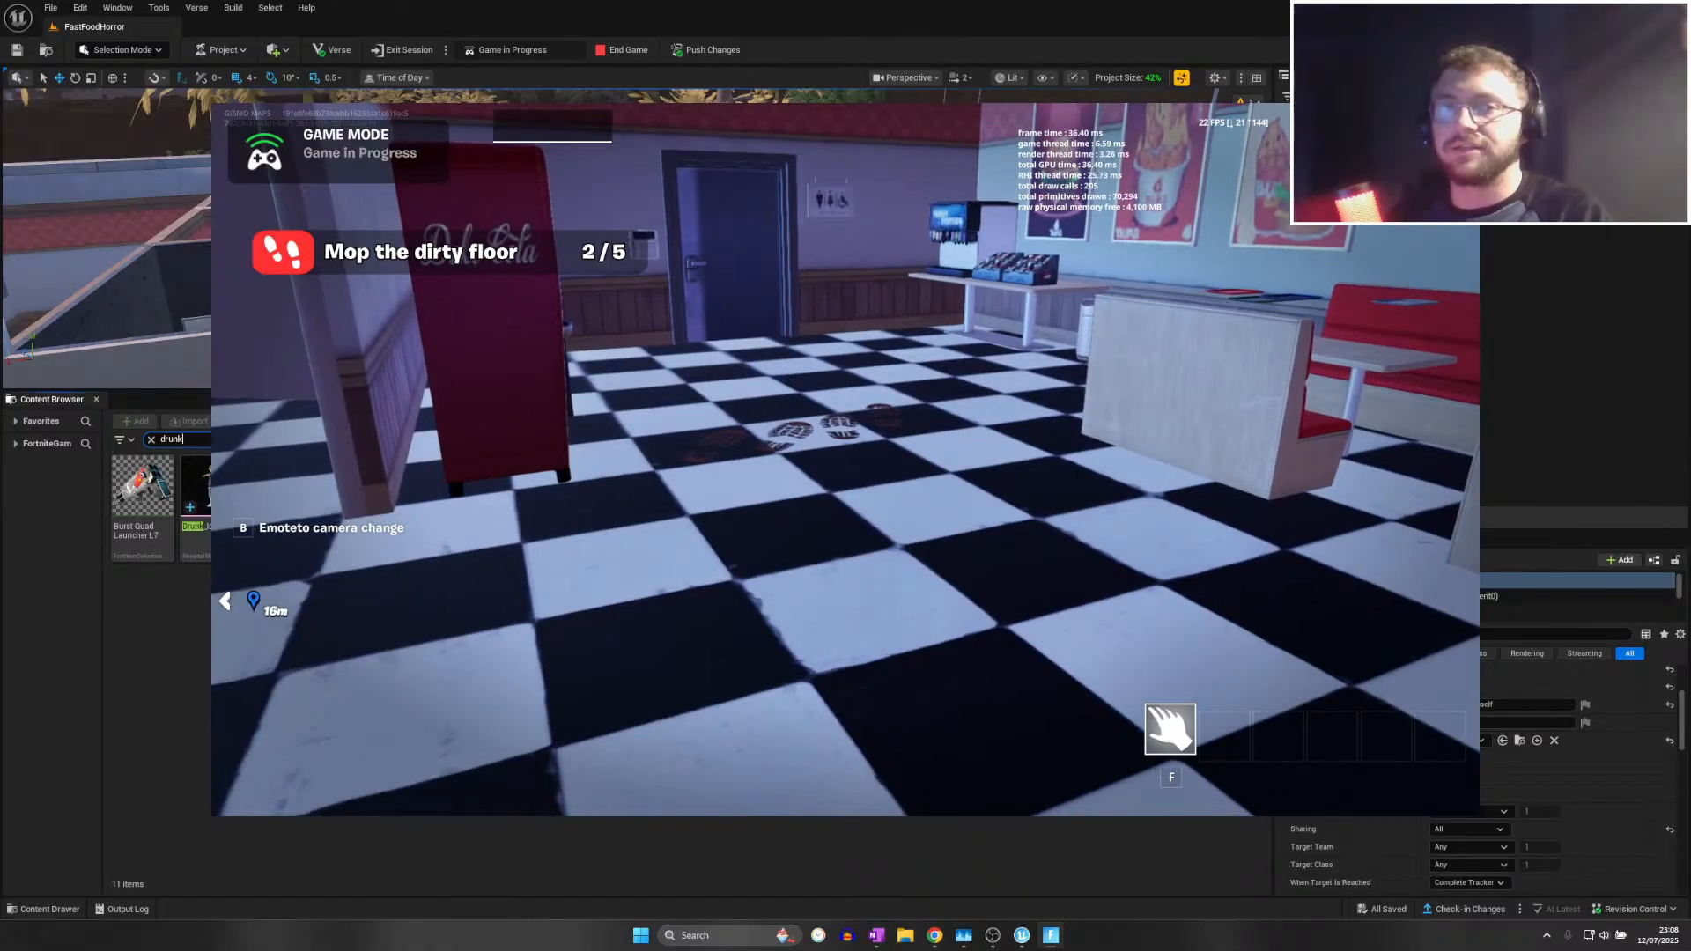
{"action": "key", "text": "w"}
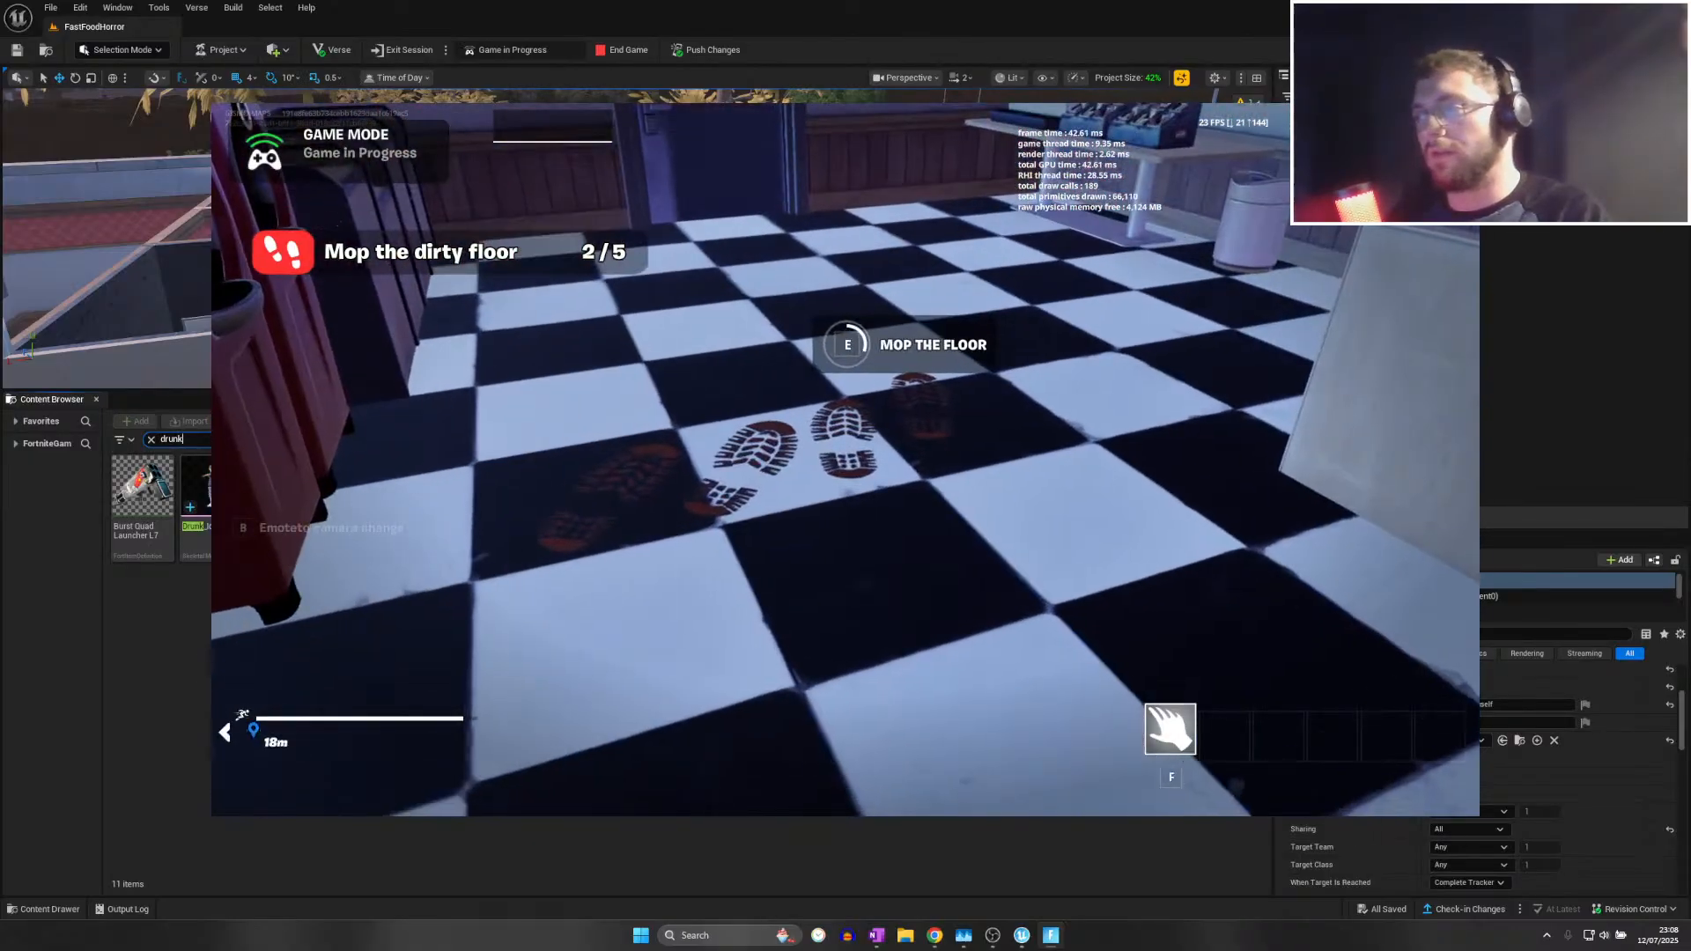
{"action": "key", "text": "e"}
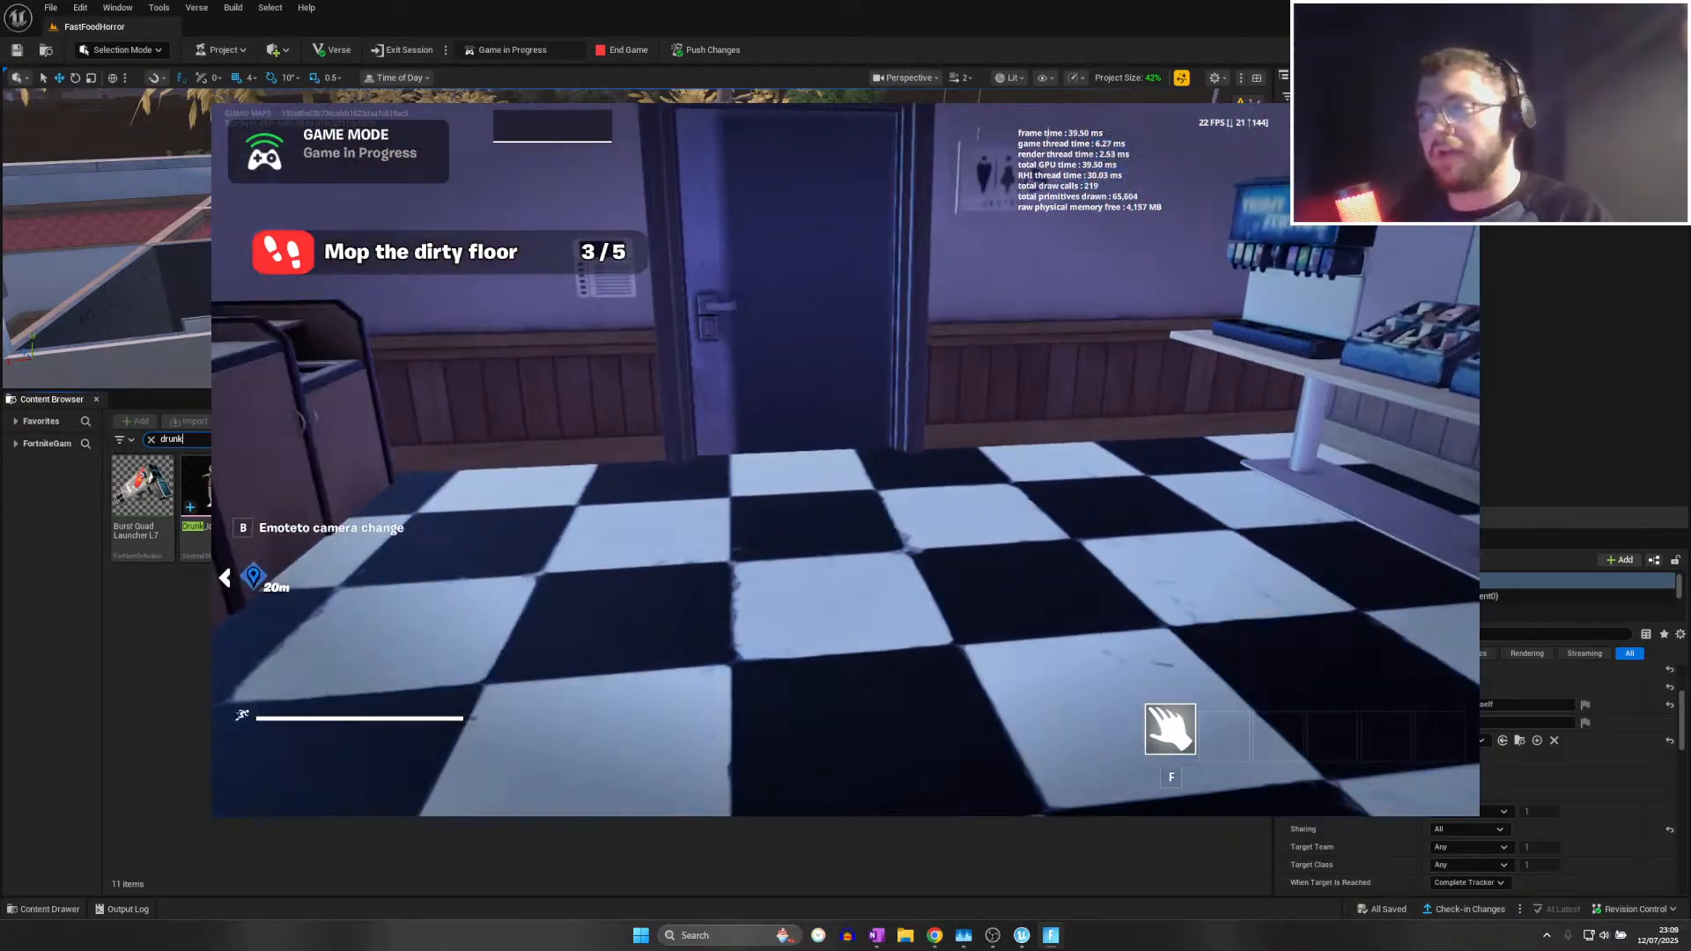
Mop the footprints in the restroom corridor and beside the restroom sinks, then head back toward the dining room
{"action": "key", "text": "w"}
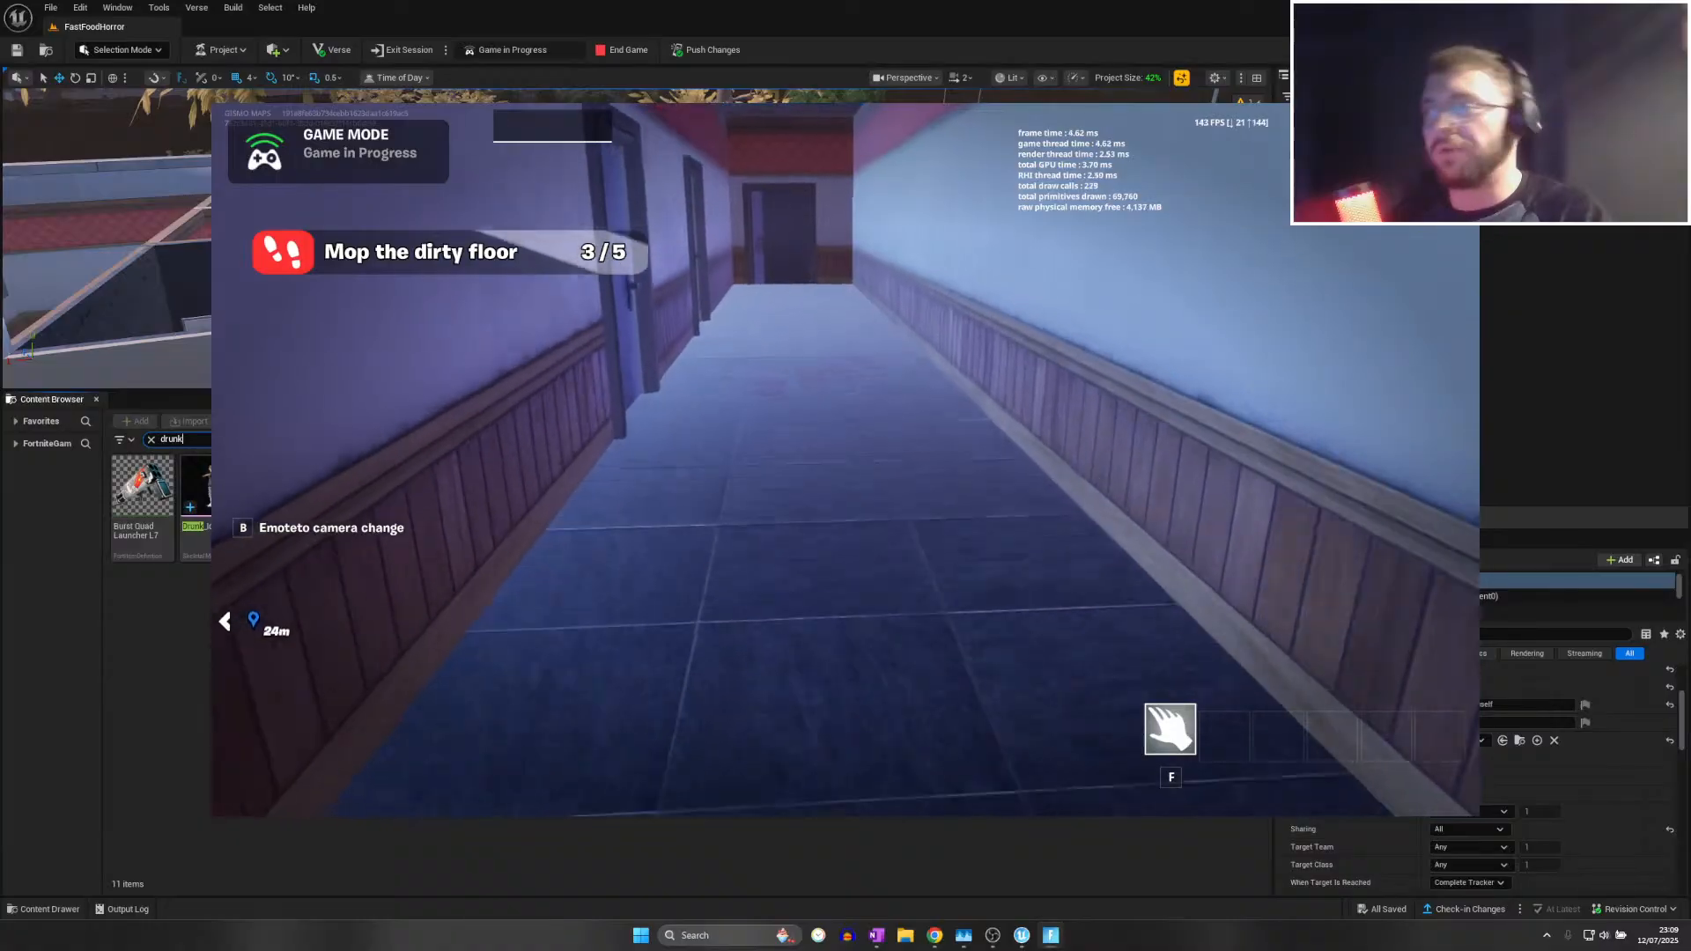
{"action": "key", "text": "w"}
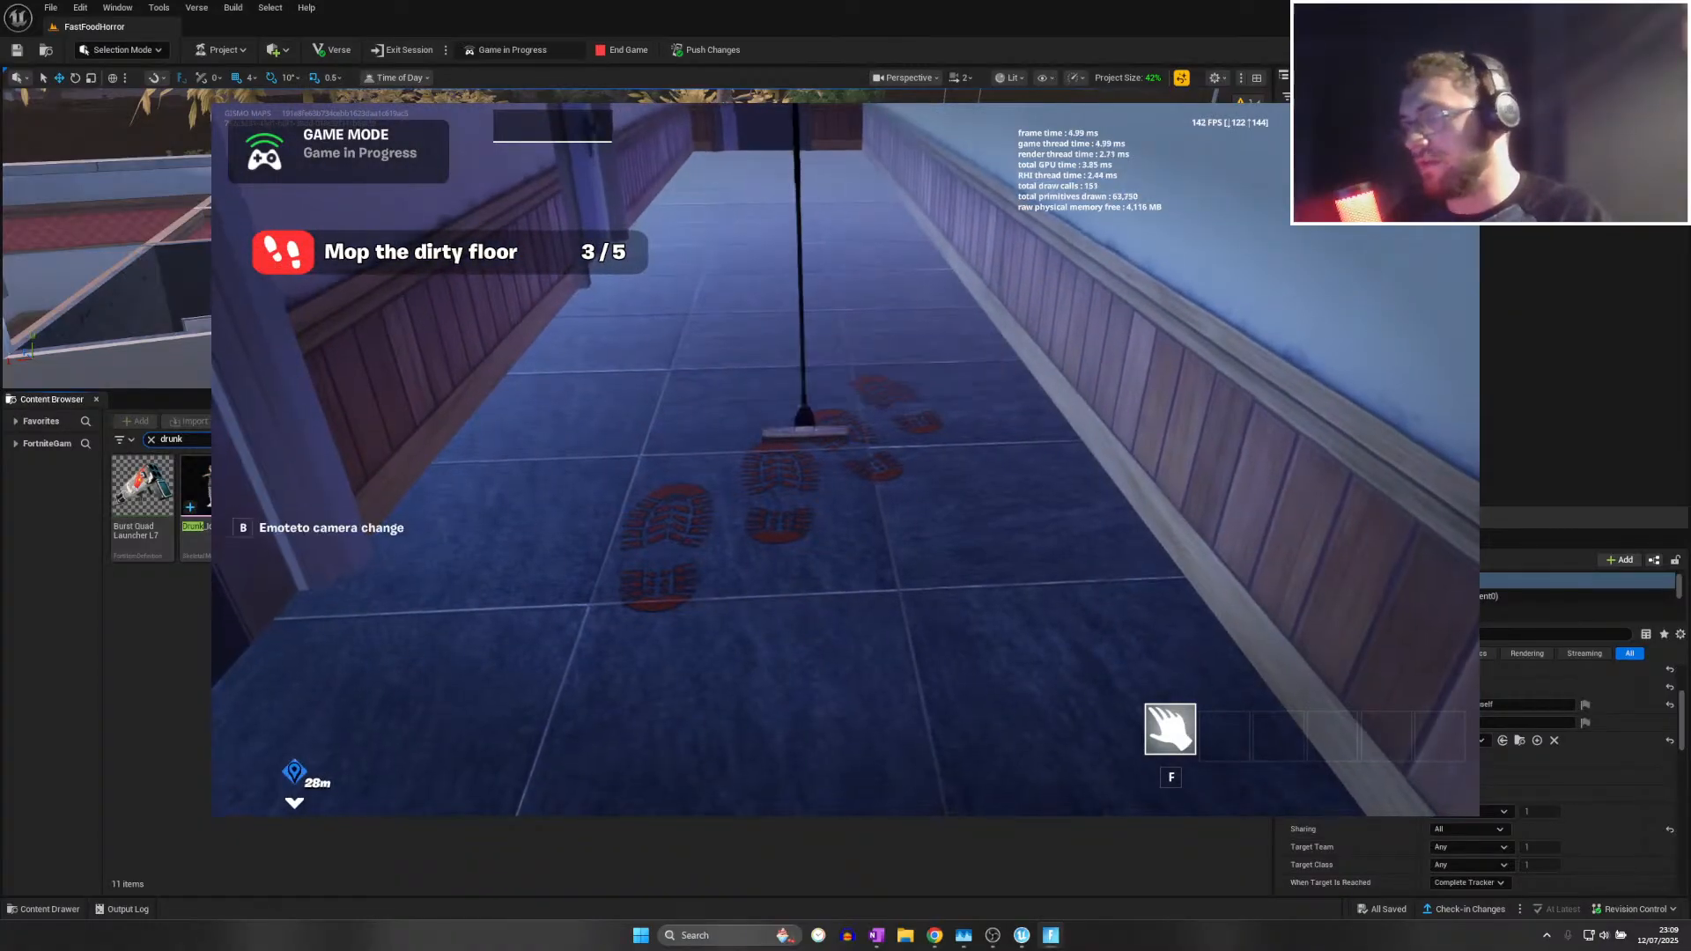
{"action": "key", "text": "w"}
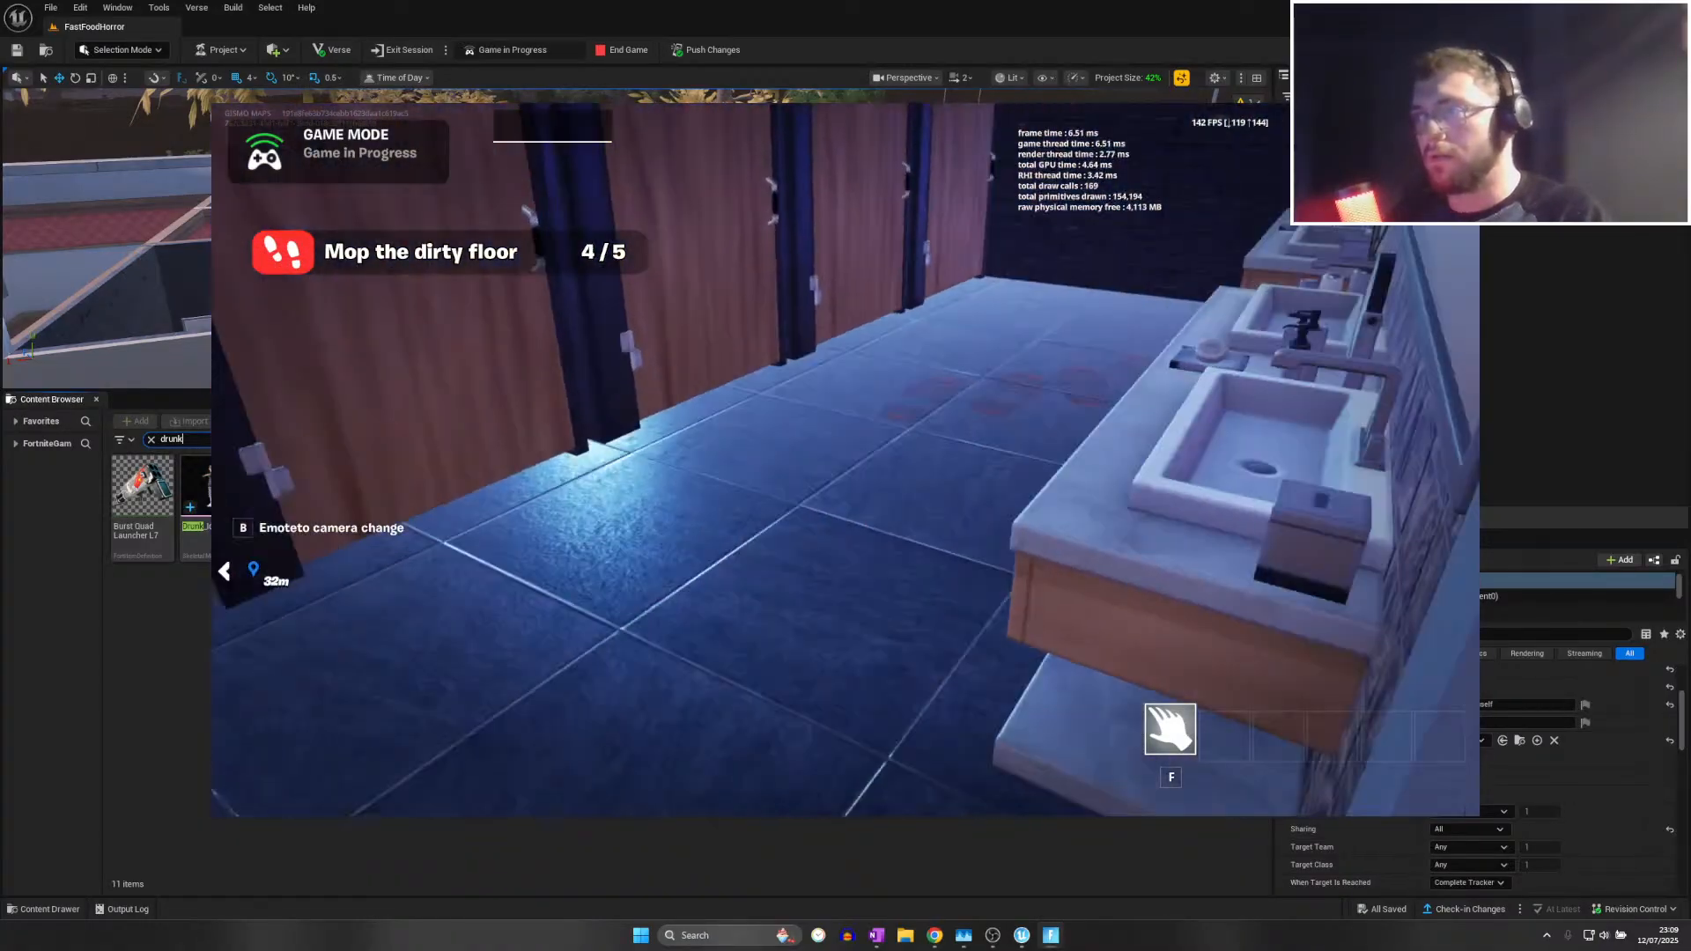
{"action": "key", "text": "e"}
{"action": "key", "text": "shift+w"}
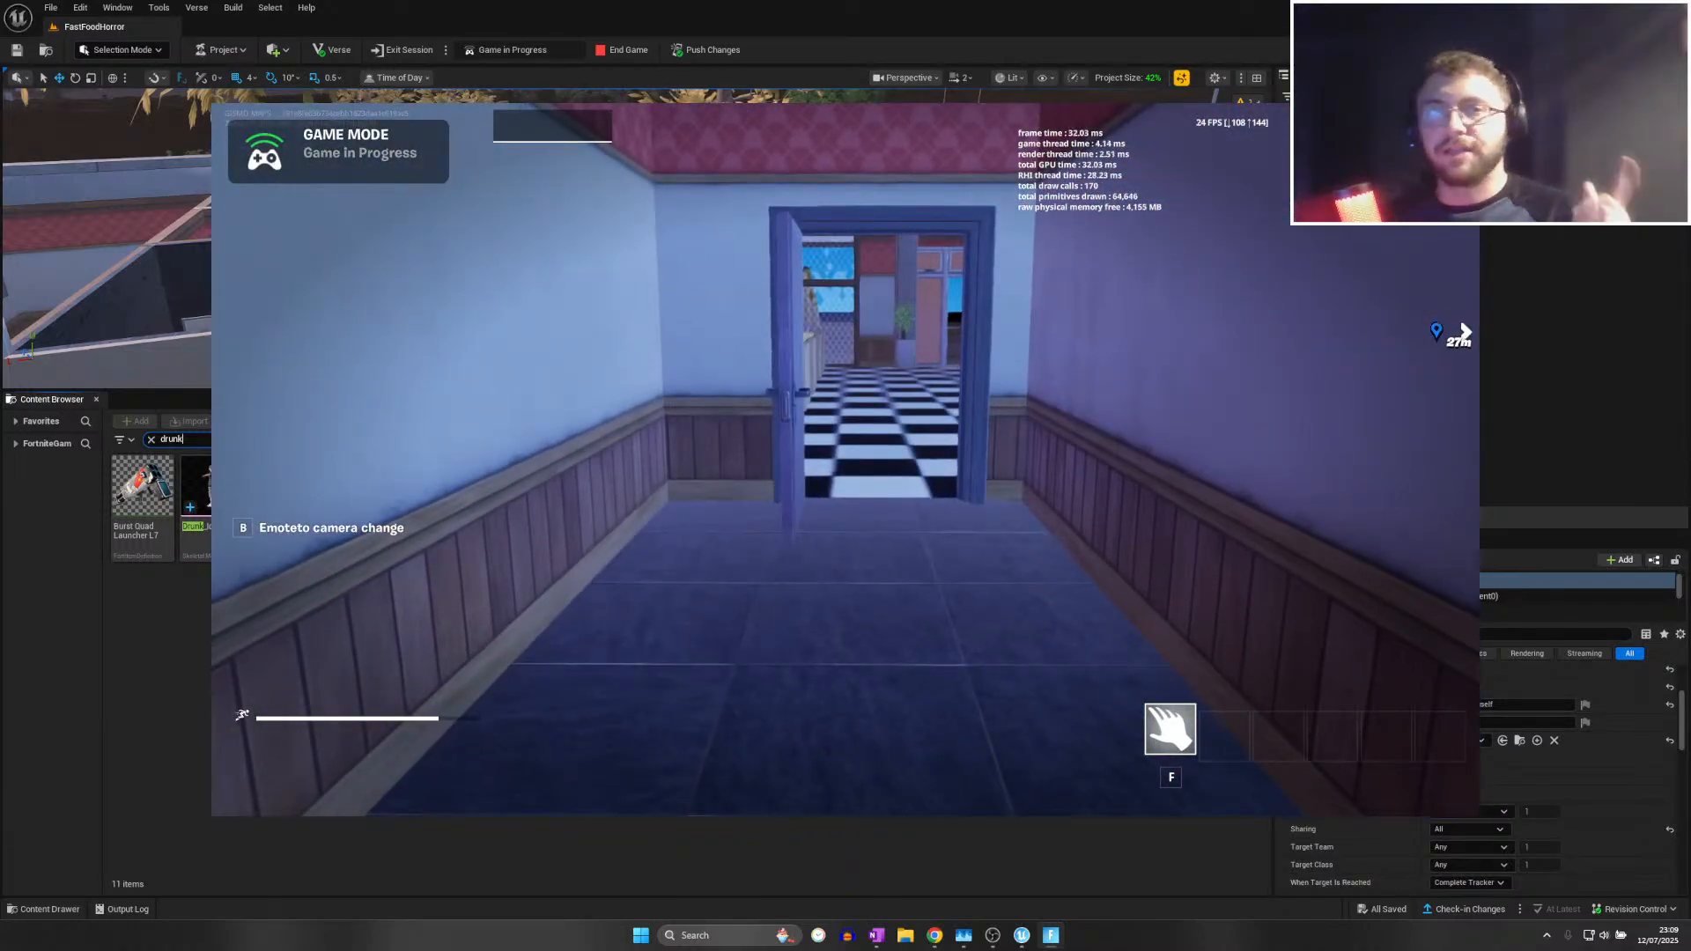
Look over the parking lot outside the restaurant, then switch back to the editor
{"action": "key", "text": "w"}
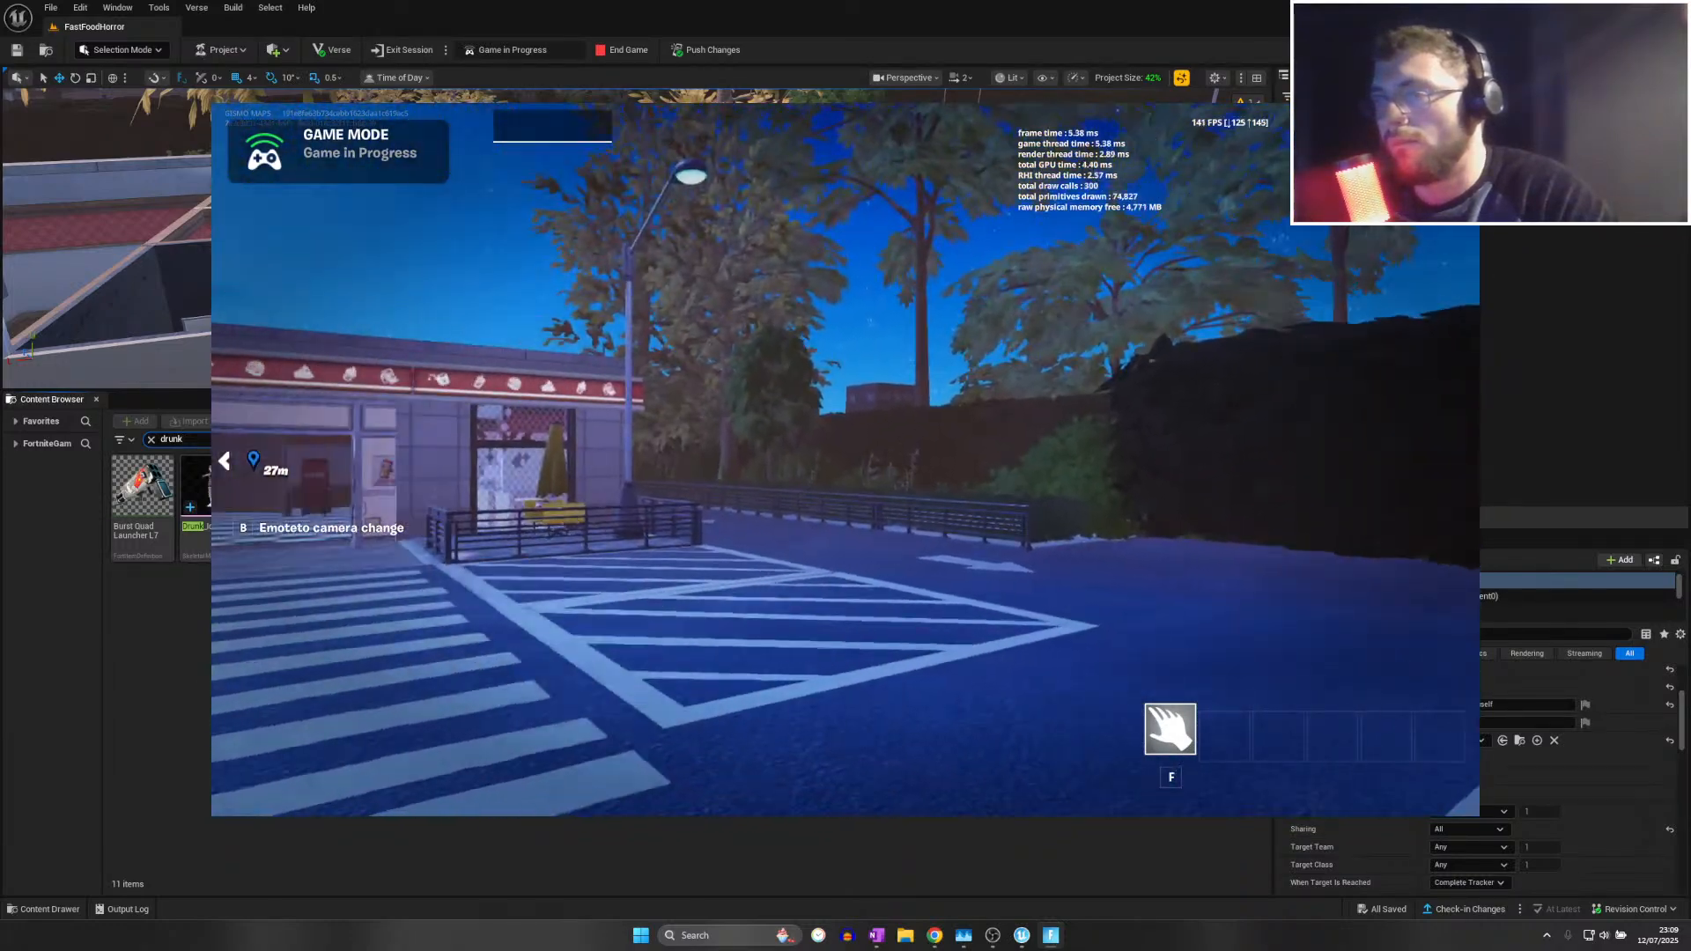
{"action": "key", "text": "w"}
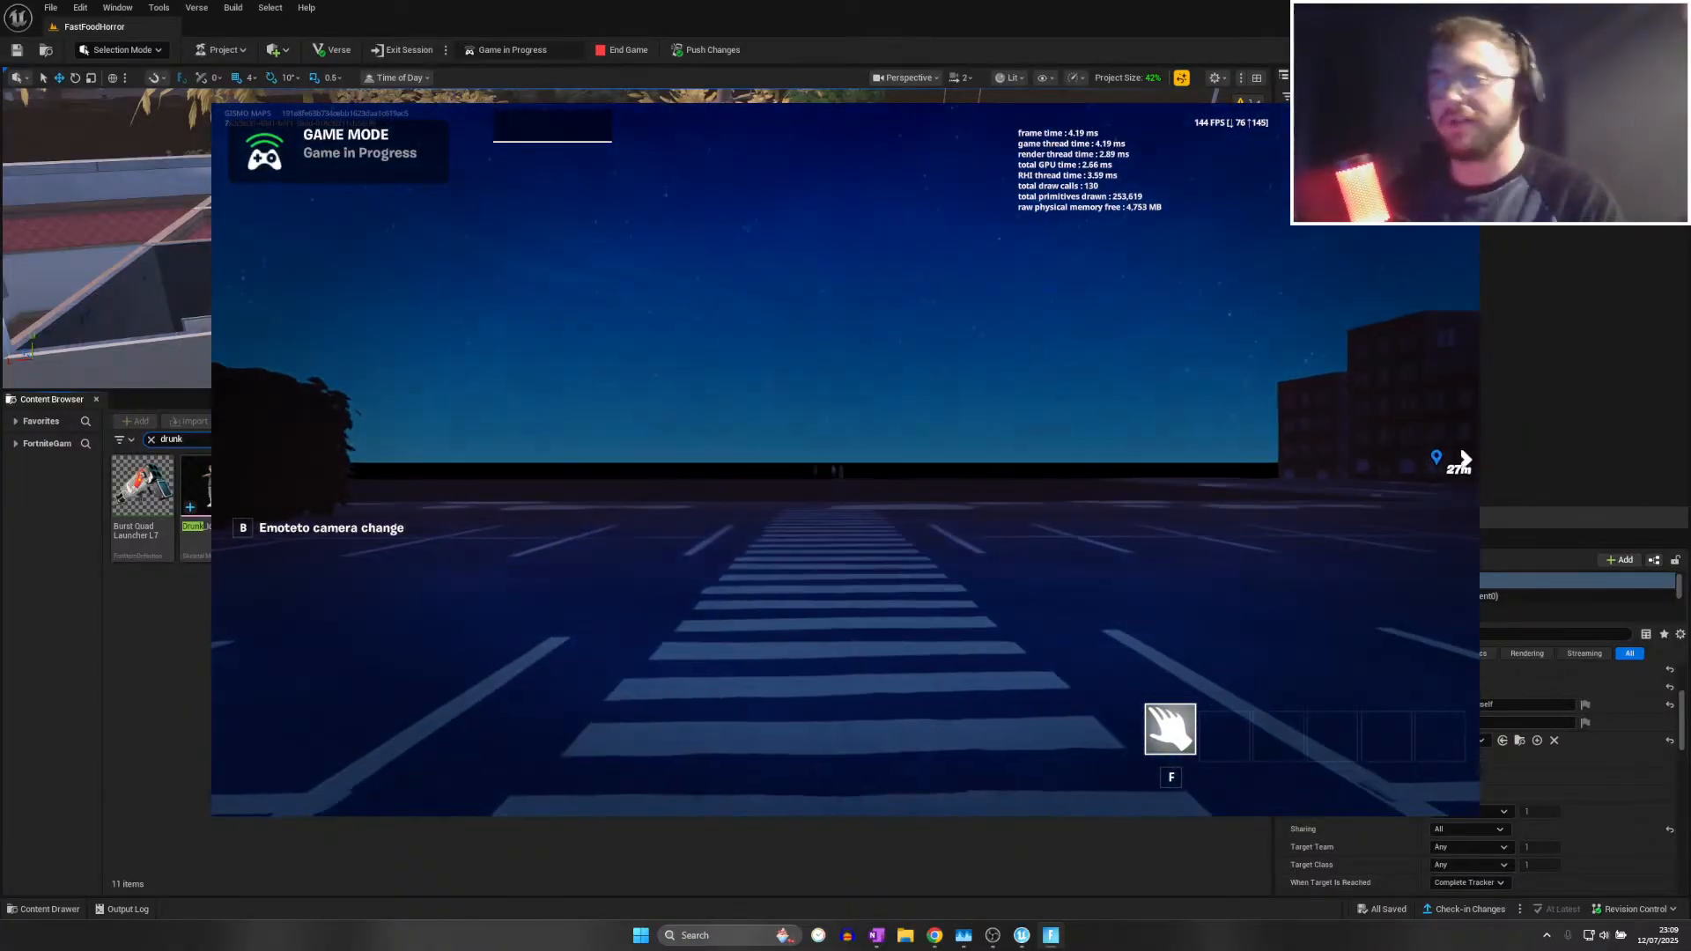
{"action": "key", "text": "alt+Tab"}
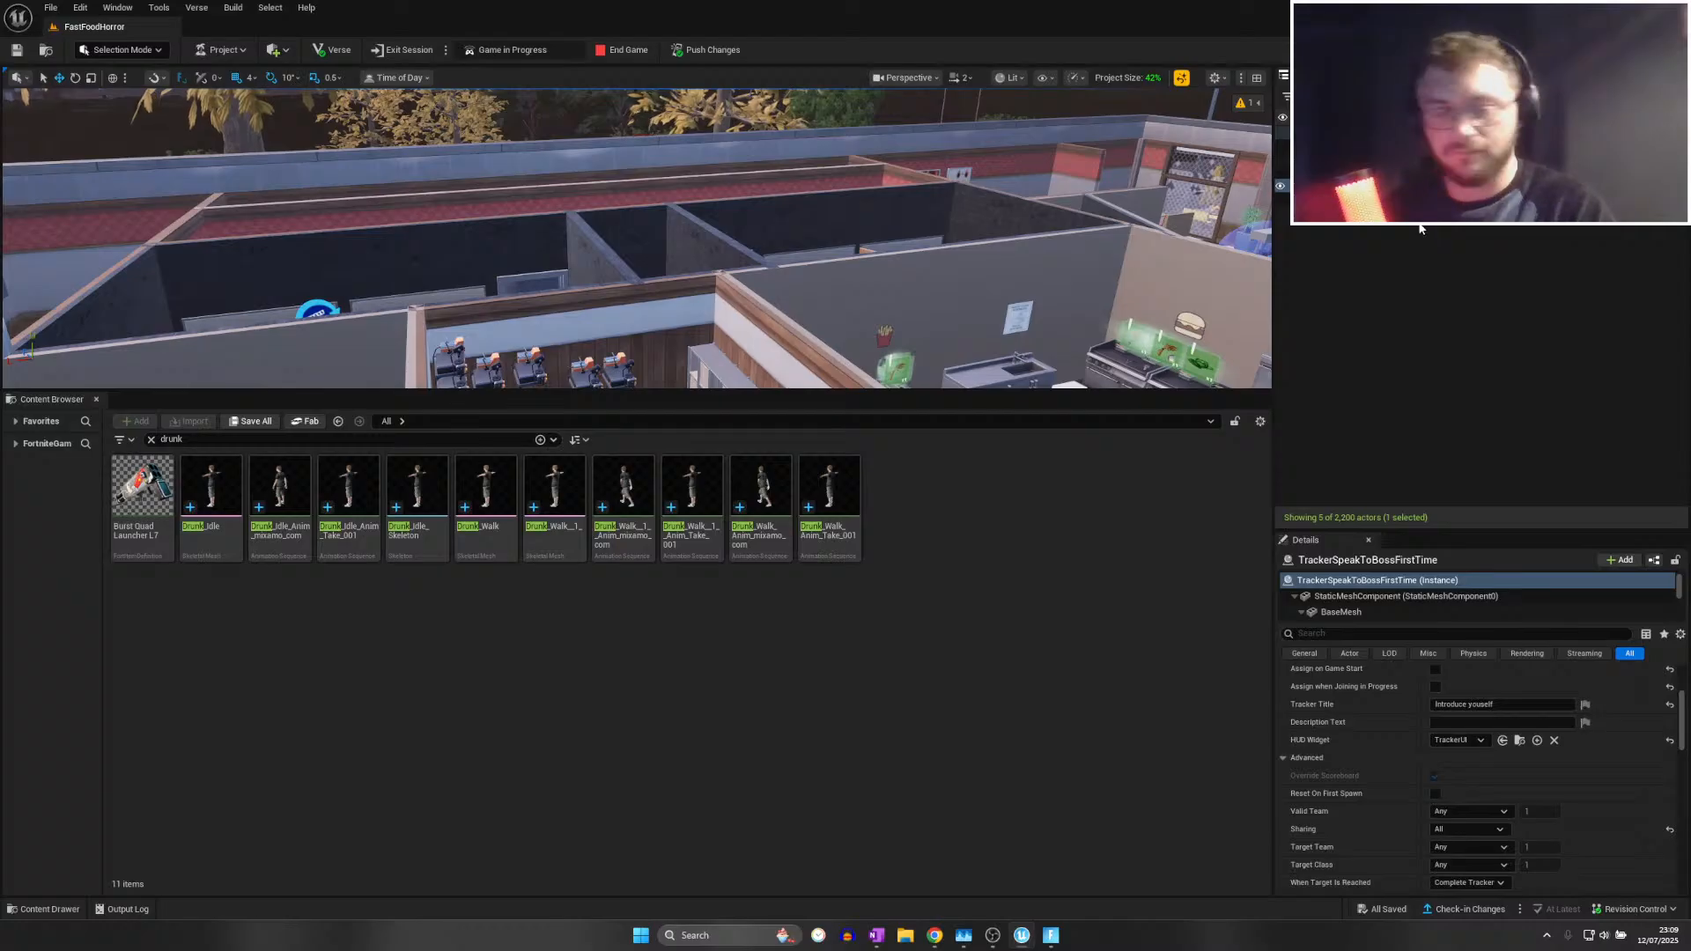
Correct the typo in the HUD Message Device TalkToBoss1C5 message so it reads "It's just the boss, no problem." after "Ahhh"
{"action": "left_click", "coordinate": [1492, 438]}
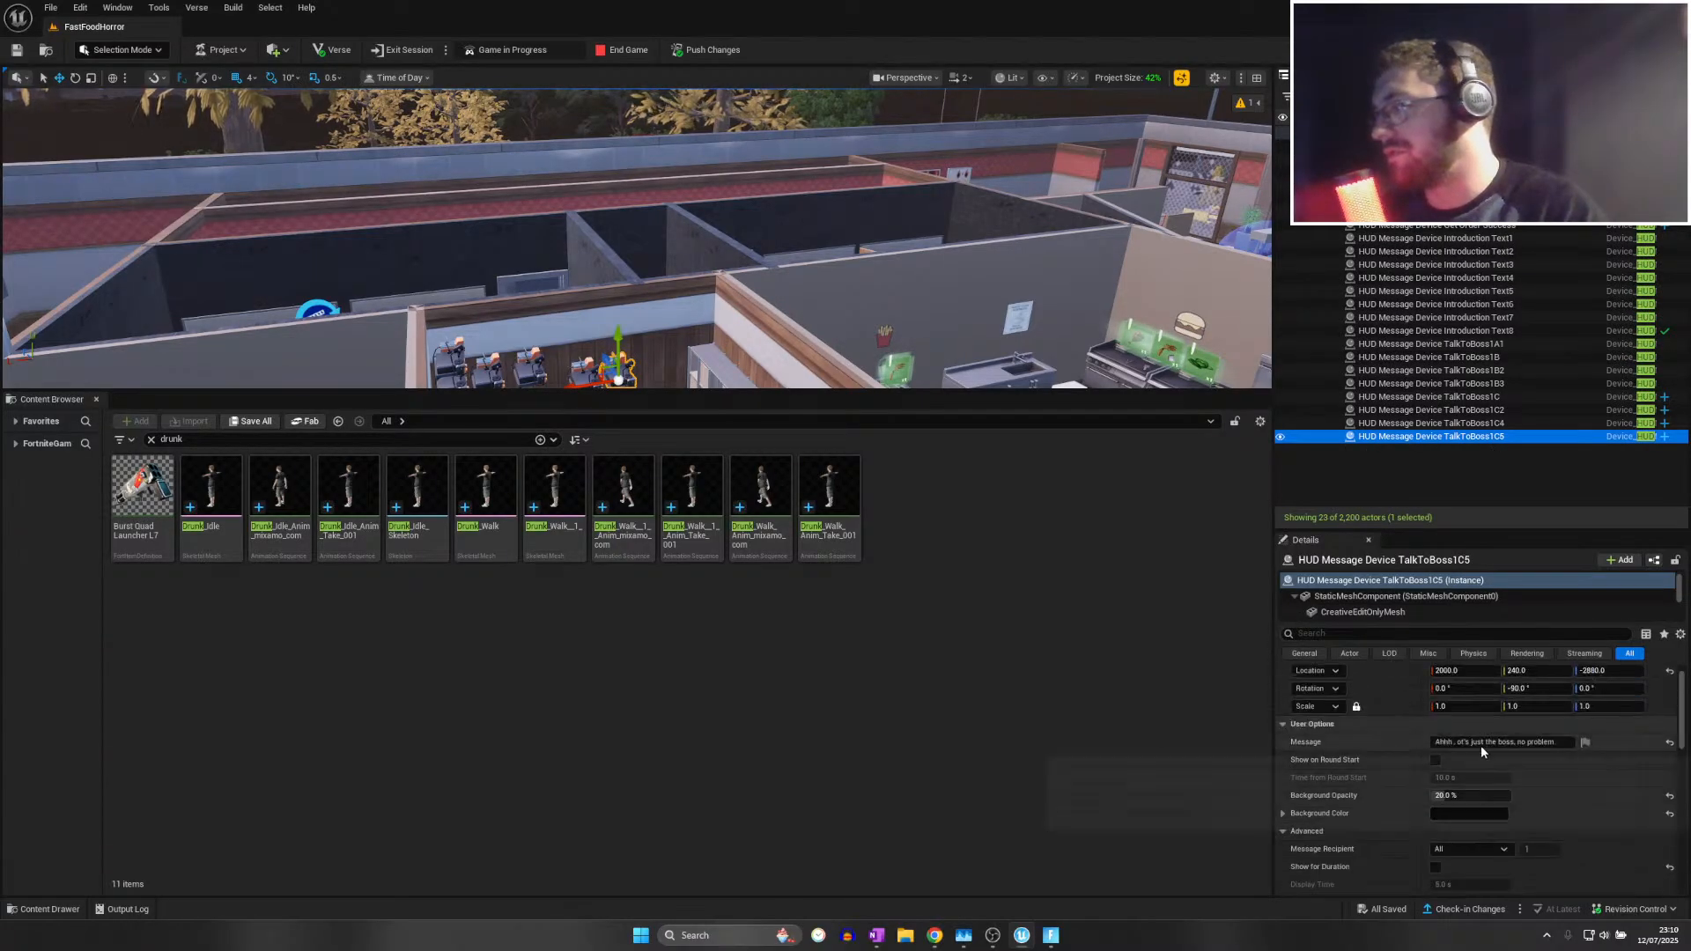
{"action": "left_click", "coordinate": [1461, 745]}
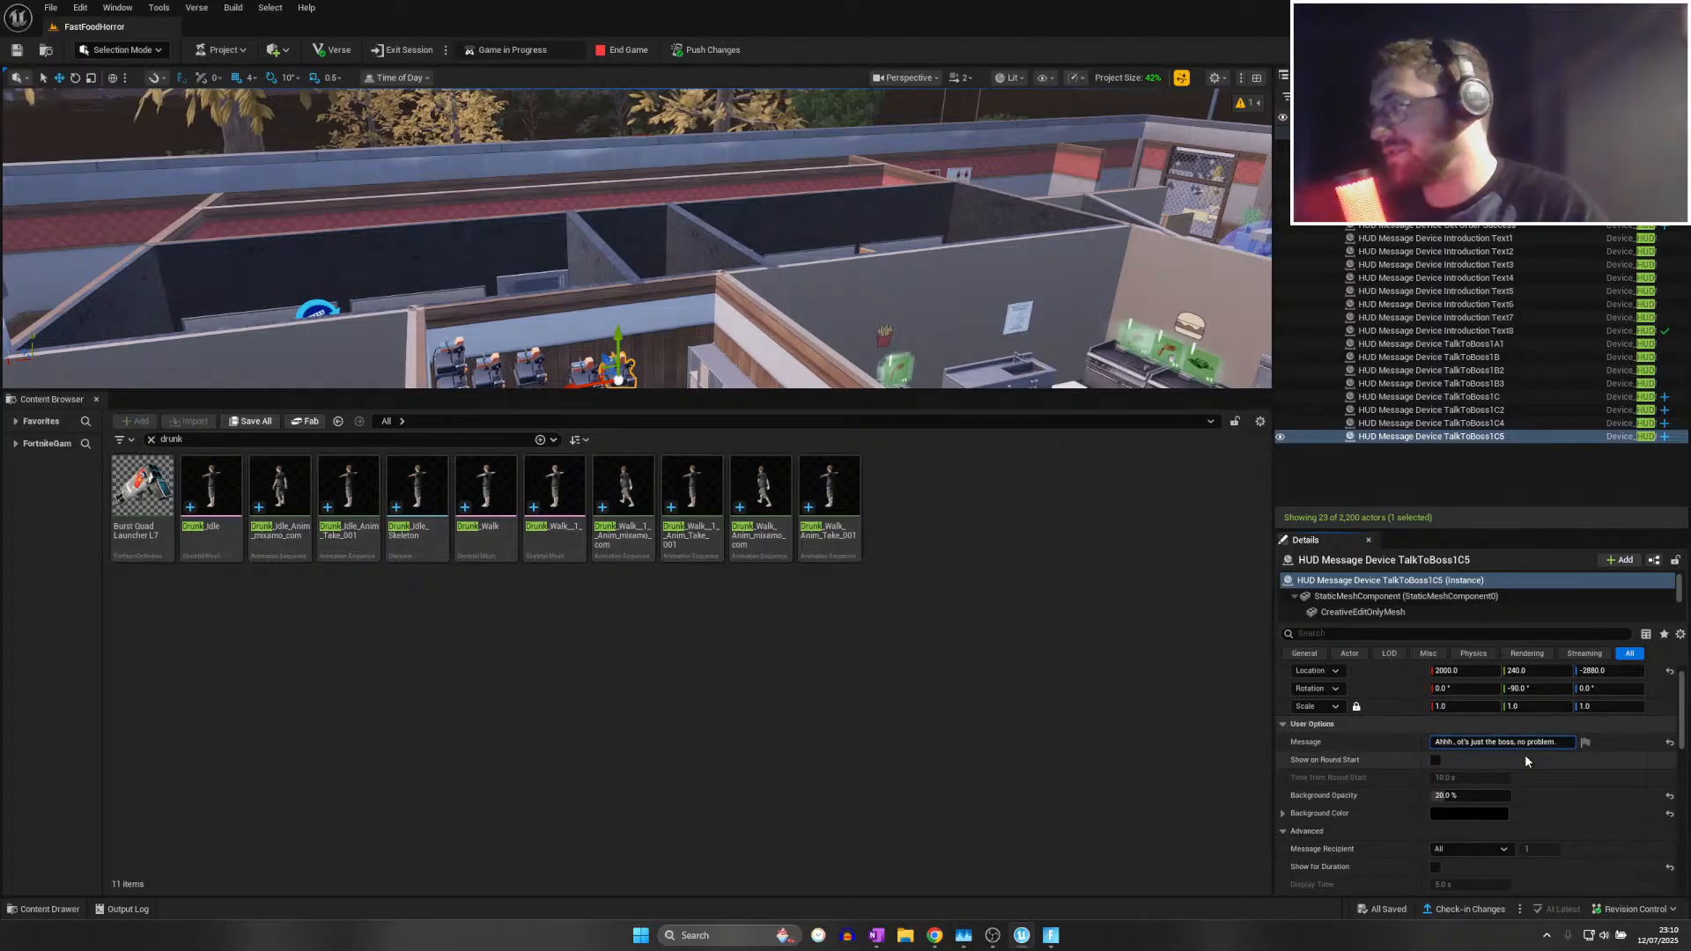
{"action": "key", "text": "BackSpace"}
{"action": "type", "text": "i"}
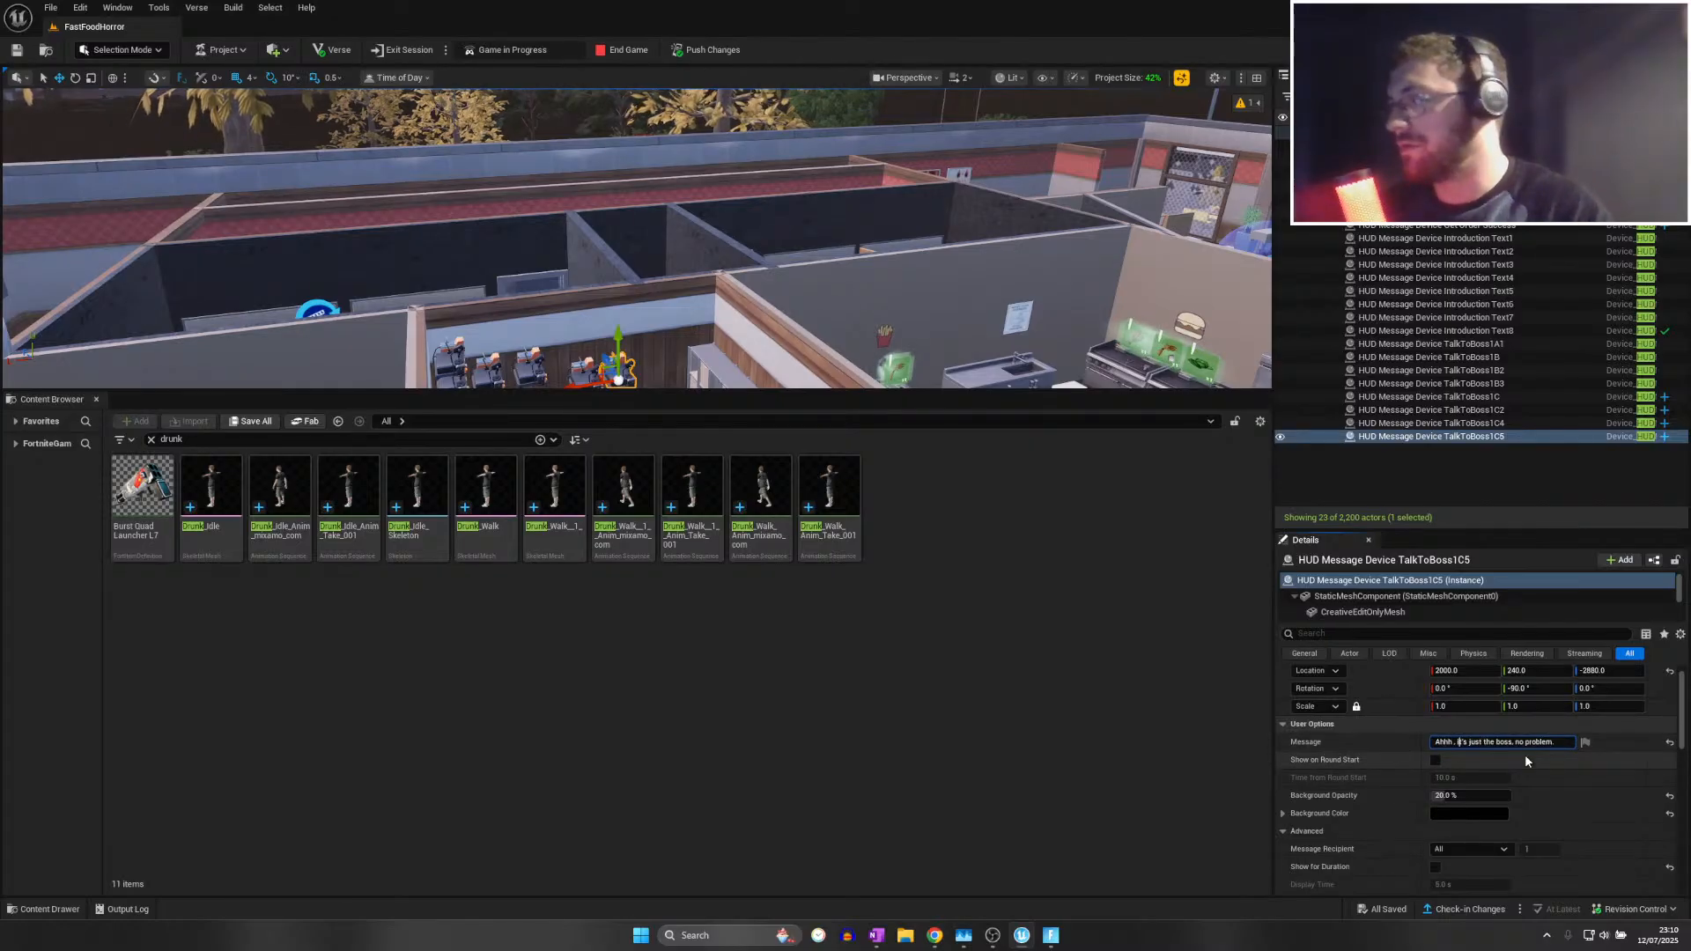
{"action": "key", "text": "Return"}
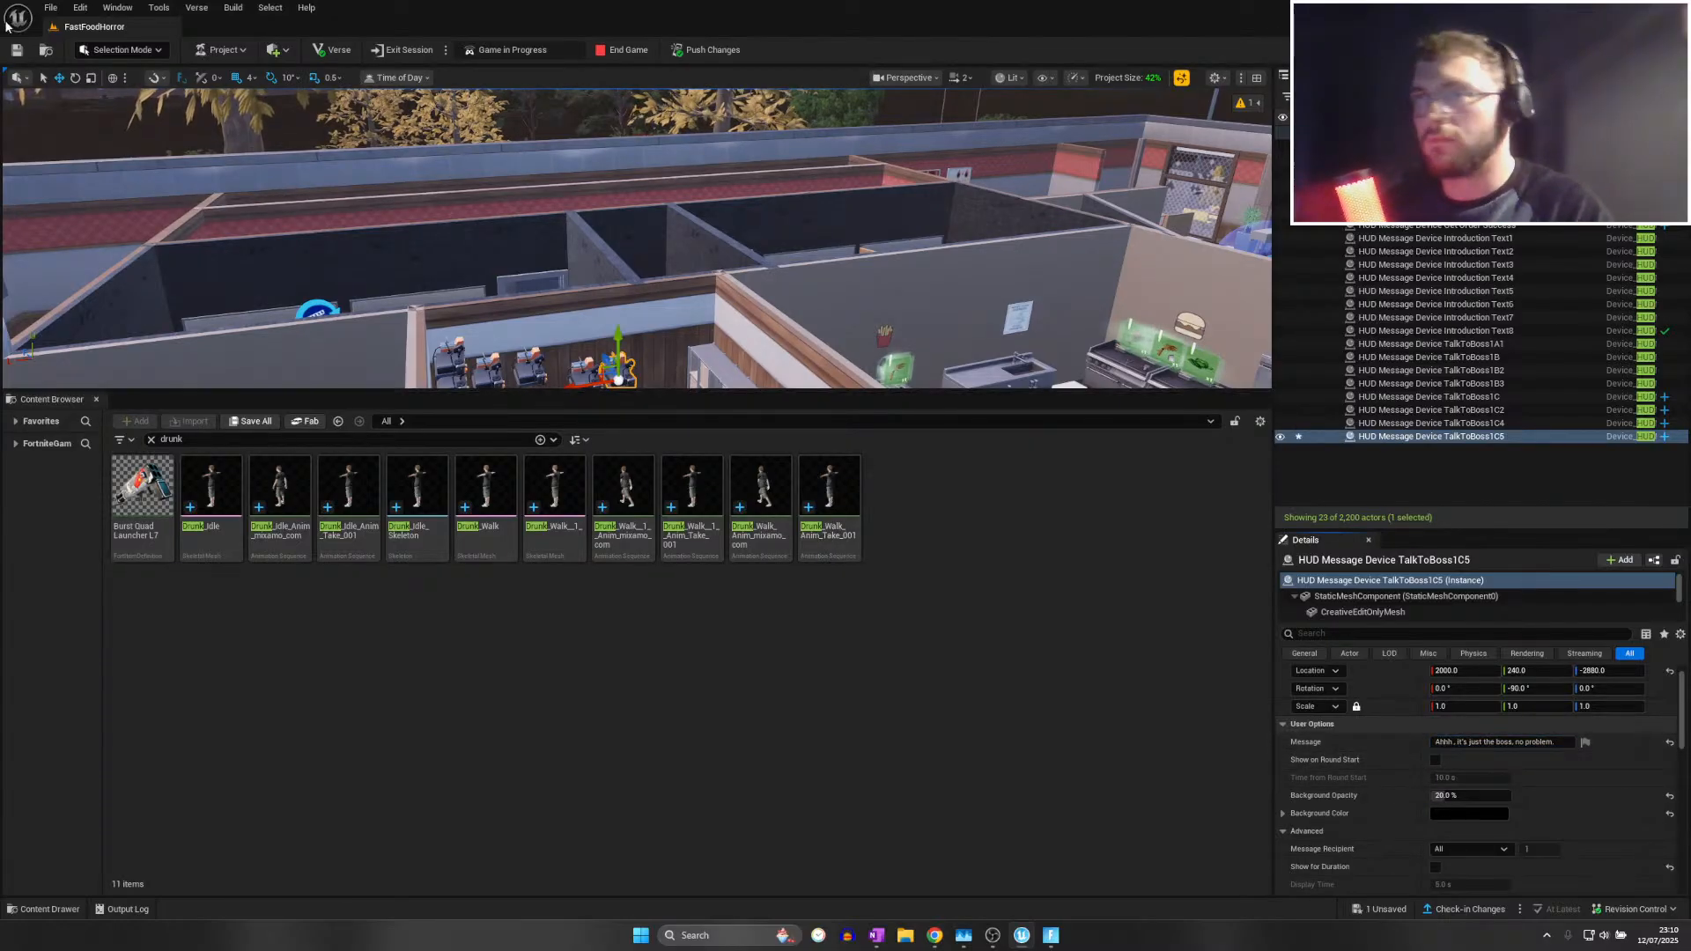
Save all changes in the FastFoodHorror project, keeping HUD Message Device TalkToBoss1C5 selected
{"action": "left_click", "coordinate": [50, 8]}
{"action": "left_click", "coordinate": [82, 172]}
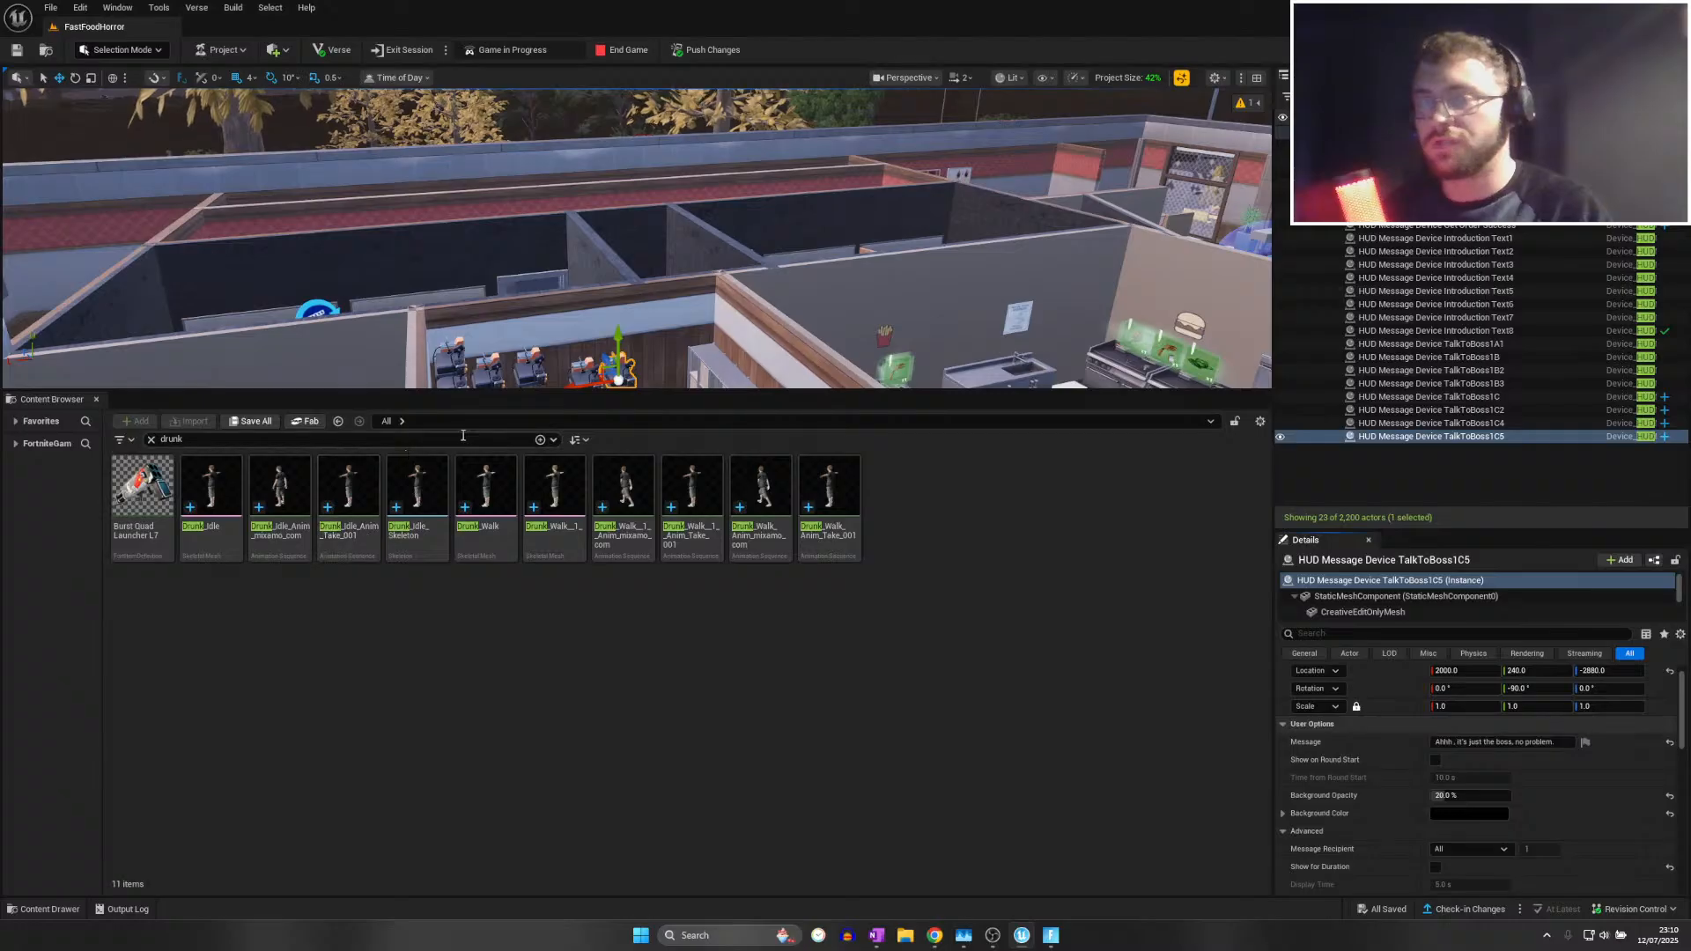
{"action": "left_click", "coordinate": [1413, 437]}
{"action": "left_click", "coordinate": [53, 8]}
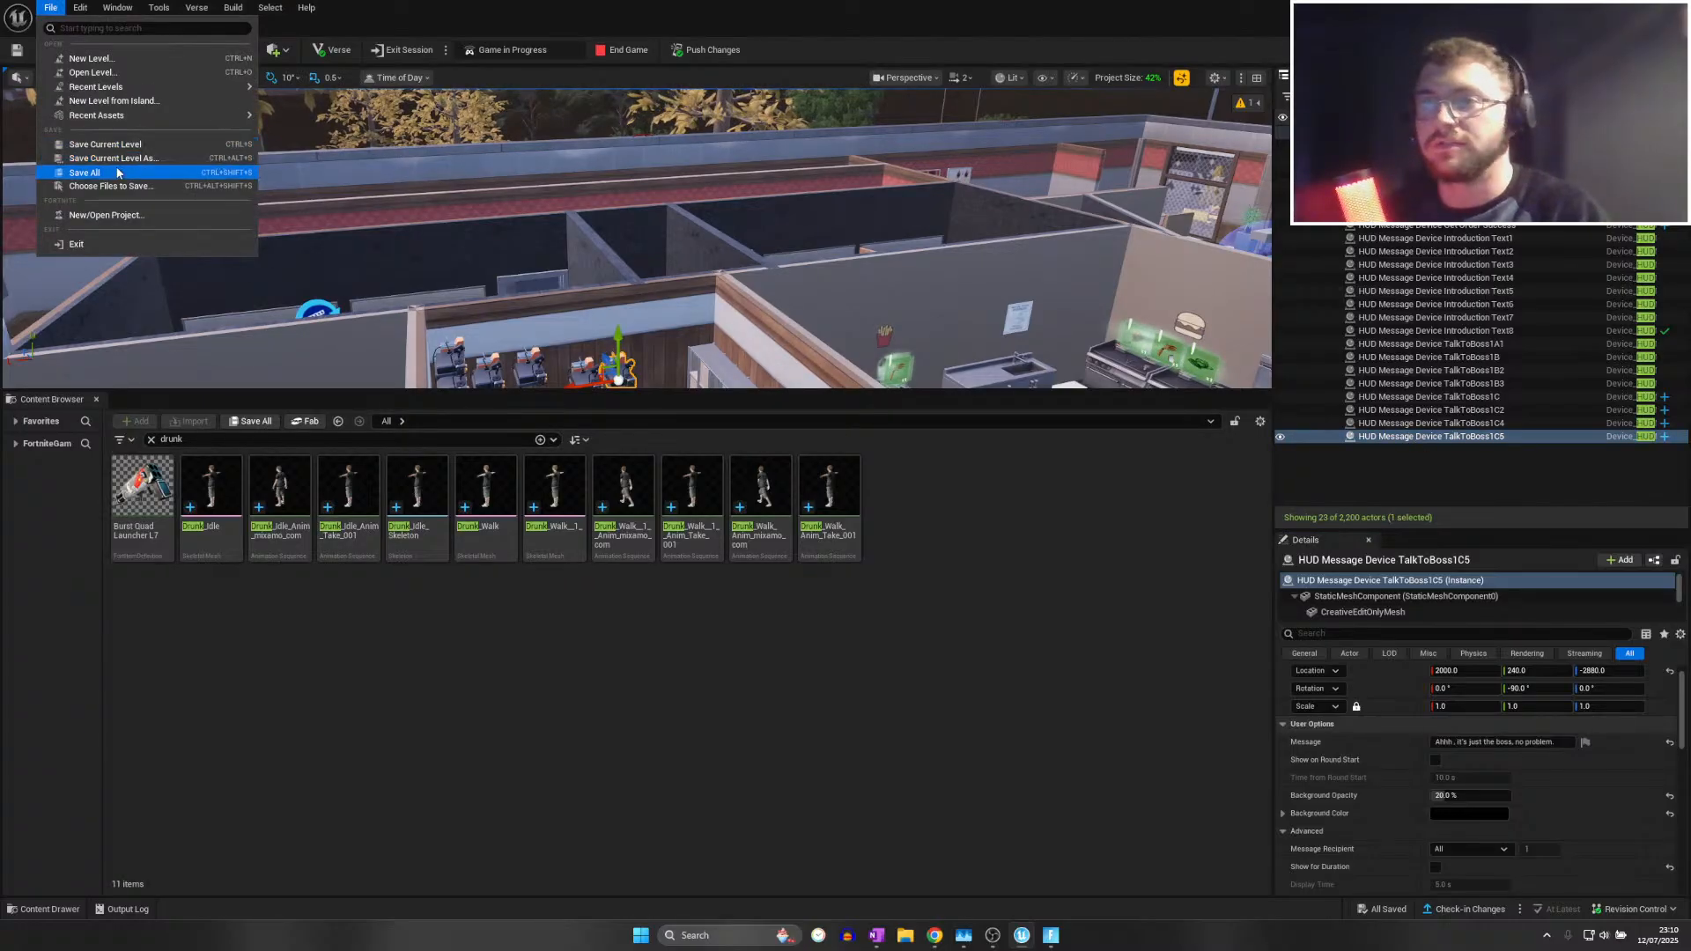
{"action": "left_click", "coordinate": [107, 170]}
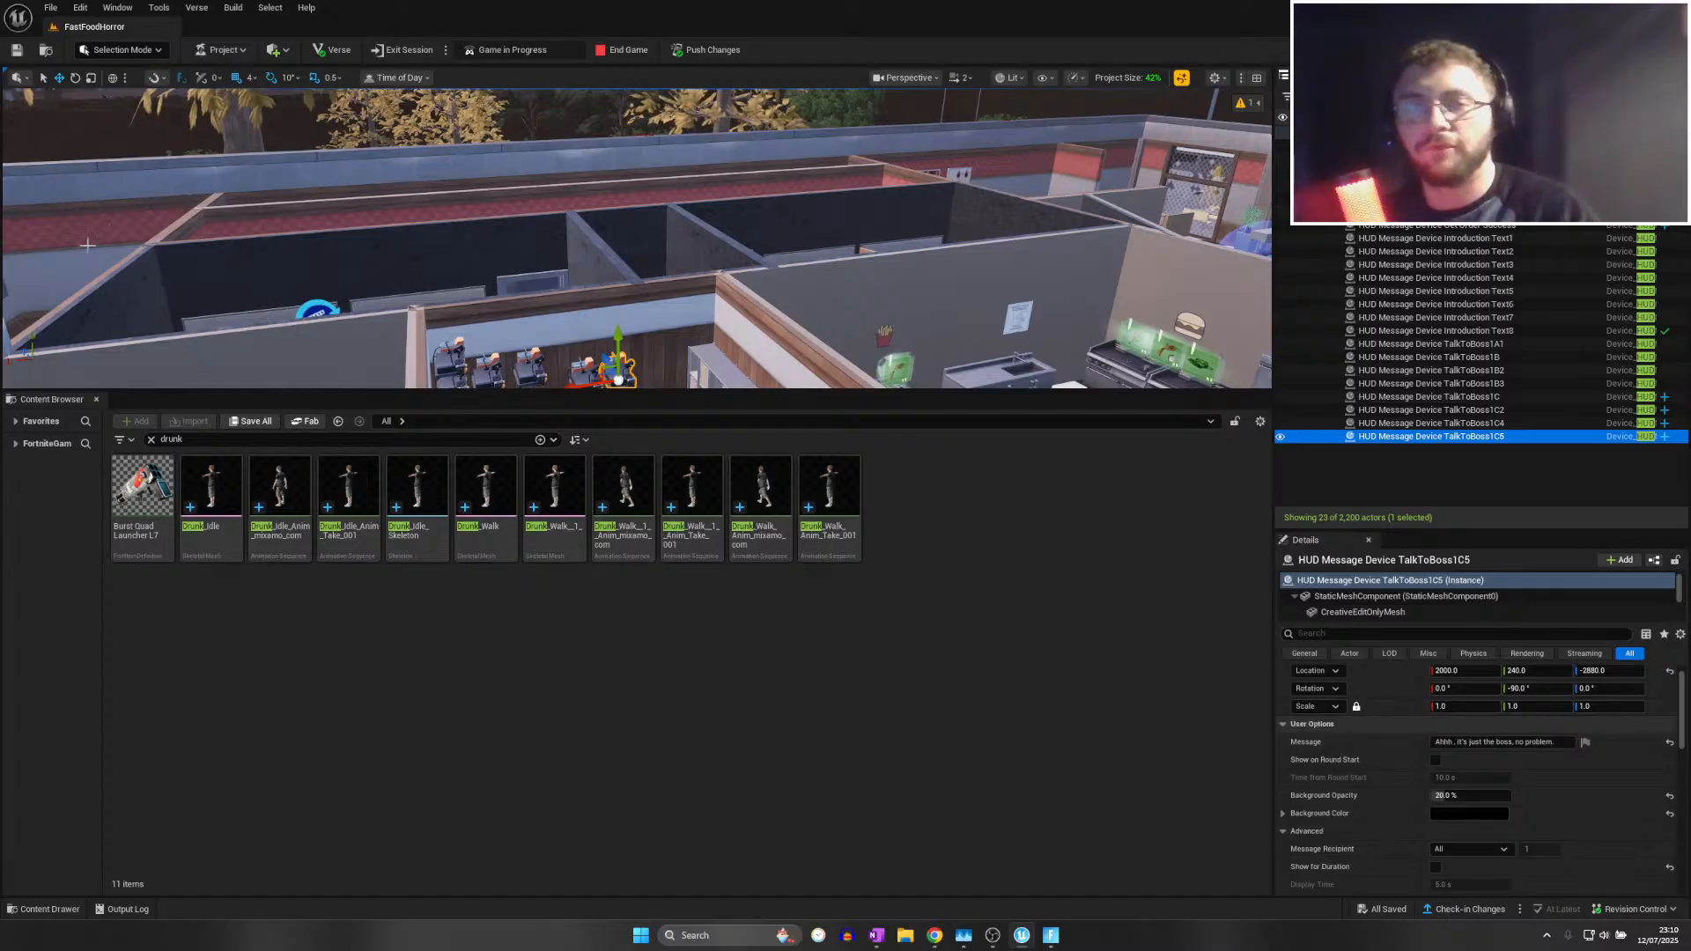
{"action": "right_click_drag", "start_coordinate": [101, 233], "coordinate": [371, 250]}
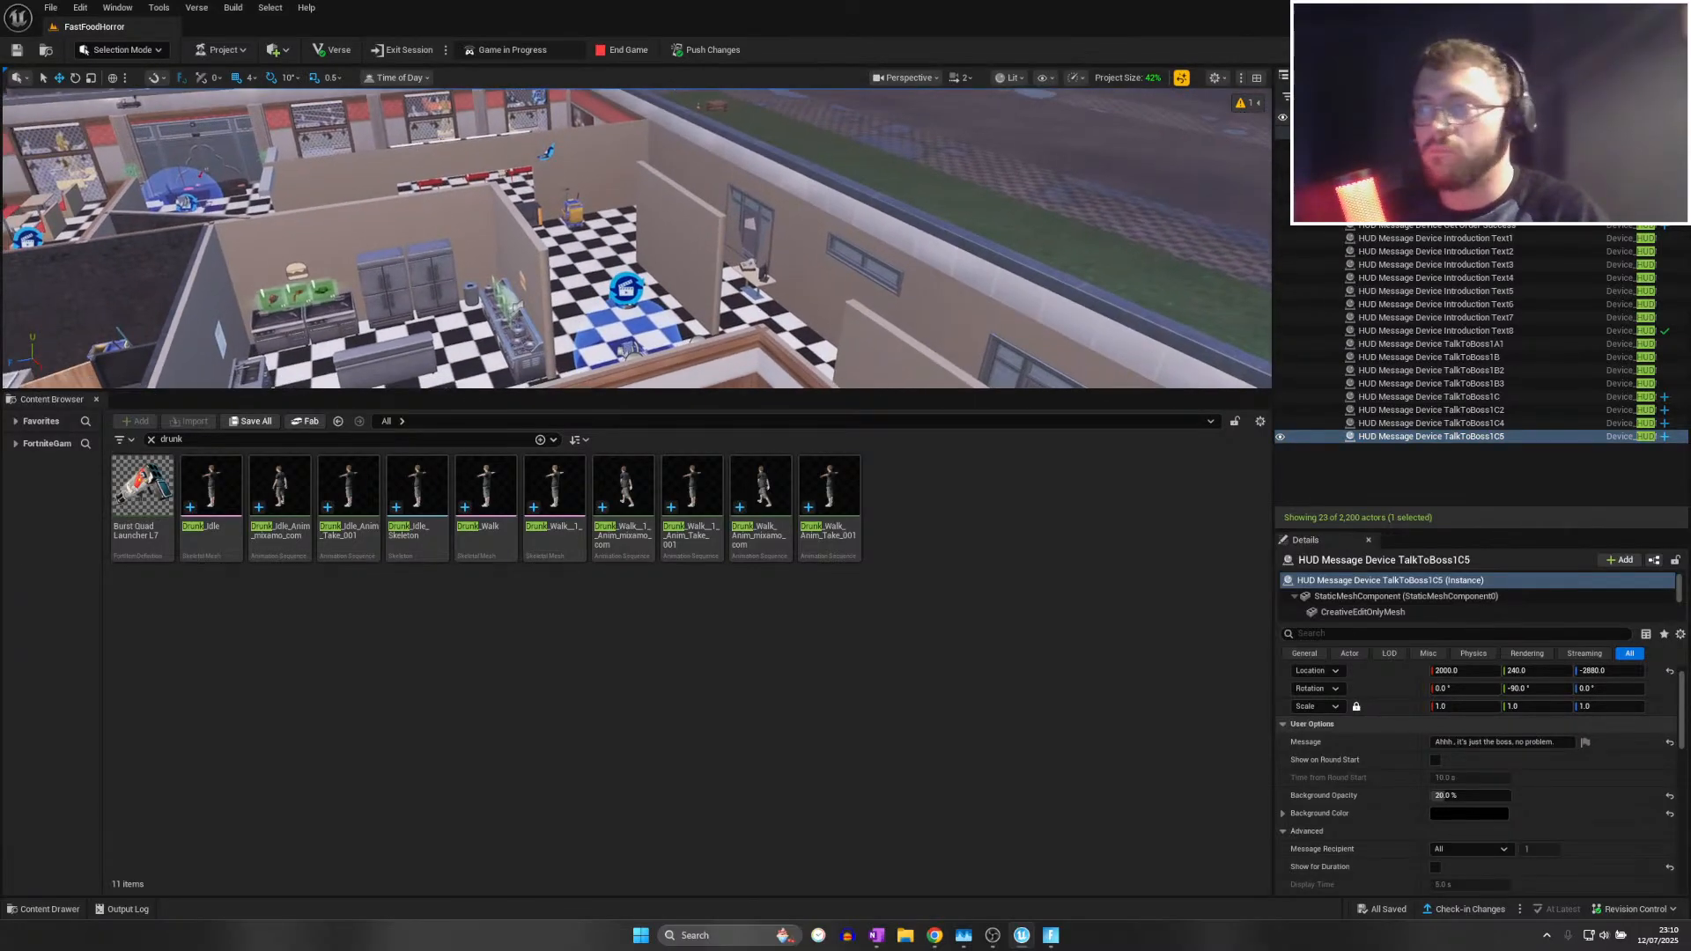
{"action": "left_click", "coordinate": [52, 7]}
{"action": "left_click", "coordinate": [96, 153]}
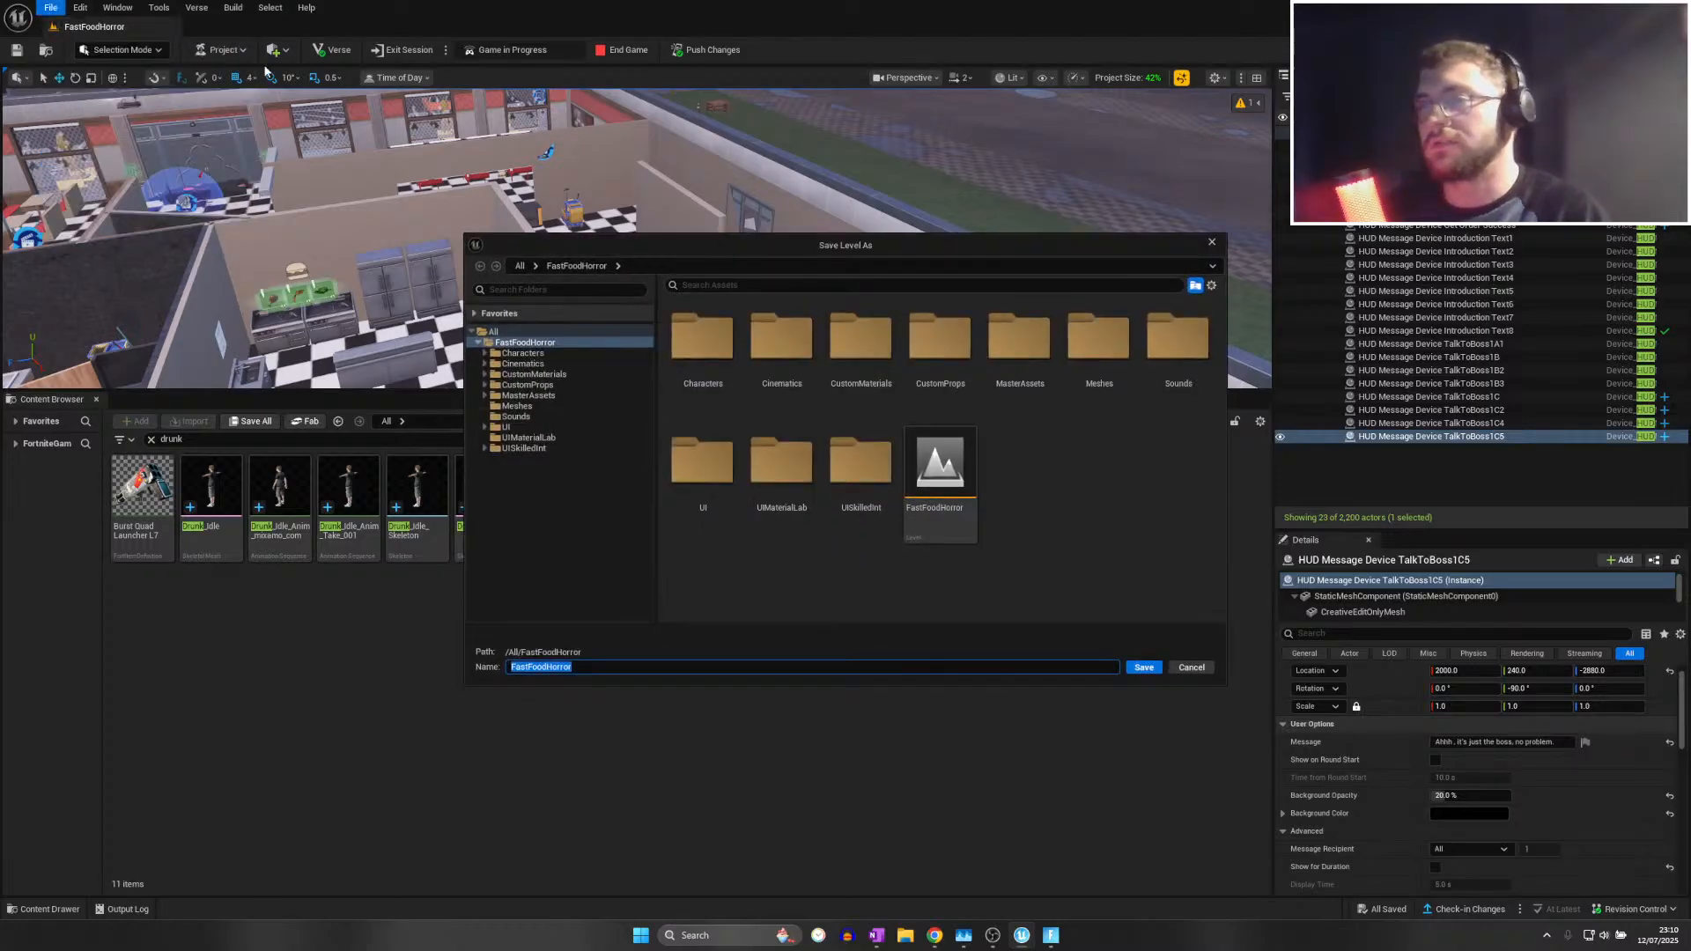
{"action": "left_click", "coordinate": [1222, 241]}
Clear the asset search filter and open the Referenced Content folder
{"action": "right_click_drag", "start_coordinate": [724, 352], "coordinate": [1162, 334]}
{"action": "right_click_drag", "start_coordinate": [715, 359], "coordinate": [1085, 364]}
{"action": "left_click", "coordinate": [151, 440]}
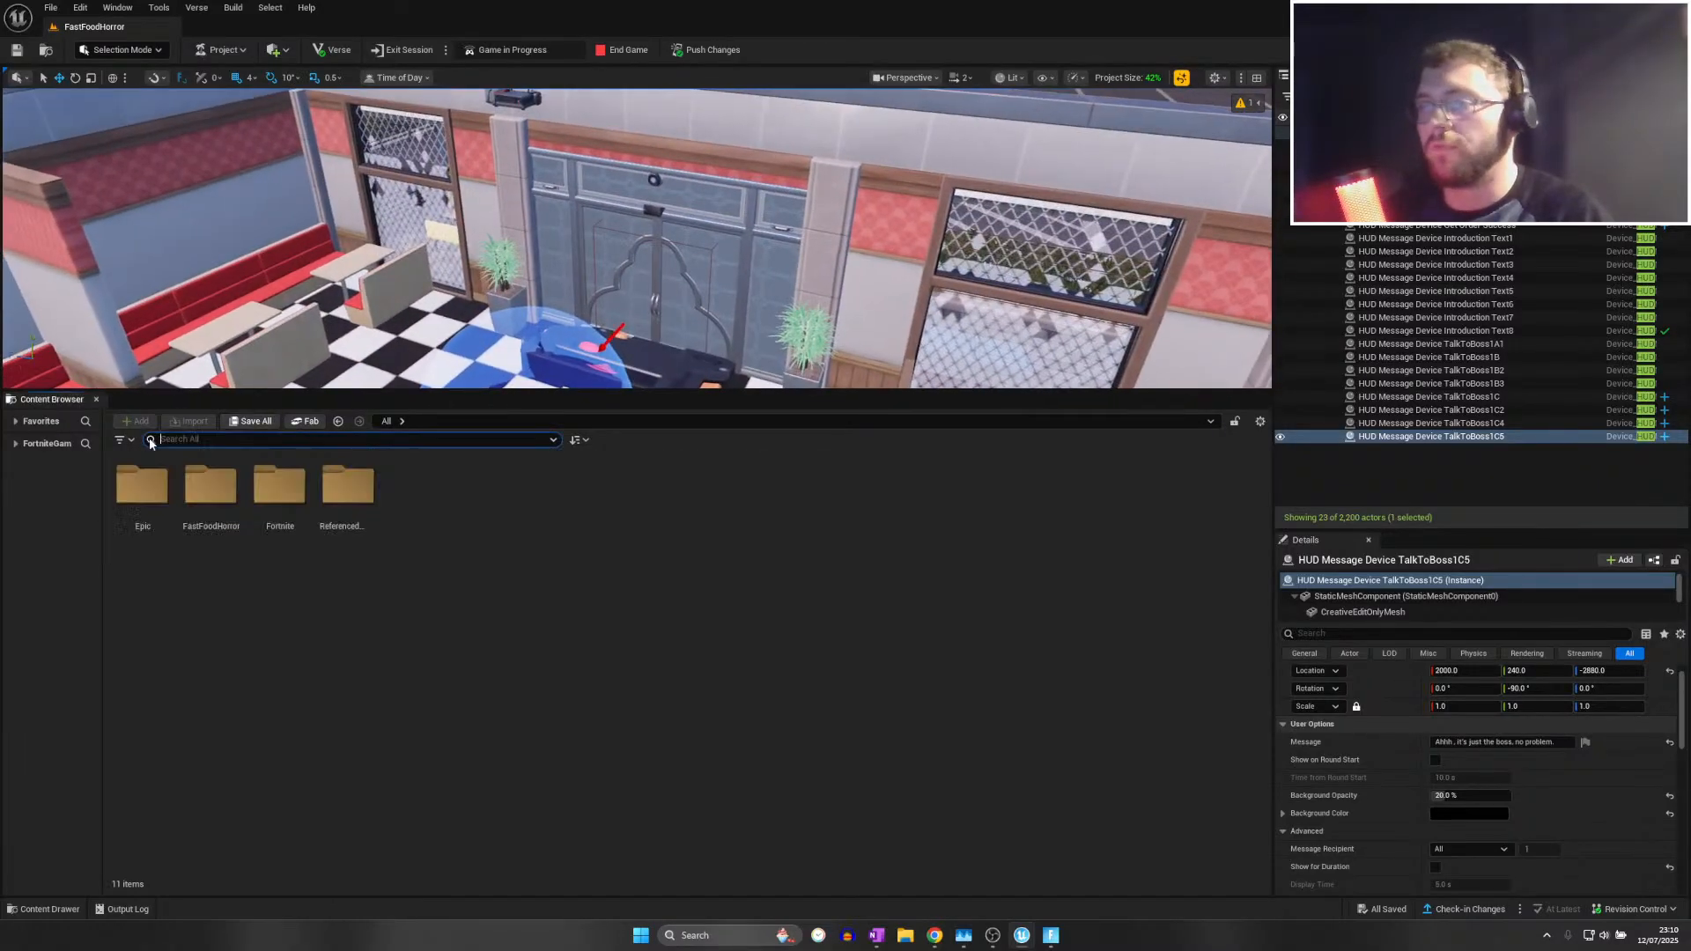
{"action": "double_click", "coordinate": [348, 486]}
{"action": "left_click", "coordinate": [384, 422]}
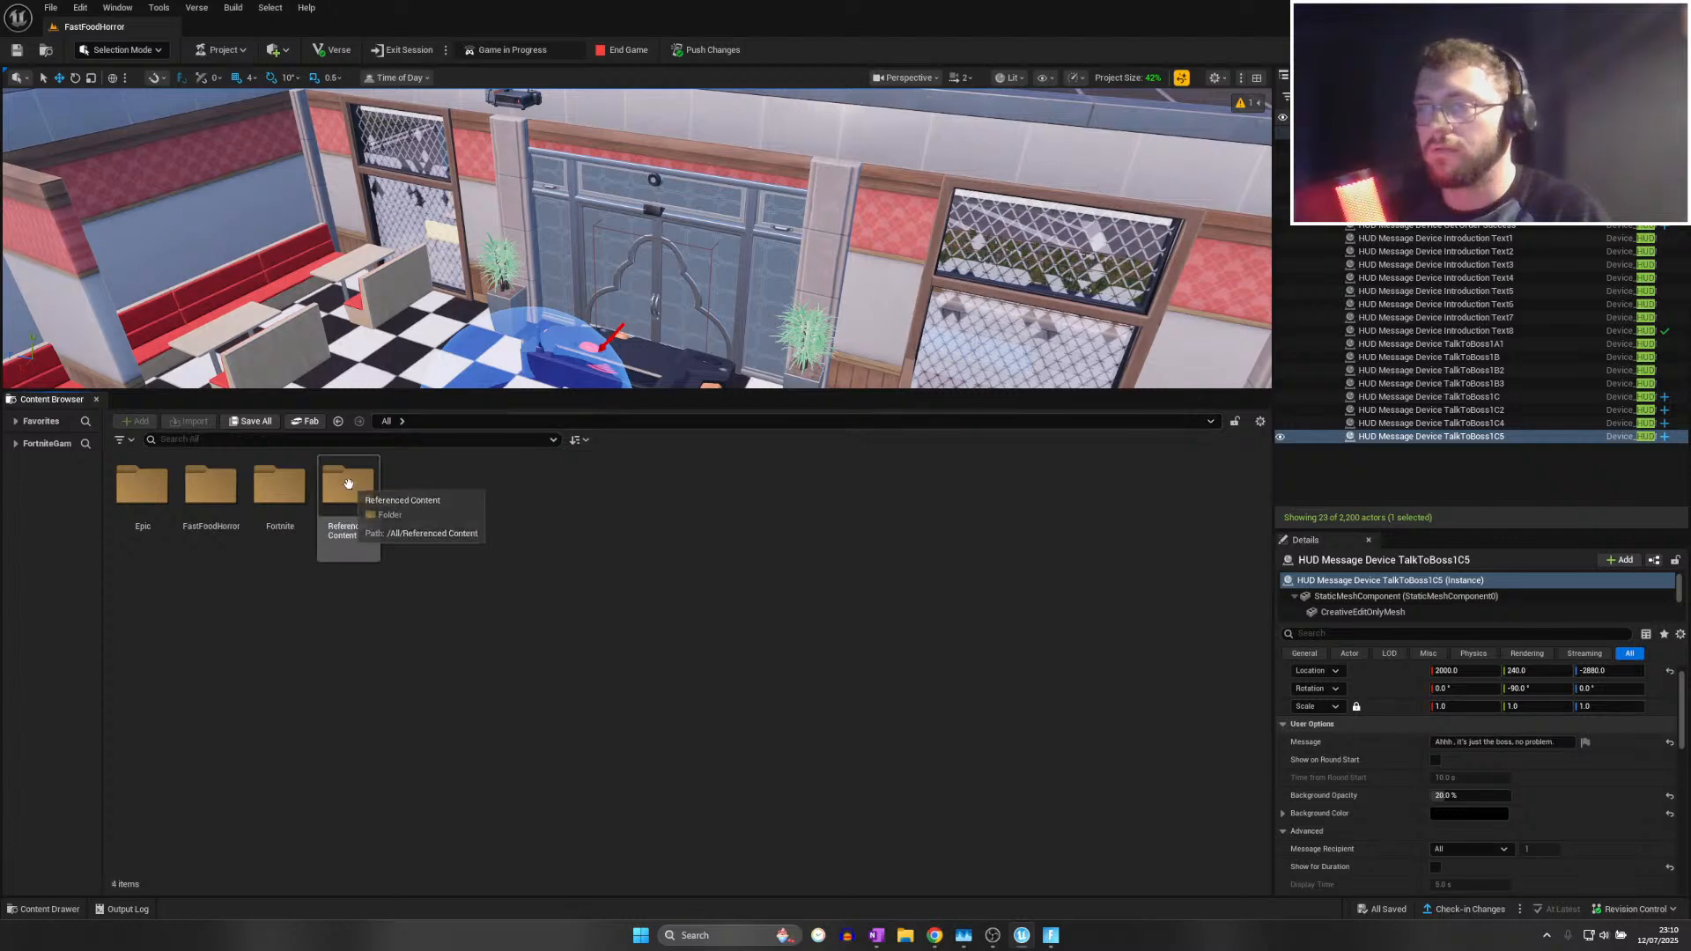
{"action": "double_click", "coordinate": [342, 475]}
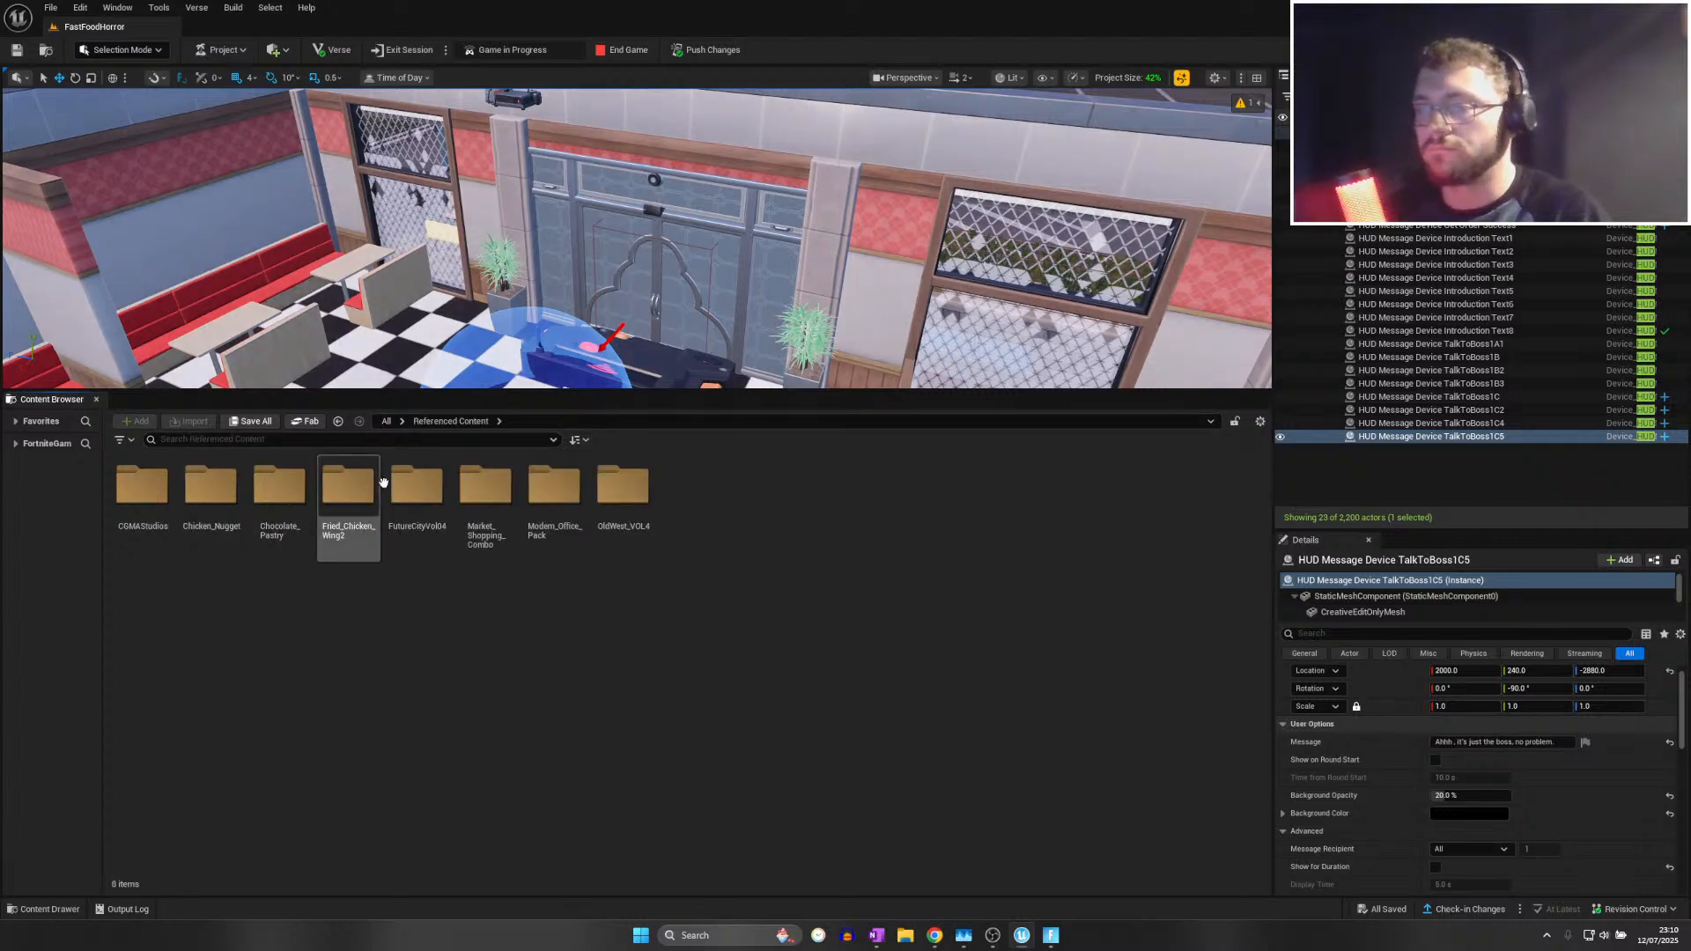
{"action": "right_click_drag", "start_coordinate": [669, 355], "coordinate": [388, 370]}
{"action": "key", "text": "d"}
{"action": "left_click", "coordinate": [386, 421]}
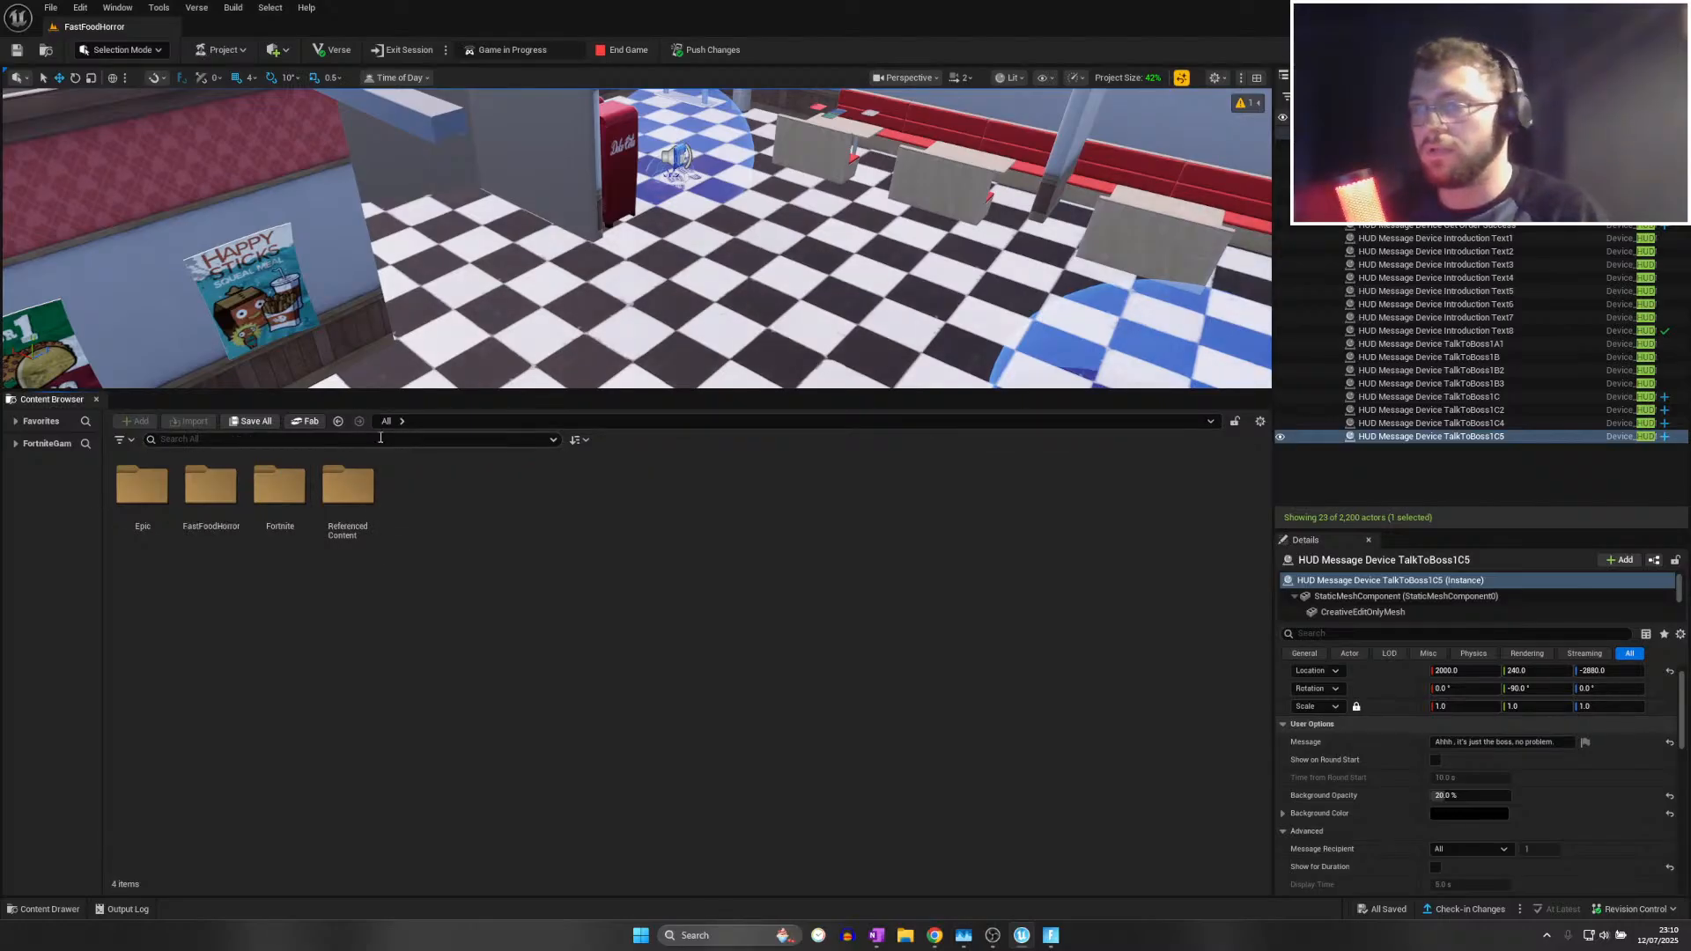
{"action": "double_click", "coordinate": [337, 476]}
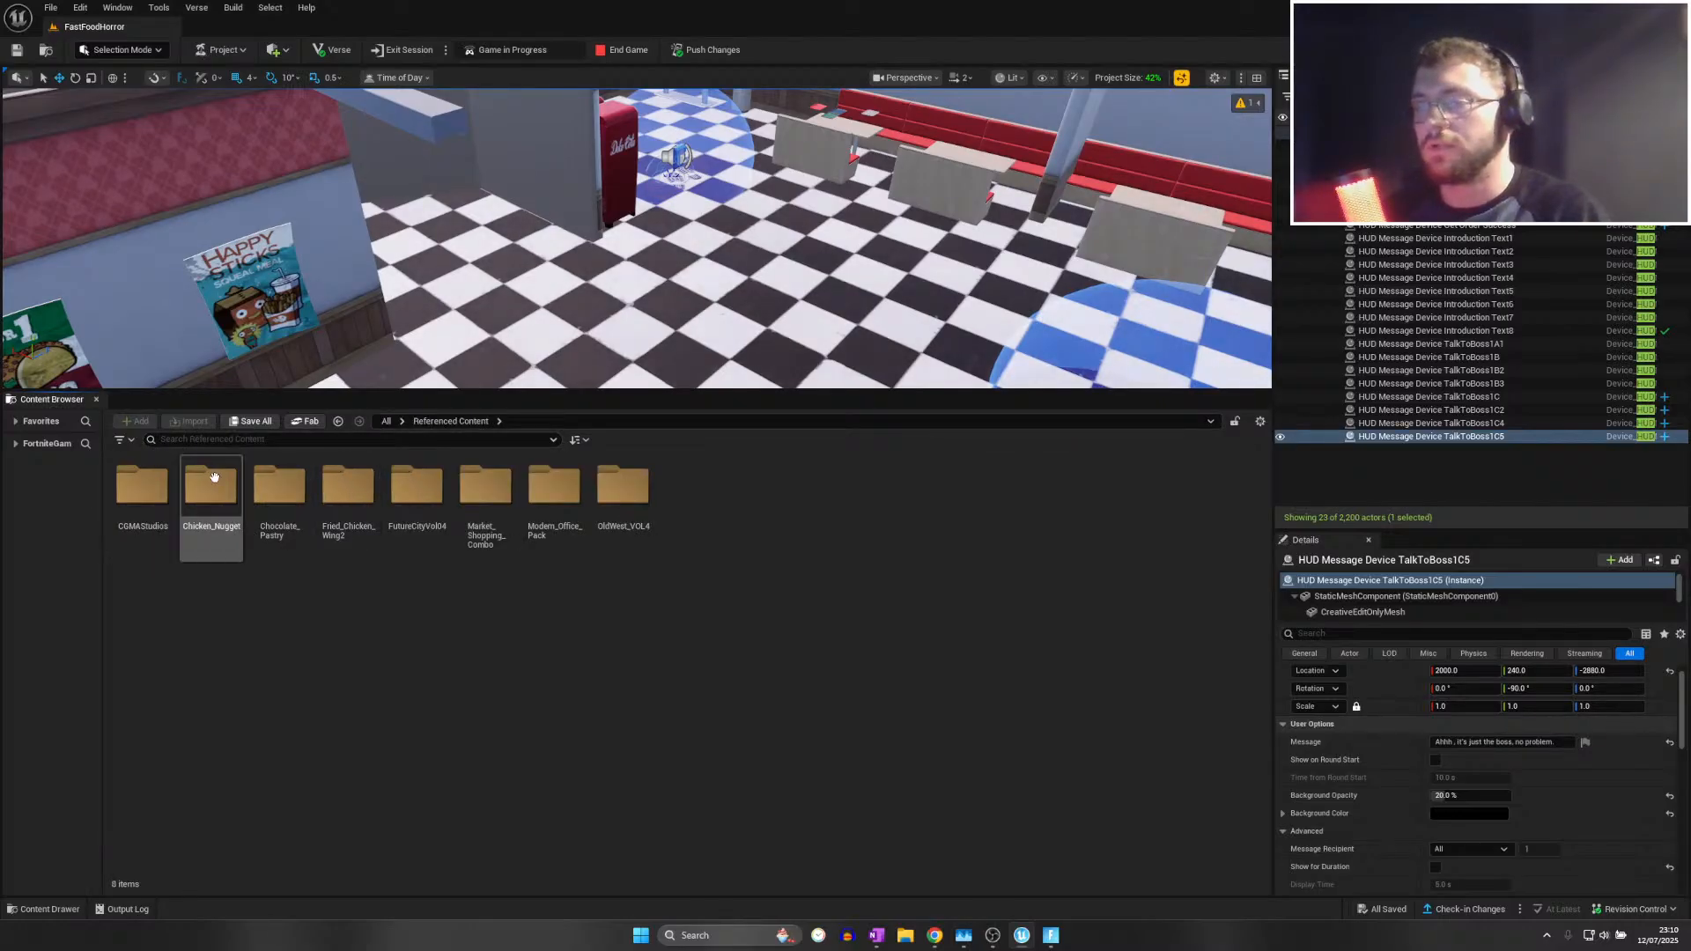
Inspect the Chicken_Nugget mesh inside its referenced content folders, then return to Referenced Content
{"action": "double_click", "coordinate": [215, 479]}
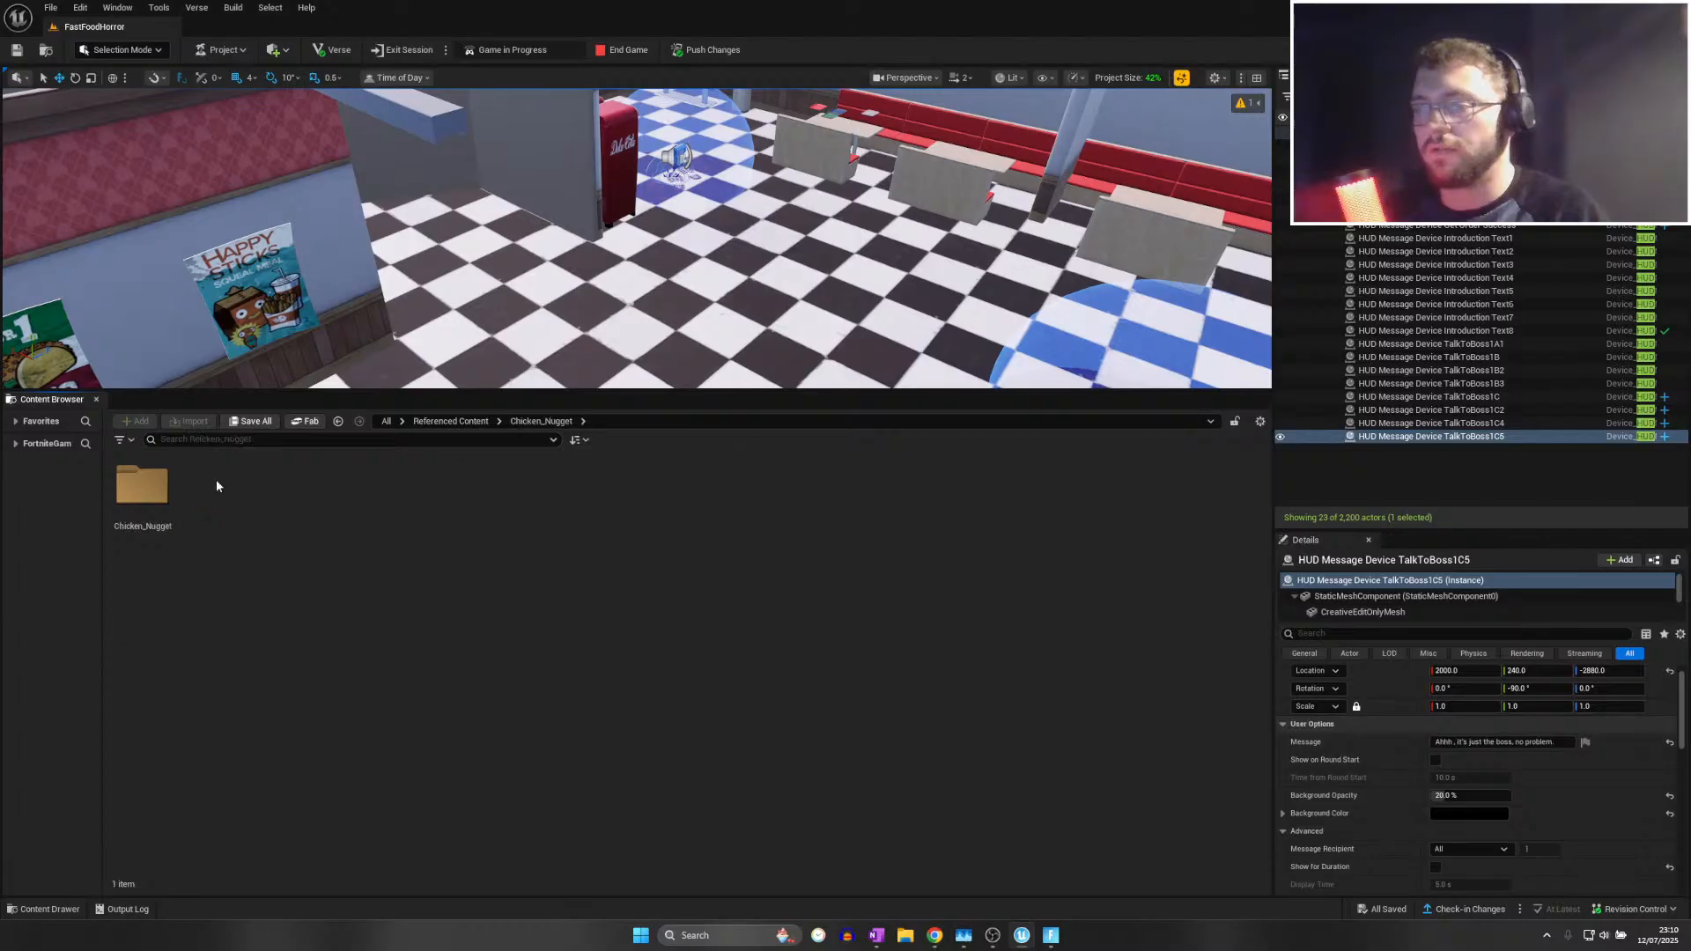
{"action": "double_click", "coordinate": [162, 490]}
{"action": "double_click", "coordinate": [162, 489]}
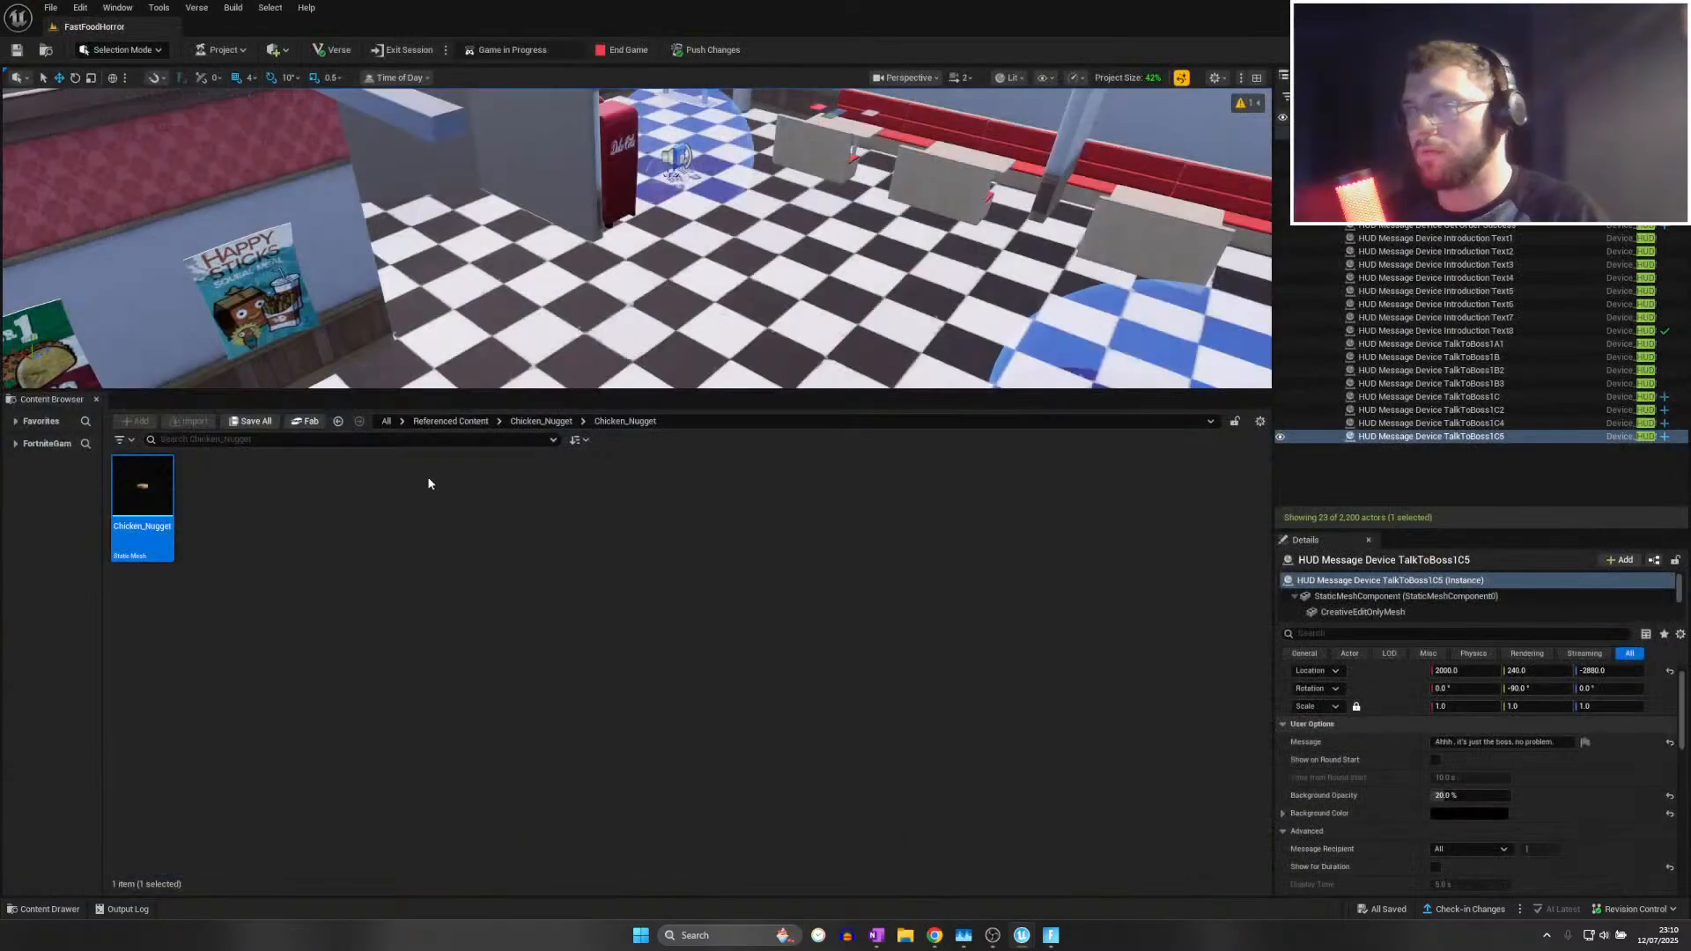
{"action": "right_click", "coordinate": [138, 498]}
{"action": "left_click", "coordinate": [717, 509]}
{"action": "left_click", "coordinate": [541, 421]}
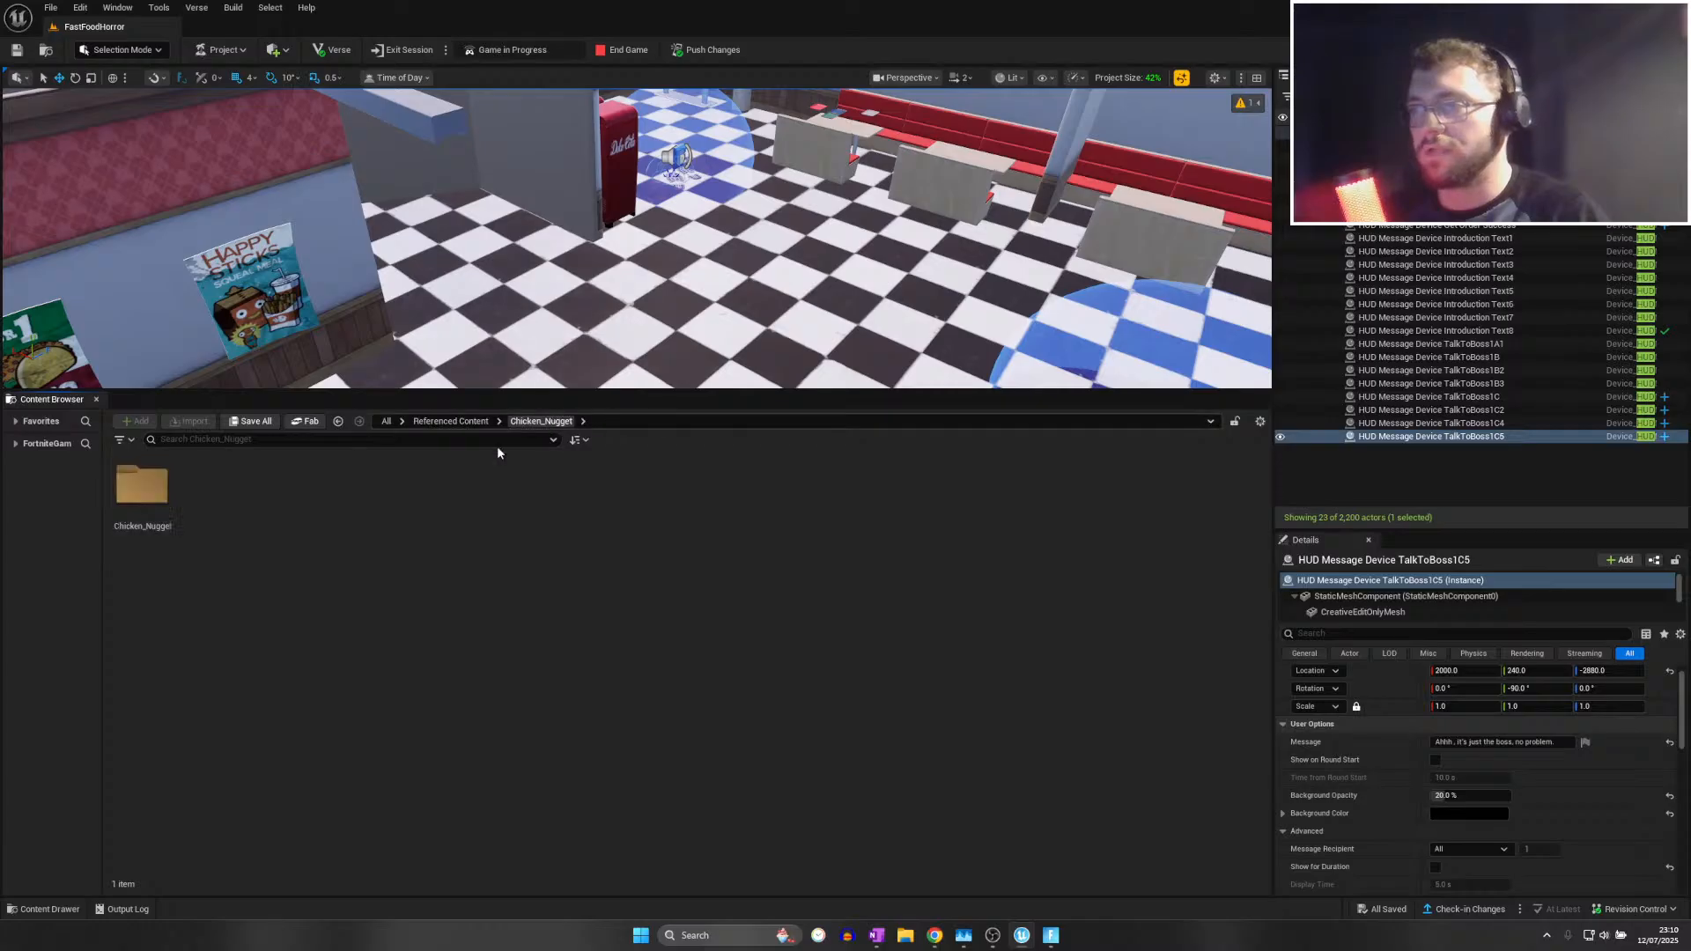
{"action": "left_click", "coordinate": [451, 421]}
Remove the Chicken_Nugget, Chocolate_Pastry and Fried_Chicken_Wing2 referenced content from the project
{"action": "right_click", "coordinate": [202, 527]}
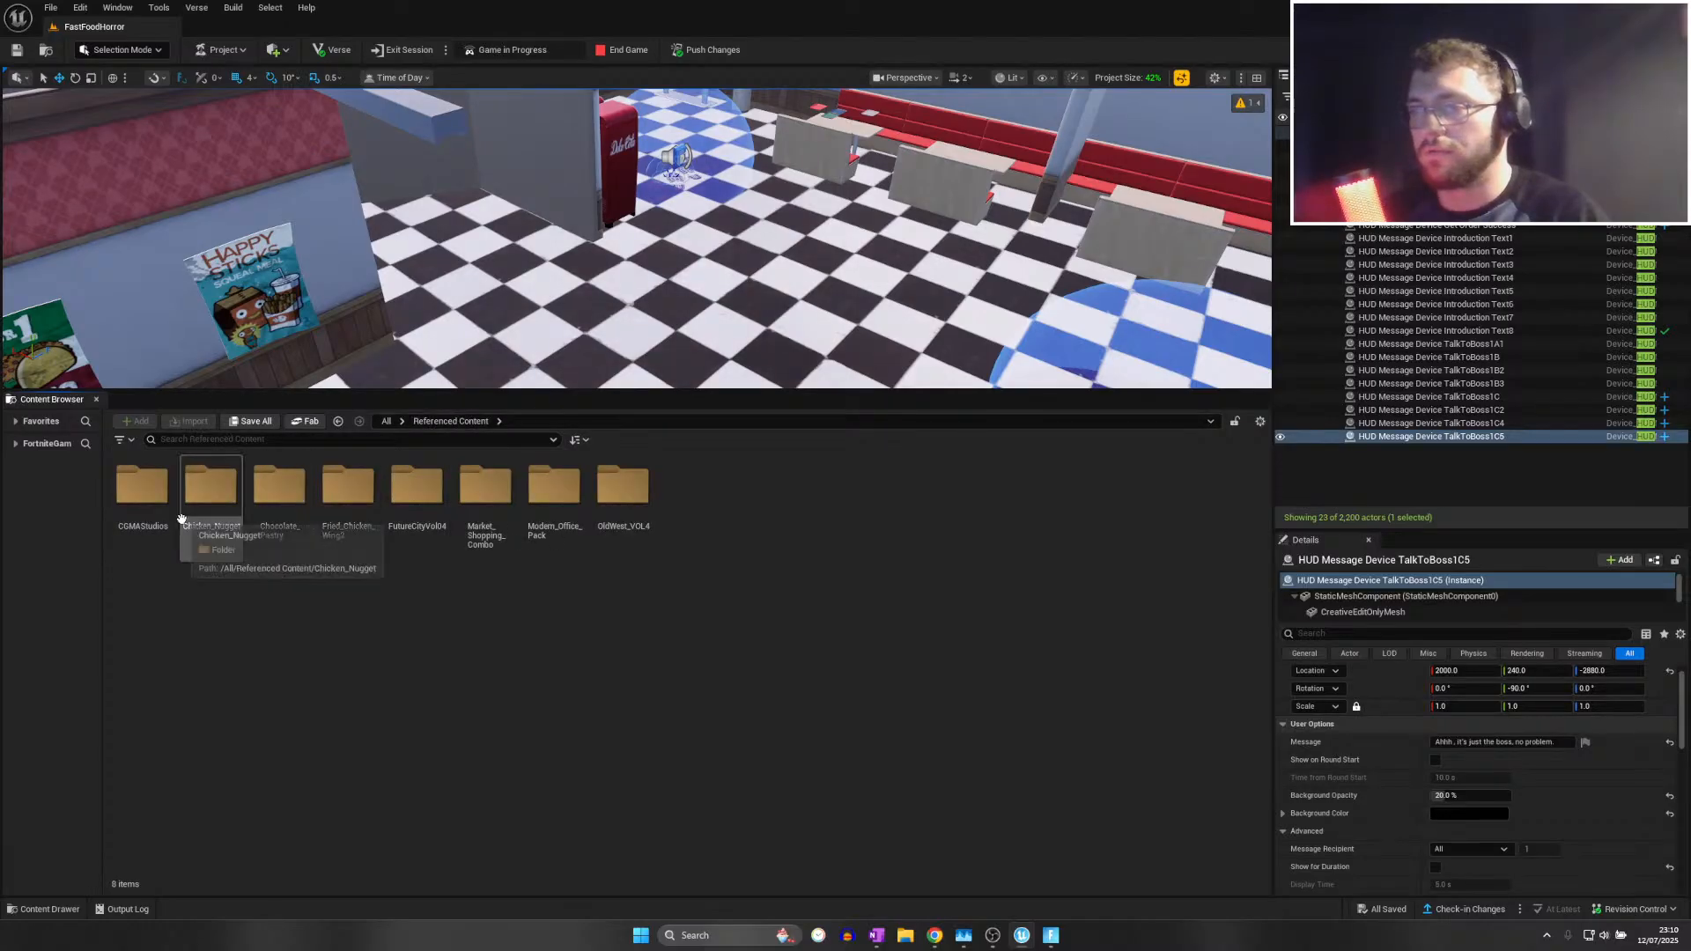
{"action": "left_click", "coordinate": [266, 635]}
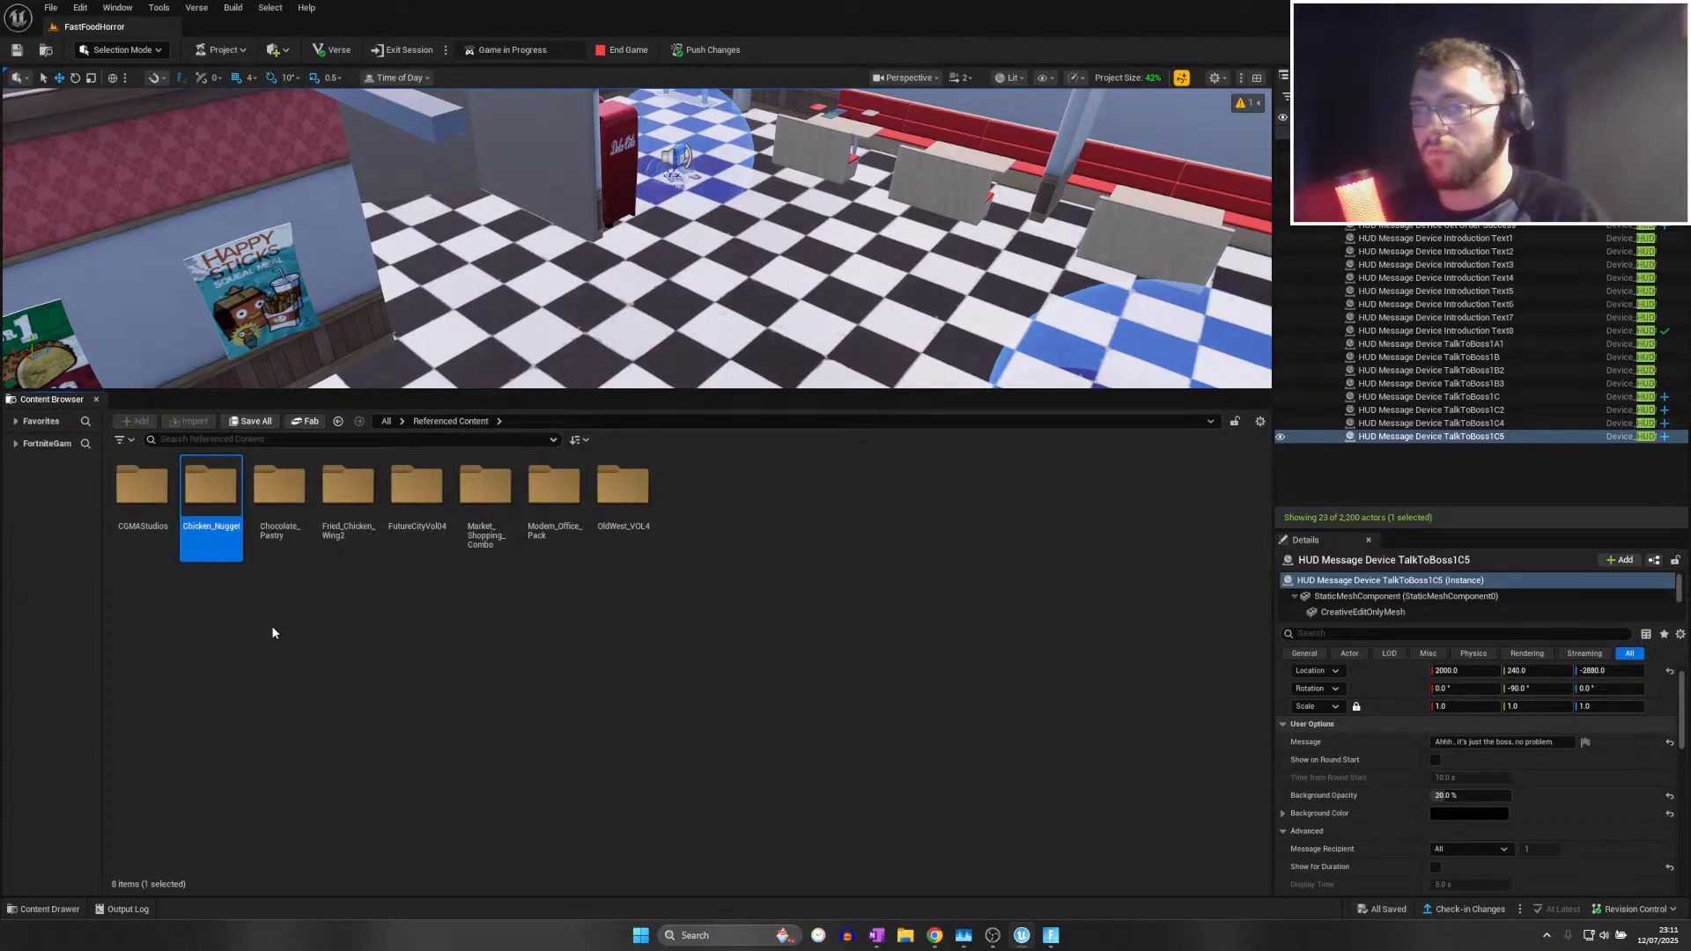
{"action": "left_click", "coordinate": [844, 495]}
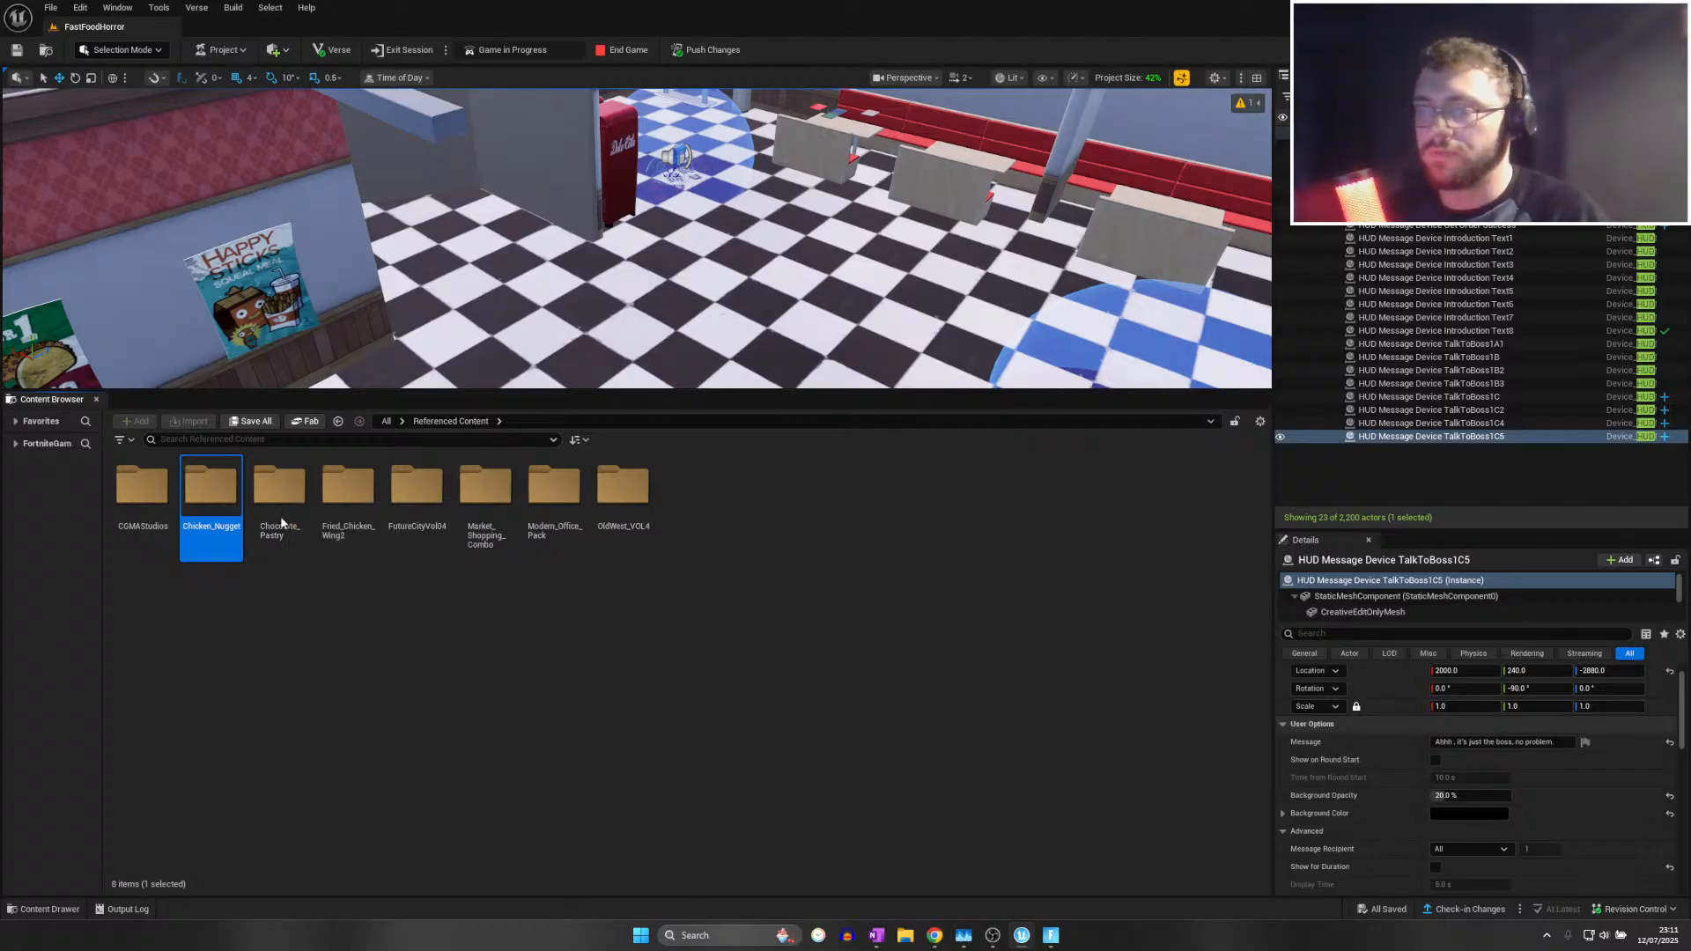
{"action": "right_click", "coordinate": [220, 500]}
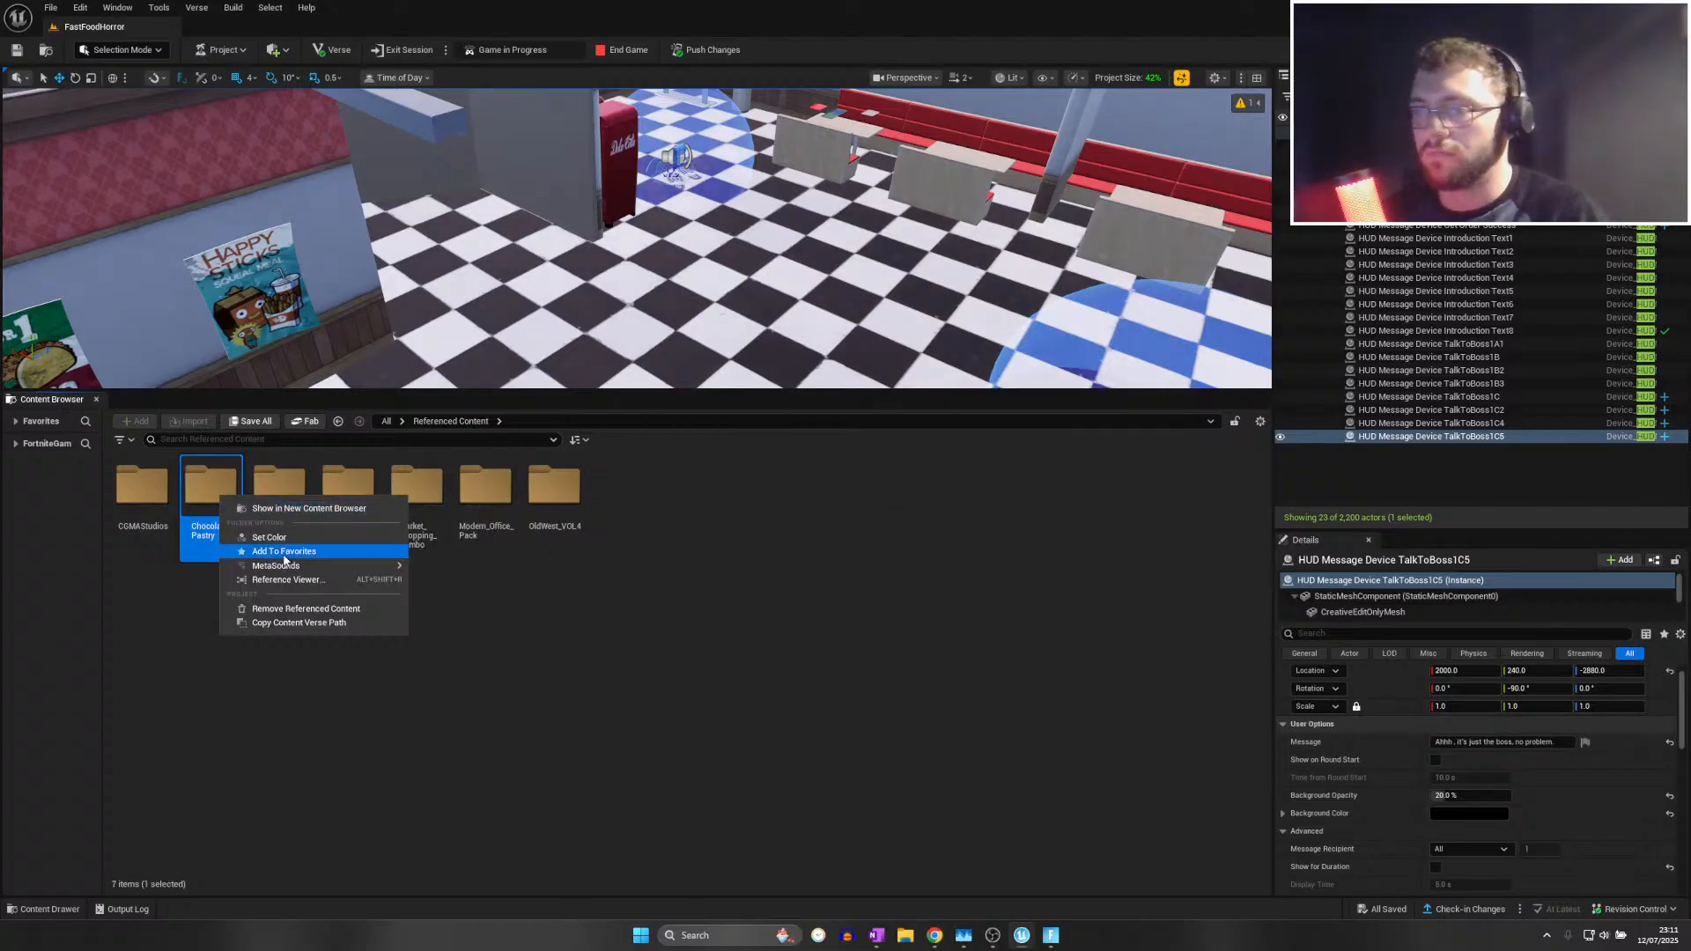
{"action": "left_click", "coordinate": [294, 607]}
{"action": "left_click", "coordinate": [815, 496]}
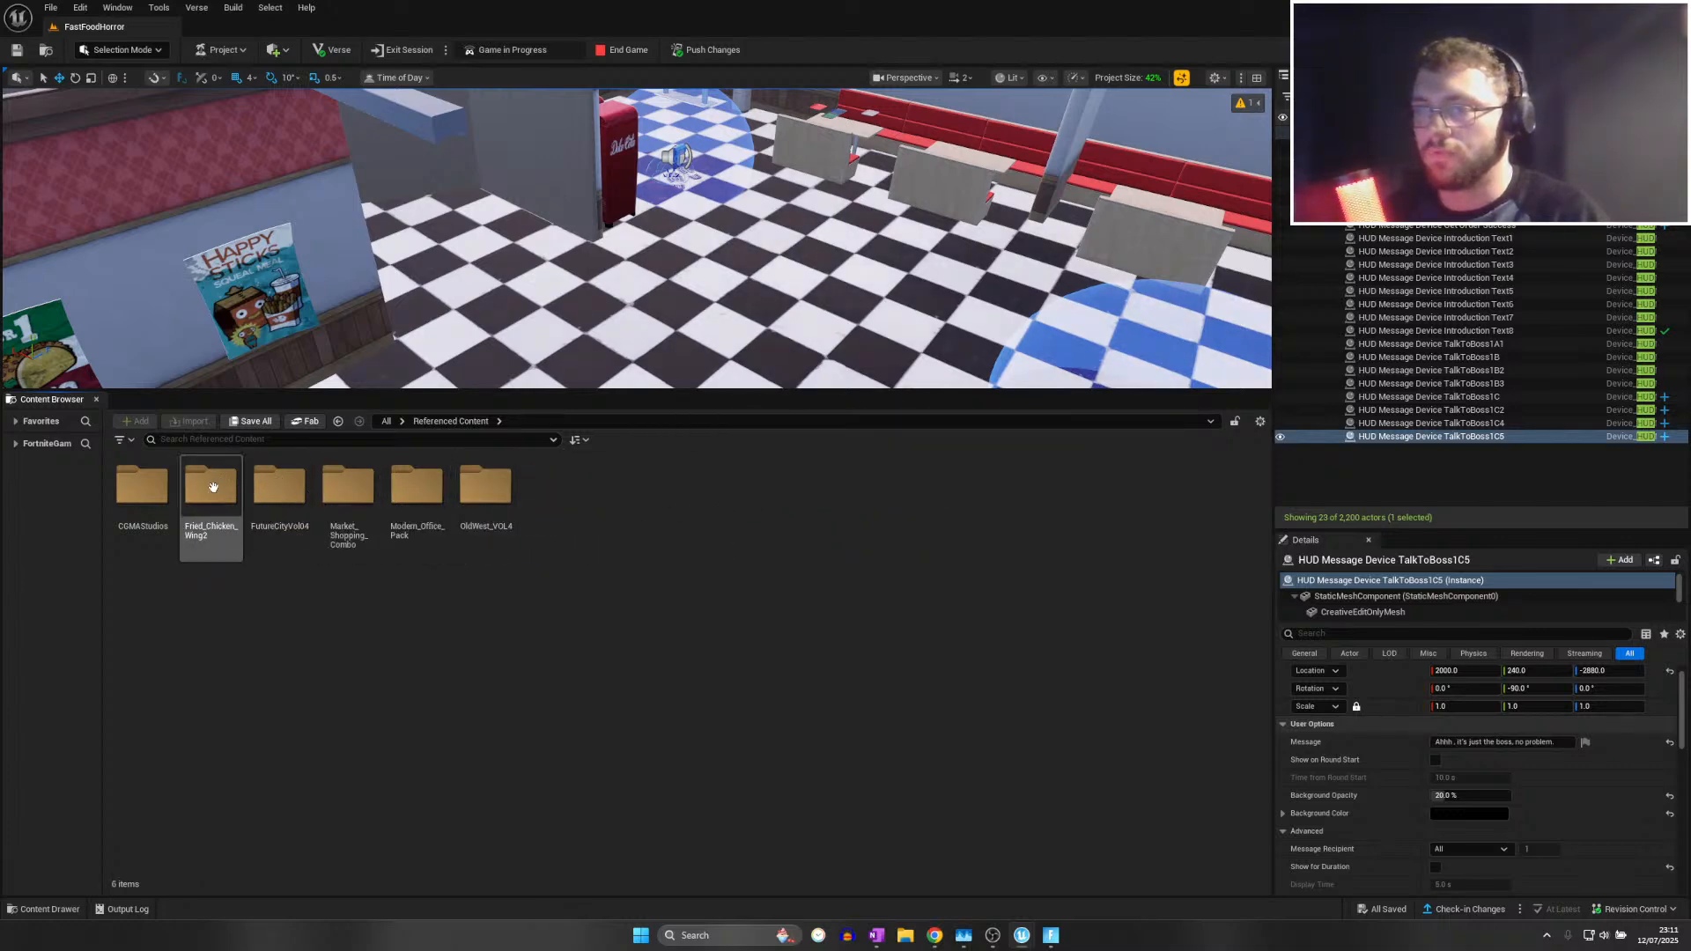
{"action": "right_click", "coordinate": [214, 486]}
{"action": "left_click", "coordinate": [277, 602]}
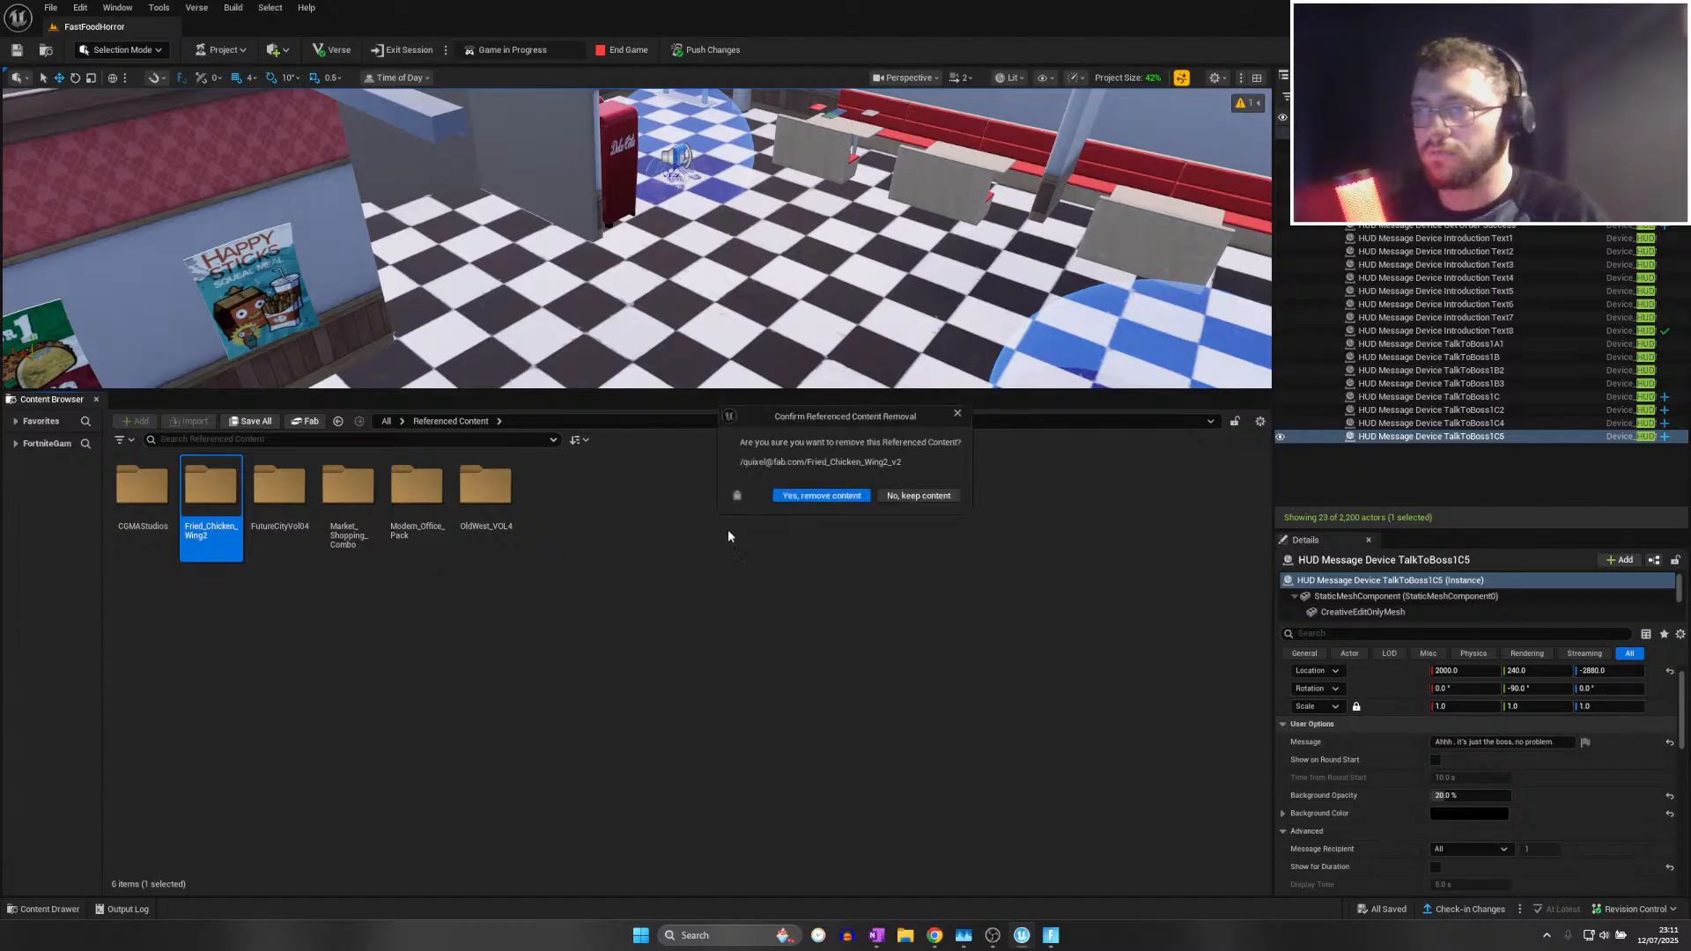
{"action": "left_click", "coordinate": [815, 495]}
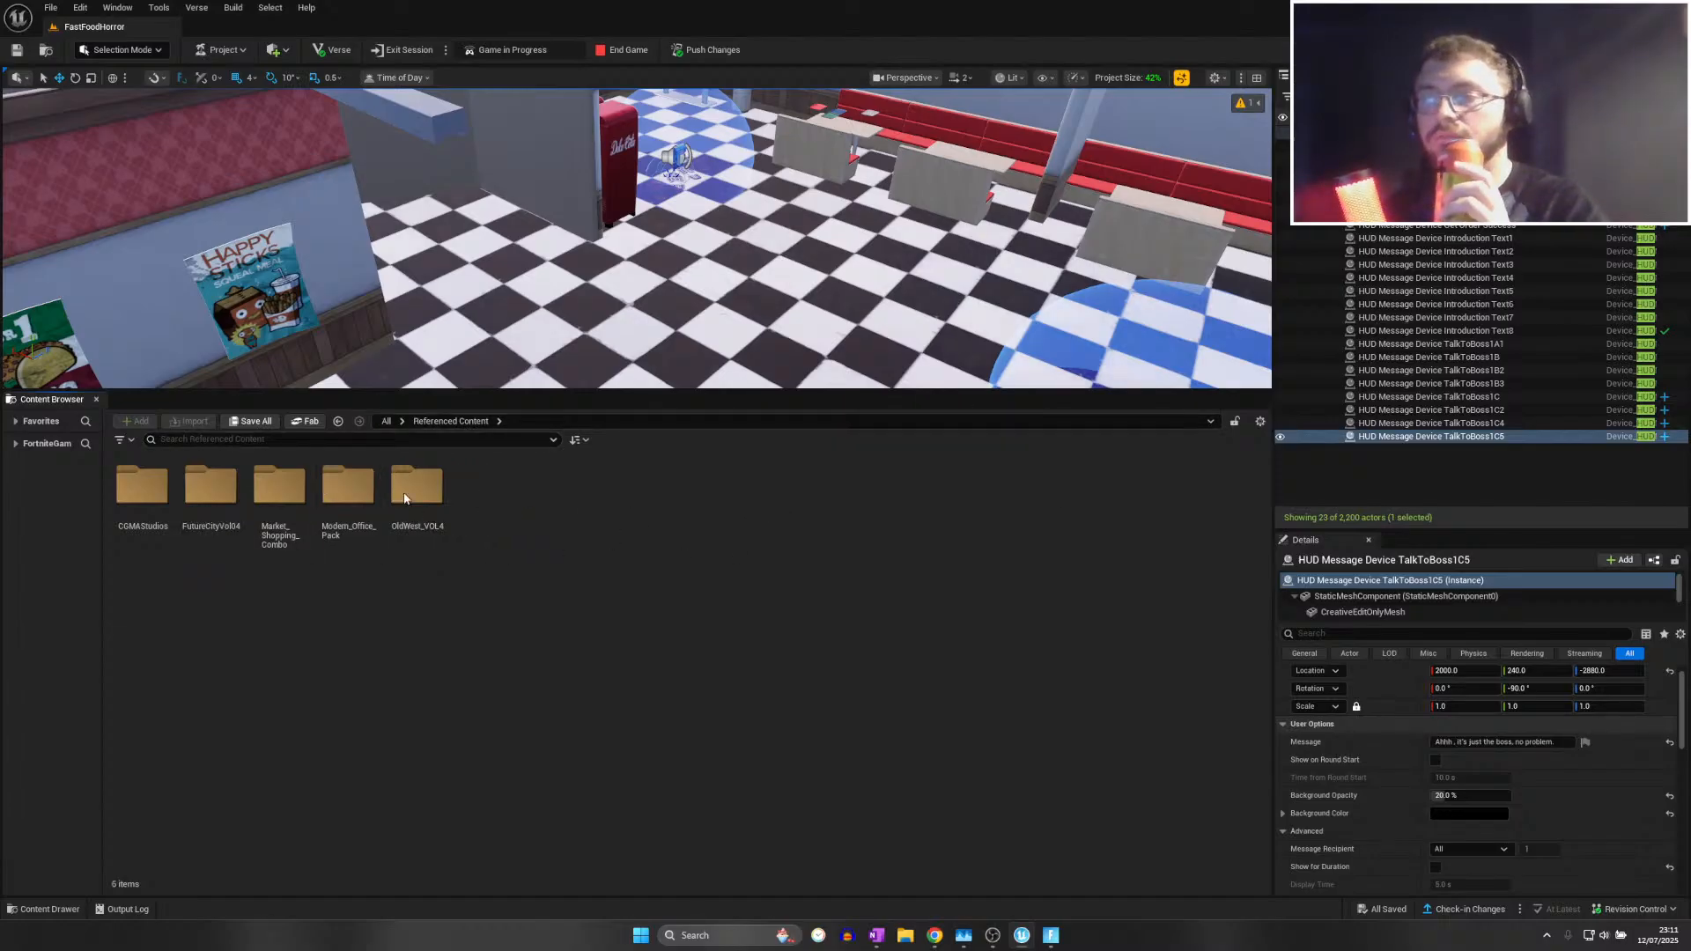
Try to remove the OldWest_VOL4 referenced content, choose to keep it, and review its listed references in the content removal log
{"action": "right_click", "coordinate": [397, 494]}
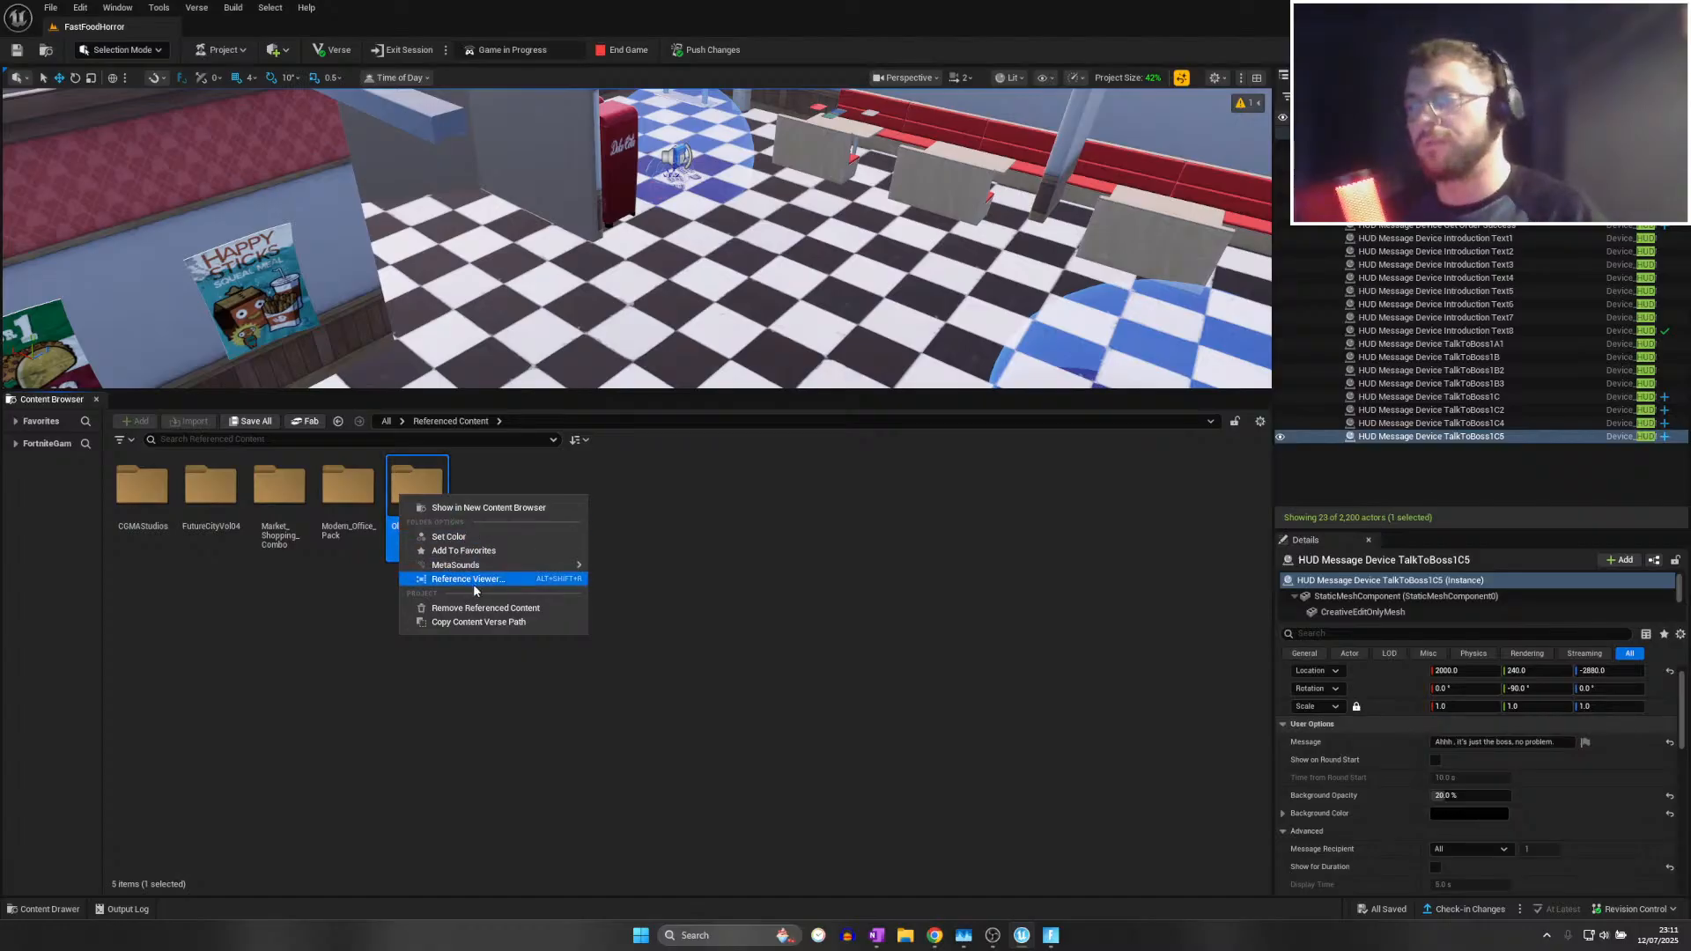
{"action": "left_click", "coordinate": [476, 608]}
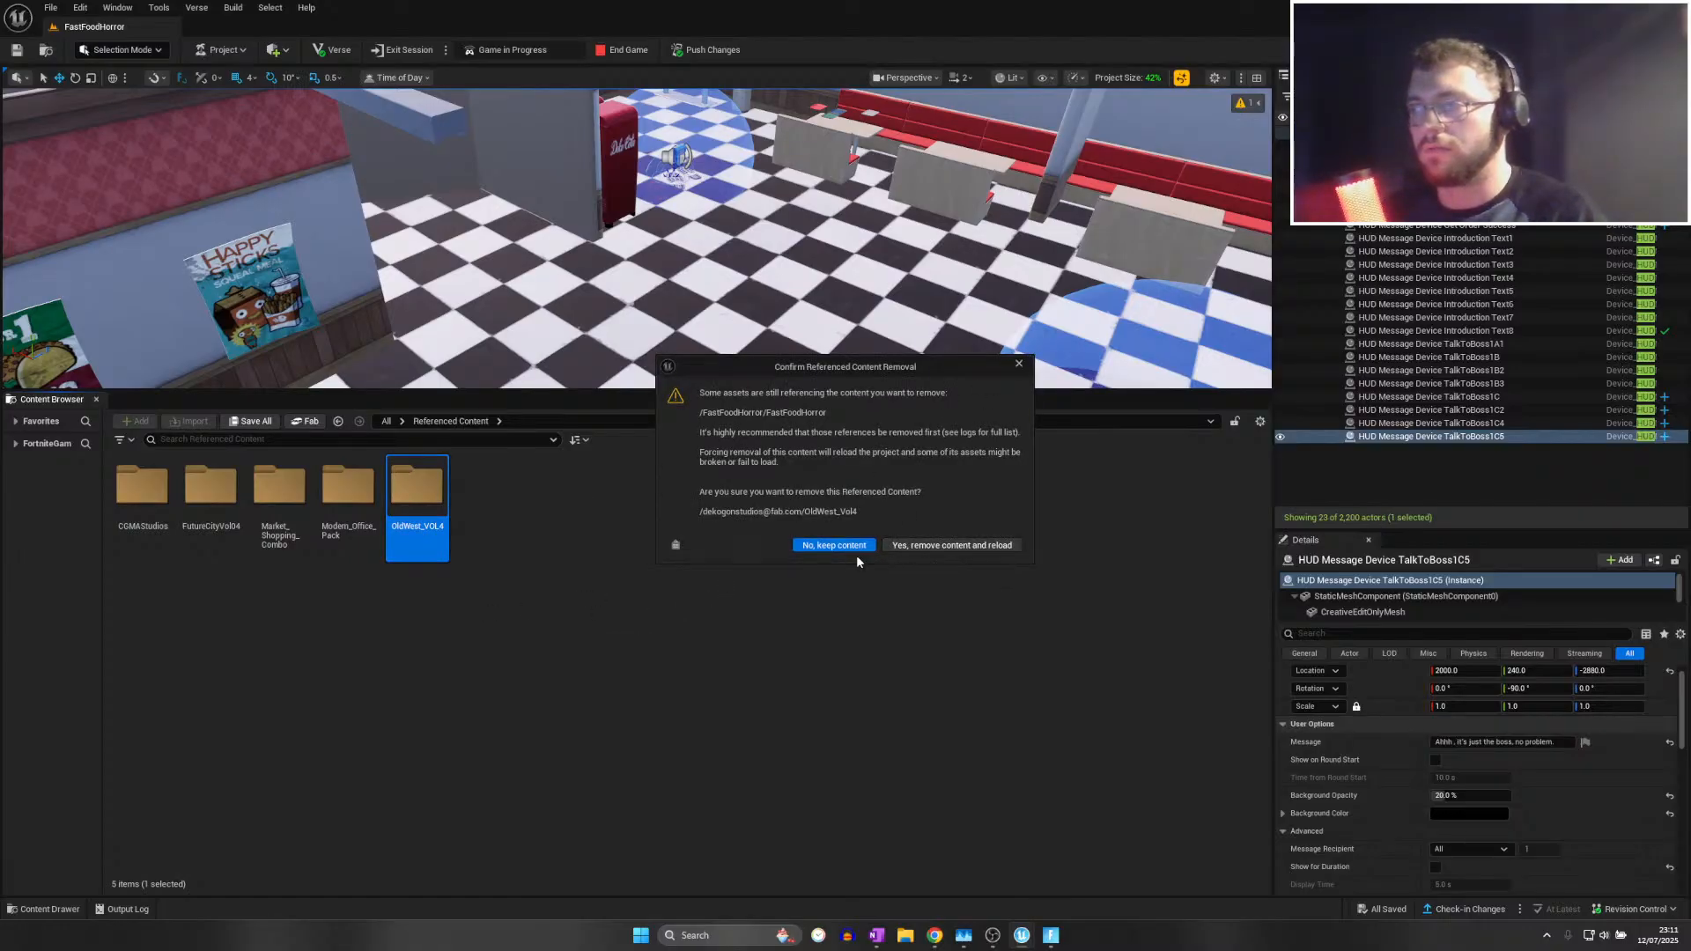
{"action": "left_click", "coordinate": [834, 545]}
{"action": "scroll", "coordinate": [999, 282], "scroll_direction": "down", "scroll_amount": 3}
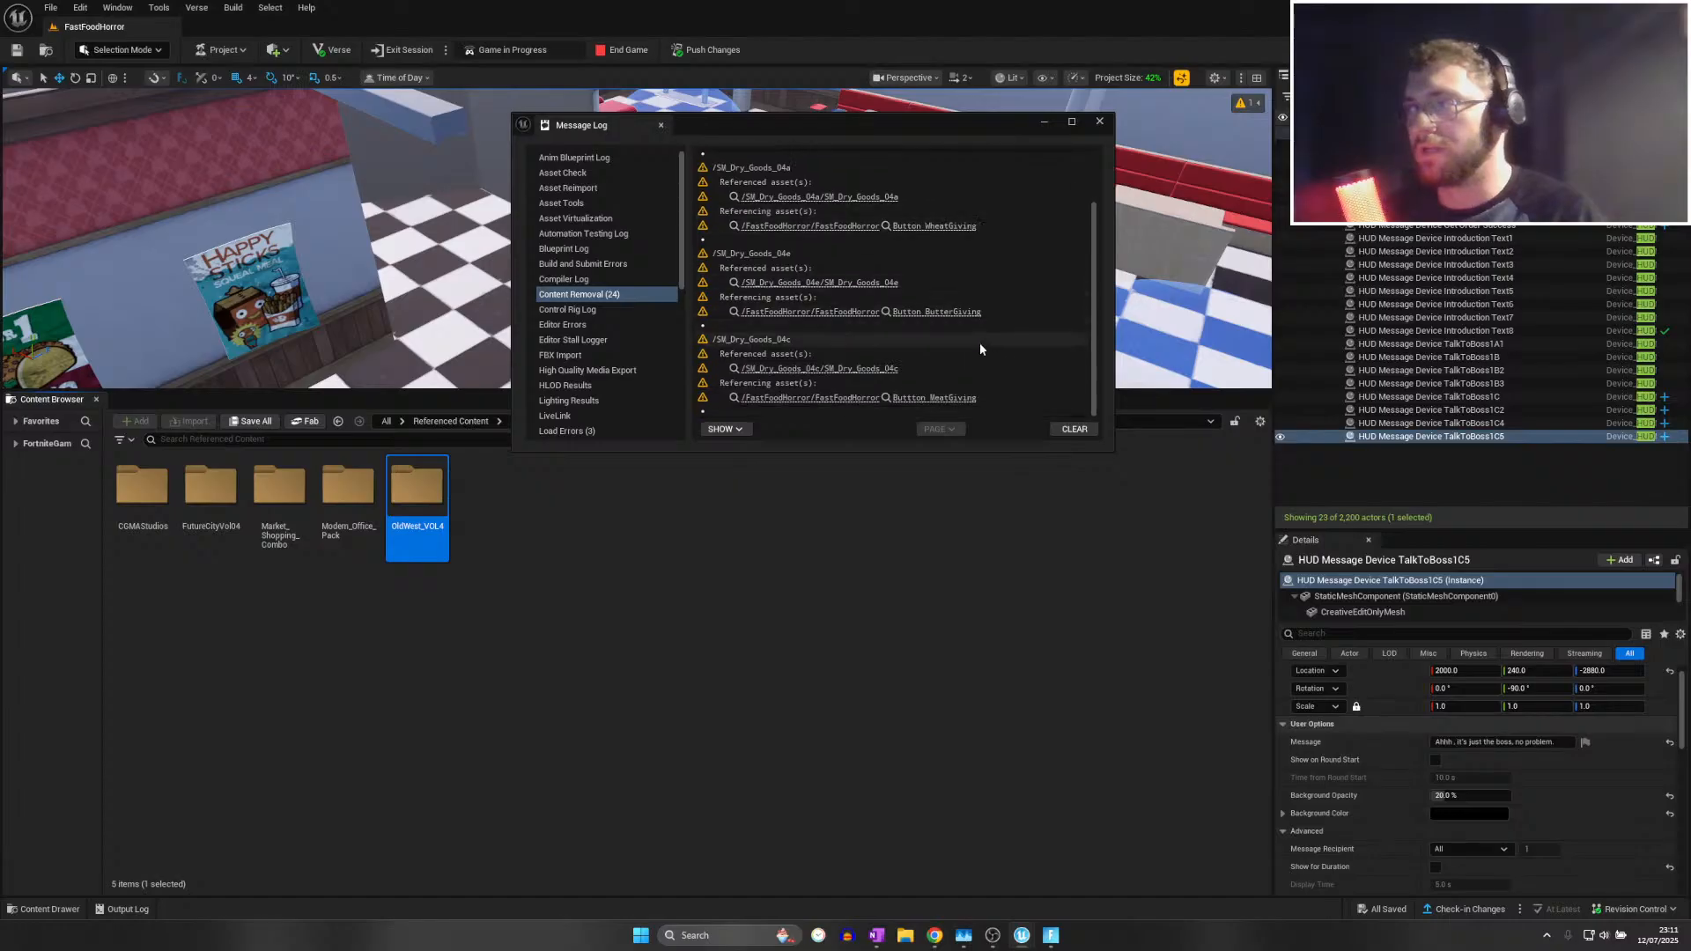
{"action": "scroll", "coordinate": [951, 397], "scroll_direction": "up", "scroll_amount": 2}
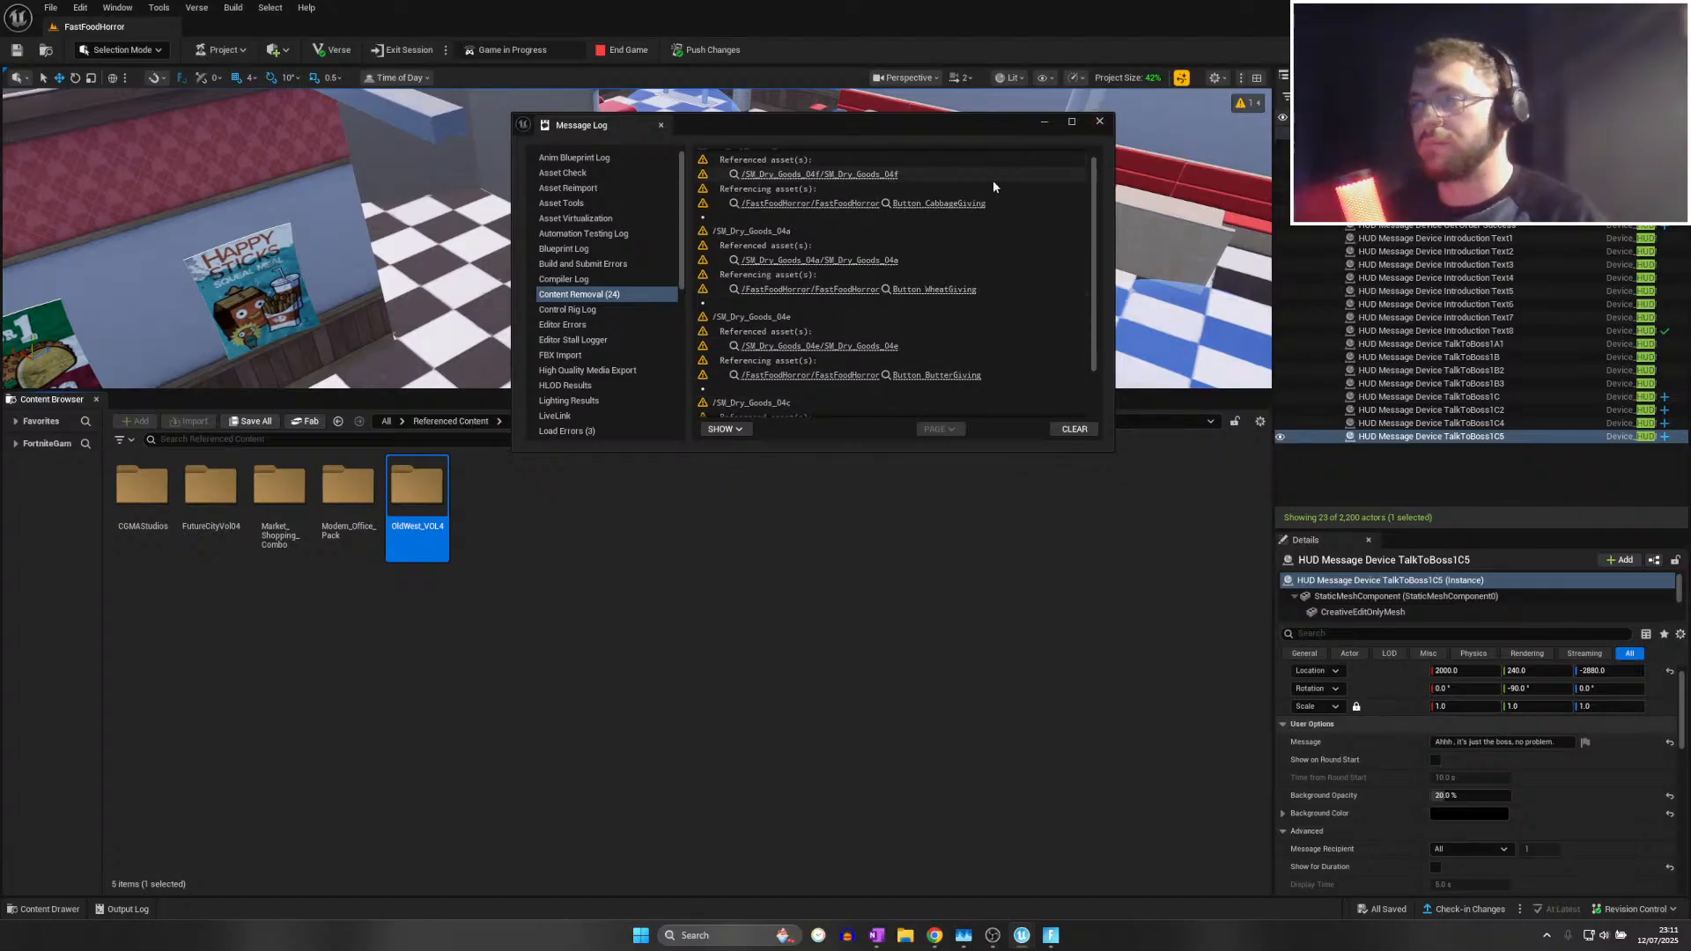
{"action": "left_click", "coordinate": [1098, 122]}
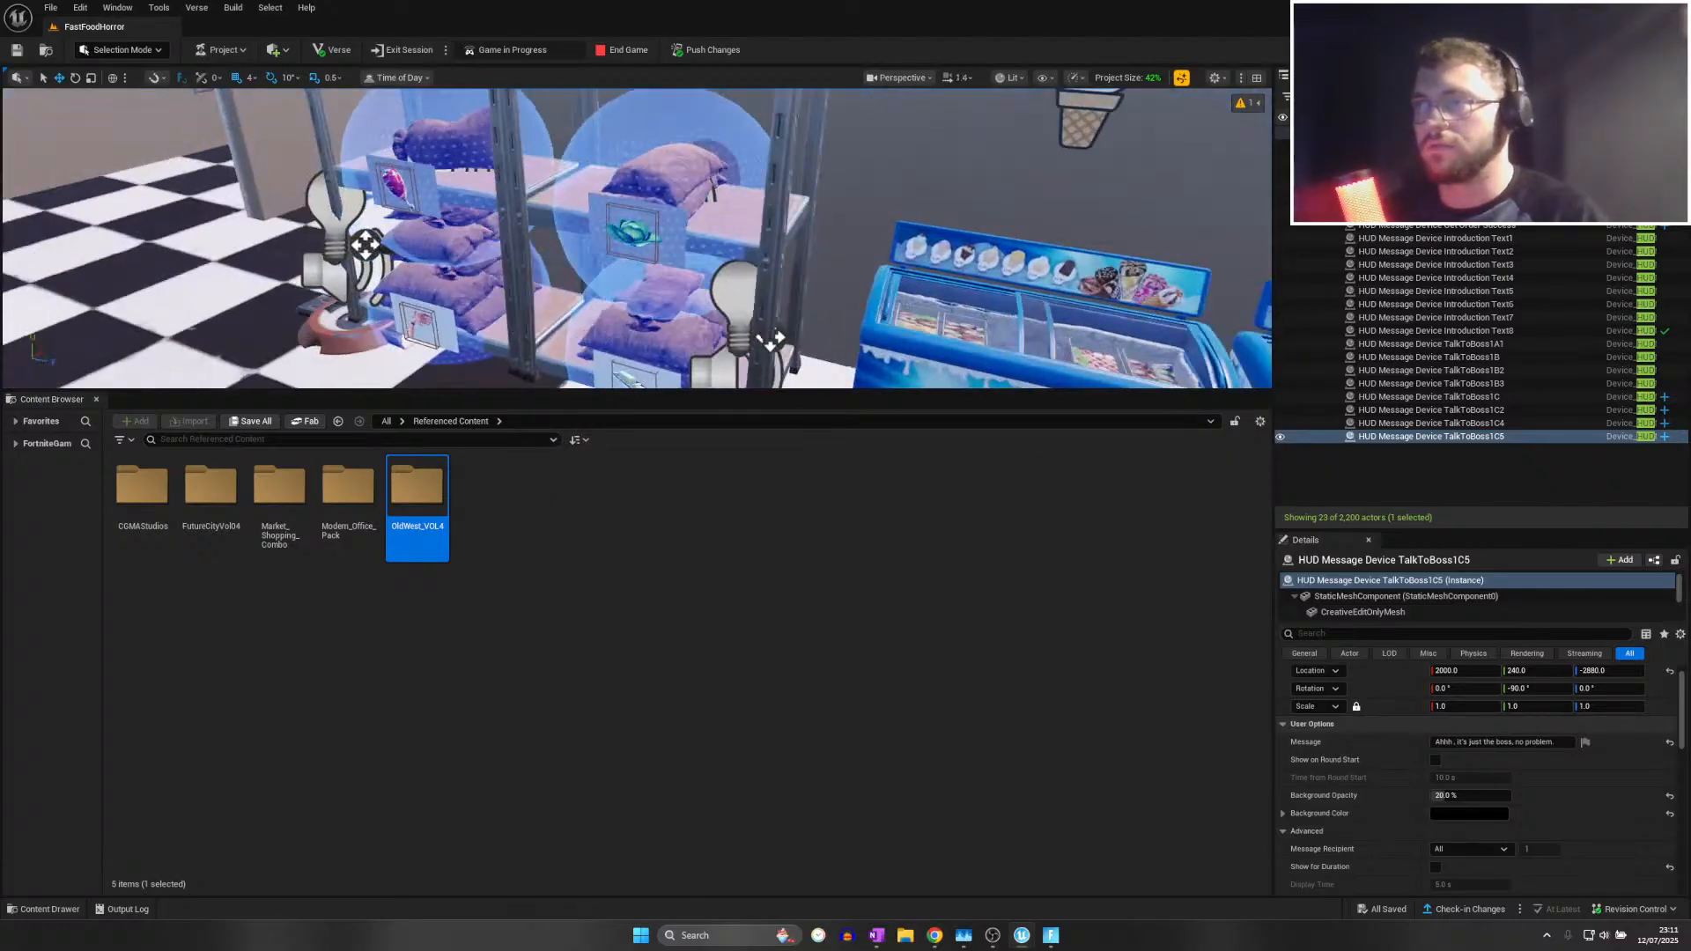
Save all project changes and return to the All root folder of the project content
{"action": "left_click", "coordinate": [50, 7]}
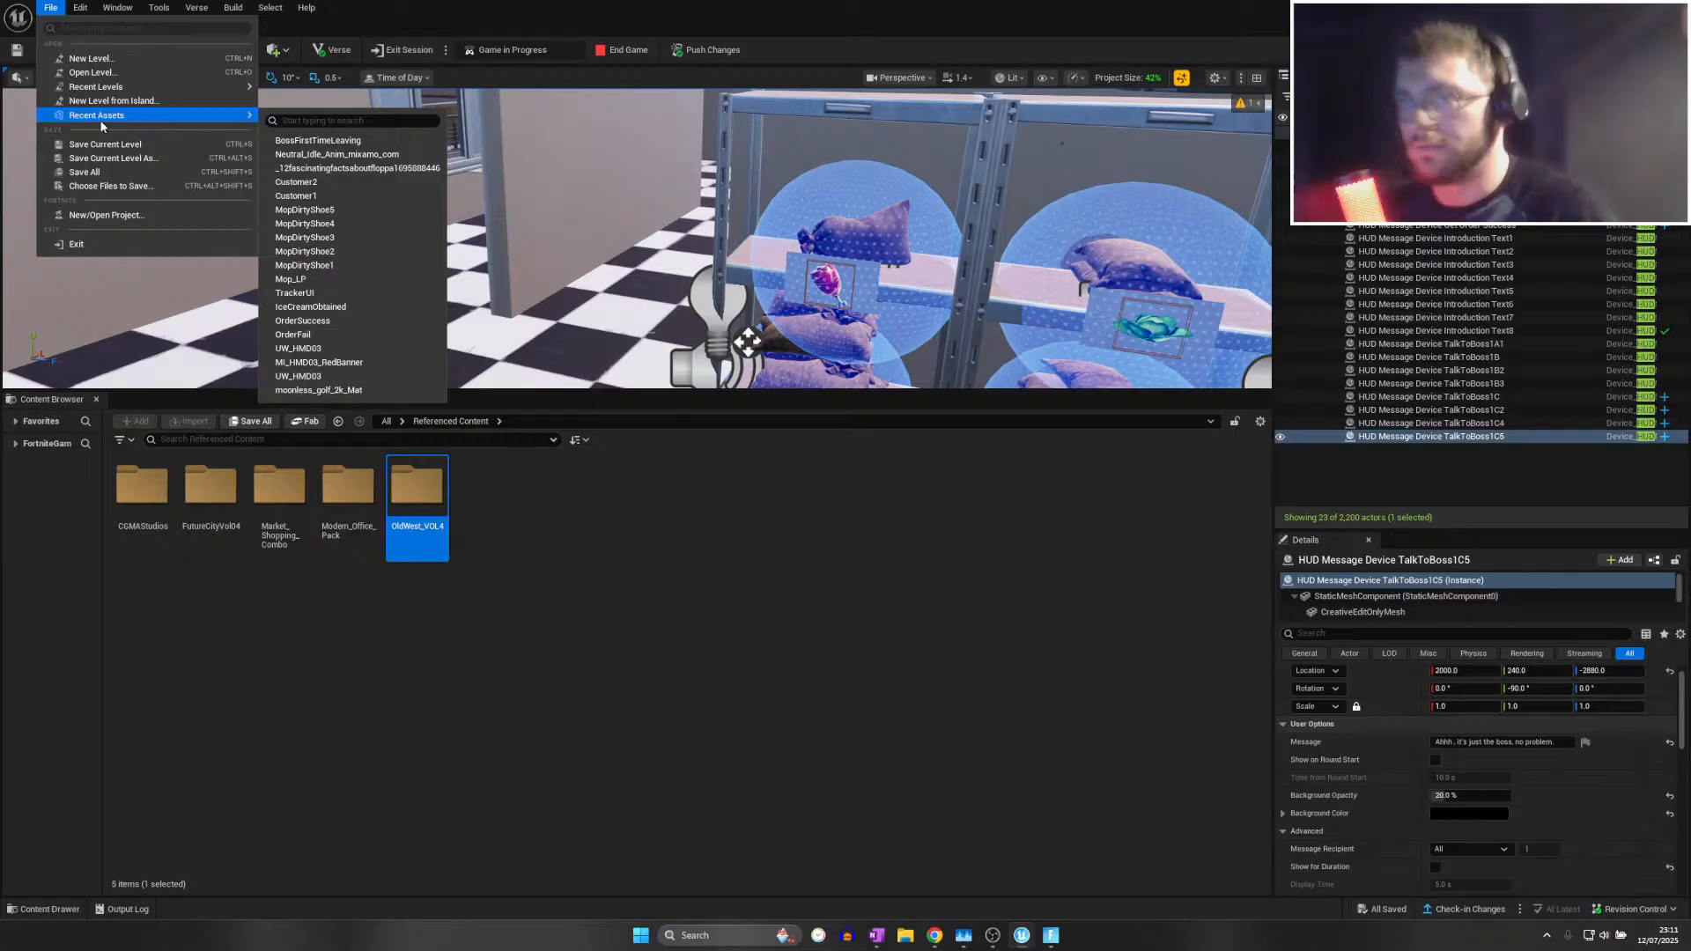
{"action": "left_click", "coordinate": [109, 175]}
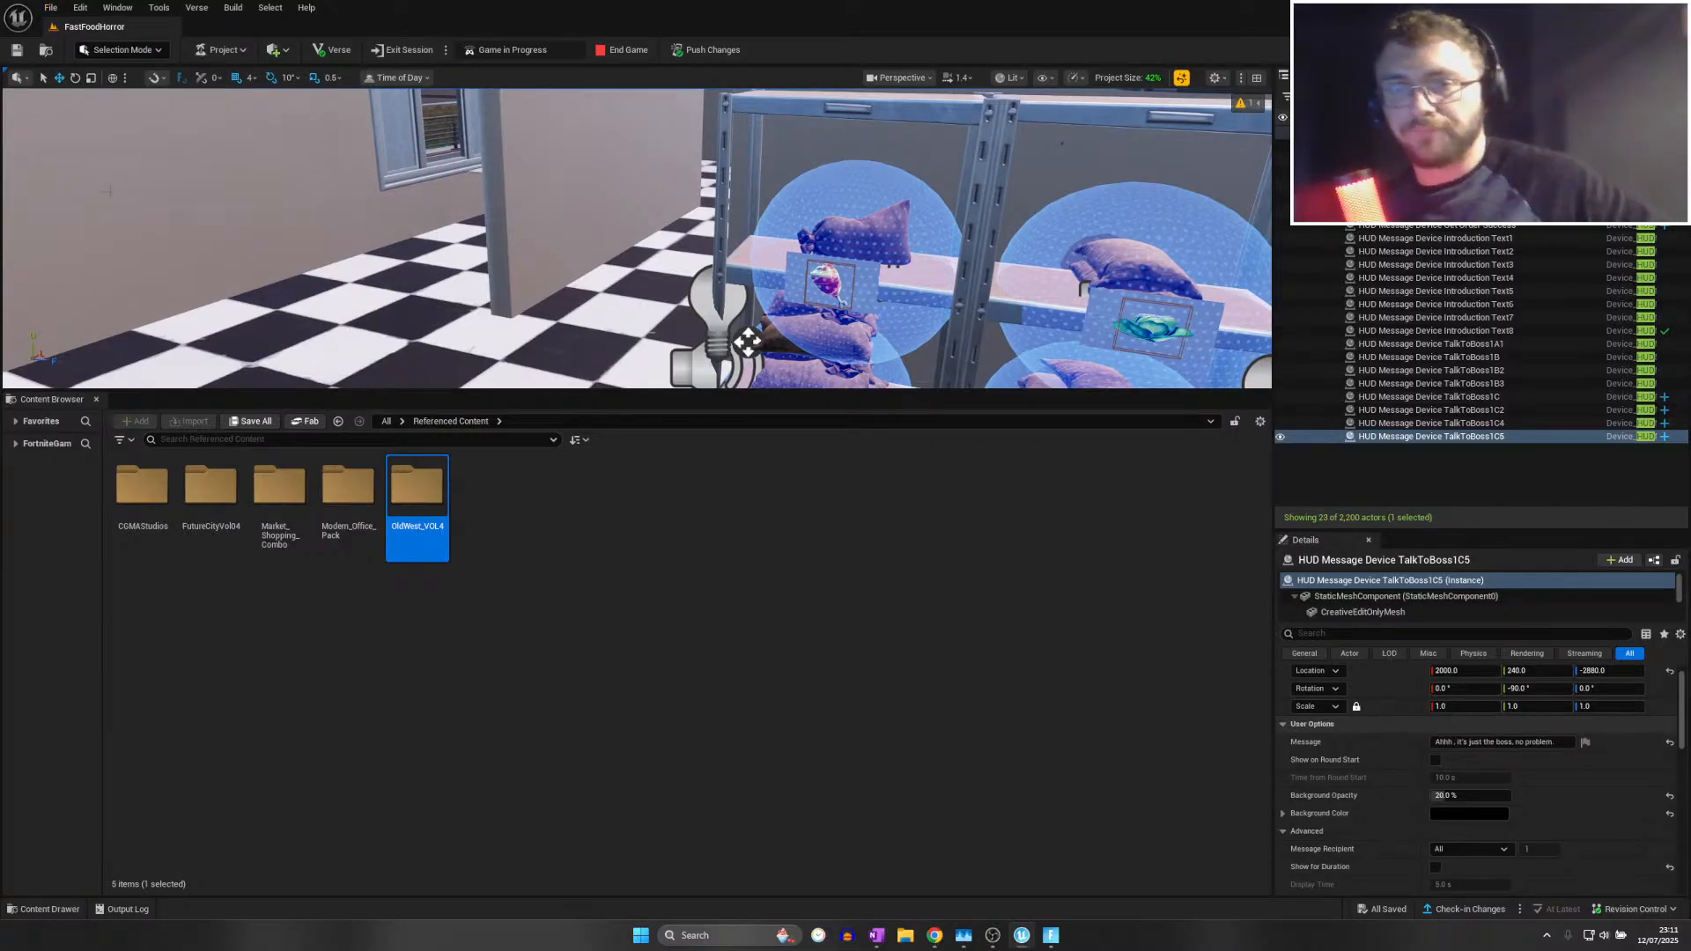
{"action": "left_click", "coordinate": [385, 421]}
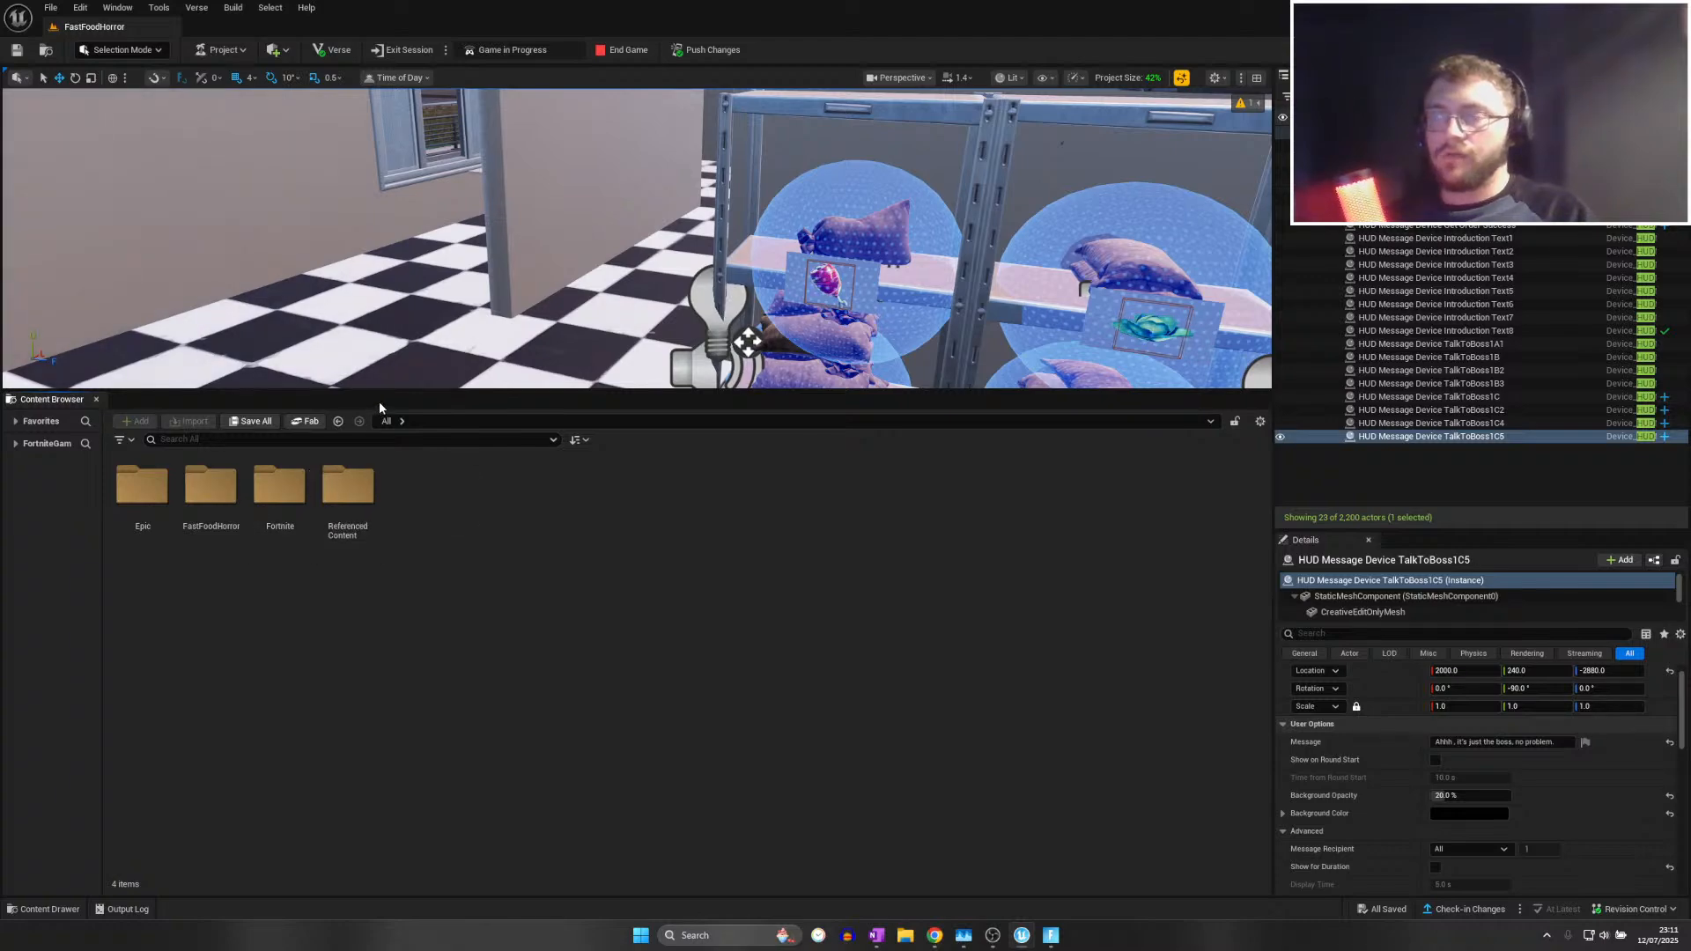
Switch to the running Fortnite playtest, run through the dining room to the restaurant entrance and end the game
{"action": "left_click", "coordinate": [1050, 935]}
{"action": "key", "text": "w"}
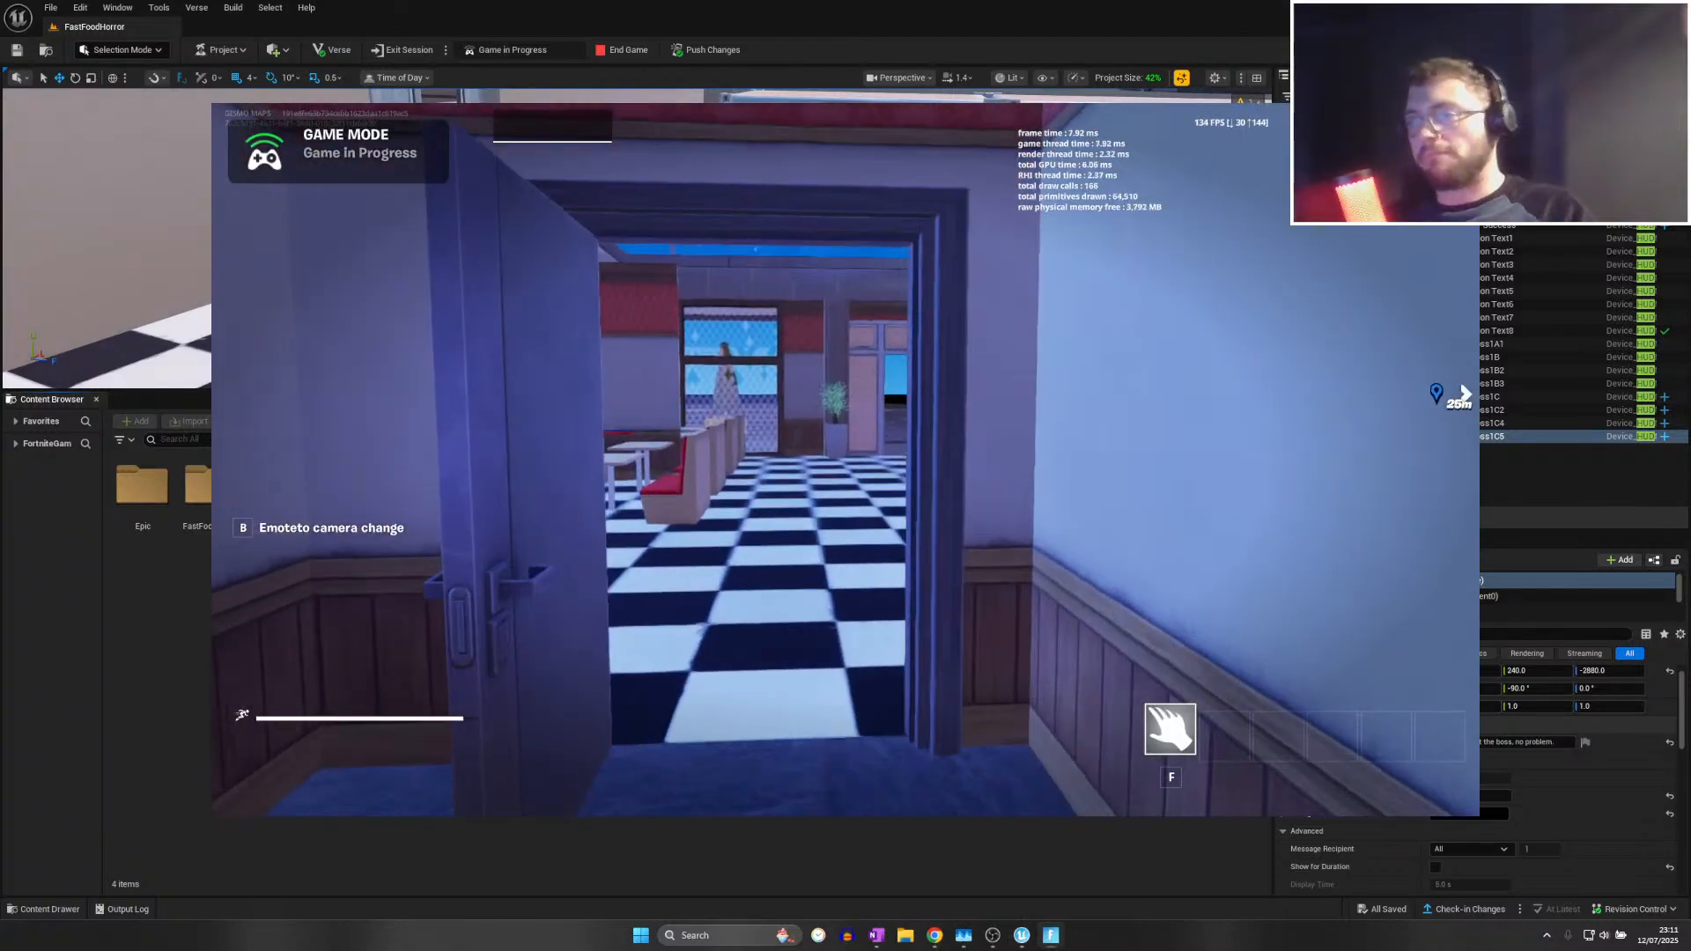
{"action": "key", "text": "w"}
{"action": "key", "text": "shift"}
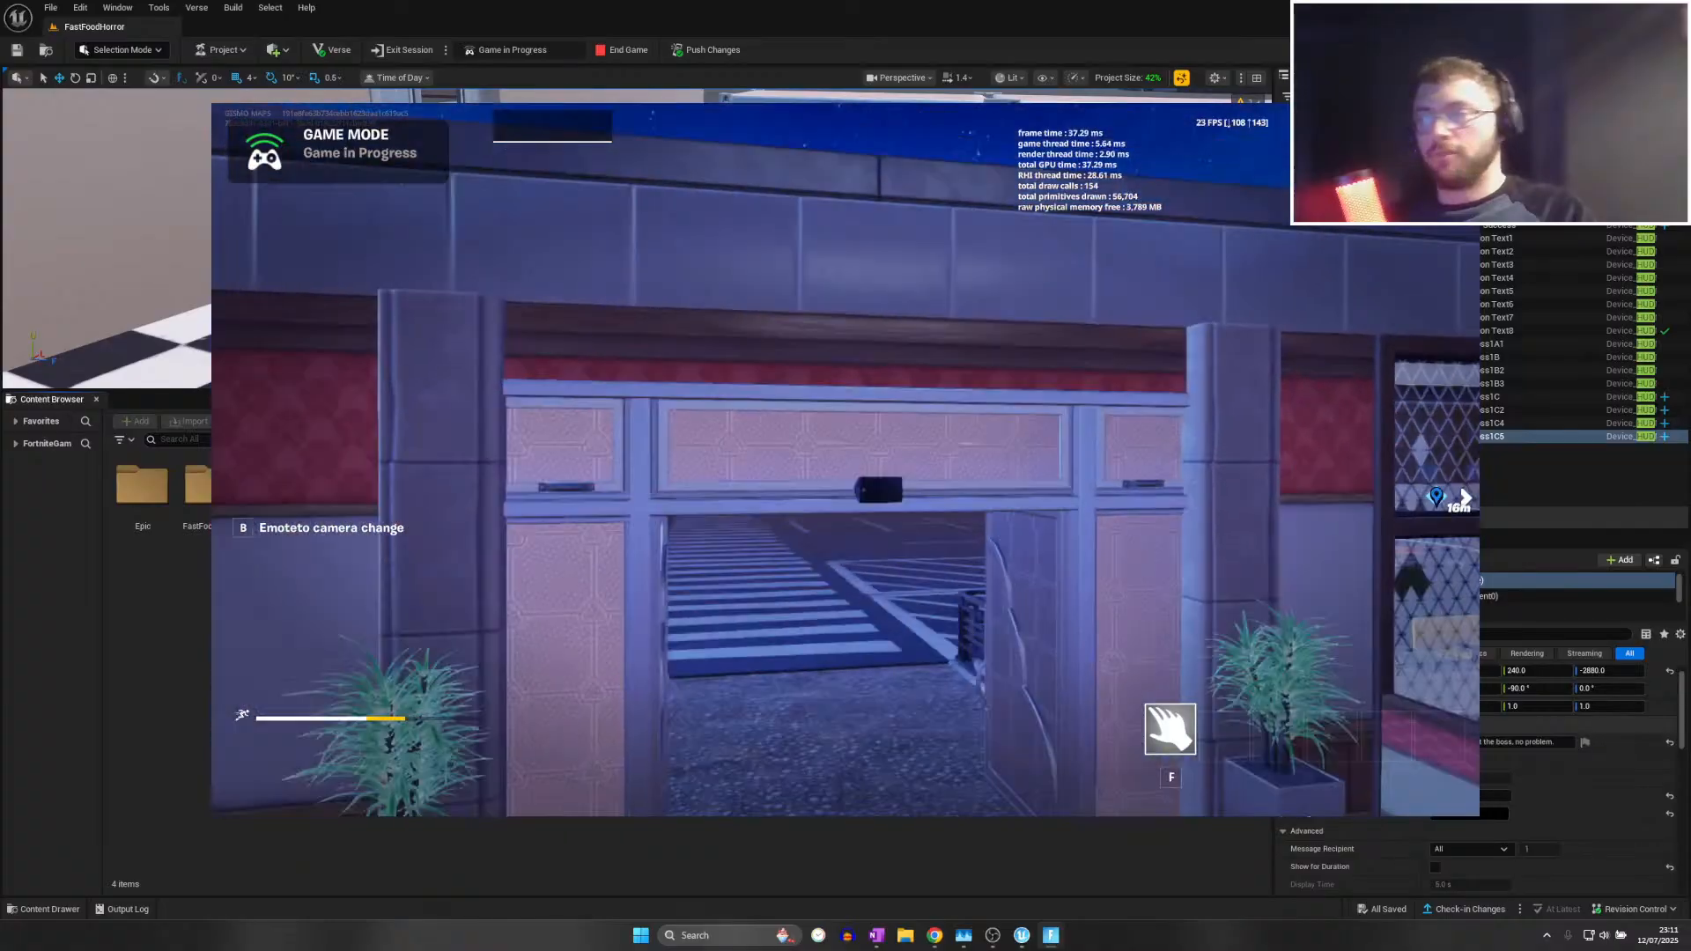
{"action": "key", "text": "Escape"}
{"action": "left_click", "coordinate": [1173, 452]}
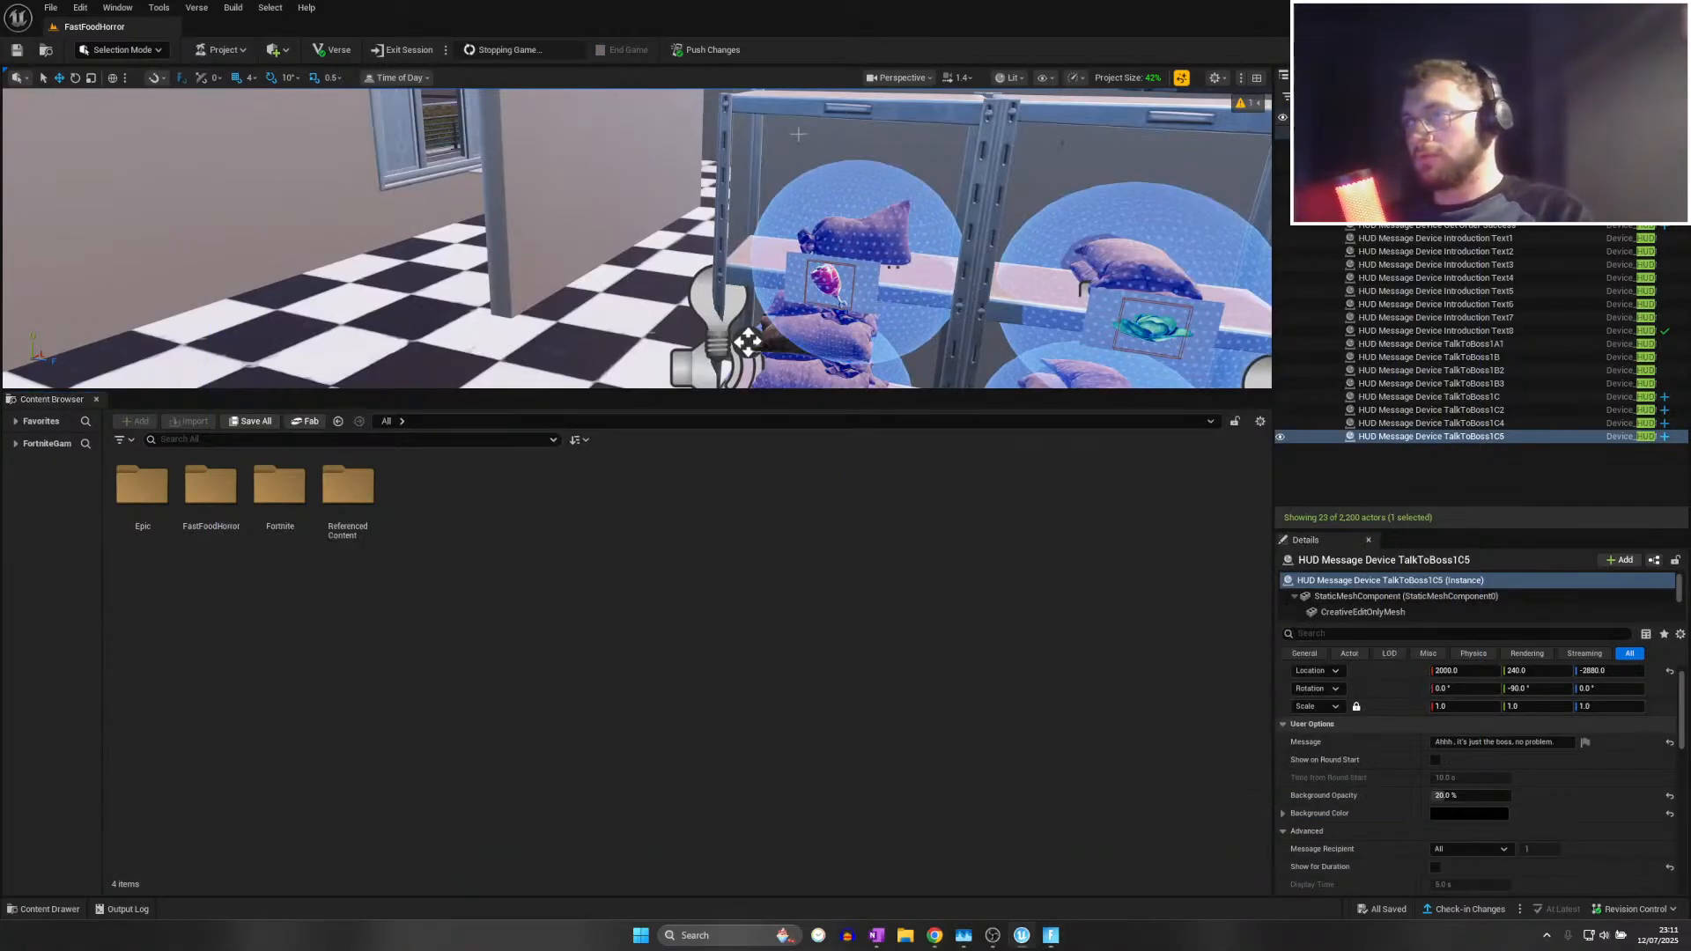
Open the BossFirstTimeLeaving level sequence from the LeavingWork folder in the FastFoodHorror Cinematics content
{"action": "key", "text": "s"}
{"action": "right_click_drag", "start_coordinate": [619, 323], "coordinate": [740, 370]}
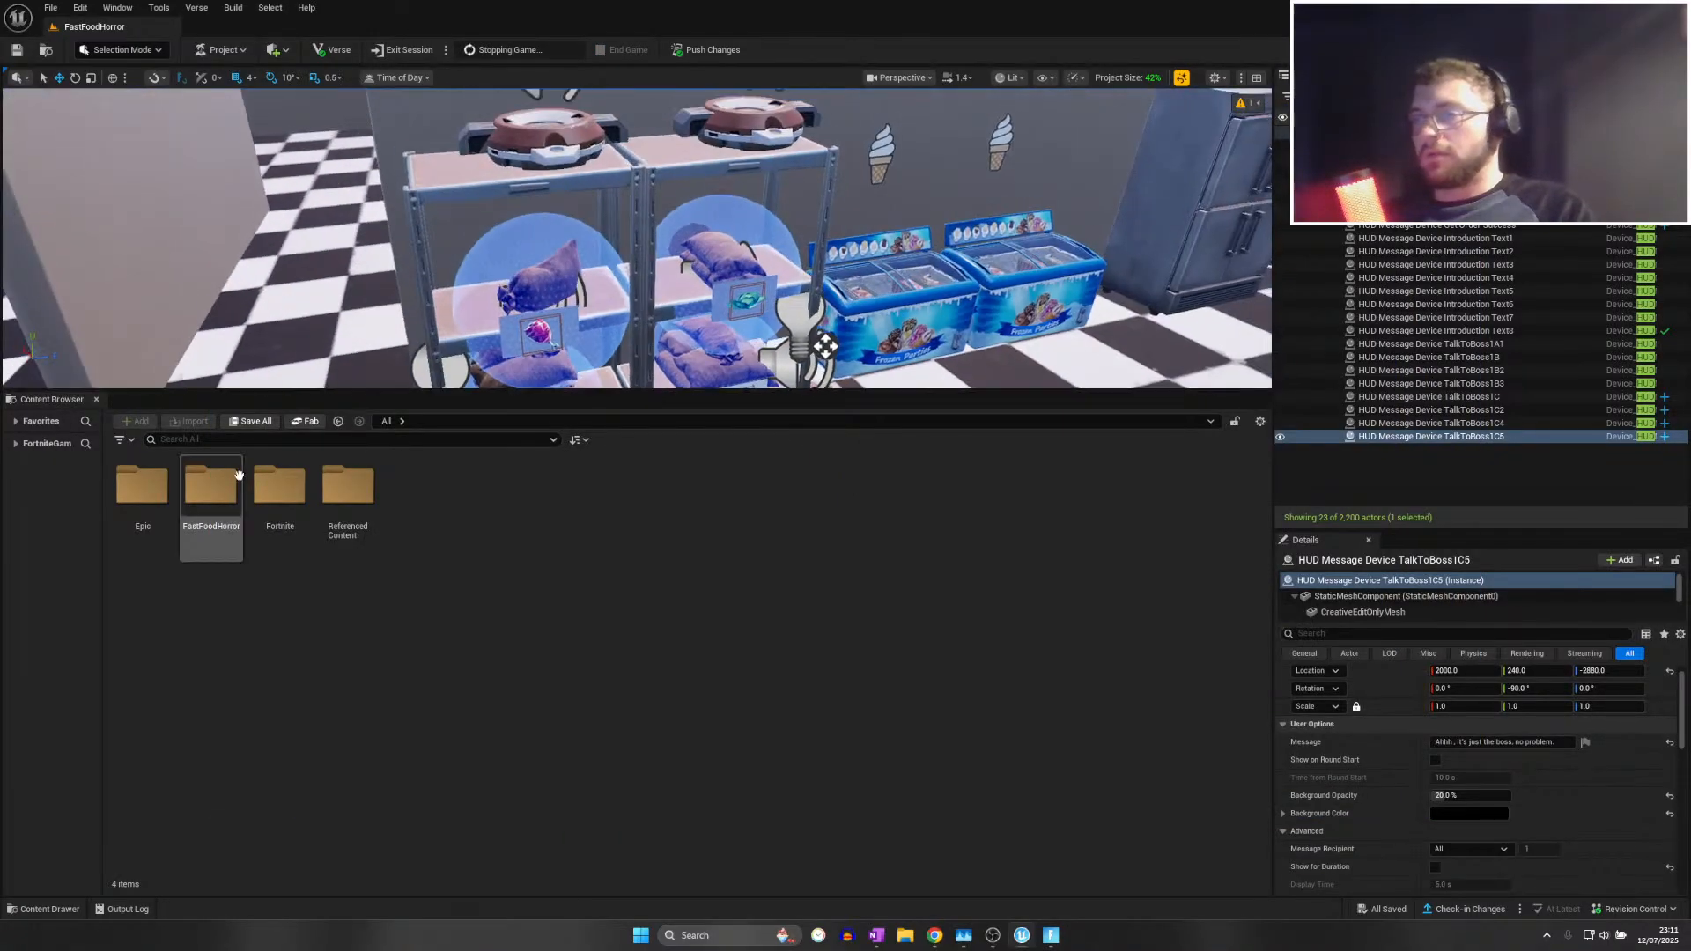
{"action": "double_click", "coordinate": [205, 482]}
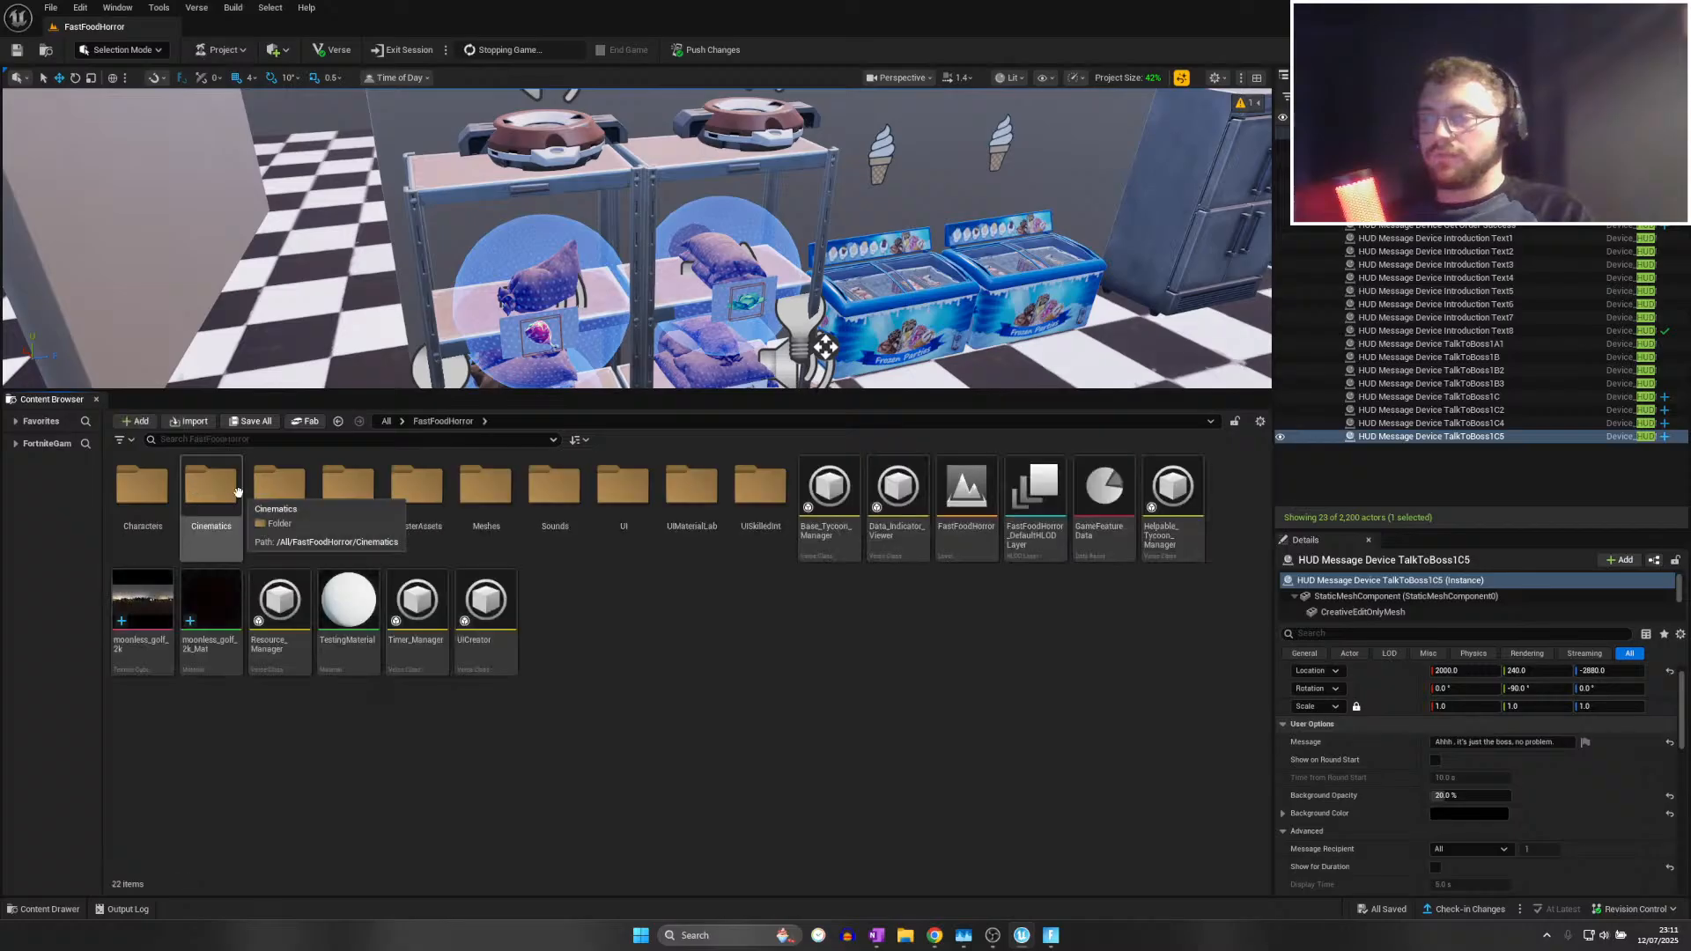
{"action": "double_click", "coordinate": [216, 490]}
{"action": "double_click", "coordinate": [416, 487]}
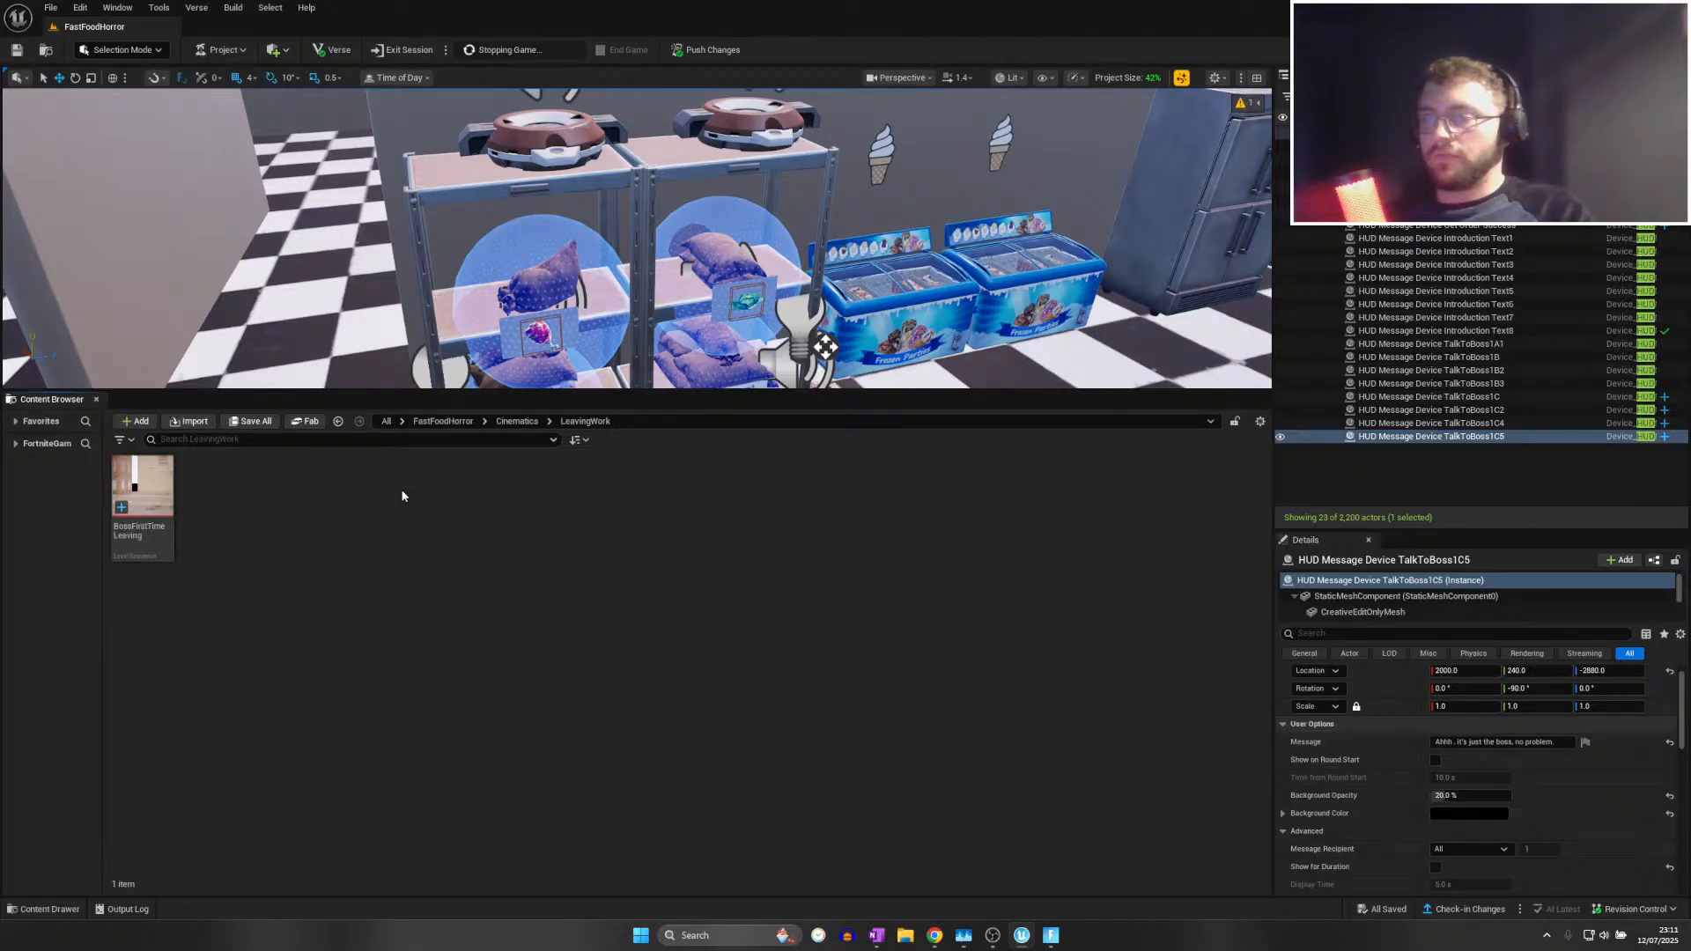
{"action": "double_click", "coordinate": [175, 484]}
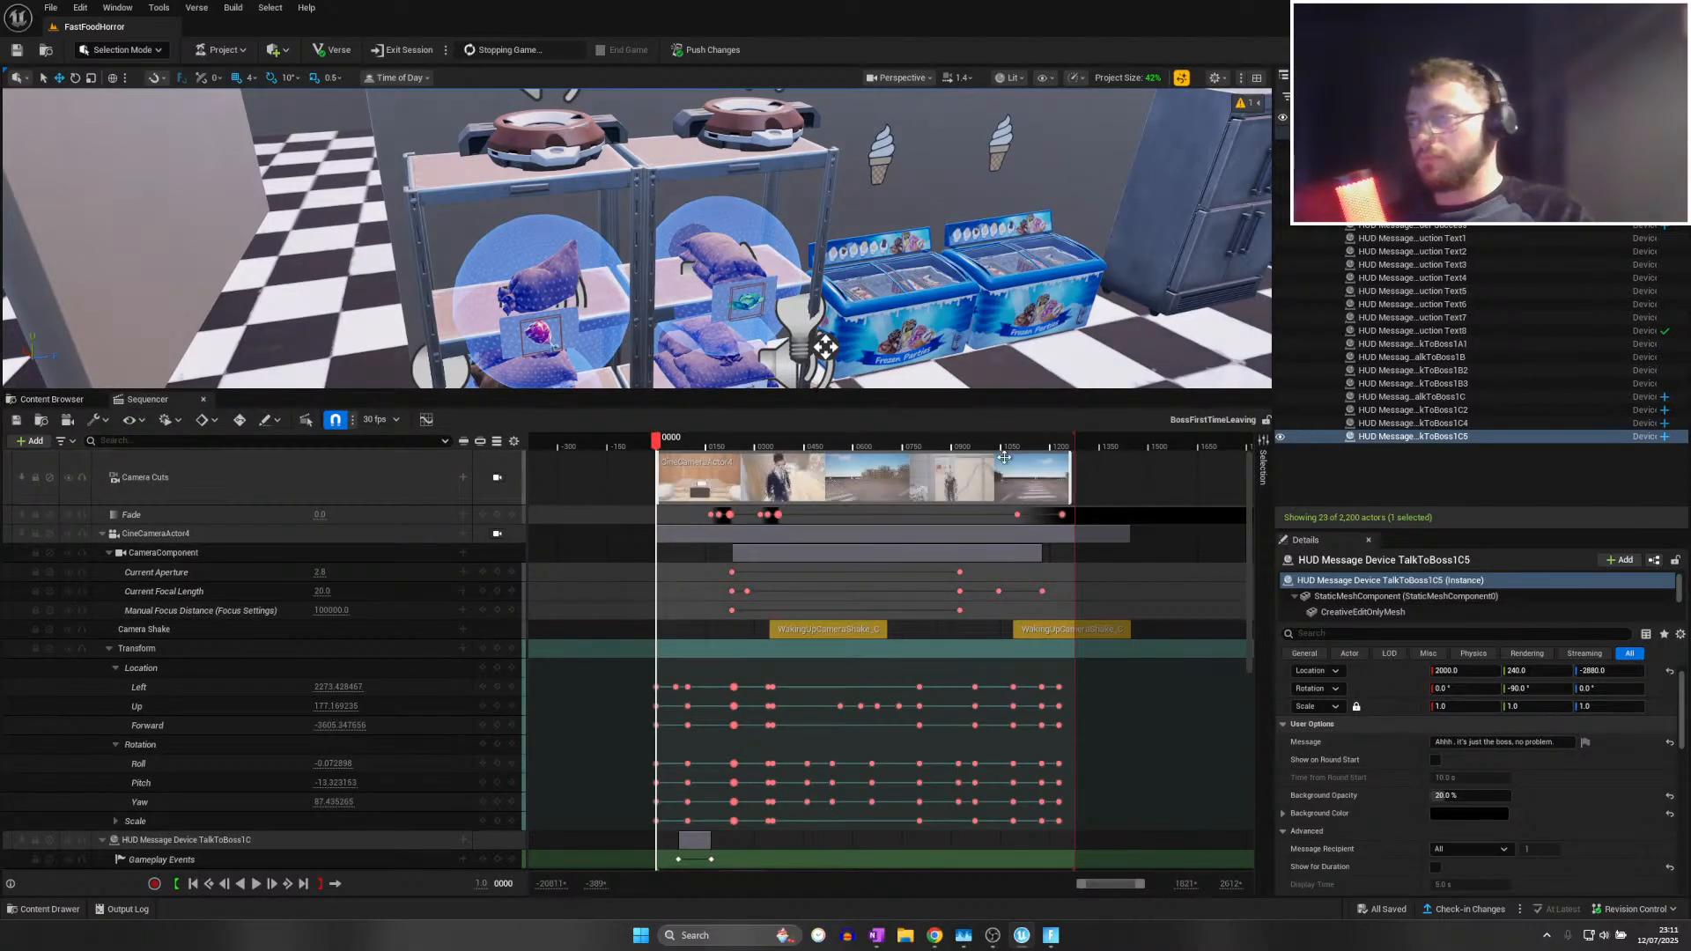
Preview the sequence through its Camera Cuts track at frame 1044 and select the Neutral Idle boss character
{"action": "mouse_move", "coordinate": [997, 442]}
{"action": "left_mouse_down"}
{"action": "mouse_move", "coordinate": [957, 440]}
{"action": "mouse_move", "coordinate": [1011, 451]}
{"action": "left_mouse_up"}
{"action": "left_click", "coordinate": [498, 477]}
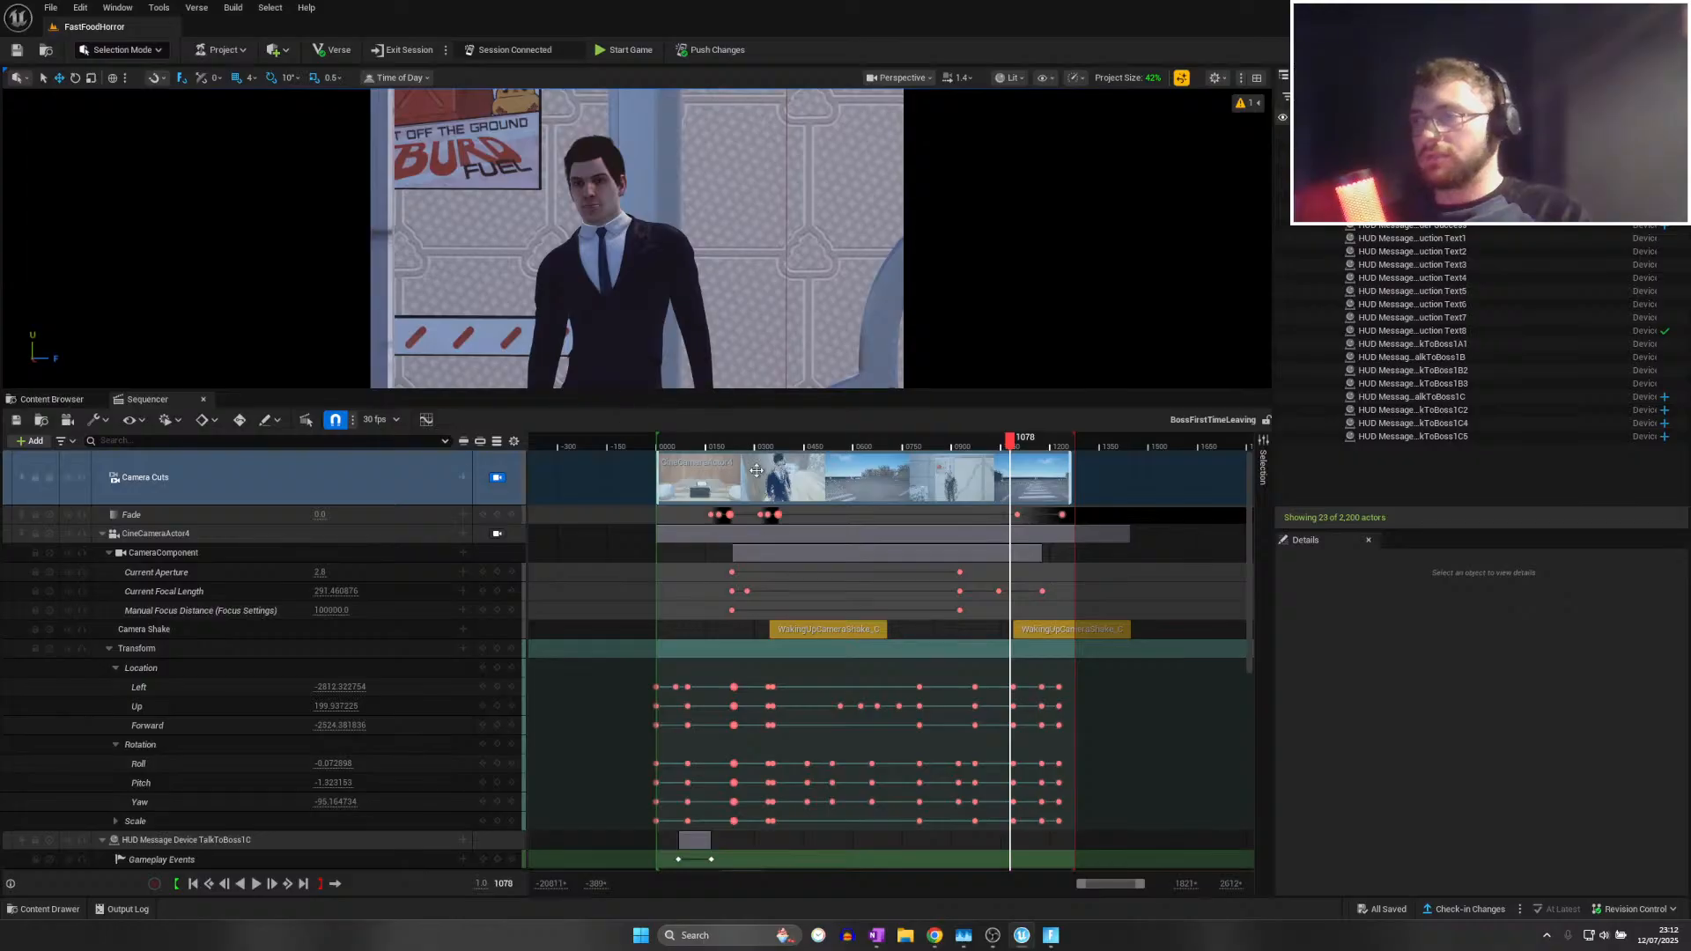
{"action": "left_click_drag", "start_coordinate": [1014, 442], "coordinate": [999, 438]}
{"action": "left_click", "coordinate": [635, 289]}
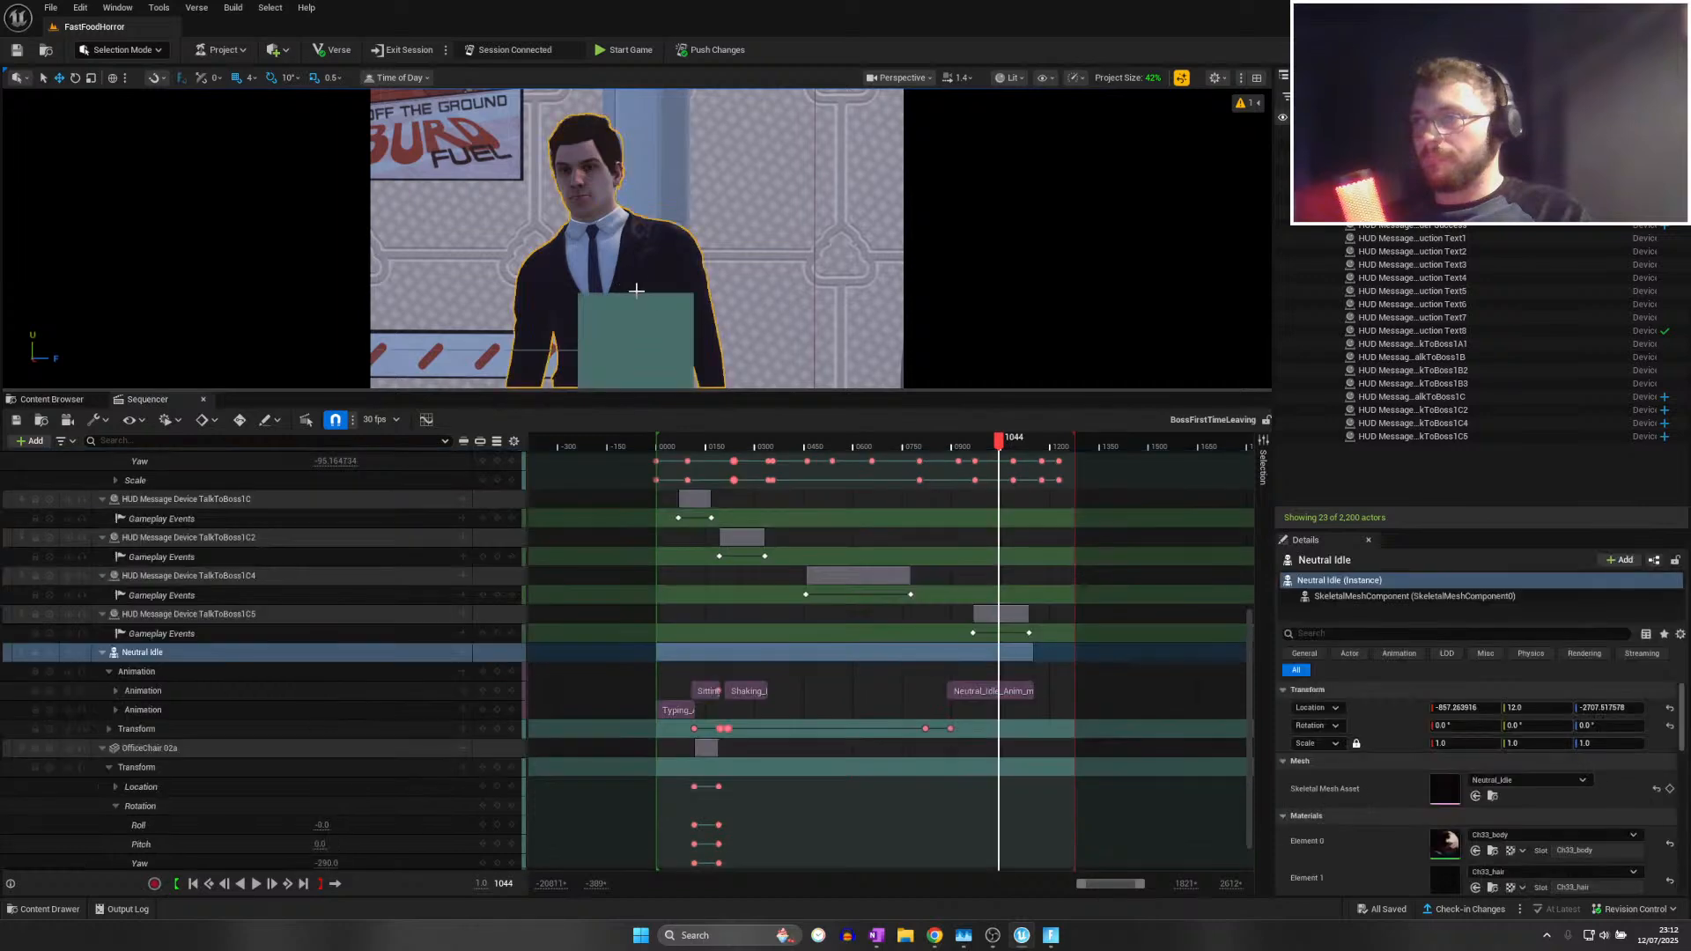
{"action": "scroll", "coordinate": [476, 555], "scroll_direction": "up", "scroll_amount": 6}
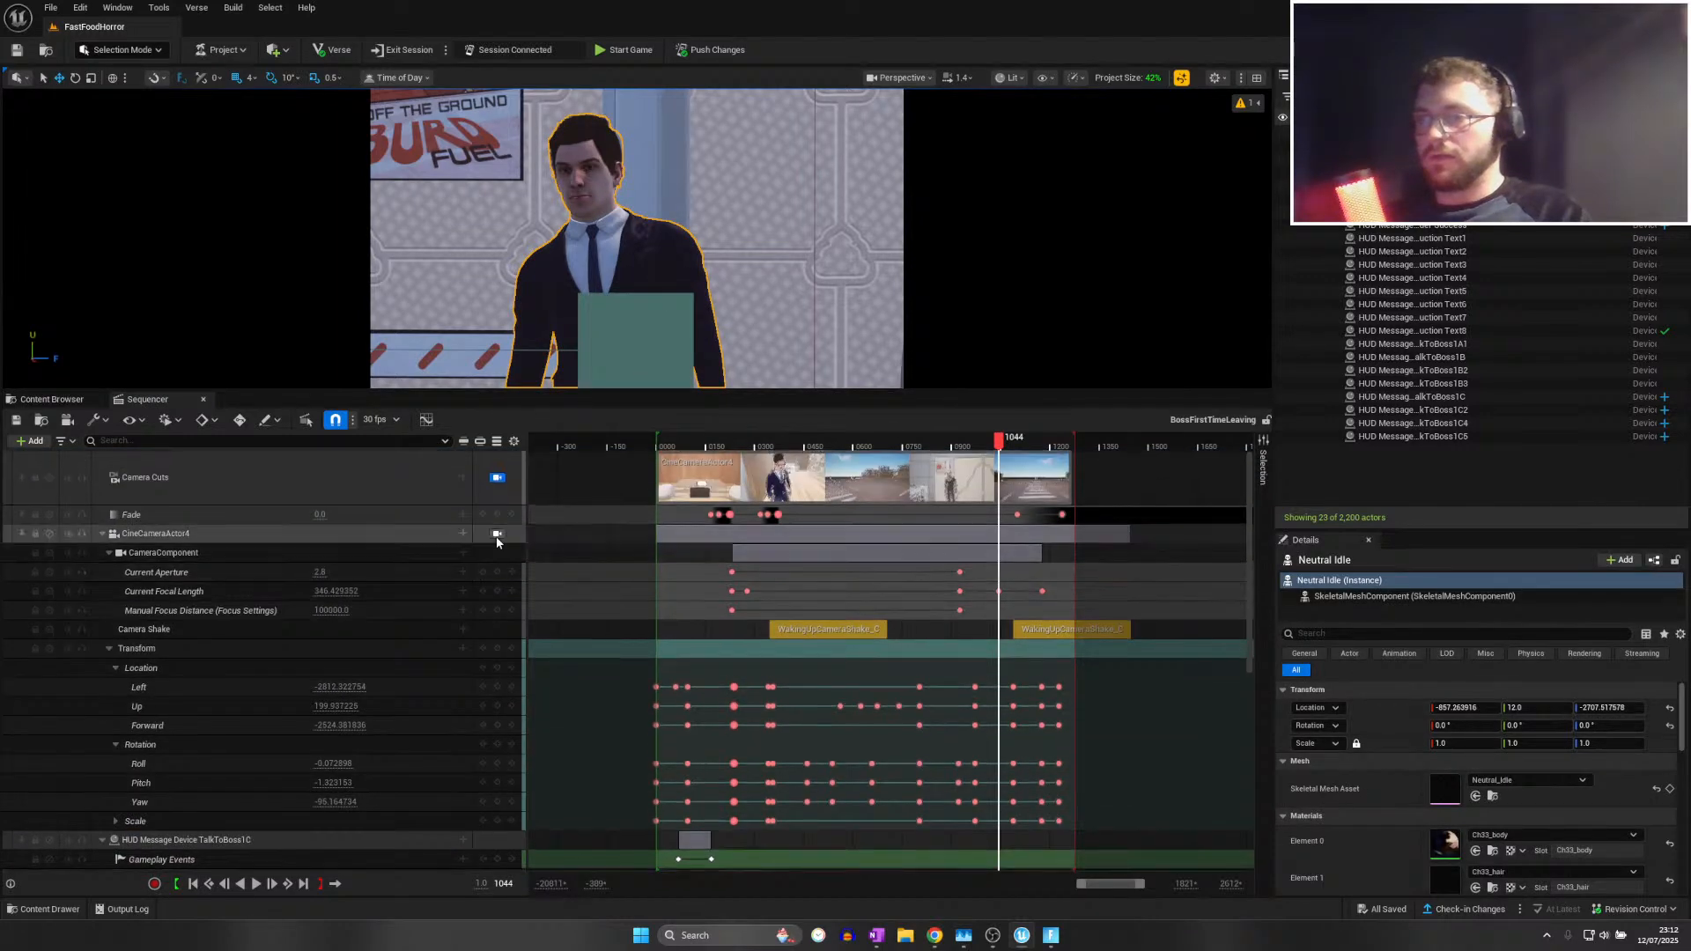
Switch the viewport to look through CineCameraActor4 and play the boss shot from frame 937
{"action": "left_click", "coordinate": [498, 533]}
{"action": "mouse_move", "coordinate": [776, 374]}
{"action": "right_mouse_down"}
{"action": "mouse_move", "coordinate": [786, 386]}
{"action": "mouse_move", "coordinate": [776, 374]}
{"action": "right_mouse_up"}
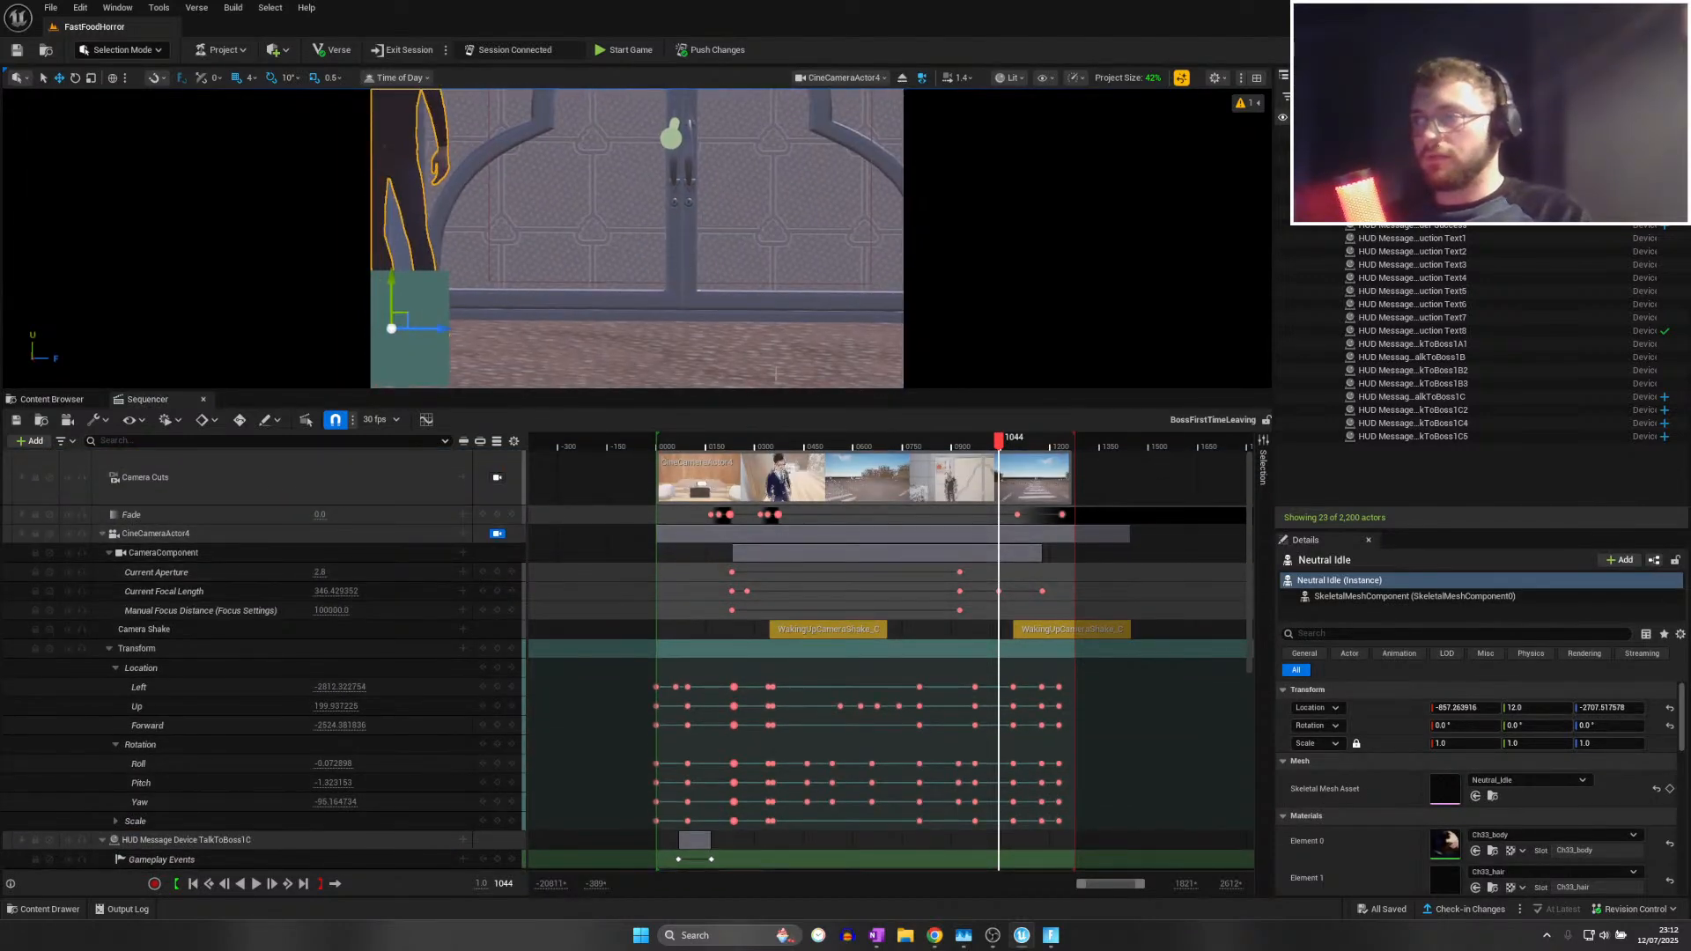
{"action": "left_click", "coordinate": [957, 447]}
{"action": "left_click_drag", "start_coordinate": [918, 448], "coordinate": [962, 443]}
{"action": "key", "text": "space"}
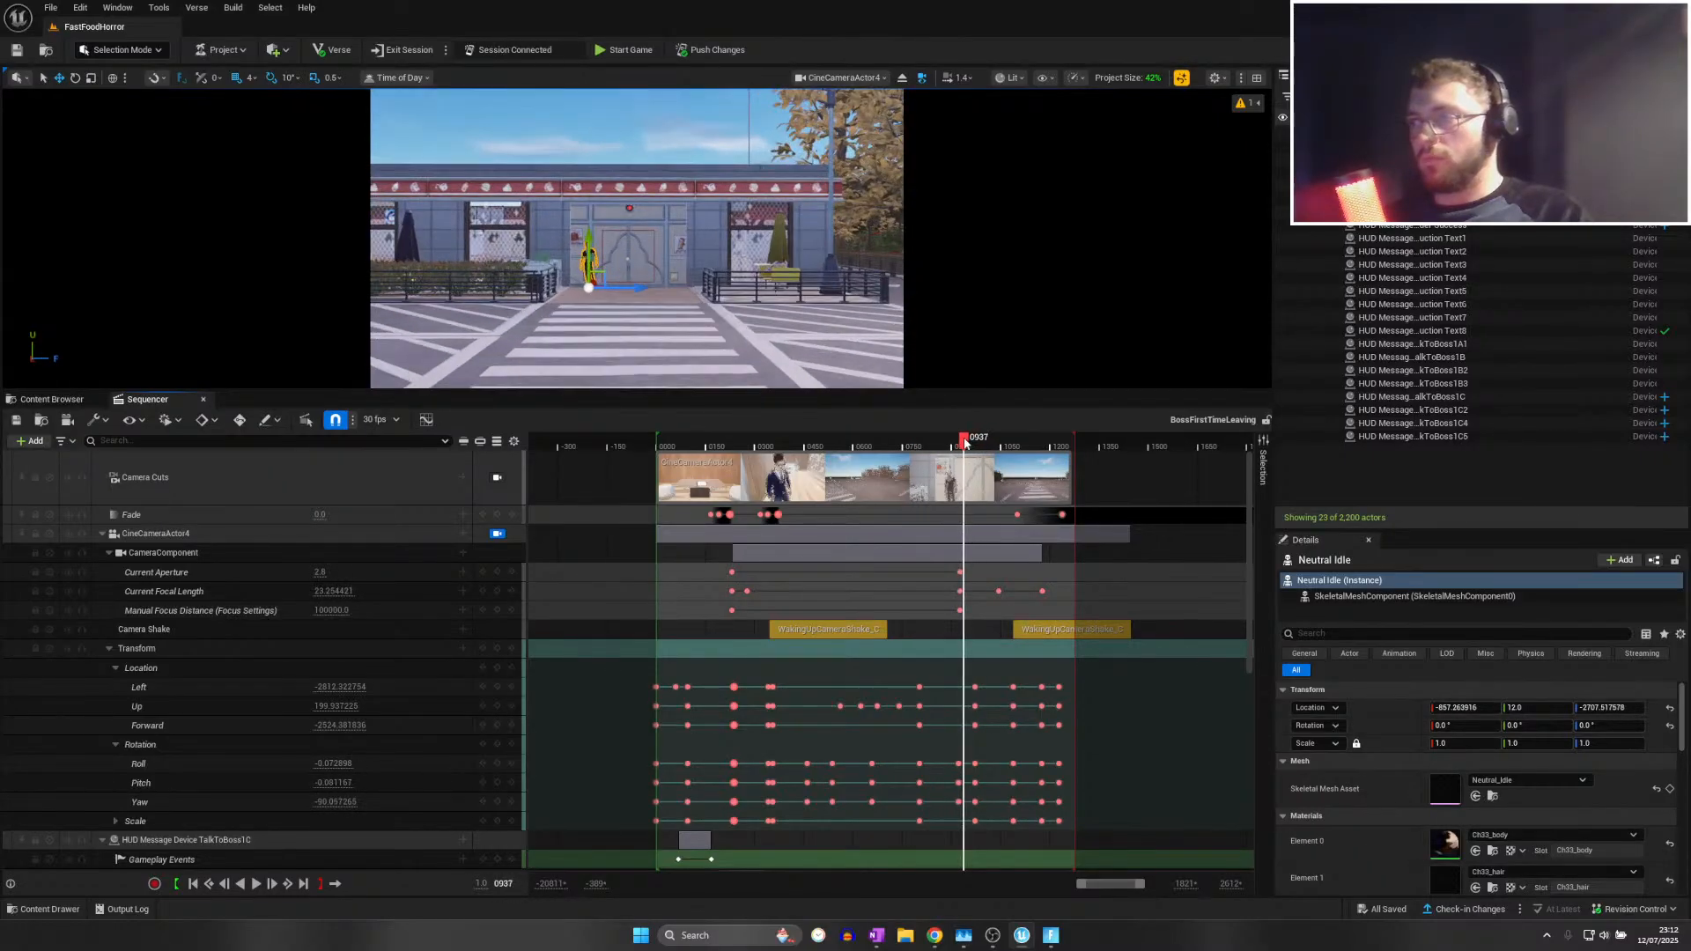
Move the Neutral Idle boss forward to -2579.517578, key its transform, place that key just before the Neutral_Idle animation clip, and scrub the shot
{"action": "scroll", "coordinate": [615, 667], "scroll_direction": "down", "scroll_amount": 8}
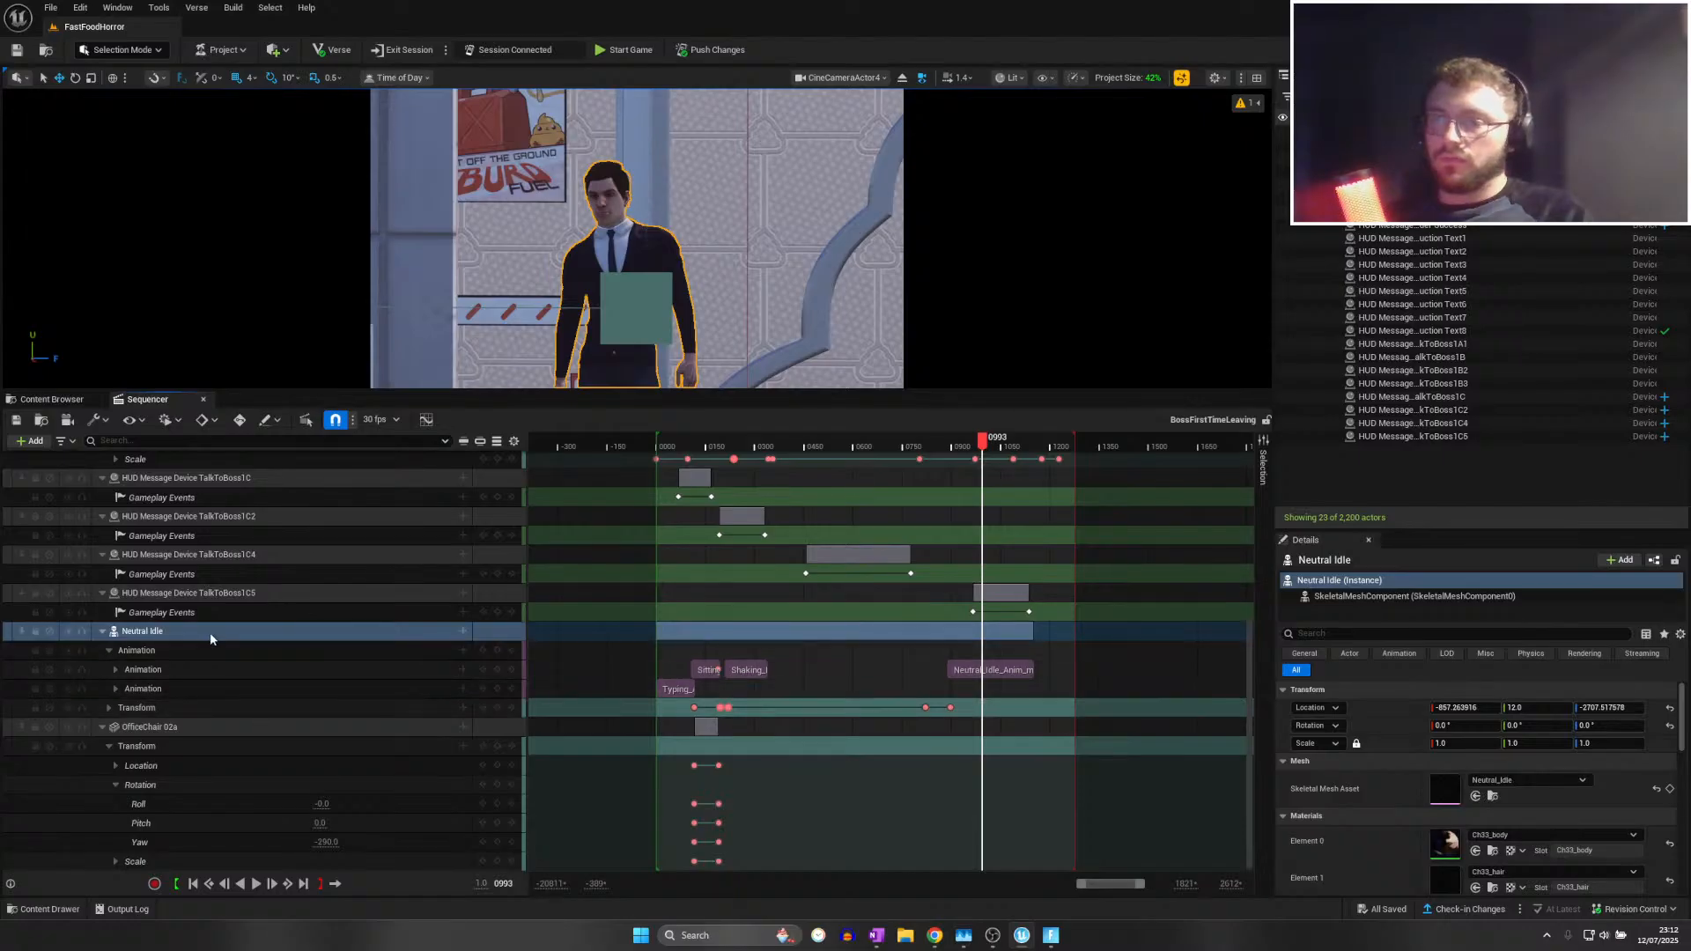
{"action": "left_click", "coordinate": [986, 445]}
{"action": "mouse_move", "coordinate": [986, 445]}
{"action": "left_mouse_down"}
{"action": "mouse_move", "coordinate": [947, 445]}
{"action": "mouse_move", "coordinate": [968, 445]}
{"action": "left_mouse_up"}
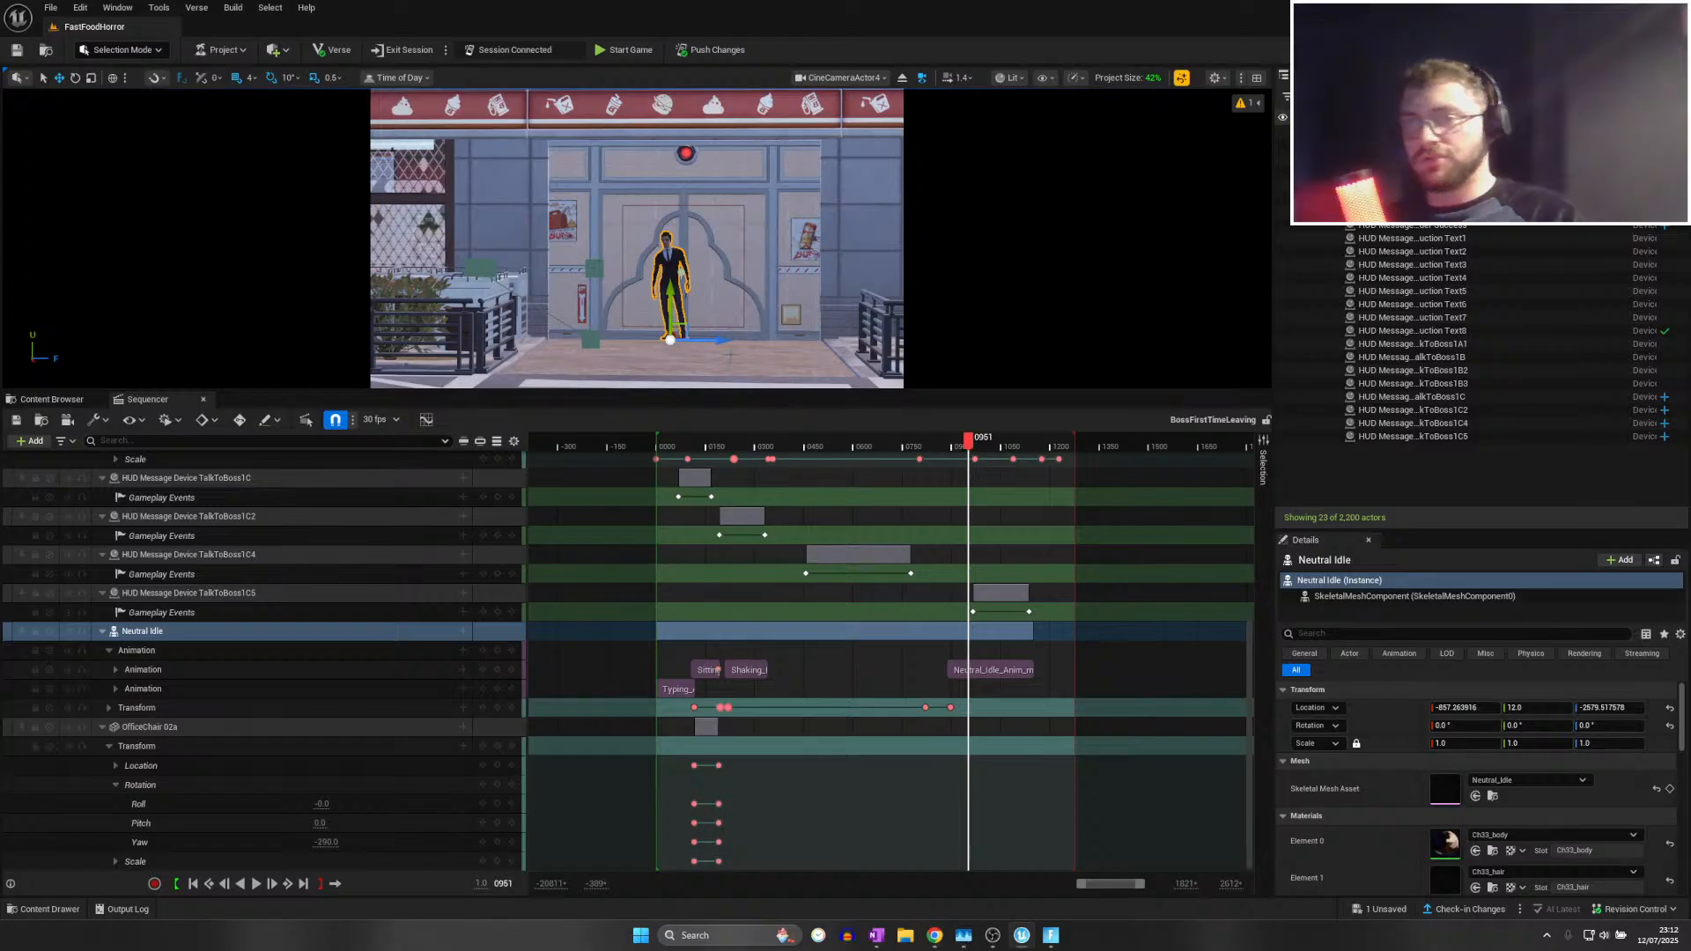
{"action": "left_click", "coordinate": [498, 707]}
{"action": "left_click", "coordinate": [950, 707]}
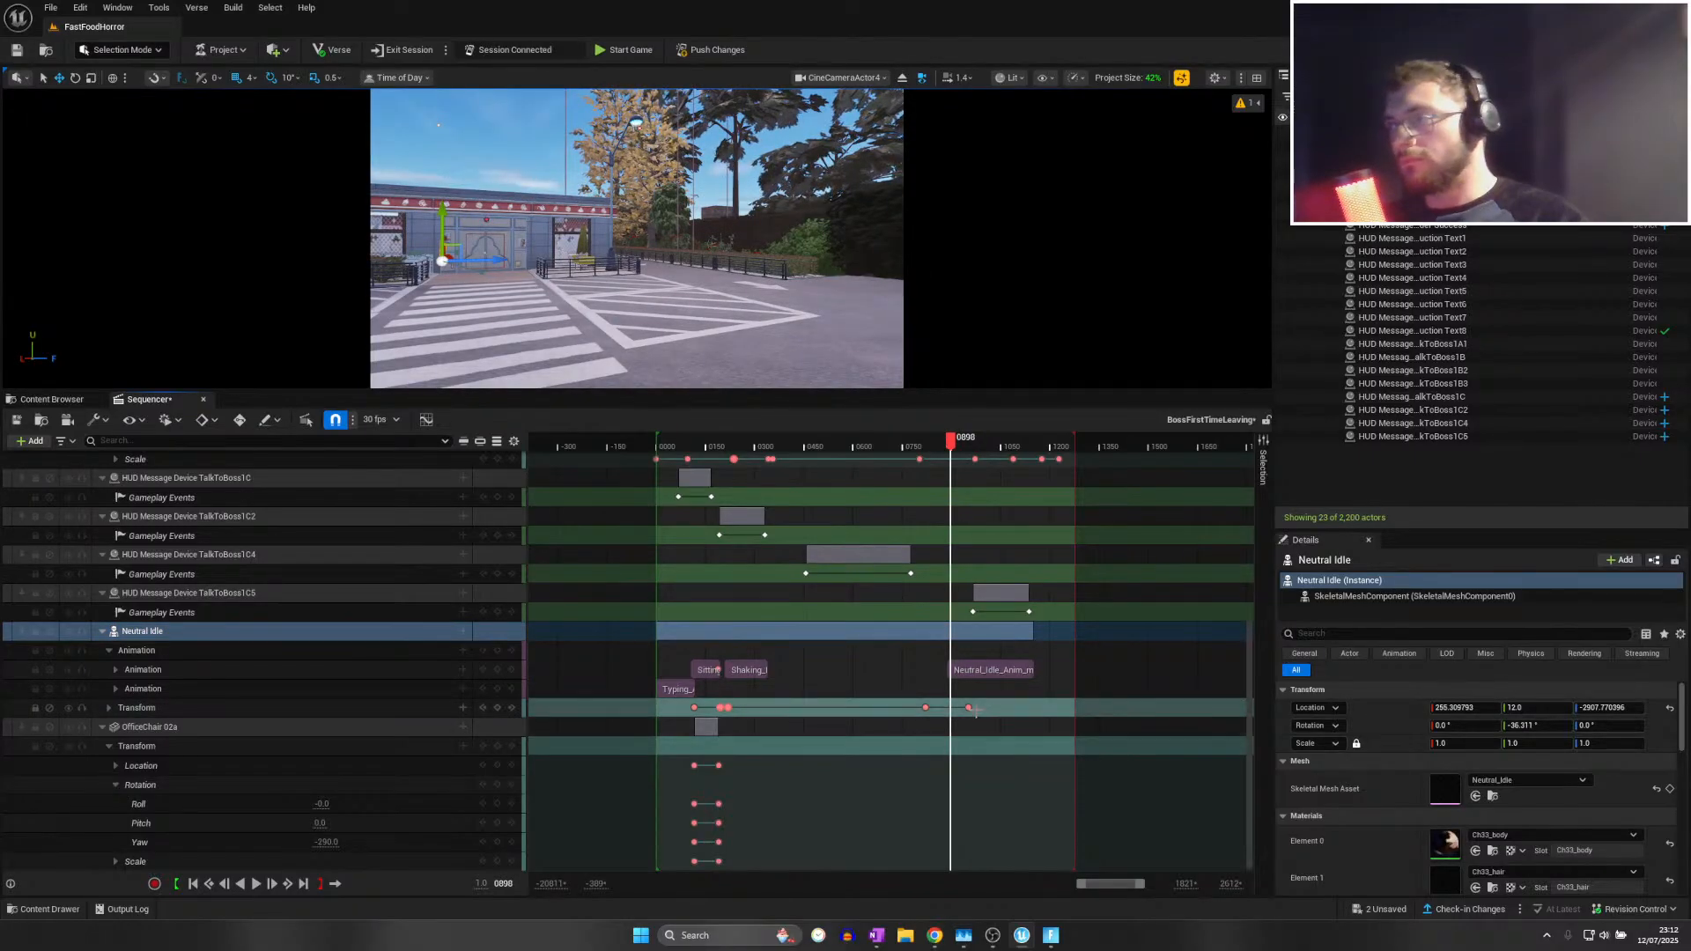
{"action": "left_click_drag", "start_coordinate": [950, 707], "coordinate": [939, 708]}
{"action": "left_click", "coordinate": [910, 451]}
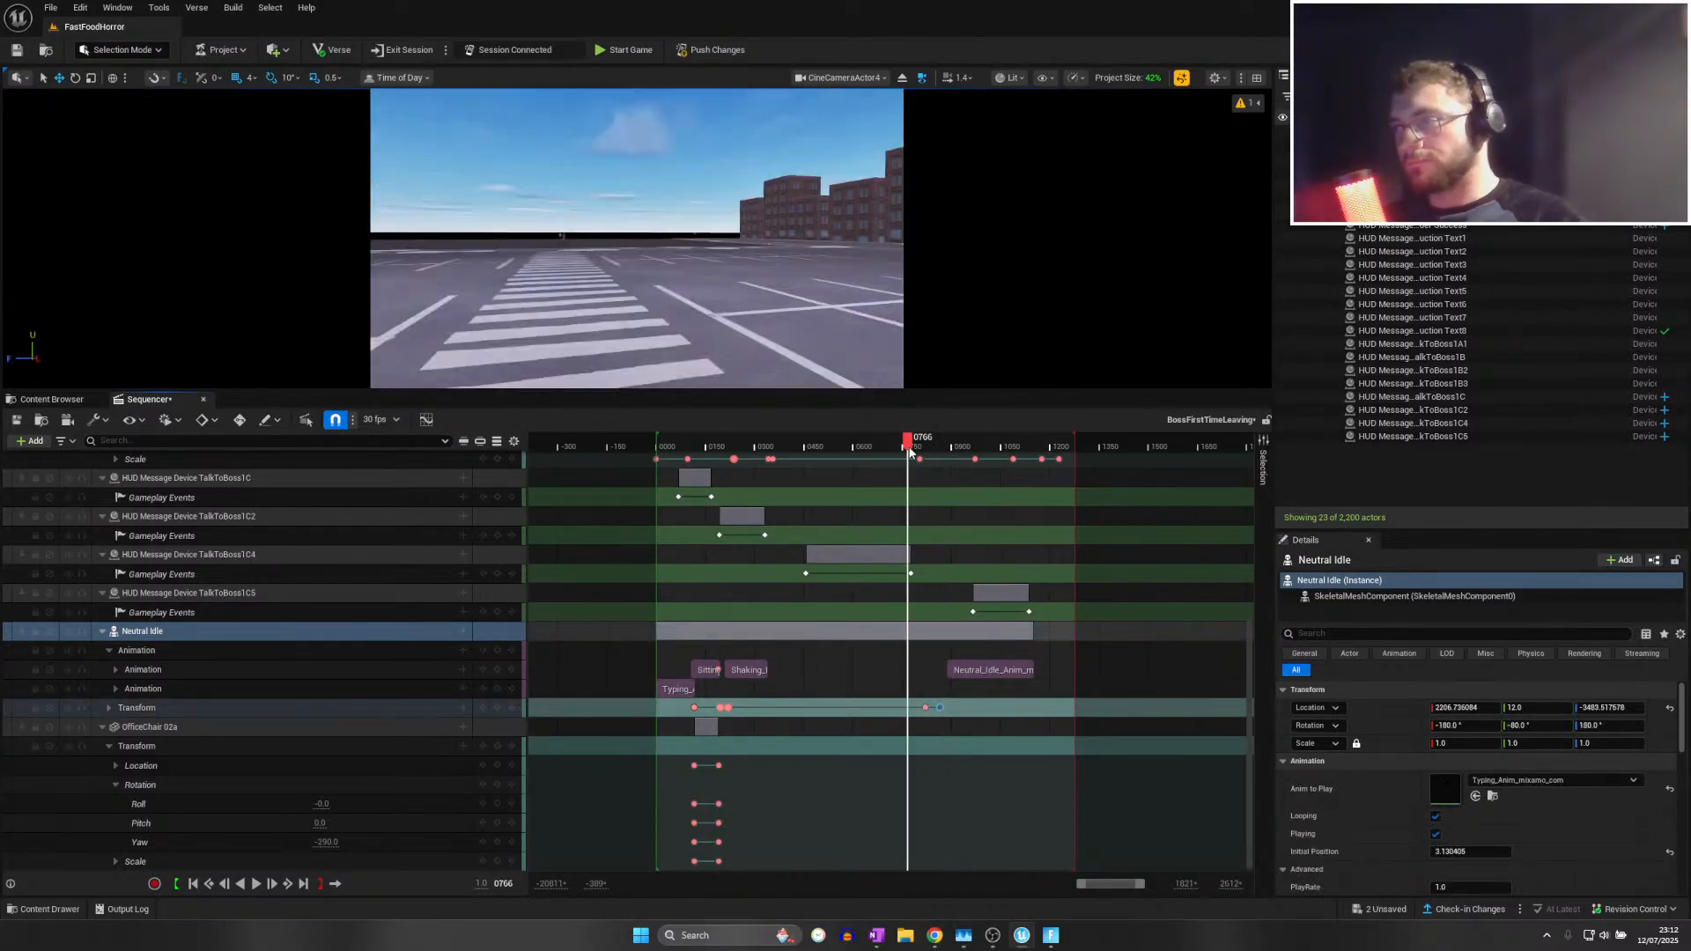
{"action": "left_click_drag", "start_coordinate": [896, 442], "coordinate": [1019, 460]}
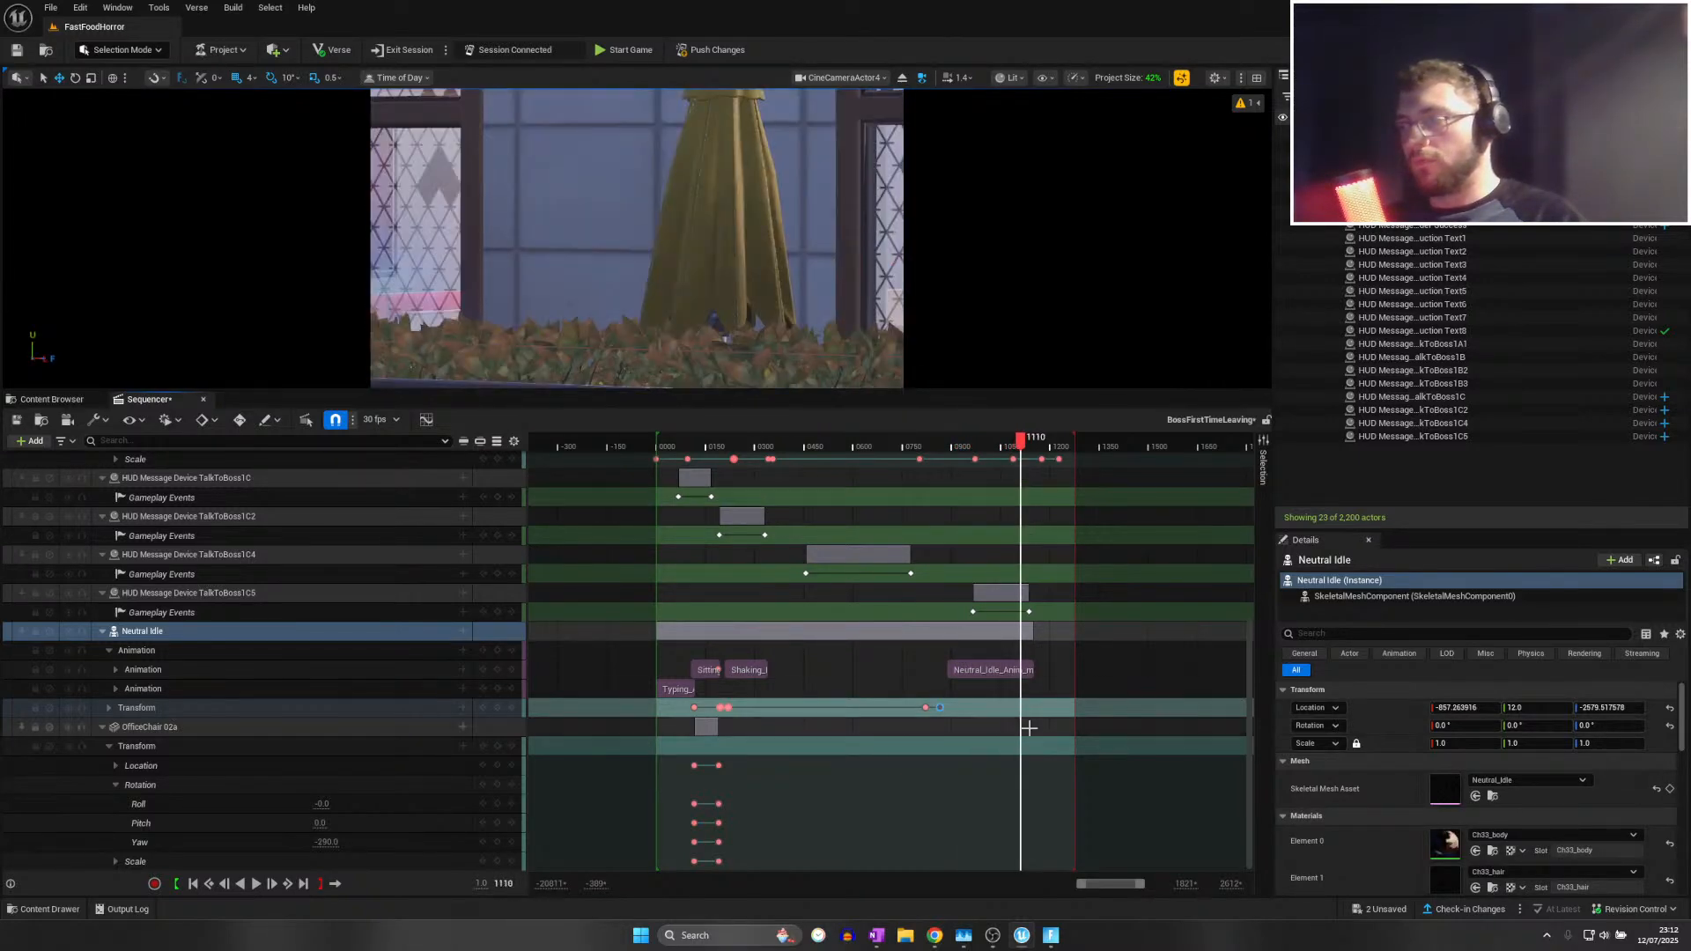
Delete CineCameraActor4's location, rotation and scale keys near frame 1094
{"action": "scroll", "coordinate": [1039, 717], "scroll_direction": "up", "scroll_amount": 2}
{"action": "scroll", "coordinate": [1039, 717], "scroll_direction": "up", "scroll_amount": 5}
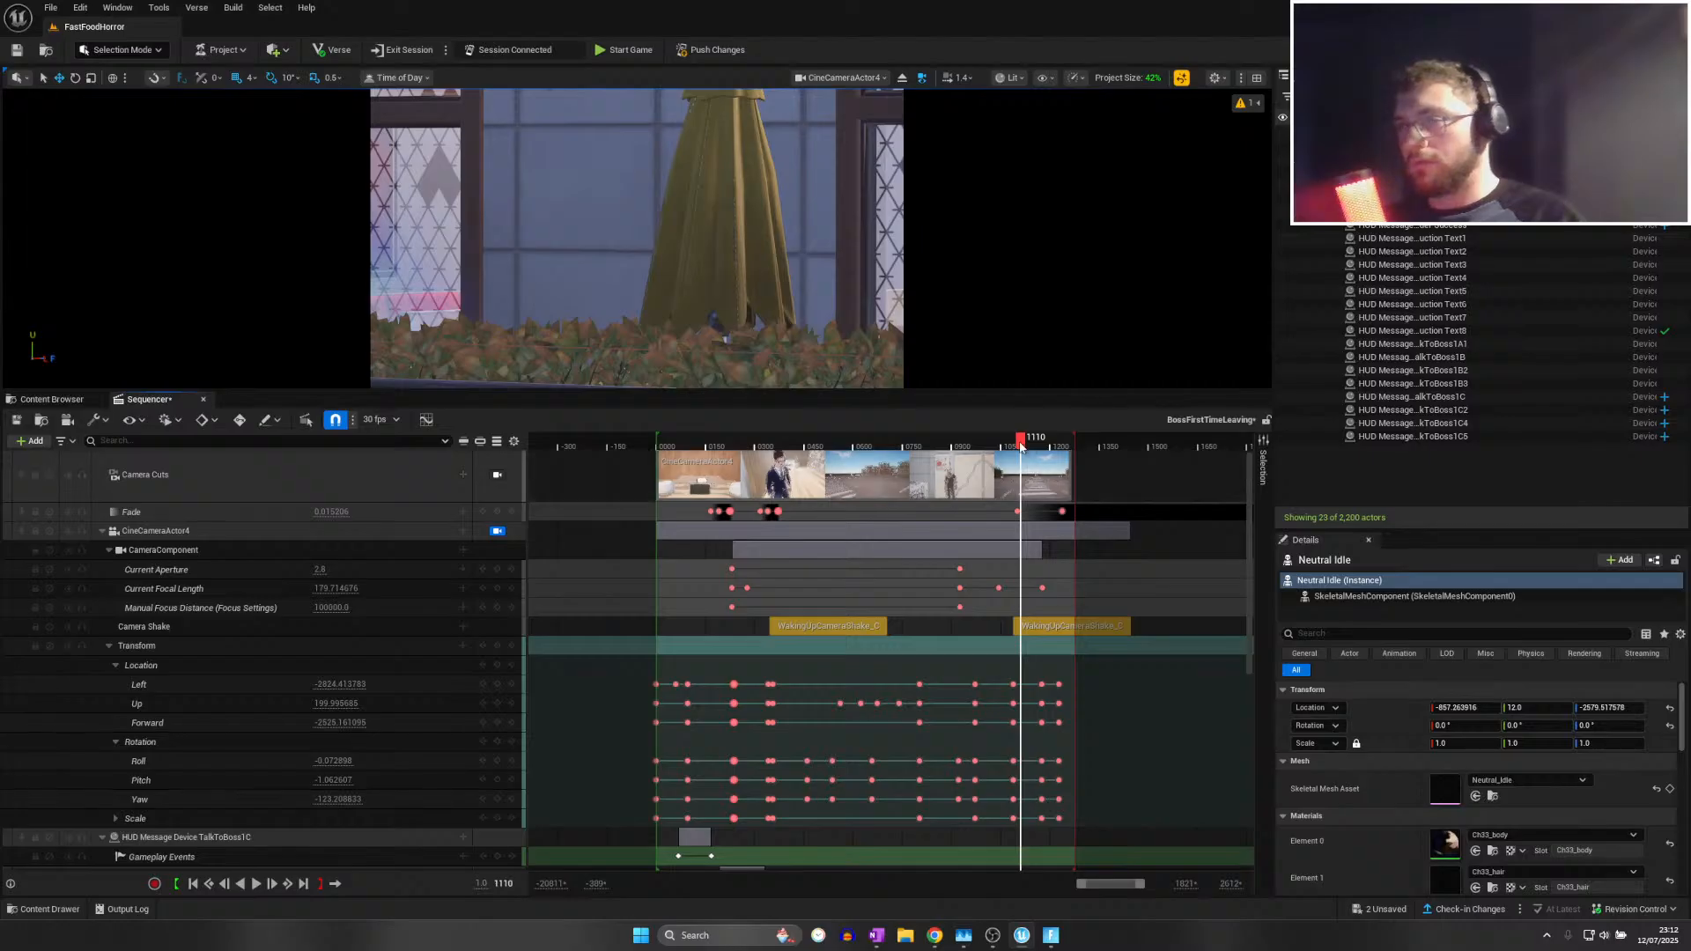
{"action": "left_click_drag", "start_coordinate": [1020, 447], "coordinate": [1015, 449]}
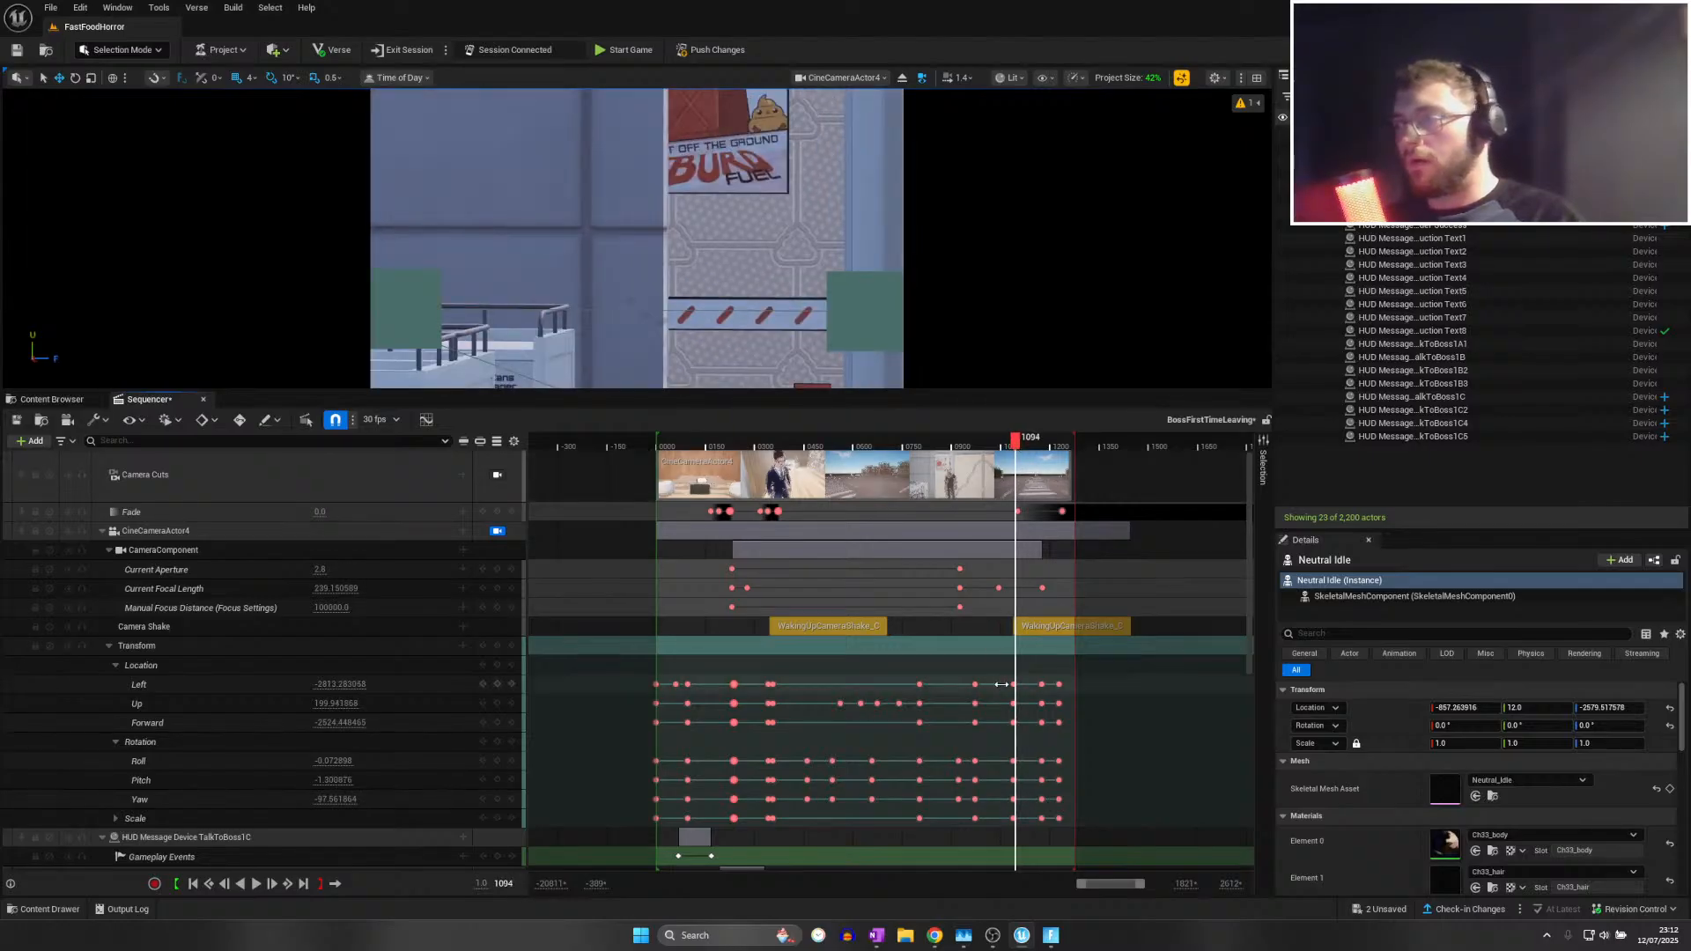
{"action": "left_click_drag", "start_coordinate": [1013, 700], "coordinate": [1015, 818]}
{"action": "key", "text": "Delete"}
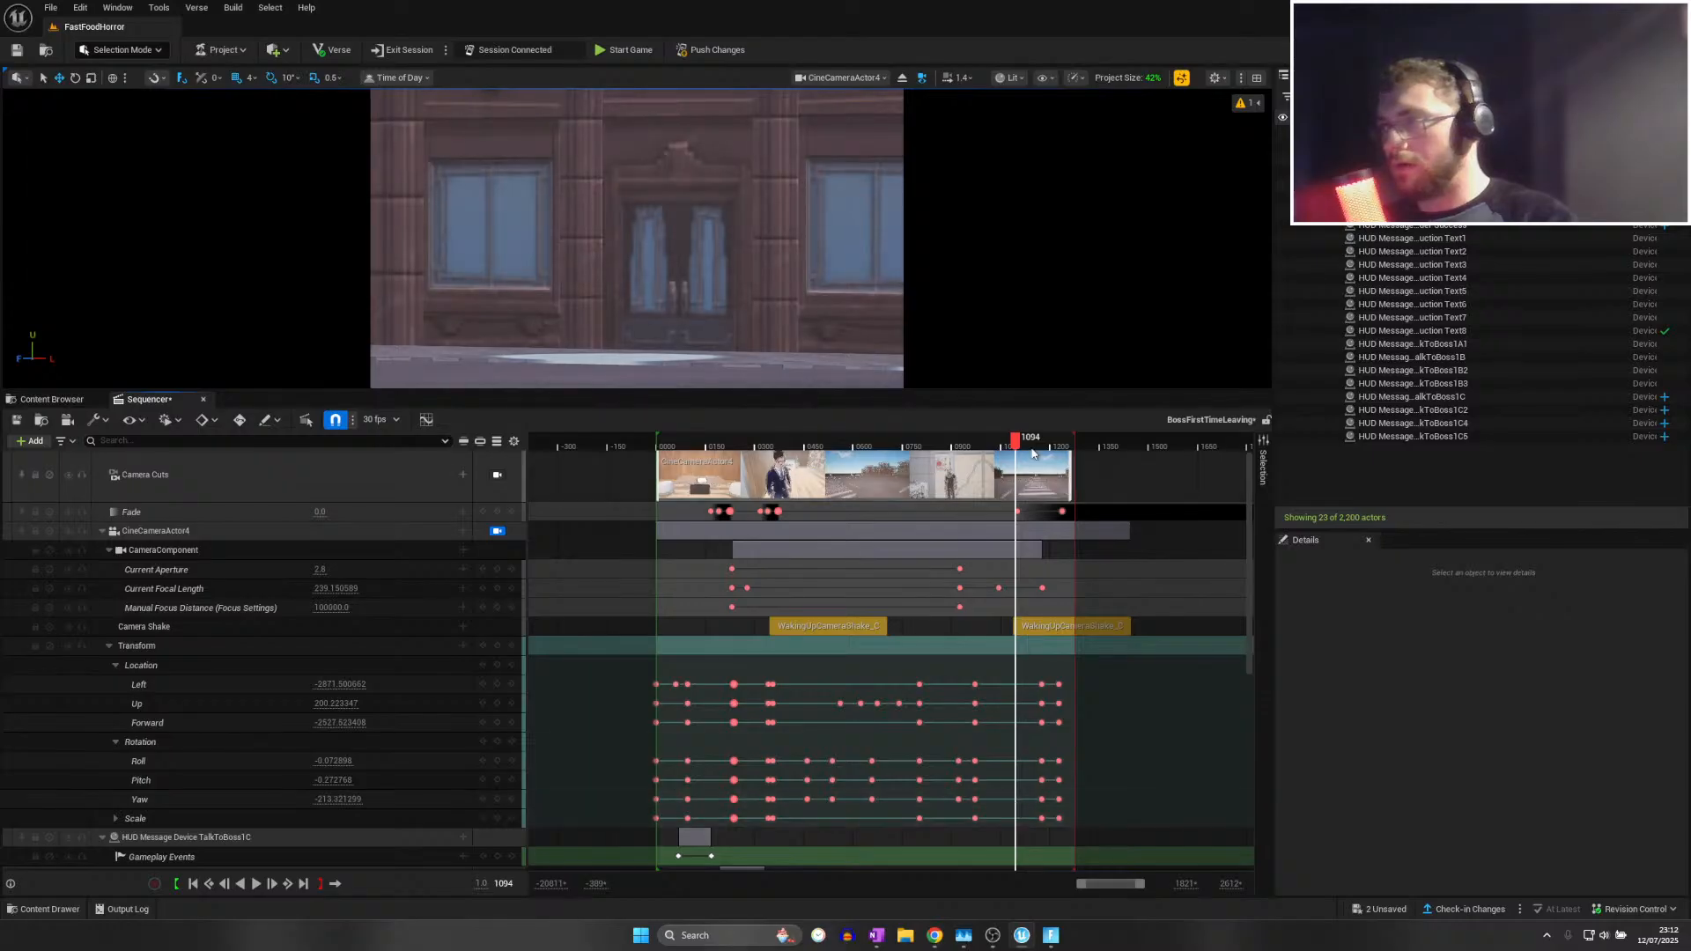
Frame the boss with CineCameraActor4 at frame 1086, key the camera's transform, and play the shot through
{"action": "left_click_drag", "start_coordinate": [1012, 440], "coordinate": [1010, 439]}
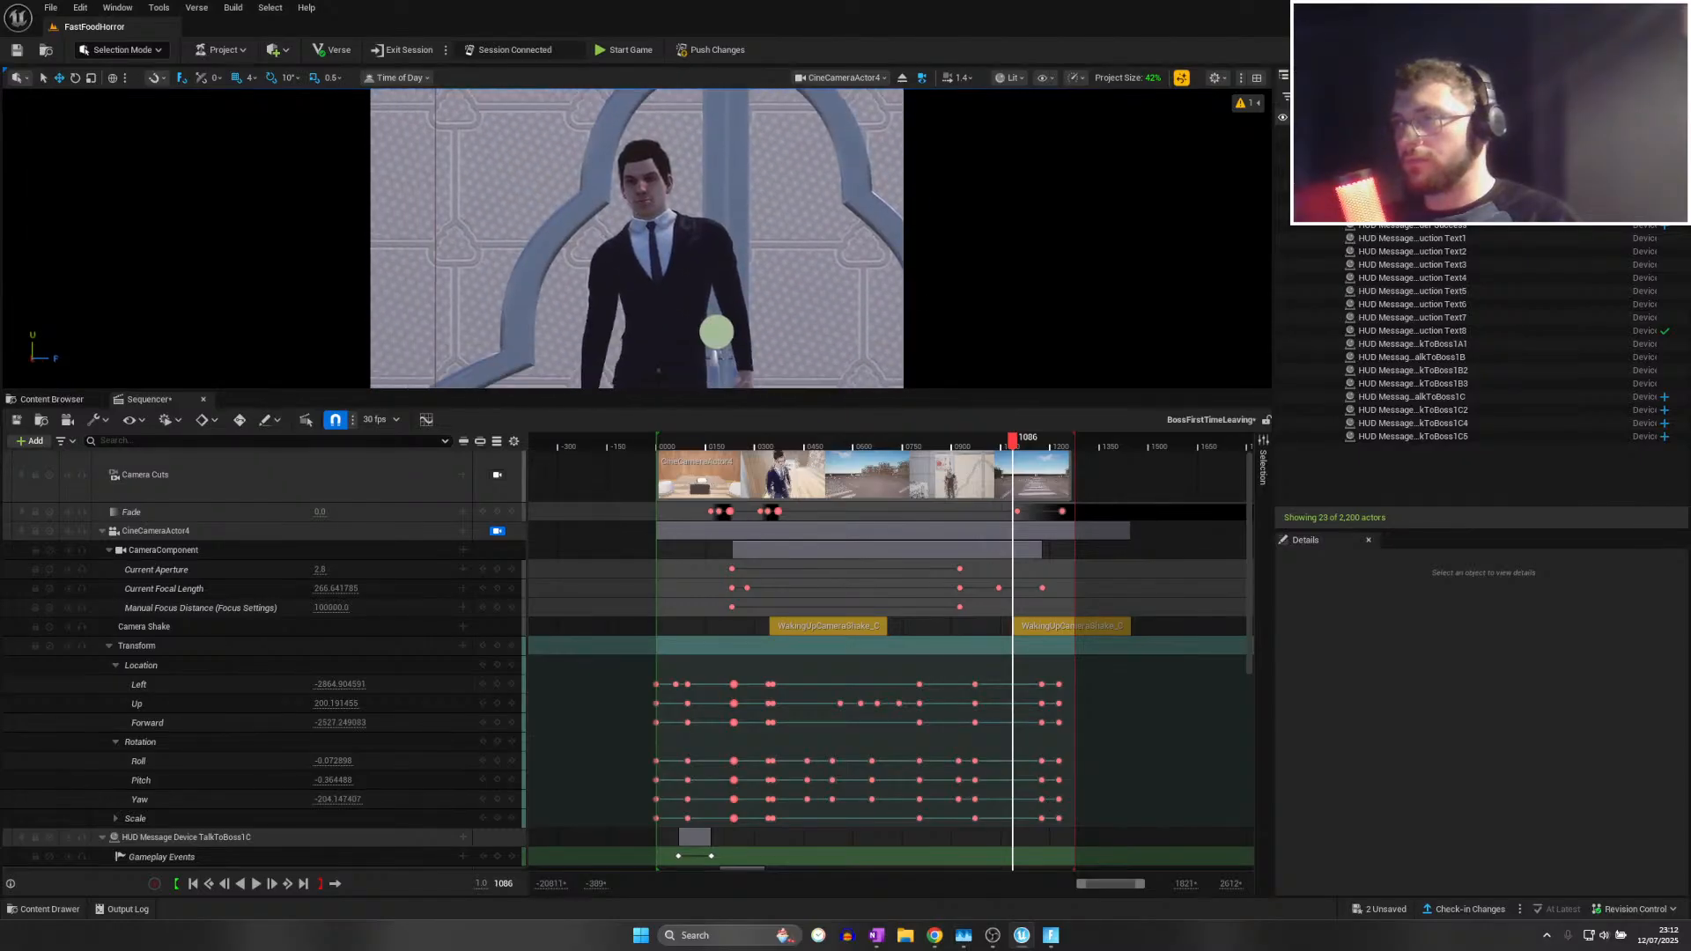
{"action": "left_click", "coordinate": [497, 645]}
{"action": "left_click", "coordinate": [960, 444]}
{"action": "key", "text": "space"}
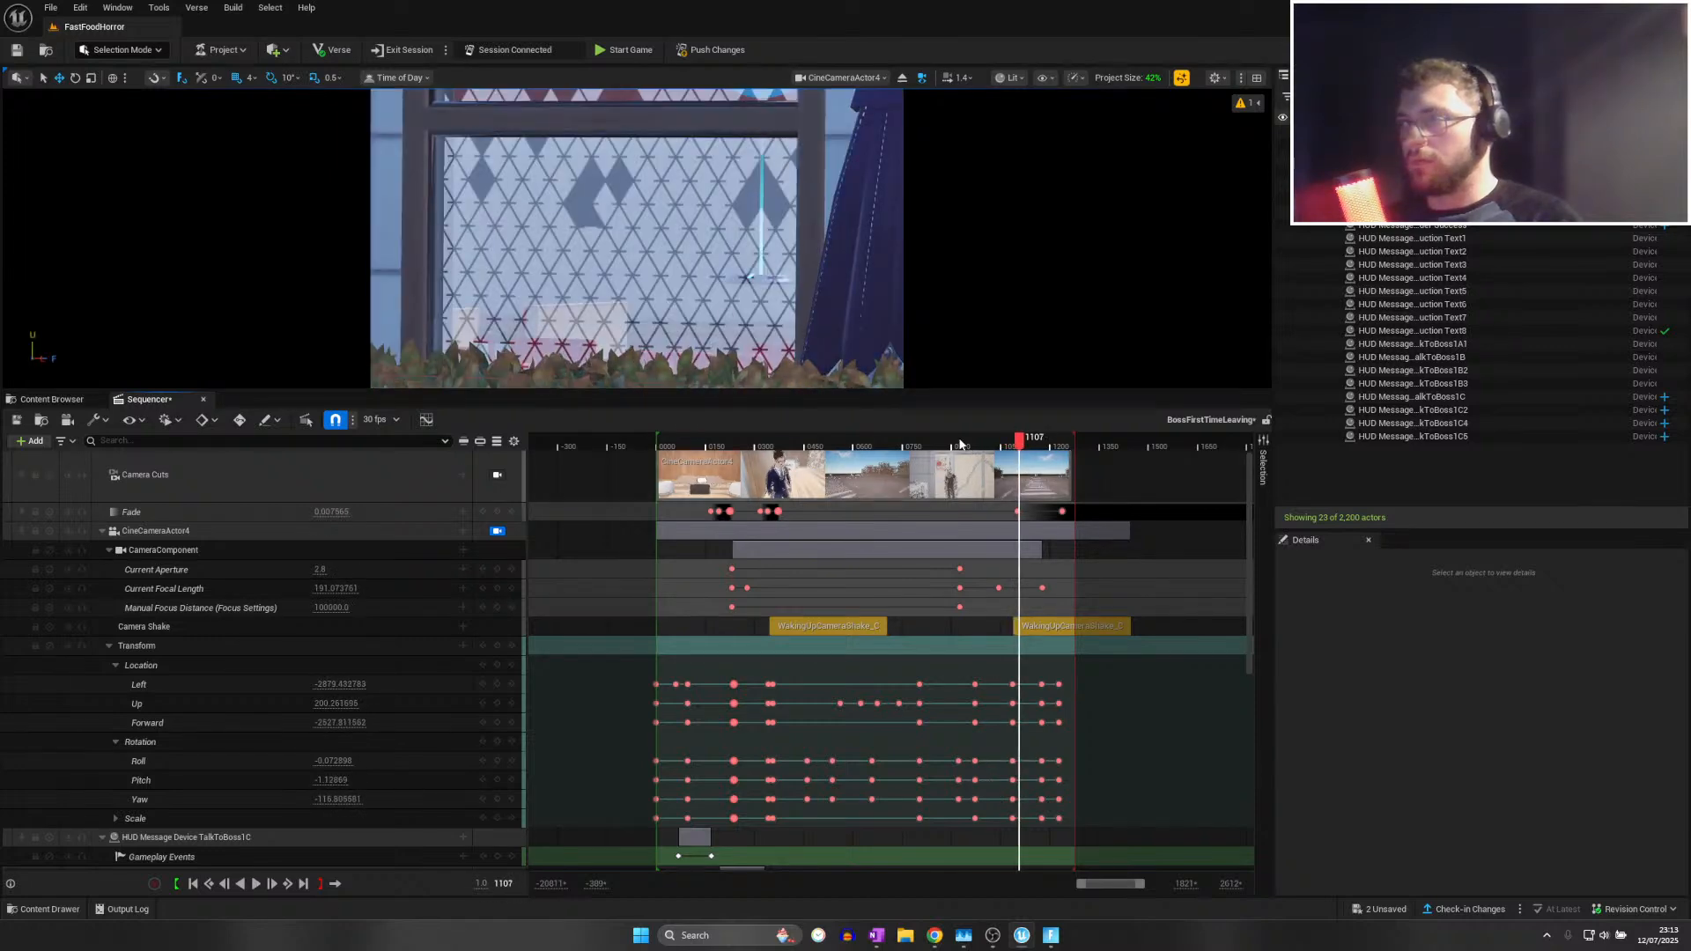
{"action": "left_click_drag", "start_coordinate": [958, 445], "coordinate": [945, 443]}
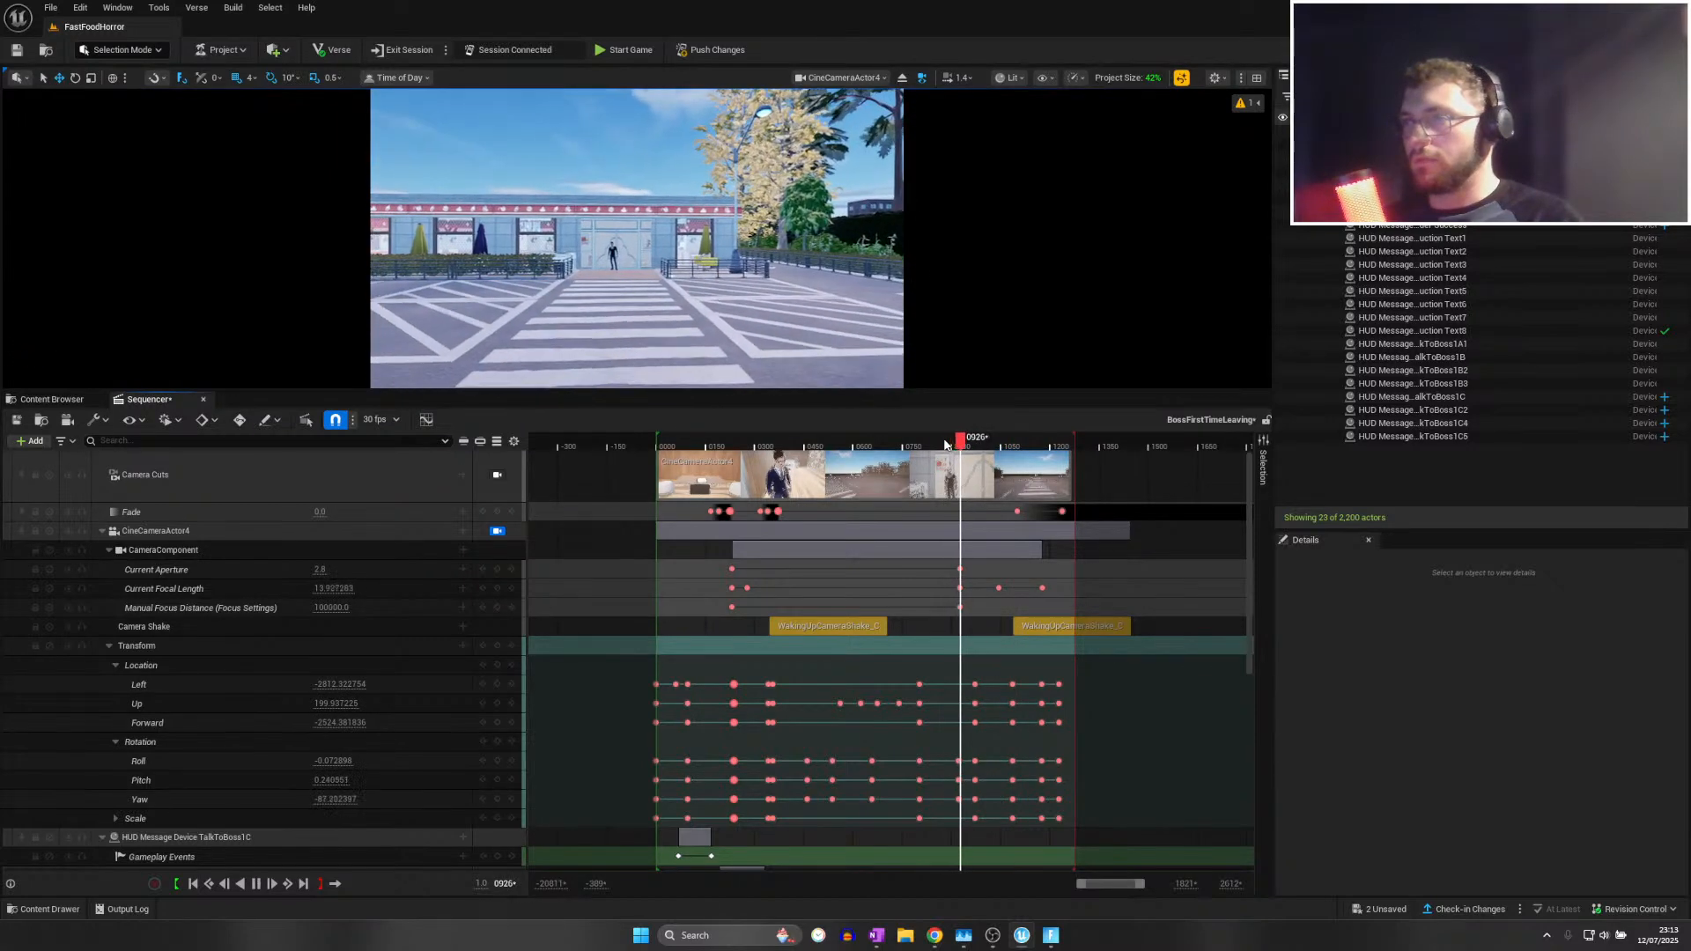
{"action": "key", "text": "space"}
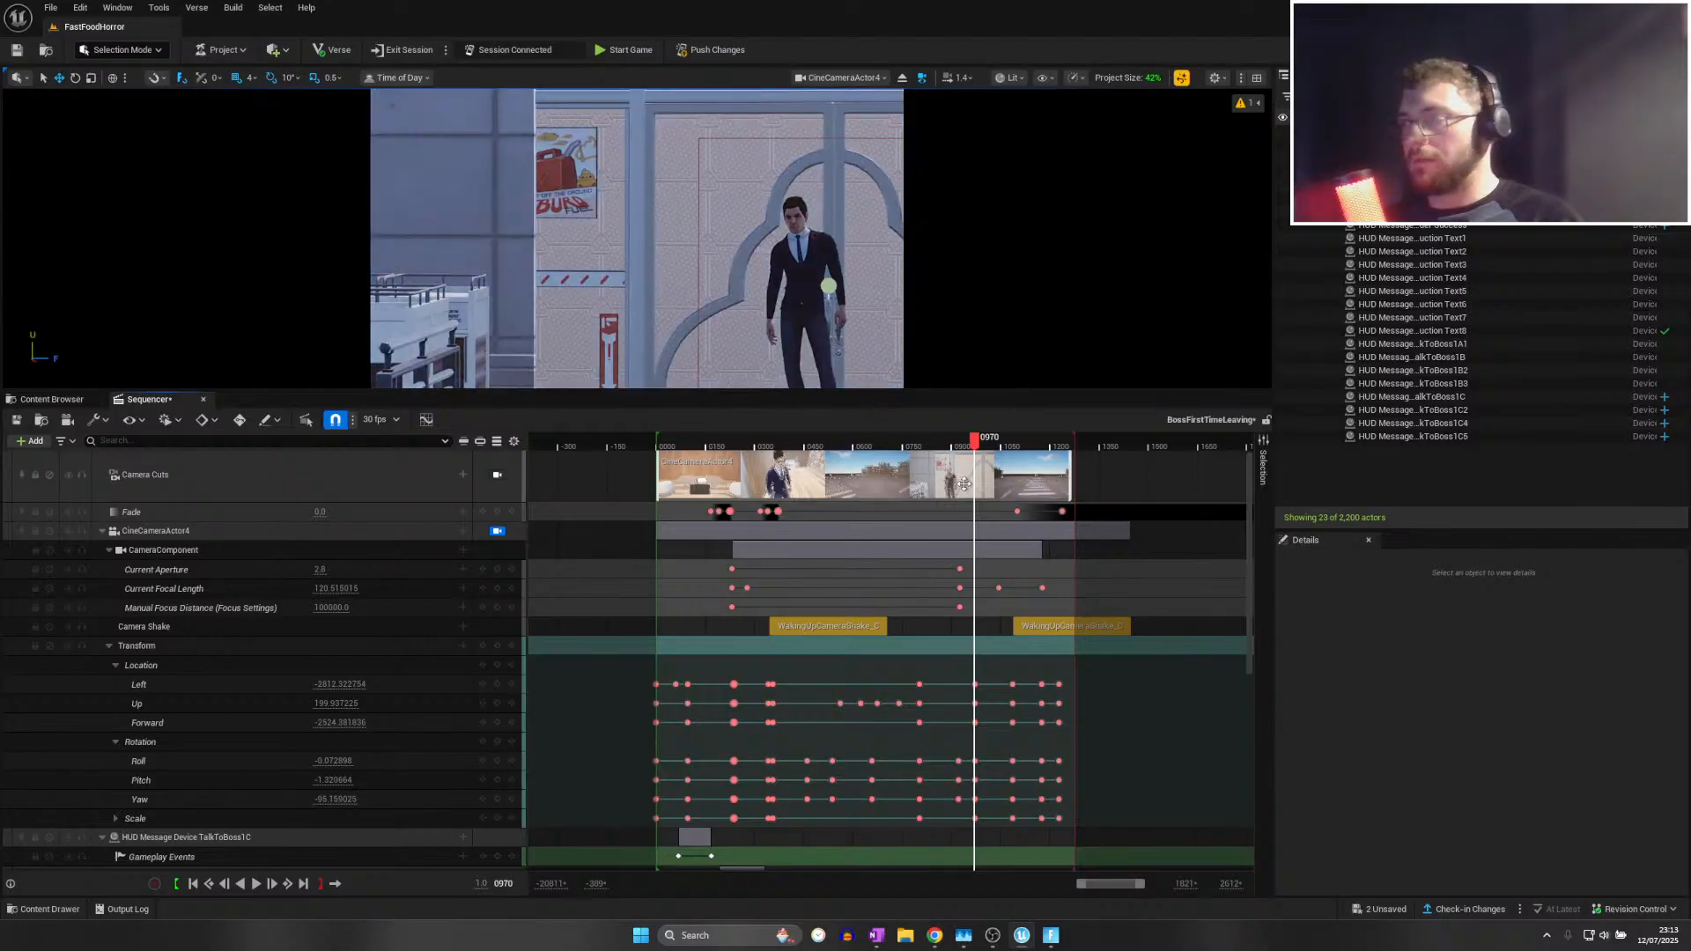
Delete CineCameraActor4's location, rotation and scale keys at about frame 970
{"action": "scroll", "coordinate": [963, 484], "scroll_direction": "up", "scroll_amount": 4, "text": "ctrl"}
{"action": "left_click", "coordinate": [980, 443]}
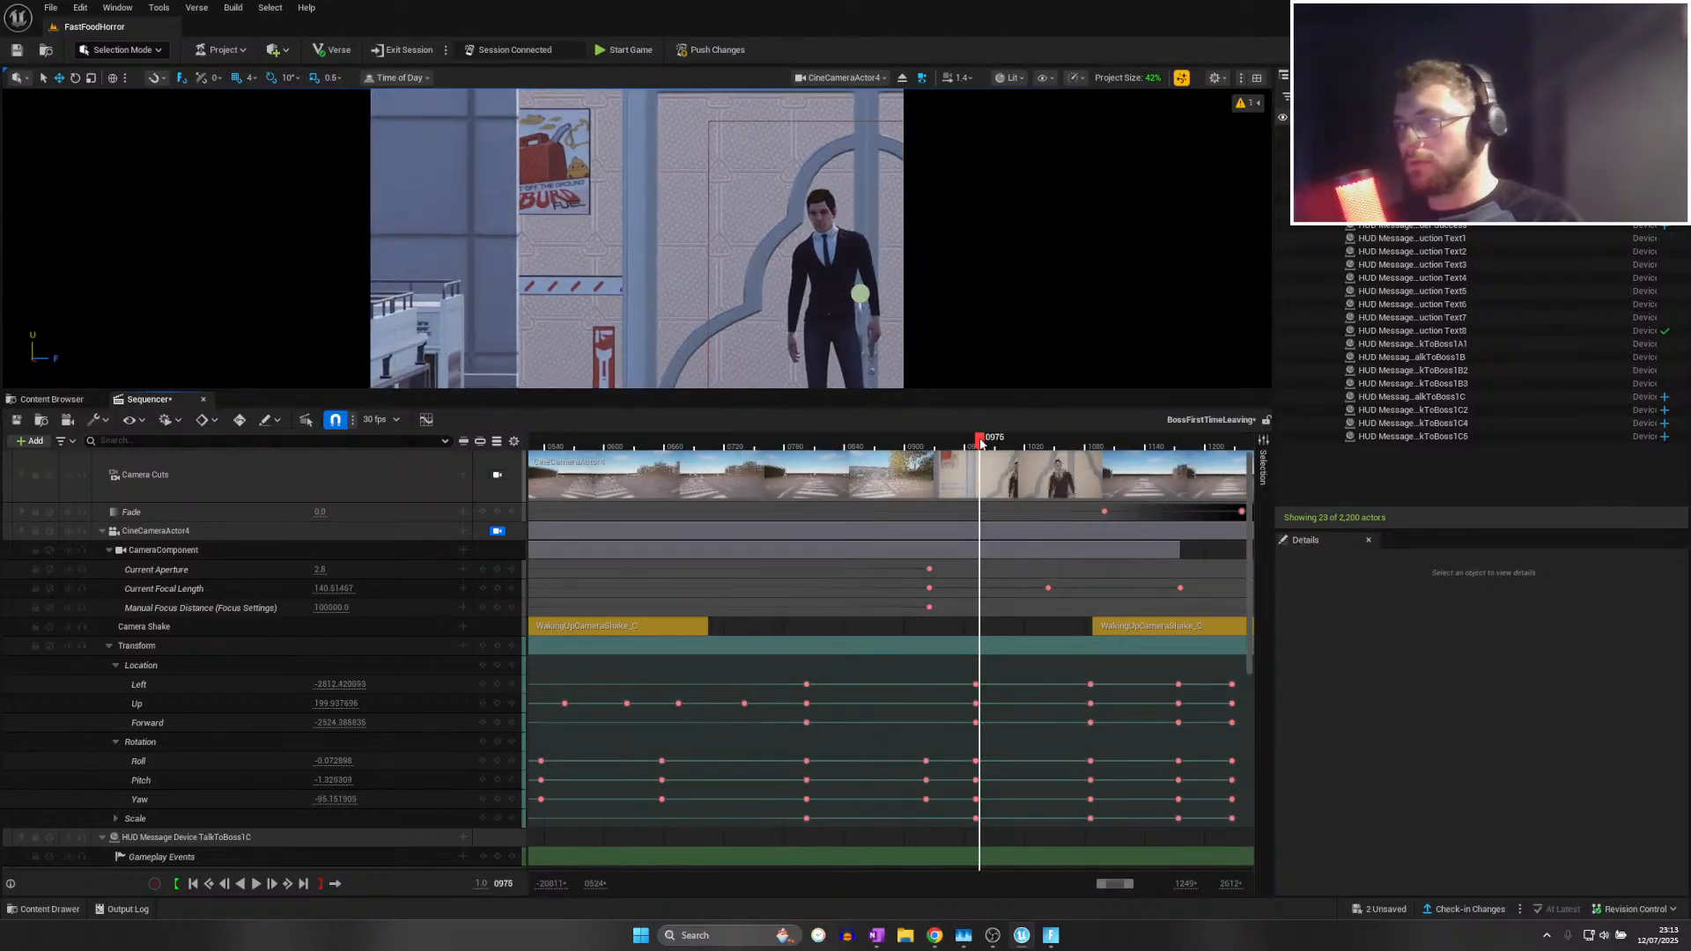
{"action": "left_click_drag", "start_coordinate": [980, 443], "coordinate": [1081, 443]}
{"action": "left_click_drag", "start_coordinate": [958, 666], "coordinate": [983, 820]}
{"action": "key", "text": "Delete"}
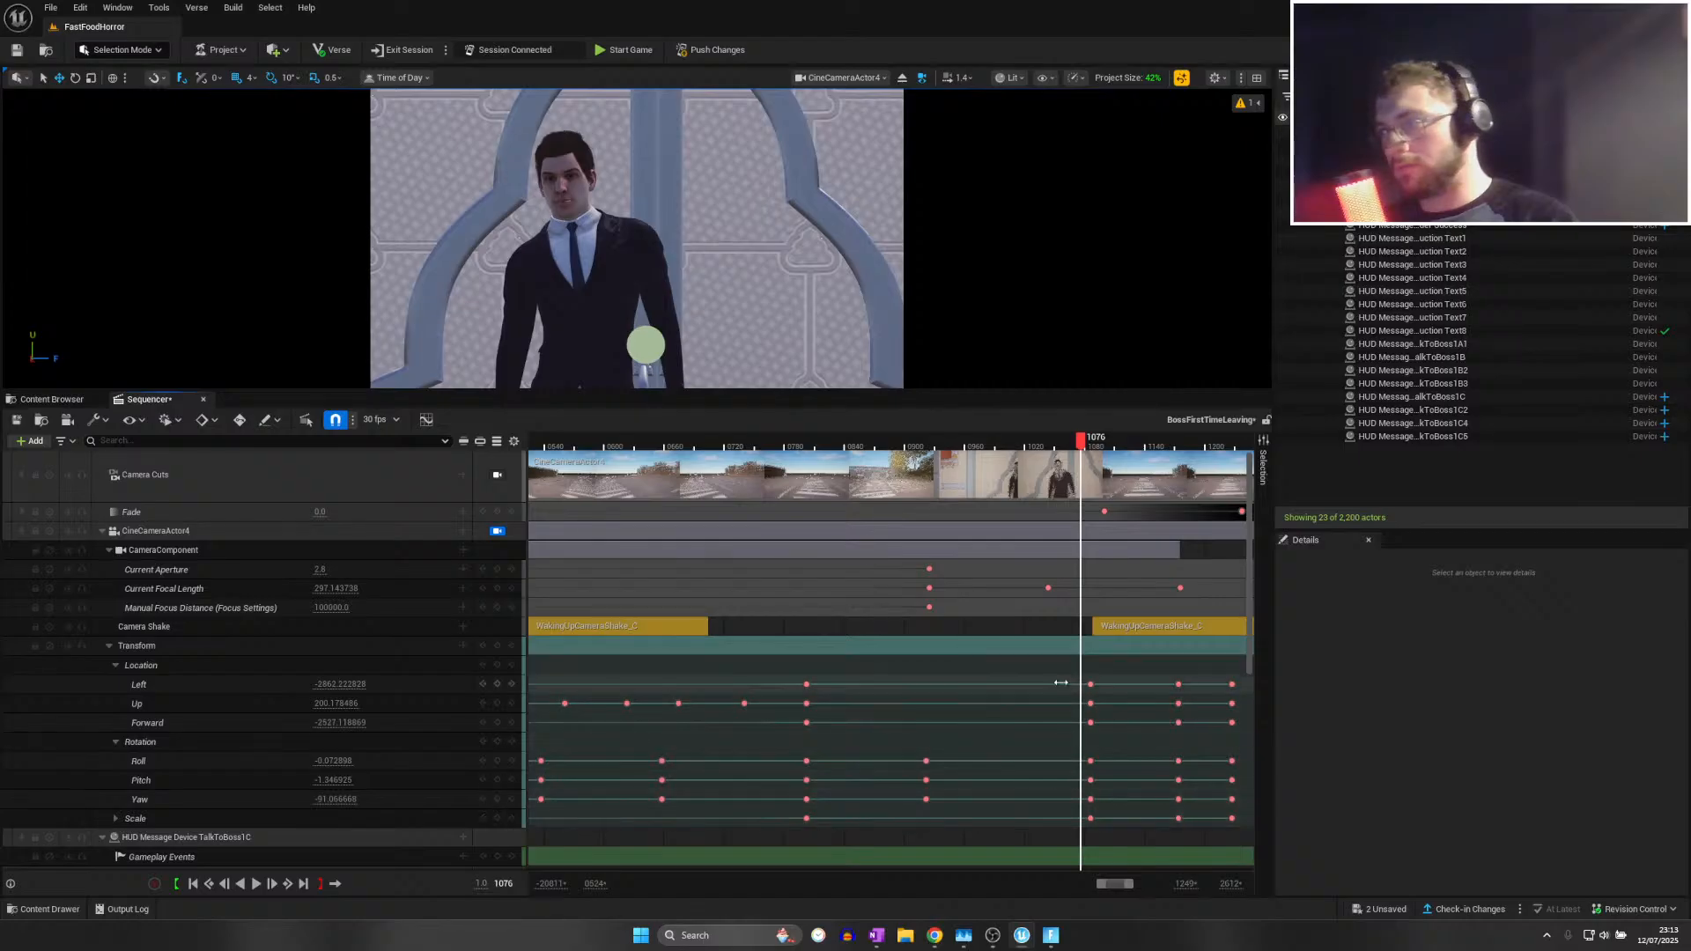
Copy CineCameraActor4's location, rotation and scale keys from frame 1087 to frame 953 and play the sequence through the boss shot
{"action": "mouse_move", "coordinate": [1060, 676]}
{"action": "left_mouse_down"}
{"action": "mouse_move", "coordinate": [1093, 828]}
{"action": "mouse_move", "coordinate": [1029, 684]}
{"action": "mouse_move", "coordinate": [948, 680]}
{"action": "mouse_move", "coordinate": [1092, 683]}
{"action": "left_mouse_up"}
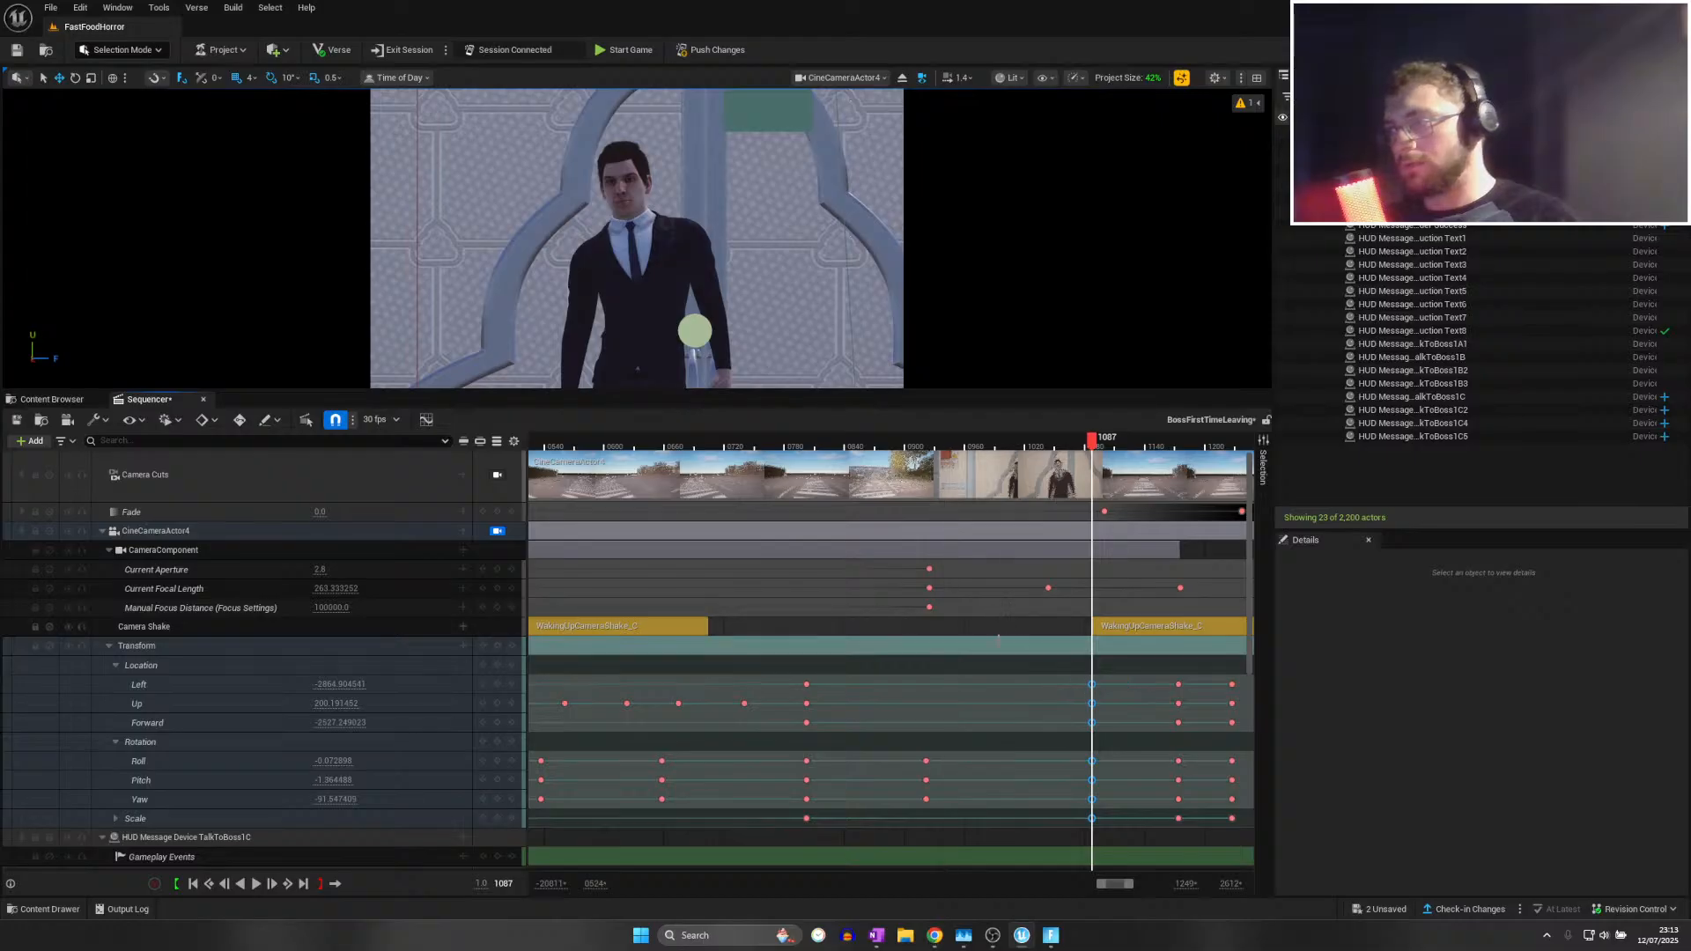
{"action": "left_click", "coordinate": [954, 688]}
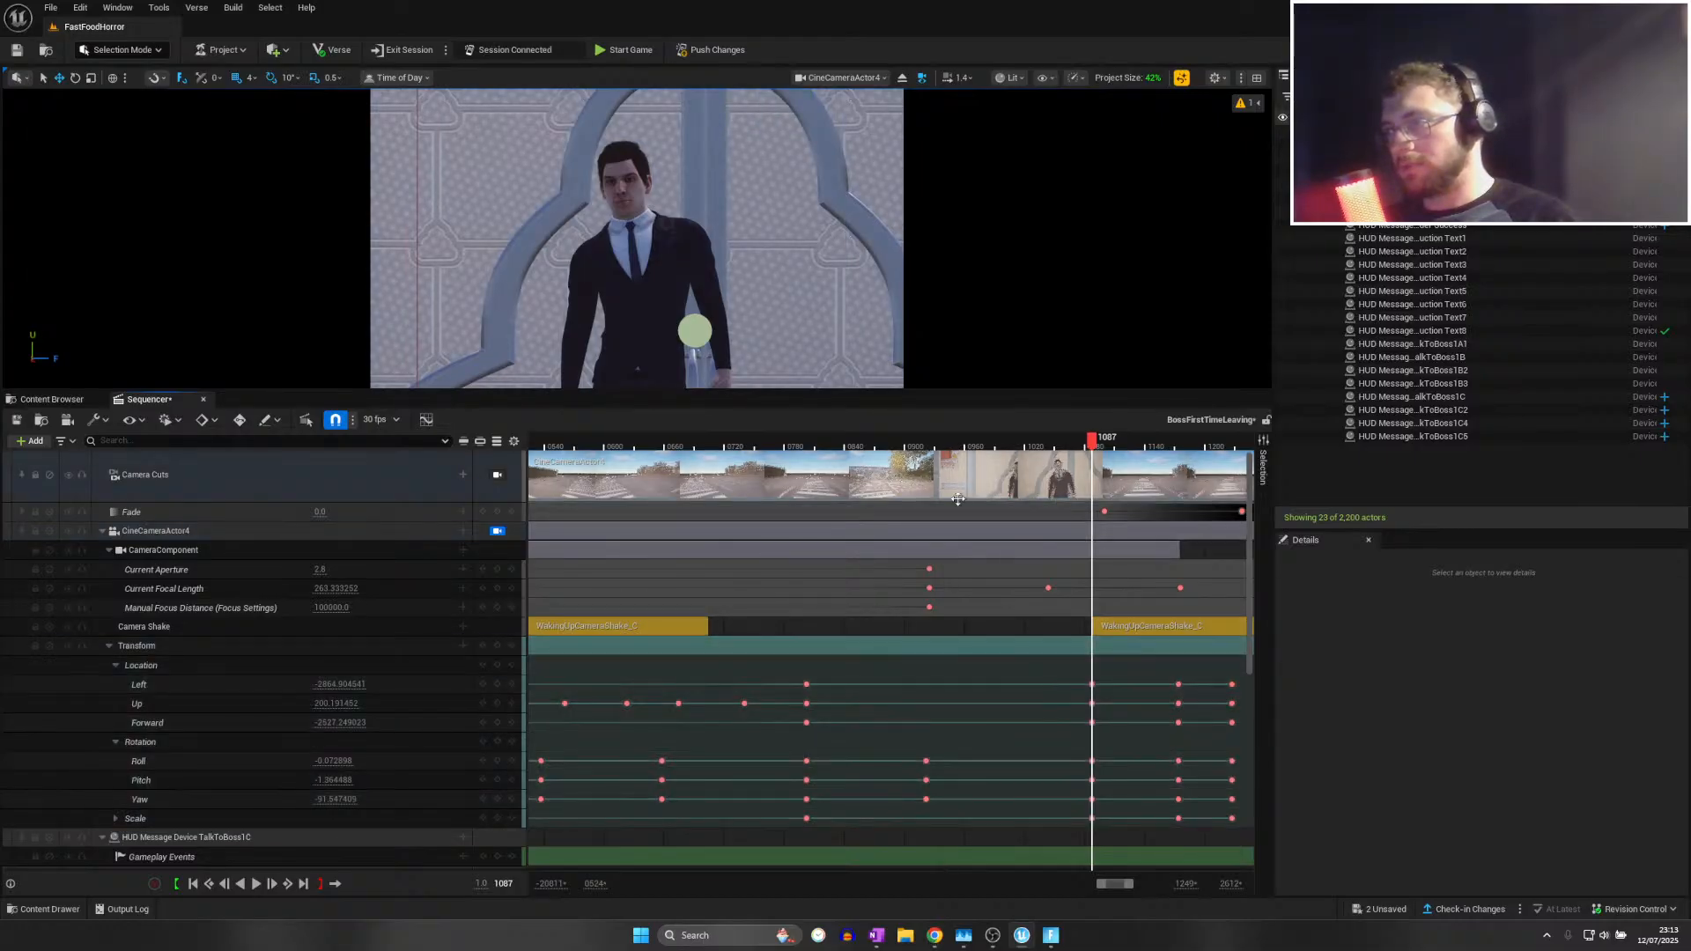
{"action": "left_click", "coordinate": [960, 445]}
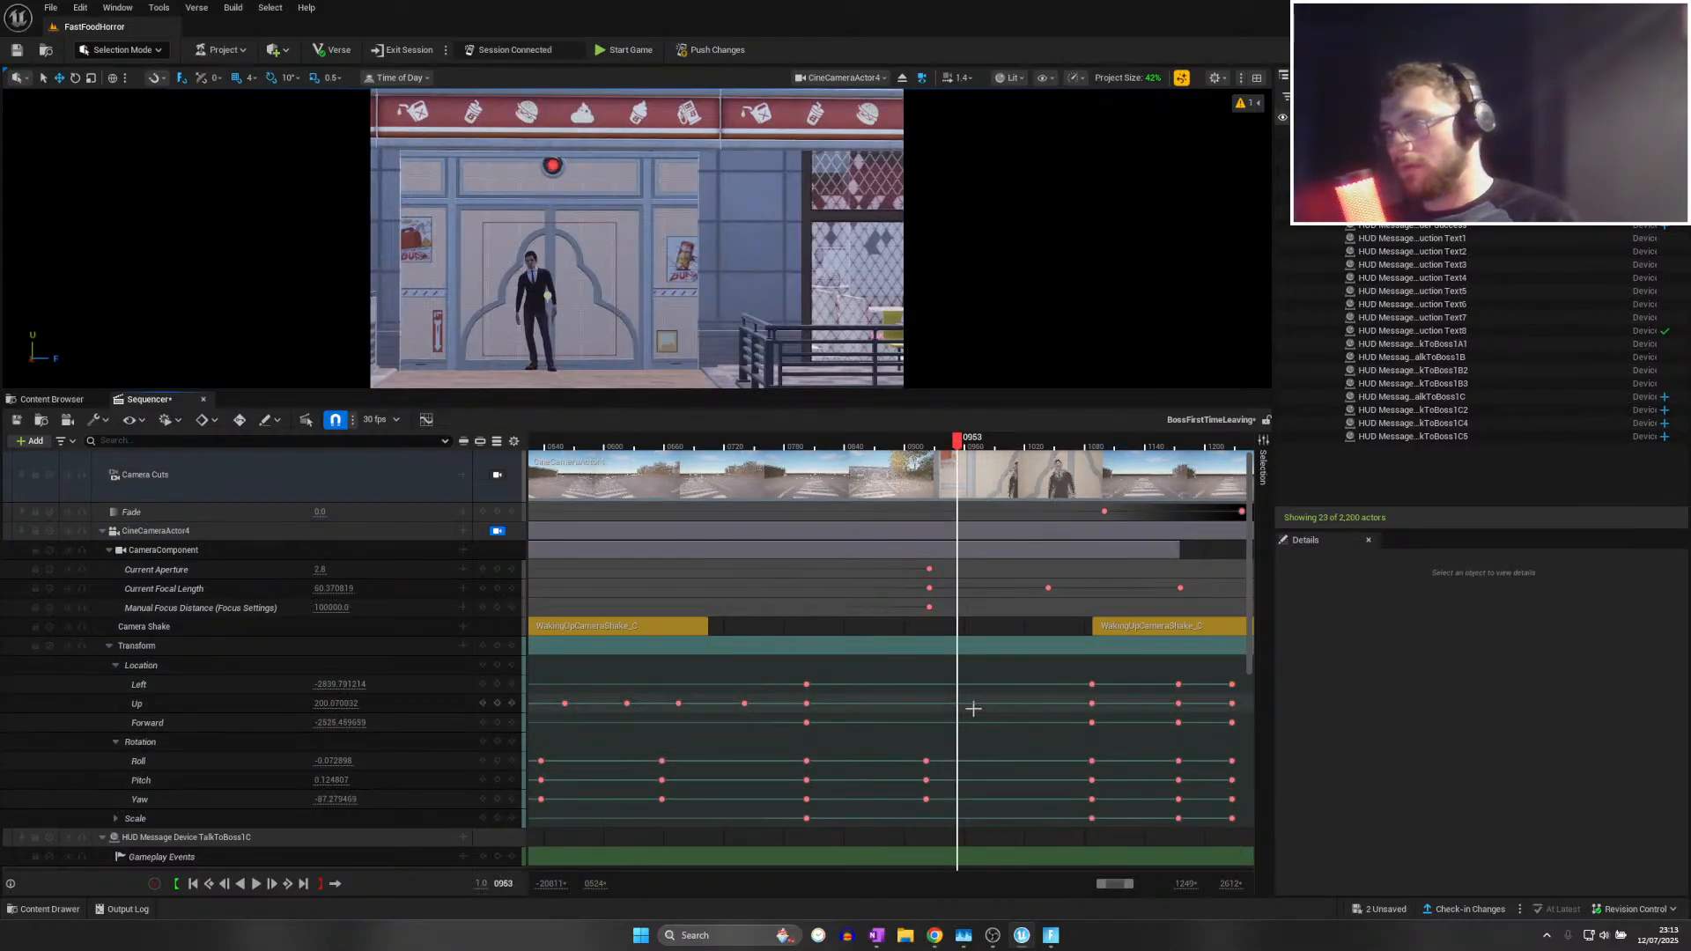
{"action": "left_click_drag", "start_coordinate": [1076, 671], "coordinate": [1108, 826]}
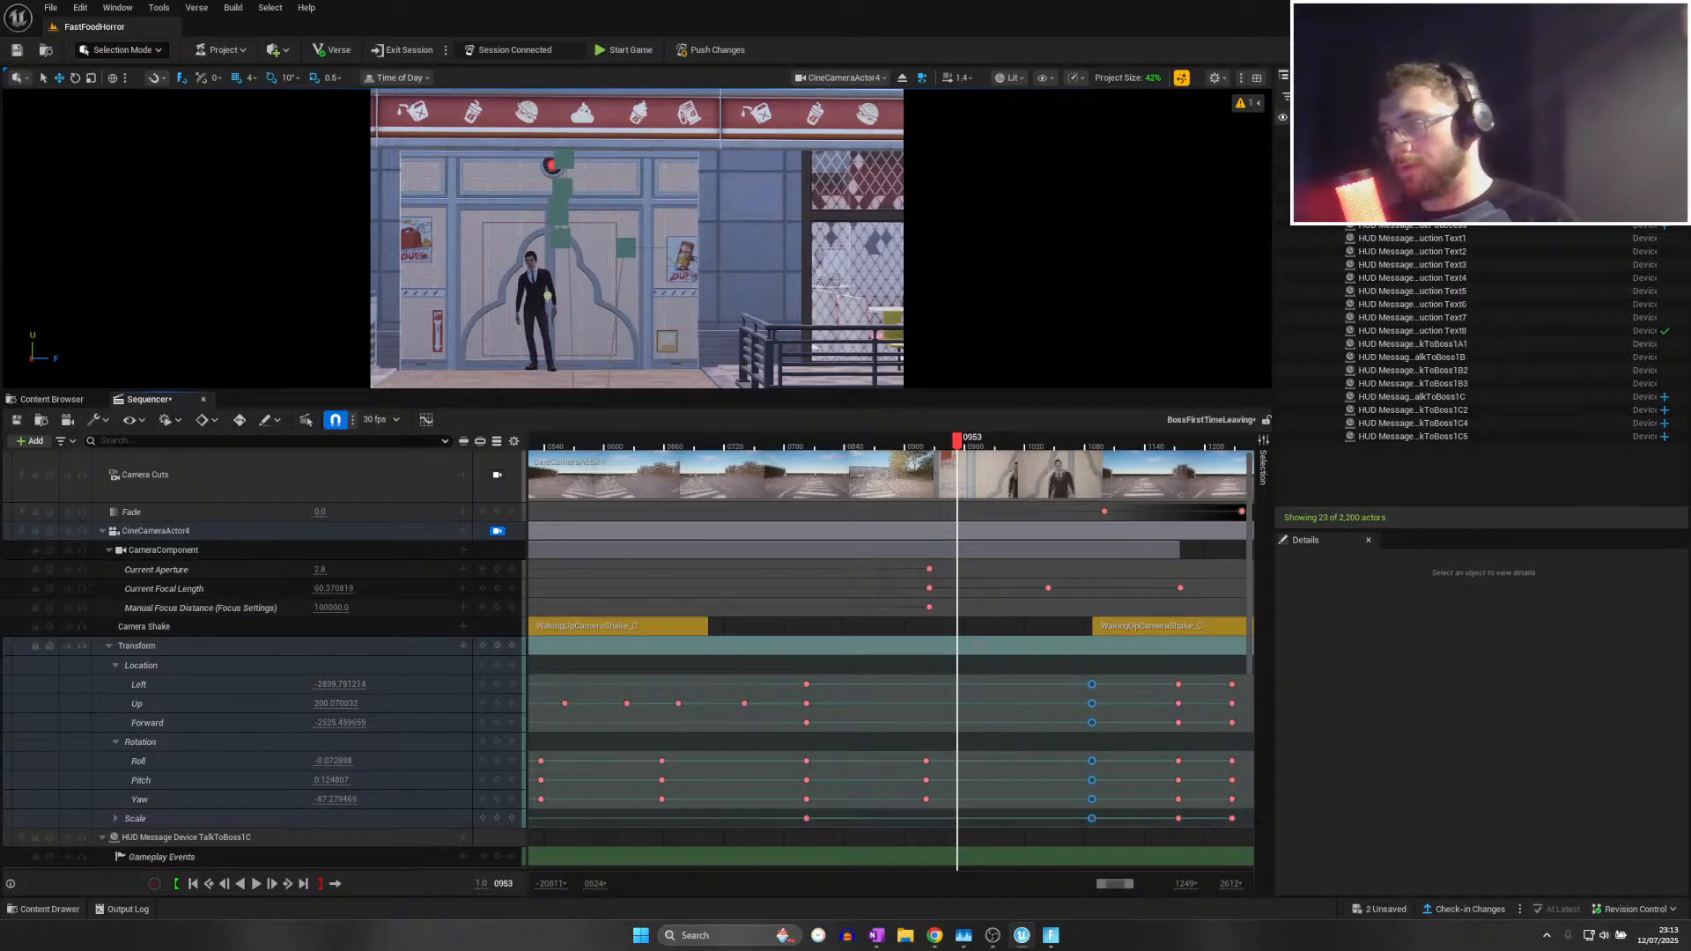
{"action": "left_click", "coordinate": [957, 690]}
{"action": "middle_click", "coordinate": [958, 687]}
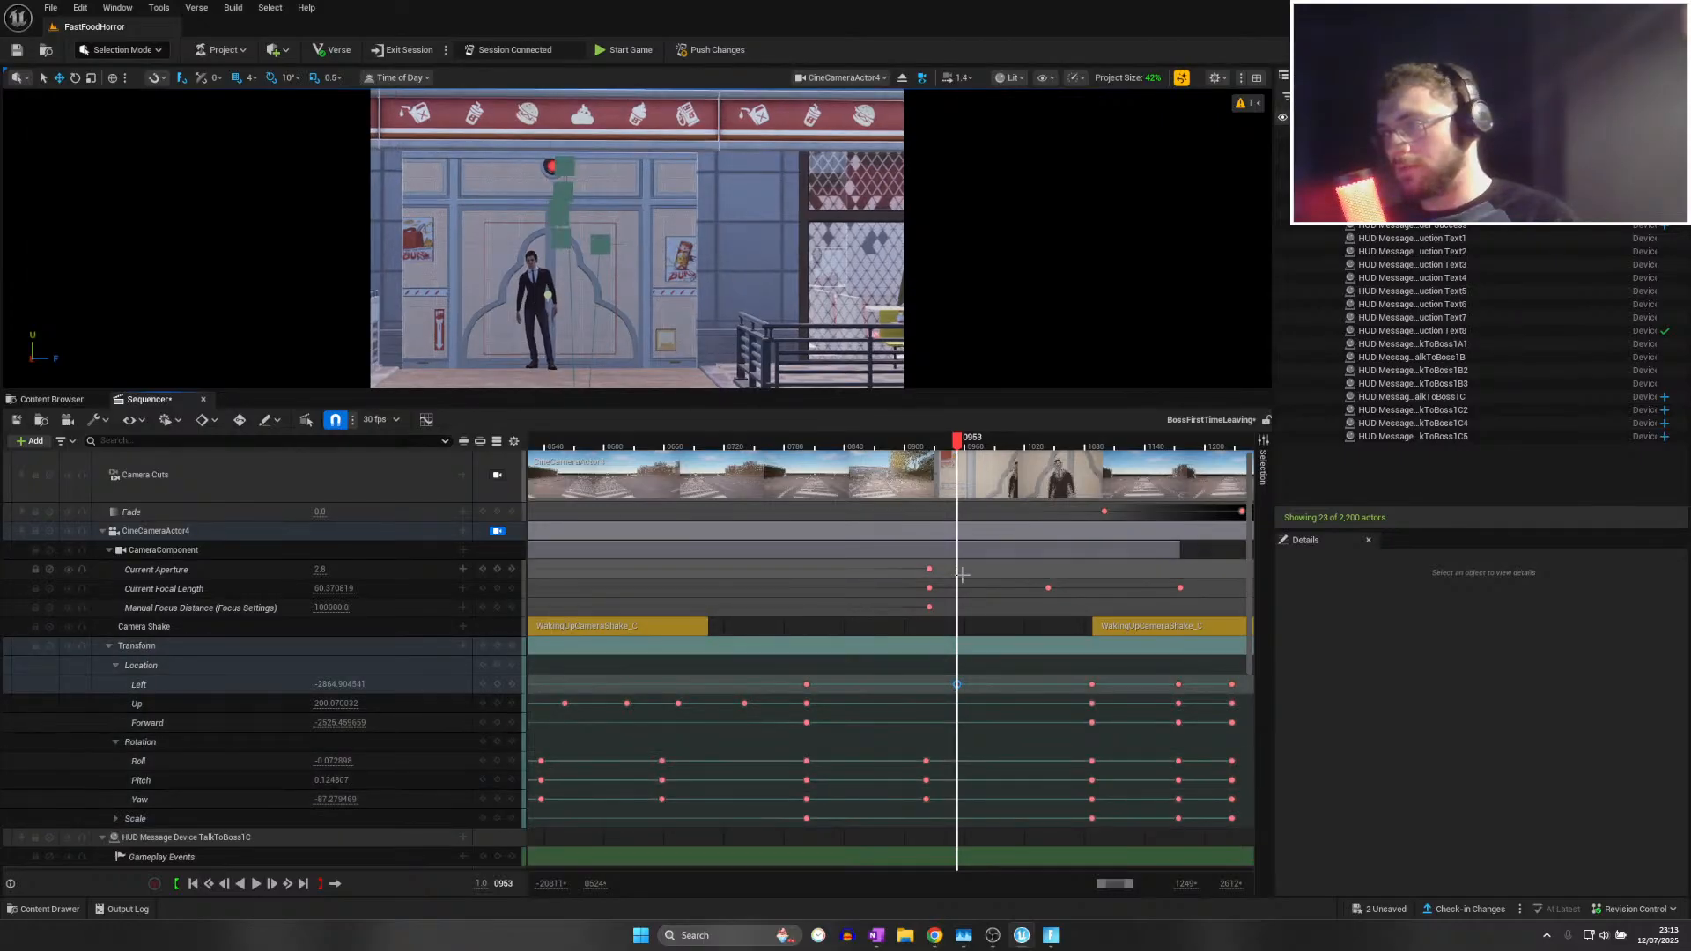
{"action": "key", "text": "ctrl+v"}
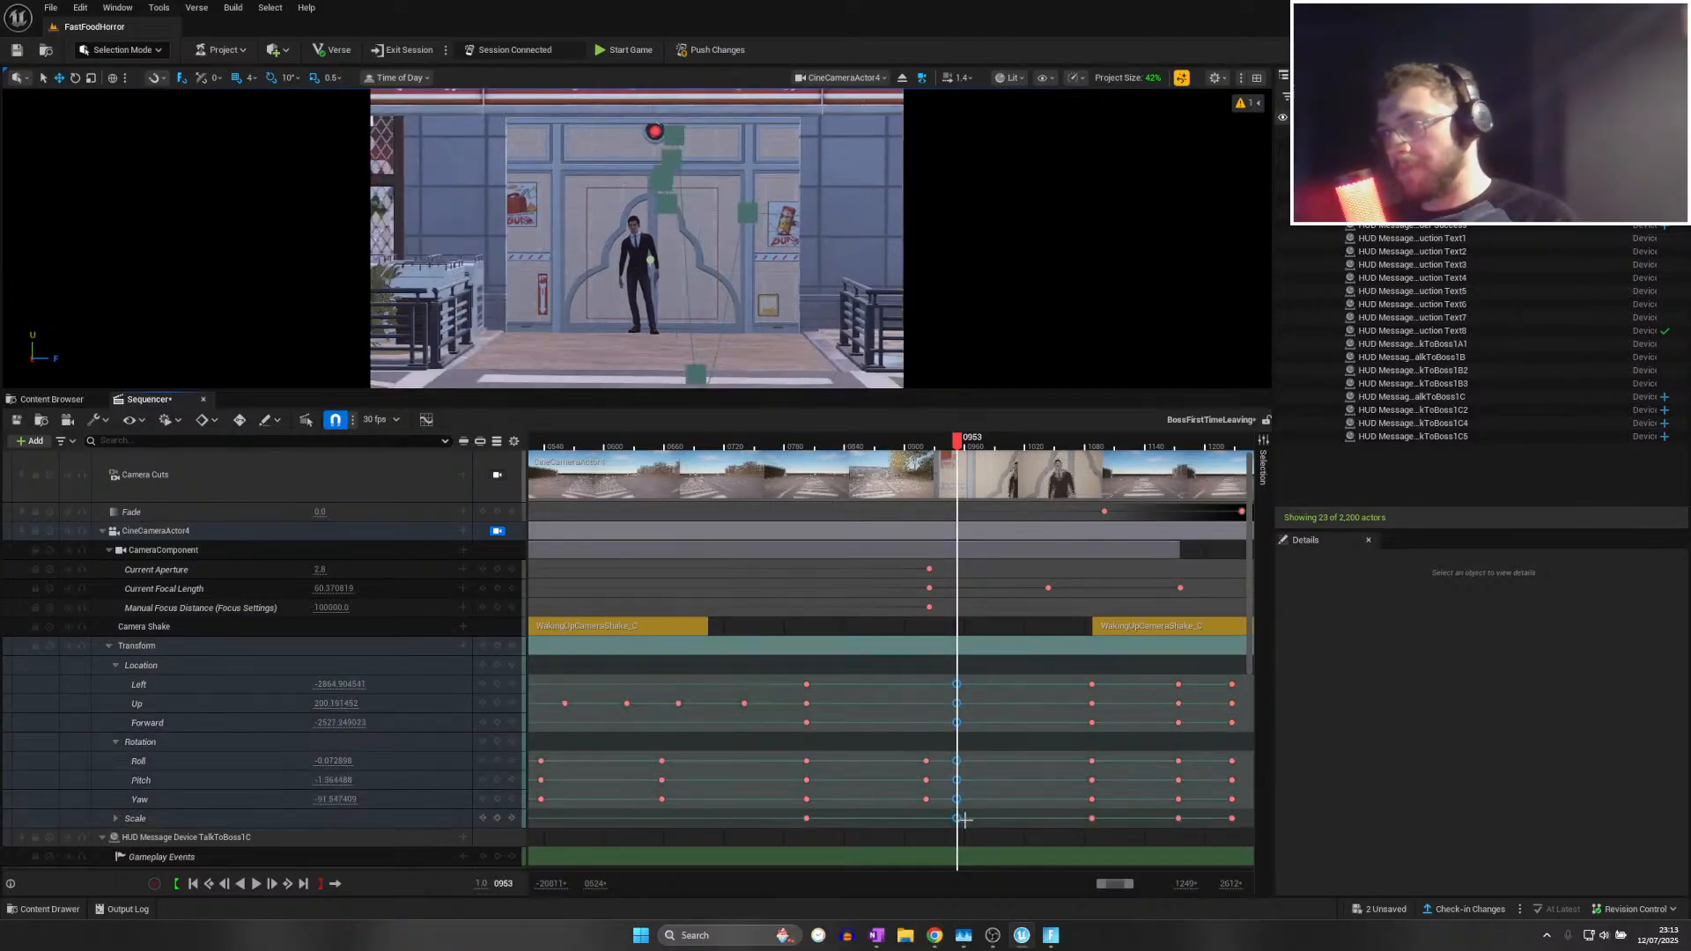
{"action": "left_click_drag", "start_coordinate": [935, 441], "coordinate": [917, 442]}
{"action": "key", "text": "space"}
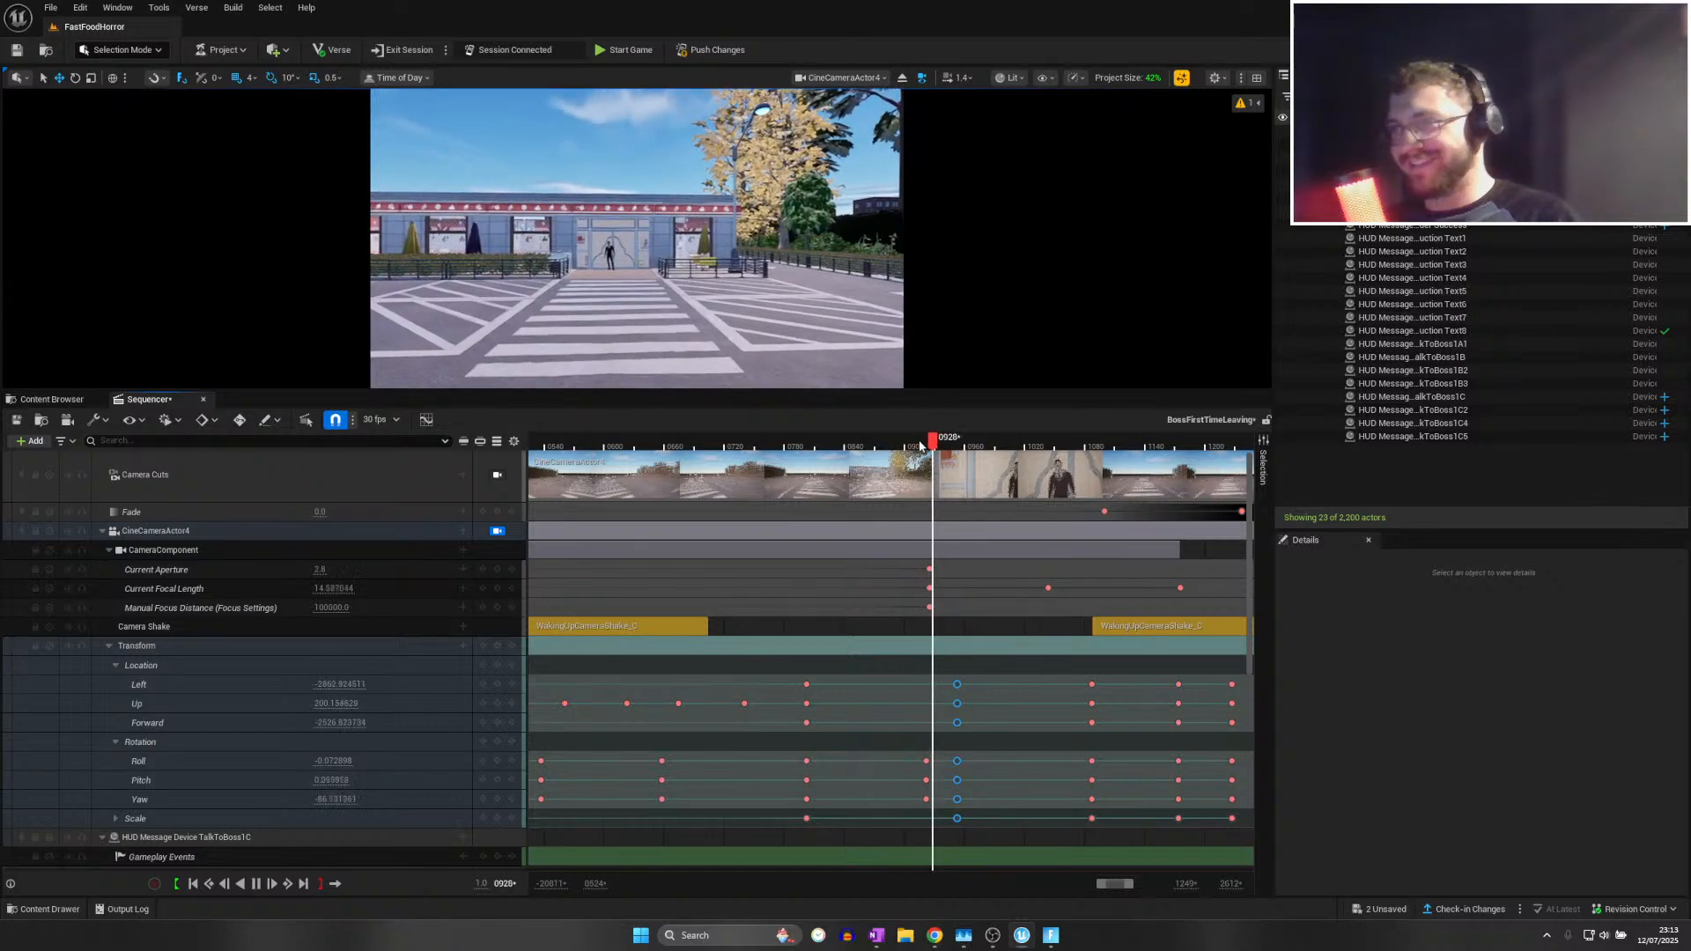
{"action": "left_click", "coordinate": [881, 443]}
{"action": "key", "text": "space"}
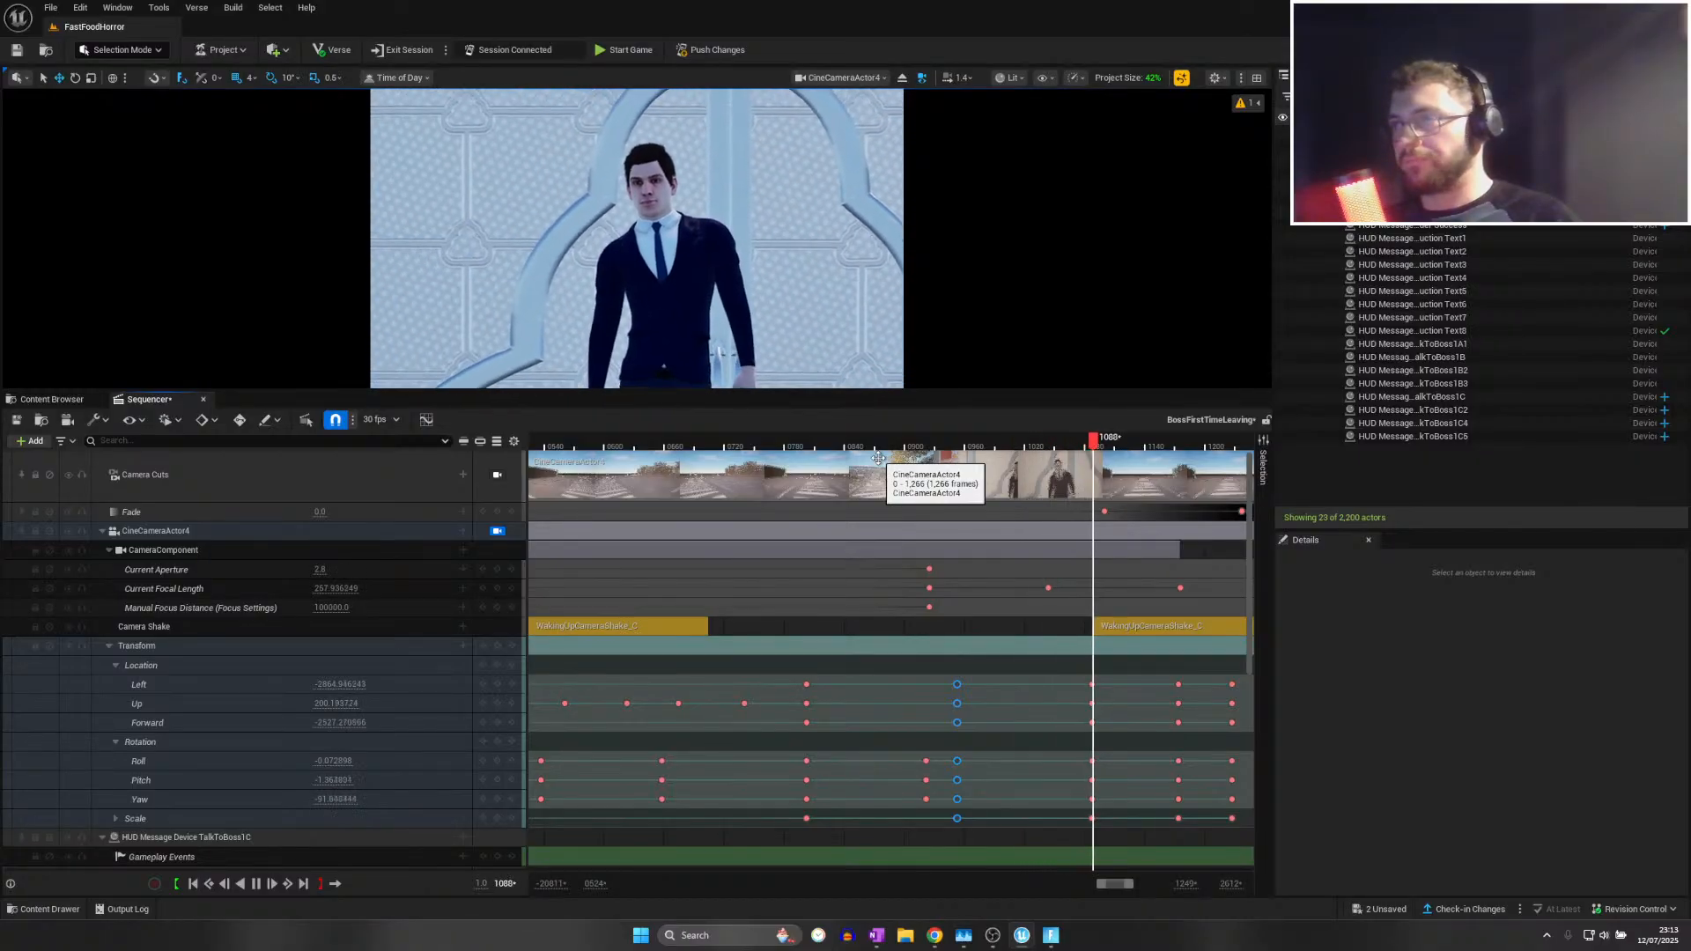
Save all project changes and close the BossFirstTimeLeaving sequence
{"action": "left_click", "coordinate": [50, 7]}
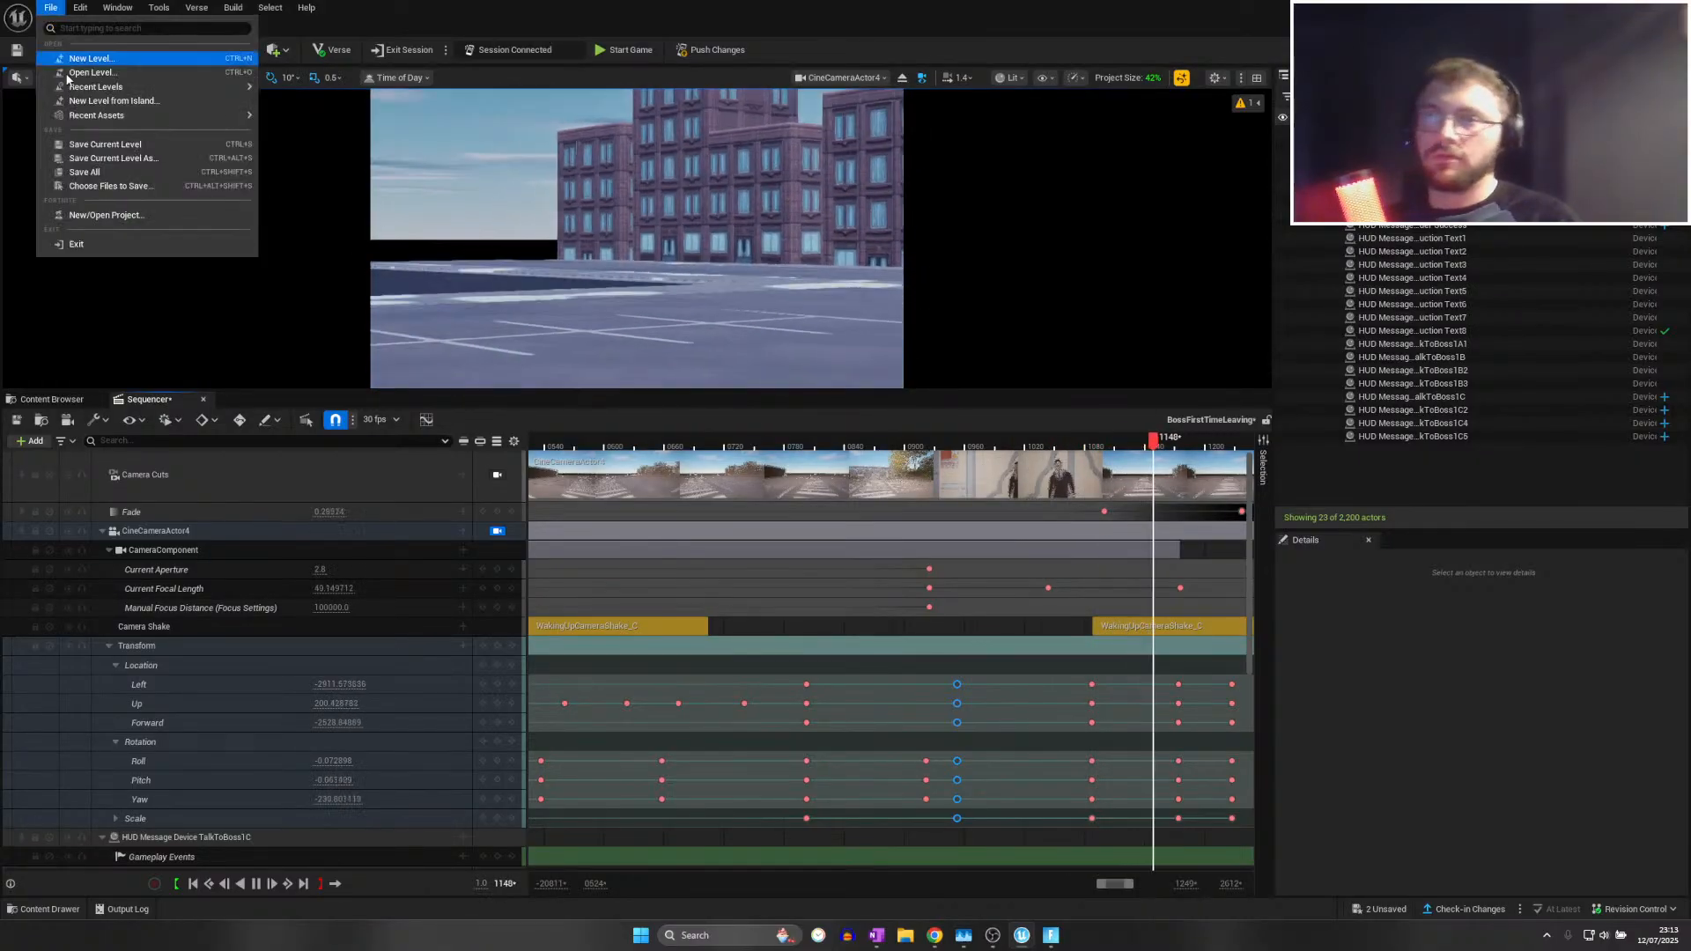
{"action": "left_click", "coordinate": [97, 178]}
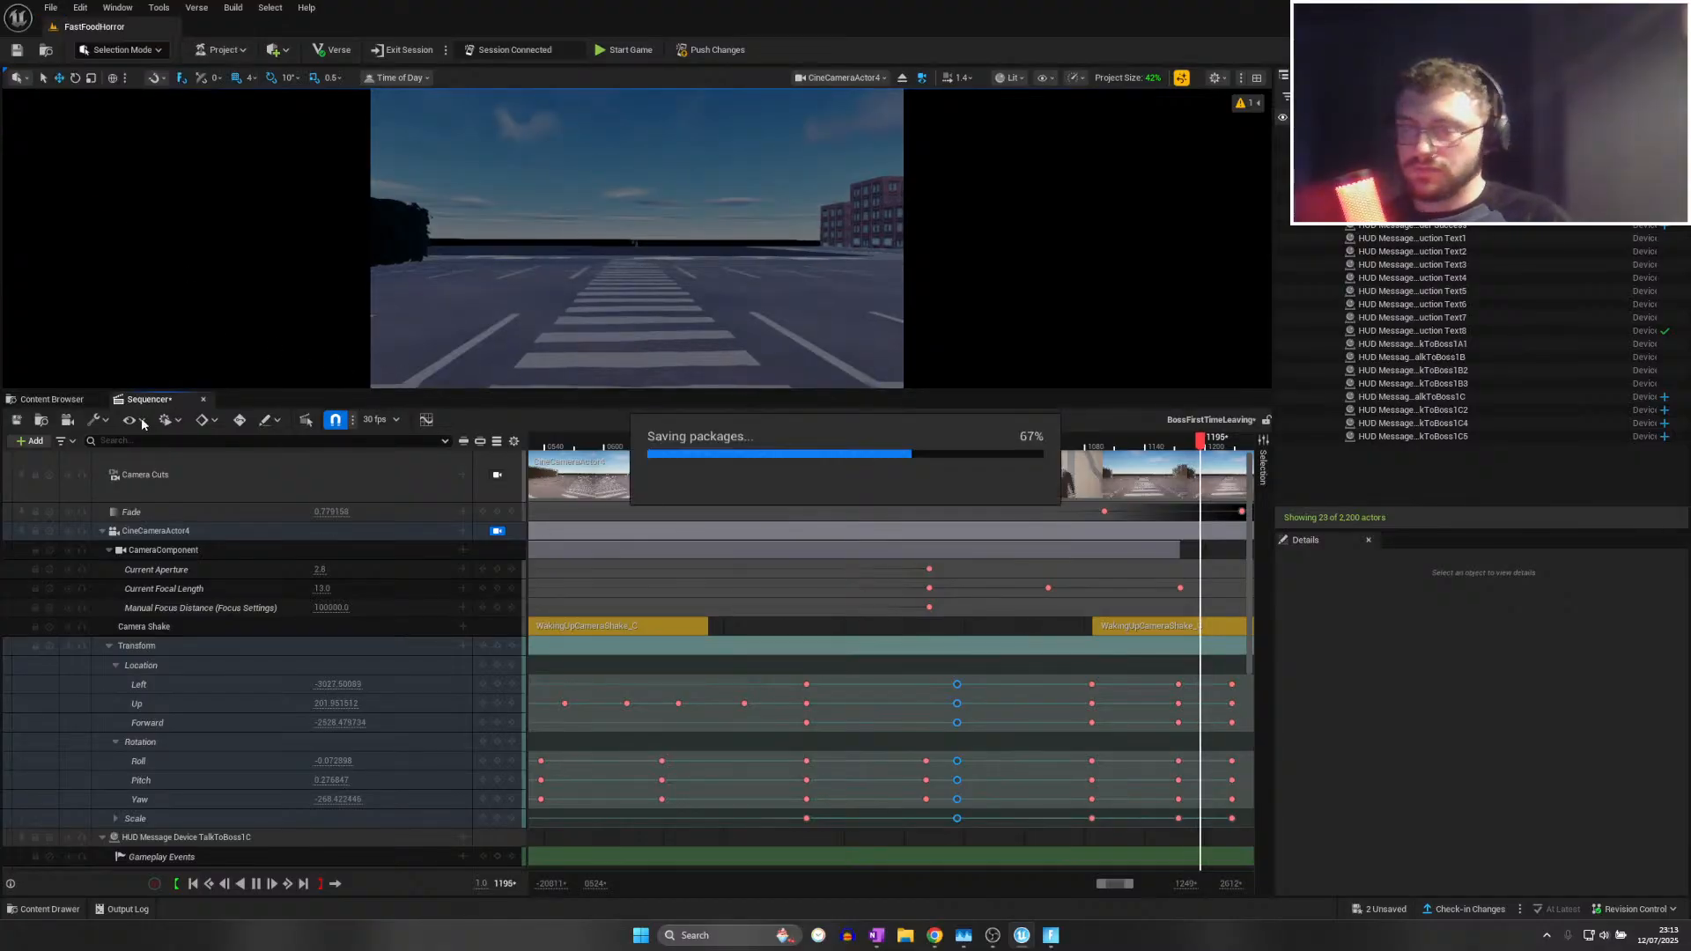
{"action": "left_click", "coordinate": [202, 400]}
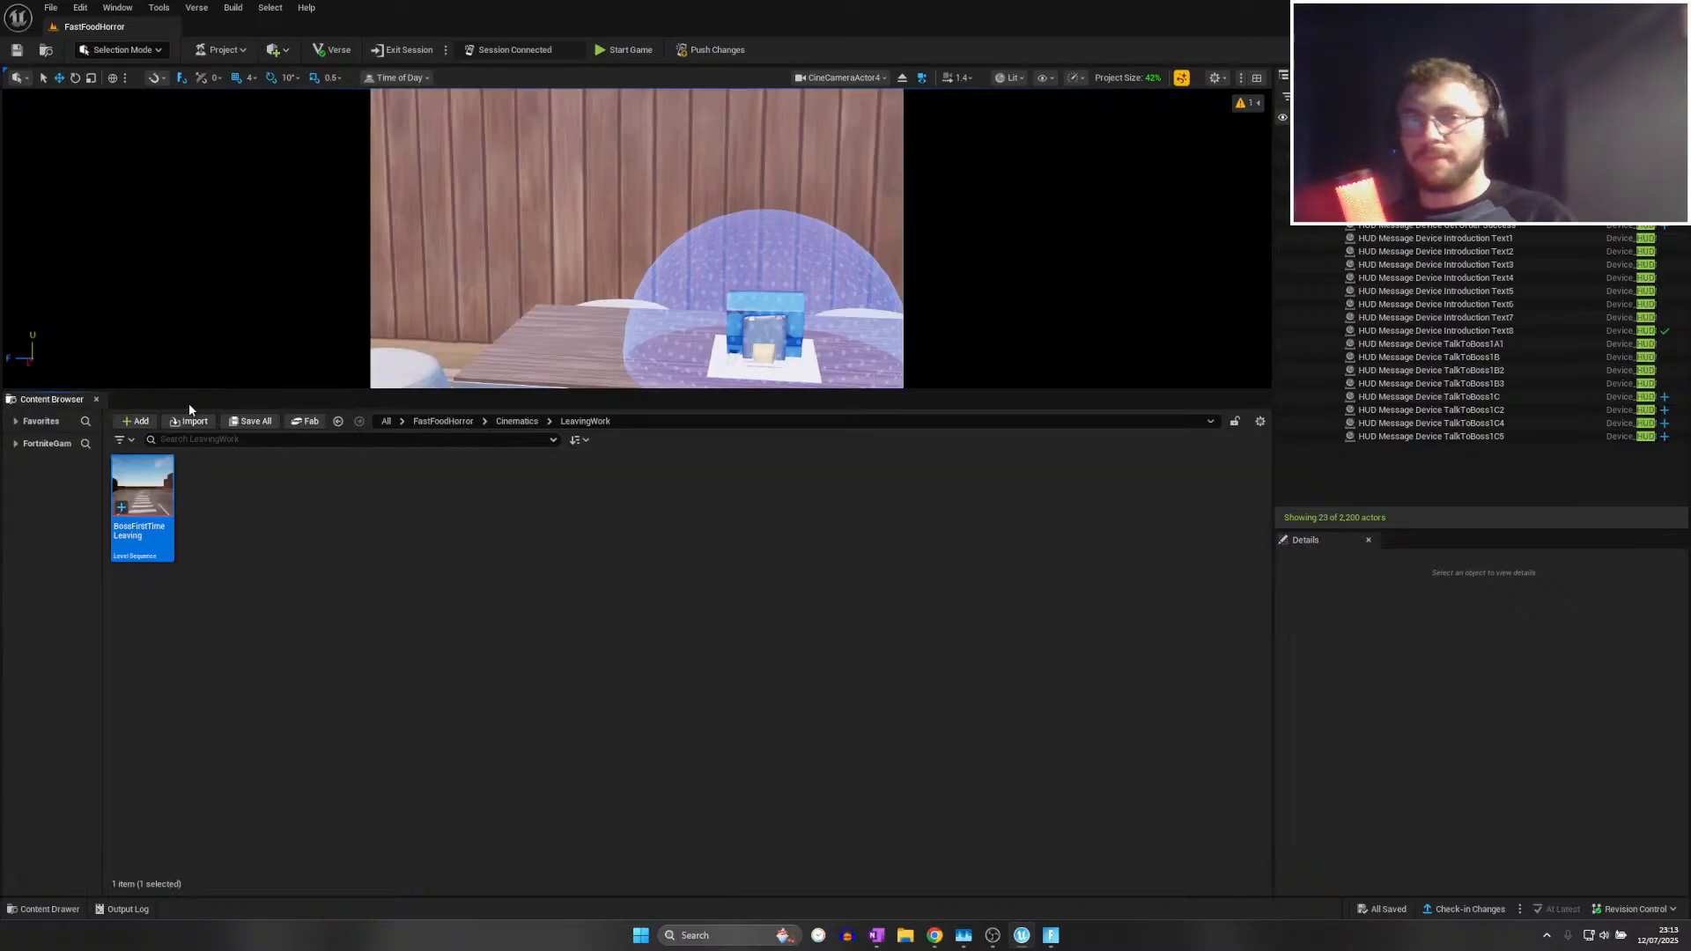
Switch to the Fortnite client, fly into the restaurant and inspect the ingredient shelves and the kitchen stoves
{"action": "key", "text": "alt+Tab"}
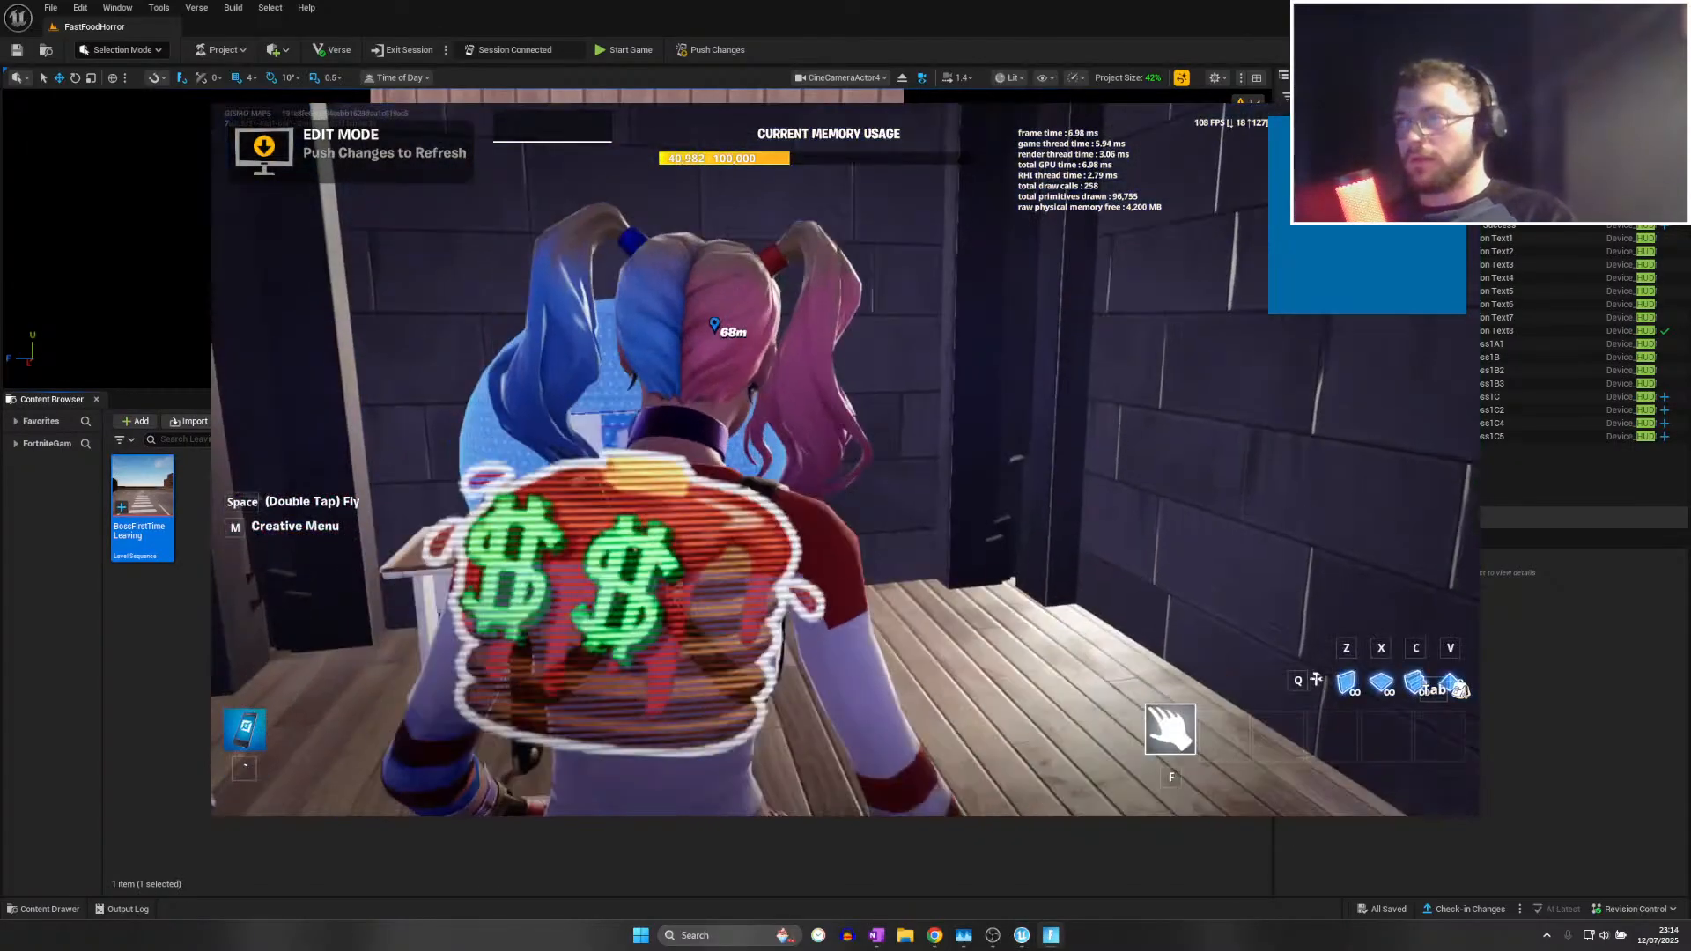
{"action": "key", "text": "space"}
{"action": "key", "text": "space"}
{"action": "key", "text": "w"}
{"action": "key", "text": "w"}
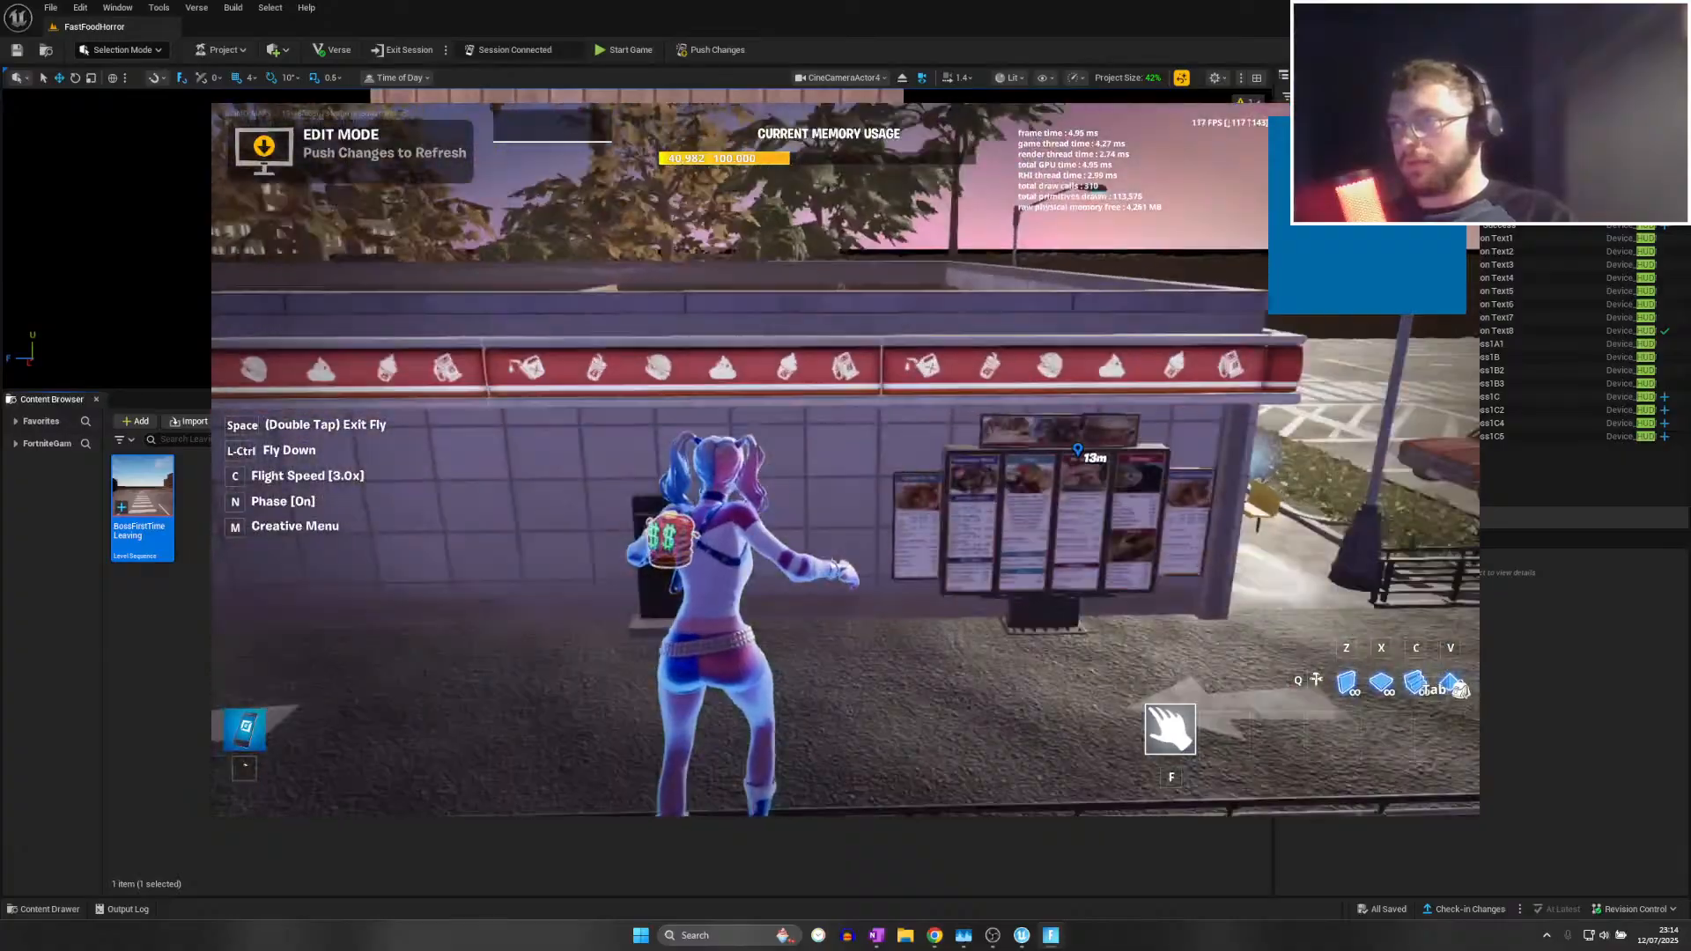
{"action": "key", "text": "space"}
{"action": "key", "text": "space"}
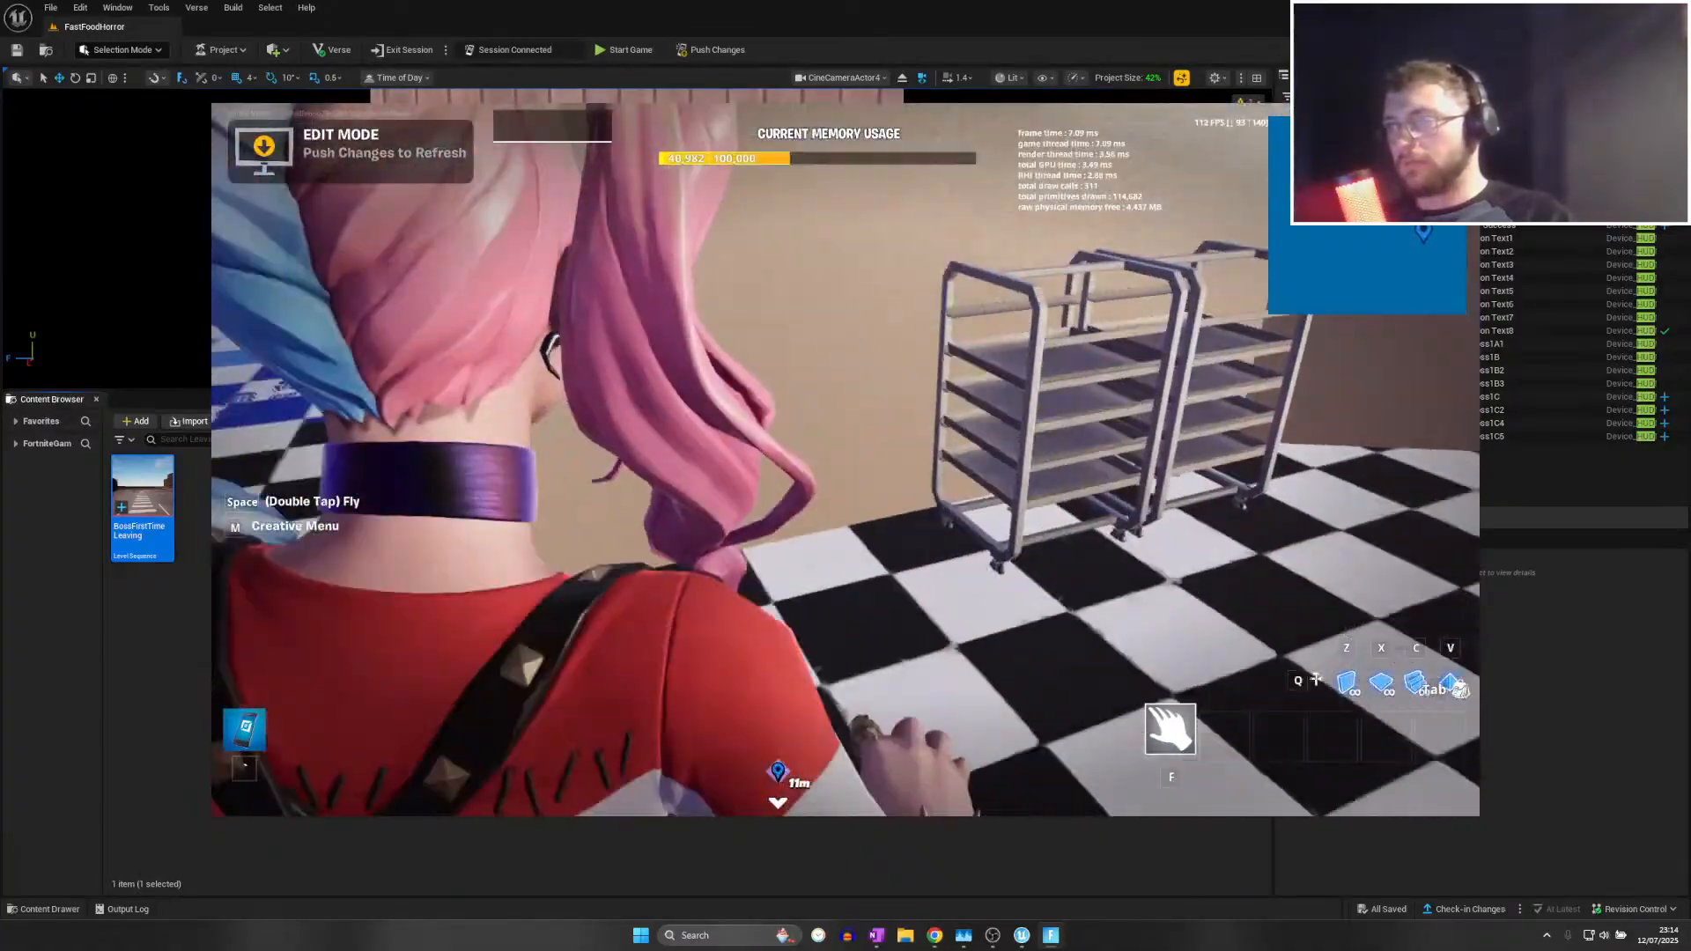
{"action": "key", "text": "w"}
{"action": "key", "text": "f"}
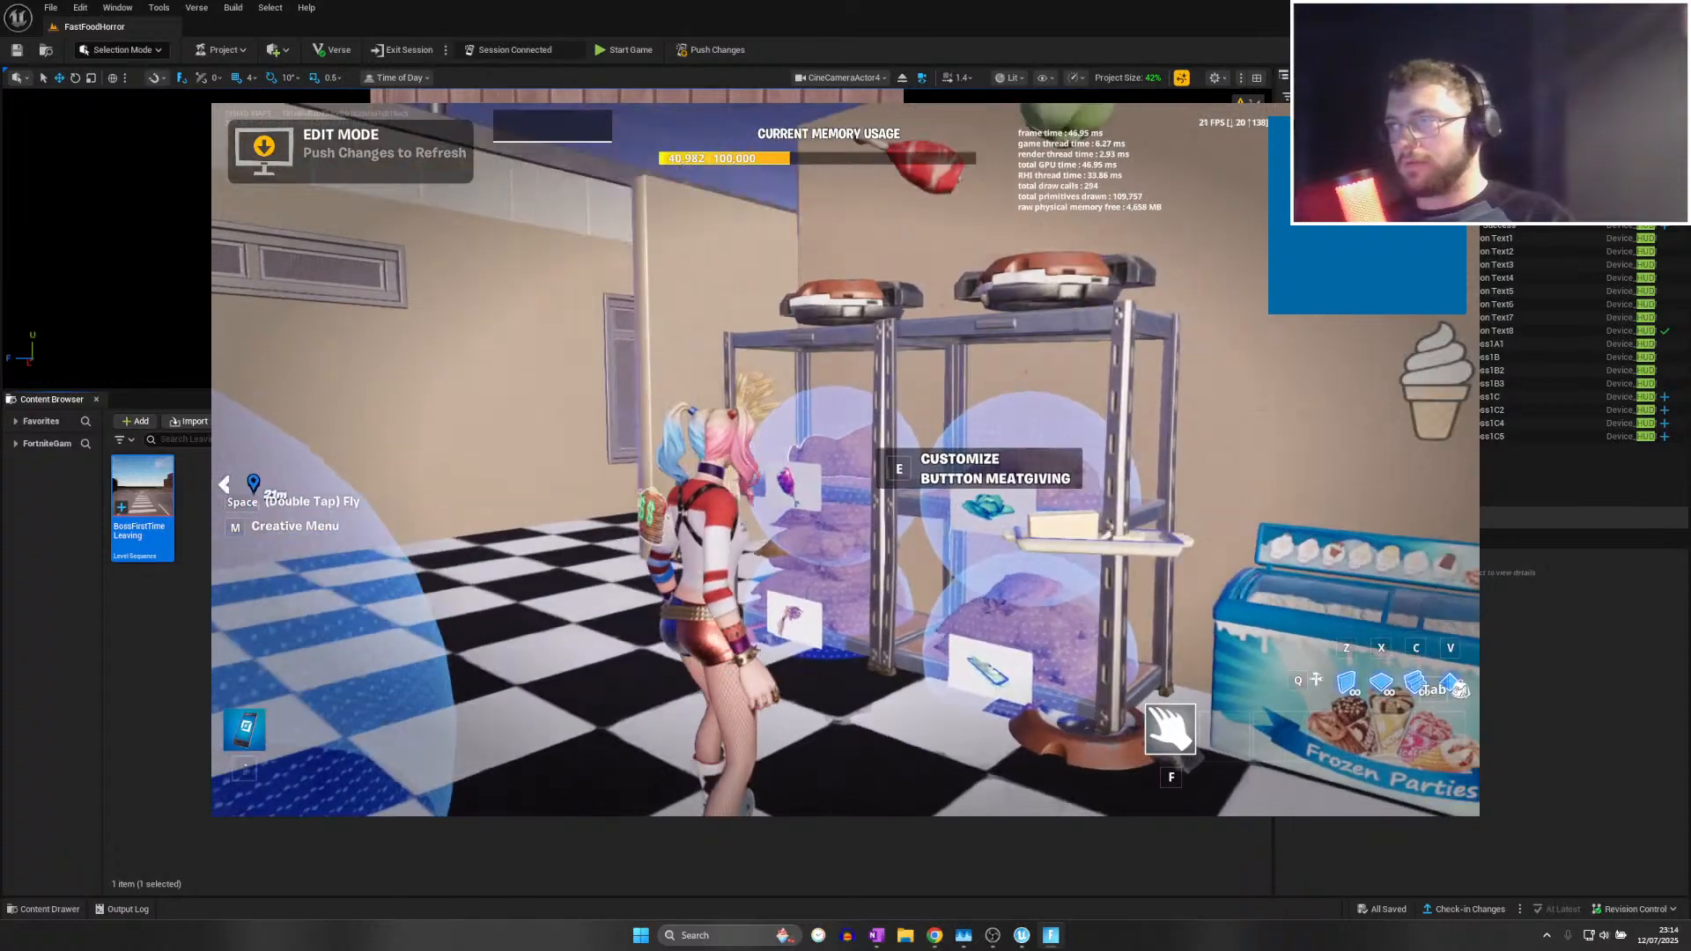
{"action": "key", "text": "w"}
{"action": "key", "text": "w"}
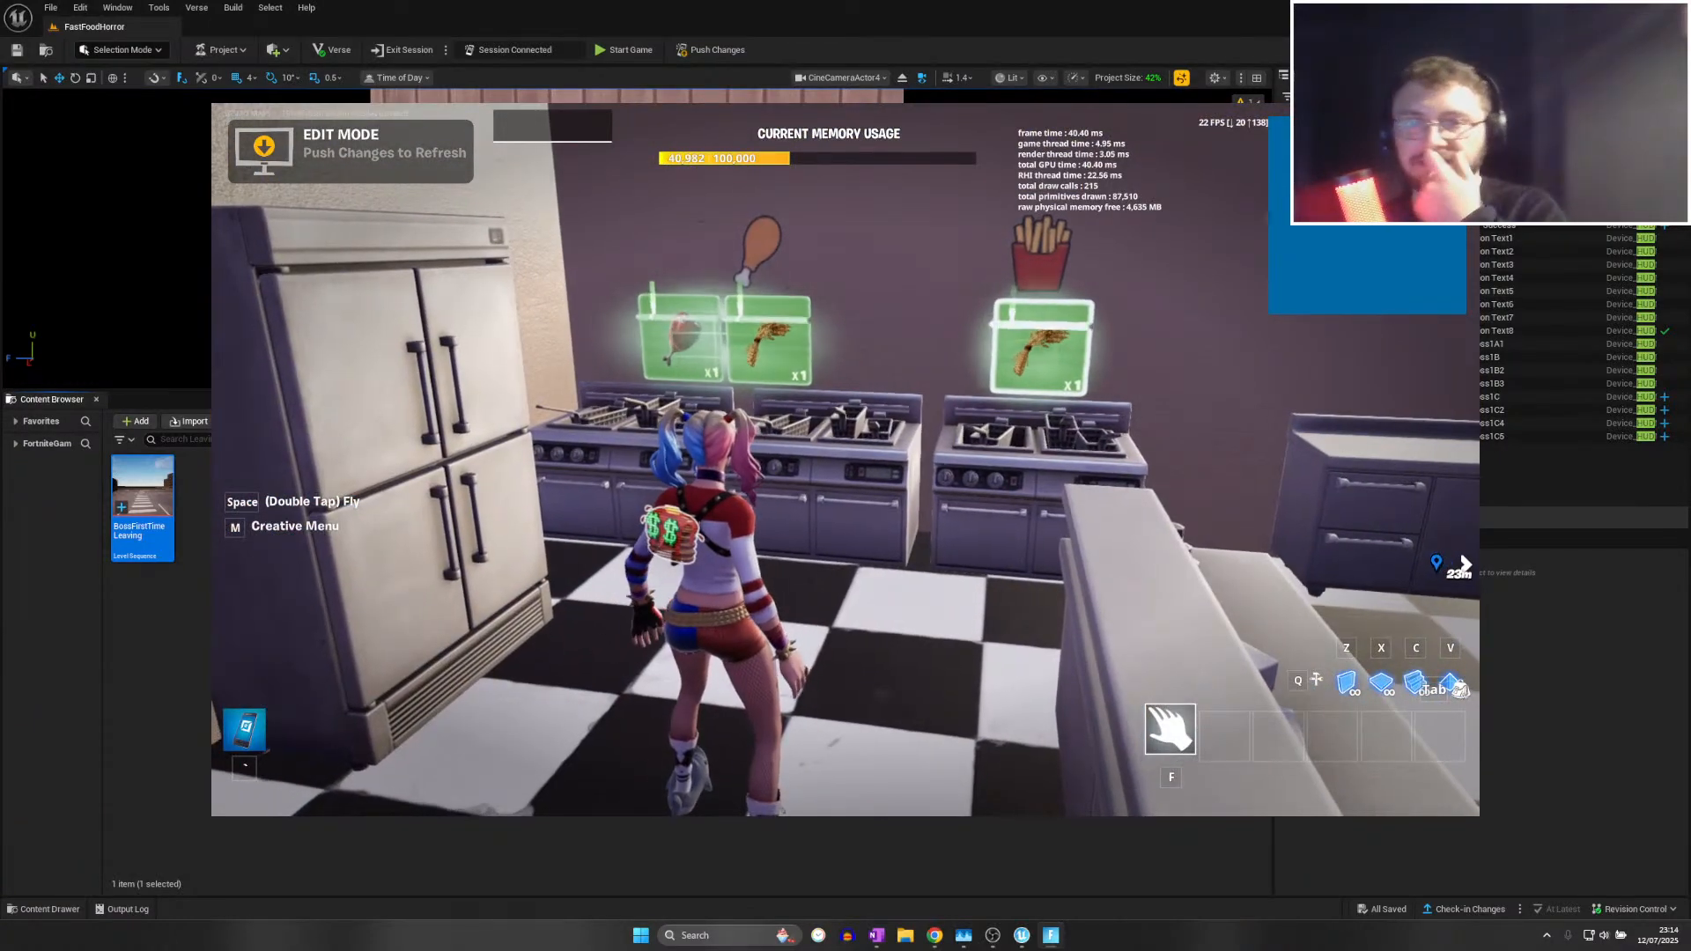
{"action": "key", "text": "w"}
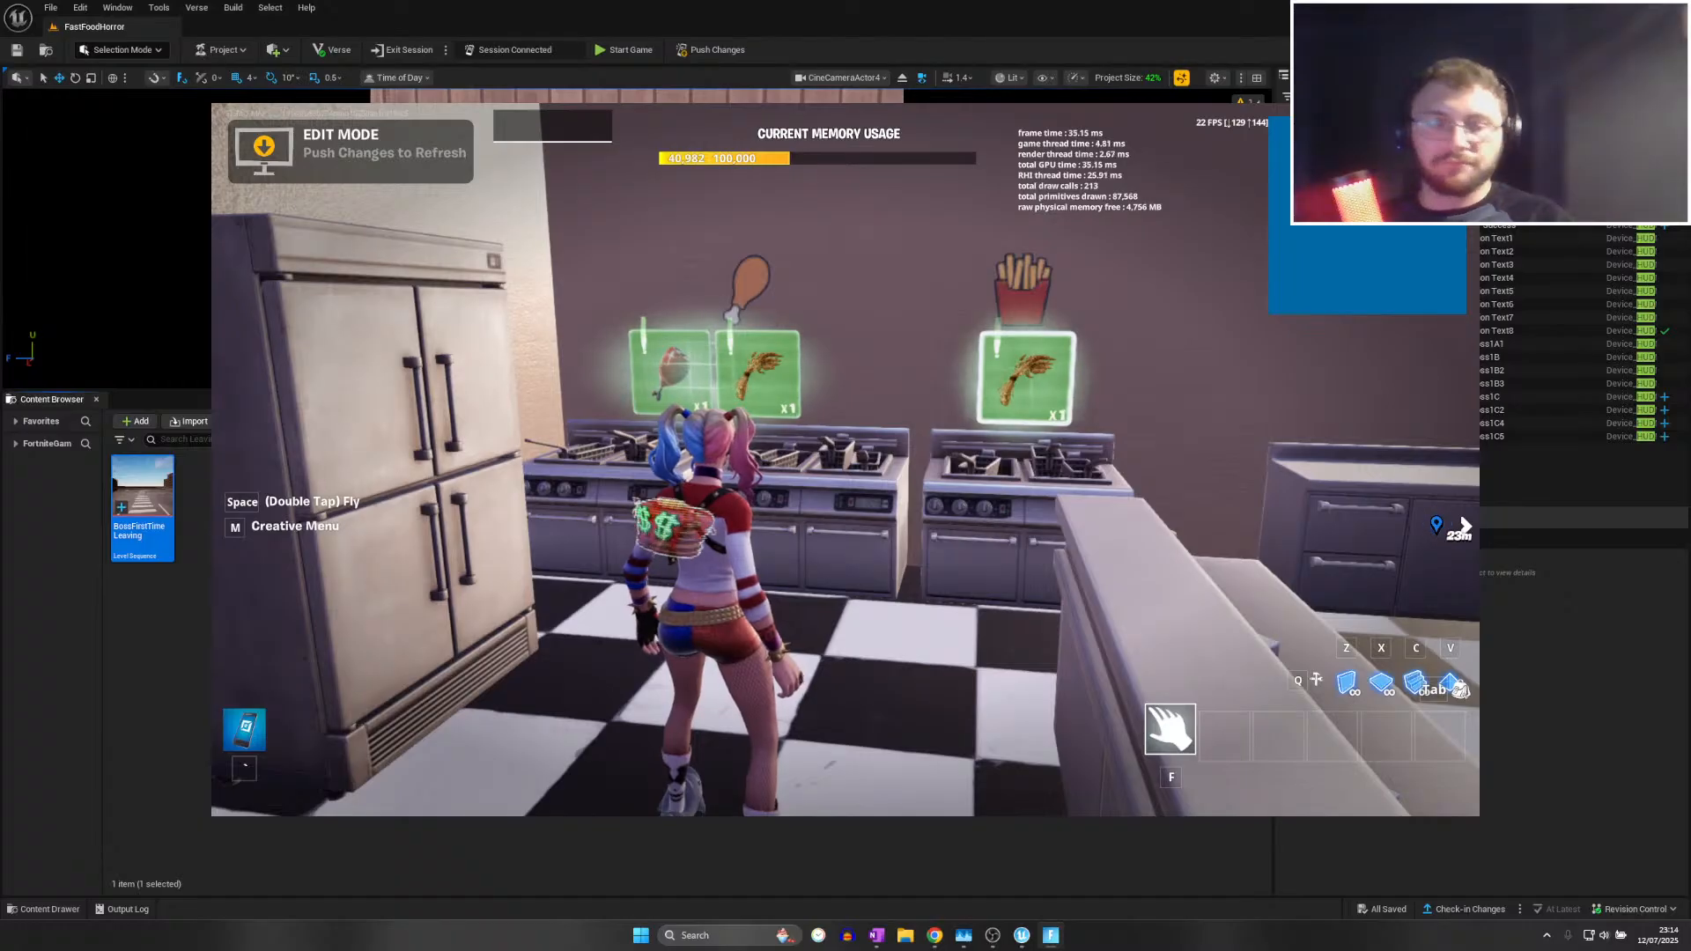
Switch to the Unreal editor and search the FastFoodHorror project content for drunk
{"action": "key", "text": "alt+Tab"}
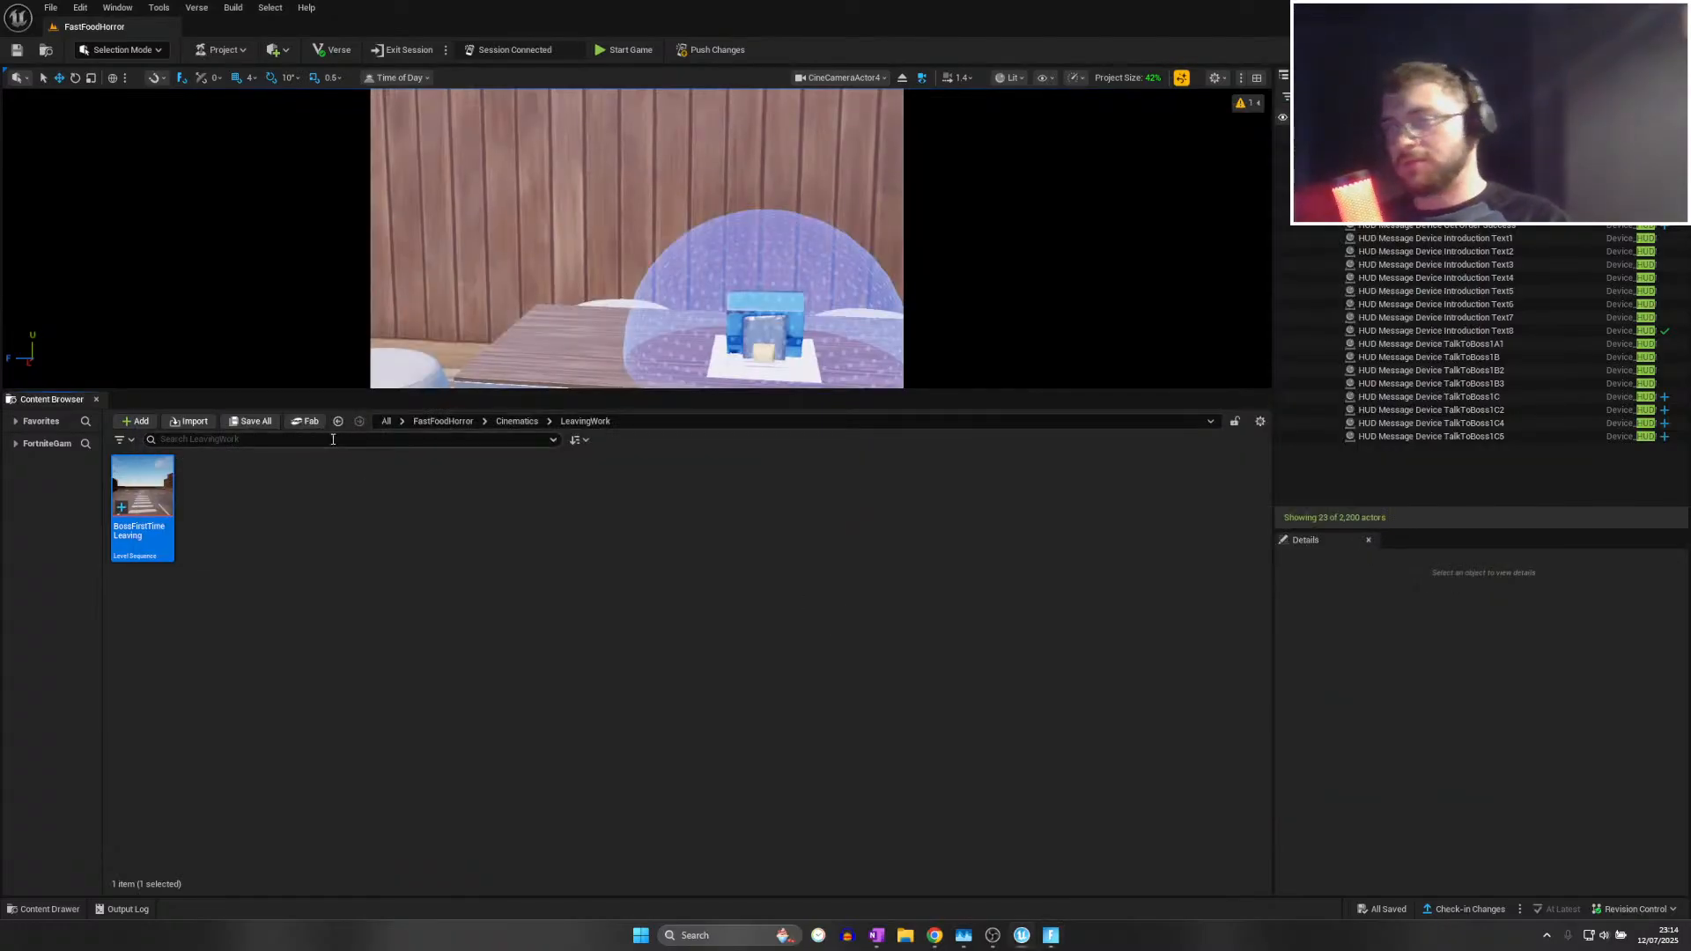
{"action": "left_click", "coordinate": [517, 421]}
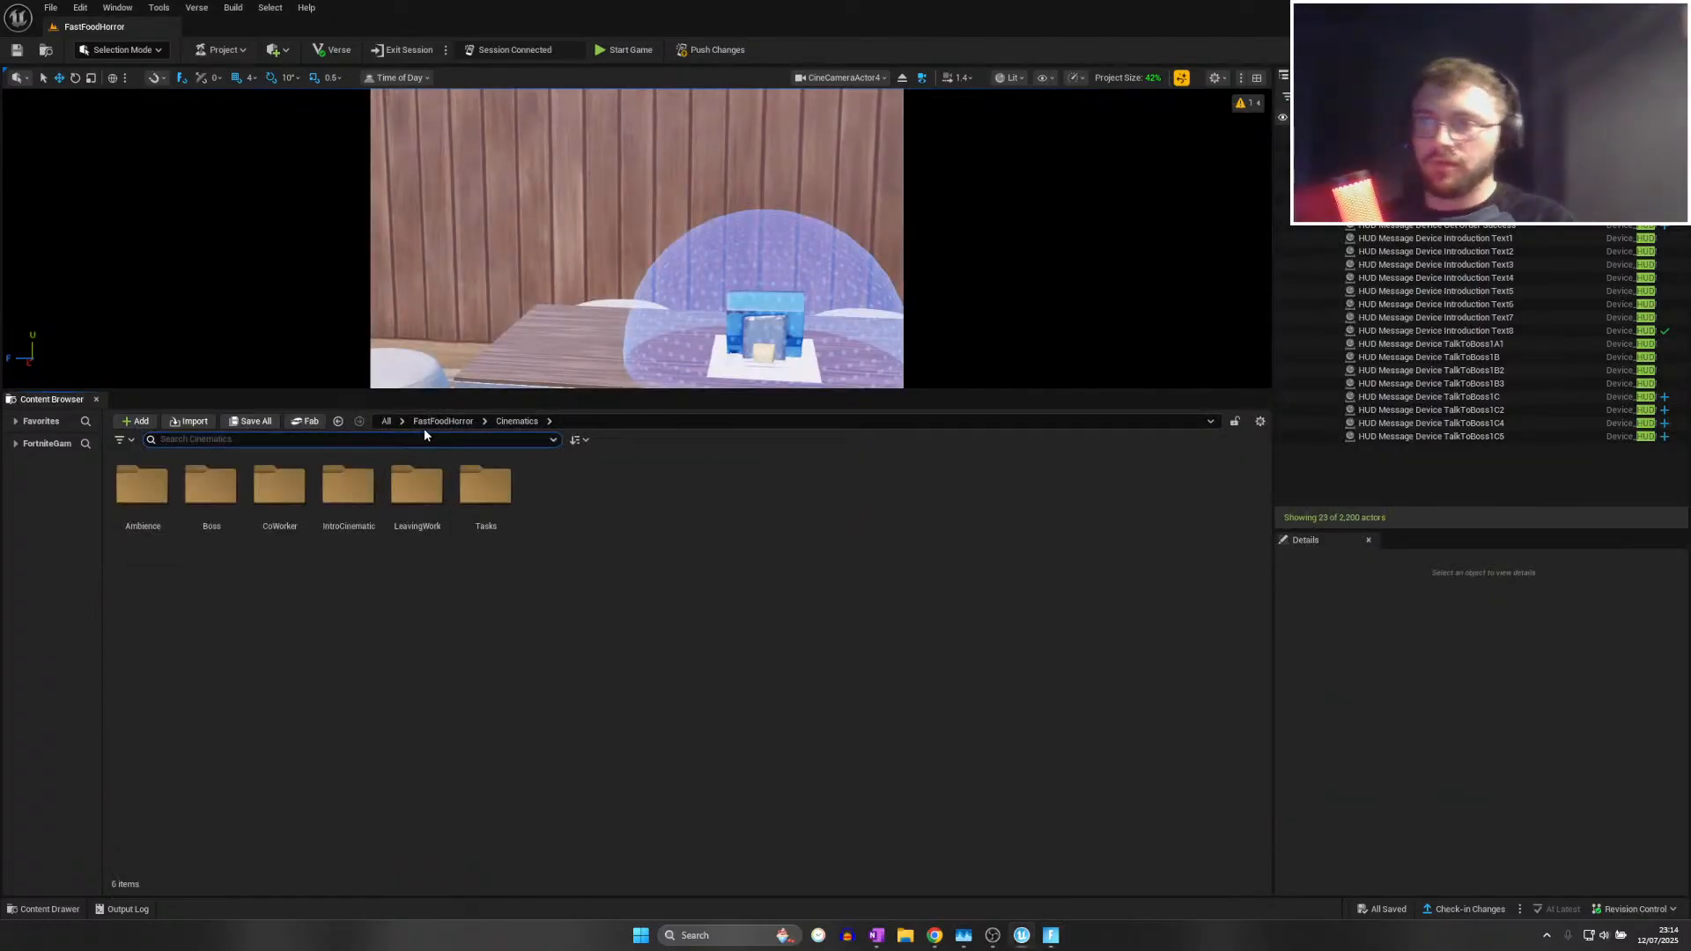
{"action": "left_click", "coordinate": [424, 427]}
{"action": "left_click", "coordinate": [408, 440]}
{"action": "type", "text": "drunk"}
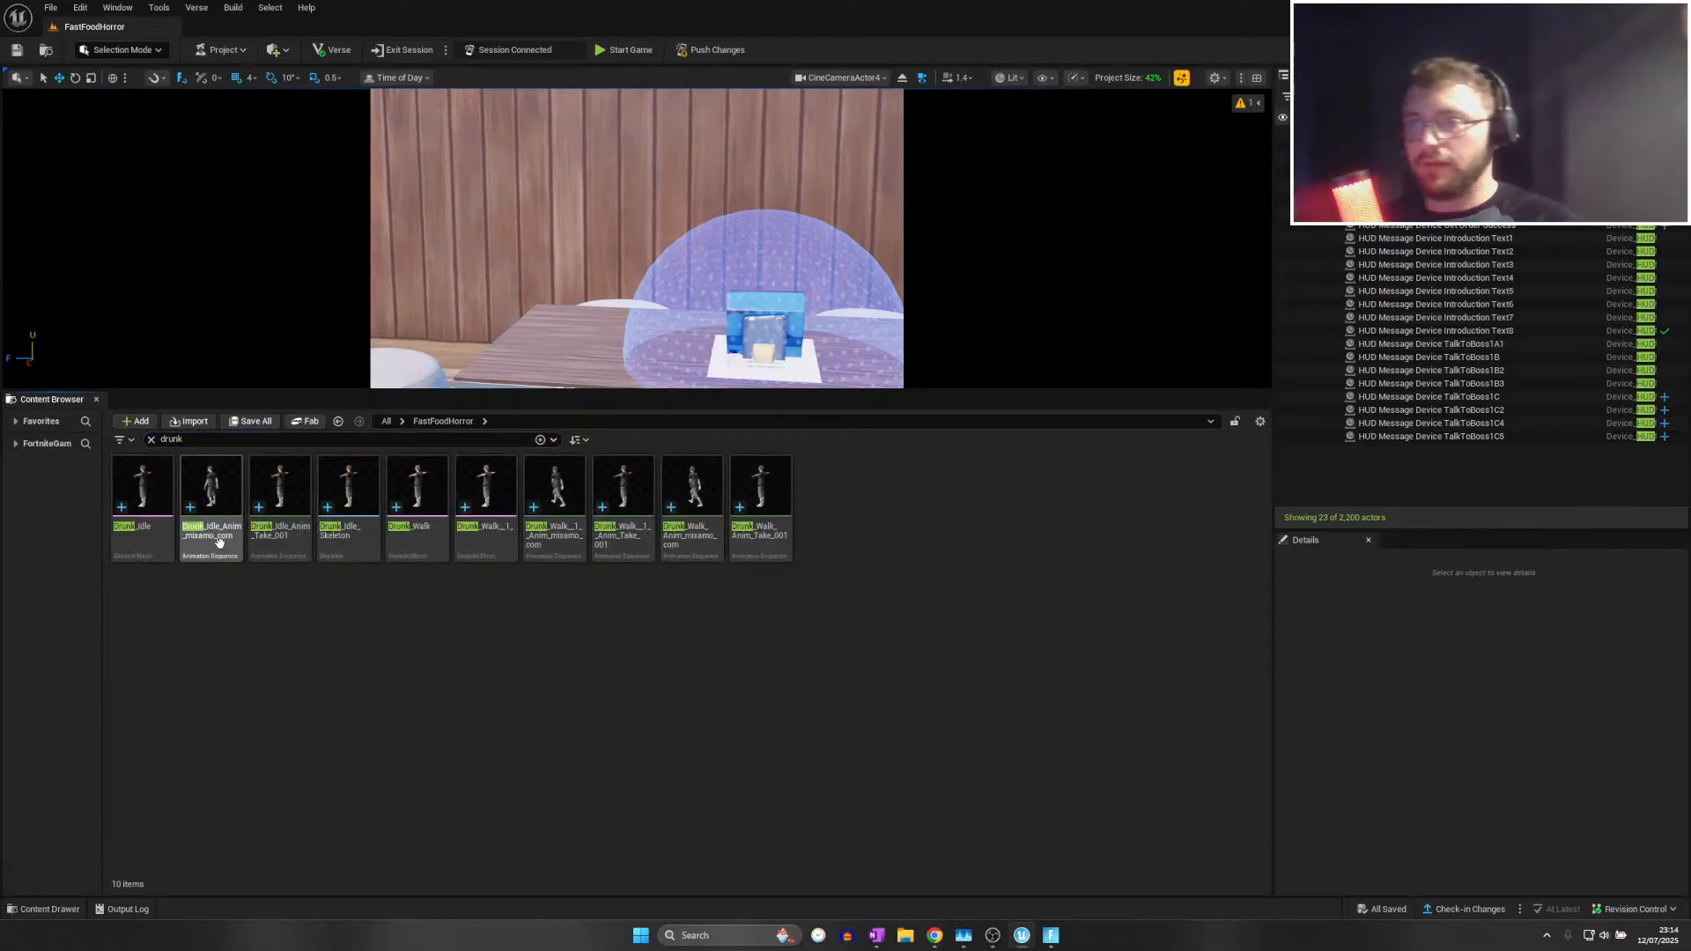
Rename the Drunk_Idle skeletal mesh as Customer_Idle
{"action": "left_click", "coordinate": [152, 510]}
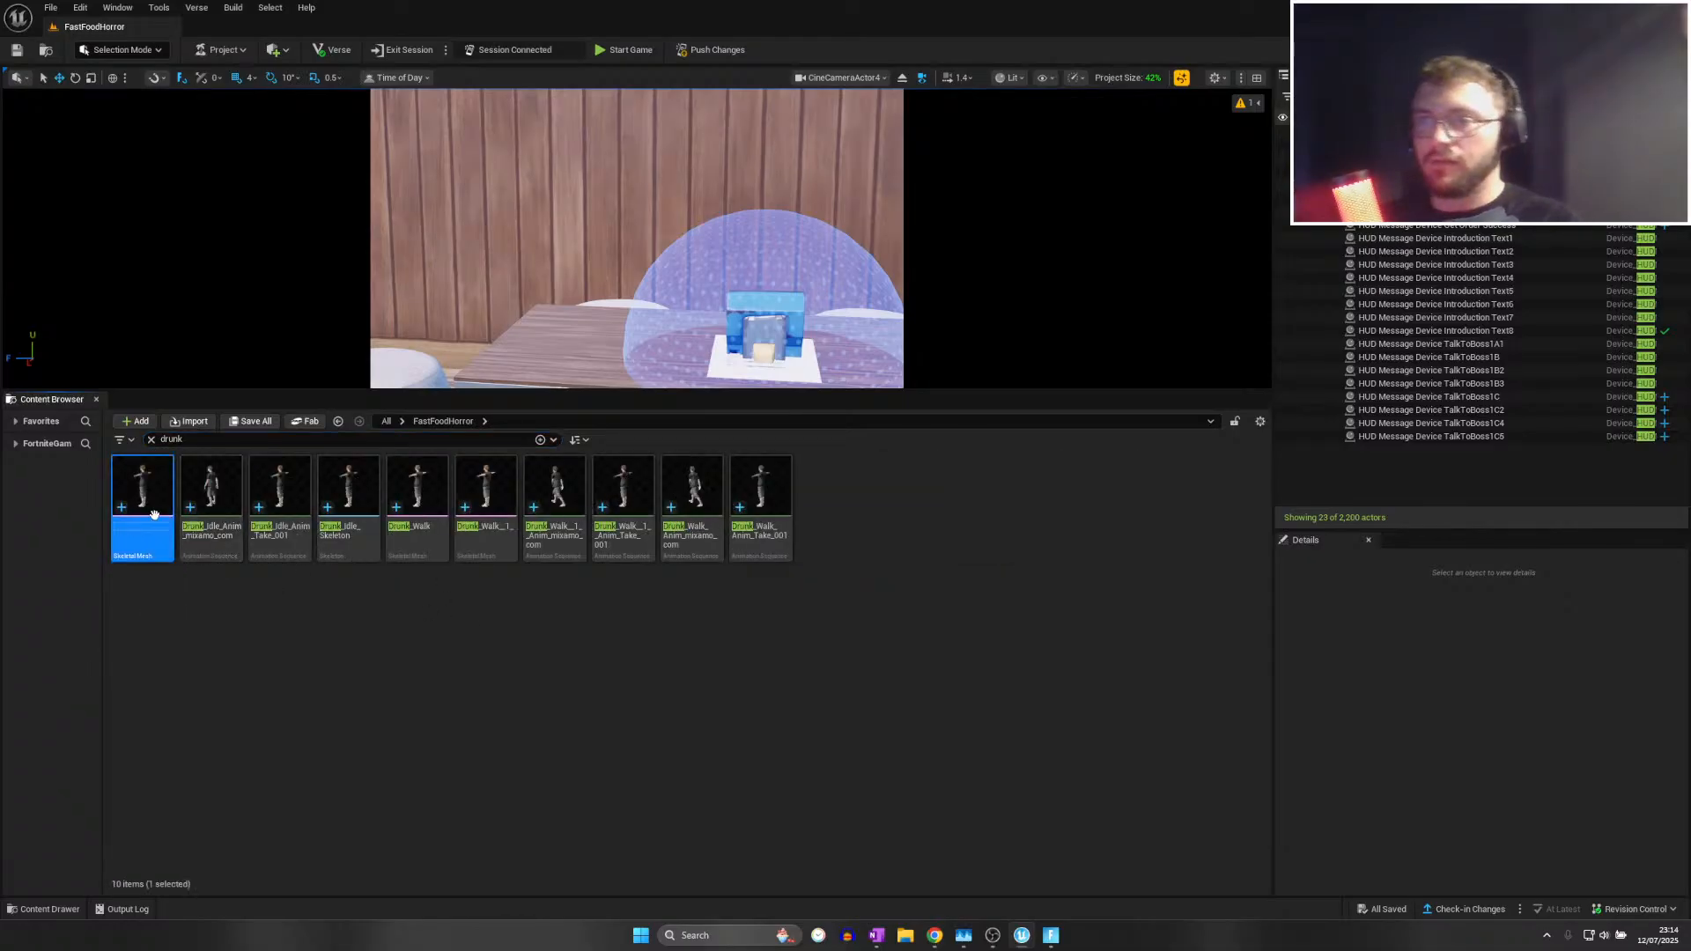
{"action": "key", "text": "F2"}
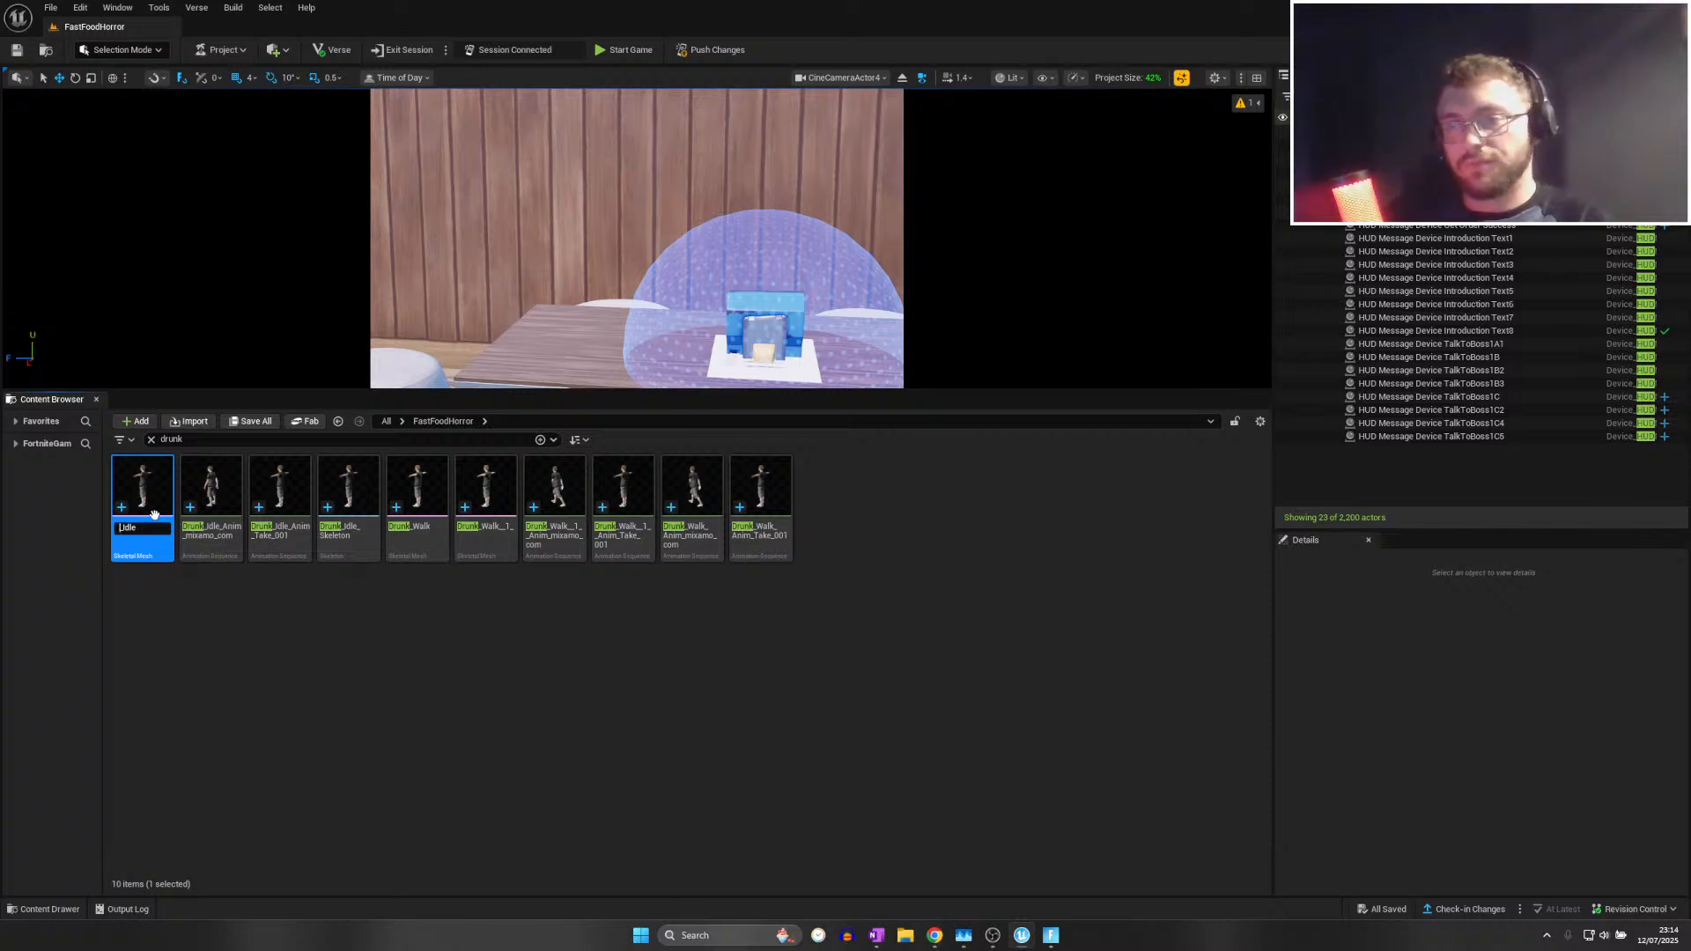
{"action": "key", "text": "Return"}
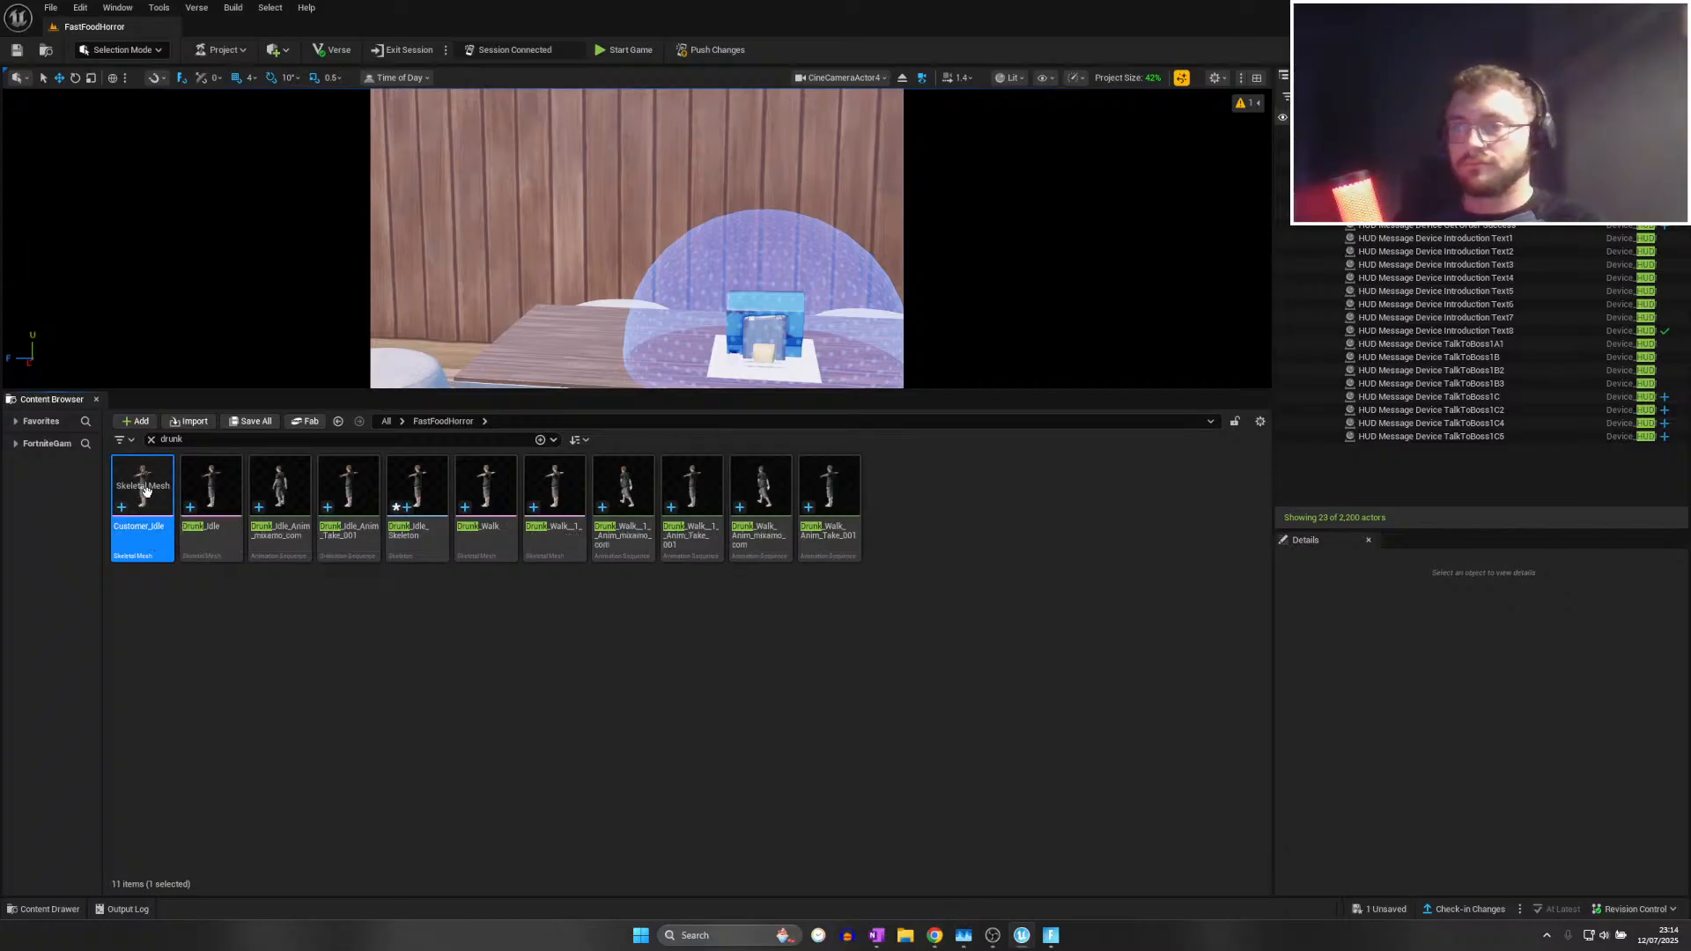
{"action": "left_click", "coordinate": [151, 523]}
{"action": "key", "text": "F2"}
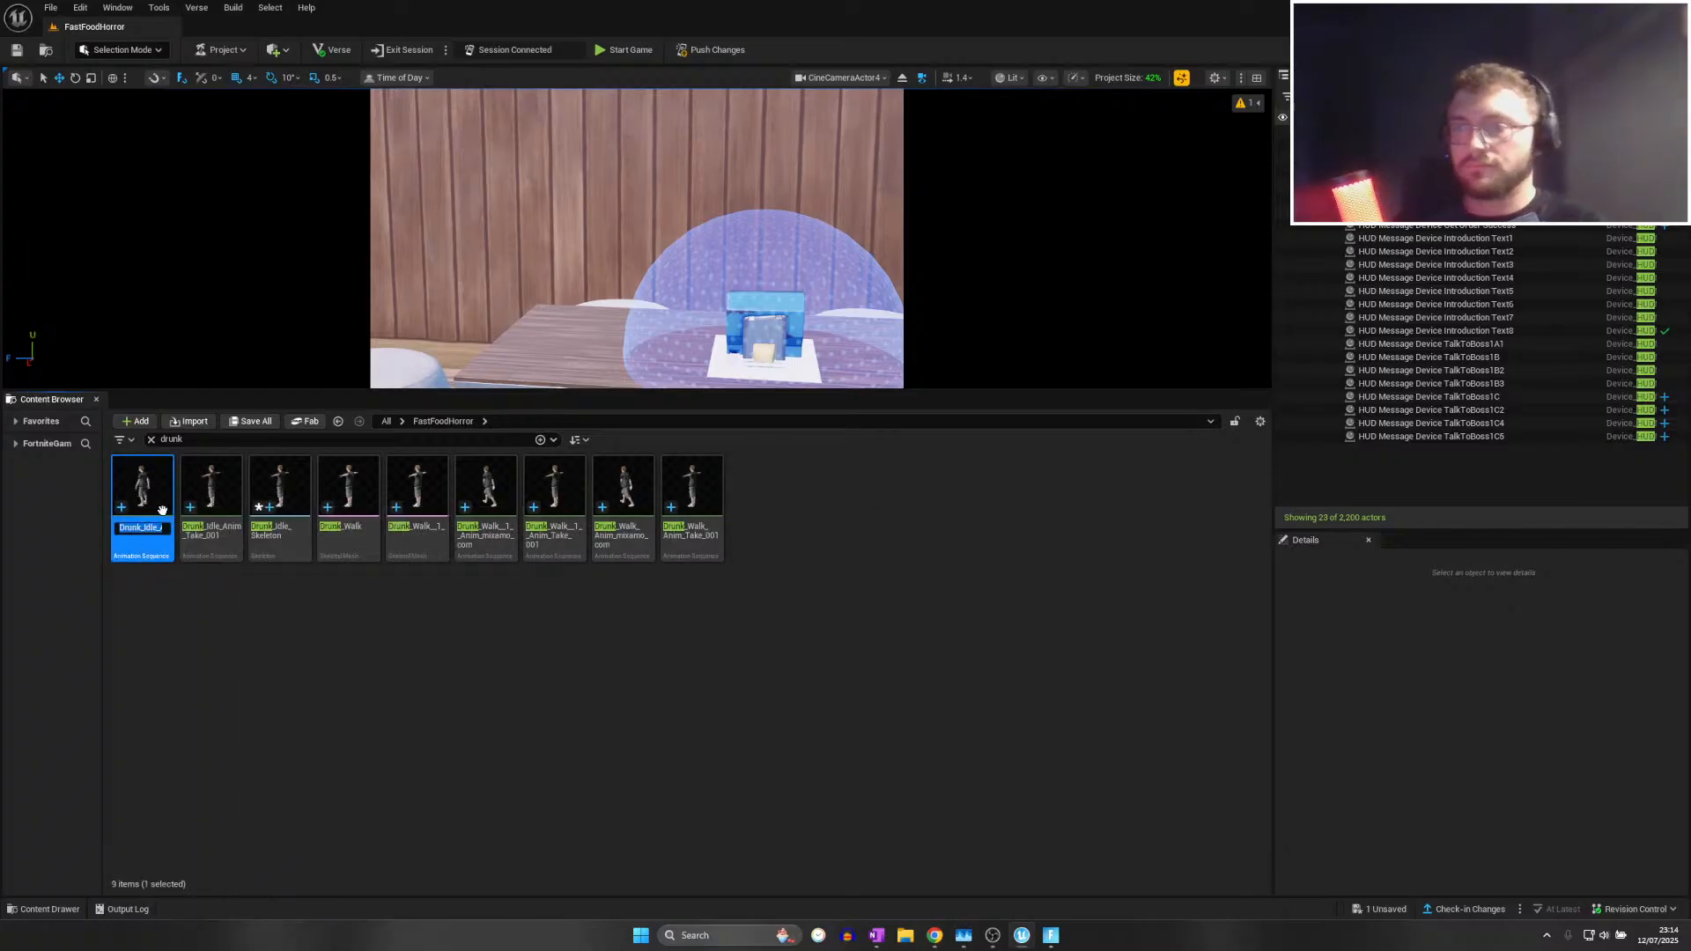
{"action": "left_click", "coordinate": [562, 652]}
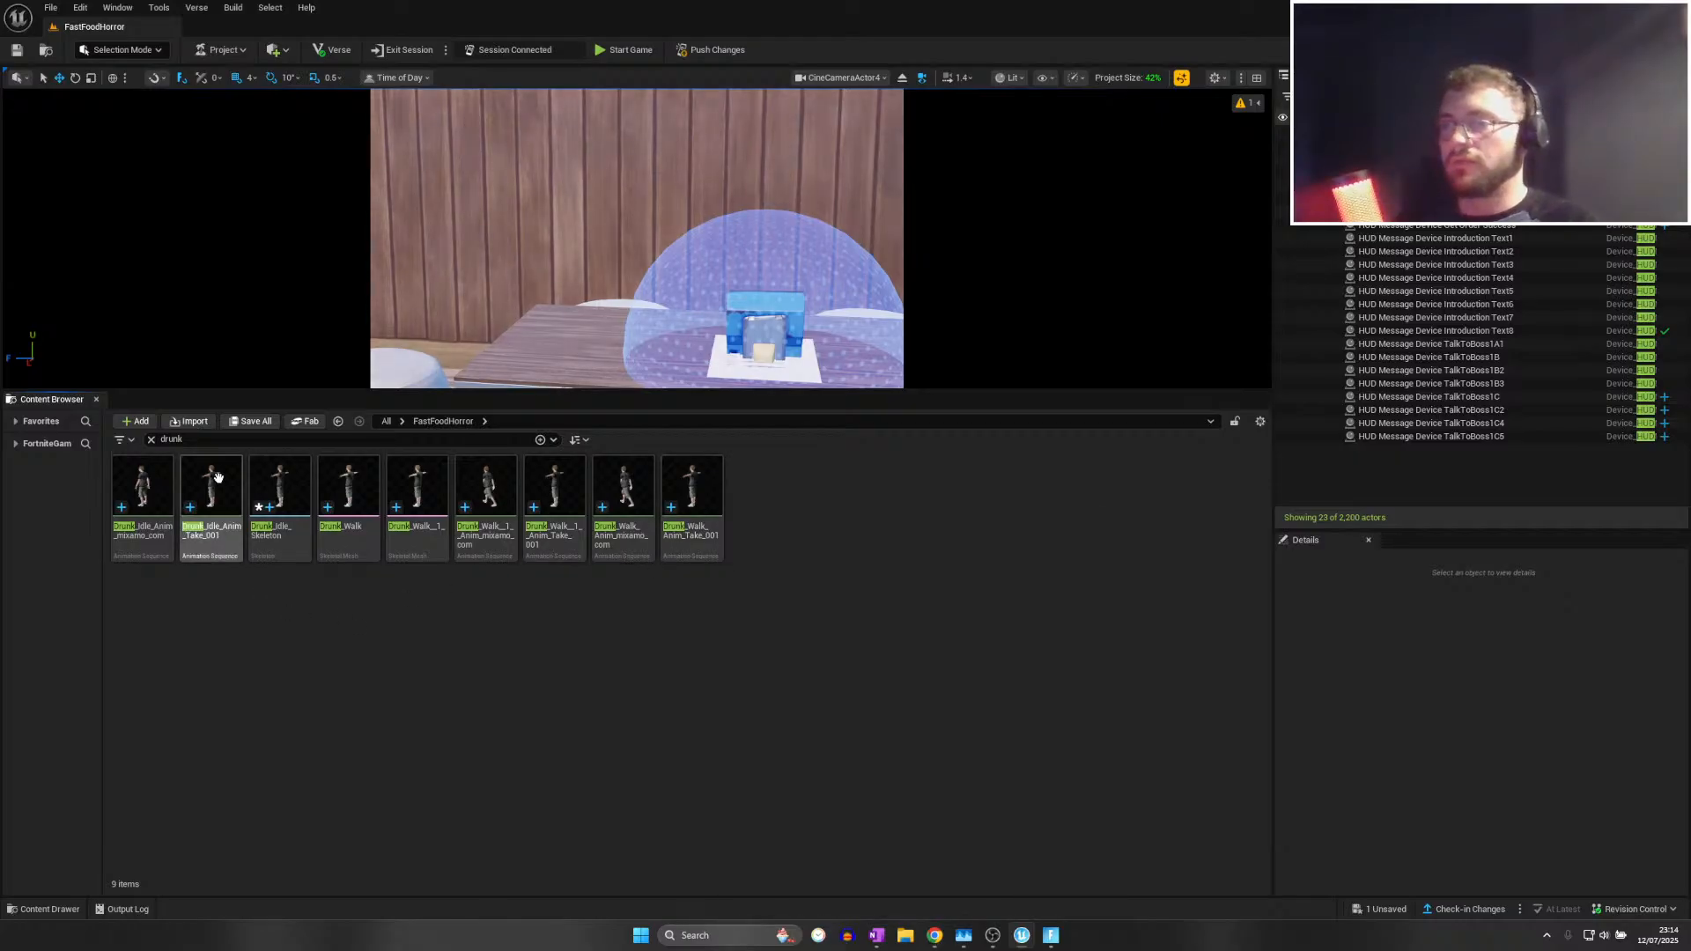
{"action": "right_click", "coordinate": [155, 467]}
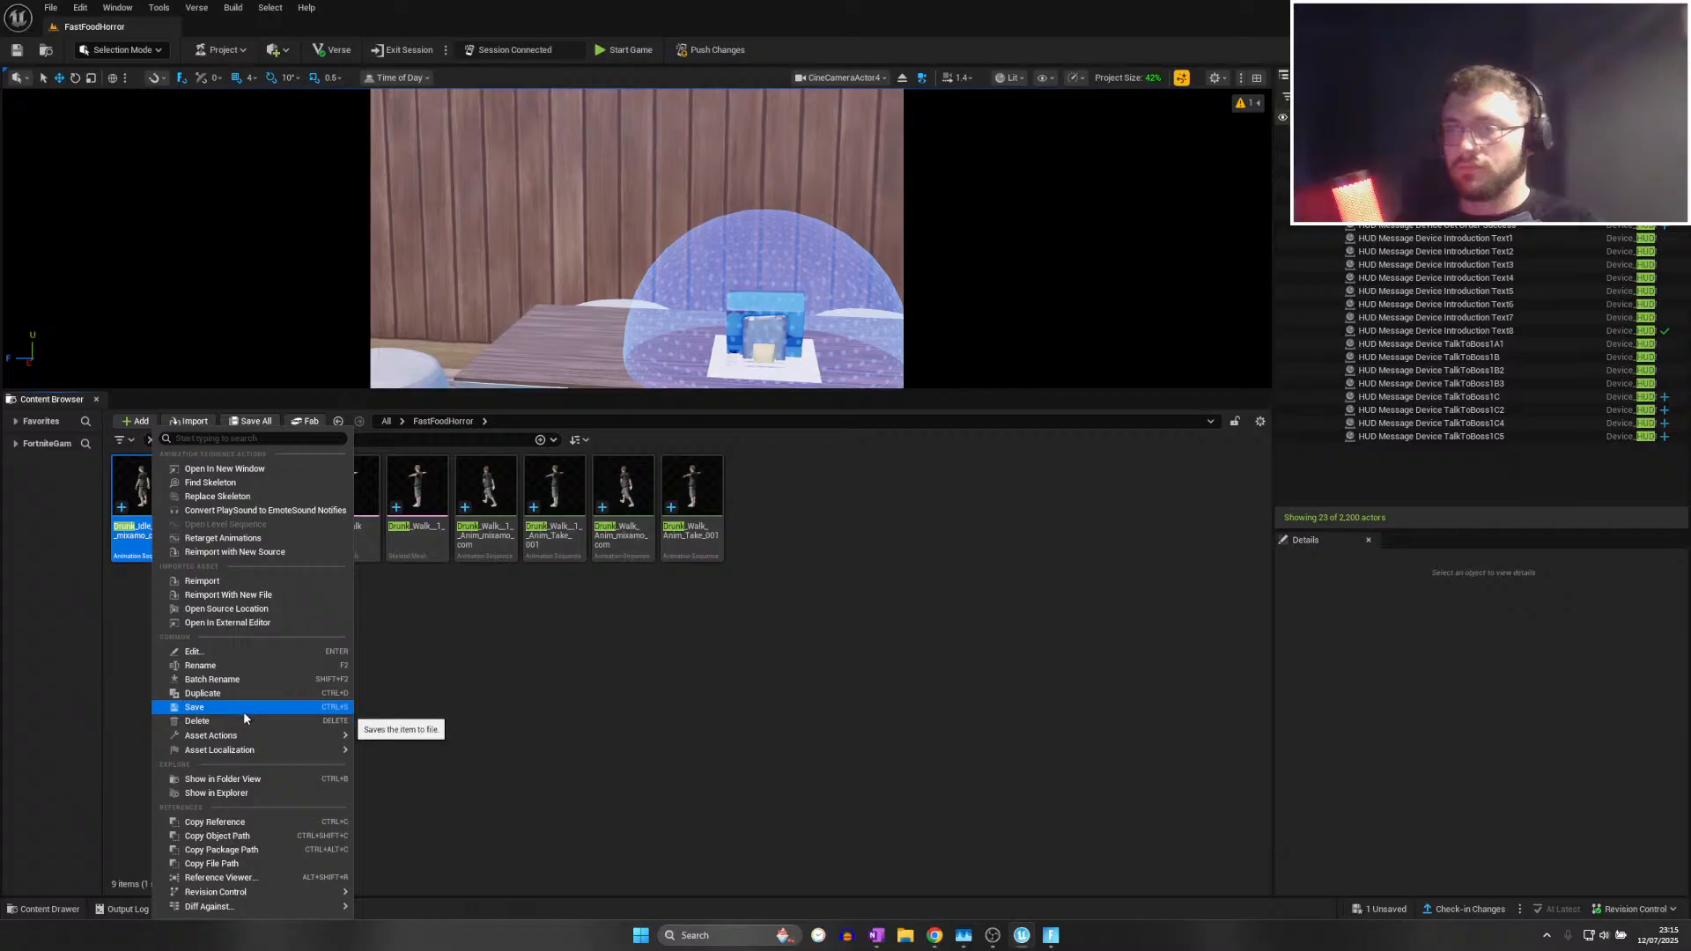
{"action": "mouse_move", "coordinate": [241, 751]}
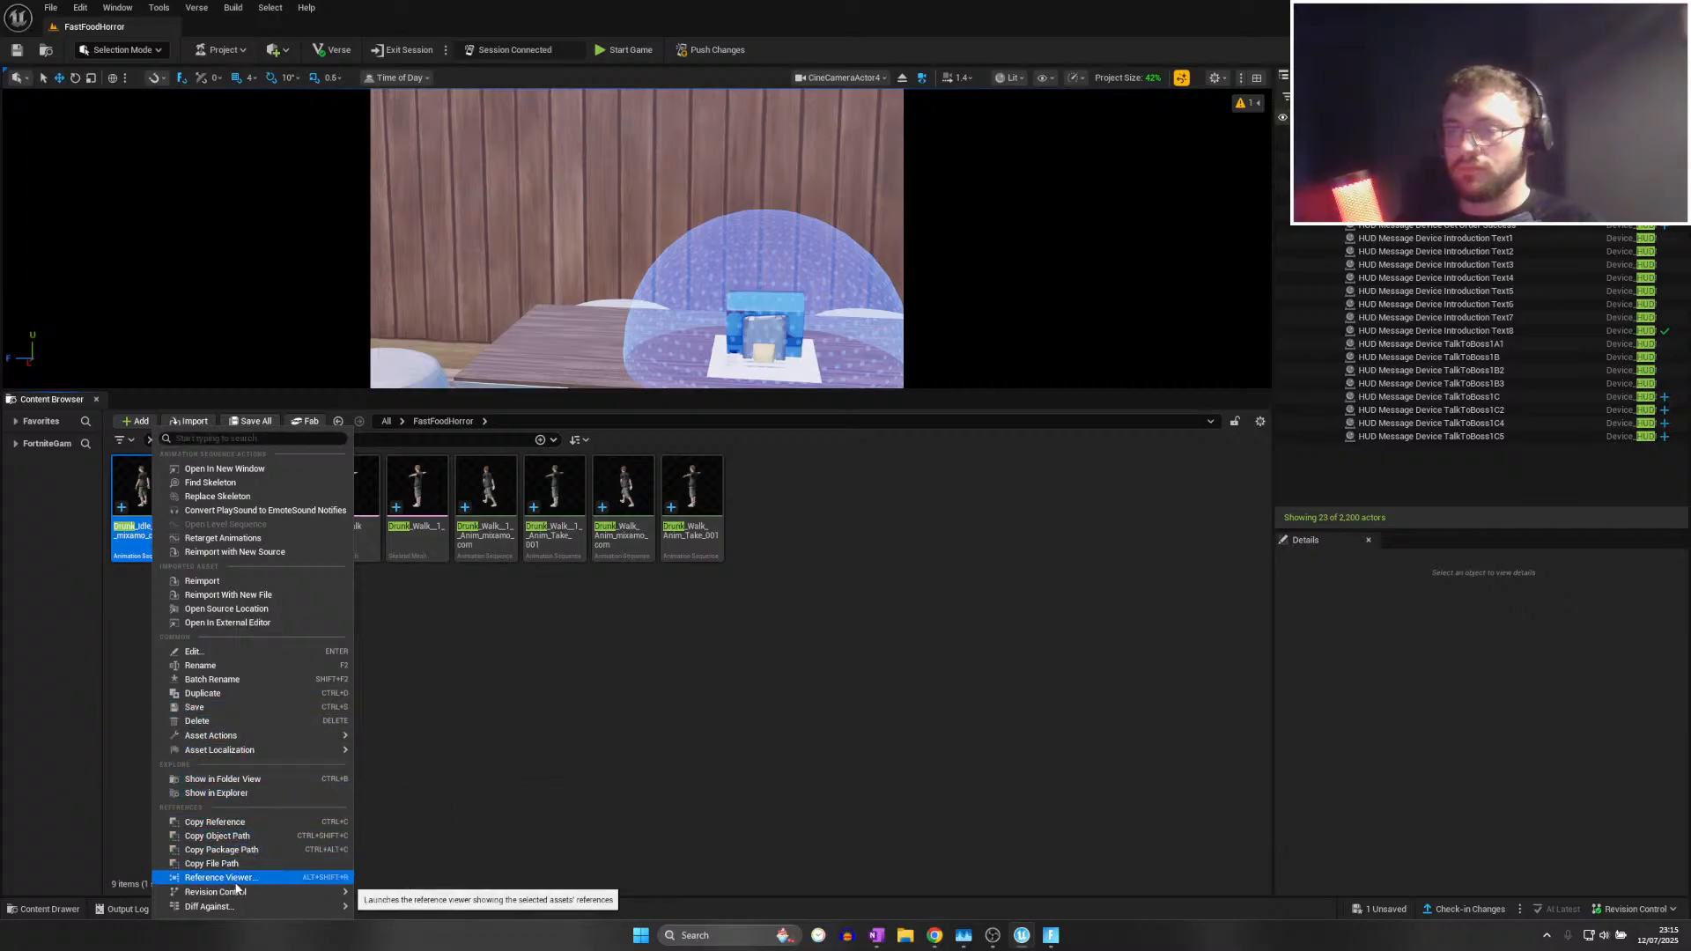
{"action": "left_click", "coordinate": [535, 608]}
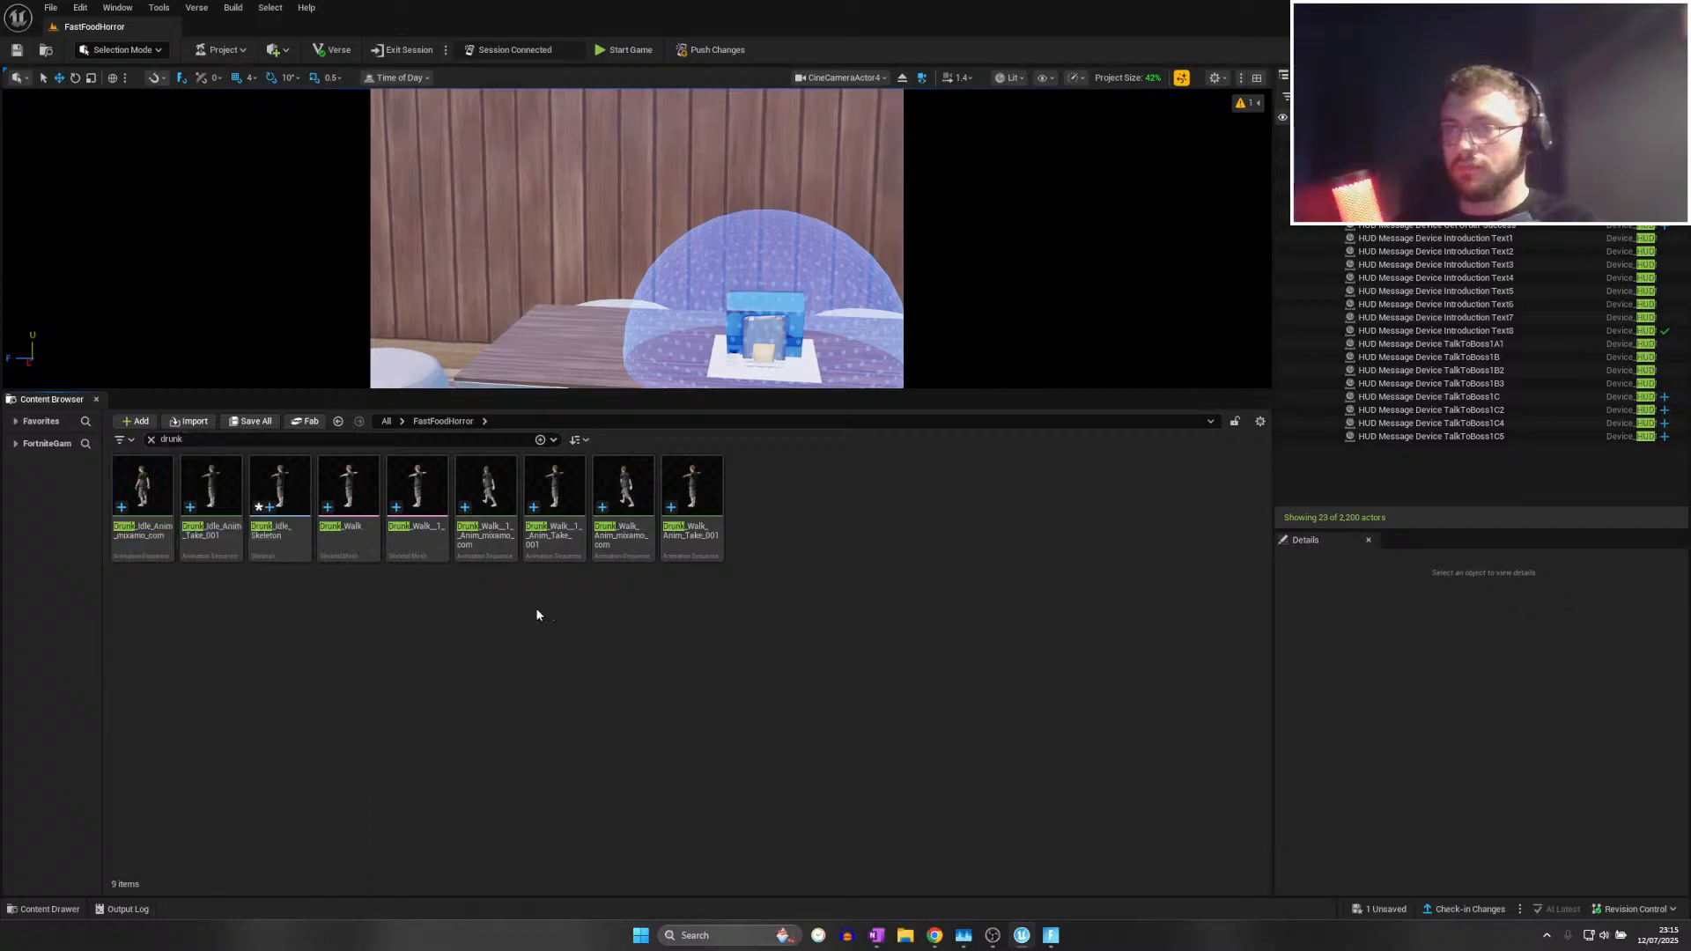
Clear the asset search, select the Drunk Idle character in the level and locate its animation asset in the Customer2 folder
{"action": "left_click", "coordinate": [151, 439]}
{"action": "key", "text": "w"}
{"action": "right_click_drag", "start_coordinate": [637, 238], "coordinate": [408, 244]}
{"action": "scroll", "coordinate": [815, 203], "scroll_direction": "up", "scroll_amount": 2}
{"action": "scroll", "coordinate": [529, 264], "scroll_direction": "up", "scroll_amount": 2}
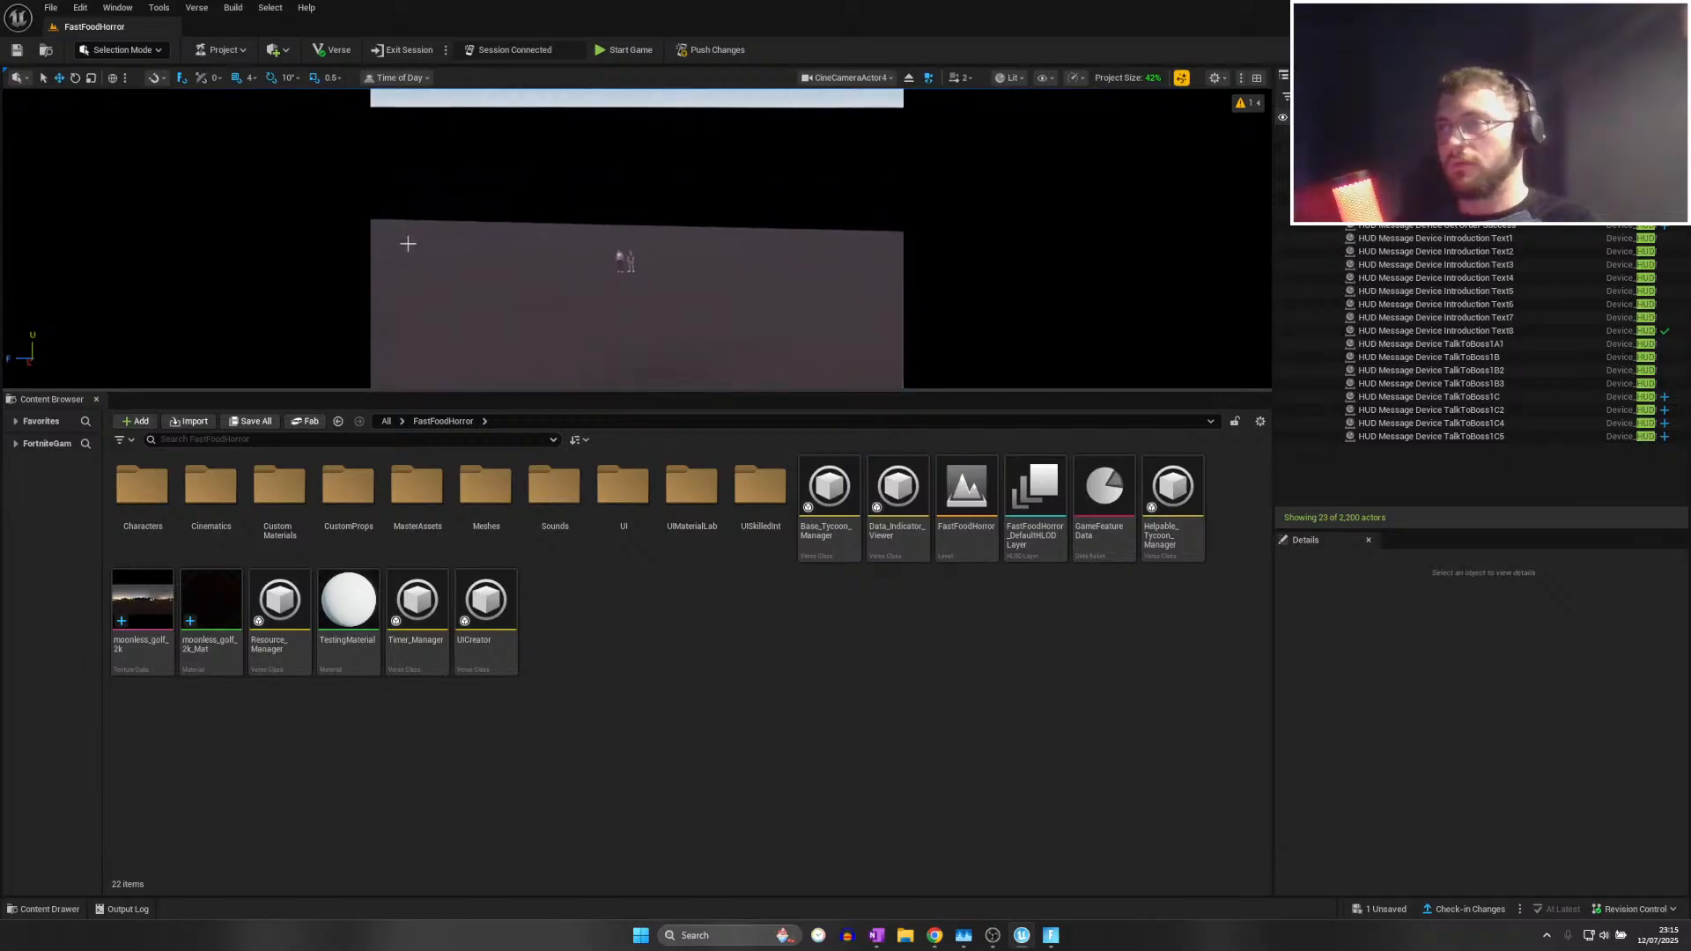
{"action": "left_click", "coordinate": [624, 258]}
{"action": "left_click", "coordinate": [1491, 796]}
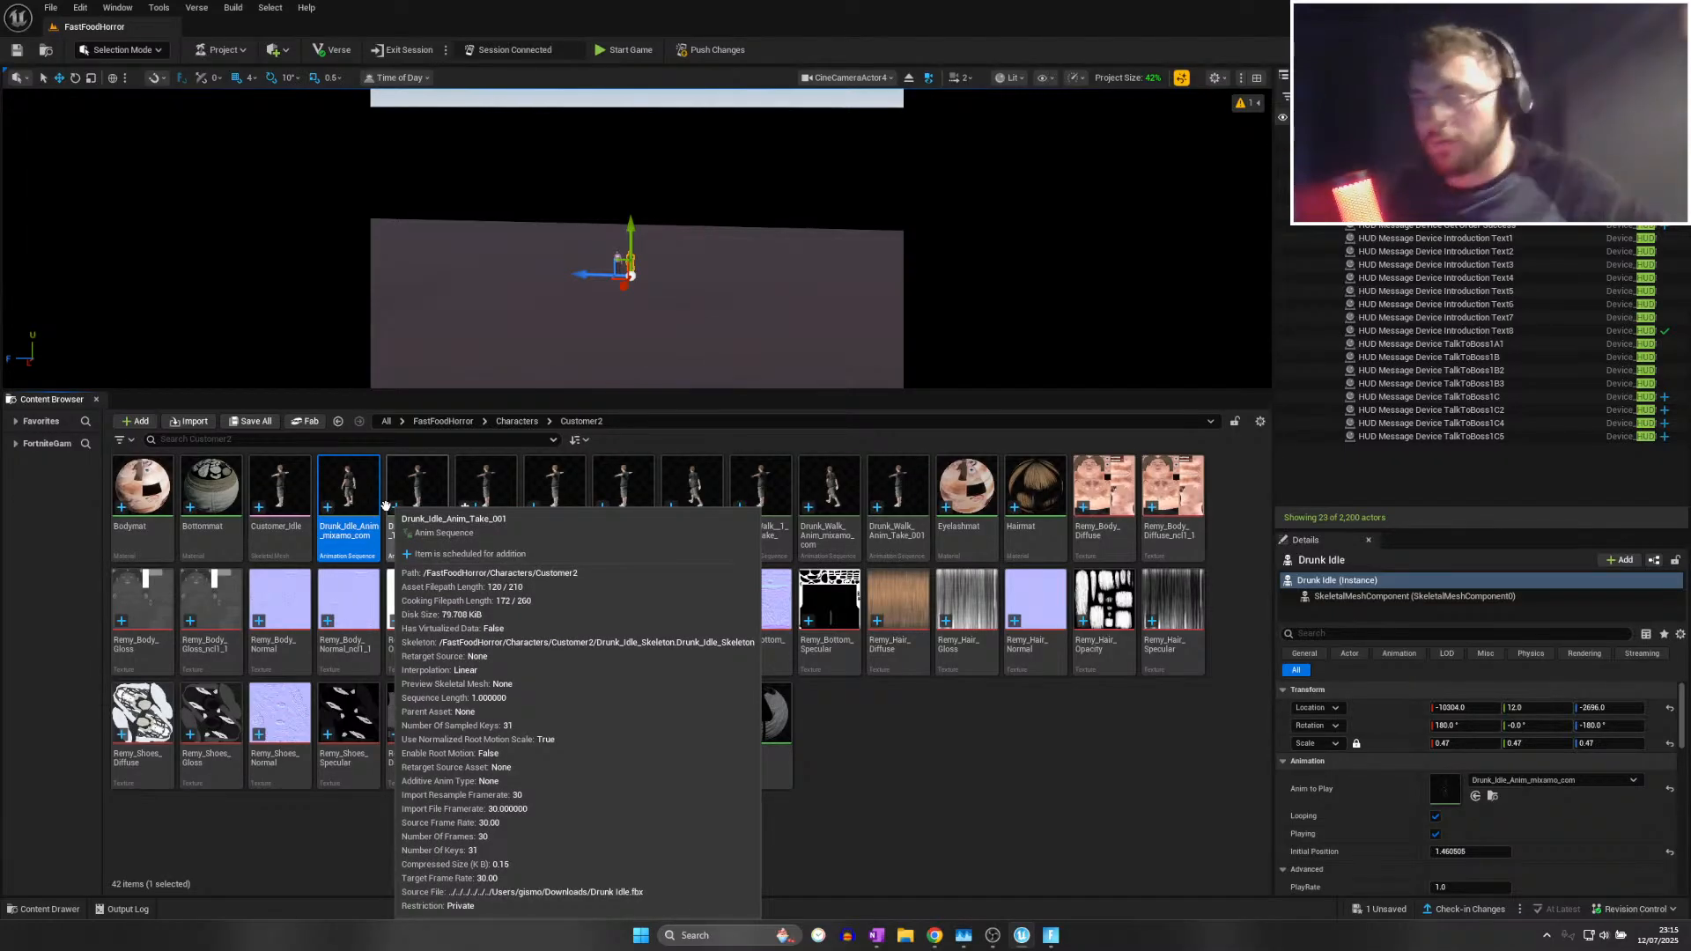
Rename the Customer_Idle skeletal mesh as Remy_Idle and save all project changes
{"action": "left_click", "coordinate": [294, 466]}
{"action": "key", "text": "F2"}
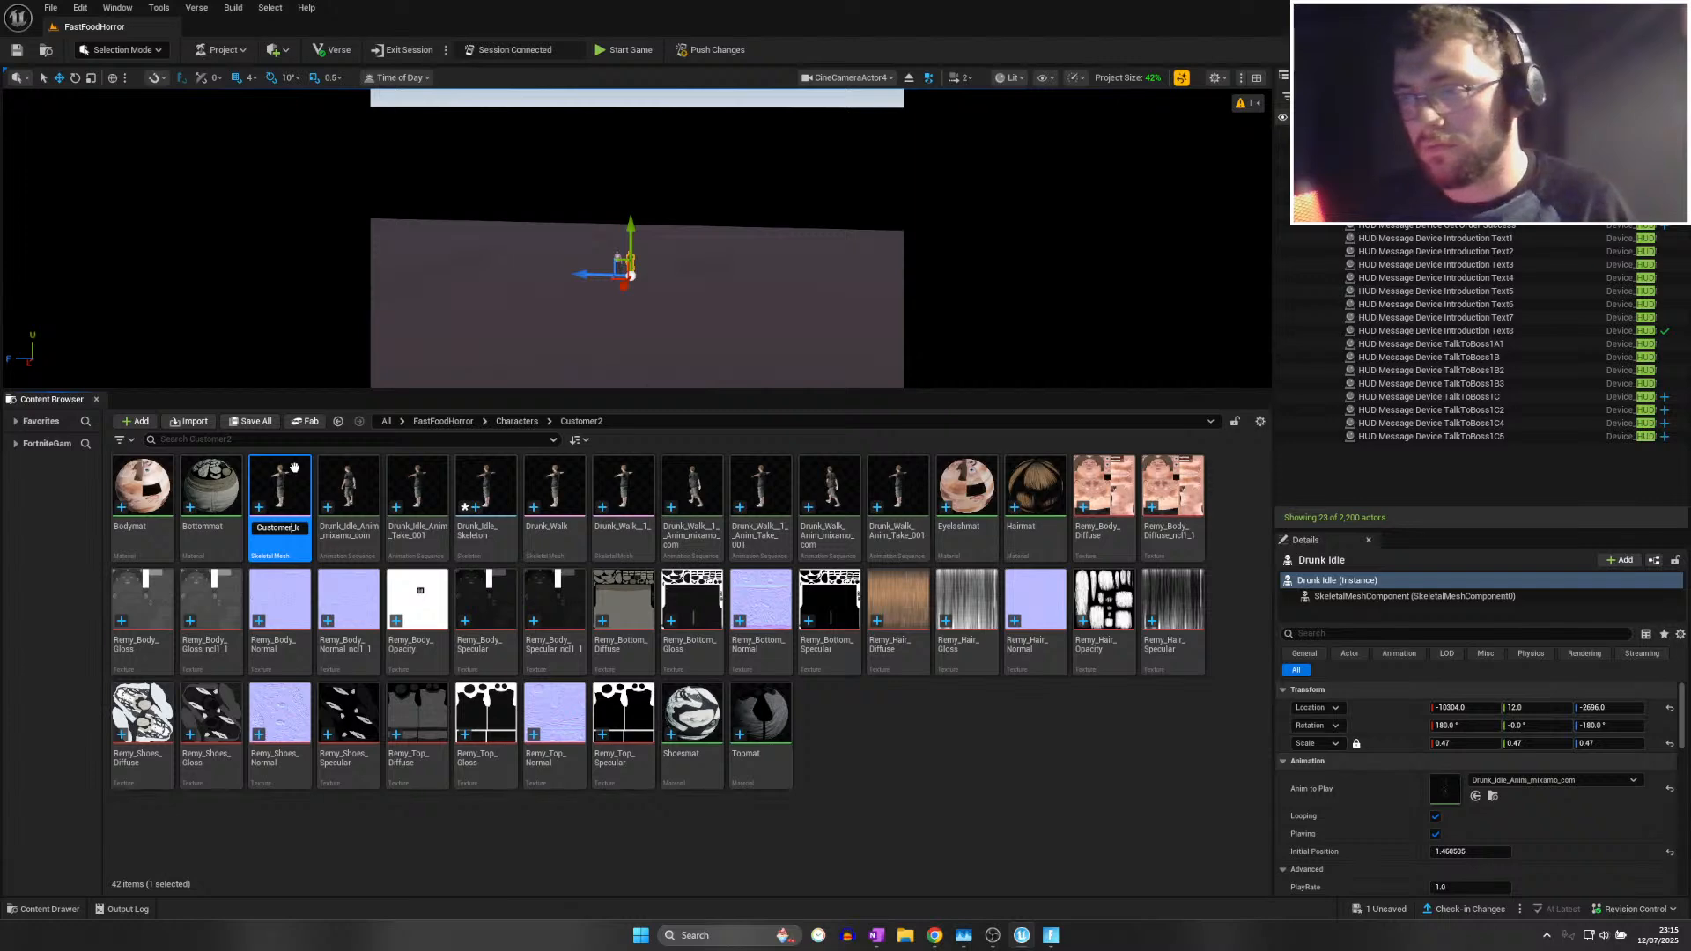
{"action": "type", "text": "Re"}
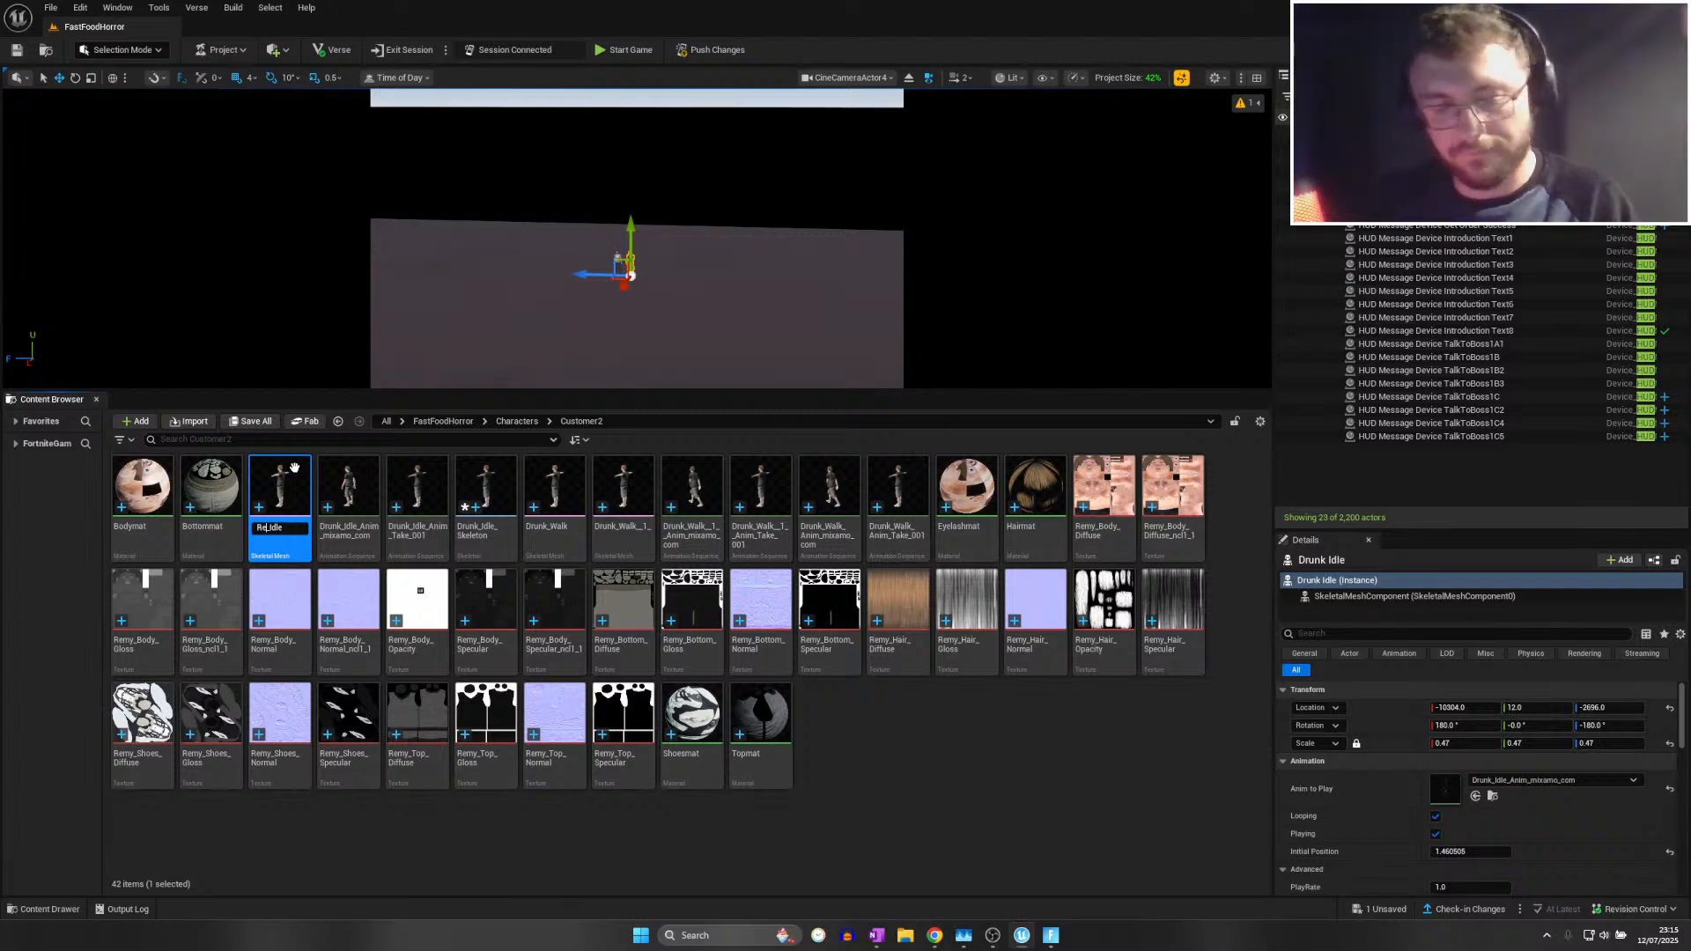
{"action": "type", "text": "my"}
{"action": "key", "text": "Return"}
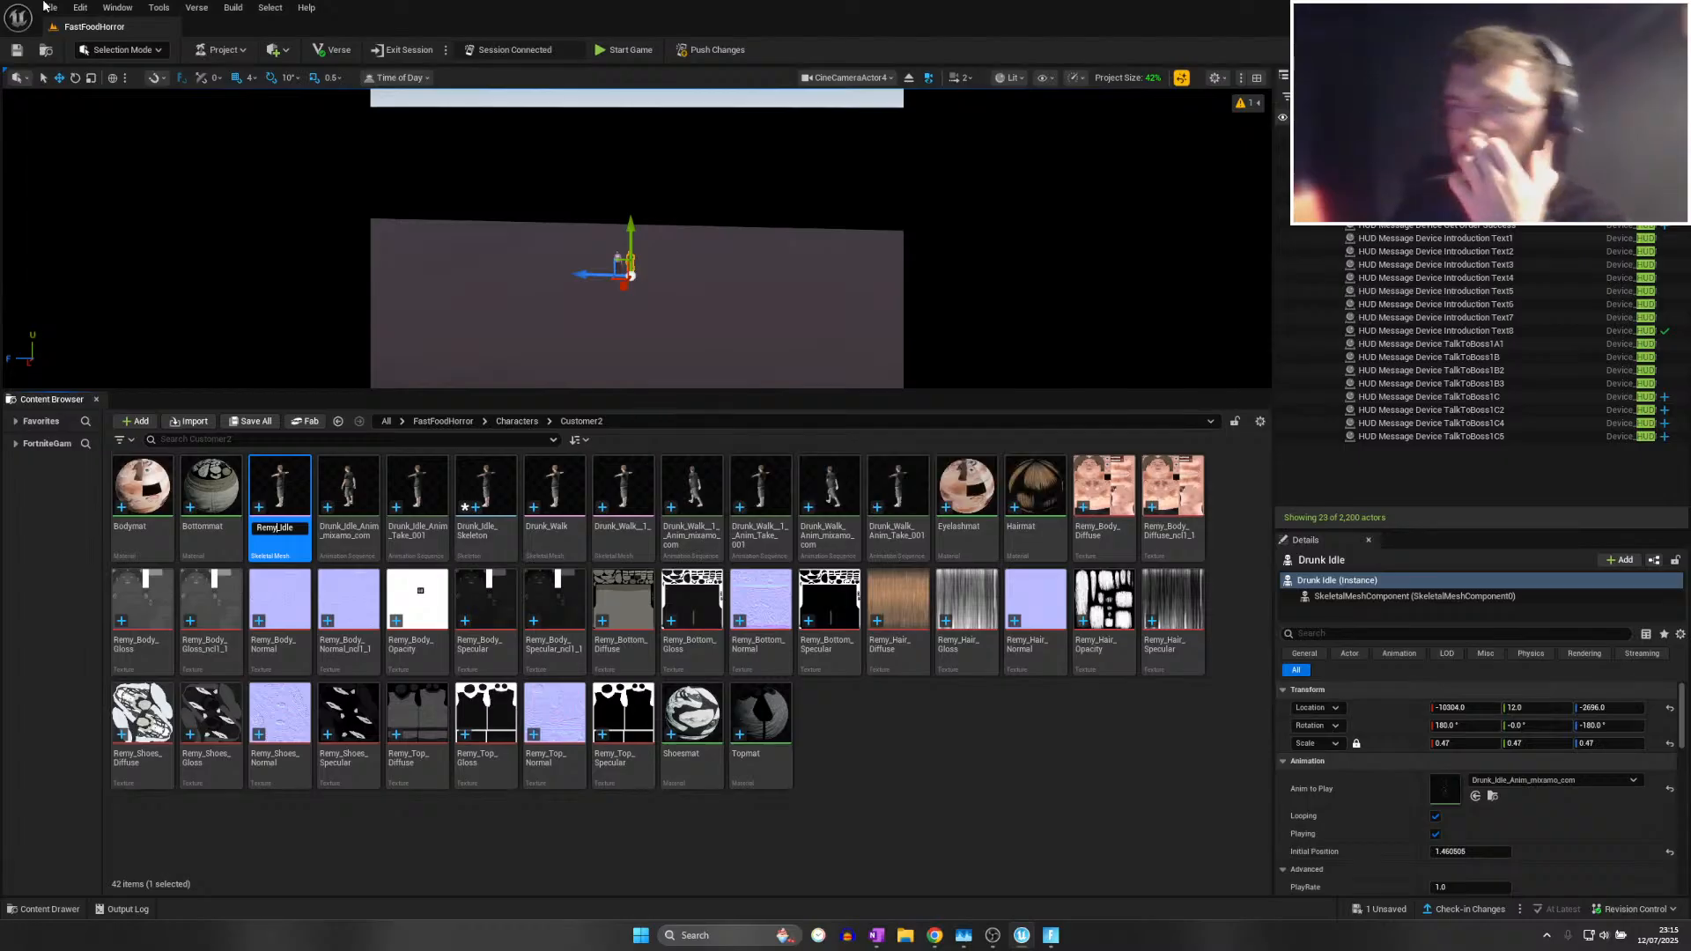
{"action": "left_click", "coordinate": [48, 7]}
{"action": "left_click", "coordinate": [107, 172]}
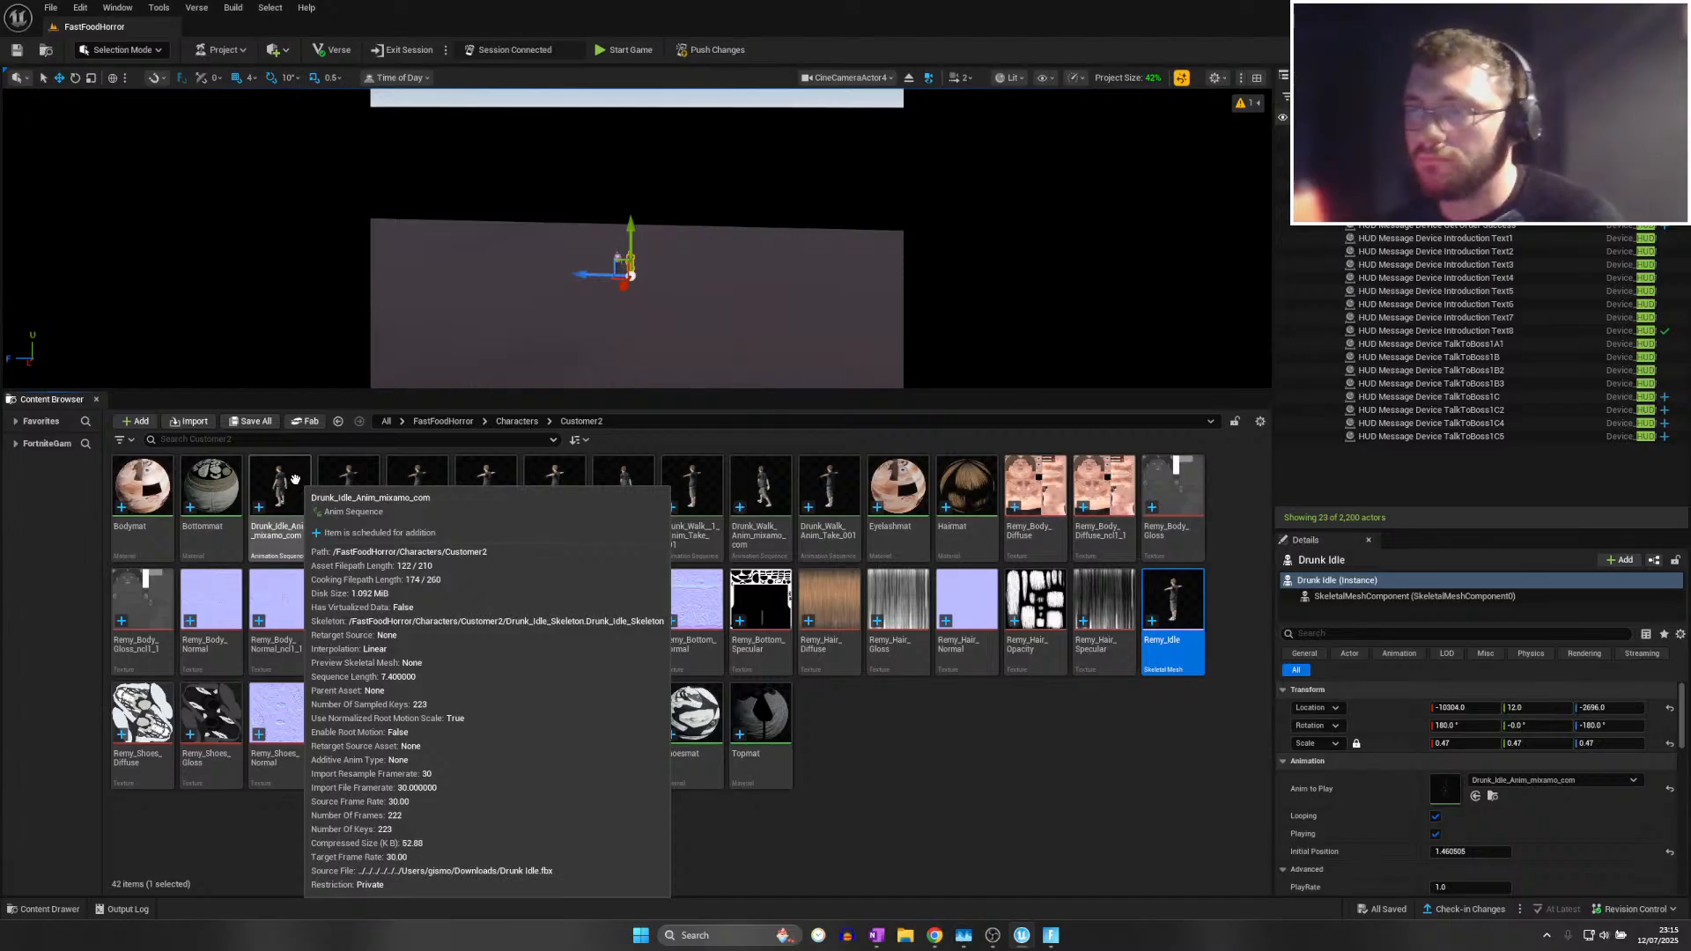
Rename the Drunk_Idle_Anim_mixamo_com animation sequence as Remy_Idle_Anim_mixamo_com
{"action": "left_click", "coordinate": [295, 480]}
{"action": "key", "text": "F2"}
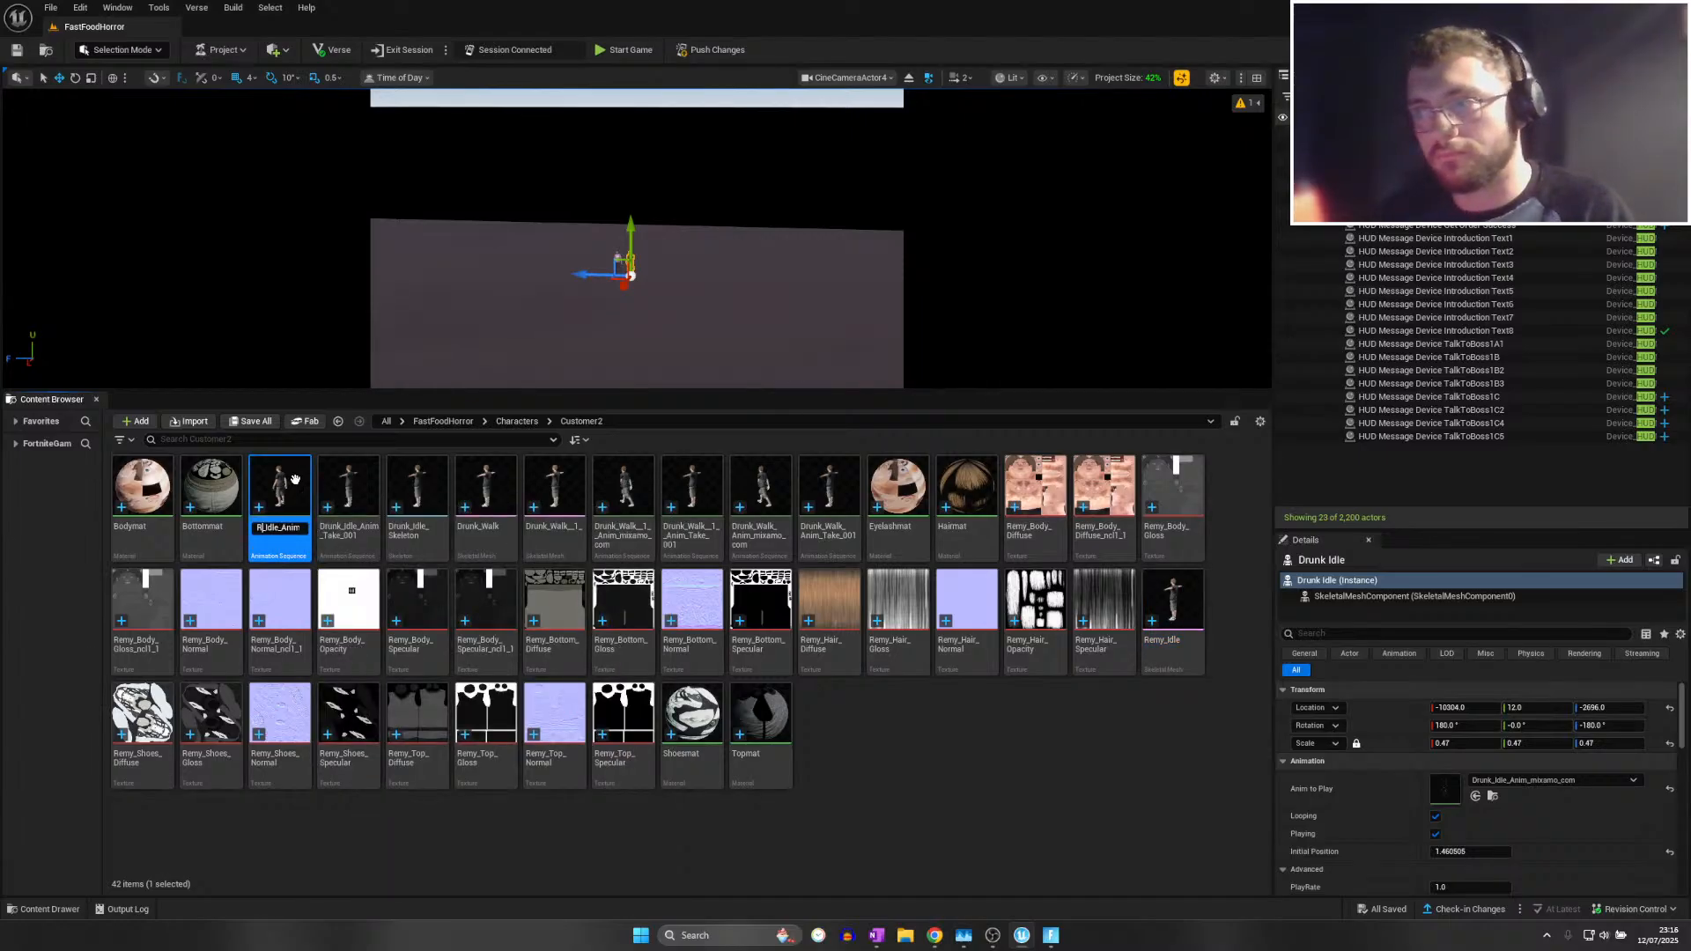
{"action": "type", "text": "Remy"}
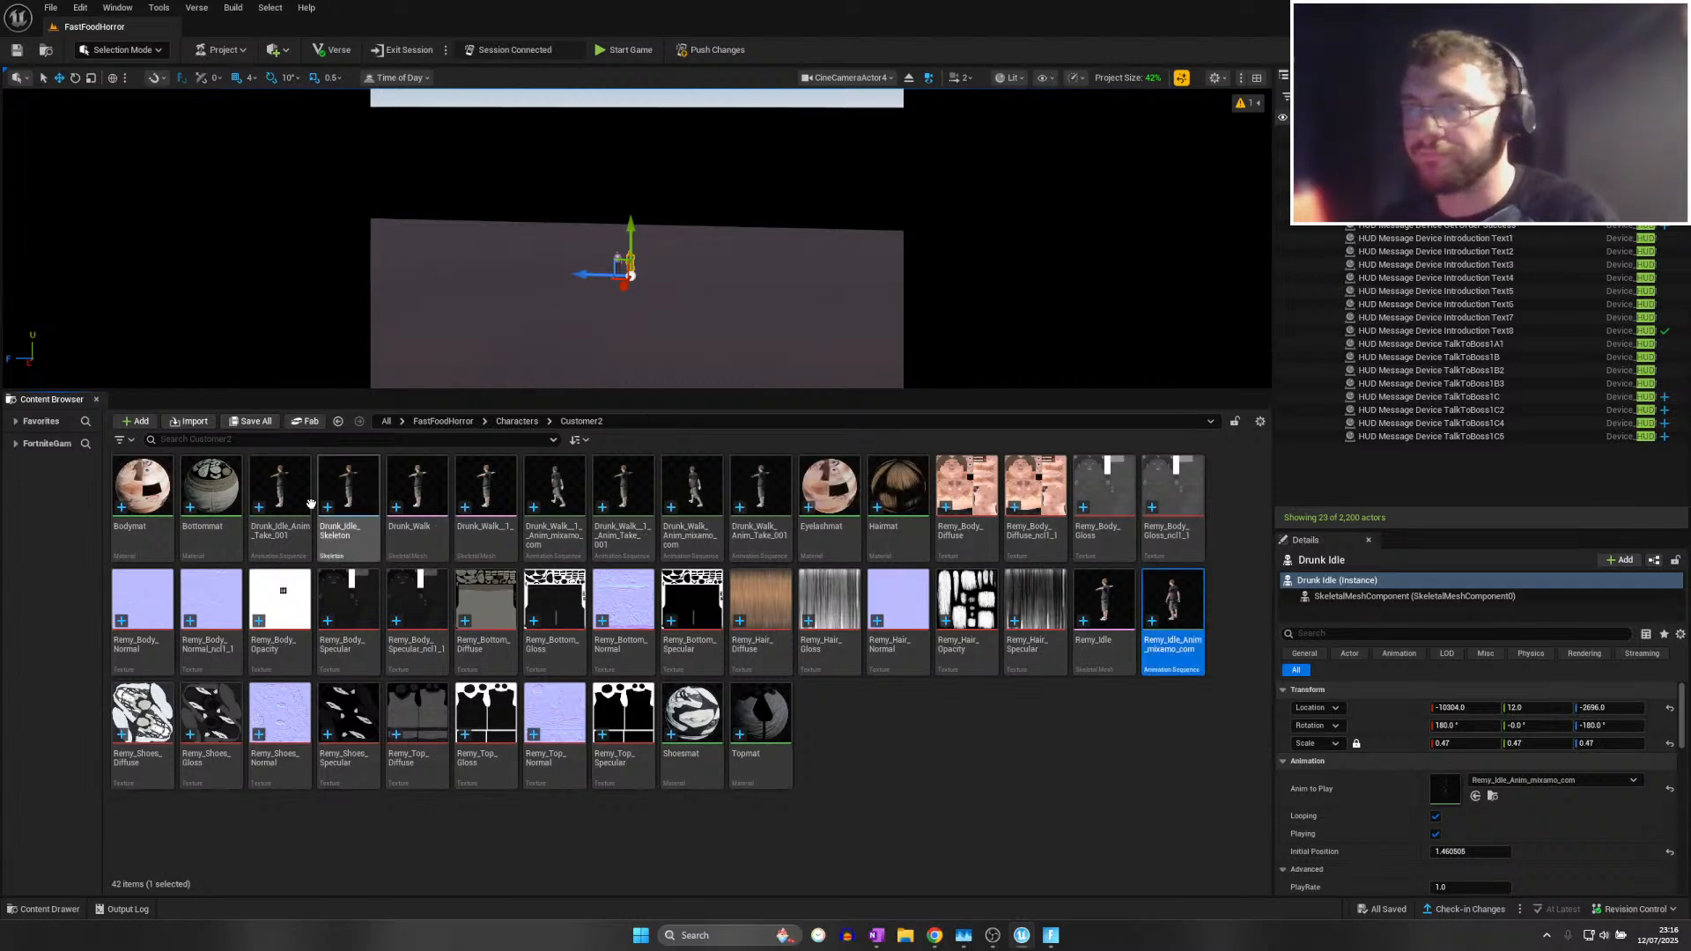
Rename the Drunk_Idle_Anim_Take_001 animation sequence as Remy_Idle_Anim_Take_001 and check the to-do page in OneNote
{"action": "left_click", "coordinate": [272, 498]}
{"action": "key", "text": "F2"}
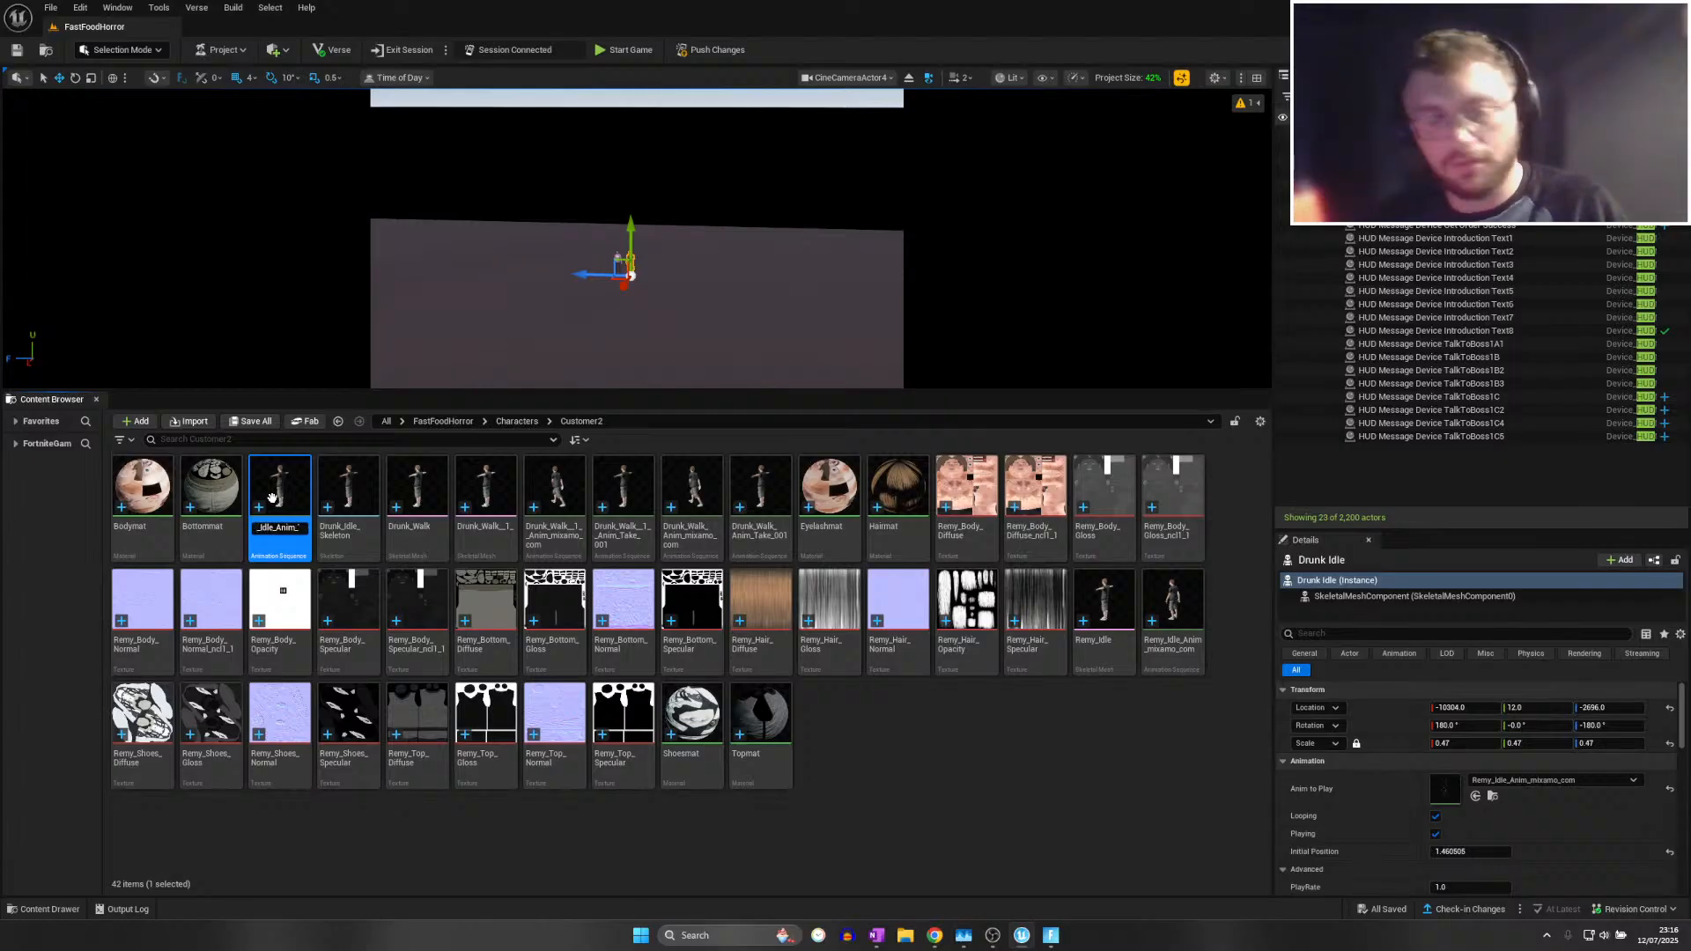
{"action": "key", "text": "Return"}
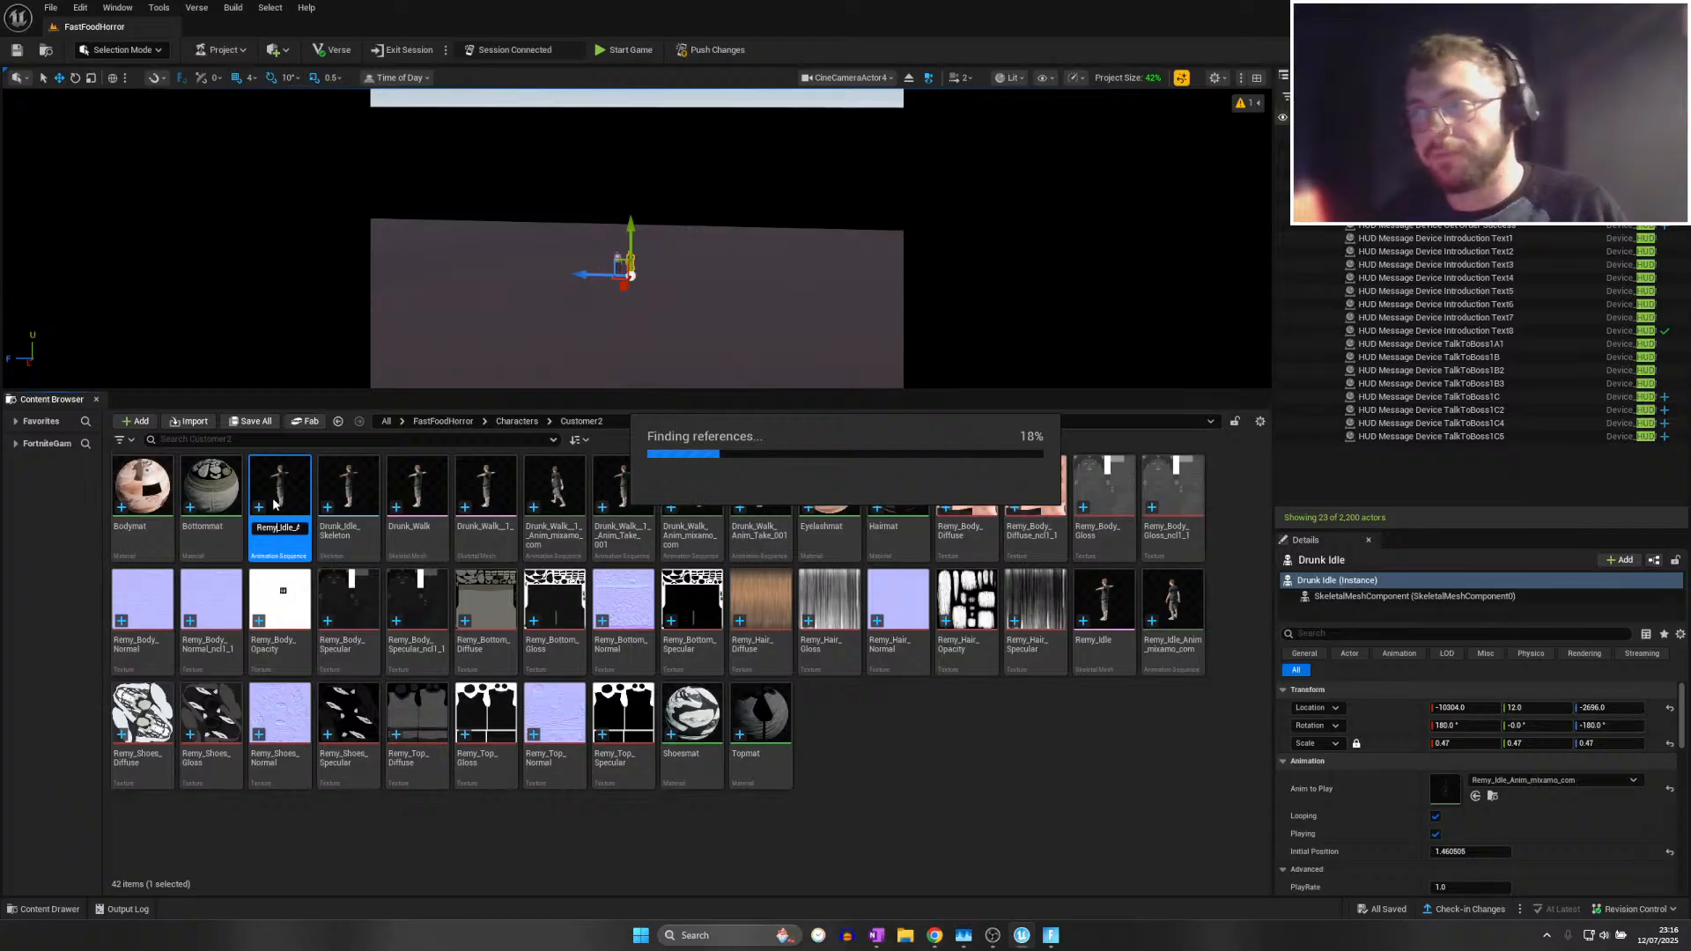
{"action": "left_click", "coordinate": [867, 940]}
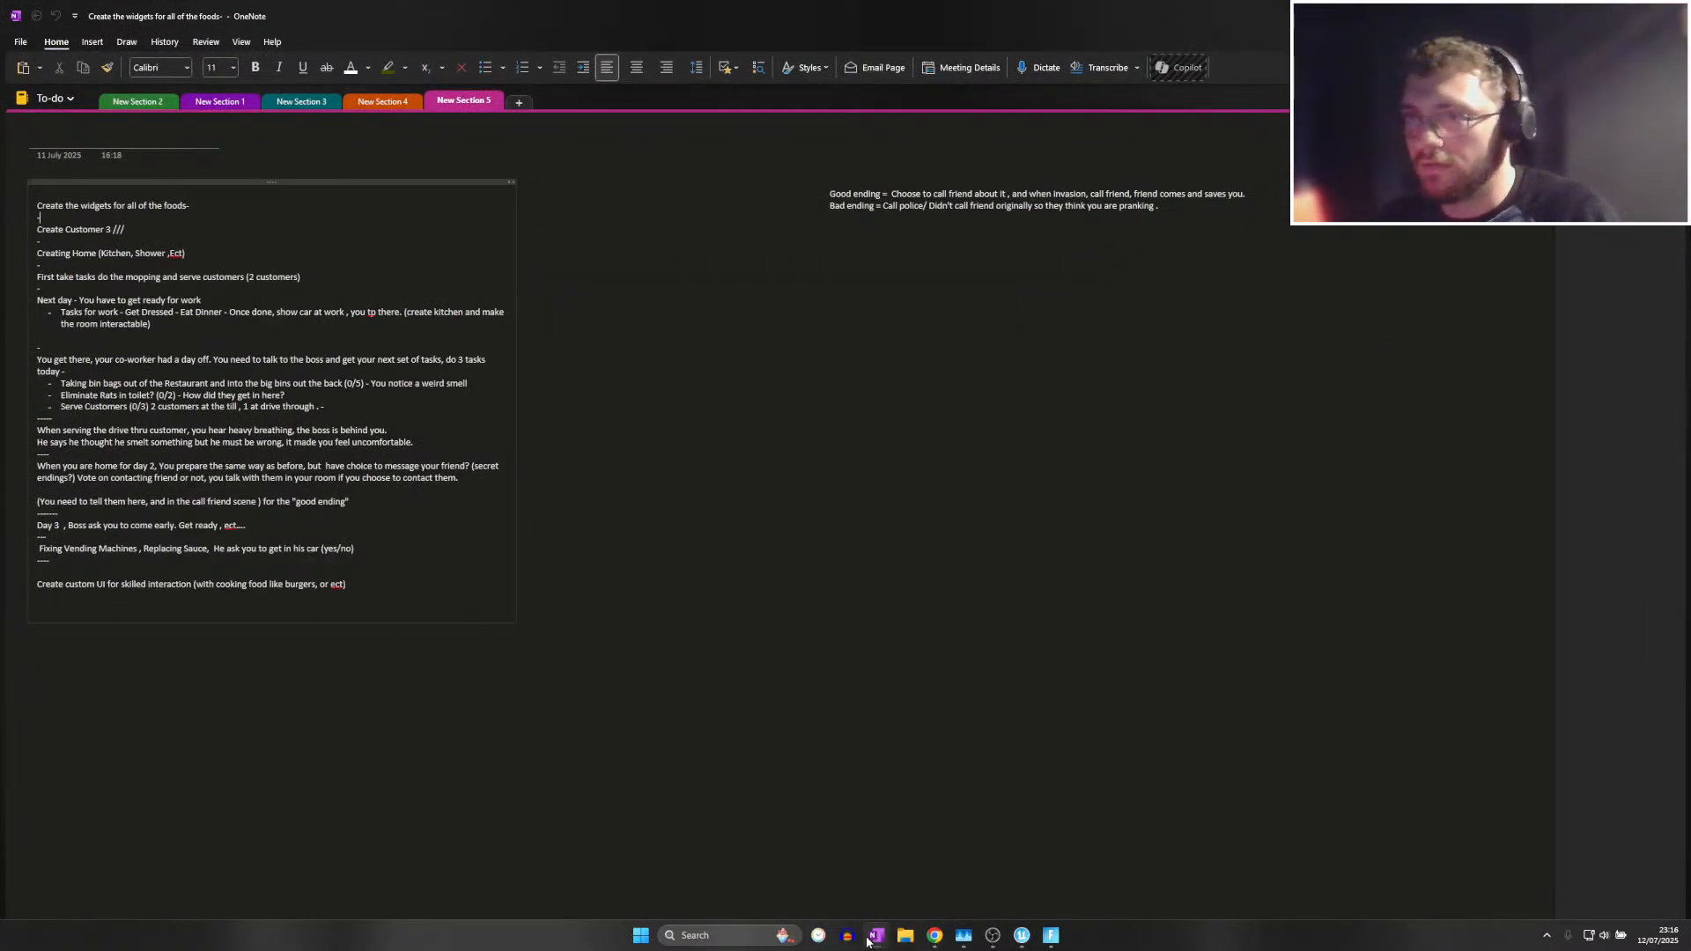
{"action": "left_click", "coordinate": [868, 938]}
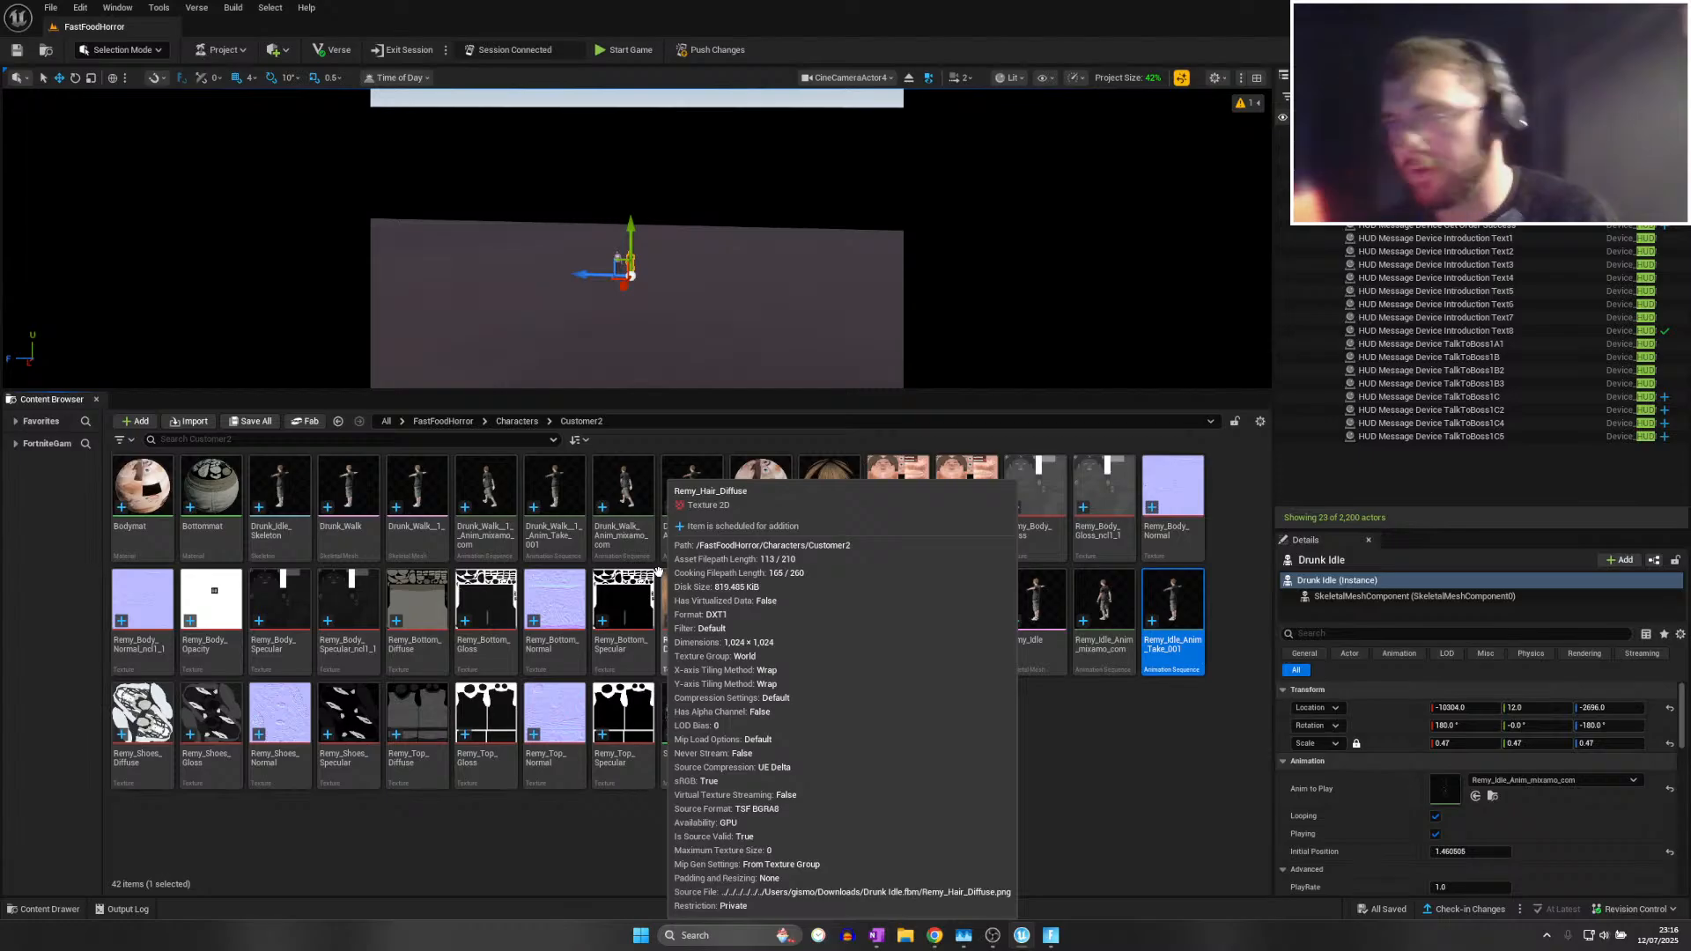
Rename the Drunk_Idle_Skeleton asset in the Customer2 folder as Remy_Idle_Skeleton
{"action": "left_click", "coordinate": [281, 509]}
{"action": "key", "text": "F2"}
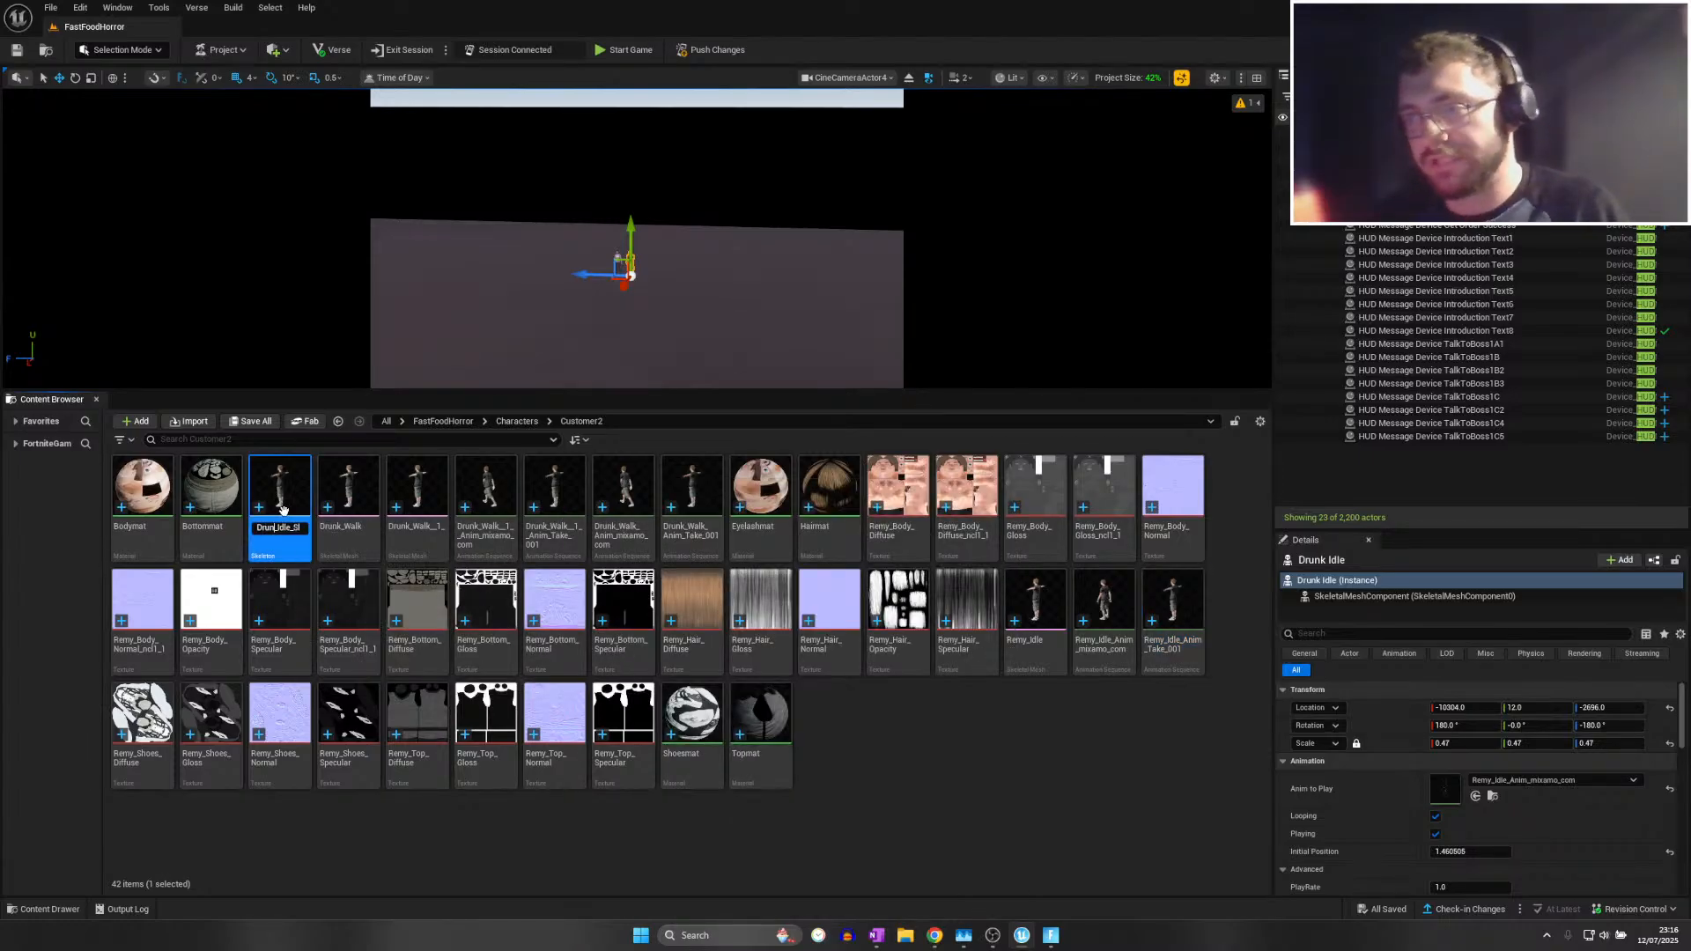
{"action": "type", "text": "Rem"}
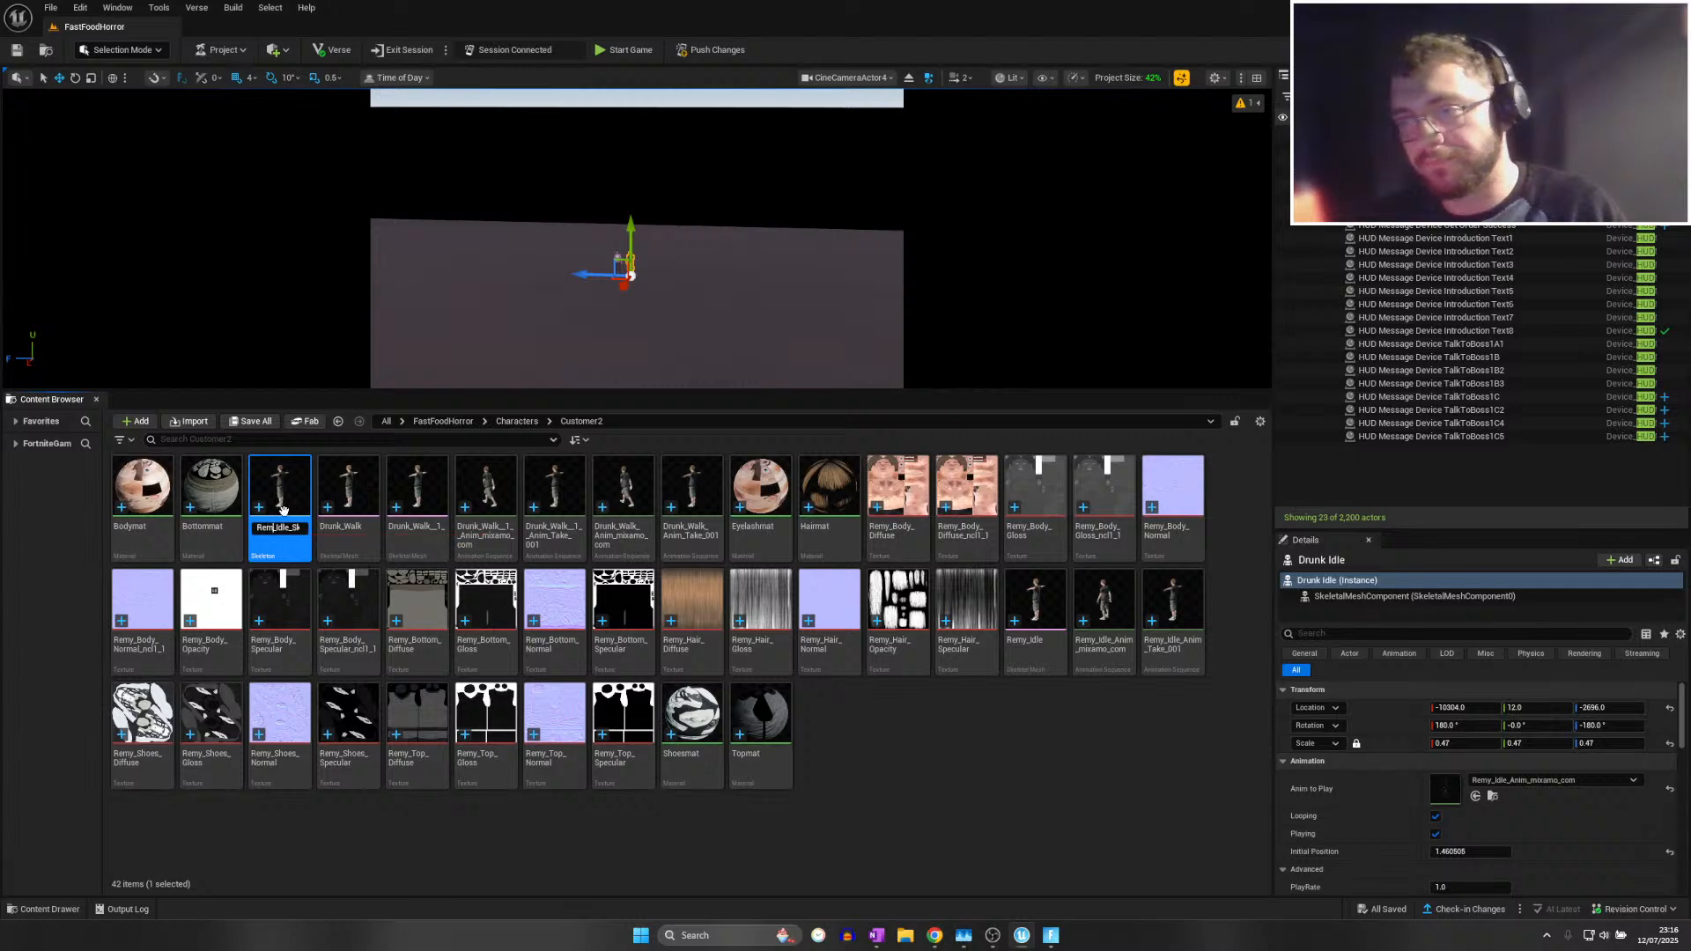
{"action": "type", "text": "y"}
{"action": "key", "text": "Return"}
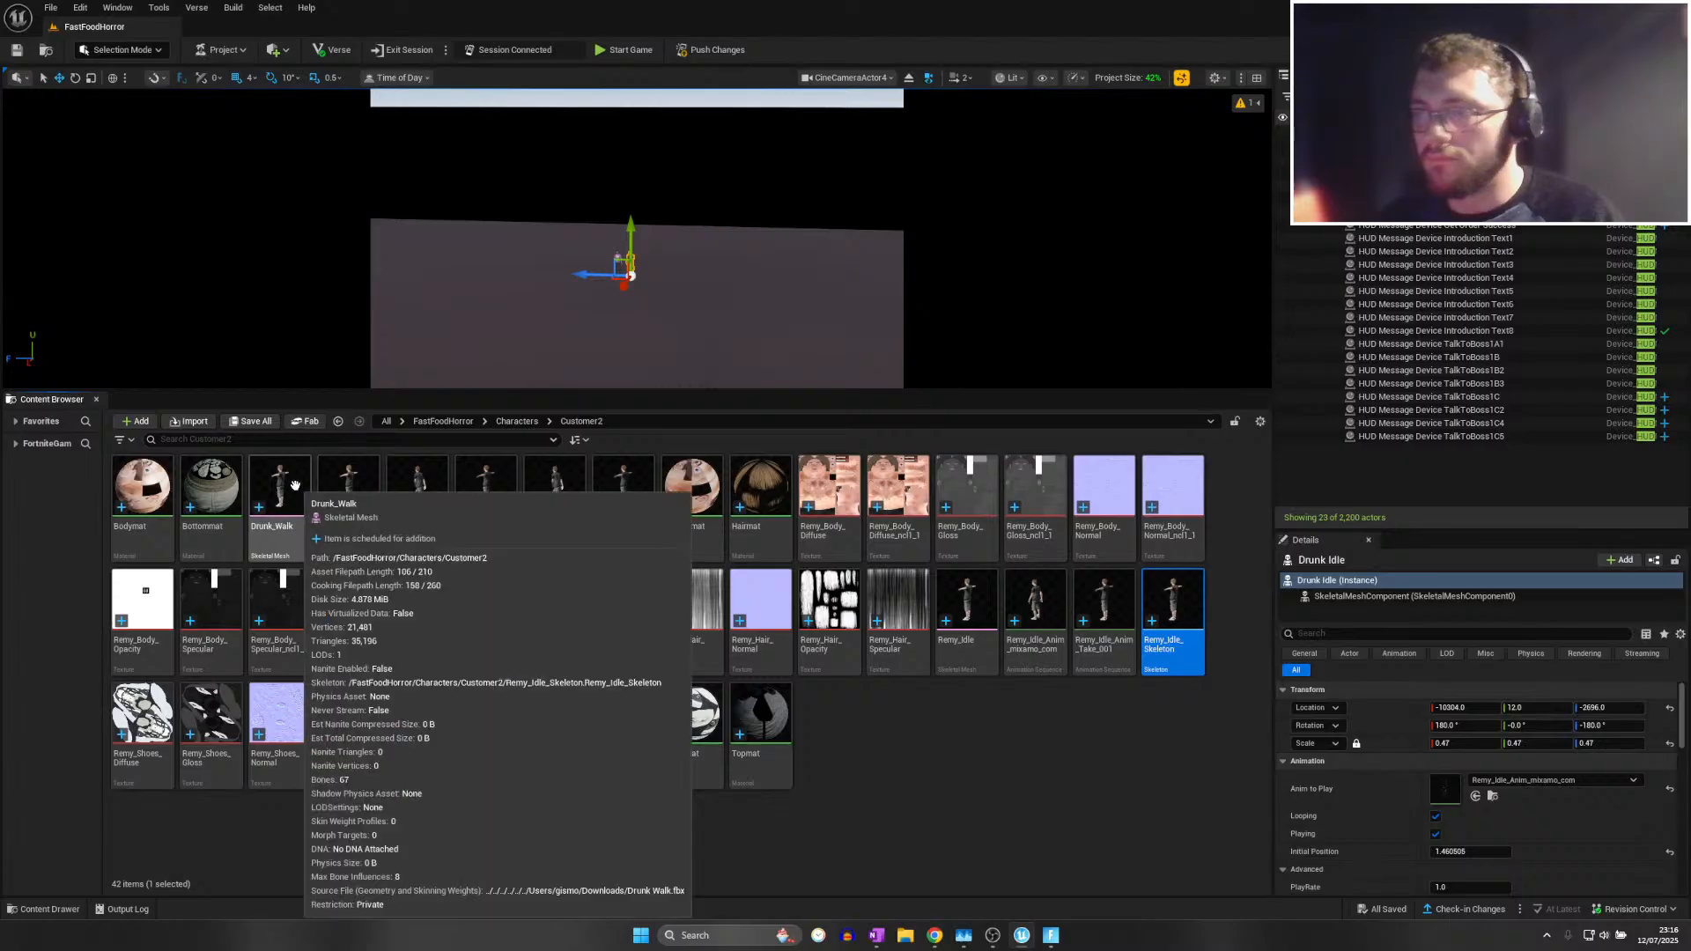
Rename the Drunk_Walk skeletal mesh in the Customer2 folder as Remy_Walk
{"action": "right_click", "coordinate": [292, 490]}
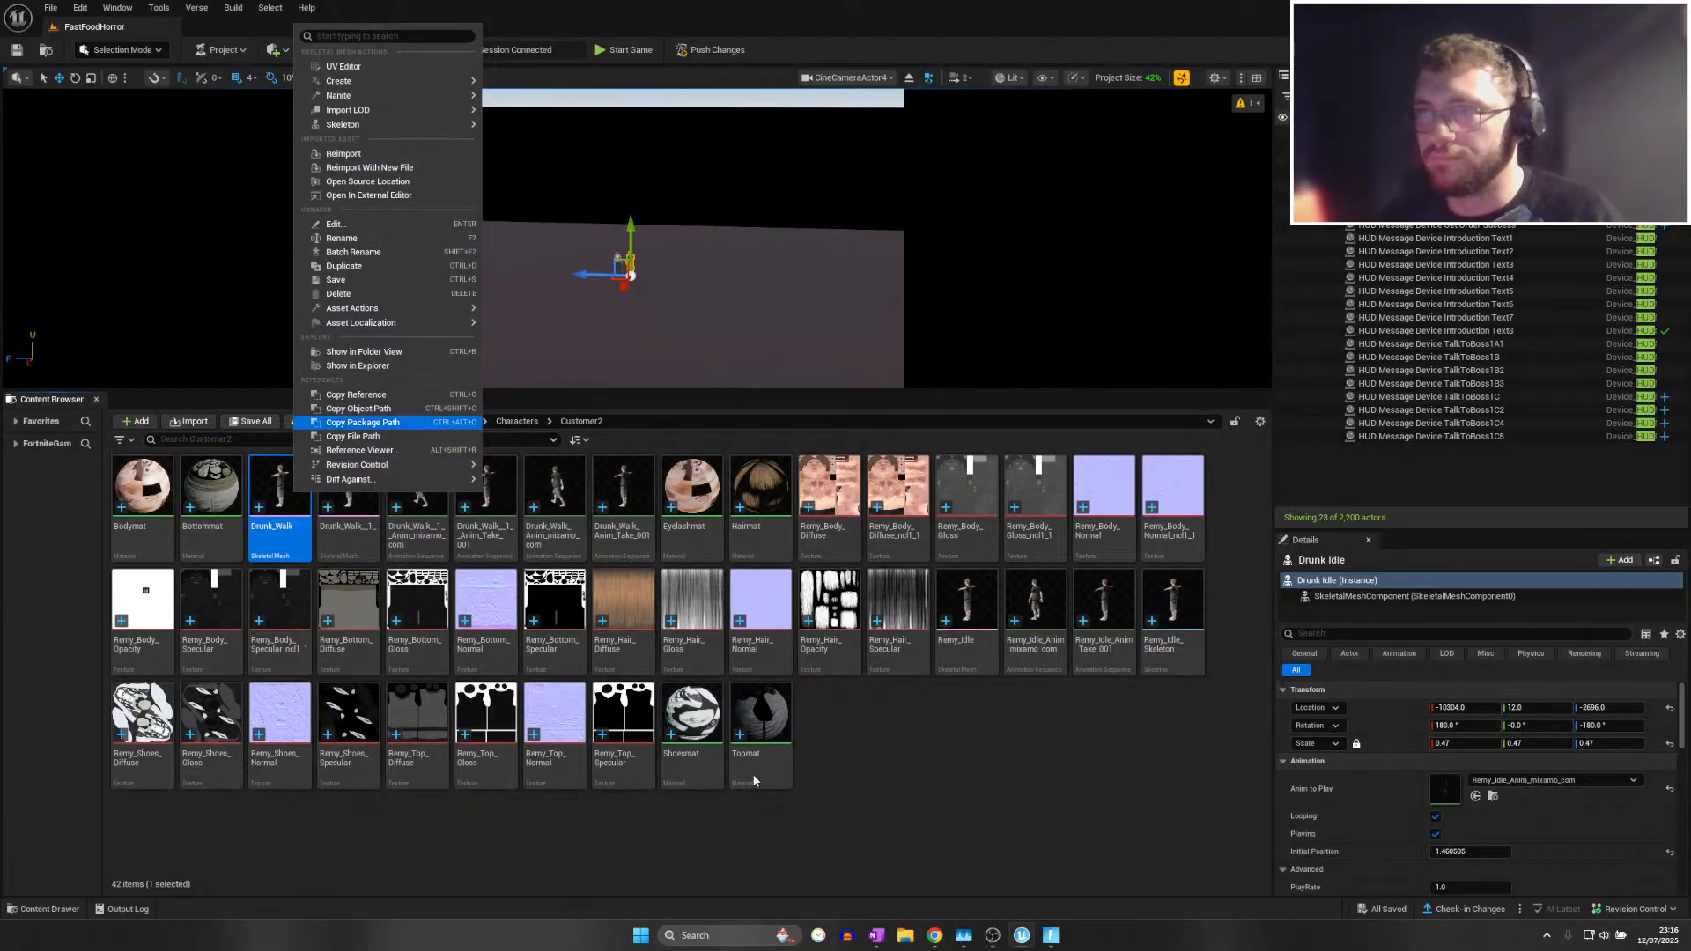
{"action": "left_click", "coordinate": [874, 782]}
{"action": "left_click", "coordinate": [286, 502]}
{"action": "key", "text": "F2"}
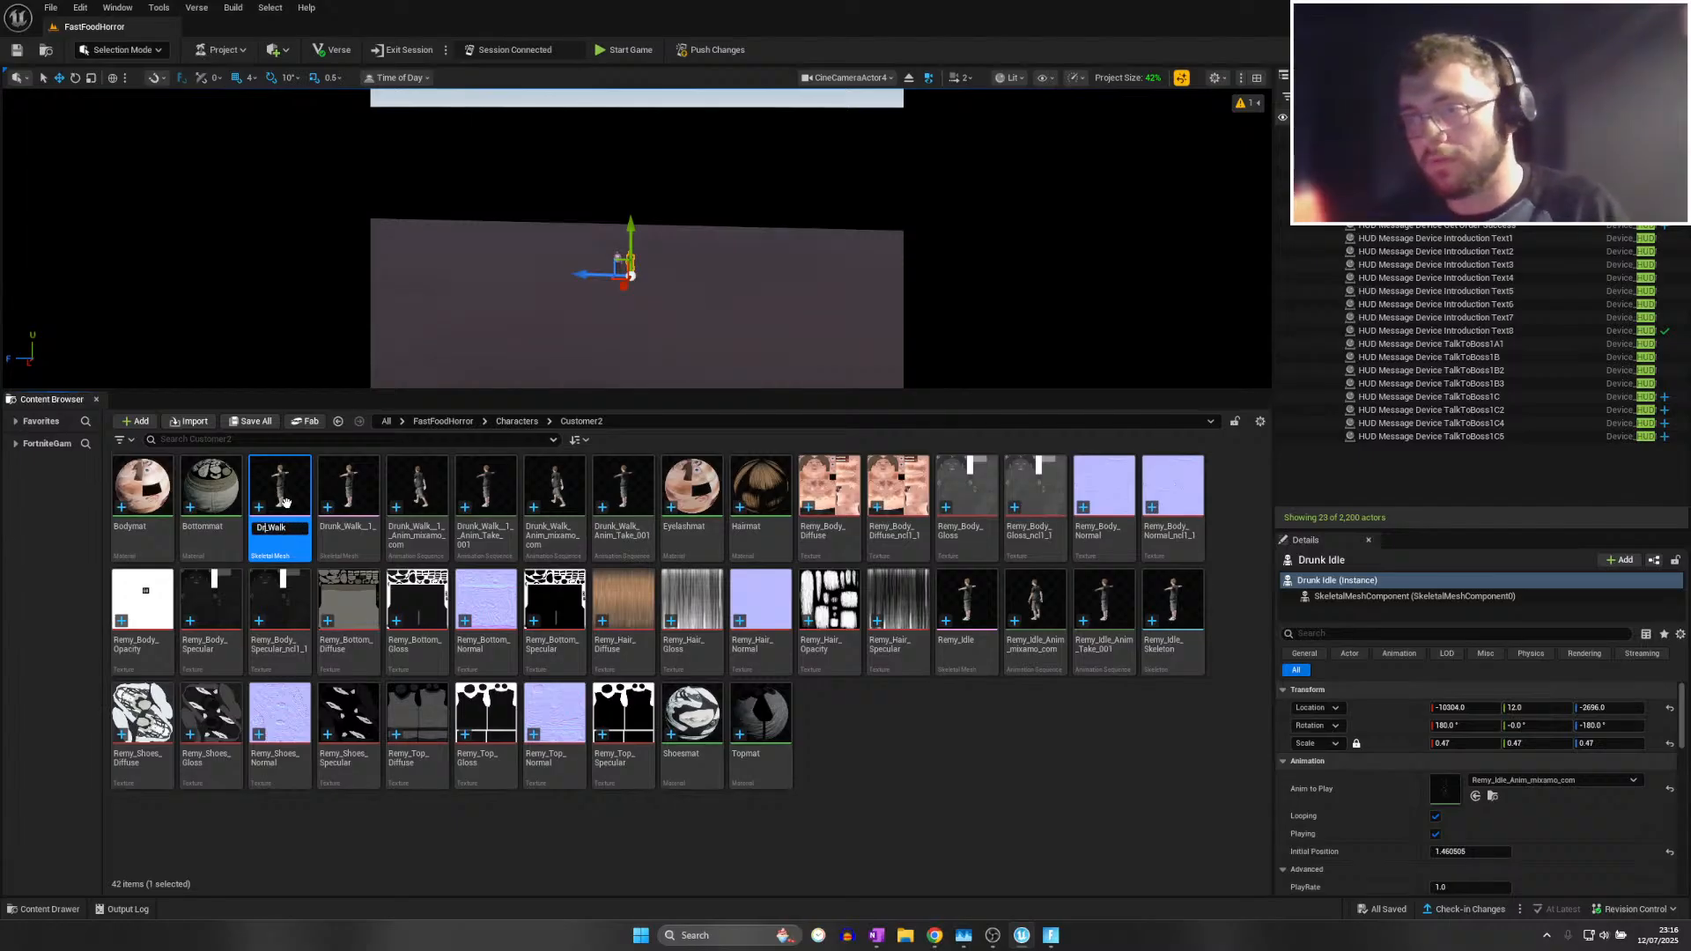
{"action": "type", "text": "y_"}
{"action": "key", "text": "Return"}
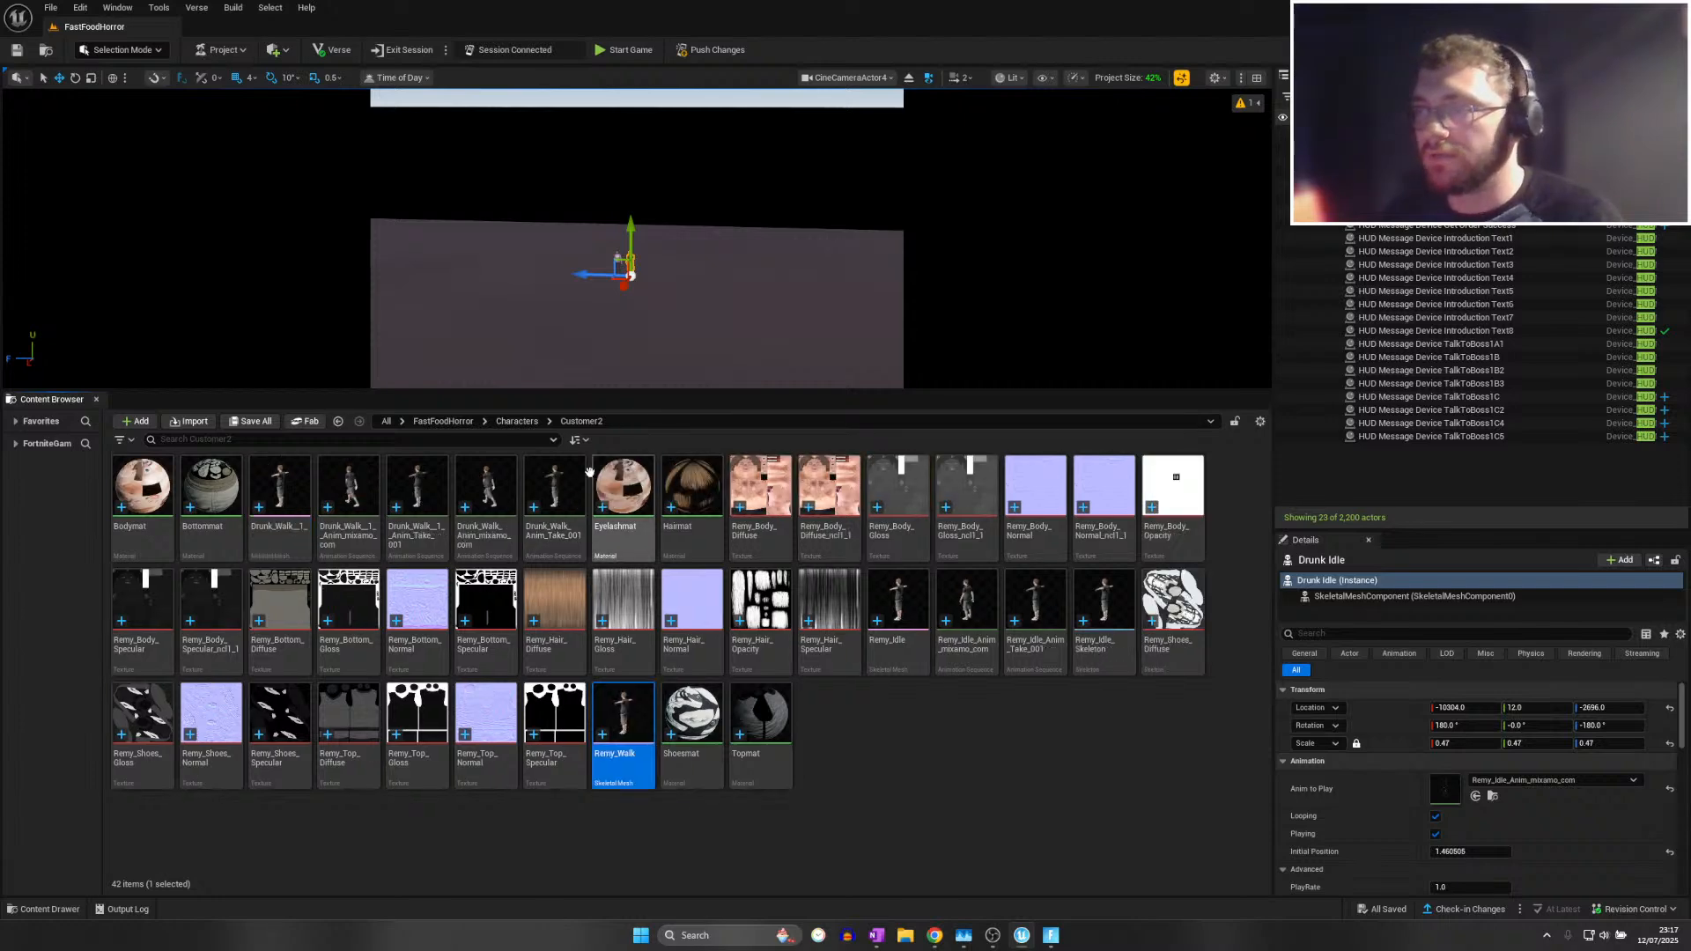
Rename the Drunk_Walk__1_ skeletal mesh in the Customer2 folder as Remy_Walk__1_
{"action": "left_click", "coordinate": [310, 476]}
{"action": "key", "text": "F2"}
{"action": "key", "text": "Left"}
{"action": "key", "text": "Right"}
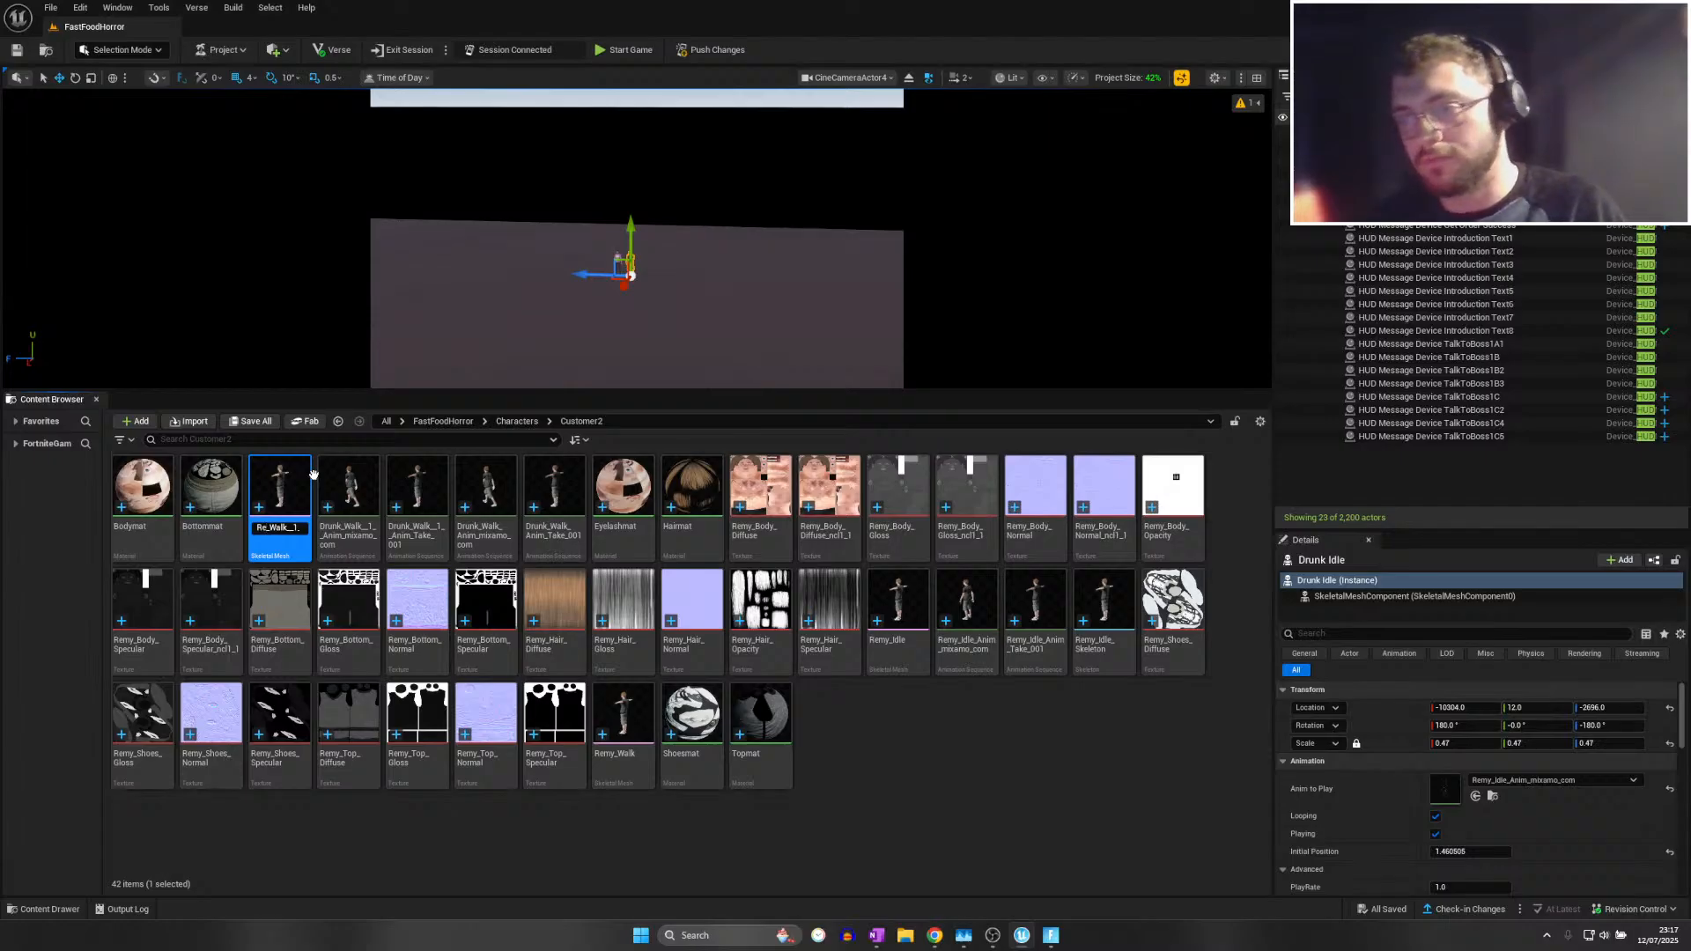
{"action": "key", "text": "Return"}
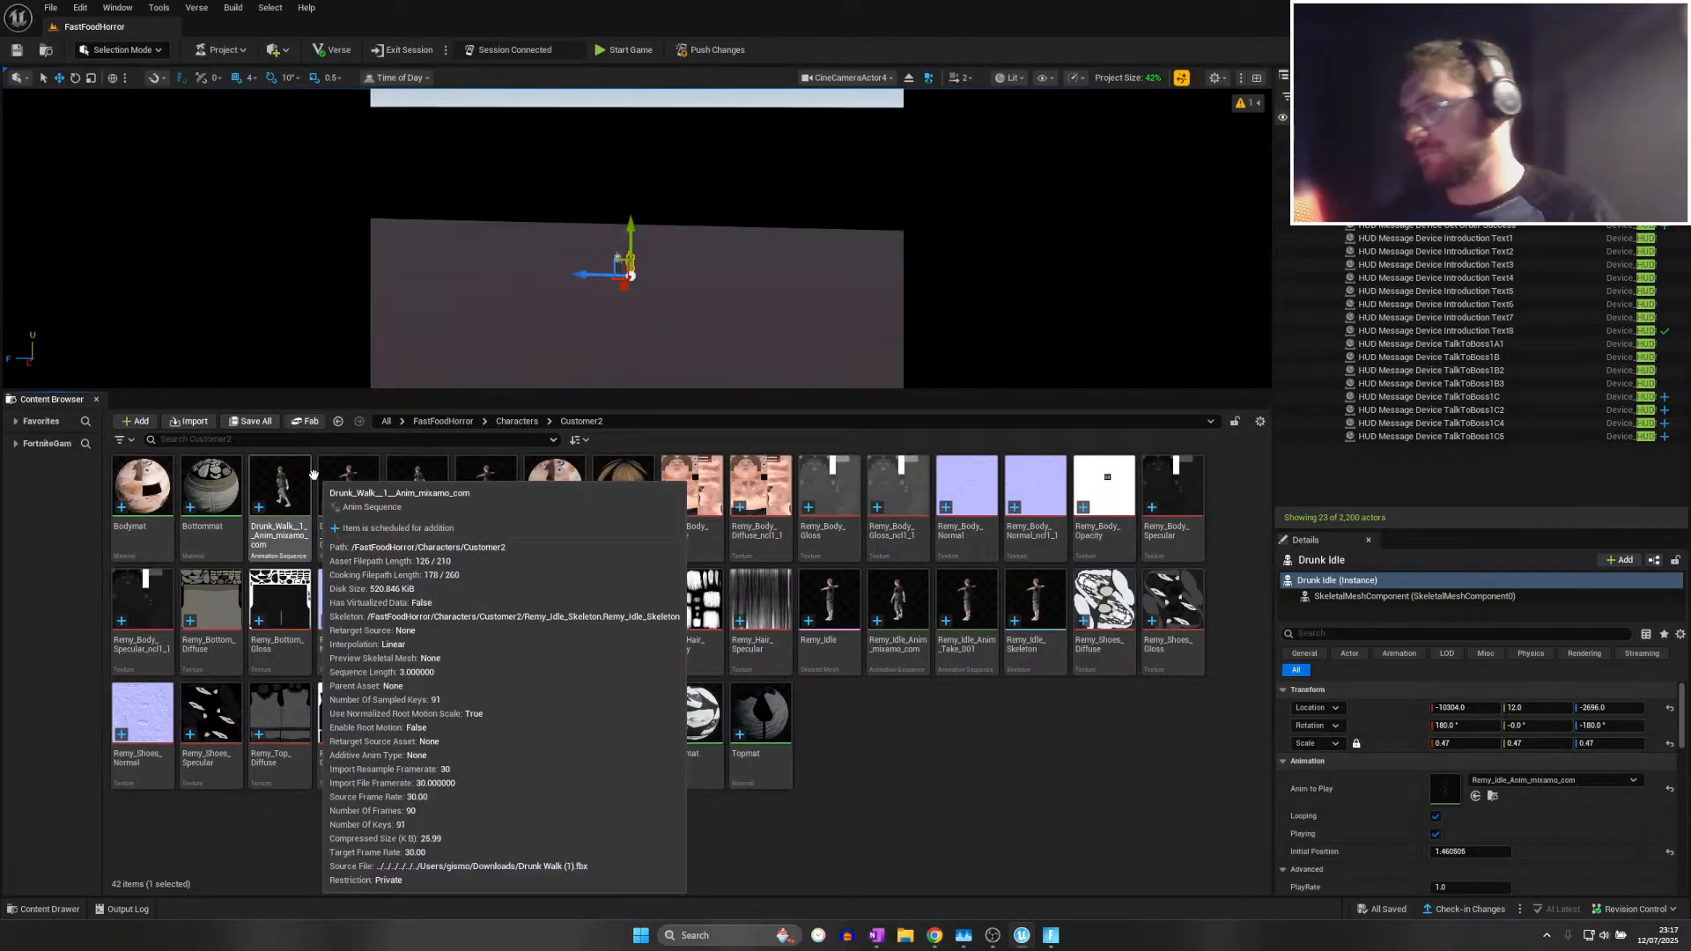
Rename the Drunk_Walk__1__Anim_mixamo_com animation sequence as Remy_Walk__1__Anim_mixamo_com
{"action": "key", "text": "F2"}
{"action": "key", "text": "Right"}
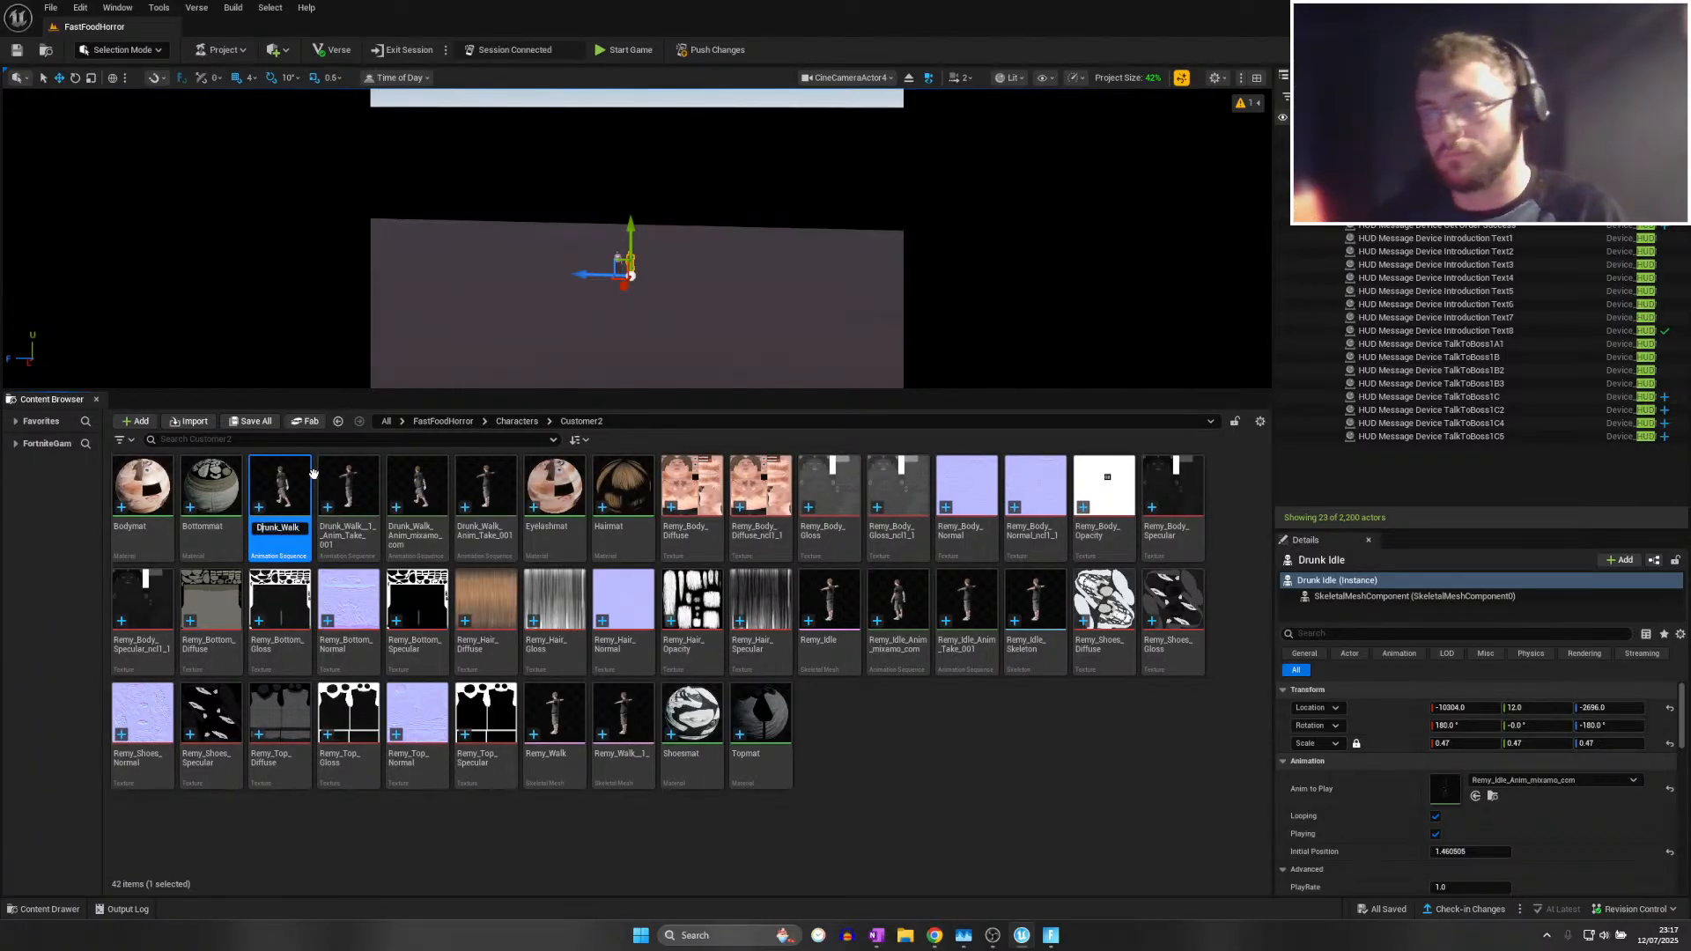
{"action": "type", "text": "R"}
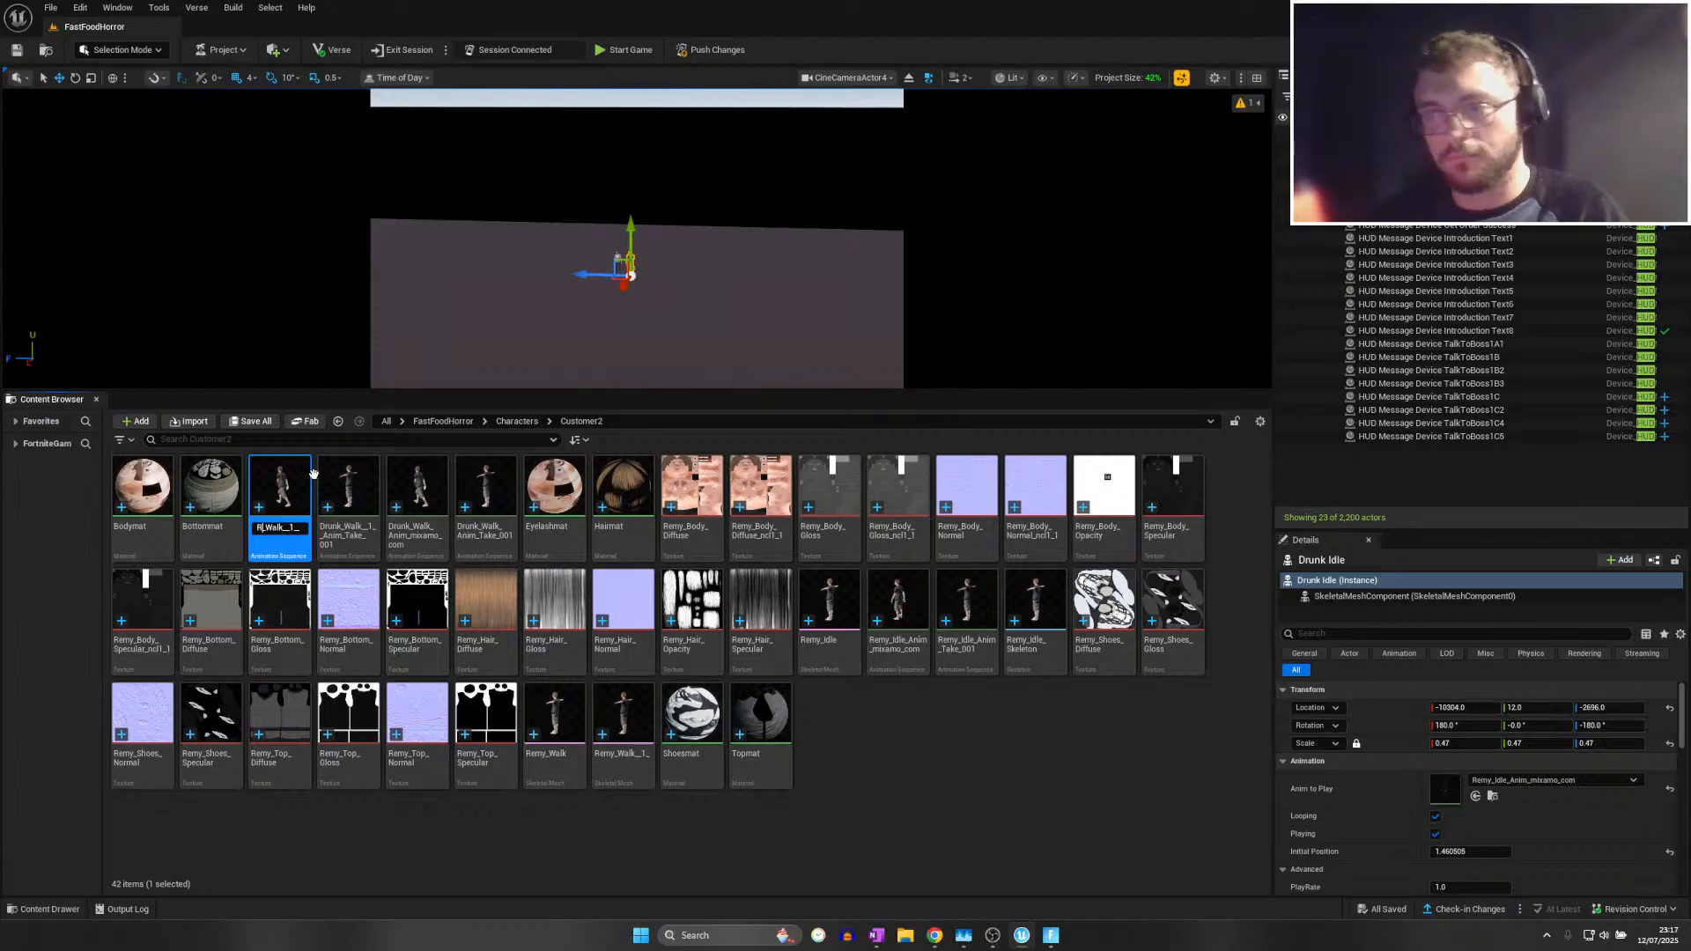
{"action": "type", "text": "emy"}
{"action": "key", "text": "Return"}
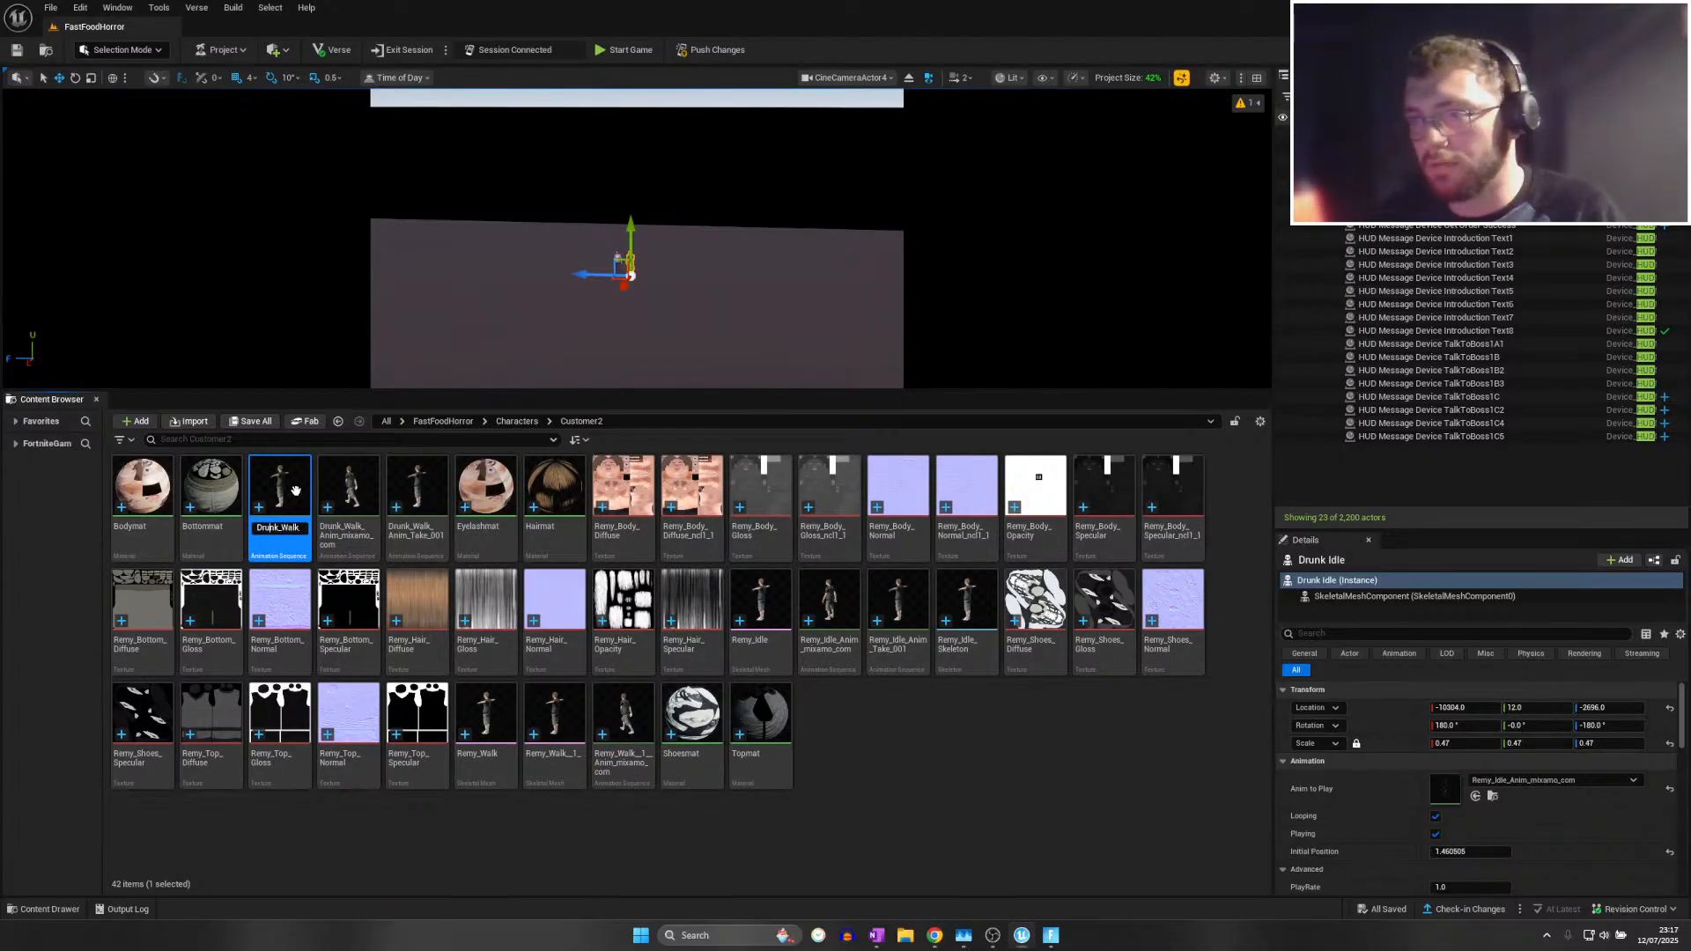
Rename the Drunk_Walk__1__Anim_Take_001 animation sequence in the Customer2 folder as Remy_Walk__1__Anim_Take_001
{"action": "key", "text": "BackSpace"}
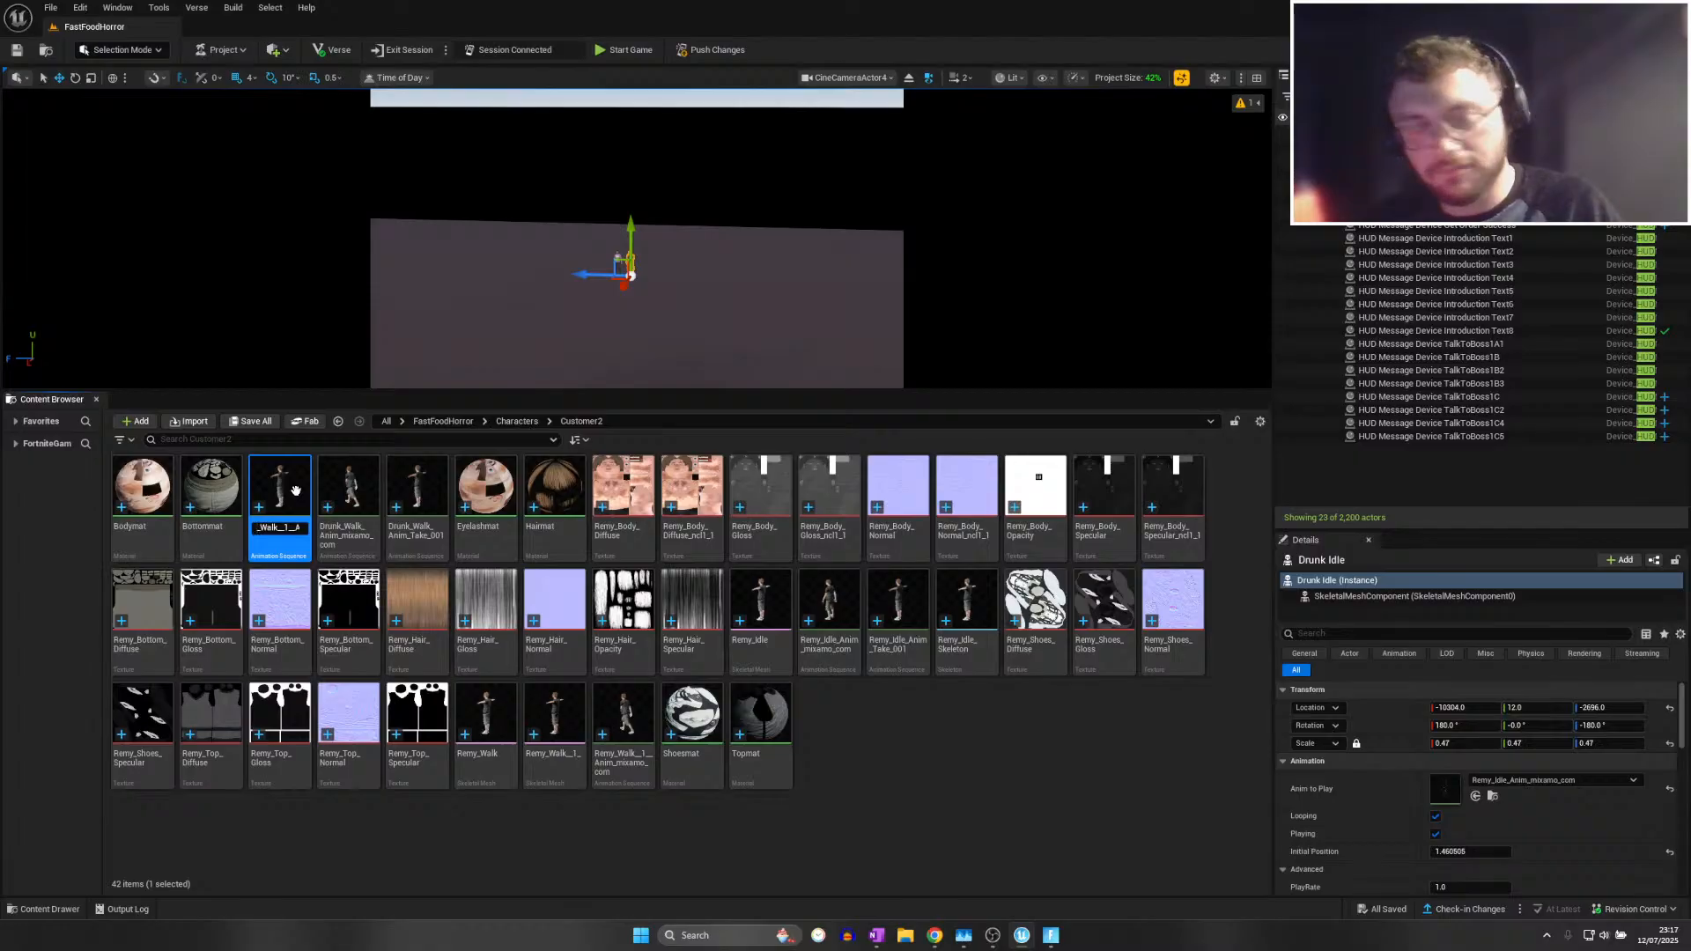
{"action": "key", "text": "Return"}
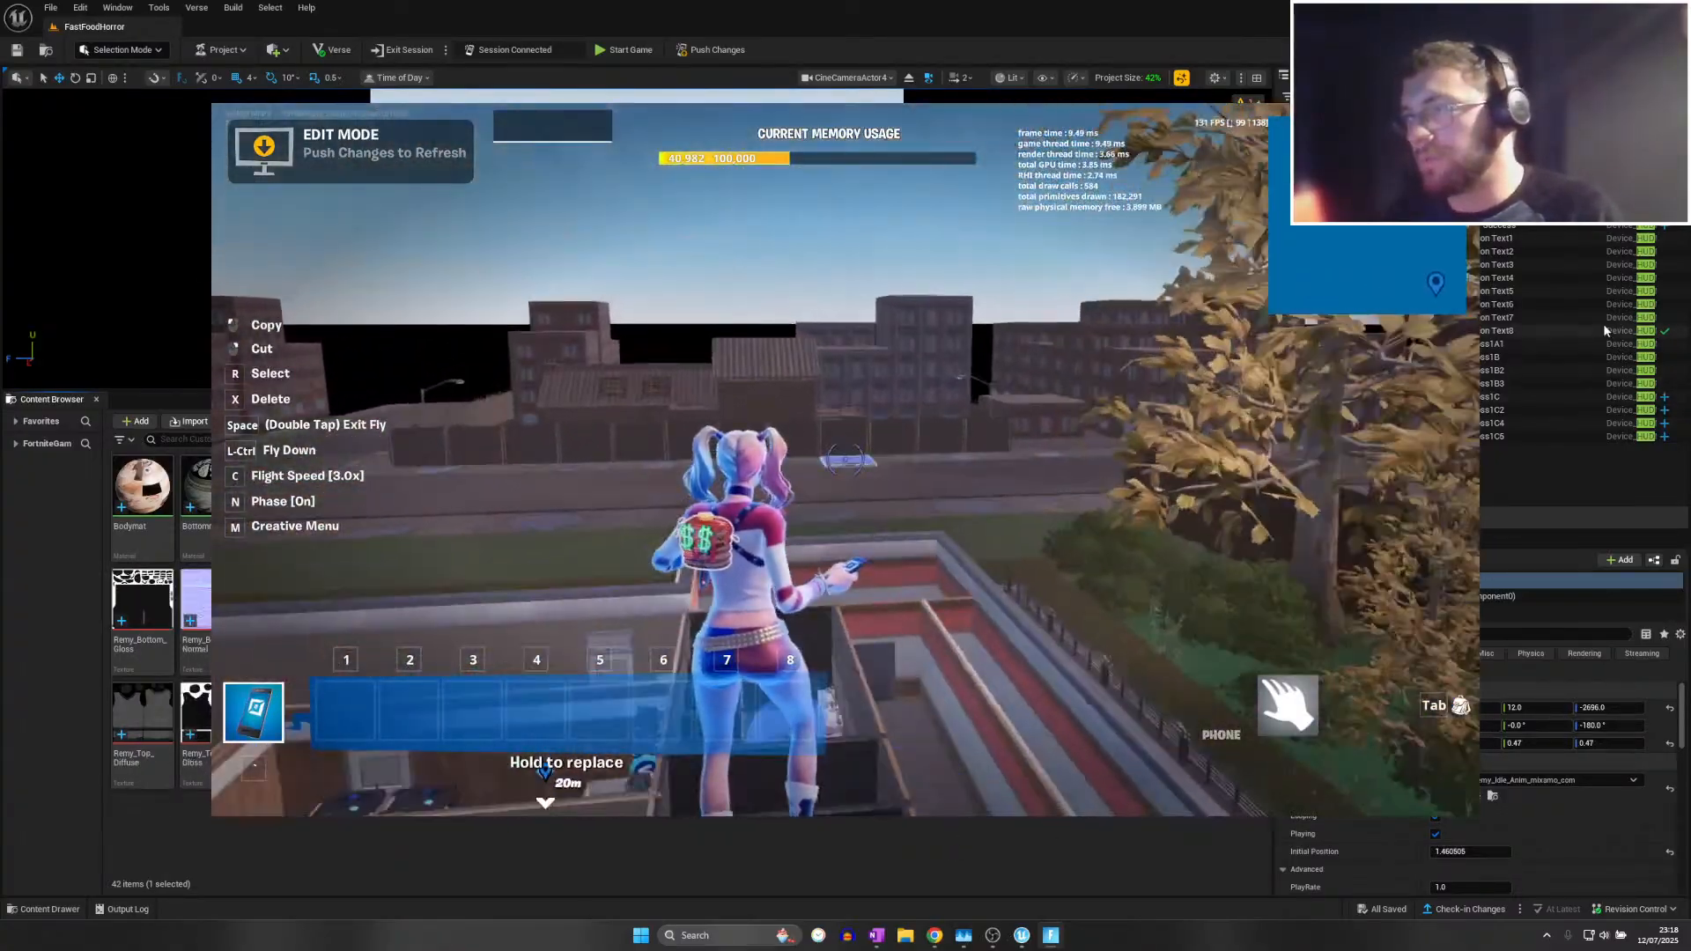
Select the rows of barbed fence sections on the open ground beyond the parking lot and delete them
{"action": "left_click", "coordinate": [1602, 319]}
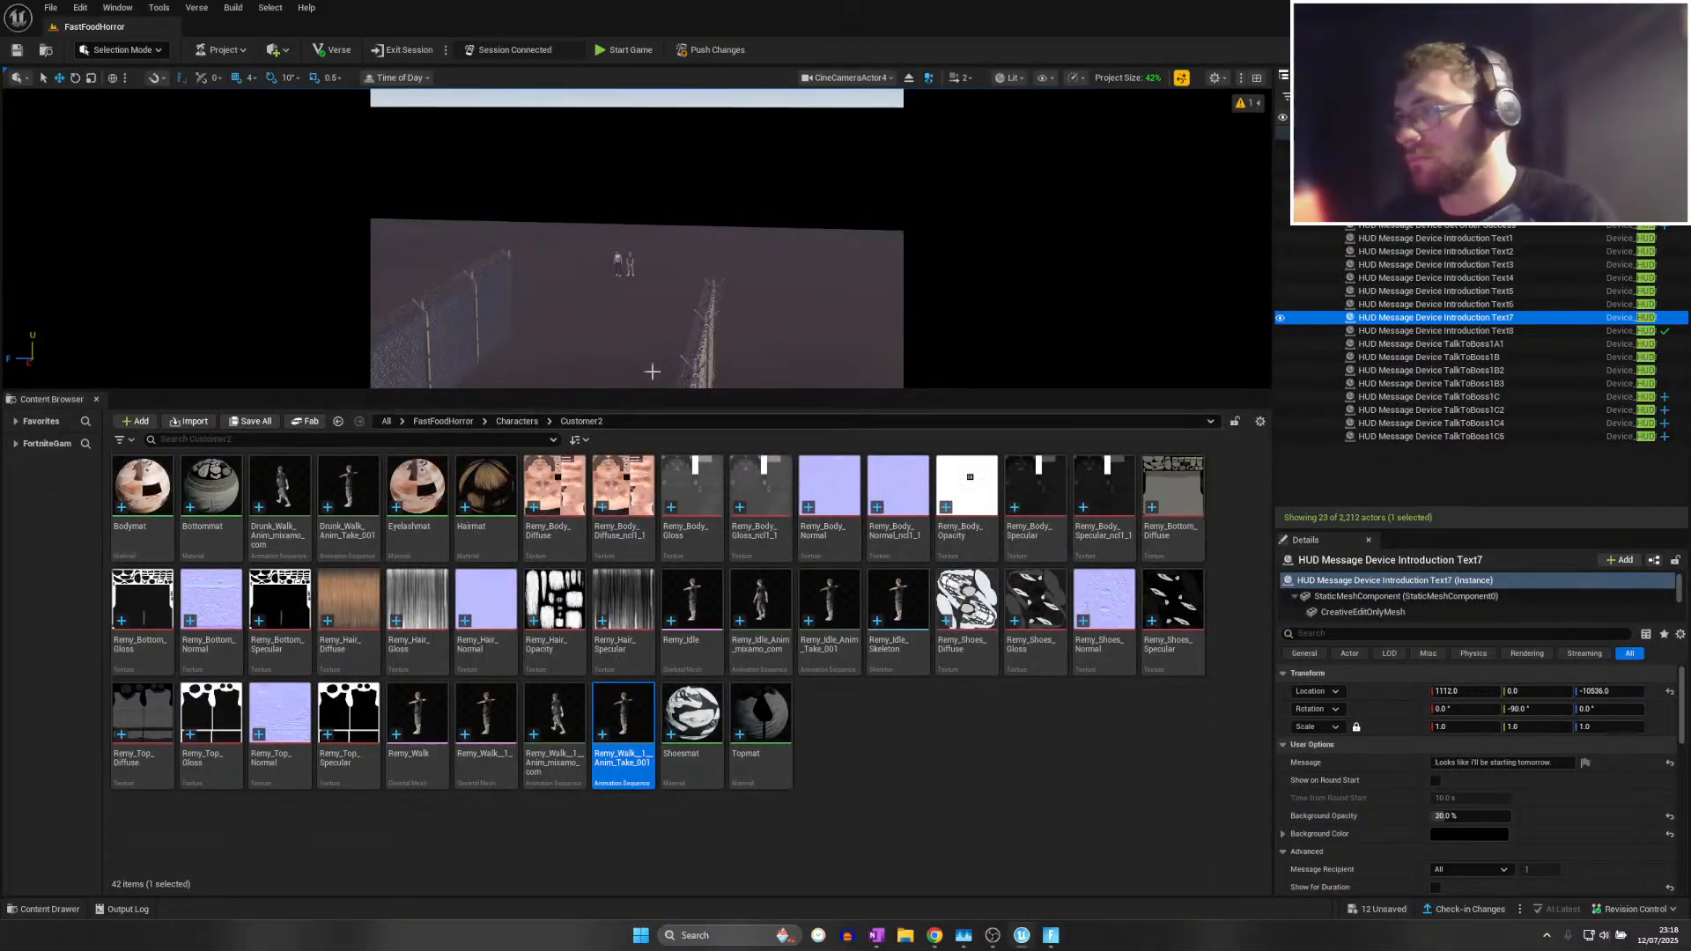
{"action": "right_click_drag", "start_coordinate": [617, 261], "coordinate": [673, 261]}
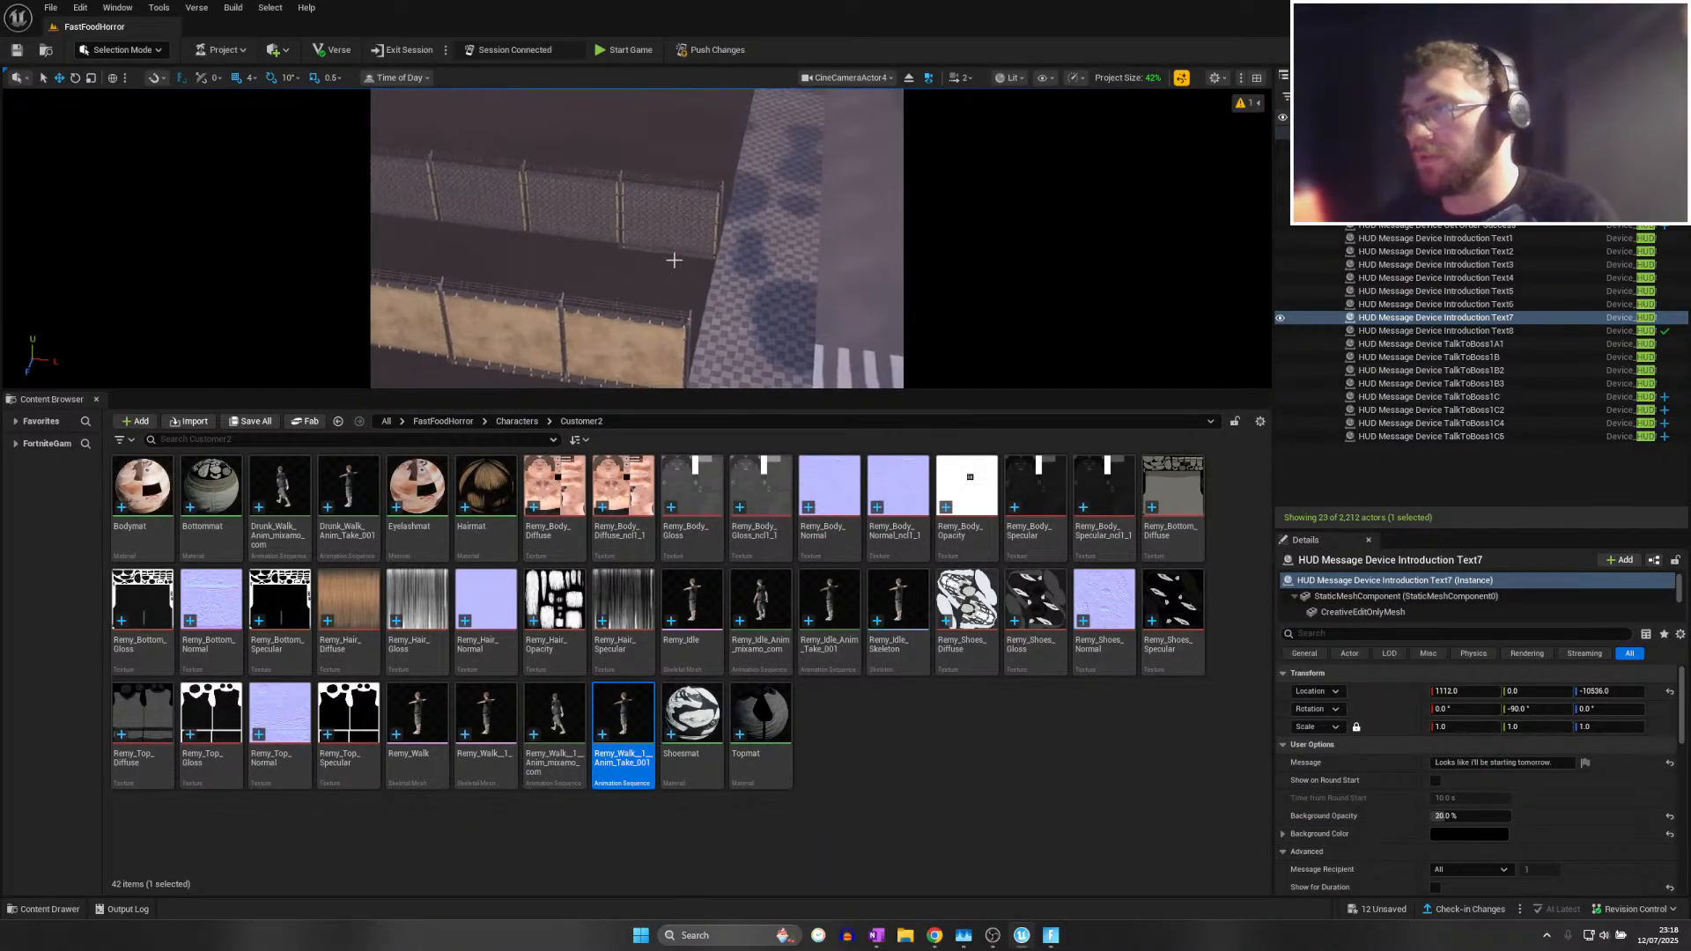
{"action": "left_click", "coordinate": [673, 254]}
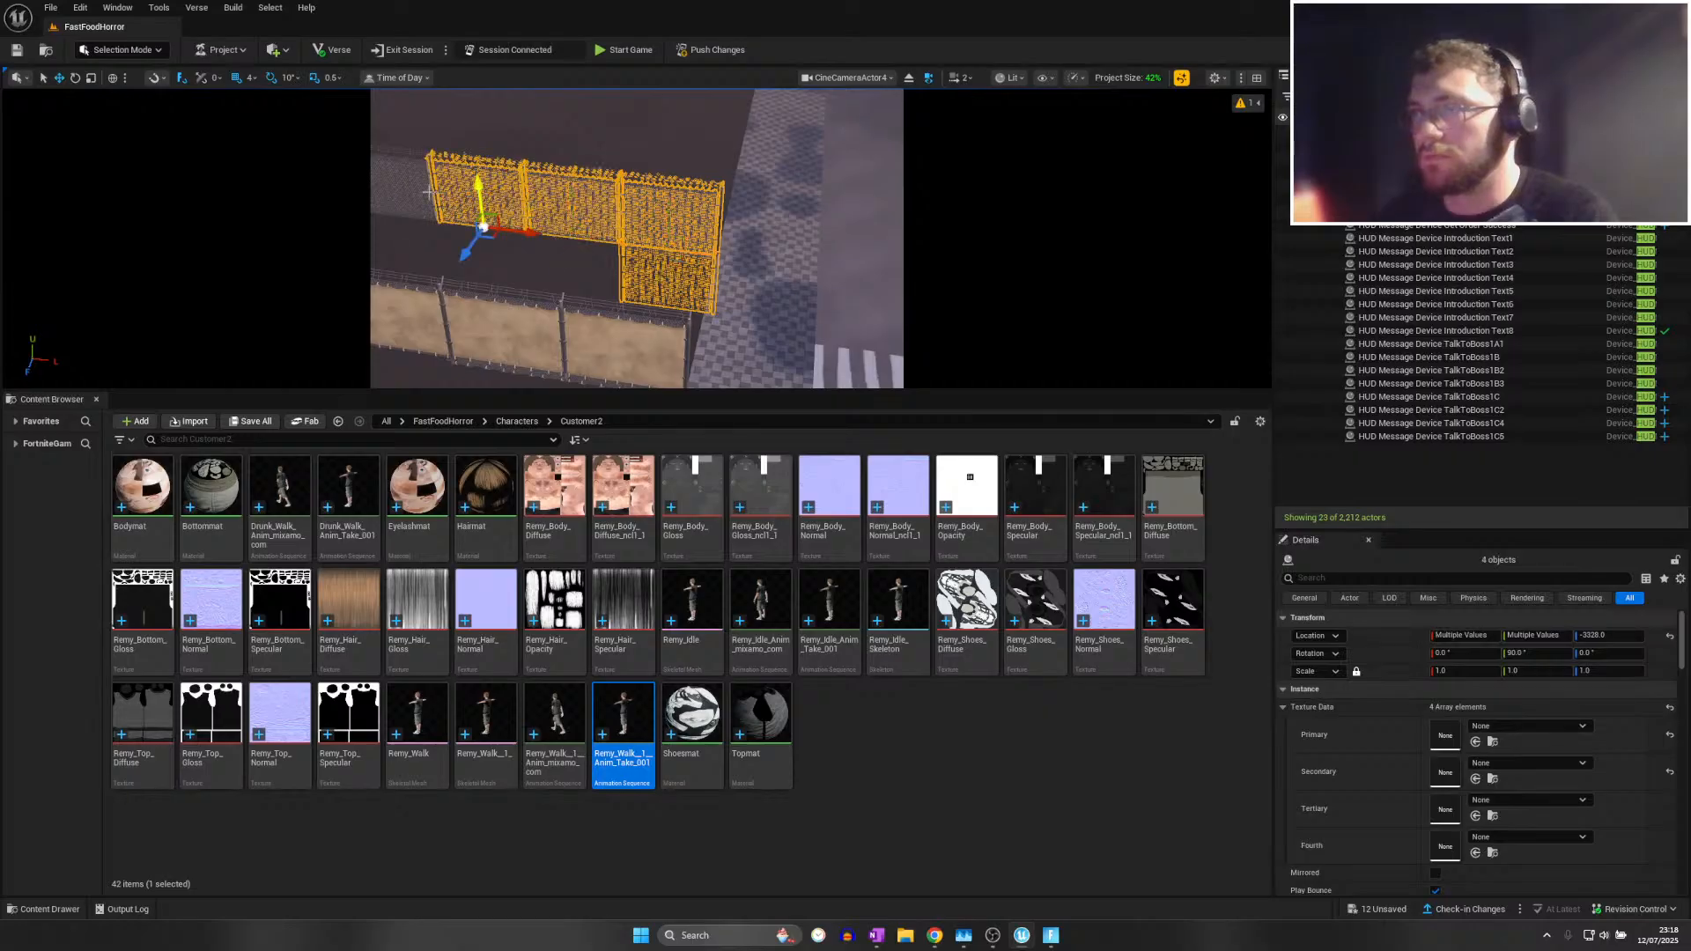
{"action": "left_click", "coordinate": [425, 191], "text": "ctrl"}
{"action": "right_click_drag", "start_coordinate": [524, 252], "coordinate": [427, 248]}
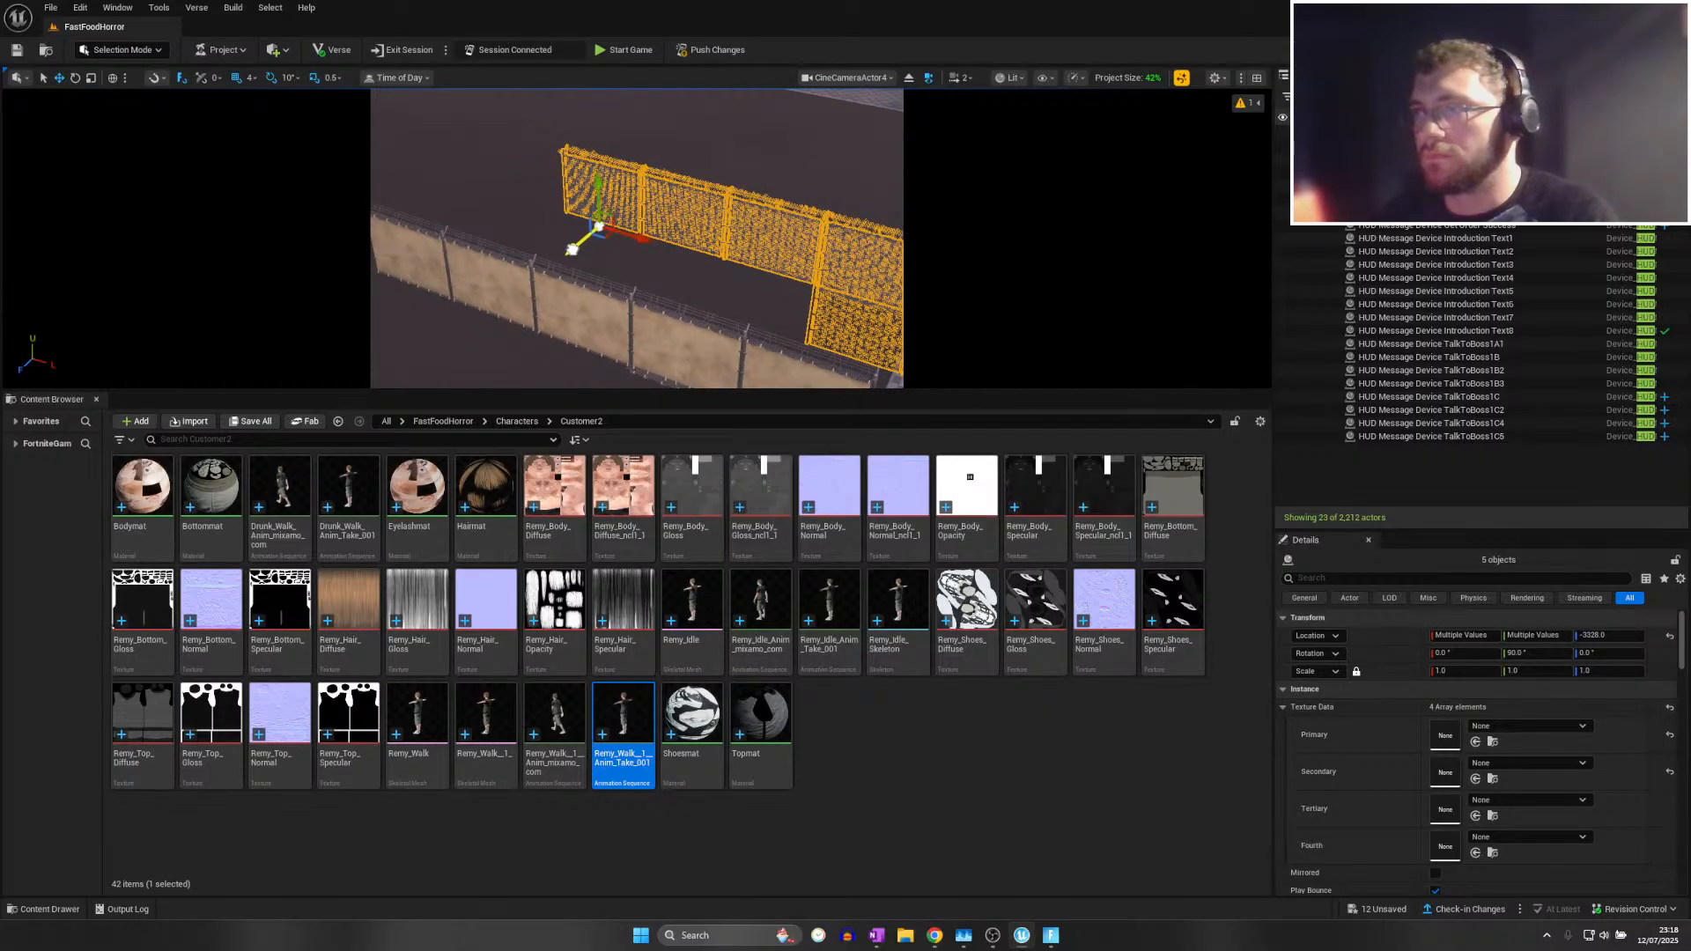
{"action": "key", "text": "d"}
{"action": "right_click_drag", "start_coordinate": [530, 269], "coordinate": [458, 225]}
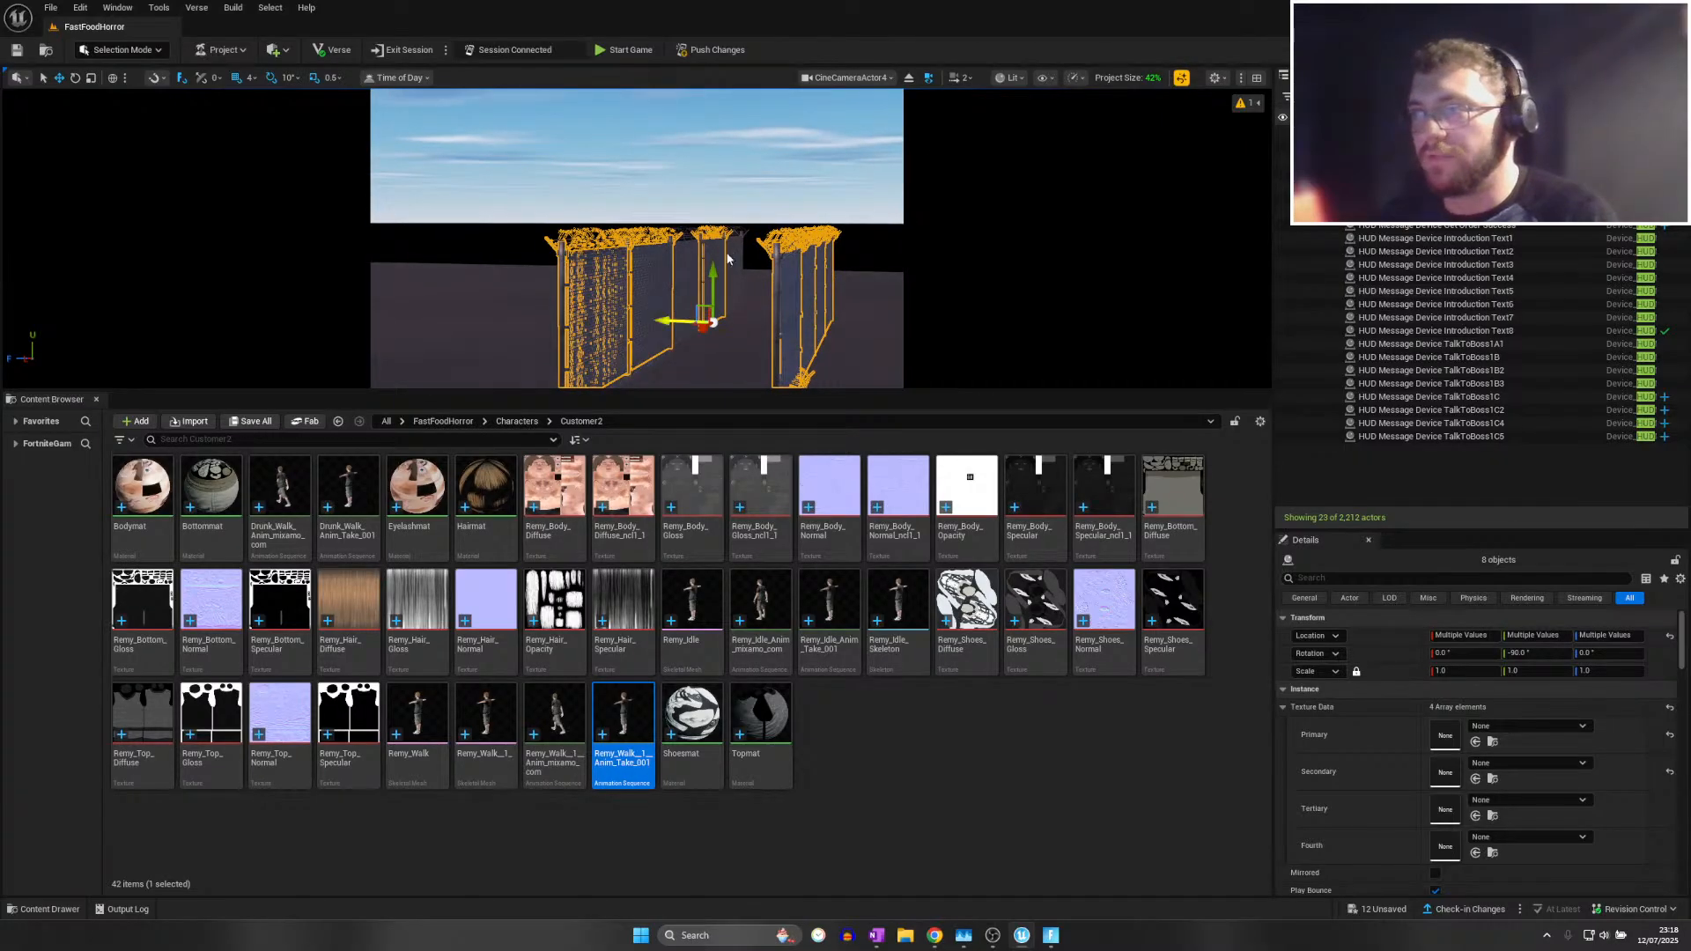
{"action": "key", "text": "Delete"}
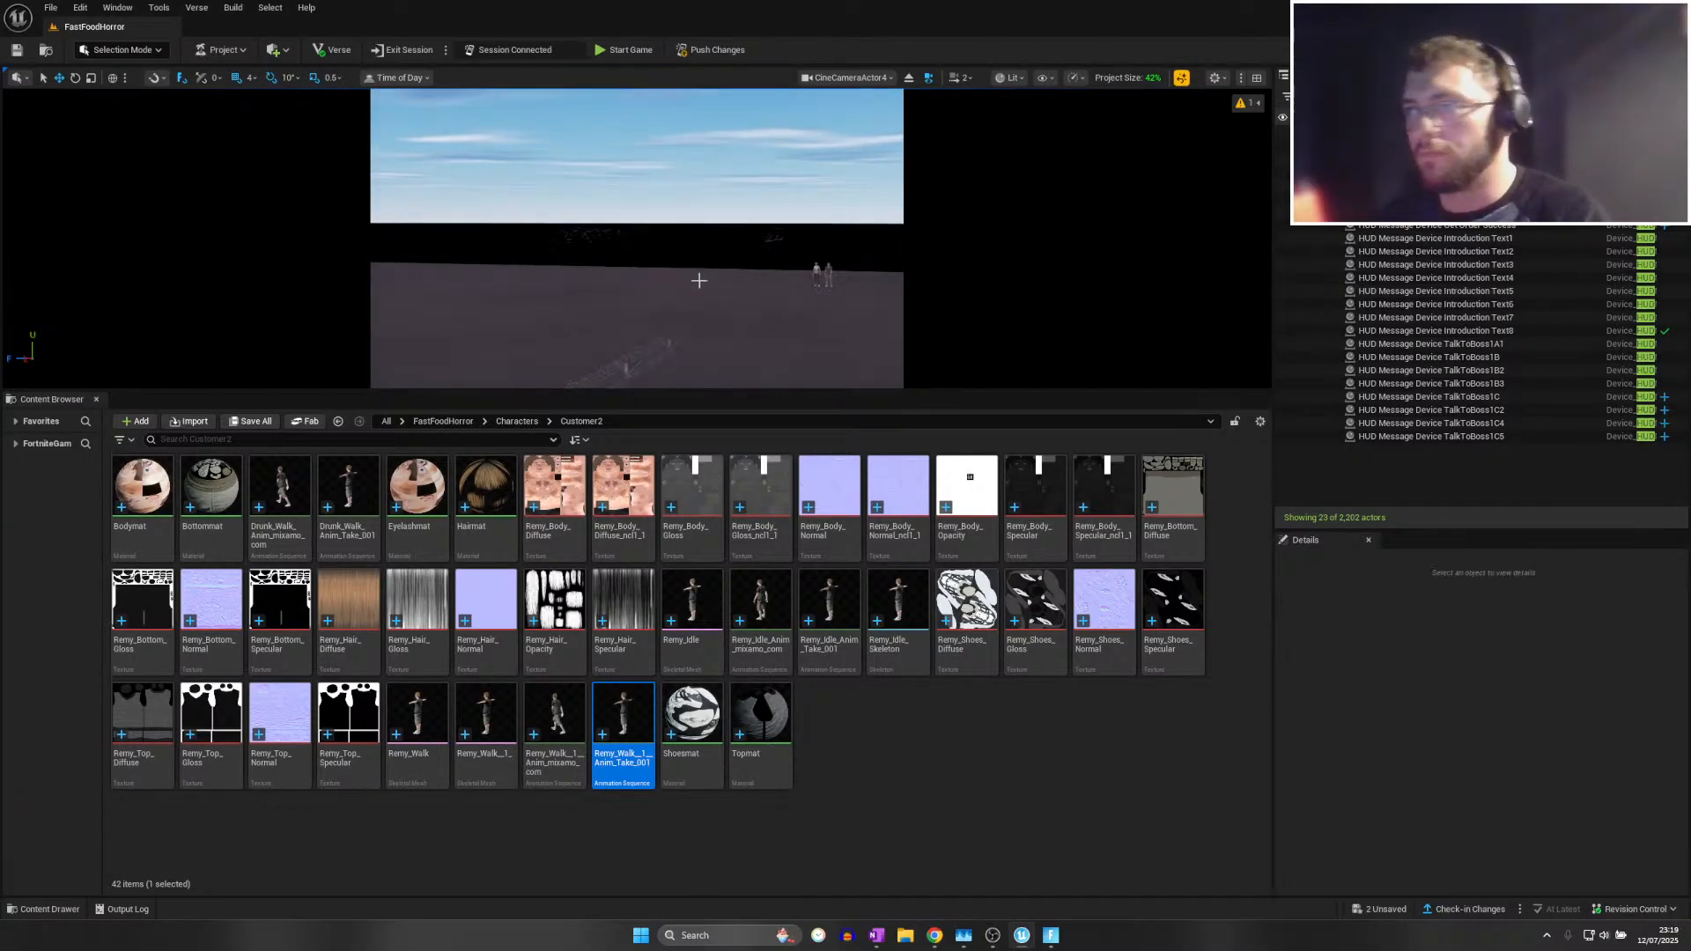
Delete the two leftover barbed fence sections standing by the crosswalk
{"action": "right_click_drag", "start_coordinate": [698, 276], "coordinate": [698, 316]}
{"action": "left_click", "coordinate": [685, 221]}
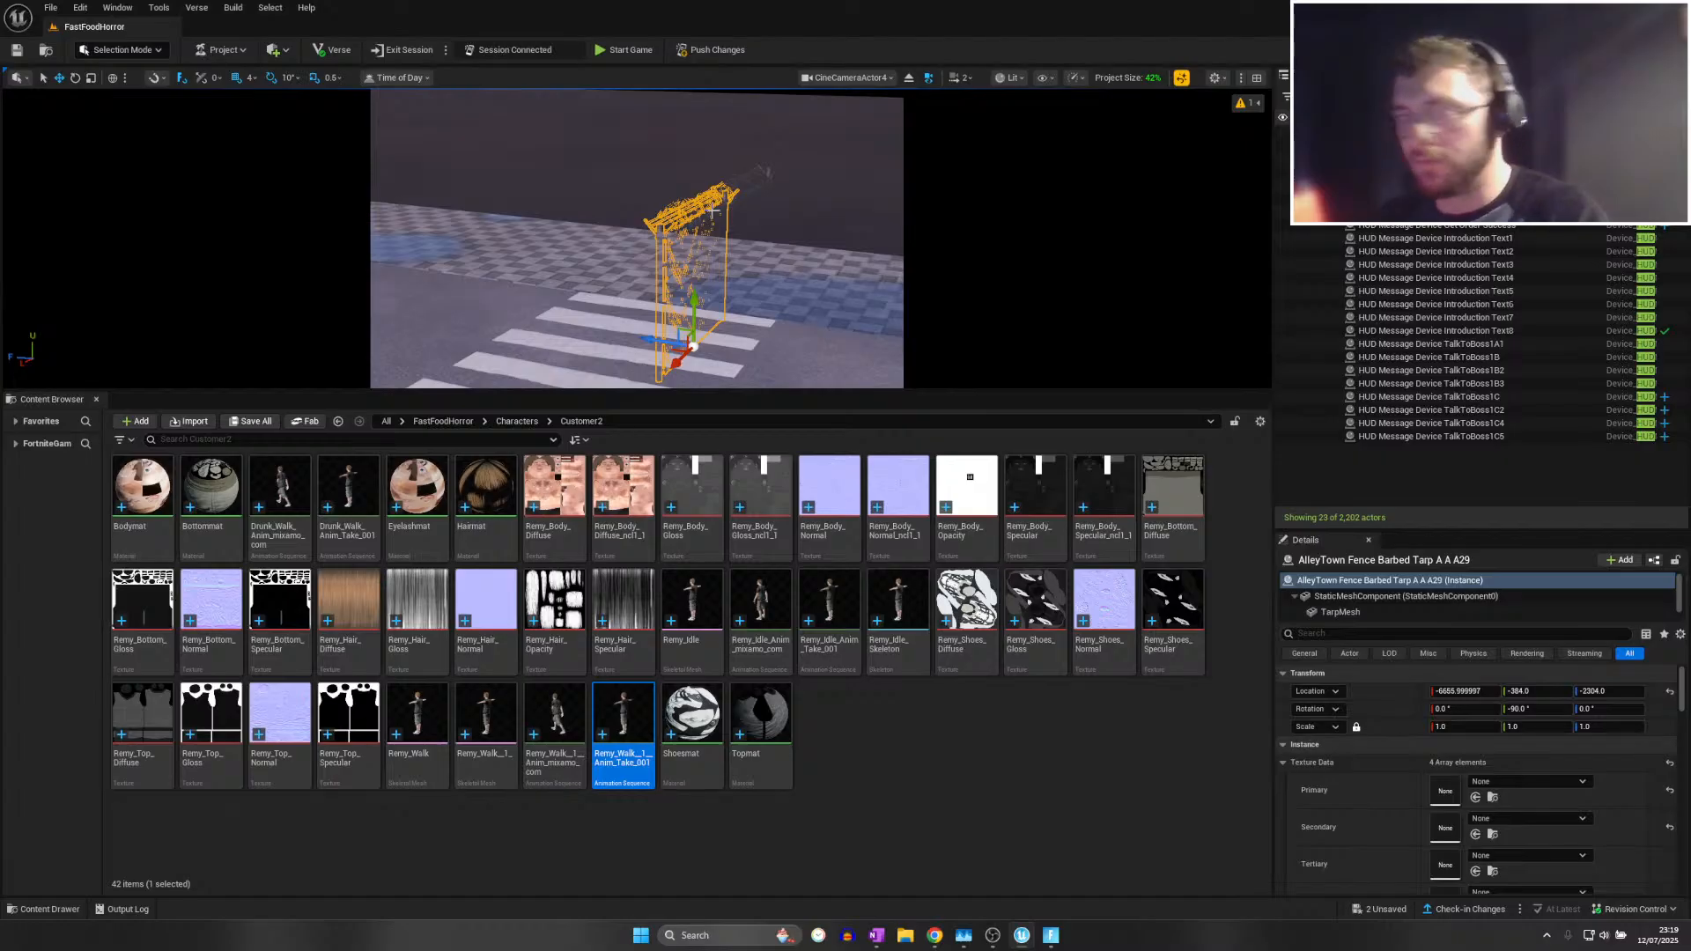
{"action": "key", "text": "Delete"}
{"action": "left_click", "coordinate": [722, 208]}
{"action": "key", "text": "Delete"}
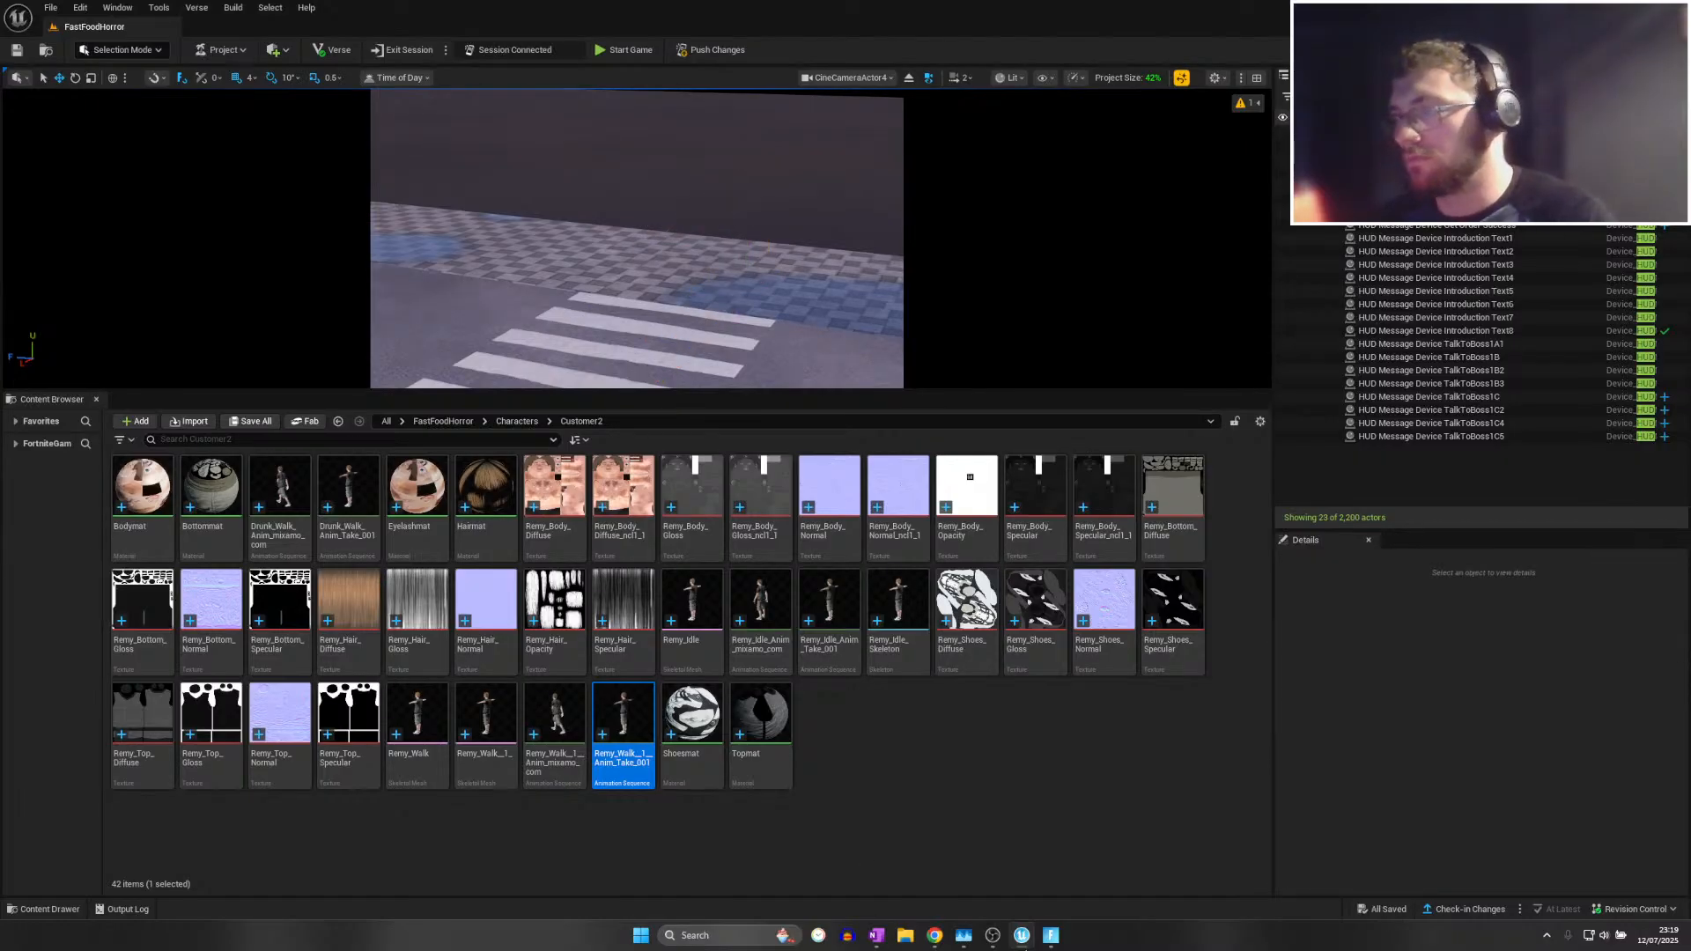
Switch to the Fortnite client and inspect the cleared ground, the two distant characters and the restaurant's front entrance
{"action": "left_click", "coordinate": [1051, 940]}
{"action": "key", "text": "w"}
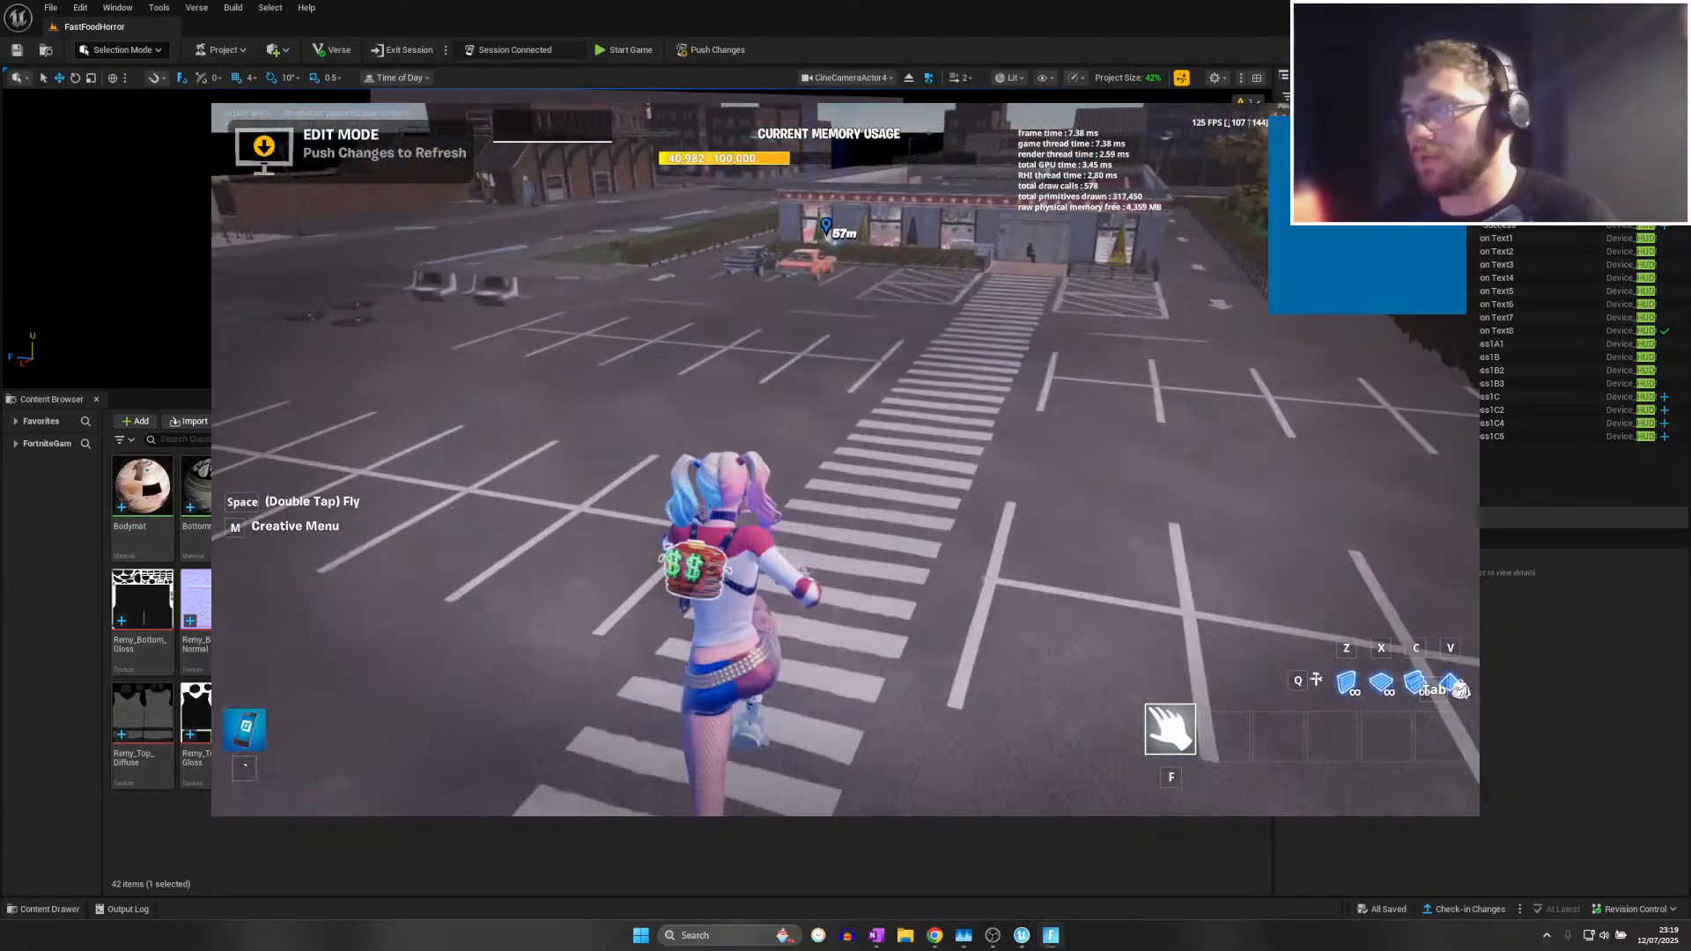
{"action": "key", "text": "space"}
{"action": "key", "text": "space"}
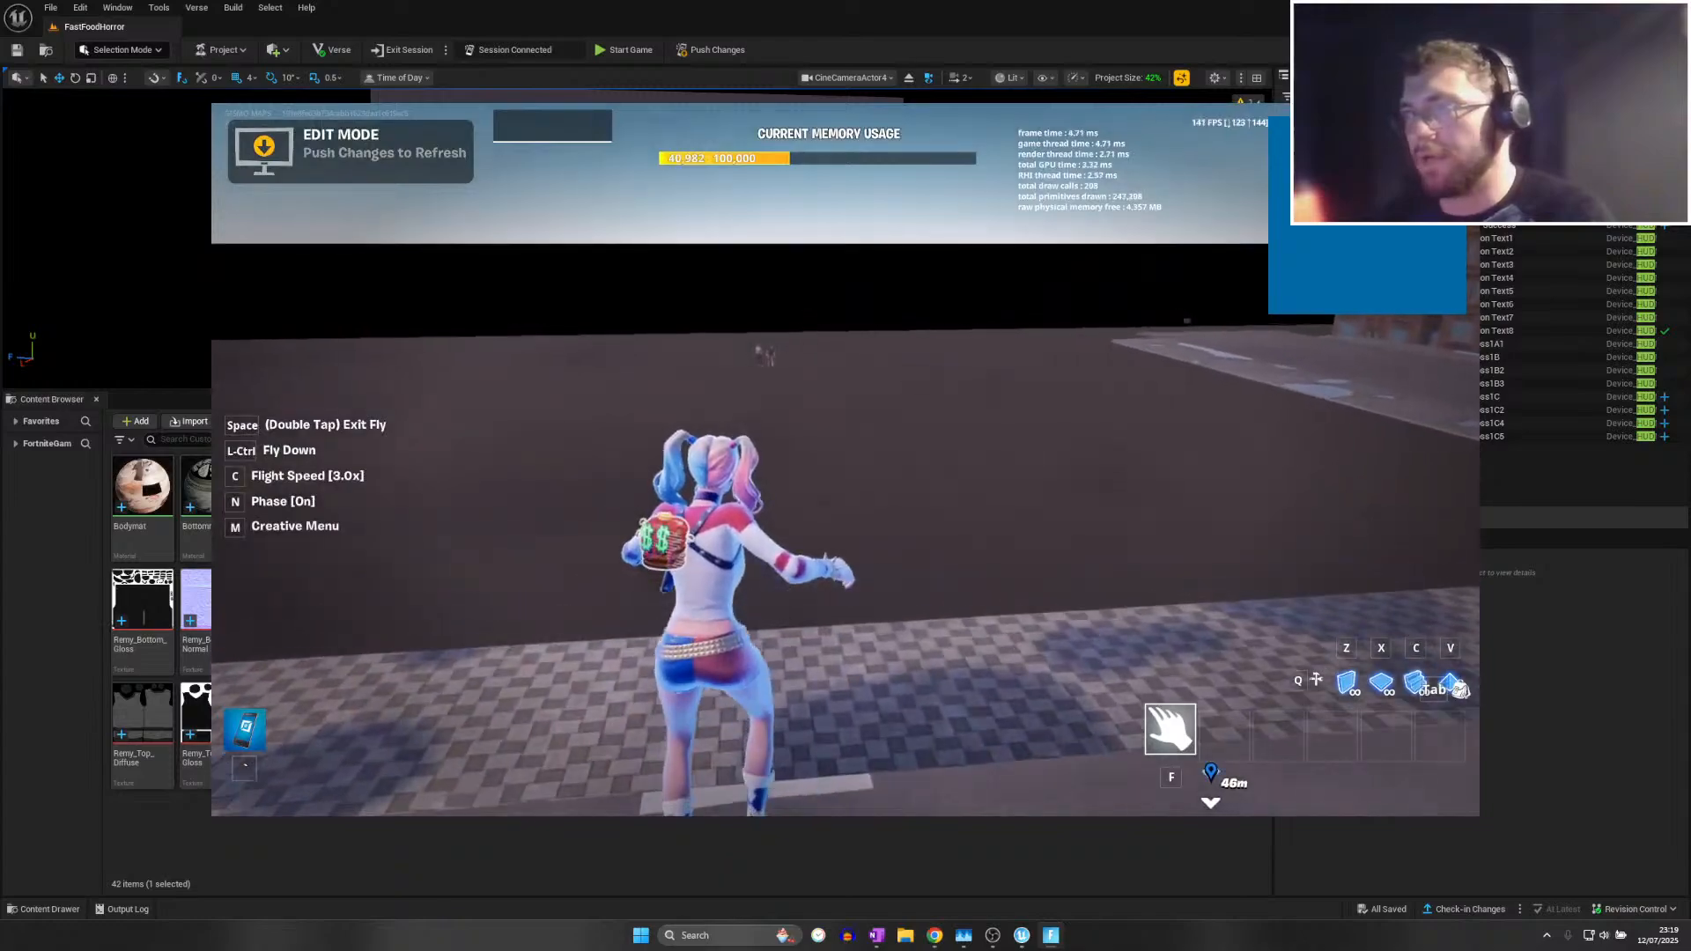
{"action": "key", "text": "space"}
{"action": "key", "text": "space"}
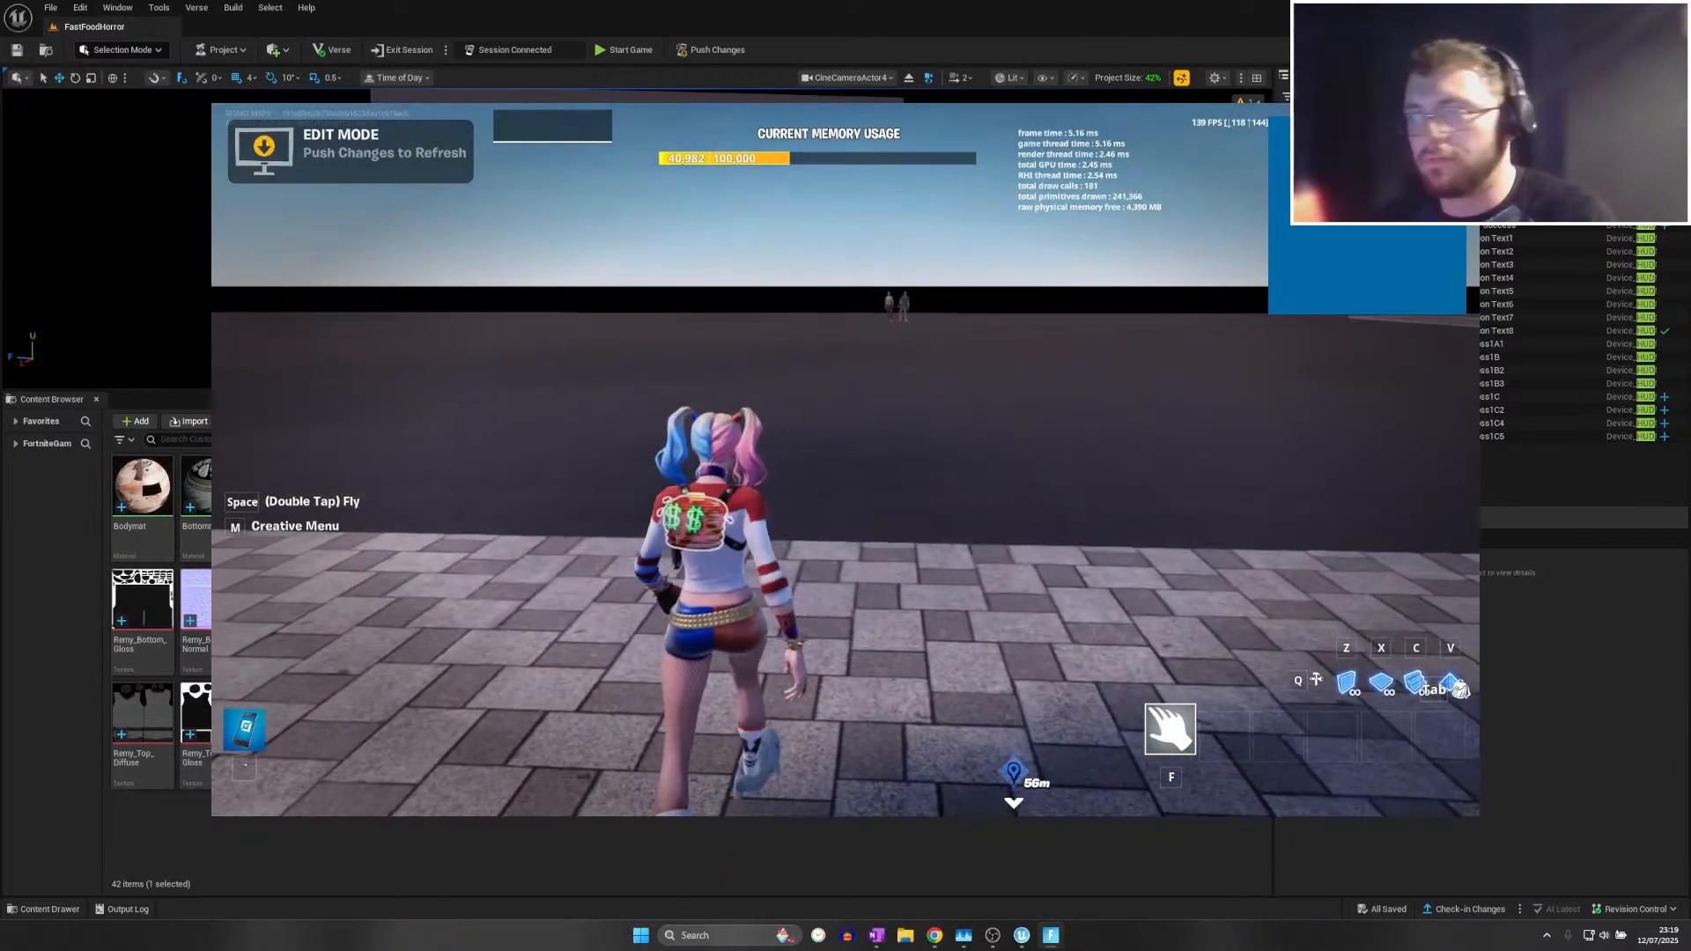
{"action": "middle_click", "coordinate": [846, 459]}
{"action": "middle_click", "coordinate": [845, 459]}
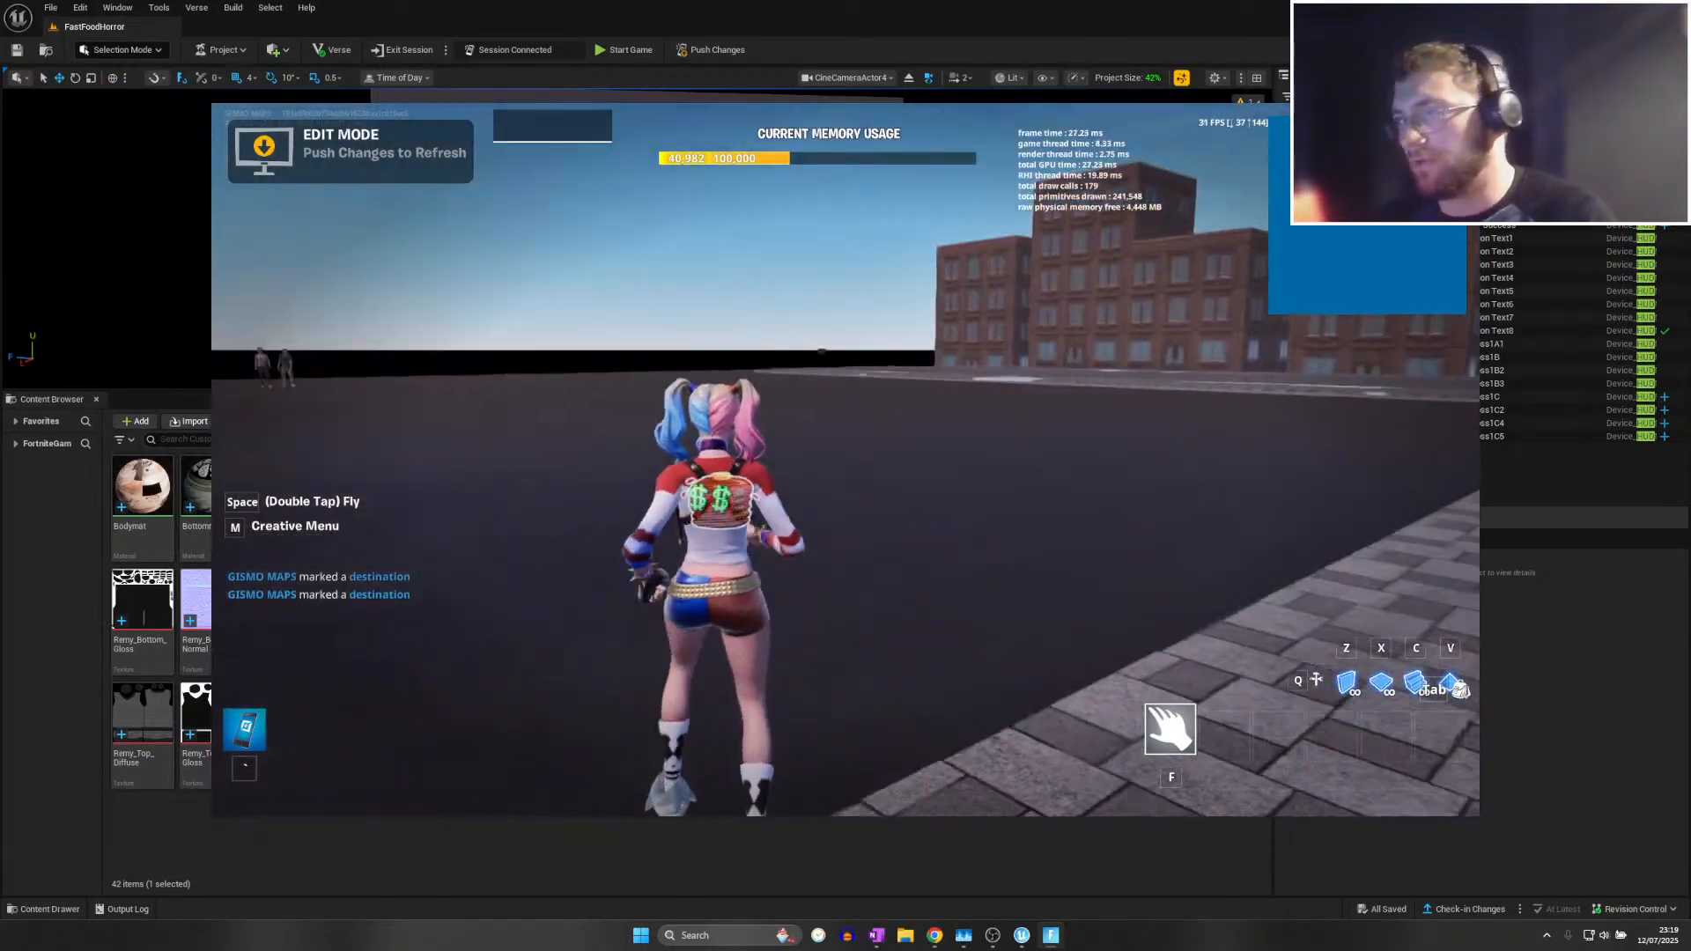
{"action": "key", "text": "space"}
{"action": "key", "text": "space"}
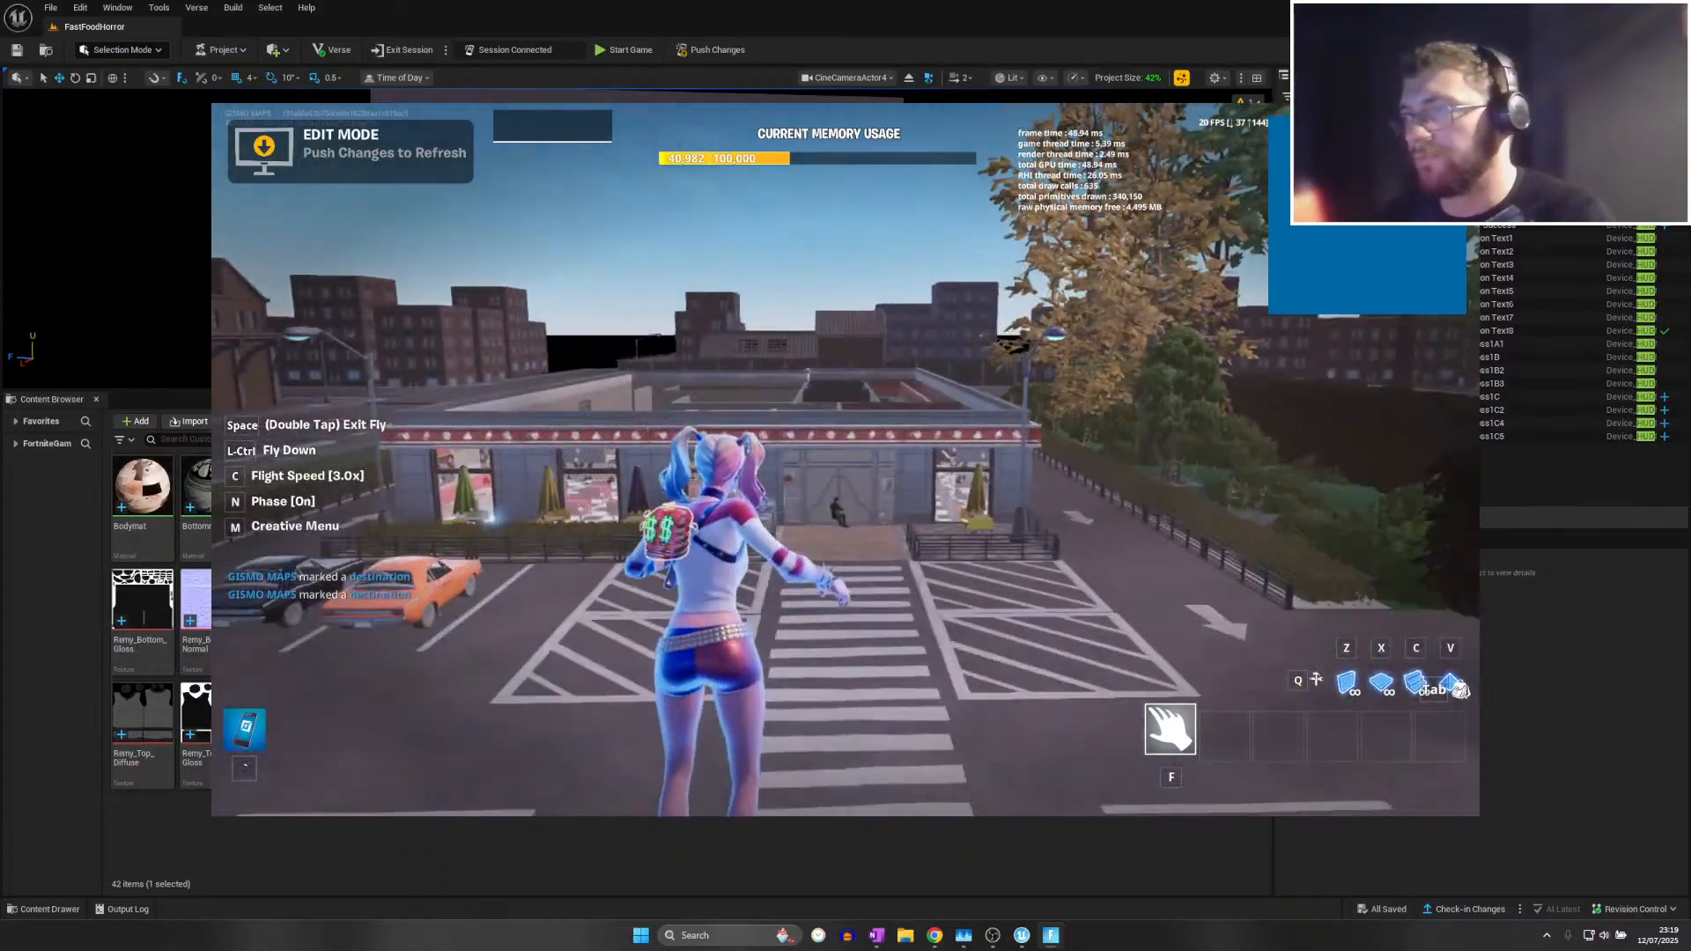
{"action": "key", "text": "space"}
{"action": "key", "text": "space"}
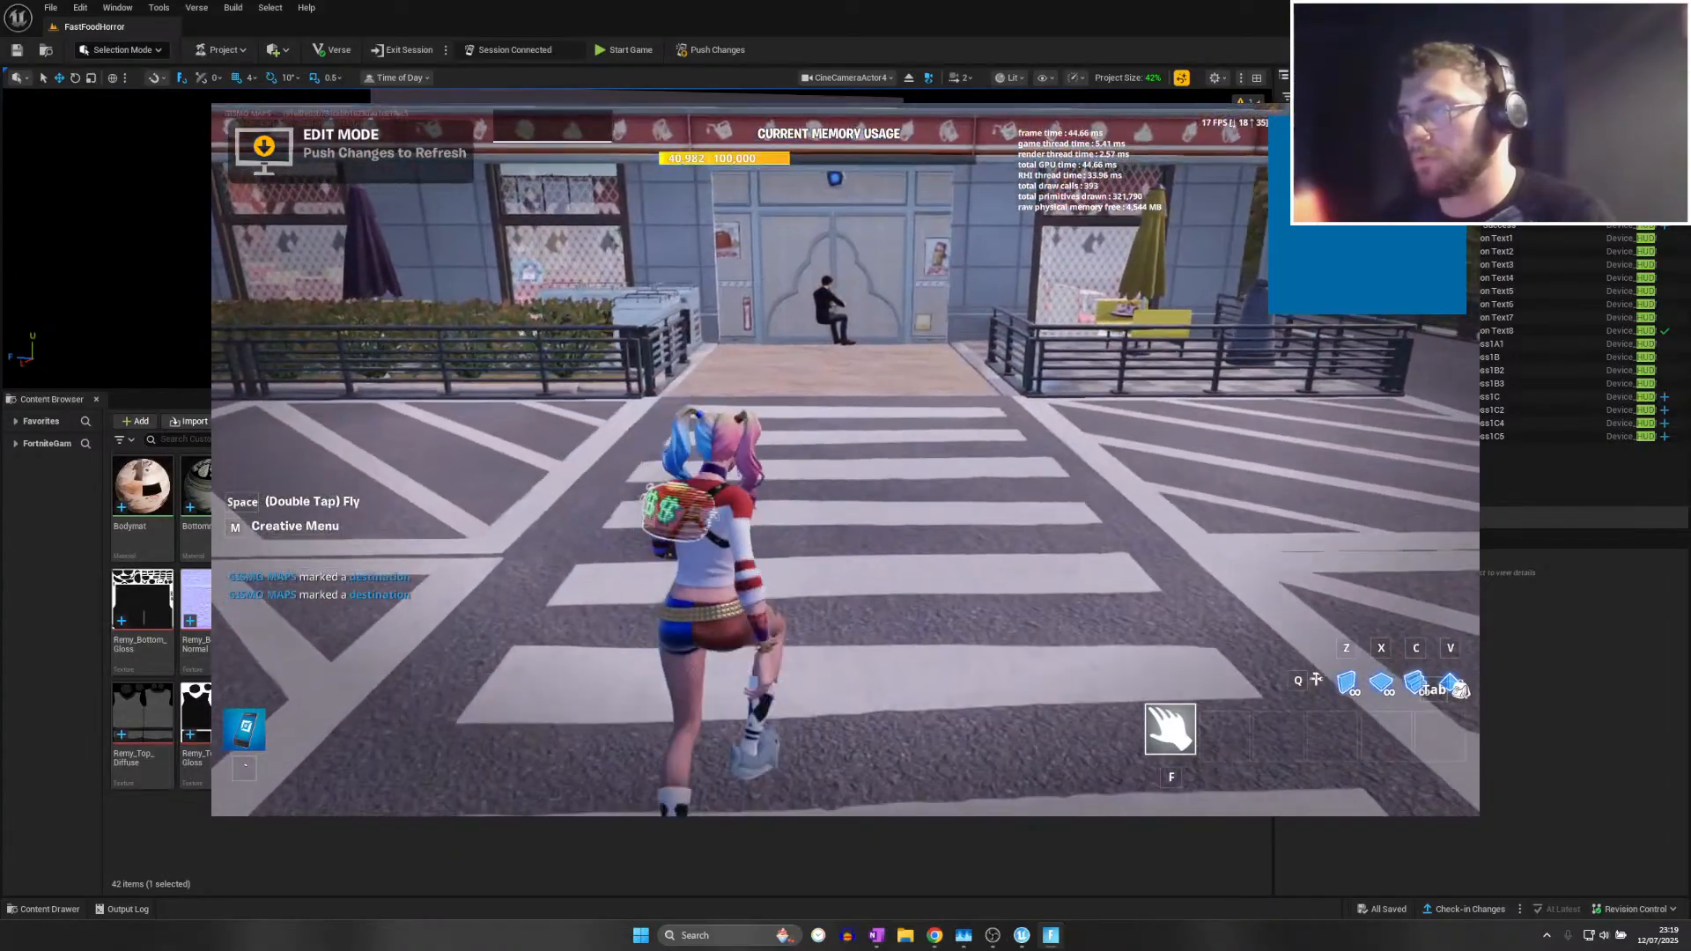
{"action": "key", "text": "alt+Tab"}
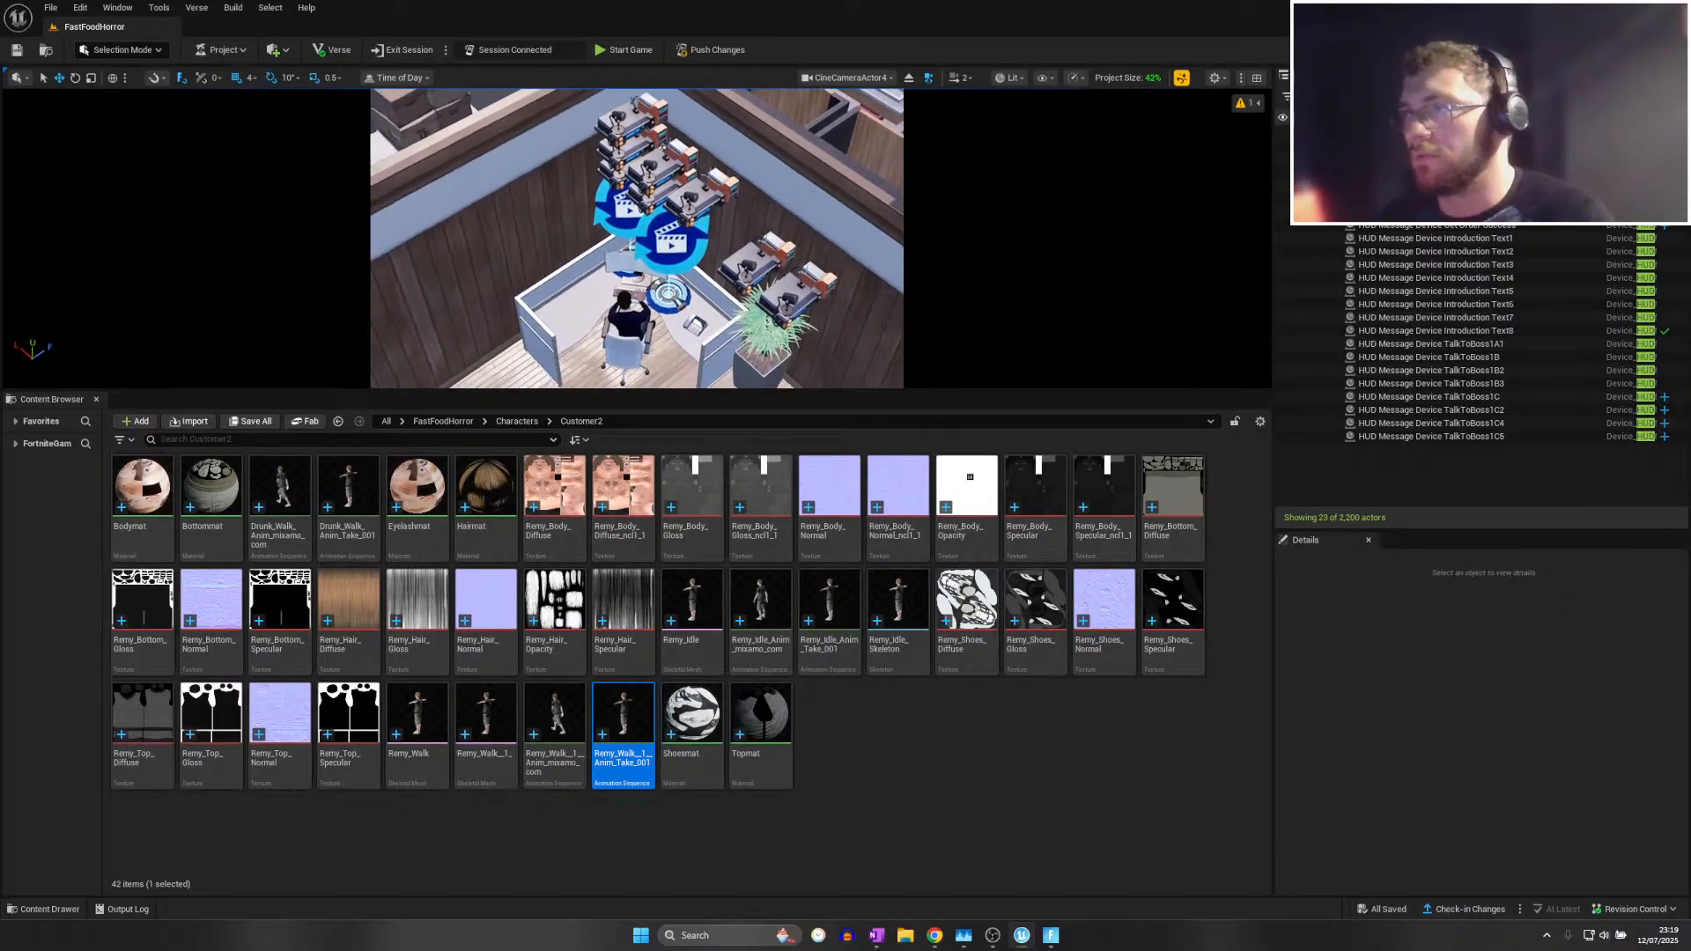
In the Fortnite client, compare the boss's desk in the office with the seated boss at the restaurant's front doors
{"action": "left_click", "coordinate": [1050, 935]}
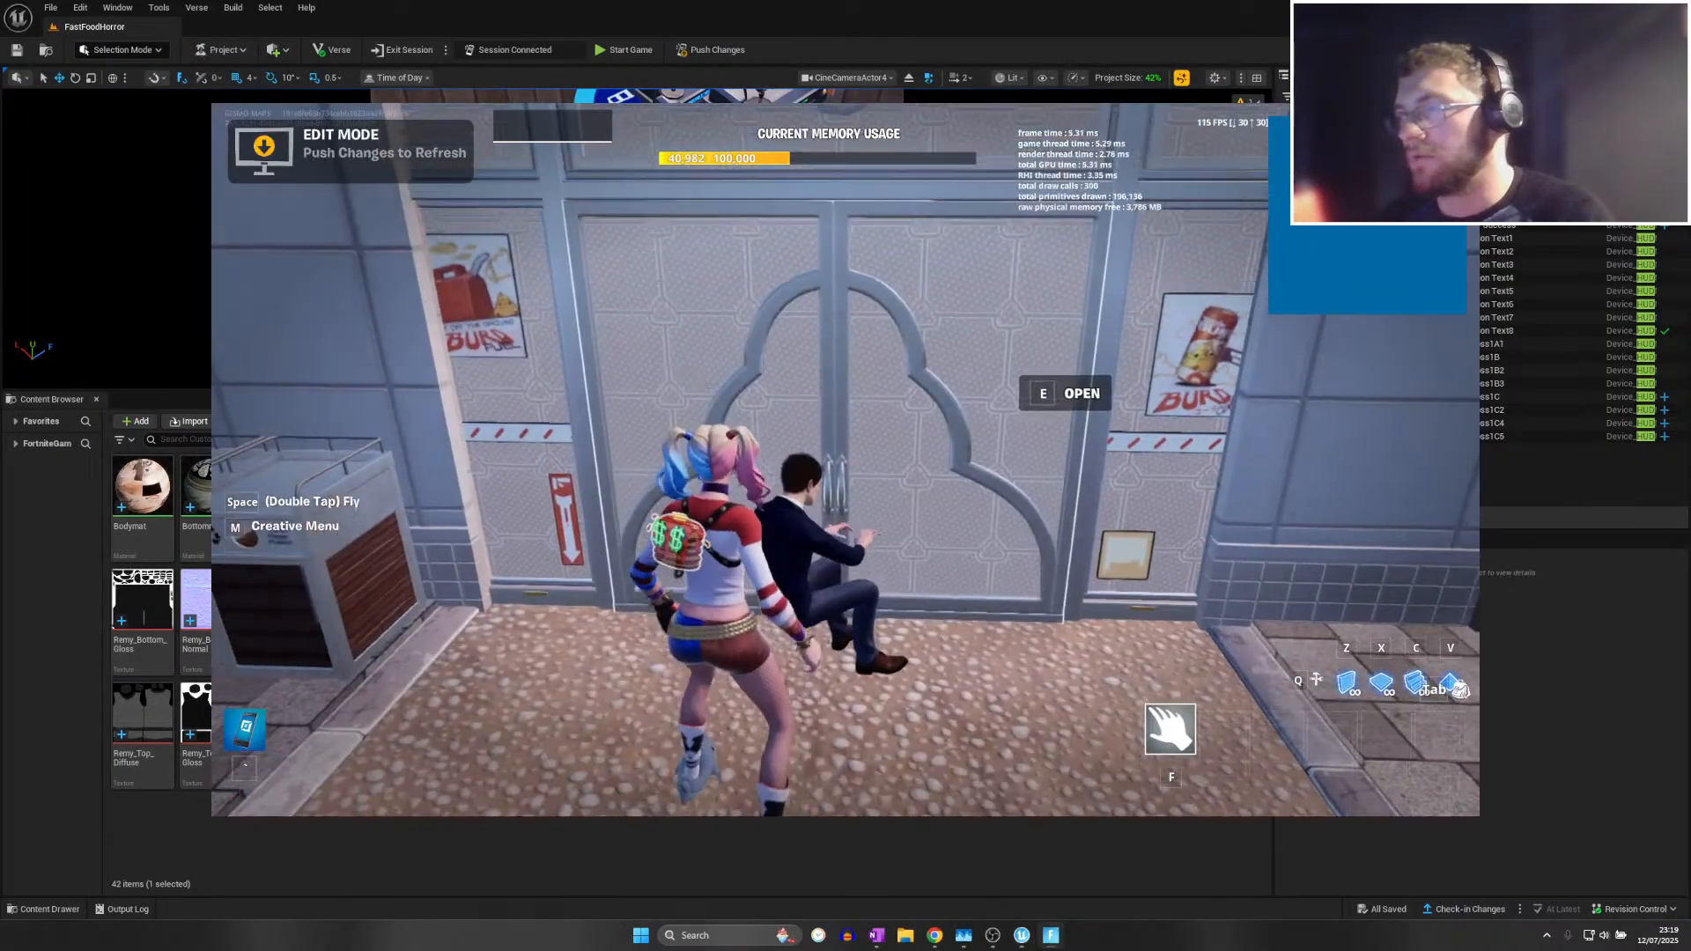
{"action": "key", "text": "w"}
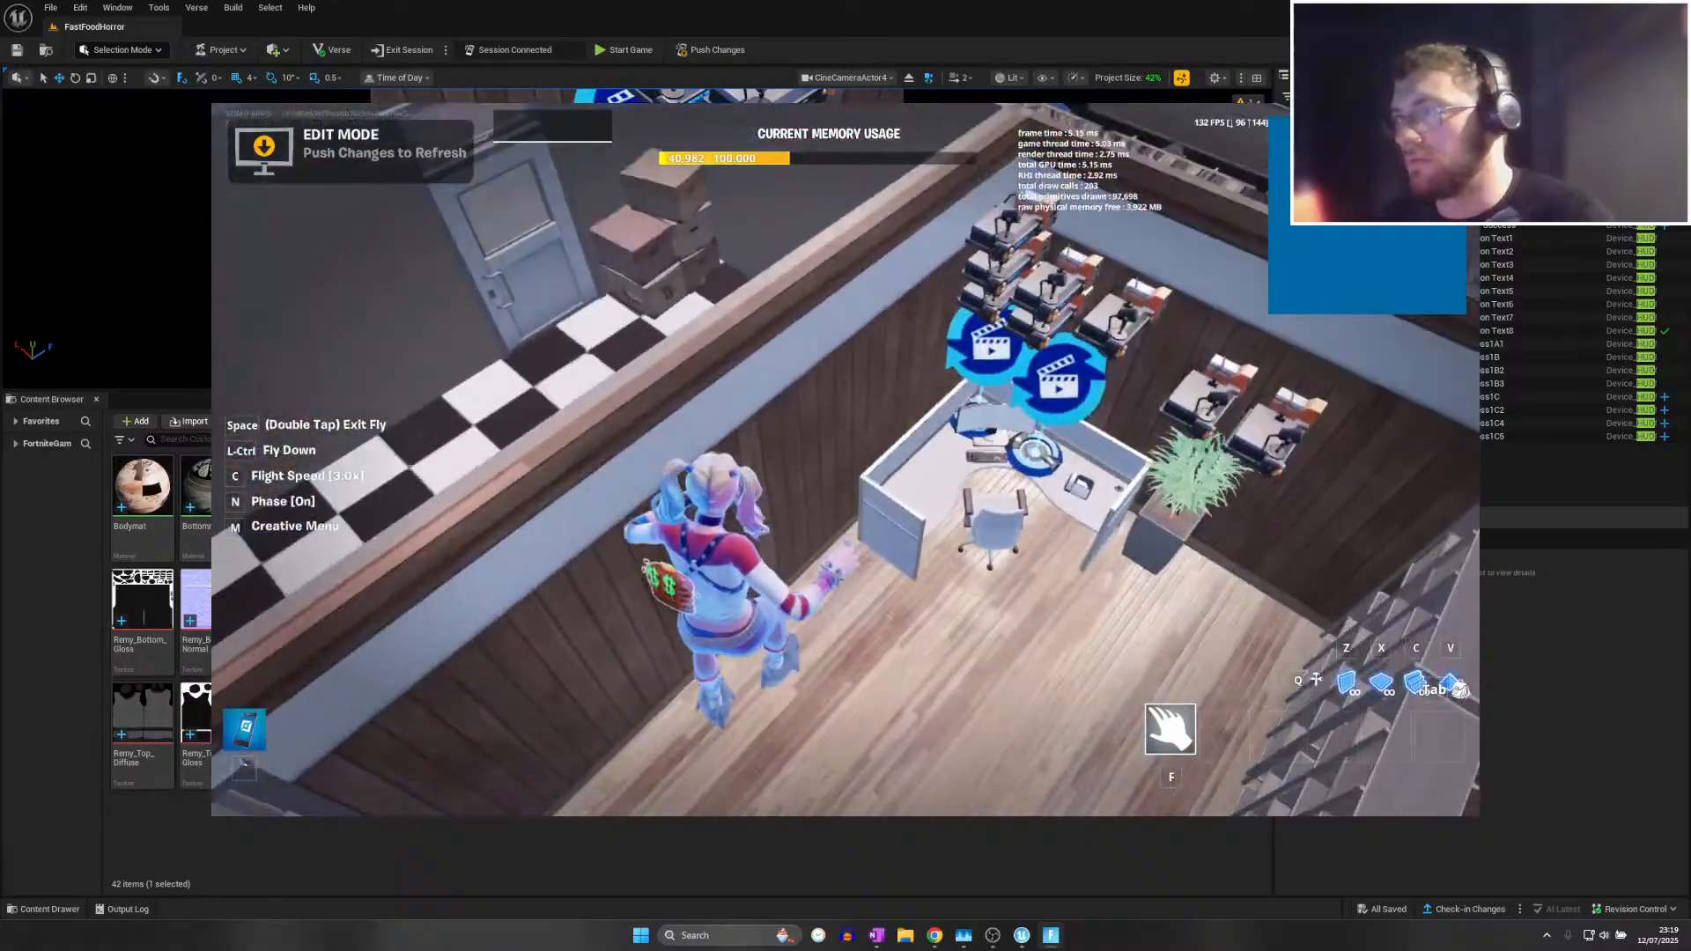
{"action": "key", "text": "space"}
{"action": "key", "text": "space"}
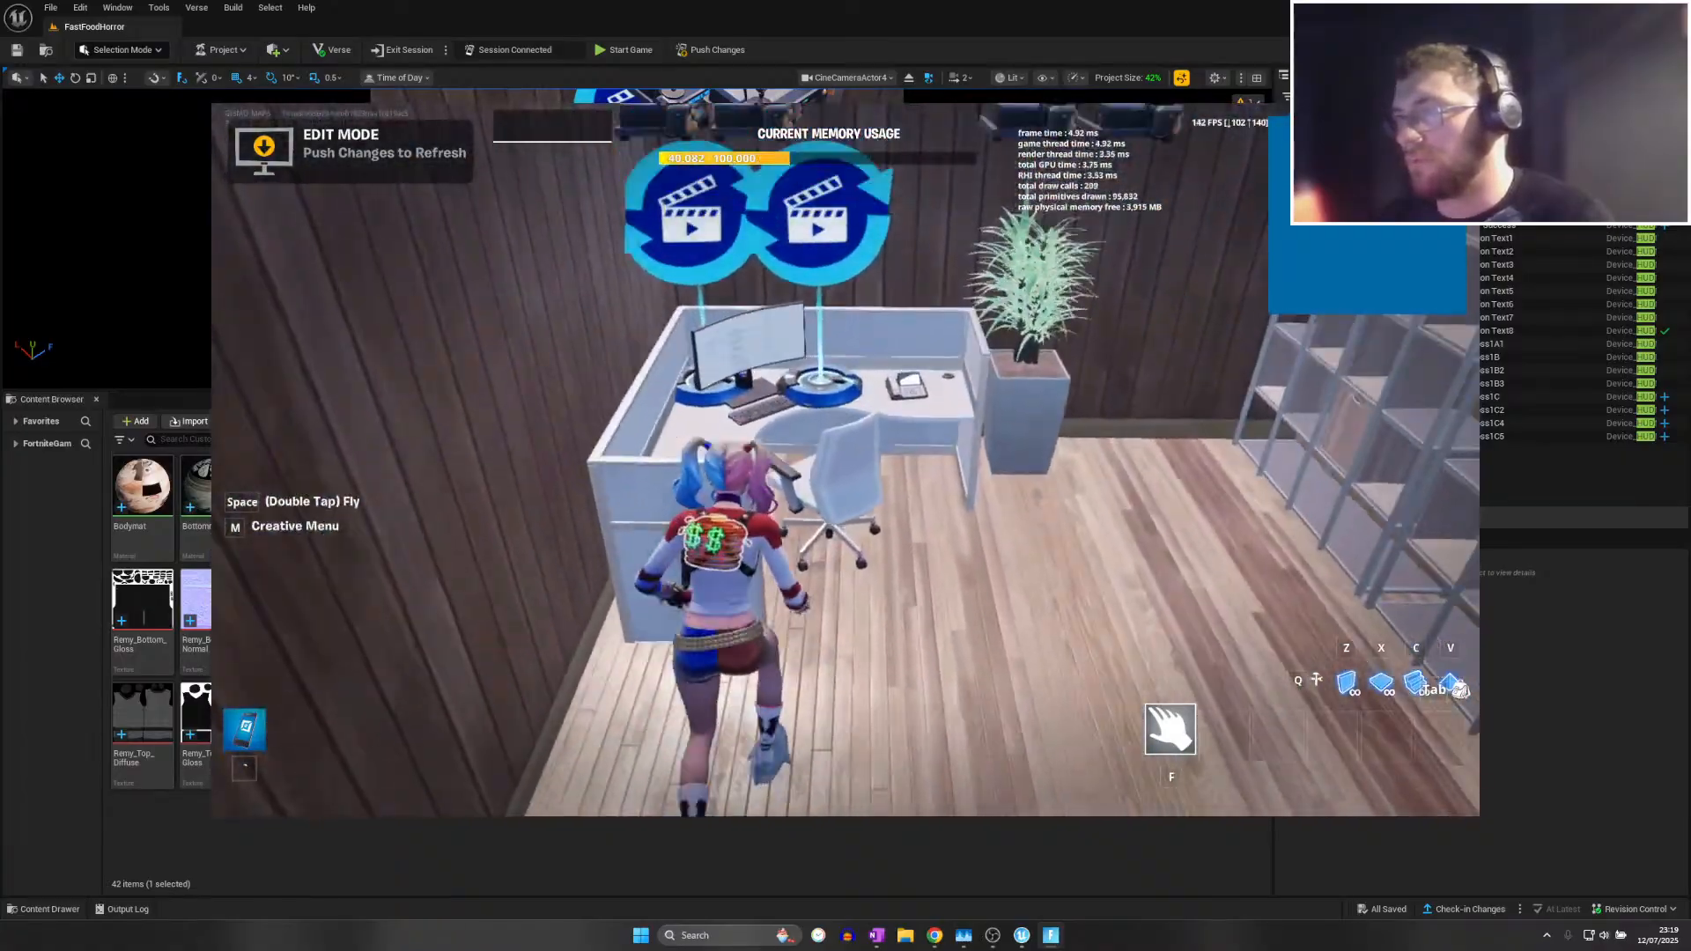
{"action": "key", "text": "space"}
{"action": "key", "text": "space"}
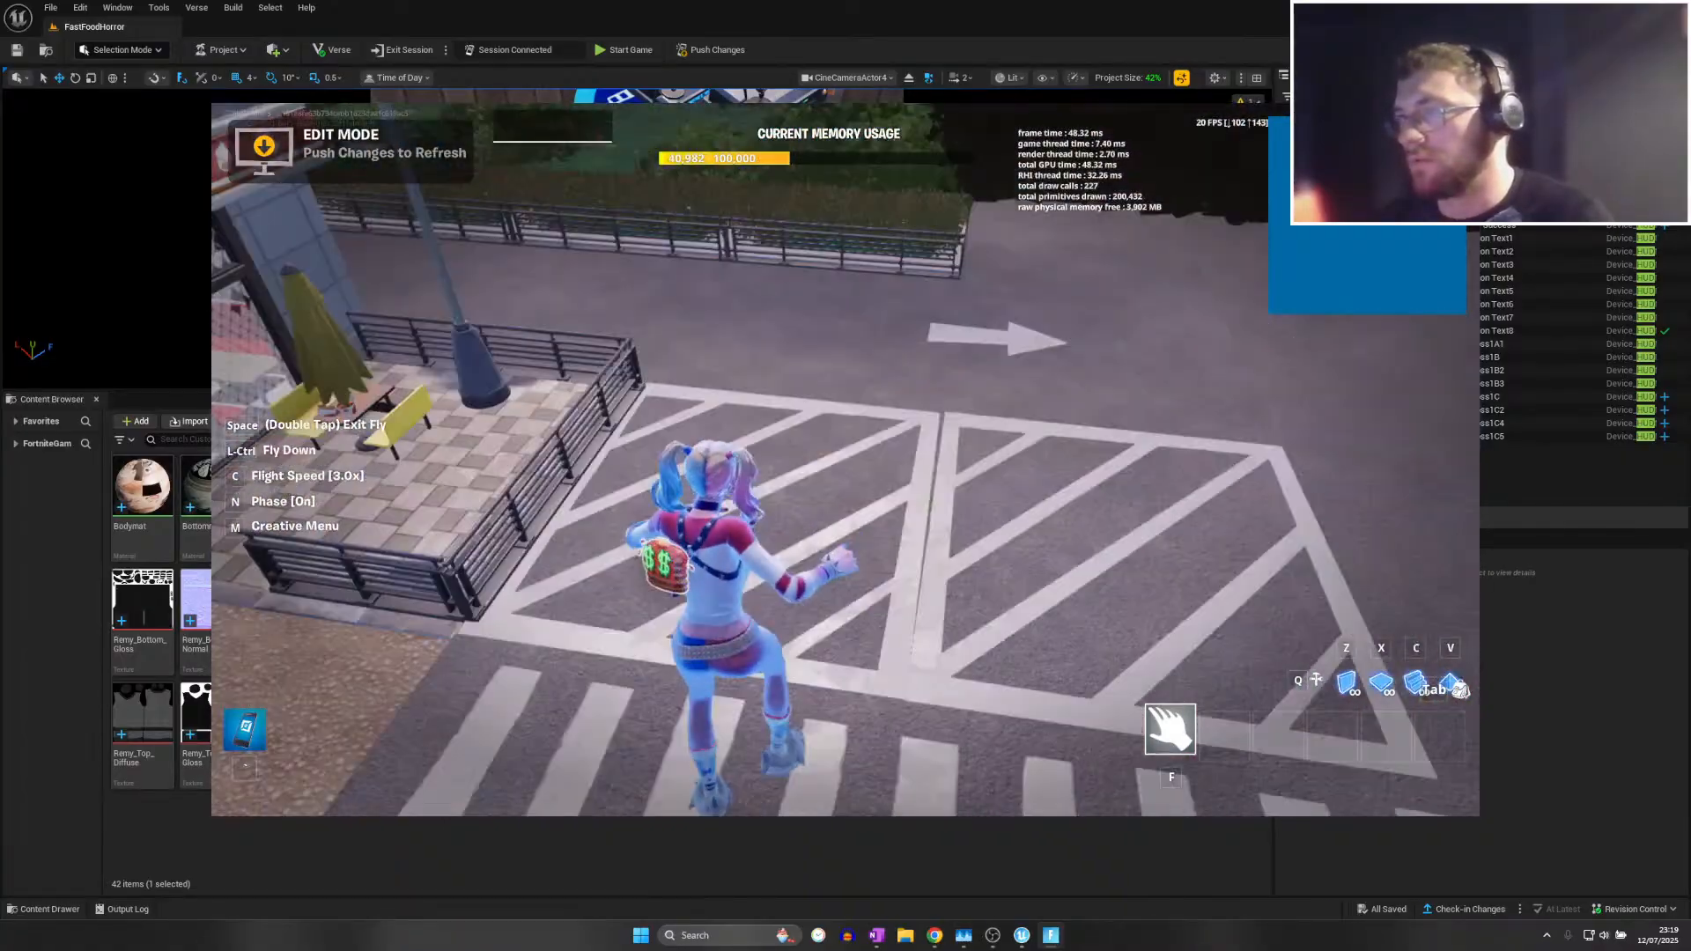
{"action": "key", "text": "space"}
{"action": "key", "text": "space"}
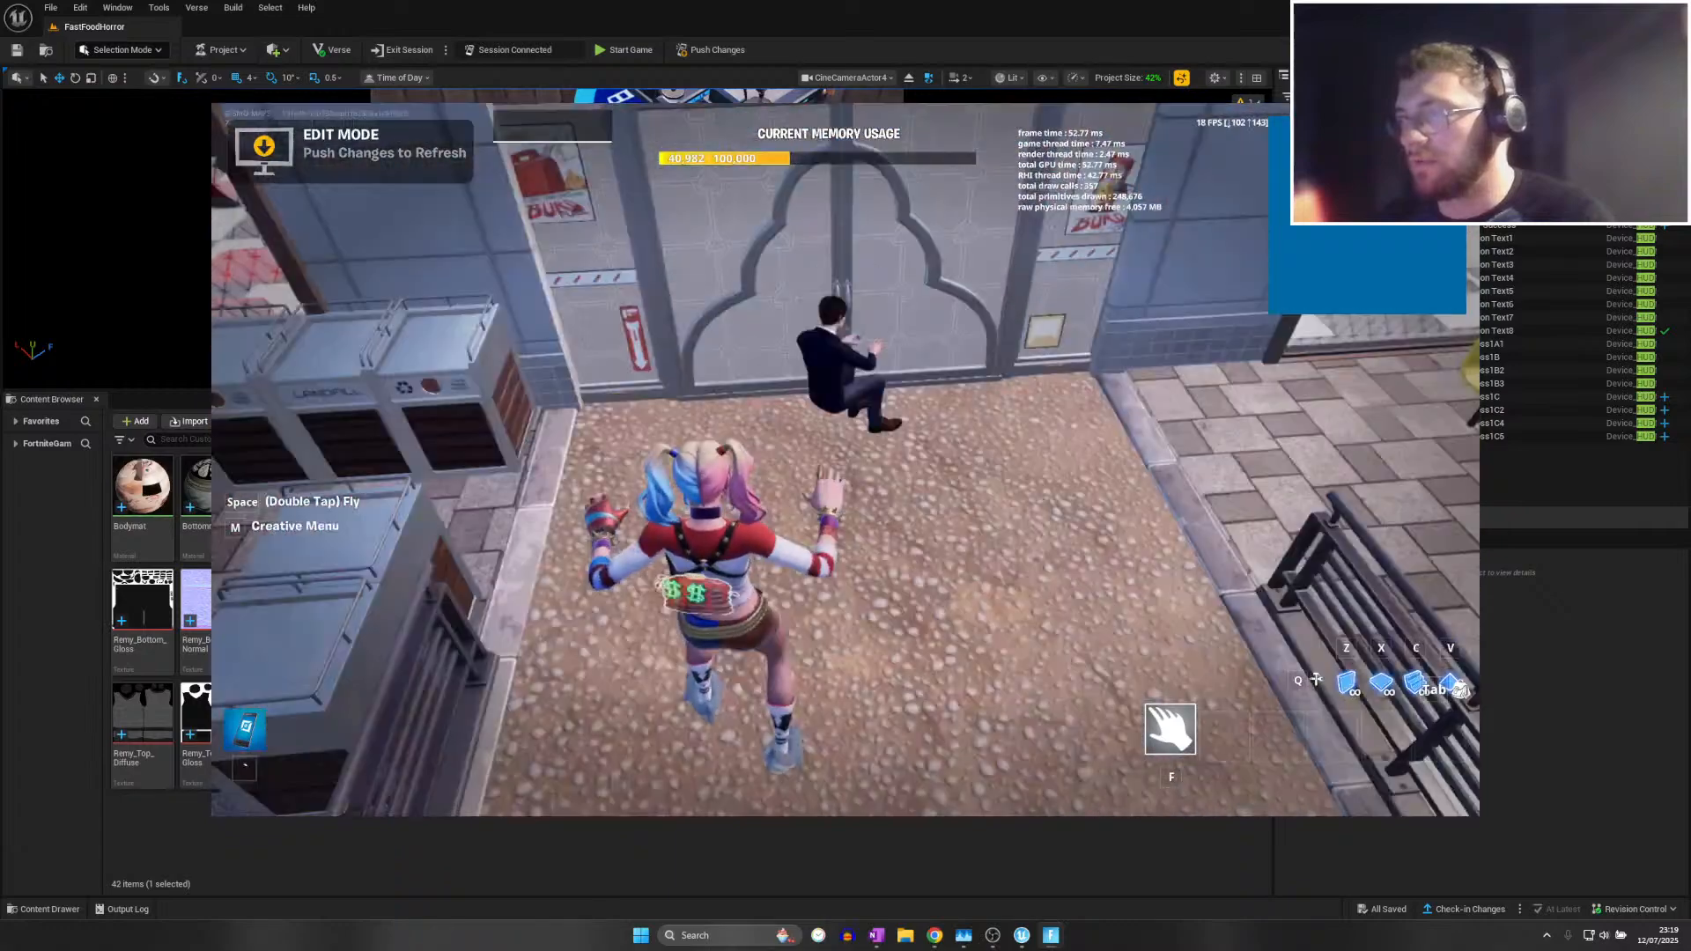
{"action": "key", "text": "w"}
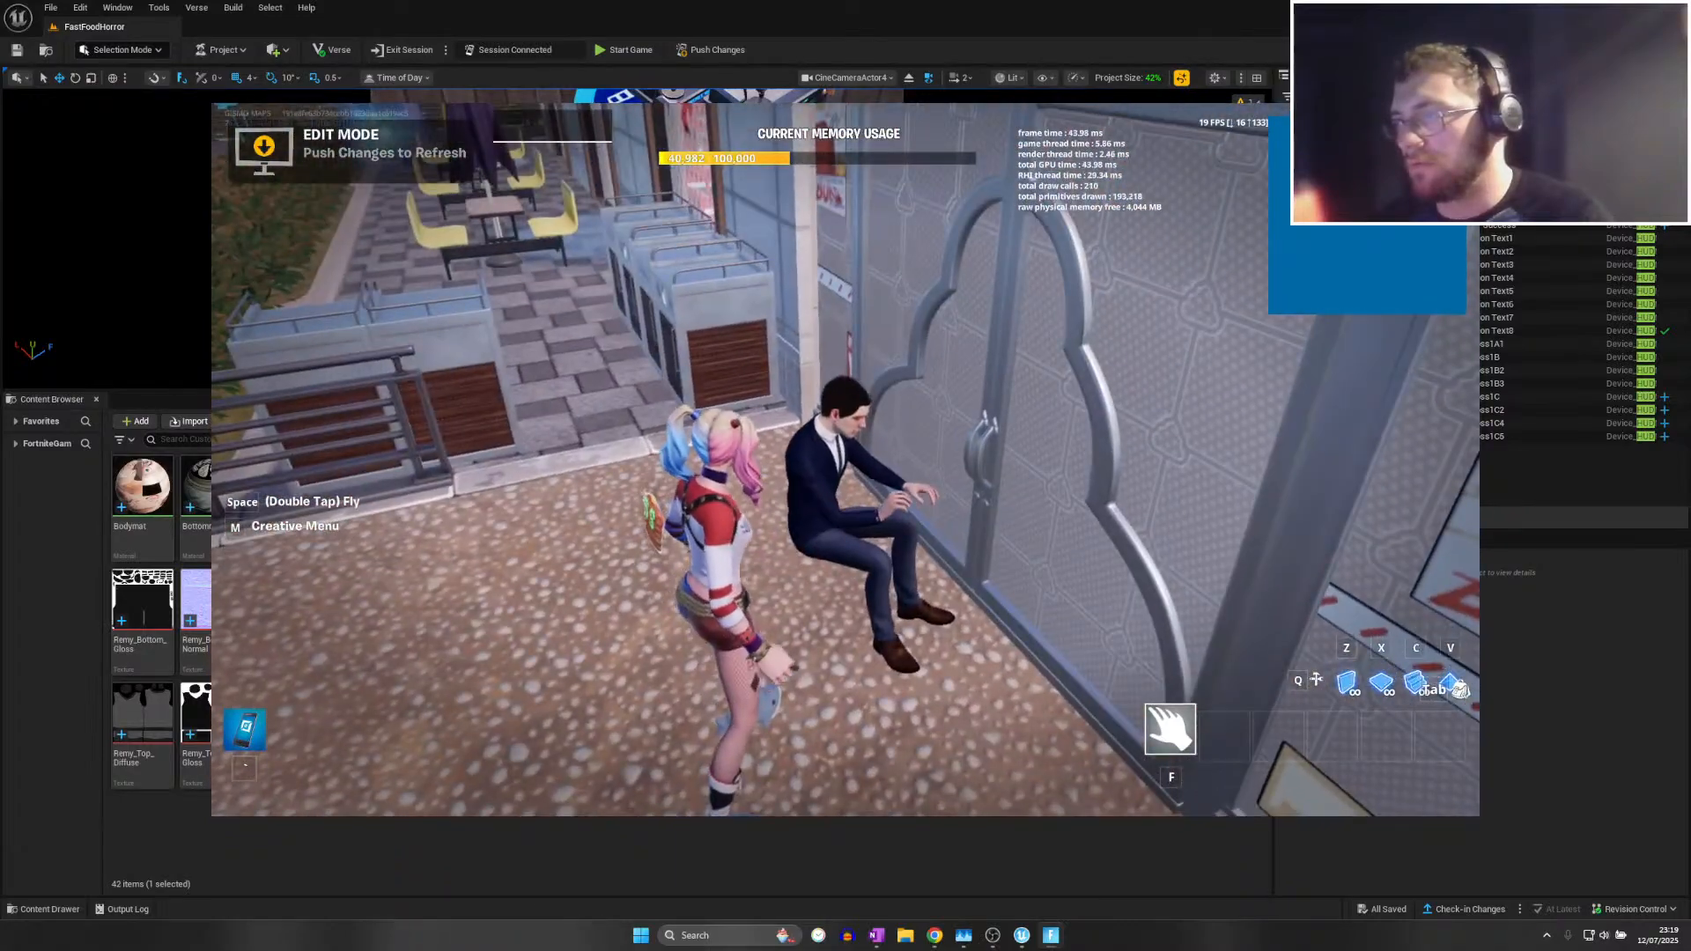
{"action": "key", "text": "w"}
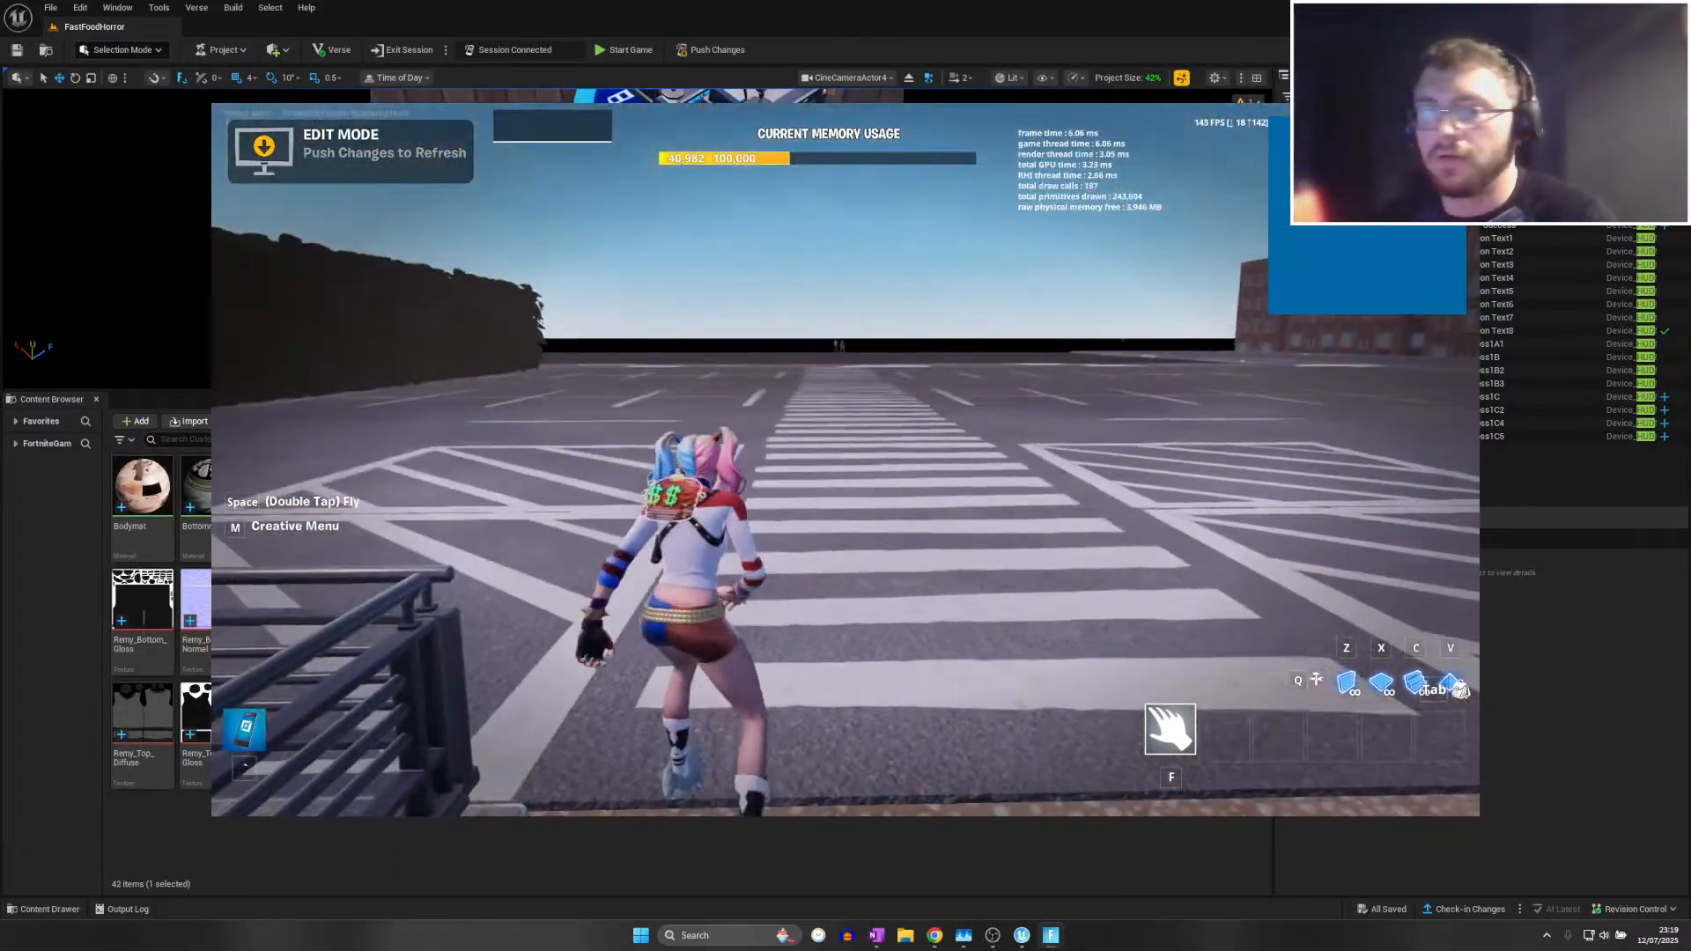
{"action": "key", "text": "alt+Tab"}
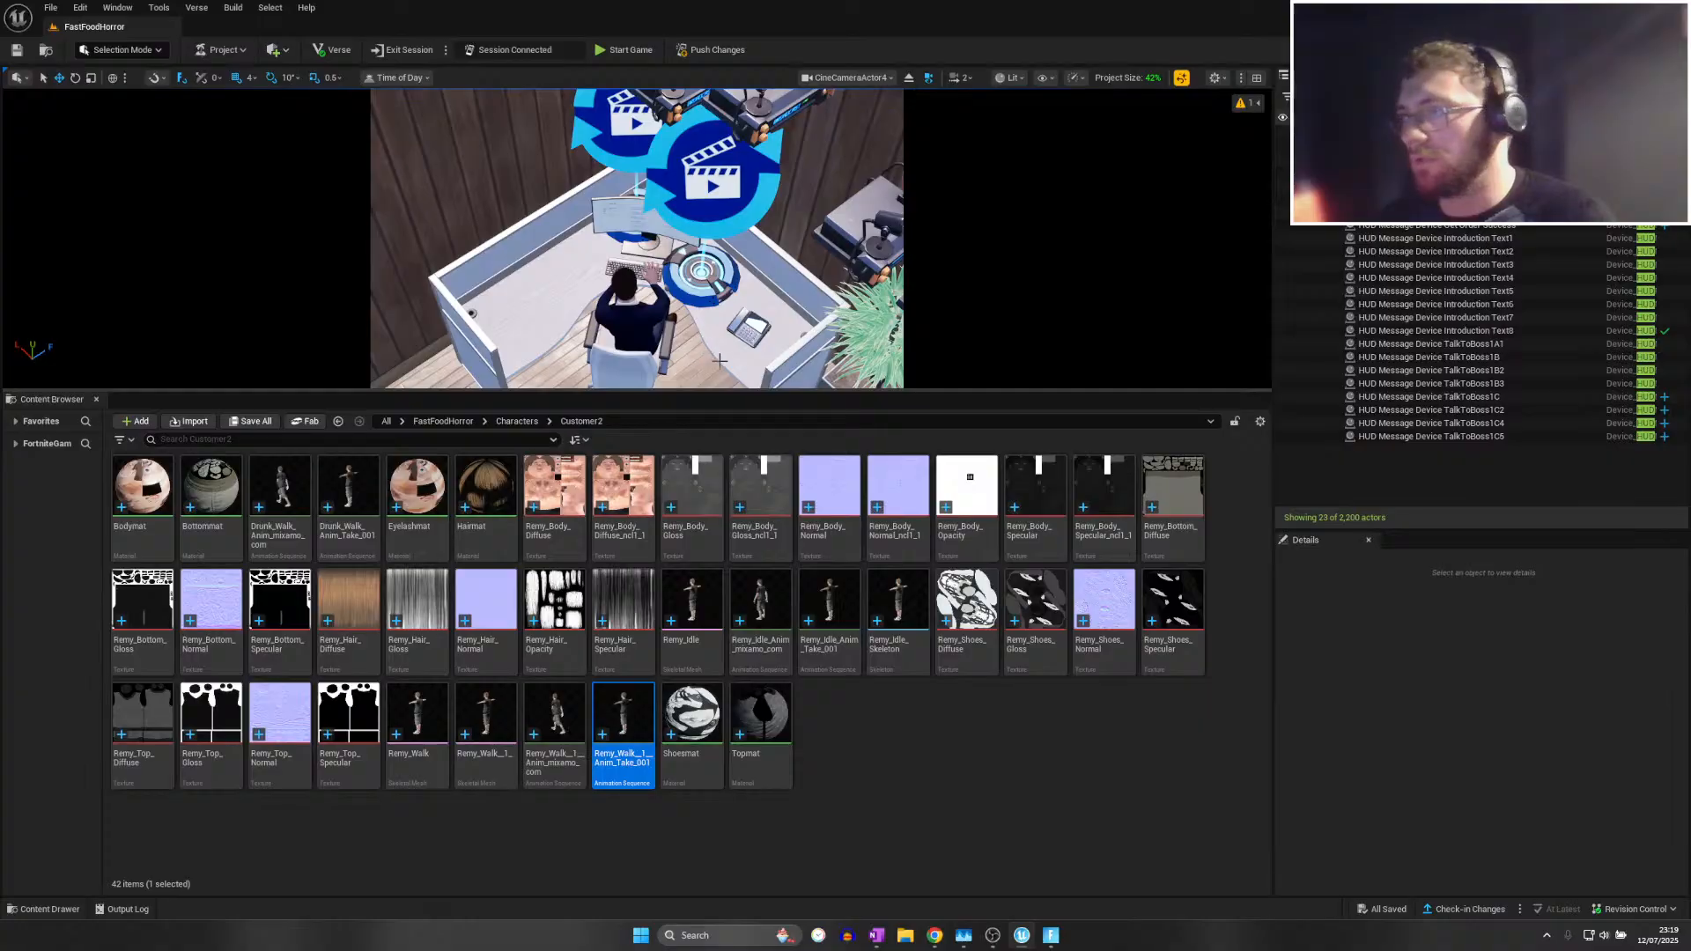
Back in the editor, rename the Drunk_Walk_Anim_mixamo_com animation sequence as Remy_Walk_Anim_mixamo_com
{"action": "left_click", "coordinate": [264, 493]}
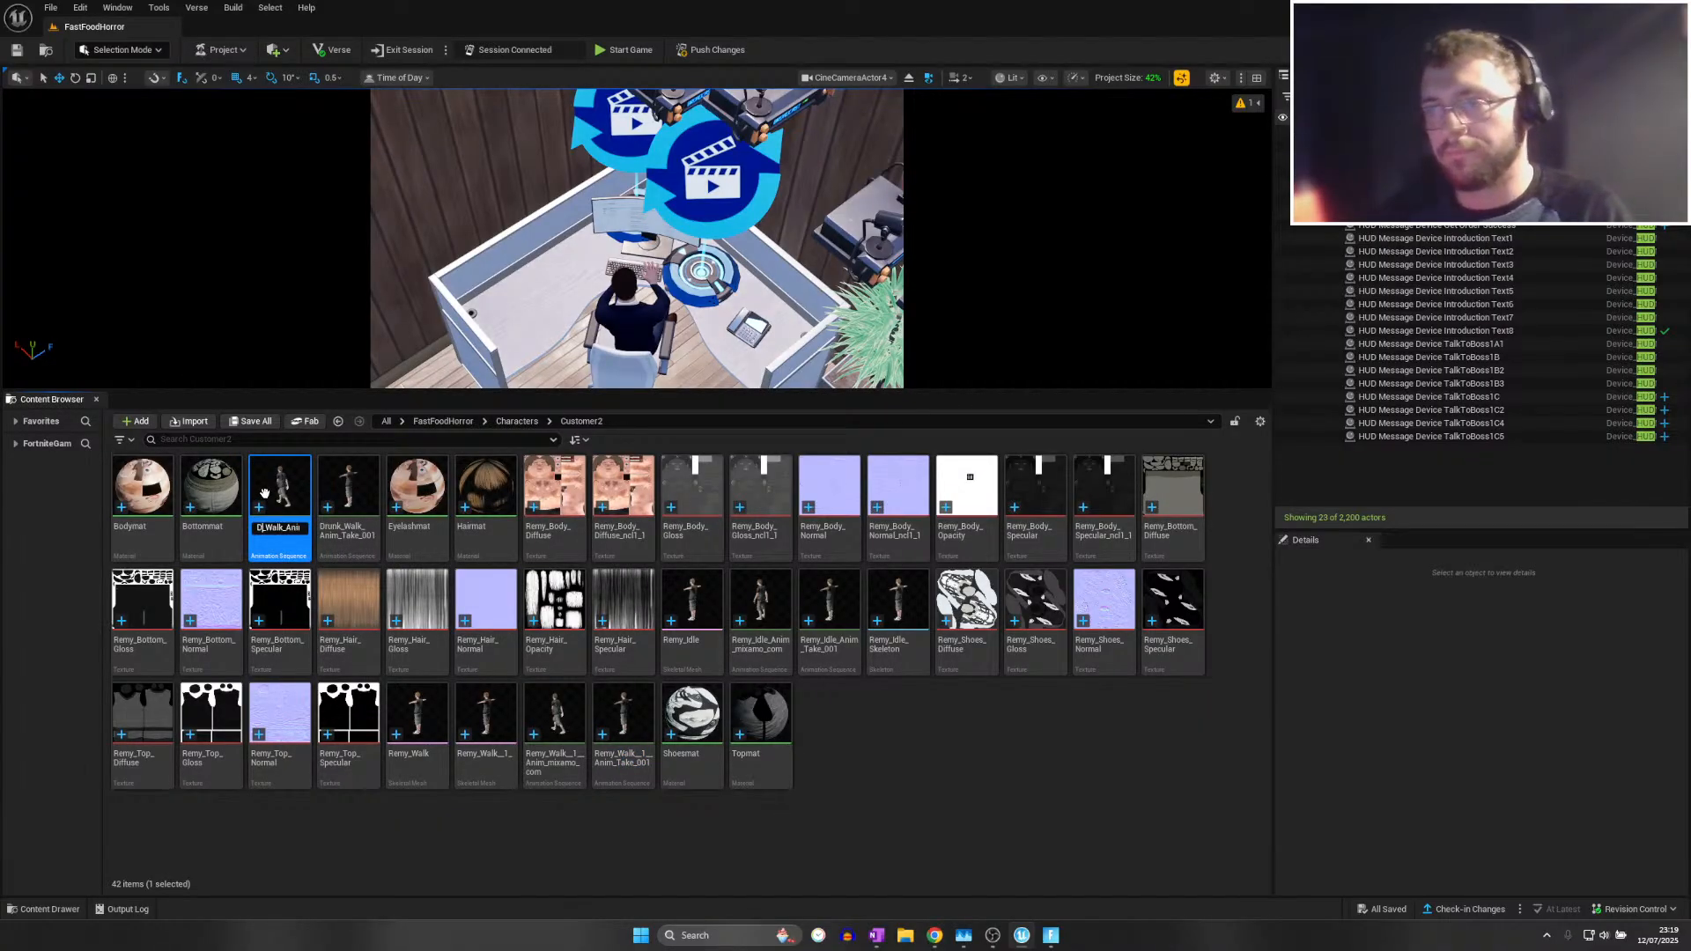
{"action": "type", "text": ","}
{"action": "key", "text": "BackSpace"}
{"action": "key", "text": "Return"}
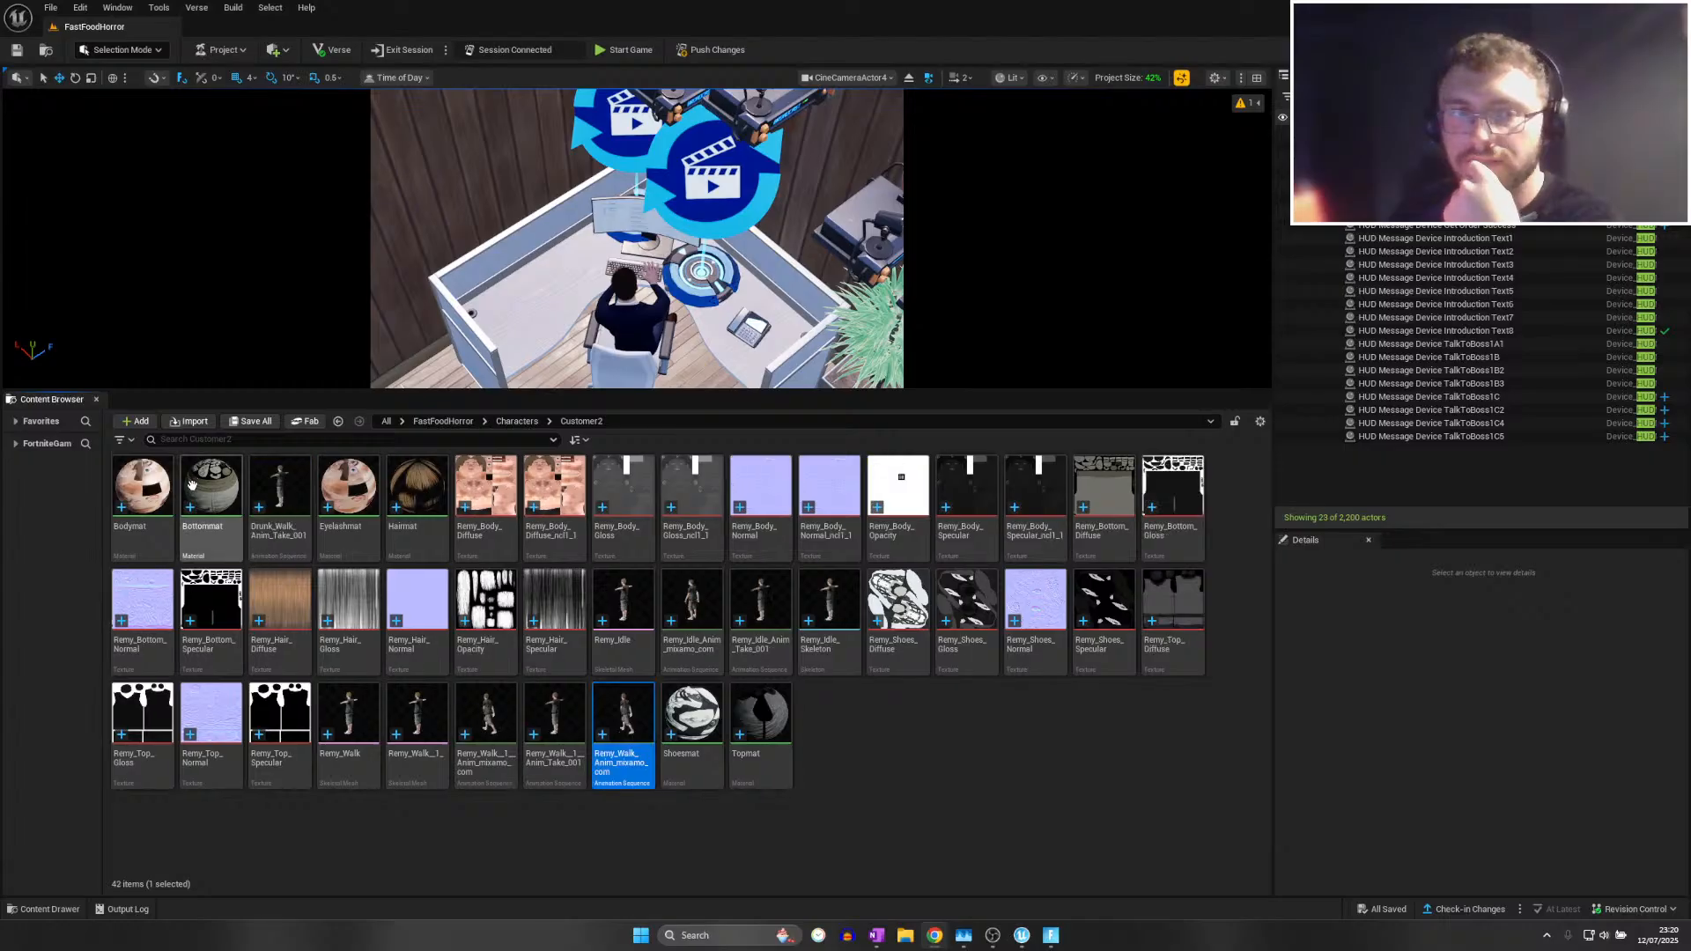
Rename the Drunk_Walk_Anim_Take_001 animation sequence in the Customer2 folder as Remy_Walk_Anim_Take_001
{"action": "left_click", "coordinate": [275, 480]}
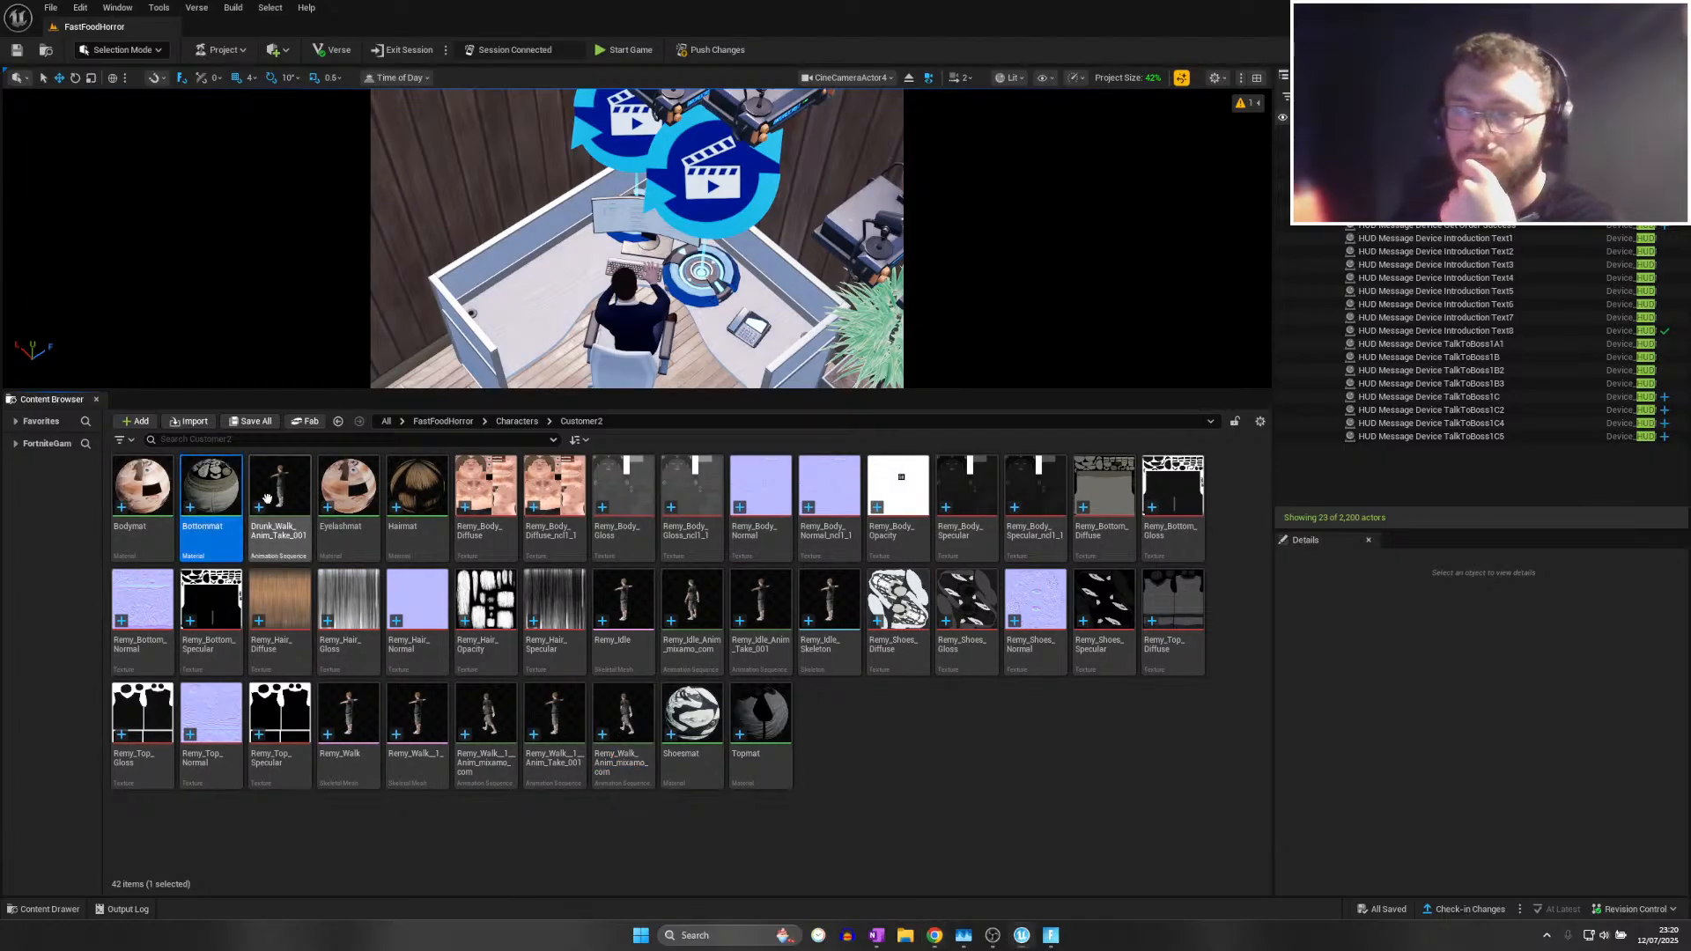
{"action": "key", "text": "F2"}
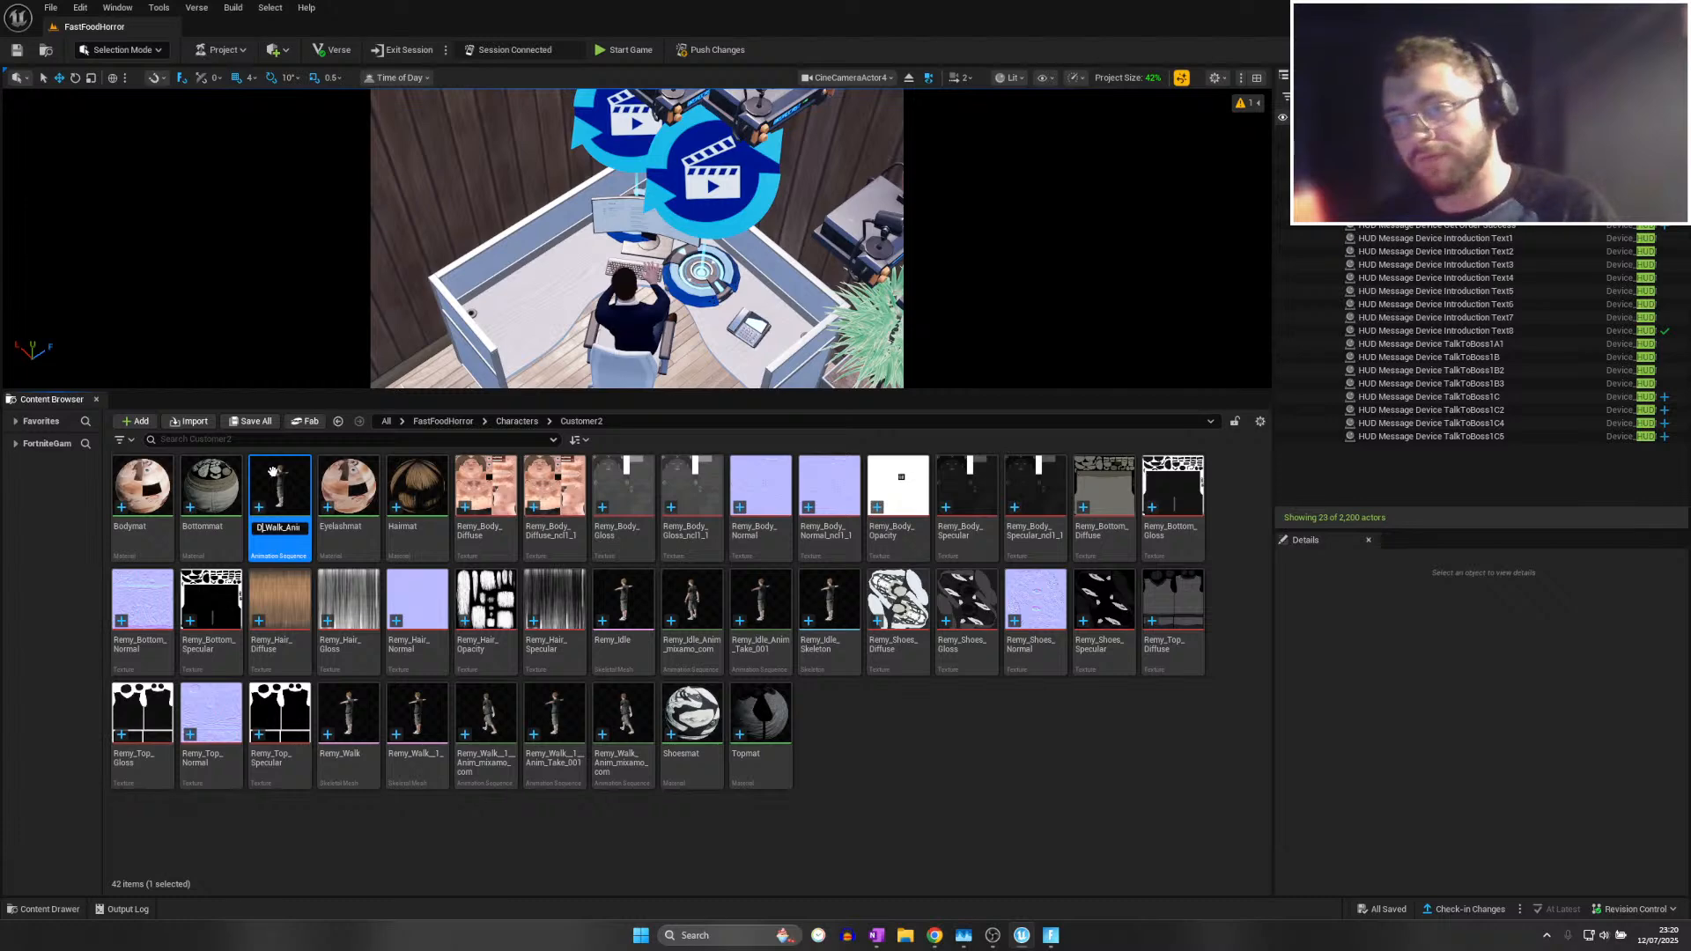
{"action": "type", "text": "Re"}
{"action": "type", "text": "my"}
{"action": "key", "text": "Return"}
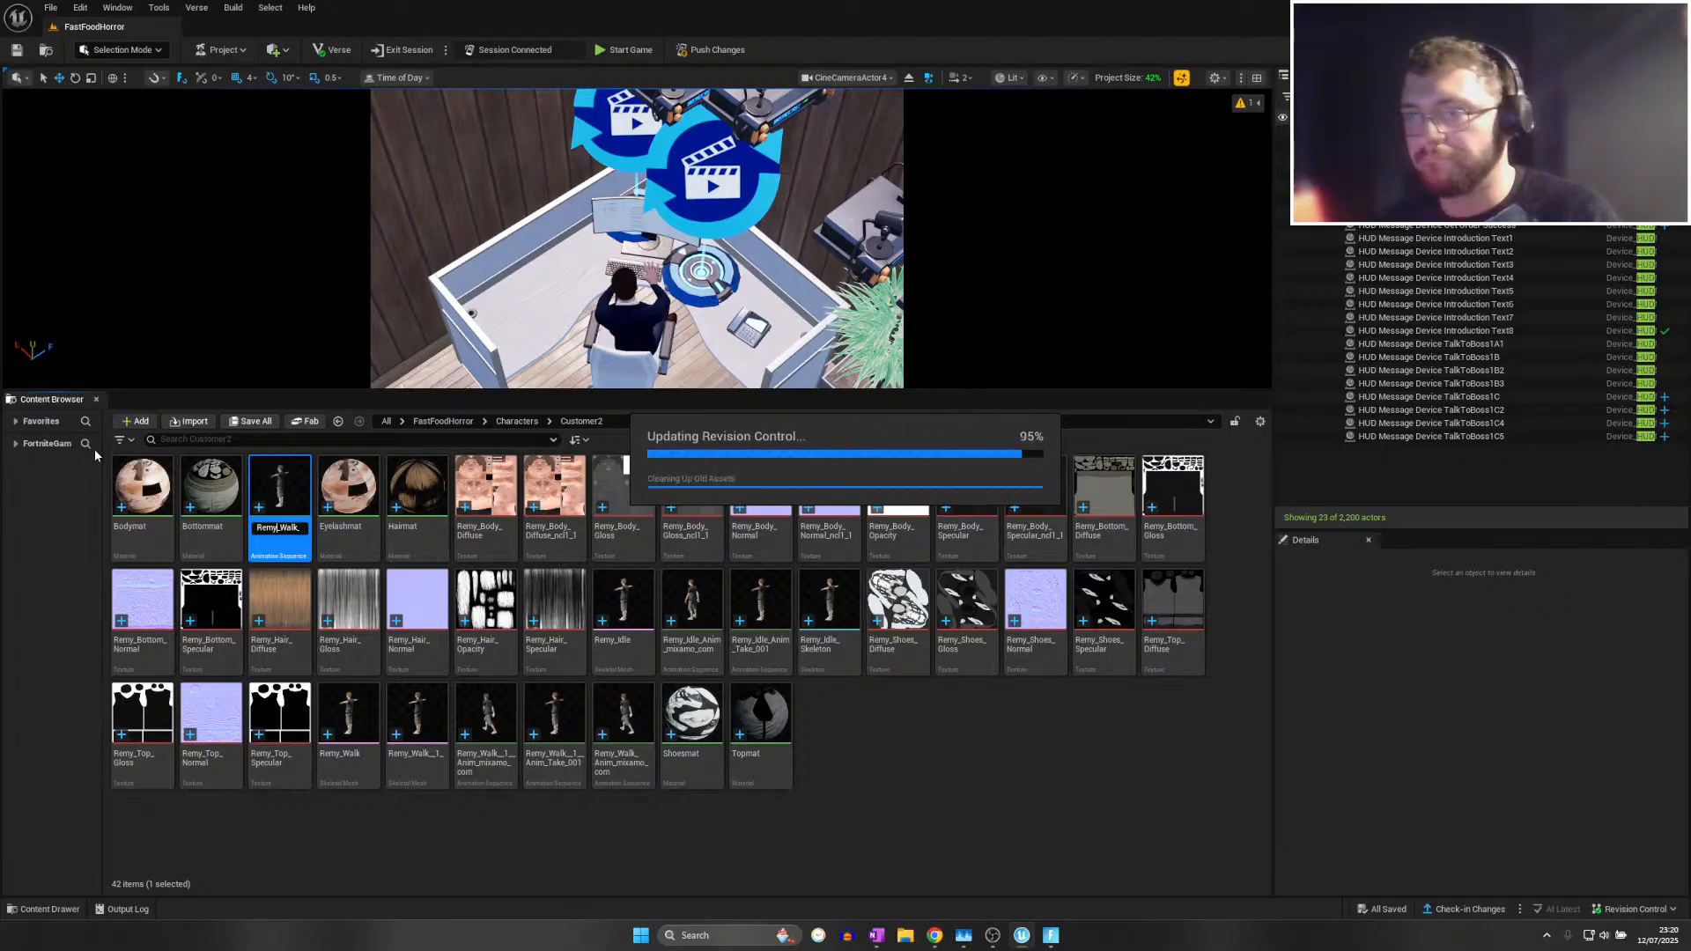
{"action": "key", "text": "Return"}
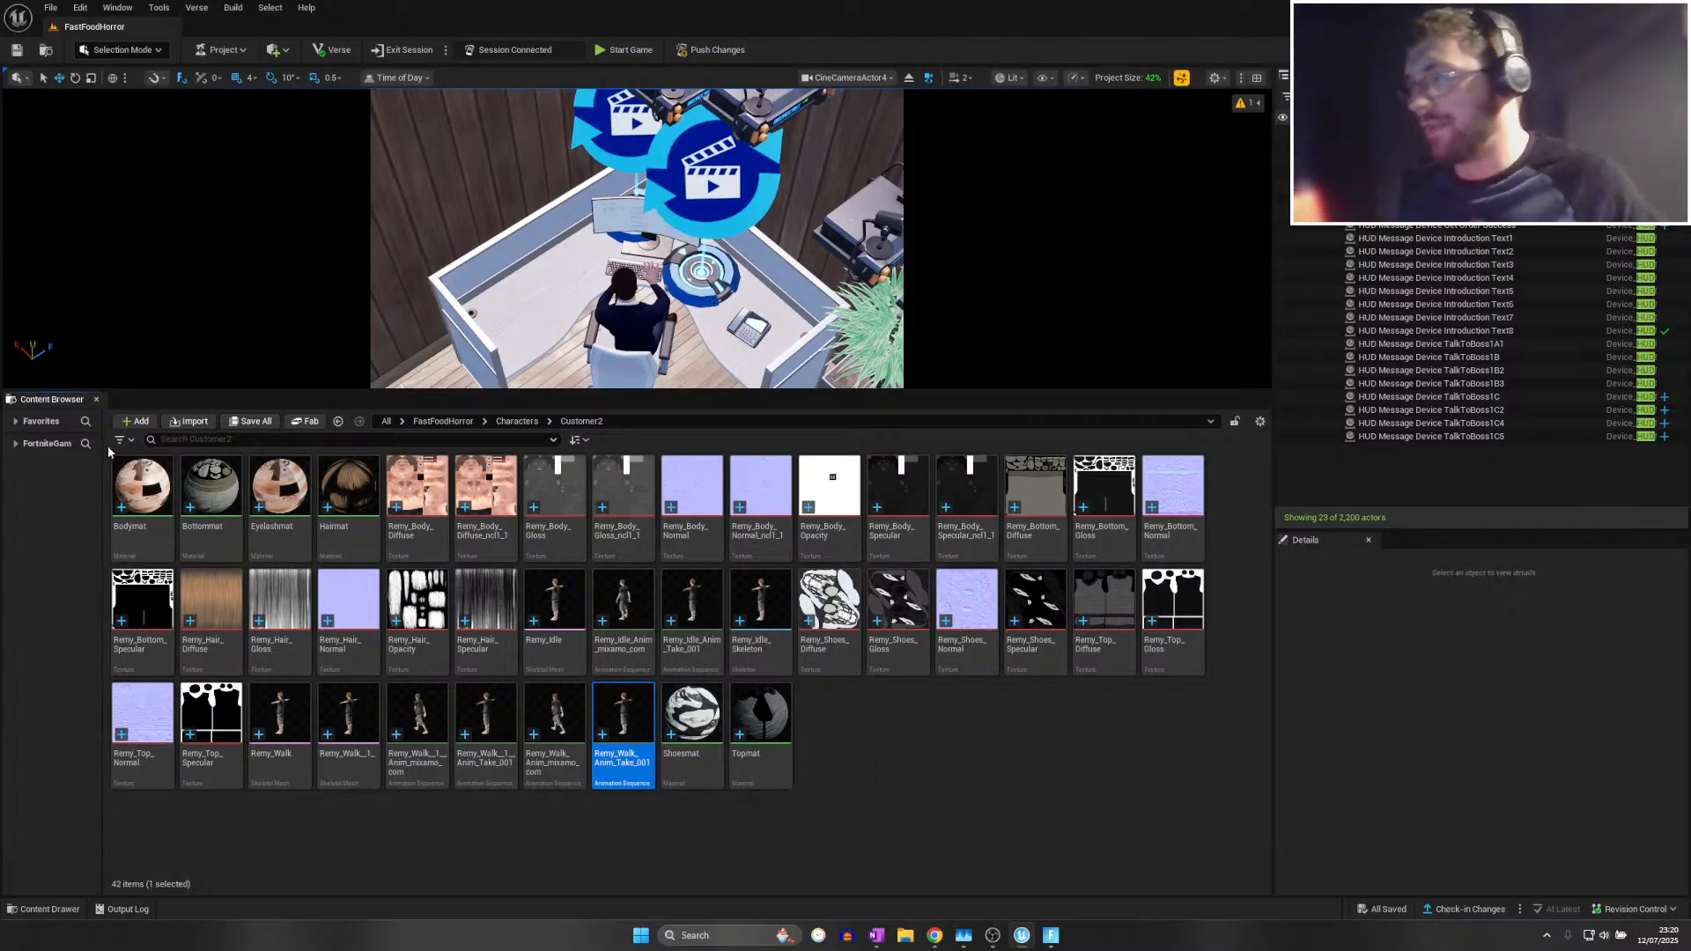
{"action": "left_click", "coordinate": [50, 7]}
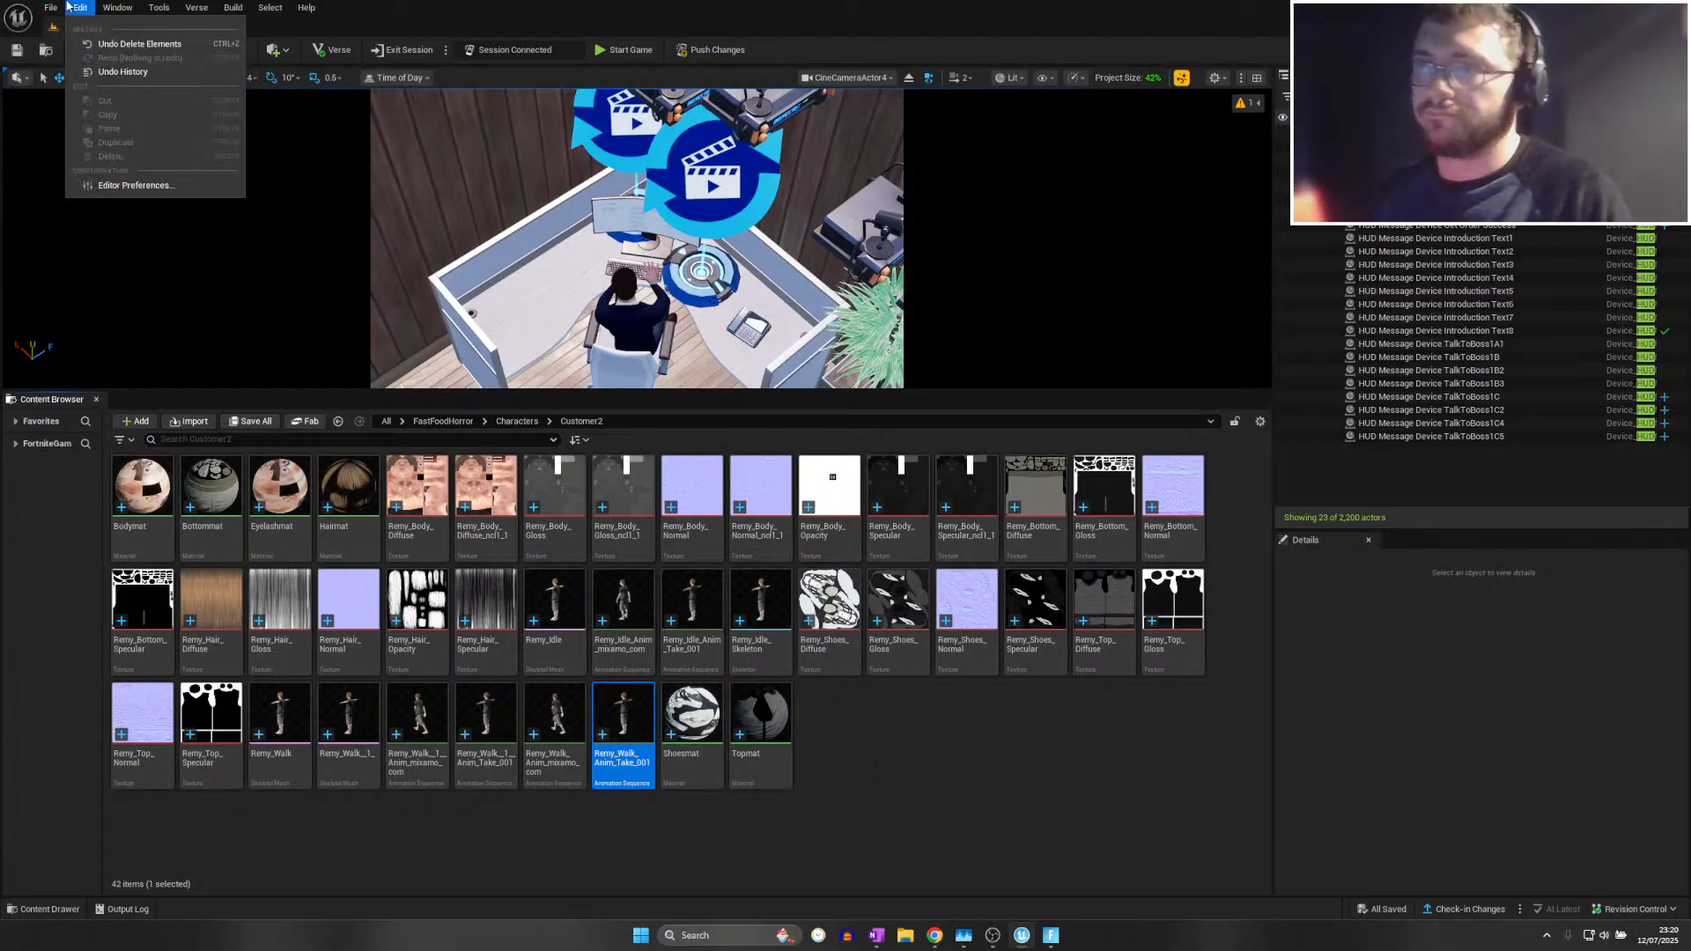
{"action": "left_click", "coordinate": [82, 173]}
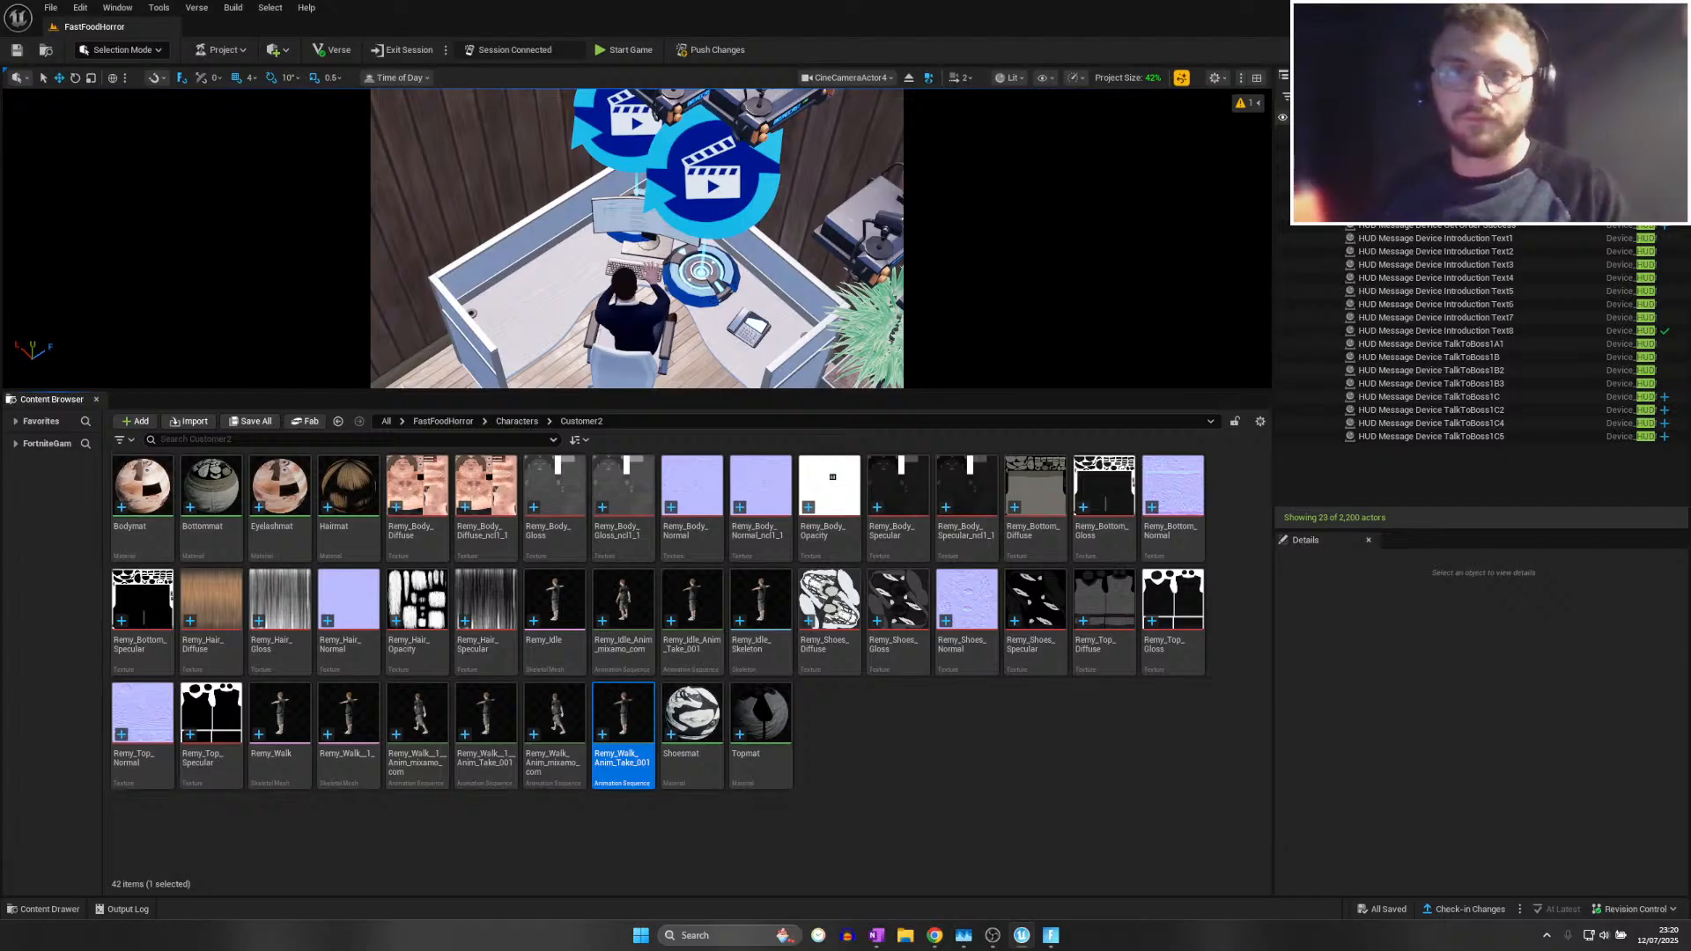
Switch to the Fortnite client and fly the character through the restaurant into the kitchen
{"action": "key", "text": "alt+Tab"}
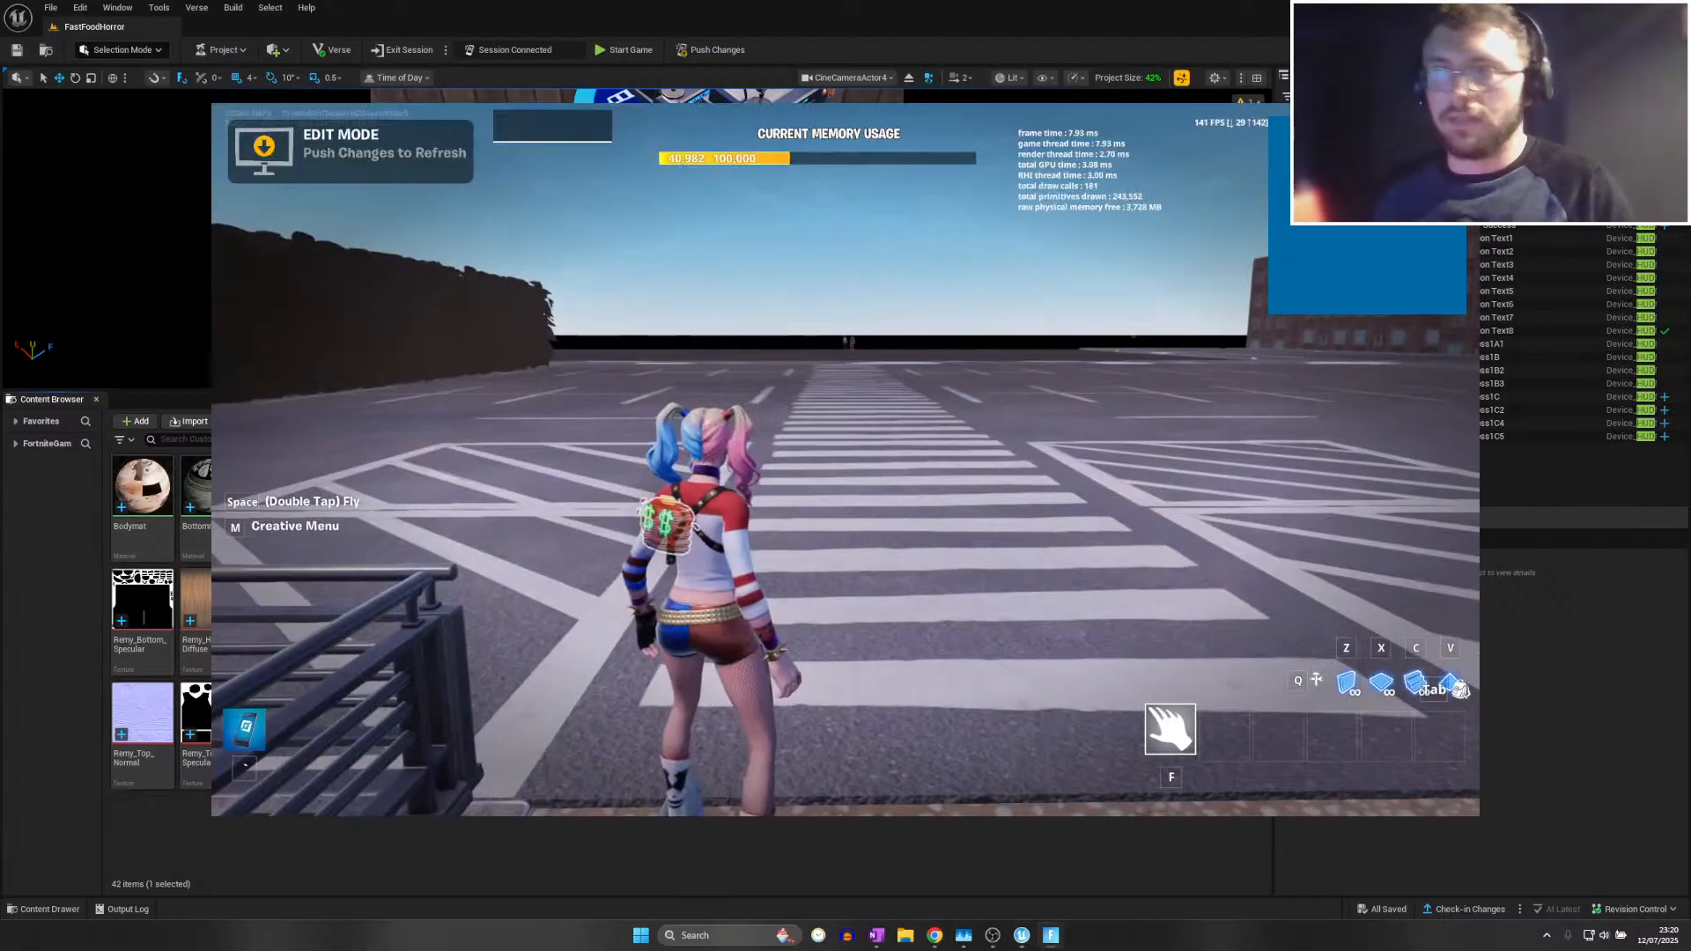
{"action": "key", "text": "w"}
{"action": "key", "text": "space"}
{"action": "key", "text": "space"}
{"action": "key", "text": "w"}
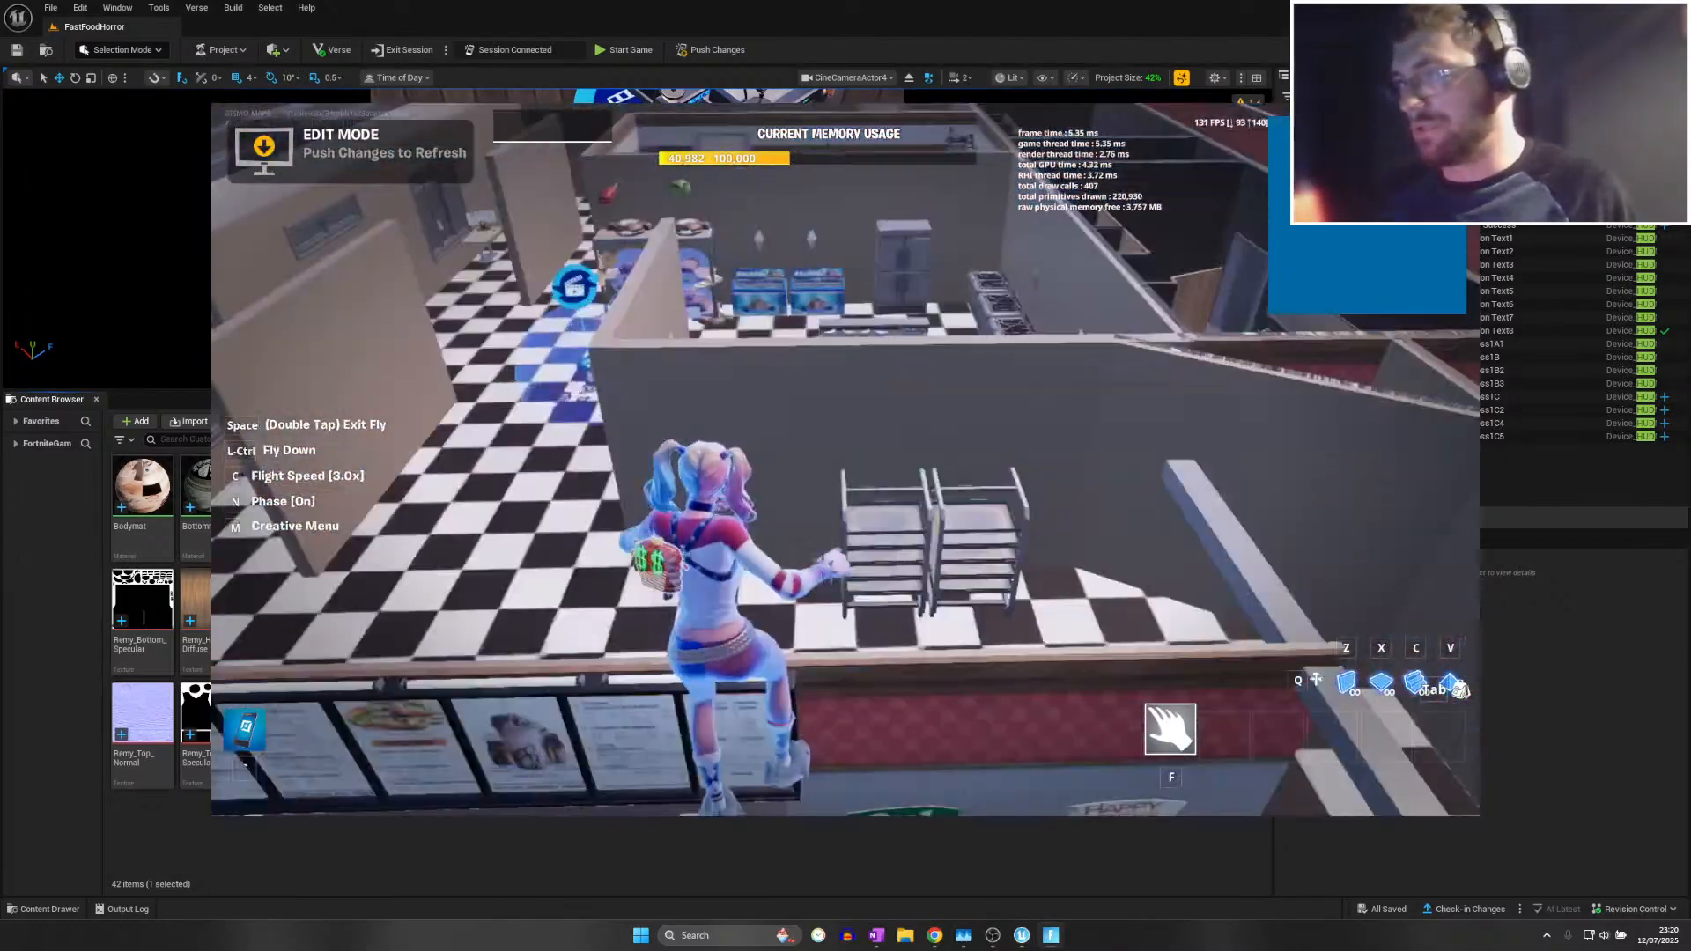
{"action": "key", "text": "space"}
{"action": "key", "text": "space"}
Search the creative content devices for "hud" and equip the HUD Message Device
{"action": "key", "text": "m"}
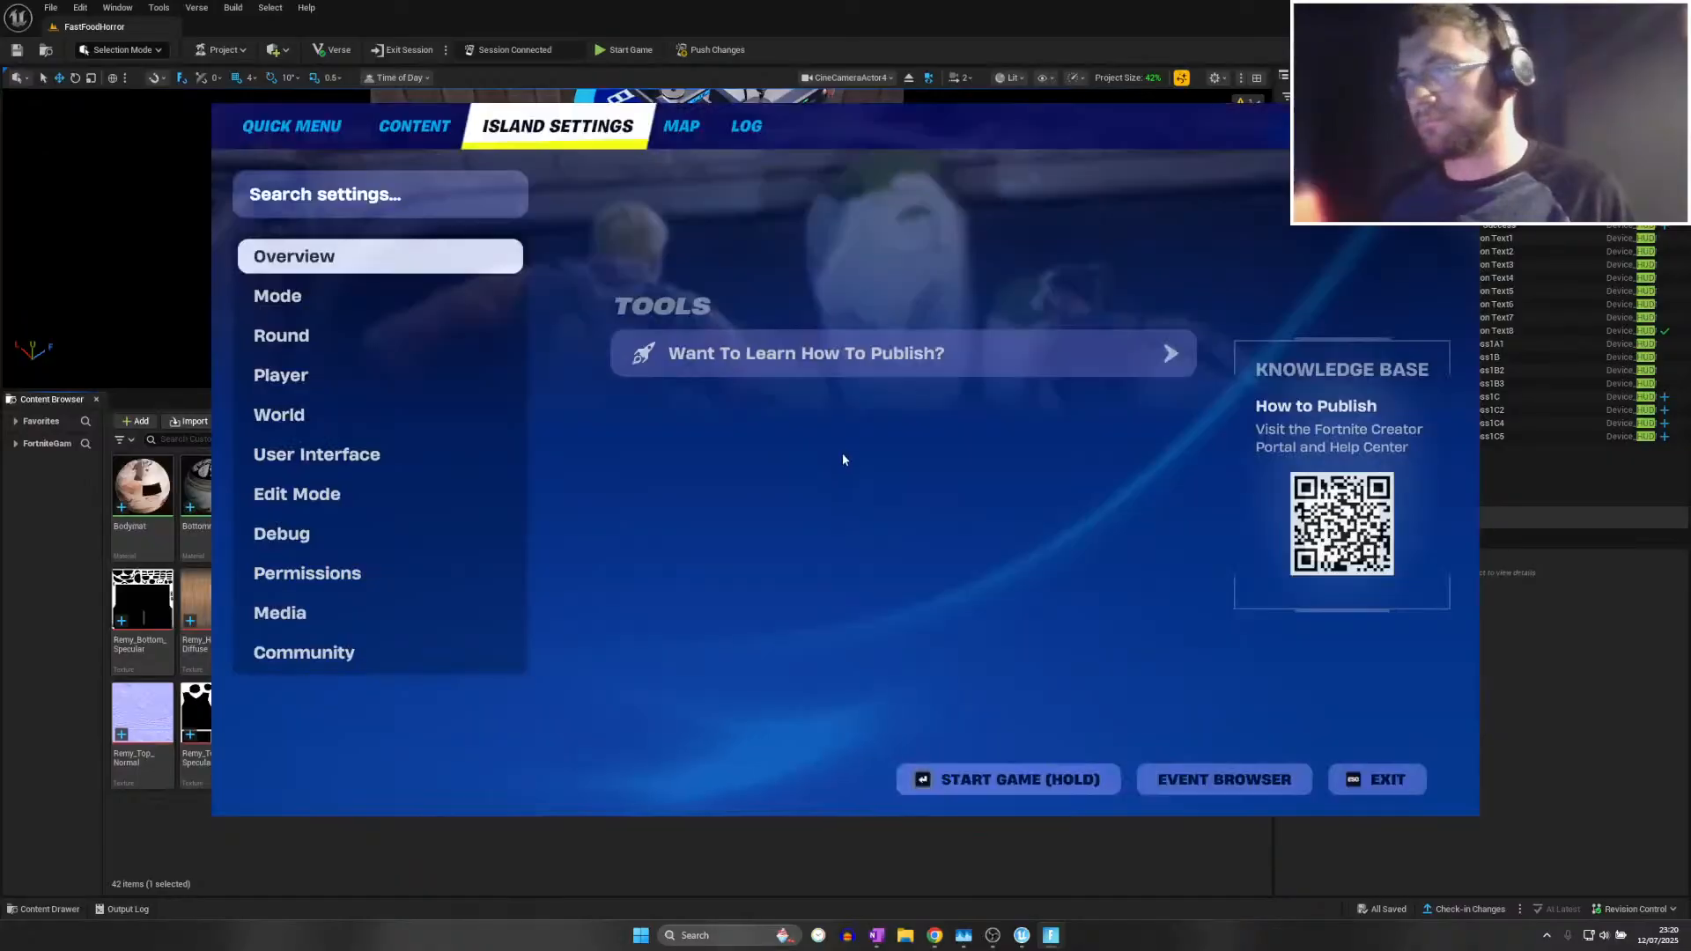
{"action": "key", "text": "Tab"}
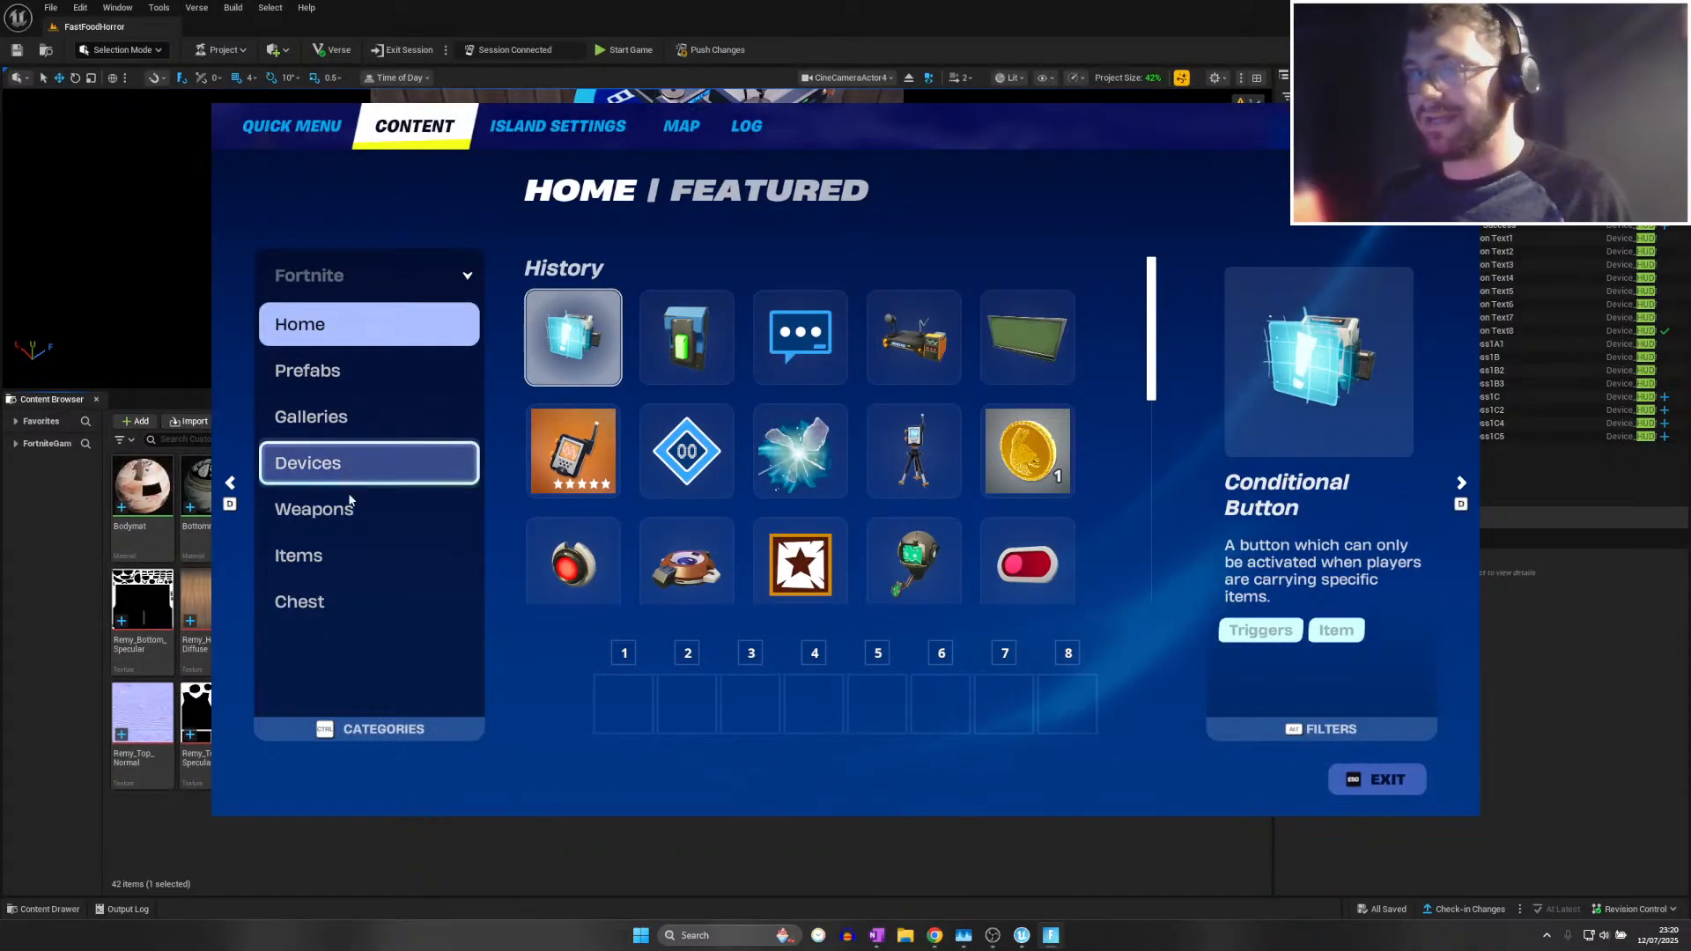
{"action": "left_click", "coordinate": [348, 511]}
{"action": "left_click", "coordinate": [352, 463]}
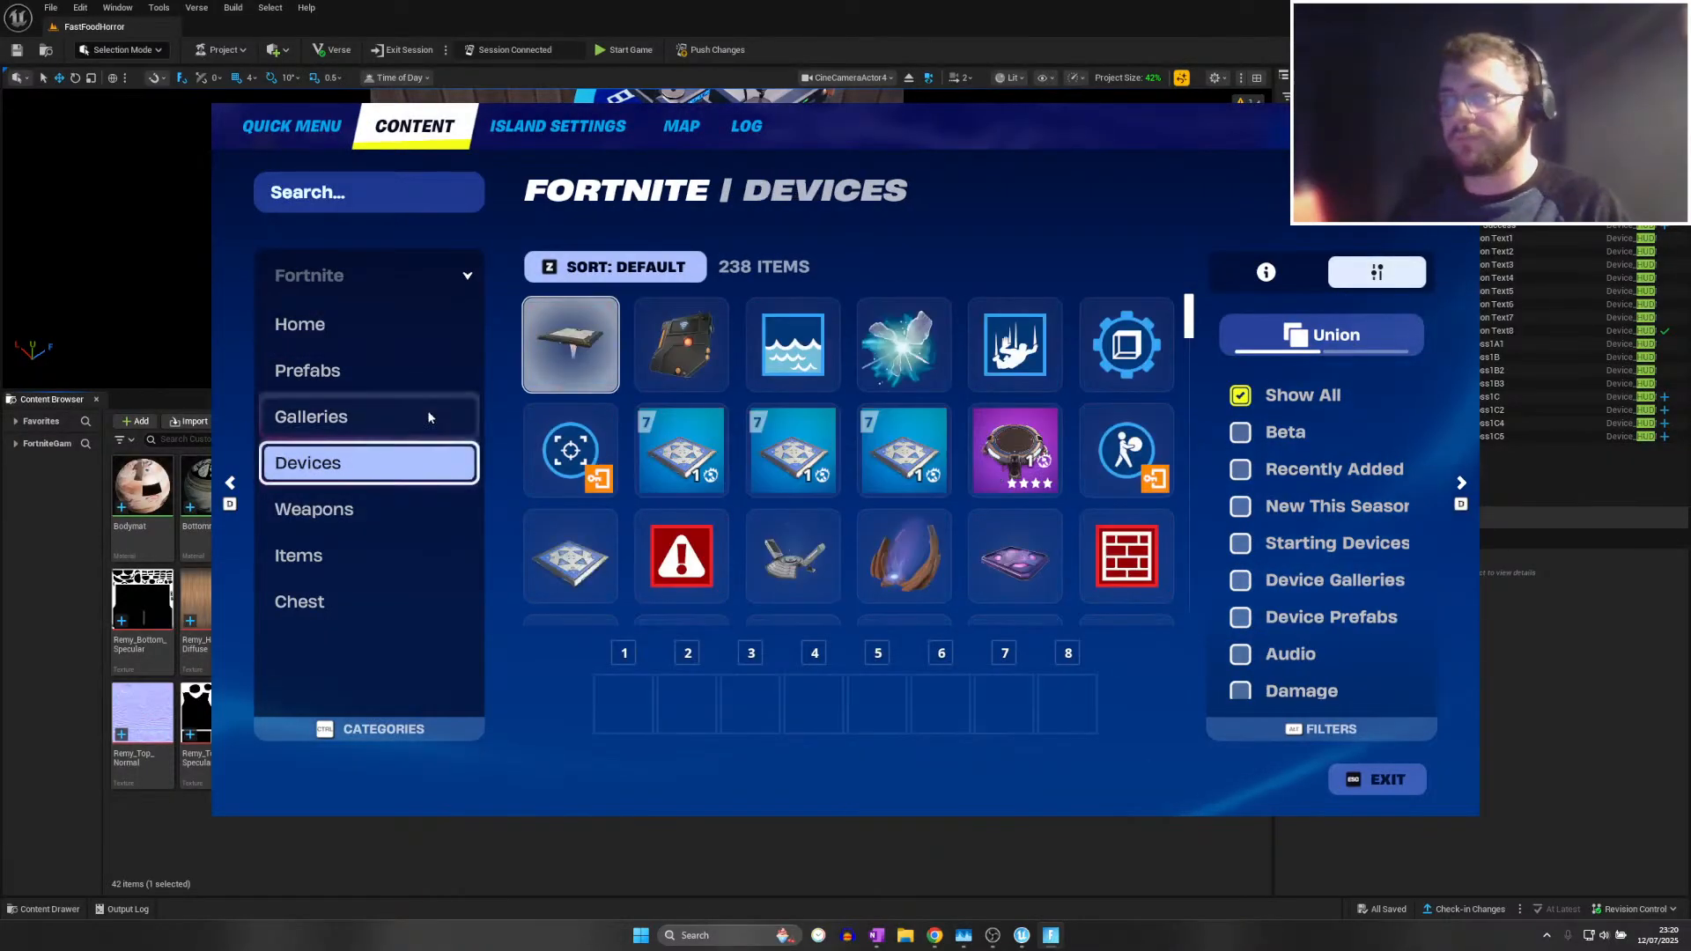
{"action": "left_click", "coordinate": [389, 415]}
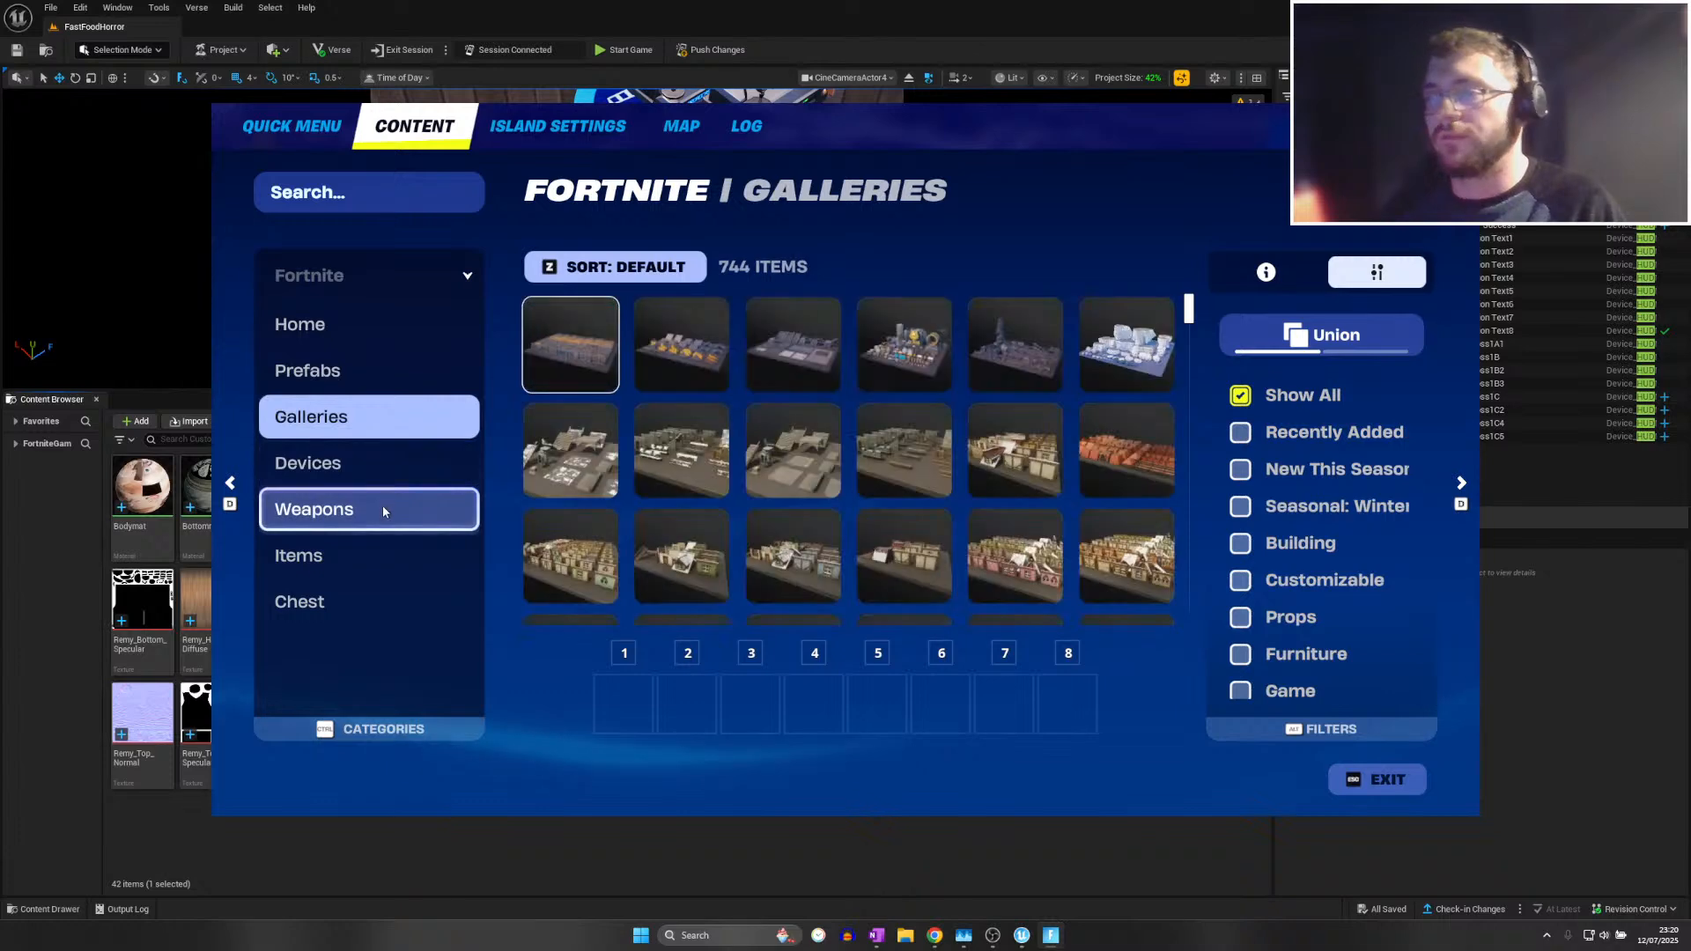
{"action": "left_click", "coordinate": [383, 511]}
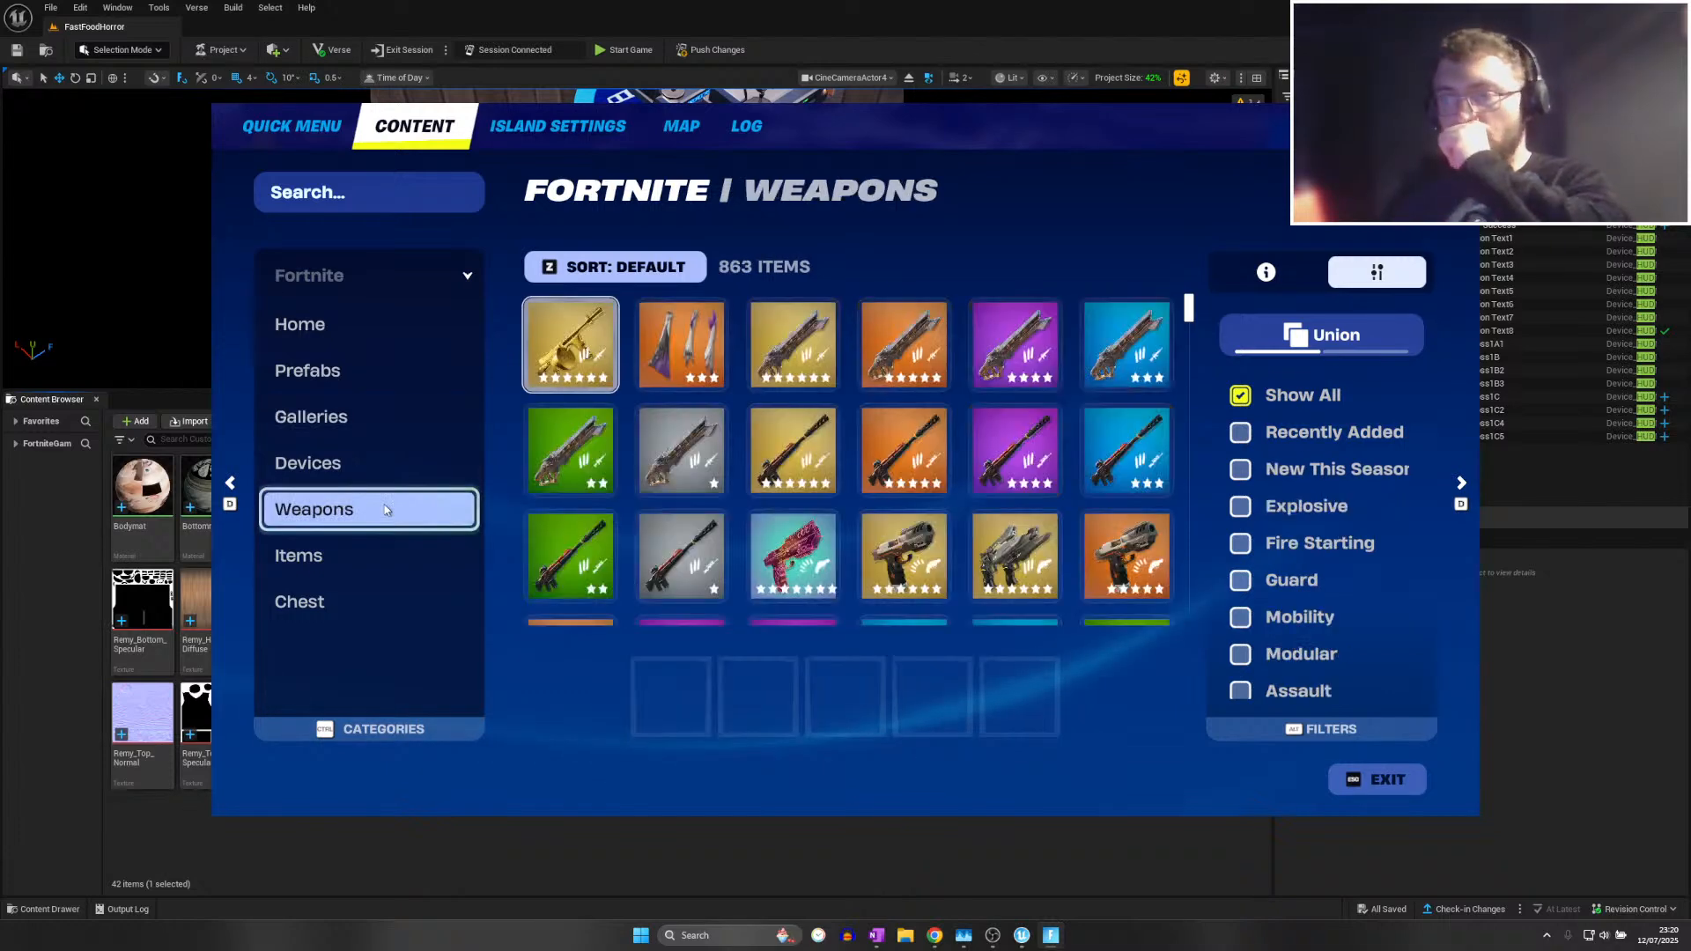
{"action": "left_click", "coordinate": [369, 465]}
{"action": "left_click", "coordinate": [351, 193]}
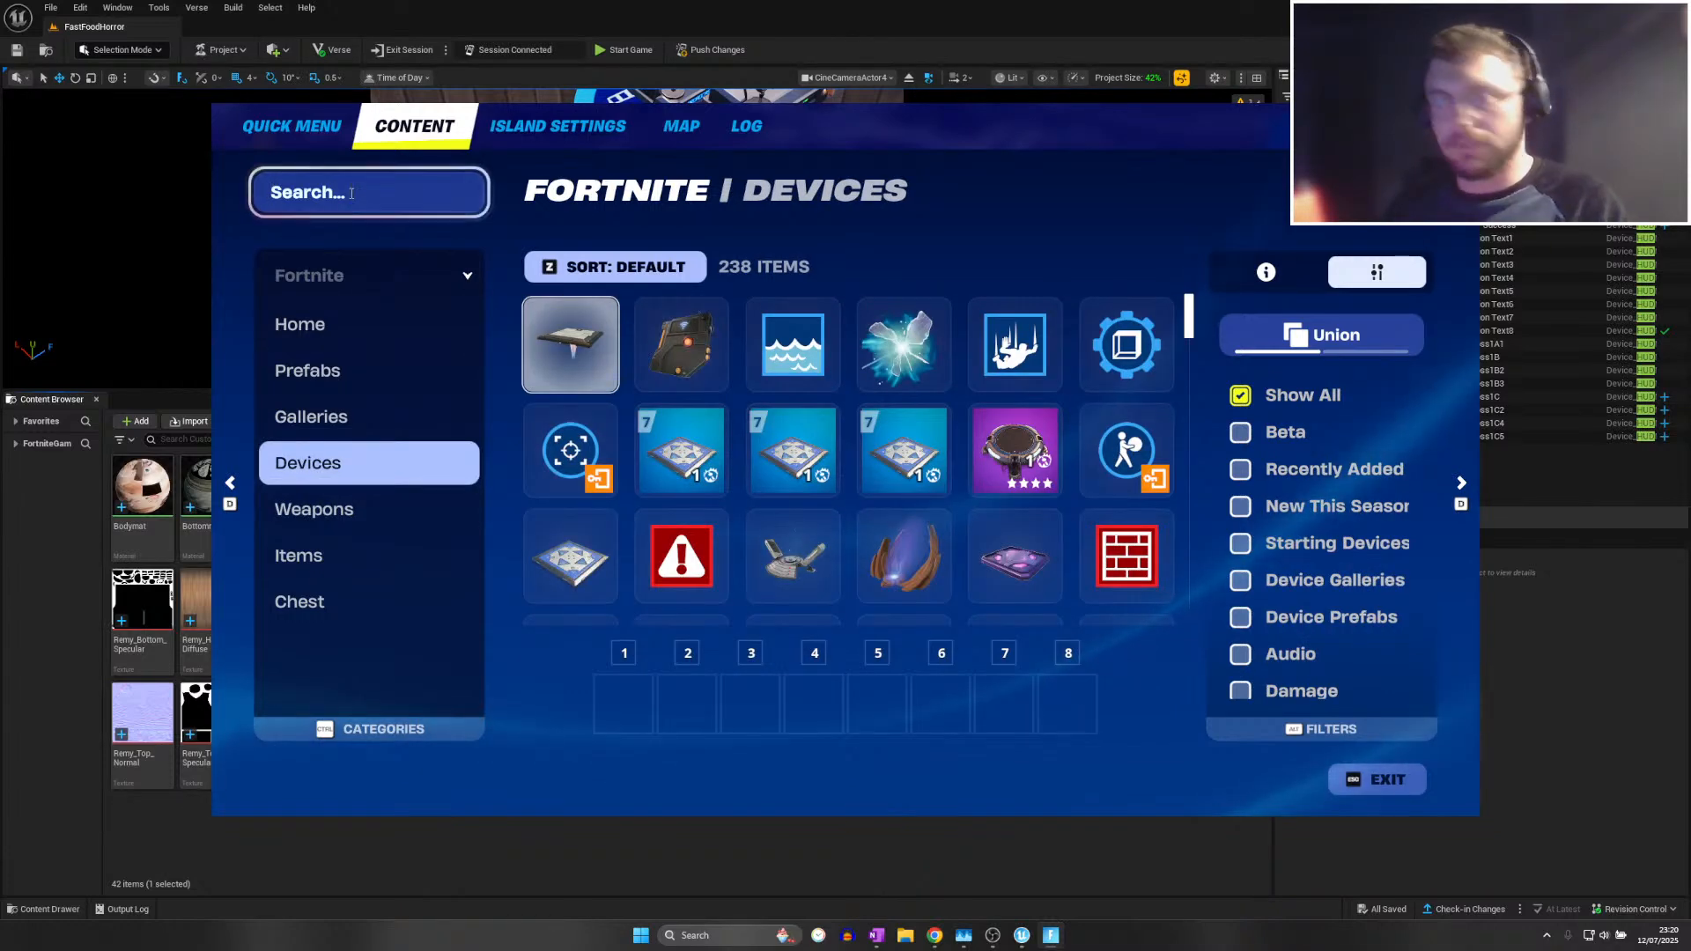
{"action": "type", "text": "hud"}
{"action": "left_click", "coordinate": [570, 344]}
{"action": "left_click", "coordinate": [774, 770]}
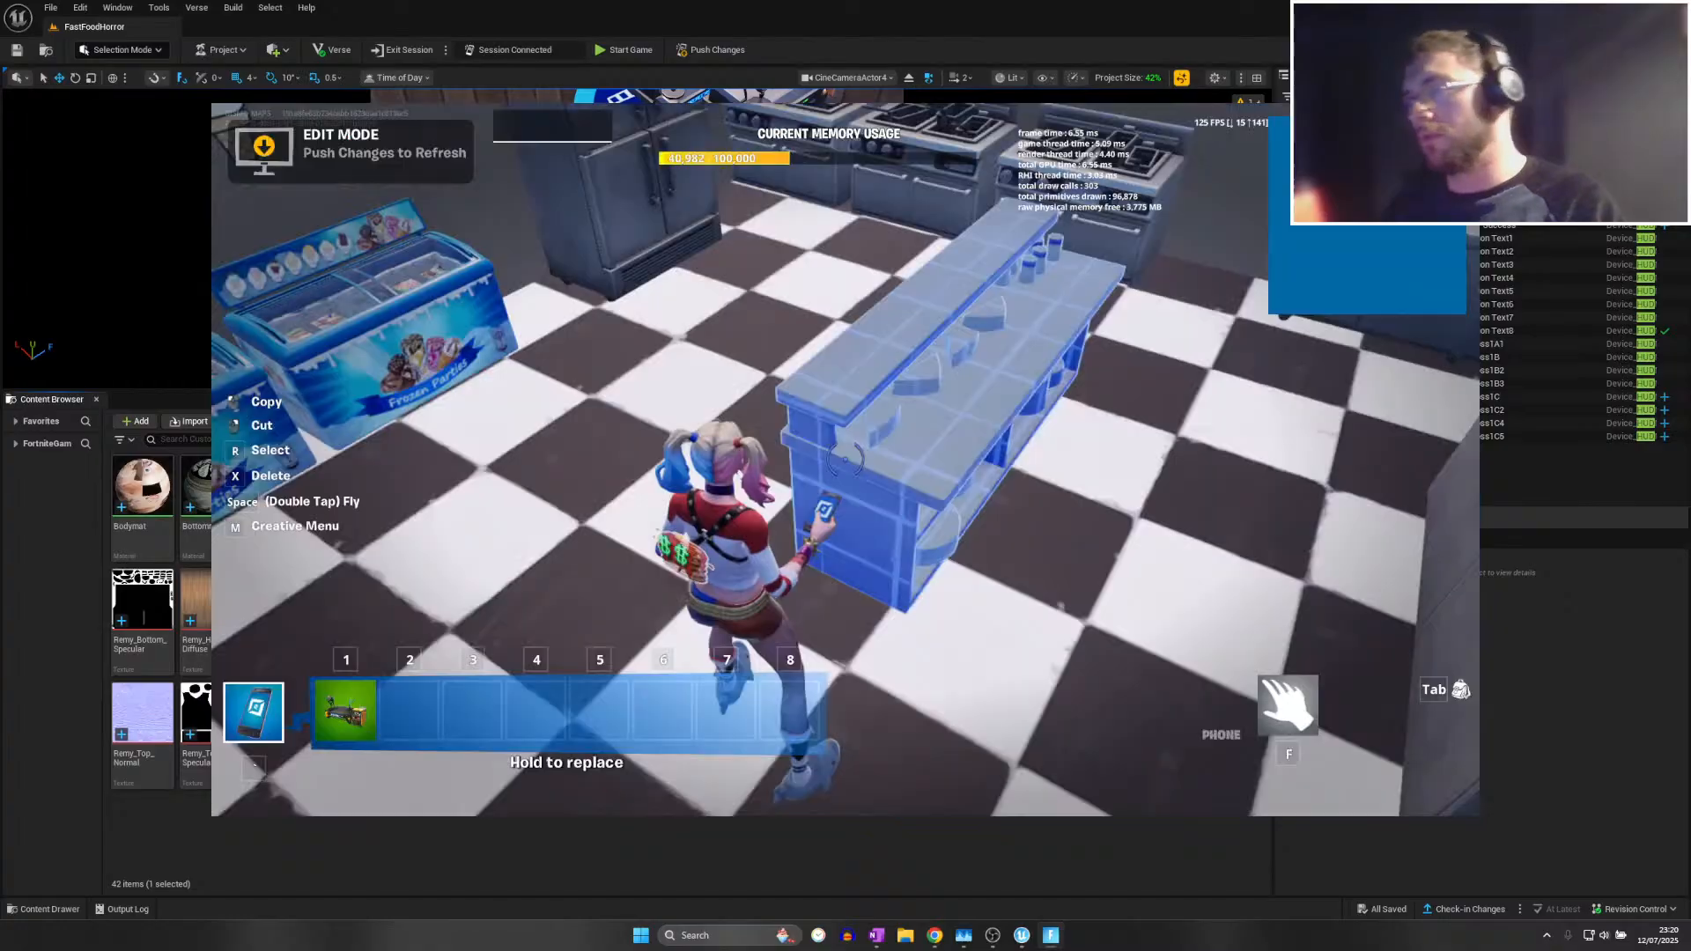
Place the HUD Message Device on the kitchen floor between the refrigerator and the cookers
{"action": "key", "text": "1"}
{"action": "key", "text": "w"}
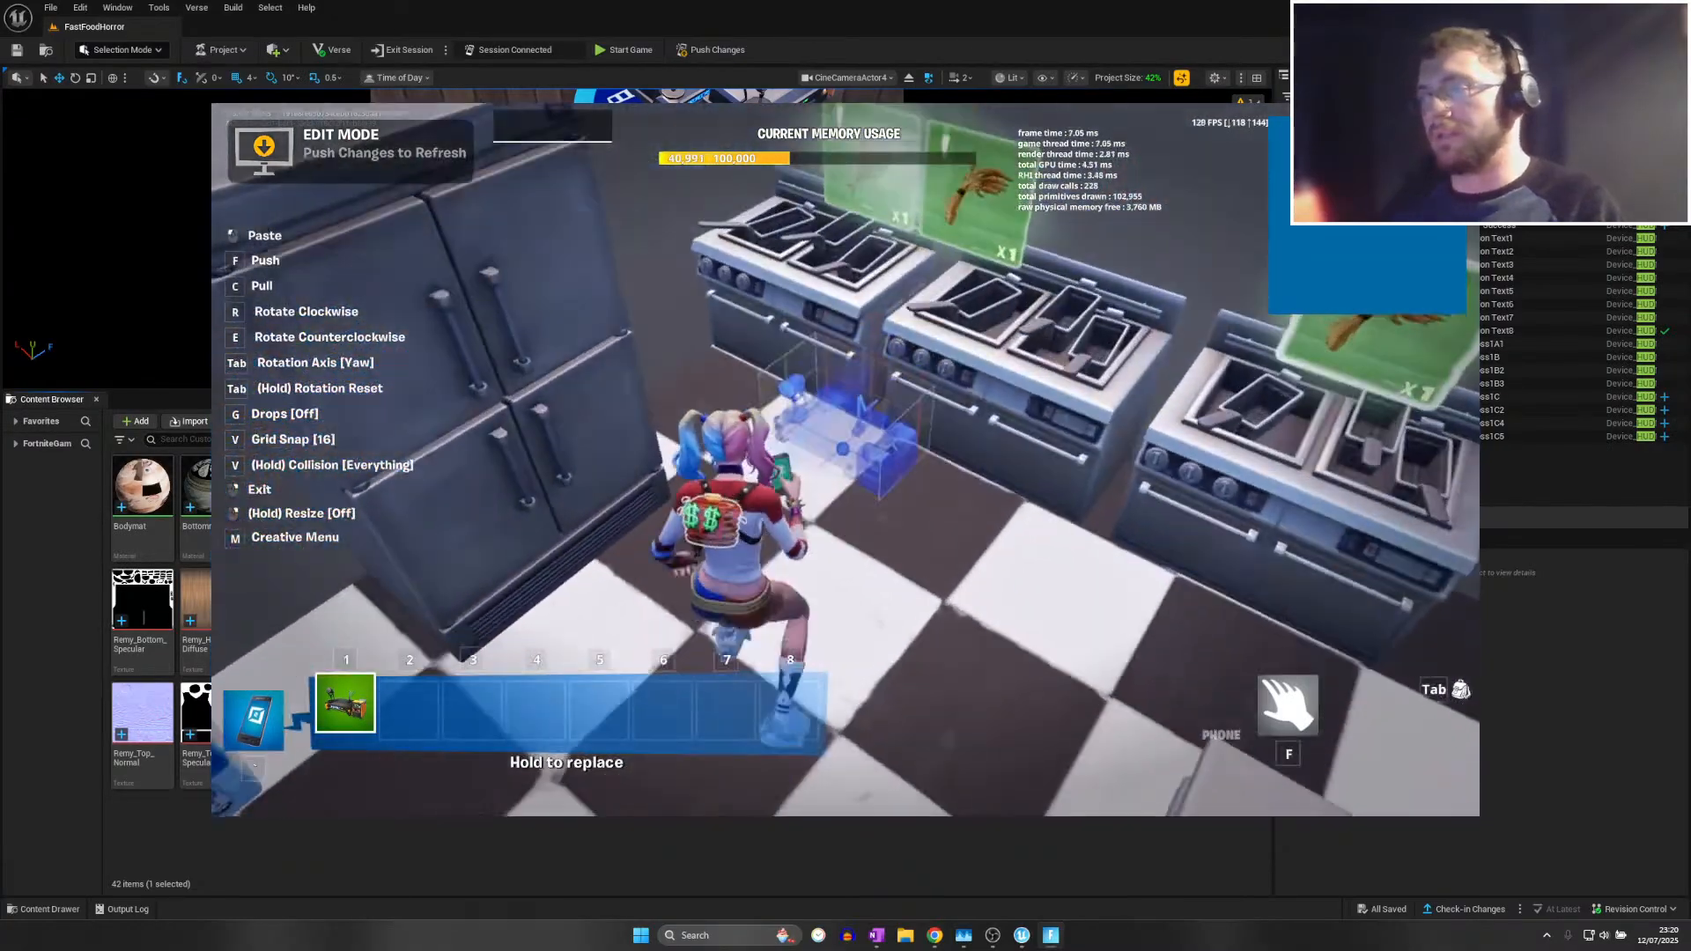
{"action": "left_click", "coordinate": [845, 459]}
Back in the editor, change the viewport to Perspective, select the new HUD Message Device by the cookers and review its user options
{"action": "key", "text": "alt+Tab"}
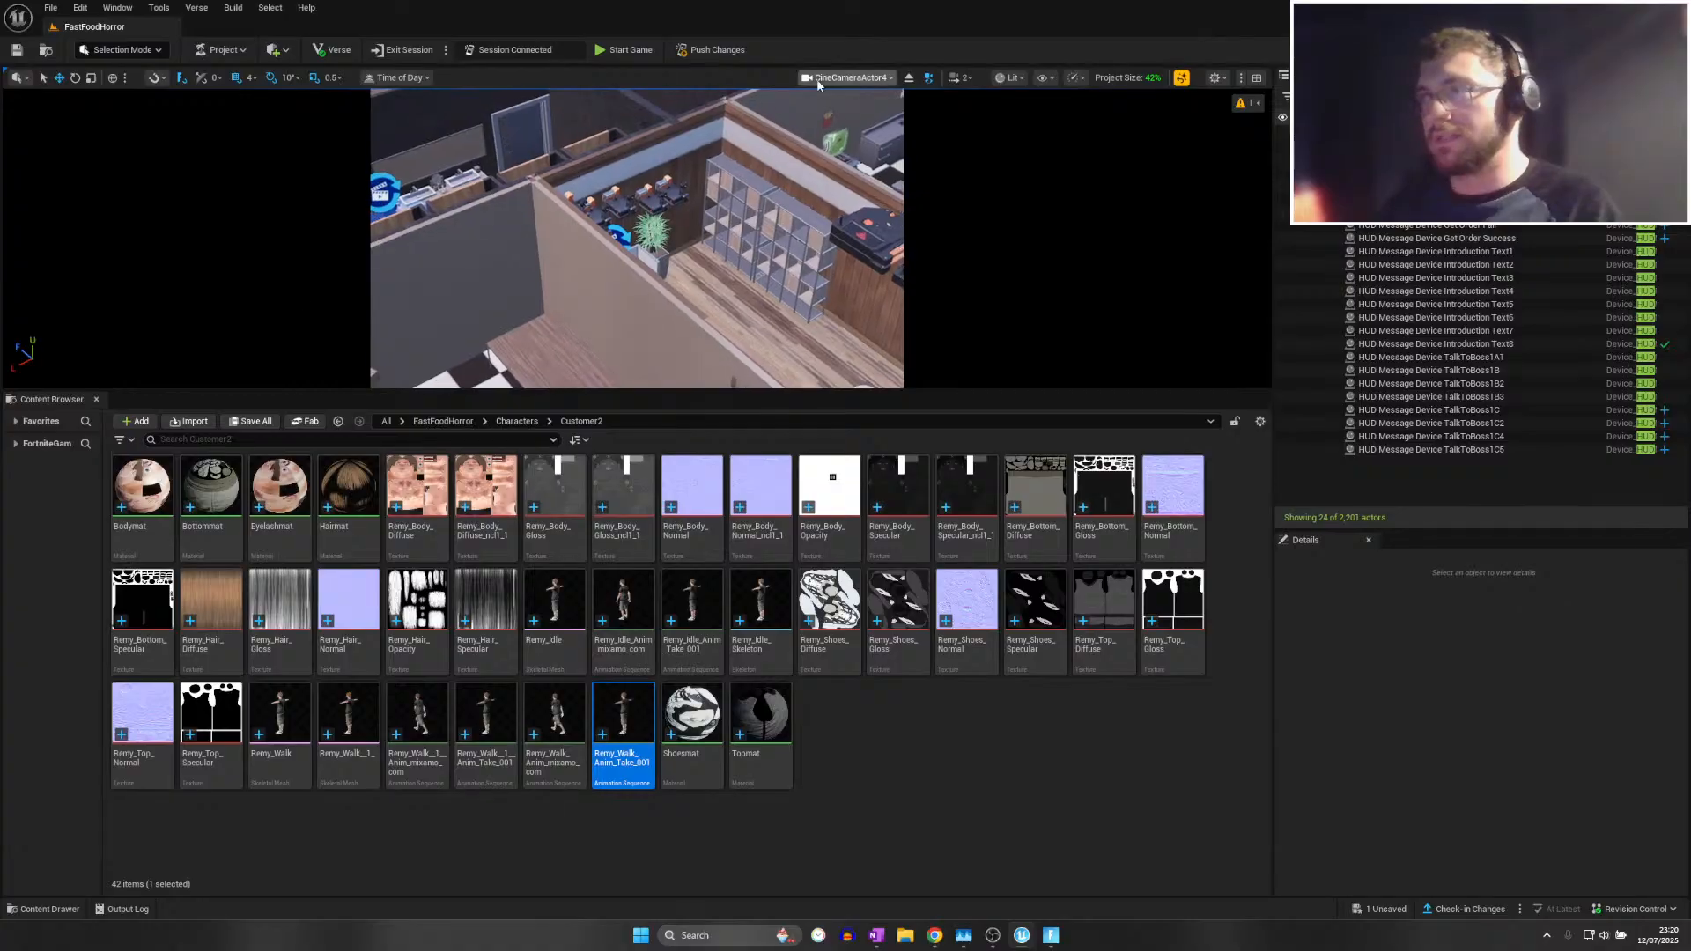
{"action": "left_click", "coordinate": [847, 77]}
{"action": "left_click", "coordinate": [847, 129]}
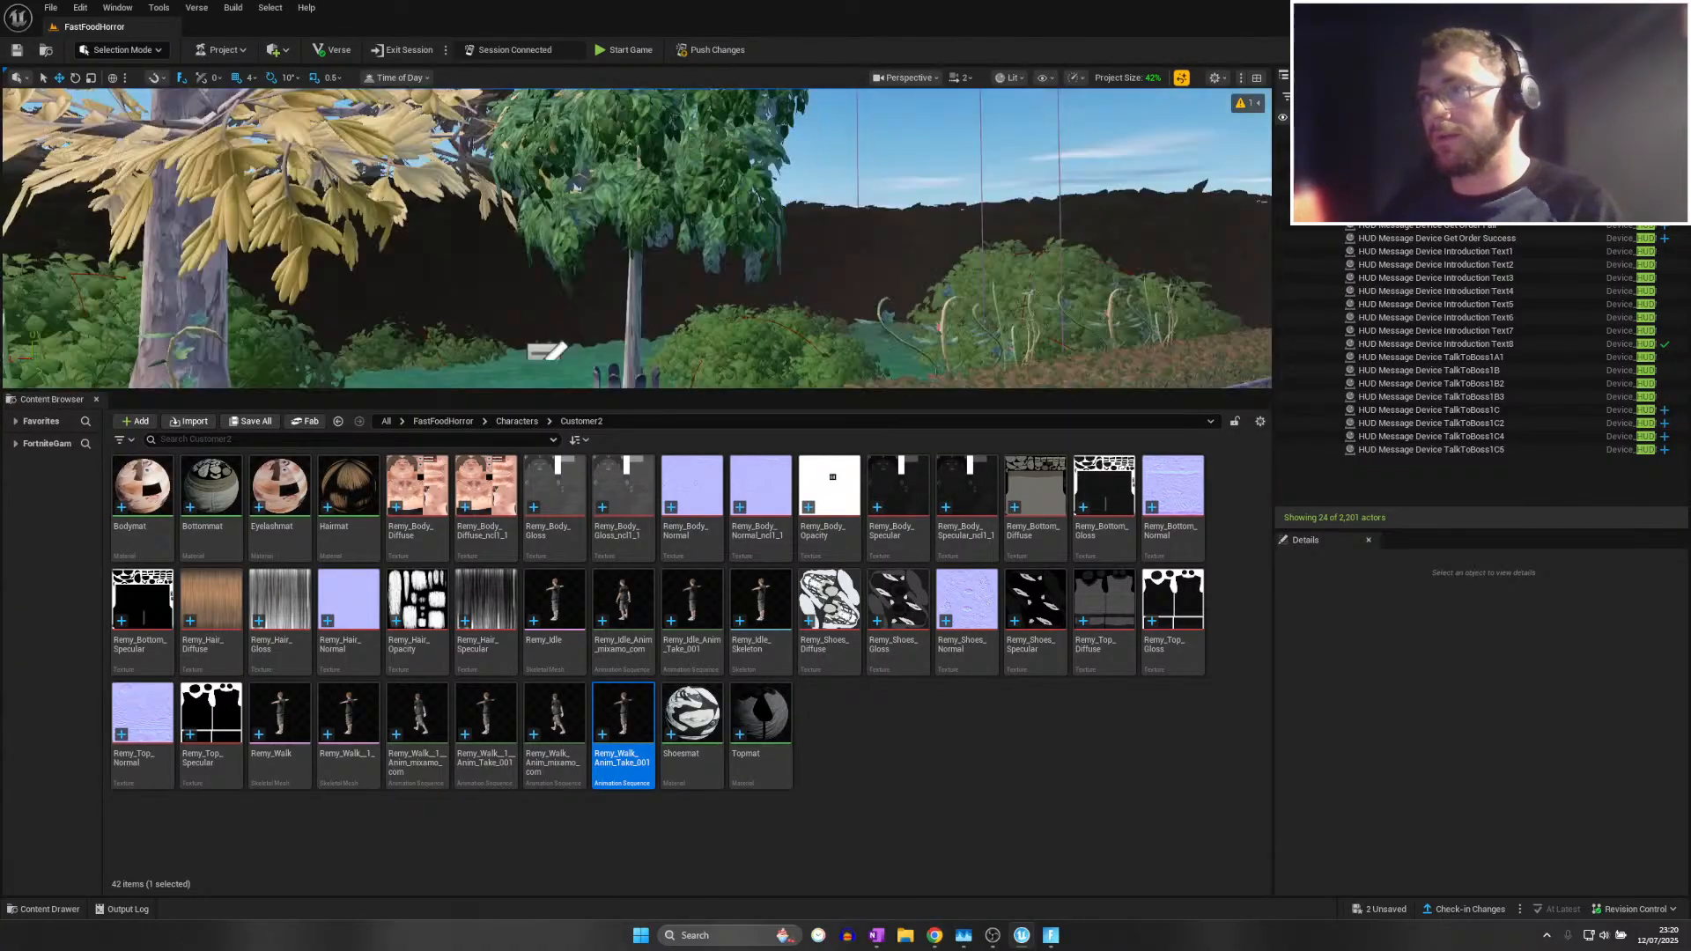
{"action": "right_click_drag", "start_coordinate": [637, 238], "coordinate": [863, 255]}
{"action": "left_click", "coordinate": [370, 280]}
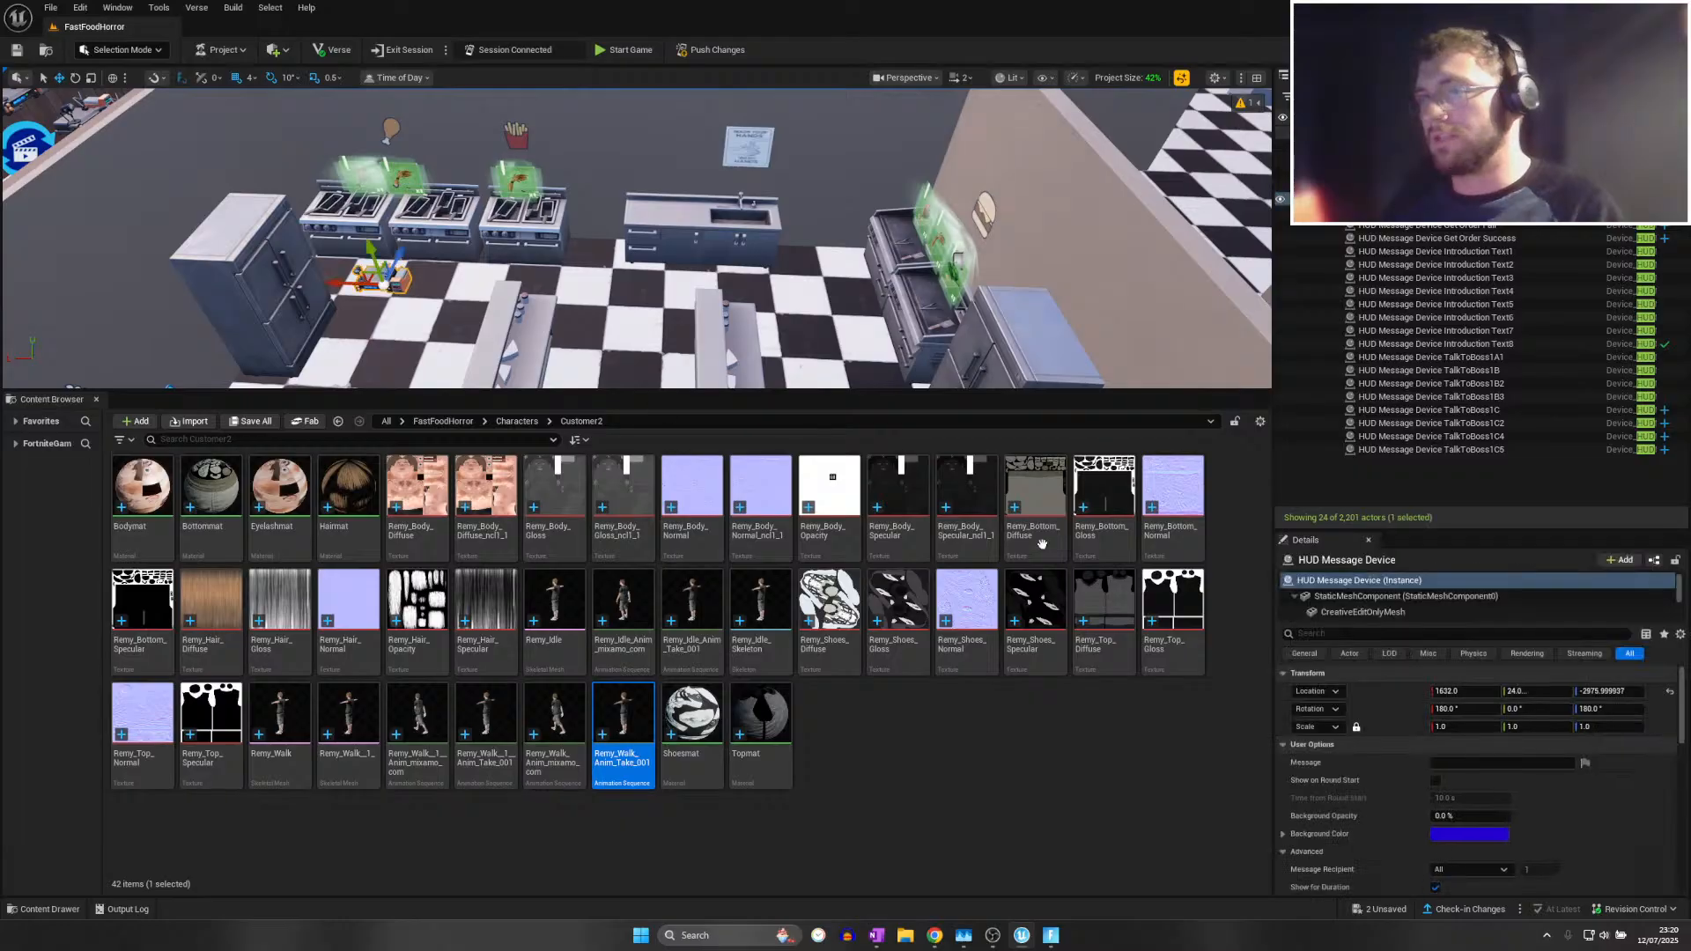
{"action": "scroll", "coordinate": [1417, 816], "scroll_direction": "down", "scroll_amount": 3}
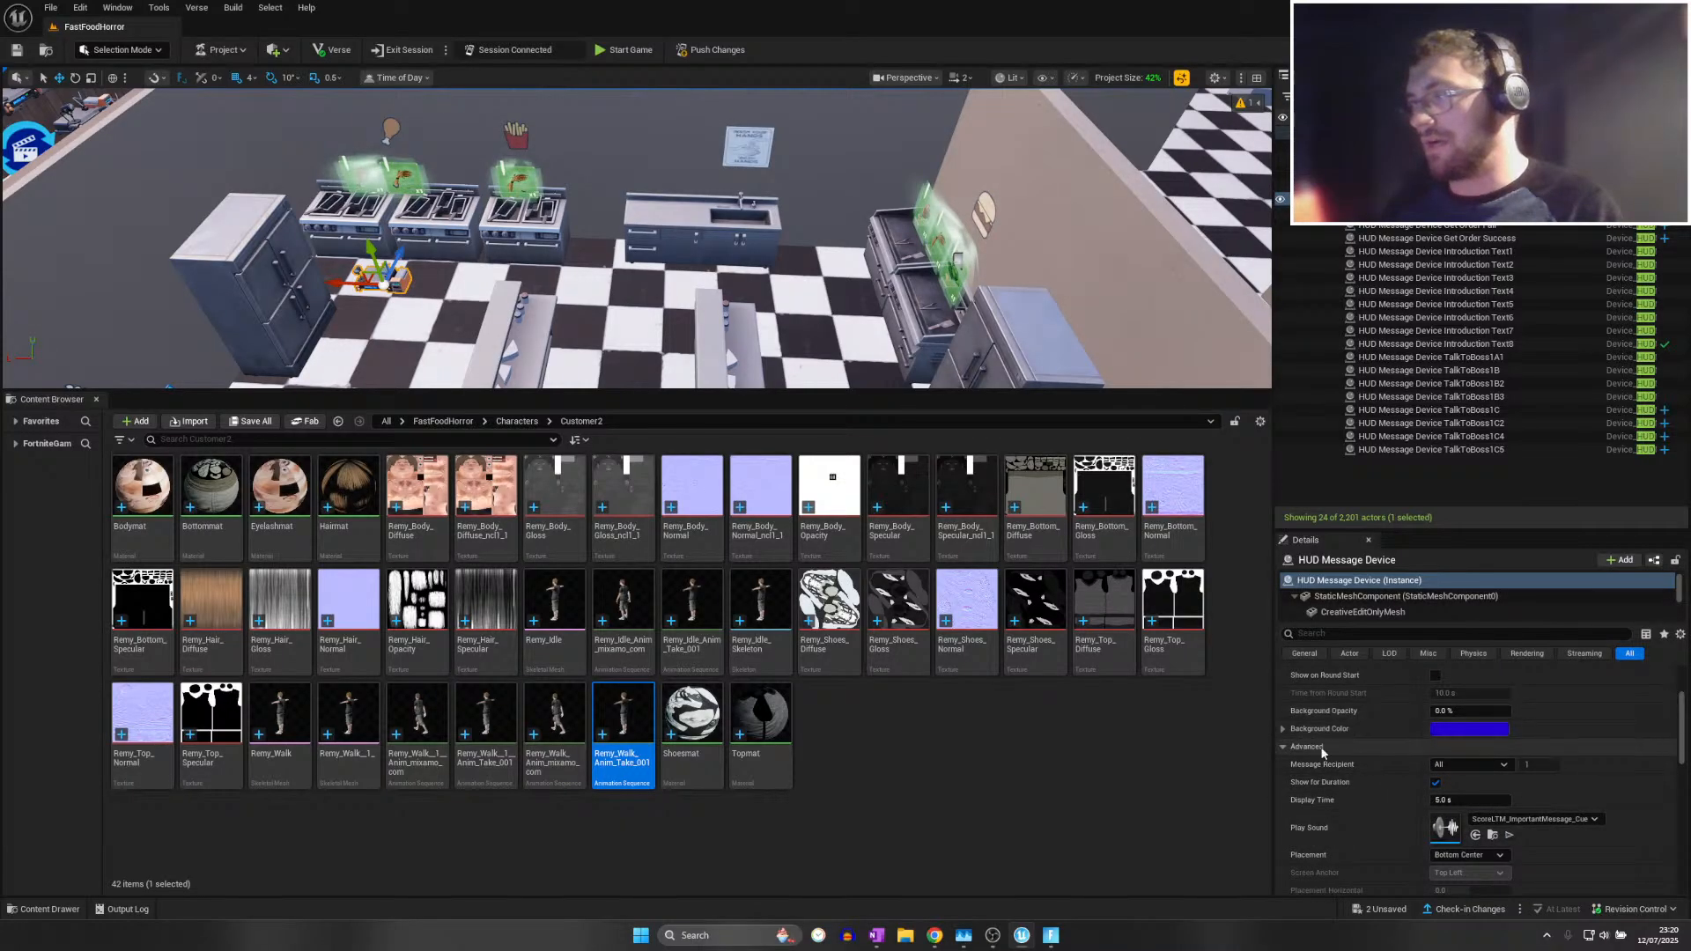
{"action": "scroll", "coordinate": [1427, 739], "scroll_direction": "up", "scroll_amount": 1}
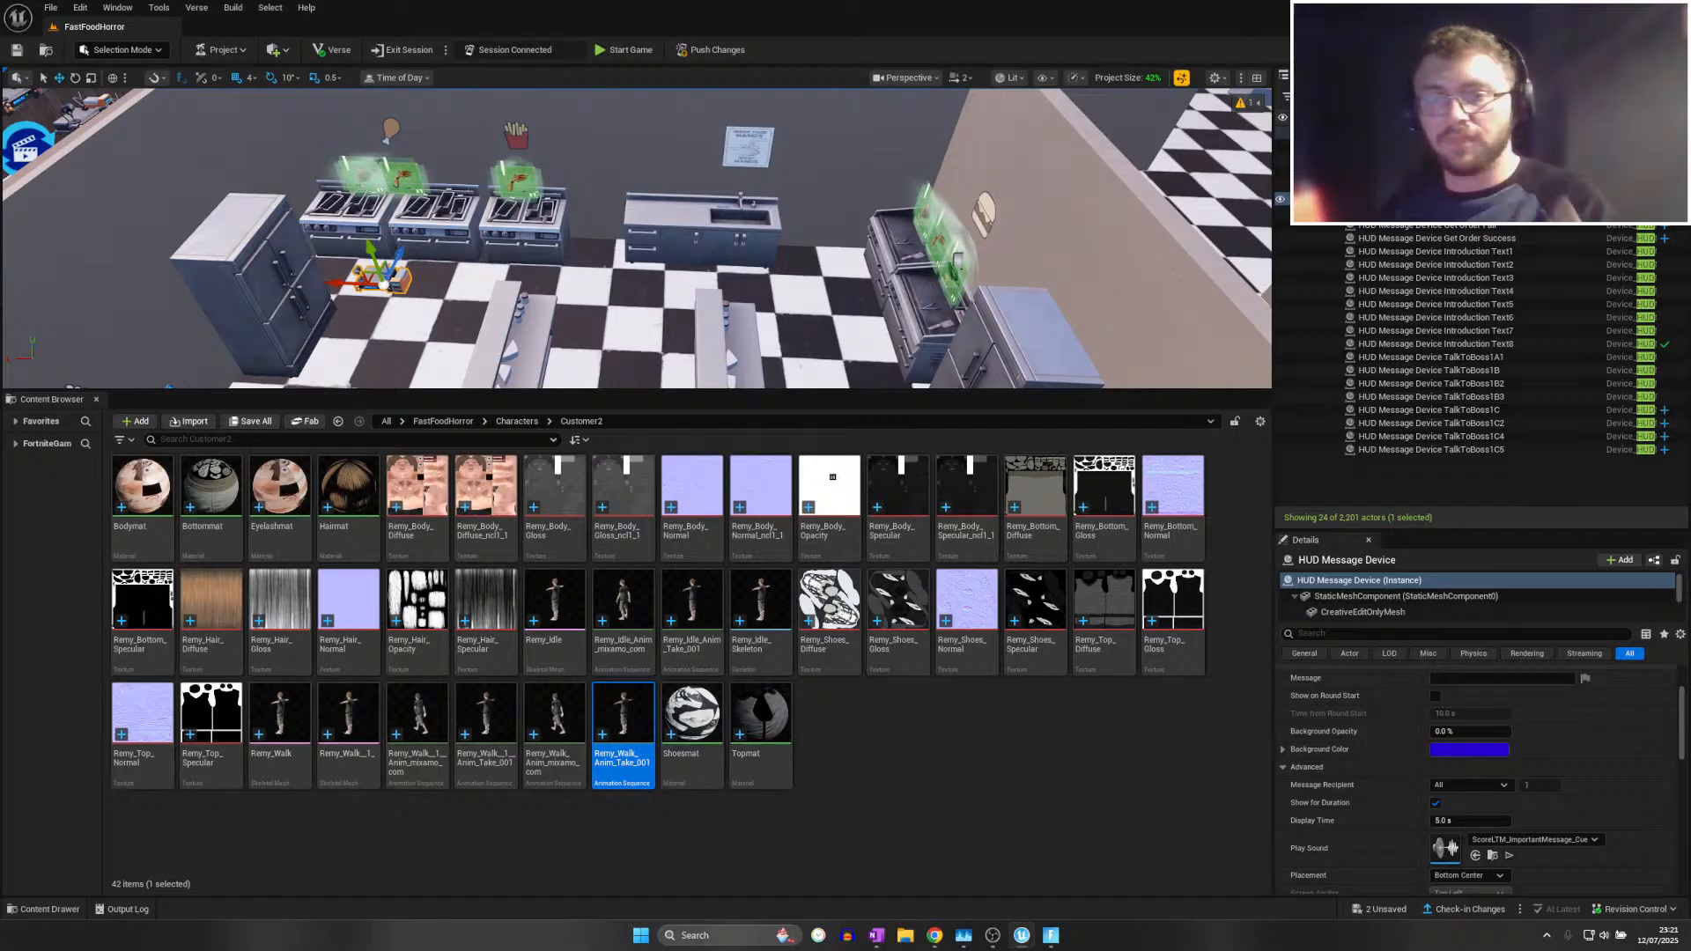
In the Fortnite client, set the HUD Message Device's message to "+1 CHICKEN WING"
{"action": "key", "text": "alt+Tab"}
{"action": "key", "text": "e"}
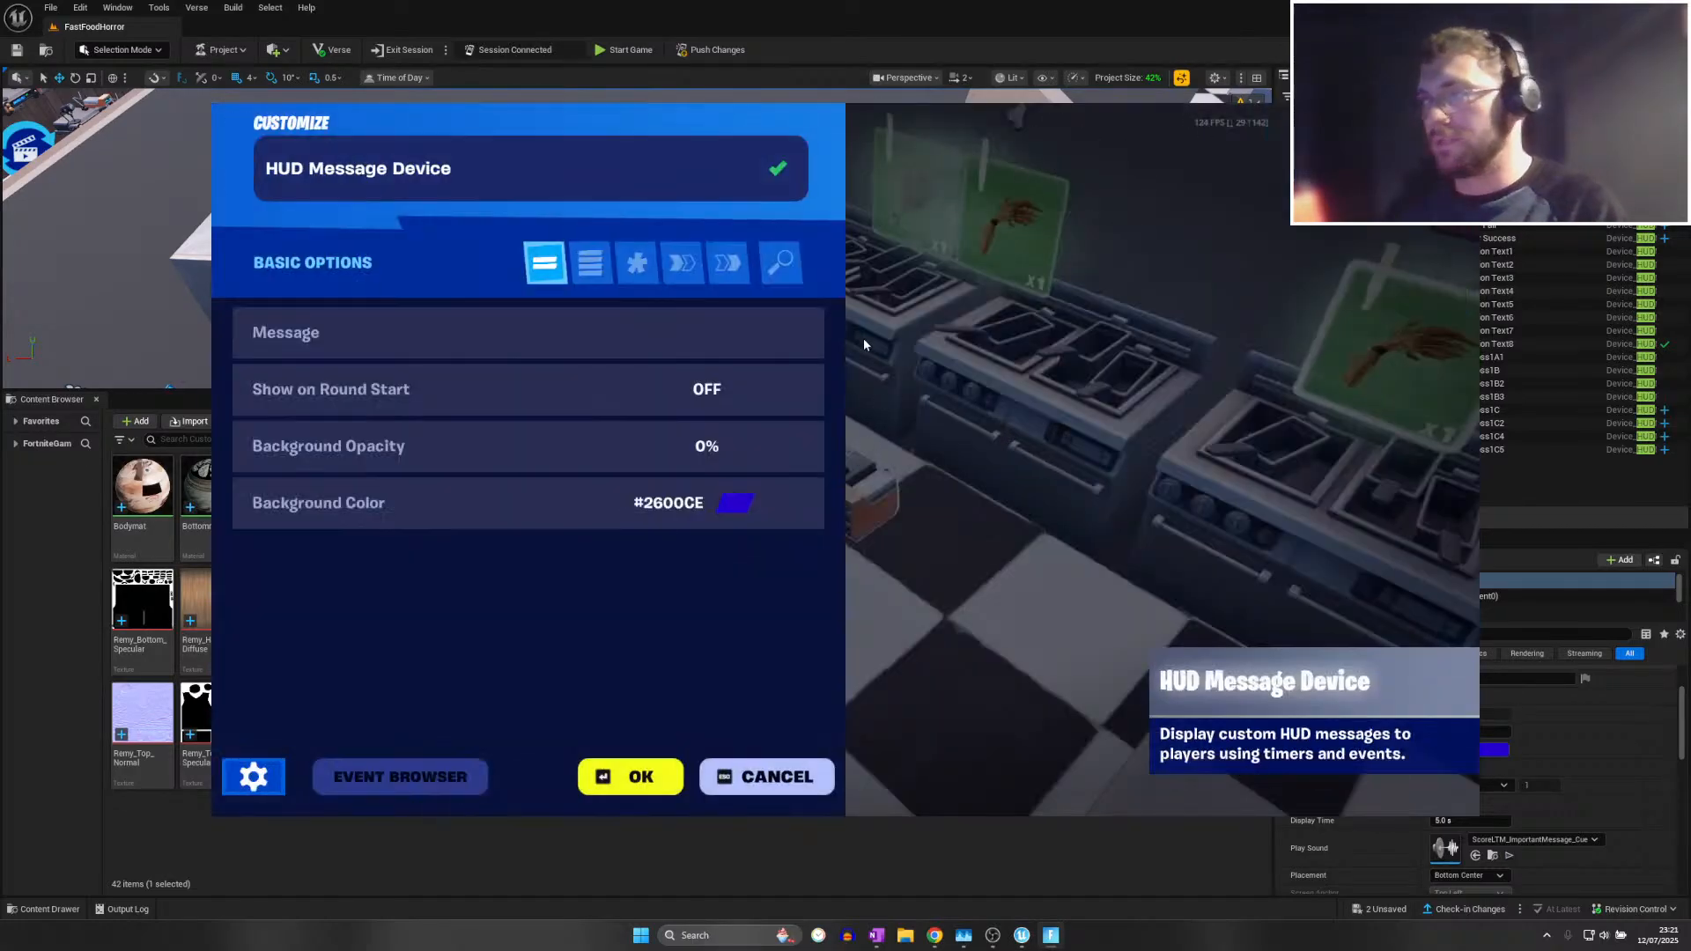
{"action": "left_click", "coordinate": [678, 339]}
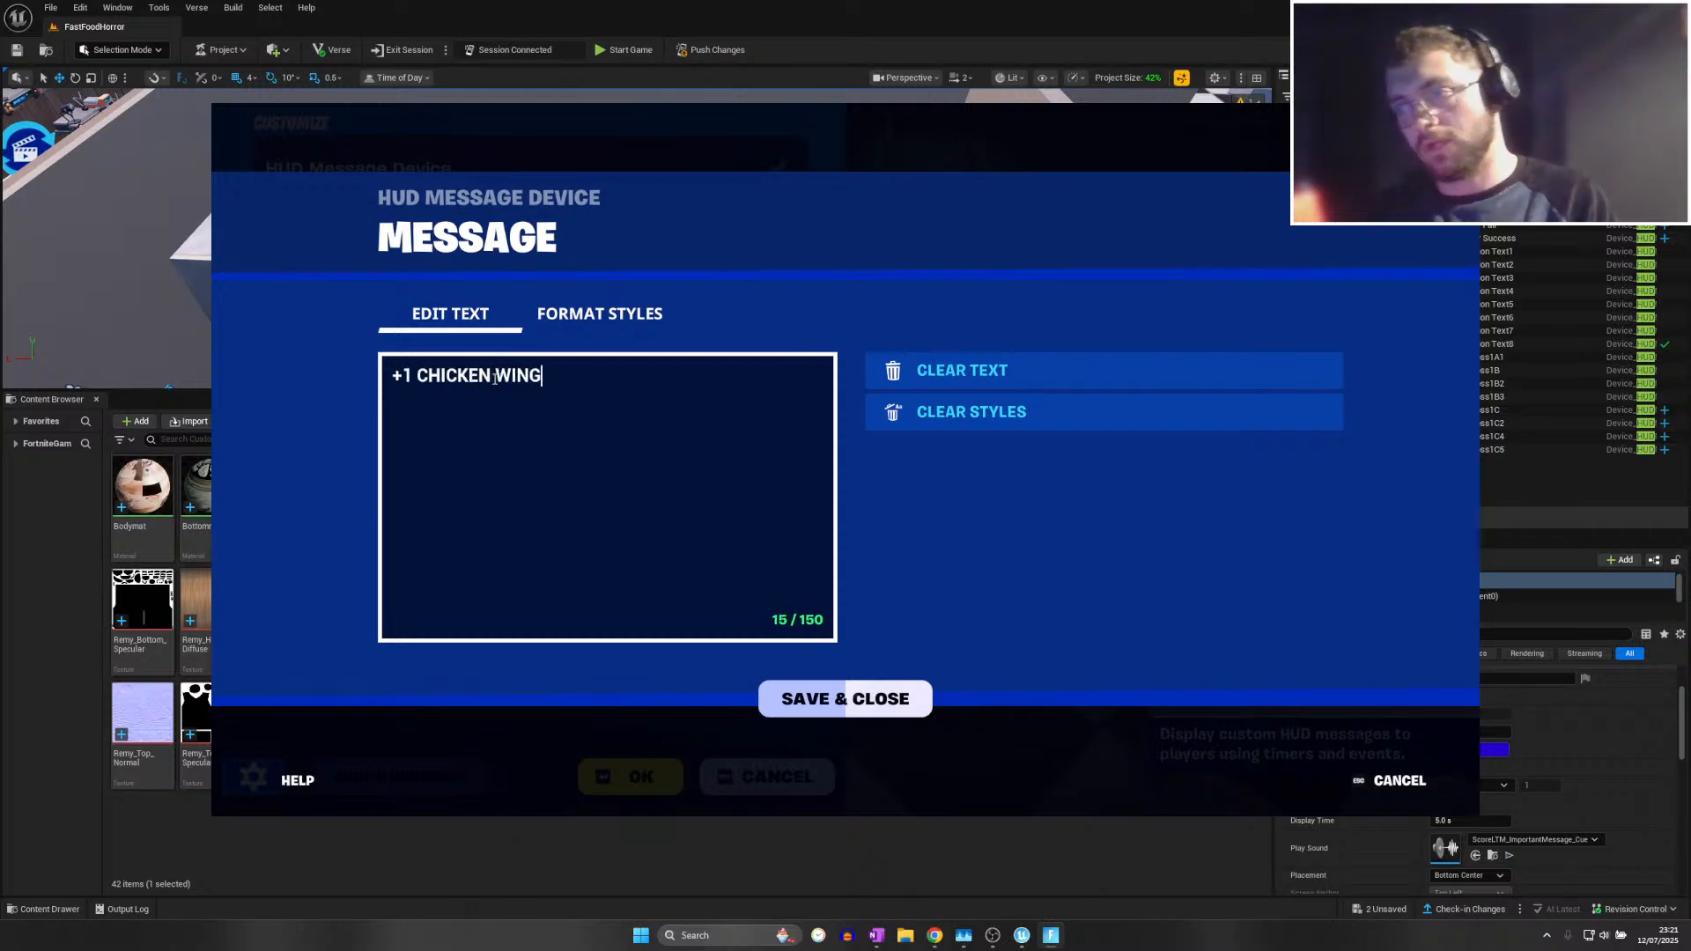
{"action": "left_click", "coordinate": [824, 702]}
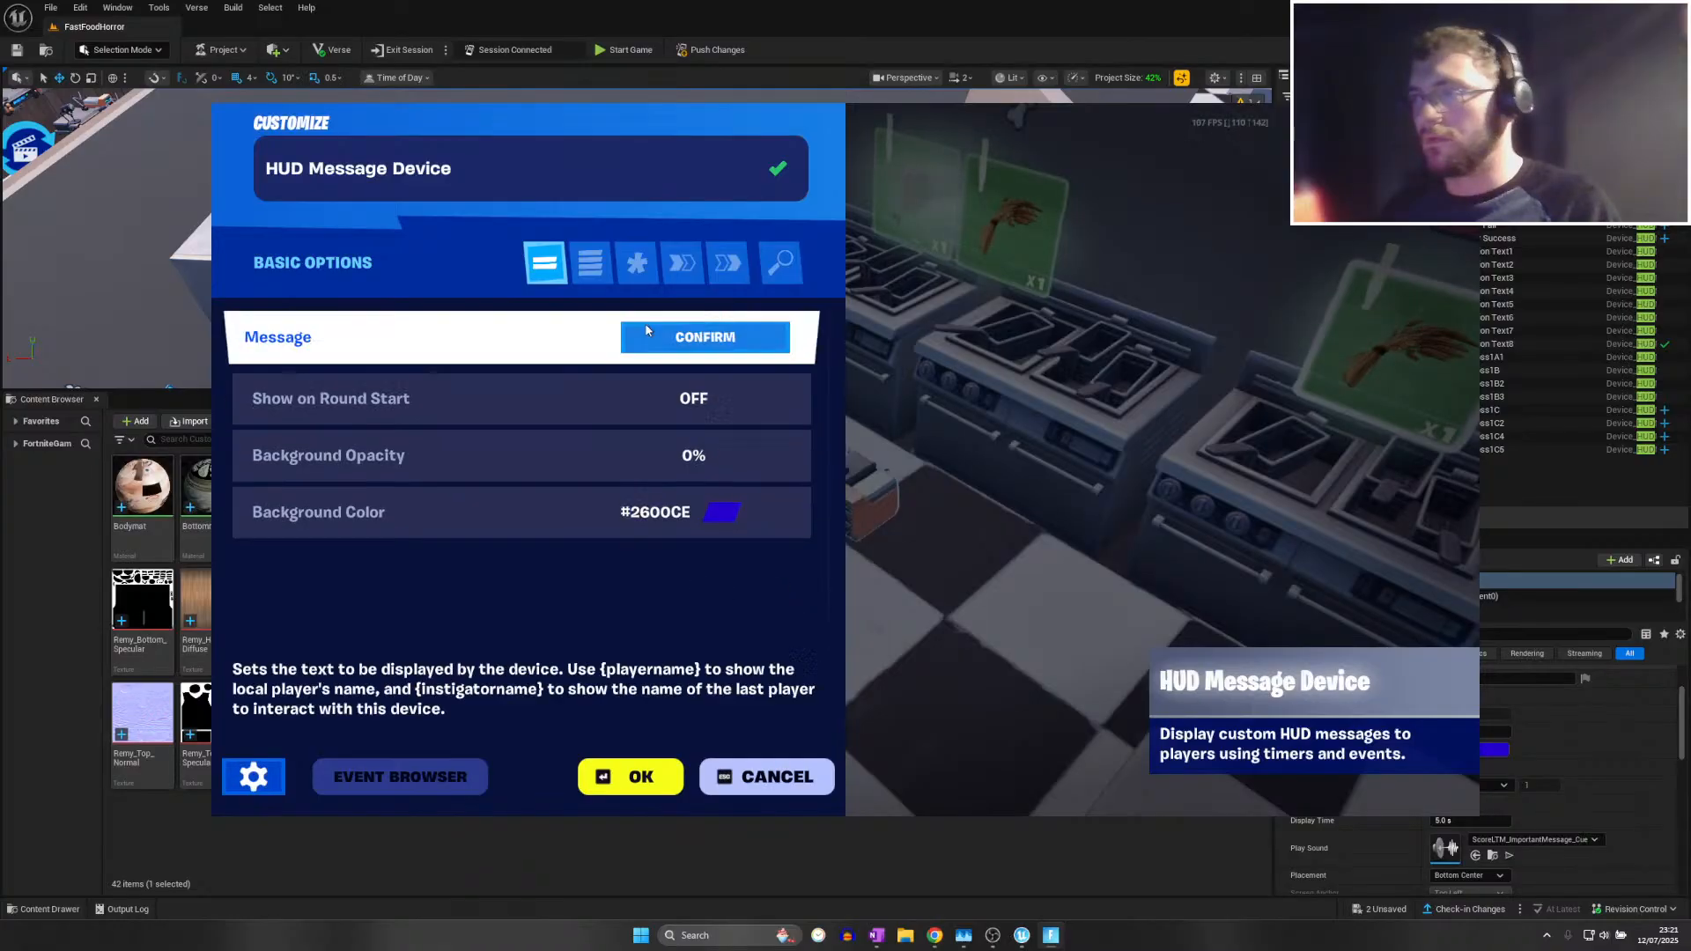
{"action": "left_click", "coordinate": [663, 340]}
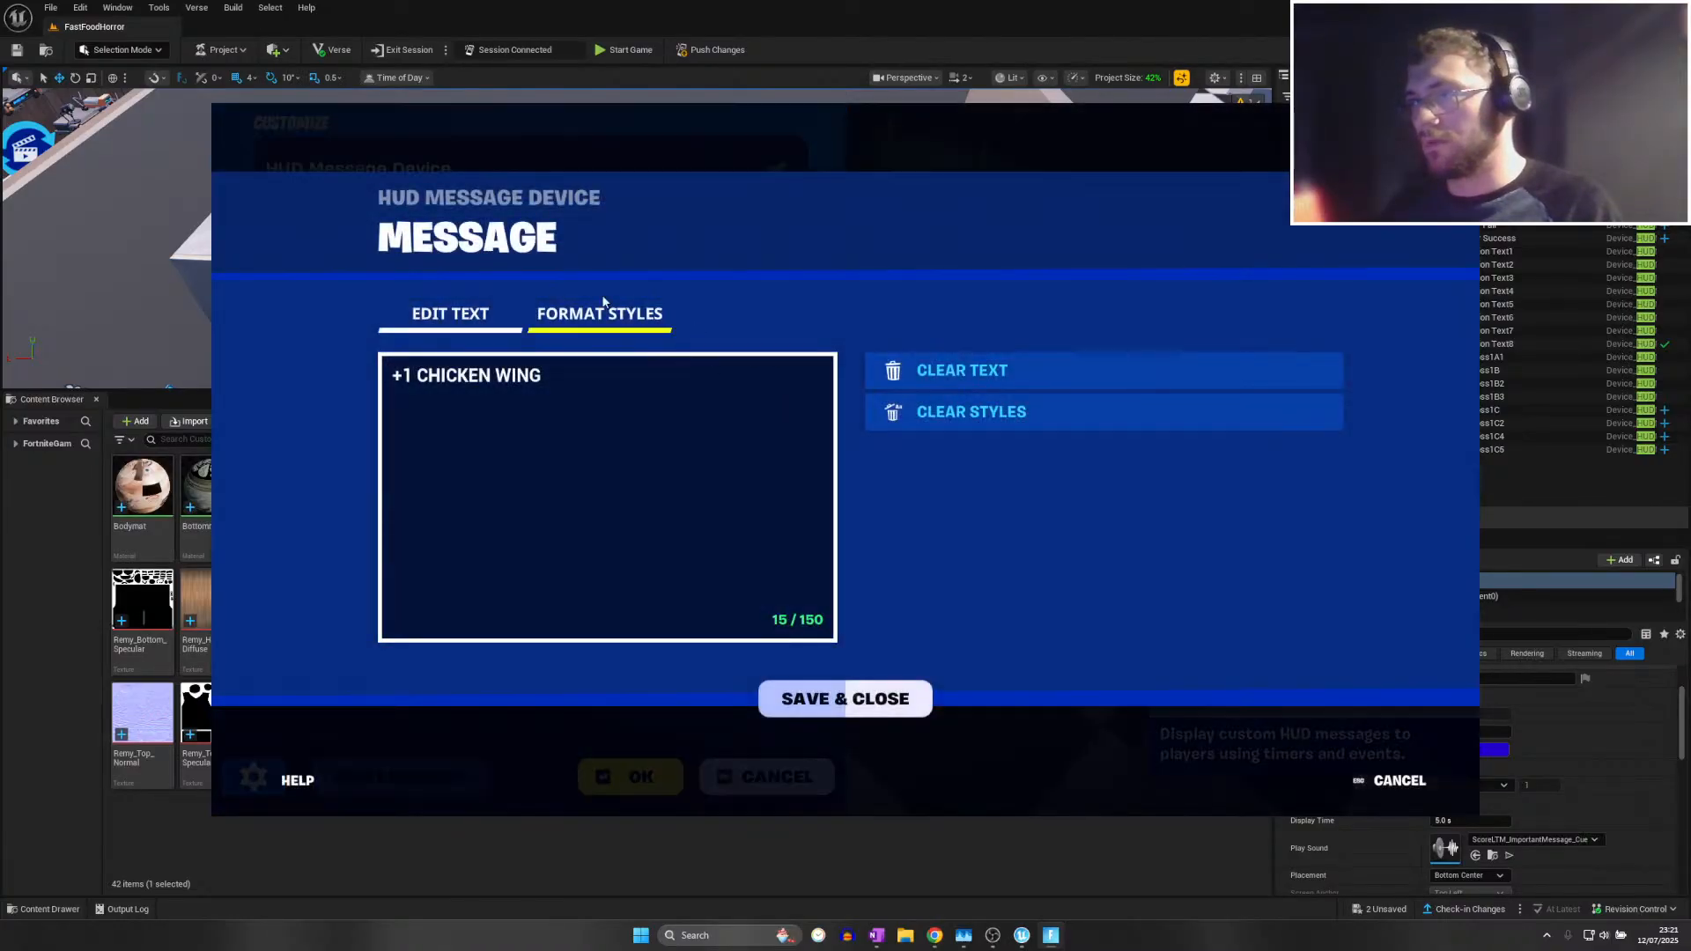
{"action": "left_click", "coordinate": [836, 697]}
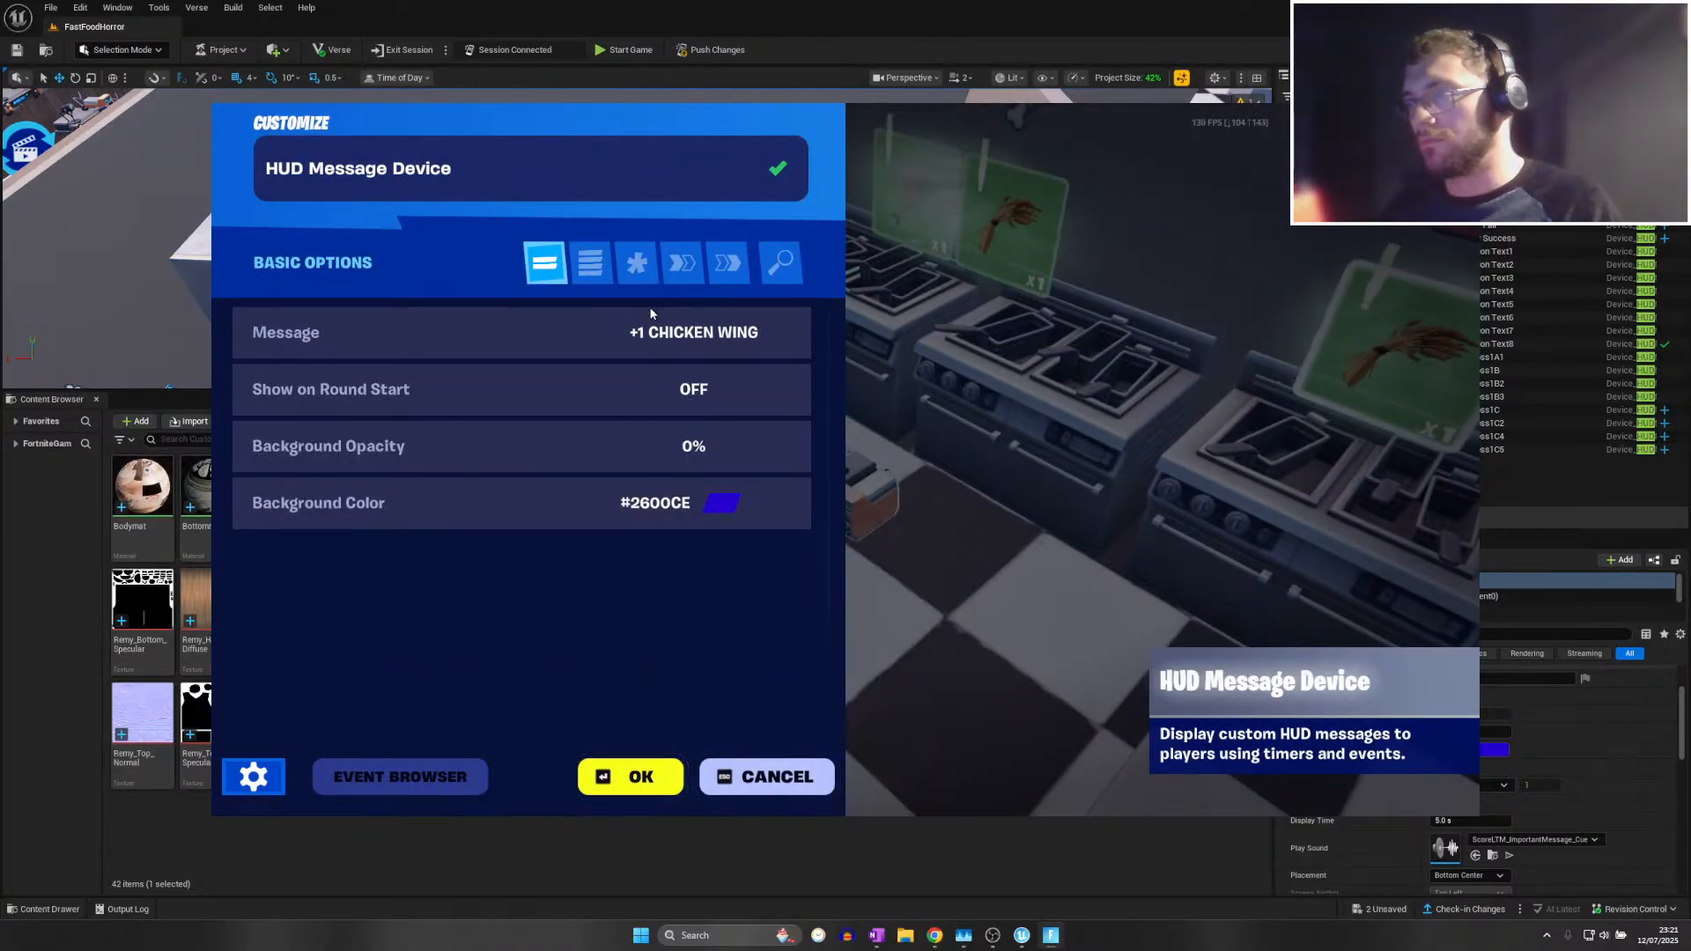
Review the HUD Message Device's full options, including display time, placement and HUD widget, and save its customization
{"action": "left_click", "coordinate": [590, 263]}
{"action": "scroll", "coordinate": [775, 493], "scroll_direction": "down", "scroll_amount": 3}
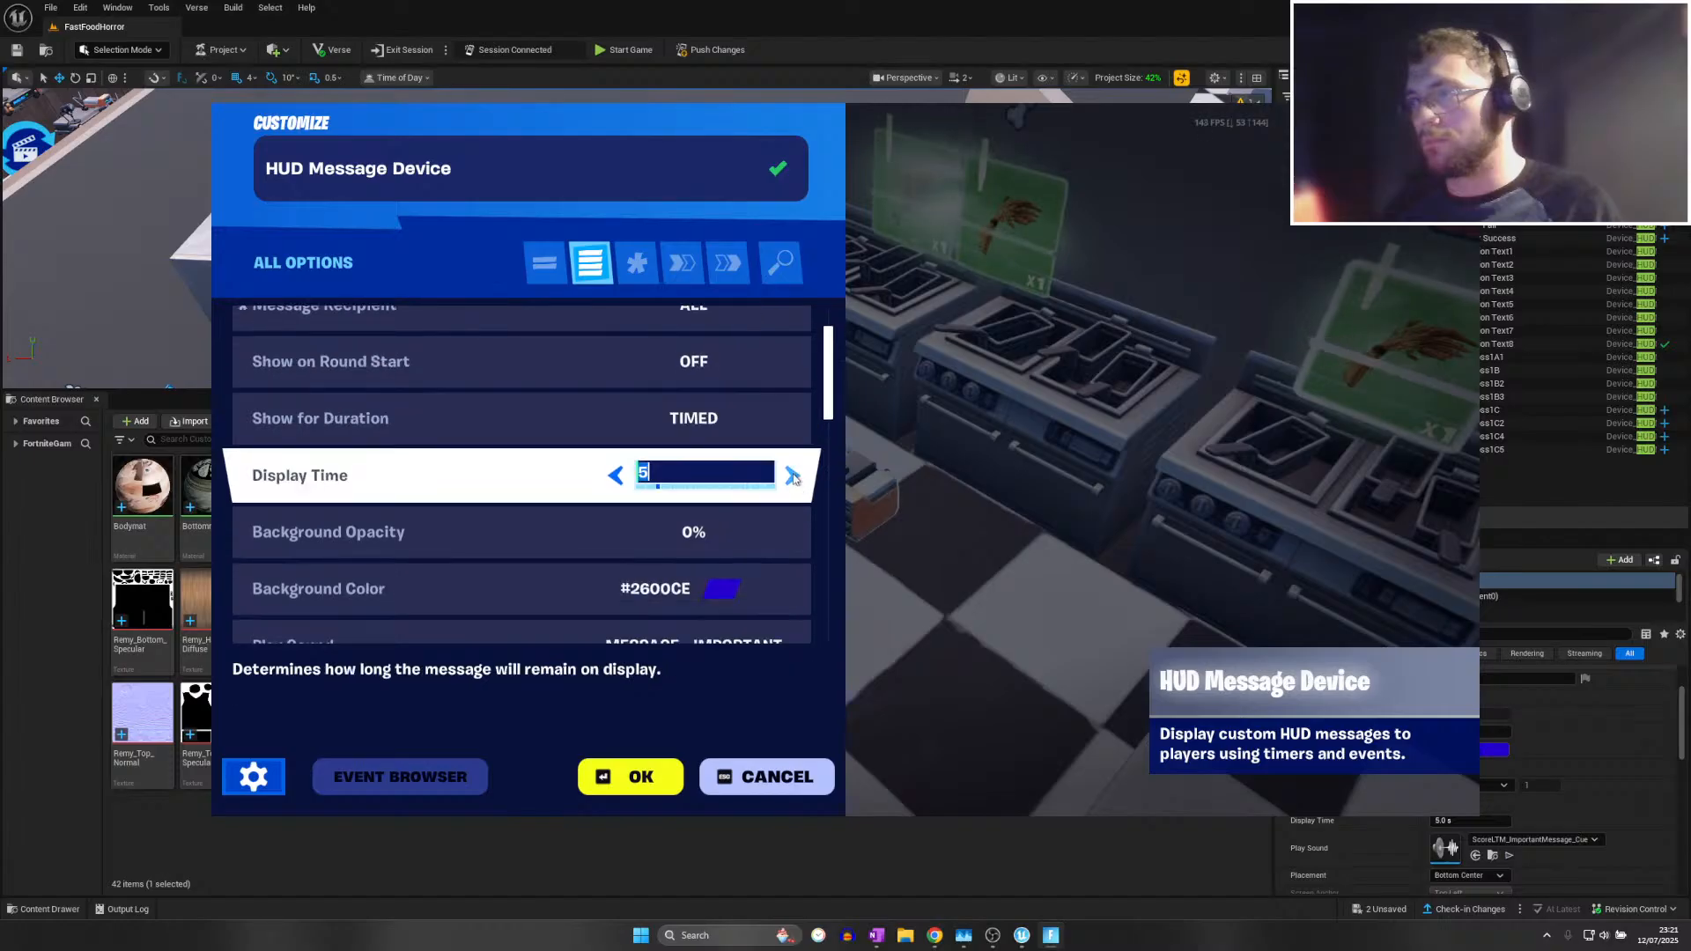
{"action": "scroll", "coordinate": [757, 506], "scroll_direction": "down", "scroll_amount": 1}
{"action": "scroll", "coordinate": [782, 547], "scroll_direction": "down", "scroll_amount": 3}
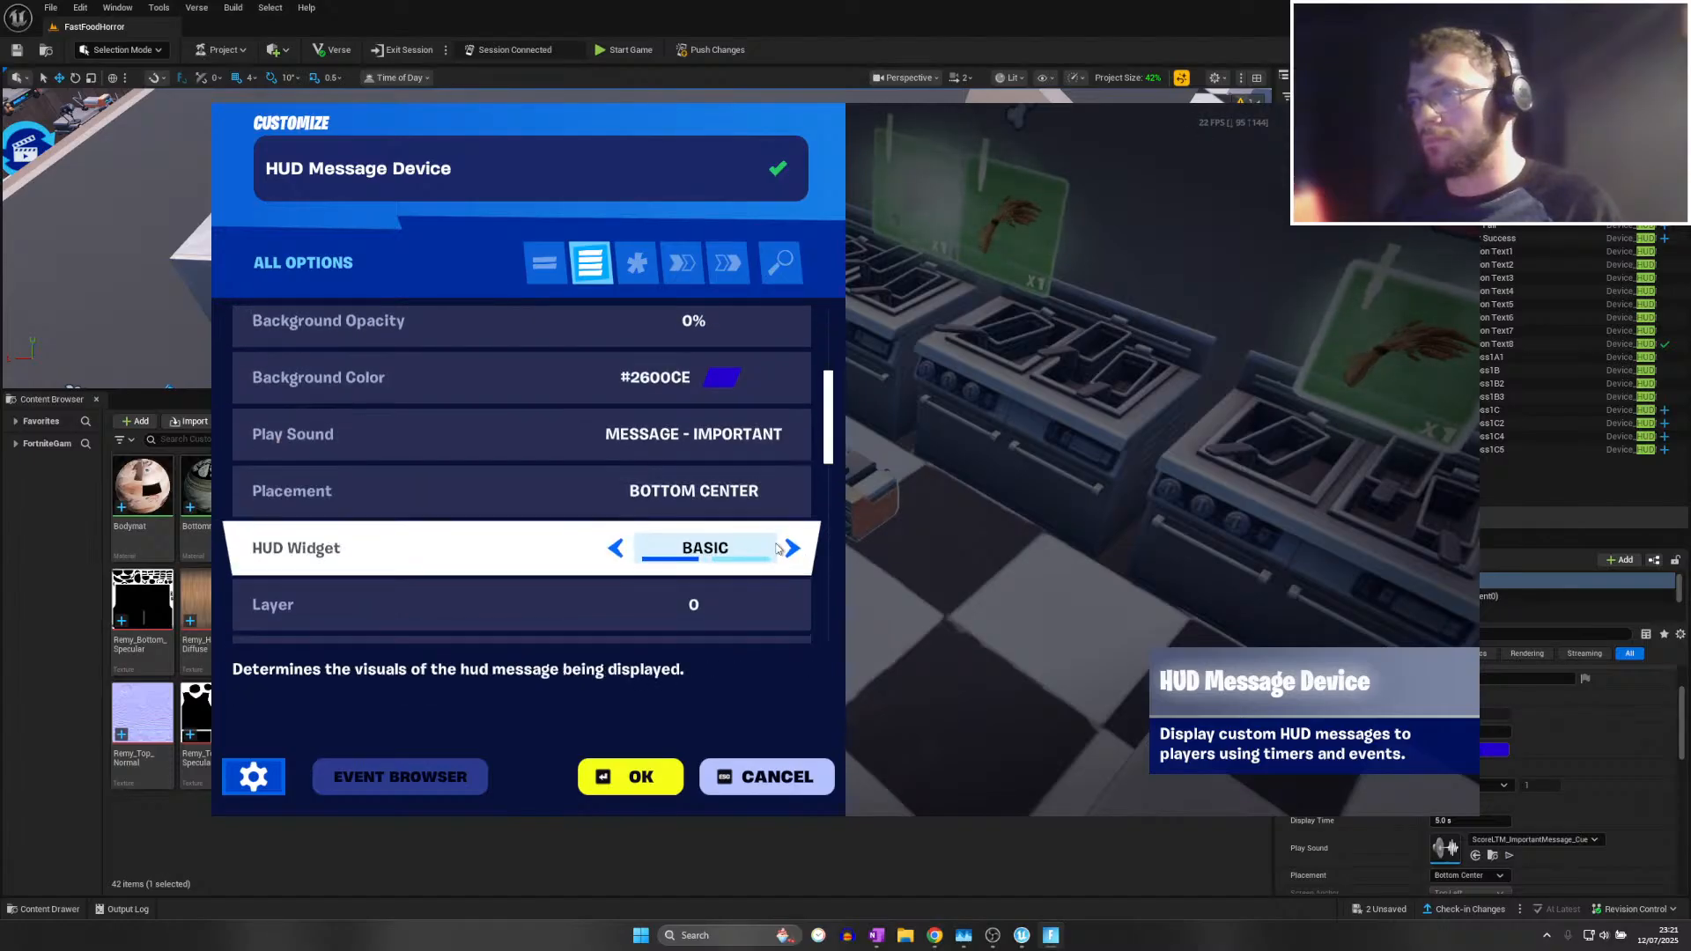
{"action": "scroll", "coordinate": [782, 500], "scroll_direction": "up", "scroll_amount": 2}
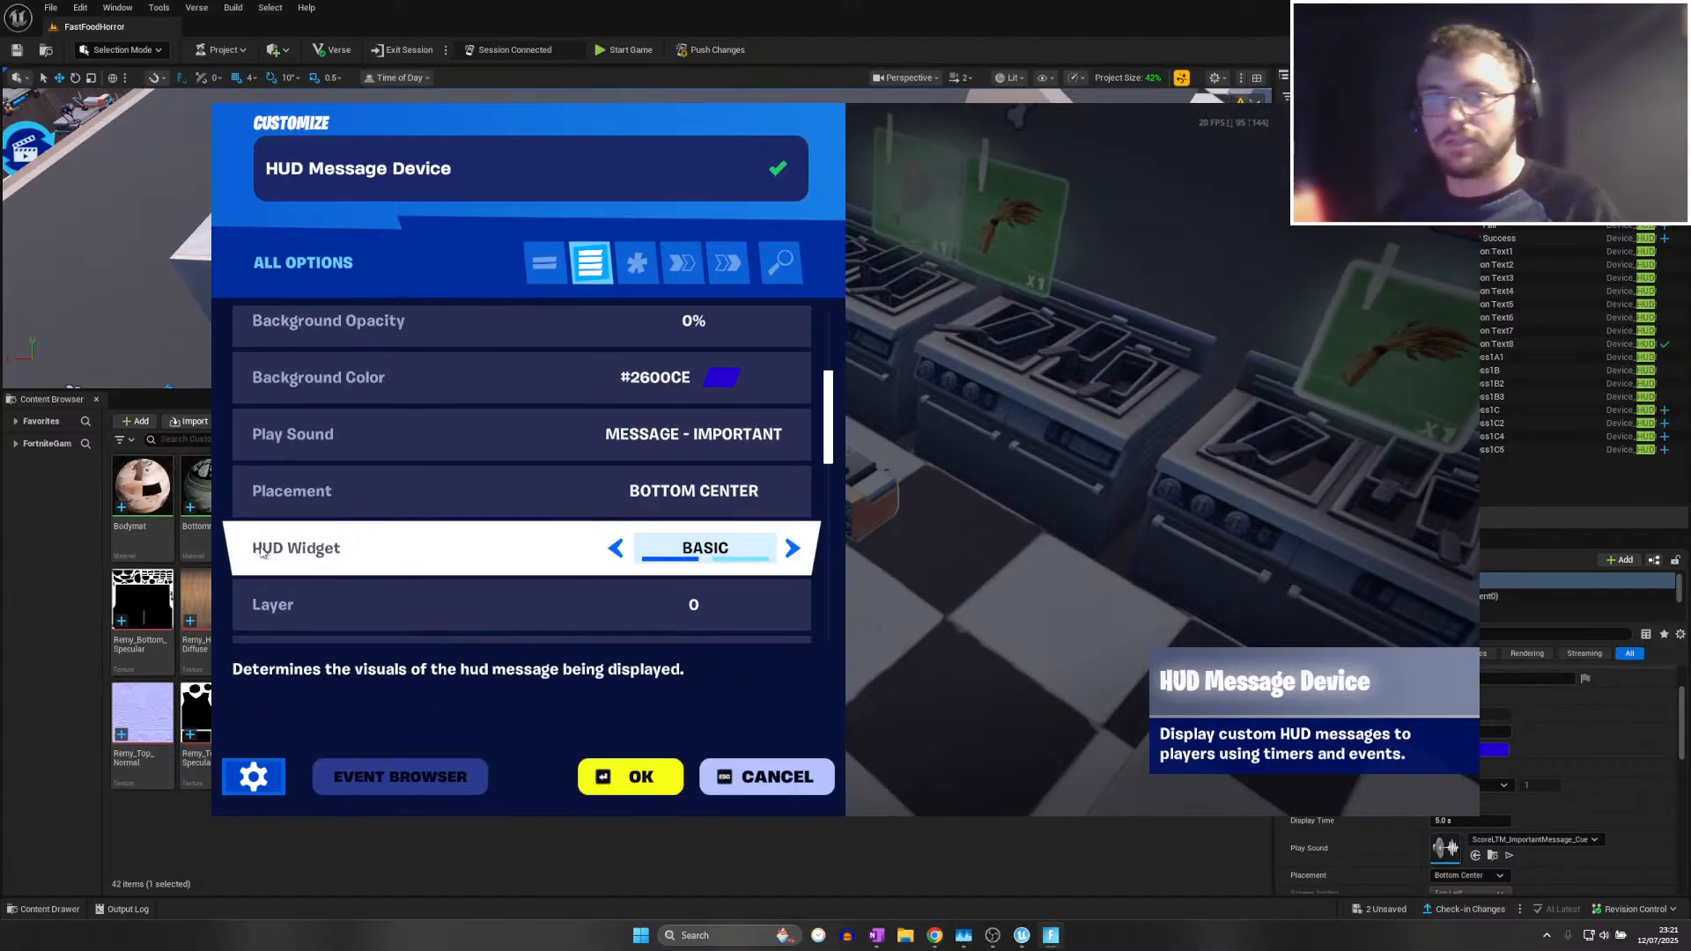
{"action": "scroll", "coordinate": [599, 493], "scroll_direction": "down", "scroll_amount": 1}
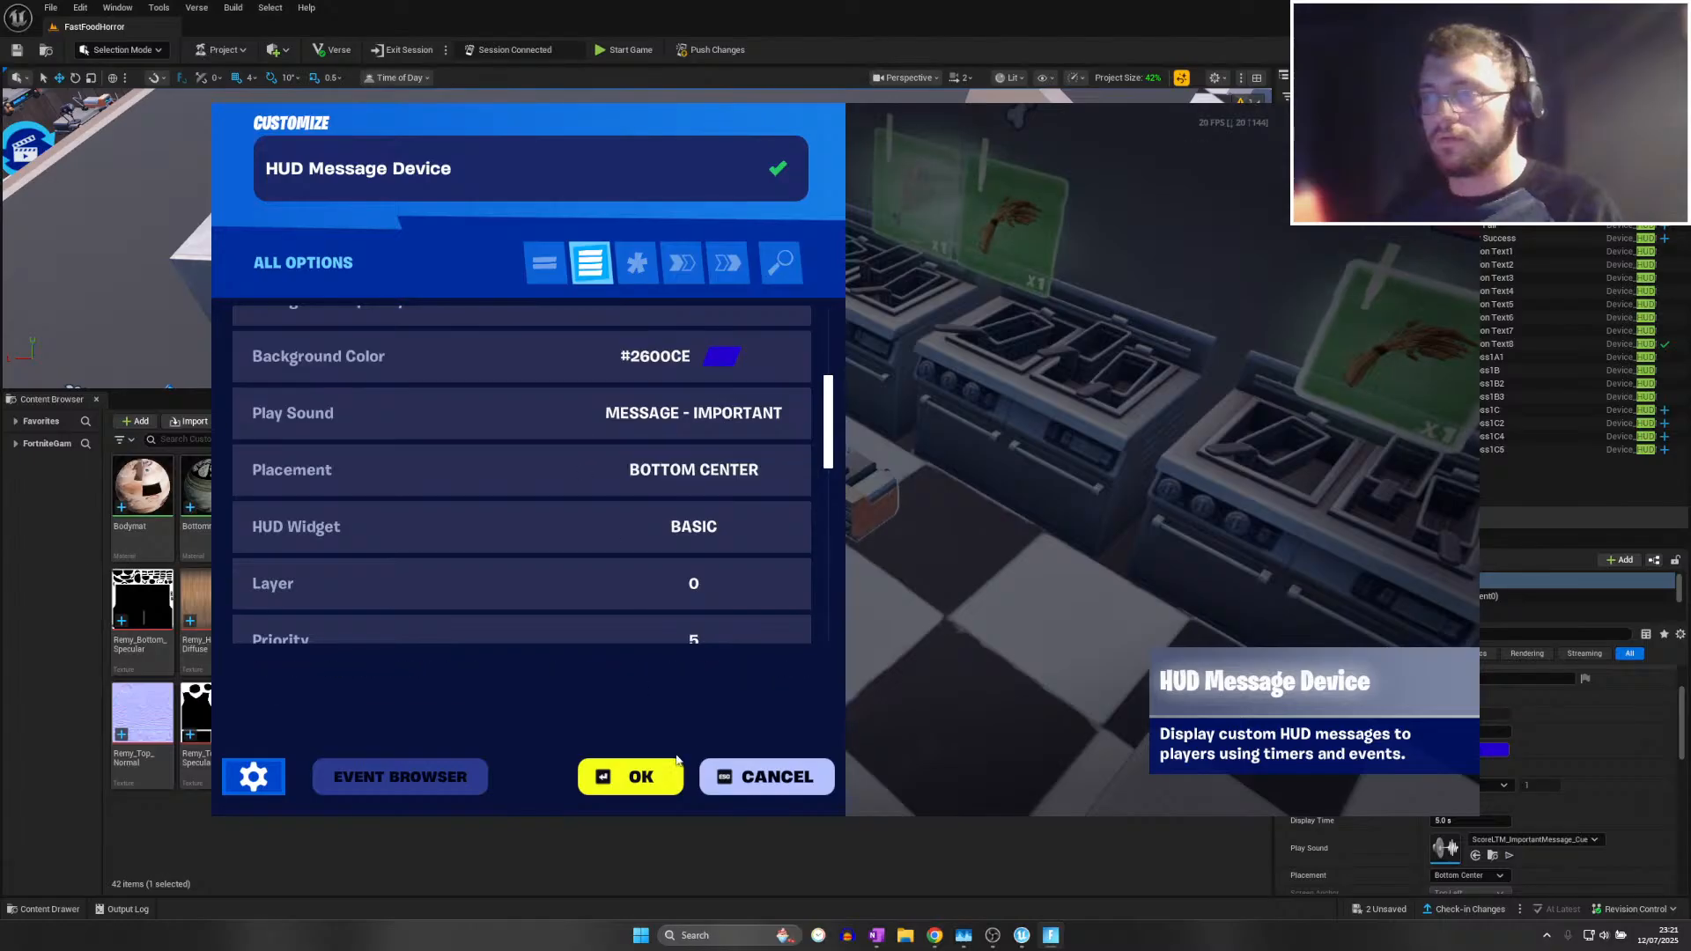
{"action": "left_click", "coordinate": [630, 776]}
Inspect the chicken wing conditional button, the food icons on the wall and the other kitchen cooking stations
{"action": "key", "text": "grave"}
{"action": "key", "text": "w"}
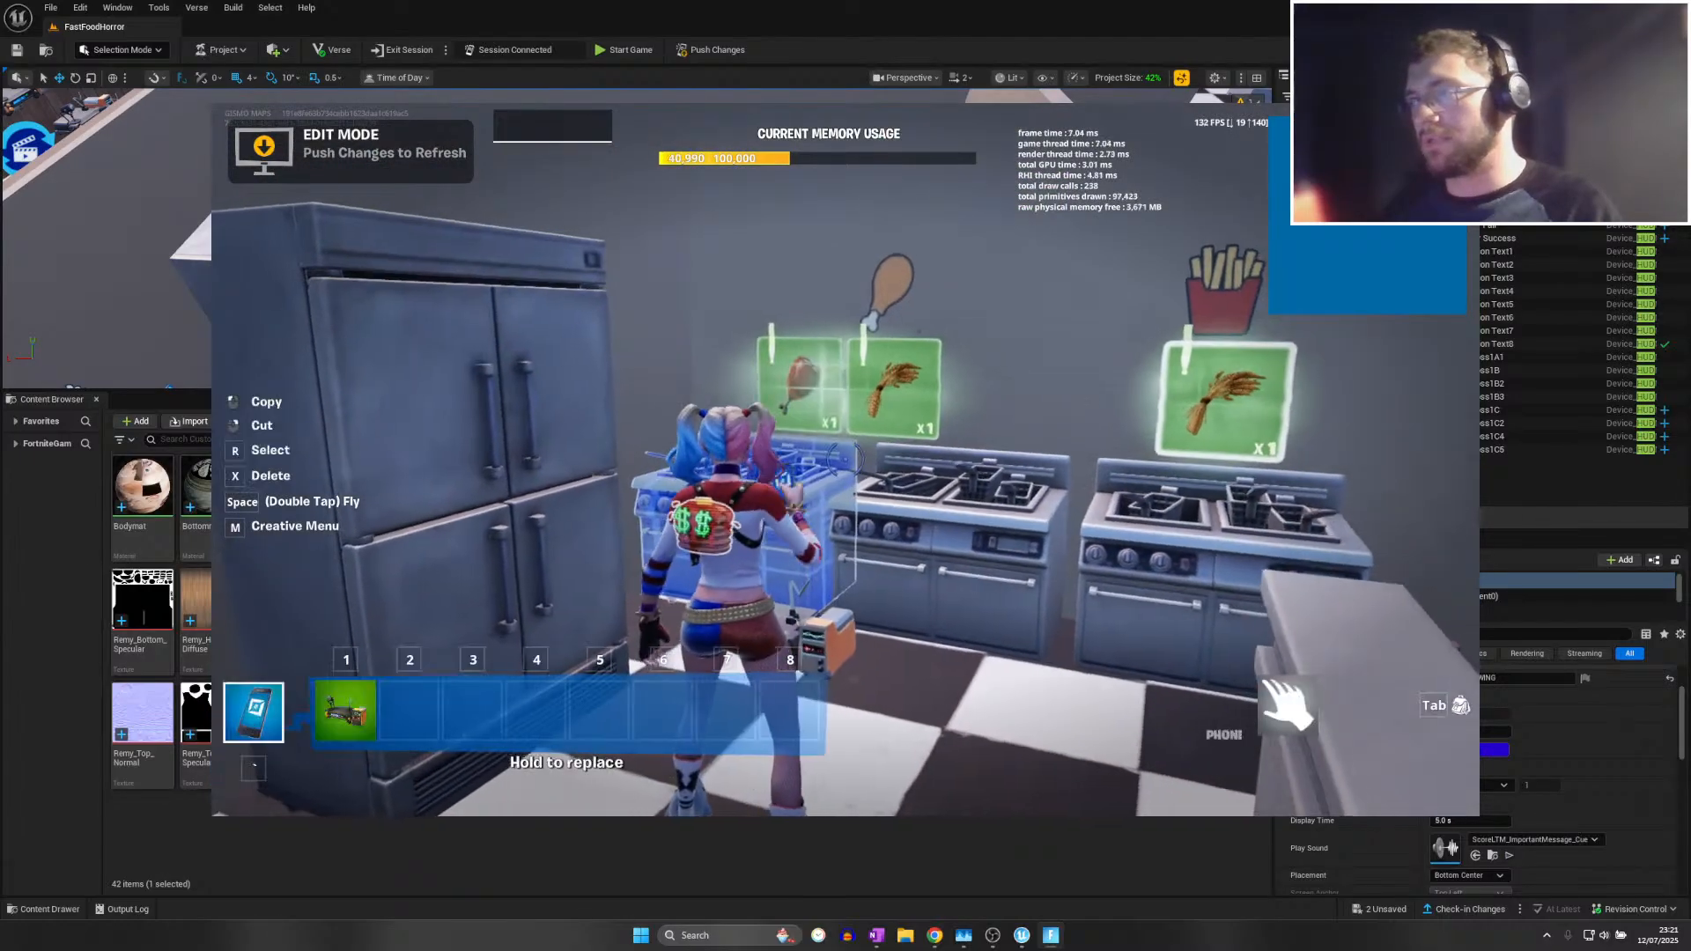
{"action": "key", "text": "f"}
{"action": "key", "text": "grave"}
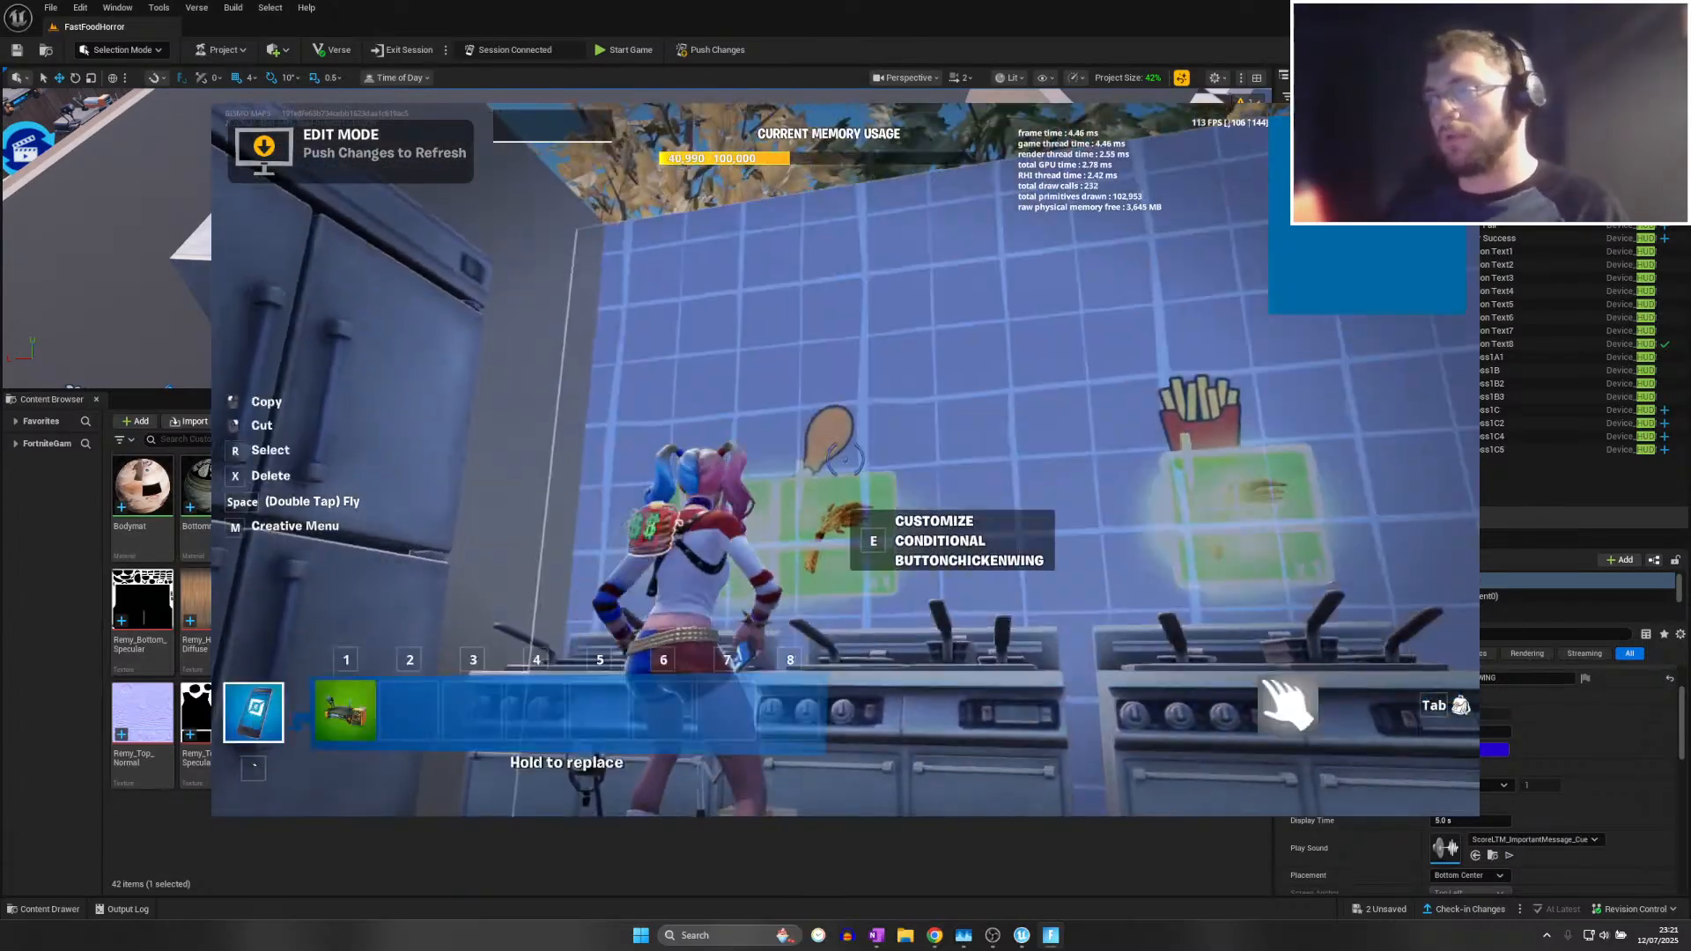
{"action": "key", "text": "f"}
{"action": "key", "text": "space"}
{"action": "key", "text": "grave"}
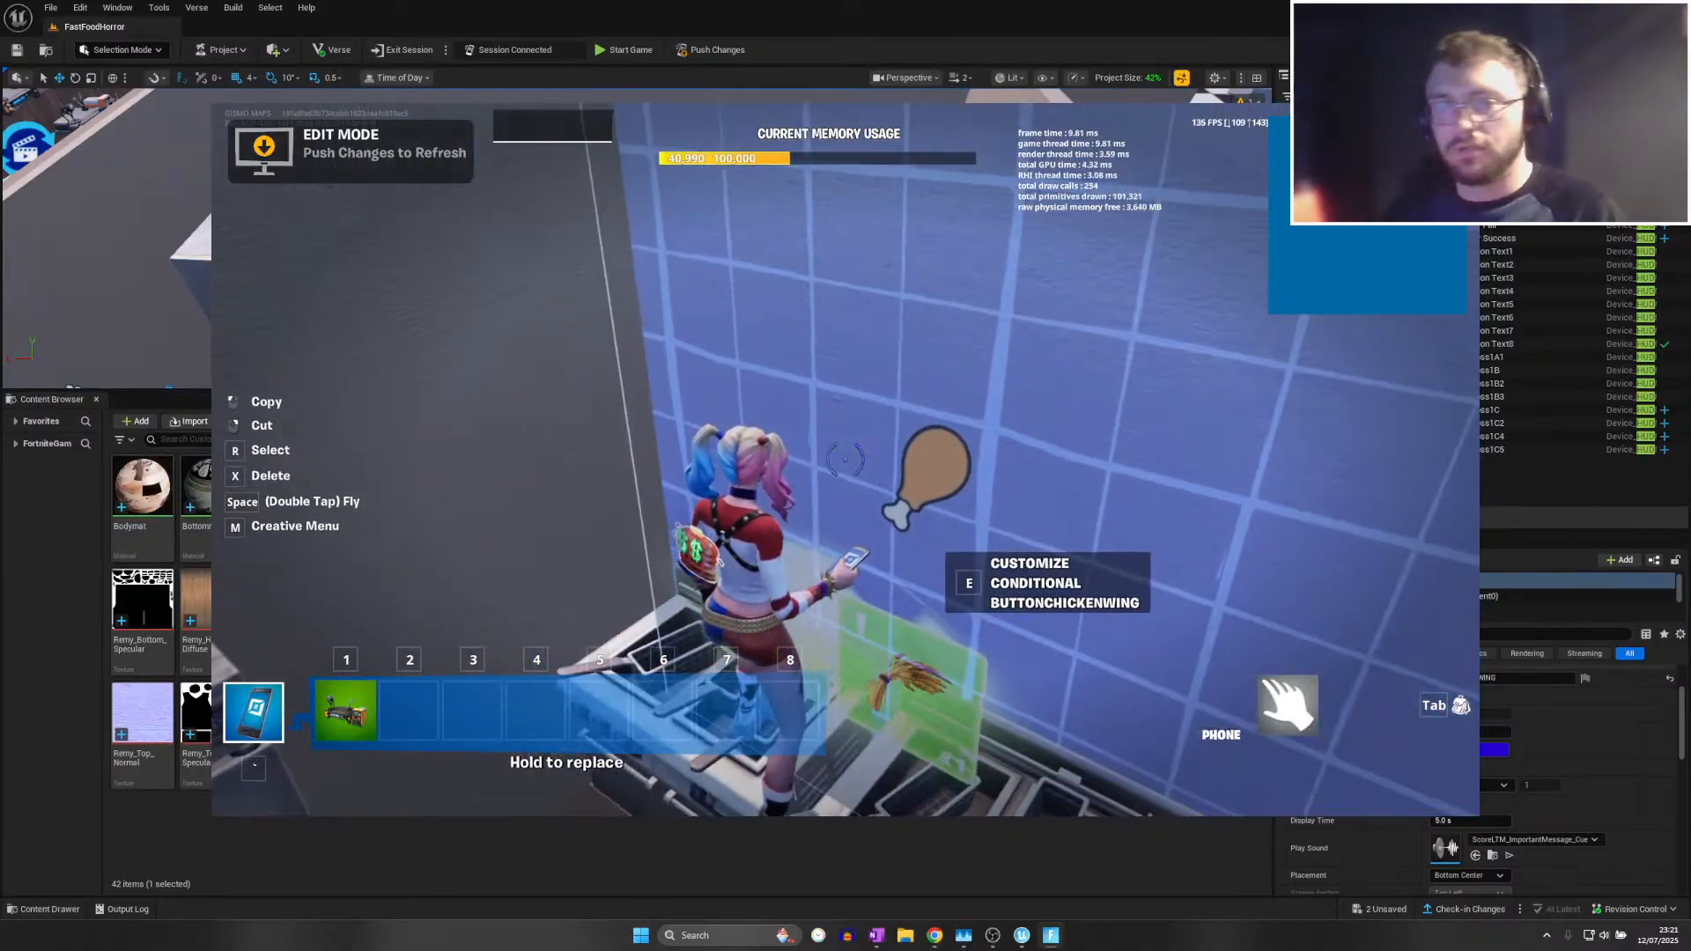
{"action": "key", "text": "grave"}
{"action": "key", "text": "grave"}
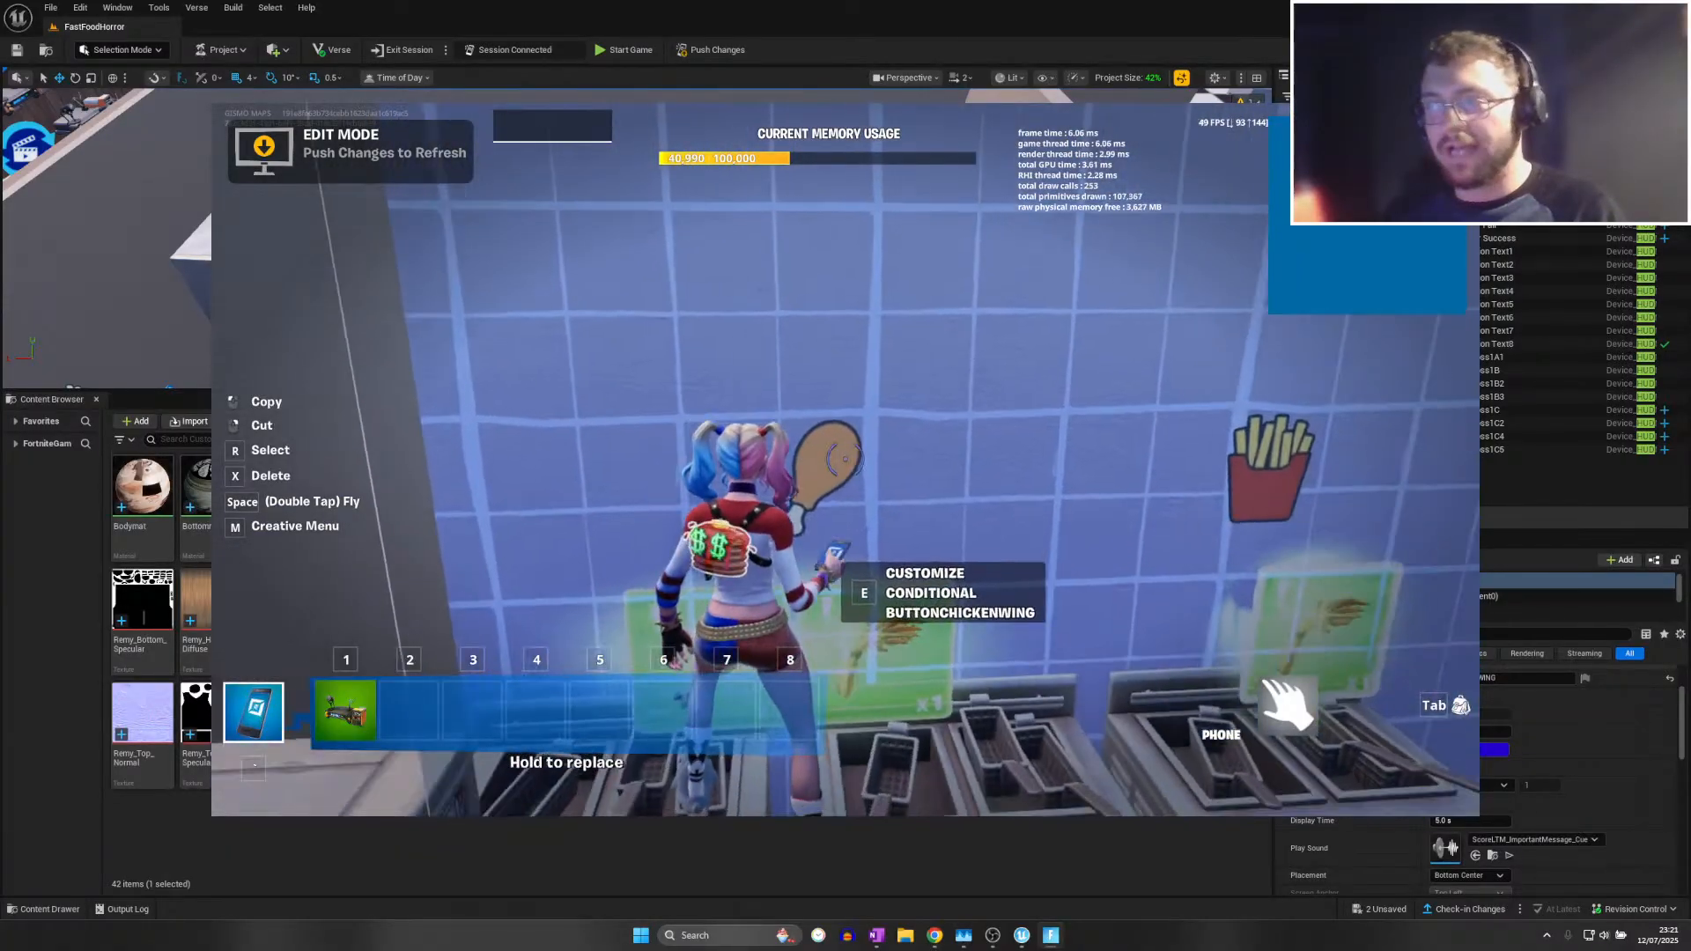
{"action": "key", "text": "grave"}
{"action": "key", "text": "w"}
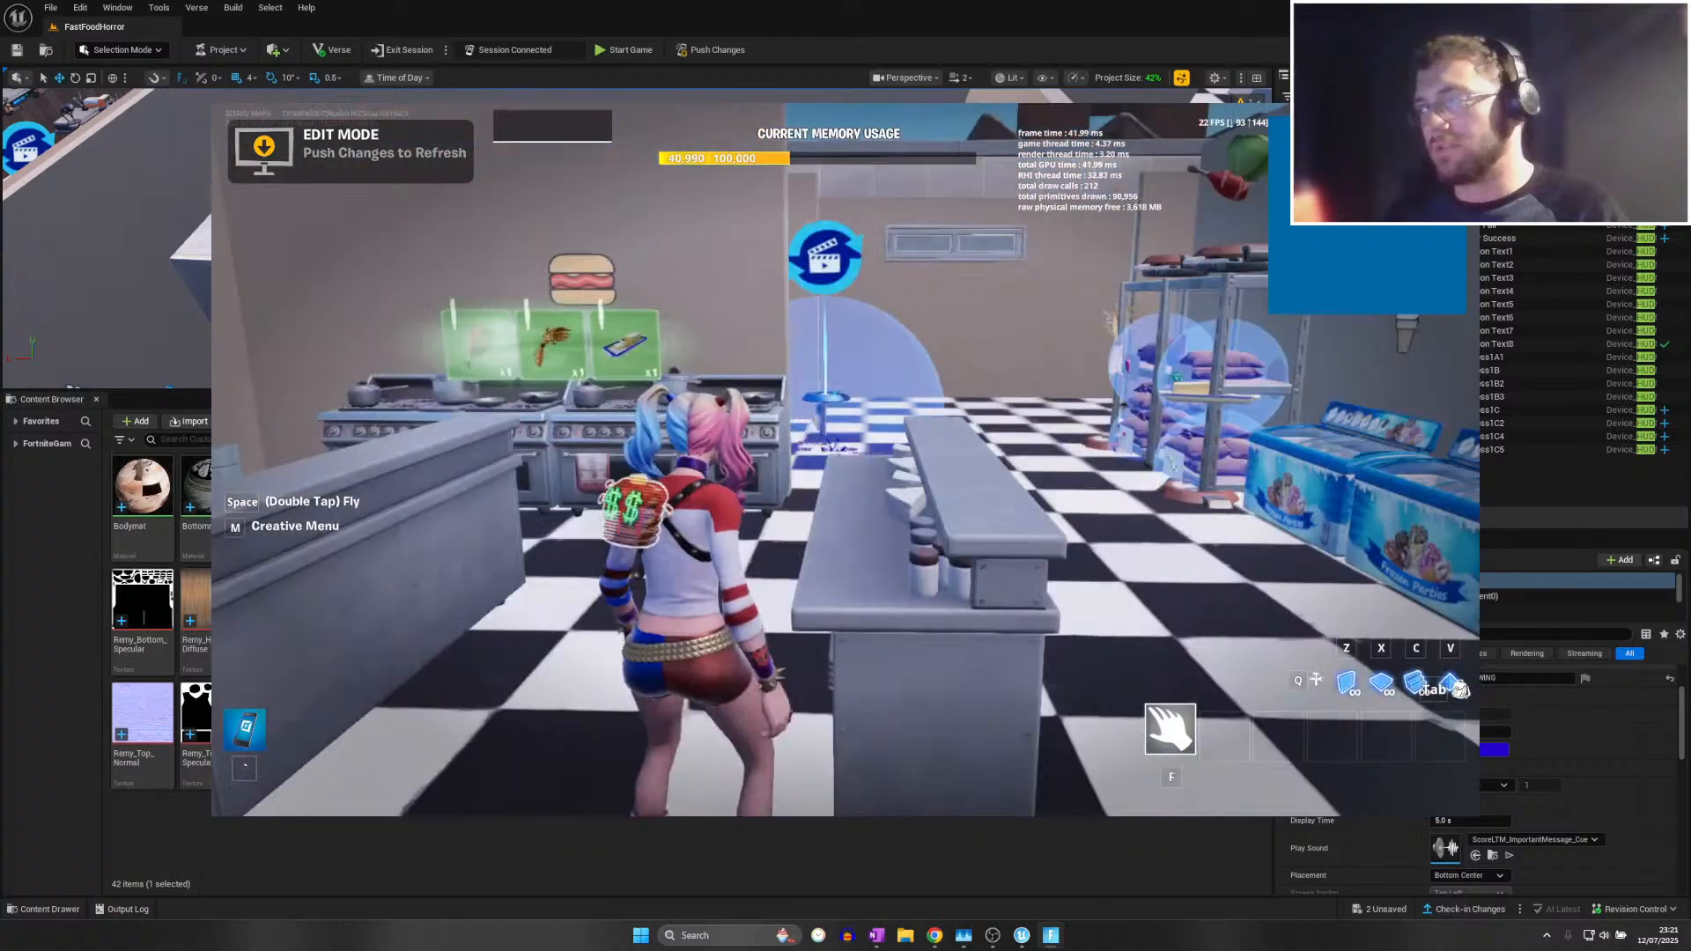
{"action": "key", "text": "w"}
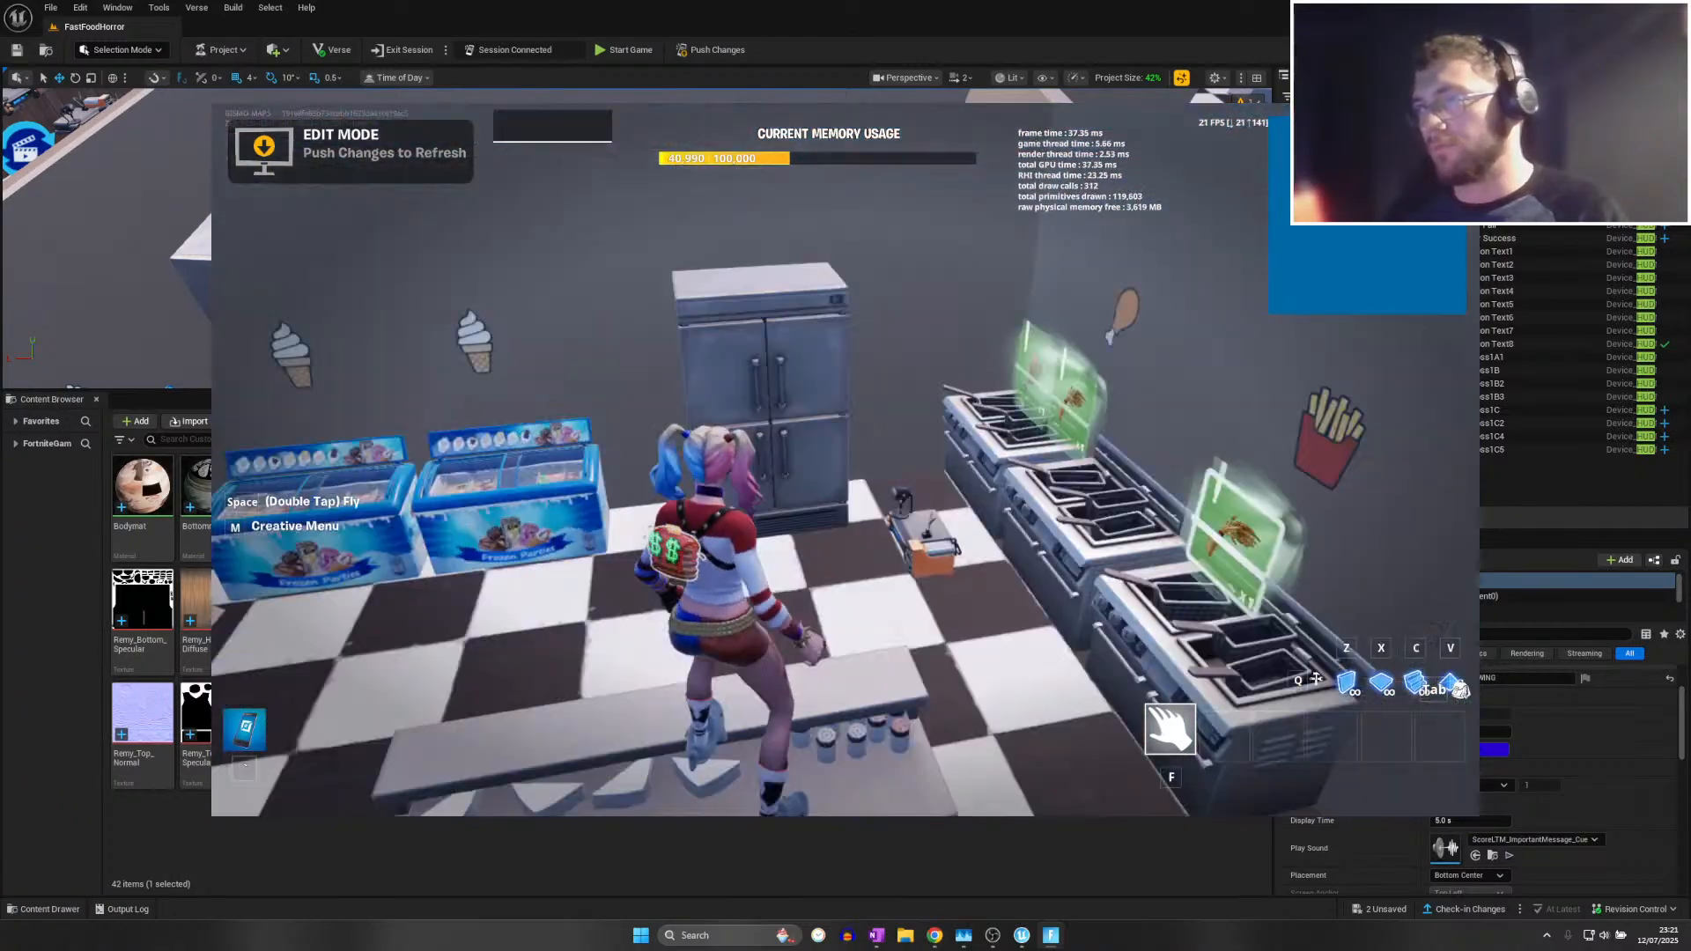
Reopen the chicken wing HUD Message Device's customization and review its duration, display time, background and sound options
{"action": "key", "text": "space"}
{"action": "key", "text": "e"}
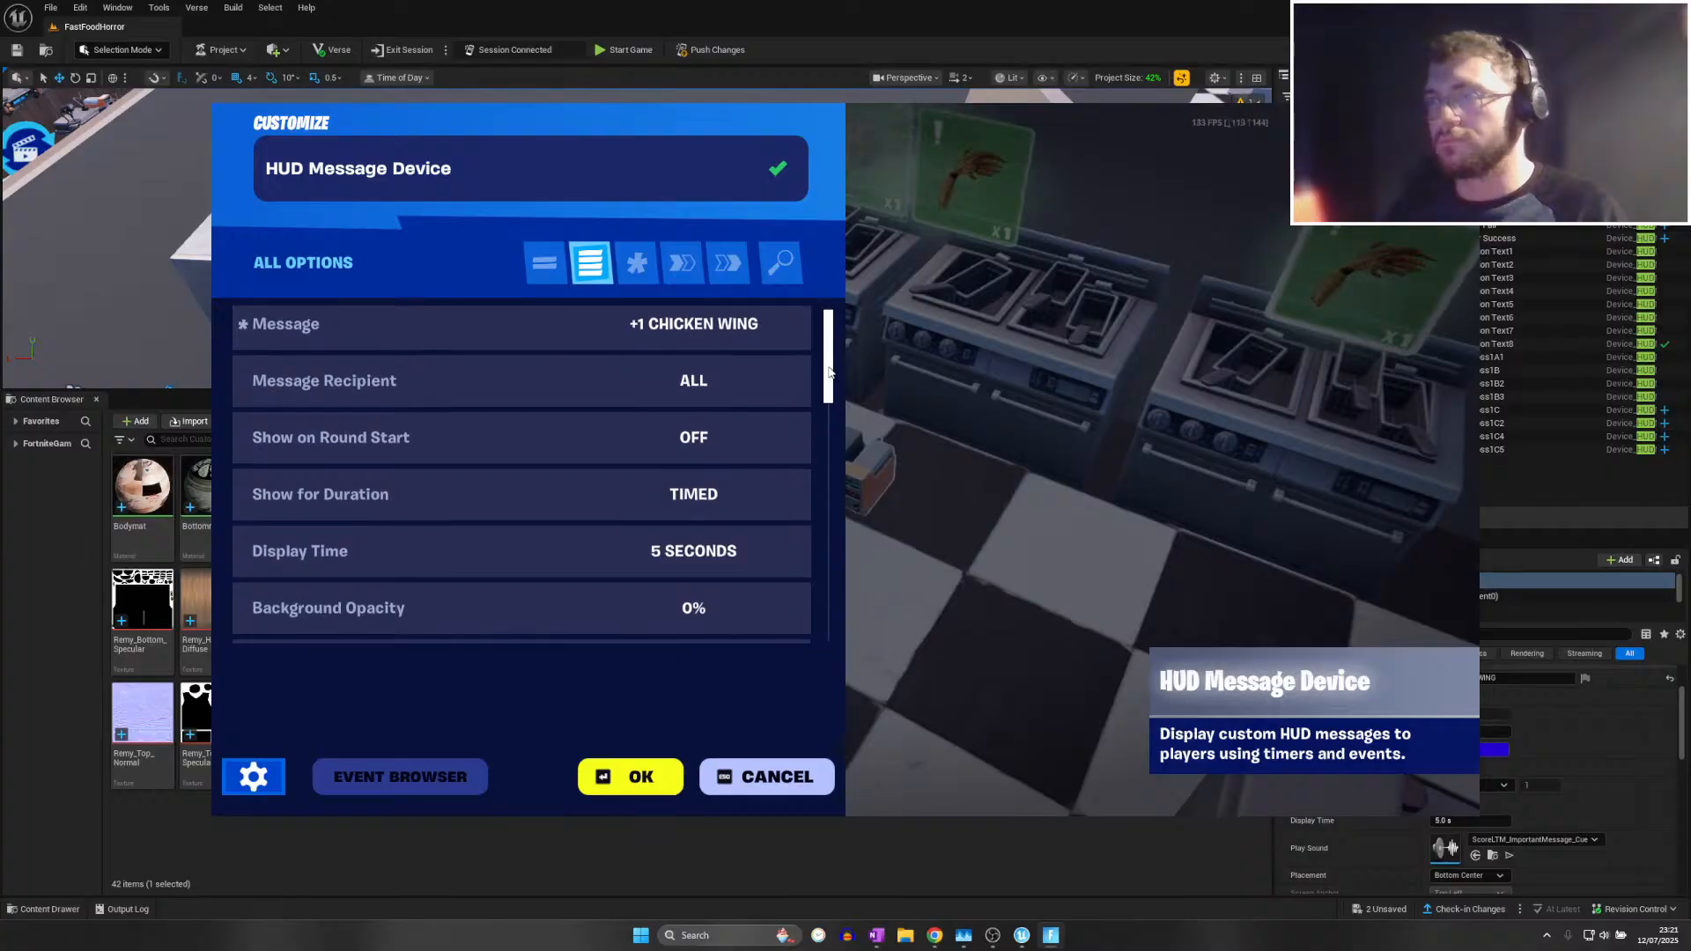
{"action": "scroll", "coordinate": [830, 371], "scroll_direction": "down", "scroll_amount": 2}
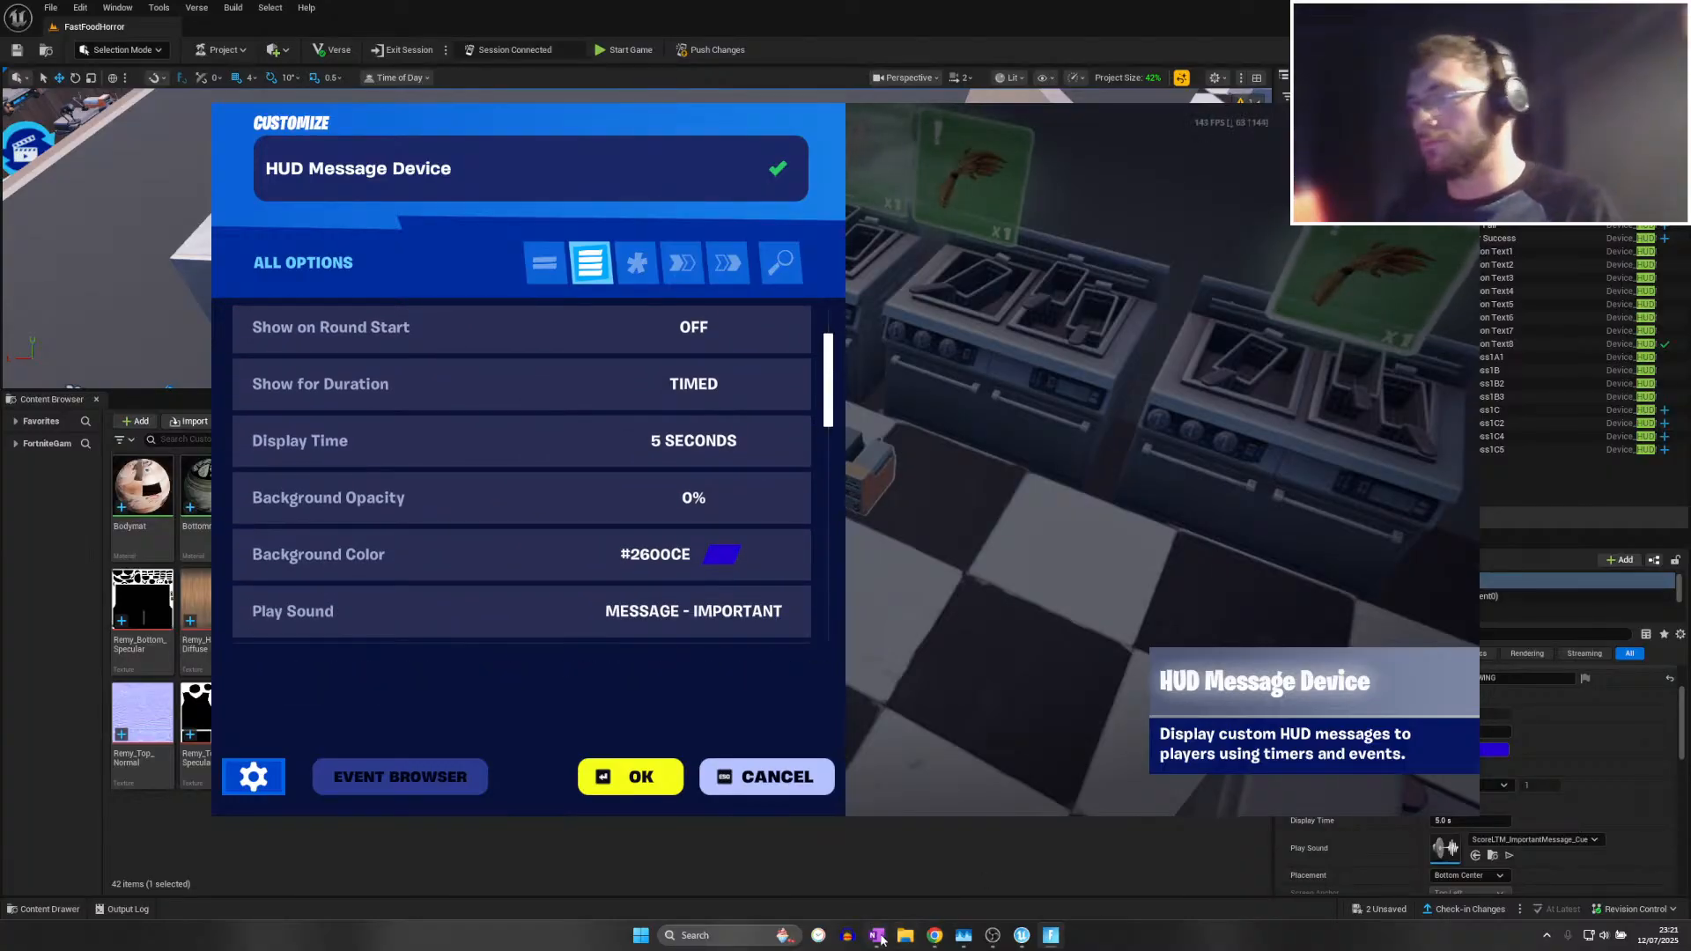
Switch to OneNote and add the to-do line "Custom Skilled Interaction ffor all of the cooking interactions" above Create Customer 3
{"action": "left_click", "coordinate": [878, 936]}
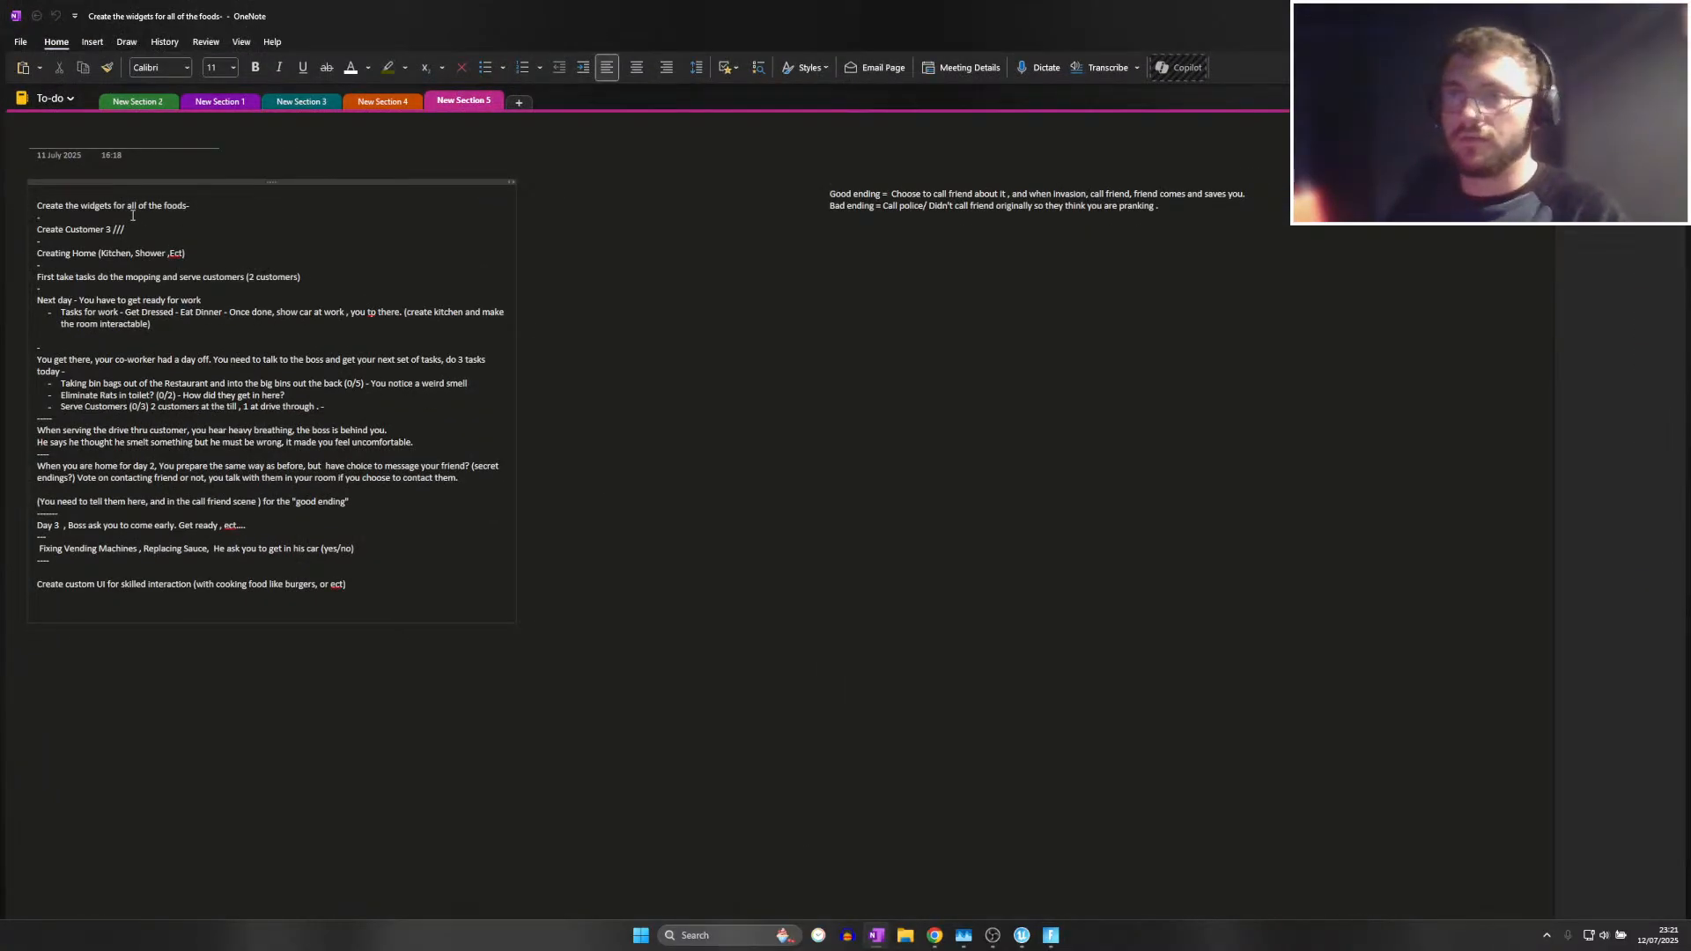
{"action": "left_click", "coordinate": [75, 214]}
{"action": "key", "text": "Return"}
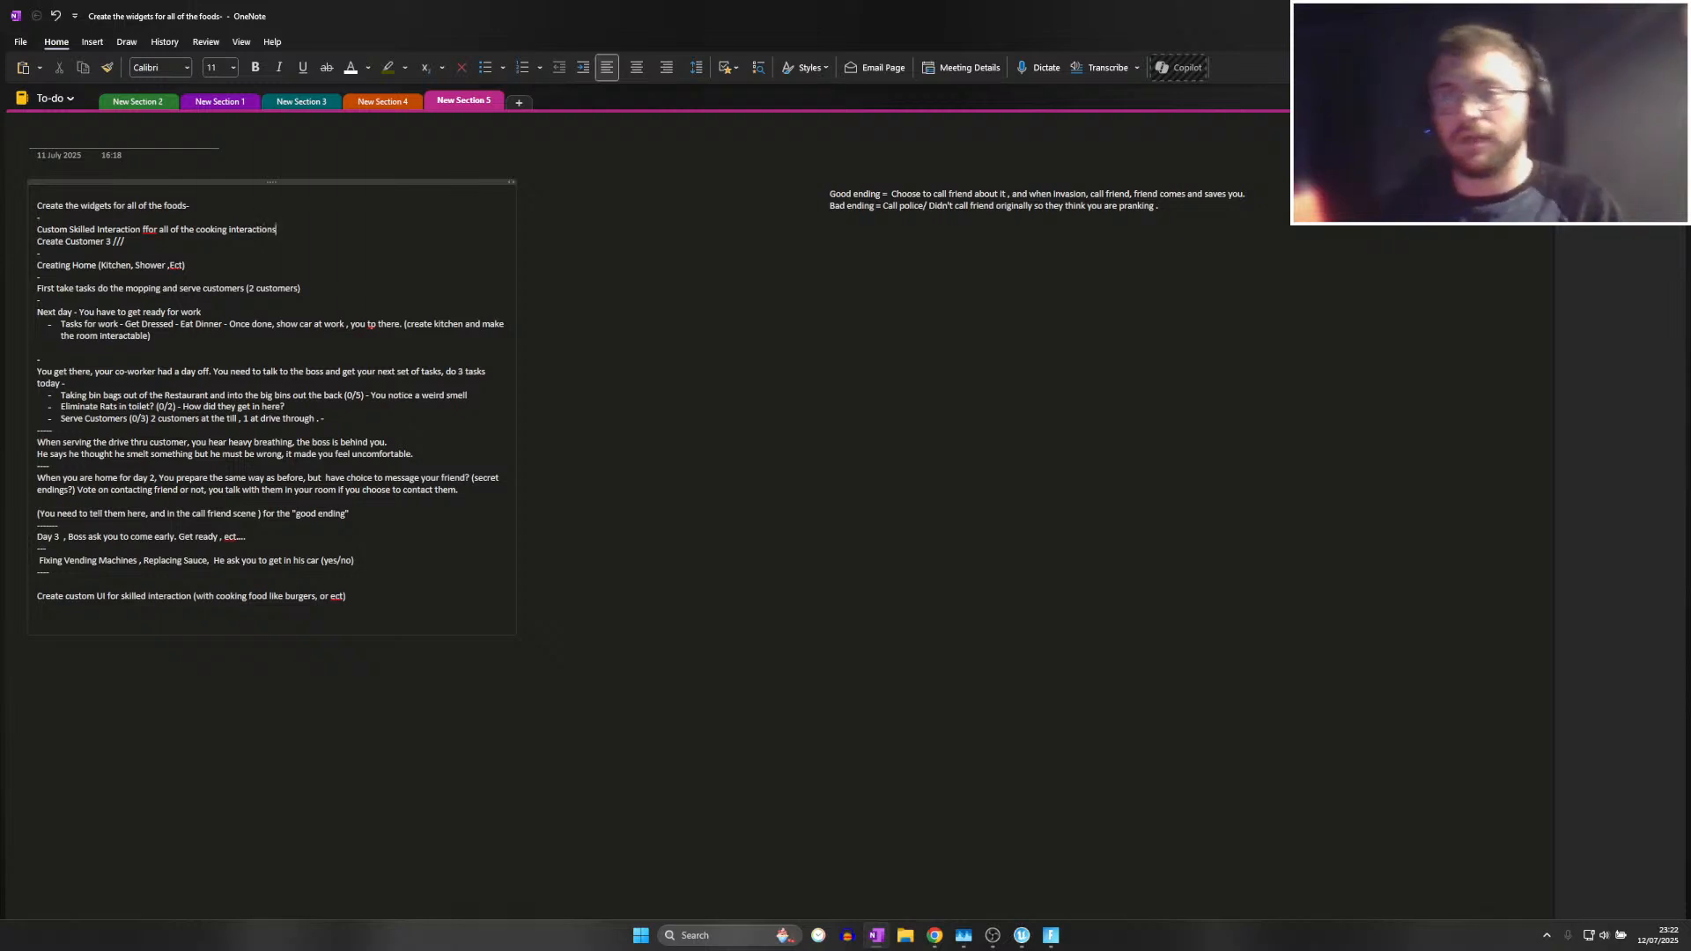
{"action": "left_click_drag", "start_coordinate": [317, 253], "coordinate": [115, 230]}
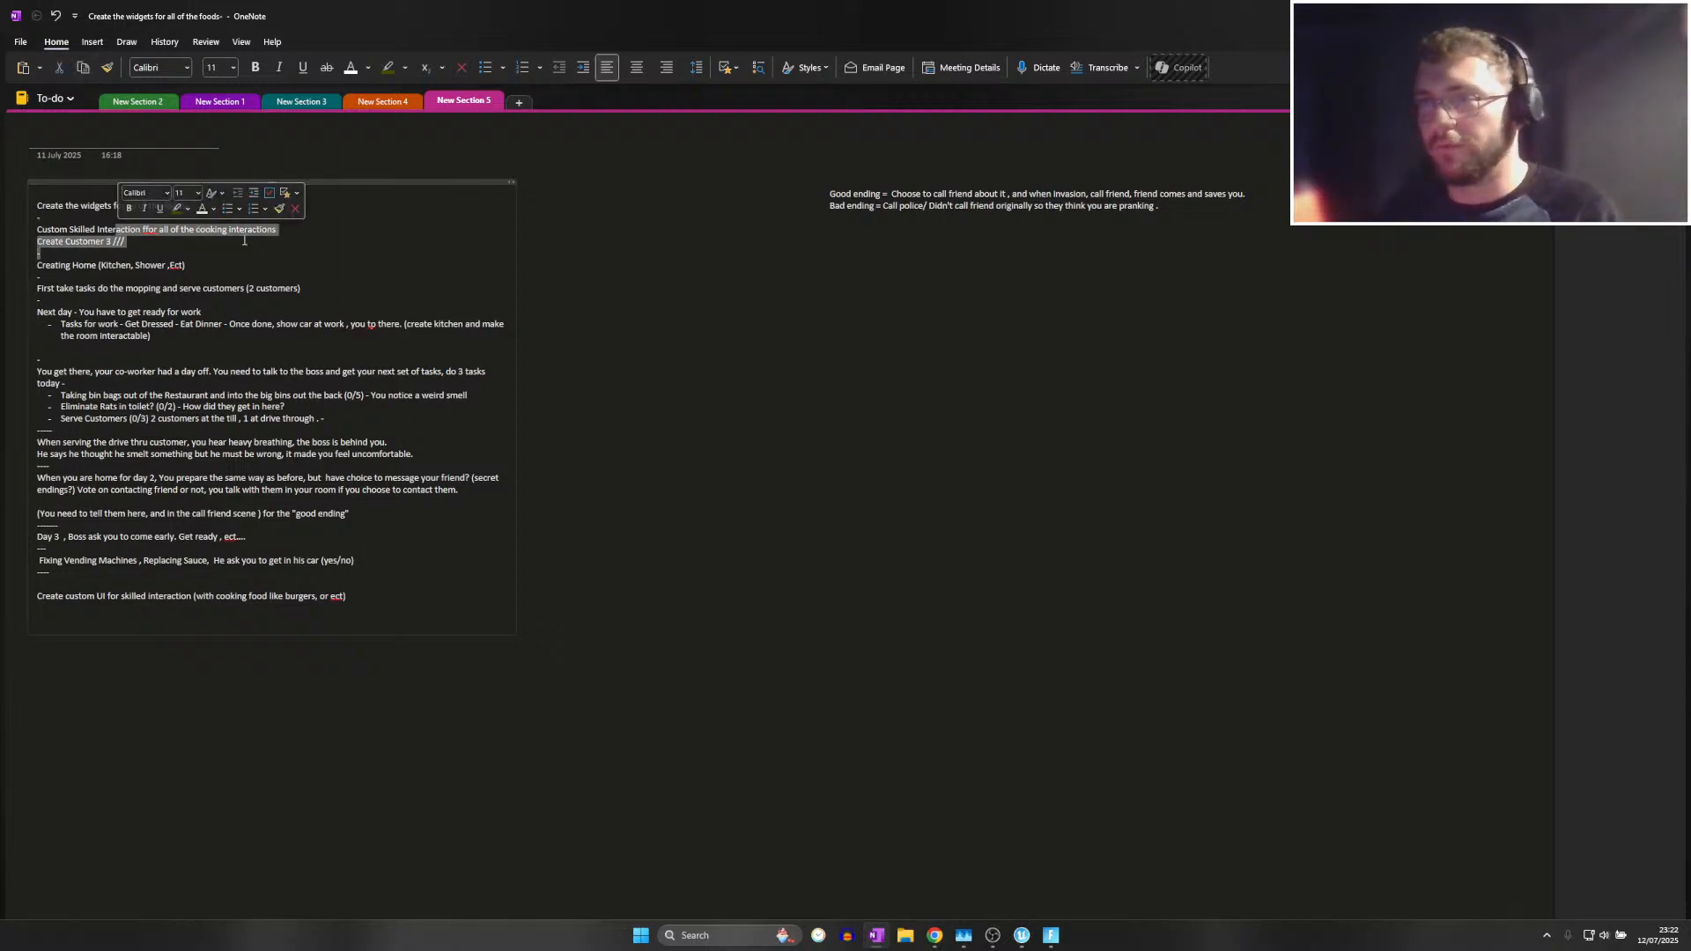
Switch back to the Fortnite client, set the chicken wing HUD Message Device's Play Sound to End 1 and save
{"action": "left_click", "coordinate": [299, 243]}
{"action": "left_click", "coordinate": [1050, 935]}
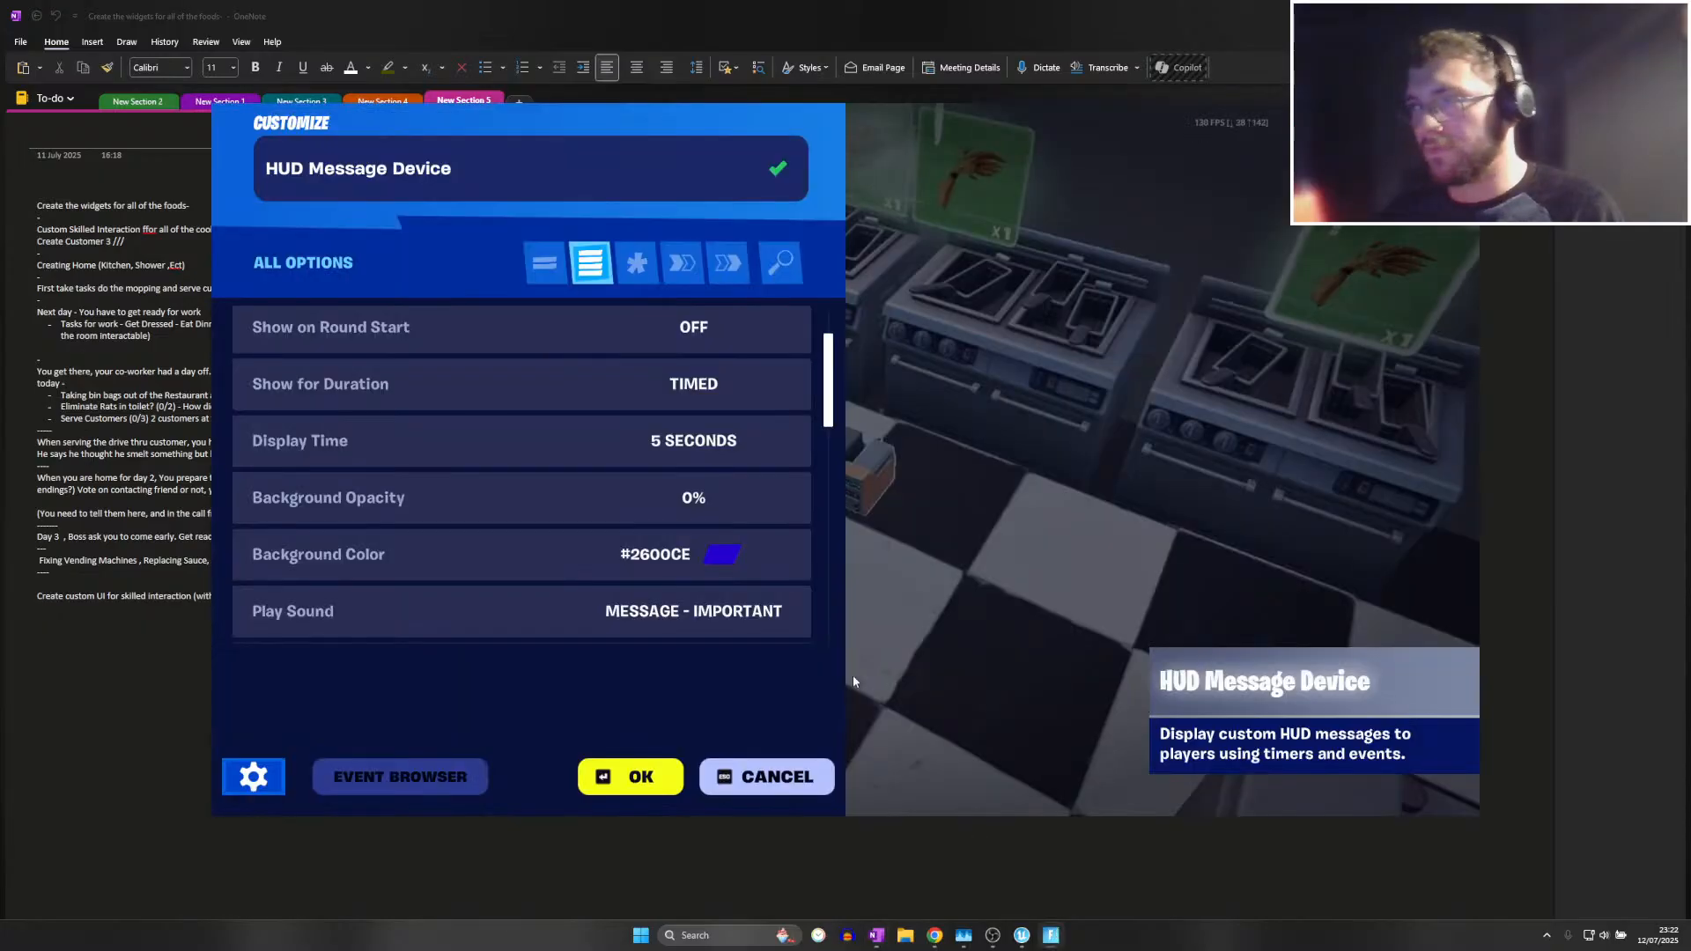
{"action": "scroll", "coordinate": [801, 432], "scroll_direction": "down", "scroll_amount": 3}
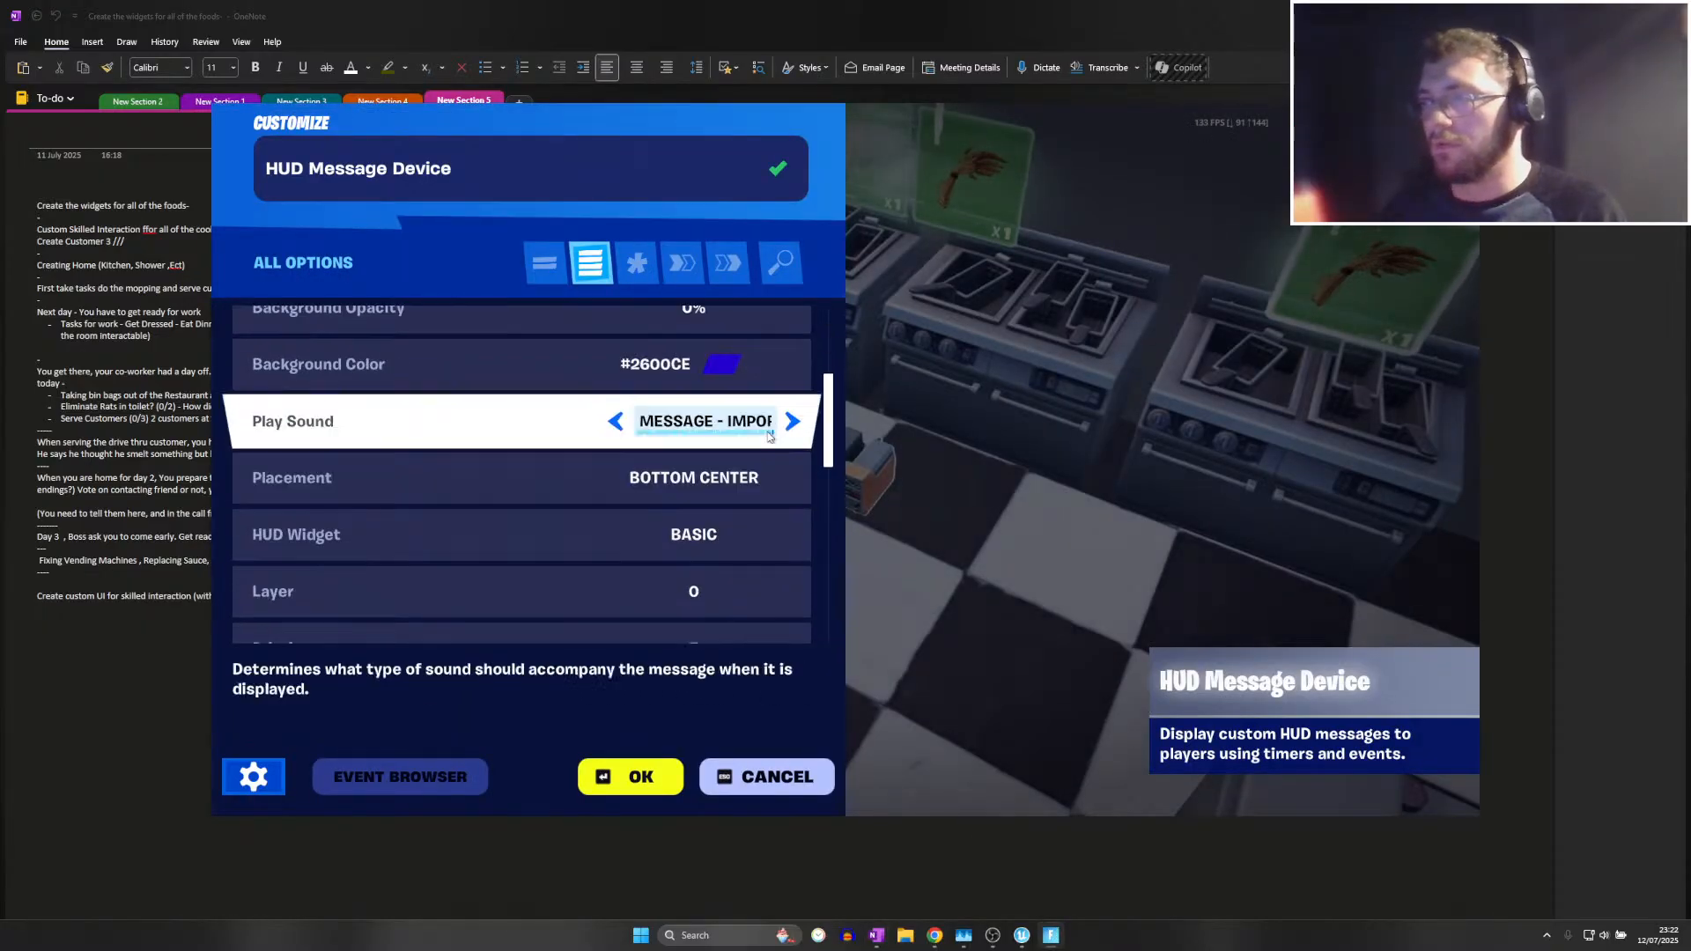
{"action": "left_click", "coordinate": [616, 421]}
{"action": "left_click", "coordinate": [793, 422]}
{"action": "left_click", "coordinate": [792, 422]}
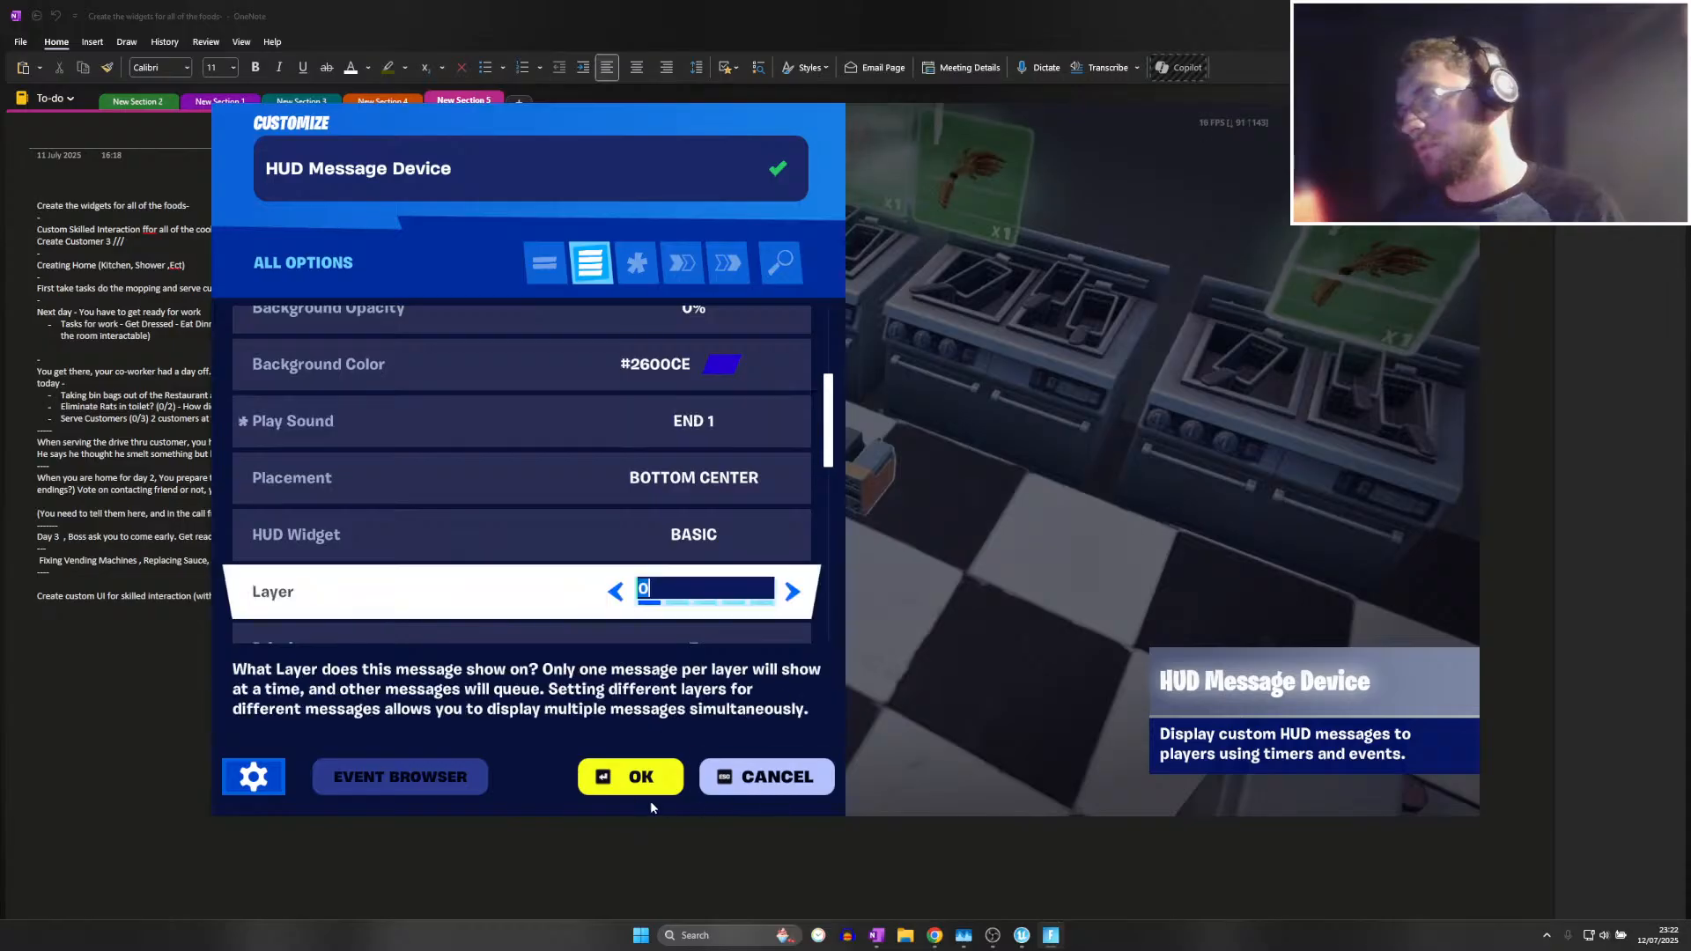
{"action": "left_click", "coordinate": [630, 777]}
Preview the "+1 CHICKEN WING" message in the device's customization, set its text size to 40 and save
{"action": "key", "text": "e"}
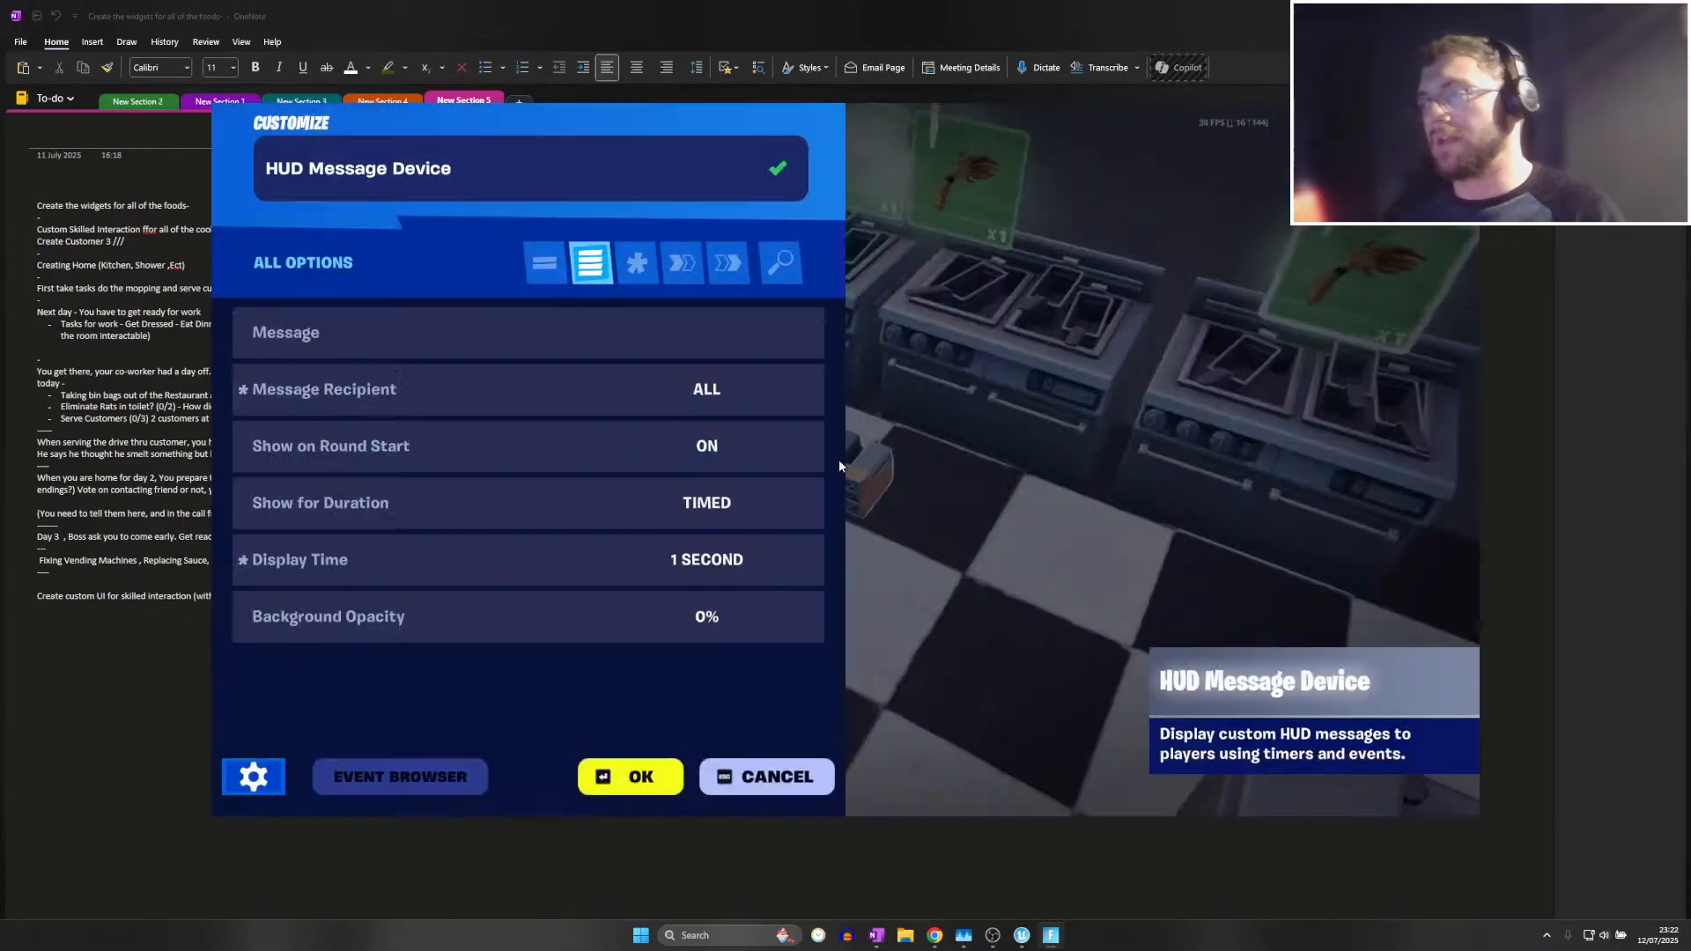
{"action": "left_click", "coordinate": [717, 336]}
{"action": "left_click", "coordinate": [718, 336]}
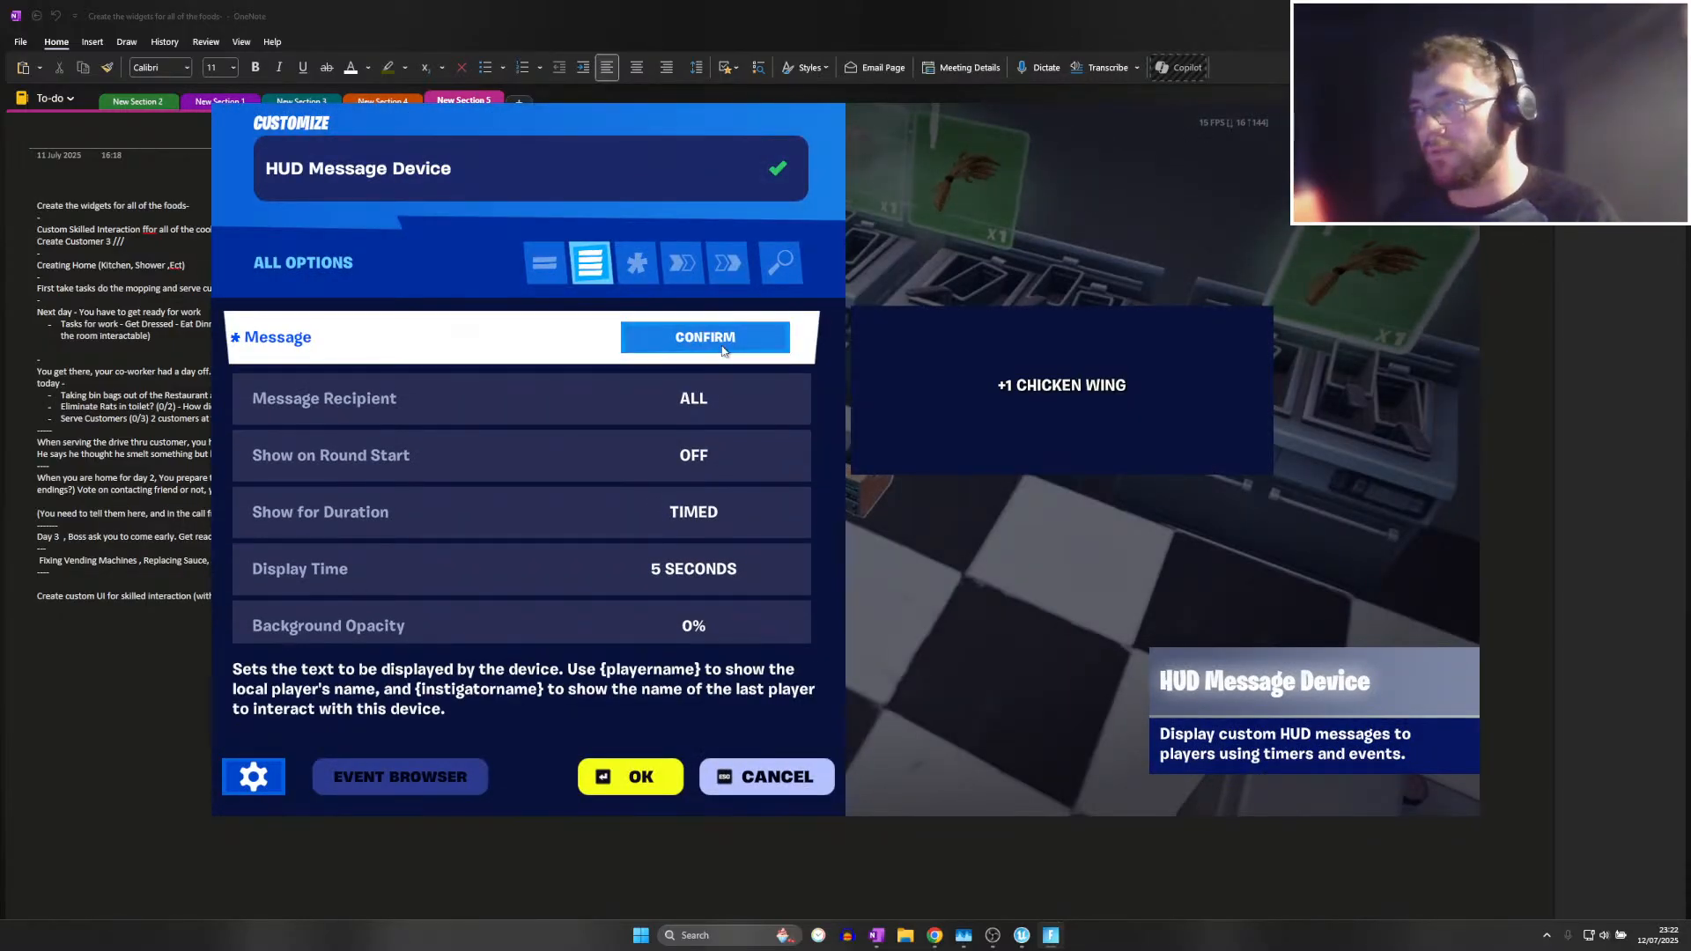
{"action": "scroll", "coordinate": [652, 426], "scroll_direction": "down", "scroll_amount": 4}
{"action": "left_click", "coordinate": [652, 421]}
{"action": "scroll", "coordinate": [733, 518], "scroll_direction": "down", "scroll_amount": 1}
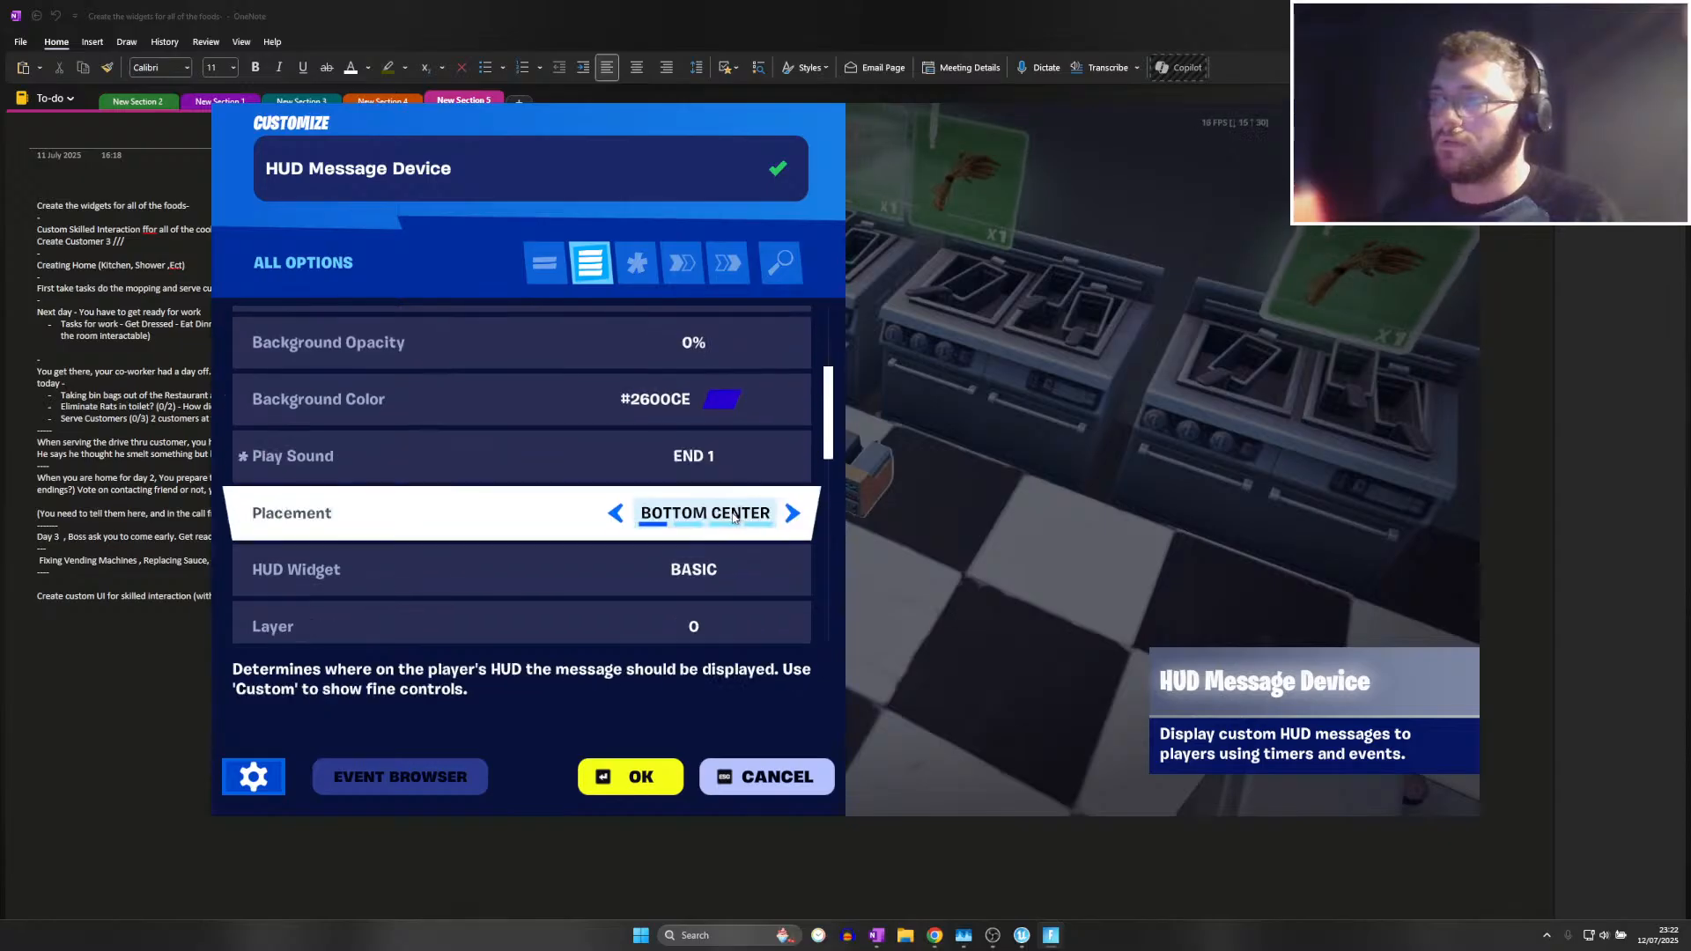
{"action": "scroll", "coordinate": [734, 518], "scroll_direction": "down", "scroll_amount": 8}
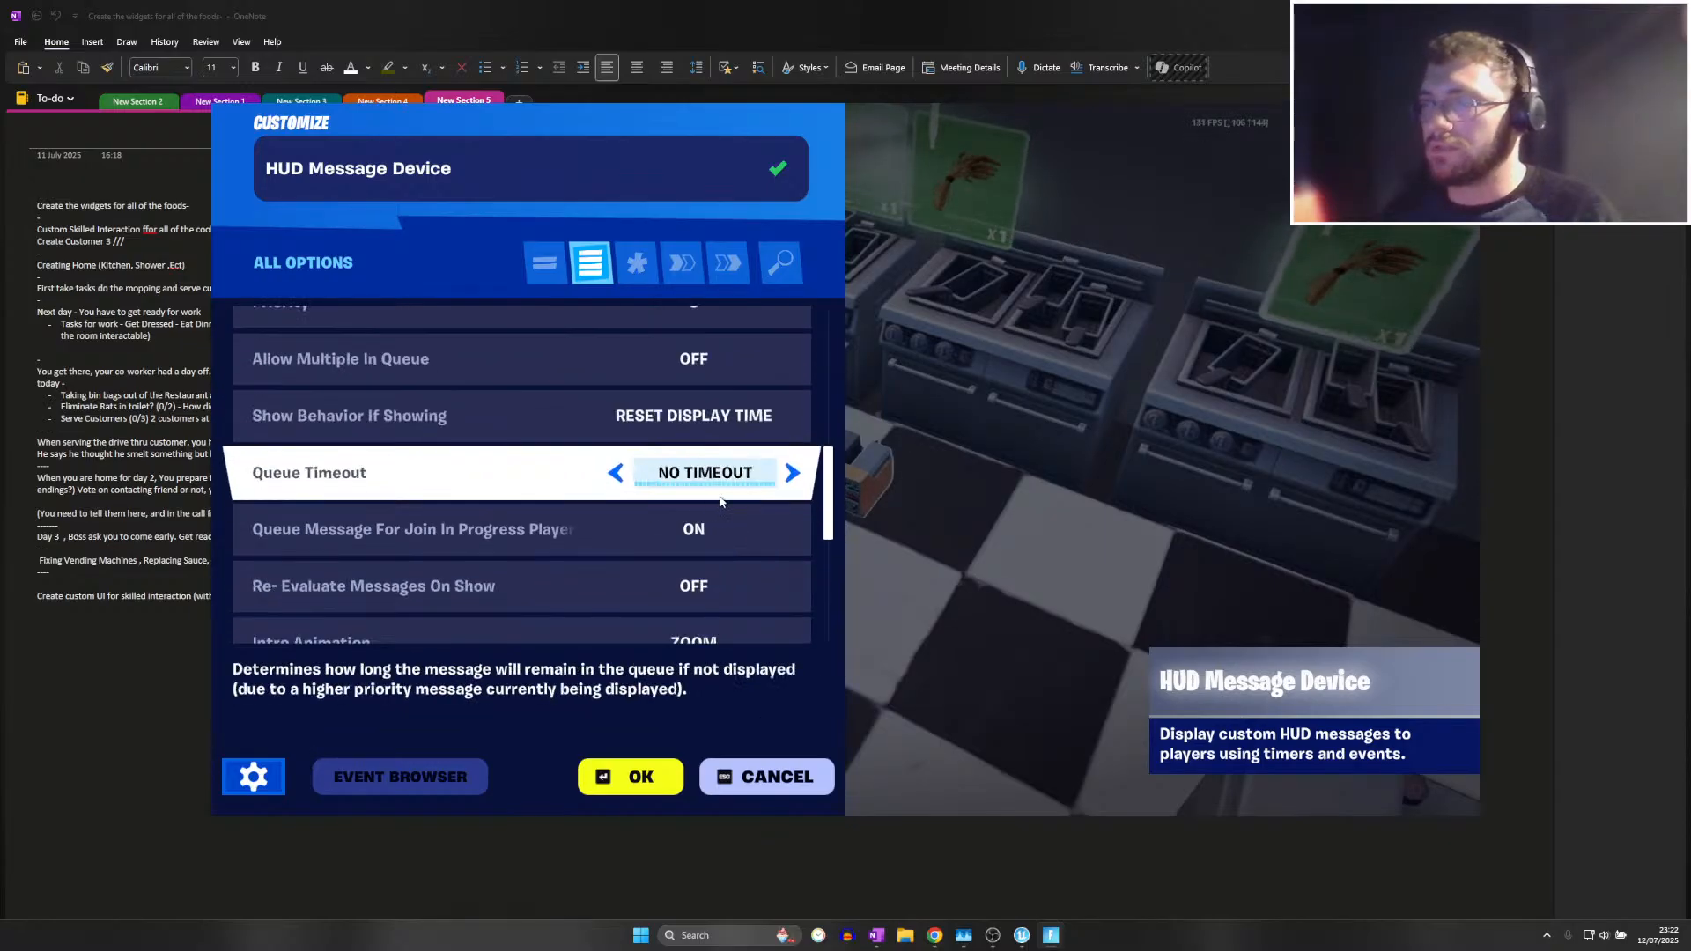
{"action": "scroll", "coordinate": [692, 513], "scroll_direction": "down", "scroll_amount": 5}
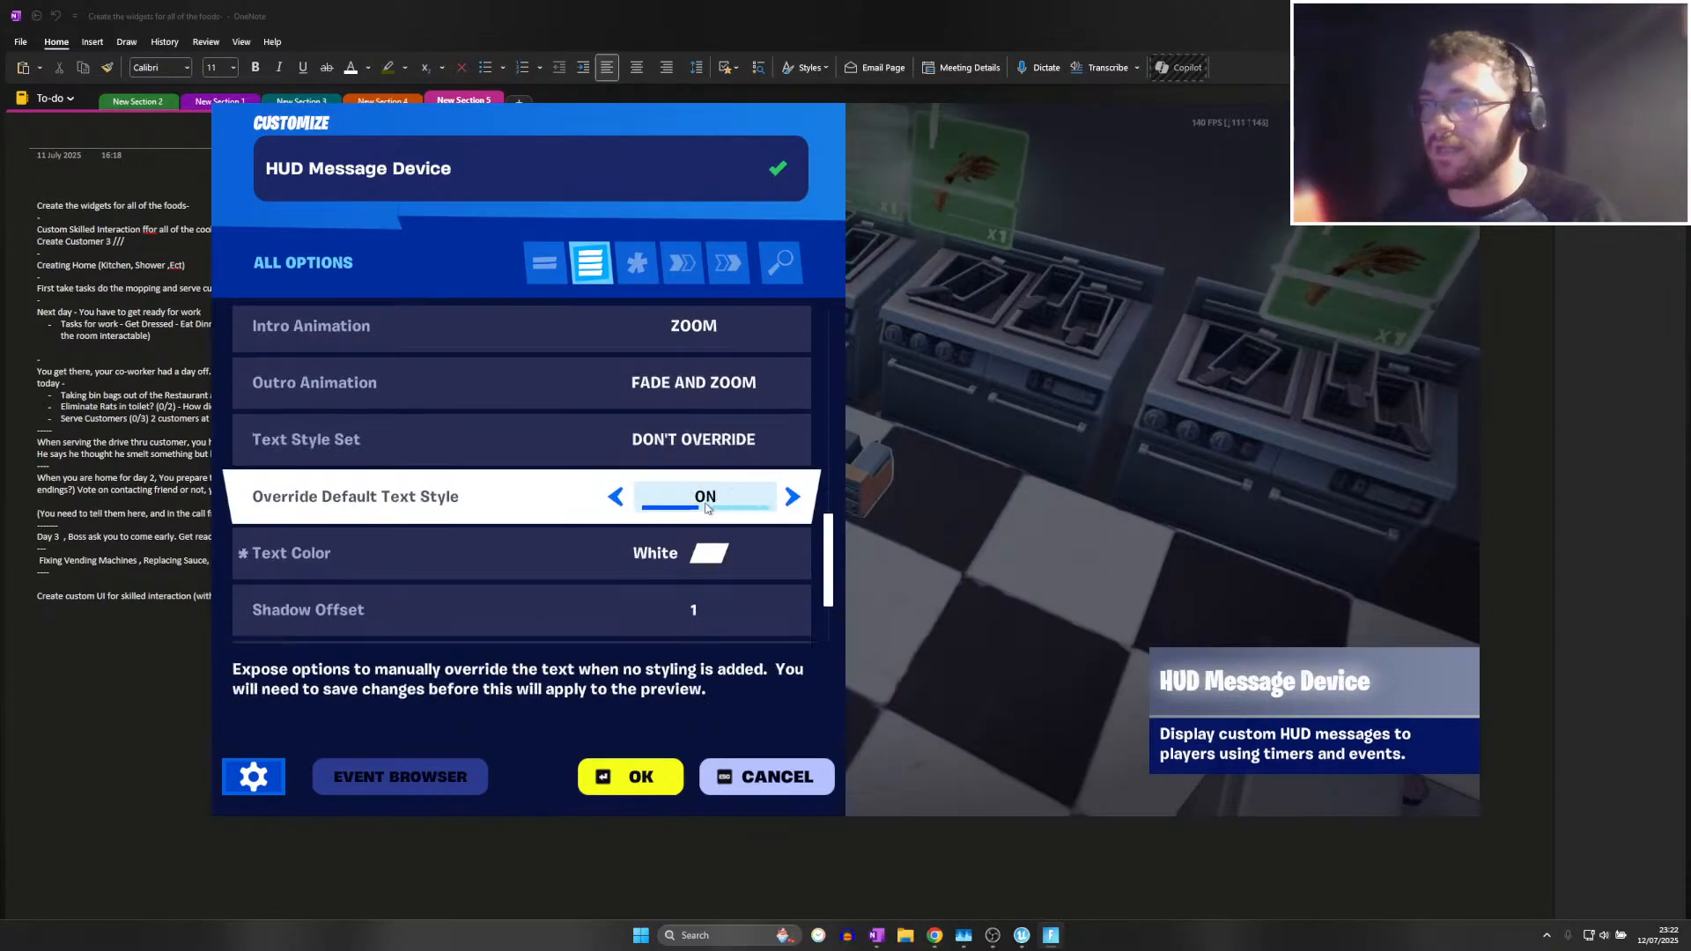
{"action": "scroll", "coordinate": [379, 526], "scroll_direction": "down", "scroll_amount": 1}
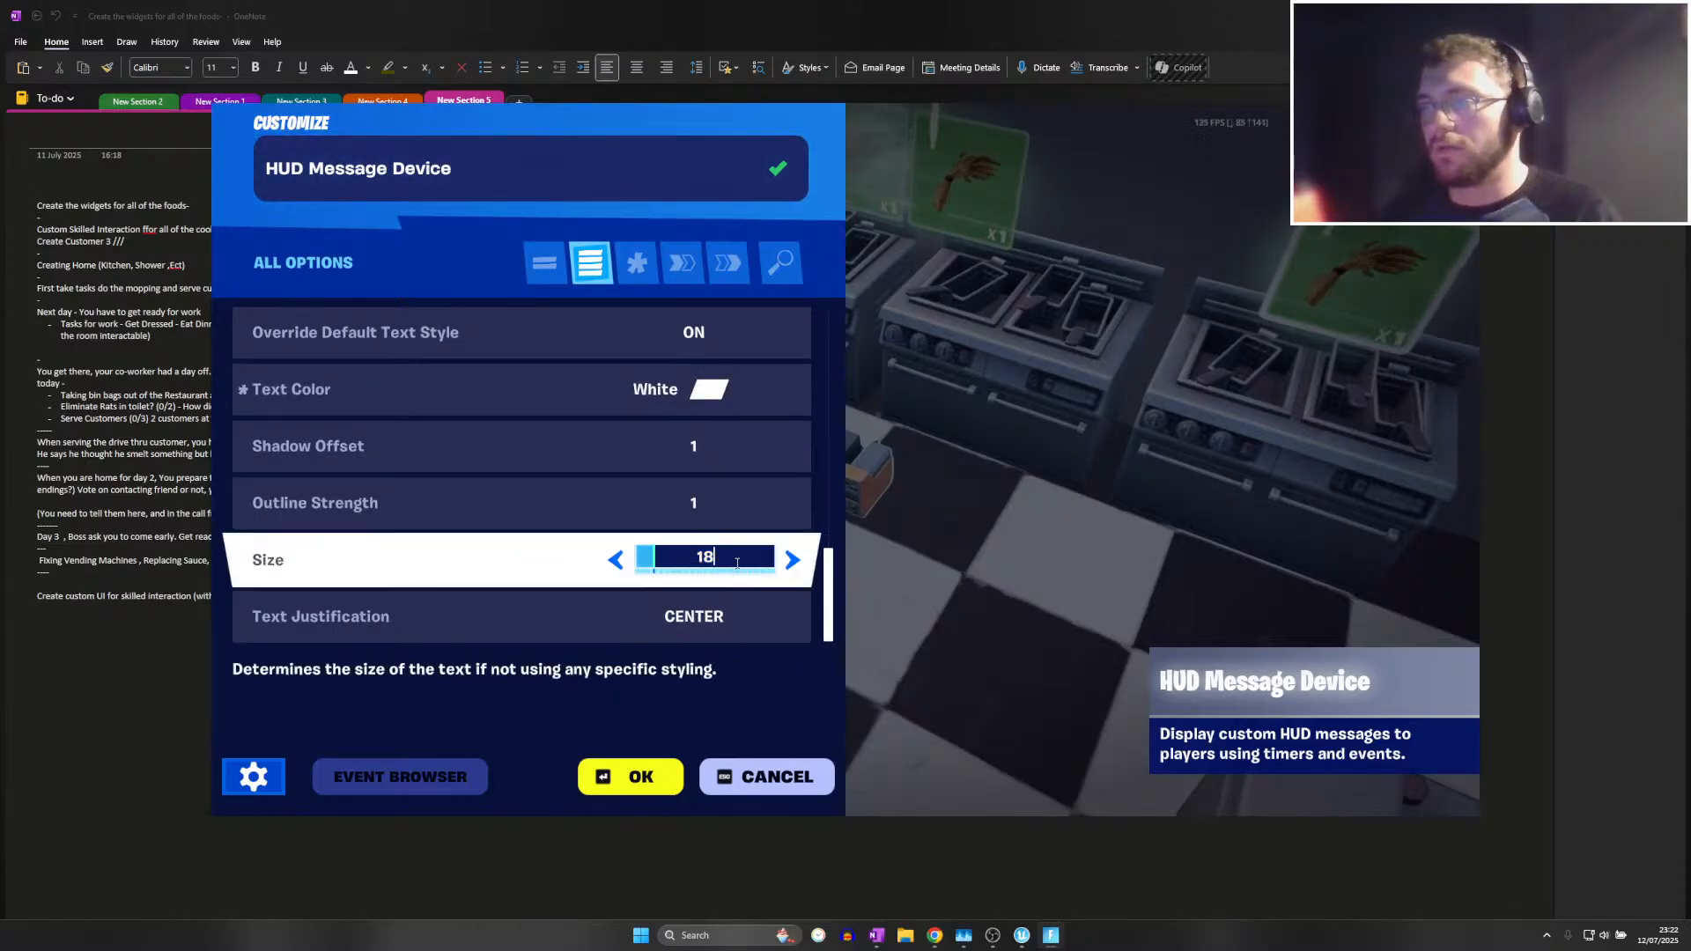
{"action": "left_click", "coordinate": [639, 562]}
{"action": "type", "text": "40"}
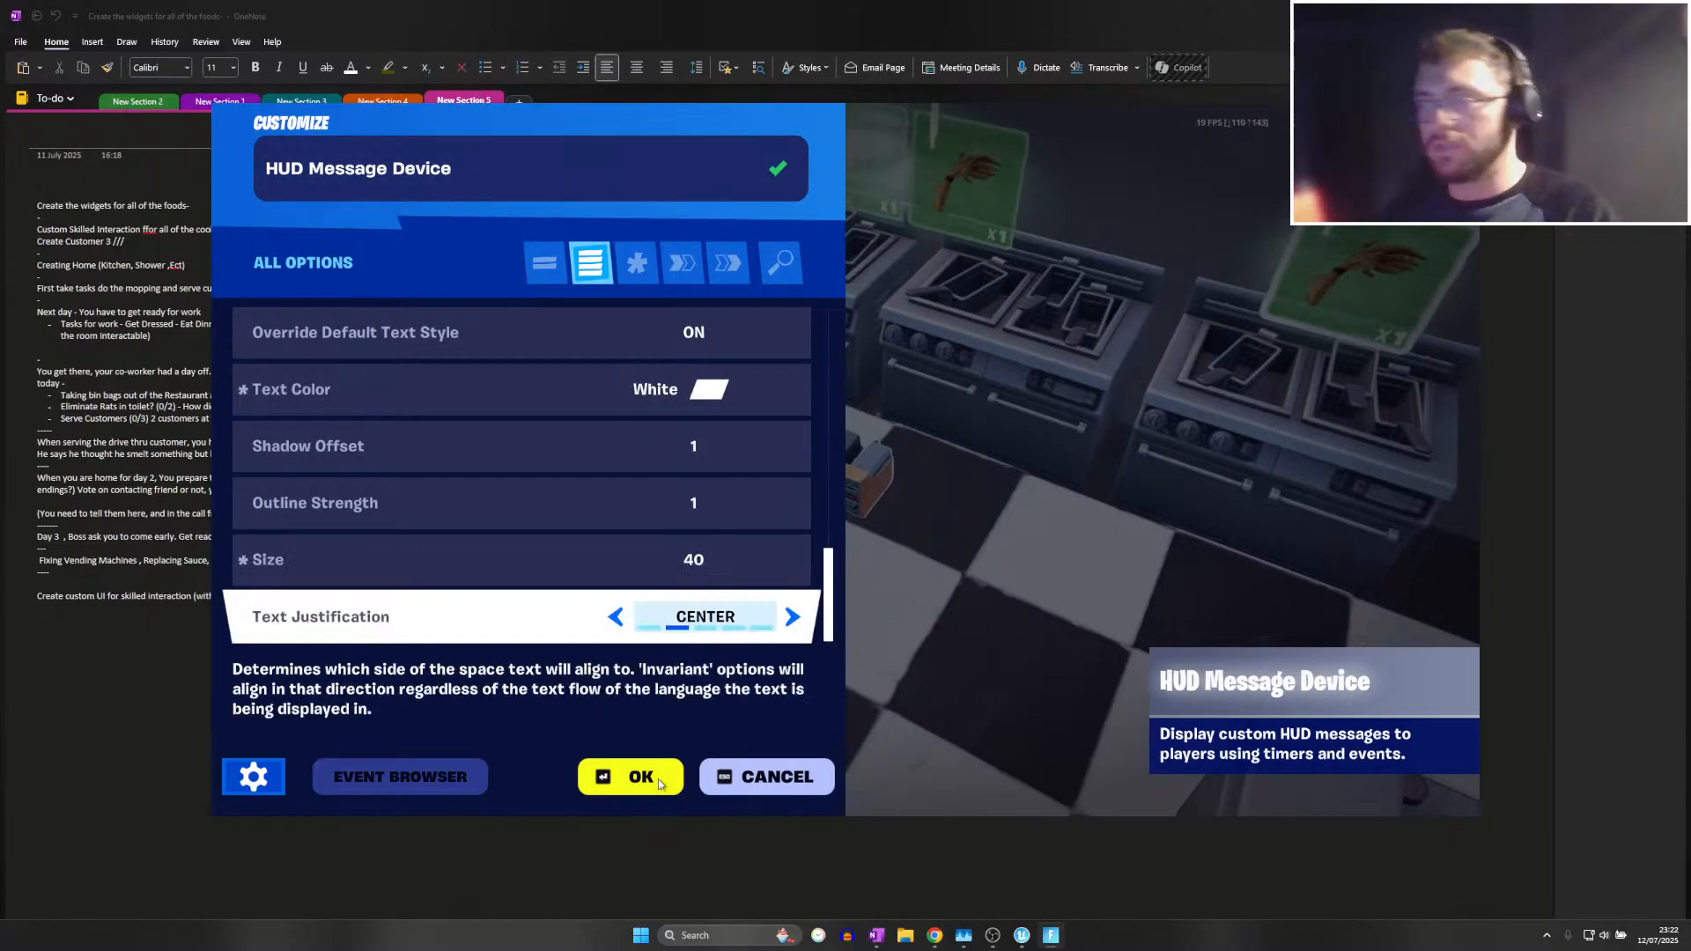
{"action": "left_click", "coordinate": [662, 780]}
Preview the resized chicken wing message and review the HUD Message Device's remaining options
{"action": "key", "text": "e"}
{"action": "left_click", "coordinate": [767, 343]}
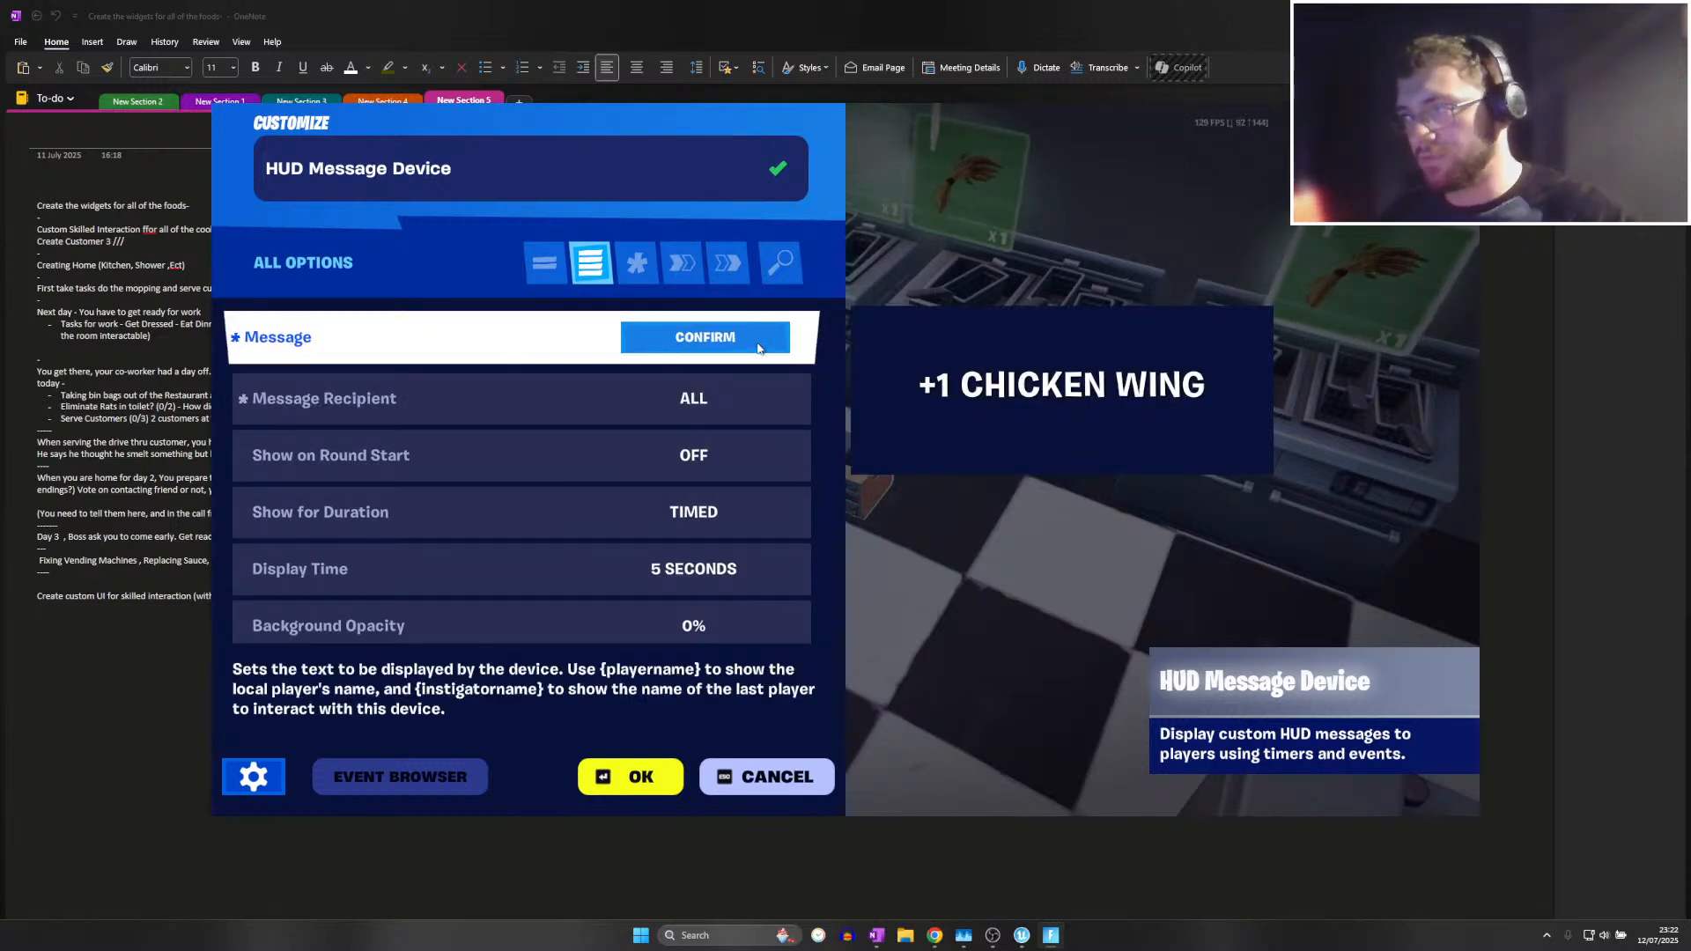
{"action": "left_click", "coordinate": [758, 347]}
{"action": "scroll", "coordinate": [731, 445], "scroll_direction": "down", "scroll_amount": 2}
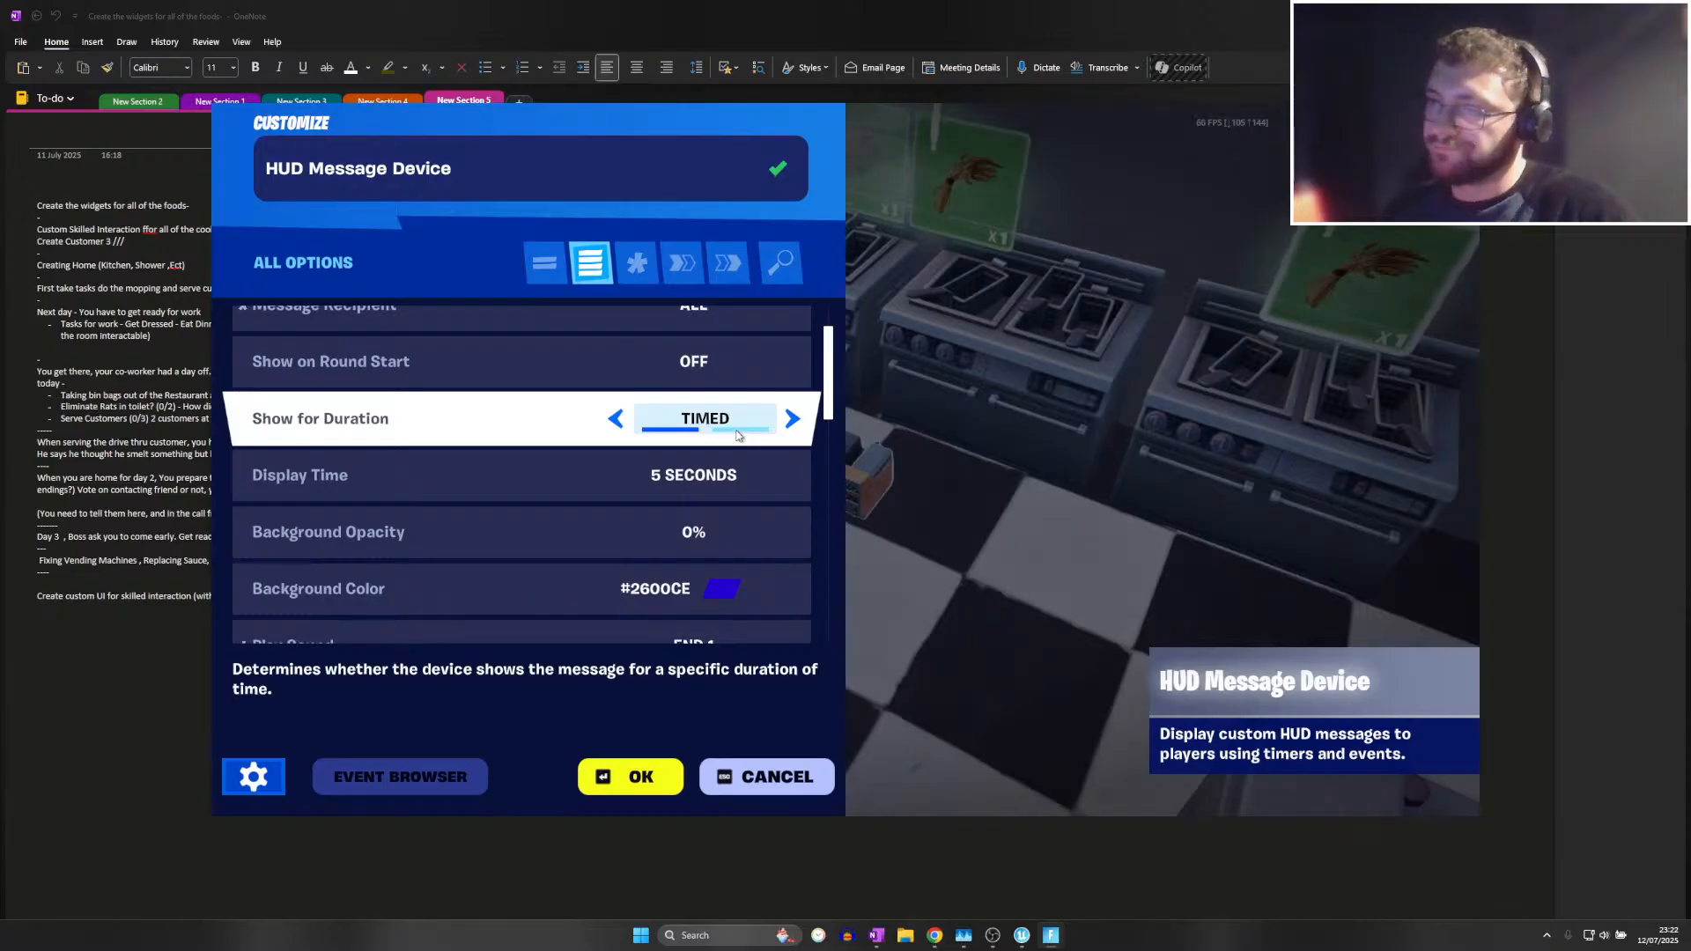
{"action": "scroll", "coordinate": [738, 435], "scroll_direction": "down", "scroll_amount": 6}
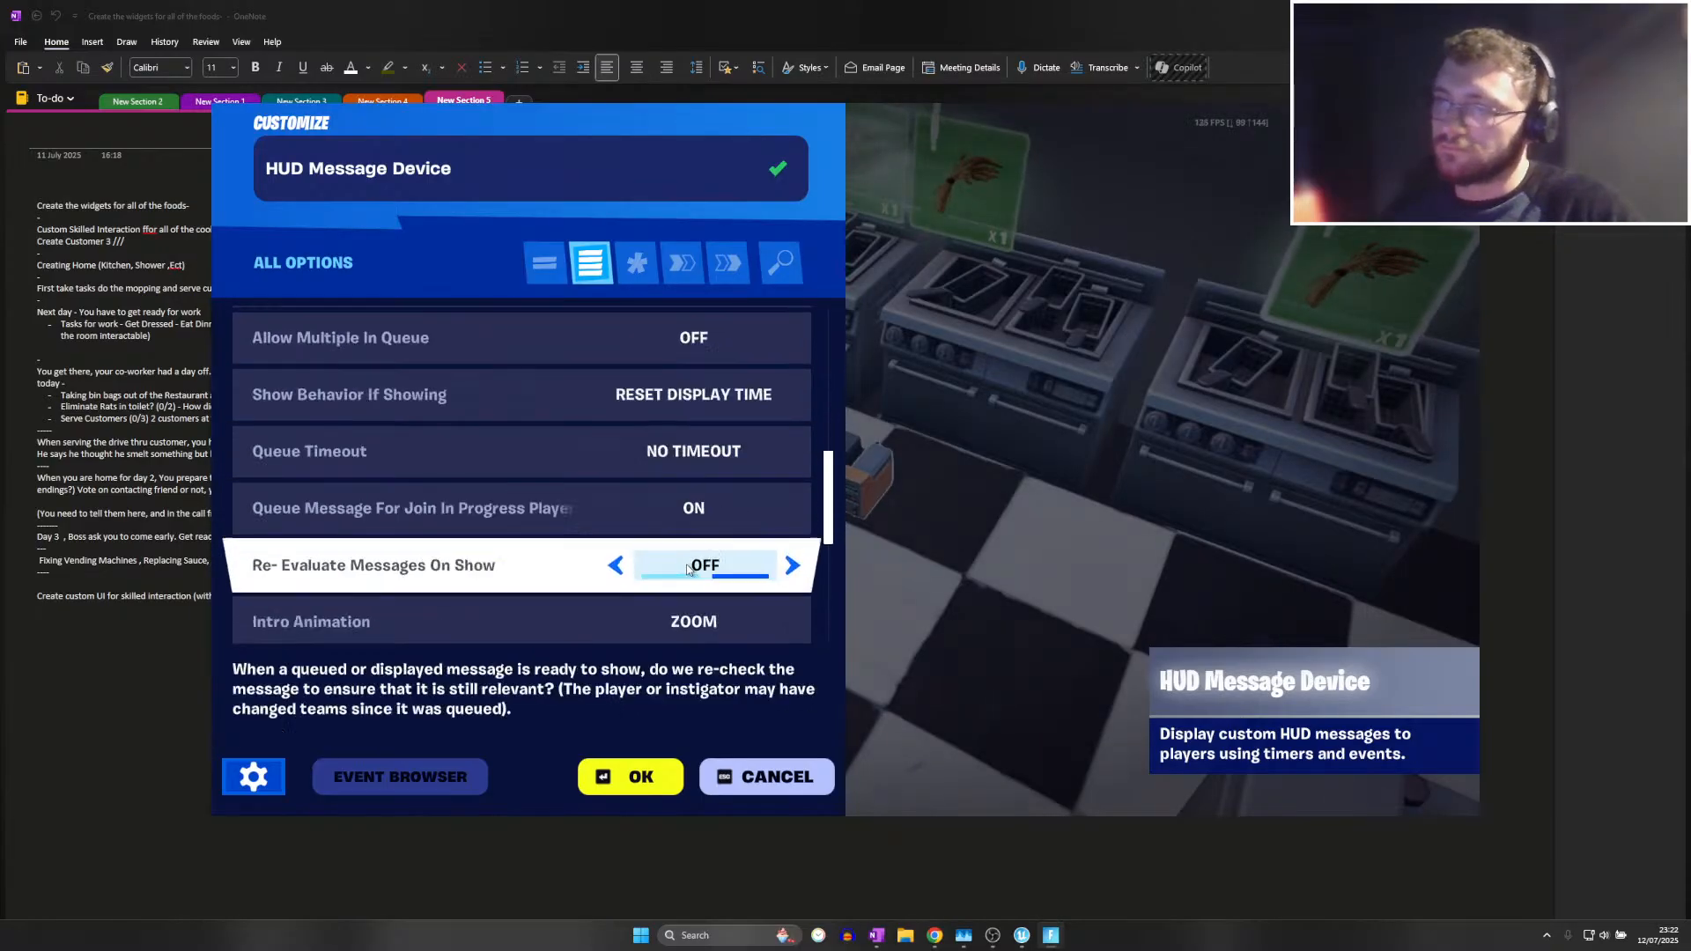
{"action": "scroll", "coordinate": [688, 569], "scroll_direction": "down", "scroll_amount": 8}
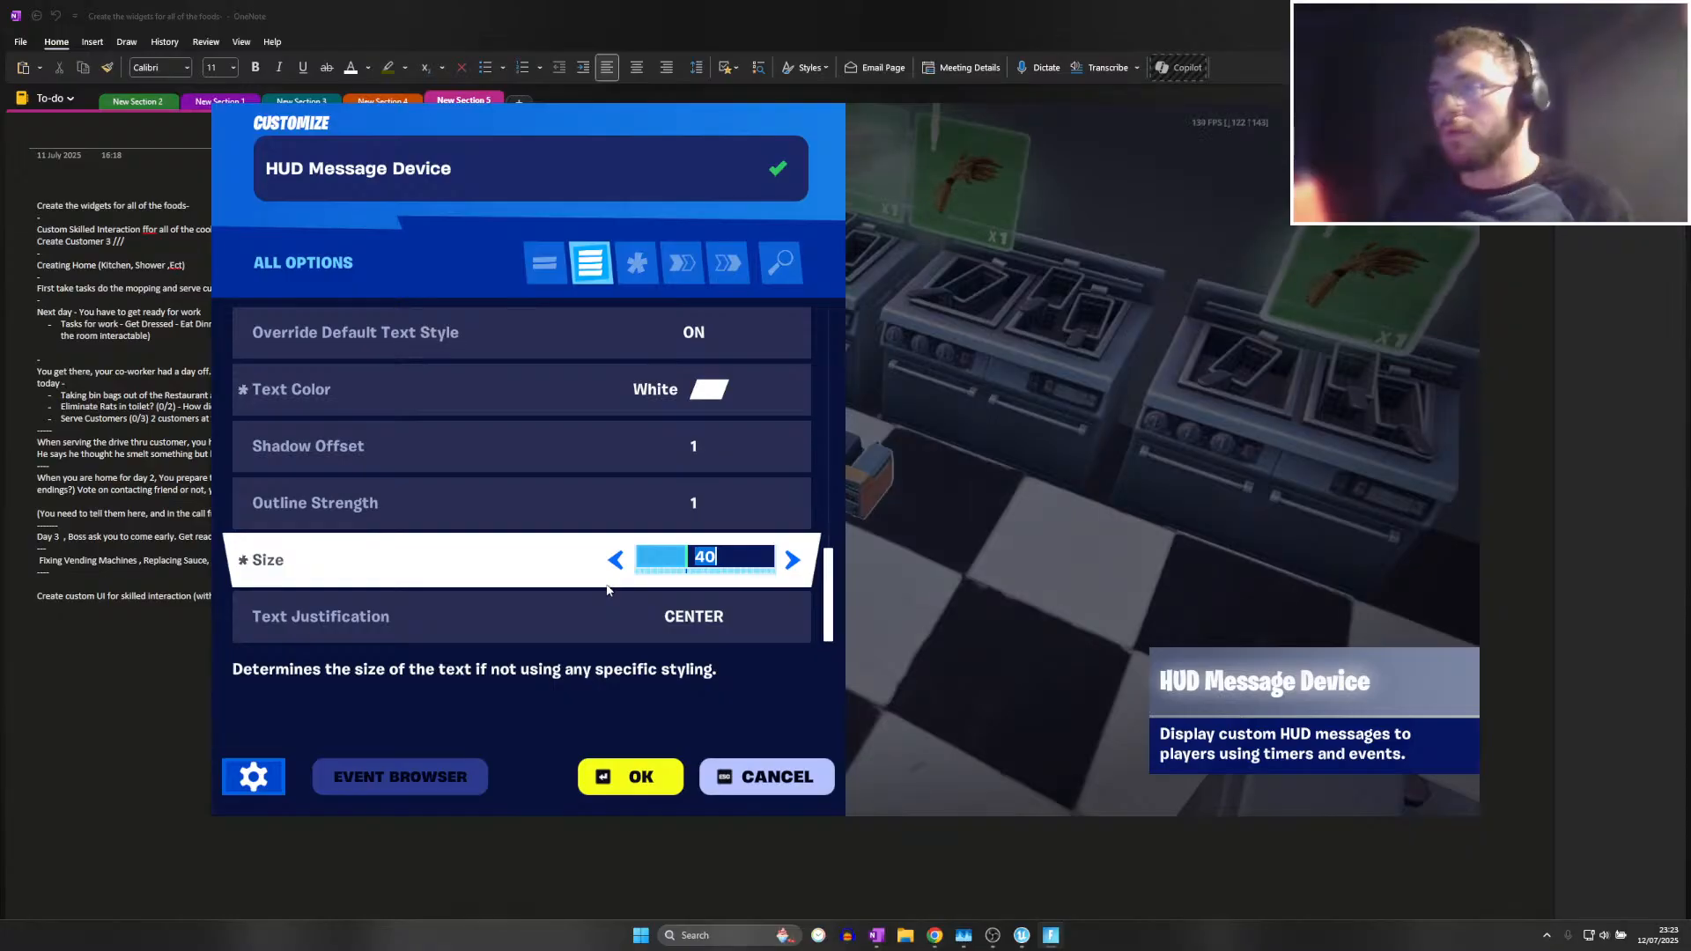
{"action": "scroll", "coordinate": [724, 429], "scroll_direction": "up", "scroll_amount": 10}
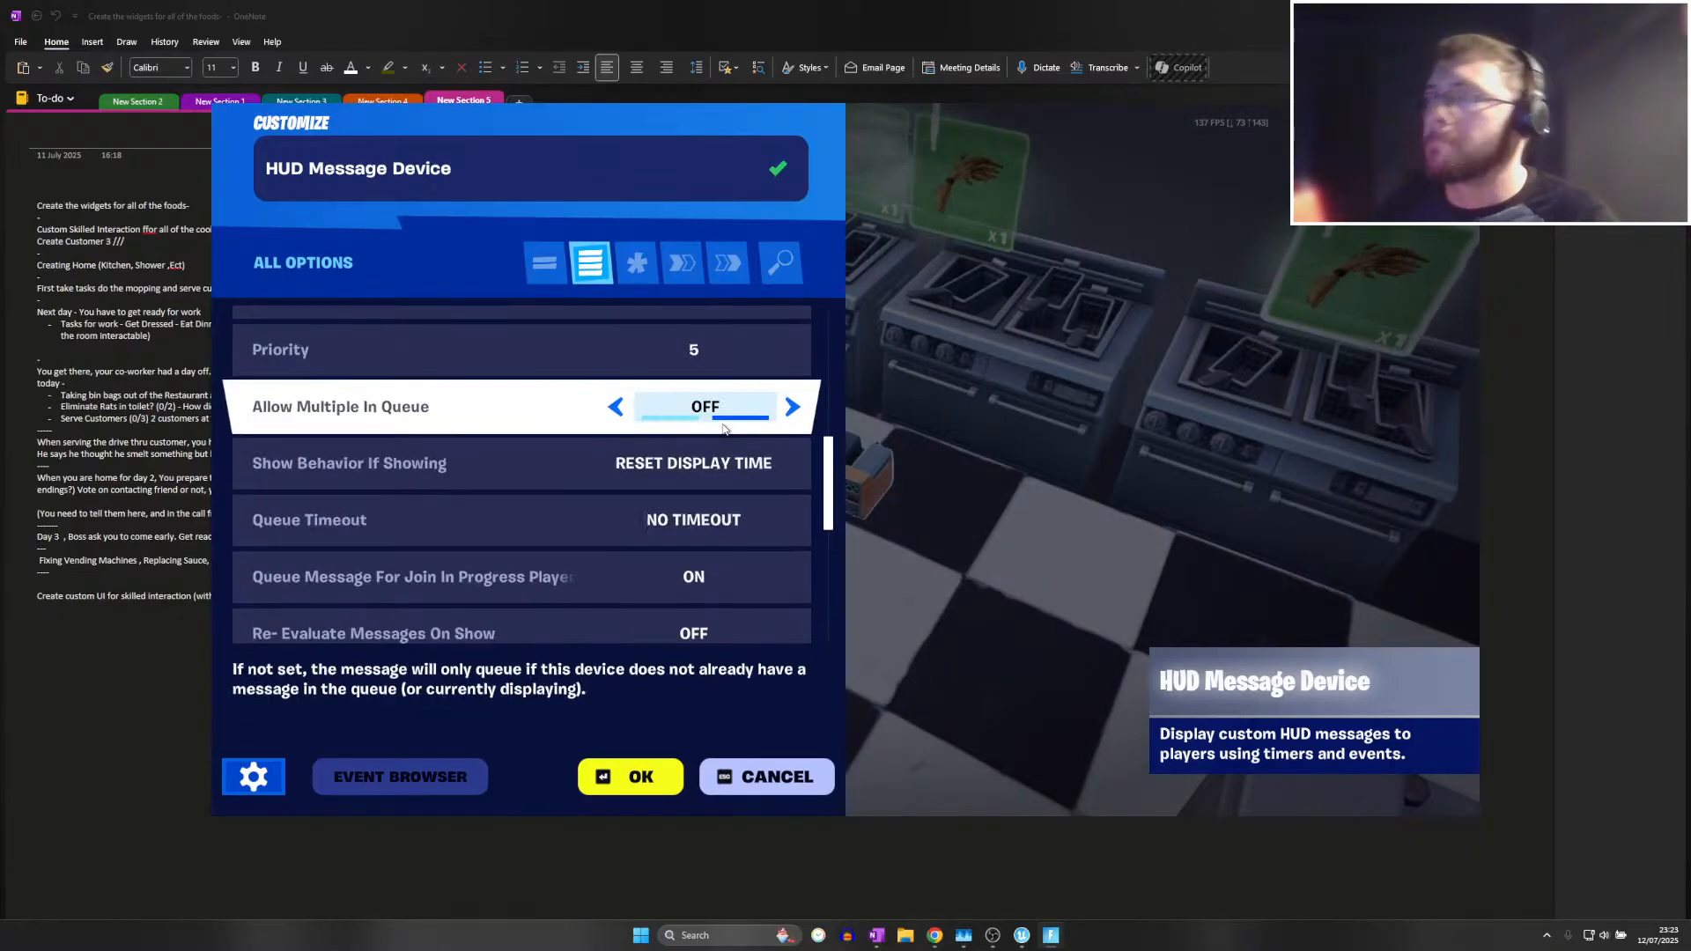
{"action": "scroll", "coordinate": [724, 428], "scroll_direction": "up", "scroll_amount": 10}
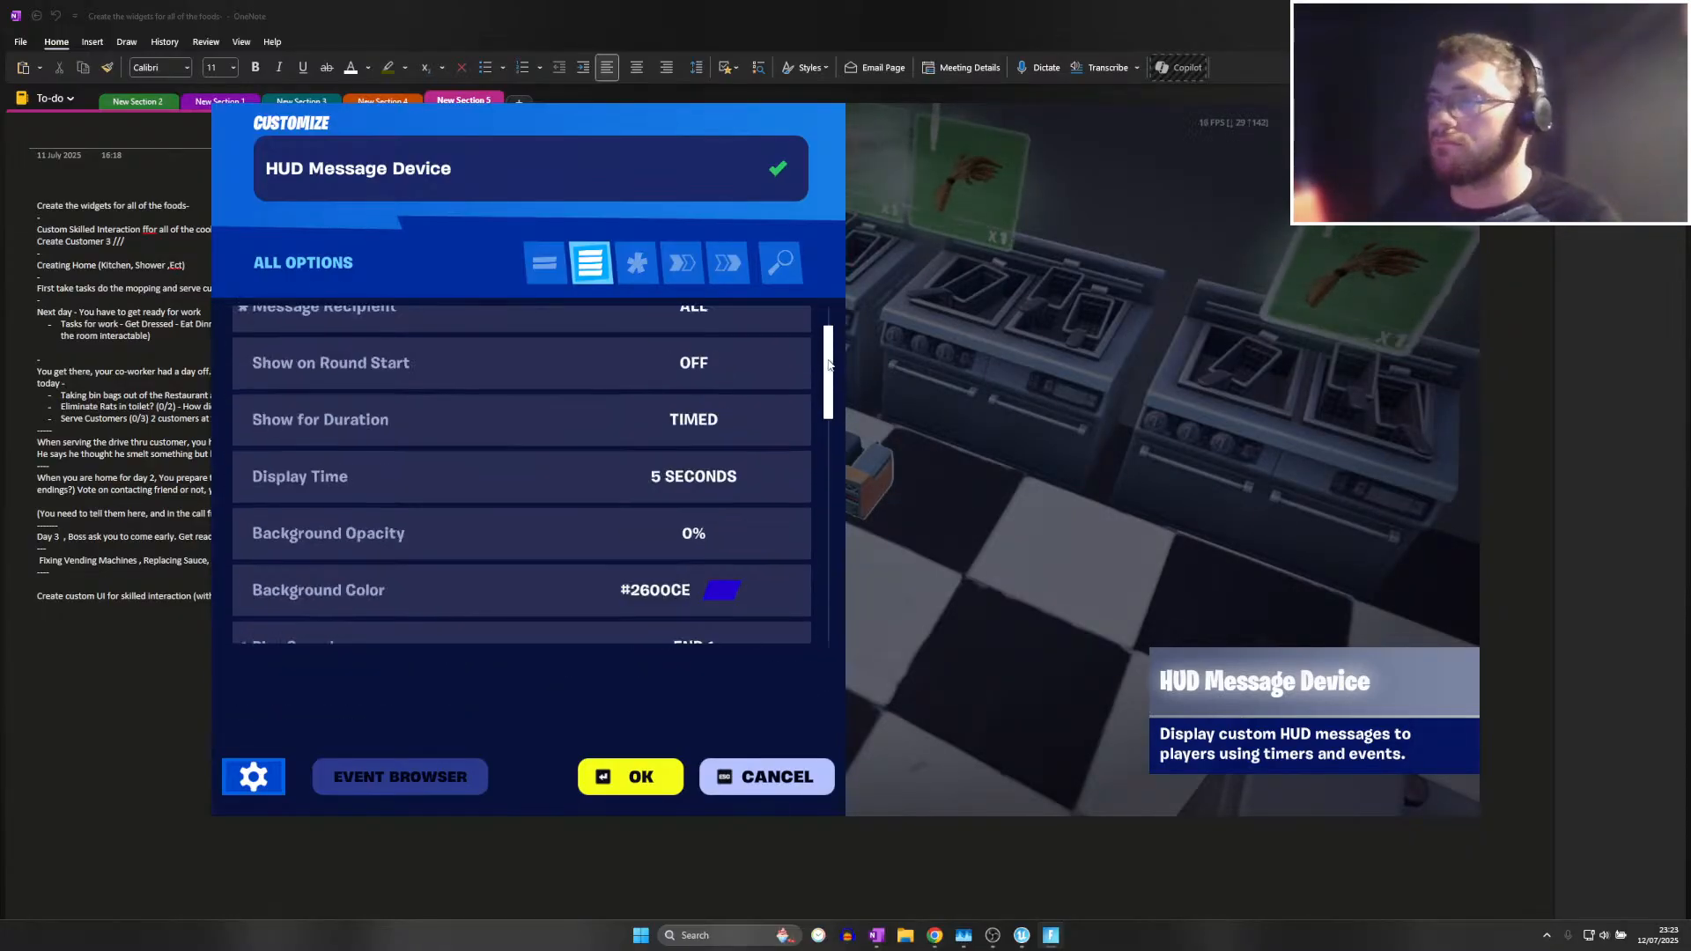
{"action": "scroll", "coordinate": [828, 365], "scroll_direction": "up", "scroll_amount": 2}
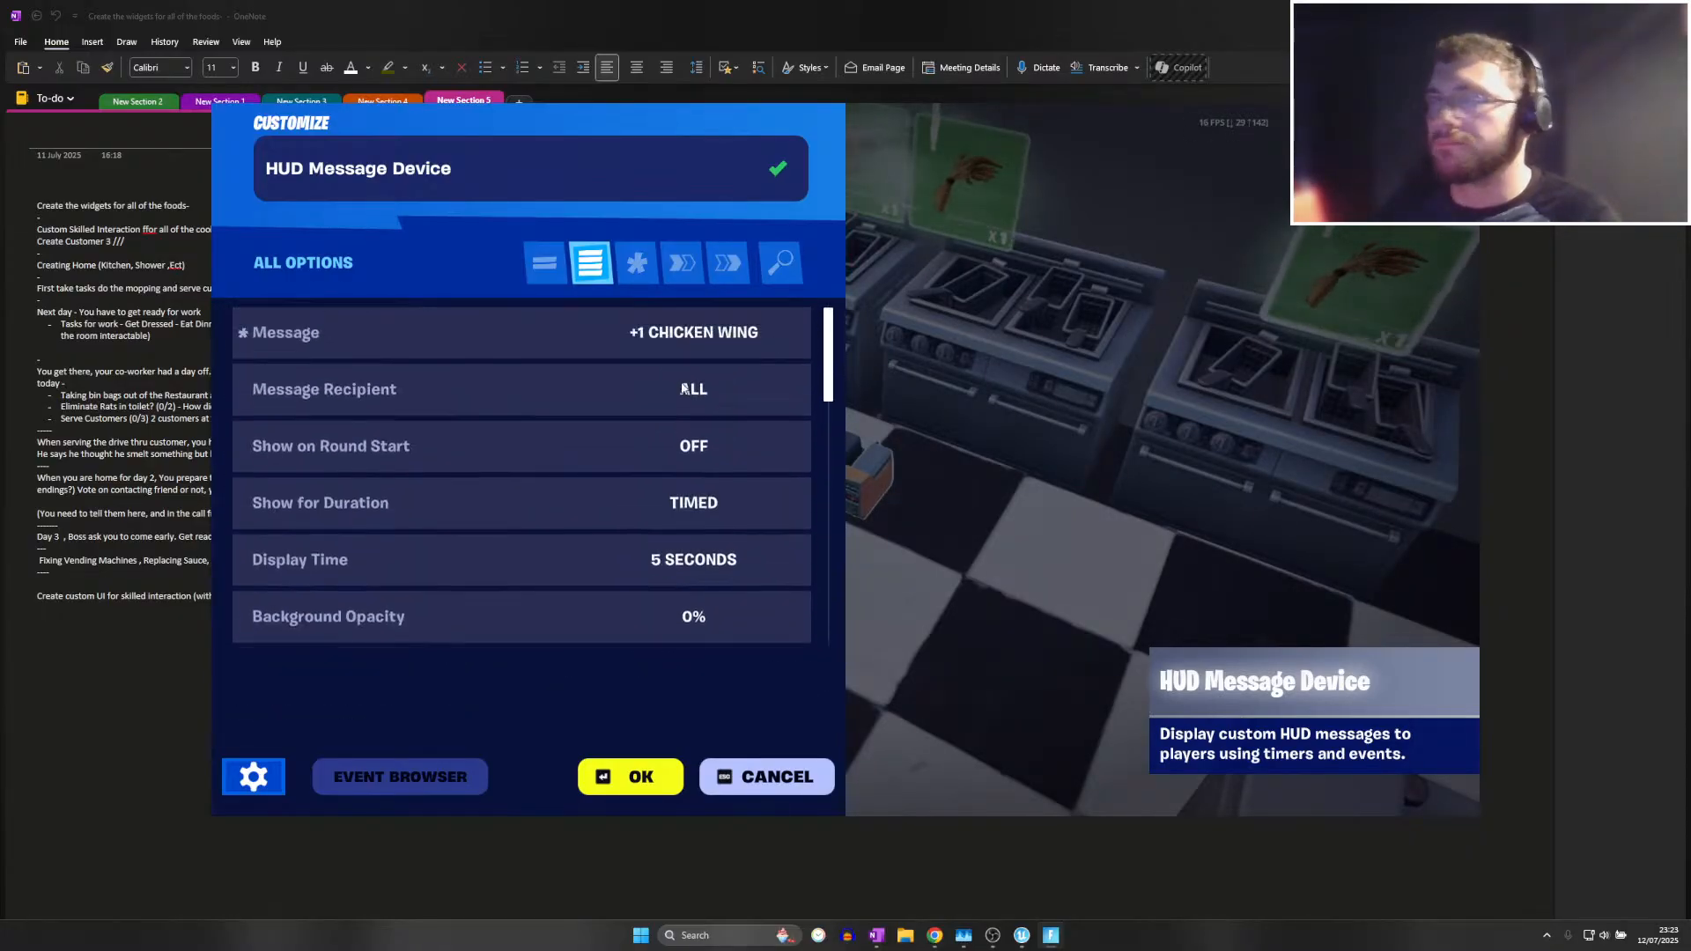
{"action": "left_click", "coordinate": [626, 776]}
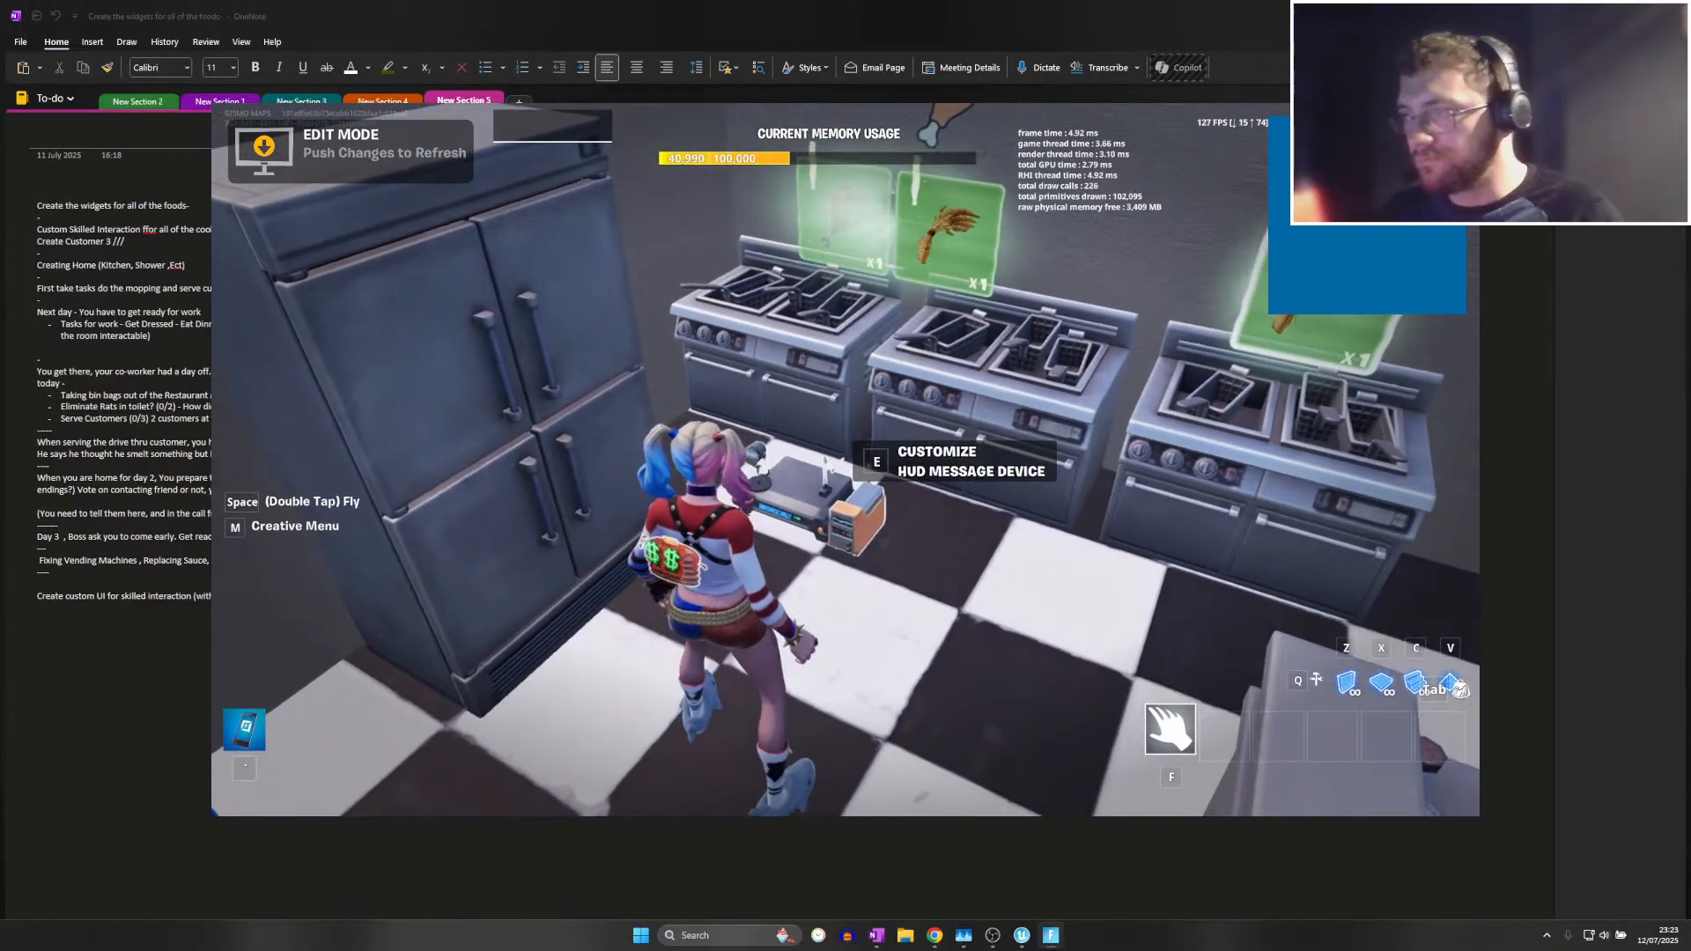
Switch to the Unreal Editor and rename the chicken wing HUD Message Device as HUD Message Device+1Chicken
{"action": "key", "text": "alt+Tab"}
{"action": "left_click", "coordinate": [1022, 935]}
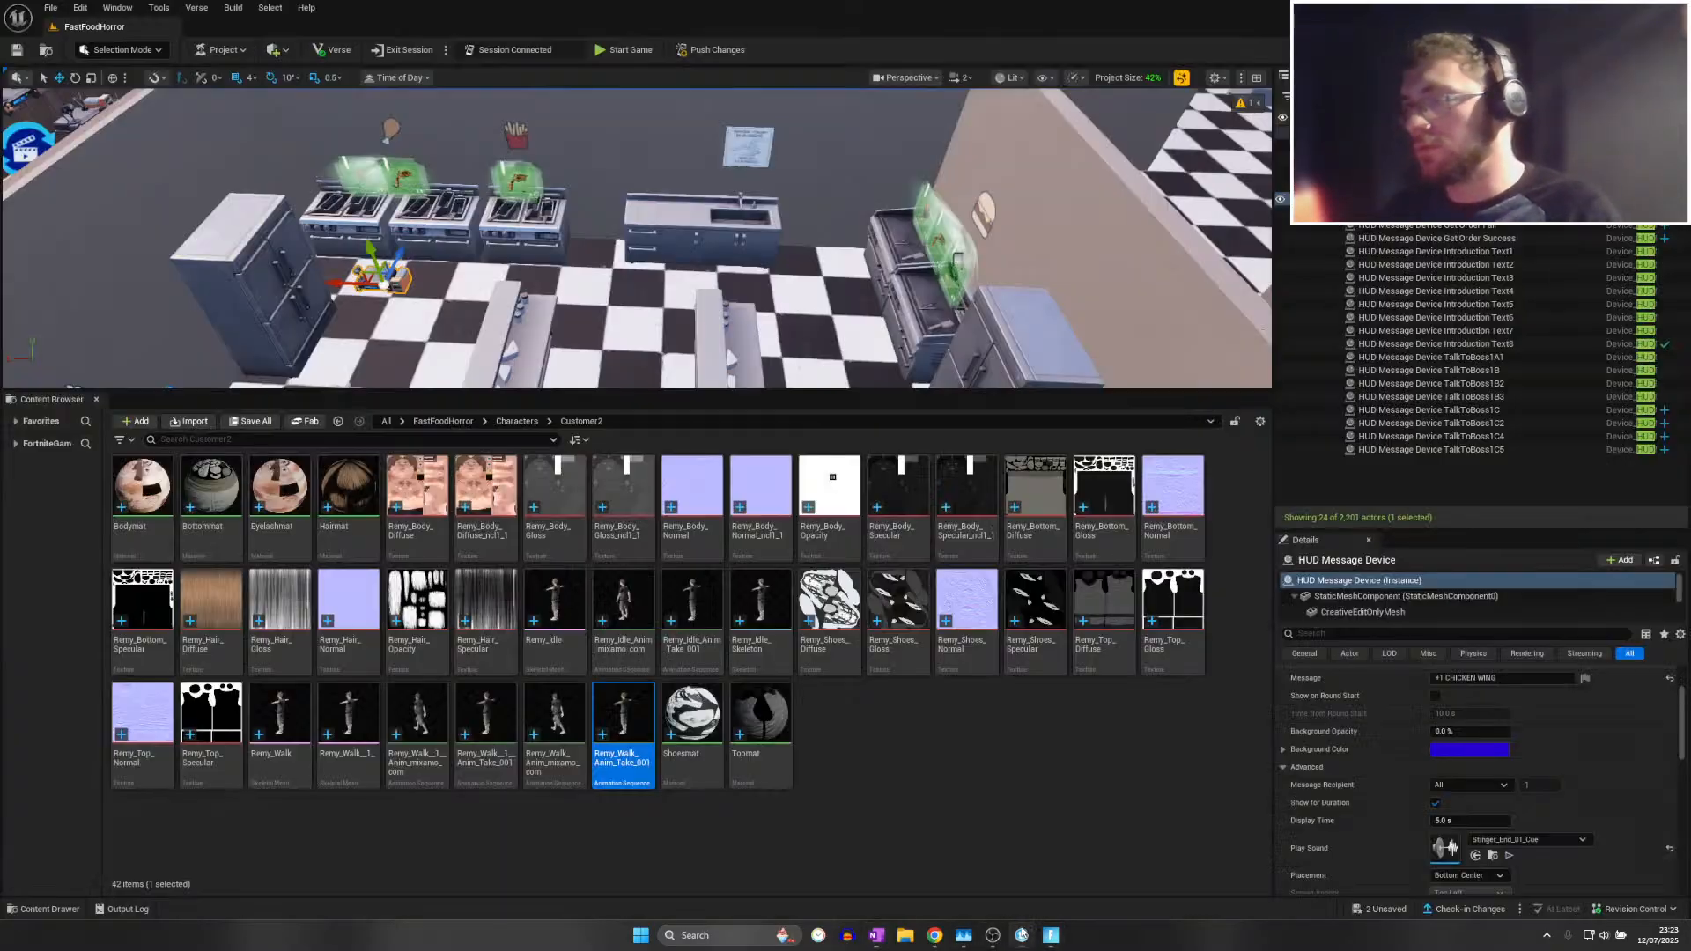
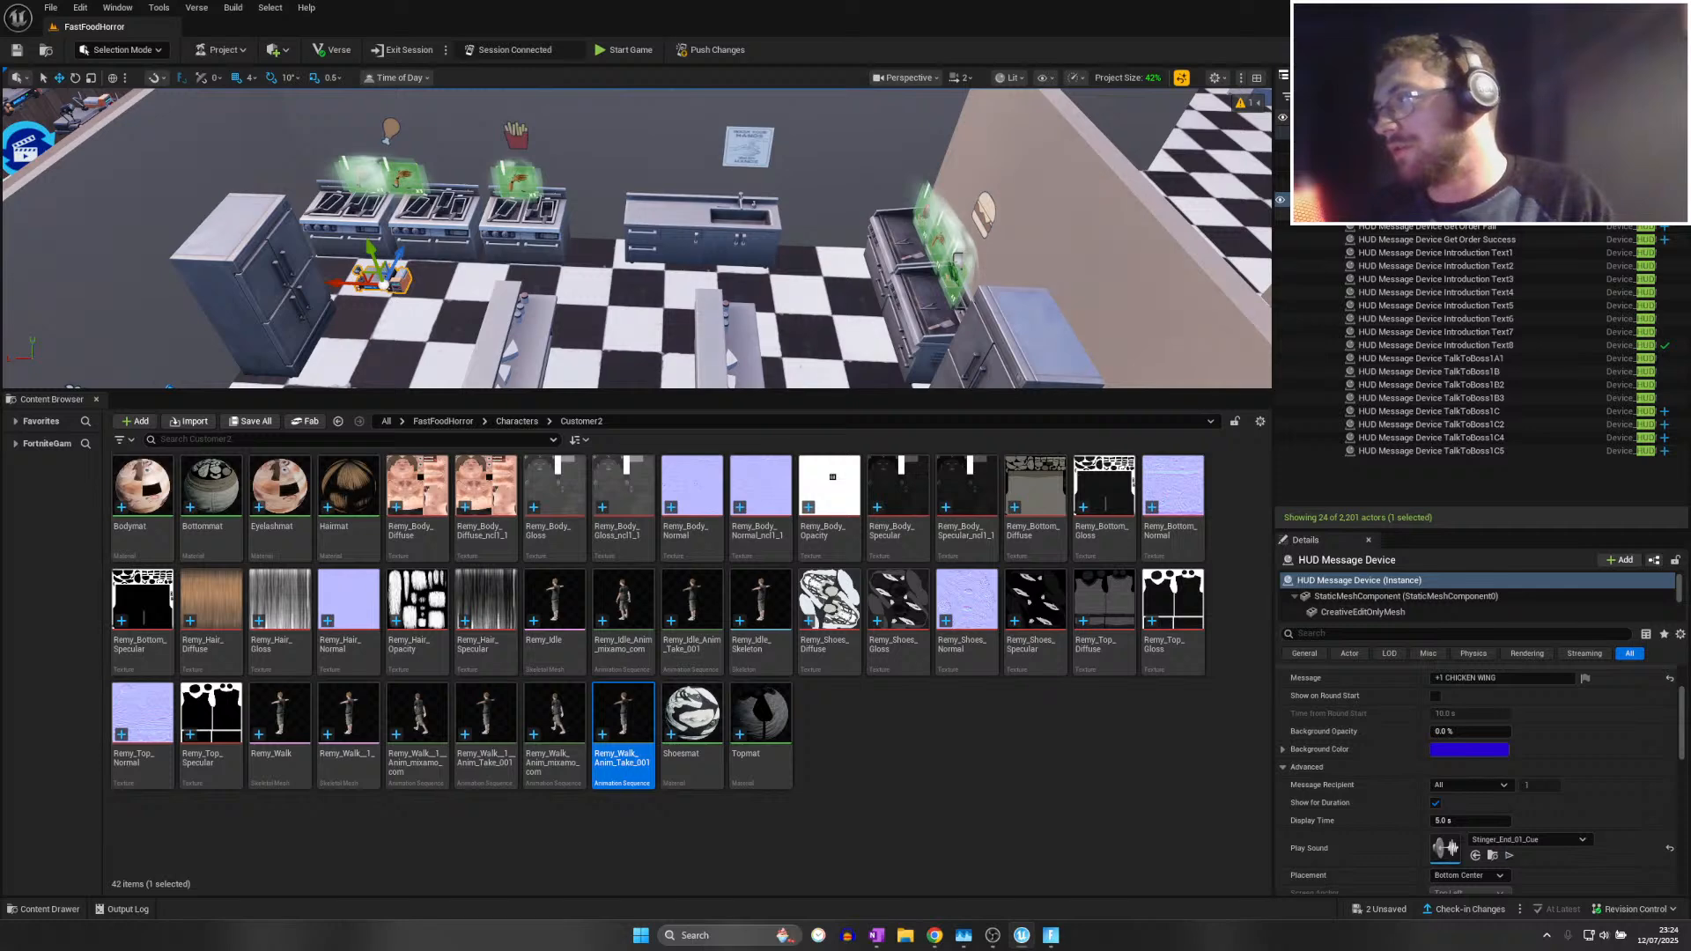
{"action": "key", "text": "ctrl+d"}
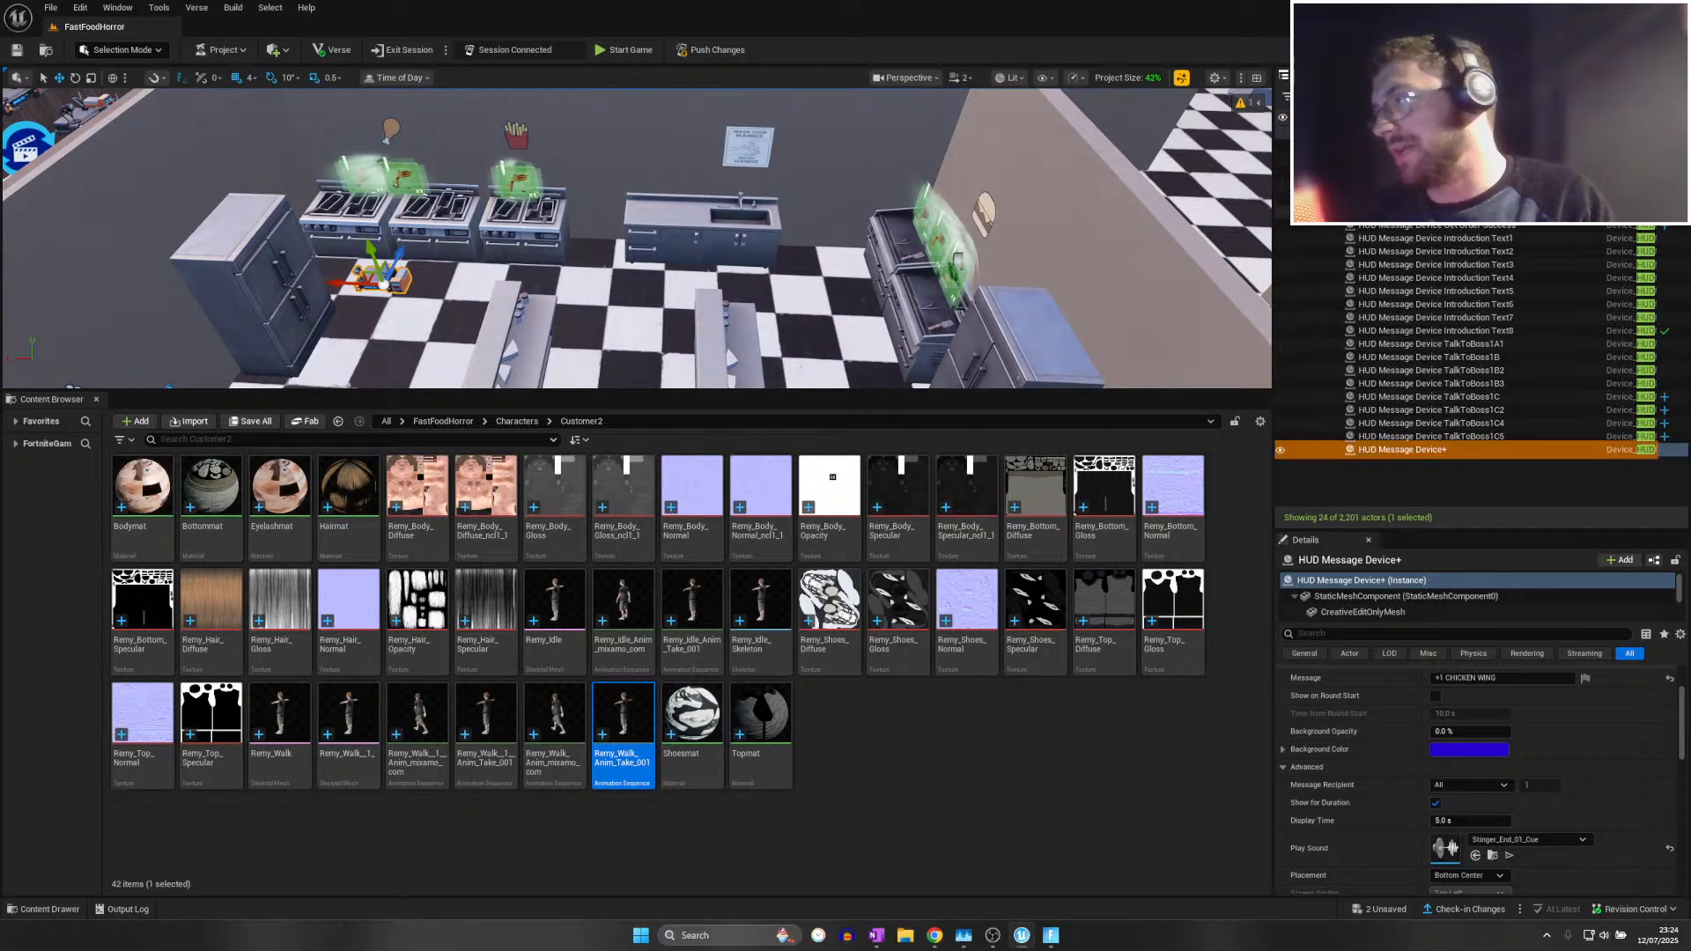
{"action": "key", "text": "F2"}
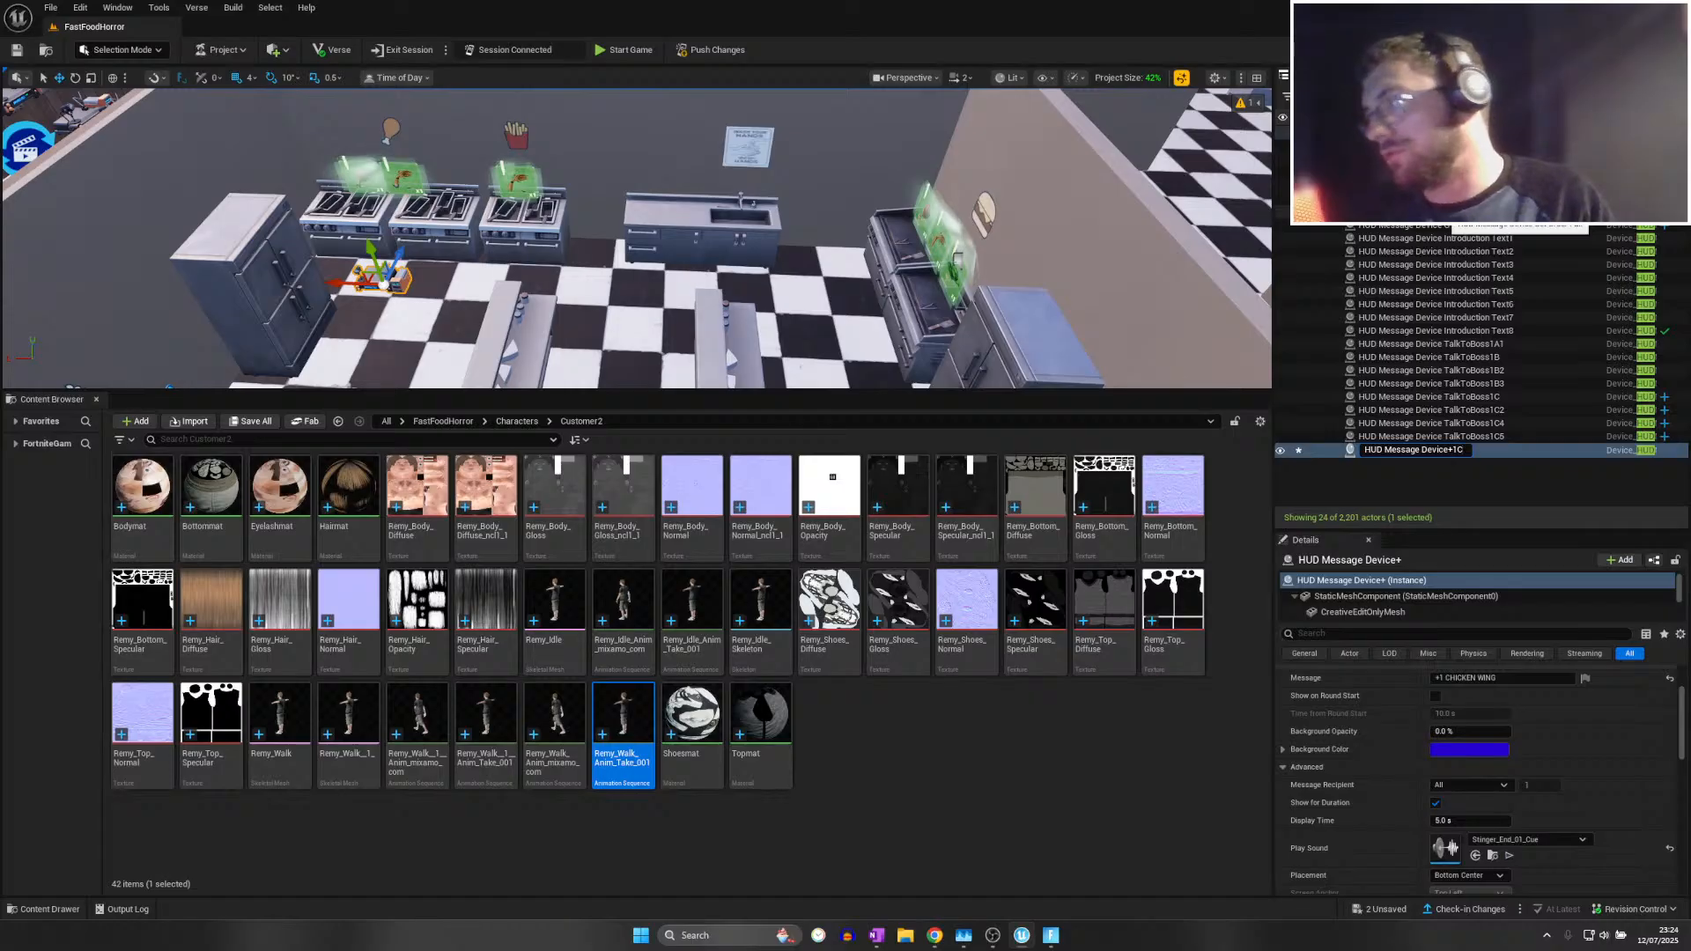
{"action": "type", "text": "1Chicken"}
{"action": "key", "text": "Return"}
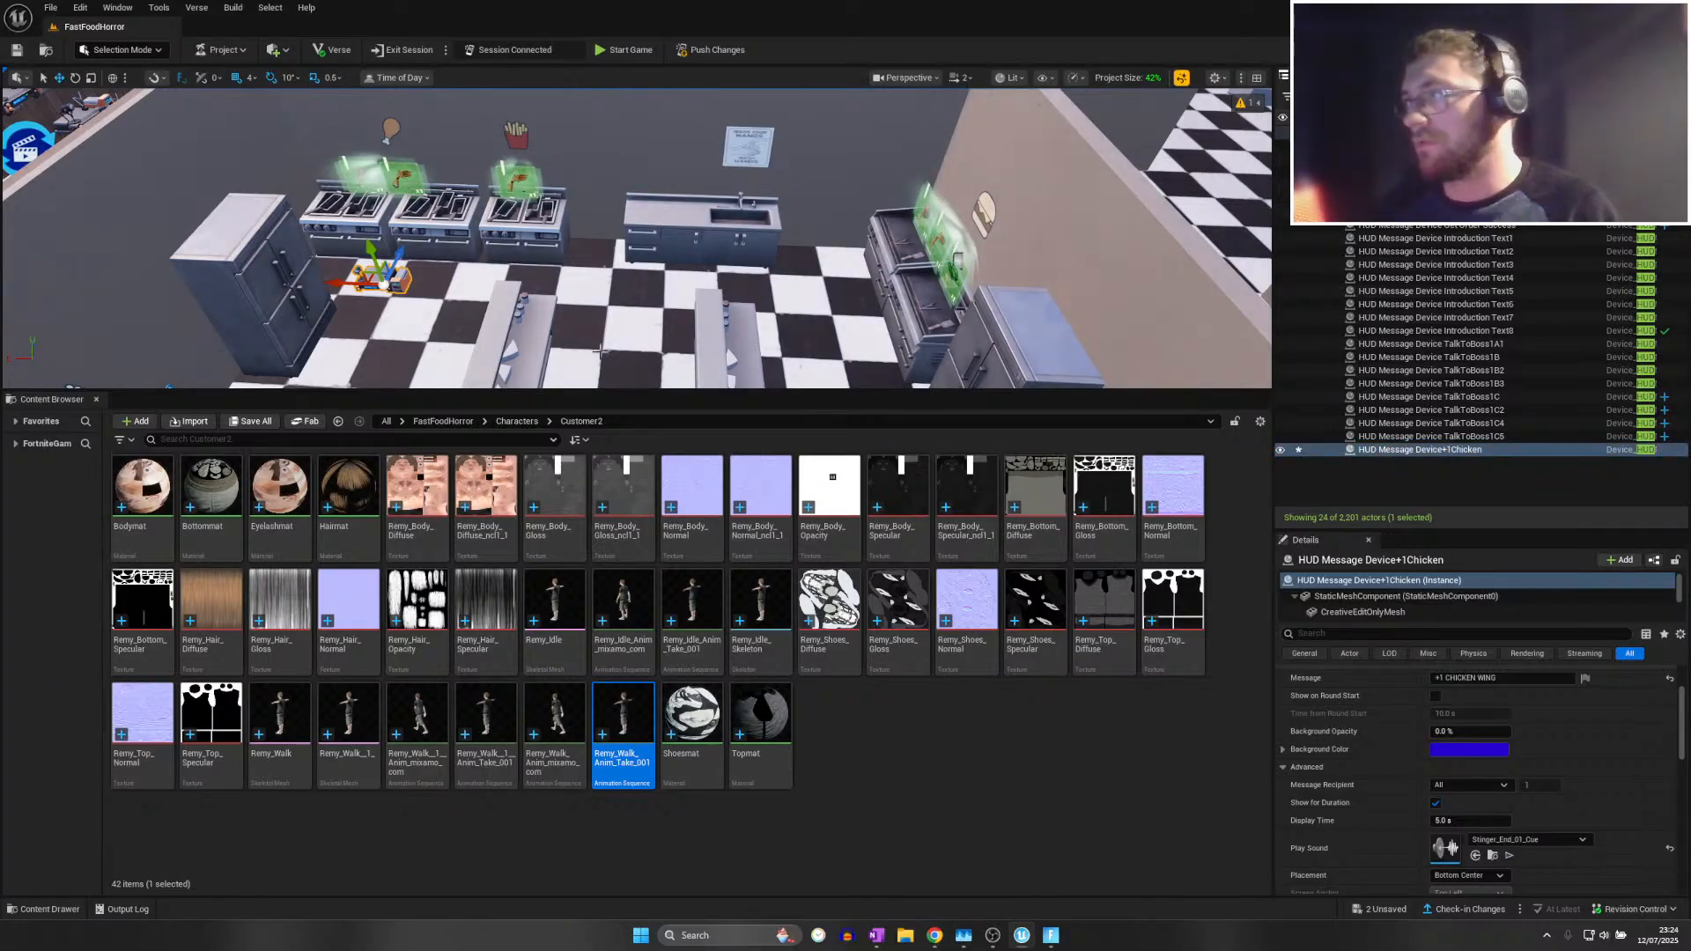
Duplicate the chicken HUD Message Device, move the copy in front of the fries station and rename it HUD Message Device+1Fries
{"action": "key", "text": "ctrl+d"}
{"action": "left_click_drag", "start_coordinate": [349, 283], "coordinate": [471, 288]}
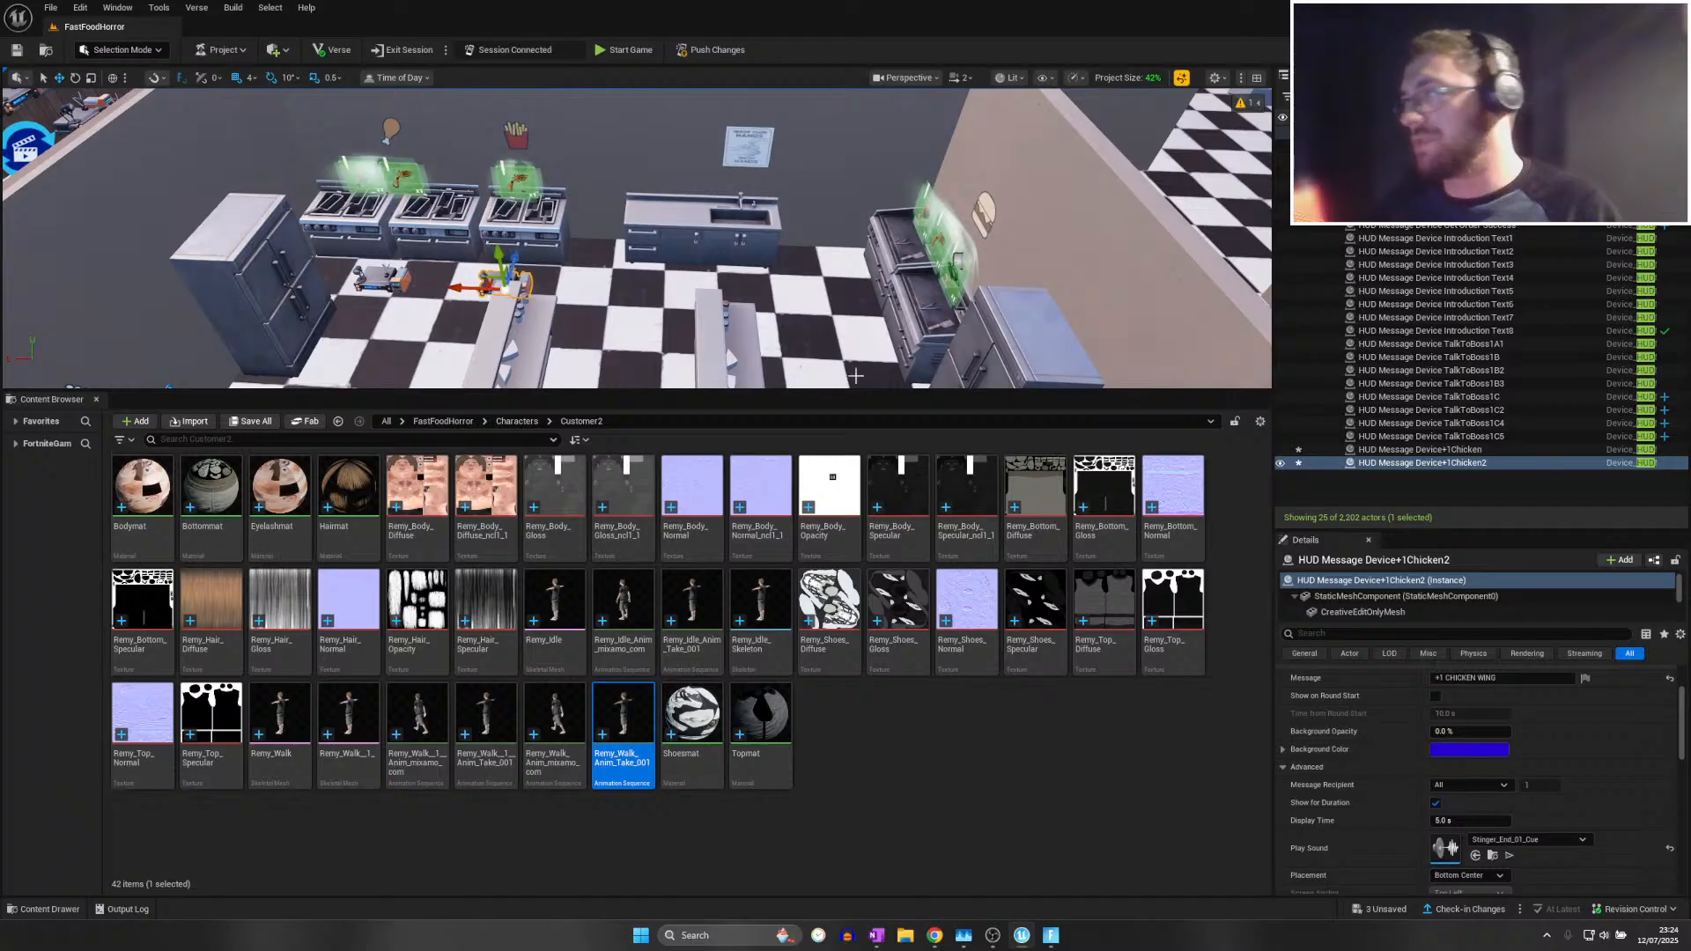
{"action": "key", "text": "F2"}
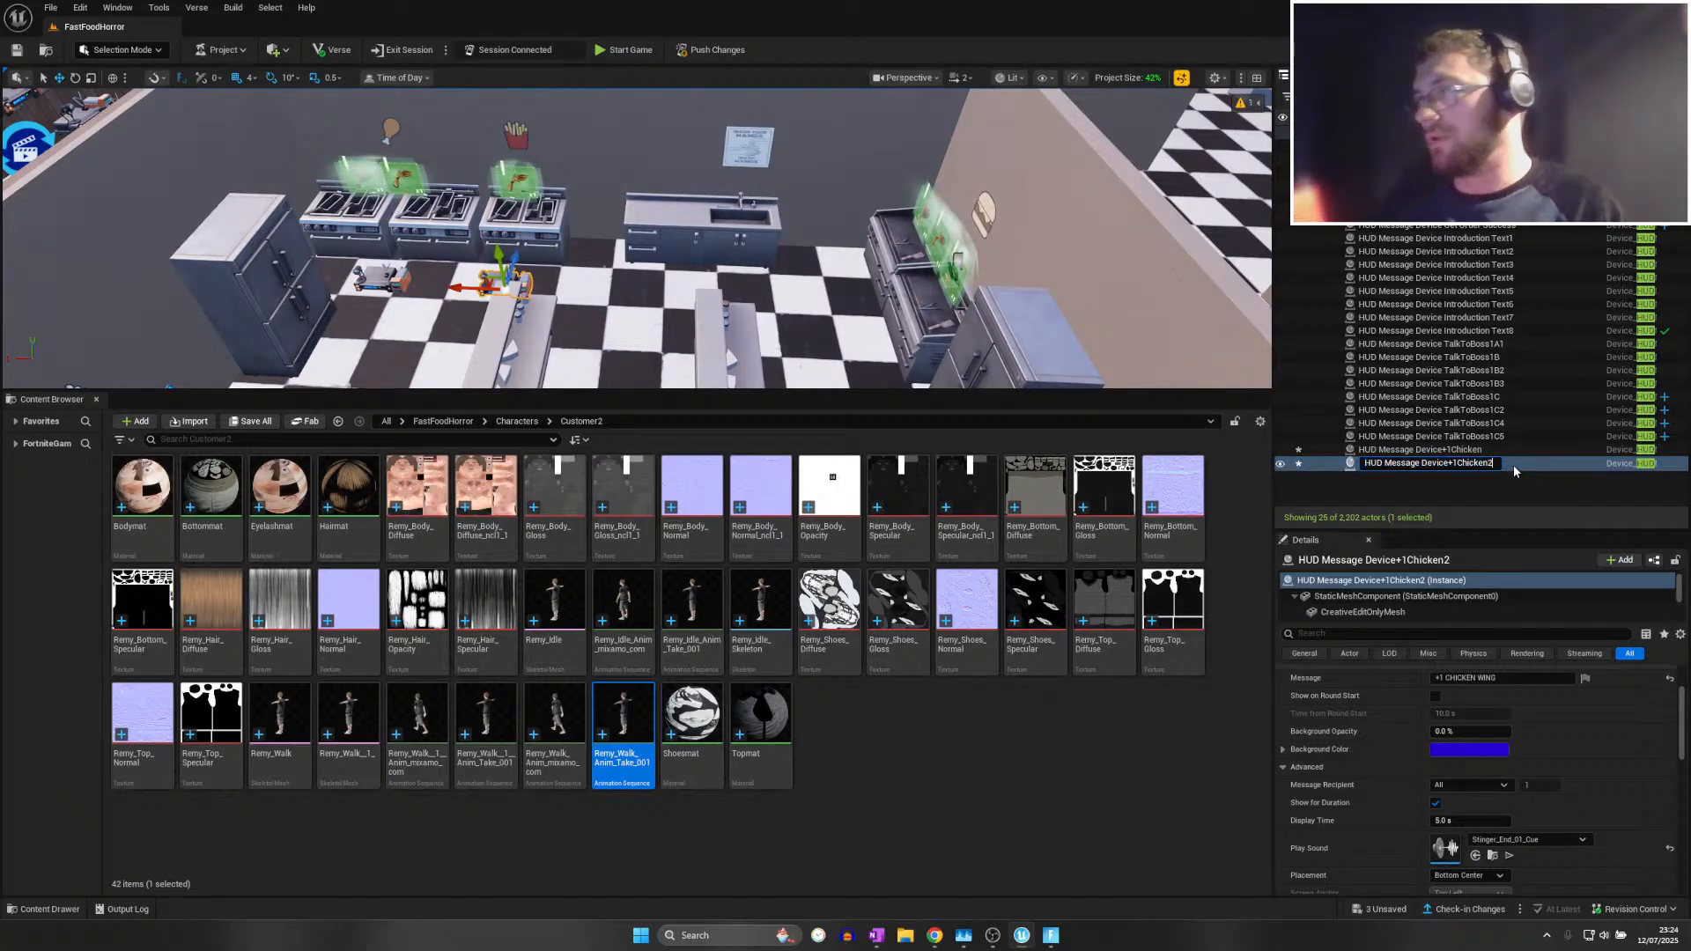
{"action": "type", "text": "F"}
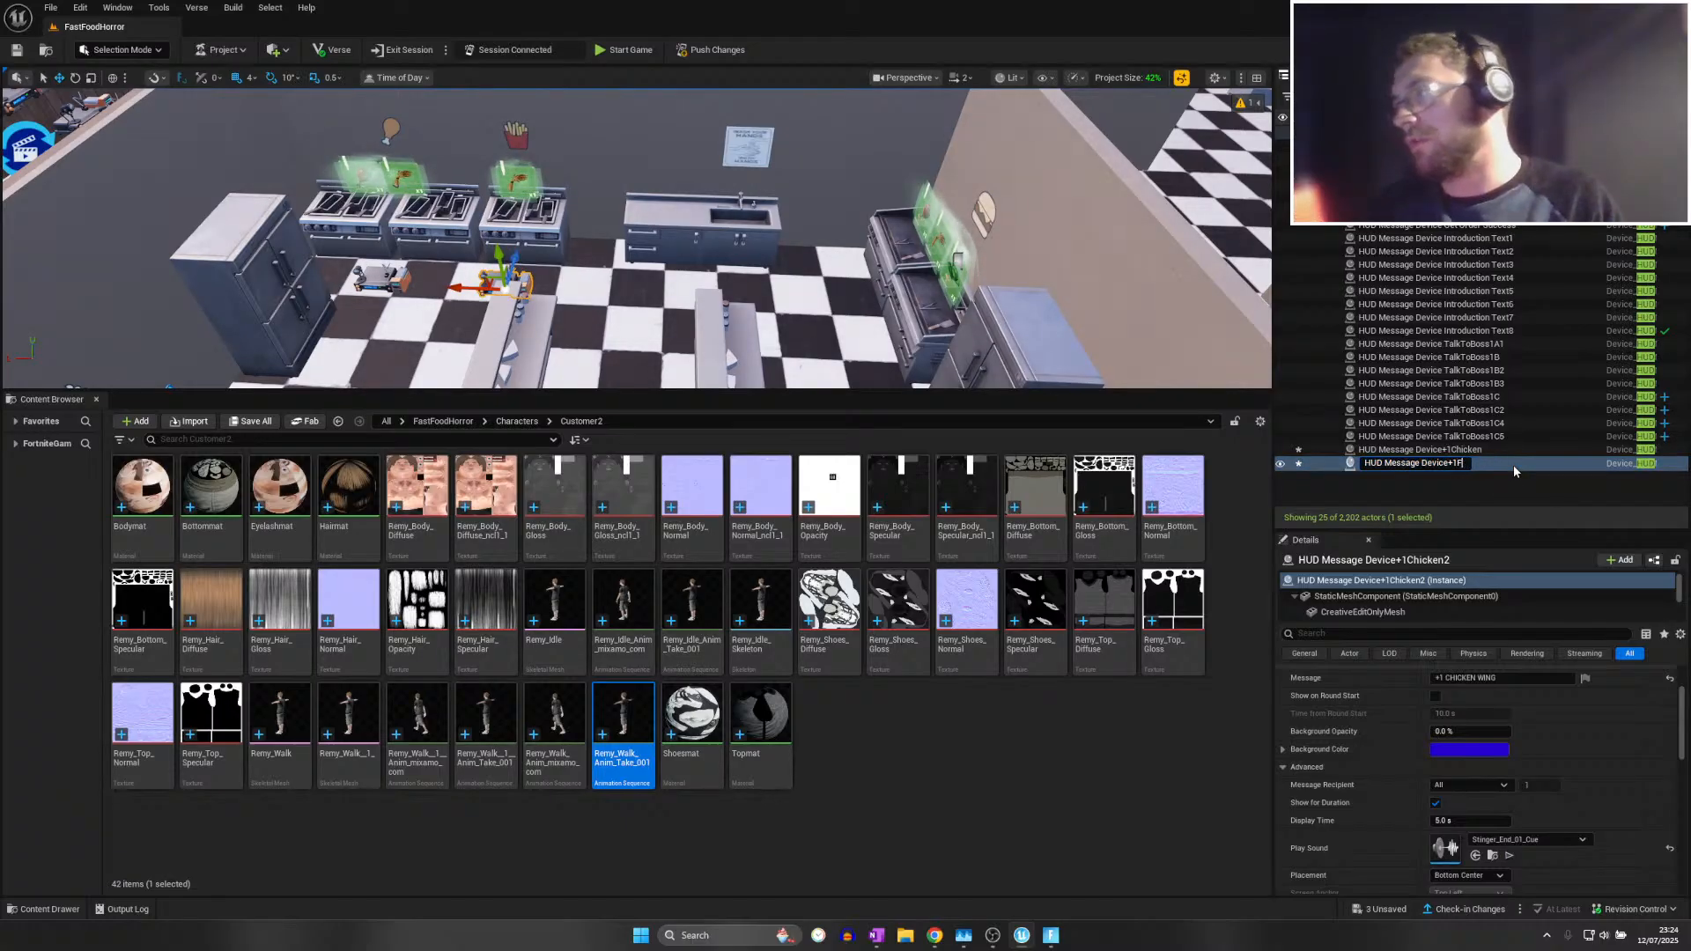
{"action": "type", "text": "ries"}
{"action": "key", "text": "Return"}
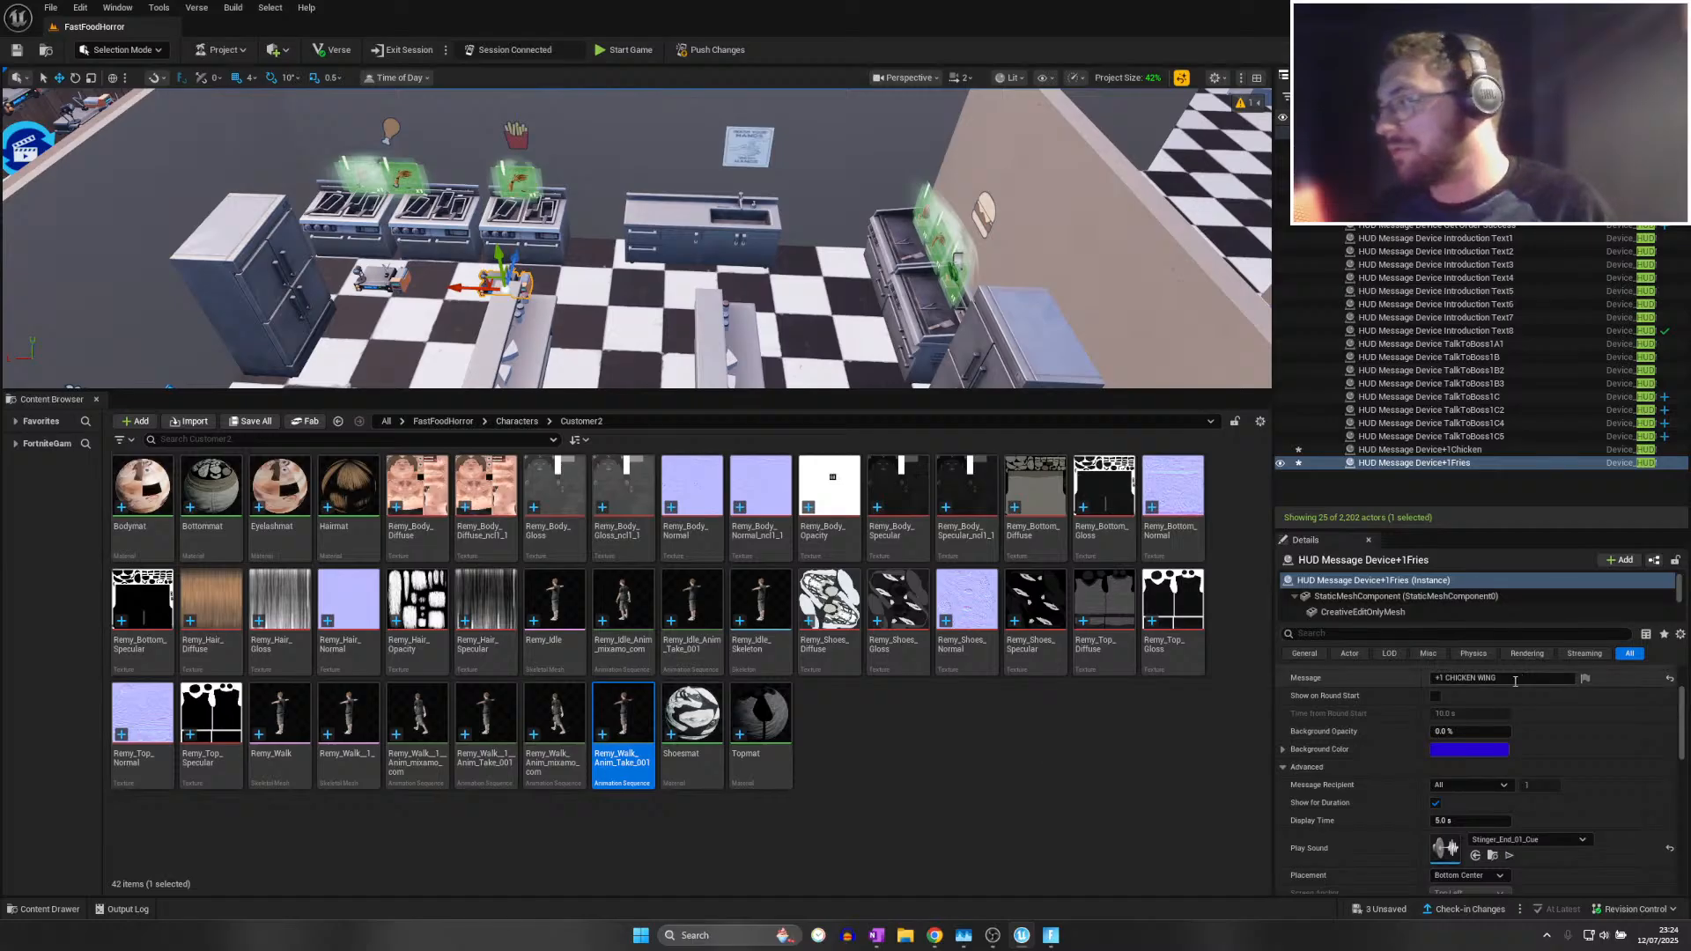
Set the message of the fries HUD Message Device to "+1 FRIES"
{"action": "double_click", "coordinate": [1464, 678]}
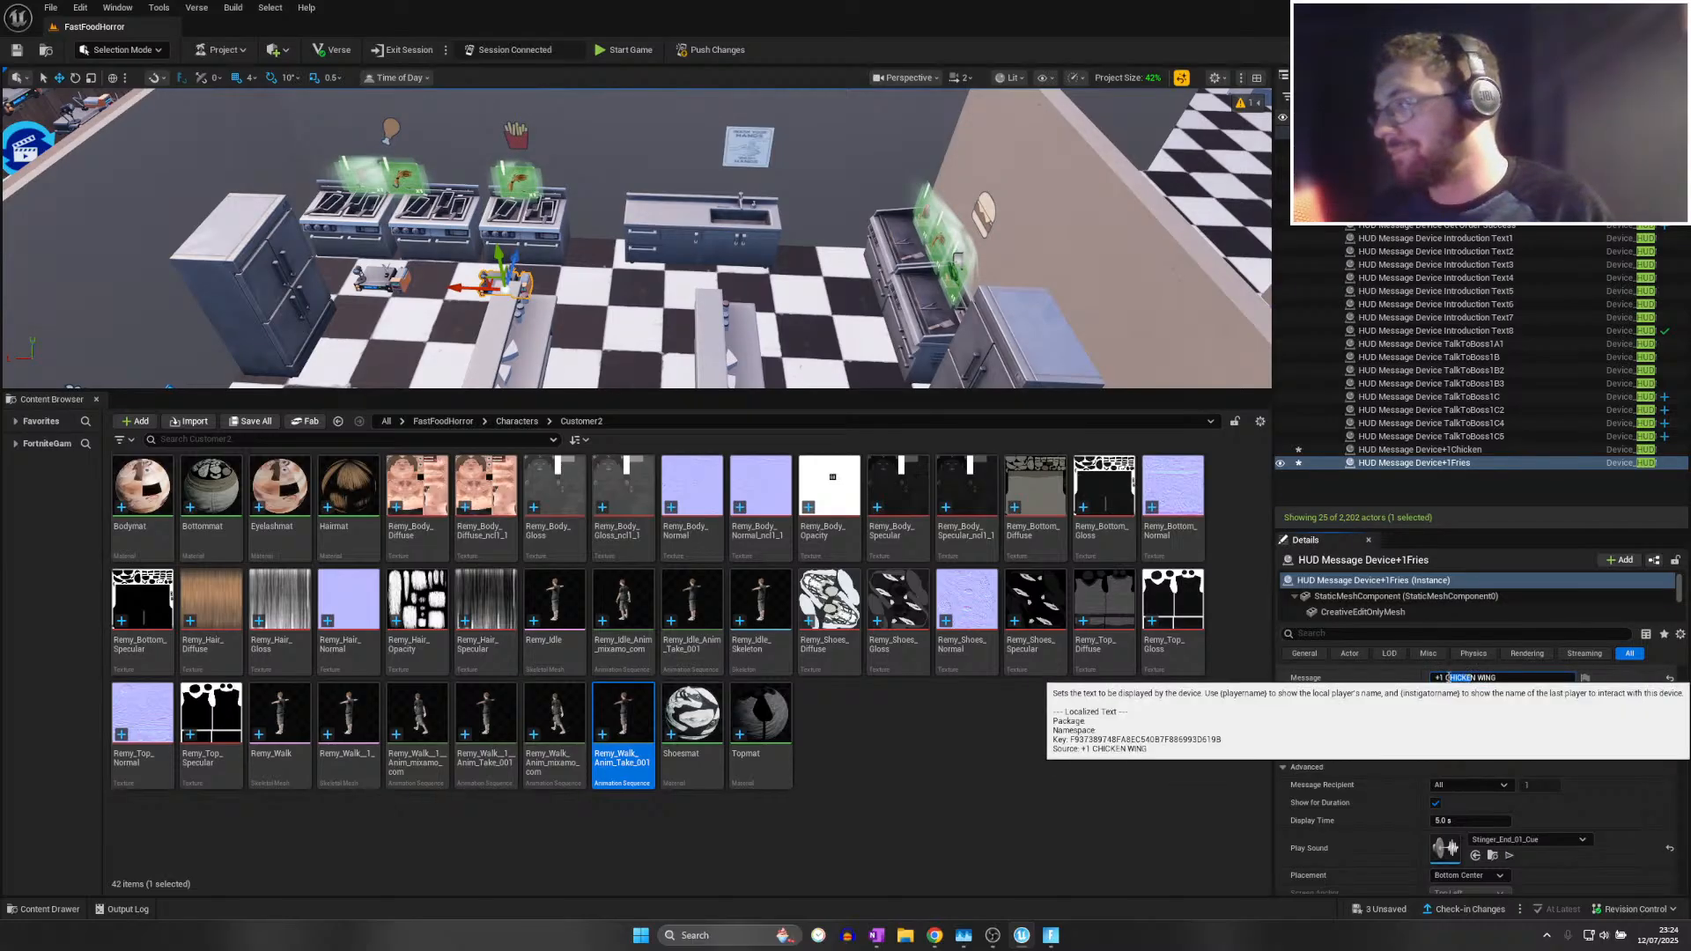
{"action": "left_click_drag", "start_coordinate": [1445, 678], "coordinate": [1464, 683]}
{"action": "type", "text": "FRIES"}
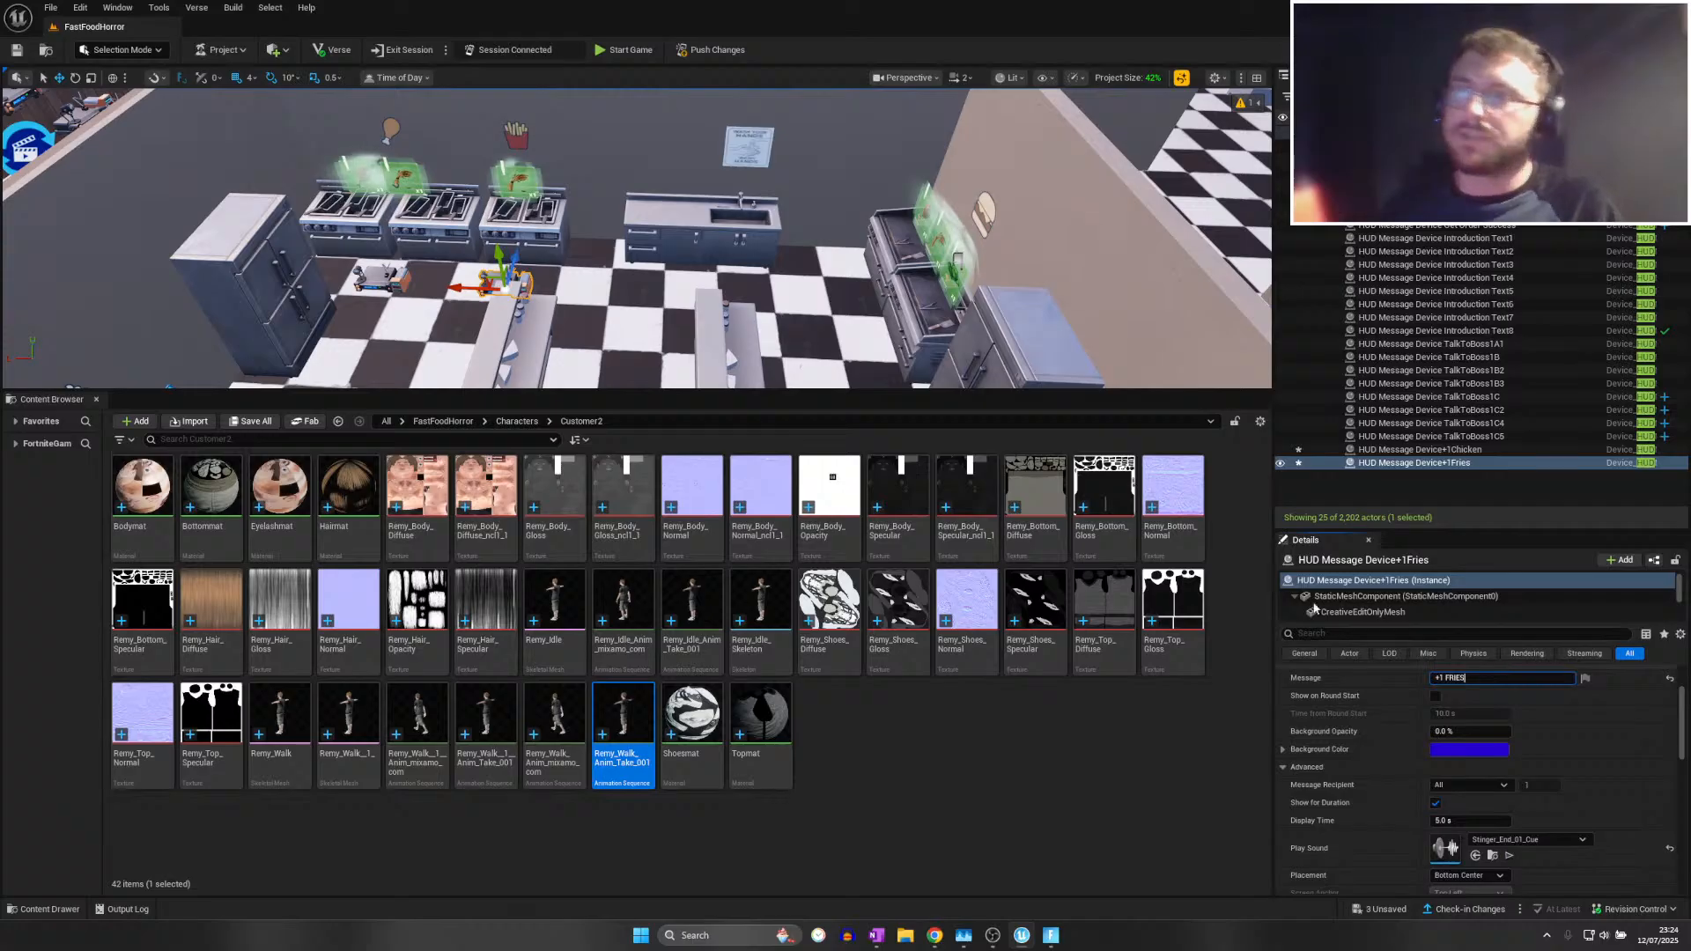
Examine the chicken, fries, burger and ice cream stations around the kitchen and the item icons above them
{"action": "right_click_drag", "start_coordinate": [757, 266], "coordinate": [502, 328]}
{"action": "key", "text": "w"}
{"action": "scroll", "coordinate": [757, 266], "scroll_direction": "down", "scroll_amount": 3}
{"action": "scroll", "coordinate": [757, 266], "scroll_direction": "down", "scroll_amount": 2}
{"action": "key", "text": "w"}
{"action": "key", "text": "s"}
{"action": "key", "text": "w"}
{"action": "key", "text": "w"}
{"action": "key", "text": "w"}
{"action": "right_click_drag", "start_coordinate": [390, 255], "coordinate": [823, 202]}
{"action": "key", "text": "w"}
{"action": "right_click_drag", "start_coordinate": [634, 238], "coordinate": [287, 288]}
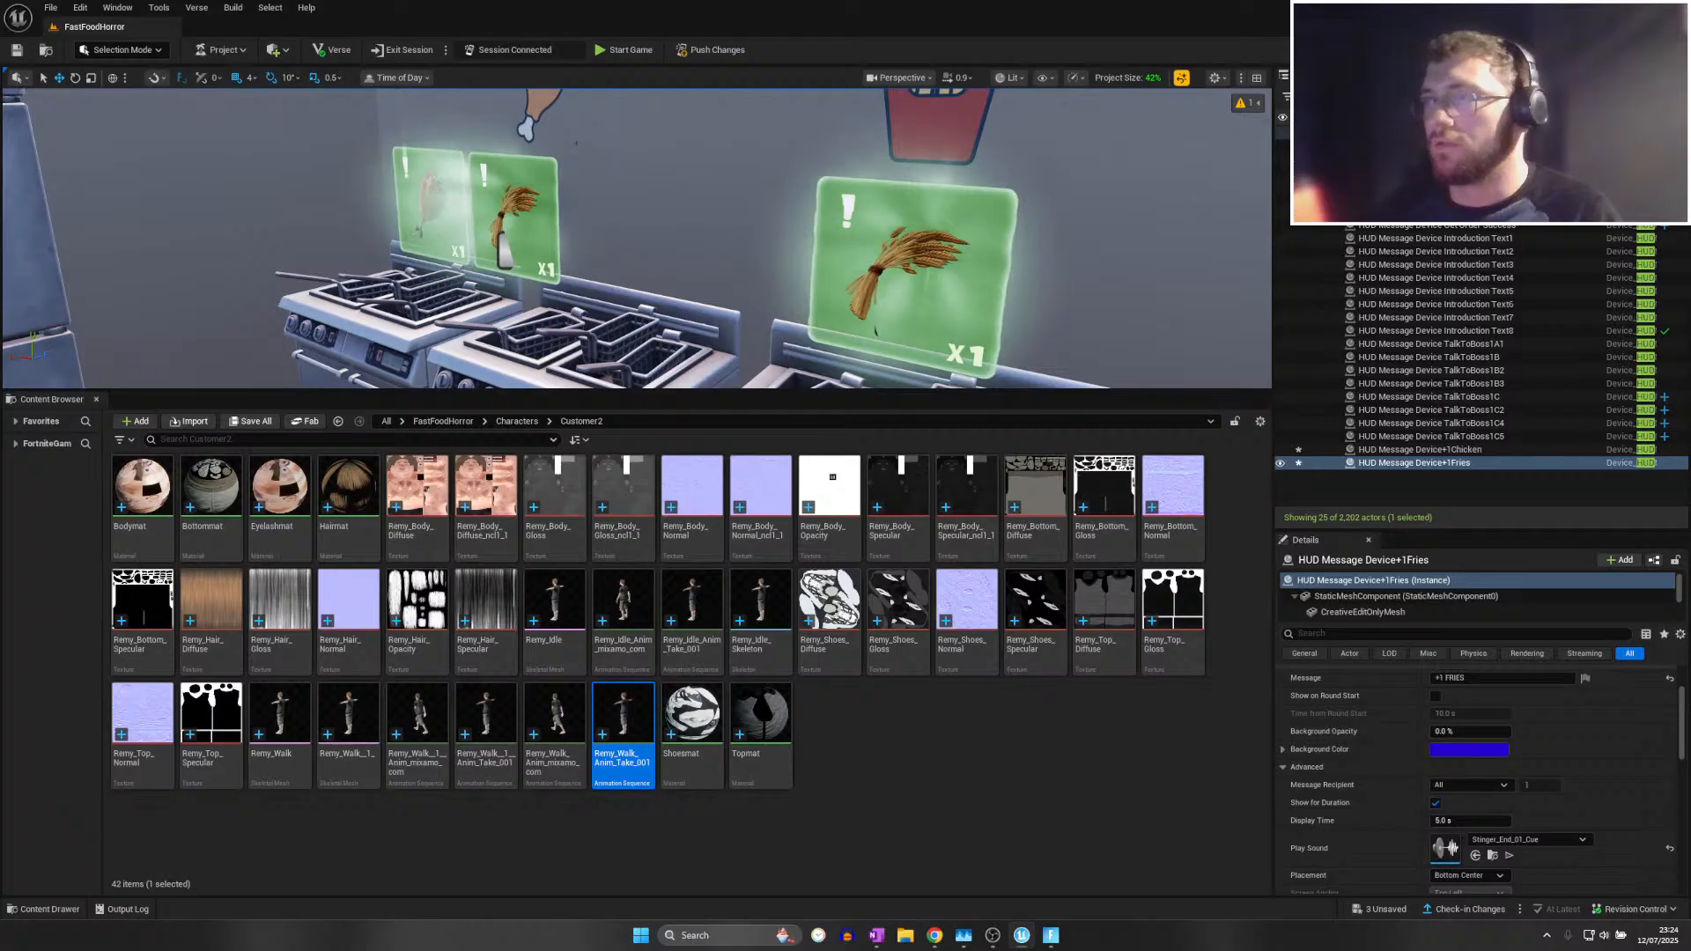
{"action": "right_click_drag", "start_coordinate": [634, 238], "coordinate": [766, 211]}
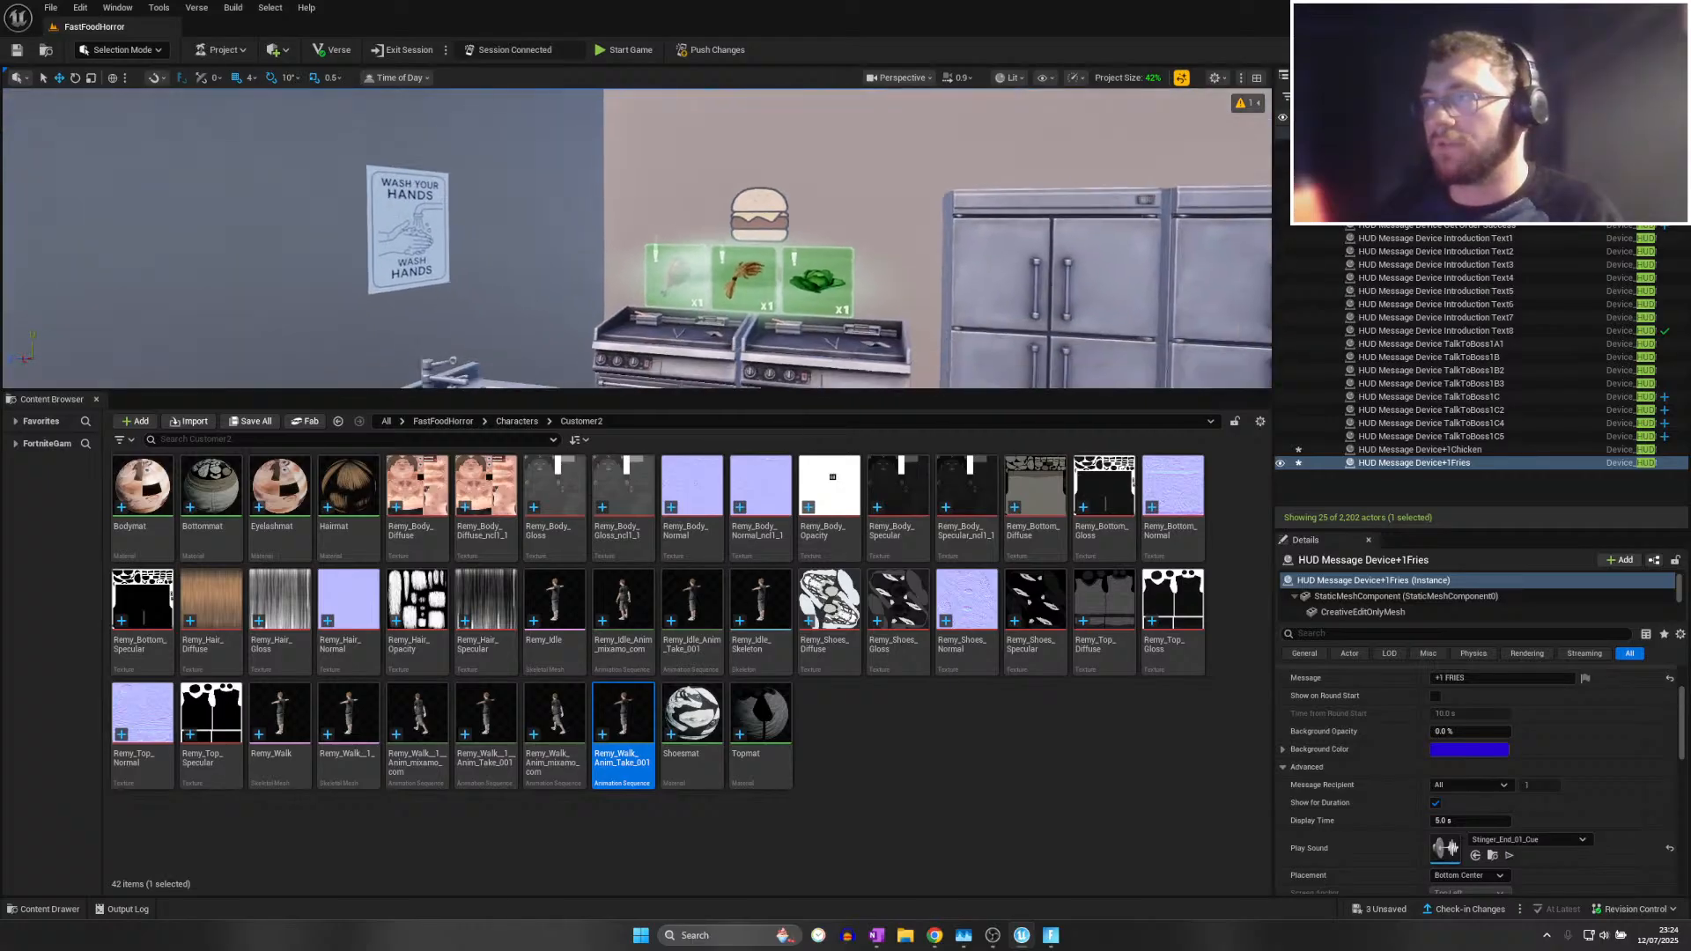
{"action": "right_click_drag", "start_coordinate": [634, 238], "coordinate": [1052, 259]}
{"action": "key", "text": "w"}
{"action": "key", "text": "s"}
{"action": "right_click_drag", "start_coordinate": [787, 255], "coordinate": [867, 251]}
{"action": "key", "text": "w"}
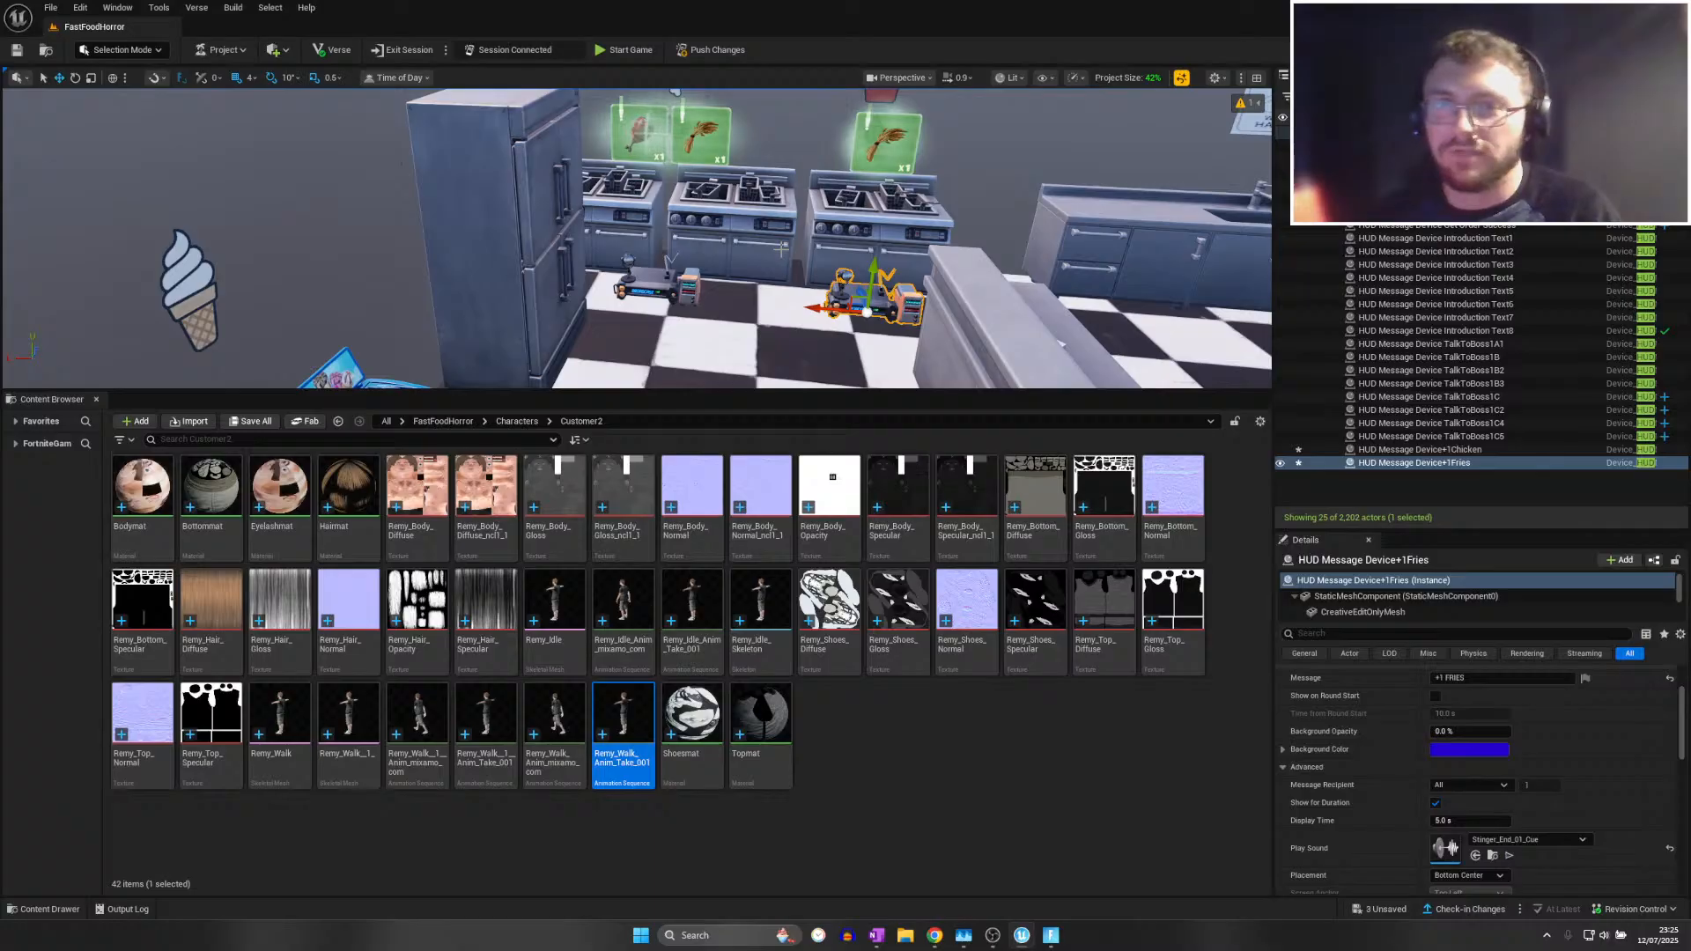
Save the pending changes to the FastFoodHorror map
{"action": "right_click_drag", "start_coordinate": [729, 295], "coordinate": [726, 211]}
{"action": "key", "text": "w"}
{"action": "scroll", "coordinate": [458, 239], "scroll_direction": "down", "scroll_amount": 3}
{"action": "key", "text": "w"}
{"action": "left_click", "coordinate": [51, 8]}
{"action": "left_click", "coordinate": [101, 169]}
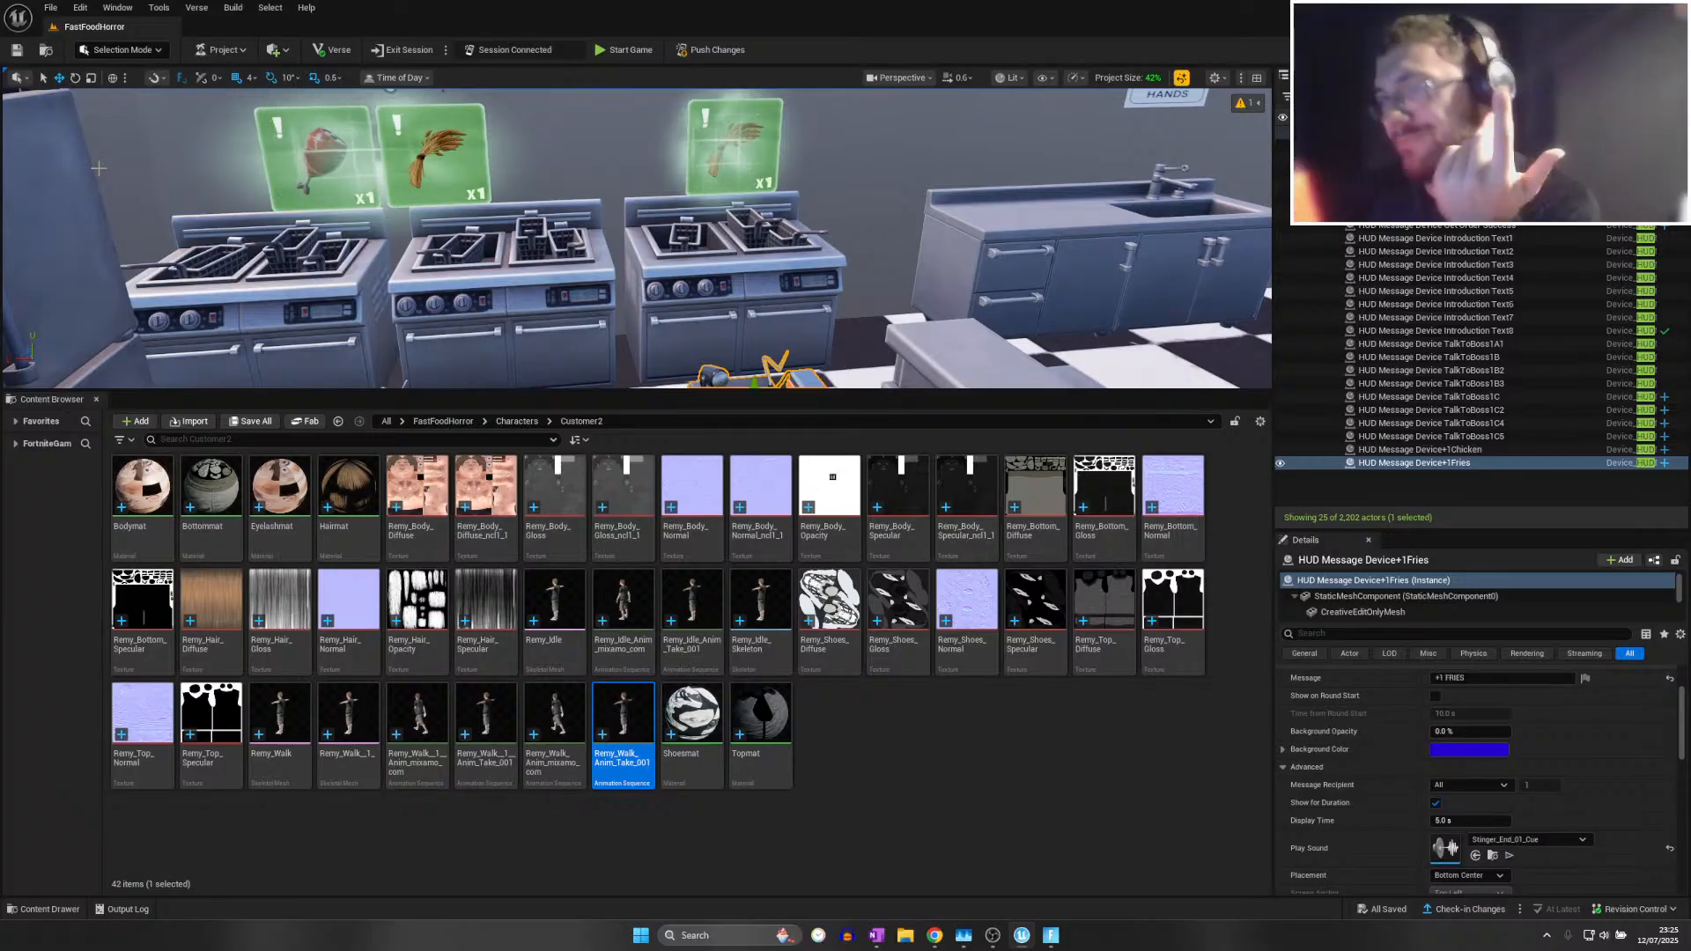
Duplicate the fries HUD Message Device and move the copy past the sink toward the burger station
{"action": "right_click_drag", "start_coordinate": [407, 93], "coordinate": [618, 146]}
{"action": "scroll", "coordinate": [607, 120], "scroll_direction": "up", "scroll_amount": 1}
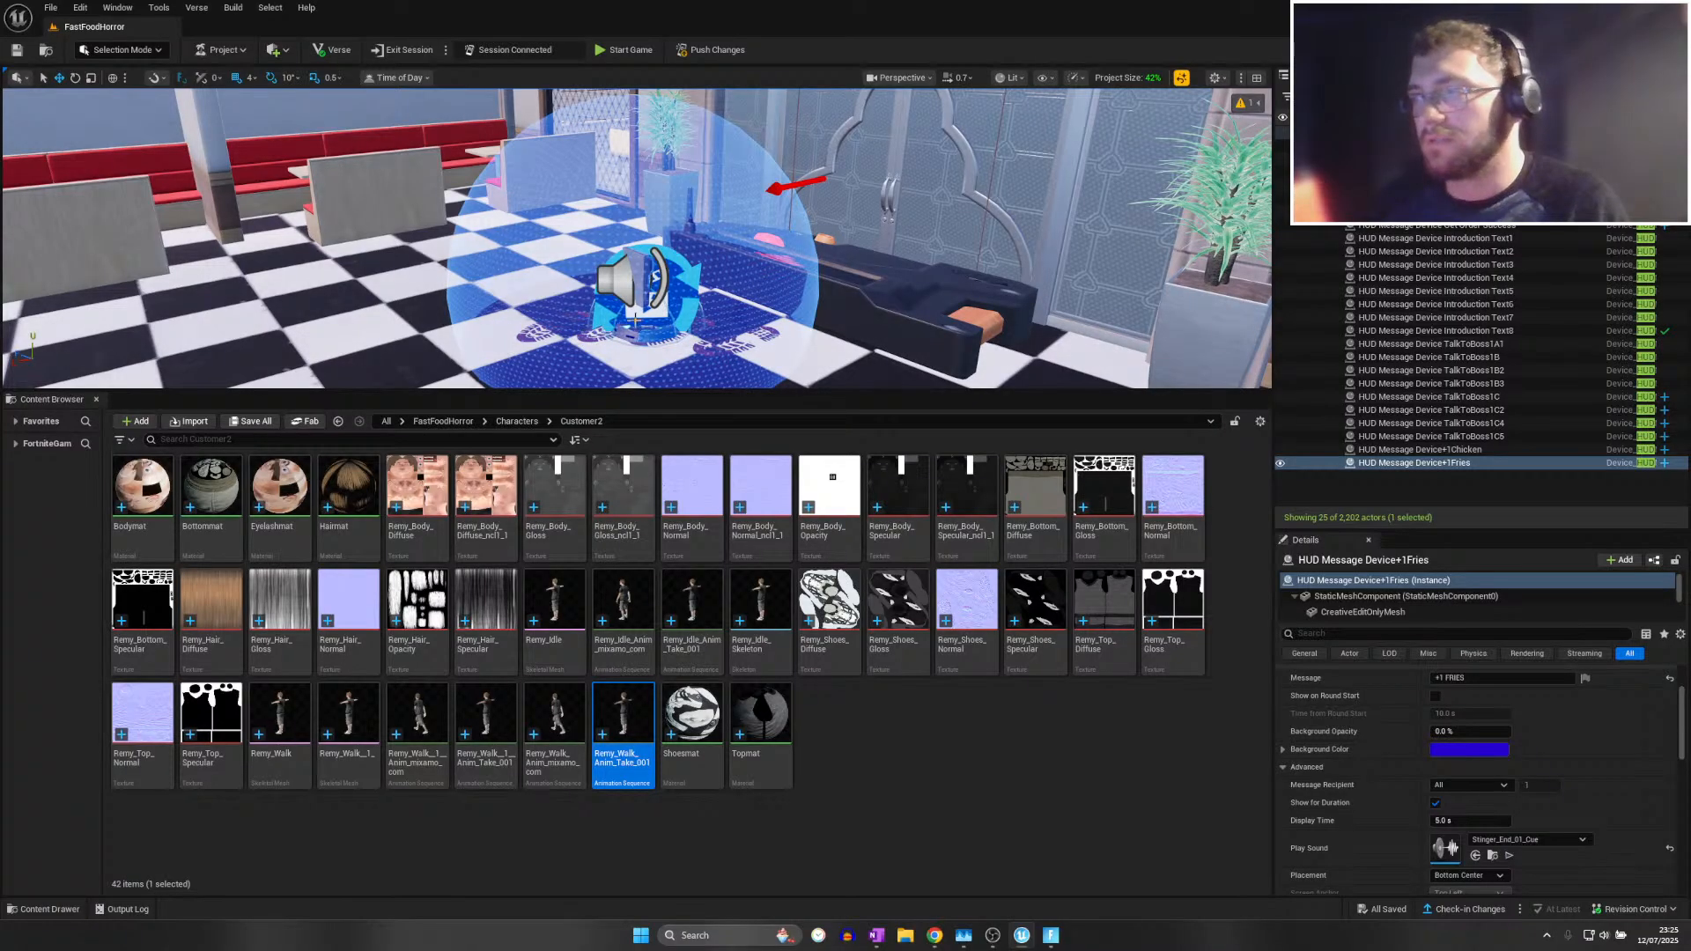
{"action": "mouse_move", "coordinate": [747, 315]}
{"action": "right_mouse_down"}
{"action": "mouse_move", "coordinate": [960, 295]}
{"action": "mouse_move", "coordinate": [933, 281]}
{"action": "mouse_move", "coordinate": [916, 291]}
{"action": "mouse_move", "coordinate": [1207, 286]}
{"action": "mouse_move", "coordinate": [1193, 318]}
{"action": "mouse_move", "coordinate": [1162, 320]}
{"action": "mouse_move", "coordinate": [1259, 314]}
{"action": "mouse_move", "coordinate": [660, 295]}
{"action": "mouse_move", "coordinate": [735, 310]}
{"action": "right_mouse_up"}
{"action": "key", "text": "ctrl+d"}
{"action": "left_click_drag", "start_coordinate": [533, 330], "coordinate": [1059, 341]}
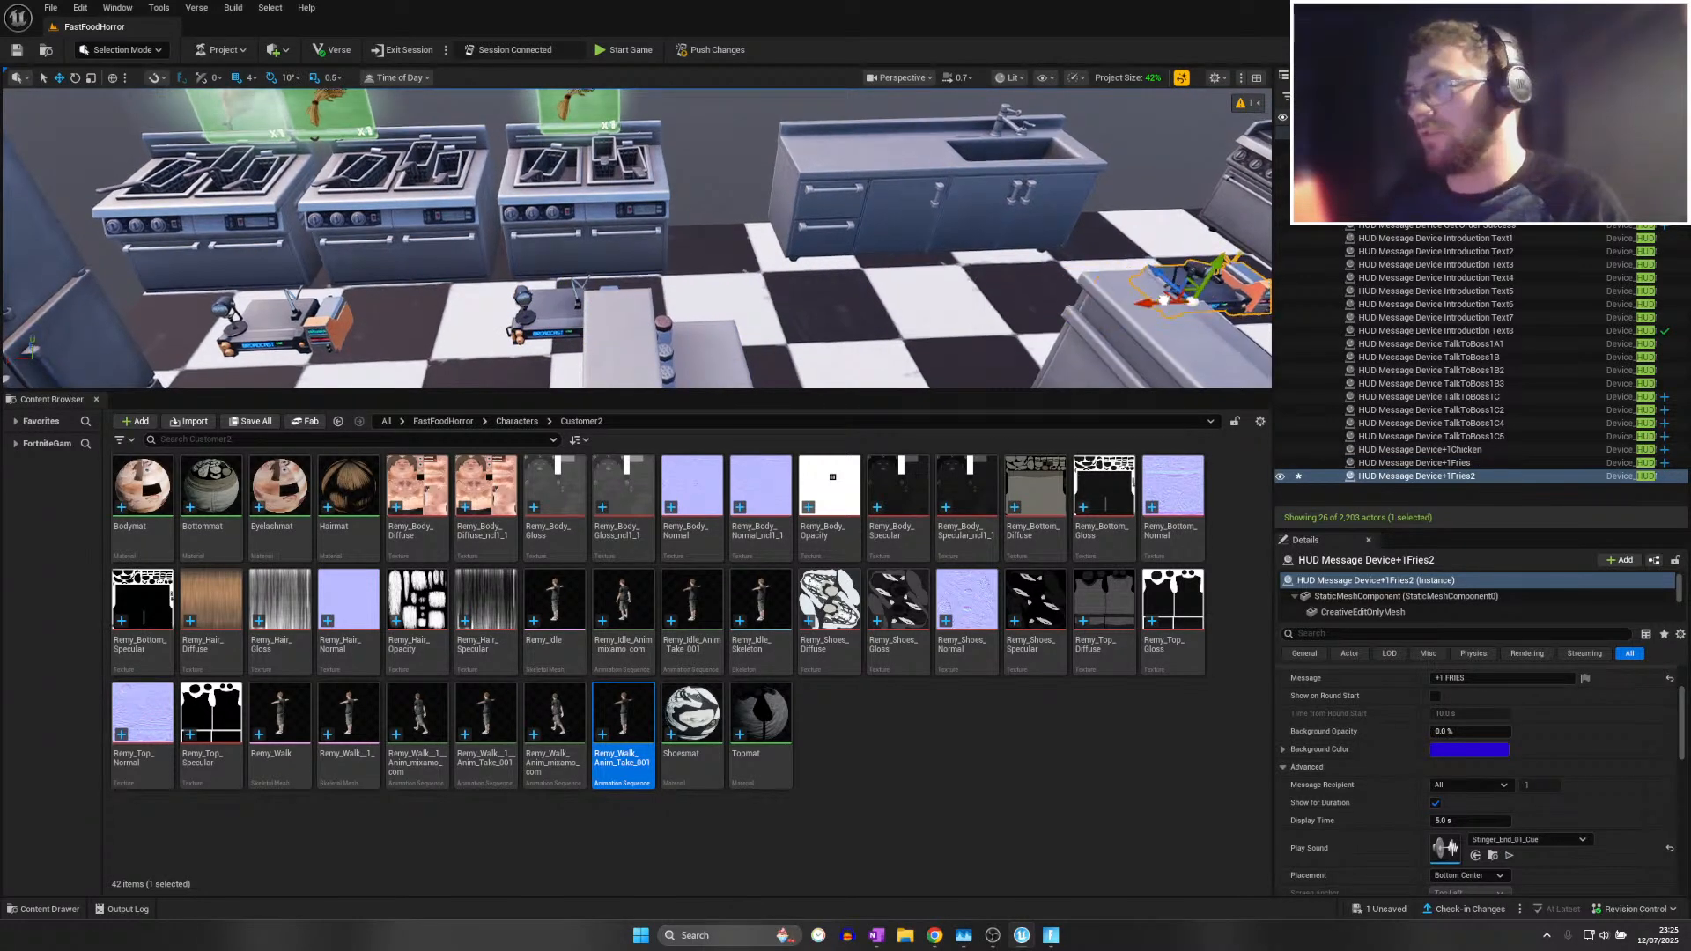
Move the copied HUD Message Device off the counter to the floor in front of the burger station
{"action": "right_click_drag", "start_coordinate": [1059, 341], "coordinate": [1241, 304]}
{"action": "key", "text": "e"}
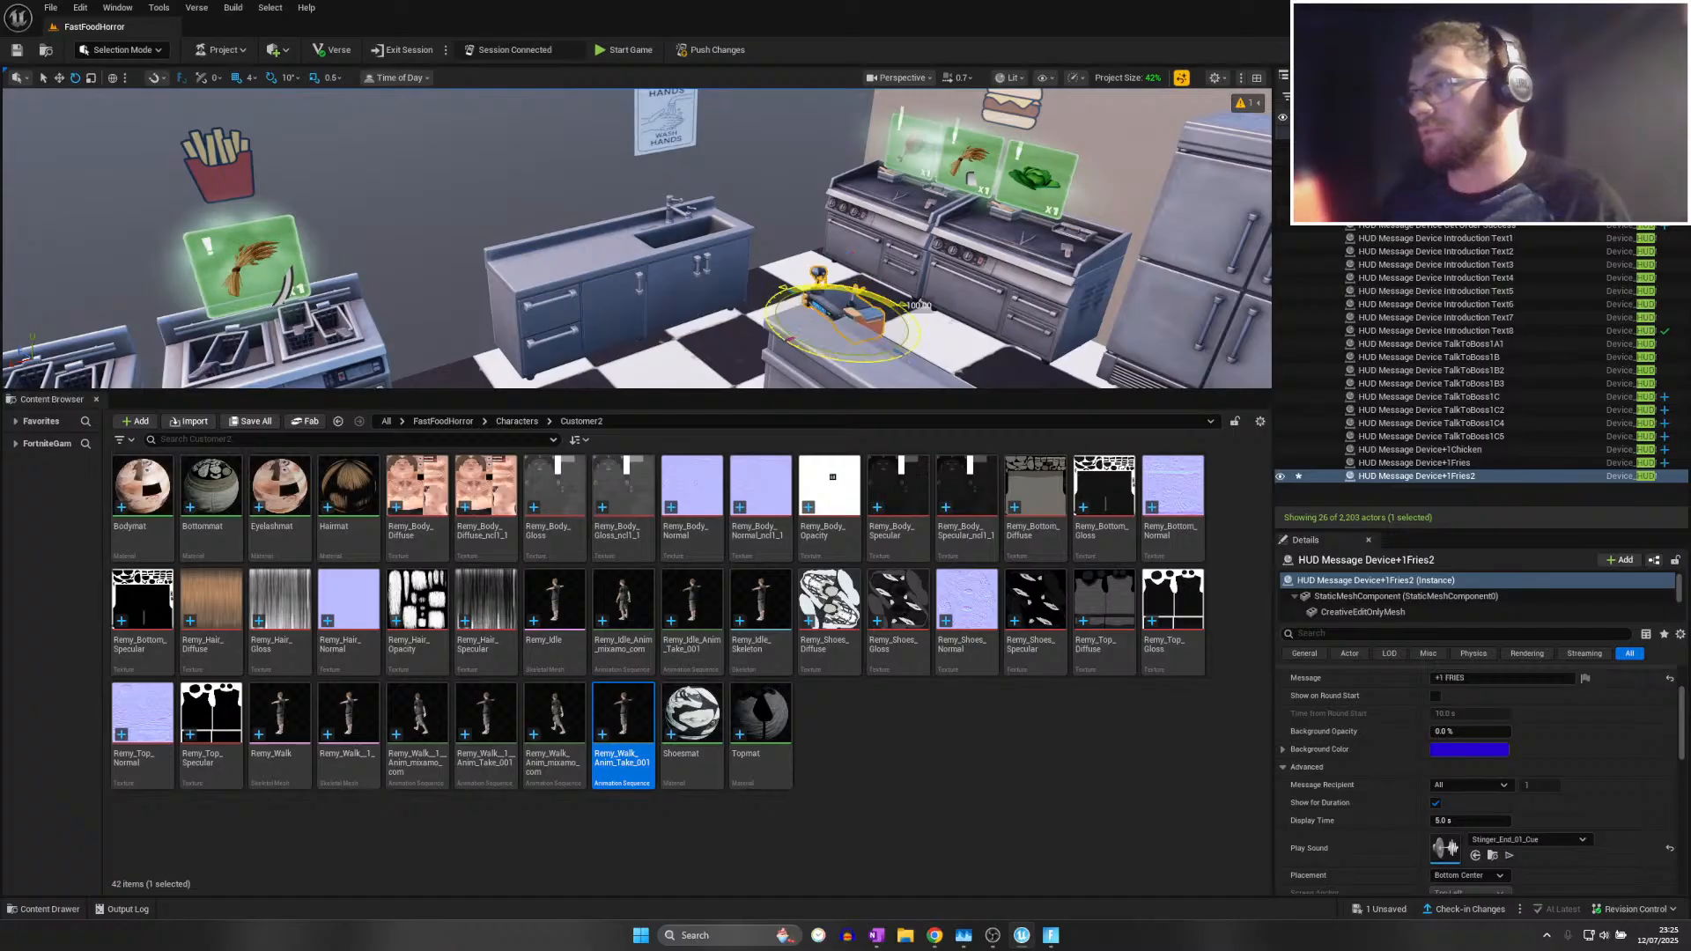
{"action": "key", "text": "w"}
{"action": "left_click_drag", "start_coordinate": [824, 333], "coordinate": [851, 326]}
Rename the copied device as HUD Message Device+1CheeseBurger
{"action": "double_click", "coordinate": [1445, 582]}
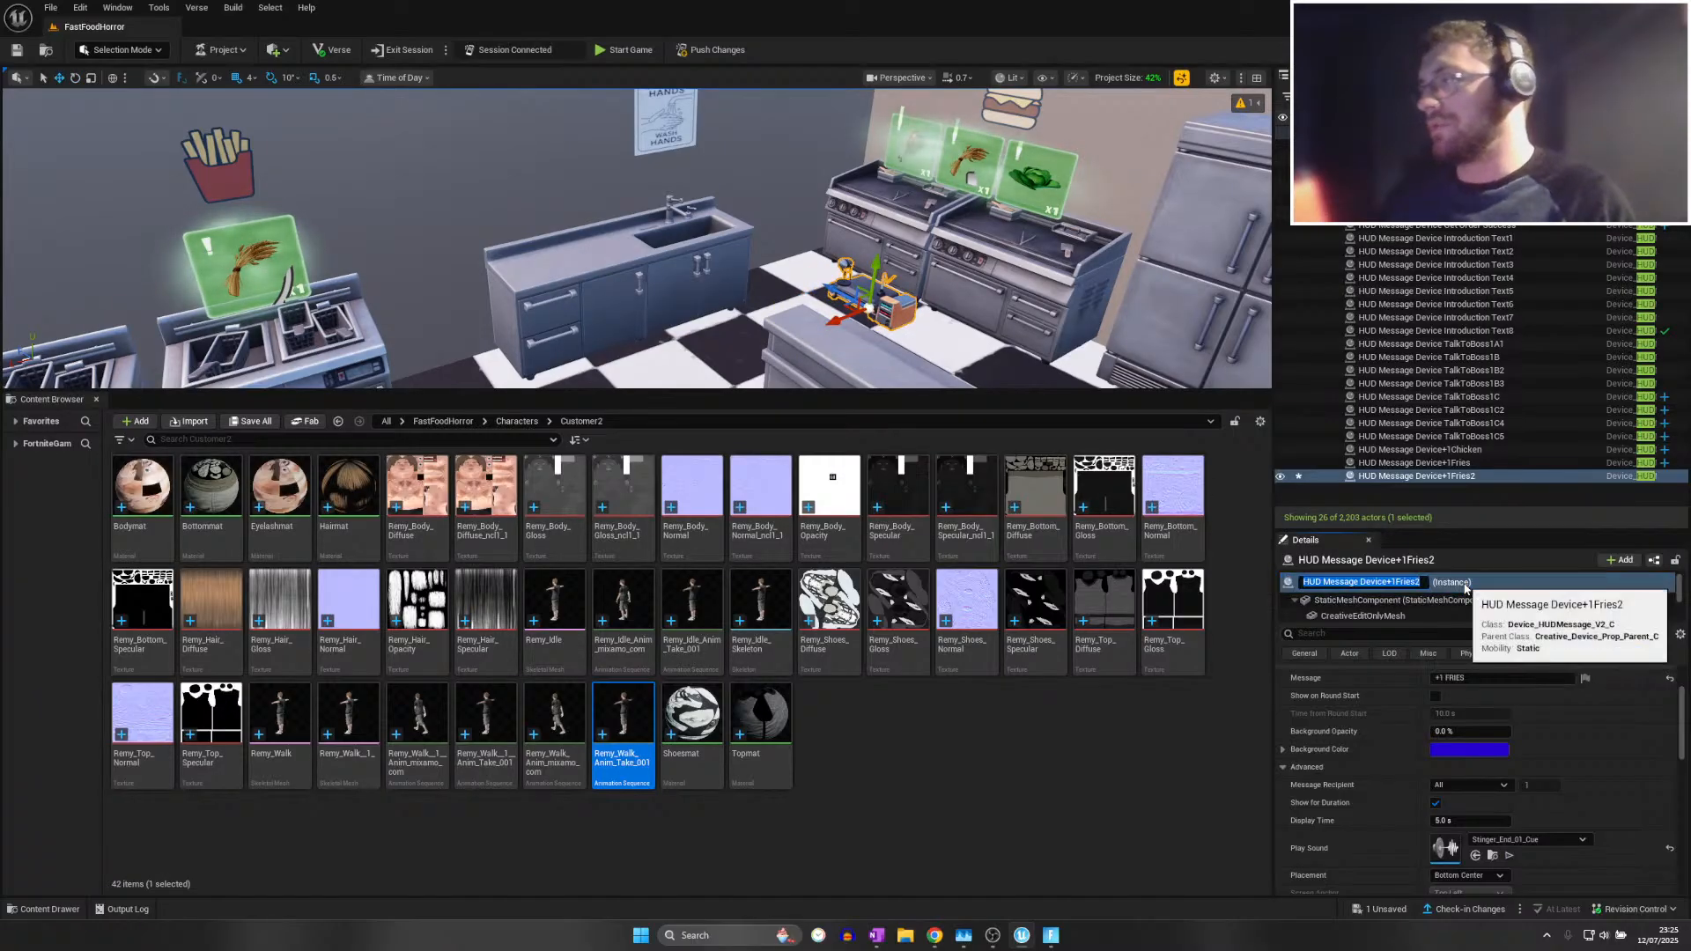
{"action": "key", "text": "End"}
{"action": "key", "text": "BackSpace"}
{"action": "key", "text": "BackSpace"}
{"action": "key", "text": "BackSpace"}
{"action": "key", "text": "BackSpace"}
{"action": "key", "text": "BackSpace"}
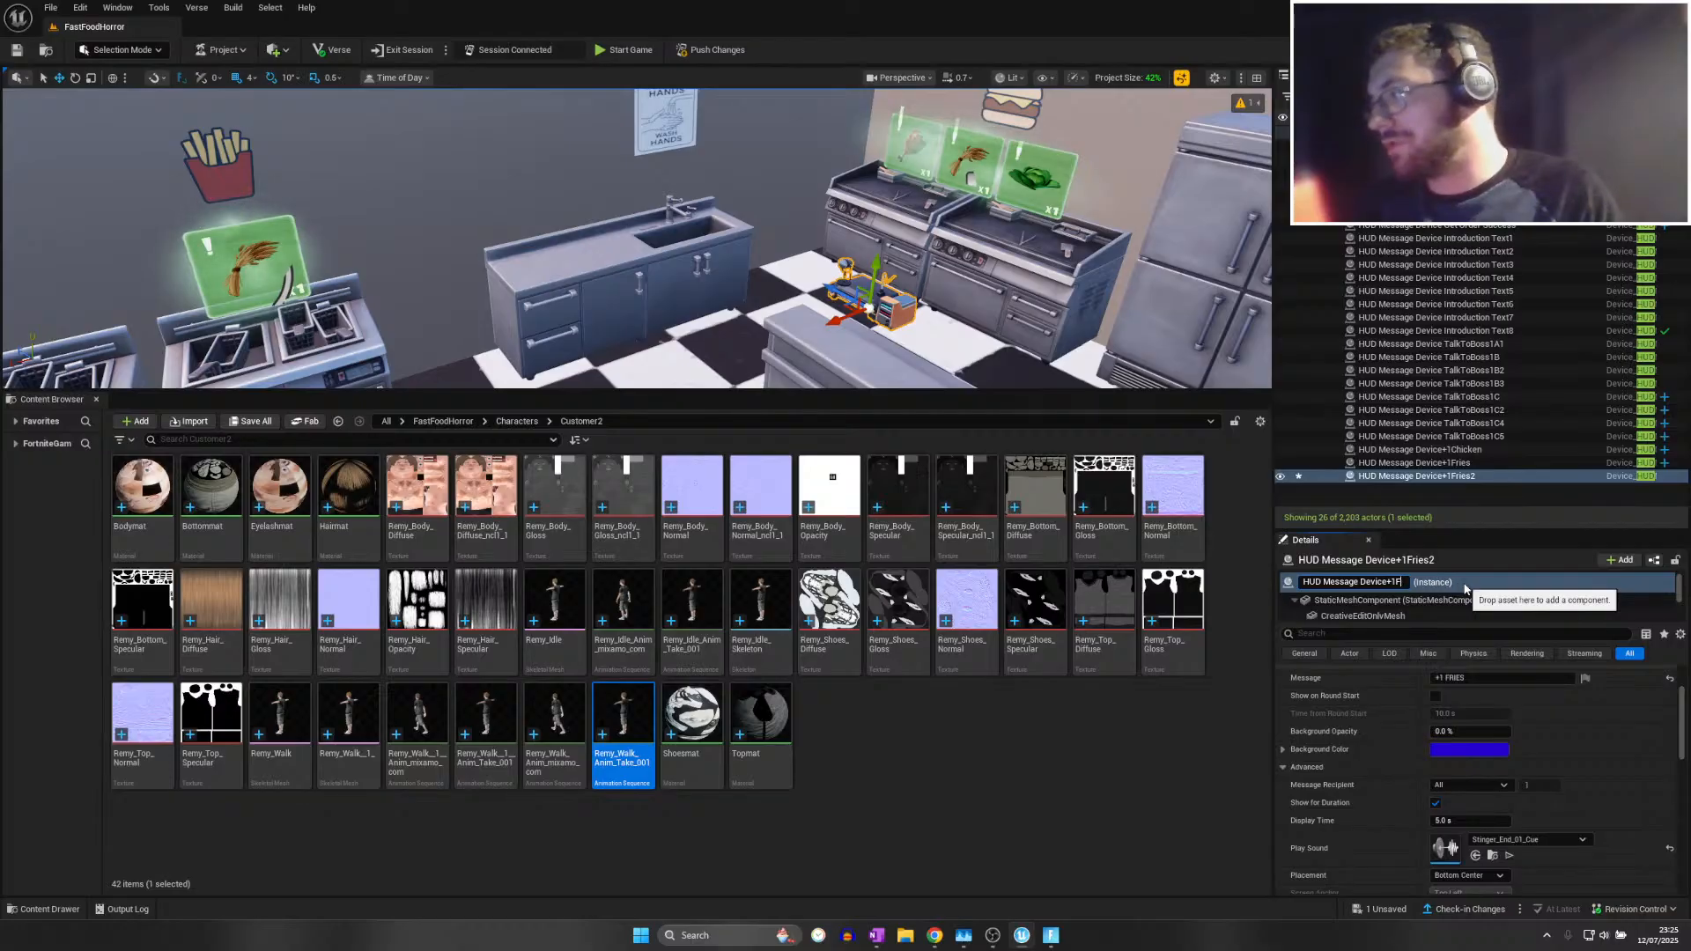
{"action": "type", "text": "C"}
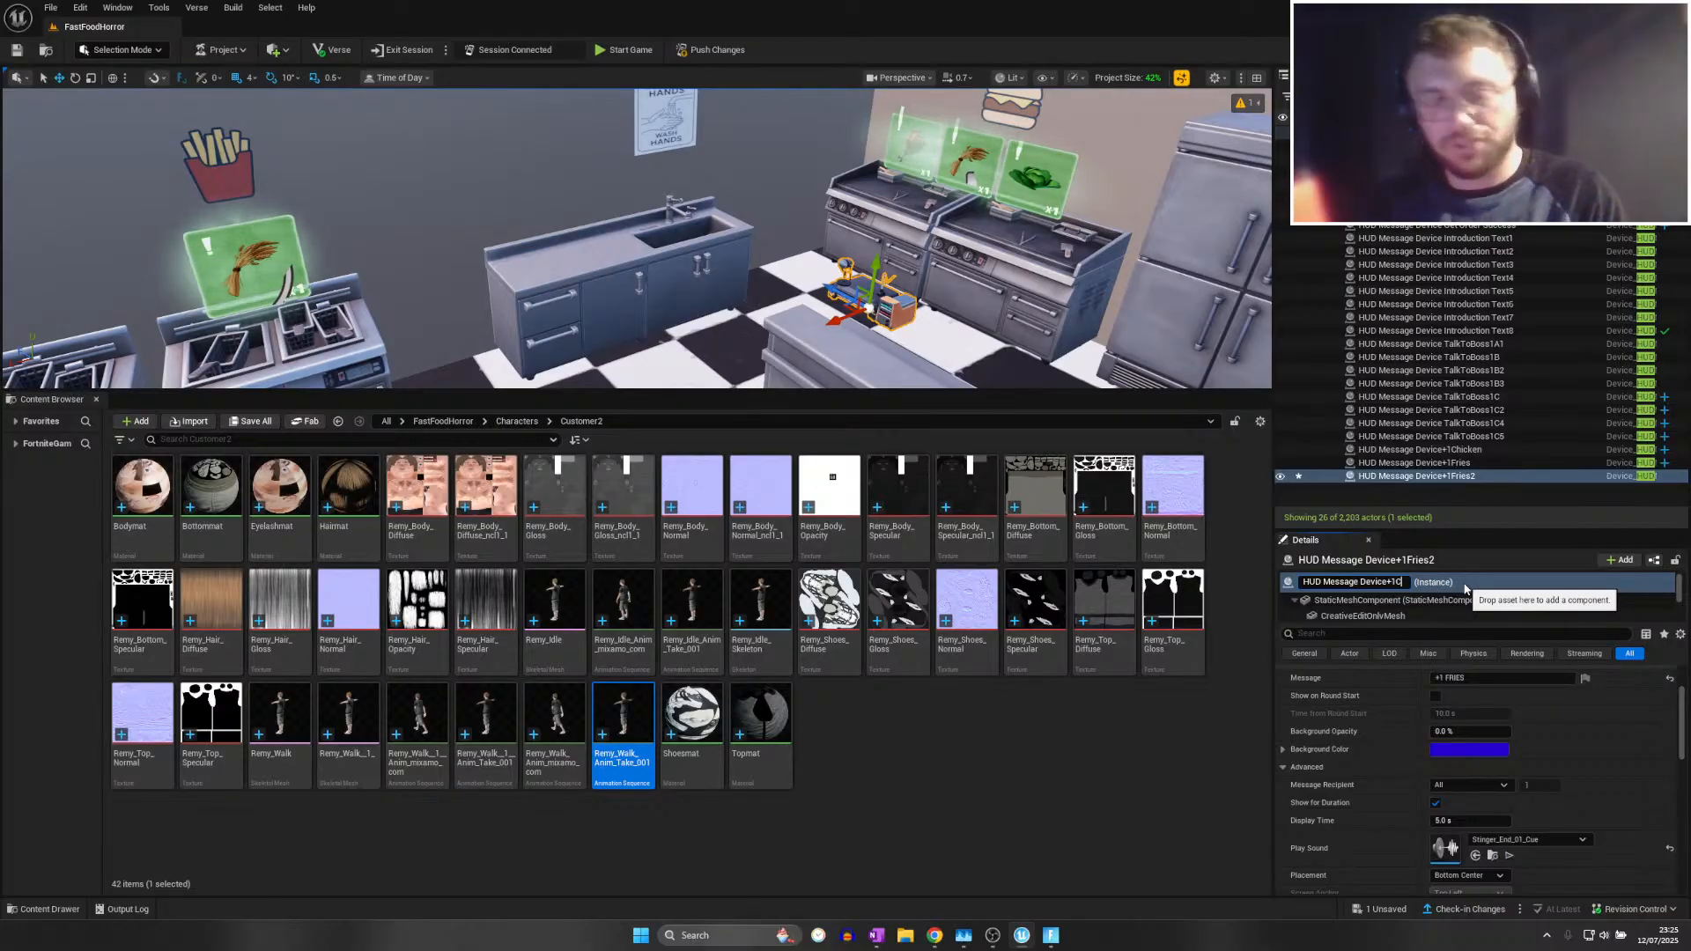
{"action": "type", "text": "heeseBurger"}
{"action": "key", "text": "Return"}
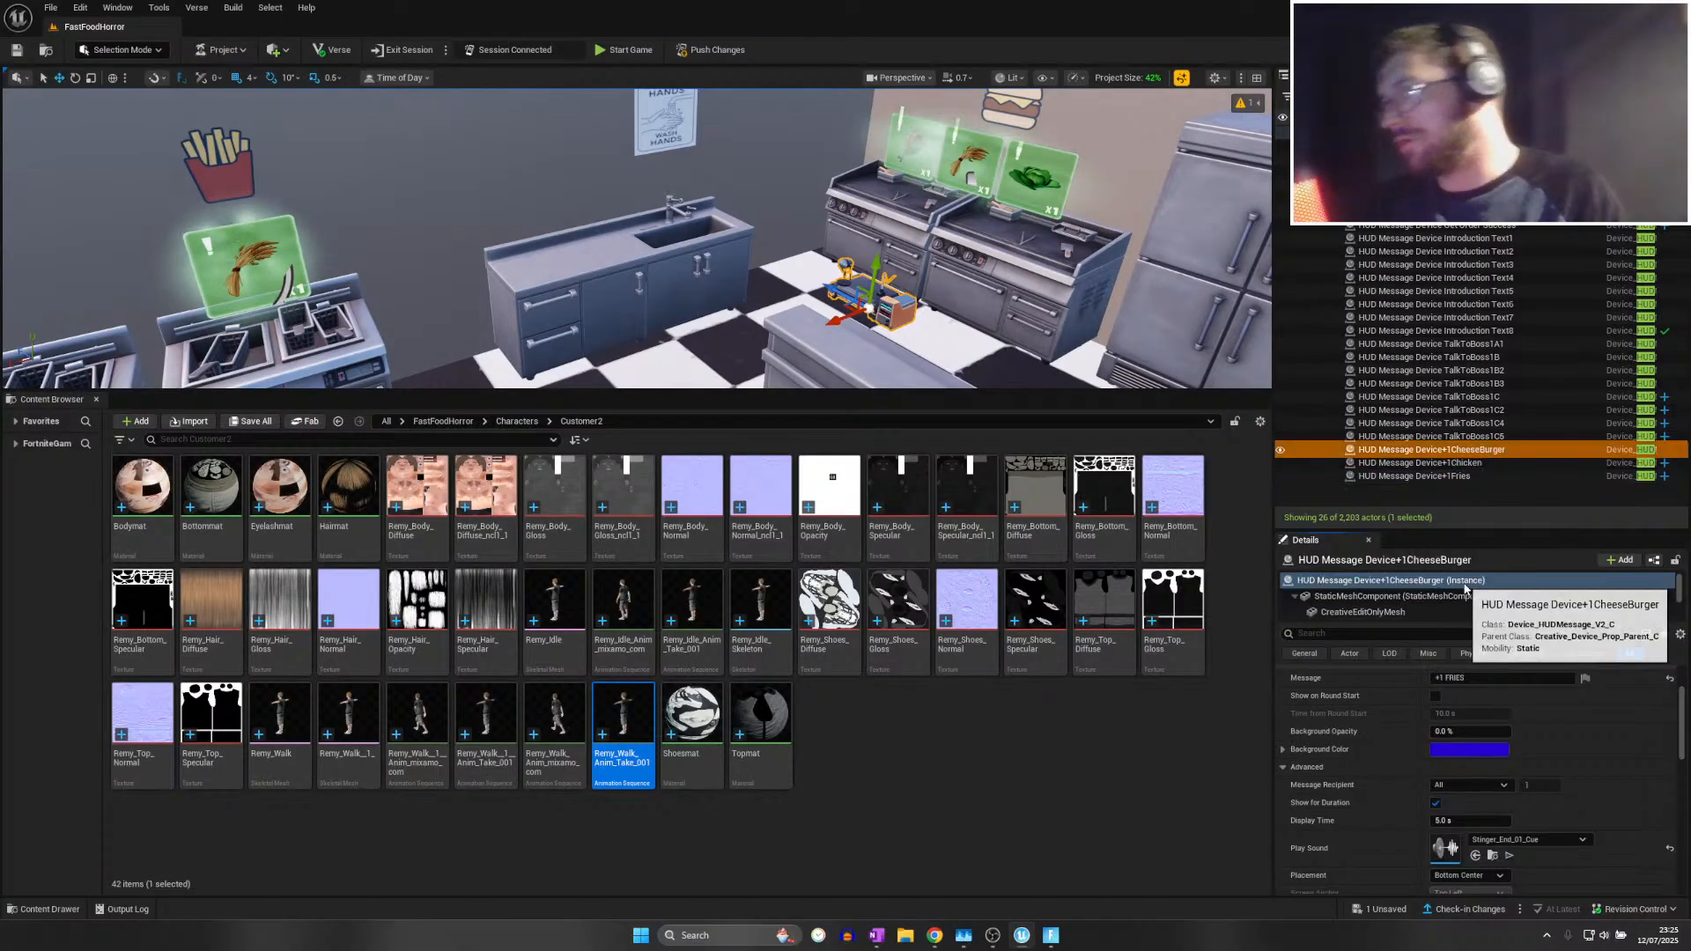
Set the message of the cheeseburger HUD Message Device to "+1 CHEESE BURGER"
{"action": "left_click", "coordinate": [1458, 677]}
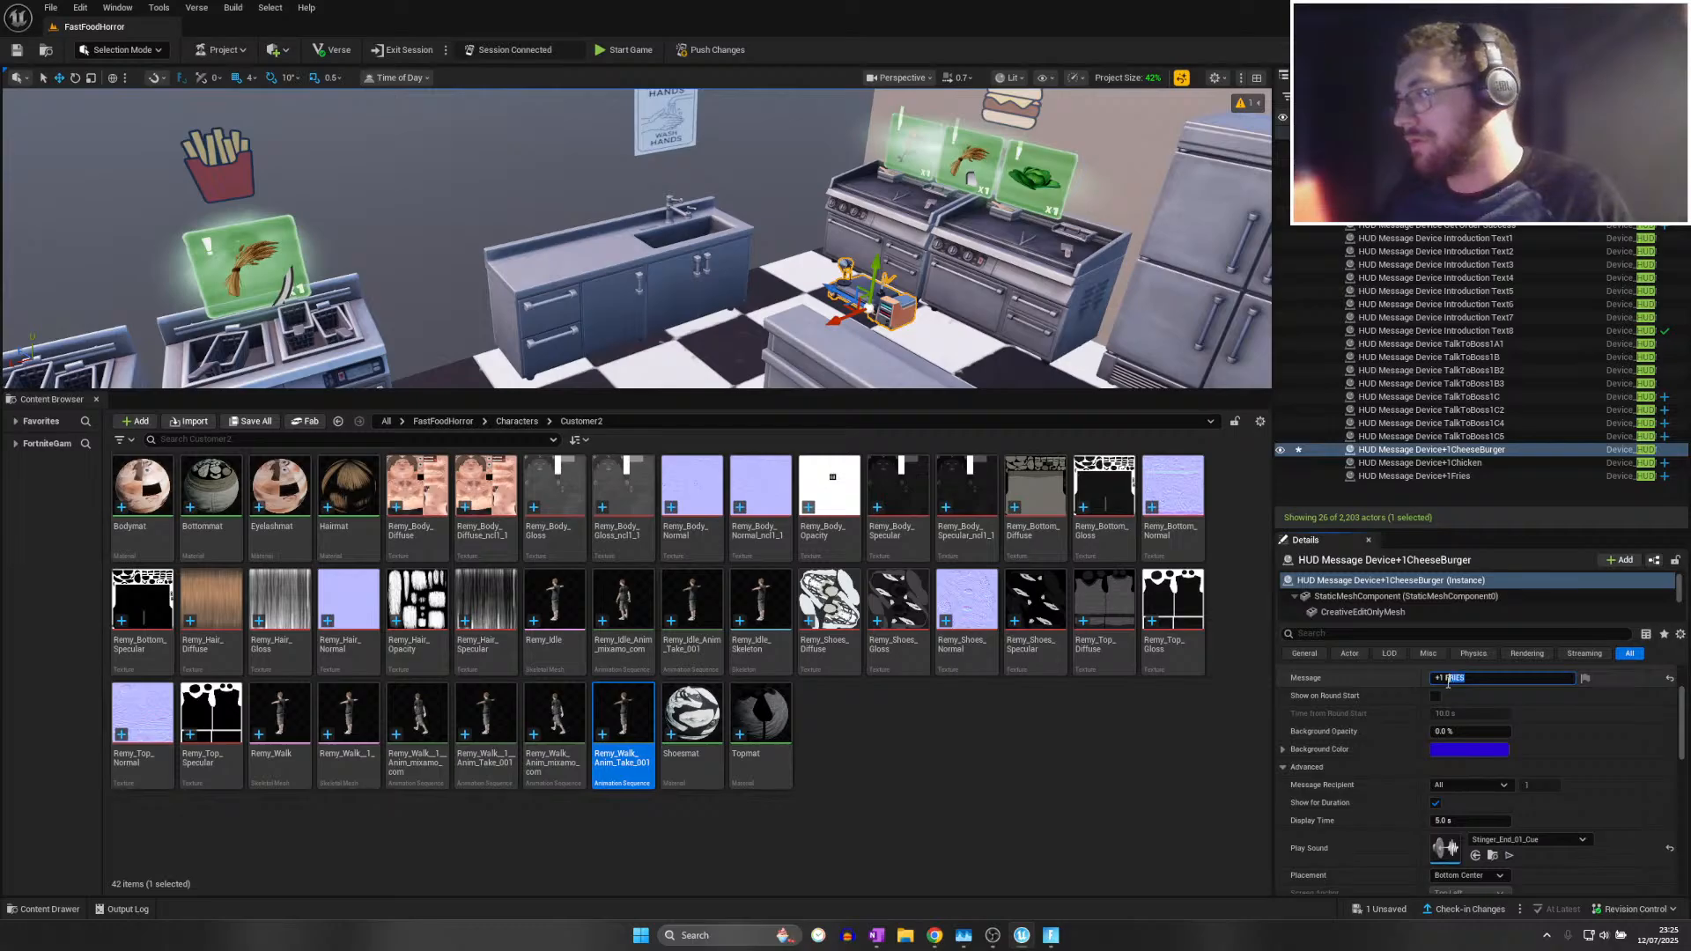
{"action": "type", "text": "C"}
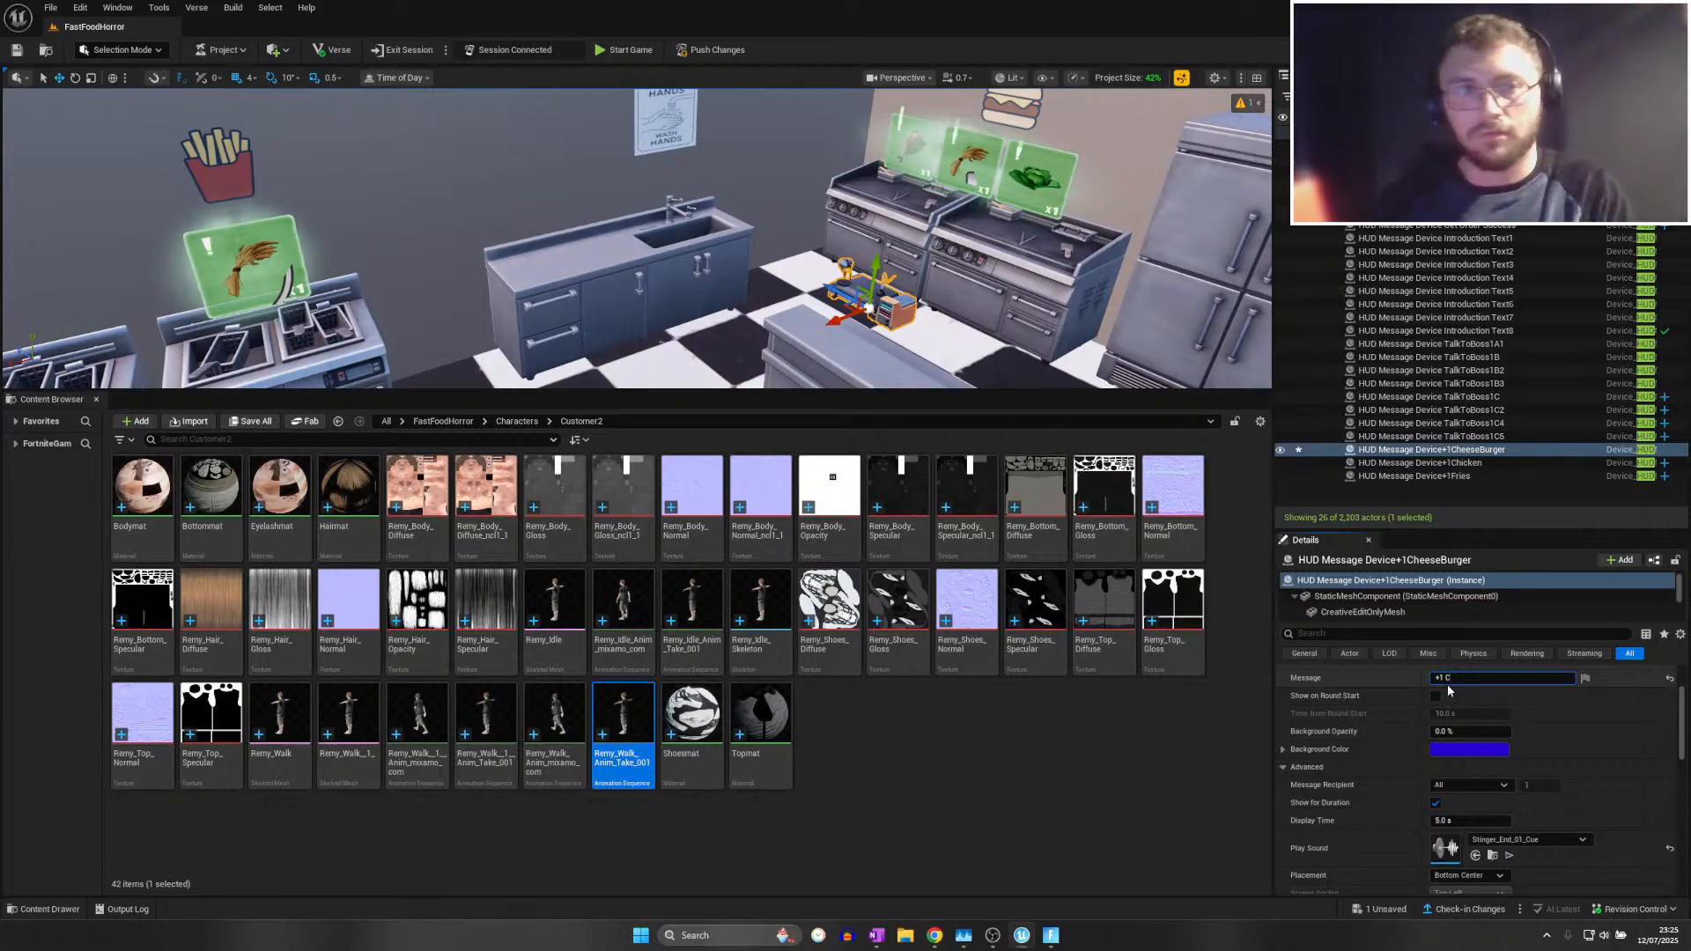
{"action": "type", "text": "HEESE BURGER"}
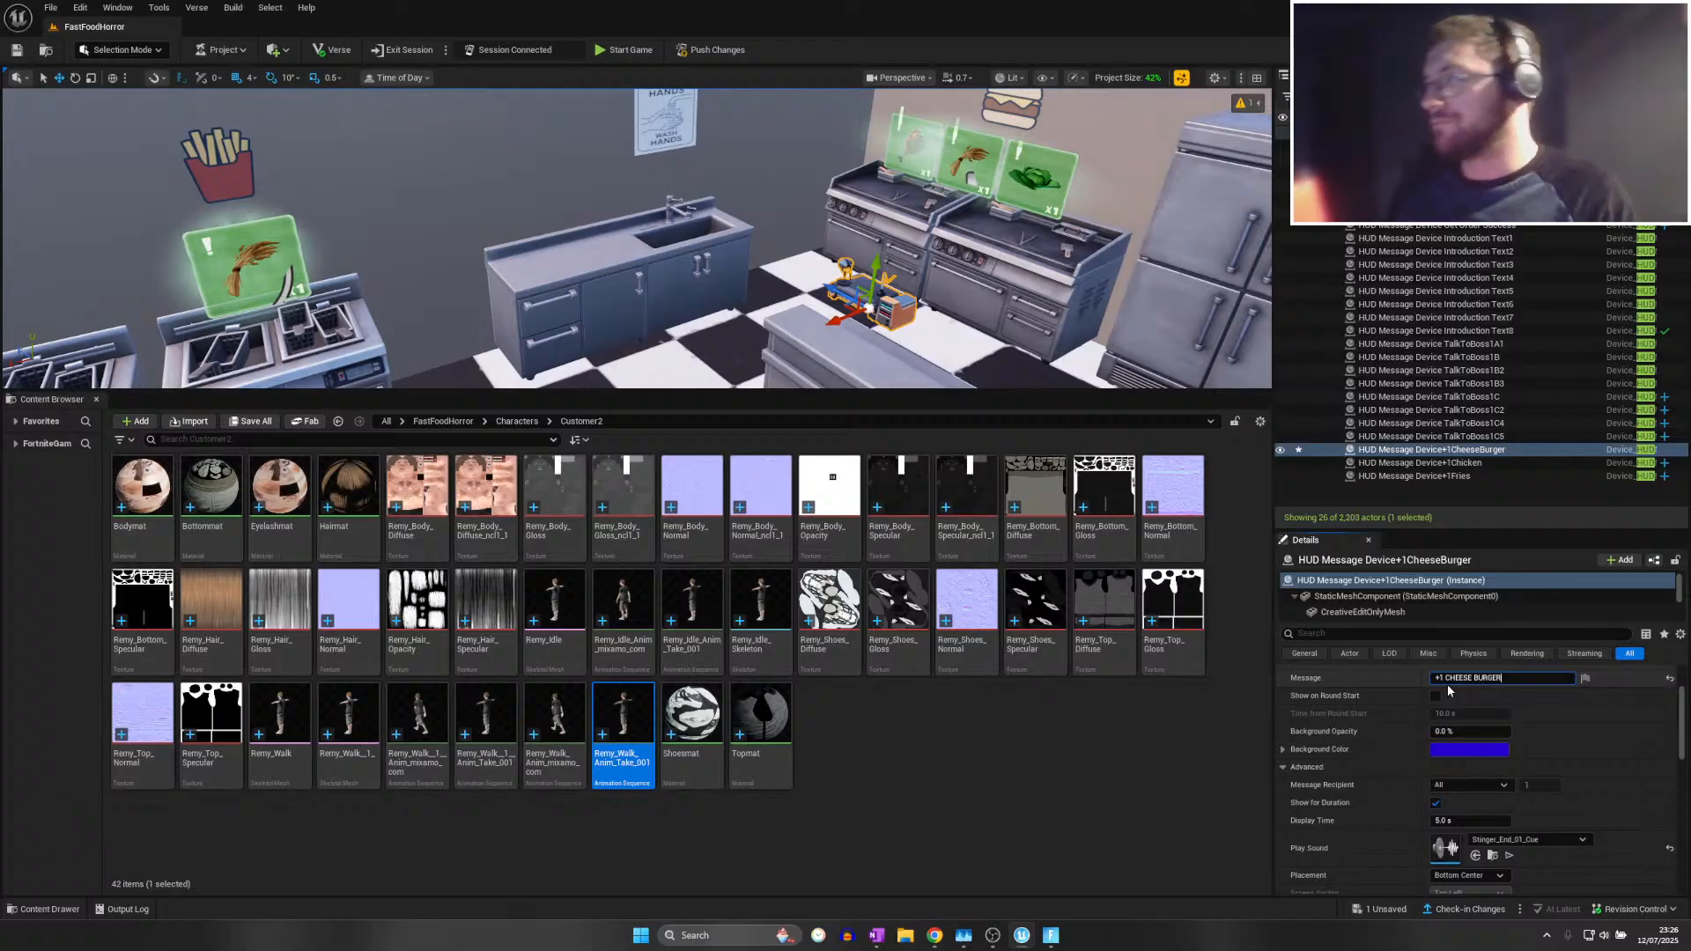
{"action": "key", "text": "Return"}
Duplicate the cheeseburger HUD Message Device and move the copy in front of the bacon sandwich station
{"action": "right_click_drag", "start_coordinate": [616, 282], "coordinate": [986, 304]}
{"action": "key", "text": "ctrl+d"}
{"action": "left_click_drag", "start_coordinate": [376, 280], "coordinate": [757, 274]}
{"action": "key", "text": "e"}
{"action": "key", "text": "w"}
{"action": "key", "text": "w"}
{"action": "right_click_drag", "start_coordinate": [757, 275], "coordinate": [1064, 229]}
{"action": "key", "text": "w"}
{"action": "key", "text": "w"}
{"action": "key", "text": "s"}
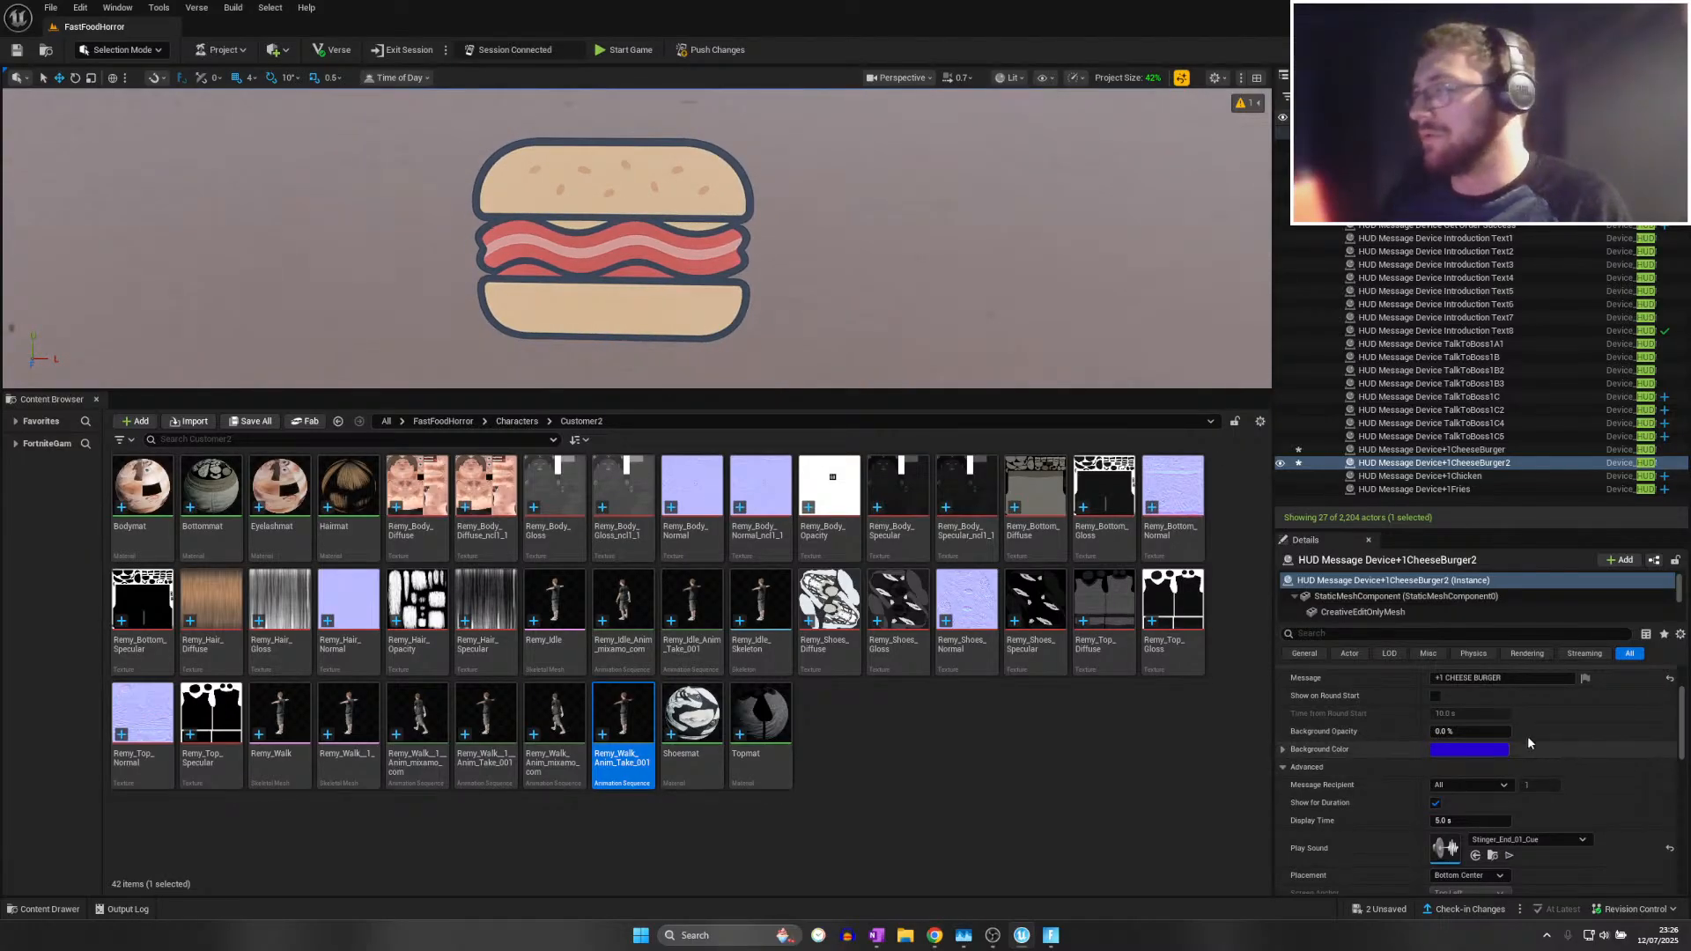
Set the message of the HUD Message Device at the bacon station to "+1 BACON BAP"
{"action": "left_click_drag", "start_coordinate": [1511, 678], "coordinate": [1464, 679]}
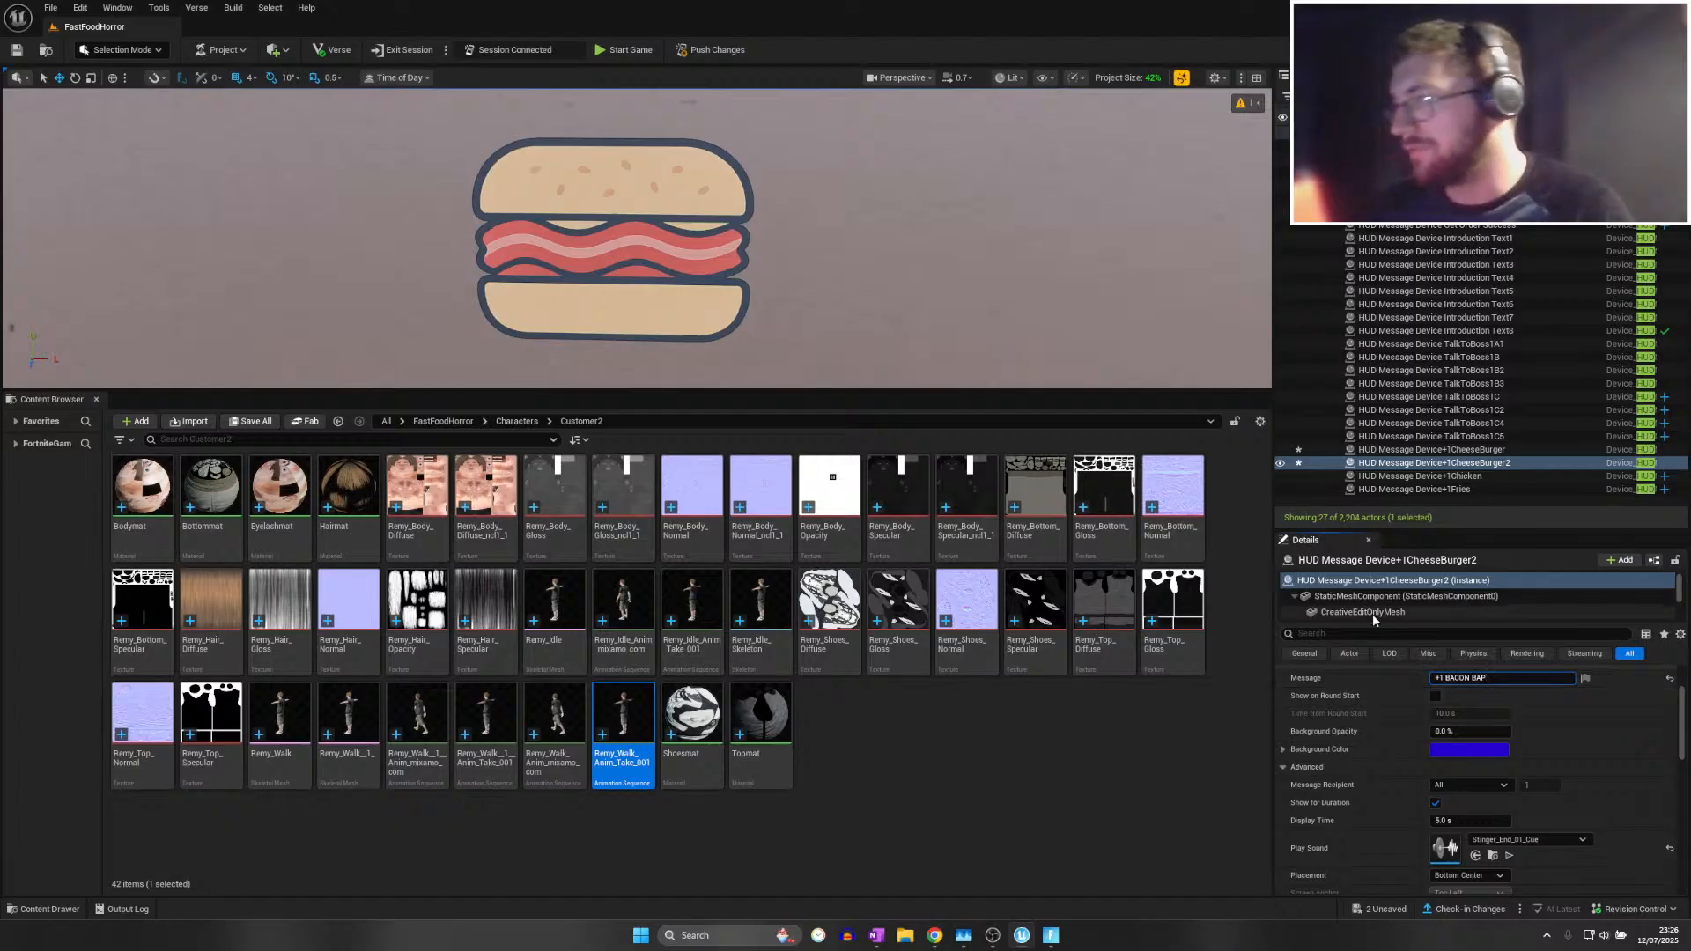
{"action": "left_click", "coordinate": [1367, 680]}
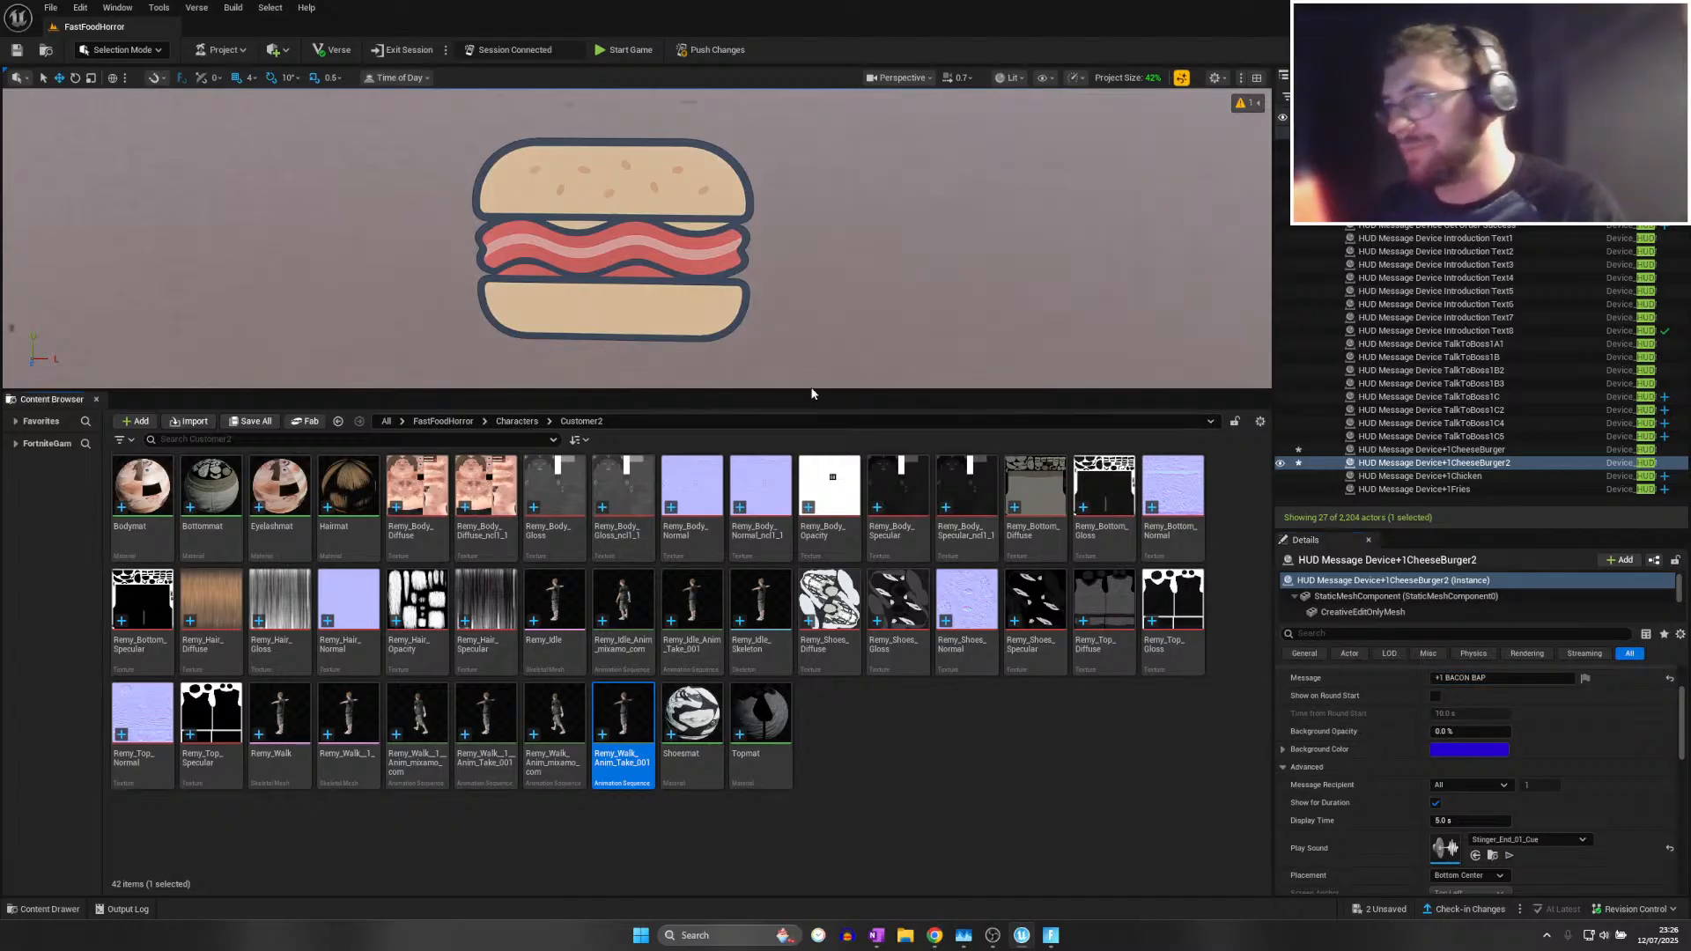
{"action": "right_click_drag", "start_coordinate": [757, 308], "coordinate": [634, 352]}
{"action": "key", "text": "s"}
{"action": "key", "text": "w"}
{"action": "key", "text": "s"}
{"action": "key", "text": "w"}
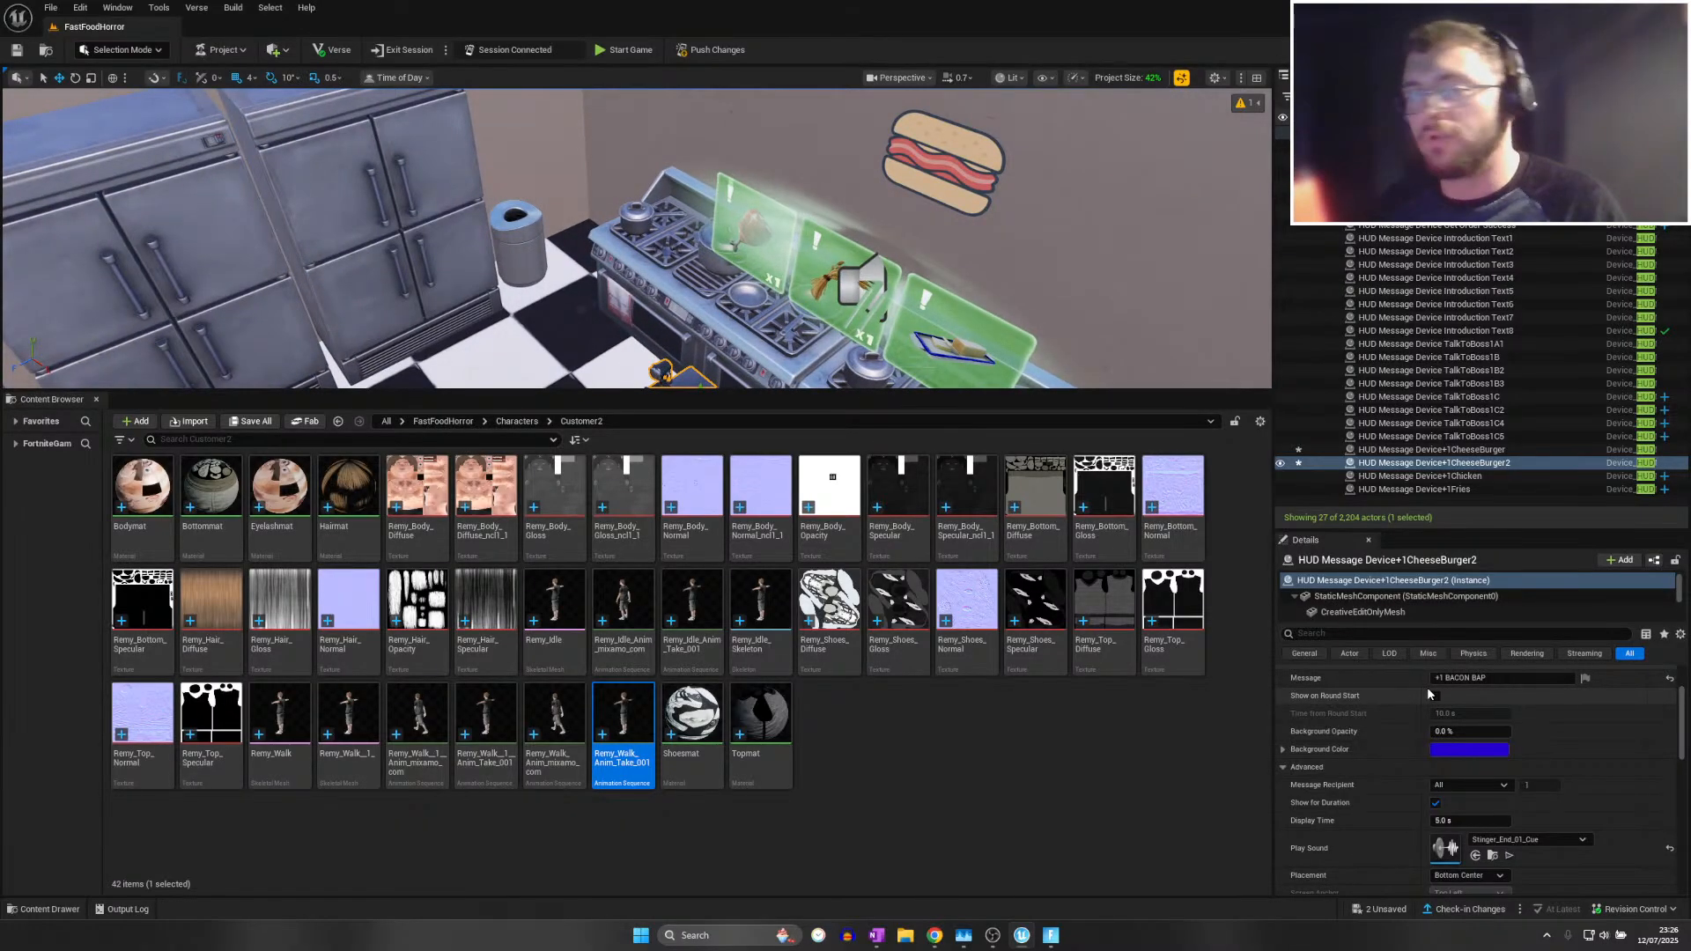
Change the bacon station device's message to "+1 BACON SANDWICH"
{"action": "left_click", "coordinate": [1503, 679]}
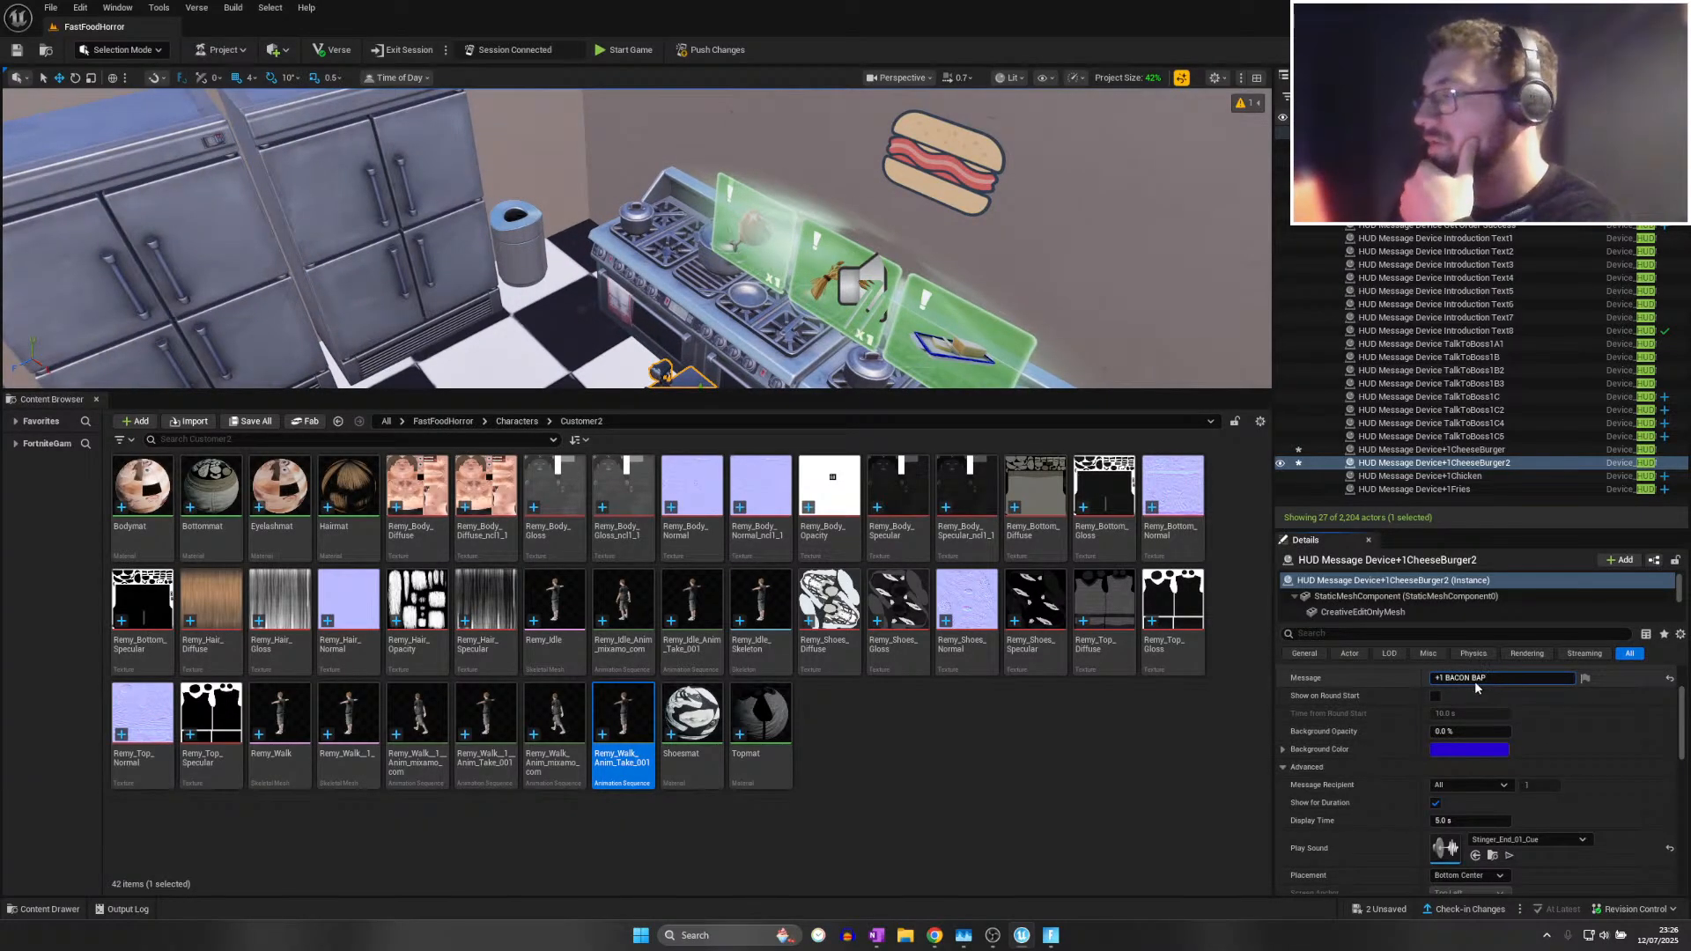
{"action": "left_click_drag", "start_coordinate": [1472, 679], "coordinate": [1512, 681]}
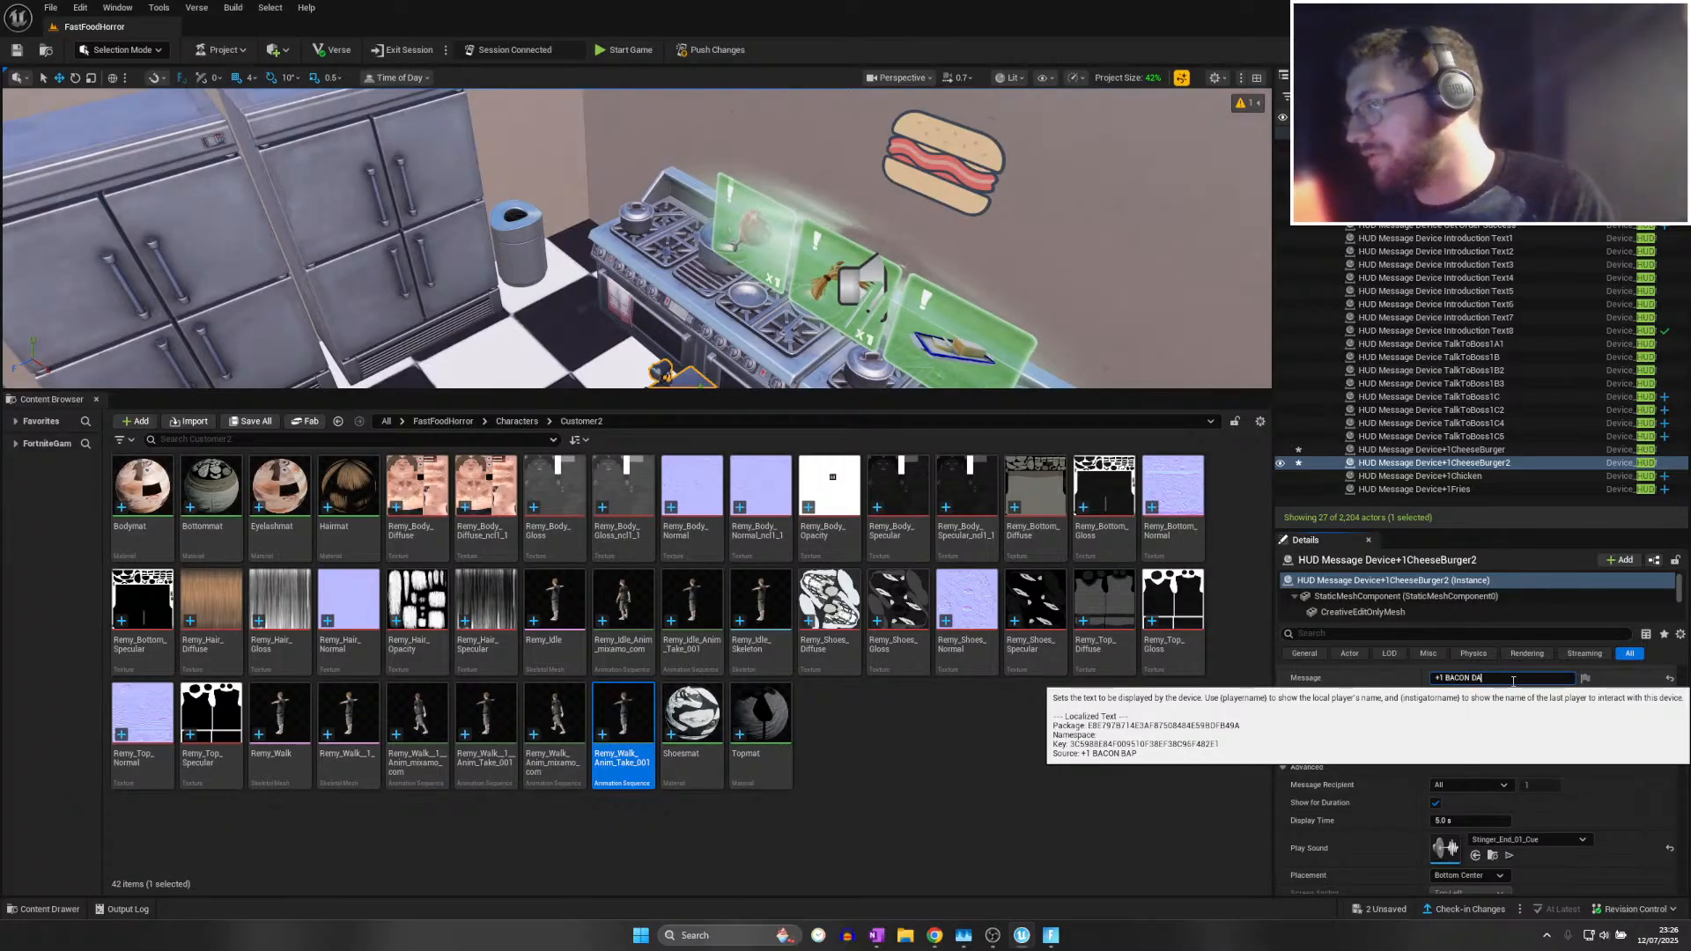
{"action": "key", "text": "BackSpace"}
{"action": "key", "text": "BackSpace"}
{"action": "type", "text": "SANDWICH"}
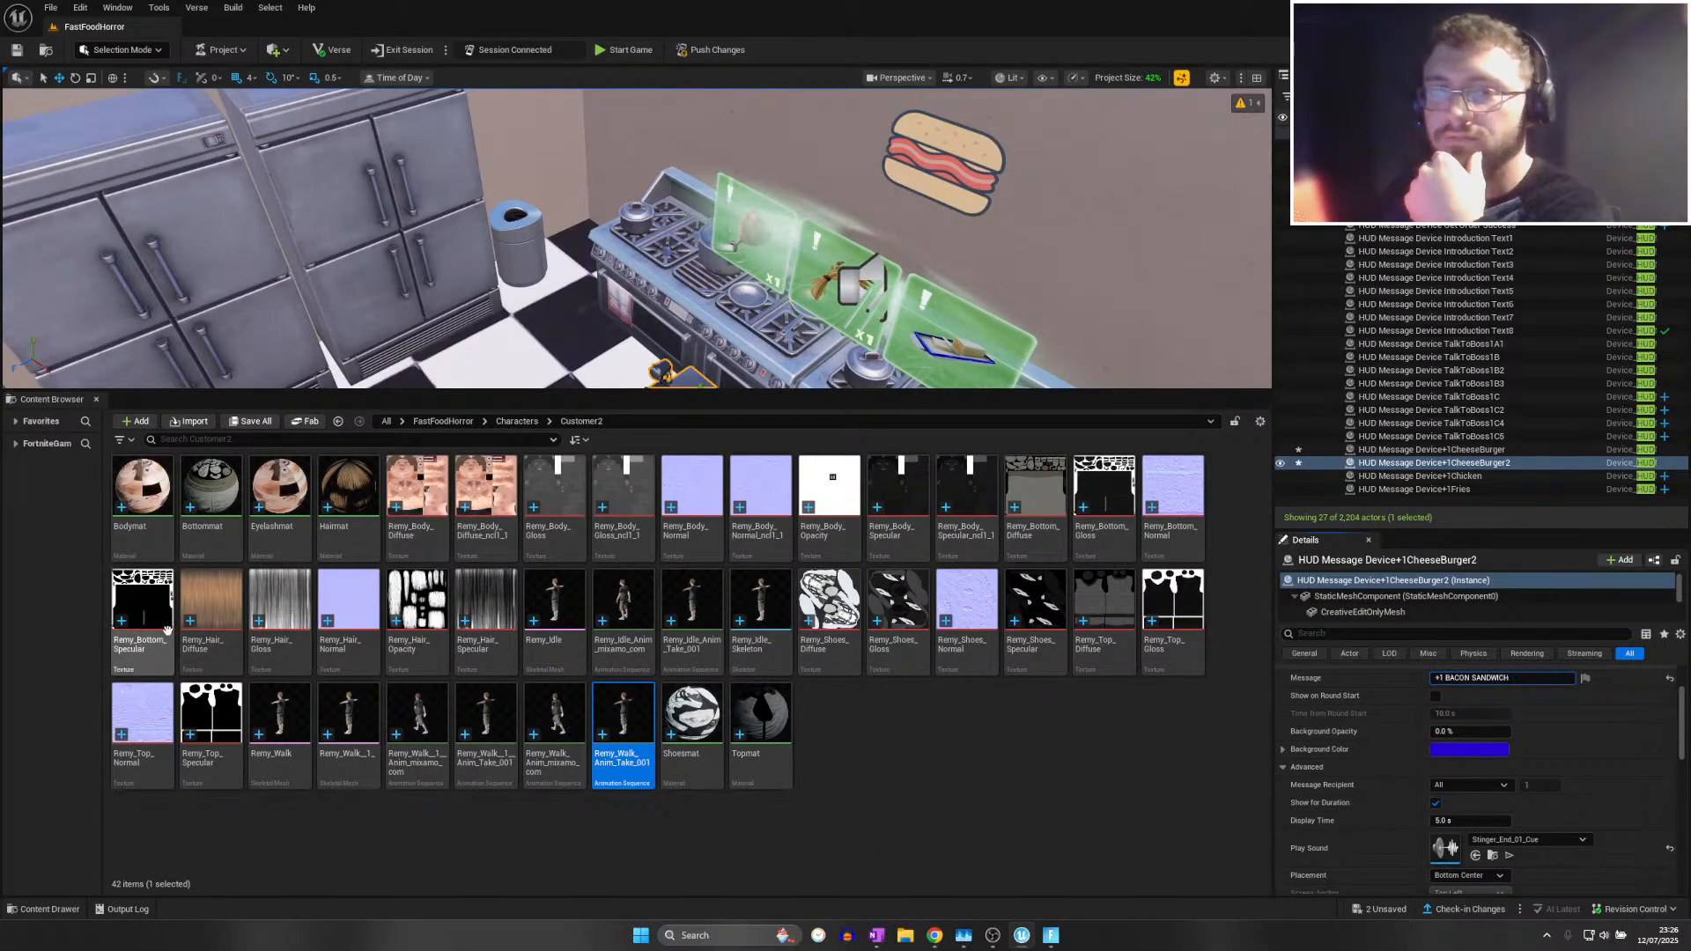
Save all pending changes to the FastFoodHorror map
{"action": "left_click", "coordinate": [48, 9]}
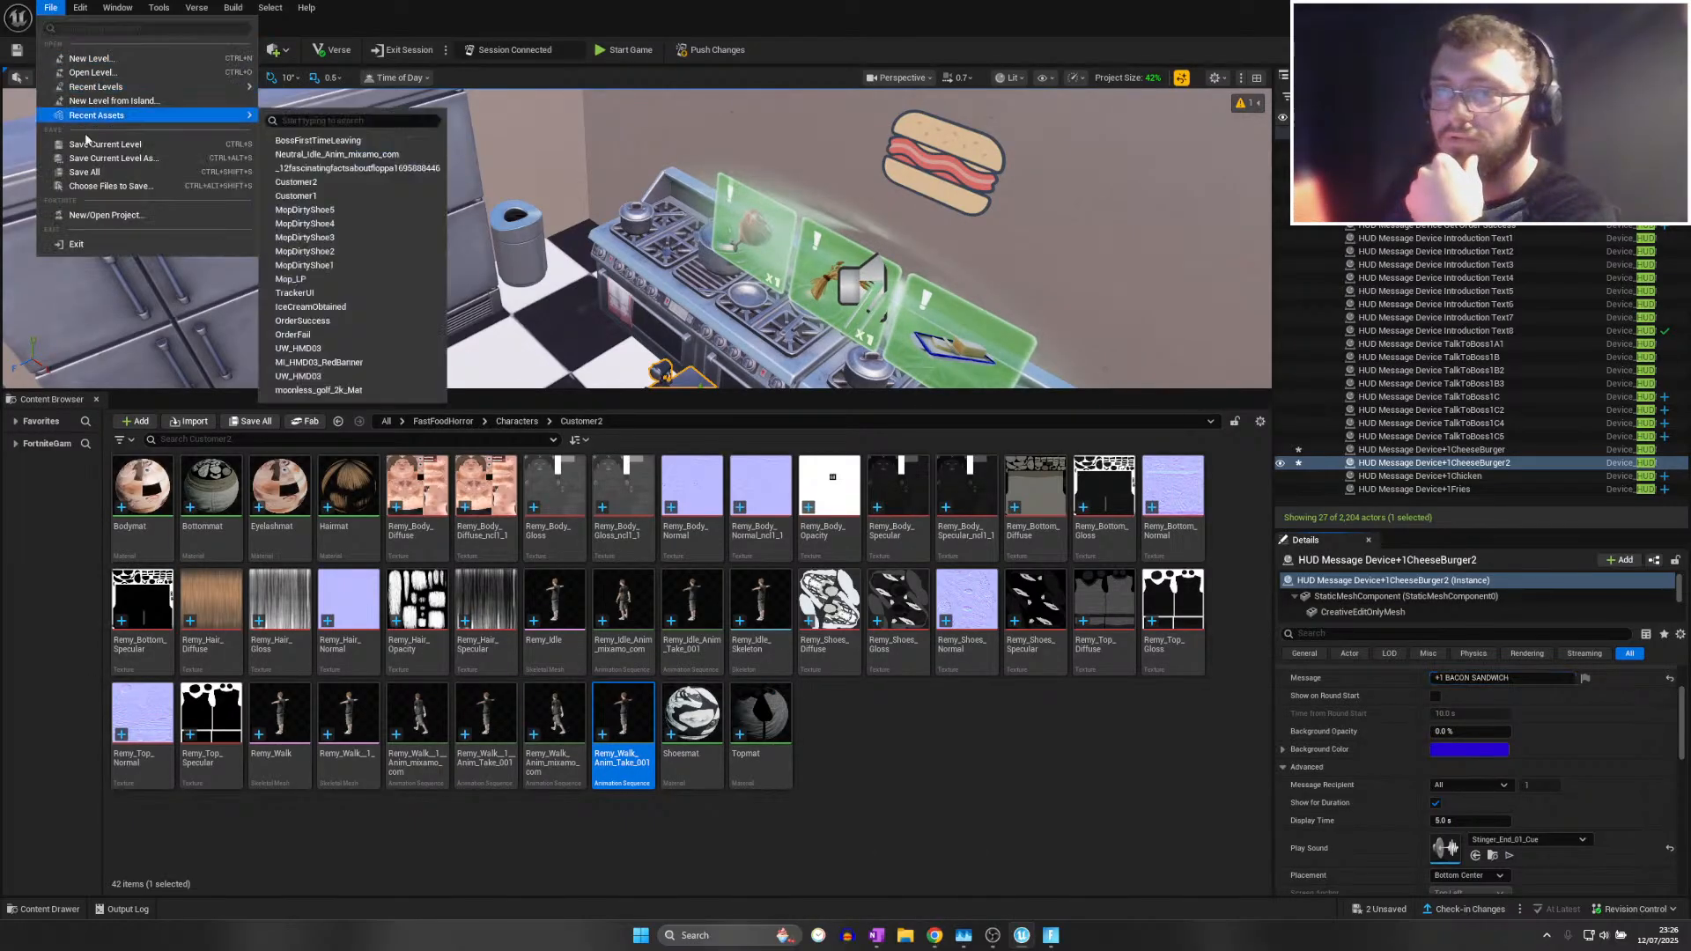
{"action": "left_click", "coordinate": [87, 171]}
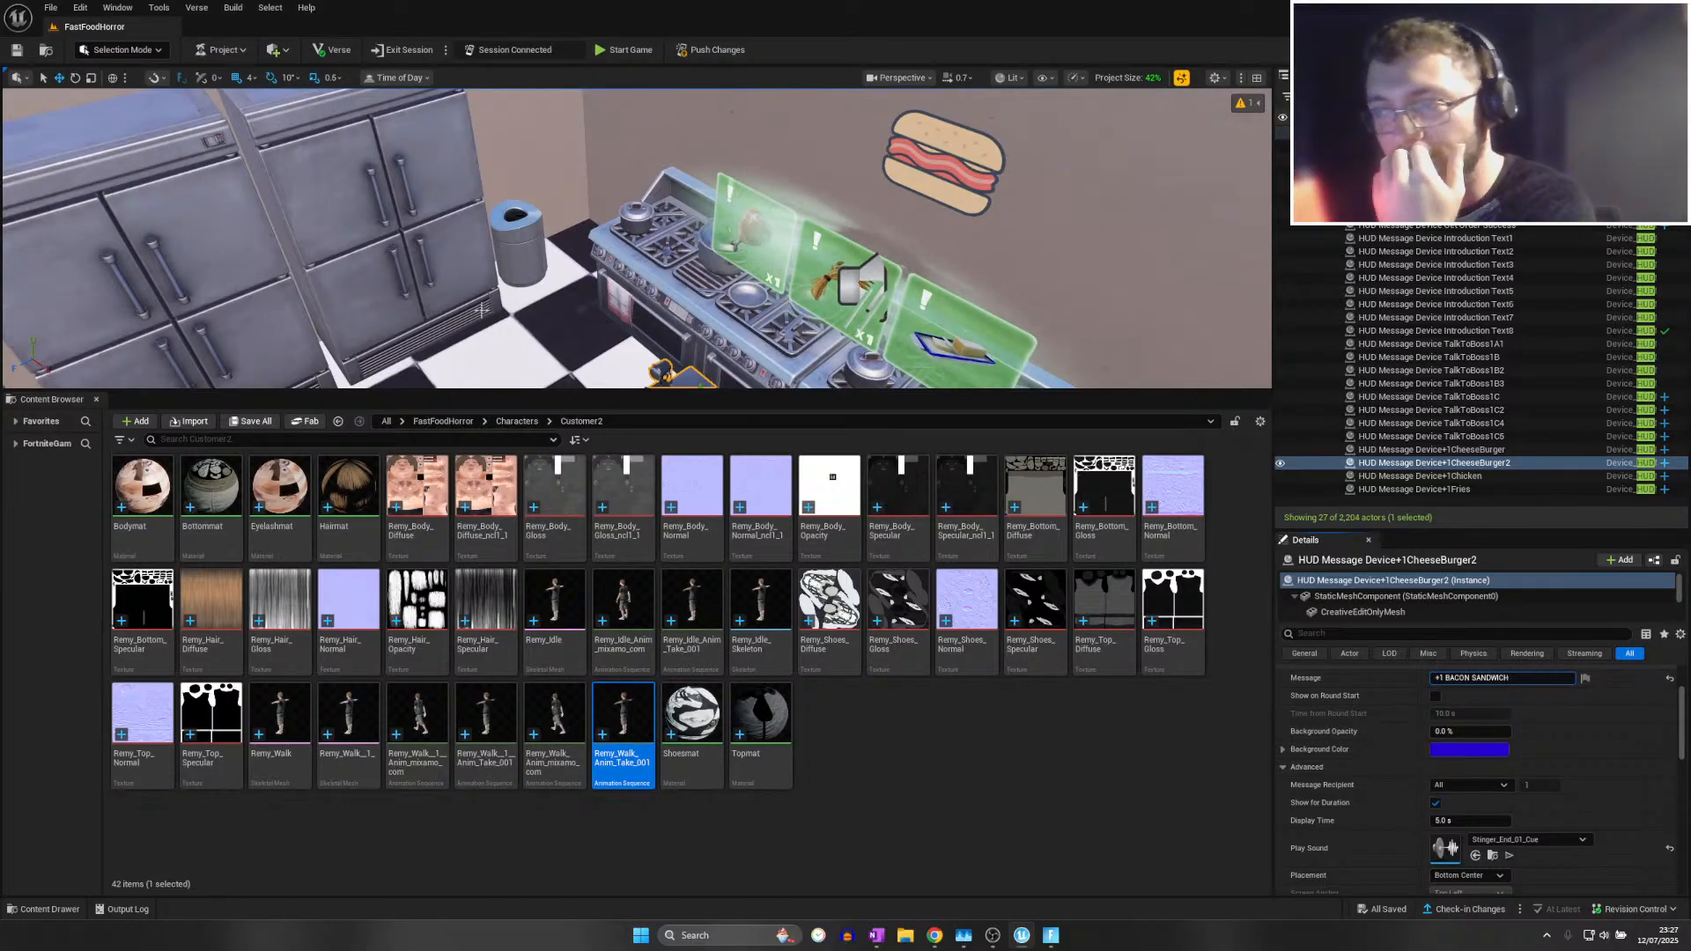
{"action": "left_click", "coordinate": [50, 8]}
{"action": "left_click", "coordinate": [84, 174]}
{"action": "right_click_drag", "start_coordinate": [370, 238], "coordinate": [220, 236]}
{"action": "right_click_drag", "start_coordinate": [705, 194], "coordinate": [1004, 194]}
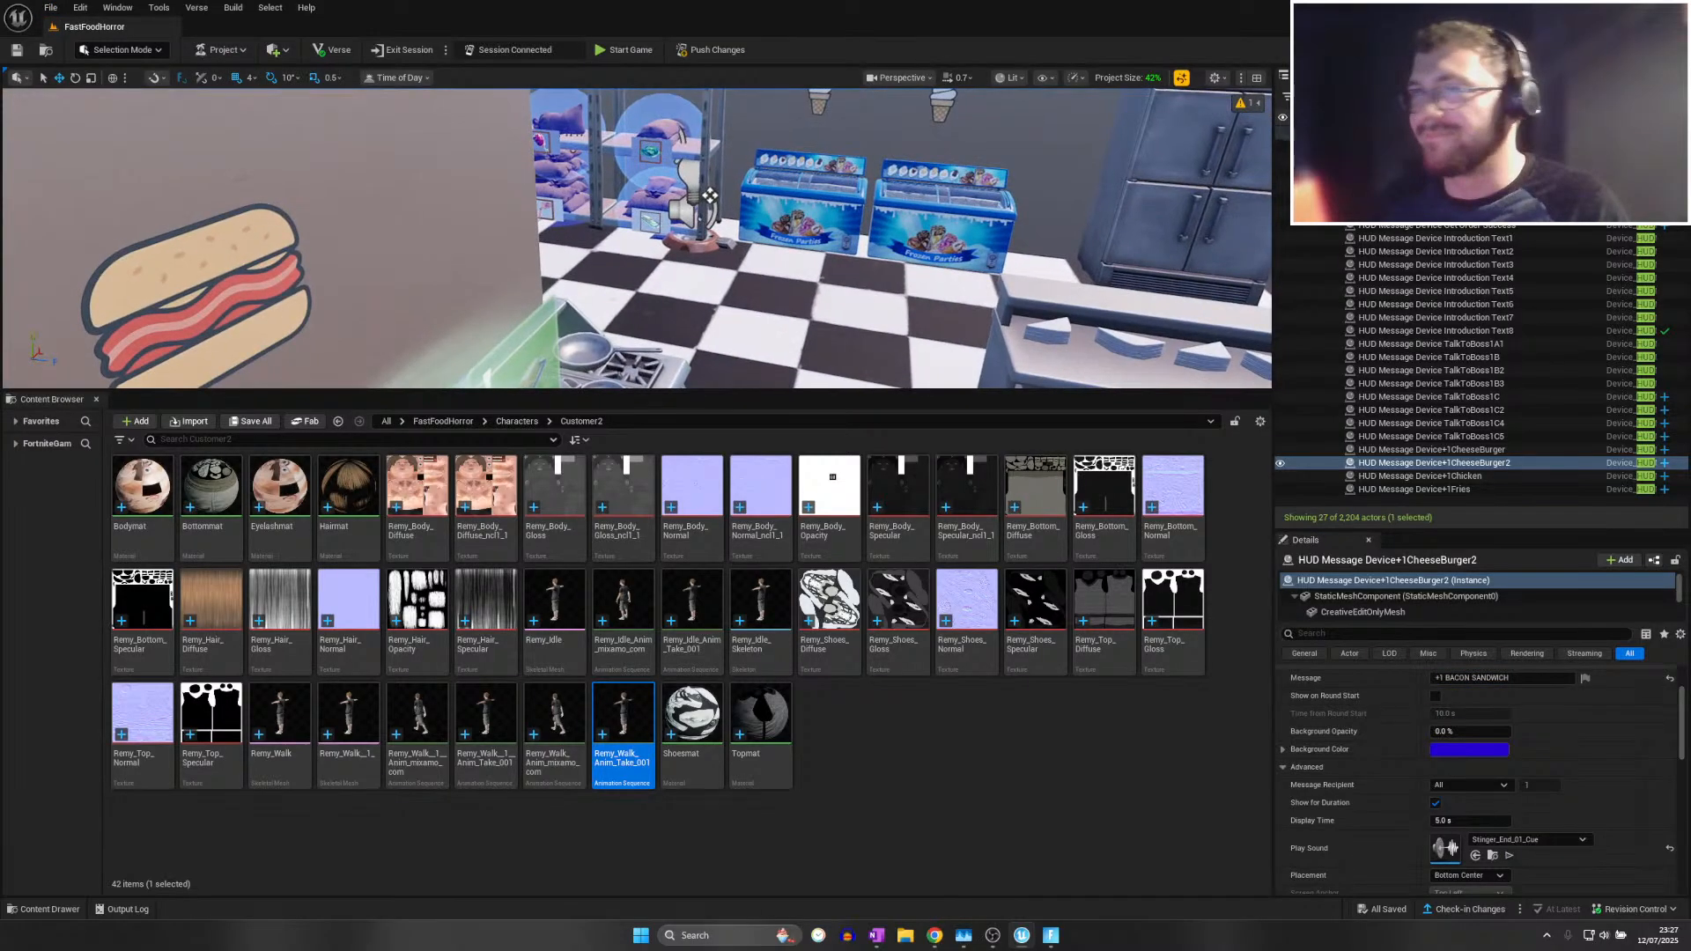
{"action": "left_click", "coordinate": [50, 8]}
{"action": "left_click", "coordinate": [84, 173]}
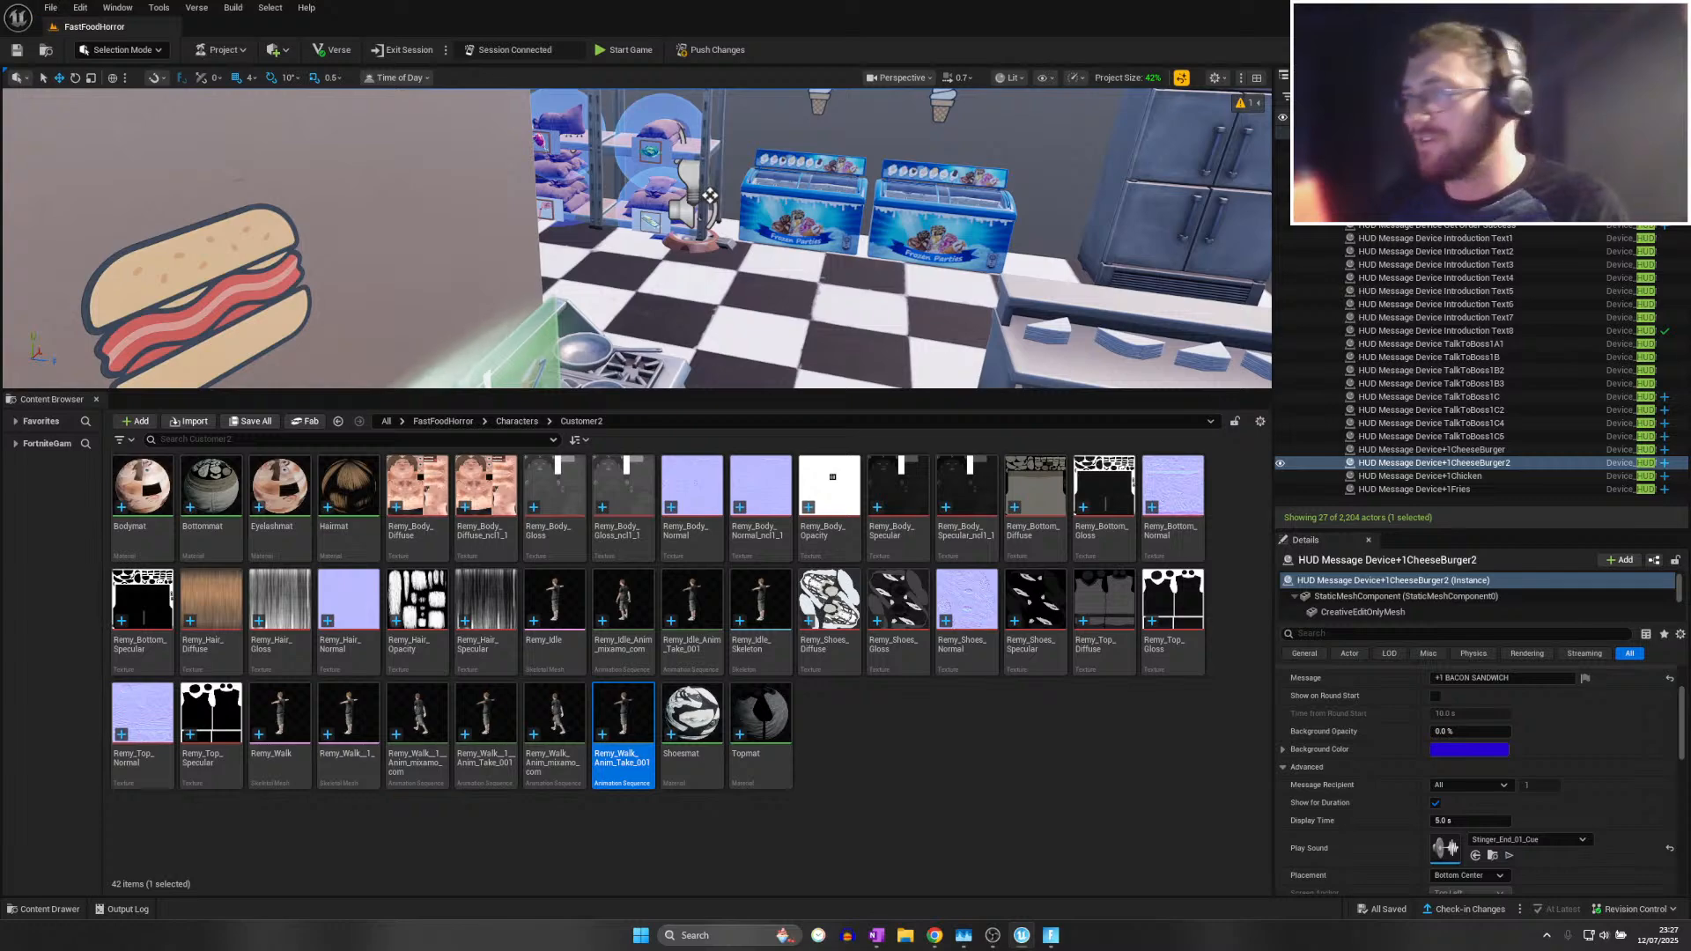
Examine the bacon, burger, ice cream, chicken and fries stations with their HUD Message Devices, and the service counter
{"action": "right_click_drag", "start_coordinate": [528, 238], "coordinate": [1194, 216]}
{"action": "key", "text": "w"}
{"action": "scroll", "coordinate": [583, 211], "scroll_direction": "down", "scroll_amount": 3}
{"action": "key", "text": "s"}
{"action": "scroll", "coordinate": [583, 211], "scroll_direction": "up", "scroll_amount": 3}
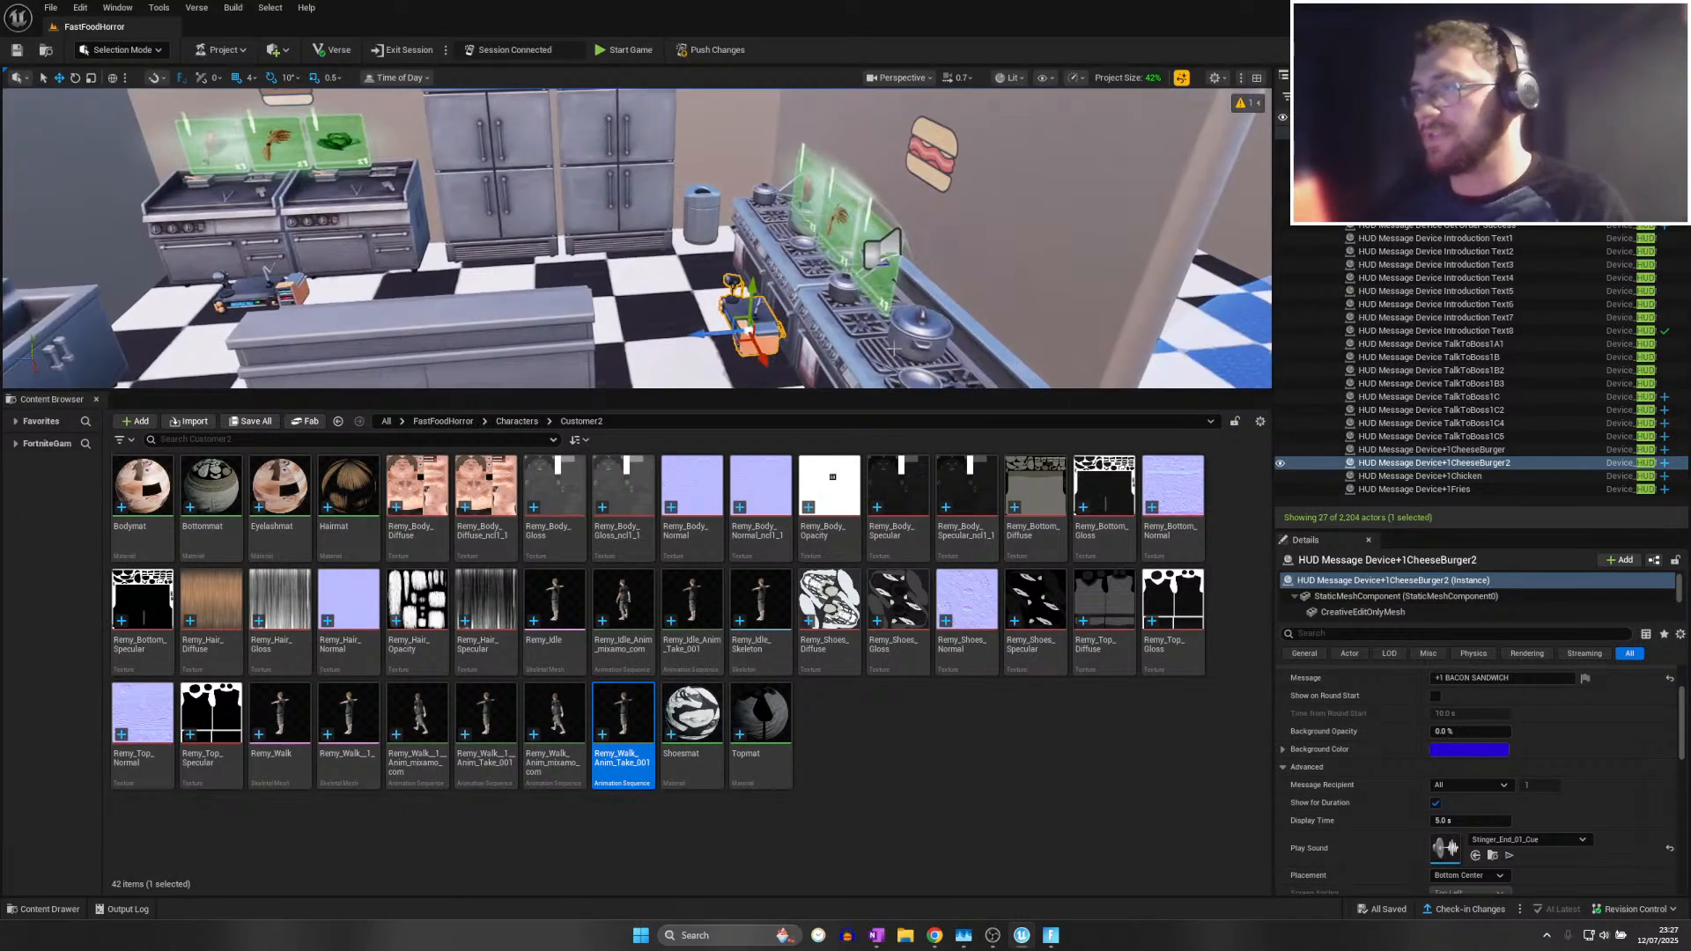
{"action": "scroll", "coordinate": [1367, 691], "scroll_direction": "down", "scroll_amount": 1}
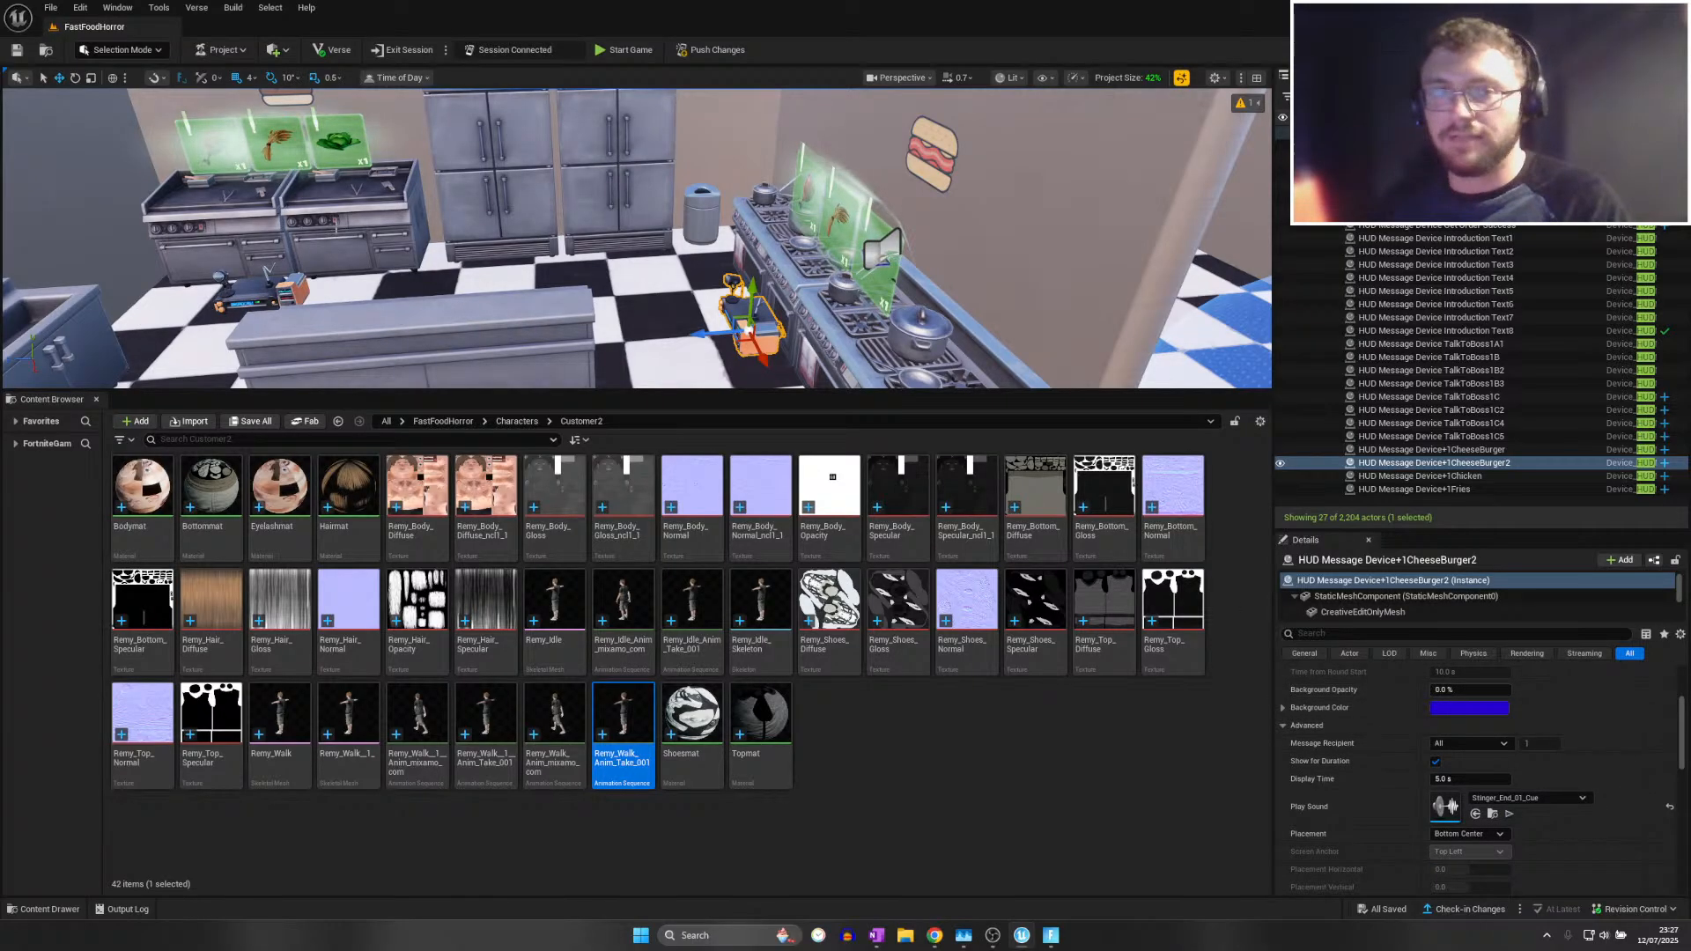
{"action": "key", "text": "s"}
{"action": "right_click_drag", "start_coordinate": [634, 238], "coordinate": [198, 266]}
{"action": "key", "text": "w"}
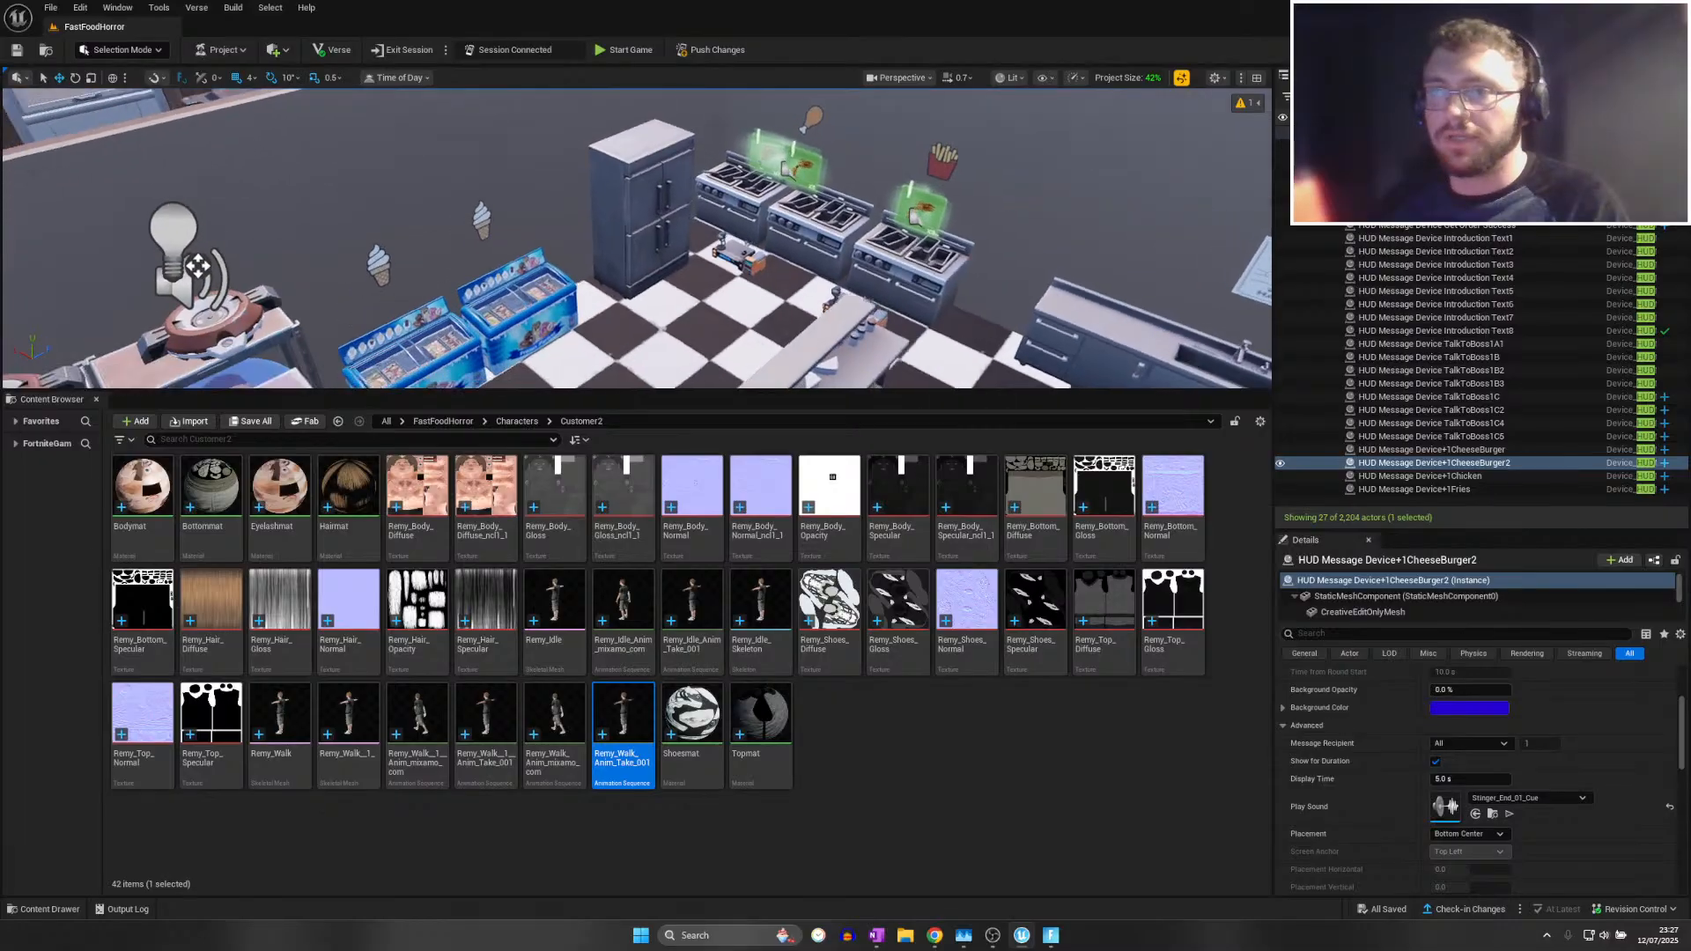
{"action": "right_click_drag", "start_coordinate": [335, 225], "coordinate": [234, 217]}
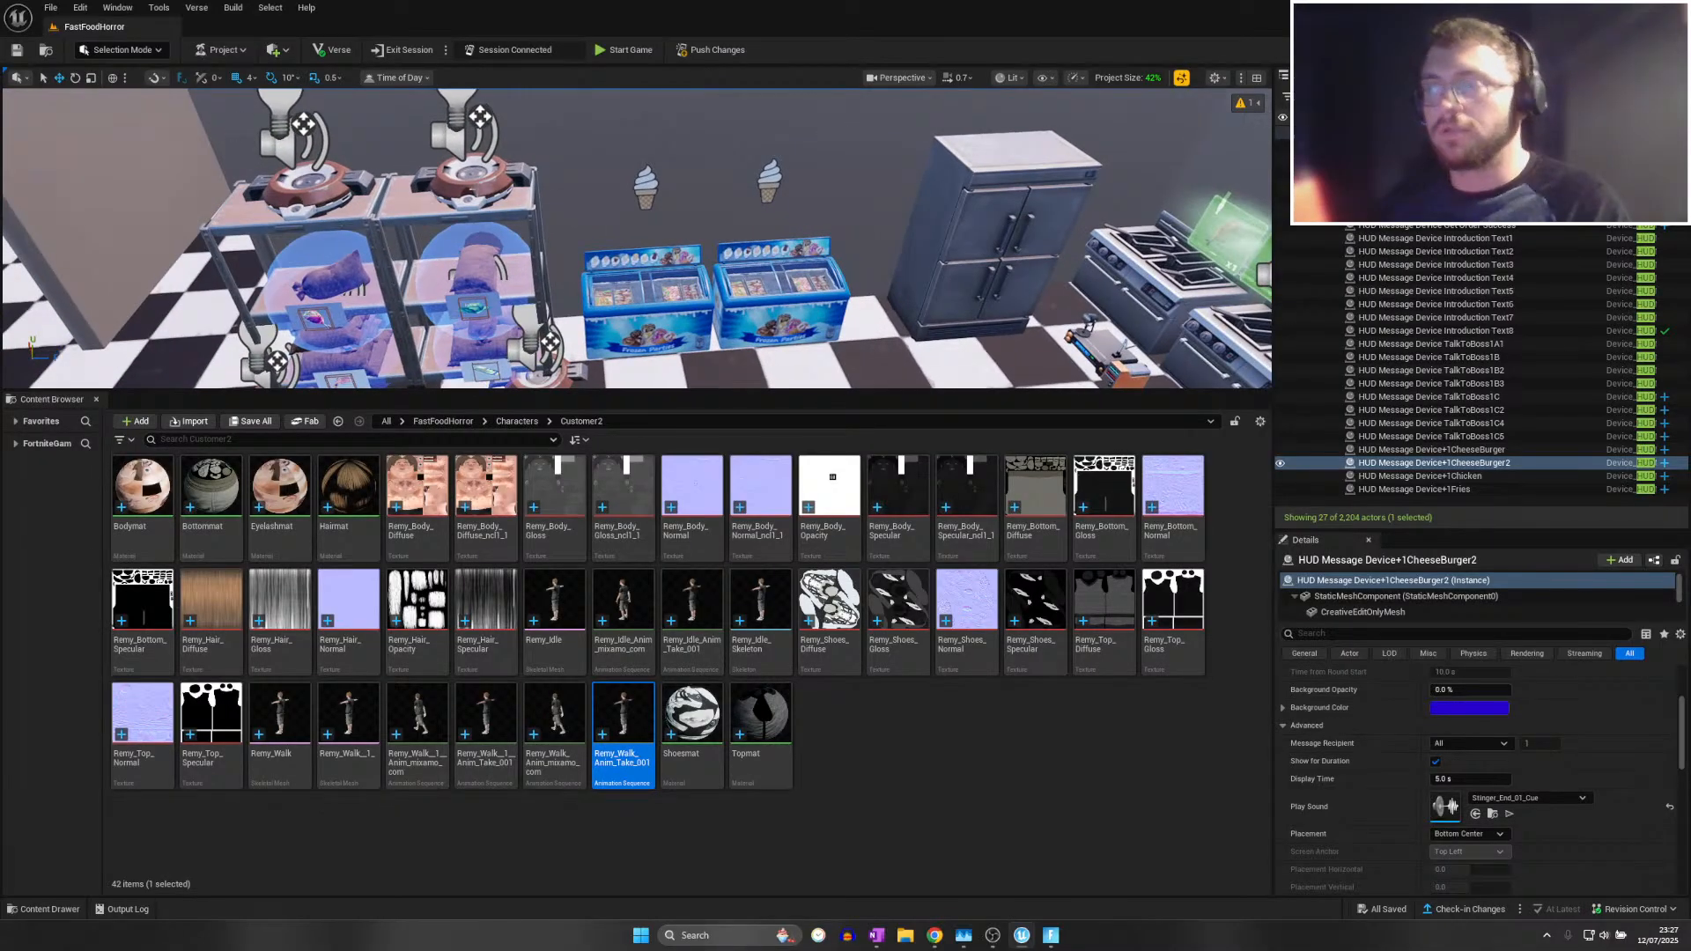
{"action": "right_click_drag", "start_coordinate": [613, 193], "coordinate": [793, 195]}
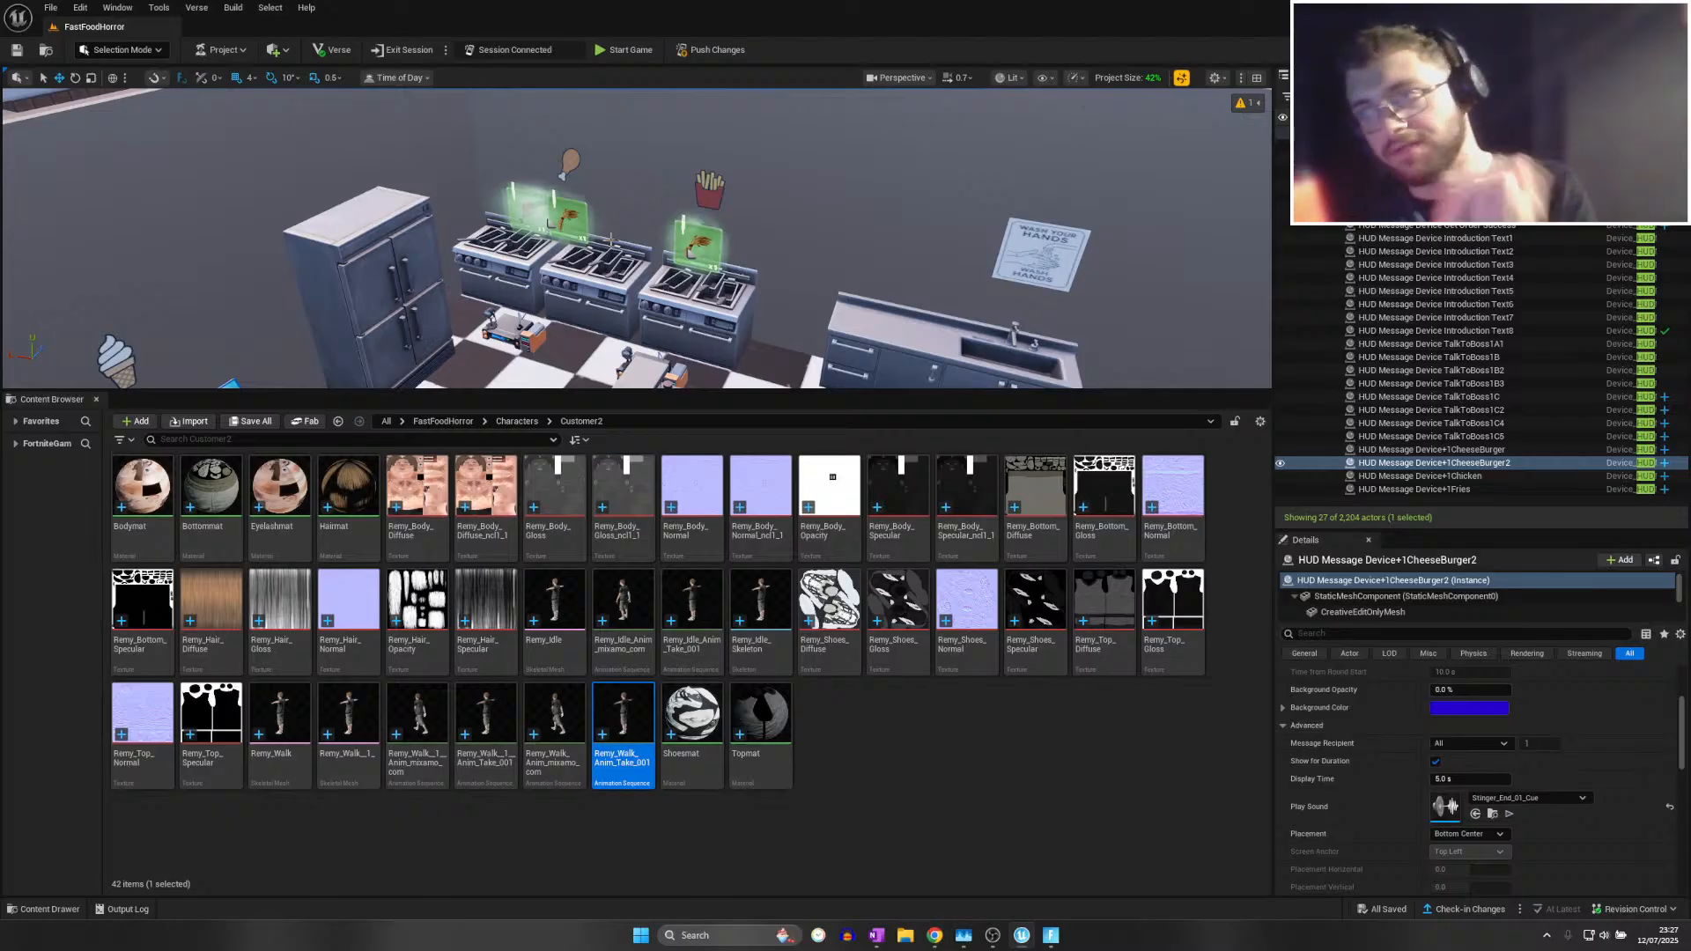
{"action": "right_click_drag", "start_coordinate": [630, 186], "coordinate": [609, 296]}
{"action": "key", "text": "w"}
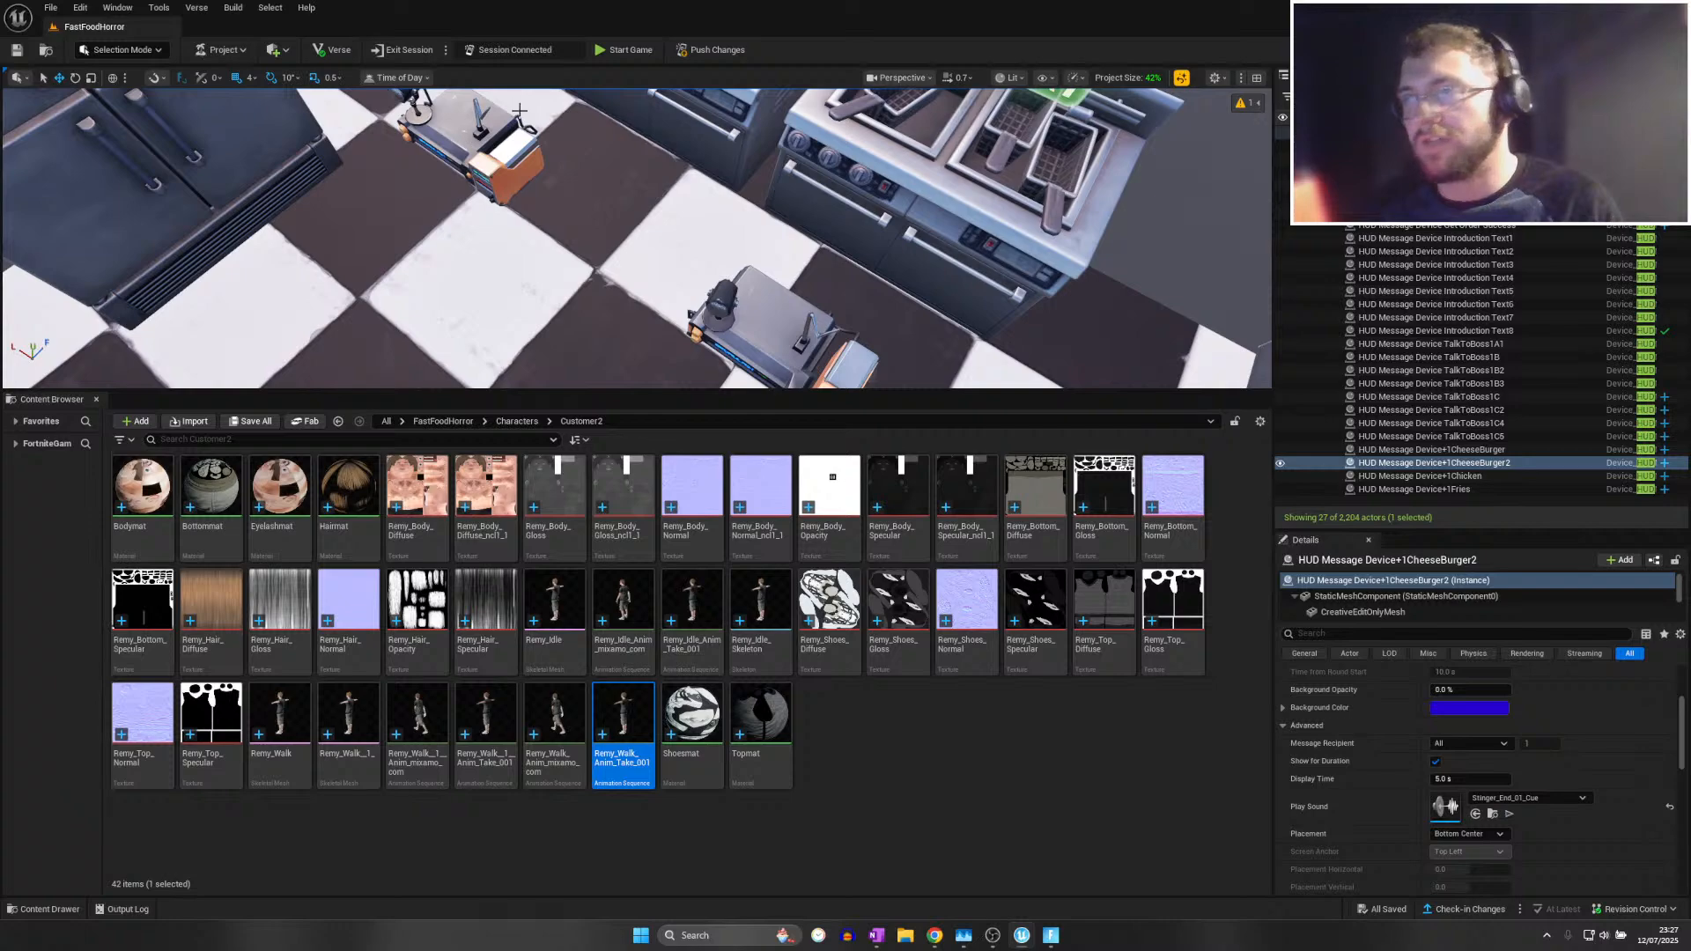
{"action": "right_click_drag", "start_coordinate": [610, 296], "coordinate": [1111, 196]}
{"action": "key", "text": "w"}
{"action": "key", "text": "s"}
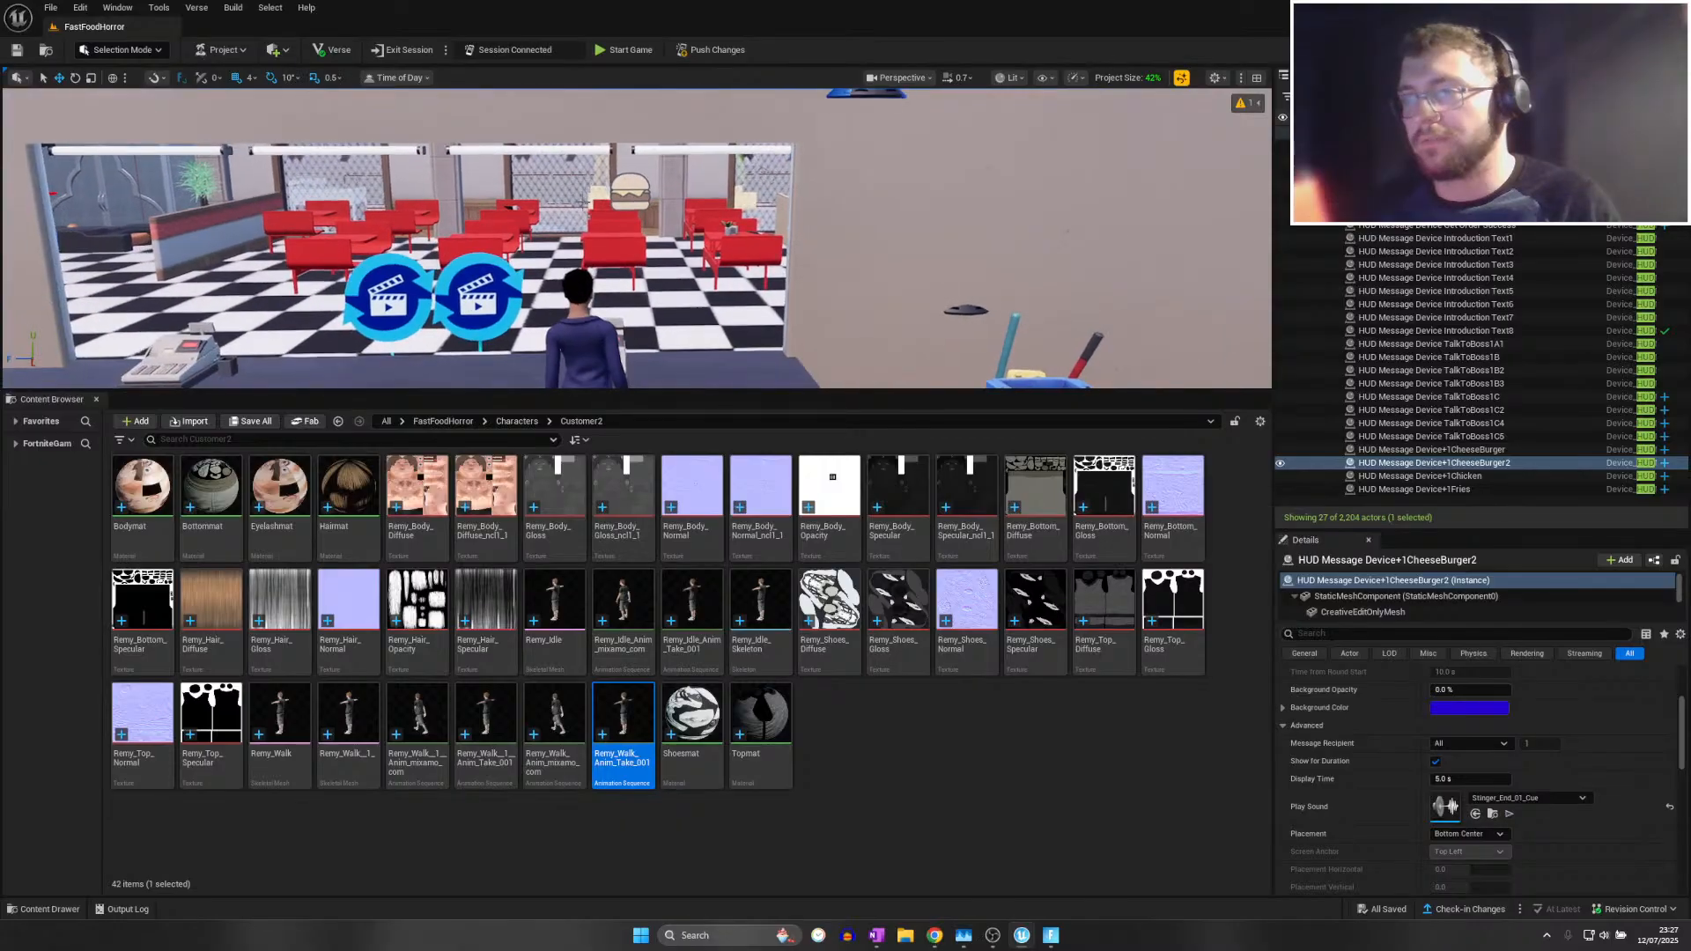
Lower the floating cheeseburger picture above the service counter out of sight and save all changes
{"action": "left_click", "coordinate": [629, 192]}
{"action": "key", "text": "s"}
{"action": "right_click_drag", "start_coordinate": [629, 191], "coordinate": [630, 196]}
{"action": "left_click_drag", "start_coordinate": [627, 161], "coordinate": [627, 368]}
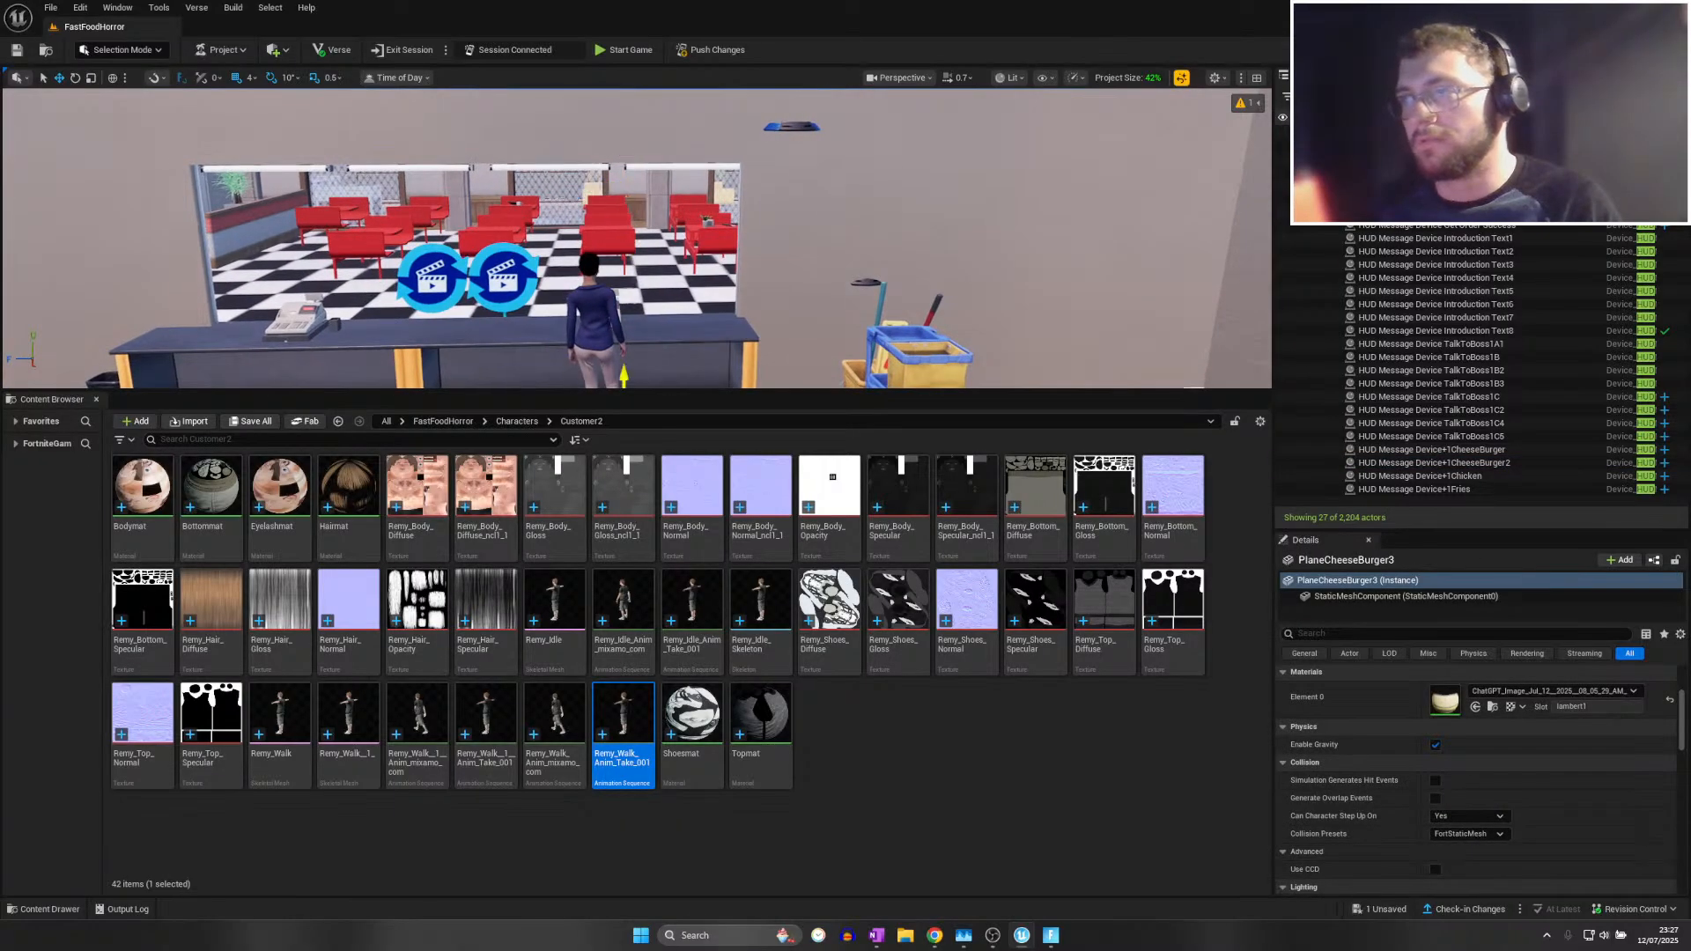
{"action": "right_click_drag", "start_coordinate": [627, 368], "coordinate": [674, 370]}
{"action": "key", "text": "w"}
{"action": "left_click_drag", "start_coordinate": [562, 286], "coordinate": [562, 325]}
{"action": "key", "text": "w"}
{"action": "right_click_drag", "start_coordinate": [562, 326], "coordinate": [506, 280]}
{"action": "left_click", "coordinate": [80, 7]}
{"action": "left_click", "coordinate": [76, 173]}
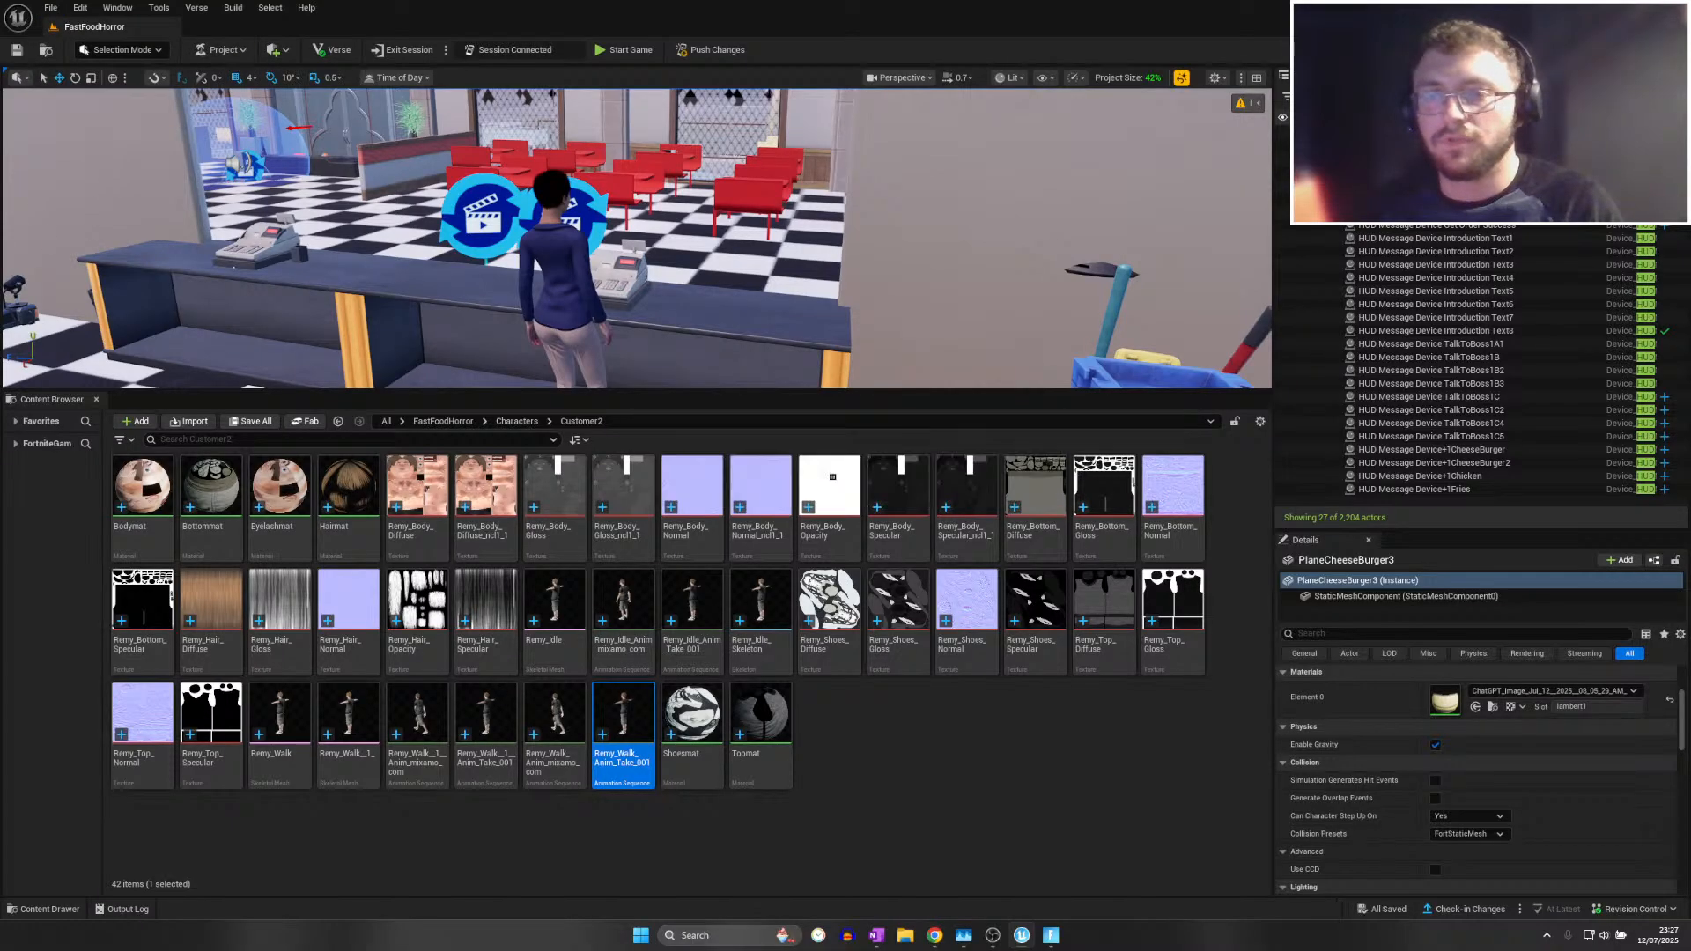
Examine the restaurant beyond the service counter and the empty grey-tiled room from above
{"action": "right_click_drag", "start_coordinate": [147, 371], "coordinate": [3, 355]}
{"action": "key", "text": "w"}
{"action": "key", "text": "w"}
{"action": "key", "text": "w"}
{"action": "right_click_drag", "start_coordinate": [635, 238], "coordinate": [1202, 349]}
{"action": "scroll", "coordinate": [731, 236], "scroll_direction": "up", "scroll_amount": 1}
{"action": "key", "text": "w"}
{"action": "key", "text": "s"}
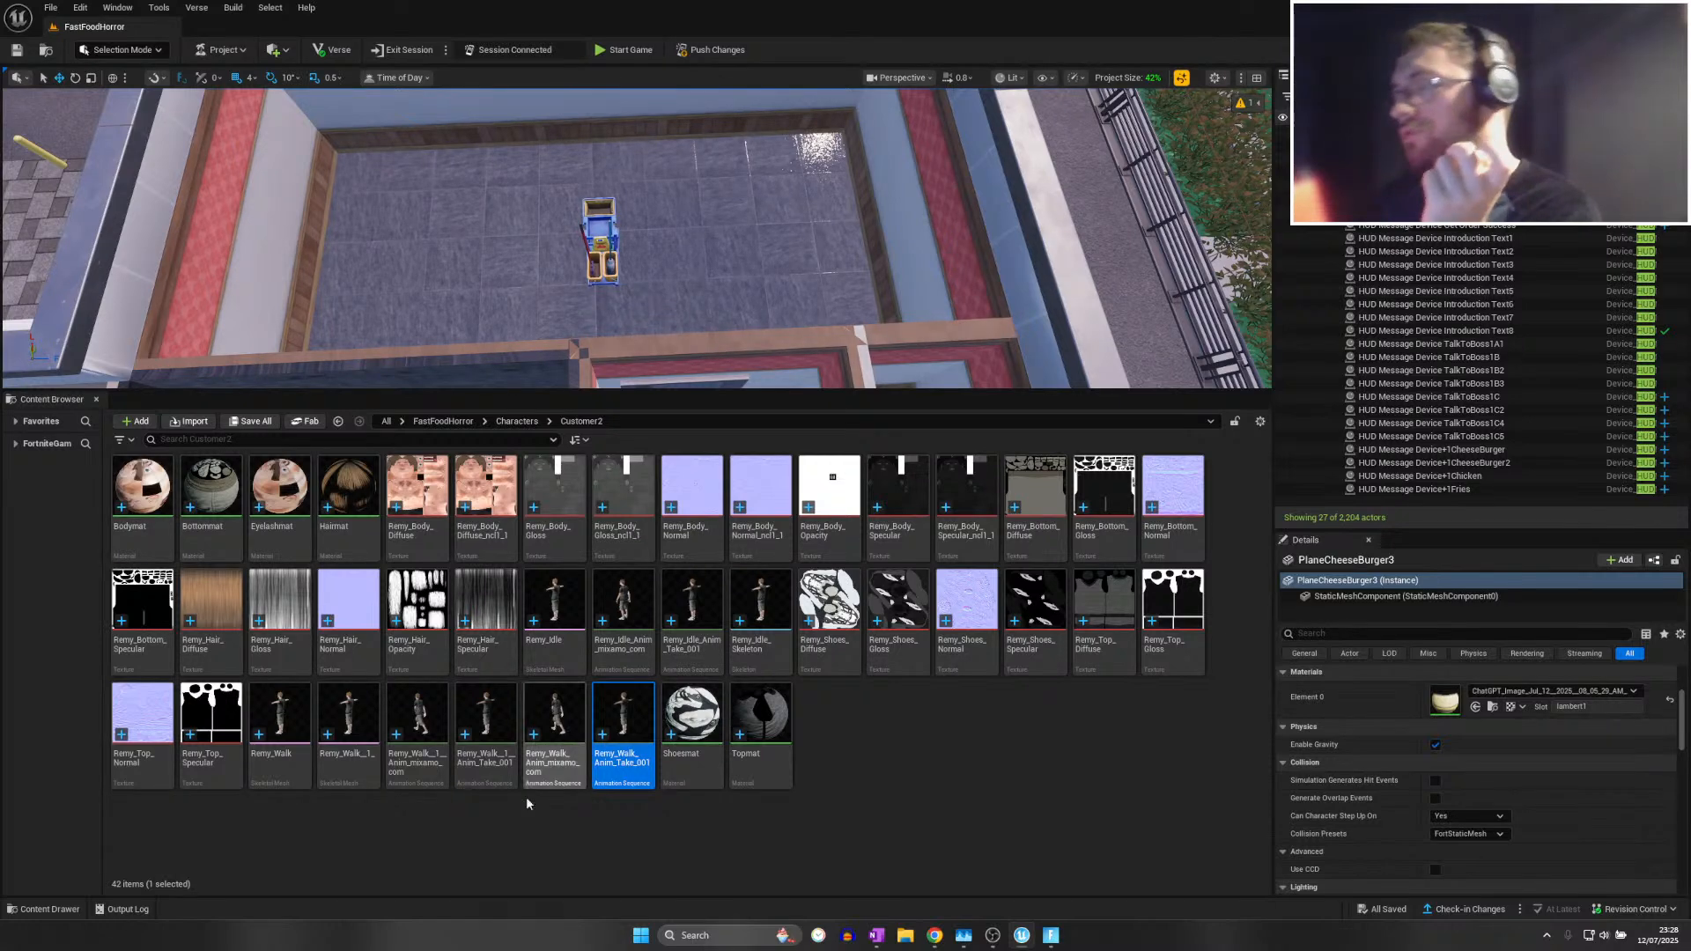
Switch to the OneNote to-do list and review the bin bag and toilet rat tasks
{"action": "left_click", "coordinate": [881, 938]}
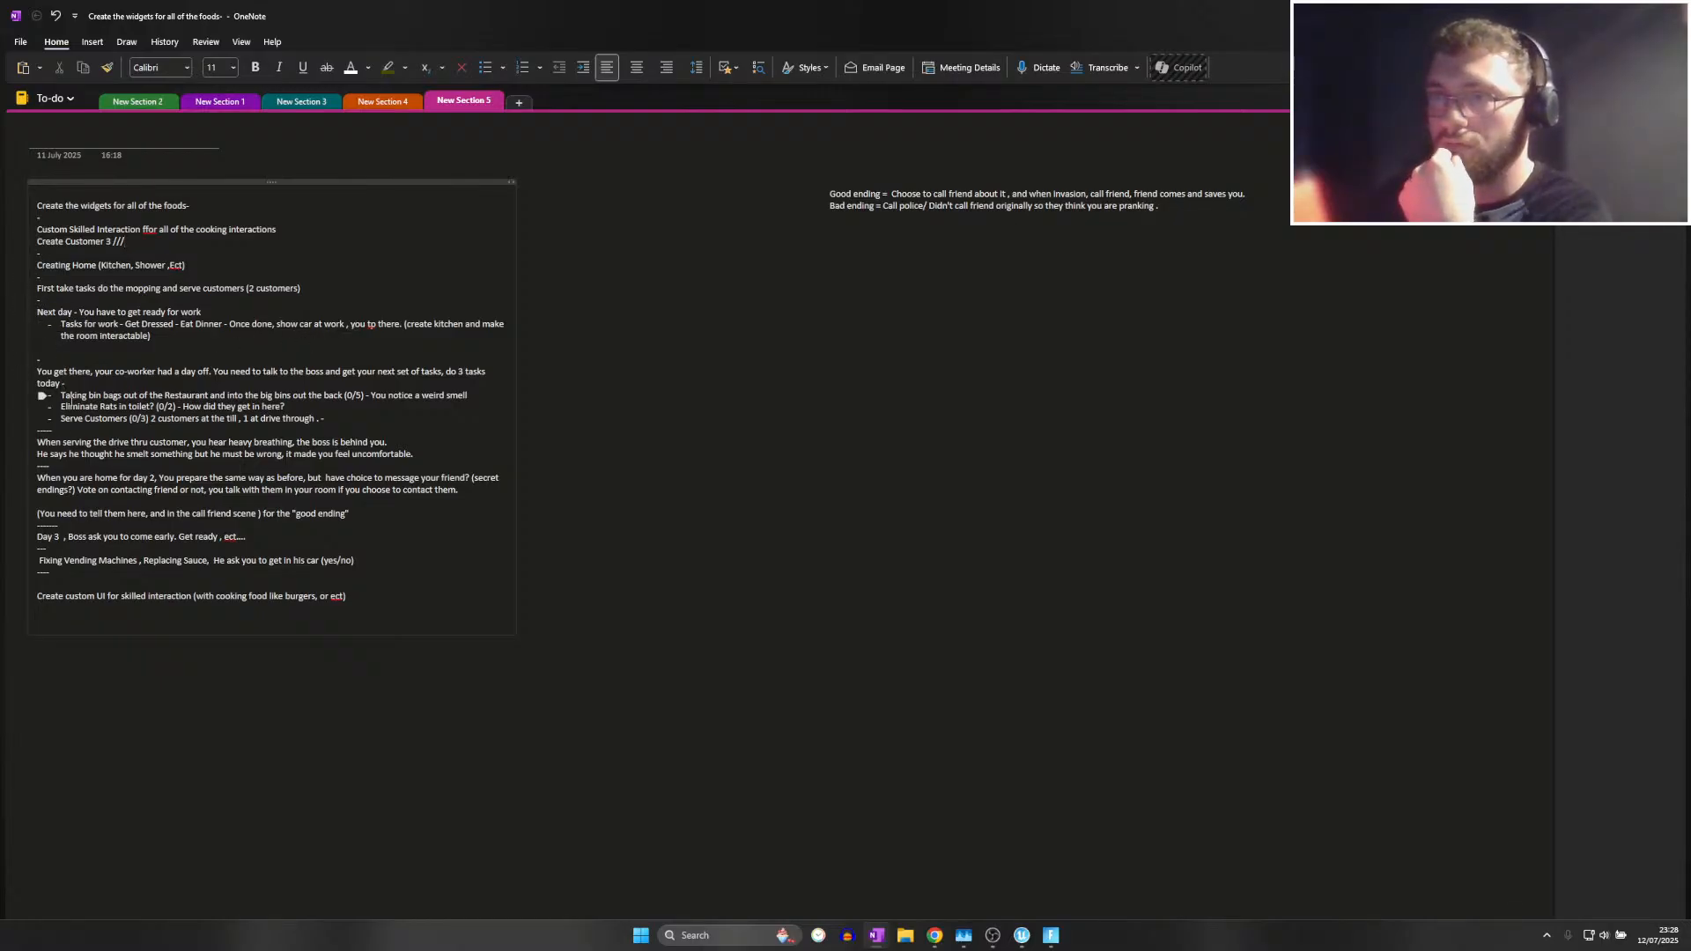
{"action": "left_click_drag", "start_coordinate": [58, 395], "coordinate": [442, 400]}
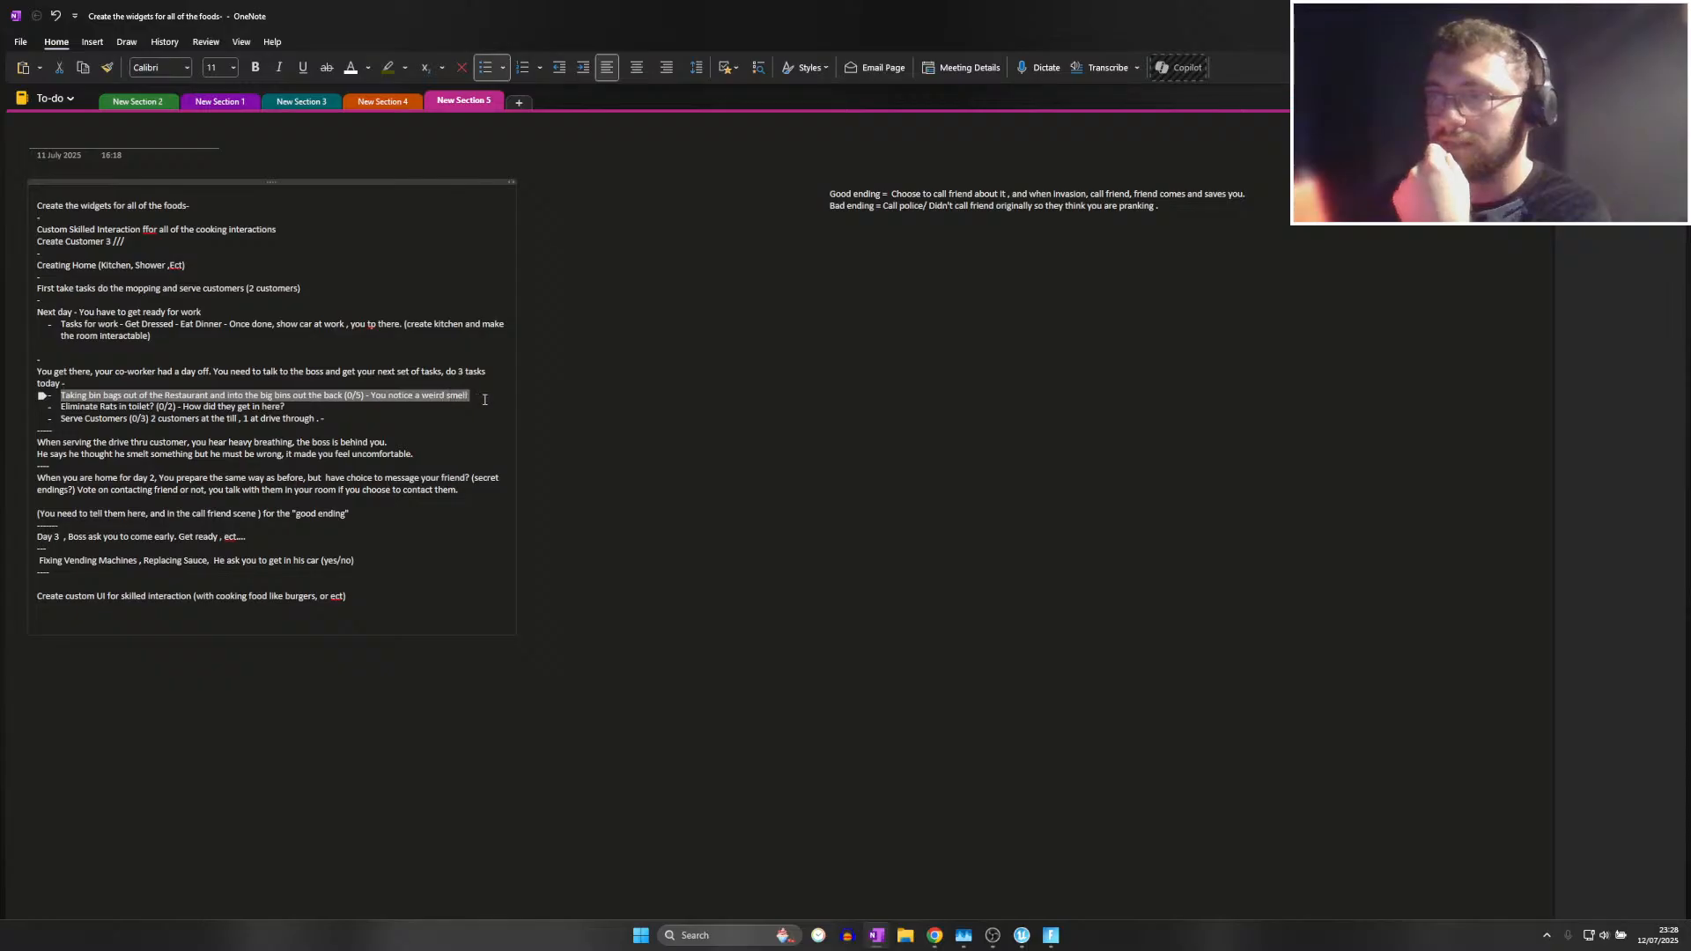
{"action": "left_click_drag", "start_coordinate": [60, 407], "coordinate": [296, 411]}
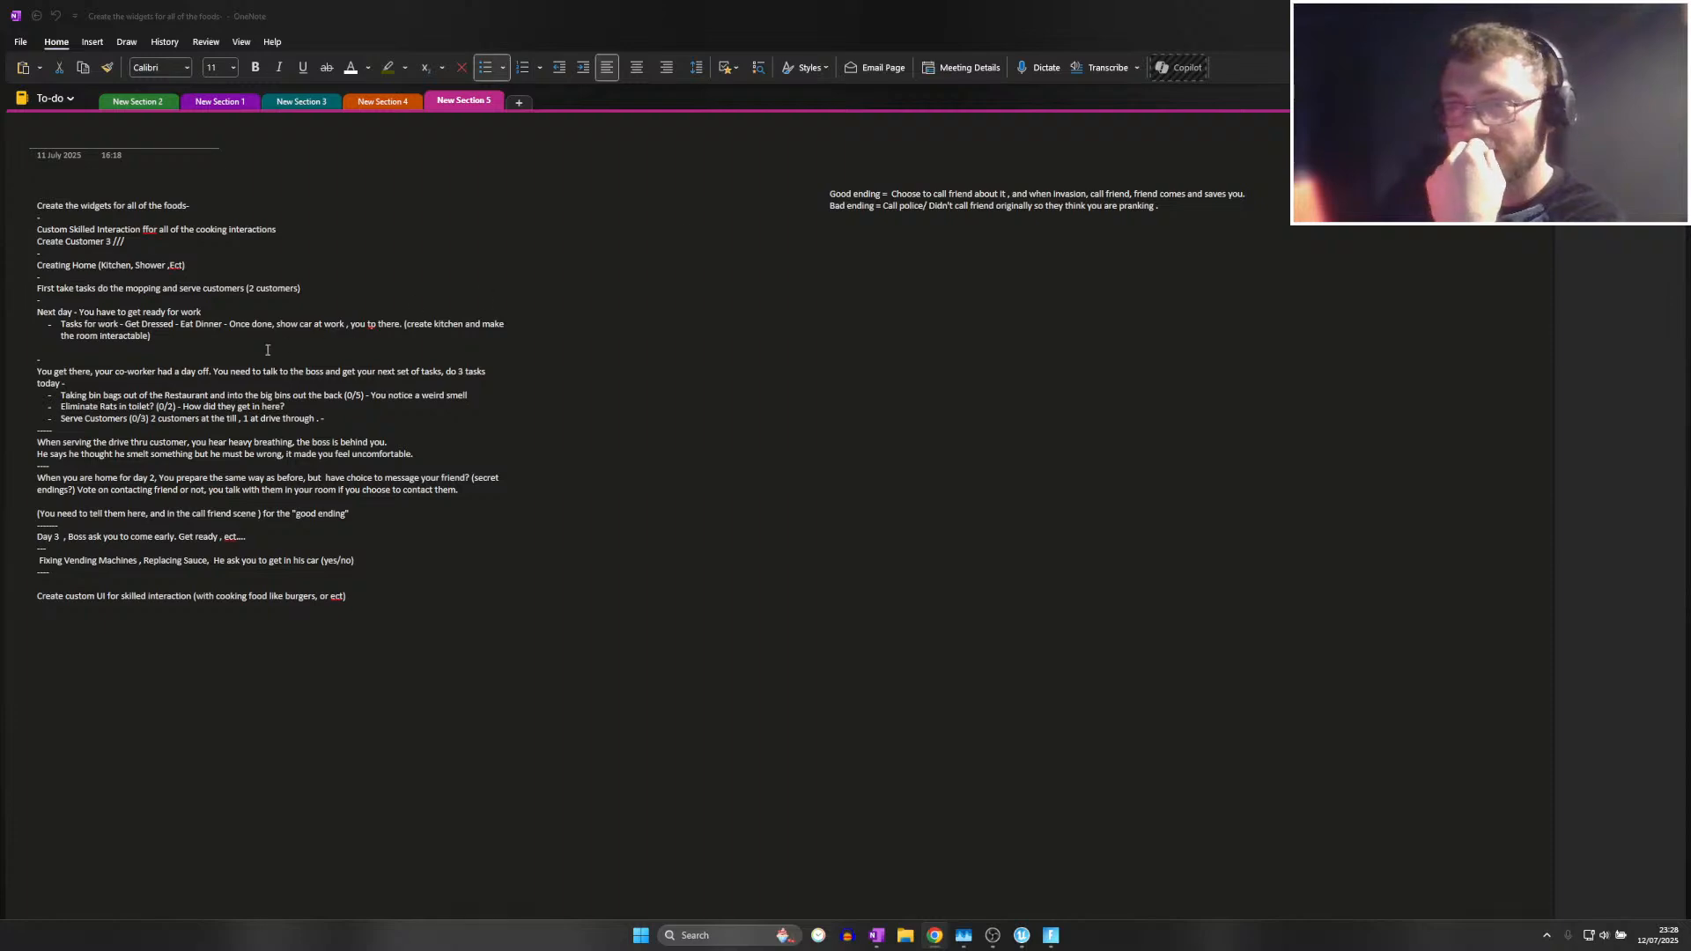
{"action": "key", "text": "alt+Tab"}
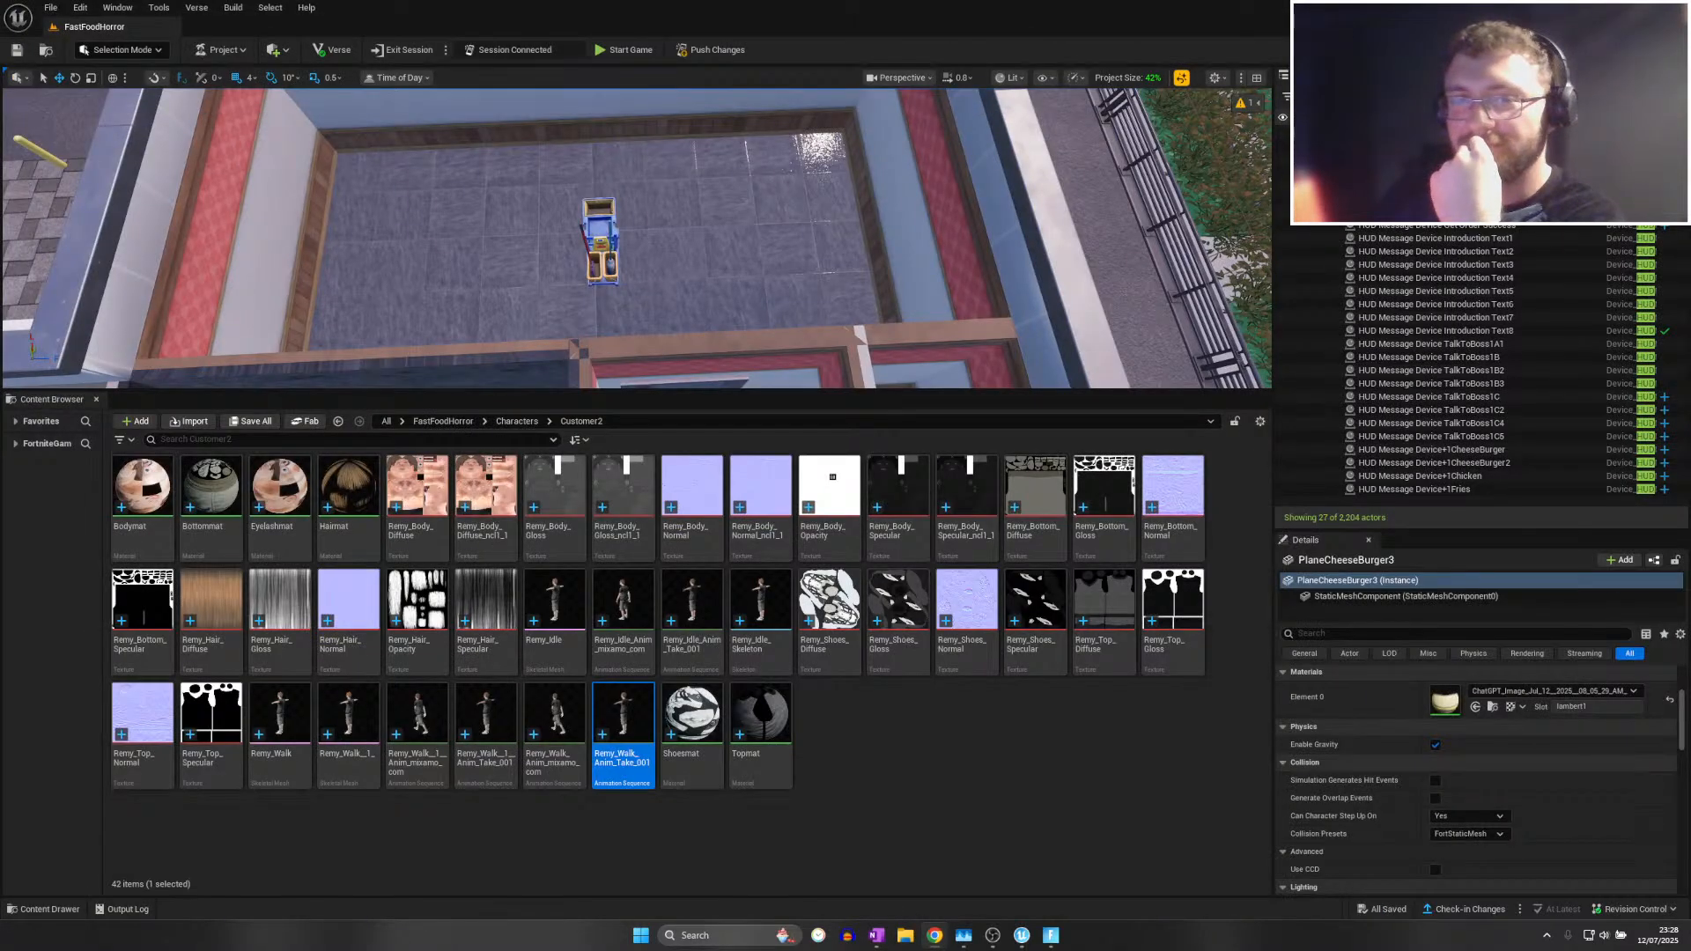
Save all changes in the Fortnite editor and open the top-level FastFoodHorror content folder
{"action": "left_click", "coordinate": [53, 8]}
{"action": "left_click", "coordinate": [87, 173]}
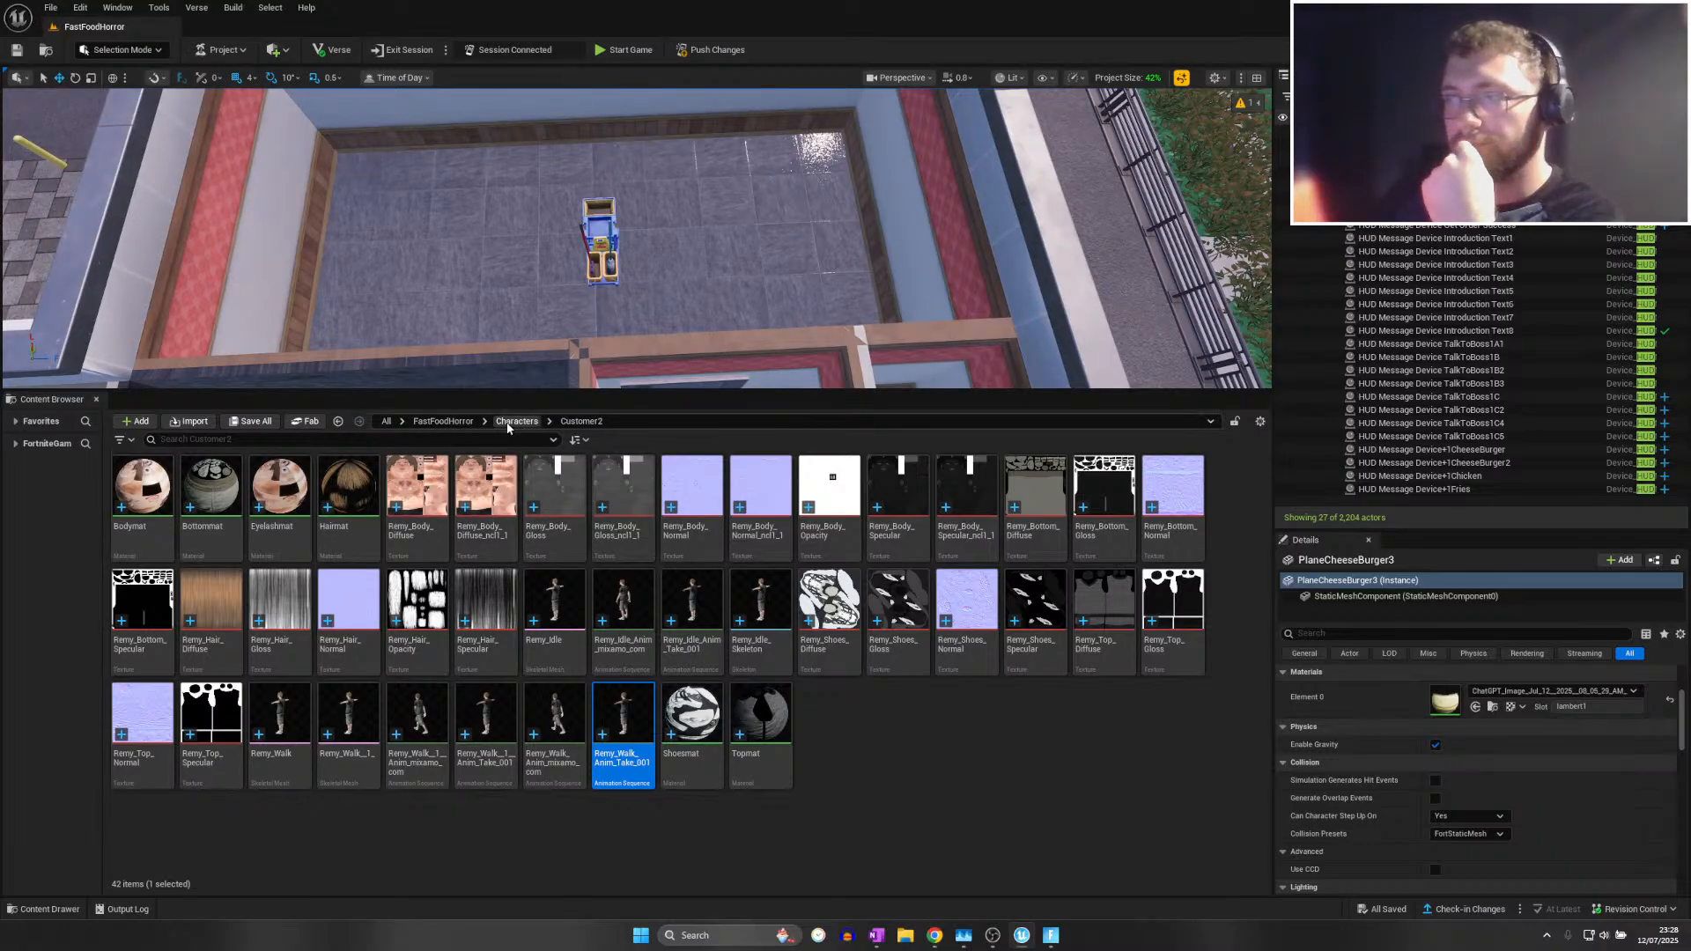
{"action": "left_click", "coordinate": [443, 421]}
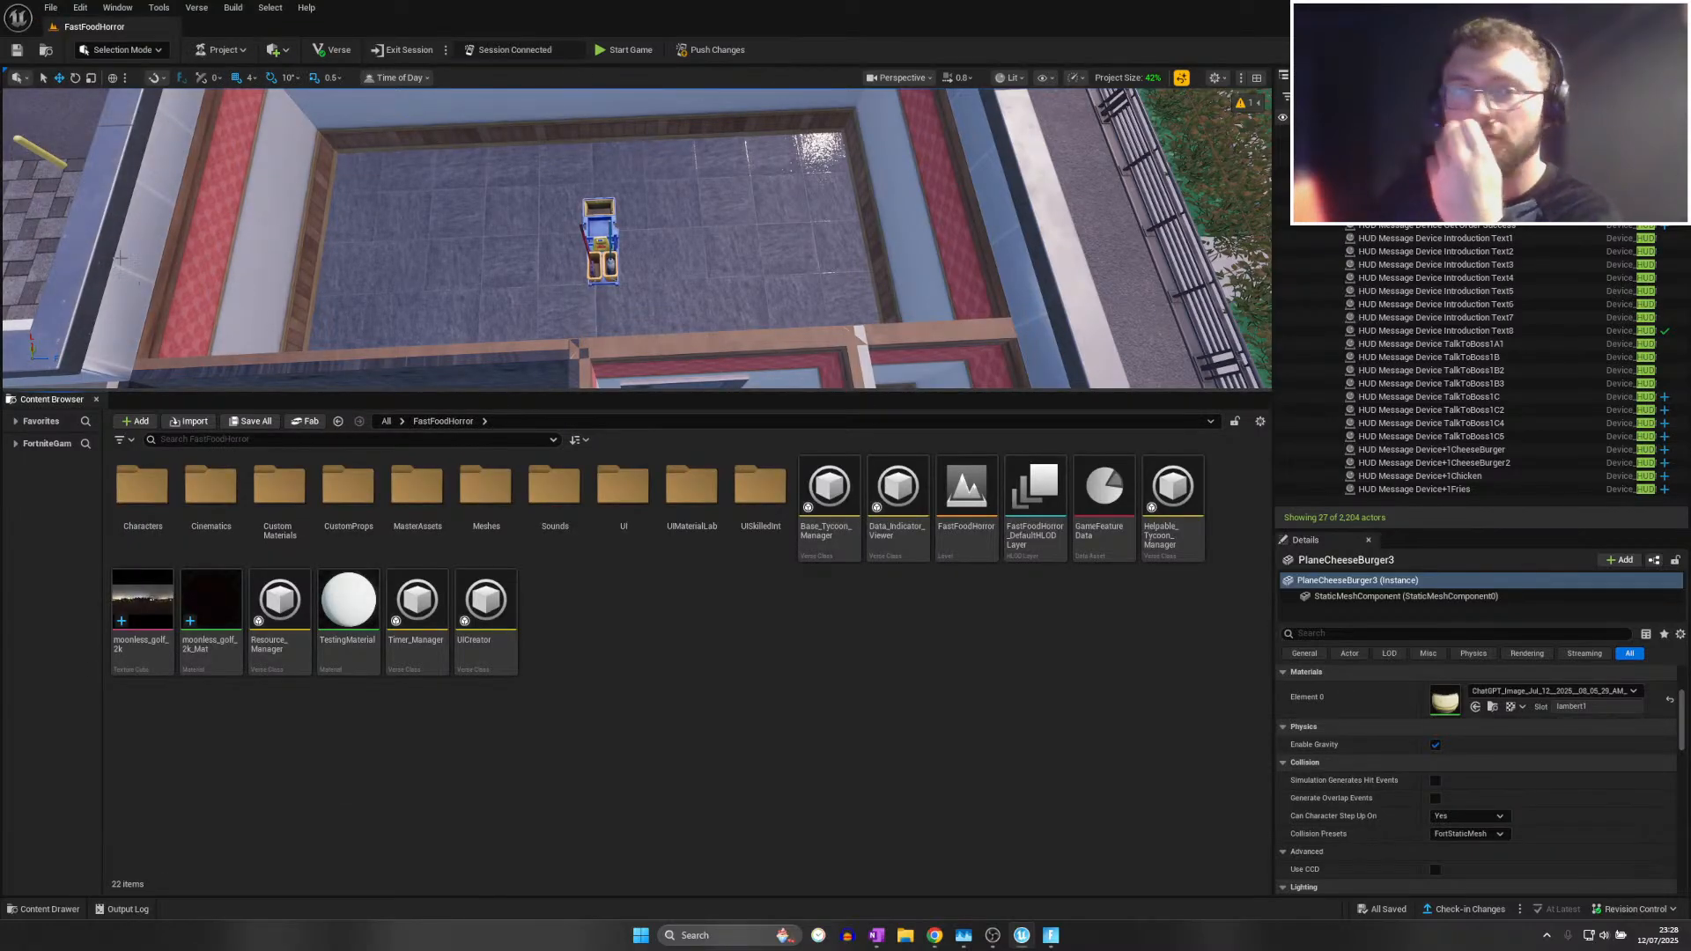
Save all changes and switch to OneNote to review the to-do list before returning to the editor
{"action": "left_click", "coordinate": [51, 8]}
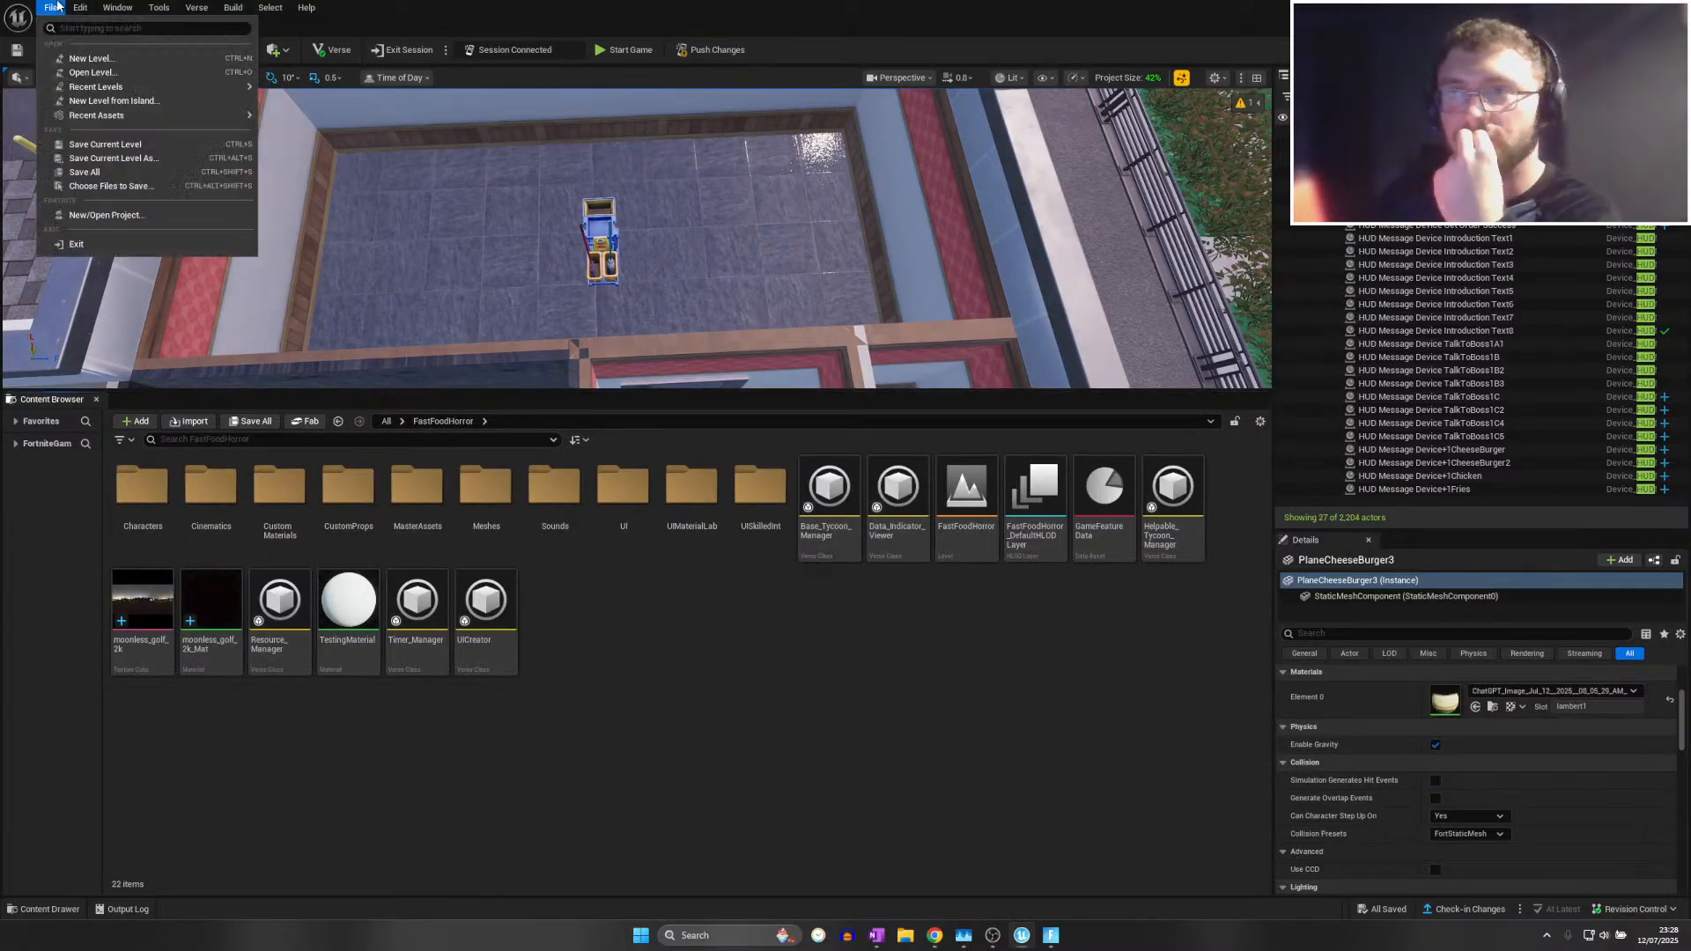
{"action": "left_click", "coordinate": [88, 174]}
{"action": "left_click", "coordinate": [876, 934]}
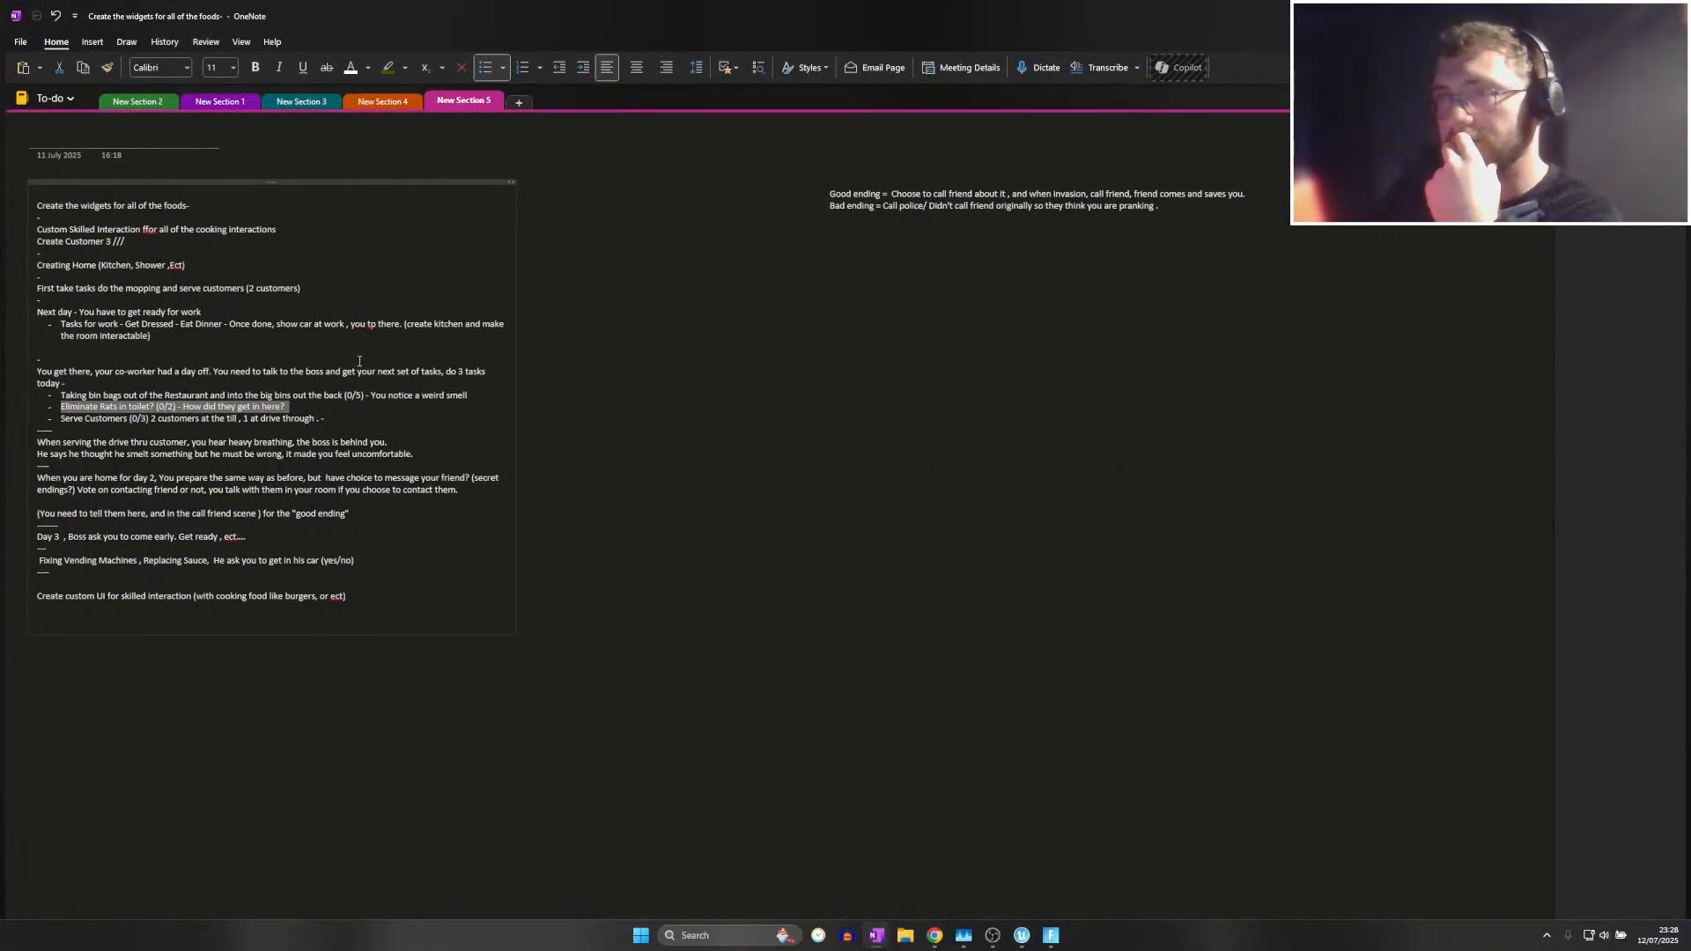
{"action": "left_click", "coordinate": [132, 240]}
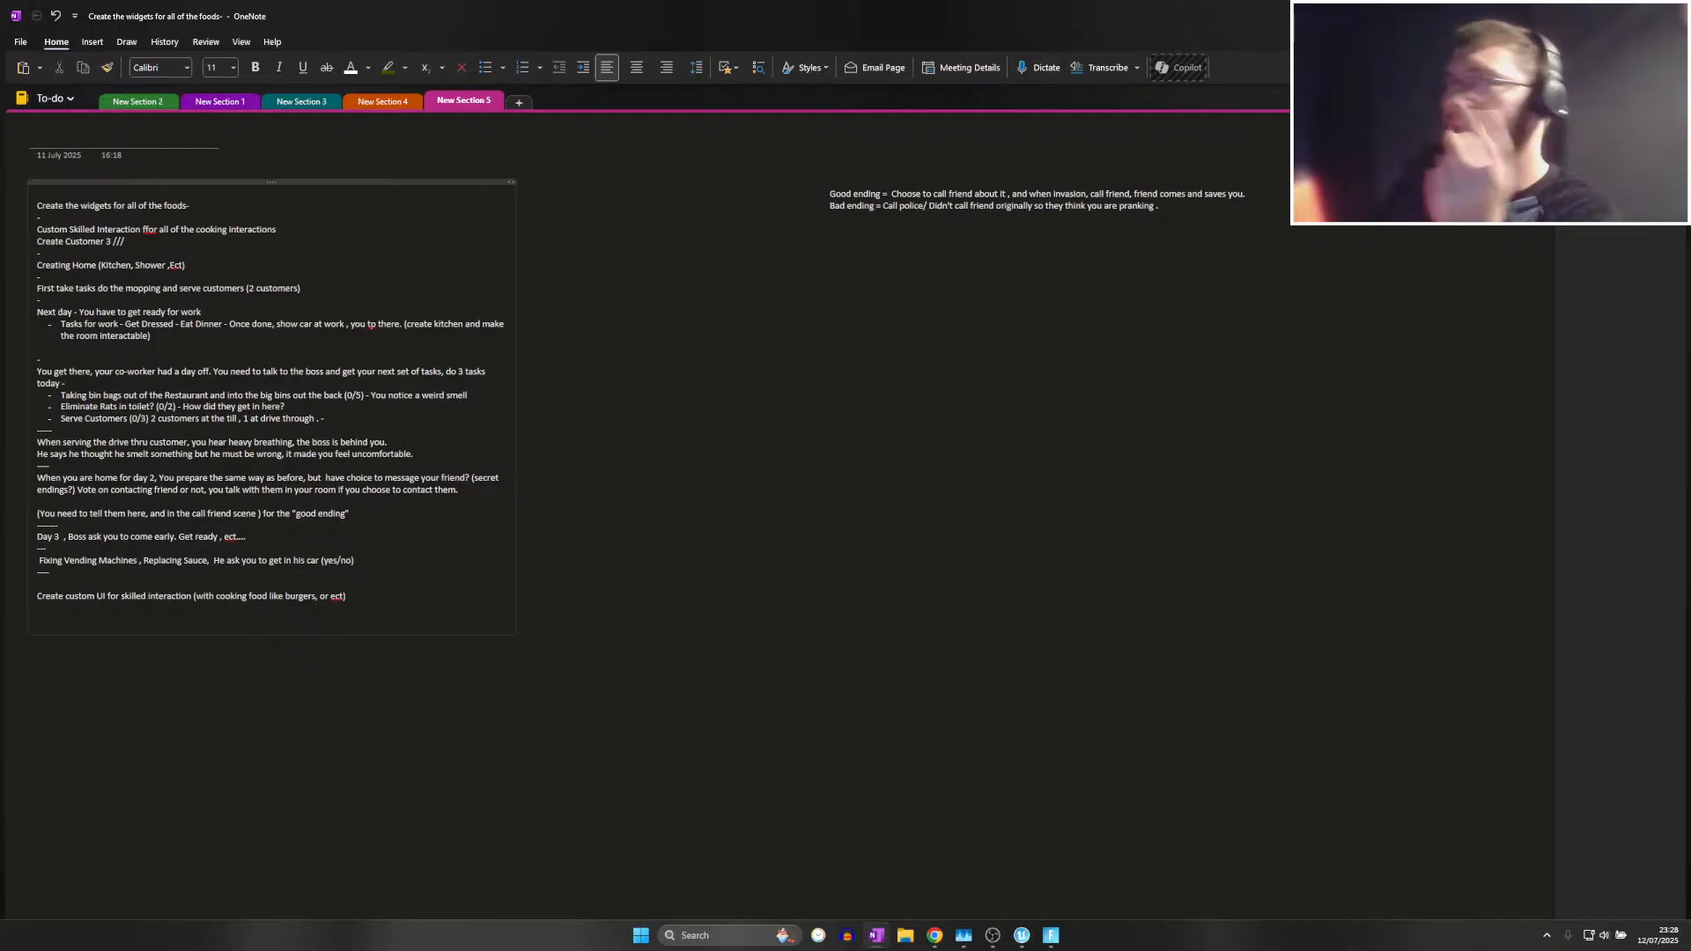
{"action": "left_click", "coordinate": [1589, 14]}
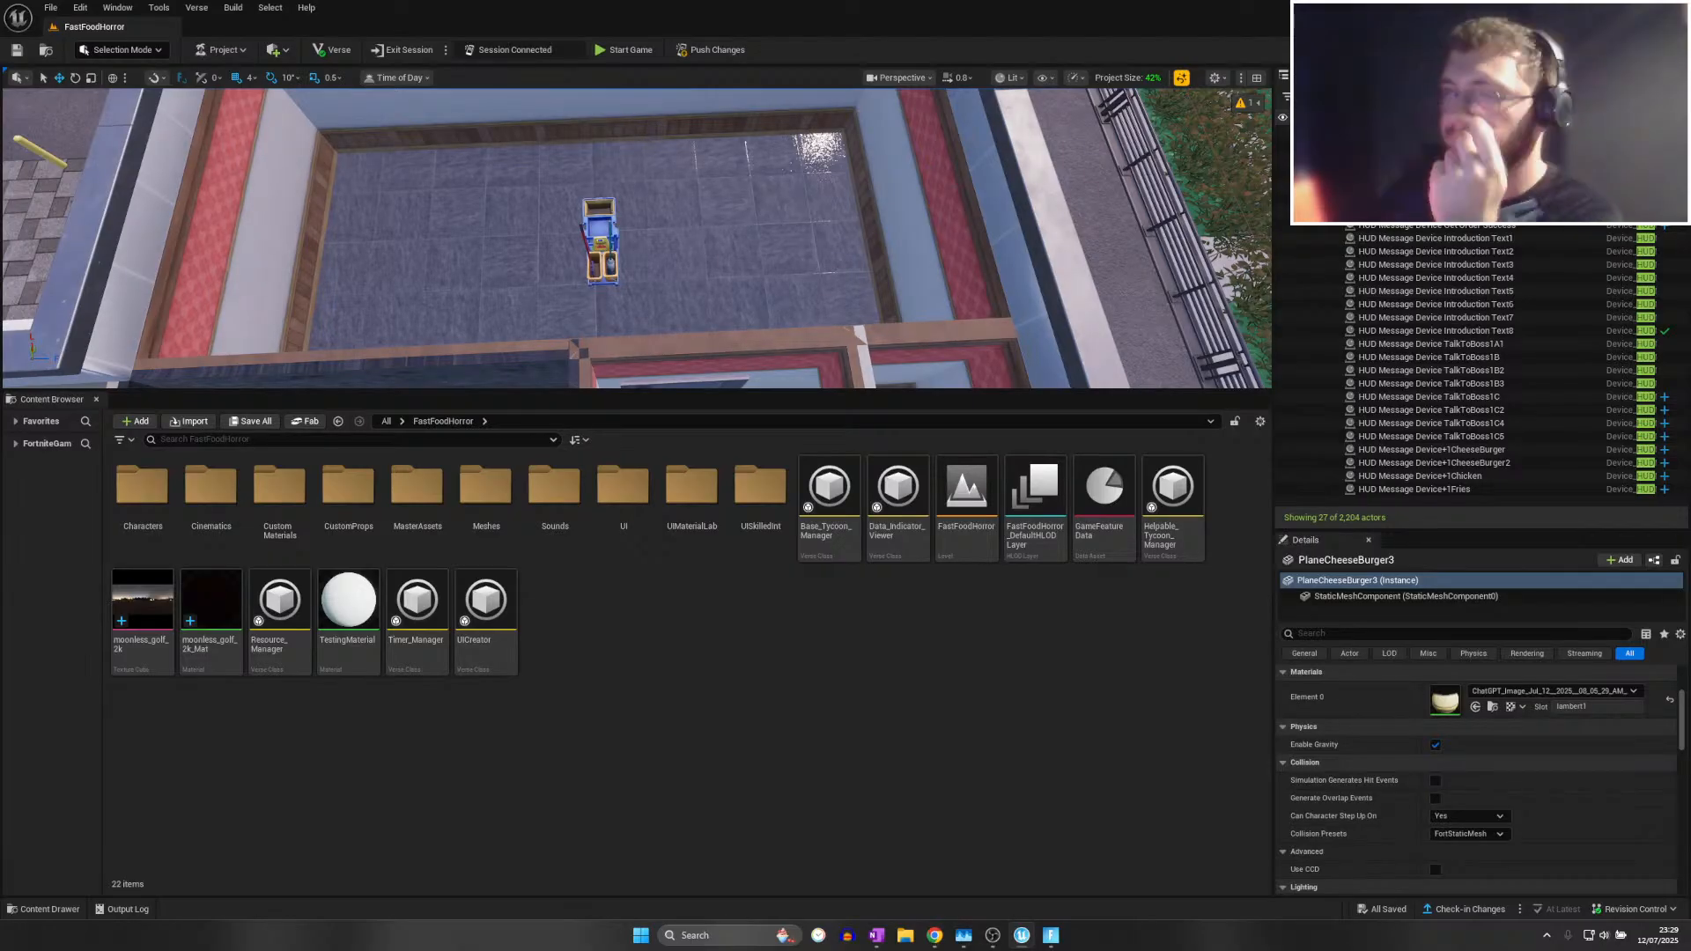
{"action": "left_click", "coordinate": [50, 7]}
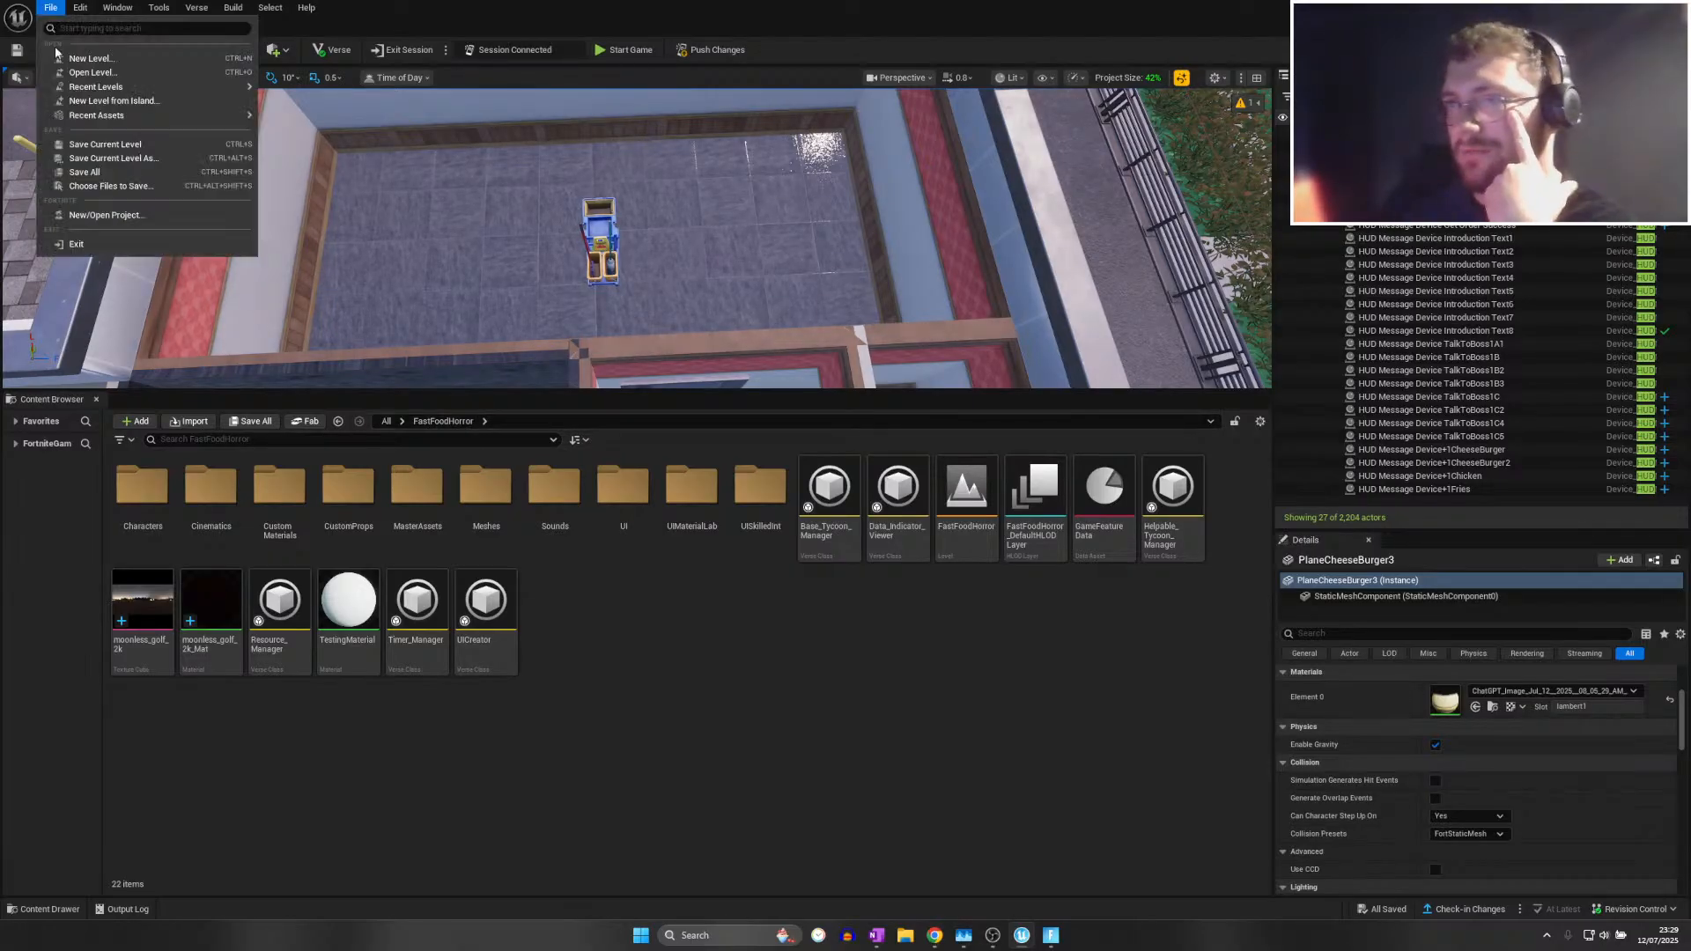
{"action": "left_click", "coordinate": [93, 216]}
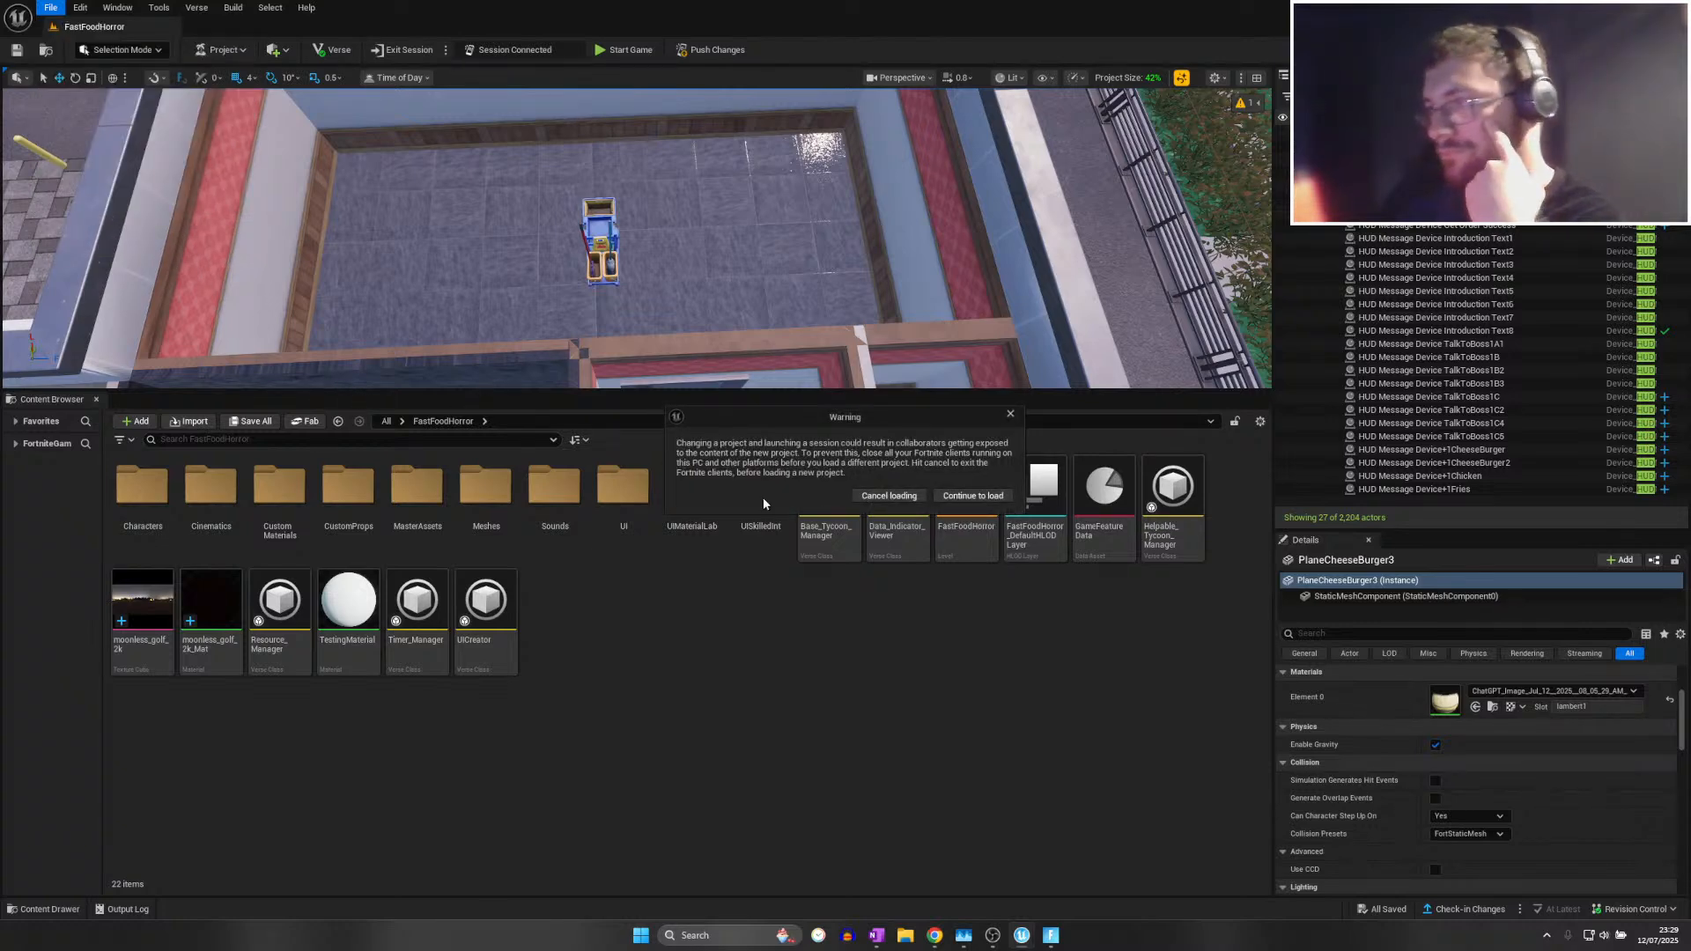
{"action": "left_click", "coordinate": [1010, 414]}
{"action": "left_click", "coordinate": [1051, 936]}
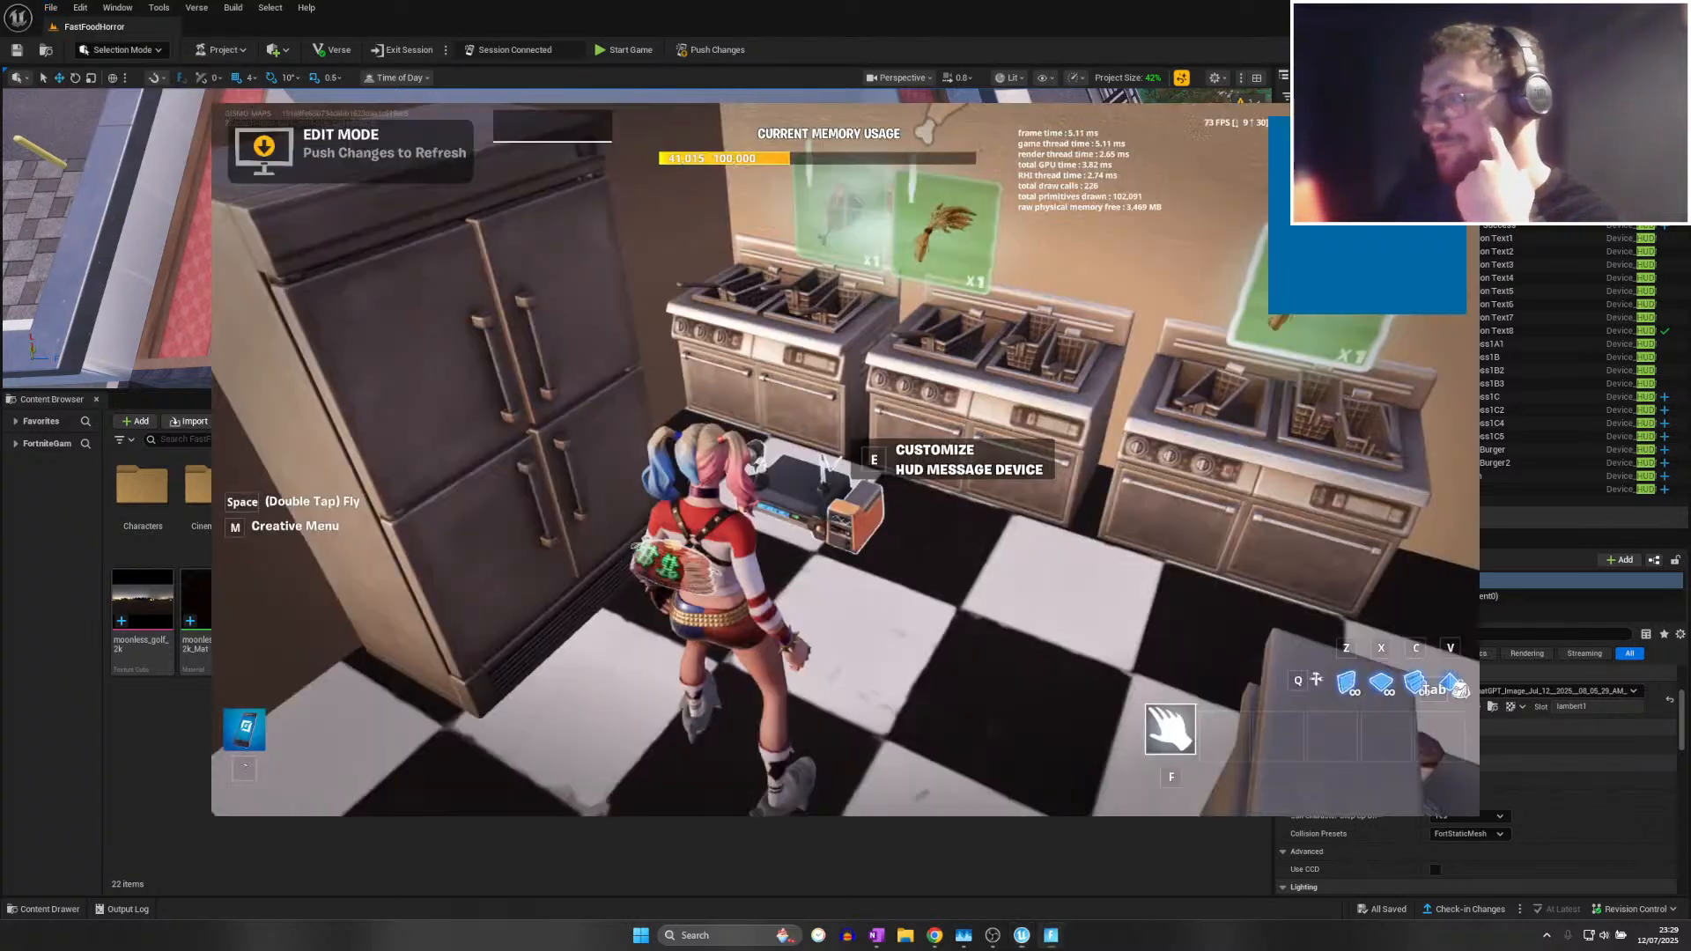
{"action": "key", "text": "alt+Tab"}
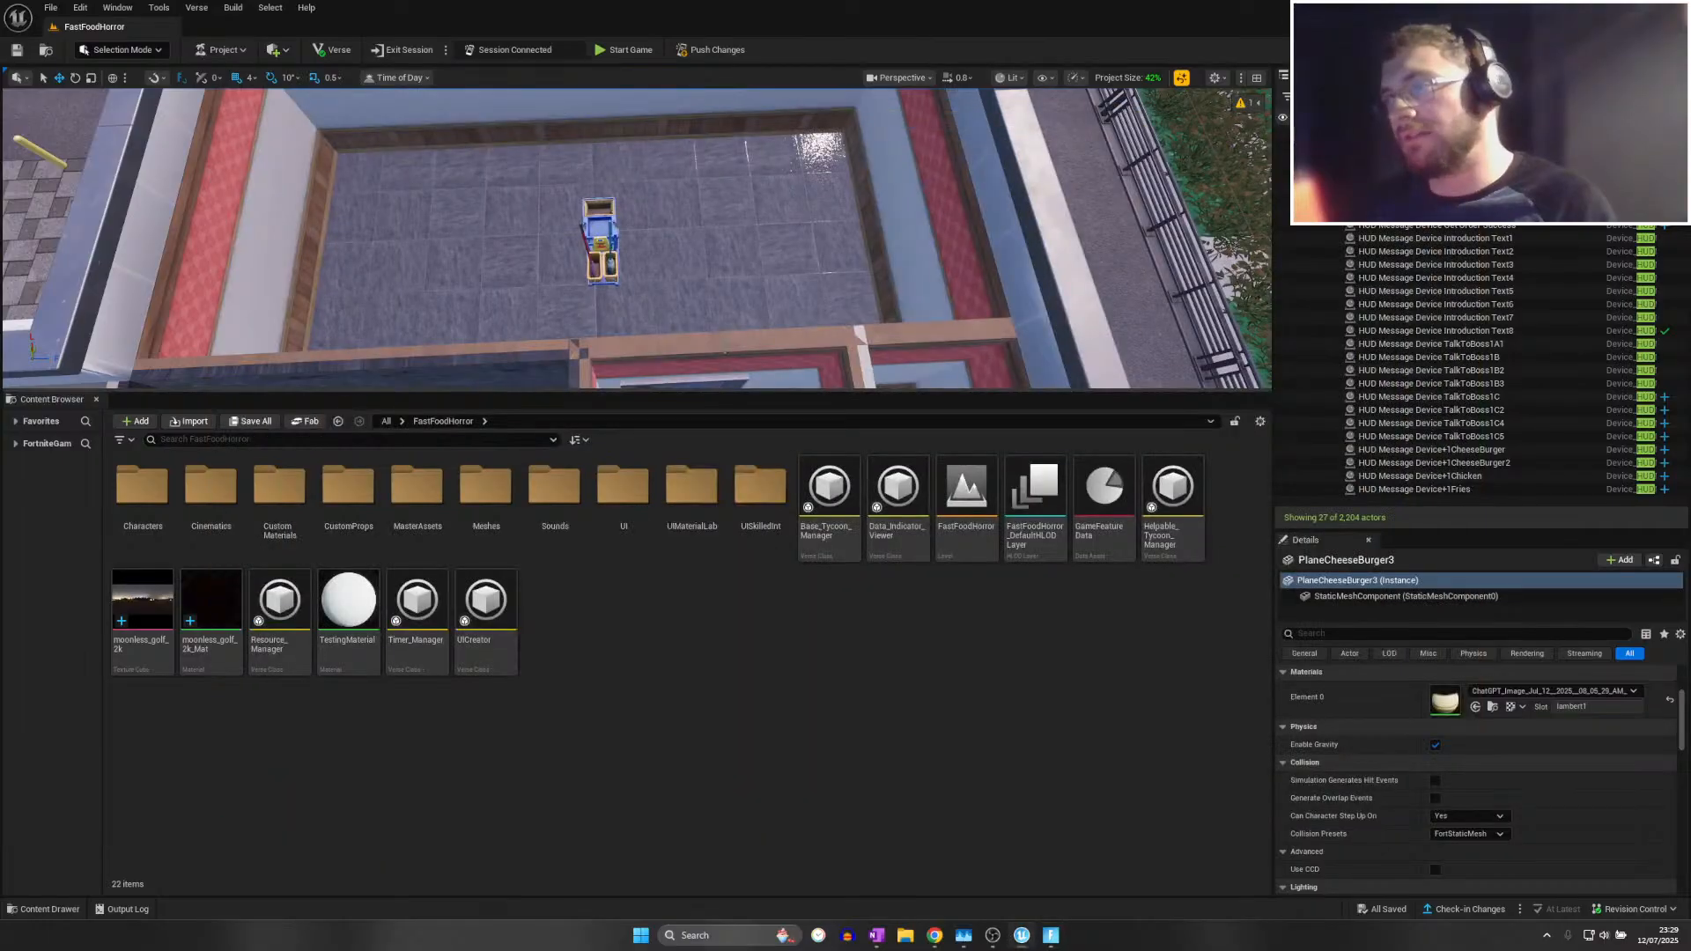
Search all content, not just the FastFoodHorror folder, for "skilled interaction"
{"action": "right_click_drag", "start_coordinate": [670, 290], "coordinate": [275, 120]}
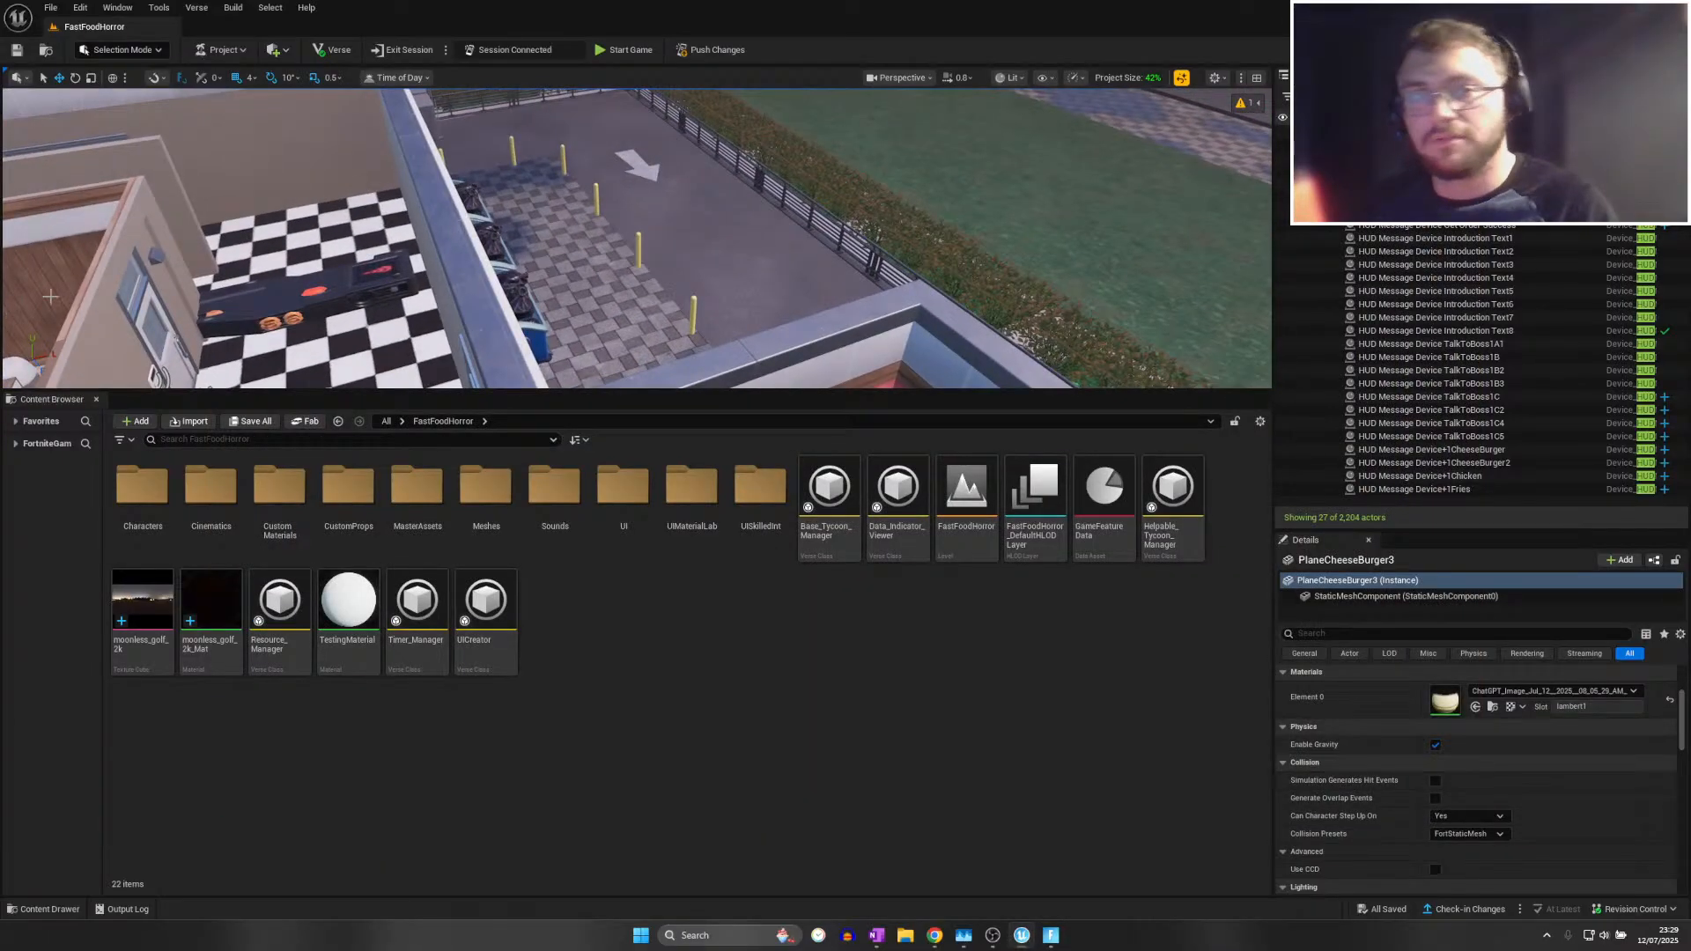
{"action": "right_click_drag", "start_coordinate": [241, 334], "coordinate": [168, 333]}
{"action": "right_click_drag", "start_coordinate": [867, 352], "coordinate": [546, 343]}
{"action": "key", "text": "w"}
{"action": "scroll", "coordinate": [608, 339], "scroll_direction": "up", "scroll_amount": 1}
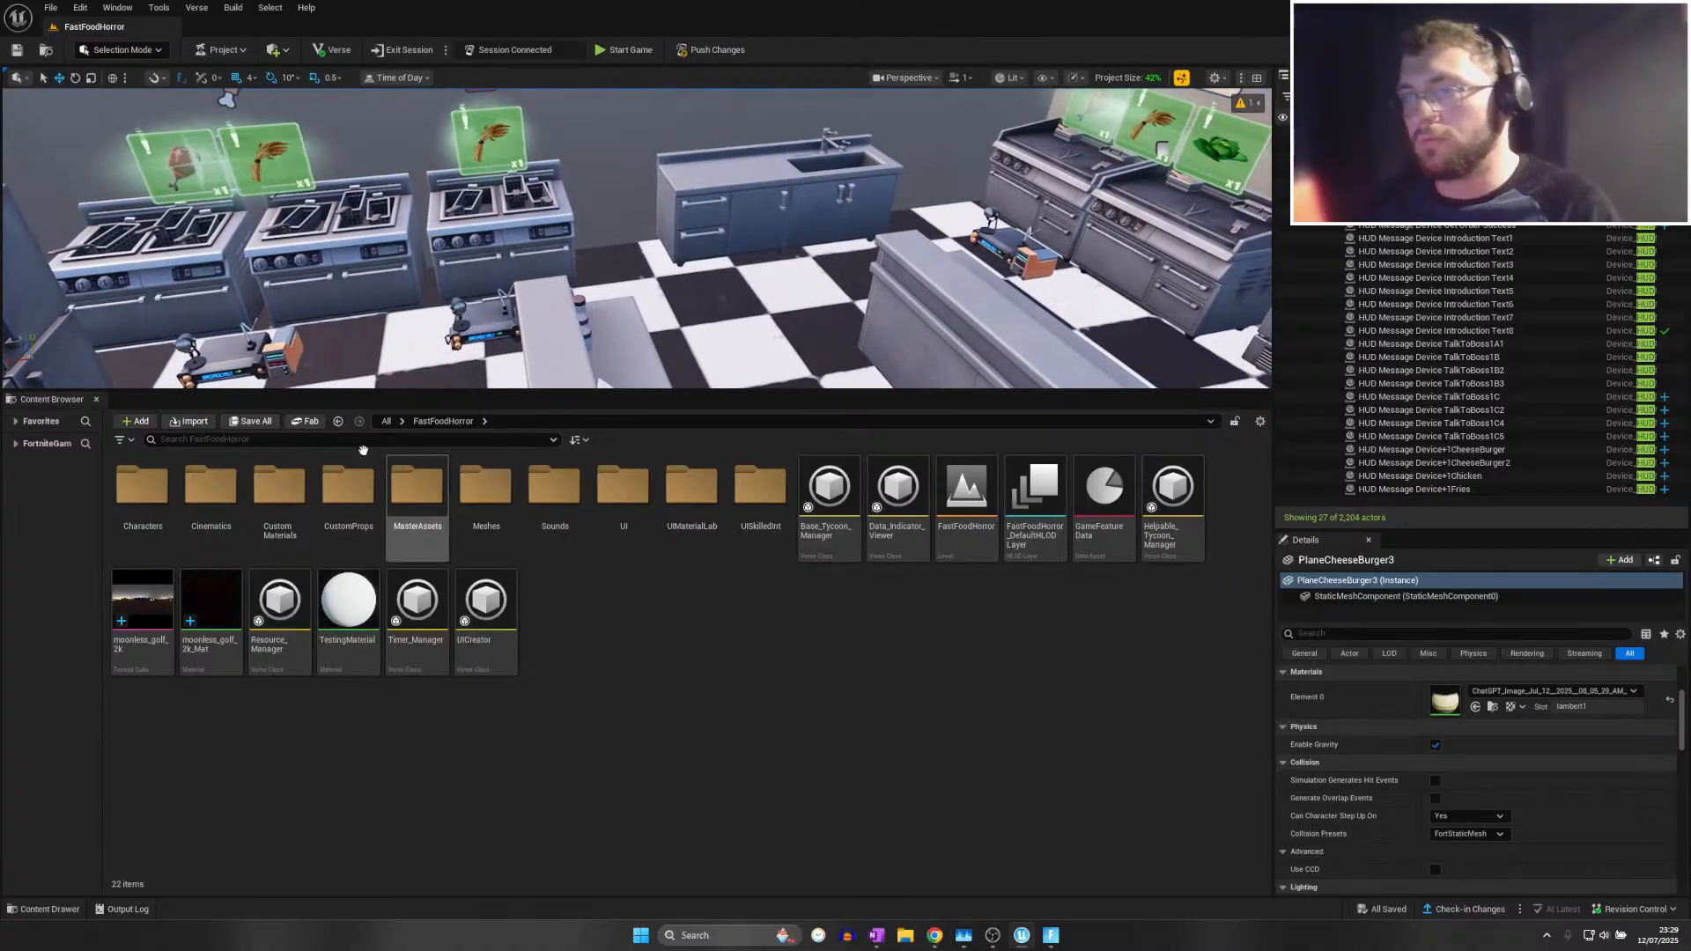
{"action": "left_click", "coordinate": [275, 438]}
{"action": "type", "text": "skill"}
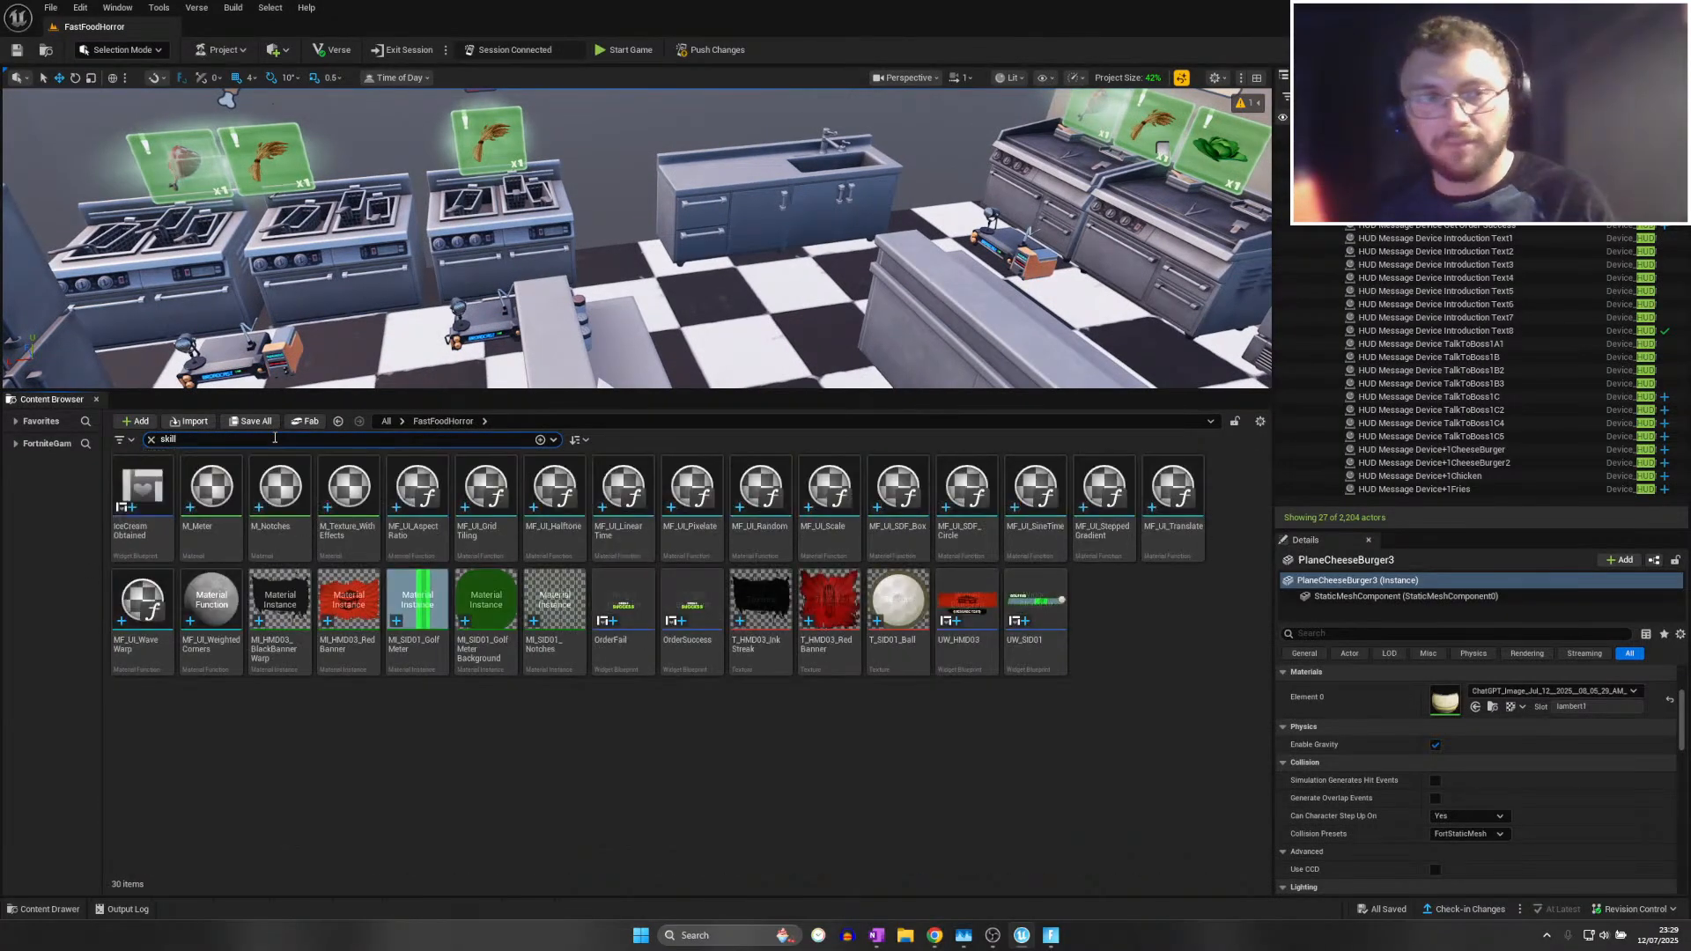
{"action": "type", "text": "ed"}
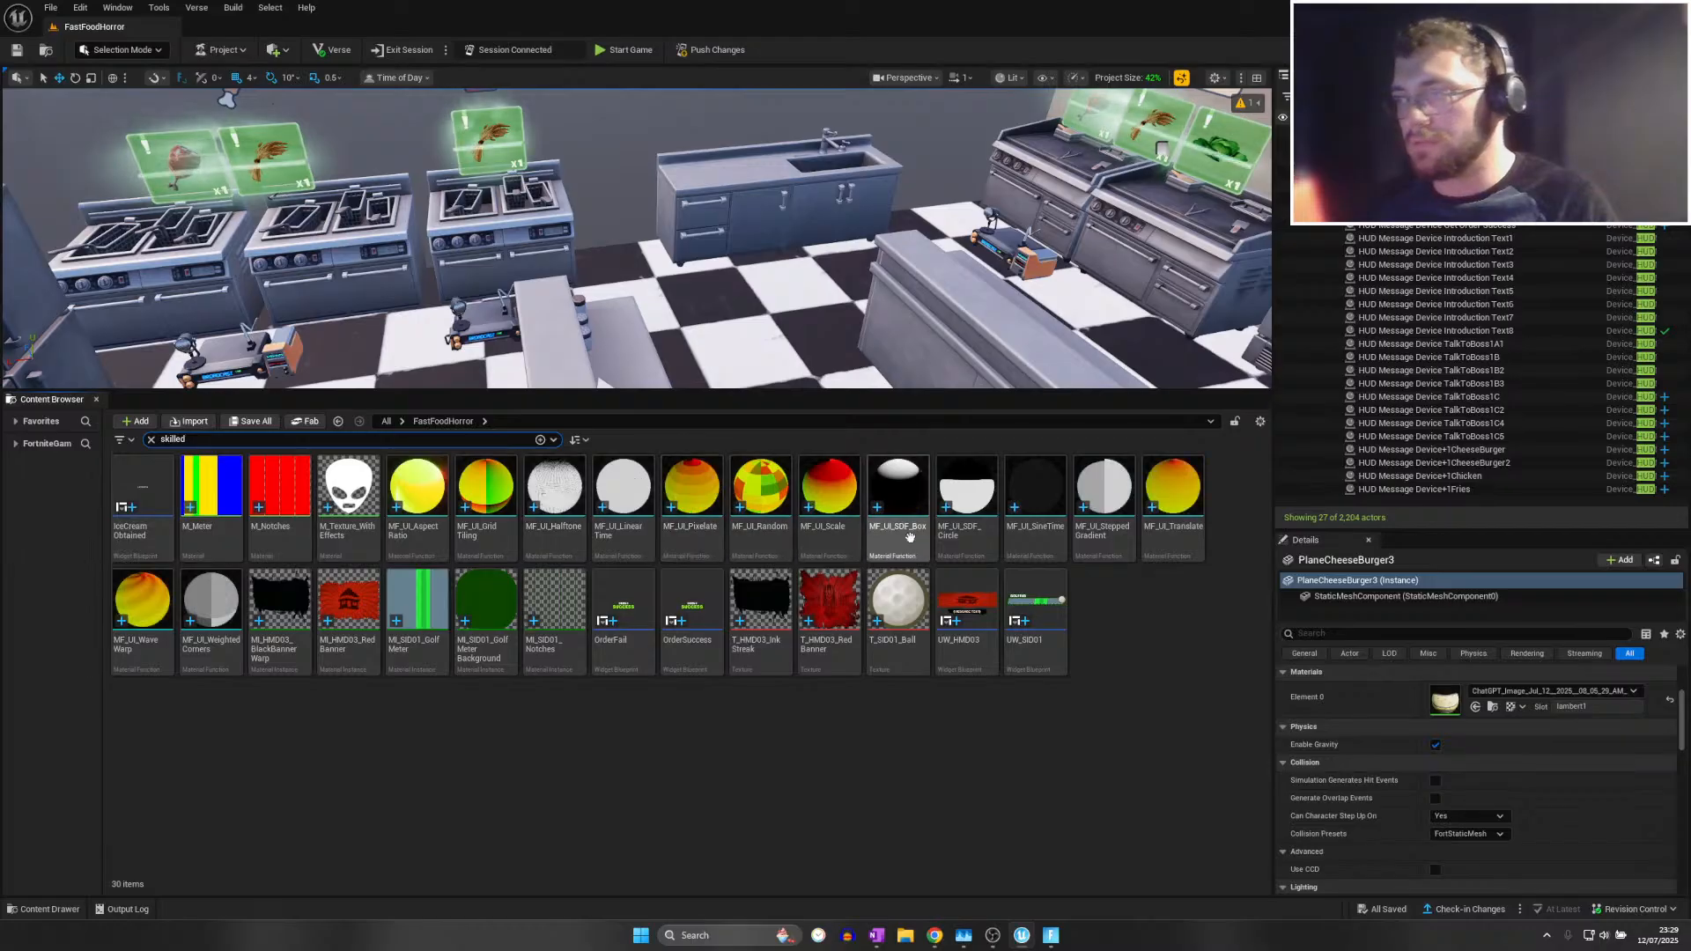
{"action": "left_click", "coordinate": [385, 421]}
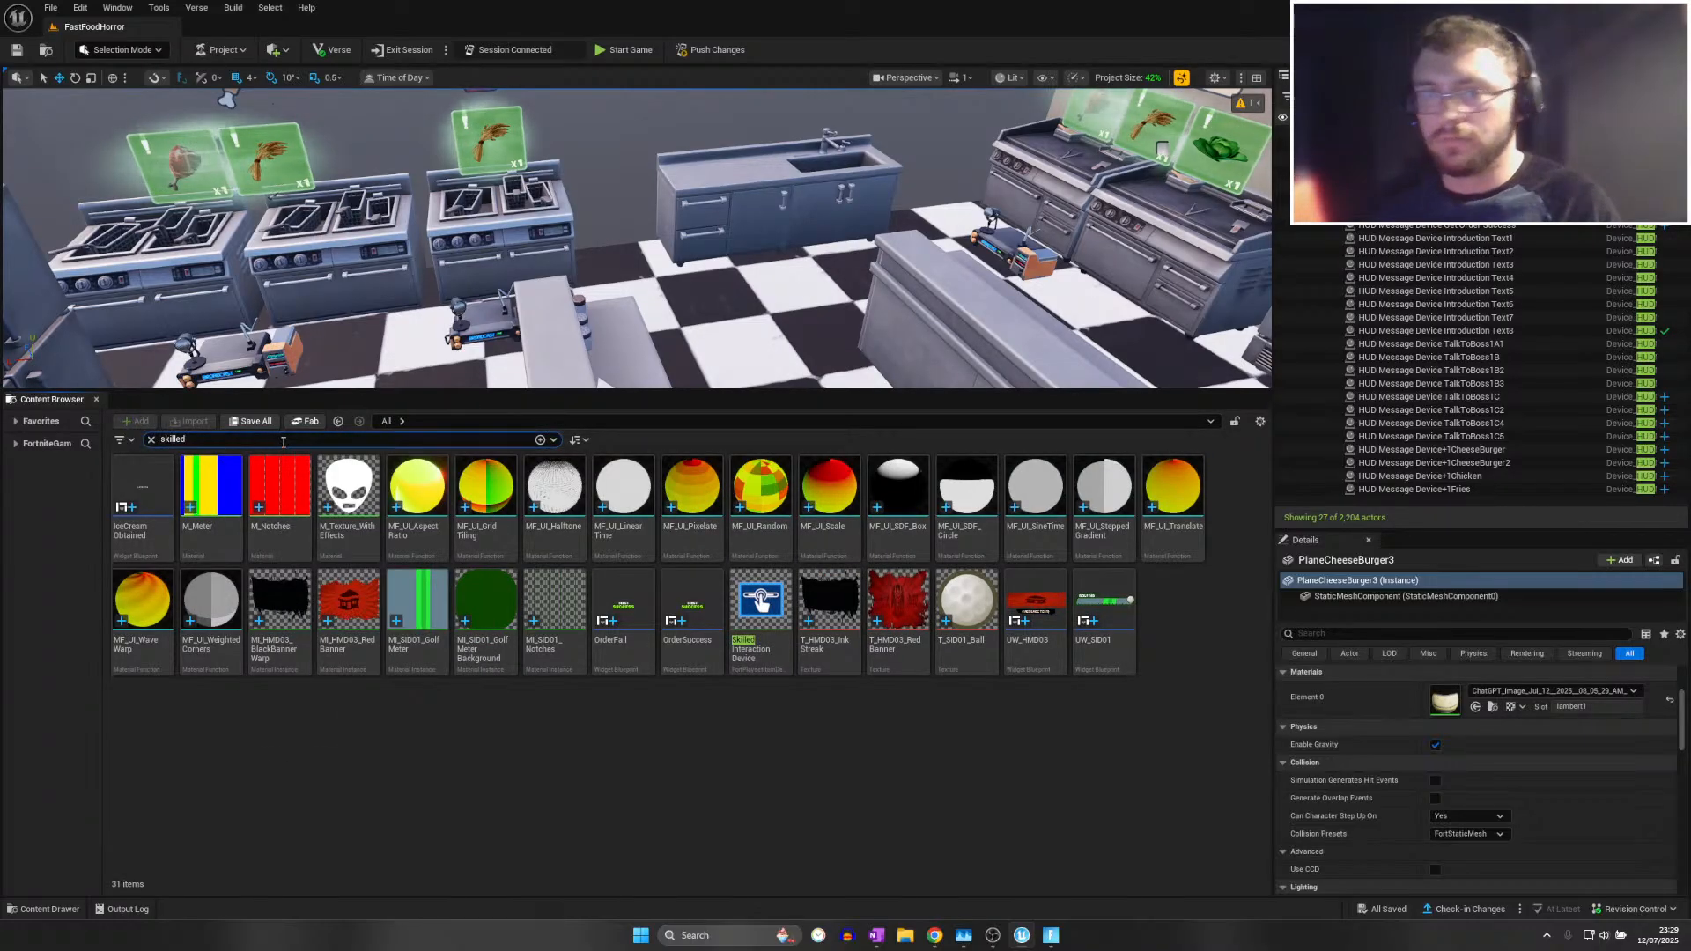
{"action": "type", "text": "interact"}
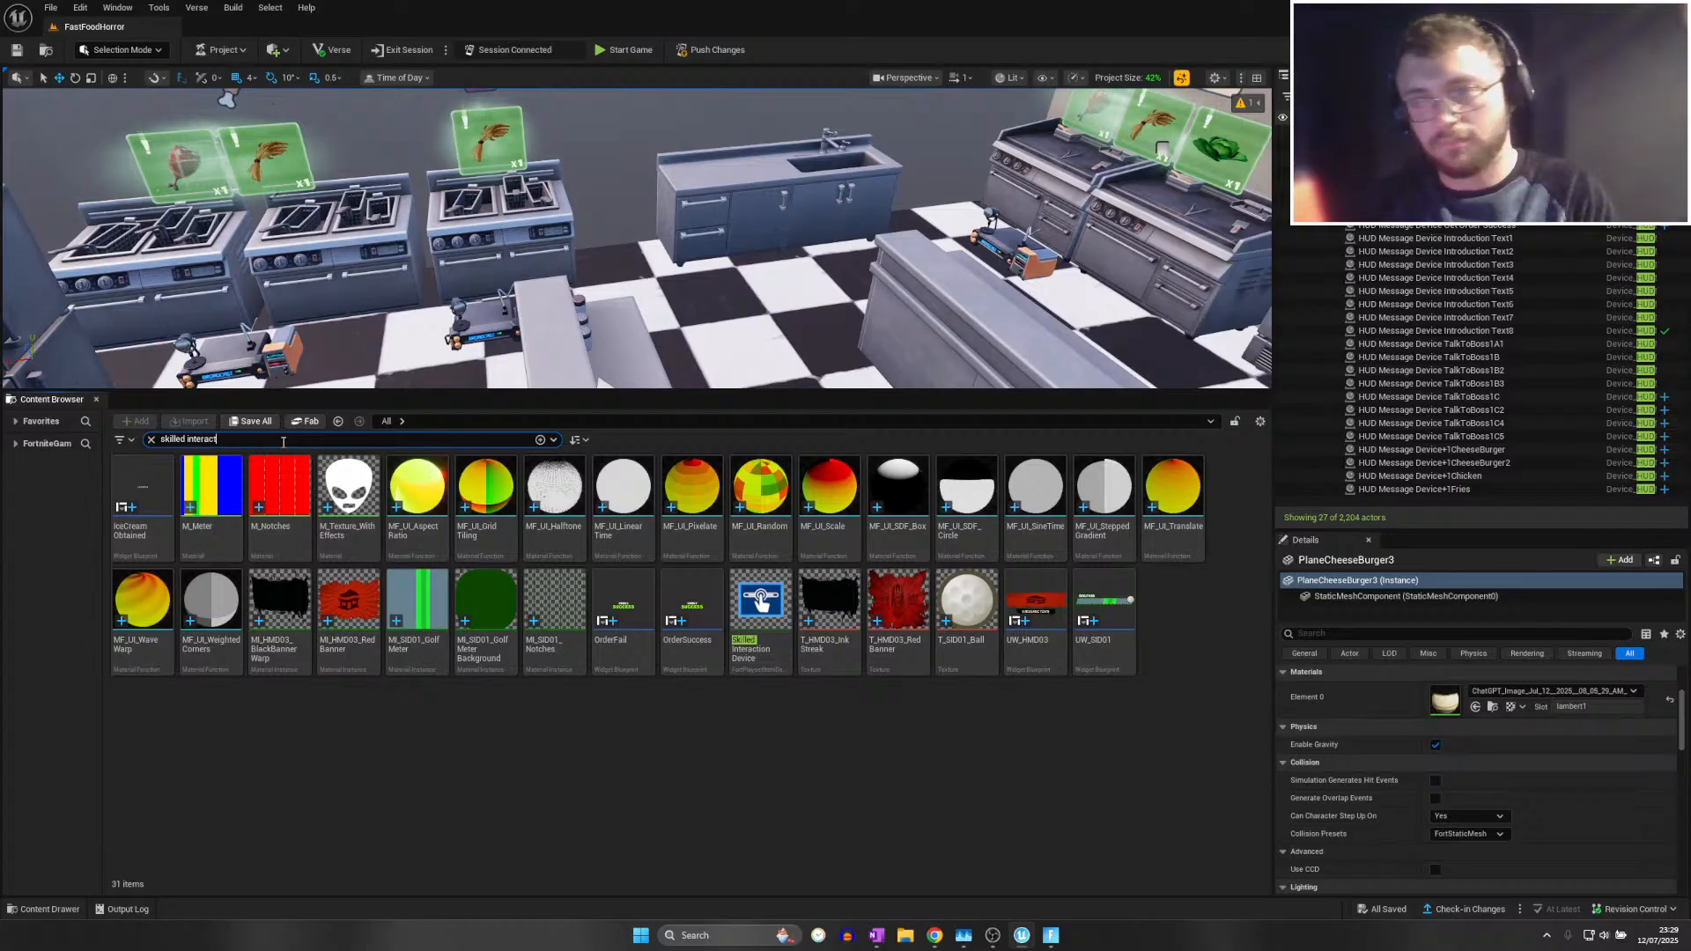
{"action": "type", "text": "ion"}
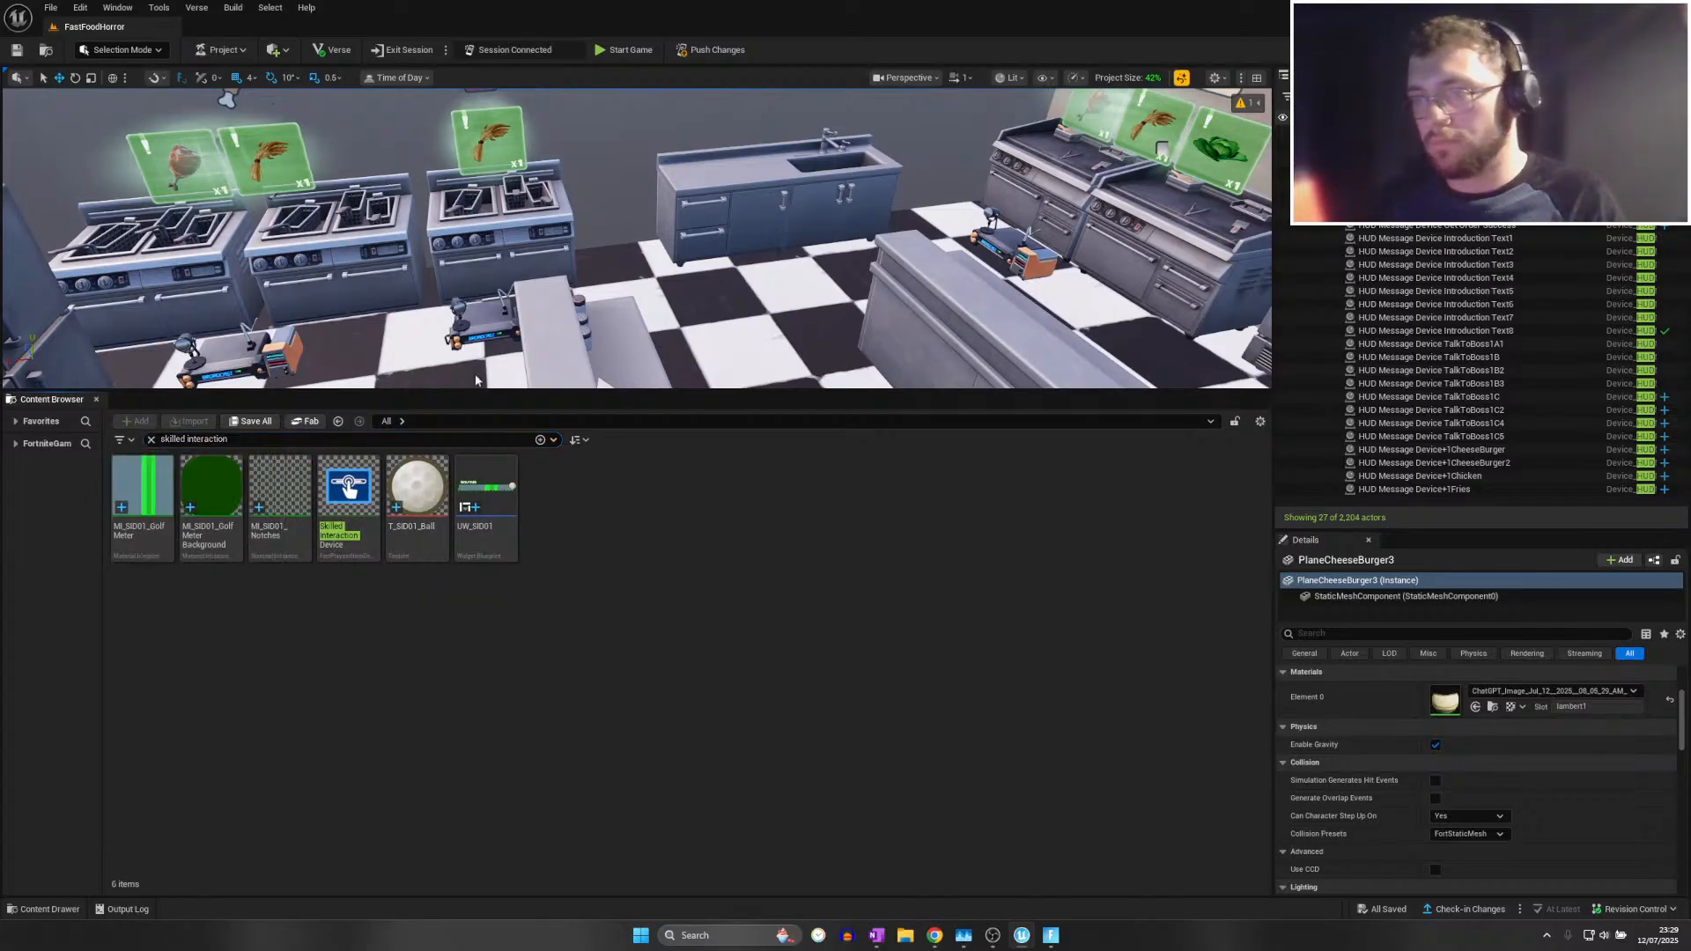
Place a Skilled Interaction Device in the kitchen beside the fridge and the first stove
{"action": "left_click_drag", "start_coordinate": [349, 490], "coordinate": [256, 293]}
{"action": "key", "text": "s"}
{"action": "right_click_drag", "start_coordinate": [257, 293], "coordinate": [258, 308]}
{"action": "left_click_drag", "start_coordinate": [556, 217], "coordinate": [431, 159]}
{"action": "scroll", "coordinate": [430, 159], "scroll_direction": "up", "scroll_amount": 3}
Open the MI_SID01_GolfMeter material instance and examine its Meter, Good Zone and Perfect Zone parameter groups
{"action": "double_click", "coordinate": [146, 520]}
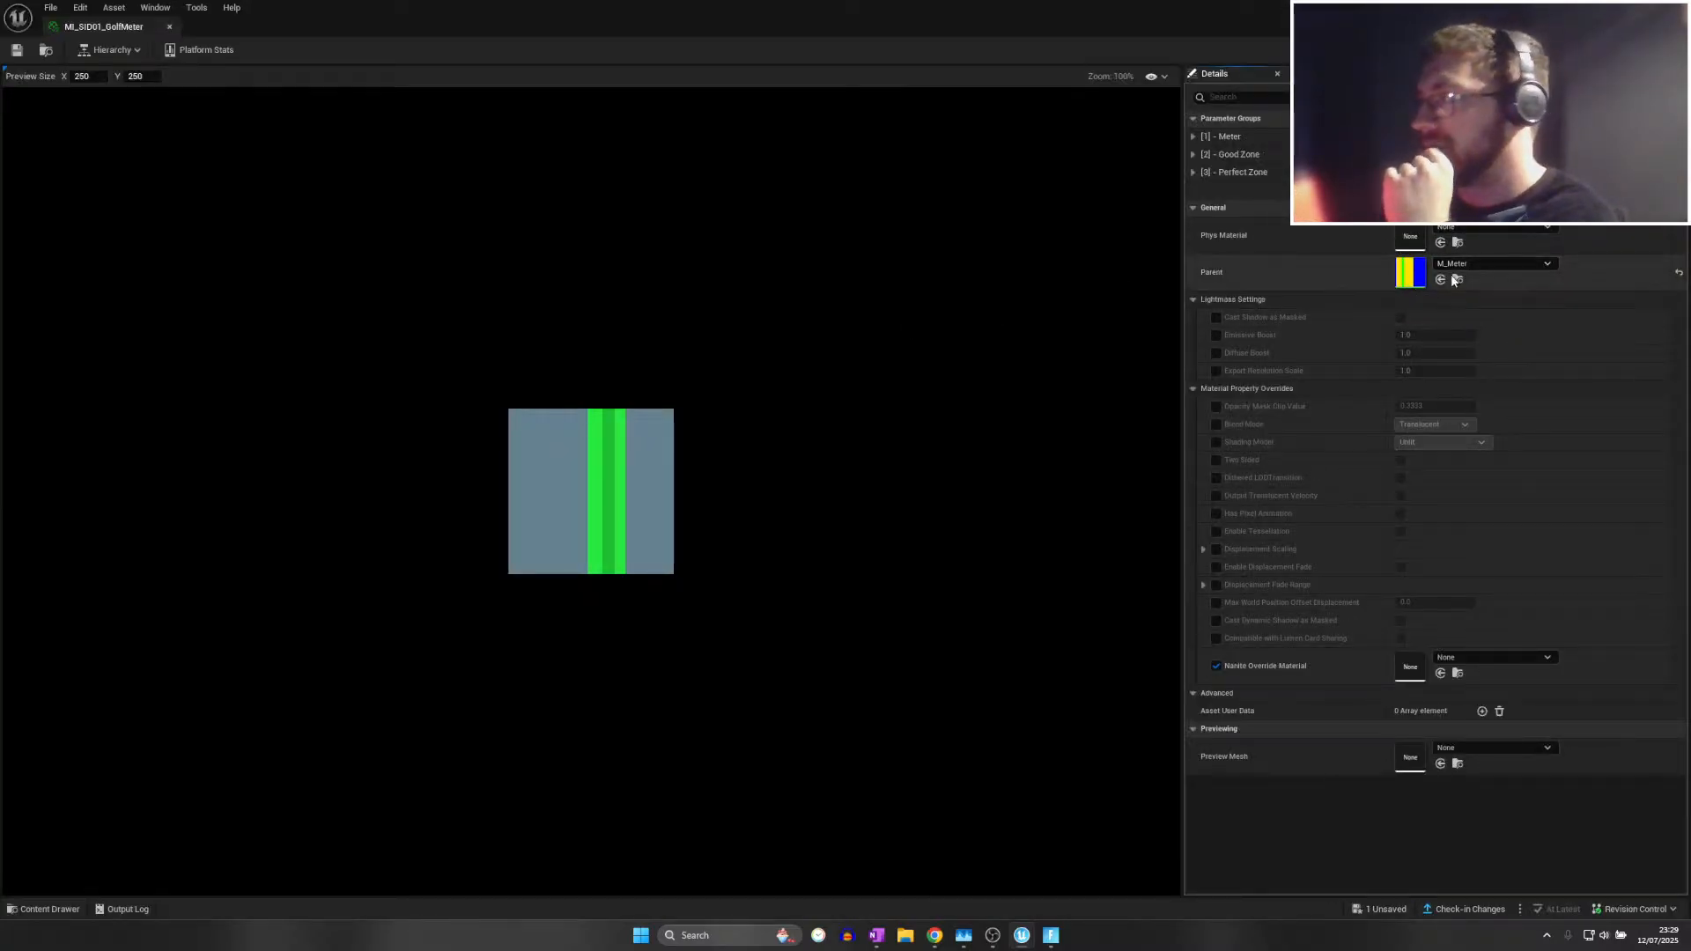
{"action": "left_click", "coordinate": [1195, 136]}
{"action": "left_click", "coordinate": [1193, 171]}
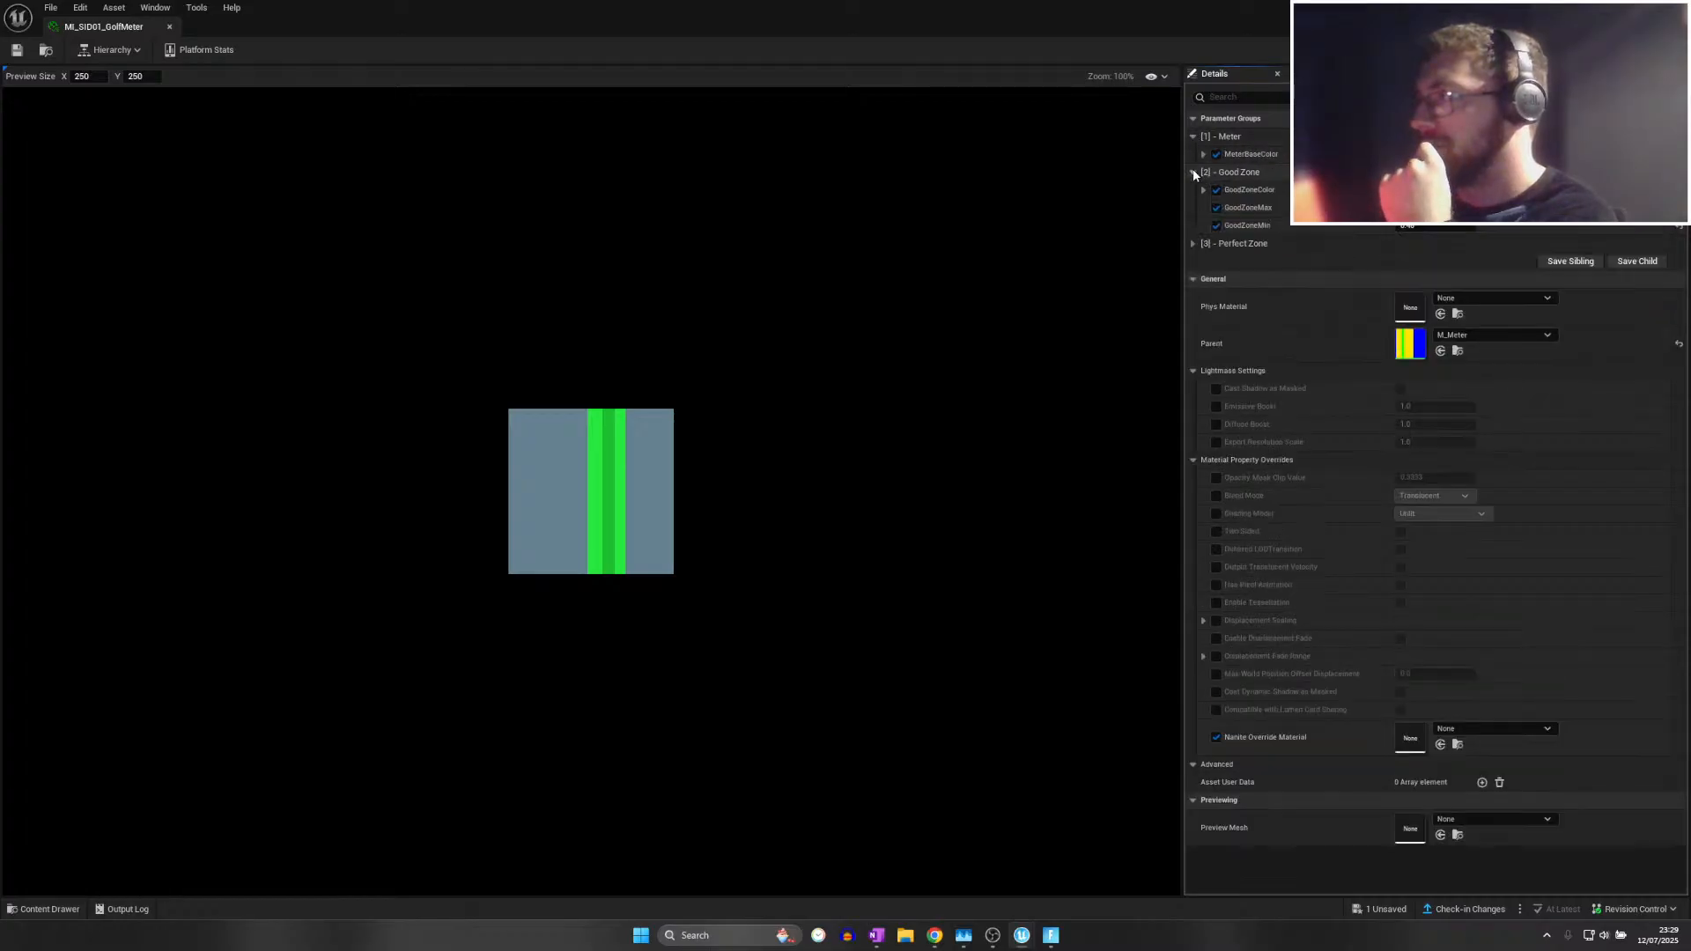
{"action": "left_click", "coordinate": [1193, 172]}
{"action": "left_click", "coordinate": [1195, 189]}
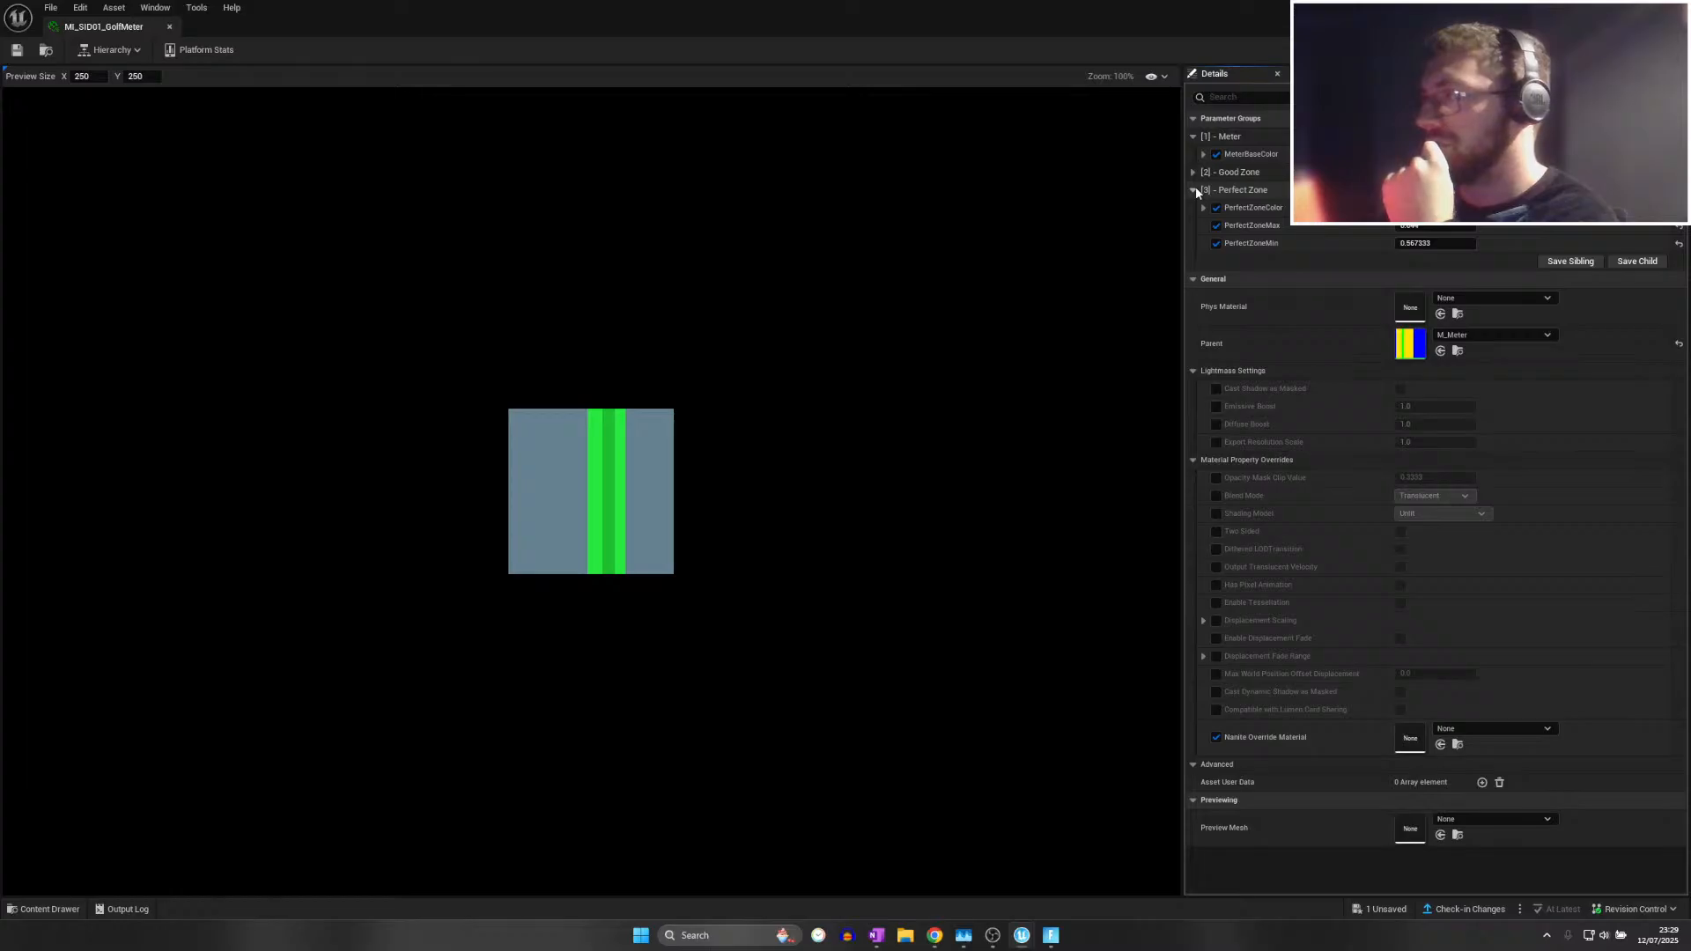
{"action": "left_click", "coordinate": [1195, 189]}
{"action": "left_click", "coordinate": [1194, 172]}
{"action": "left_click", "coordinate": [1194, 171]}
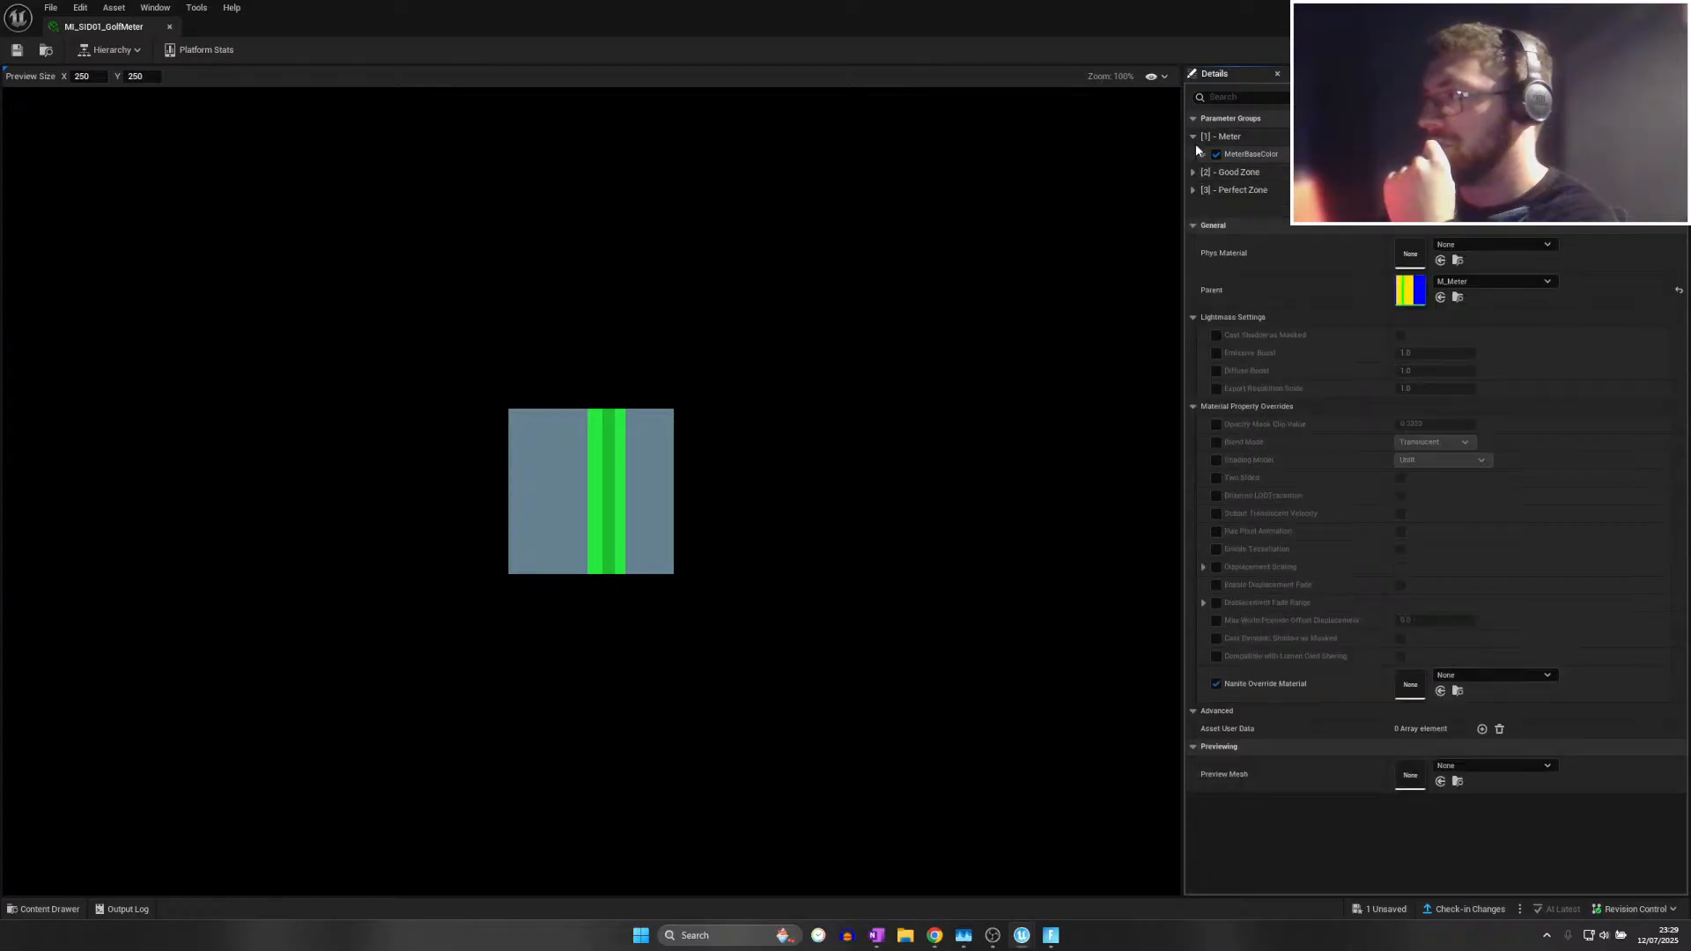
{"action": "left_click", "coordinate": [1193, 136]}
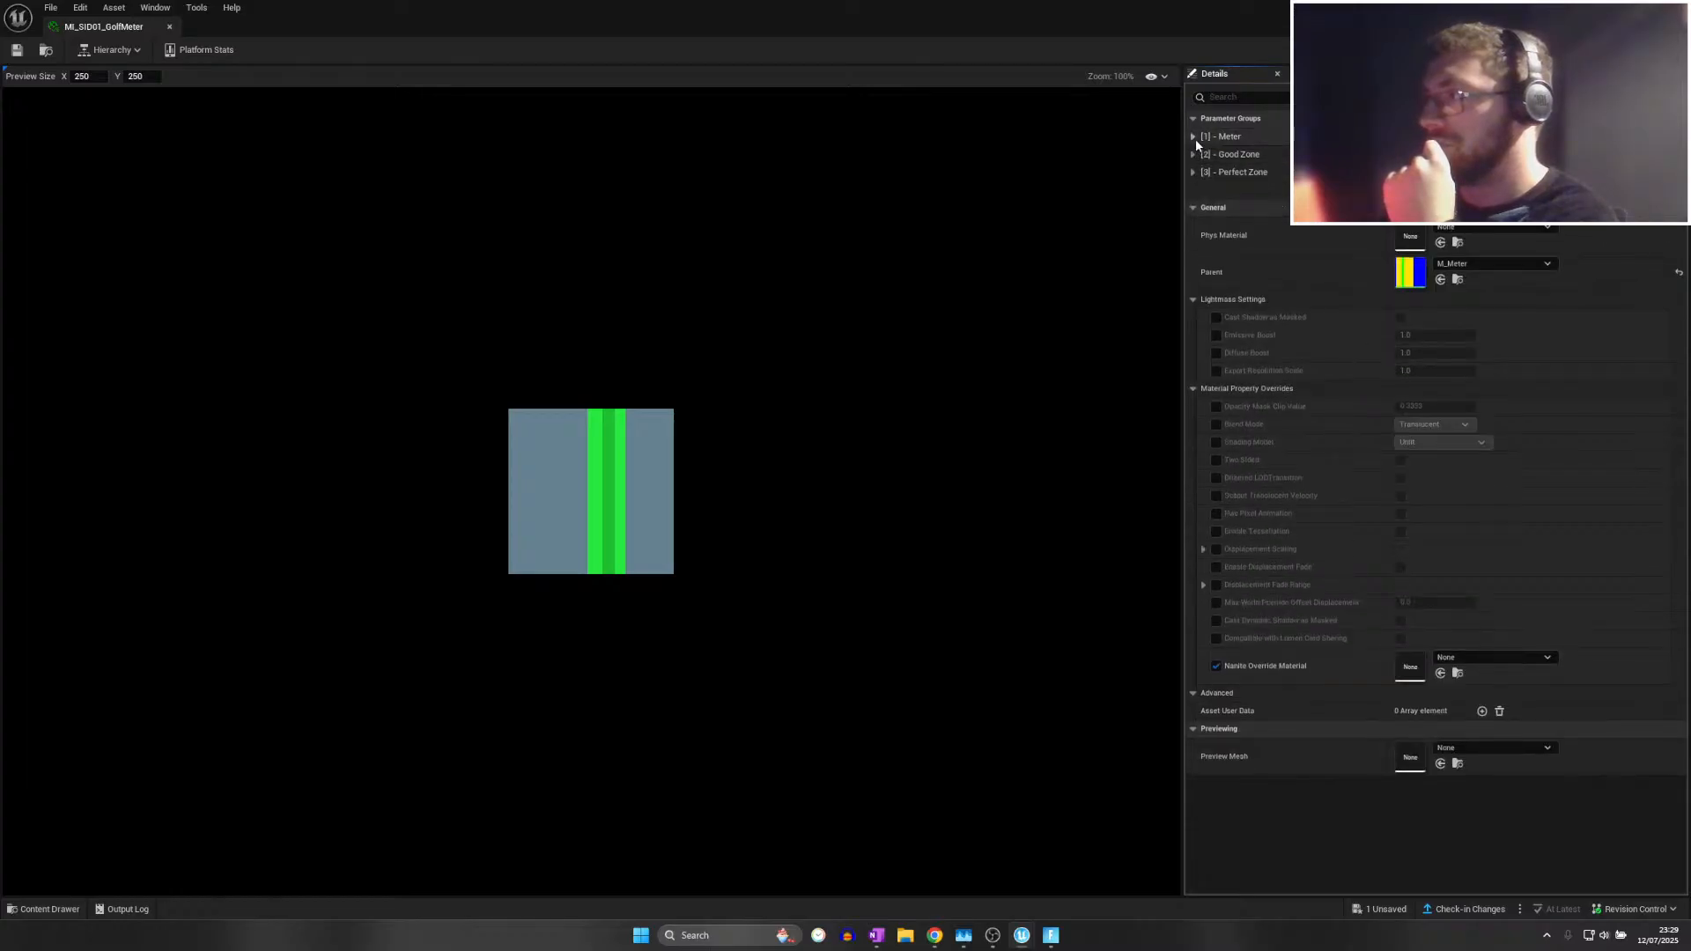
Save the golf meter material instance and close it after rechecking its three parameter groups
{"action": "left_click", "coordinate": [17, 49]}
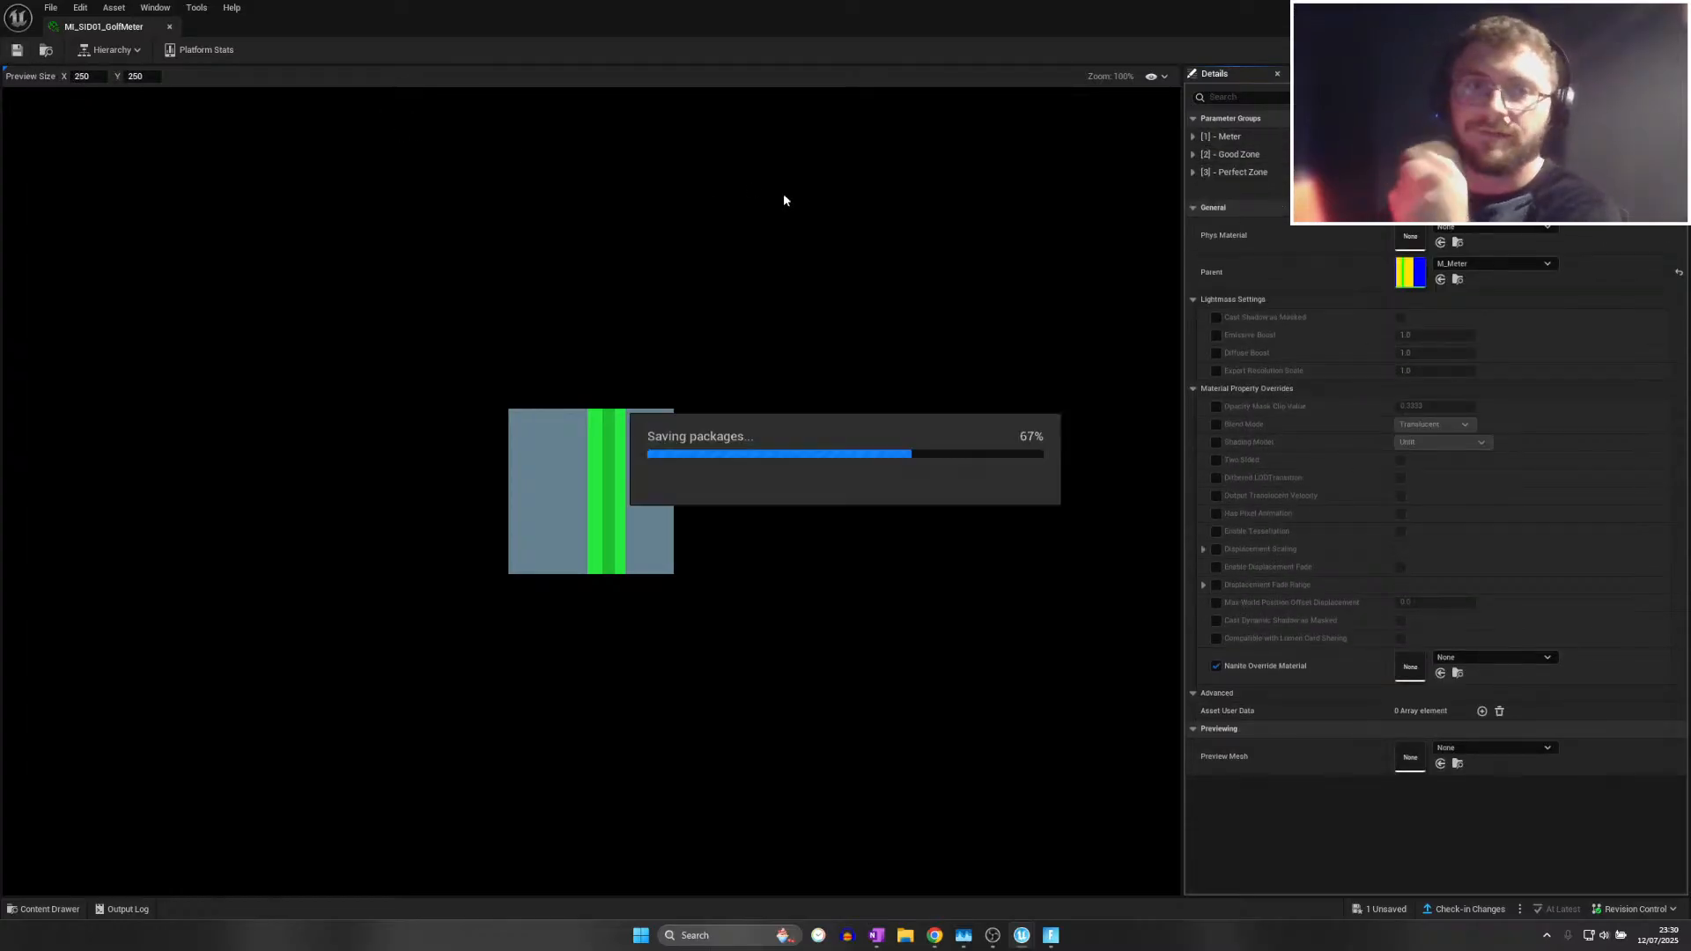
{"action": "left_click", "coordinate": [1194, 154]}
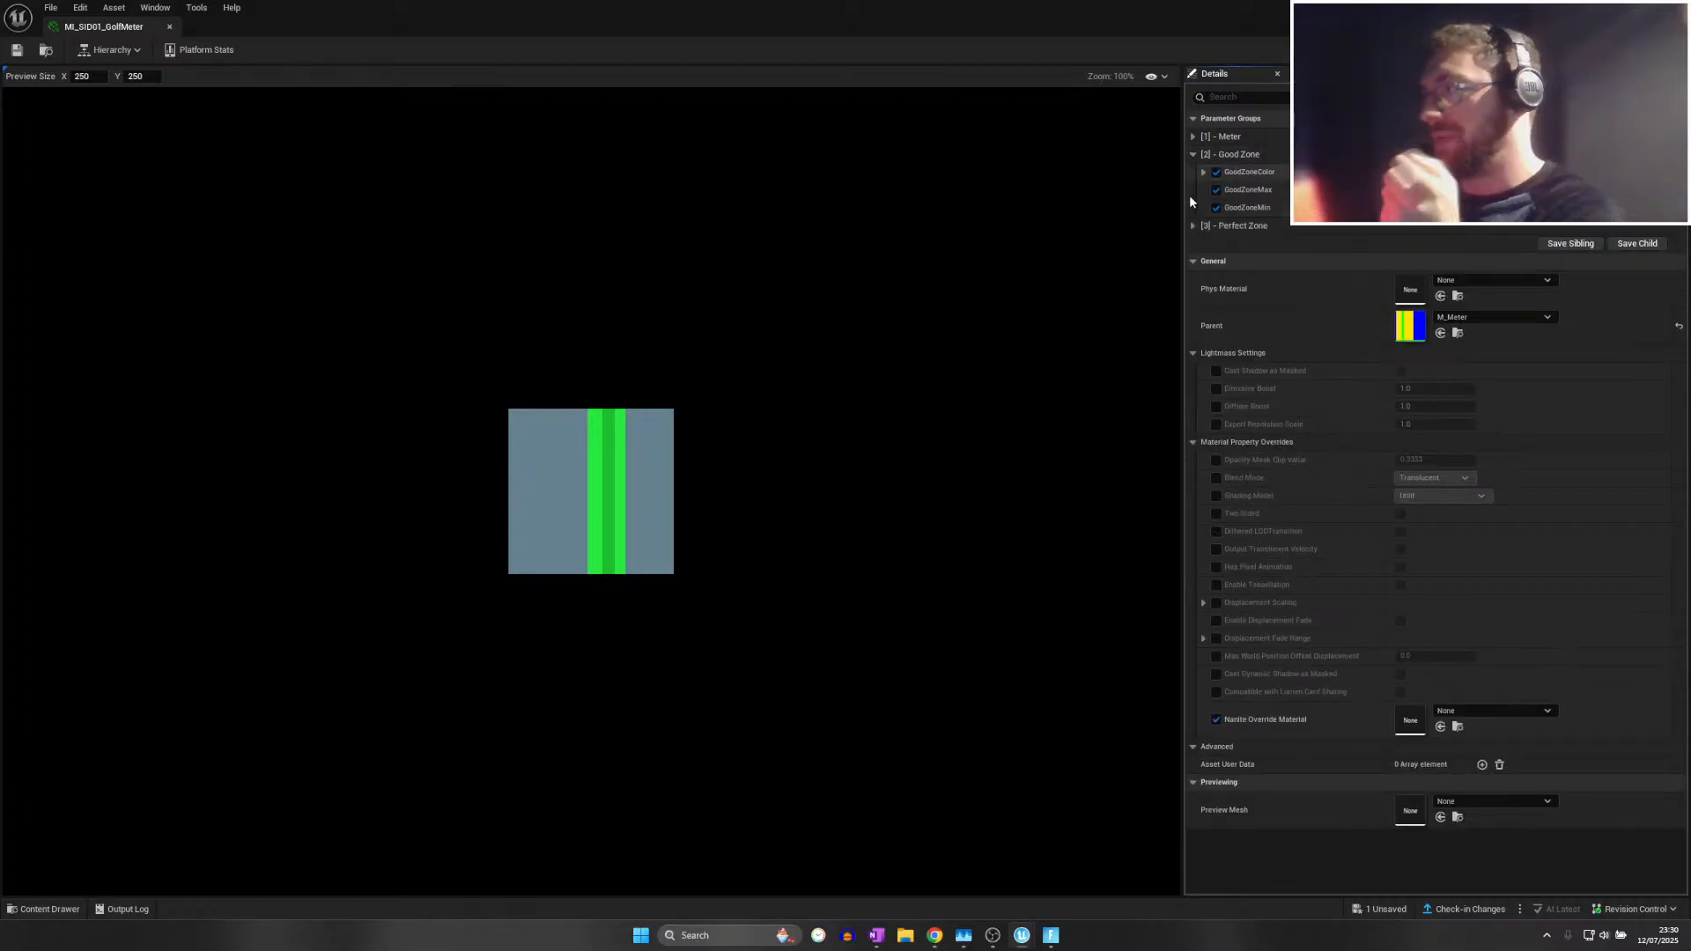
{"action": "left_click", "coordinate": [1194, 154]}
{"action": "left_click", "coordinate": [1194, 172]}
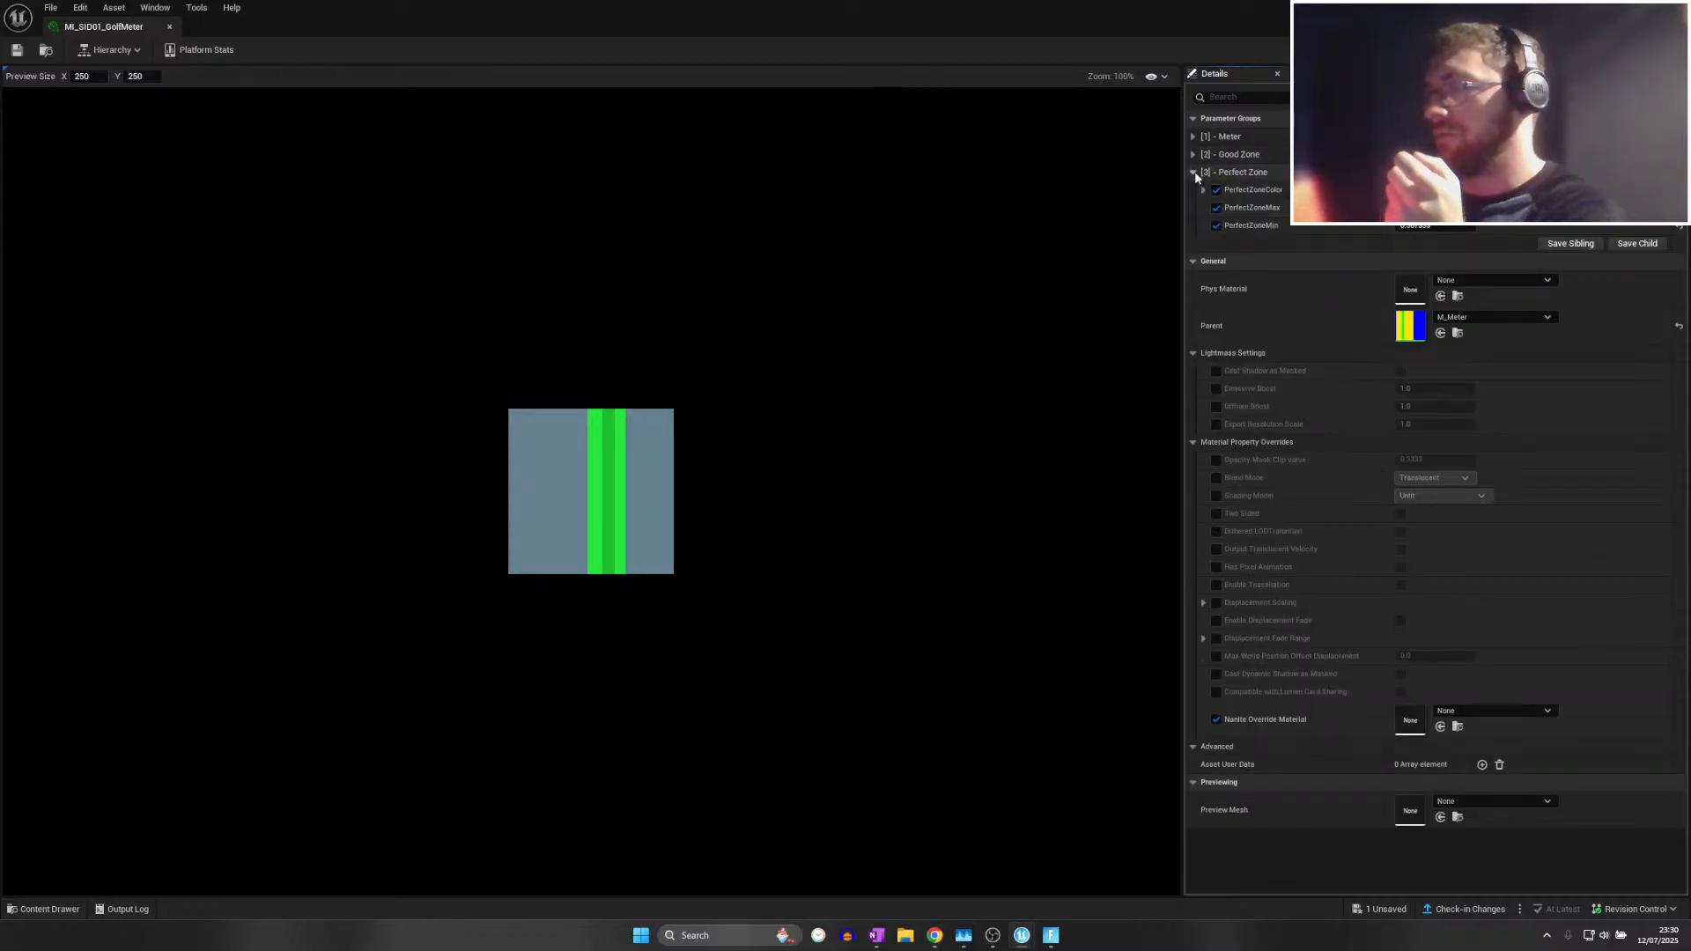
{"action": "left_click", "coordinate": [1194, 172]}
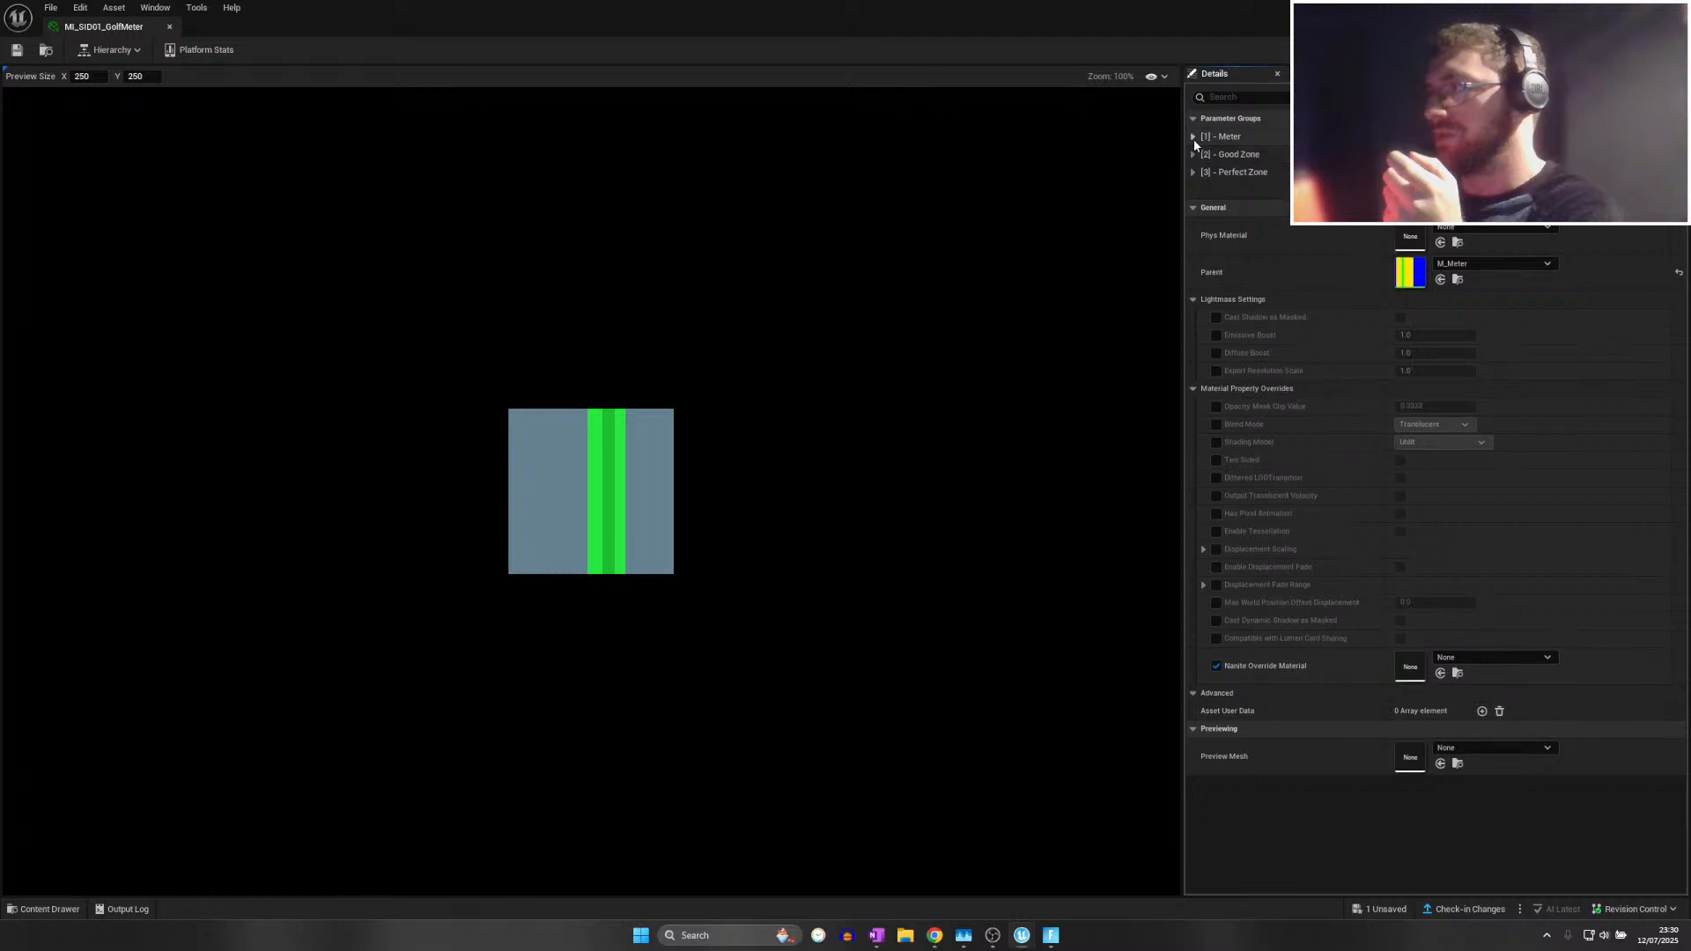
{"action": "left_click", "coordinate": [1193, 136]}
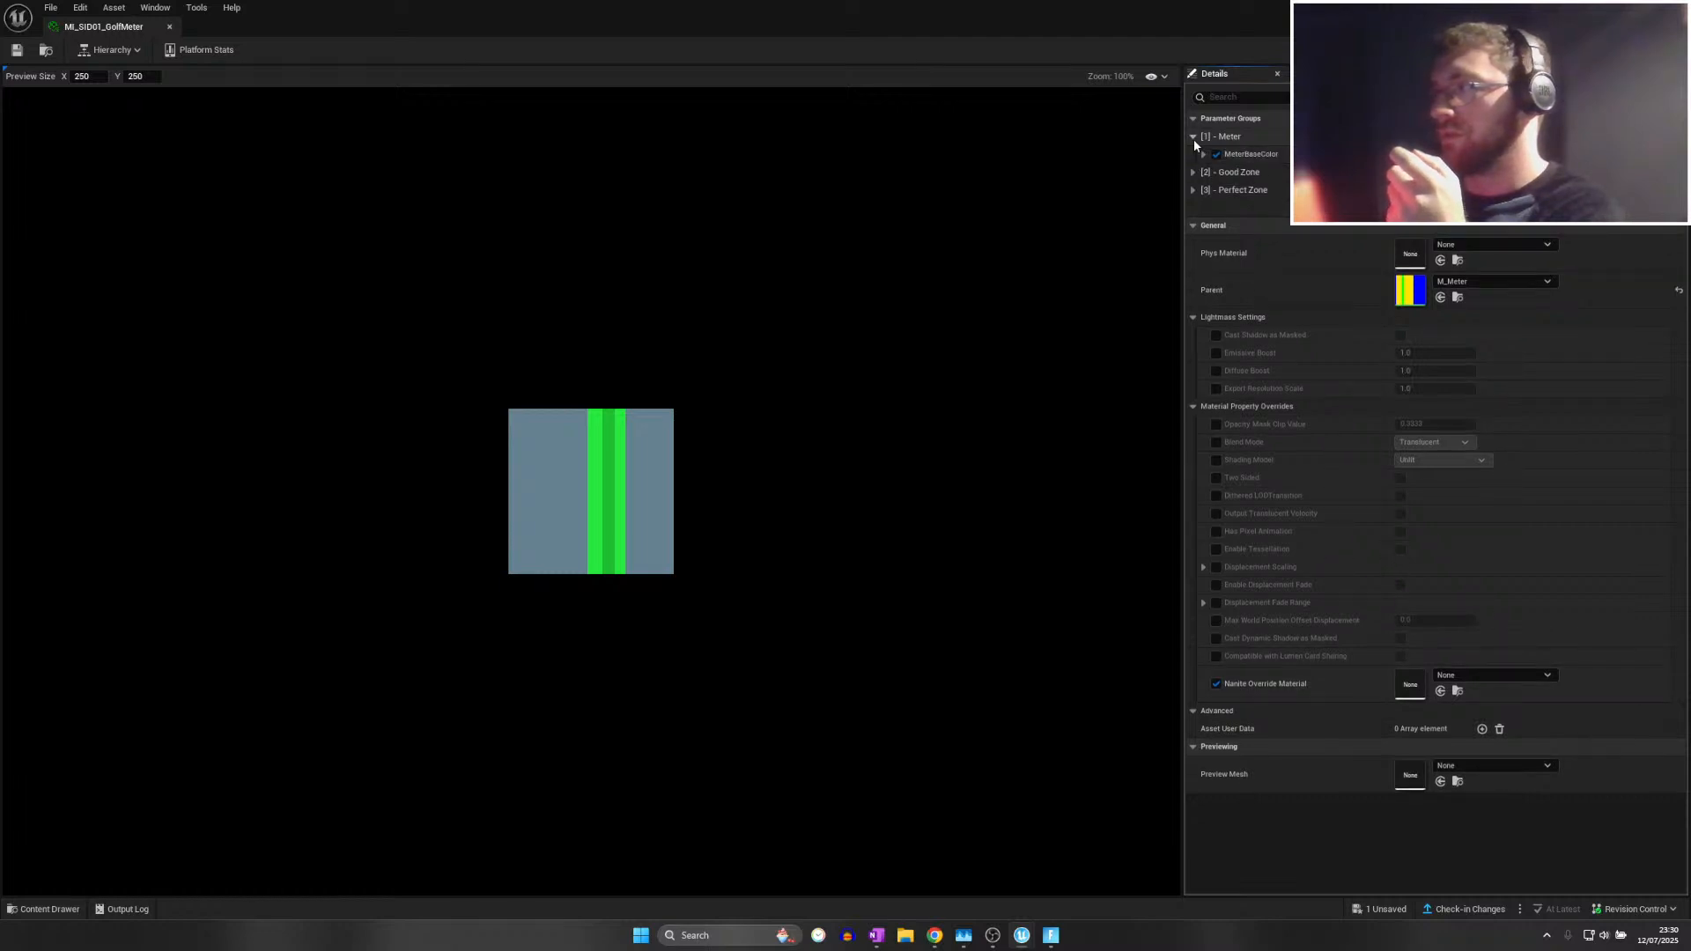
{"action": "left_click", "coordinate": [1193, 137]}
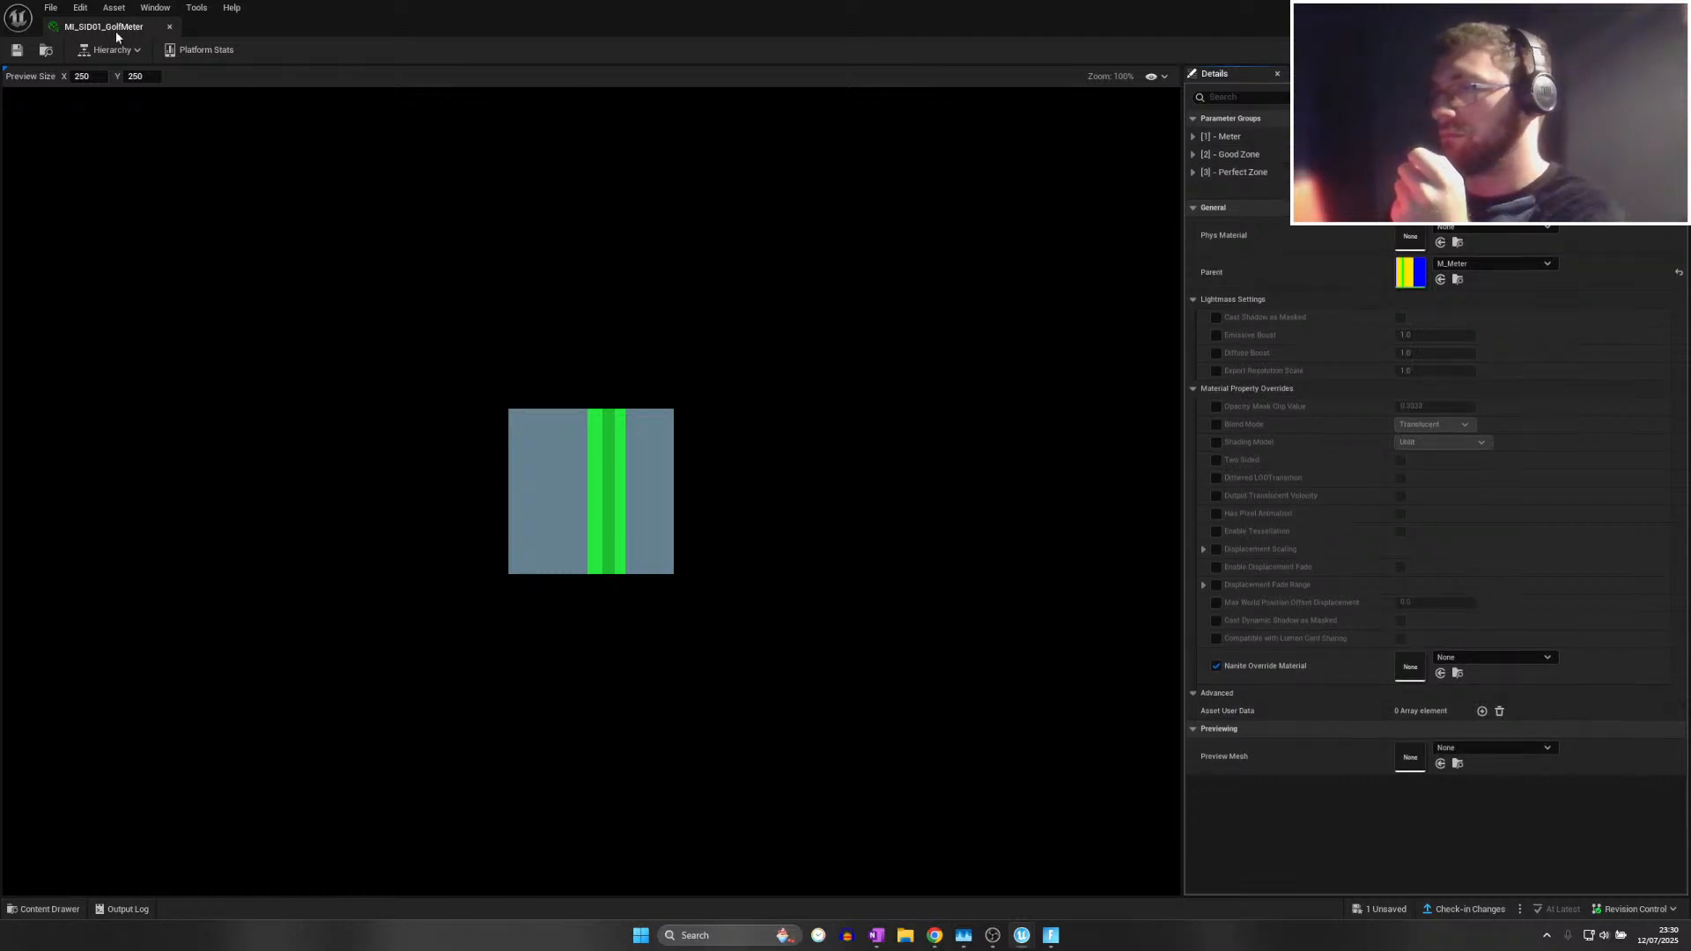
{"action": "left_click", "coordinate": [50, 8]}
{"action": "left_click", "coordinate": [86, 101]}
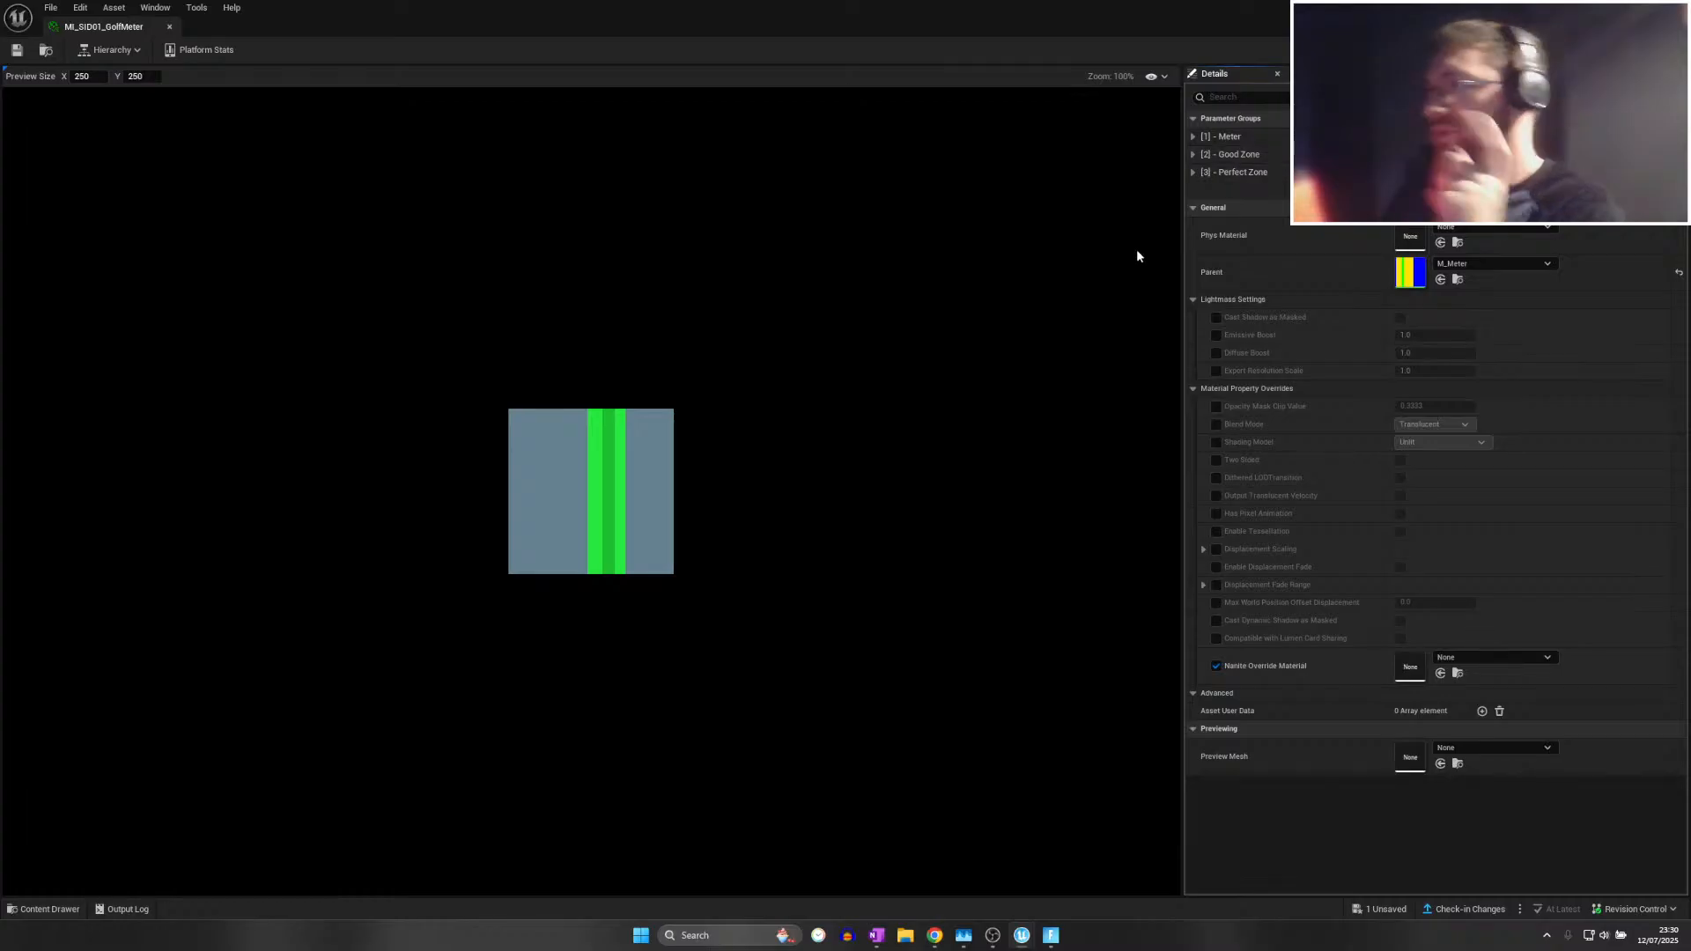
{"action": "left_click", "coordinate": [1193, 137]}
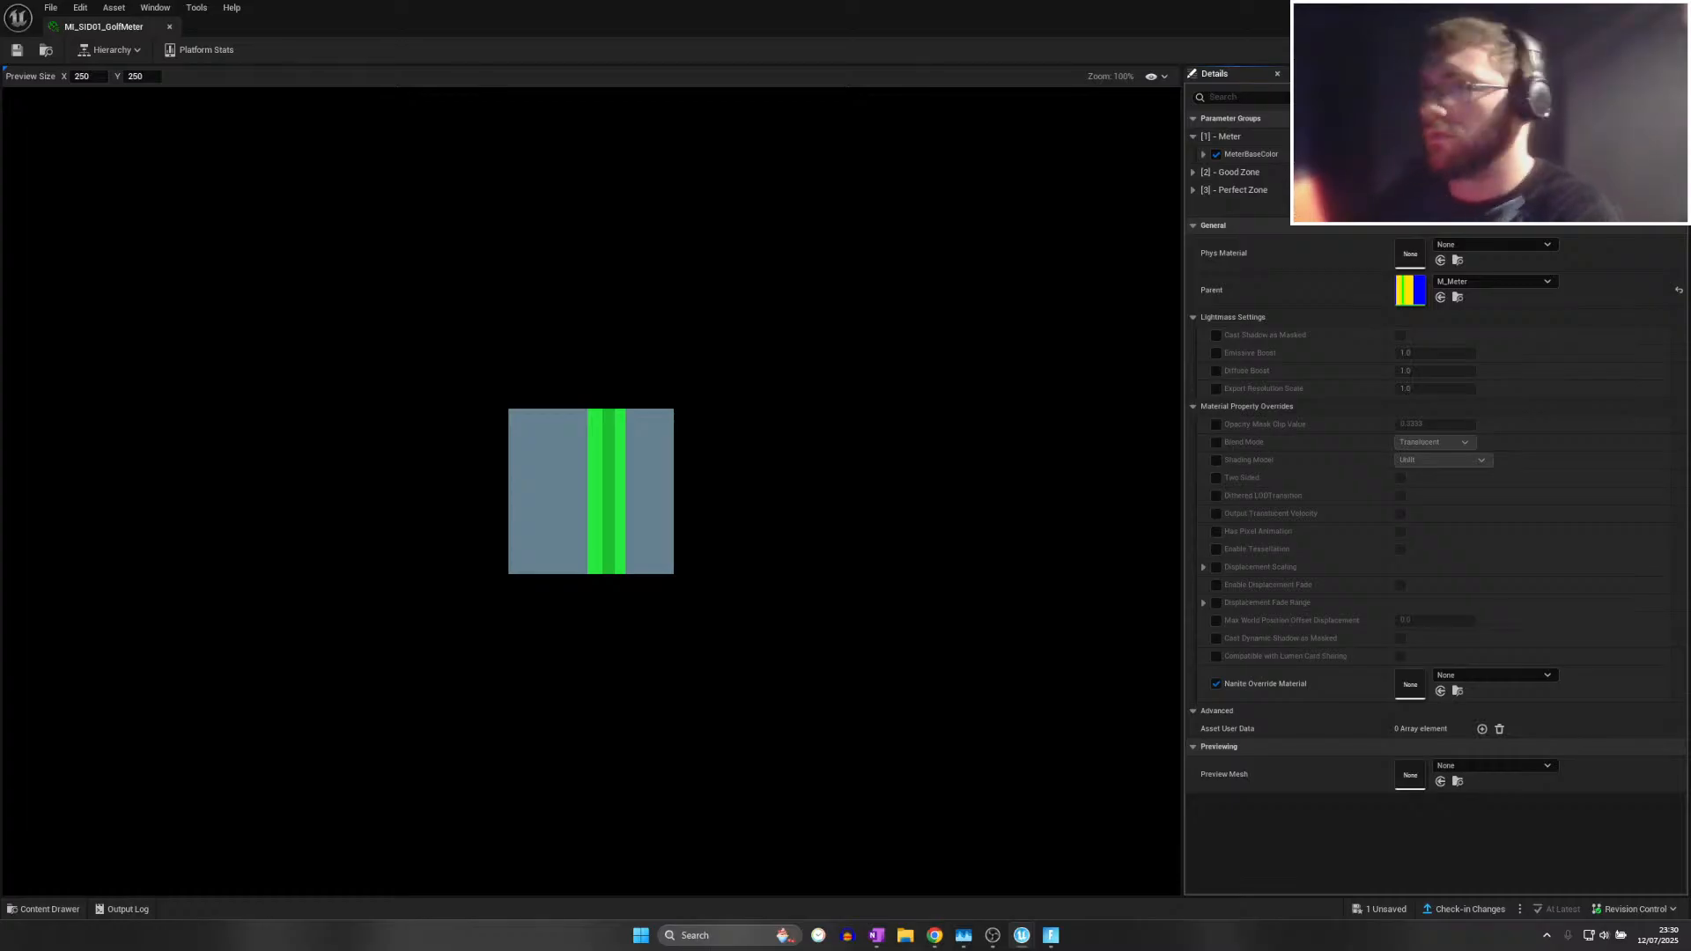
{"action": "left_click", "coordinate": [1669, 7]}
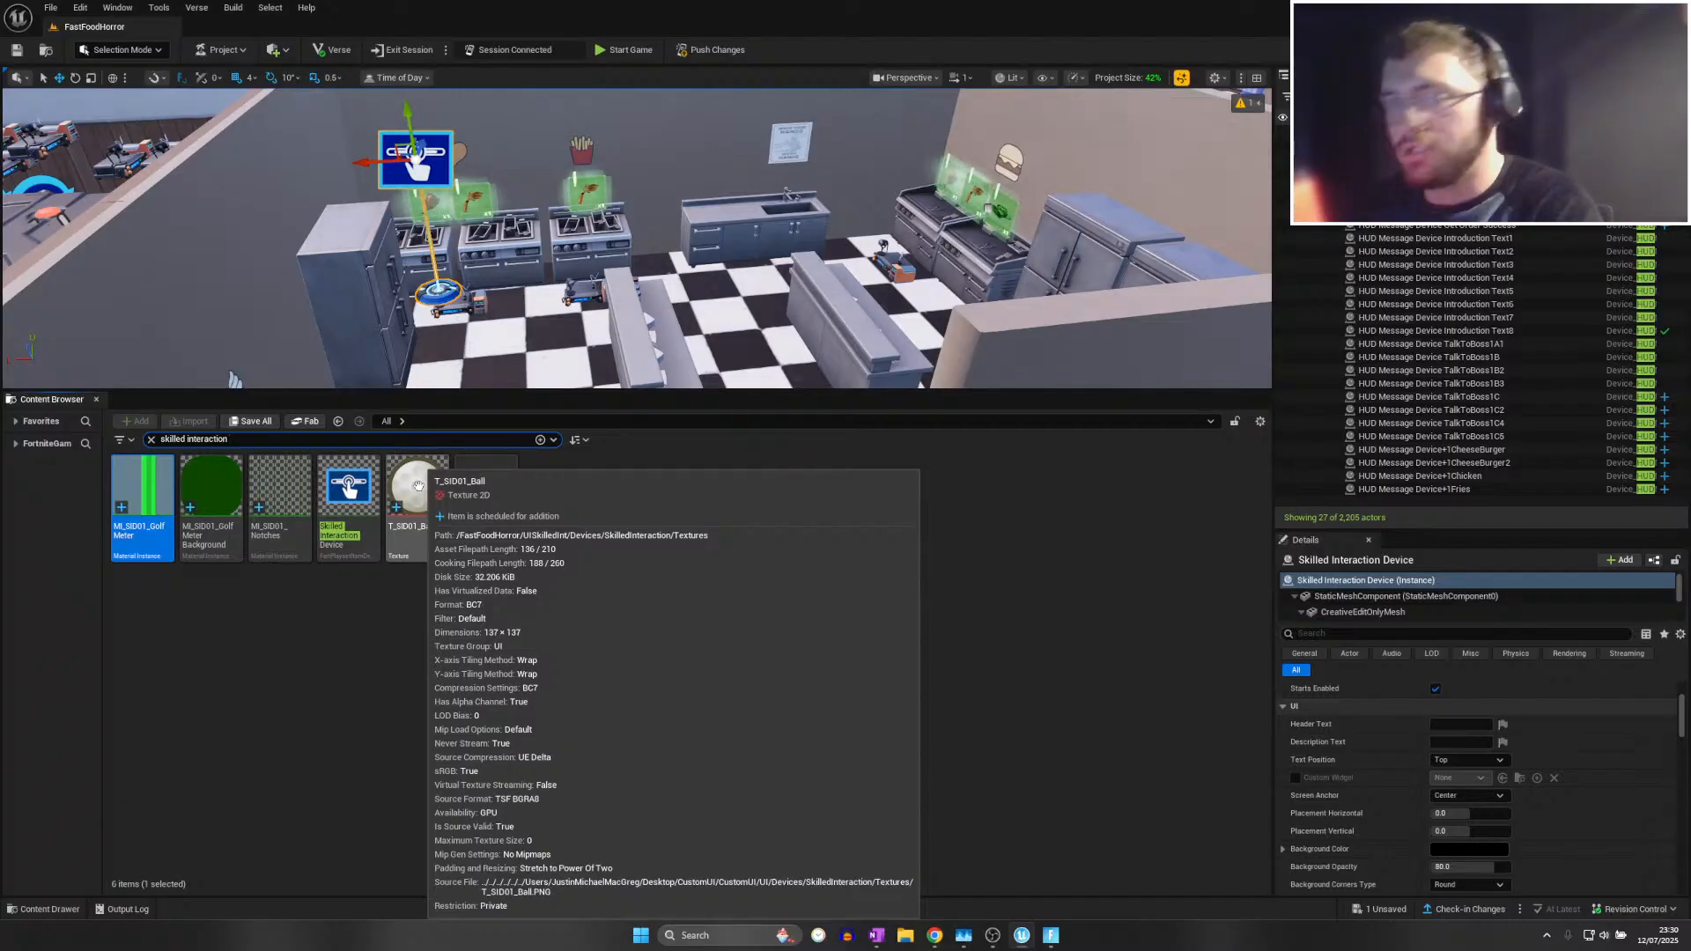
Open the UW_SID01 widget and inspect its golf ball scrubber, Golfing header text and scrubber mover
{"action": "right_click_drag", "start_coordinate": [672, 279], "coordinate": [577, 221]}
{"action": "key", "text": "w"}
{"action": "scroll", "coordinate": [578, 221], "scroll_direction": "down", "scroll_amount": 1}
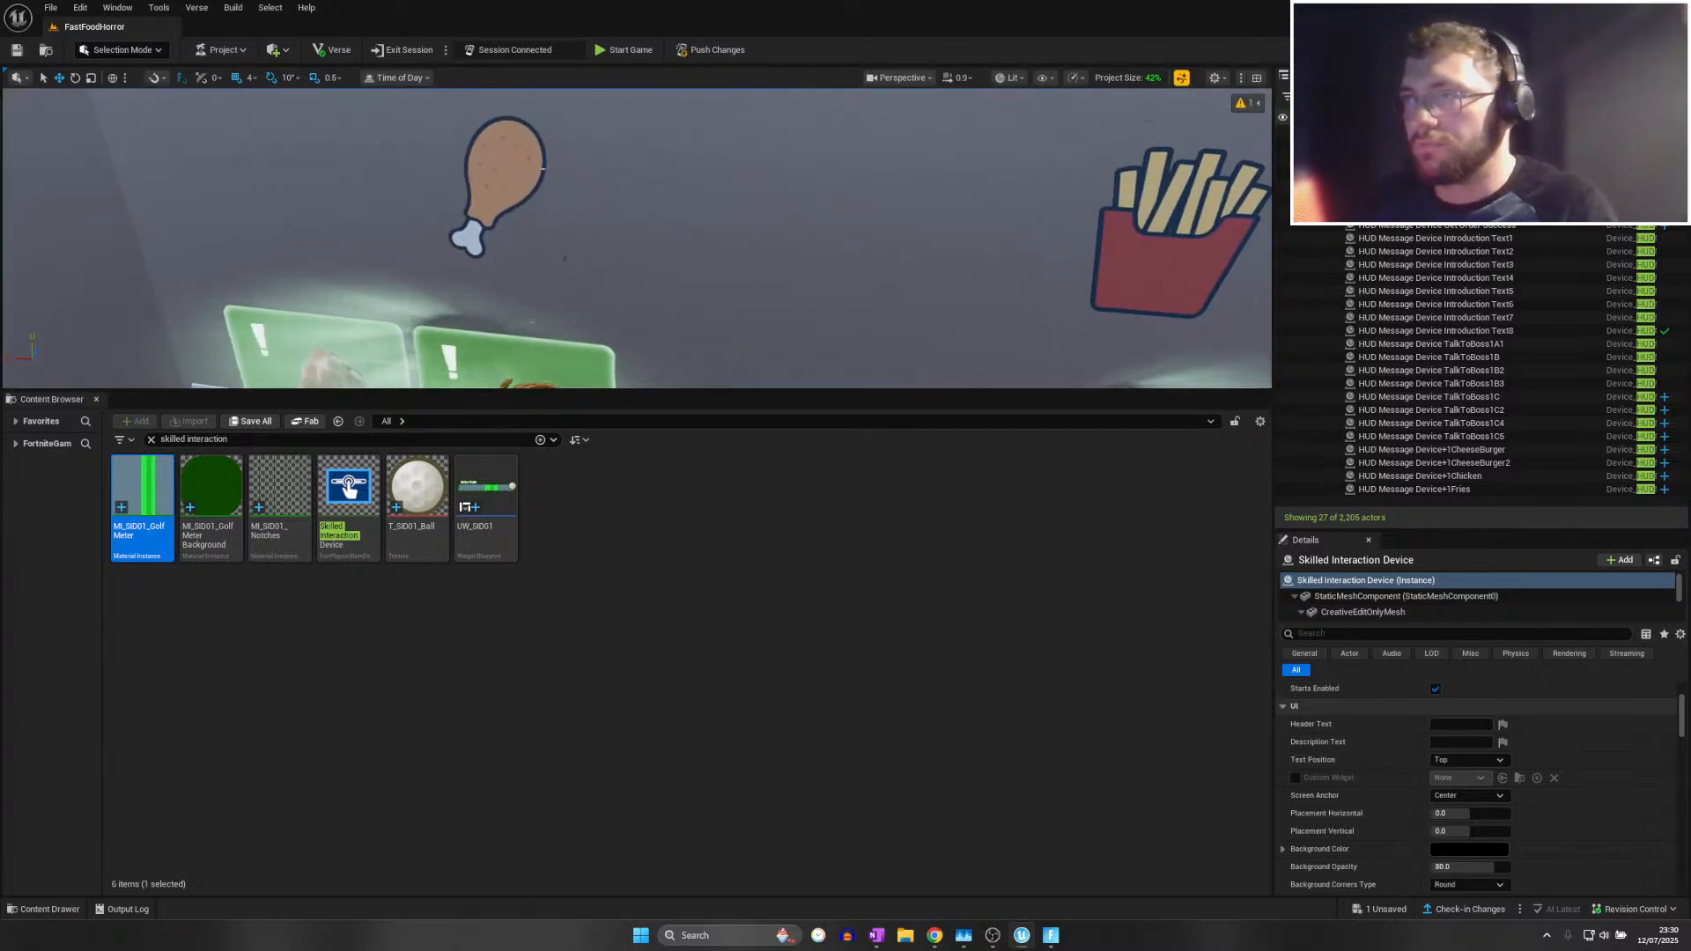
{"action": "right_click_drag", "start_coordinate": [520, 308], "coordinate": [538, 300]}
{"action": "key", "text": "s"}
{"action": "double_click", "coordinate": [493, 484]}
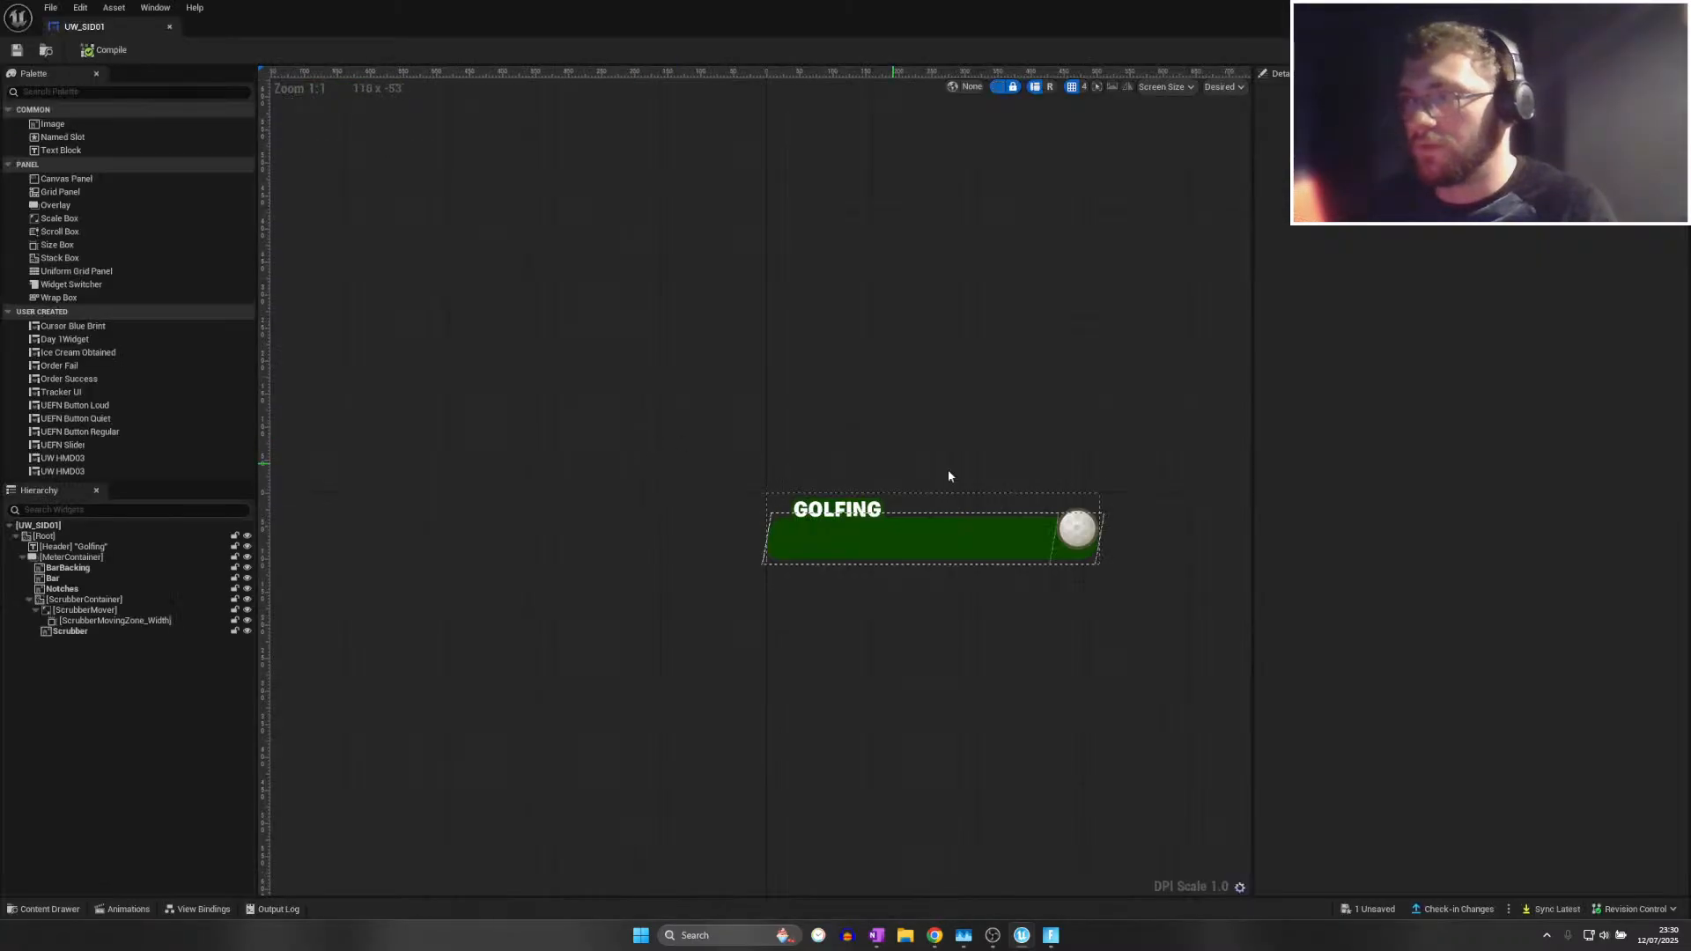
{"action": "scroll", "coordinate": [1057, 519], "scroll_direction": "up", "scroll_amount": 4}
{"action": "left_click", "coordinate": [1078, 544]}
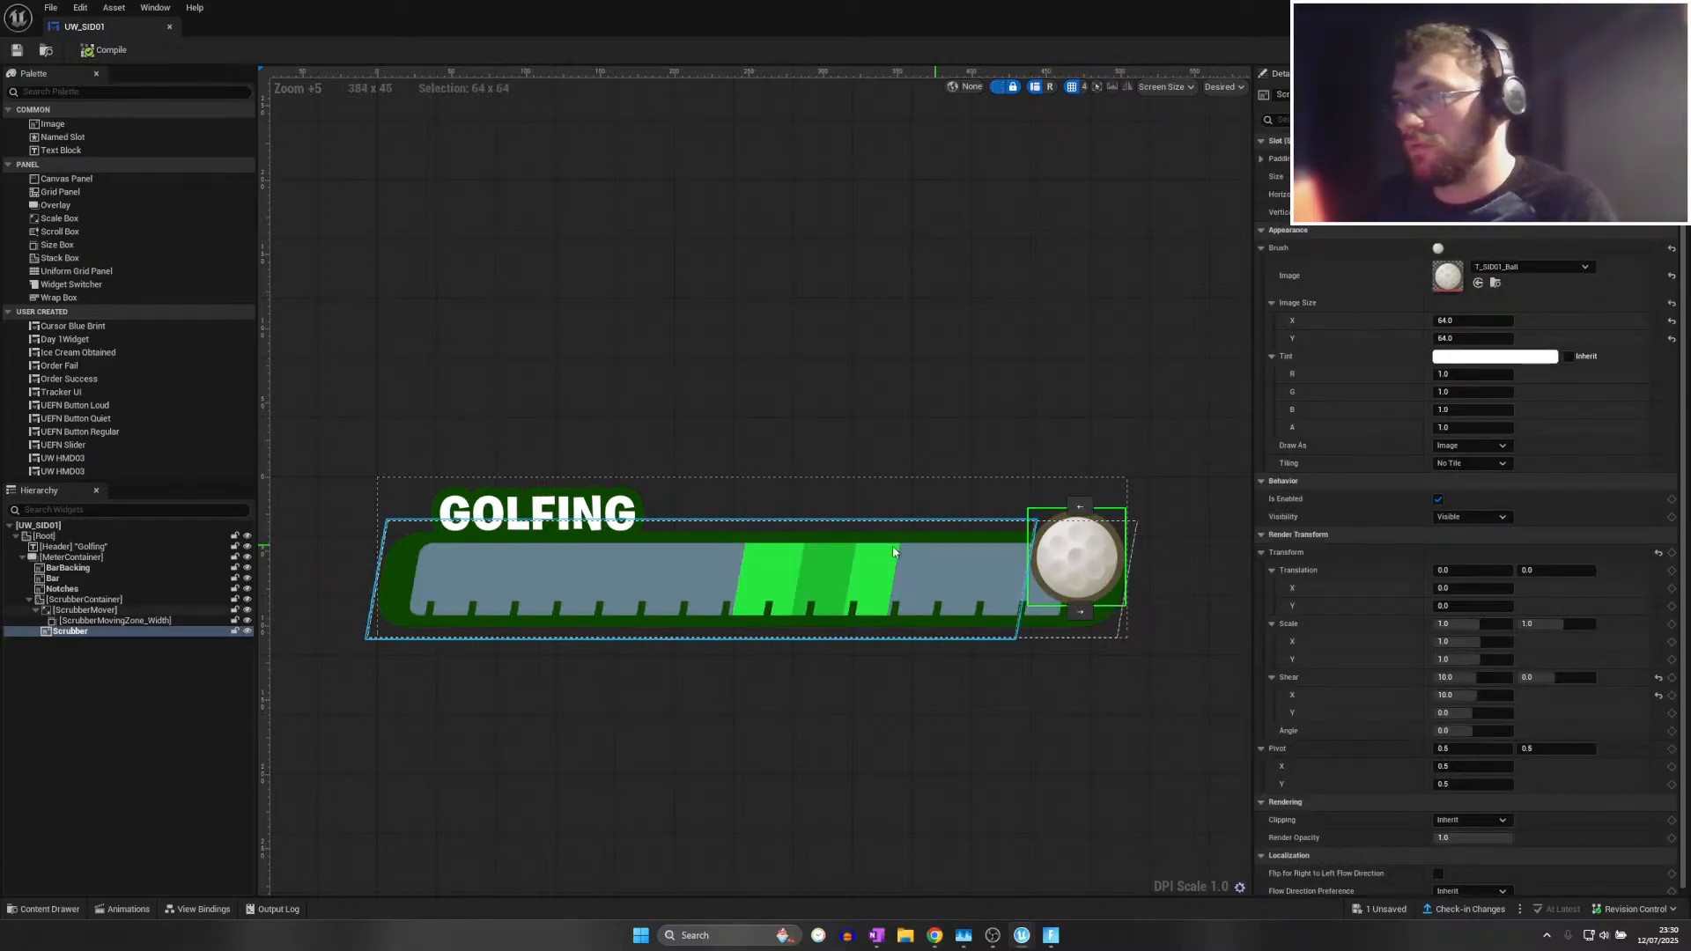
{"action": "left_click", "coordinate": [548, 501]}
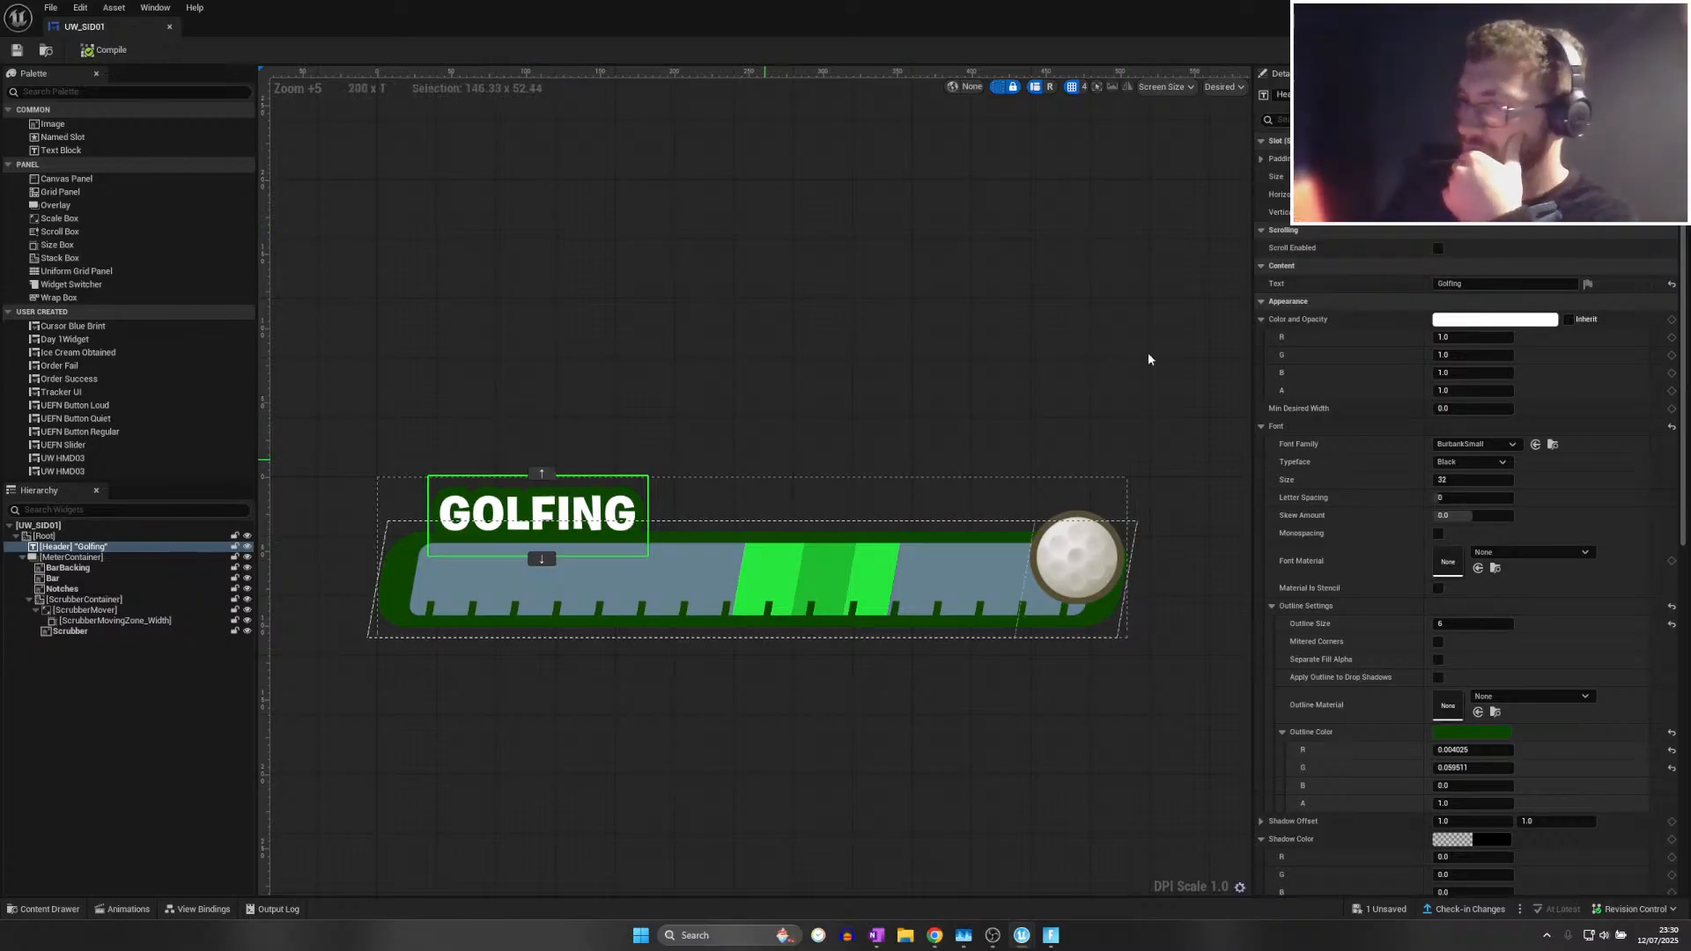
{"action": "left_click", "coordinate": [1488, 282]}
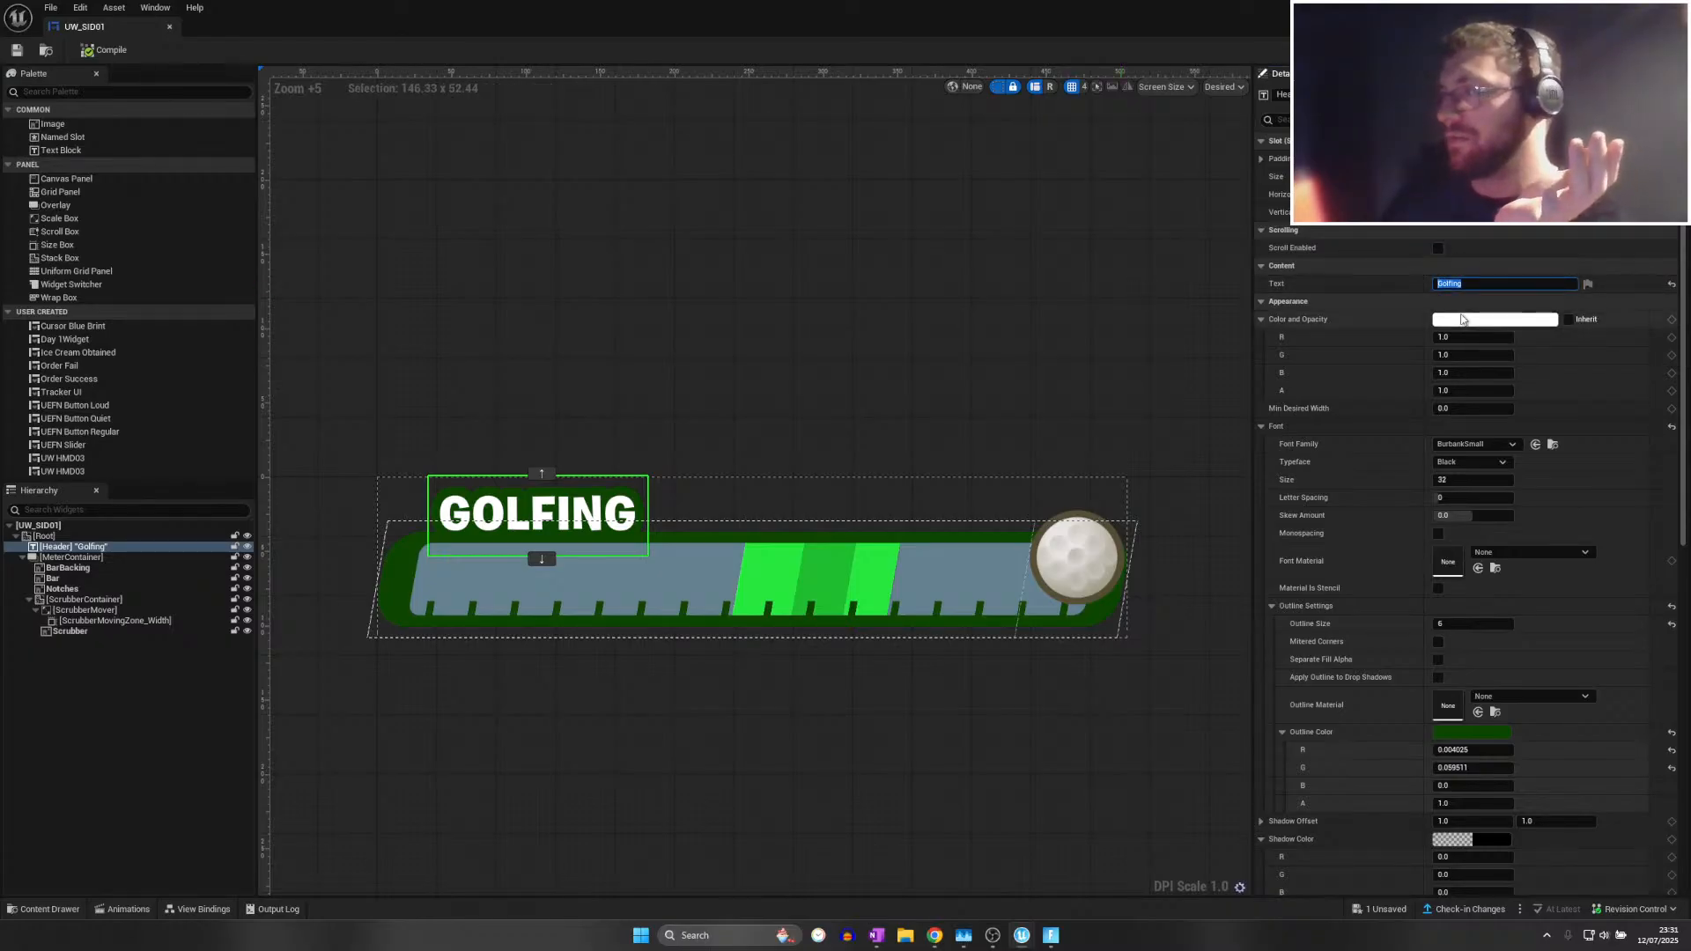
{"action": "left_click", "coordinate": [396, 561]}
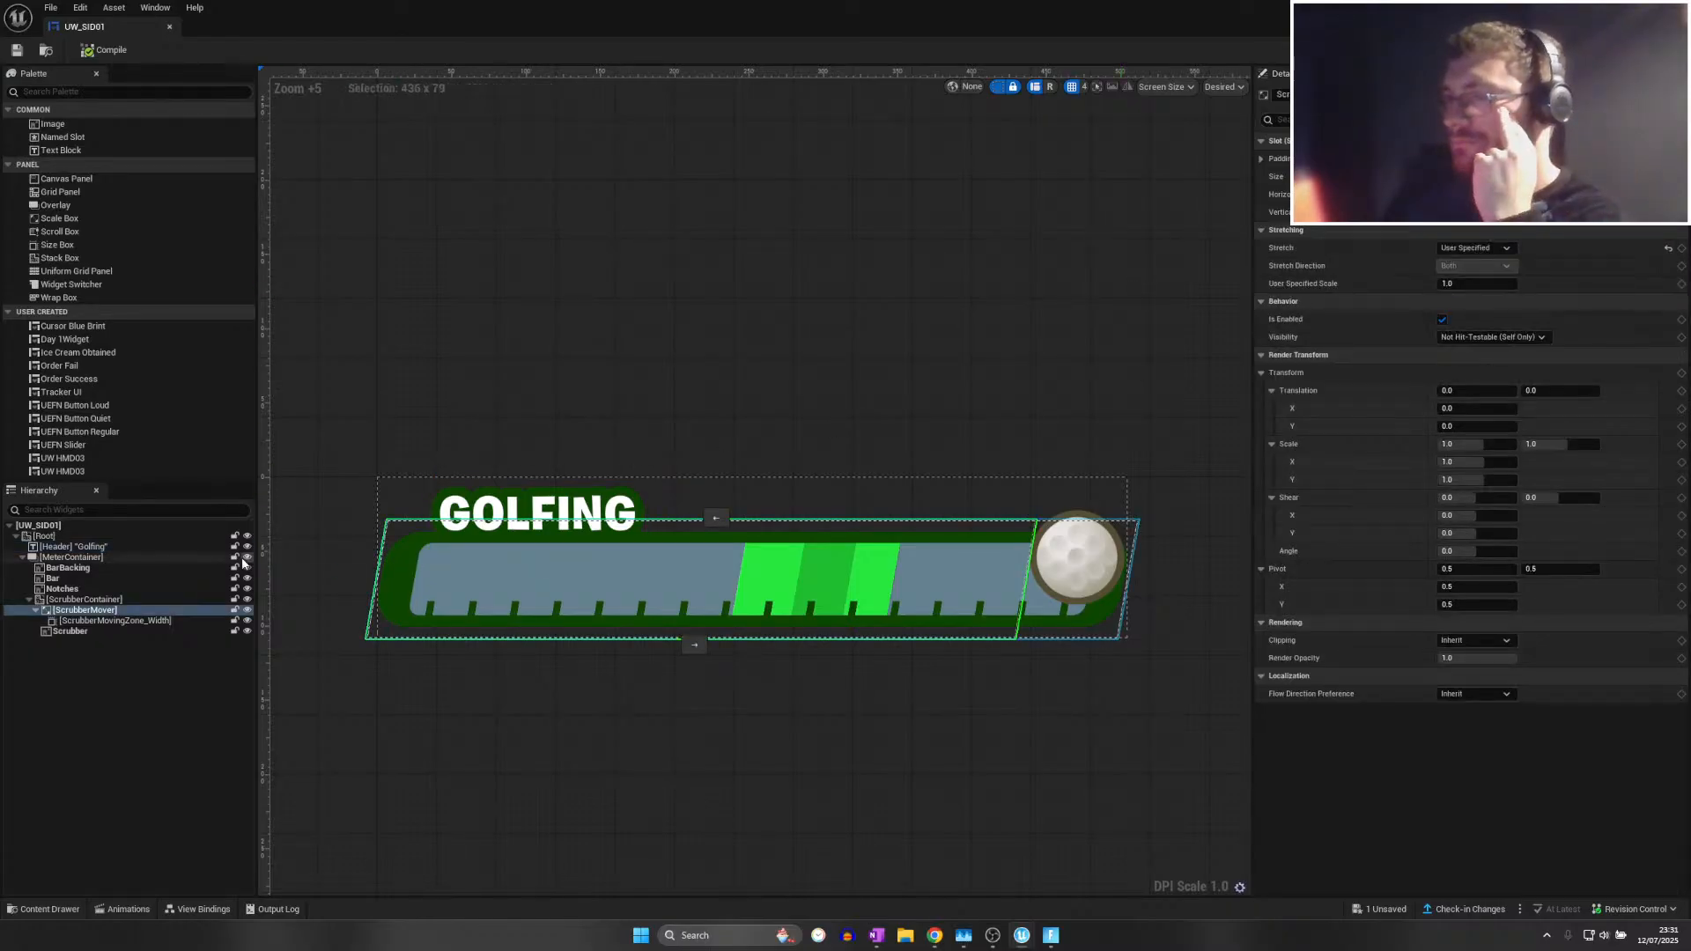
Inspect the Notches, Bar and BarBacking elements of the UW_SID01 widget, save and close it, and clear the asset search
{"action": "left_click", "coordinate": [106, 589]}
{"action": "left_click", "coordinate": [110, 577]}
{"action": "left_click", "coordinate": [110, 568]}
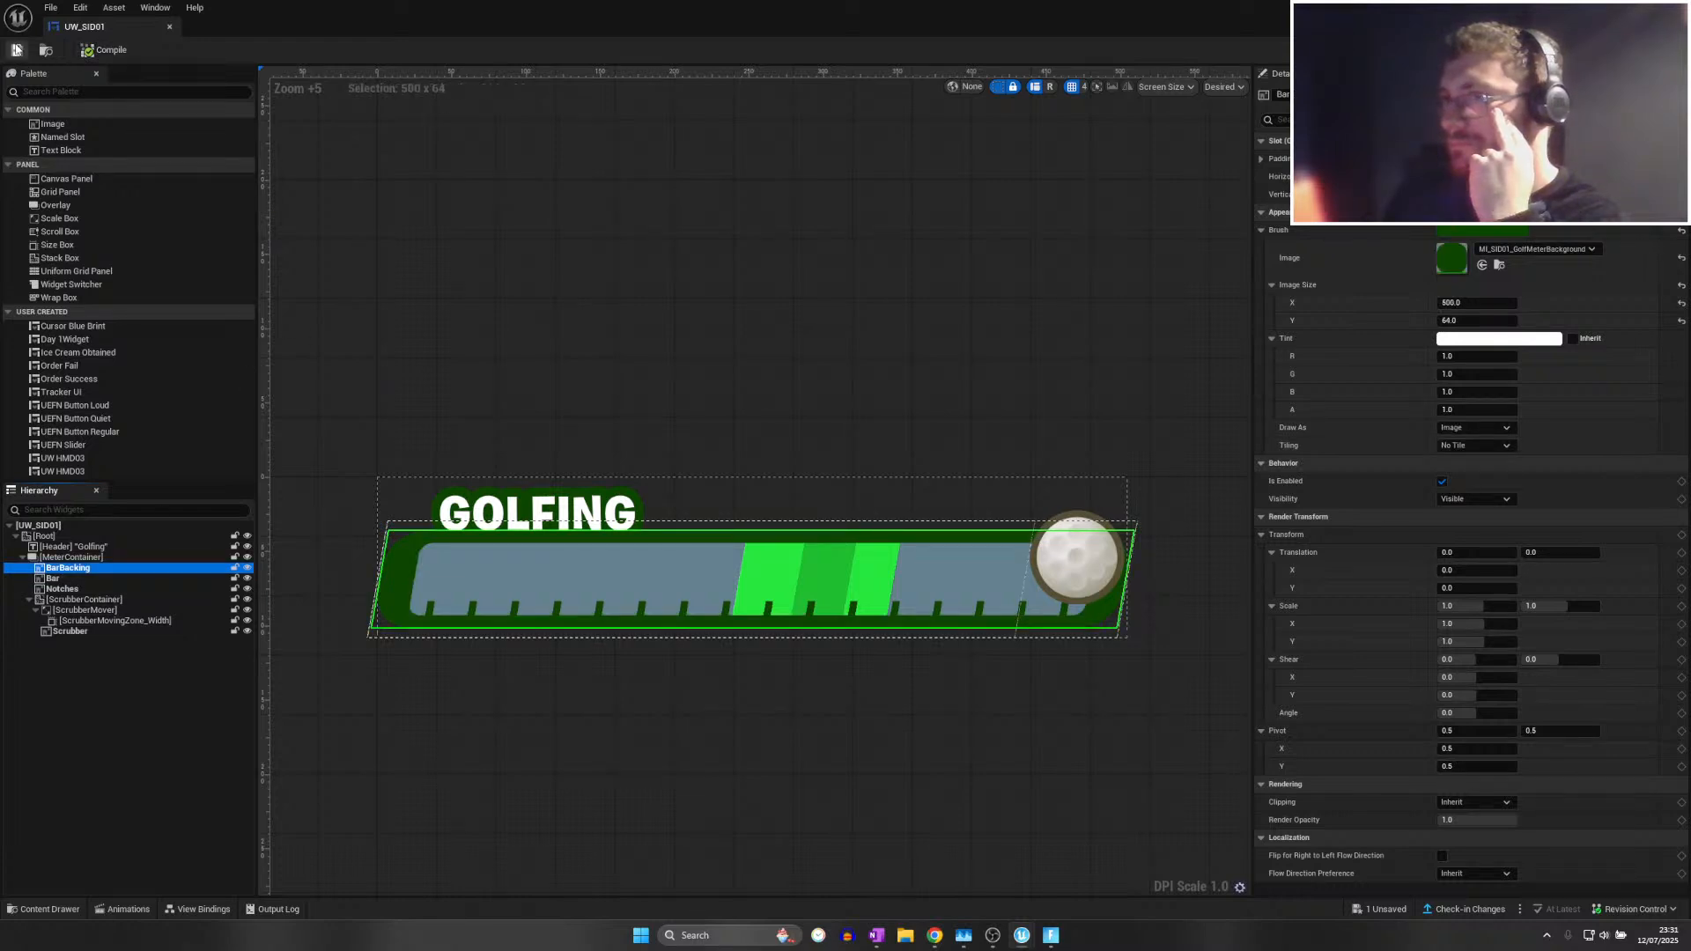
{"action": "left_click", "coordinate": [17, 51]}
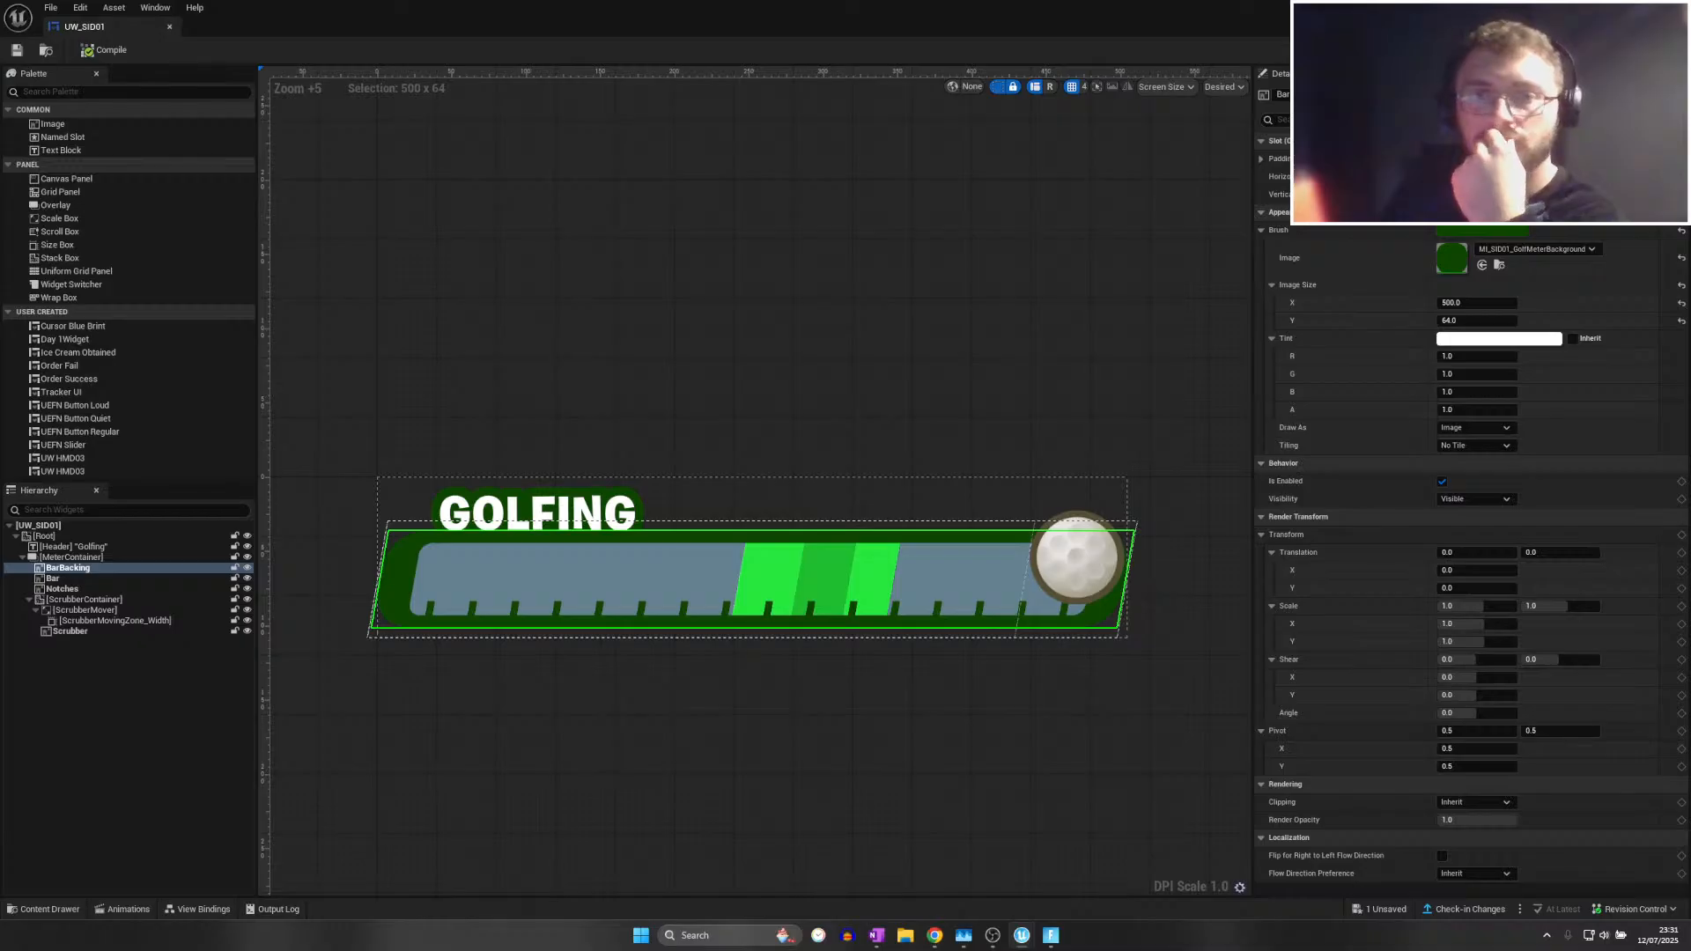
{"action": "left_click", "coordinate": [1672, 8]}
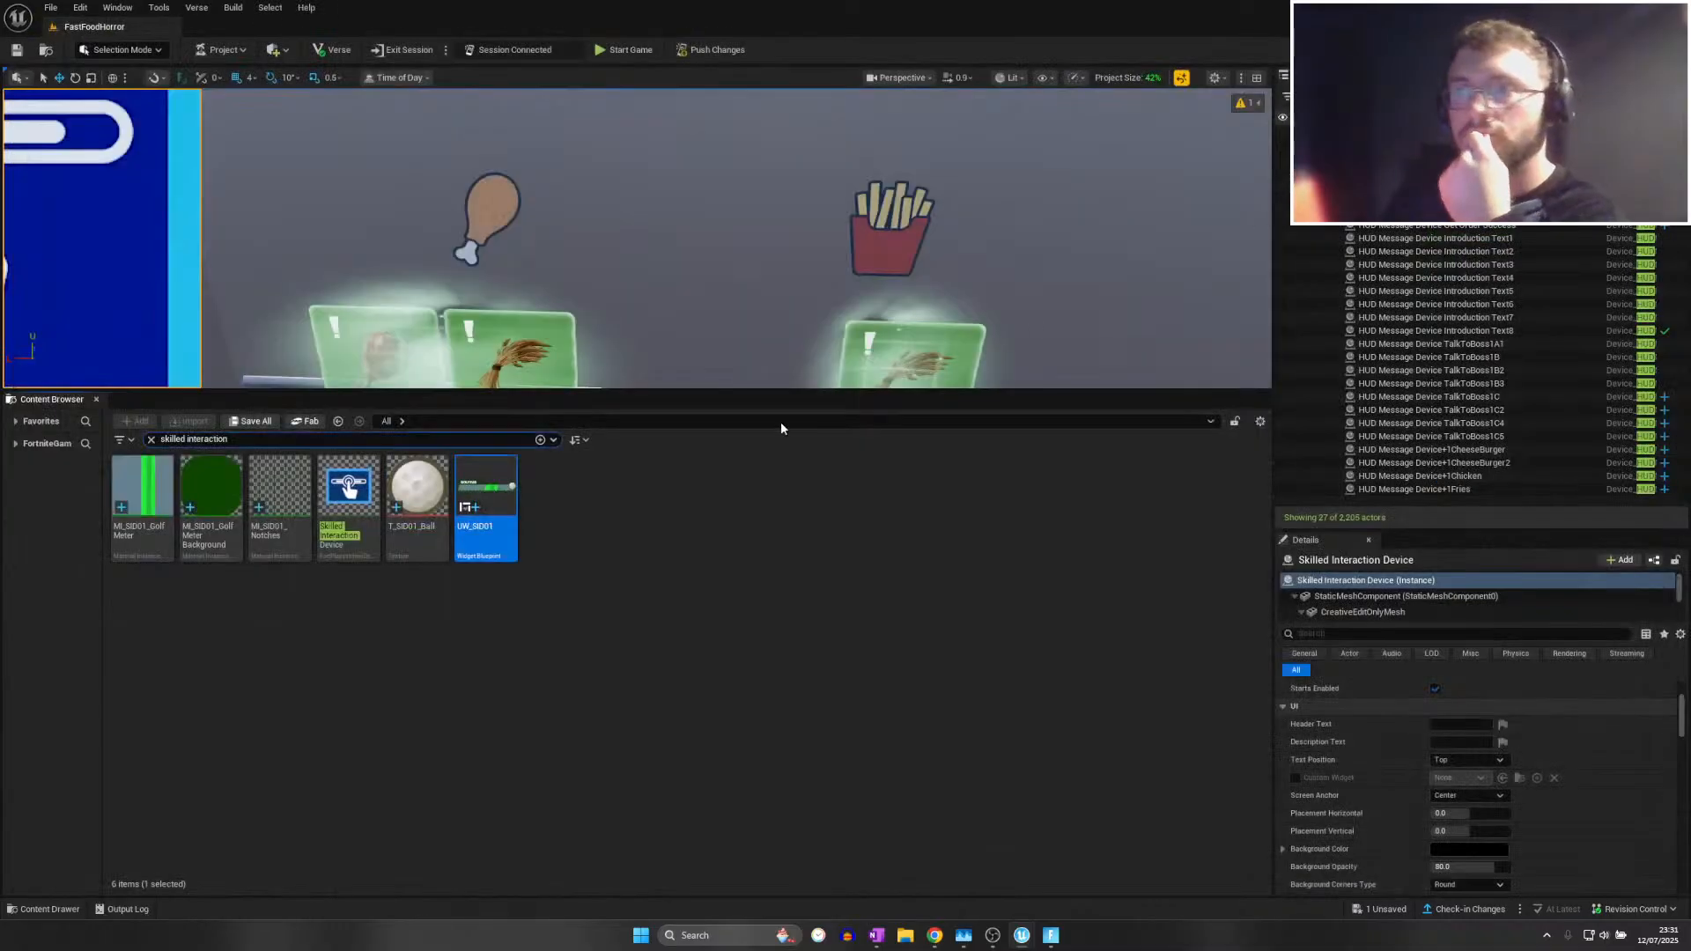
{"action": "left_click", "coordinate": [630, 514]}
{"action": "left_click", "coordinate": [152, 439]}
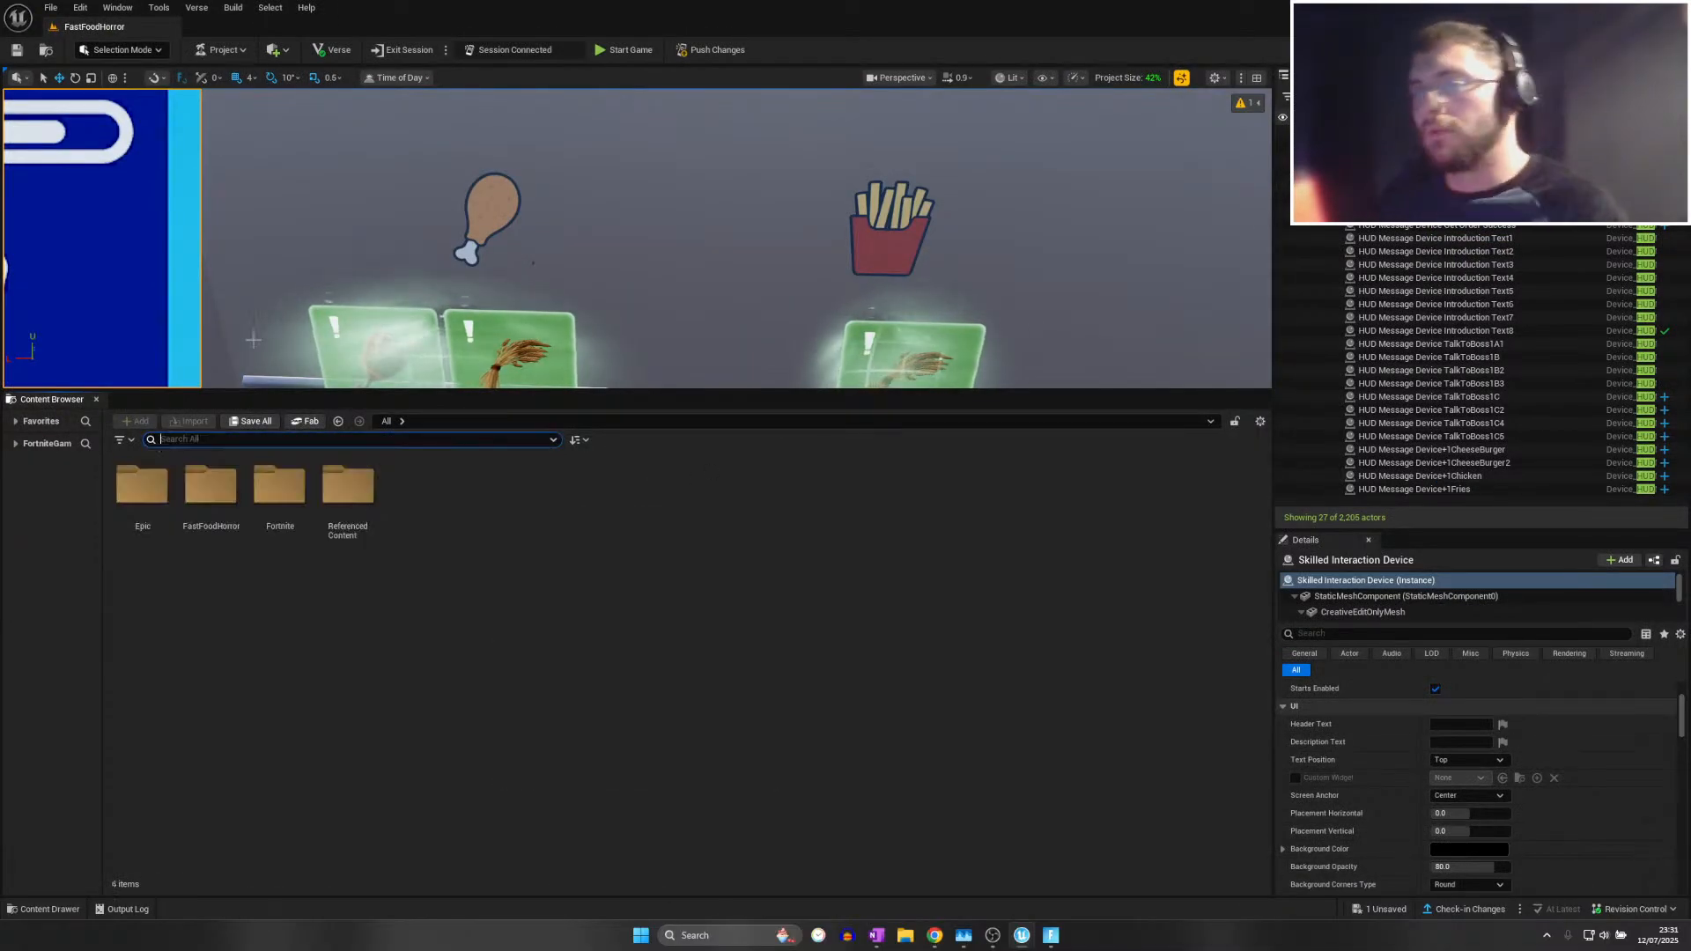
Find the widget settings of the Skilled Interaction Device and enable its Custom Widget option
{"action": "right_click_drag", "start_coordinate": [352, 290], "coordinate": [326, 294]}
{"action": "key", "text": "s"}
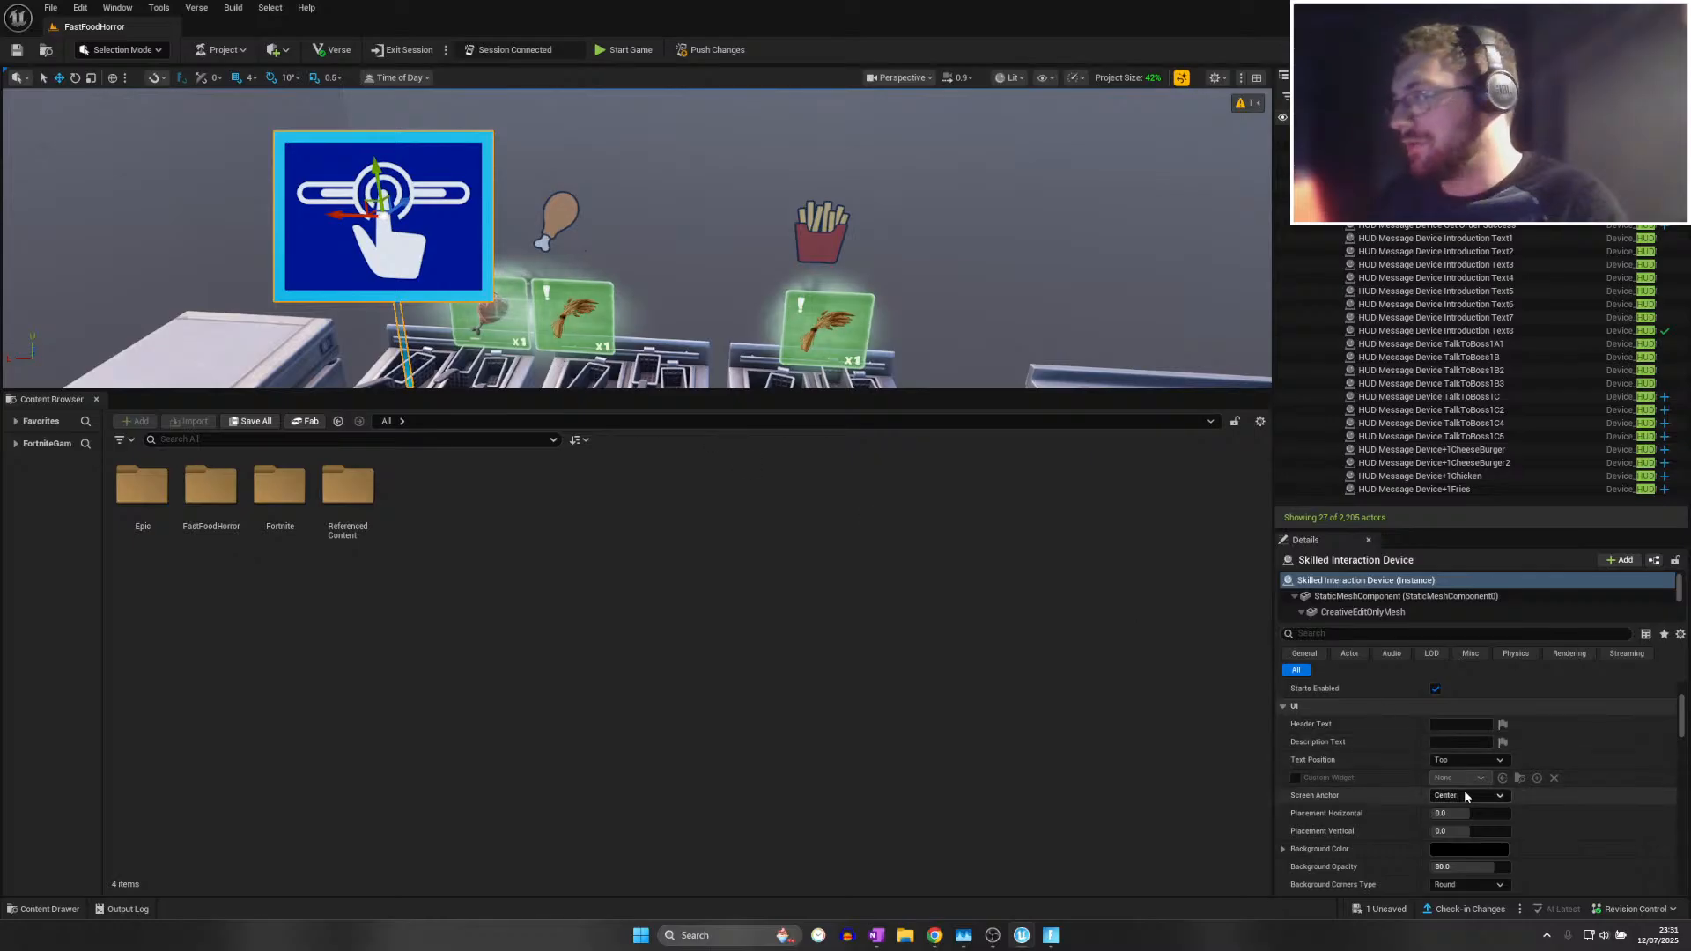
{"action": "scroll", "coordinate": [1444, 777], "scroll_direction": "down", "scroll_amount": 3}
{"action": "scroll", "coordinate": [1487, 787], "scroll_direction": "down", "scroll_amount": 3}
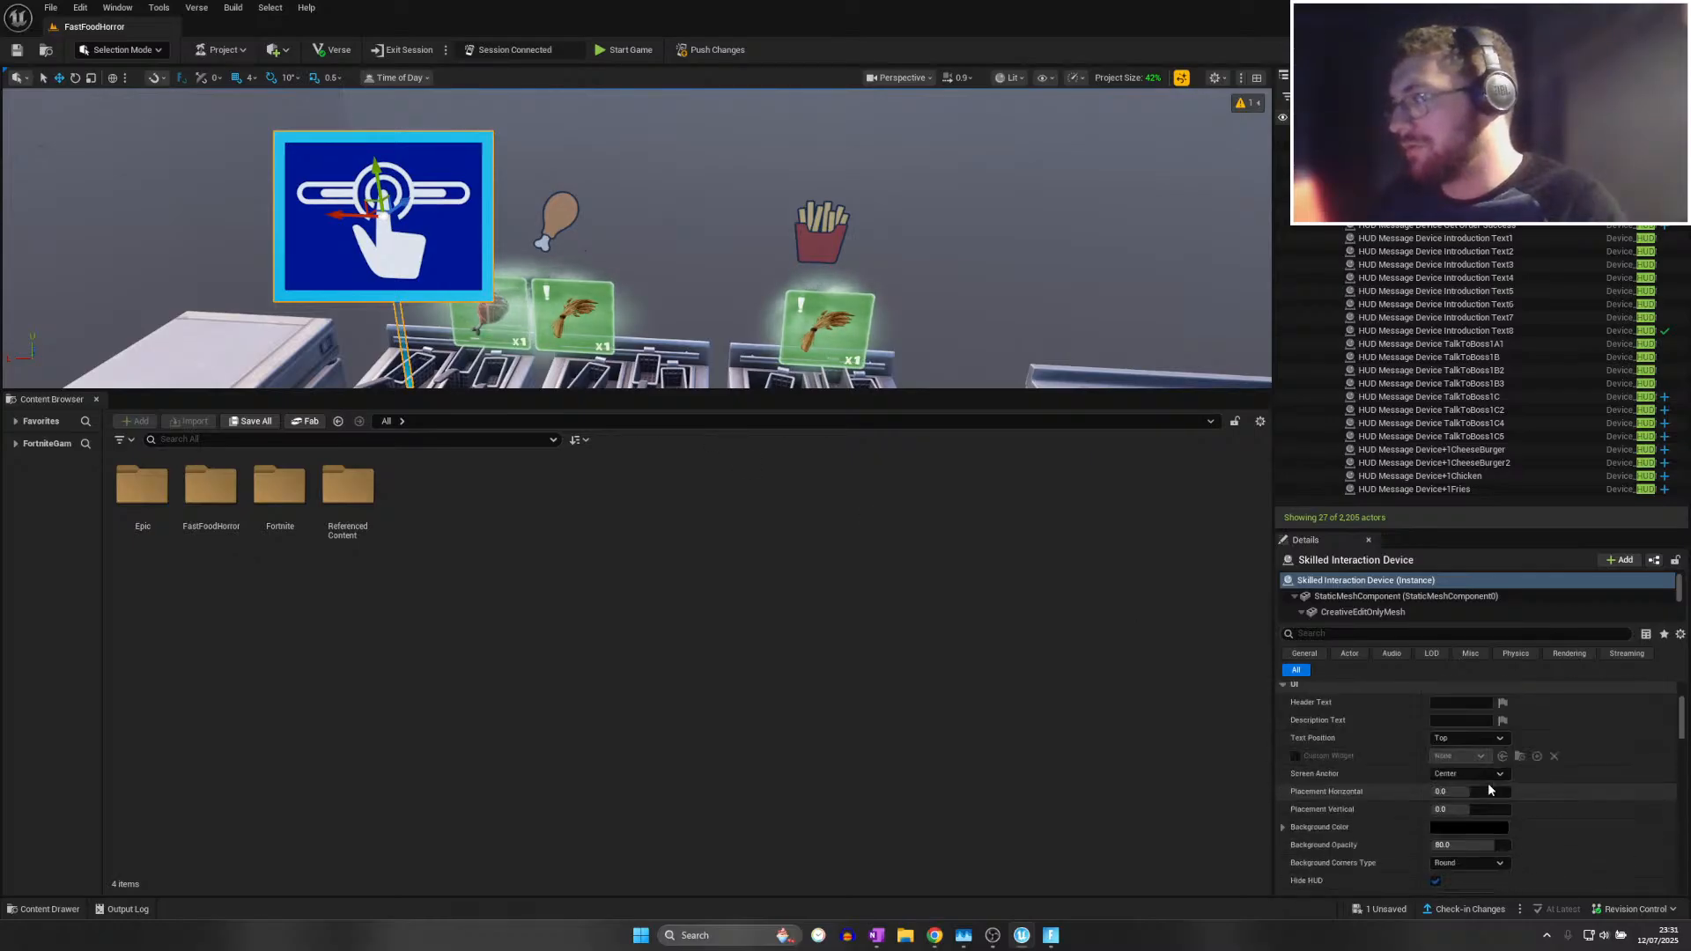
{"action": "scroll", "coordinate": [1487, 784], "scroll_direction": "down", "scroll_amount": 8}
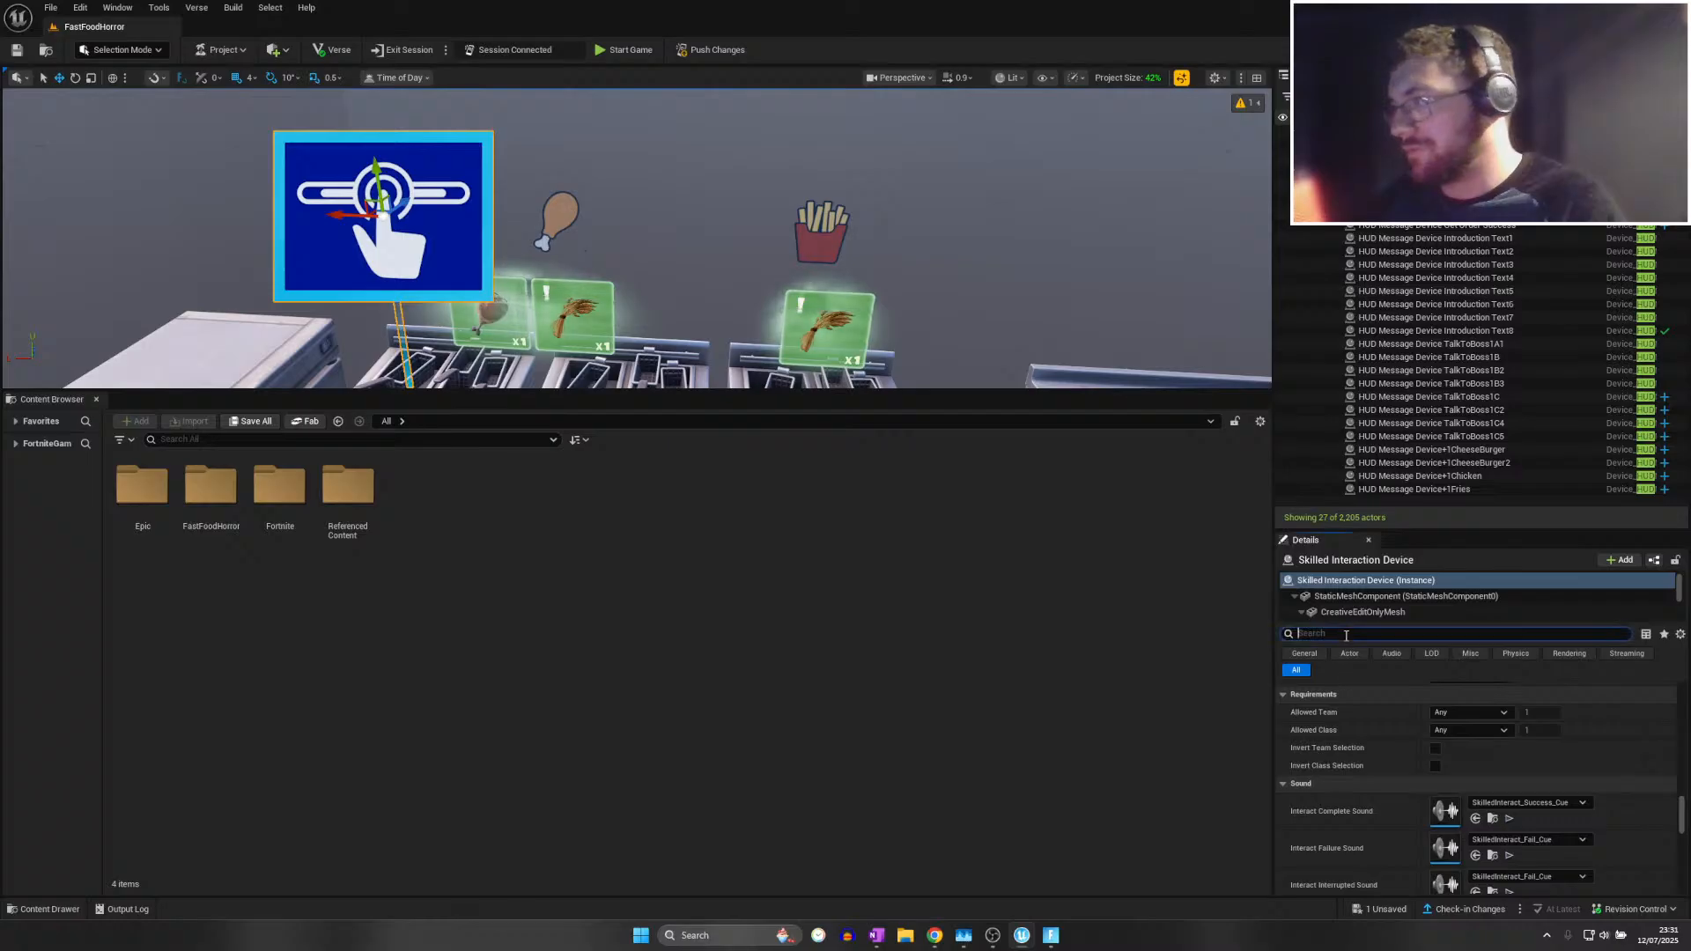
{"action": "type", "text": "widget"}
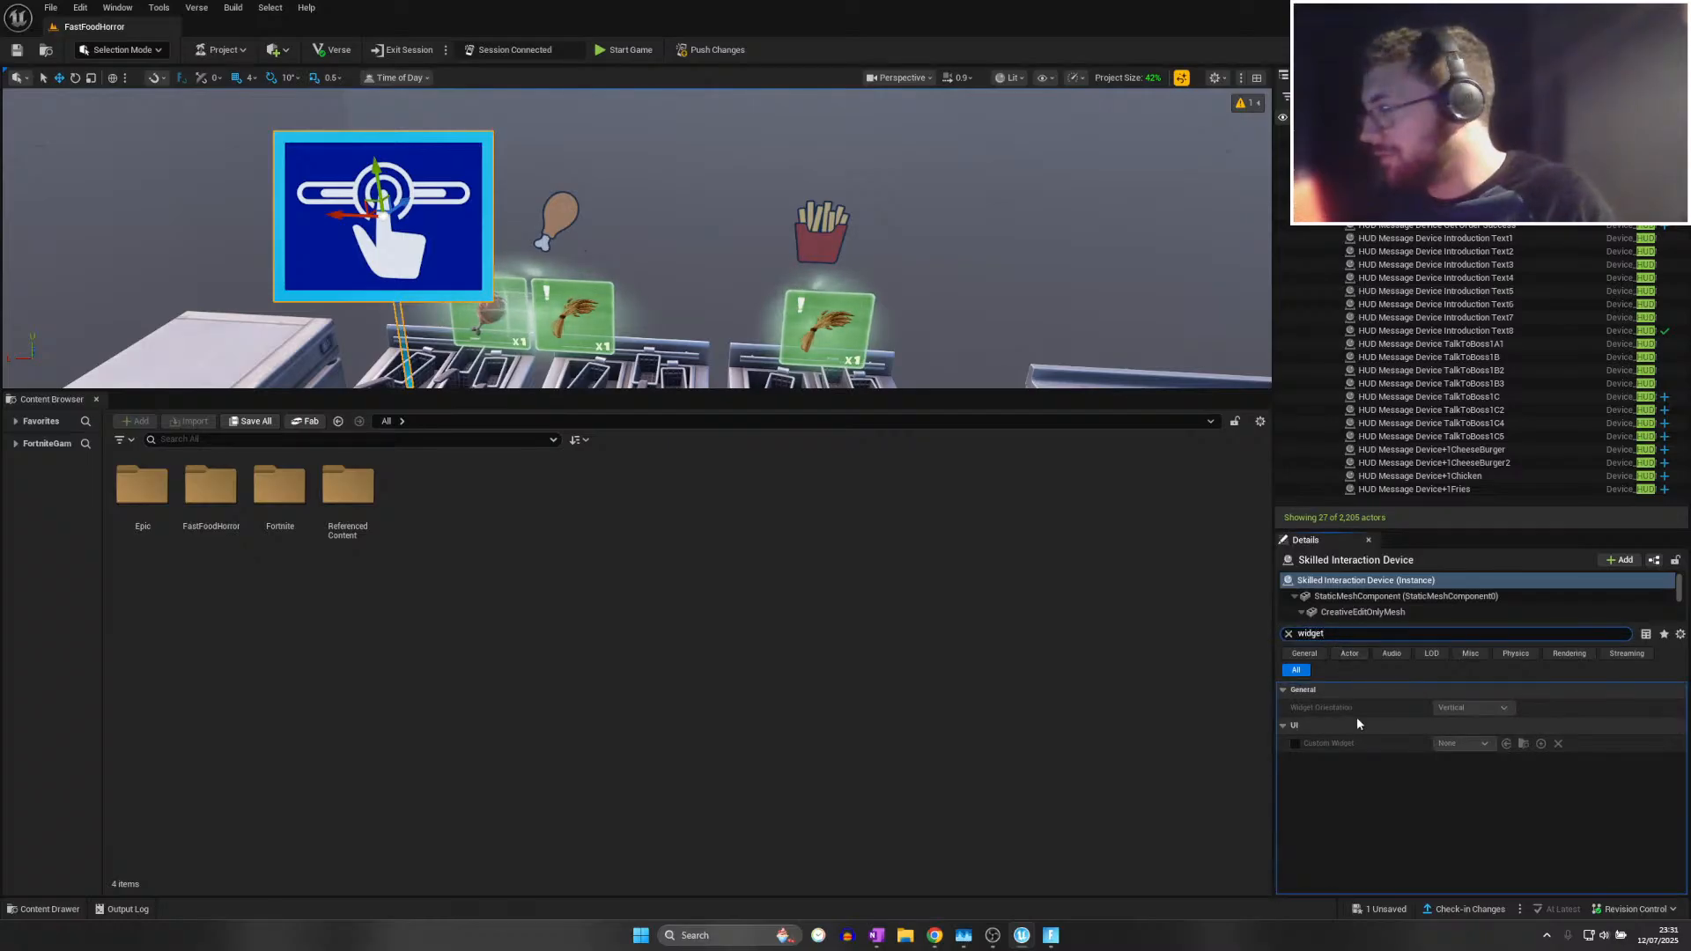
{"action": "left_click", "coordinate": [1295, 744]}
{"action": "left_click", "coordinate": [1445, 746]}
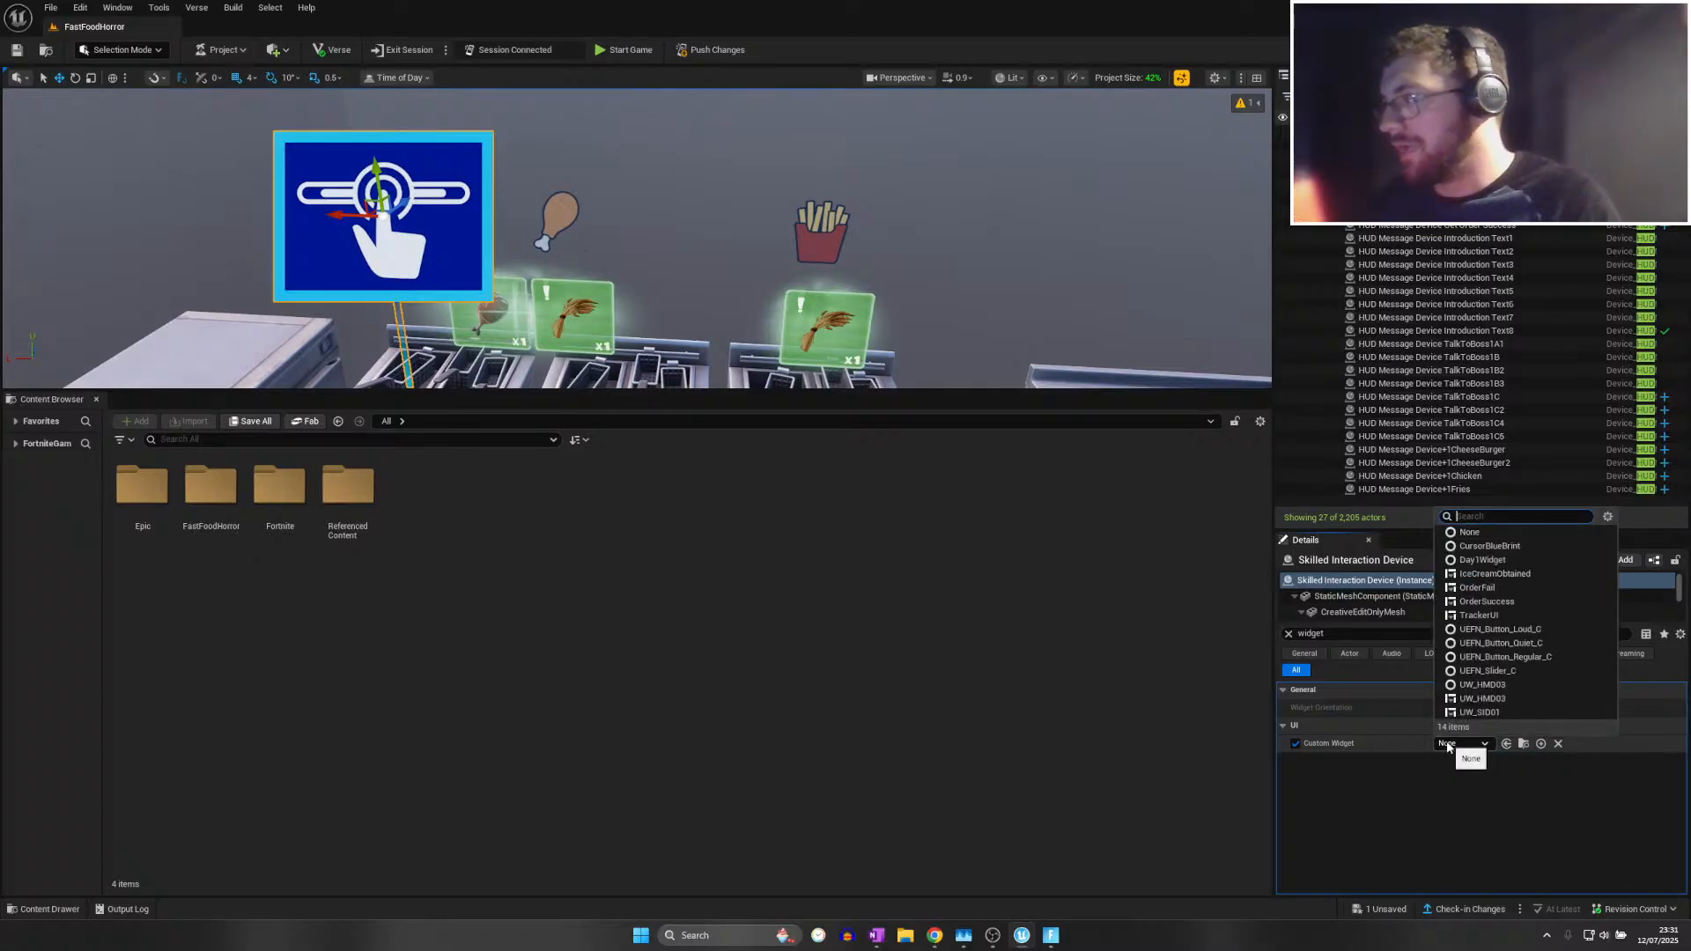
{"action": "left_click", "coordinate": [1447, 746]}
Duplicate the UW_SID01 widget under the name ChickenWingSi and save the copy
{"action": "left_click", "coordinate": [206, 441]}
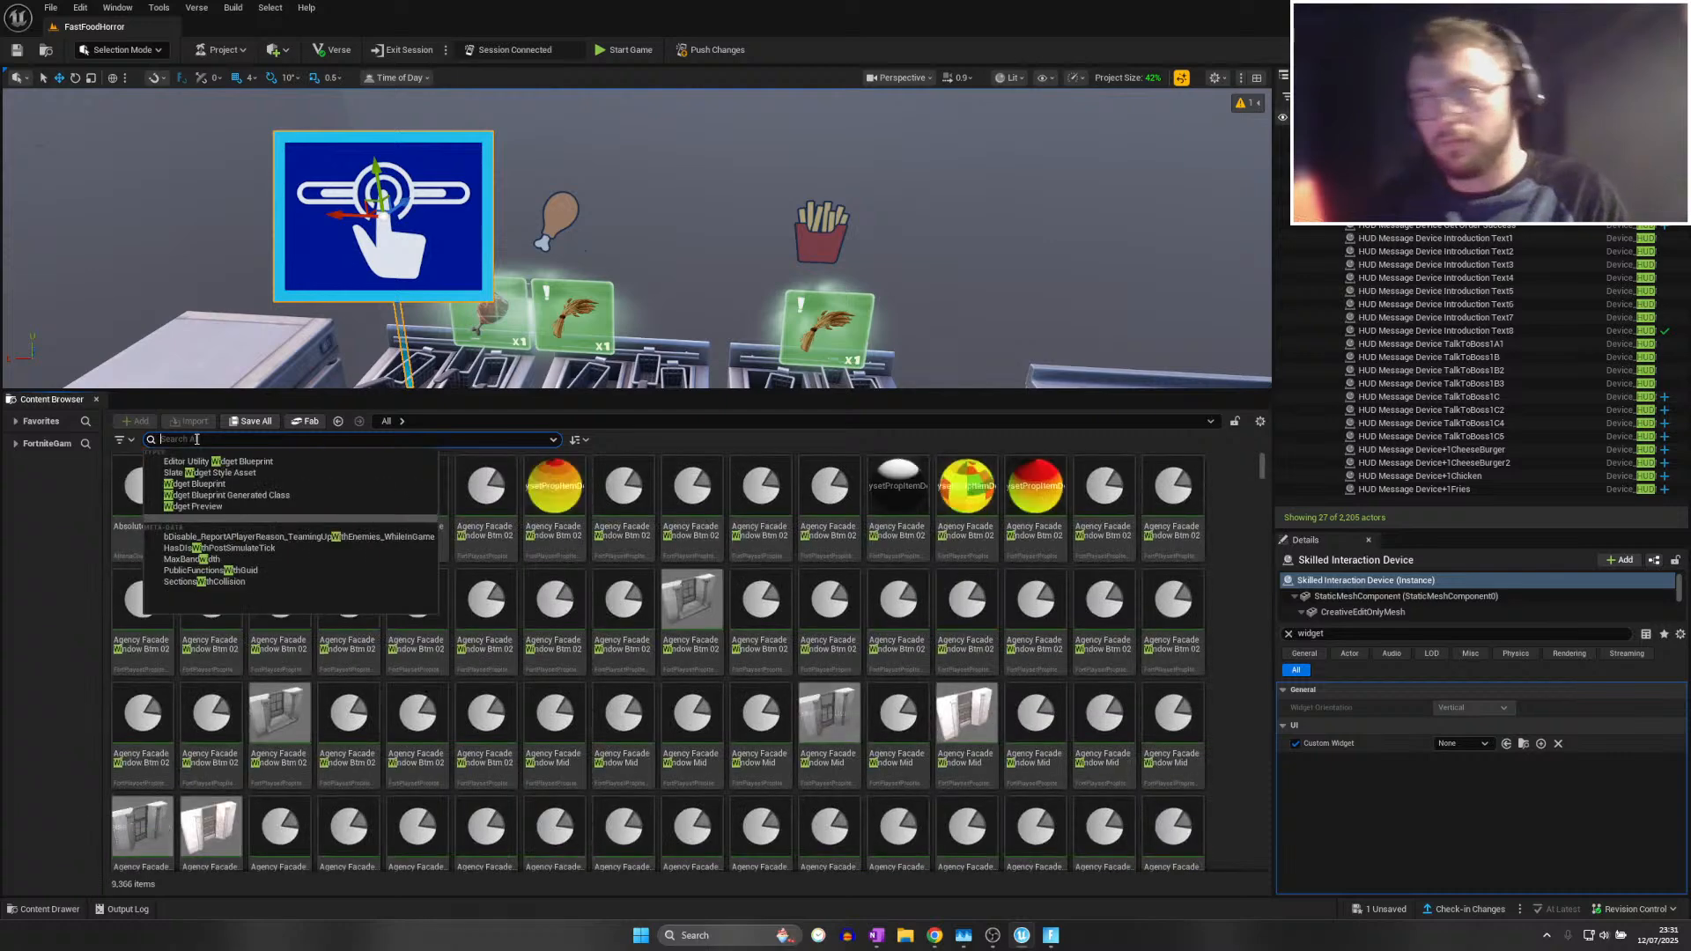
{"action": "key", "text": "BackSpace"}
{"action": "type", "text": "skilled"}
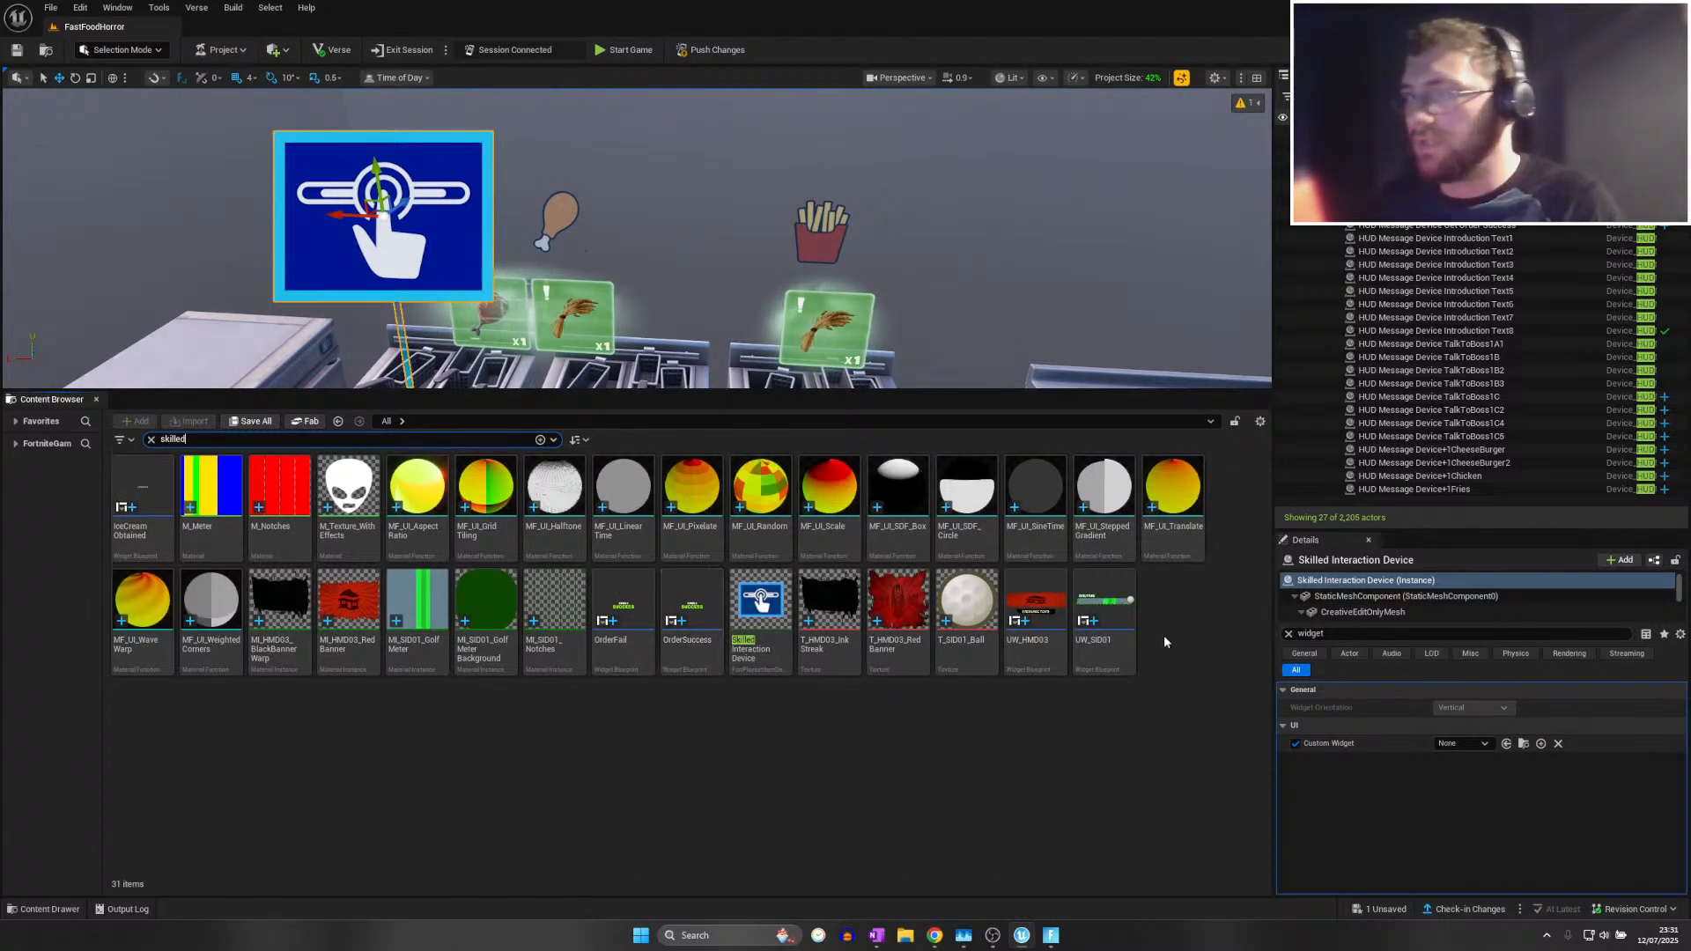
{"action": "left_click", "coordinate": [1103, 608]}
{"action": "right_click", "coordinate": [1103, 608]}
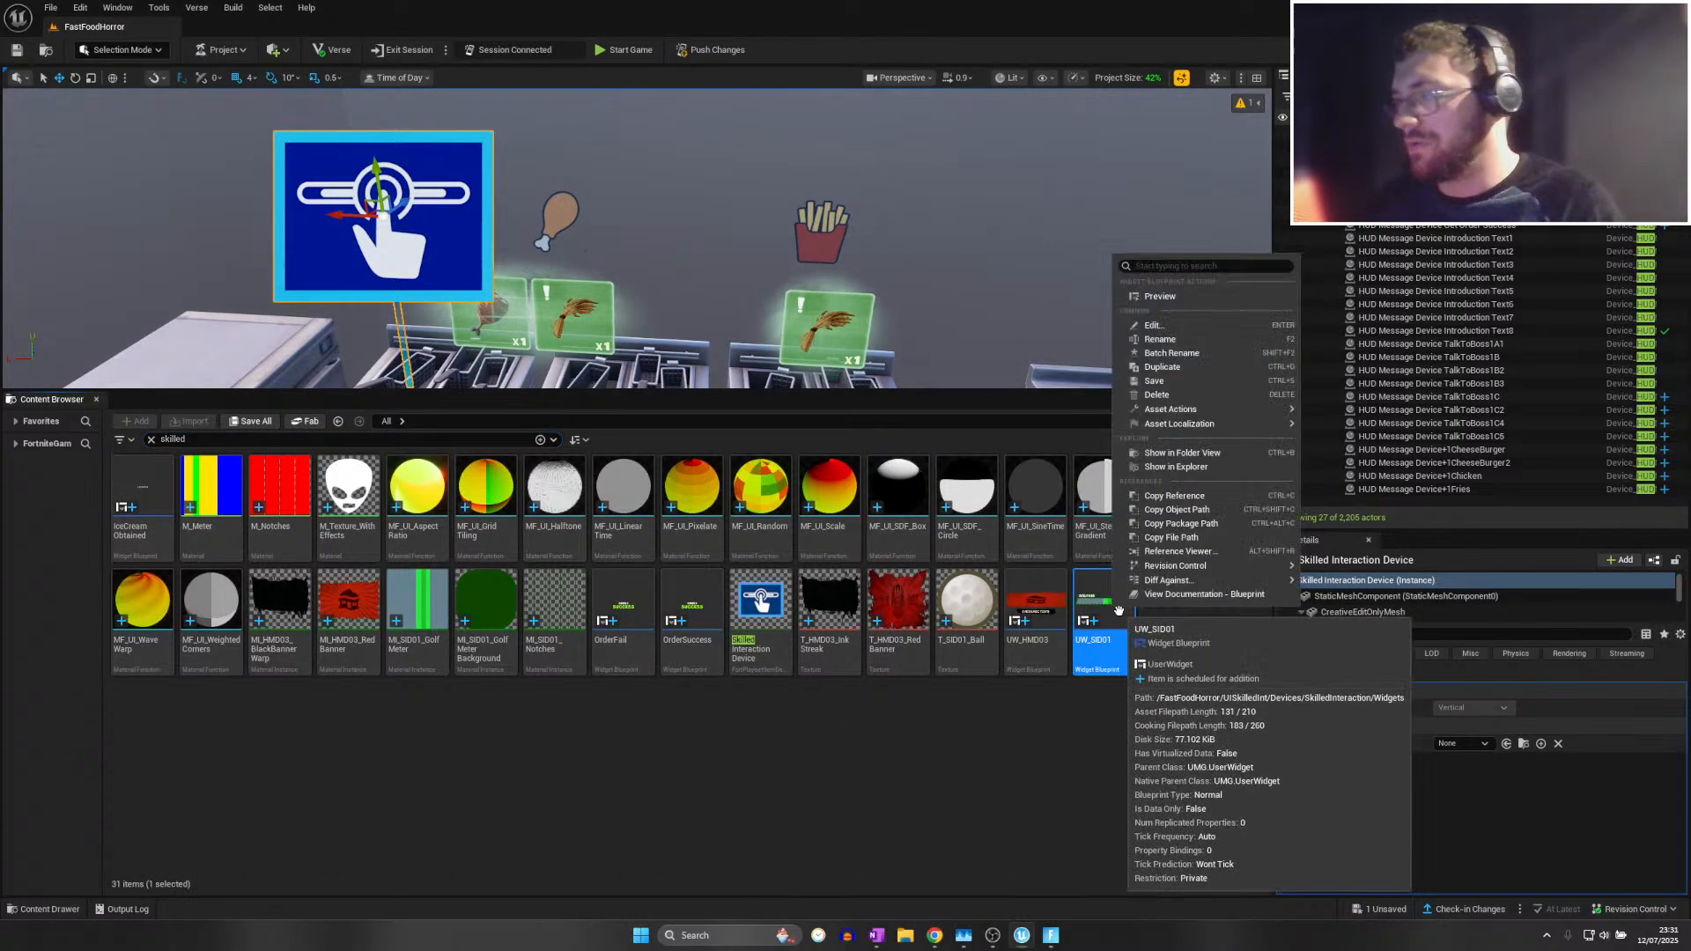
{"action": "left_click", "coordinate": [1164, 366]}
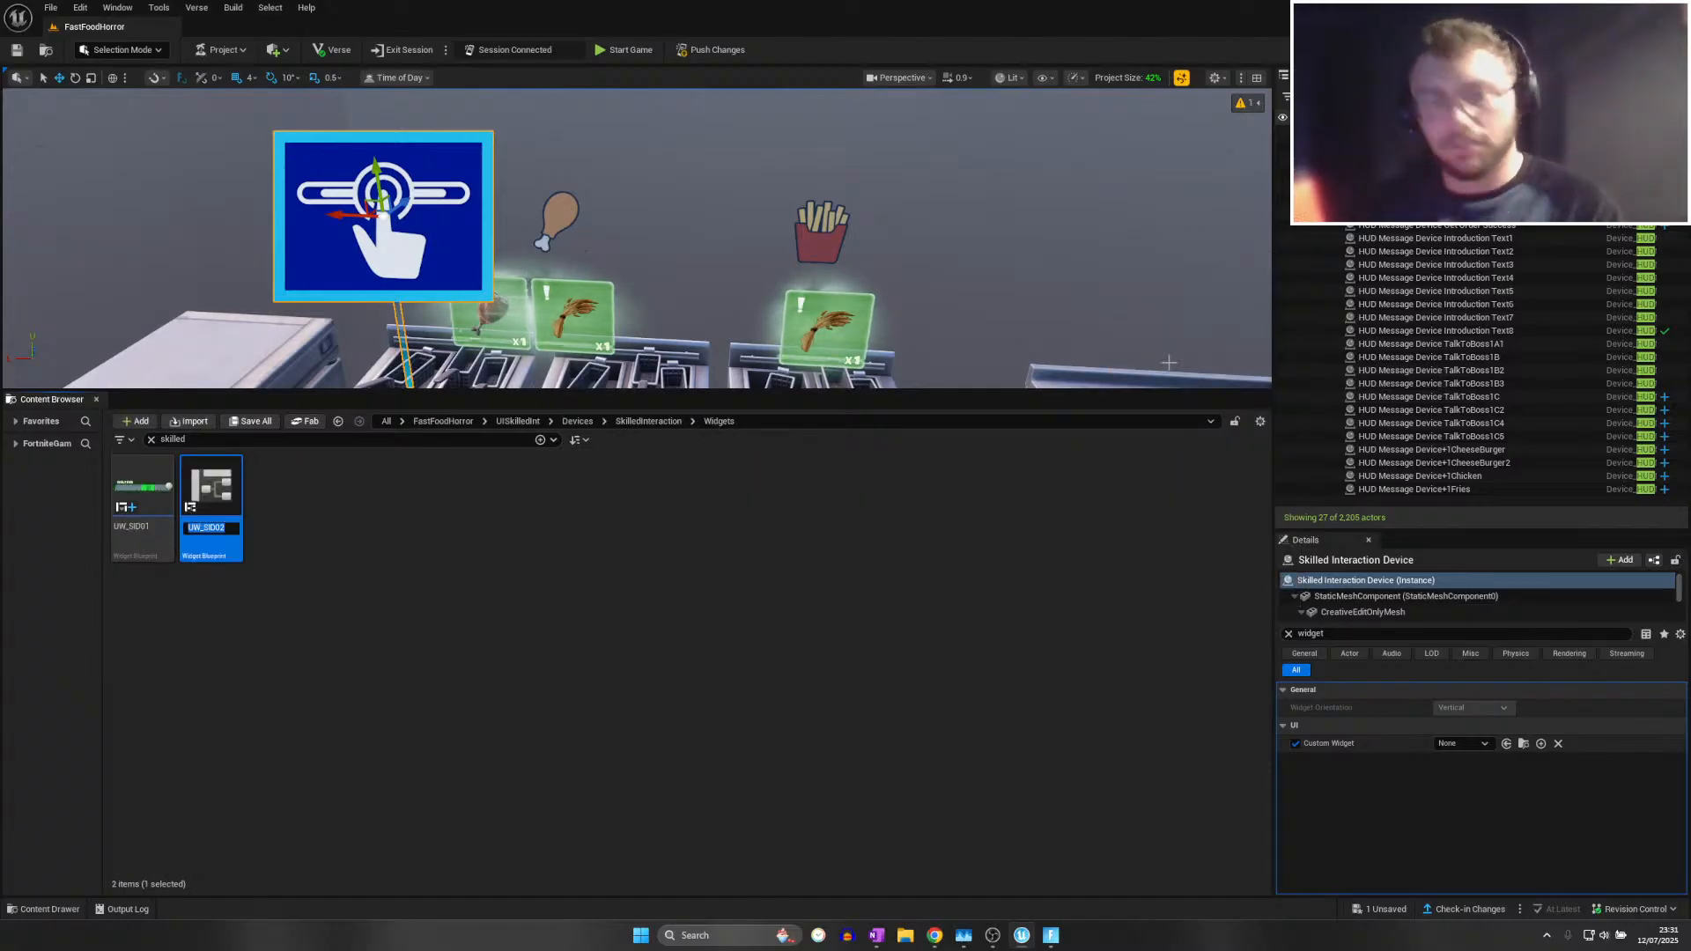
{"action": "type", "text": "ChickenWing"}
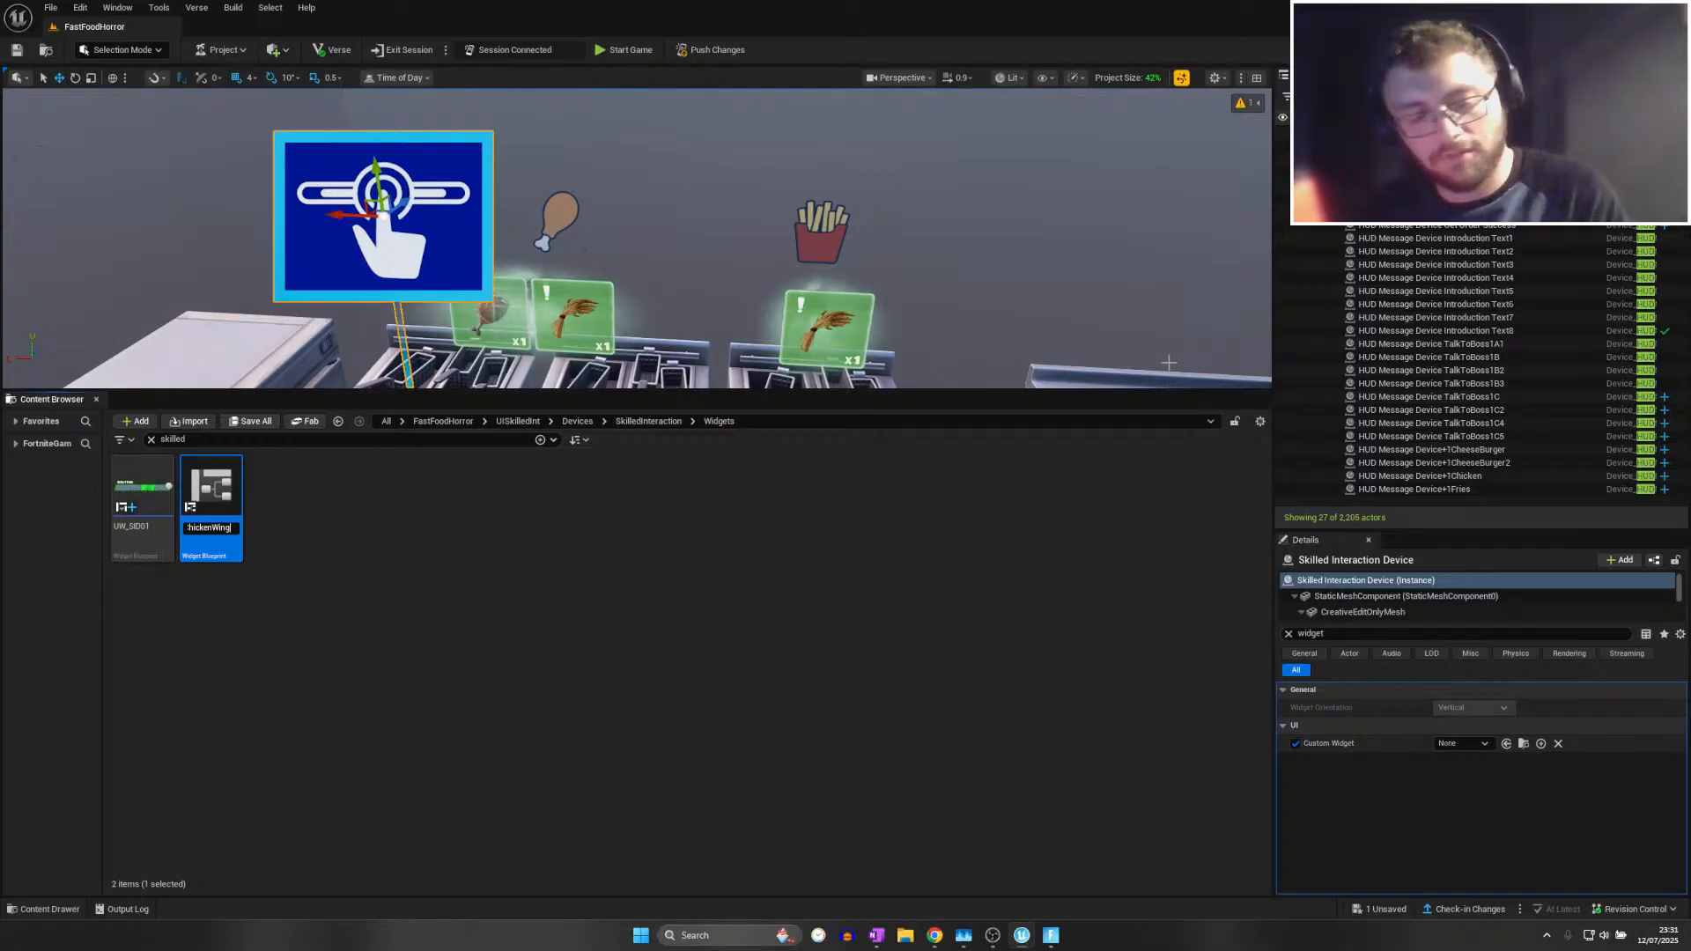
{"action": "key", "text": "Return"}
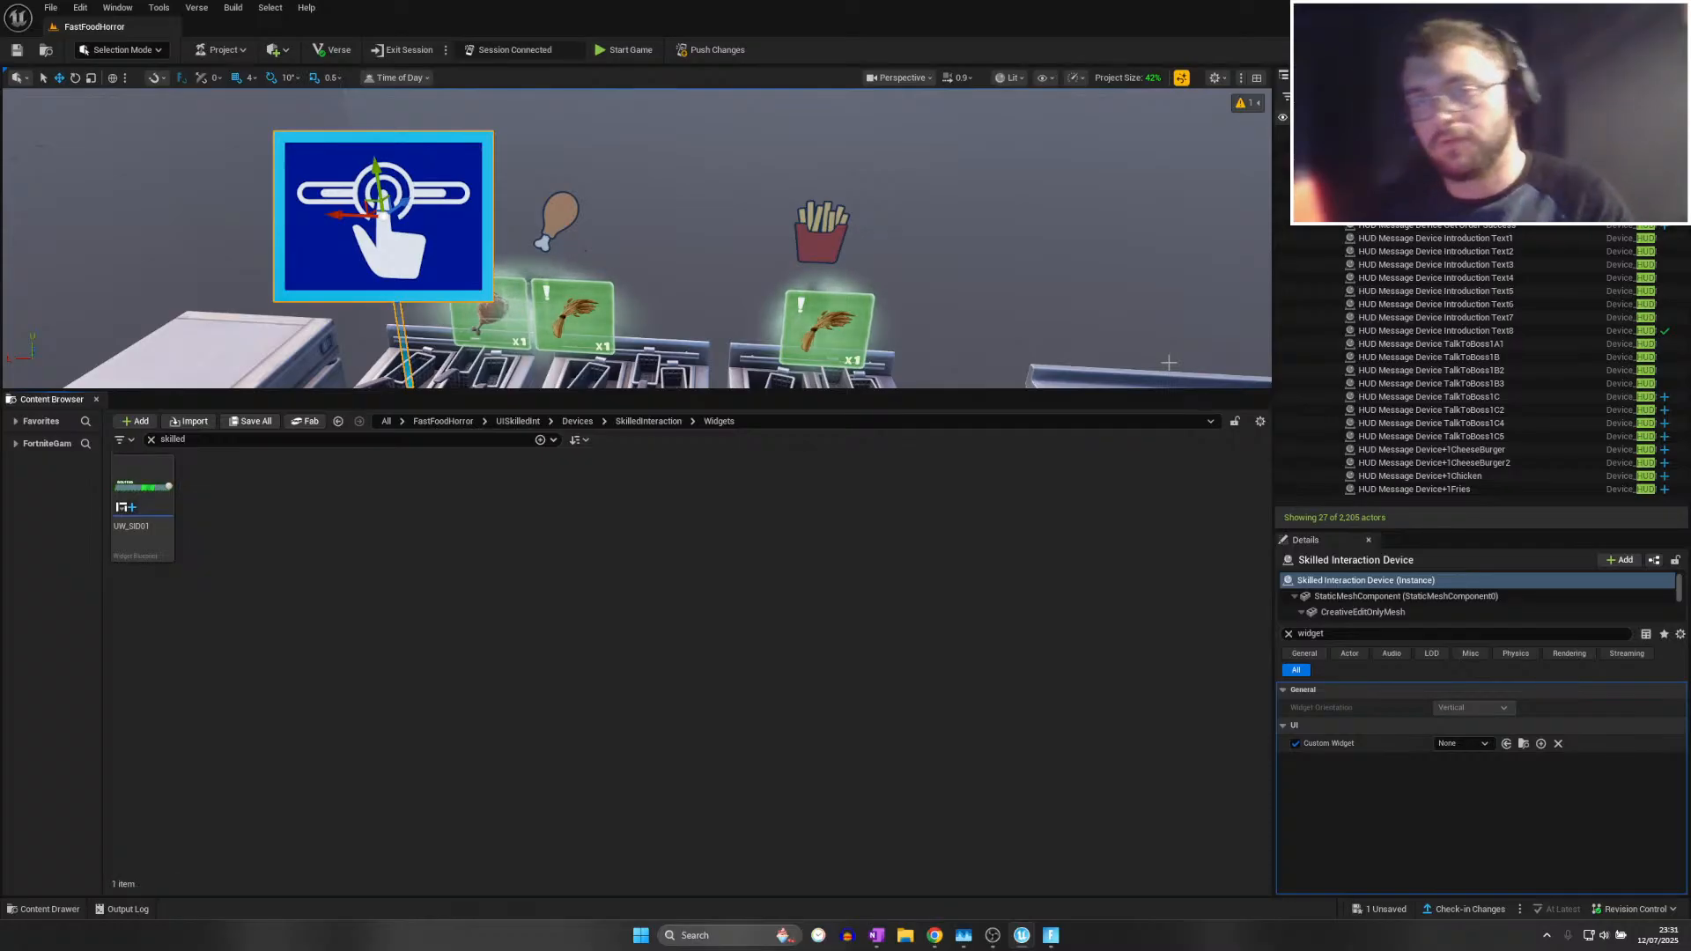
{"action": "key", "text": "ctrl+s"}
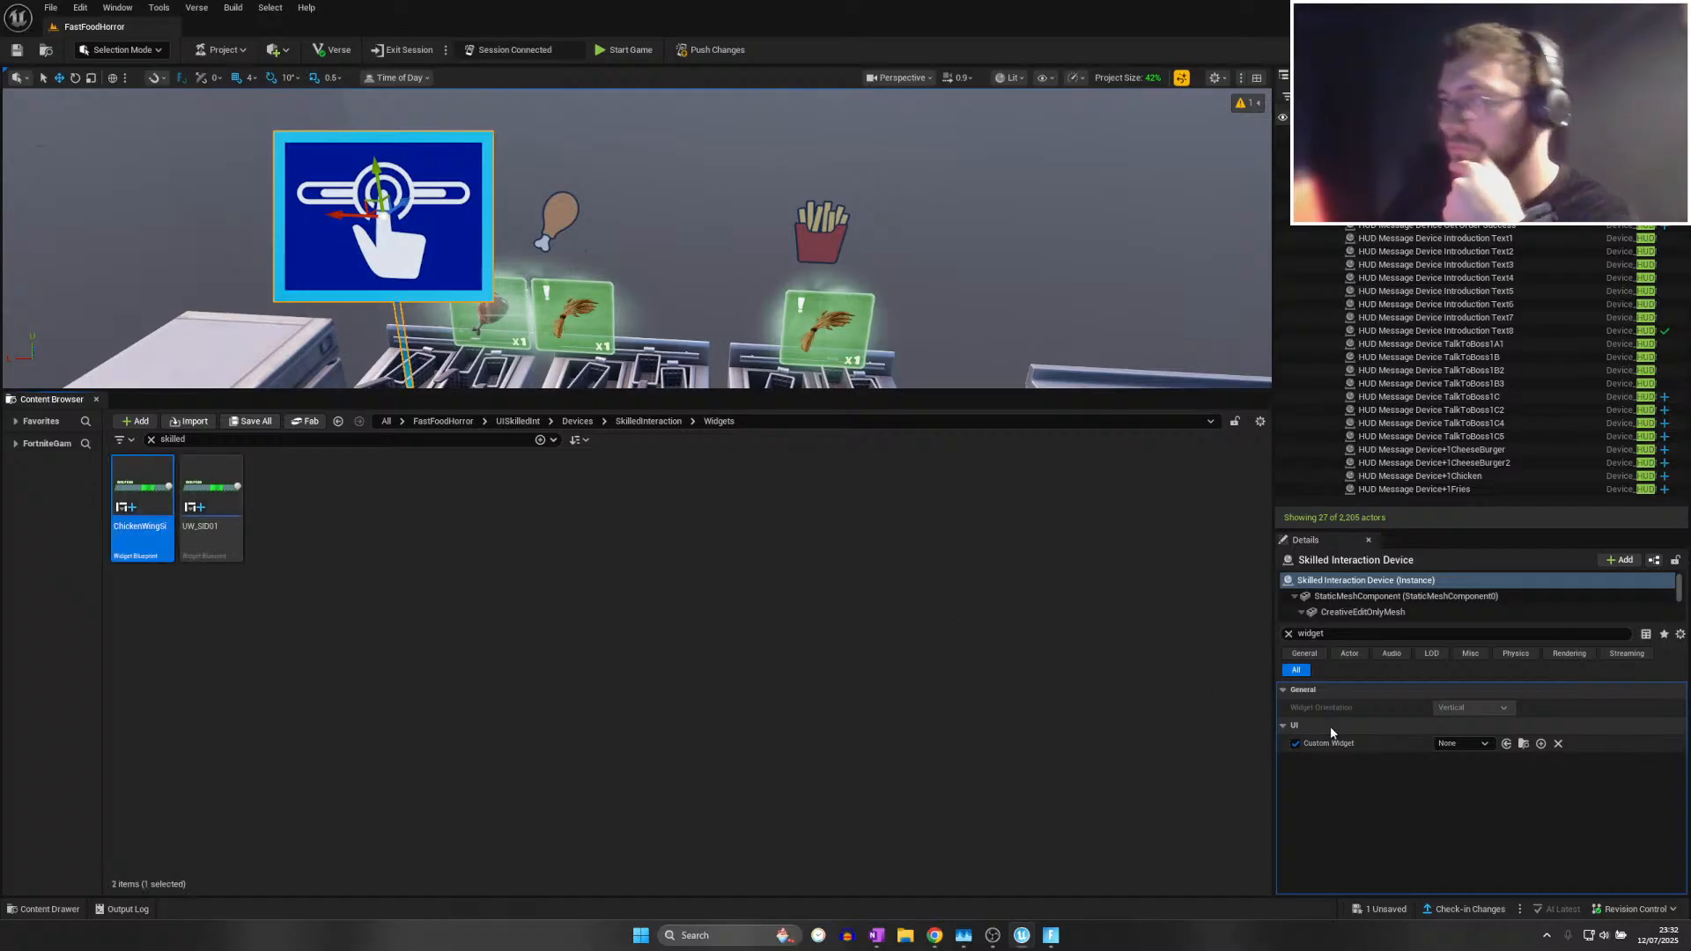
Open the UW_SID01 widget and select its Scrubber image
{"action": "left_click", "coordinate": [231, 491]}
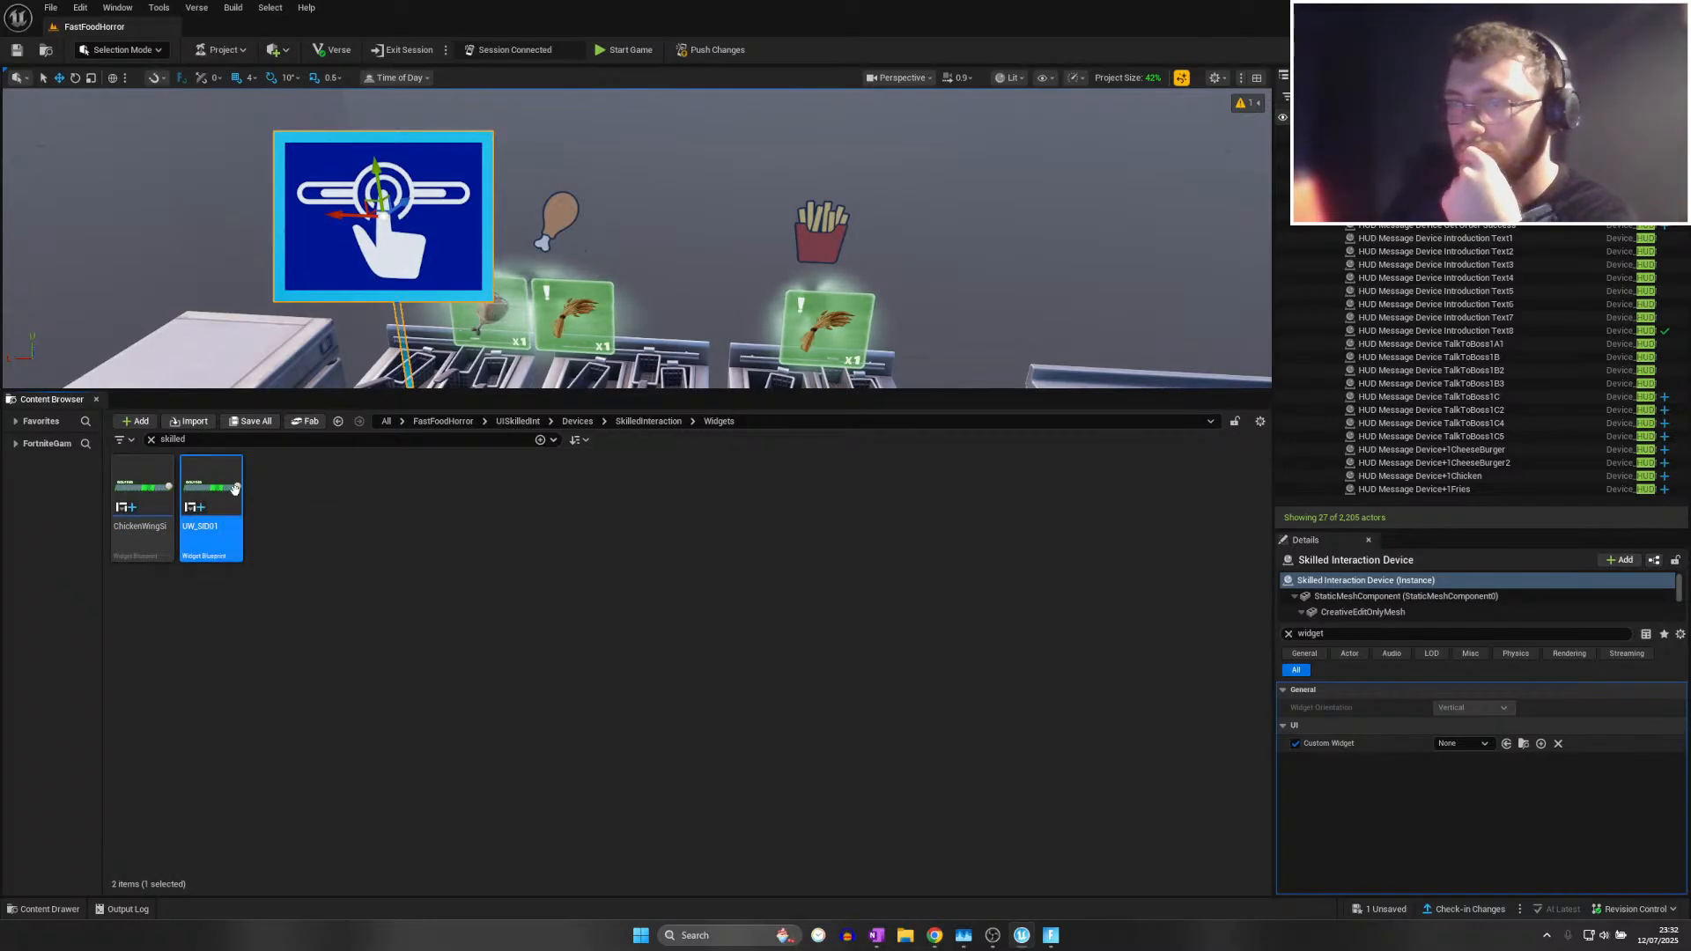
{"action": "double_click", "coordinate": [233, 495]}
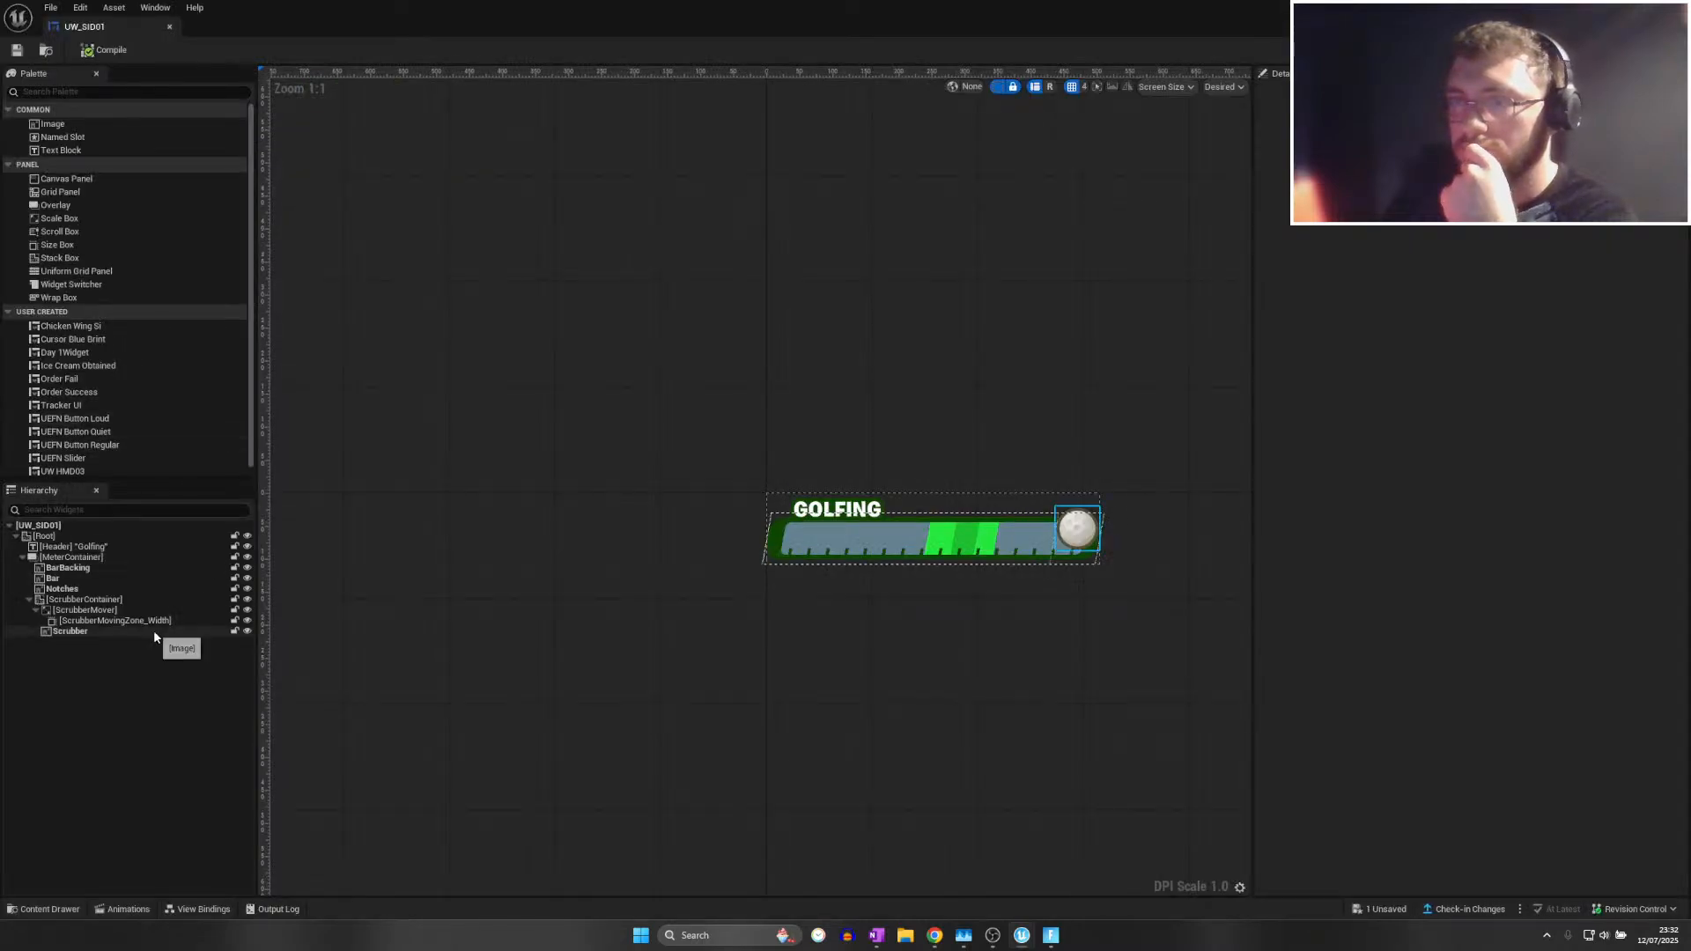
{"action": "left_click", "coordinate": [153, 630]}
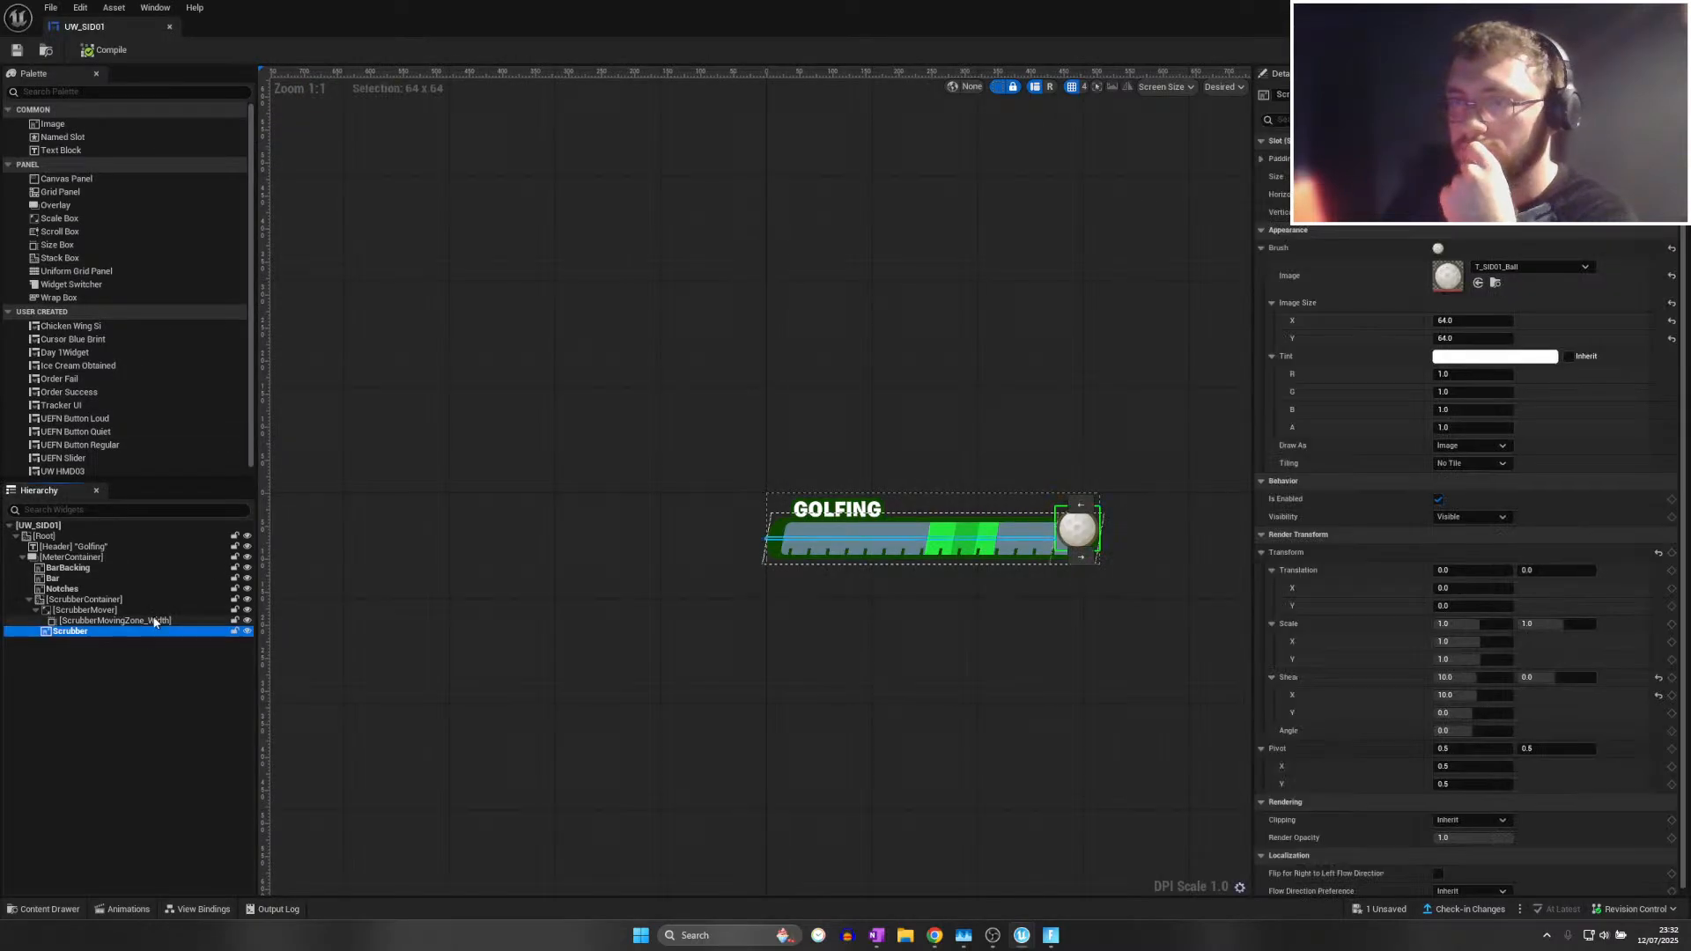
Try the ChatGPT chicken drumstick picture as the Scrubber's brush image and undo the replacement
{"action": "left_click", "coordinate": [1511, 263]}
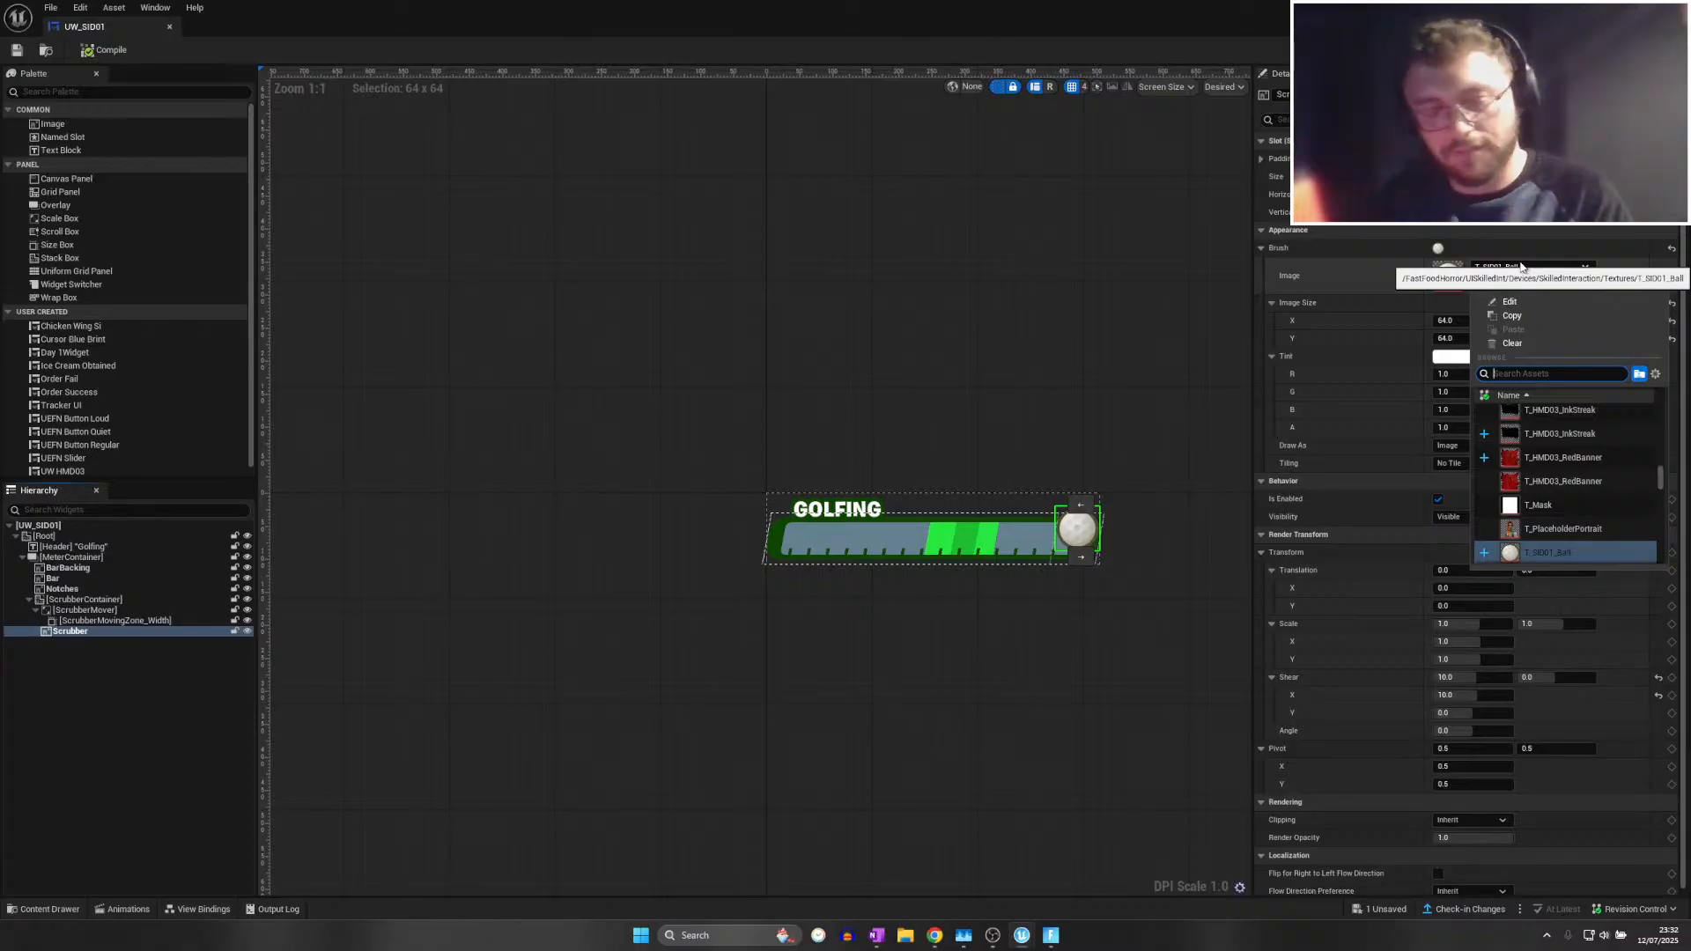
{"action": "type", "text": "chatgpt"}
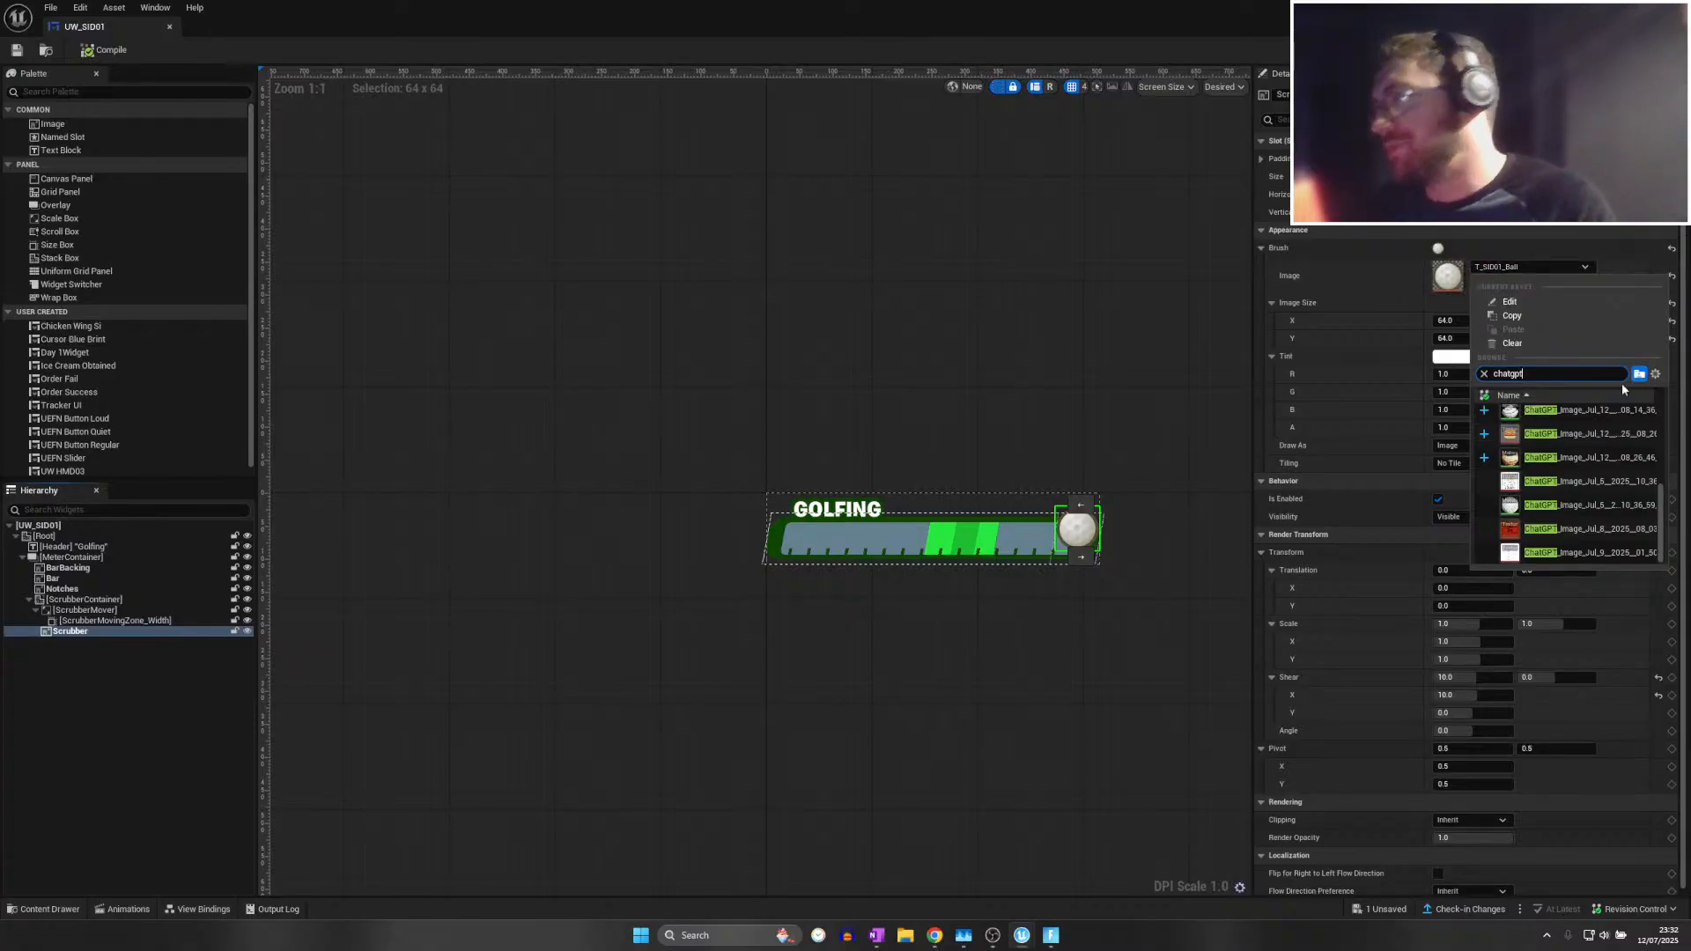
{"action": "scroll", "coordinate": [1599, 482], "scroll_direction": "up", "scroll_amount": 5}
{"action": "left_click", "coordinate": [1568, 461]}
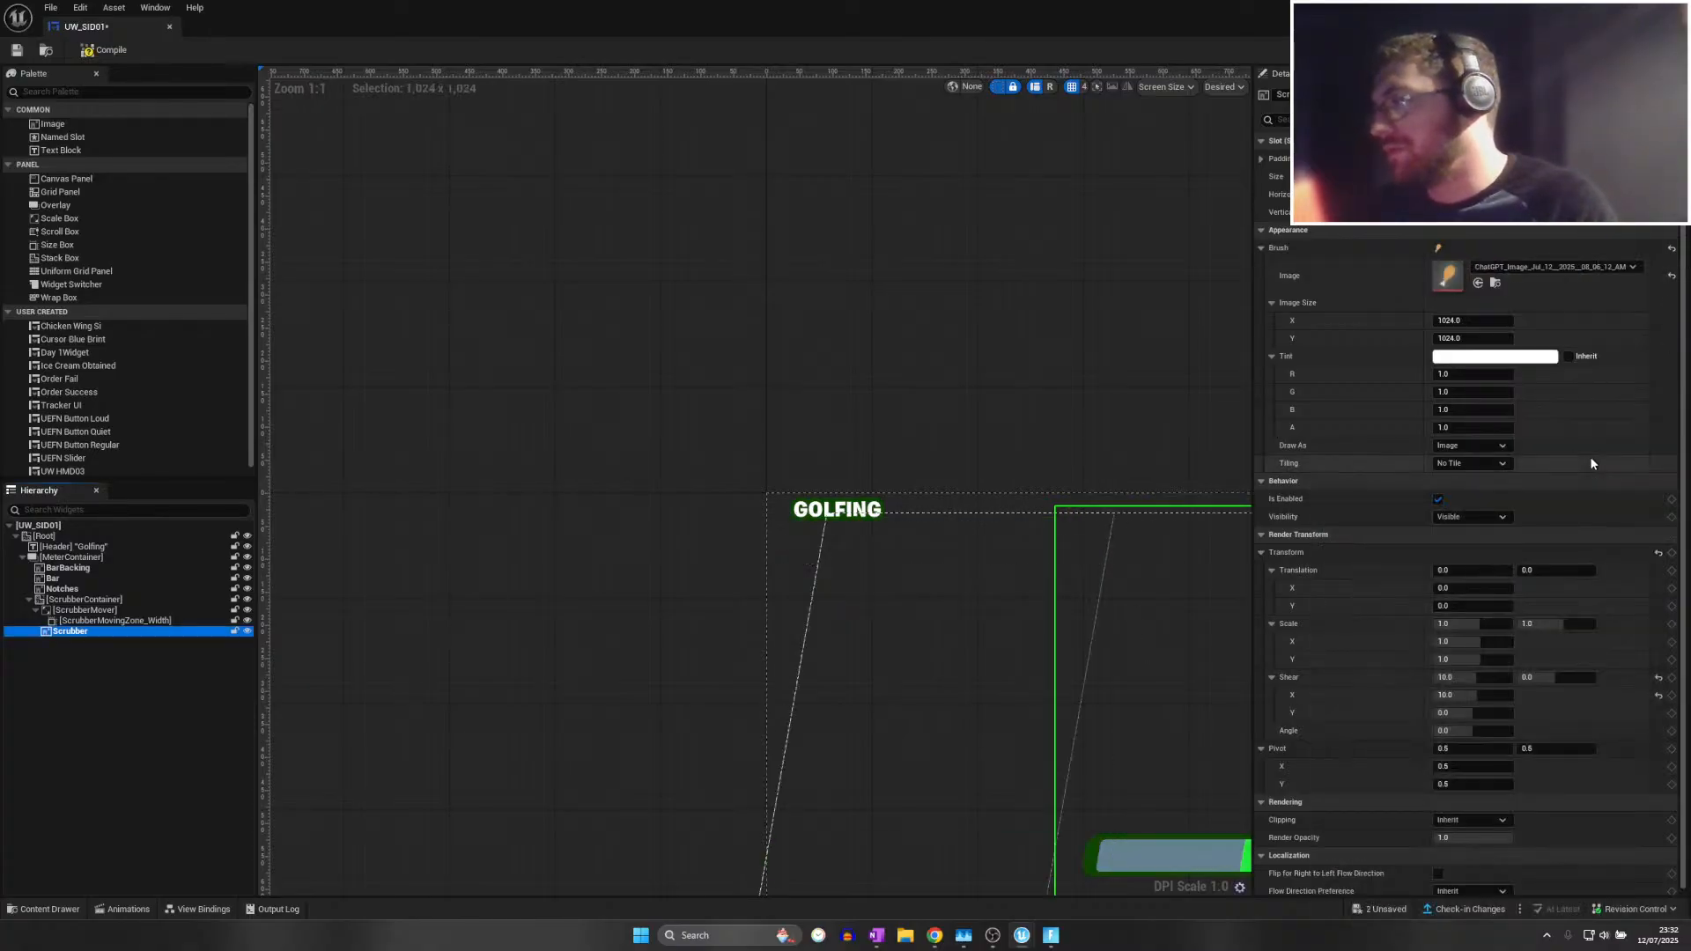
{"action": "scroll", "coordinate": [881, 511], "scroll_direction": "down", "scroll_amount": 5}
{"action": "scroll", "coordinate": [831, 512], "scroll_direction": "up", "scroll_amount": 3}
{"action": "scroll", "coordinate": [834, 511], "scroll_direction": "up", "scroll_amount": 1}
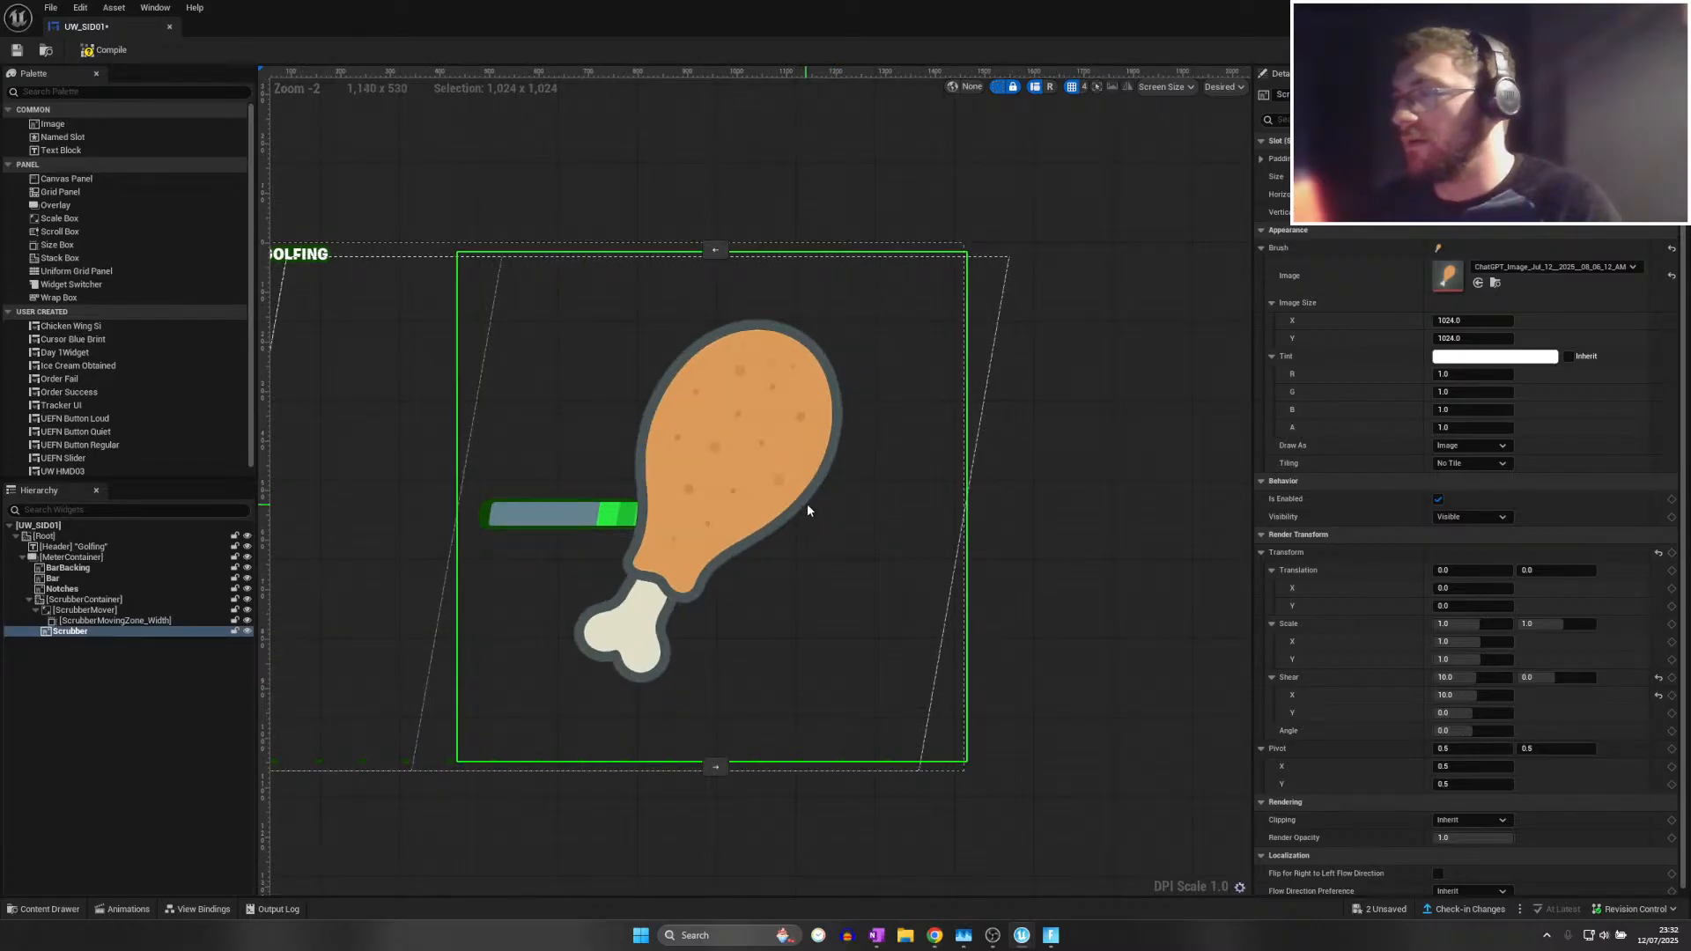
{"action": "scroll", "coordinate": [969, 520], "scroll_direction": "down", "scroll_amount": 3}
{"action": "scroll", "coordinate": [966, 526], "scroll_direction": "up", "scroll_amount": 4}
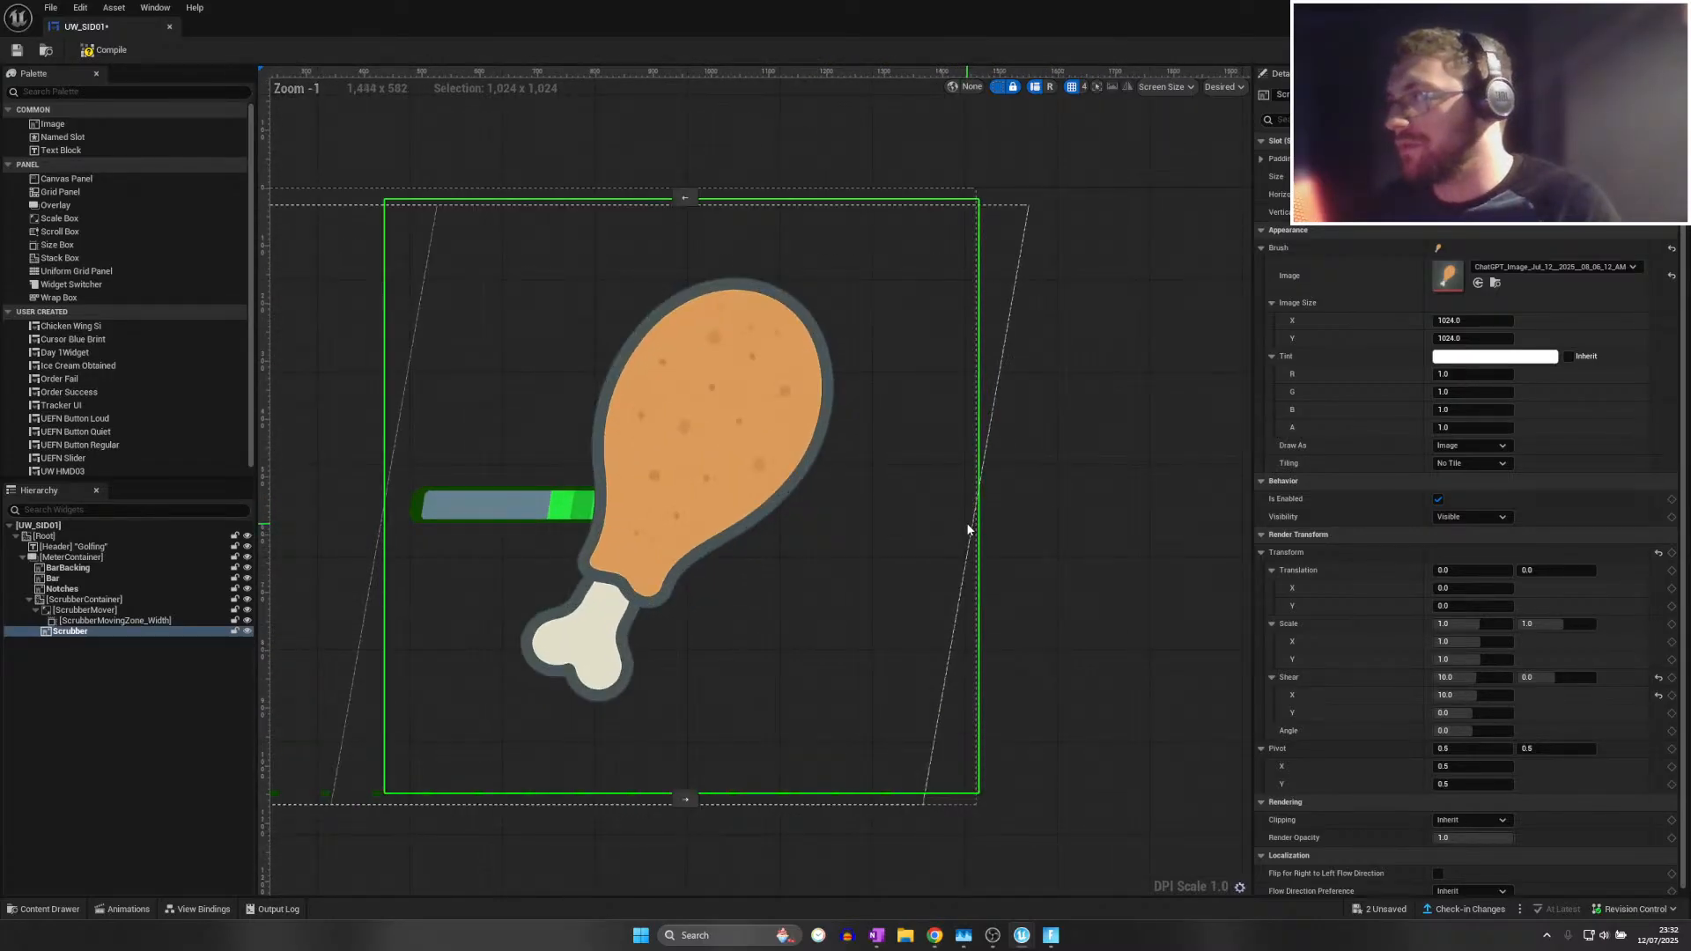
{"action": "left_click", "coordinate": [1126, 490]}
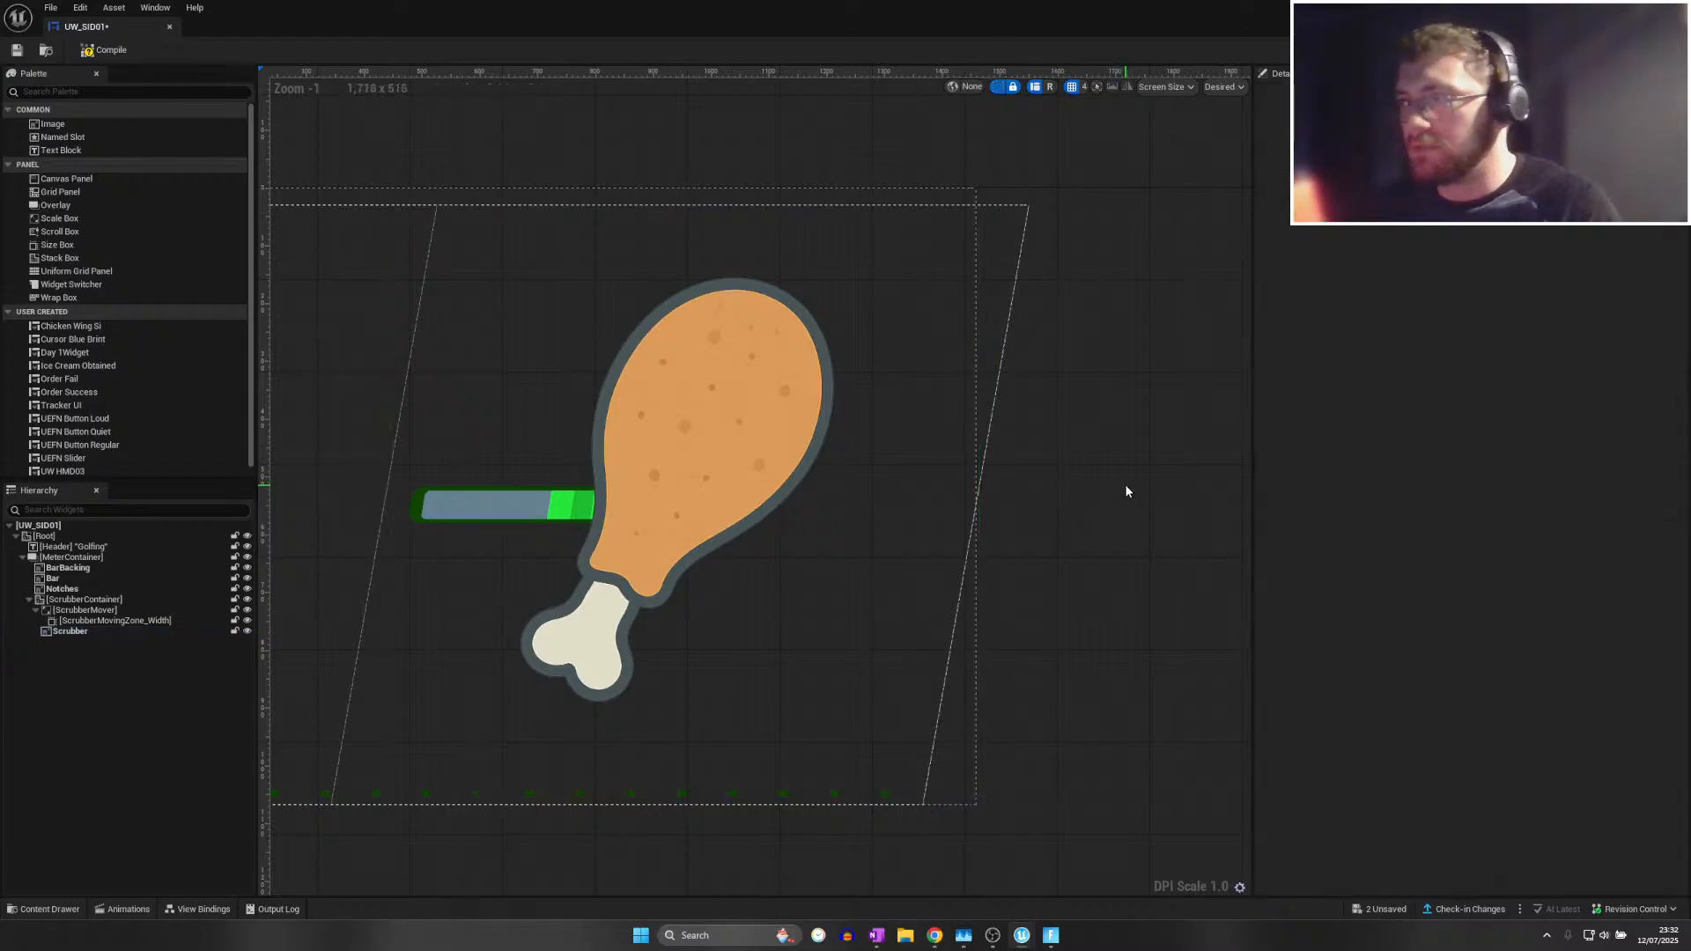
{"action": "key", "text": "ctrl+z"}
Replace the Scrubber's golf ball texture with the chicken drumstick image ChatGPT_Image_Jul_12__2025__08_06_12_AM
{"action": "left_click", "coordinate": [405, 214]}
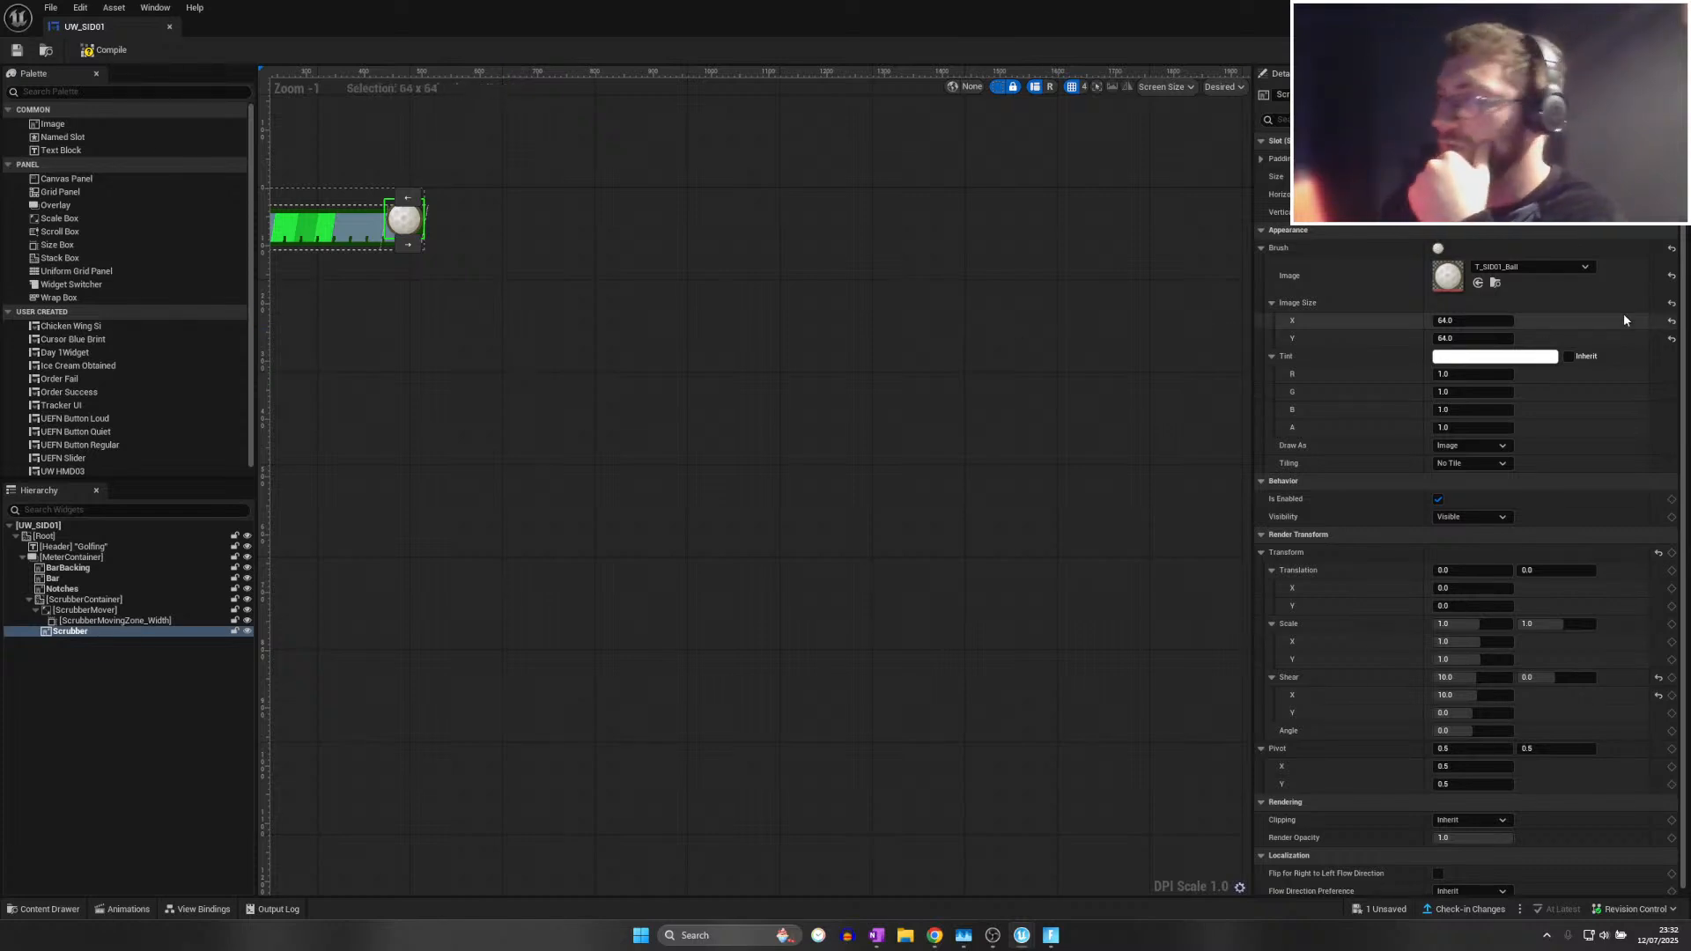
{"action": "left_click", "coordinate": [1540, 266]}
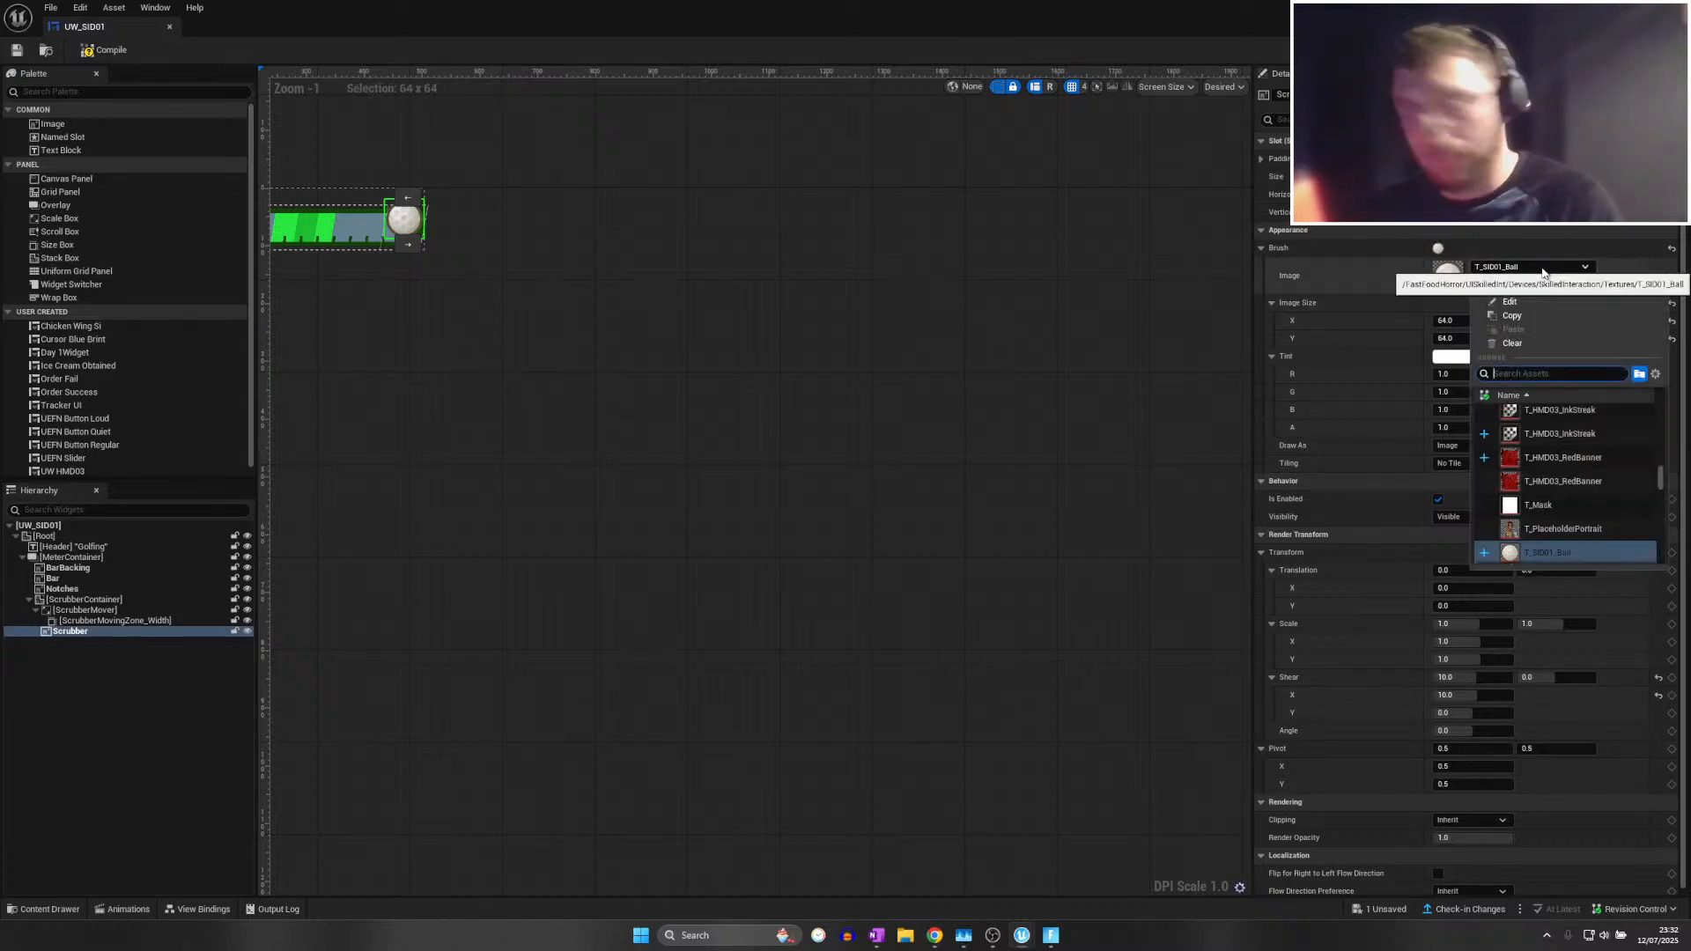
{"action": "type", "text": "chatg"}
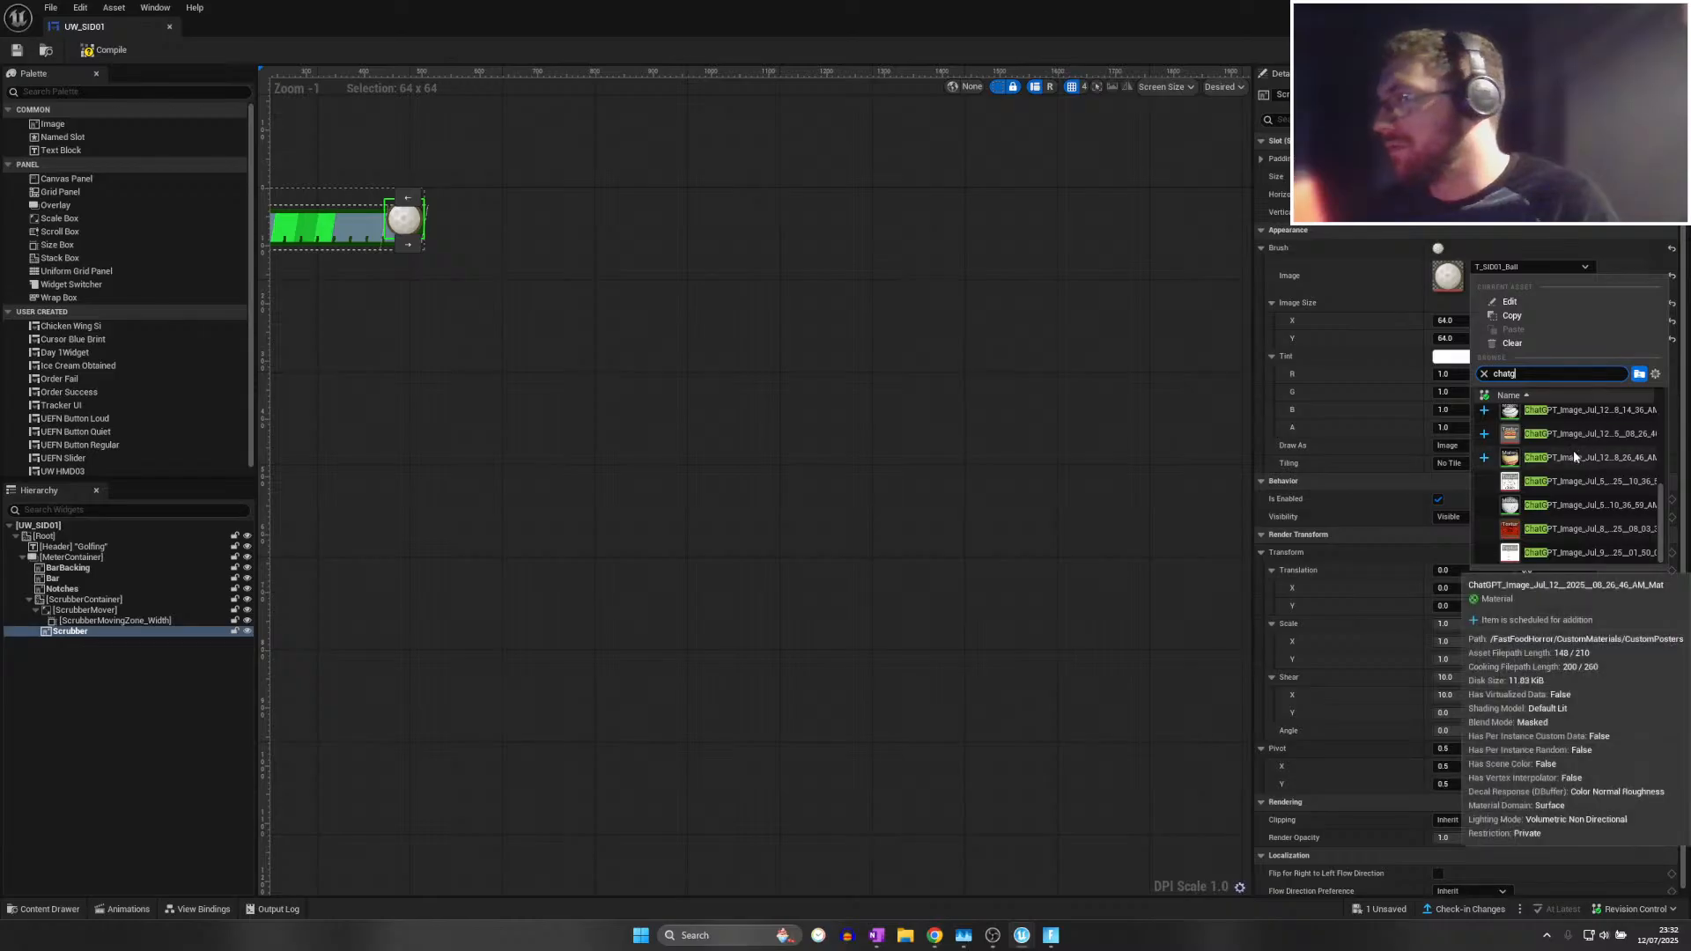
{"action": "scroll", "coordinate": [1556, 499], "scroll_direction": "up", "scroll_amount": 2}
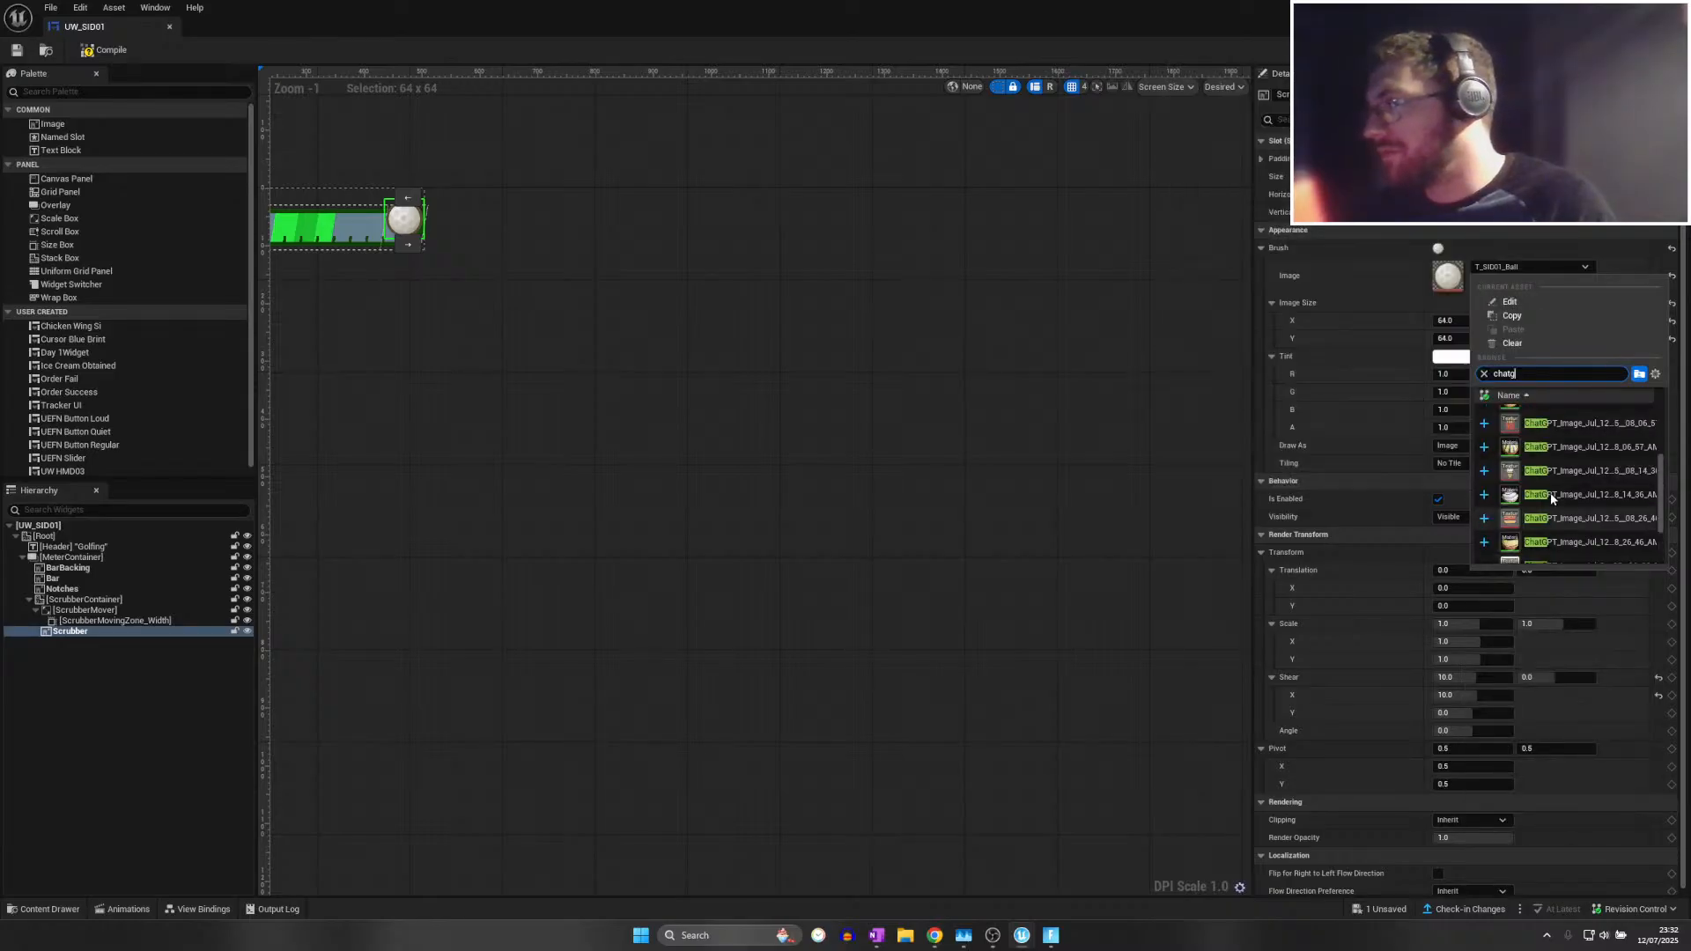
{"action": "scroll", "coordinate": [1550, 493], "scroll_direction": "up", "scroll_amount": 1}
{"action": "left_click", "coordinate": [1550, 445]}
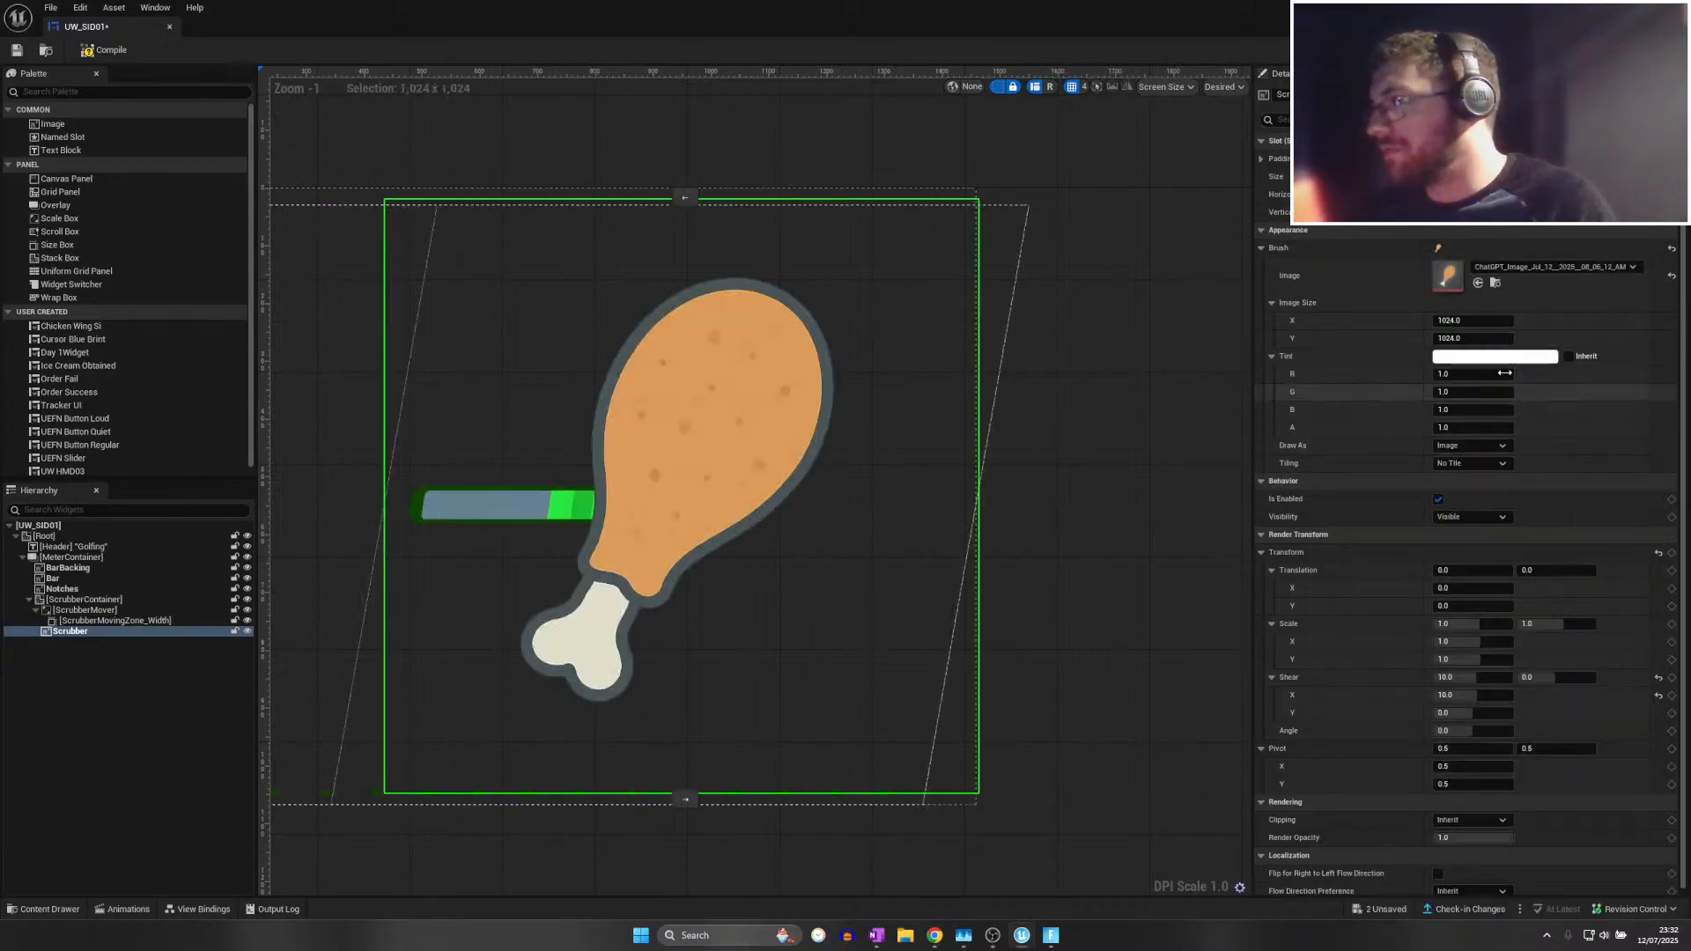
Set the Scrubber's image size to 64 by 64
{"action": "type", "text": "64"}
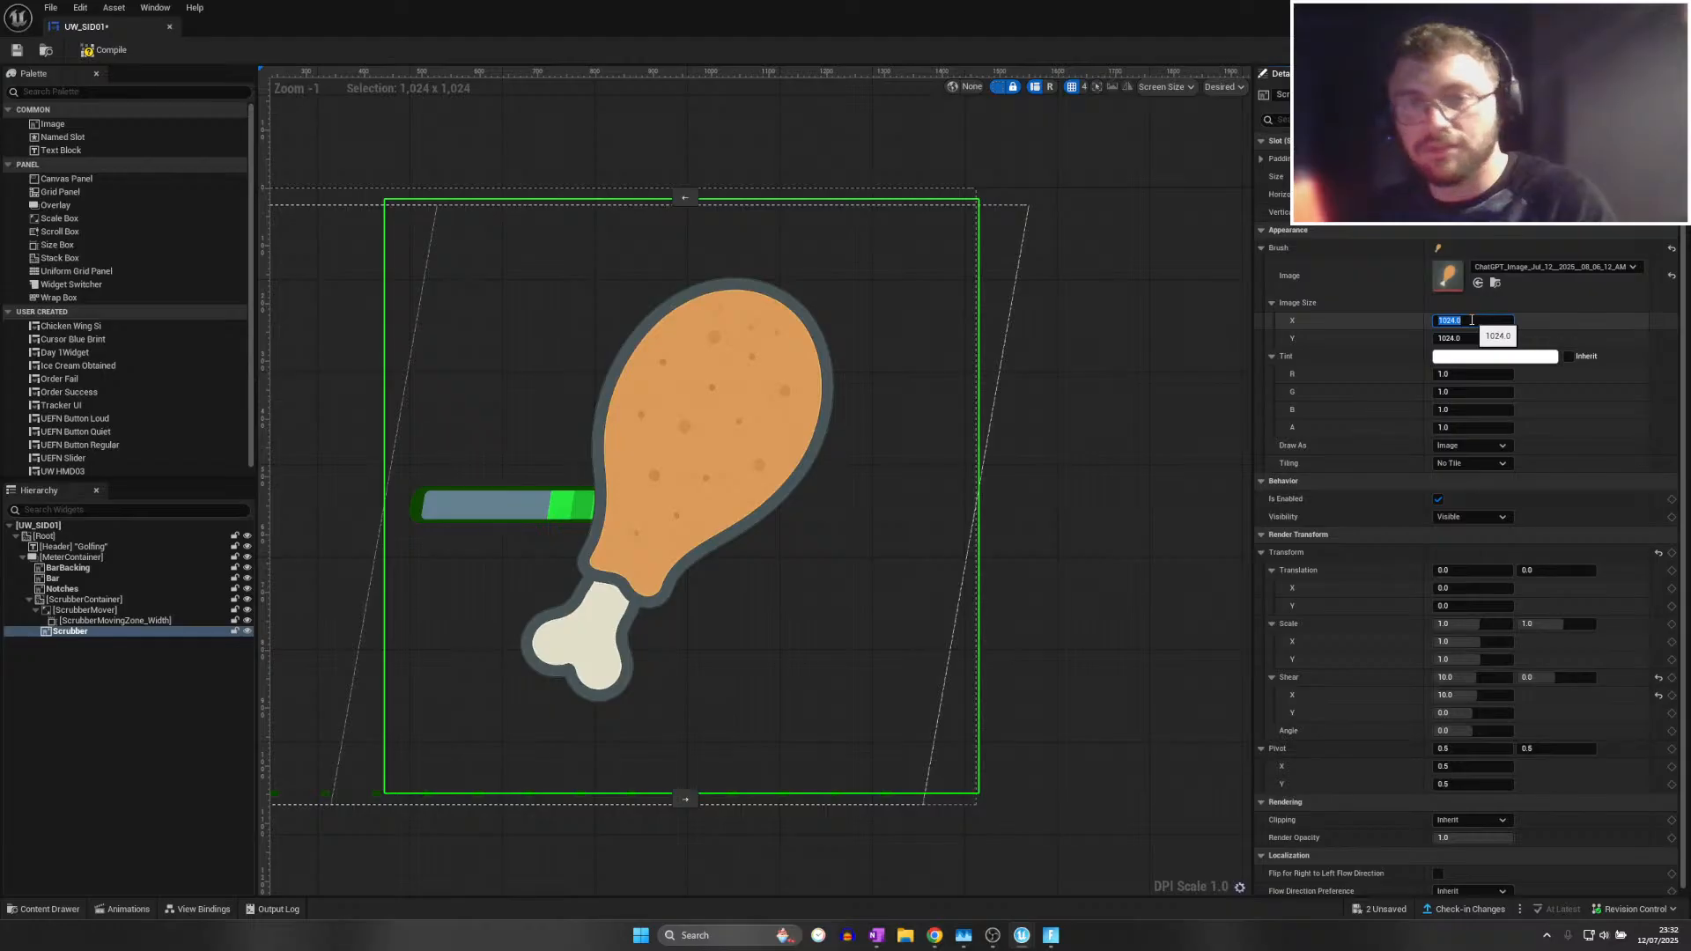
{"action": "left_click", "coordinate": [1477, 338]}
{"action": "type", "text": "64"}
{"action": "key", "text": "Return"}
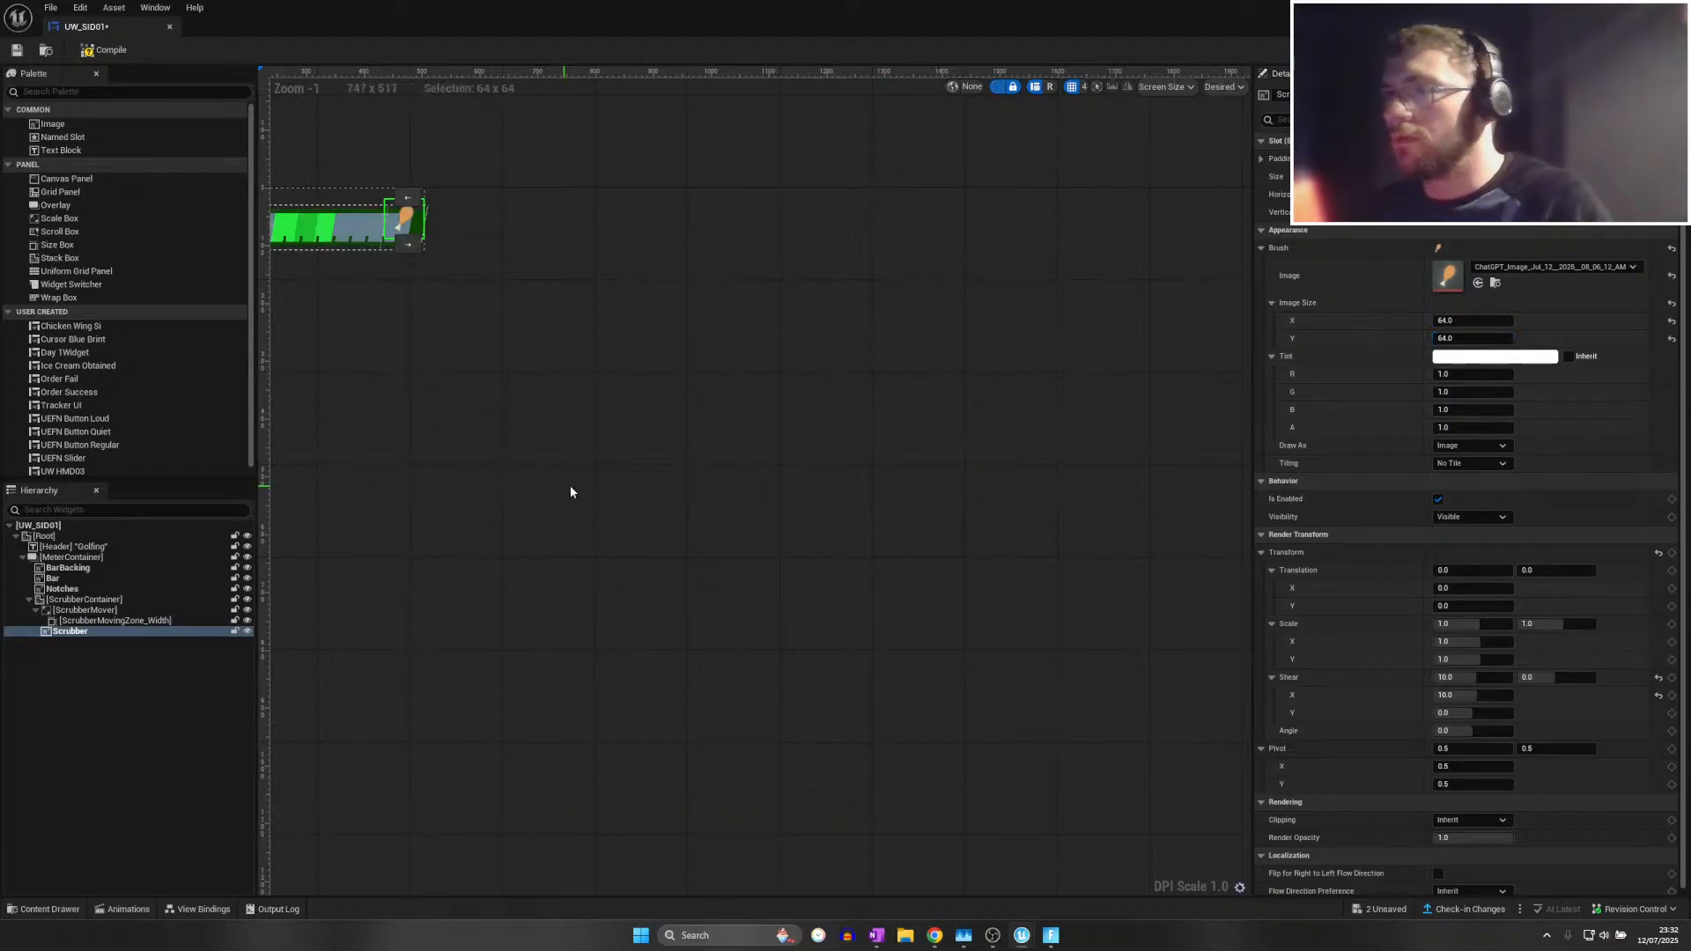
Examine up close how the chicken drumstick scrubber sits at the end of the golf meter
{"action": "scroll", "coordinate": [678, 414], "scroll_direction": "up", "scroll_amount": 2}
{"action": "scroll", "coordinate": [704, 414], "scroll_direction": "up", "scroll_amount": 4}
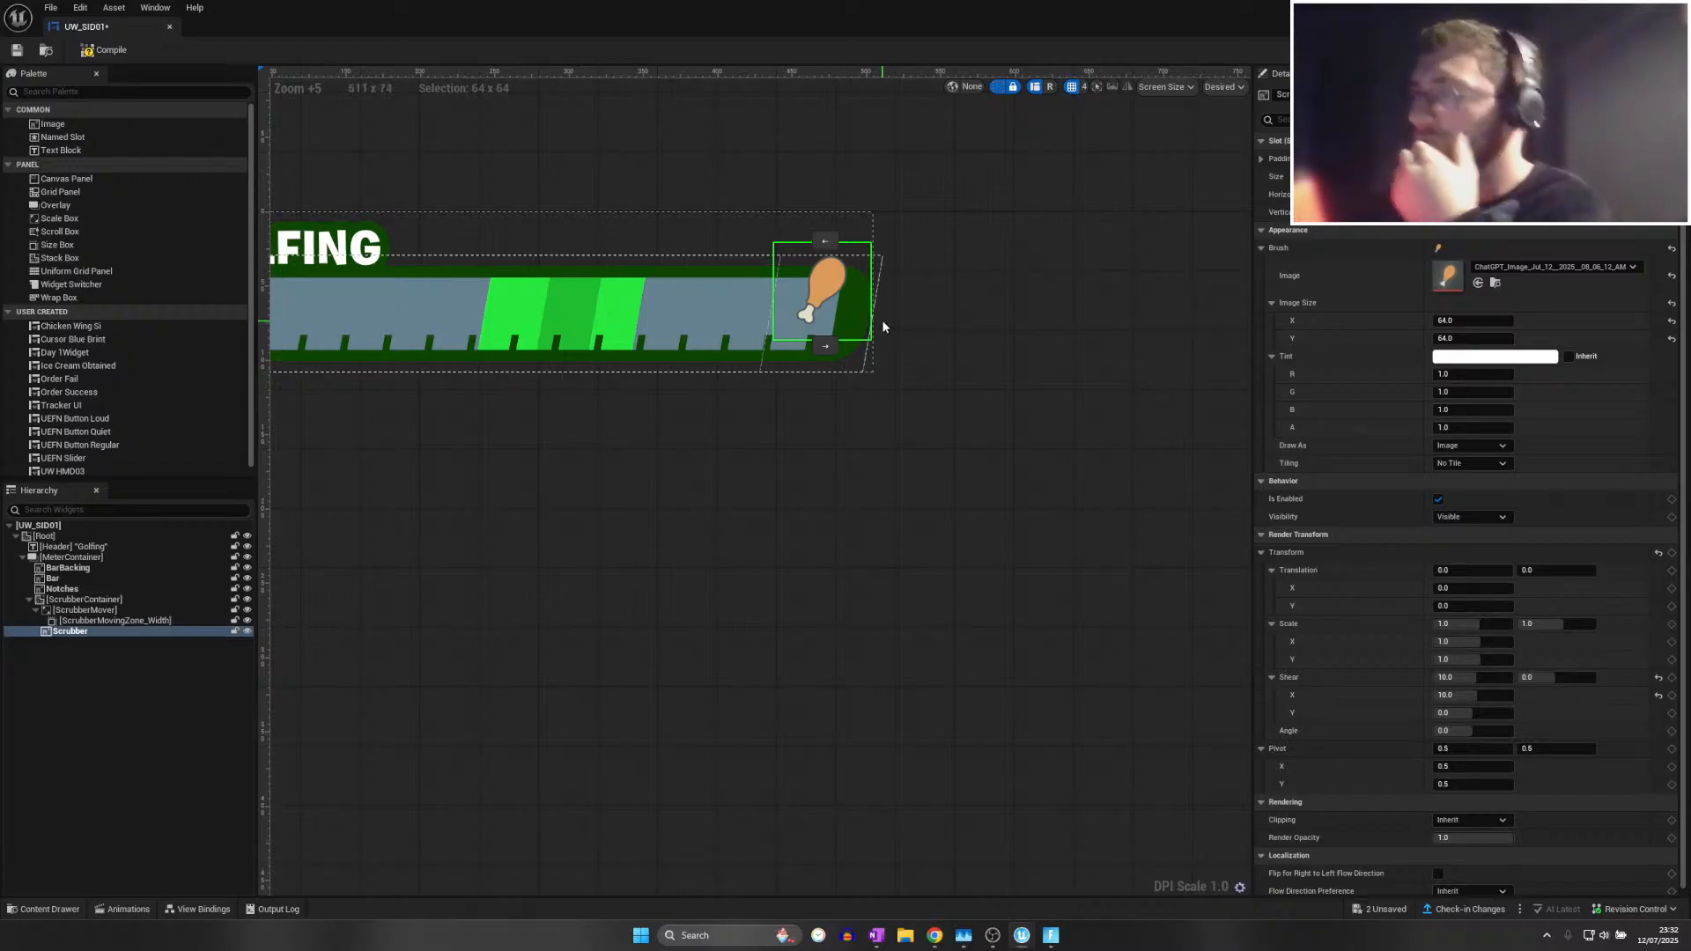
{"action": "left_click", "coordinate": [712, 433]}
{"action": "scroll", "coordinate": [739, 457], "scroll_direction": "down", "scroll_amount": 3}
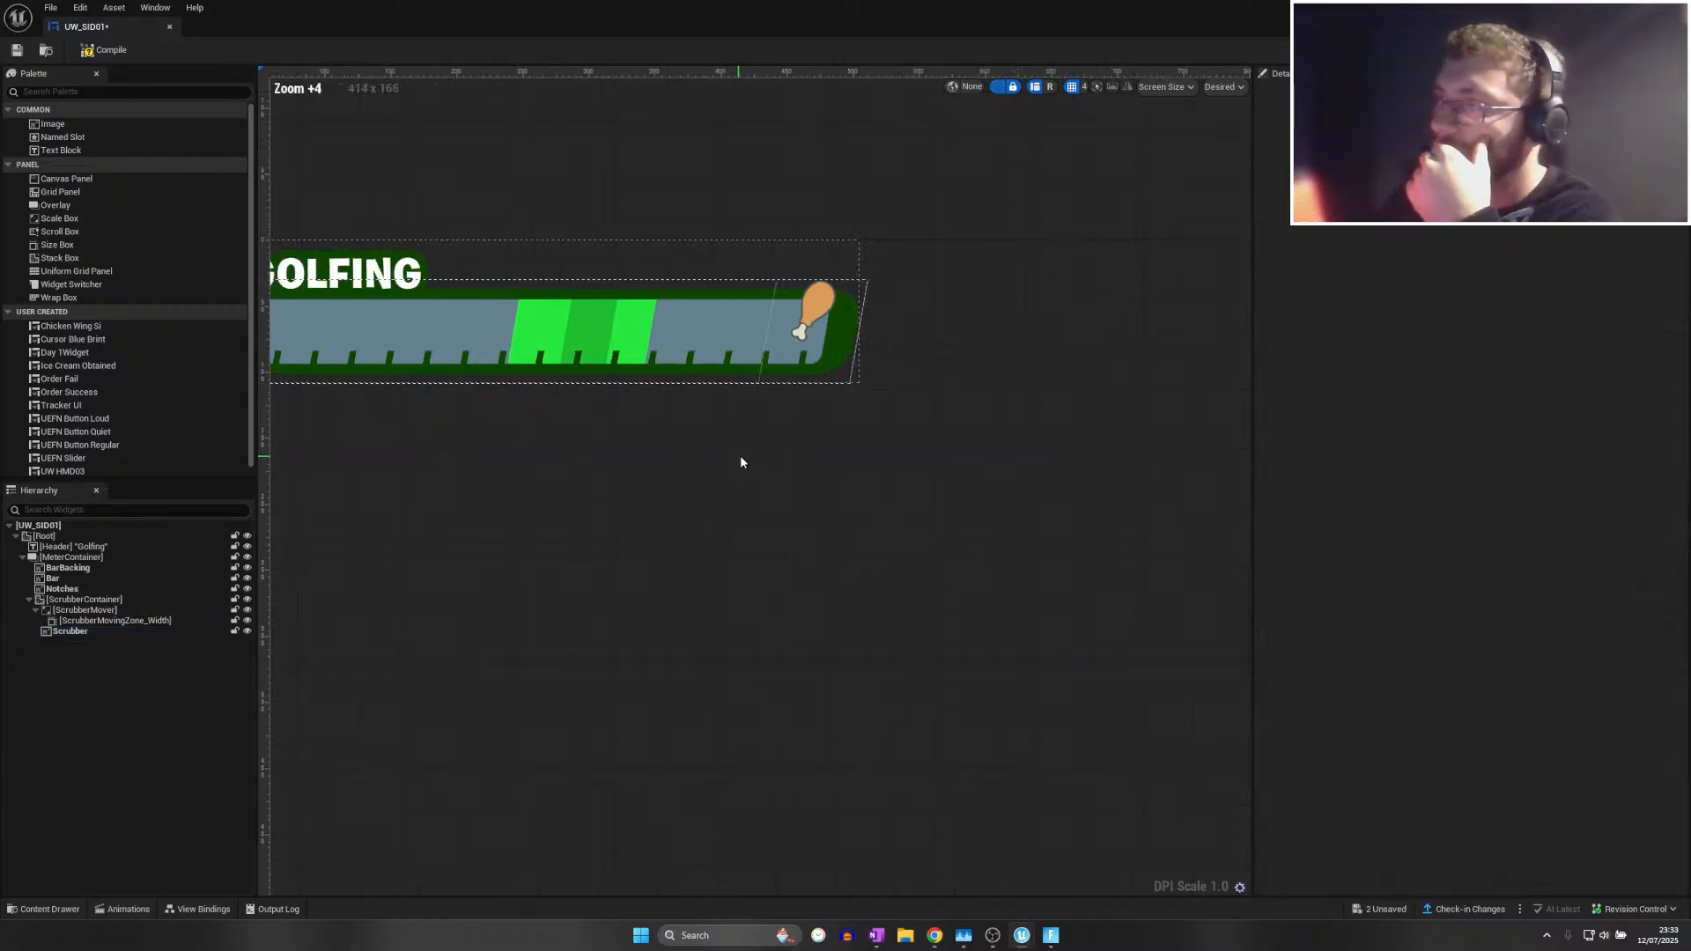
{"action": "left_click", "coordinate": [794, 360]}
{"action": "scroll", "coordinate": [795, 359], "scroll_direction": "up", "scroll_amount": 4}
{"action": "scroll", "coordinate": [795, 370], "scroll_direction": "up", "scroll_amount": 10}
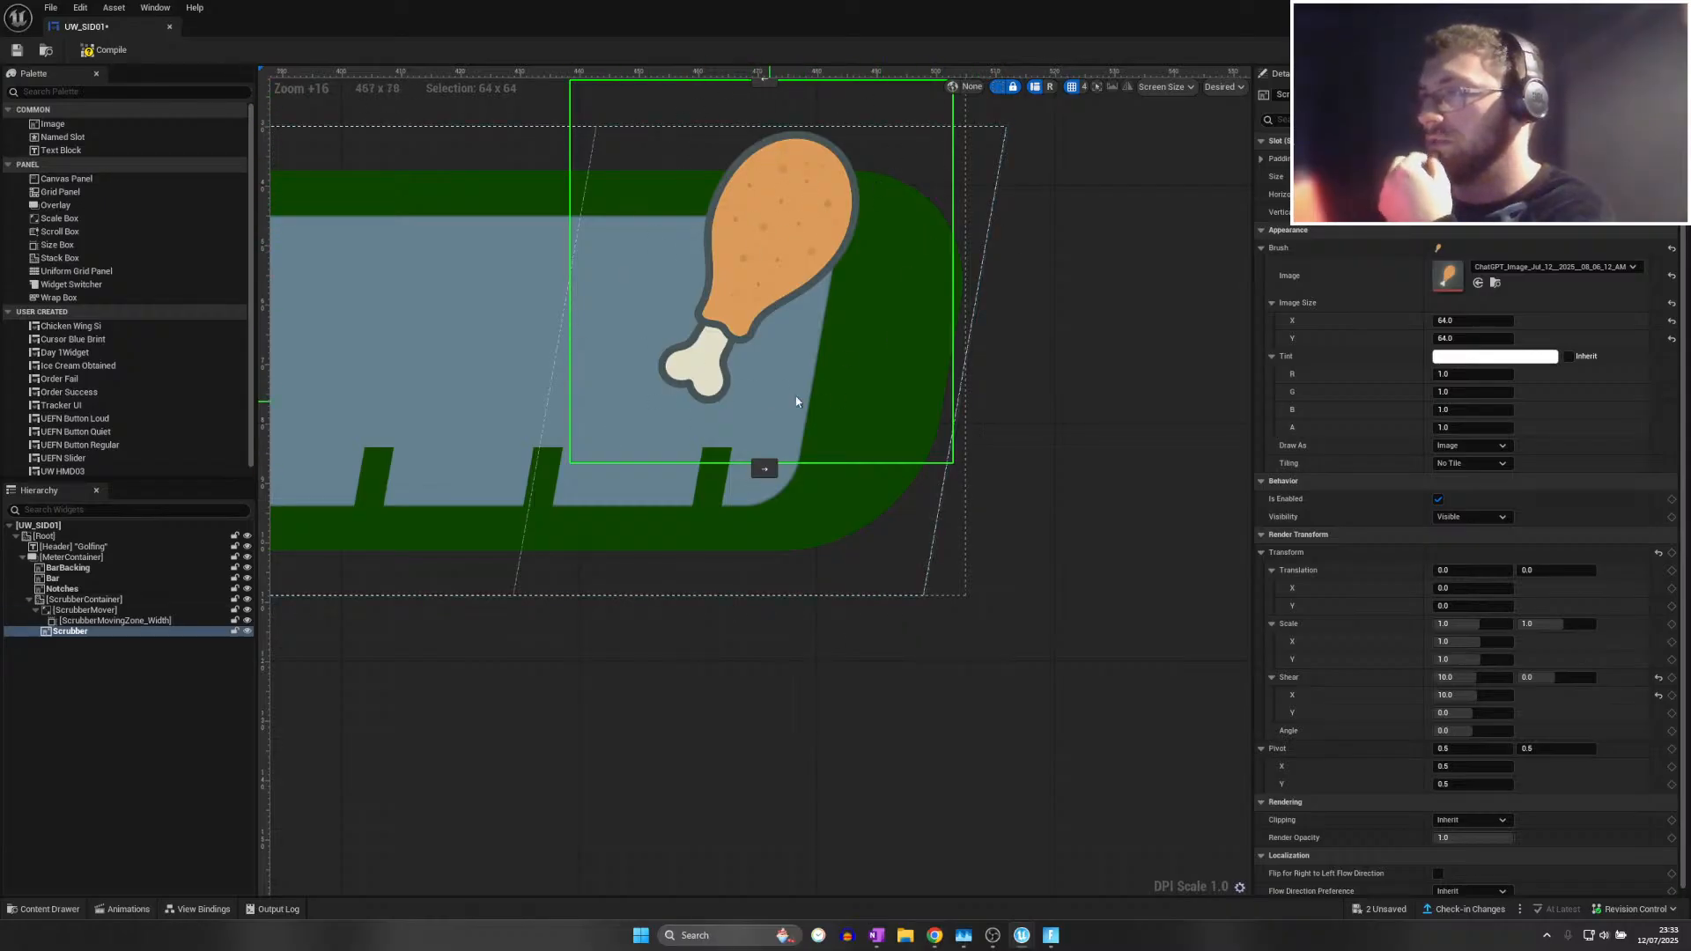
Save the UW_SID01 widget and close its editor
{"action": "key", "text": "ctrl+s"}
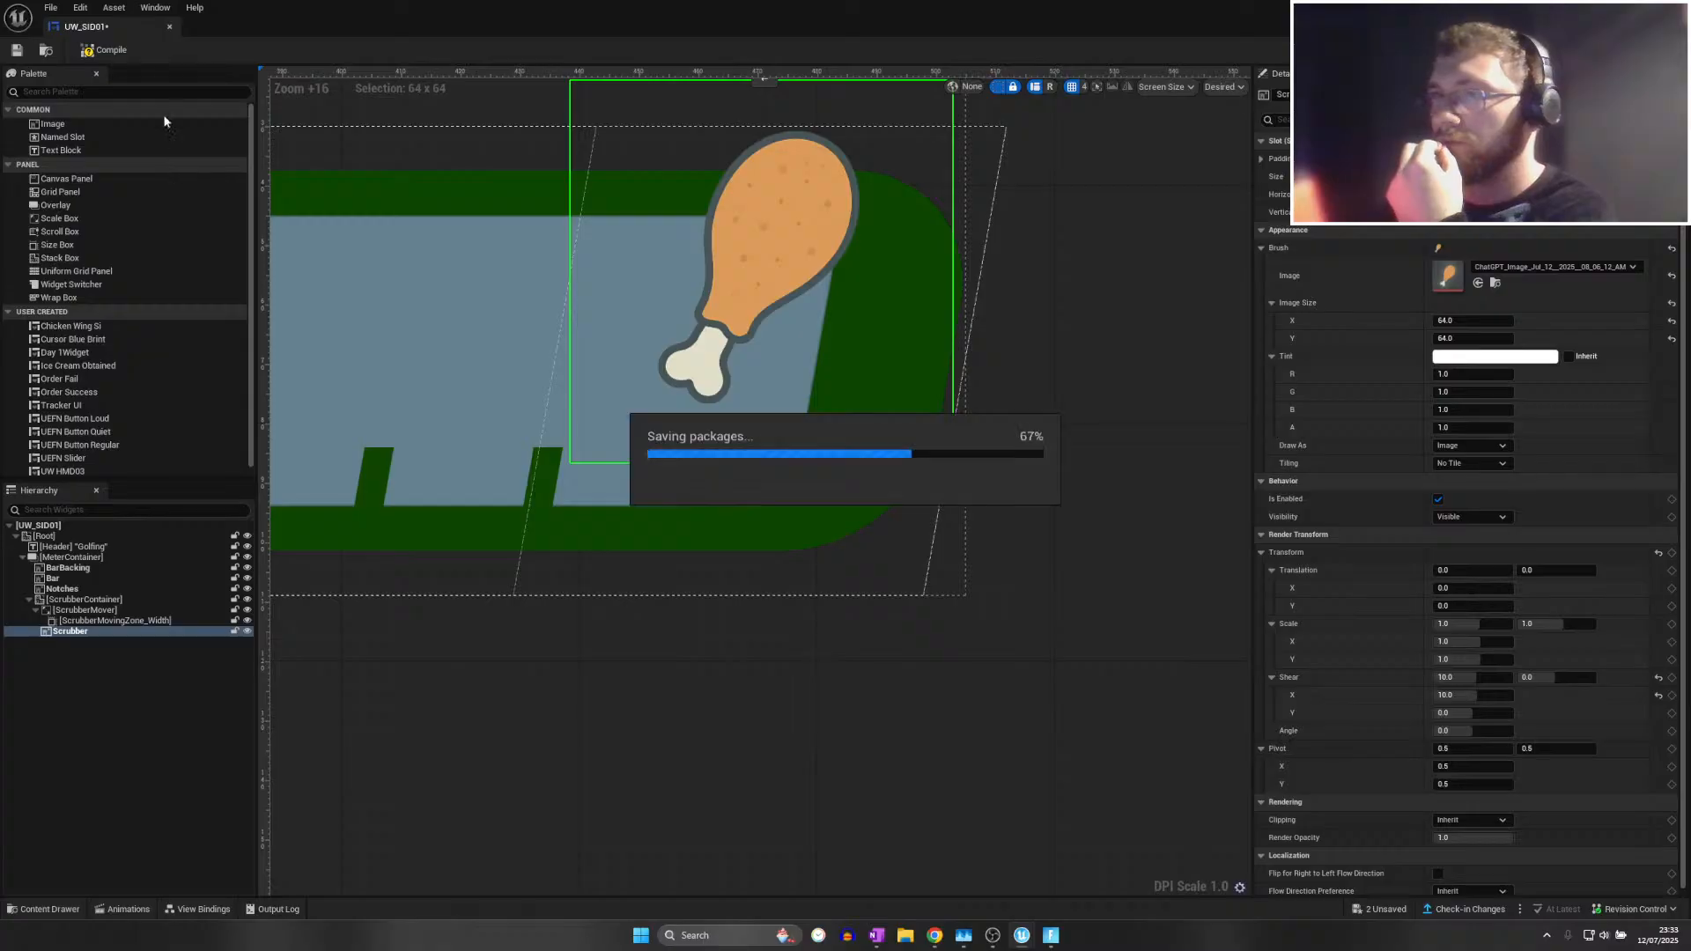
{"action": "left_click", "coordinate": [167, 27]}
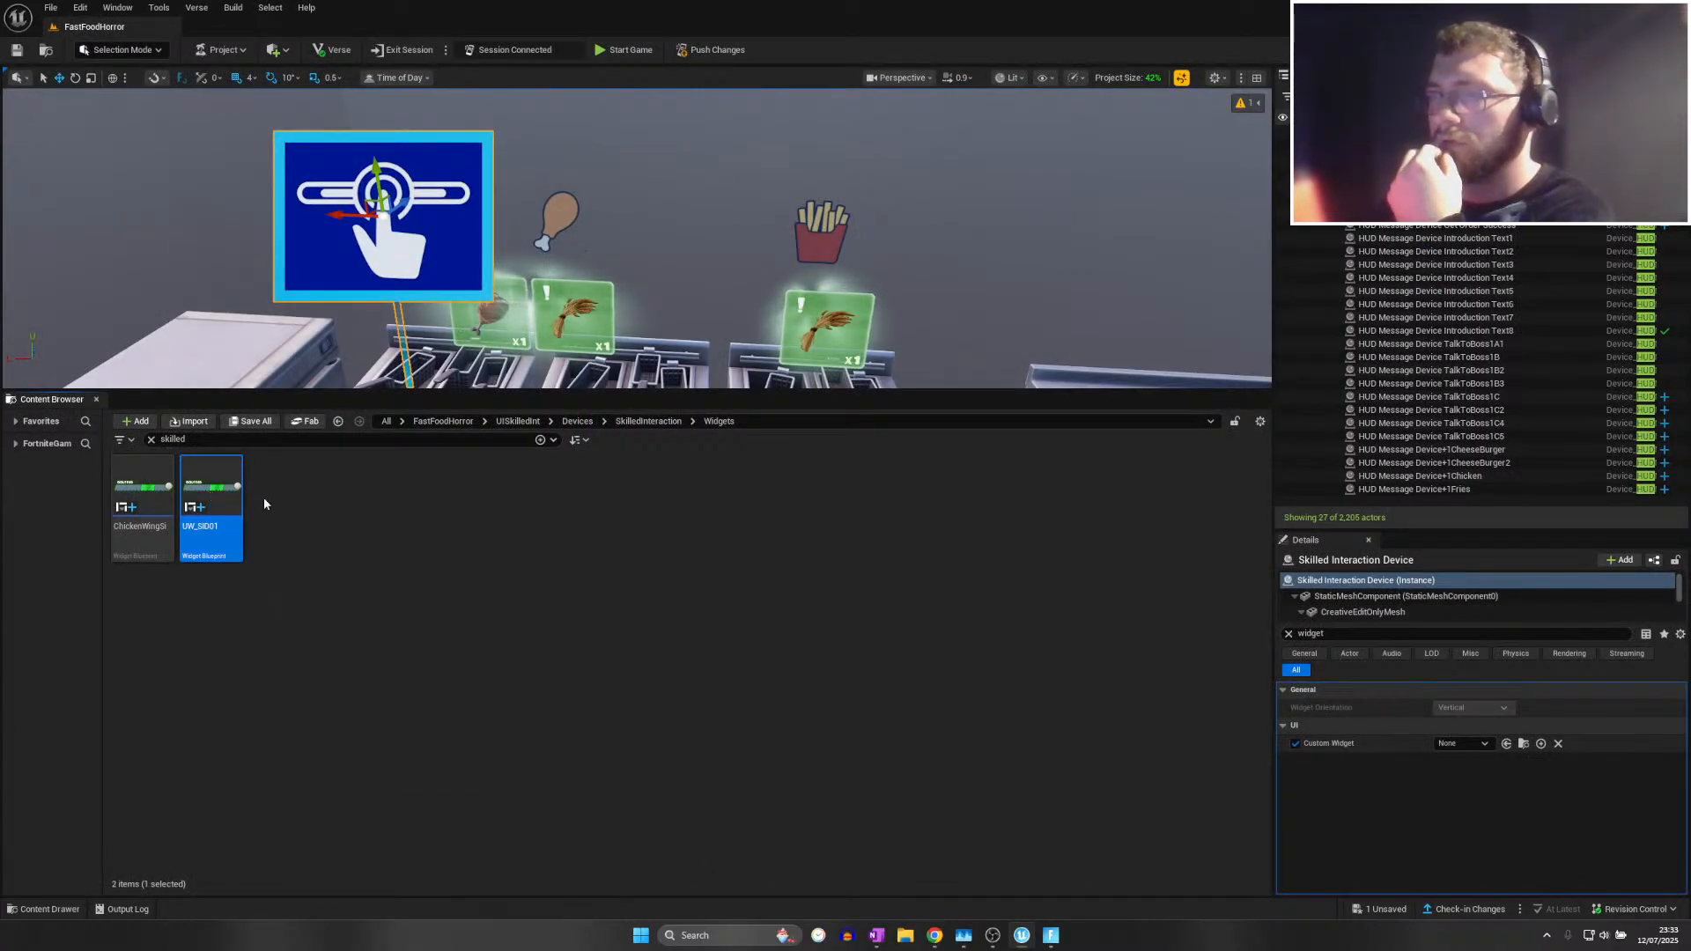
Reopen the UW_SID01 widget and search the Scrubber's available brush images for golf, leaving the drumstick image assigned
{"action": "double_click", "coordinate": [236, 491]}
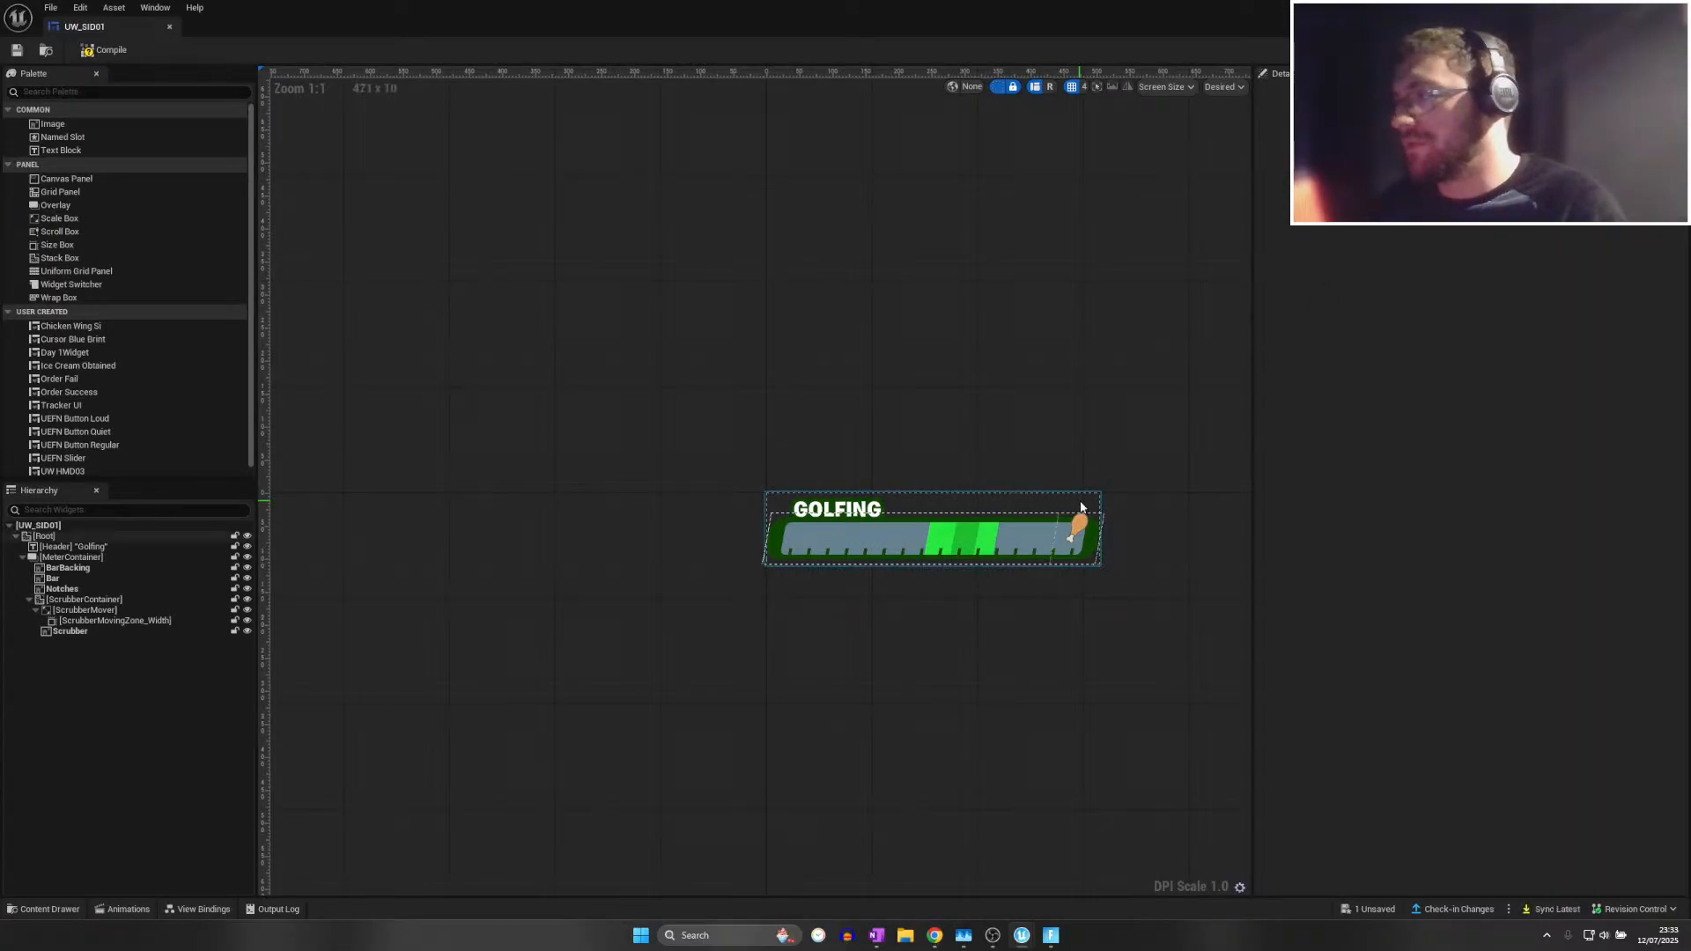
{"action": "left_click", "coordinate": [1555, 266]}
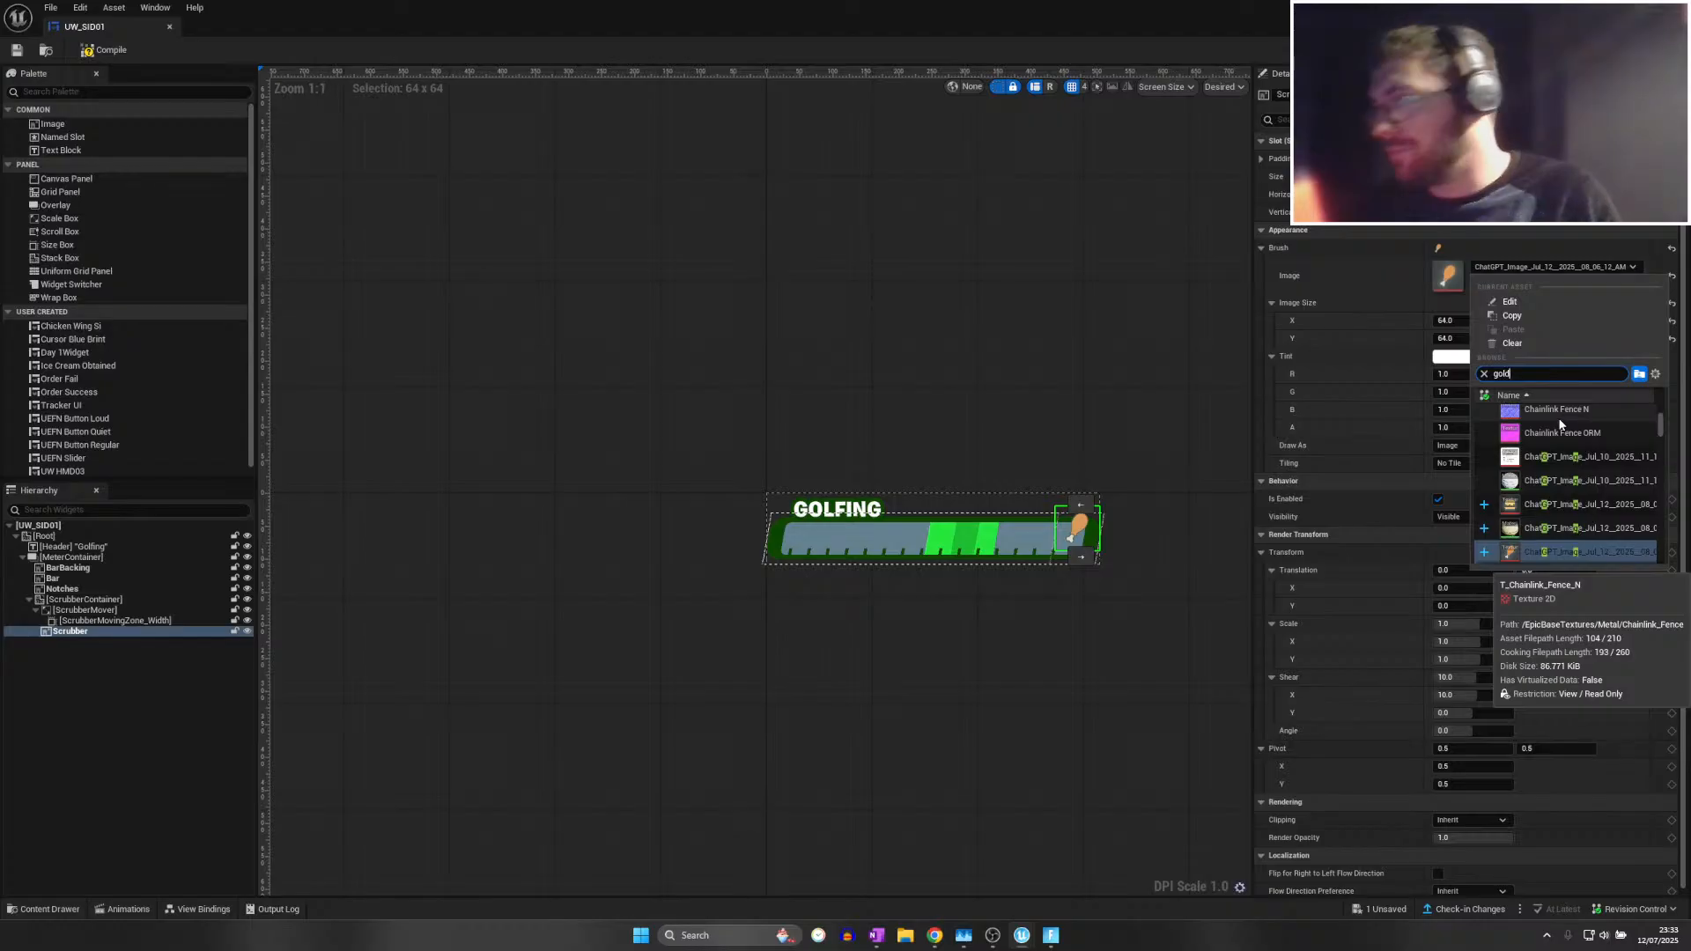
{"action": "type", "text": "gold"}
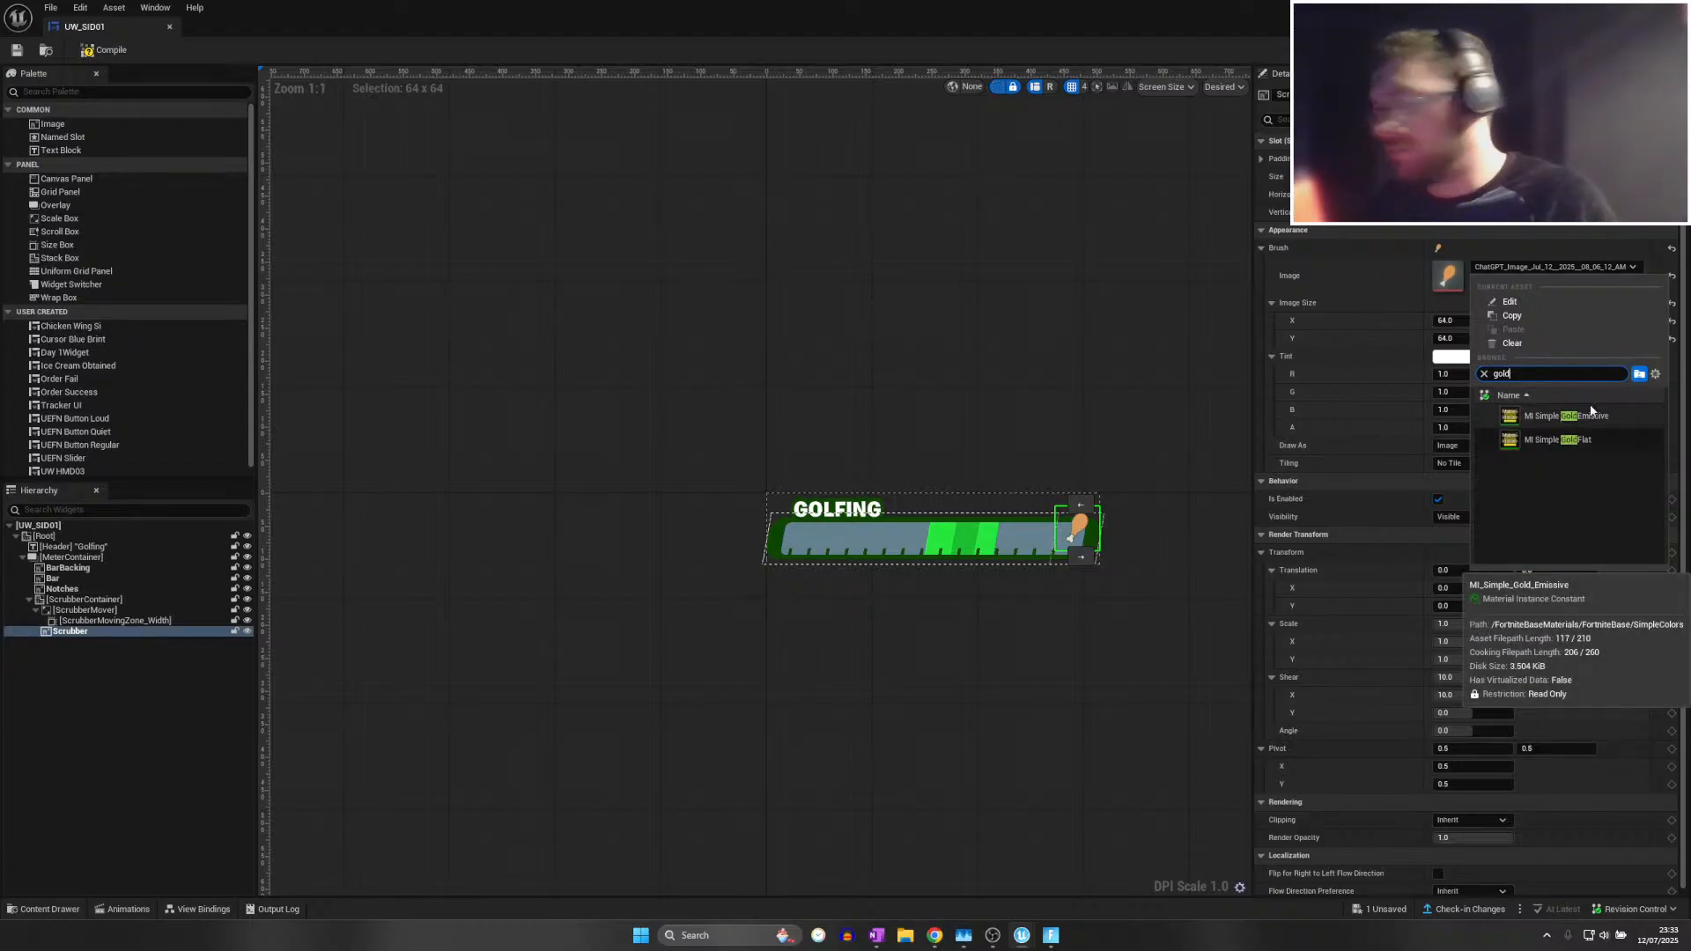
{"action": "key", "text": "BackSpace"}
{"action": "type", "text": "f"}
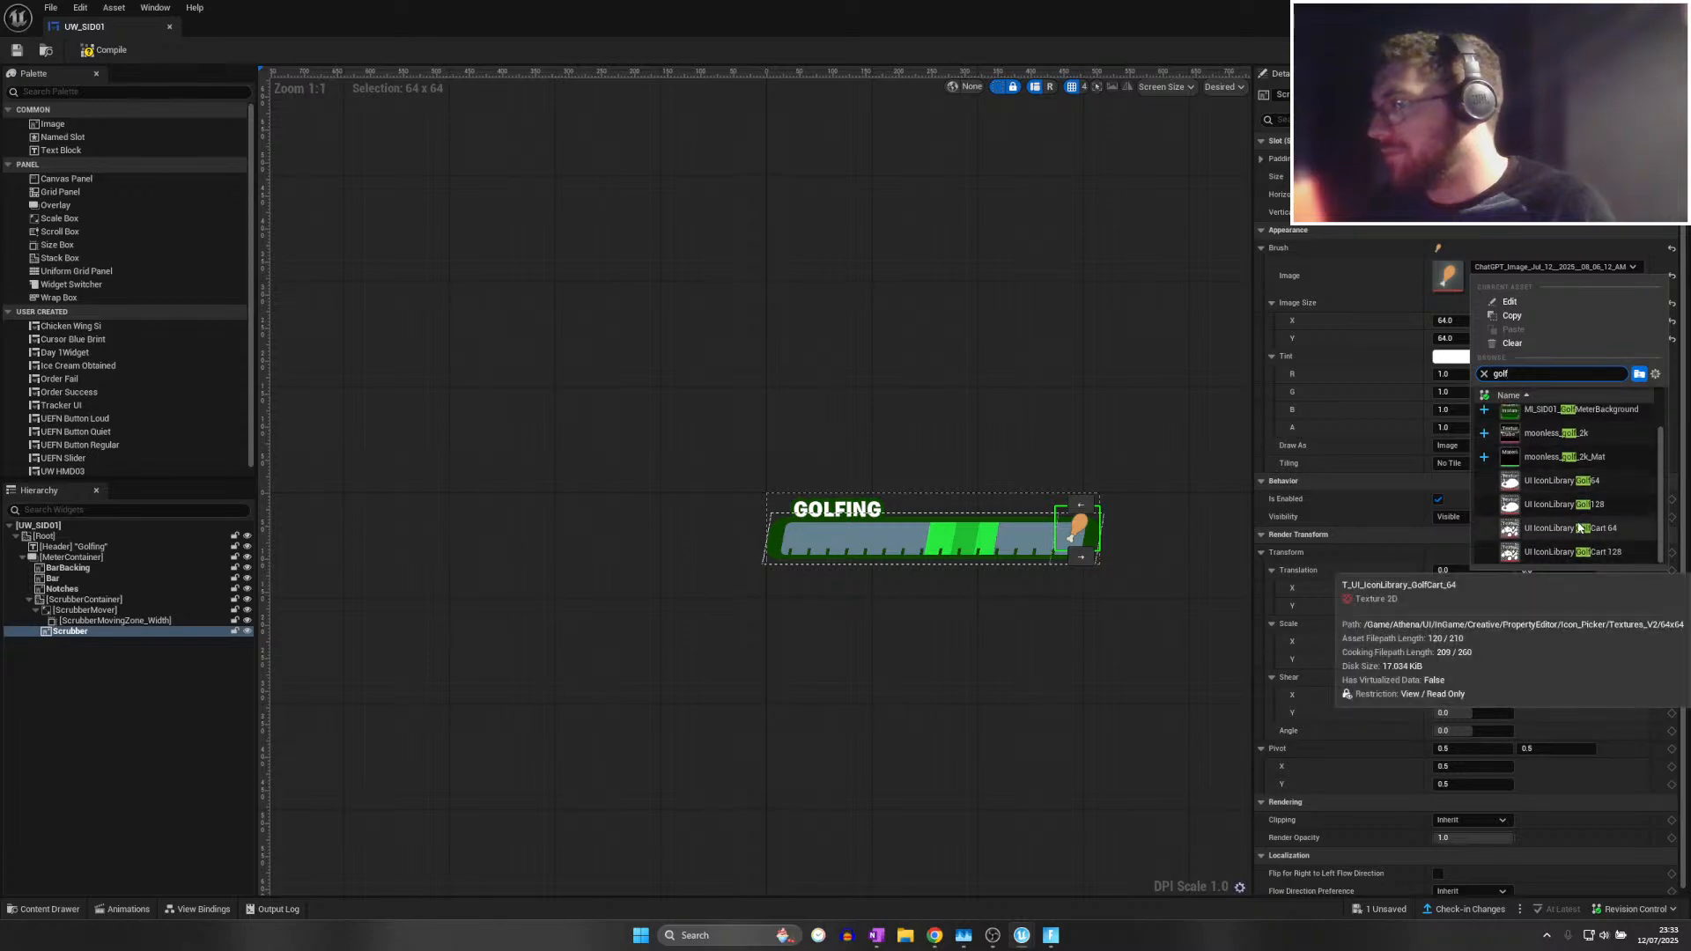
{"action": "left_click", "coordinate": [1048, 346]}
{"action": "left_click", "coordinate": [1593, 8]}
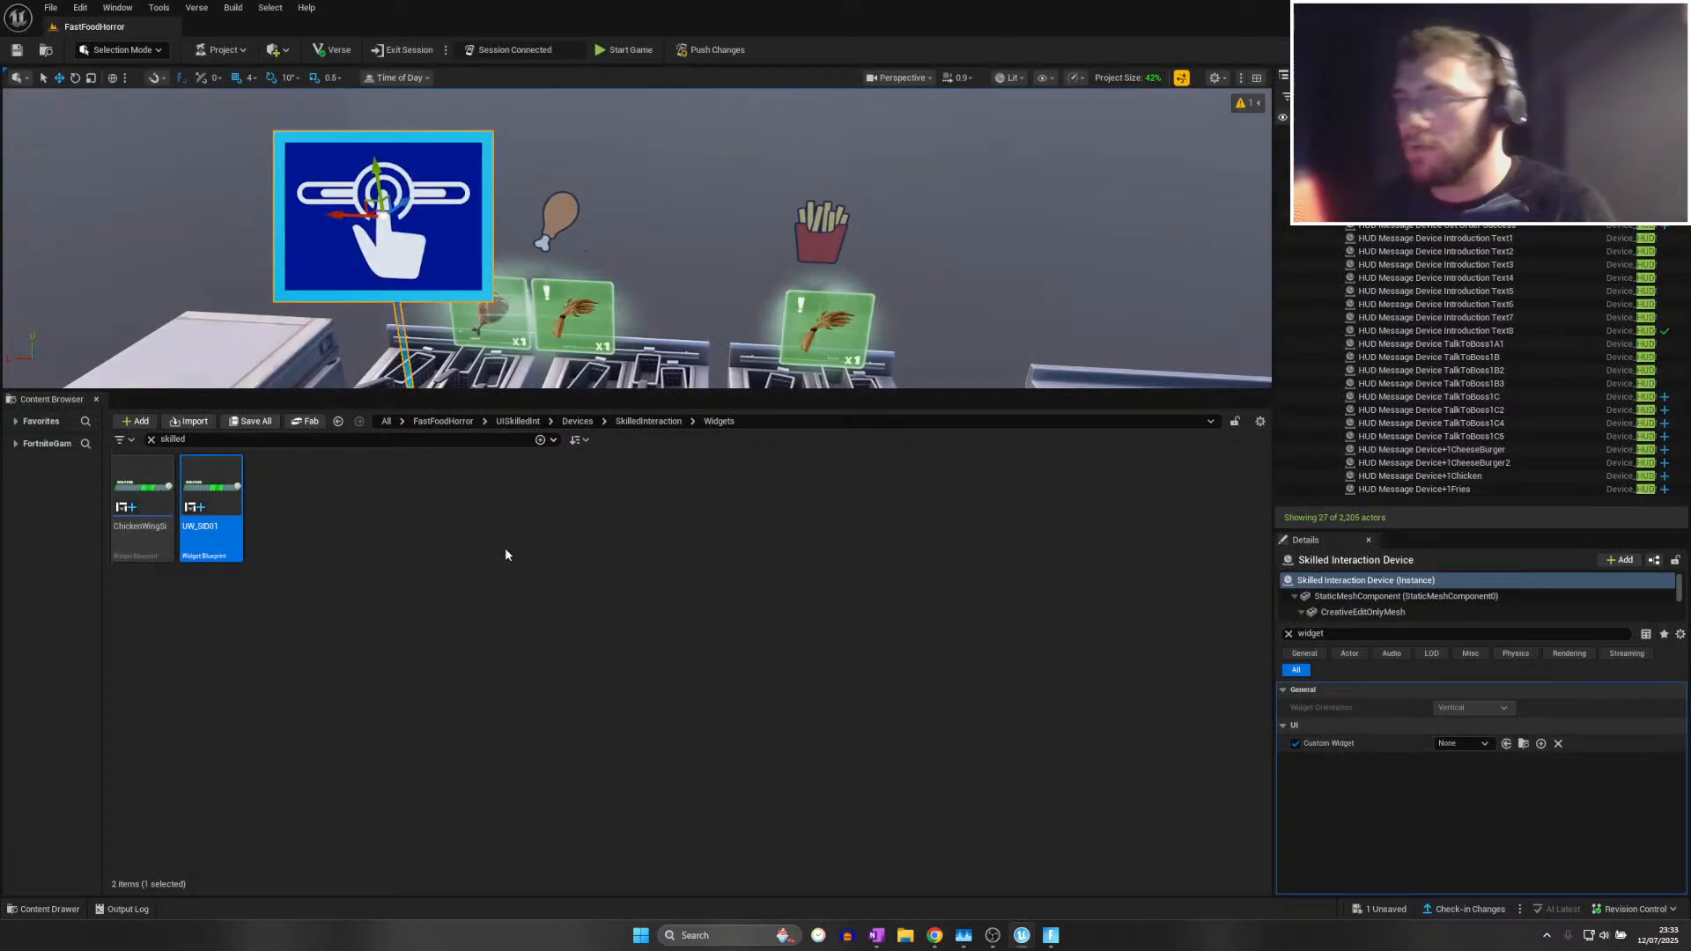
Rename the ChickenWingSi widget blueprint as UW_SID00
{"action": "left_click", "coordinate": [116, 490]}
{"action": "key", "text": "F2"}
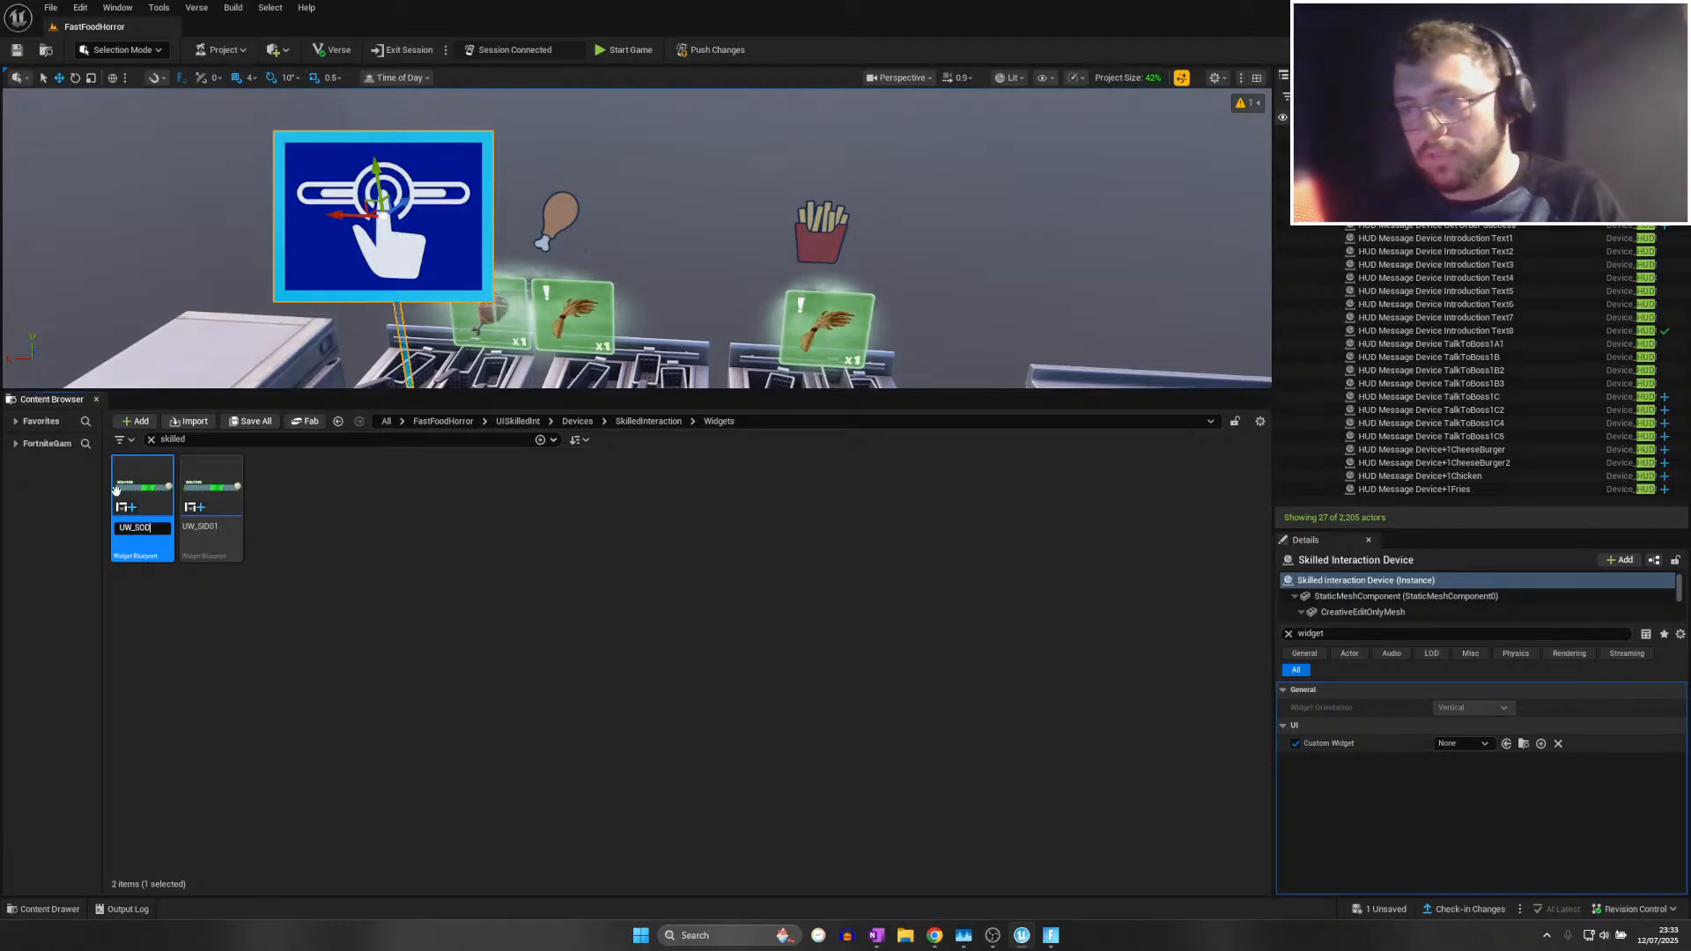
{"action": "key", "text": "BackSpace"}
{"action": "key", "text": "BackSpace"}
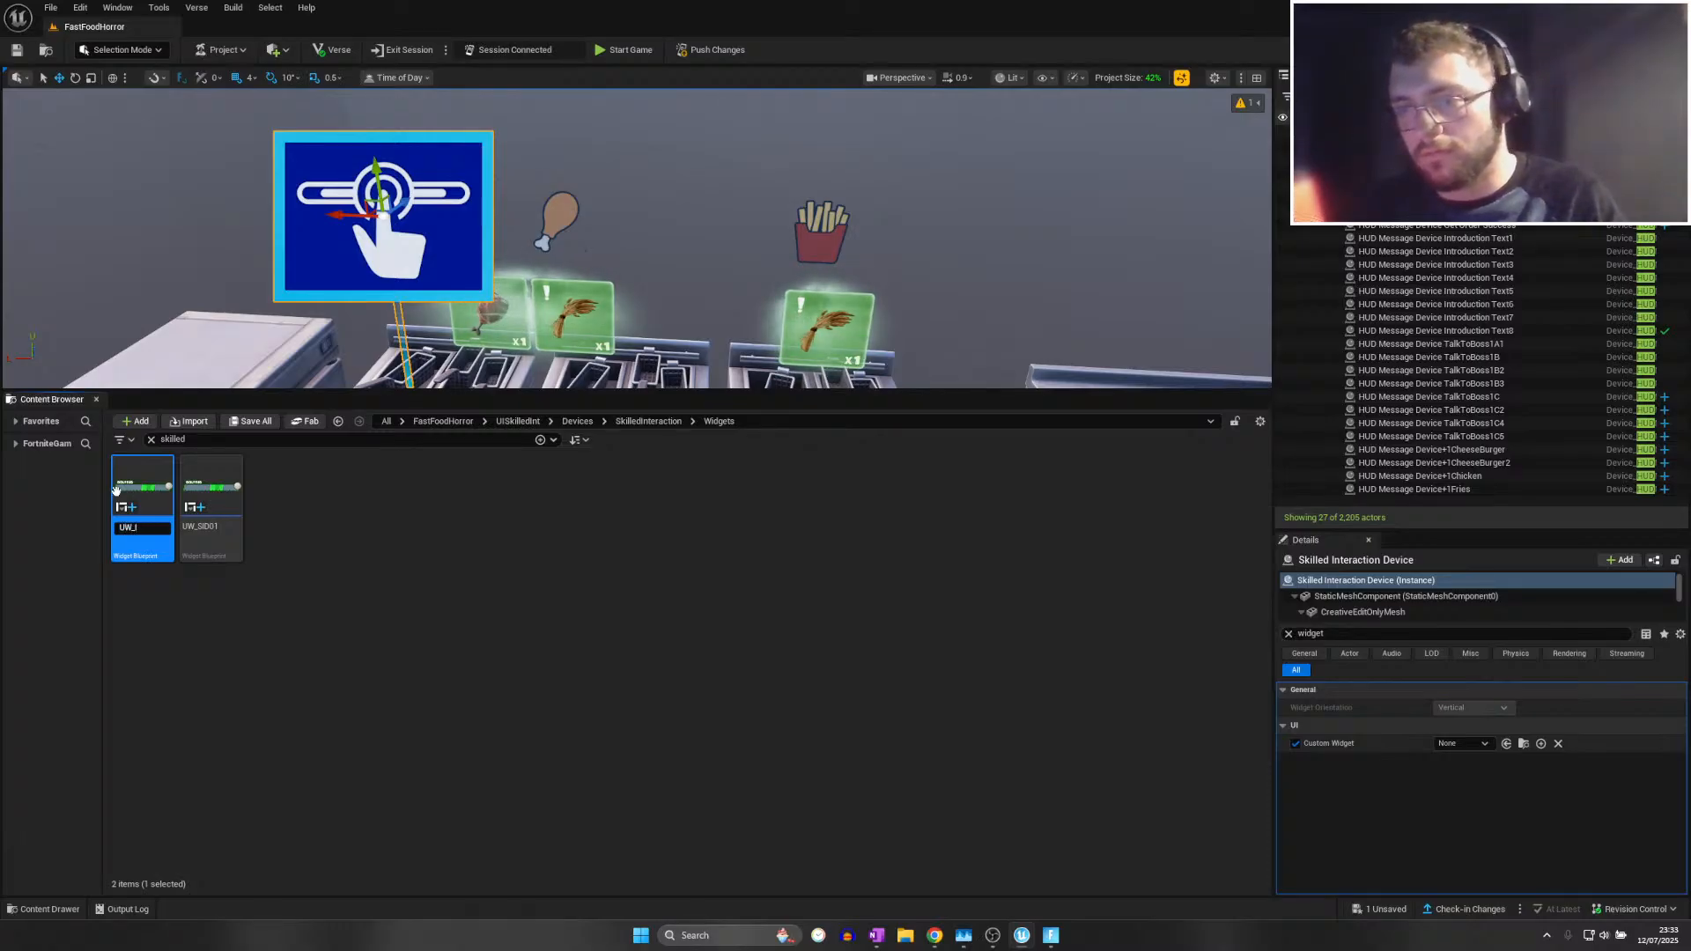
{"action": "type", "text": "ID"}
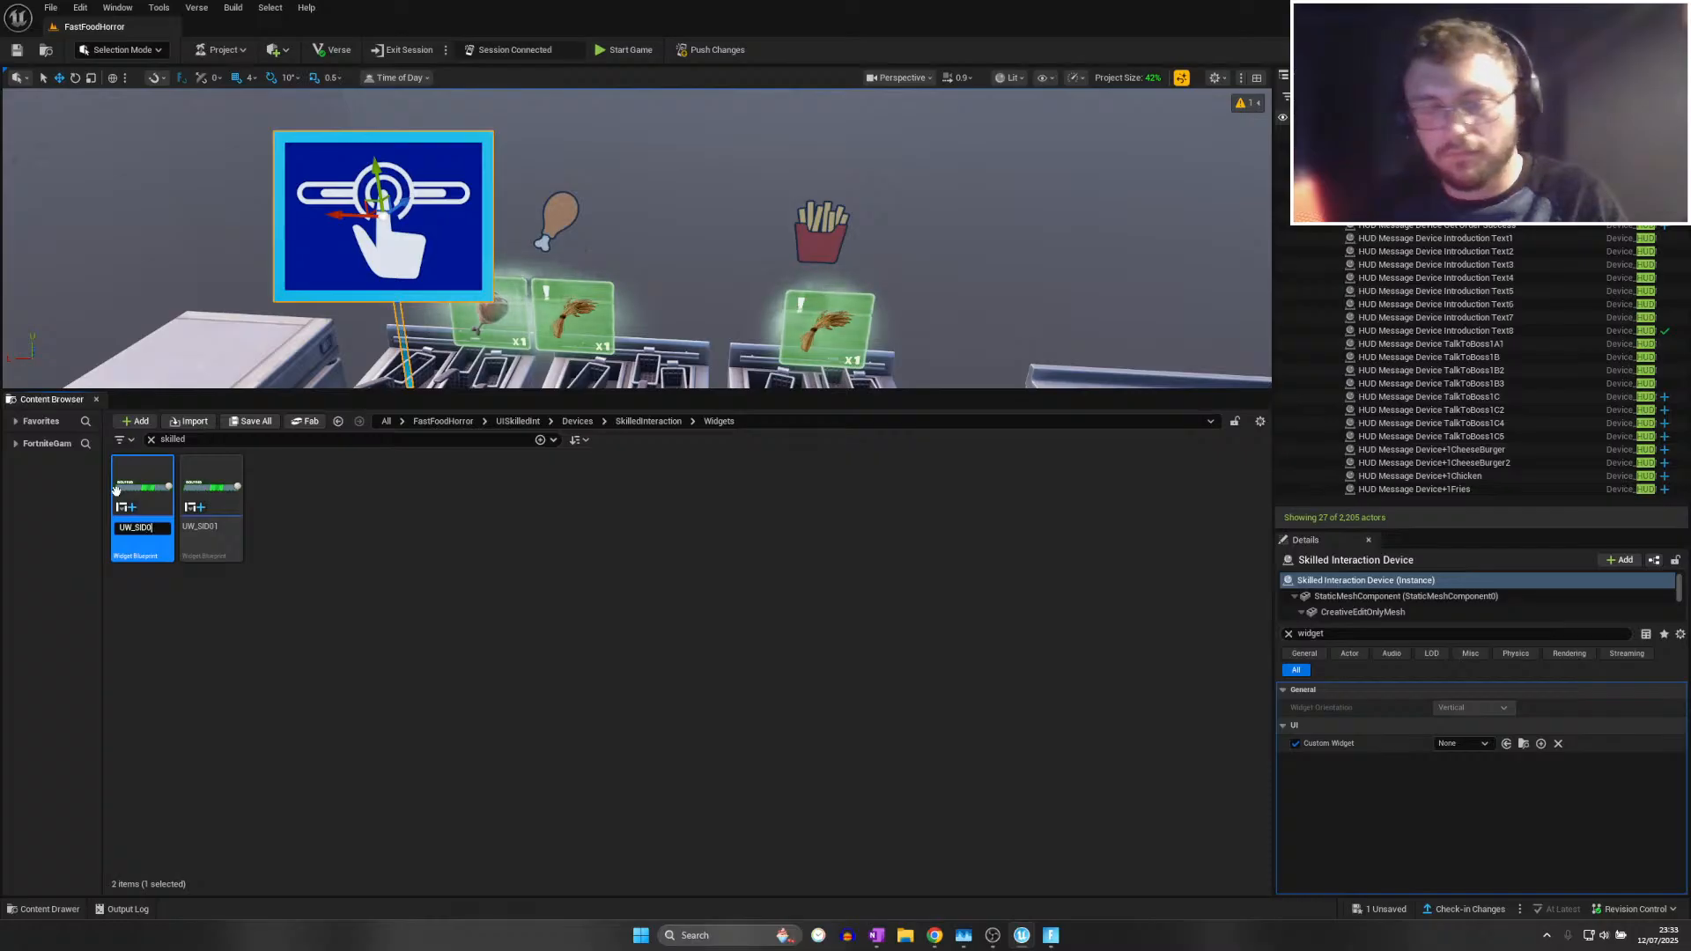
{"action": "type", "text": "0"}
{"action": "key", "text": "Return"}
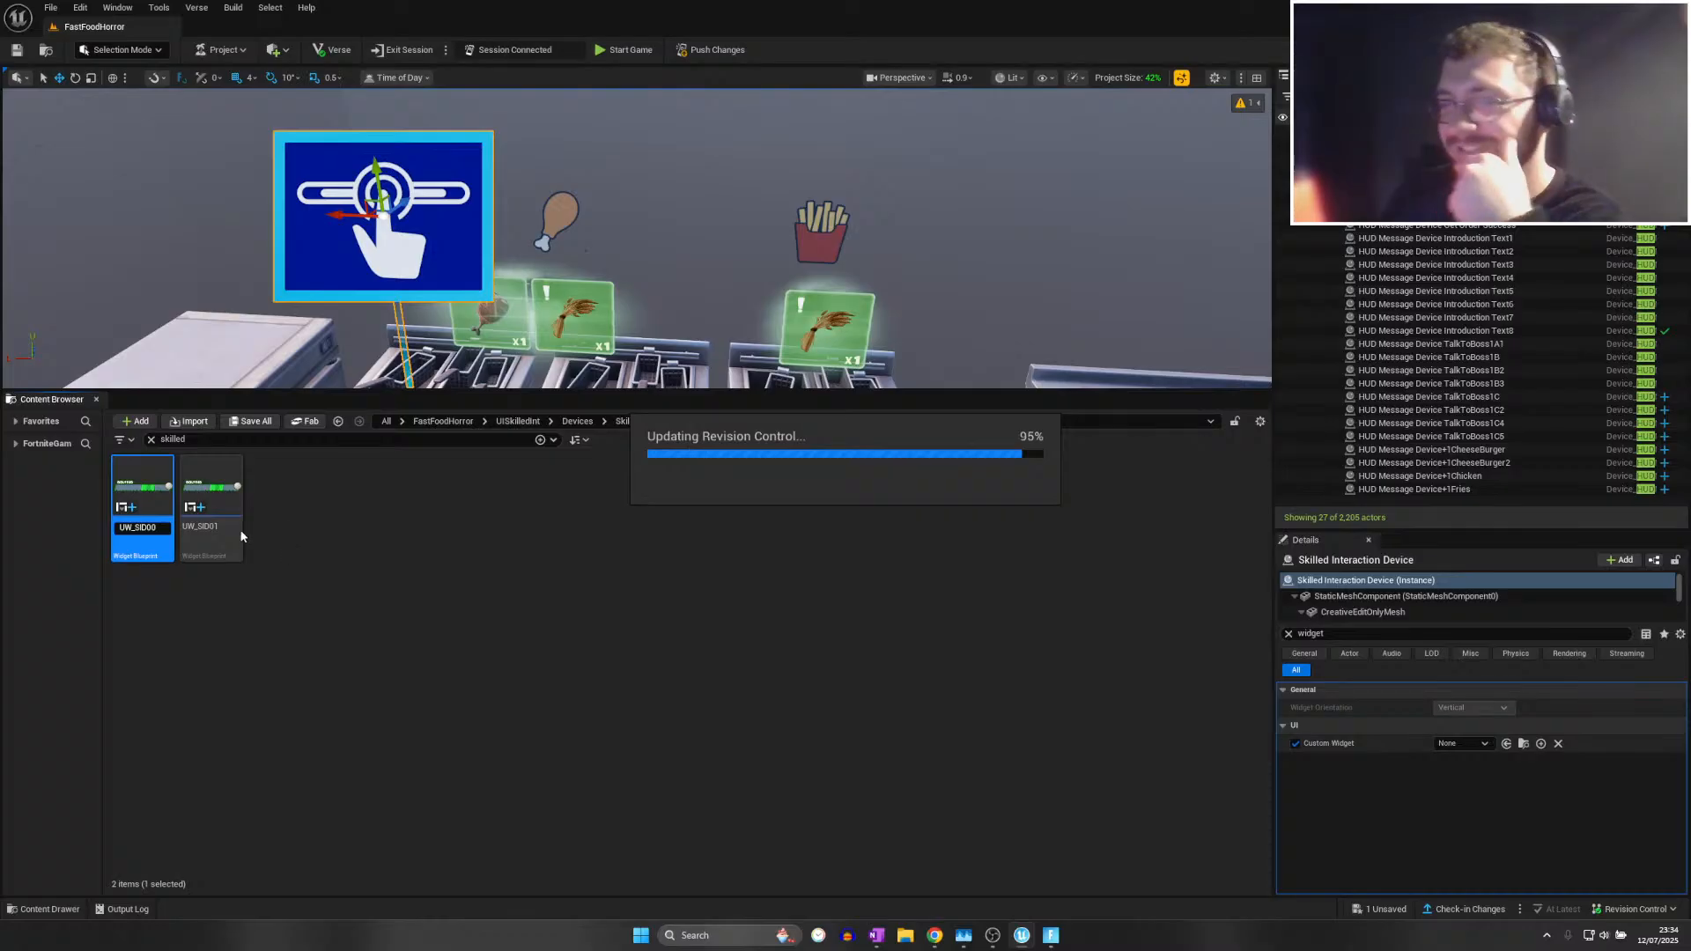
Rename the UW_SID01 widget blueprint as ChickenWingSi
{"action": "left_click", "coordinate": [205, 484]}
{"action": "key", "text": "F2"}
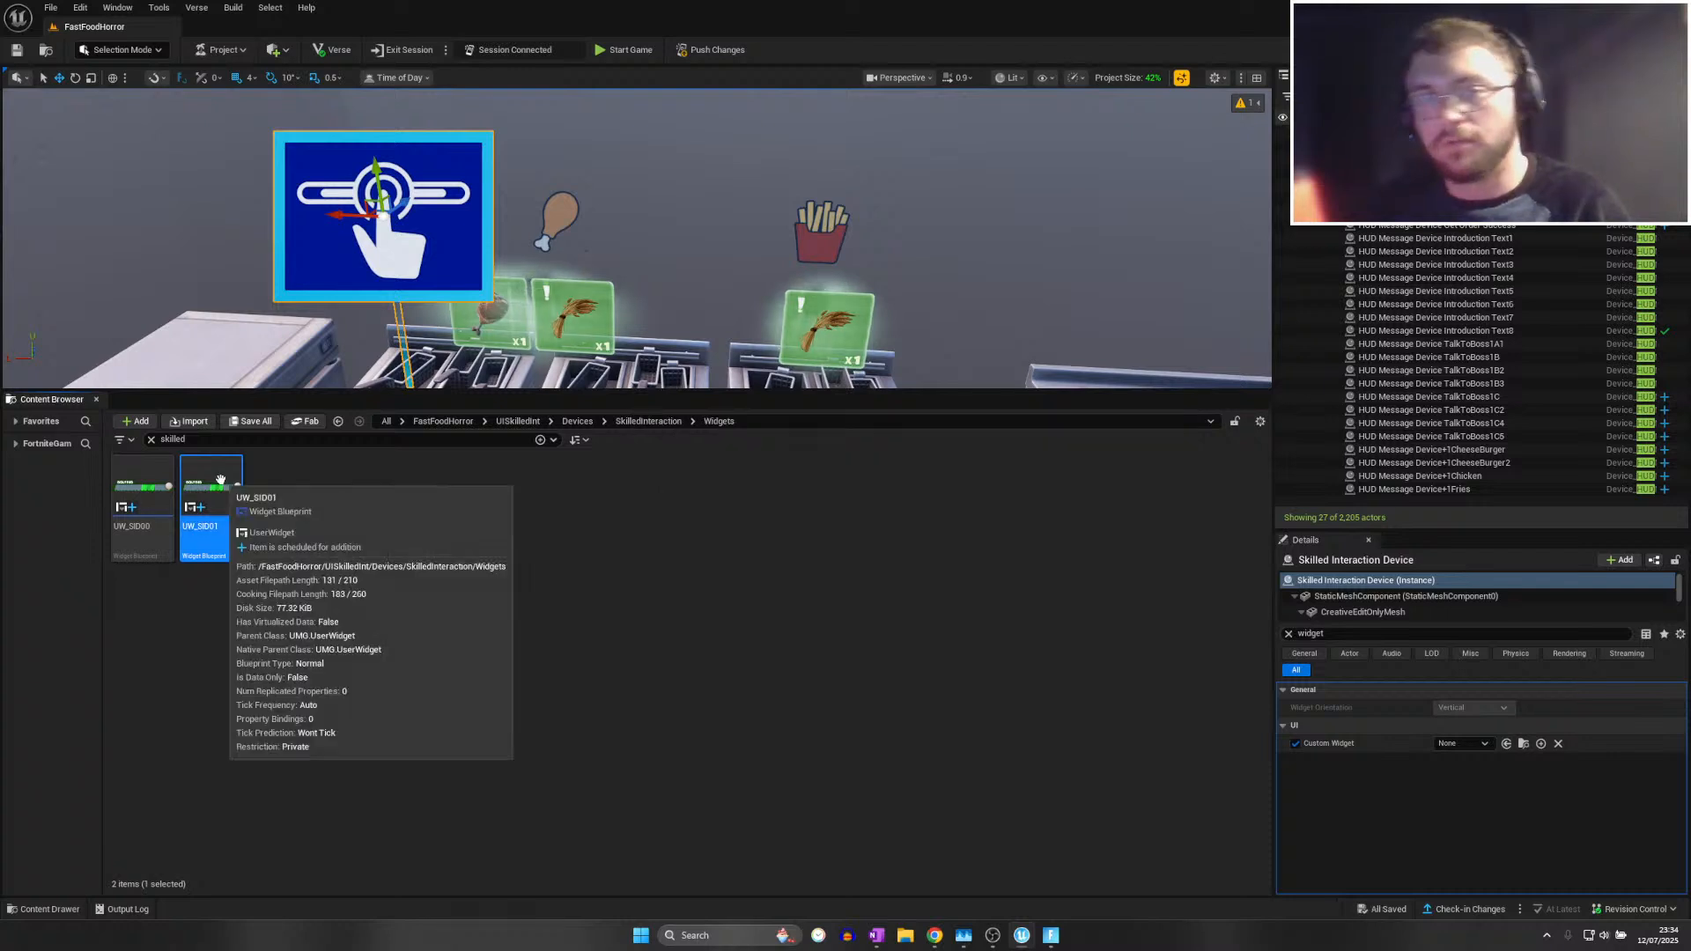
{"action": "key", "text": "Right"}
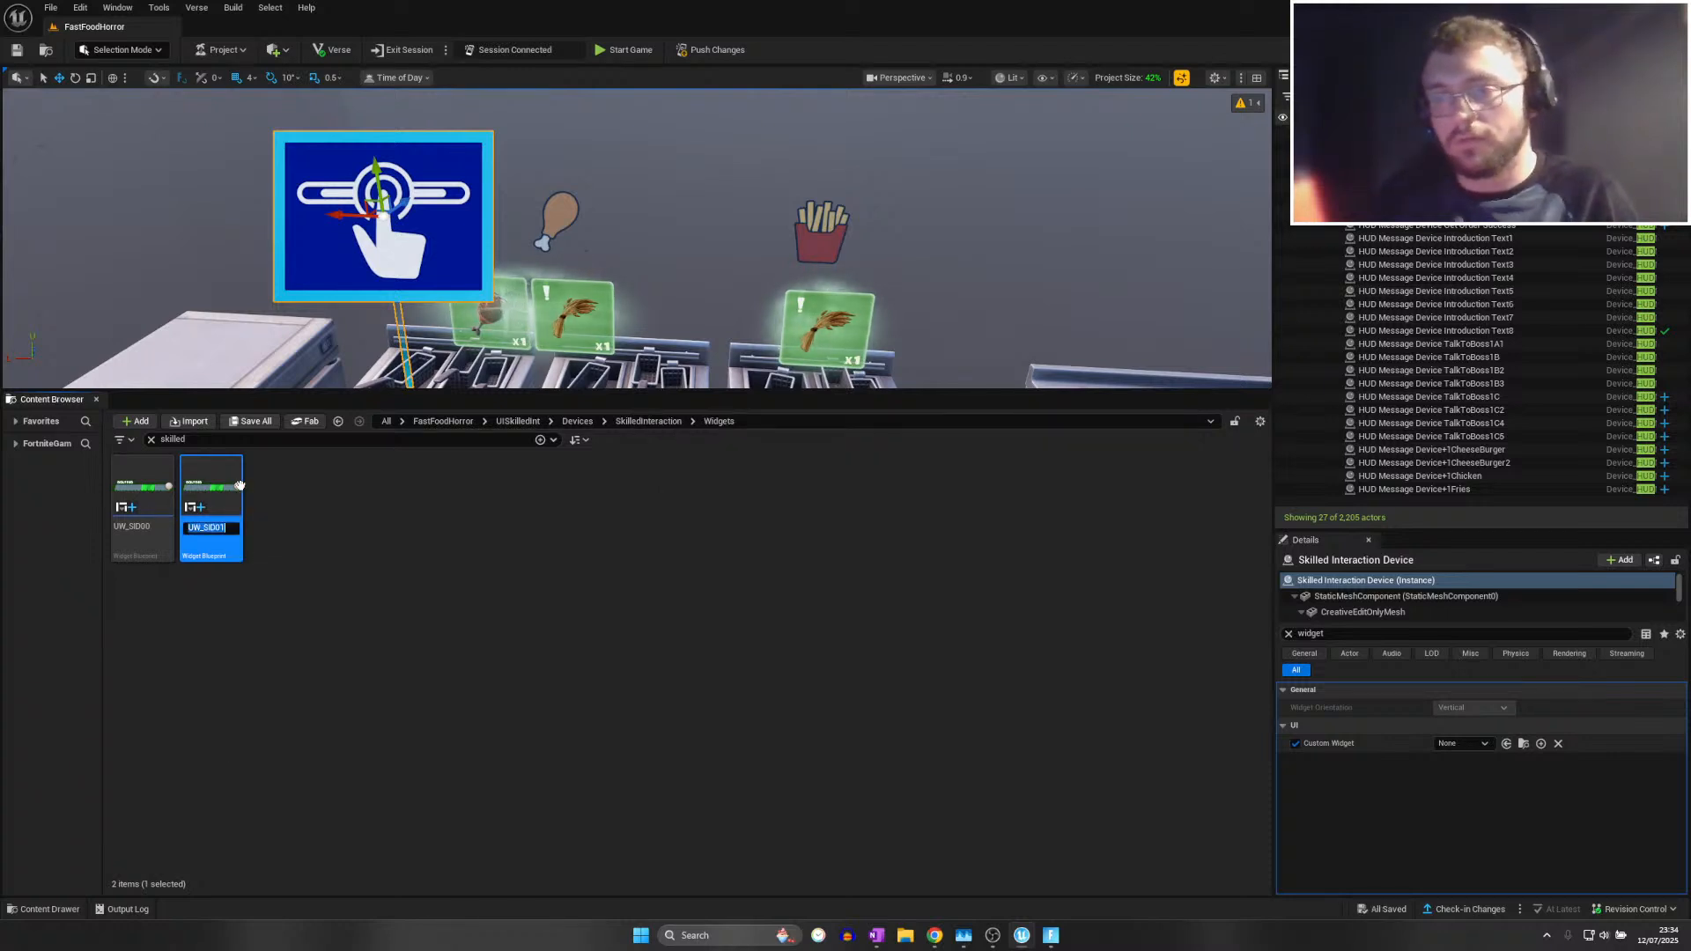
{"action": "type", "text": "Chicke"}
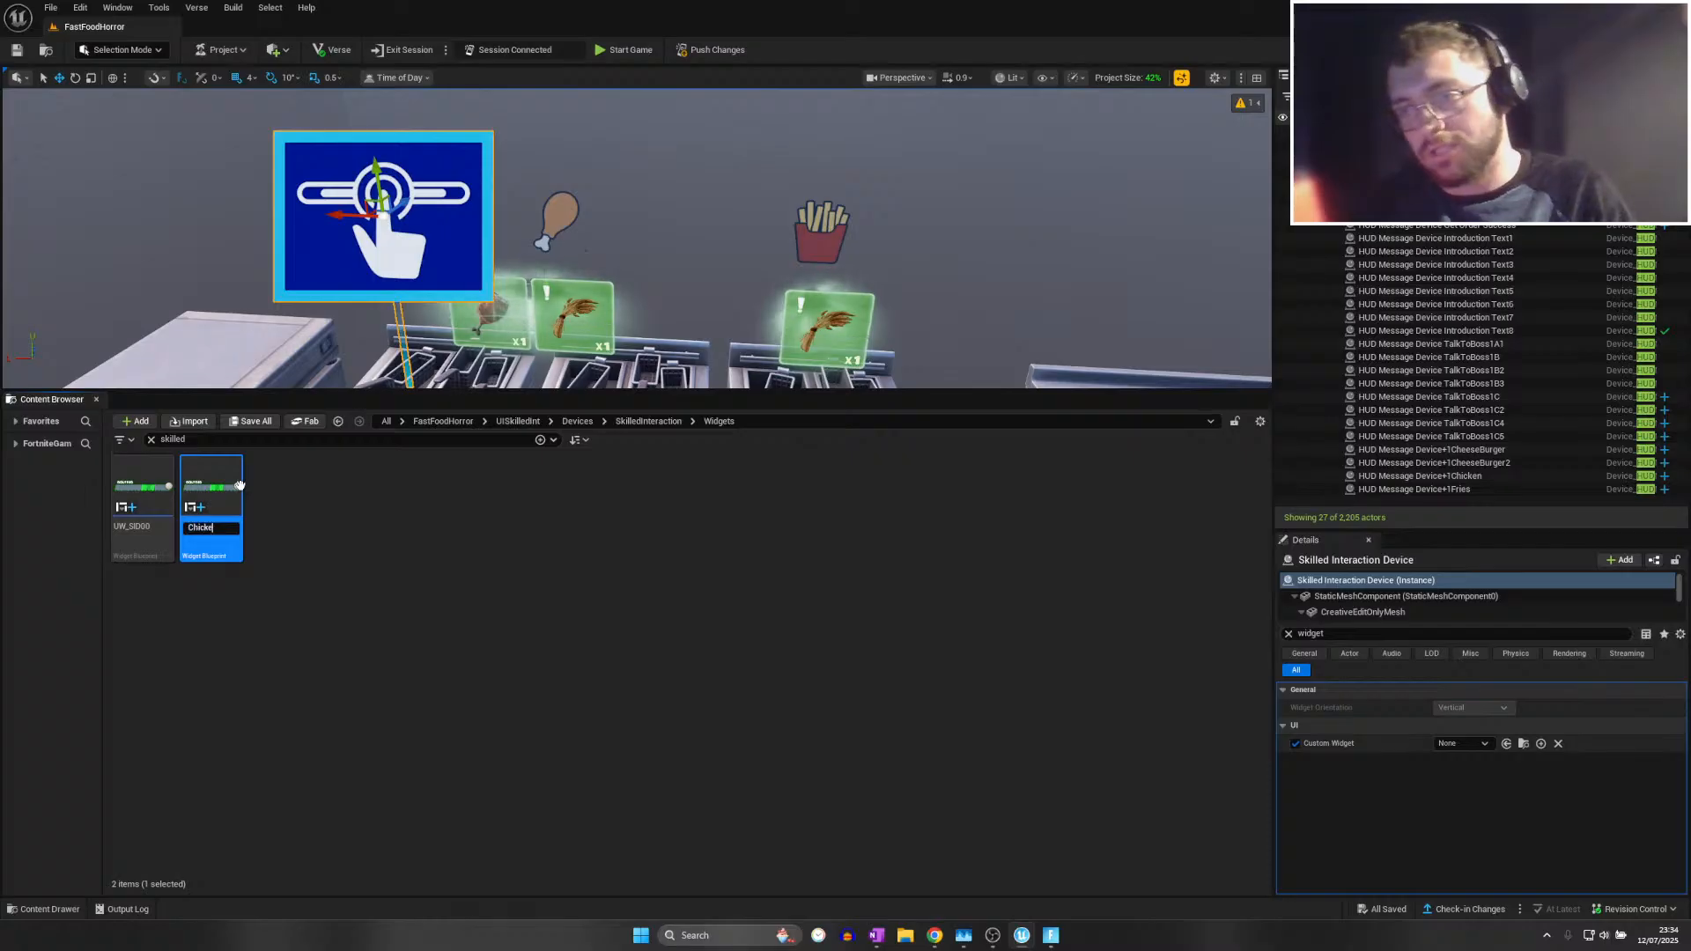
{"action": "type", "text": "nWingSi"}
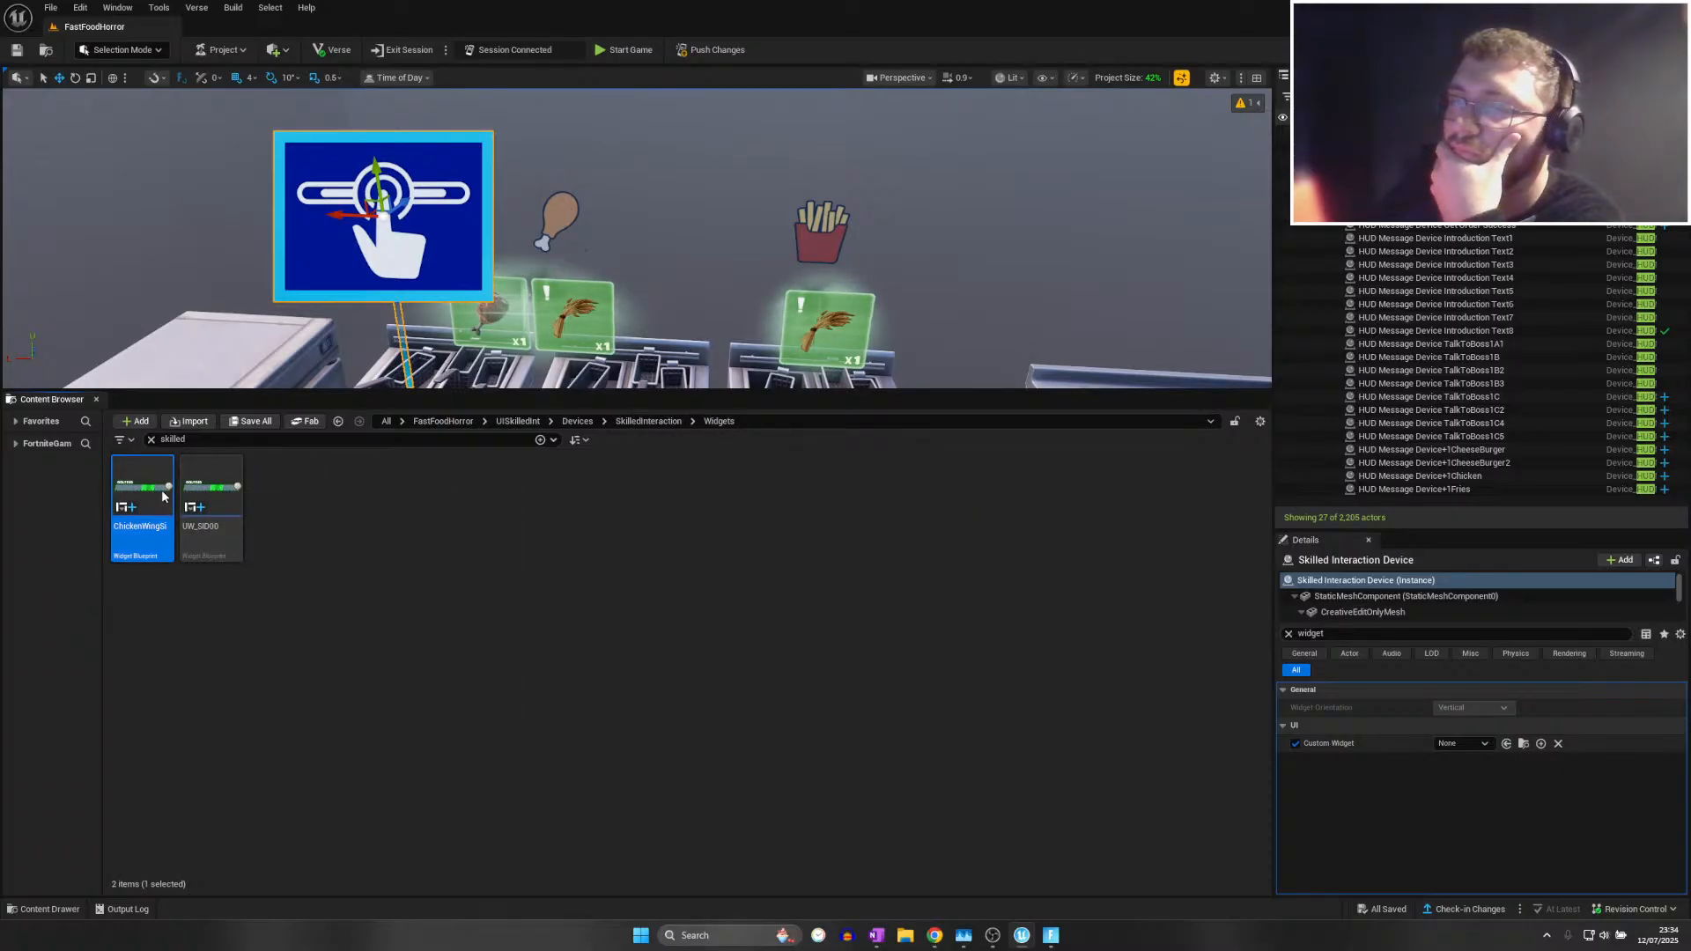
Change the header text of the ChickenWingSi widget to "Cooking" and save the widget
{"action": "double_click", "coordinate": [162, 495]}
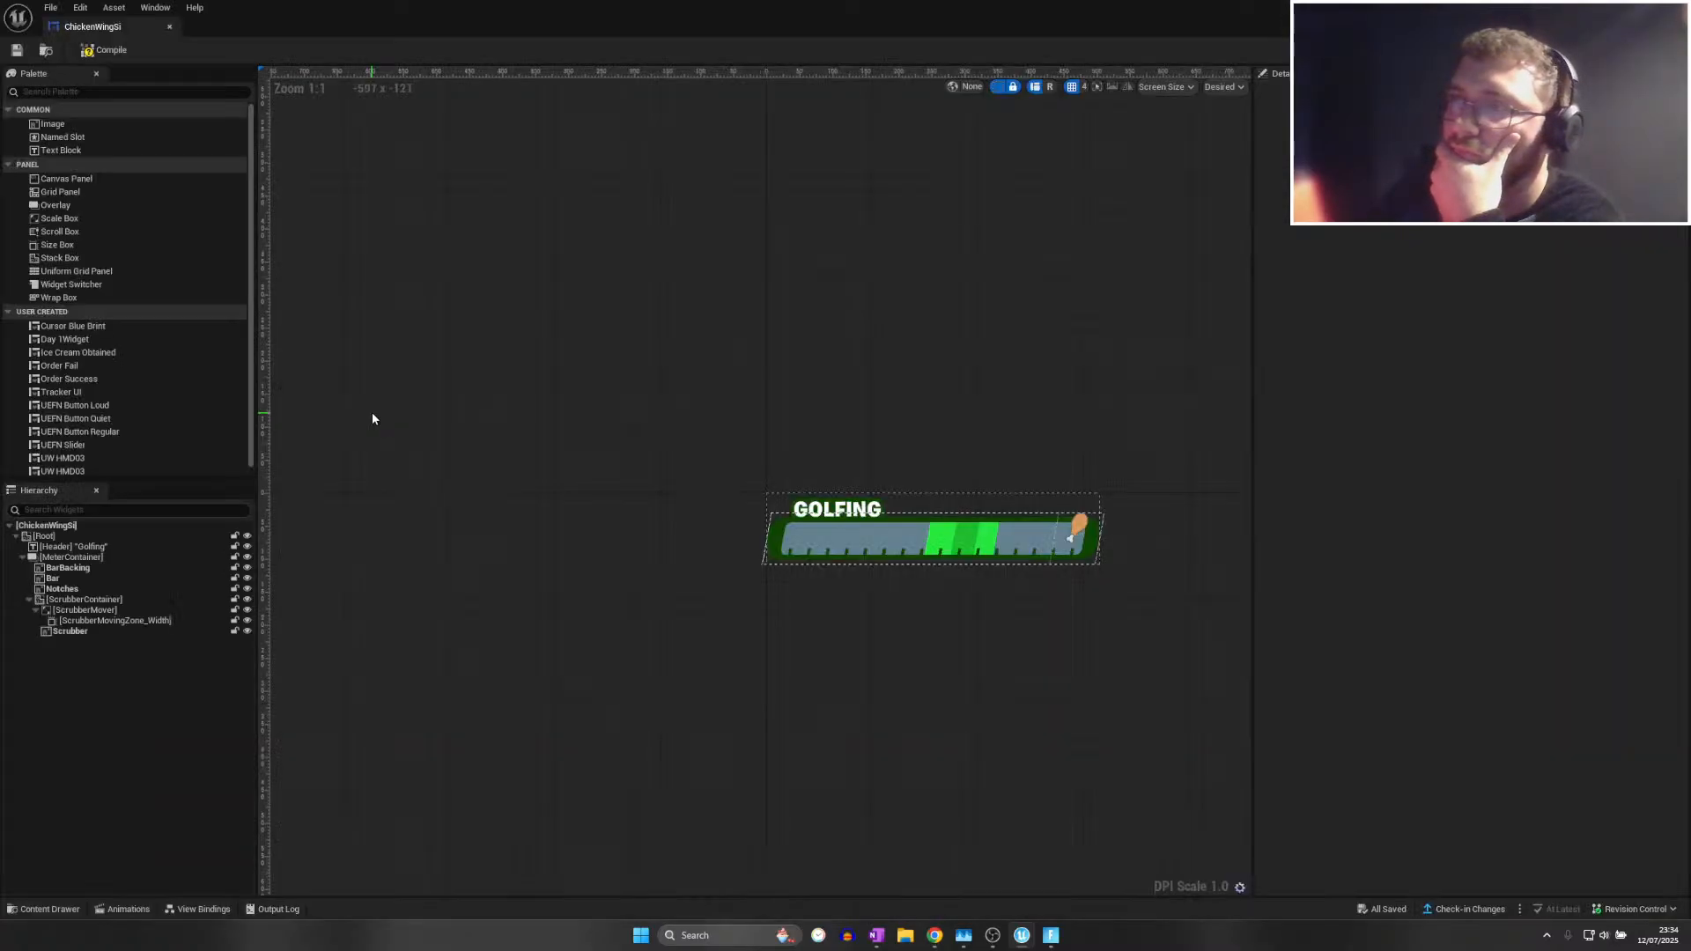
{"action": "left_click", "coordinate": [1077, 529]}
{"action": "scroll", "coordinate": [732, 384], "scroll_direction": "up", "scroll_amount": 2}
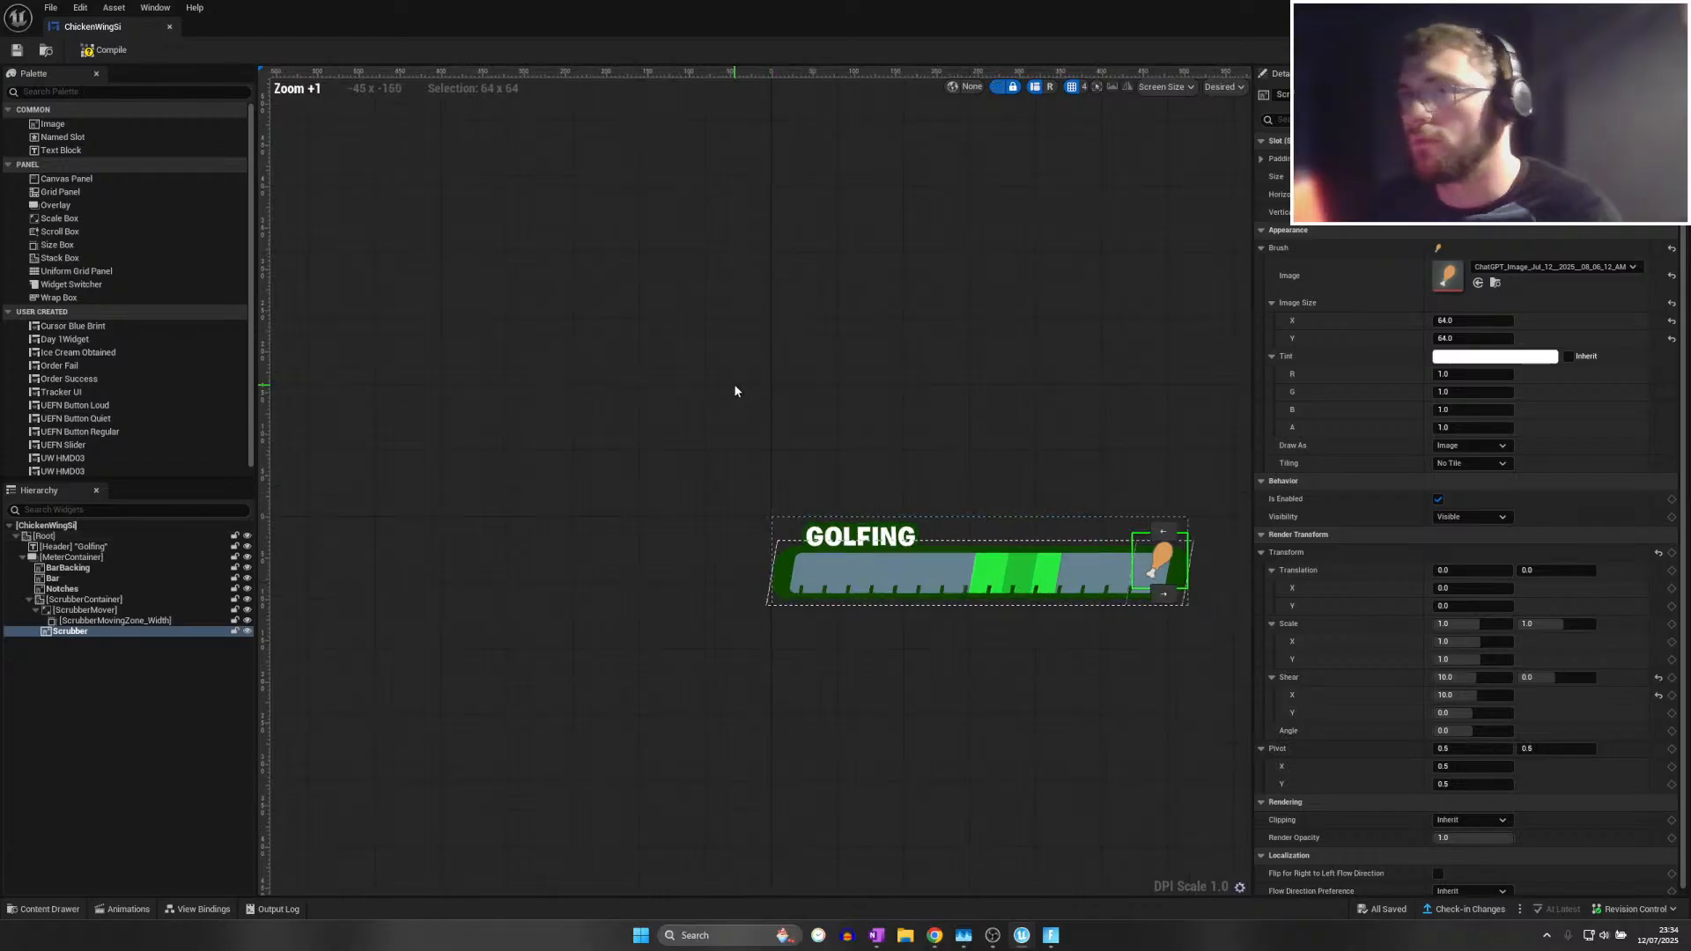
{"action": "right_click_drag", "start_coordinate": [733, 384], "coordinate": [531, 367]}
{"action": "left_click", "coordinate": [912, 436]}
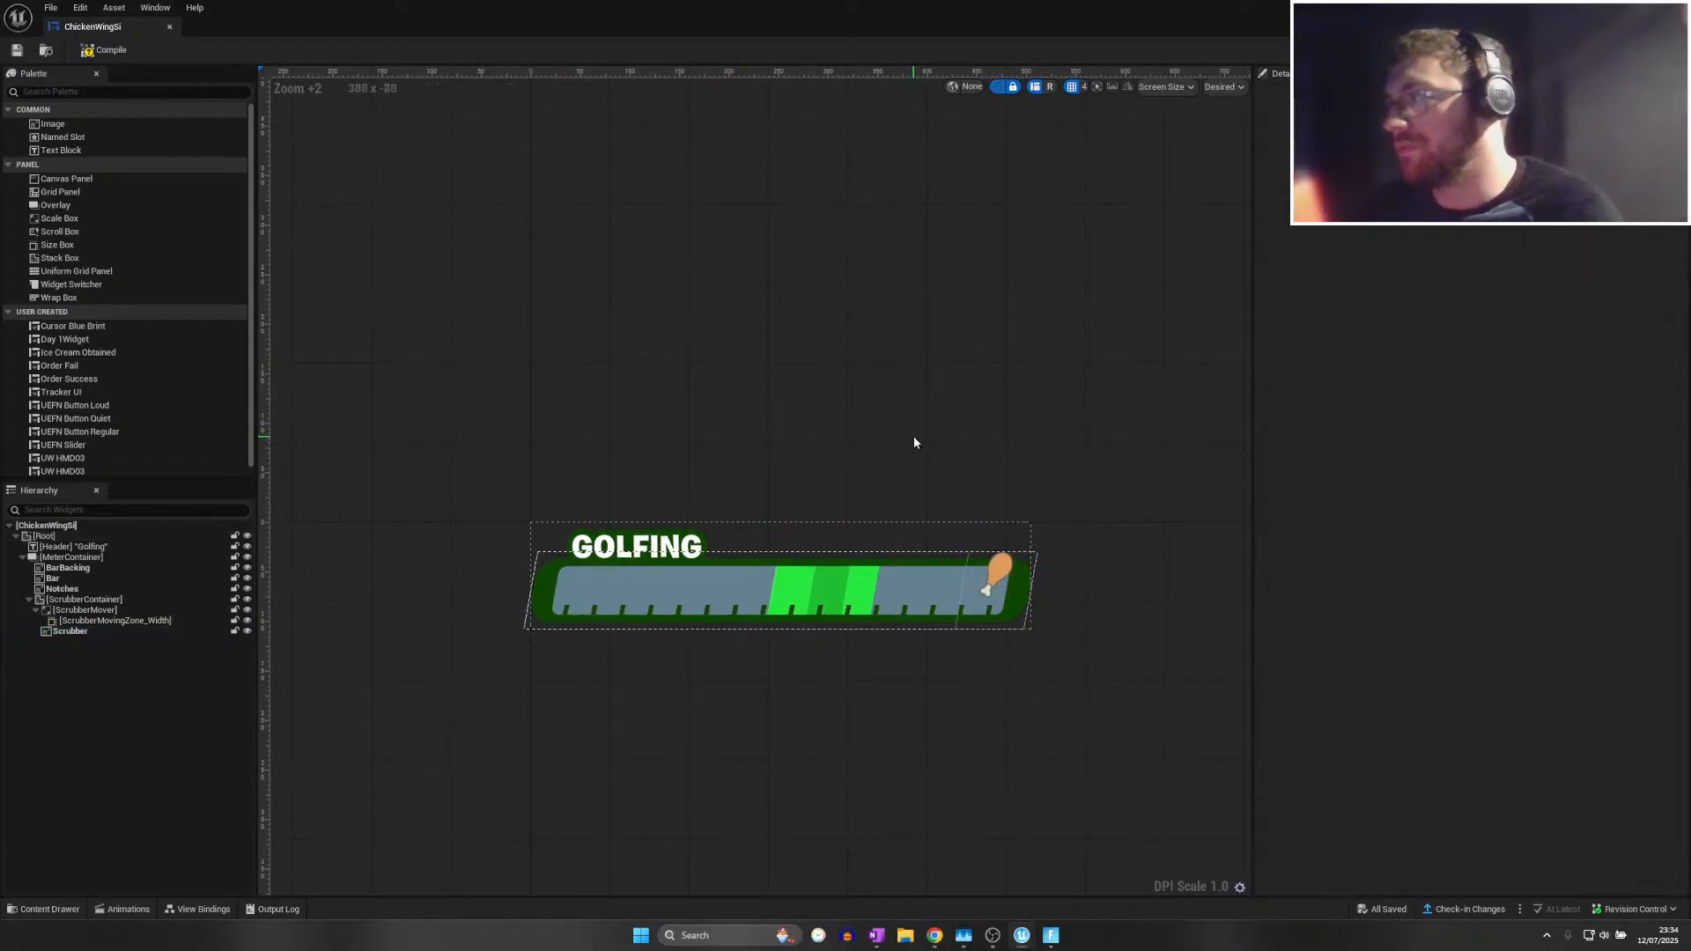
{"action": "left_click", "coordinate": [636, 545]}
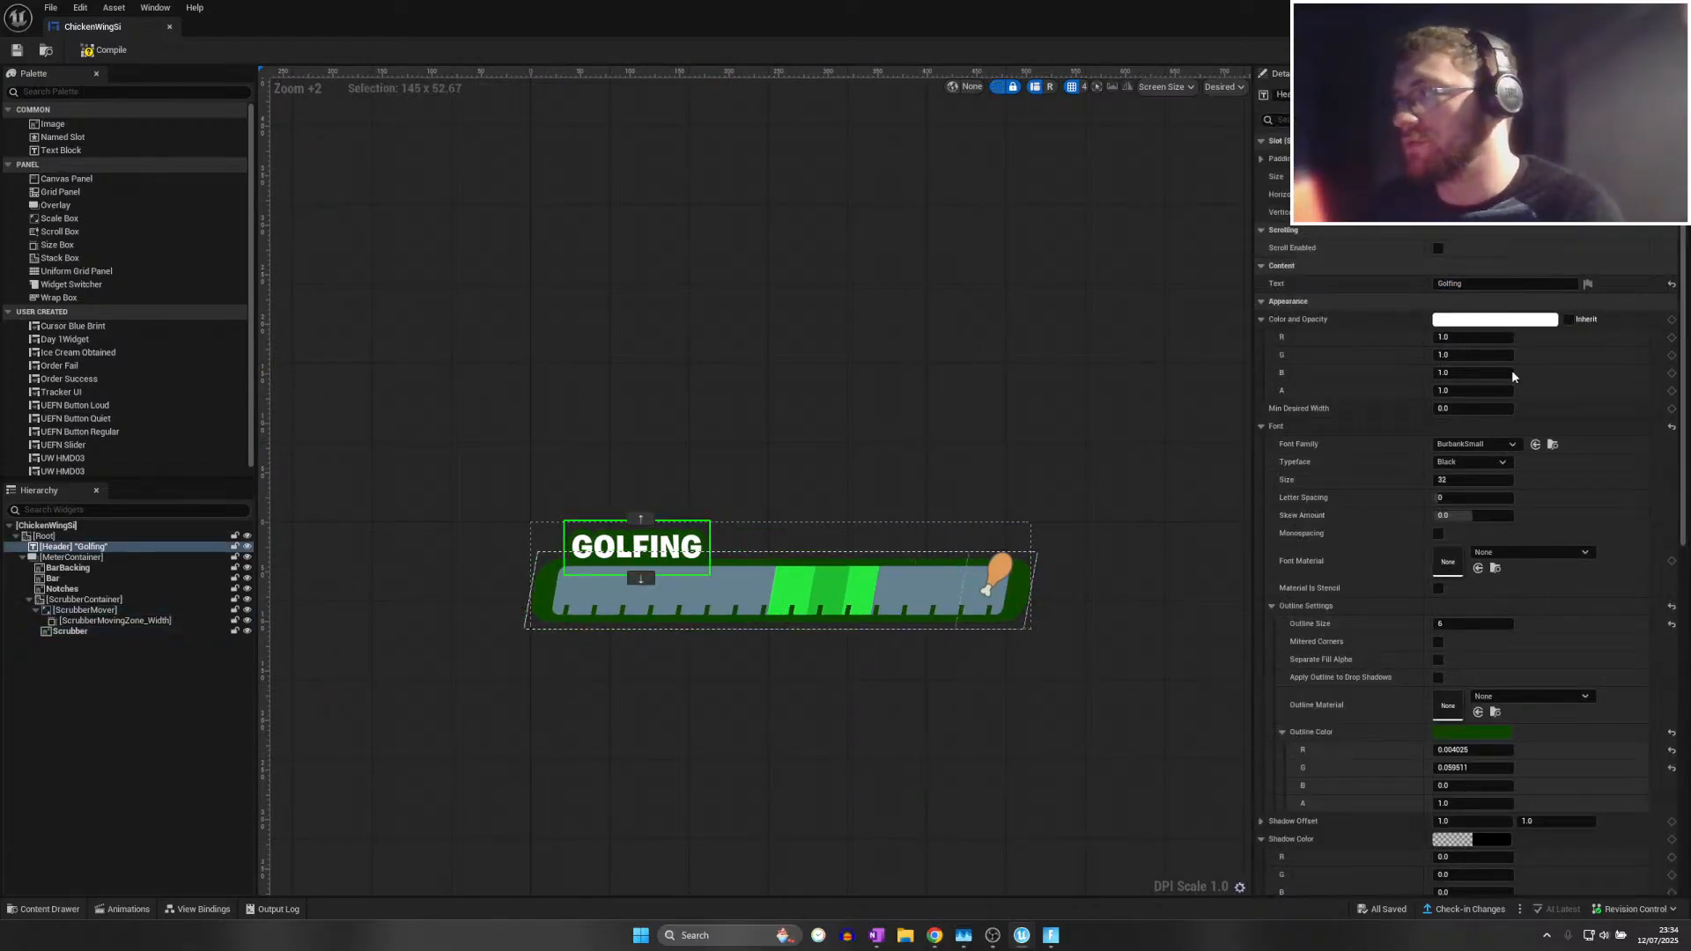
{"action": "left_click", "coordinate": [1466, 285]}
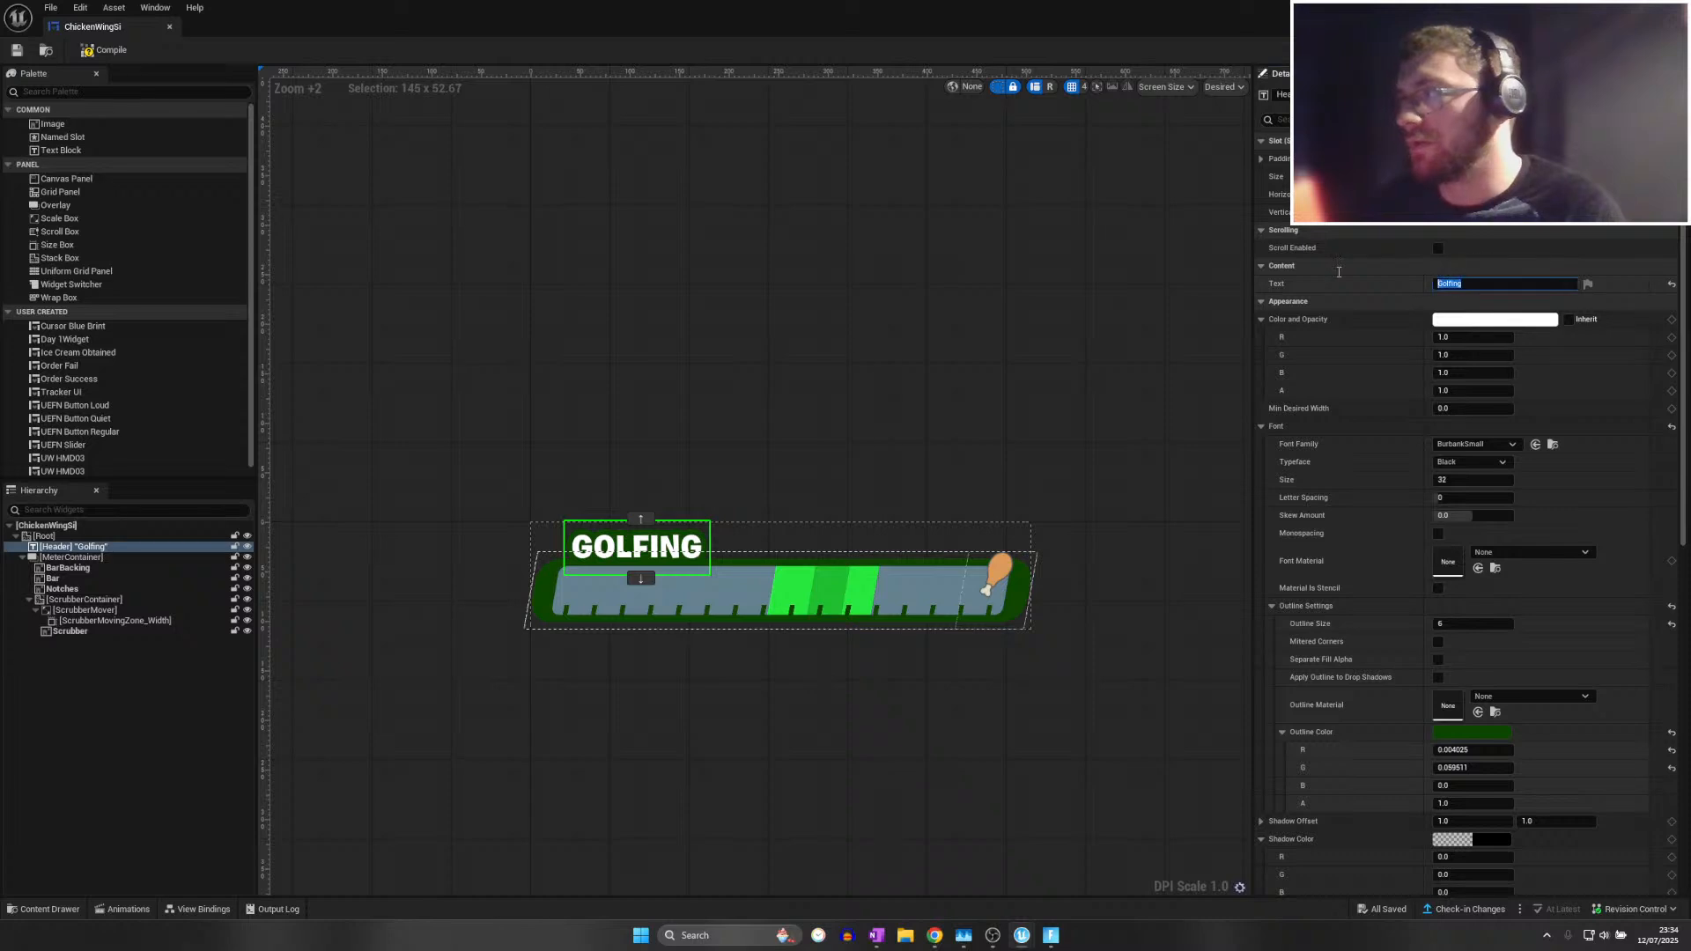
{"action": "type", "text": "Cooking"}
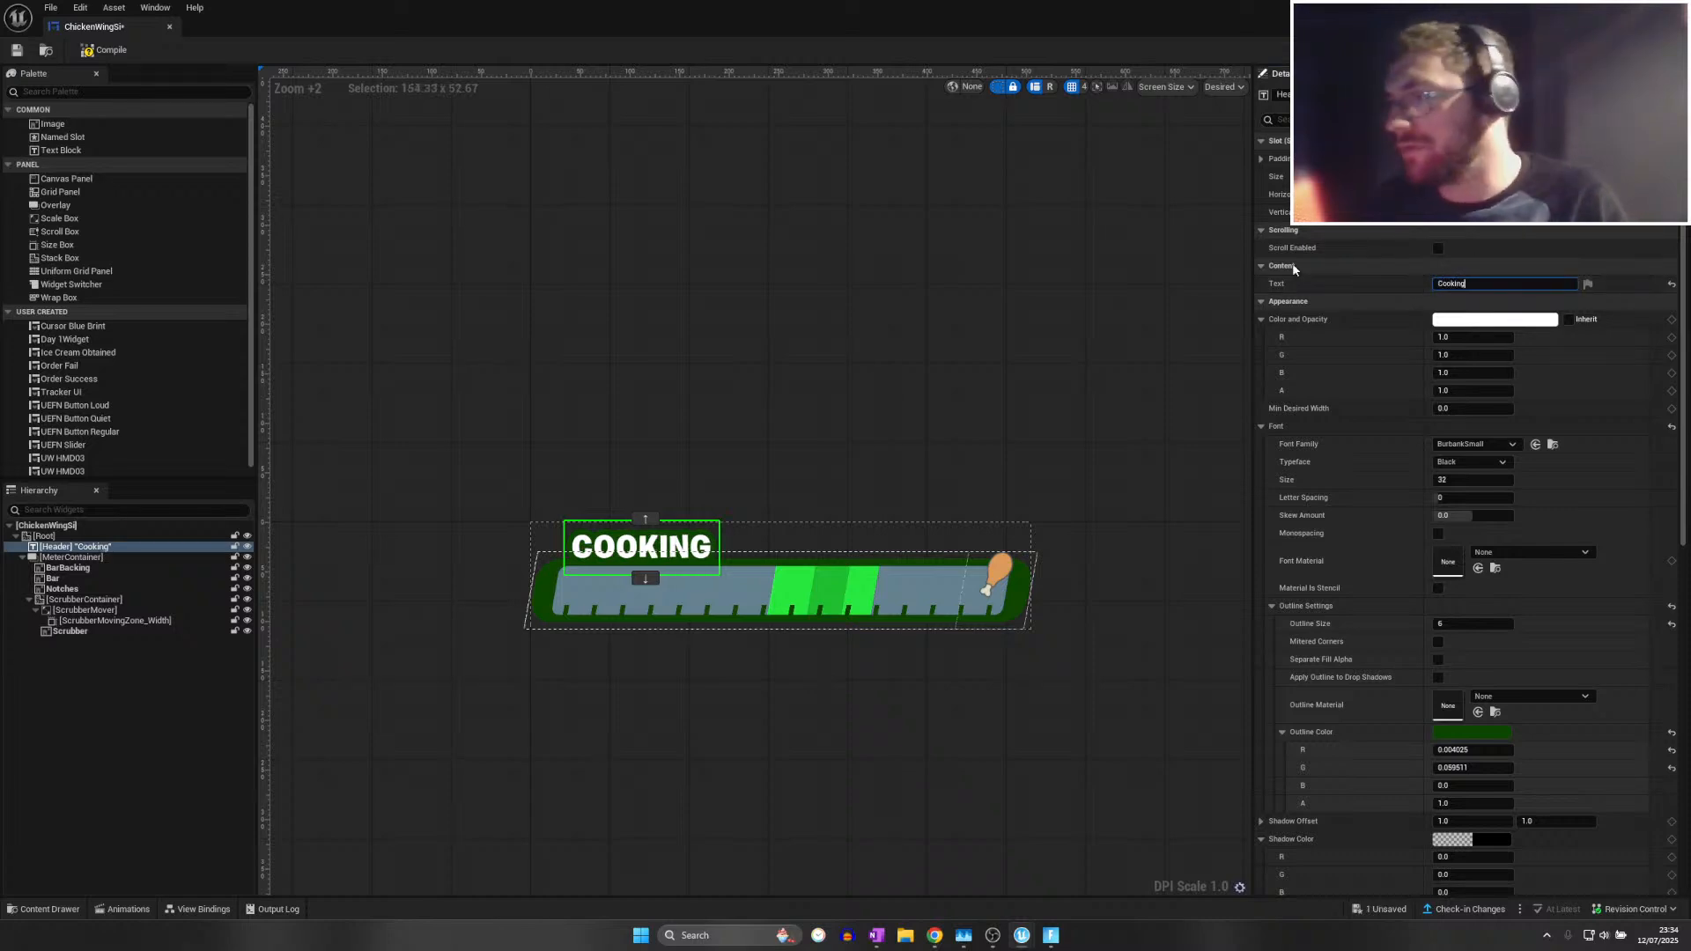
{"action": "left_click", "coordinate": [867, 340]}
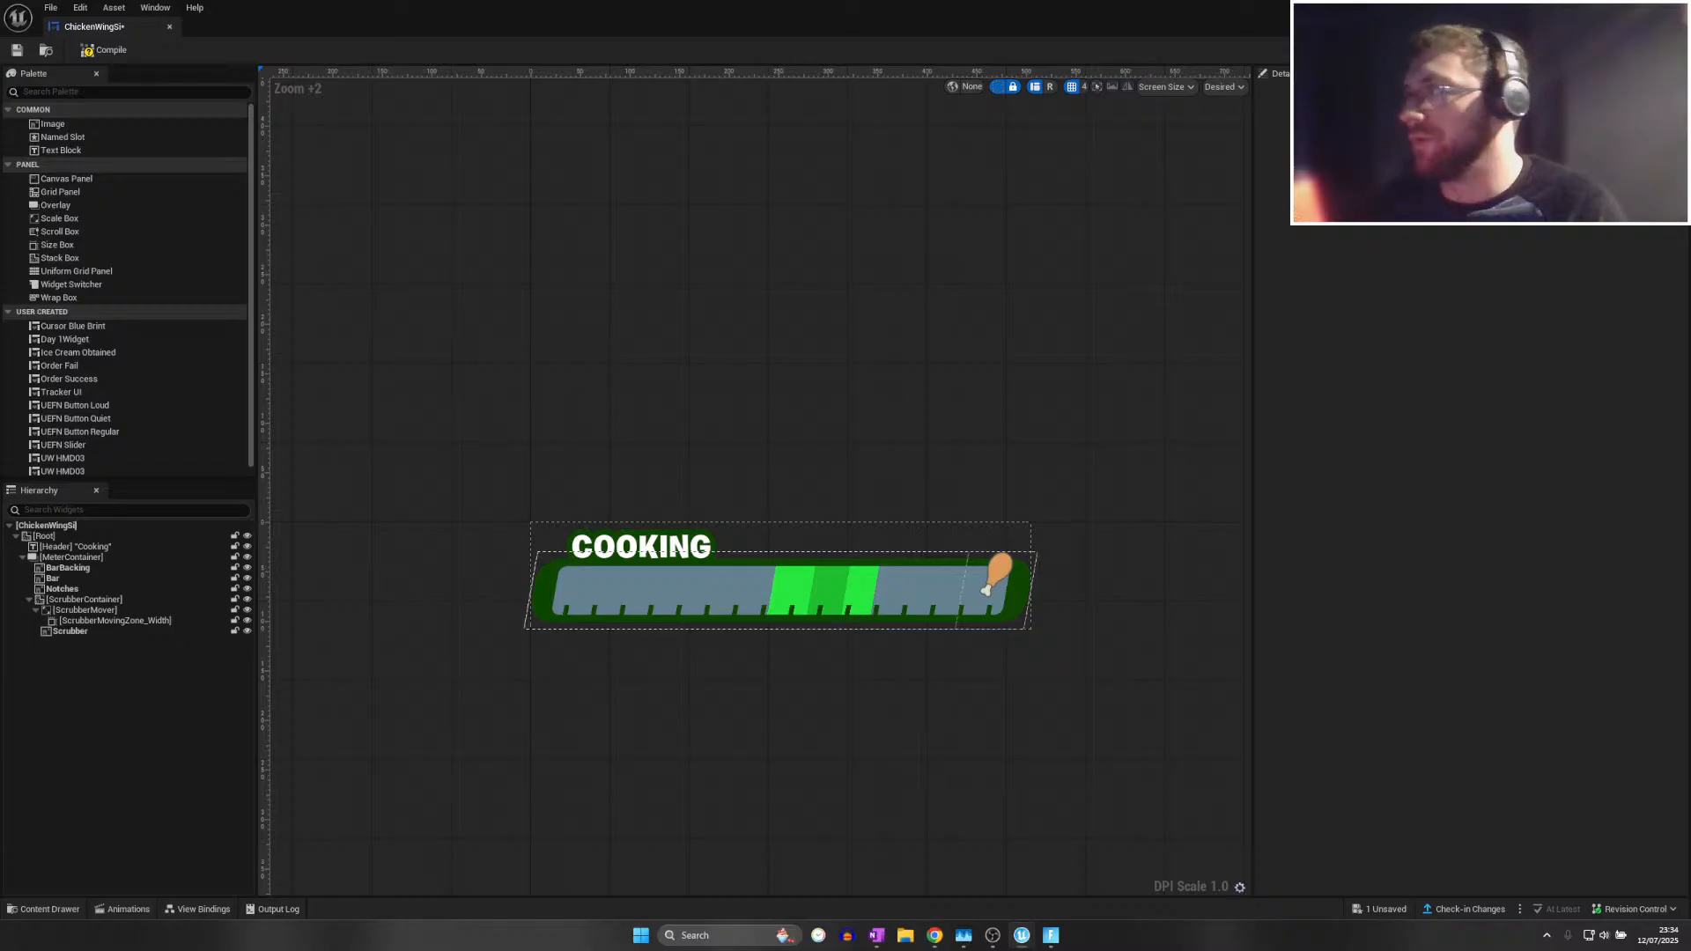
{"action": "key", "text": "ctrl+s"}
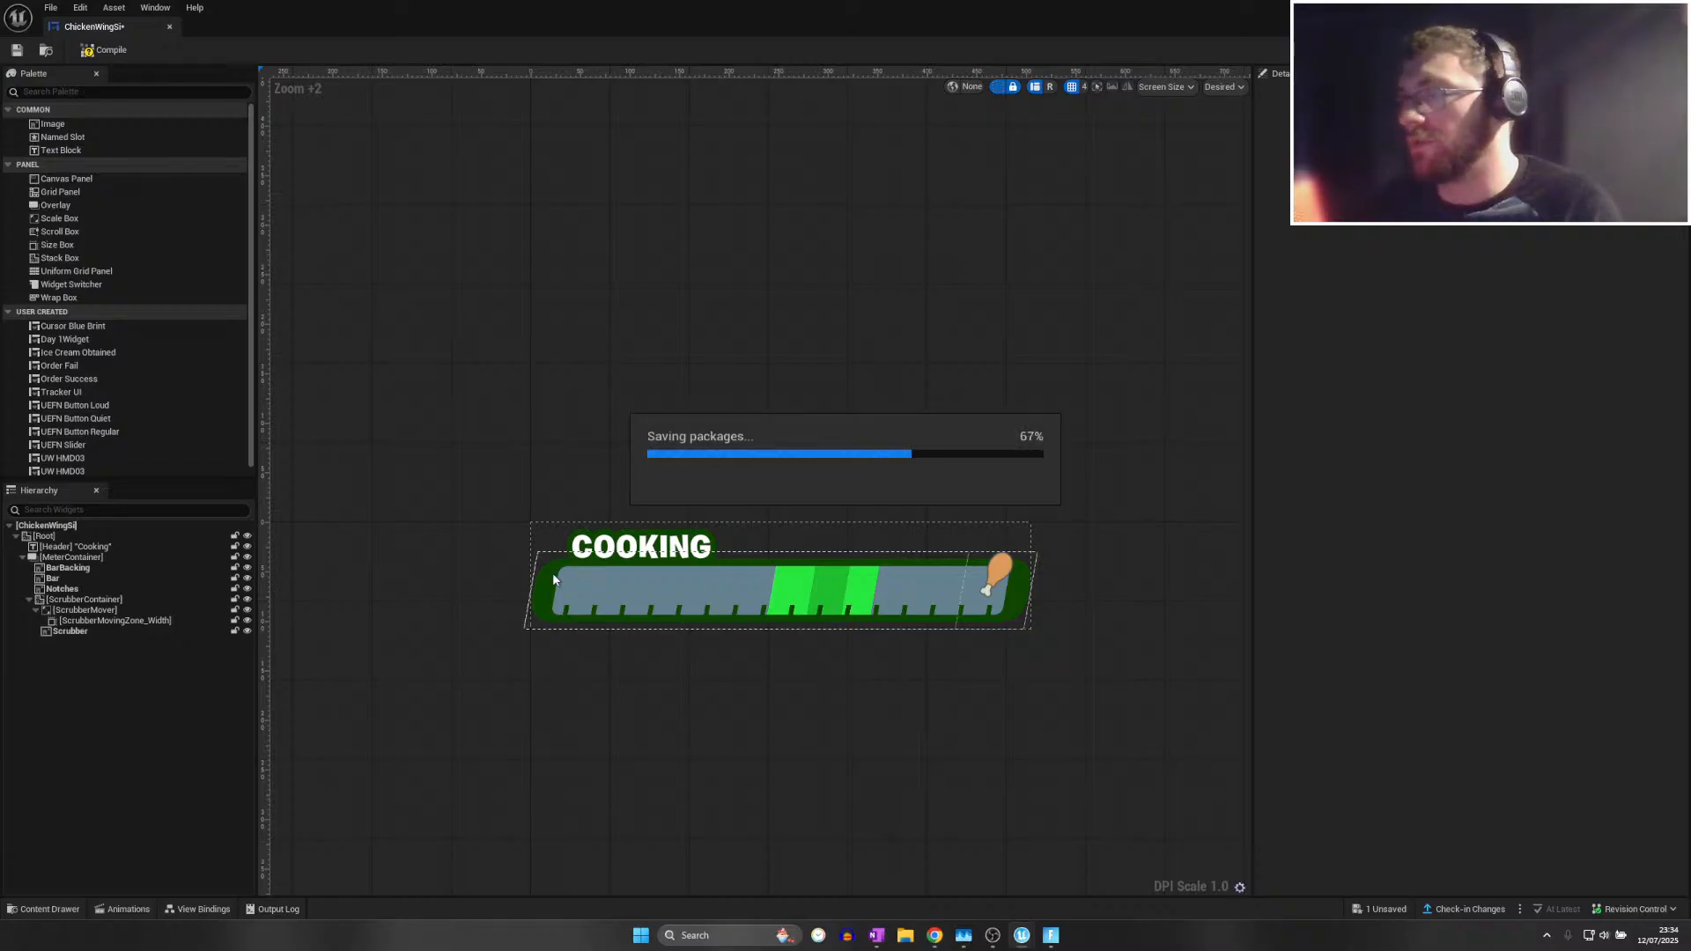
Examine the Cooking meter's bar, notches and drumstick scrubber up close, and look over the kitchen stoves in the level
{"action": "scroll", "coordinate": [563, 585], "scroll_direction": "up", "scroll_amount": 10}
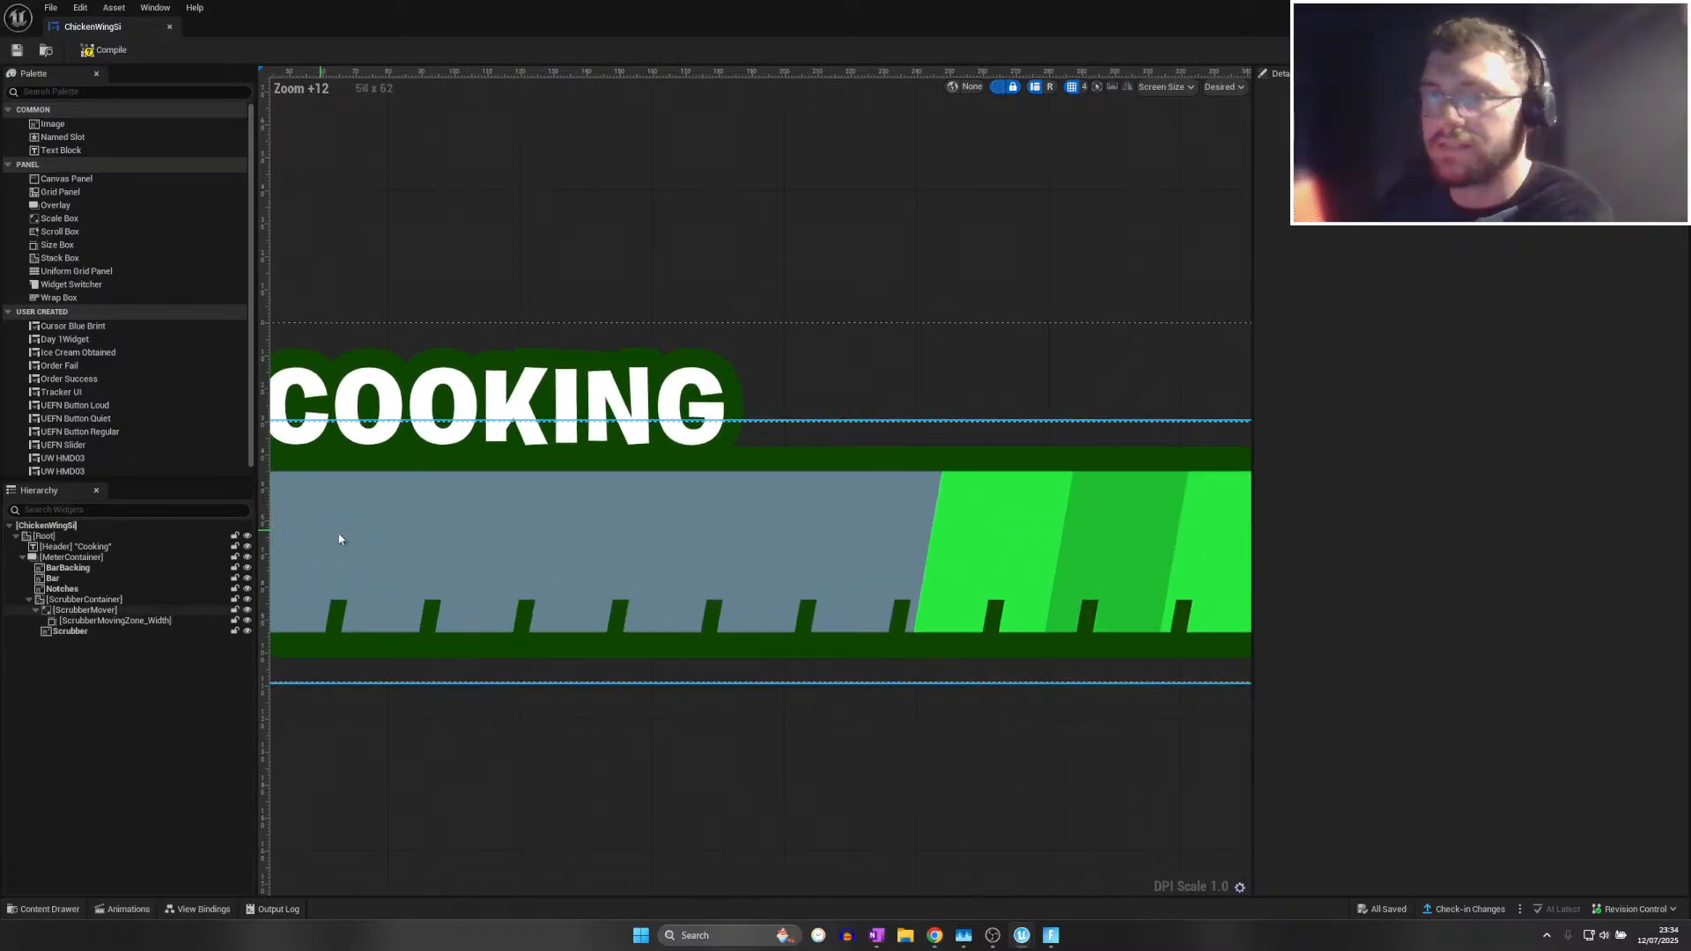
{"action": "scroll", "coordinate": [662, 564], "scroll_direction": "down", "scroll_amount": 2}
{"action": "scroll", "coordinate": [722, 568], "scroll_direction": "up", "scroll_amount": 2}
{"action": "right_click_drag", "start_coordinate": [881, 571], "coordinate": [710, 556]}
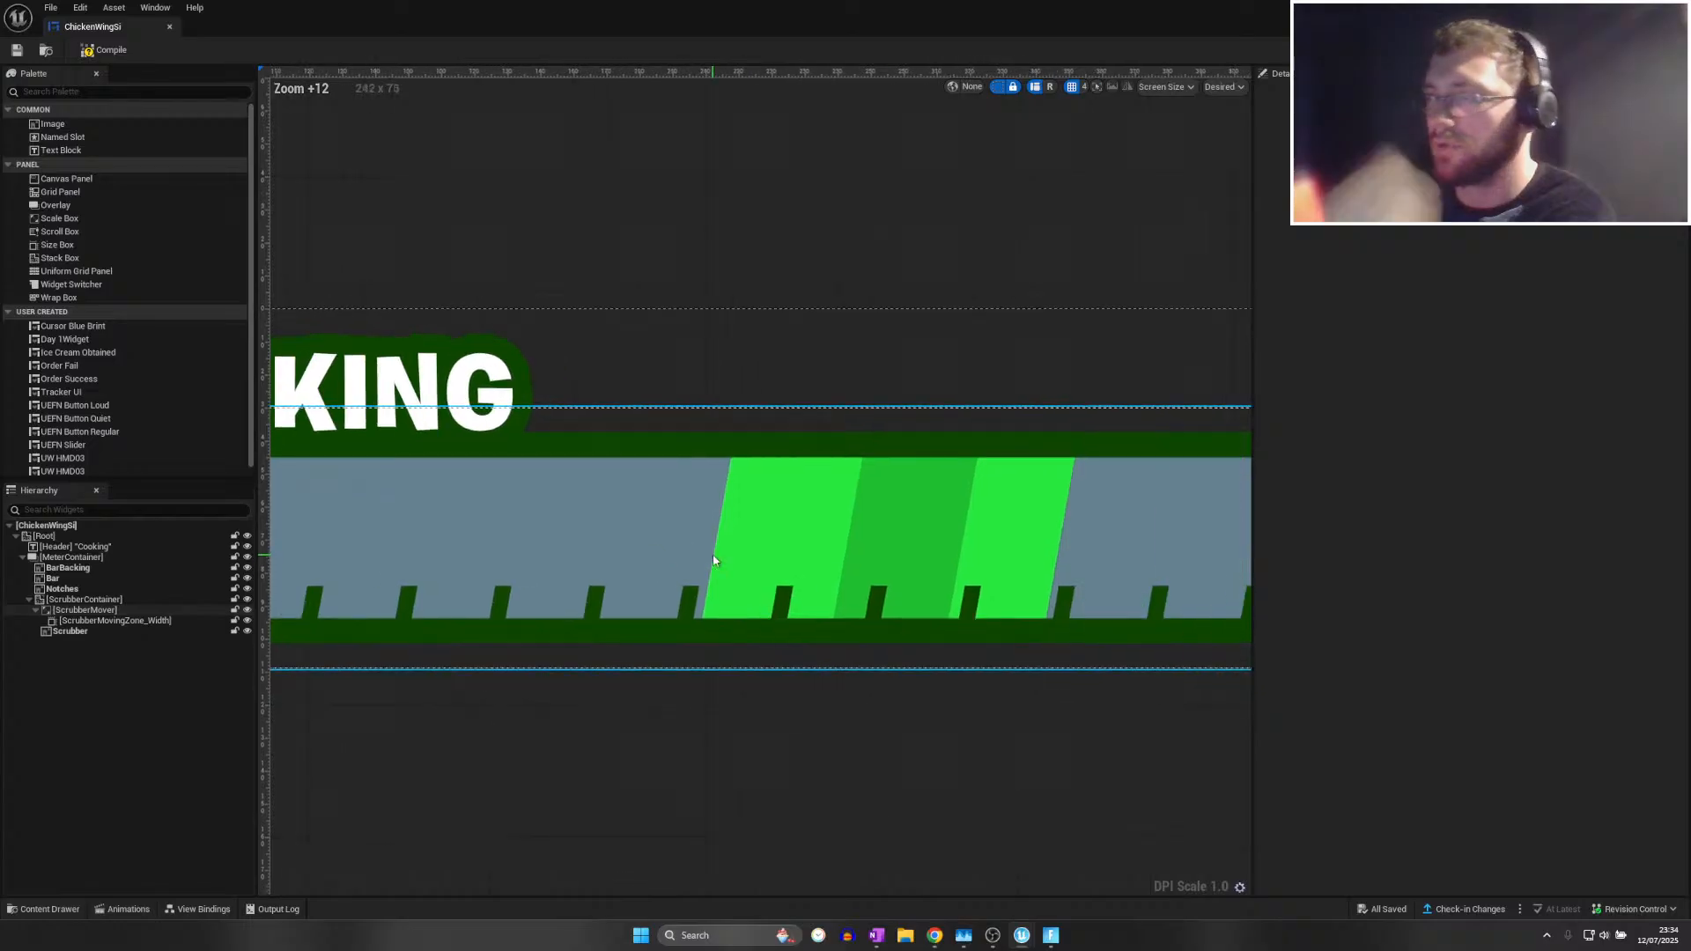
{"action": "scroll", "coordinate": [708, 540], "scroll_direction": "down", "scroll_amount": 1}
{"action": "scroll", "coordinate": [706, 533], "scroll_direction": "down", "scroll_amount": 2}
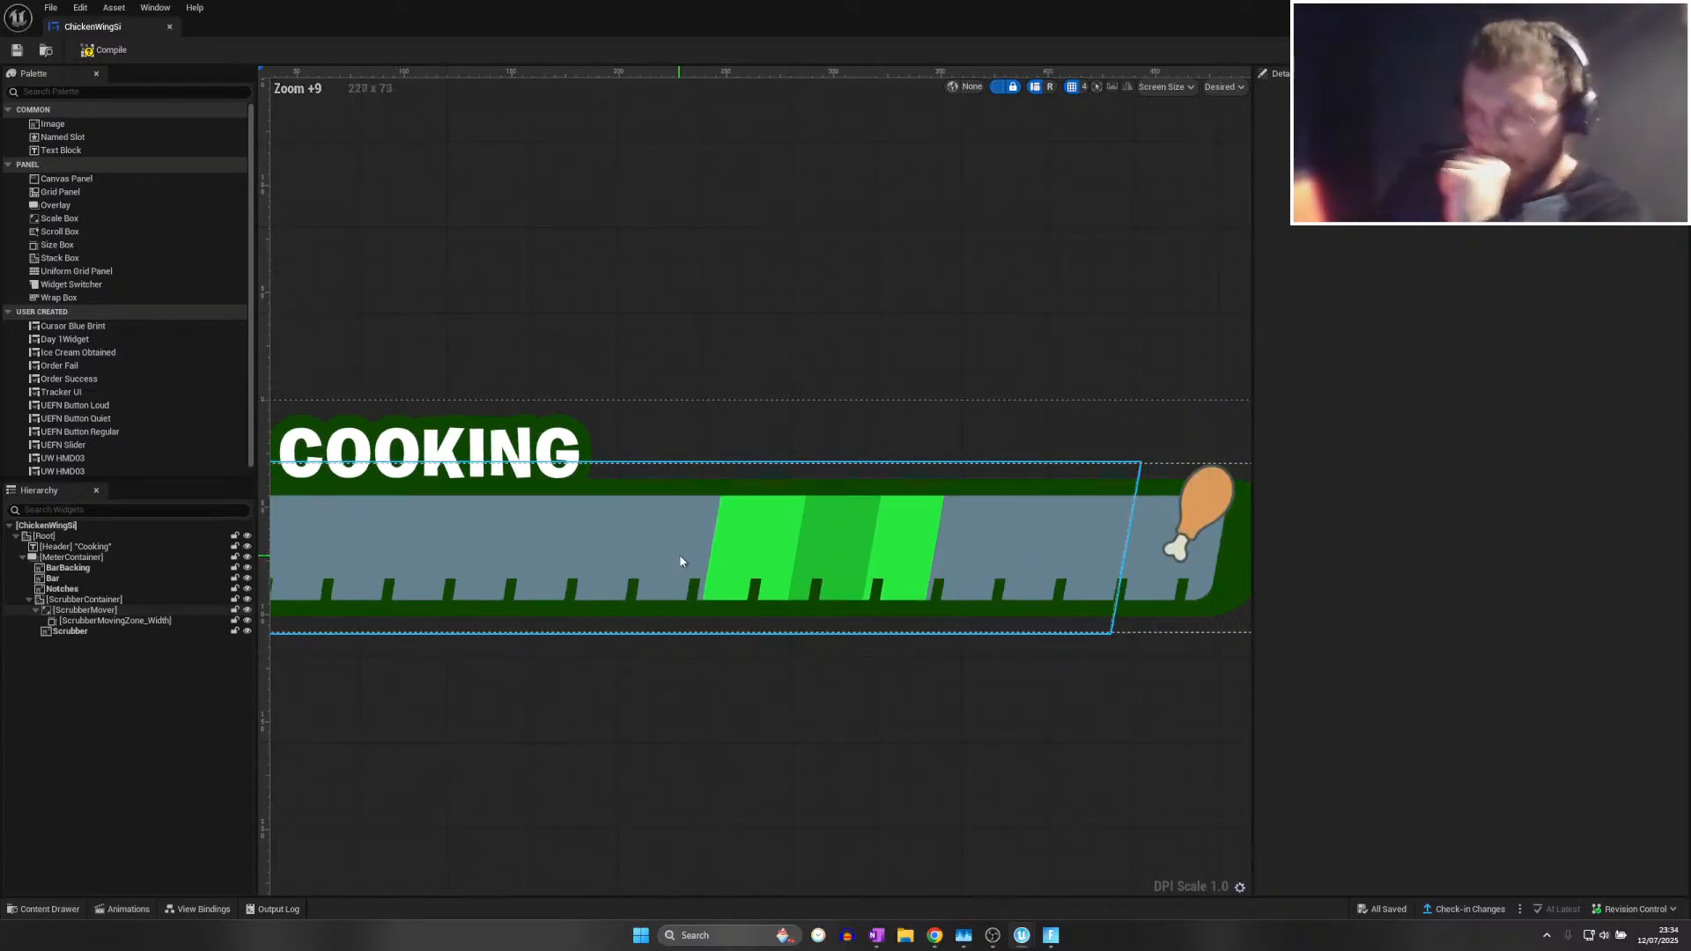
{"action": "scroll", "coordinate": [799, 601], "scroll_direction": "down", "scroll_amount": 1}
{"action": "right_click_drag", "start_coordinate": [800, 604], "coordinate": [623, 578]}
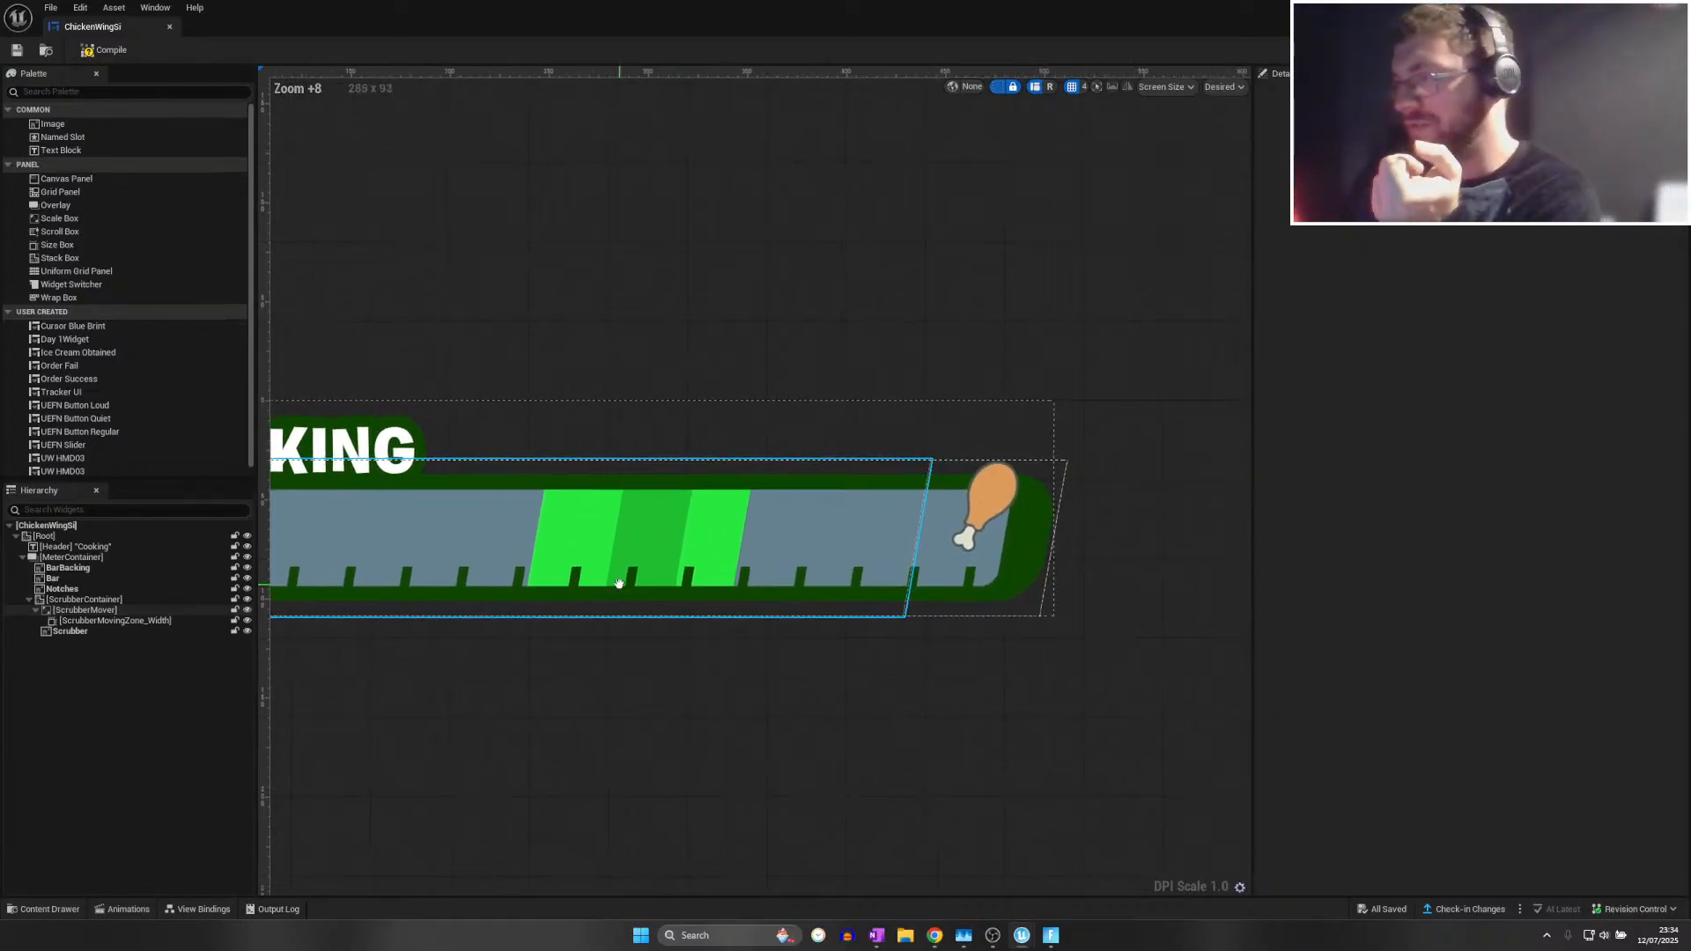
{"action": "scroll", "coordinate": [871, 587], "scroll_direction": "down", "scroll_amount": 2}
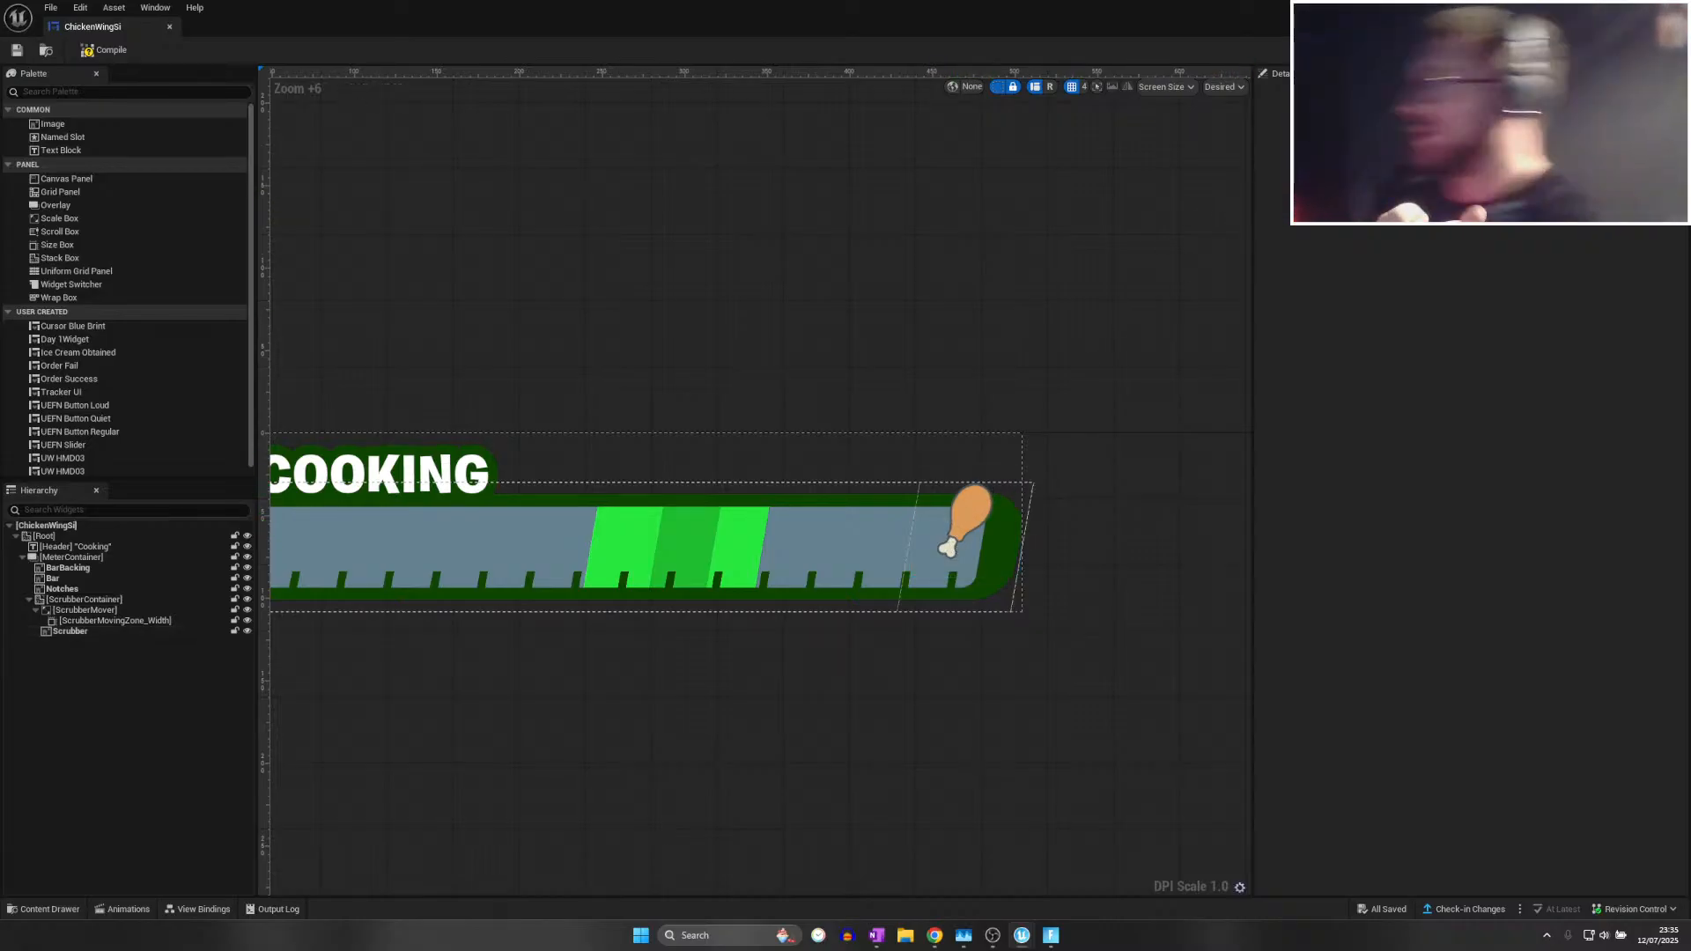
{"action": "left_click", "coordinate": [1670, 8]}
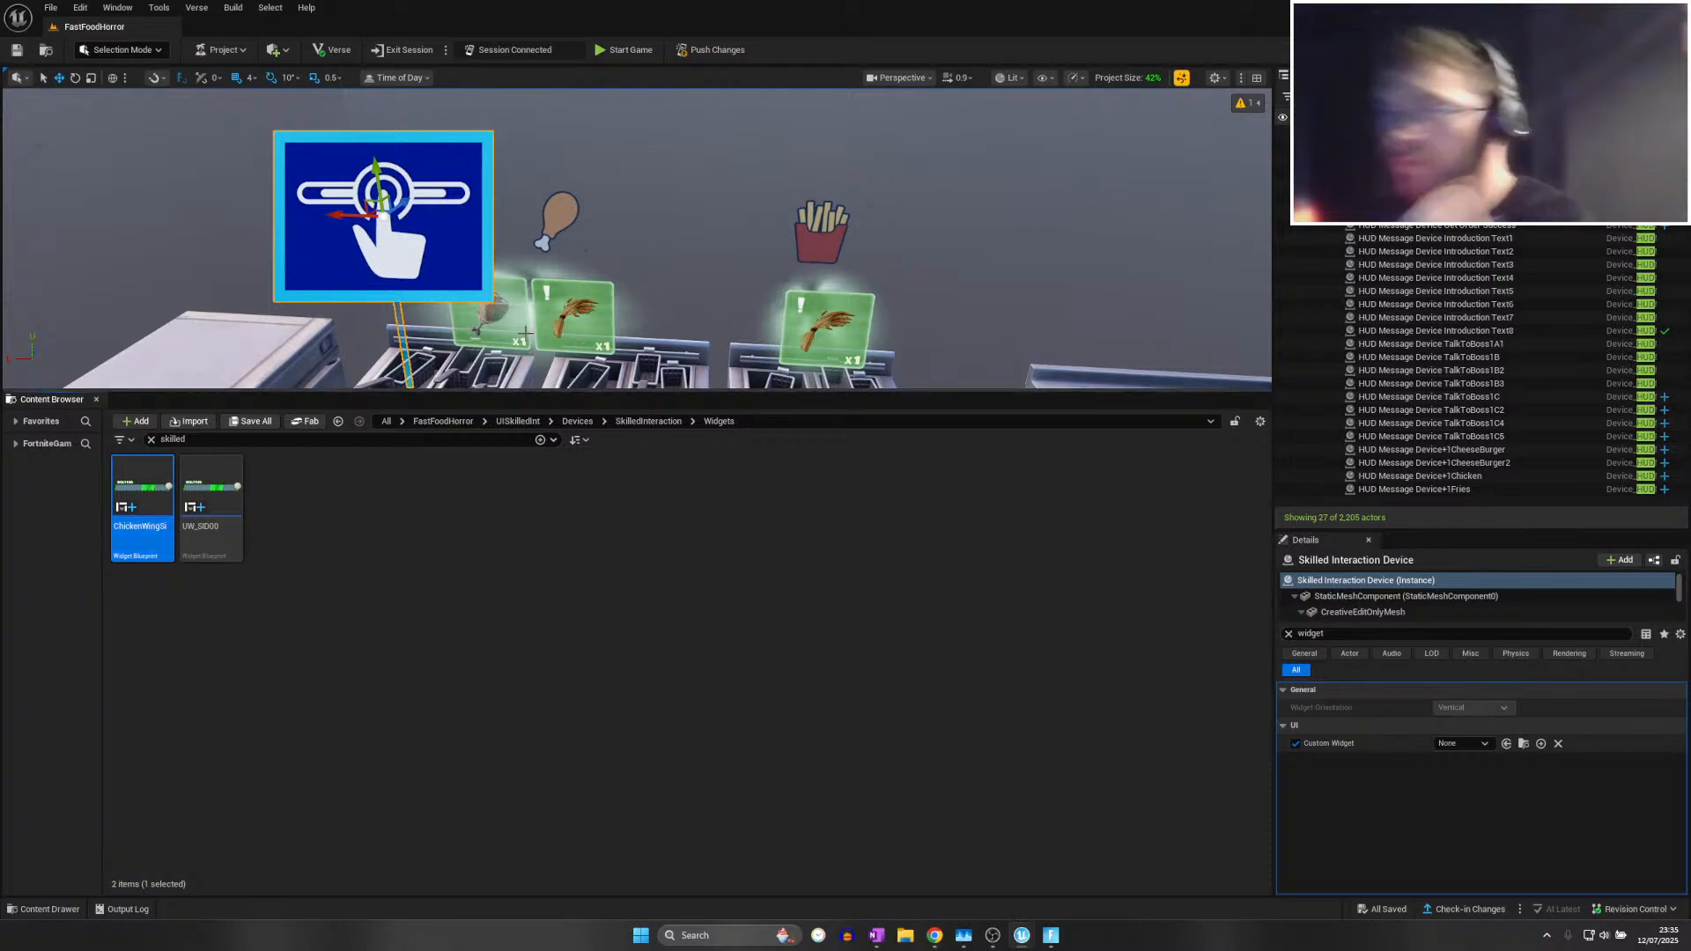
{"action": "right_click_drag", "start_coordinate": [564, 291], "coordinate": [493, 344]}
{"action": "key", "text": "w"}
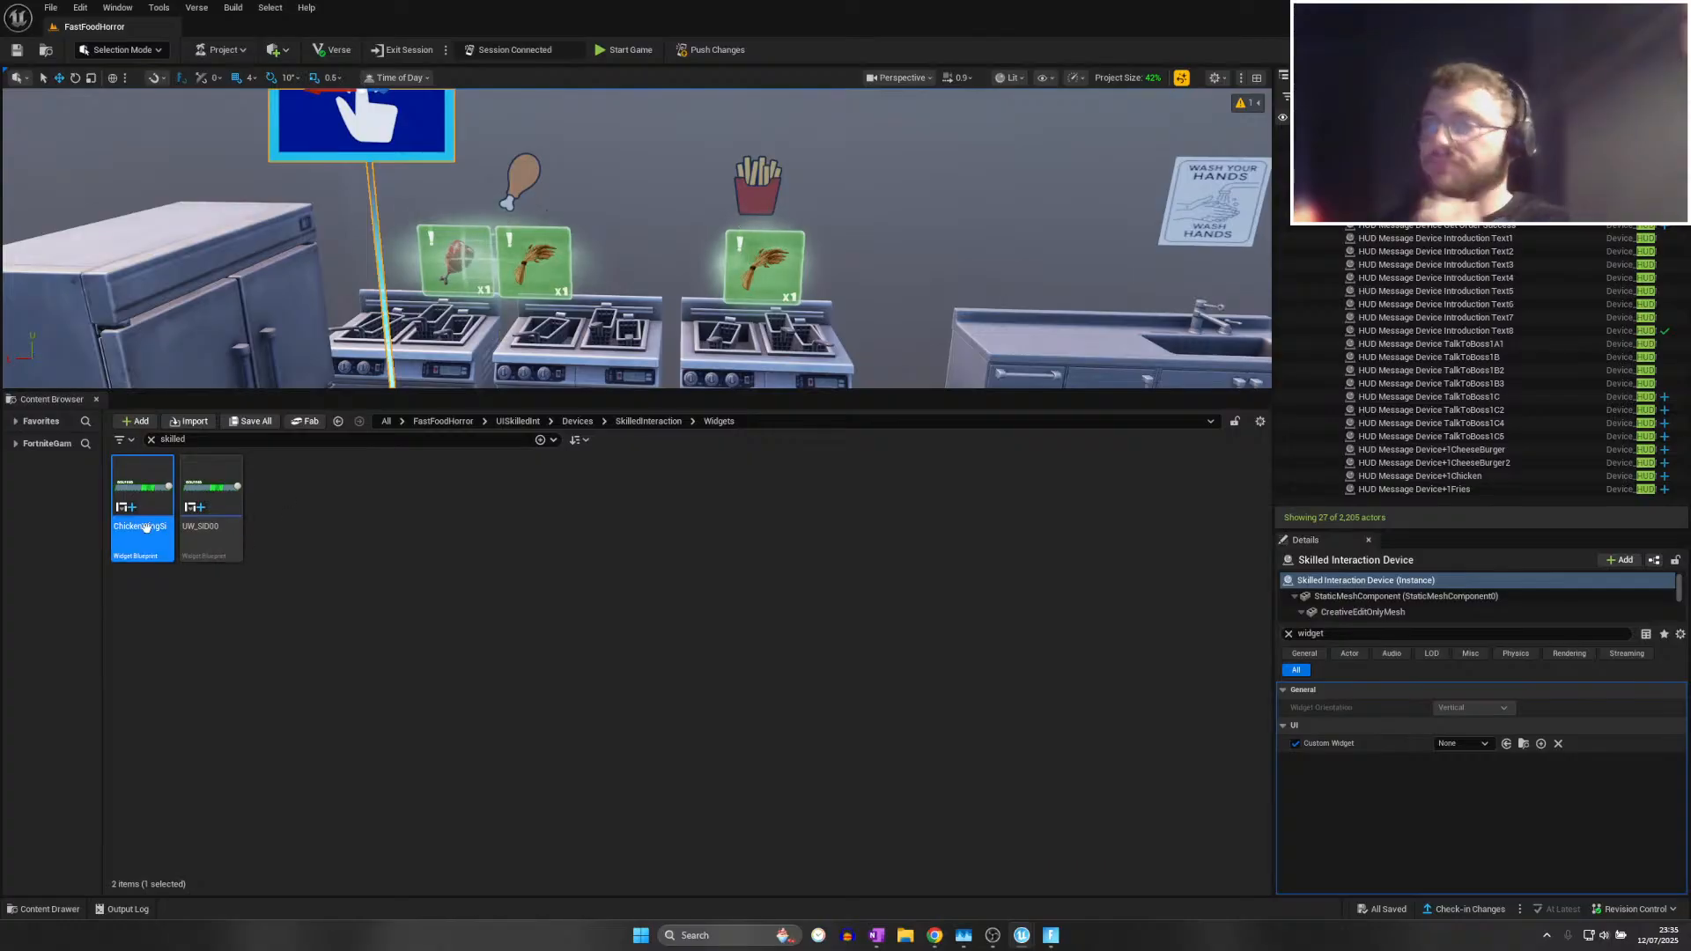
Open the ChickenWingSi widget and locate the material used by its BarBacking image in the project content
{"action": "double_click", "coordinate": [141, 475]}
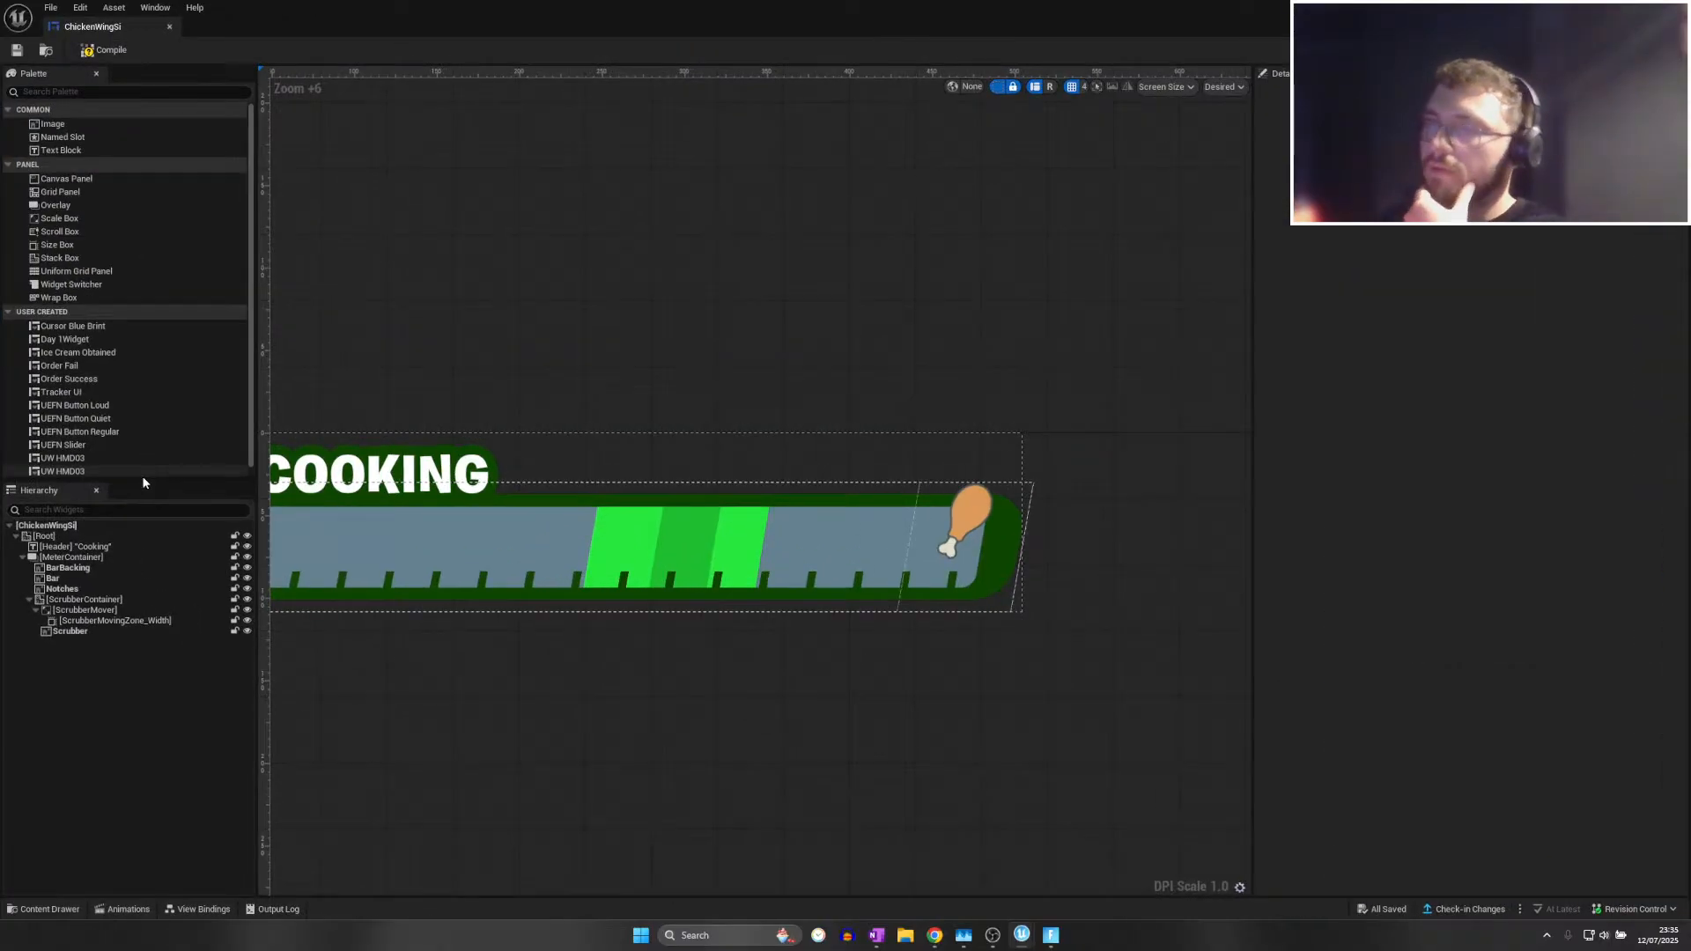
{"action": "left_click", "coordinate": [368, 523]}
{"action": "left_click", "coordinate": [68, 568]}
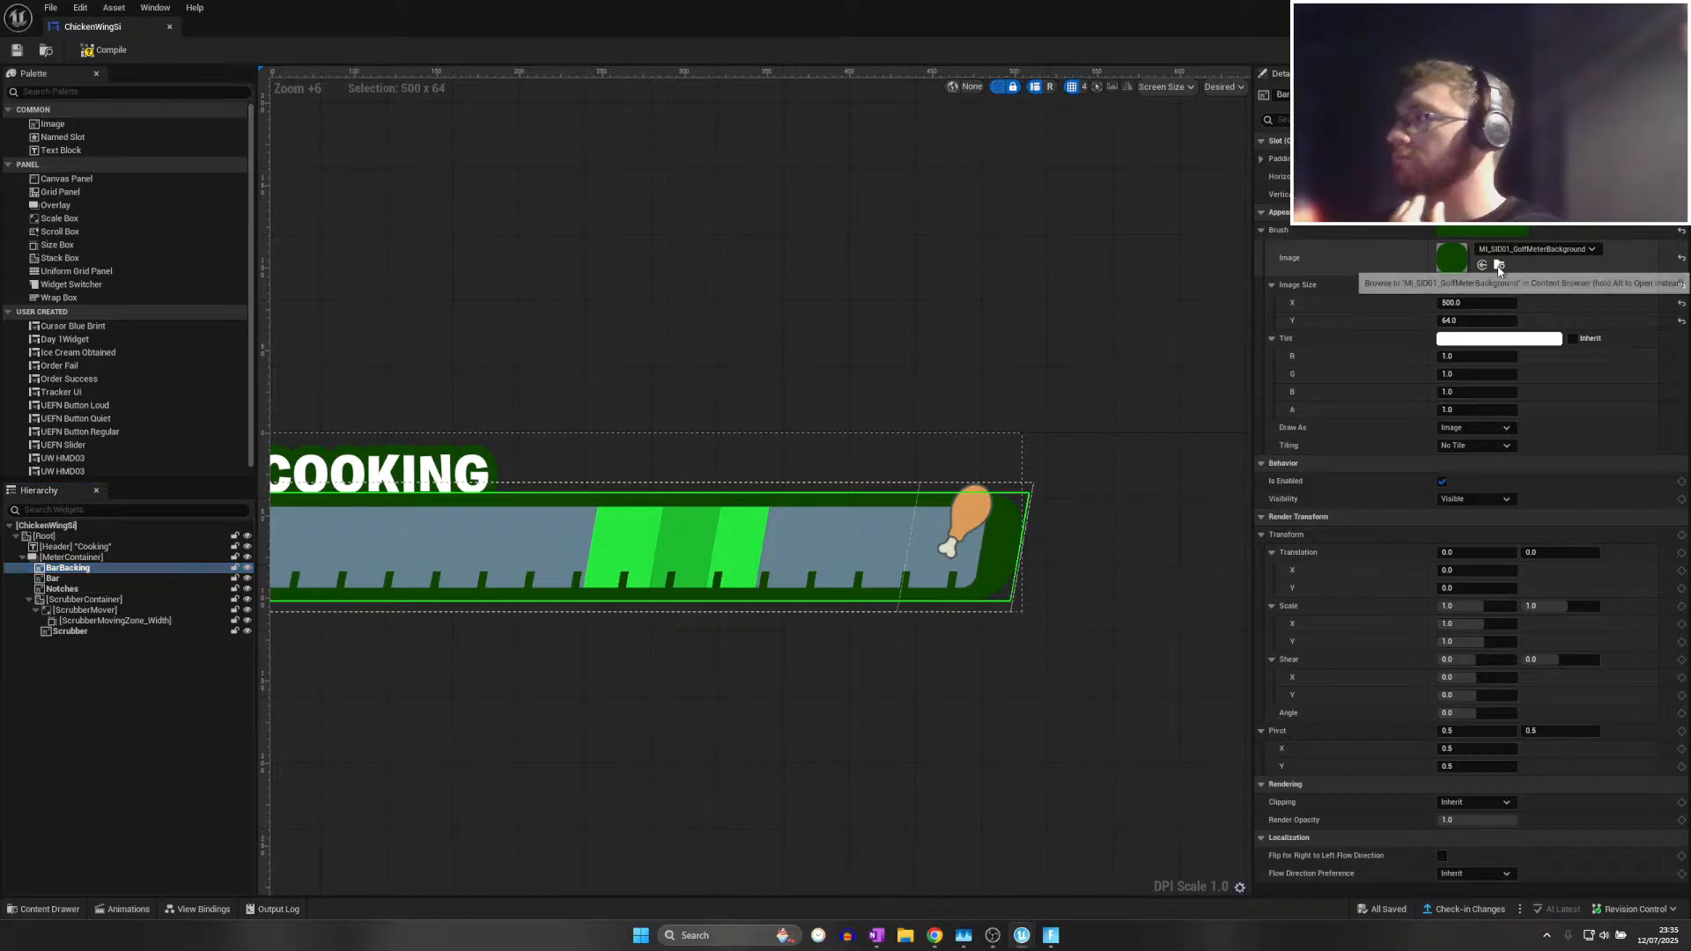
{"action": "left_click", "coordinate": [1498, 266]}
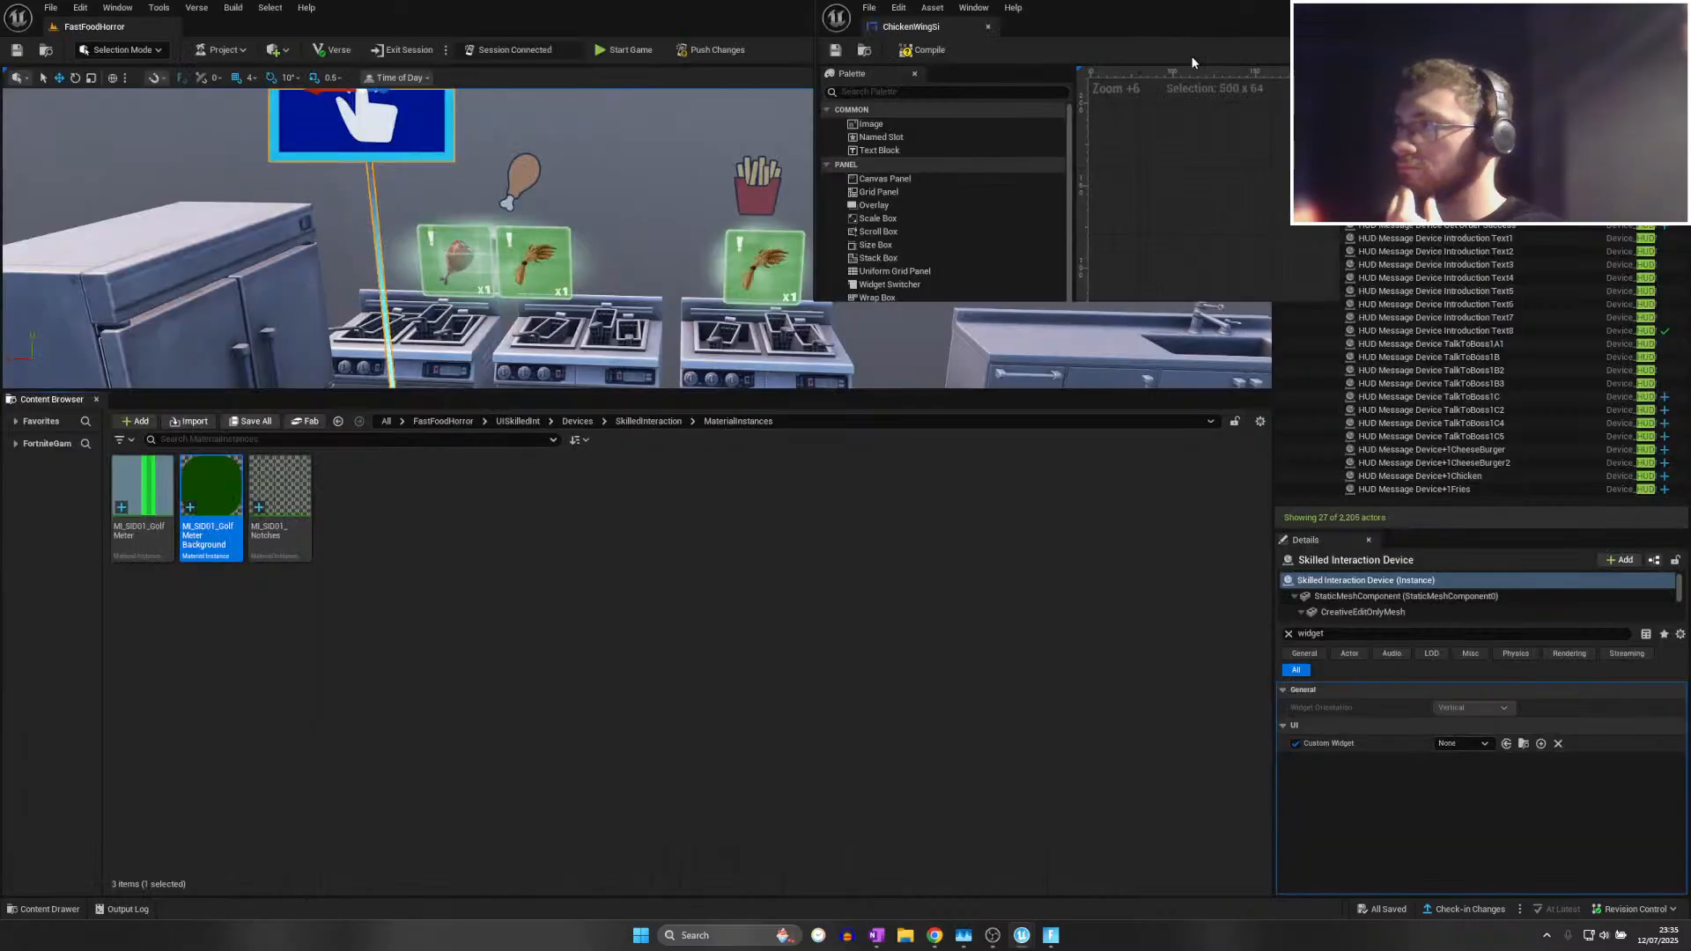
Create a material instance from MI_SID01_GolfMeterBackground and name it ChickenWingMeterBackground
{"action": "right_click", "coordinate": [205, 485]}
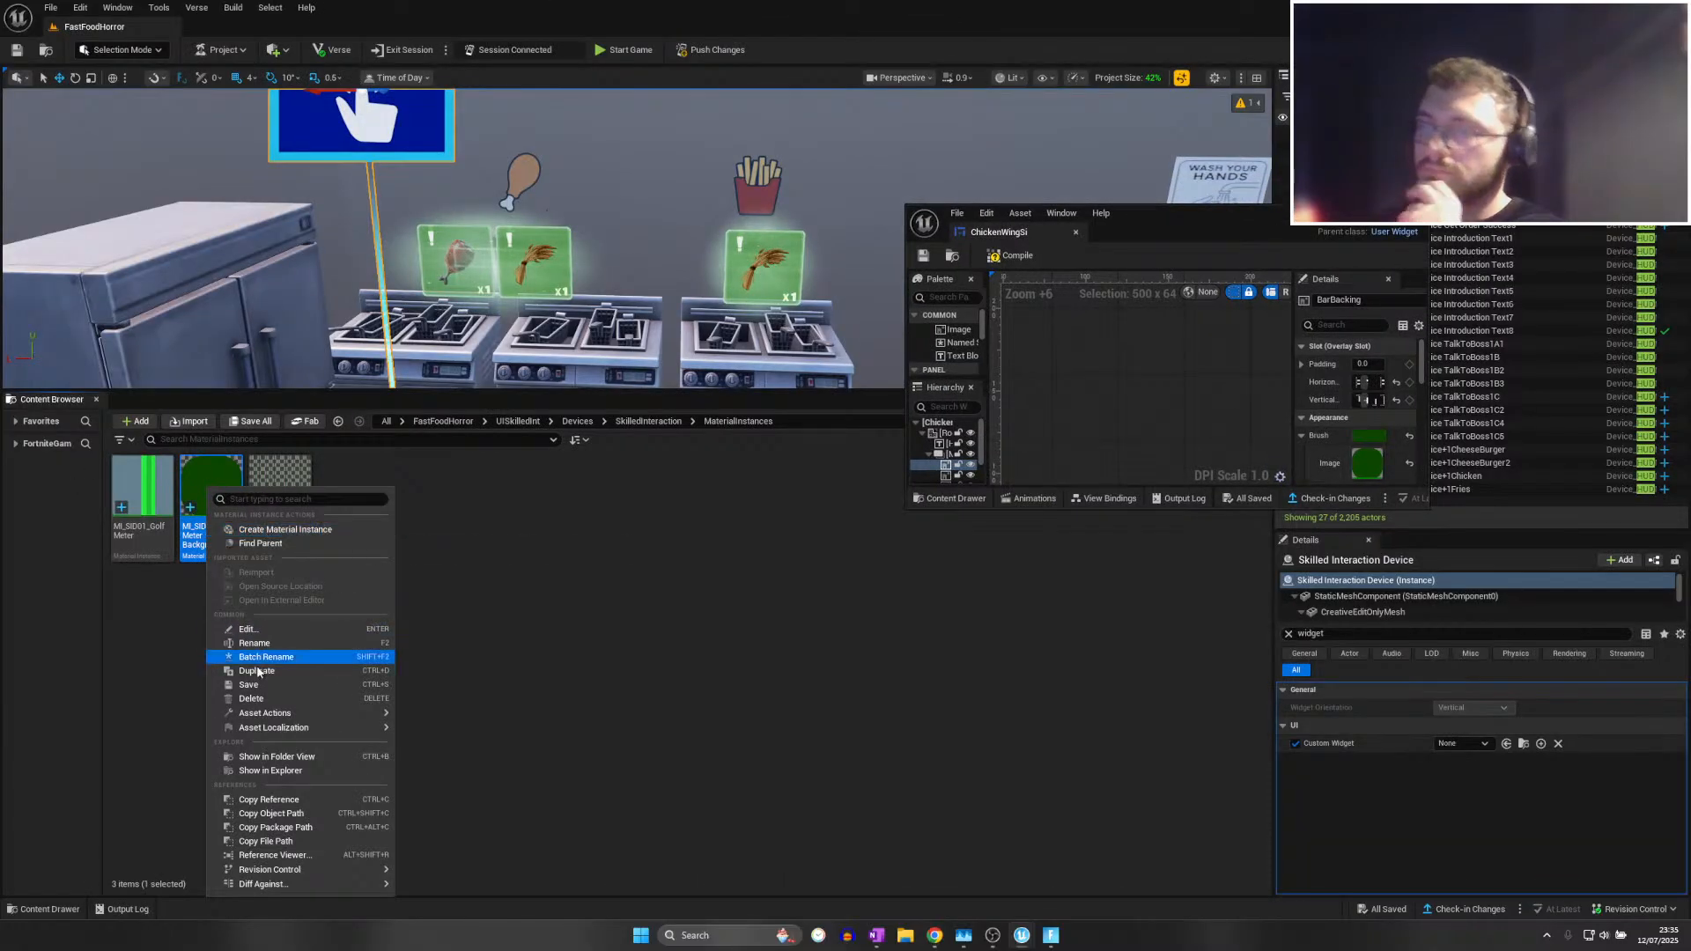
{"action": "left_click", "coordinate": [291, 530]}
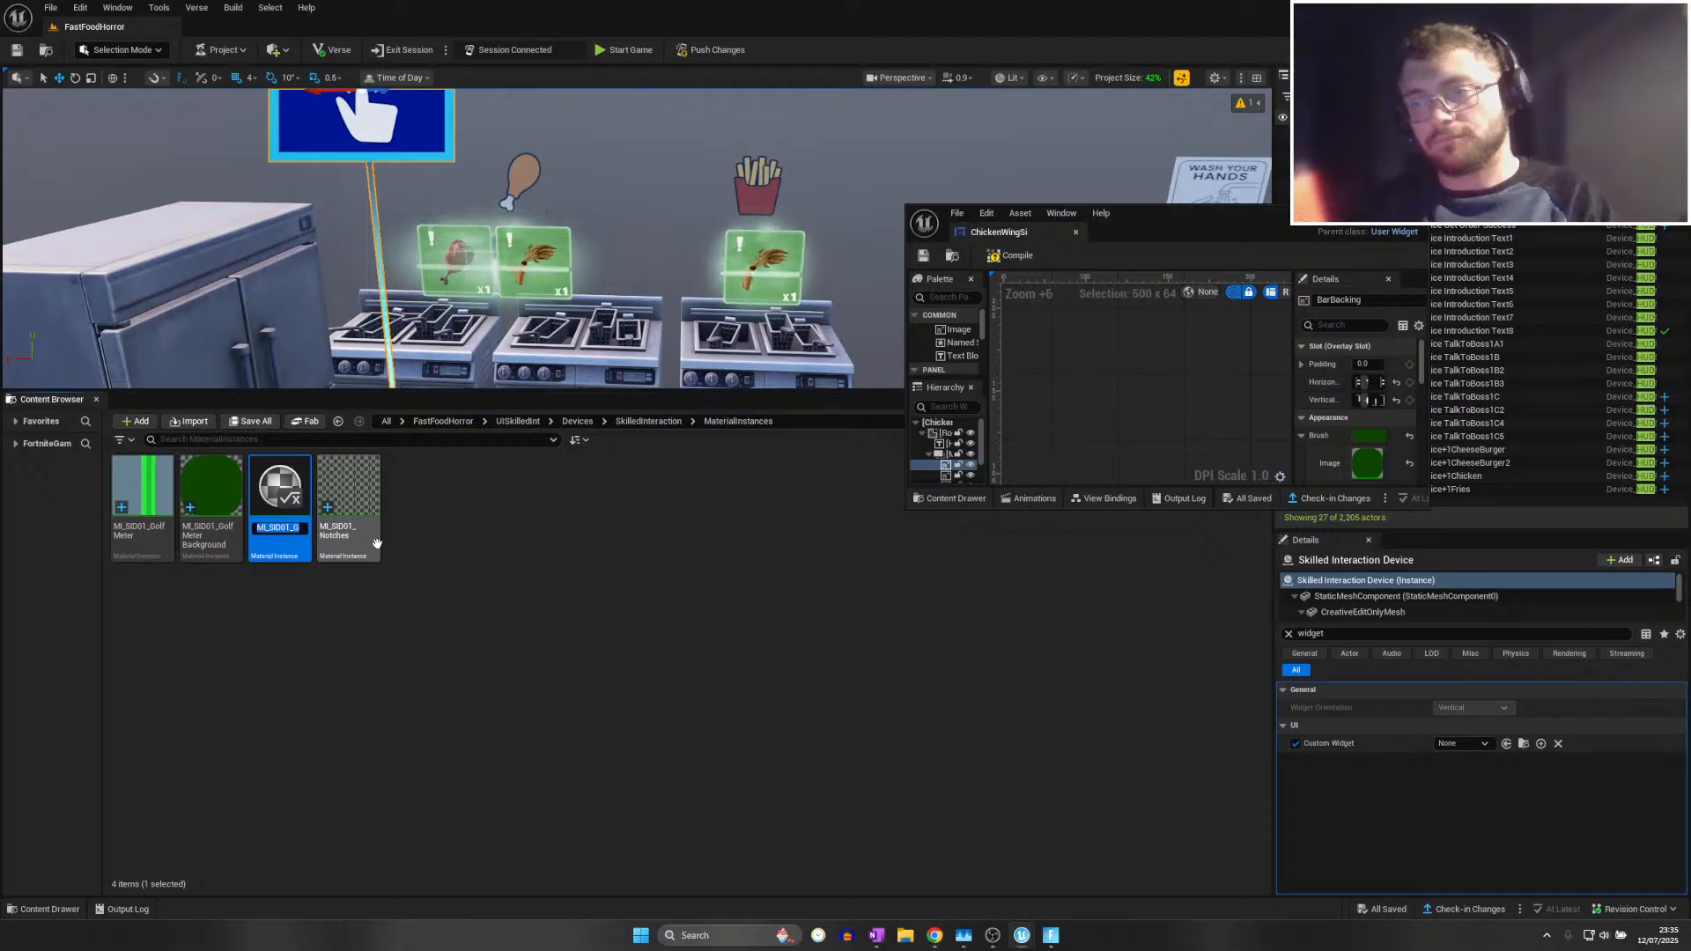
{"action": "type", "text": "Chicken"}
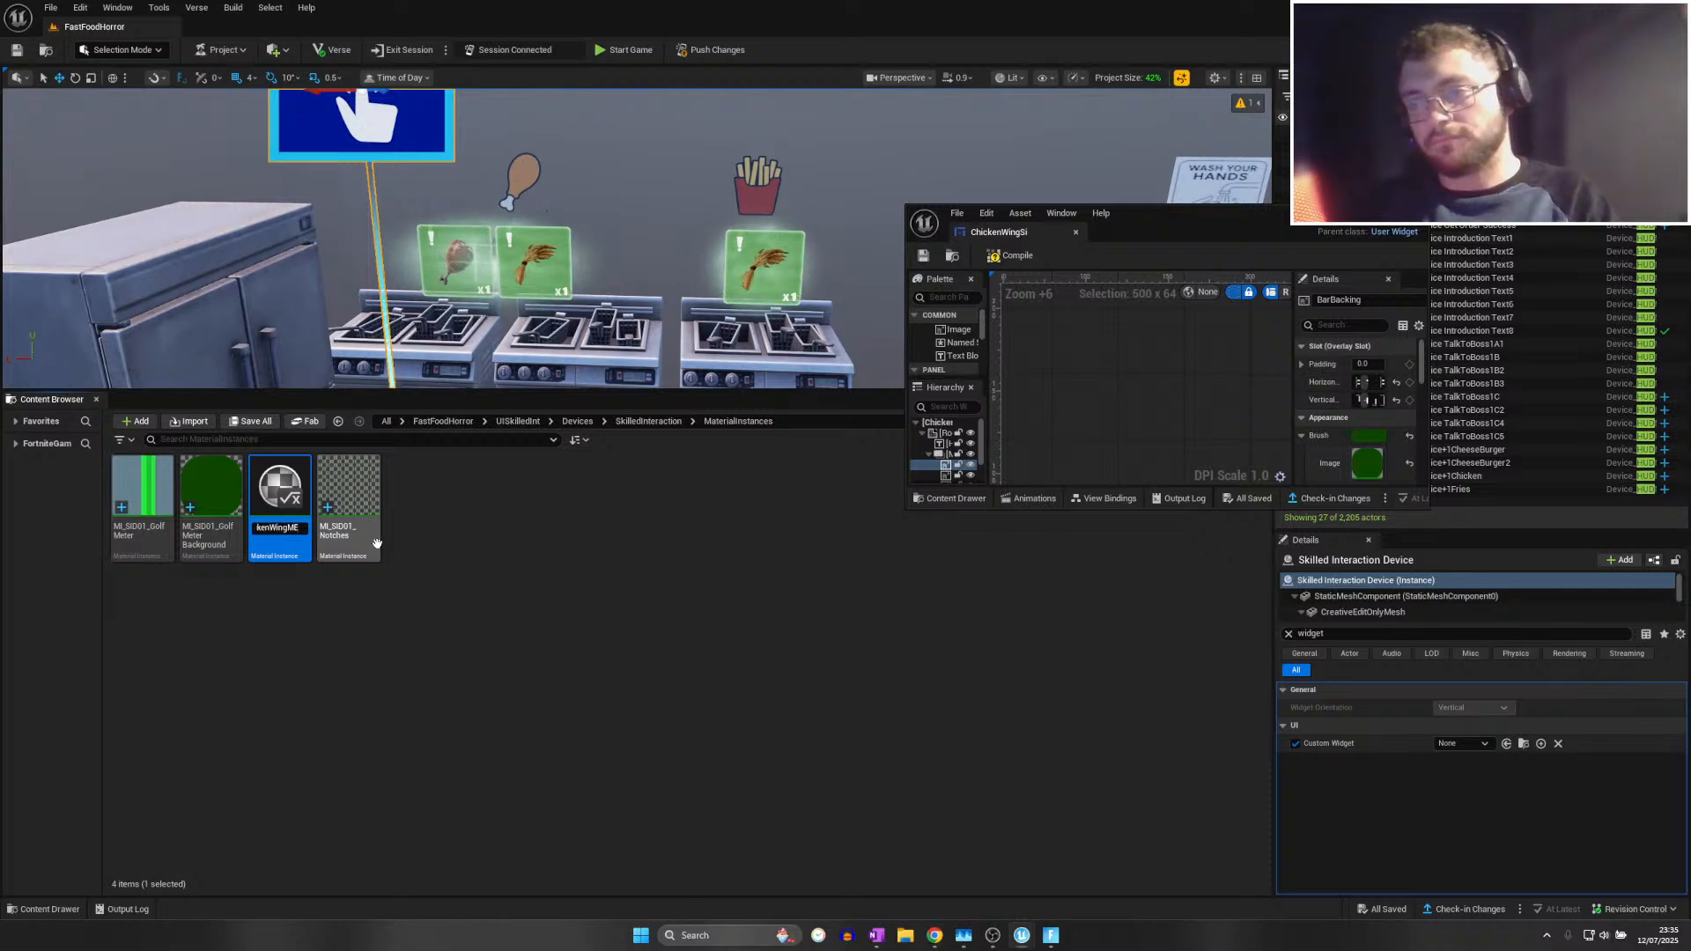
{"action": "type", "text": "WingMeterBackground"}
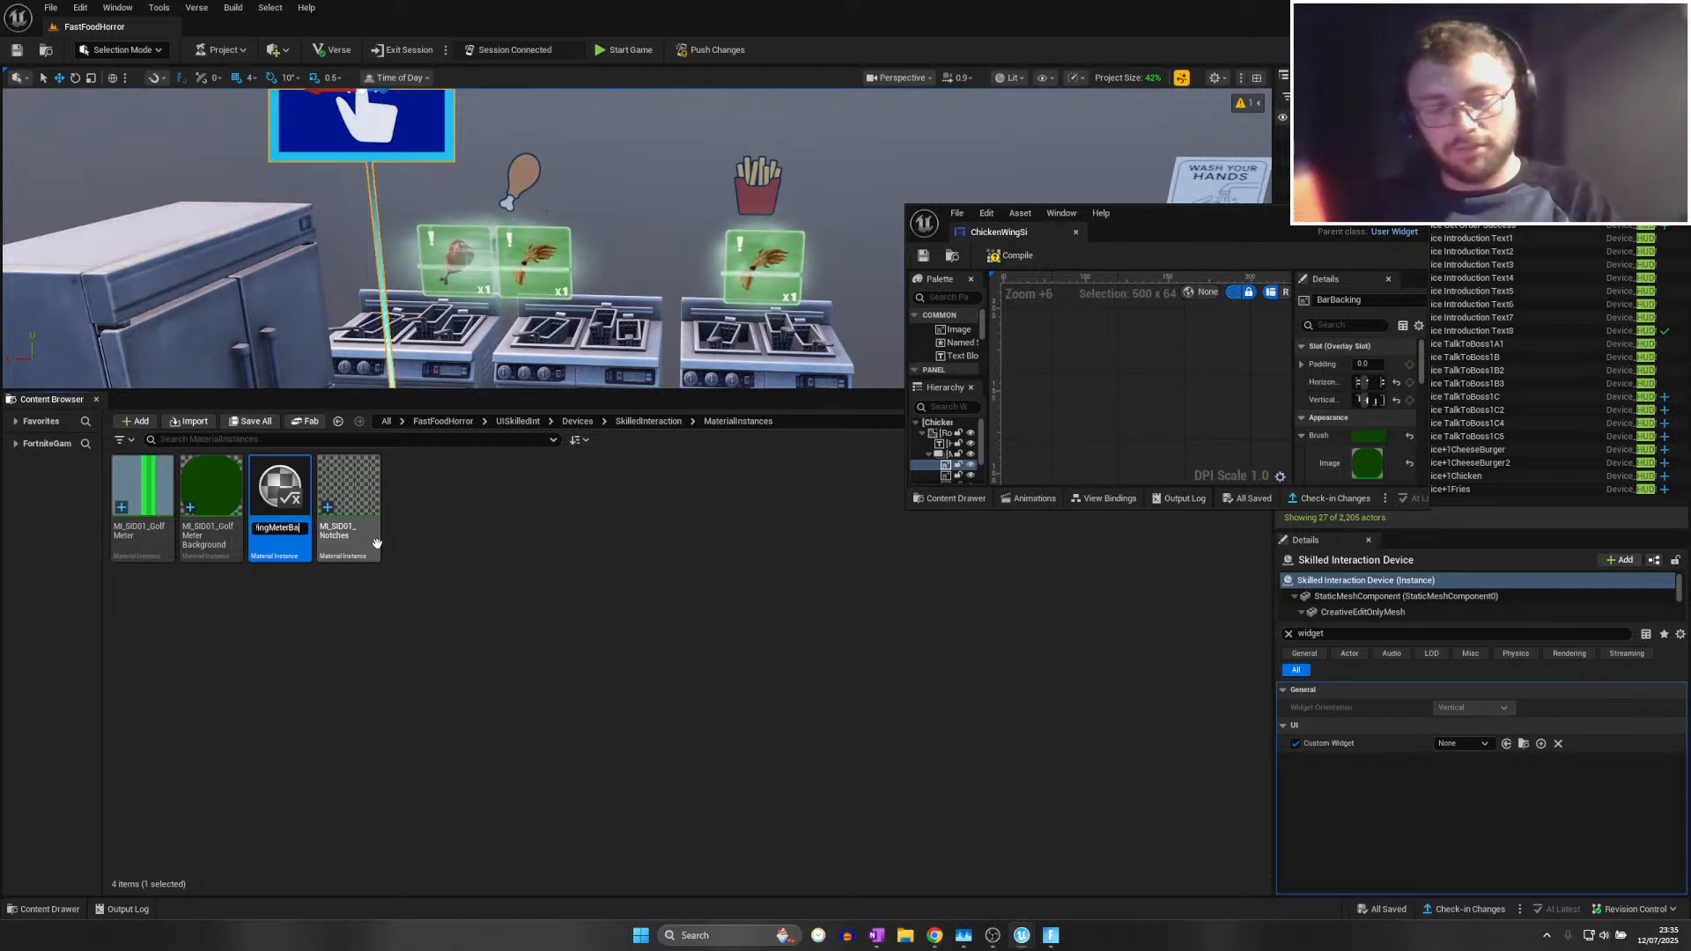
{"action": "key", "text": "Return"}
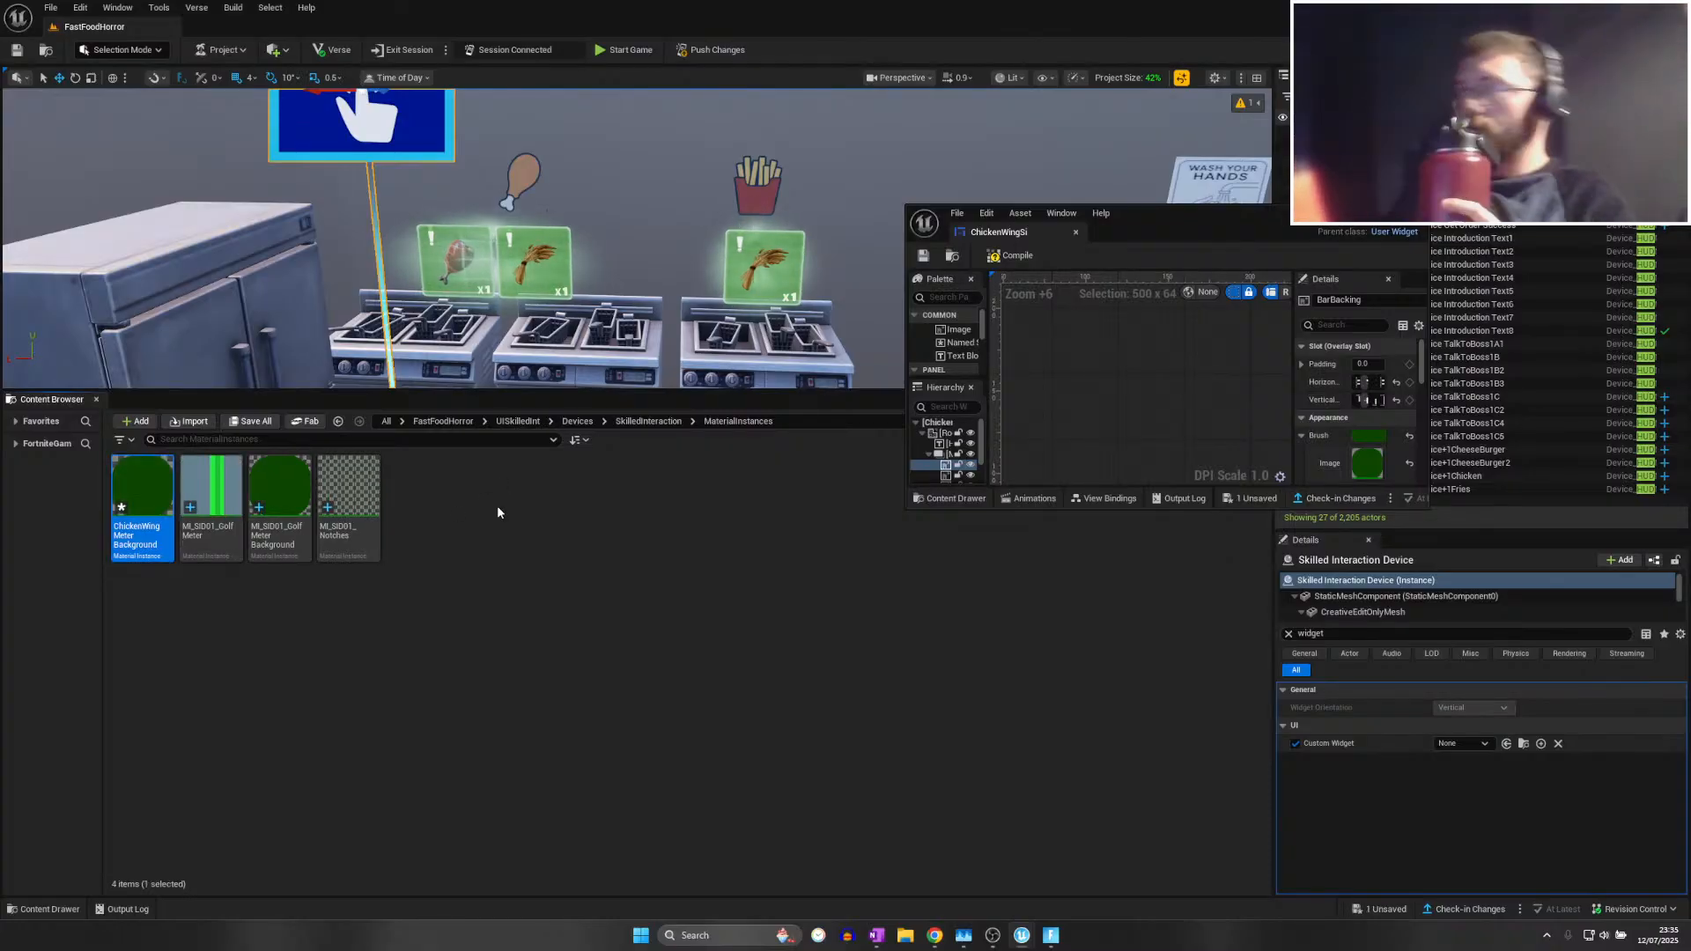
Open the ChickenWingMeterBackground material instance for editing alongside the ChickenWingSi widget
{"action": "left_click_drag", "start_coordinate": [1189, 229], "coordinate": [978, 6]}
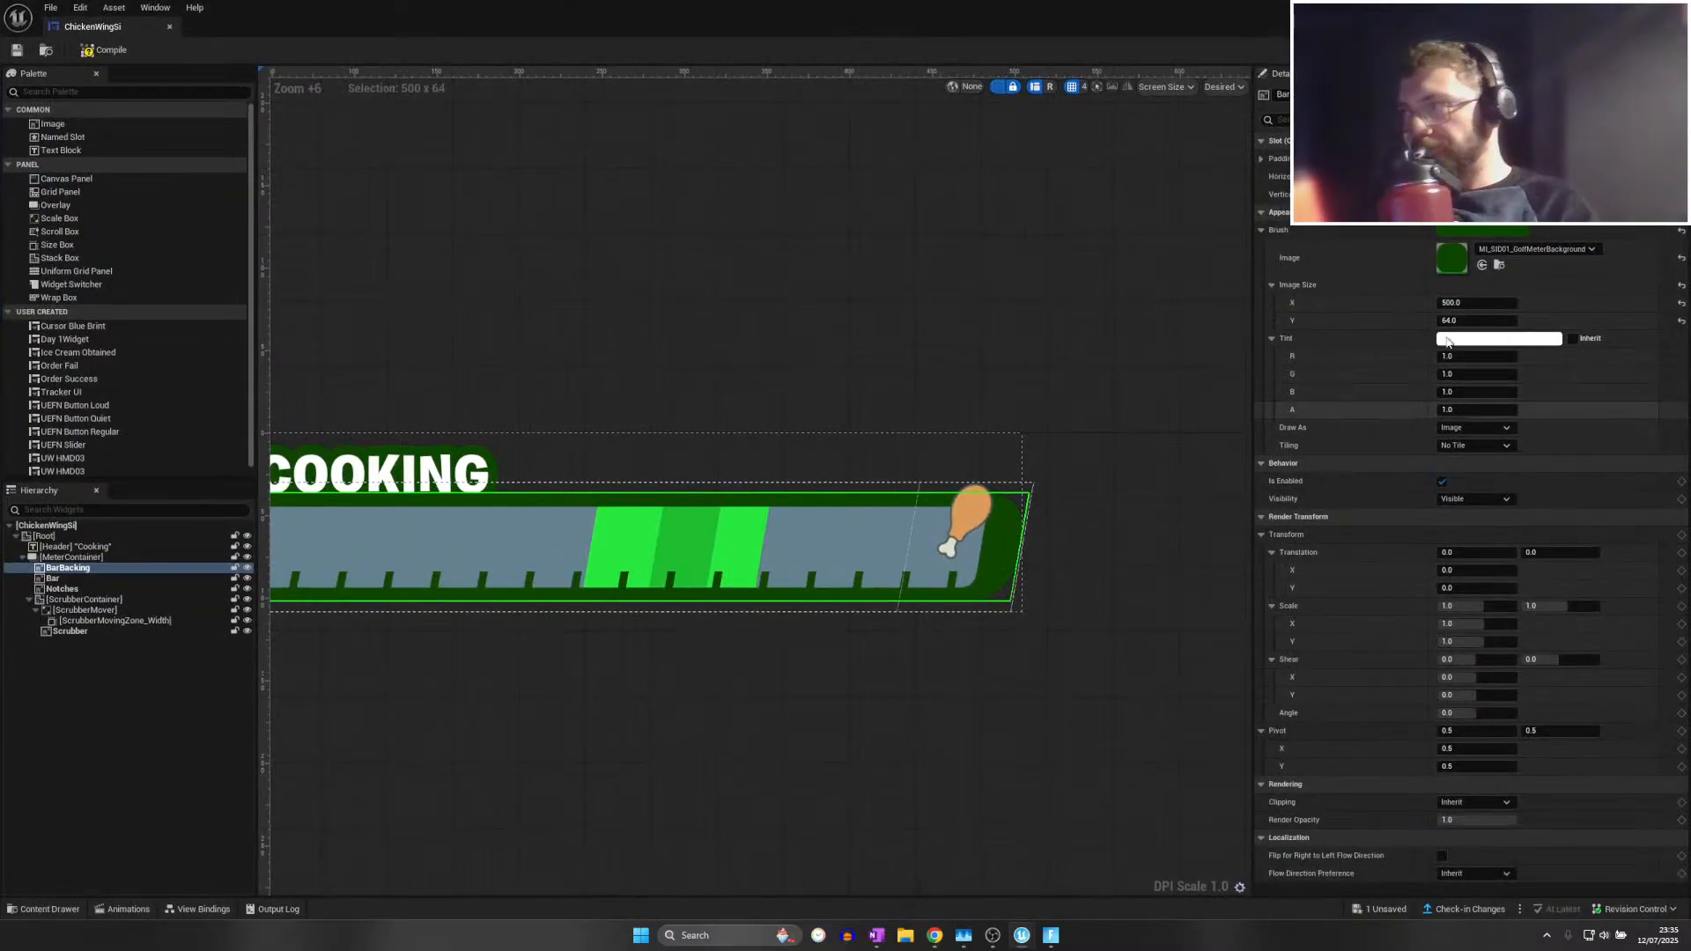
{"action": "double_click", "coordinate": [346, 19]}
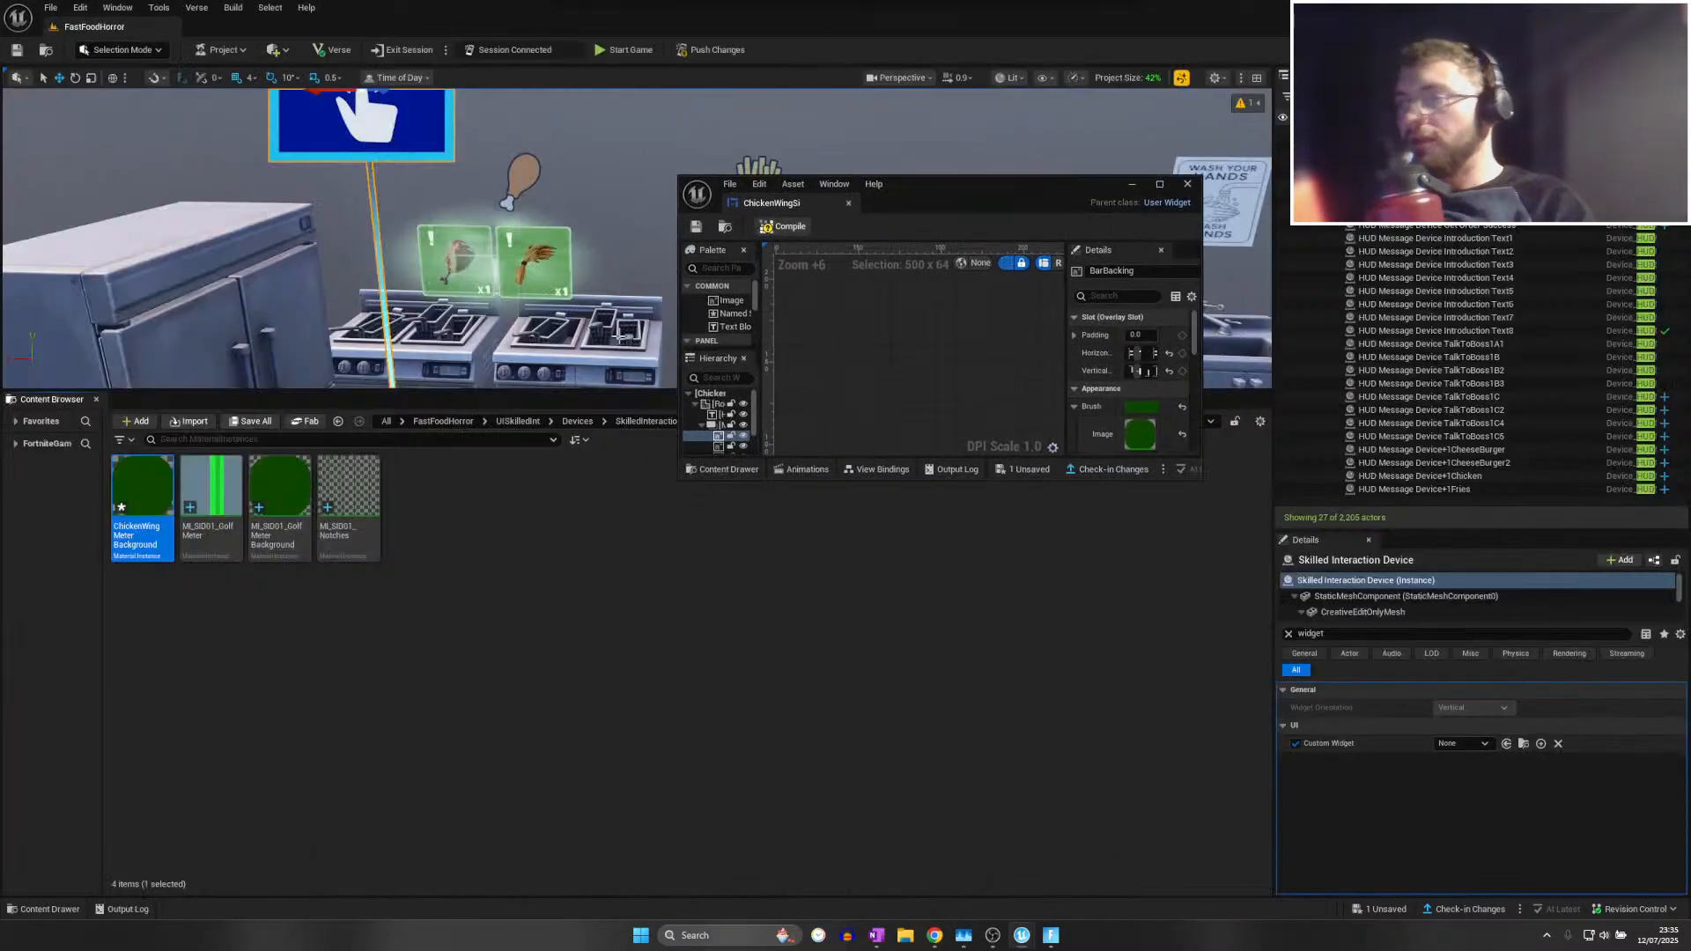
{"action": "double_click", "coordinate": [137, 480]}
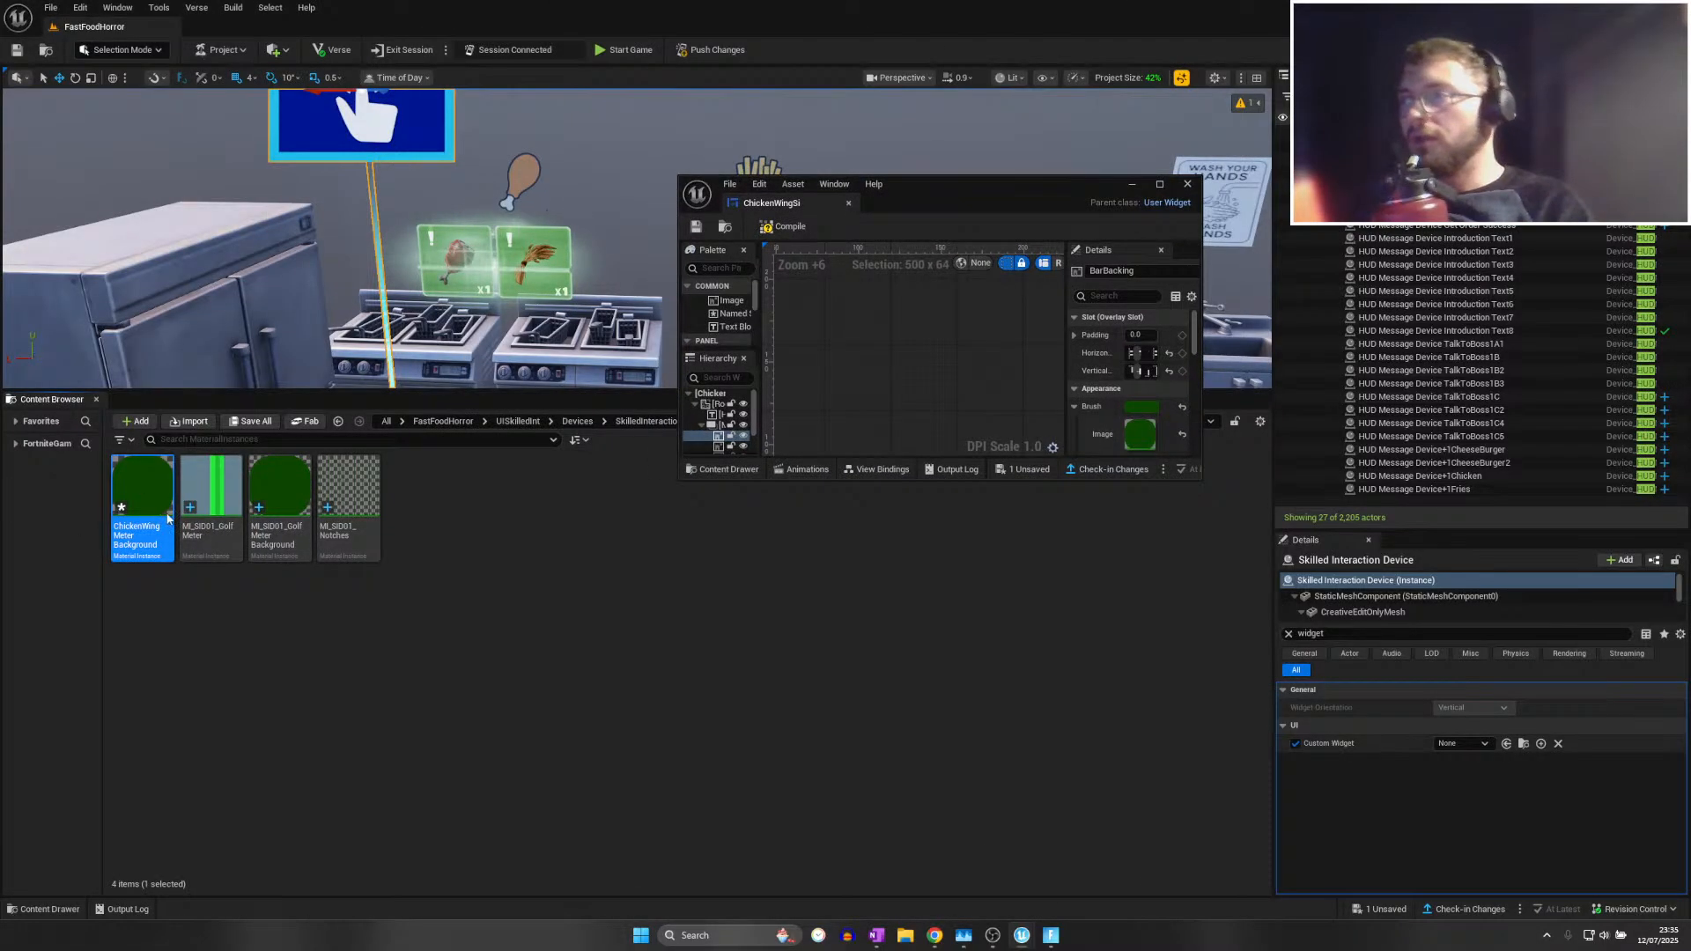
{"action": "left_click_drag", "start_coordinate": [983, 205], "coordinate": [908, 4]}
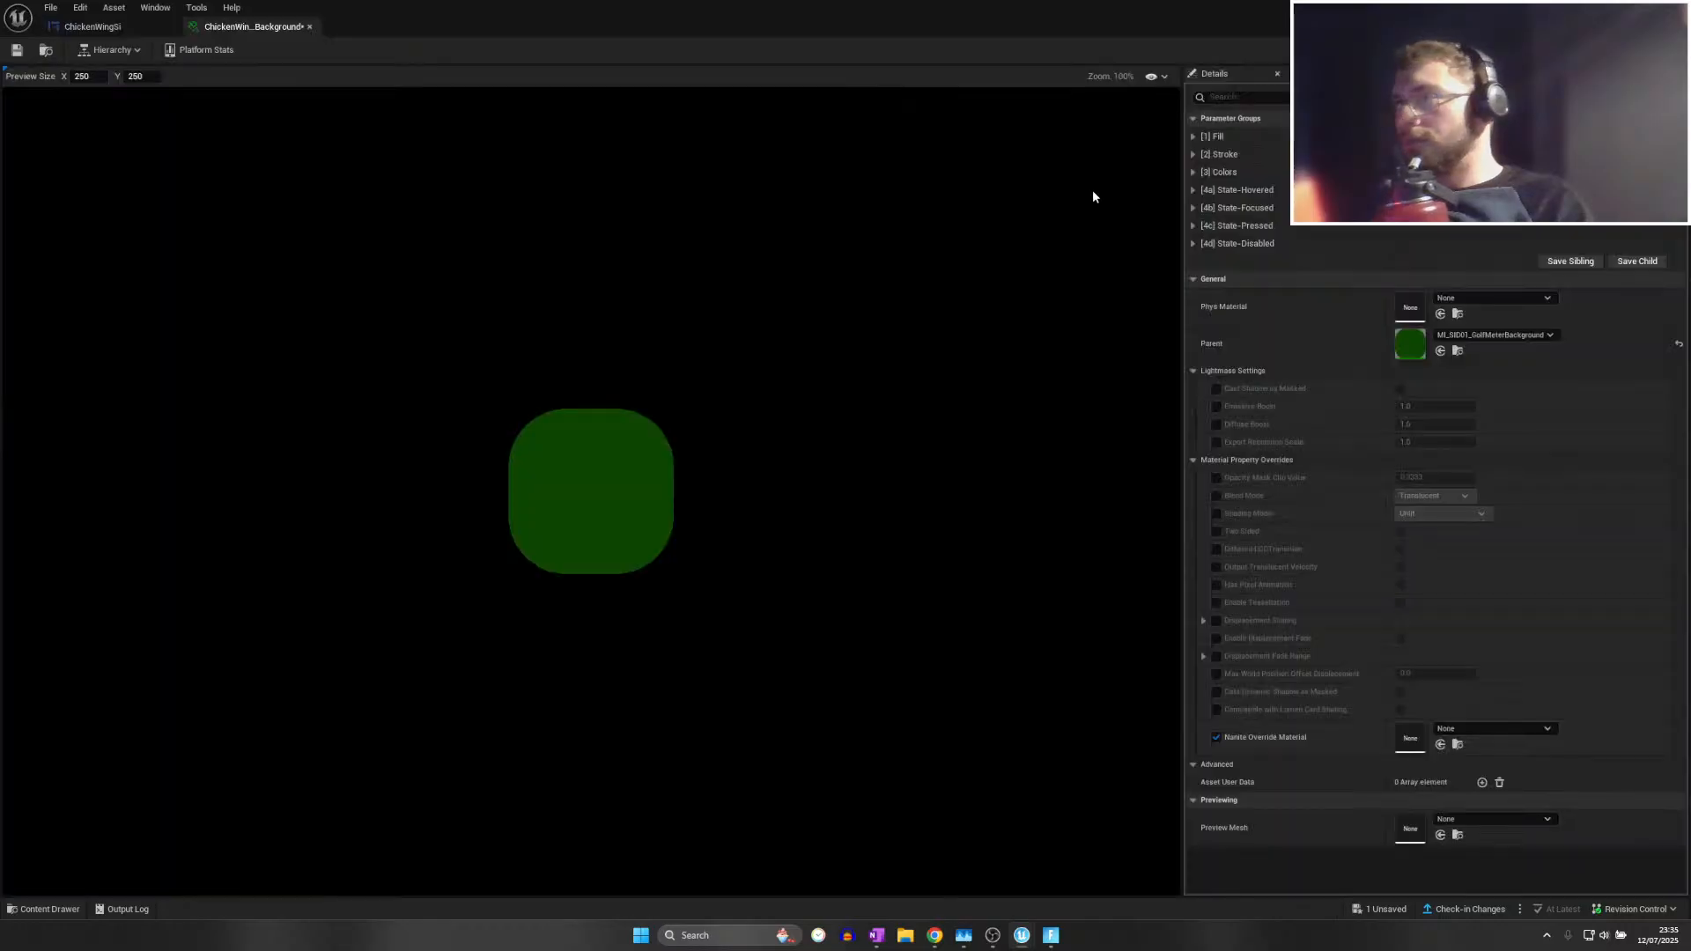
Override Color 1 of the ChickenWingMeterBackground material instance with the saved red swatch and save the asset
{"action": "left_click", "coordinate": [1193, 136]}
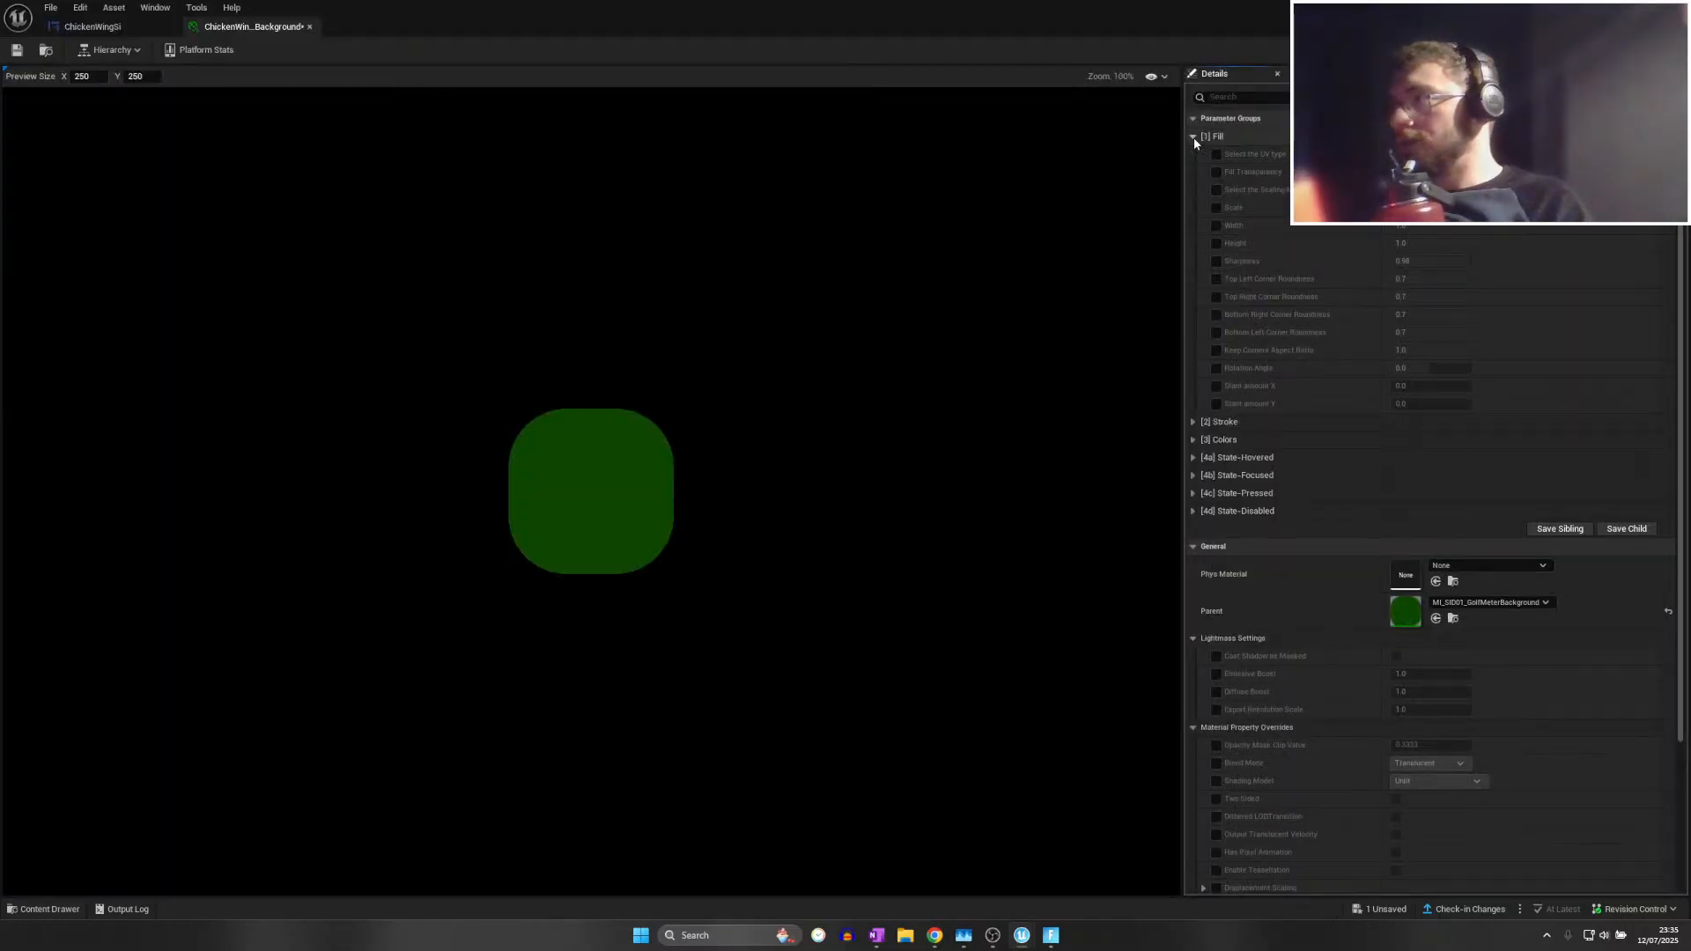
{"action": "left_click", "coordinate": [1192, 136]}
{"action": "left_click", "coordinate": [1192, 172]}
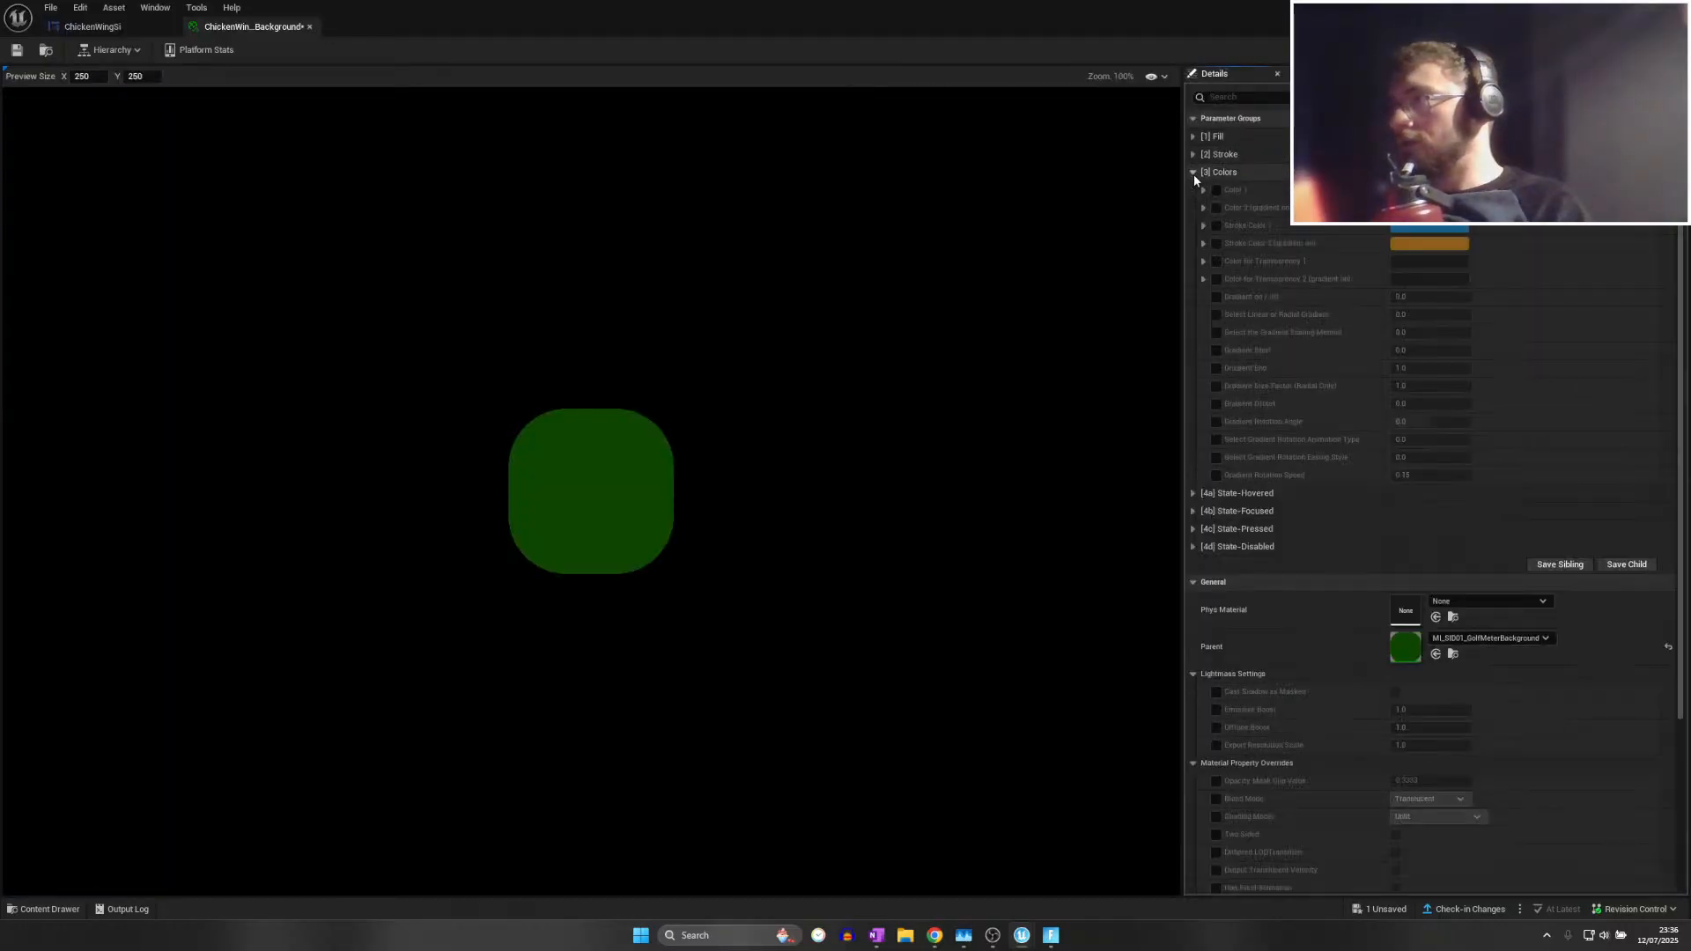
{"action": "left_click", "coordinate": [1215, 190]}
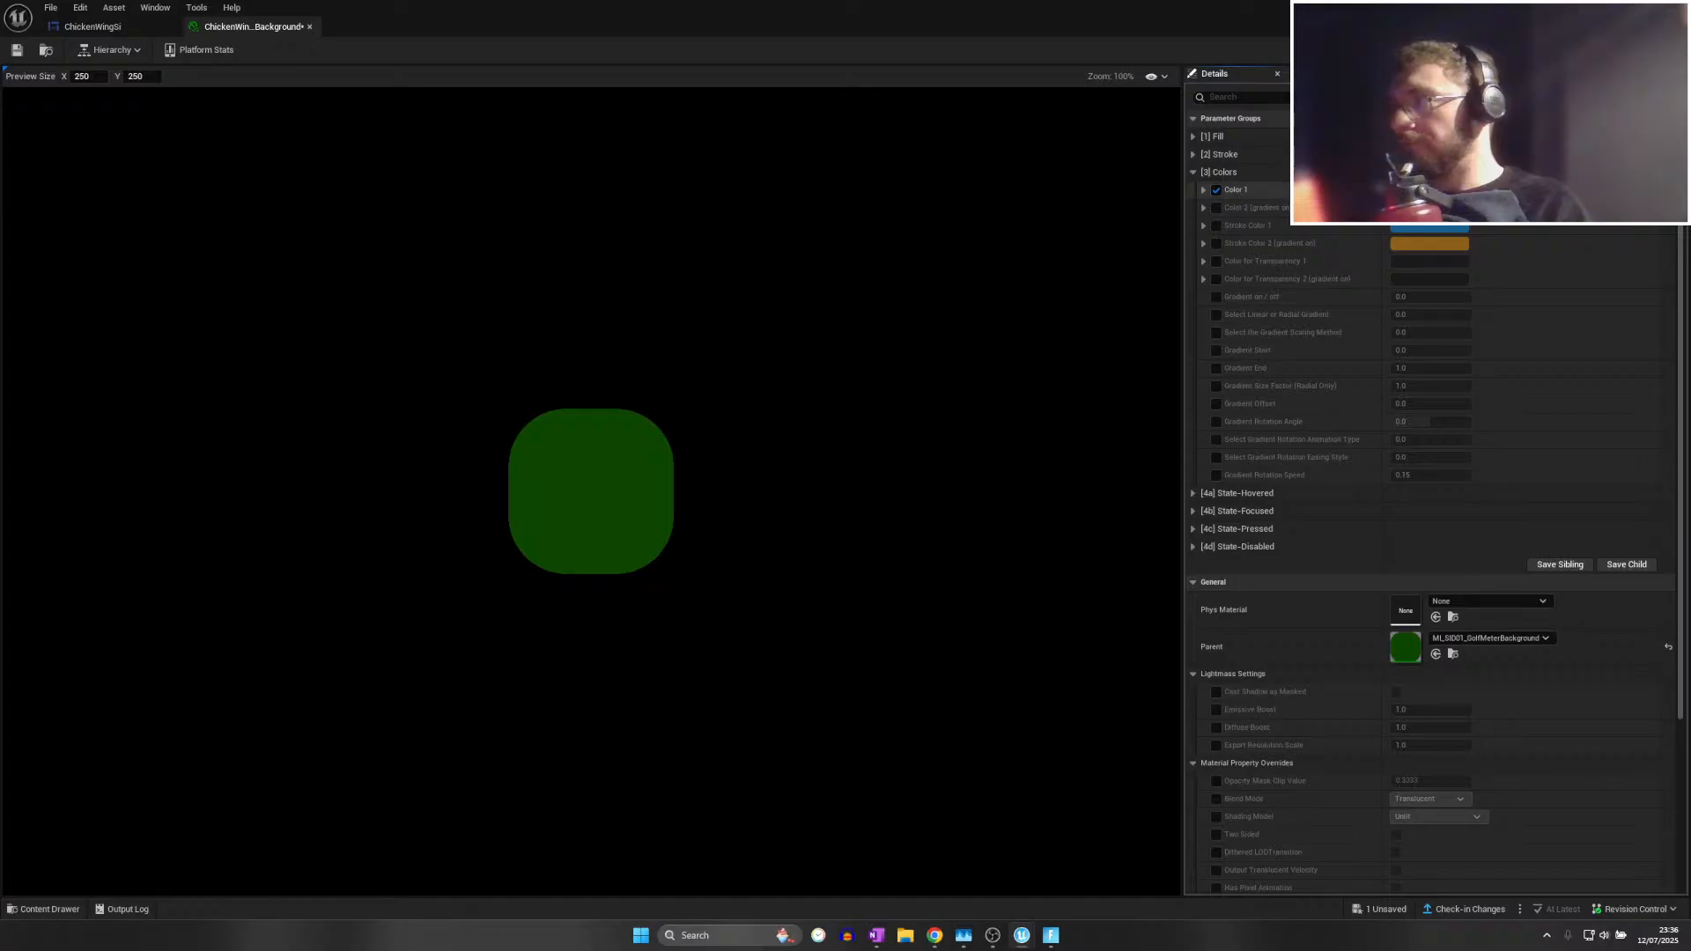
{"action": "left_click", "coordinate": [1428, 190]}
{"action": "left_click_drag", "start_coordinate": [1312, 304], "coordinate": [1297, 233]}
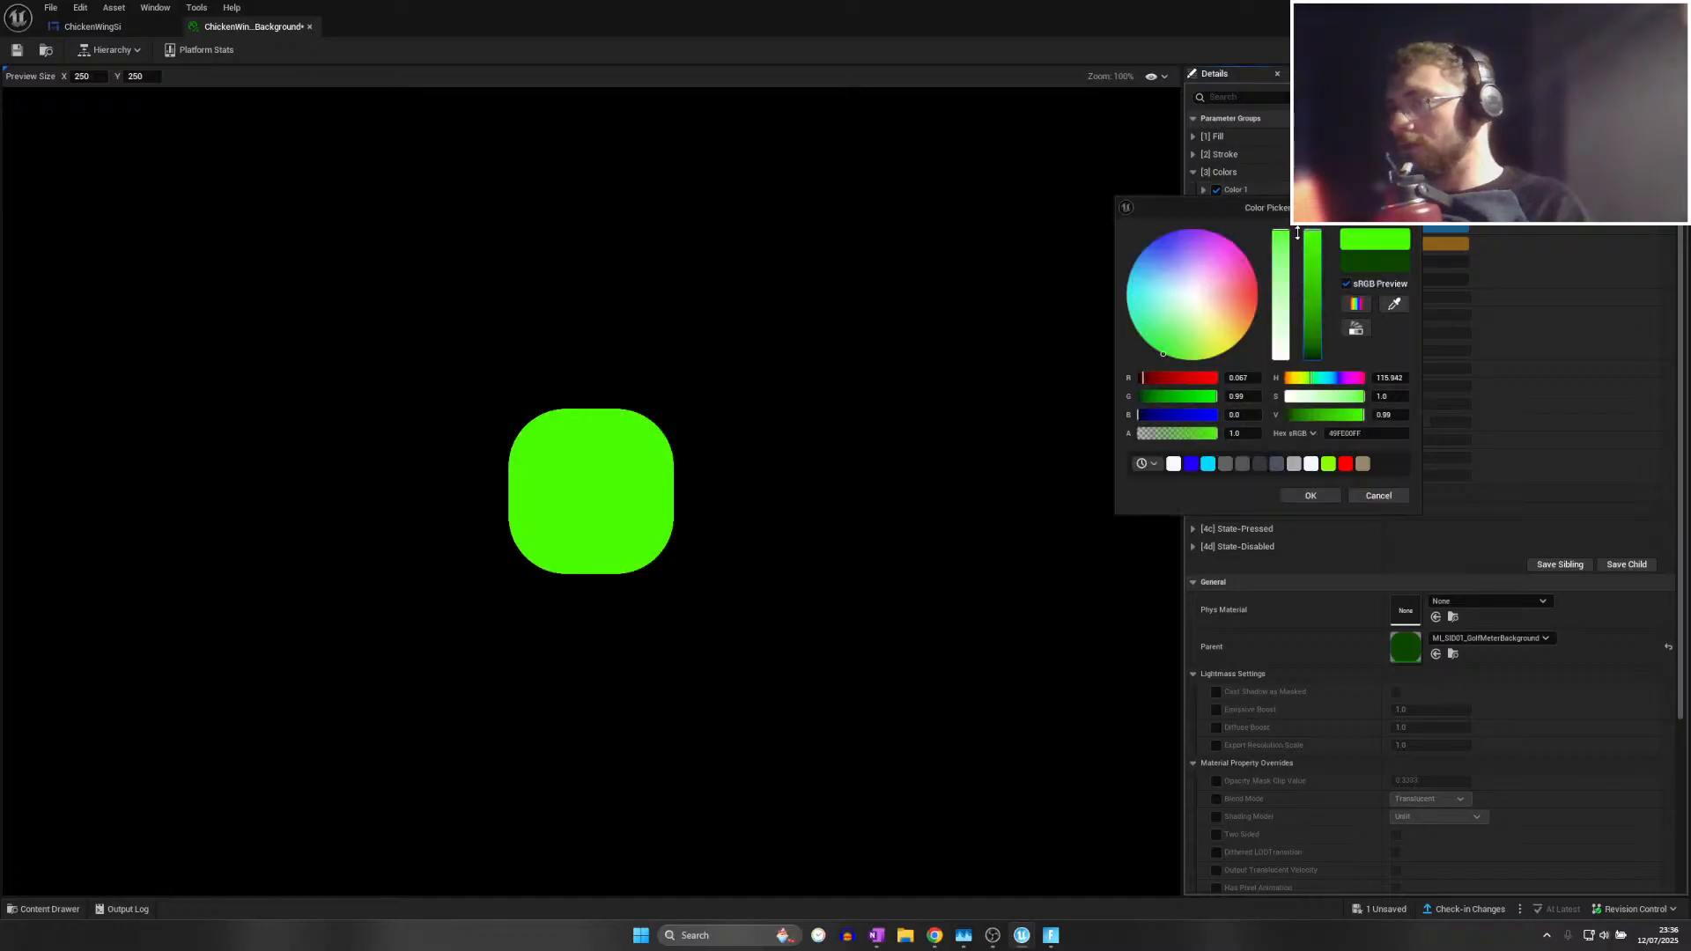
{"action": "left_click", "coordinate": [1345, 463]}
{"action": "left_click", "coordinate": [1311, 495]}
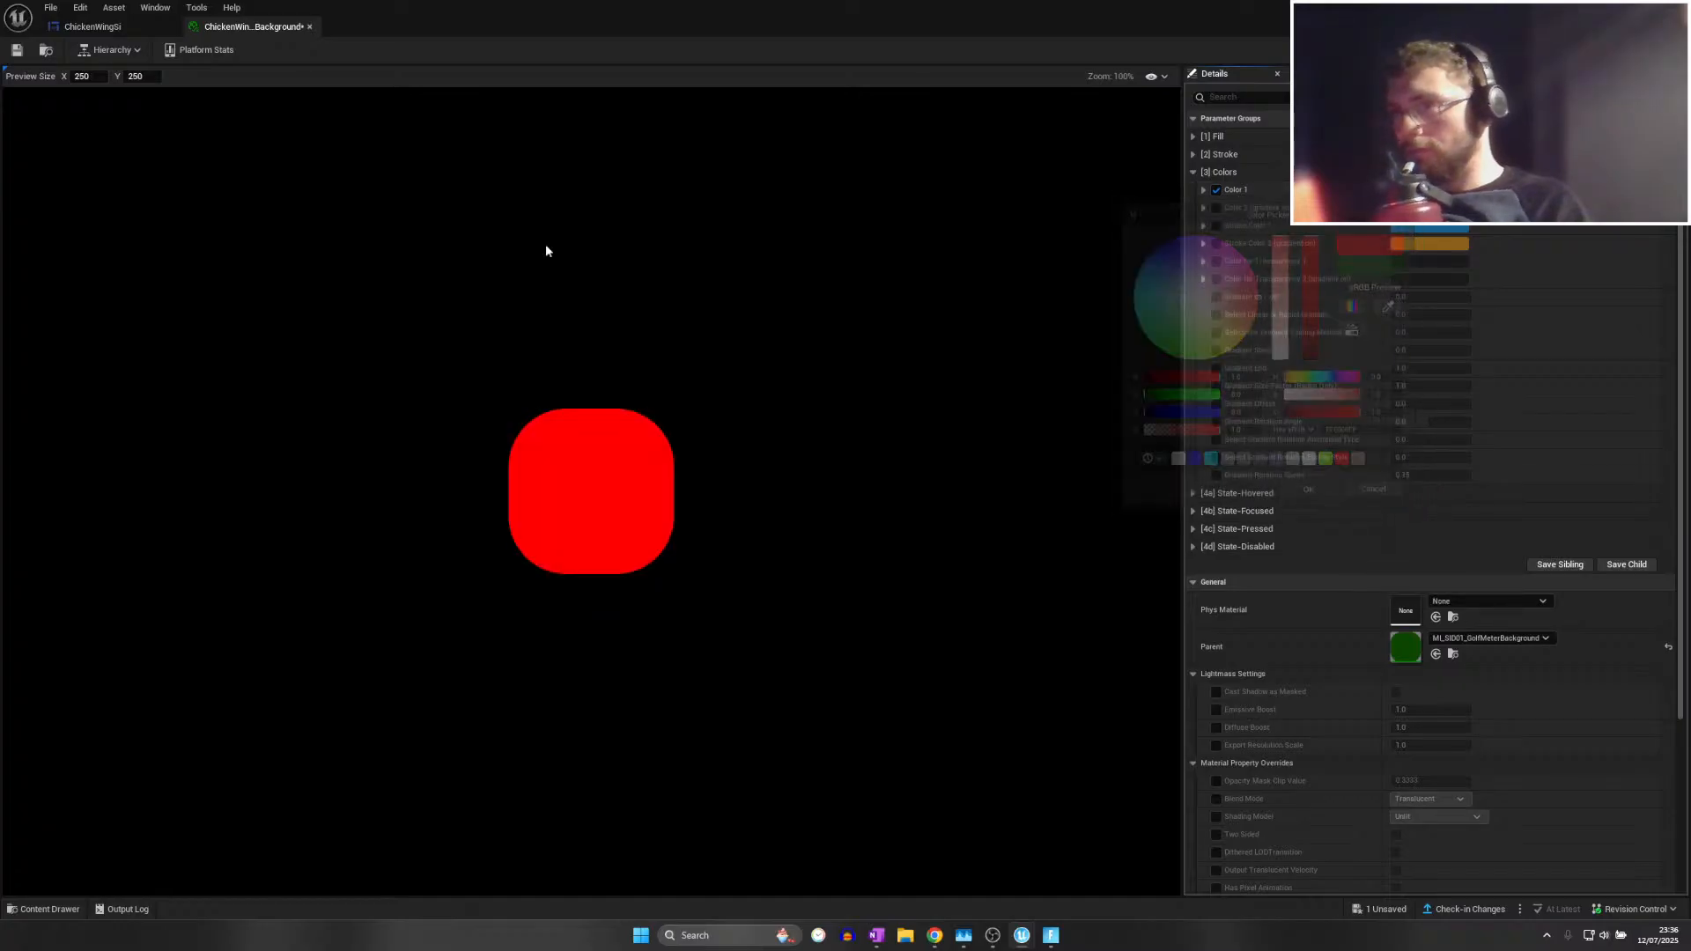
{"action": "left_click", "coordinate": [17, 53]}
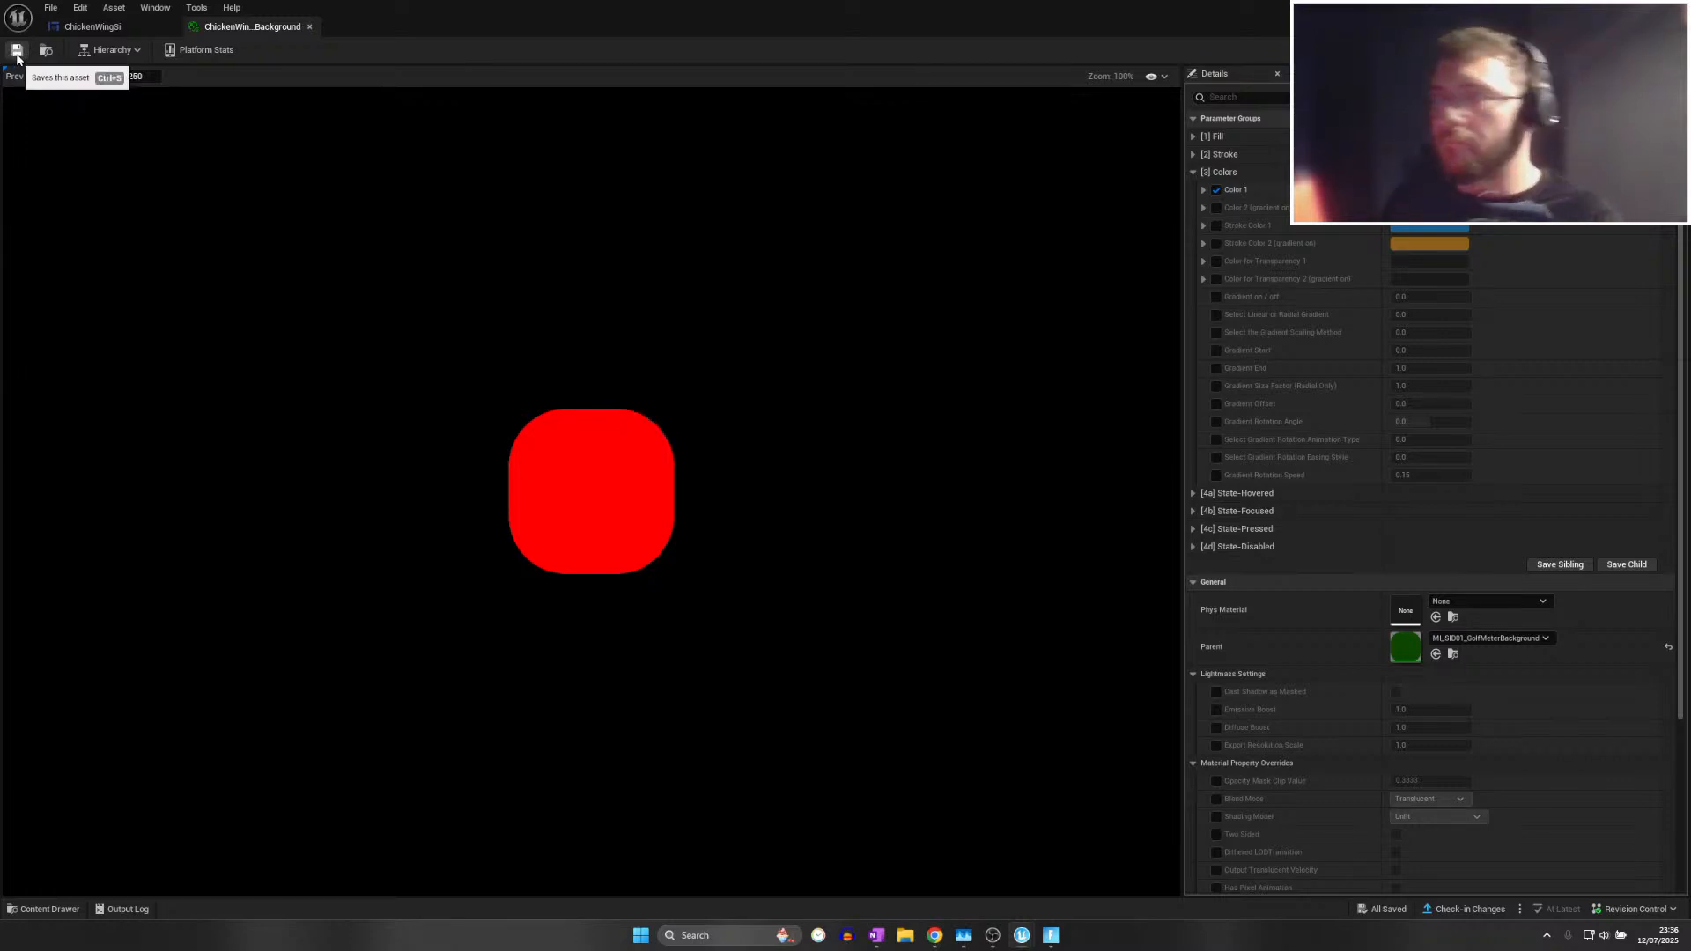
Return to the ChickenWingSi widget and search the available materials for a new BarBacking image
{"action": "left_click", "coordinate": [93, 27]}
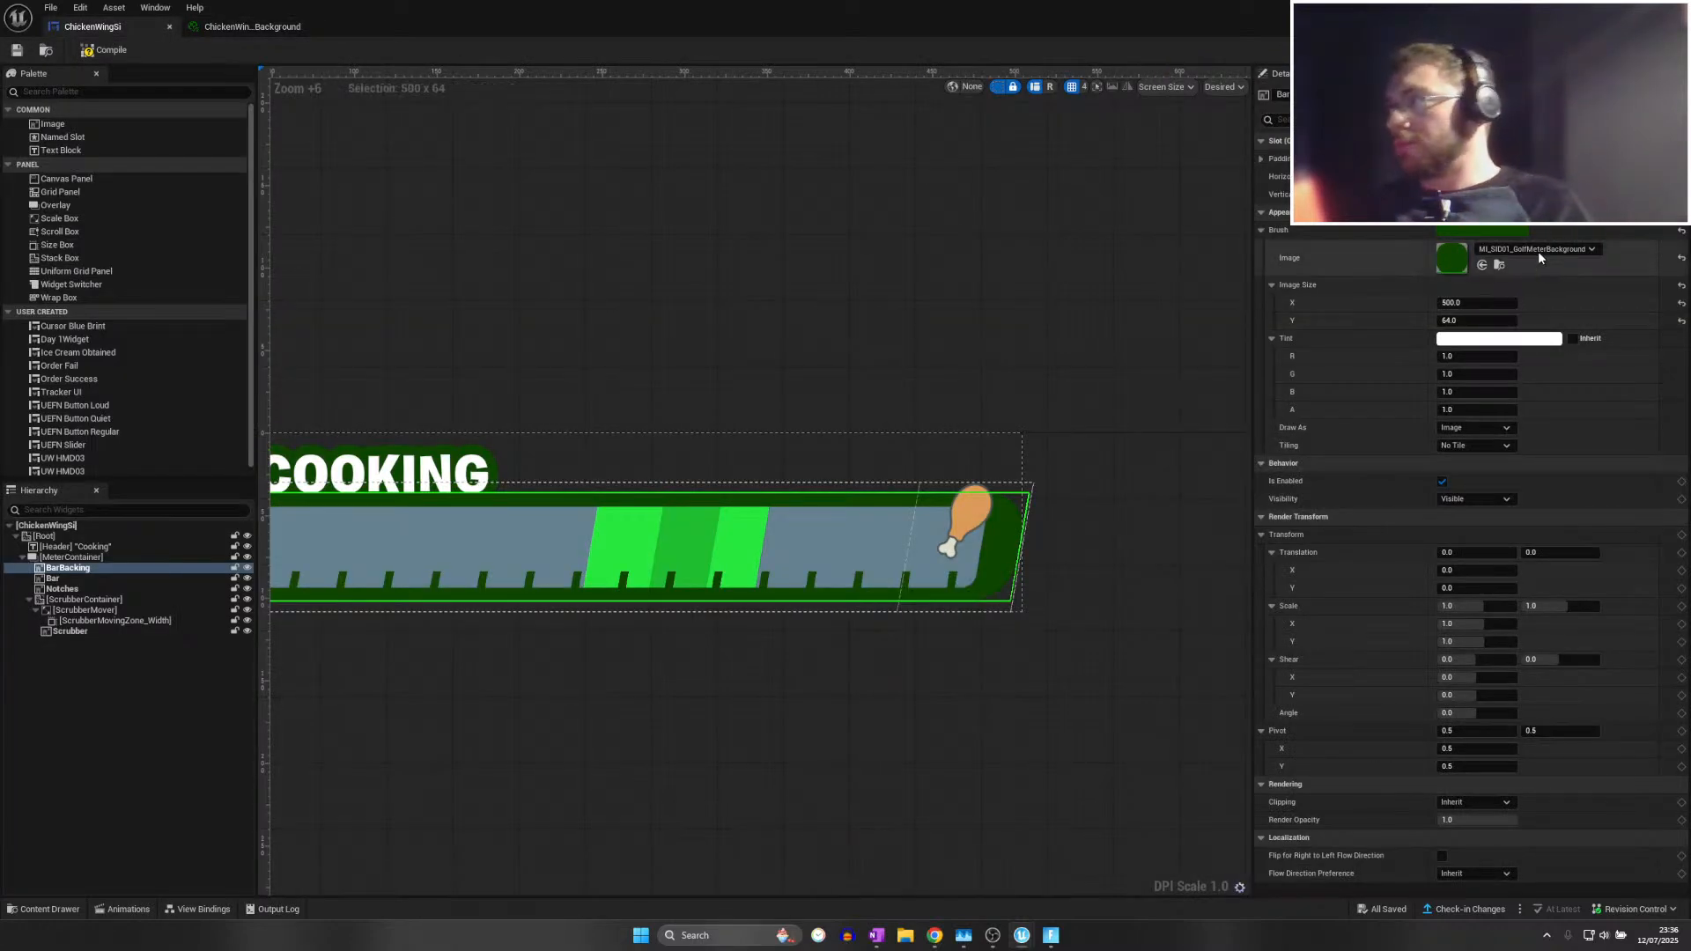
{"action": "left_click", "coordinate": [1538, 250]}
{"action": "type", "text": "c"}
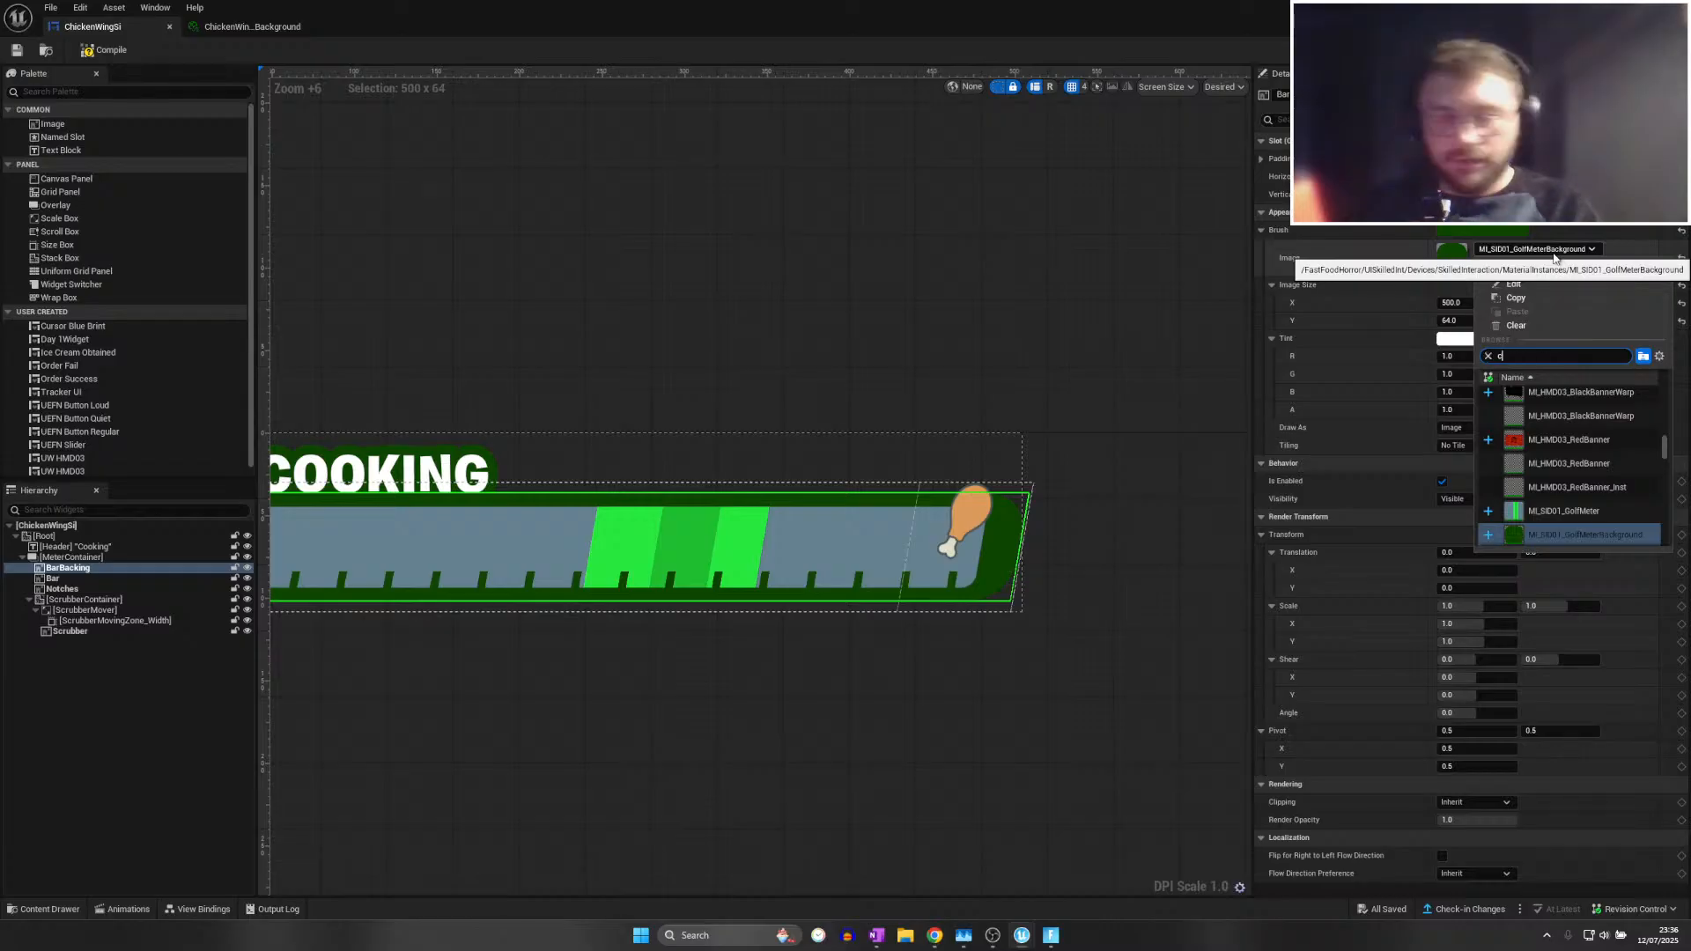
Set the BarBacking element's brush image to the ChickenWingMeterBackground material instance
{"action": "type", "text": "hicken"}
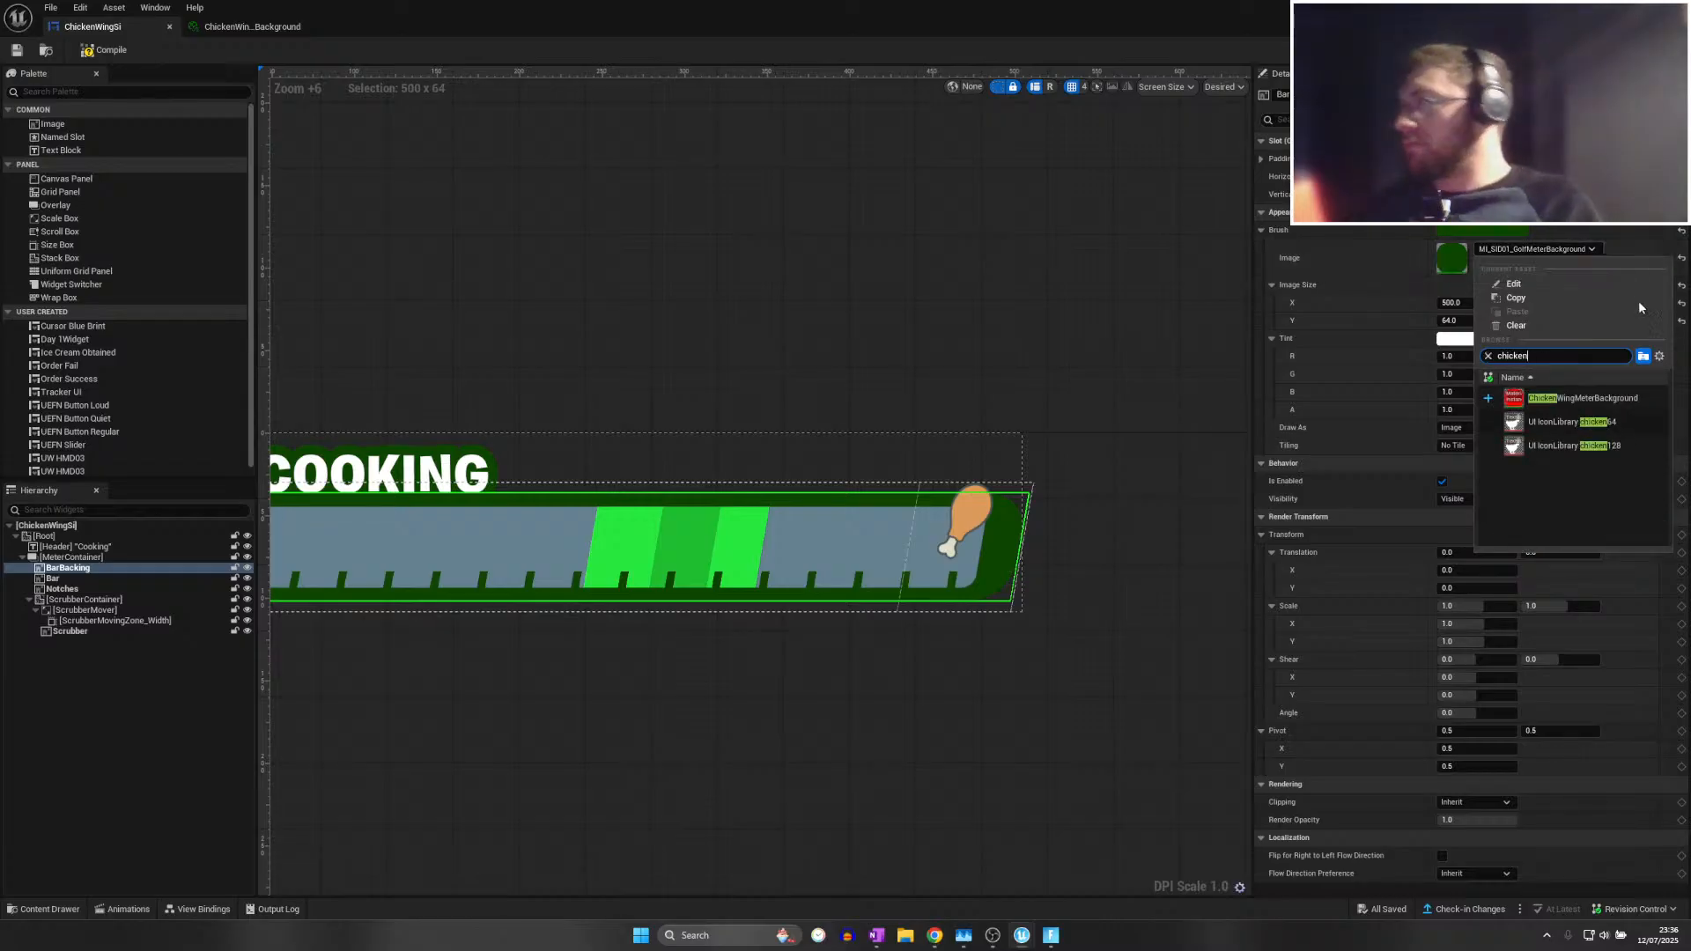
{"action": "left_click", "coordinate": [1585, 398]}
{"action": "left_click", "coordinate": [907, 334]}
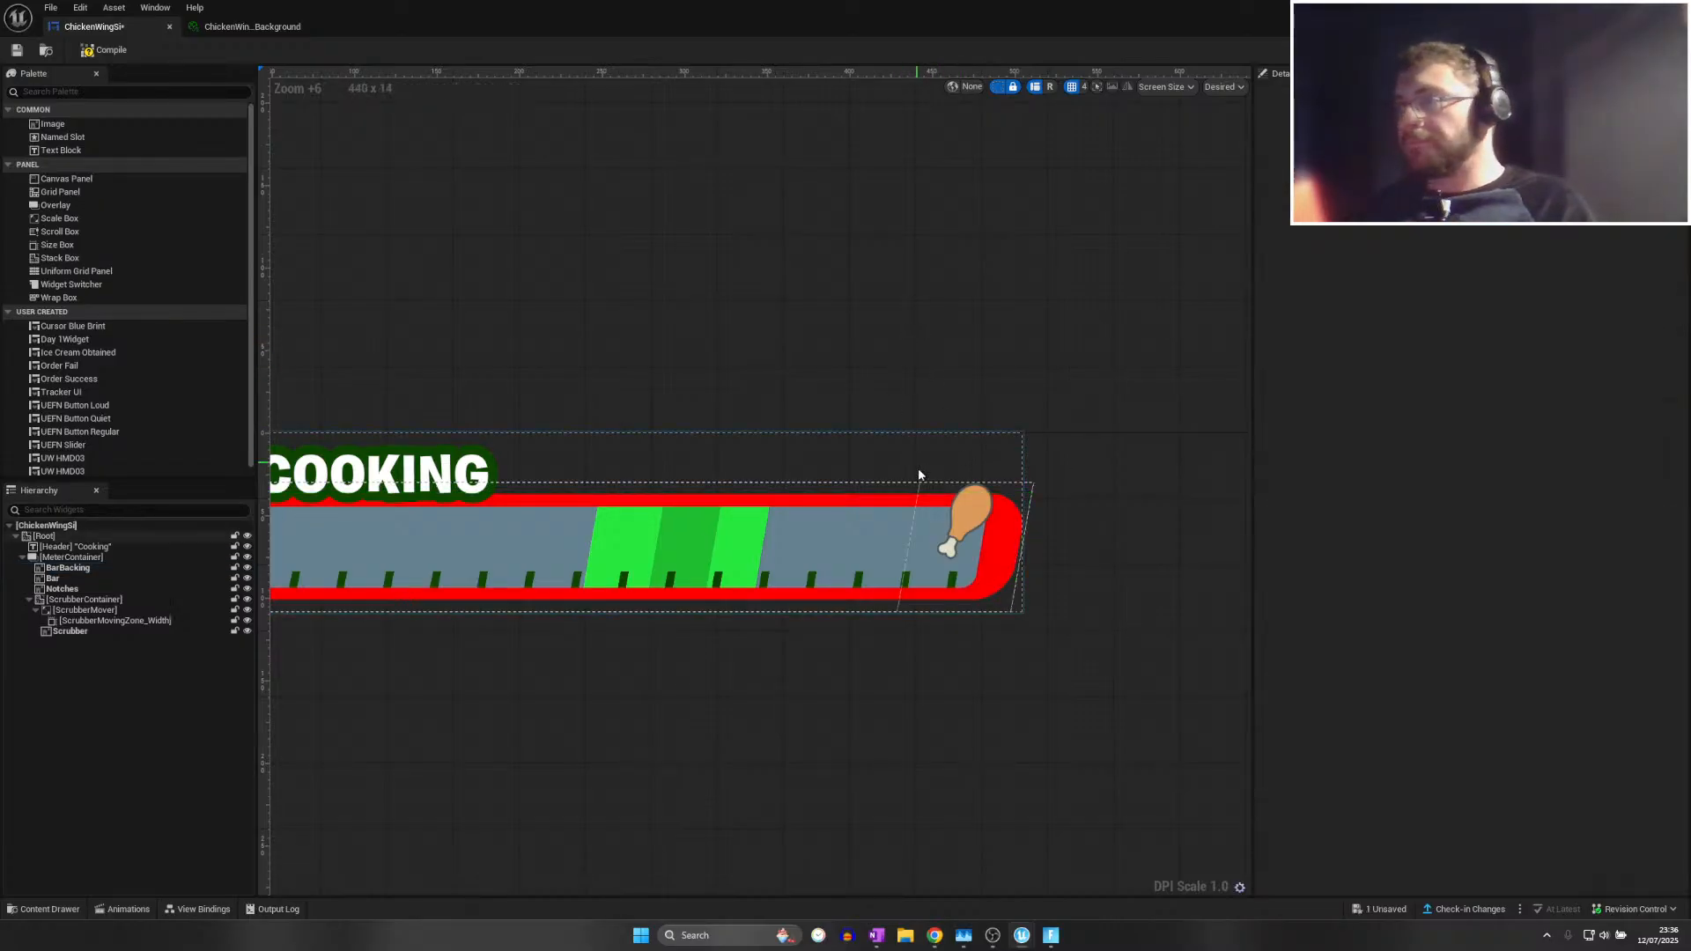
Set the outline color of the "Cooking" header text by sampling the red of the meter's backing
{"action": "right_click_drag", "start_coordinate": [918, 475], "coordinate": [1053, 479]}
{"action": "left_click", "coordinate": [586, 437]}
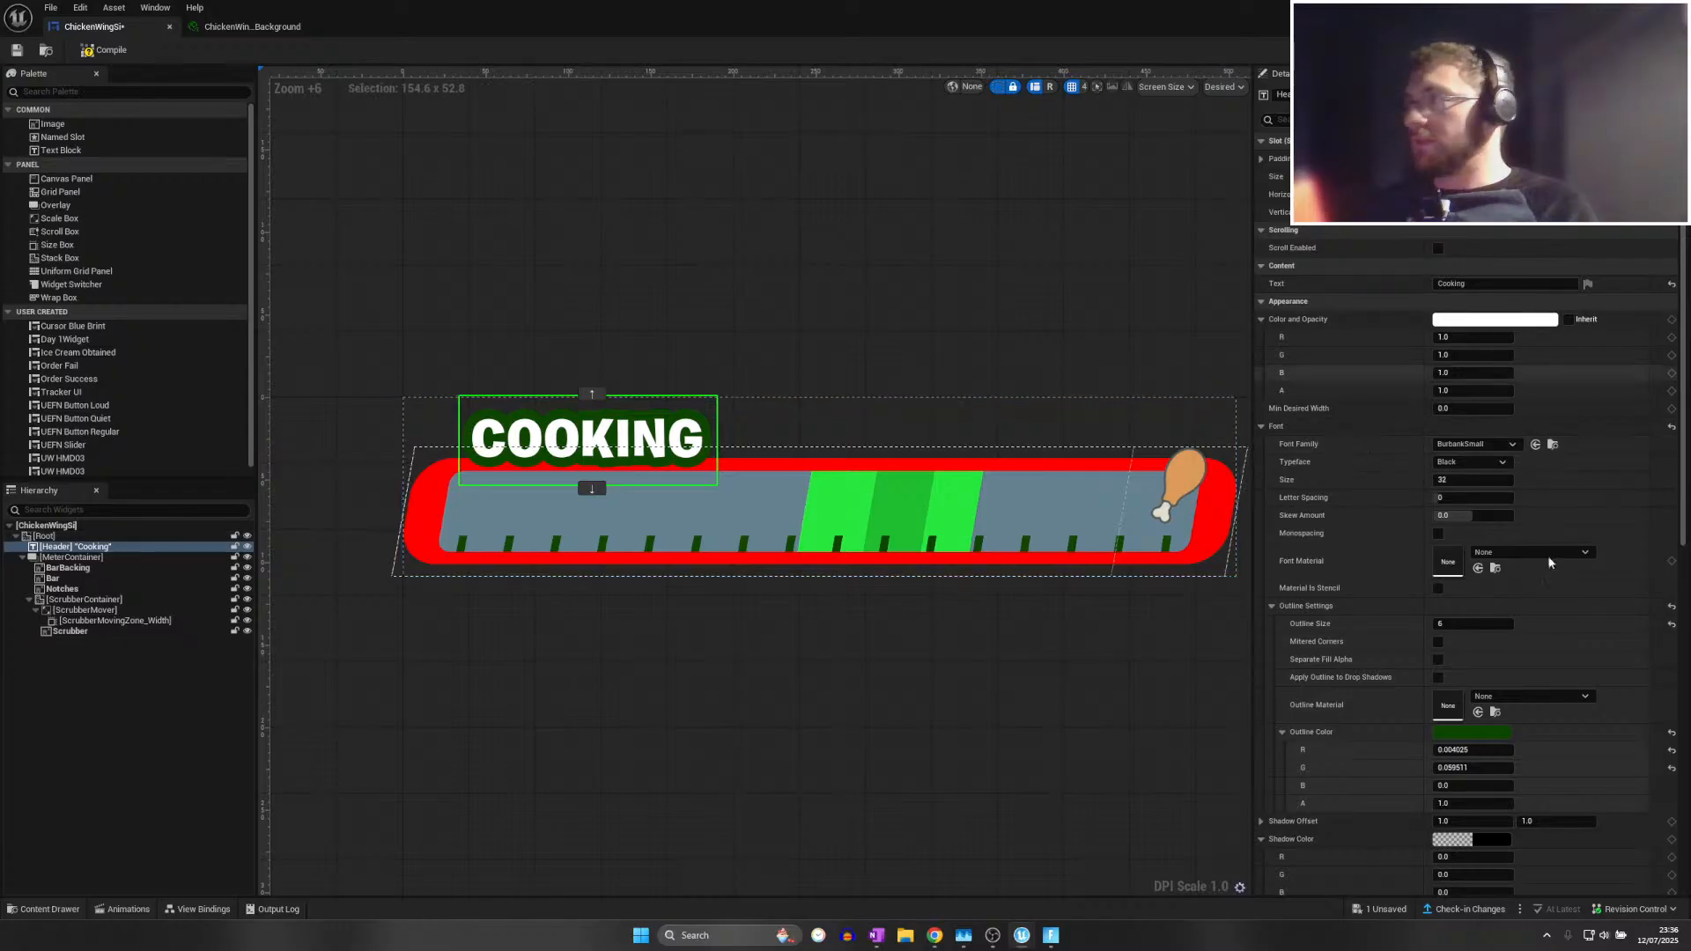
{"action": "left_click", "coordinate": [1452, 731]}
{"action": "left_click", "coordinate": [1458, 648]}
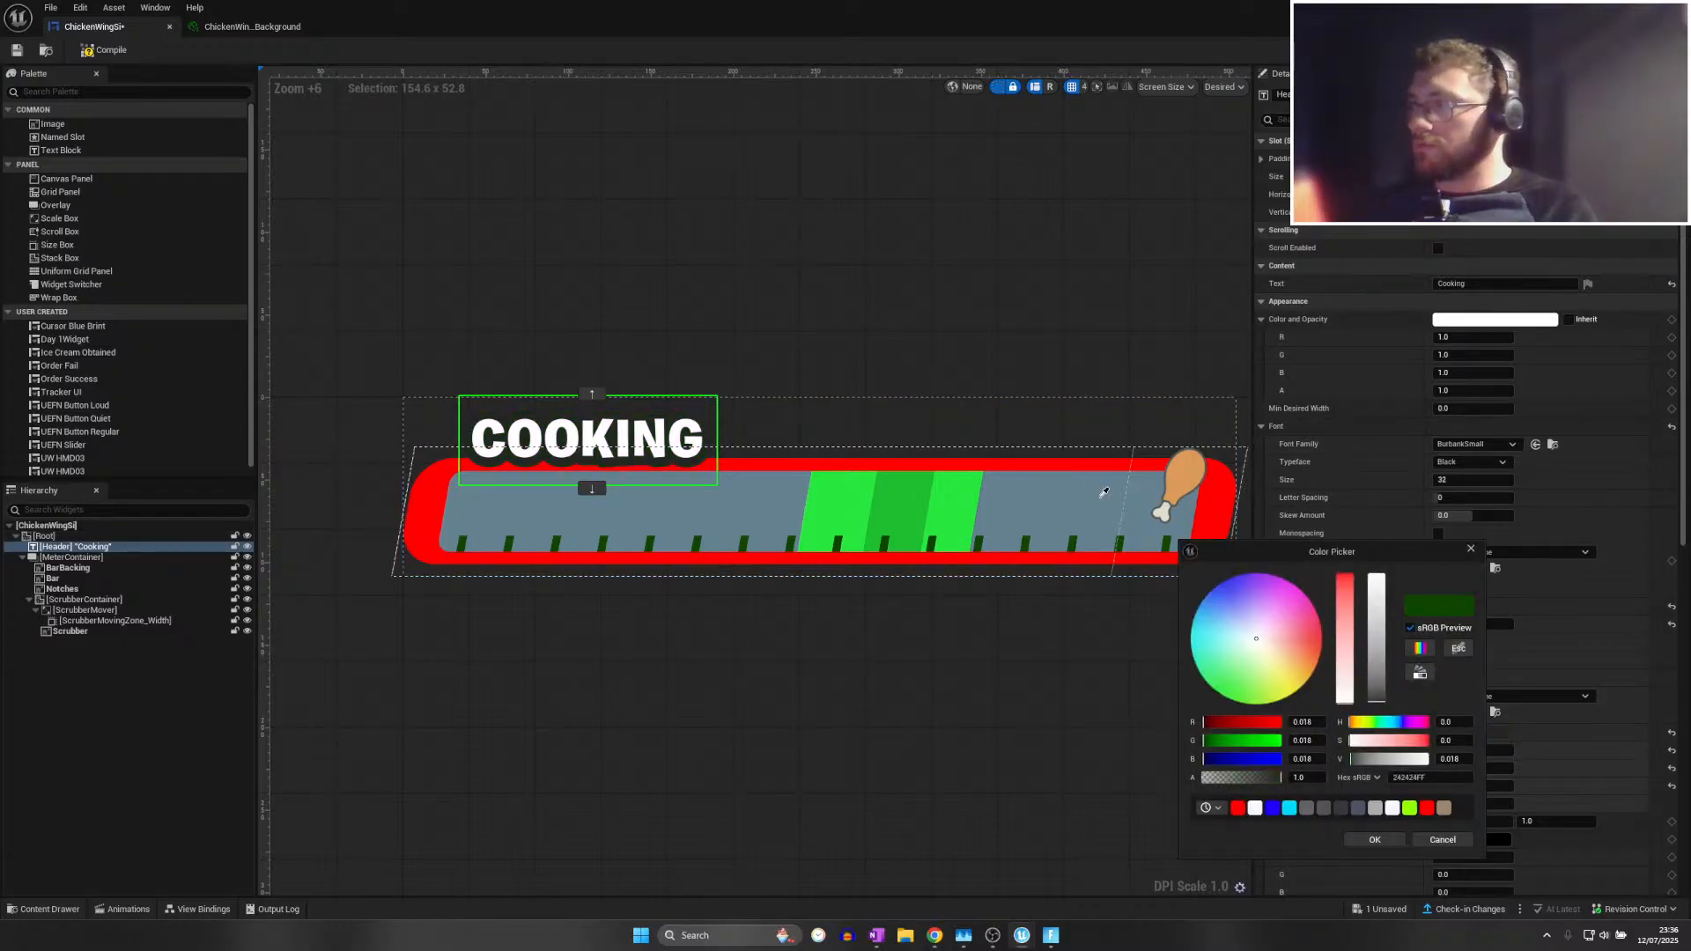
{"action": "left_click", "coordinate": [1066, 462]}
{"action": "left_click", "coordinate": [916, 651]}
{"action": "scroll", "coordinate": [915, 656], "scroll_direction": "down", "scroll_amount": 5}
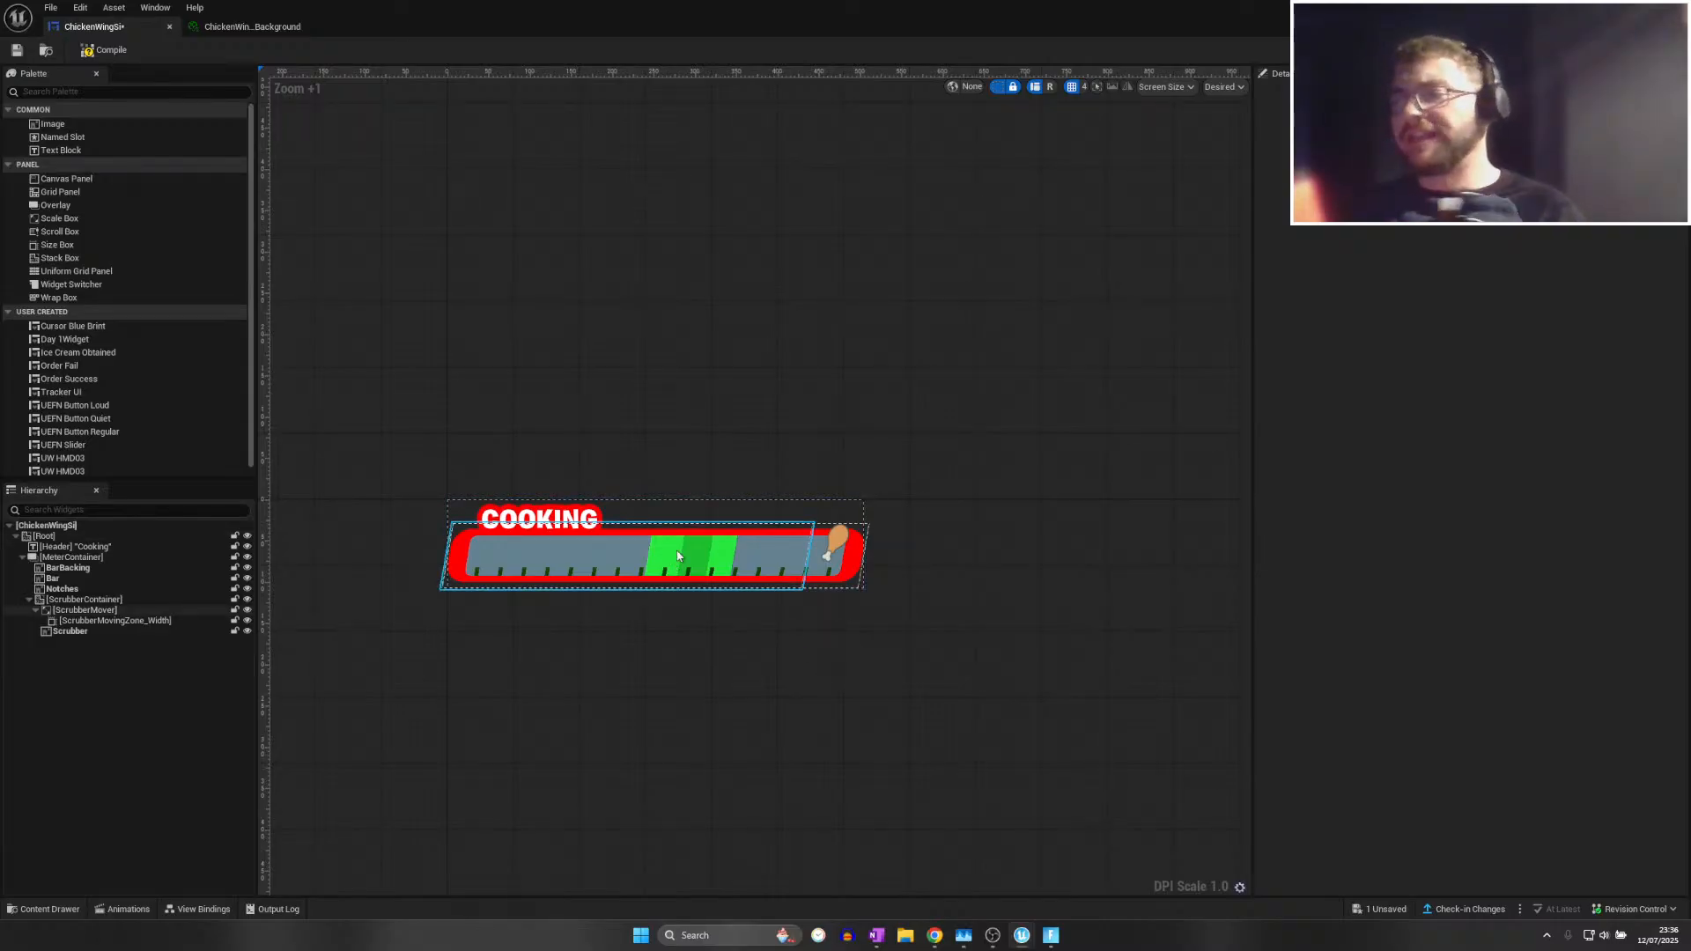
{"action": "scroll", "coordinate": [678, 556], "scroll_direction": "up", "scroll_amount": 7}
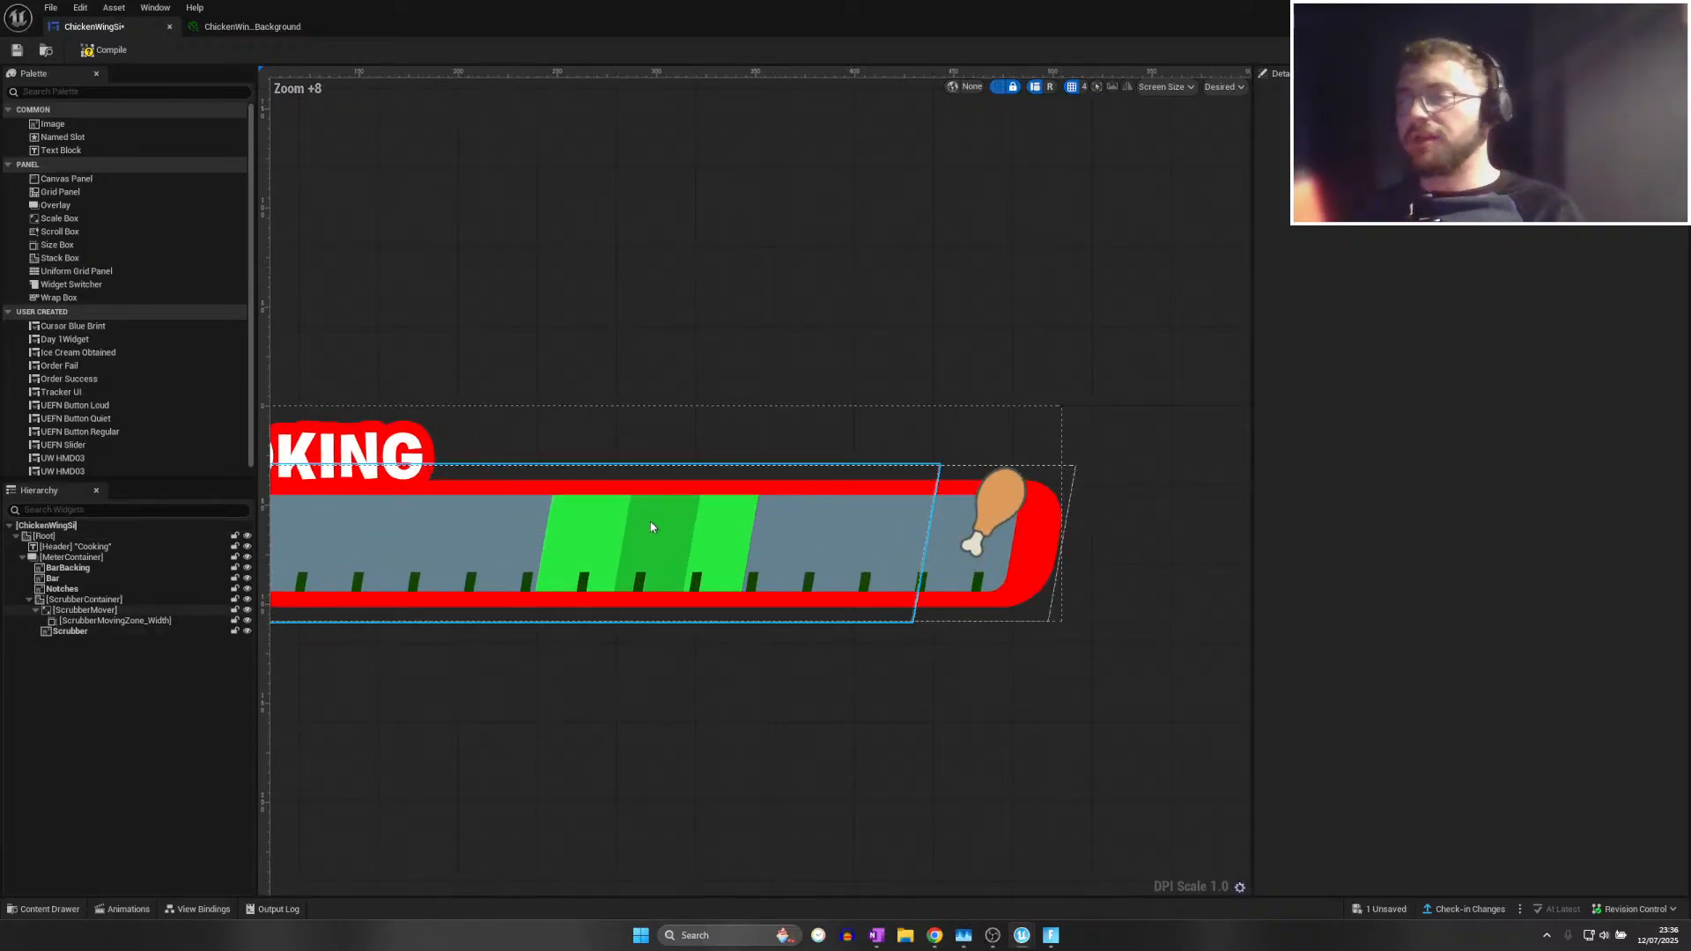
Create a material instance named ChickenWingMeter from MI_SID01_GolfMeter in the MaterialInstances folder
{"action": "mouse_move", "coordinate": [1022, 936]}
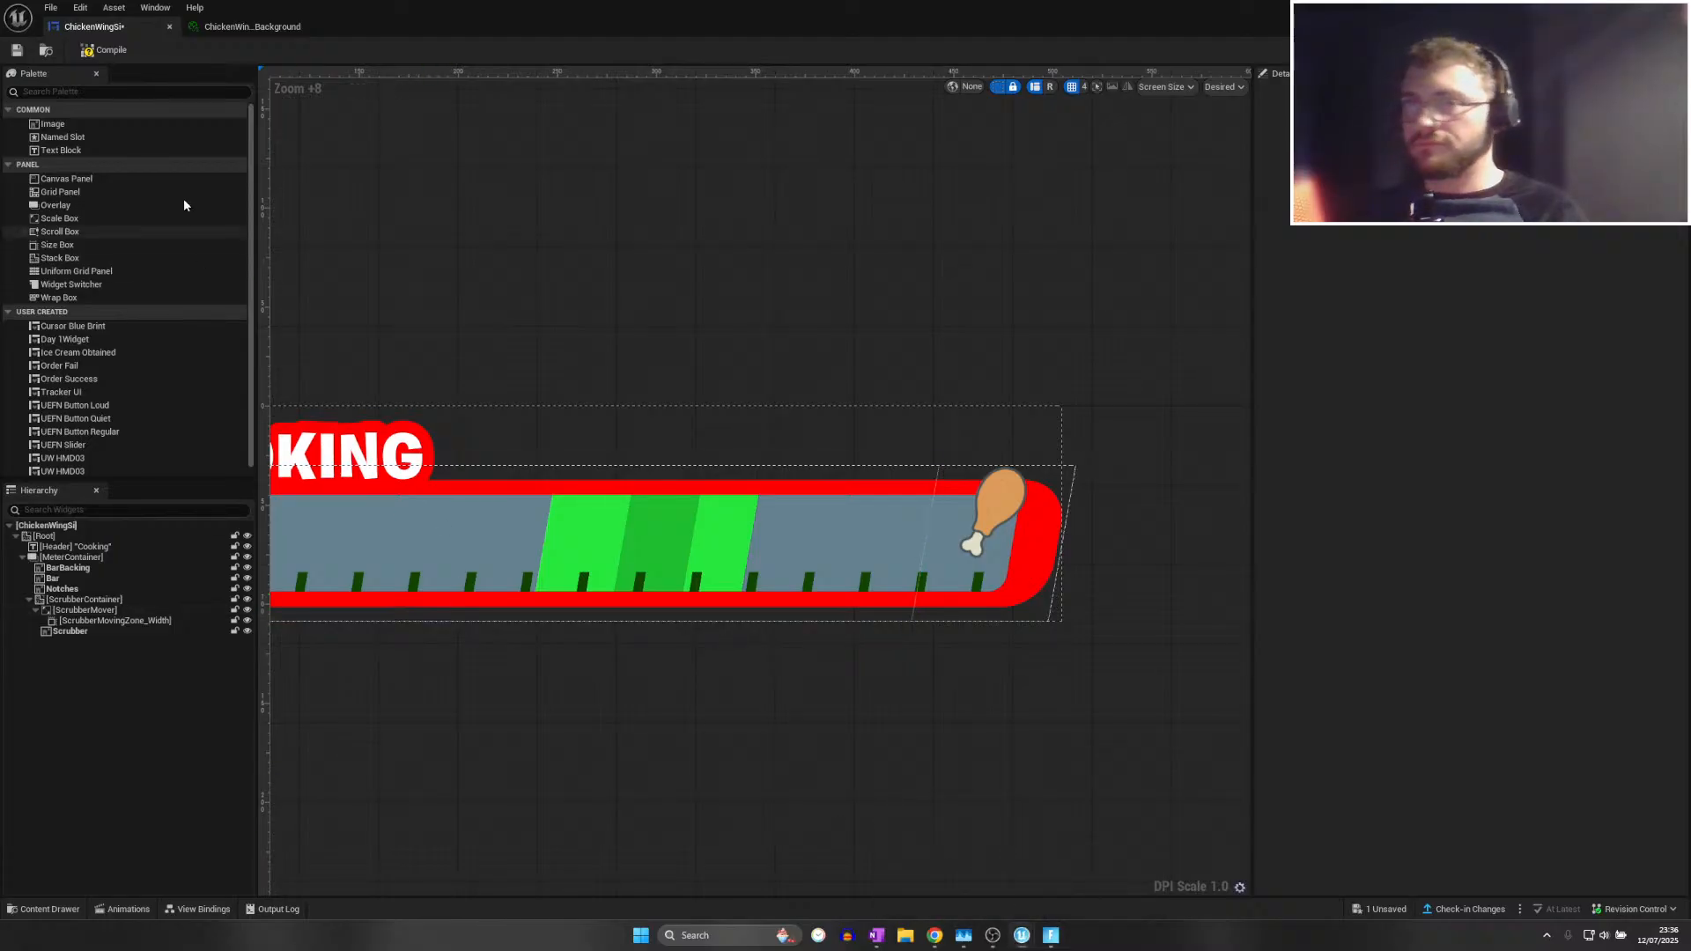
{"action": "double_click", "coordinate": [389, 13]}
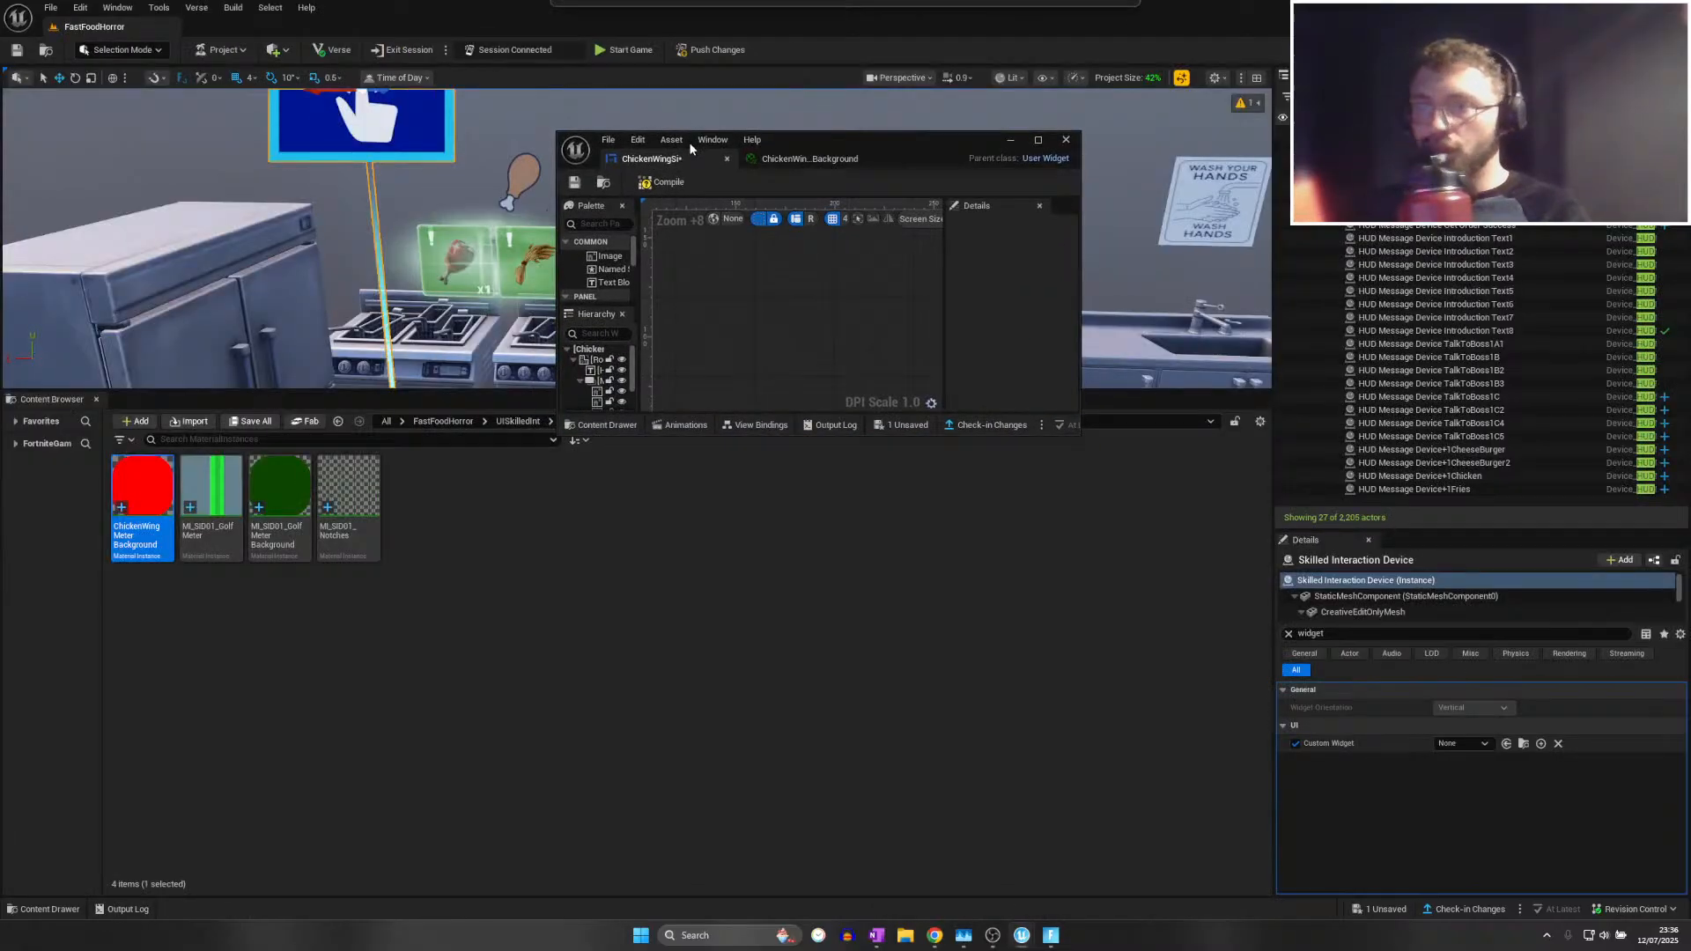
{"action": "right_click", "coordinate": [224, 522]}
{"action": "left_click", "coordinate": [290, 160]}
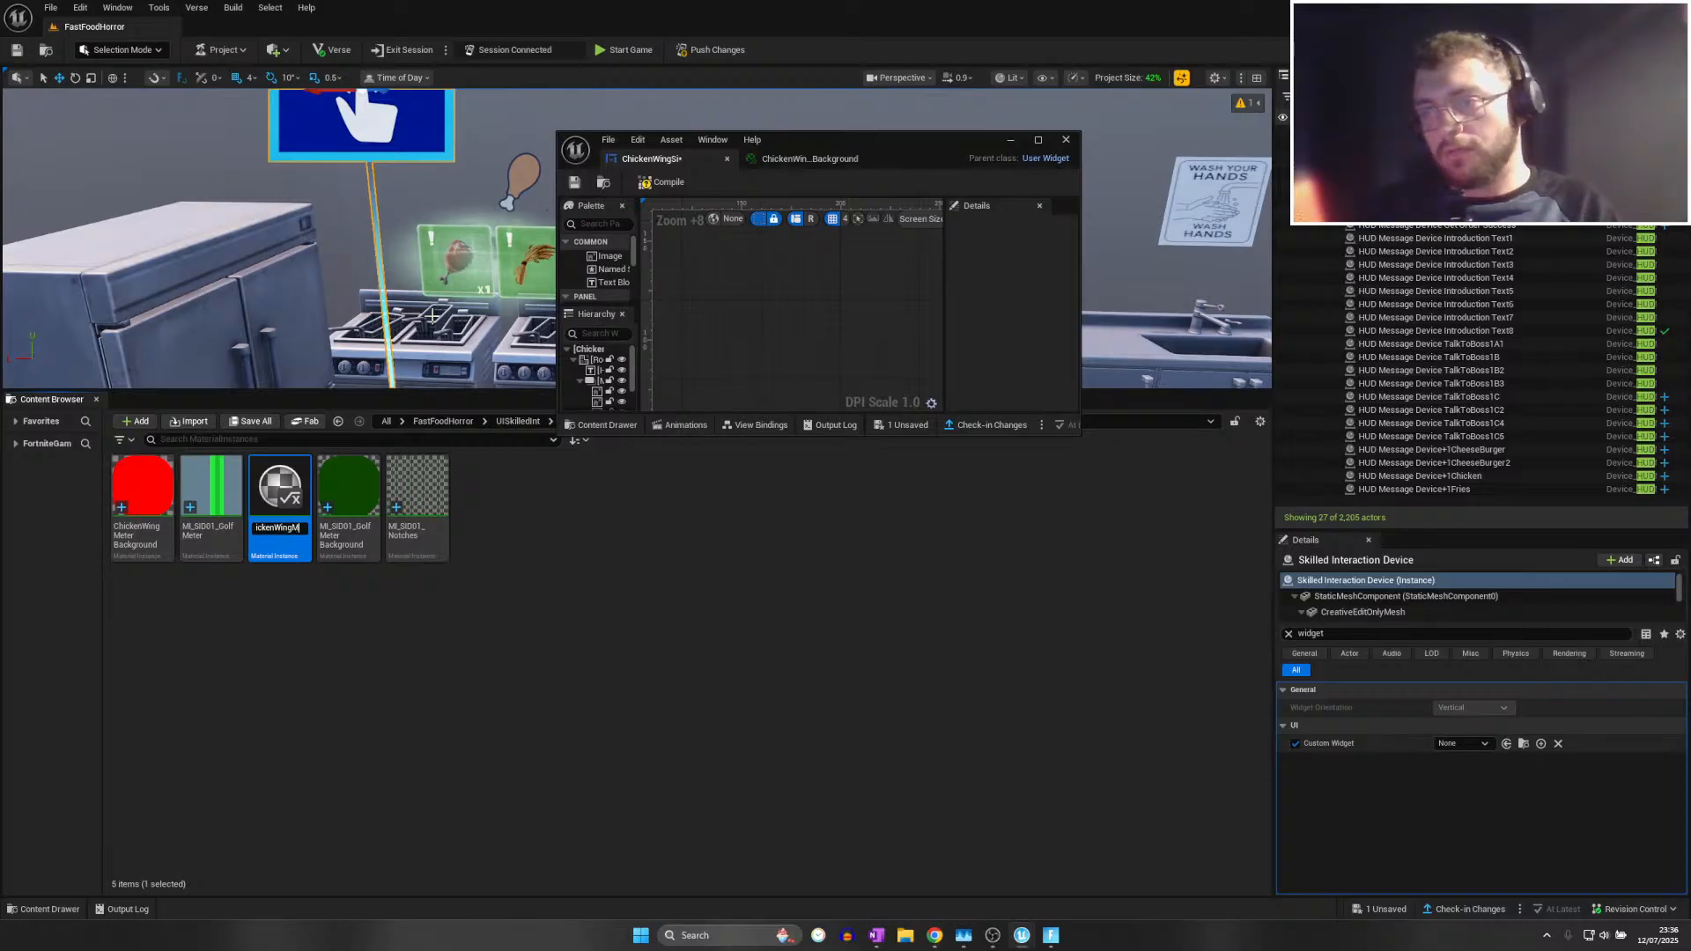
{"action": "key", "text": "Escape"}
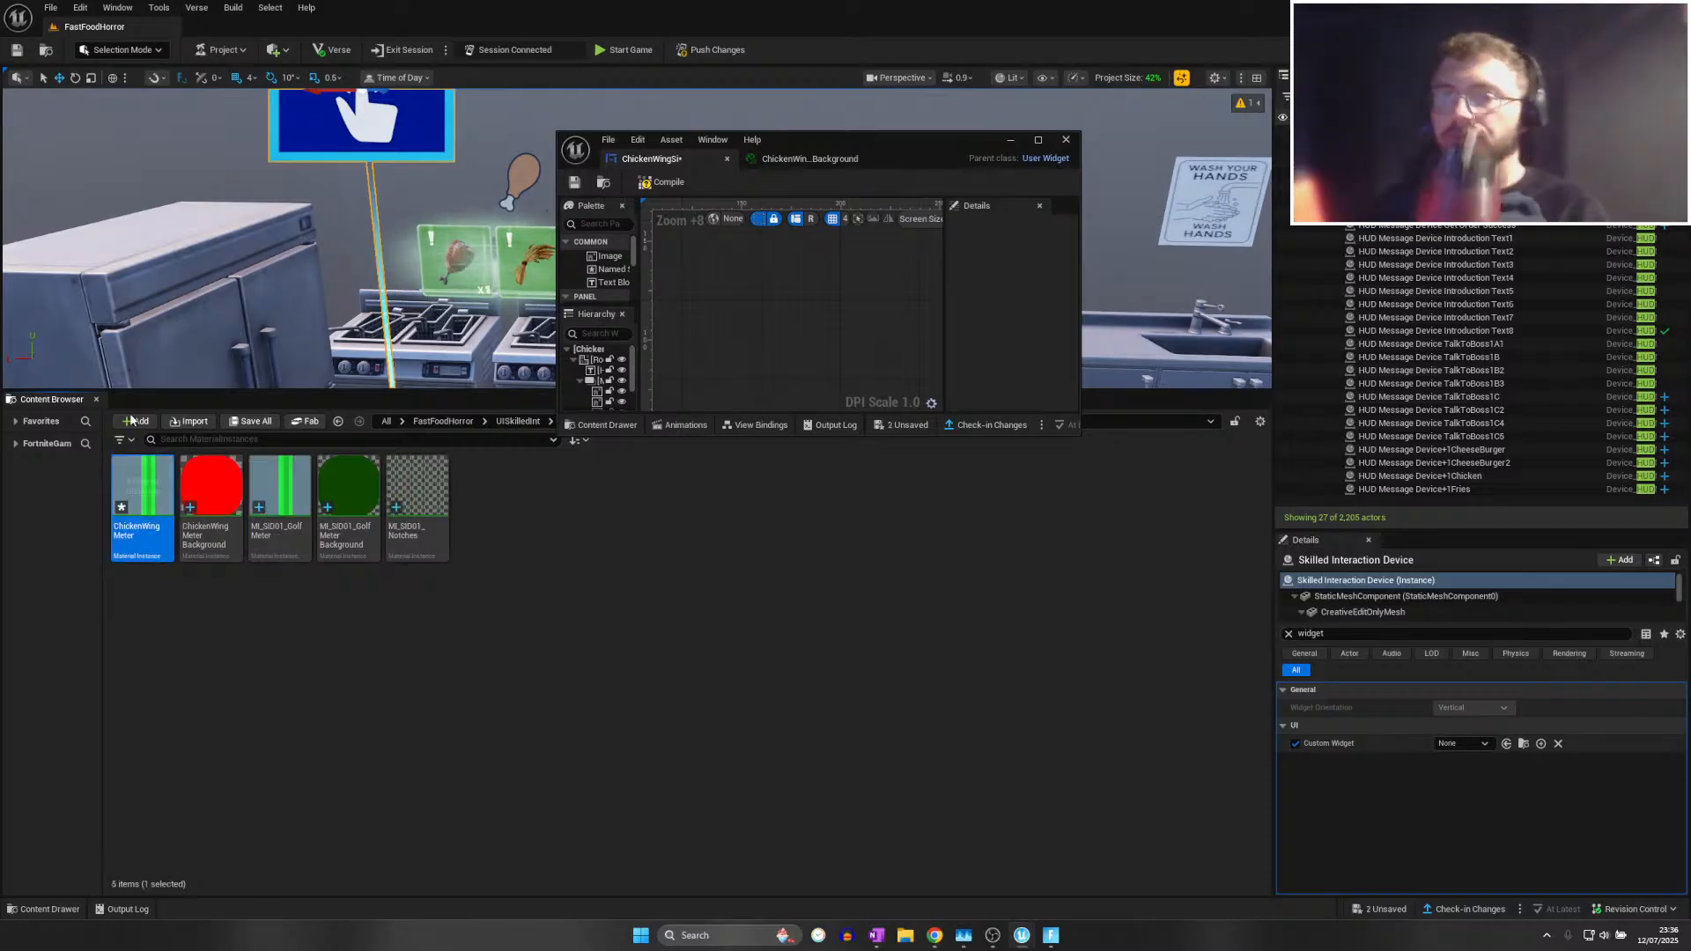
Open the ChickenWingMeter material instance and maximize its editor window
{"action": "double_click", "coordinate": [138, 507]}
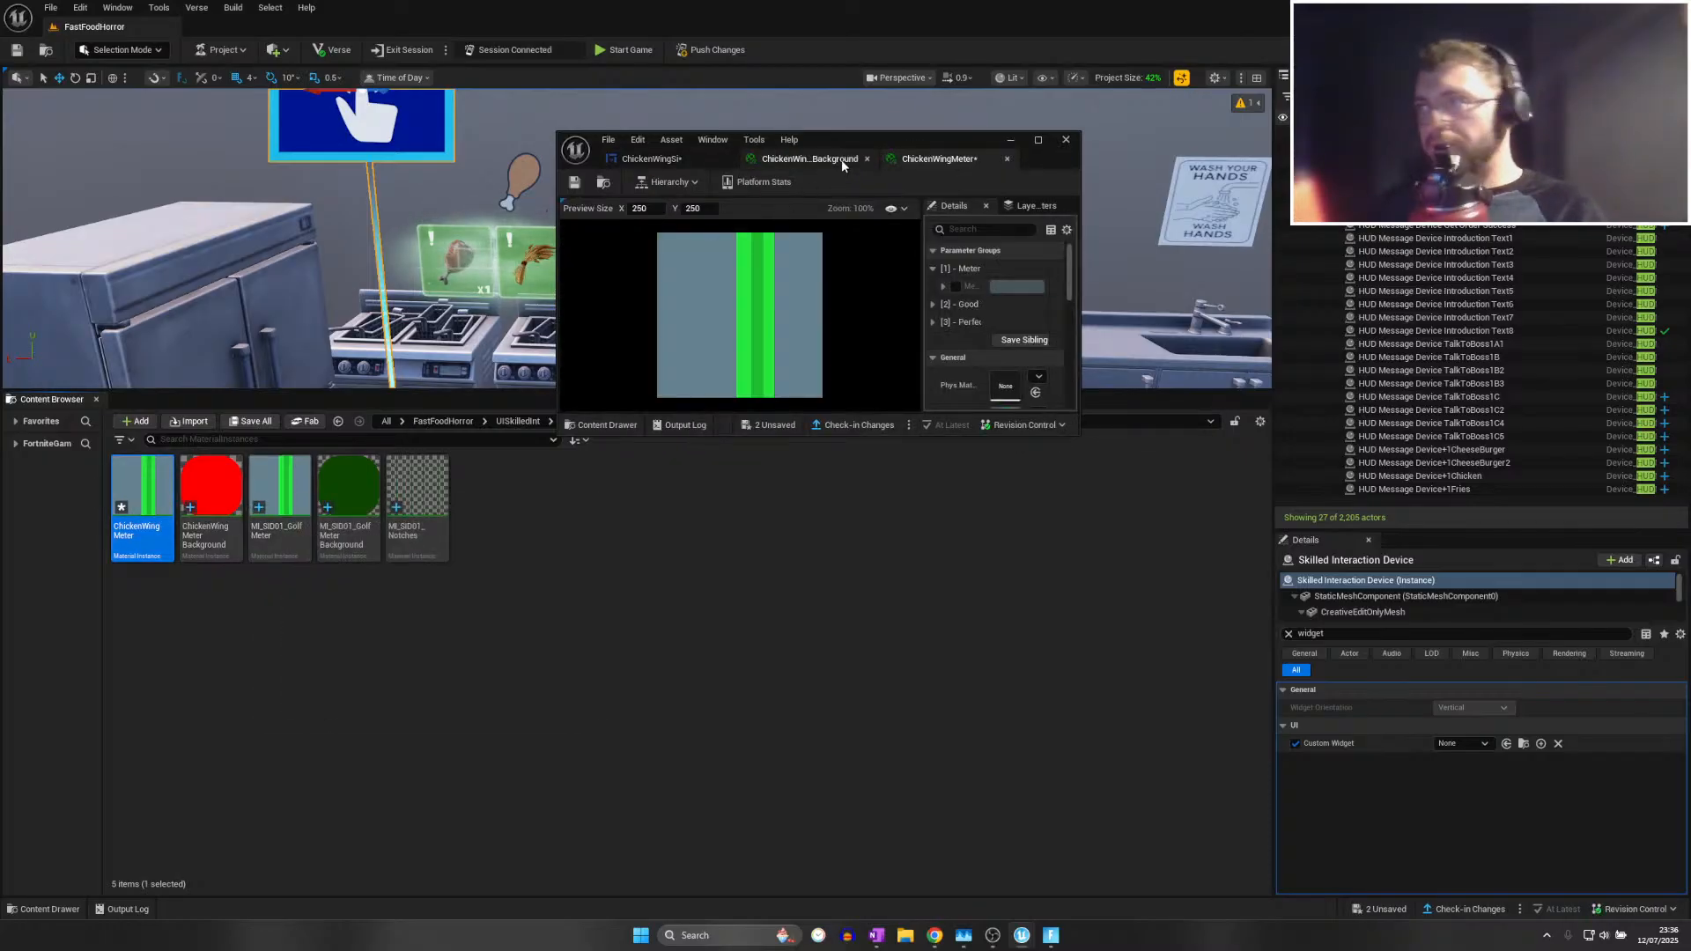
{"action": "left_click_drag", "start_coordinate": [840, 141], "coordinate": [835, 6]}
{"action": "double_click", "coordinate": [907, 15]}
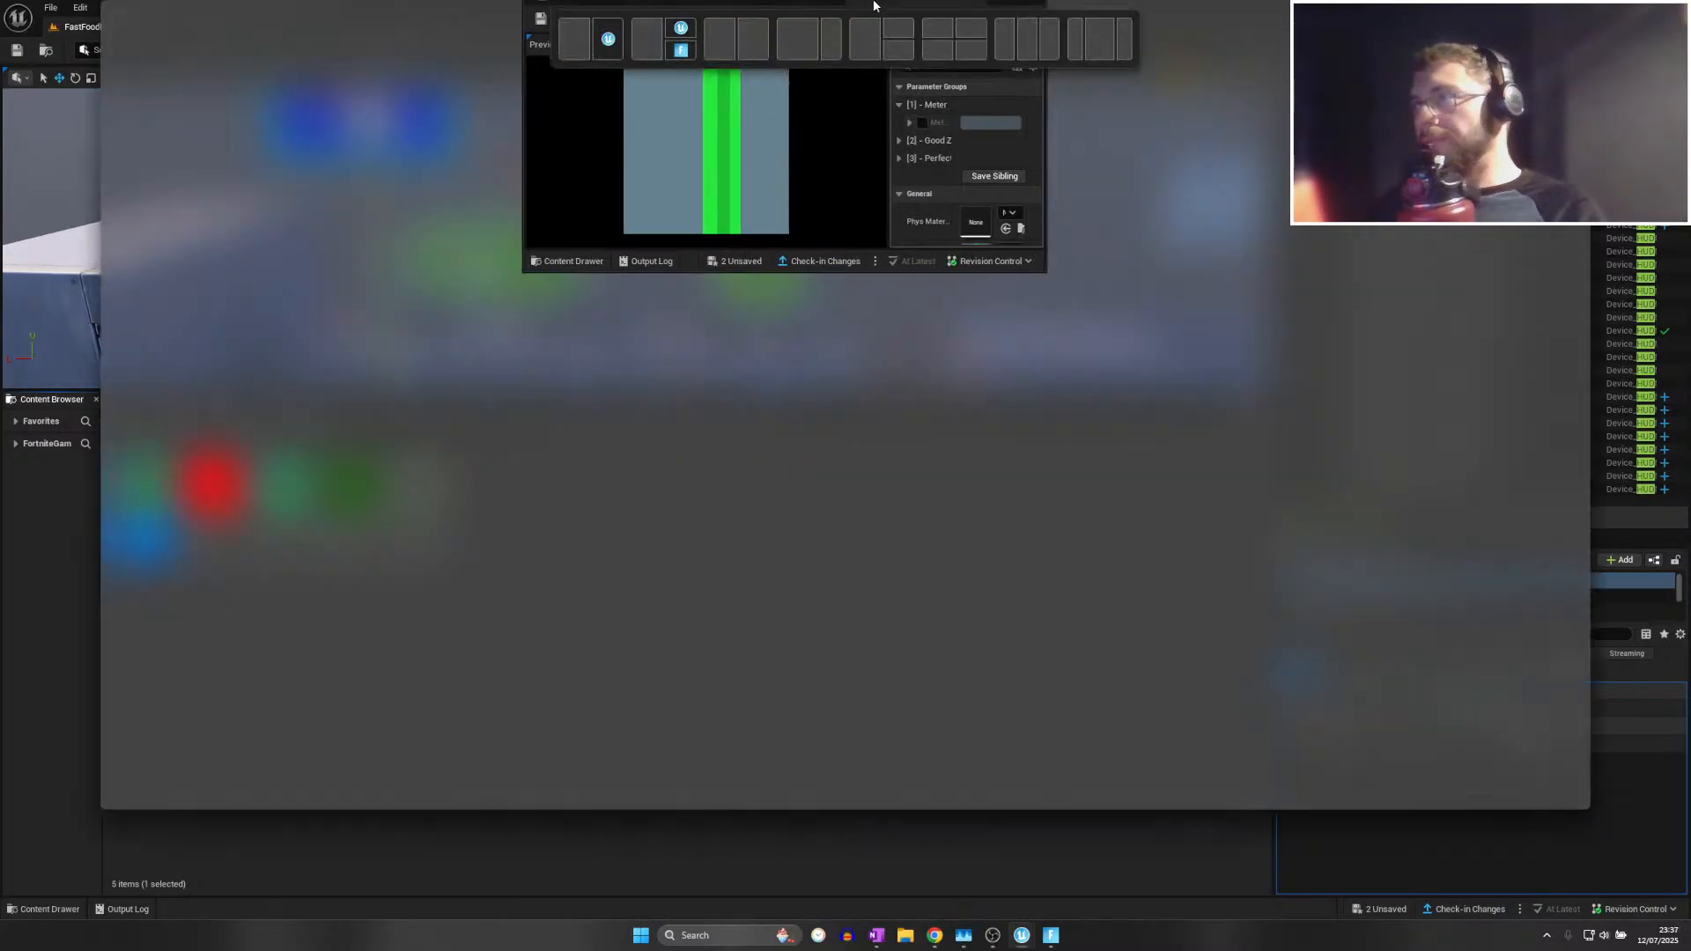
{"action": "scroll", "coordinate": [520, 479], "scroll_direction": "up", "scroll_amount": 3}
{"action": "scroll", "coordinate": [558, 483], "scroll_direction": "up", "scroll_amount": 1}
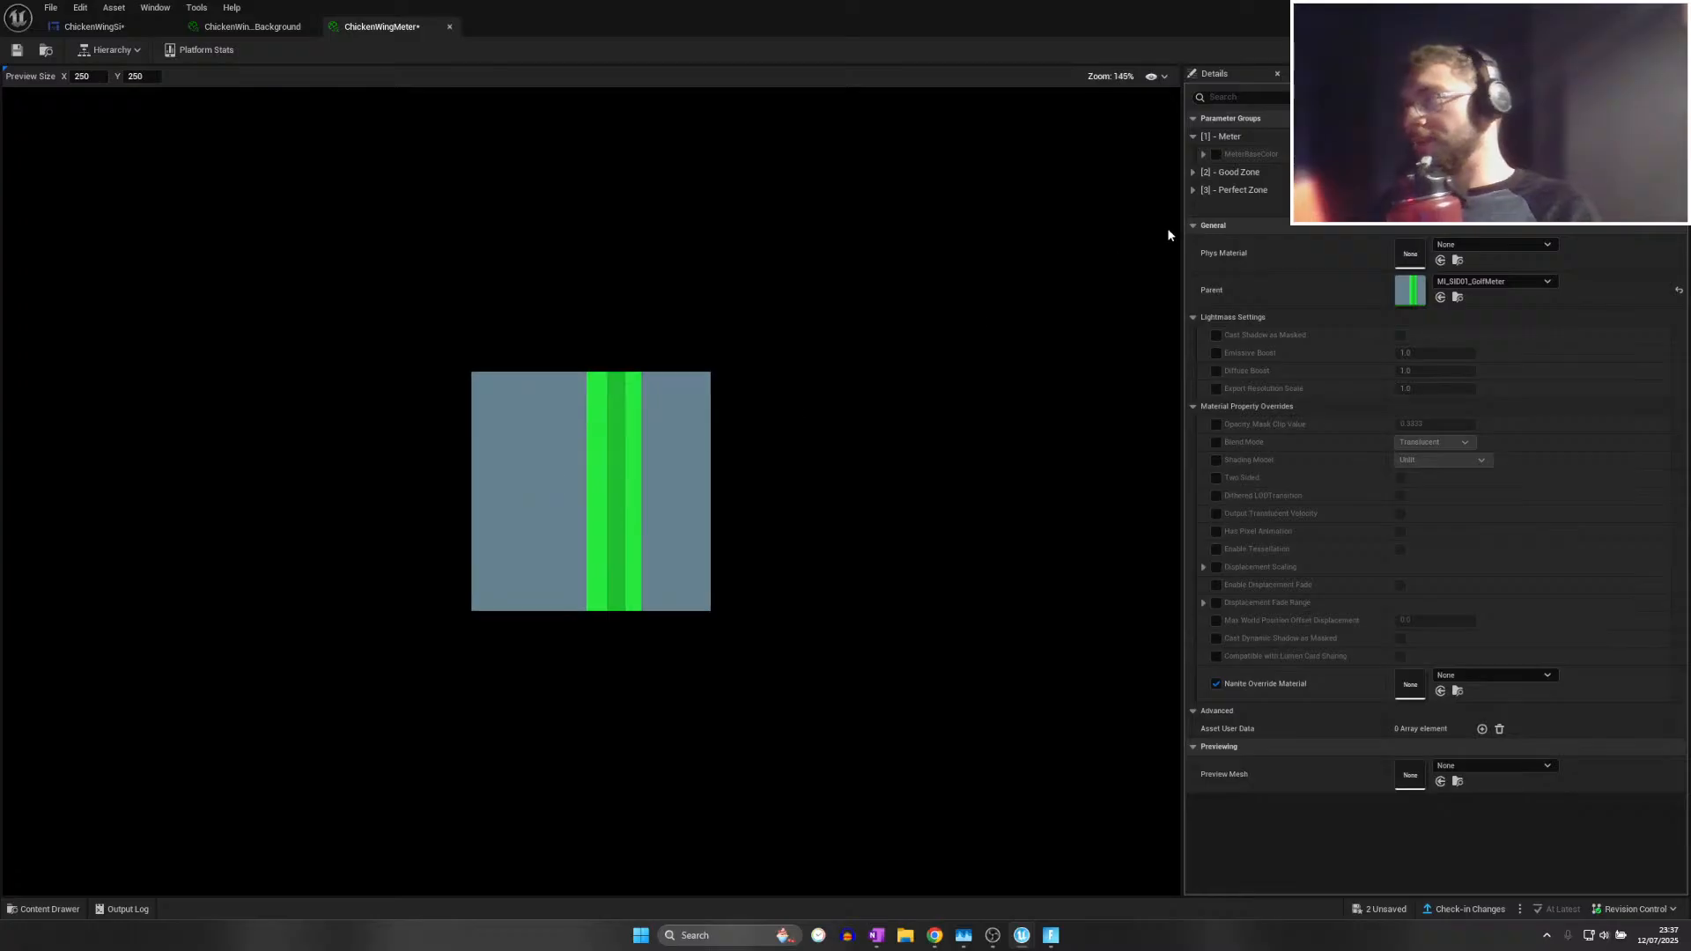
Override the Good Zone's GoodZoneColor parameter with yellow (hex E7E127FF)
{"action": "left_click", "coordinate": [1192, 171]}
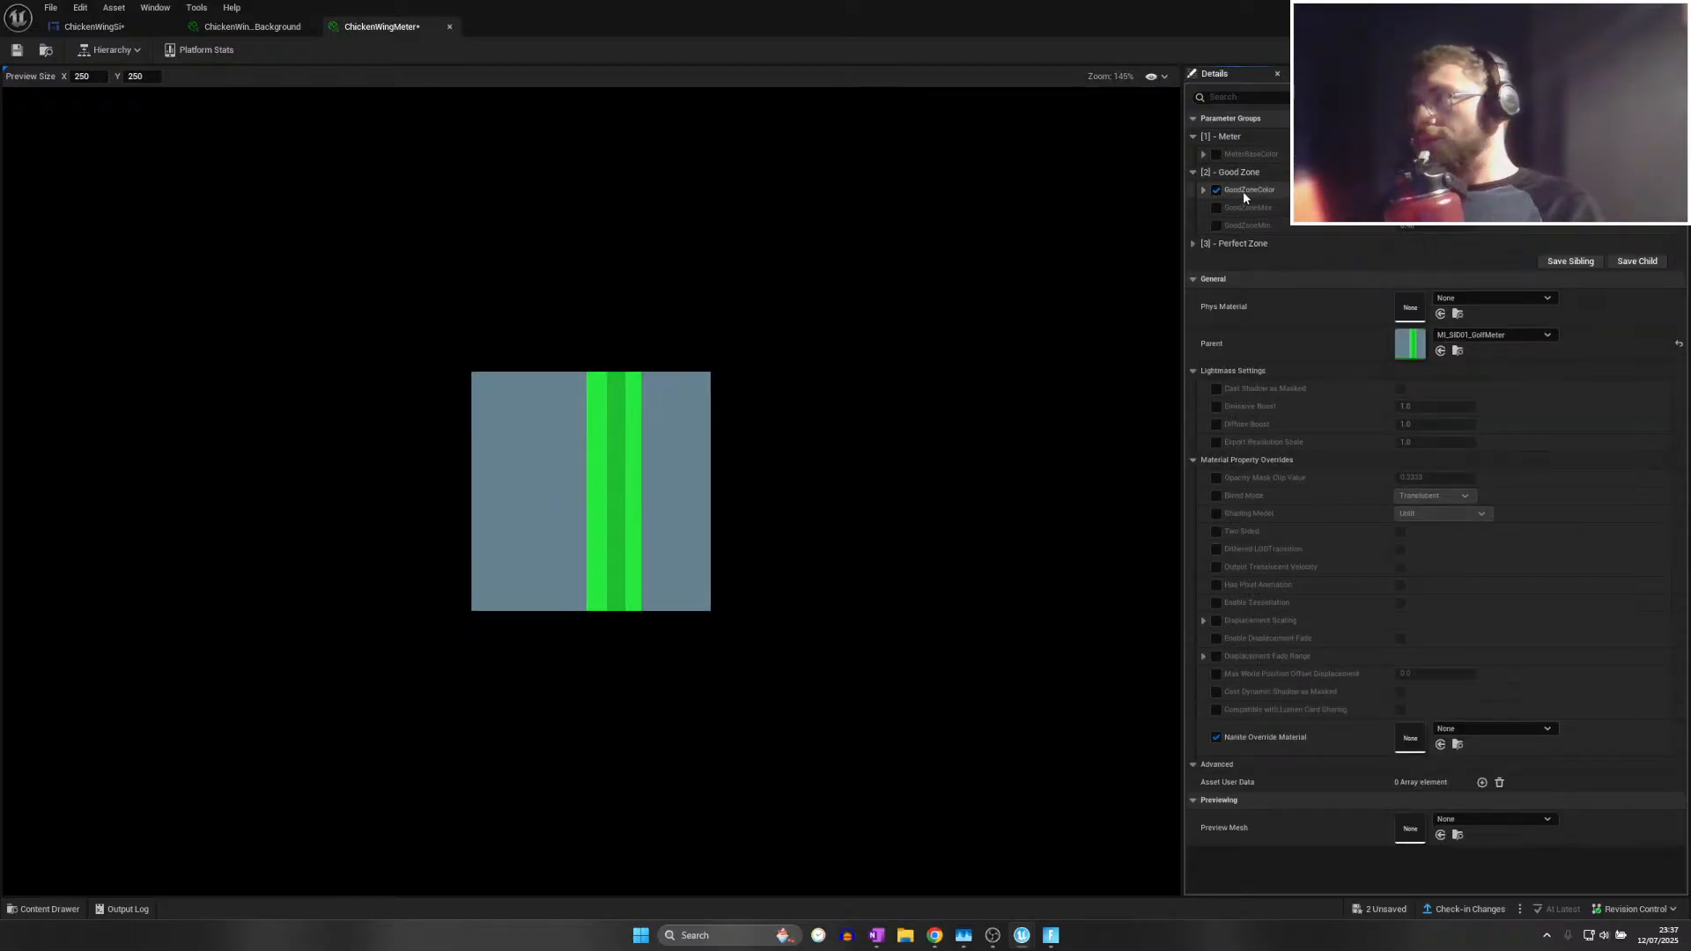
{"action": "left_click", "coordinate": [1419, 187]}
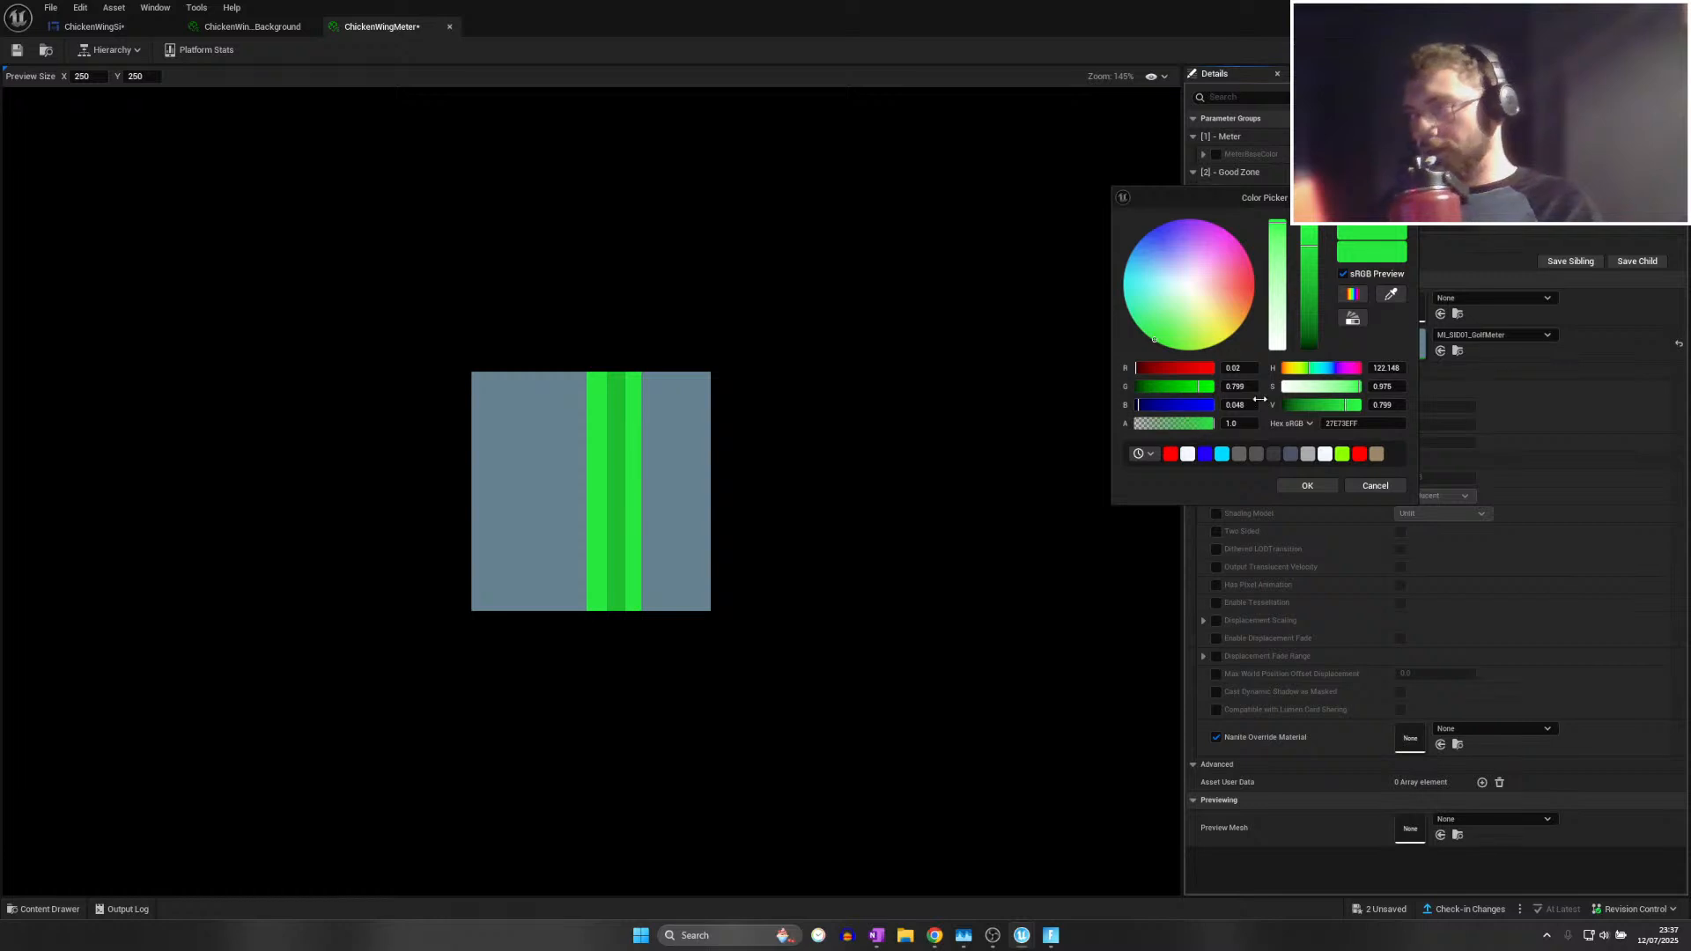
{"action": "left_click", "coordinate": [1295, 368]}
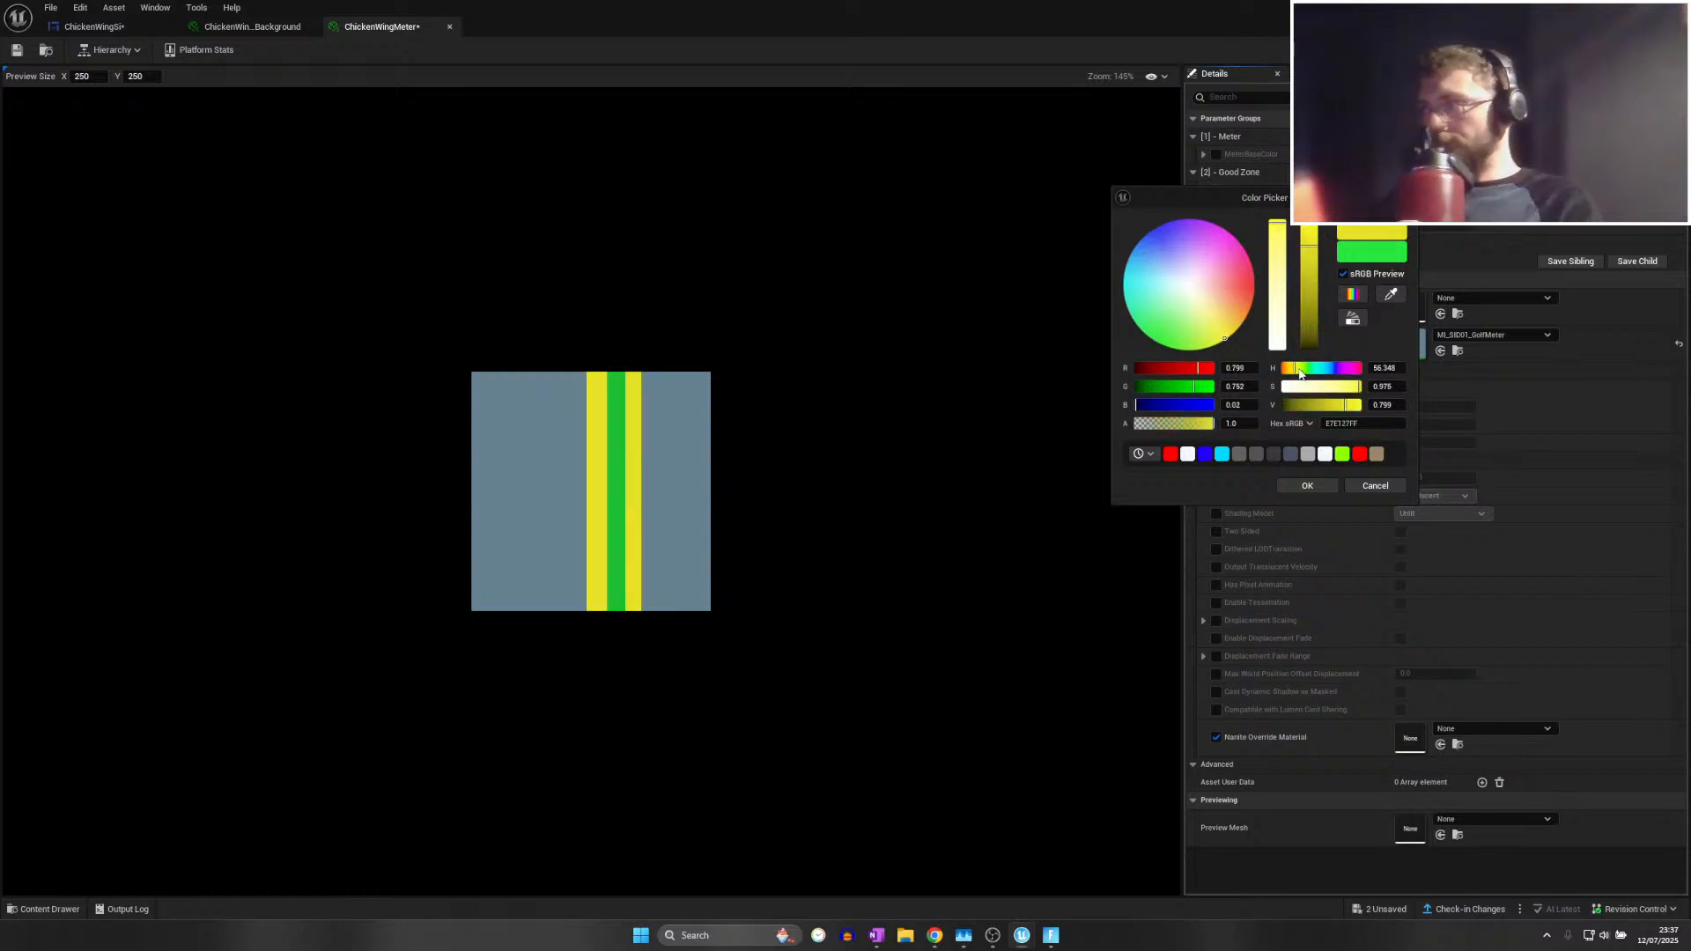
{"action": "left_click", "coordinate": [1308, 484]}
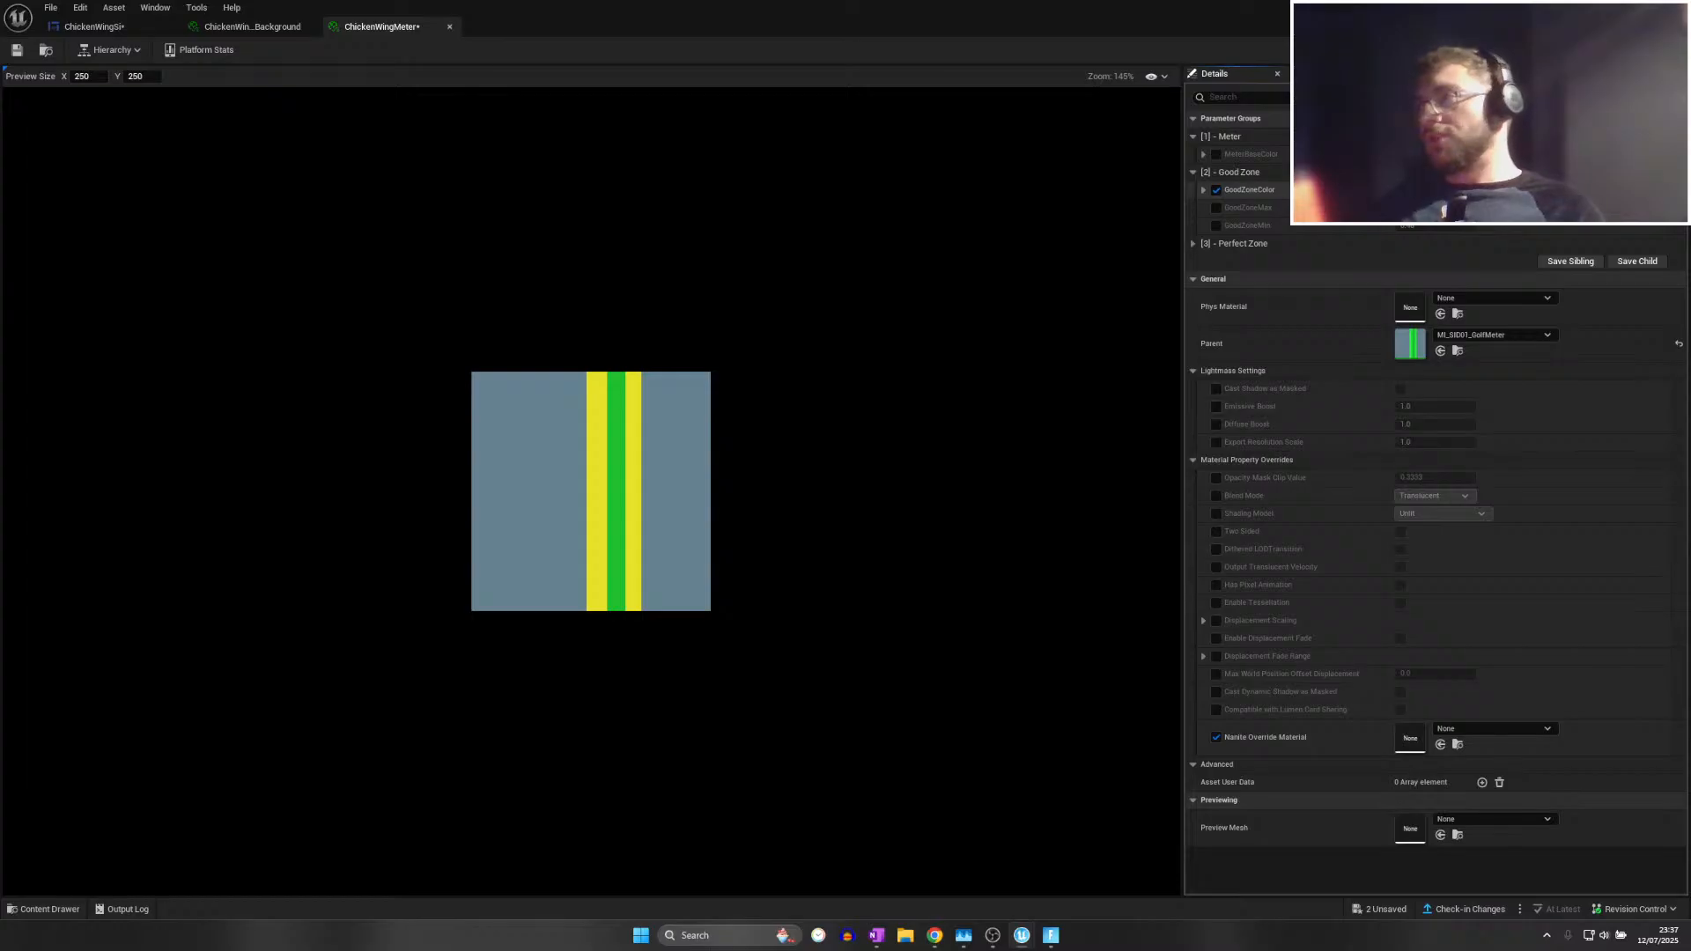
Override PerfectZoneColor with dark orange (R 0.513, G 0.117, B 0.013) and save the ChickenWingMeter material instance
{"action": "left_click", "coordinate": [1195, 243]}
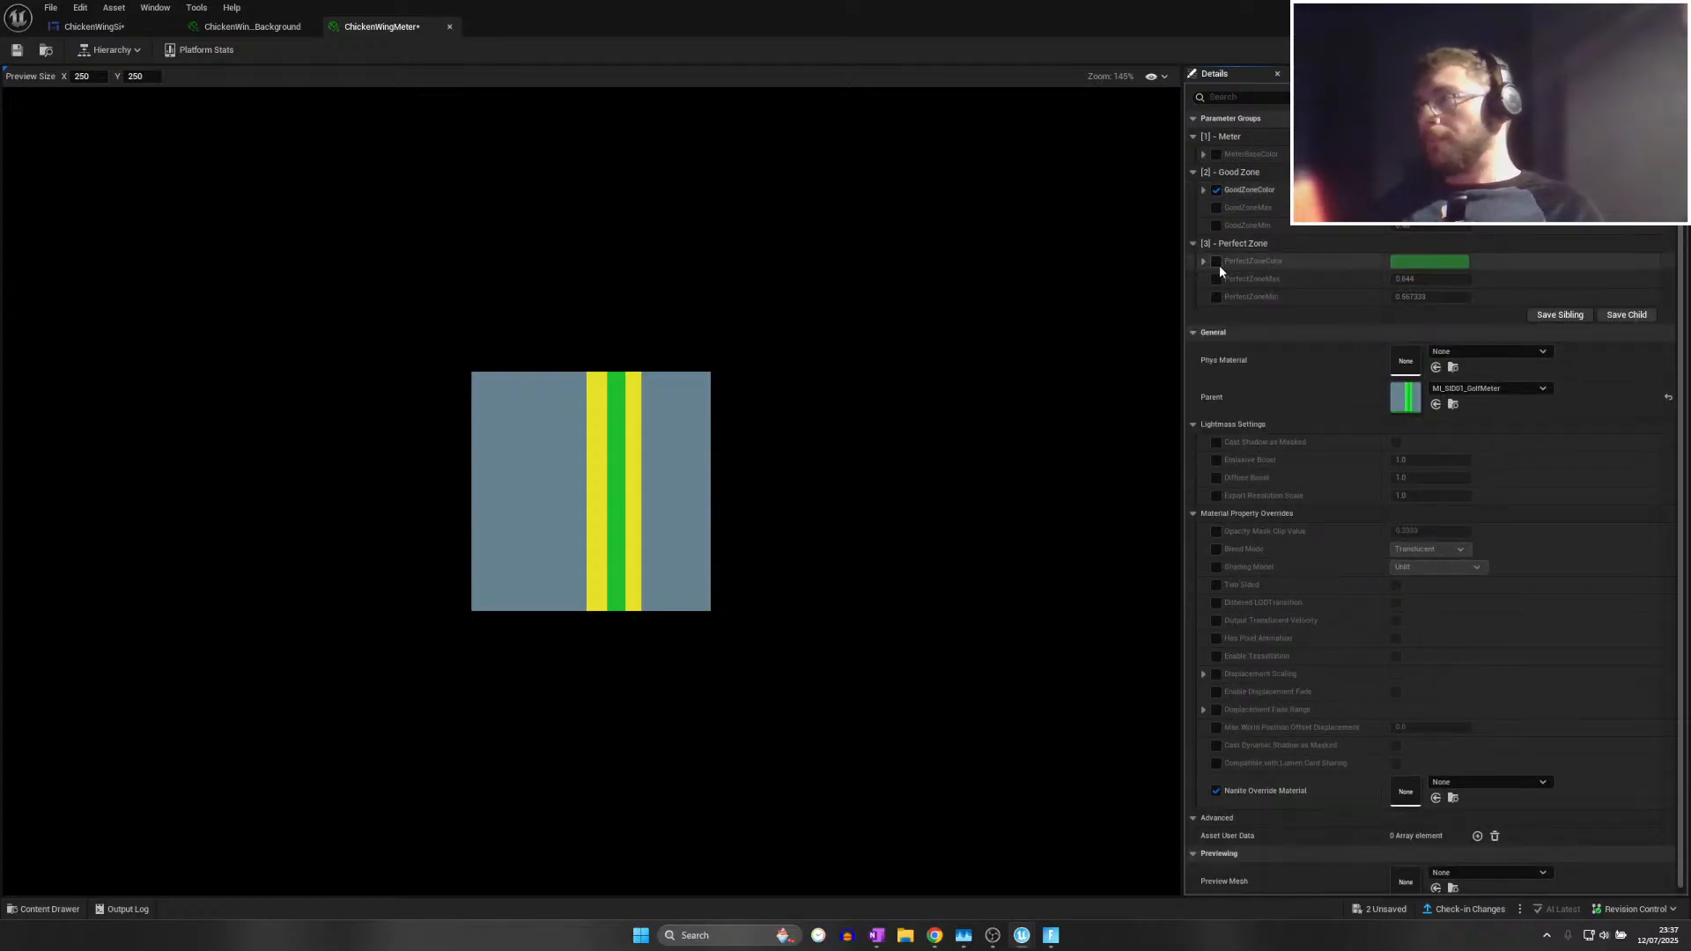
{"action": "left_click", "coordinate": [1216, 261]}
{"action": "left_click", "coordinate": [1400, 264]}
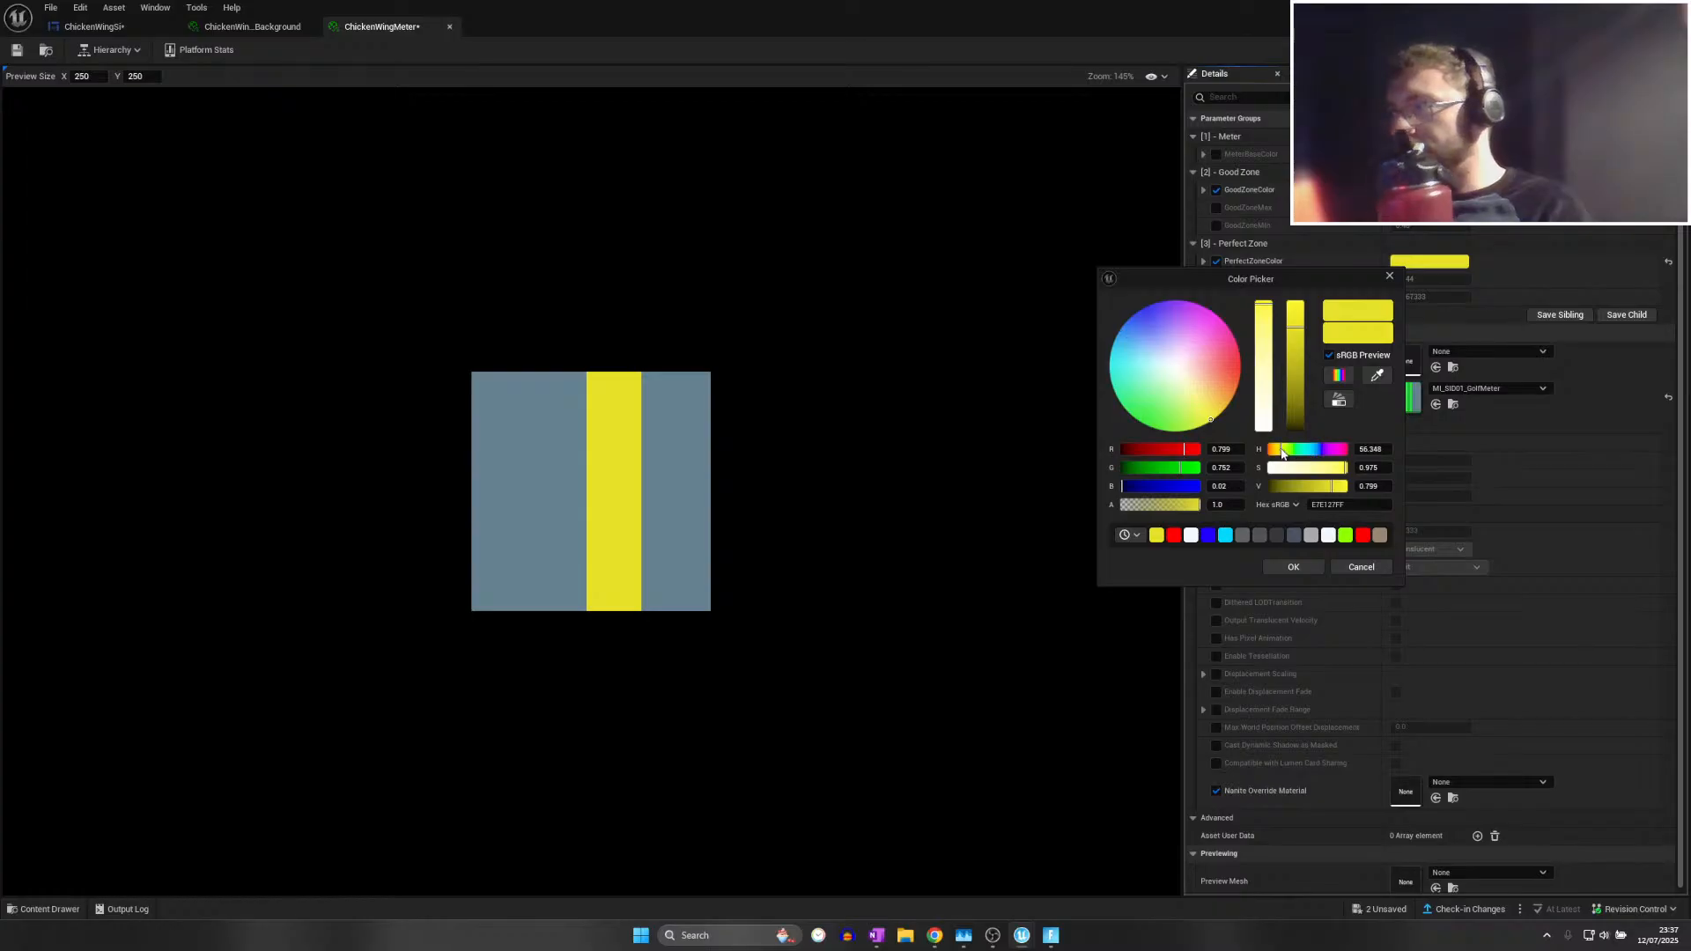
{"action": "left_click_drag", "start_coordinate": [1281, 453], "coordinate": [1274, 450]}
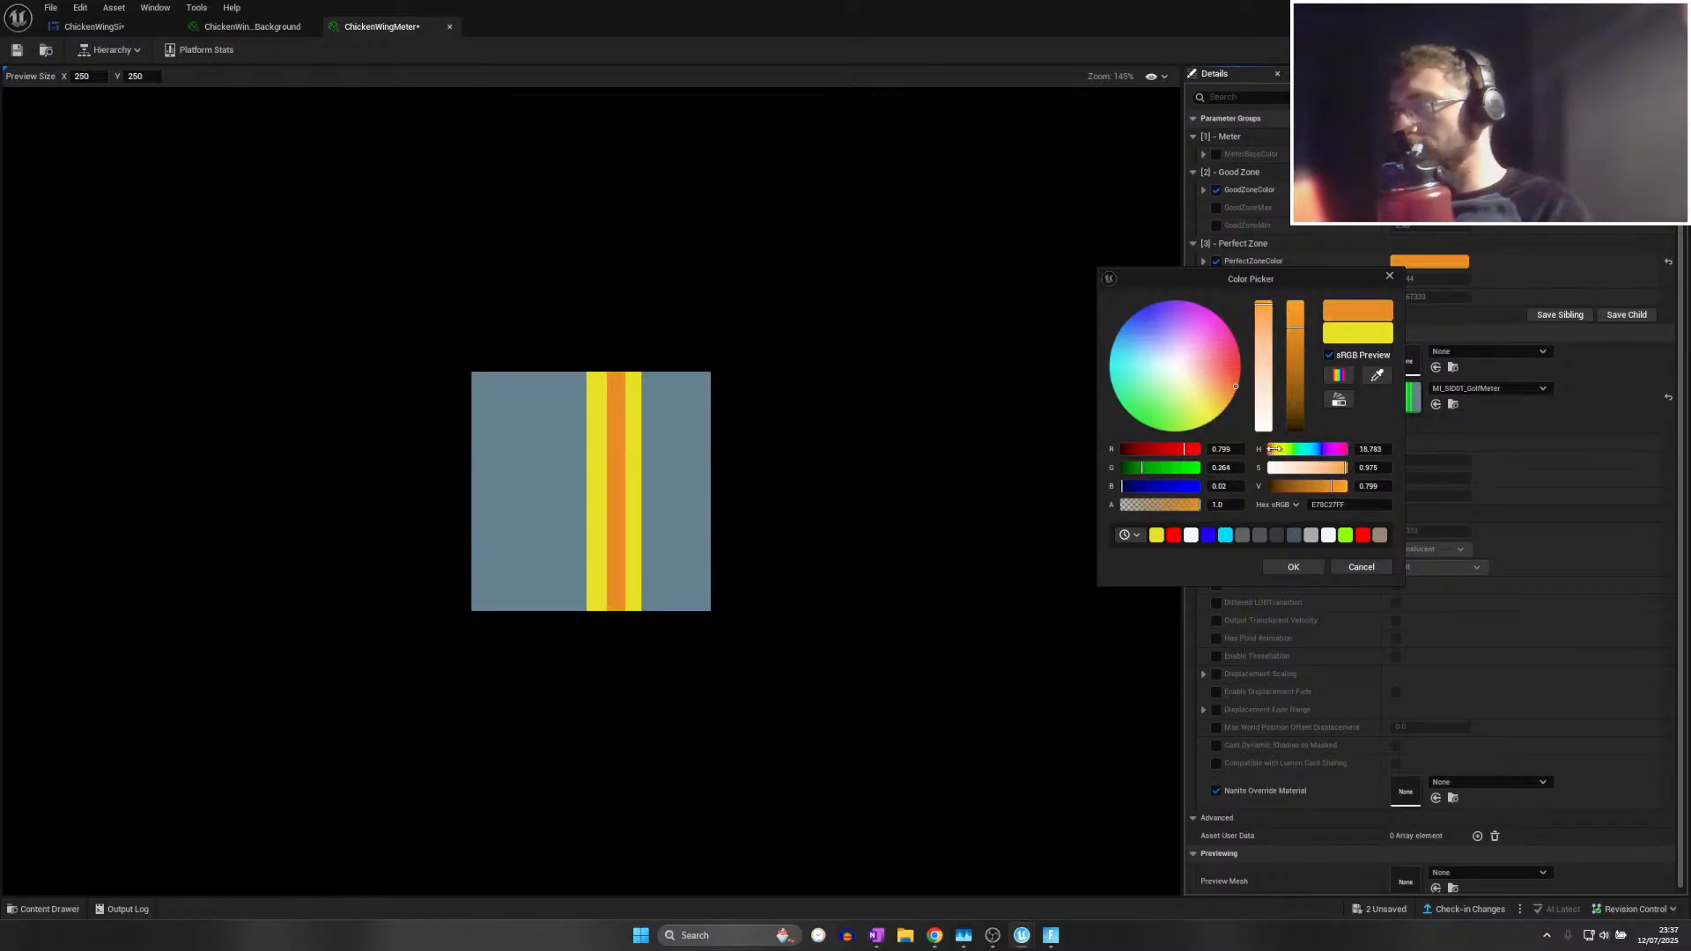
{"action": "left_click", "coordinate": [1298, 357]}
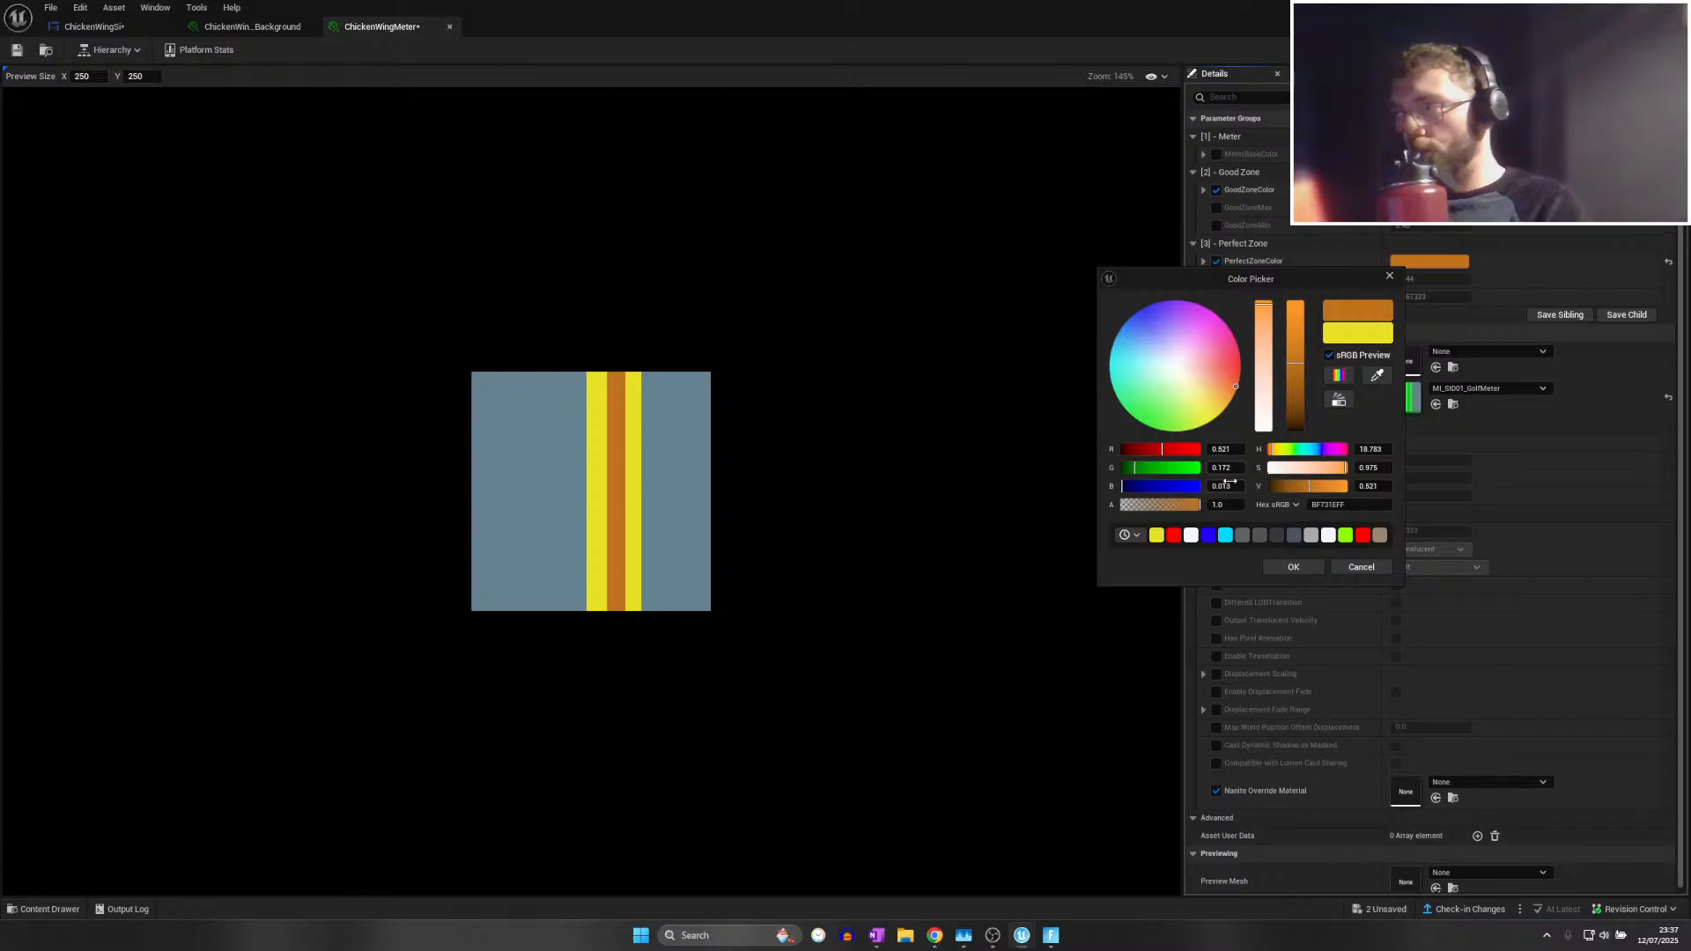
{"action": "left_click_drag", "start_coordinate": [1273, 451], "coordinate": [1271, 450]}
{"action": "left_click_drag", "start_coordinate": [1298, 379], "coordinate": [1294, 324]}
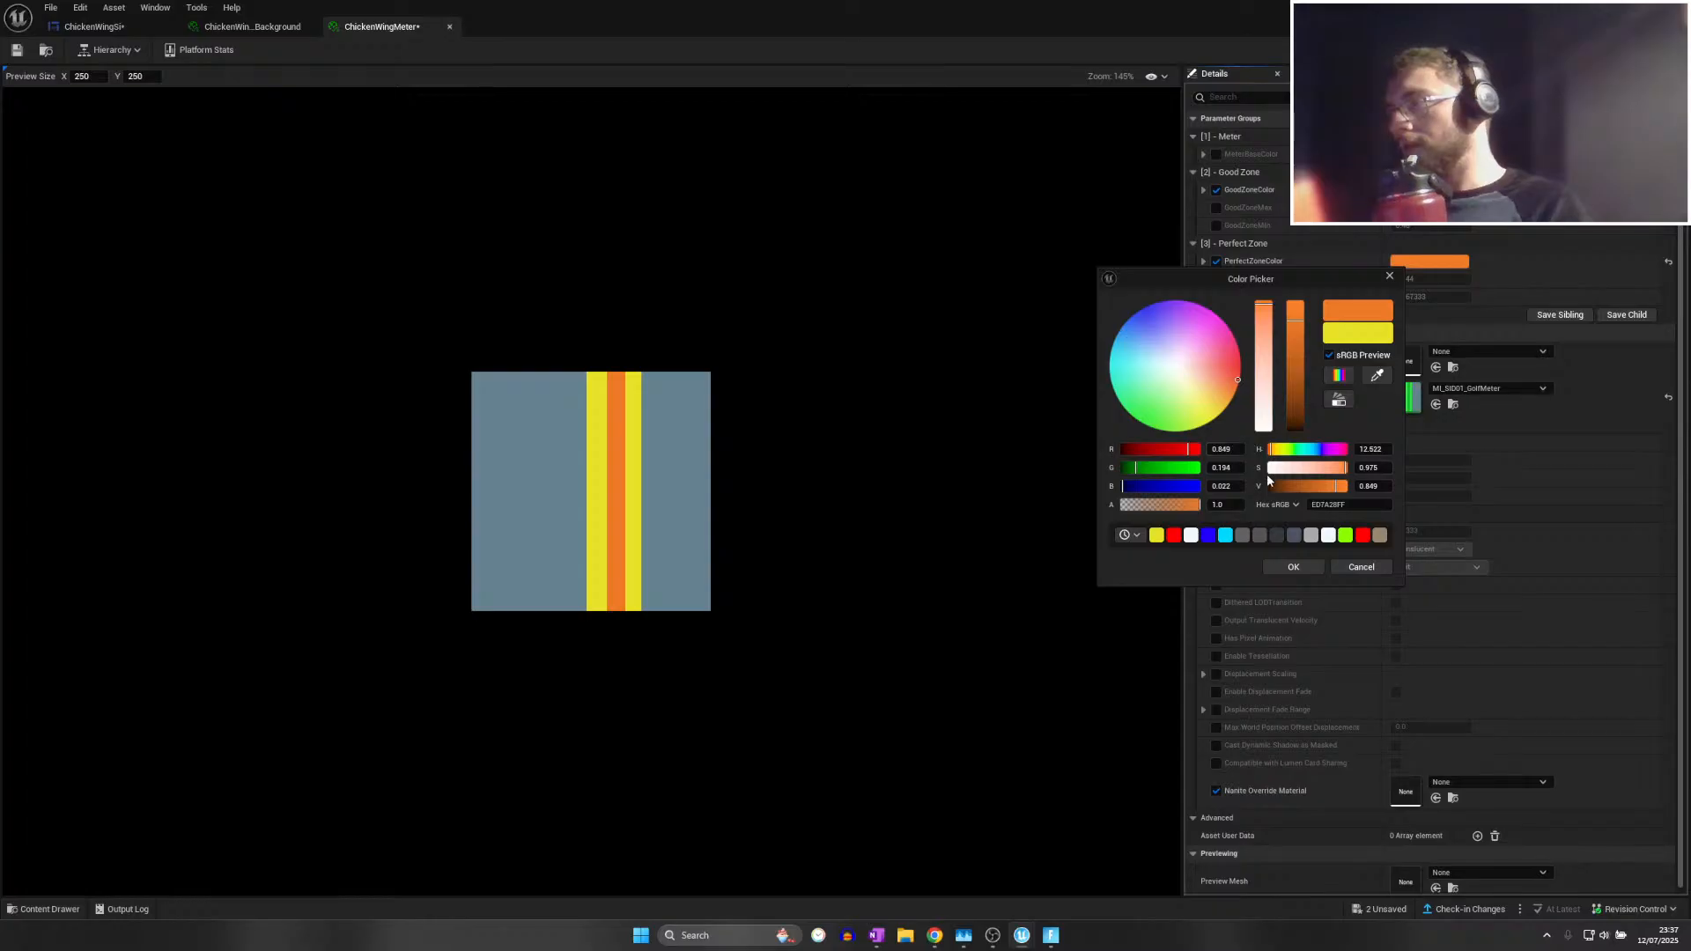
{"action": "left_click_drag", "start_coordinate": [1332, 490], "coordinate": [1306, 485]}
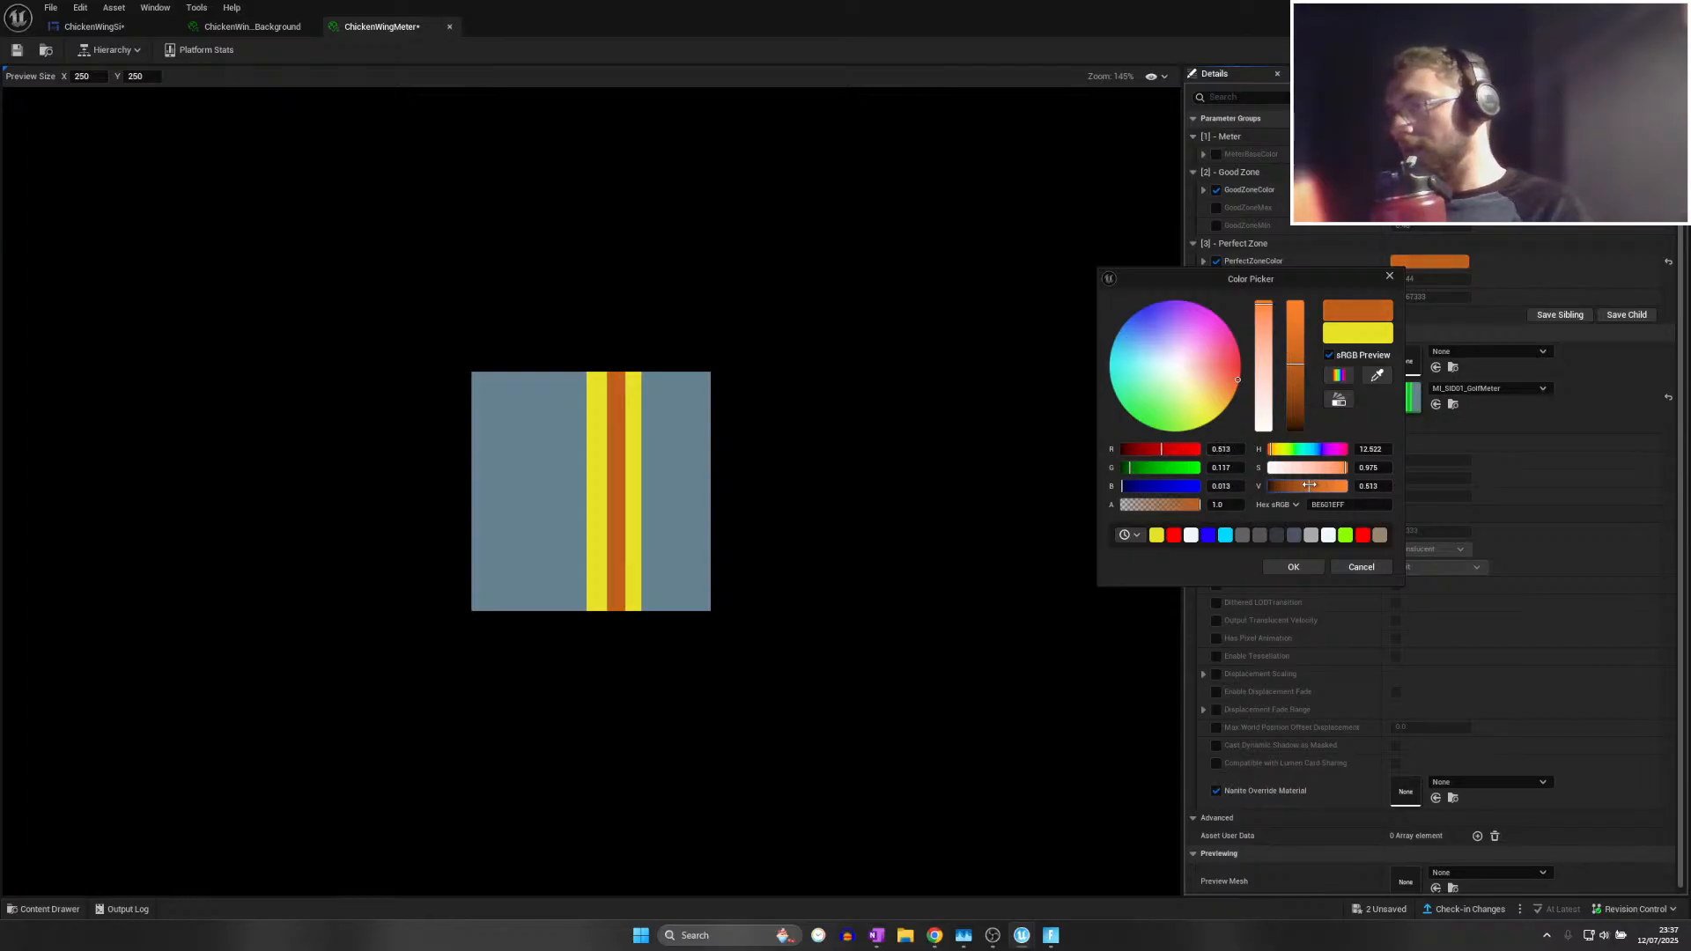
{"action": "left_click", "coordinate": [18, 52]}
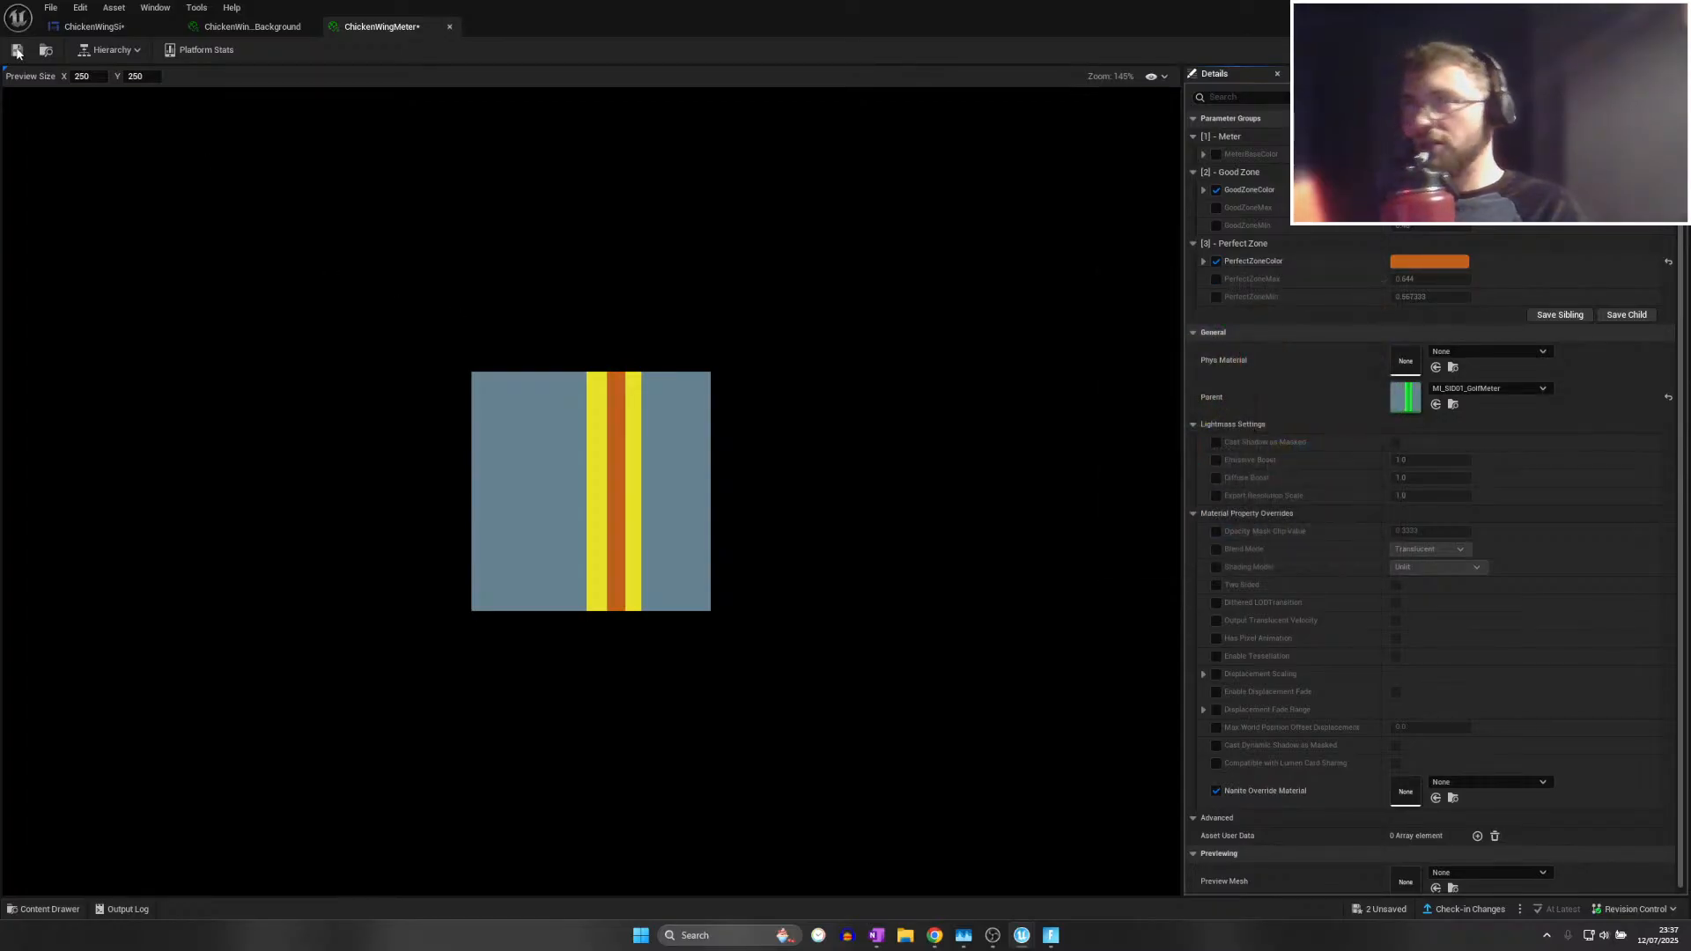
{"action": "left_click", "coordinate": [17, 51]}
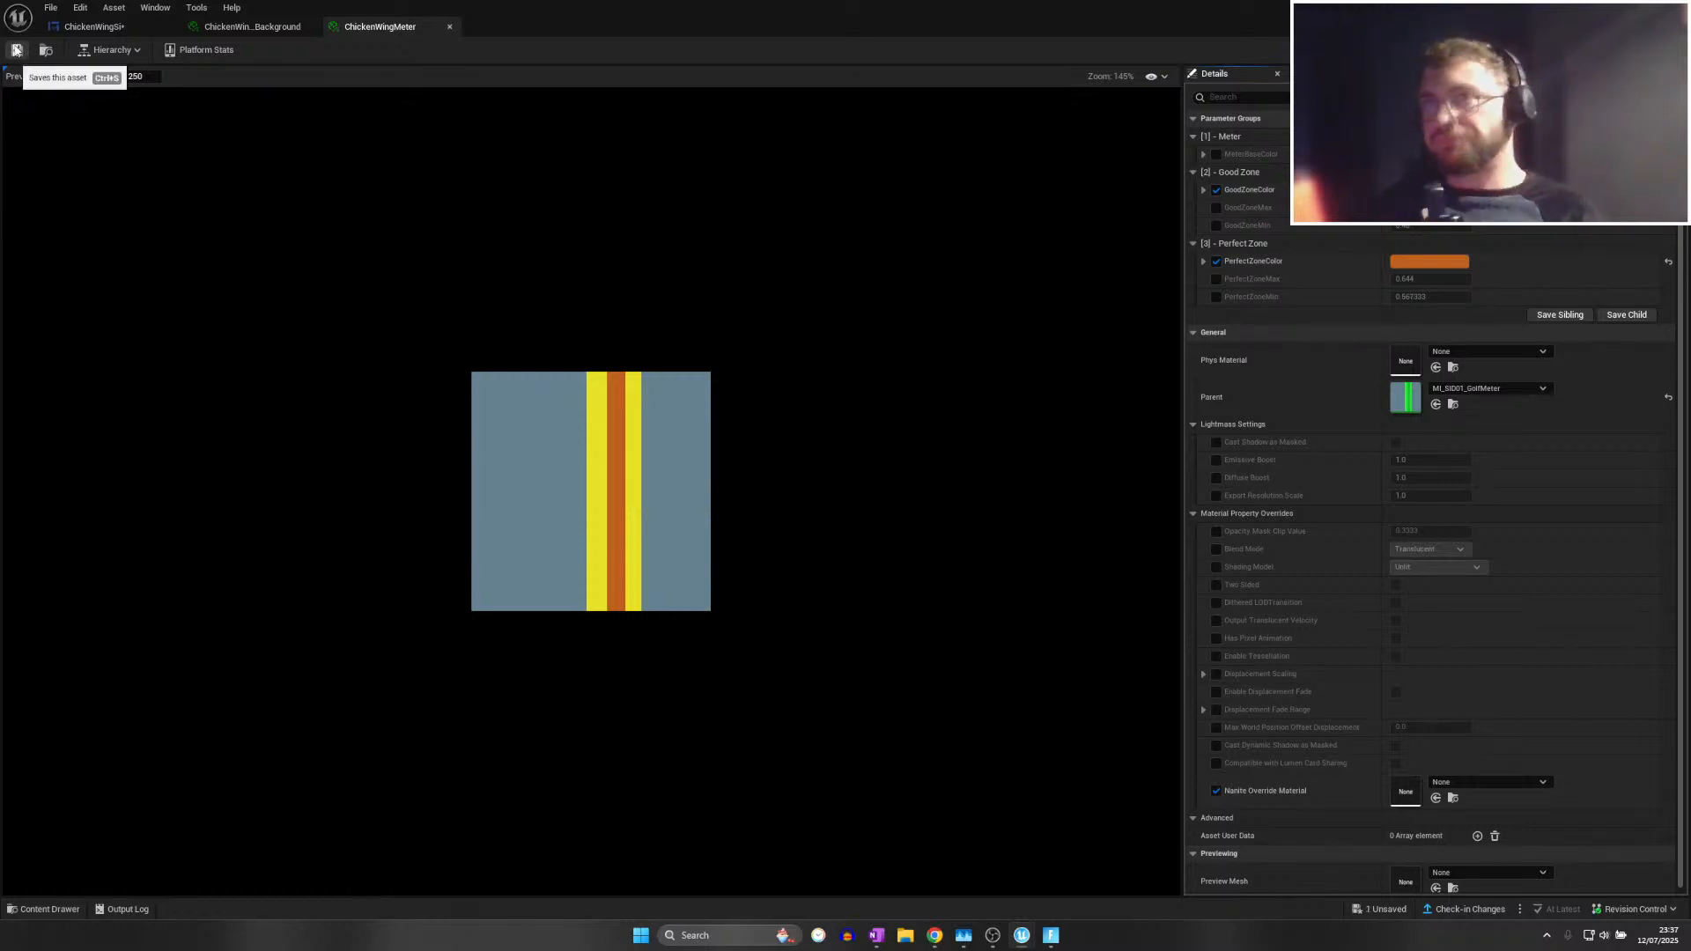
Return to the cooking meter widget and set the Bar element's brush image to ChickenWingMeter
{"action": "left_click", "coordinate": [130, 26]}
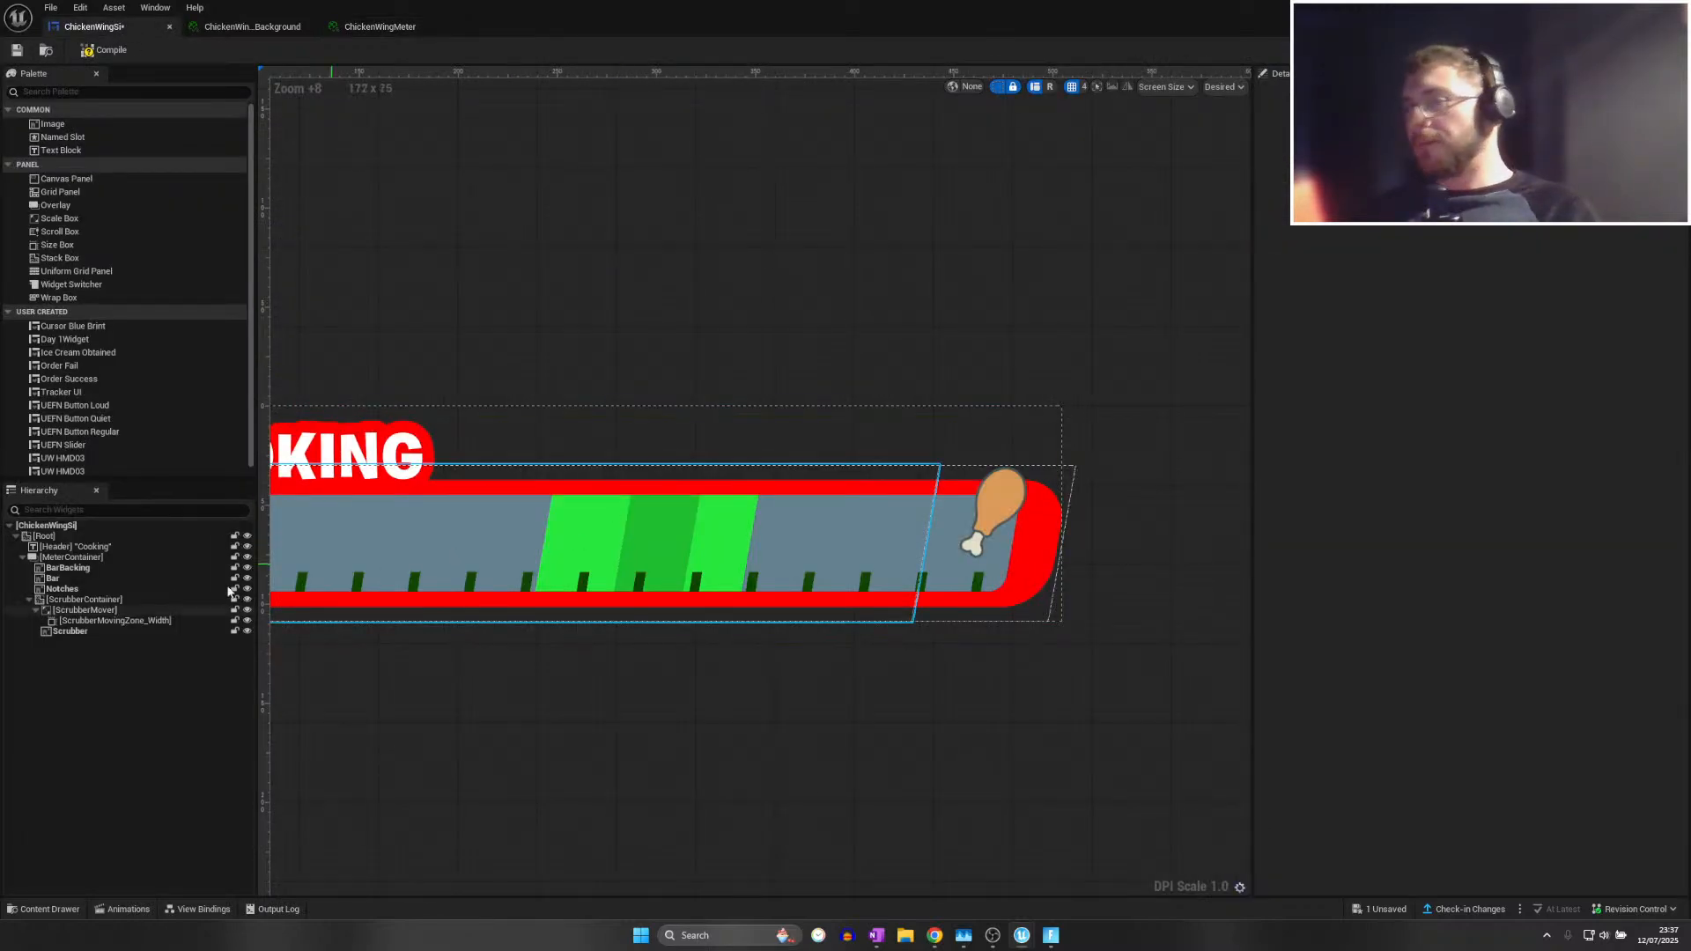
{"action": "left_click", "coordinate": [88, 568]}
{"action": "left_click", "coordinate": [90, 579]}
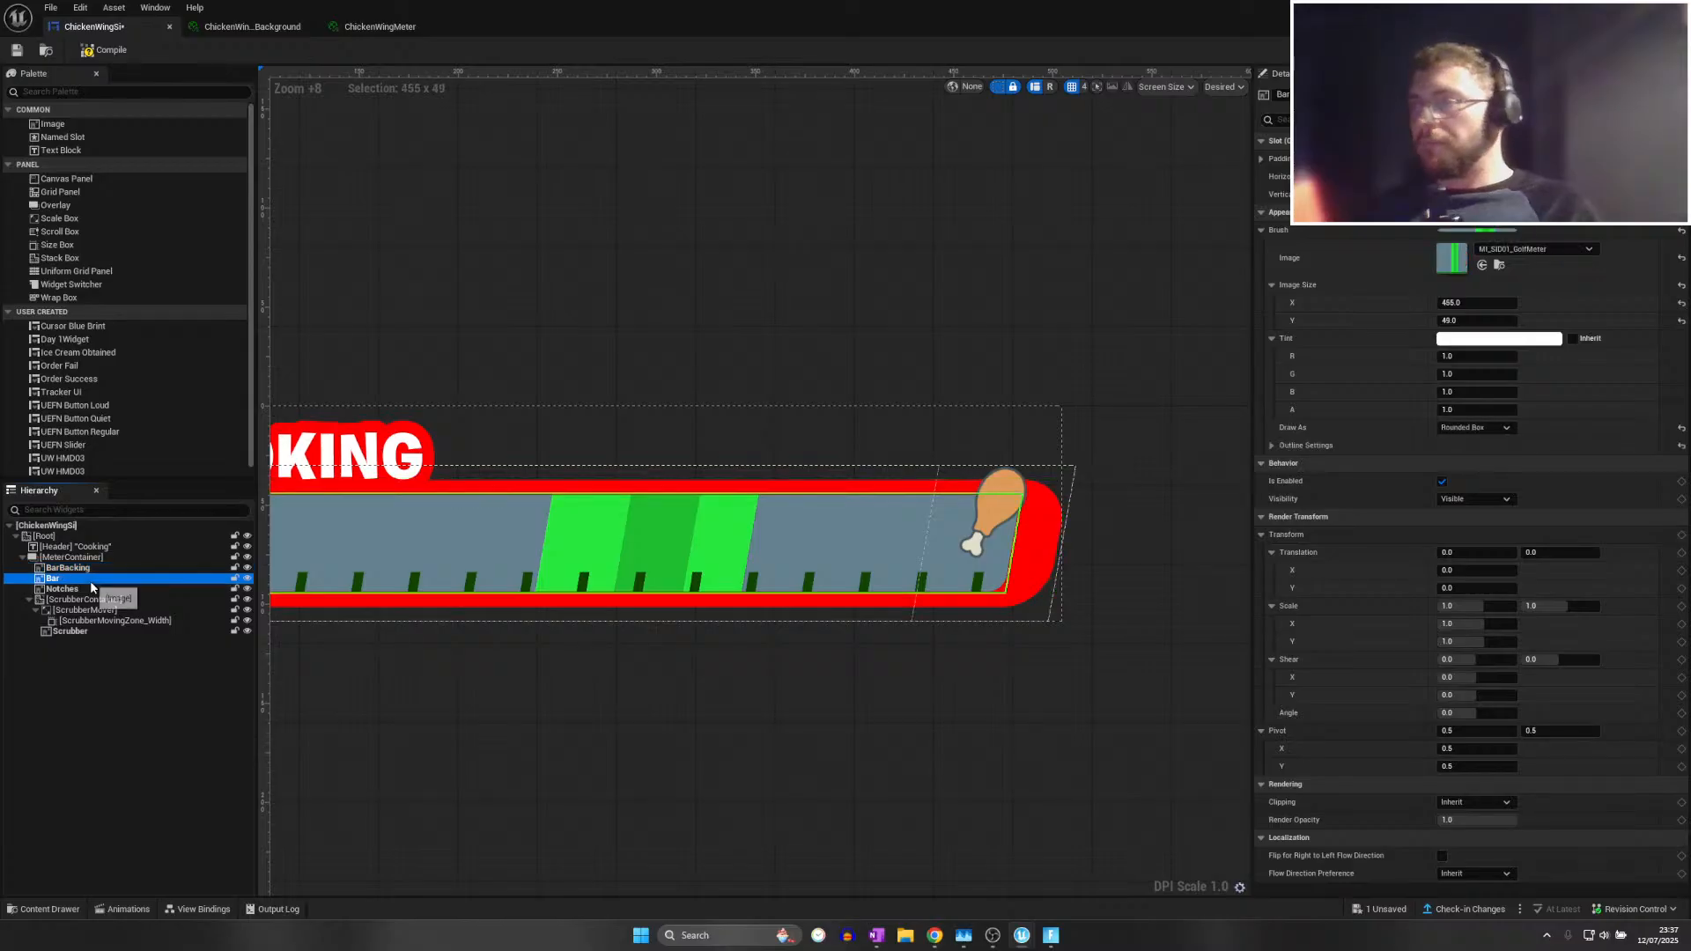
{"action": "left_click", "coordinate": [88, 588]}
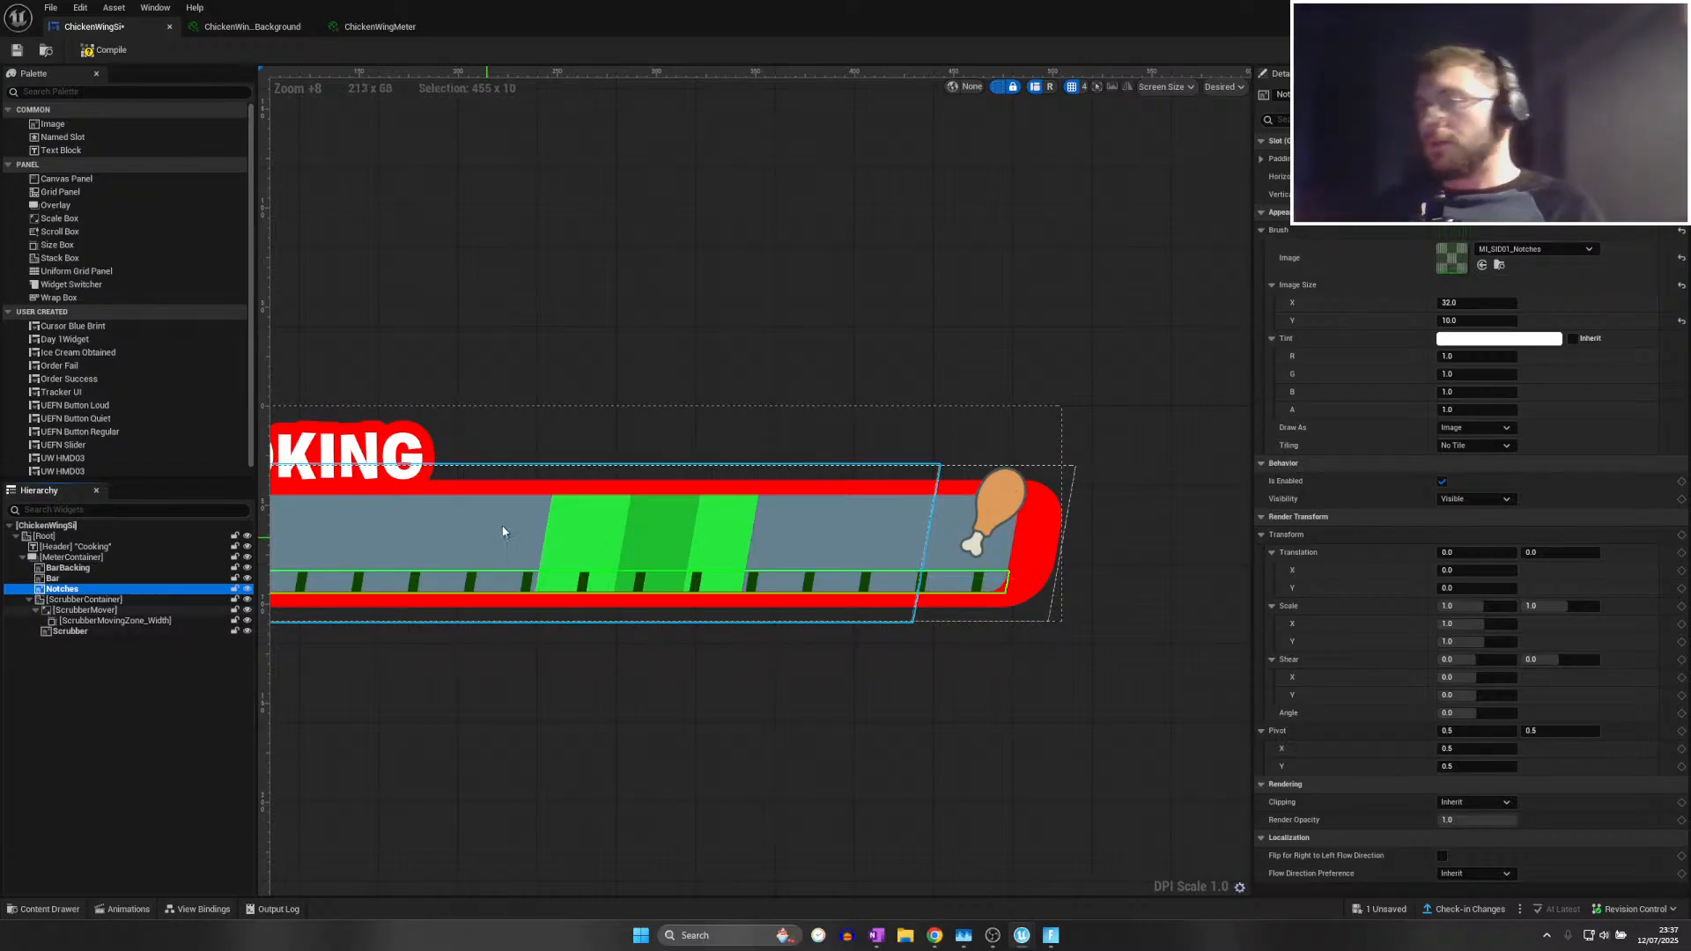
{"action": "left_click", "coordinate": [53, 578]}
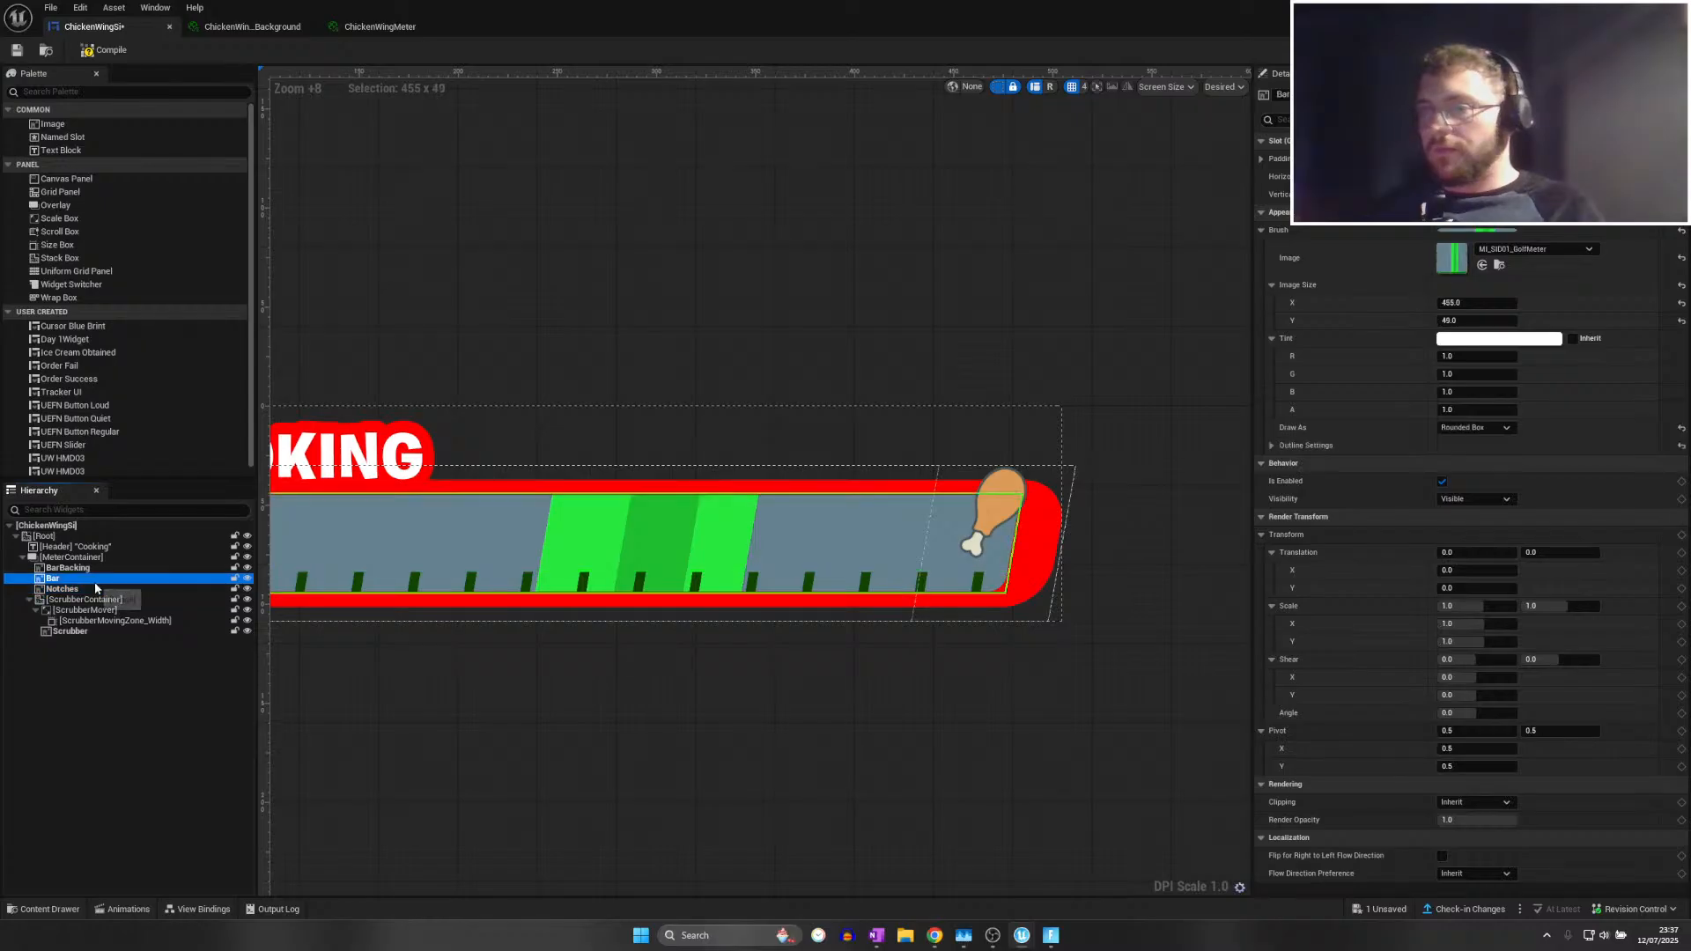
{"action": "left_click", "coordinate": [1515, 252]}
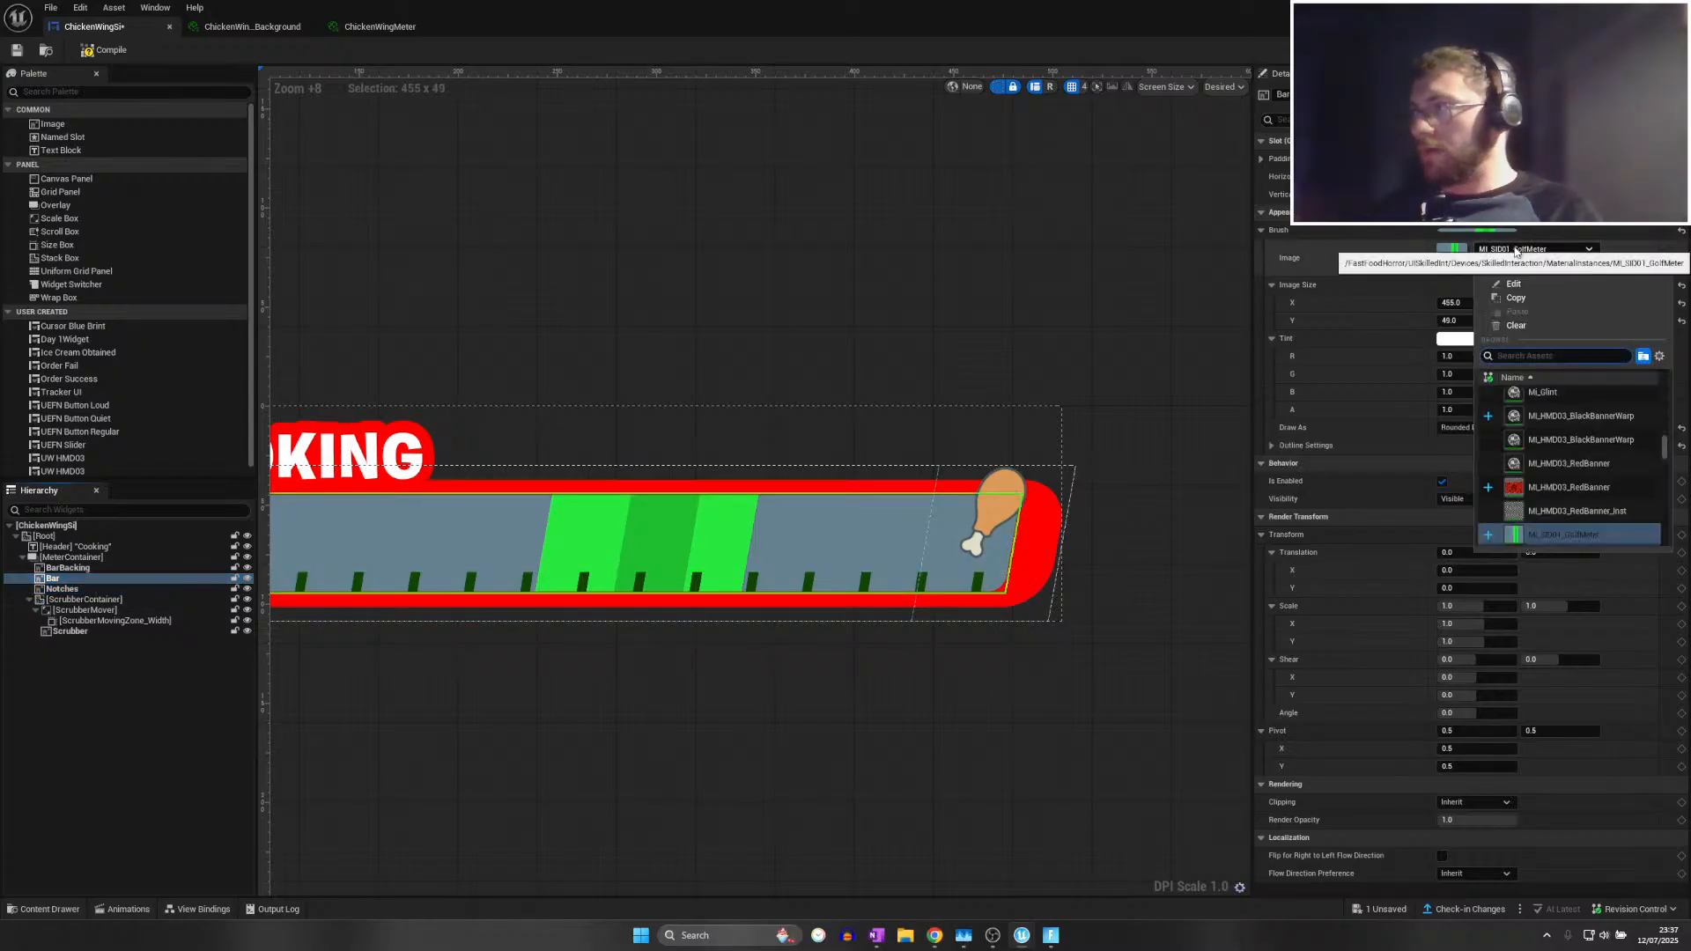
{"action": "type", "text": "bar"}
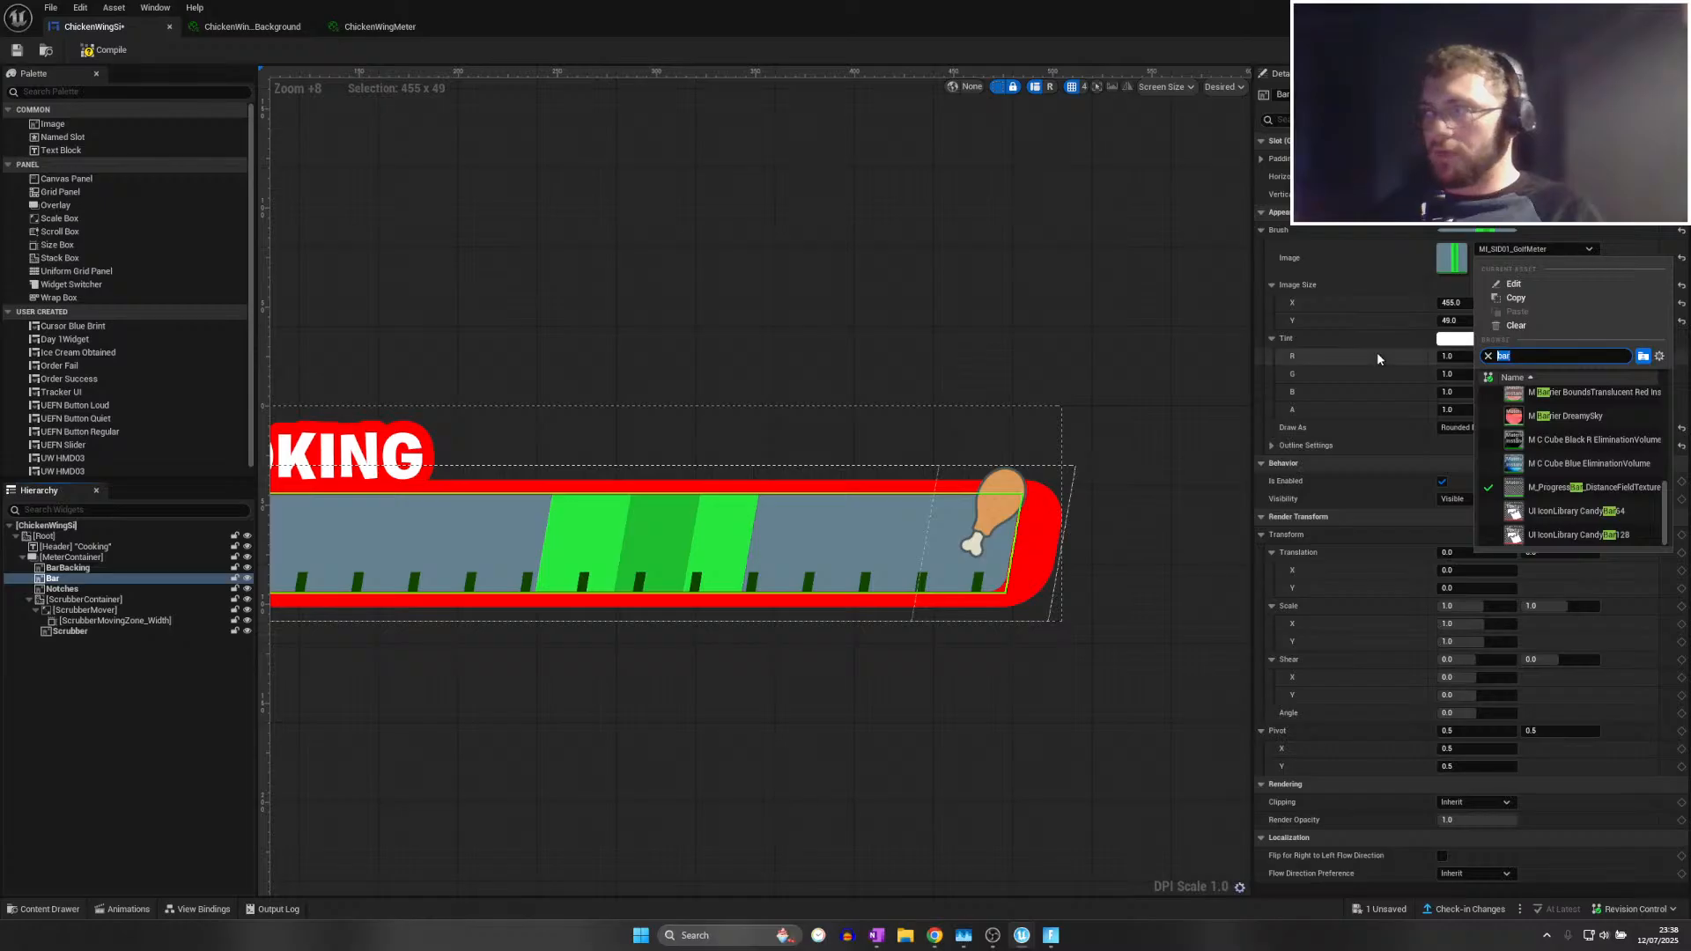
{"action": "key", "text": "BackSpace"}
{"action": "key", "text": "BackSpace"}
{"action": "key", "text": "BackSpace"}
{"action": "type", "text": "meter"}
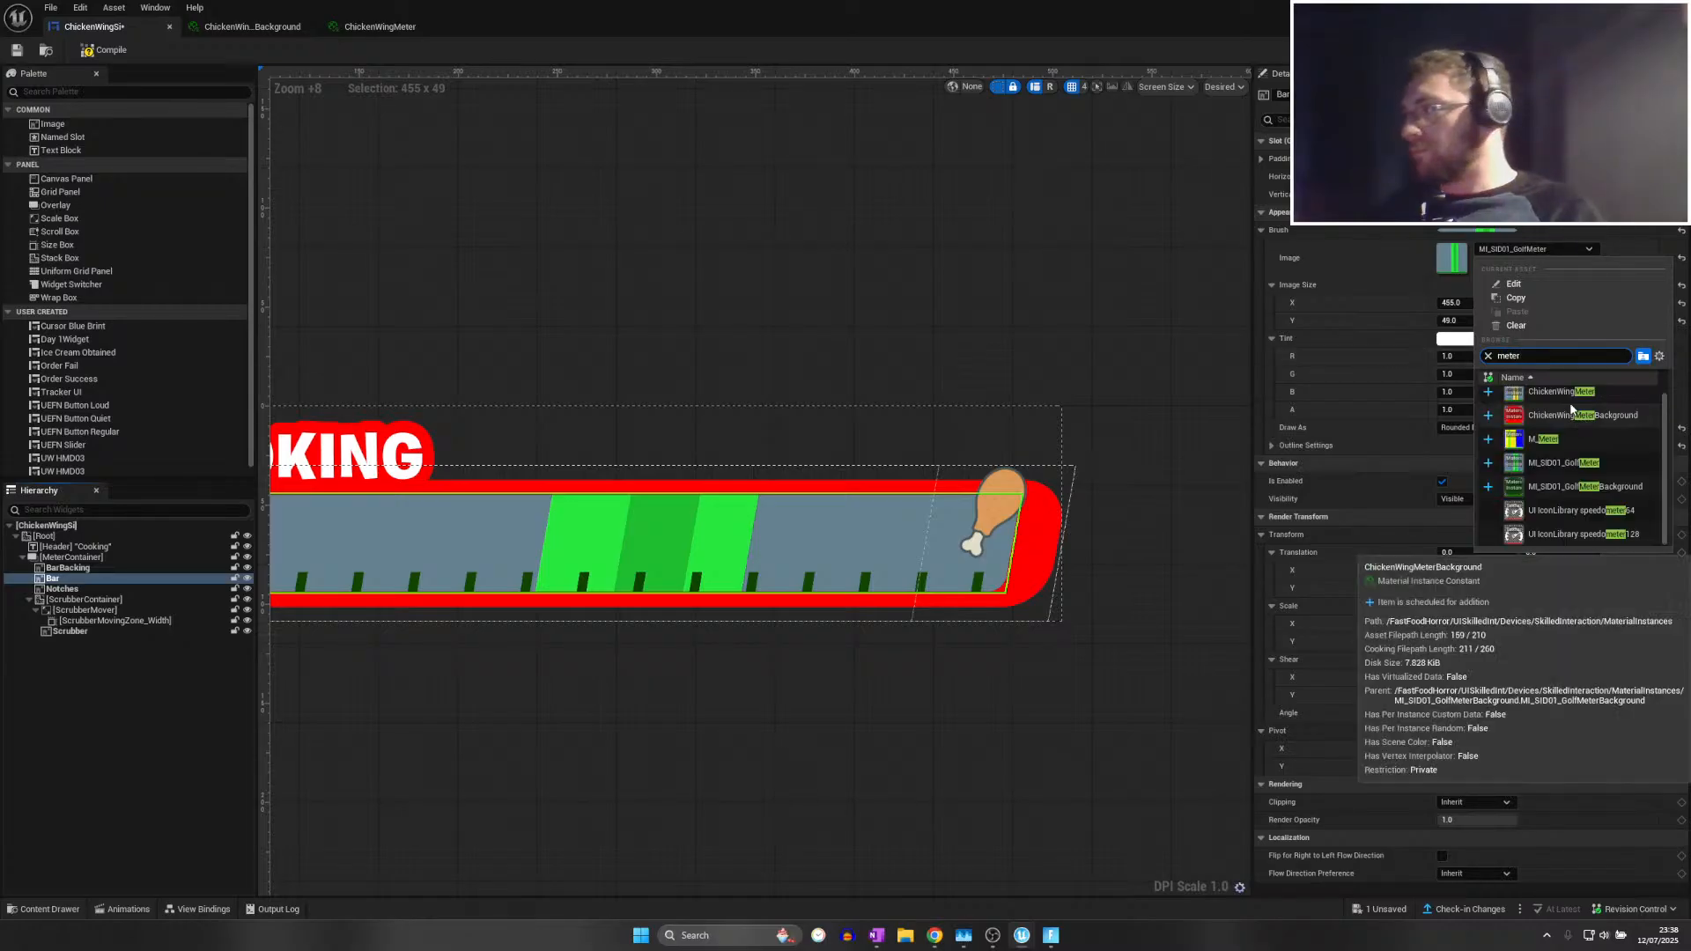
{"action": "left_click", "coordinate": [1559, 414]}
{"action": "left_click", "coordinate": [766, 674]}
{"action": "scroll", "coordinate": [766, 675], "scroll_direction": "down", "scroll_amount": 1}
{"action": "scroll", "coordinate": [766, 682], "scroll_direction": "down", "scroll_amount": 3}
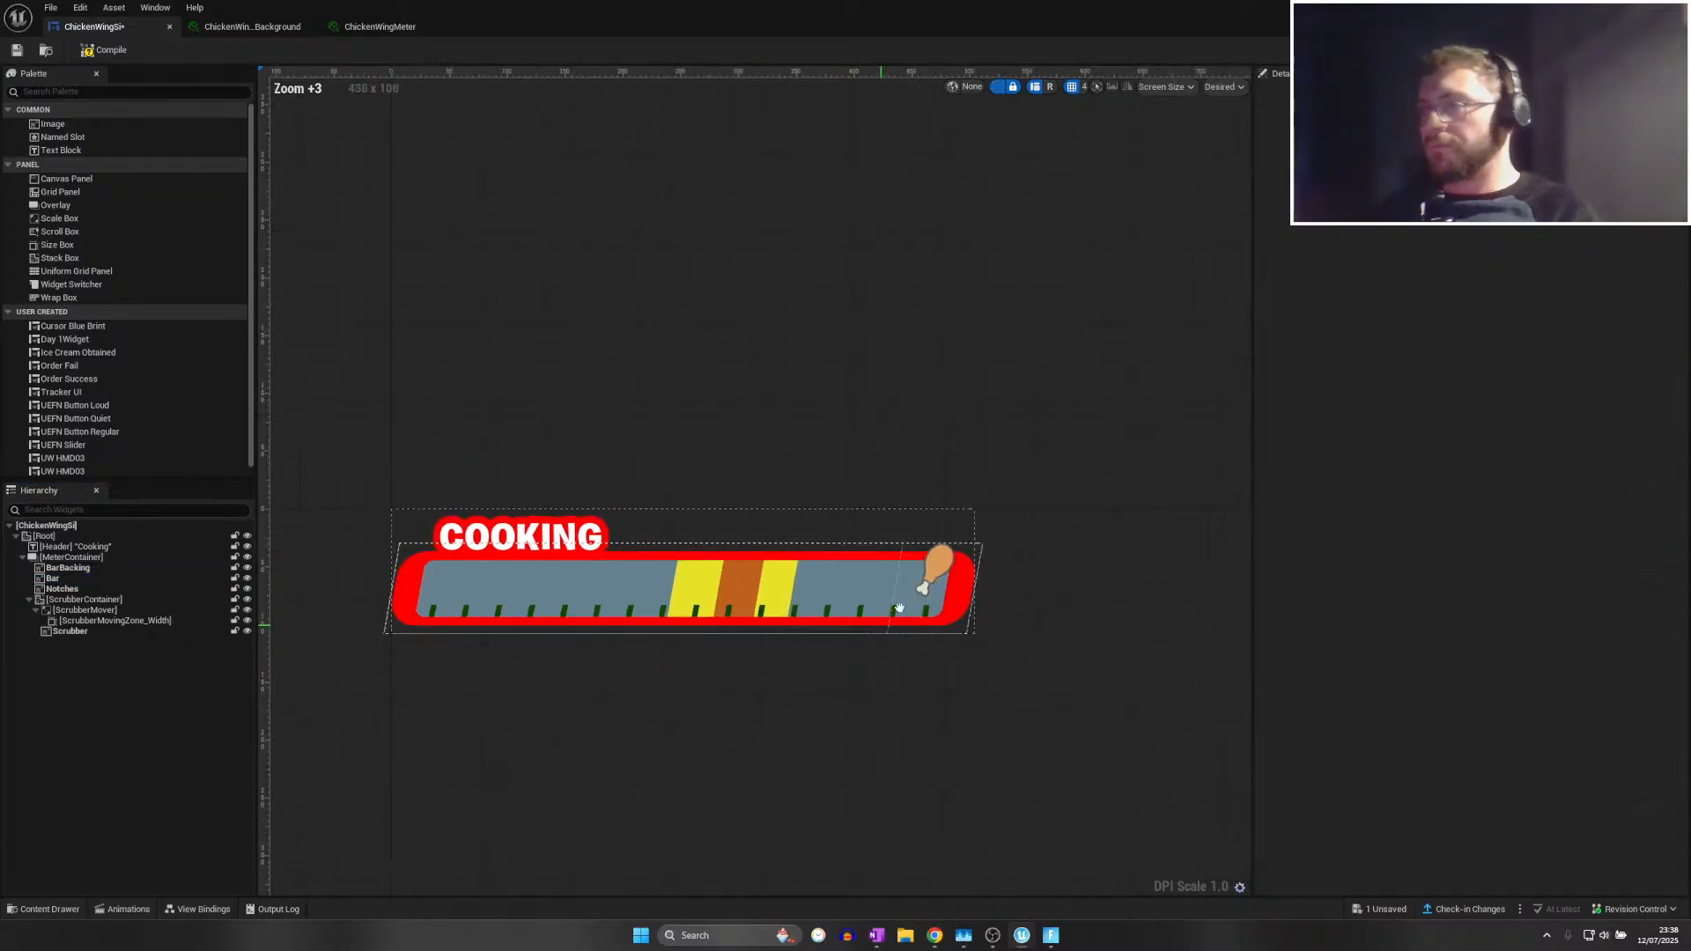
{"action": "scroll", "coordinate": [907, 611], "scroll_direction": "up", "scroll_amount": 4}
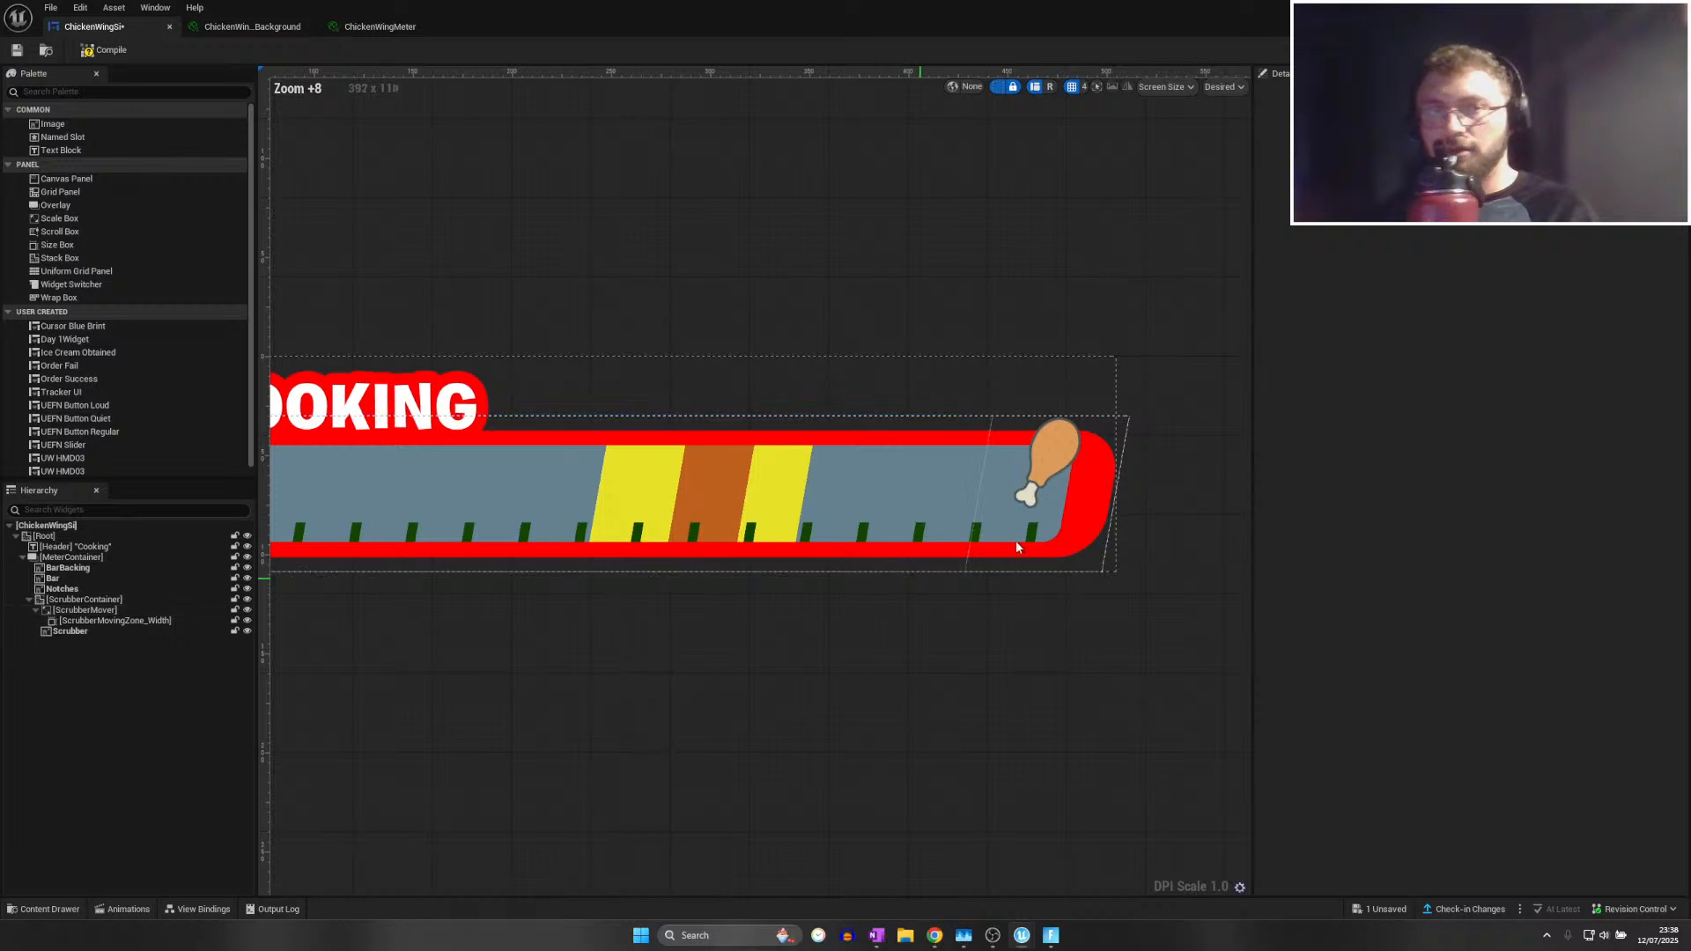
{"action": "right_click_drag", "start_coordinate": [1036, 541], "coordinate": [1185, 519]}
{"action": "scroll", "coordinate": [1062, 545], "scroll_direction": "down", "scroll_amount": 1}
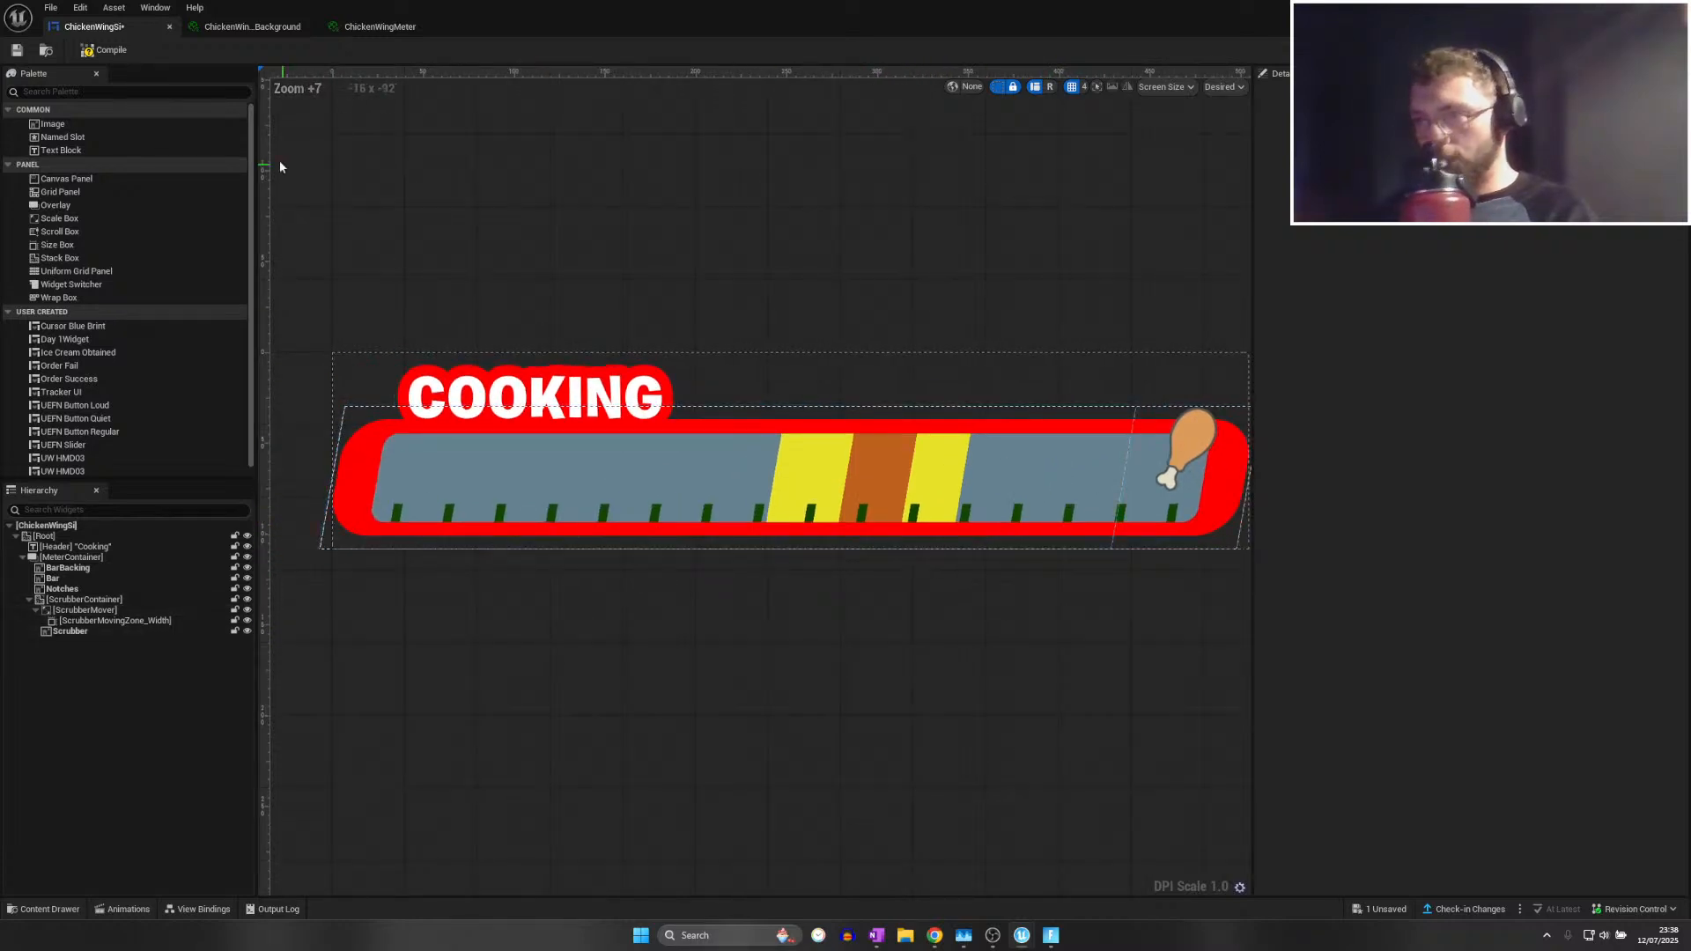
Save the cooking meter widget and check the outline colour of the Cooking header
{"action": "key", "text": "ctrl+s"}
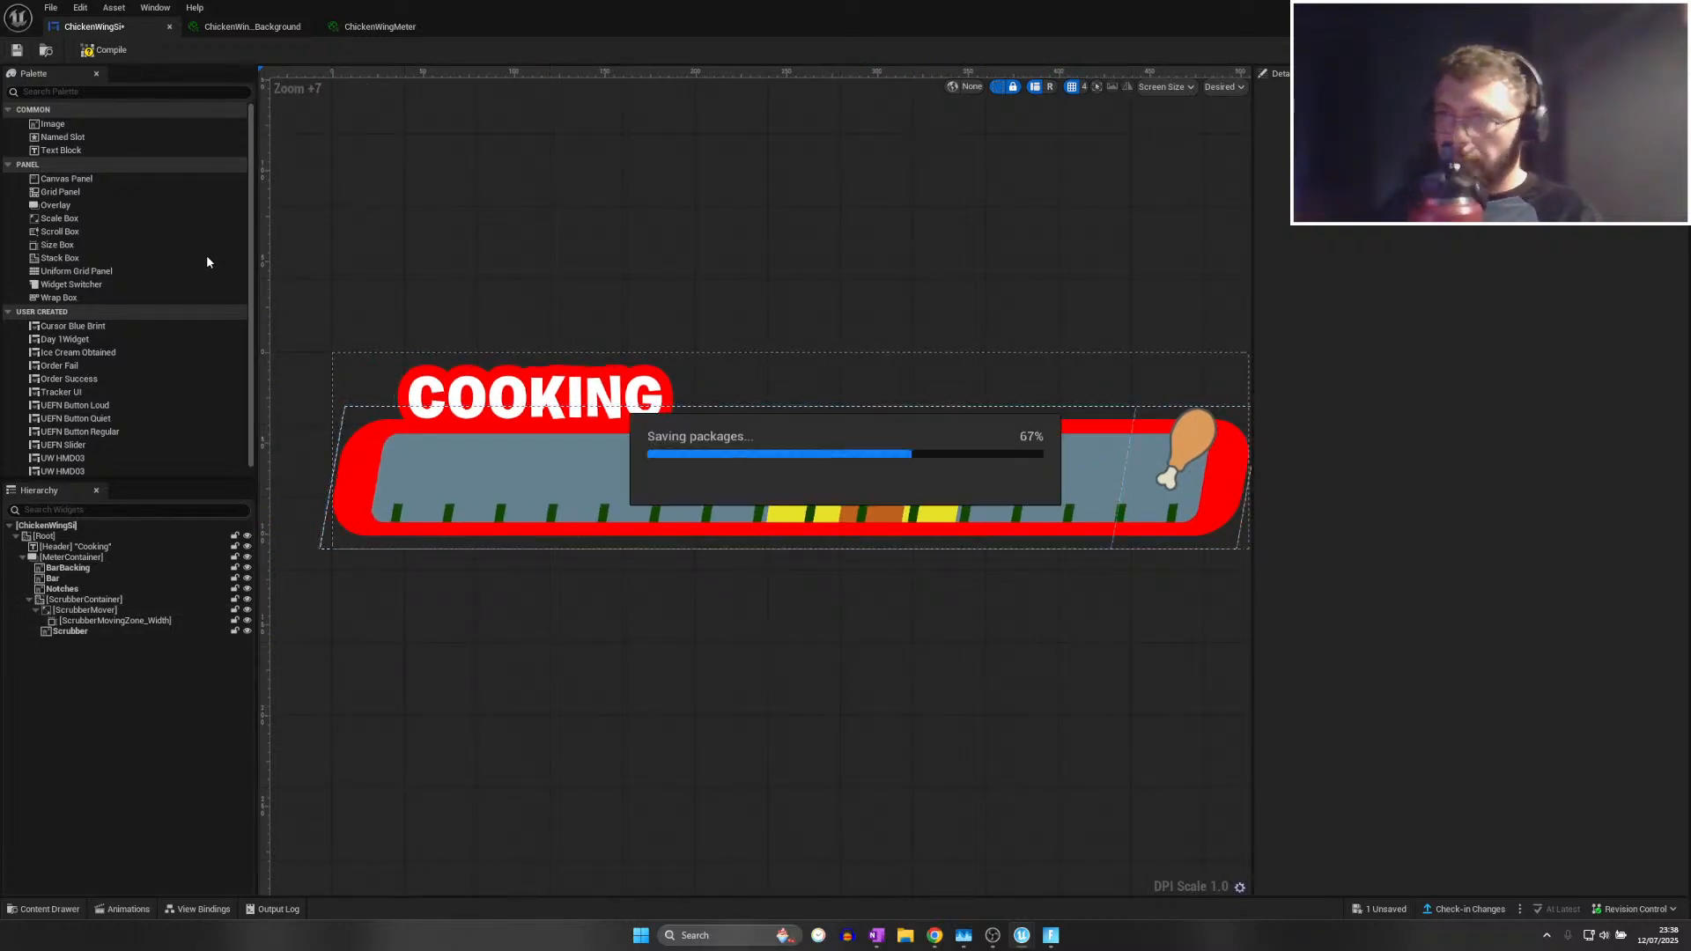
{"action": "left_click", "coordinate": [632, 383]}
{"action": "left_click", "coordinate": [1480, 732]}
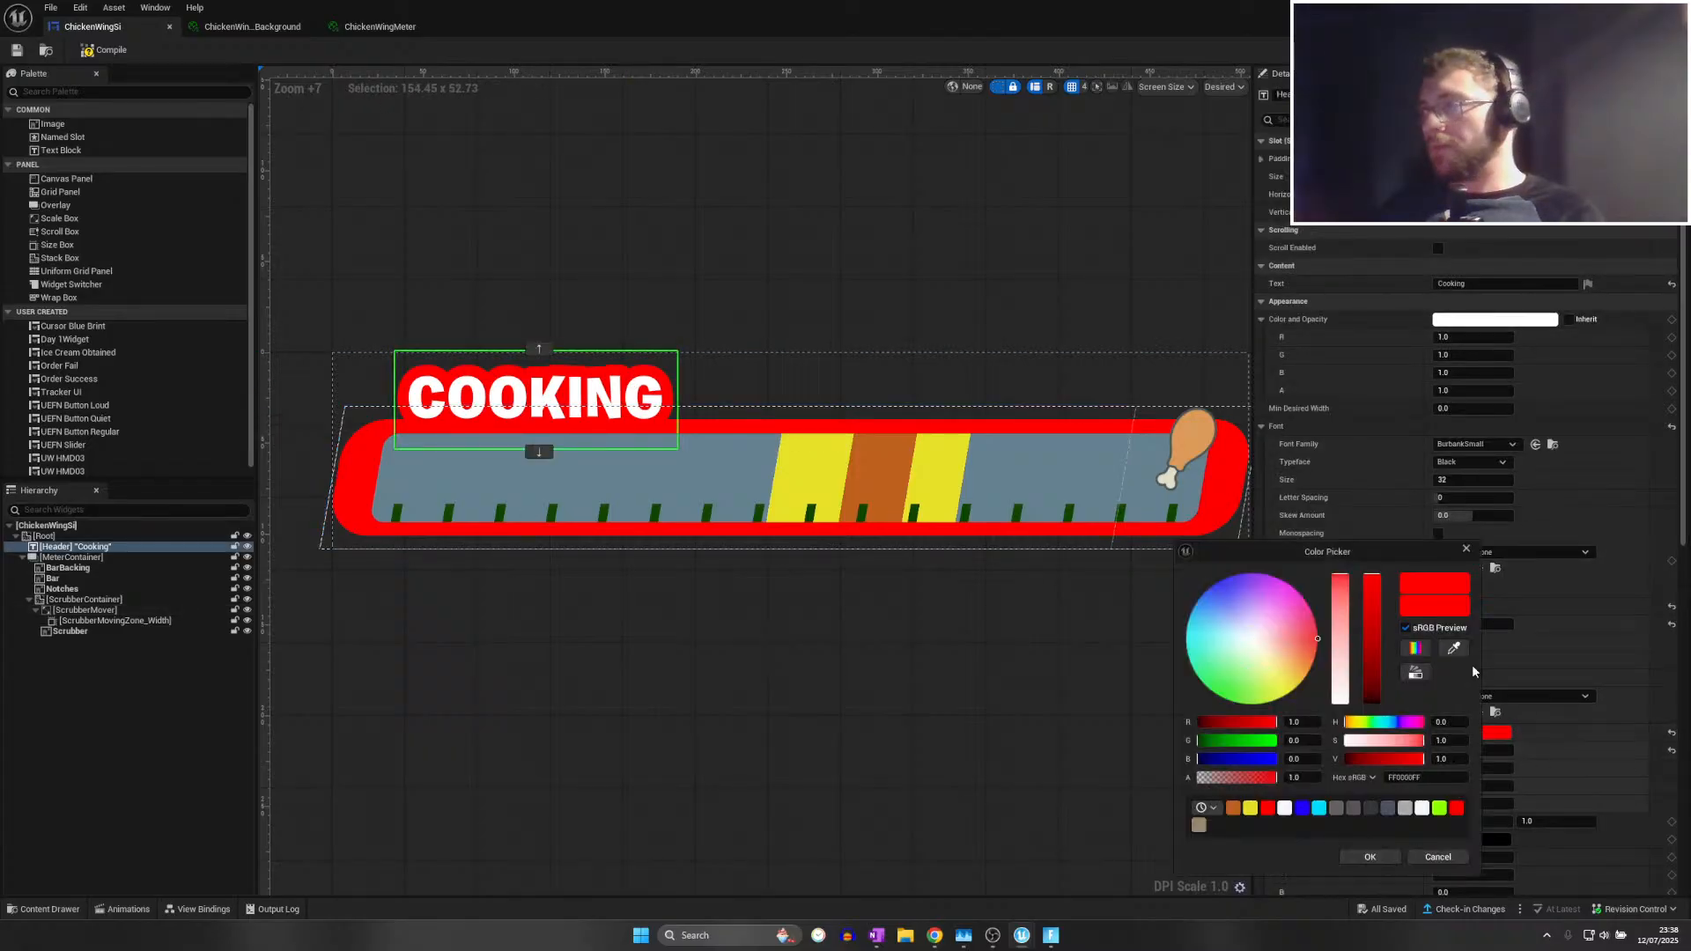
{"action": "mouse_move", "coordinate": [1376, 759]}
{"action": "left_mouse_down"}
{"action": "mouse_move", "coordinate": [1344, 759]}
{"action": "mouse_move", "coordinate": [1378, 759]}
{"action": "left_mouse_up"}
{"action": "left_click", "coordinate": [1435, 854]}
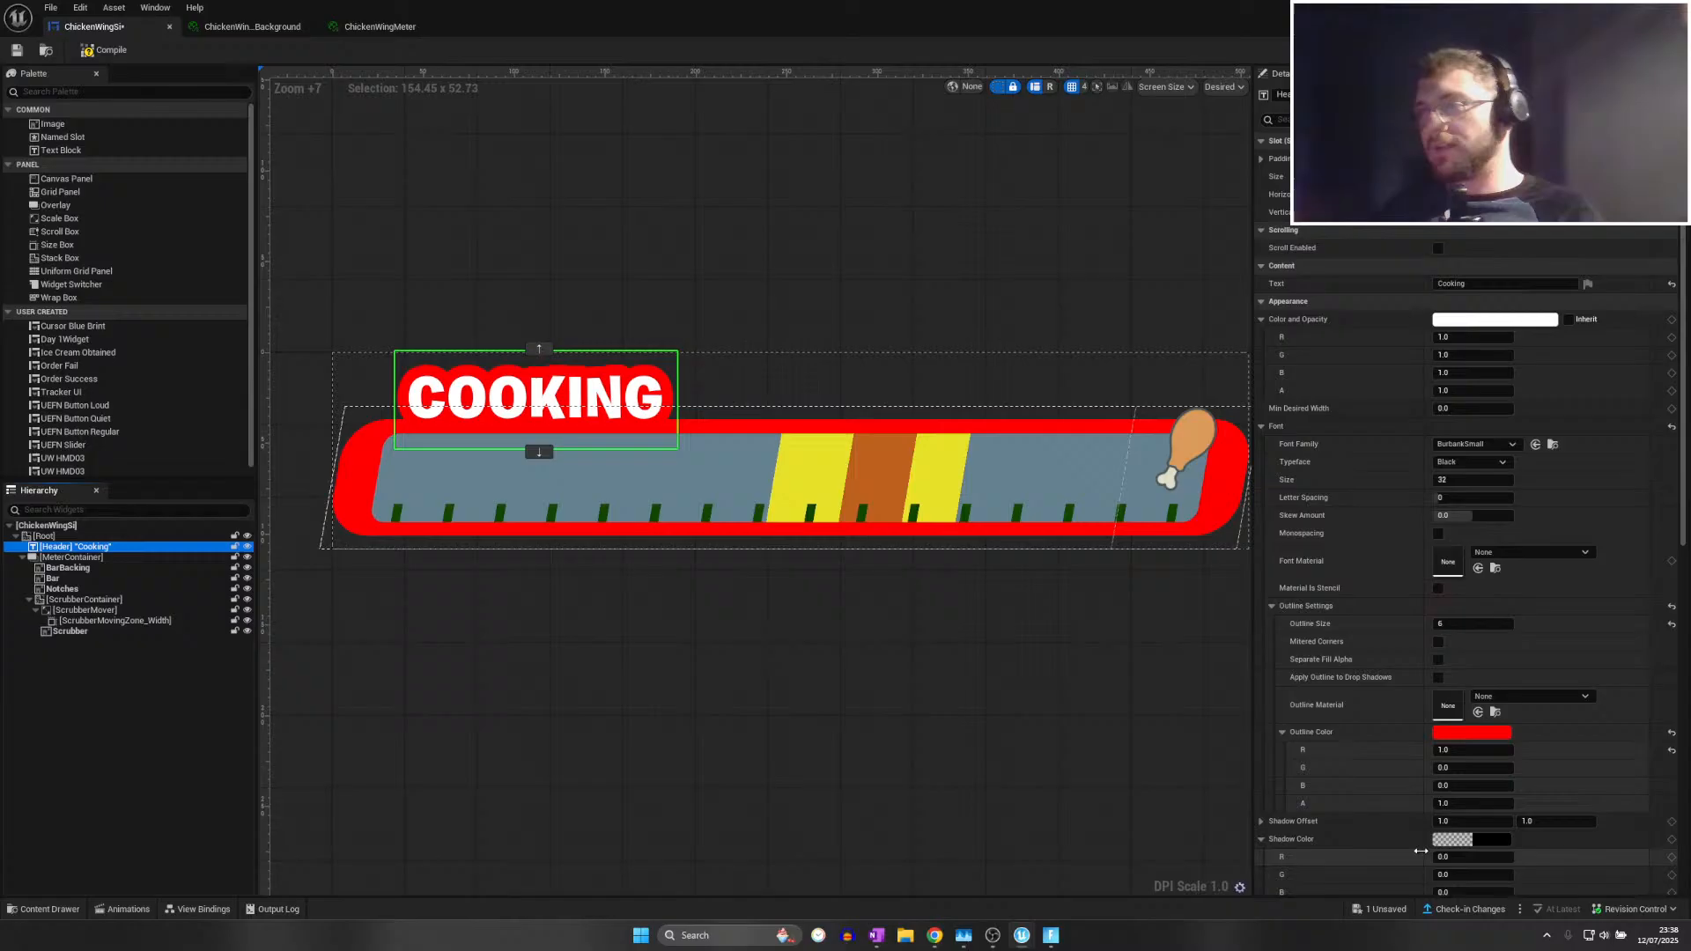
{"action": "left_click", "coordinate": [832, 607]}
{"action": "scroll", "coordinate": [826, 598], "scroll_direction": "down", "scroll_amount": 1}
{"action": "scroll", "coordinate": [837, 568], "scroll_direction": "up", "scroll_amount": 3}
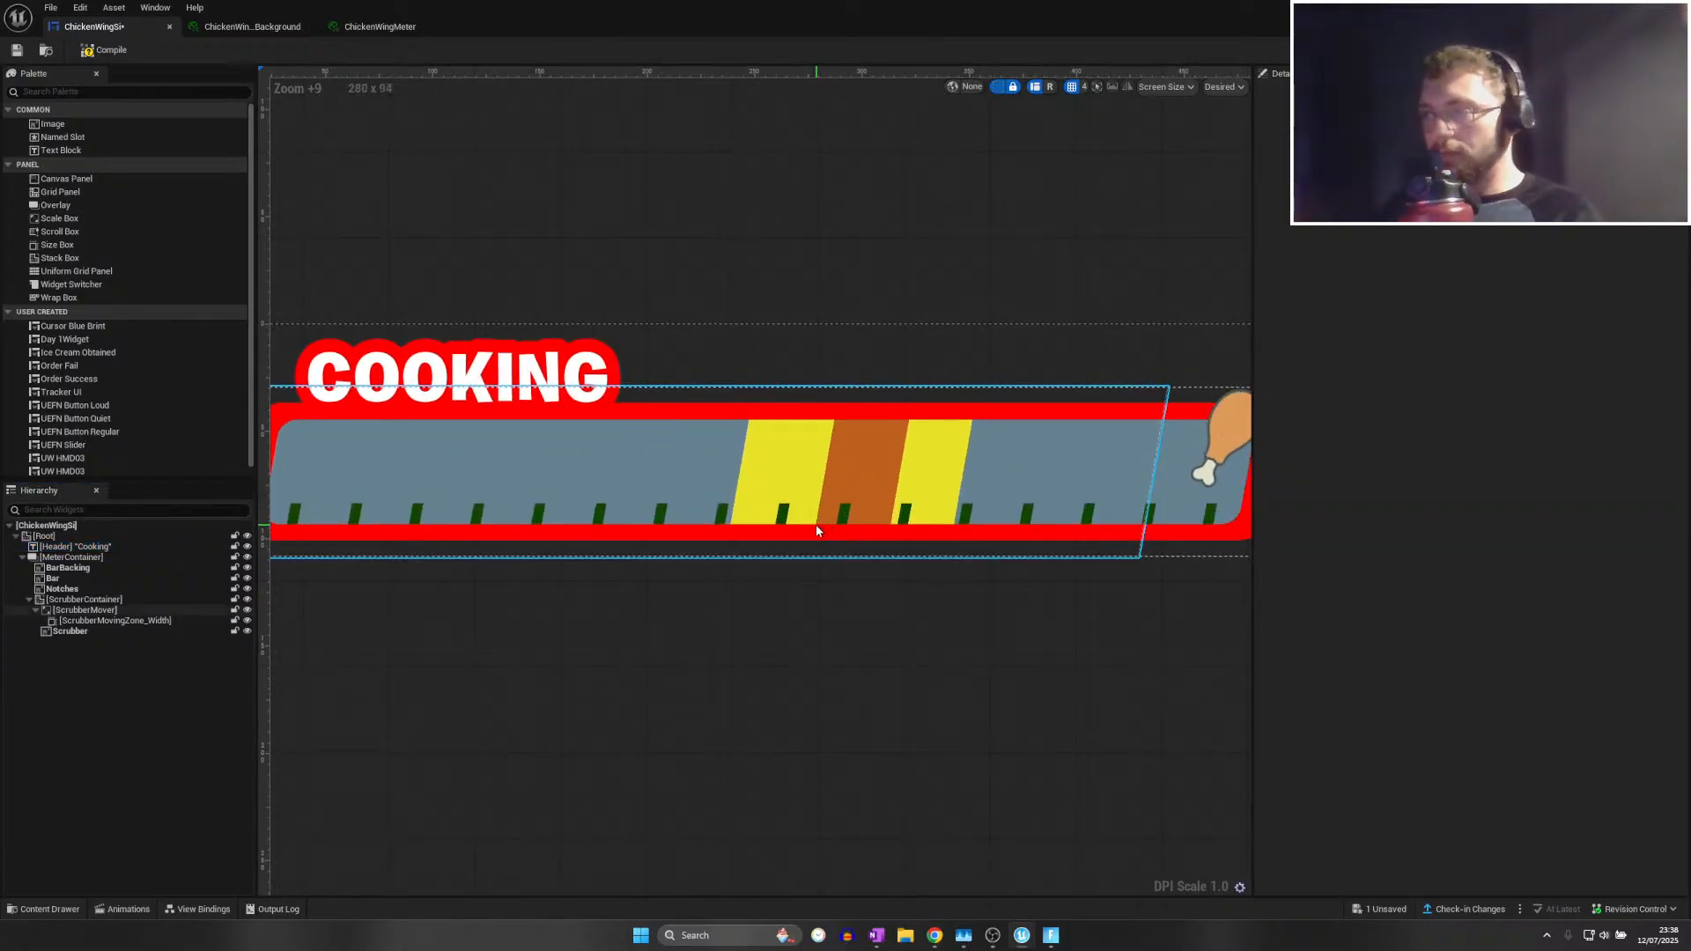
{"action": "scroll", "coordinate": [656, 546], "scroll_direction": "down", "scroll_amount": 5}
{"action": "left_click", "coordinate": [442, 562]}
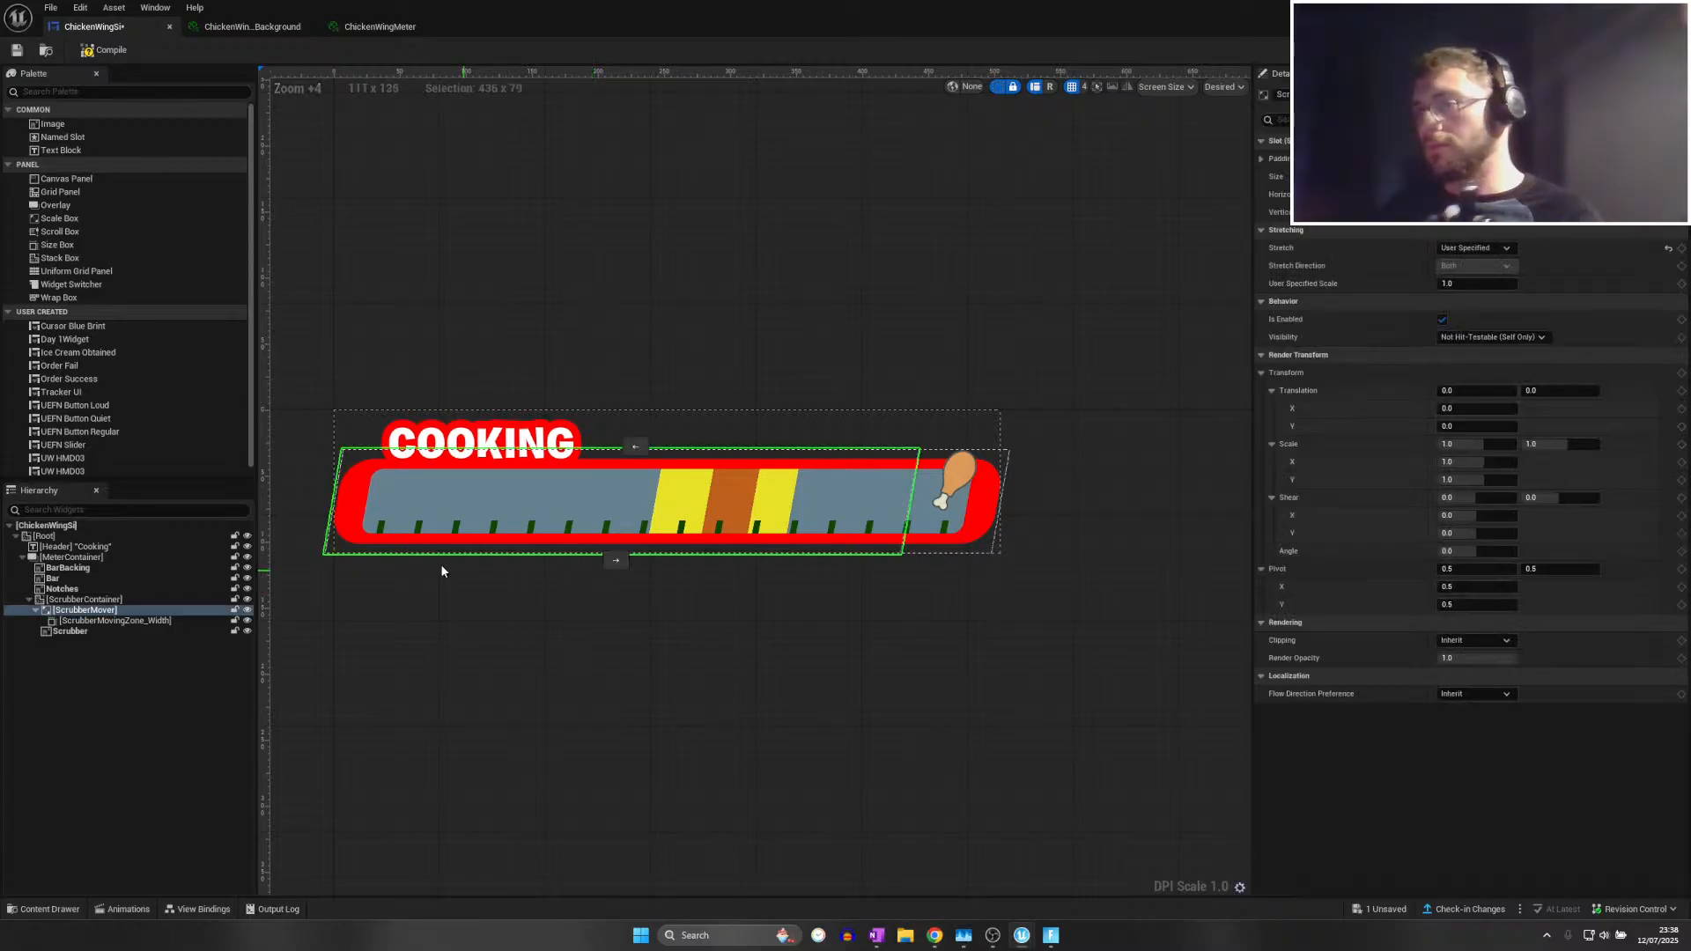
{"action": "left_click", "coordinate": [550, 577]}
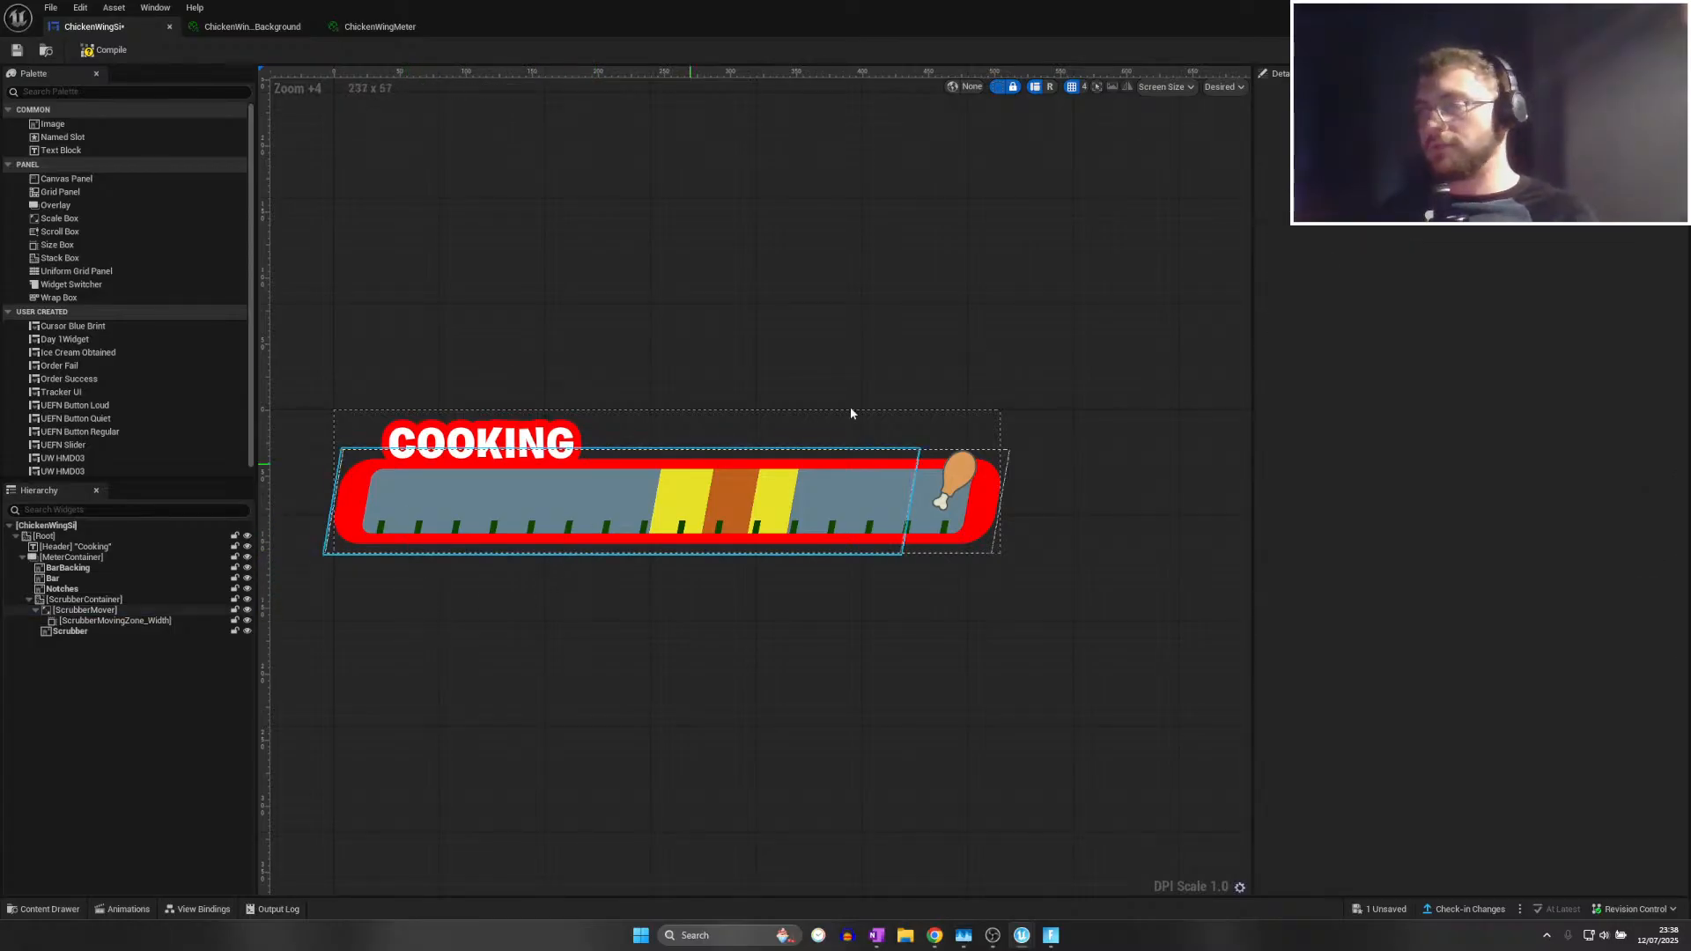
Create a material instance from MI_SID01_Notches in the MaterialInstances folder and name it ChickenWingNotches
{"action": "double_click", "coordinate": [642, 6]}
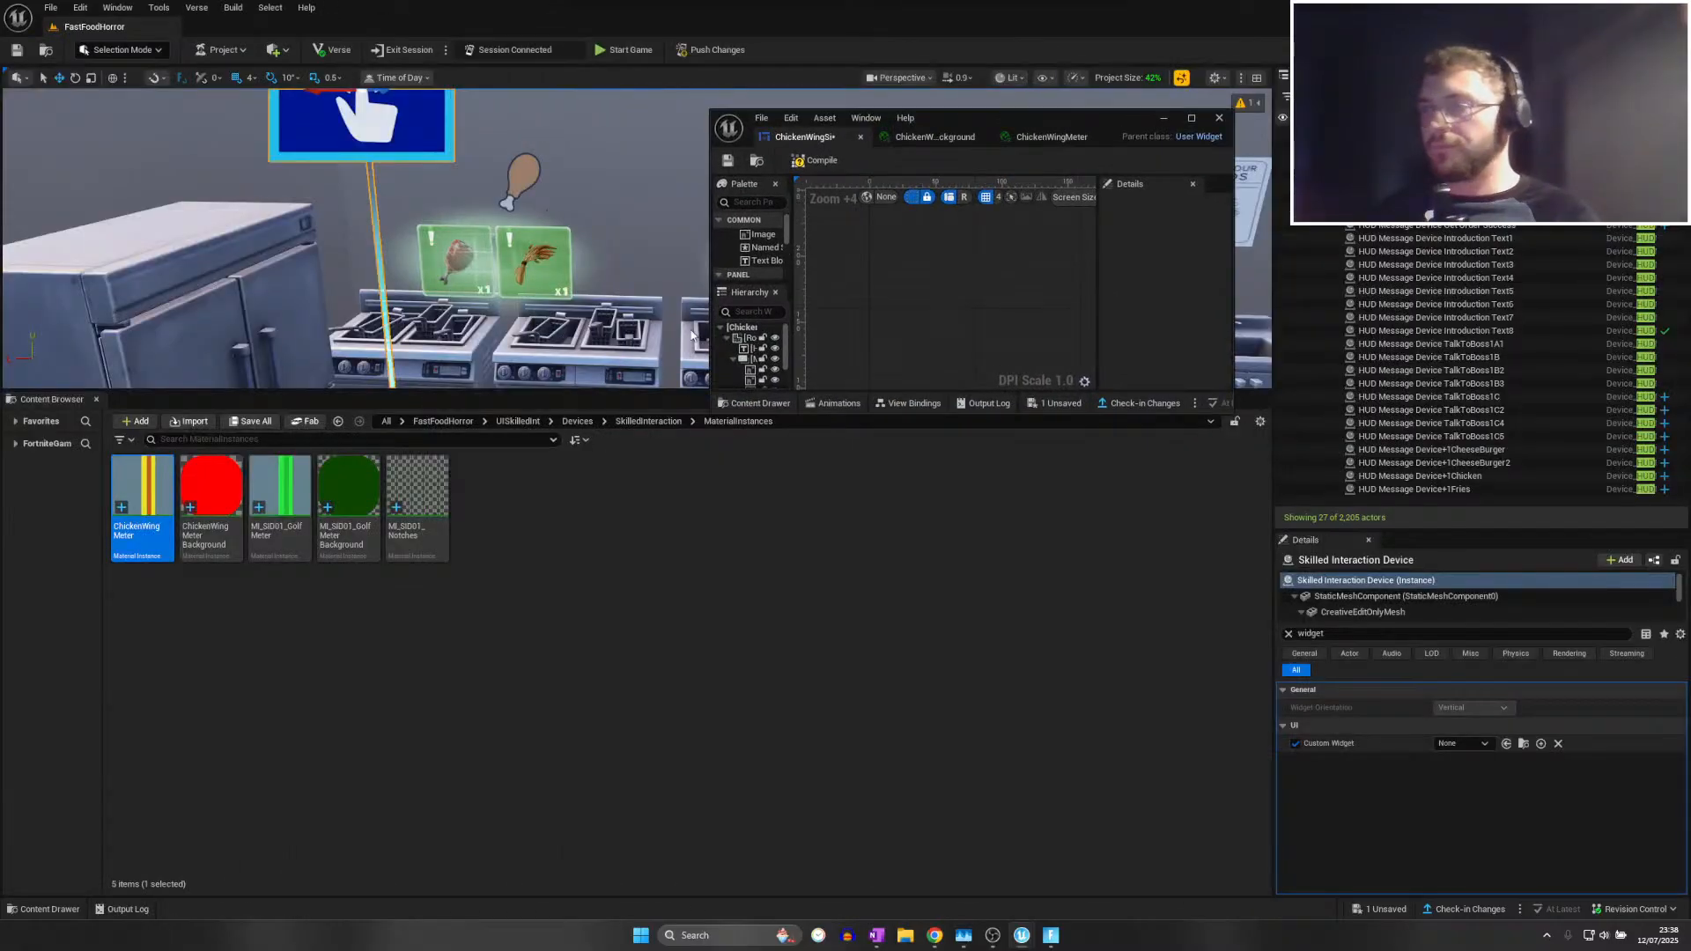
{"action": "right_click", "coordinate": [417, 483]}
{"action": "left_click", "coordinate": [489, 519]}
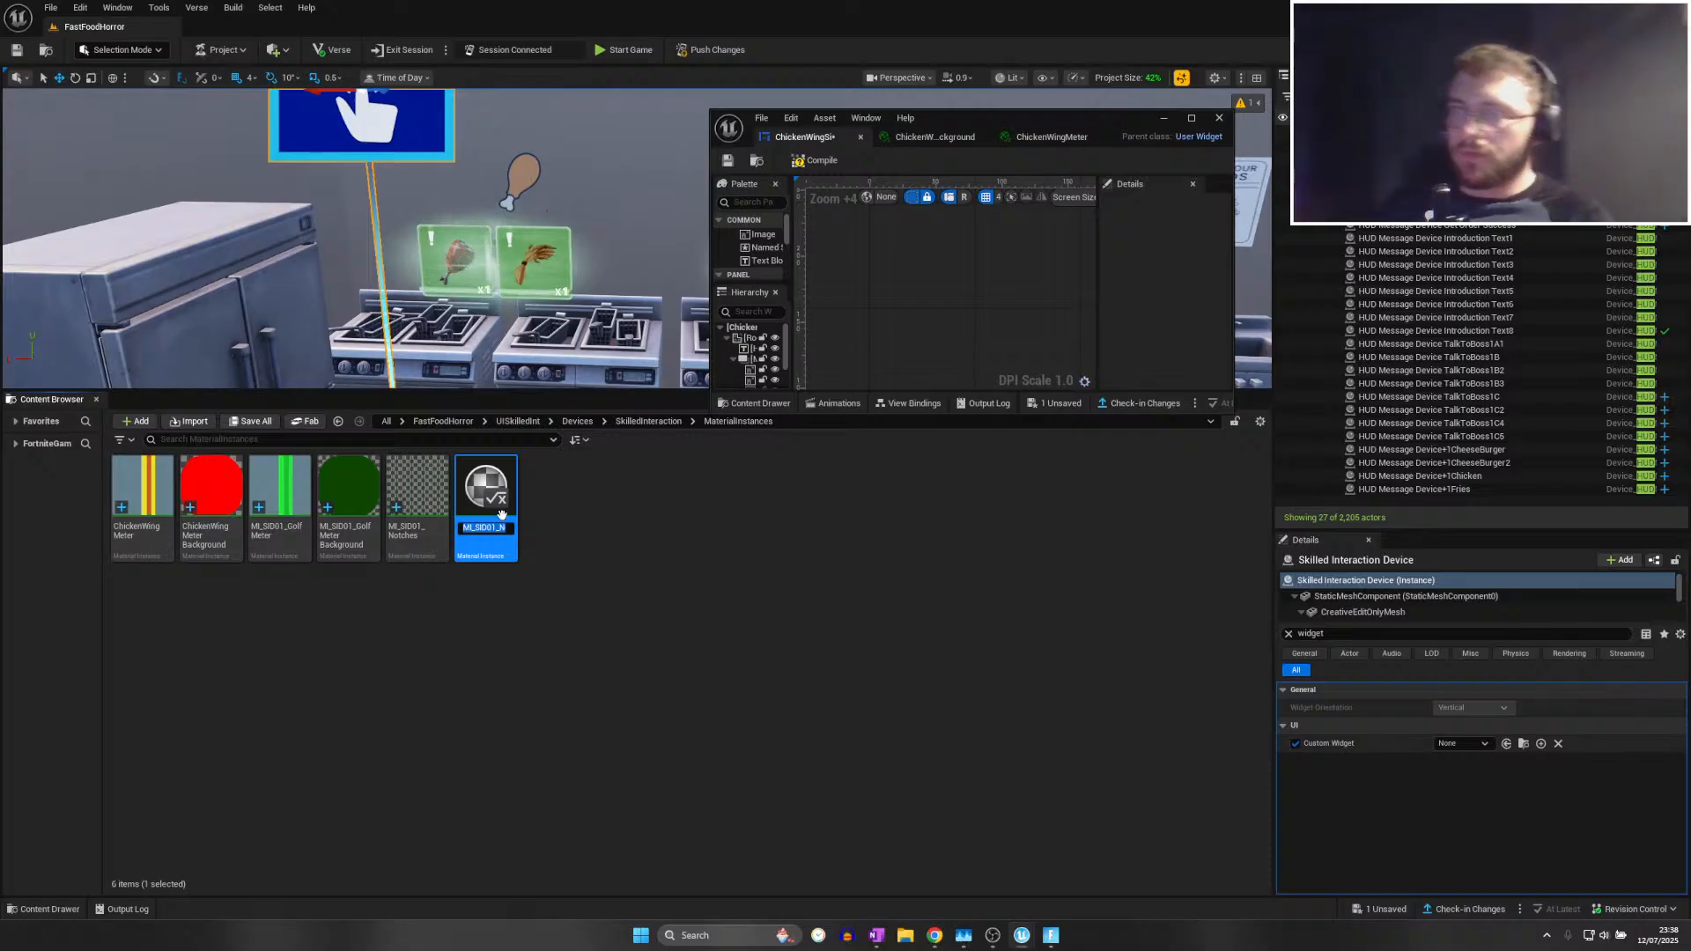
{"action": "type", "text": "Chicken"}
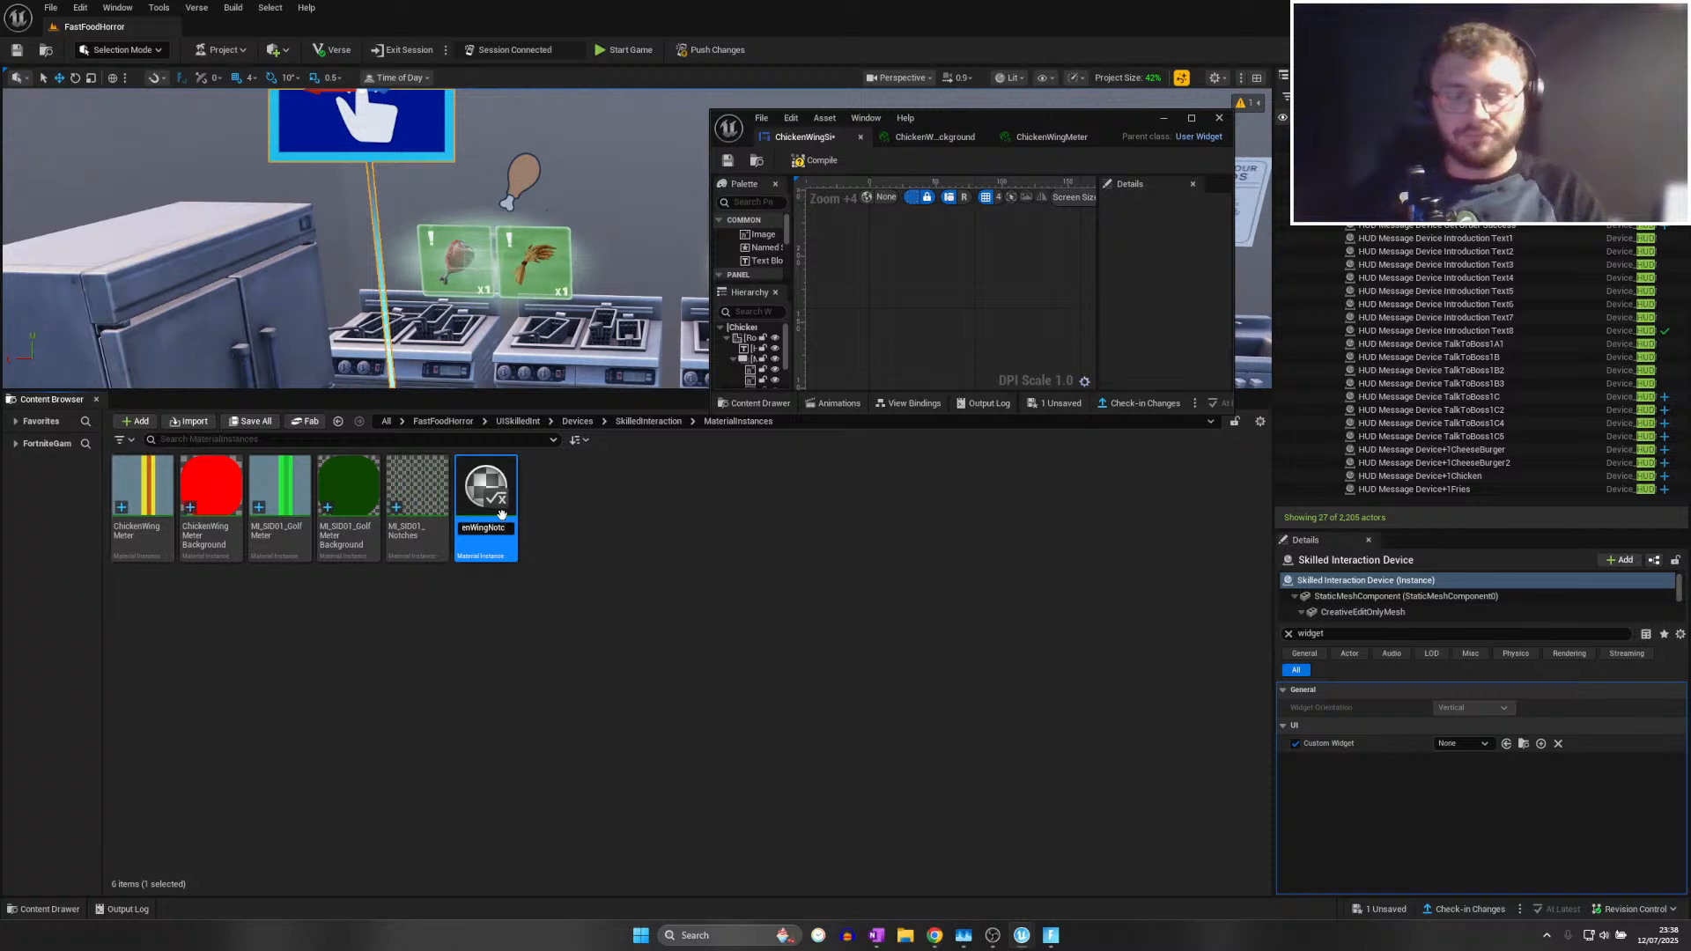
{"action": "key", "text": "Return"}
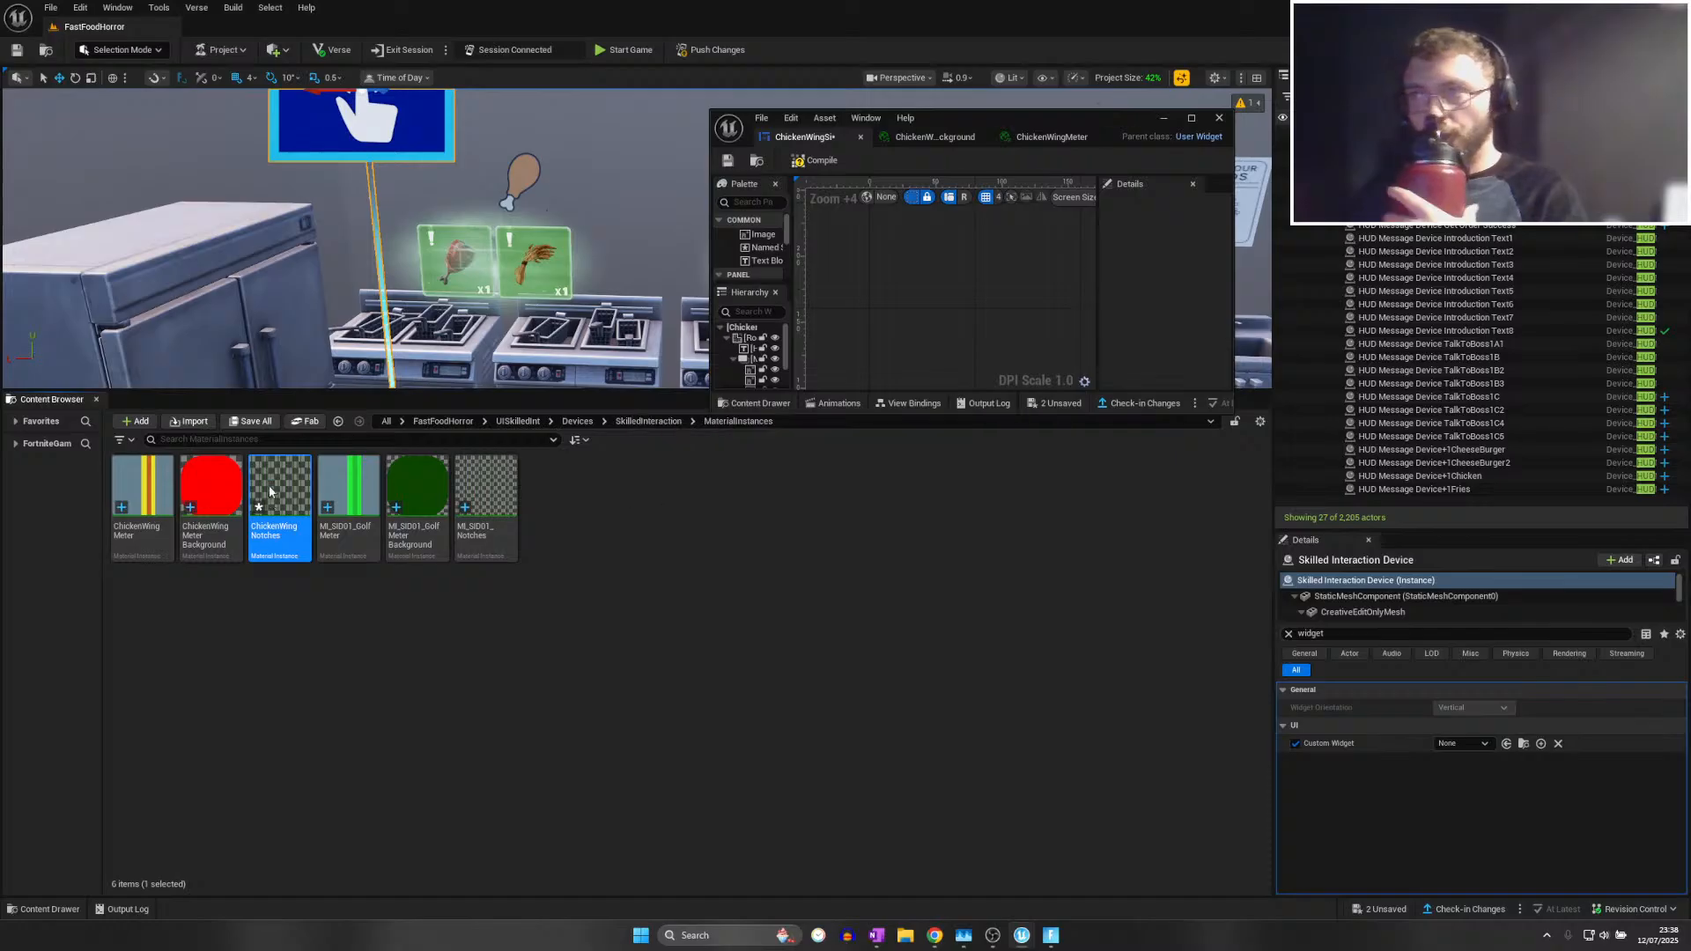
Open the ChickenWingNotches material instance and maximize its editor window
{"action": "double_click", "coordinate": [270, 503]}
{"action": "left_click_drag", "start_coordinate": [1022, 117], "coordinate": [1022, 98]}
{"action": "double_click", "coordinate": [1022, 99]}
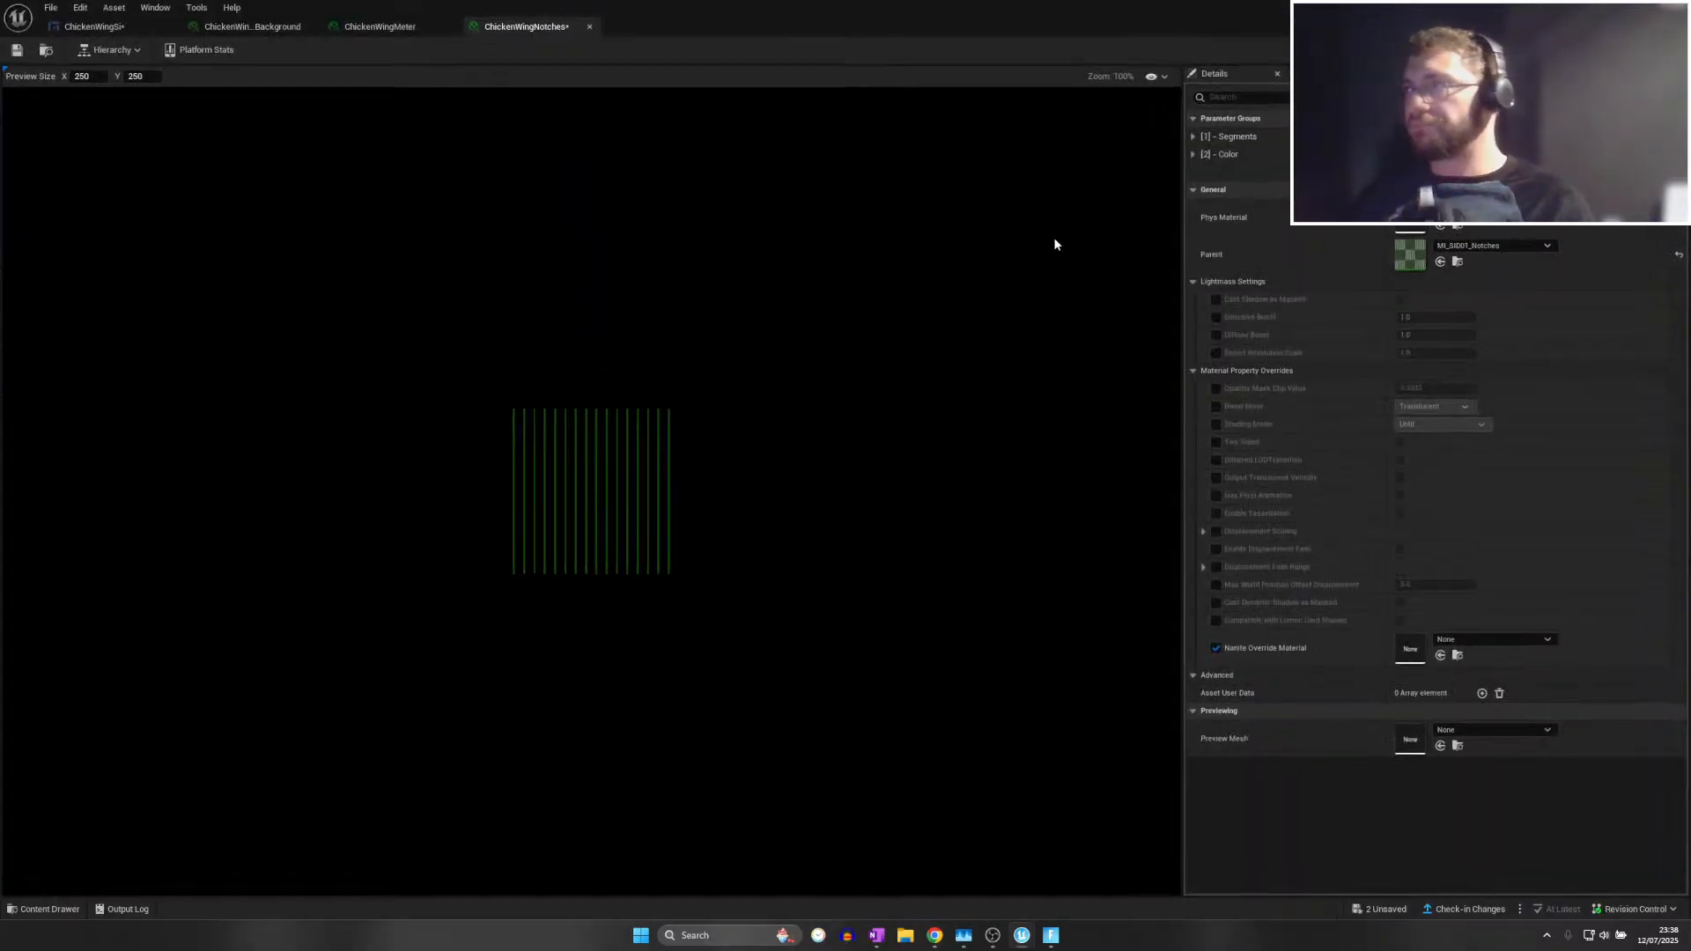
Try overriding the FillAngle parameter in the Segments group of ChickenWingNotches
{"action": "left_click", "coordinate": [1192, 136]}
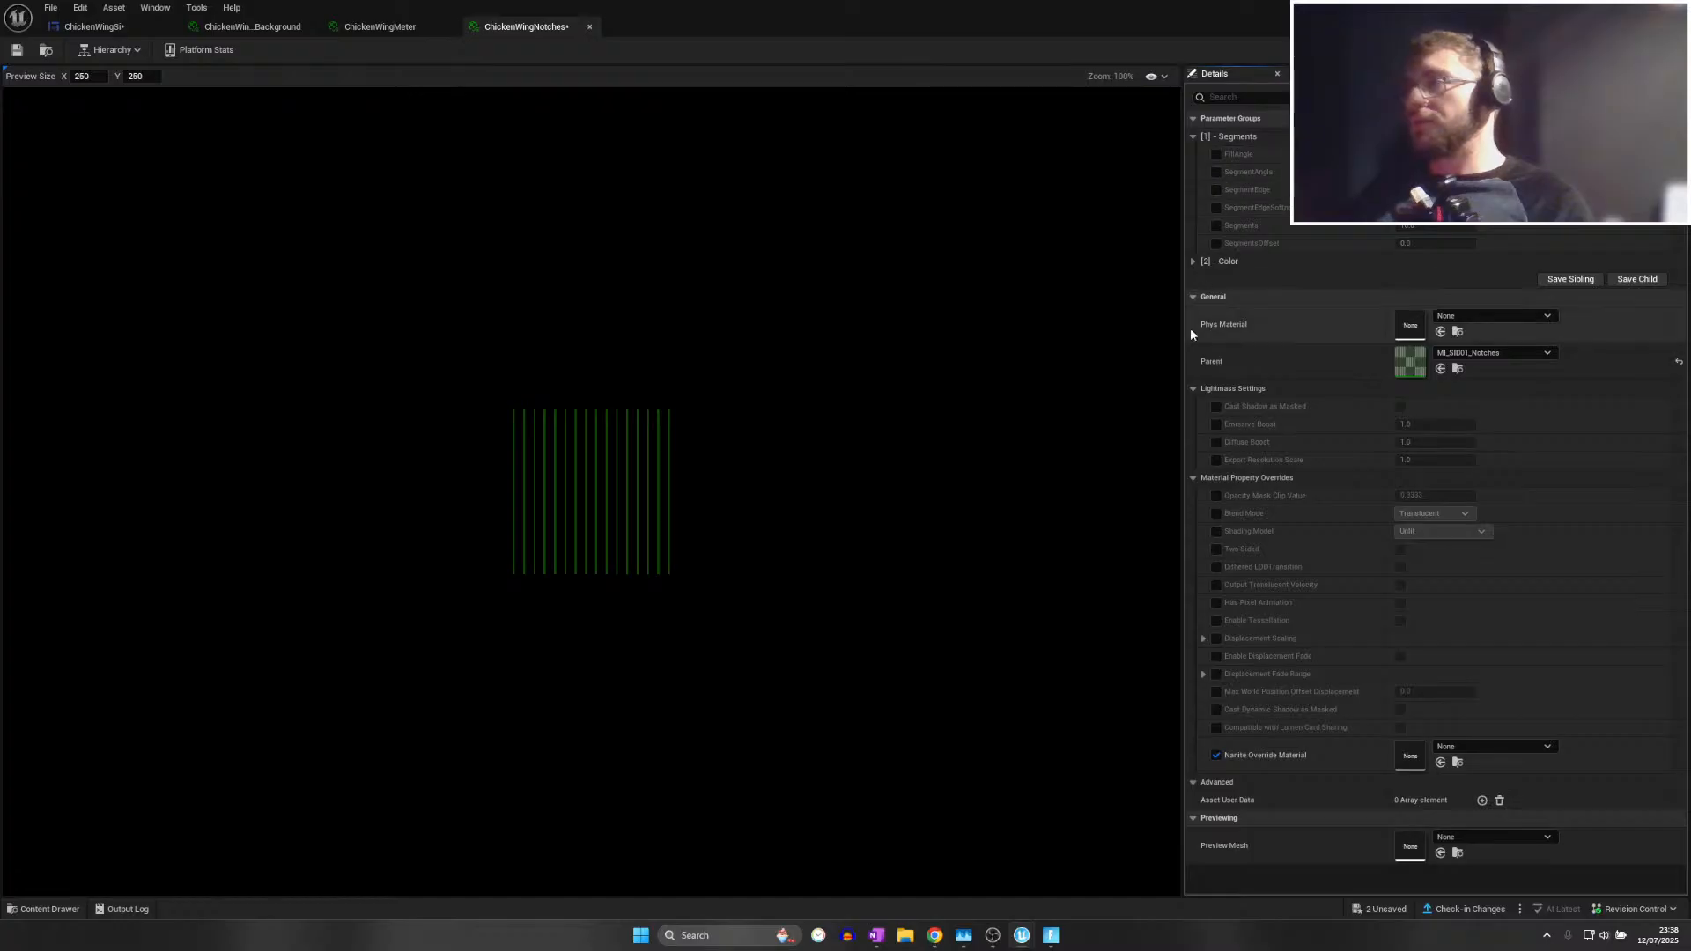
{"action": "scroll", "coordinate": [582, 449], "scroll_direction": "up", "scroll_amount": 5}
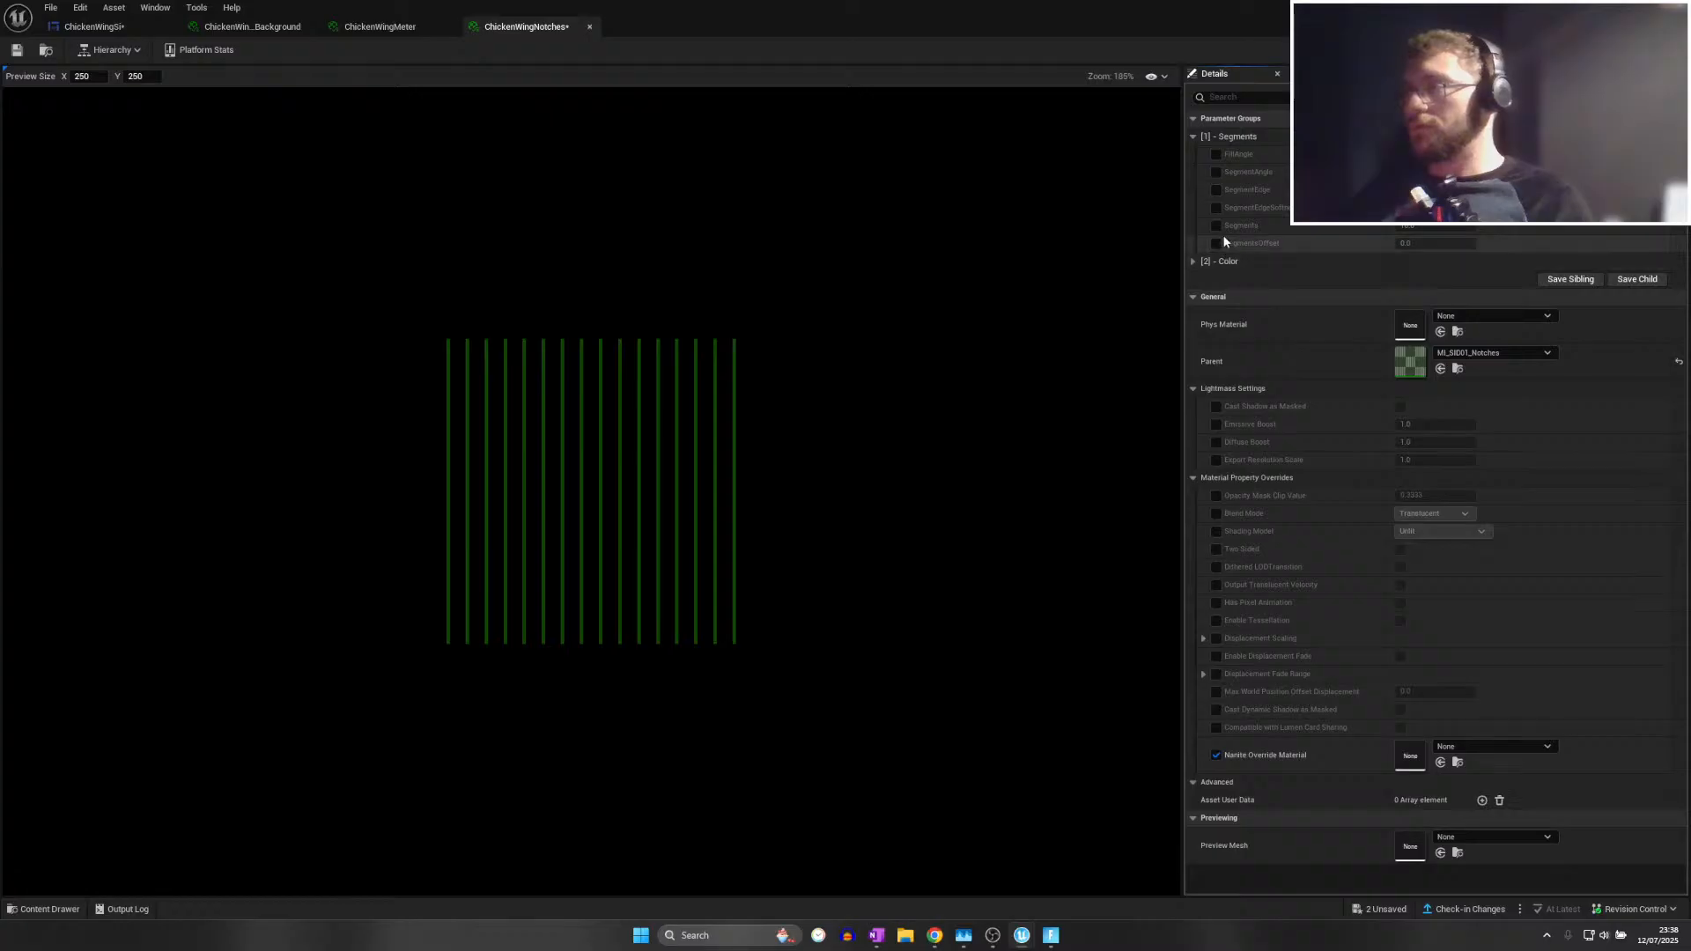
{"action": "left_click_drag", "start_coordinate": [1436, 154], "coordinate": [1510, 154]}
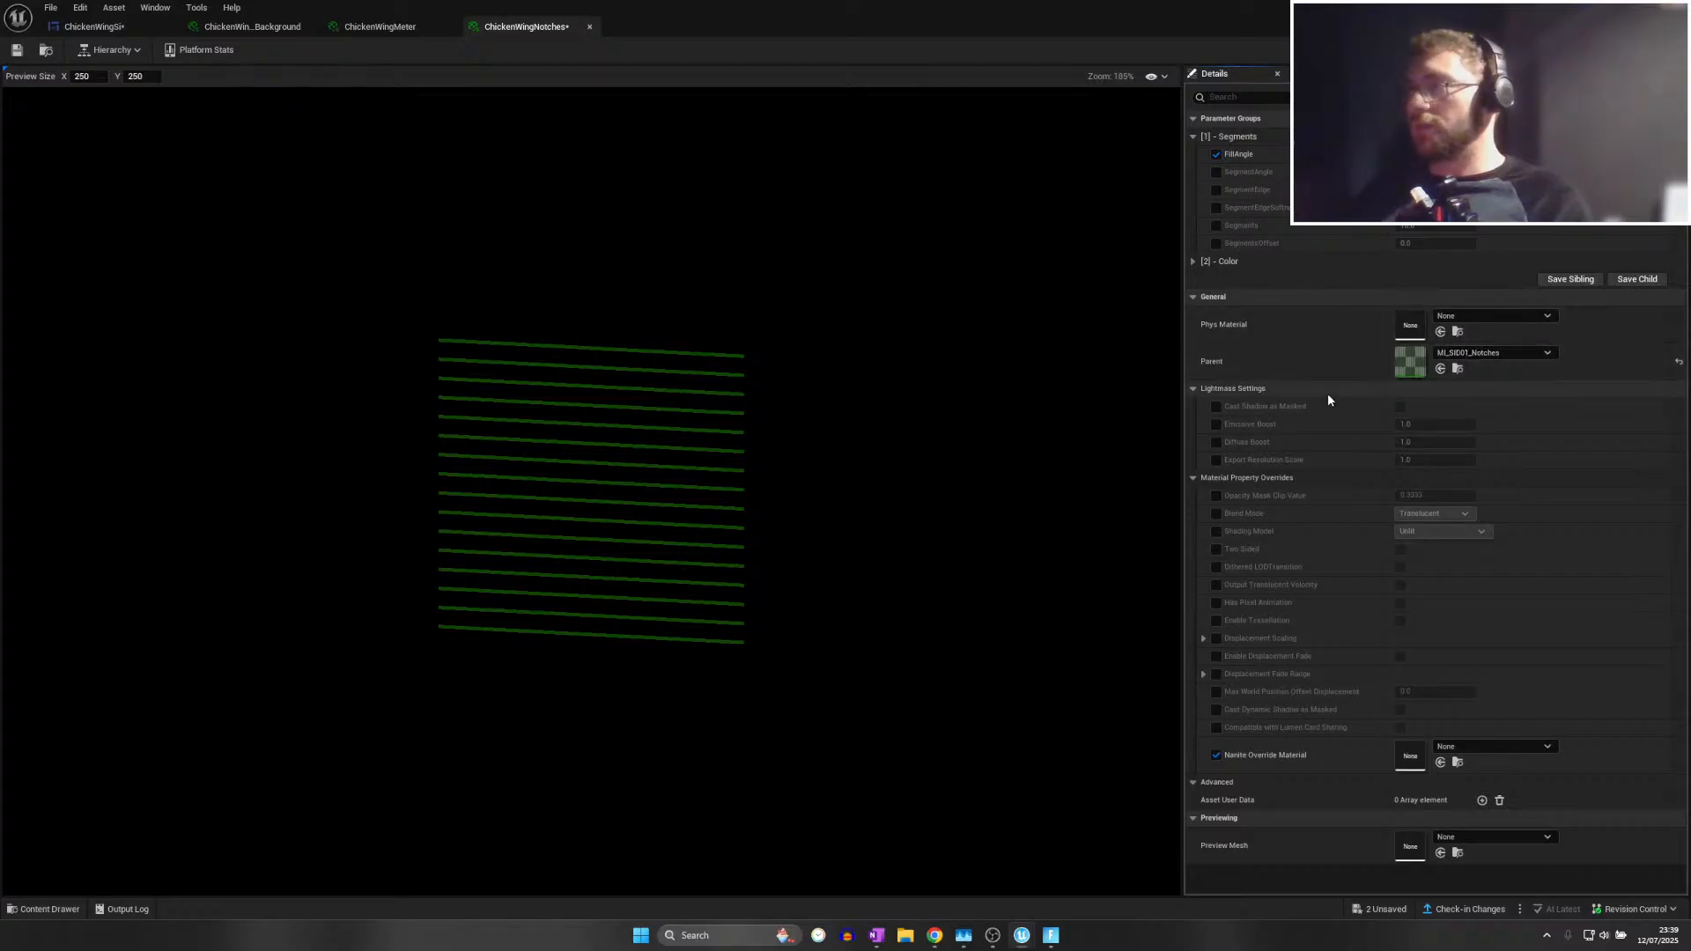
Override NotchColor with the red outline colour of the widget's Cooking header and save ChickenWingNotches
{"action": "left_click", "coordinate": [1192, 262]}
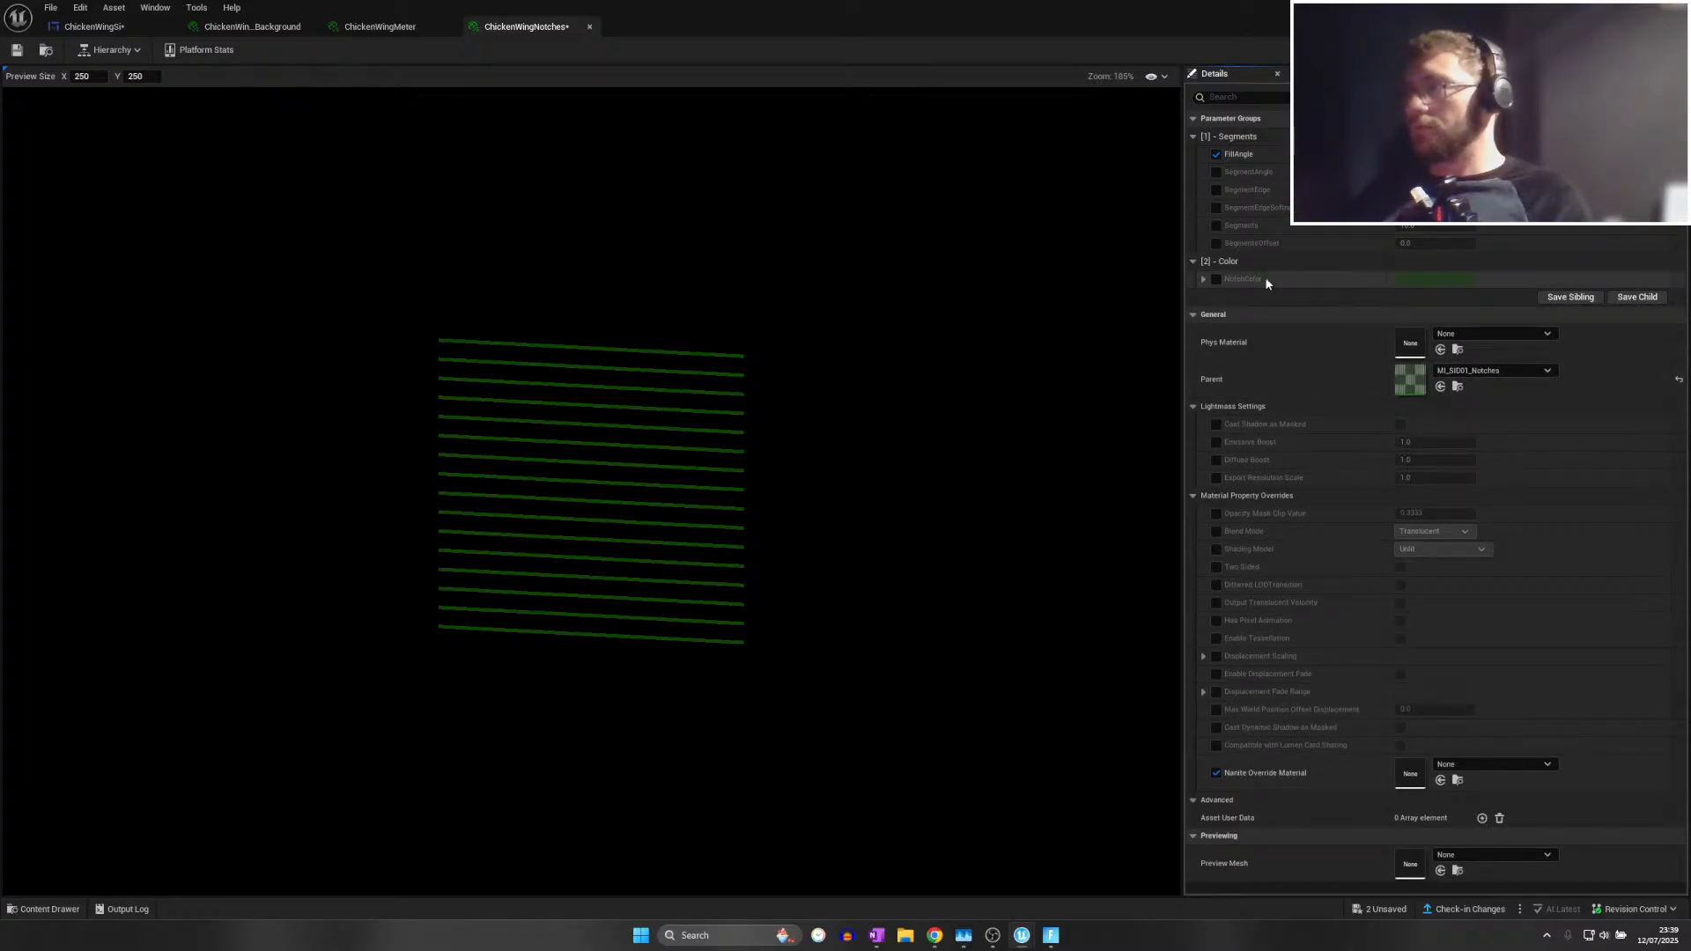
{"action": "left_click", "coordinate": [1216, 279]}
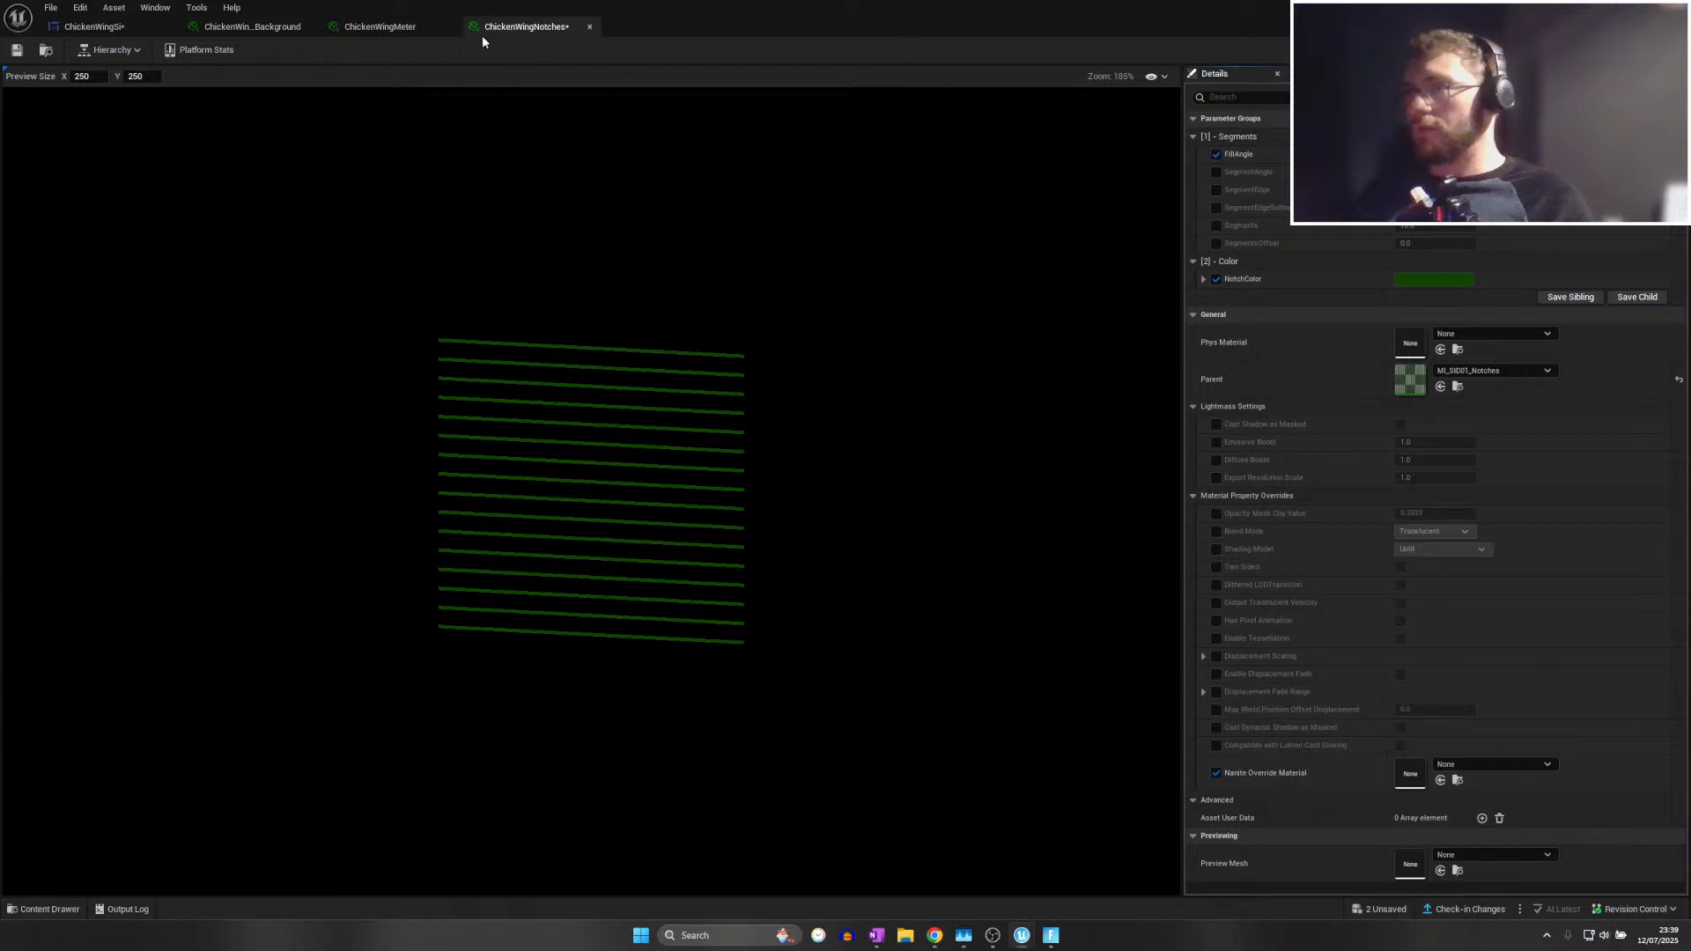
{"action": "left_click_drag", "start_coordinate": [483, 35], "coordinate": [824, 1]}
{"action": "left_click", "coordinate": [76, 27]}
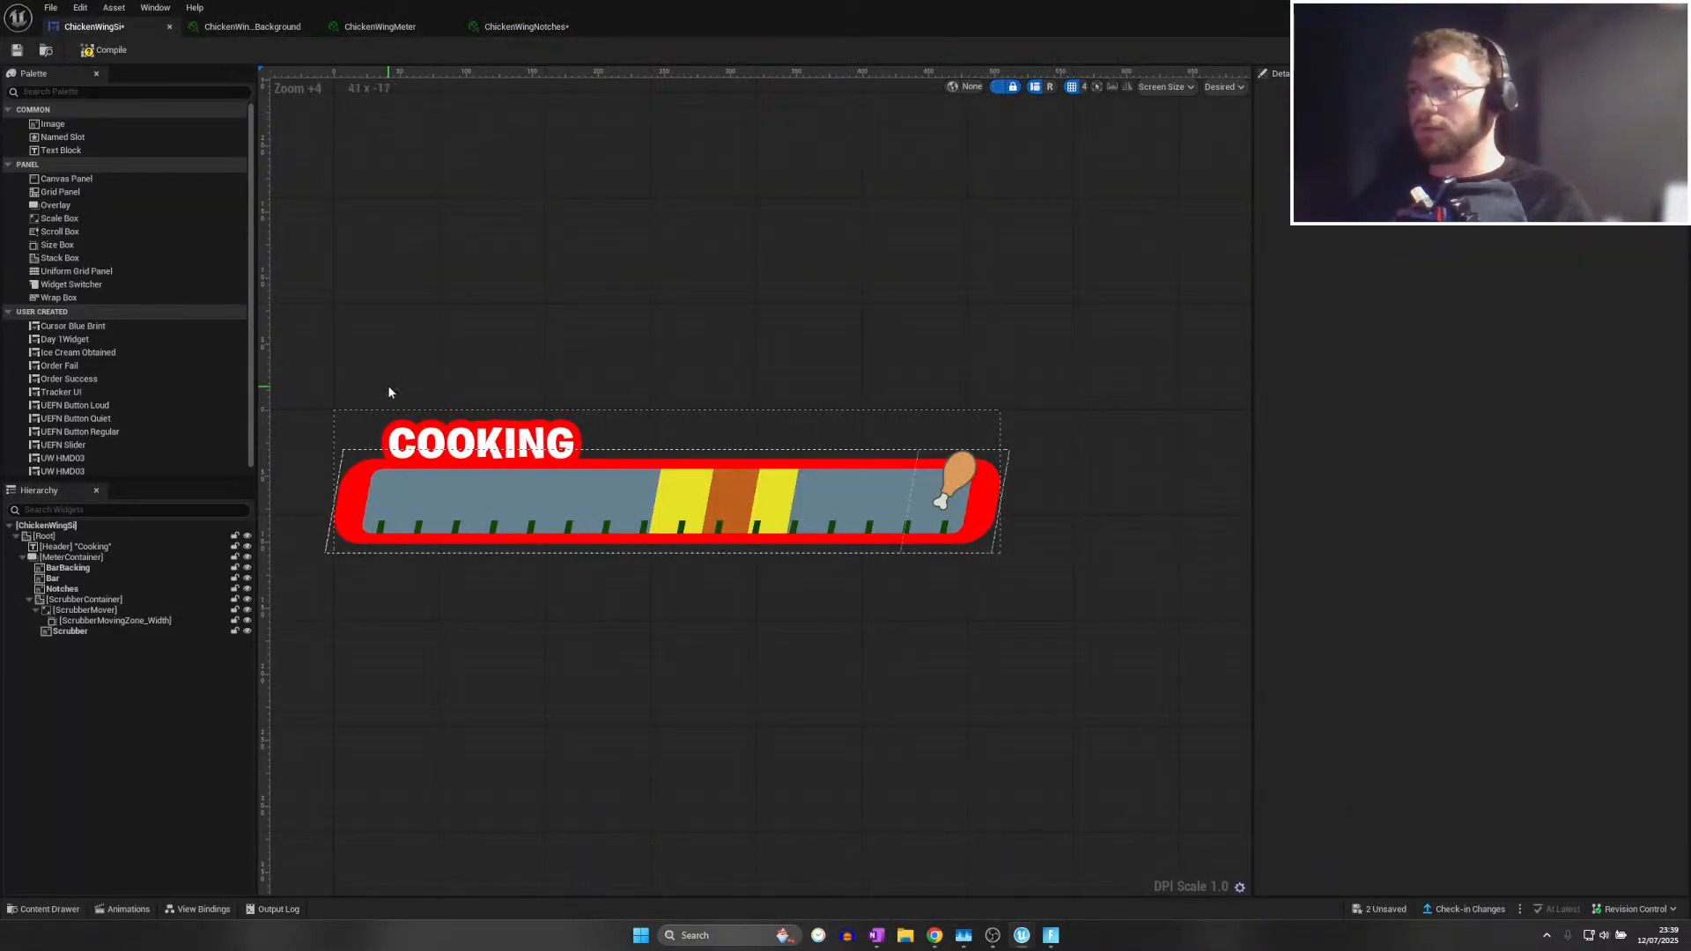
{"action": "left_click", "coordinate": [610, 454]}
{"action": "left_click", "coordinate": [555, 440]}
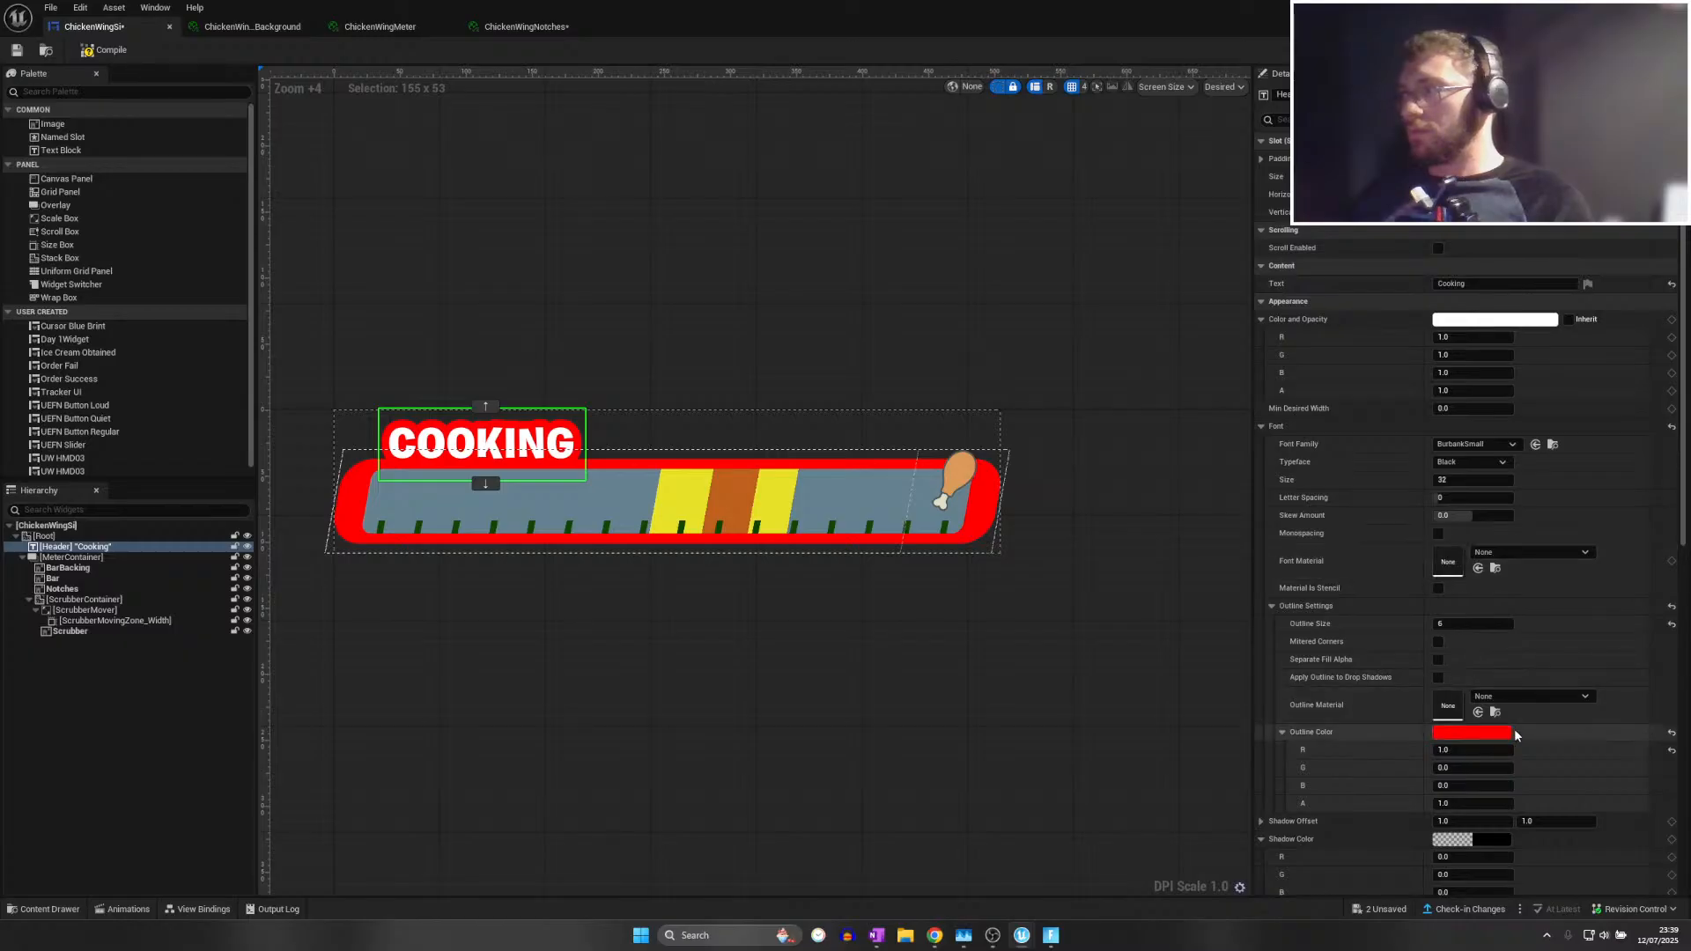
{"action": "left_click", "coordinate": [526, 27]}
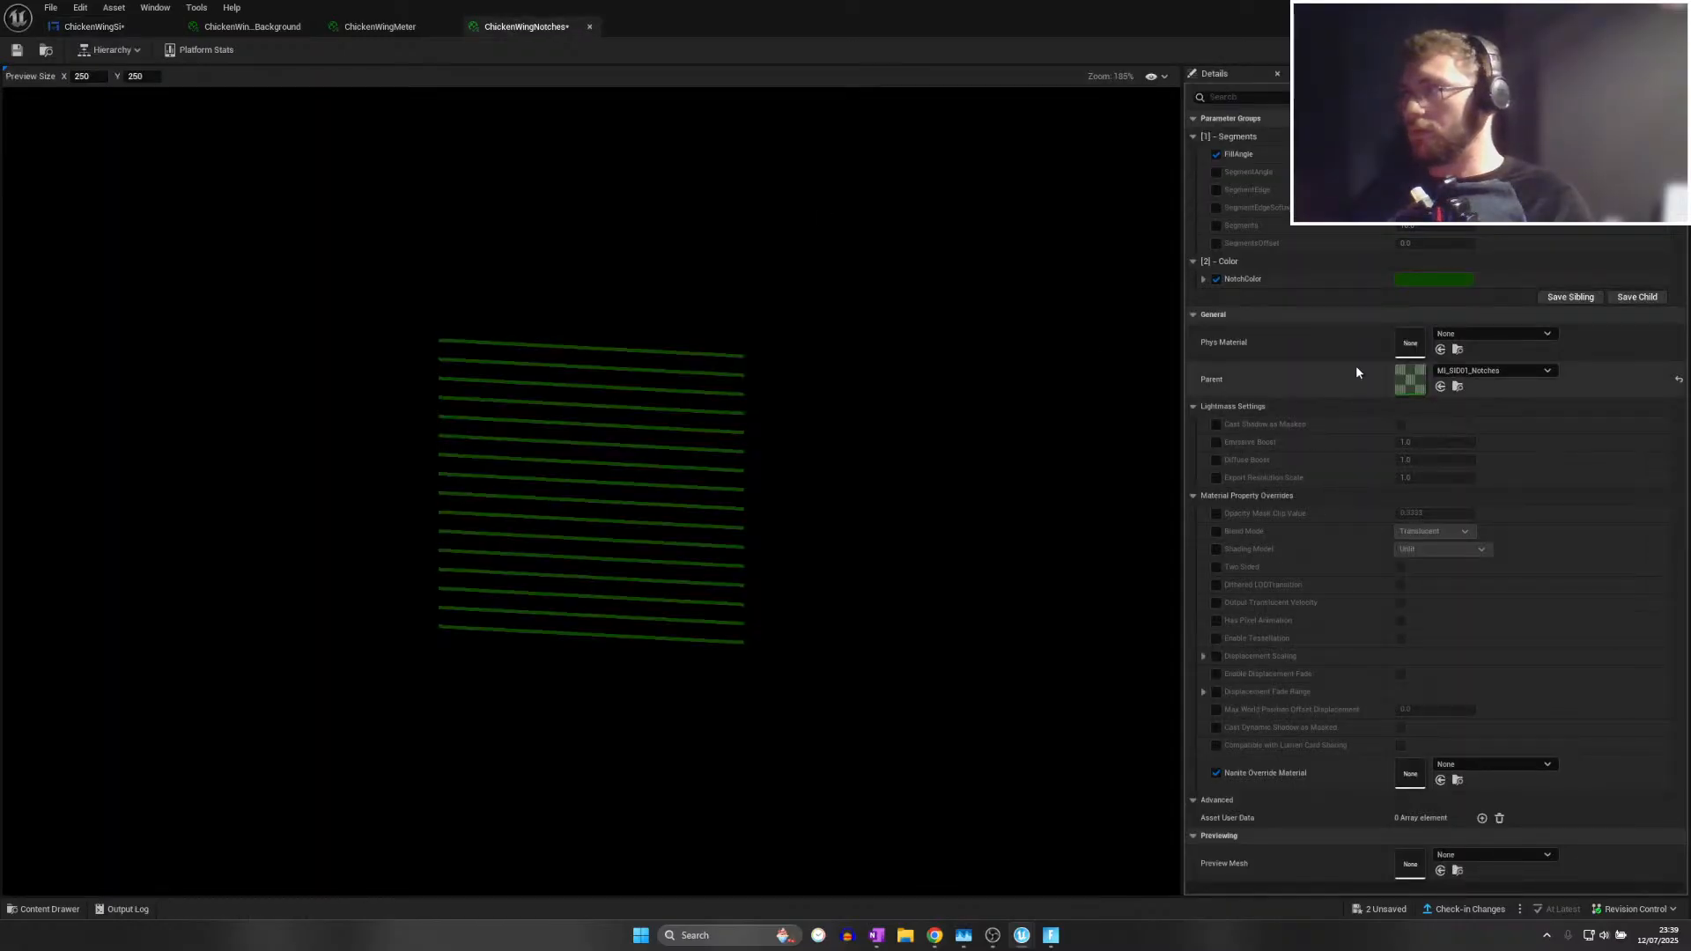
{"action": "left_click", "coordinate": [1247, 281], "text": "shift"}
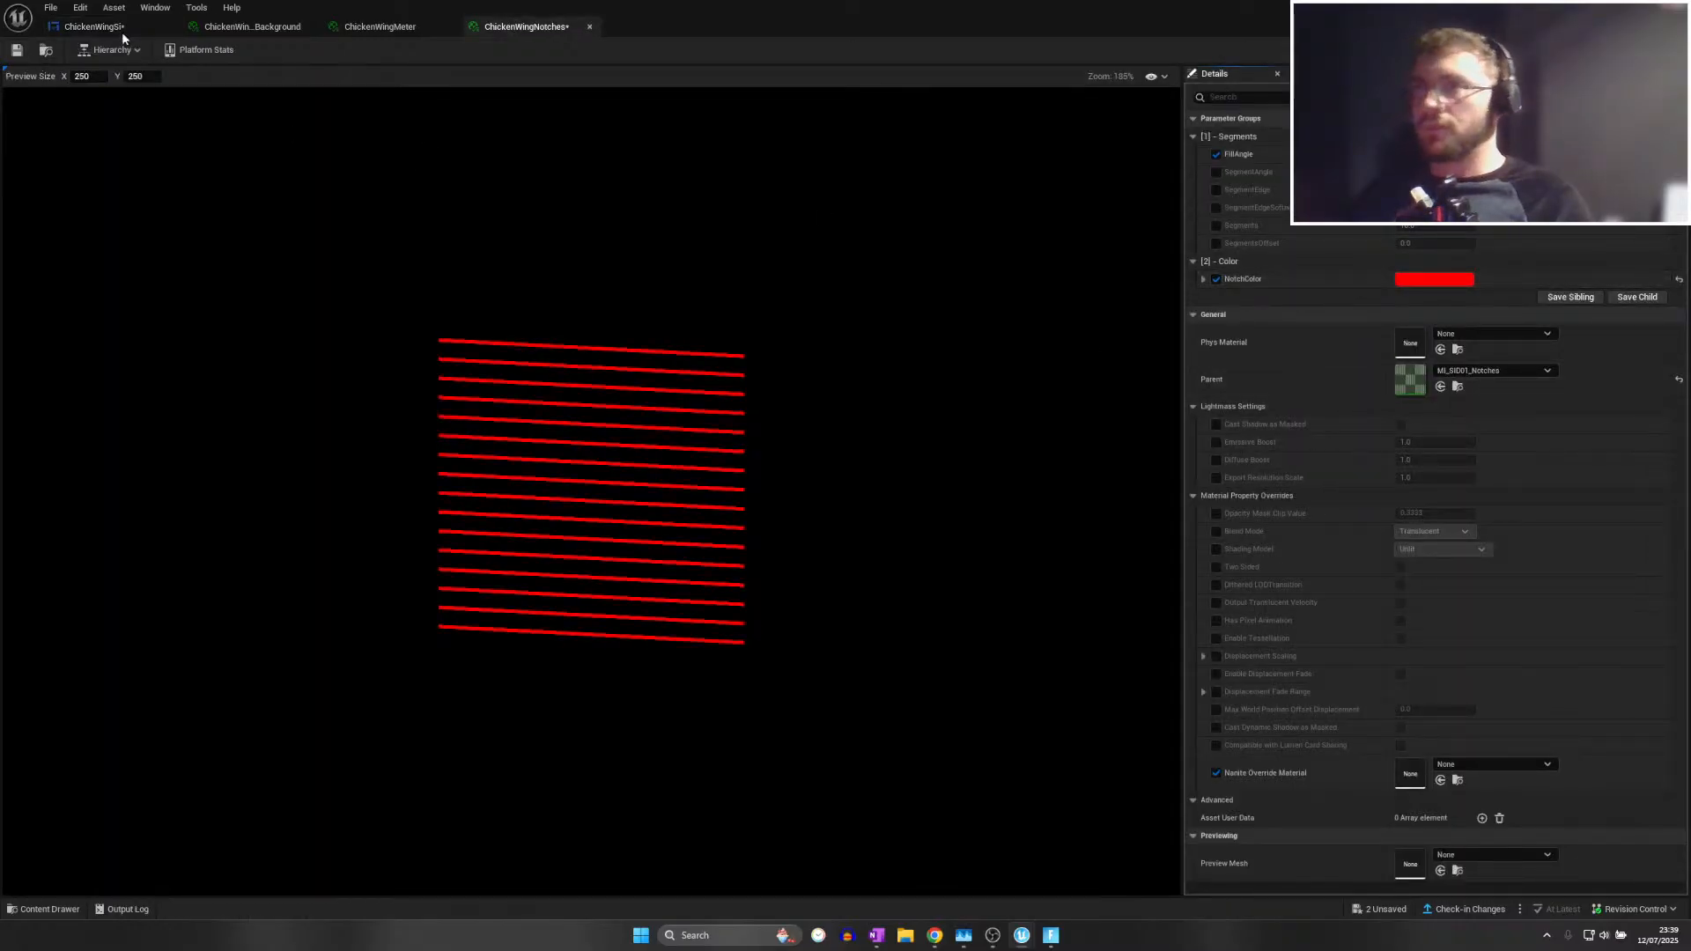
{"action": "key", "text": "ctrl+s"}
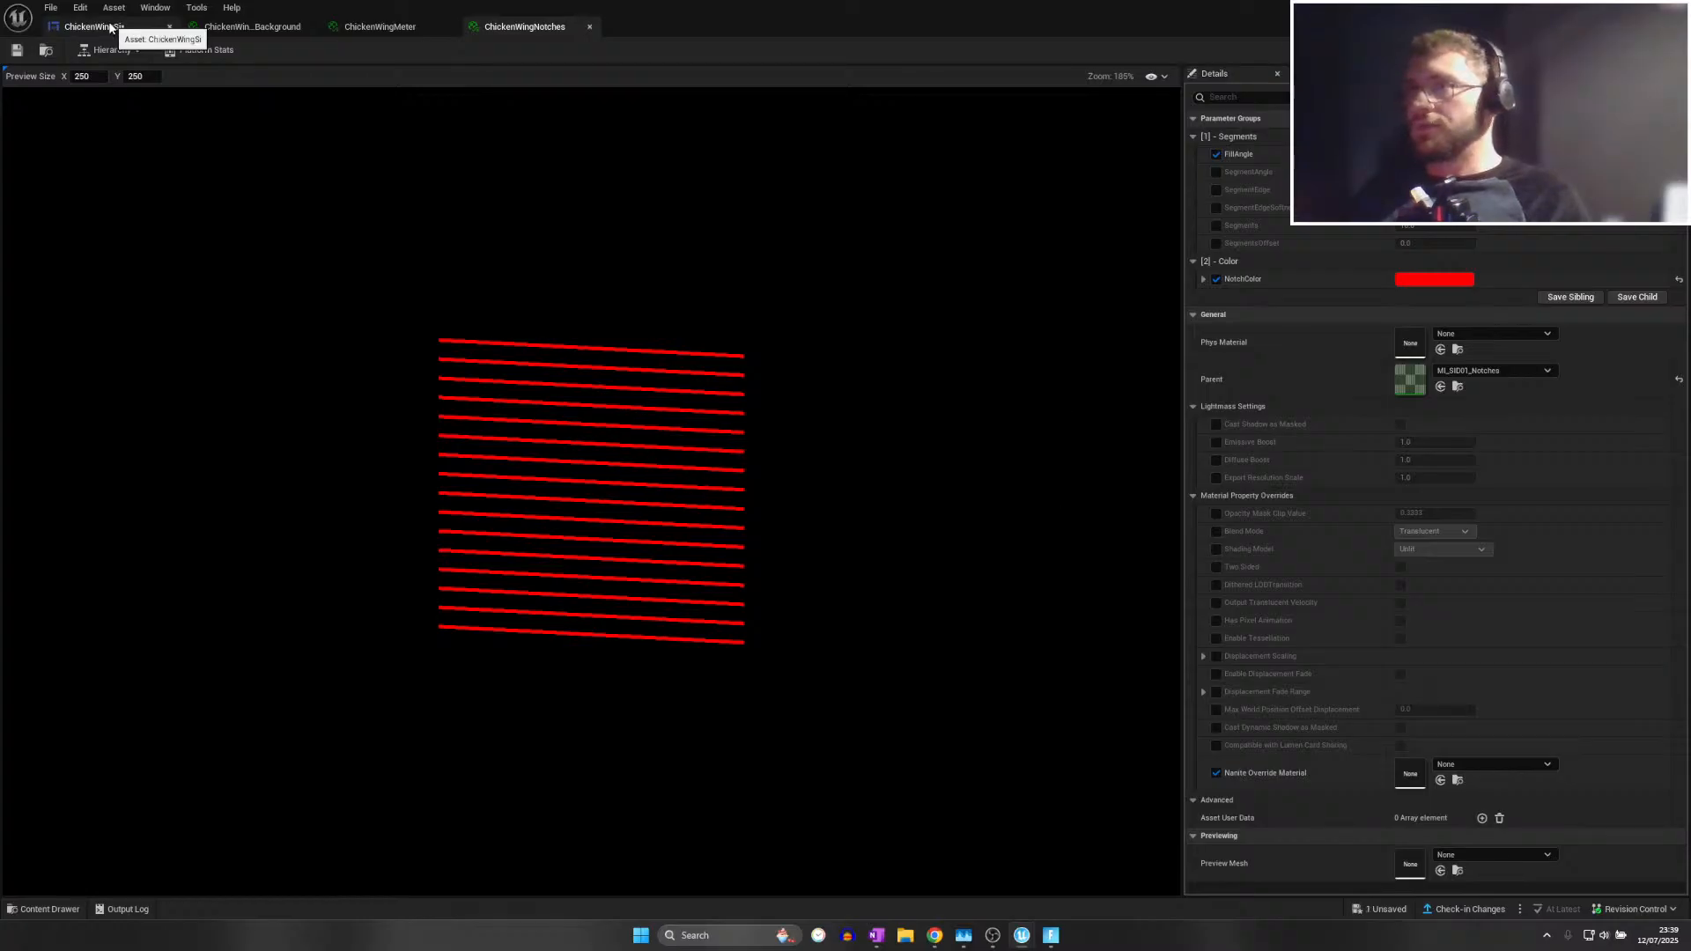
Return to the cooking meter widget and set the Notches element's brush image to ChickenWingNotches
{"action": "left_click", "coordinate": [110, 28]}
{"action": "left_click", "coordinate": [1514, 696]}
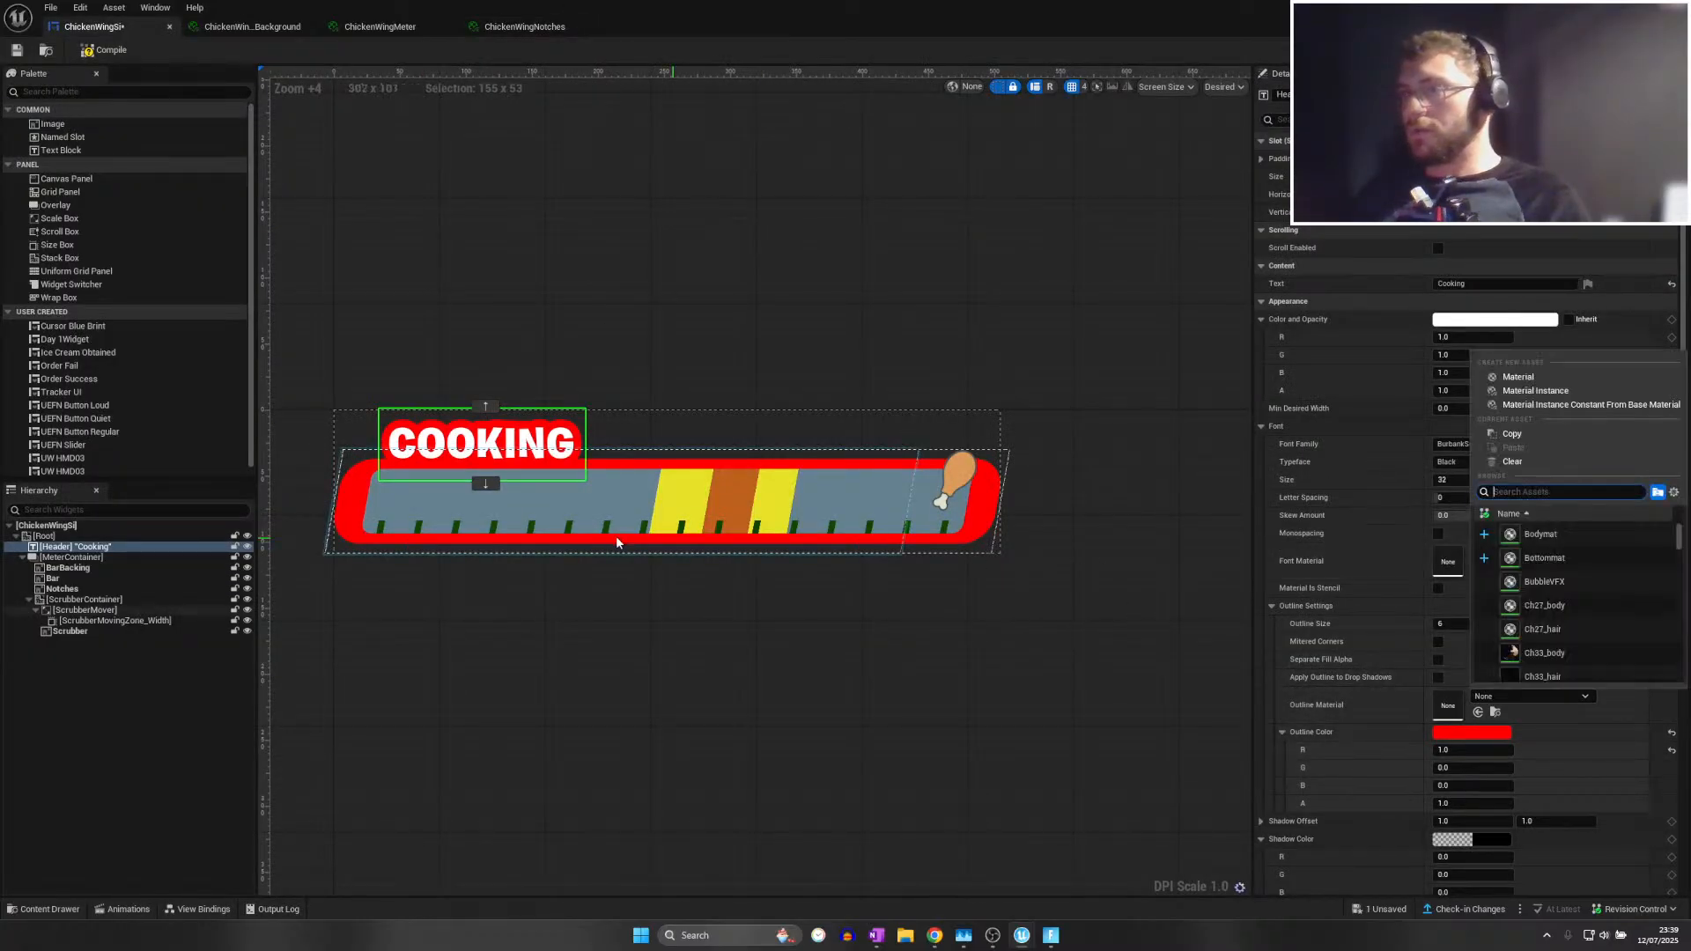
{"action": "left_click", "coordinate": [616, 542]}
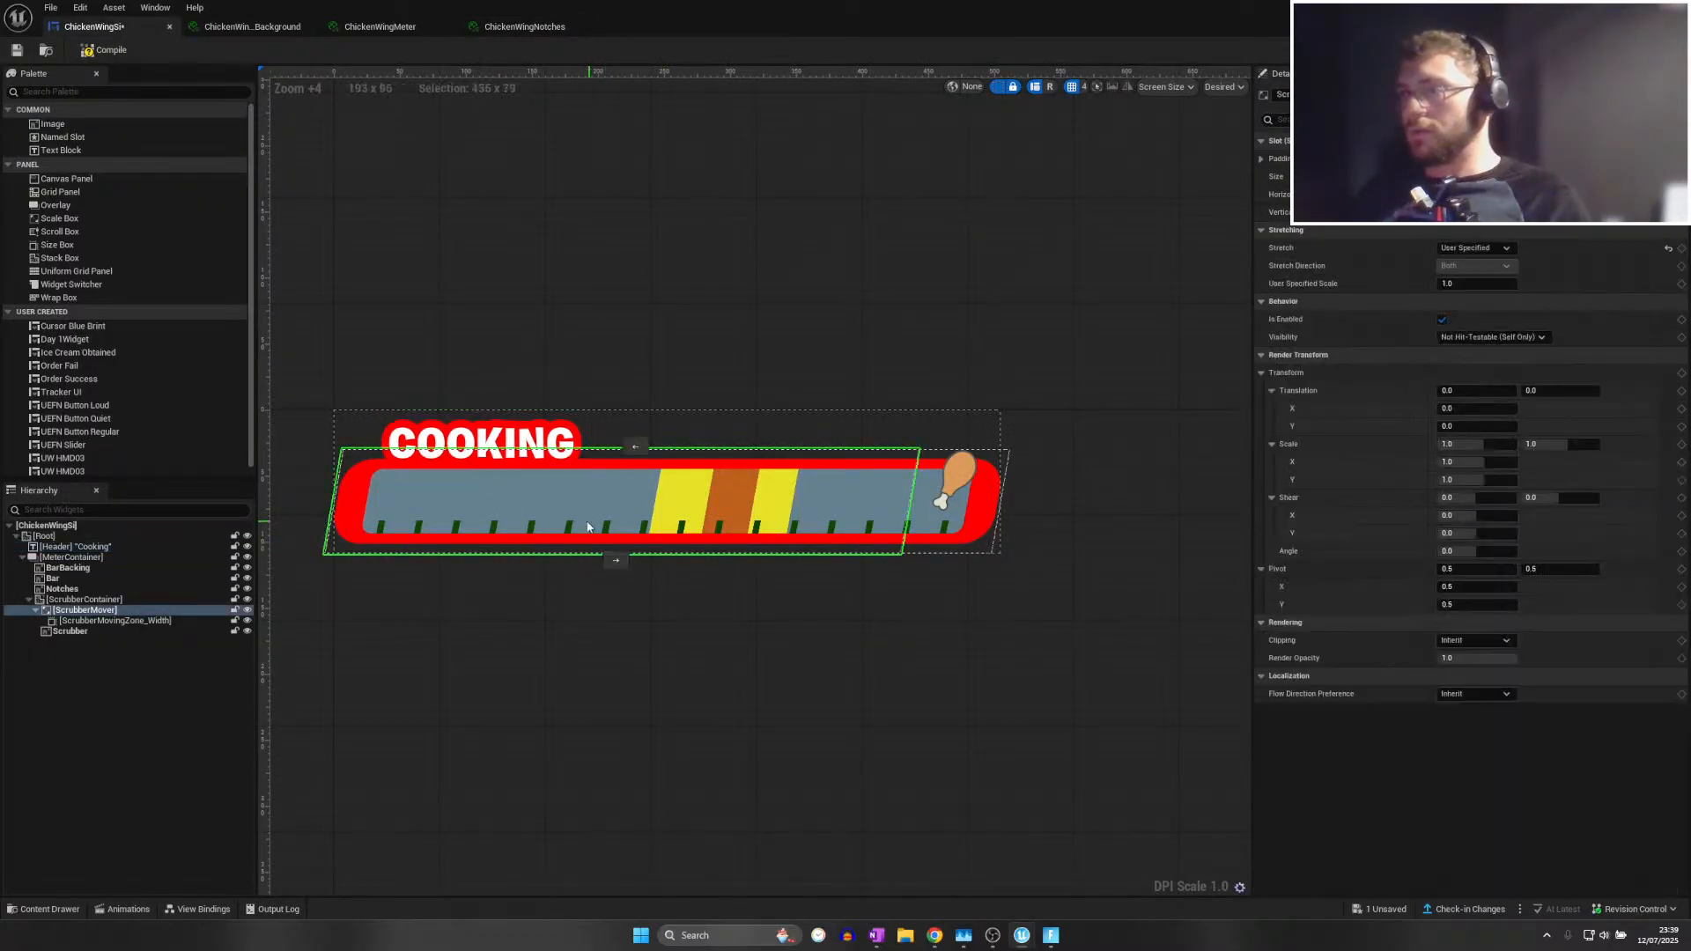
{"action": "left_click", "coordinate": [84, 589]}
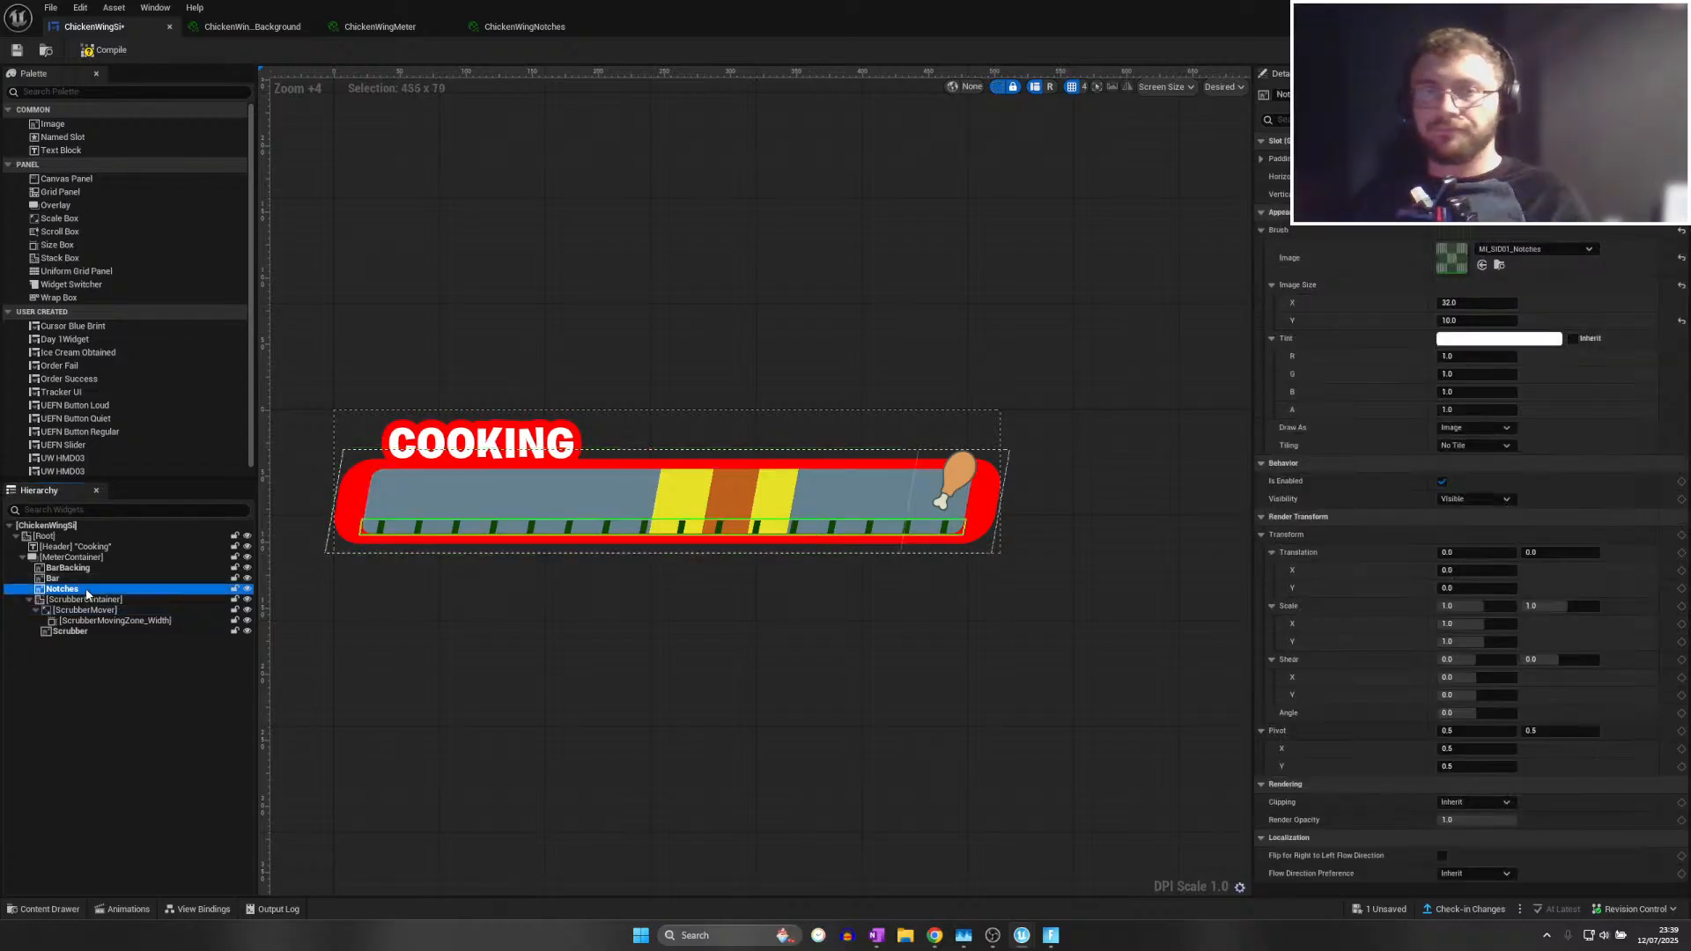
{"action": "left_click", "coordinate": [1532, 250]}
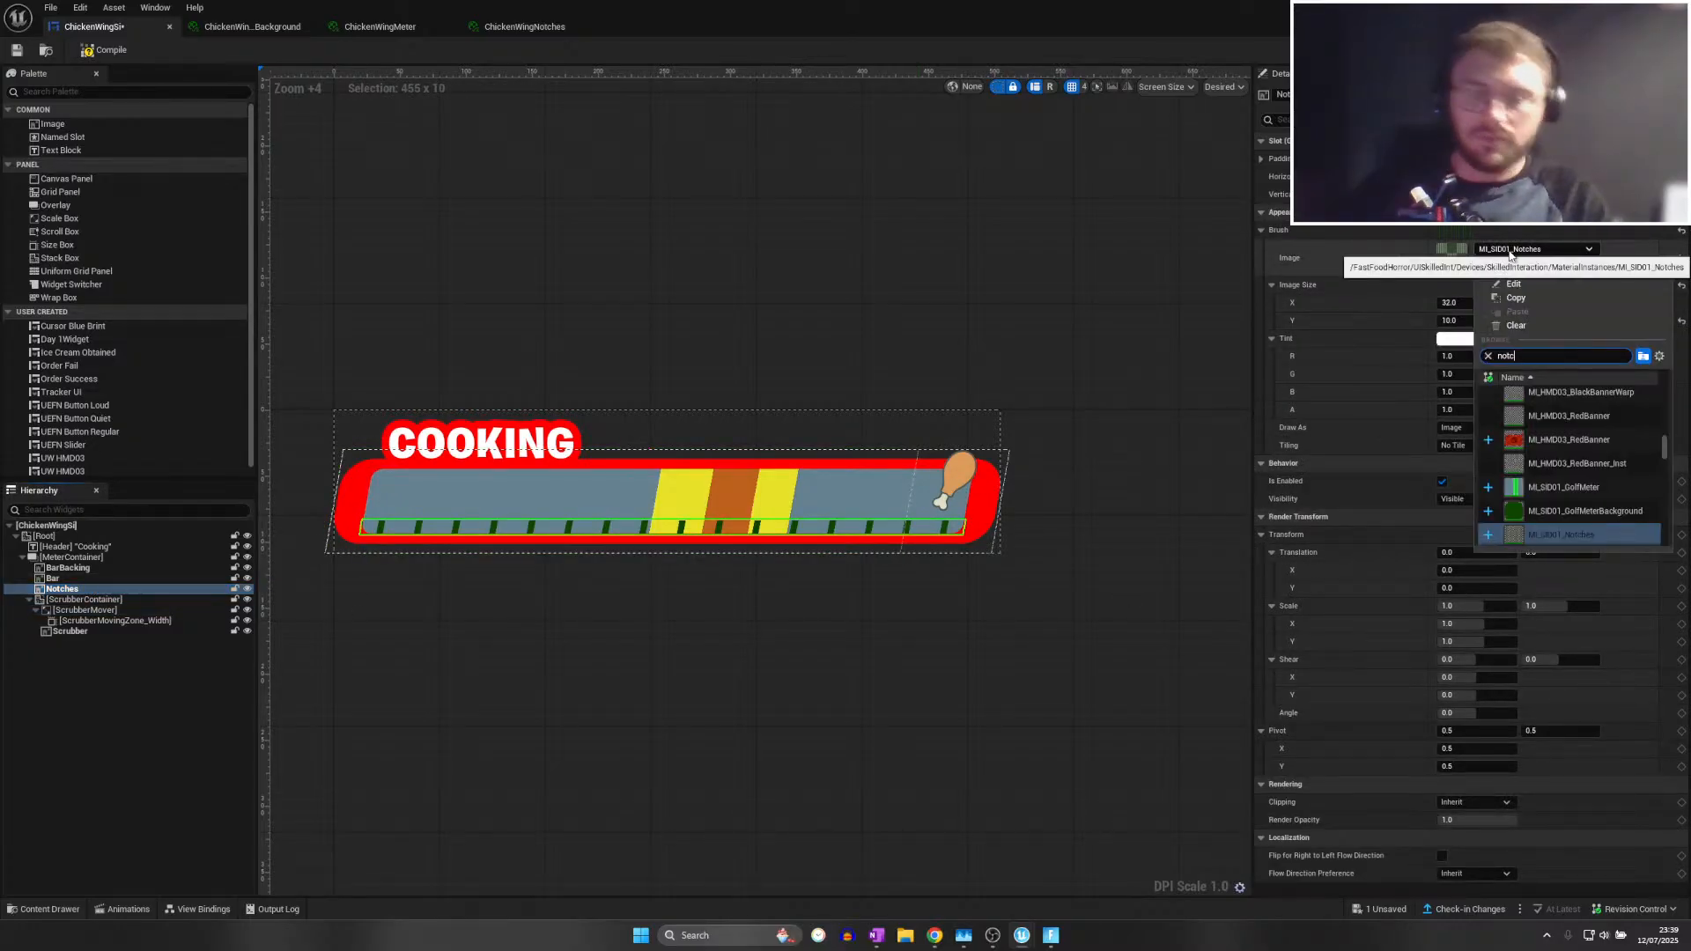
{"action": "left_click", "coordinate": [1576, 402]}
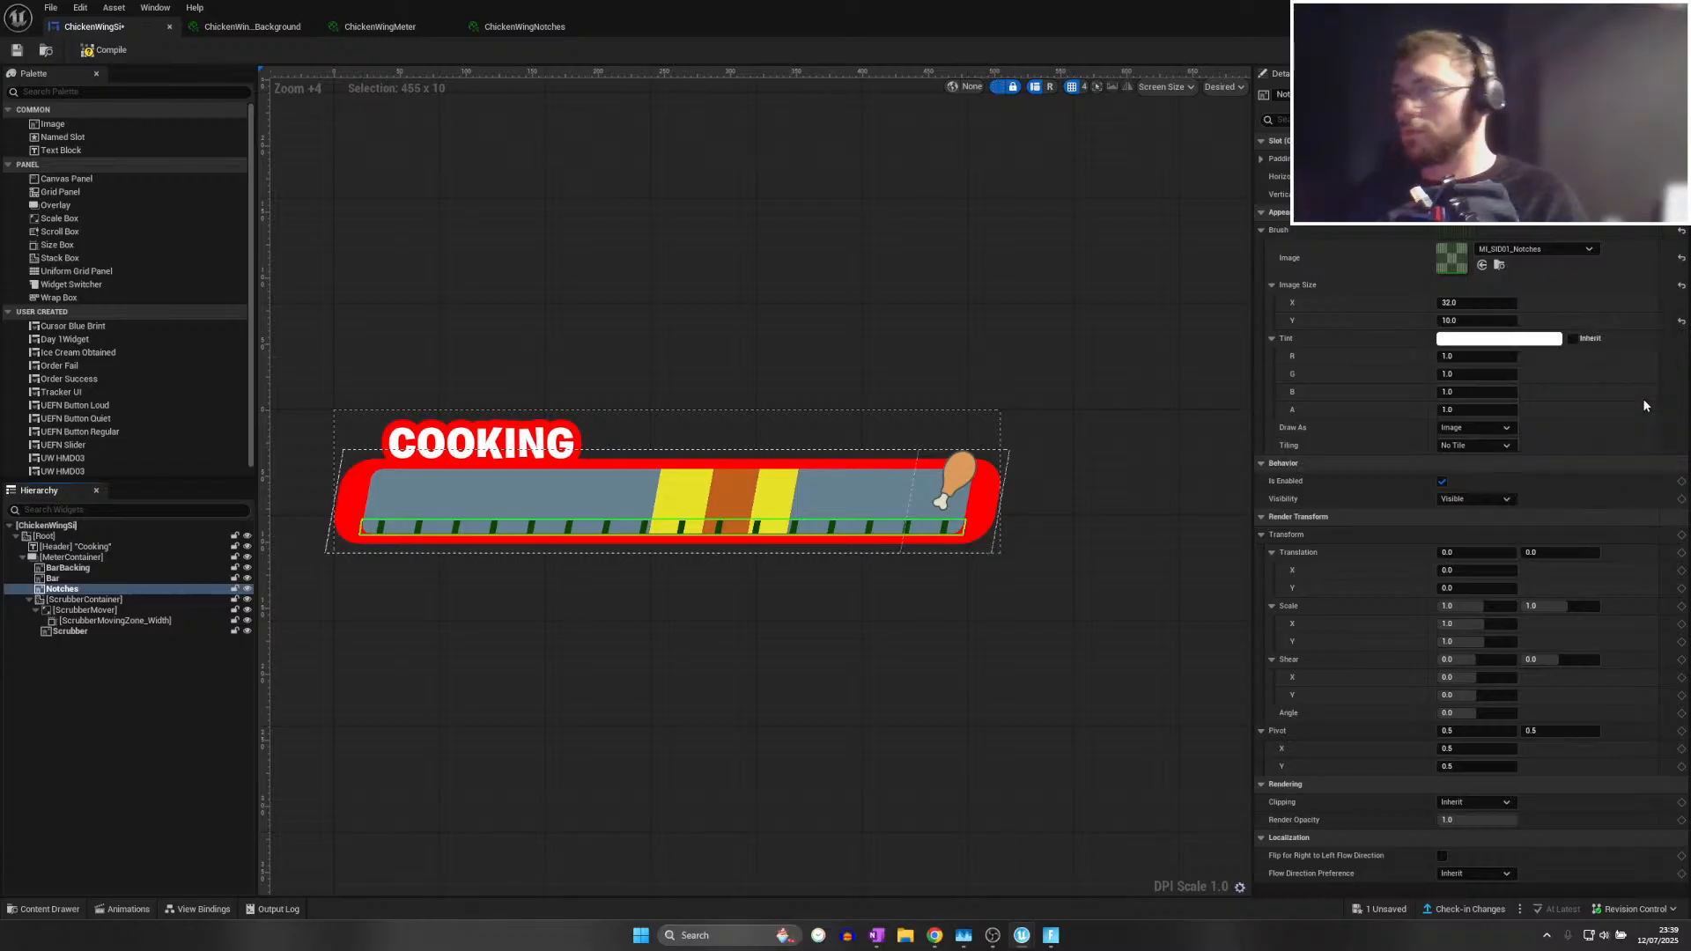
{"action": "scroll", "coordinate": [761, 647], "scroll_direction": "up", "scroll_amount": 5}
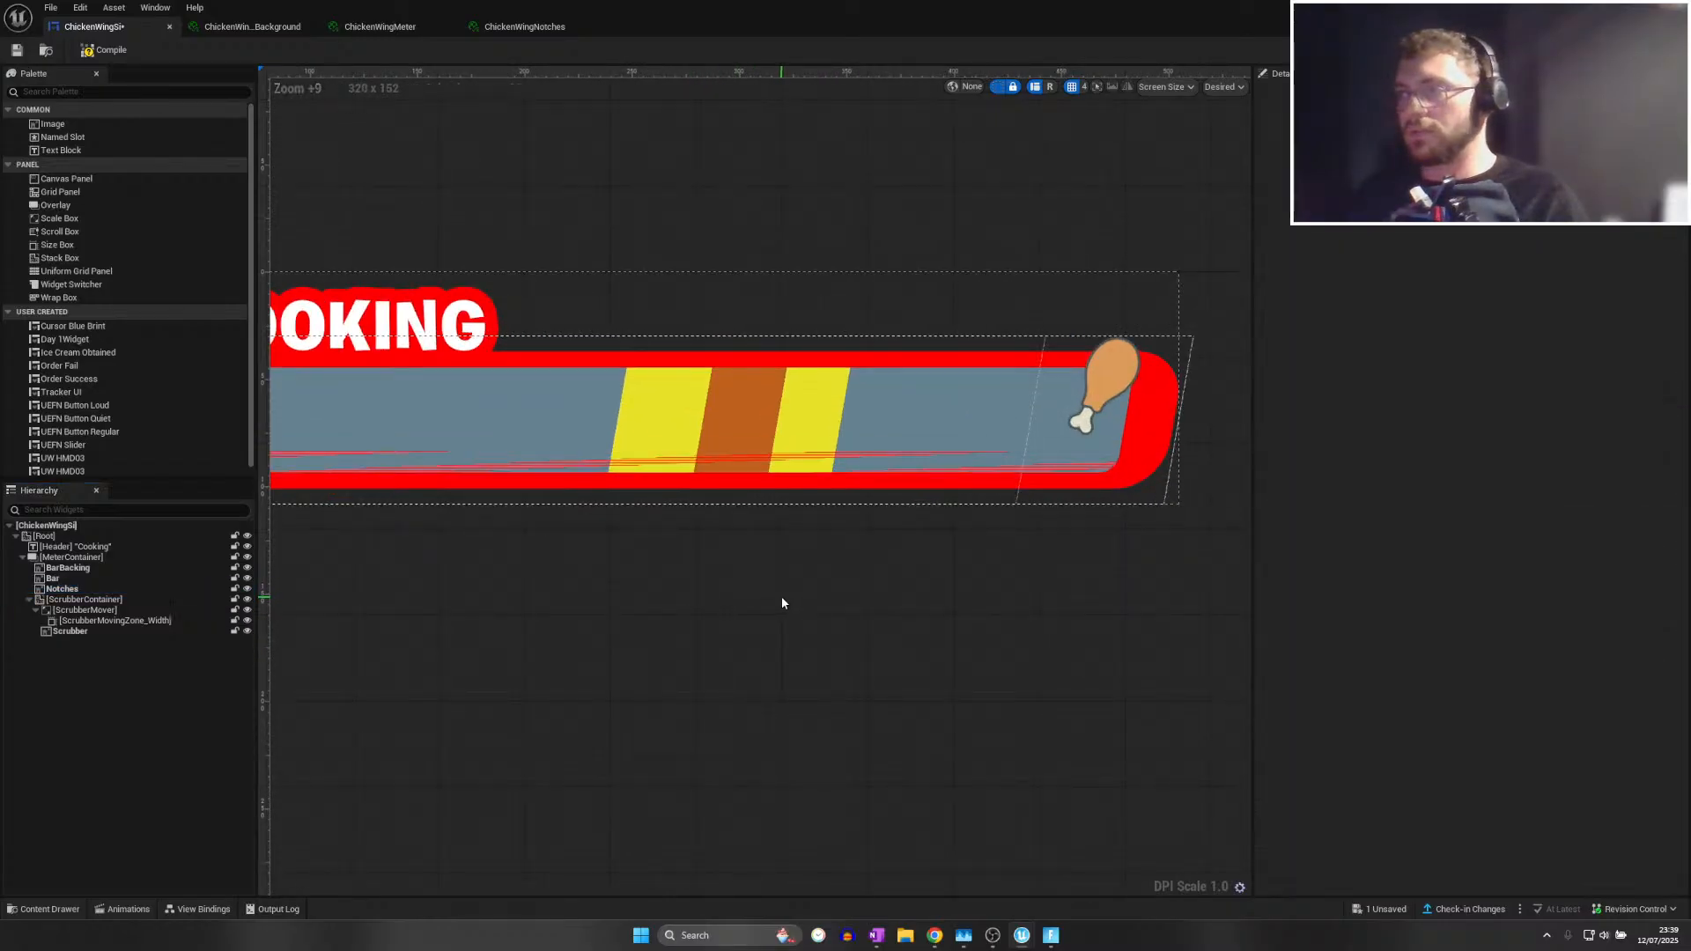
{"action": "right_click_drag", "start_coordinate": [780, 599], "coordinate": [934, 615]}
Try a different FillAngle that makes the notch lines nearly vertical, save ChickenWingNotches, and check the notches in the widget
{"action": "left_click", "coordinate": [474, 27]}
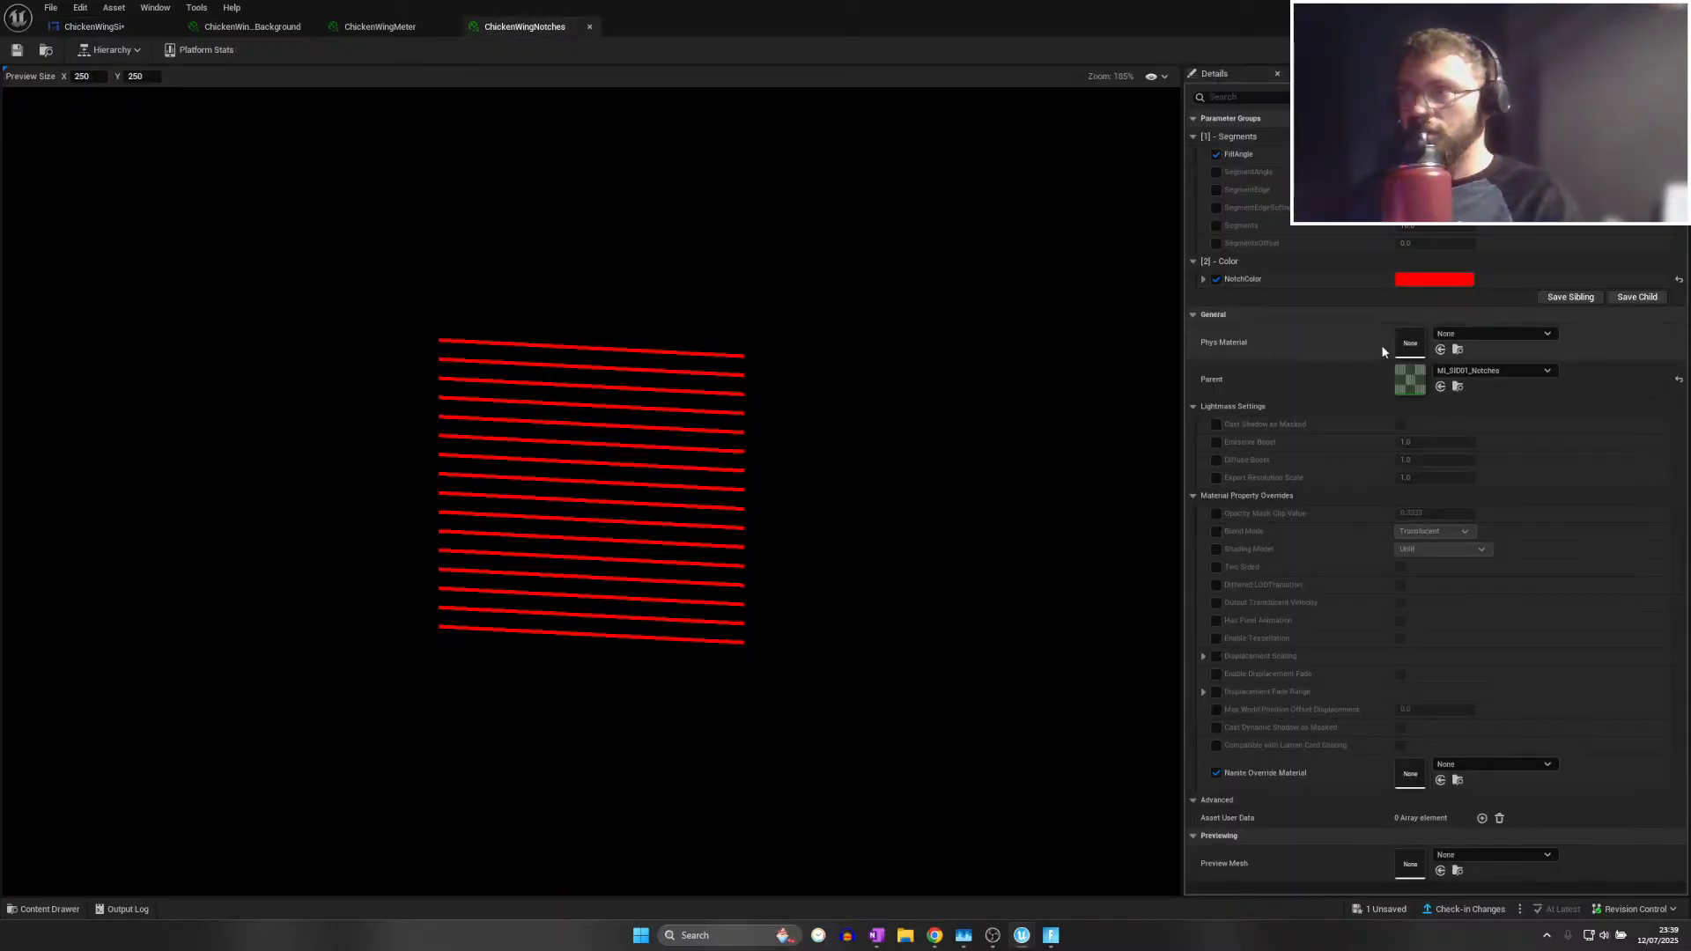
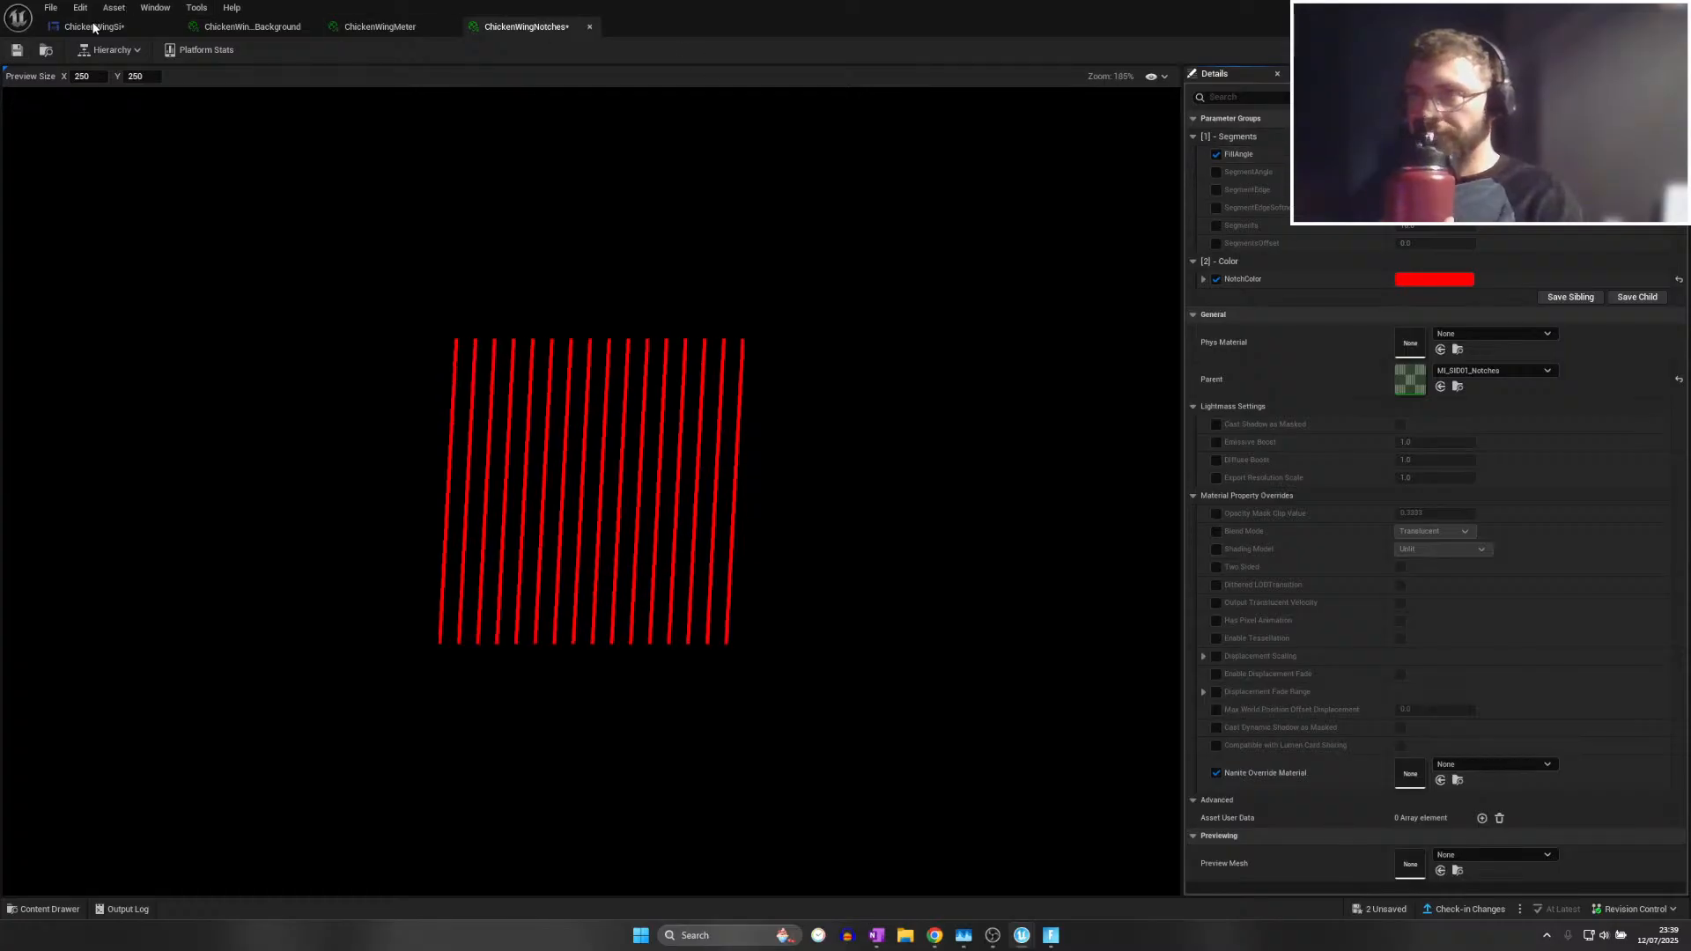
{"action": "key", "text": "ctrl+s"}
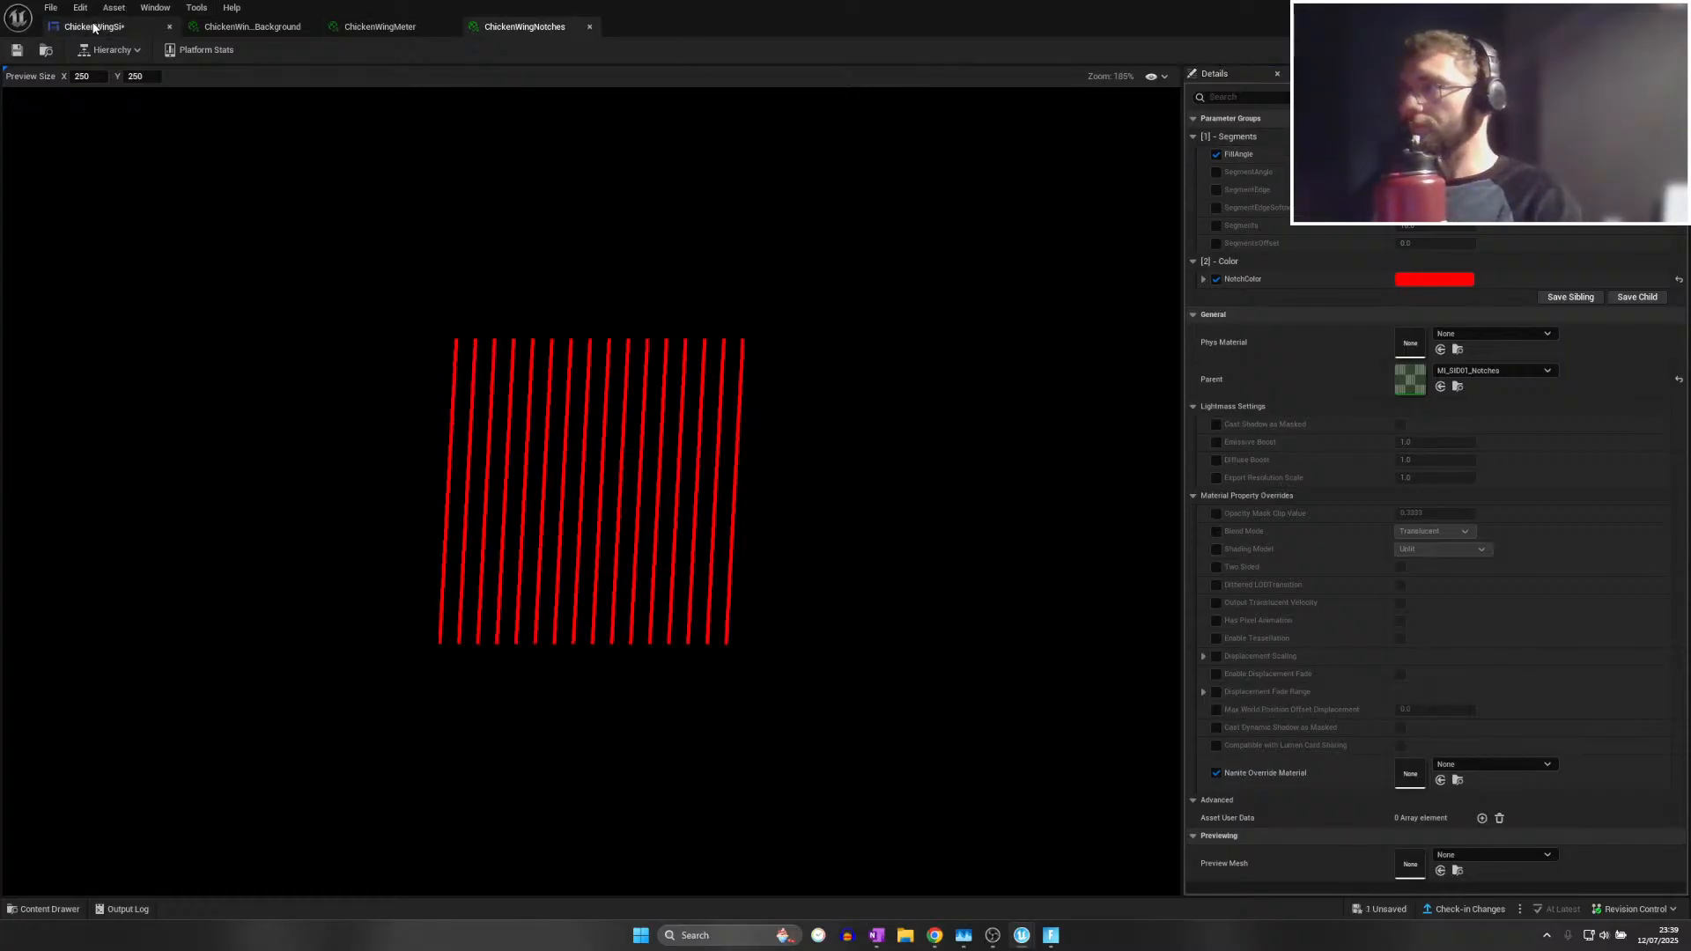
{"action": "left_click", "coordinate": [94, 28]}
{"action": "scroll", "coordinate": [986, 607], "scroll_direction": "down", "scroll_amount": 3}
{"action": "right_click_drag", "start_coordinate": [907, 583], "coordinate": [666, 565]}
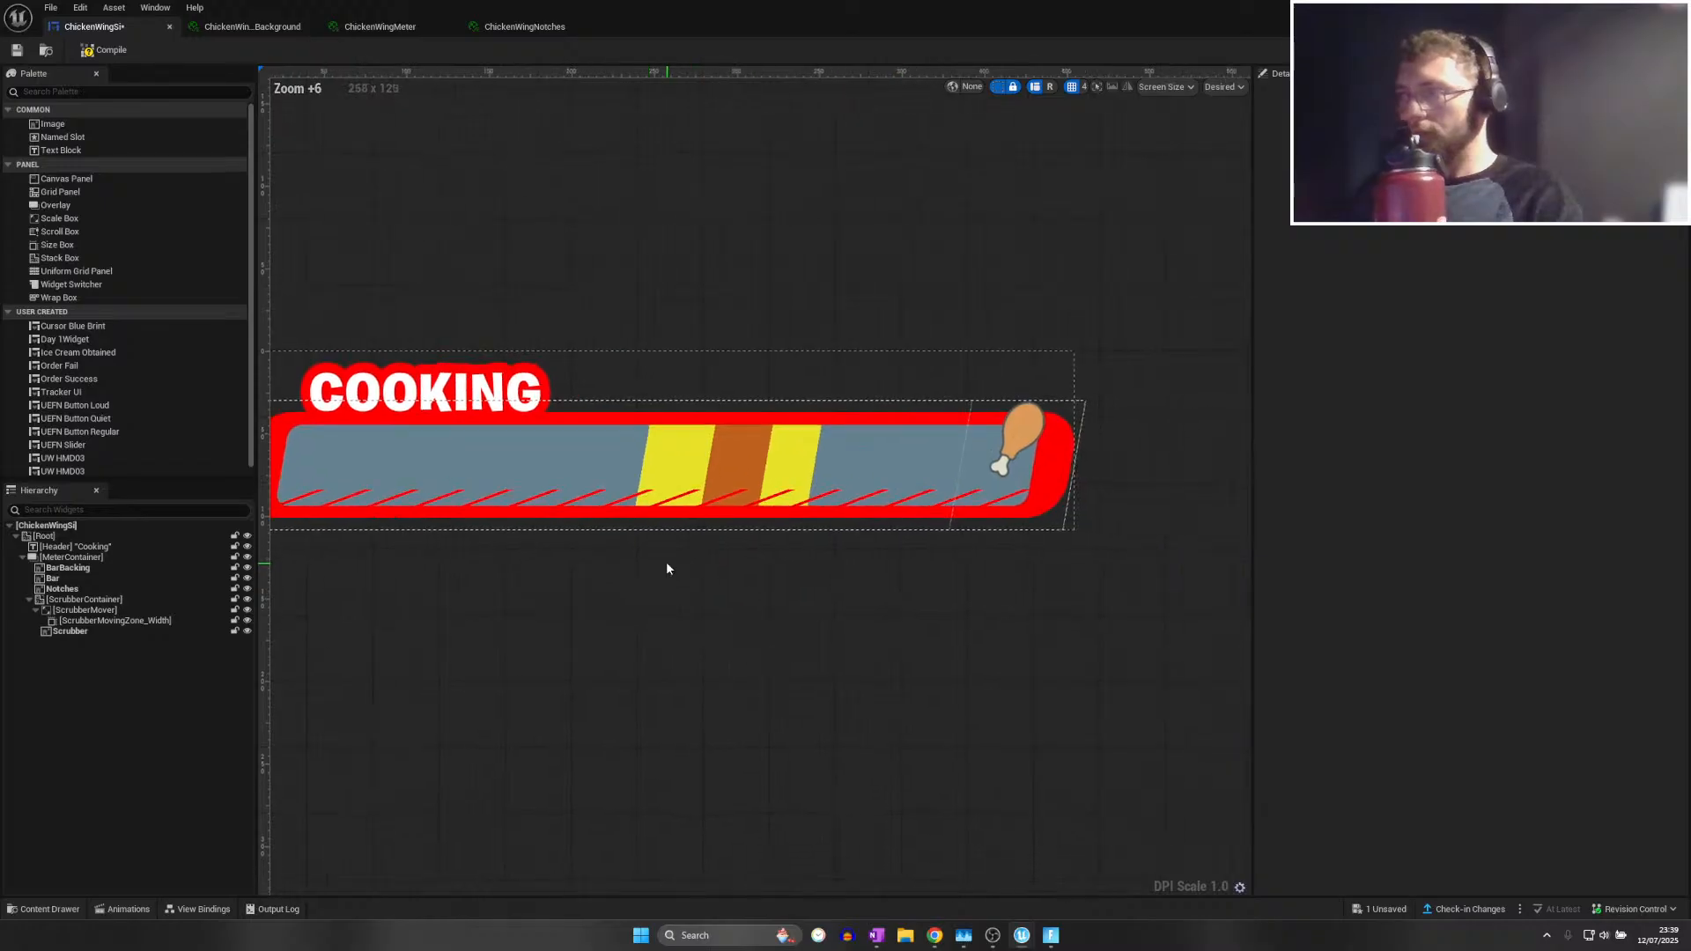
Remove the FillAngle override from ChickenWingNotches, save it, and check the notches in the cooking meter widget
{"action": "left_click", "coordinate": [525, 27]}
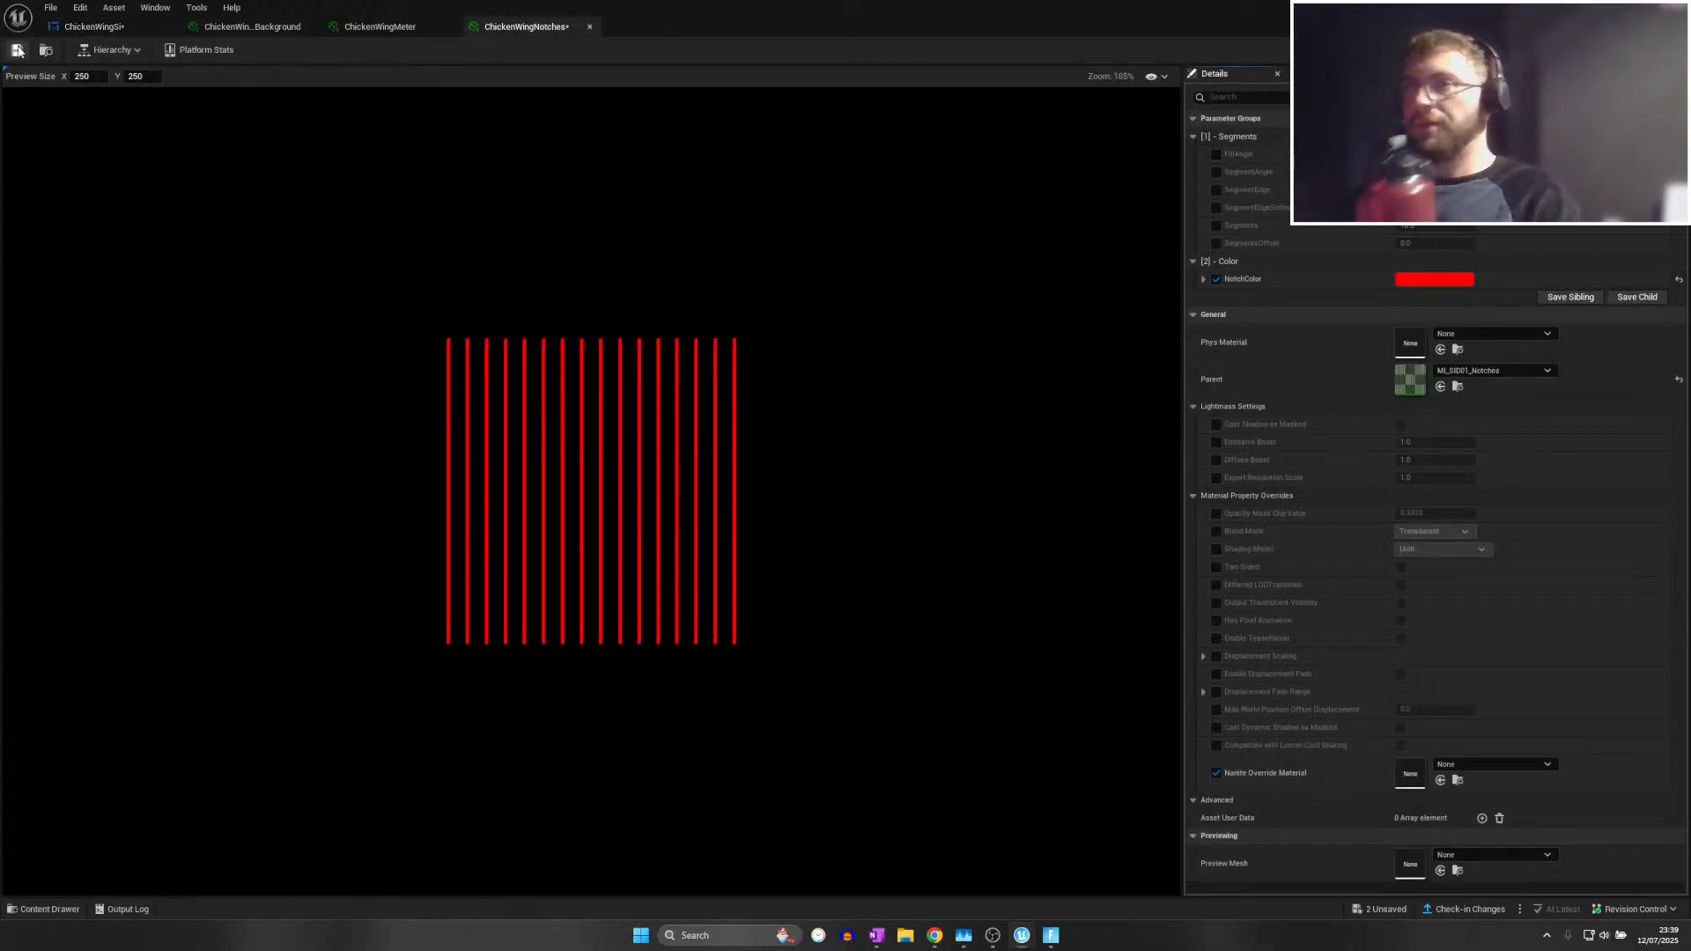
{"action": "key", "text": "ctrl+s"}
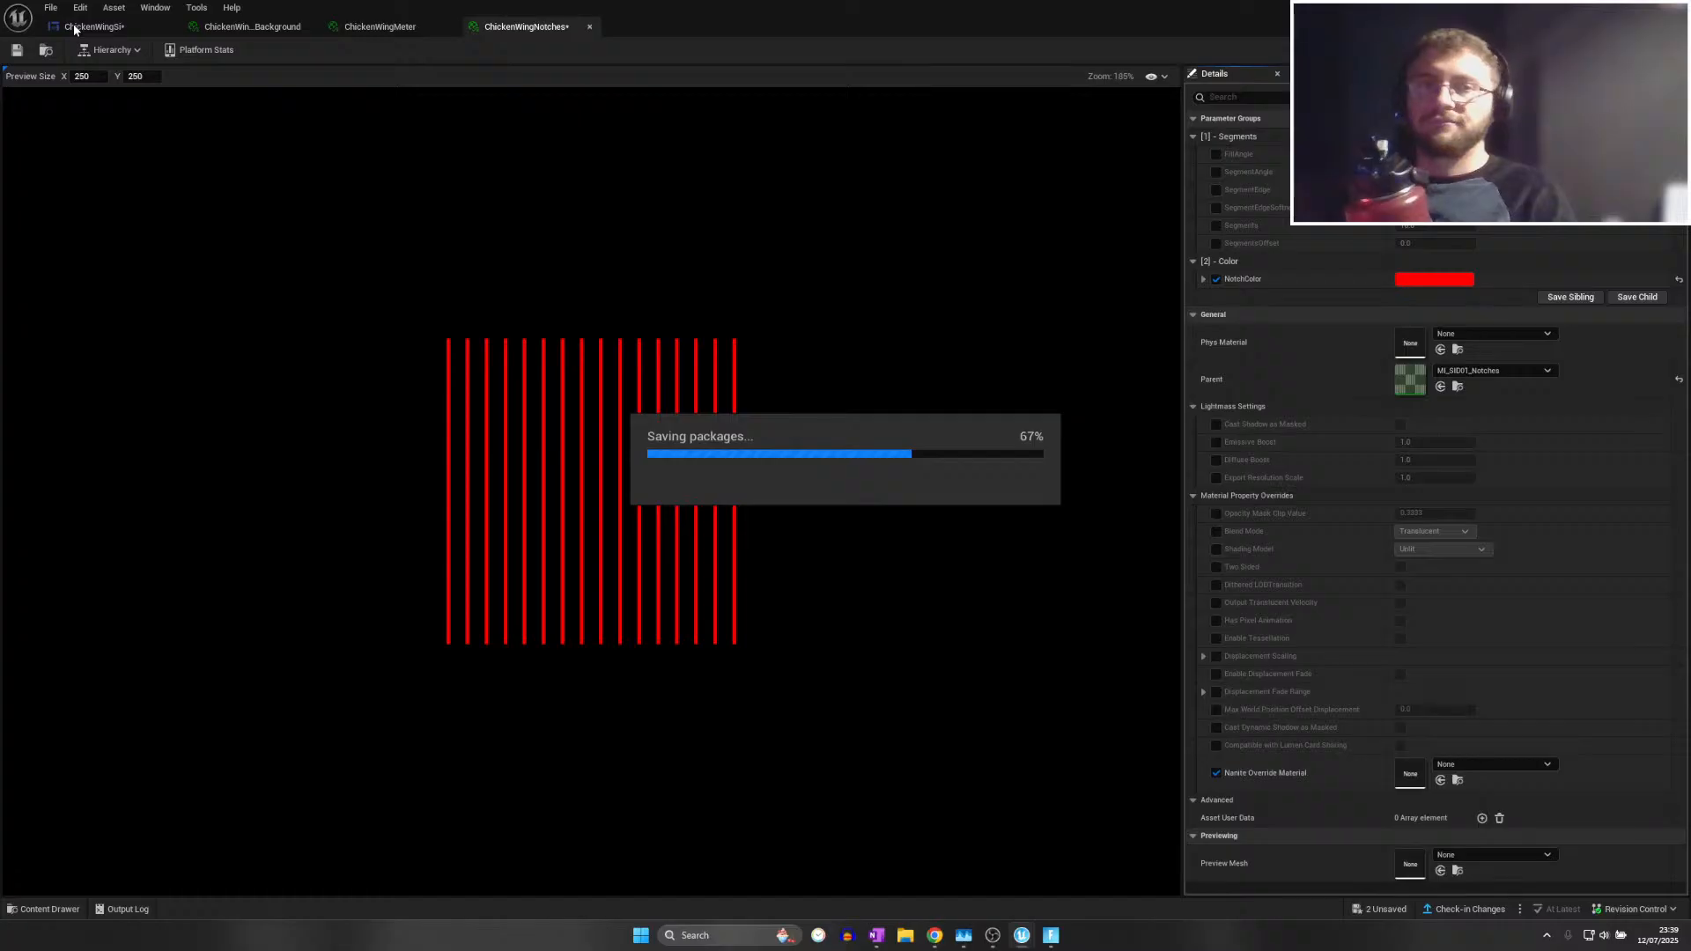
{"action": "left_click", "coordinate": [73, 24]}
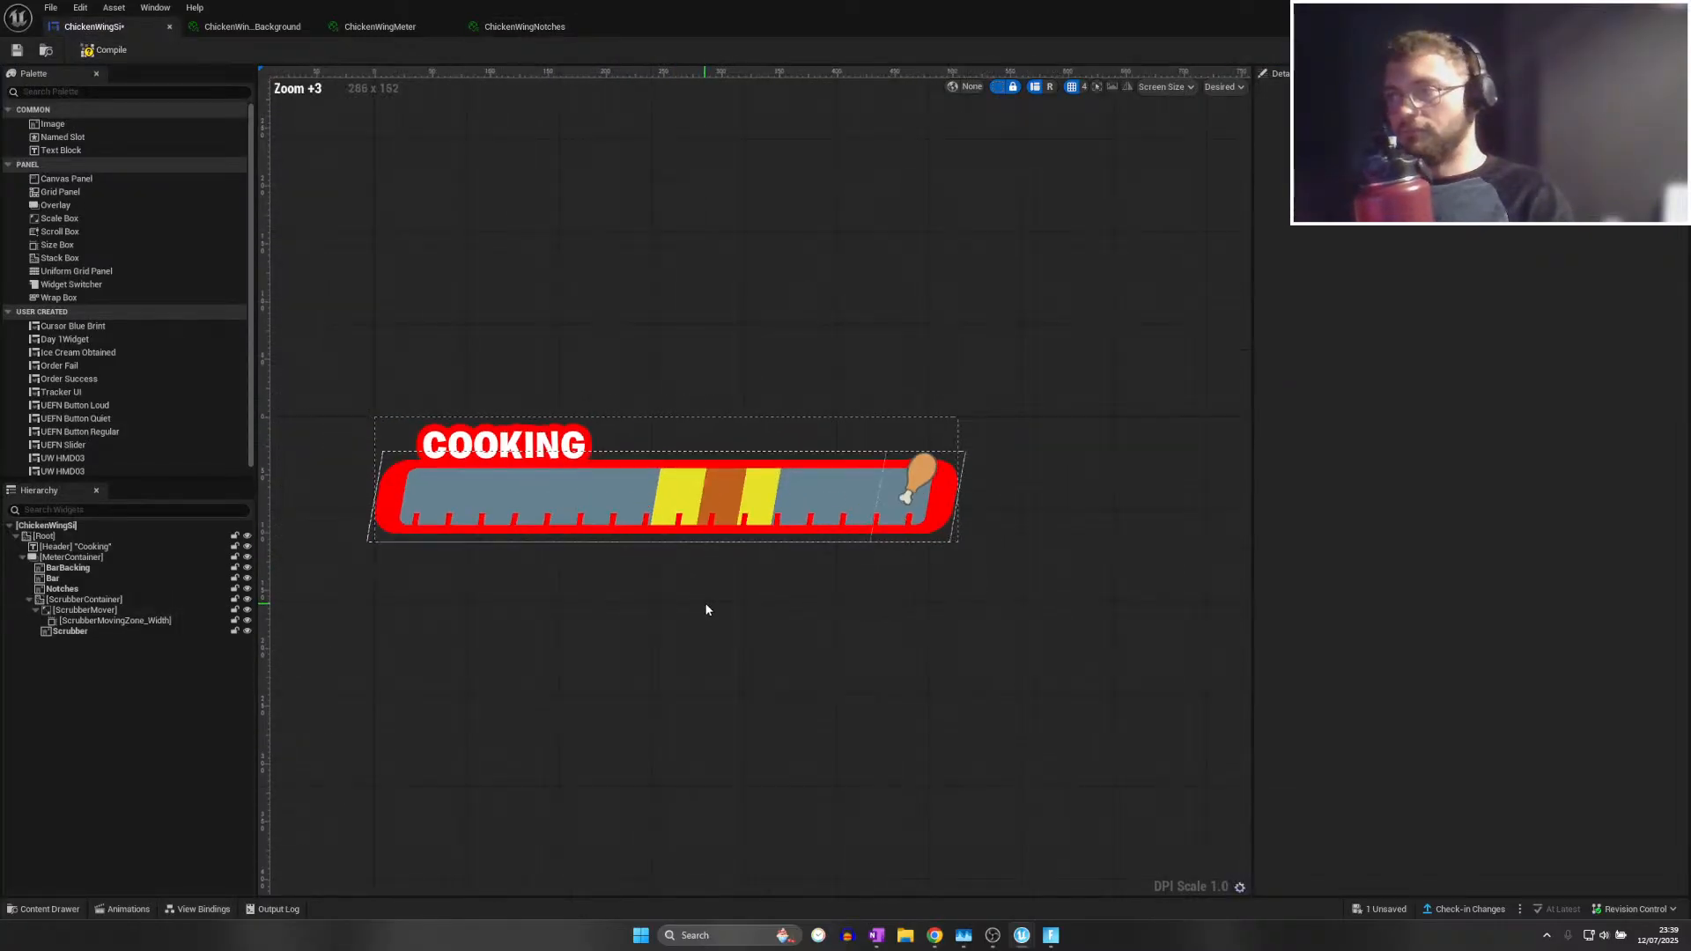
{"action": "scroll", "coordinate": [747, 646], "scroll_direction": "down", "scroll_amount": 2}
{"action": "scroll", "coordinate": [757, 665], "scroll_direction": "up", "scroll_amount": 3}
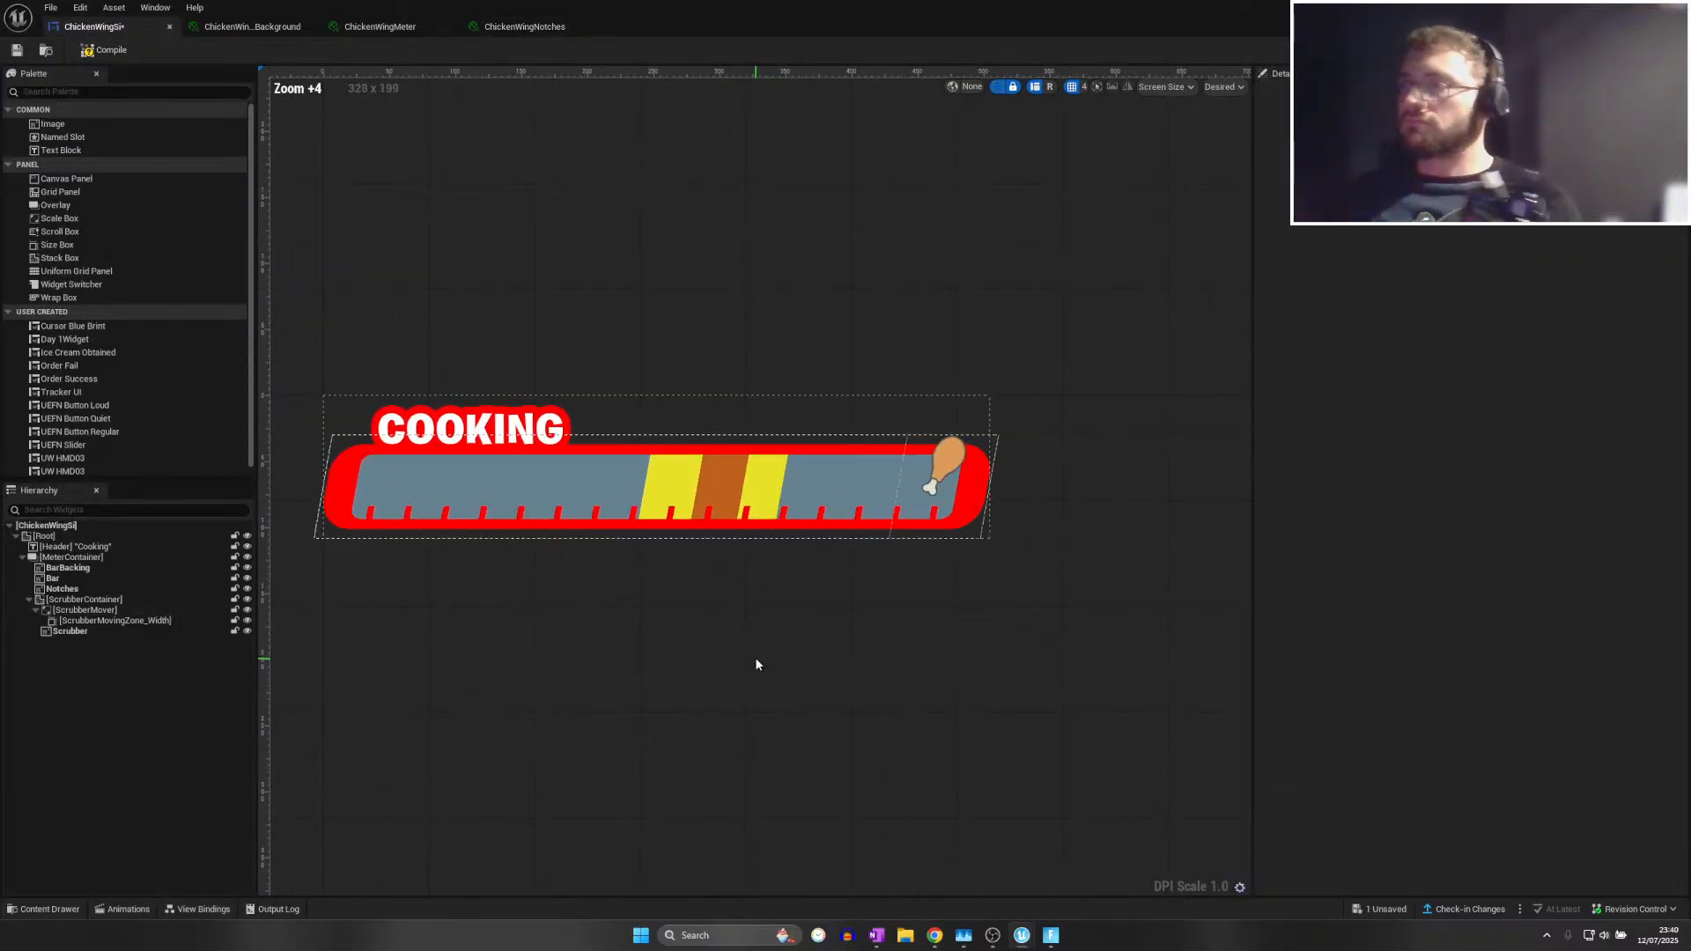
Change the NotchColor override in ChickenWingNotches to black (hex 000000FF) and save the material instance
{"action": "left_click", "coordinate": [523, 27]}
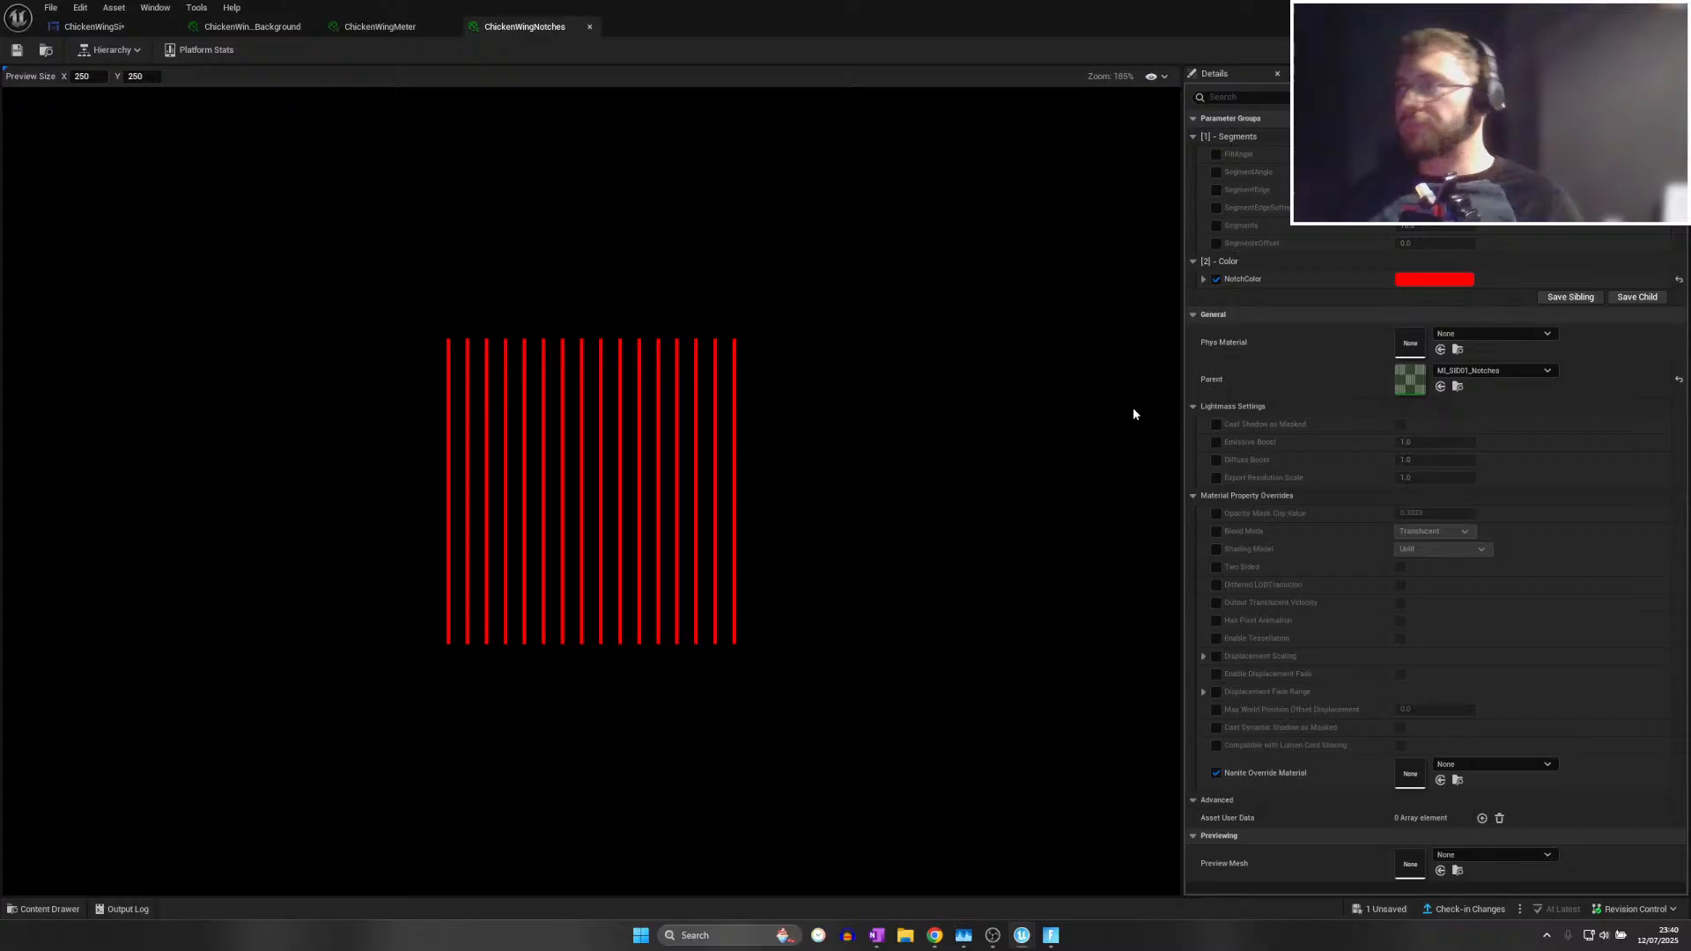
{"action": "left_click", "coordinate": [1426, 281]}
{"action": "left_click_drag", "start_coordinate": [1318, 388], "coordinate": [1317, 484]}
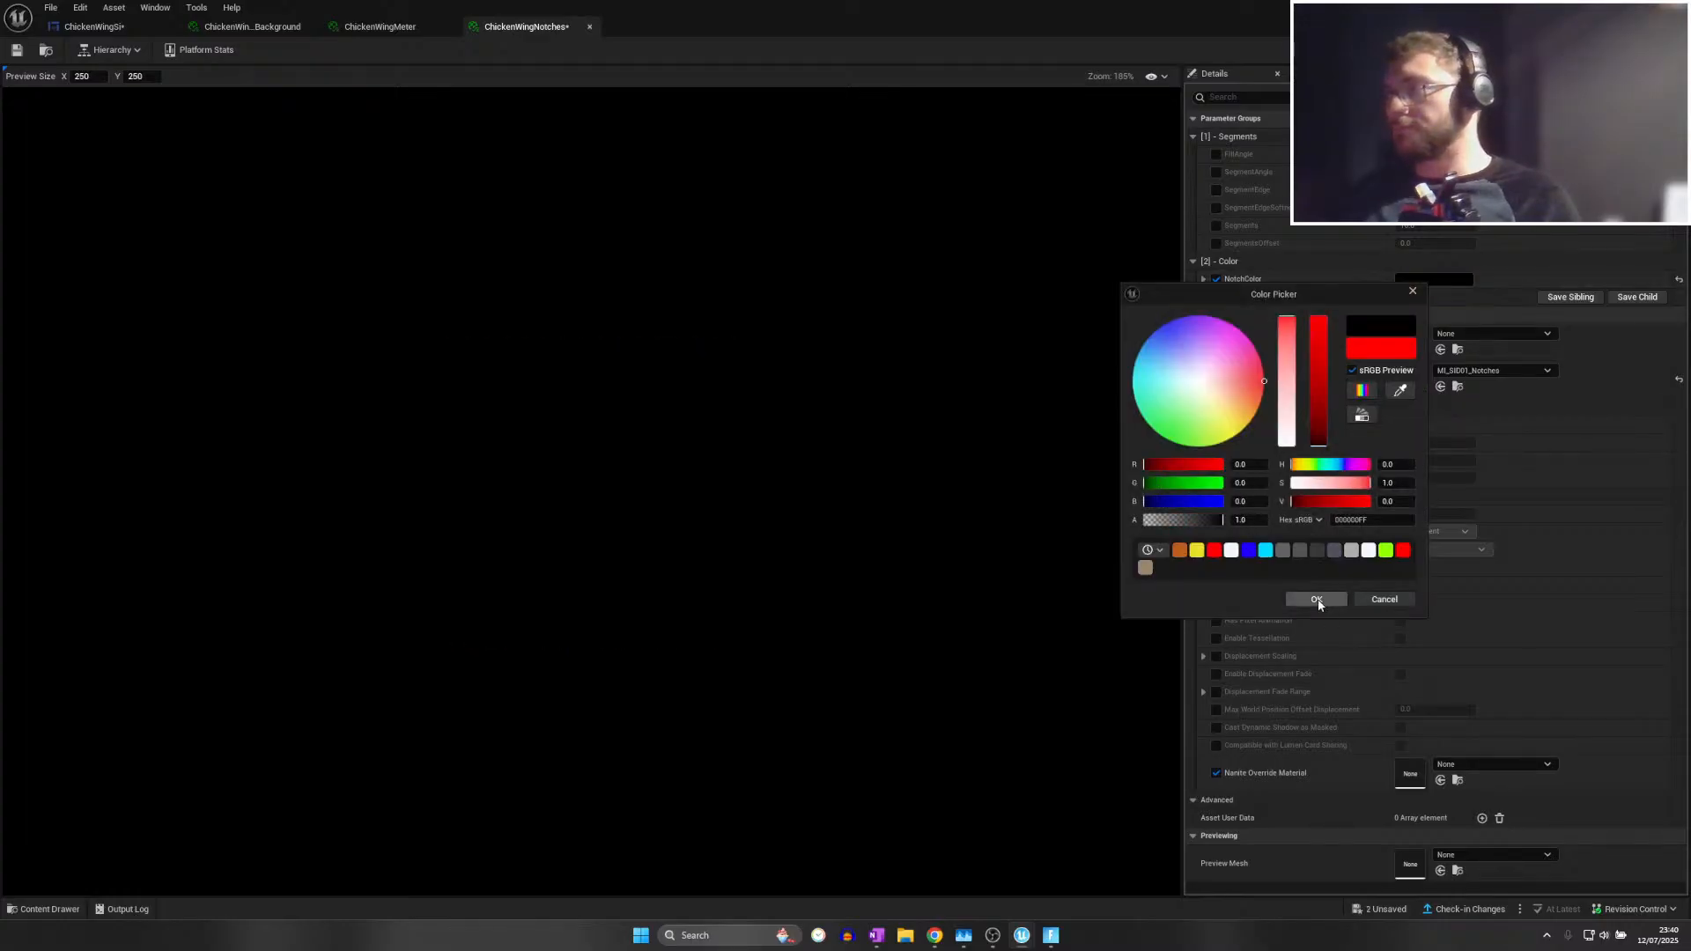
{"action": "left_click", "coordinate": [1316, 600]}
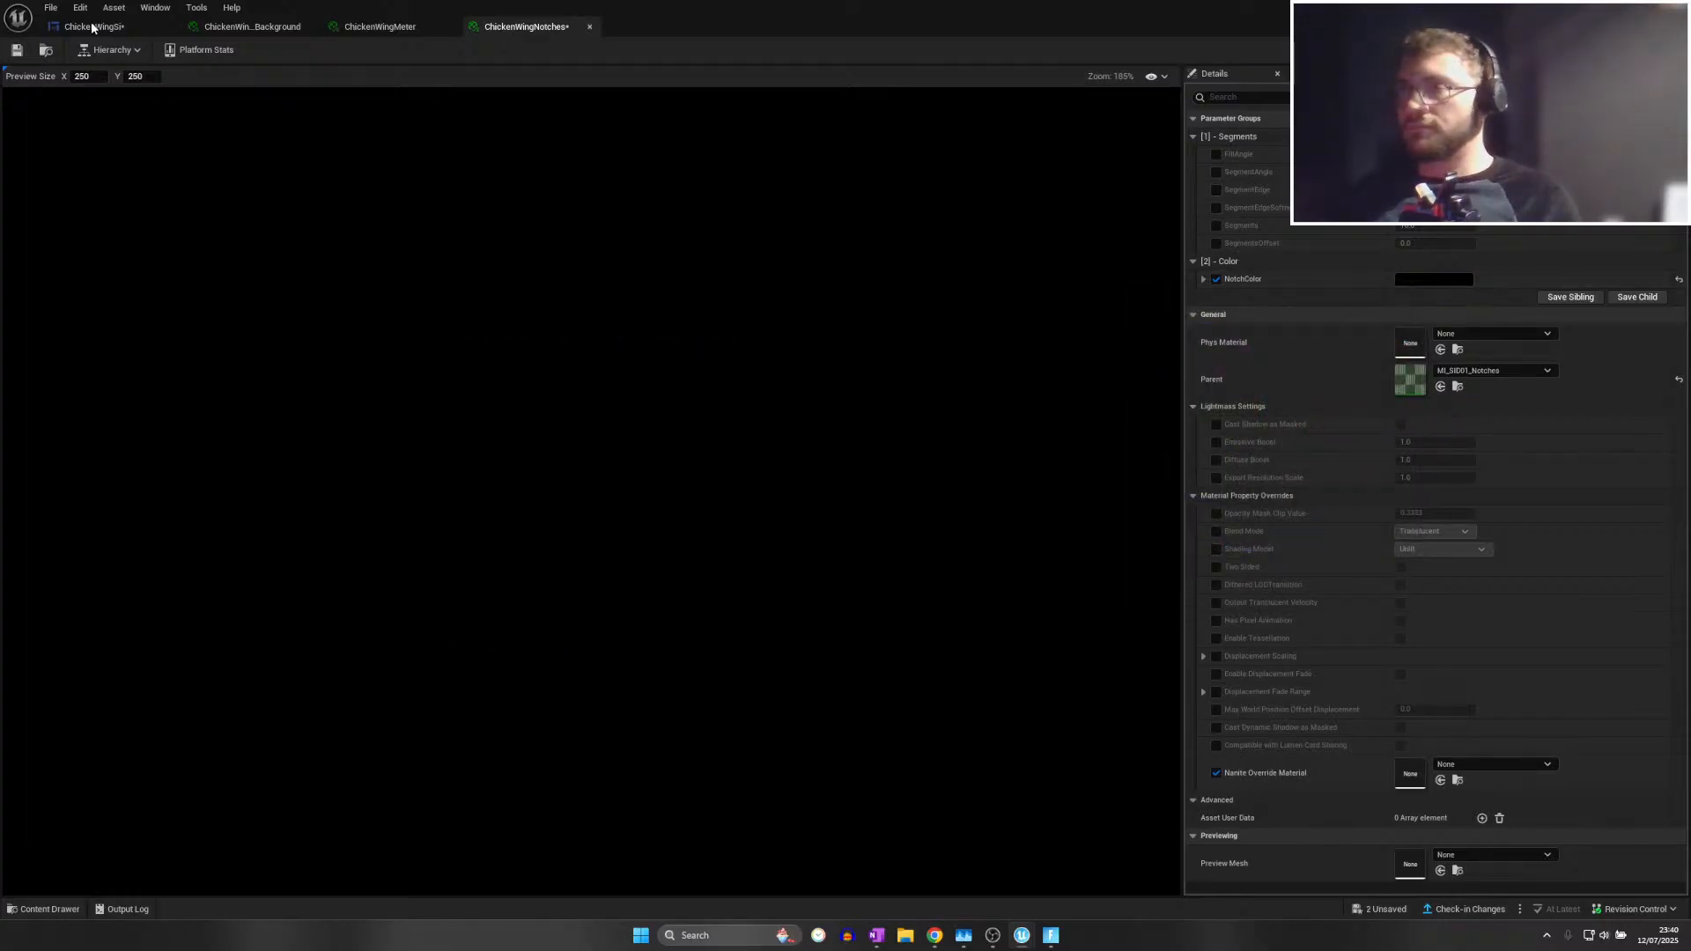
{"action": "key", "text": "ctrl+s"}
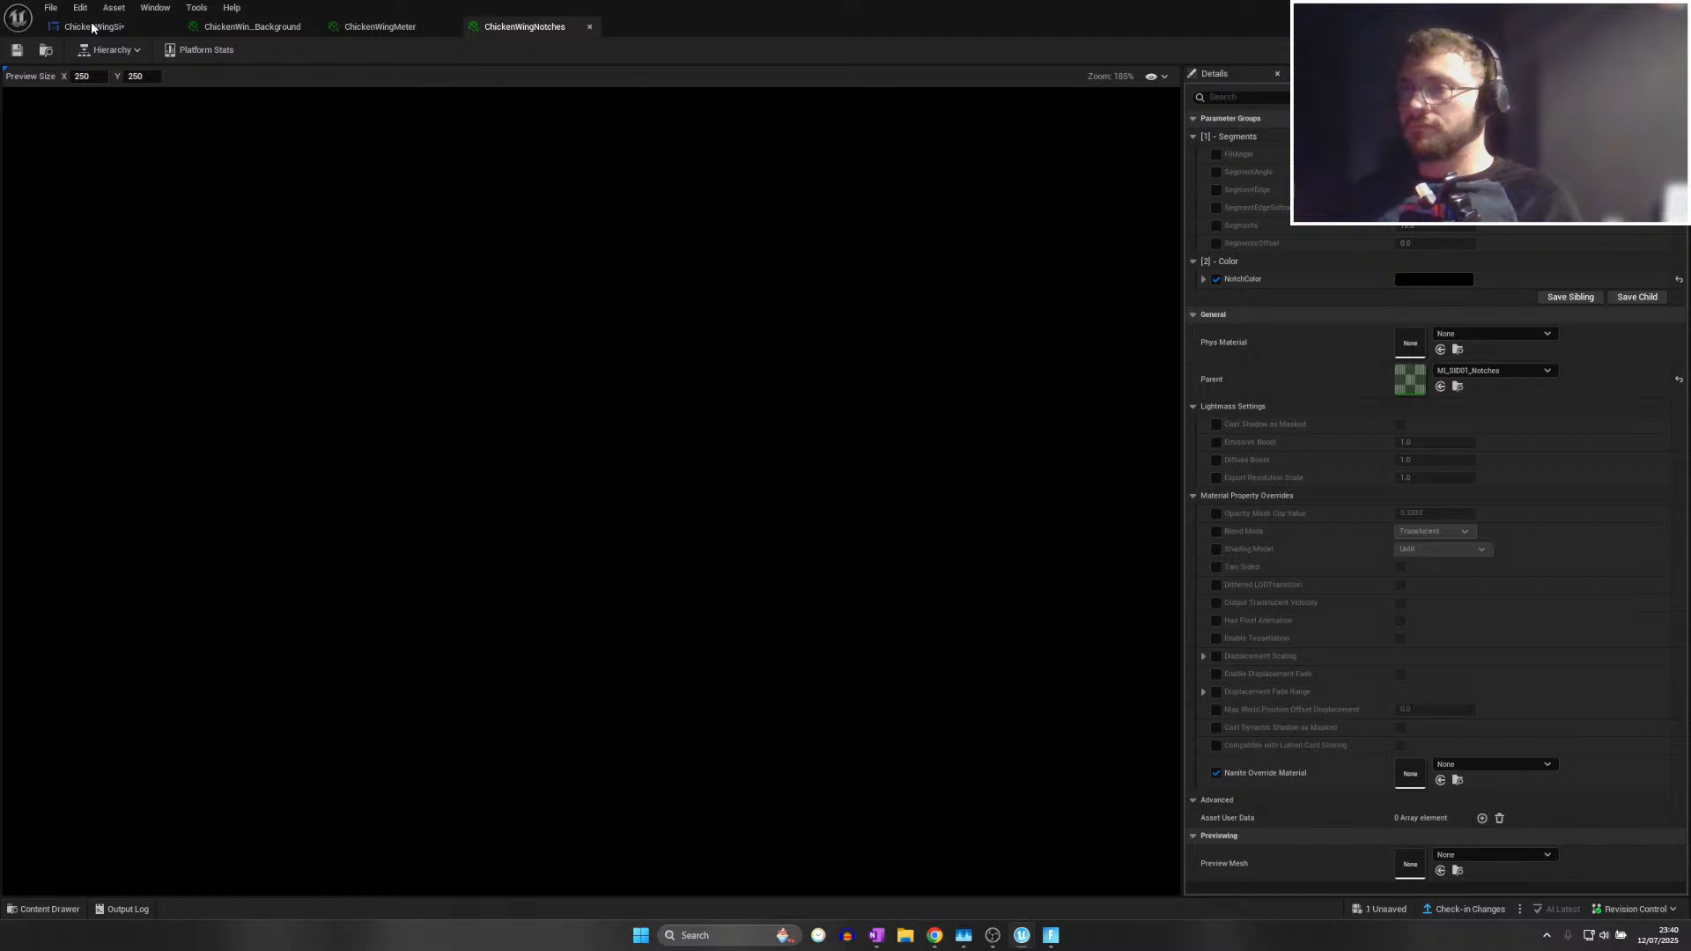
Return to the cooking meter widget and examine how the black notches look against the bar and header
{"action": "left_click", "coordinate": [92, 25]}
{"action": "scroll", "coordinate": [608, 520], "scroll_direction": "up", "scroll_amount": 2}
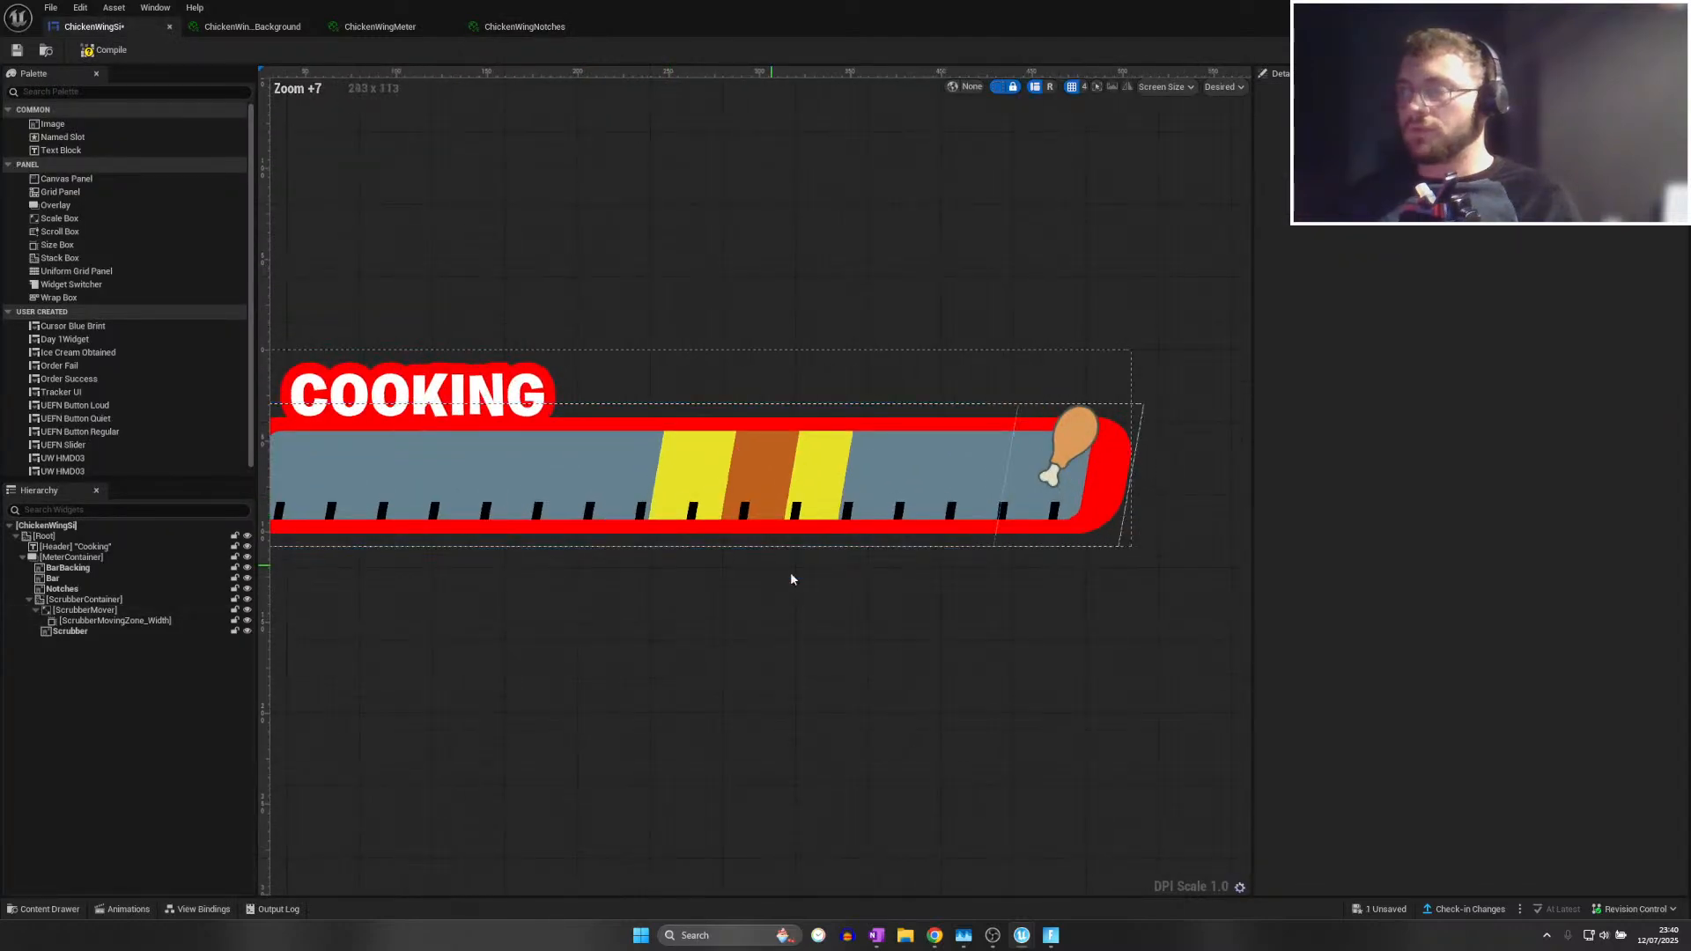
{"action": "scroll", "coordinate": [943, 641], "scroll_direction": "down", "scroll_amount": 1}
{"action": "right_click_drag", "start_coordinate": [942, 641], "coordinate": [962, 641]}
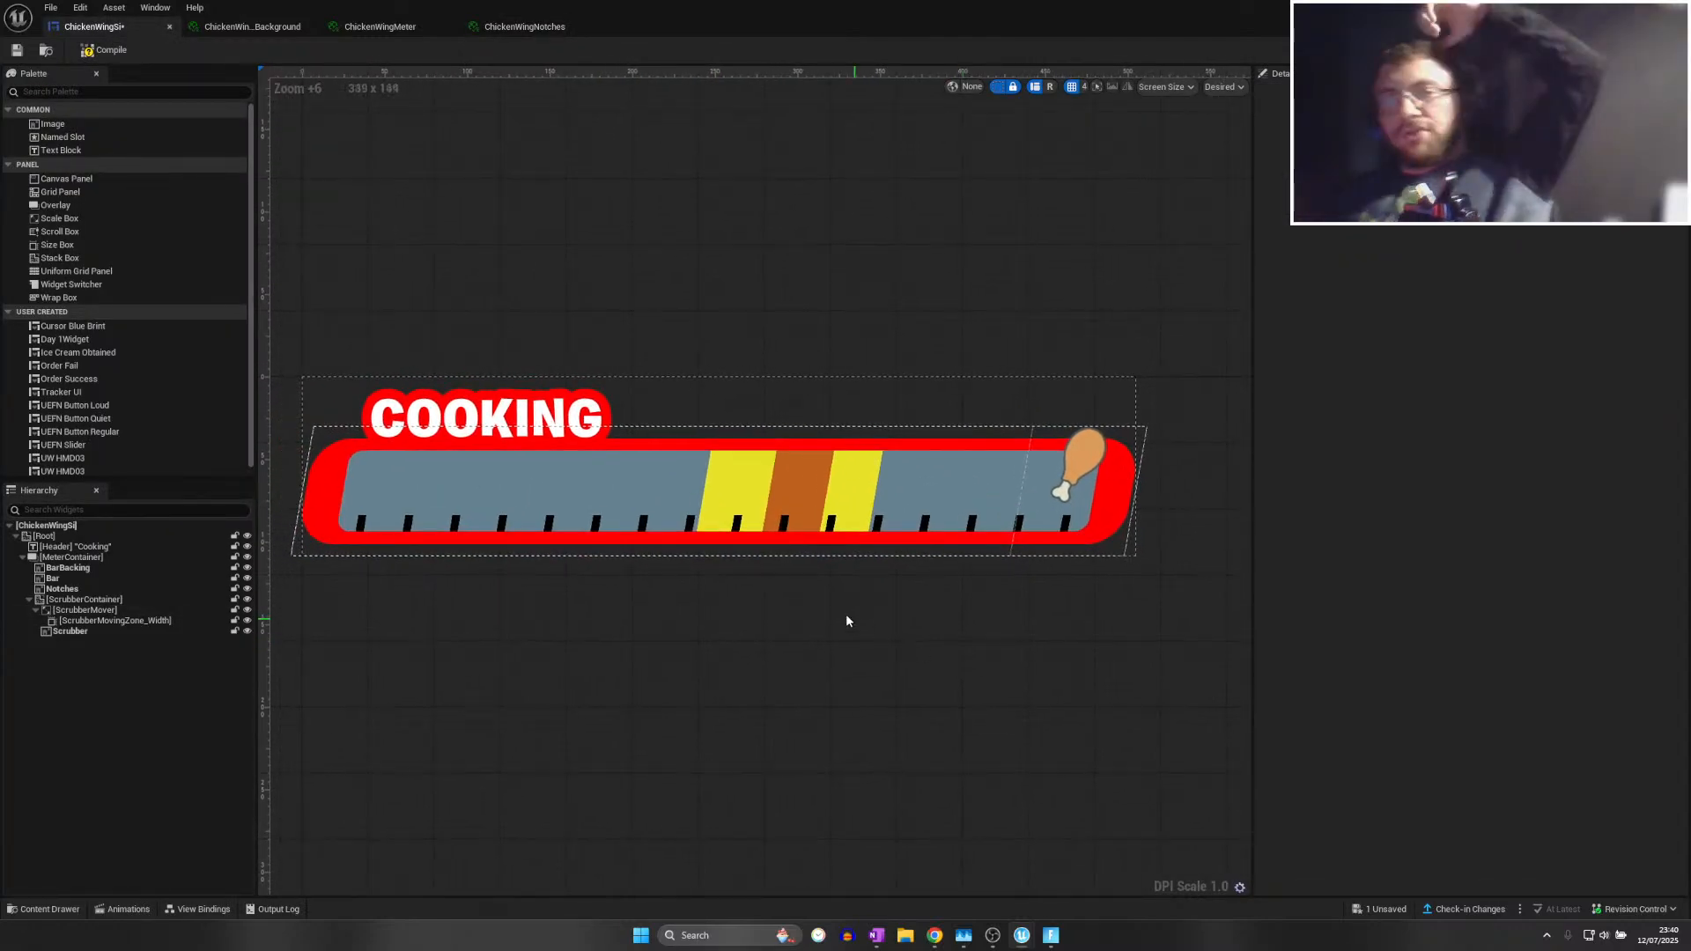
{"action": "scroll", "coordinate": [782, 553], "scroll_direction": "up", "scroll_amount": 2}
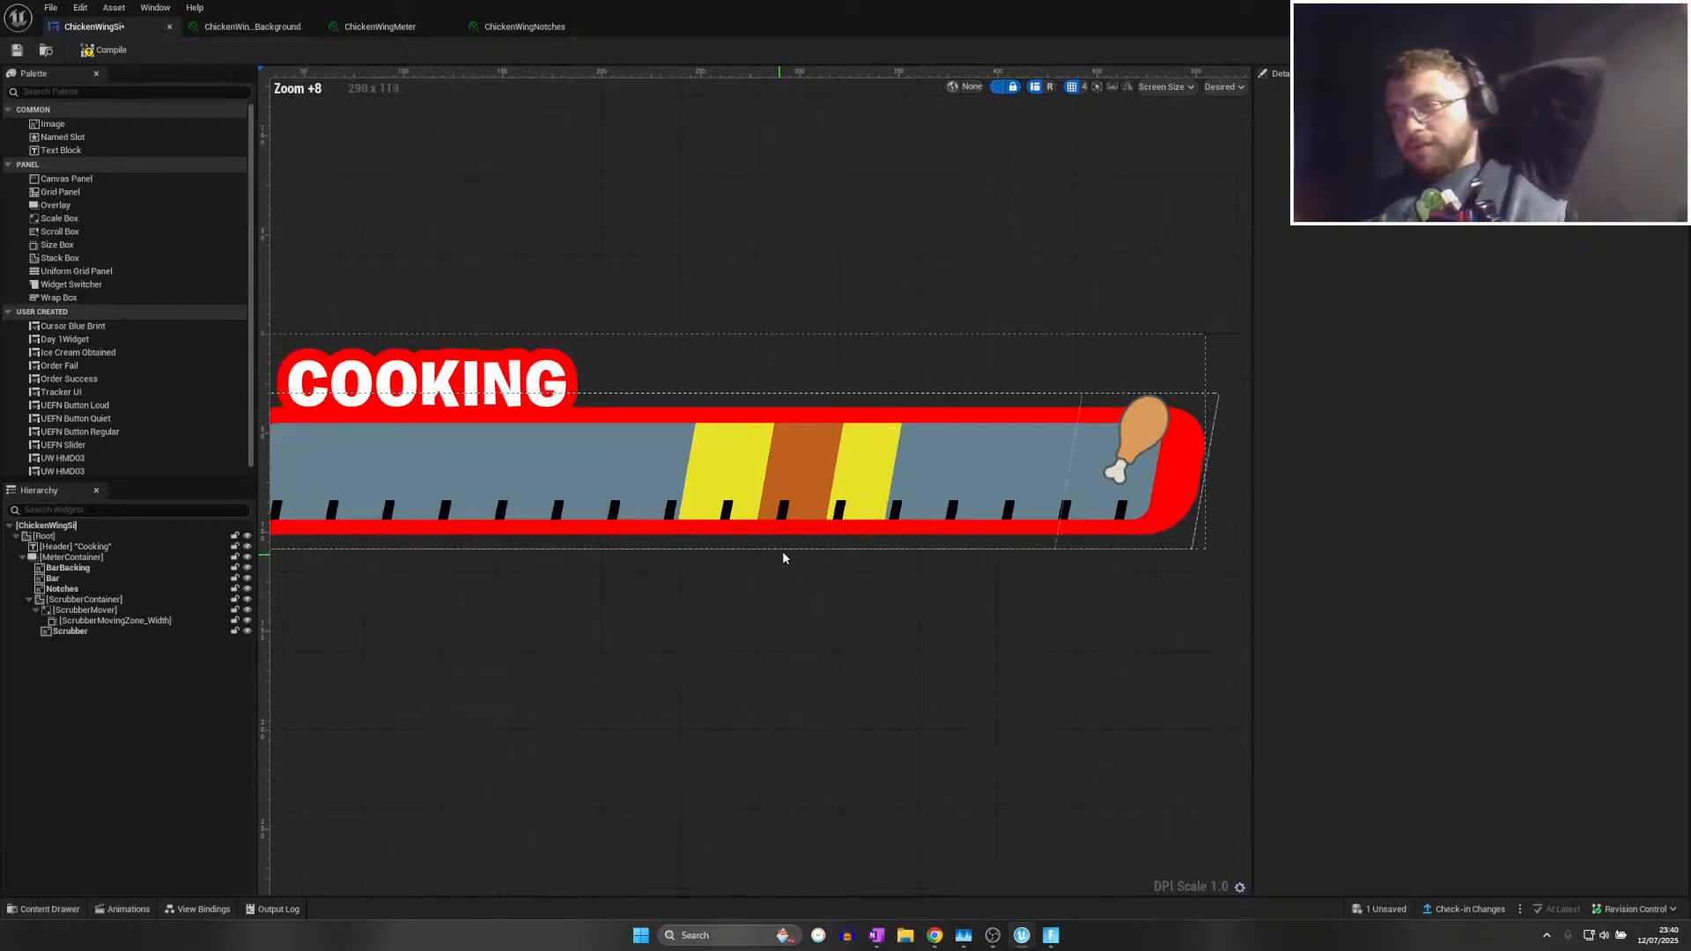
{"action": "scroll", "coordinate": [791, 554], "scroll_direction": "down", "scroll_amount": 1}
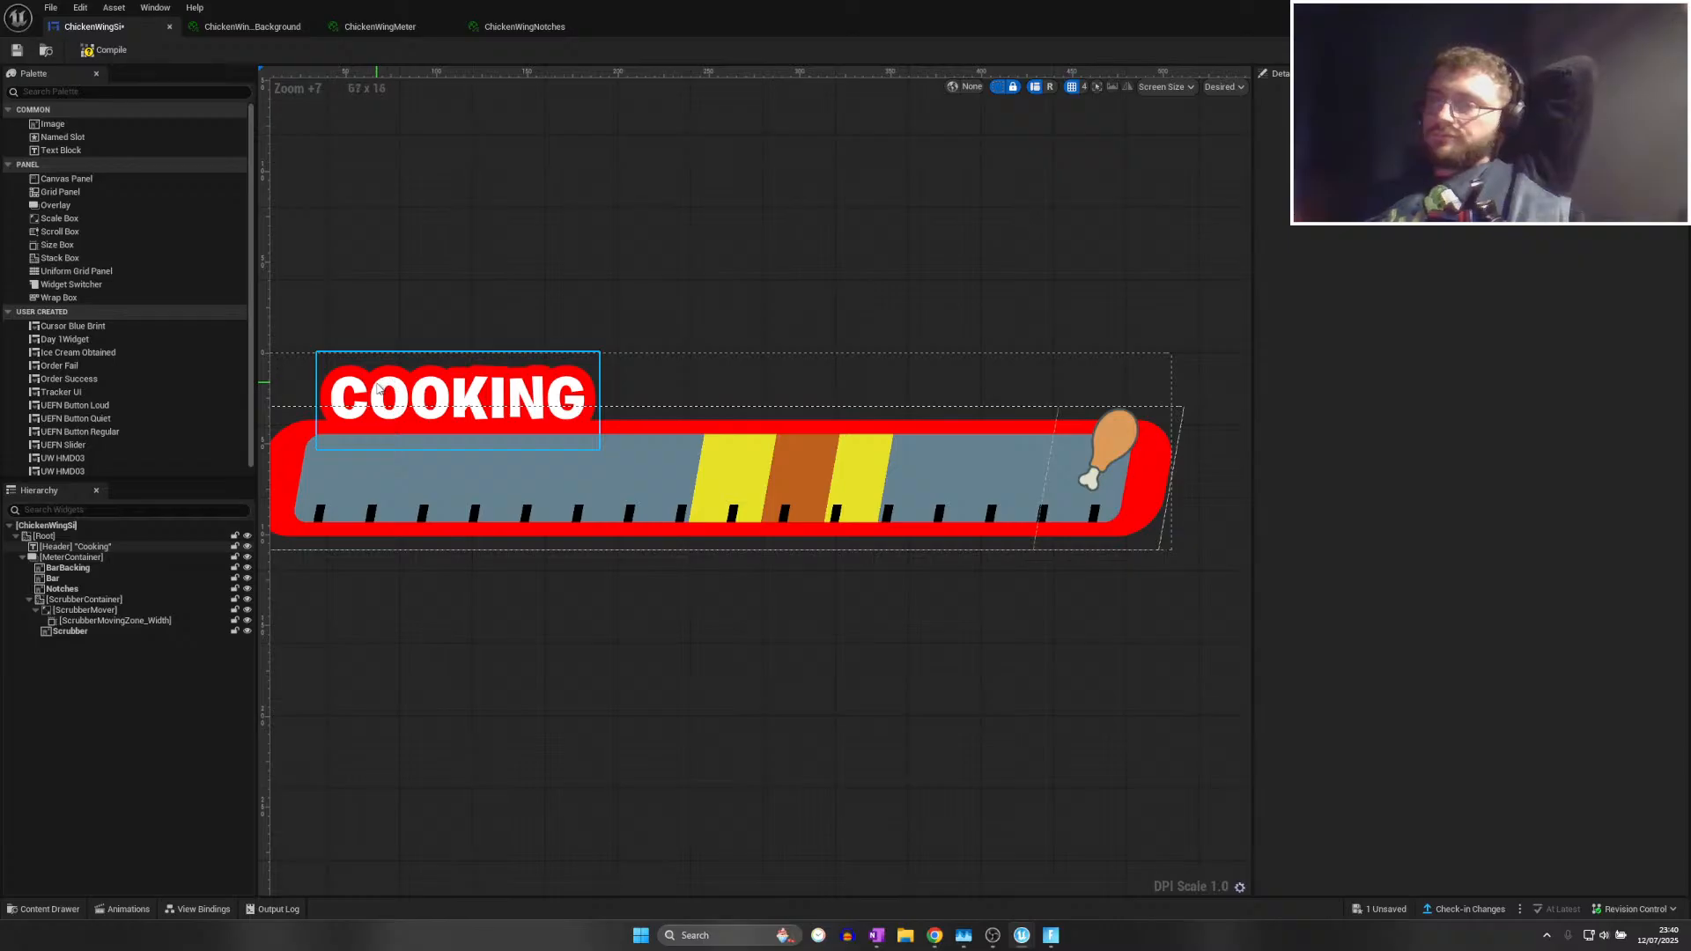
{"action": "scroll", "coordinate": [387, 419], "scroll_direction": "down", "scroll_amount": 4}
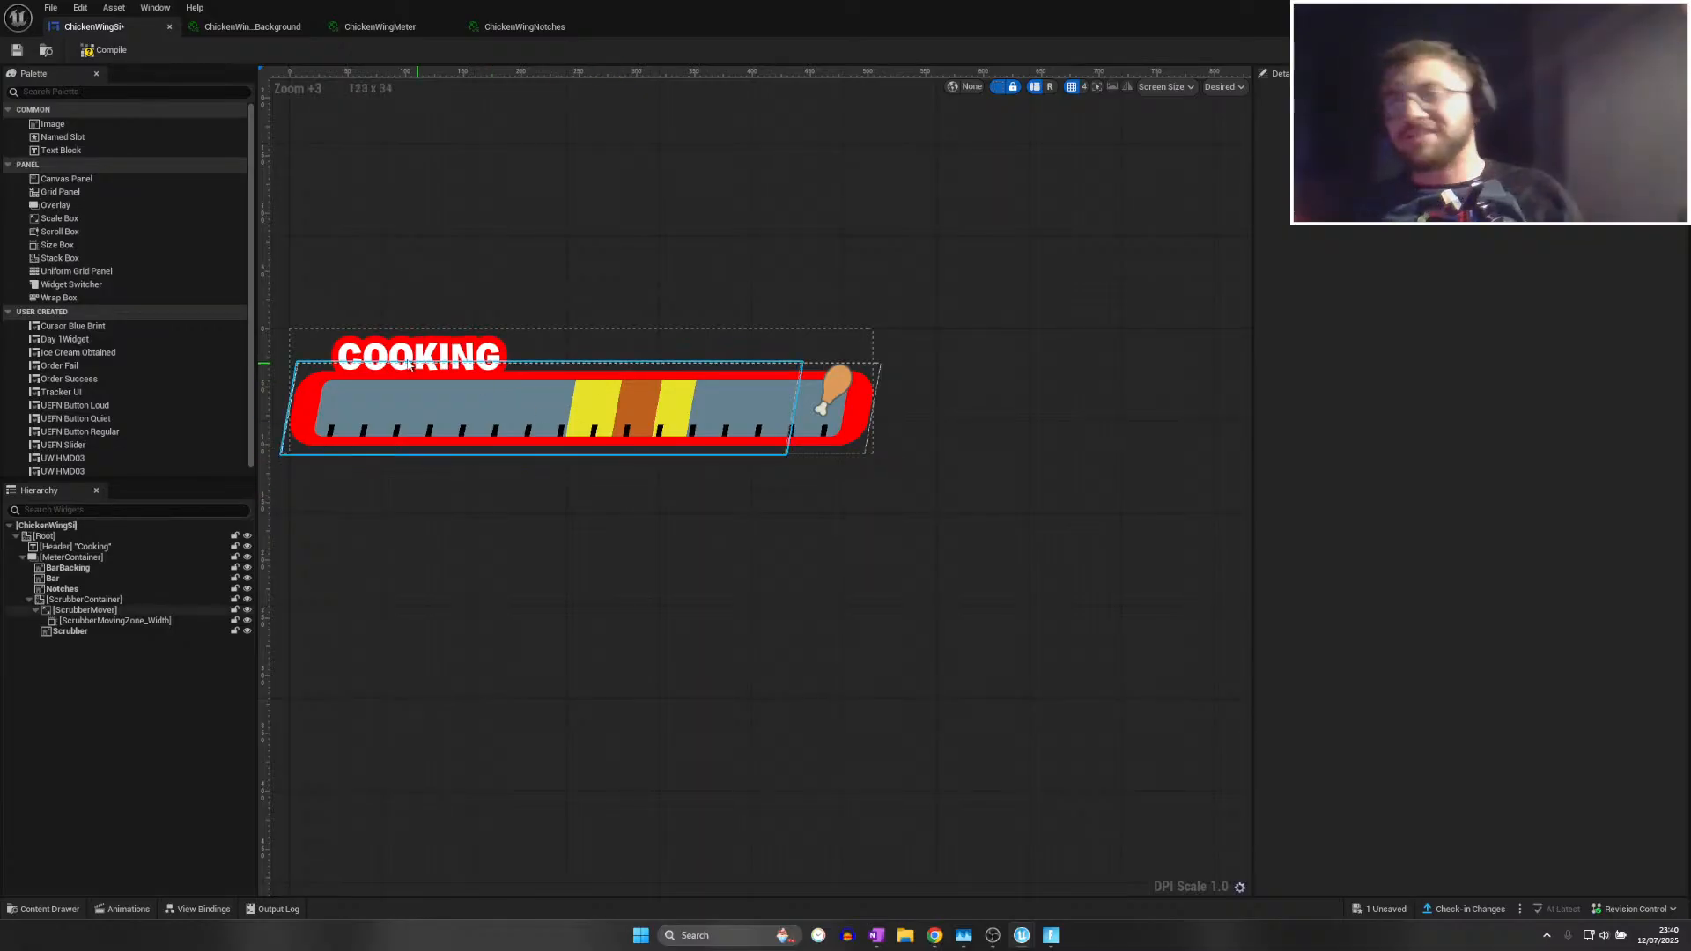
{"action": "scroll", "coordinate": [409, 363], "scroll_direction": "up", "scroll_amount": 3}
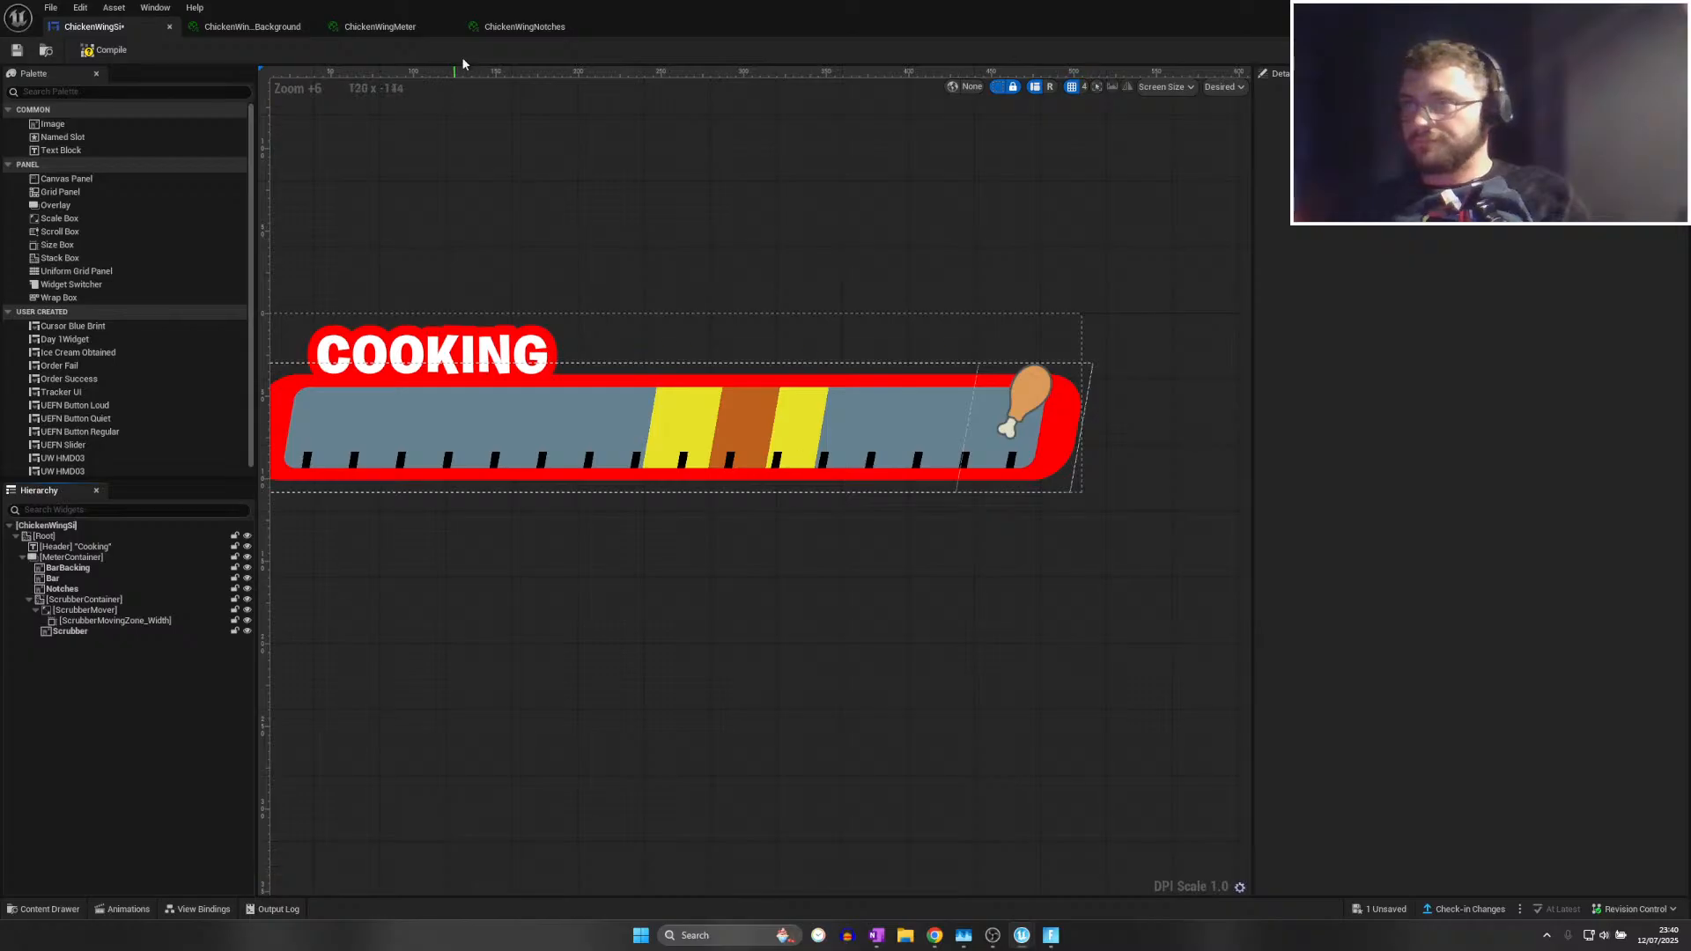
Go back to the FastFoodHorror level and enlarge the viewport to show more of the kitchen
{"action": "left_click", "coordinate": [1596, 9]}
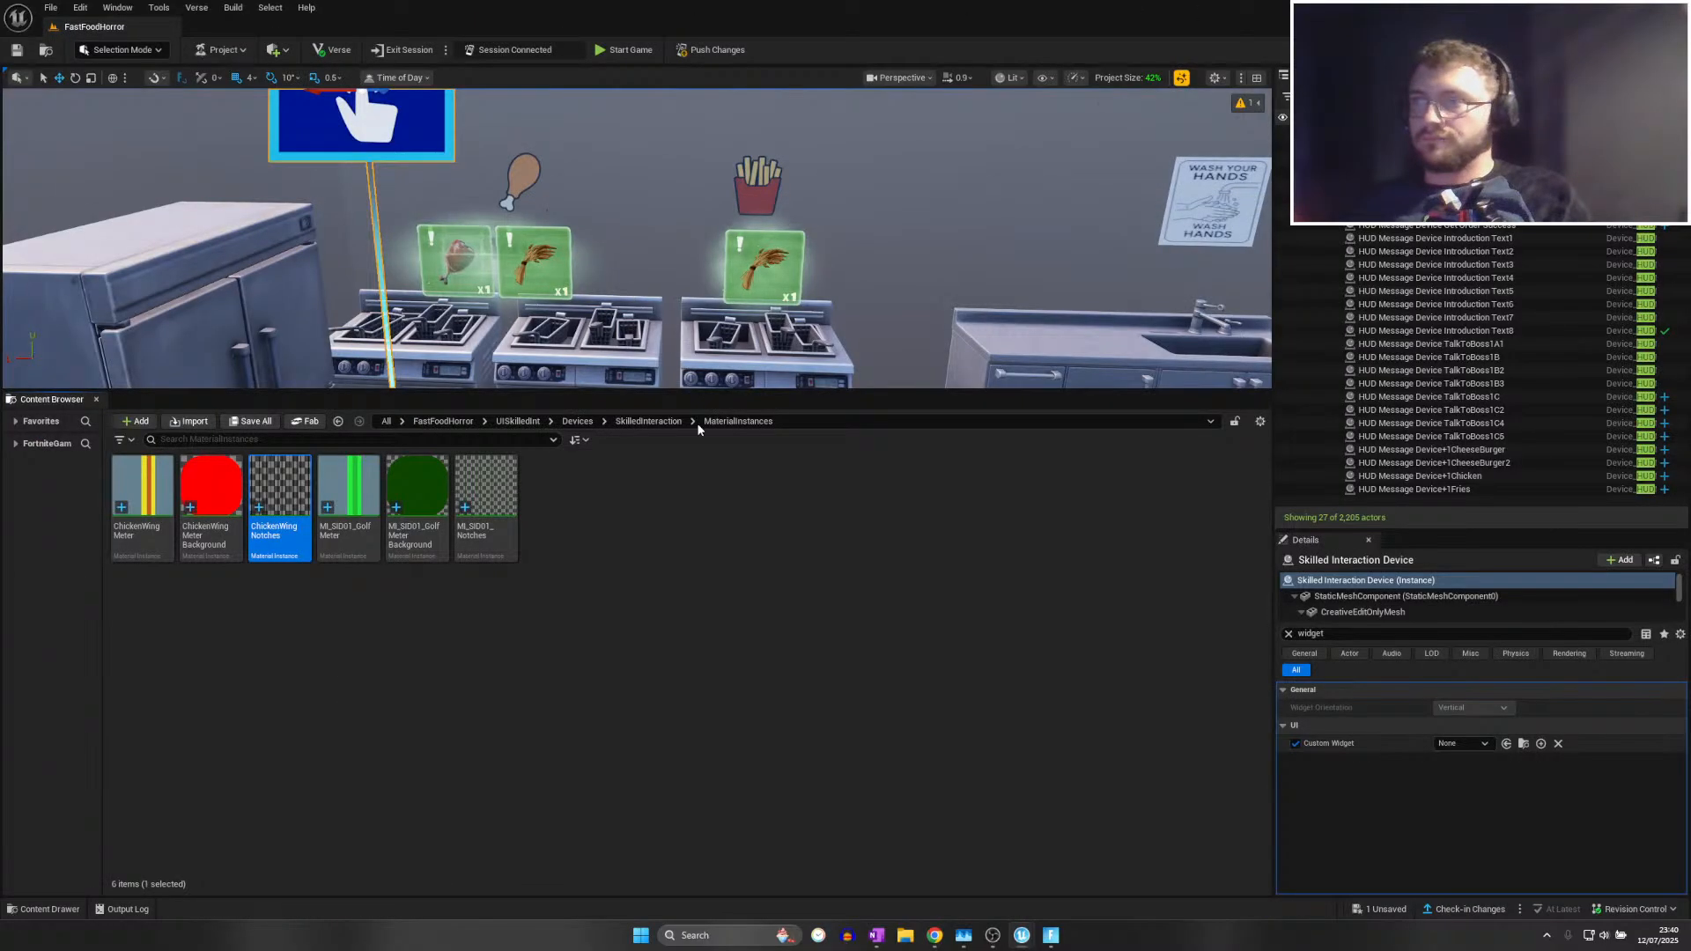
{"action": "left_click_drag", "start_coordinate": [727, 392], "coordinate": [742, 540]}
{"action": "right_click_drag", "start_coordinate": [741, 387], "coordinate": [872, 387]}
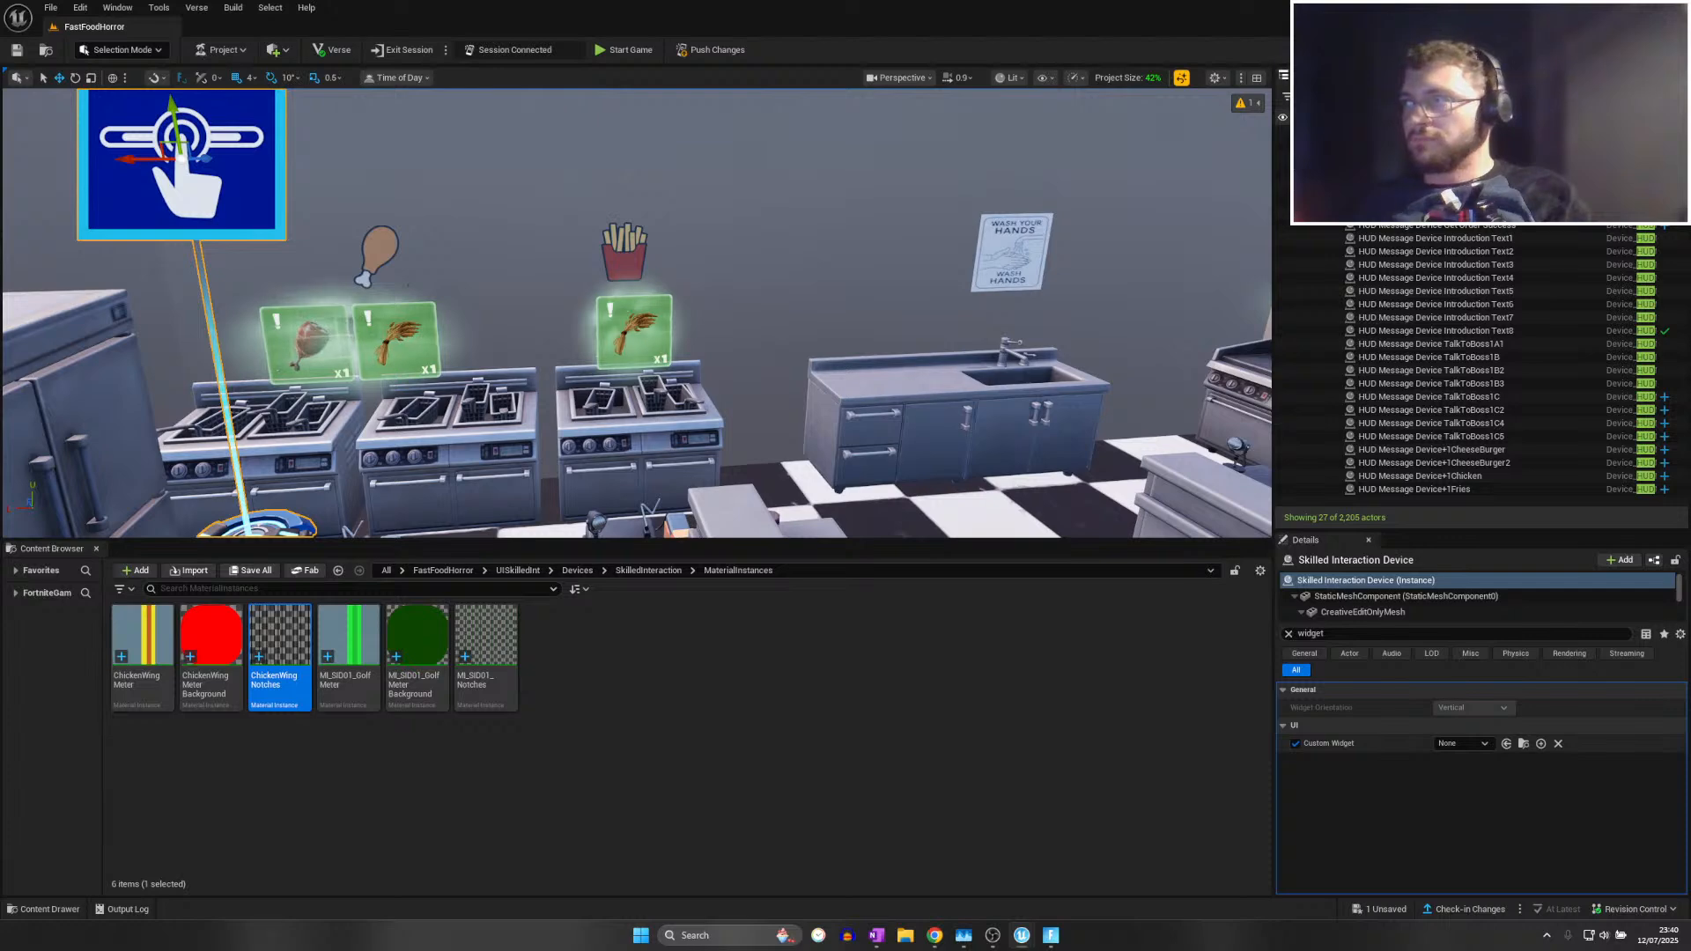
Search the level's actors for "day", select the Day Sequence Device, and disable its Trigger Volume
{"action": "left_click", "coordinate": [1374, 97]}
{"action": "type", "text": "s"}
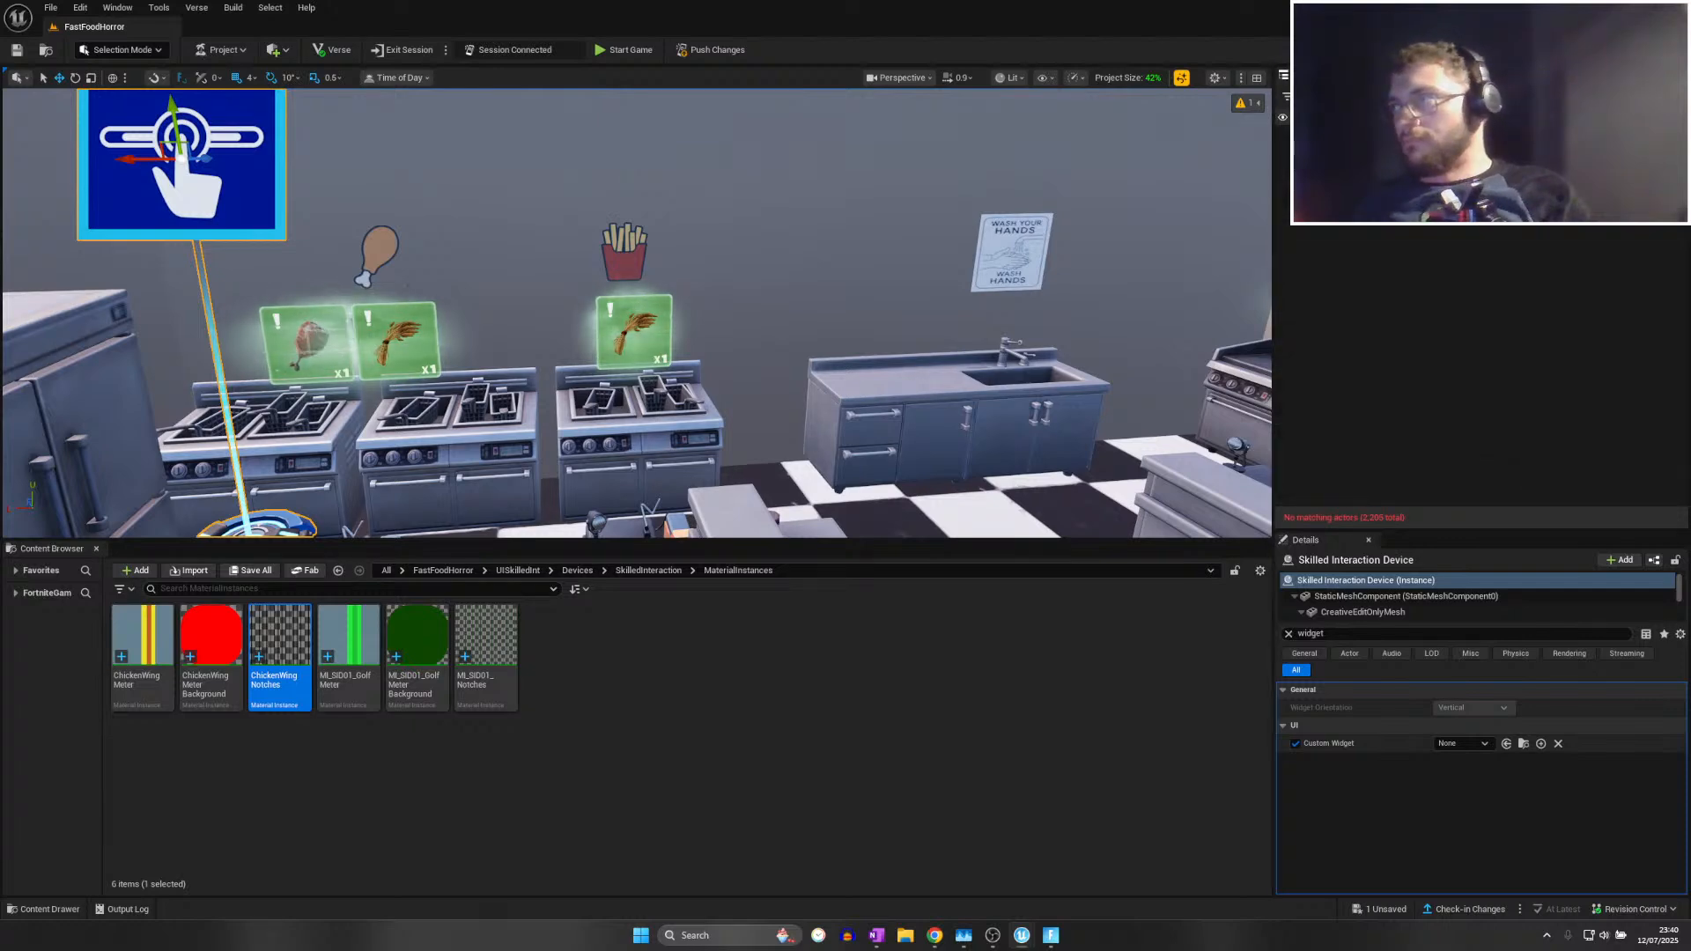
{"action": "type", "text": "day"}
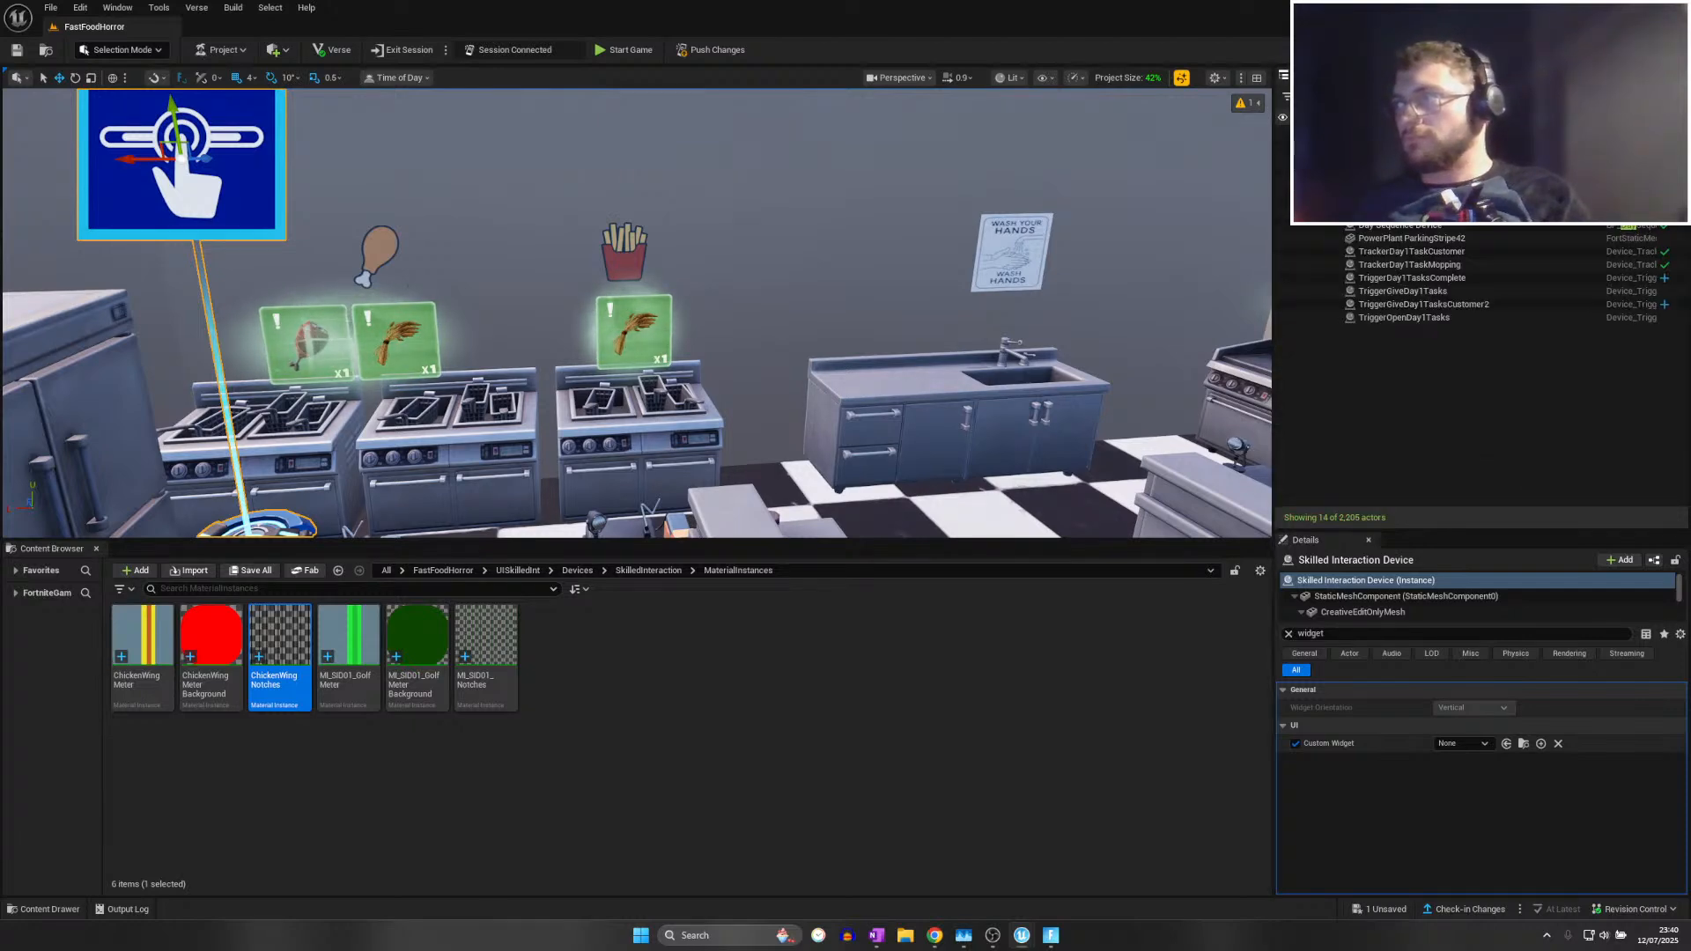
{"action": "left_click", "coordinate": [1400, 226]}
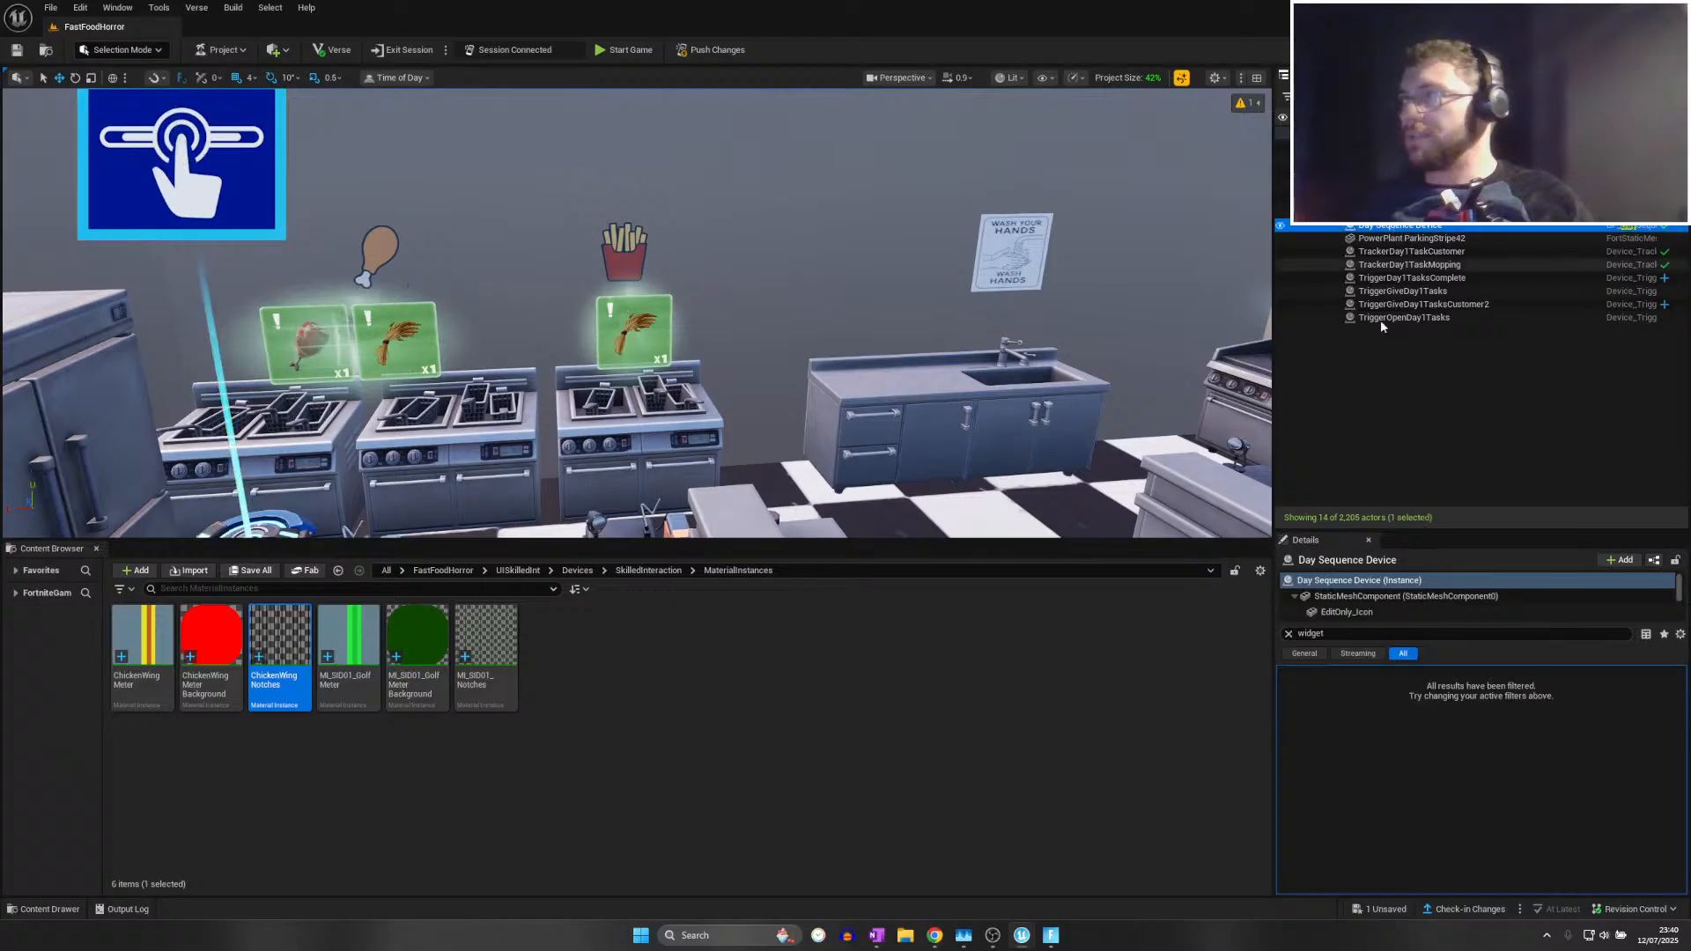
{"action": "left_click", "coordinate": [1287, 634]}
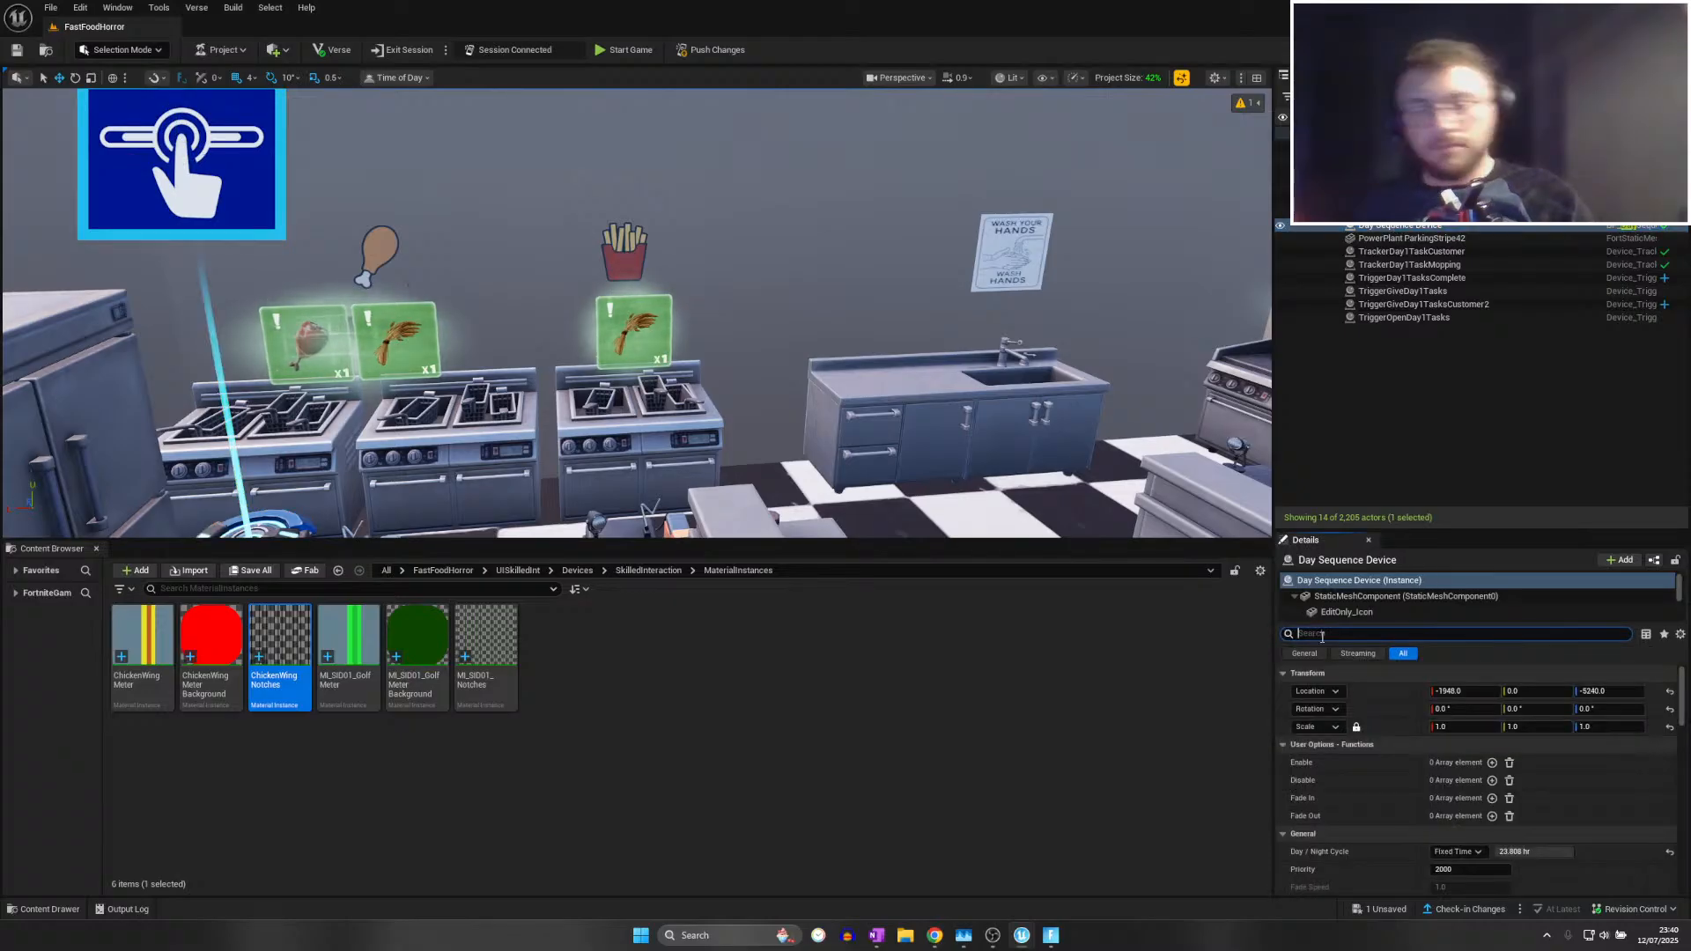
{"action": "type", "text": "volu"}
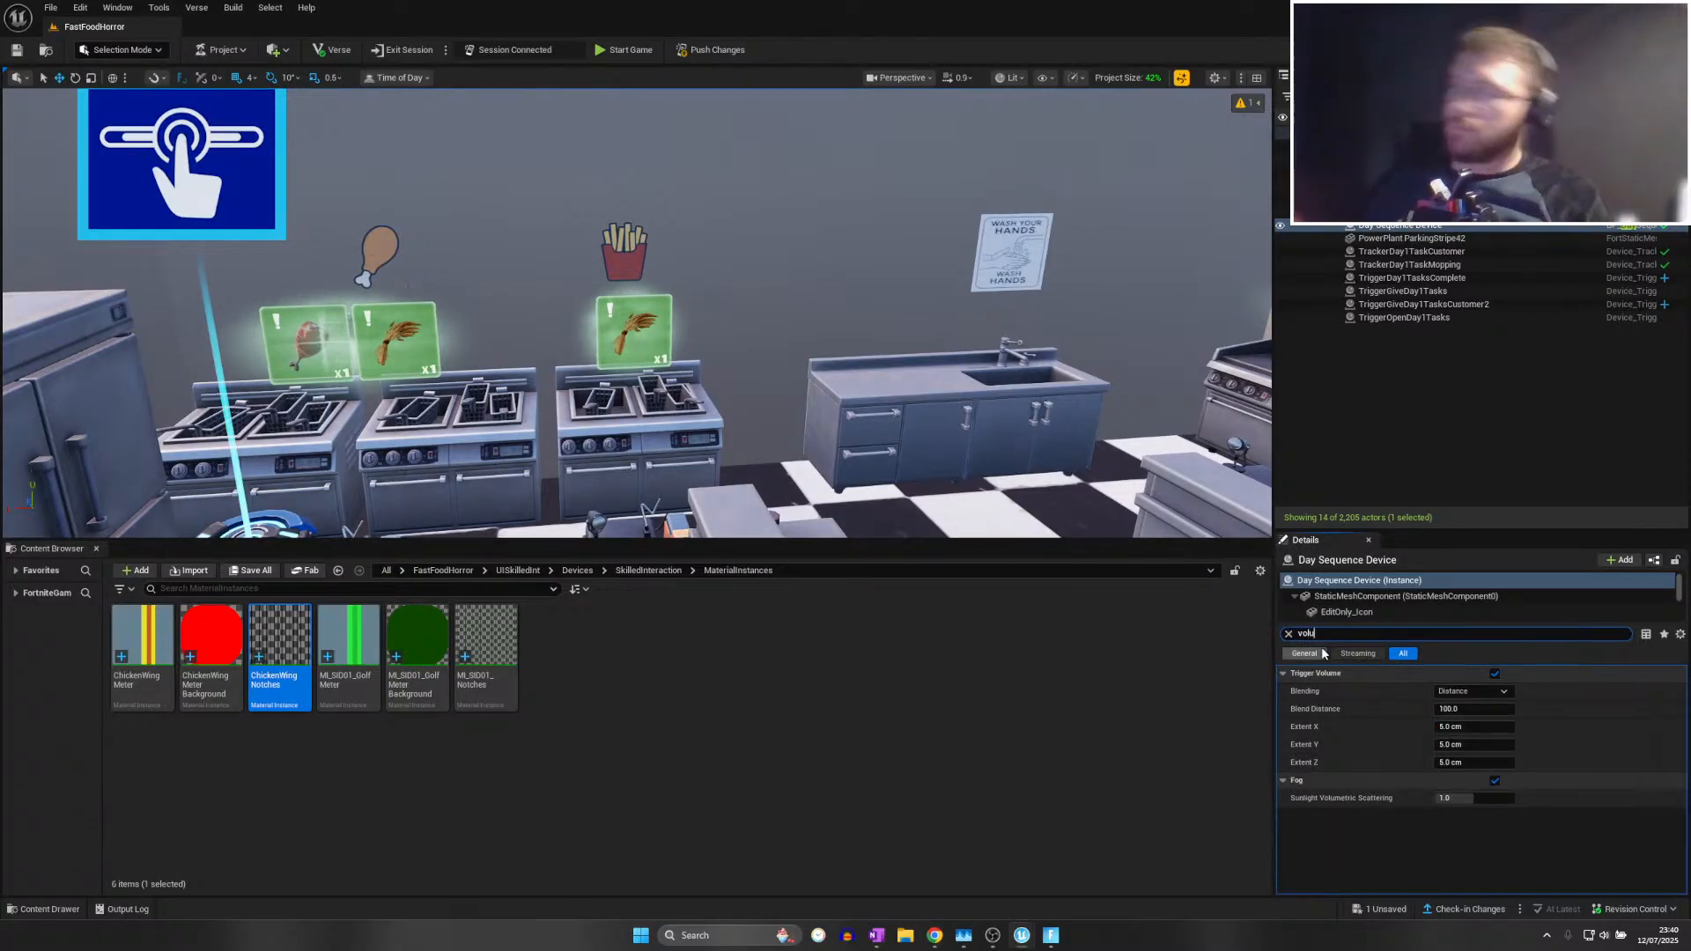
{"action": "left_click", "coordinate": [1494, 674]}
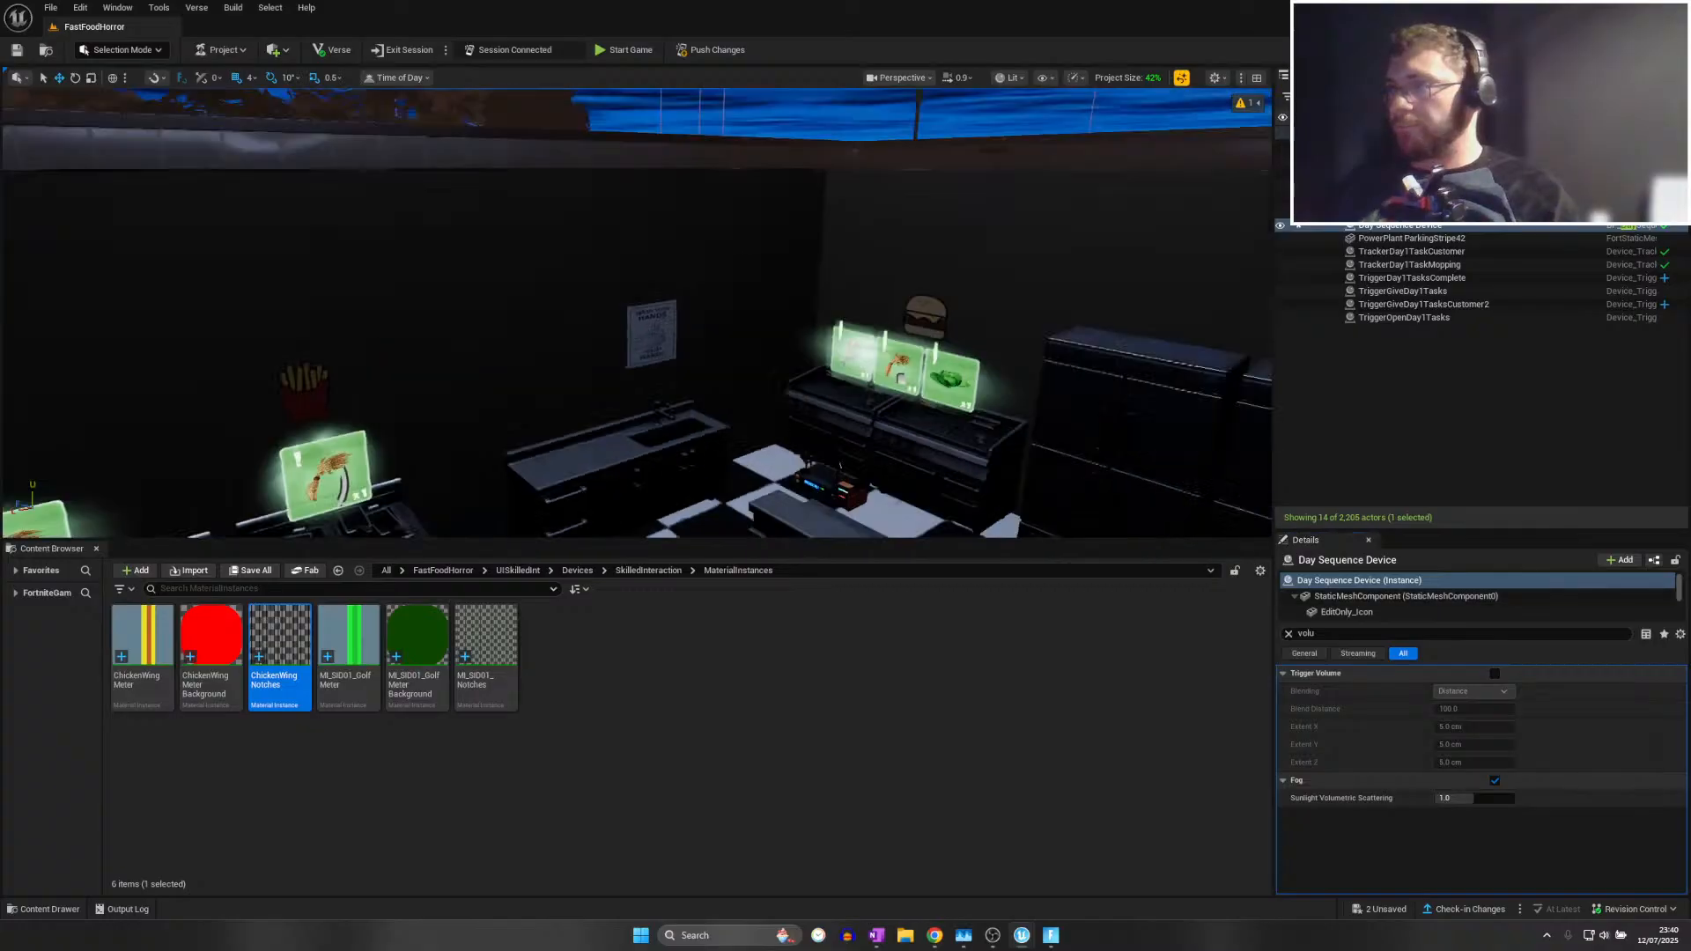
Look around the restaurant and the office to inspect the level's lighting with the Trigger Volume disabled
{"action": "key", "text": "w"}
{"action": "right_click_drag", "start_coordinate": [637, 312], "coordinate": [1083, 310]}
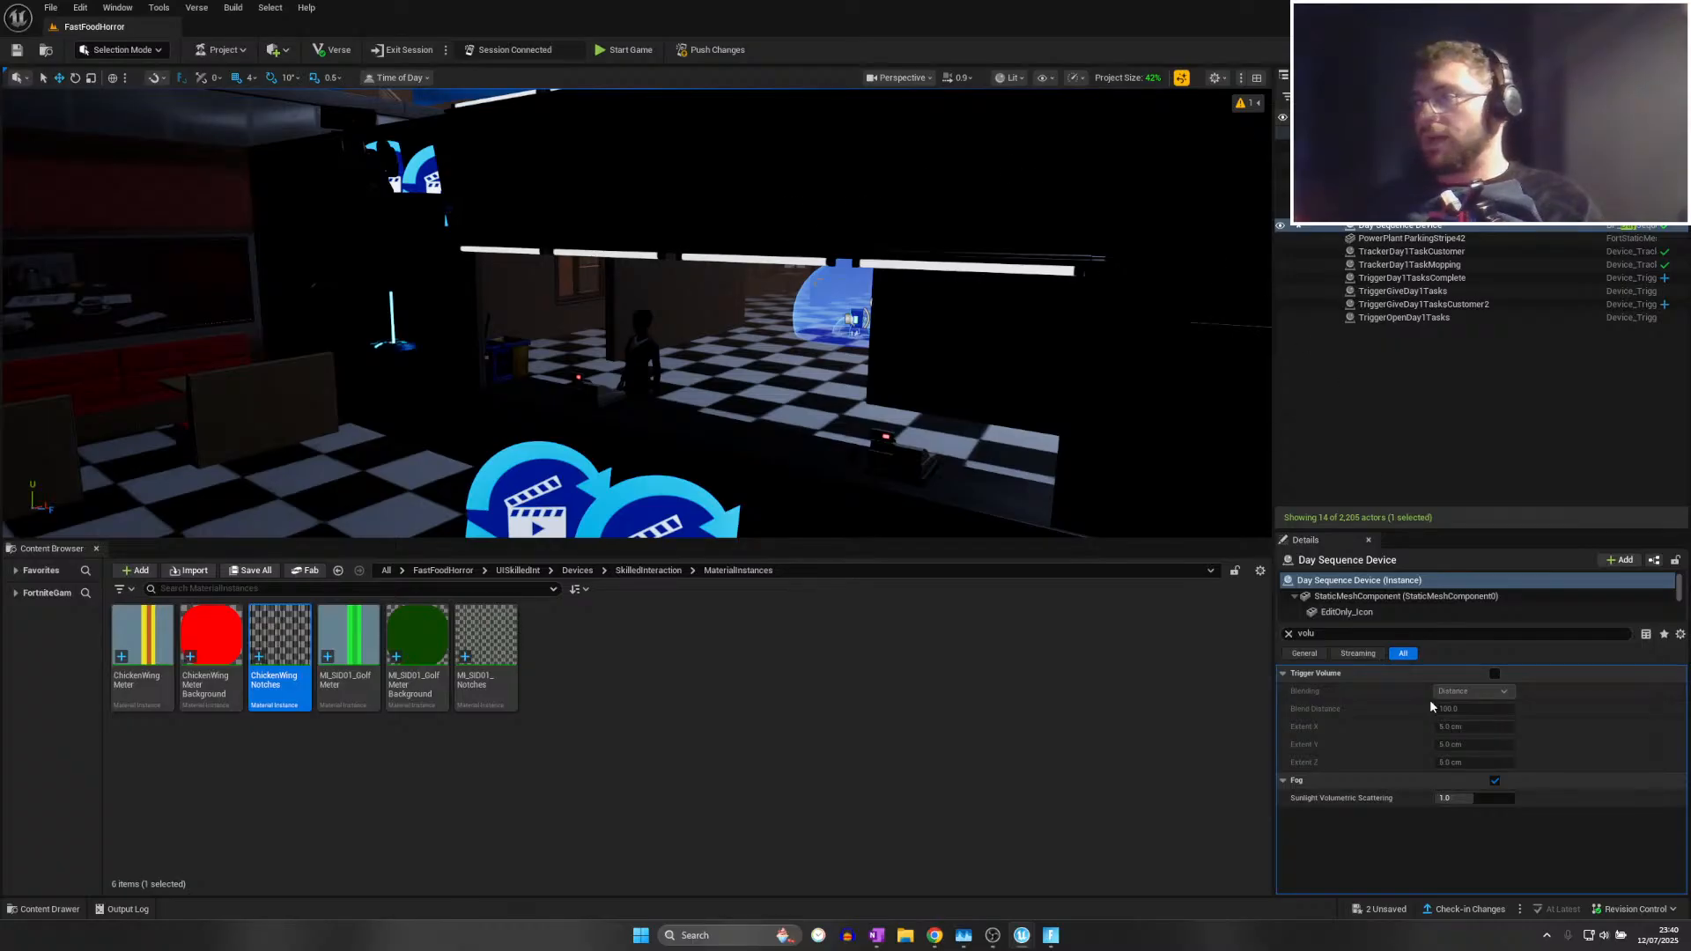
{"action": "key", "text": "w"}
{"action": "right_click_drag", "start_coordinate": [352, 494], "coordinate": [463, 513]}
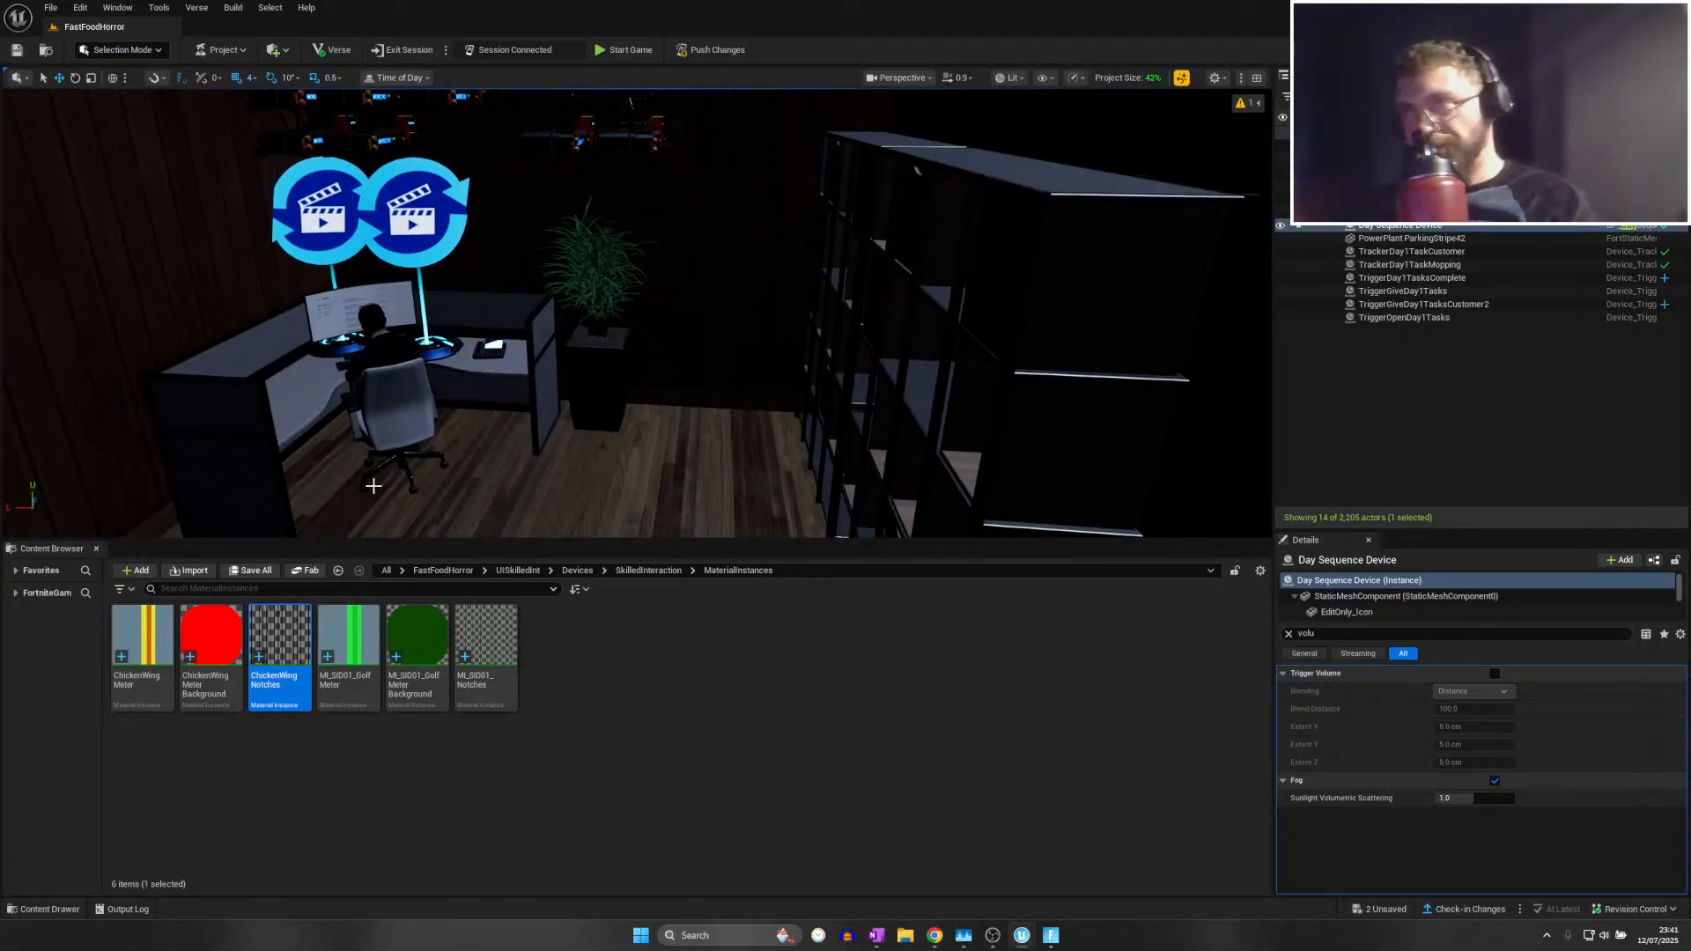
Re-enable the Day Sequence Device's Trigger Volume and save all modified files in the project
{"action": "left_click", "coordinate": [1494, 674]}
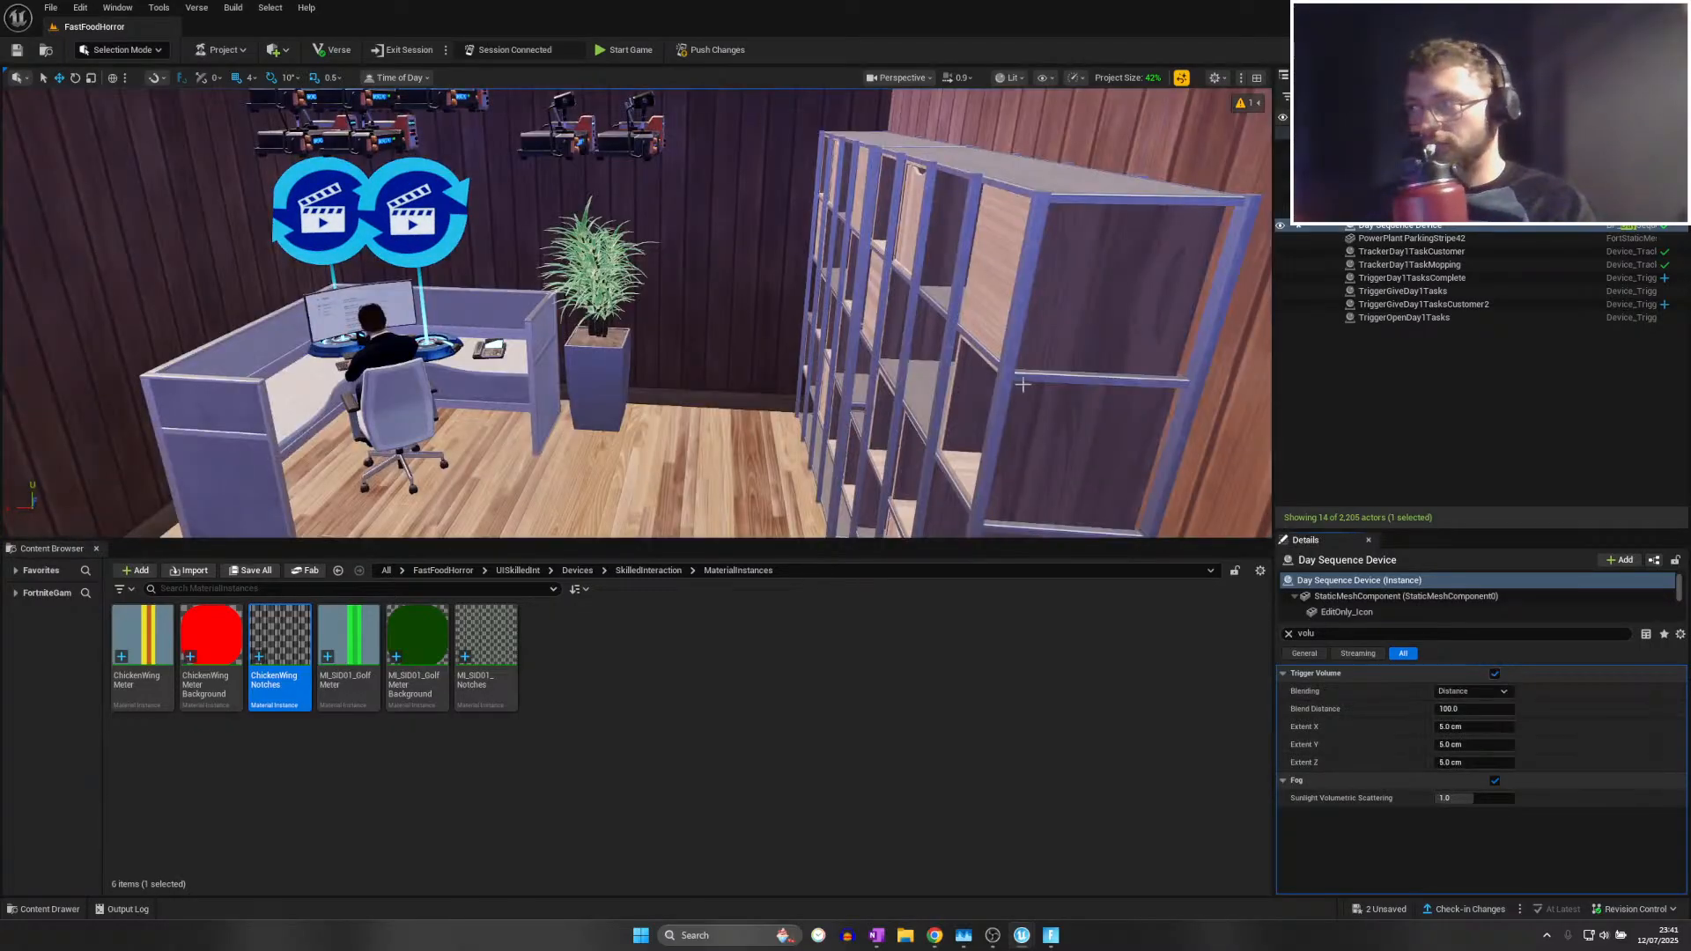
{"action": "left_click", "coordinate": [50, 7]}
{"action": "left_click", "coordinate": [93, 174]}
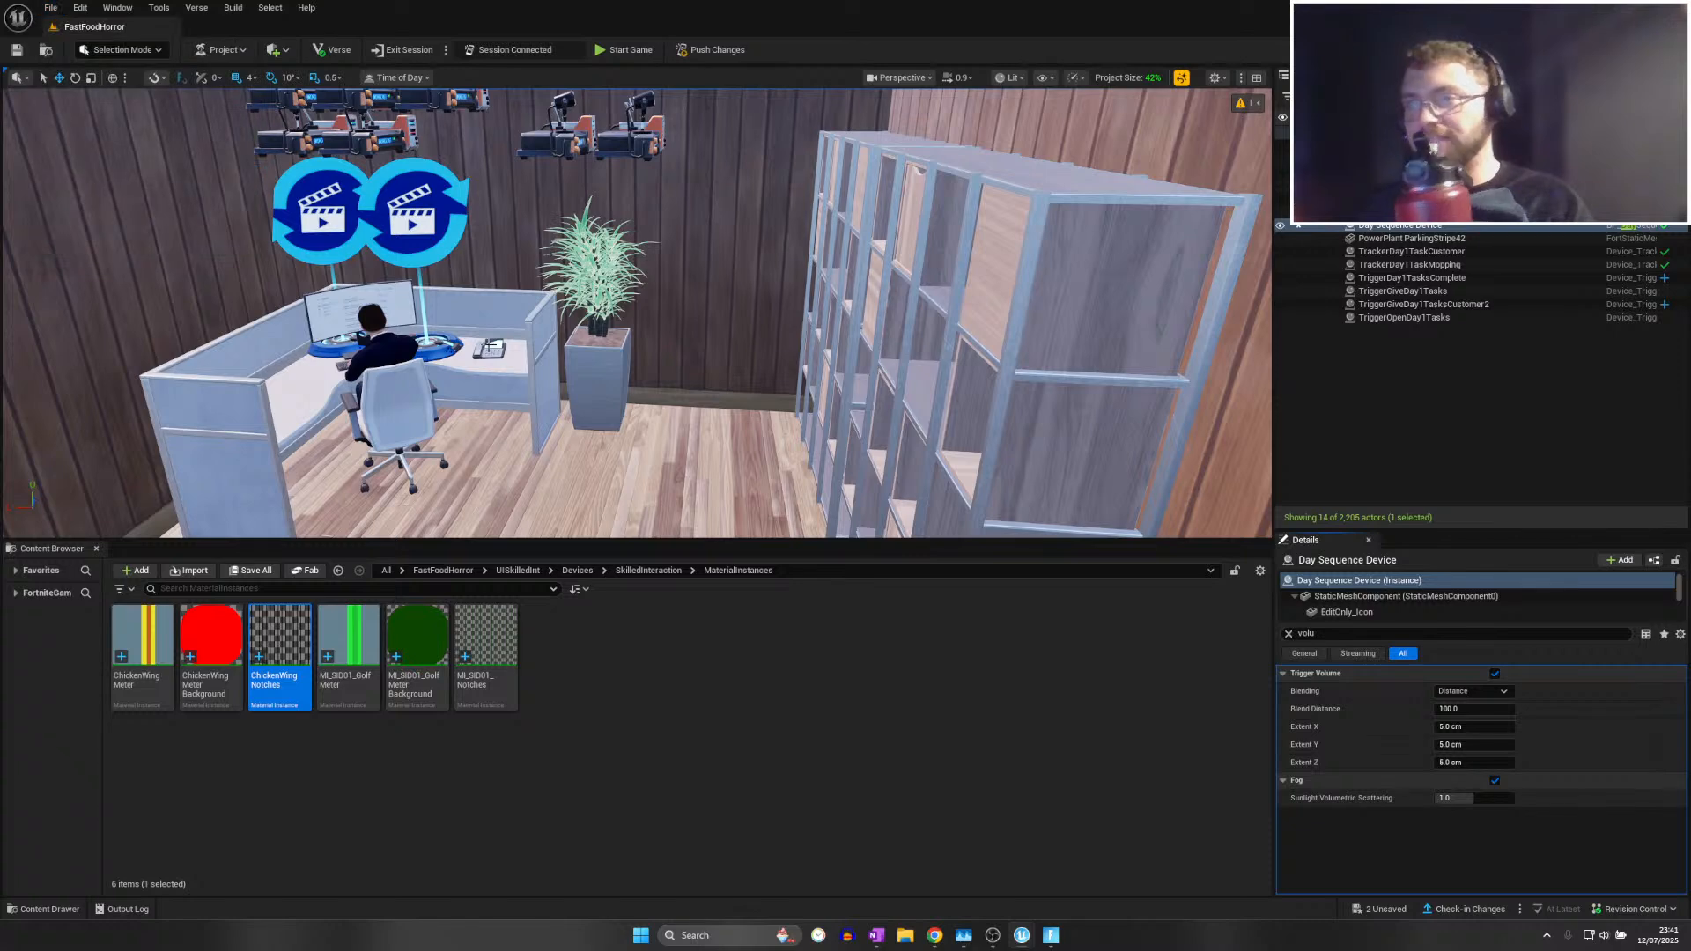
{"action": "left_click", "coordinate": [656, 574]}
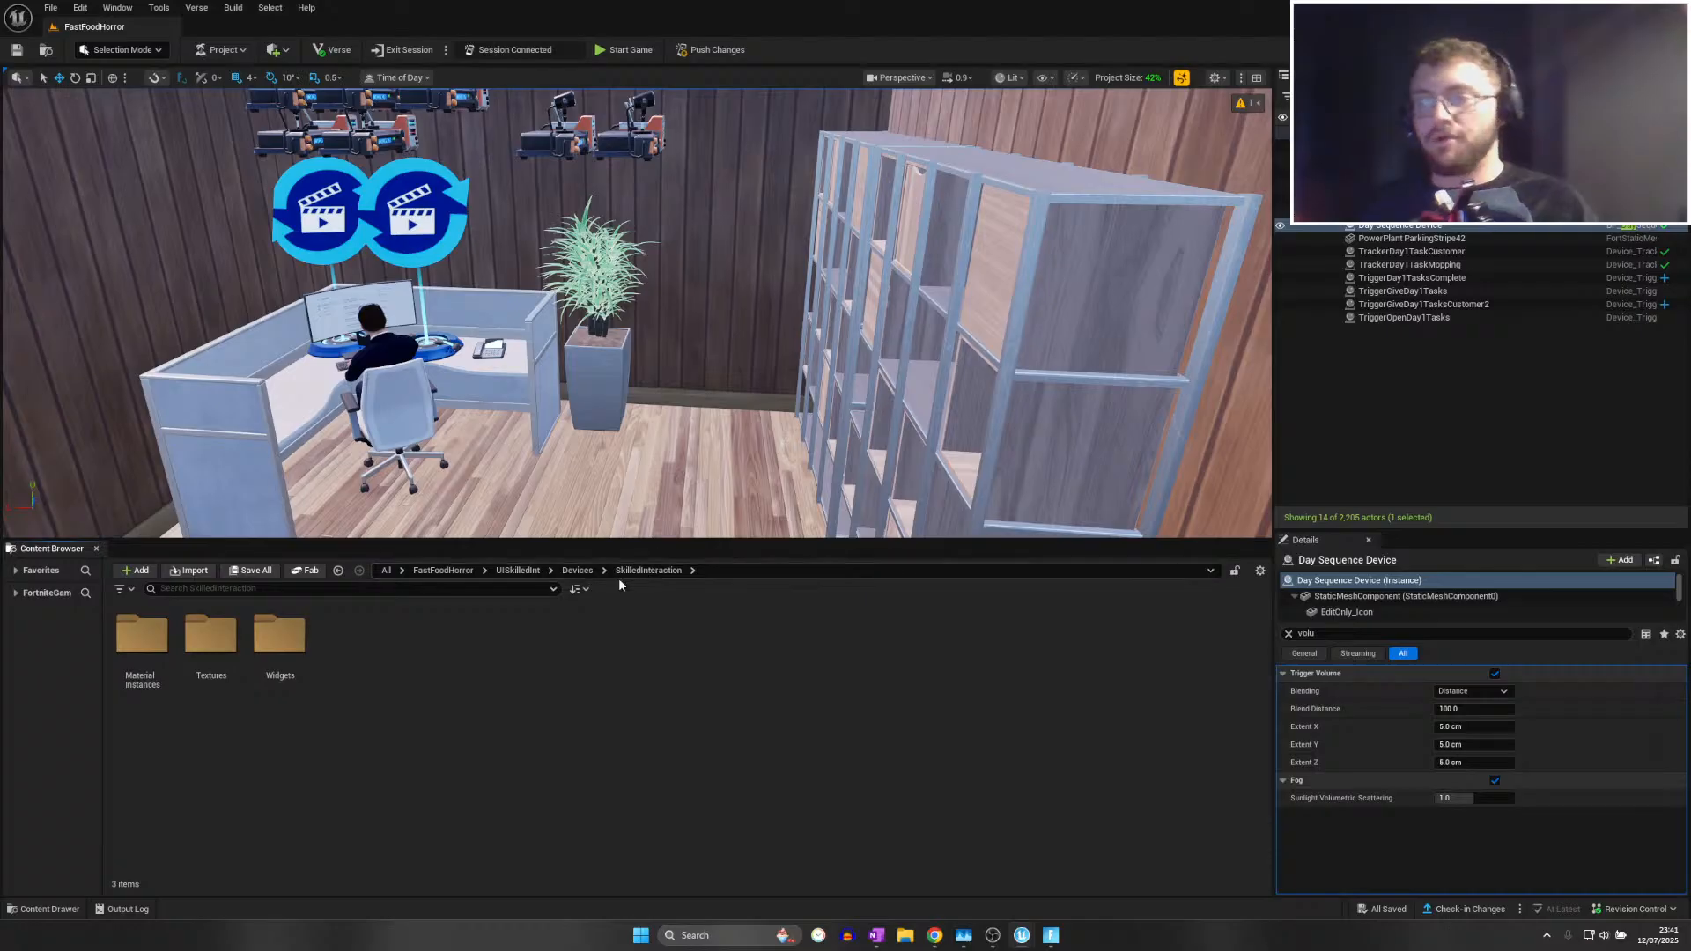
{"action": "left_click", "coordinate": [49, 6]}
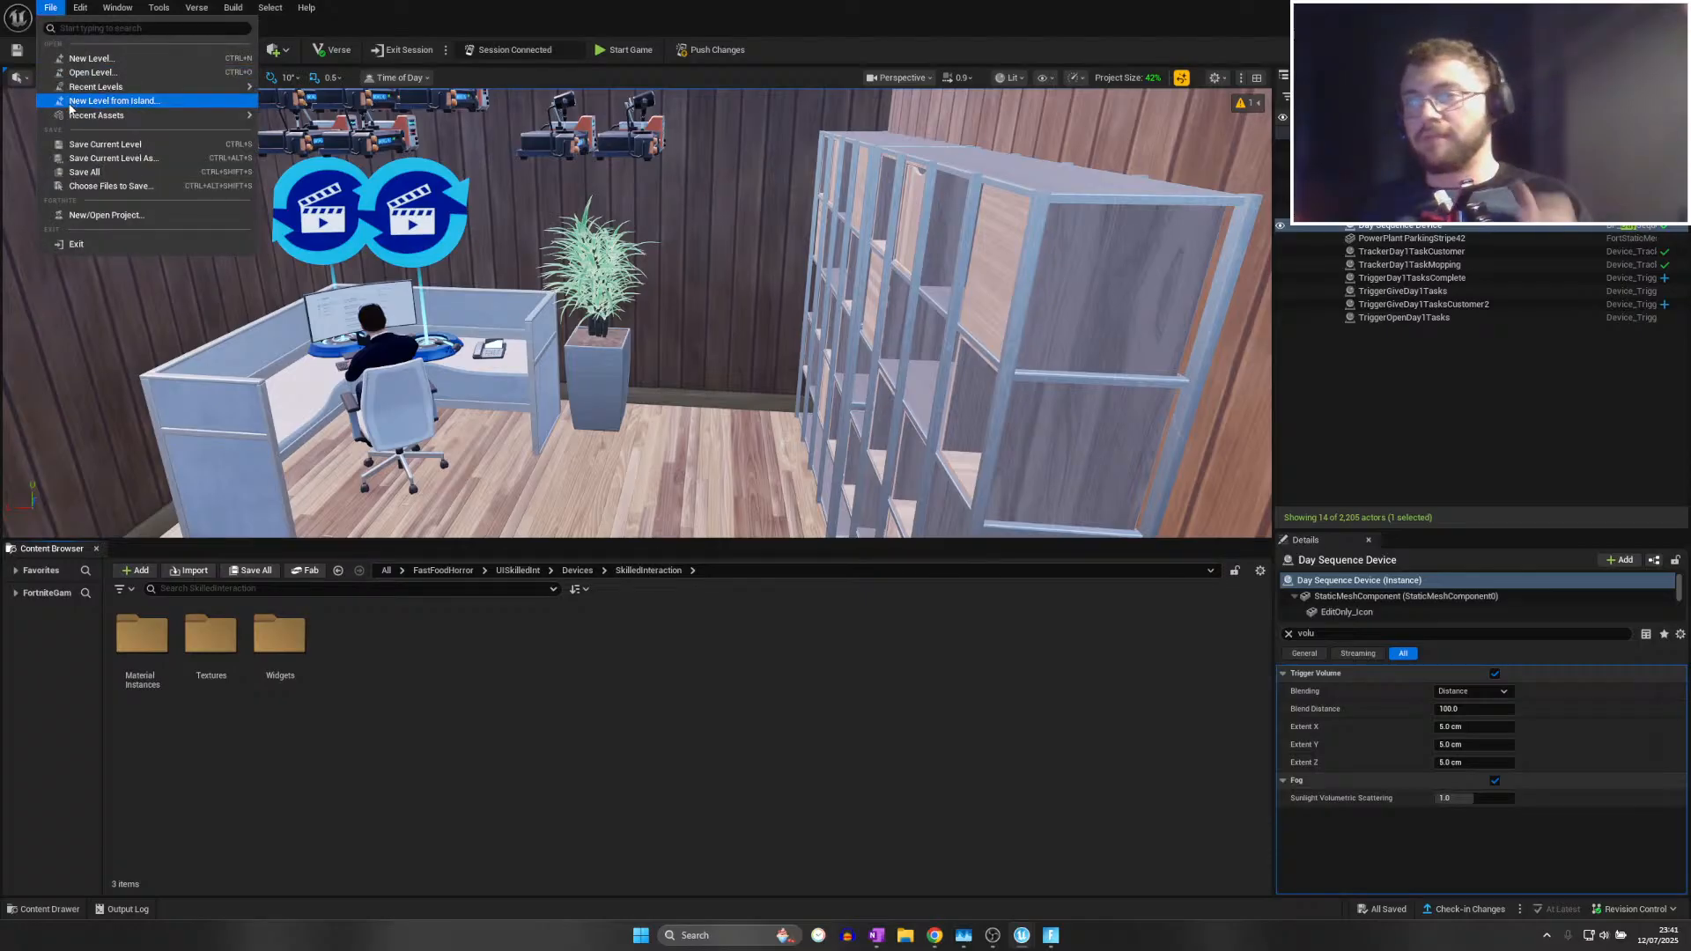
{"action": "left_click", "coordinate": [103, 190]}
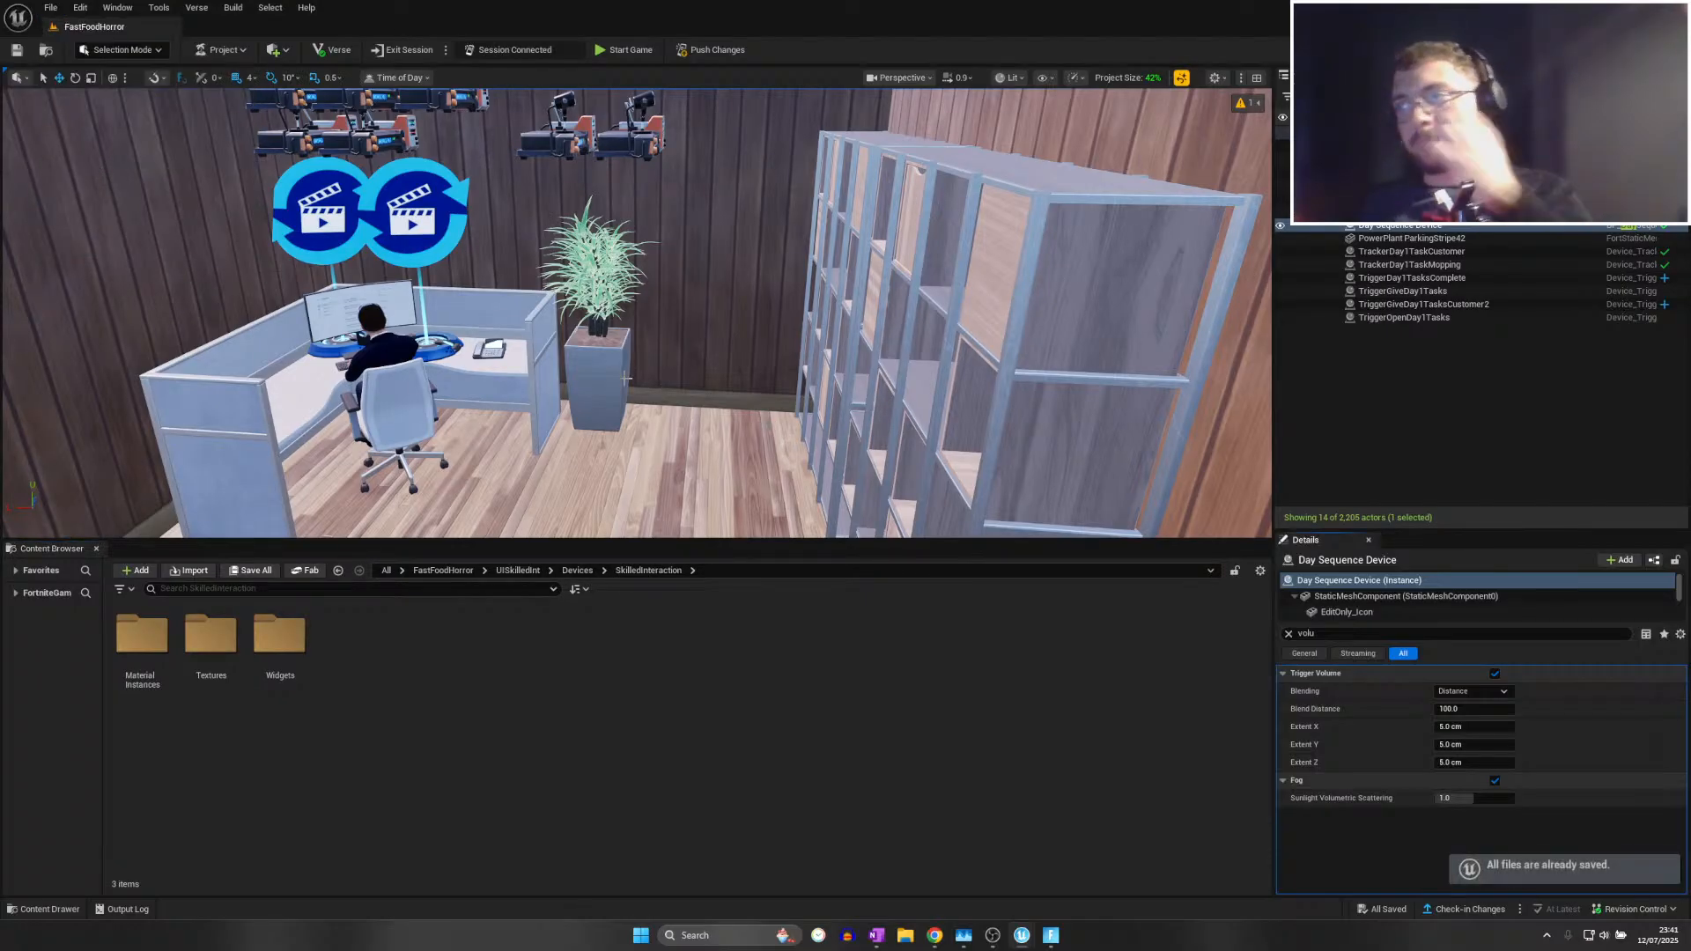
Open the ChickenWingSi widget from the Widgets folder inside SkilledInteraction
{"action": "right_click_drag", "start_coordinate": [630, 397], "coordinate": [772, 374]}
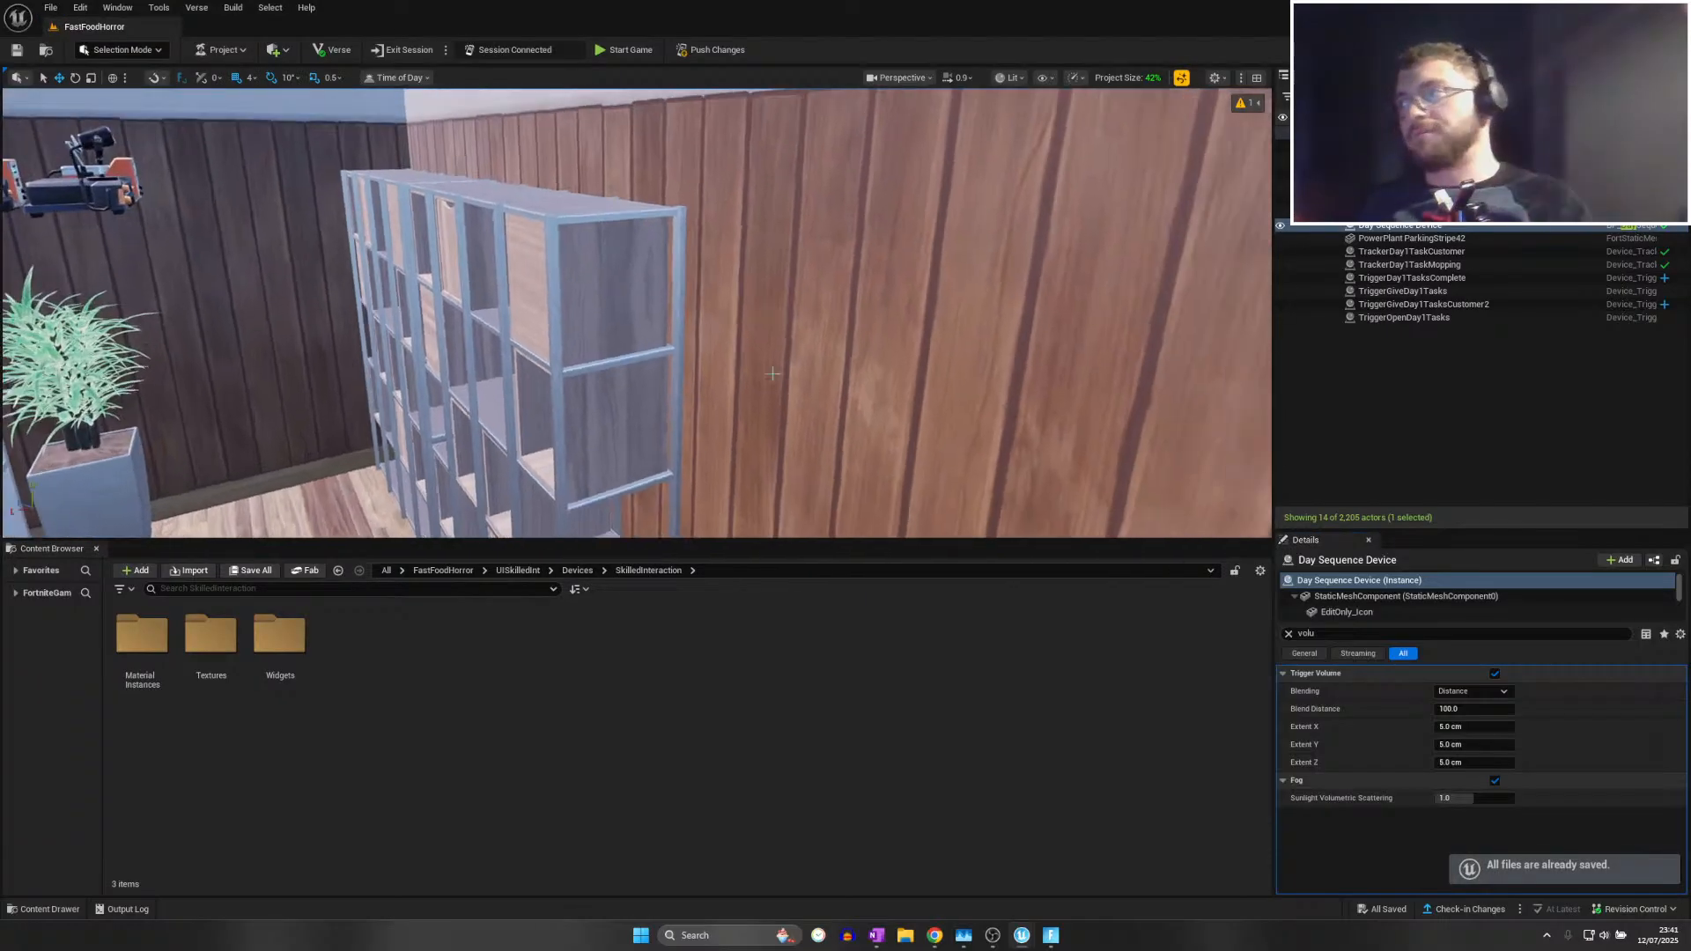
{"action": "left_click", "coordinate": [576, 571]}
{"action": "double_click", "coordinate": [222, 655]}
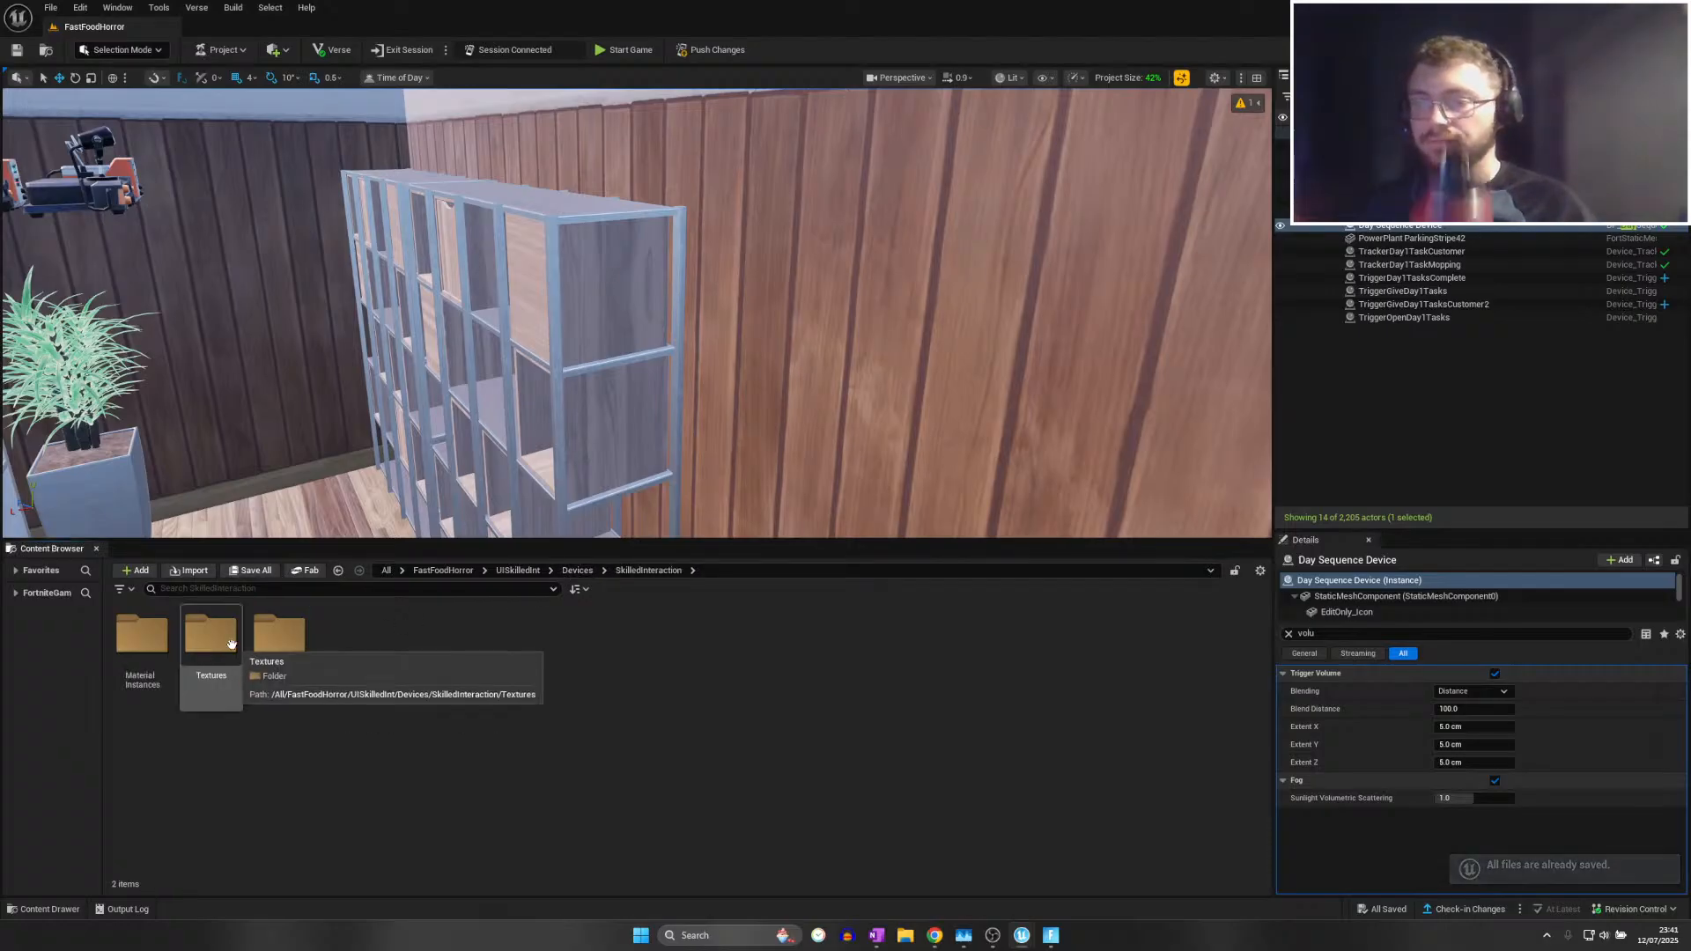
{"action": "double_click", "coordinate": [265, 636]}
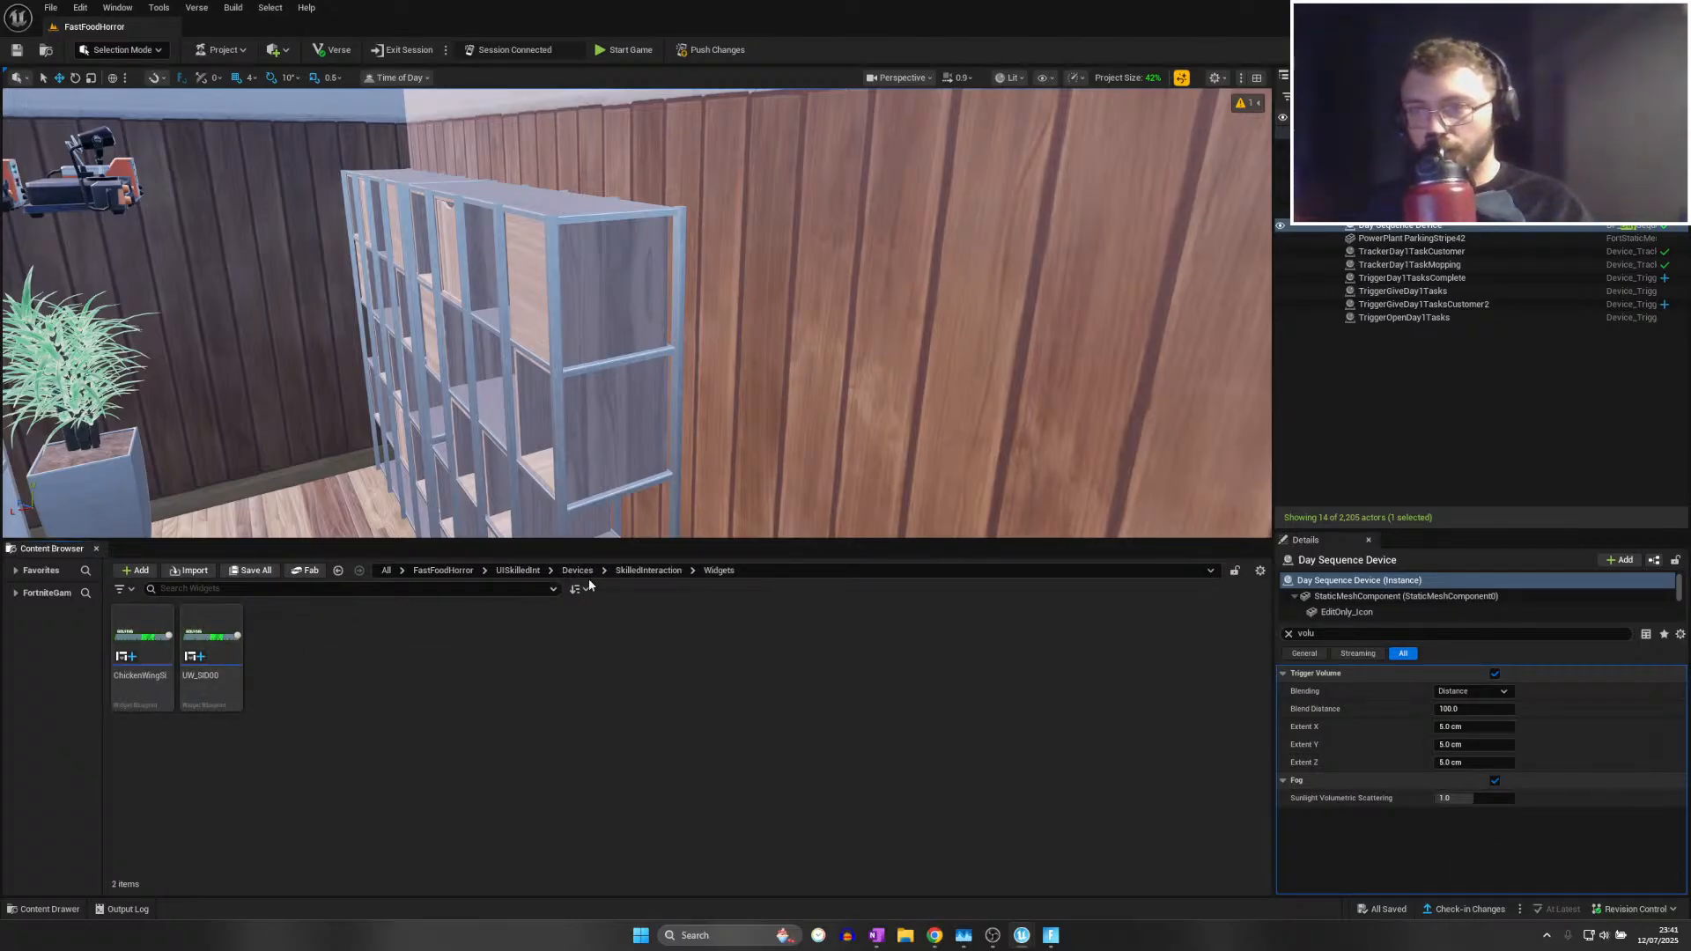
{"action": "double_click", "coordinate": [129, 635]}
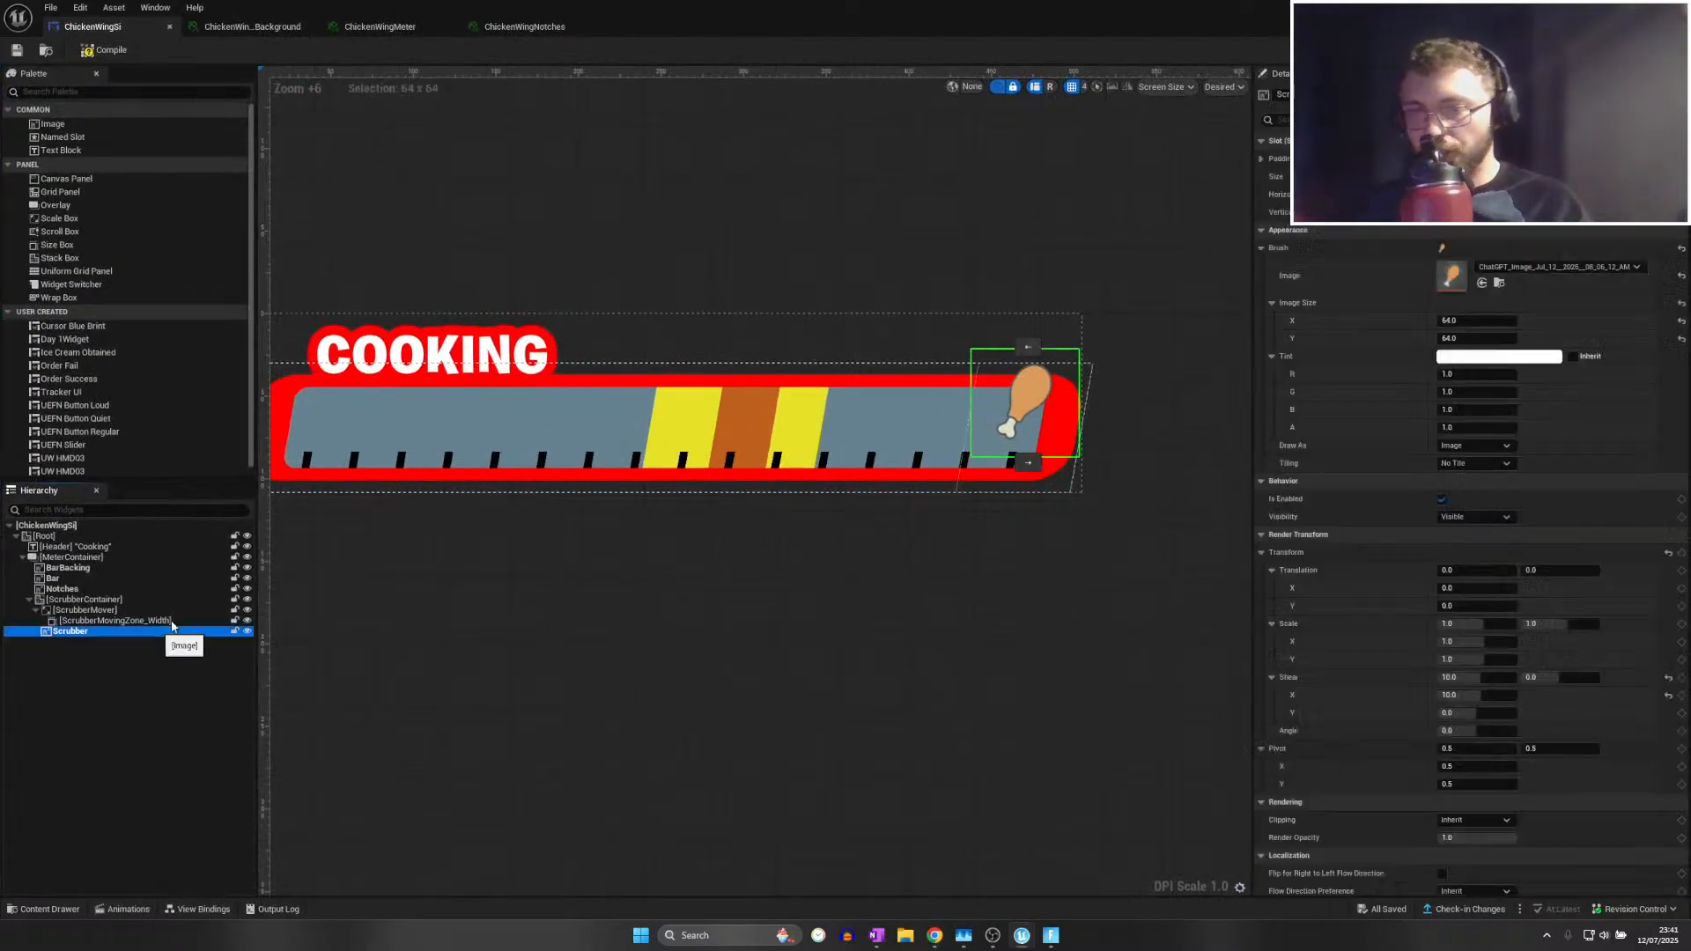
Examine the settings of the meter widget's ScrubberMover, ScrubberMovingZone_Width, MeterContainer and BarBacking elements
{"action": "left_click", "coordinate": [741, 563]}
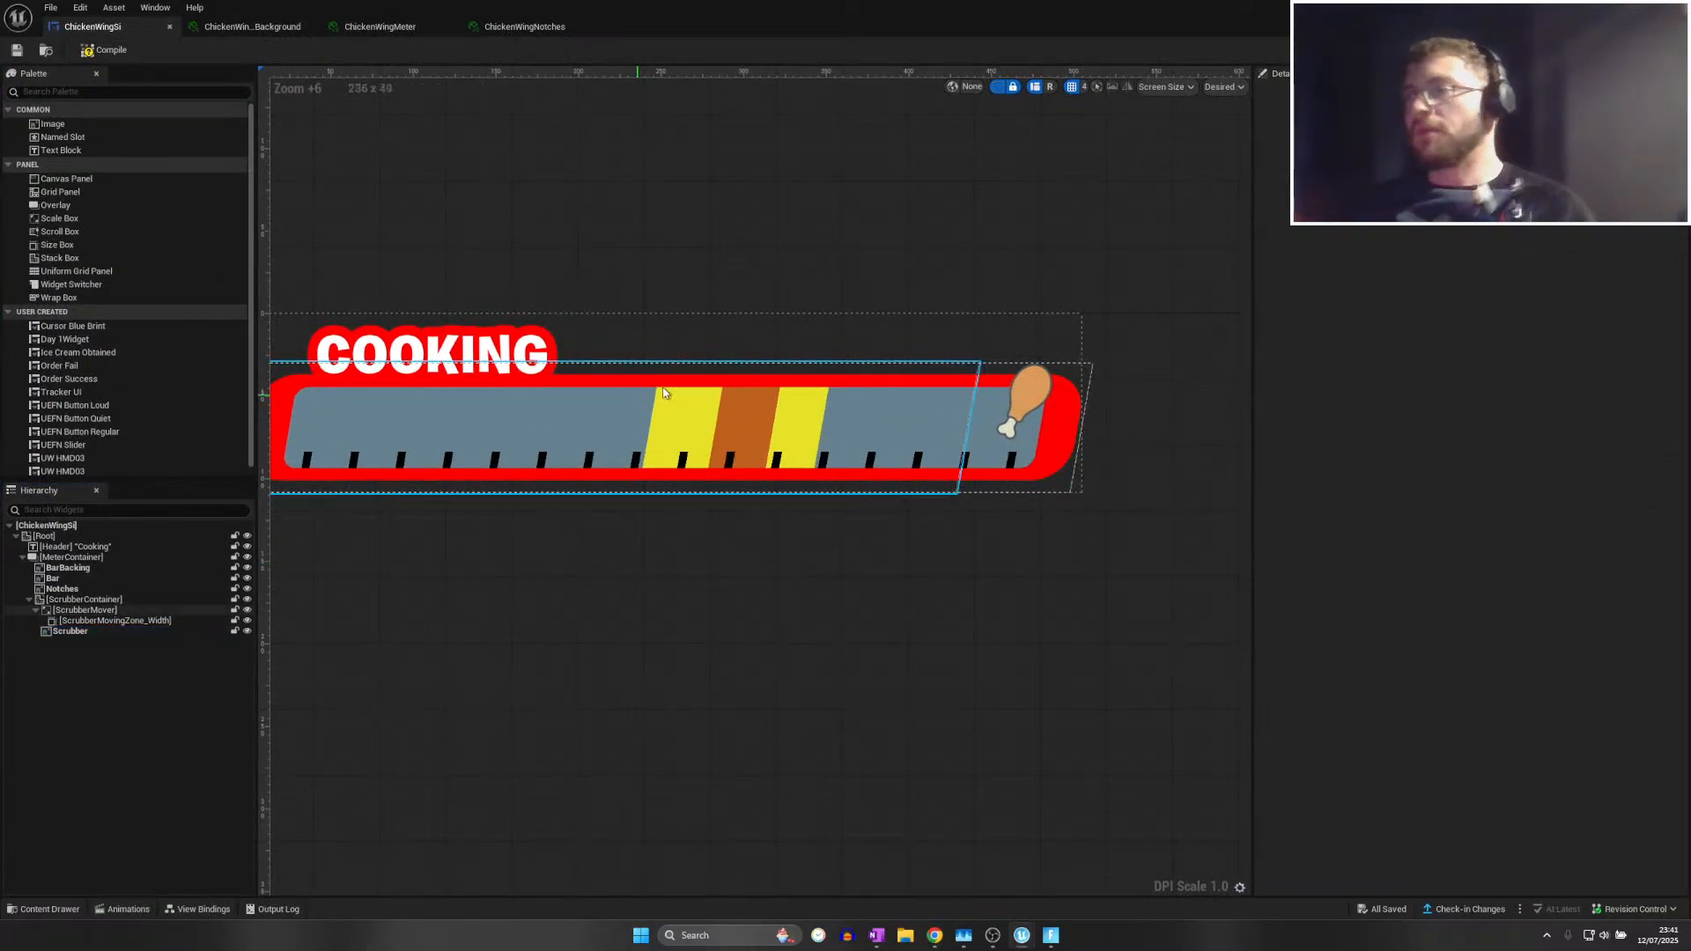
{"action": "left_click", "coordinate": [750, 423]}
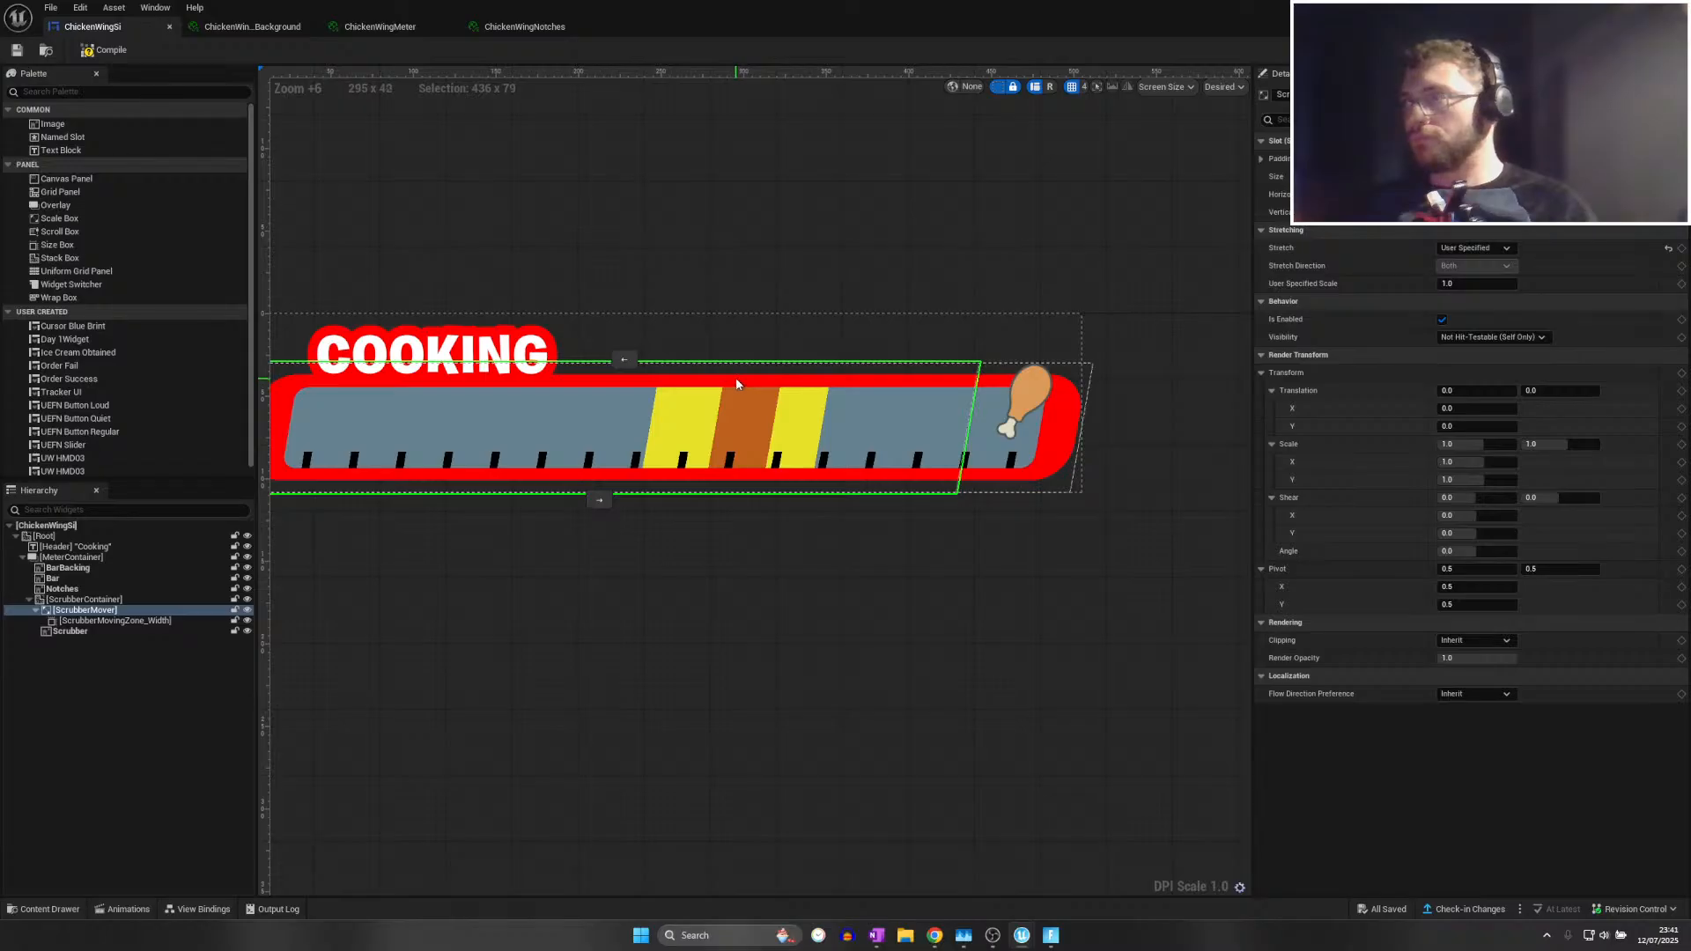
{"action": "left_click", "coordinate": [129, 621]}
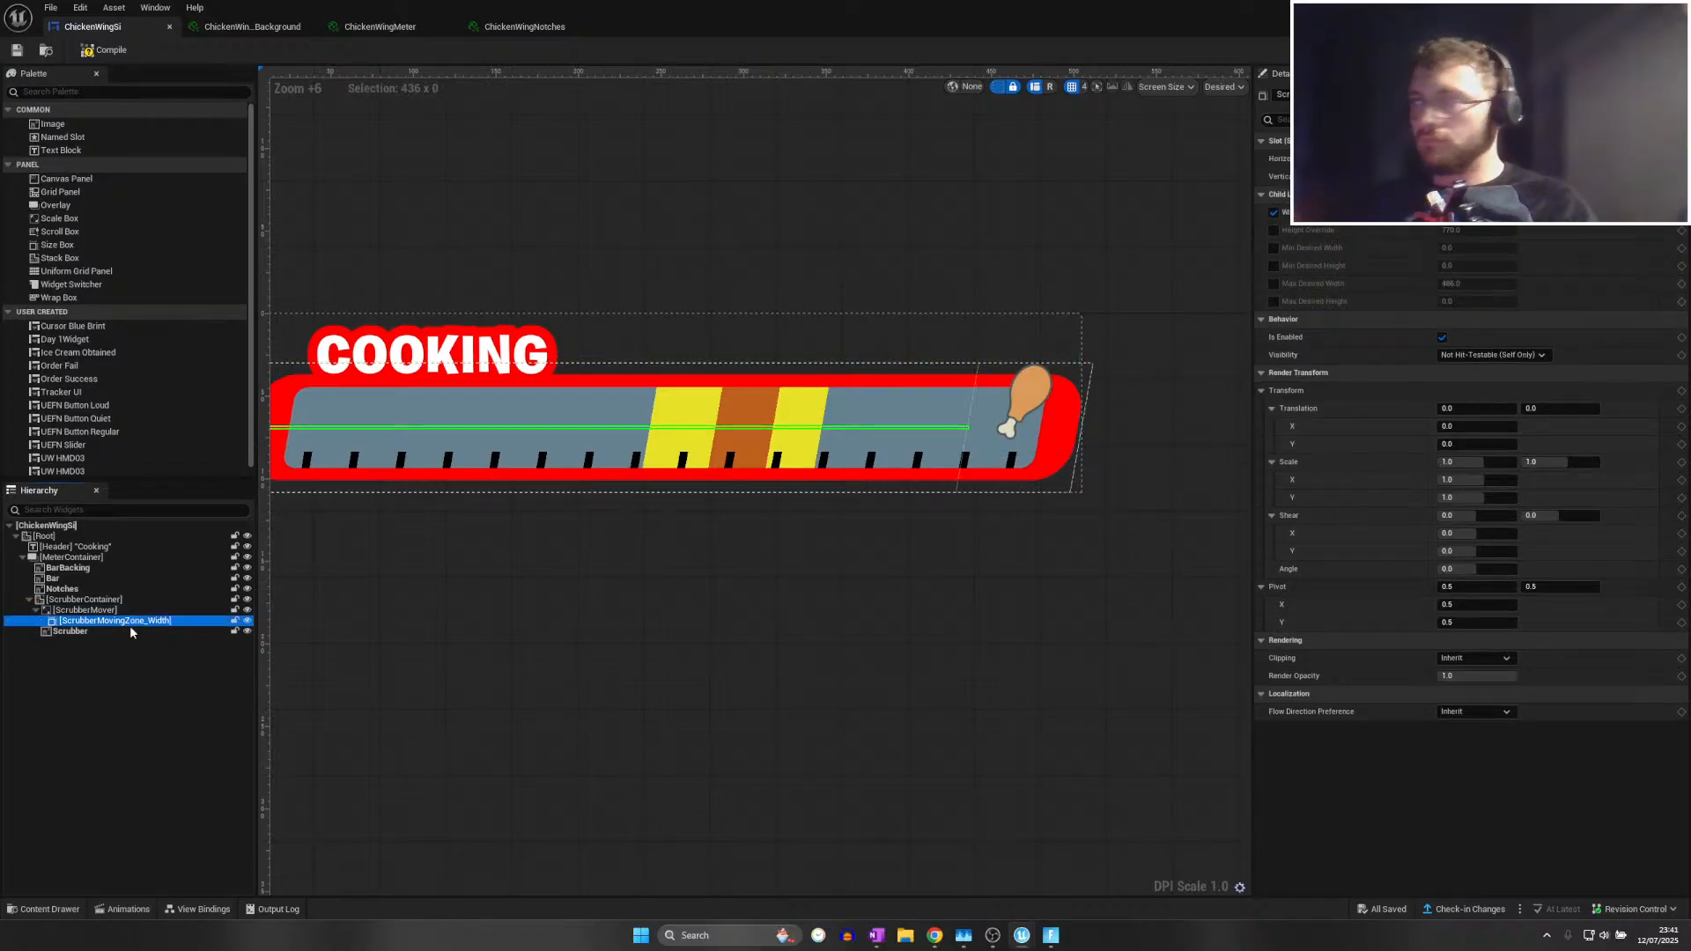
{"action": "left_click", "coordinate": [130, 628]}
{"action": "left_click", "coordinate": [68, 567]}
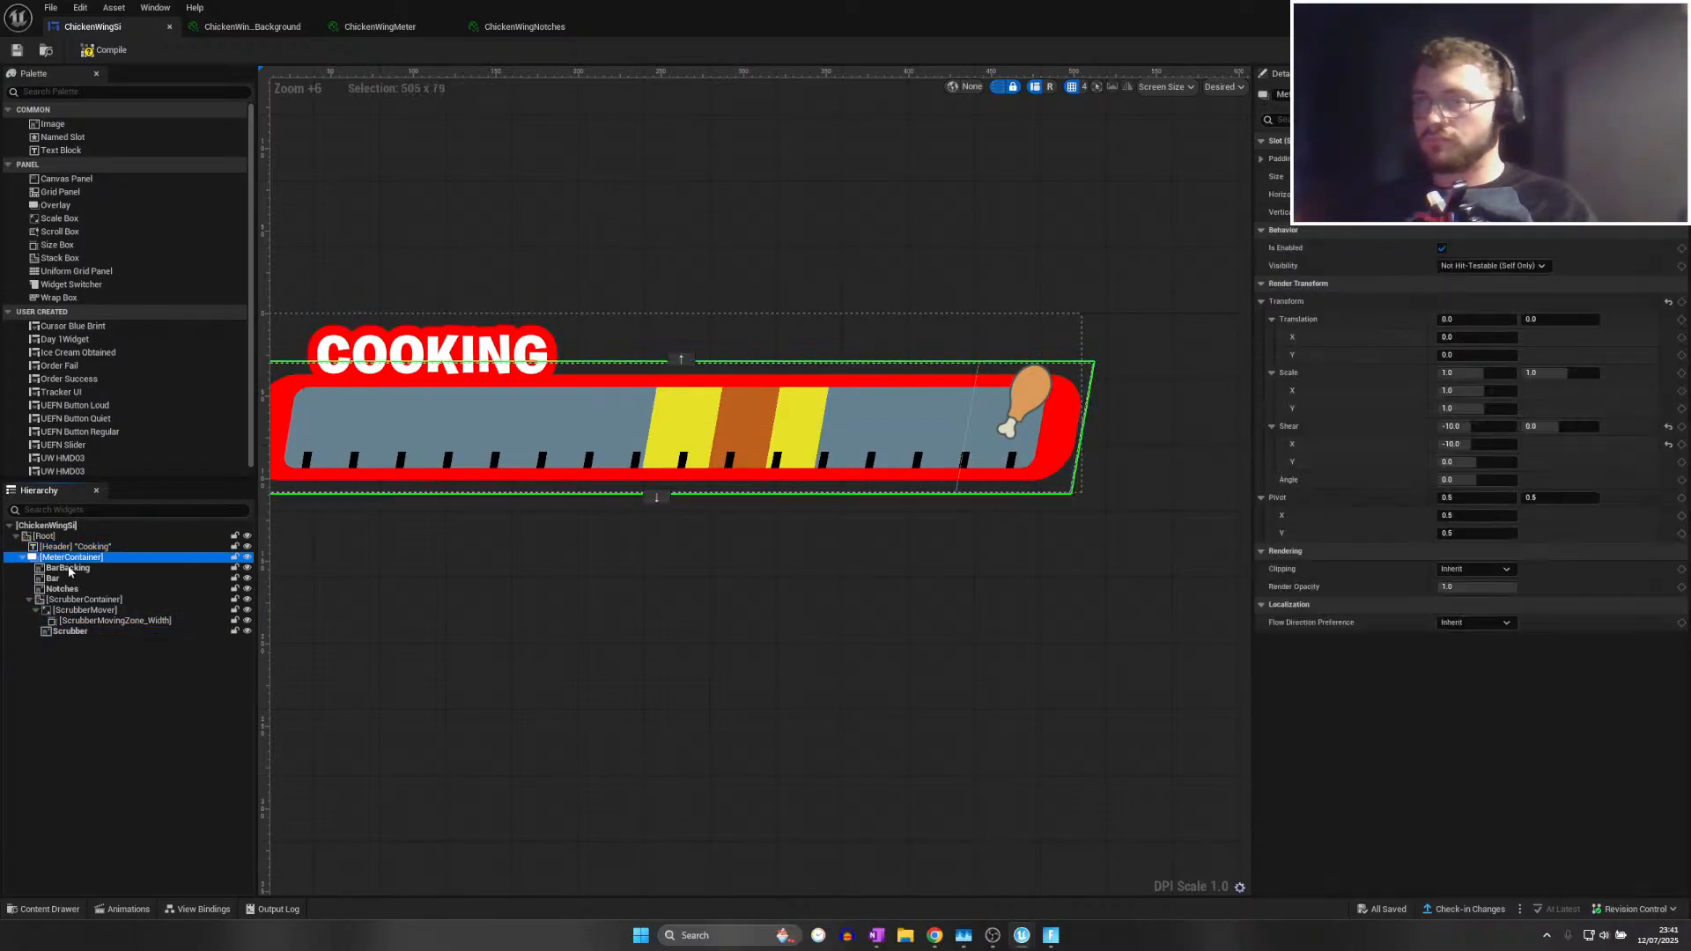
{"action": "left_click", "coordinate": [1499, 265]}
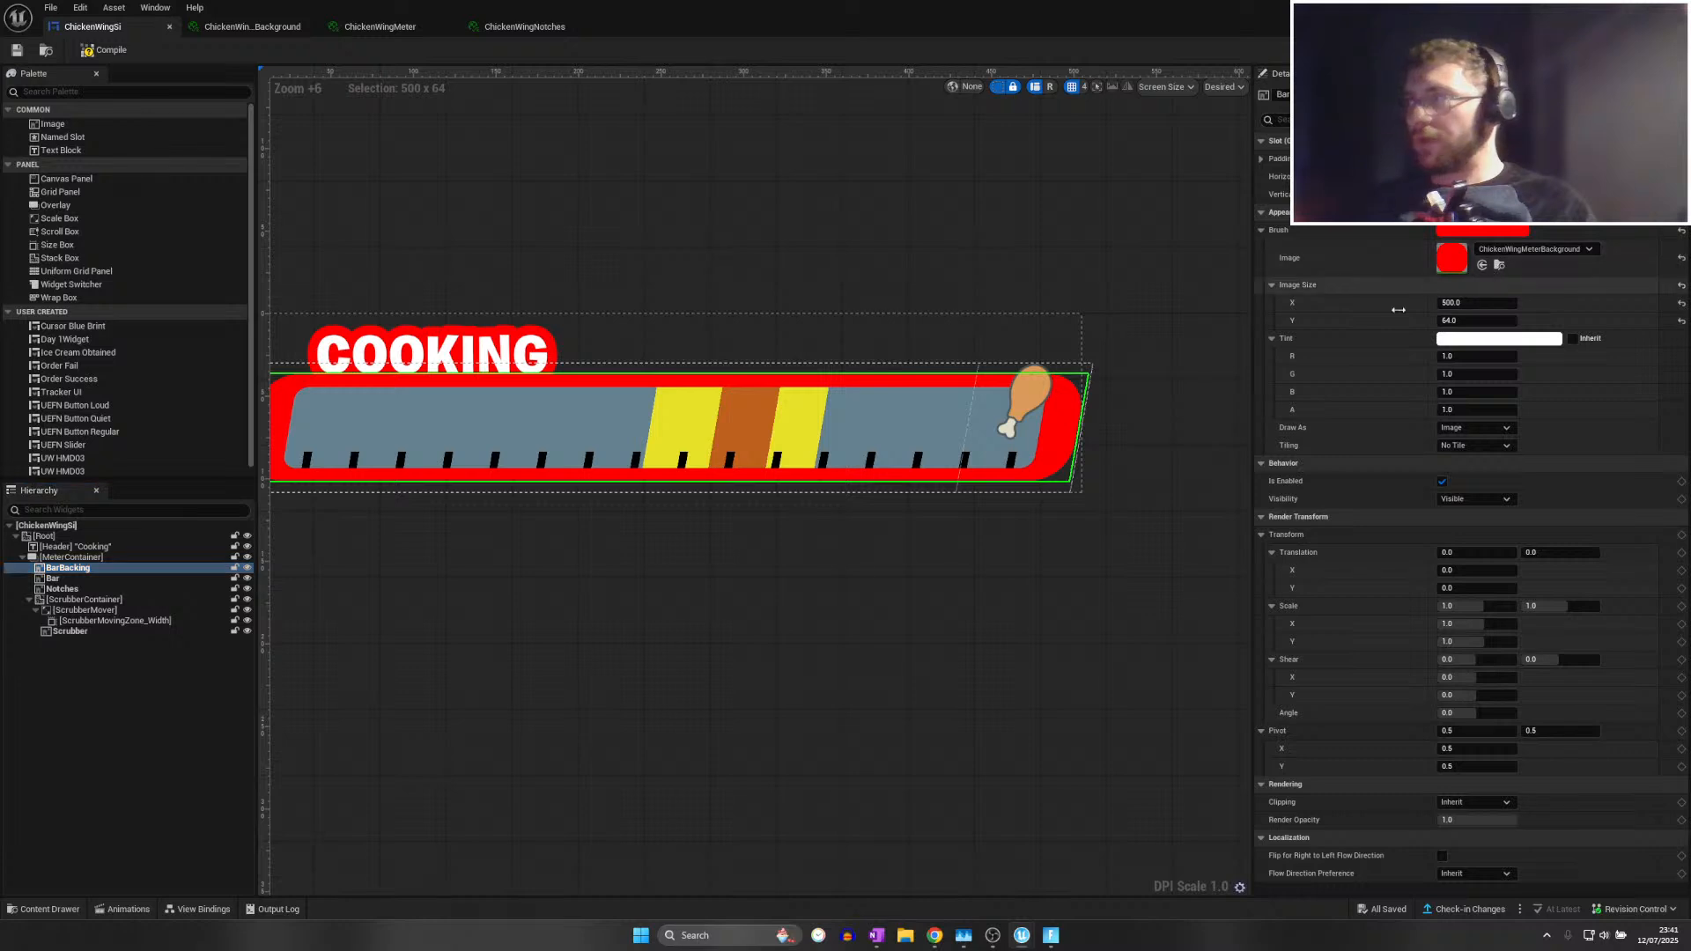
{"action": "left_click", "coordinate": [85, 610]}
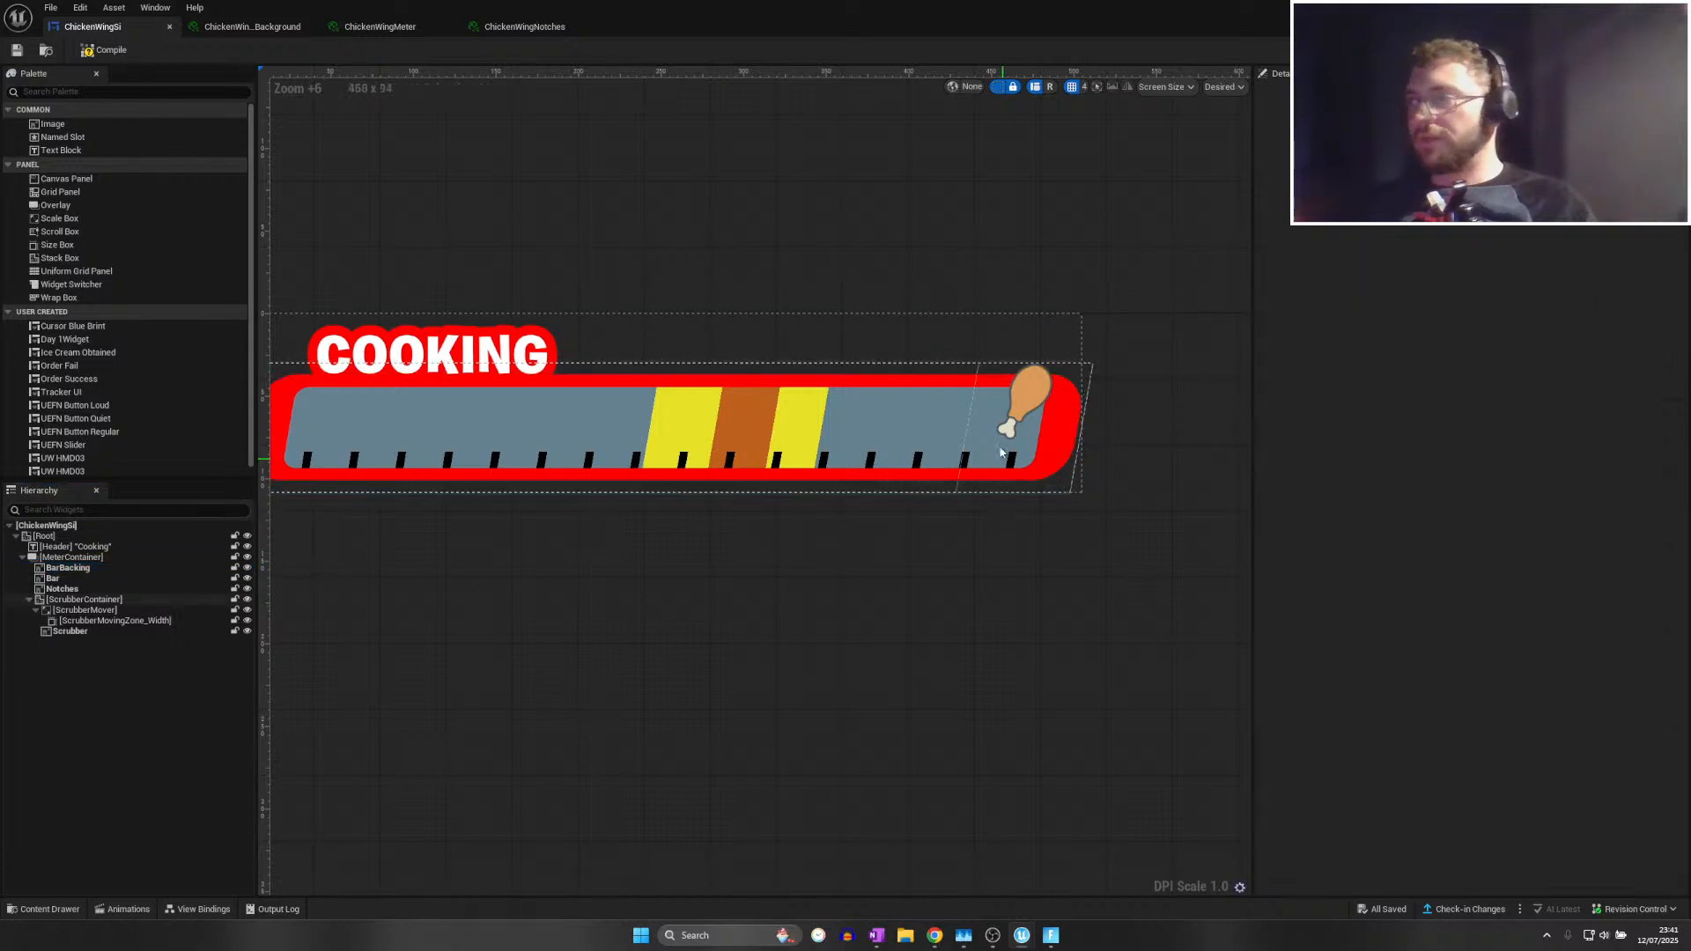
Locate the material used as the BarBacking image and bring up the ChickenWingMeterBackground material instance at full size
{"action": "left_click", "coordinate": [72, 557]}
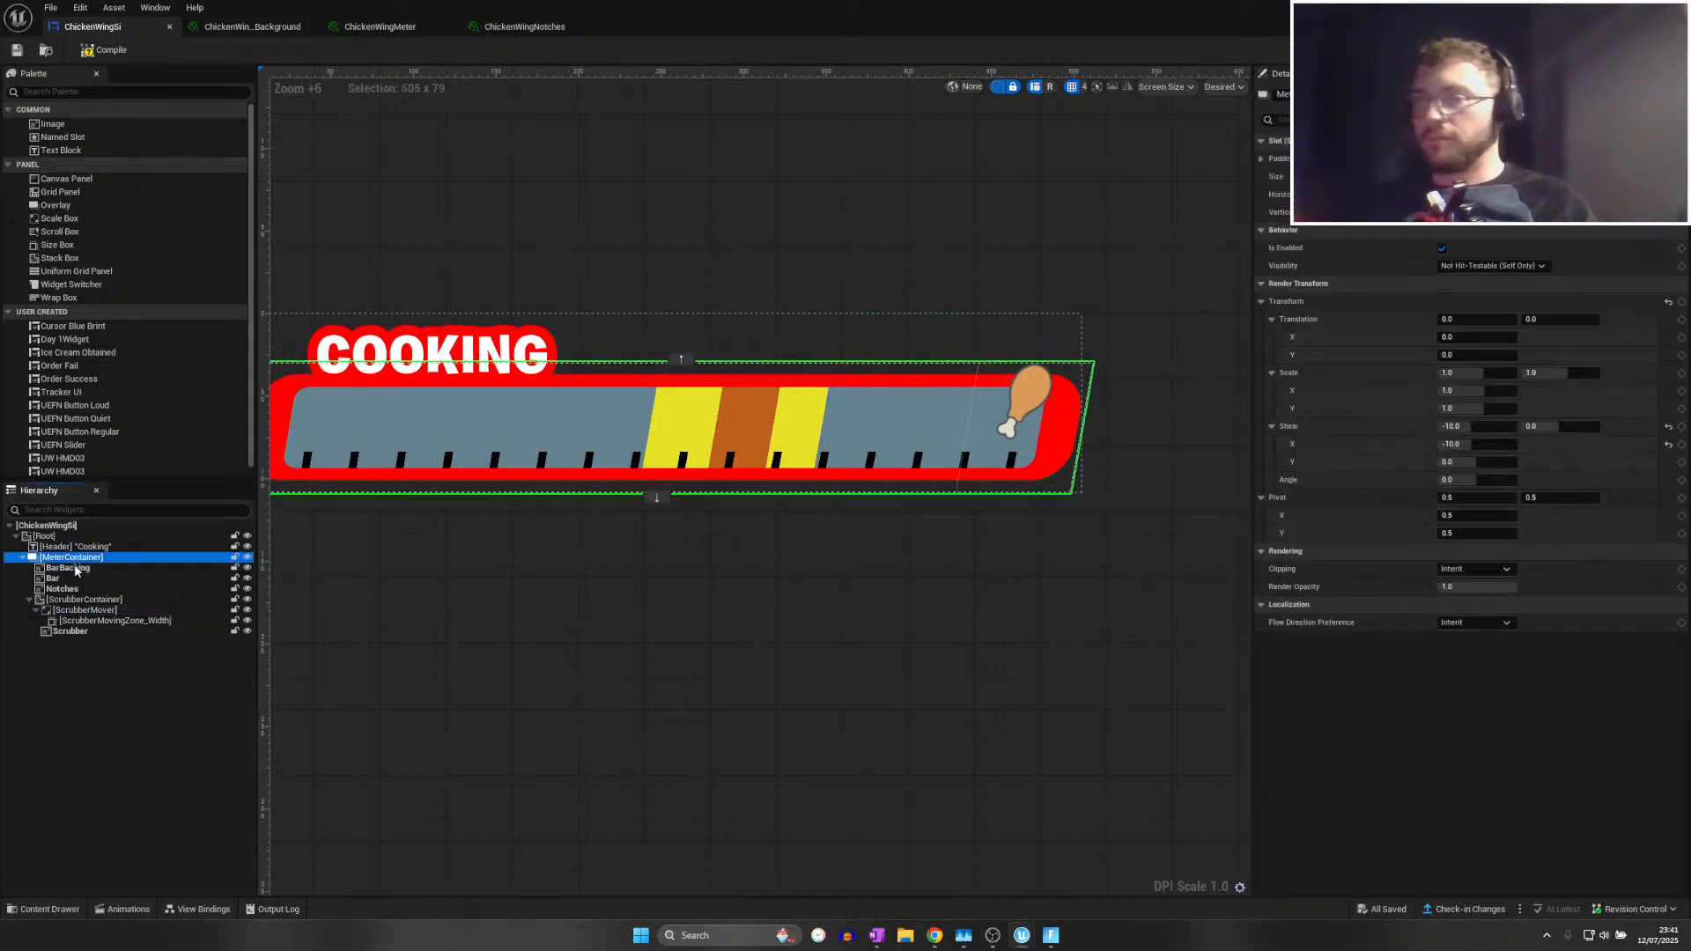
{"action": "left_click", "coordinate": [74, 568]}
{"action": "left_click", "coordinate": [1497, 266]}
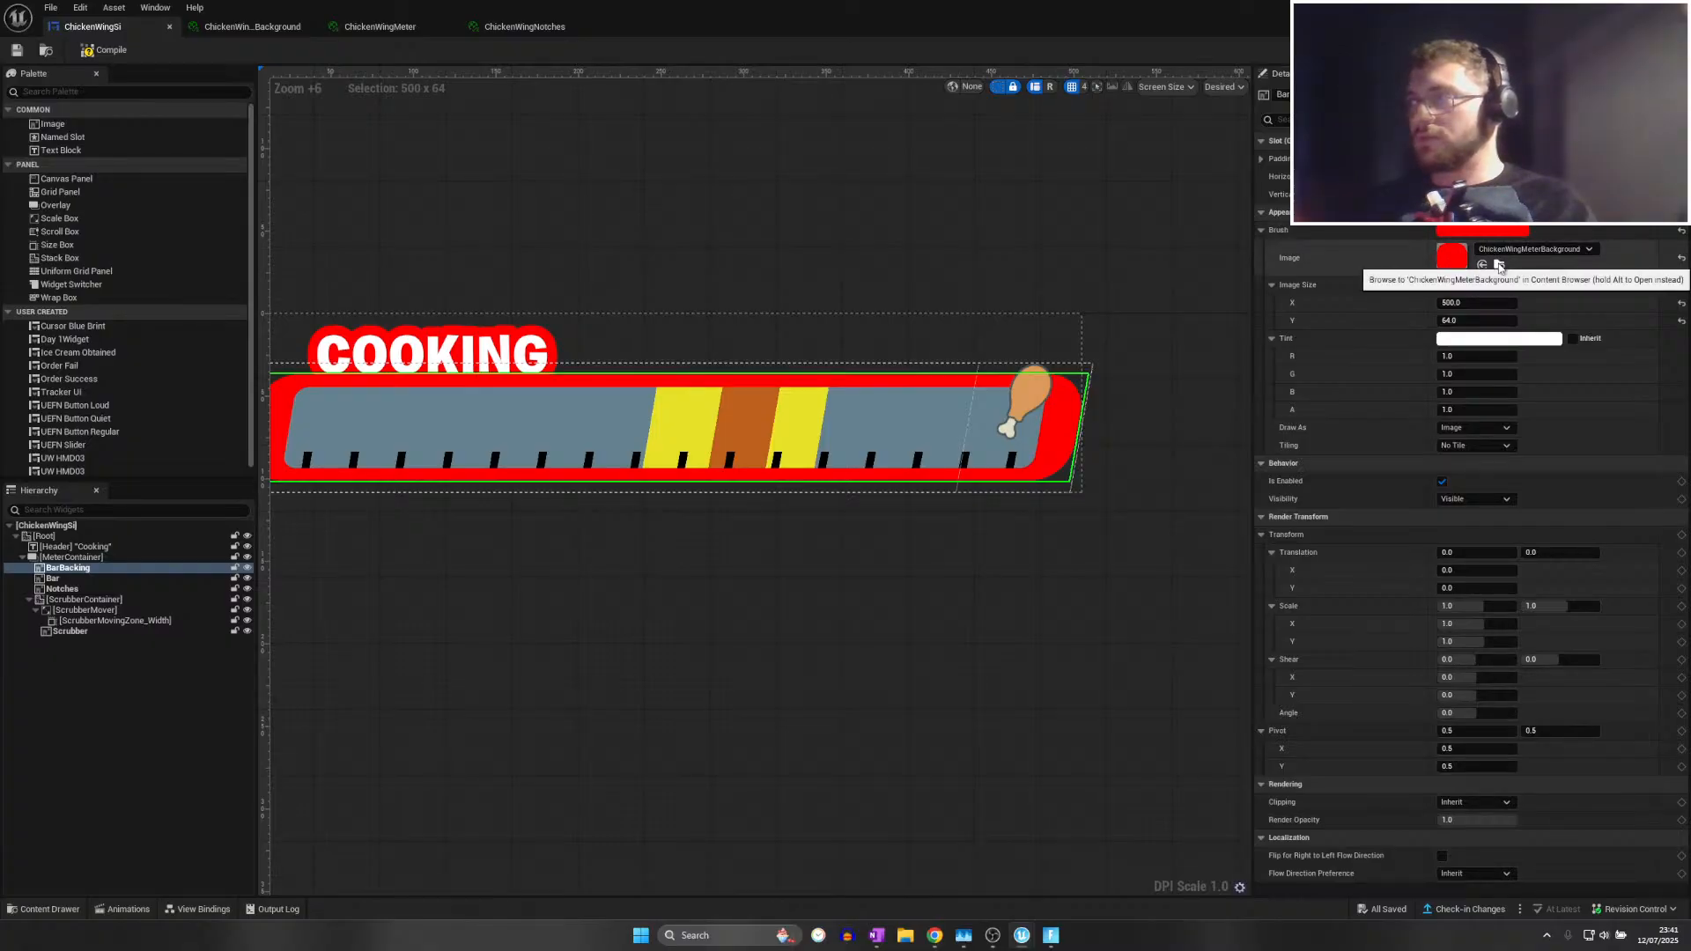
{"action": "left_click", "coordinate": [1497, 266]}
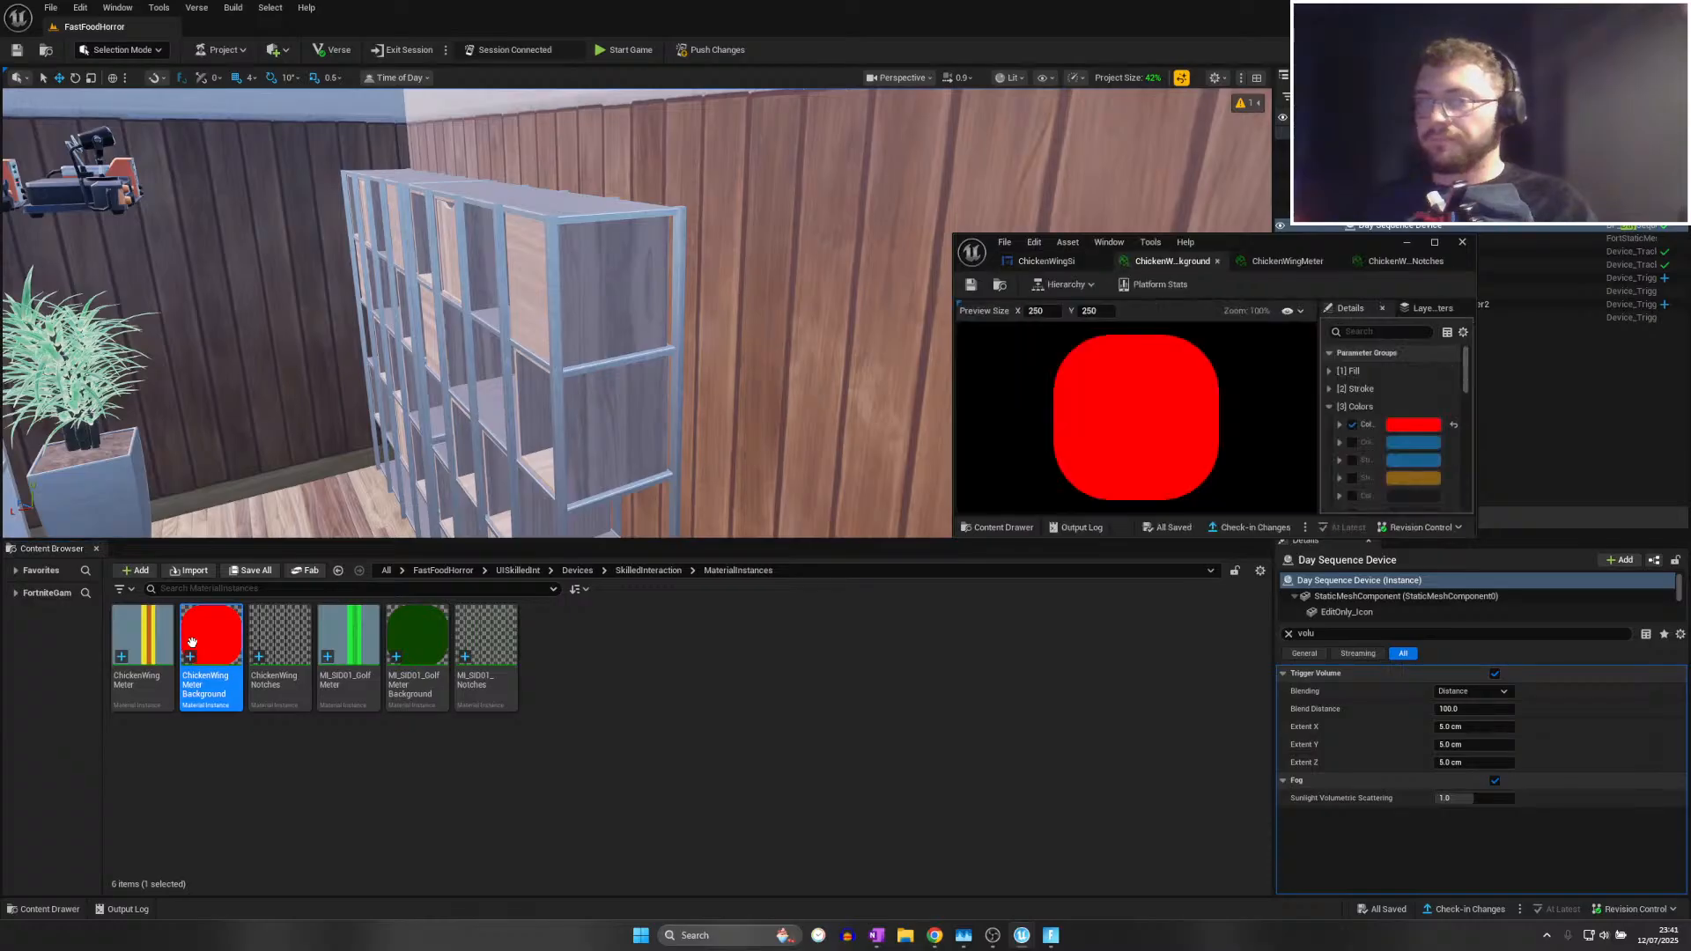
{"action": "left_click_drag", "start_coordinate": [1233, 260], "coordinate": [1222, 5]}
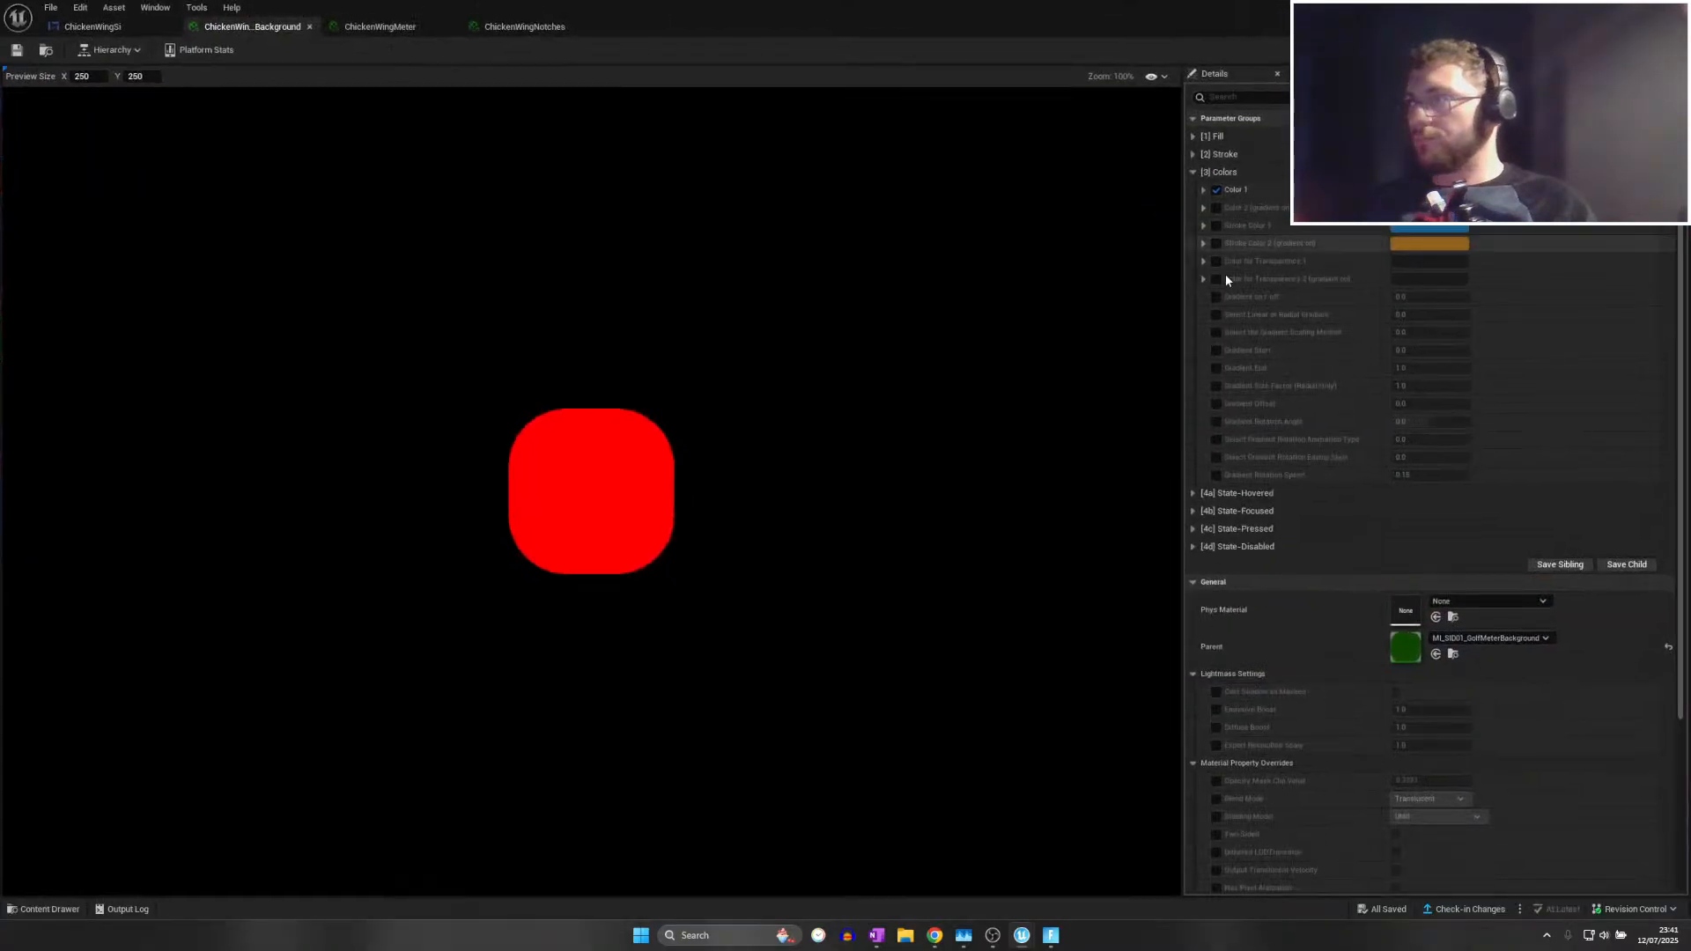
Darken Color 1 of the meter background material to dark red, a value of 0.198, and save the material
{"action": "left_click", "coordinate": [1427, 189]}
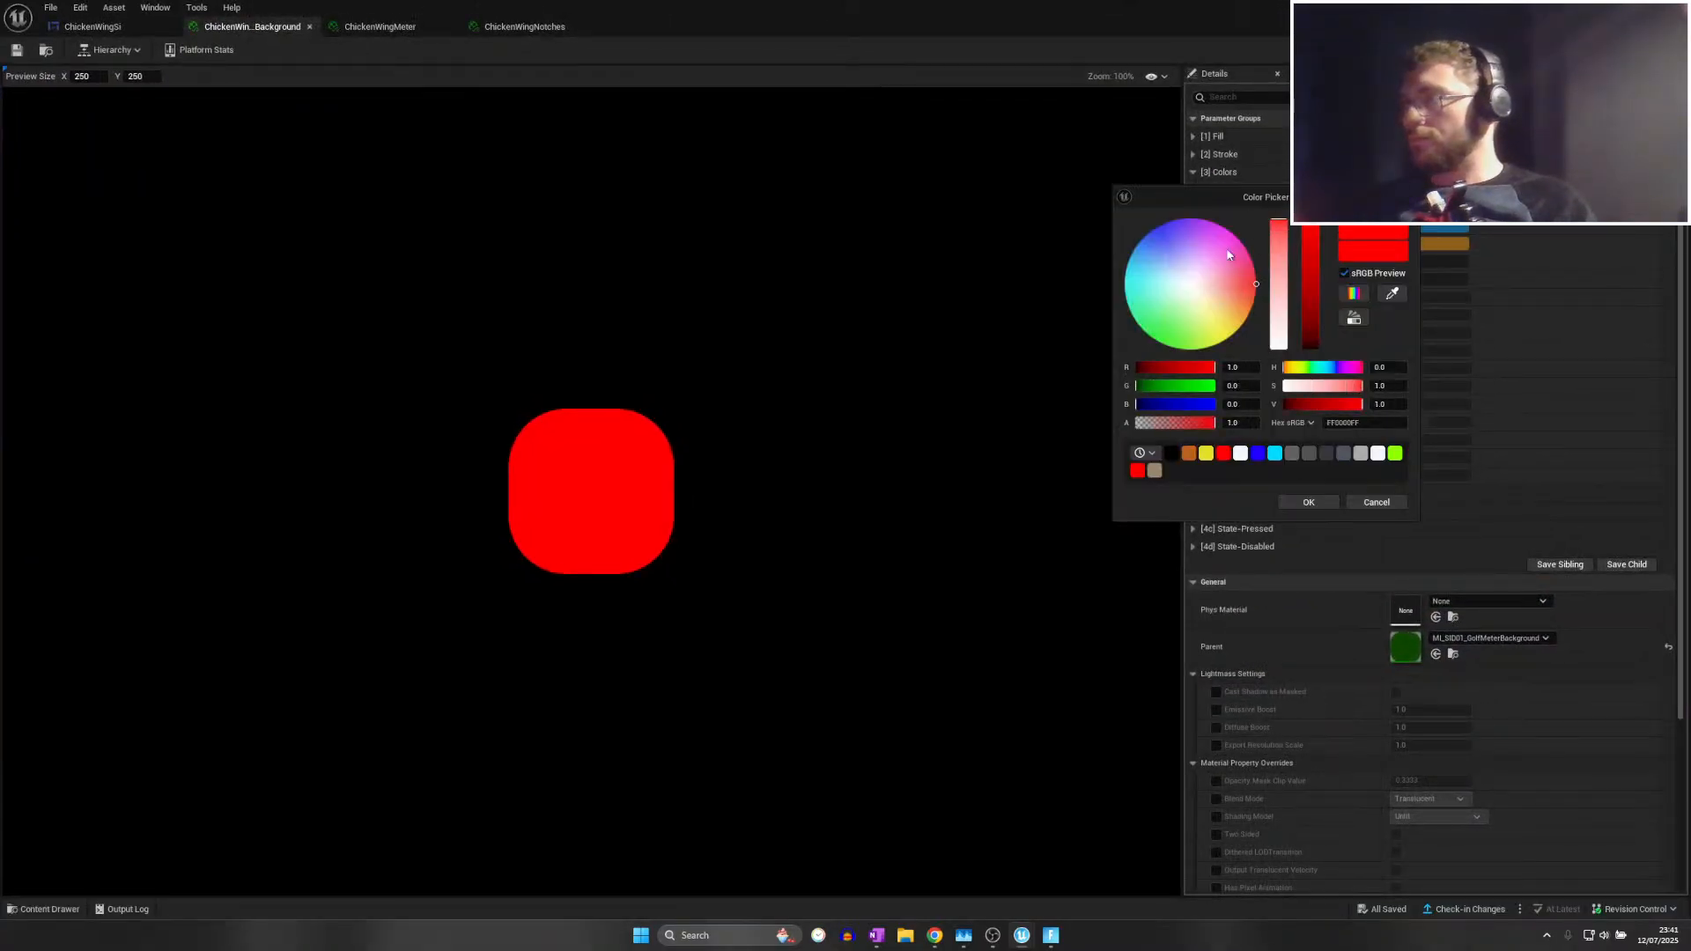
{"action": "left_click_drag", "start_coordinate": [1234, 195], "coordinate": [1169, 347]}
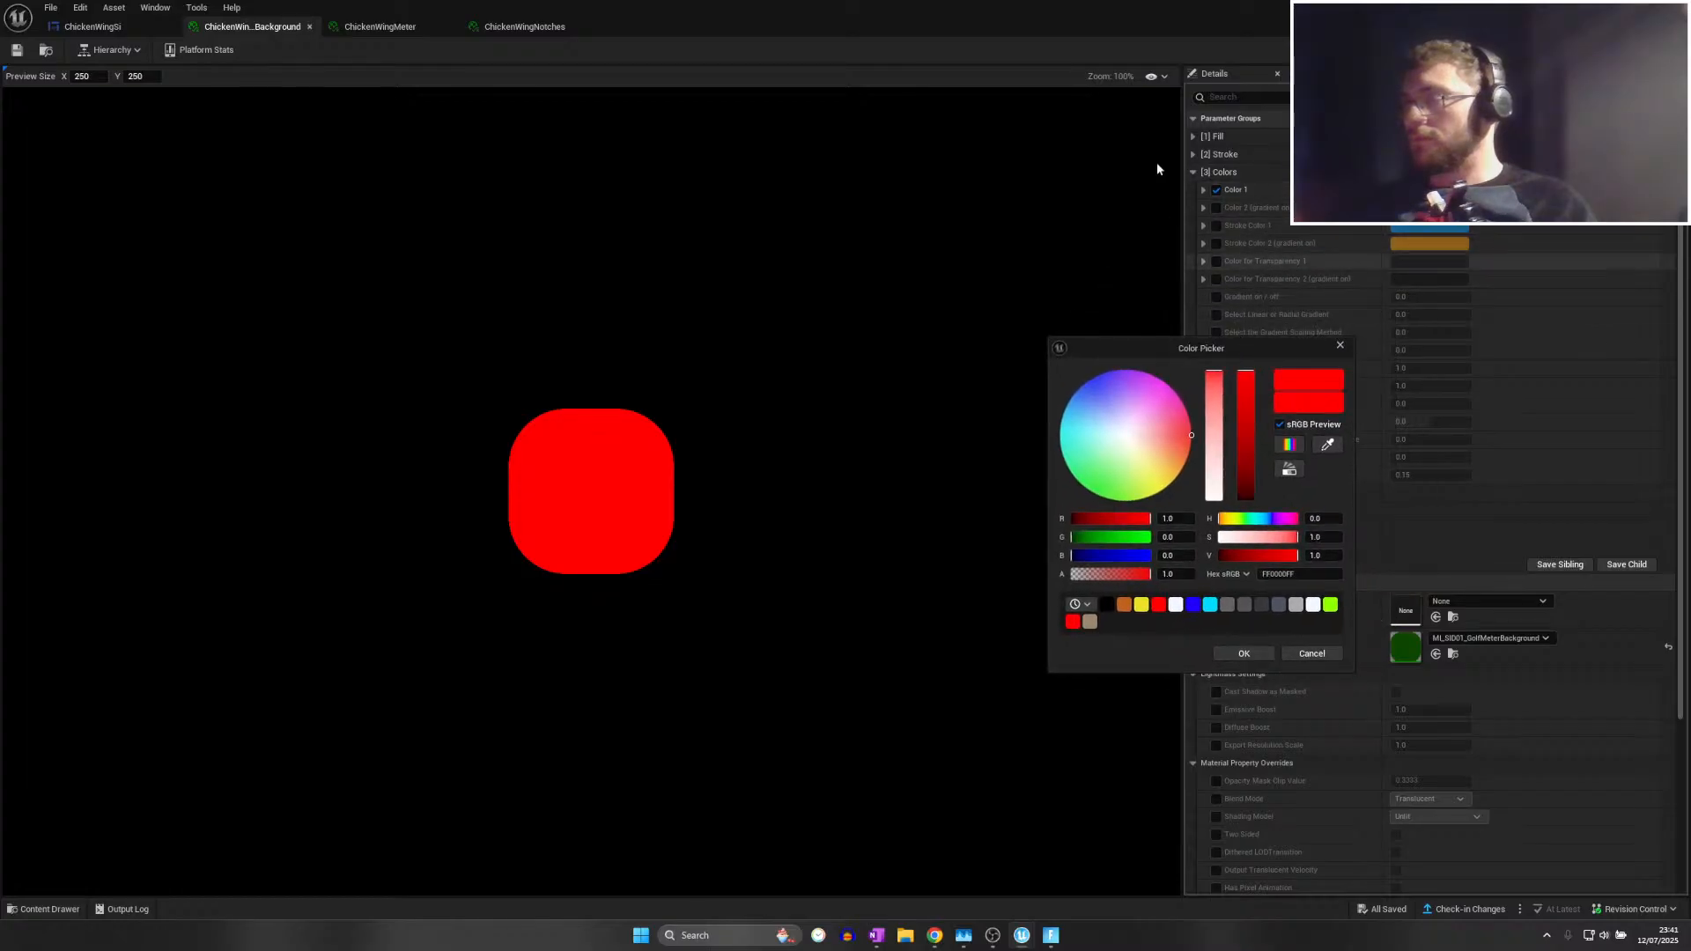
{"action": "left_click_drag", "start_coordinate": [1173, 349], "coordinate": [900, 220]}
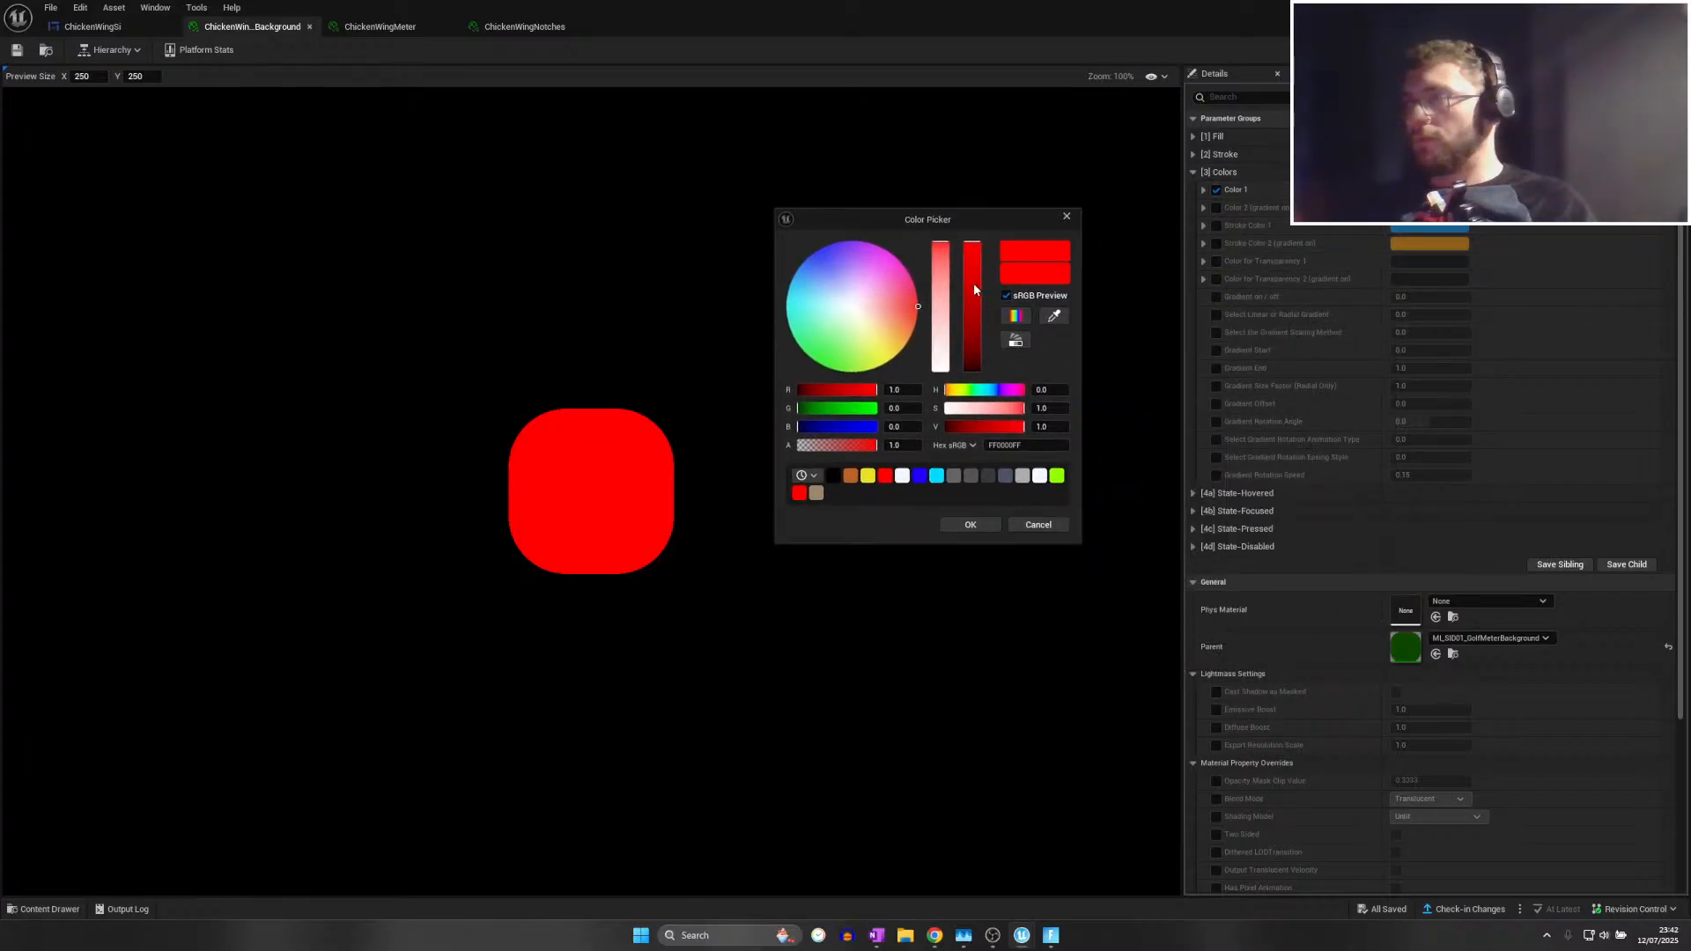
{"action": "left_click_drag", "start_coordinate": [974, 290], "coordinate": [974, 312]}
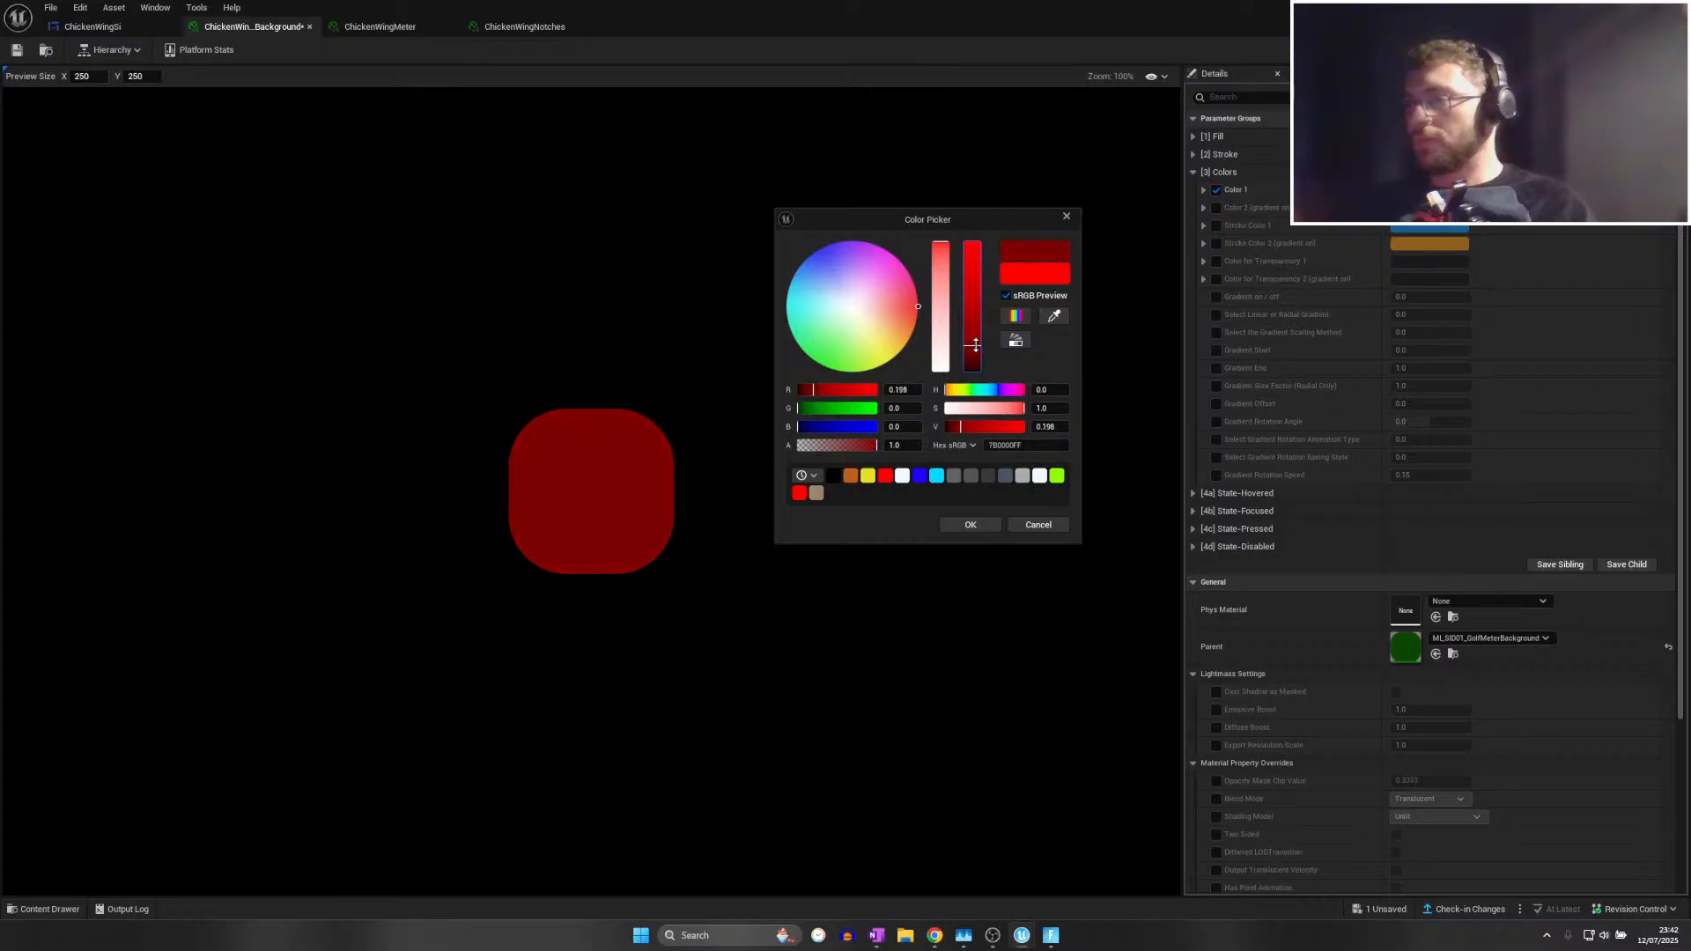
{"action": "left_click", "coordinate": [974, 528]}
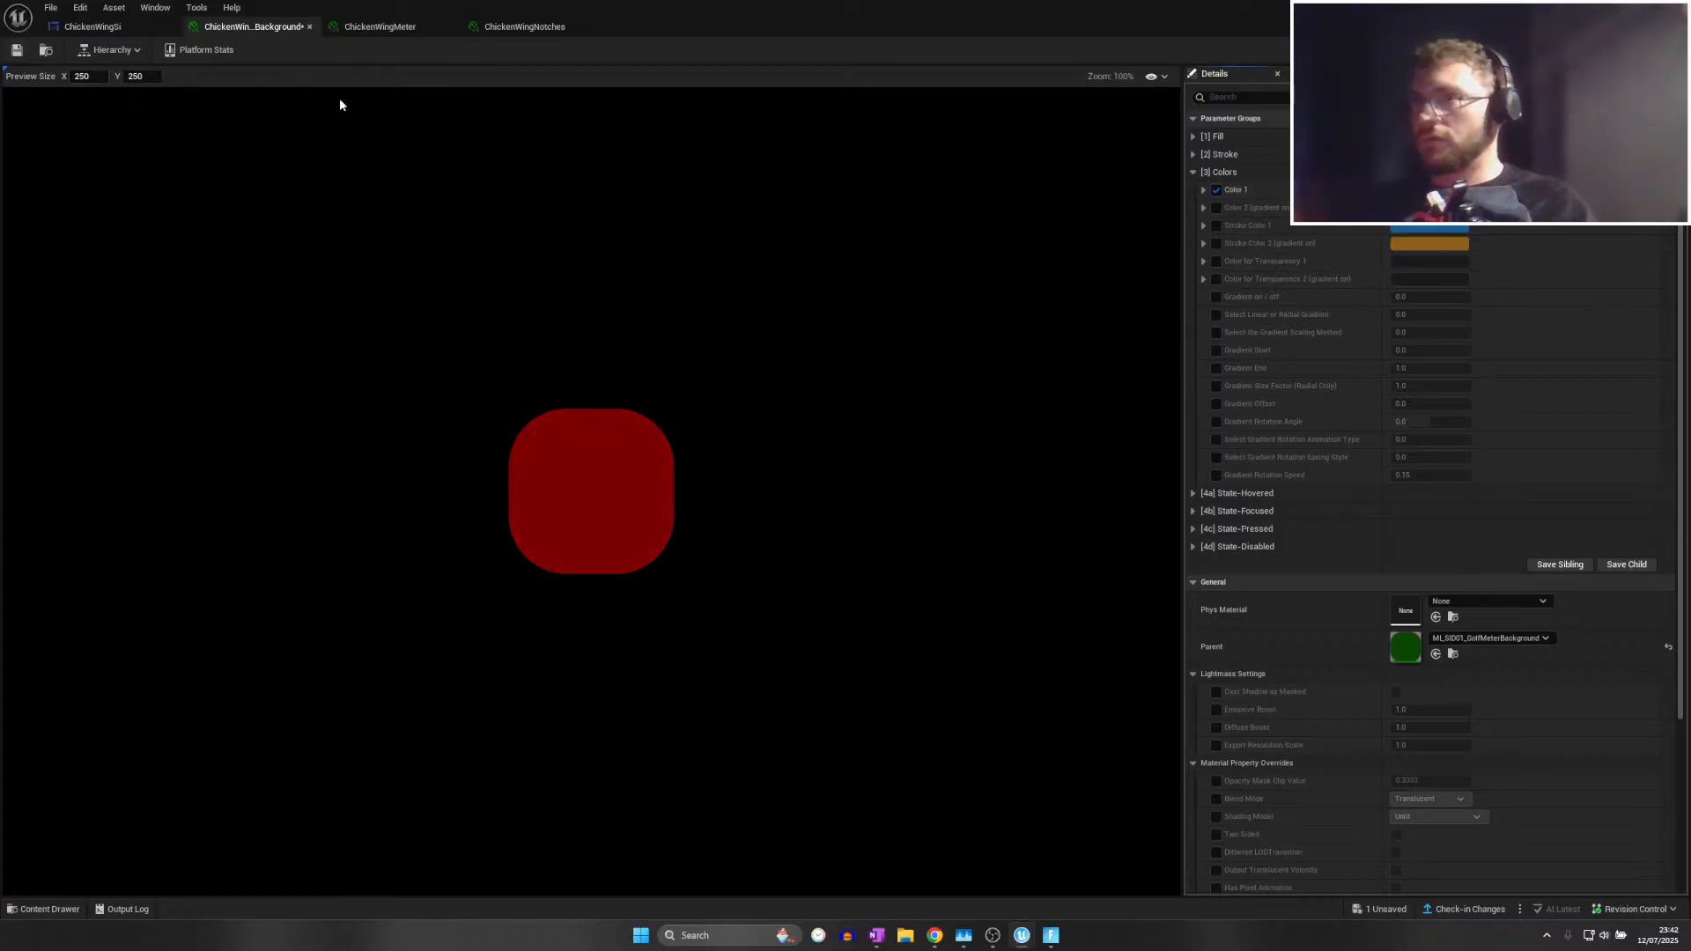
{"action": "key", "text": "ctrl+s"}
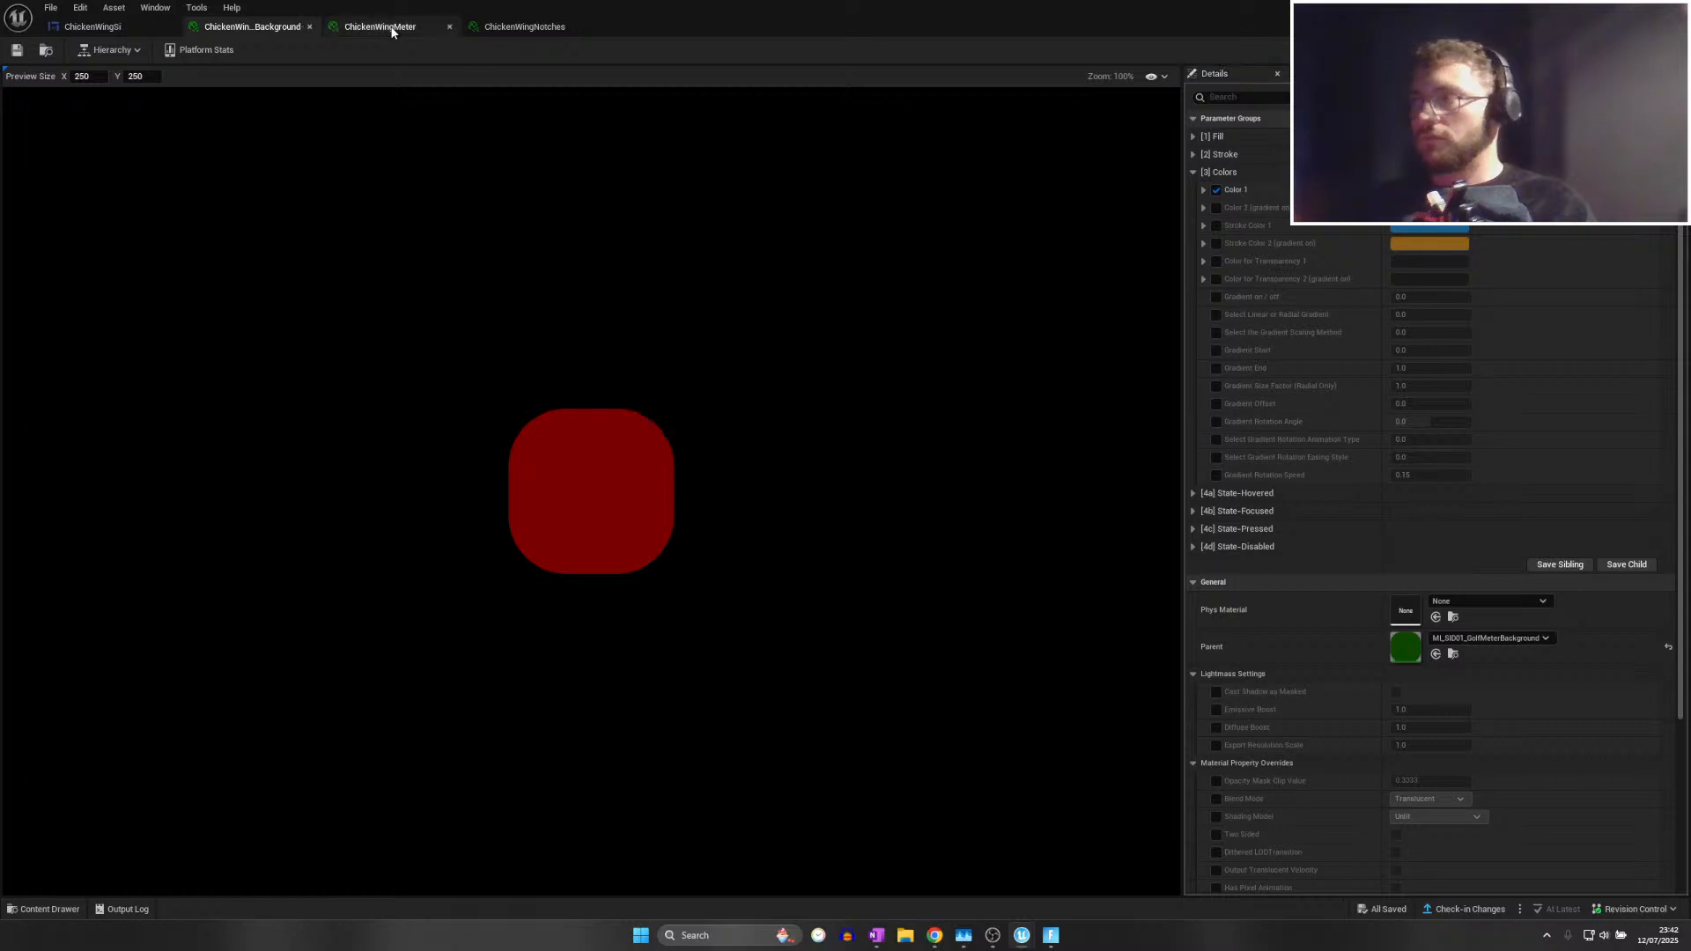
In ChickenWingMeter, darken the yellow GoodZoneColor to a value of 0.531 and the orange PerfectZoneColor to 0.37
{"action": "left_click", "coordinate": [392, 27]}
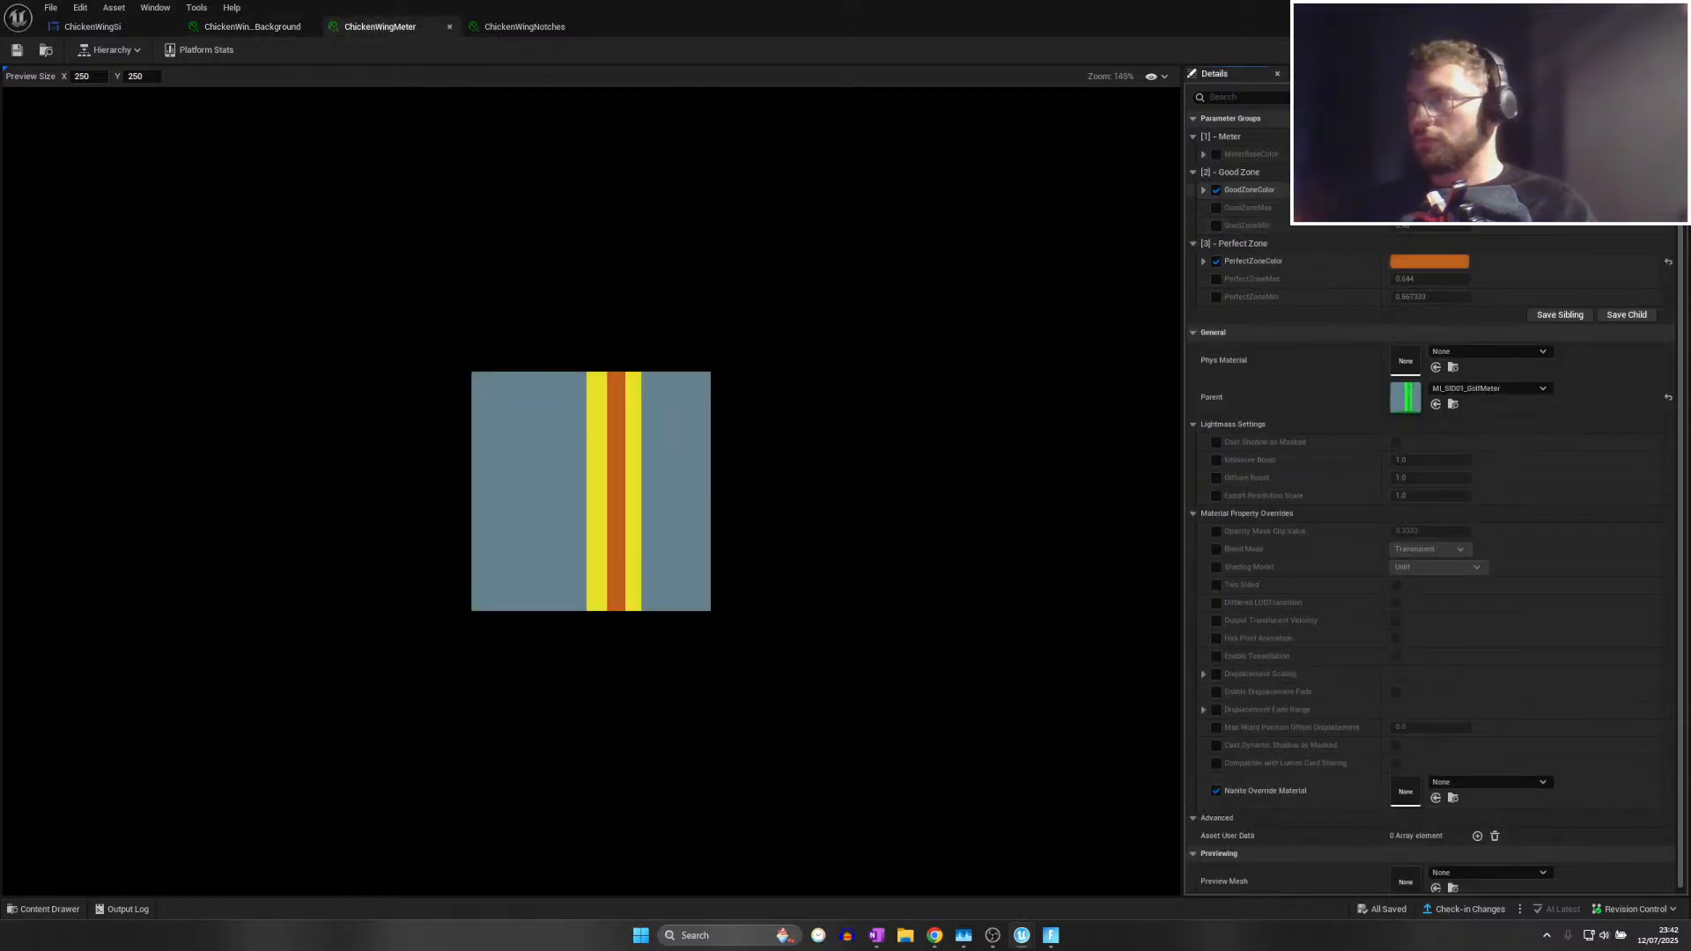
{"action": "left_click", "coordinate": [1428, 190]}
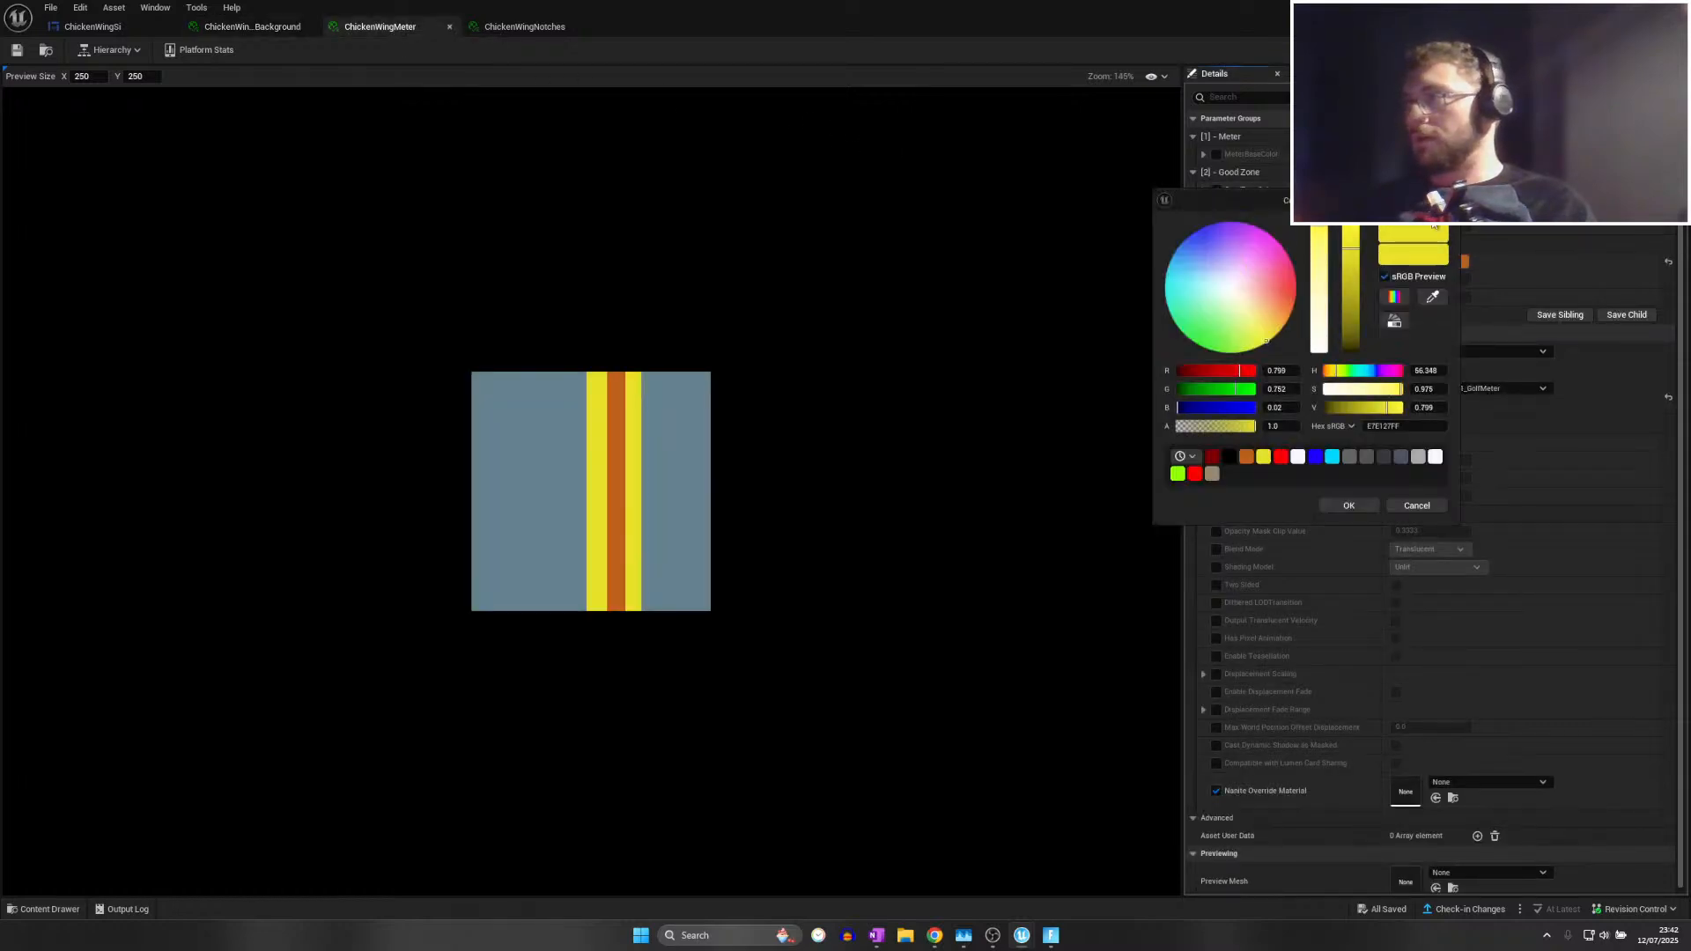
{"action": "left_click_drag", "start_coordinate": [1351, 255], "coordinate": [1347, 280]}
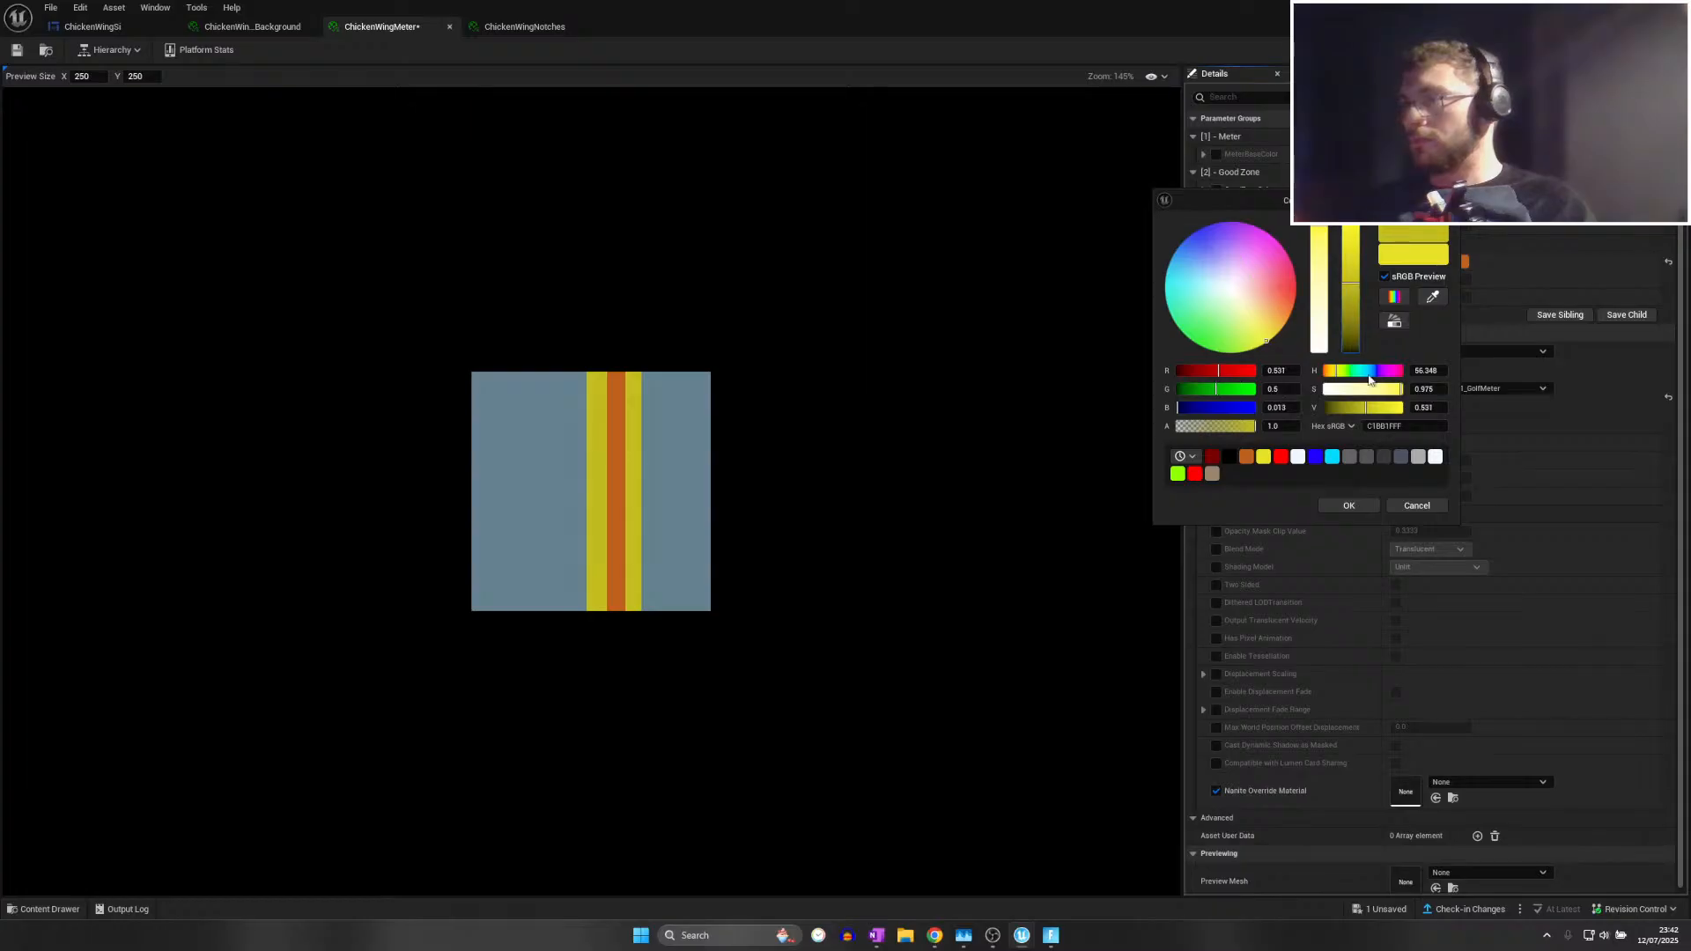
{"action": "left_click", "coordinate": [1349, 507]}
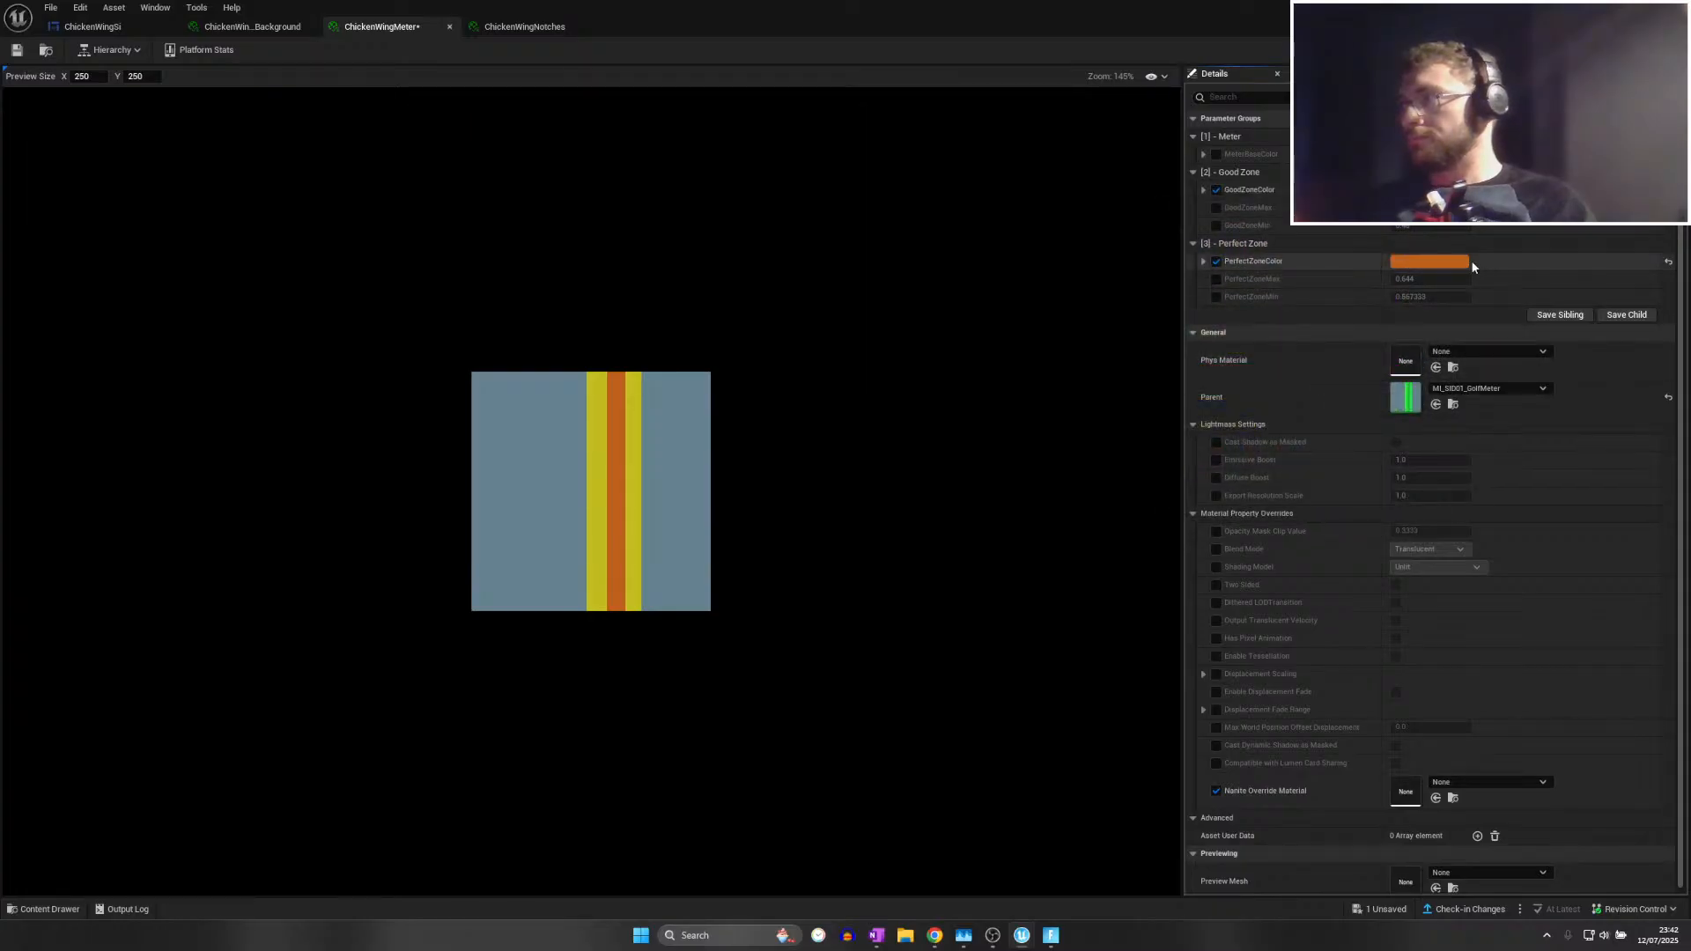
{"action": "left_click", "coordinate": [1404, 264]}
{"action": "left_click_drag", "start_coordinate": [1298, 317], "coordinate": [1297, 377]}
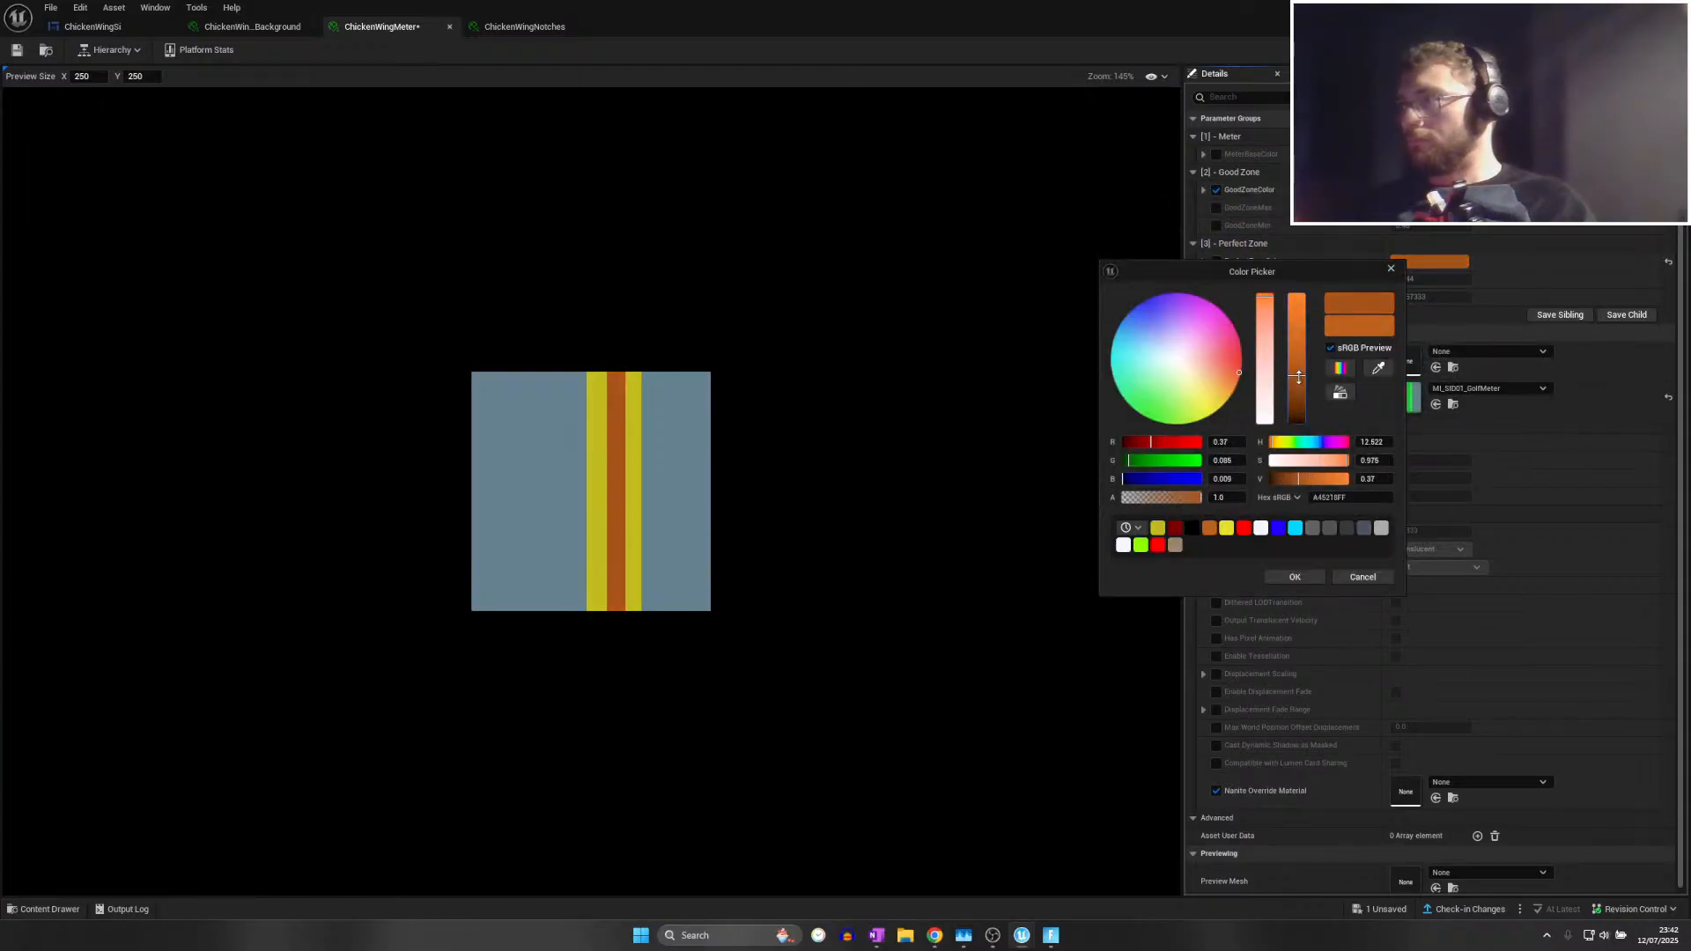
{"action": "left_click", "coordinate": [1295, 575]}
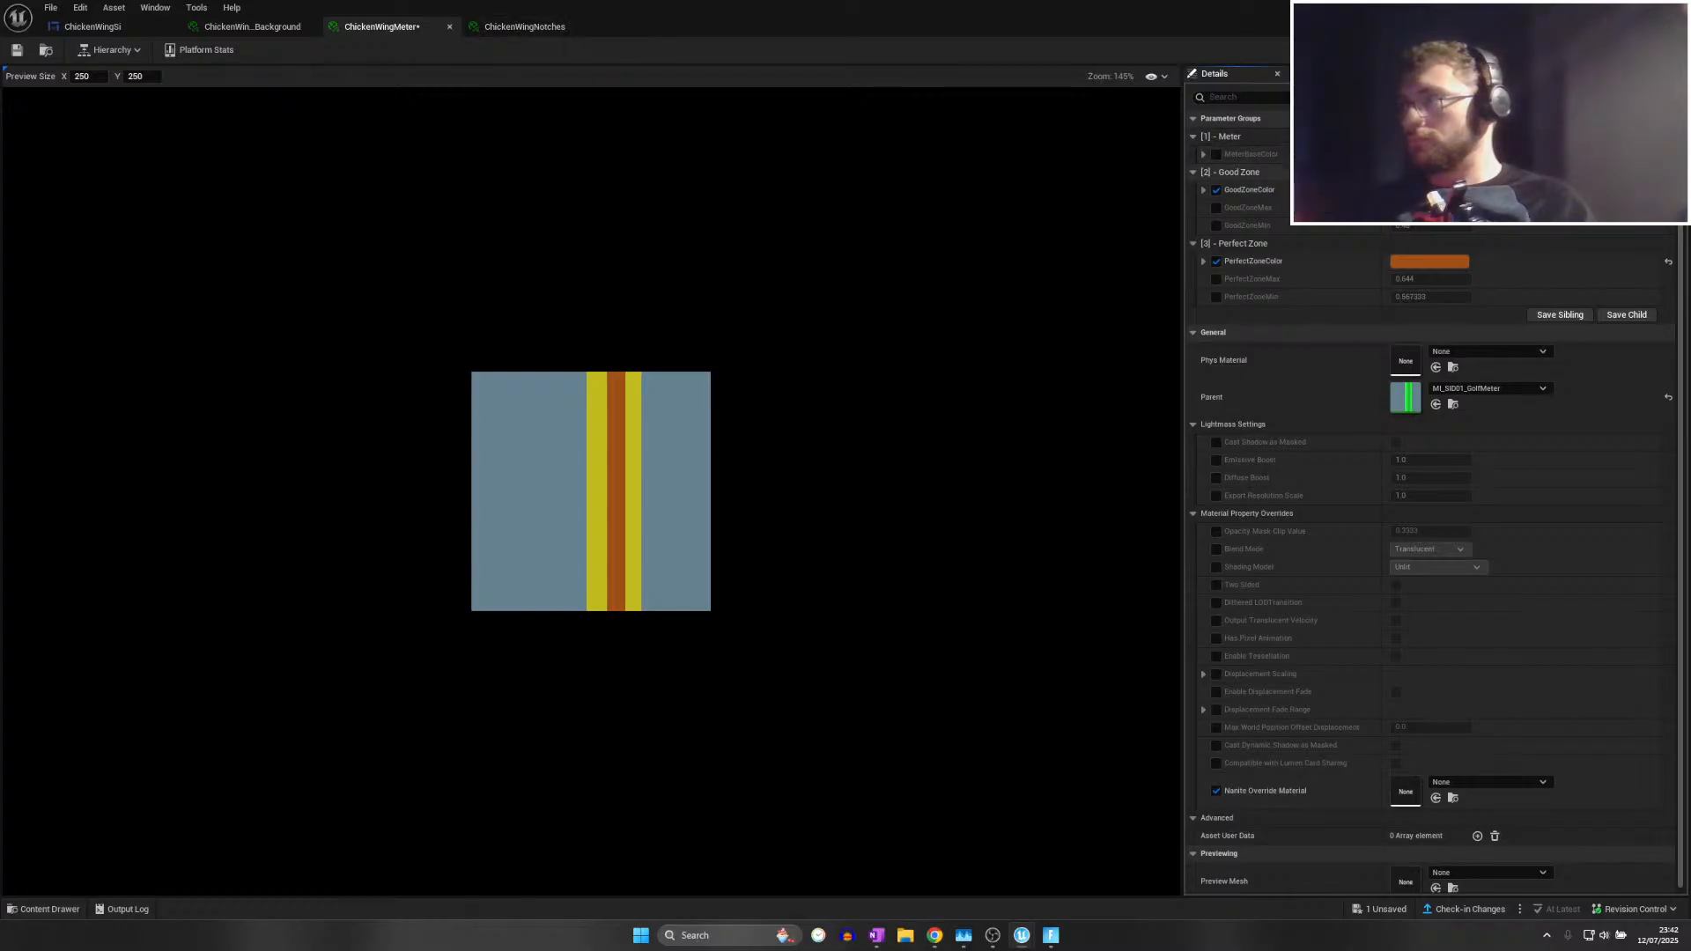
Override the MeterBaseColor of ChickenWingMeter with a darker blue-grey, lowering its value to 0.104
{"action": "left_click", "coordinate": [1418, 154]}
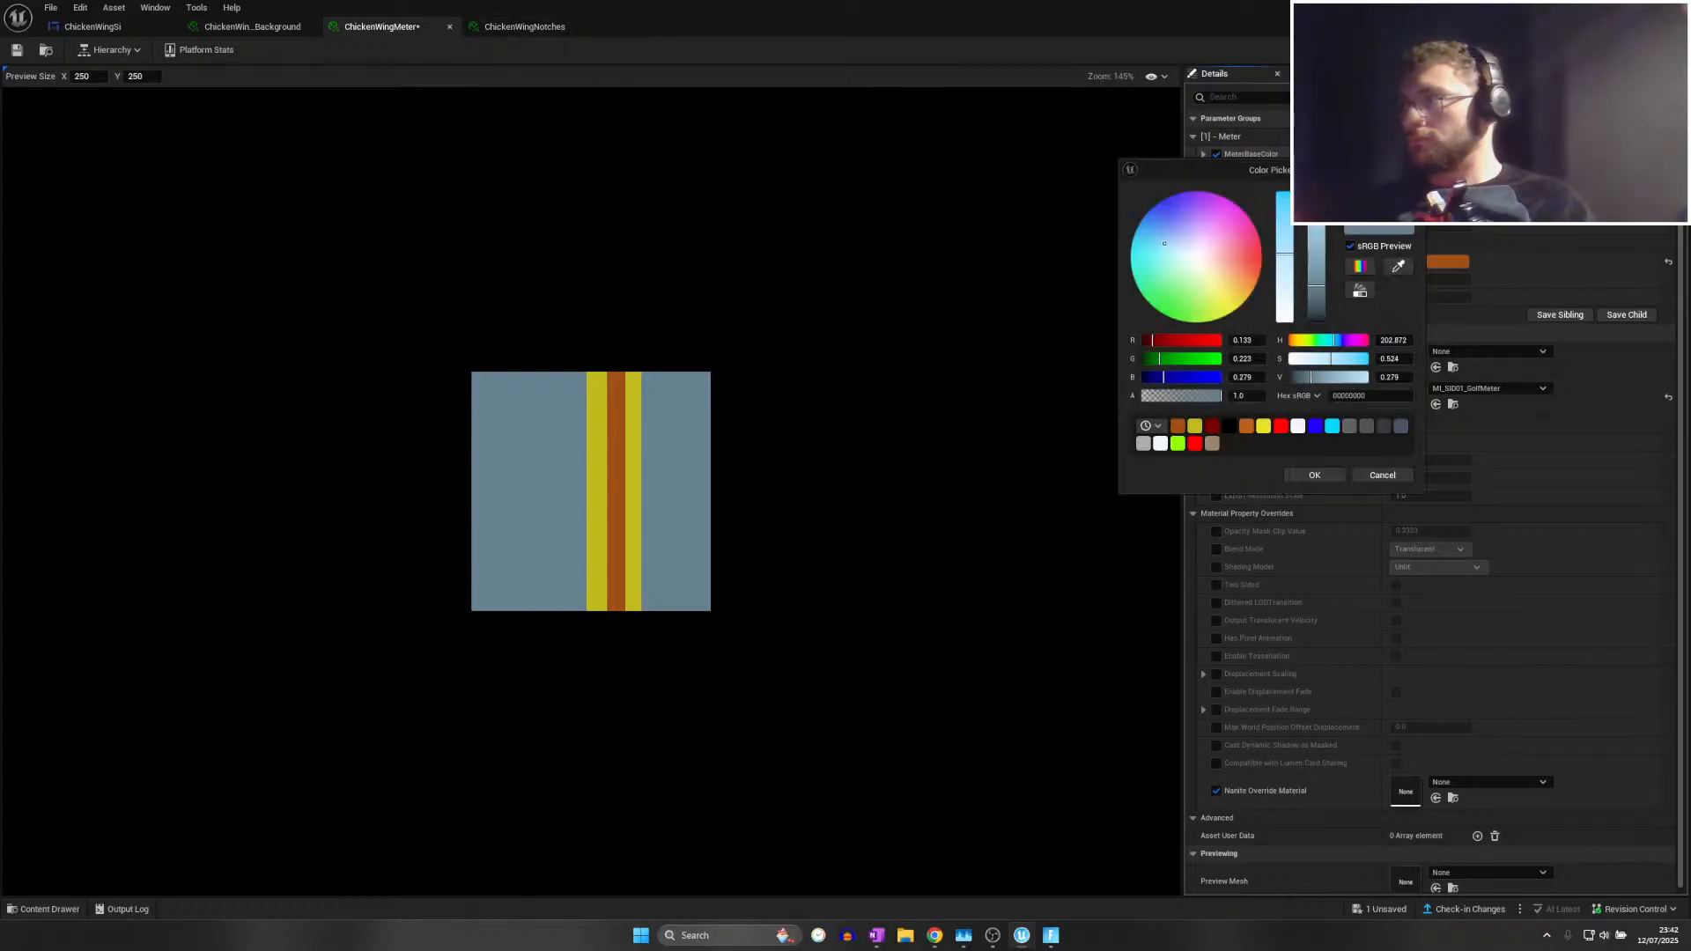
{"action": "left_click_drag", "start_coordinate": [1316, 303], "coordinate": [1317, 316]}
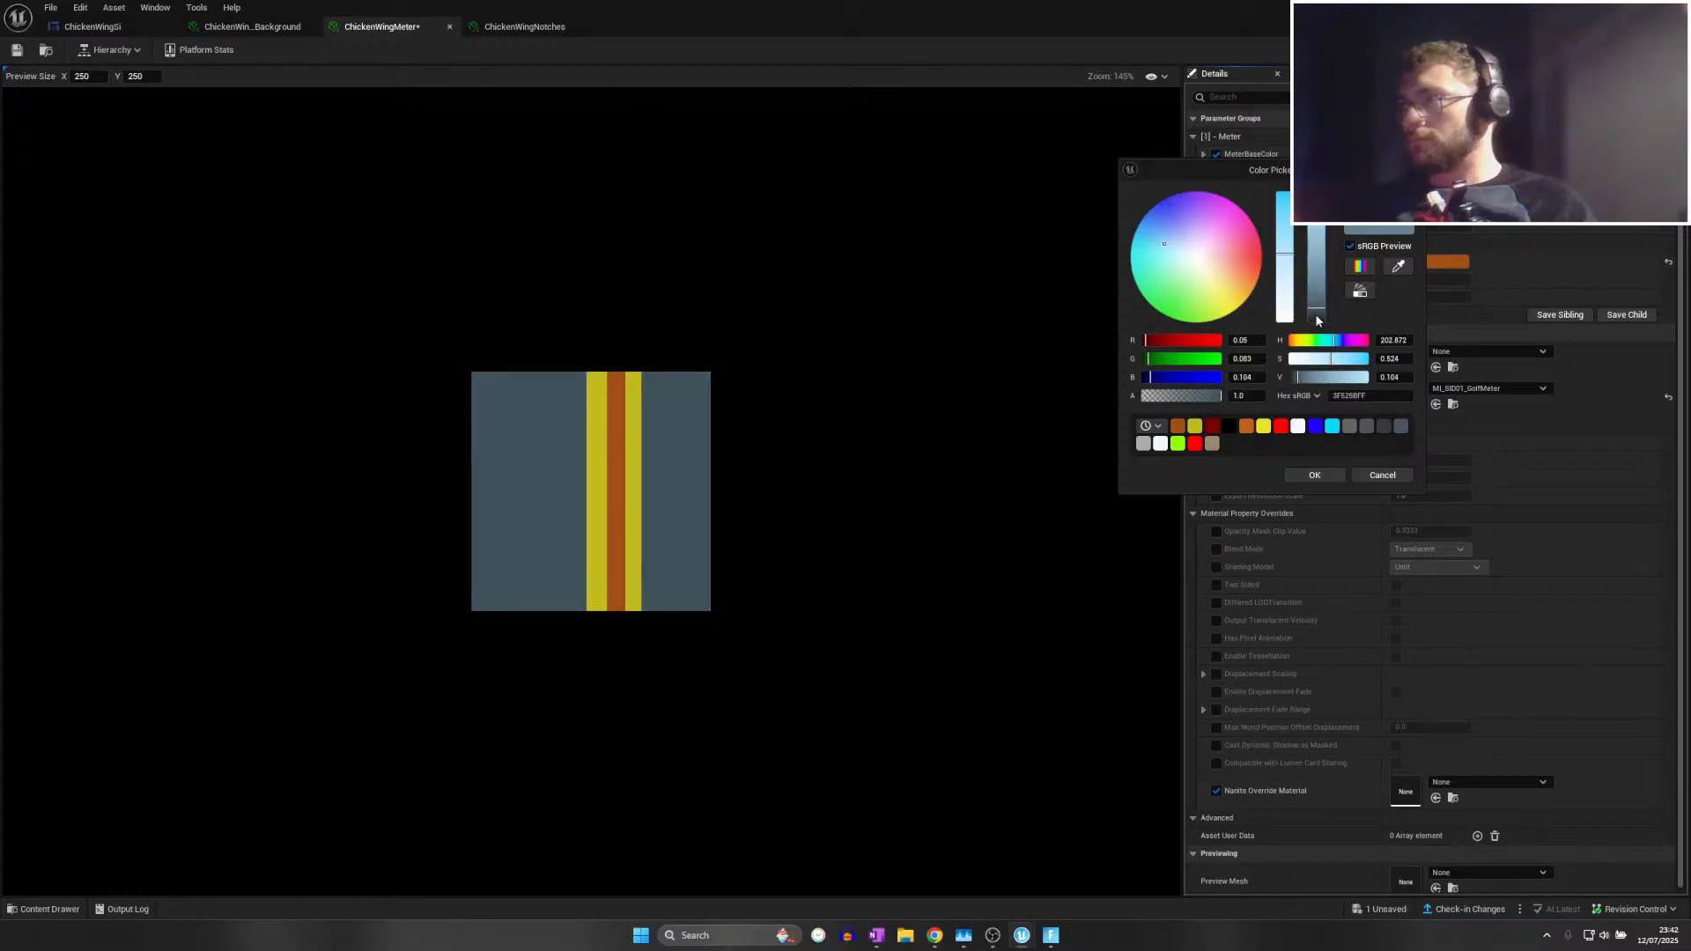
{"action": "left_click", "coordinate": [1303, 477]}
Toggle the NotchColor override of the ChickenWingNotches material instance off and back on
{"action": "left_click", "coordinate": [537, 27]}
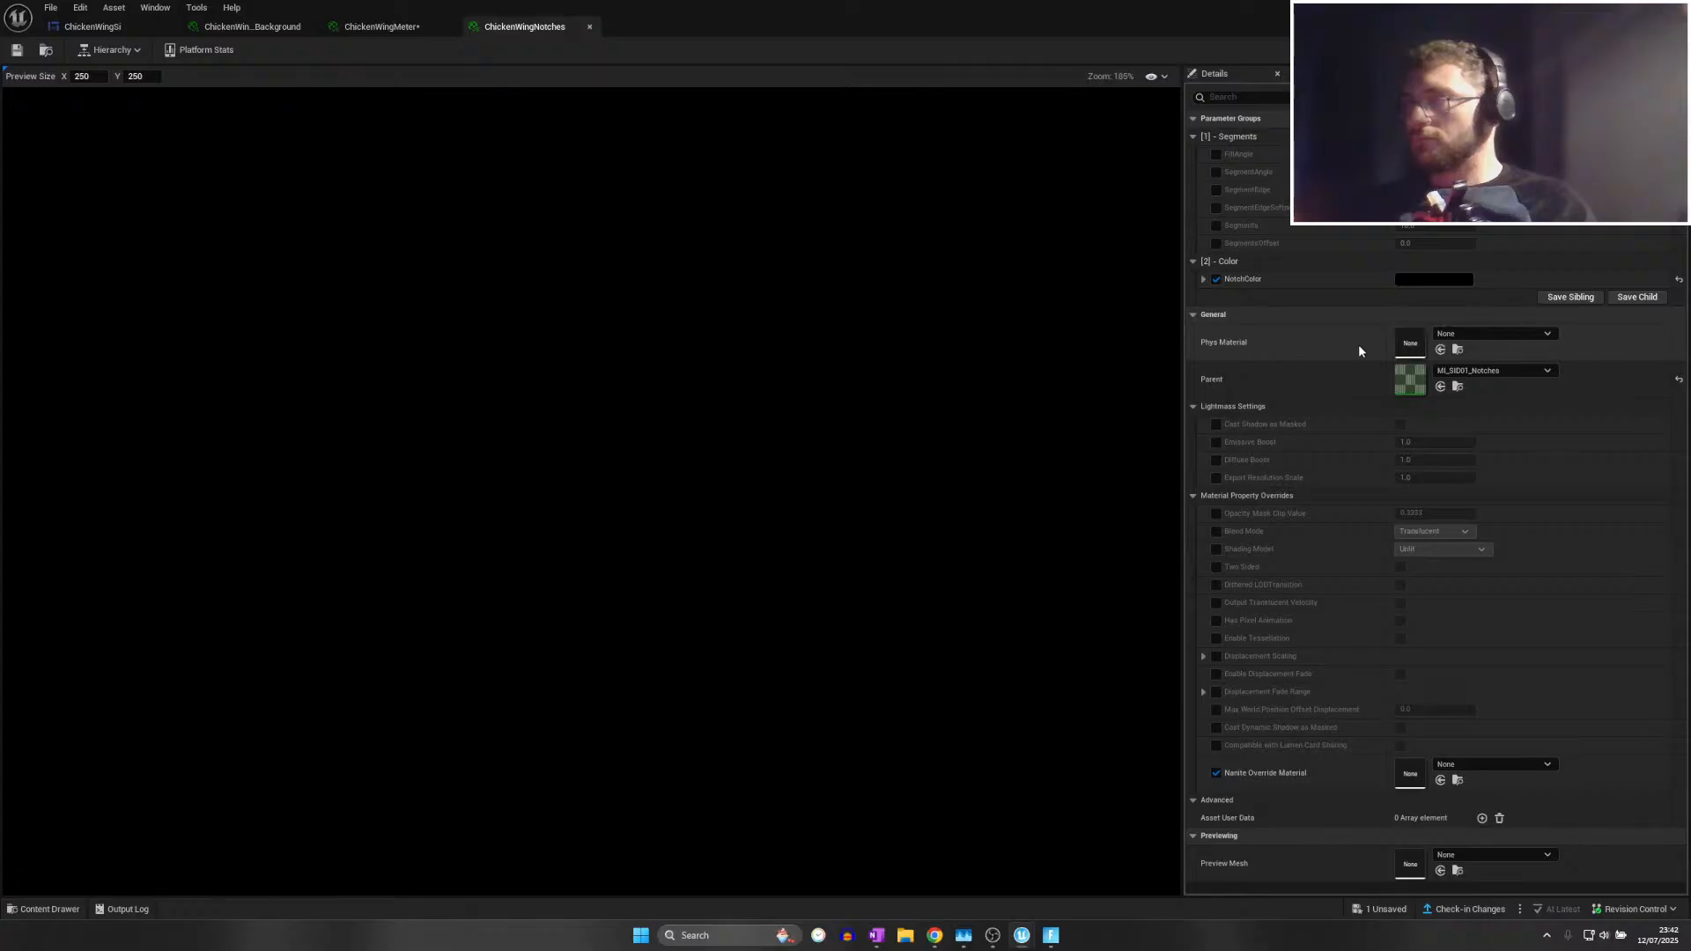
{"action": "left_click", "coordinate": [1216, 279]}
{"action": "left_click", "coordinate": [1216, 279]}
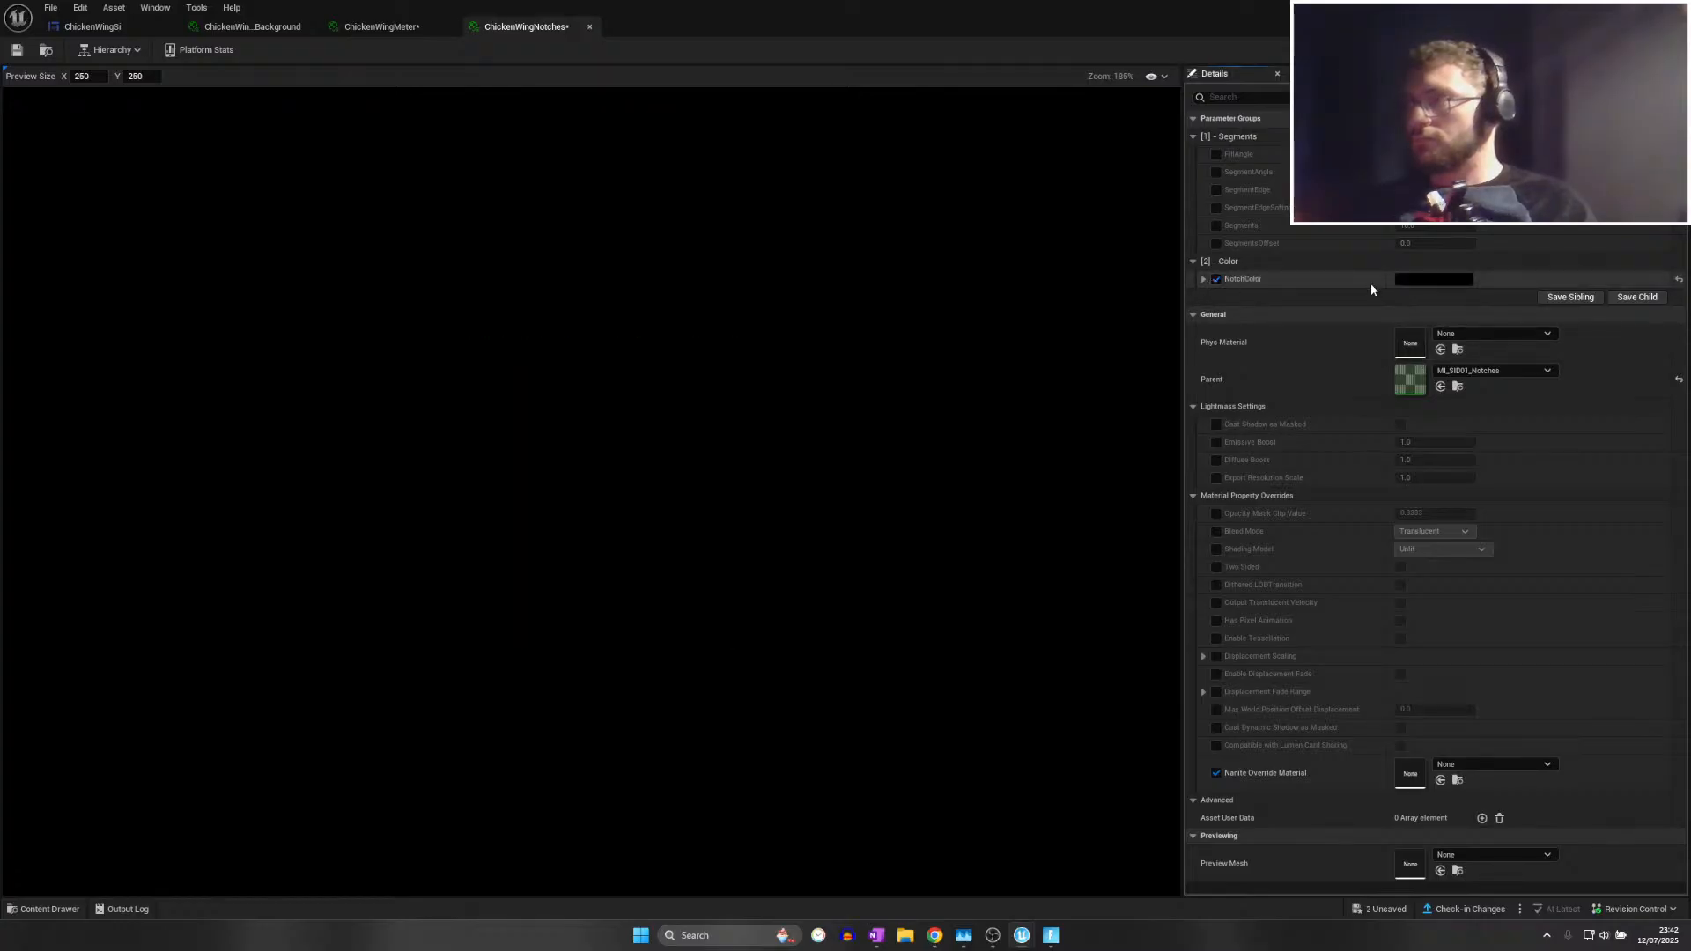
In the ChickenWingSi widget, change the Cooking header's outline color to the same dark red as the bar backing
{"action": "left_click", "coordinate": [361, 27]}
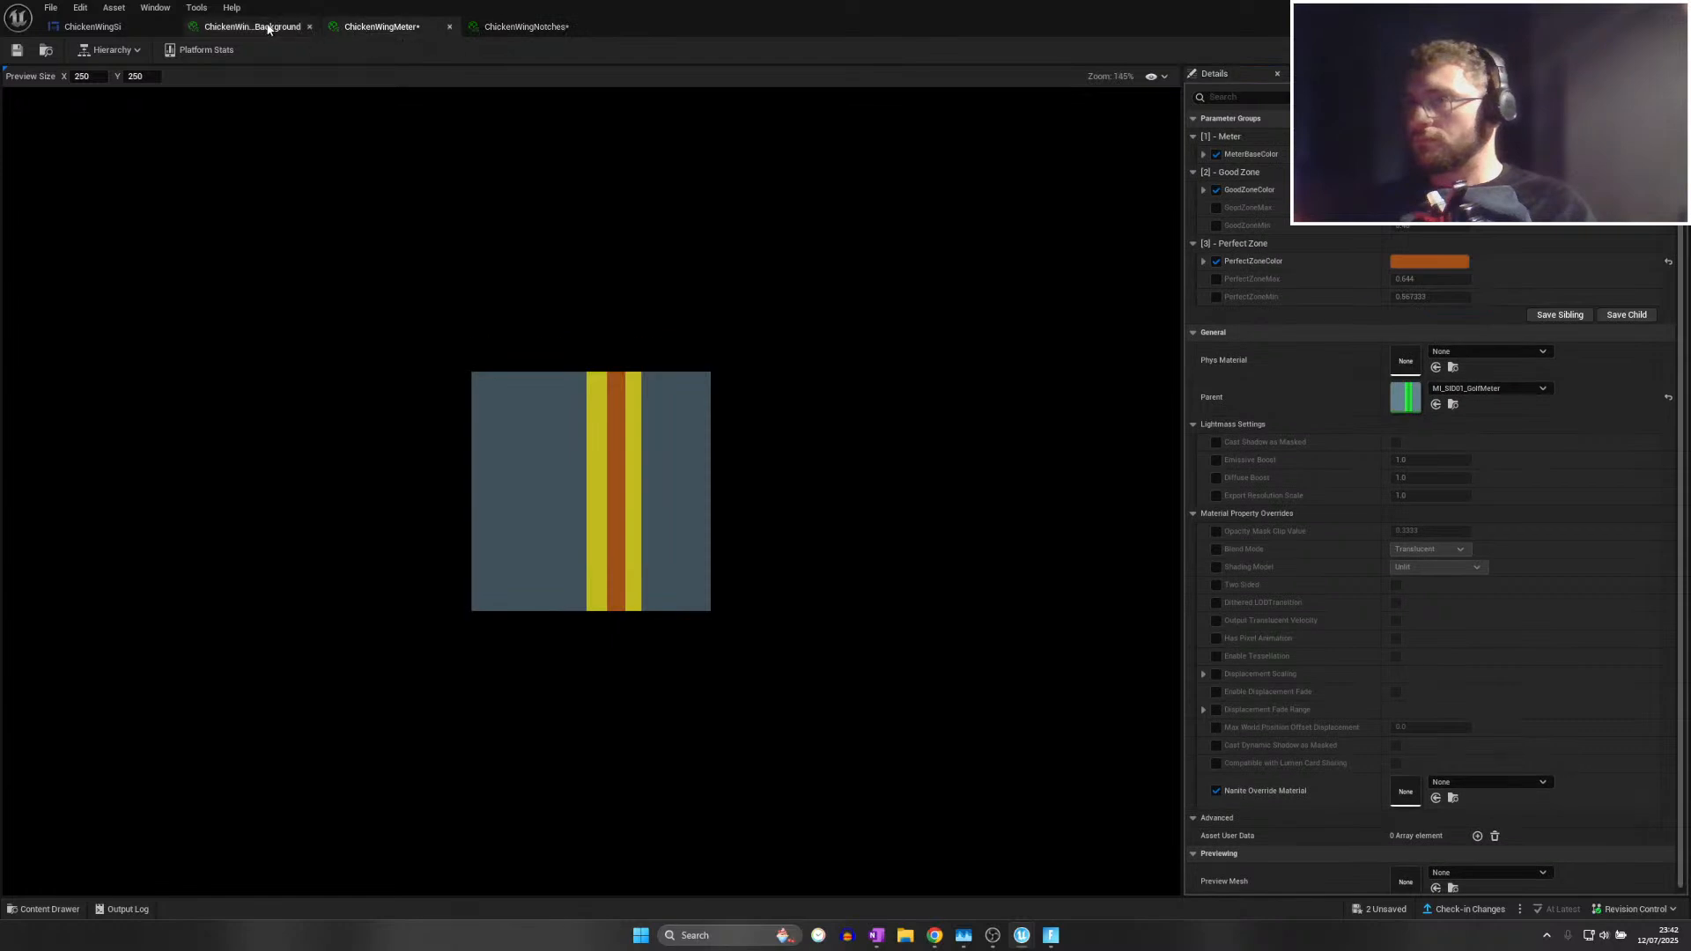
{"action": "left_click", "coordinate": [204, 27]}
{"action": "left_click", "coordinate": [141, 28]}
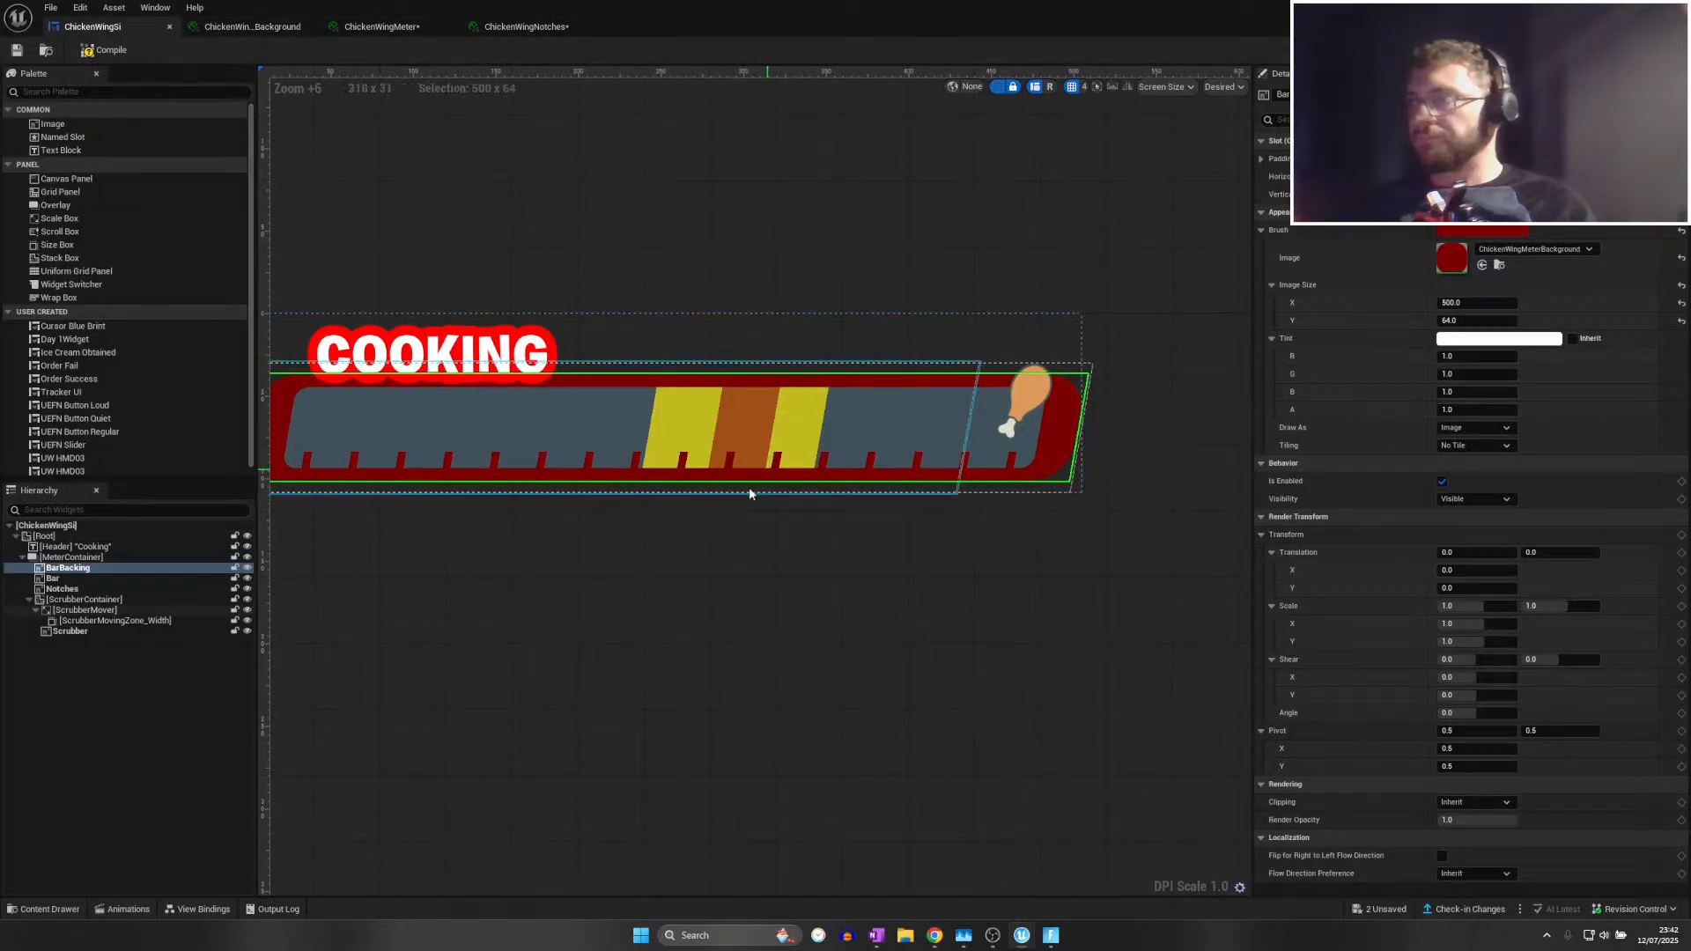
{"action": "left_click", "coordinate": [480, 348]}
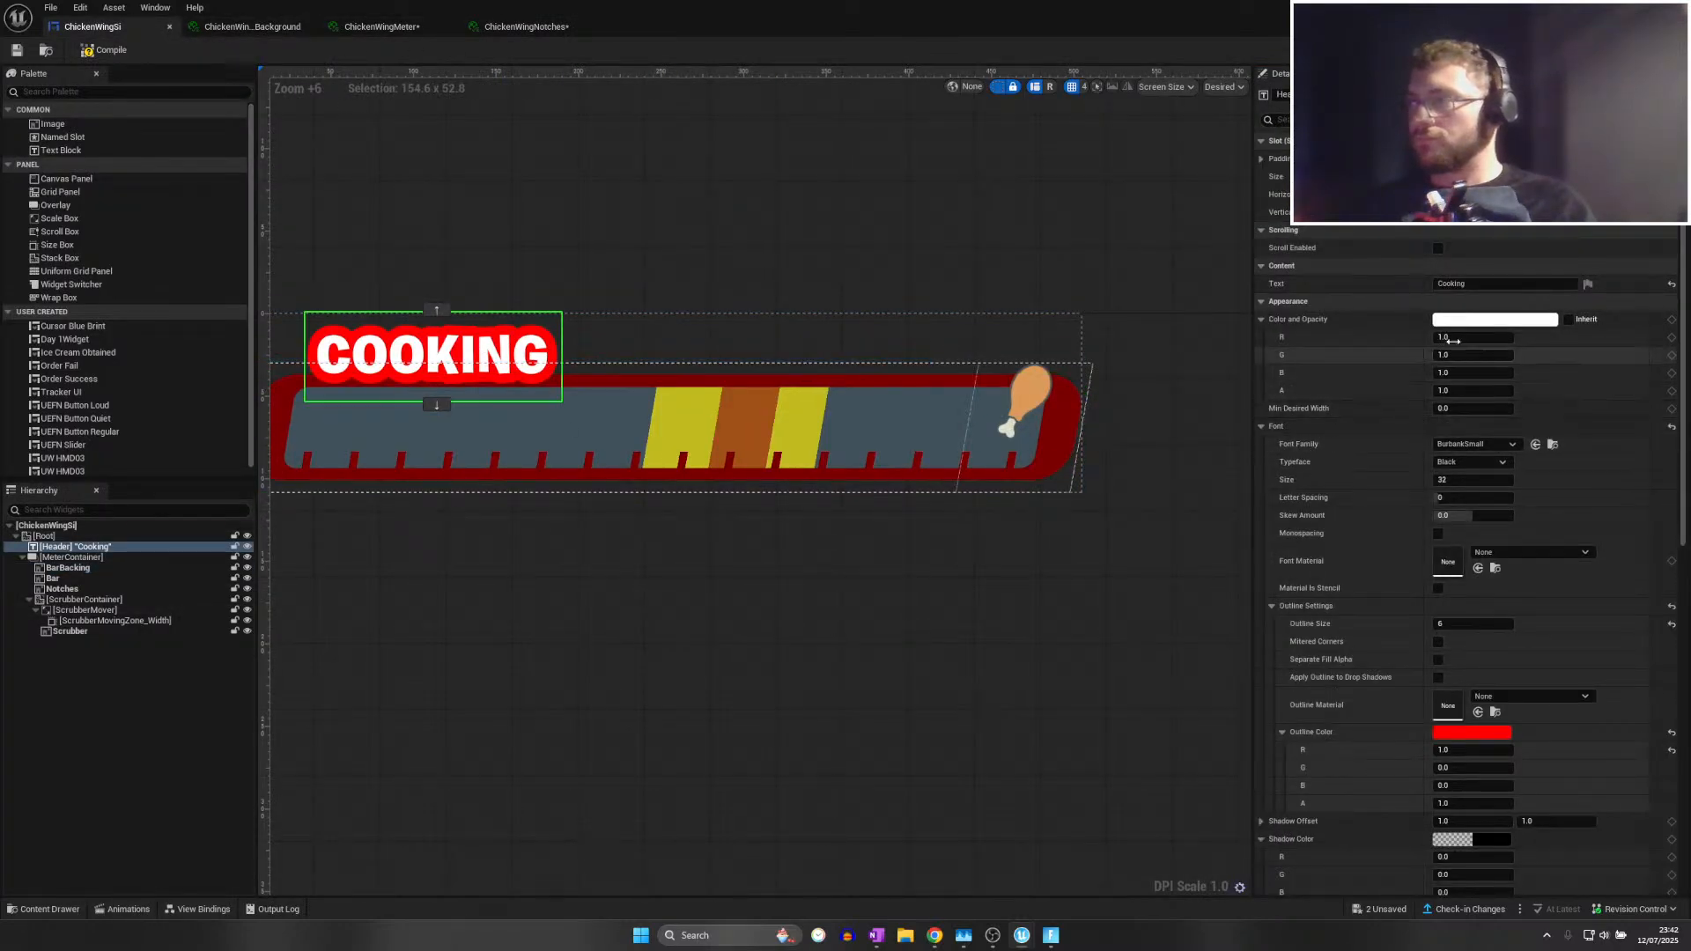
{"action": "left_click", "coordinate": [1542, 735], "text": "shift"}
{"action": "left_click", "coordinate": [1096, 690]}
Check the recolored cooking meter up close and as a whole, and save the ChickenWingSi widget
{"action": "scroll", "coordinate": [921, 604], "scroll_direction": "down", "scroll_amount": 3}
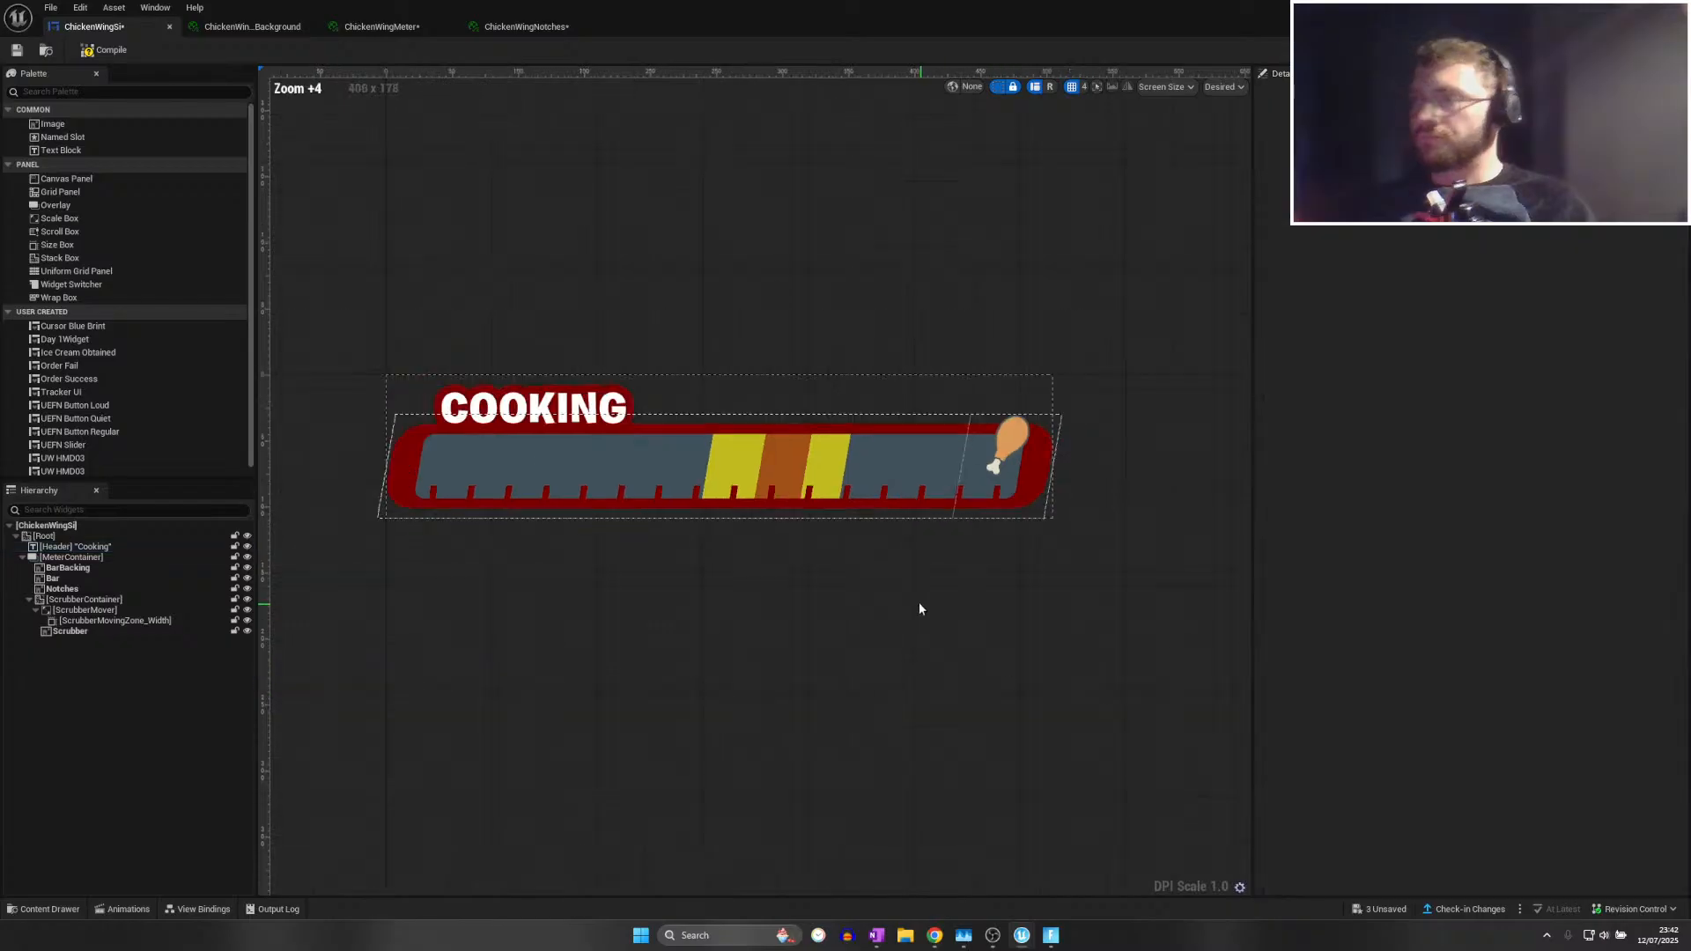
{"action": "right_click_drag", "start_coordinate": [928, 585], "coordinate": [1039, 593]}
{"action": "scroll", "coordinate": [1030, 597], "scroll_direction": "up", "scroll_amount": 3}
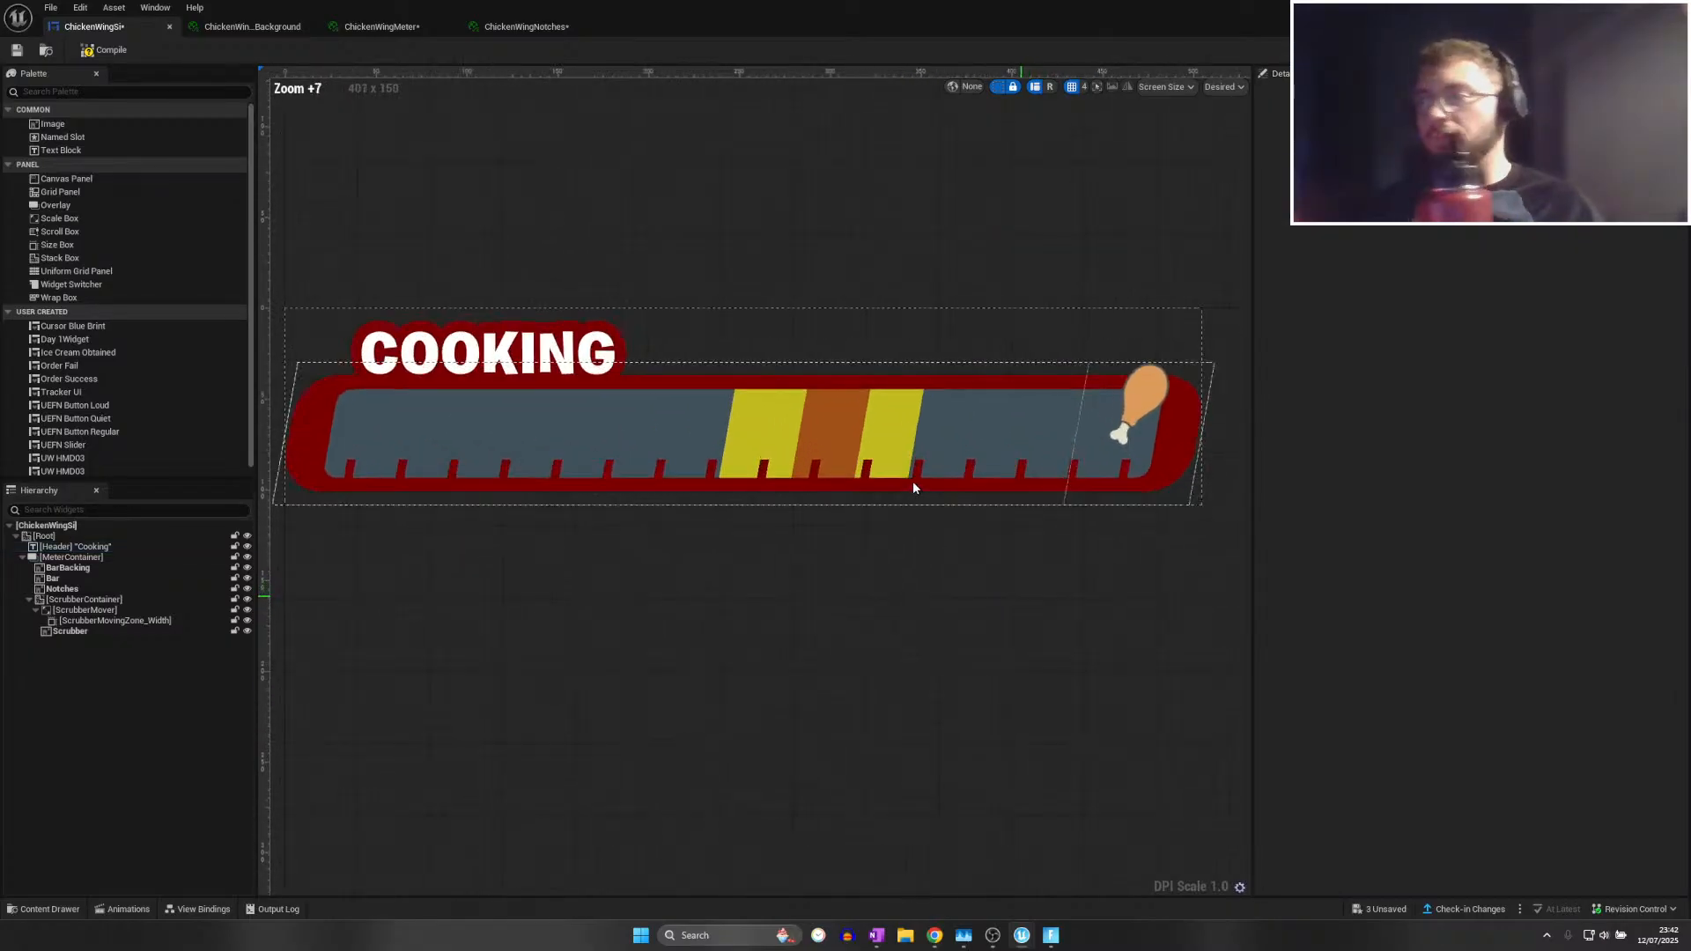
{"action": "scroll", "coordinate": [914, 493], "scroll_direction": "up", "scroll_amount": 2}
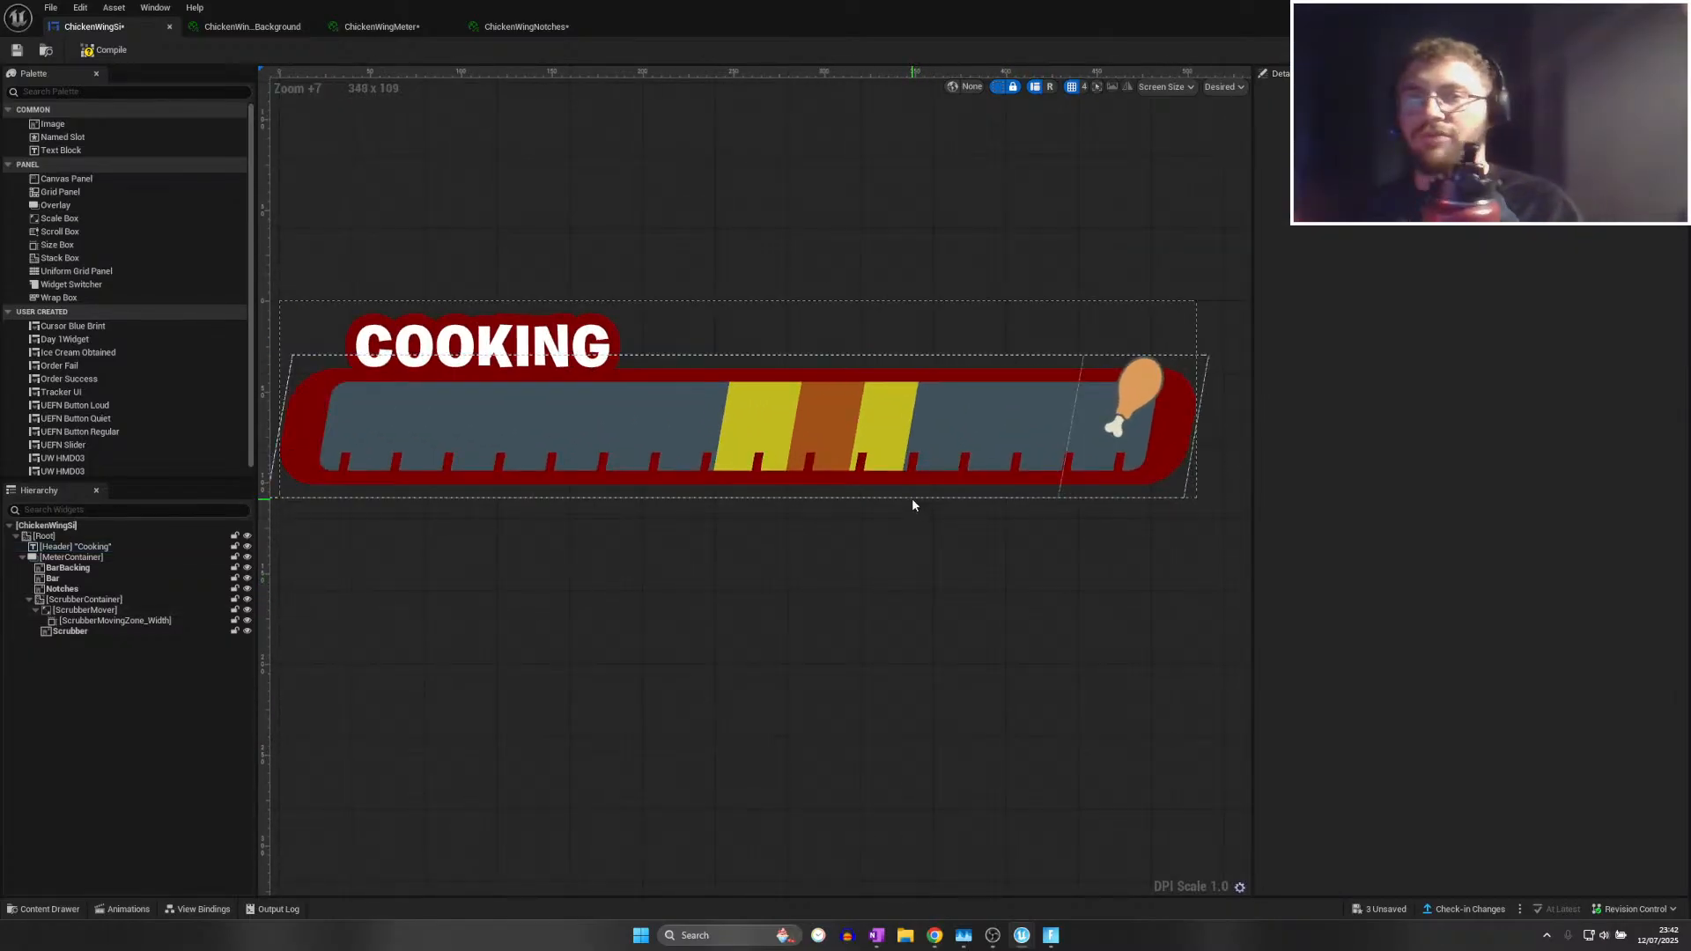
{"action": "scroll", "coordinate": [888, 583], "scroll_direction": "down", "scroll_amount": 2}
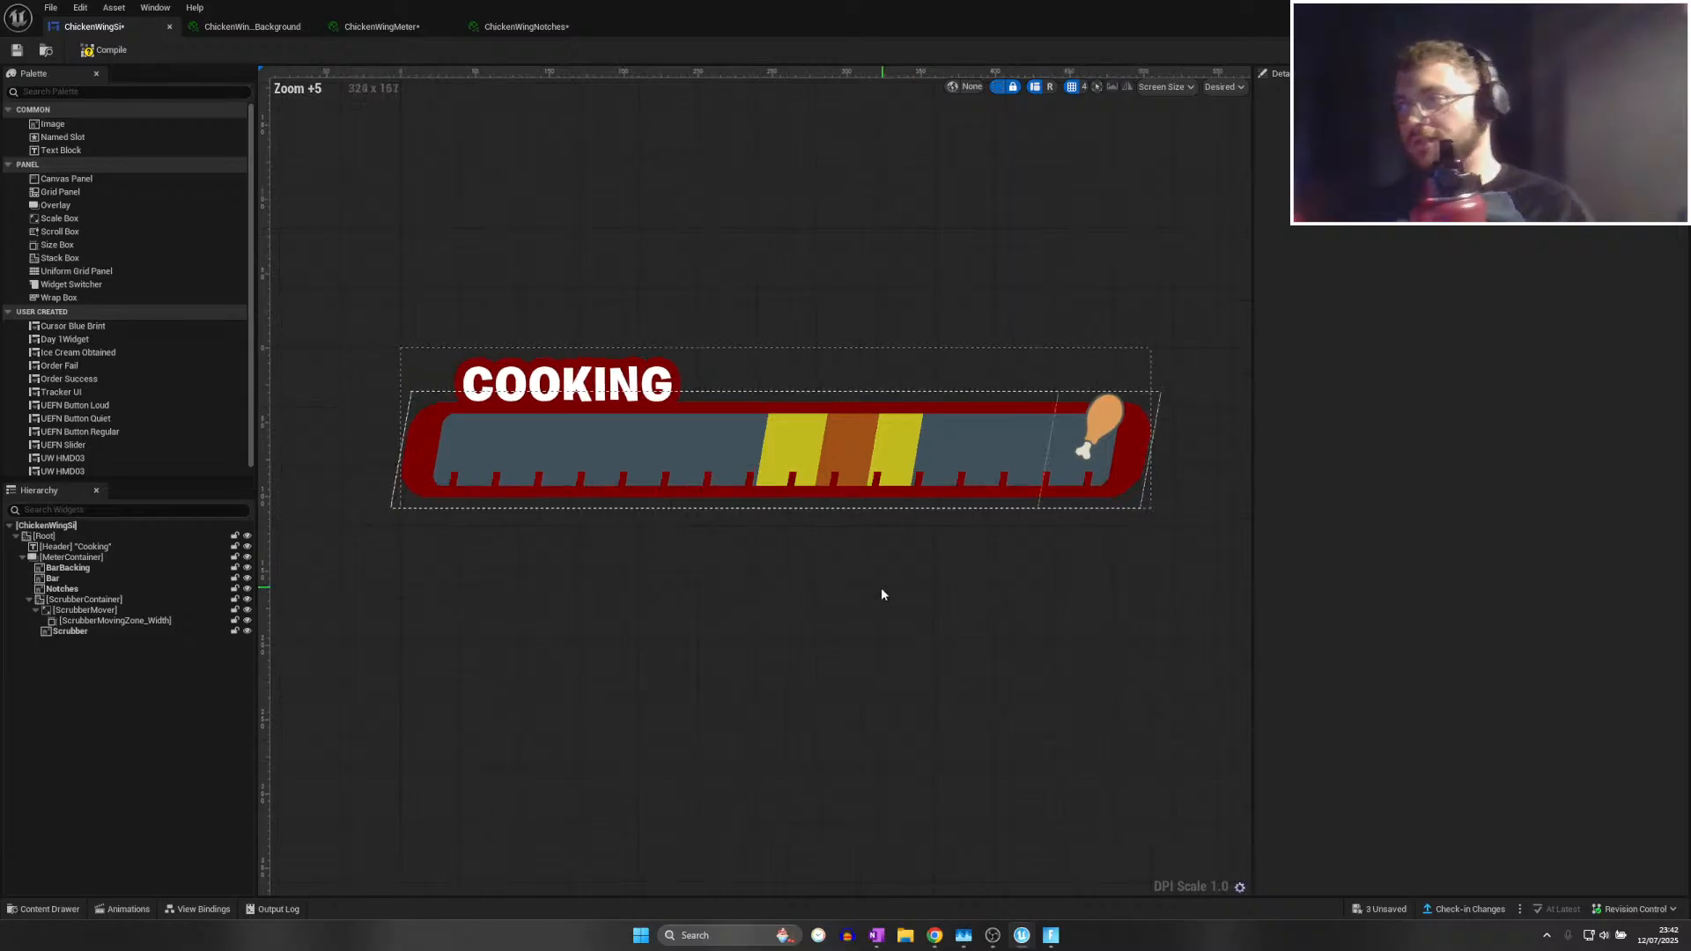
{"action": "left_click", "coordinate": [15, 52]}
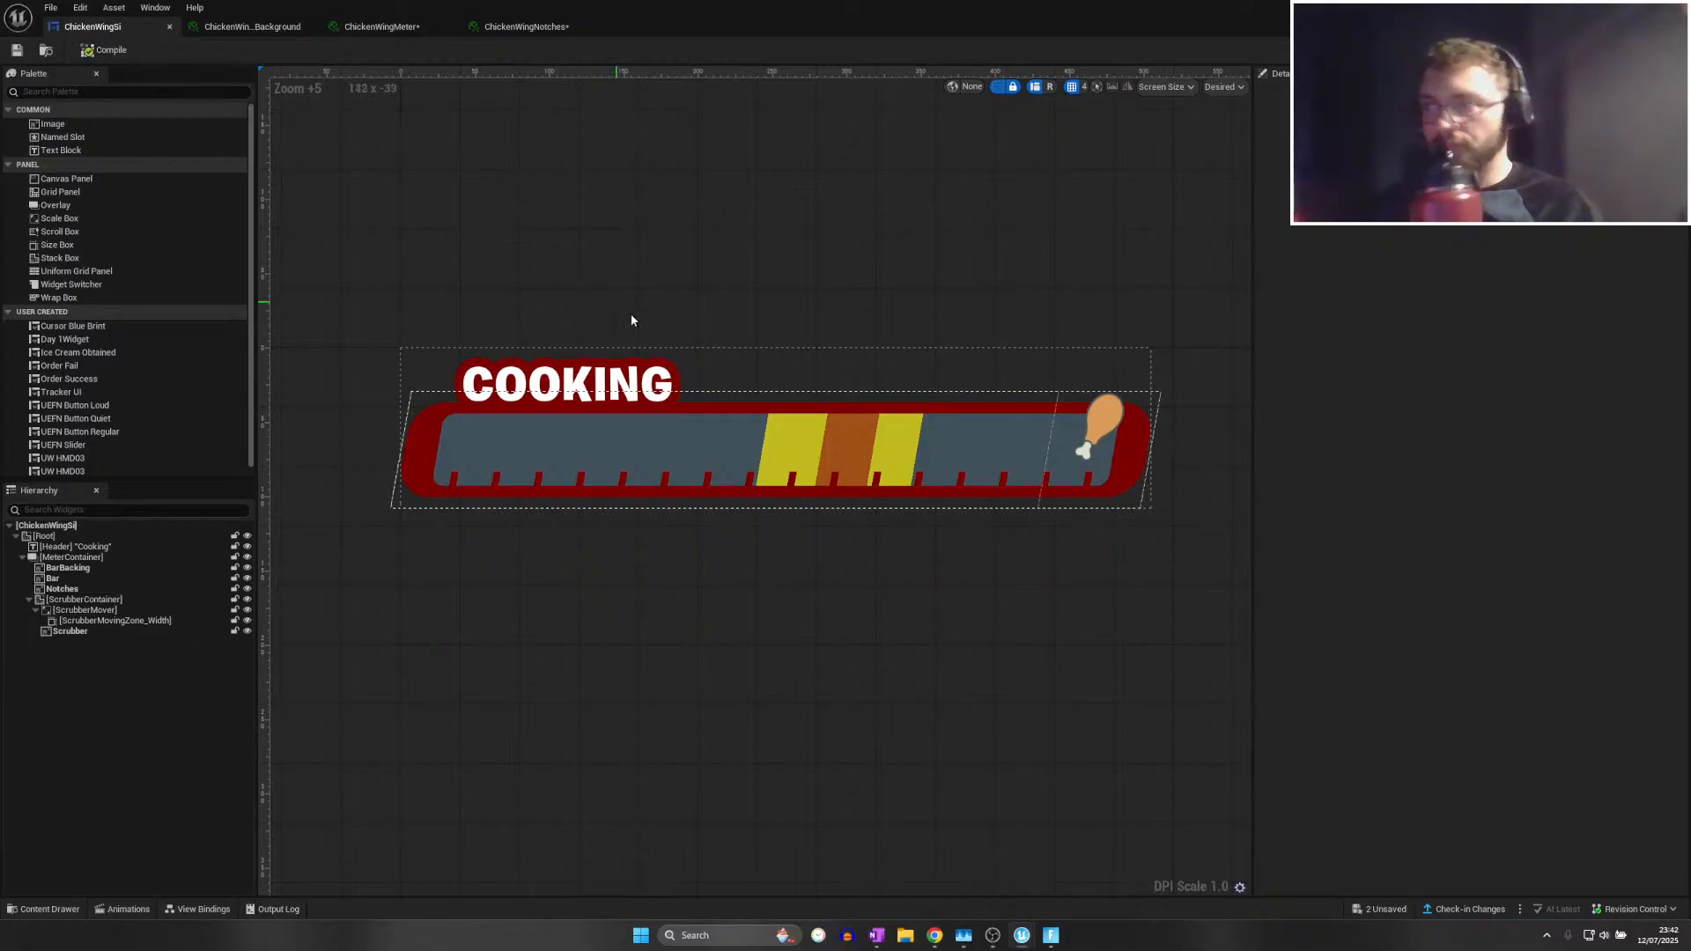
{"action": "scroll", "coordinate": [709, 483], "scroll_direction": "up", "scroll_amount": 8}
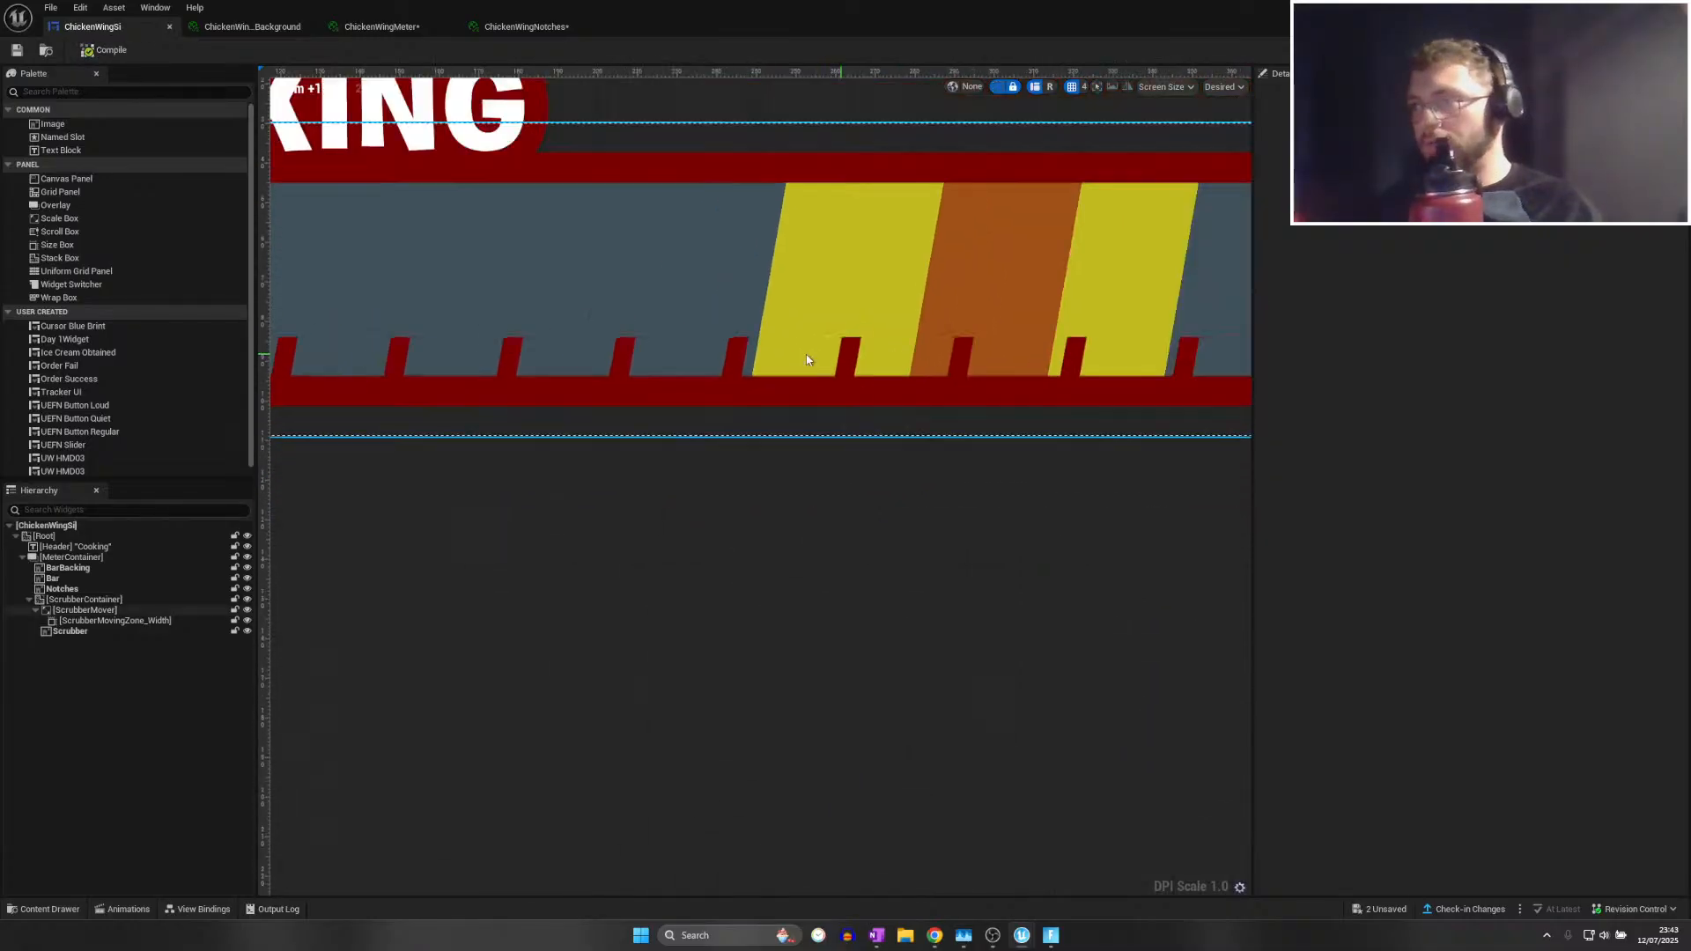
{"action": "scroll", "coordinate": [807, 360], "scroll_direction": "down", "scroll_amount": 6}
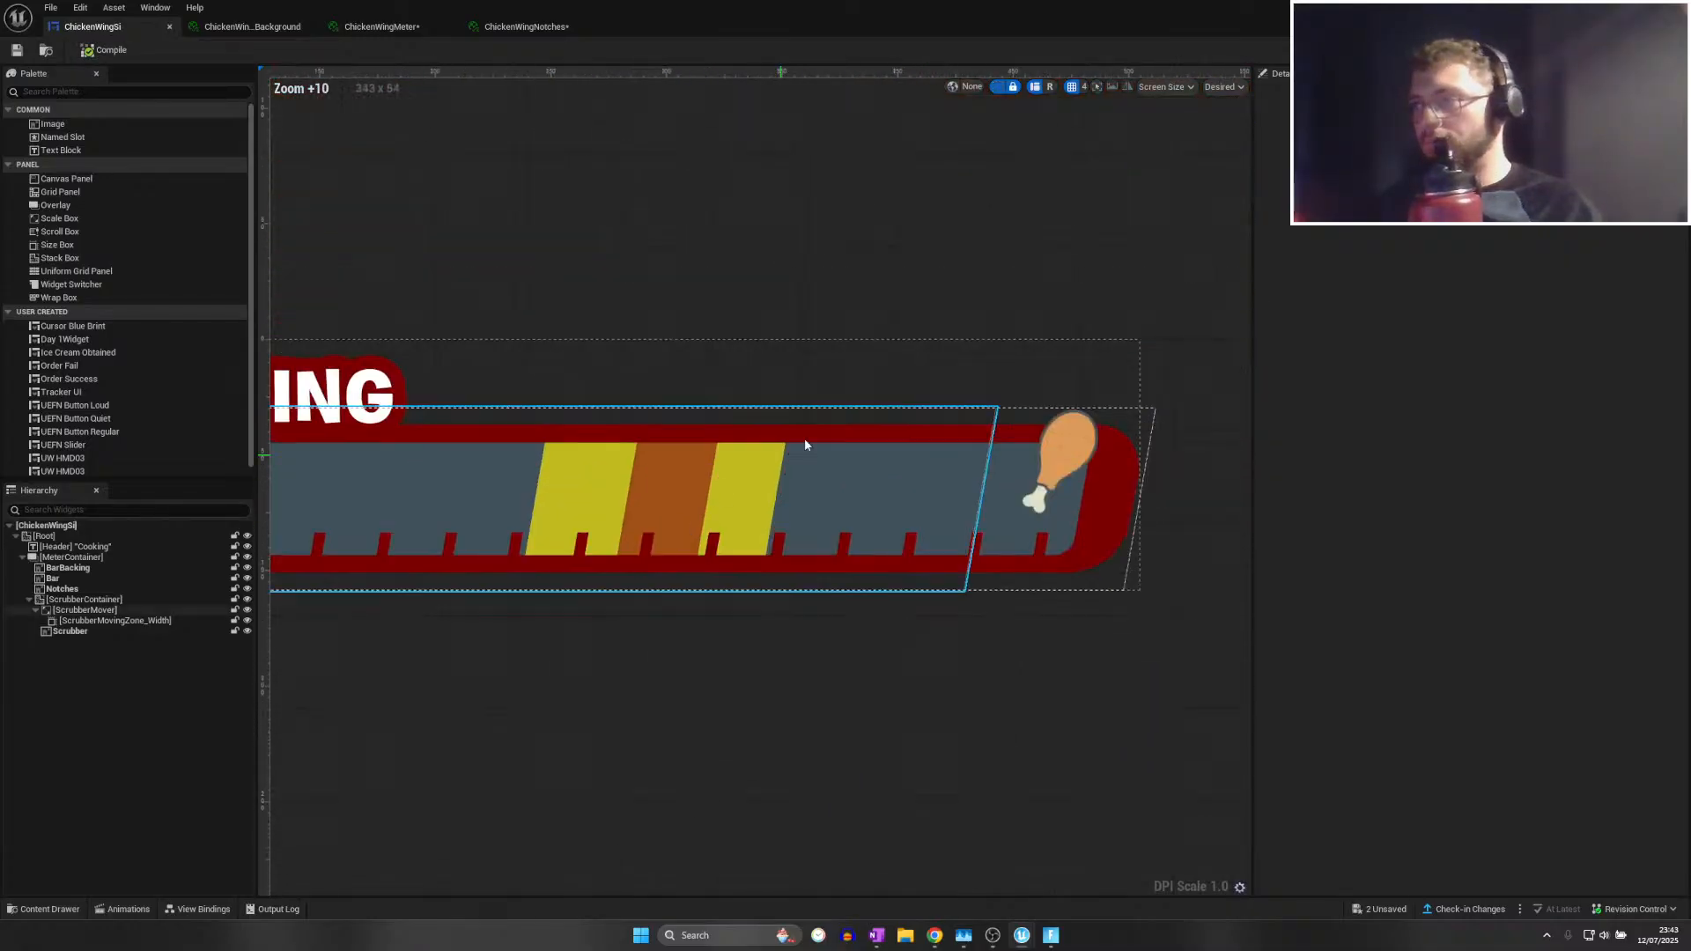
{"action": "left_click", "coordinate": [21, 53]}
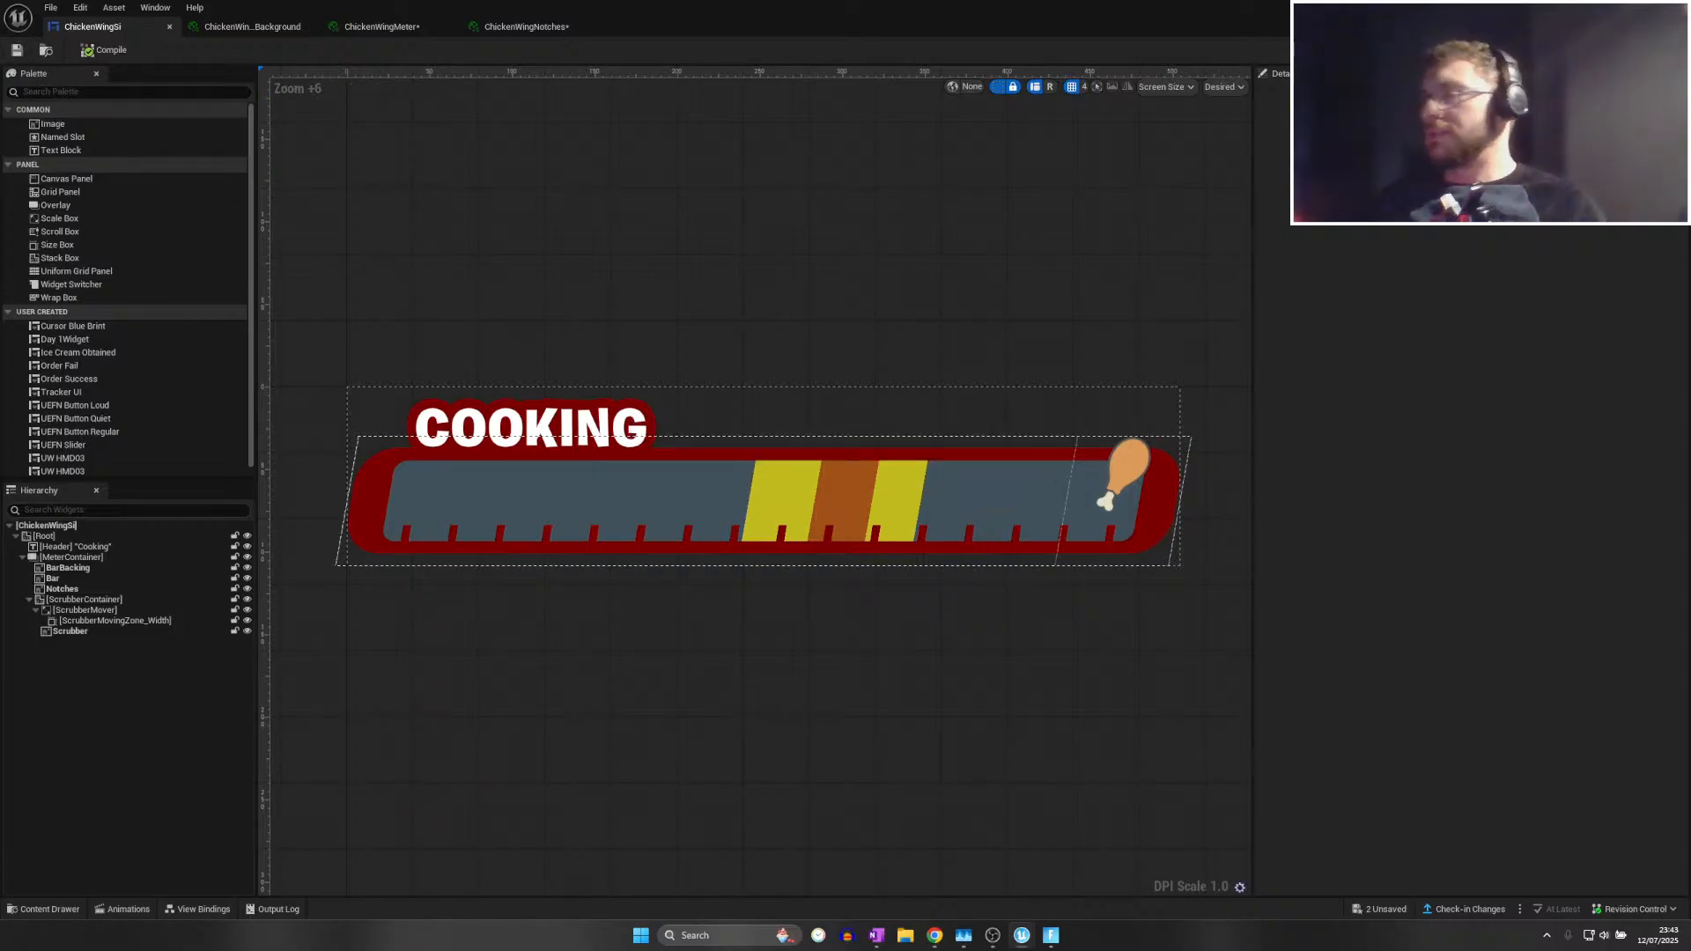
Return to the level editor and find the ChickenWingSi widget in the Widgets folder of SkilledInteraction
{"action": "left_click", "coordinate": [1591, 9]}
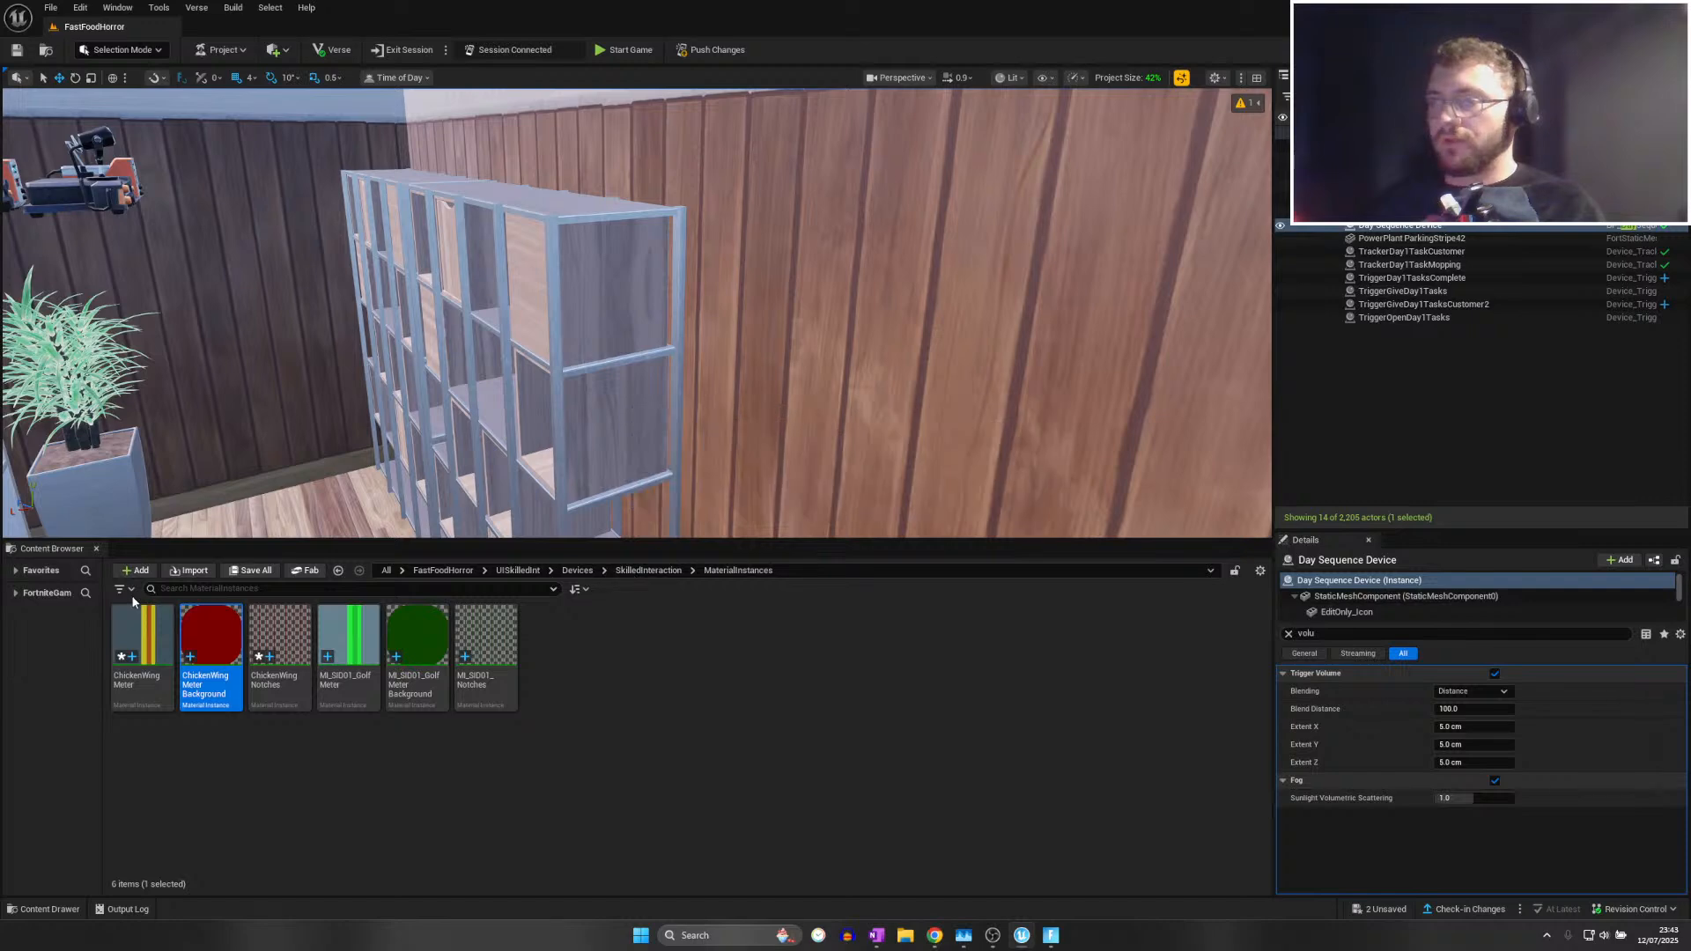
{"action": "left_click", "coordinate": [648, 569]}
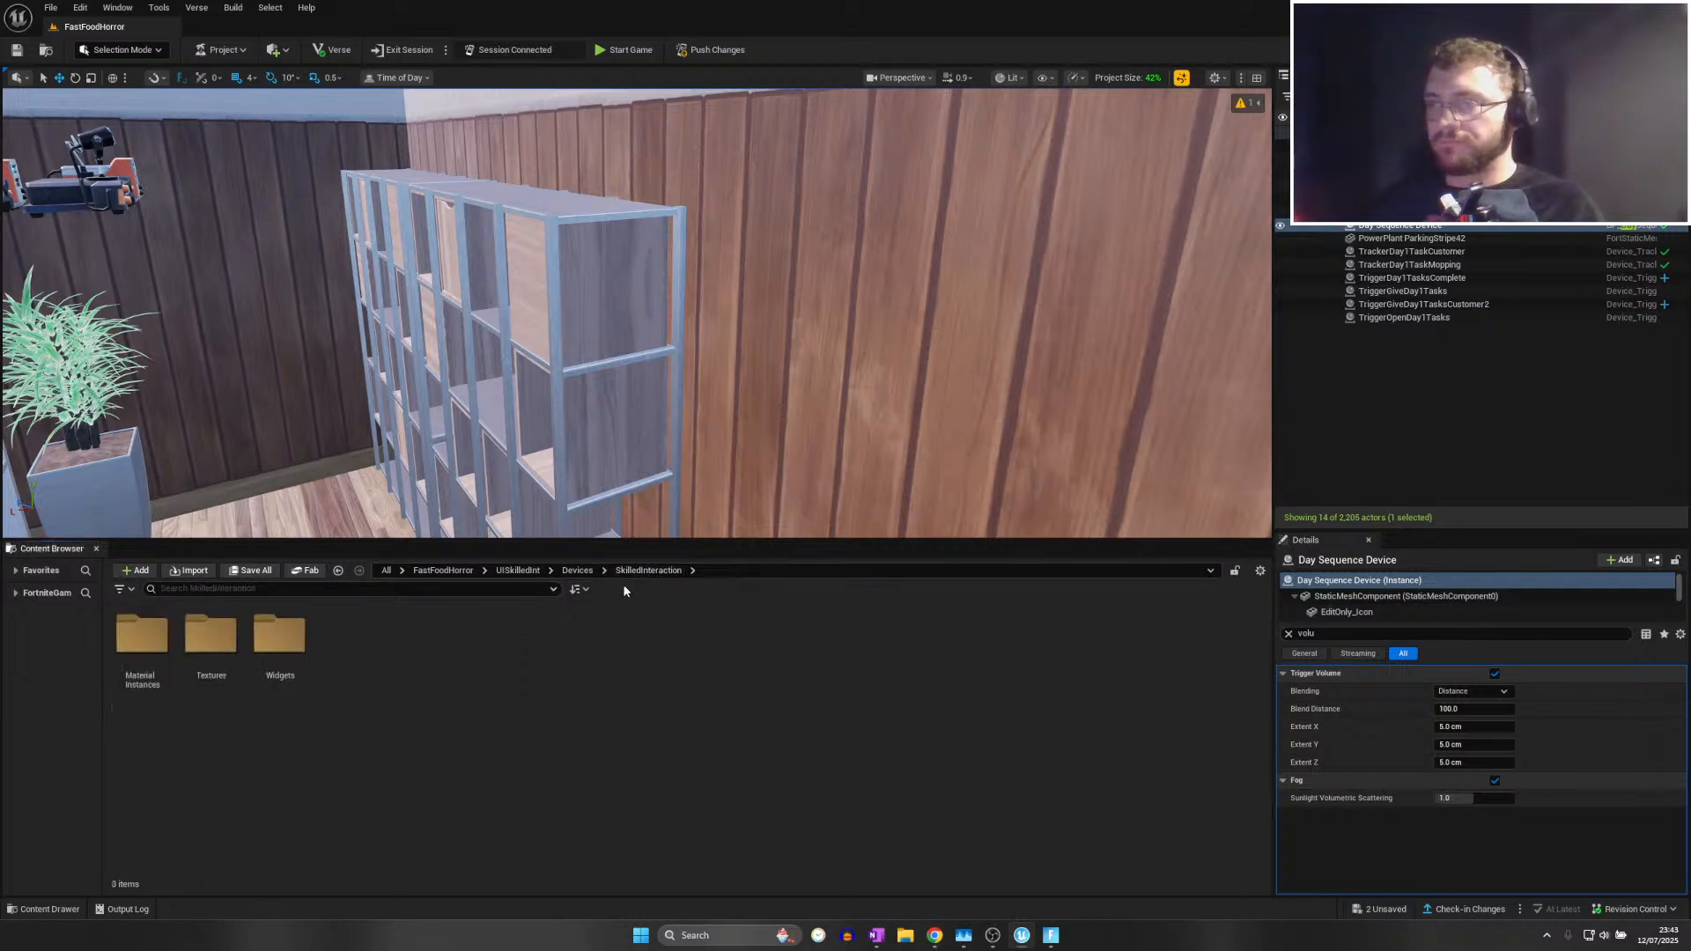
{"action": "double_click", "coordinate": [280, 638]}
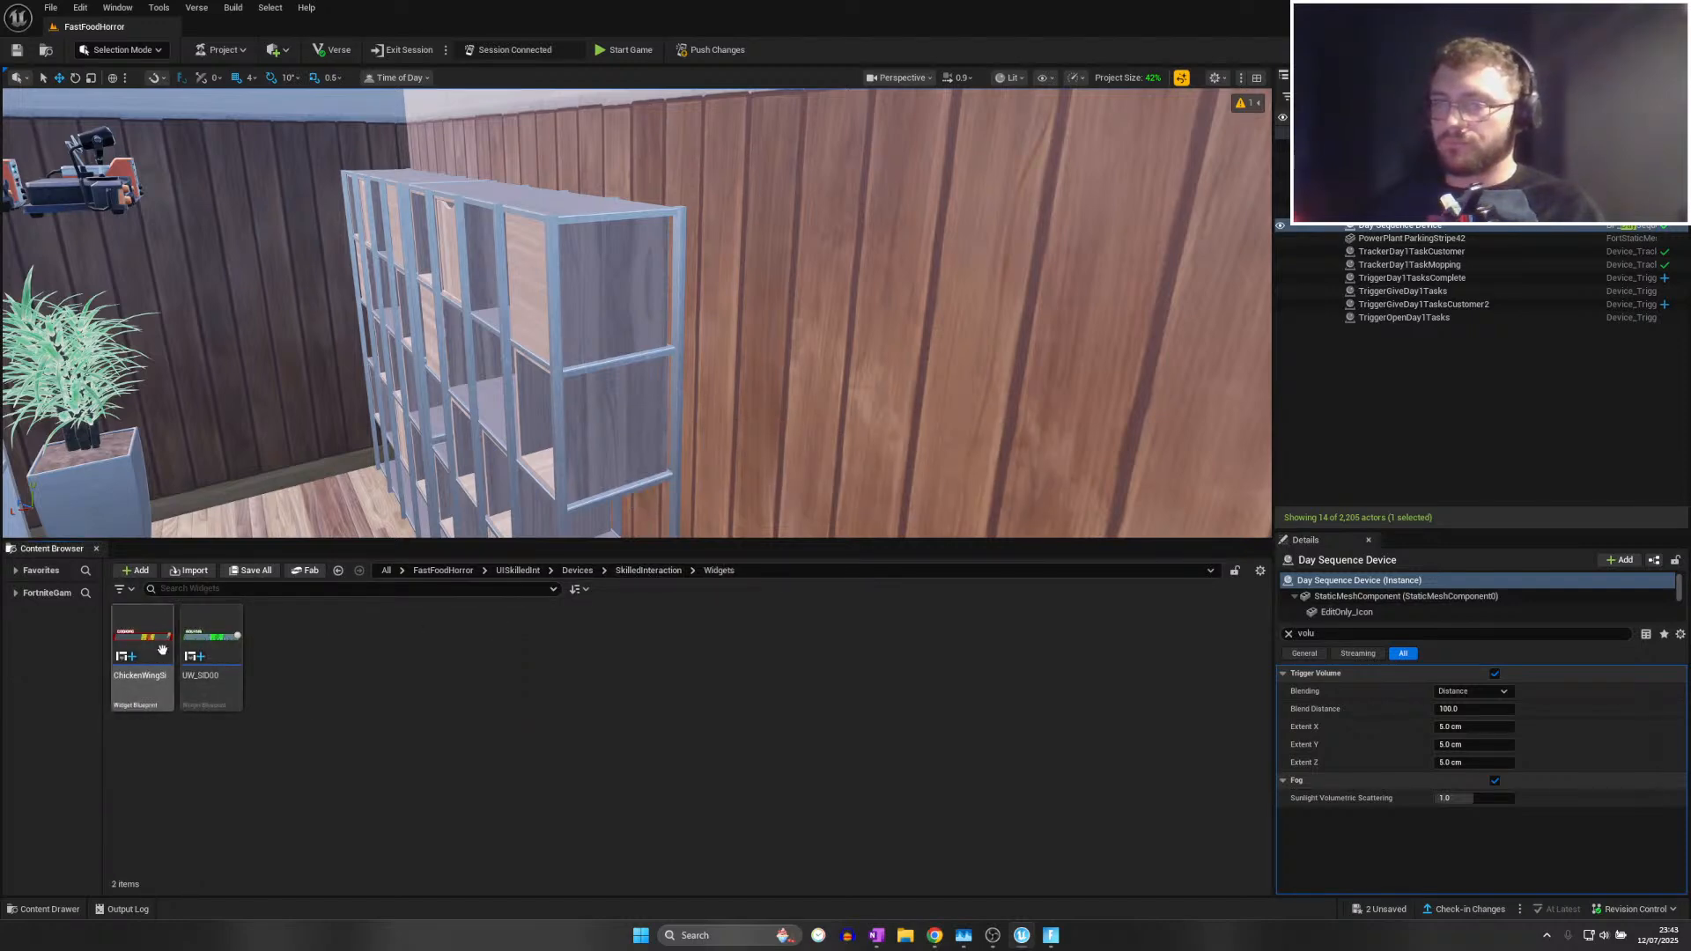
{"action": "mouse_move", "coordinate": [169, 637]}
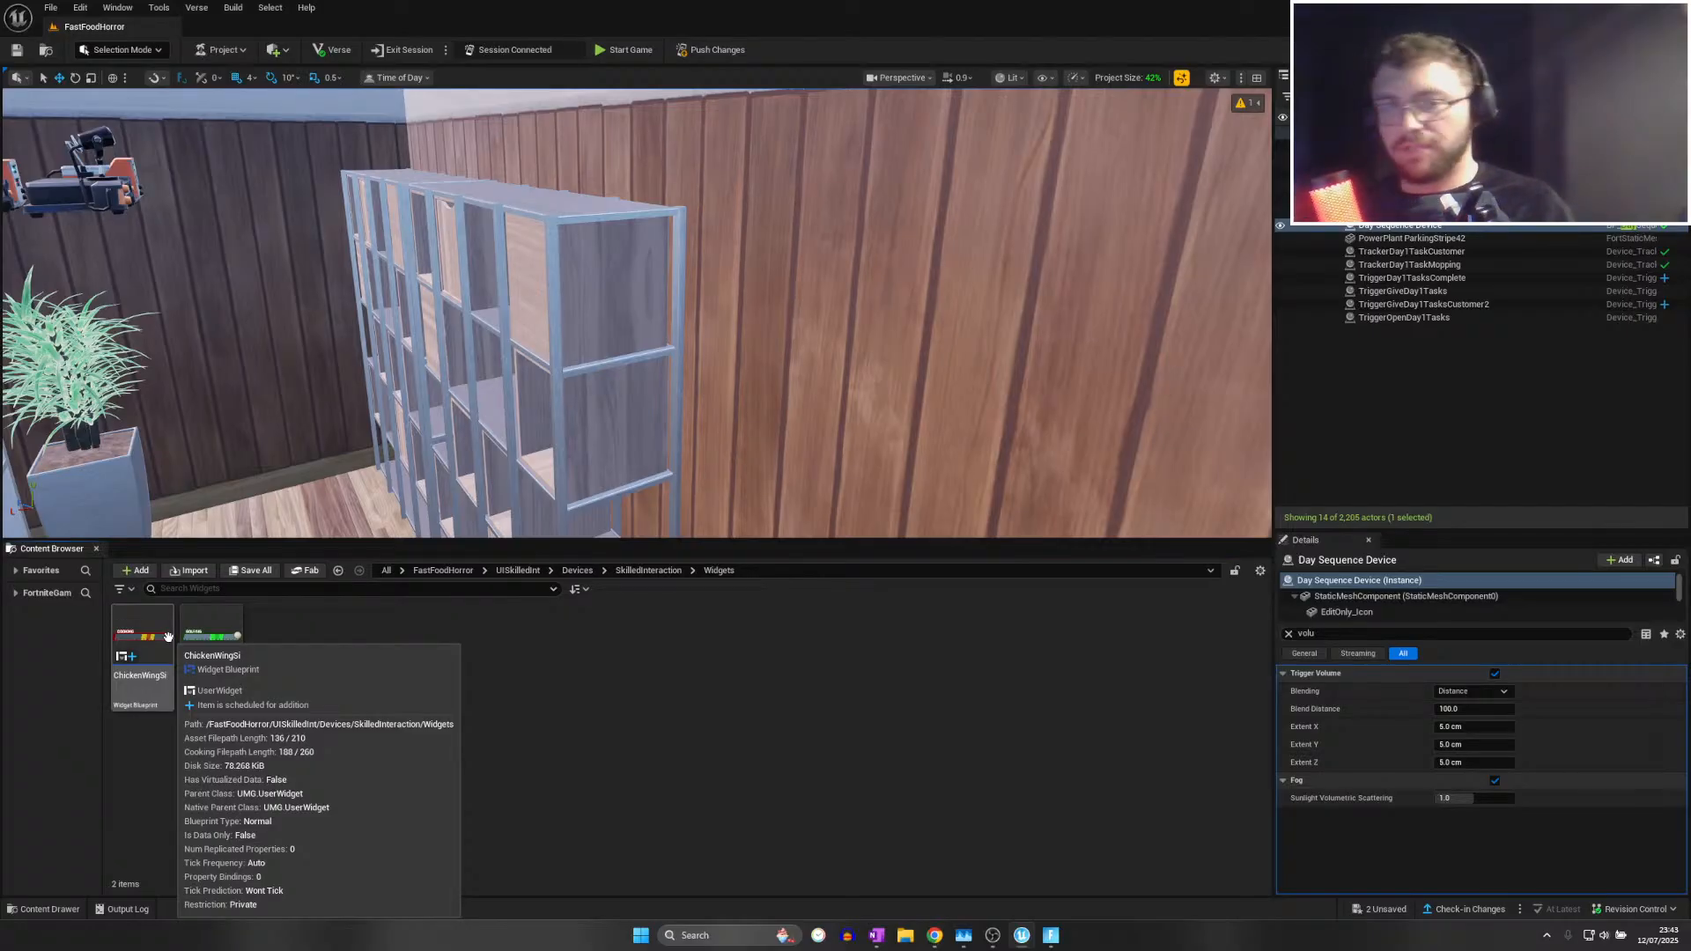
Save all unsaved content in the project
{"action": "left_click", "coordinate": [53, 6]}
{"action": "left_click", "coordinate": [103, 176]}
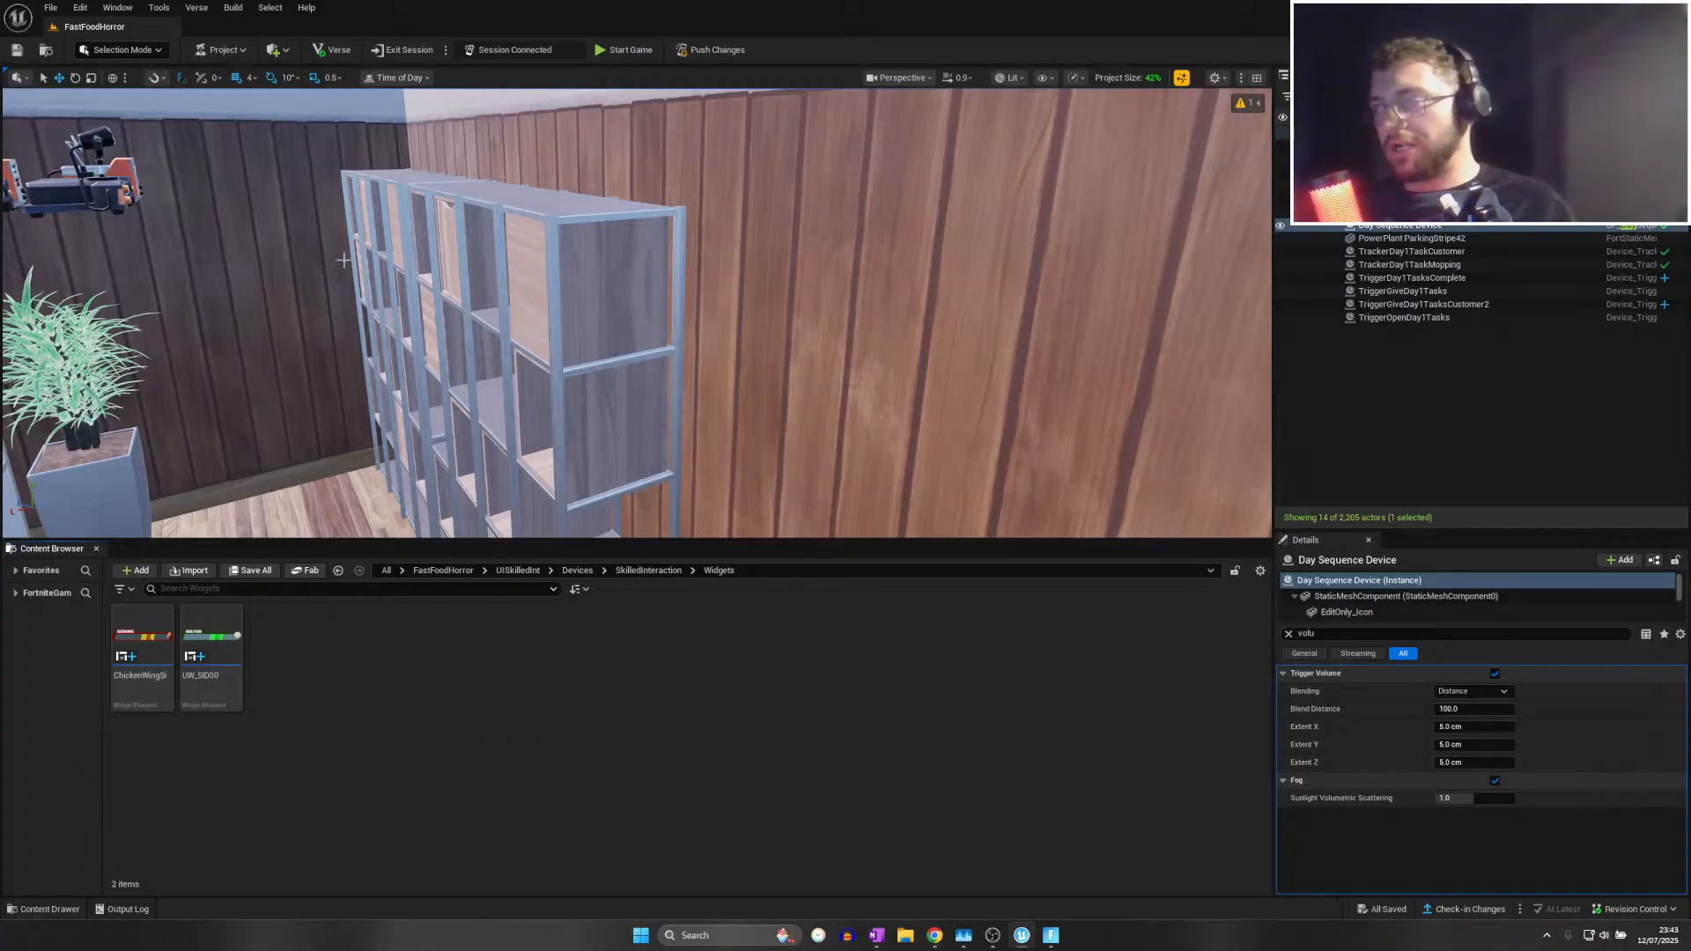
Move the Skilled Interaction device in the kitchen from in front of the stoves back between the two chicken stoves
{"action": "key", "text": "w"}
{"action": "right_click_drag", "start_coordinate": [343, 260], "coordinate": [291, 271]}
{"action": "key", "text": "s"}
{"action": "right_click_drag", "start_coordinate": [531, 283], "coordinate": [502, 414]}
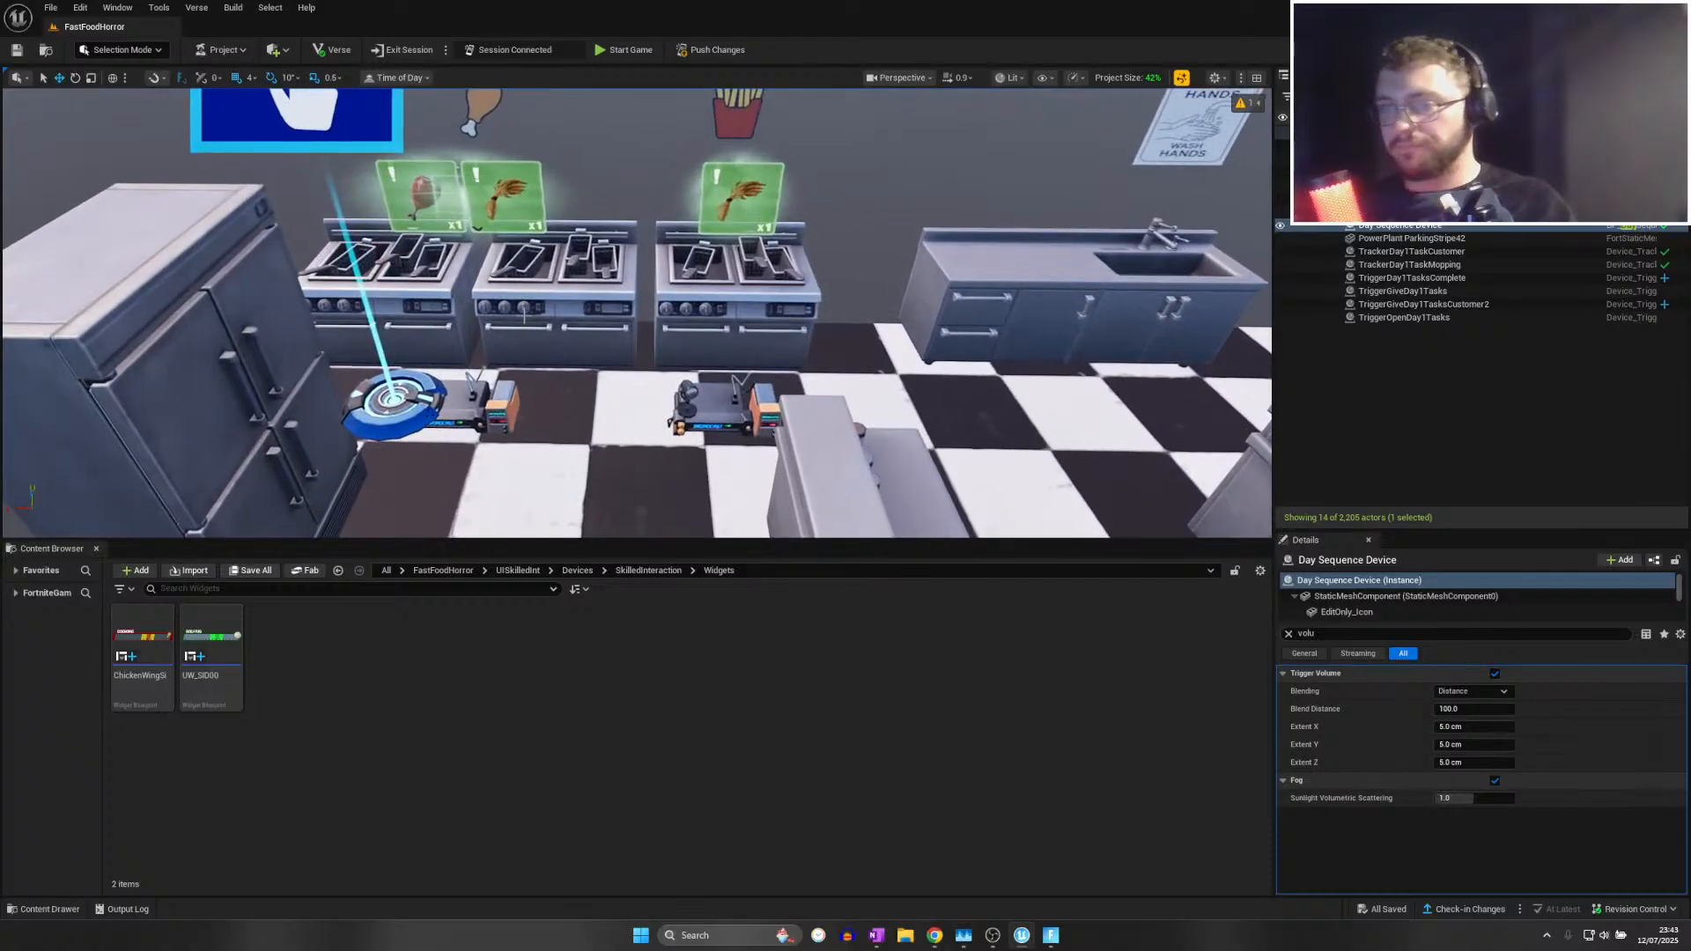
{"action": "left_click", "coordinate": [141, 661]}
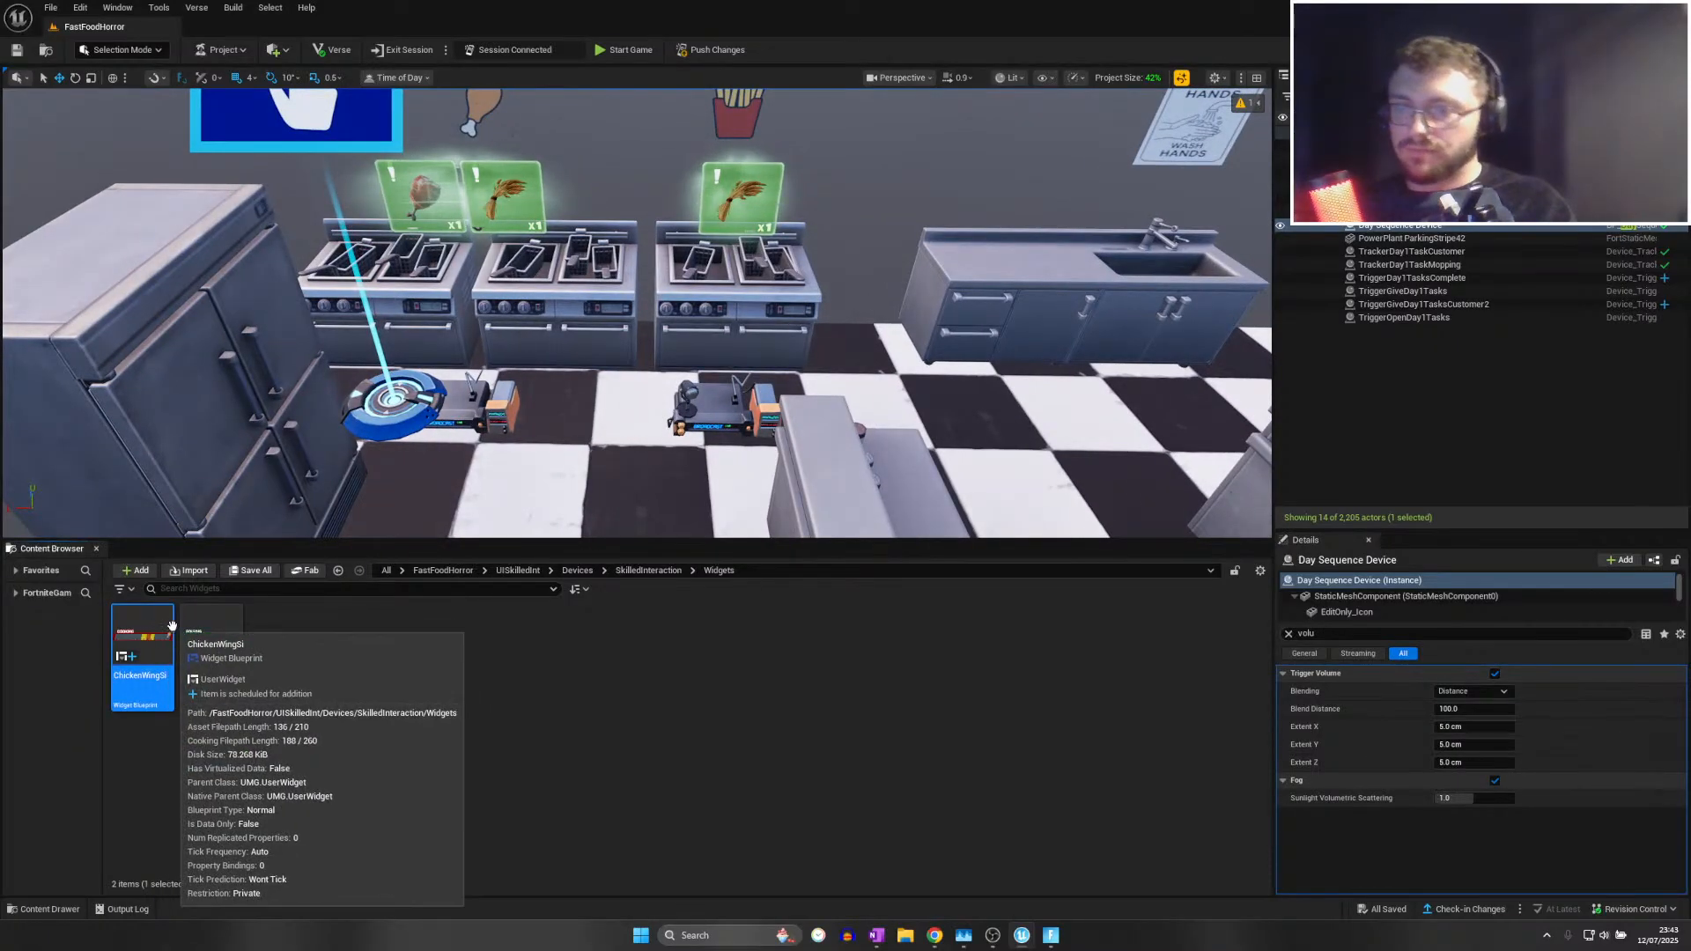
{"action": "key", "text": "s"}
{"action": "right_click_drag", "start_coordinate": [396, 319], "coordinate": [398, 290]}
{"action": "left_click", "coordinate": [418, 236]}
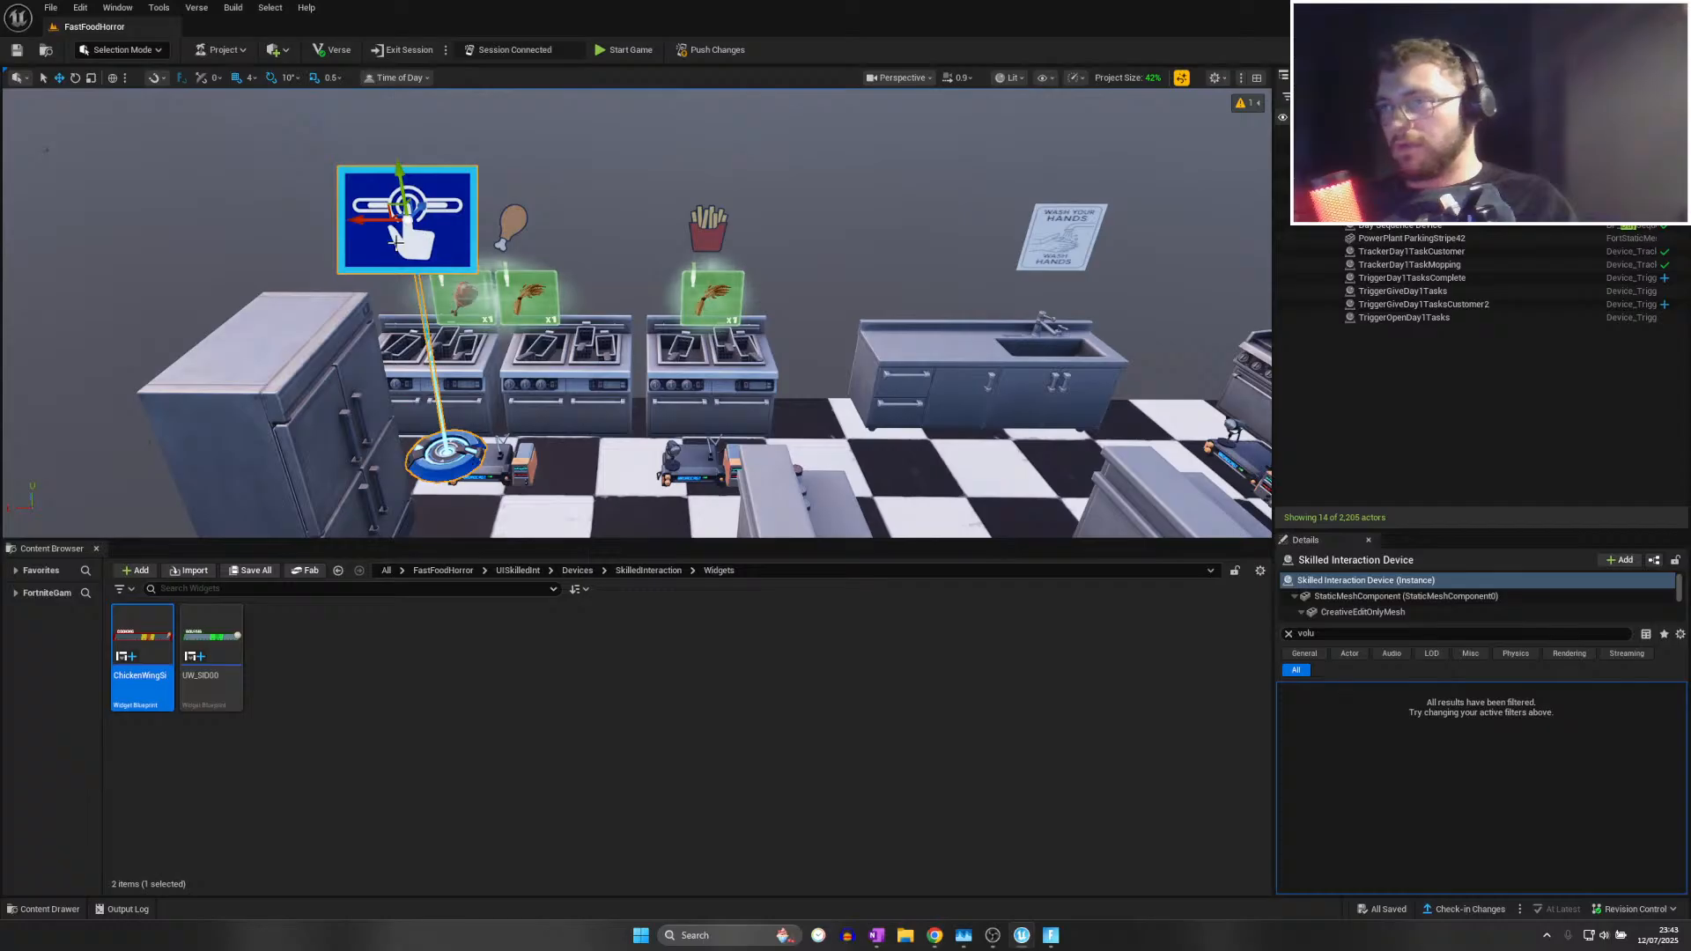
{"action": "left_click_drag", "start_coordinate": [416, 207], "coordinate": [461, 152]}
{"action": "right_click_drag", "start_coordinate": [530, 252], "coordinate": [549, 243]}
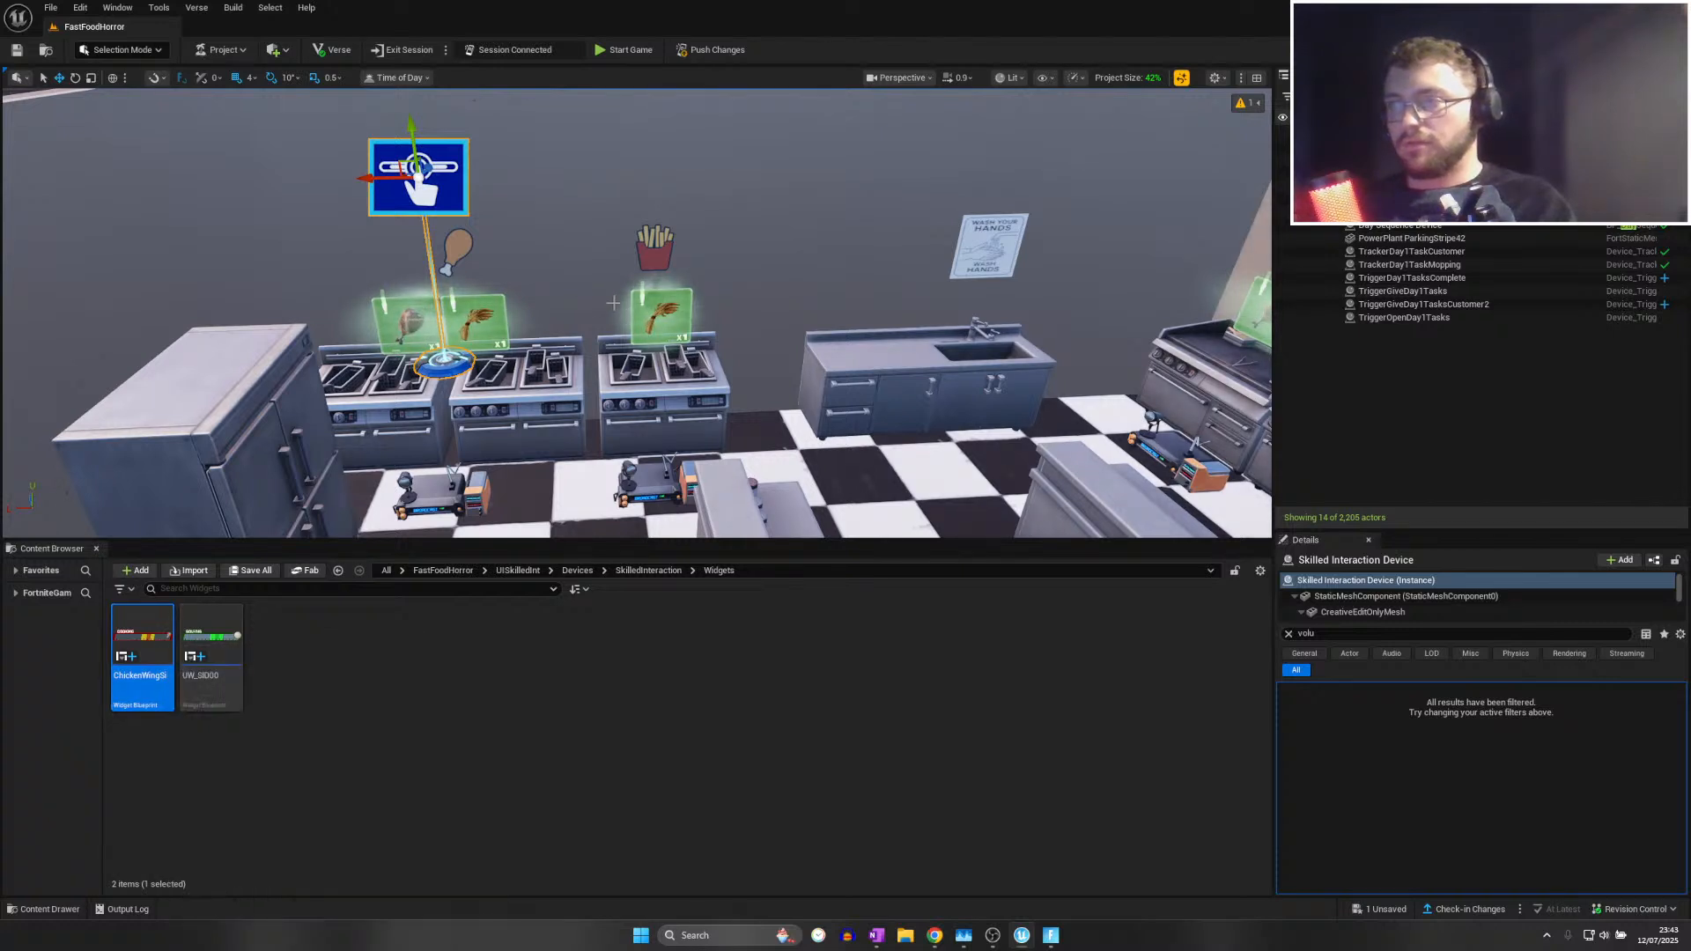
{"action": "right_click_drag", "start_coordinate": [370, 388], "coordinate": [345, 352]}
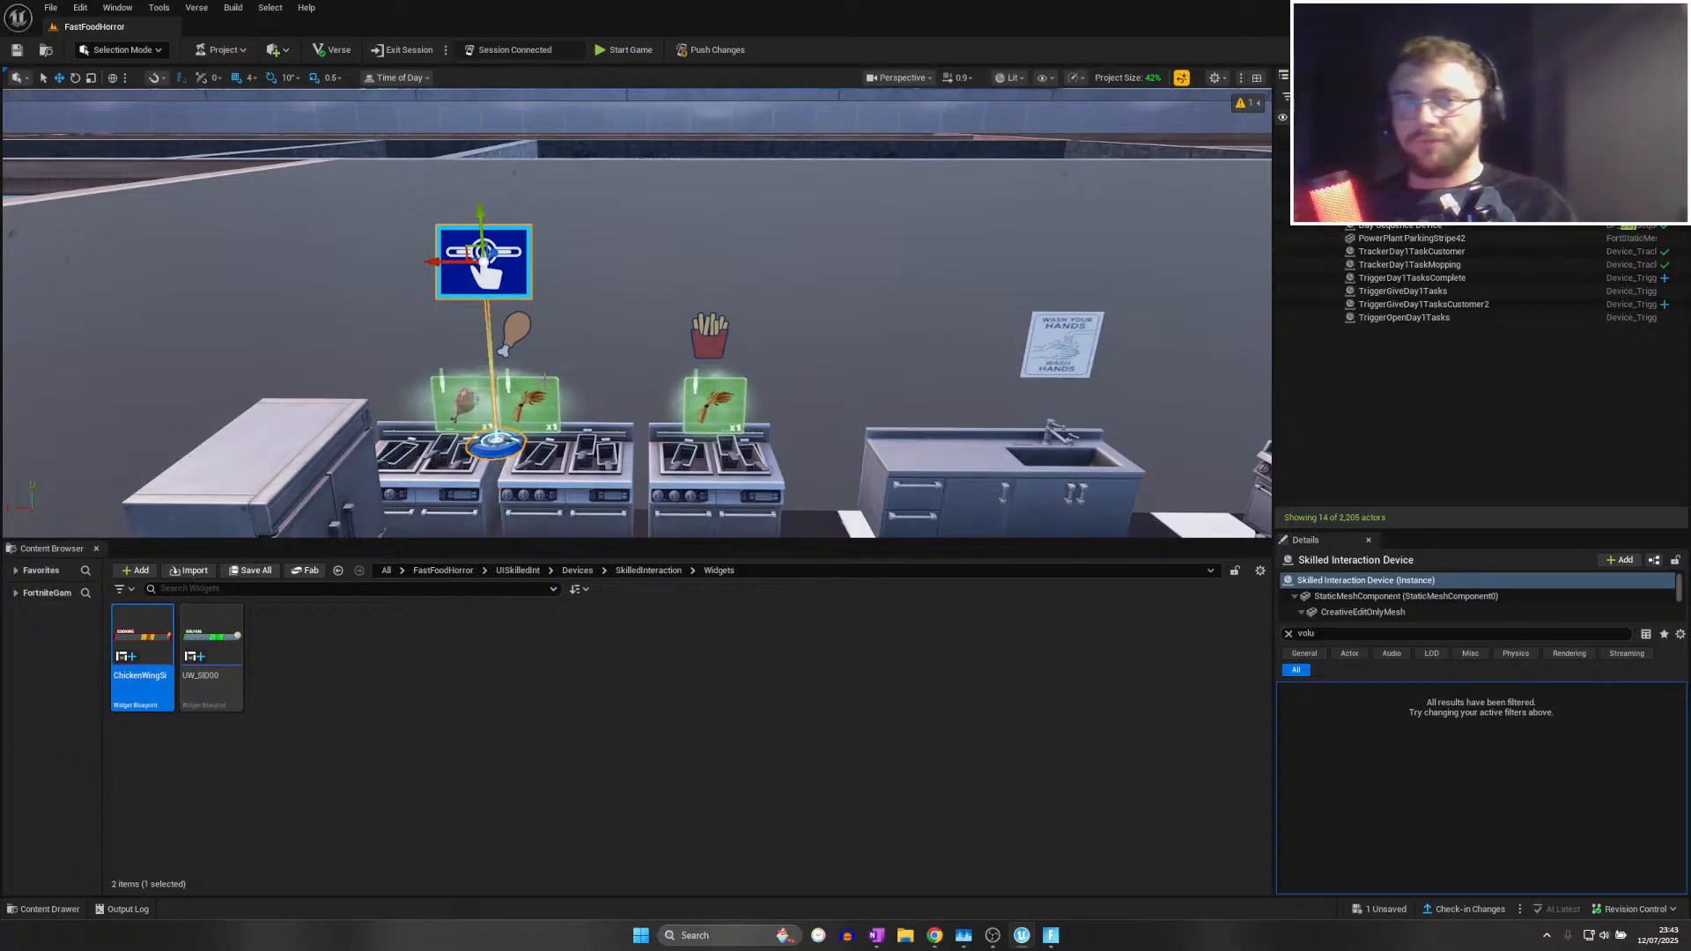
Open the ChickenWingSi widget and change its header text to "Chicken Wing"
{"action": "double_click", "coordinate": [162, 635]}
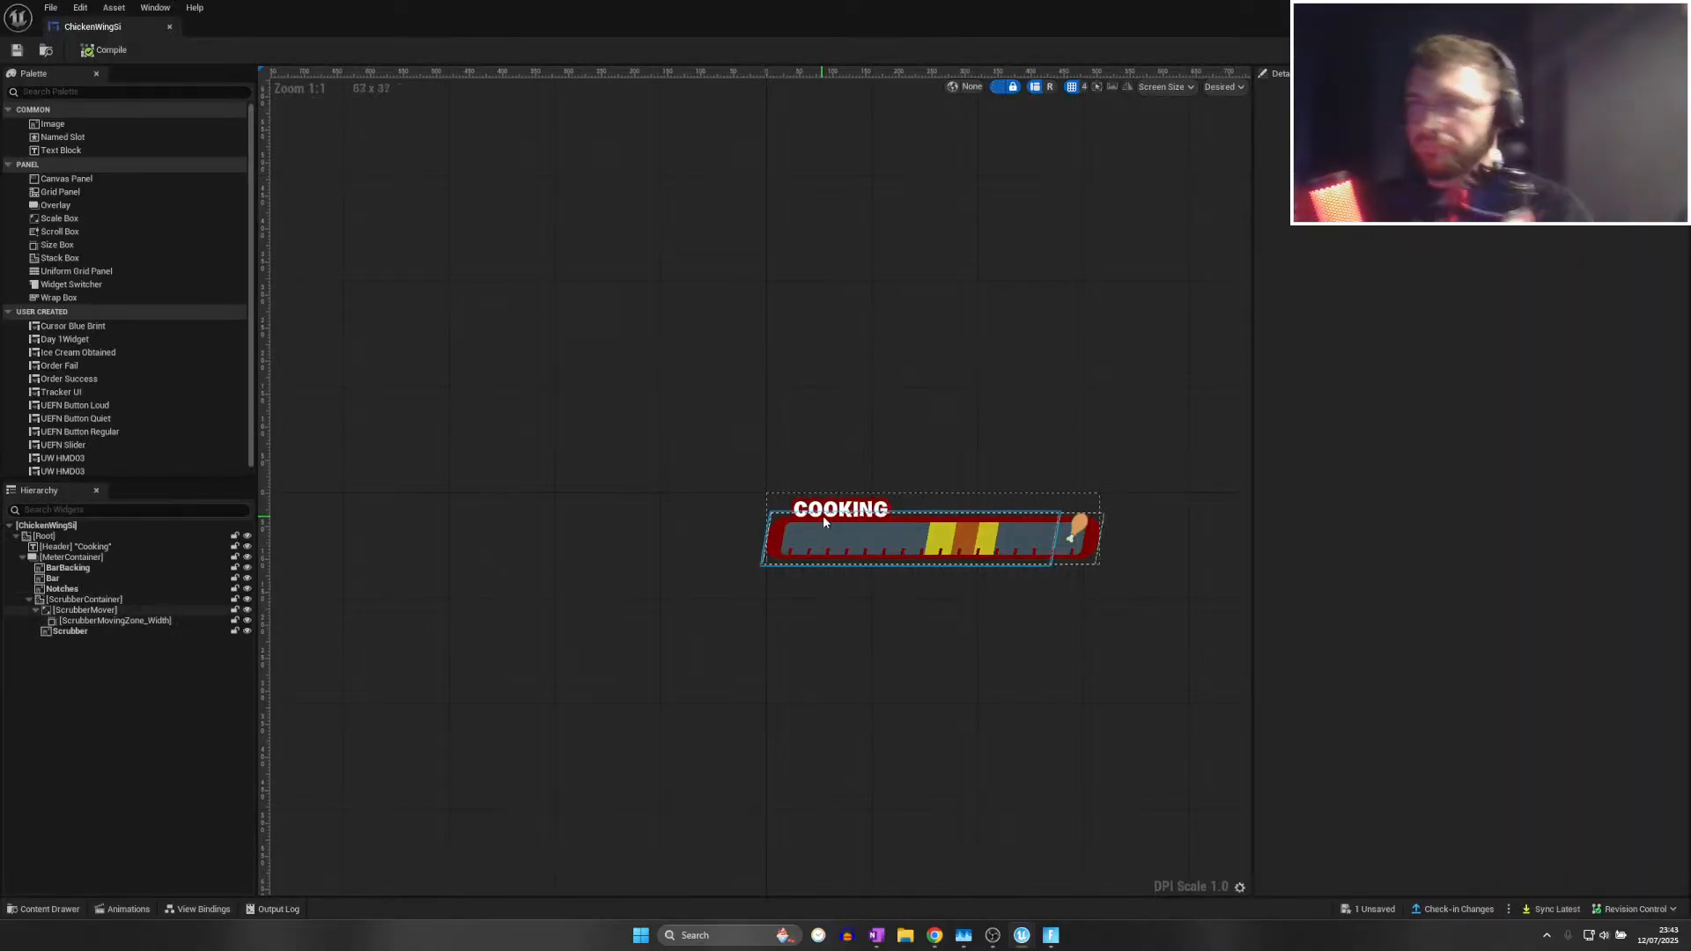
{"action": "left_click", "coordinate": [823, 520]}
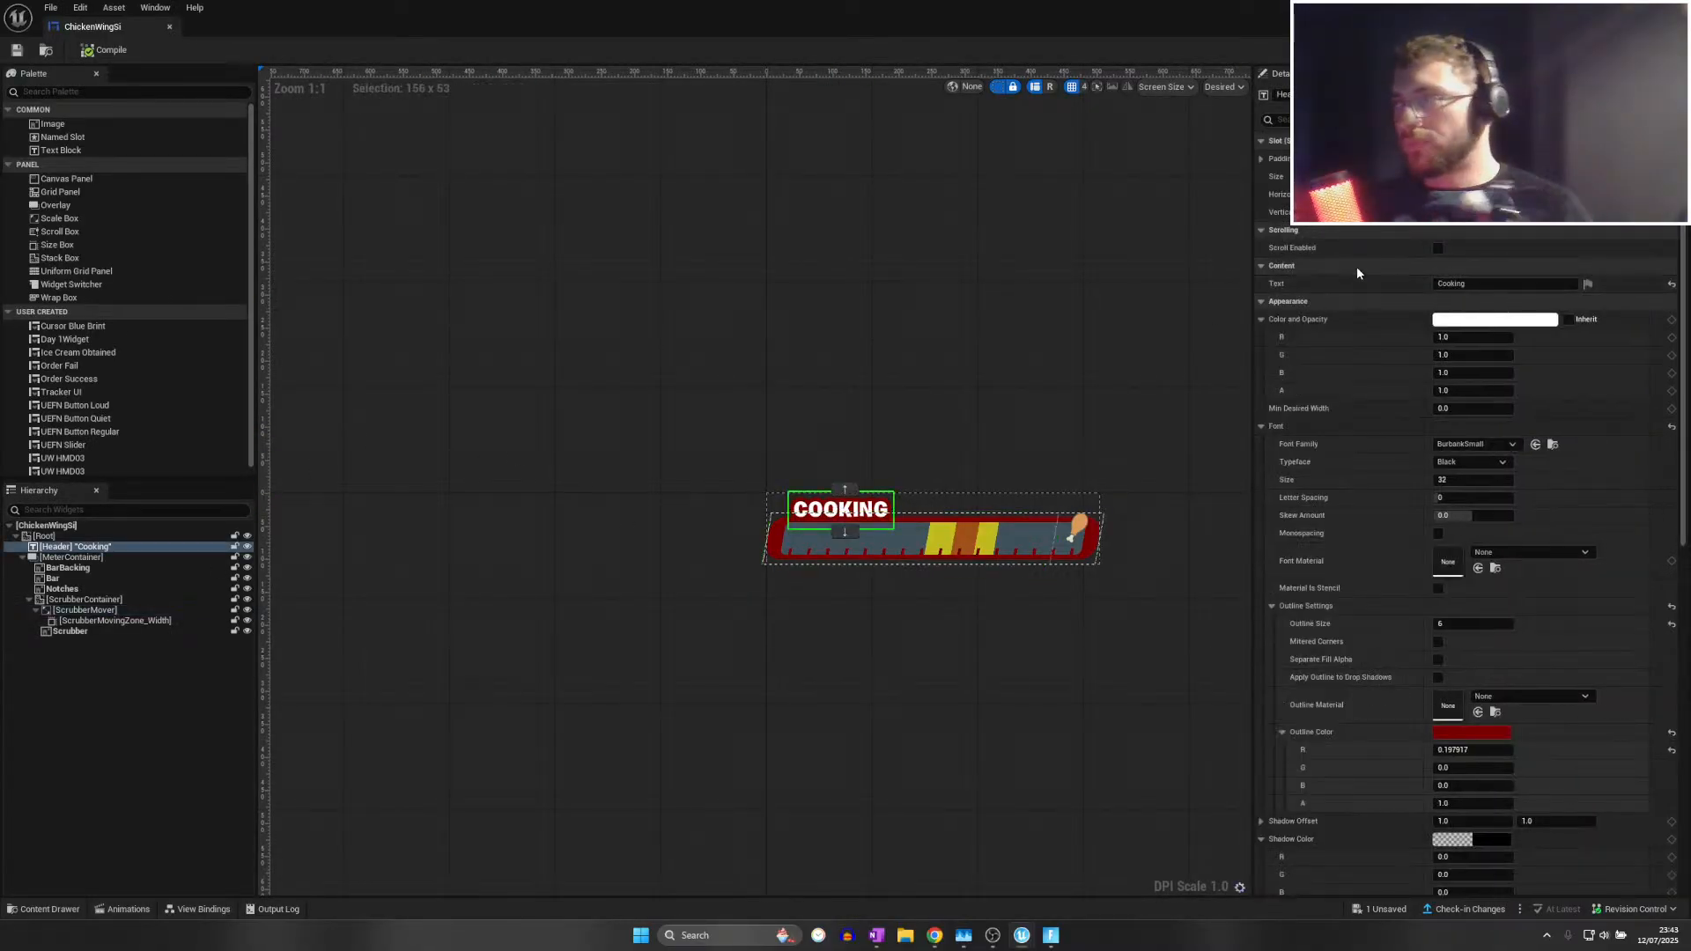
{"action": "left_click", "coordinate": [1469, 282]}
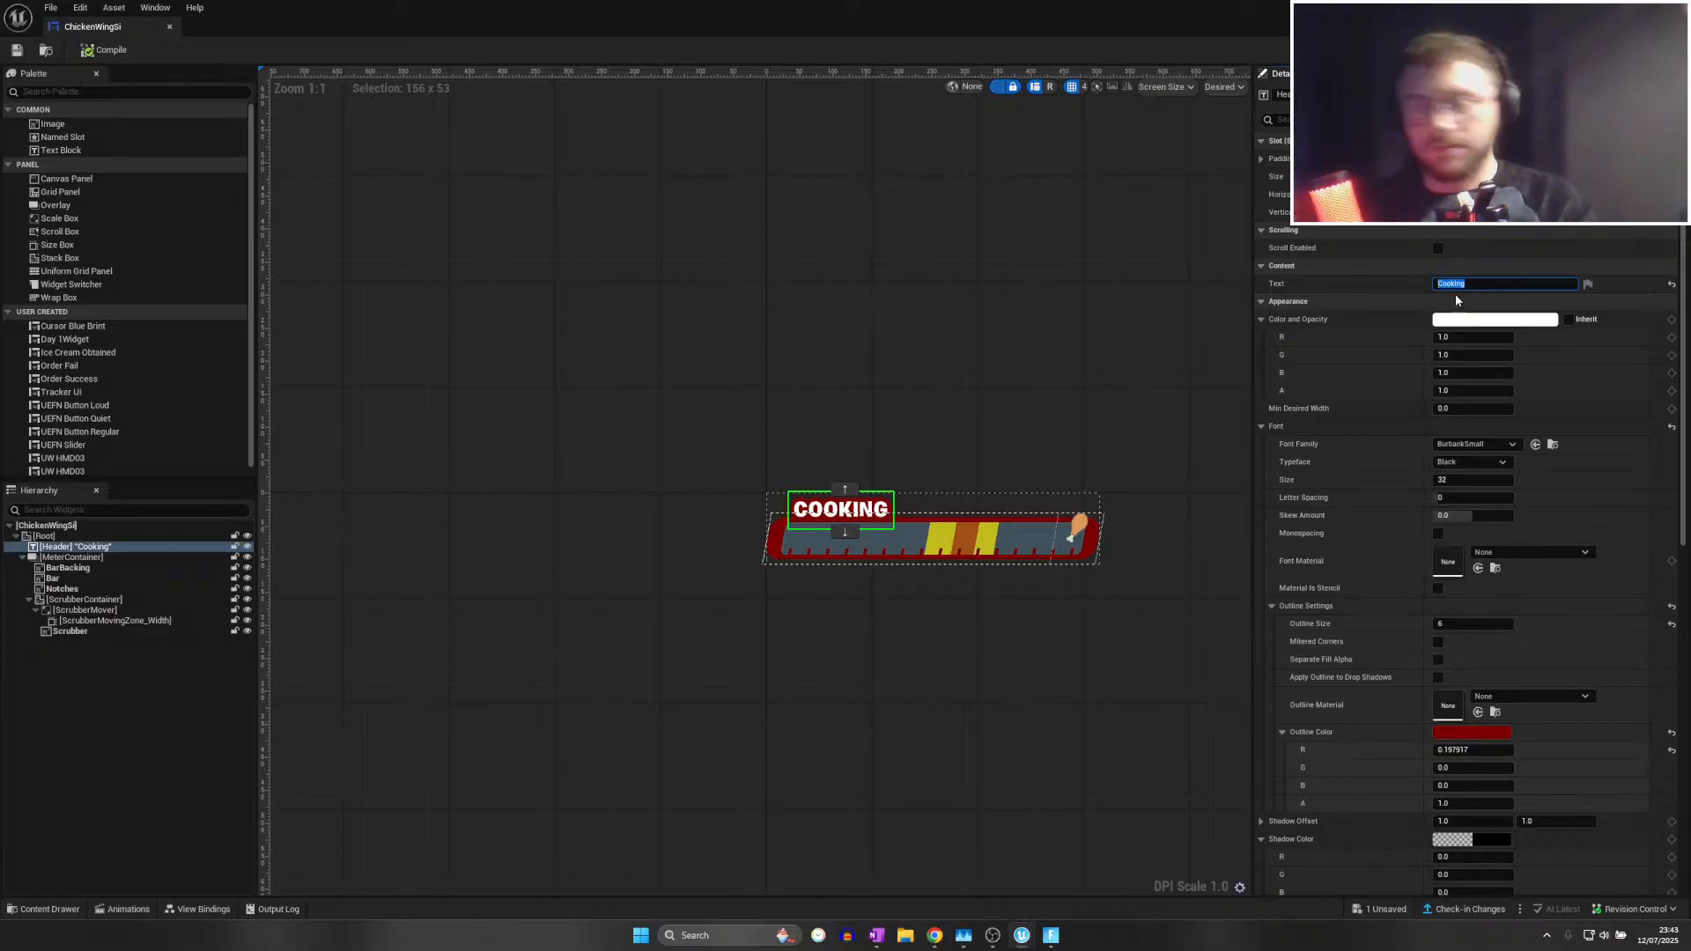
{"action": "type", "text": "Chicken Wing"}
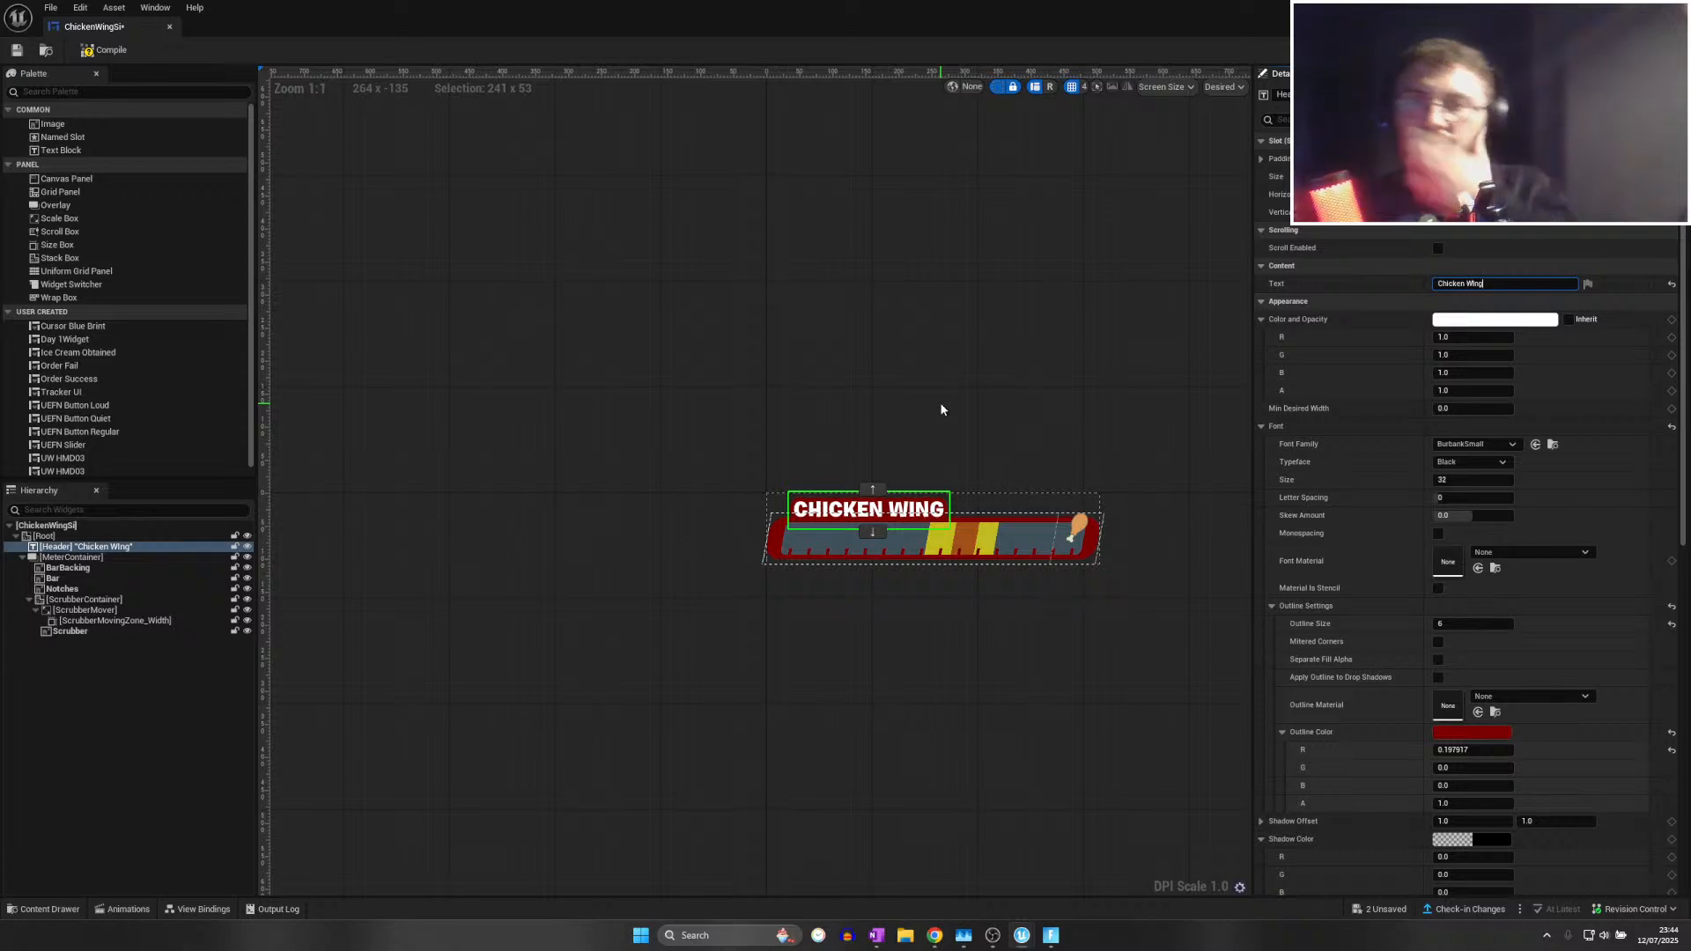
{"action": "left_click", "coordinate": [885, 403]}
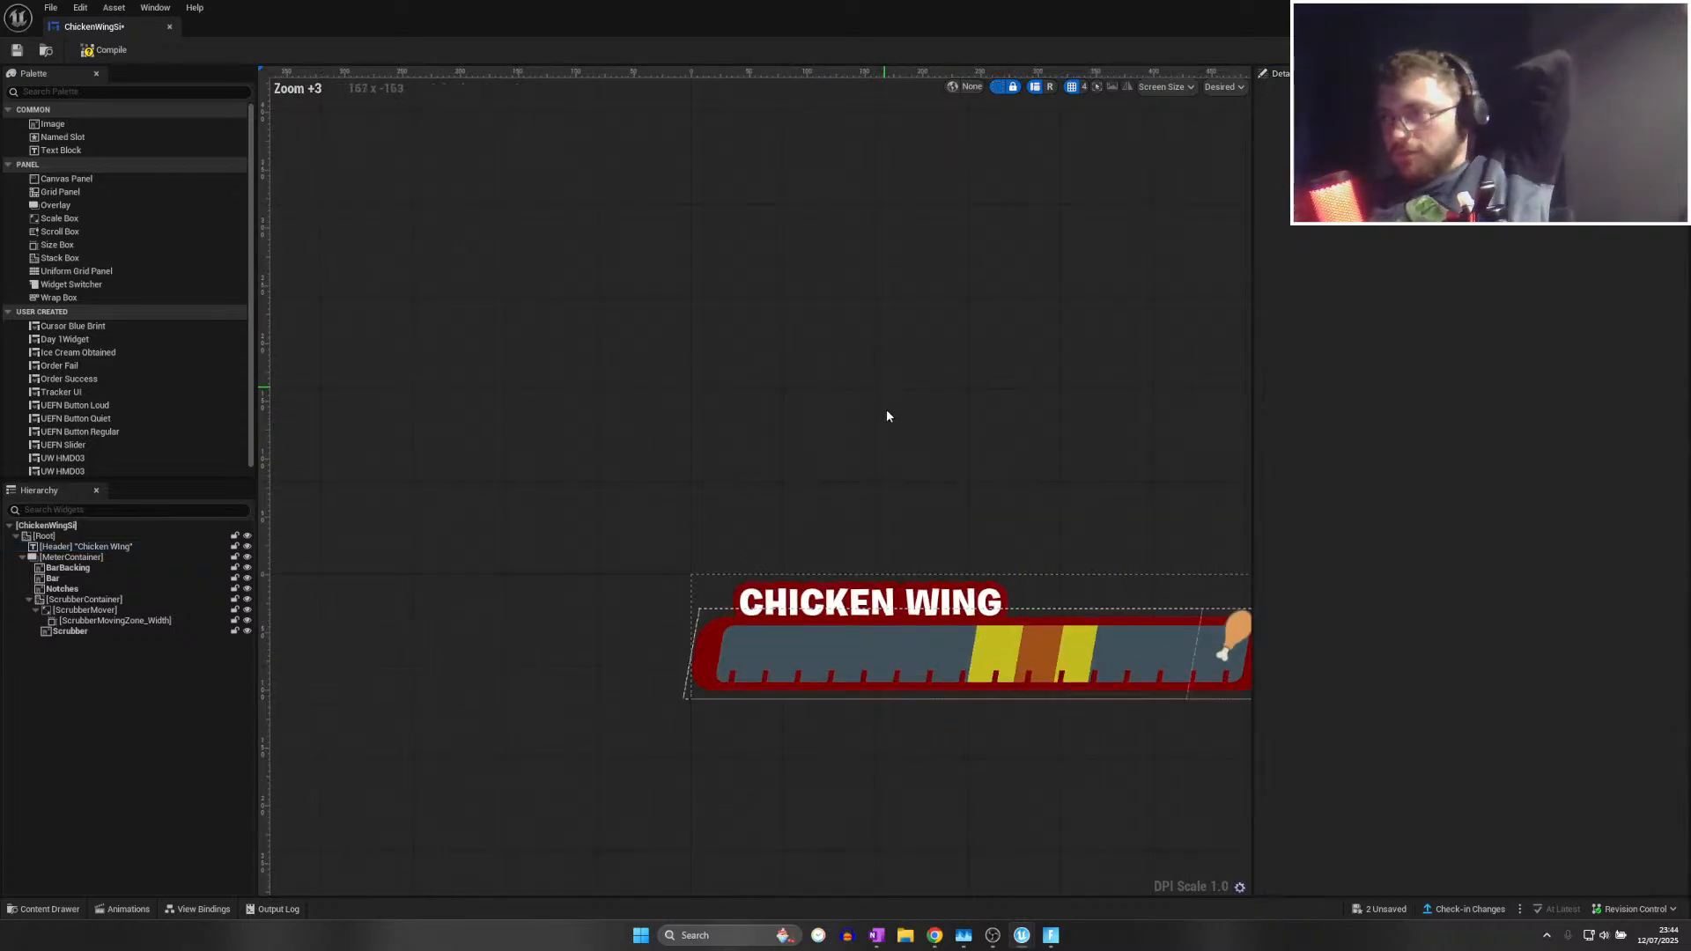
Examine how the header text sits on the meter bar, both close up and as a whole
{"action": "scroll", "coordinate": [742, 438], "scroll_direction": "up", "scroll_amount": 2}
{"action": "right_click_drag", "start_coordinate": [742, 438], "coordinate": [707, 441]}
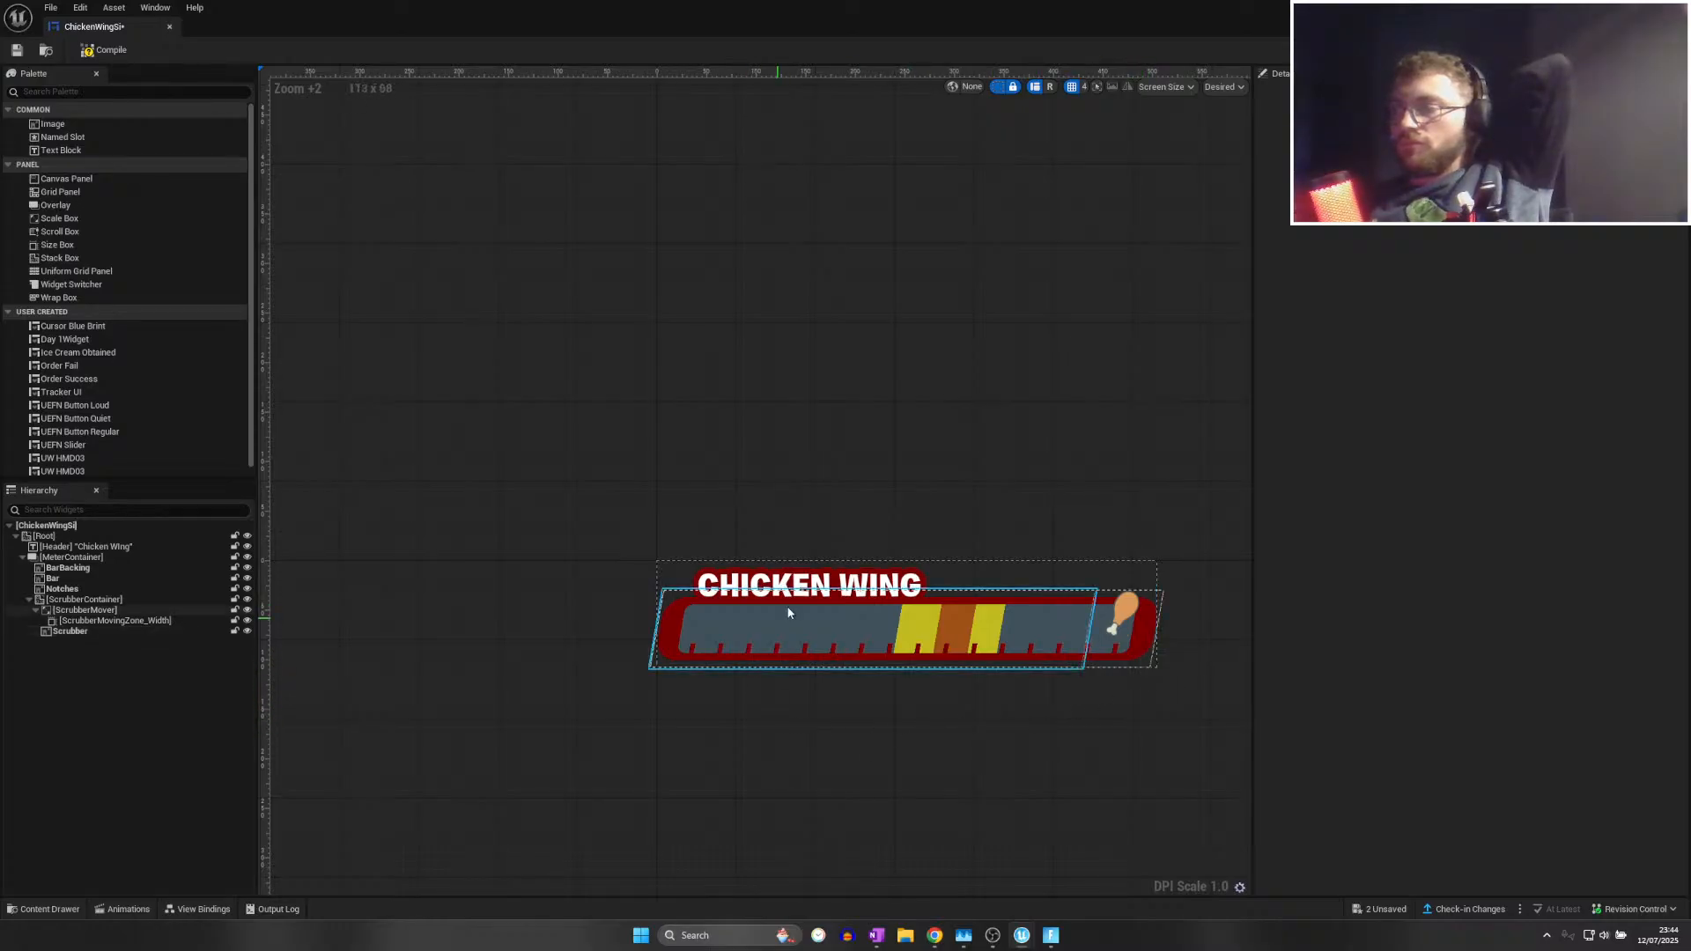
{"action": "left_click", "coordinate": [830, 574]}
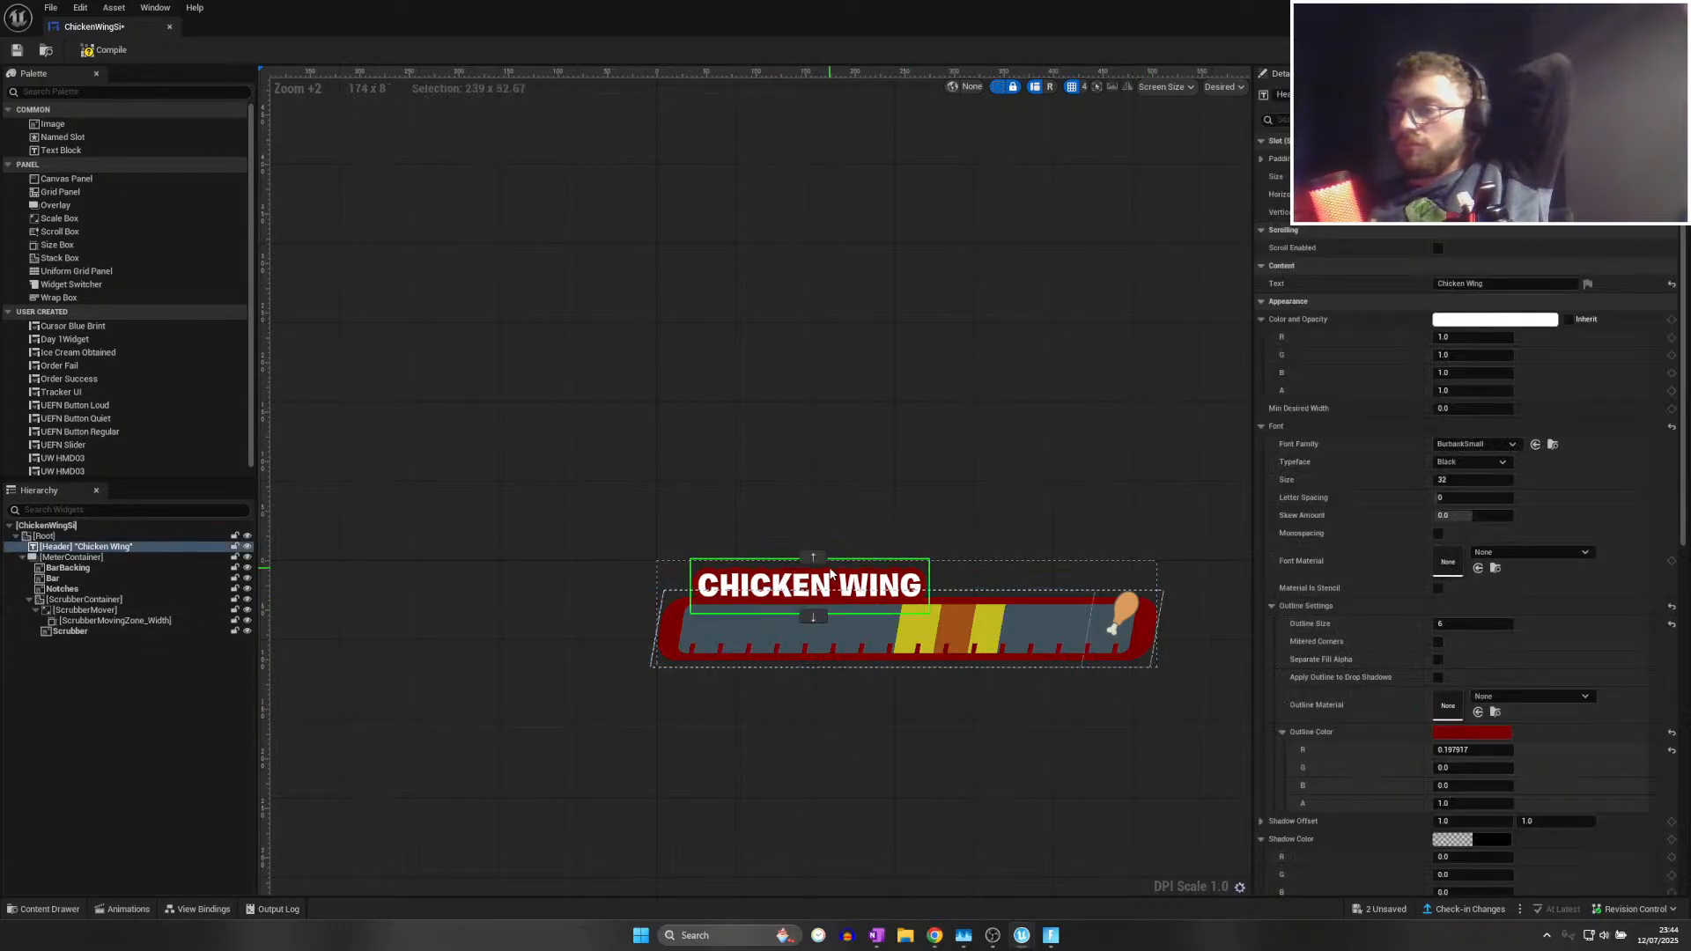
{"action": "left_click", "coordinate": [822, 692]}
{"action": "scroll", "coordinate": [822, 730], "scroll_direction": "down", "scroll_amount": 2}
{"action": "scroll", "coordinate": [822, 731], "scroll_direction": "up", "scroll_amount": 3}
{"action": "right_click_drag", "start_coordinate": [821, 736], "coordinate": [649, 685]}
{"action": "scroll", "coordinate": [668, 692], "scroll_direction": "up", "scroll_amount": 4}
{"action": "scroll", "coordinate": [649, 687], "scroll_direction": "down", "scroll_amount": 1}
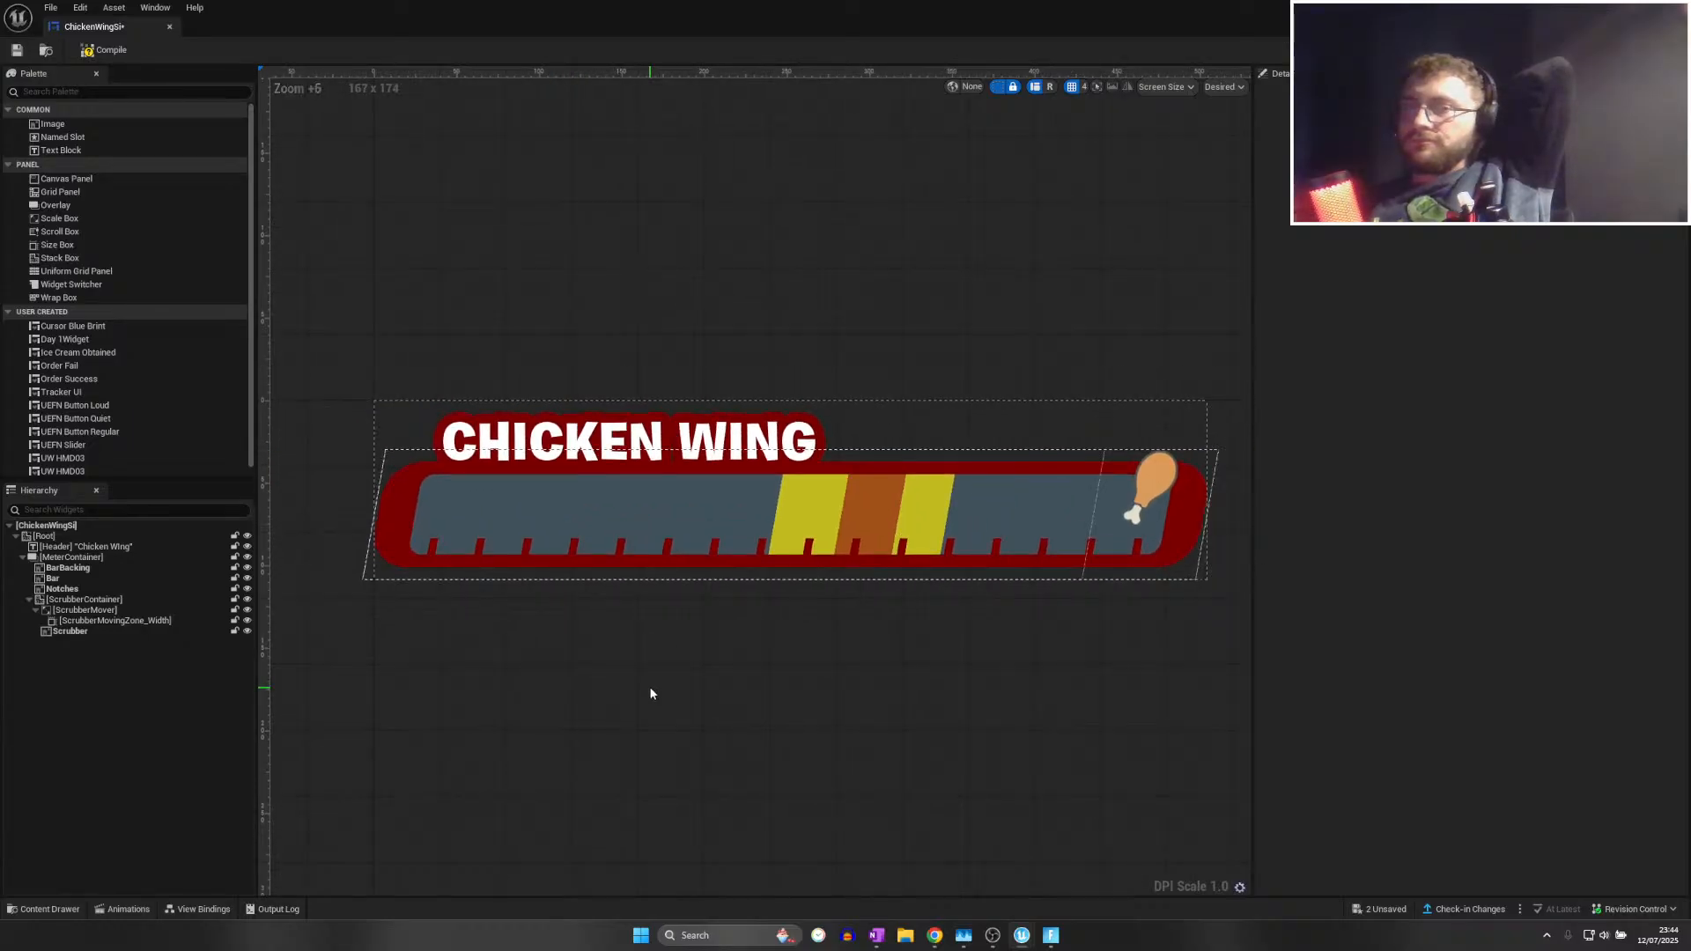
{"action": "scroll", "coordinate": [642, 691], "scroll_direction": "down", "scroll_amount": 2}
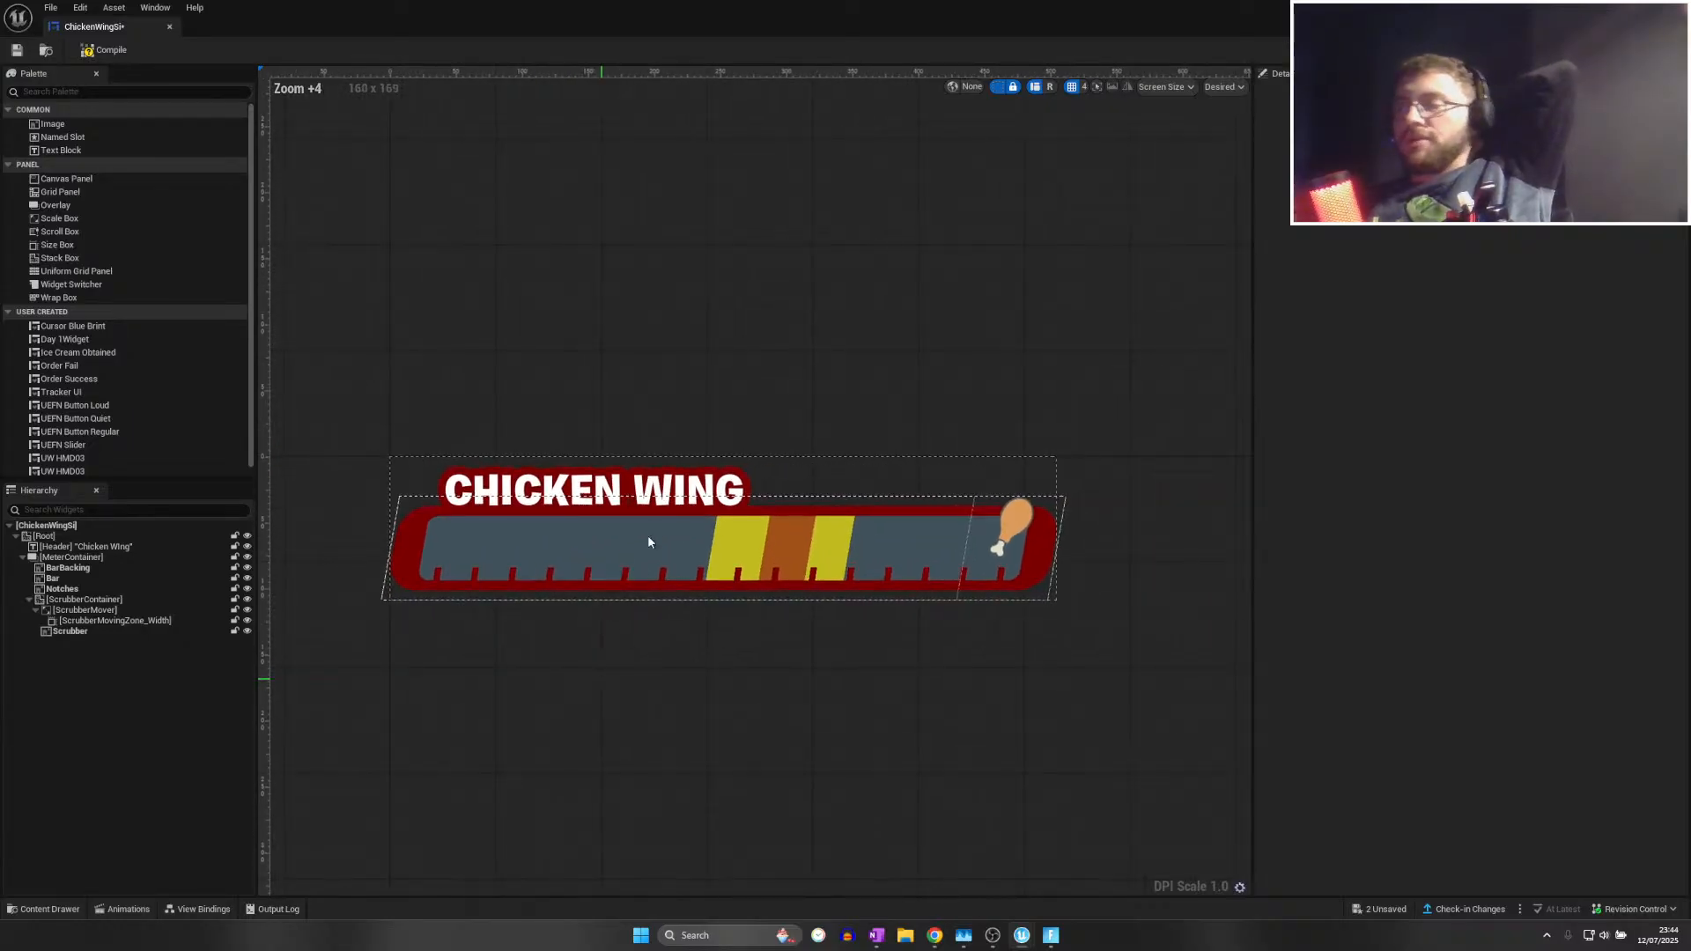
{"action": "left_click", "coordinate": [694, 483]}
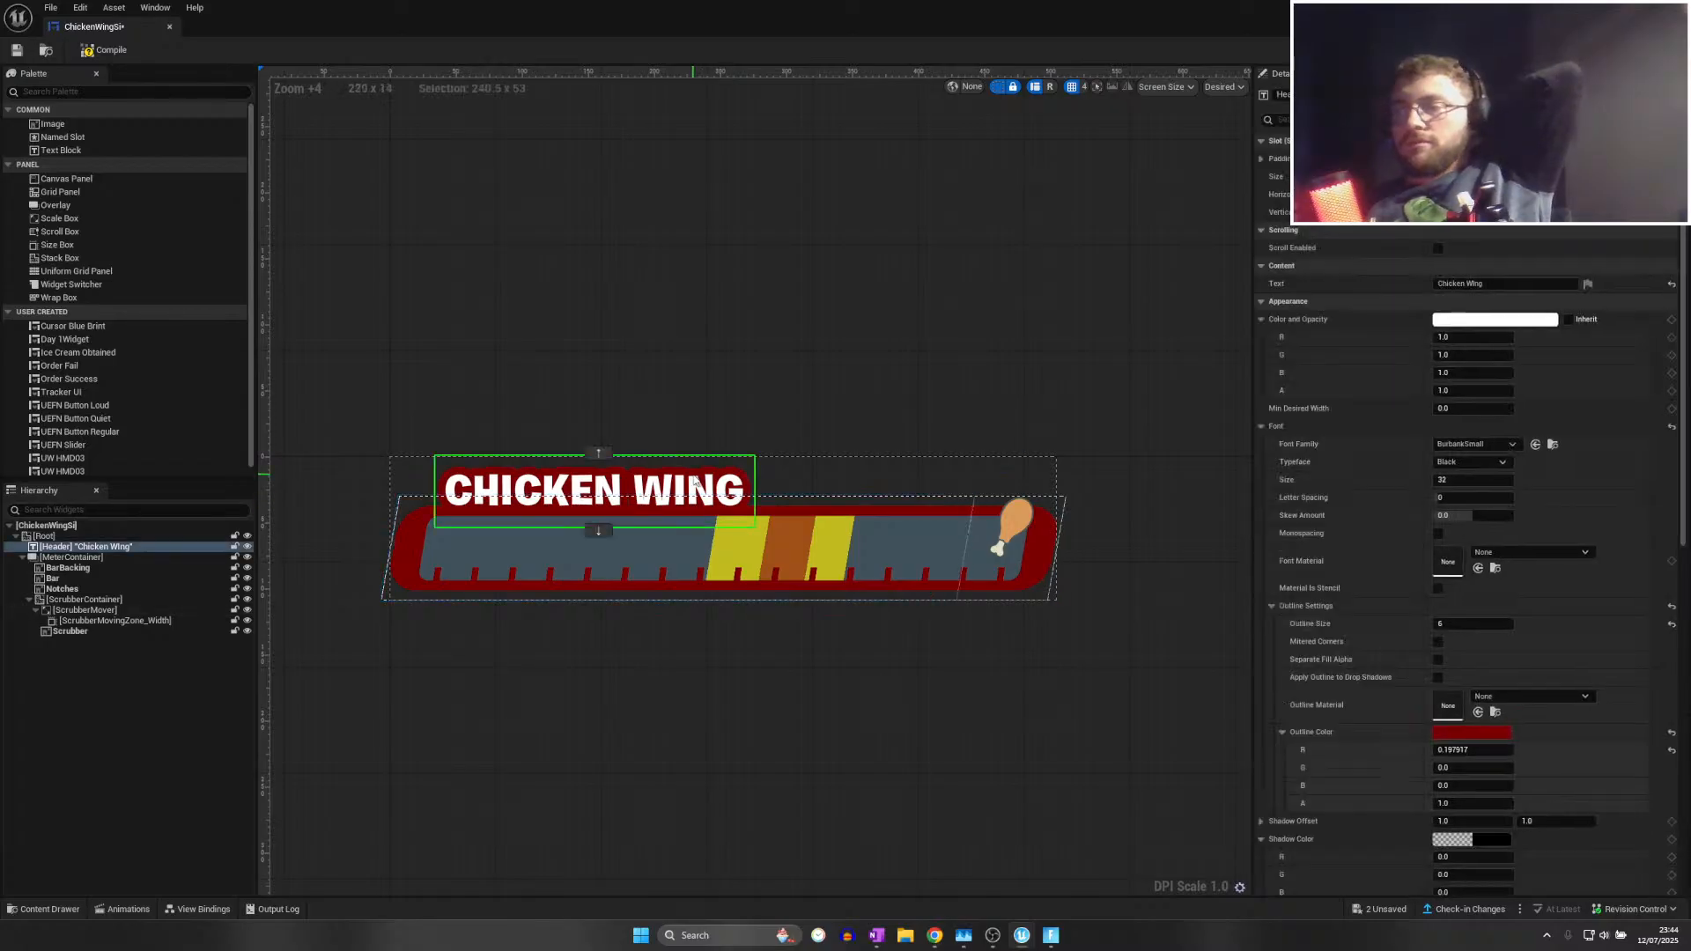
{"action": "left_click", "coordinate": [722, 647]}
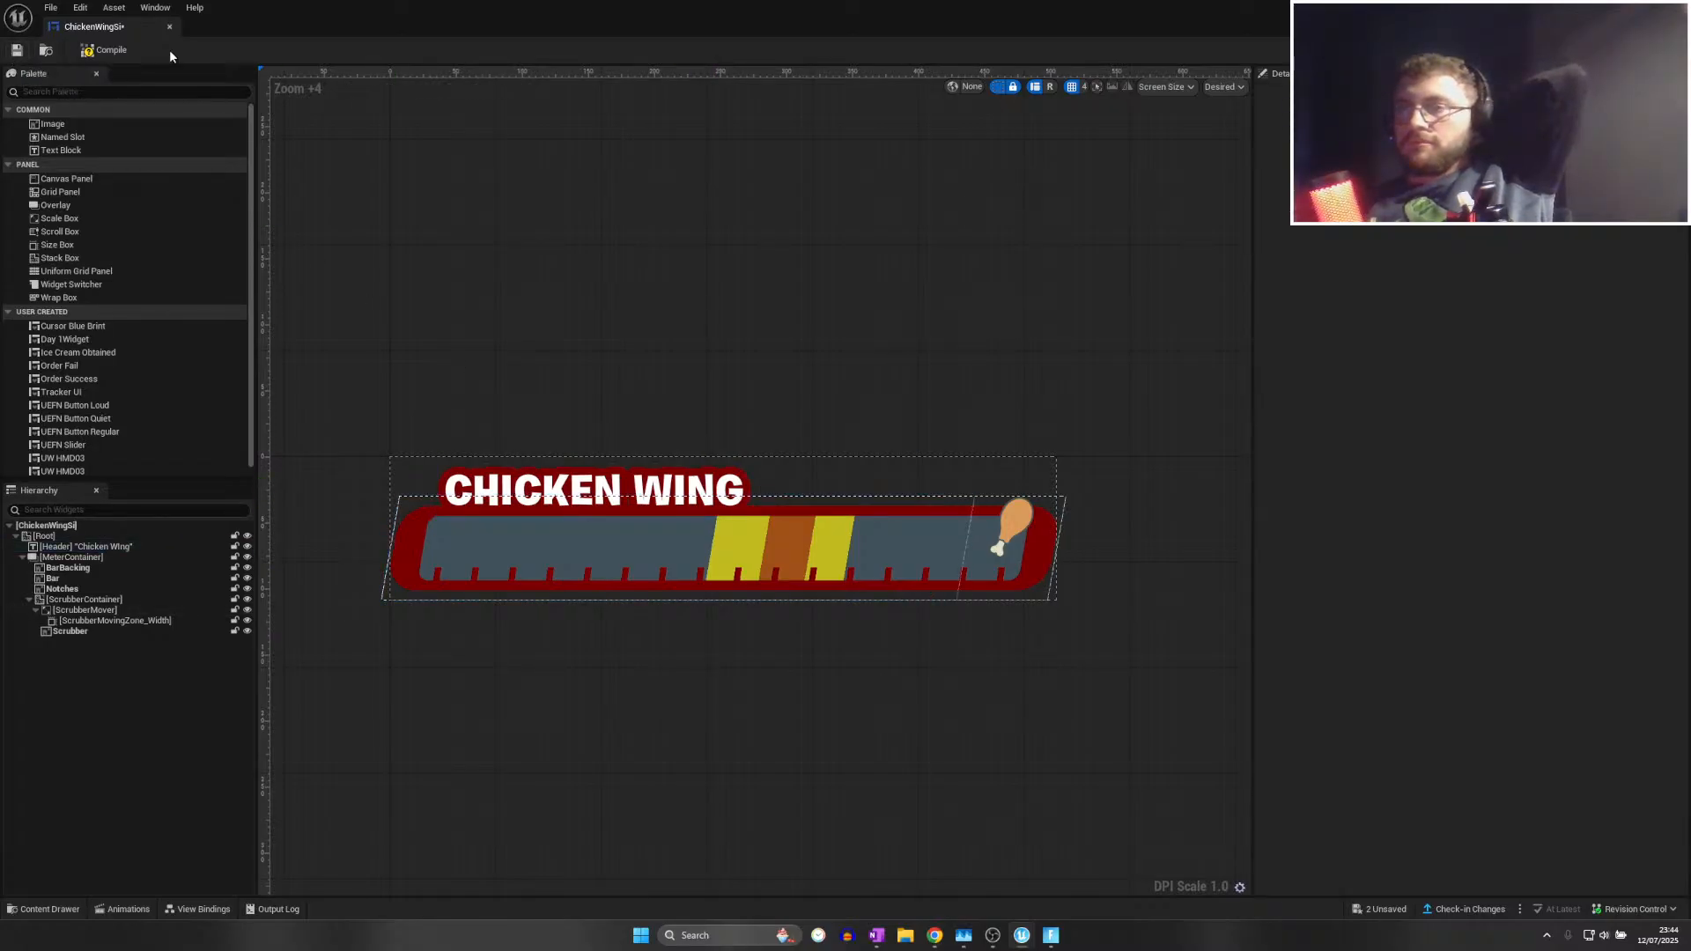
Save the ChickenWingSi widget and return to the level editor
{"action": "key", "text": "ctrl+s"}
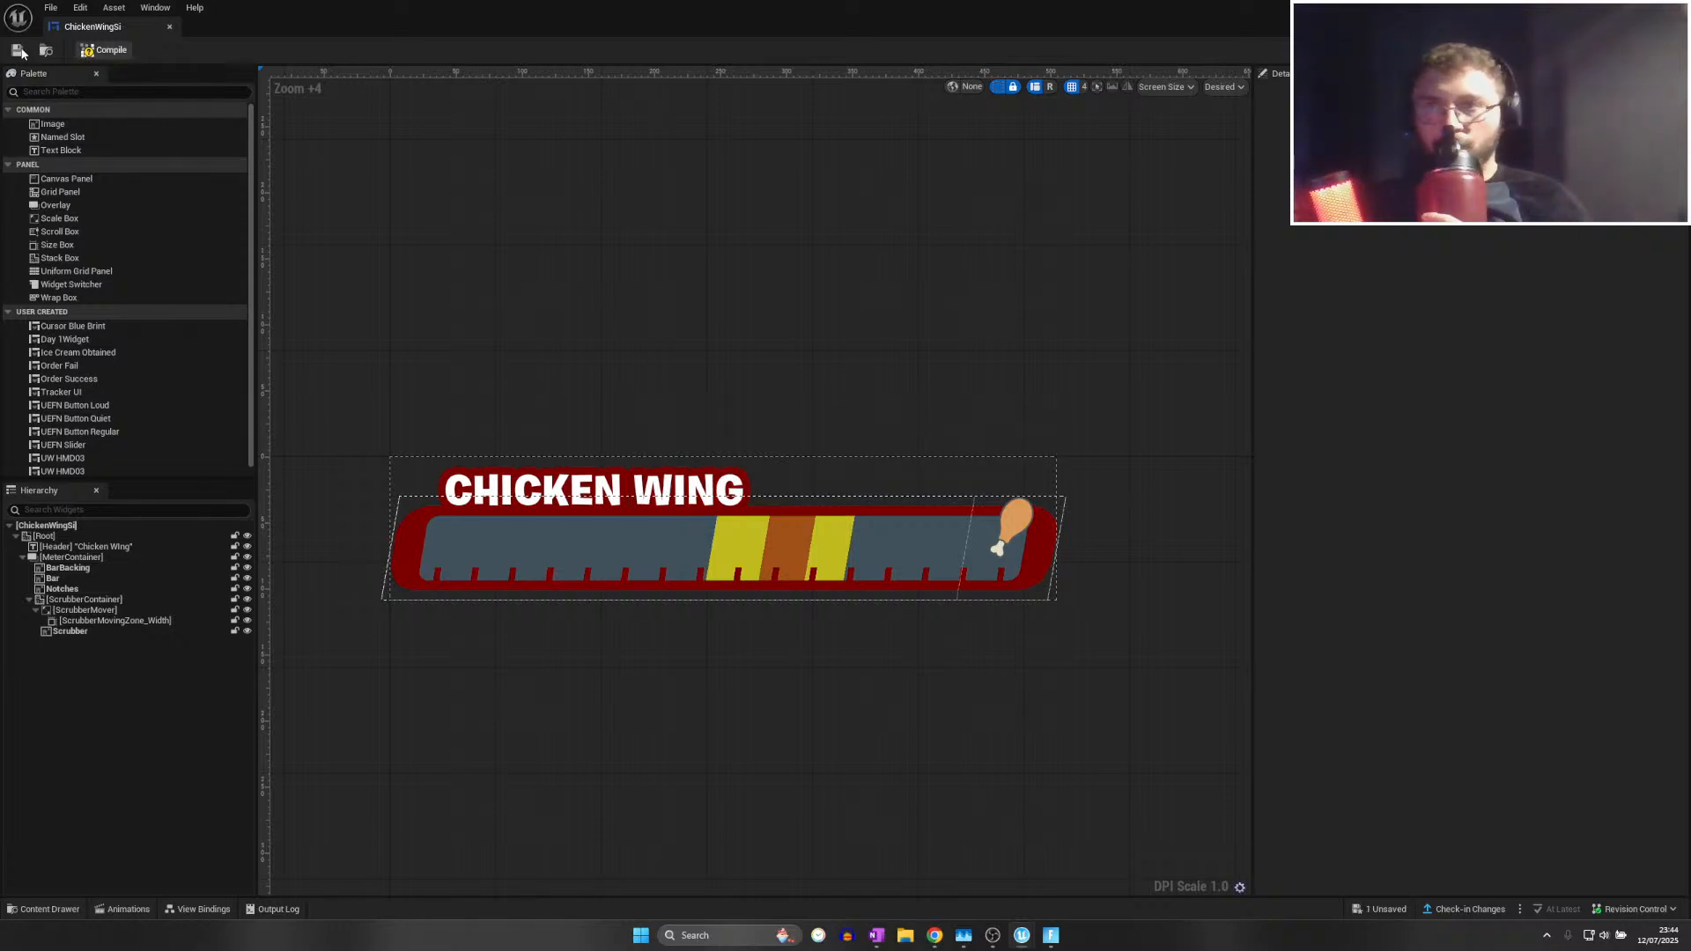
{"action": "key", "text": "ctrl+s"}
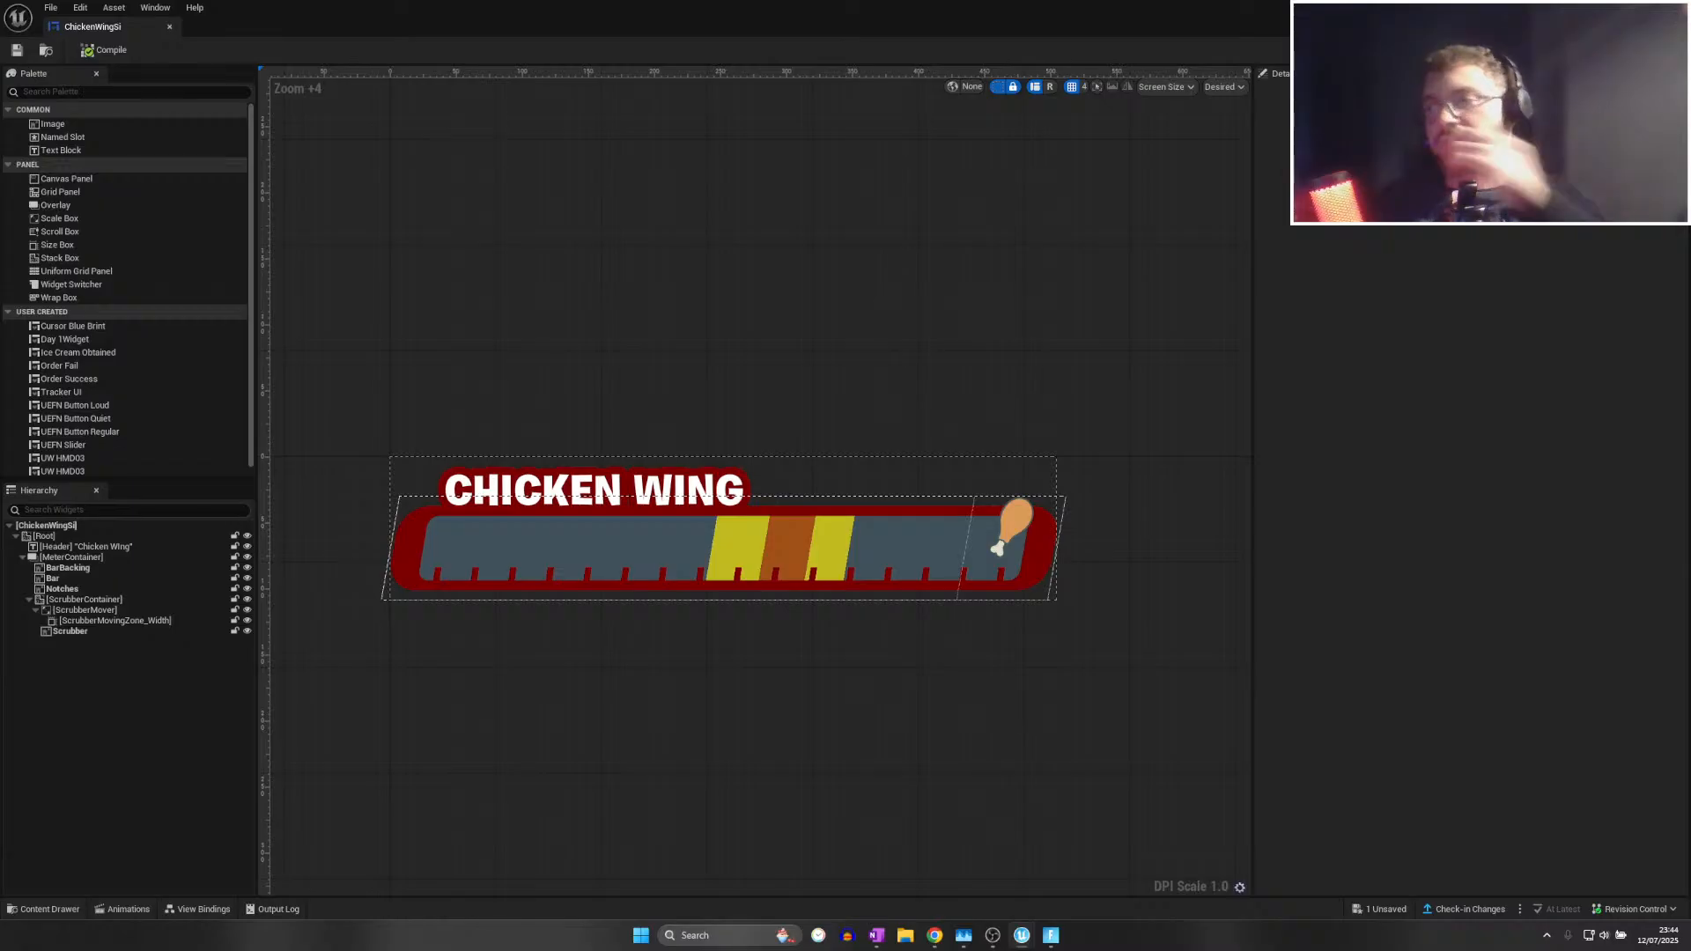
{"action": "left_click", "coordinate": [1670, 9]}
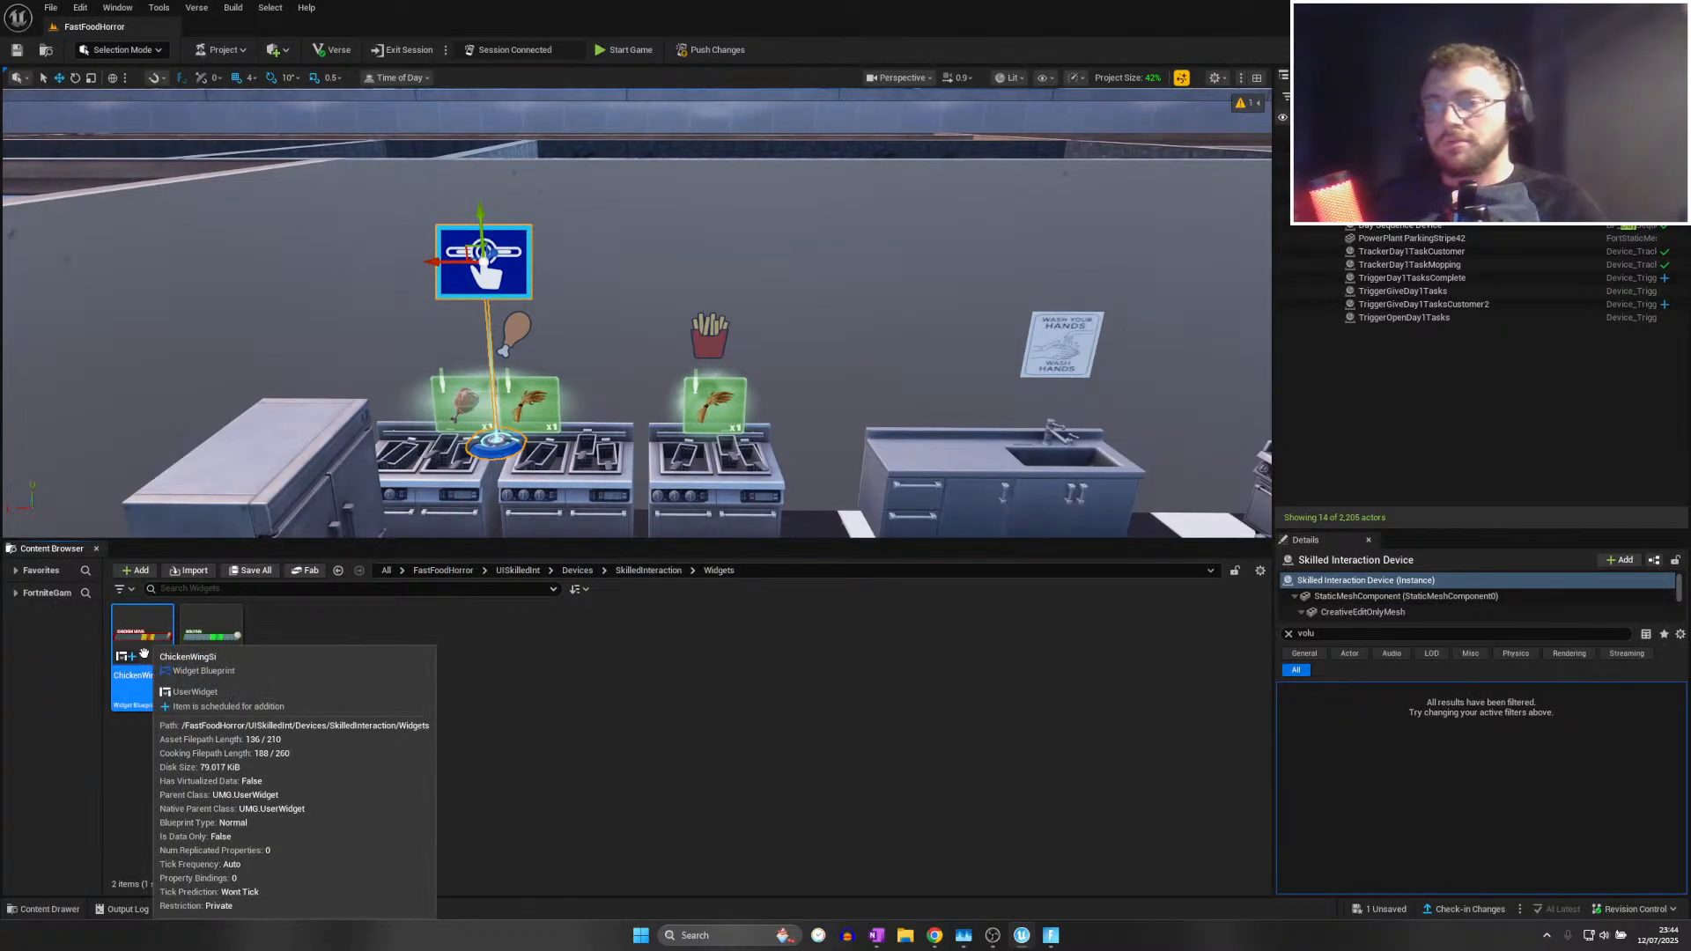
{"action": "key", "text": "ctrl+s"}
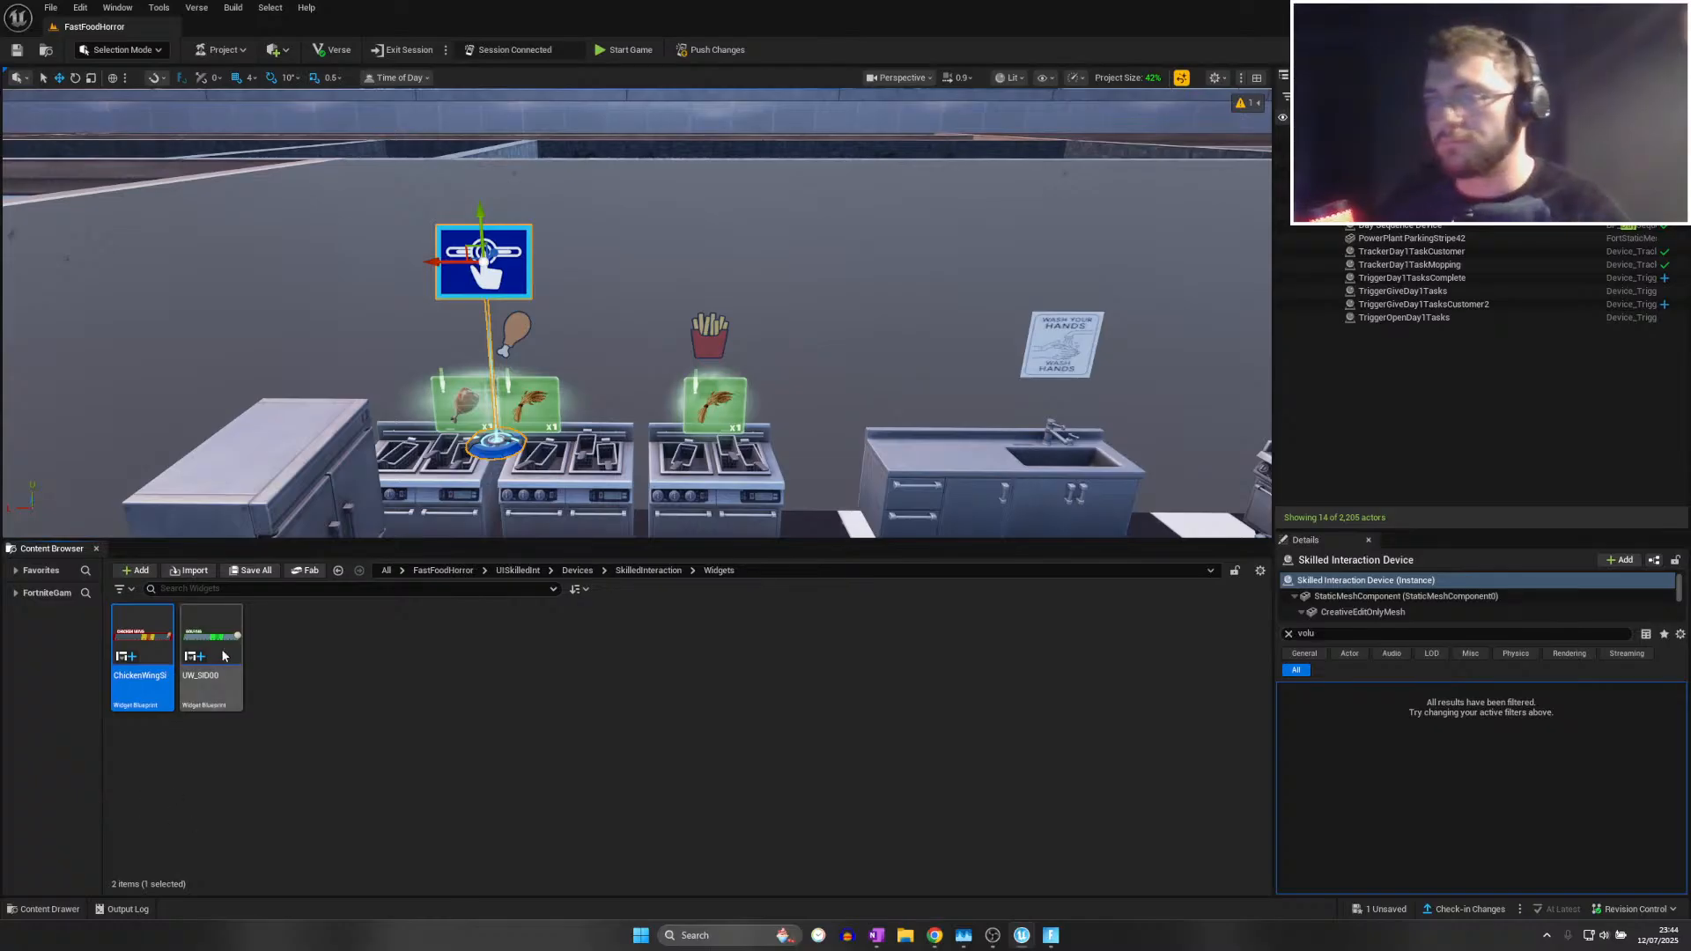
Duplicate the ChickenWingSi widget in the Widgets folder and name the copy FriesSi
{"action": "key", "text": "ctrl+c"}
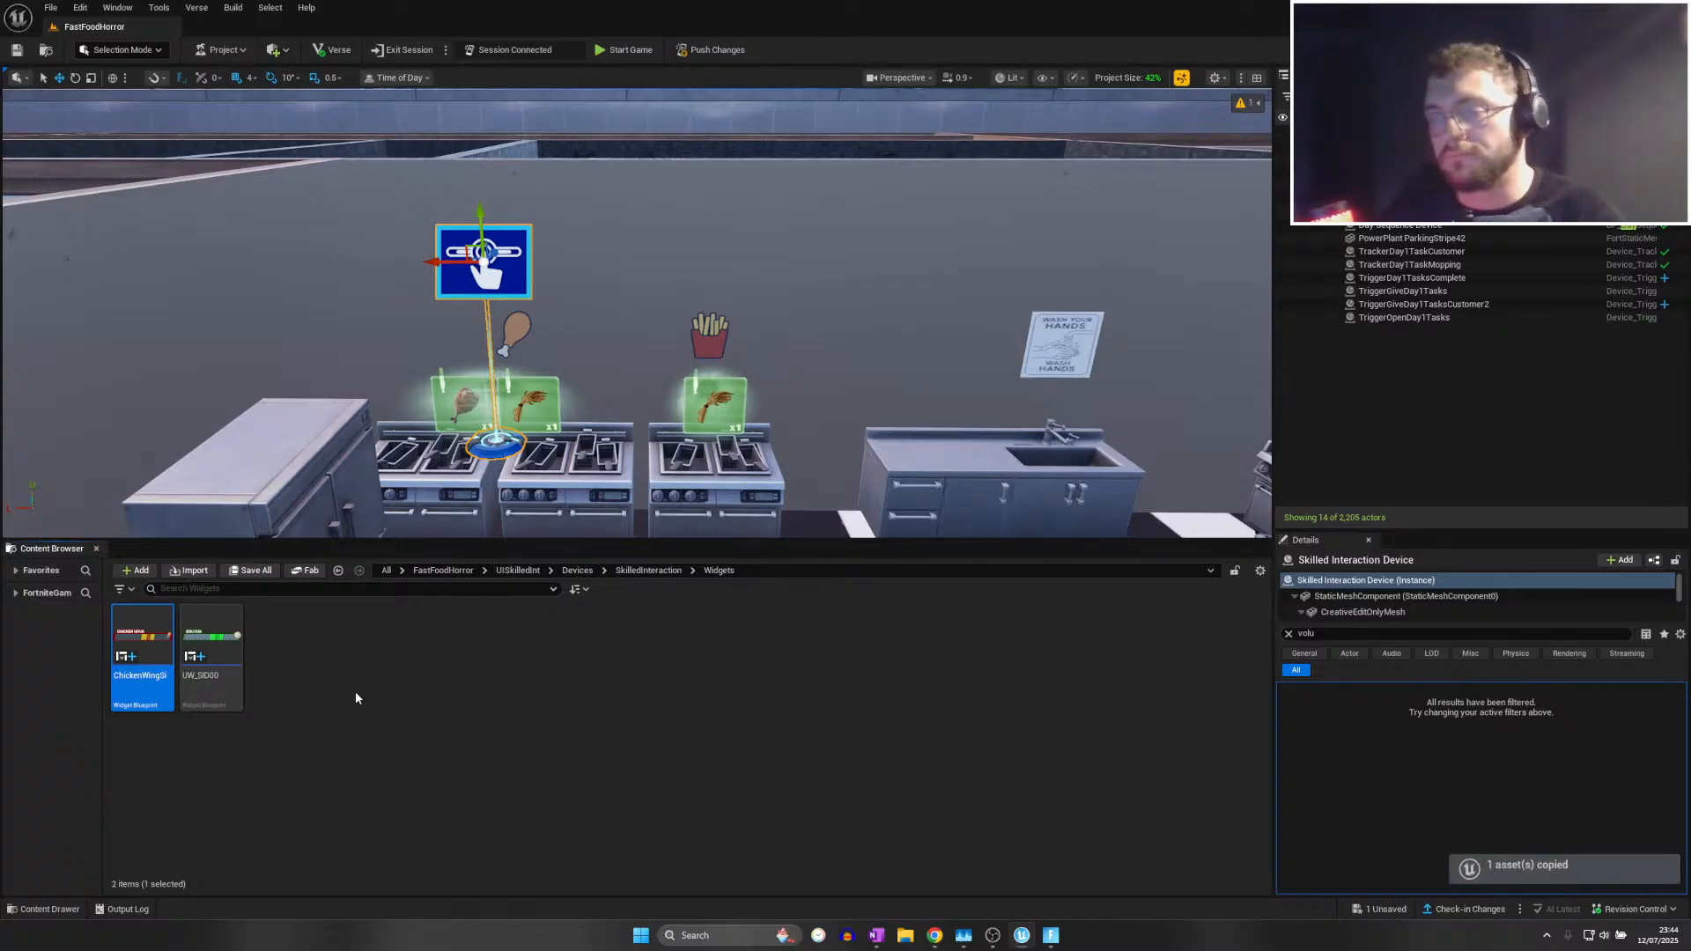
{"action": "key", "text": "ctrl+v"}
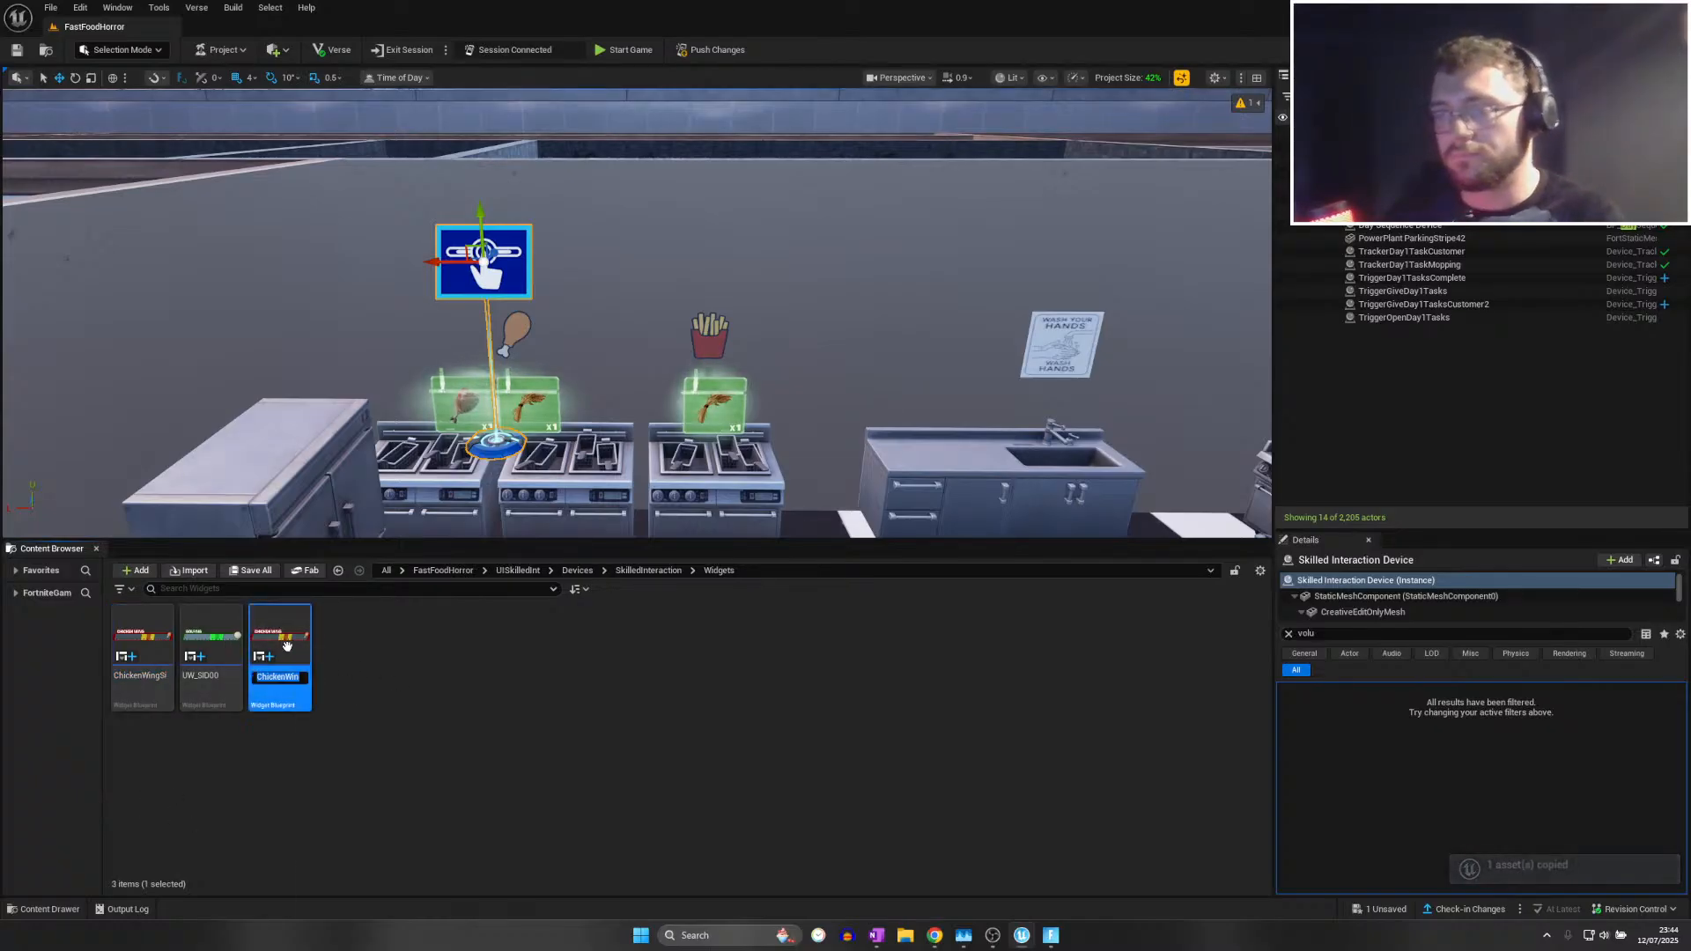
{"action": "key", "text": "Left"}
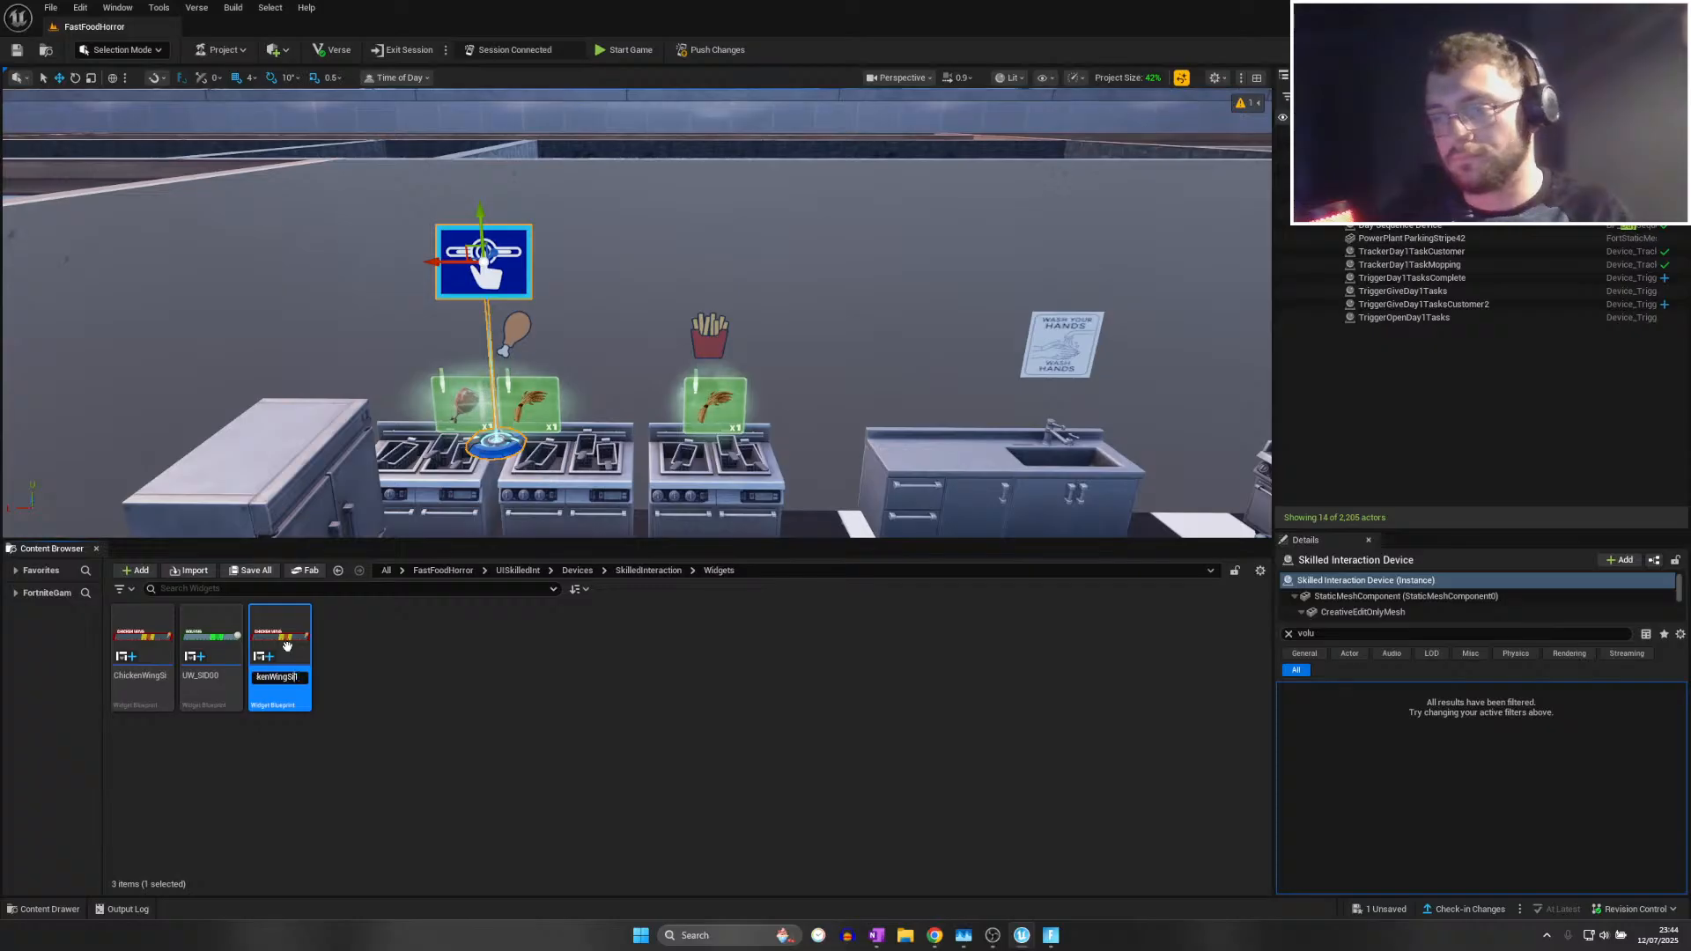
{"action": "key", "text": "Left"}
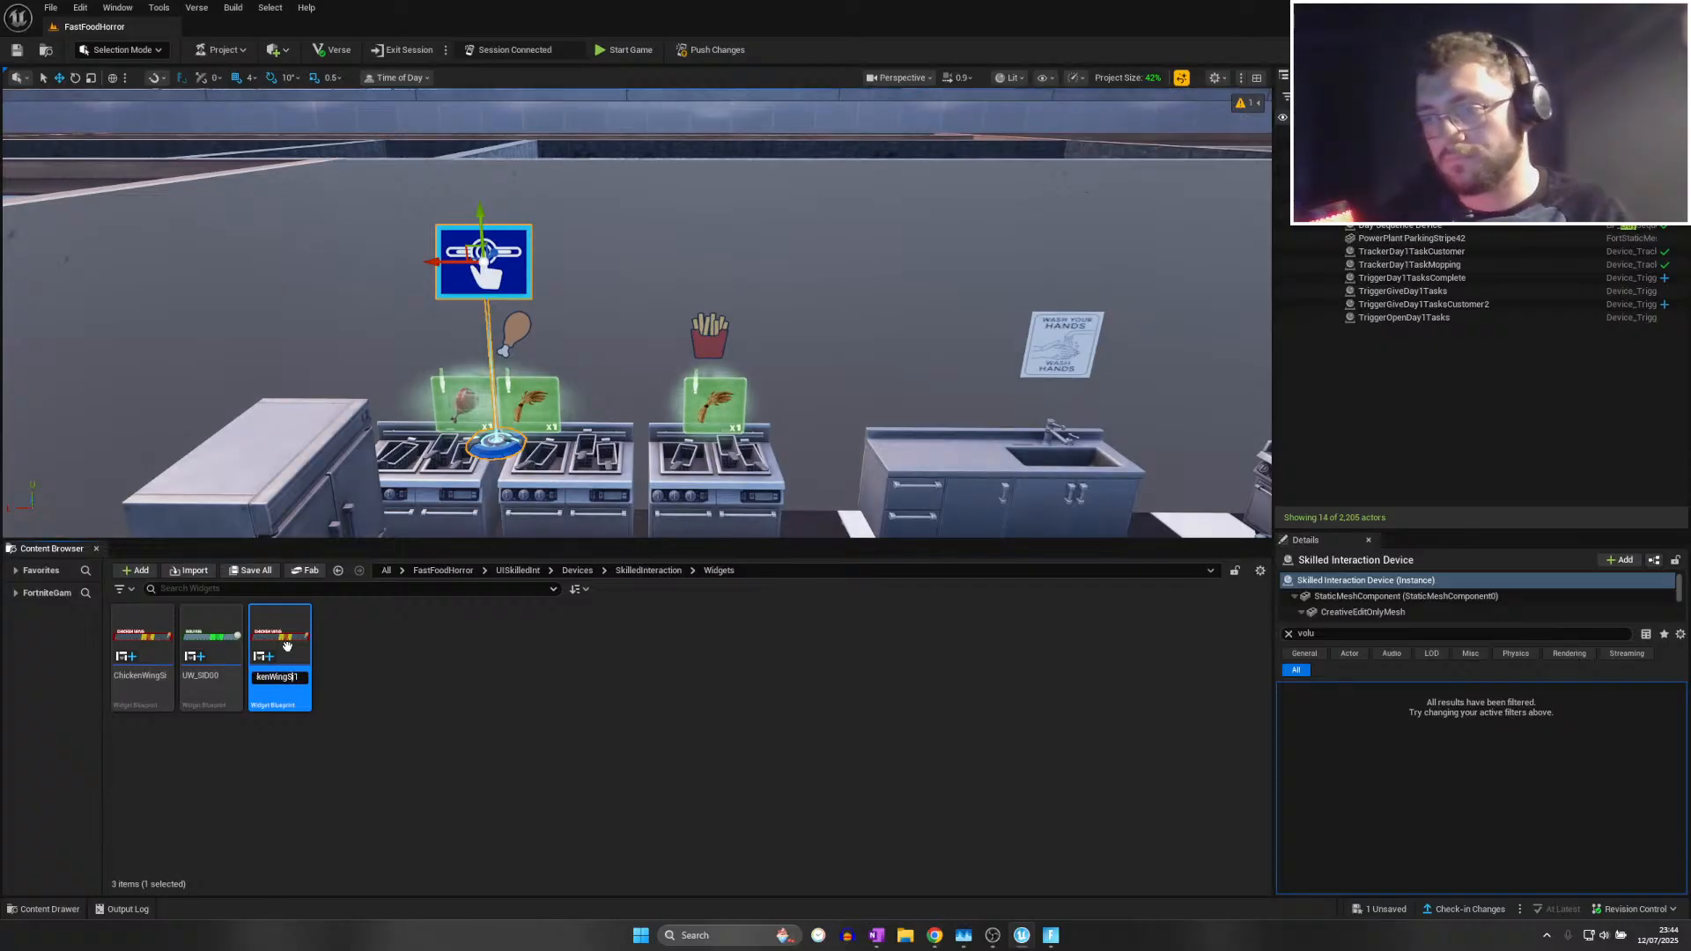
{"action": "key", "text": "BackSpace"}
{"action": "key", "text": "BackSpace"}
{"action": "key", "text": "BackSpace"}
{"action": "key", "text": "BackSpace"}
{"action": "key", "text": "BackSpace"}
{"action": "key", "text": "BackSpace"}
{"action": "key", "text": "BackSpace"}
{"action": "key", "text": "BackSpace"}
{"action": "key", "text": "BackSpace"}
{"action": "key", "text": "BackSpace"}
{"action": "key", "text": "BackSpace"}
{"action": "type", "text": "Froie"}
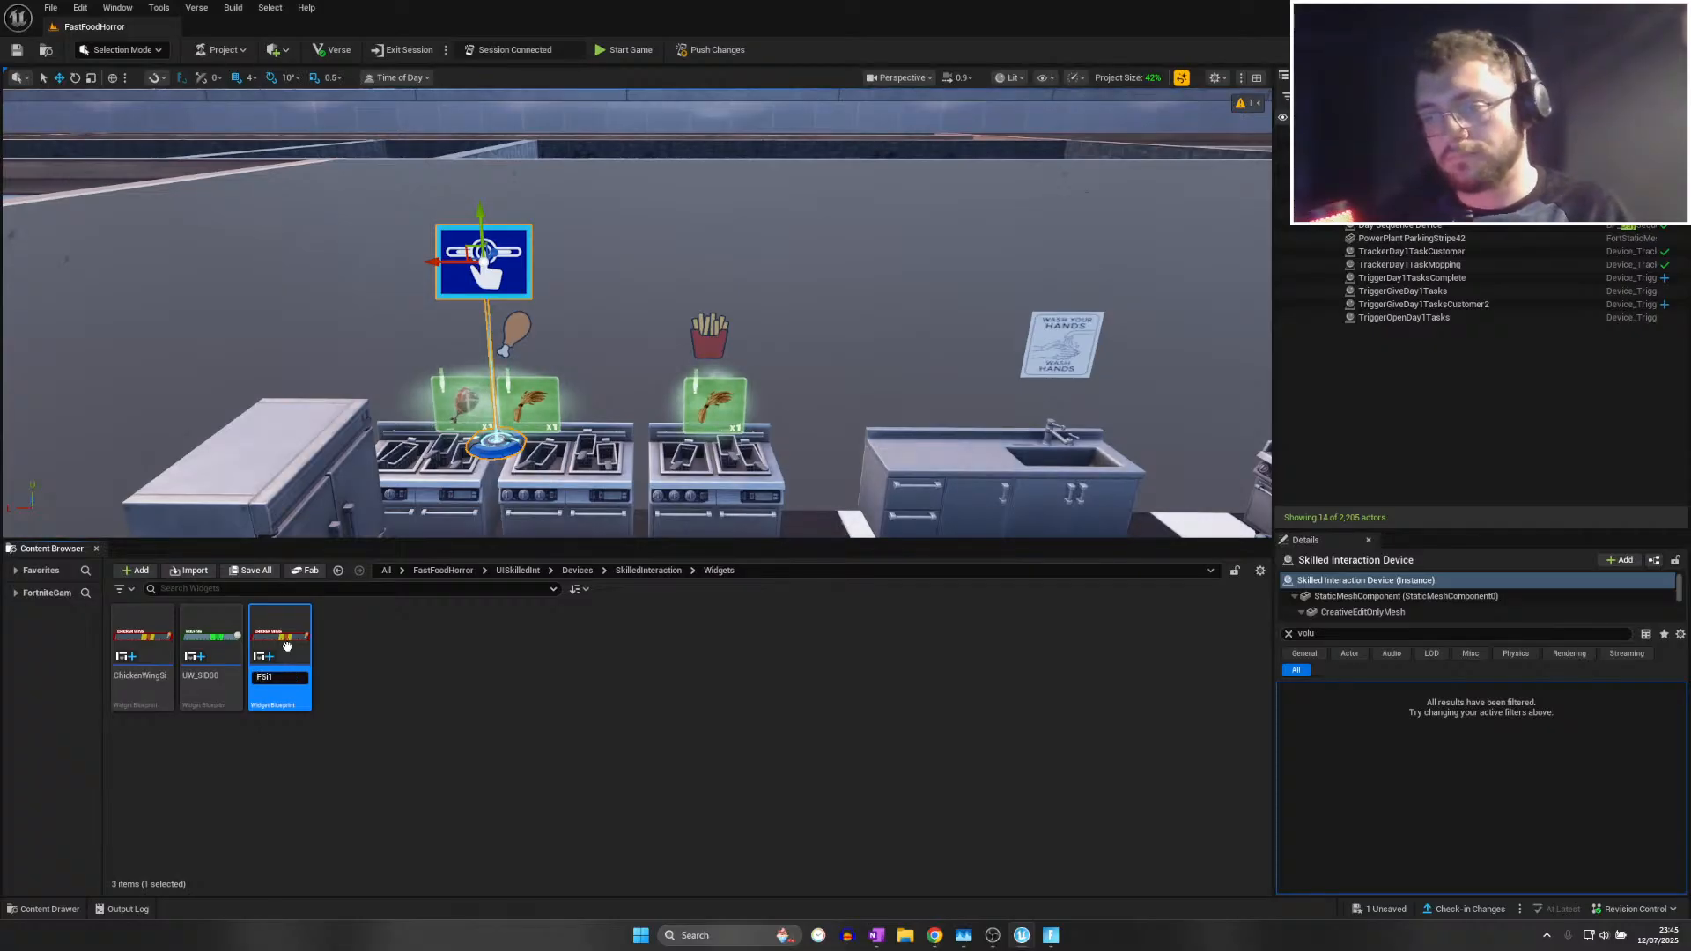
{"action": "key", "text": "BackSpace"}
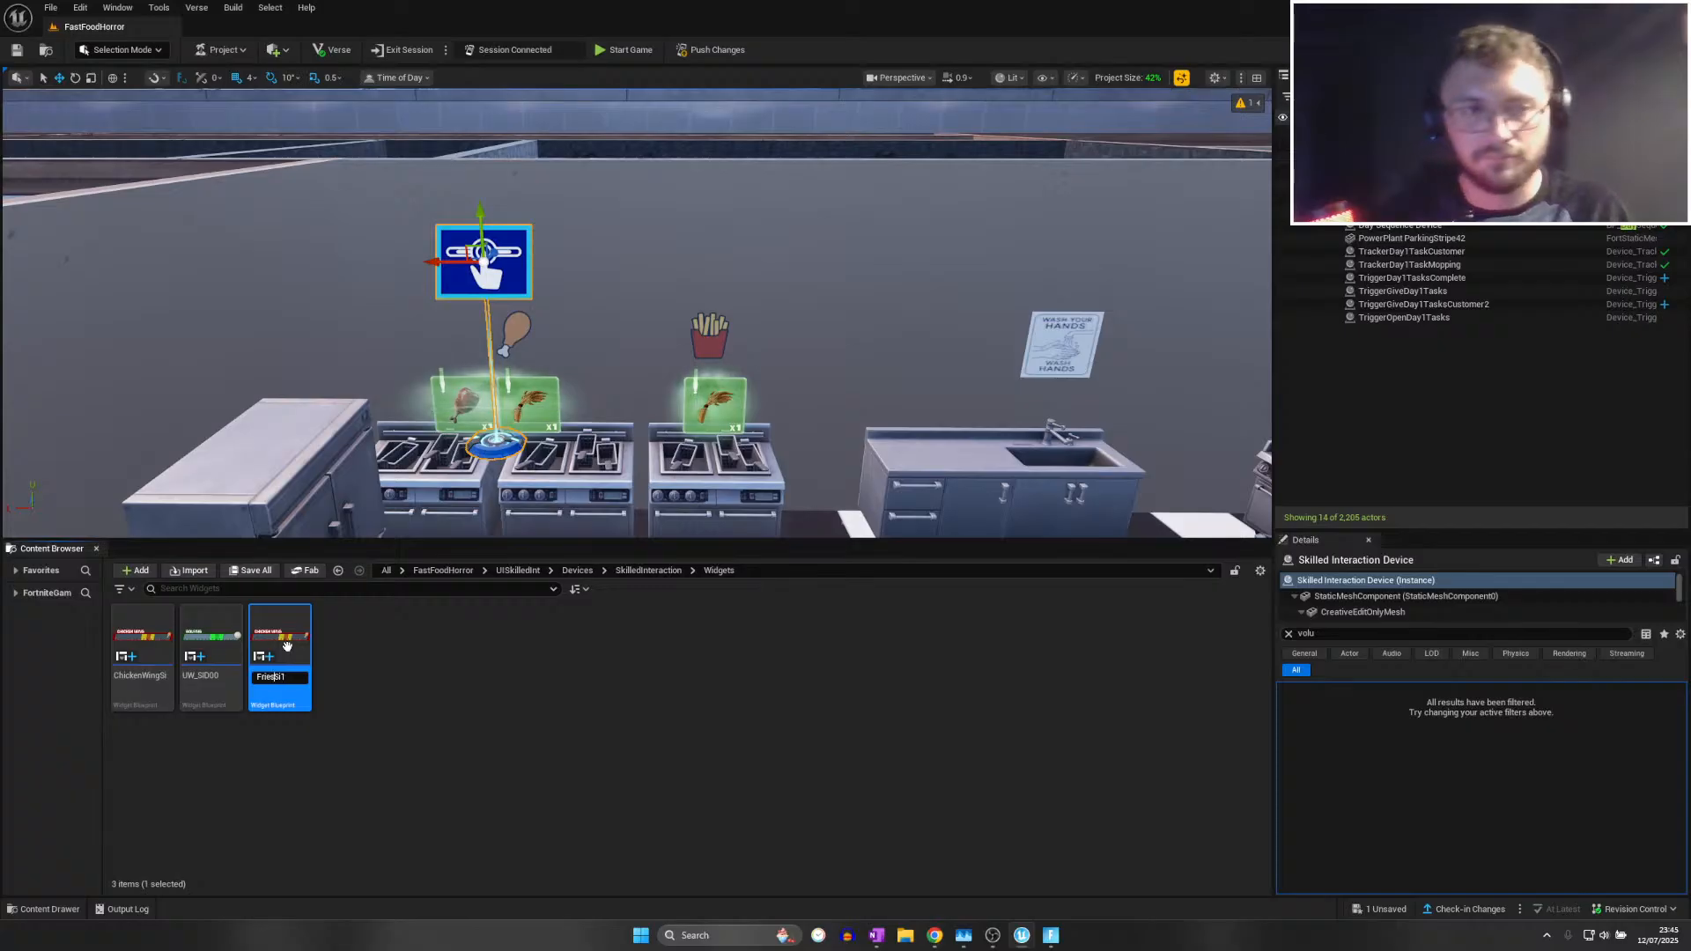
{"action": "key", "text": "Right"}
{"action": "key", "text": "Right"}
{"action": "key", "text": "Right"}
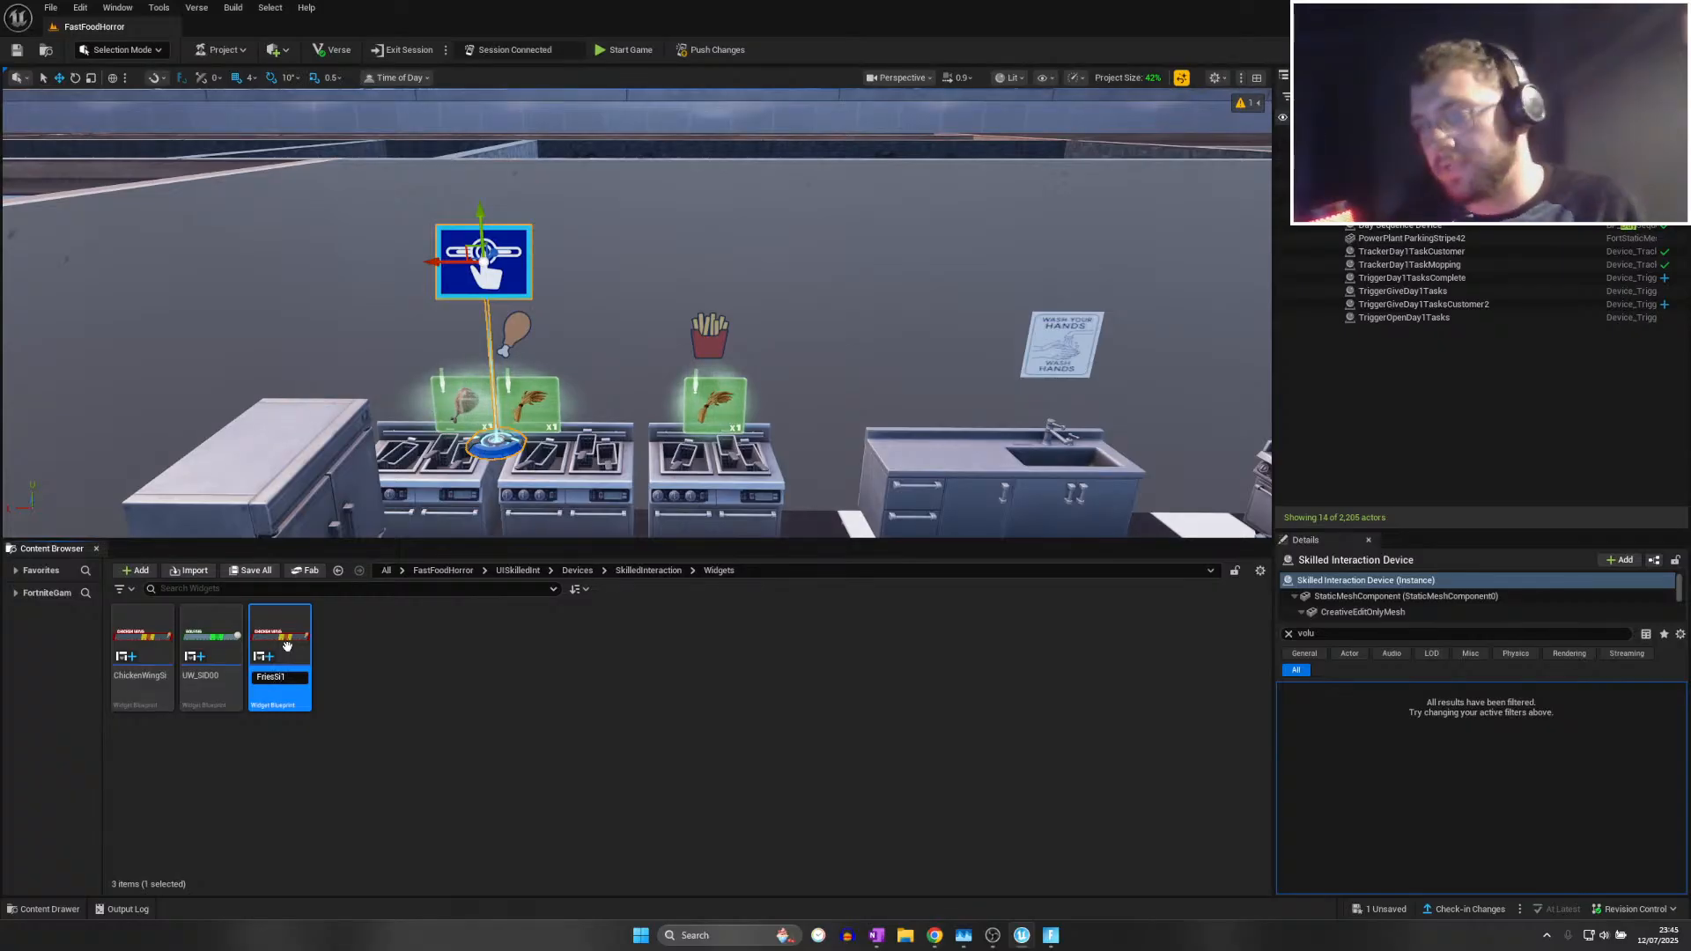
{"action": "key", "text": "BackSpace"}
{"action": "key", "text": "Return"}
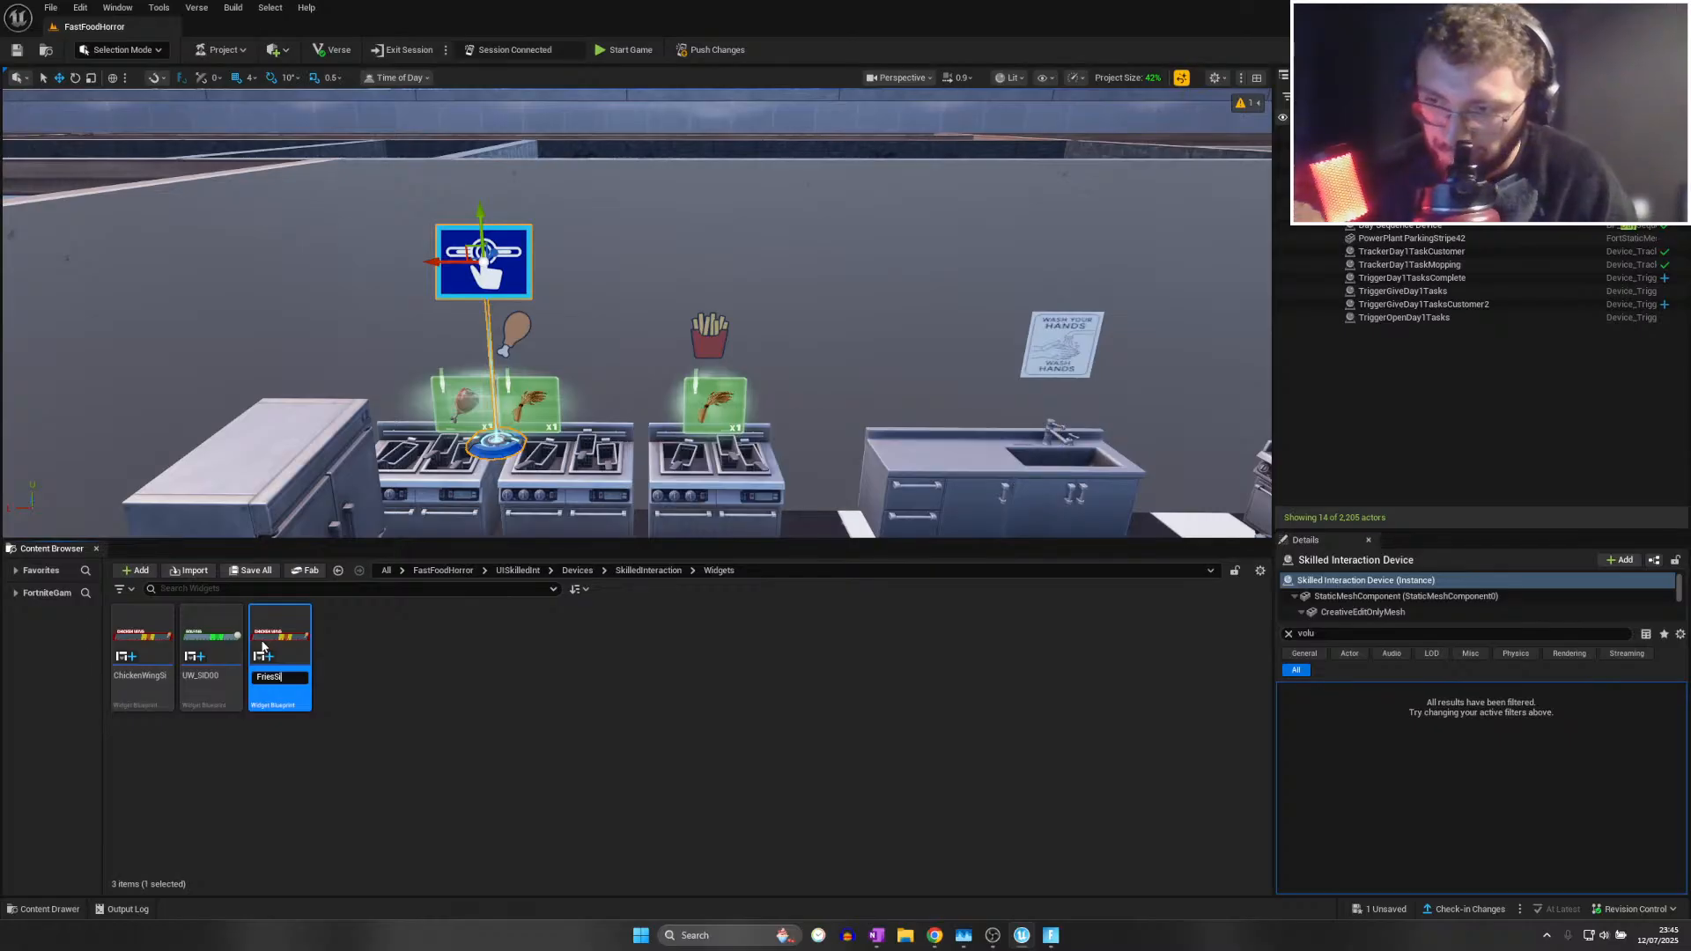
Open the FriesSi widget and set its header text to "Fries"
{"action": "double_click", "coordinate": [227, 640]}
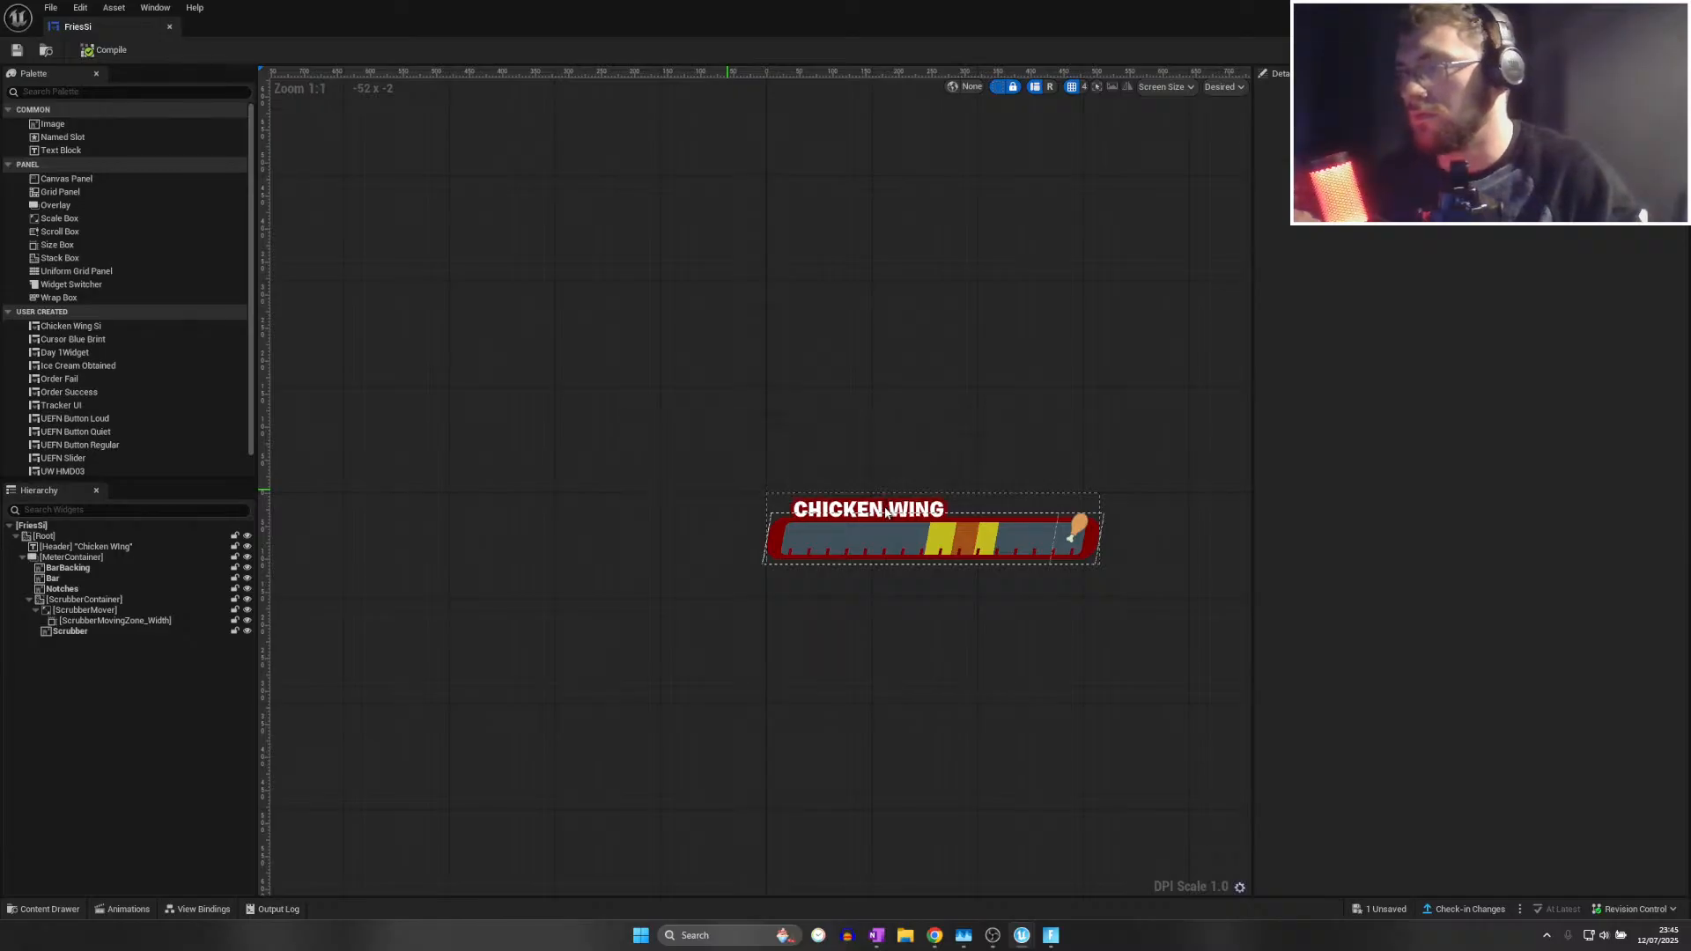
{"action": "left_click", "coordinate": [889, 510]}
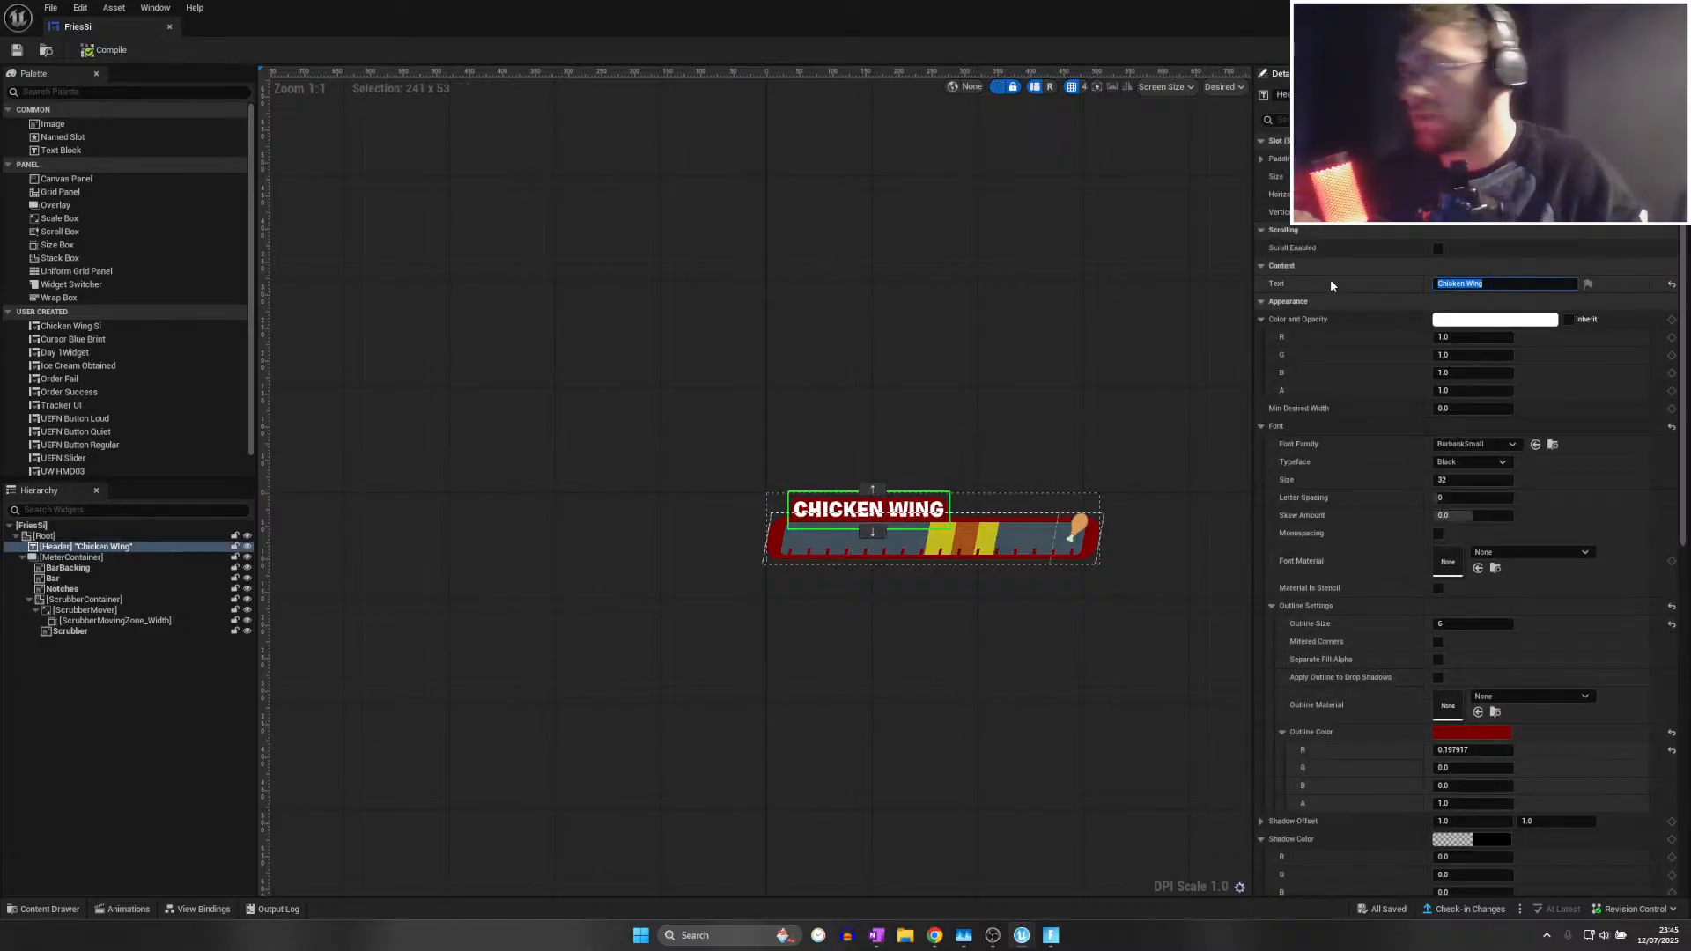
{"action": "type", "text": "Fries"}
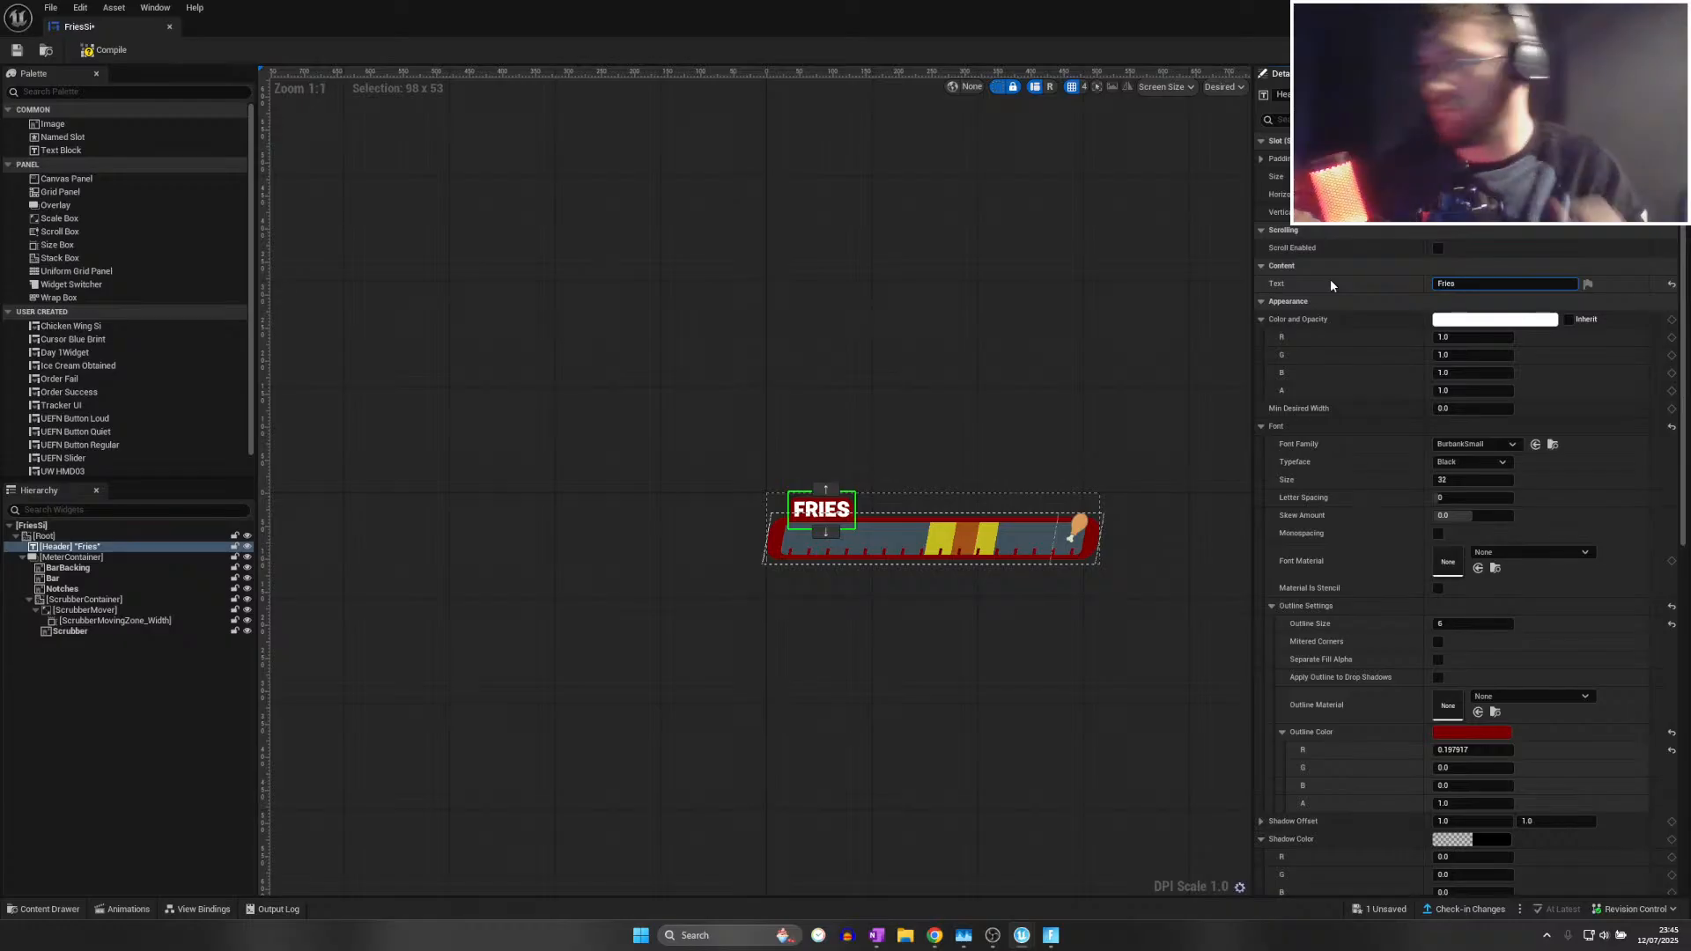
Replace the Scrubber's chicken wing image with the fries image ChatGPT_Image_Jul_12__2025__08_06_57_AM
{"action": "left_click", "coordinate": [1080, 527]}
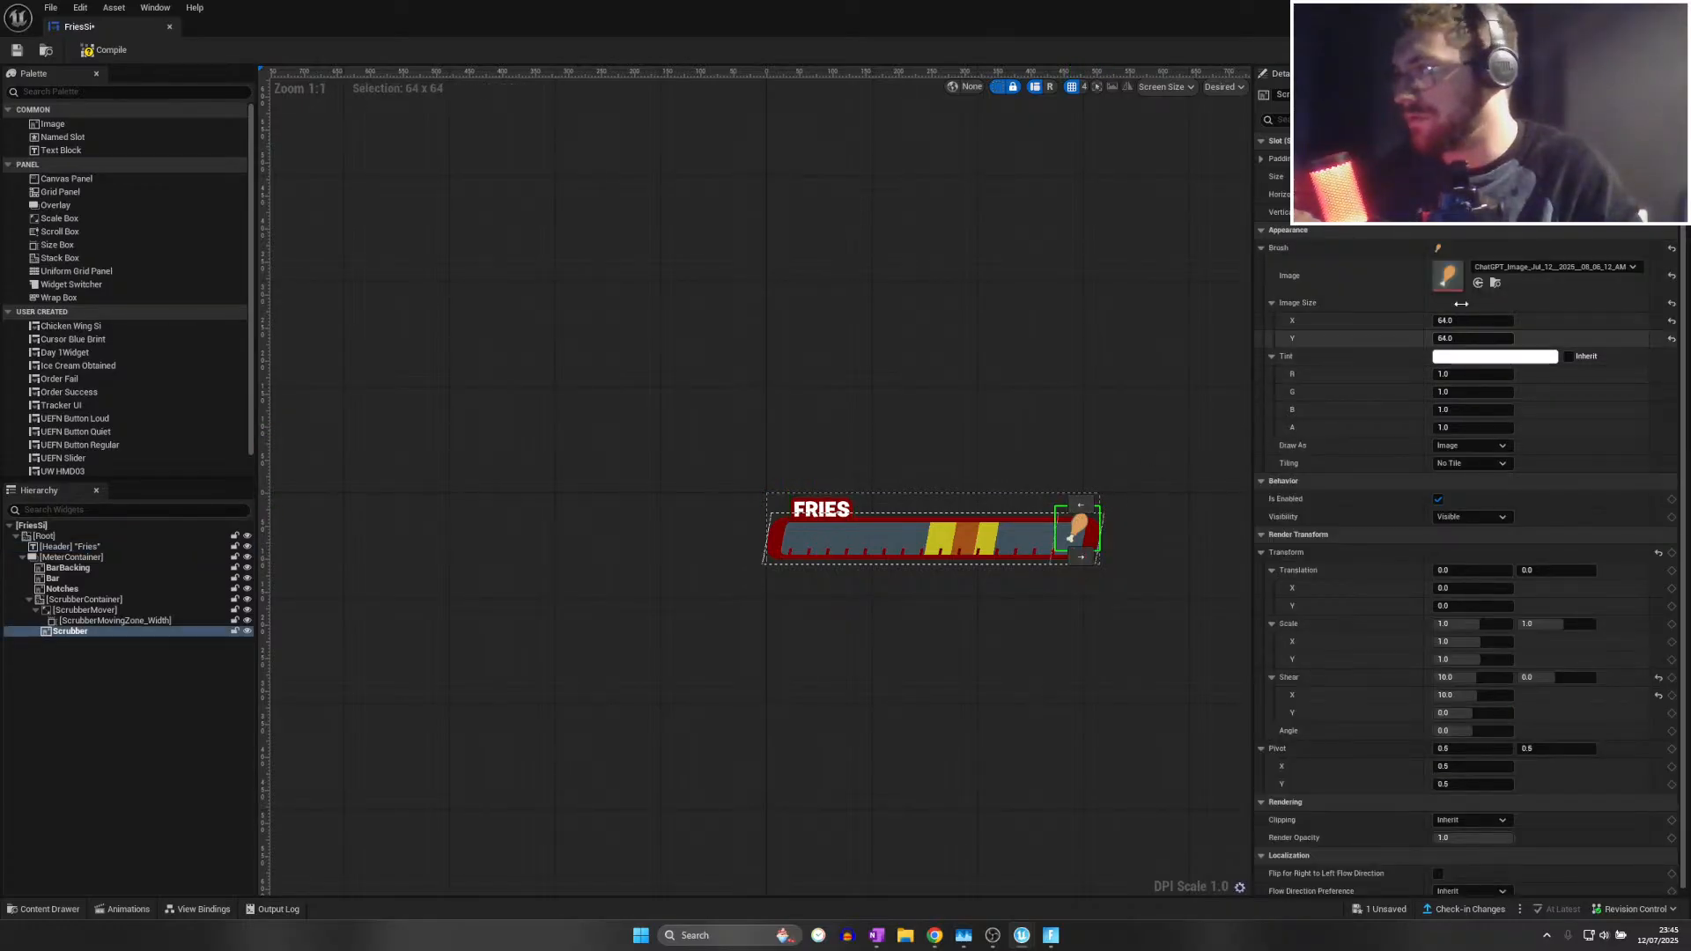
{"action": "left_click", "coordinate": [1492, 267]}
{"action": "type", "text": "c"}
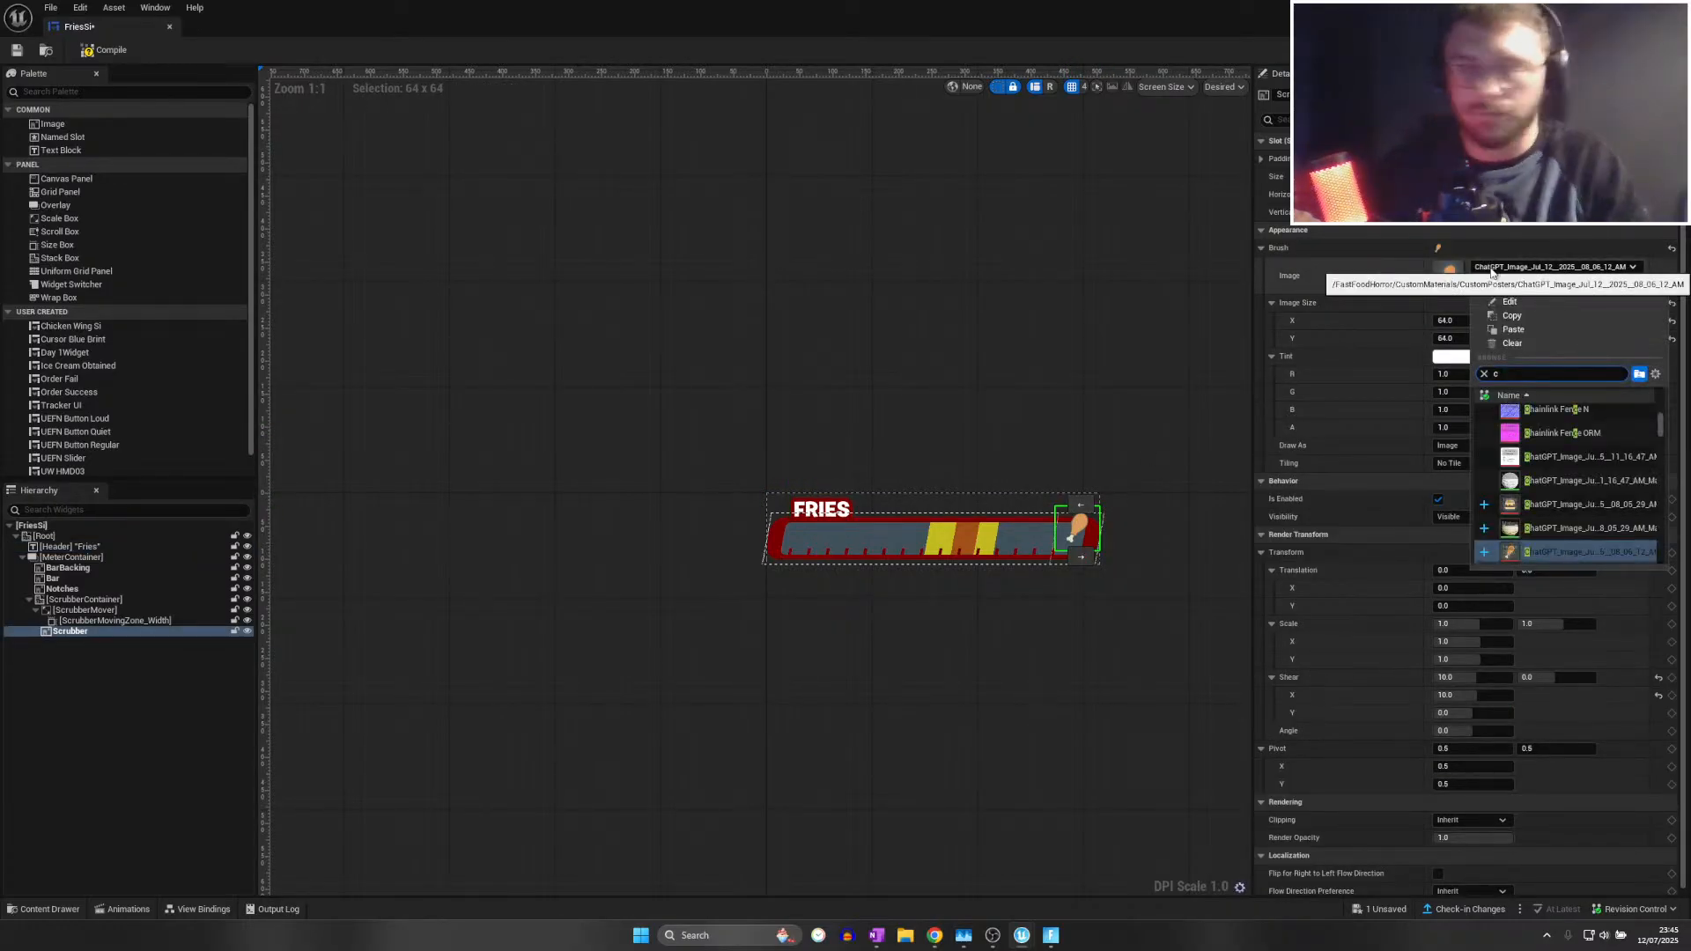
{"action": "key", "text": "BackSpace"}
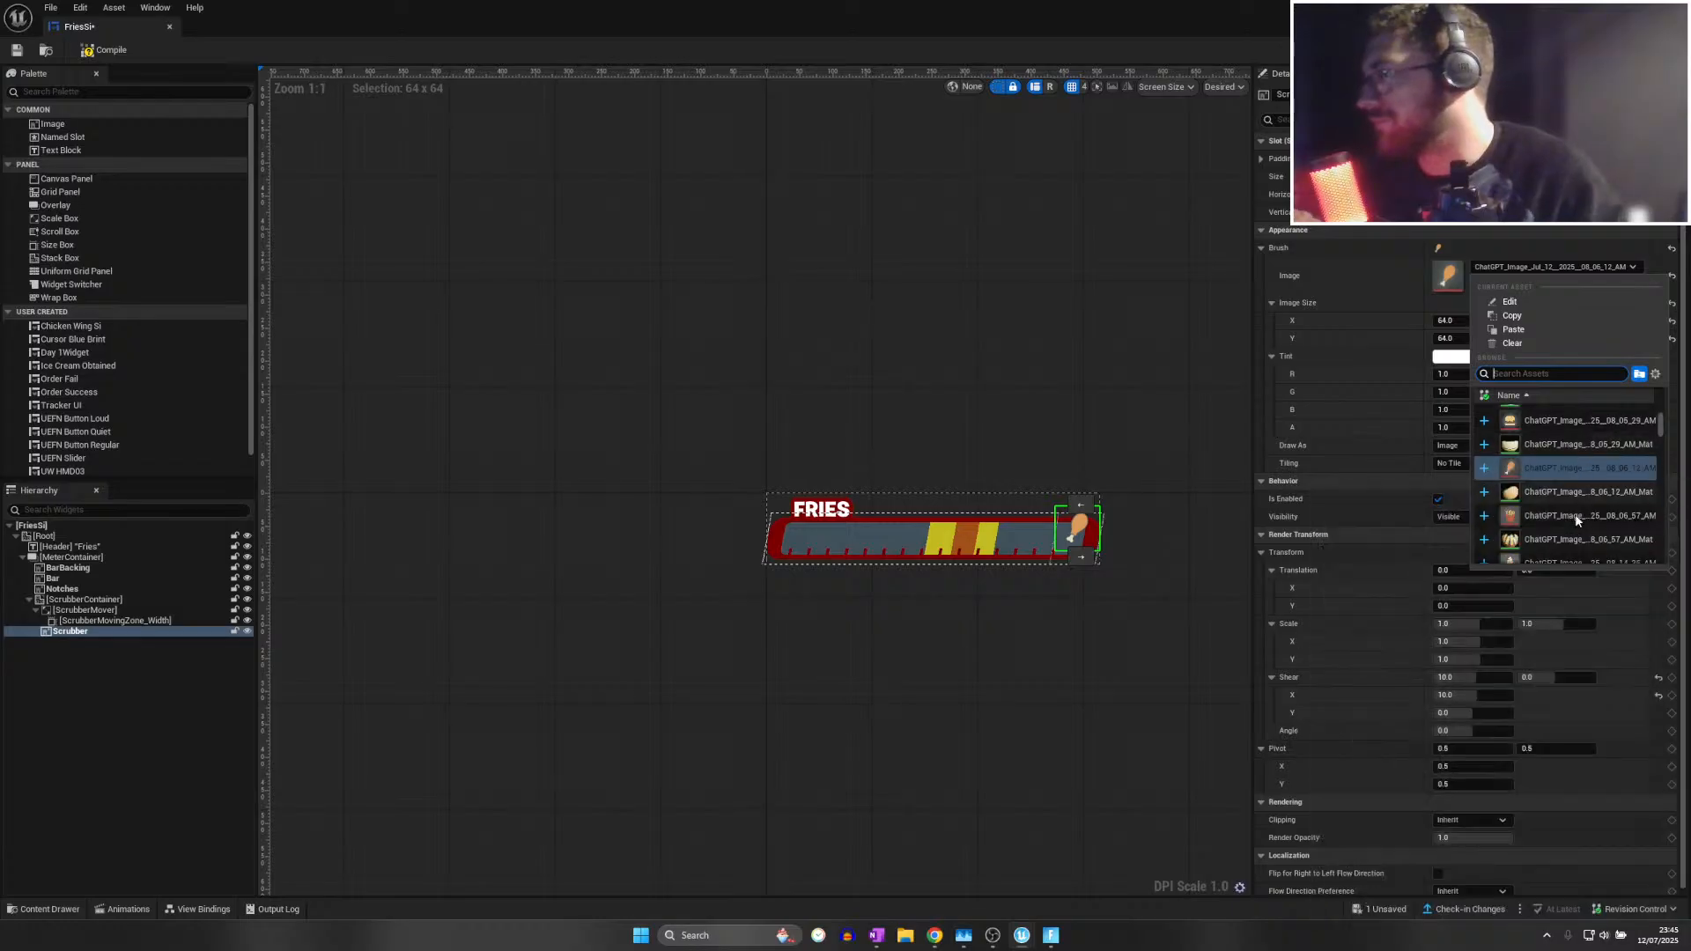
{"action": "left_click", "coordinate": [1574, 515]}
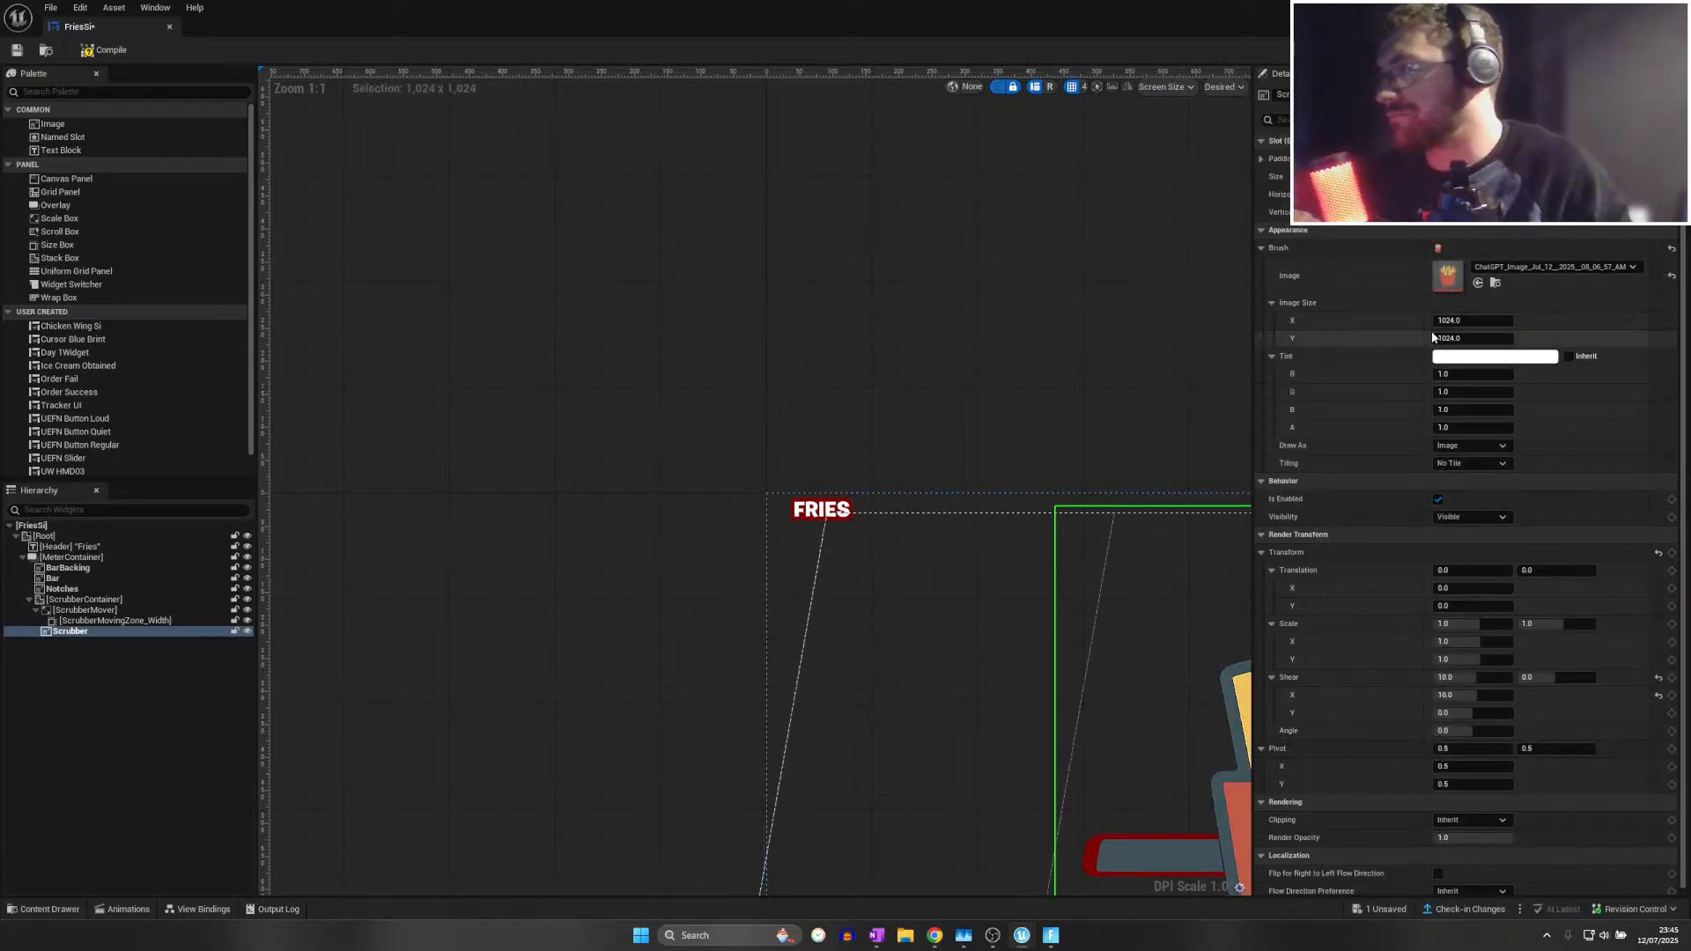
Set the fries Scrubber's image size to 64 by 64 and check it on the meter bar
{"action": "scroll", "coordinate": [831, 325], "scroll_direction": "down", "scroll_amount": 6}
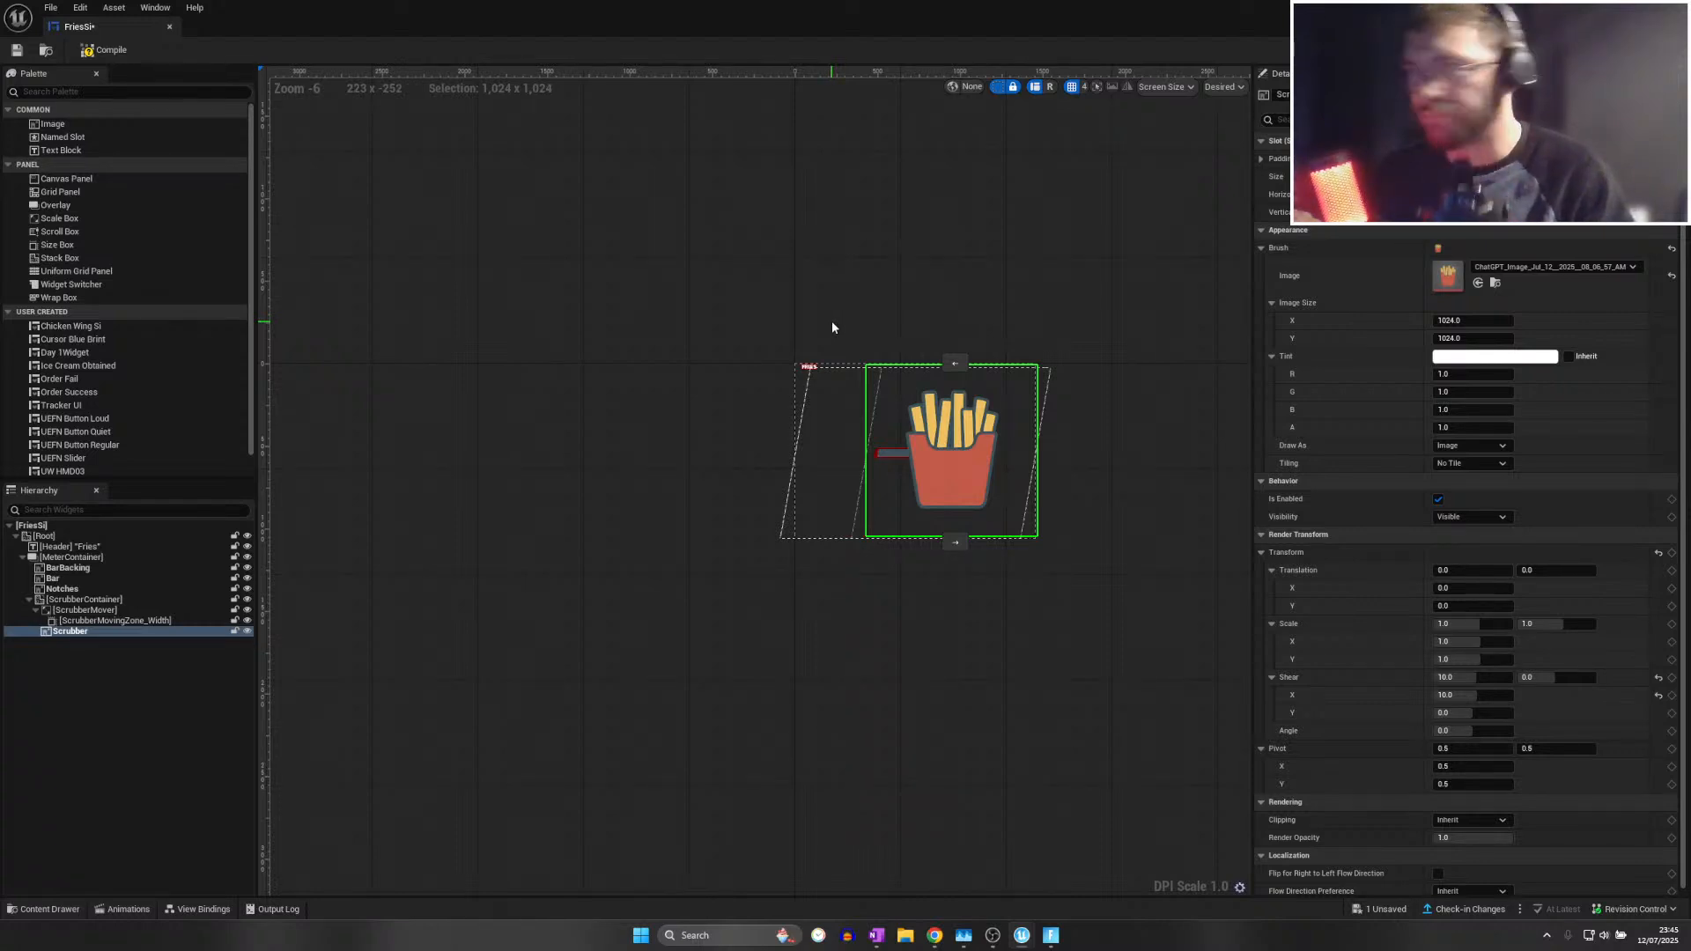
{"action": "left_click", "coordinate": [1475, 323]}
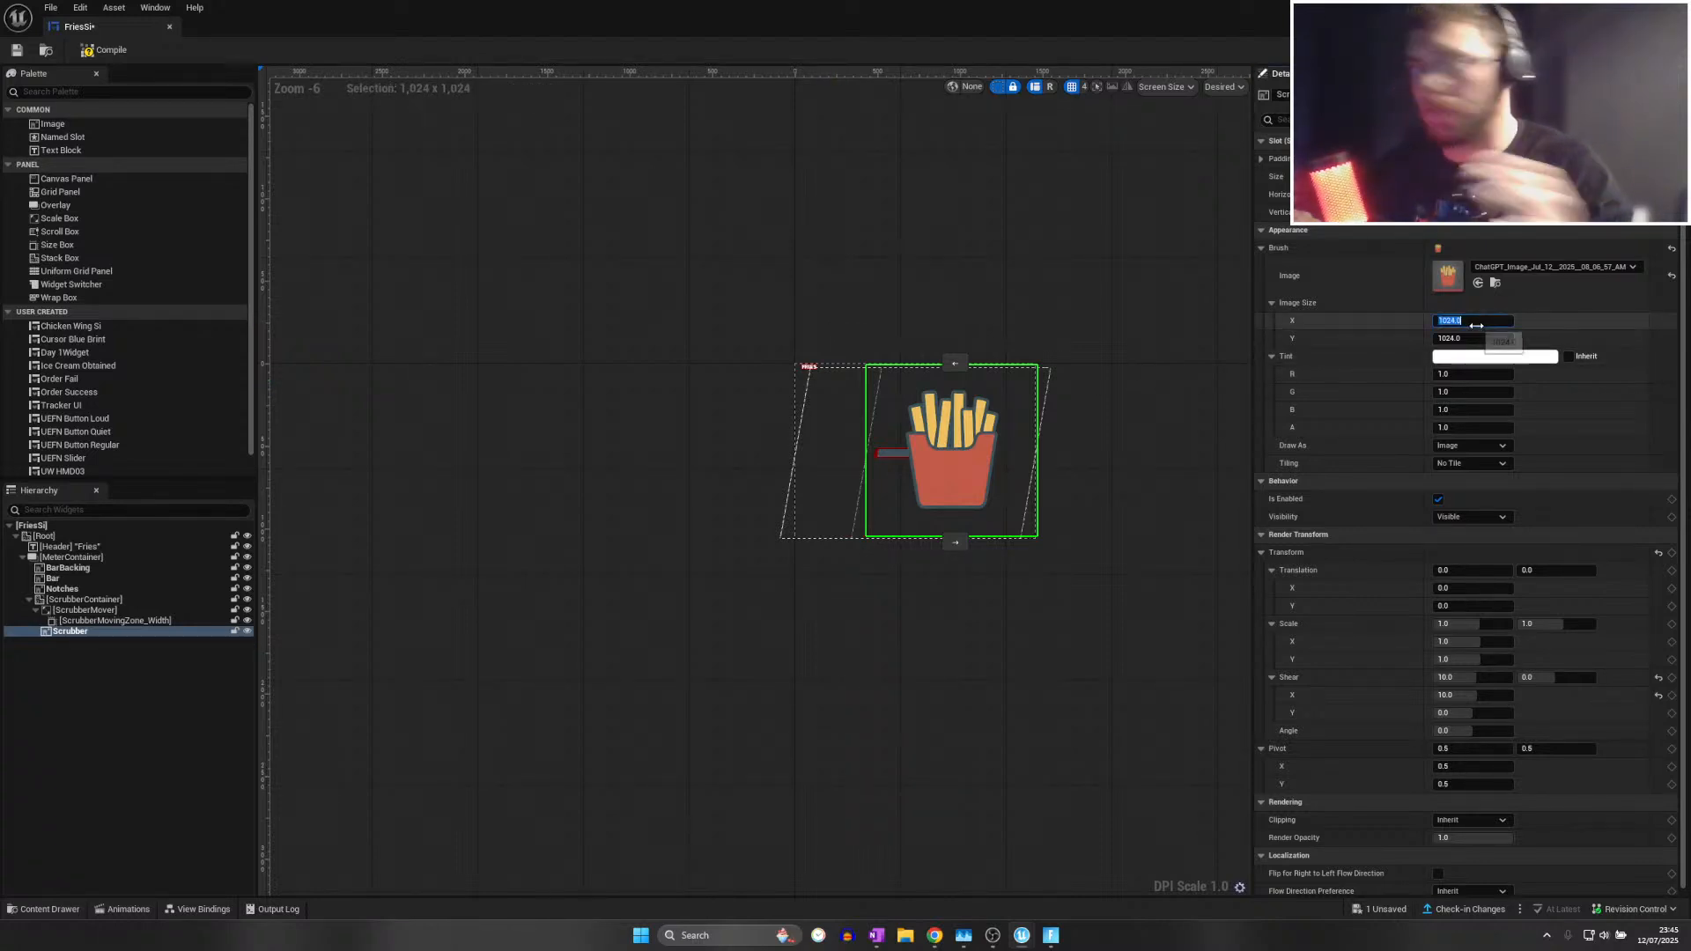
{"action": "type", "text": "64"}
{"action": "left_click", "coordinate": [1472, 339]}
{"action": "type", "text": "64"}
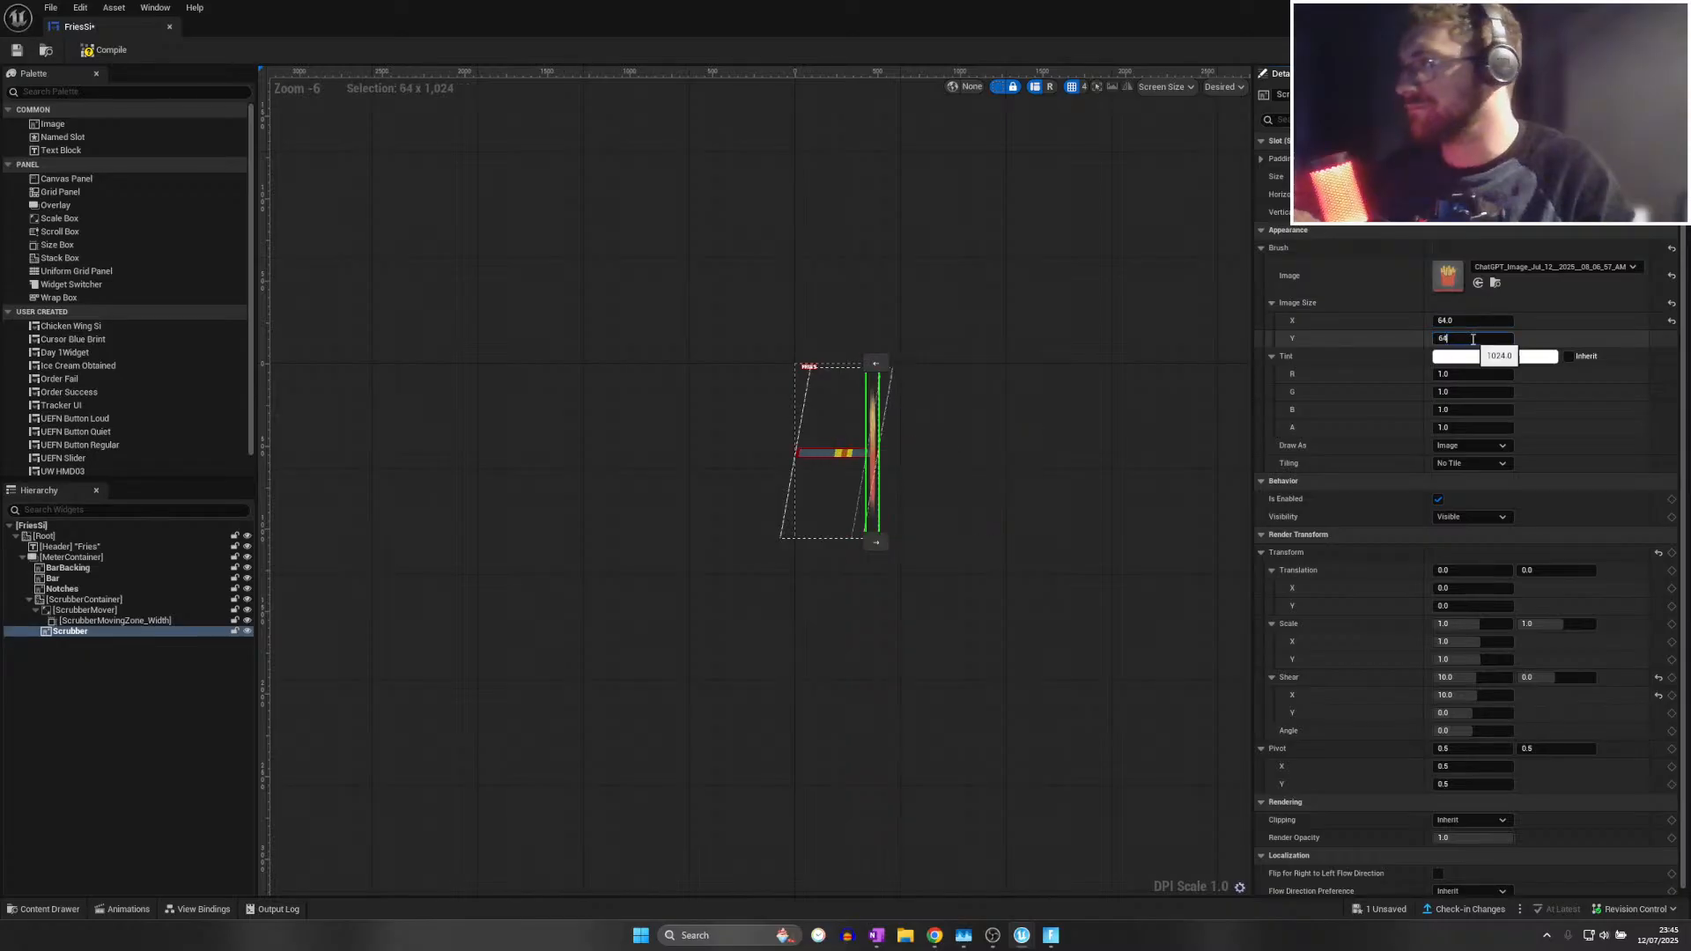
{"action": "key", "text": "Return"}
{"action": "scroll", "coordinate": [872, 454], "scroll_direction": "up", "scroll_amount": 5}
{"action": "right_click_drag", "start_coordinate": [855, 387], "coordinate": [862, 546]}
{"action": "left_click", "coordinate": [868, 456]}
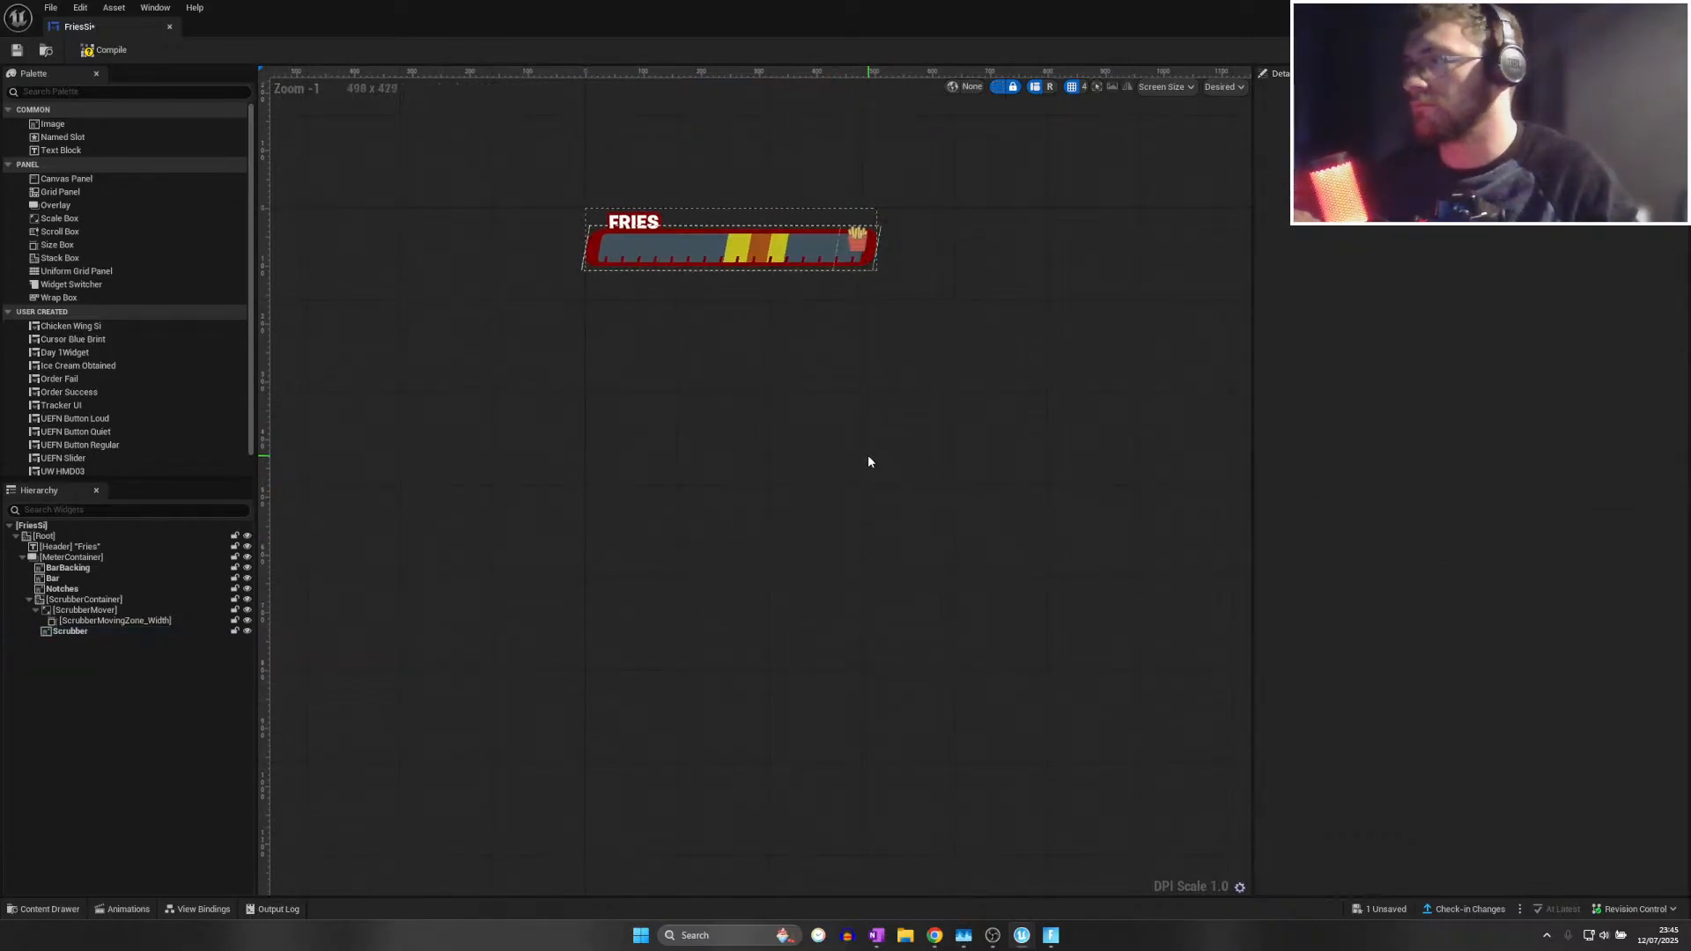
{"action": "scroll", "coordinate": [831, 562], "scroll_direction": "up", "scroll_amount": 4}
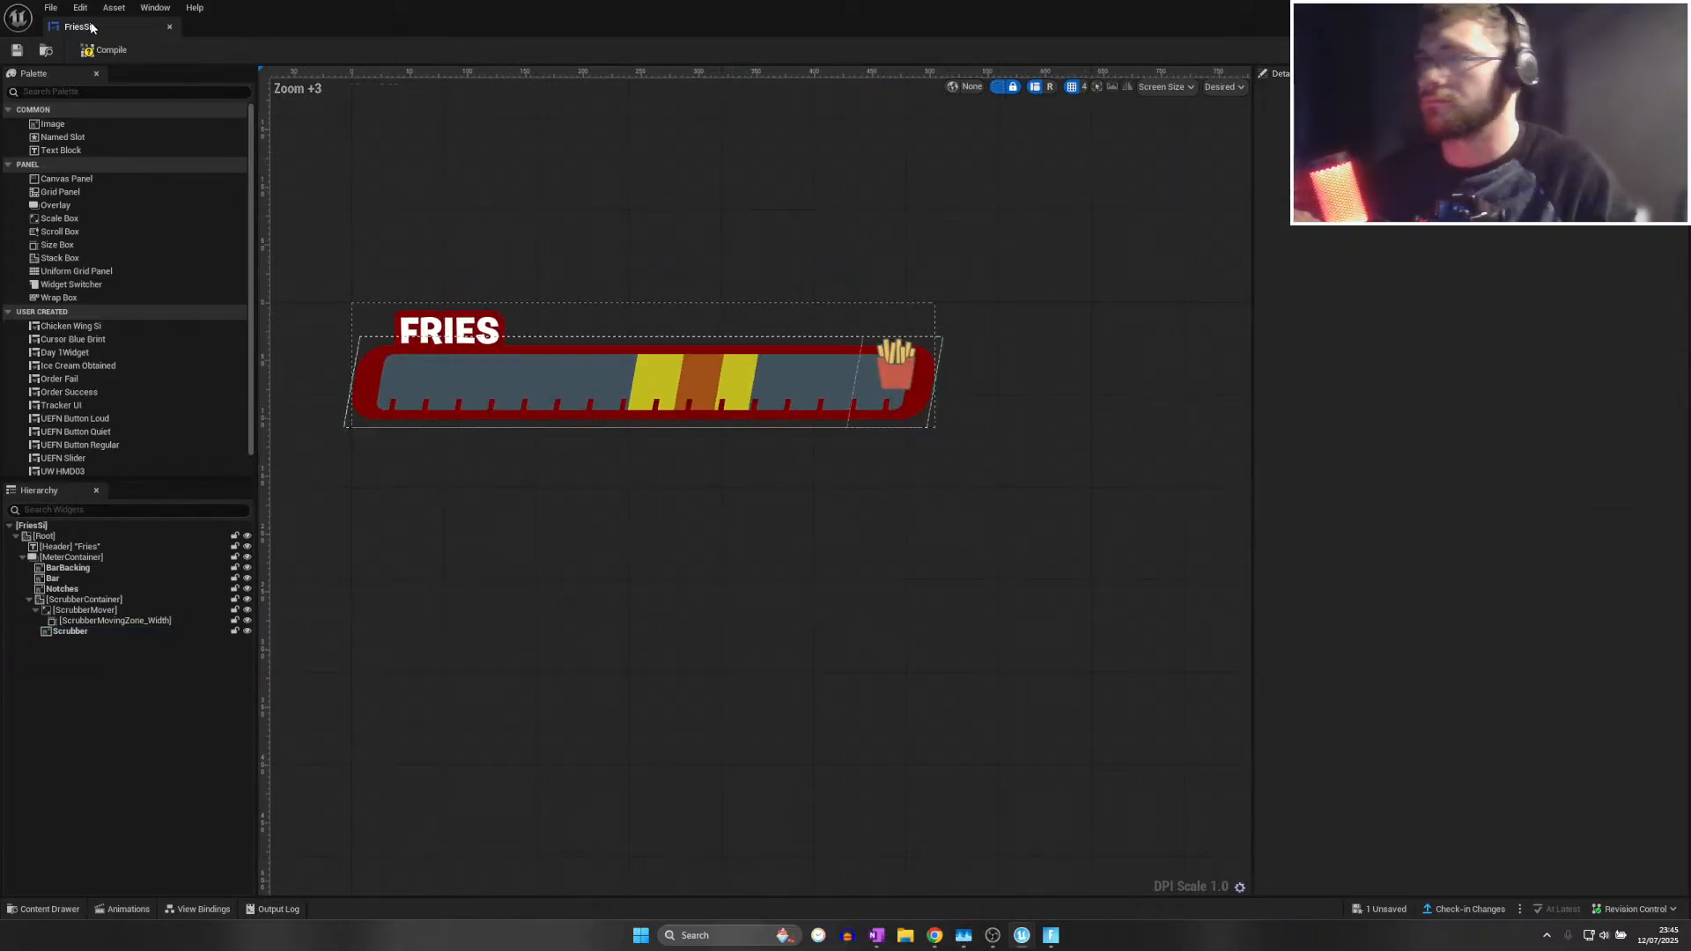
Save the FriesSi widget and return to the level editor
{"action": "left_click", "coordinate": [17, 49]}
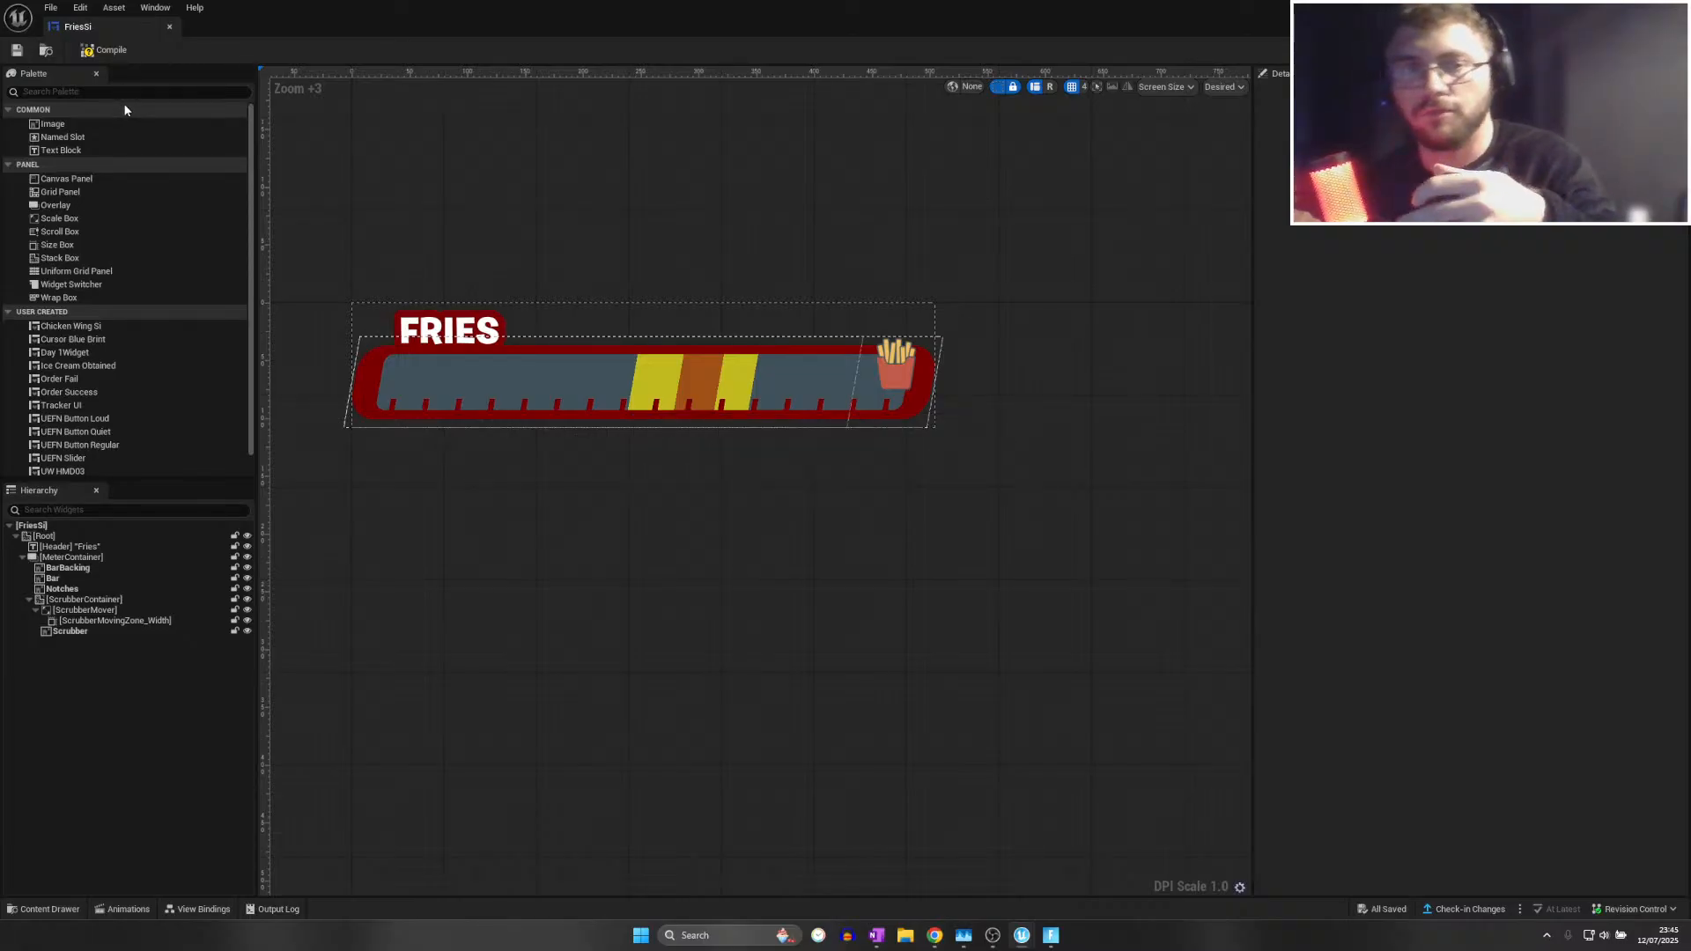
{"action": "left_click", "coordinate": [16, 50]}
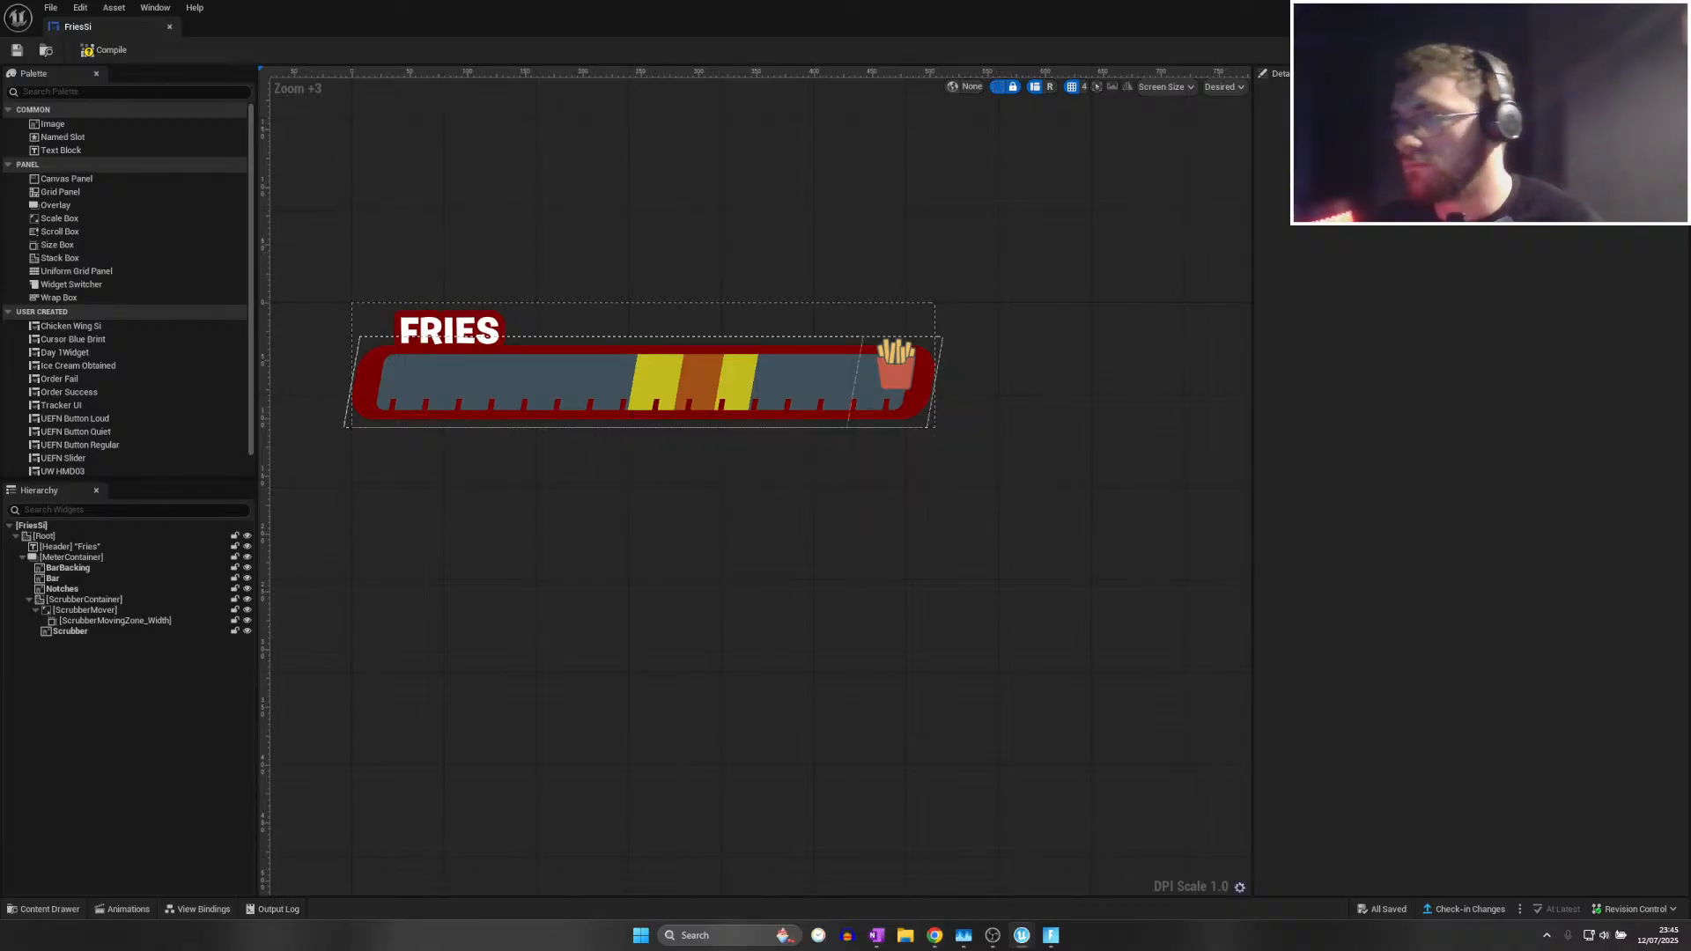
{"action": "left_click", "coordinate": [1670, 11]}
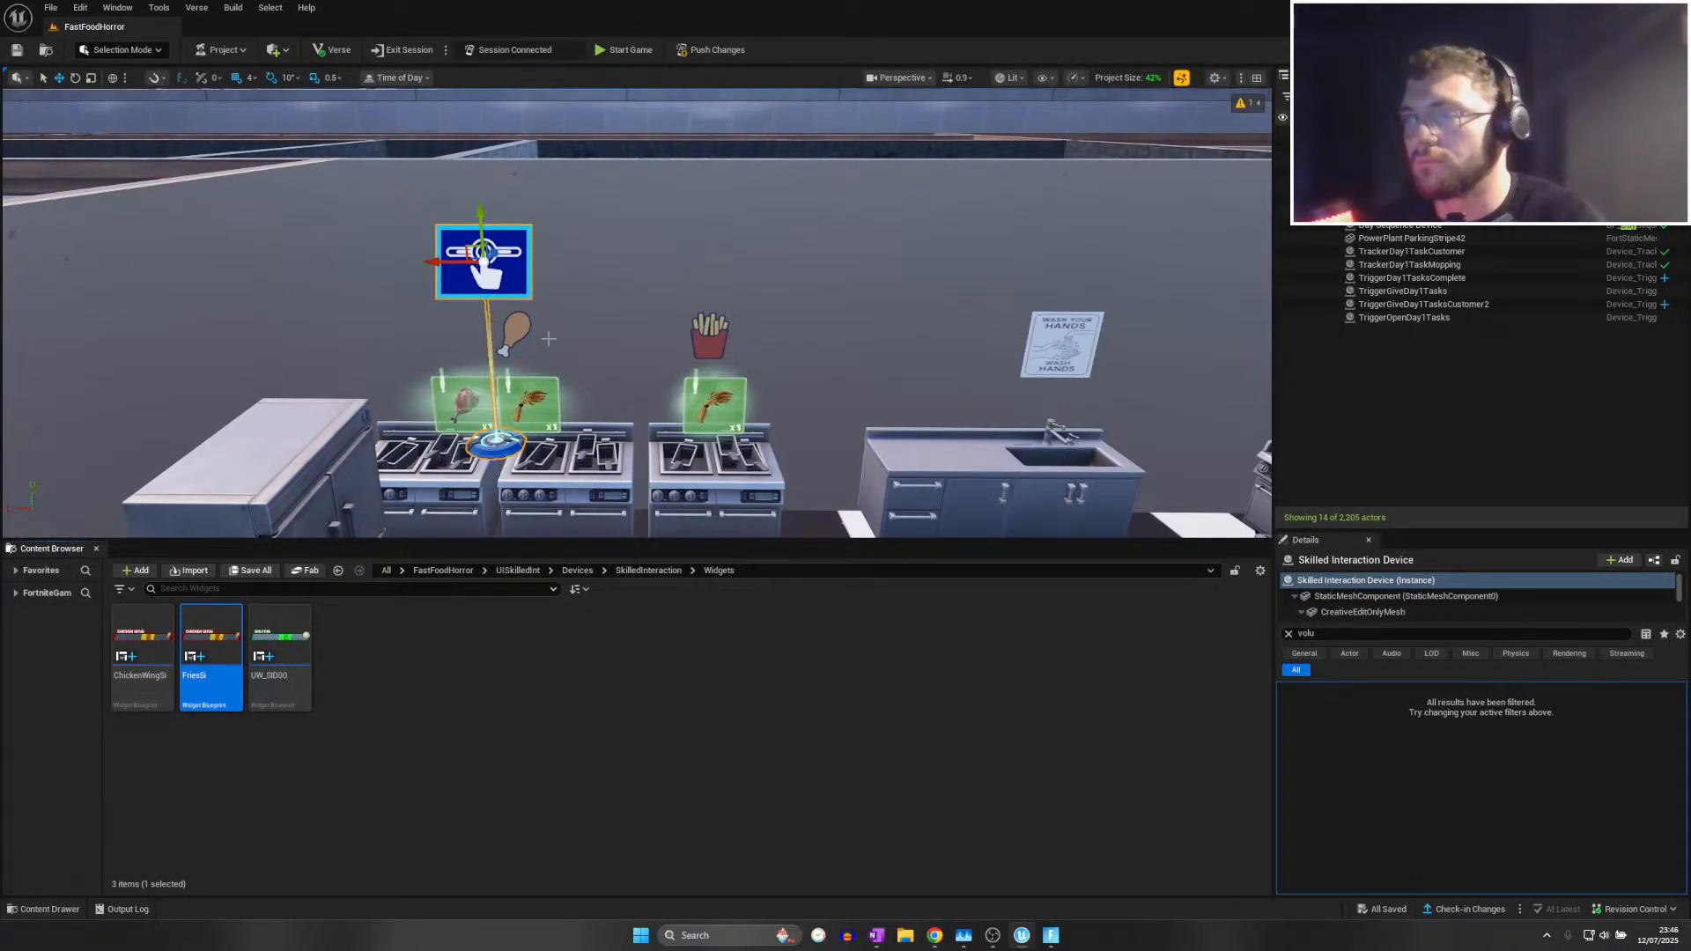
{"action": "key", "text": "ctrl+s"}
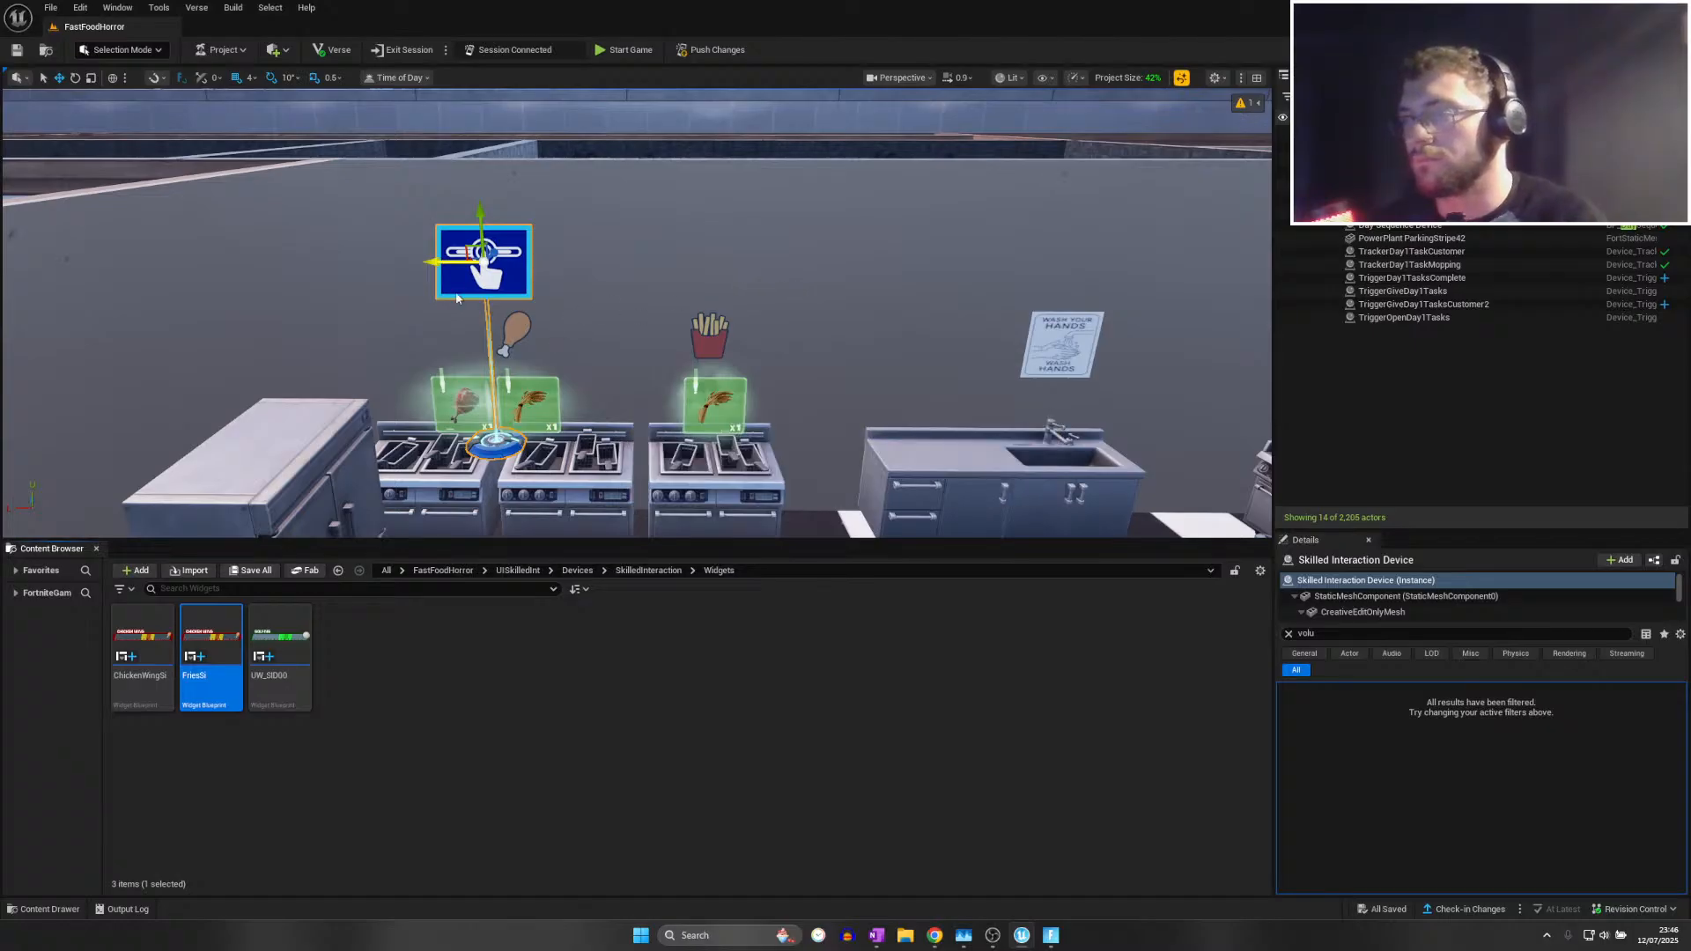
Make a copy of the FriesSi widget in the Widgets folder
{"action": "key", "text": "ctrl+c"}
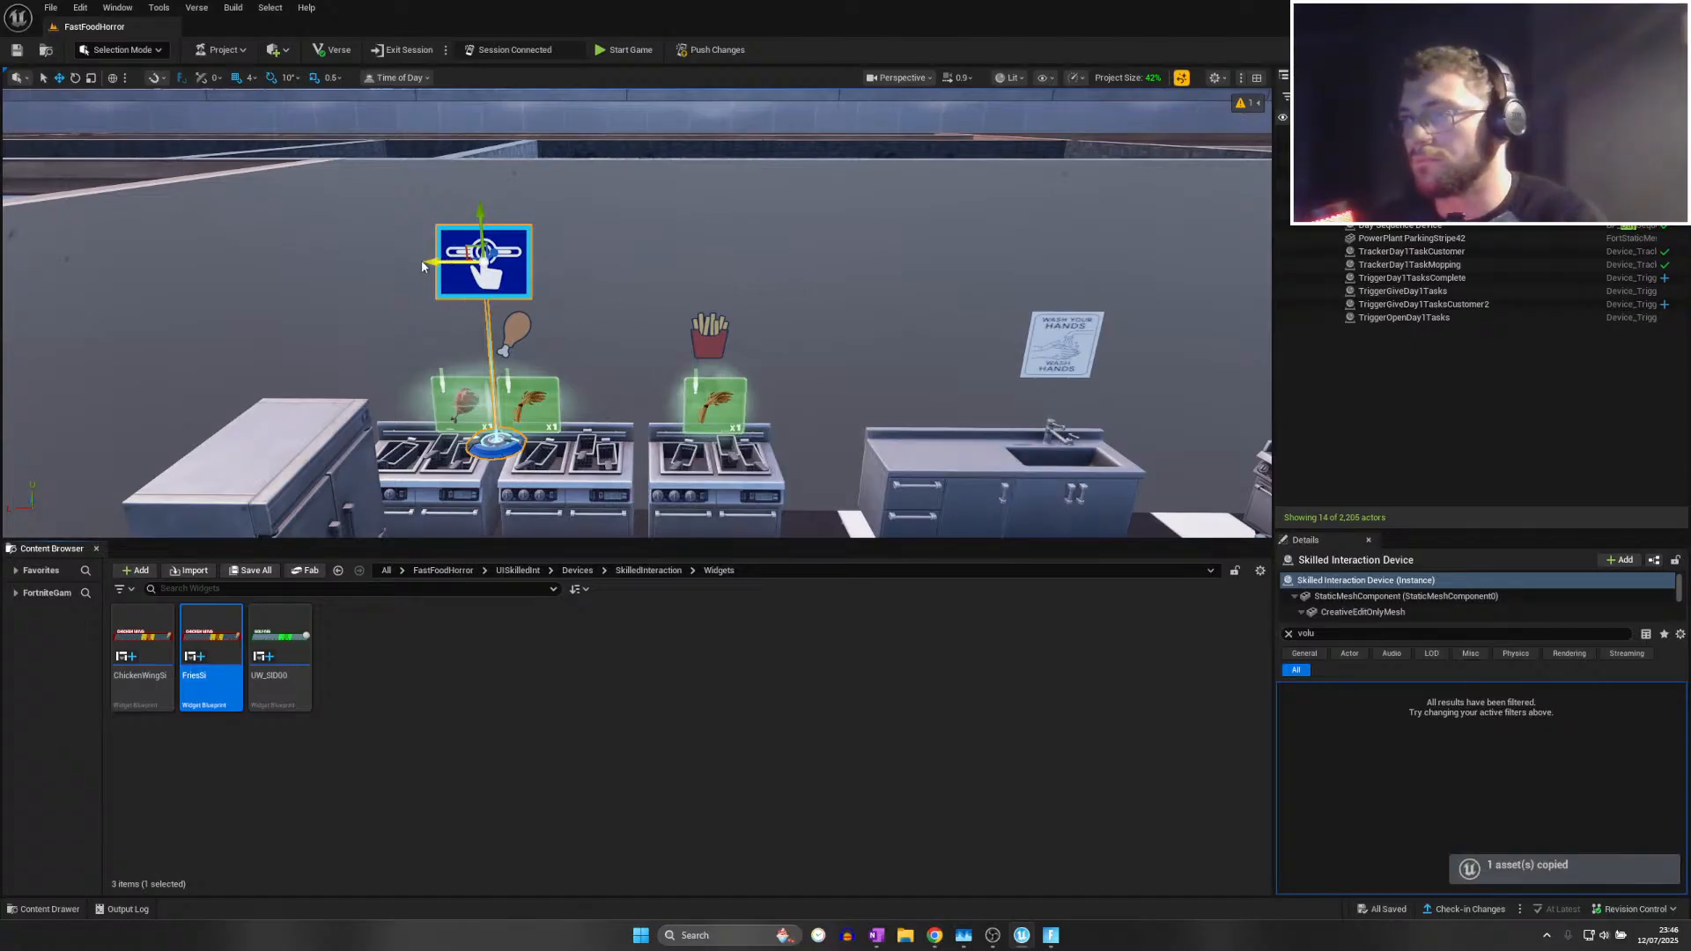
{"action": "key", "text": "ctrl+v"}
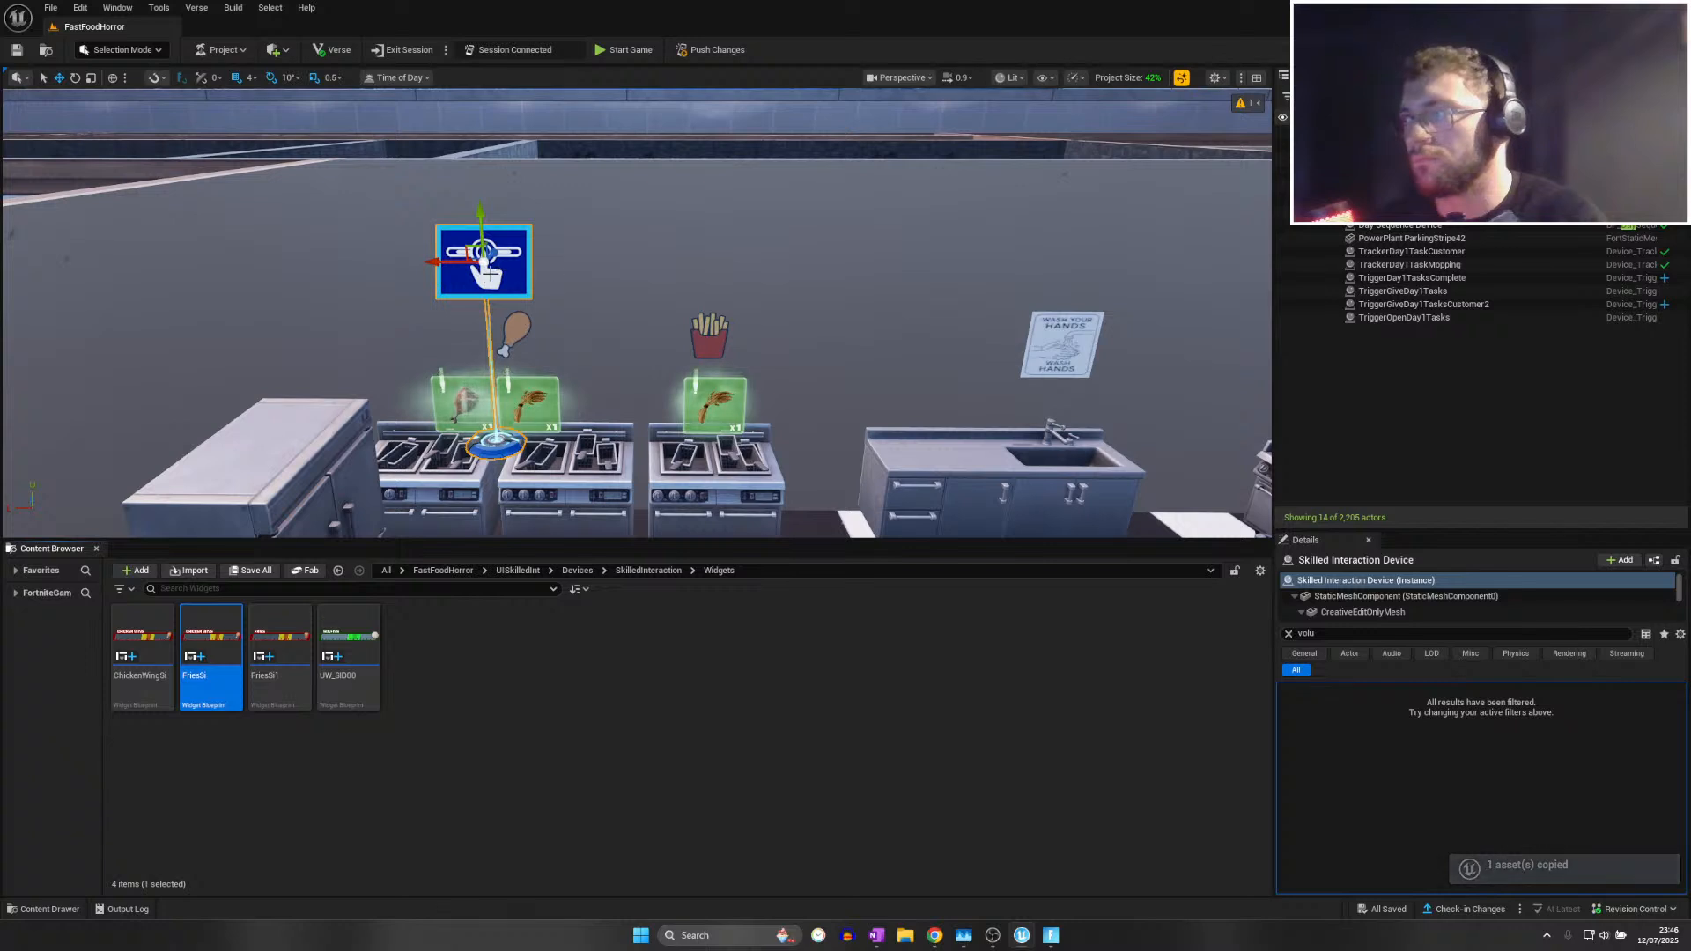
{"action": "left_click_drag", "start_coordinate": [438, 264], "coordinate": [604, 272]}
{"action": "key", "text": "ctrl+z"}
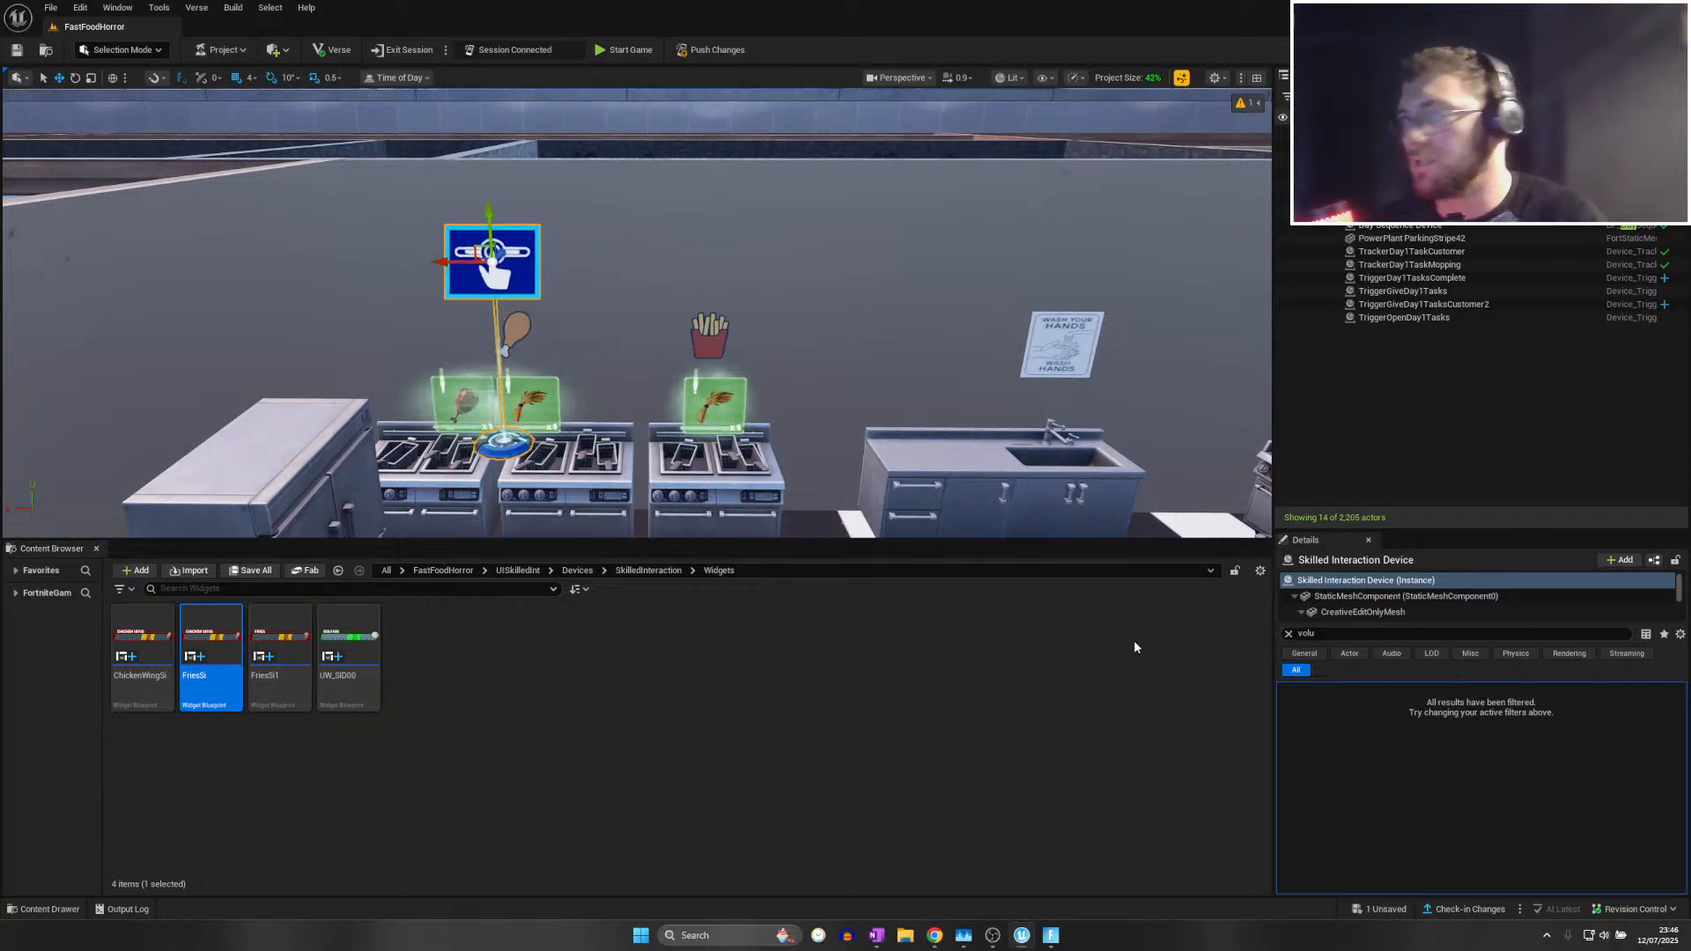
Rename the copied fries widget to CheeseBurgerSi
{"action": "left_click", "coordinate": [300, 653]}
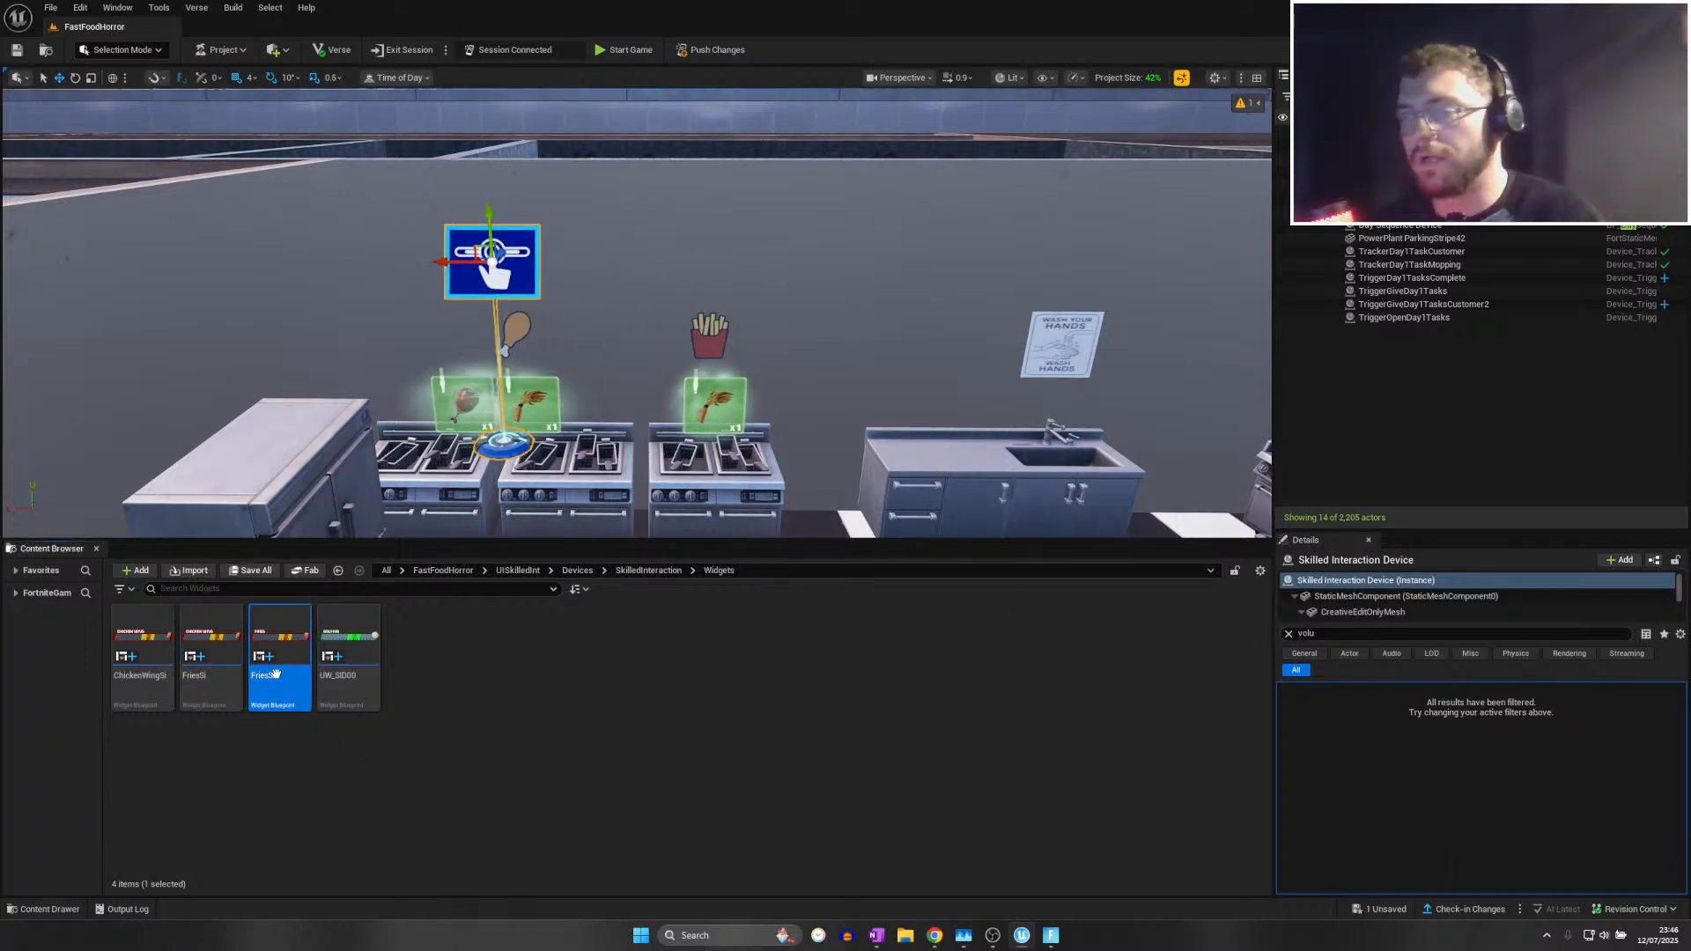
{"action": "key", "text": "F2"}
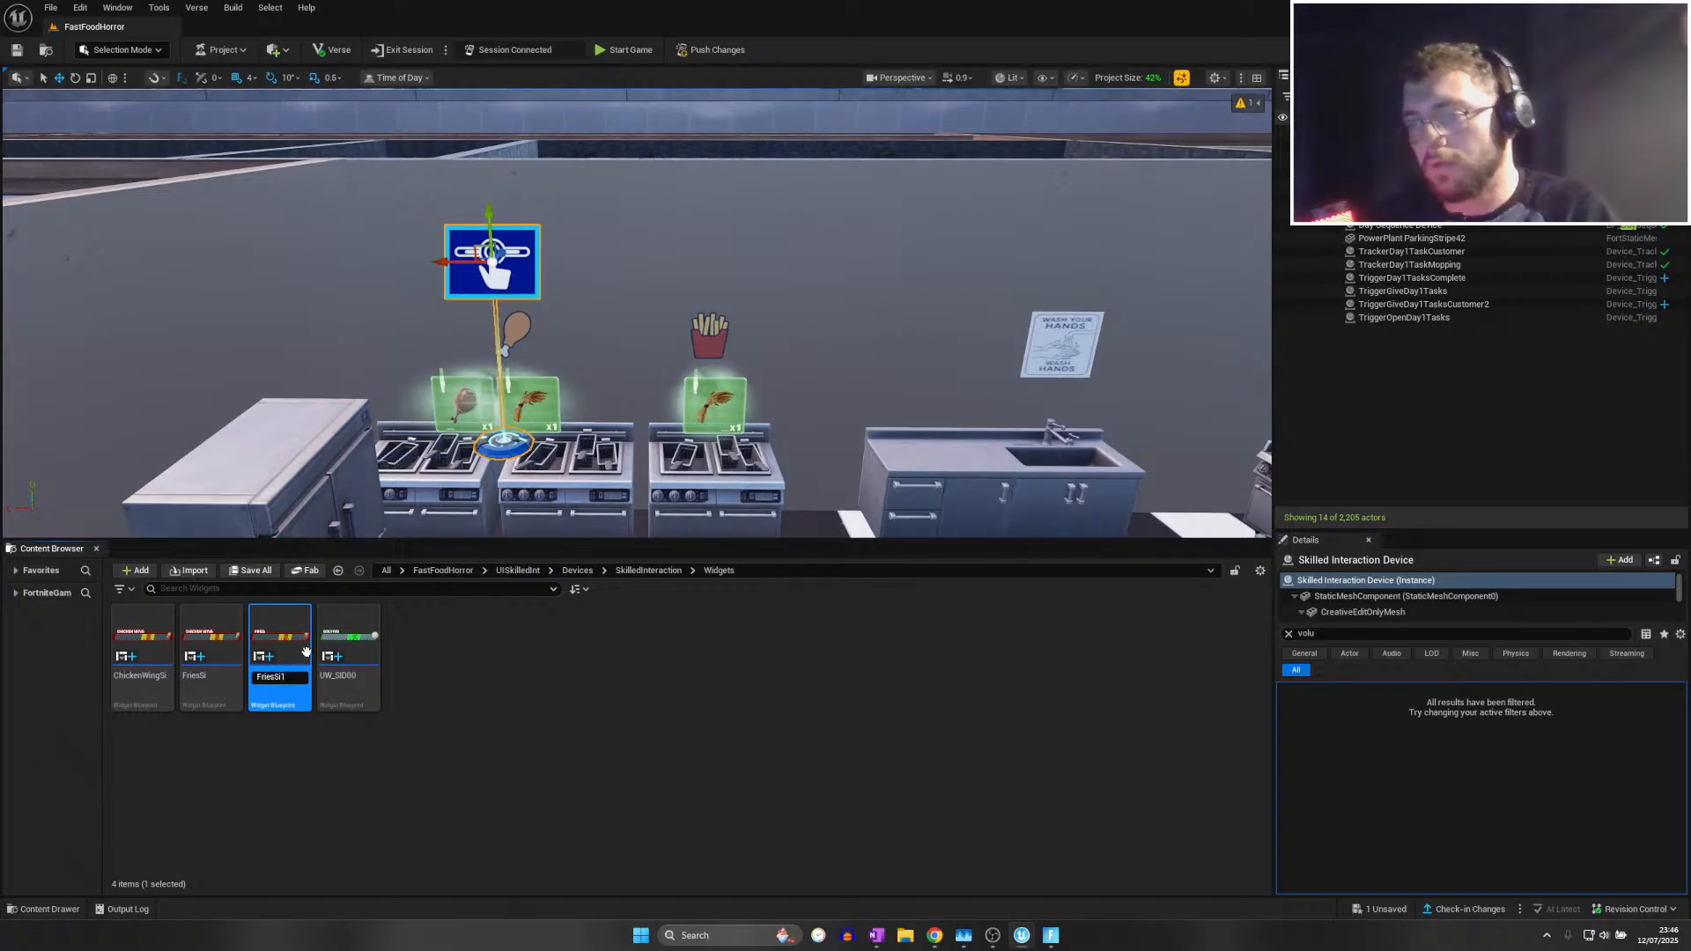
{"action": "key", "text": "Left"}
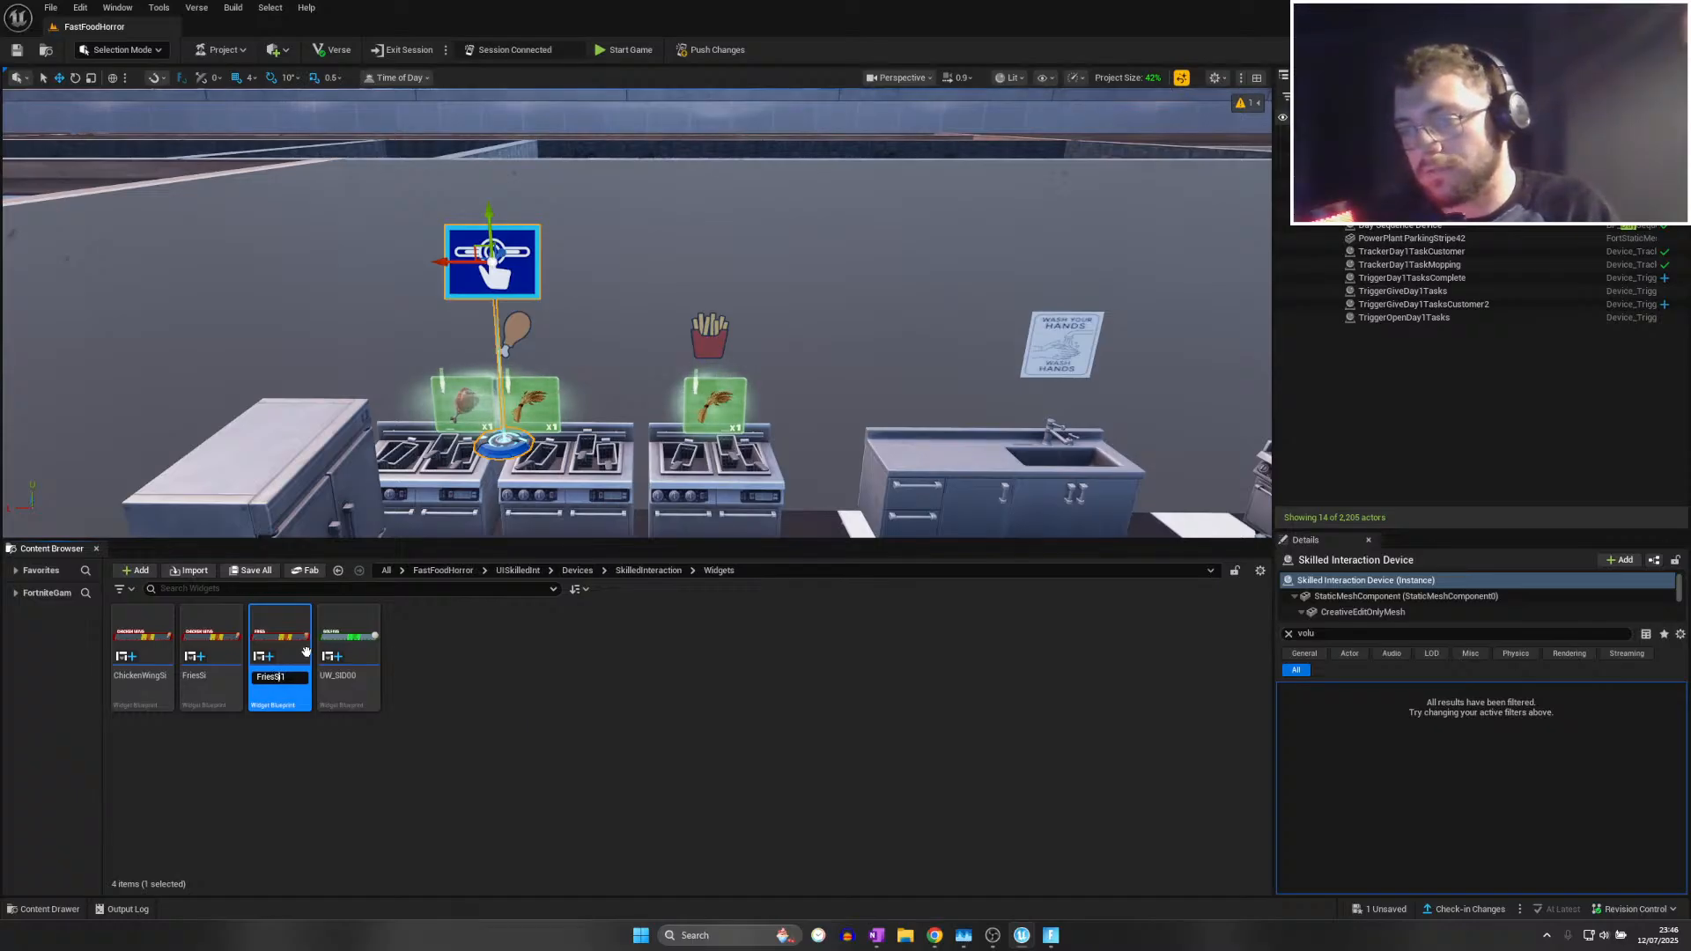
{"action": "key", "text": "Right"}
{"action": "key", "text": "Right"}
{"action": "key", "text": "BackSpace"}
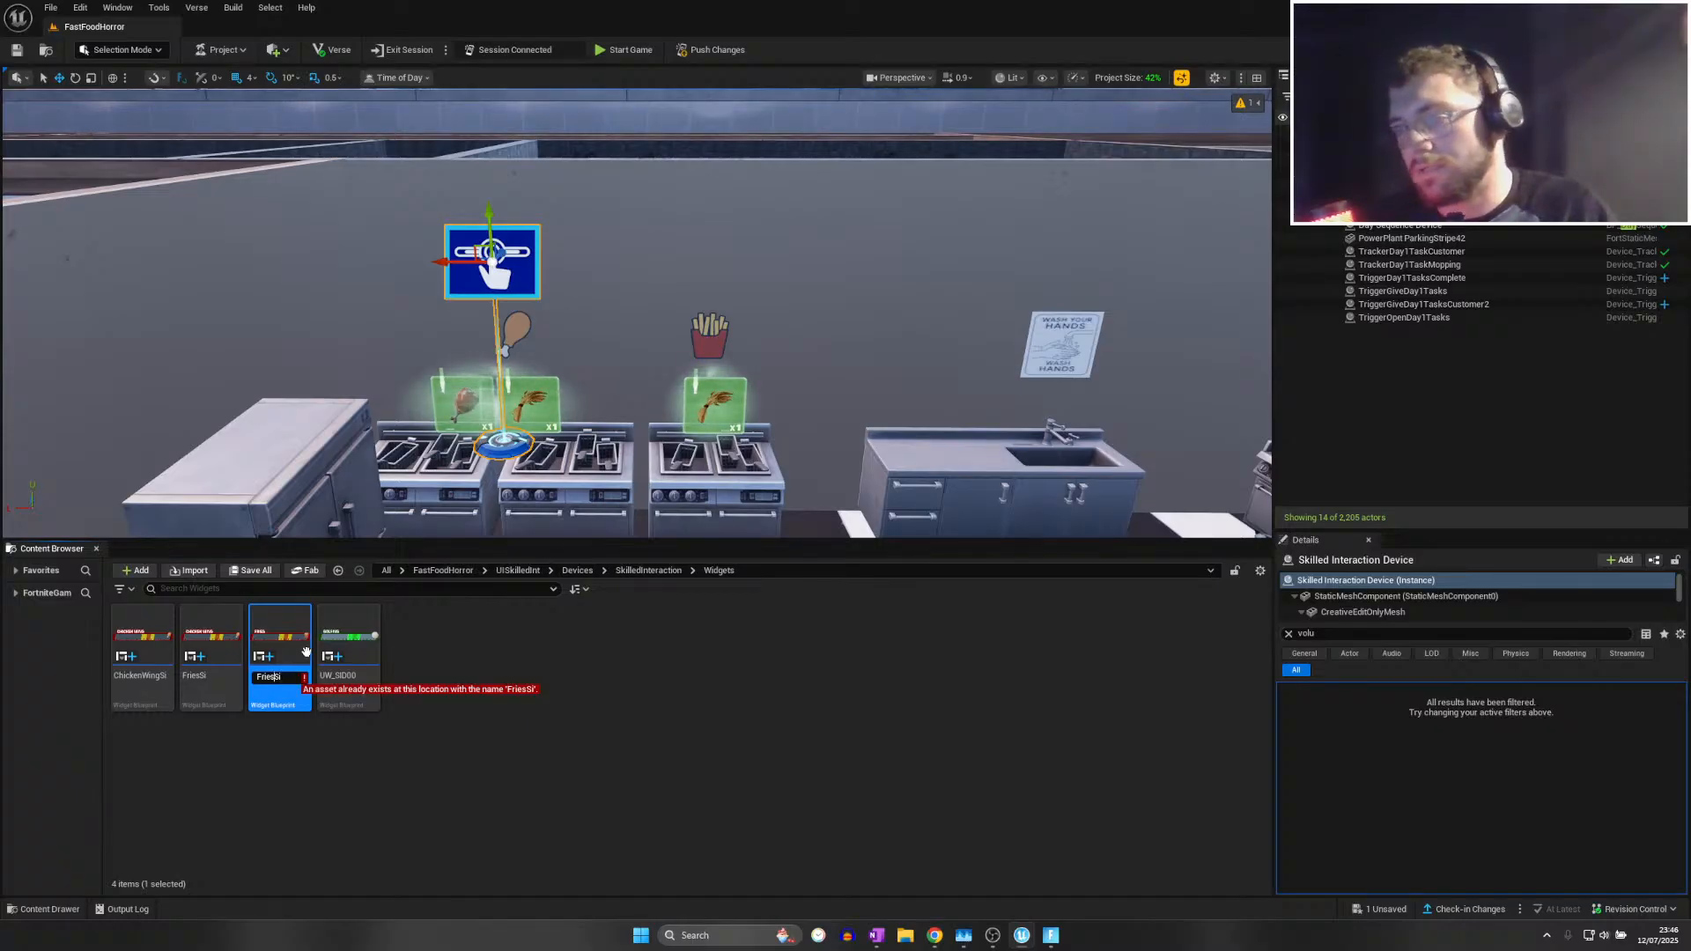
{"action": "key", "text": "BackSpace"}
{"action": "key", "text": "BackSpace"}
{"action": "key", "text": "BackSpace"}
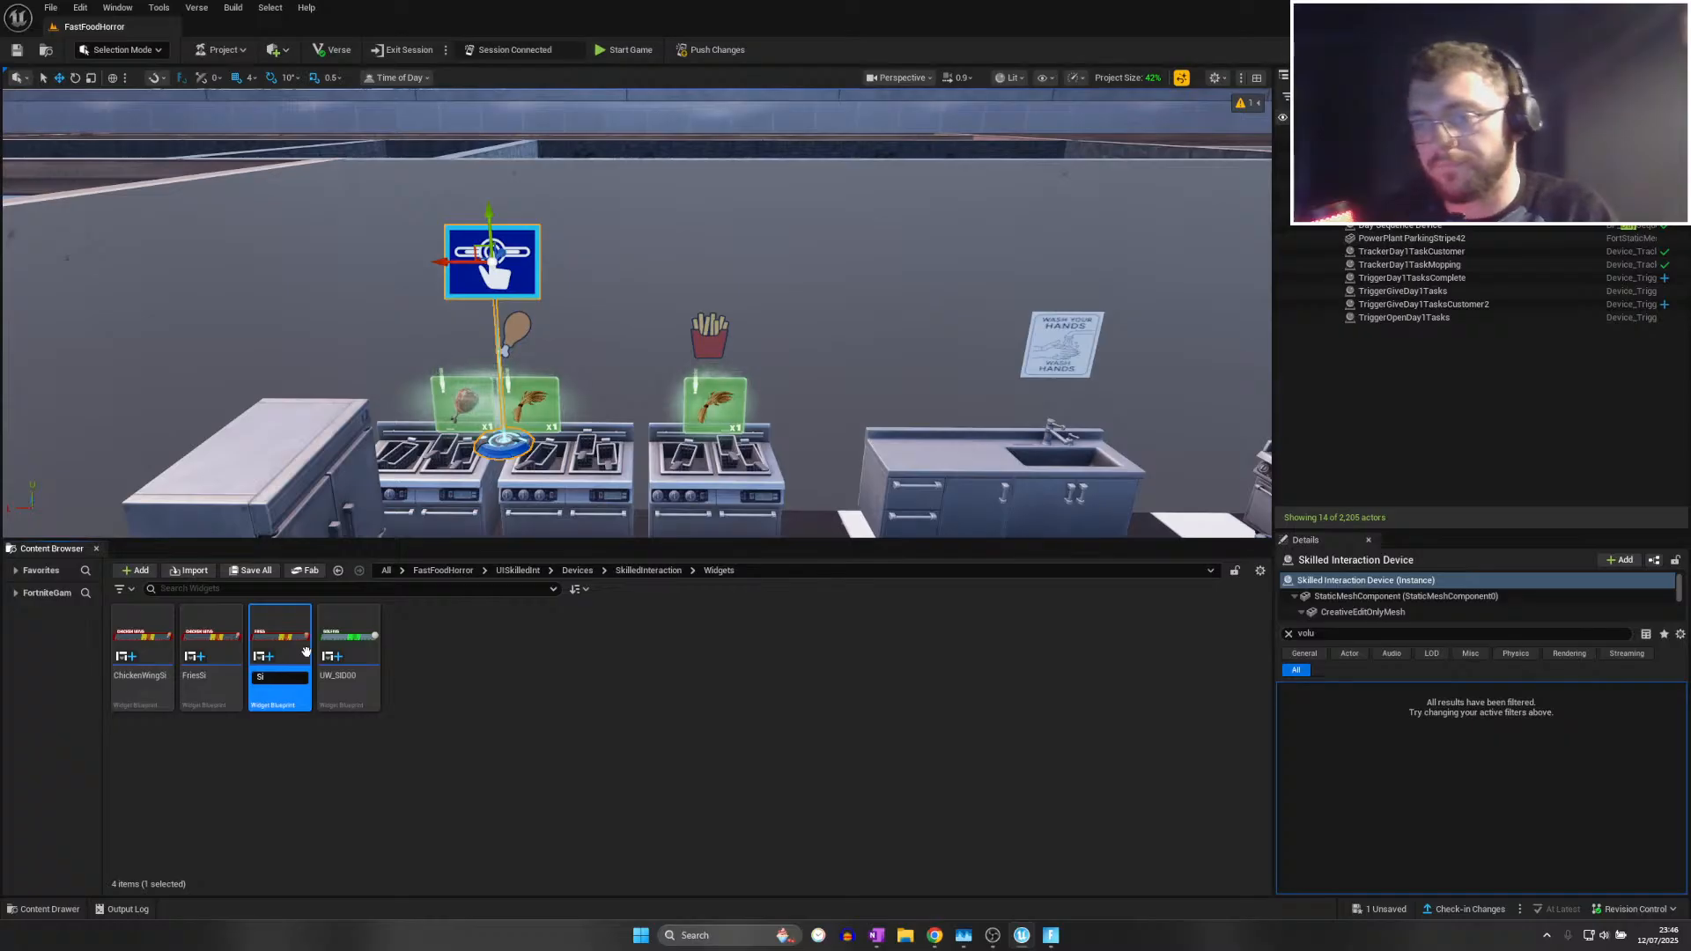
{"action": "type", "text": "CheeseBurger"}
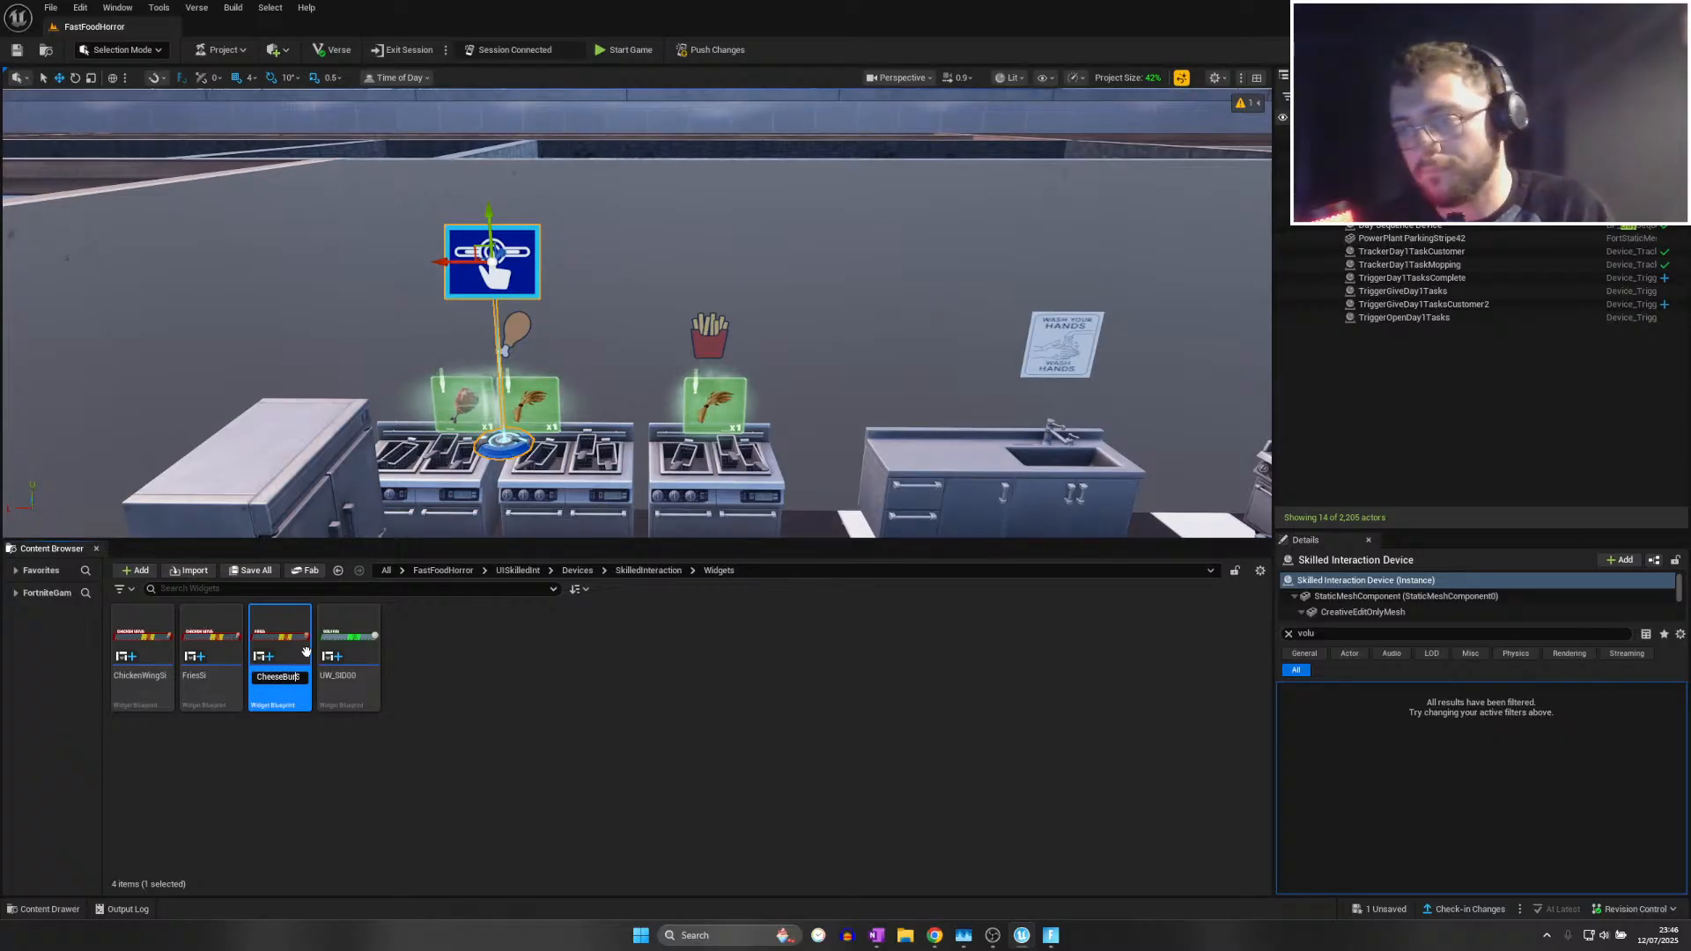
{"action": "key", "text": "Return"}
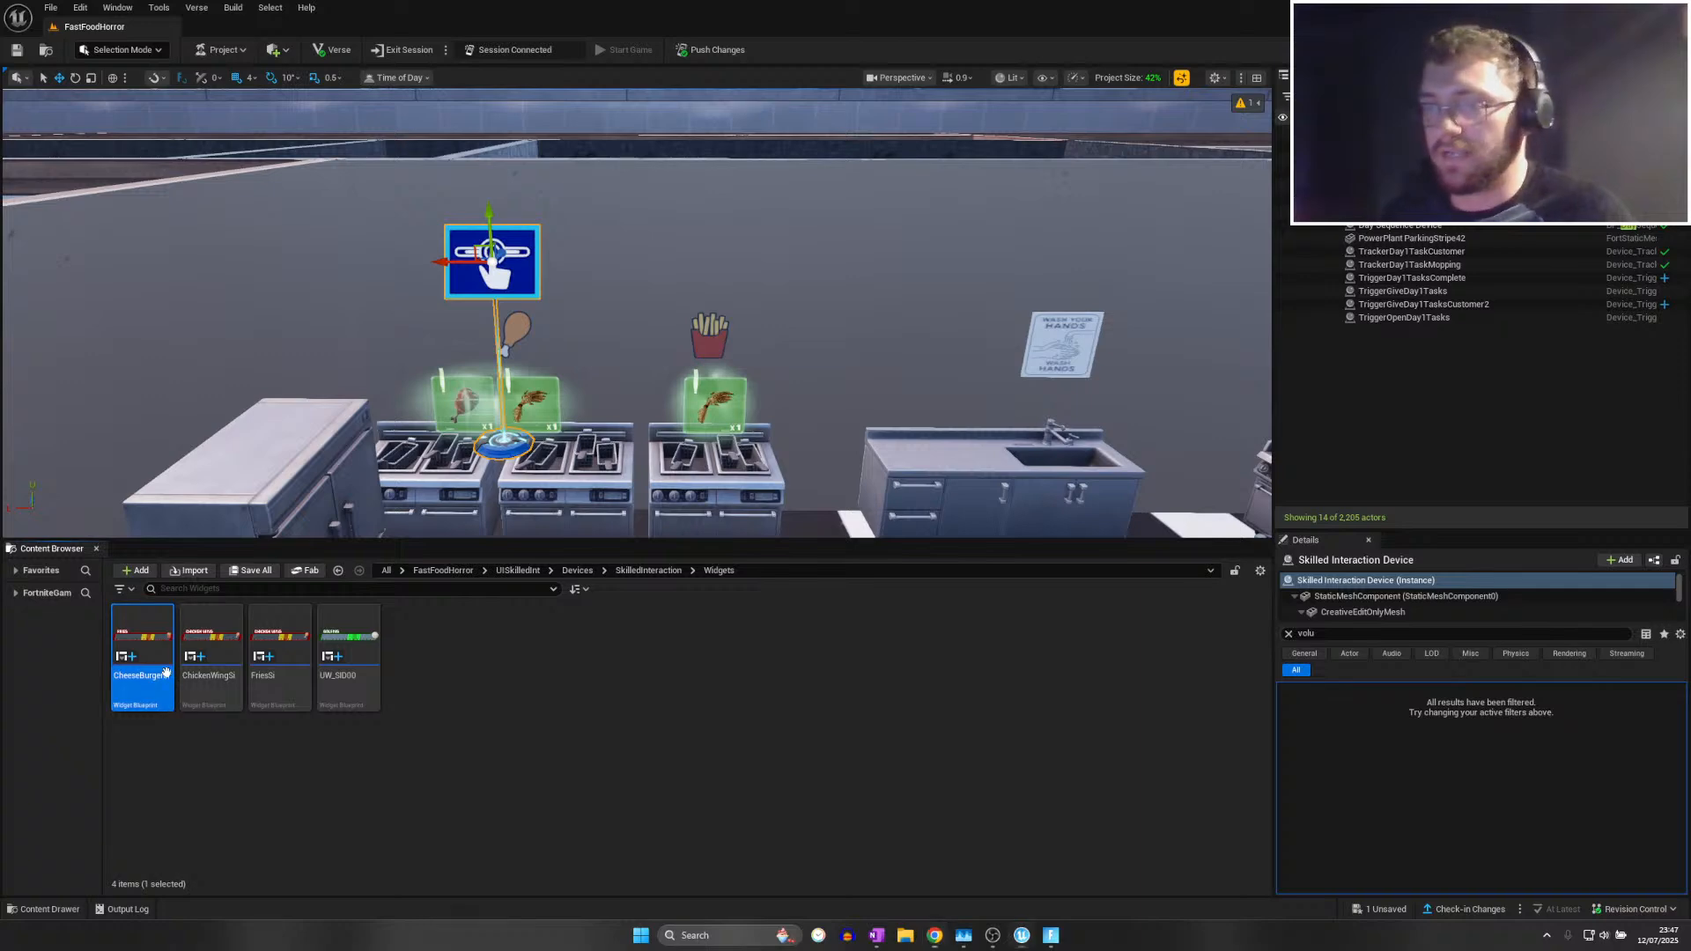
Open the CheeseBurgerSi widget and set its header text to "CHEESE BURGER"
{"action": "double_click", "coordinate": [166, 671]}
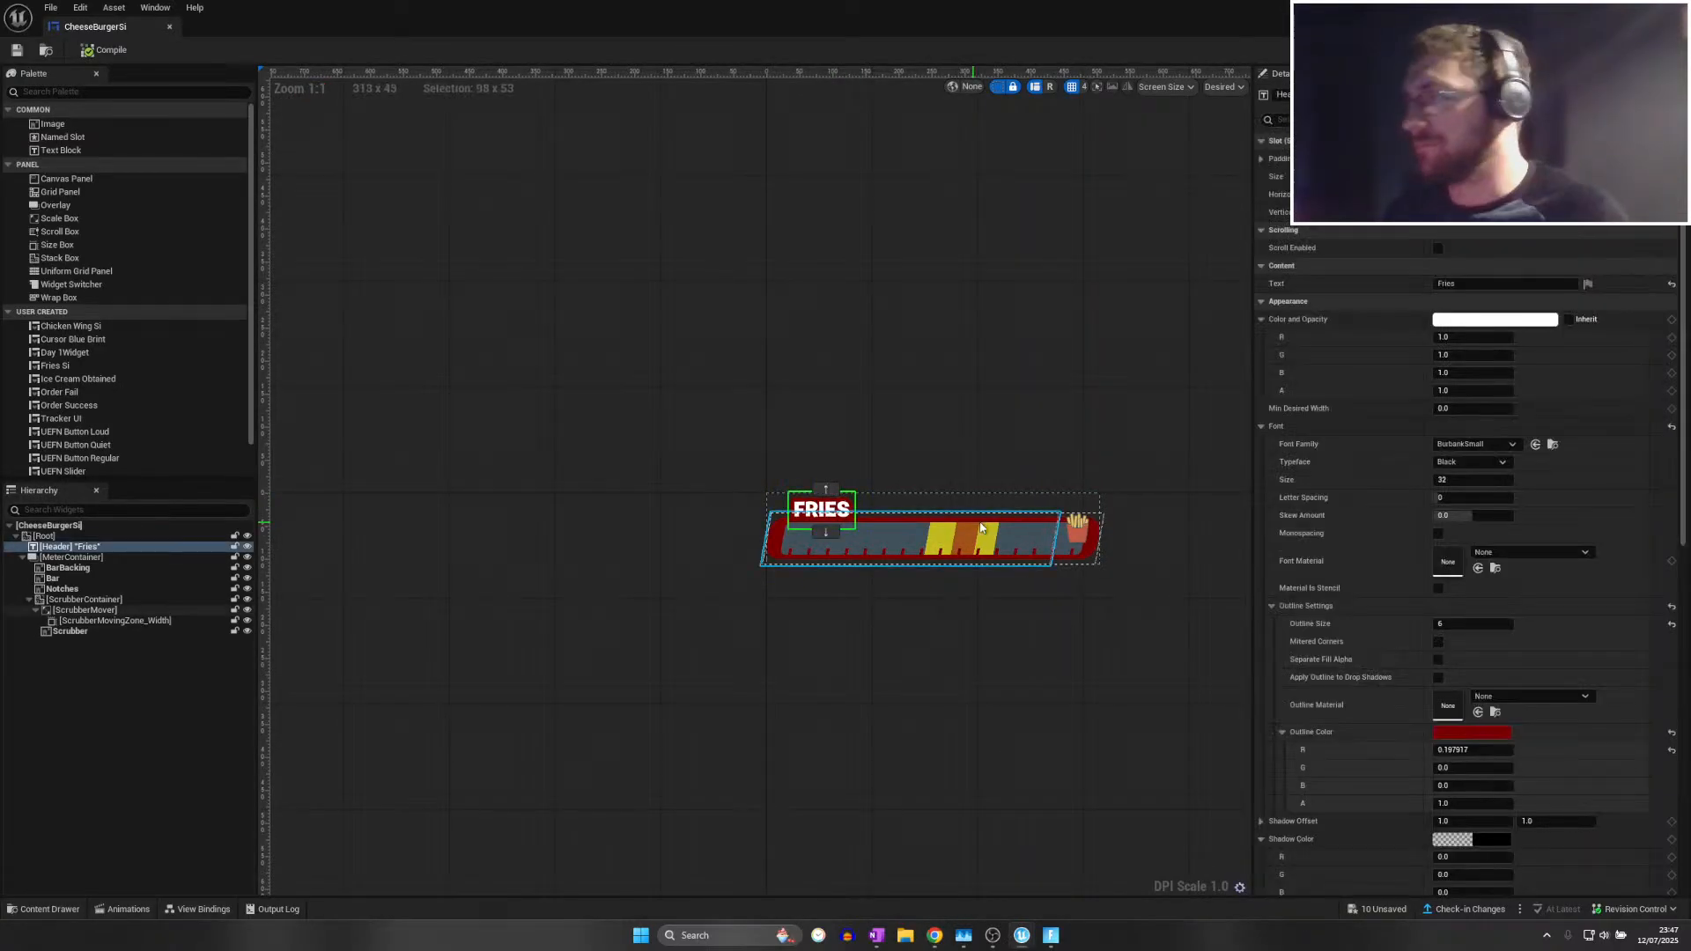
{"action": "left_click", "coordinate": [1469, 283]}
{"action": "type", "text": "C"}
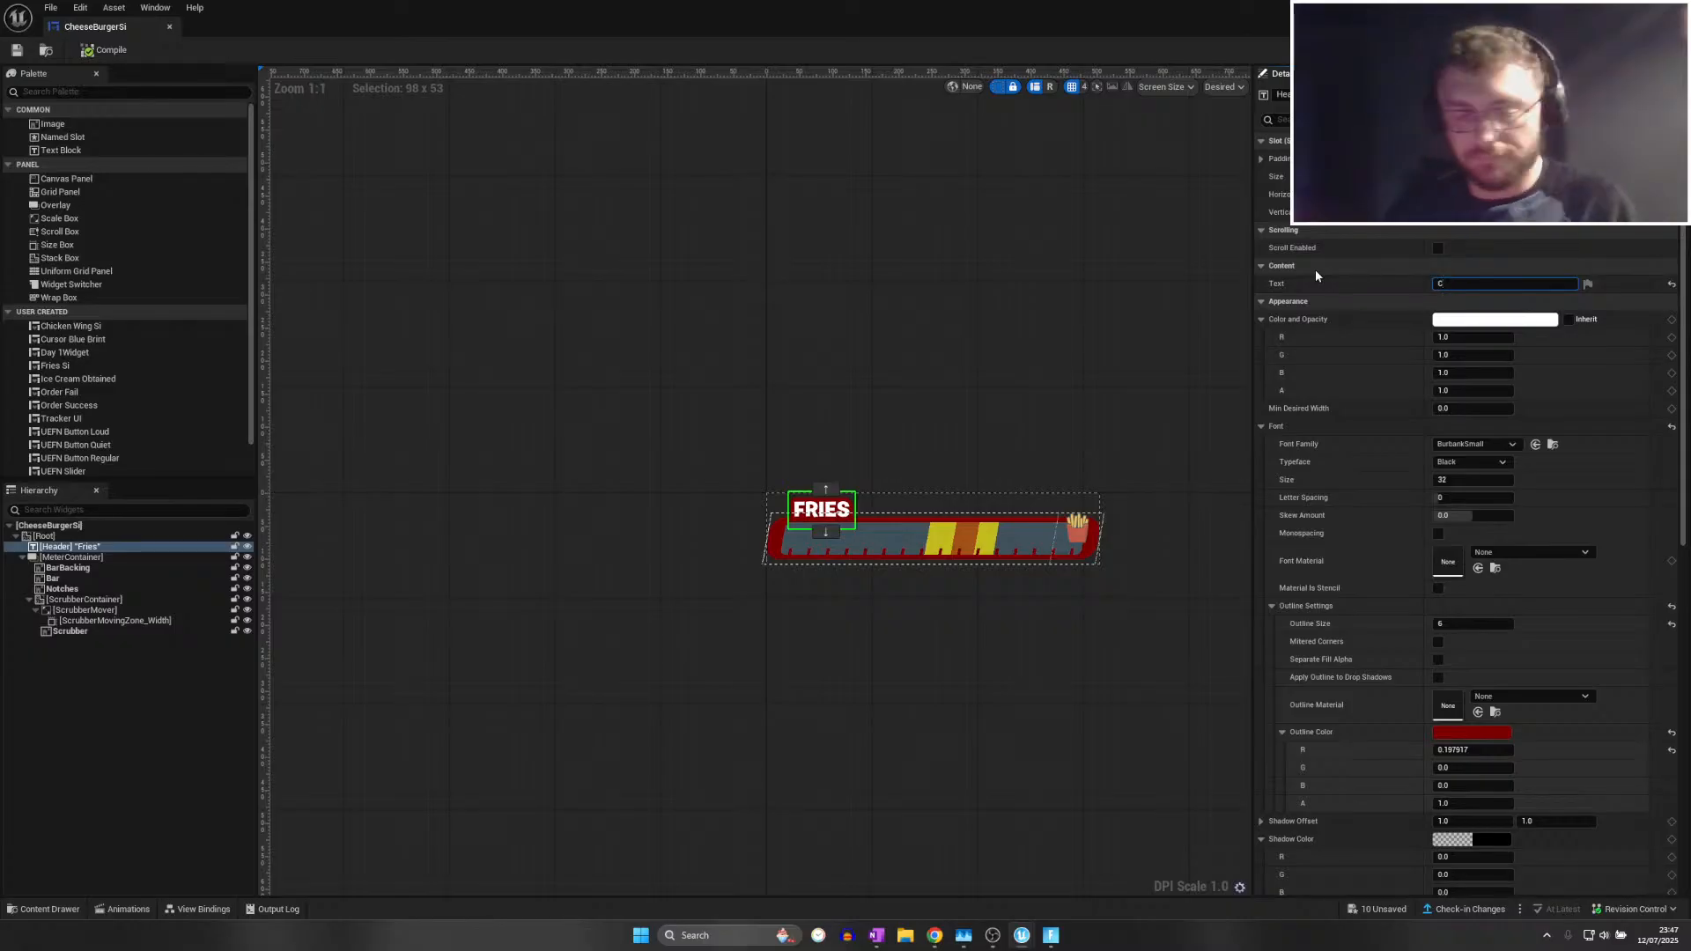
{"action": "type", "text": "HEESE BURGER"}
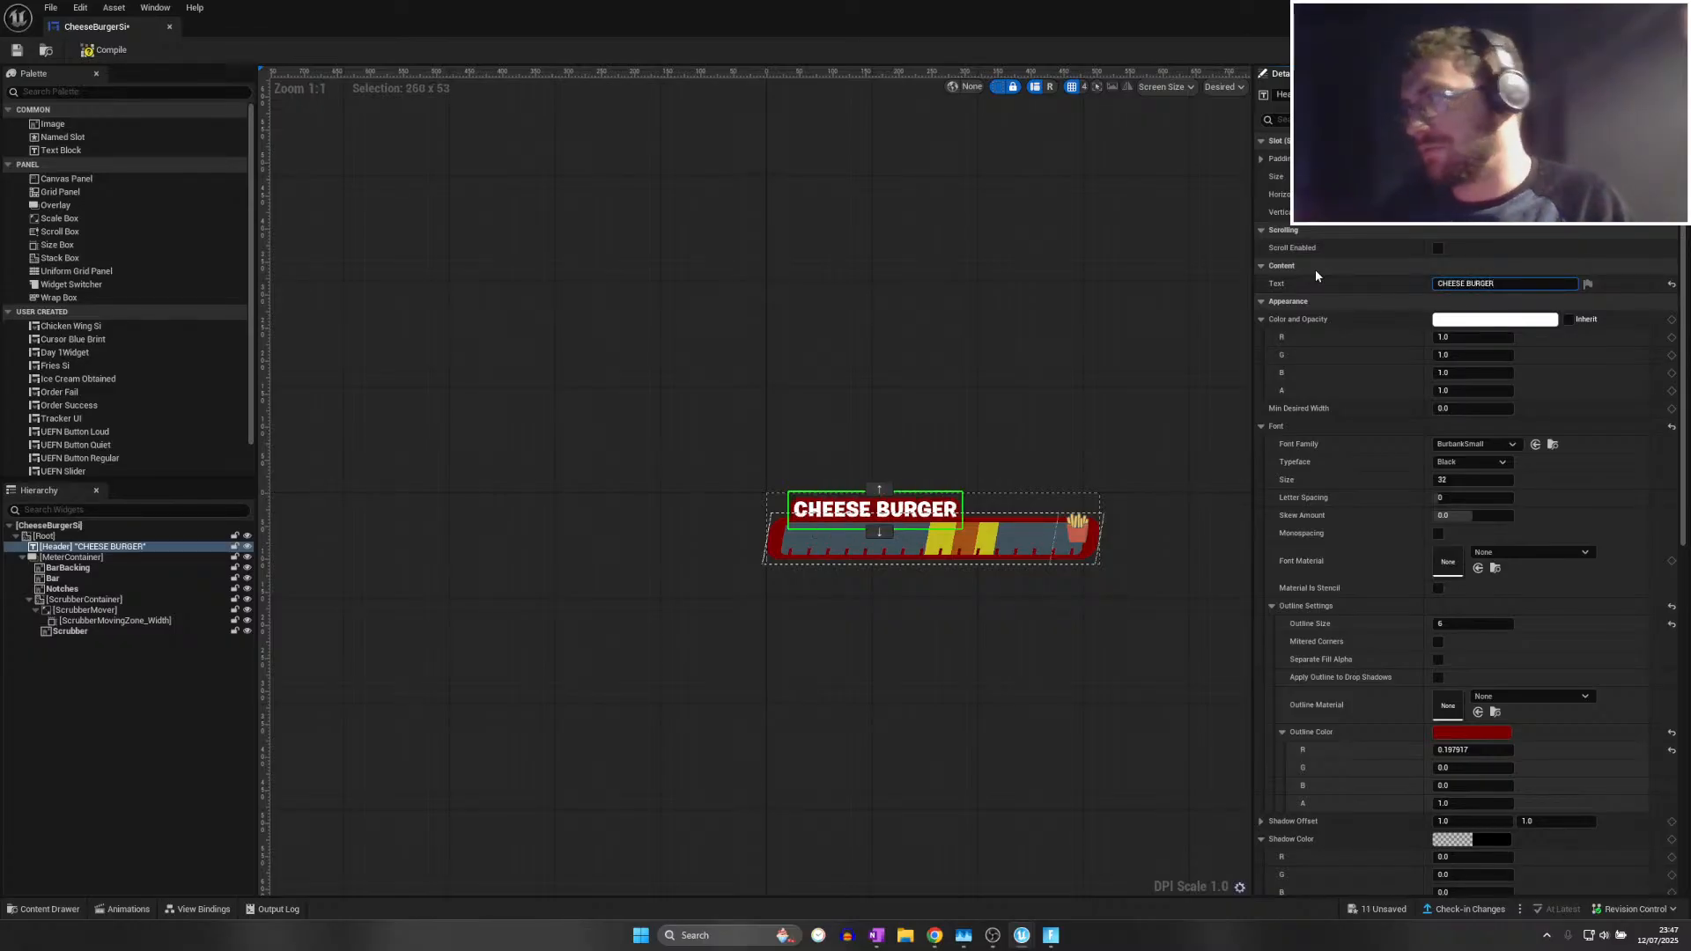
{"action": "left_click", "coordinate": [1319, 287]}
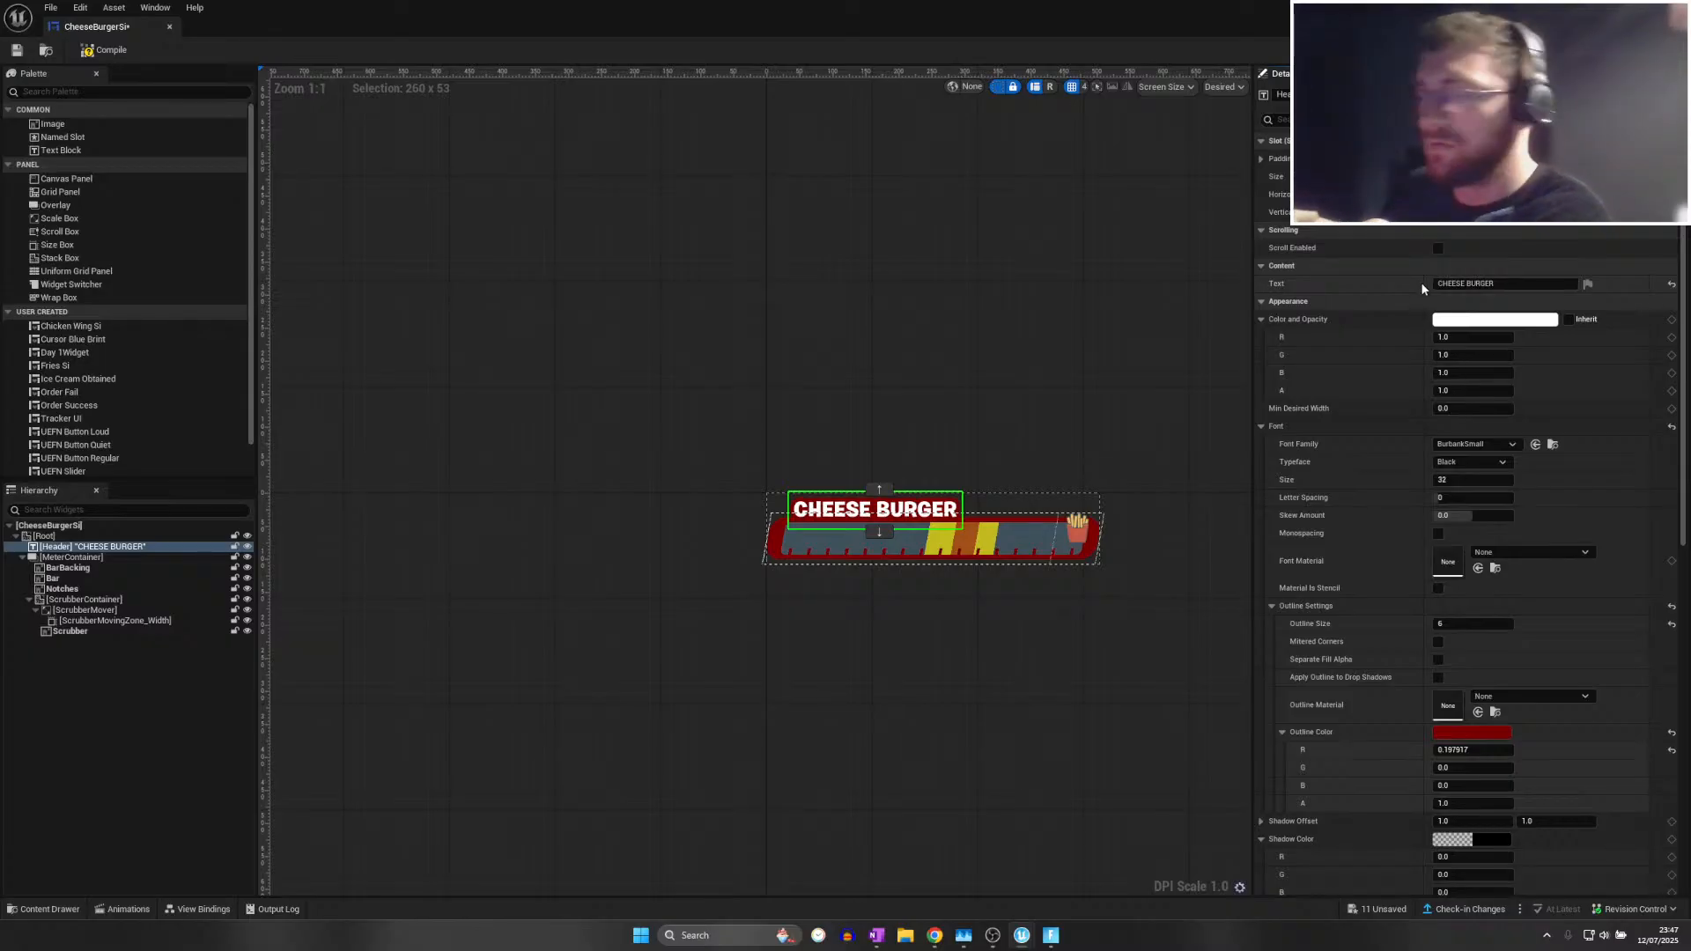
Search the images for "chatgpt" and replace the Scrubber's fries image with the bacon burger image
{"action": "left_click", "coordinate": [1076, 527]}
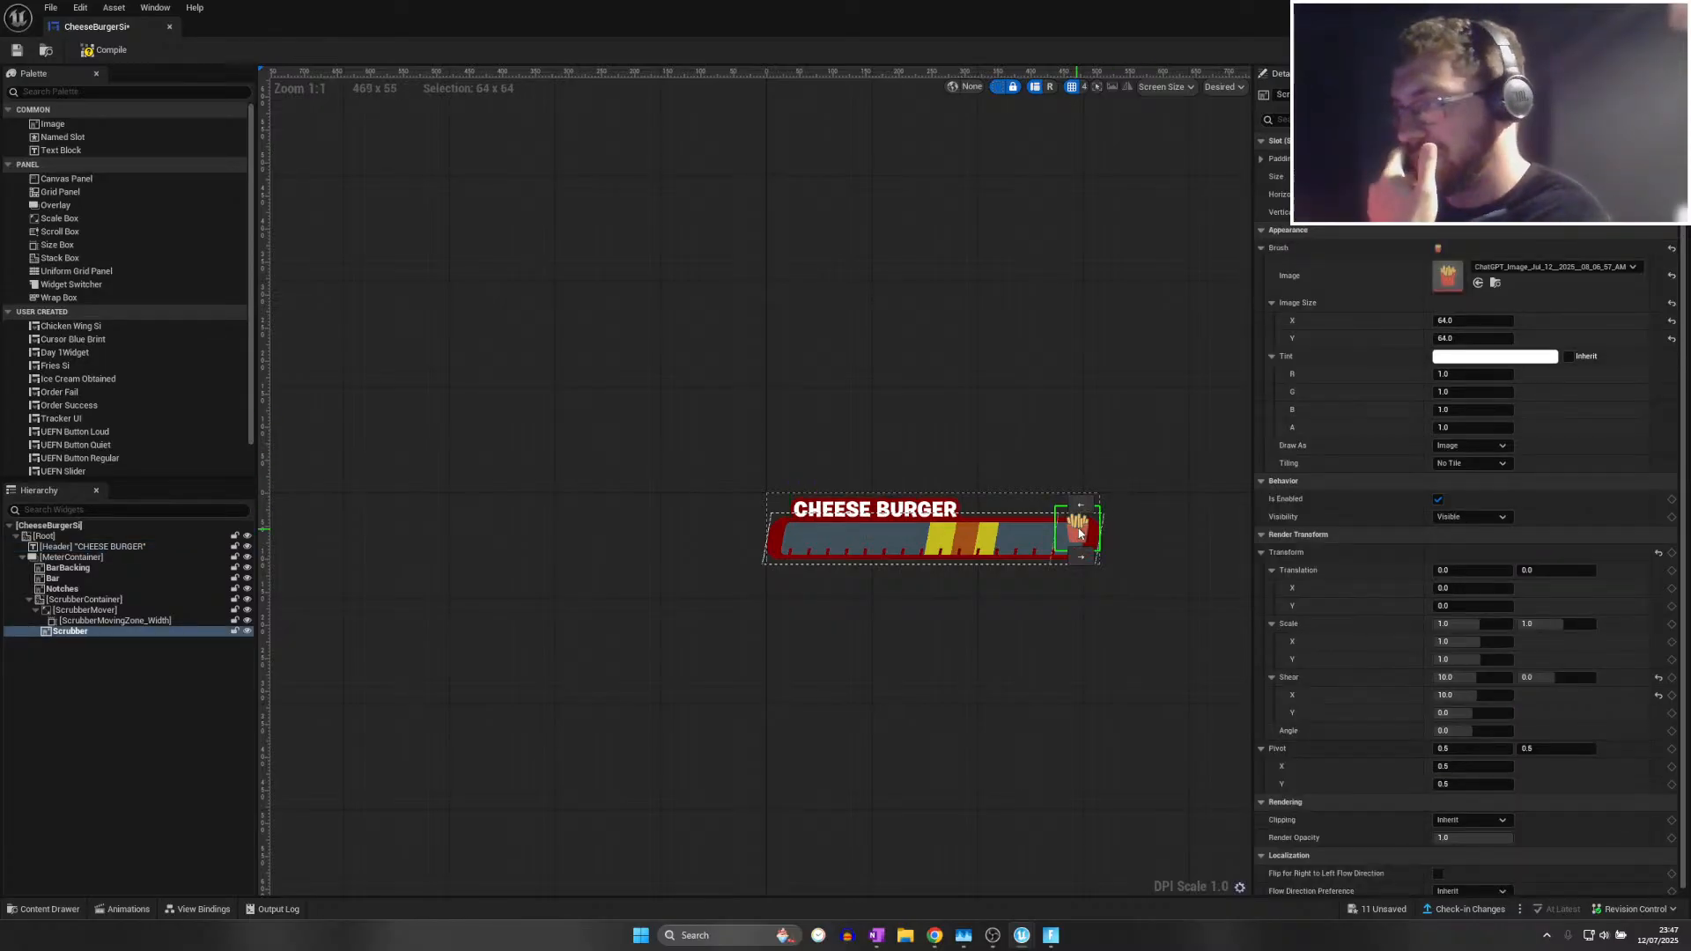
{"action": "left_click", "coordinate": [1479, 269]}
{"action": "type", "text": "cha"}
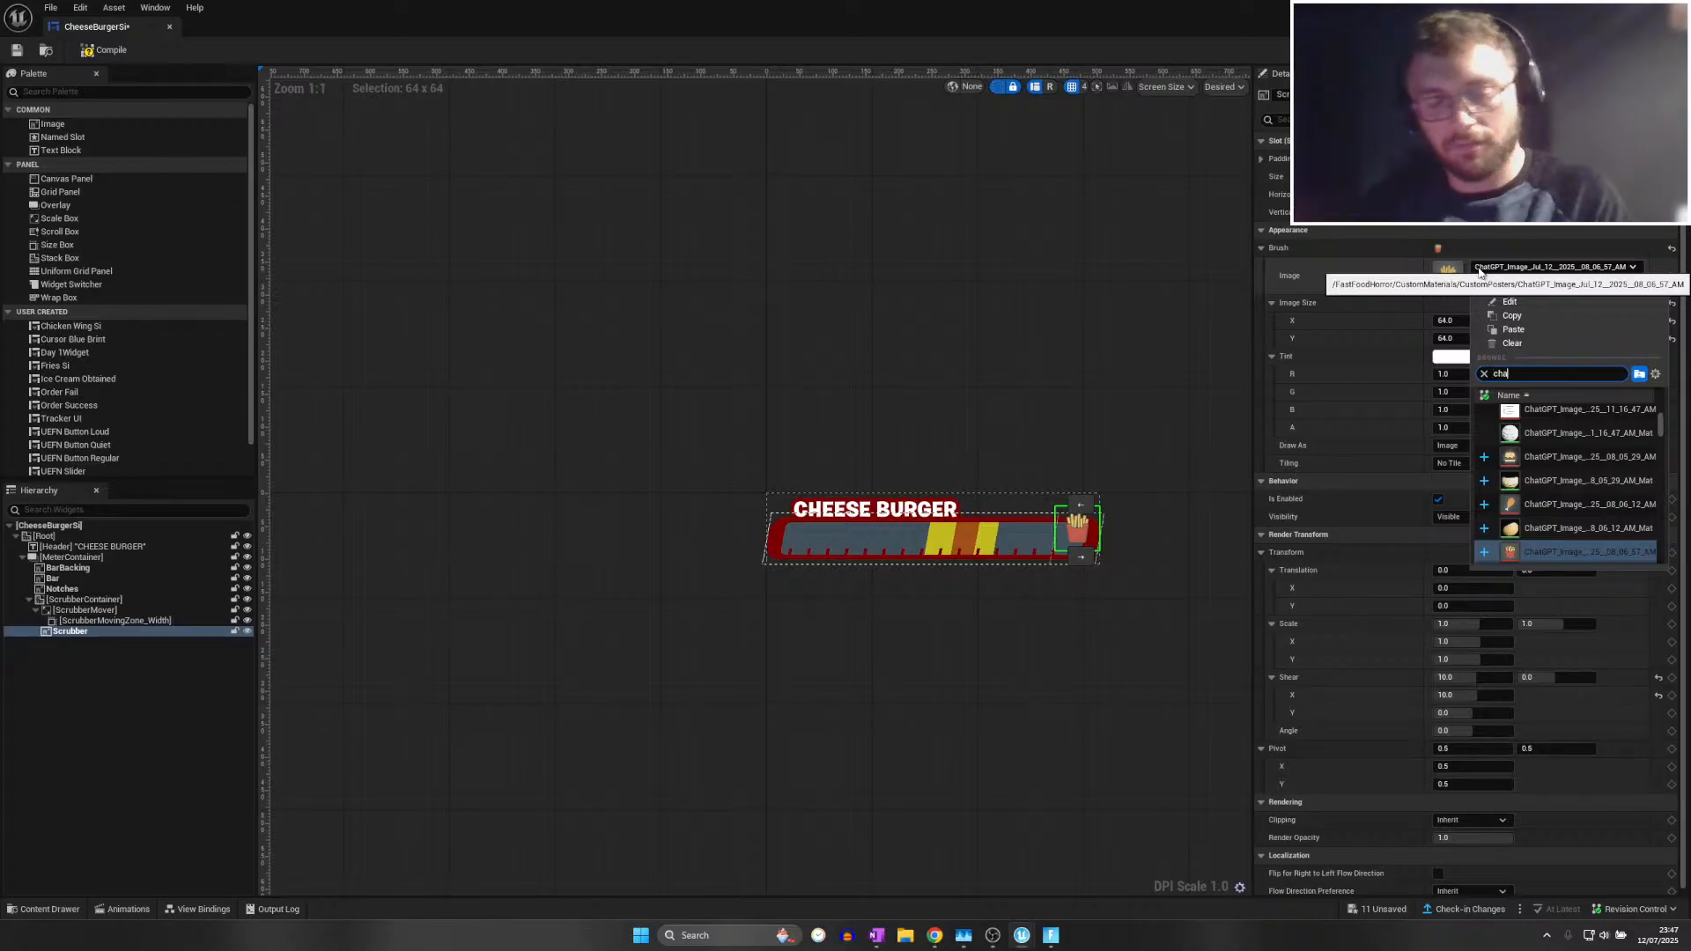
{"action": "type", "text": "tgpt"}
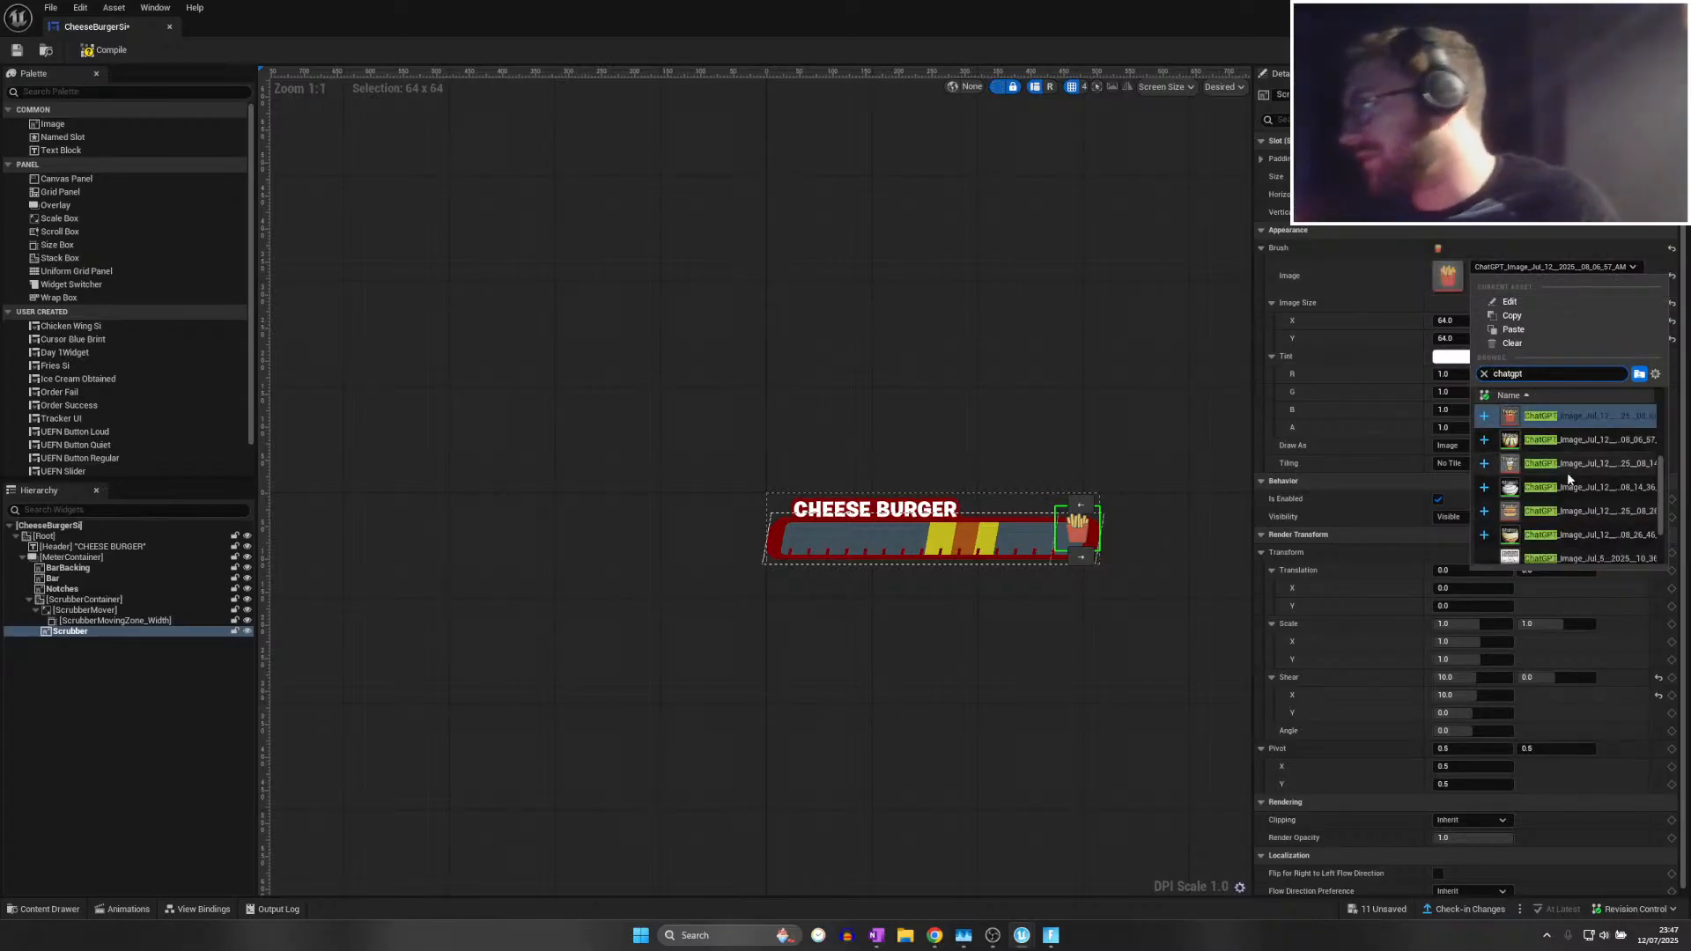
{"action": "left_click", "coordinate": [1567, 514]}
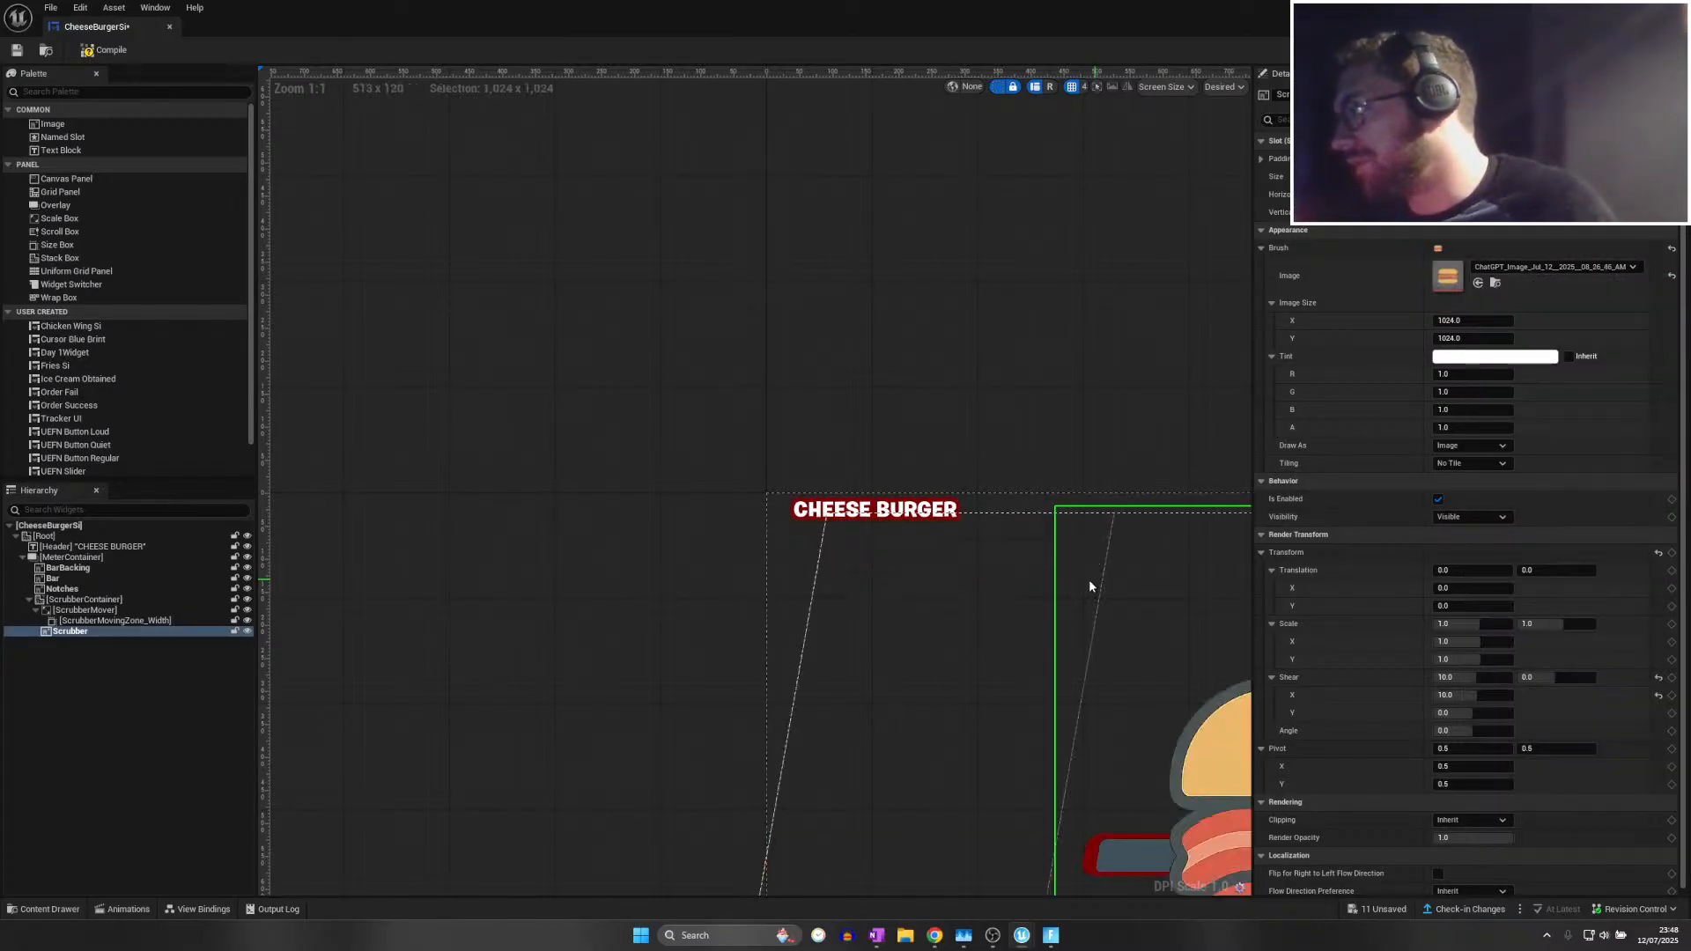
{"action": "right_click_drag", "start_coordinate": [1089, 585], "coordinate": [762, 502]}
Replace the Scrubber's bacon burger image with the cheeseburger image ChatGPT_Image_Jul_12__2025__08_05_29_AM
{"action": "left_click", "coordinate": [1538, 264]}
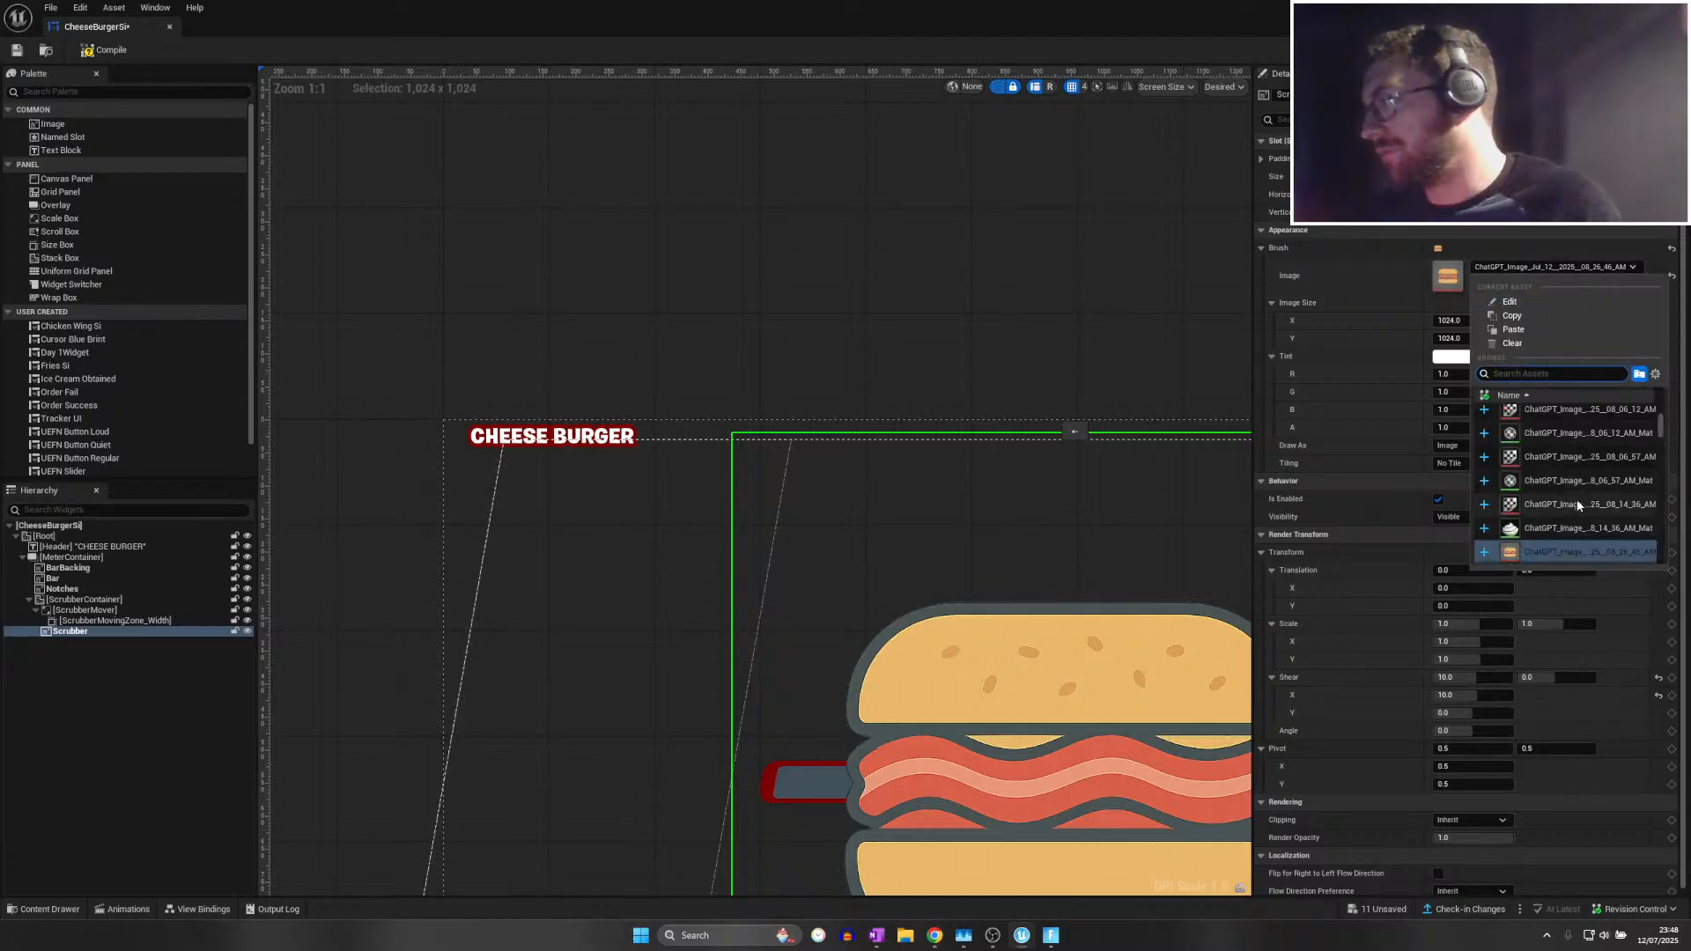
{"action": "scroll", "coordinate": [1576, 498], "scroll_direction": "down", "scroll_amount": 5}
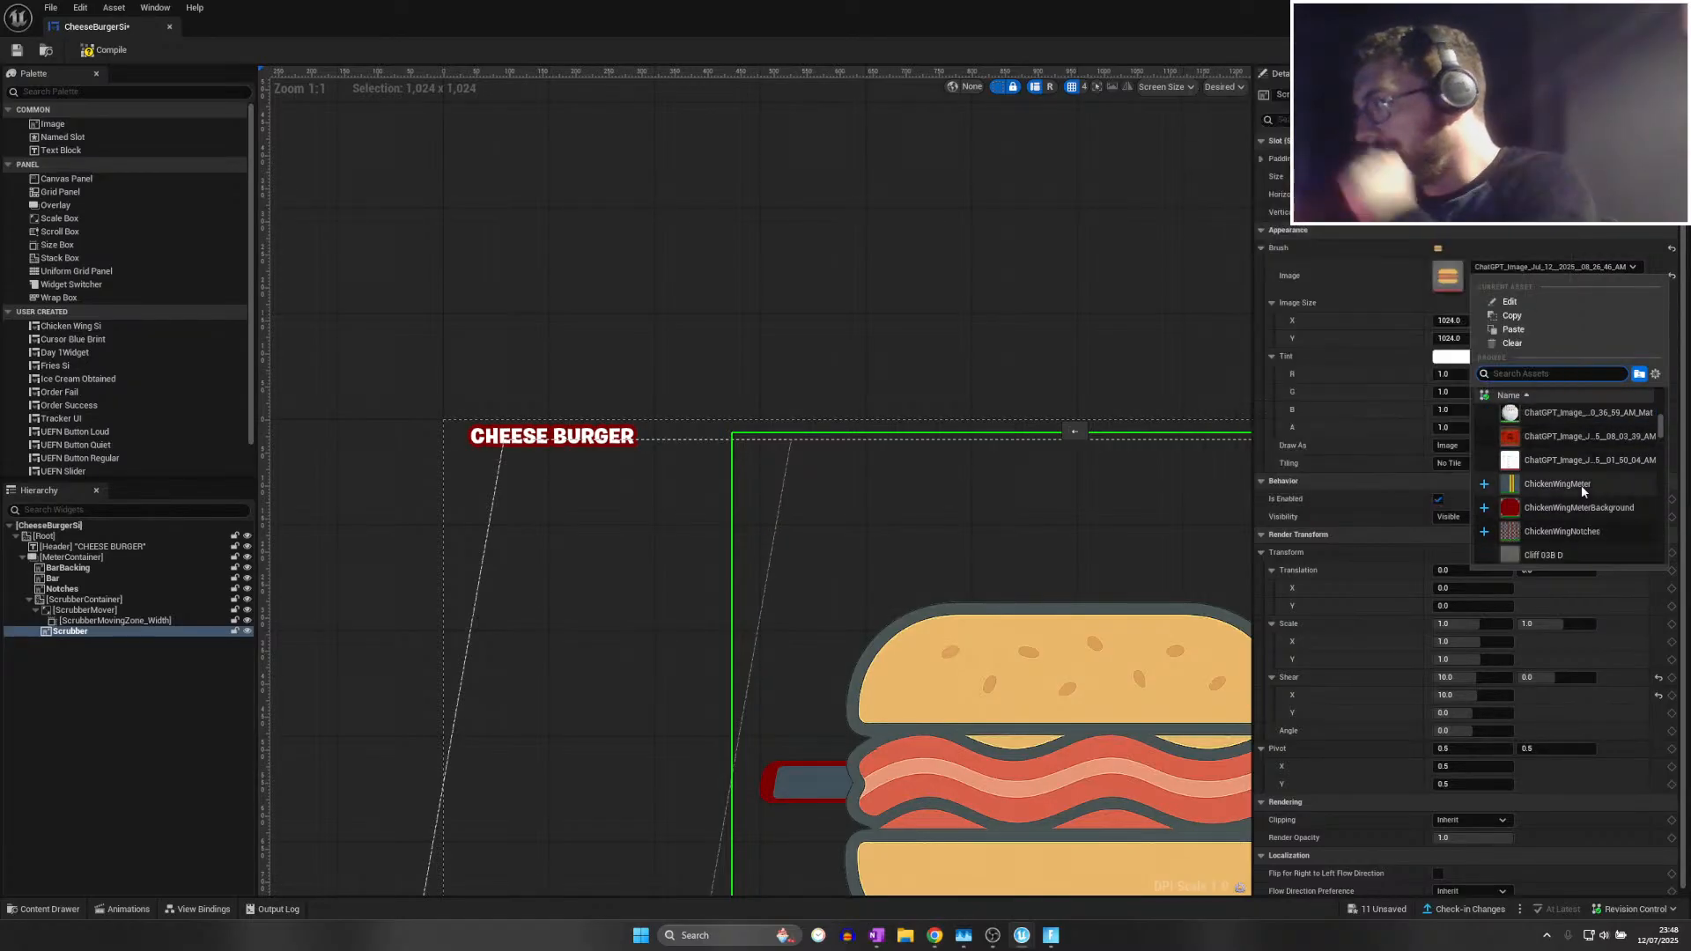
{"action": "scroll", "coordinate": [1585, 485], "scroll_direction": "down", "scroll_amount": 1}
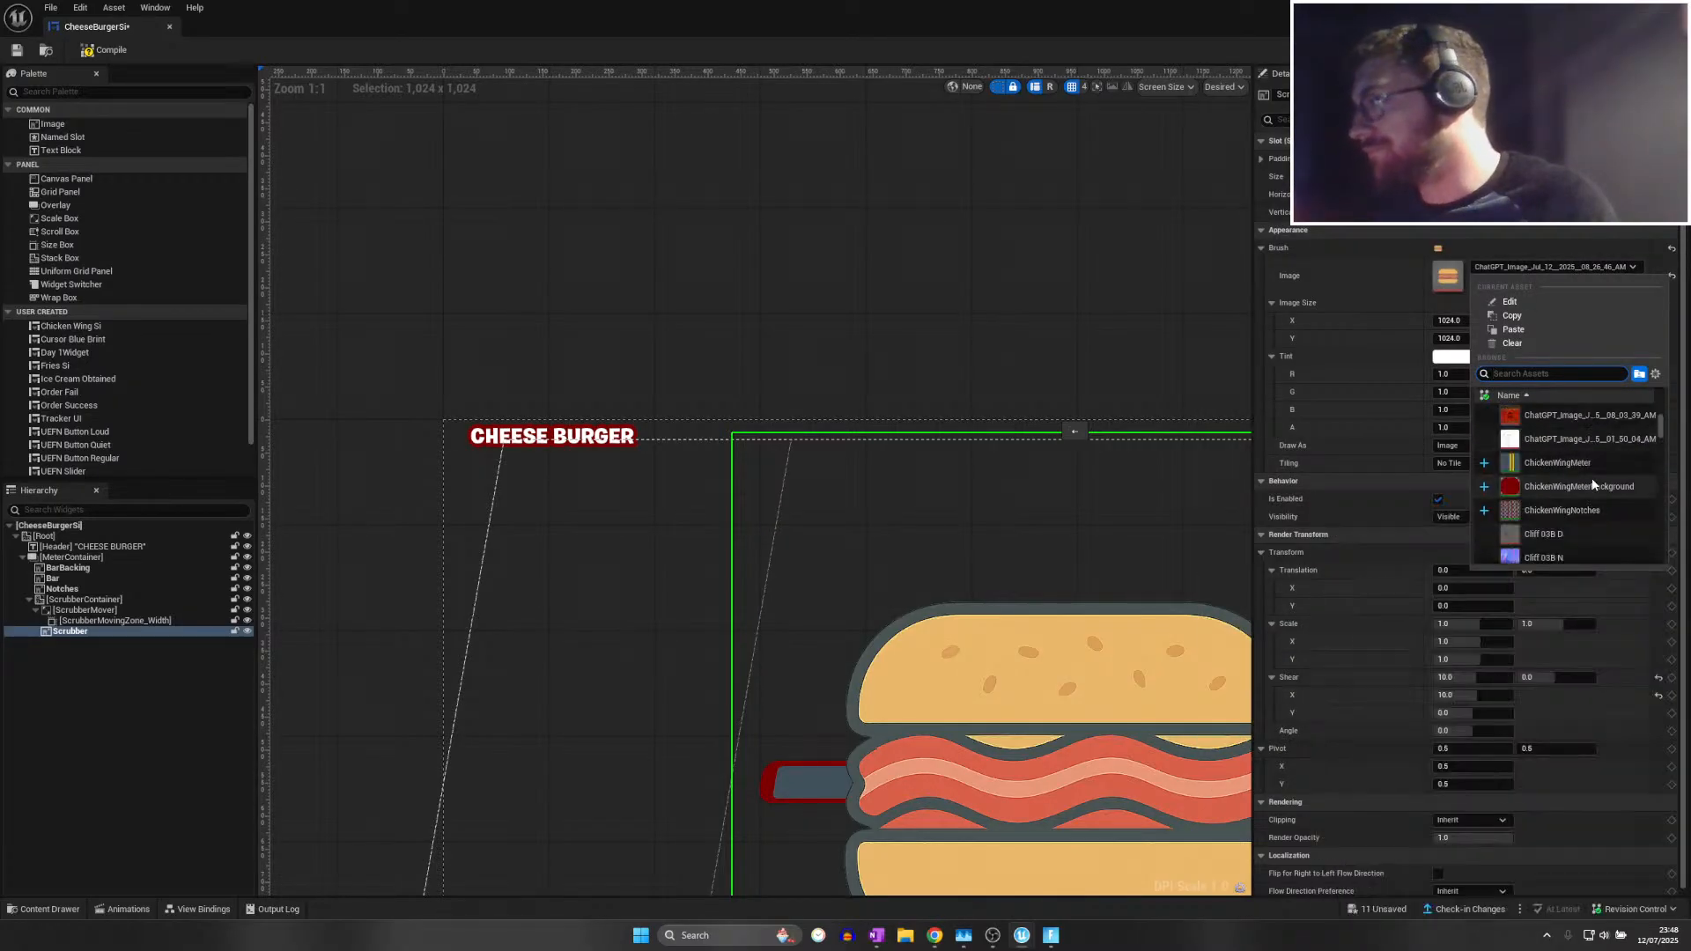
{"action": "scroll", "coordinate": [1595, 490], "scroll_direction": "up", "scroll_amount": 4}
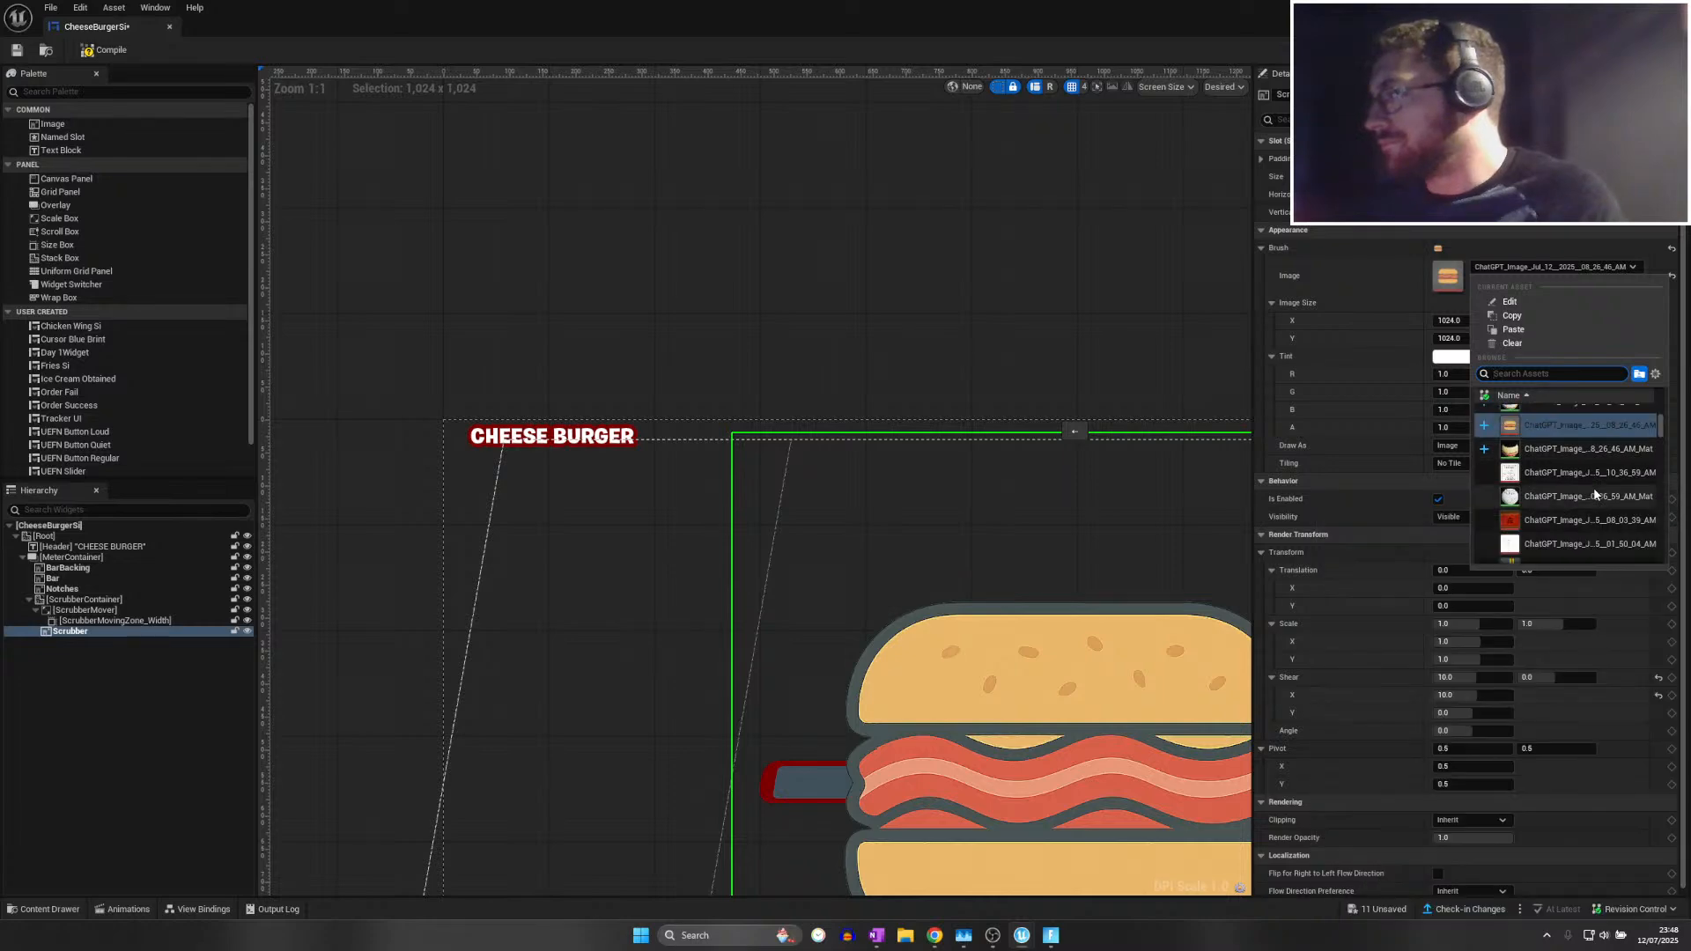
{"action": "scroll", "coordinate": [1593, 488], "scroll_direction": "up", "scroll_amount": 3}
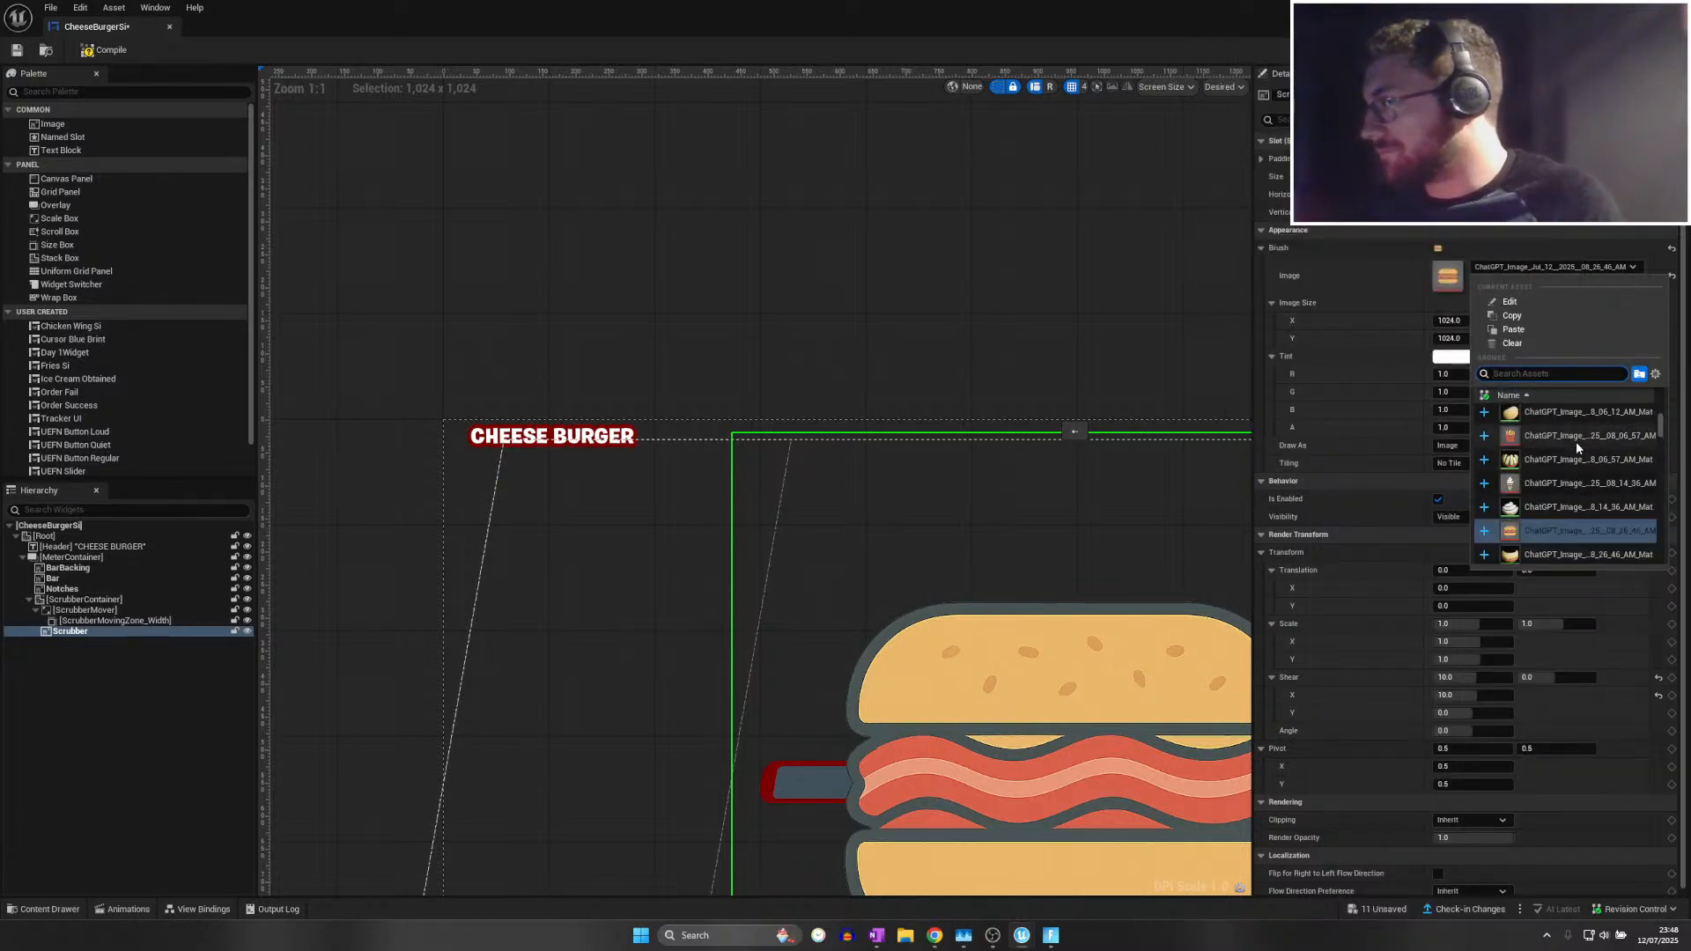
{"action": "scroll", "coordinate": [1576, 441], "scroll_direction": "up", "scroll_amount": 3}
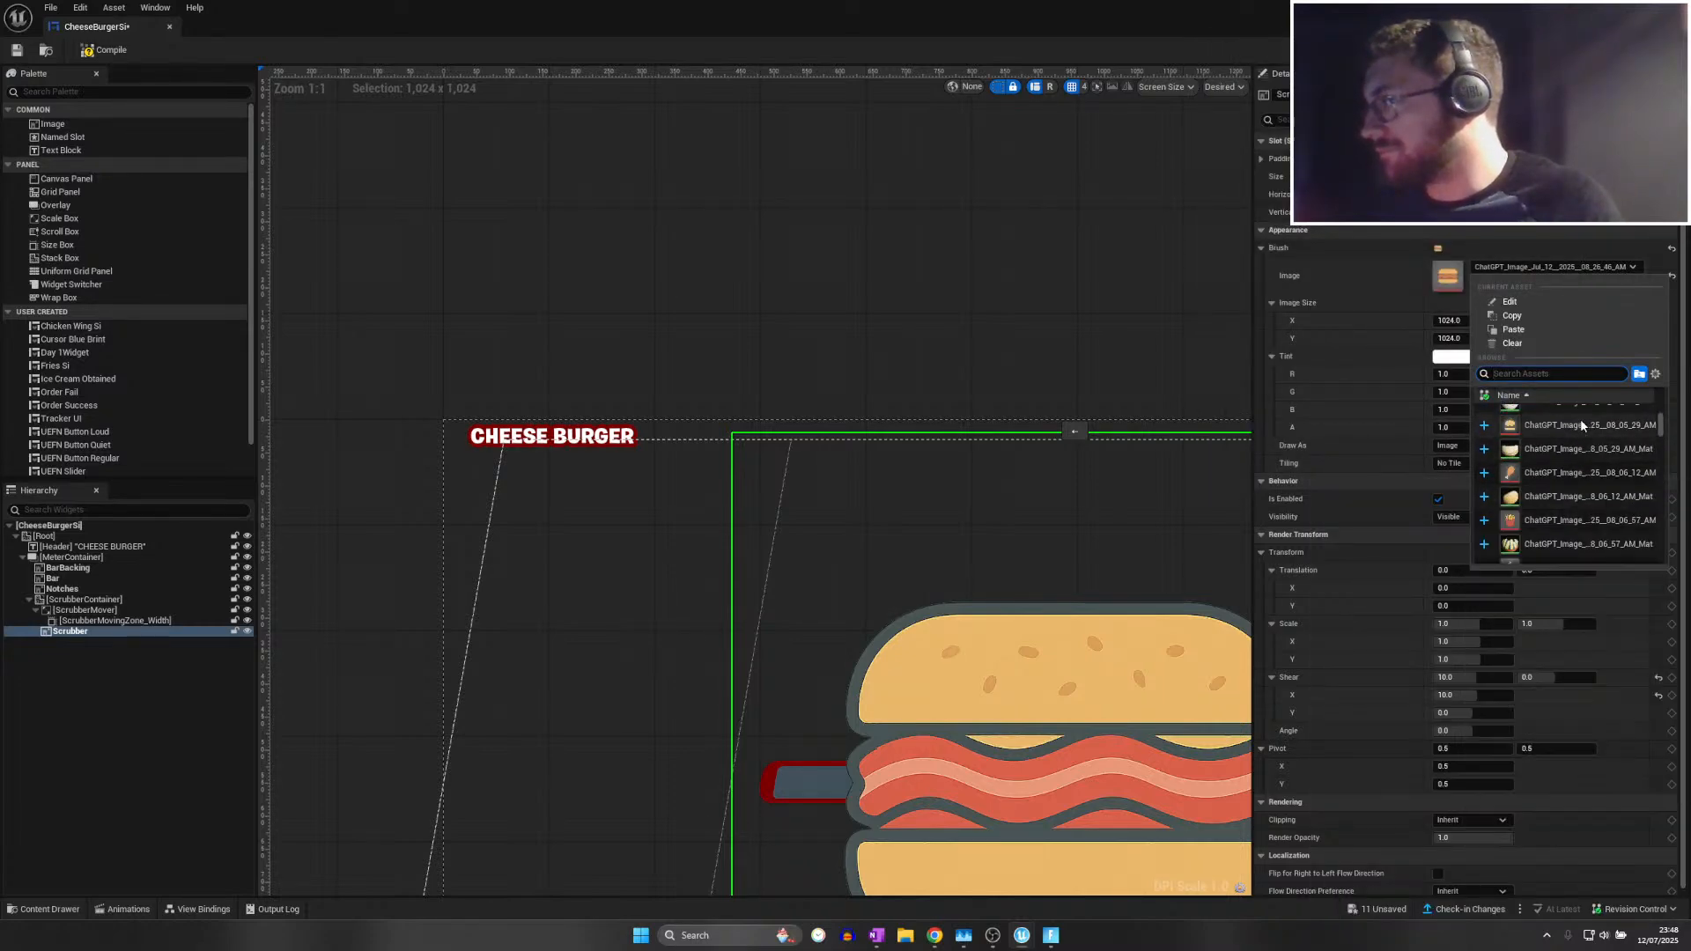
{"action": "left_click", "coordinate": [1580, 425]}
{"action": "left_click", "coordinate": [1454, 321]}
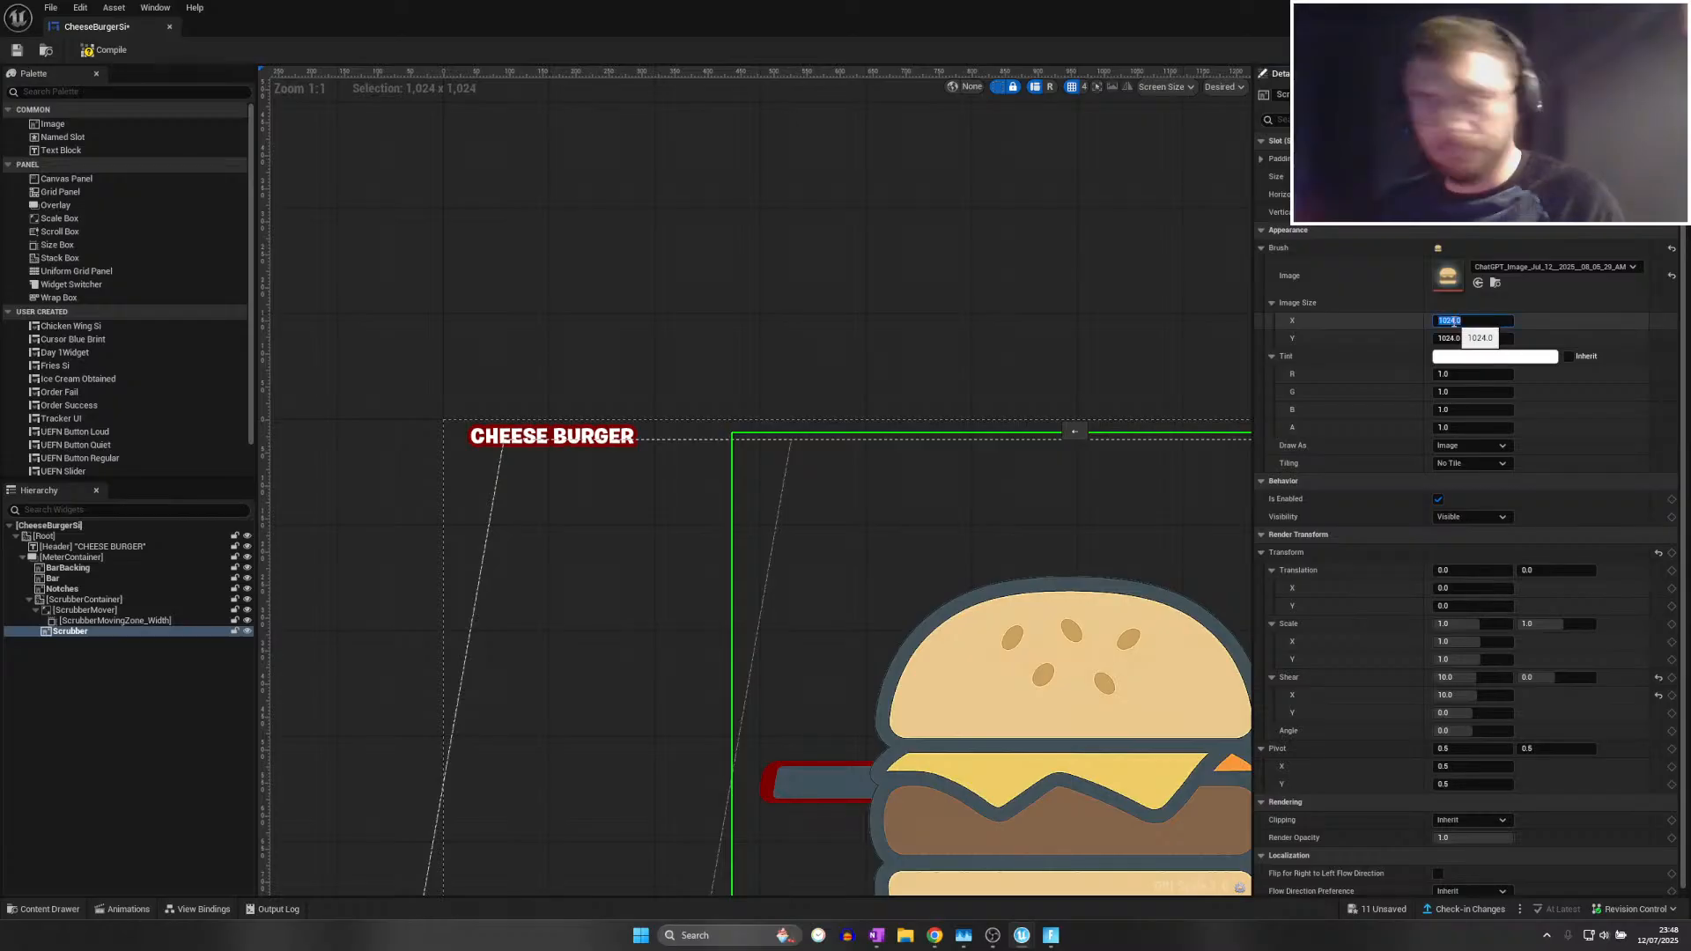
{"action": "type", "text": "63"}
{"action": "left_click", "coordinate": [1457, 338]}
{"action": "type", "text": "63"}
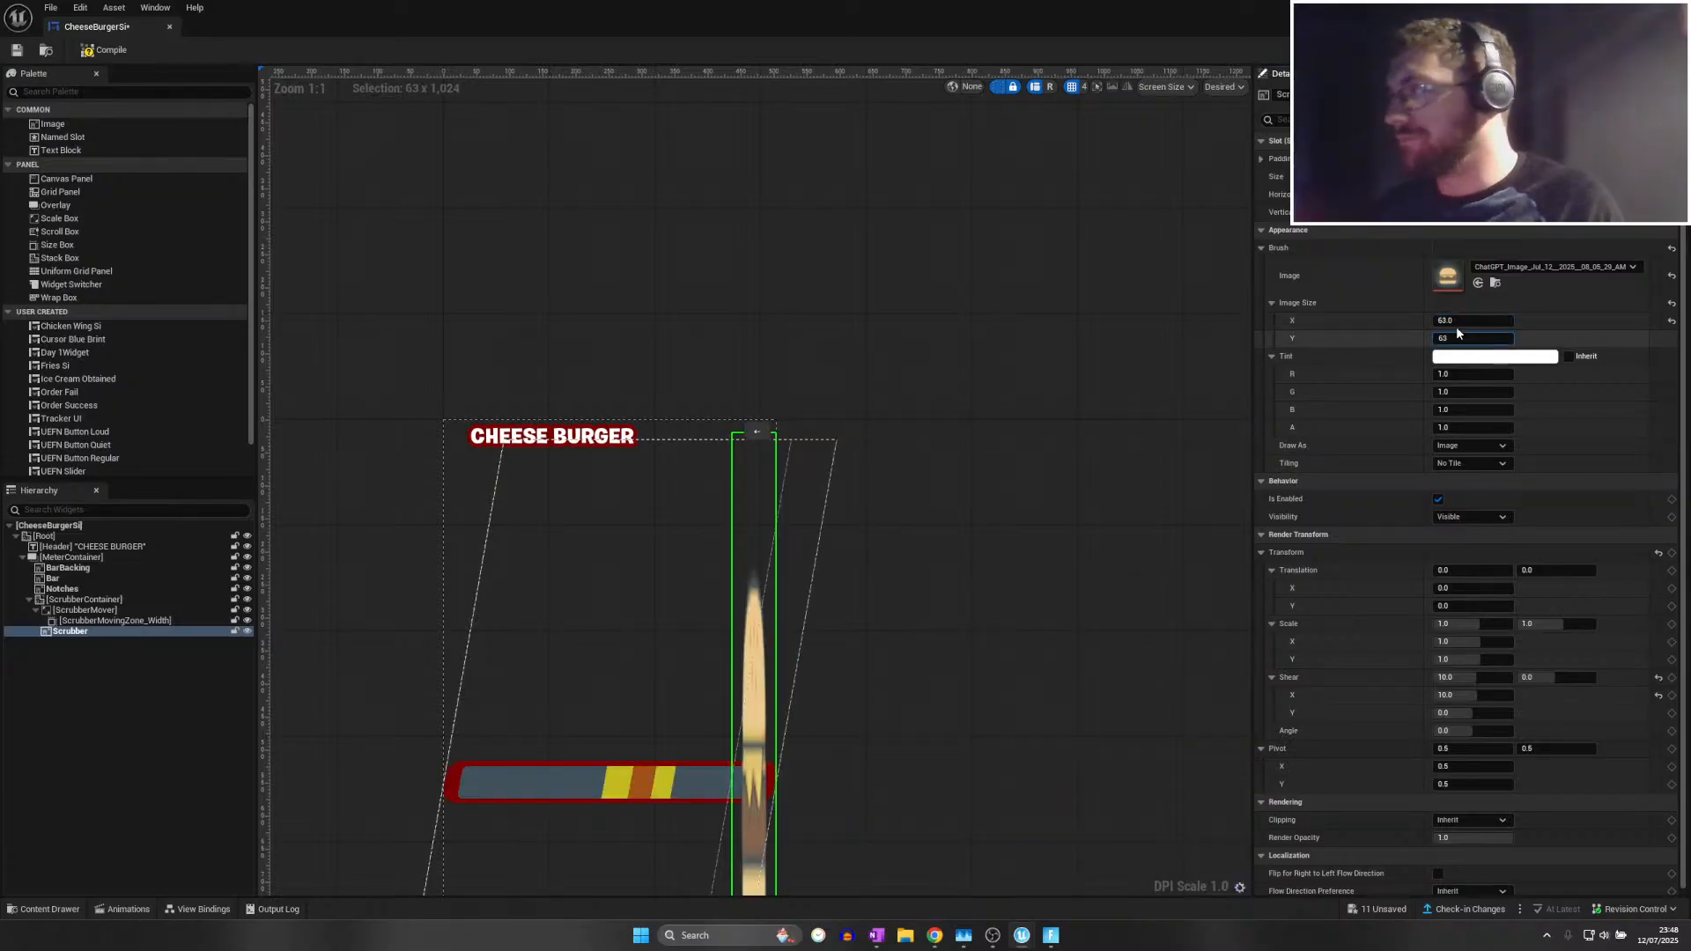
Set the Scrubber's image size to 64 by 64 in the cheeseburger widget
{"action": "left_click", "coordinate": [1453, 322]}
{"action": "type", "text": "64"}
{"action": "left_click", "coordinate": [1457, 339]}
{"action": "type", "text": "64"}
{"action": "key", "text": "Return"}
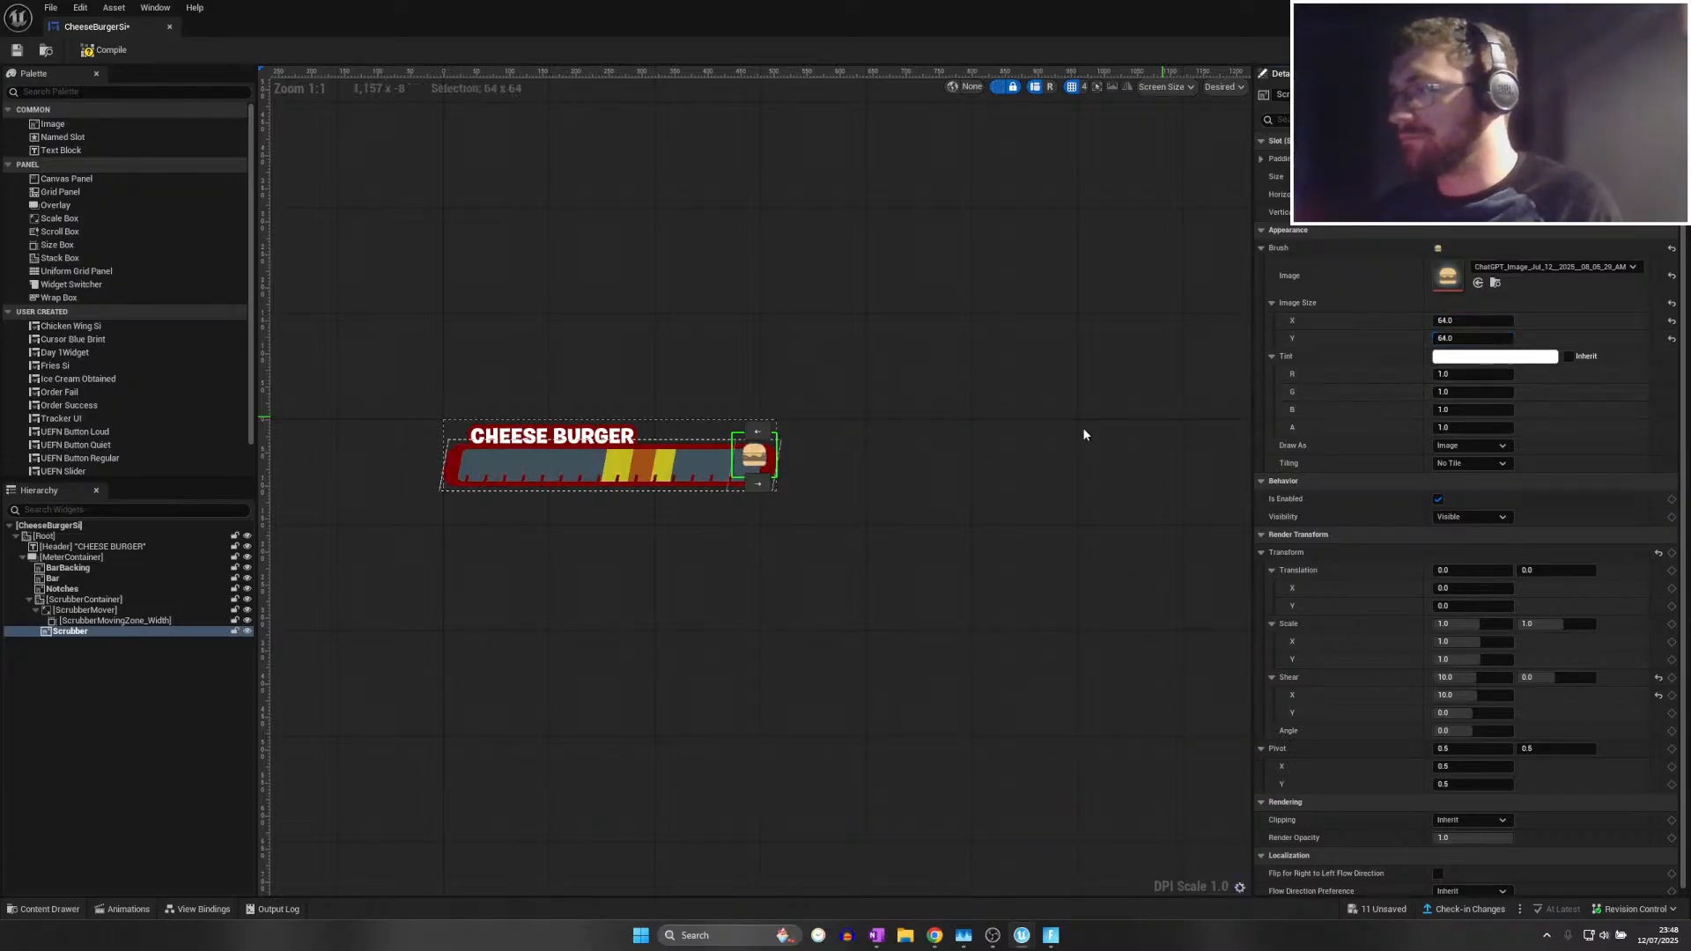
Save the CheeseBurgerSi widget and close its editor
{"action": "scroll", "coordinate": [762, 459], "scroll_direction": "up", "scroll_amount": 5}
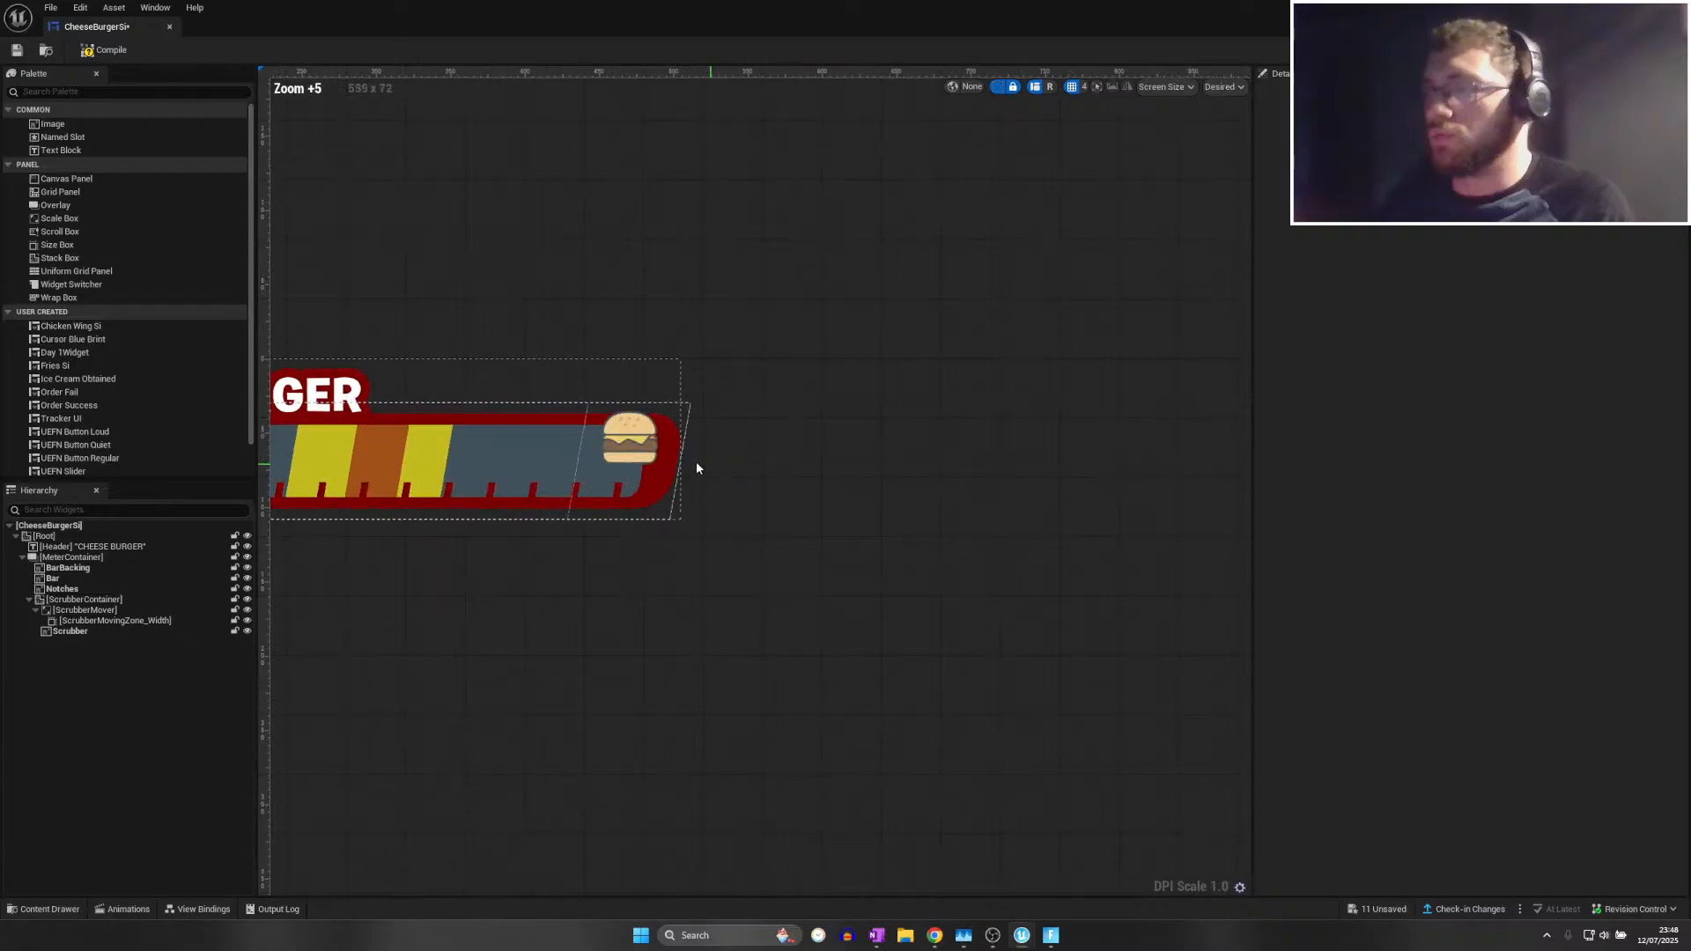
{"action": "left_click", "coordinate": [1090, 434]}
{"action": "scroll", "coordinate": [1066, 441], "scroll_direction": "down", "scroll_amount": 3}
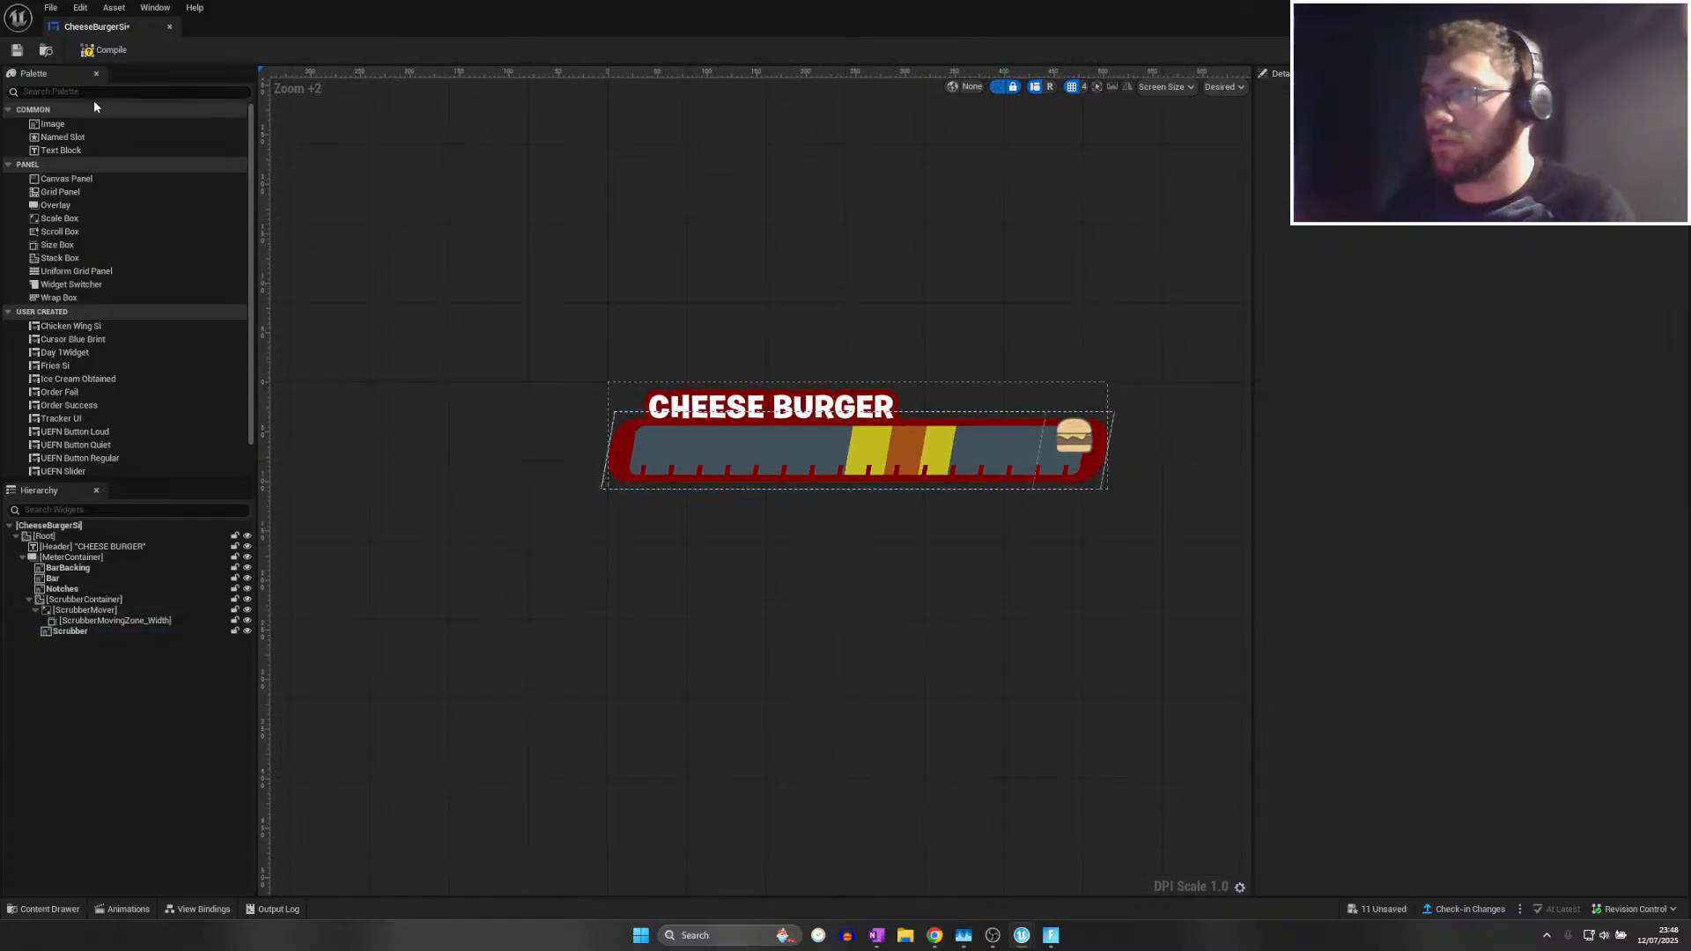
{"action": "left_click", "coordinate": [18, 52]}
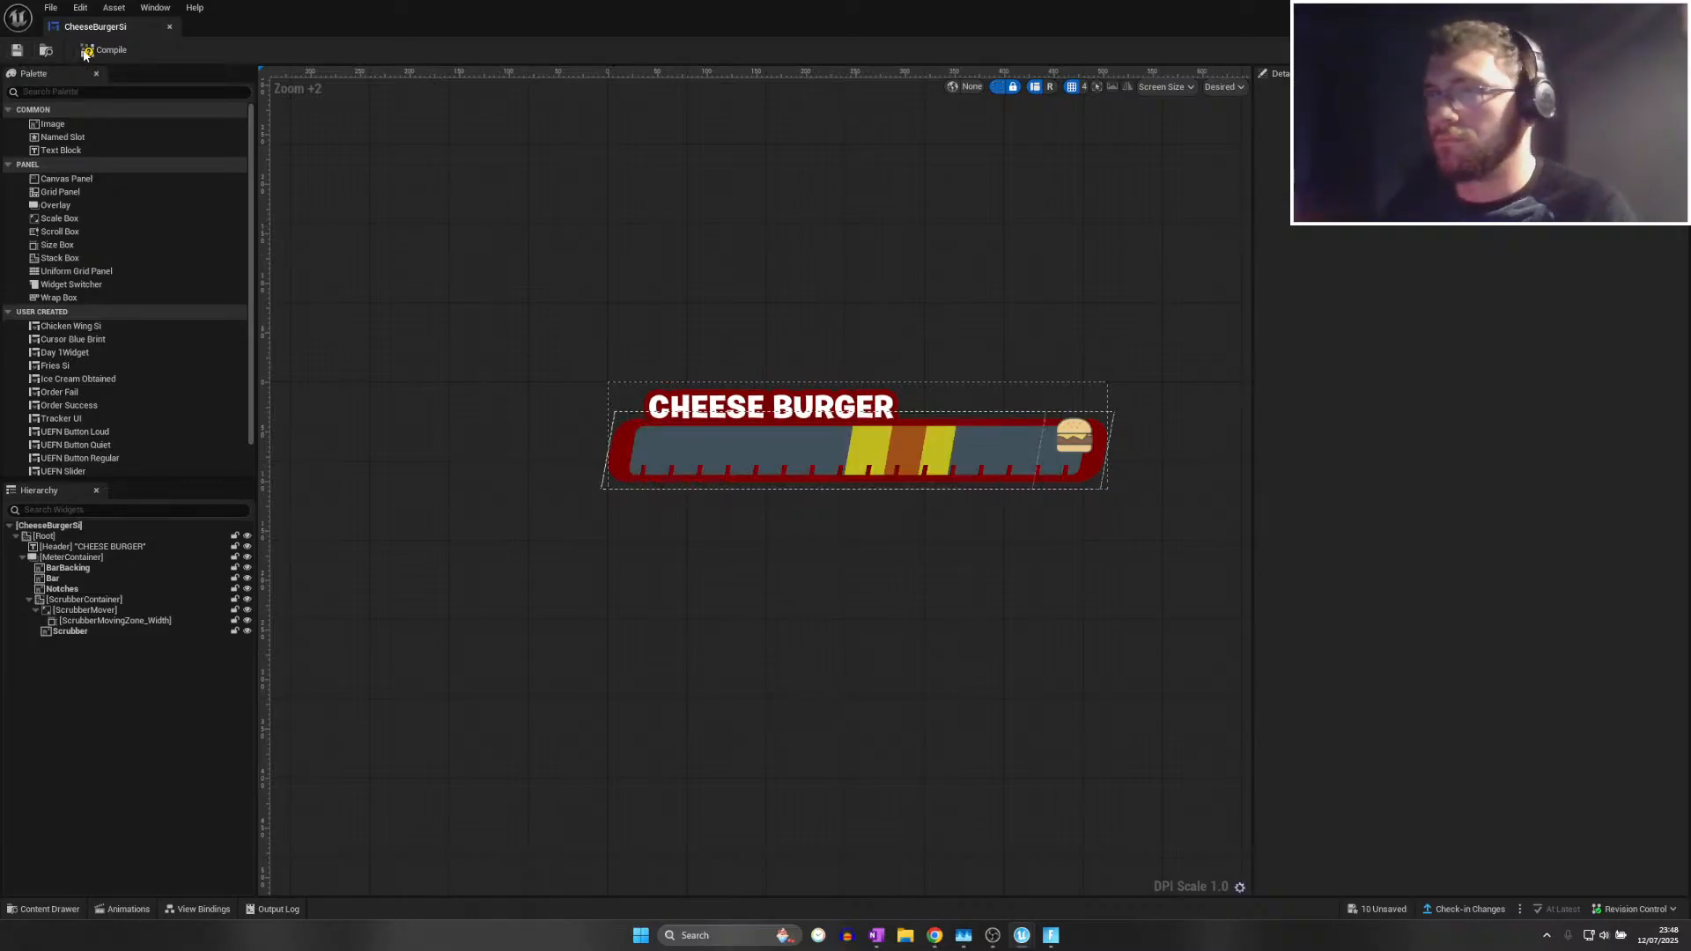
{"action": "left_click", "coordinate": [19, 52]}
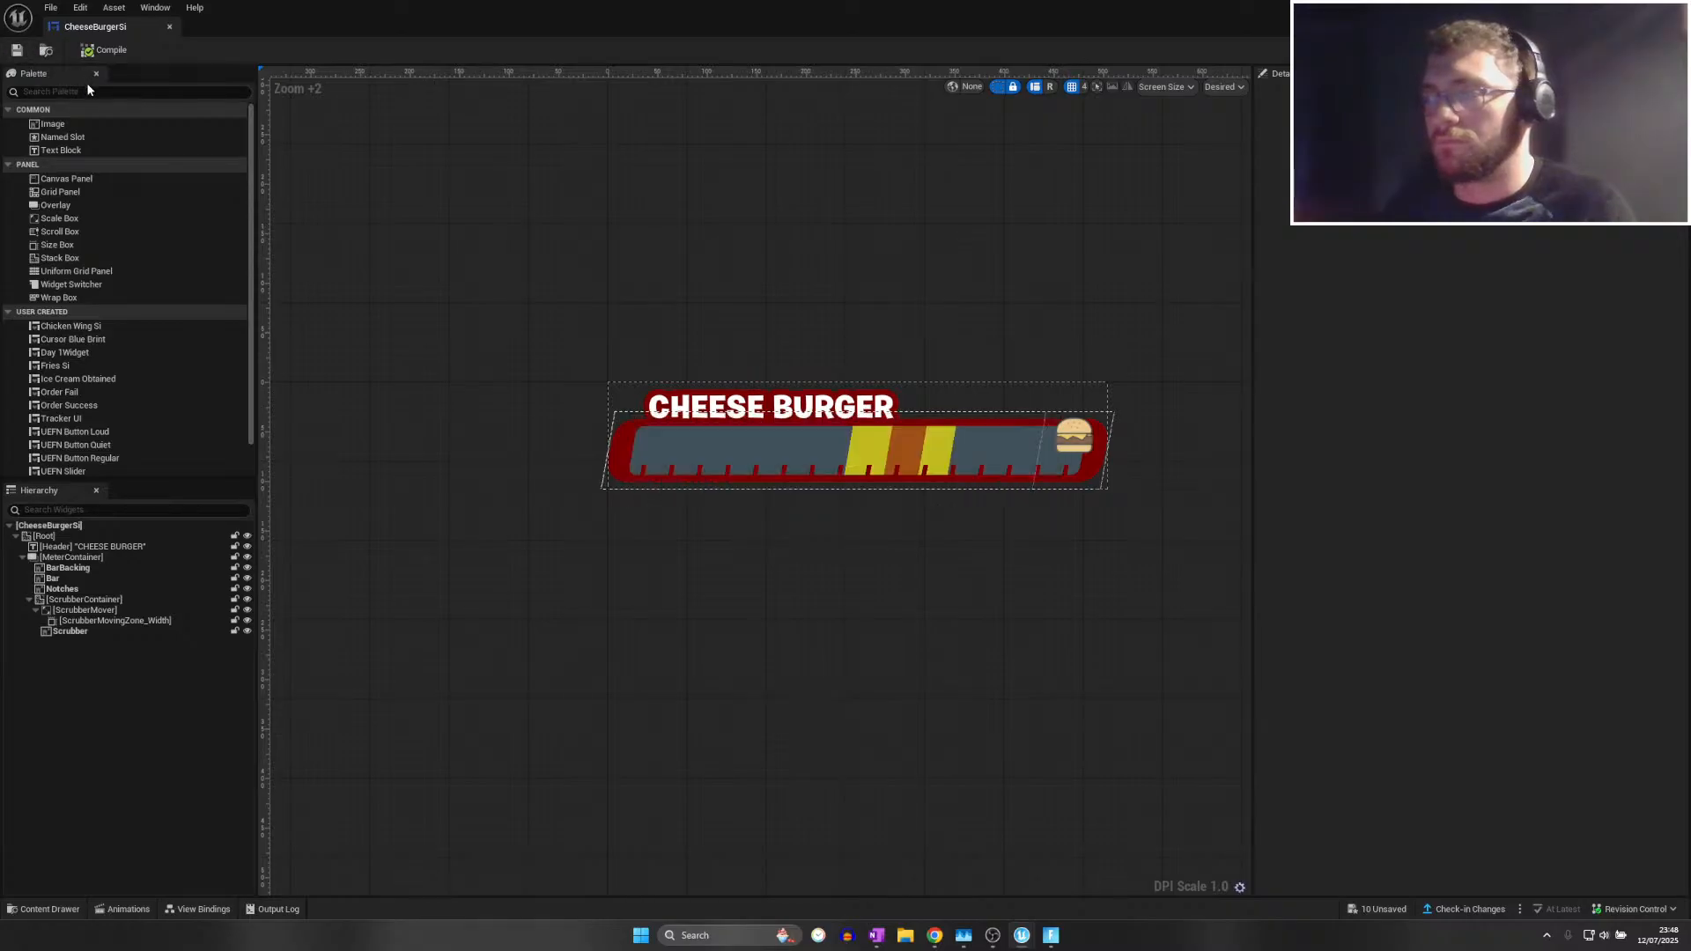
{"action": "left_click", "coordinate": [170, 27]}
Make a copy of the CheeseBurgerSi widget in the Widgets folder
{"action": "left_click", "coordinate": [449, 642]}
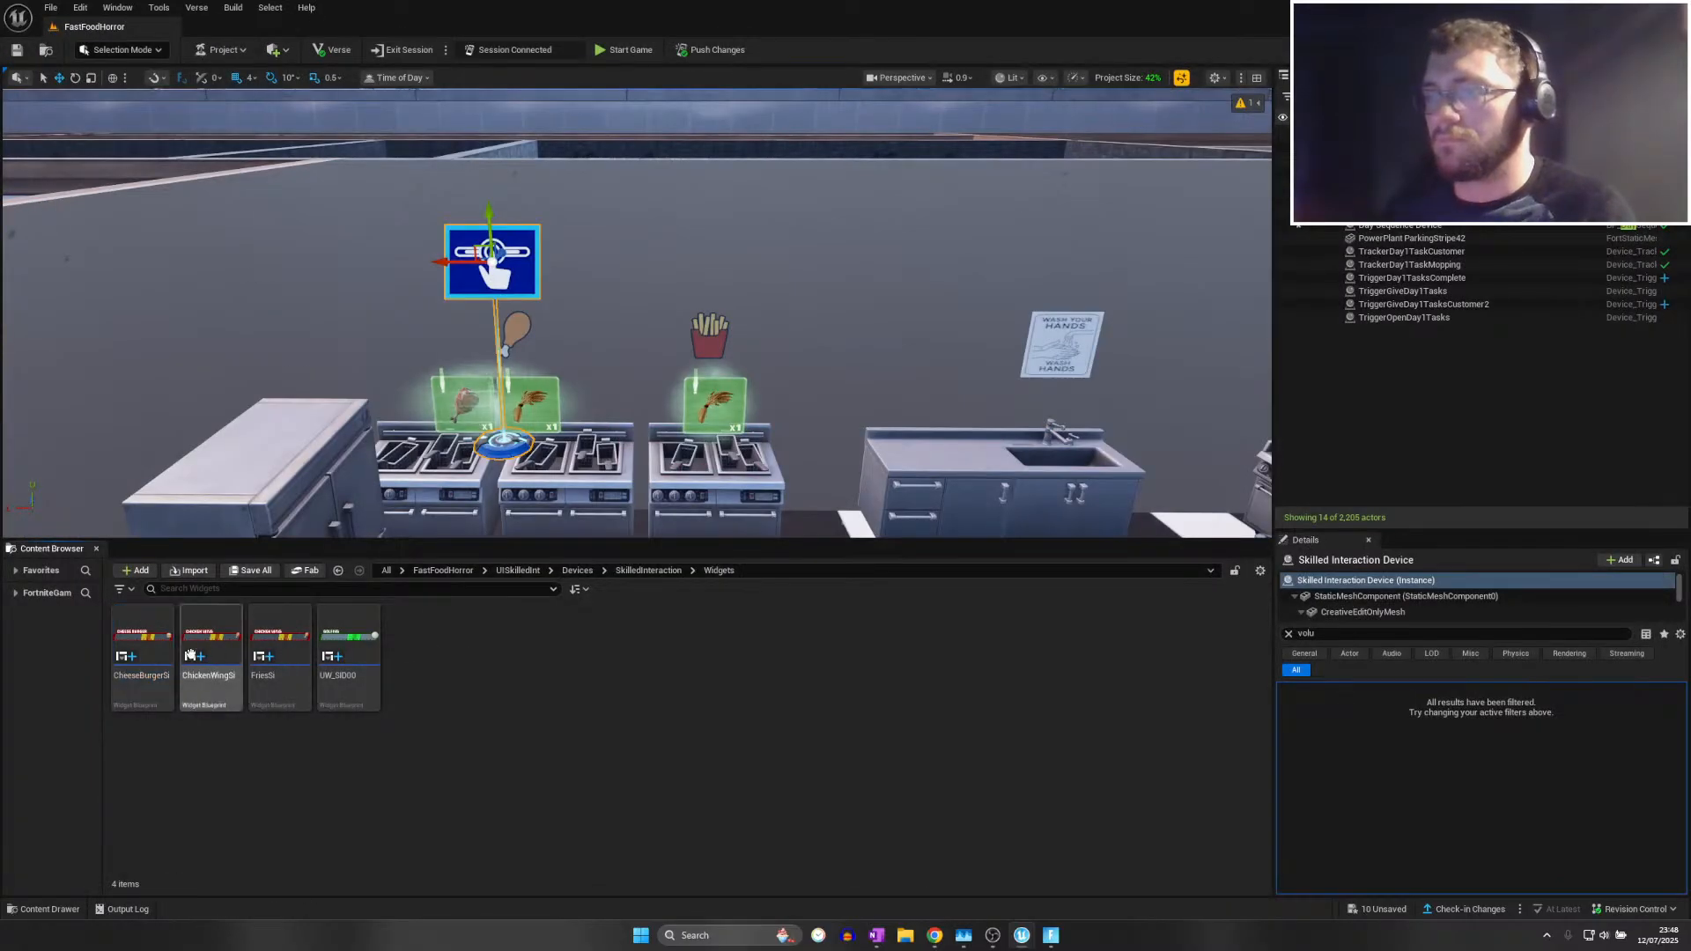
{"action": "left_click", "coordinate": [162, 641]}
{"action": "key", "text": "ctrl+s"}
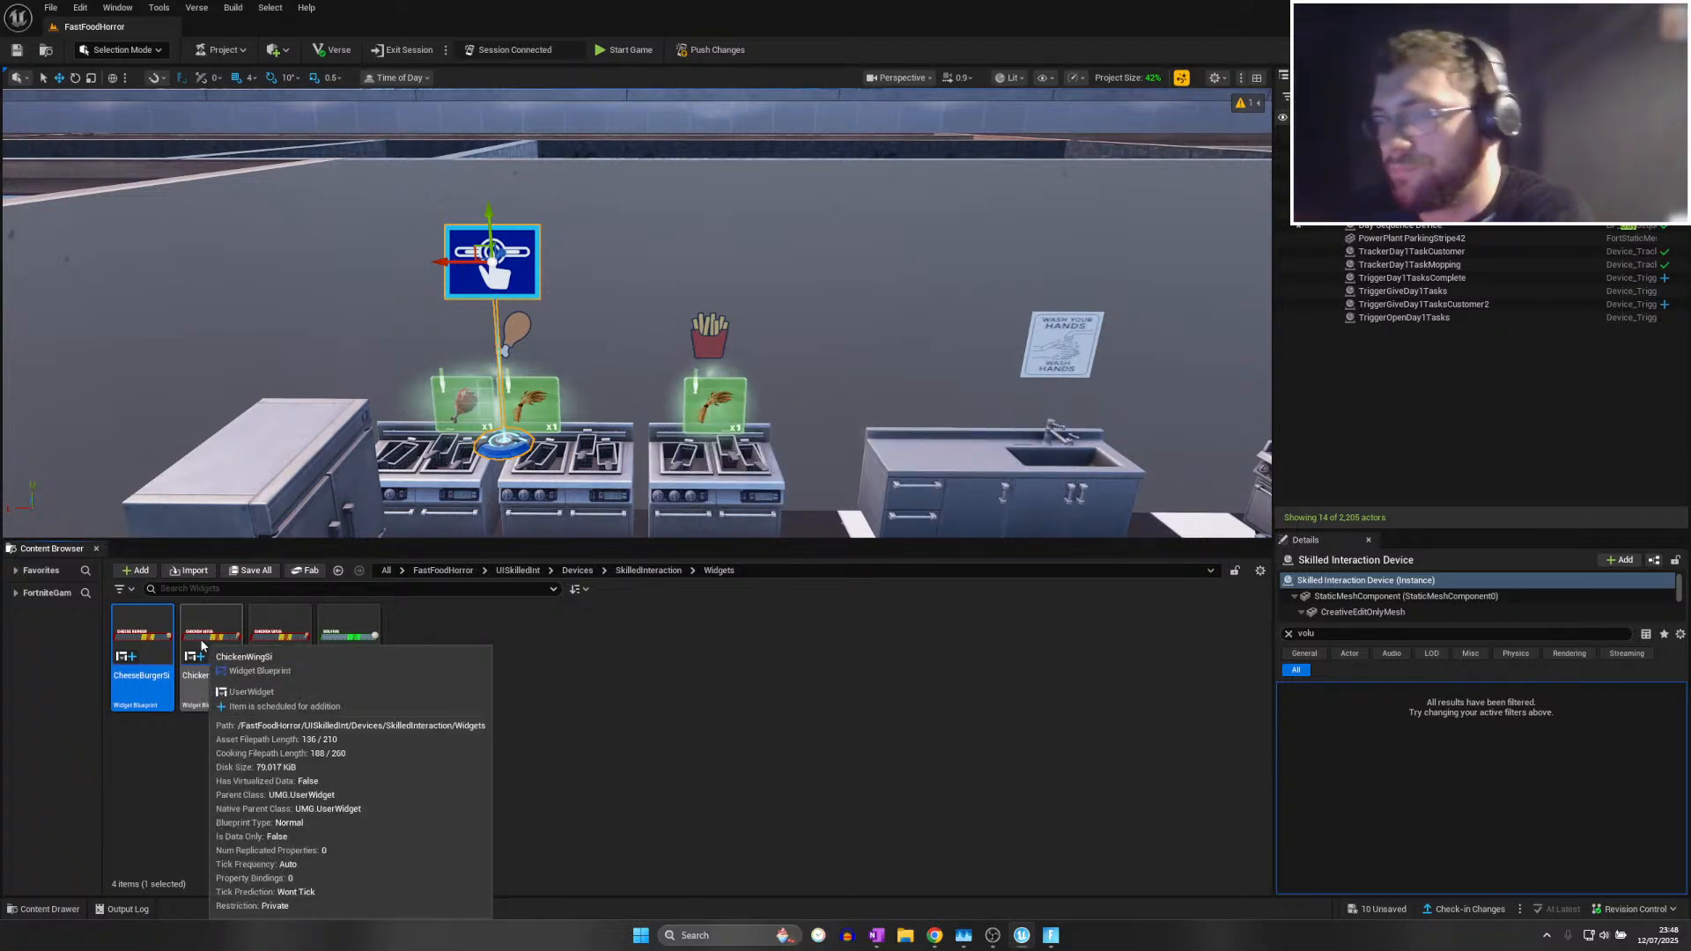
{"action": "key", "text": "ctrl+c"}
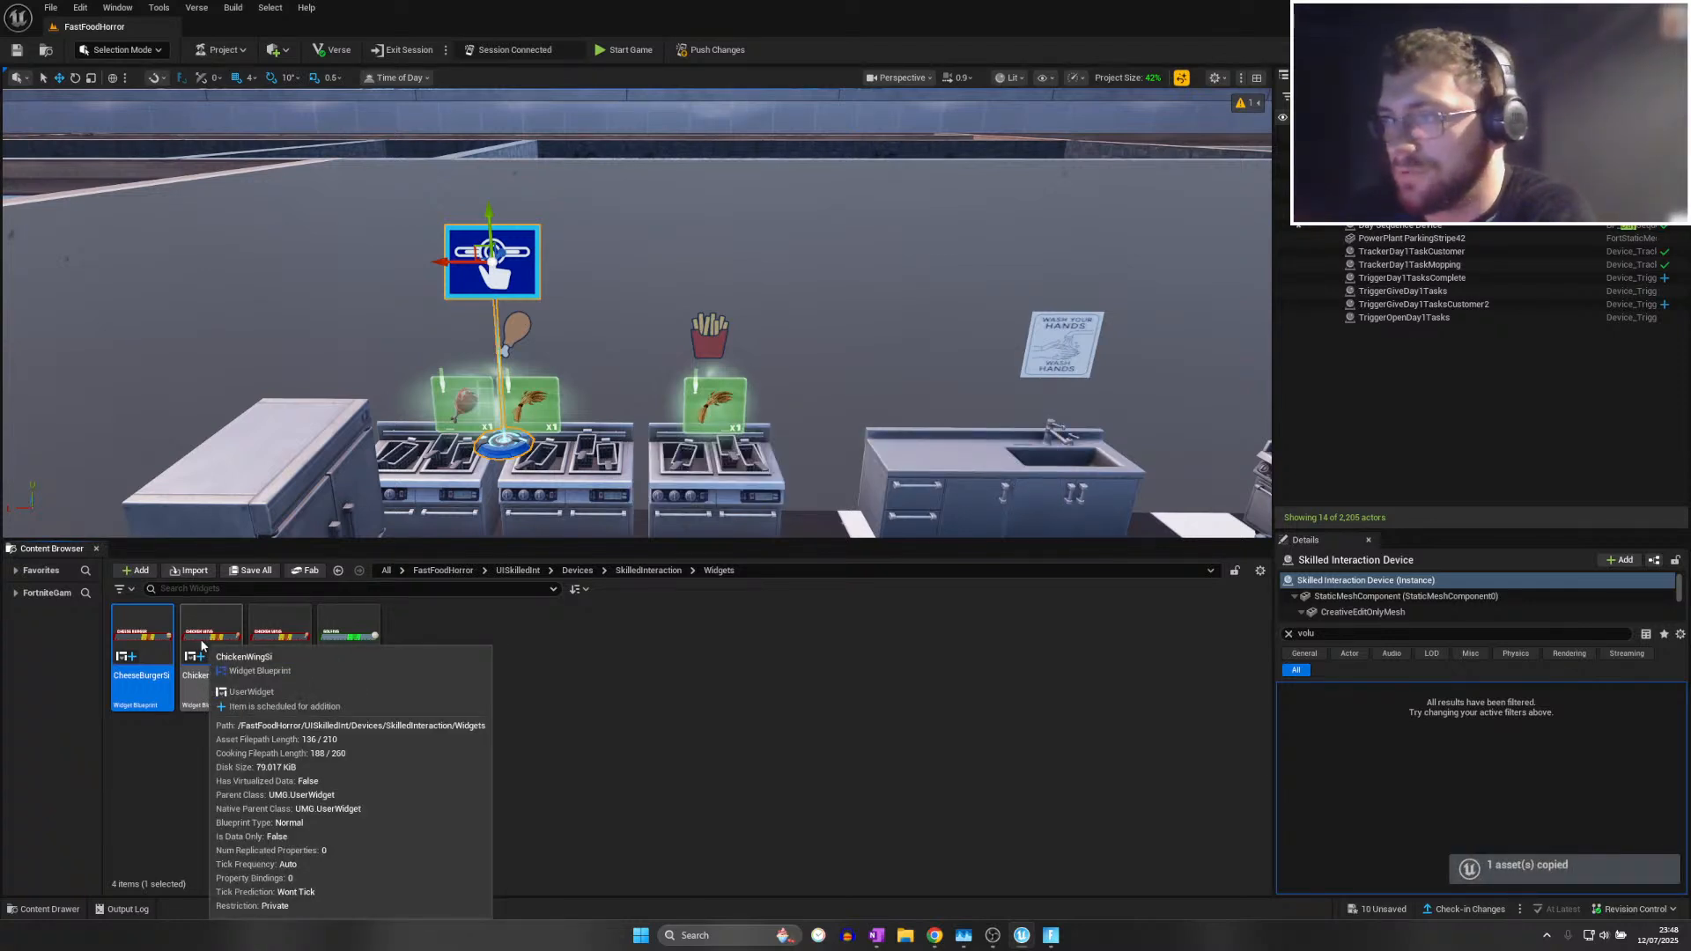
{"action": "key", "text": "ctrl+v"}
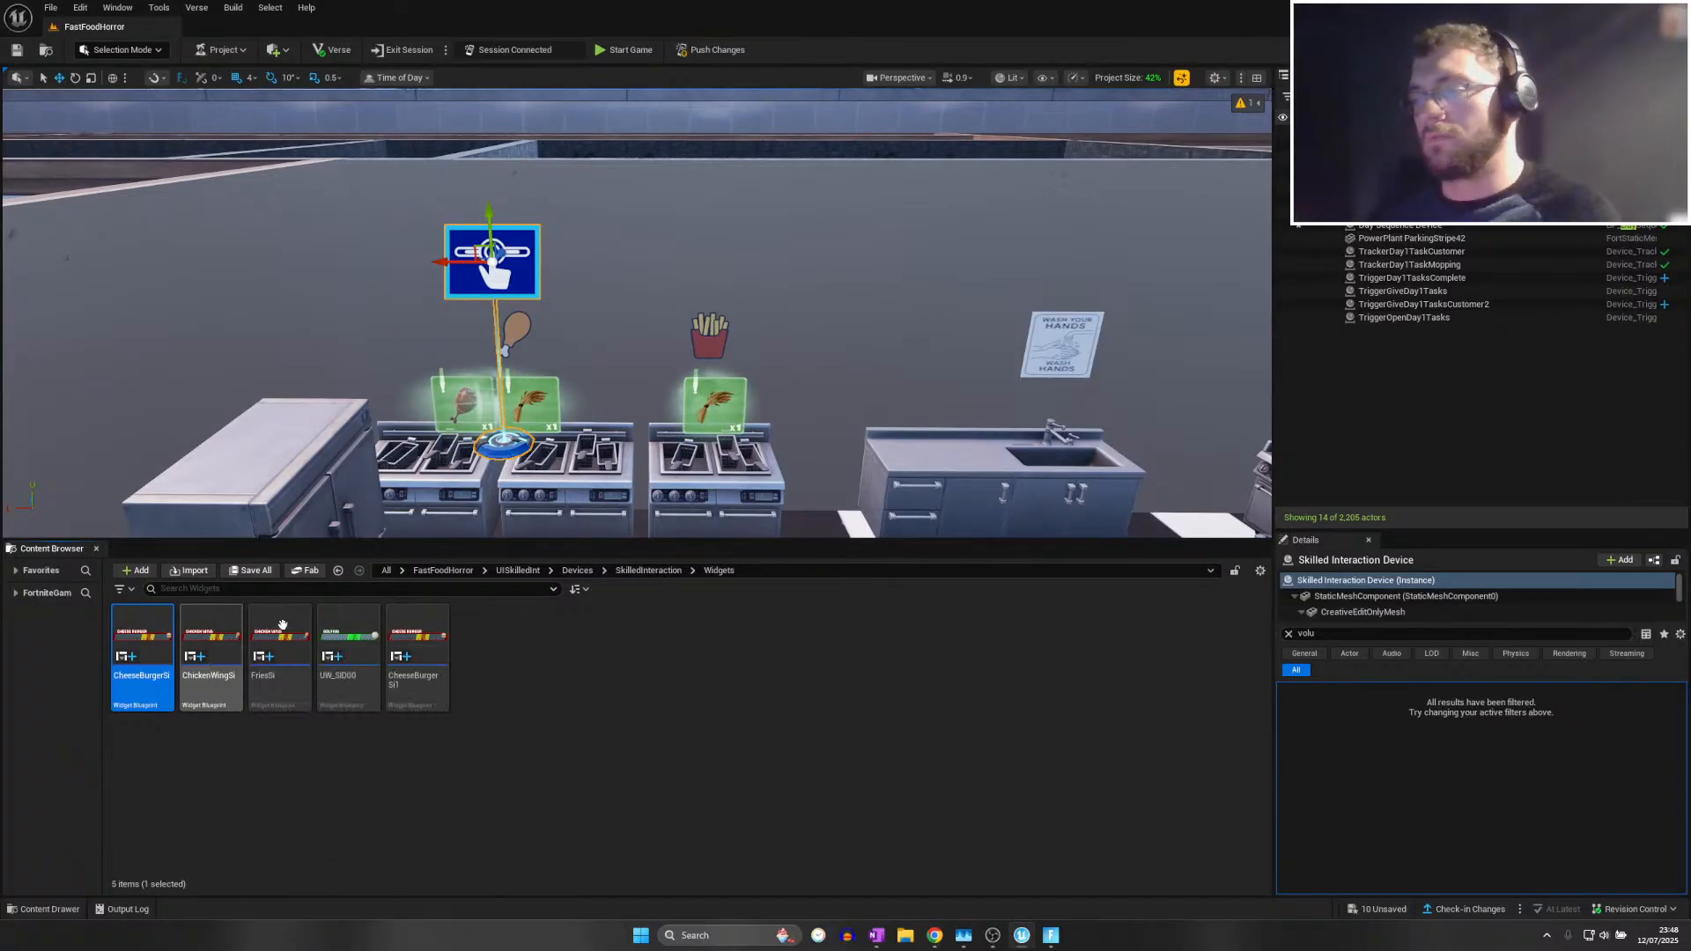
Rename the copied cheeseburger widget to BaconSandwichSi
{"action": "left_click", "coordinate": [425, 628]}
{"action": "key", "text": "F2"}
{"action": "type", "text": "CheeseBurgerSi"}
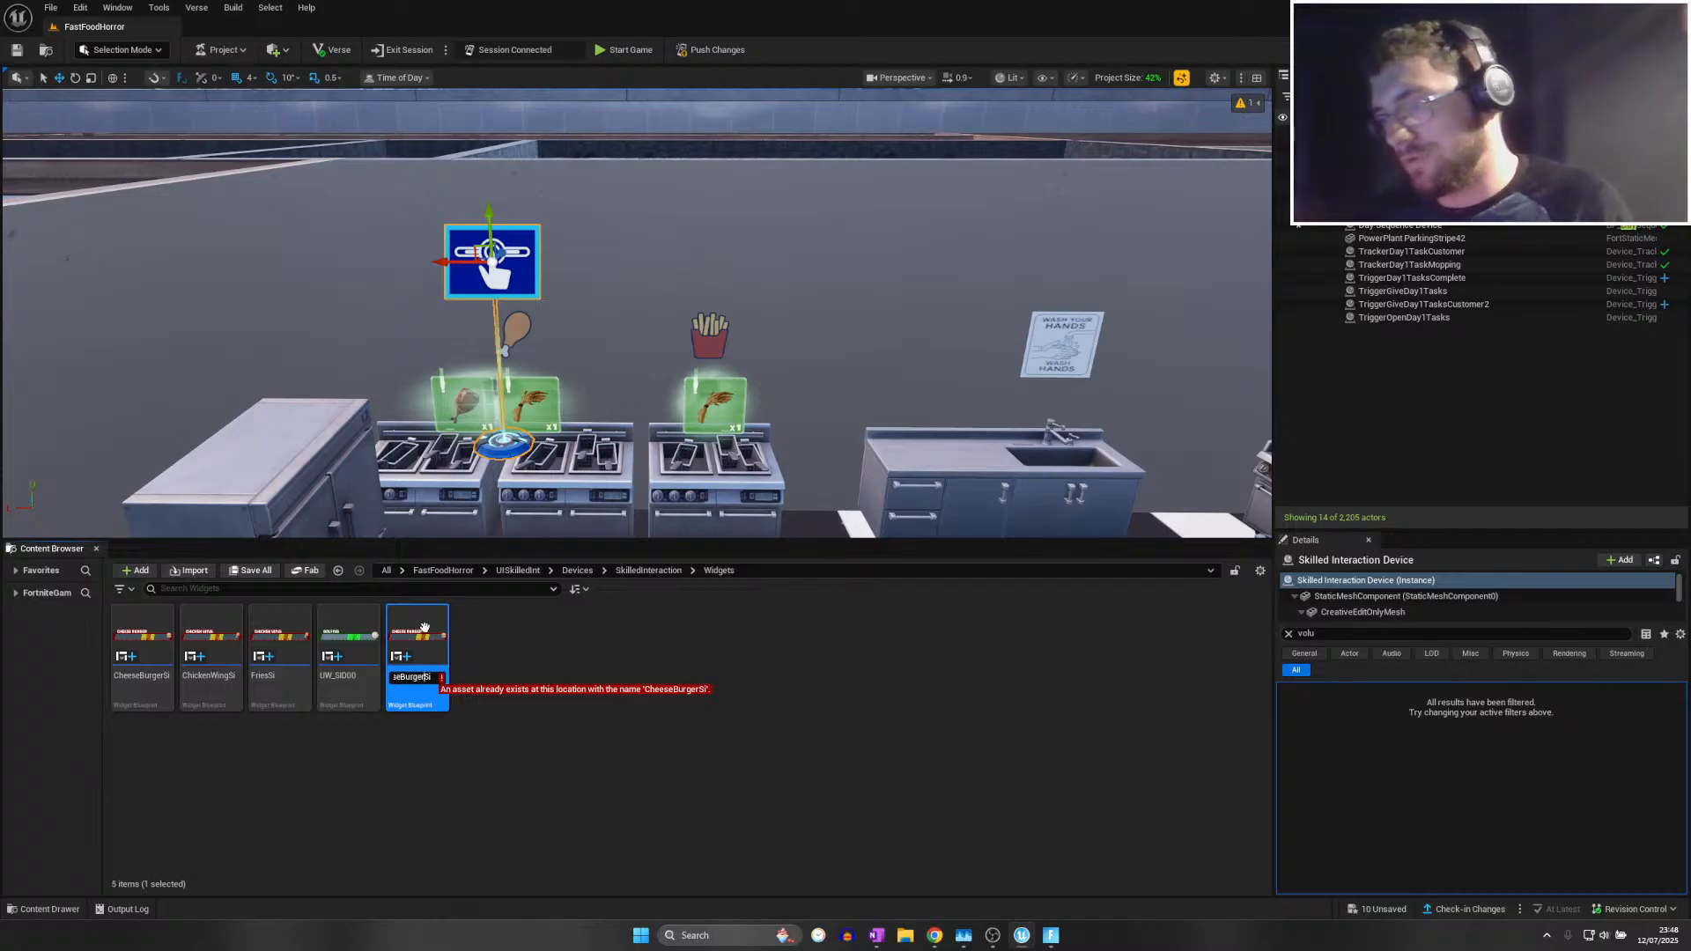
{"action": "key", "text": "BackSpace"}
{"action": "key", "text": "BackSpace"}
{"action": "key", "text": "BackSpace"}
{"action": "key", "text": "BackSpace"}
{"action": "key", "text": "BackSpace"}
{"action": "key", "text": "BackSpace"}
{"action": "key", "text": "BackSpace"}
{"action": "key", "text": "BackSpace"}
{"action": "key", "text": "BackSpace"}
{"action": "key", "text": "BackSpace"}
{"action": "key", "text": "BackSpace"}
{"action": "key", "text": "BackSpace"}
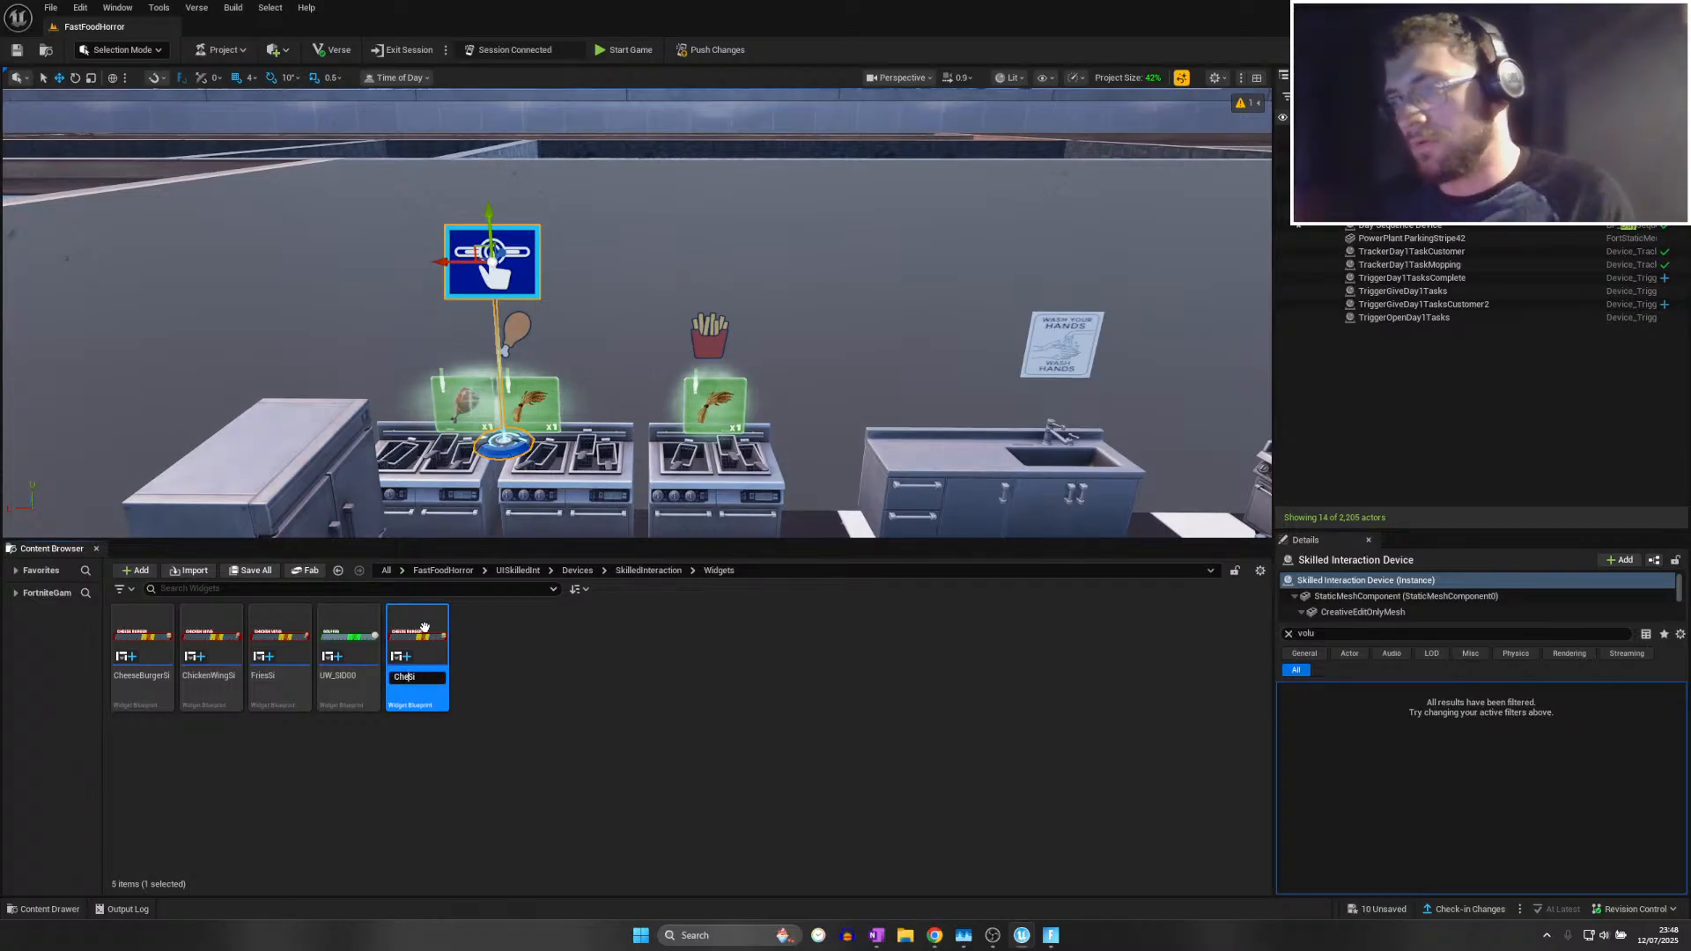
{"action": "key", "text": "Return"}
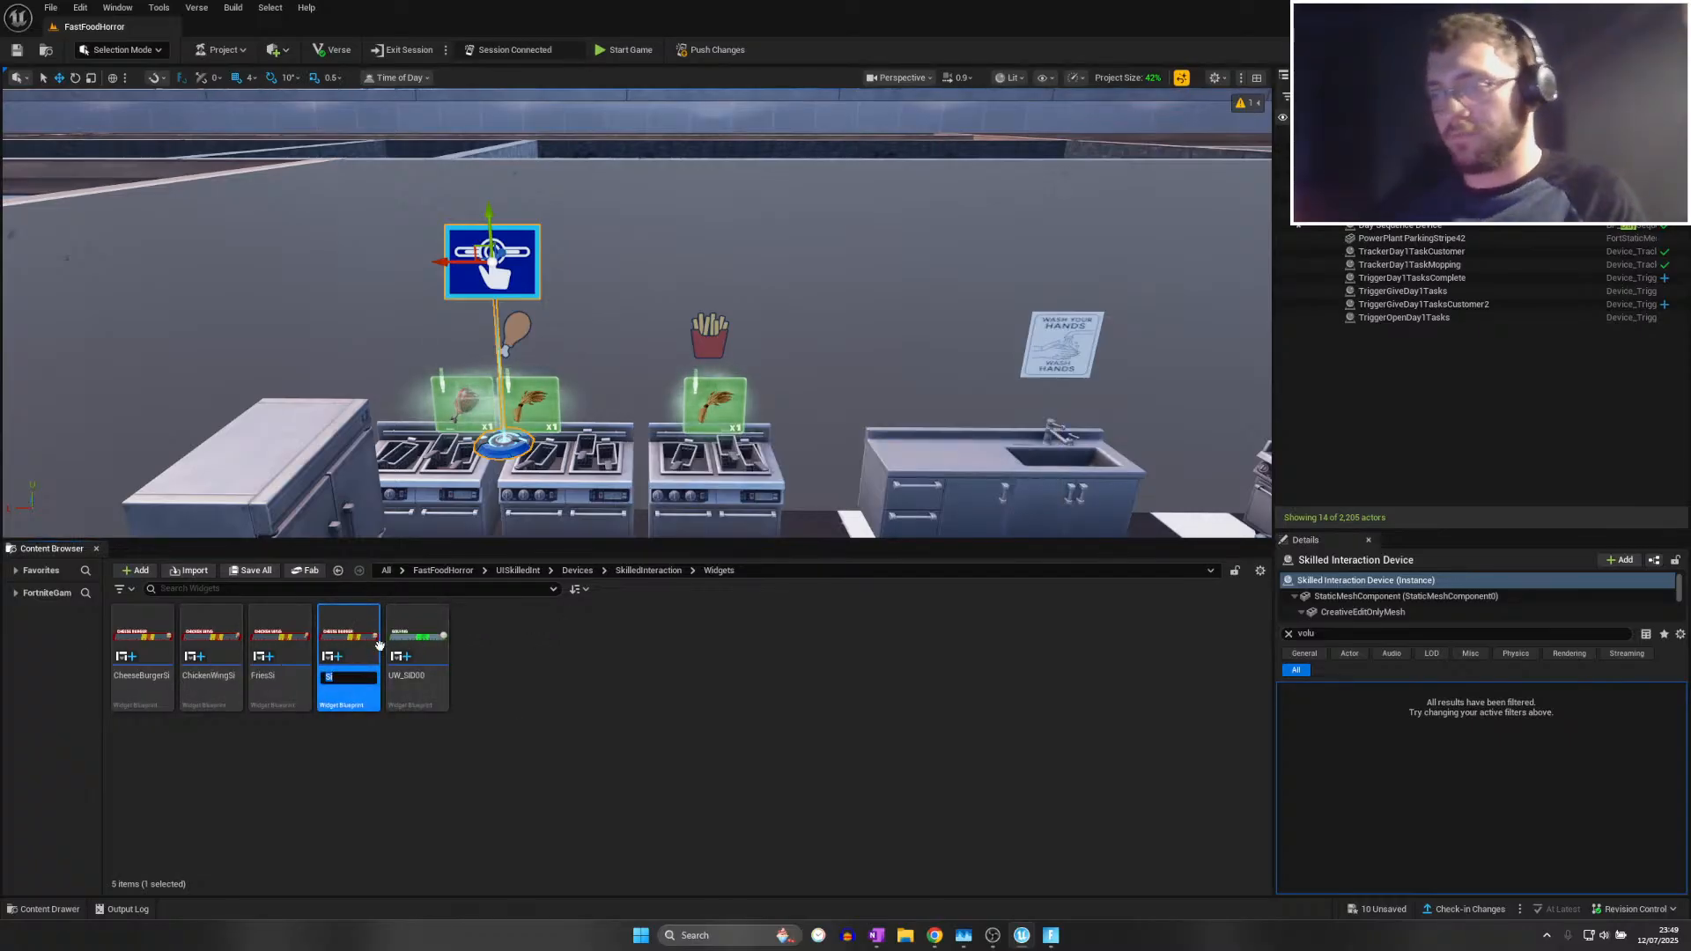
{"action": "type", "text": "on"}
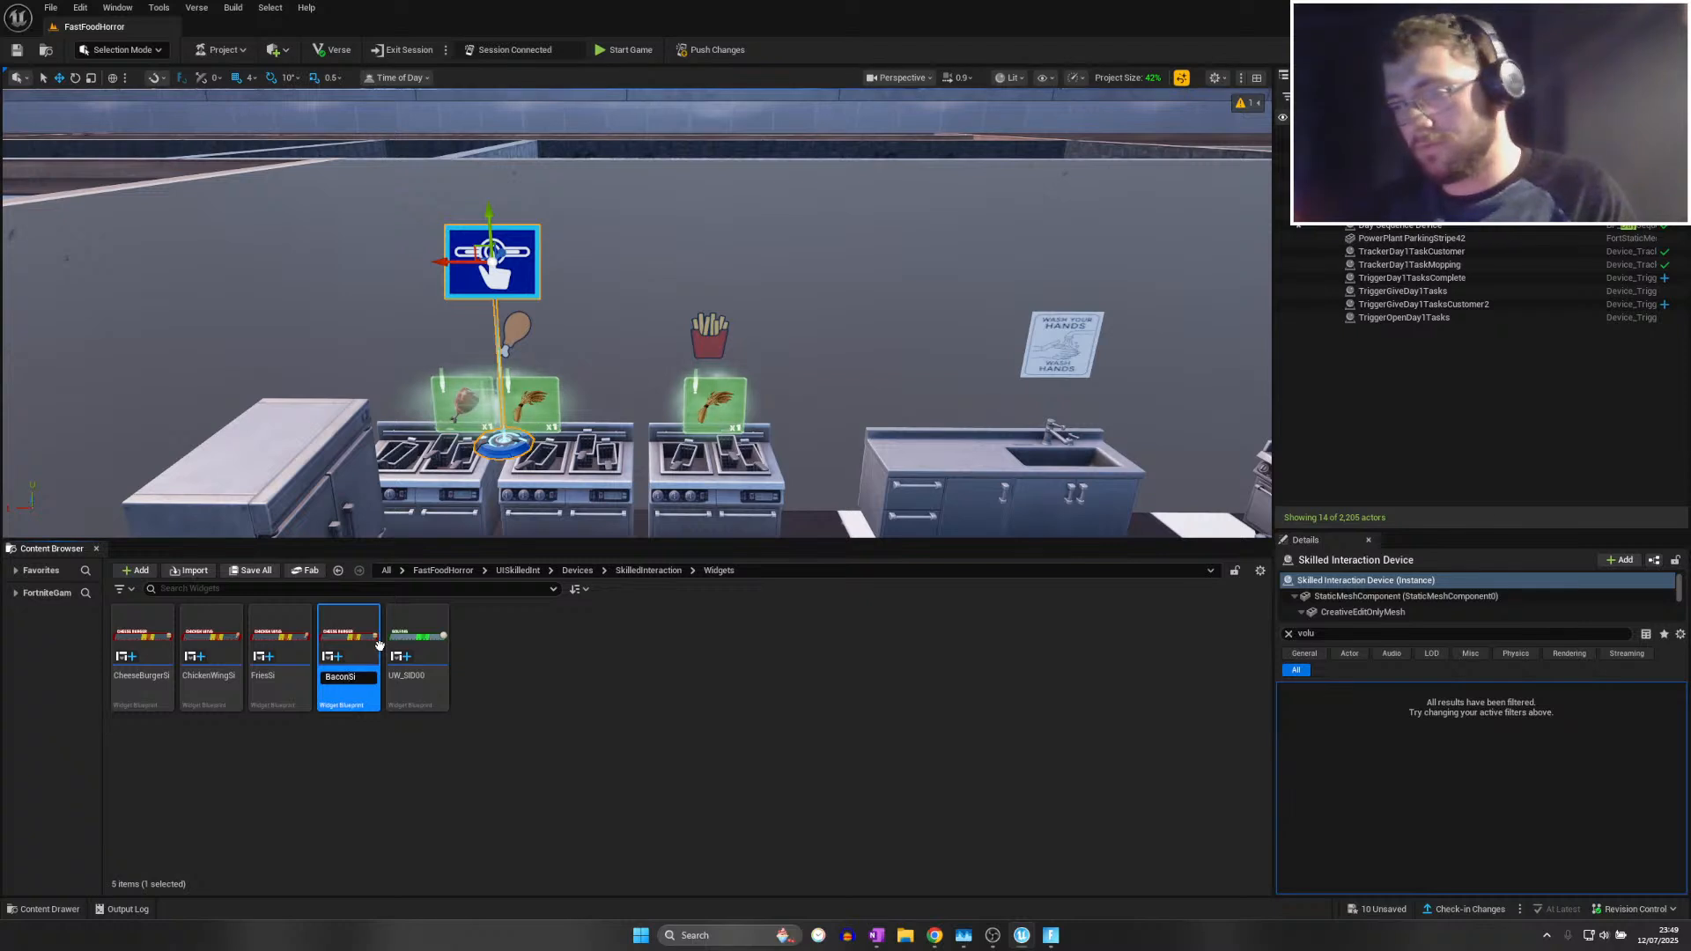
{"action": "type", "text": "Sandwic"}
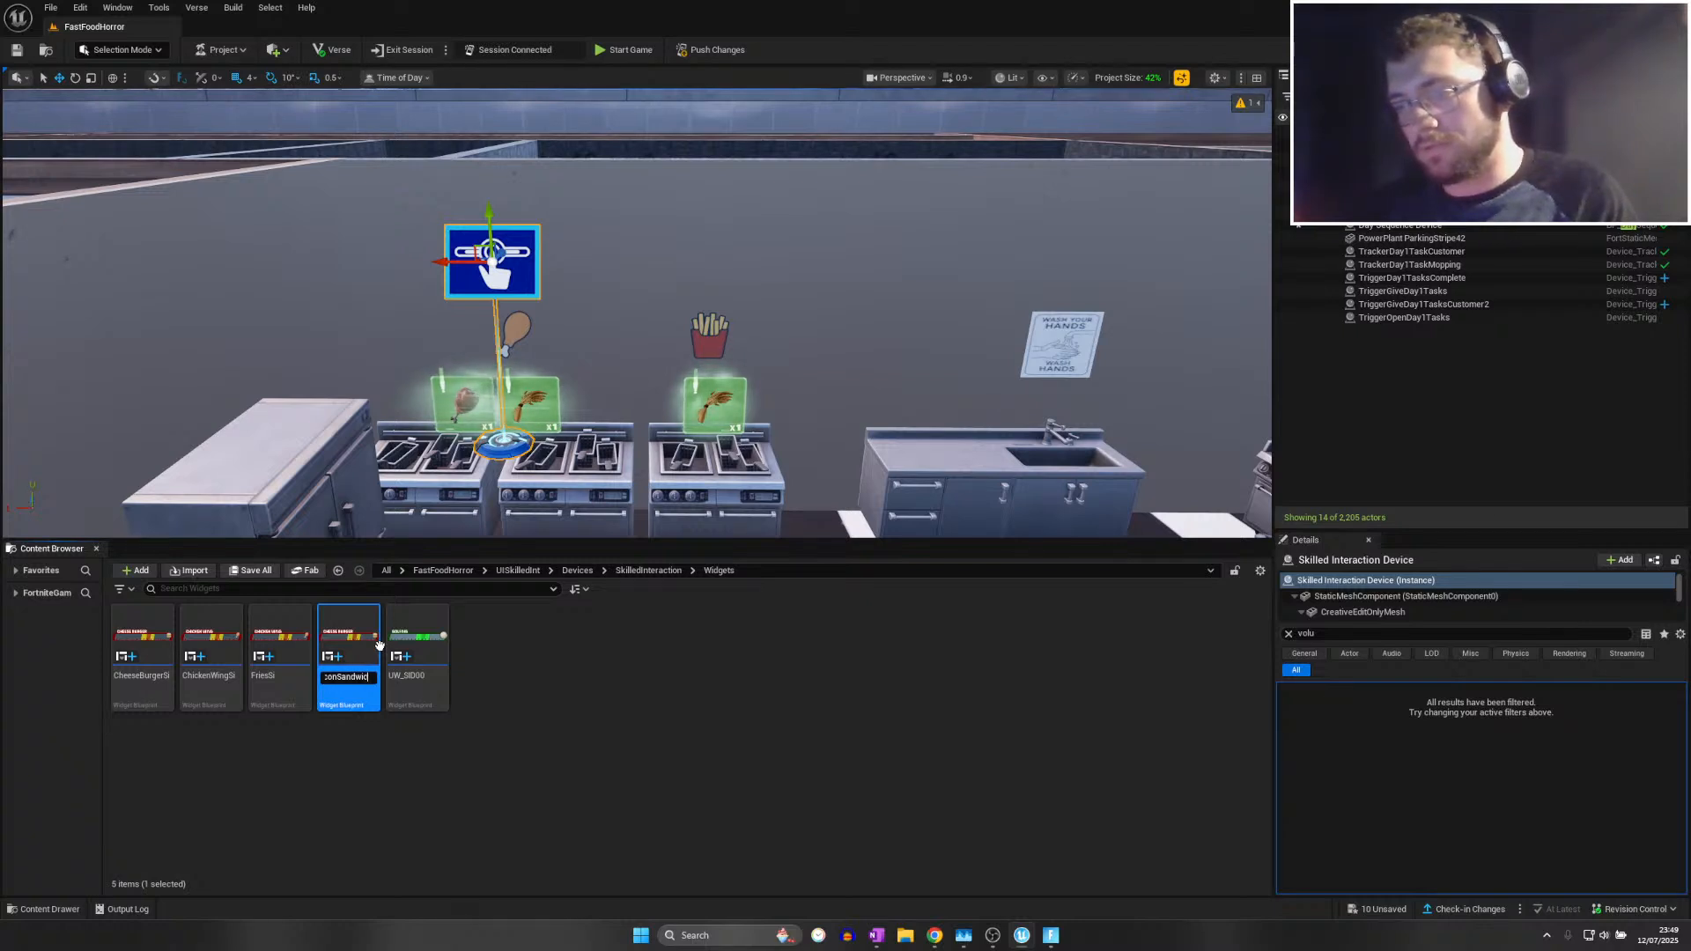
{"action": "type", "text": "h"}
{"action": "key", "text": "End"}
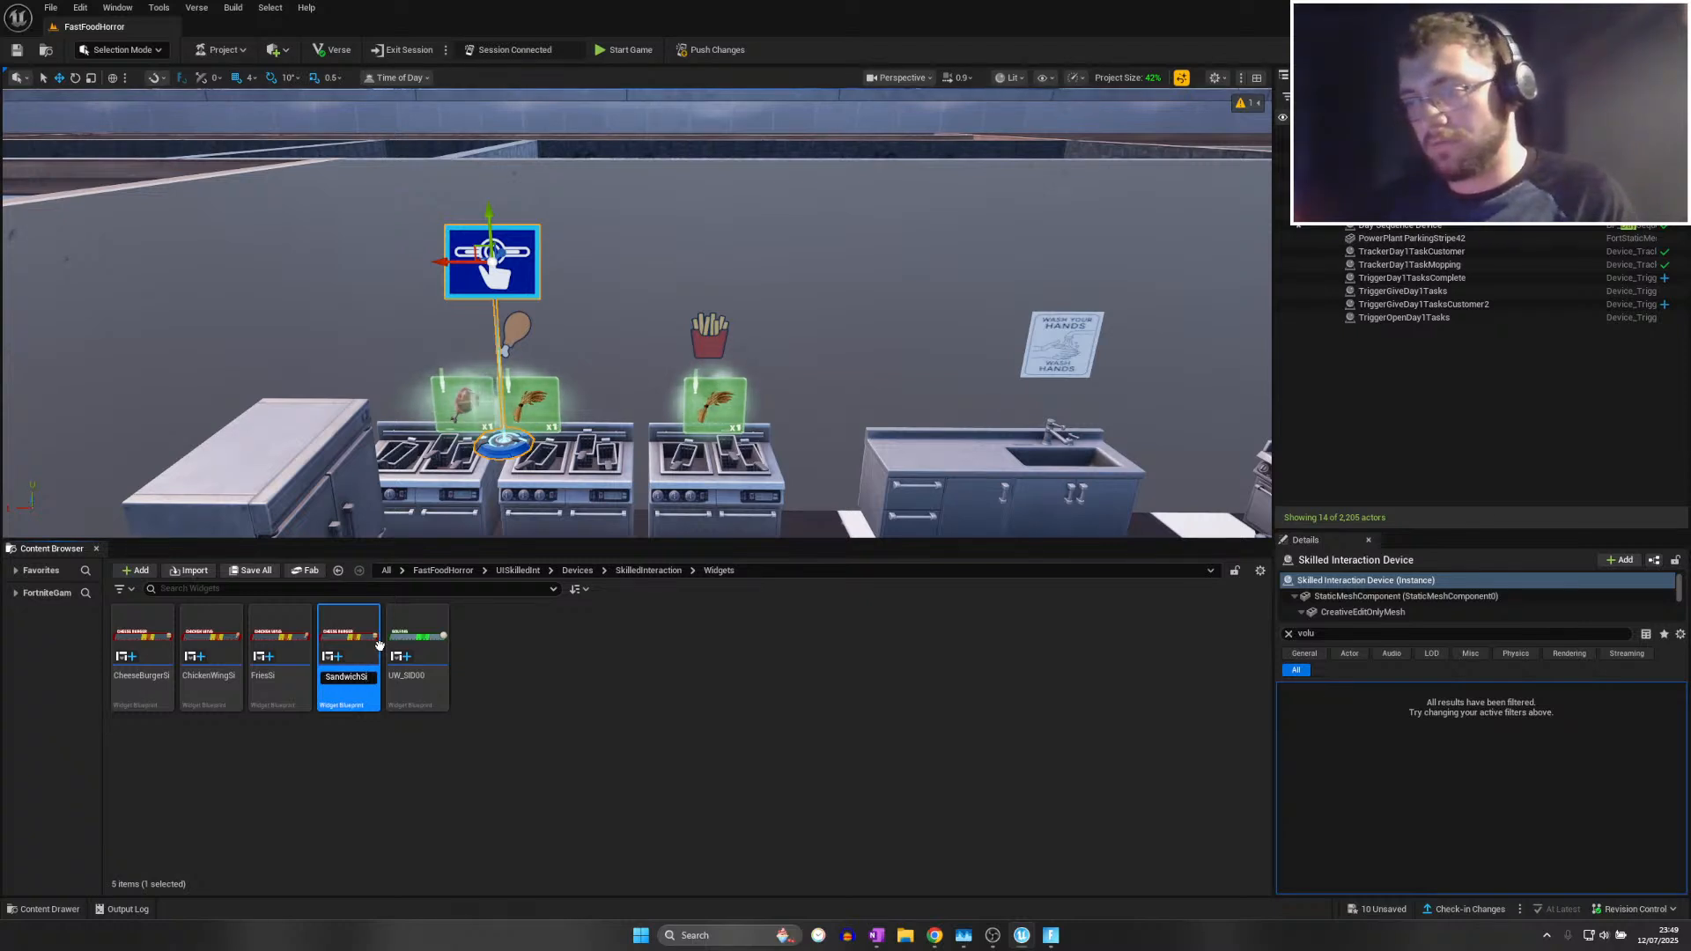
{"action": "key", "text": "Return"}
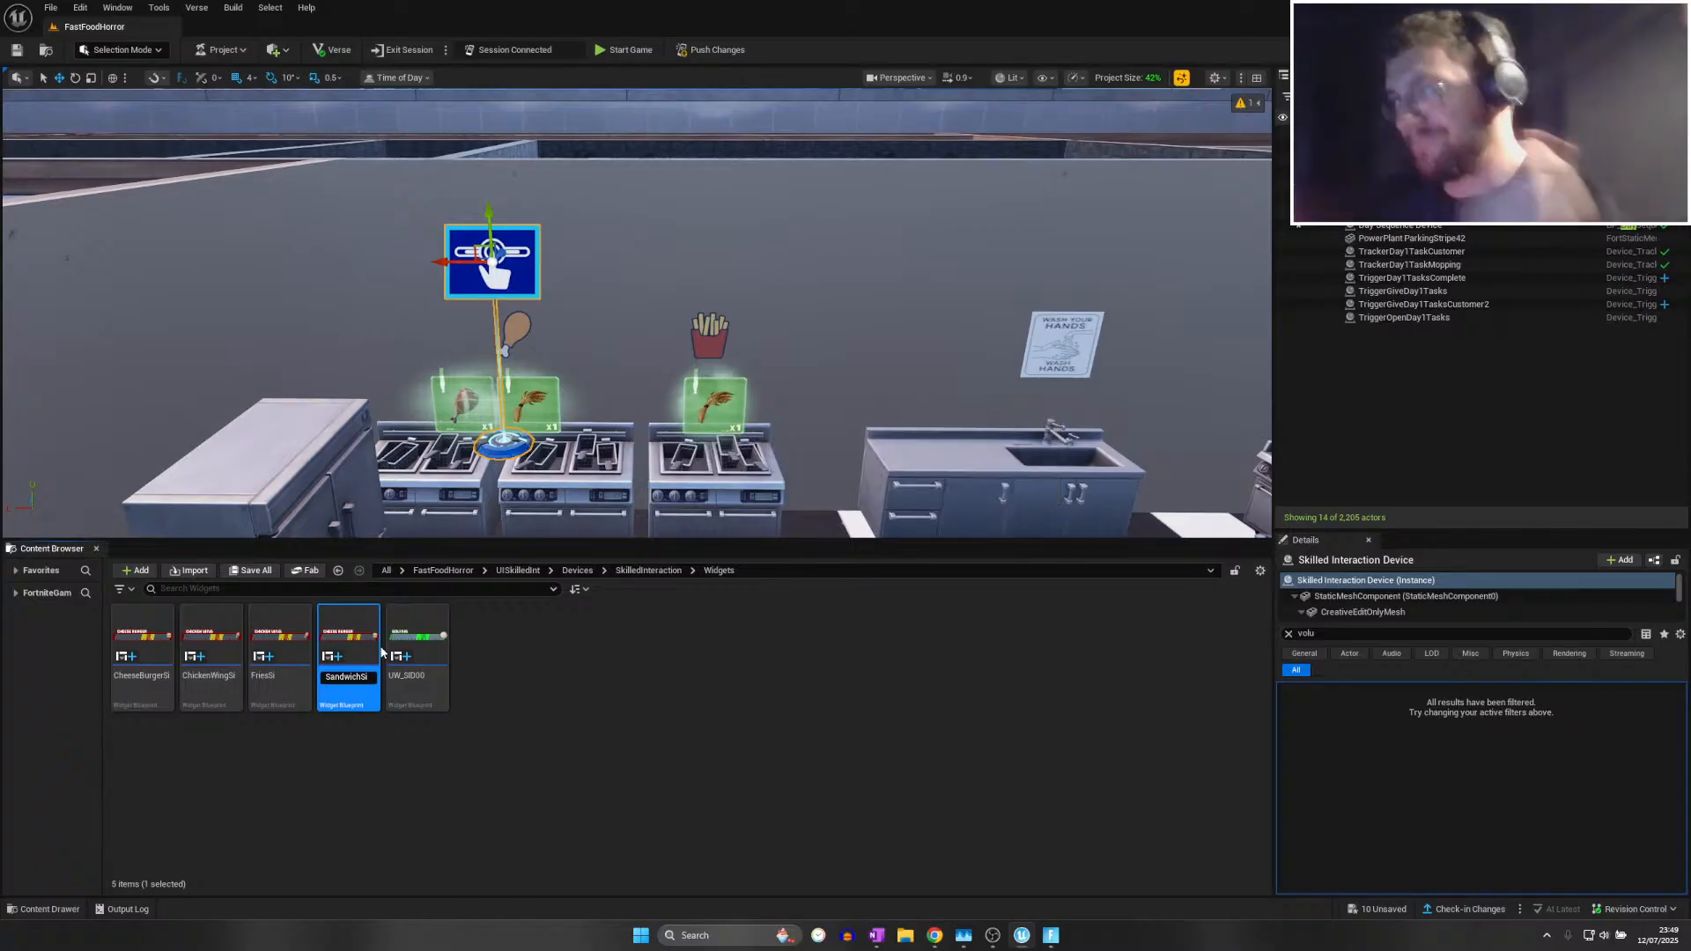
Open the BaconSandwichSi widget and set its header text to "BACON SANDWICH"
{"action": "right_click_drag", "start_coordinate": [481, 503], "coordinate": [707, 471]}
{"action": "double_click", "coordinate": [140, 639]}
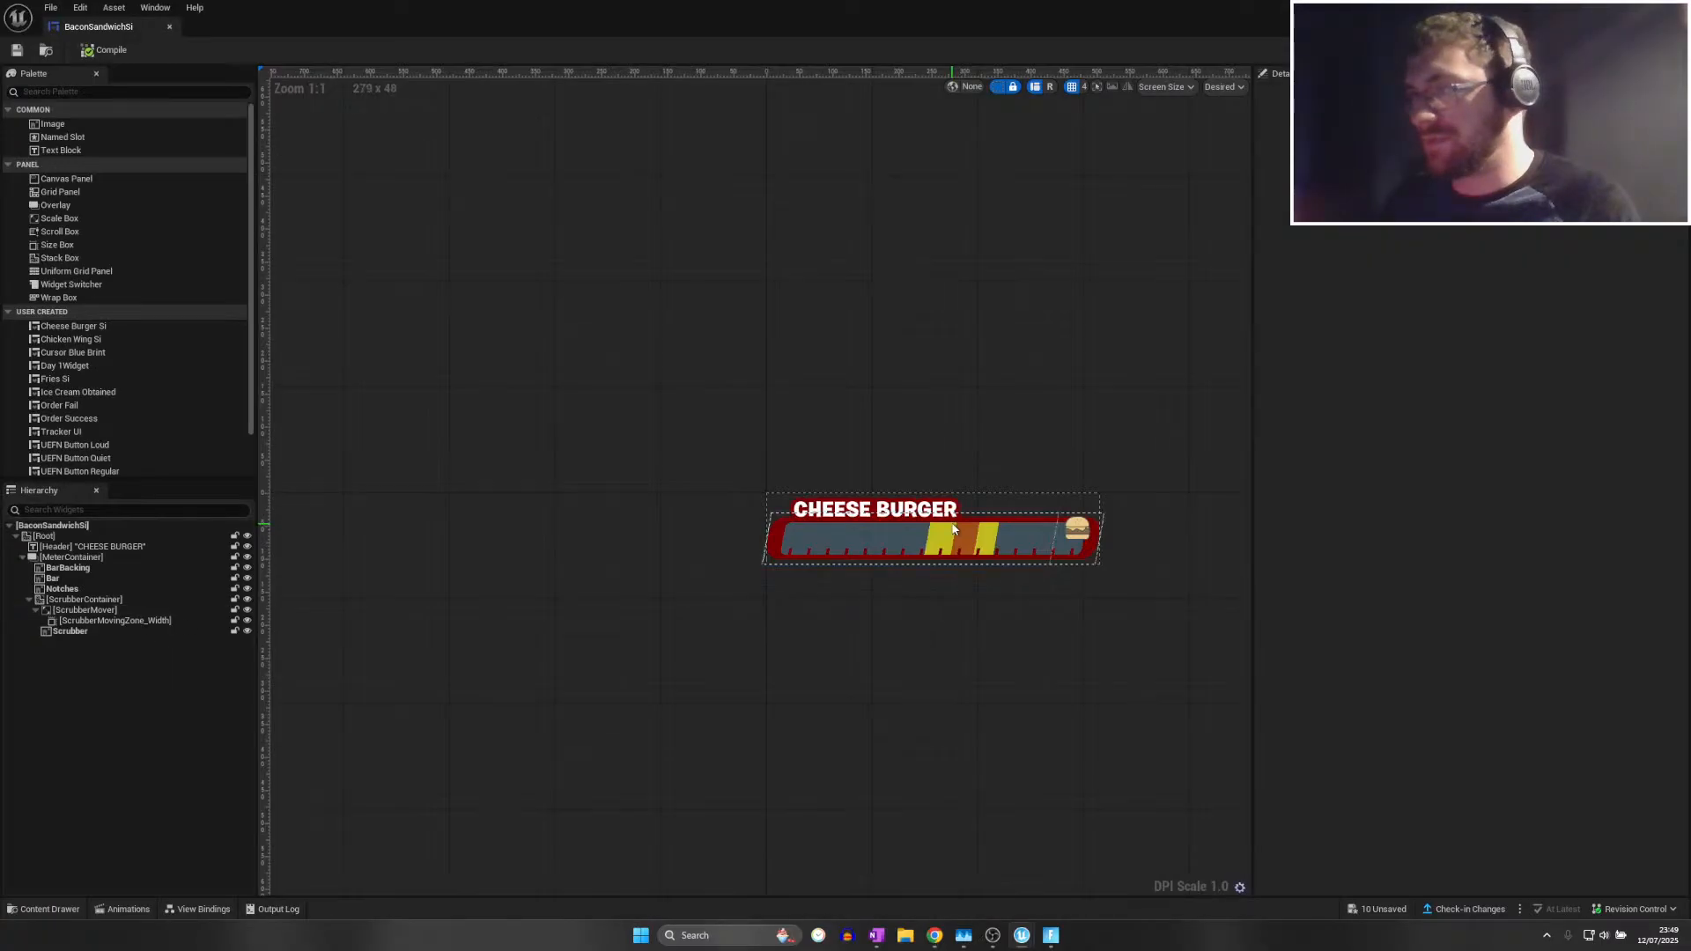
{"action": "left_click", "coordinate": [953, 525]}
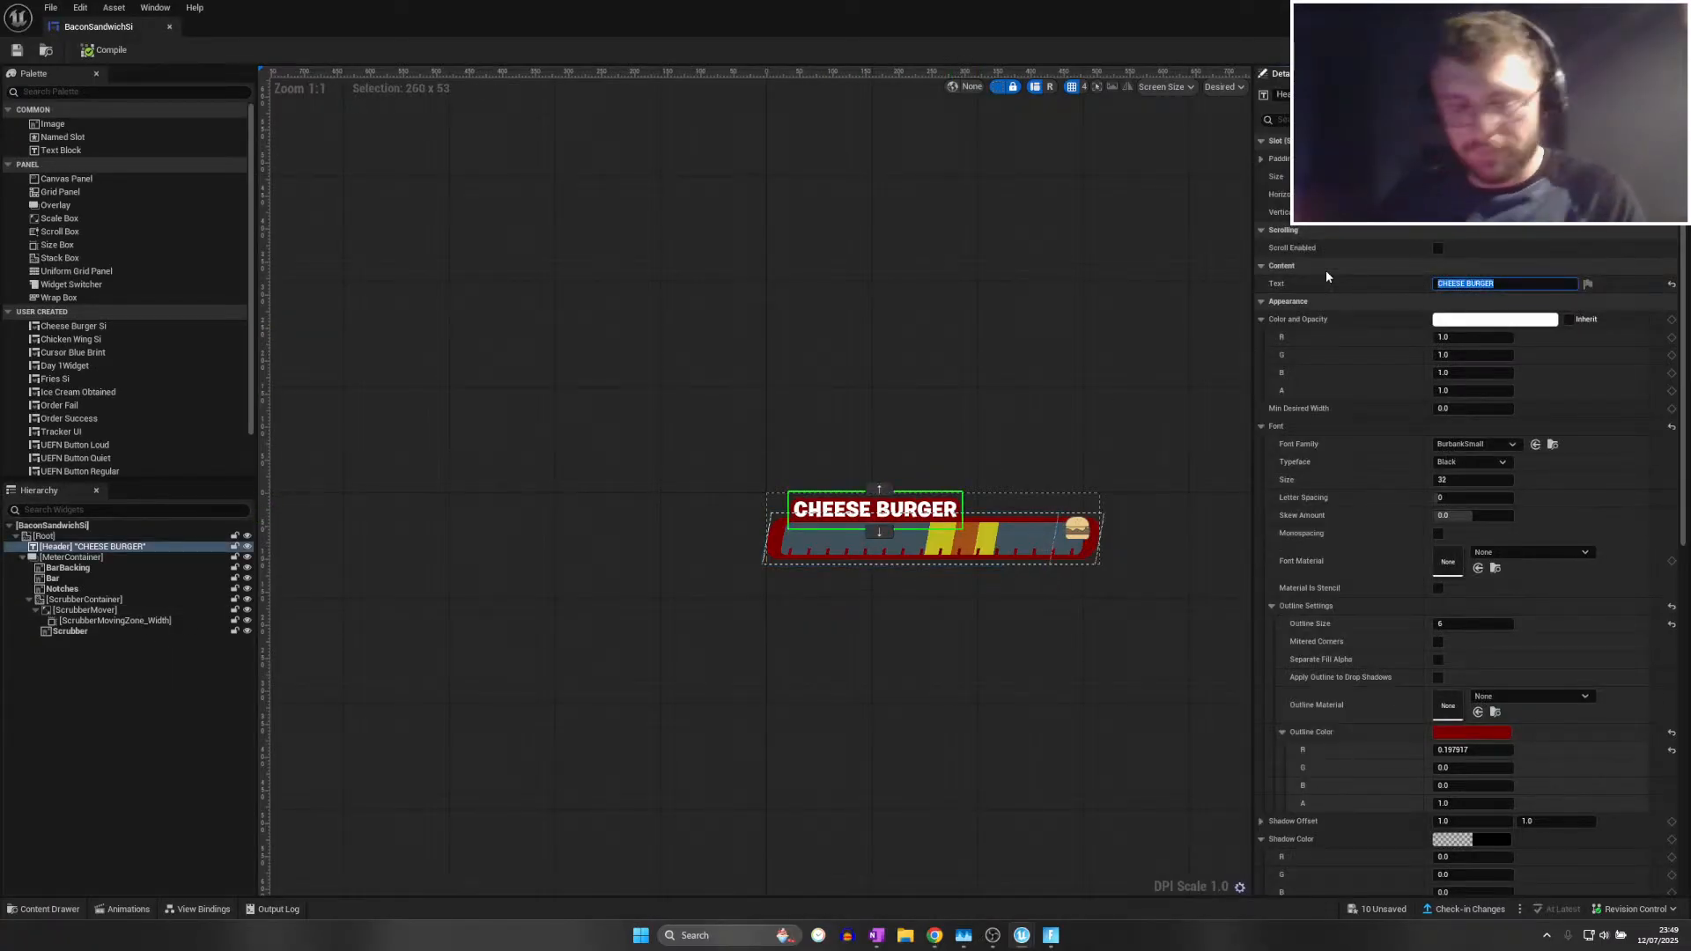
{"action": "type", "text": "BACON SANDIWIC"}
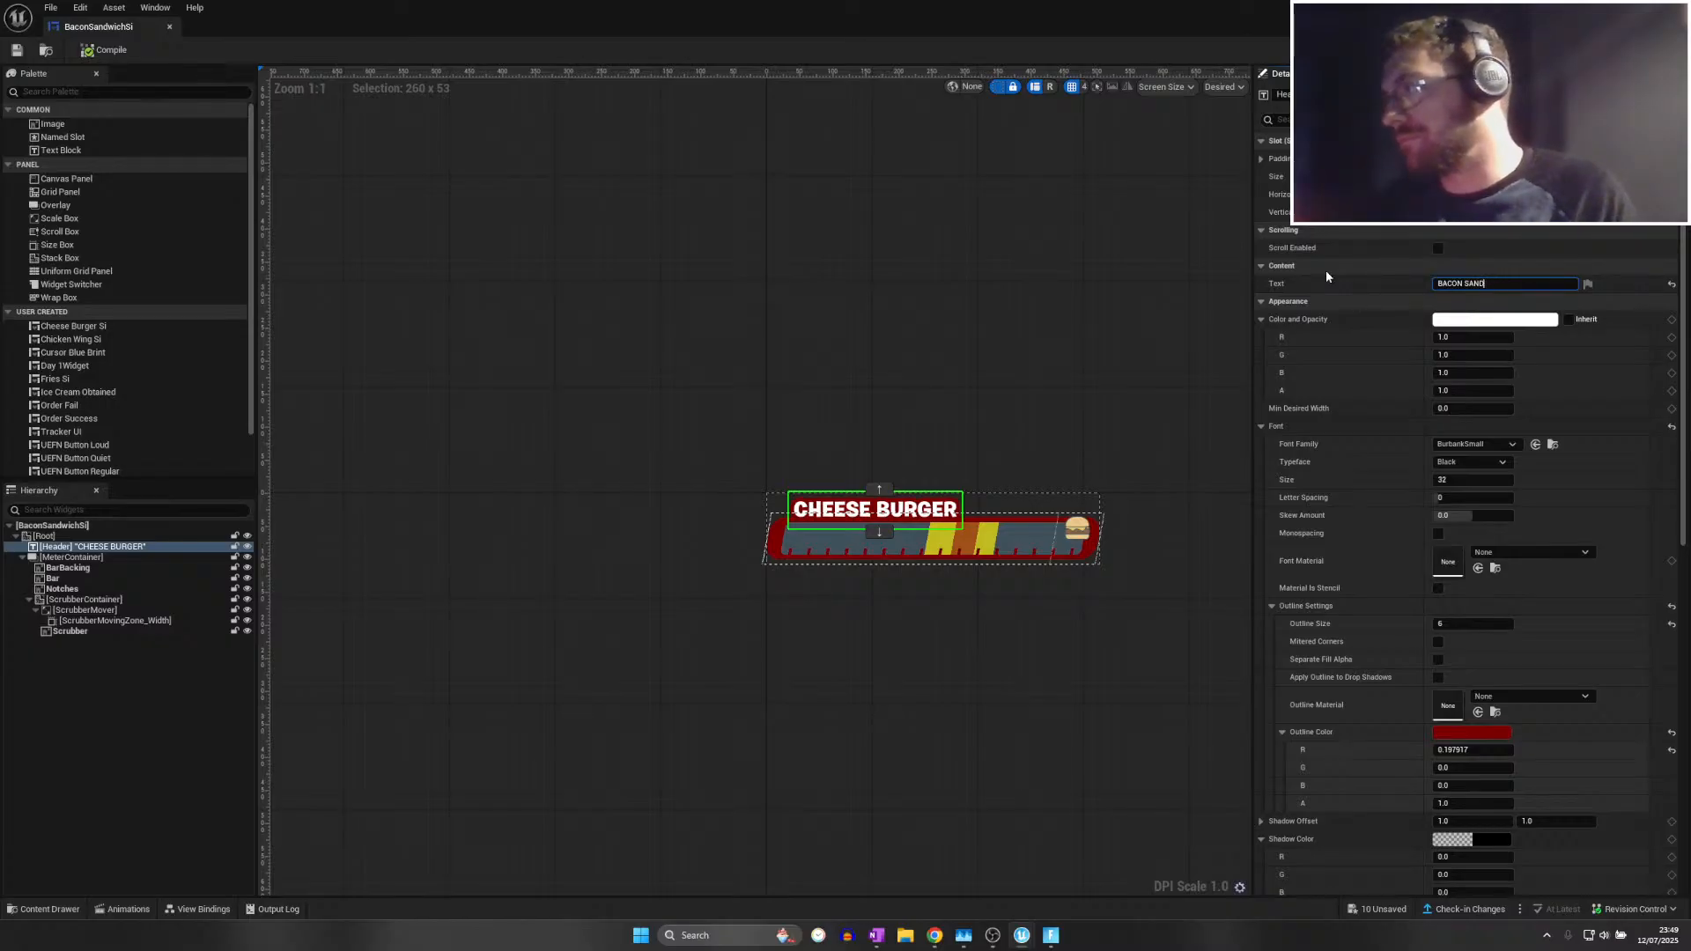
{"action": "type", "text": "H"}
{"action": "key", "text": "Return"}
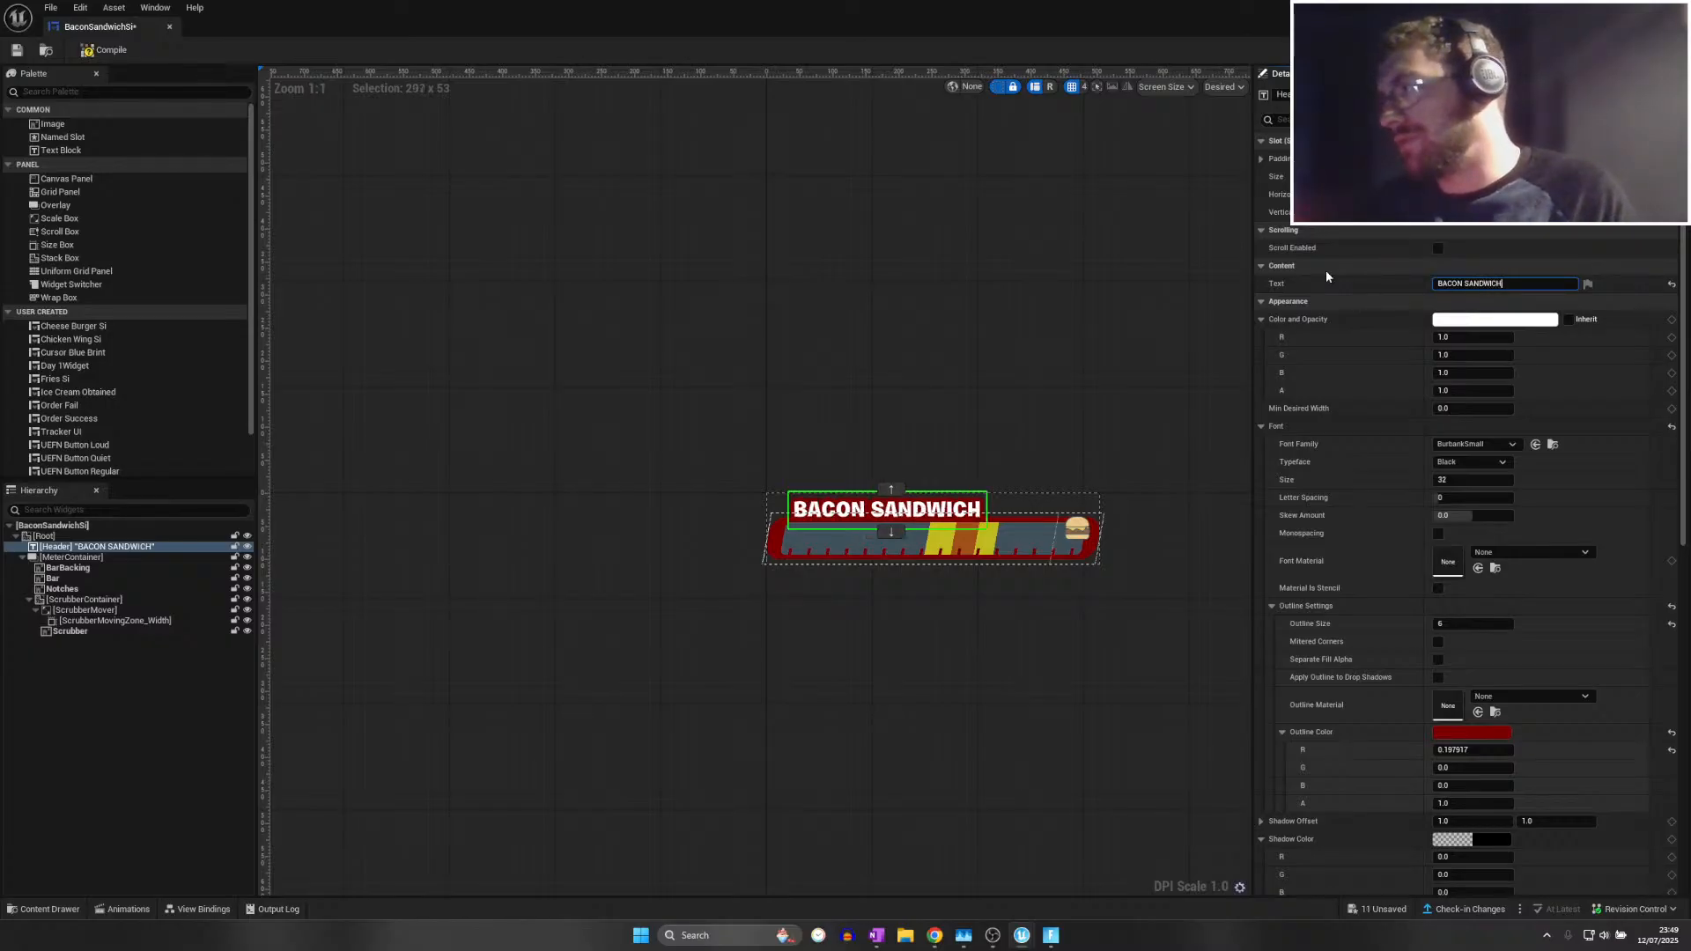
Replace the Scrubber's cheeseburger image with the bacon burger image ChatGPT_Image_Jul_12__2025__08_26_46_AM
{"action": "left_click", "coordinate": [1089, 539]}
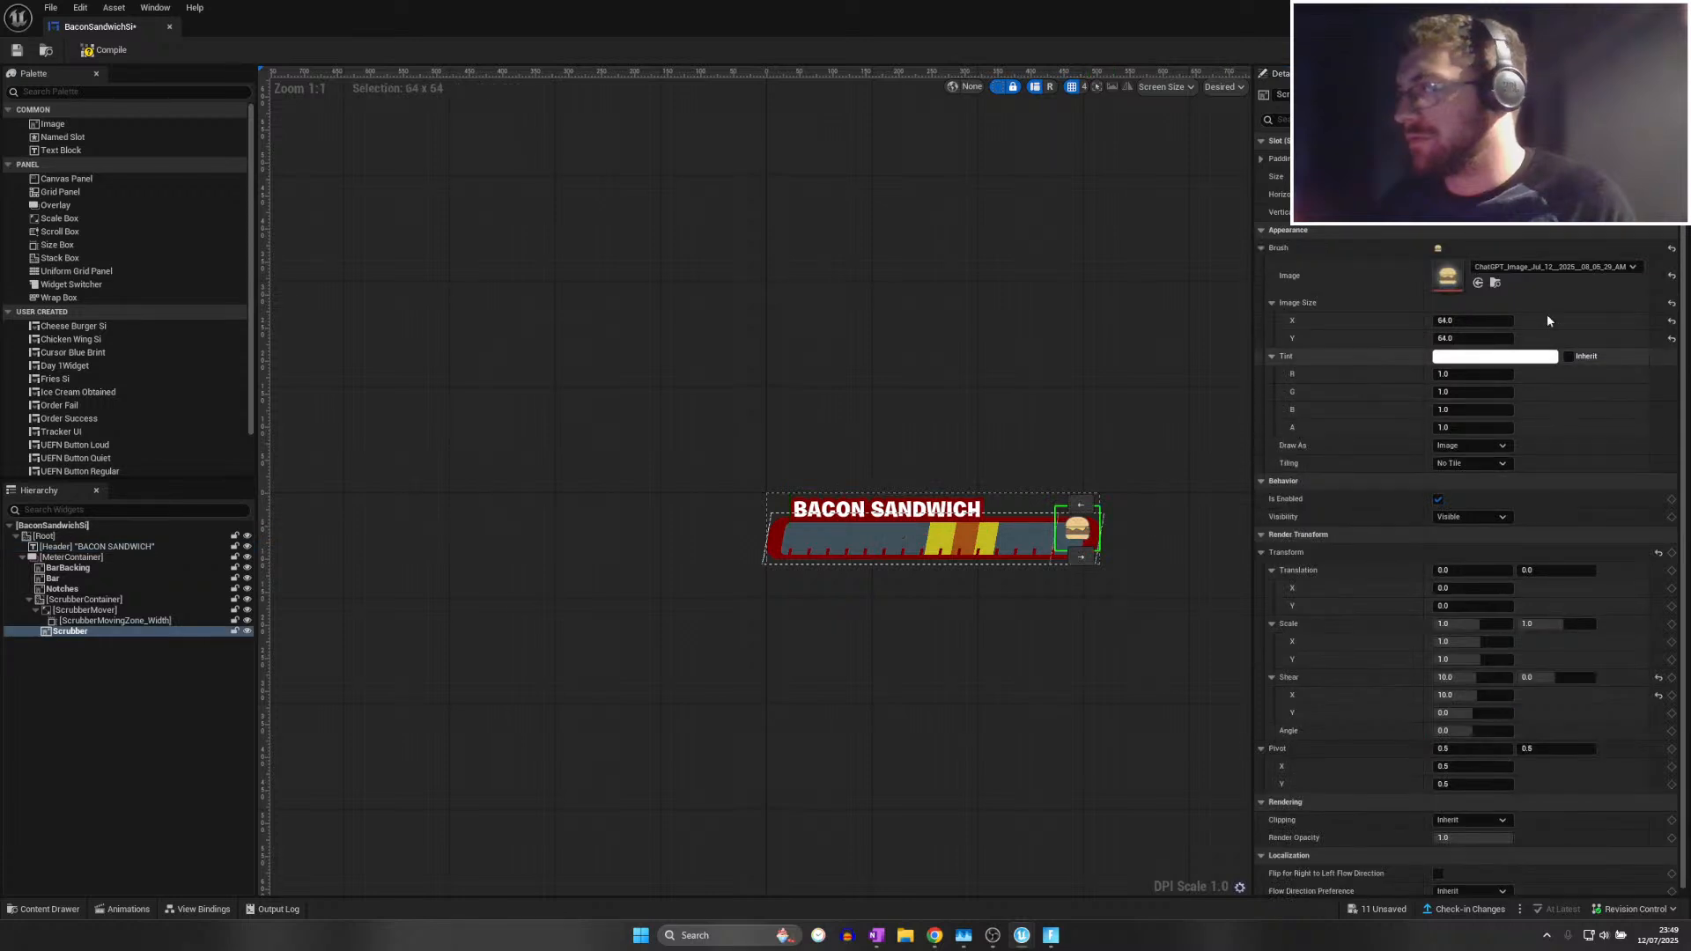
{"action": "left_click", "coordinate": [1530, 264]}
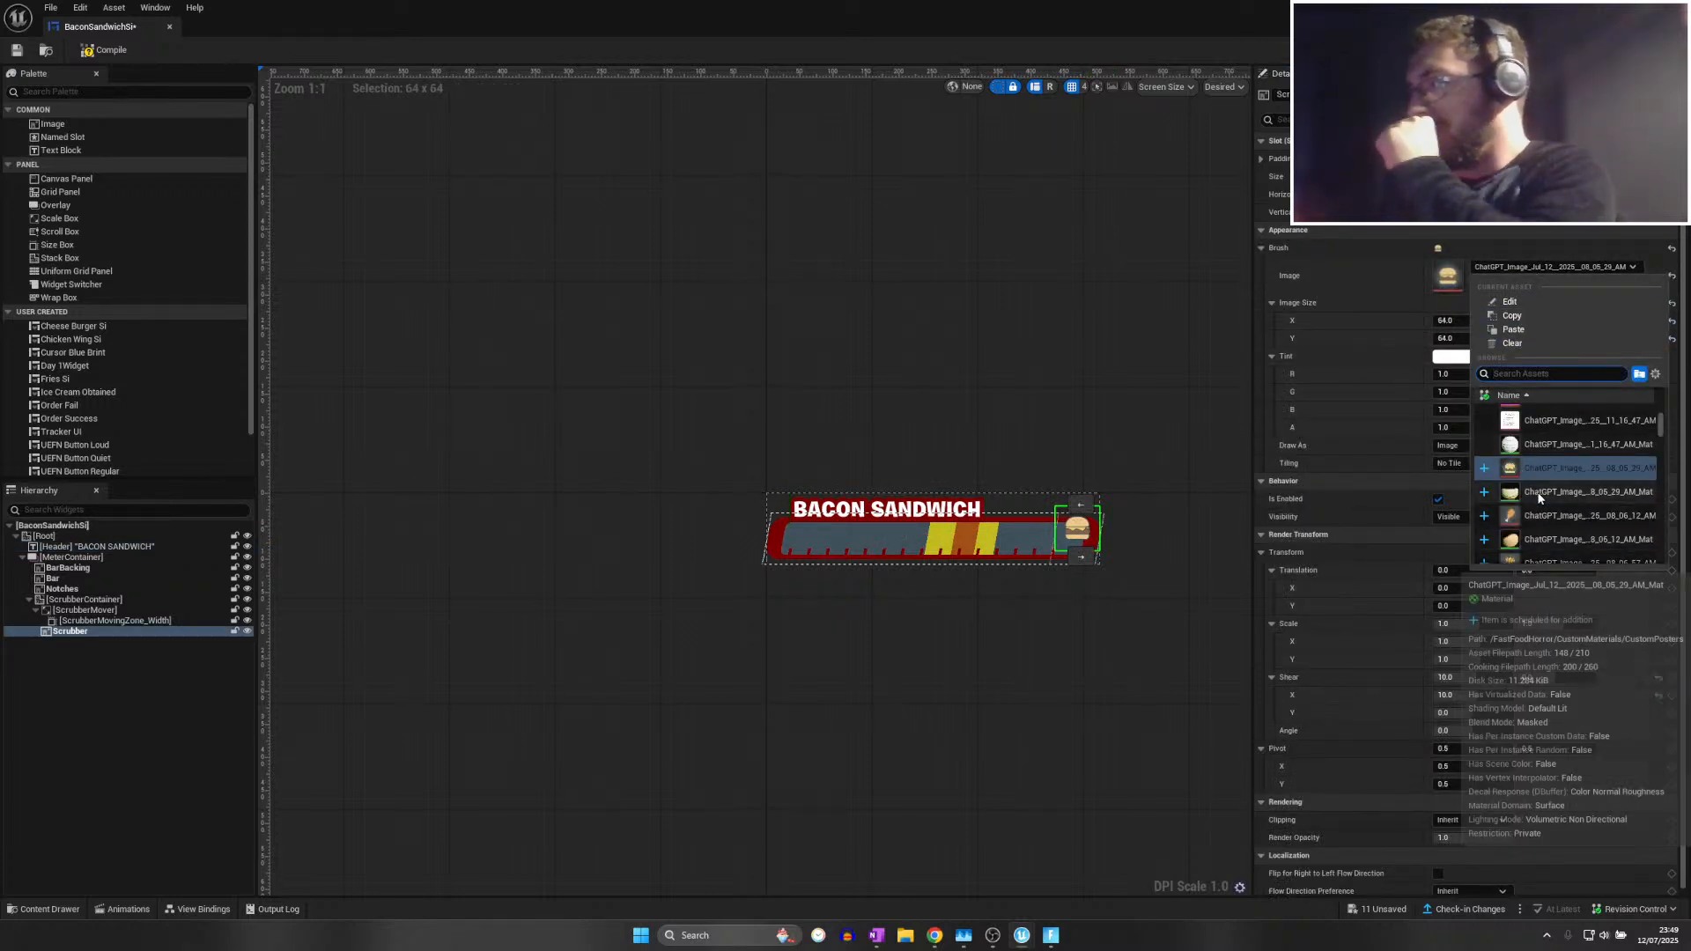
{"action": "scroll", "coordinate": [1541, 506], "scroll_direction": "down", "scroll_amount": 3}
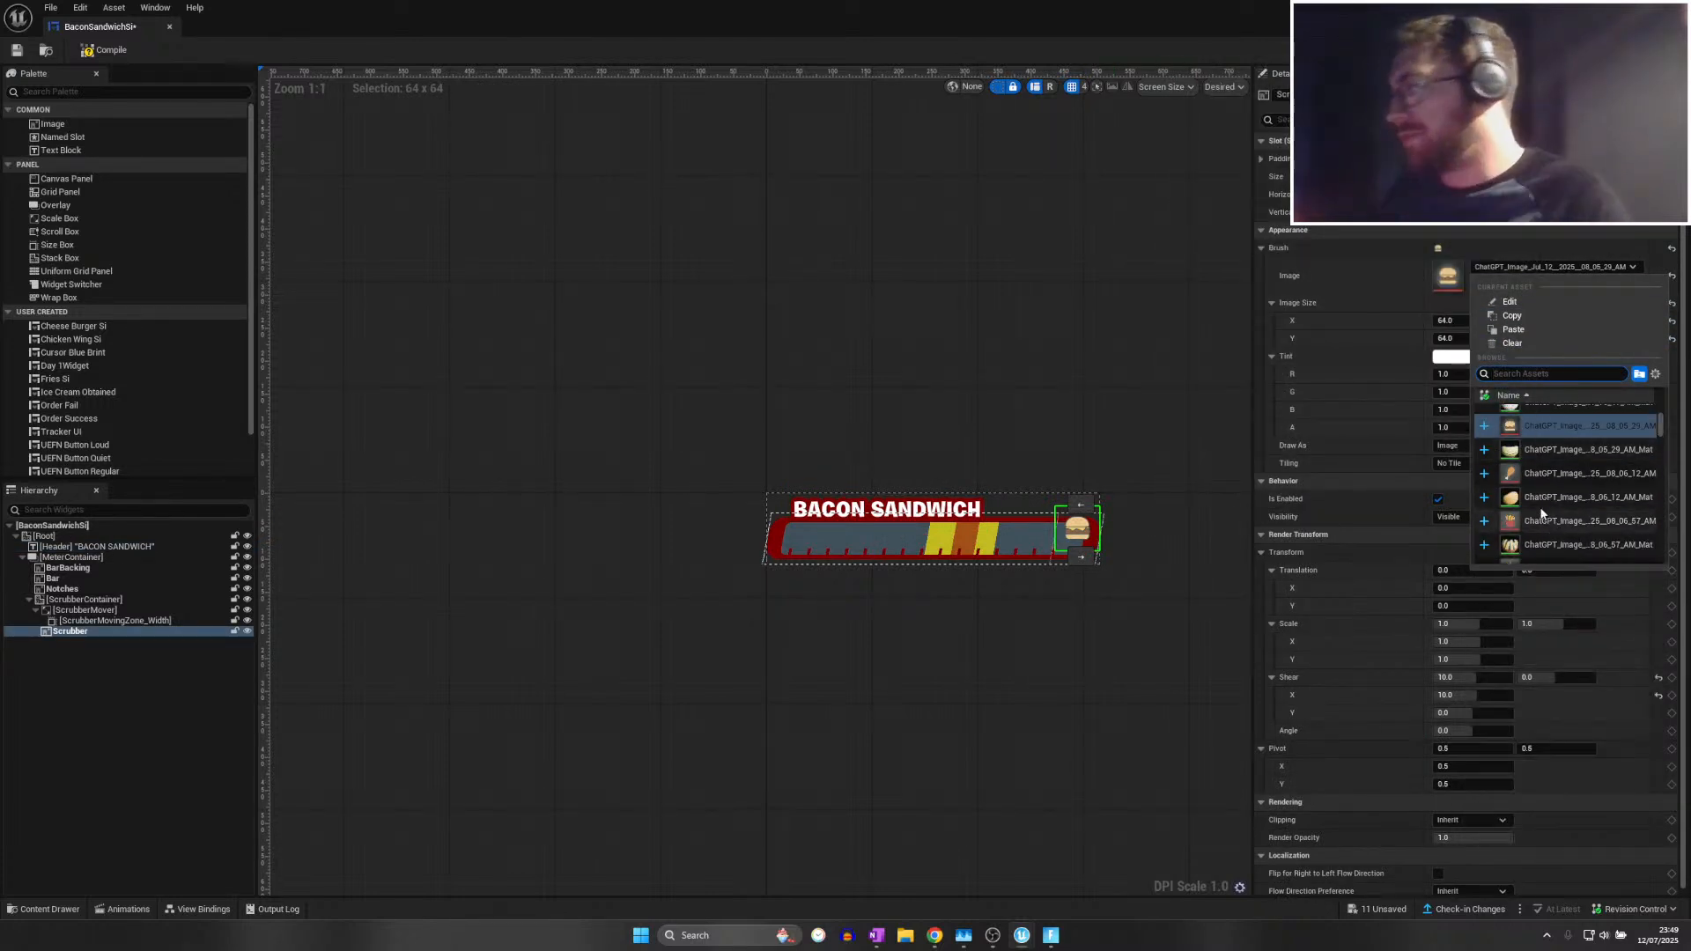
{"action": "scroll", "coordinate": [1552, 522], "scroll_direction": "down", "scroll_amount": 2}
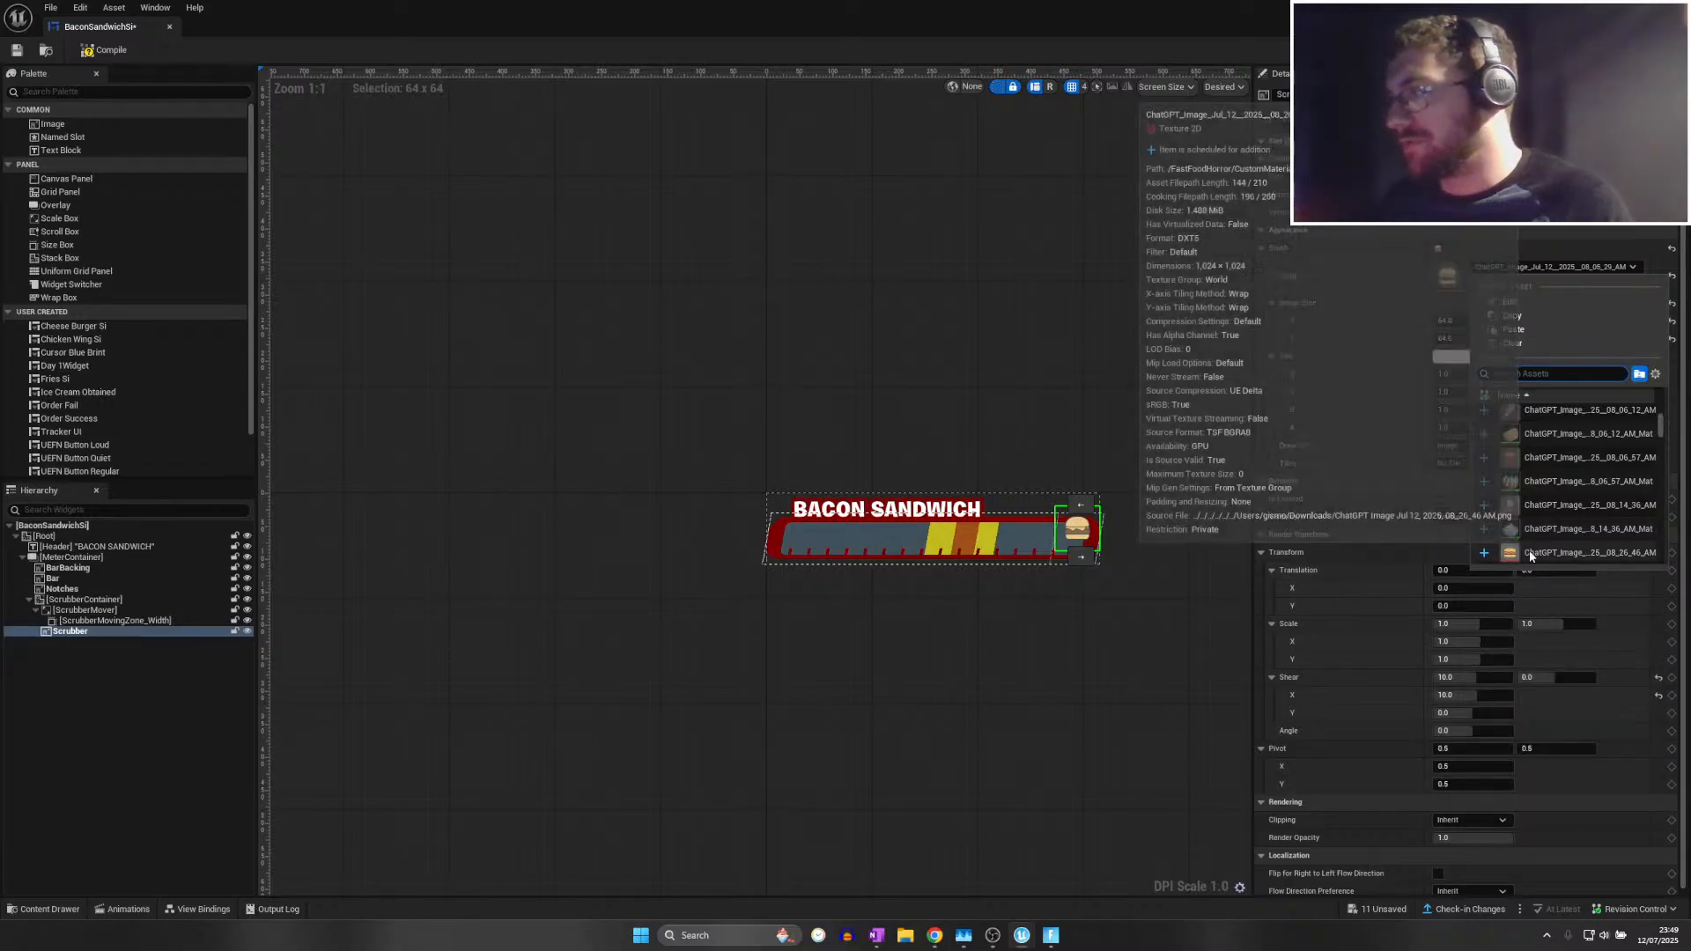
{"action": "left_click", "coordinate": [1529, 552]}
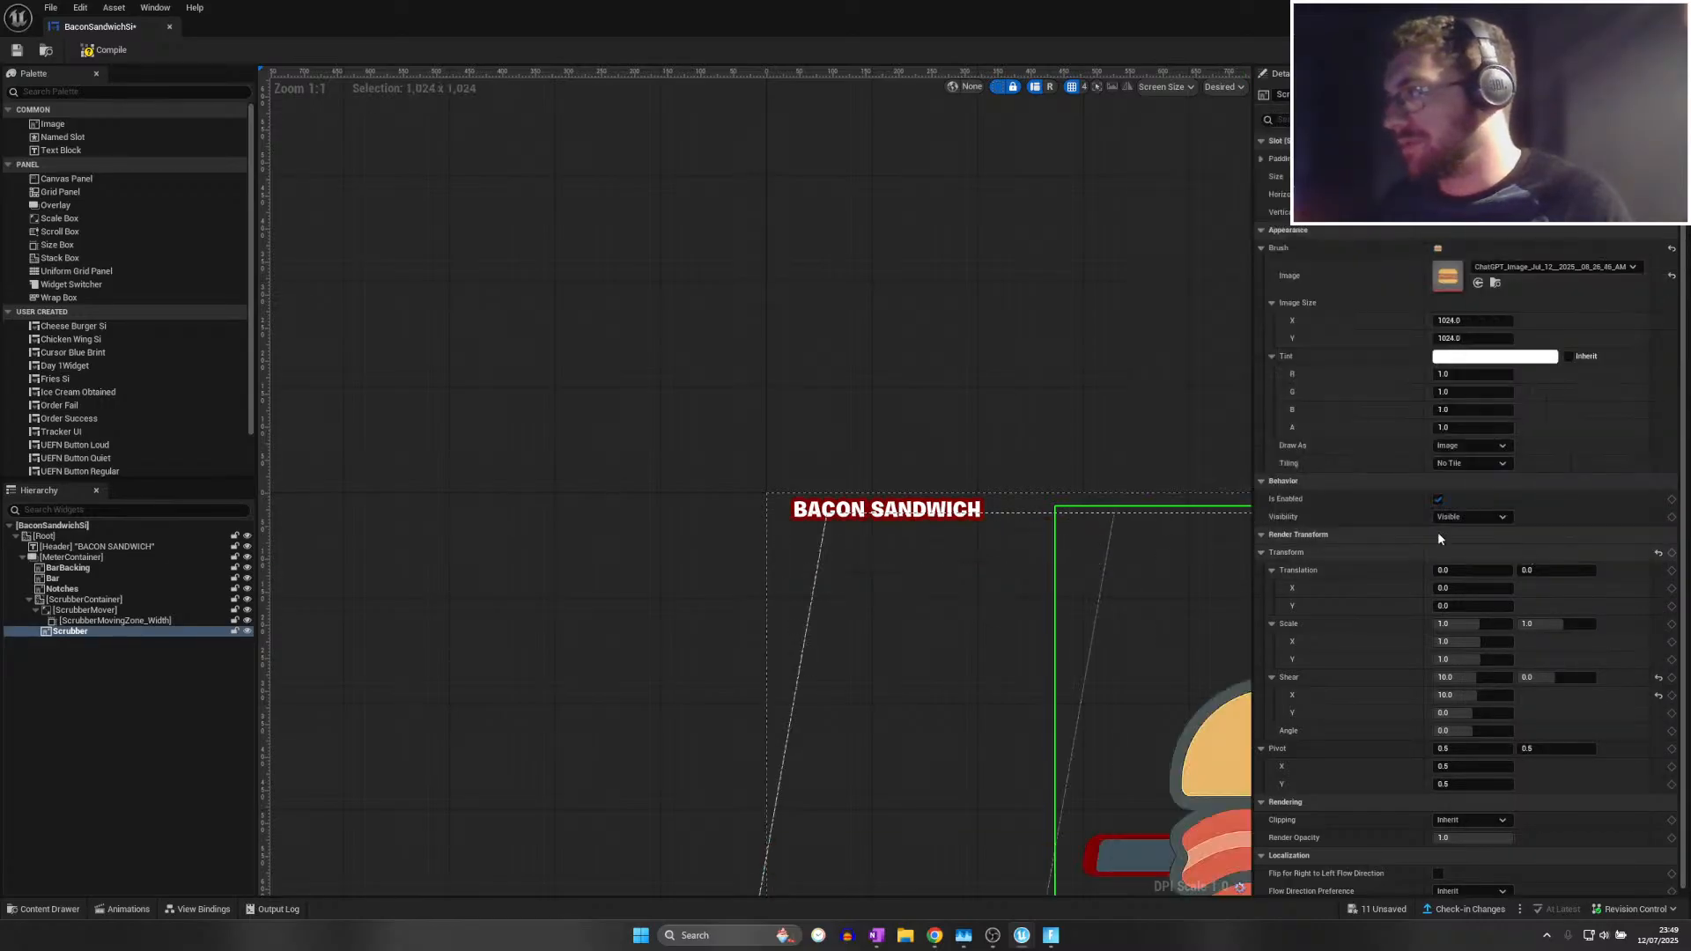
Set the Scrubber's image size to 64 by 64 in the bacon sandwich widget
{"action": "left_click", "coordinate": [1454, 321]}
{"action": "type", "text": "64"}
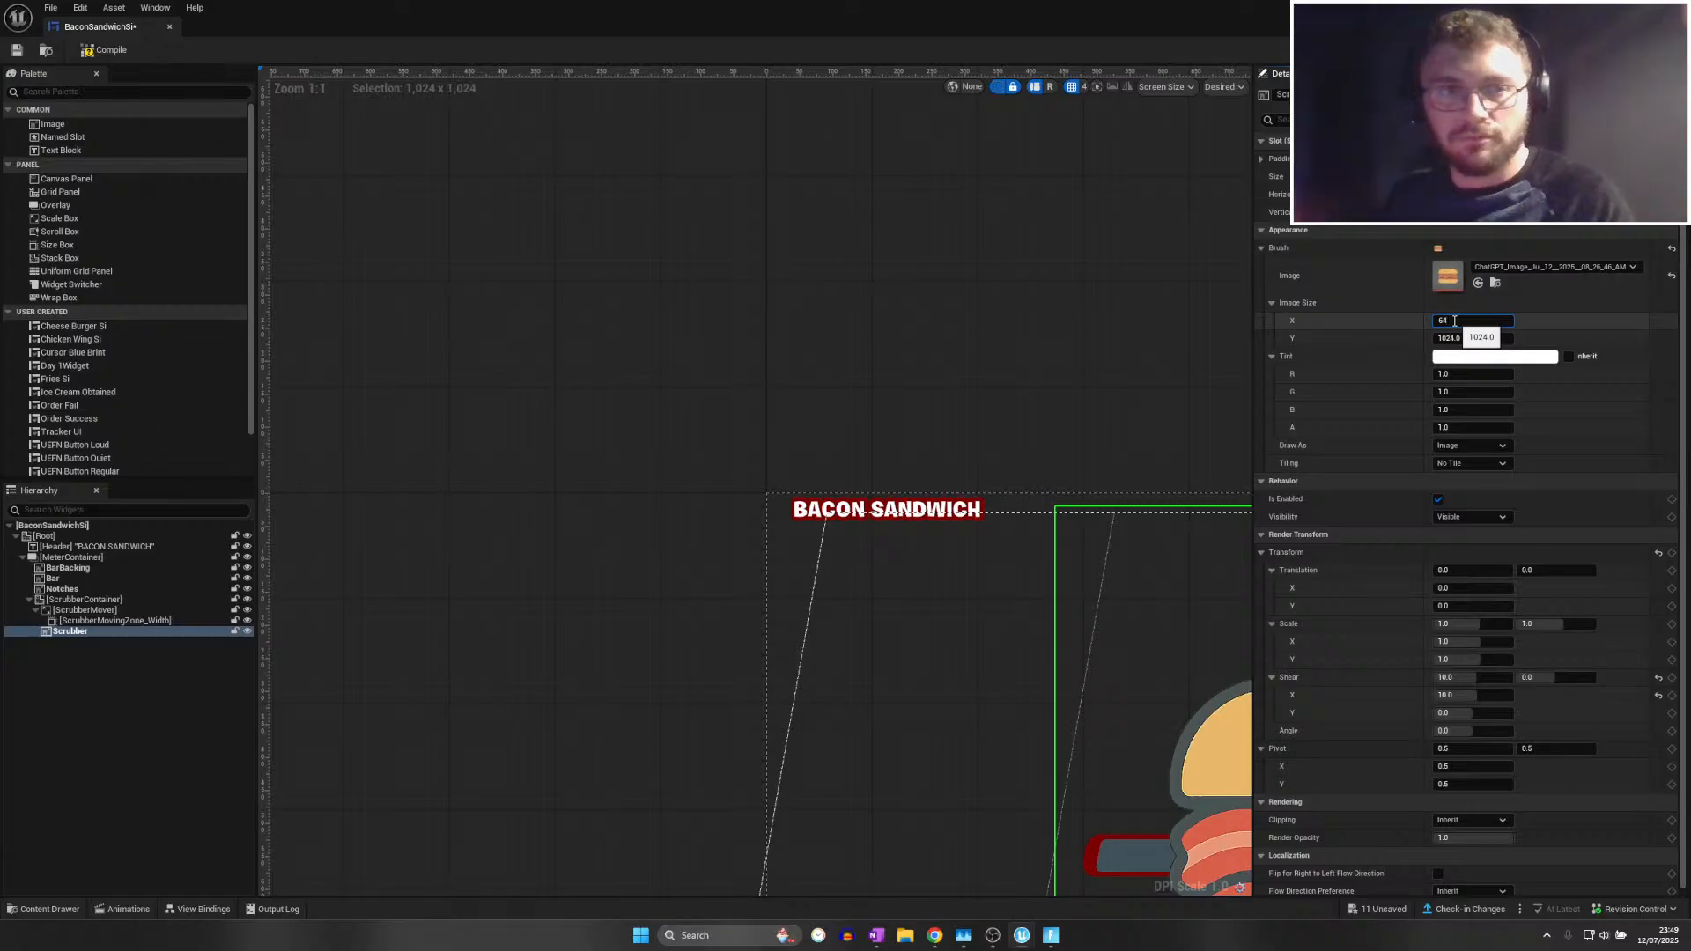
{"action": "key", "text": "Tab"}
{"action": "type", "text": "64"}
{"action": "key", "text": "Return"}
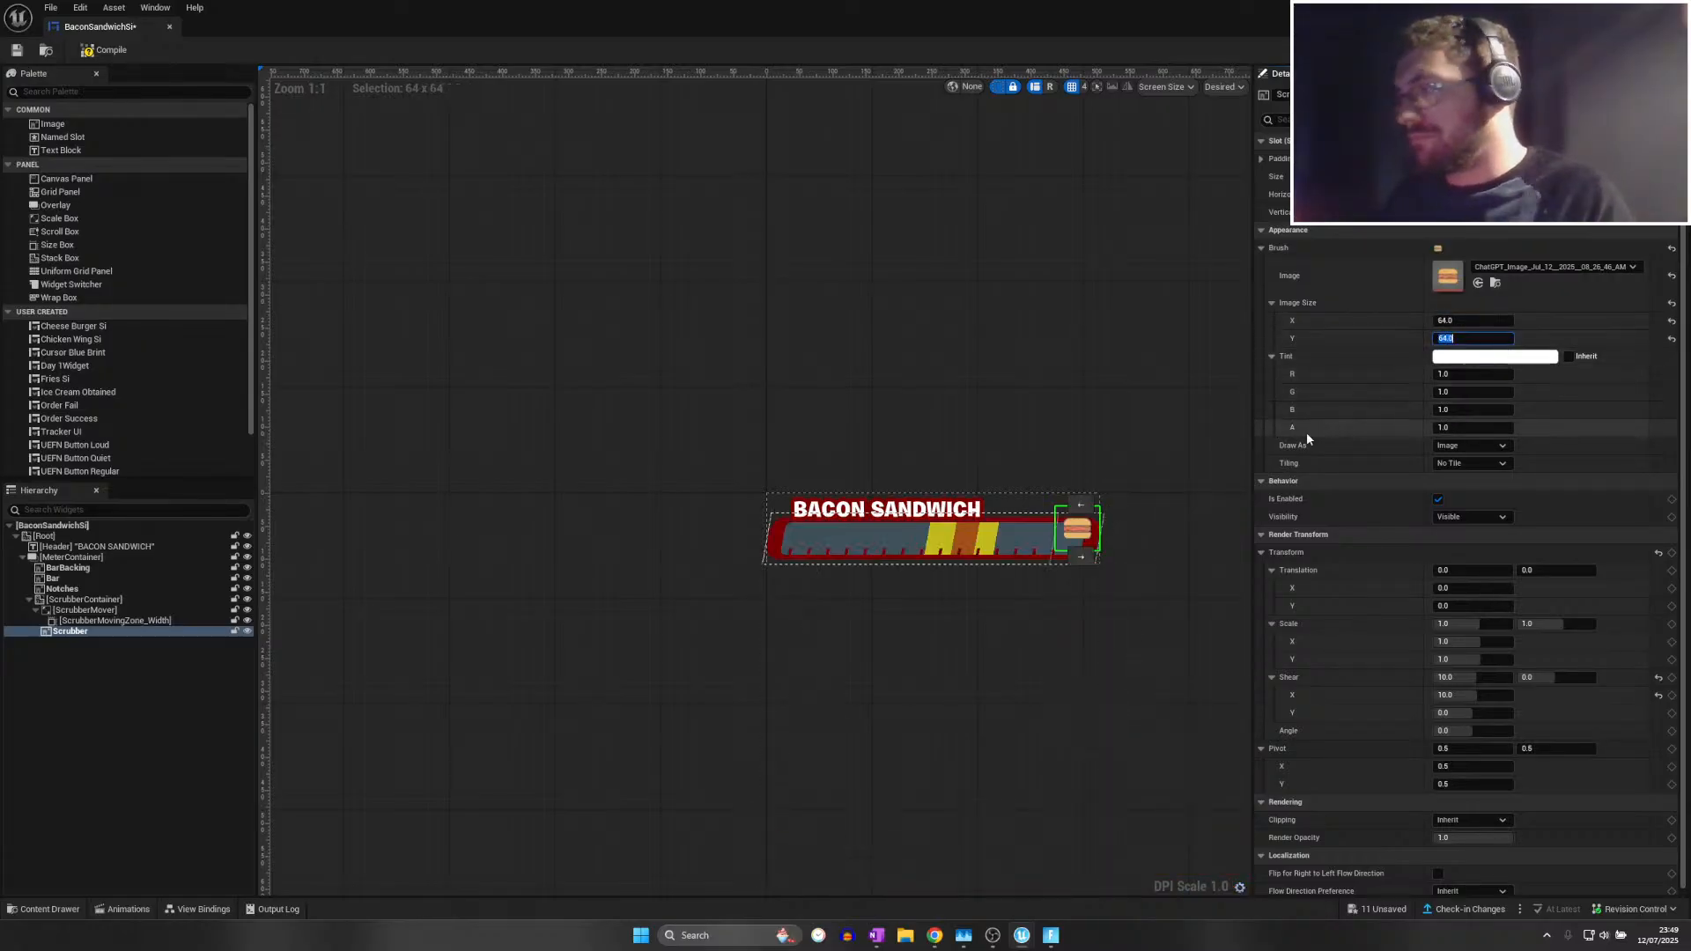
Save the BaconSandwichSi widget and close its editor to return to the FastFoodHorror level
{"action": "left_click", "coordinate": [1124, 555]}
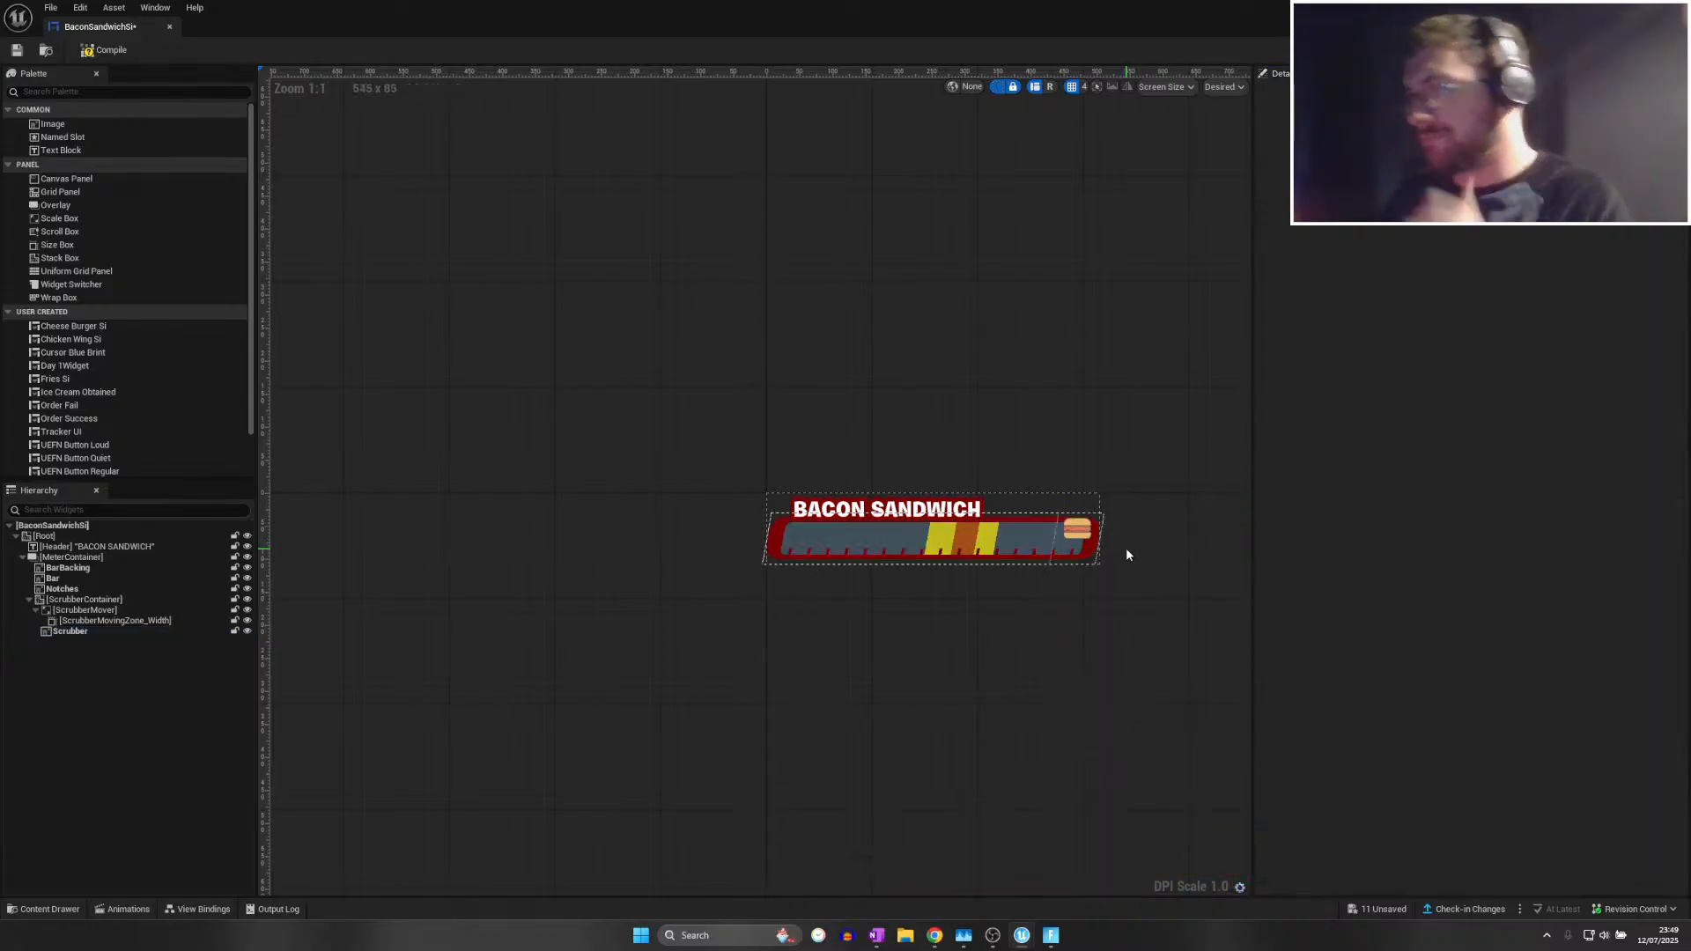
{"action": "left_click", "coordinate": [16, 51]}
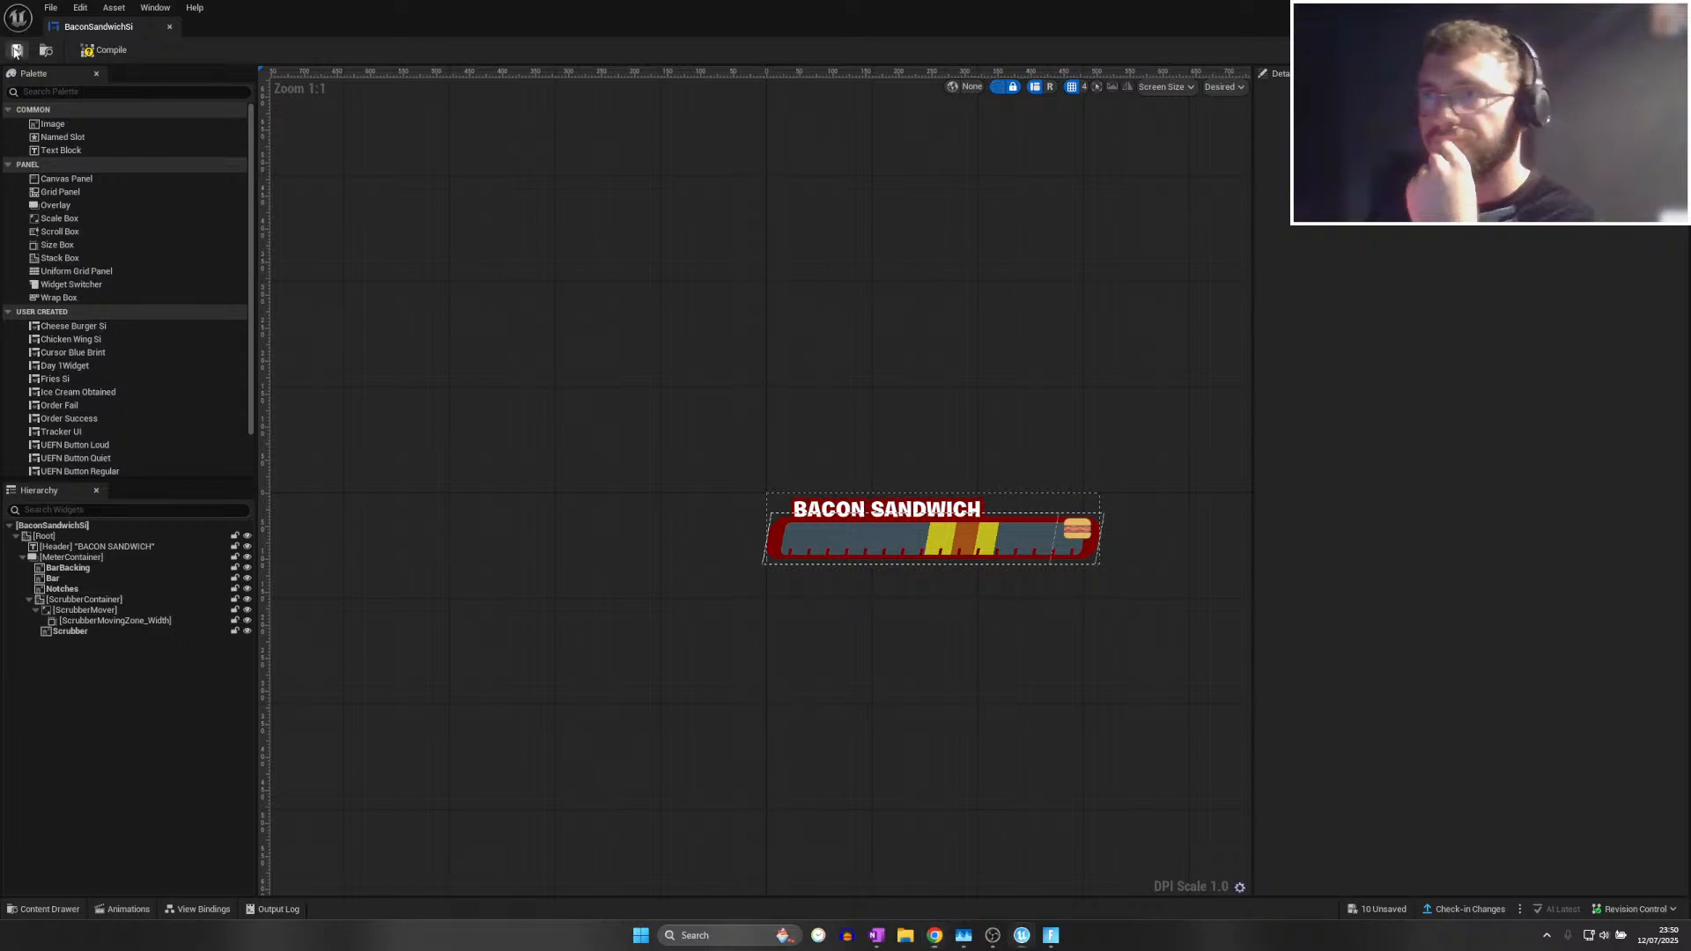
{"action": "key", "text": "ctrl+s"}
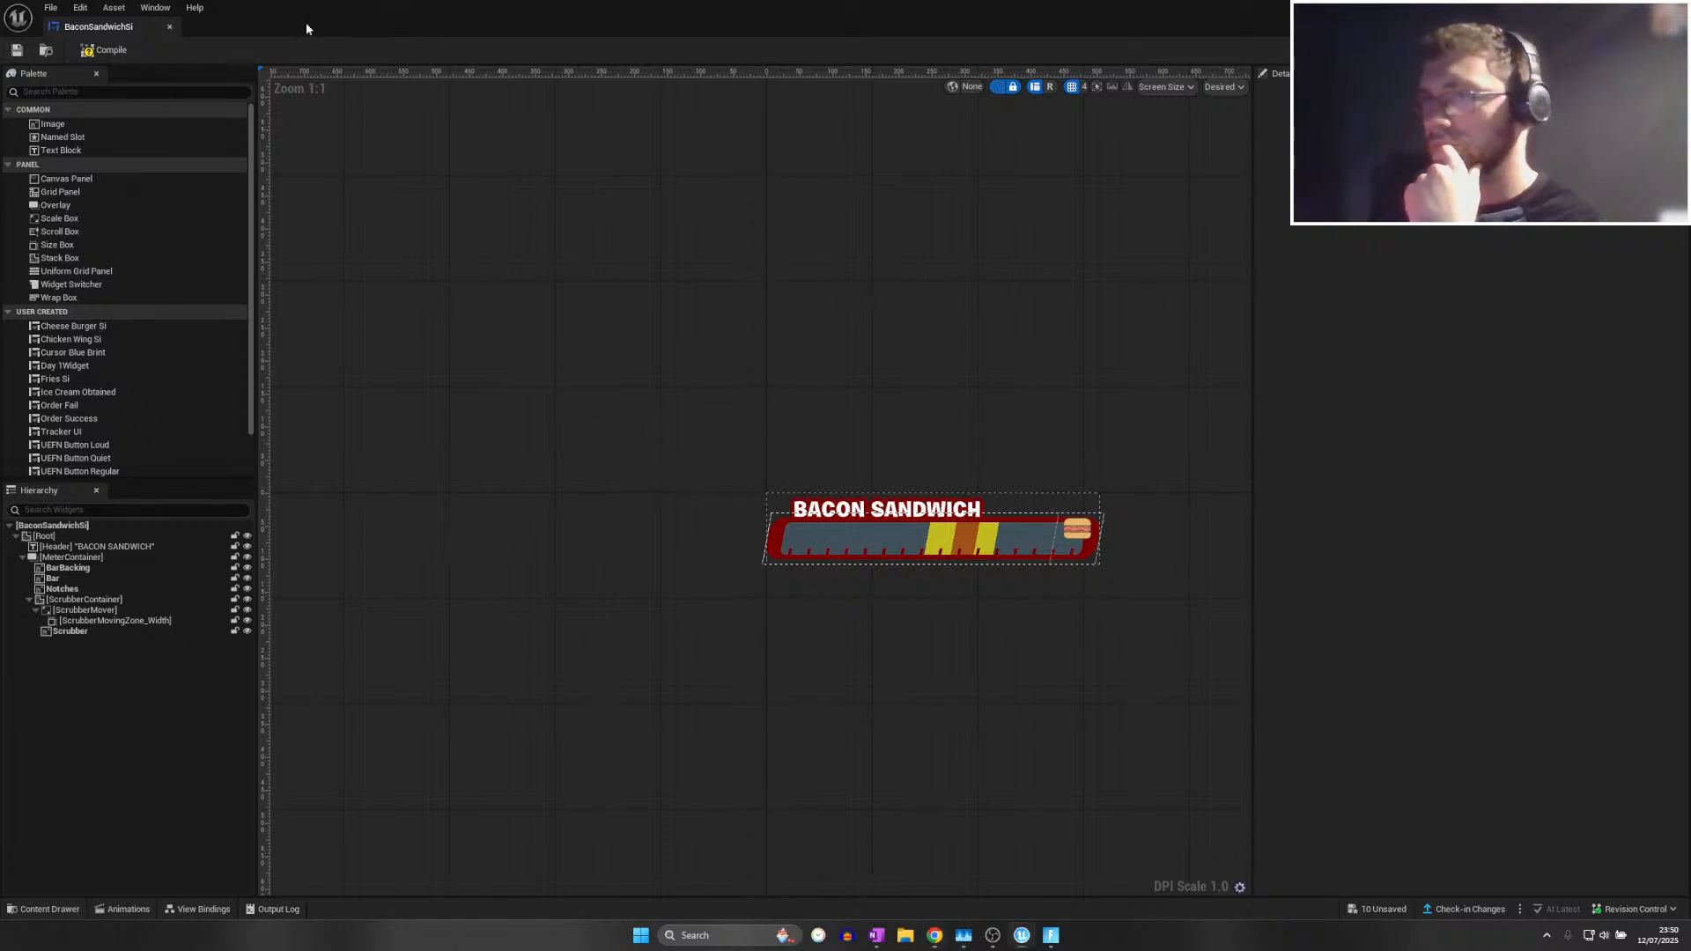
{"action": "left_click", "coordinate": [24, 56]}
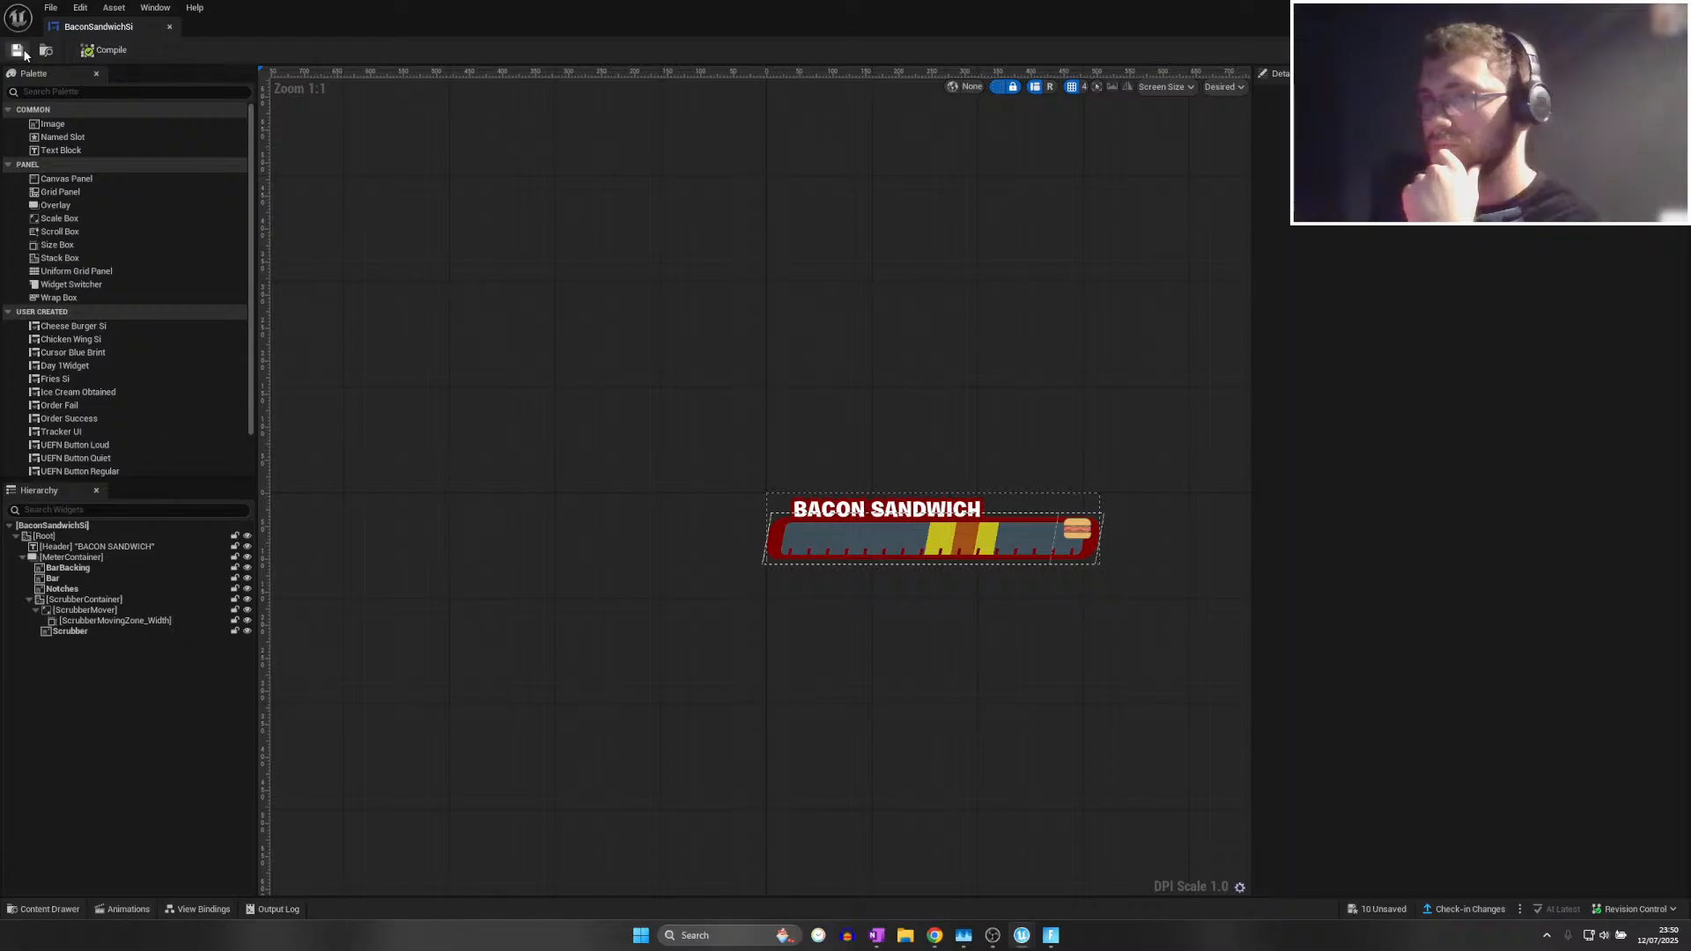
{"action": "key", "text": "ctrl+s"}
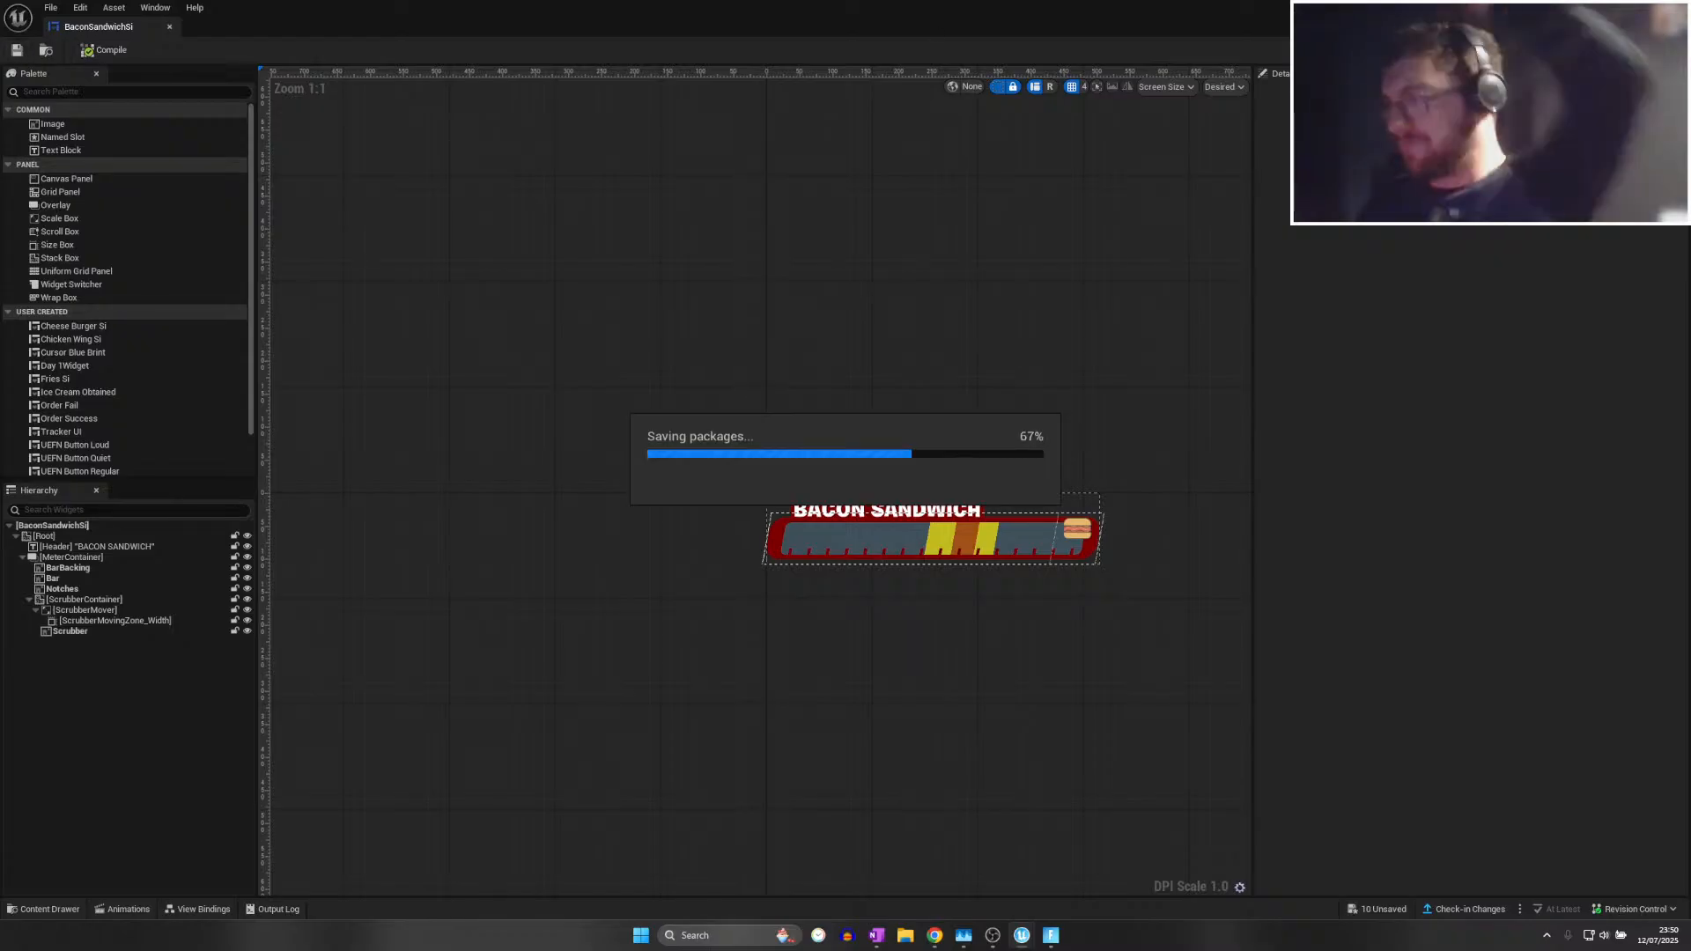
{"action": "left_click", "coordinate": [1672, 8]}
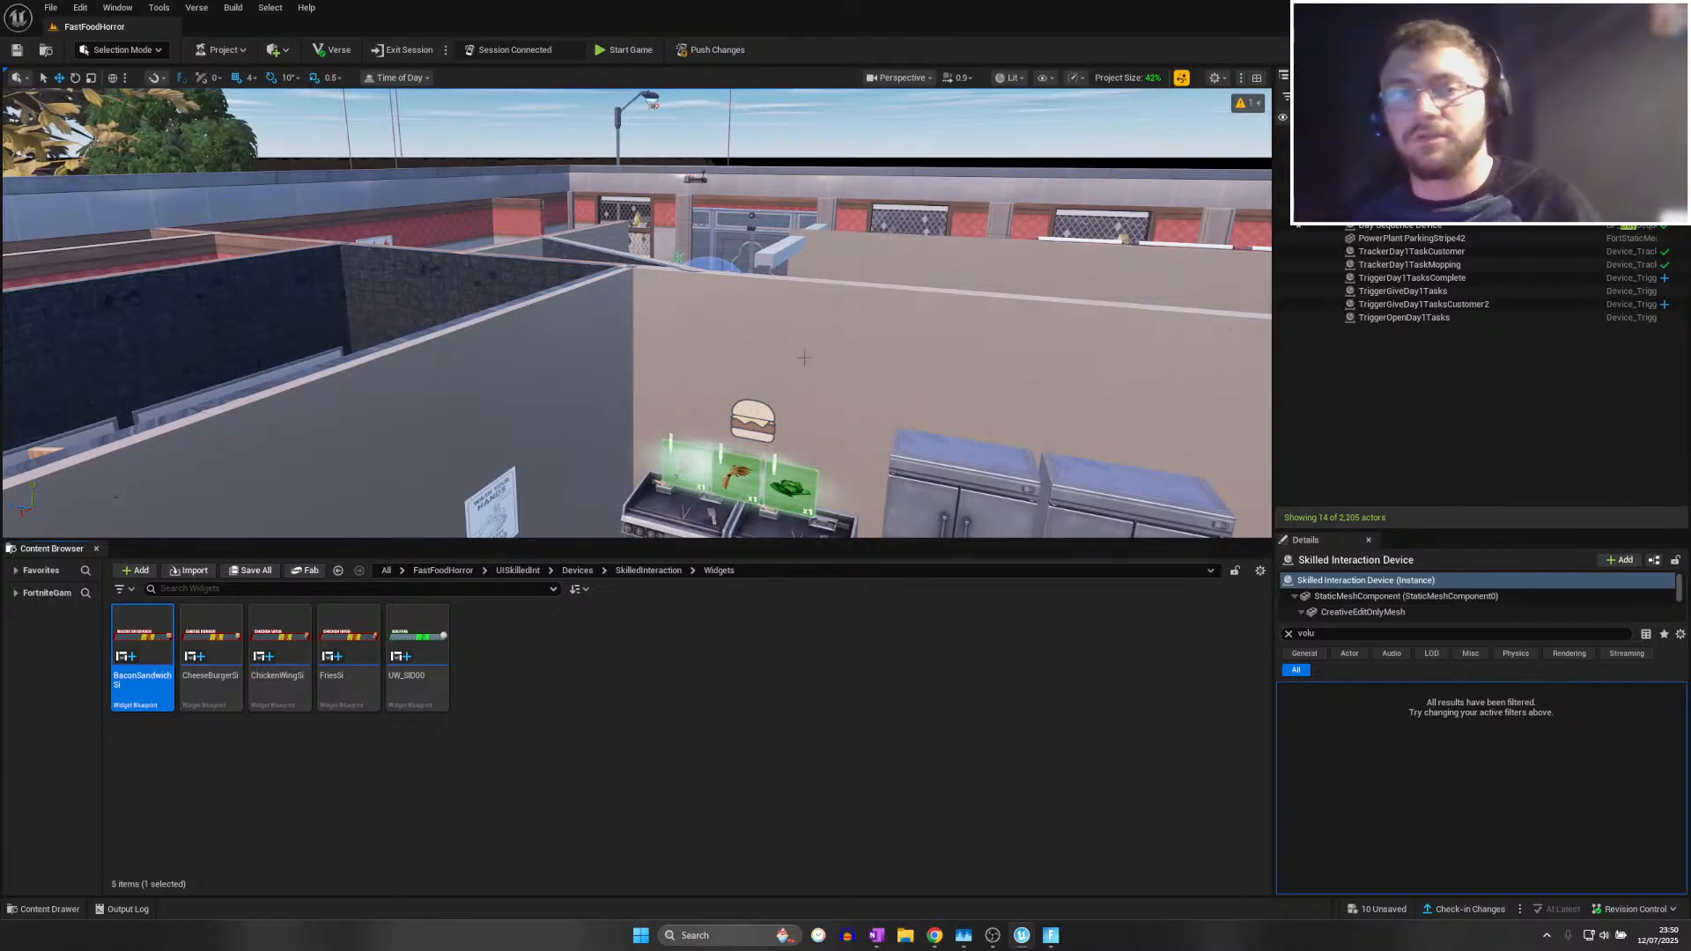
Filter the properties of the Skilled Interaction Device above the chicken cookers by "widget"
{"action": "key", "text": "w"}
{"action": "right_click_drag", "start_coordinate": [842, 333], "coordinate": [1250, 356]}
{"action": "key", "text": "w"}
{"action": "right_click_drag", "start_coordinate": [96, 506], "coordinate": [868, 414]}
{"action": "left_click", "coordinate": [1380, 584]}
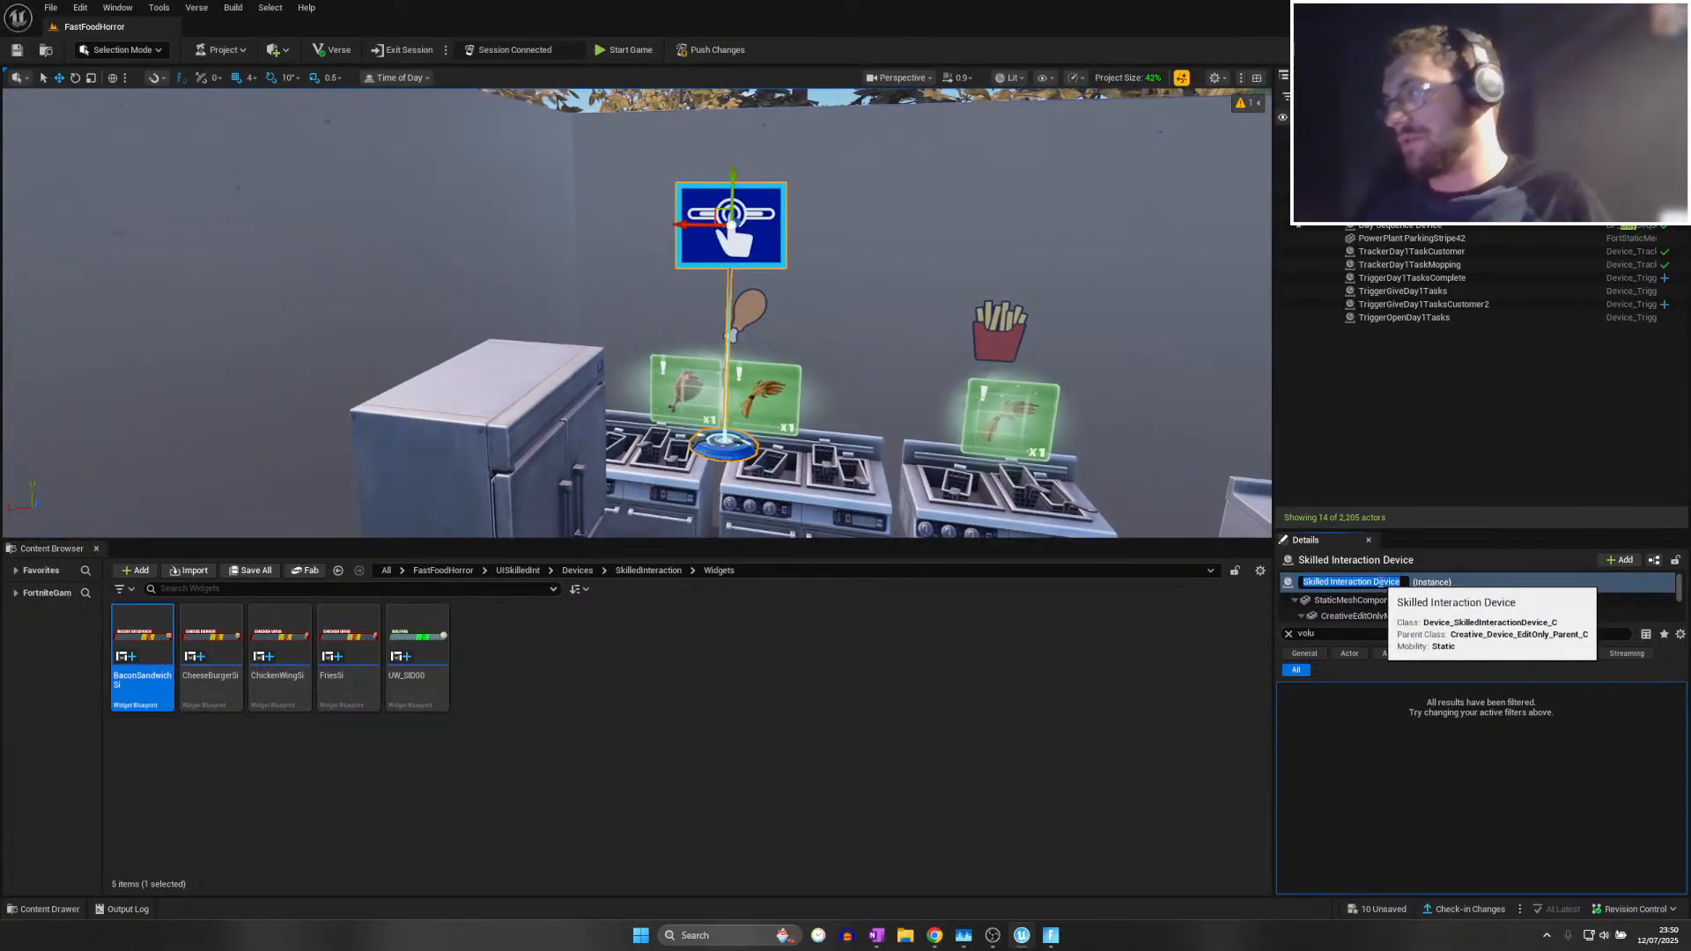
{"action": "left_click", "coordinate": [1381, 584]}
{"action": "right_click_drag", "start_coordinate": [845, 334], "coordinate": [986, 361]}
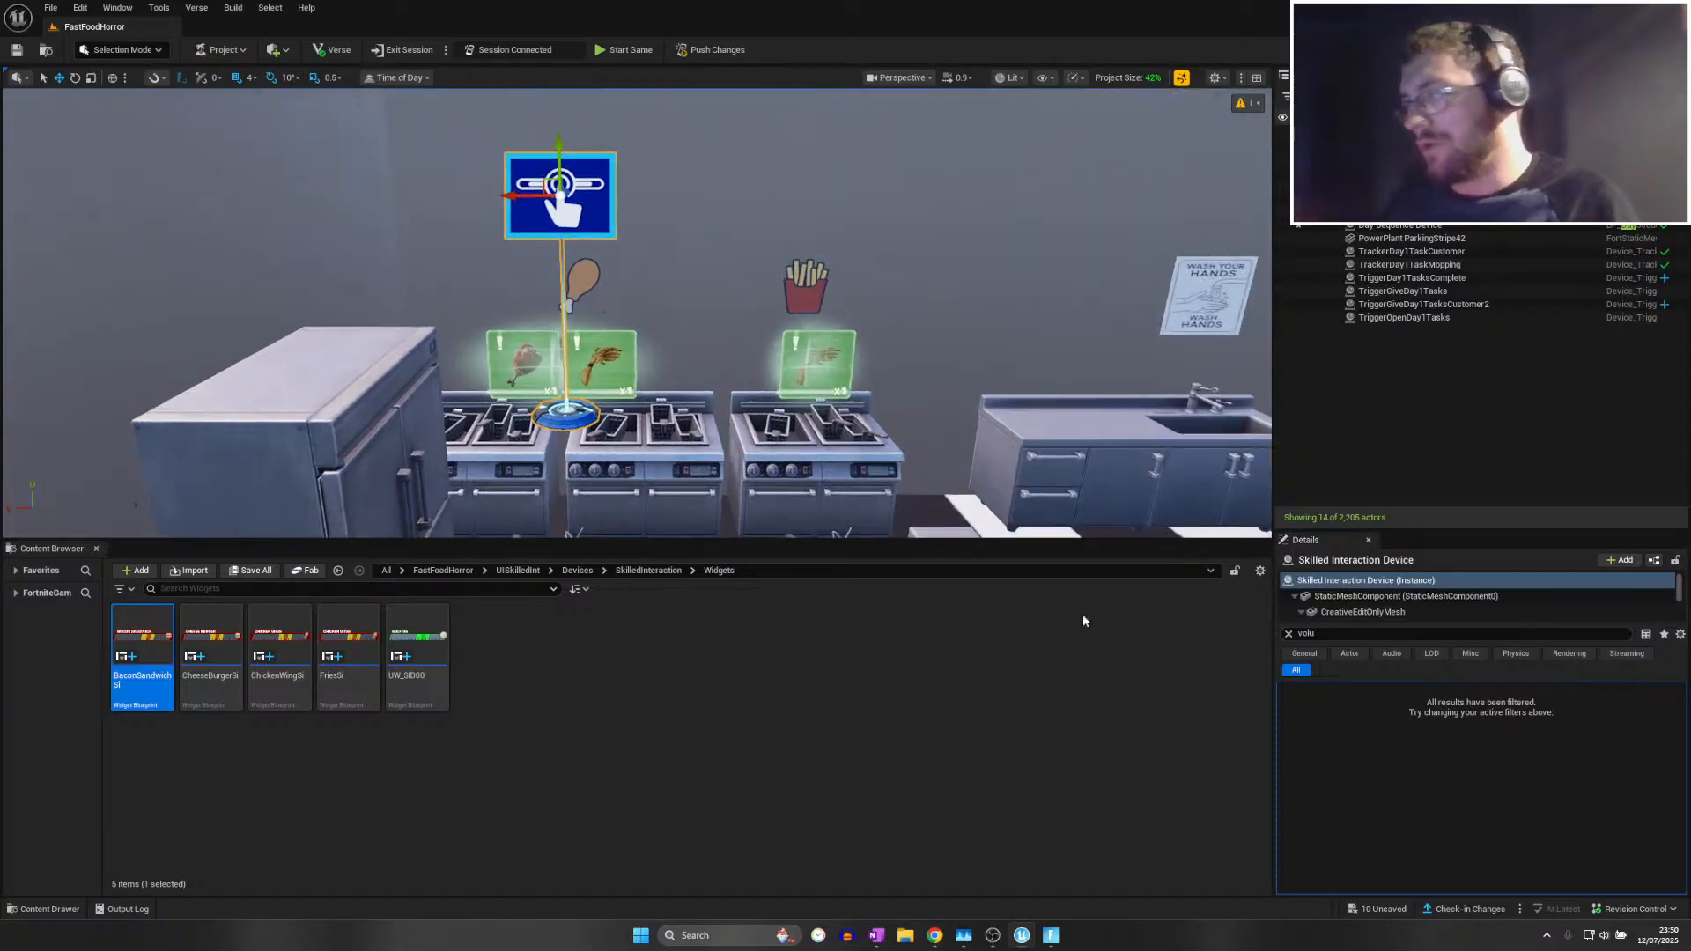
{"action": "left_click", "coordinate": [1288, 633]}
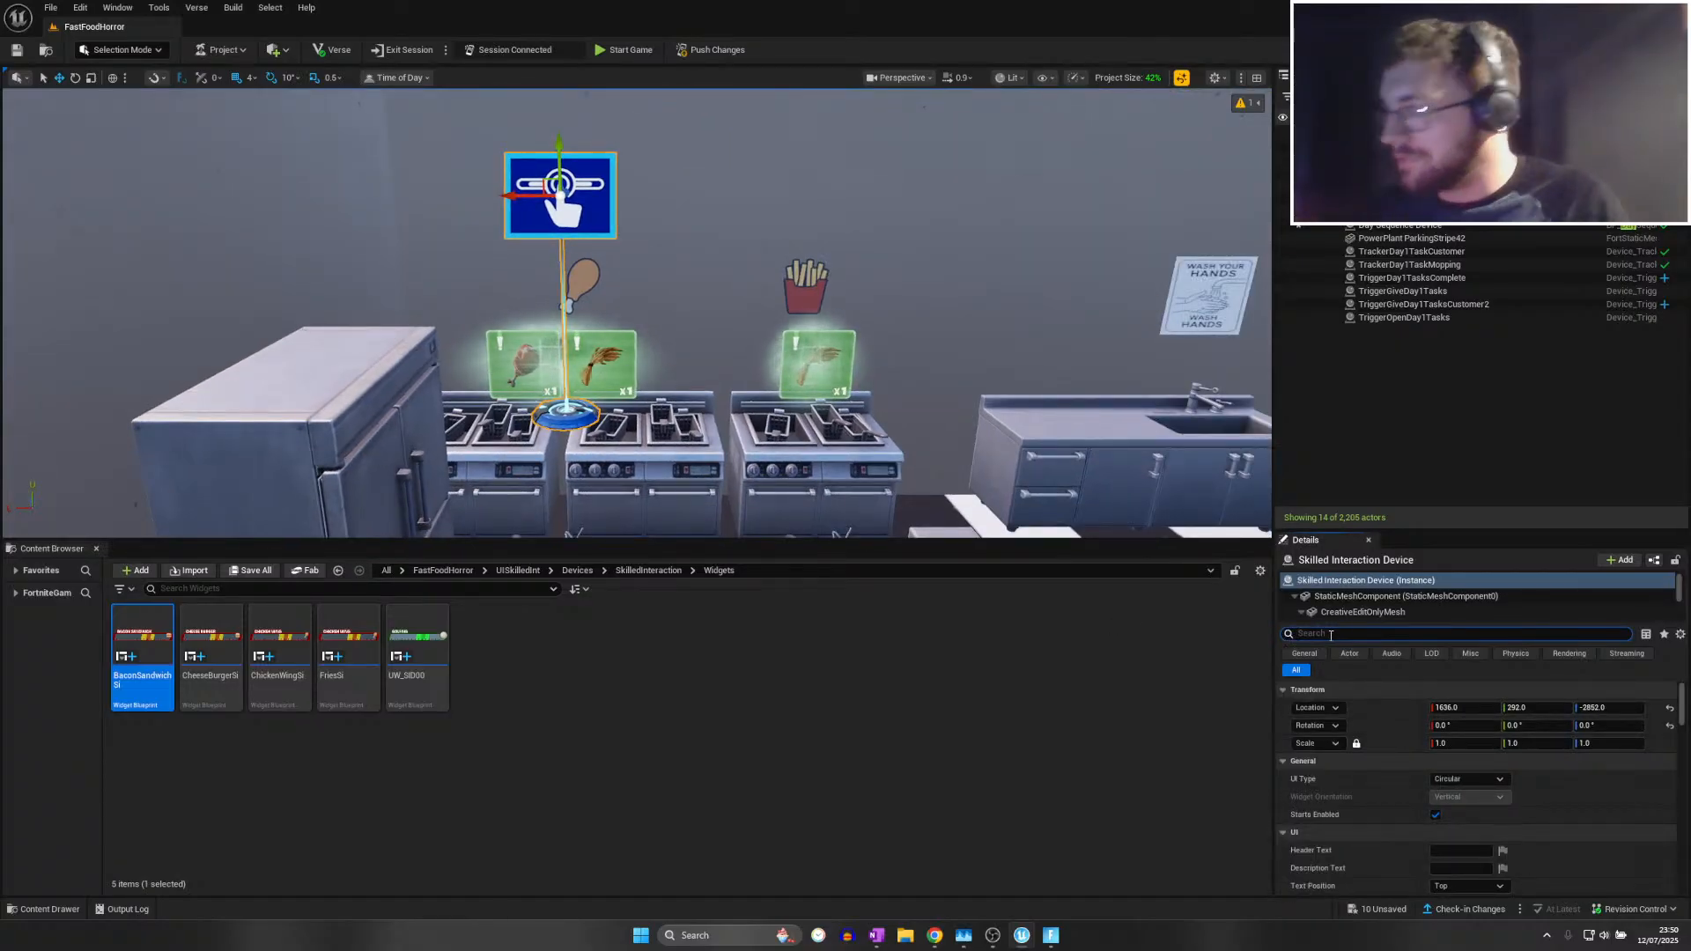
{"action": "type", "text": "wid"}
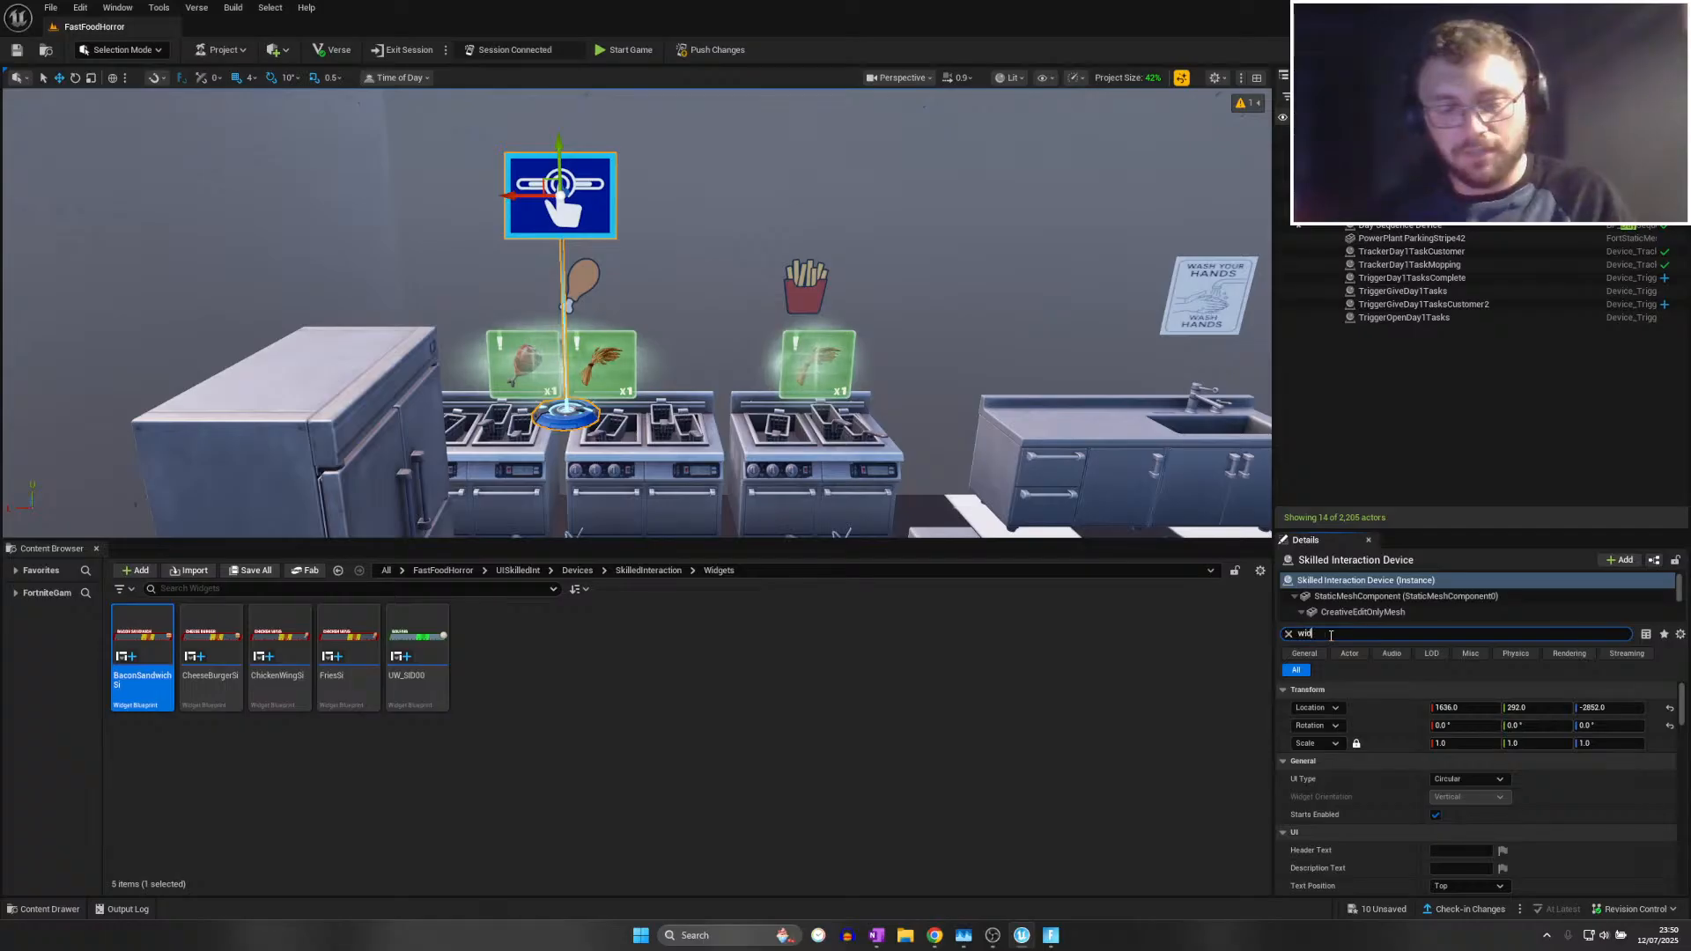
{"action": "type", "text": "get"}
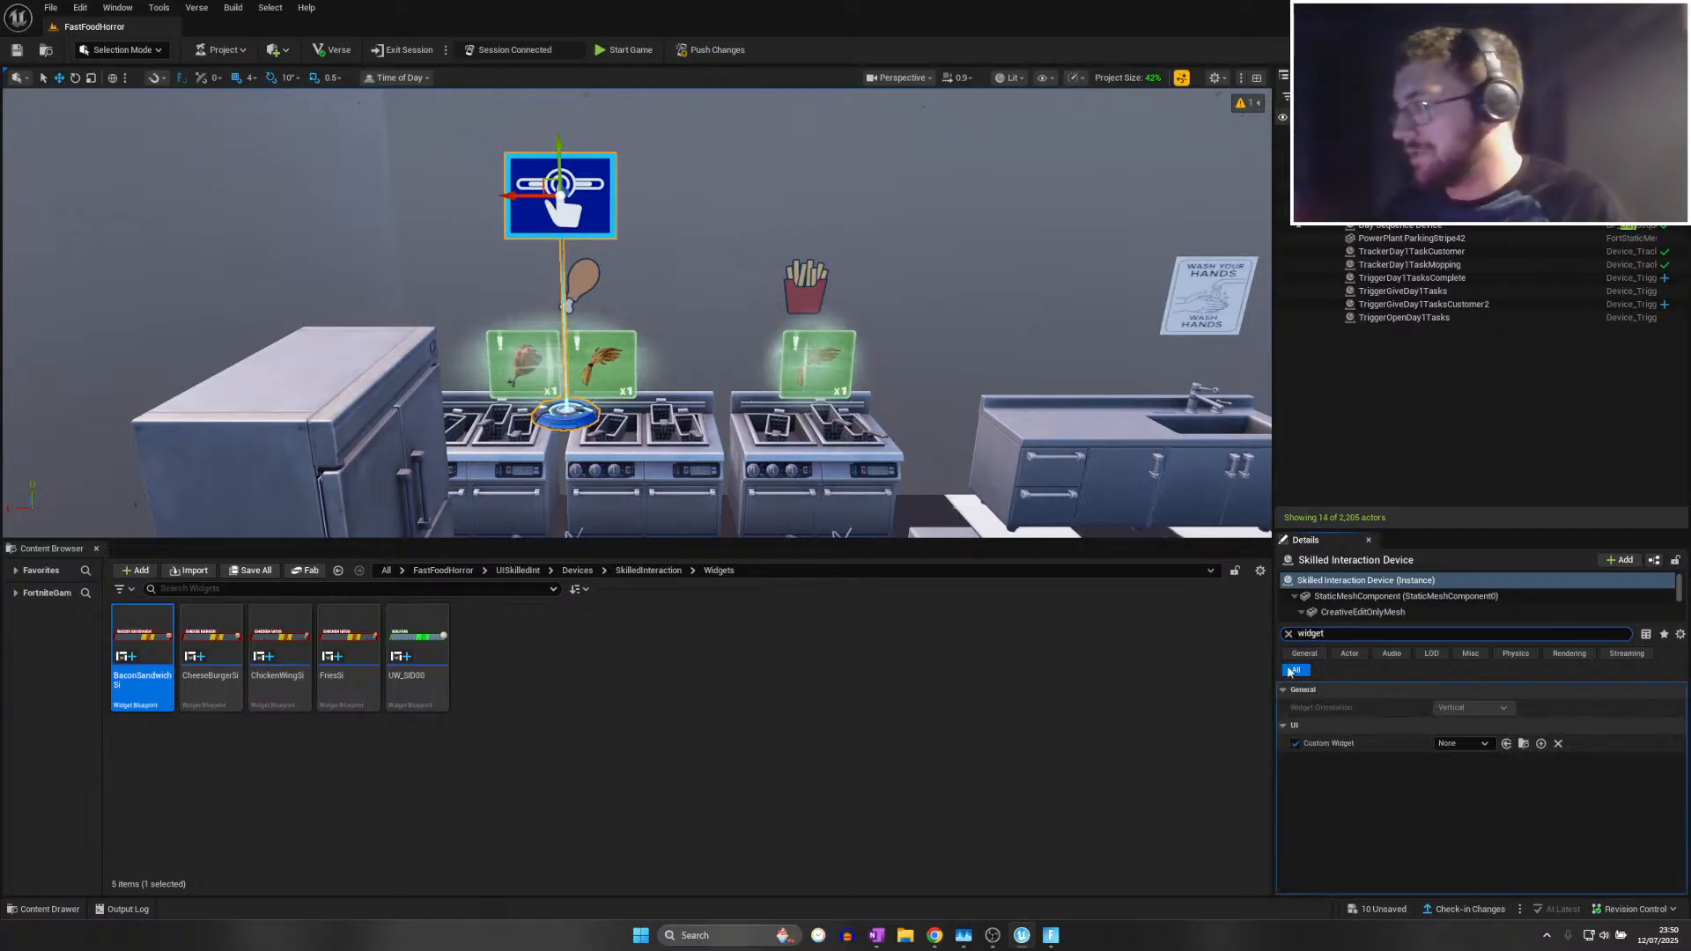
Try to assign ChickenWingSi as the custom widget of the chicken station's Skilled Interaction Device
{"action": "left_click", "coordinate": [1444, 742]}
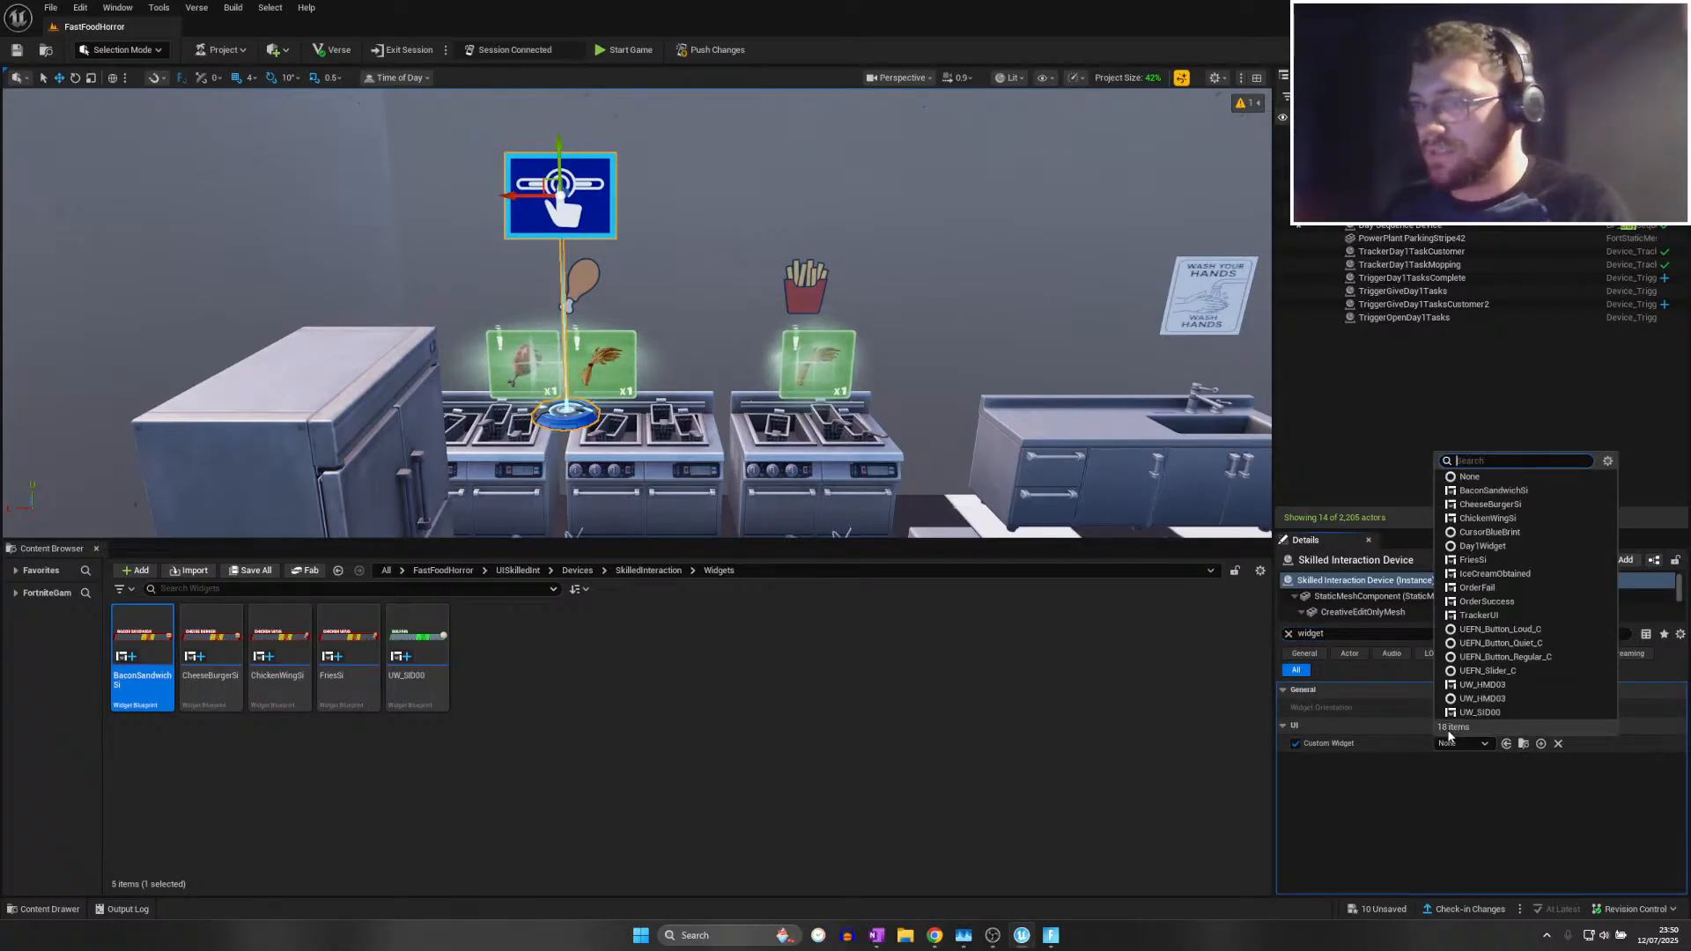
{"action": "type", "text": "chic"}
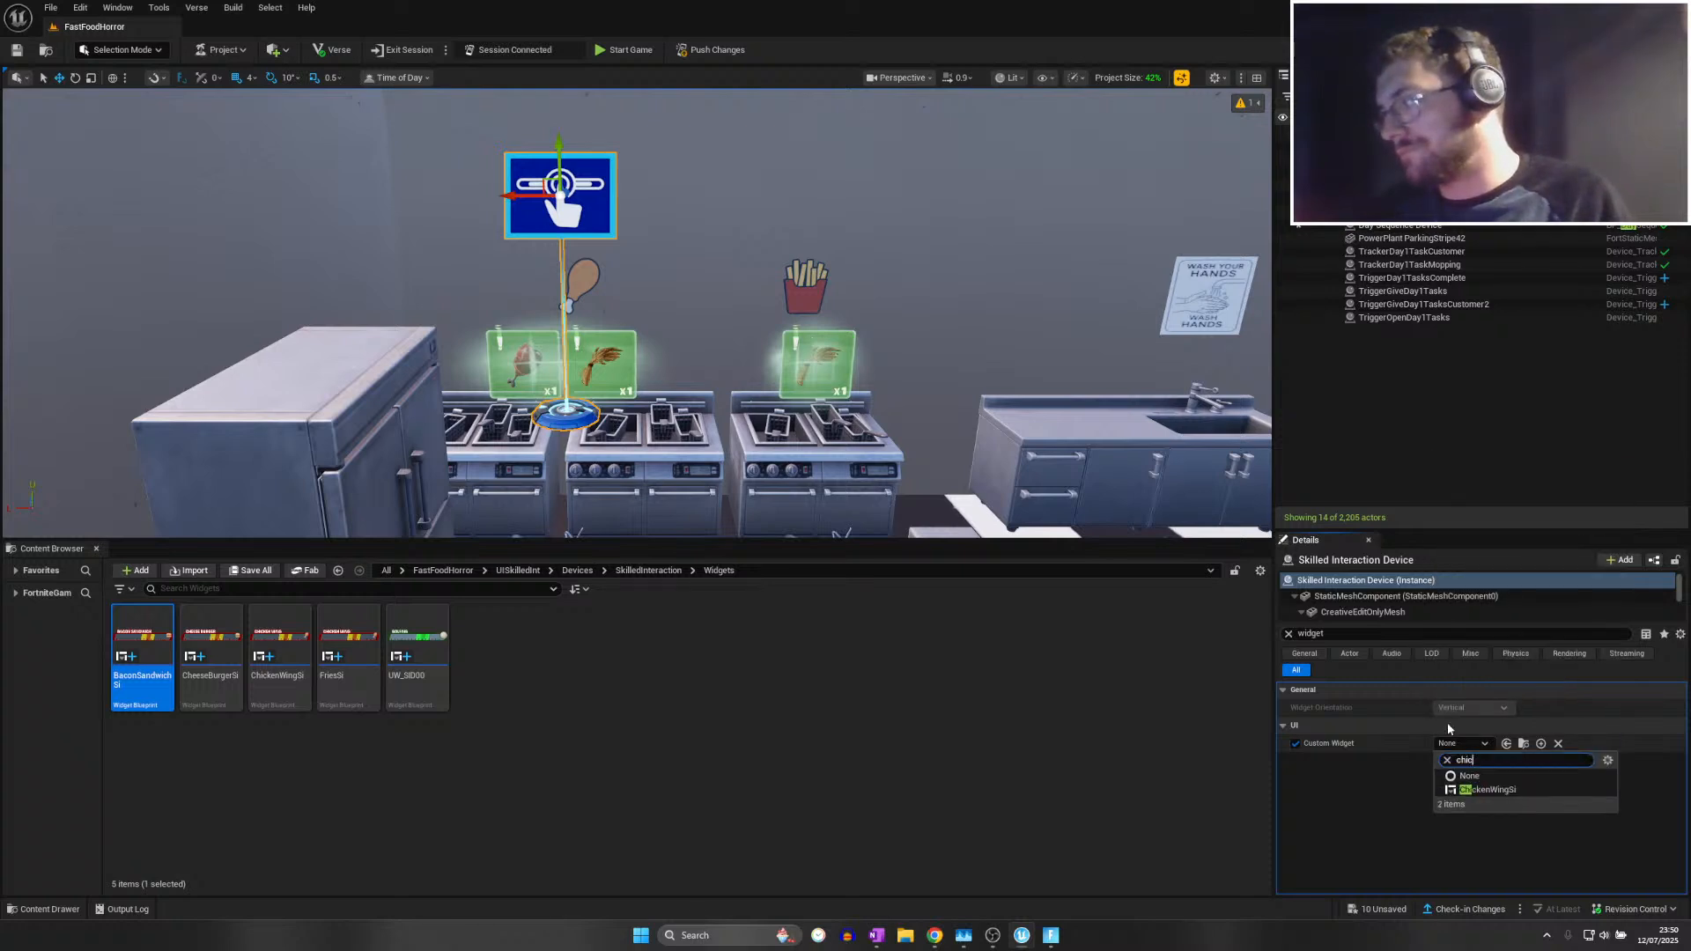
{"action": "type", "text": "ken"}
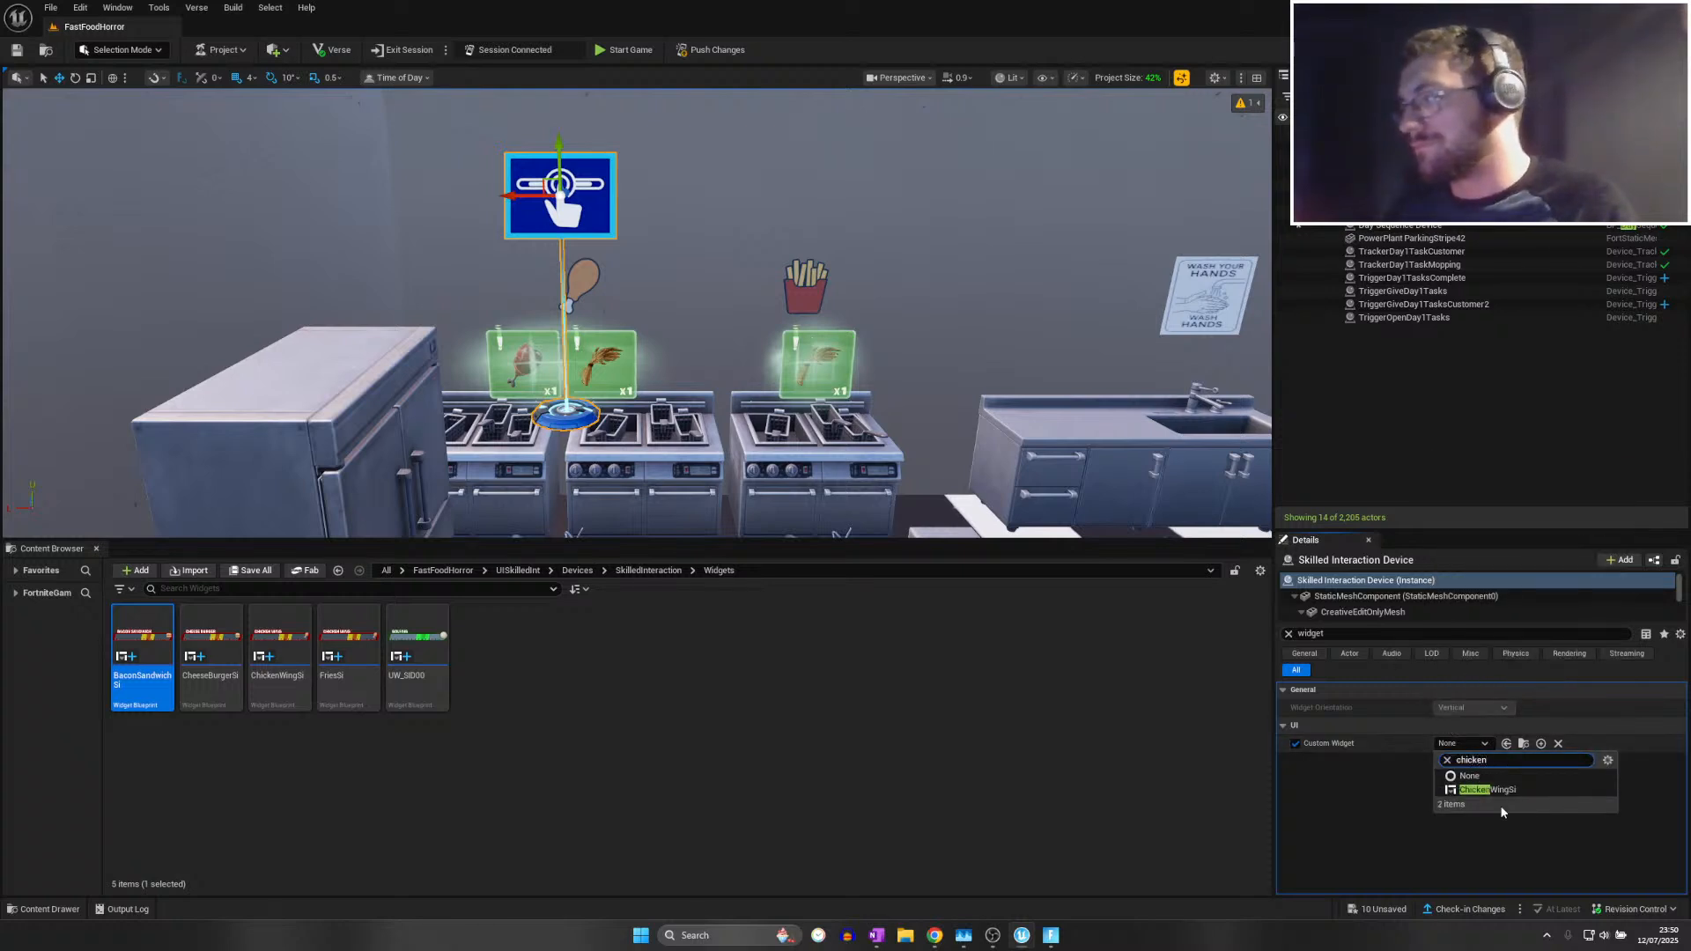
{"action": "left_click", "coordinate": [1488, 790]}
Examine the HUD message devices on the kitchen floor to see which food station each belongs to
{"action": "right_click_drag", "start_coordinate": [879, 533], "coordinate": [493, 475]}
{"action": "right_click_drag", "start_coordinate": [265, 484], "coordinate": [616, 528]}
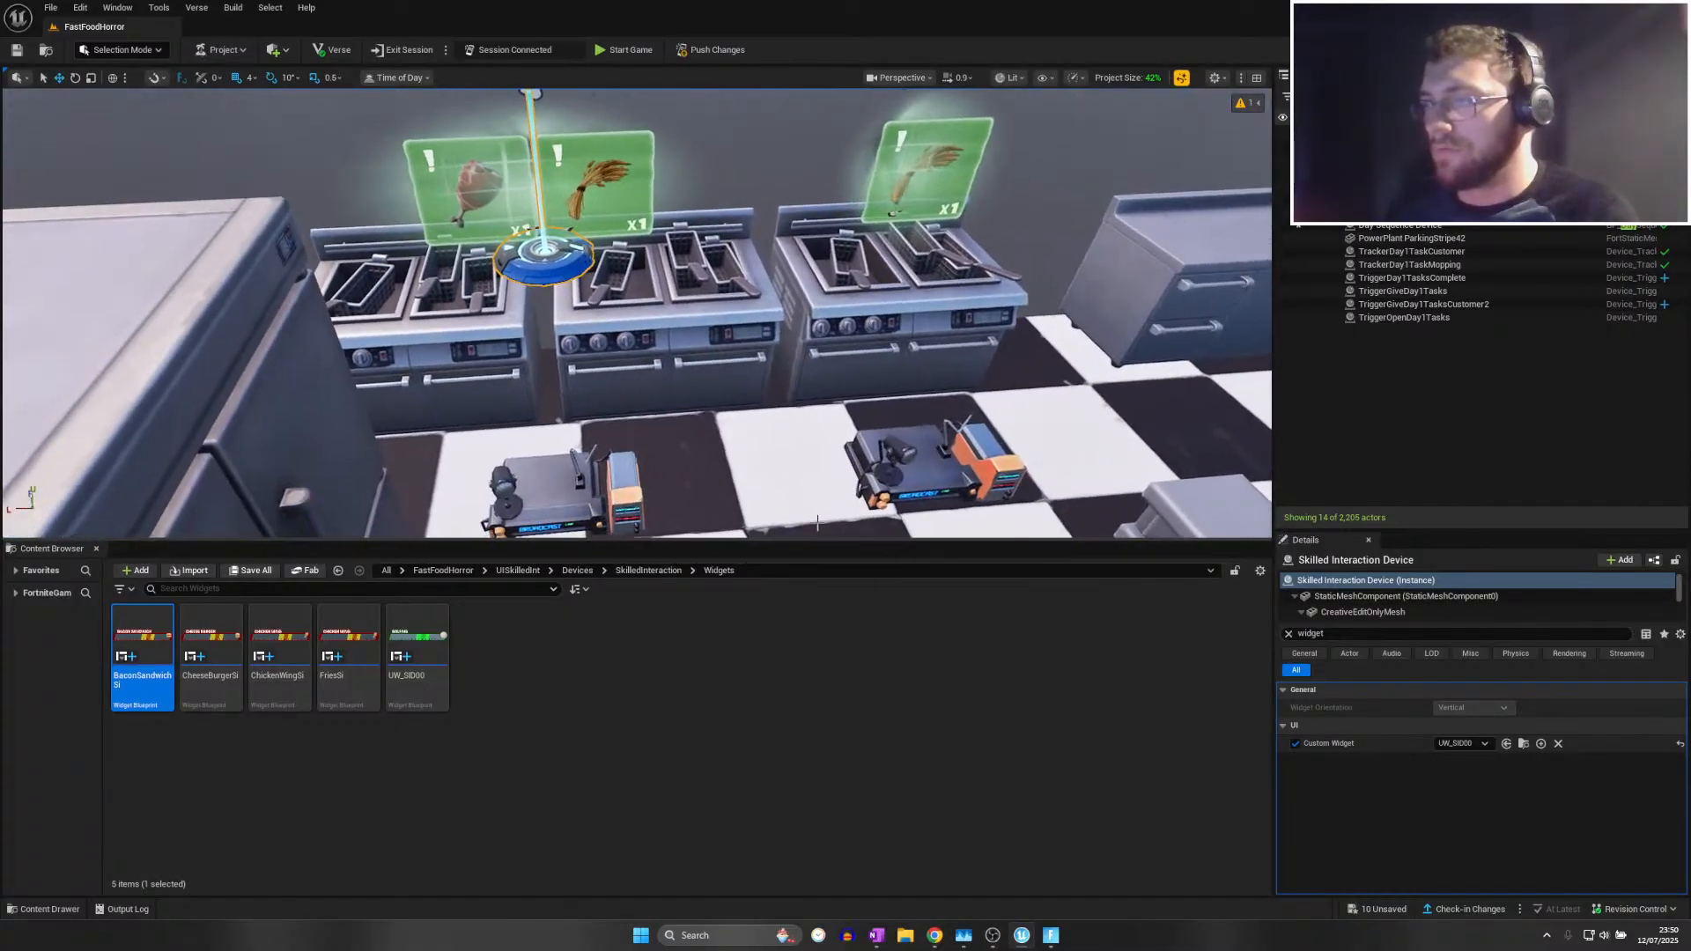
{"action": "left_click", "coordinate": [562, 493]}
{"action": "left_click", "coordinate": [940, 483]}
{"action": "right_click_drag", "start_coordinate": [940, 483], "coordinate": [889, 462]}
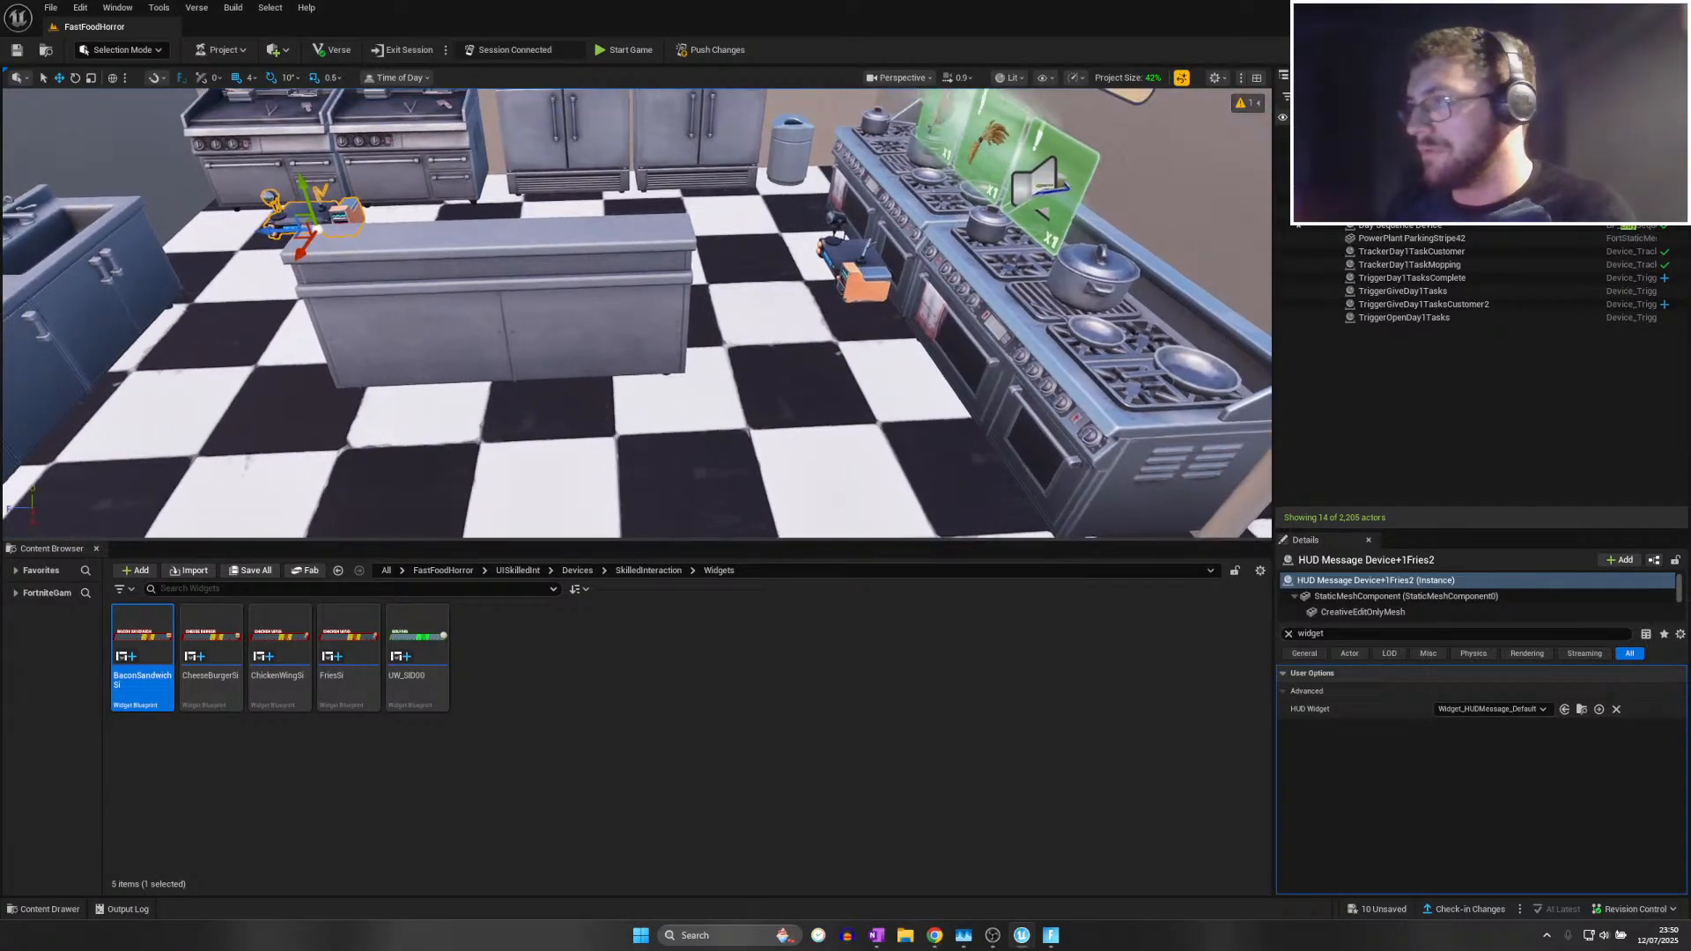
{"action": "left_click", "coordinate": [865, 261]}
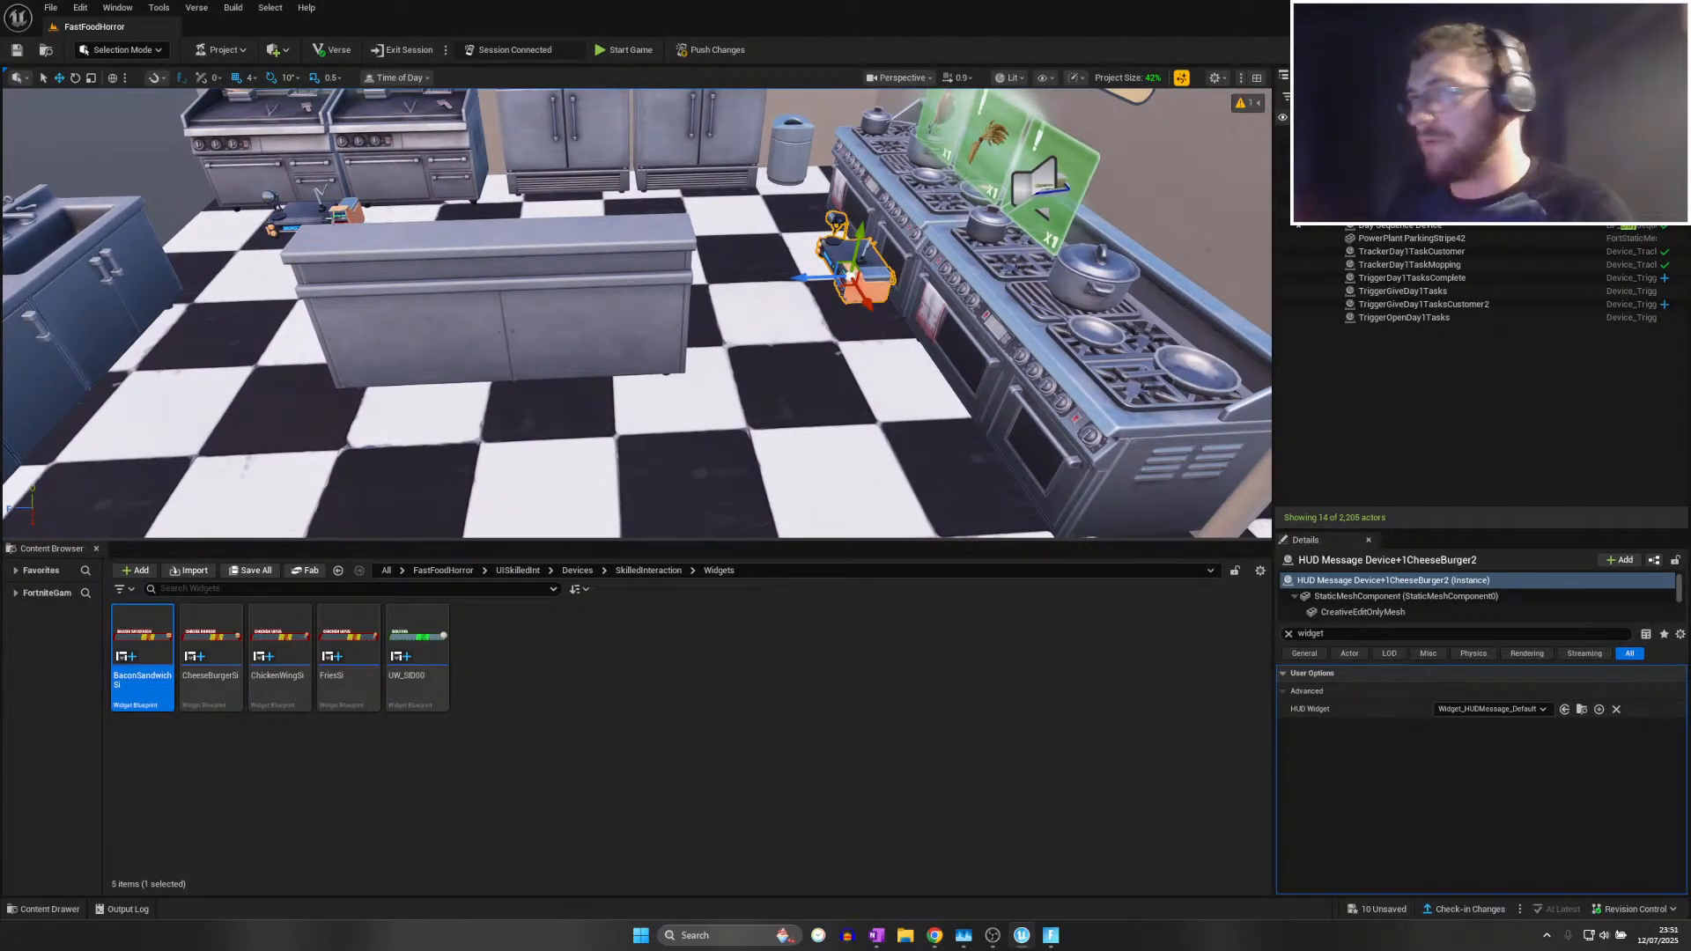
{"action": "left_click", "coordinate": [310, 216]}
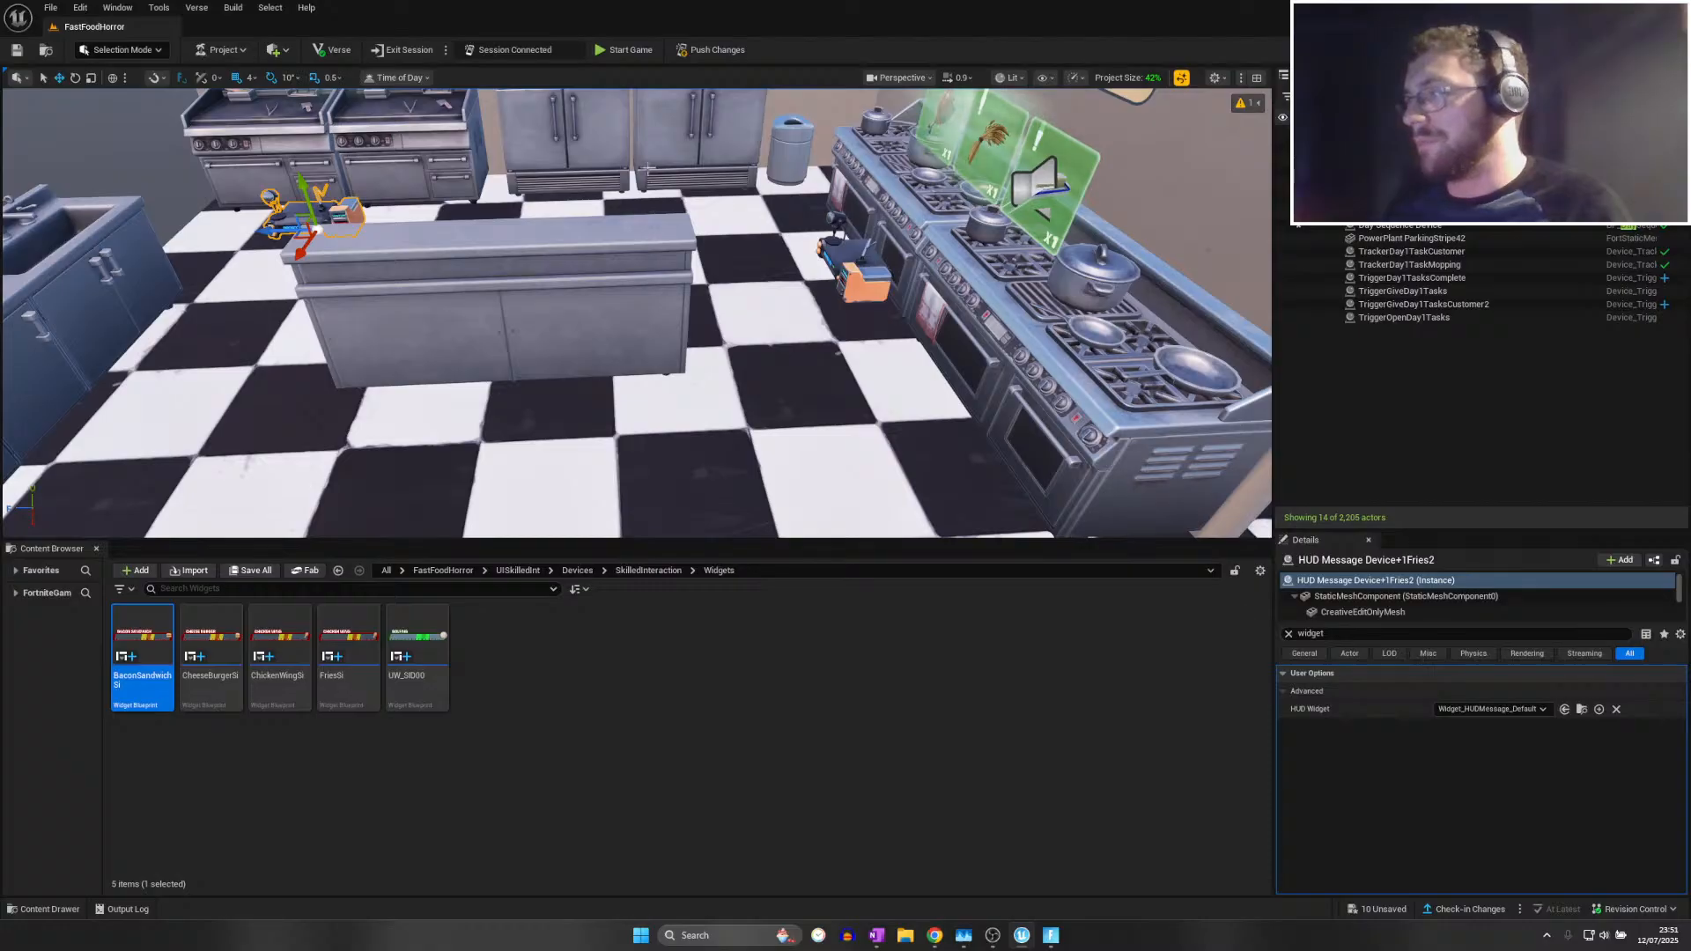
{"action": "key", "text": "s"}
{"action": "right_click_drag", "start_coordinate": [811, 450], "coordinate": [722, 414]}
{"action": "left_click", "coordinate": [874, 393]}
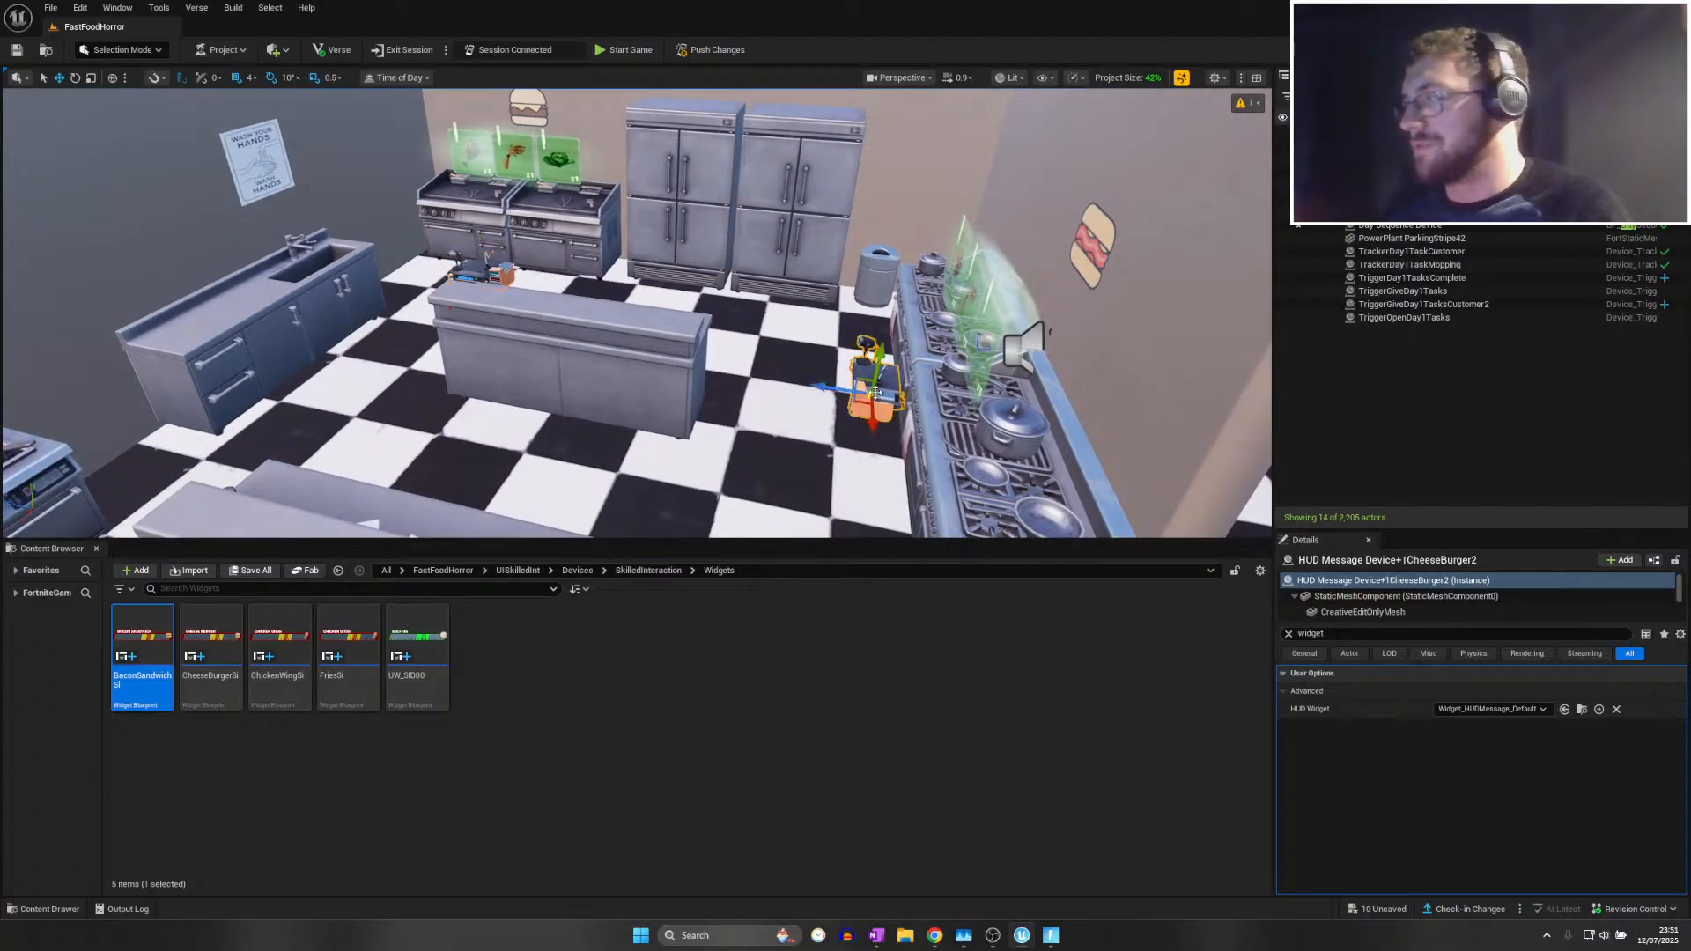
{"action": "left_click", "coordinate": [490, 269]}
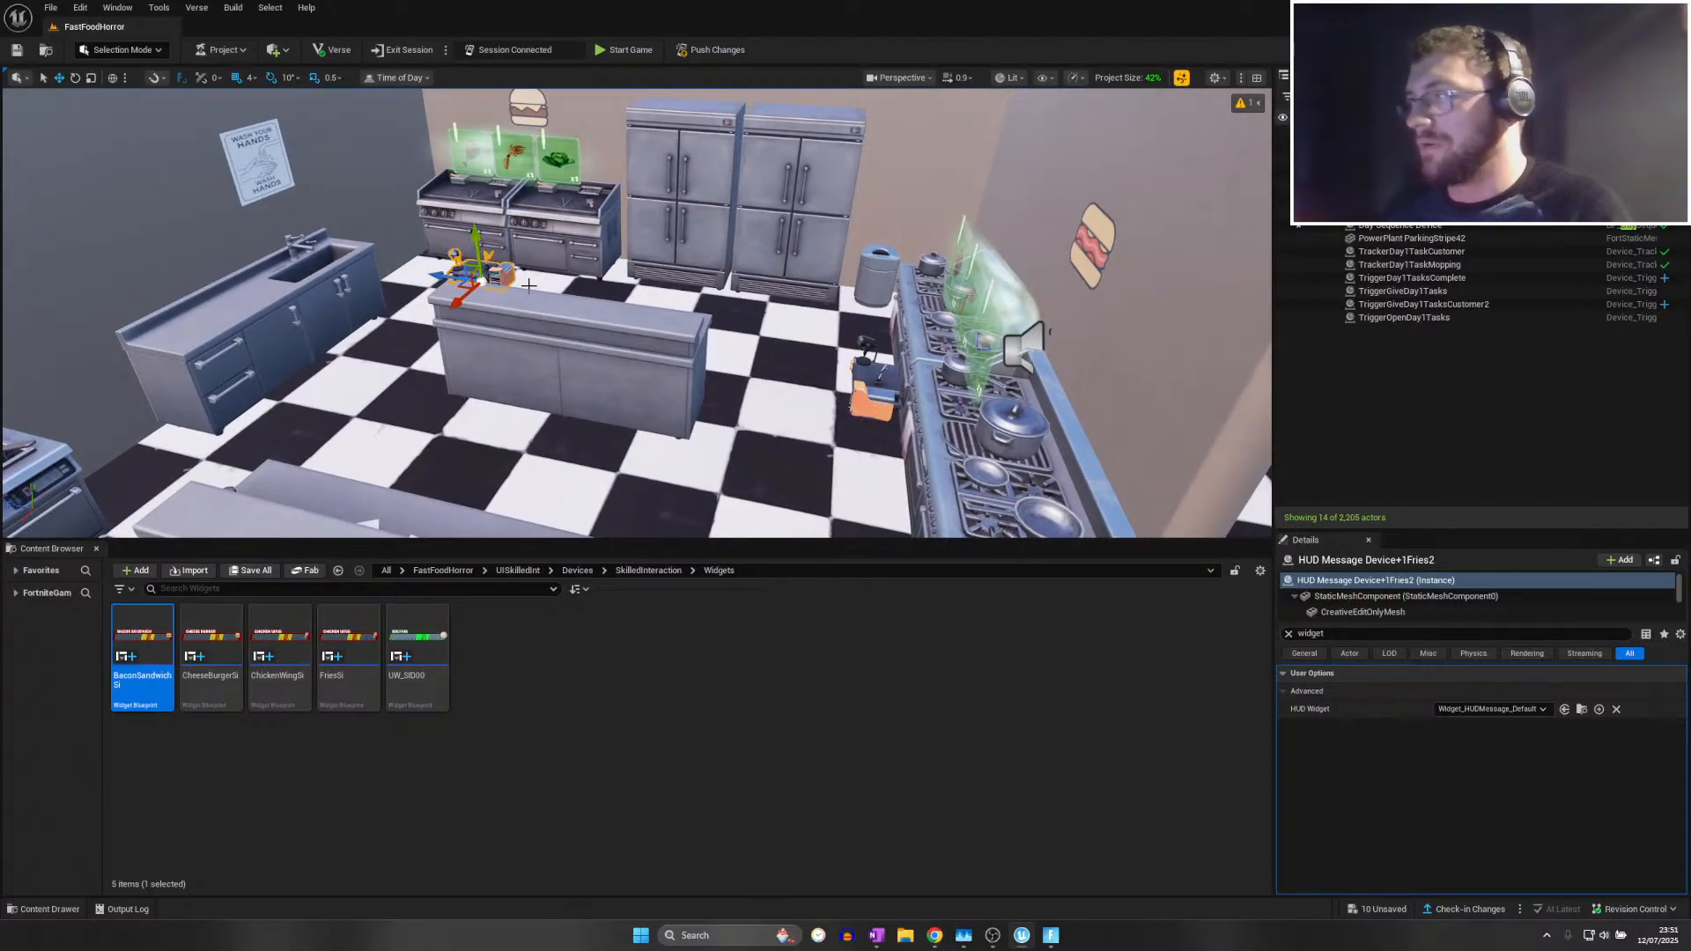
{"action": "key", "text": "f"}
{"action": "right_click_drag", "start_coordinate": [532, 314], "coordinate": [295, 319]}
{"action": "key", "text": "w"}
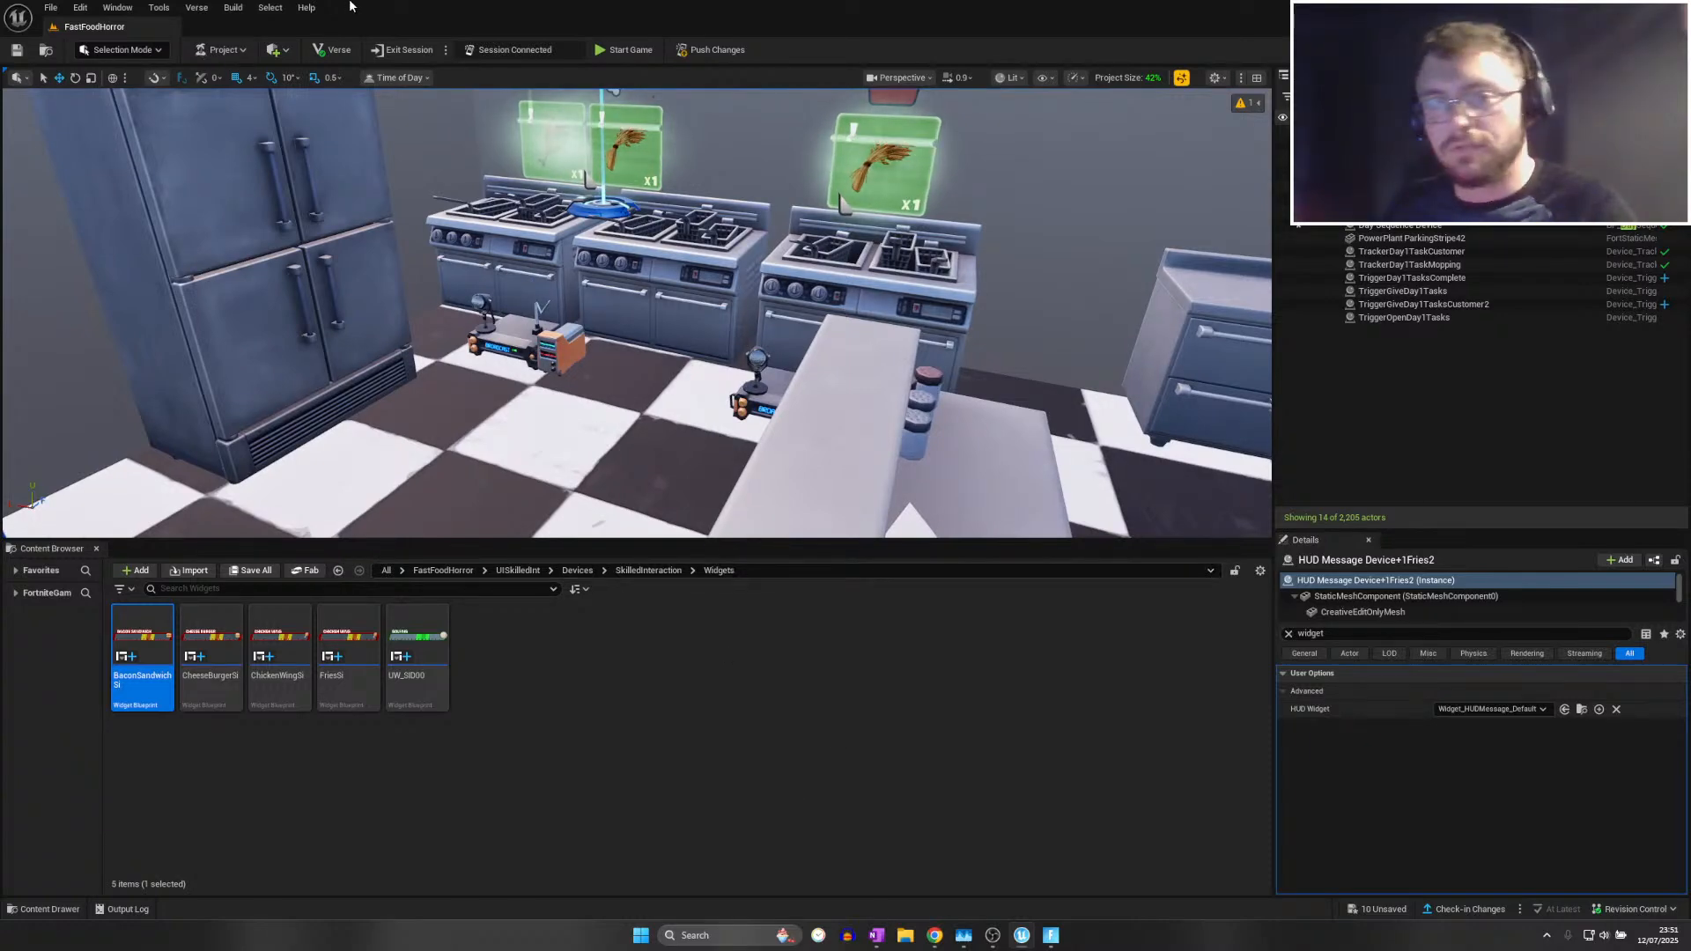
{"action": "key", "text": "w"}
{"action": "right_click_drag", "start_coordinate": [564, 335], "coordinate": [705, 348]}
{"action": "left_click", "coordinate": [577, 353]}
{"action": "key", "text": "s"}
Save all unsaved project files
{"action": "left_click", "coordinate": [51, 8]}
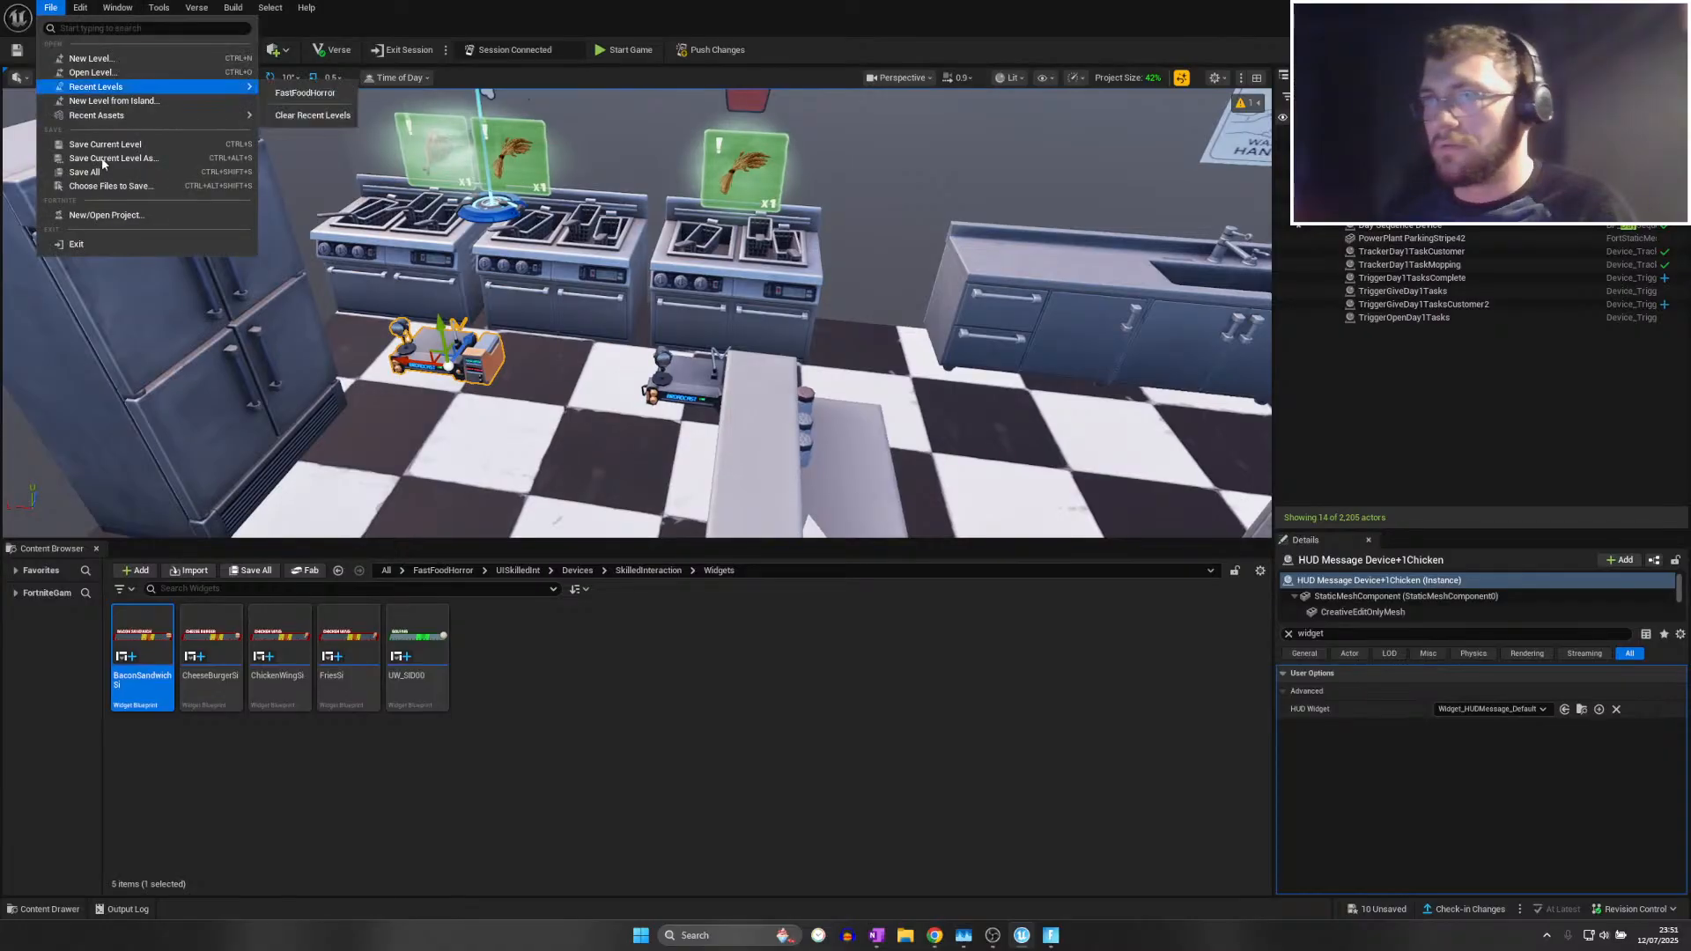
{"action": "left_click", "coordinate": [108, 173]}
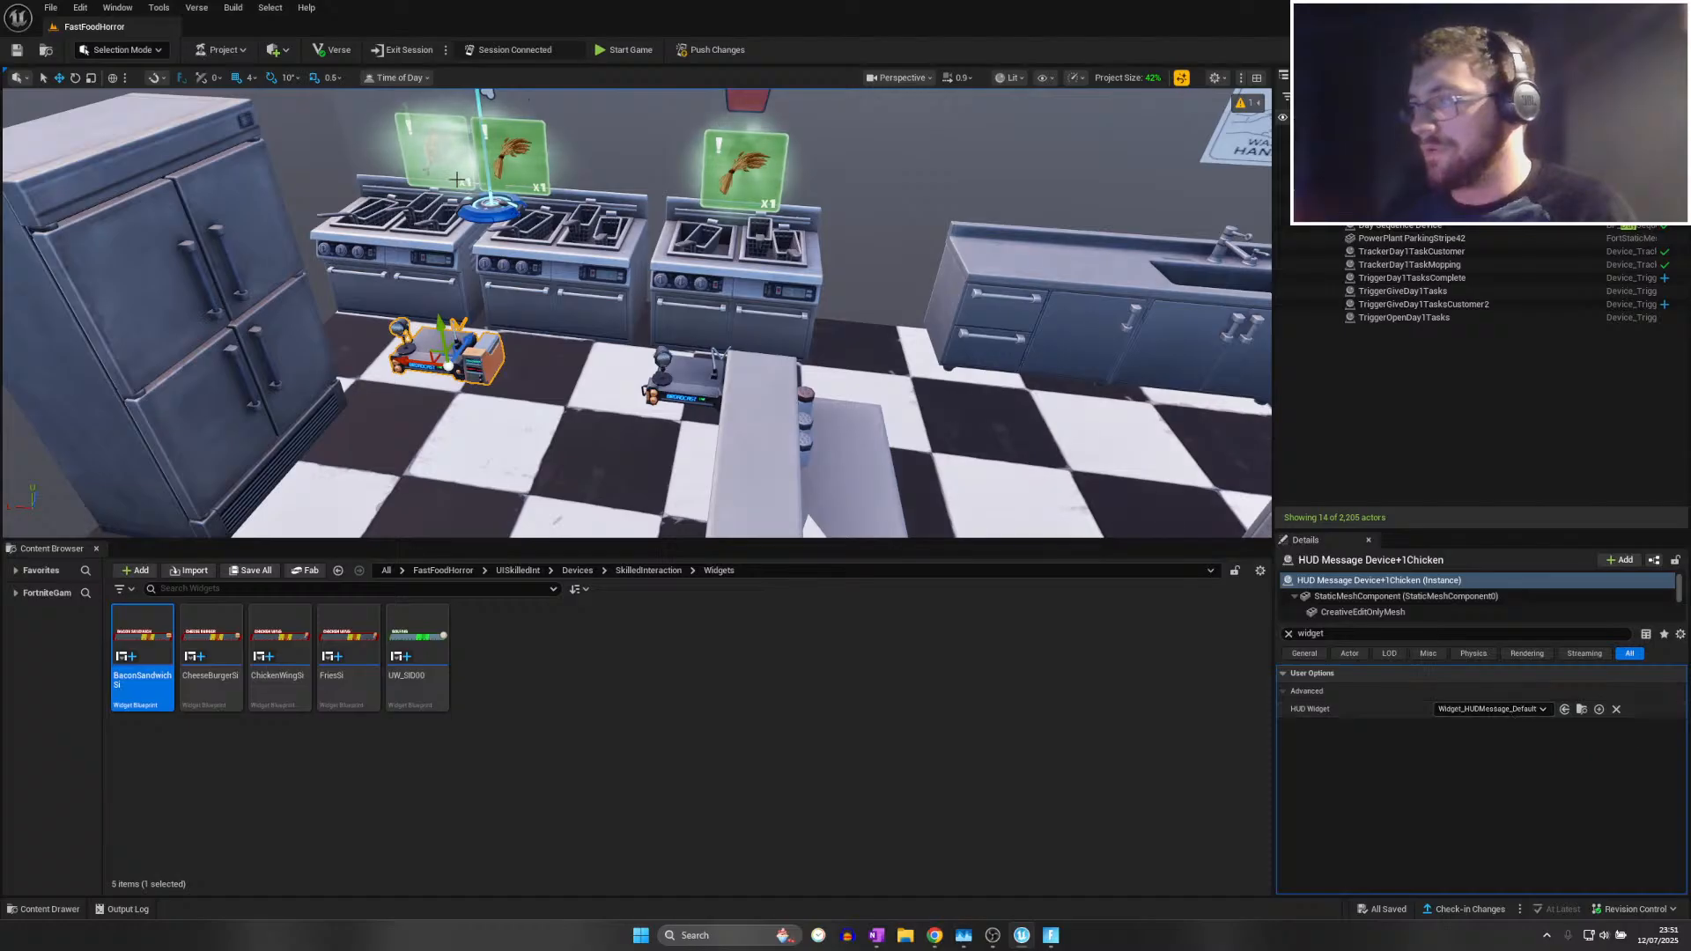
Clear the custom widget of the chicken station's Skilled Interaction Device and choose ChickenWingSi again
{"action": "right_click_drag", "start_coordinate": [457, 180], "coordinate": [448, 132]}
{"action": "left_click", "coordinate": [498, 129]}
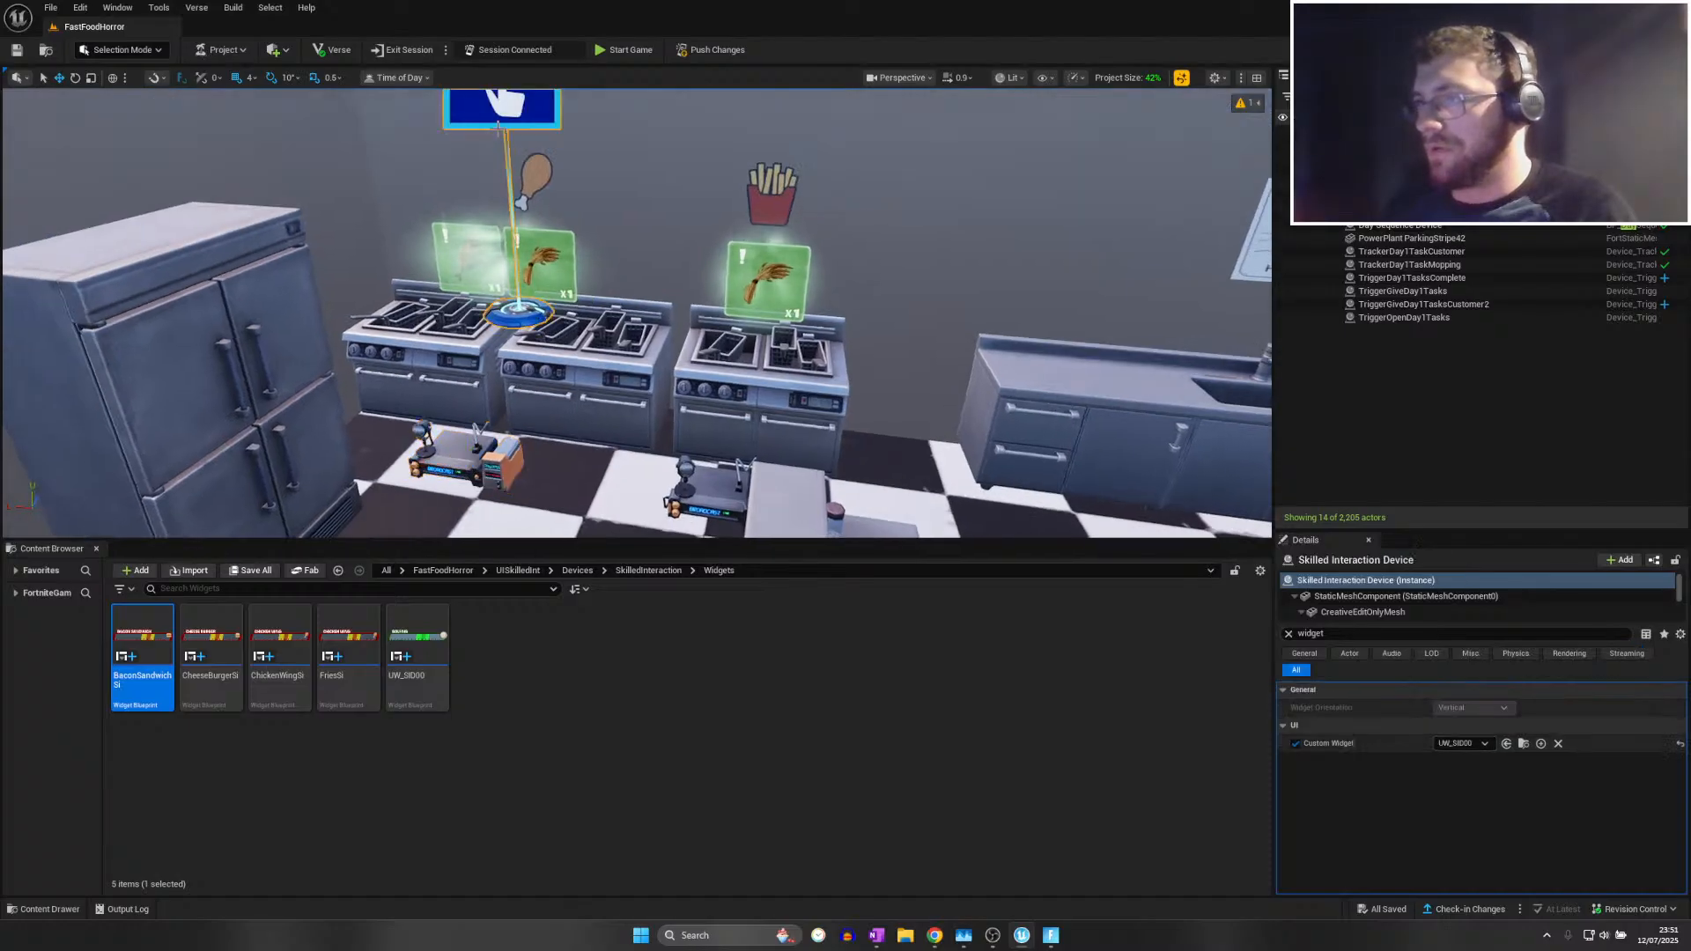
{"action": "left_click", "coordinate": [1465, 745]}
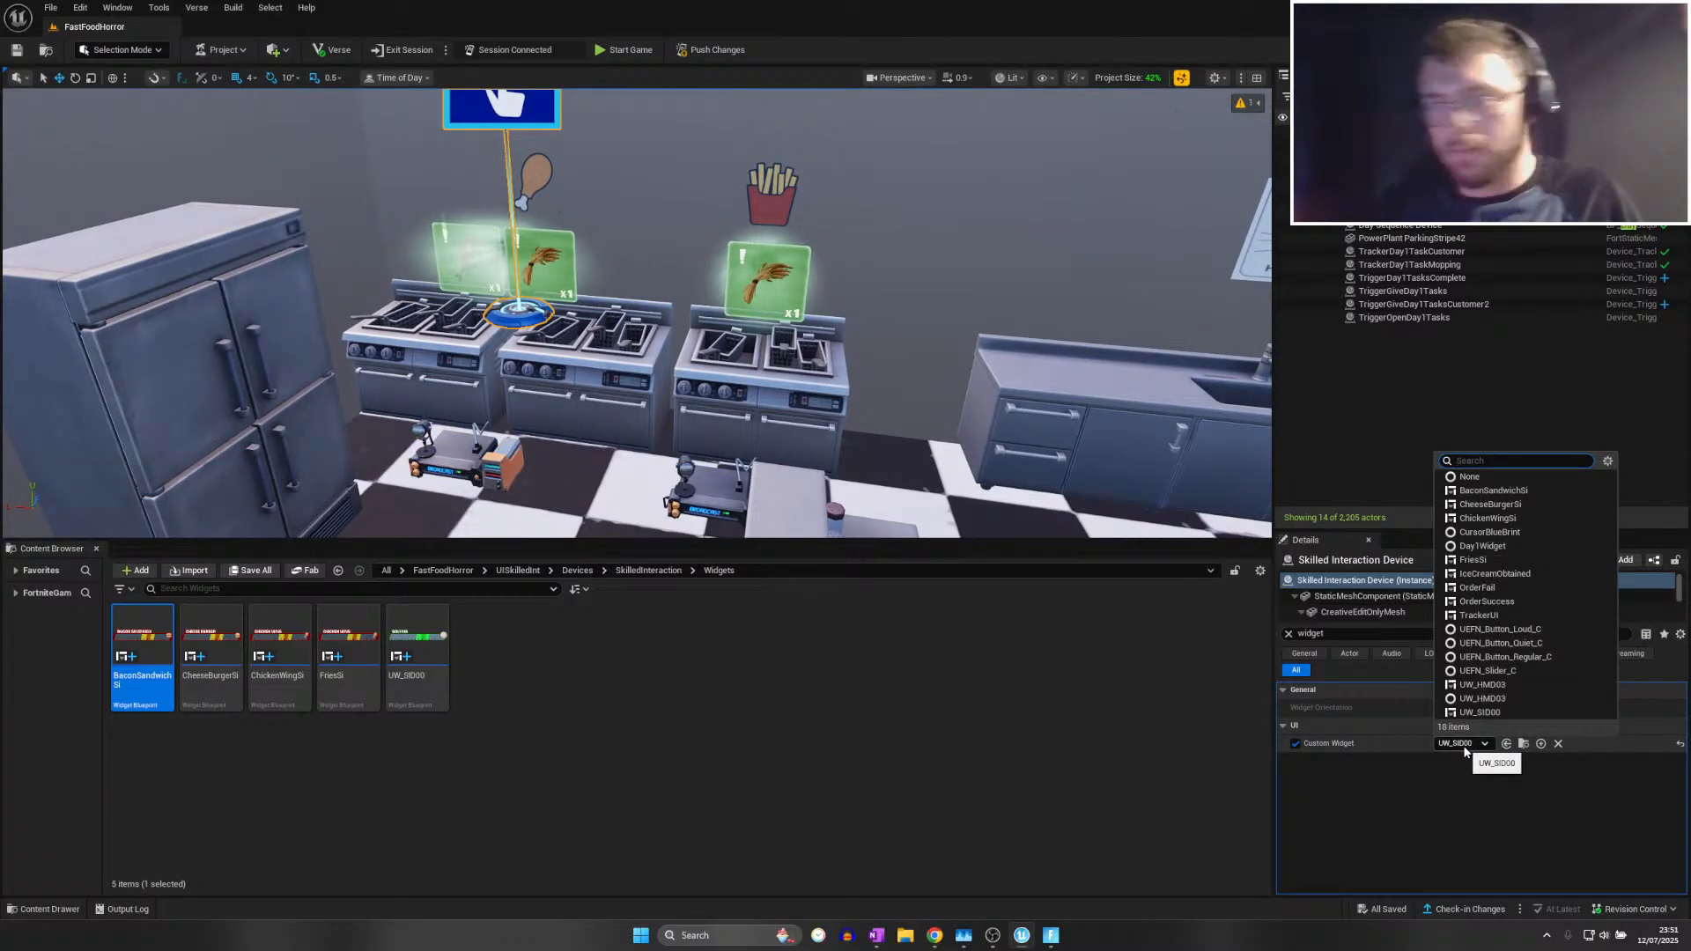
{"action": "type", "text": "chicke"}
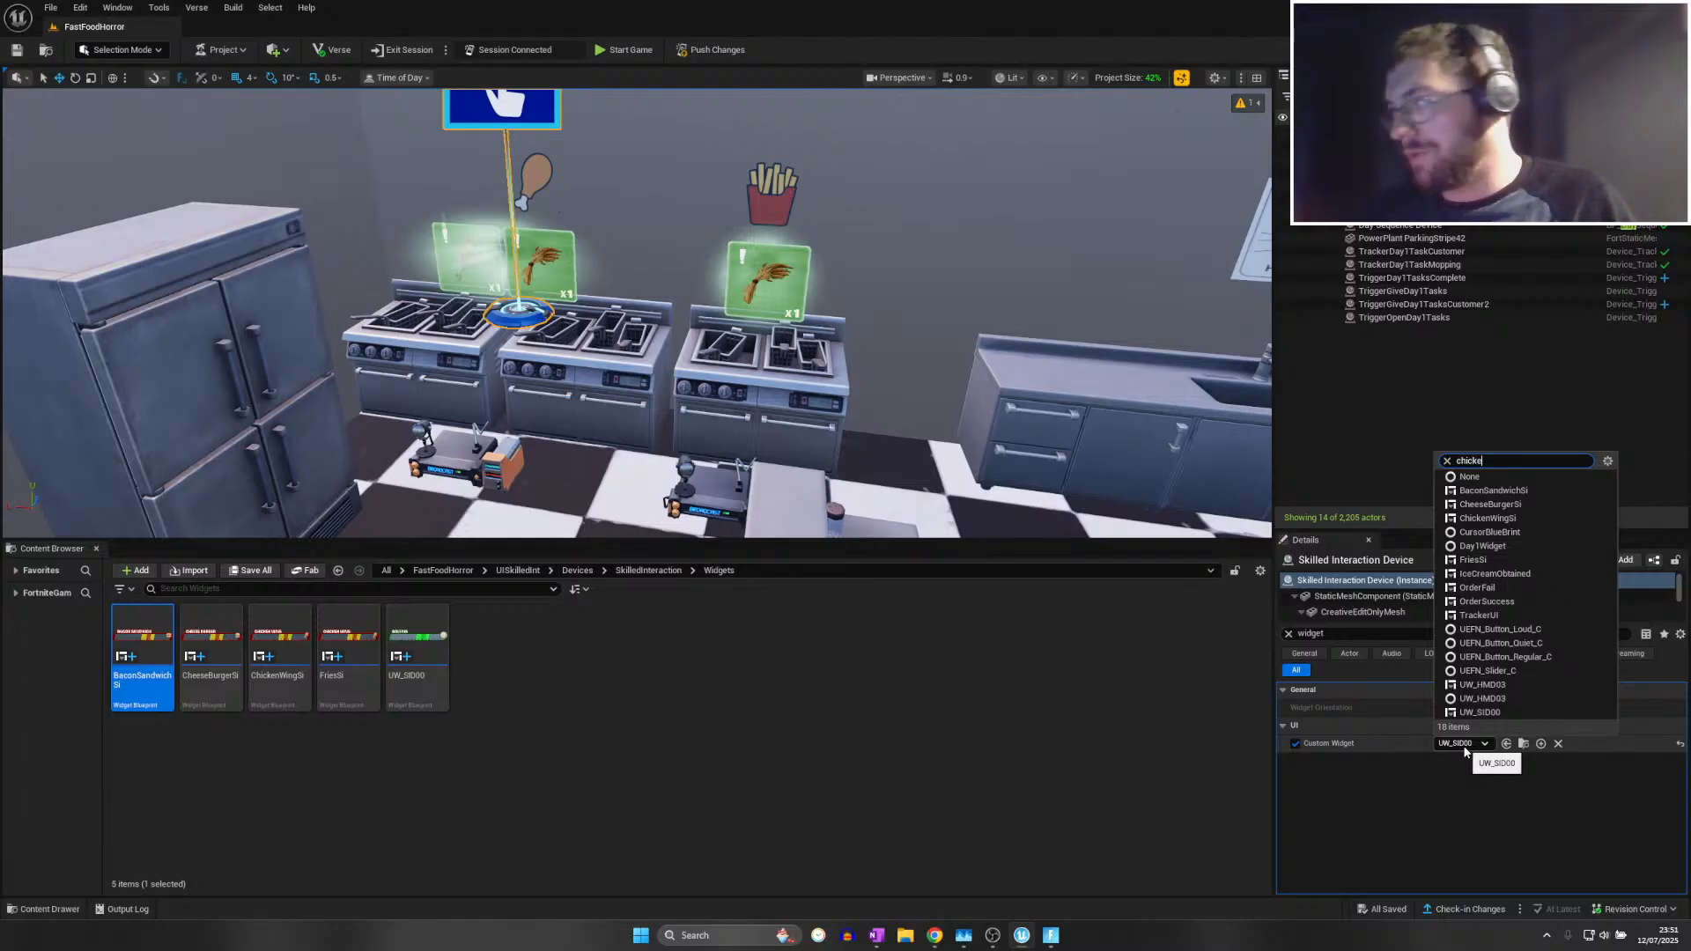
{"action": "type", "text": "n"}
{"action": "left_click", "coordinate": [1463, 775]}
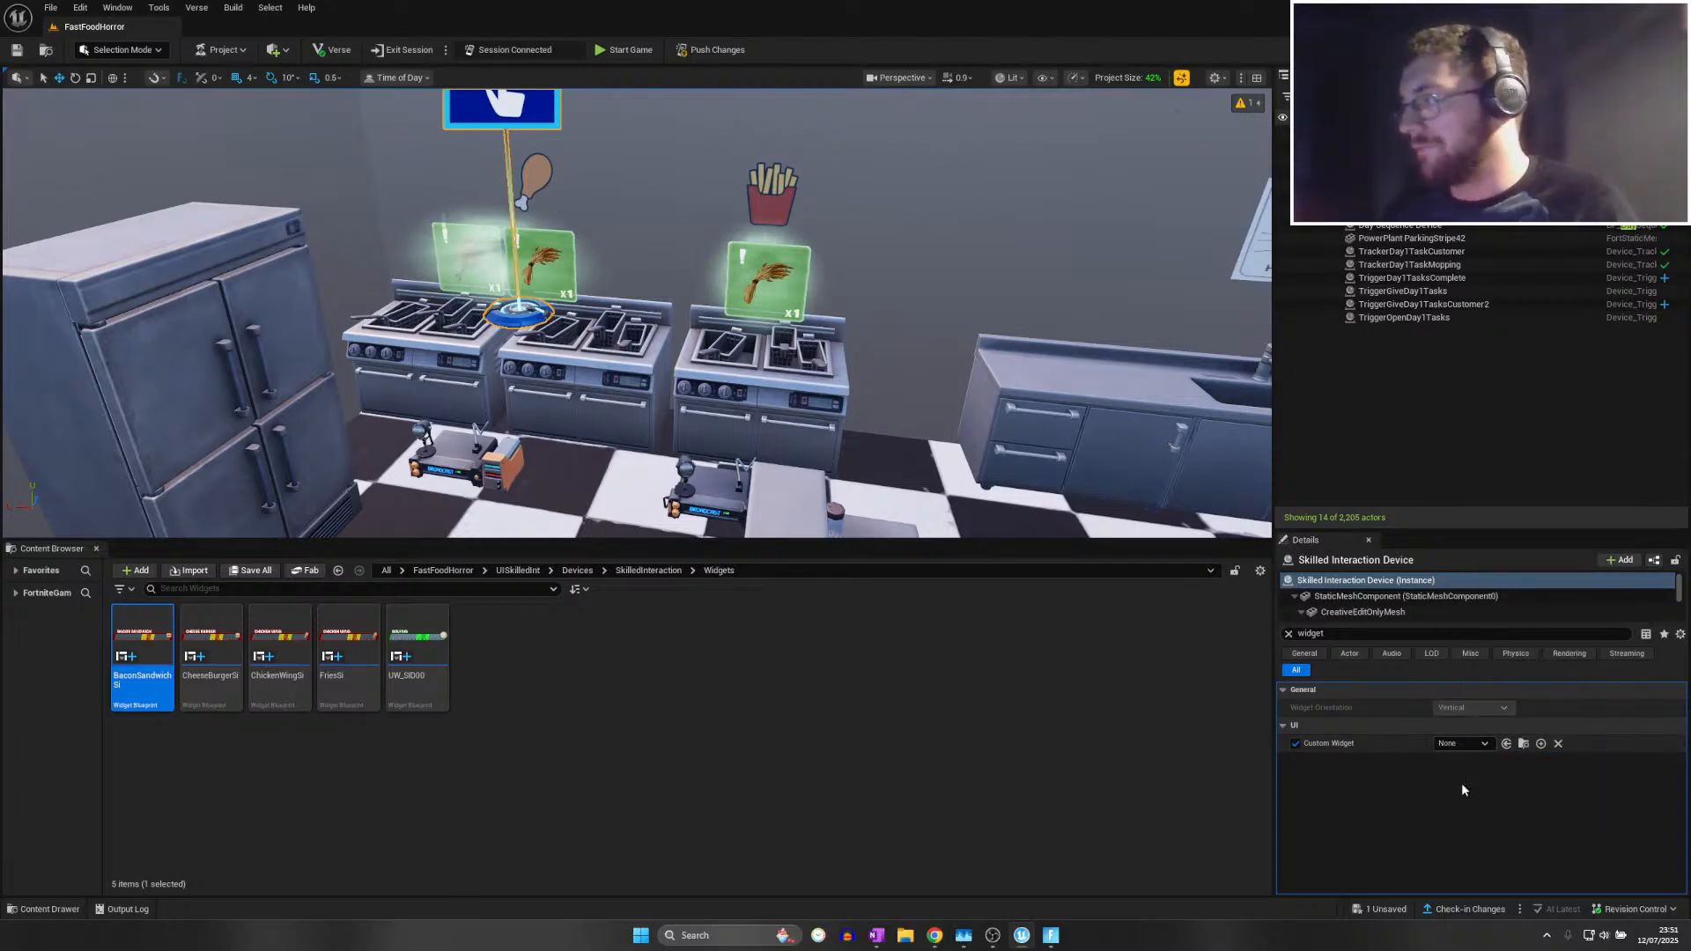
{"action": "left_click", "coordinate": [1463, 744]}
{"action": "type", "text": "ch"}
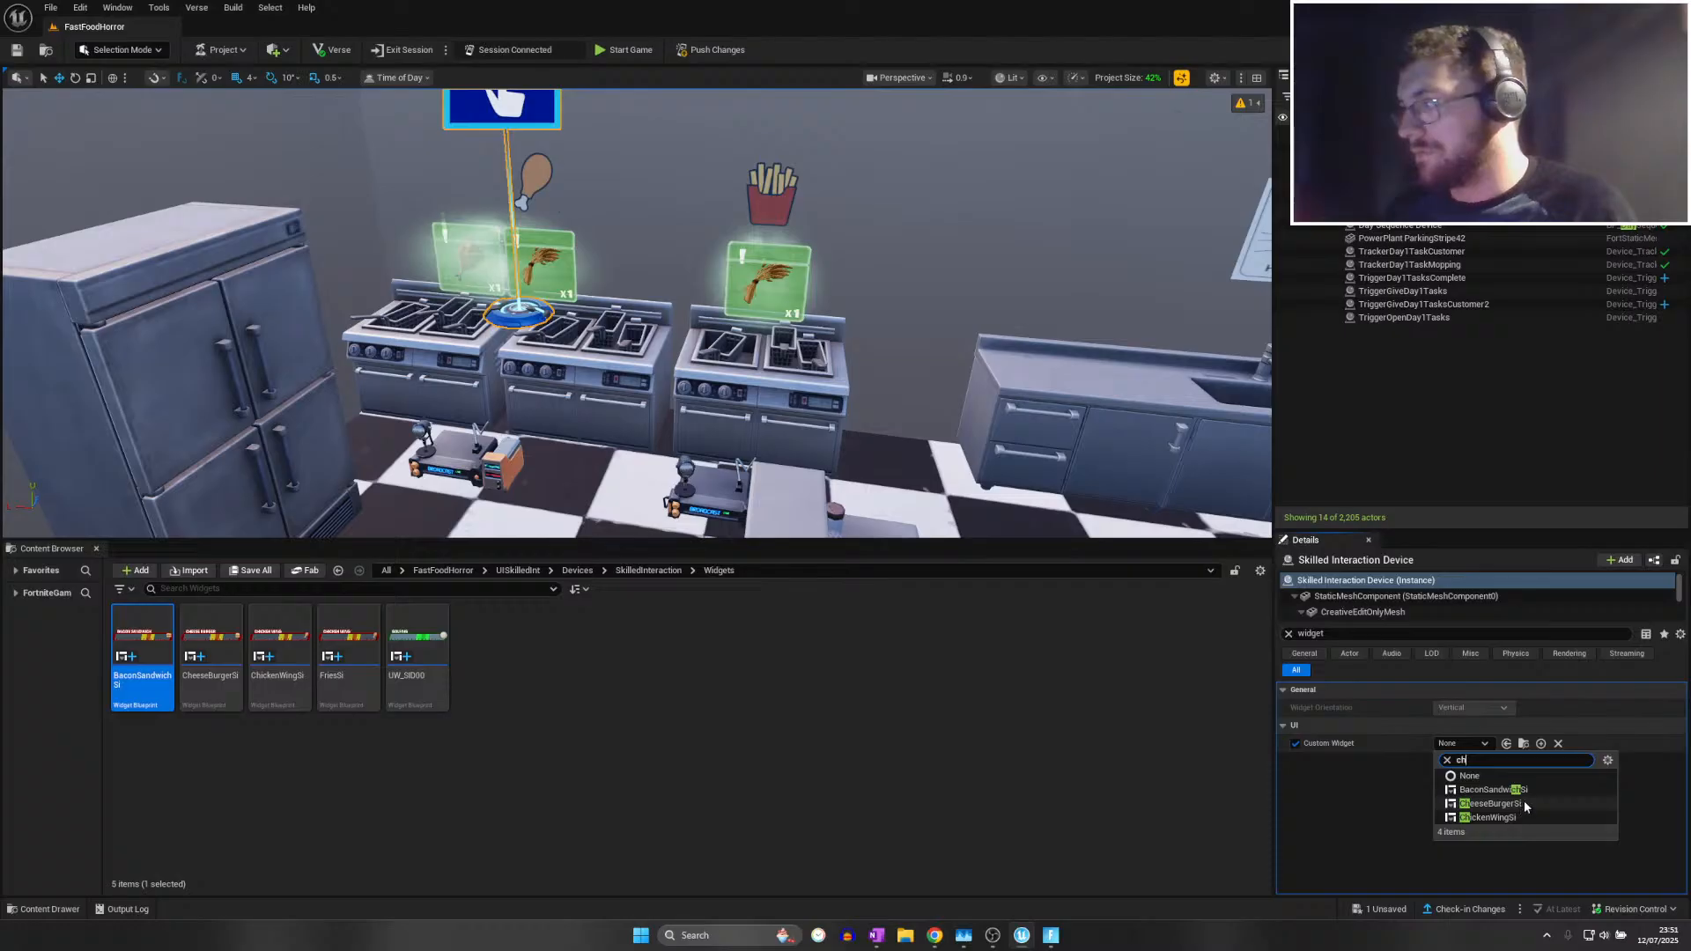
{"action": "left_click", "coordinate": [1527, 819]}
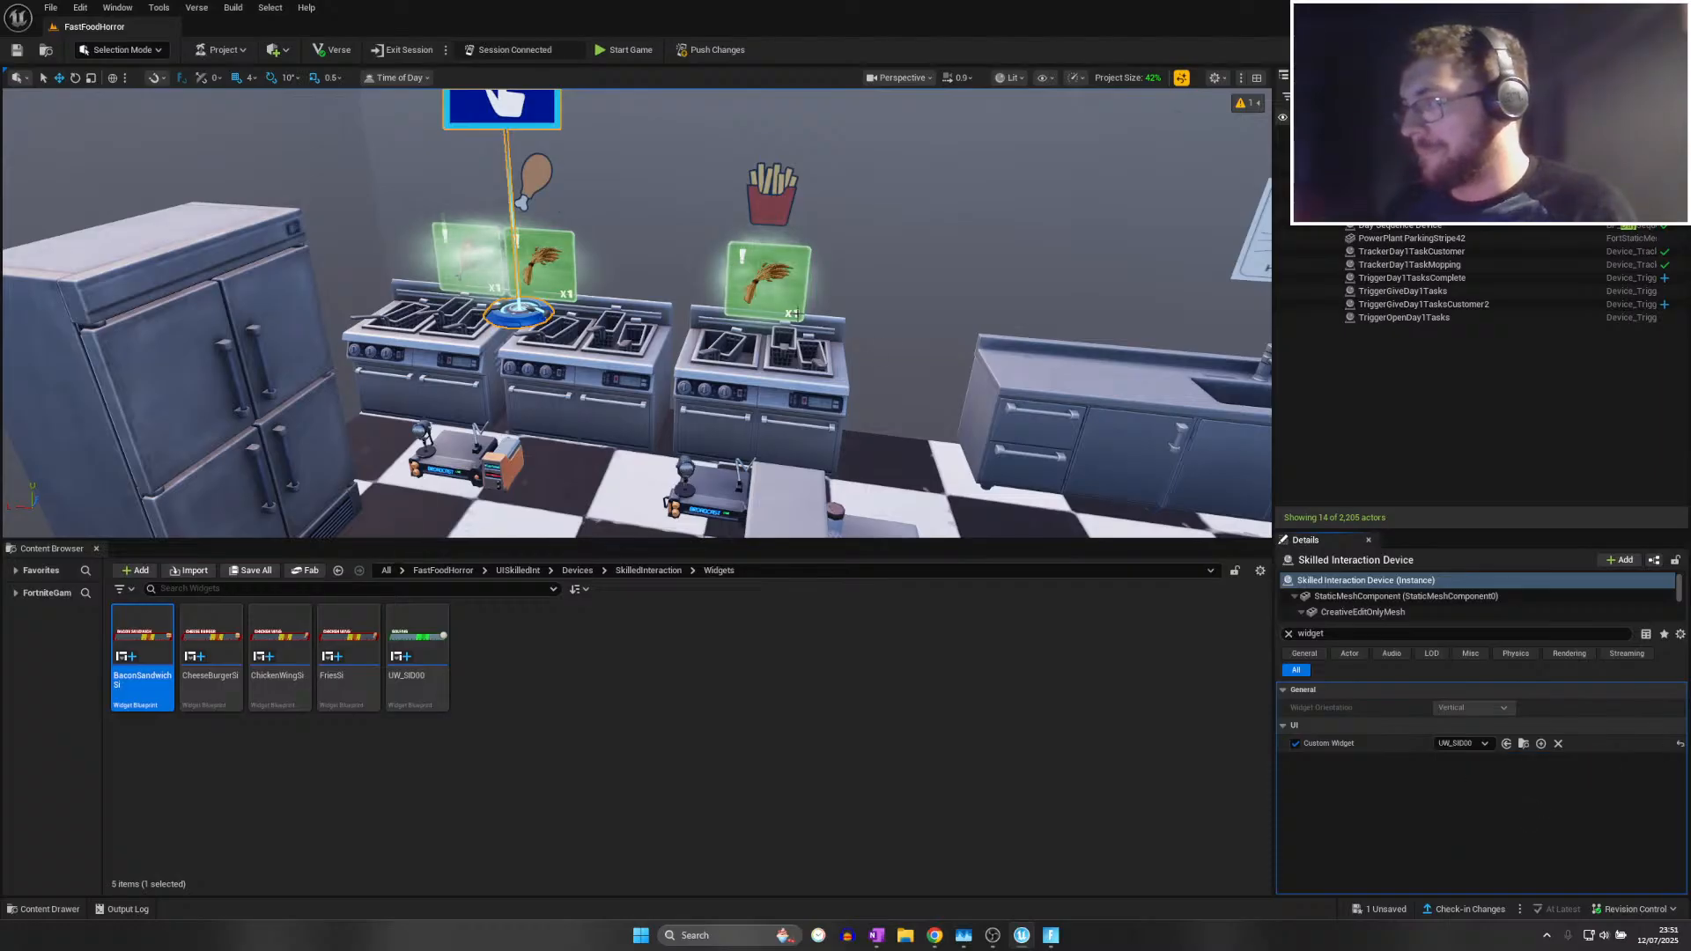
Duplicate the Skilled Interaction Device over to the fries cooker and set the copy's custom widget to FriesSi
{"action": "key", "text": "s"}
{"action": "right_click_drag", "start_coordinate": [524, 301], "coordinate": [523, 301]}
{"action": "left_click_drag", "start_coordinate": [483, 264], "coordinate": [649, 269], "text": "alt"}
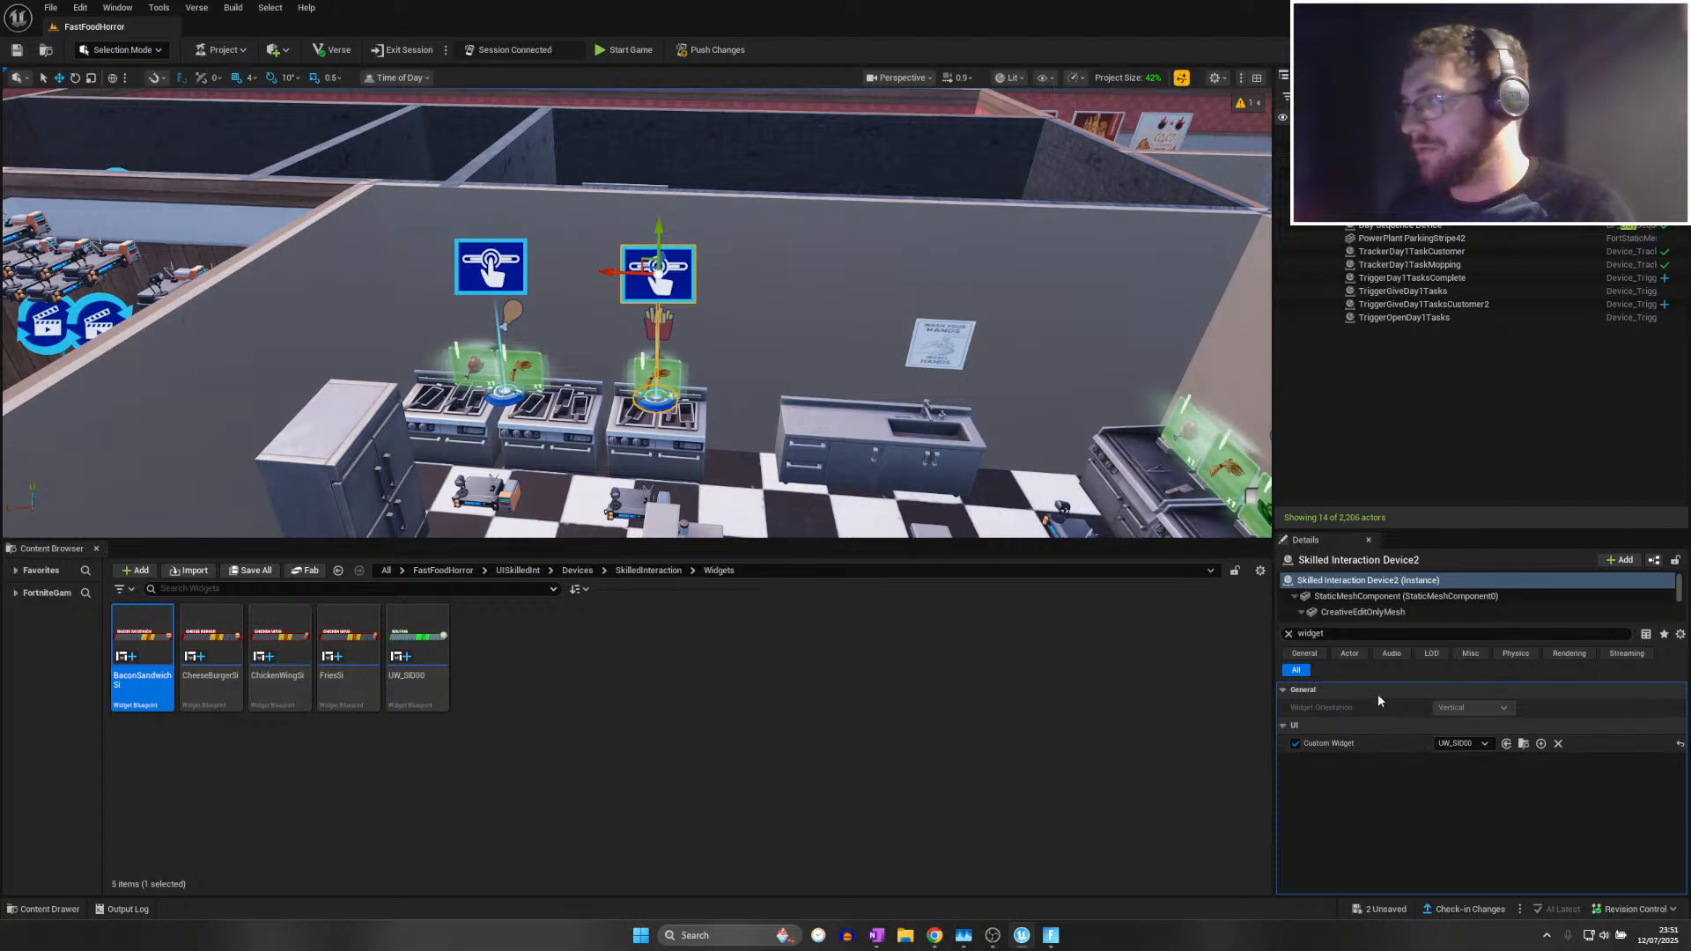
{"action": "left_click", "coordinate": [1471, 744]}
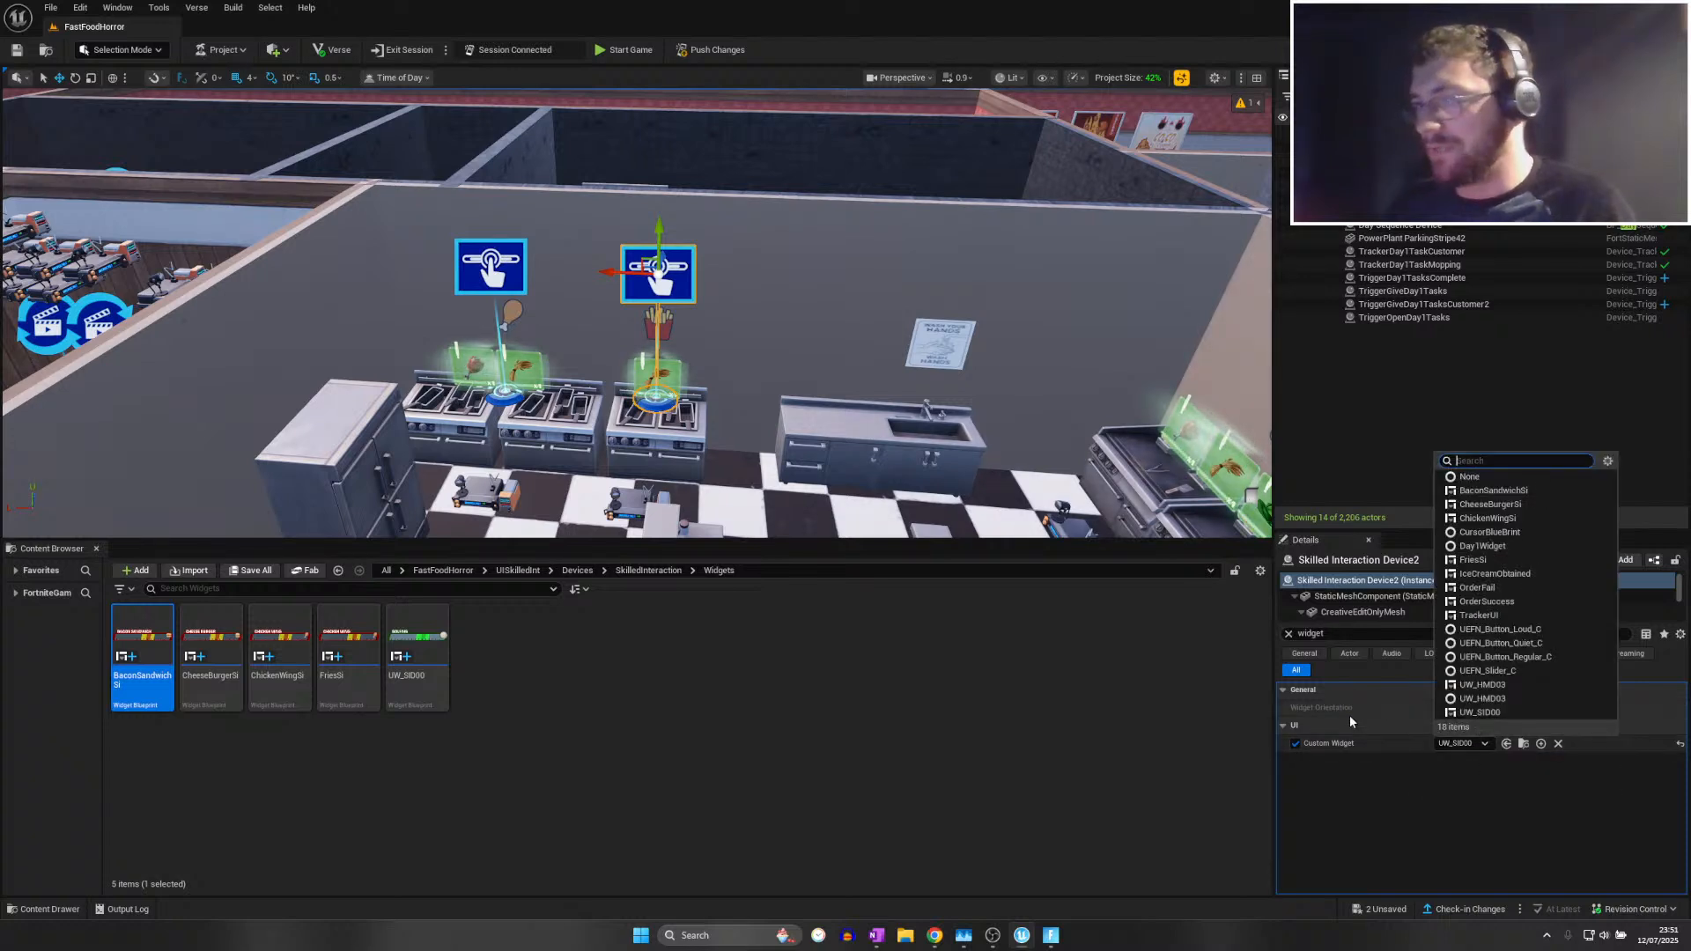
{"action": "type", "text": "fries"}
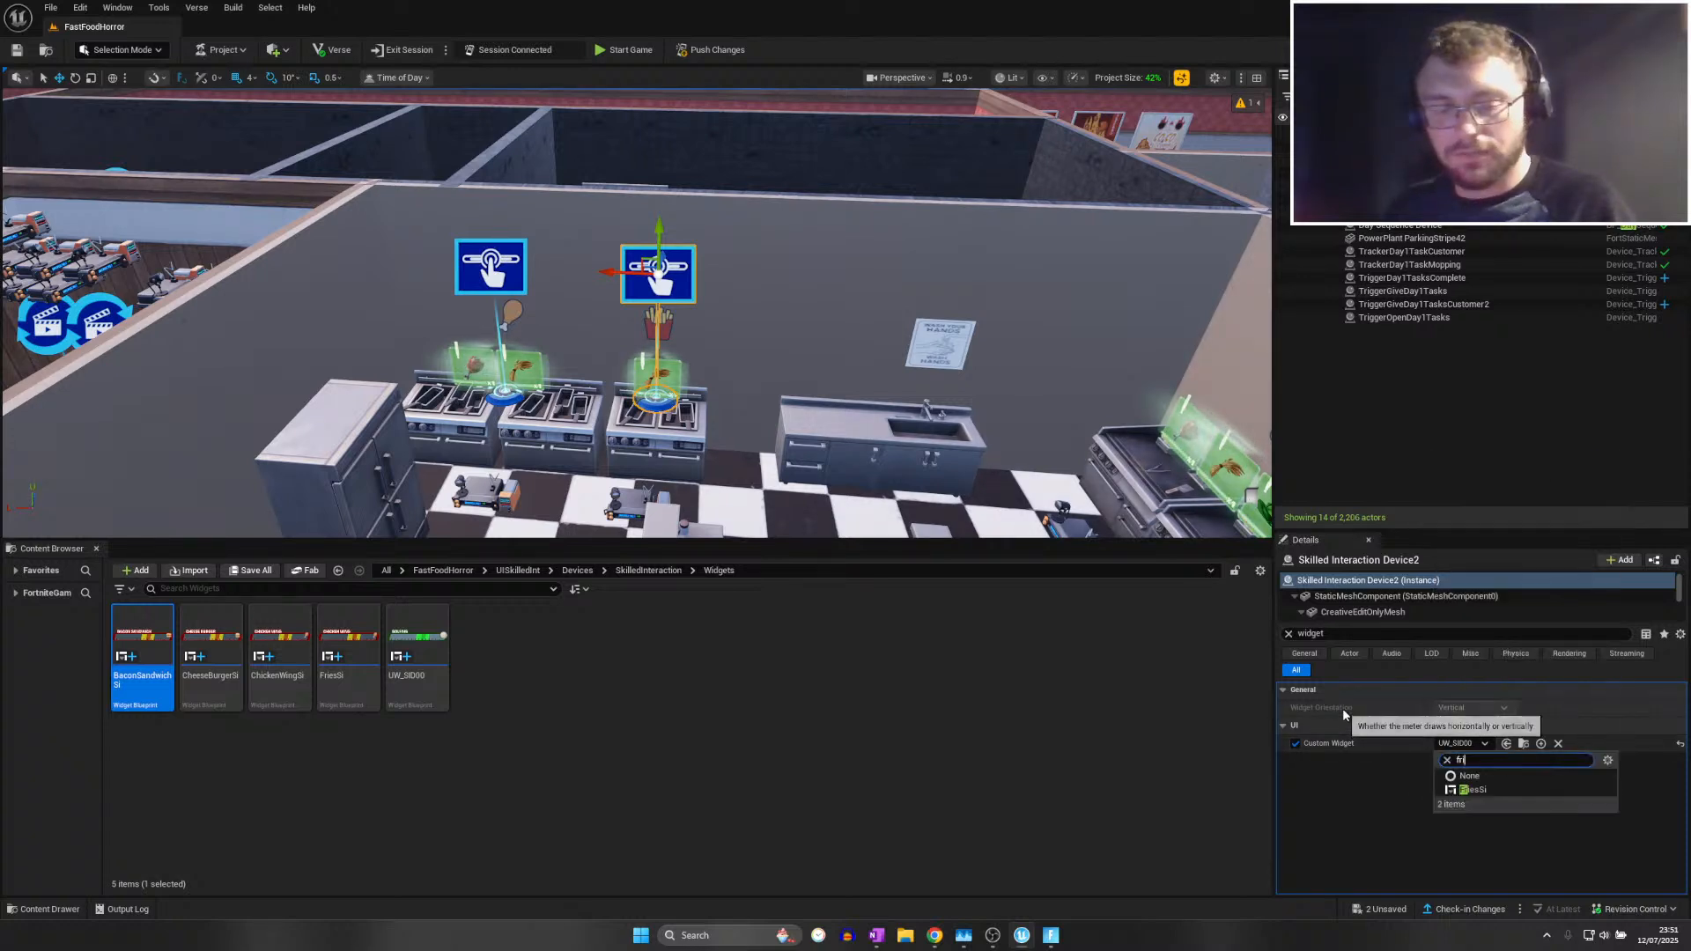
{"action": "left_click", "coordinate": [1472, 790]}
Duplicate the fries station's Skilled Interaction Device and position the copy at the cheeseburger grill
{"action": "left_click_drag", "start_coordinate": [619, 275], "coordinate": [1120, 339], "text": "alt"}
{"action": "key", "text": "e"}
{"action": "key", "text": "w"}
{"action": "right_click_drag", "start_coordinate": [1029, 264], "coordinate": [1109, 264]}
{"action": "left_click_drag", "start_coordinate": [971, 238], "coordinate": [1027, 266]}
{"action": "right_click_drag", "start_coordinate": [1027, 266], "coordinate": [1137, 298]}
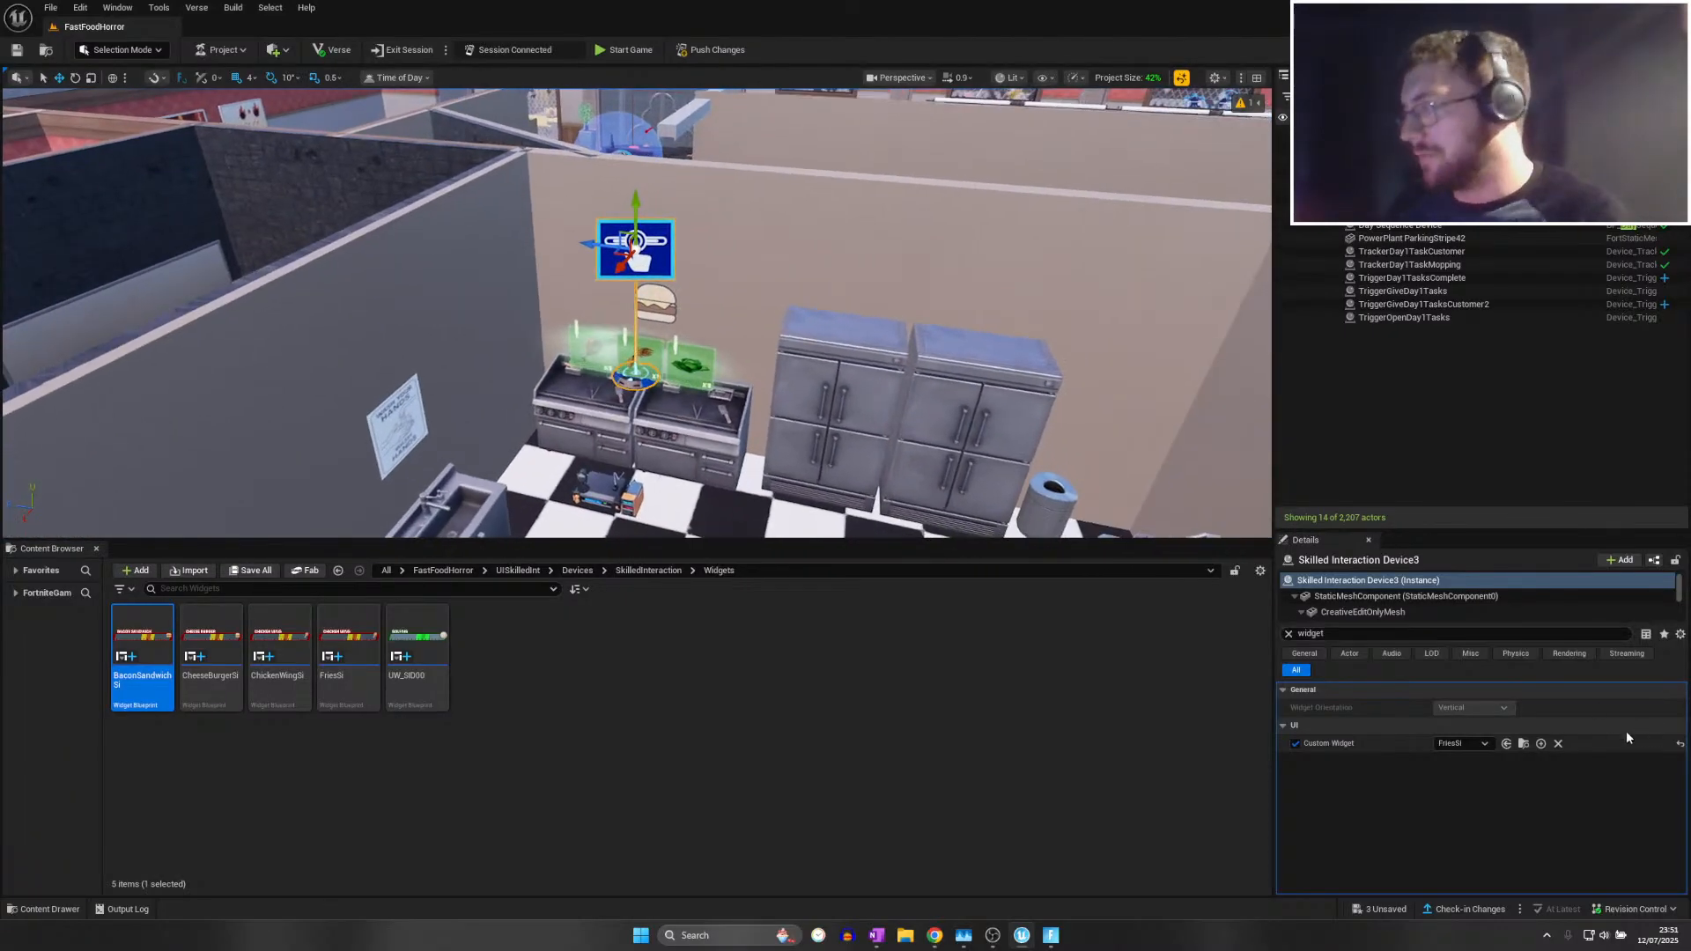
Set the custom widget of the cheeseburger station's Skilled Interaction Device to CheeseBurgerSi
{"action": "left_click", "coordinate": [1446, 746]}
{"action": "type", "text": "cheese"}
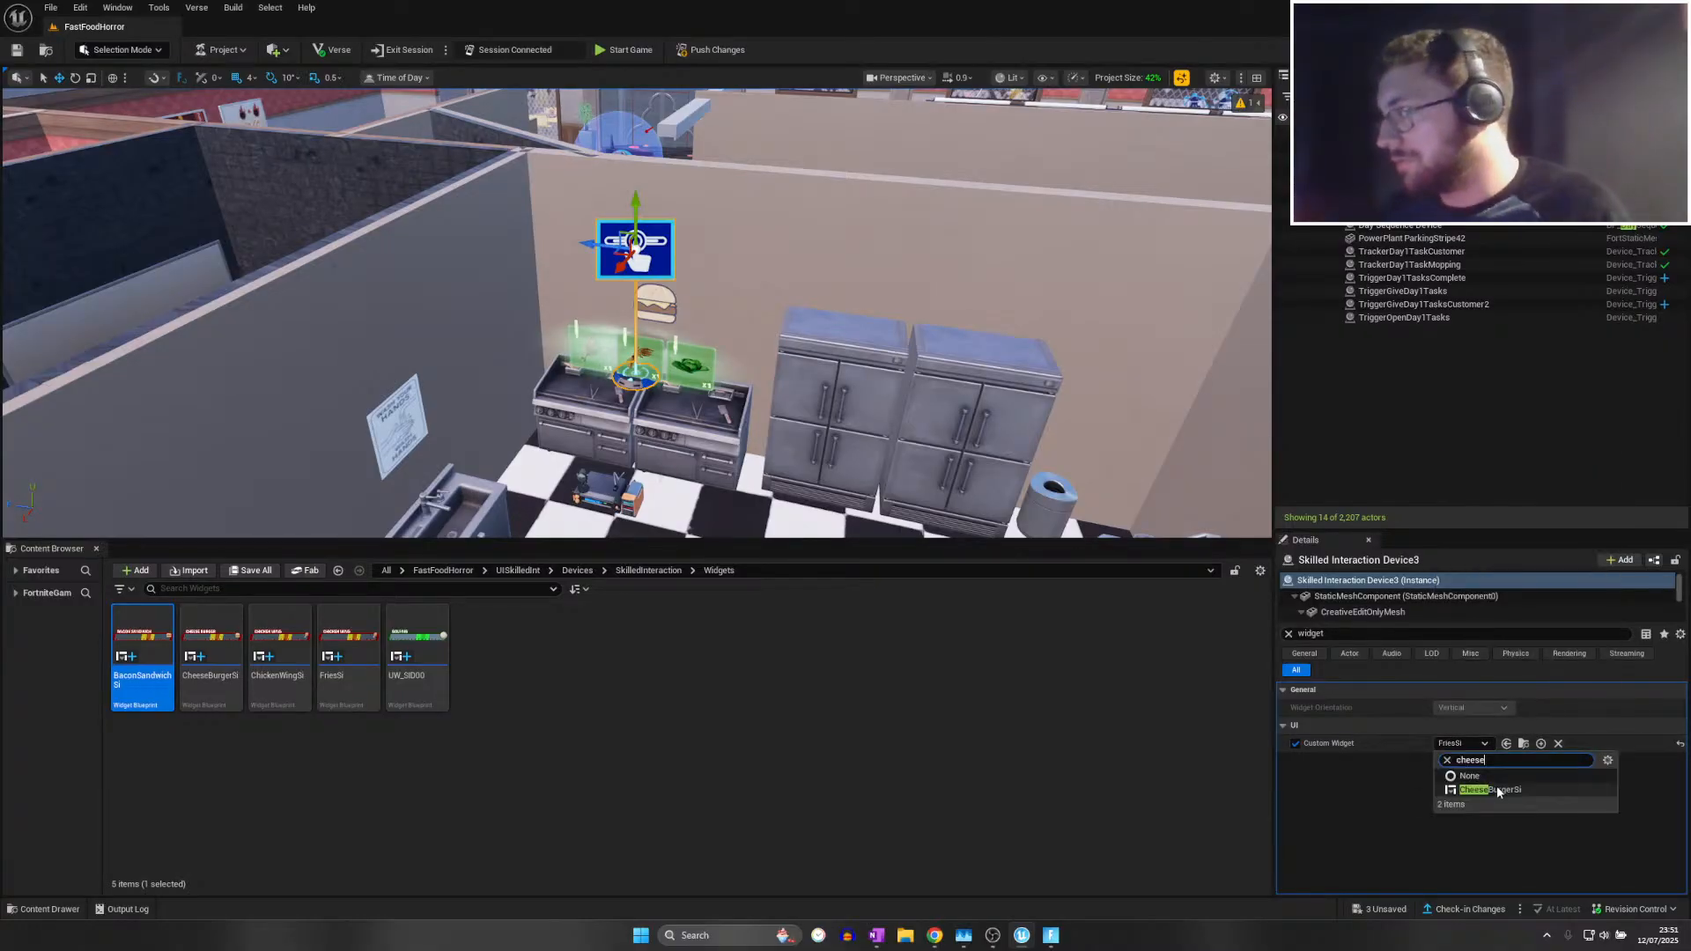
{"action": "left_click", "coordinate": [1497, 786]}
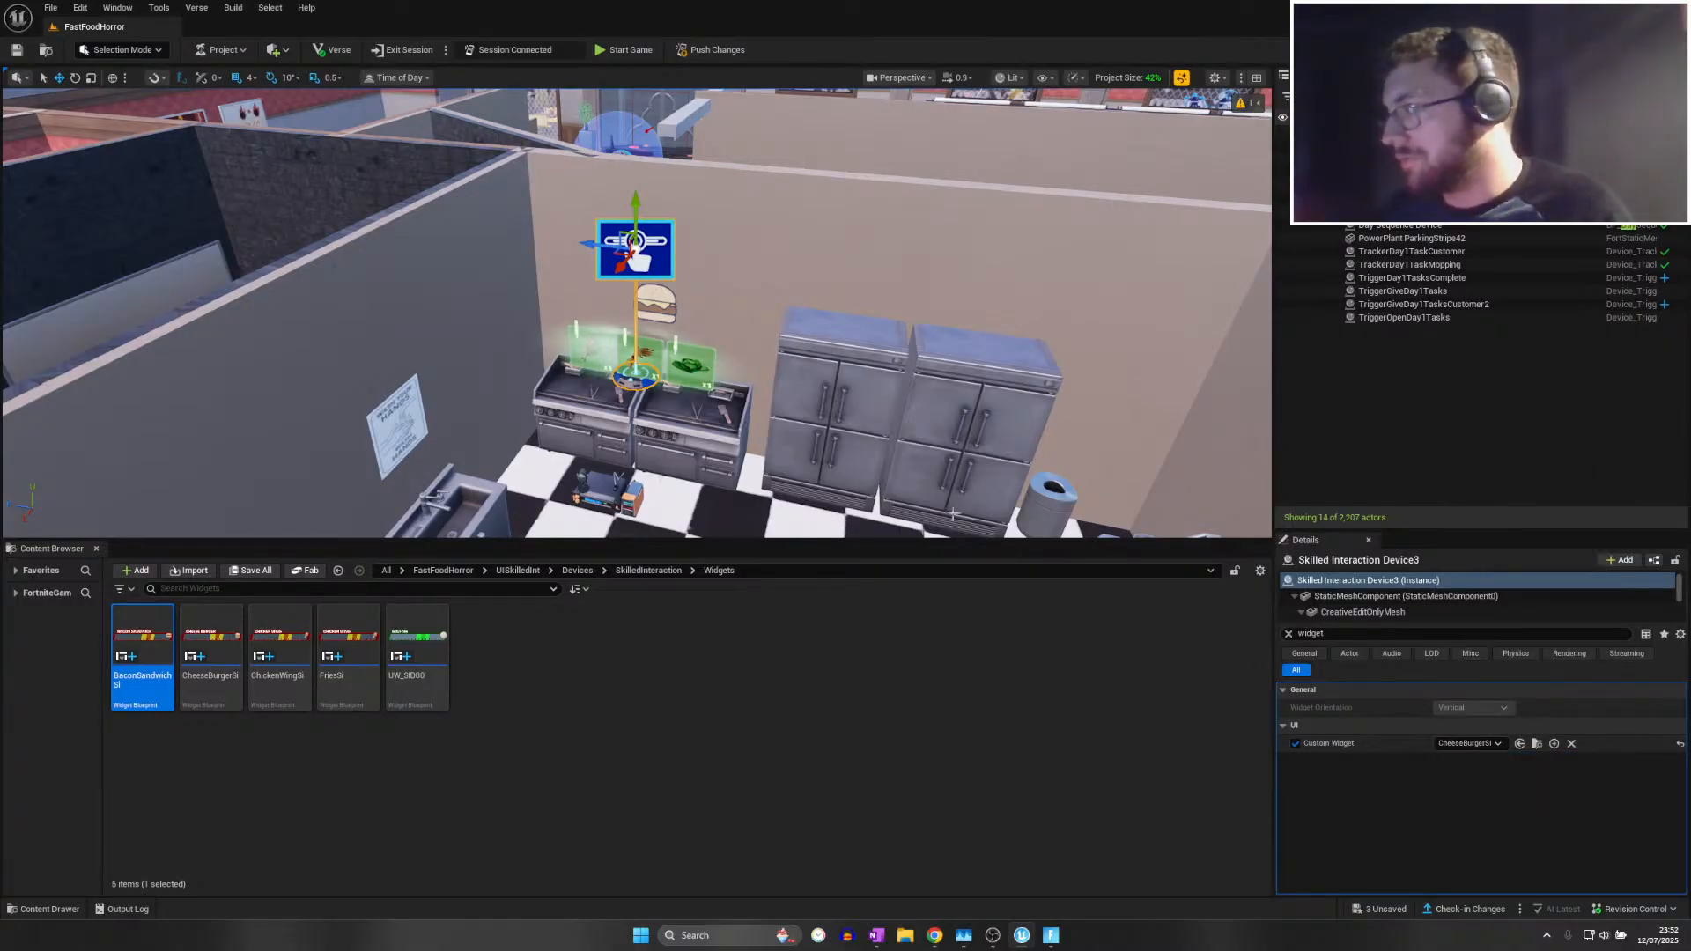
Duplicate the cheeseburger station's Skilled Interaction Device and position the copy at the bacon sandwich cooker
{"action": "right_click_drag", "start_coordinate": [458, 290], "coordinate": [350, 284]}
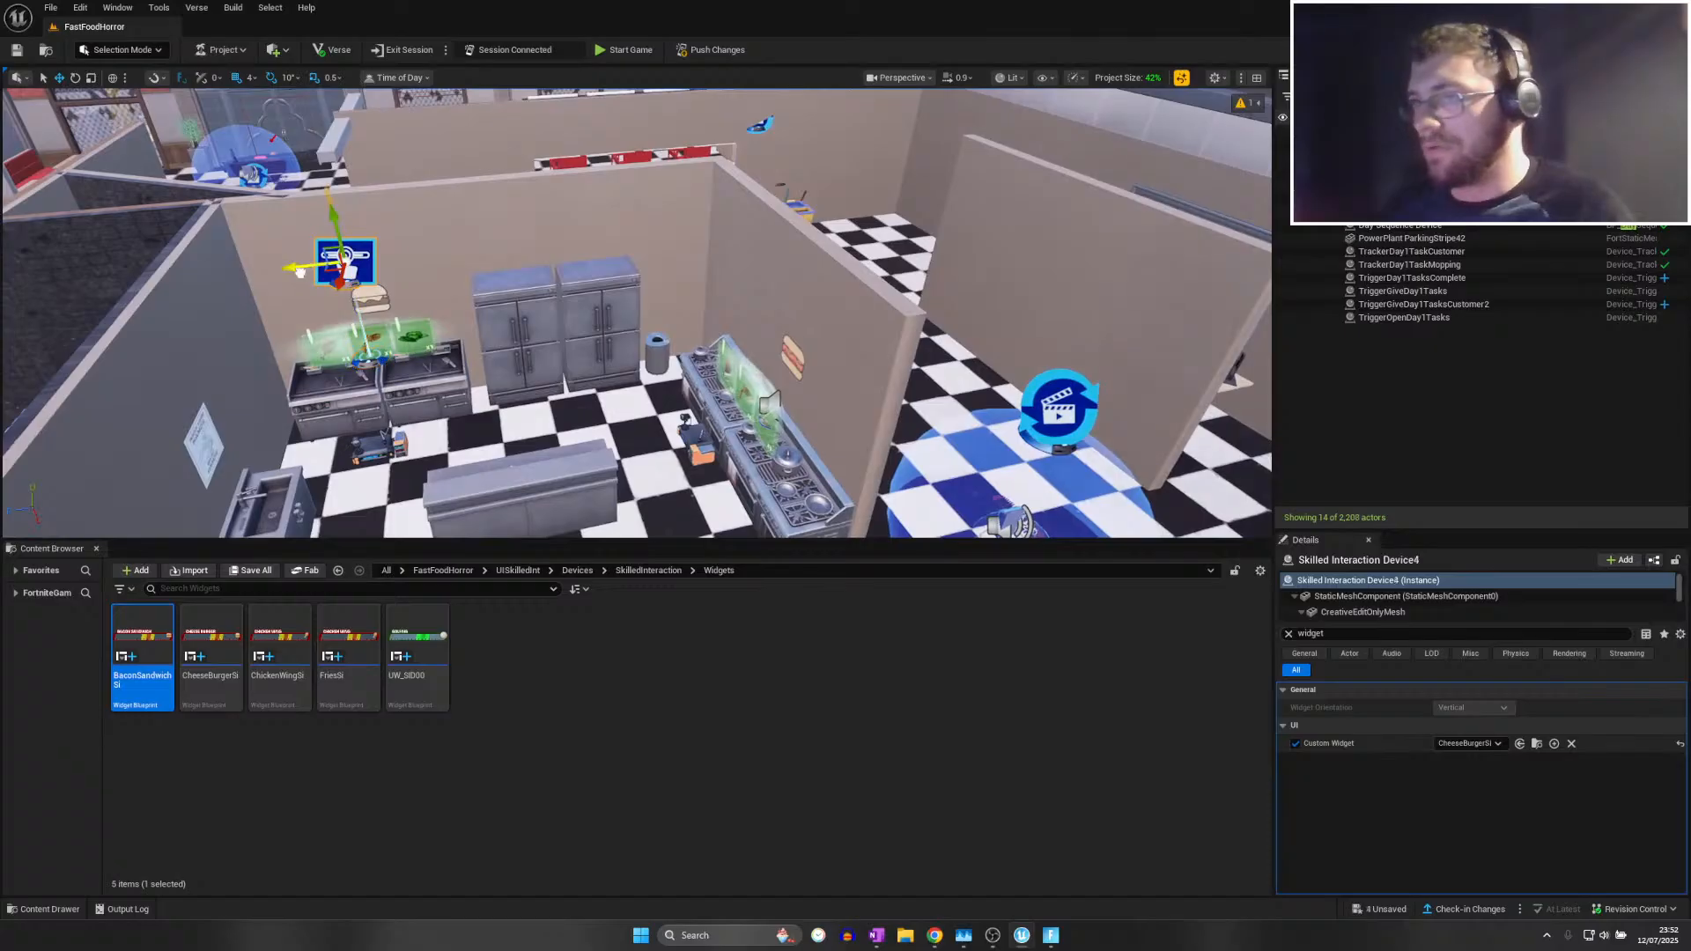
{"action": "left_click_drag", "start_coordinate": [303, 269], "coordinate": [661, 275], "text": "alt"}
{"action": "right_click_drag", "start_coordinate": [661, 274], "coordinate": [1136, 274]}
{"action": "left_click_drag", "start_coordinate": [299, 380], "coordinate": [537, 399]}
Set the bacon sandwich station device's custom widget to BaconSandwichSi and save the current level
{"action": "left_click", "coordinate": [1469, 747]}
{"action": "type", "text": "bac"}
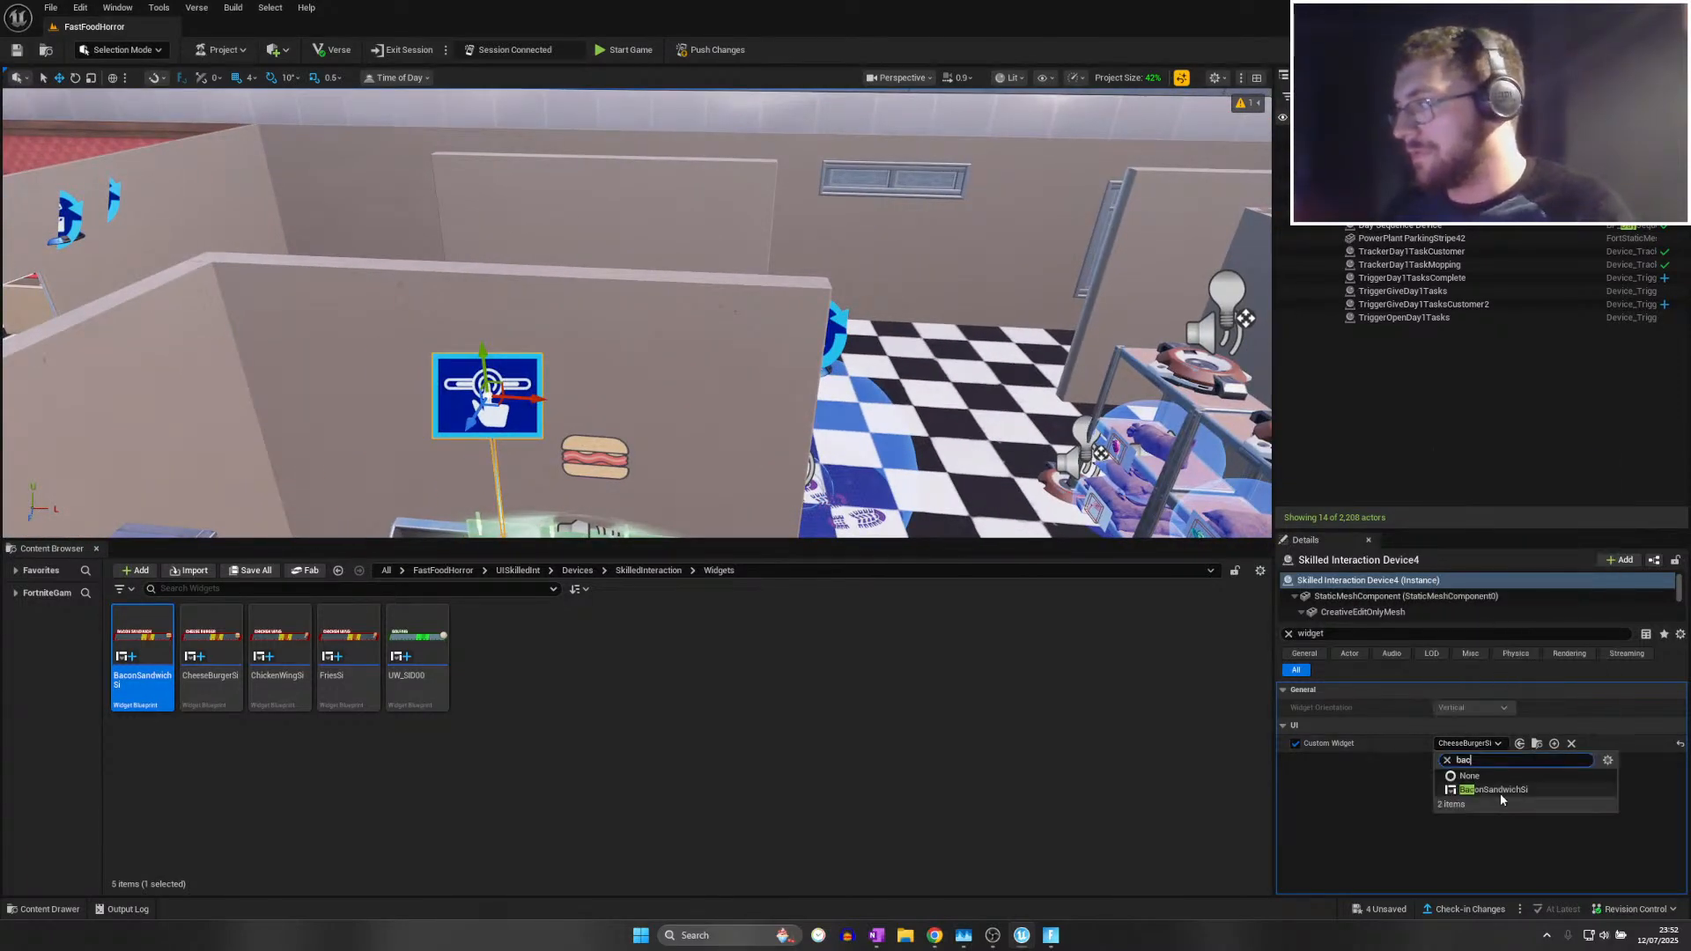
{"action": "left_click", "coordinate": [1498, 790]}
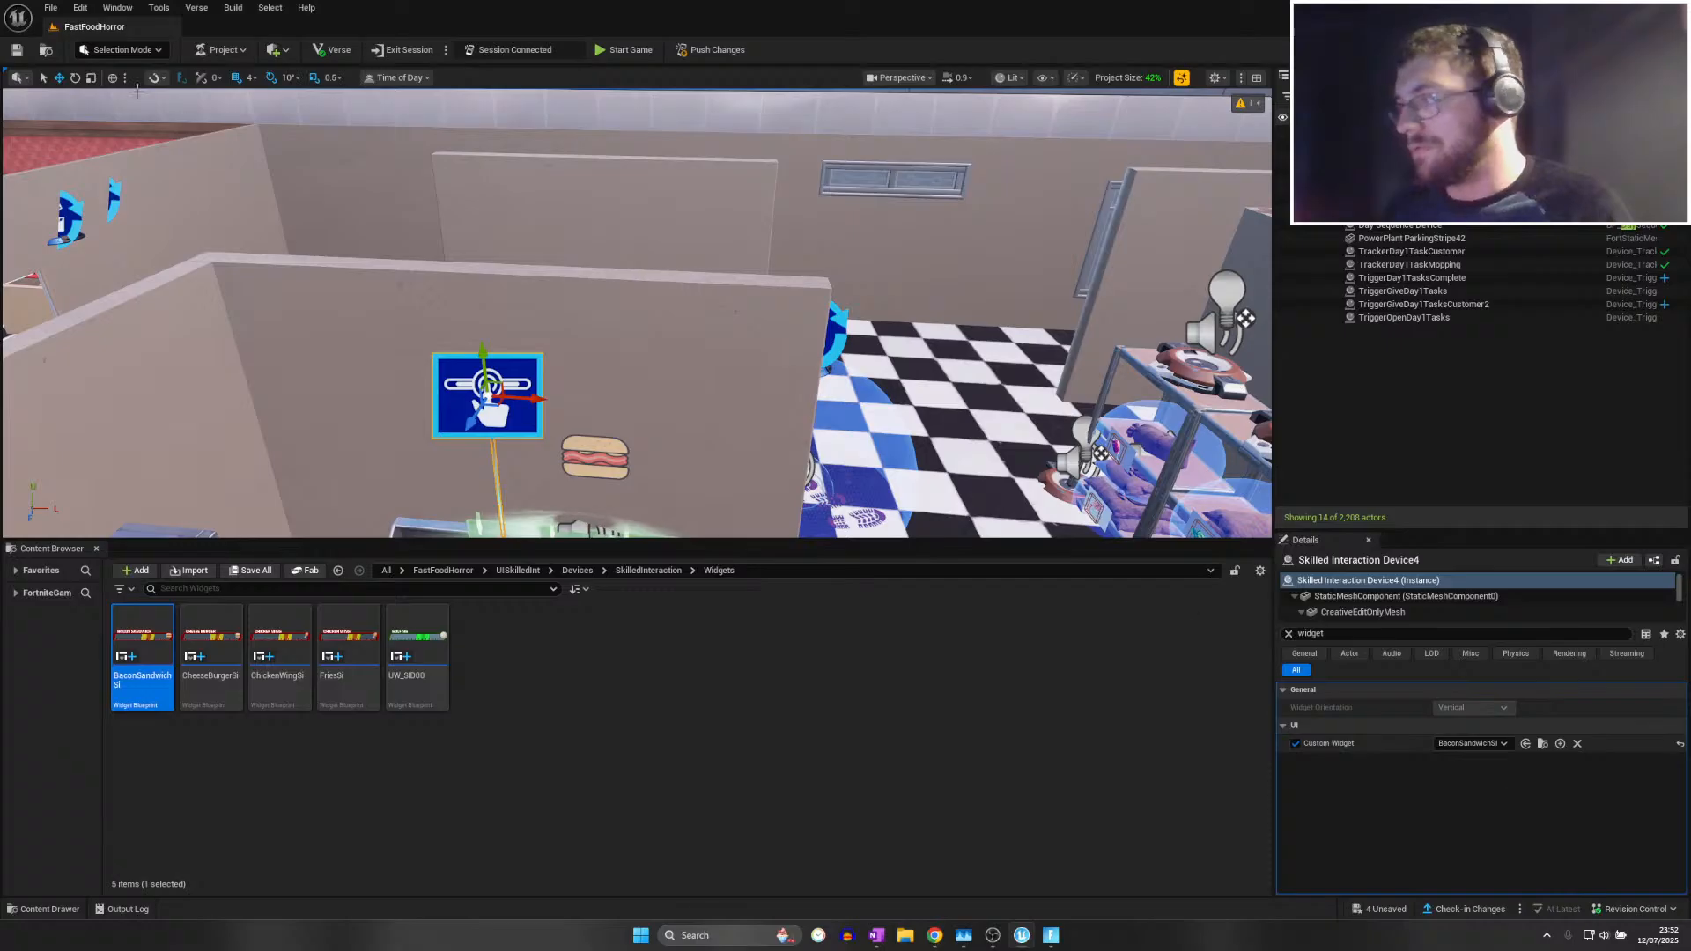
{"action": "left_click", "coordinate": [51, 8]}
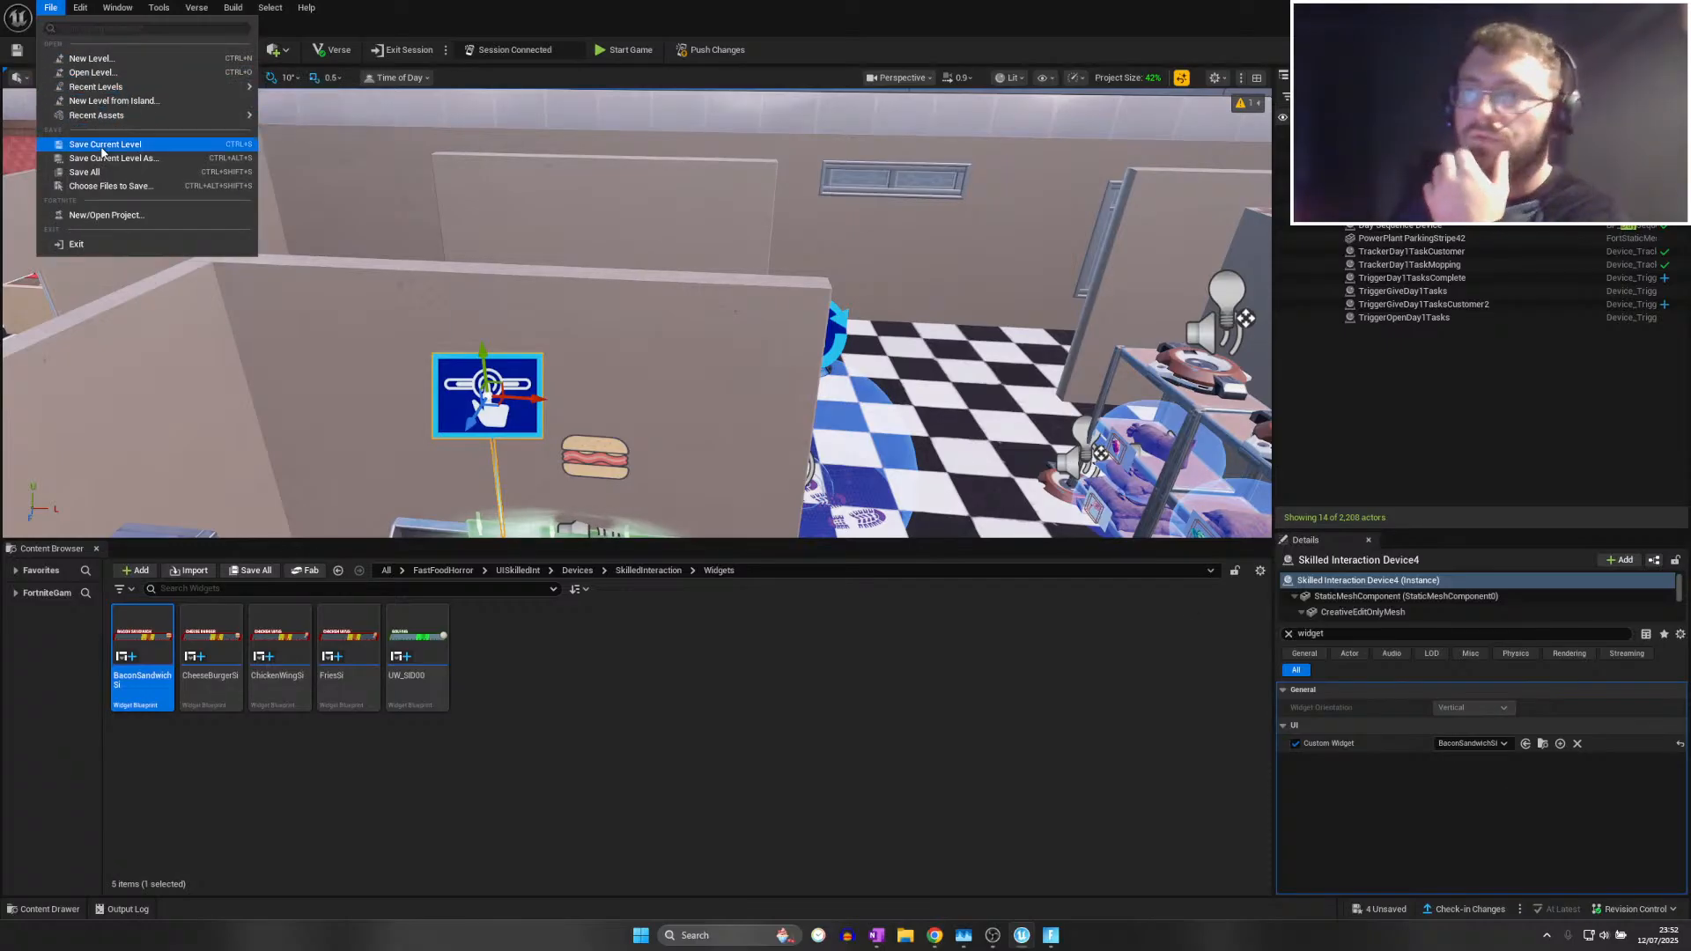
{"action": "left_click", "coordinate": [102, 148]}
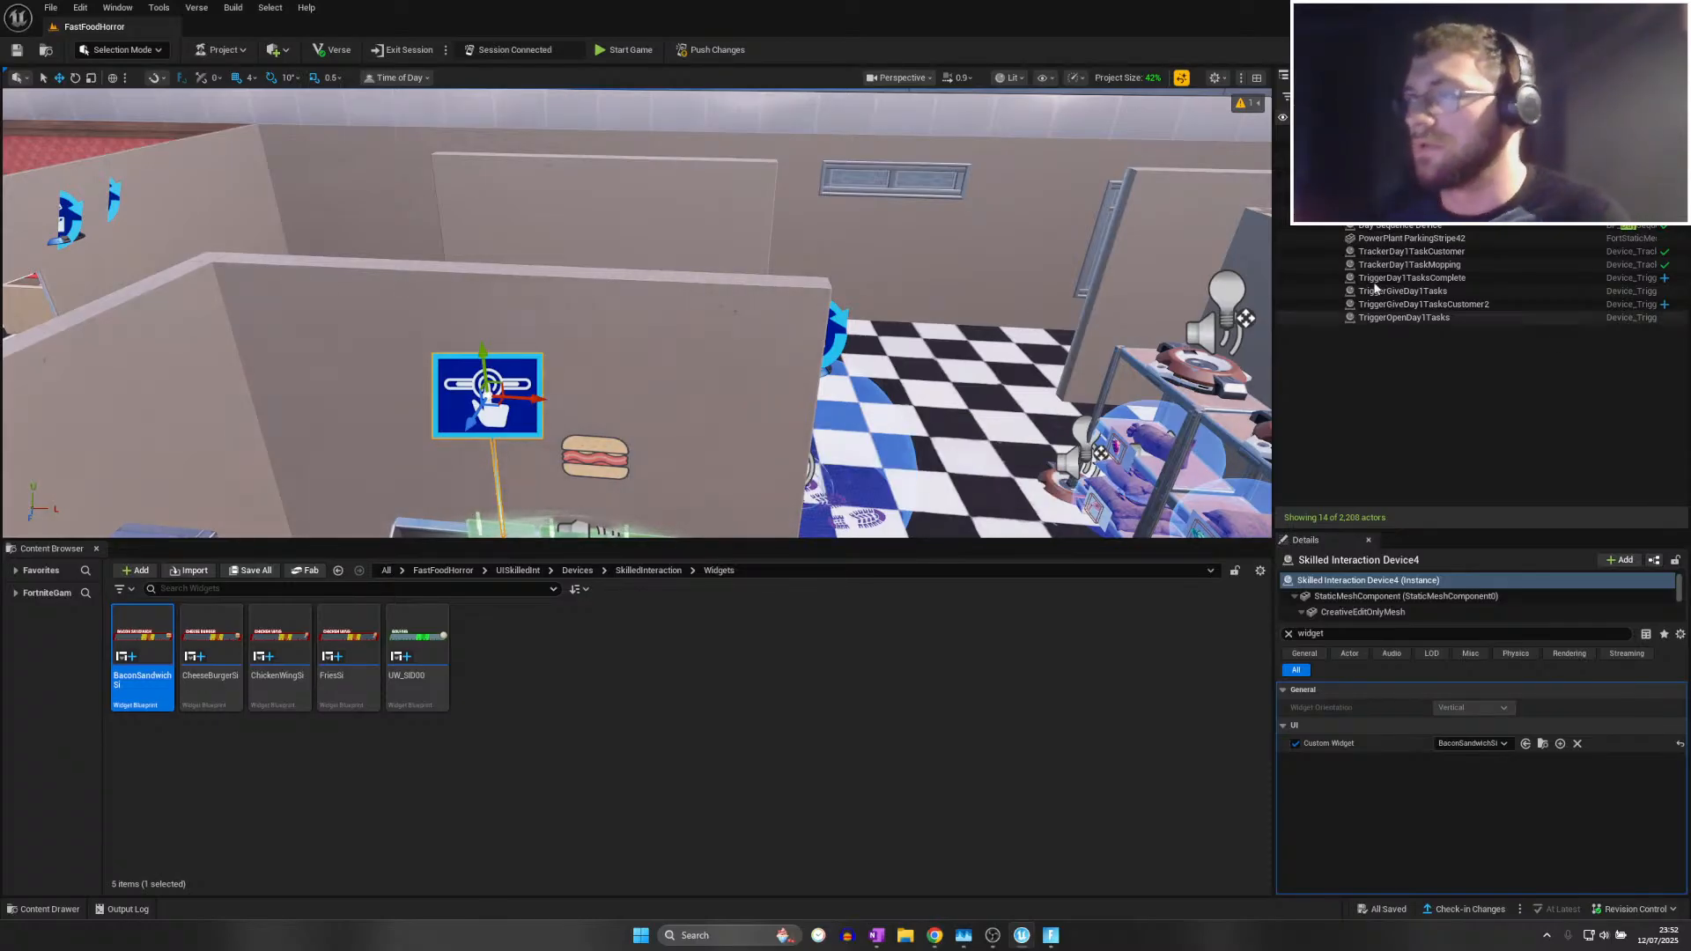
Rename the chicken station's device as Skilled Interaction DeviceChickenWing
{"action": "mouse_move", "coordinate": [881, 308]}
{"action": "right_mouse_down"}
{"action": "mouse_move", "coordinate": [925, 339]}
{"action": "mouse_move", "coordinate": [1127, 343]}
{"action": "mouse_move", "coordinate": [1189, 335]}
{"action": "mouse_move", "coordinate": [916, 308]}
{"action": "mouse_move", "coordinate": [1224, 308]}
{"action": "mouse_move", "coordinate": [880, 304]}
{"action": "right_mouse_up"}
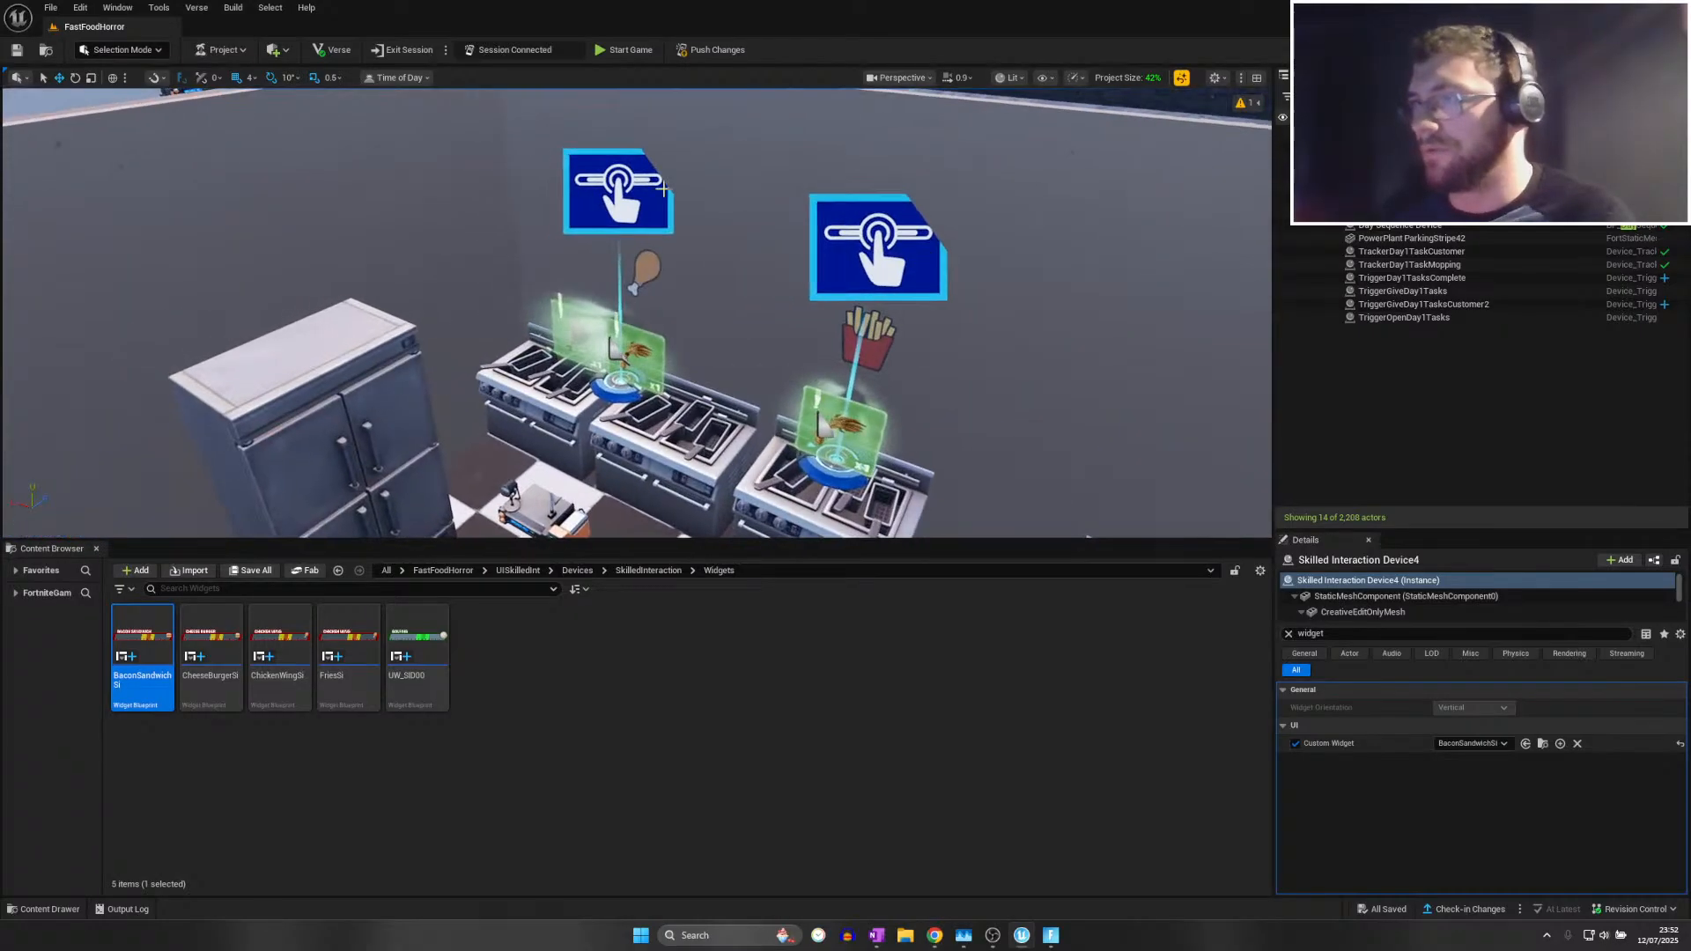
{"action": "left_click", "coordinate": [619, 198]}
{"action": "left_click", "coordinate": [1289, 634]}
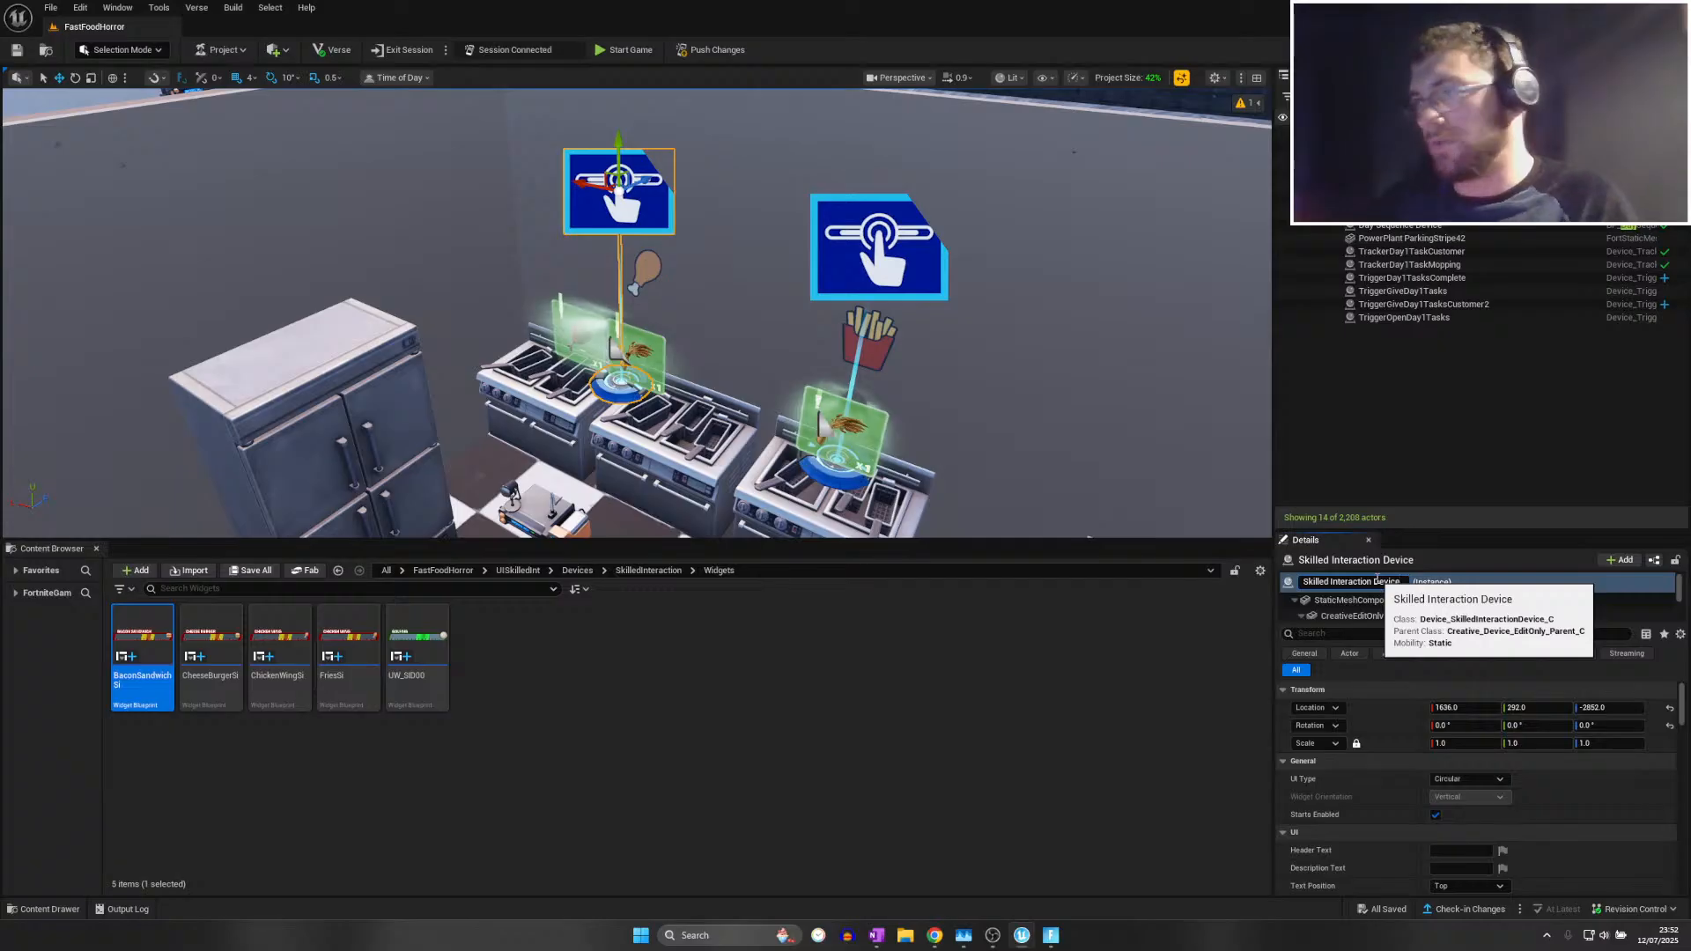
{"action": "type", "text": "ChickenWing"}
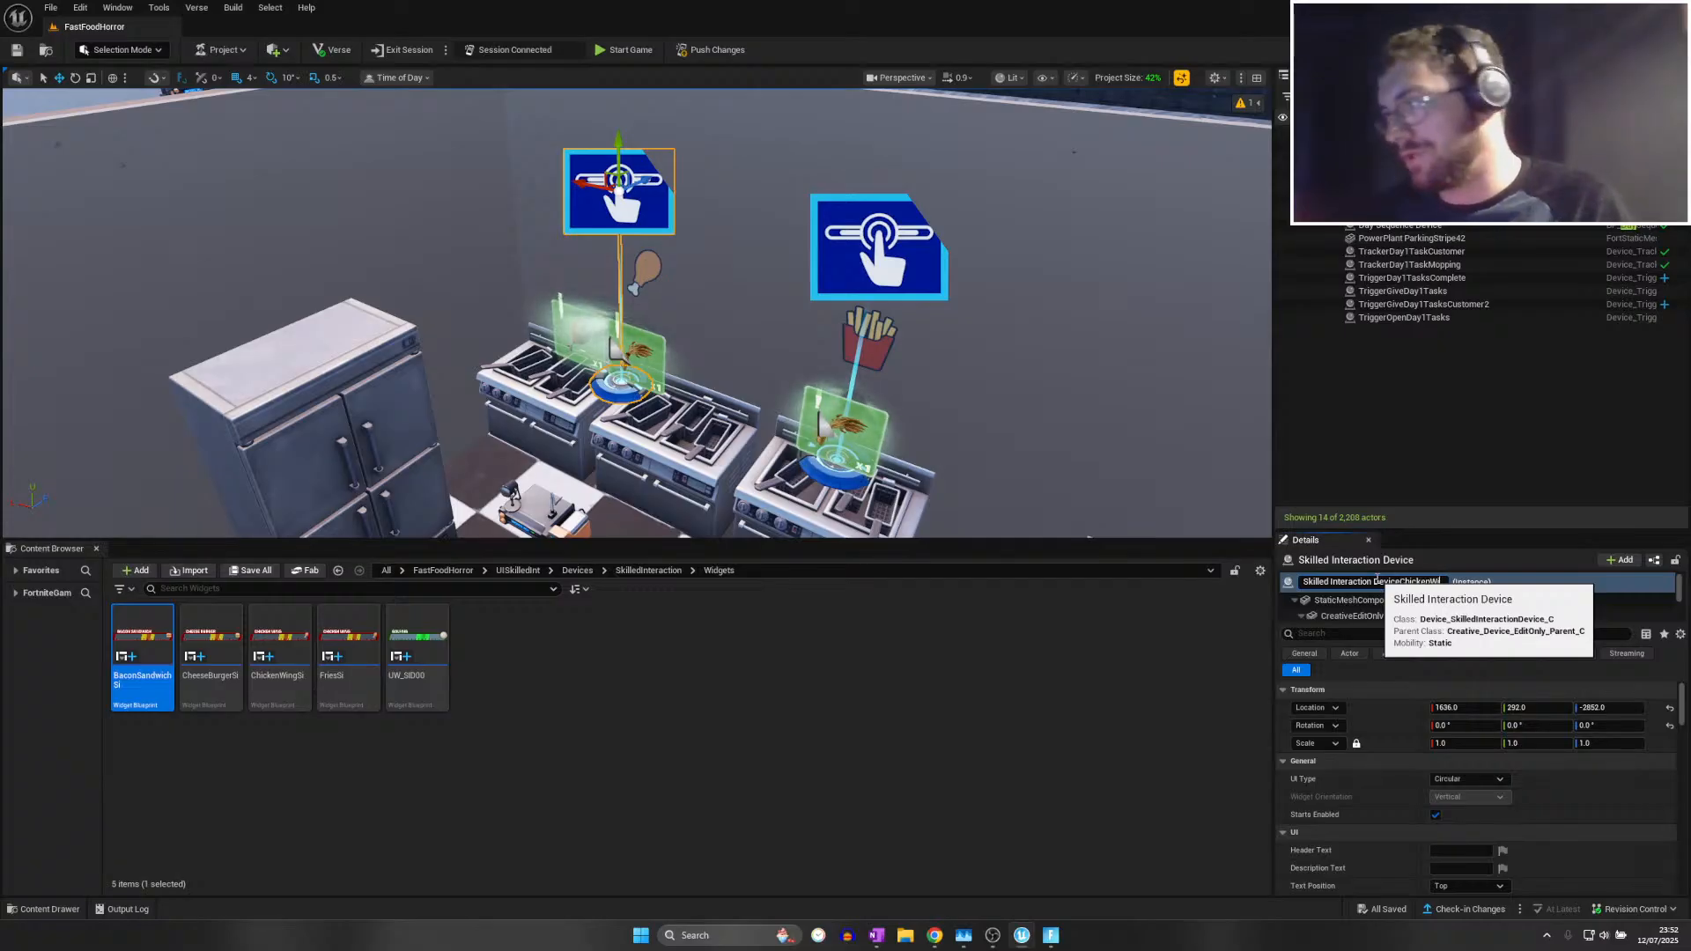
{"action": "key", "text": "Return"}
Rename the fries station's device as Skilled Interaction DeviceFries
{"action": "left_click", "coordinate": [879, 247]}
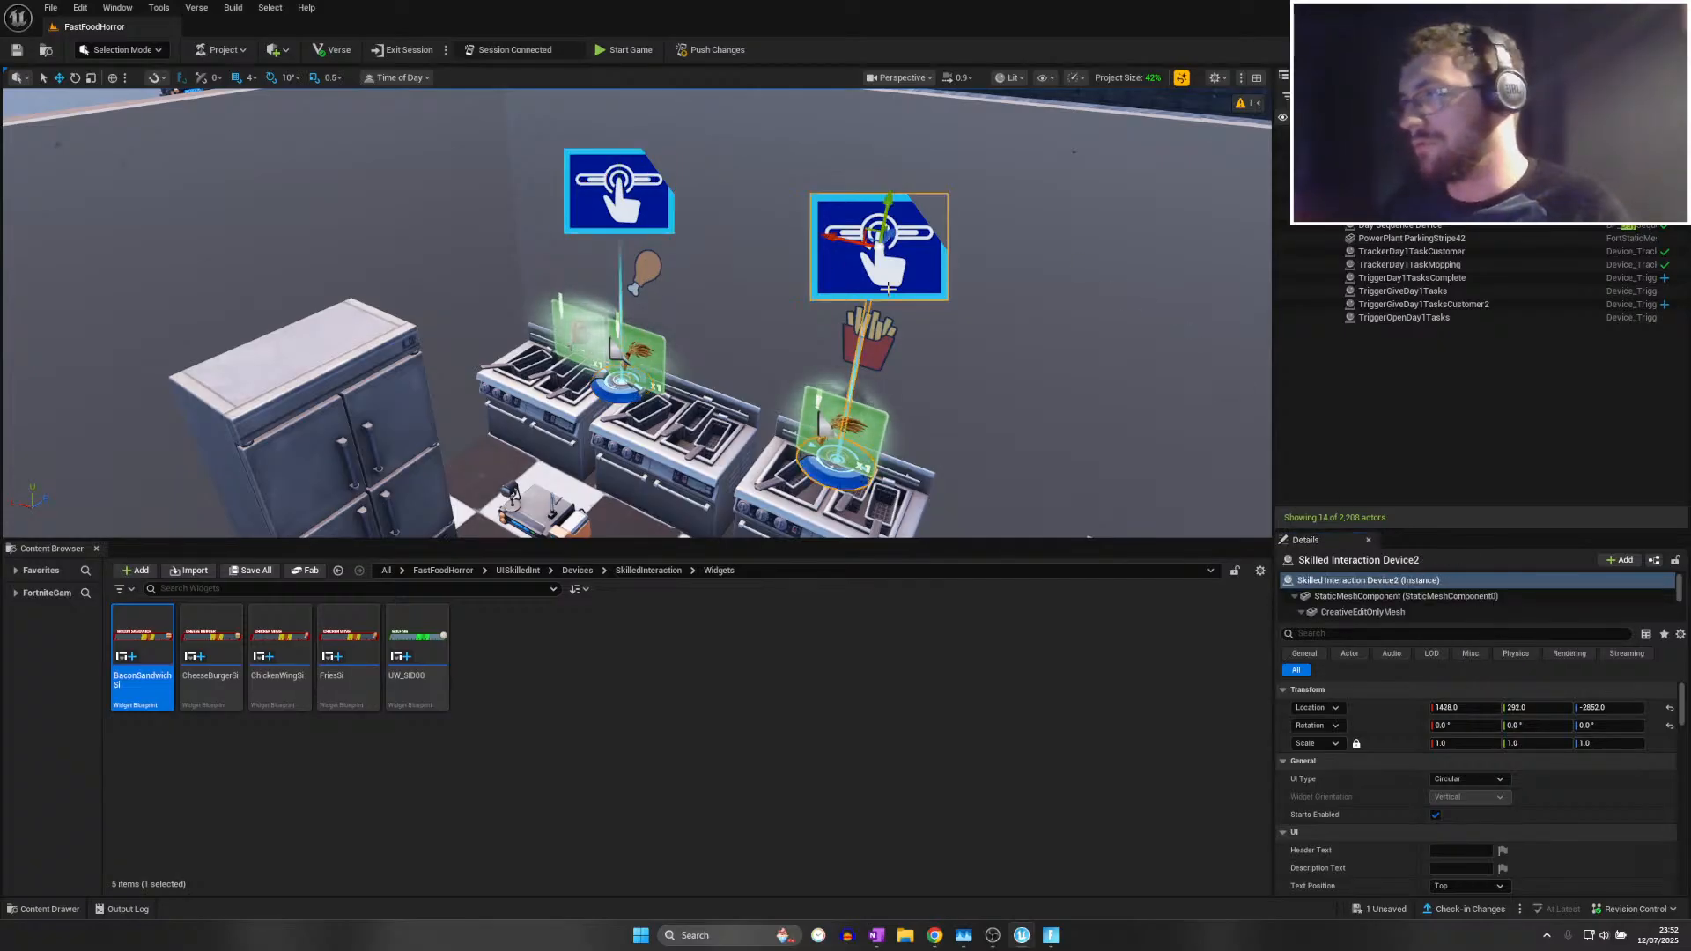
{"action": "double_click", "coordinate": [1475, 580]}
{"action": "key", "text": "End"}
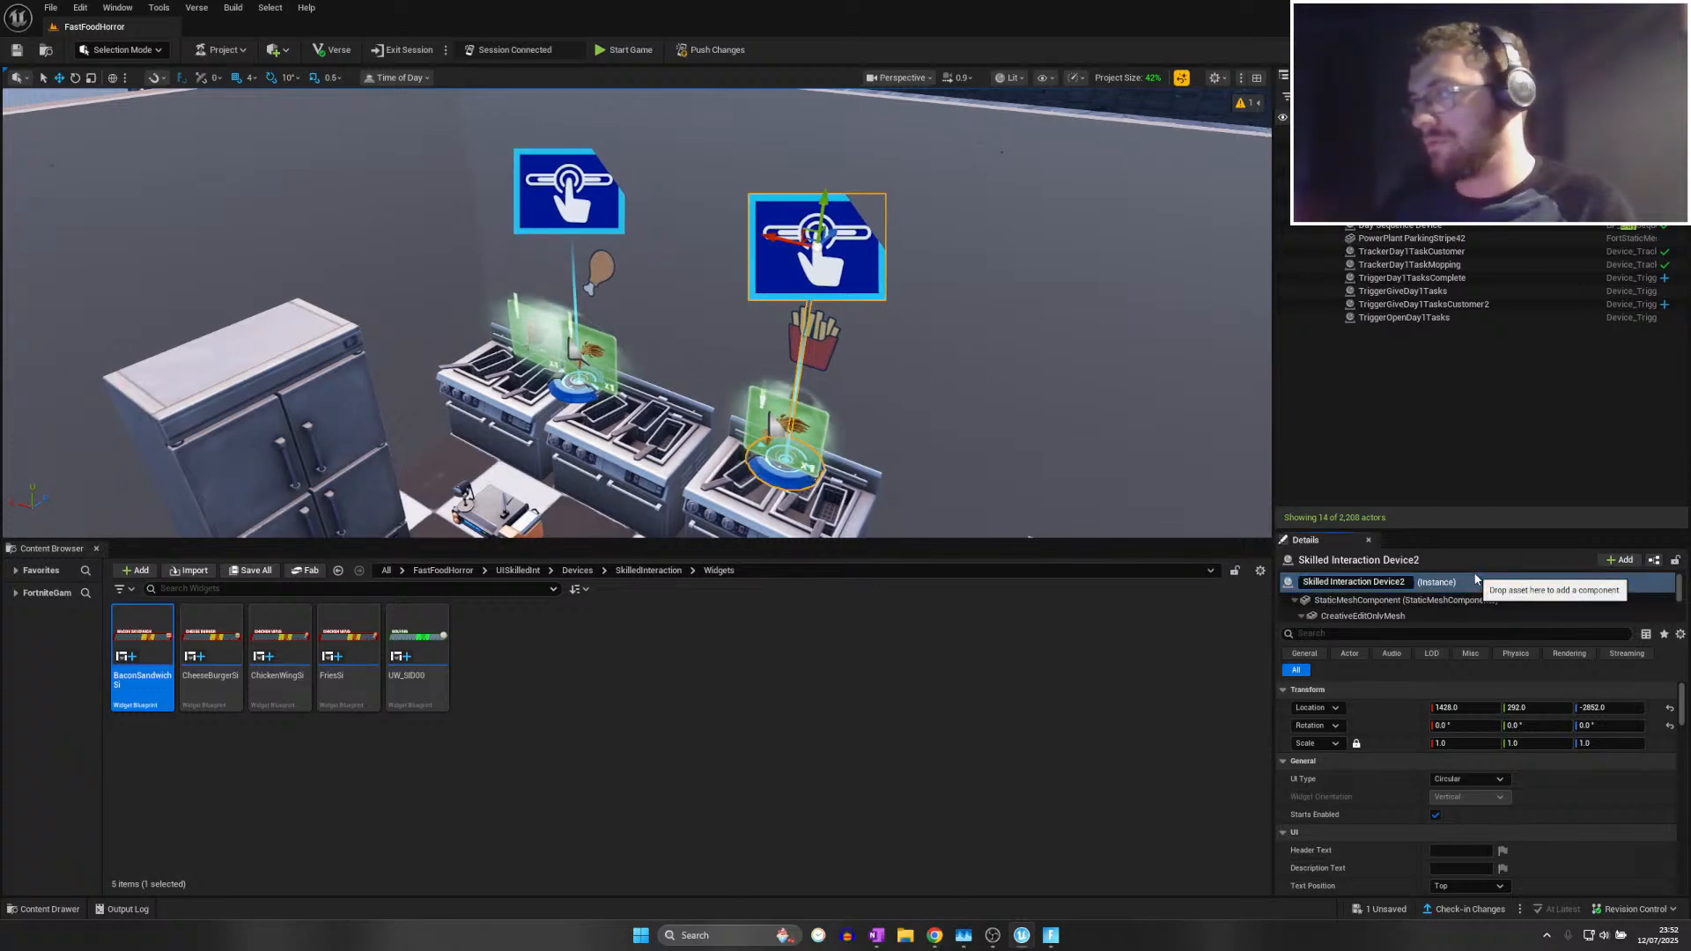
{"action": "key", "text": "BackSpace"}
{"action": "type", "text": "Fries"}
{"action": "key", "text": "Return"}
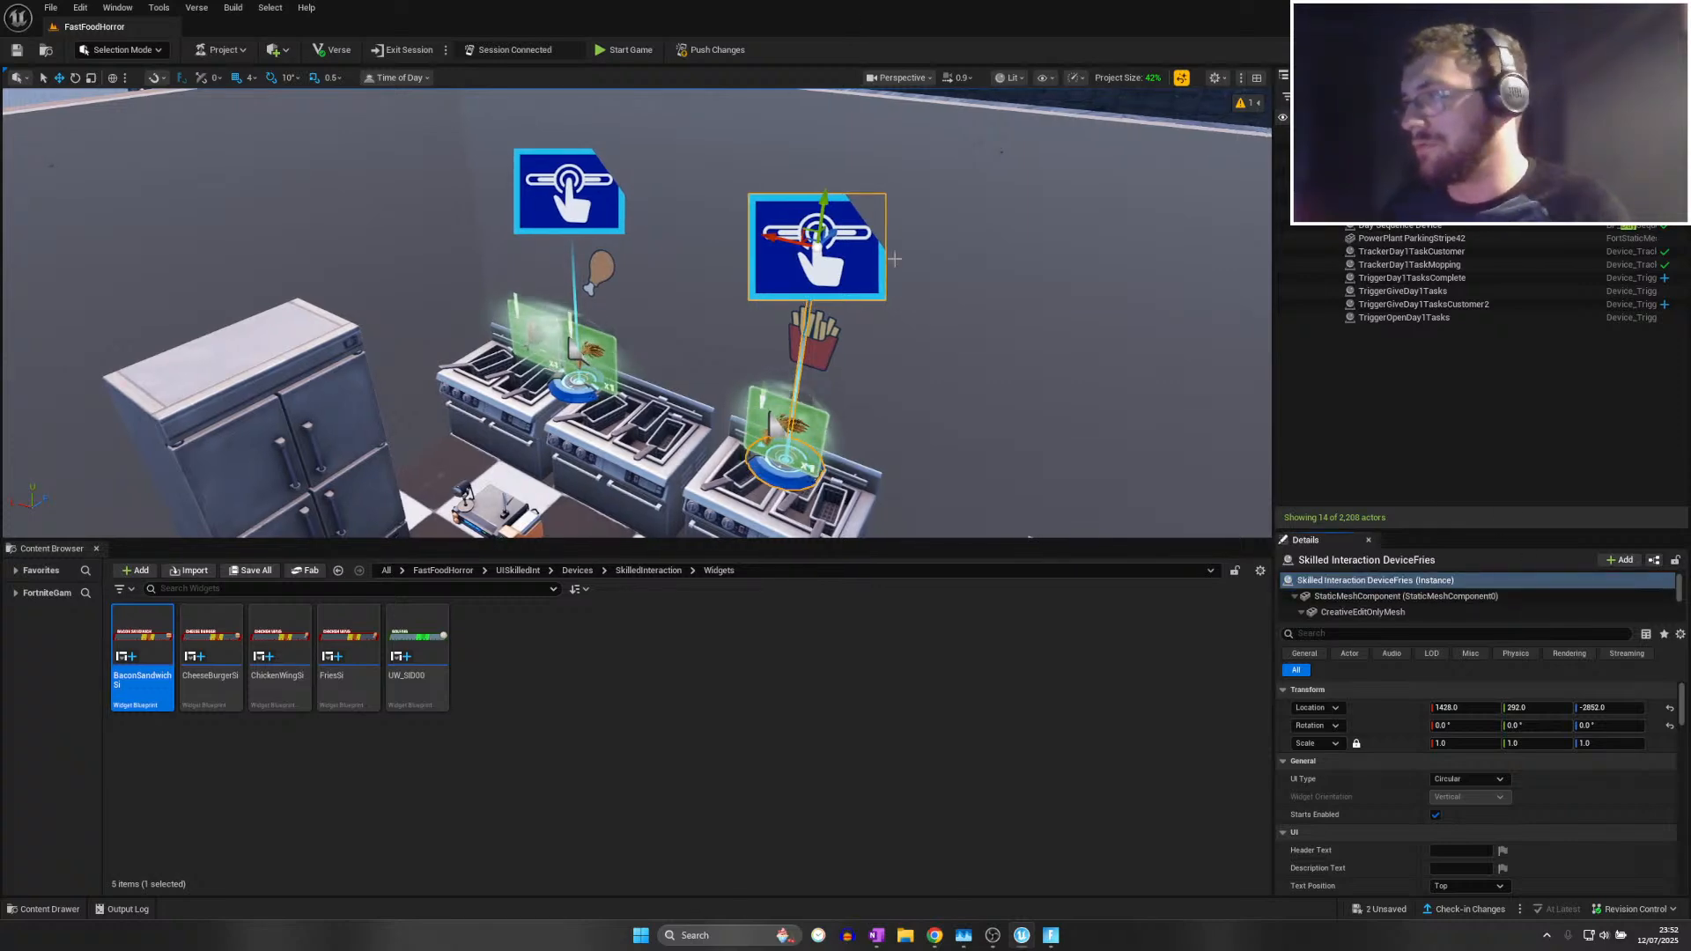
Rename the cheeseburger station's device as Skilled Interaction DeviceCheeseBurger
{"action": "left_click", "coordinate": [872, 226]}
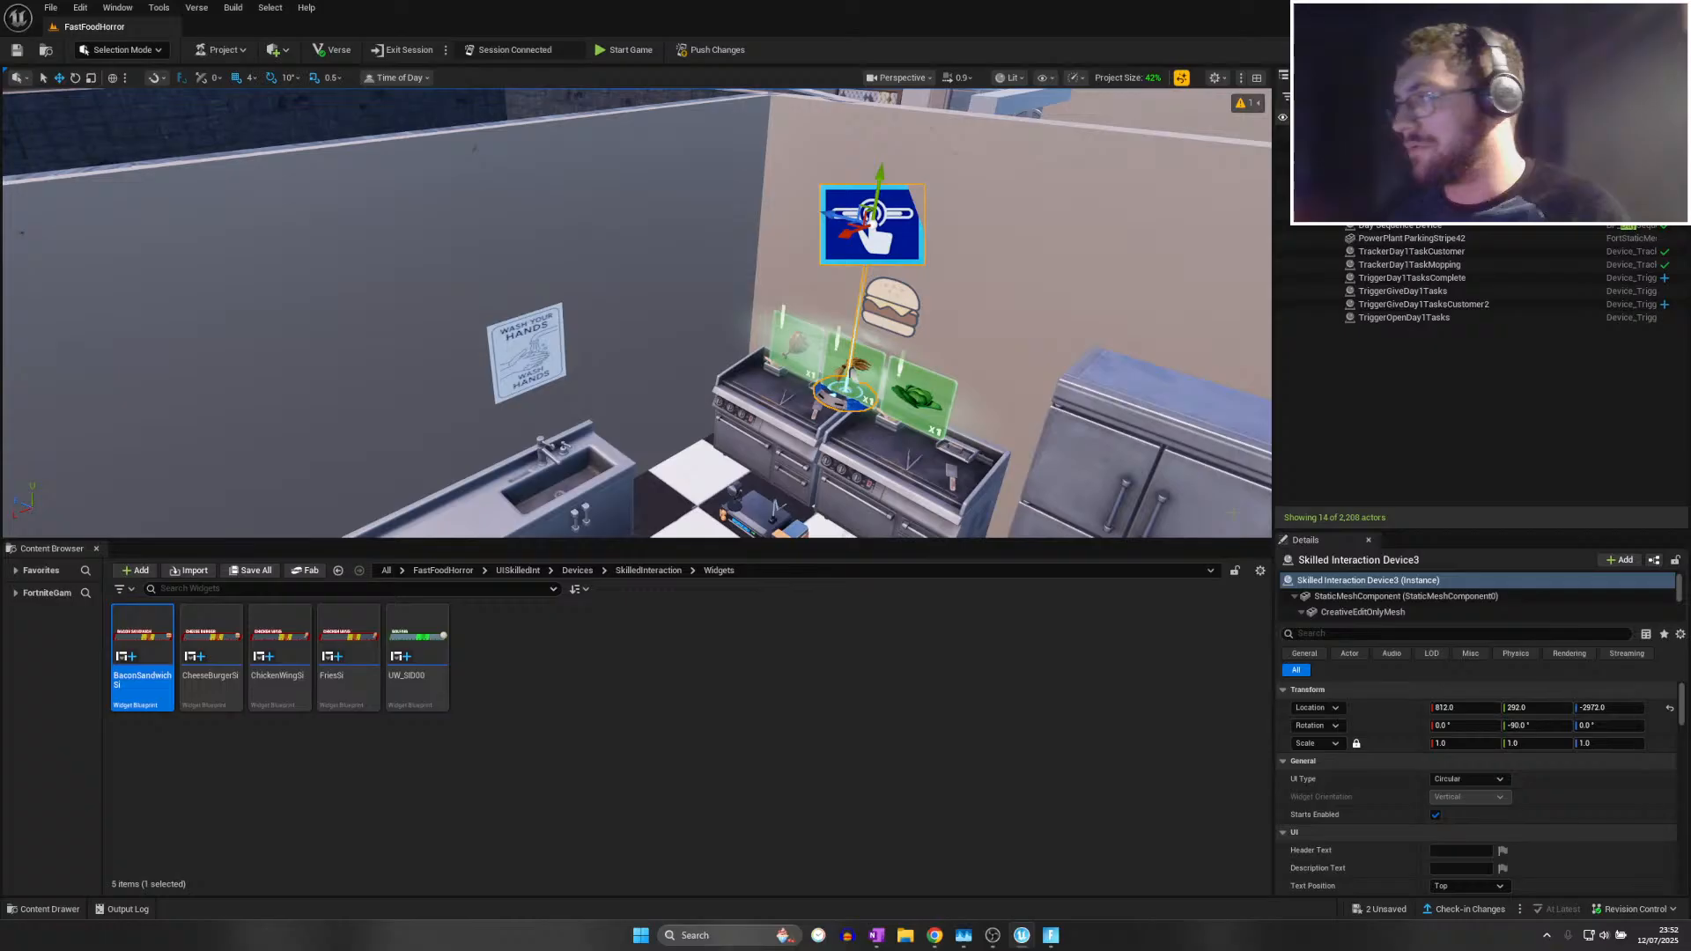
{"action": "left_click", "coordinate": [1431, 583]}
{"action": "key", "text": "End"}
{"action": "type", "text": "Ch"}
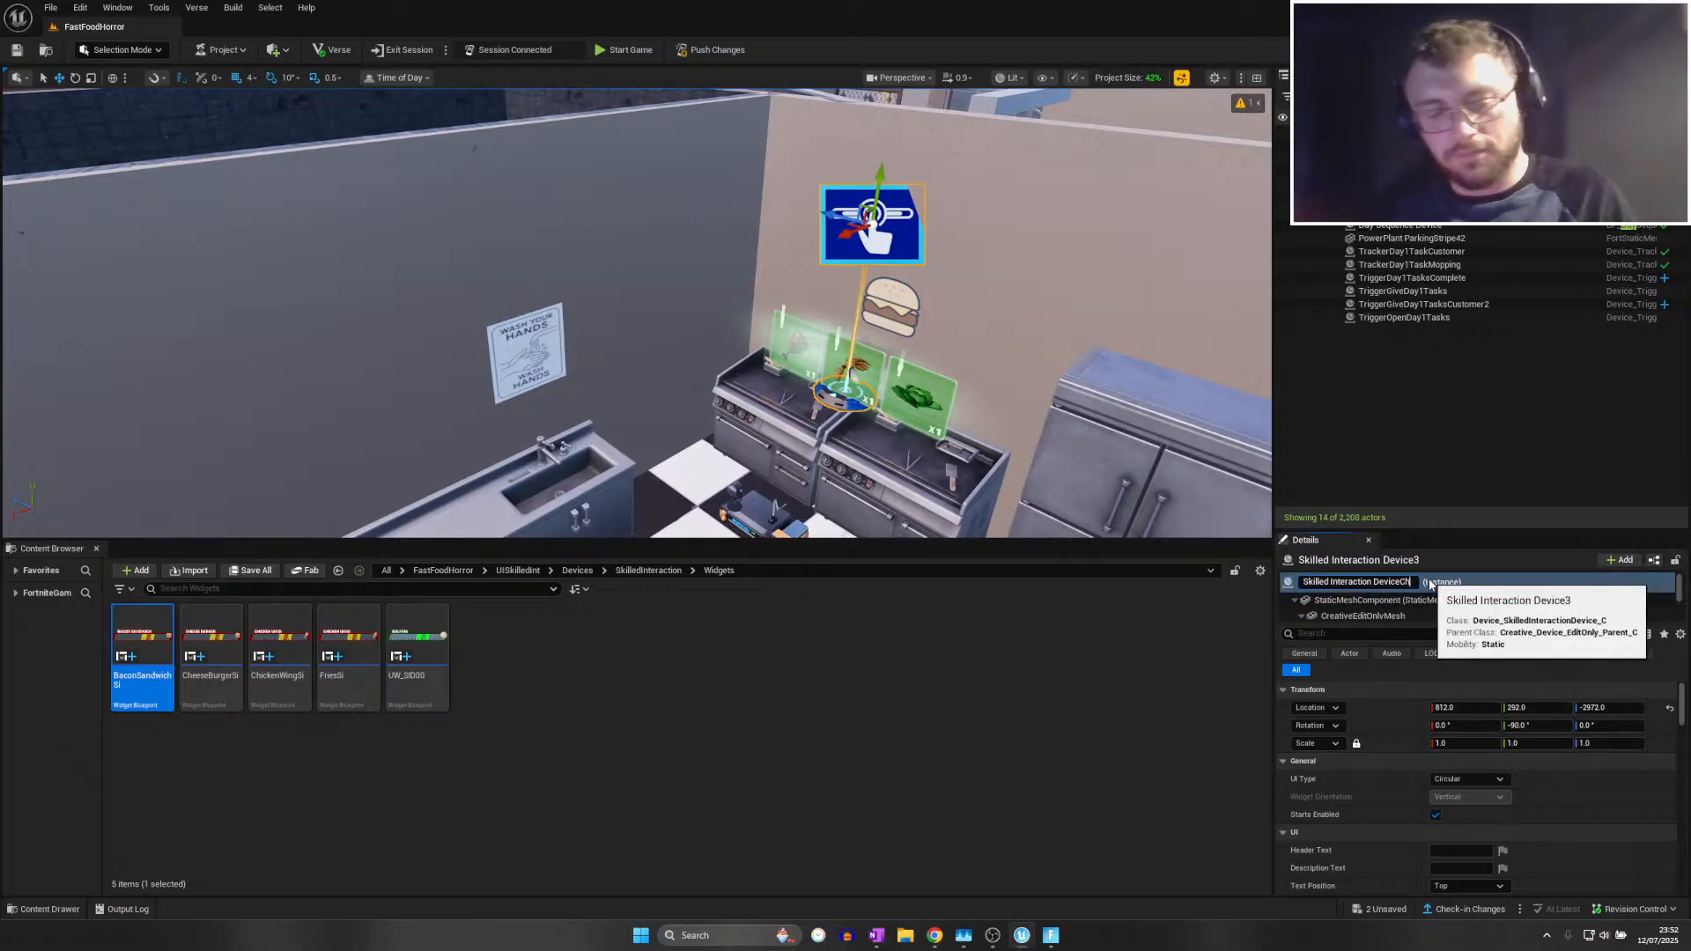
{"action": "type", "text": "eeseBurger"}
{"action": "key", "text": "Return"}
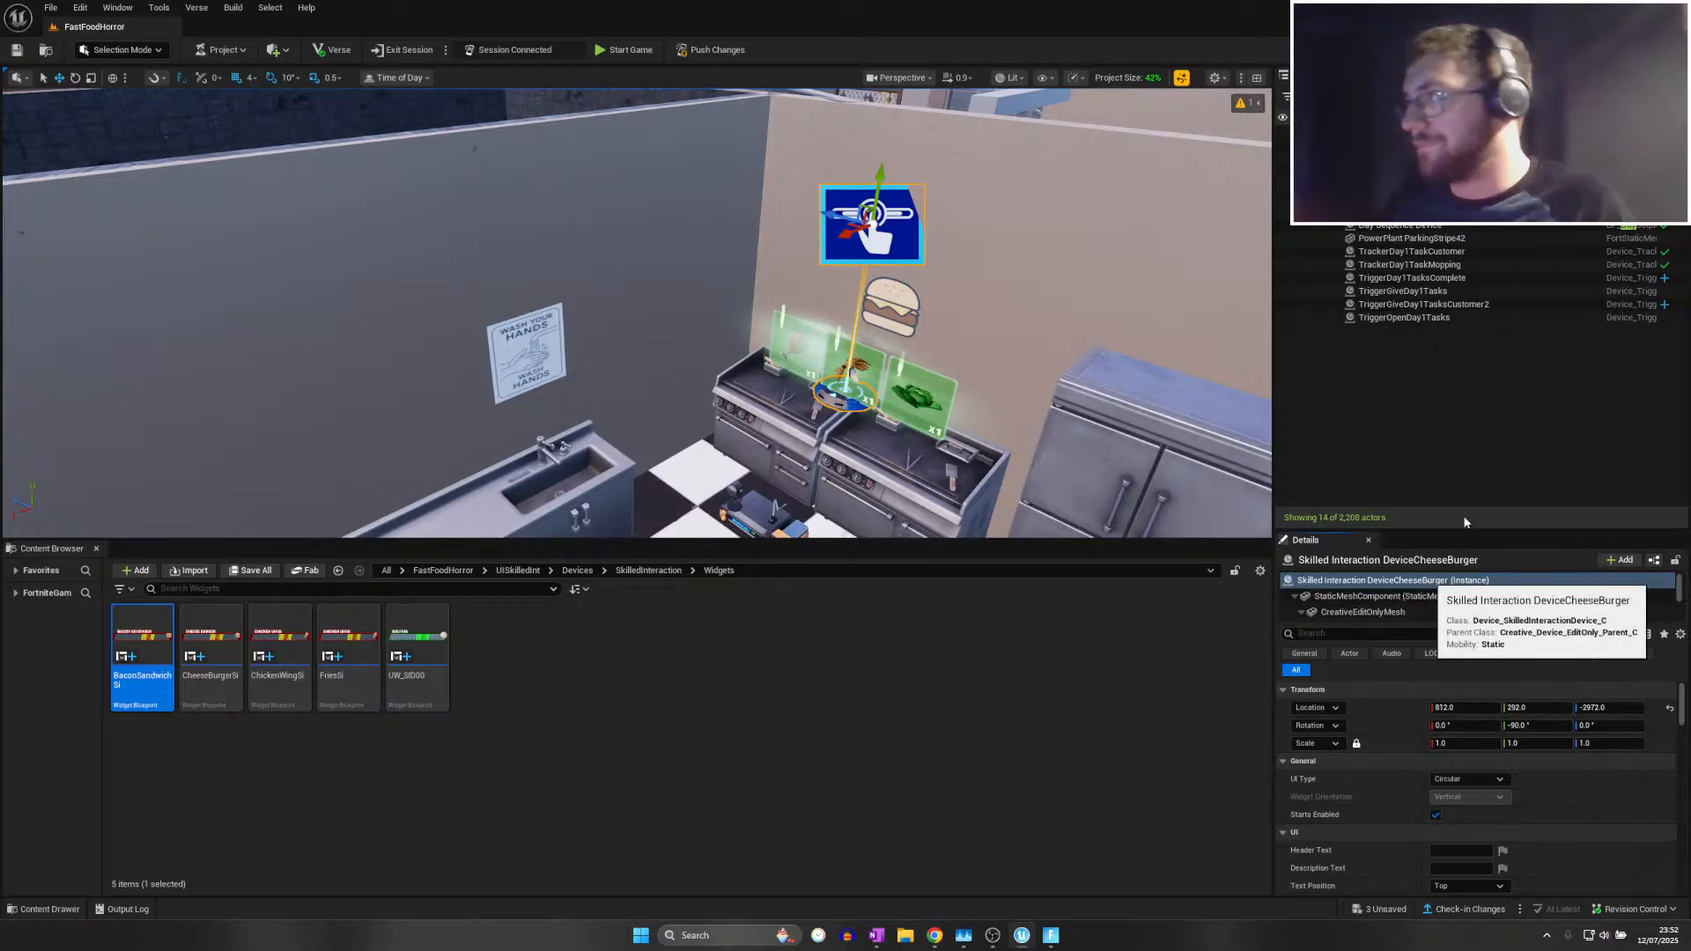
Rename the bacon sandwich station's device as Skilled Interaction DeviceBaconSandwich
{"action": "right_click_drag", "start_coordinate": [968, 334], "coordinate": [1215, 334]}
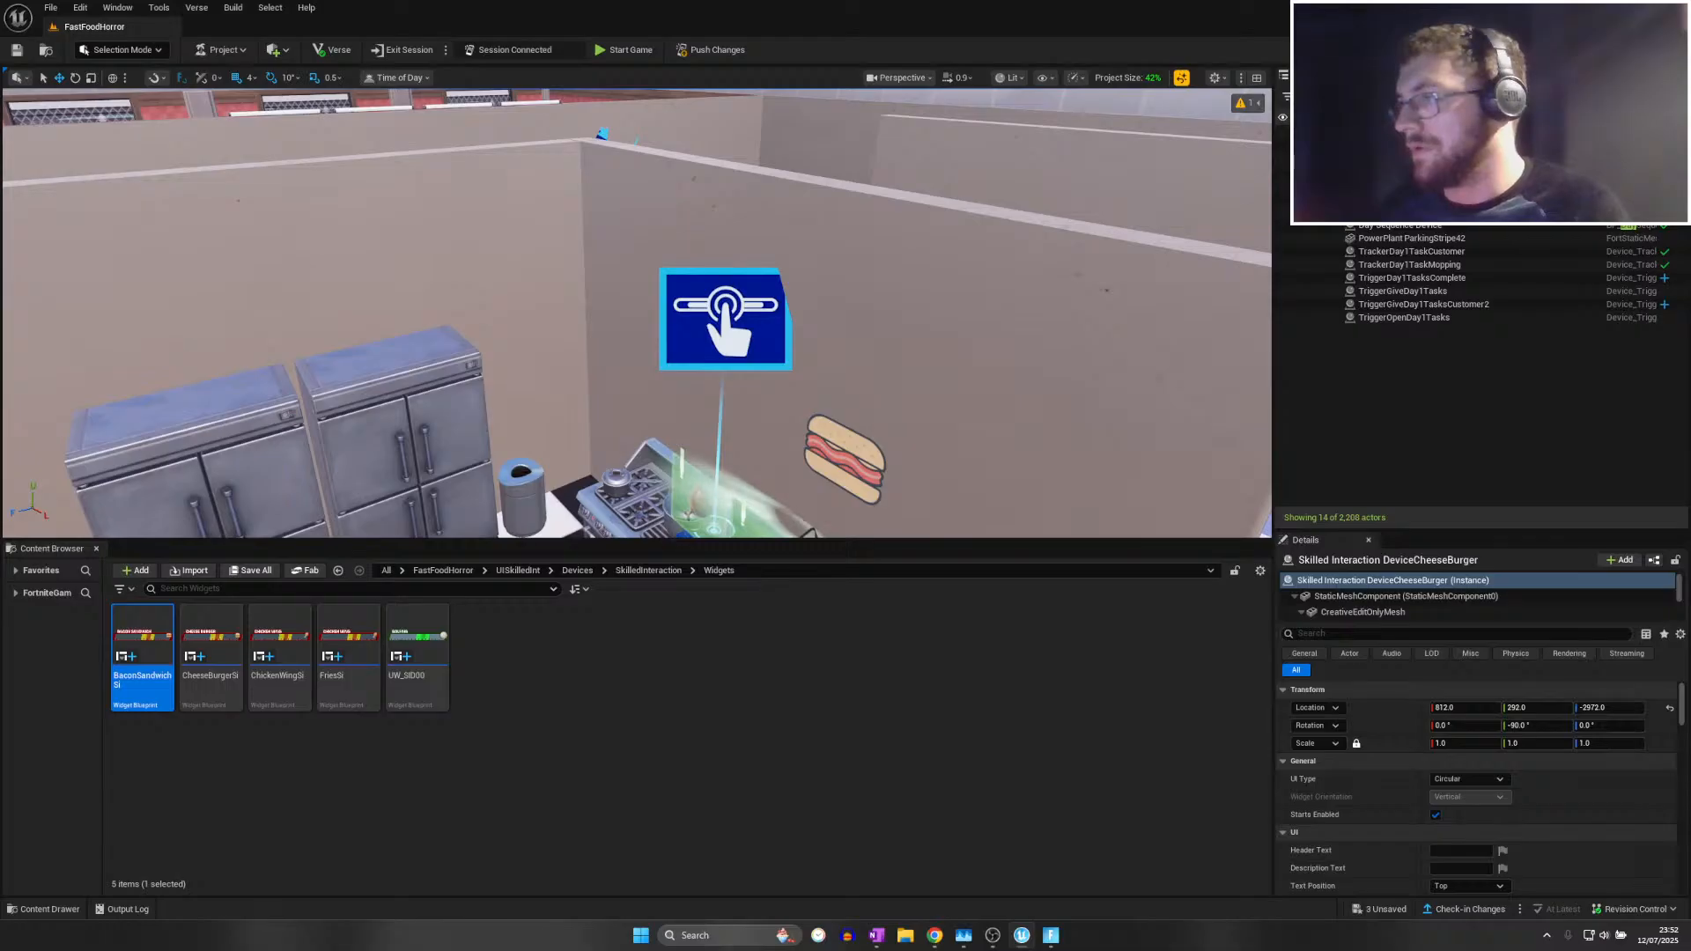
{"action": "left_click", "coordinate": [725, 299]}
{"action": "double_click", "coordinate": [1424, 581]}
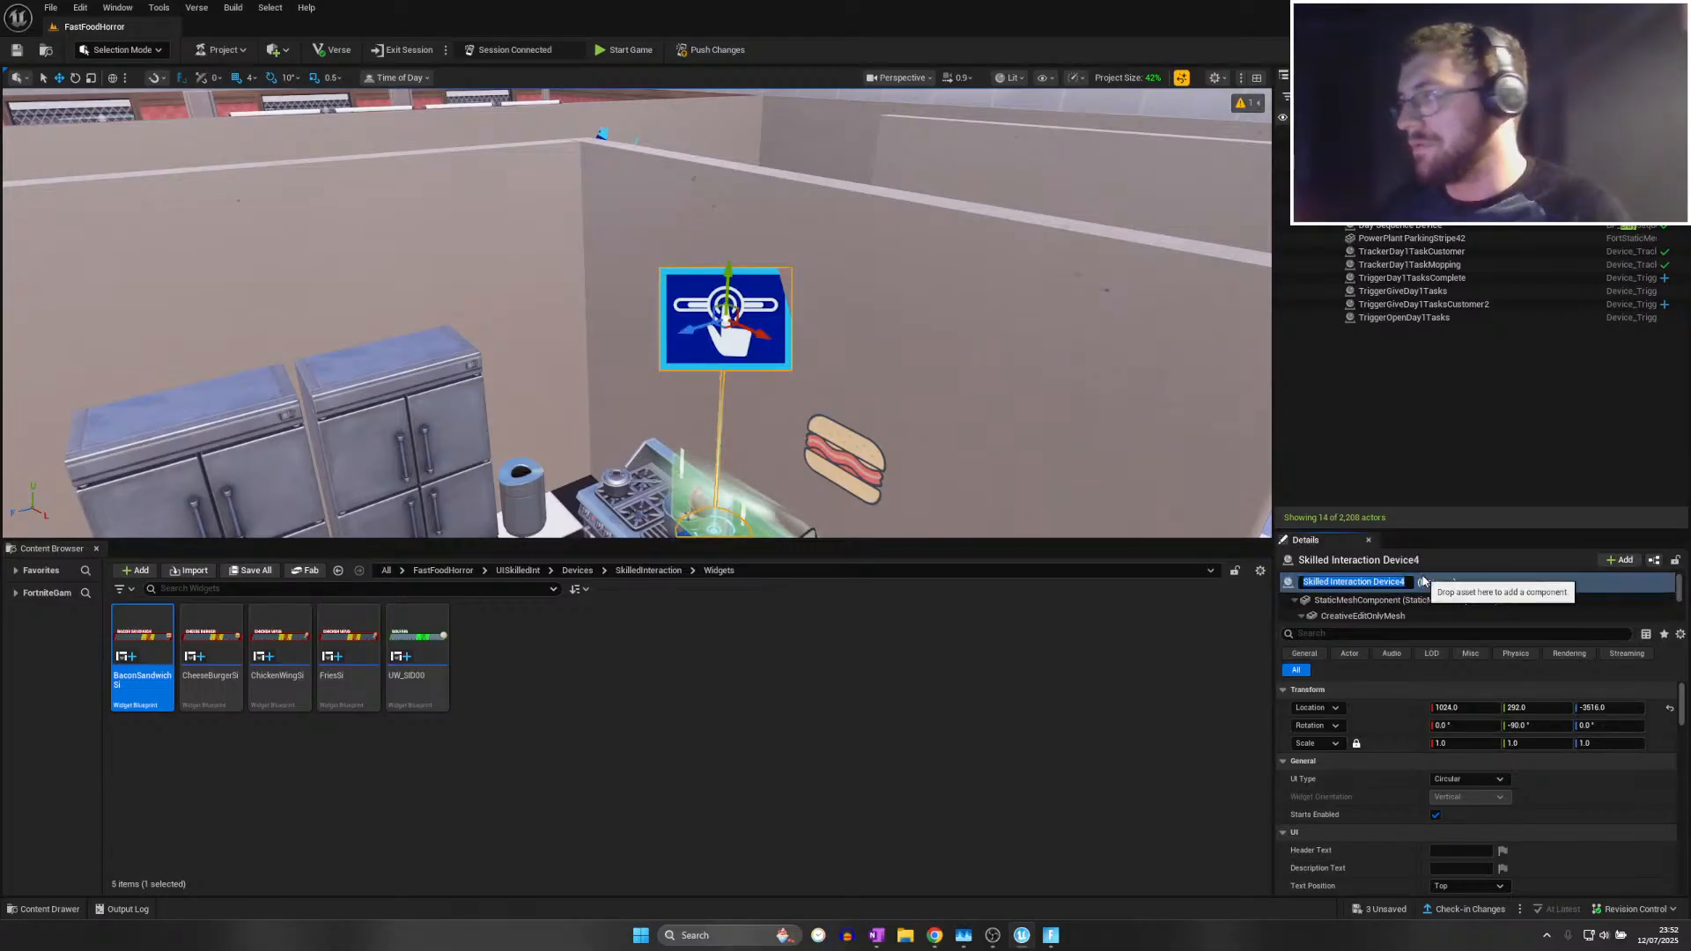
{"action": "key", "text": "BackSpace"}
{"action": "type", "text": "Ba"}
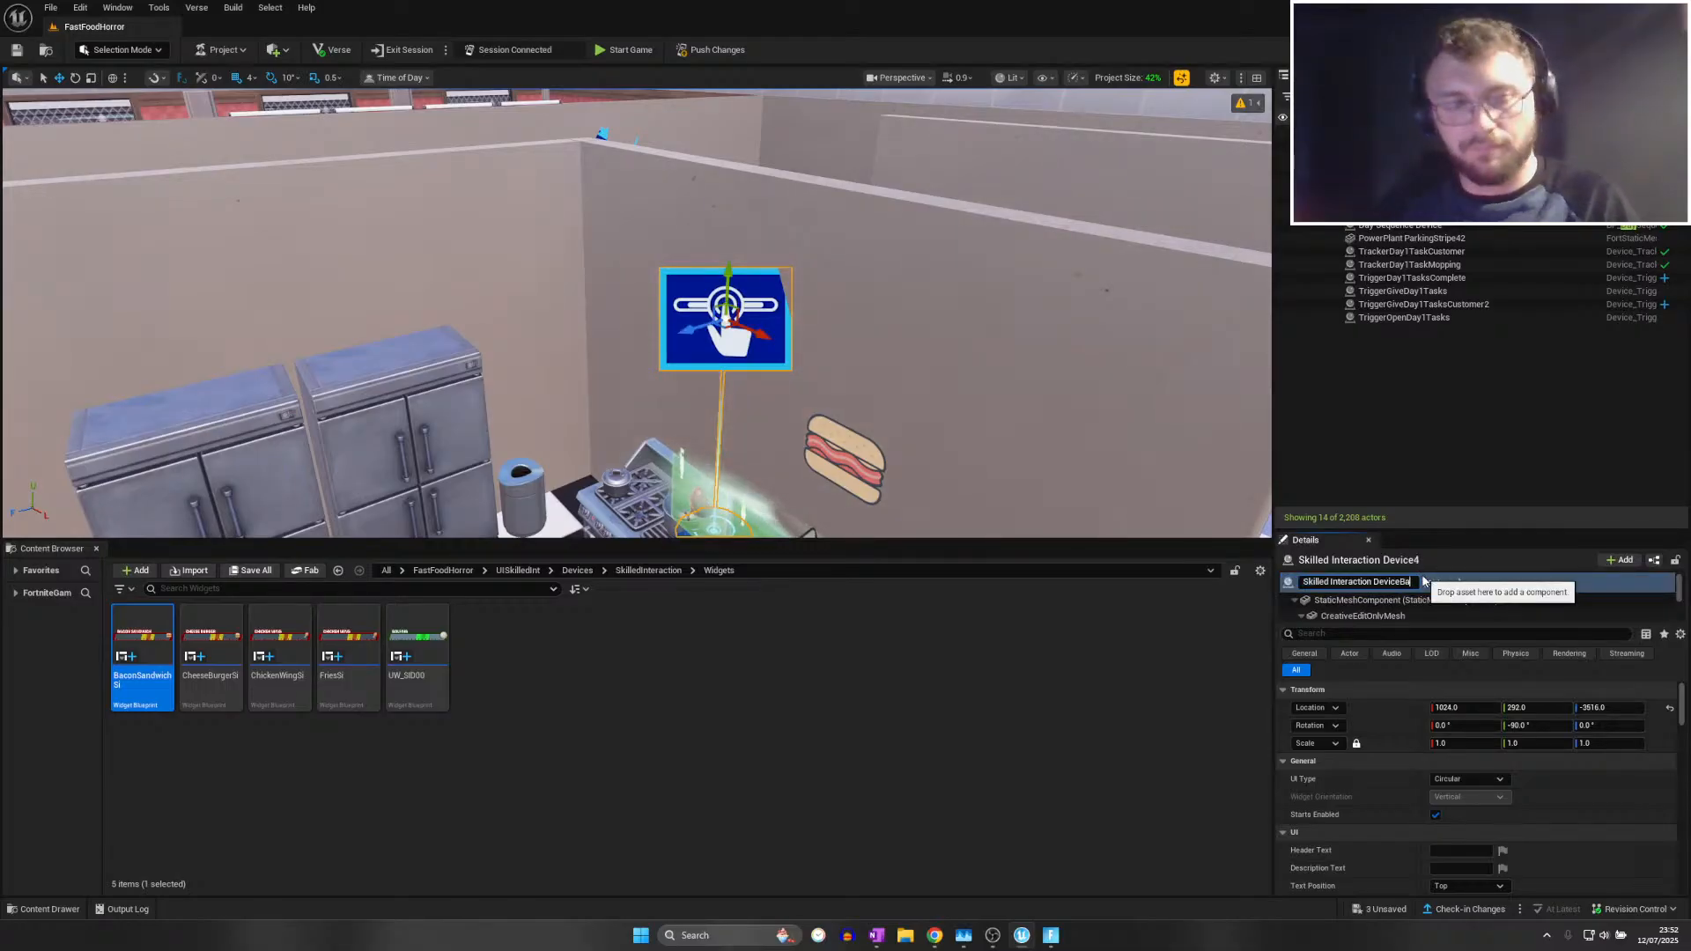
{"action": "type", "text": "conSandwich"}
{"action": "key", "text": "Return"}
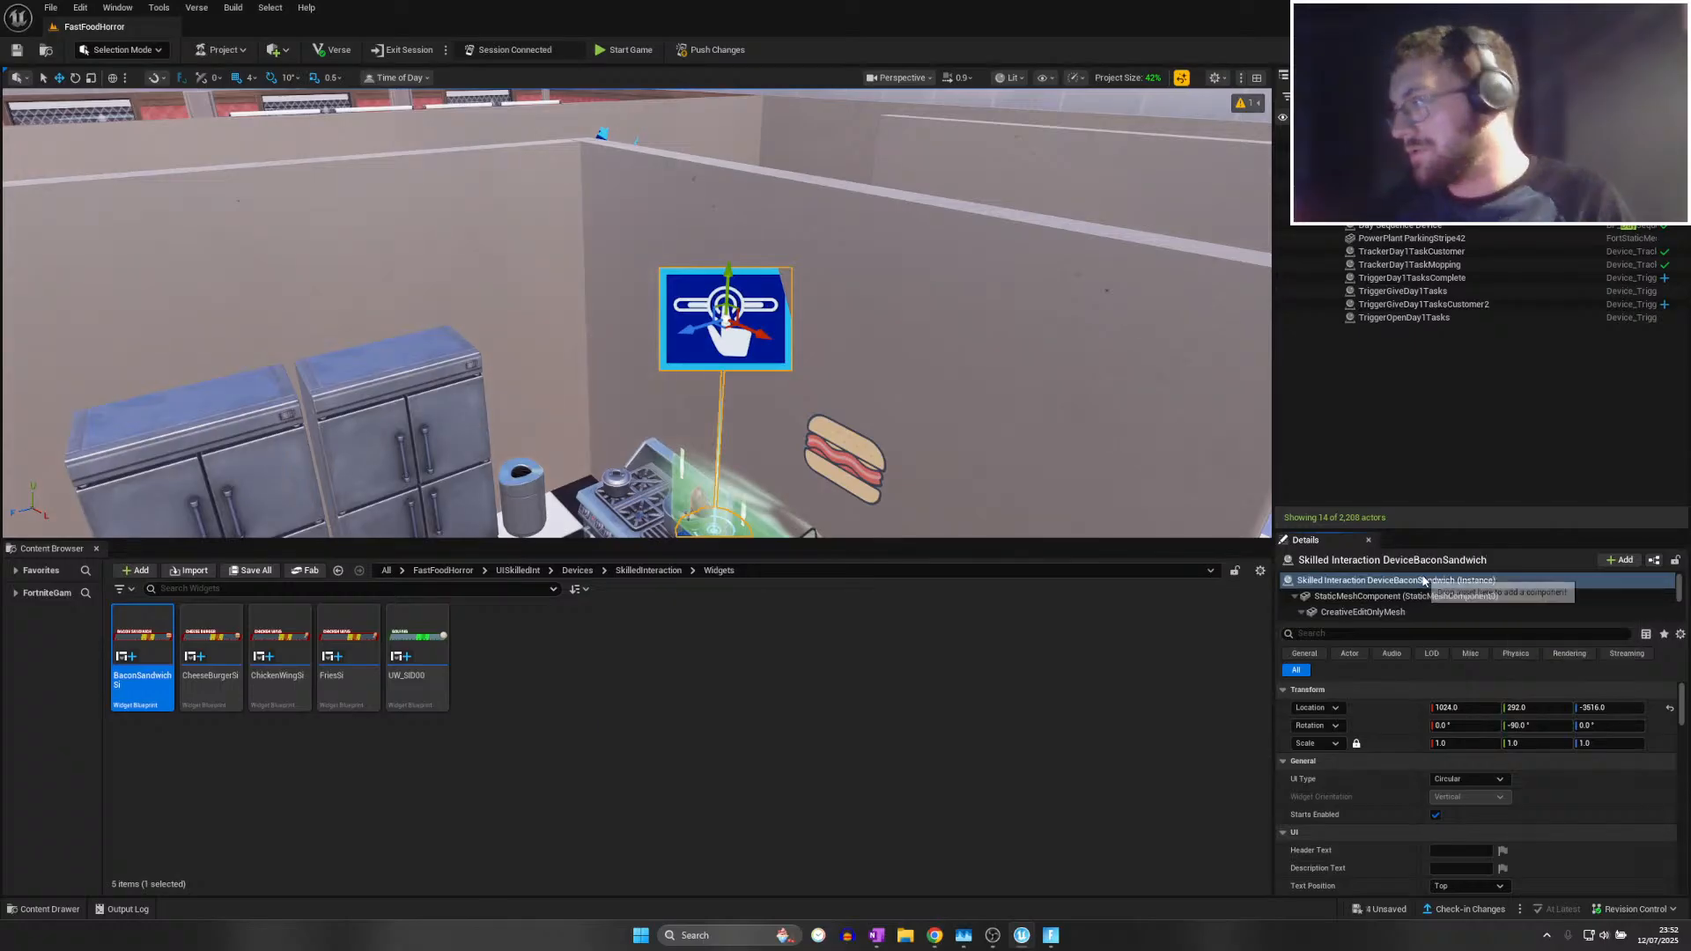
Clear the outliner's search filter and save the level
{"action": "left_click", "coordinate": [1306, 97]}
{"action": "mouse_move", "coordinate": [837, 308]}
{"action": "right_mouse_down"}
{"action": "mouse_move", "coordinate": [757, 309]}
{"action": "mouse_move", "coordinate": [818, 317]}
{"action": "right_mouse_up"}
{"action": "key", "text": "s"}
{"action": "left_click", "coordinate": [51, 7]}
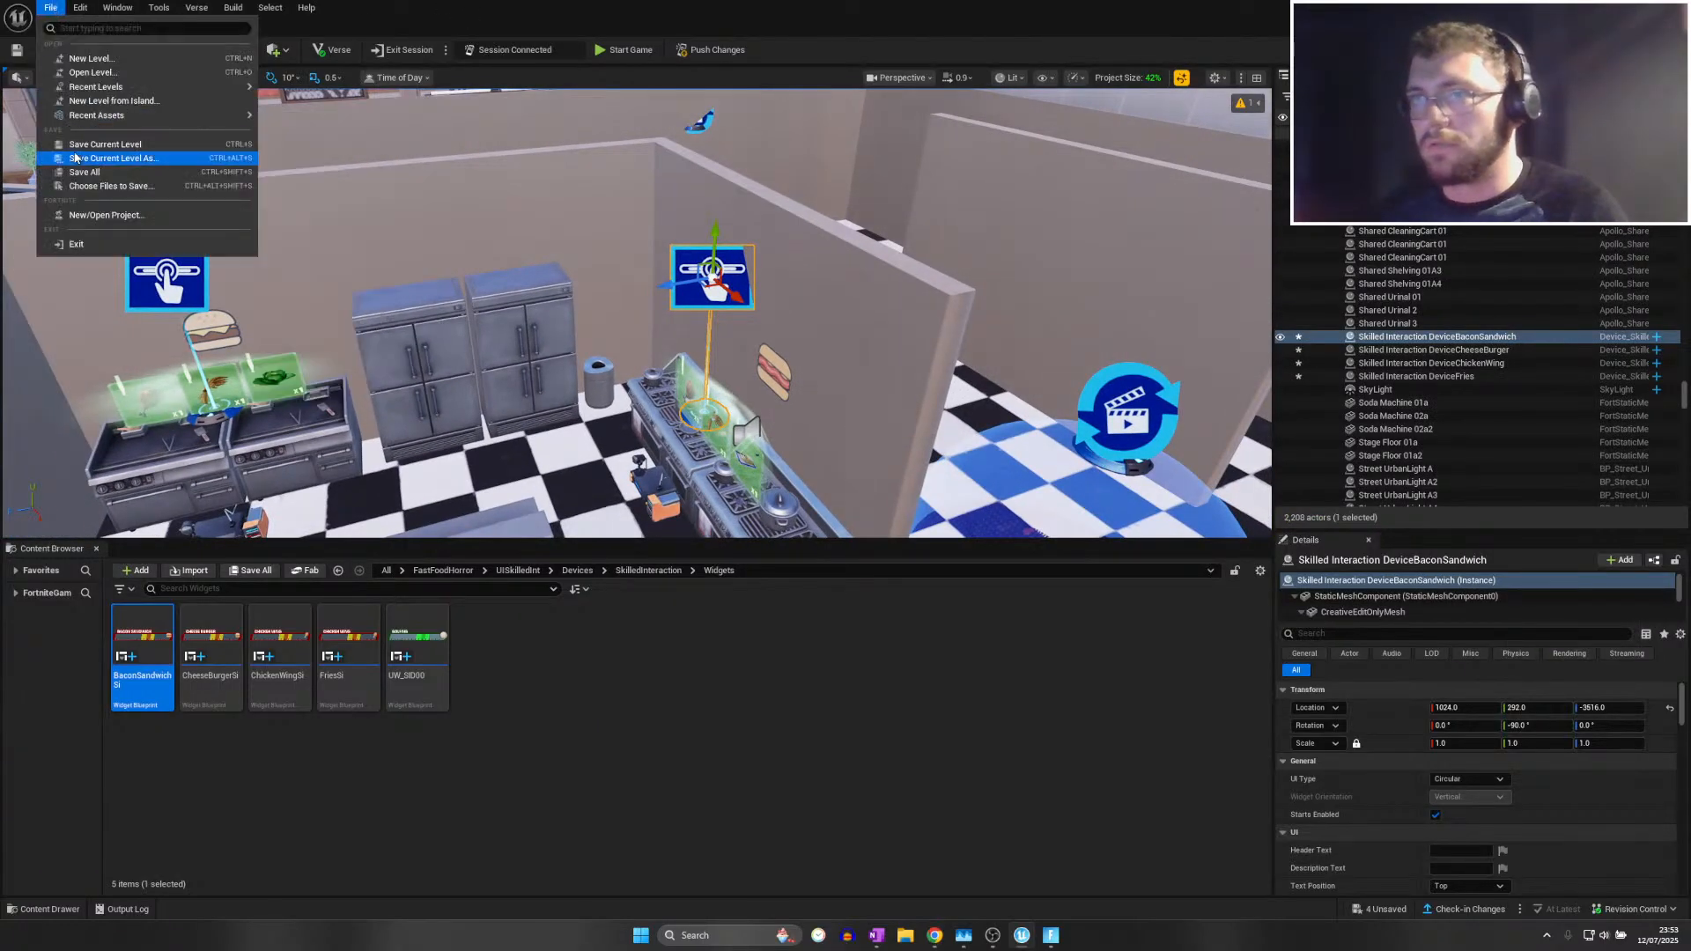
{"action": "left_click", "coordinate": [67, 157]}
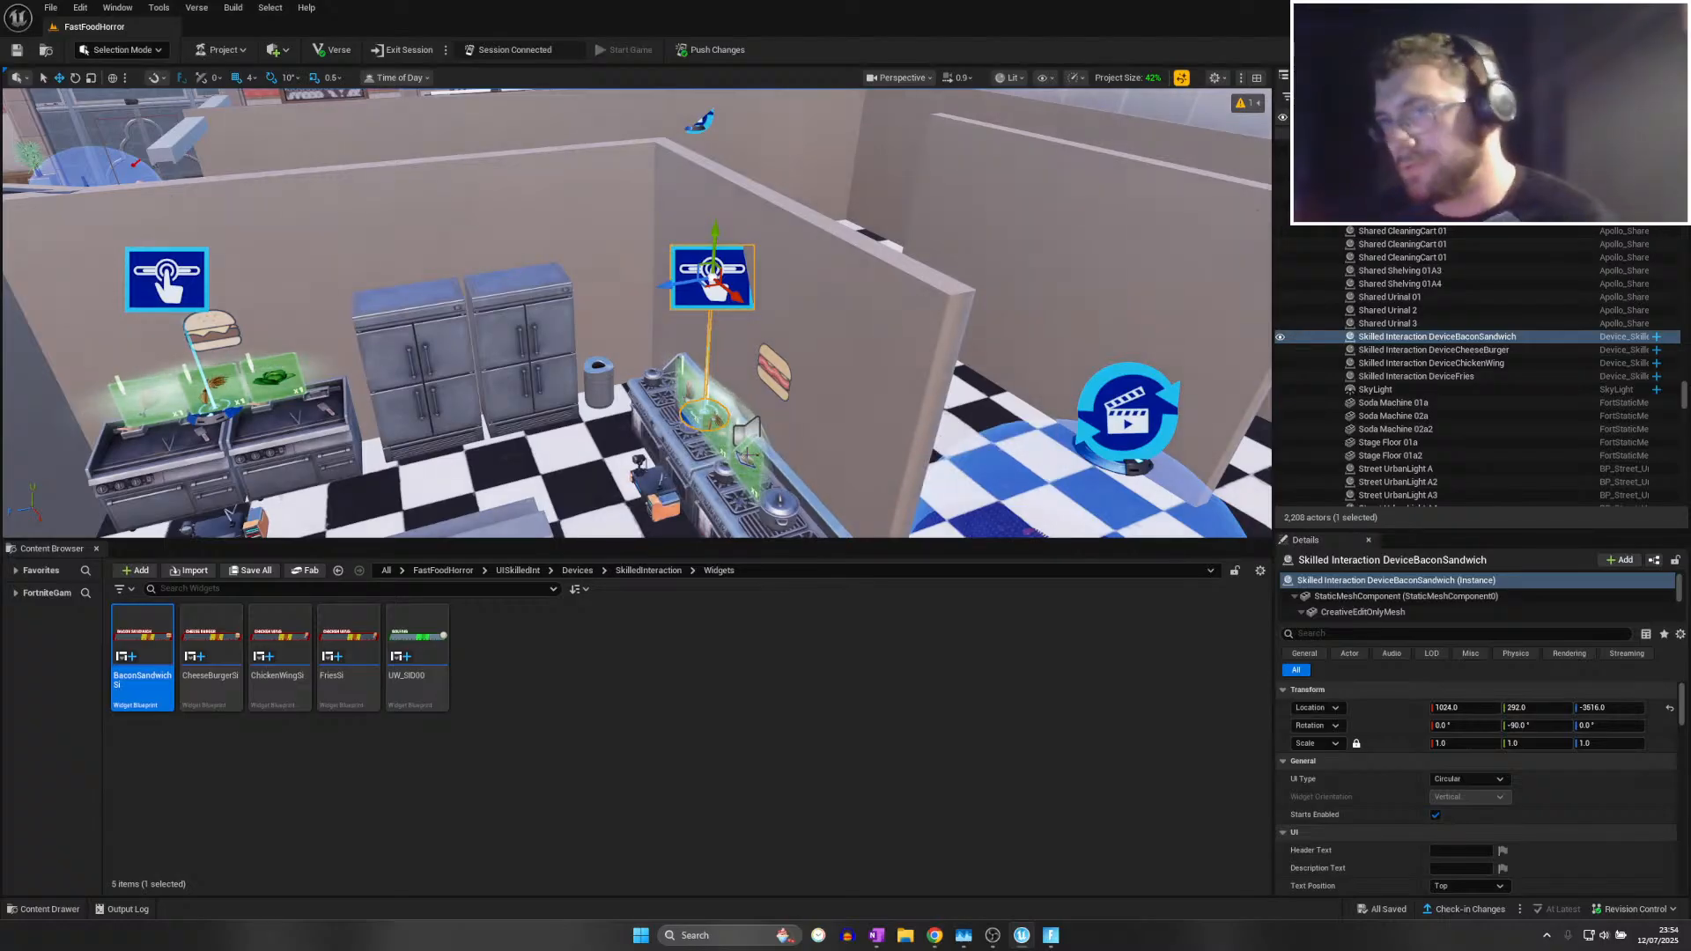
Save all unsaved files of the project
{"action": "key", "text": "w"}
{"action": "right_click_drag", "start_coordinate": [651, 326], "coordinate": [1070, 363]}
{"action": "key", "text": "w"}
{"action": "key", "text": "w"}
{"action": "left_click", "coordinate": [50, 8]}
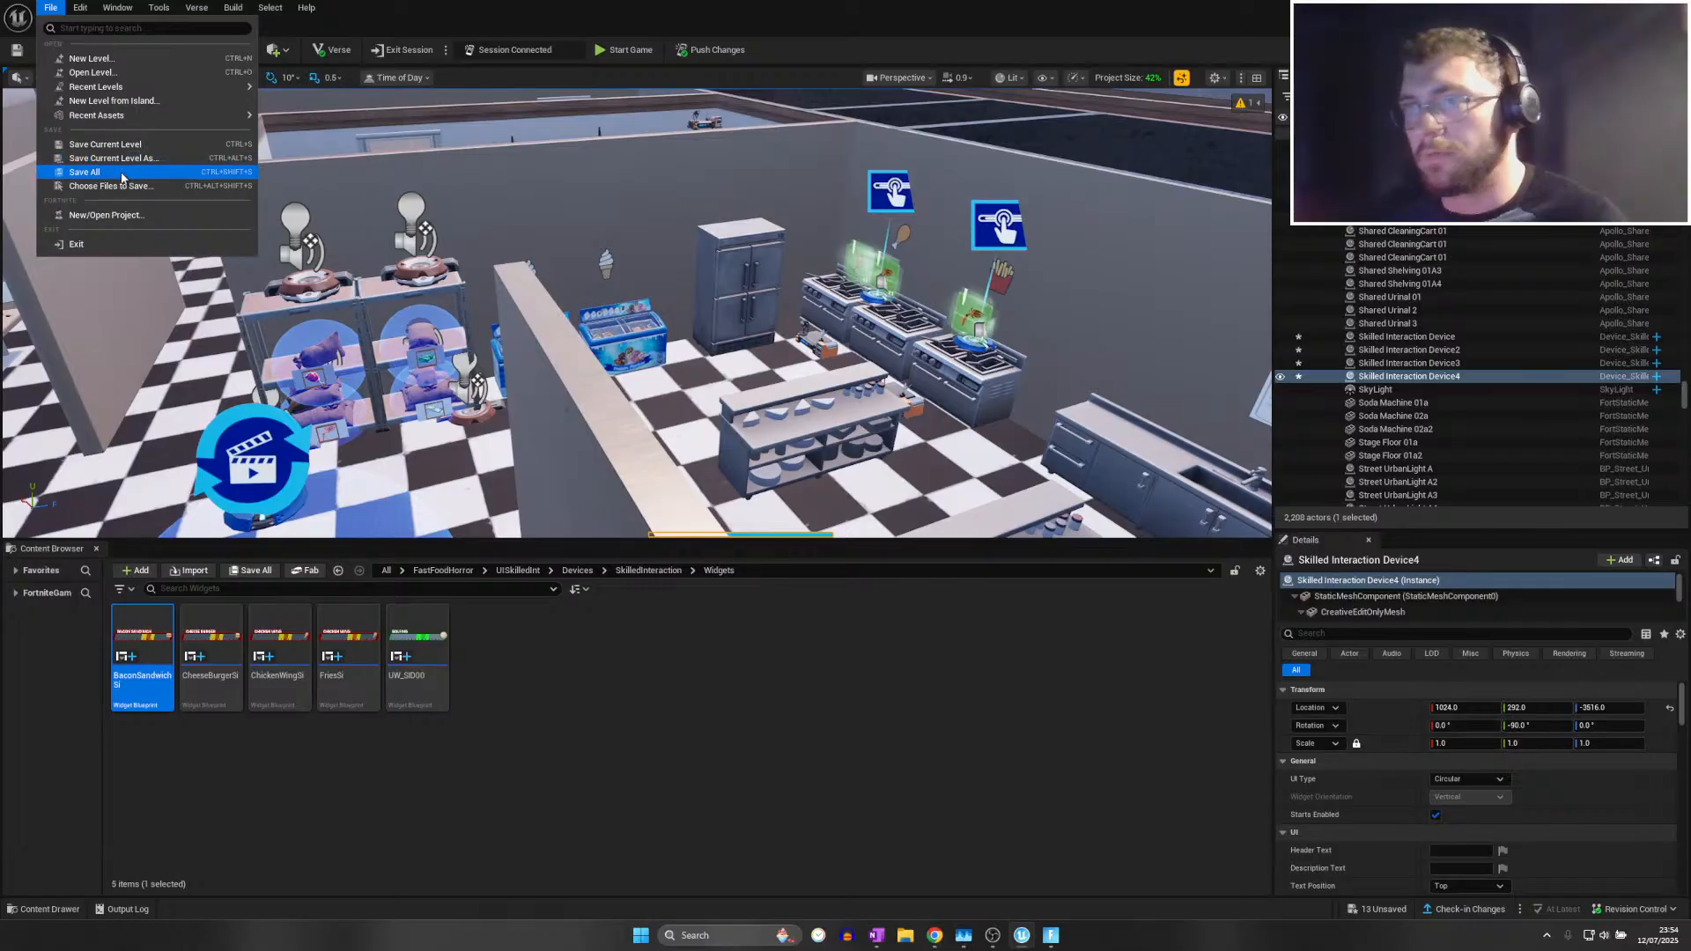
{"action": "left_click", "coordinate": [88, 172]}
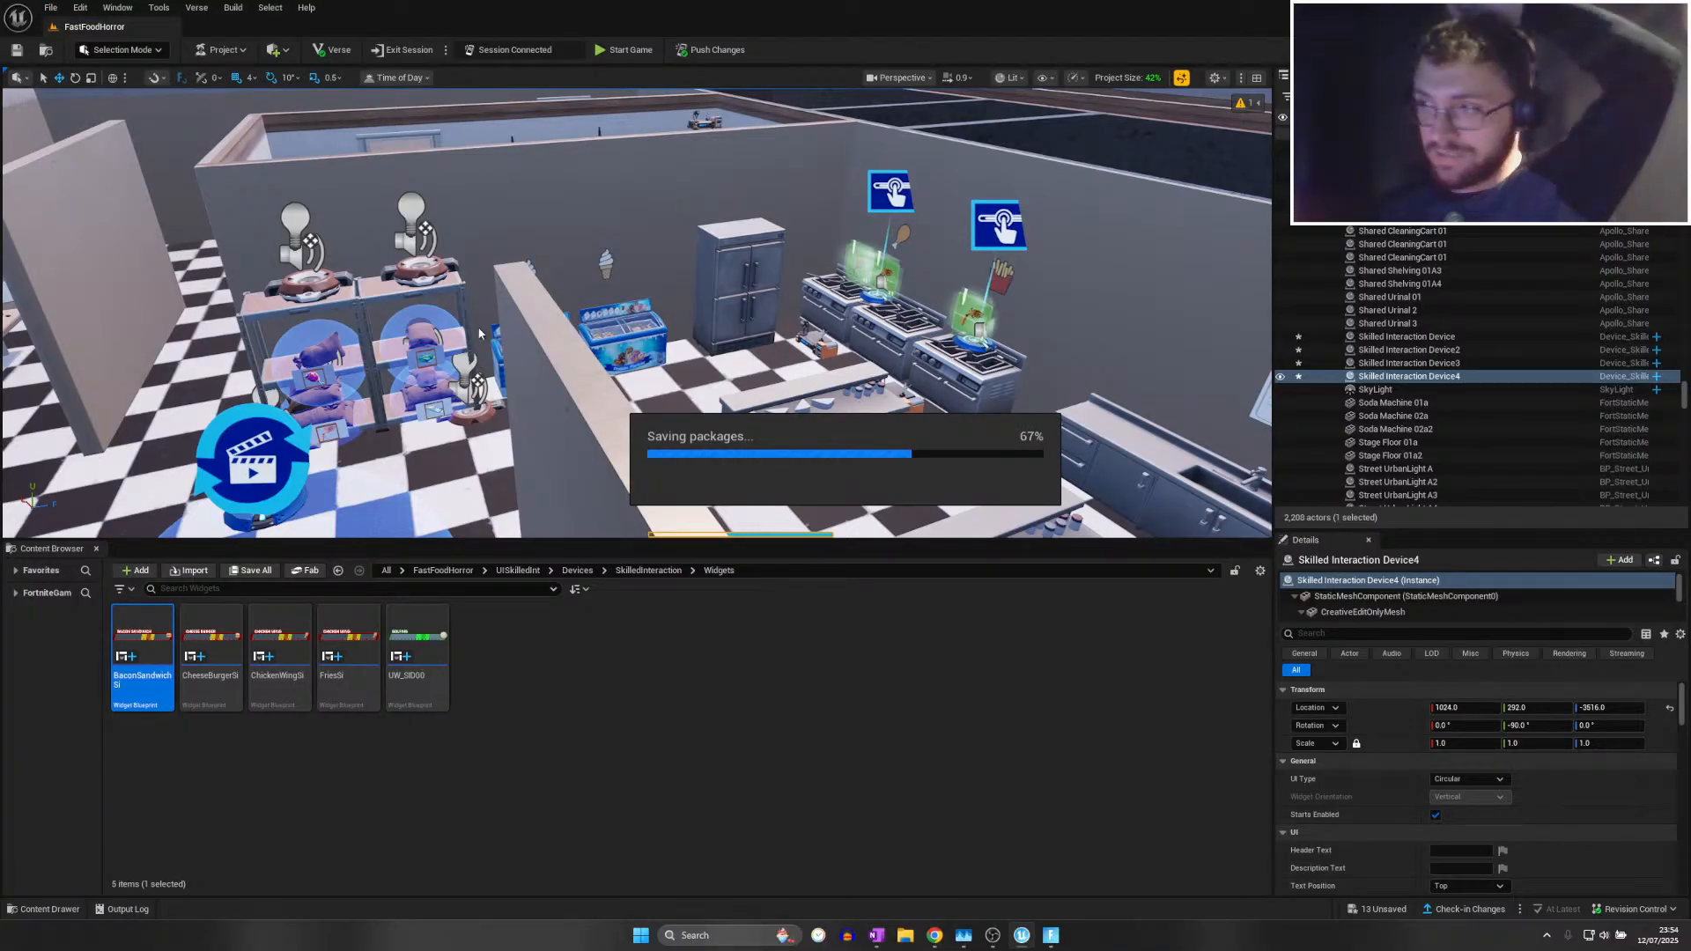
Examine the placement of the Skilled Interaction Device at the bacon sandwich station
{"action": "right_click_drag", "start_coordinate": [564, 344], "coordinate": [1083, 343]}
{"action": "key", "text": "w"}
{"action": "key", "text": "s"}
{"action": "right_click_drag", "start_coordinate": [634, 344], "coordinate": [917, 361]}
{"action": "key", "text": "w"}
{"action": "key", "text": "d"}
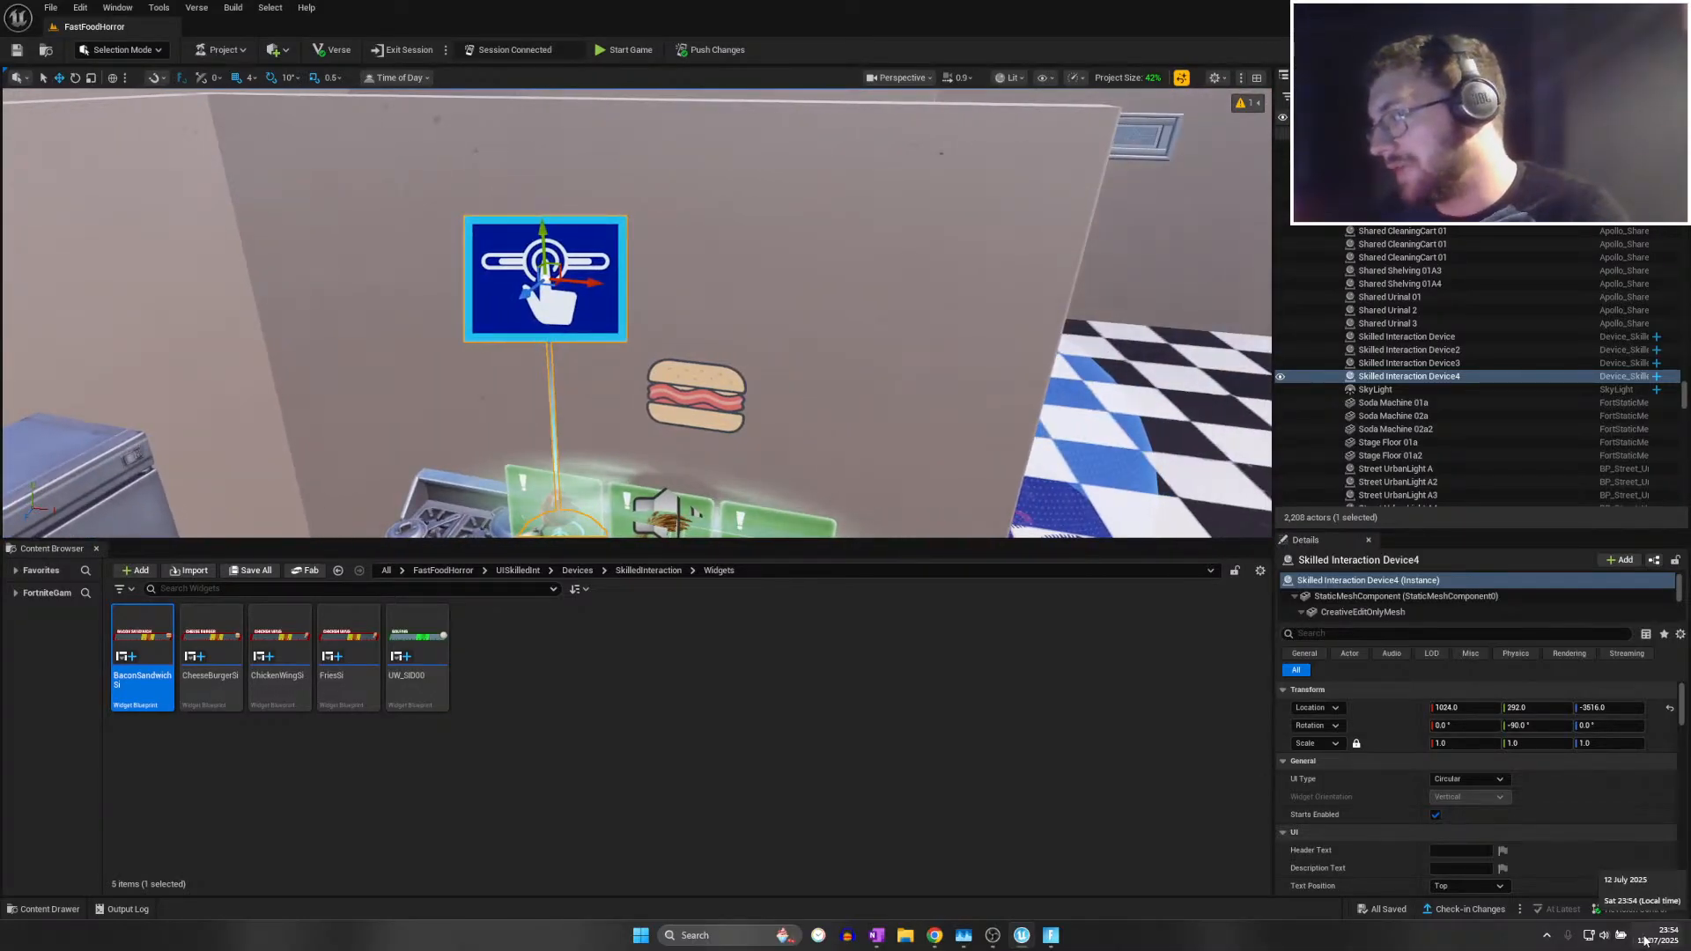
{"action": "right_click_drag", "start_coordinate": [757, 343], "coordinate": [847, 379]}
{"action": "key", "text": "d"}
{"action": "key", "text": "a"}
{"action": "key", "text": "w"}
{"action": "key", "text": "w"}
{"action": "key", "text": "s"}
Look through the bacon sandwich station device's settings and filter them by "widget" to check its custom widget
{"action": "scroll", "coordinate": [1314, 733], "scroll_direction": "down", "scroll_amount": 2}
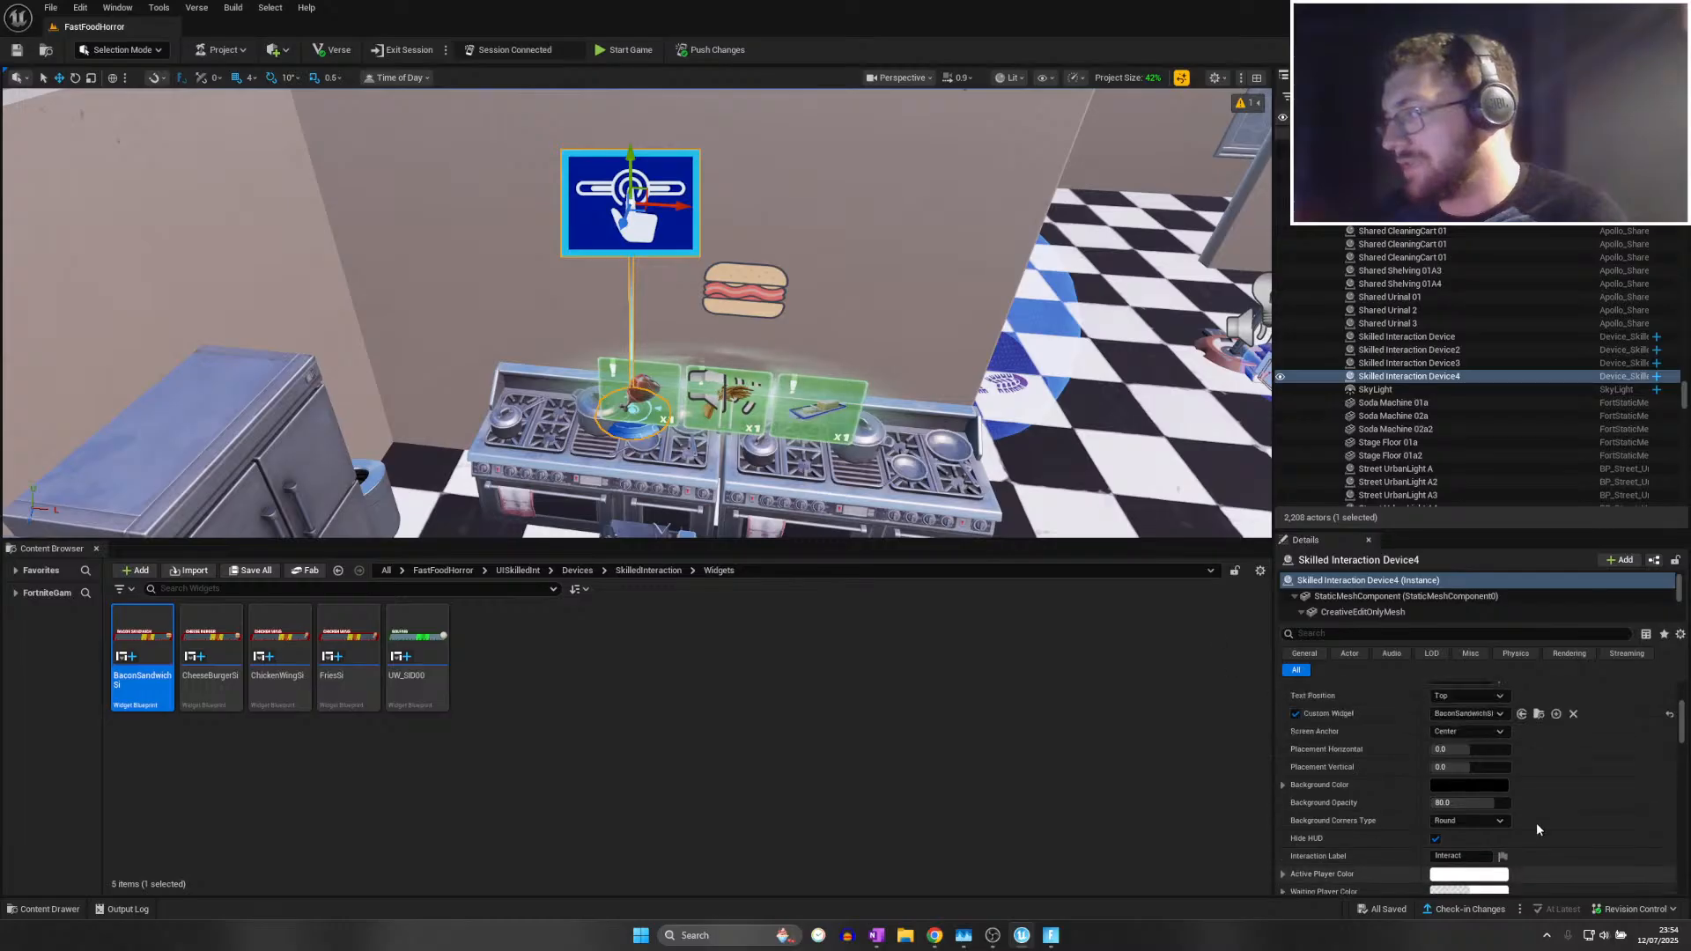
{"action": "scroll", "coordinate": [1315, 732], "scroll_direction": "down", "scroll_amount": 6}
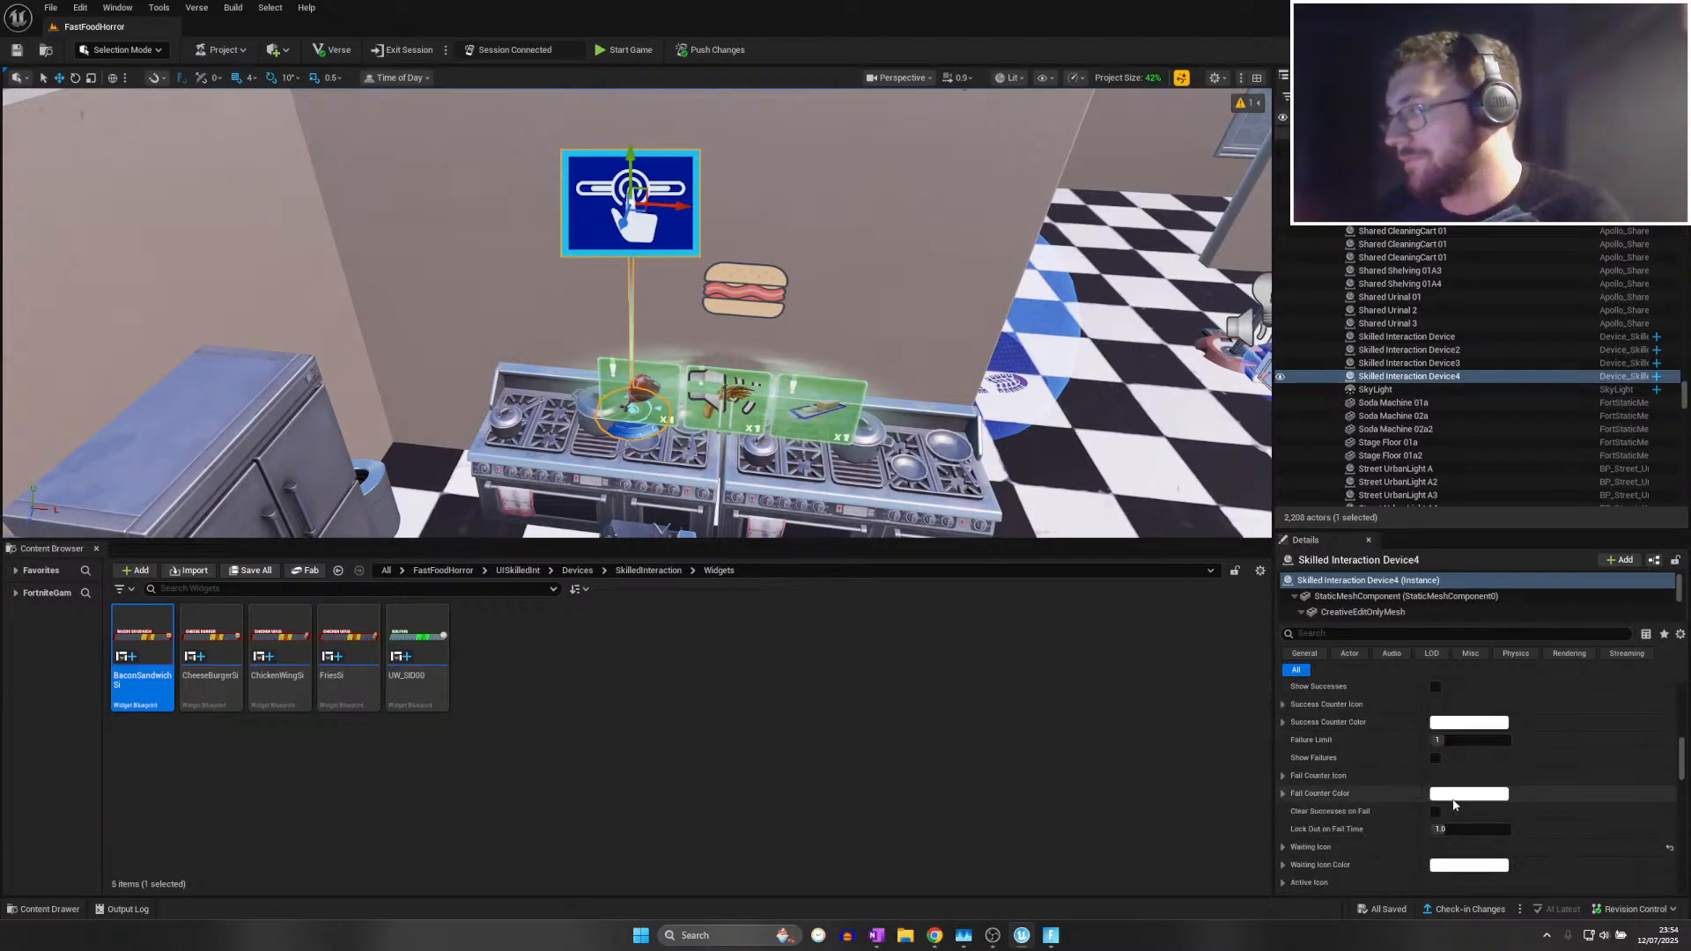
{"action": "scroll", "coordinate": [1455, 793], "scroll_direction": "down", "scroll_amount": 8}
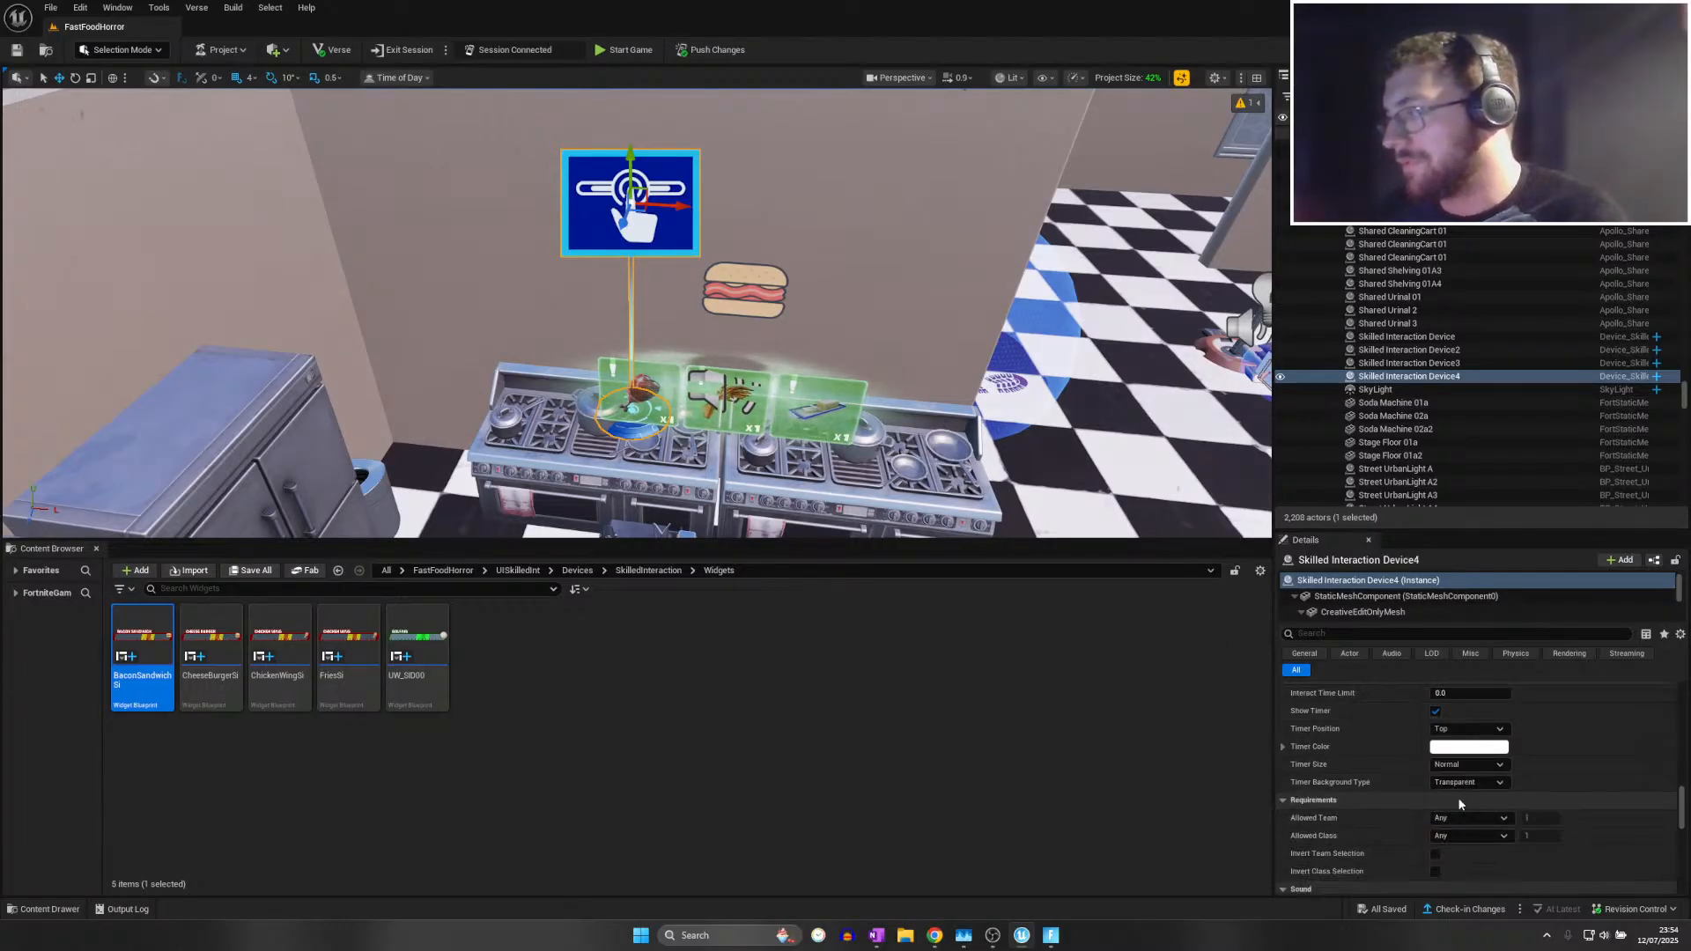
{"action": "left_click", "coordinate": [1369, 632]}
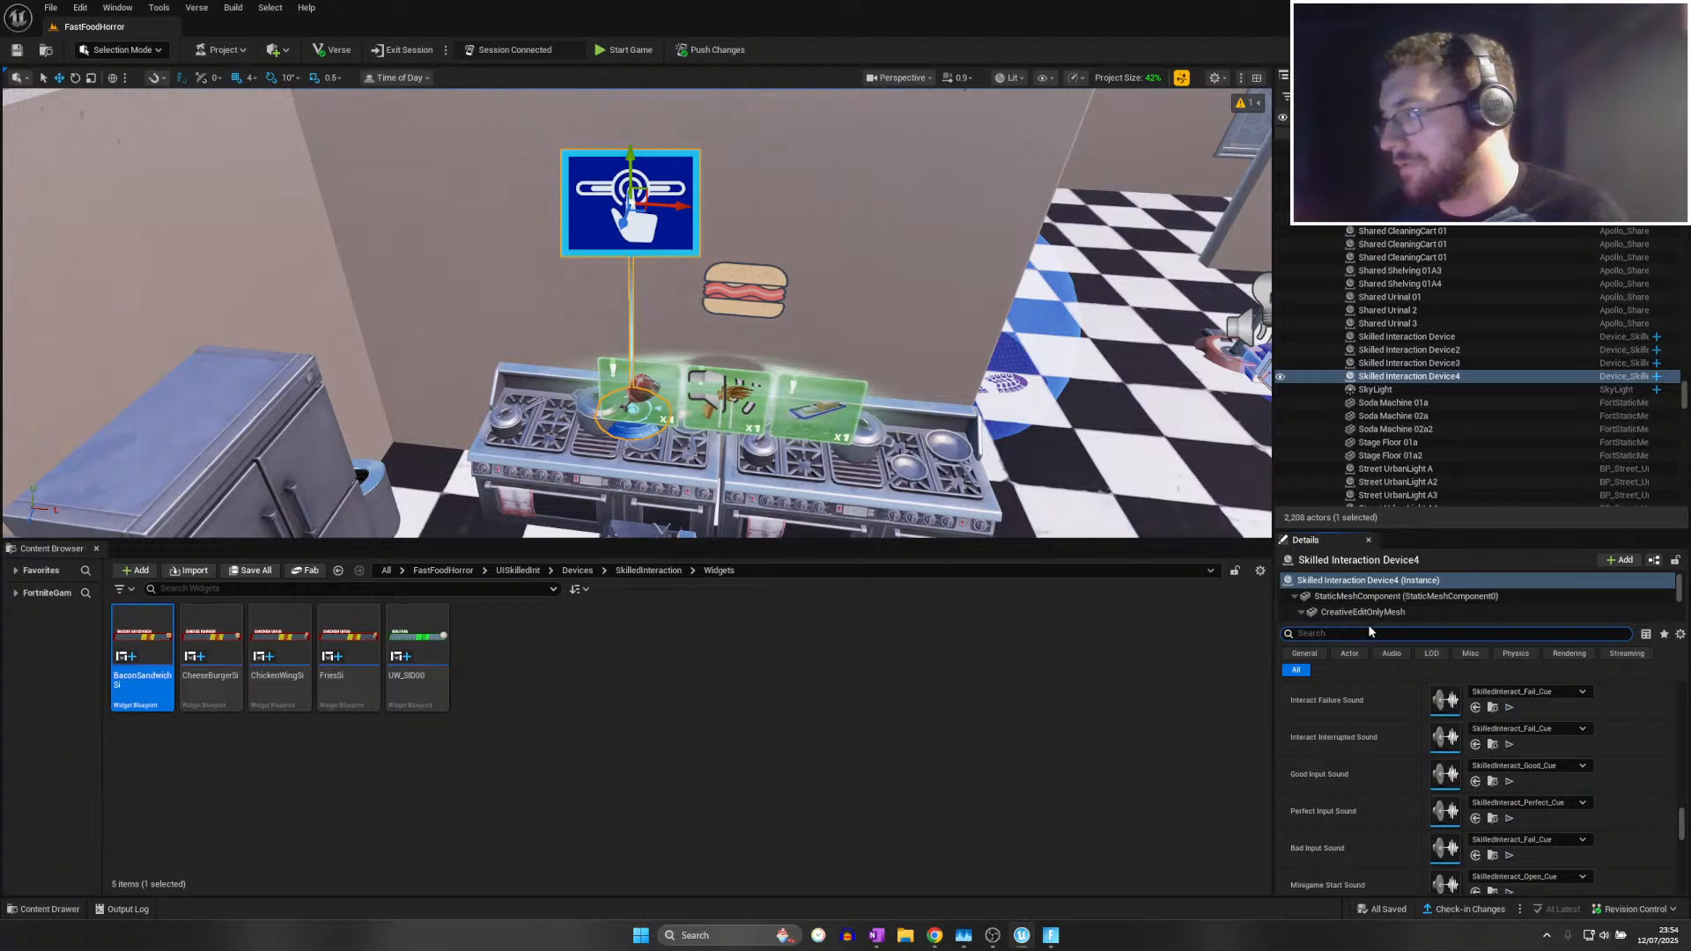
{"action": "type", "text": "widget"}
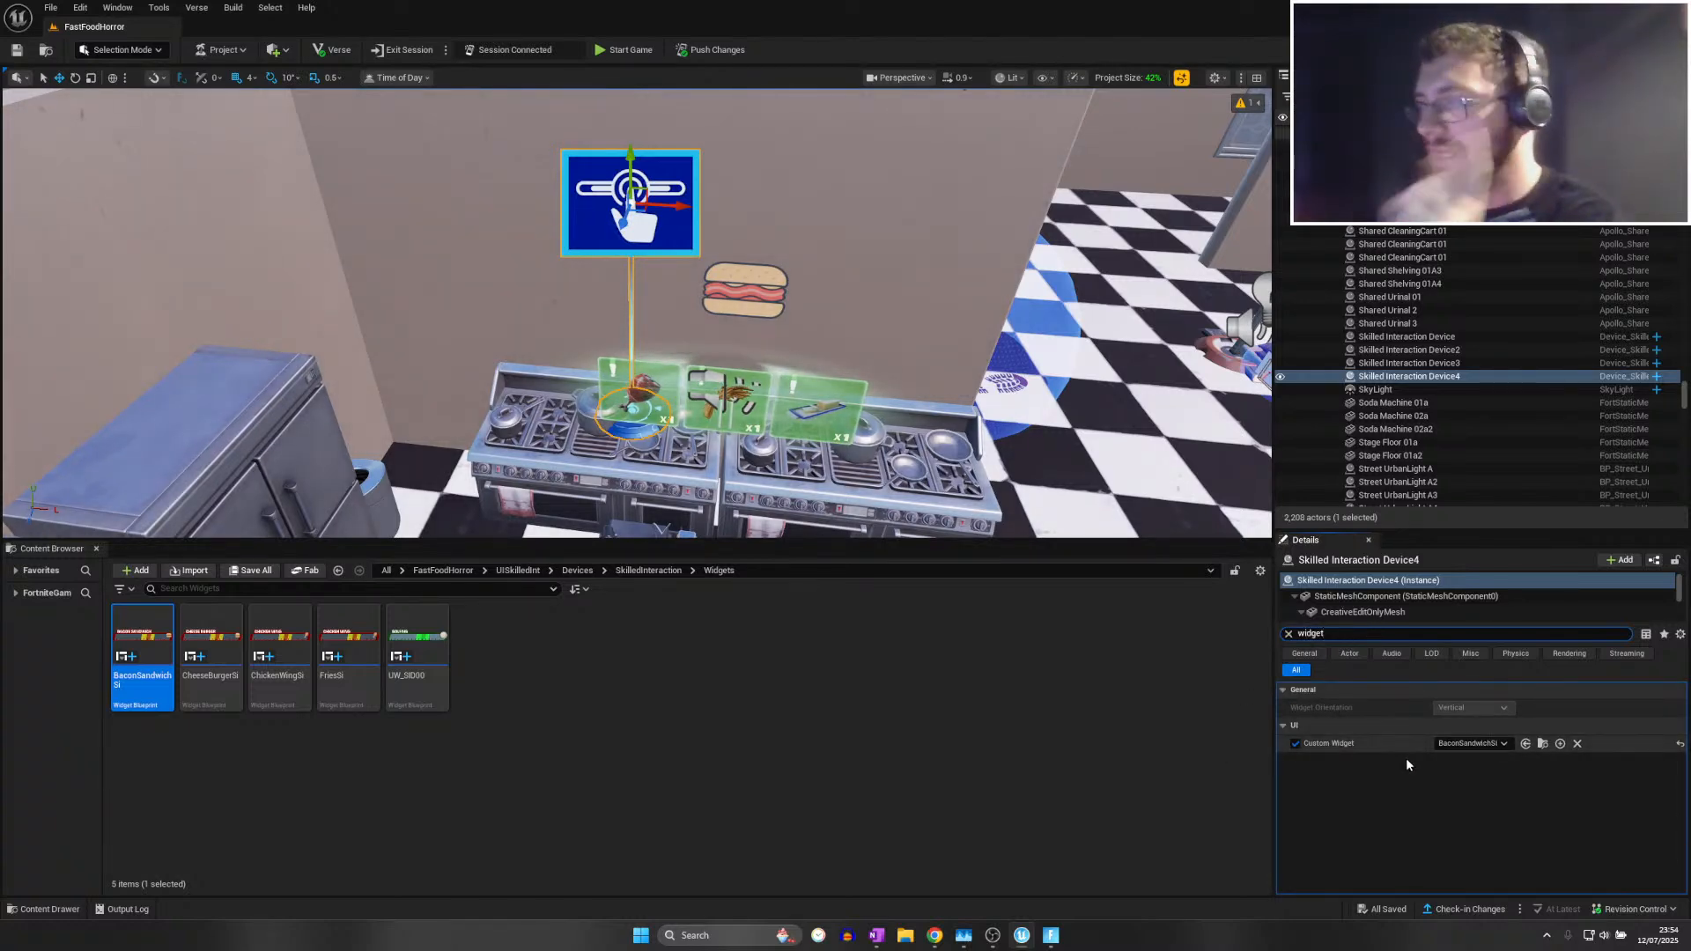
Push the saved changes to the connected Fortnite session
{"action": "left_click", "coordinate": [51, 8]}
{"action": "key", "text": "Escape"}
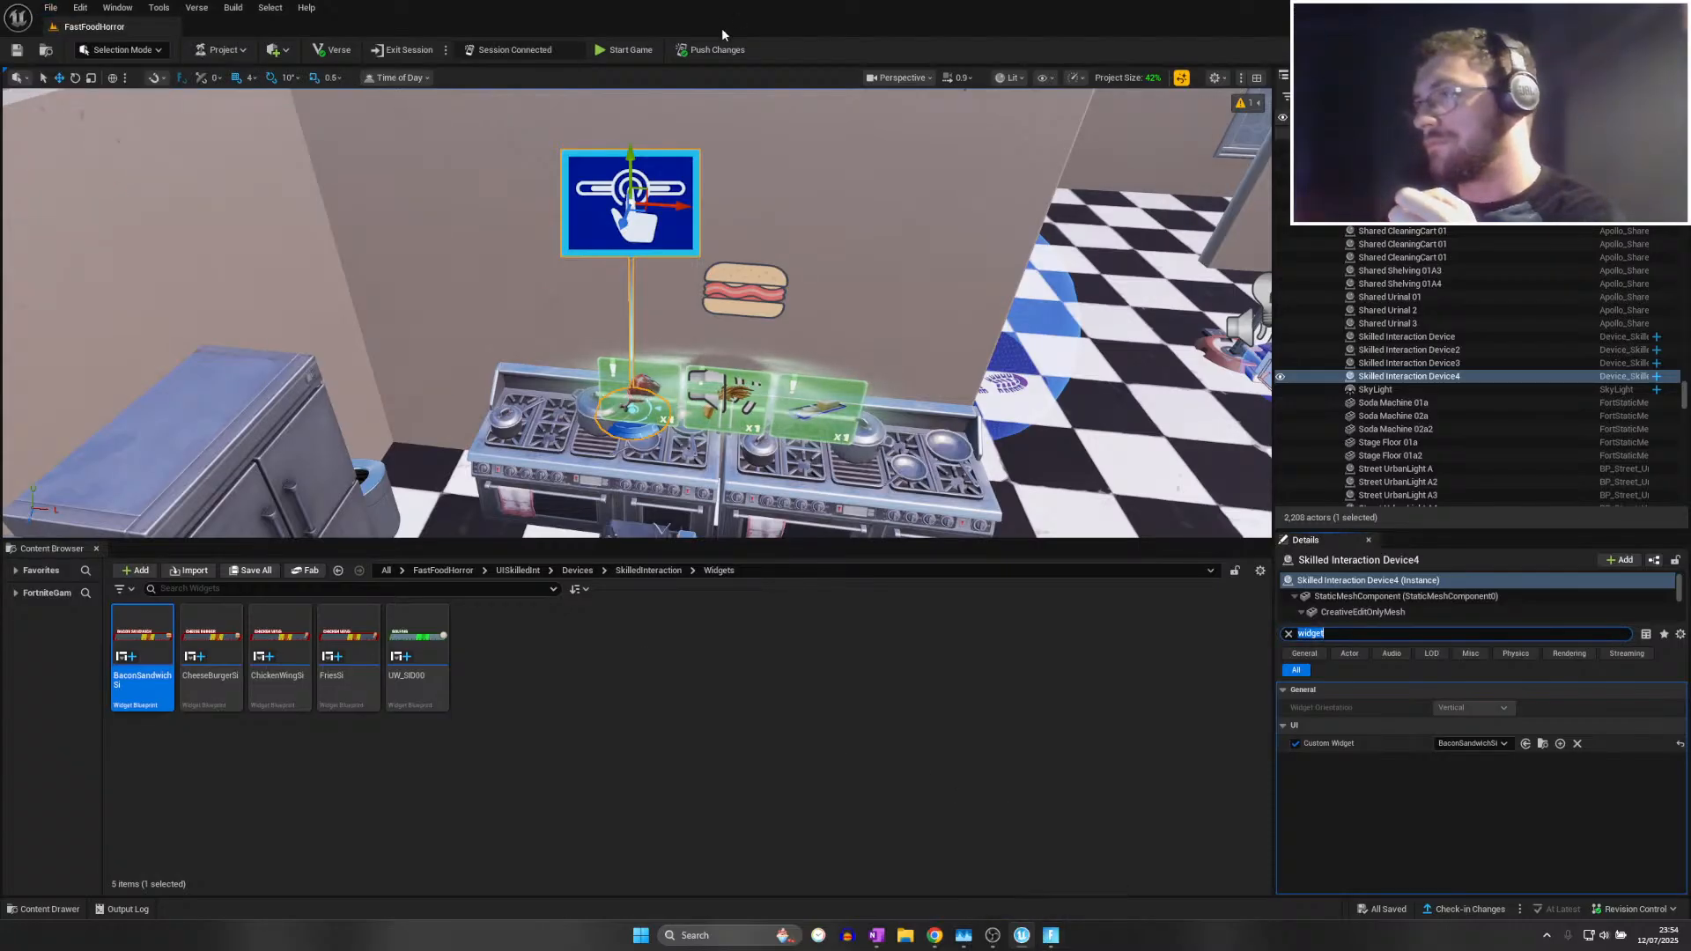
{"action": "left_click", "coordinate": [709, 49]}
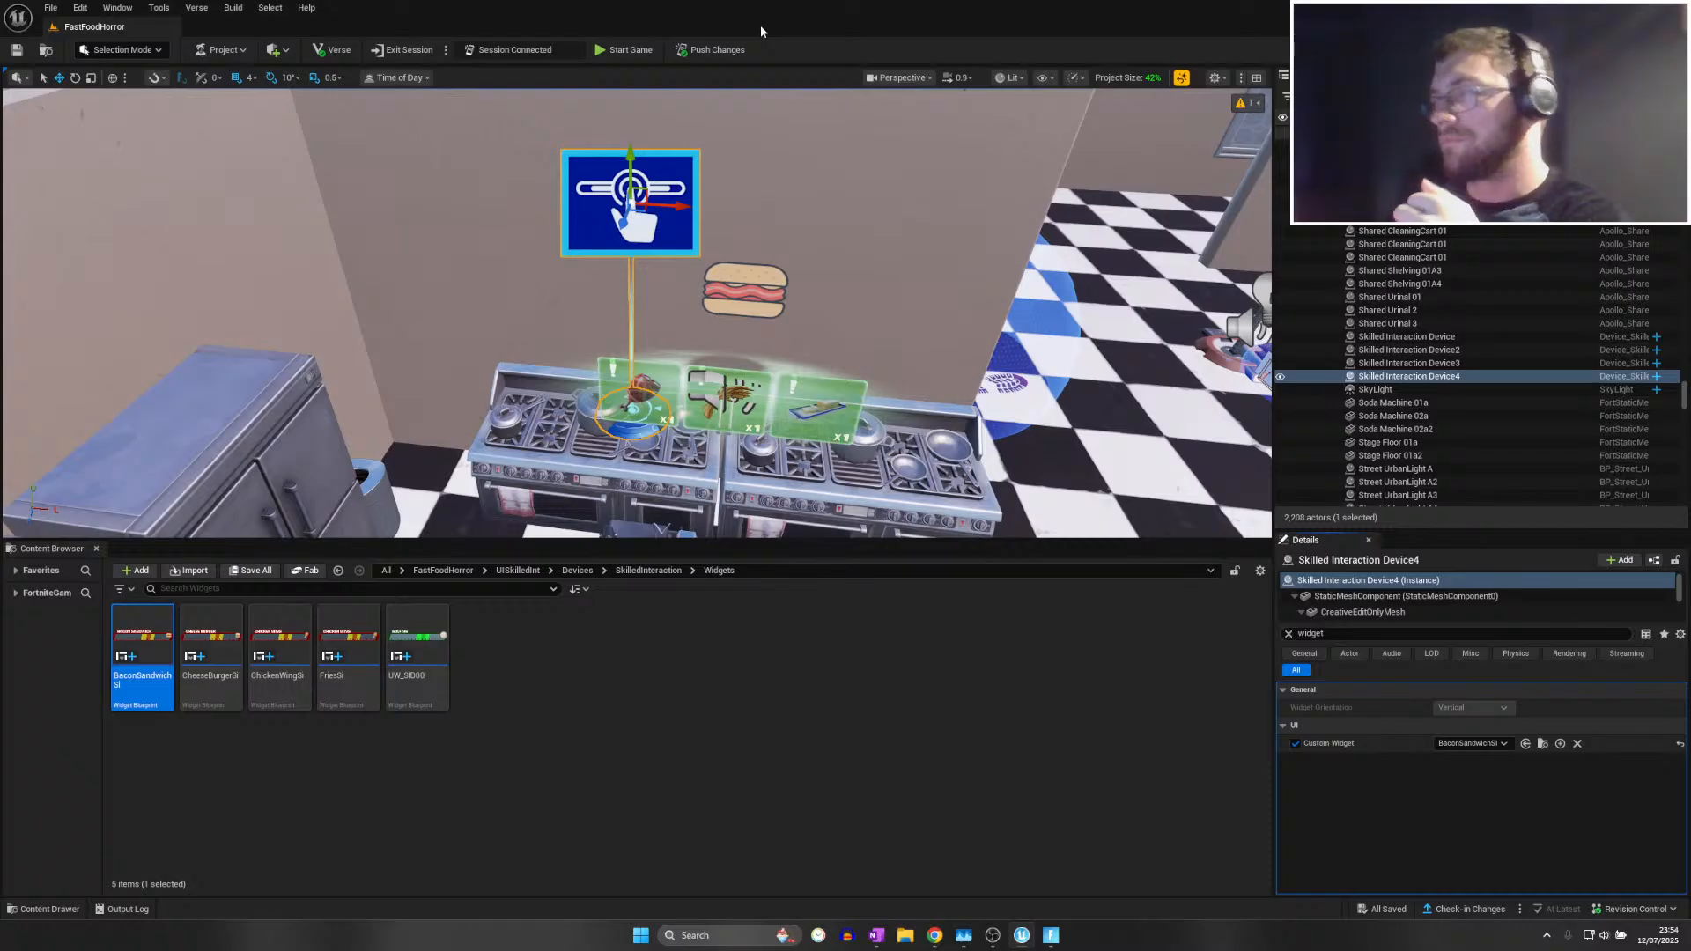
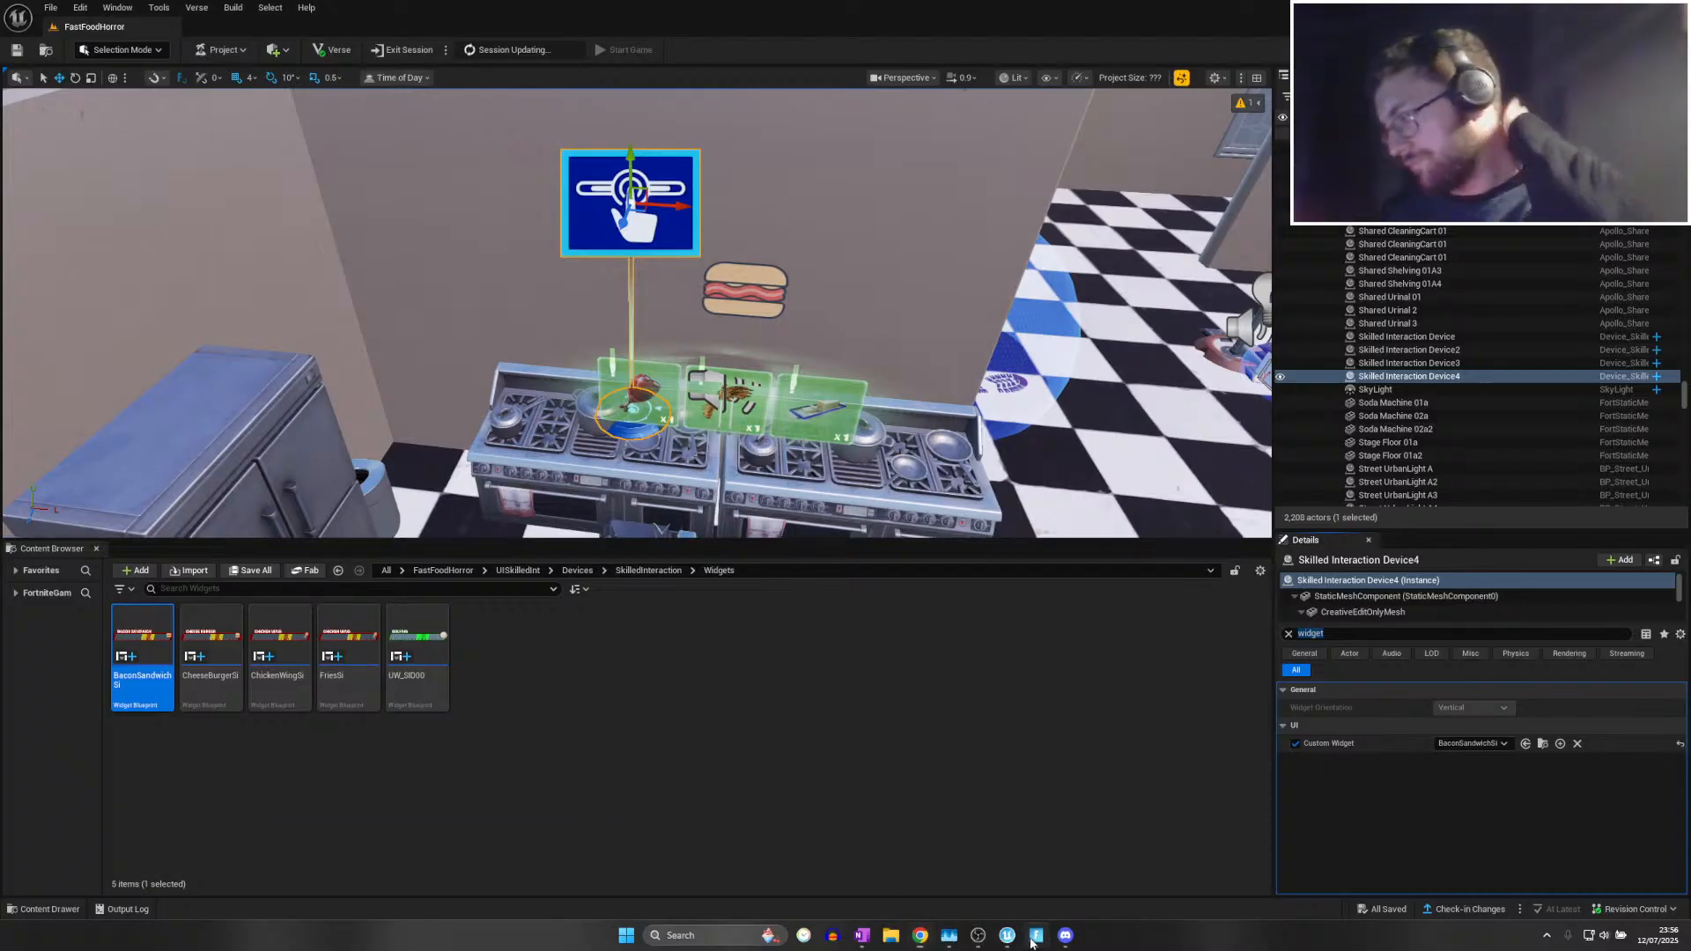
Switch to the Fortnite client and walk through the kitchen to examine the Skilled Interaction Devices at all food stations
{"action": "left_click", "coordinate": [1034, 935]}
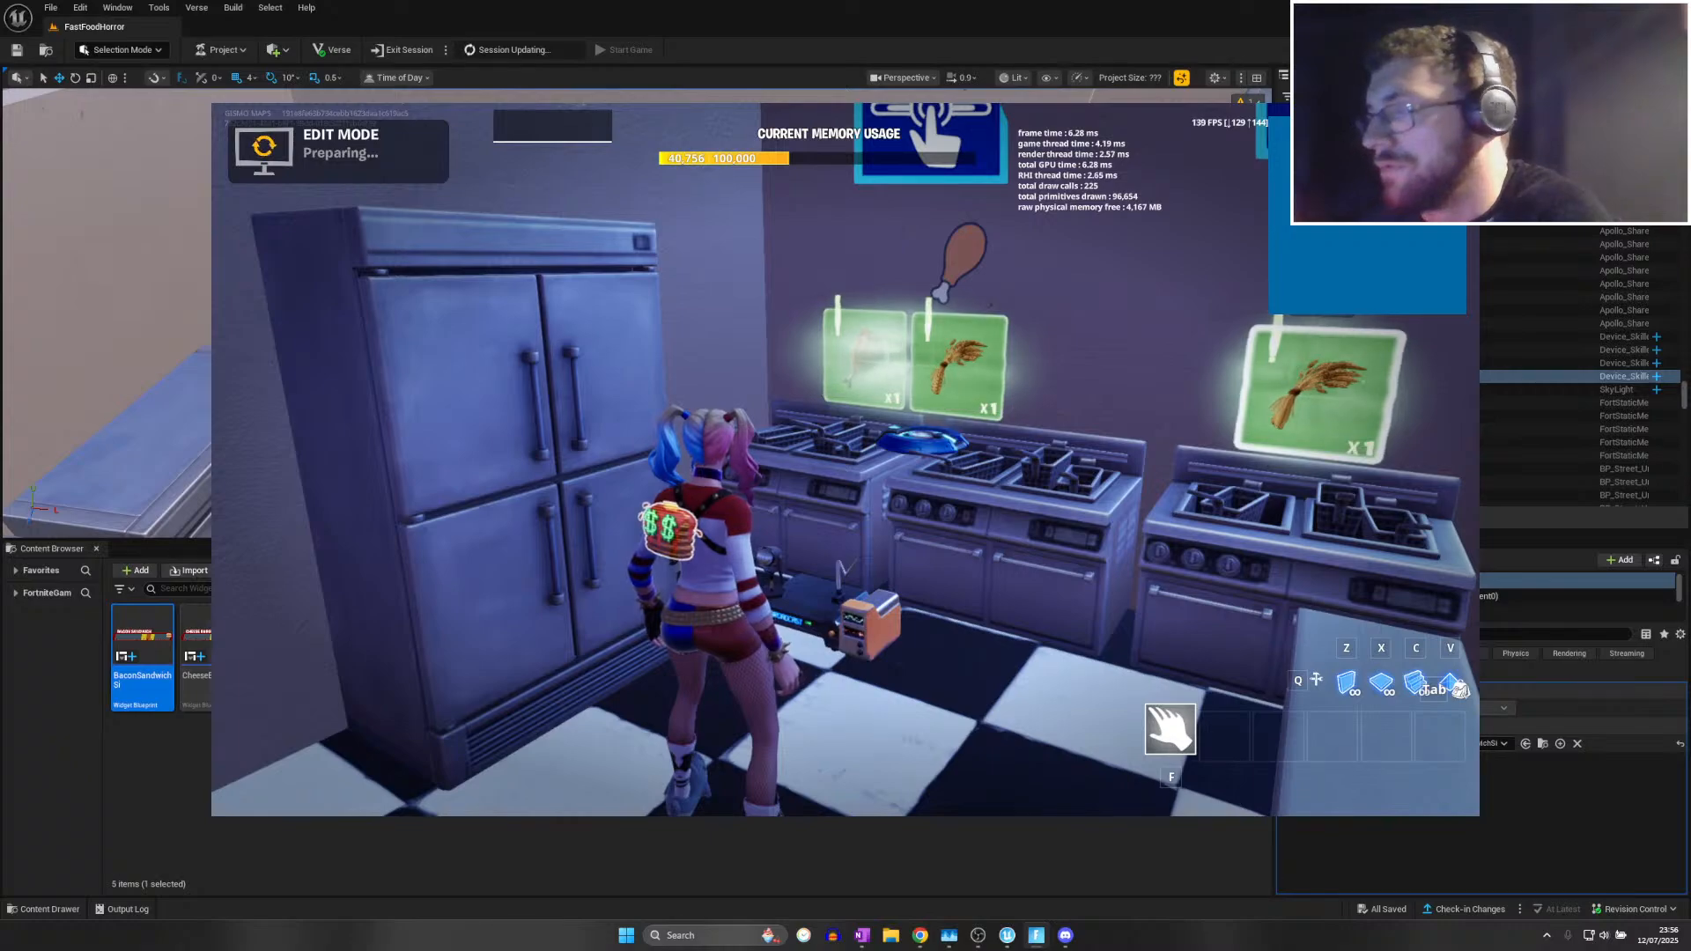
{"action": "key", "text": "s"}
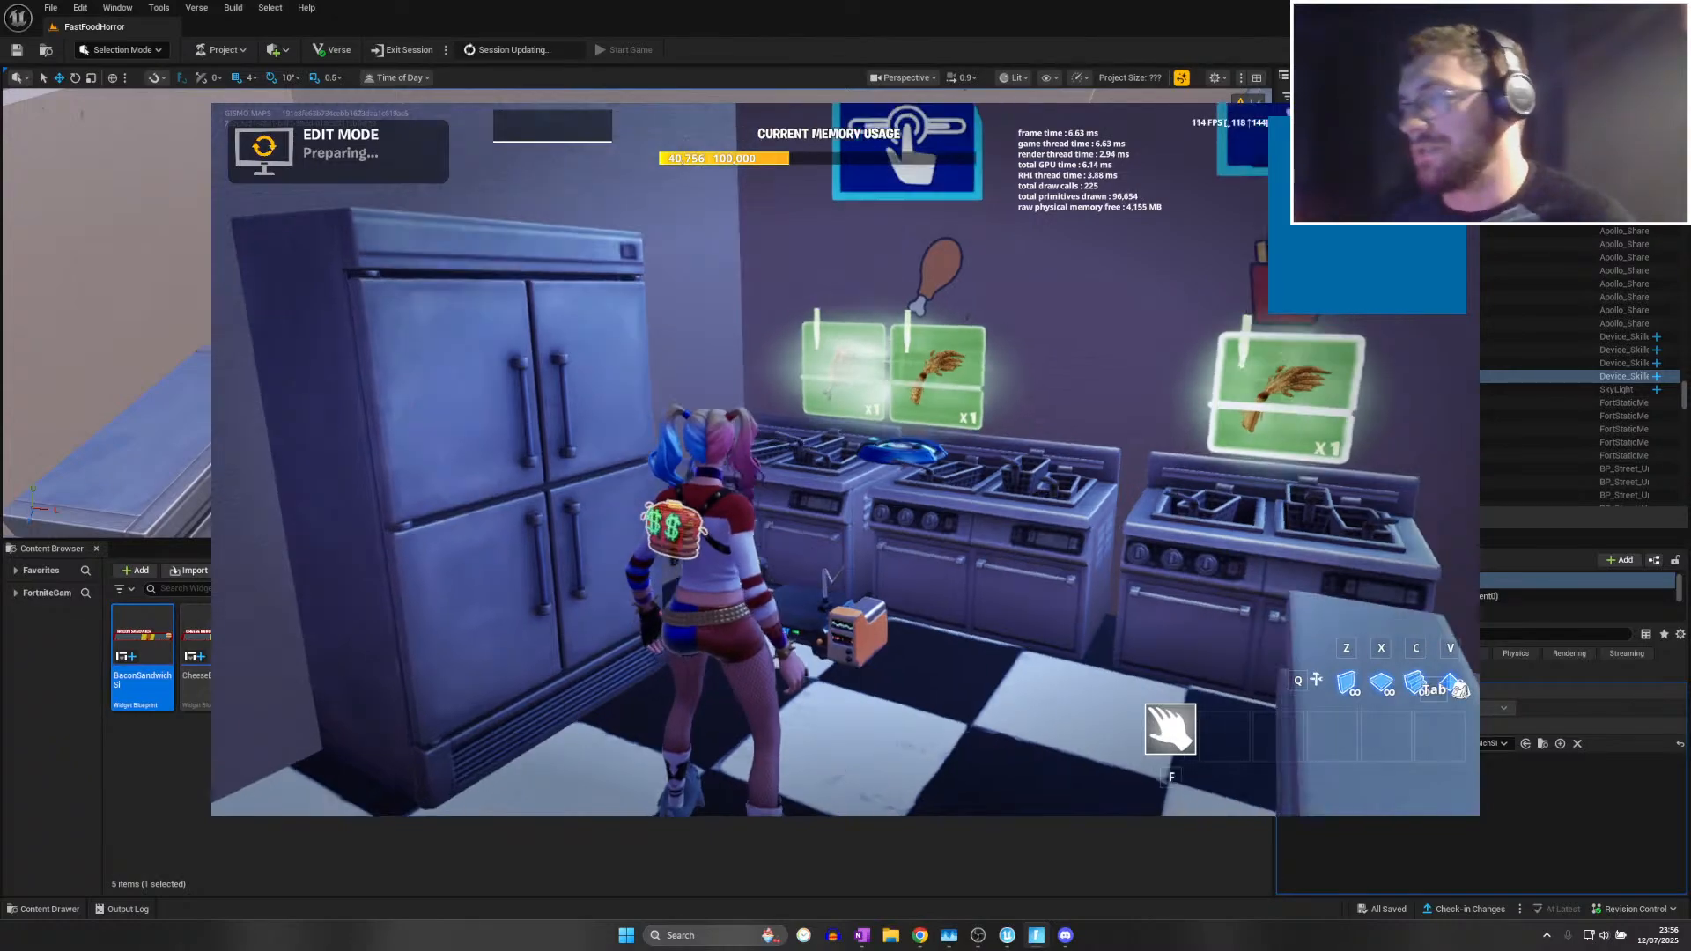
{"action": "key", "text": "w"}
{"action": "key", "text": "space"}
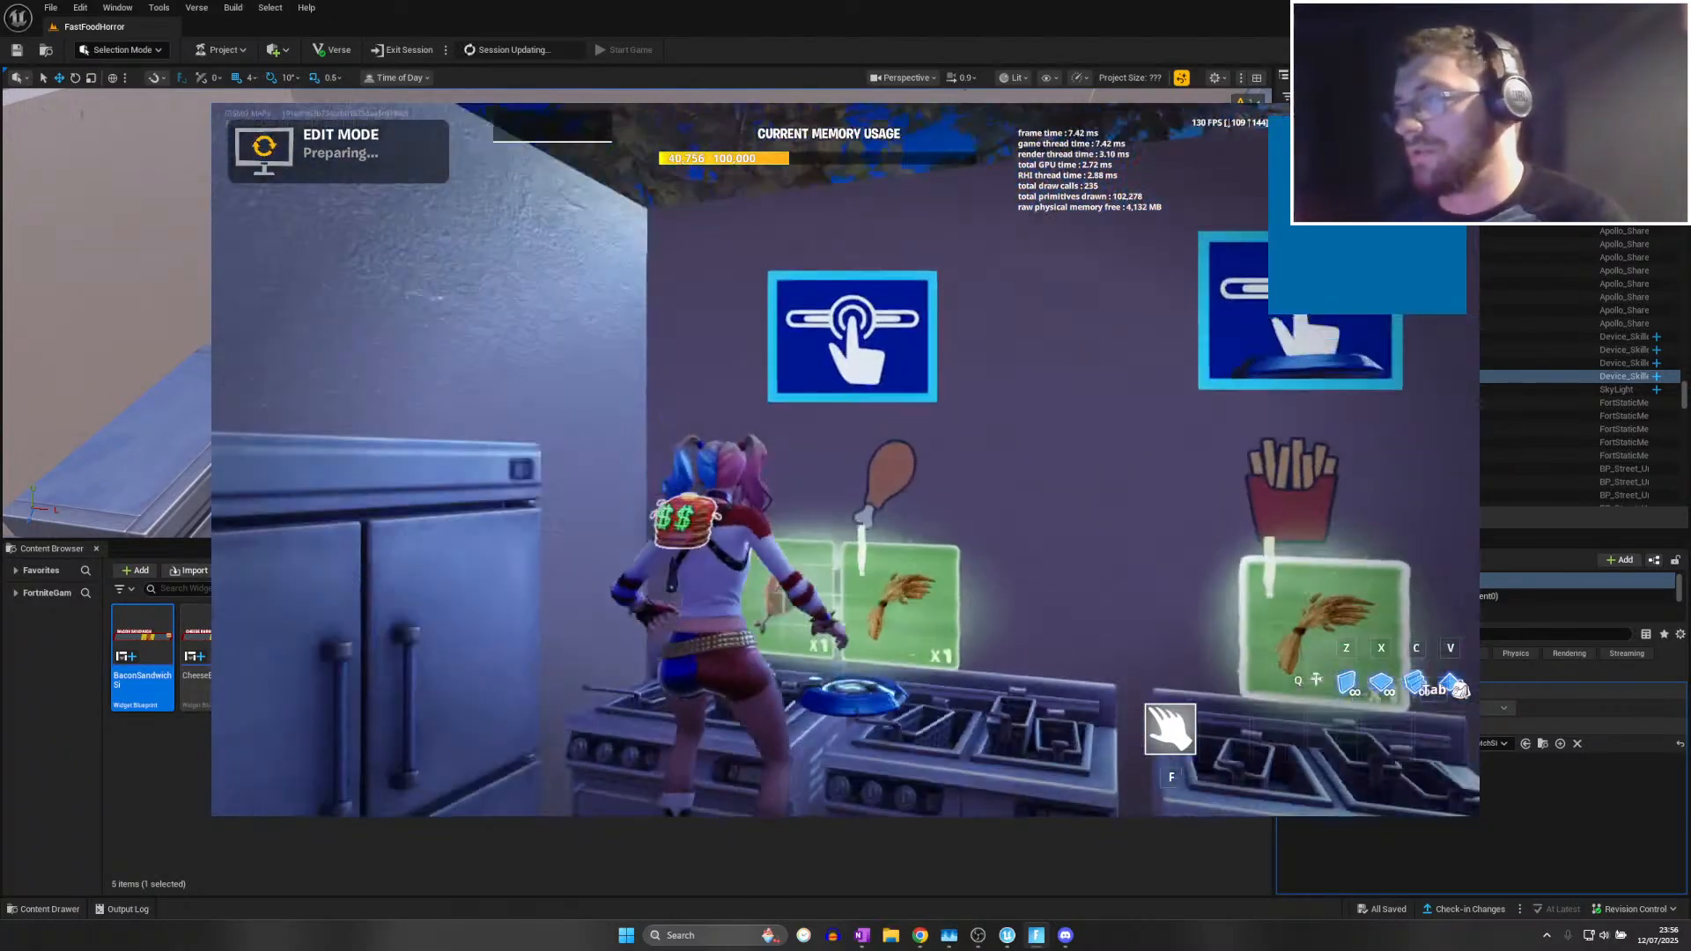
{"action": "key", "text": "w"}
{"action": "key", "text": "space"}
{"action": "key", "text": "w"}
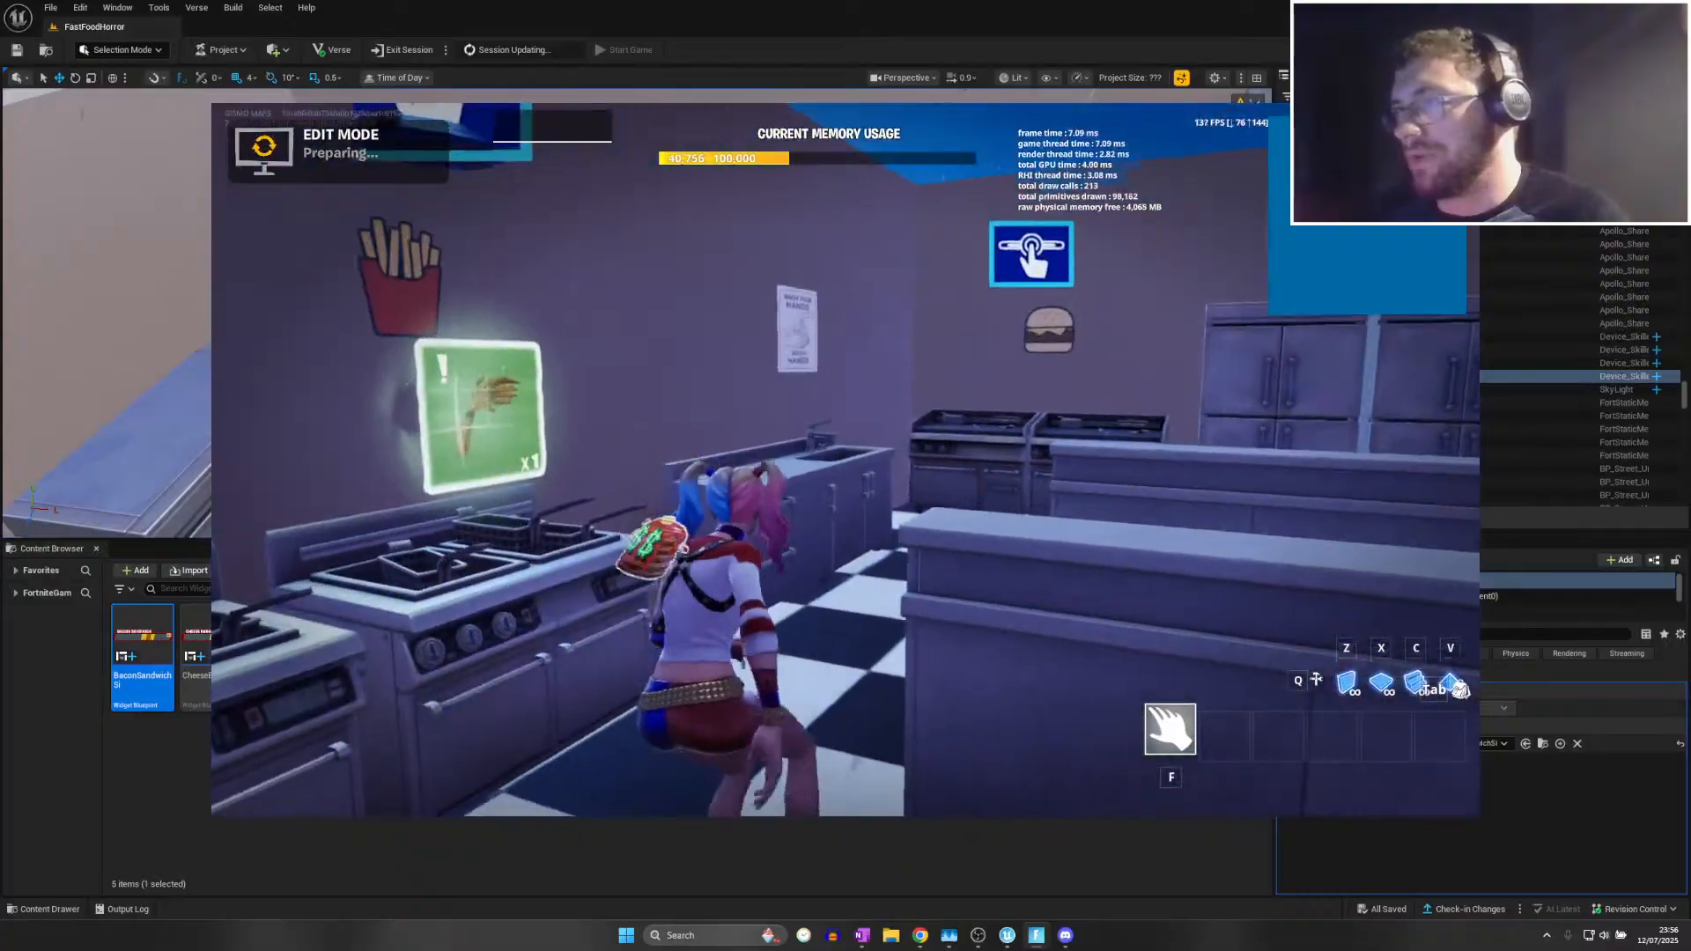
{"action": "key", "text": "space"}
{"action": "key", "text": "space"}
{"action": "key", "text": "w"}
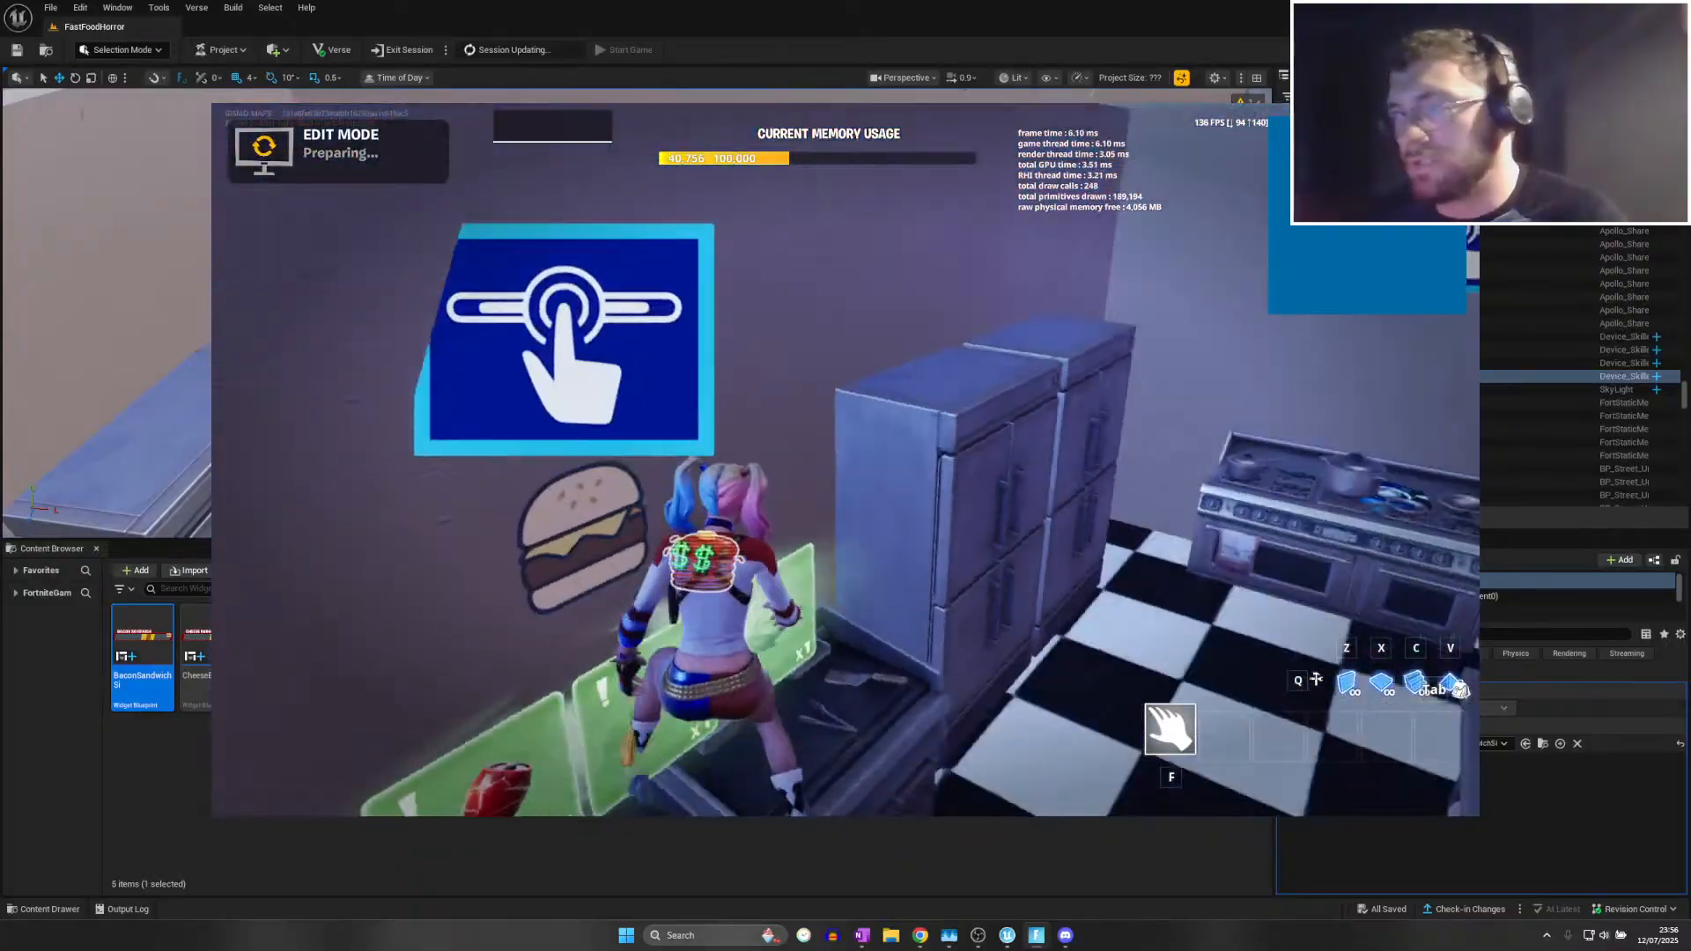
{"action": "key", "text": "space"}
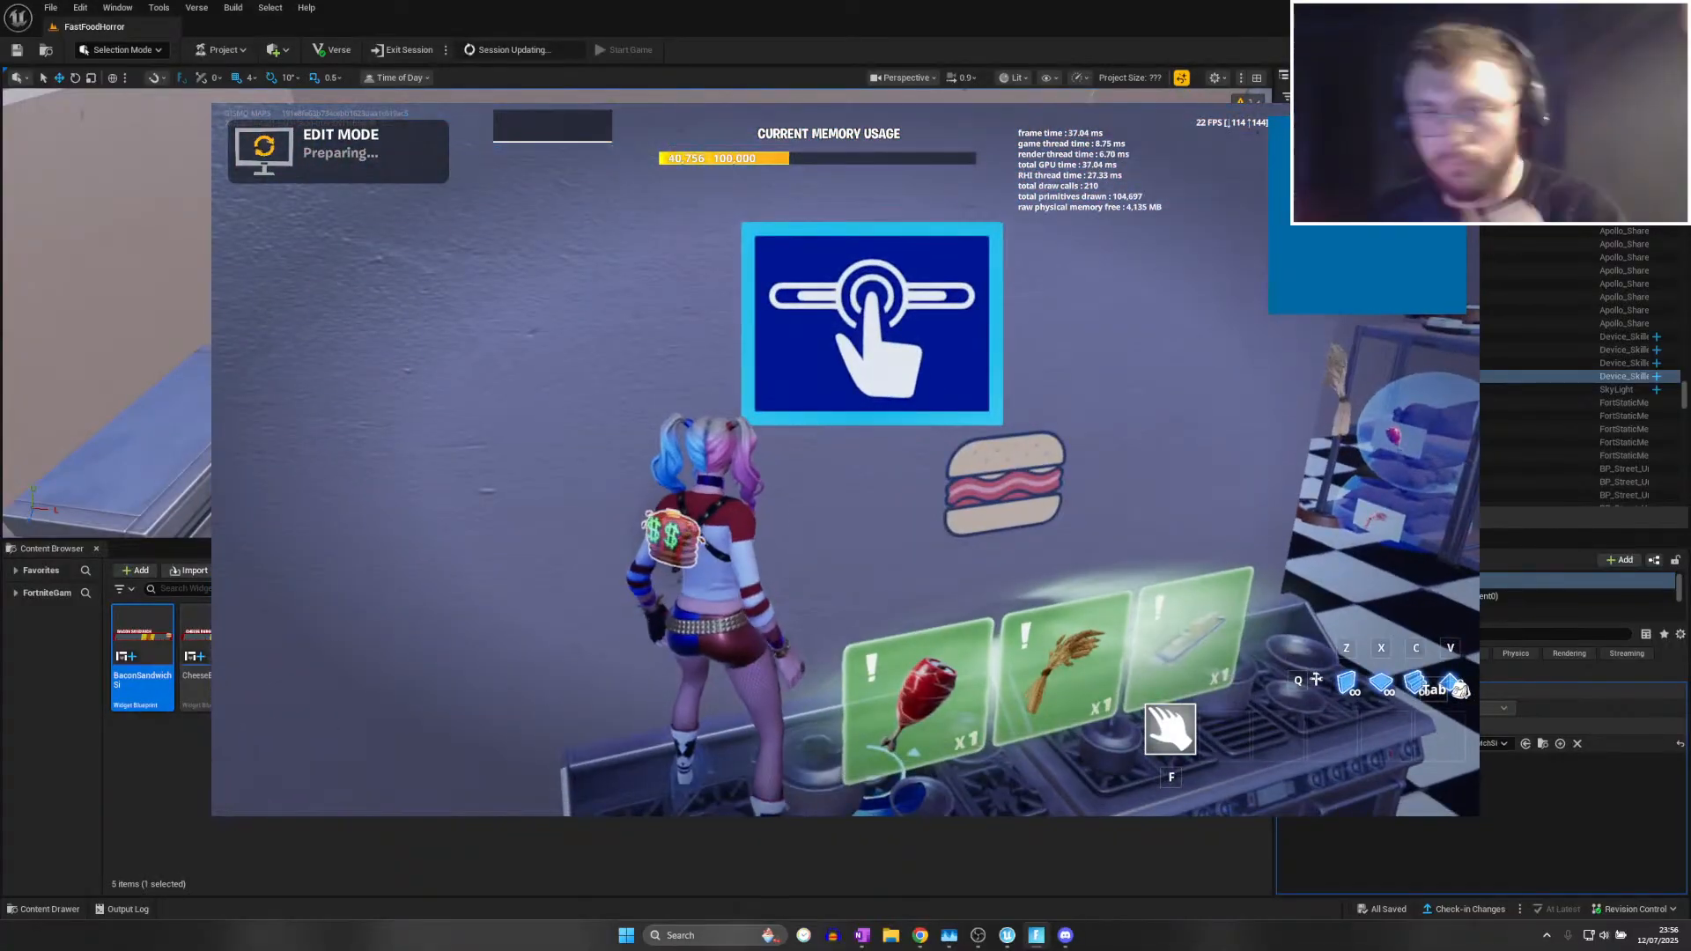
{"action": "key", "text": "w"}
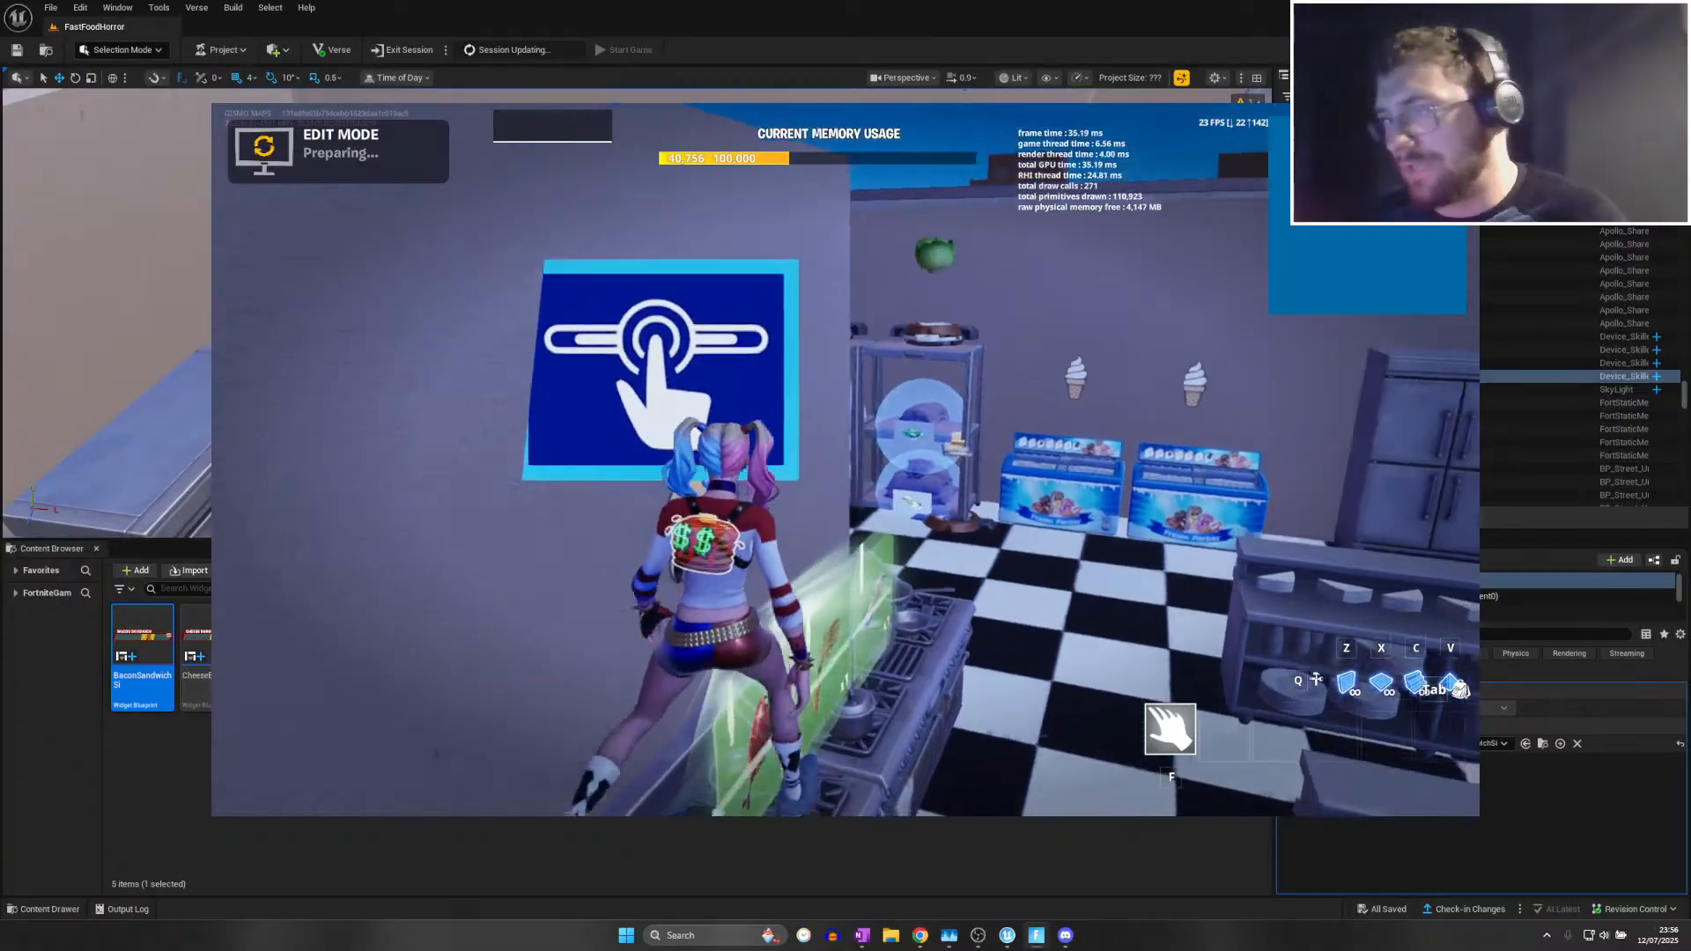
{"action": "key", "text": "w"}
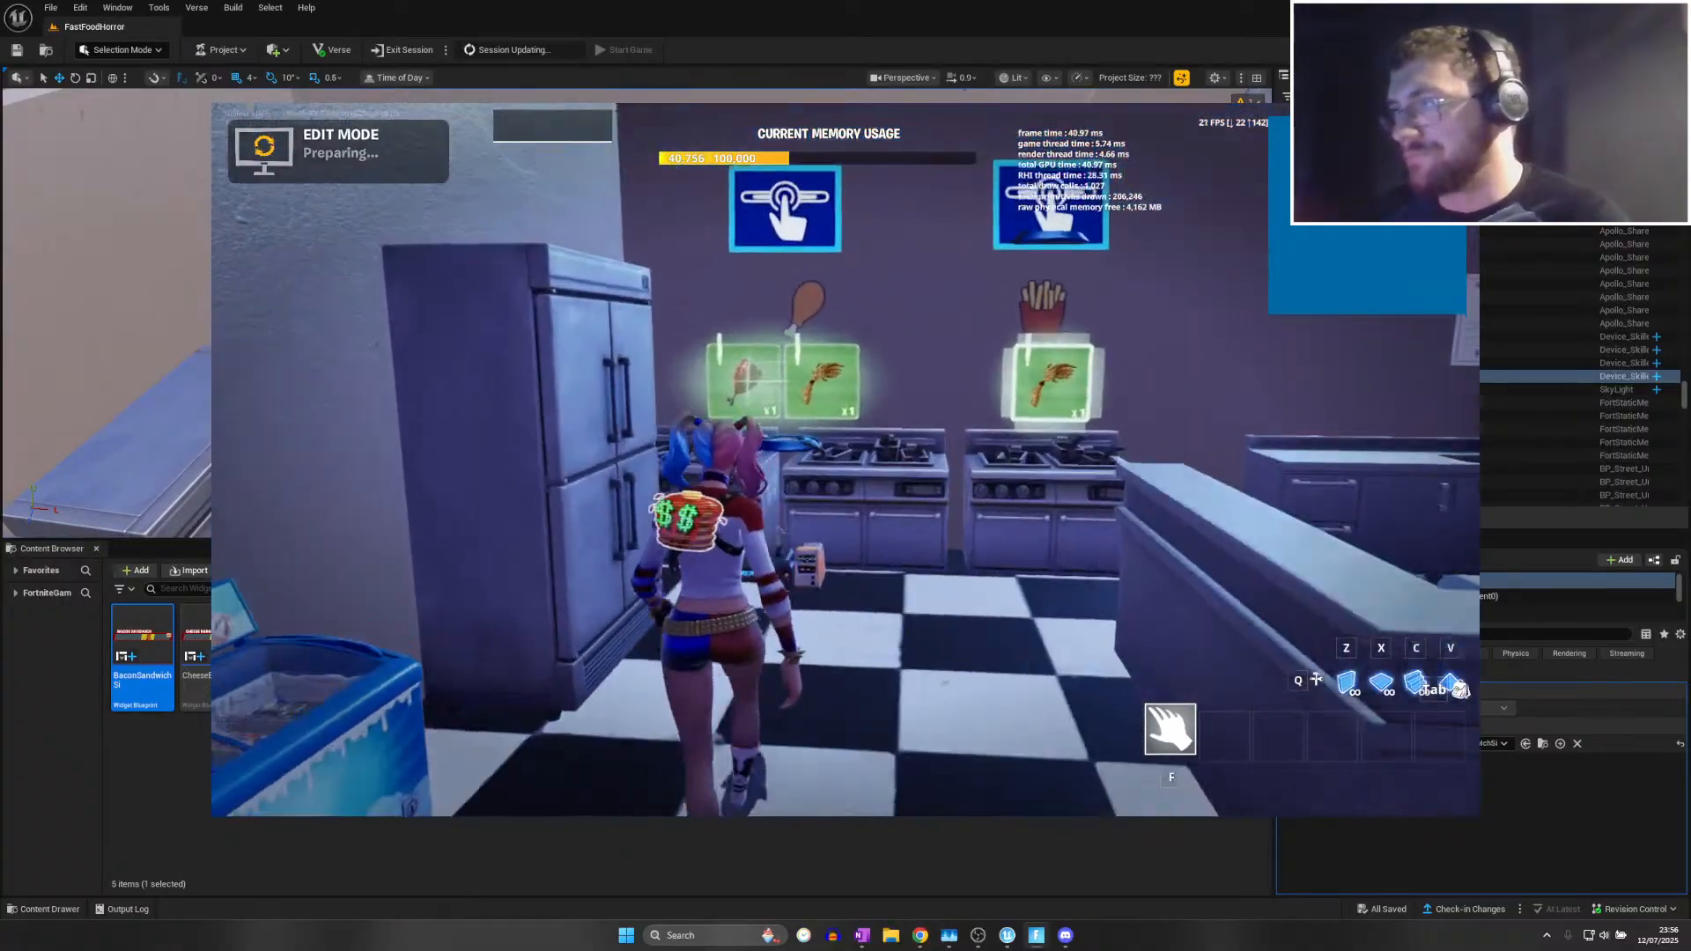
{"action": "key", "text": "w"}
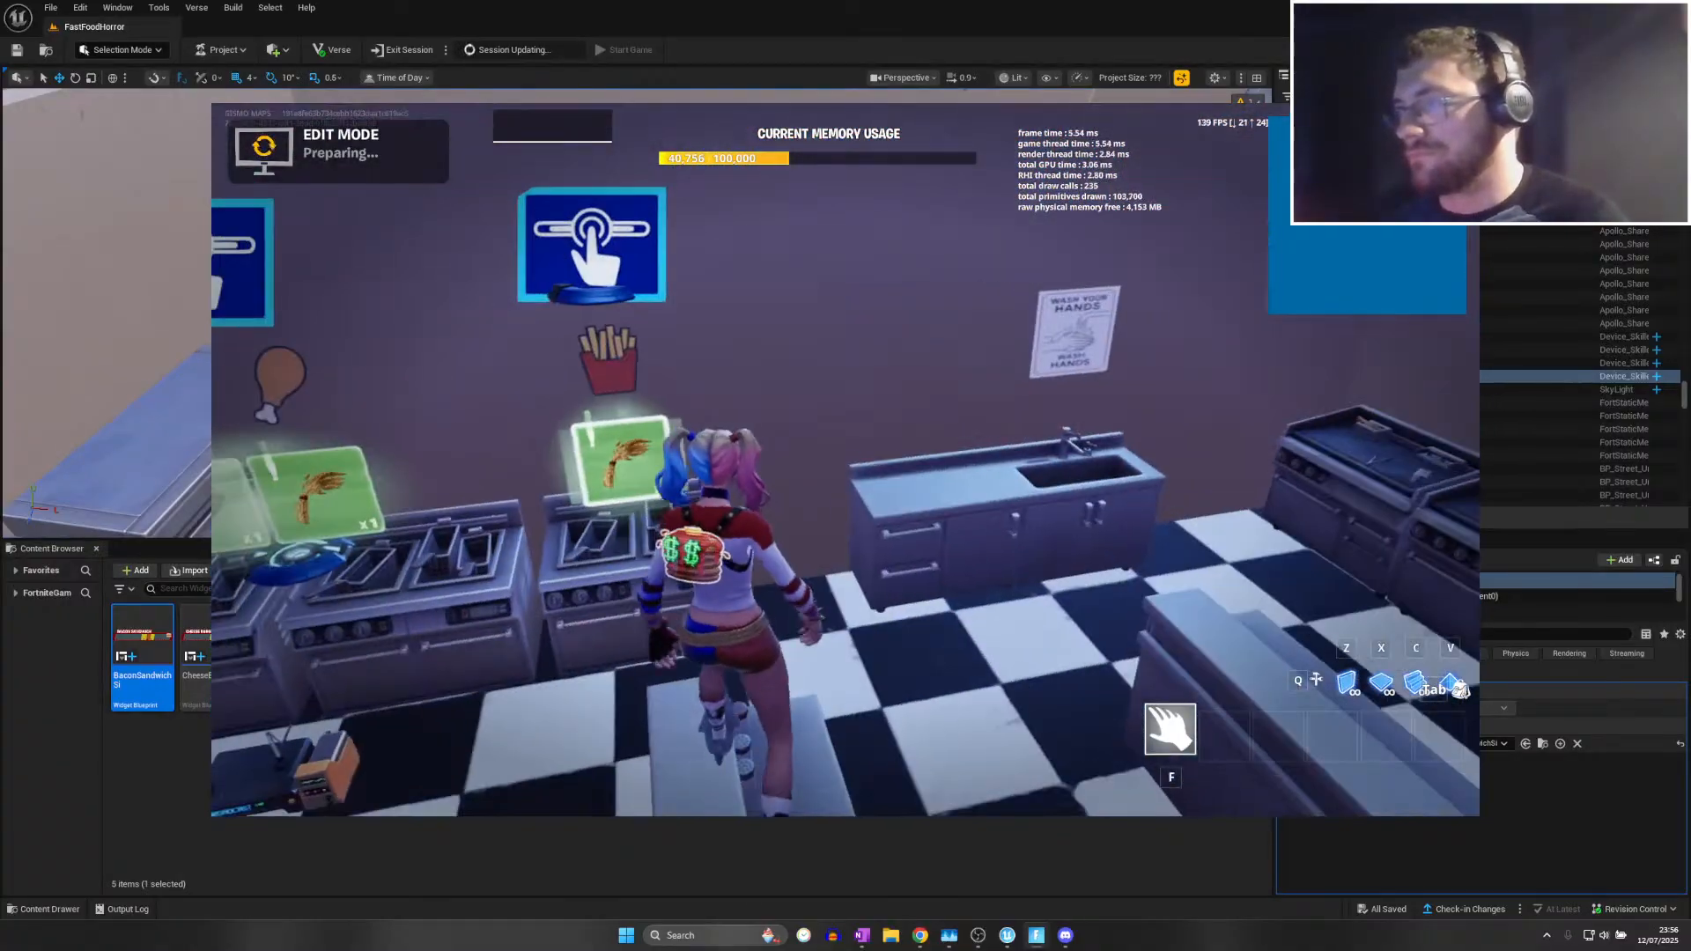
{"action": "key", "text": "w"}
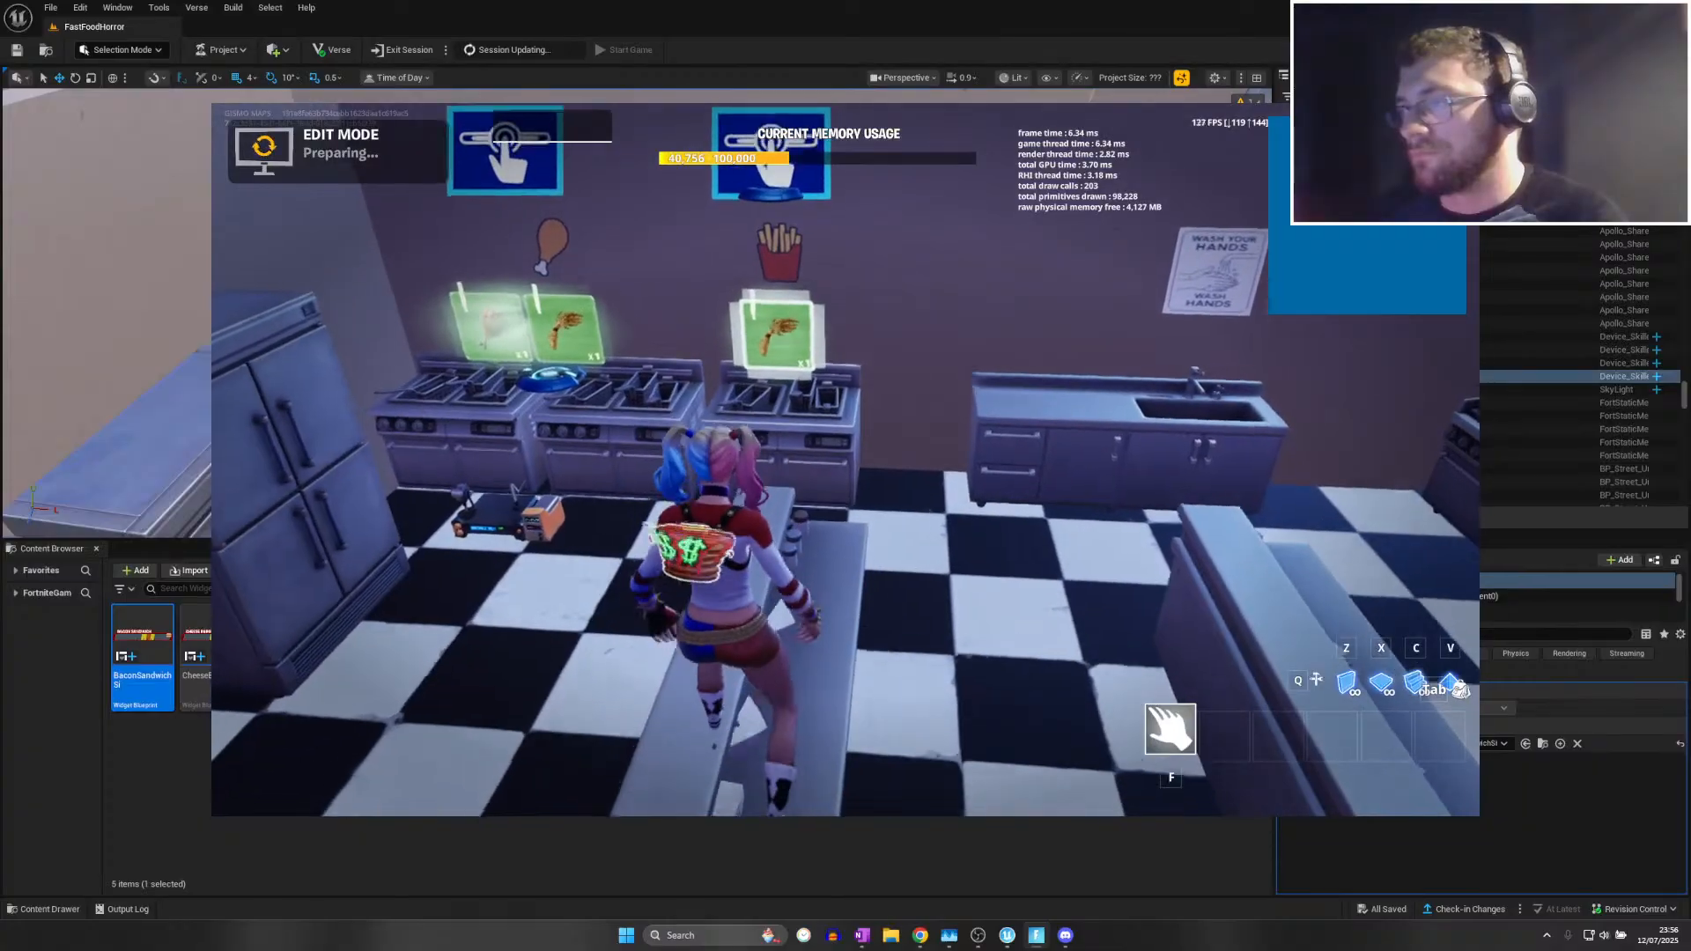
{"action": "key", "text": "space"}
{"action": "key", "text": "space"}
Switch back to the Unreal editor and inspect the Skilled Interaction Devices at the cheeseburger and fries stations
{"action": "key", "text": "alt+Tab"}
{"action": "left_click", "coordinate": [1522, 692]}
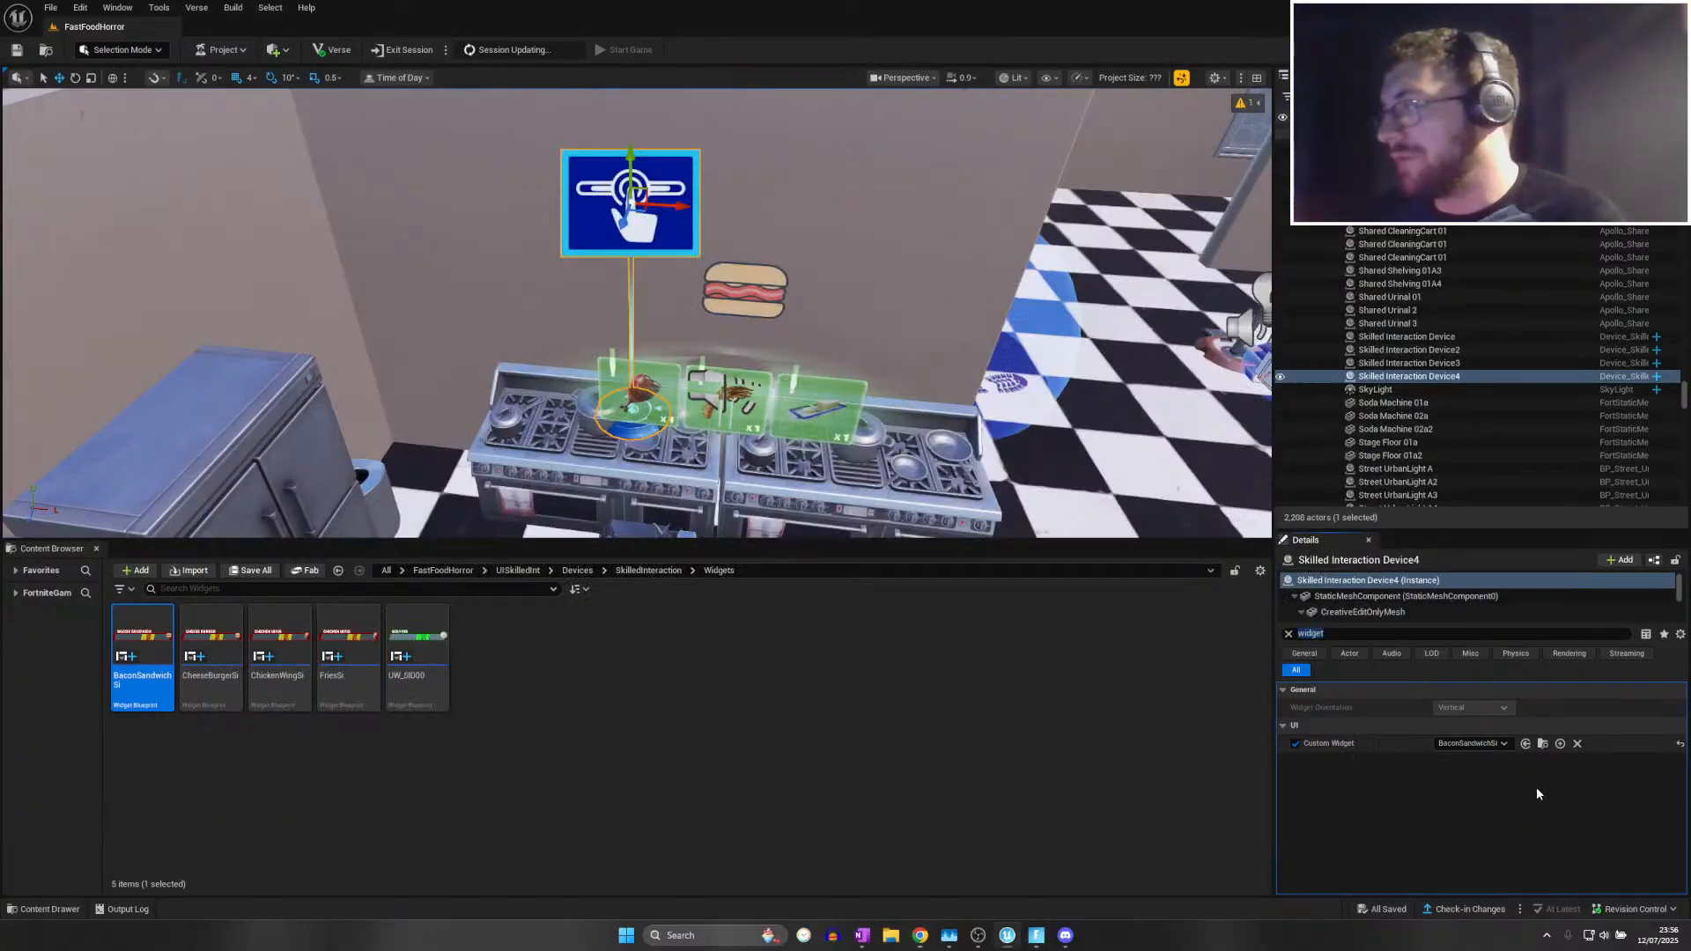
{"action": "key", "text": "s"}
{"action": "right_click_drag", "start_coordinate": [1012, 352], "coordinate": [788, 412]}
{"action": "left_click", "coordinate": [495, 121]}
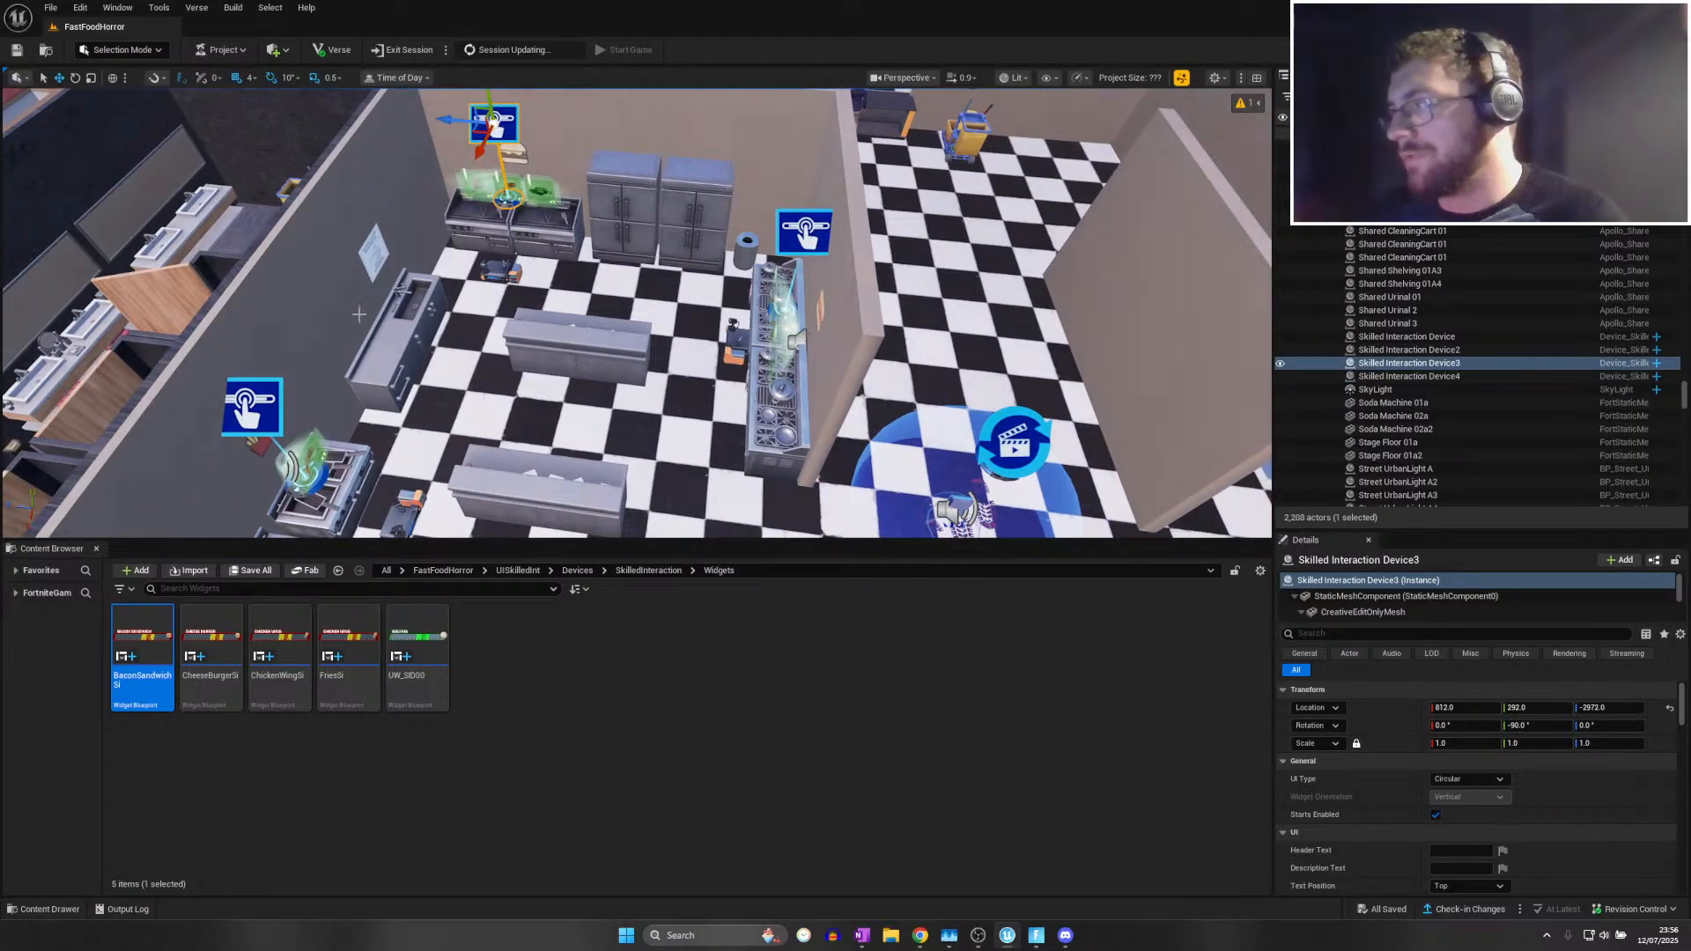
{"action": "left_click", "coordinate": [252, 403]}
{"action": "right_click_drag", "start_coordinate": [252, 403], "coordinate": [378, 264]}
Look through the chicken wing station device's settings and filter them by "widget" to check its custom widget
{"action": "left_click", "coordinate": [446, 180]}
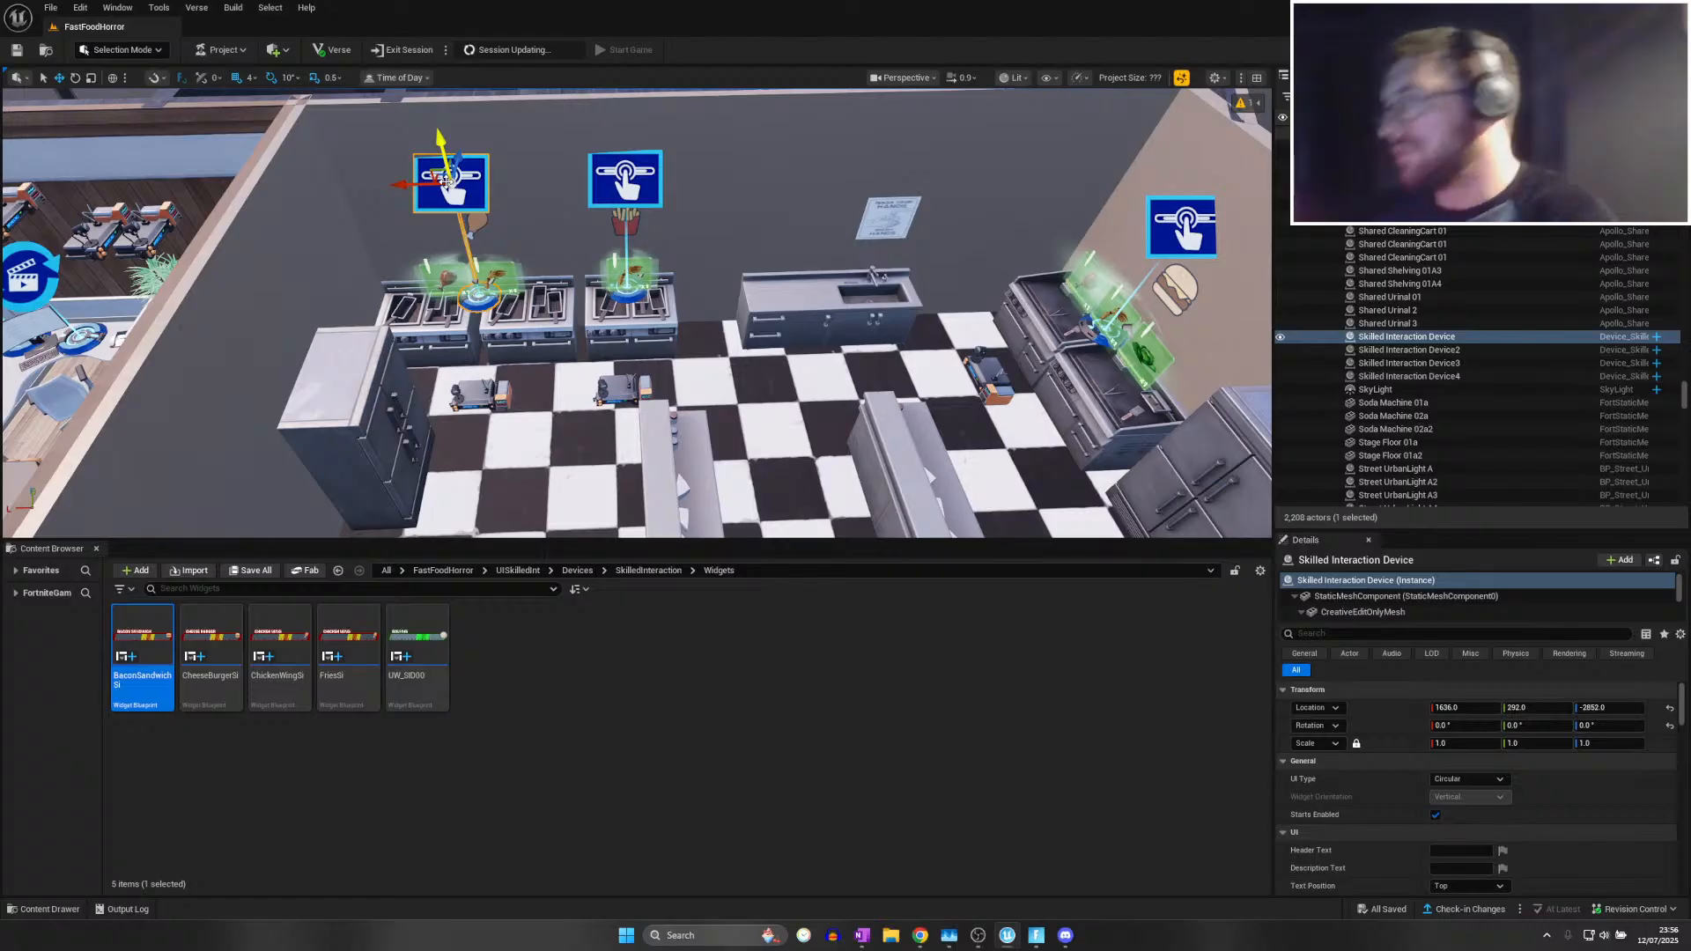
{"action": "key", "text": "a"}
{"action": "right_click_drag", "start_coordinate": [754, 263], "coordinate": [877, 279]}
{"action": "scroll", "coordinate": [1469, 821], "scroll_direction": "down", "scroll_amount": 10}
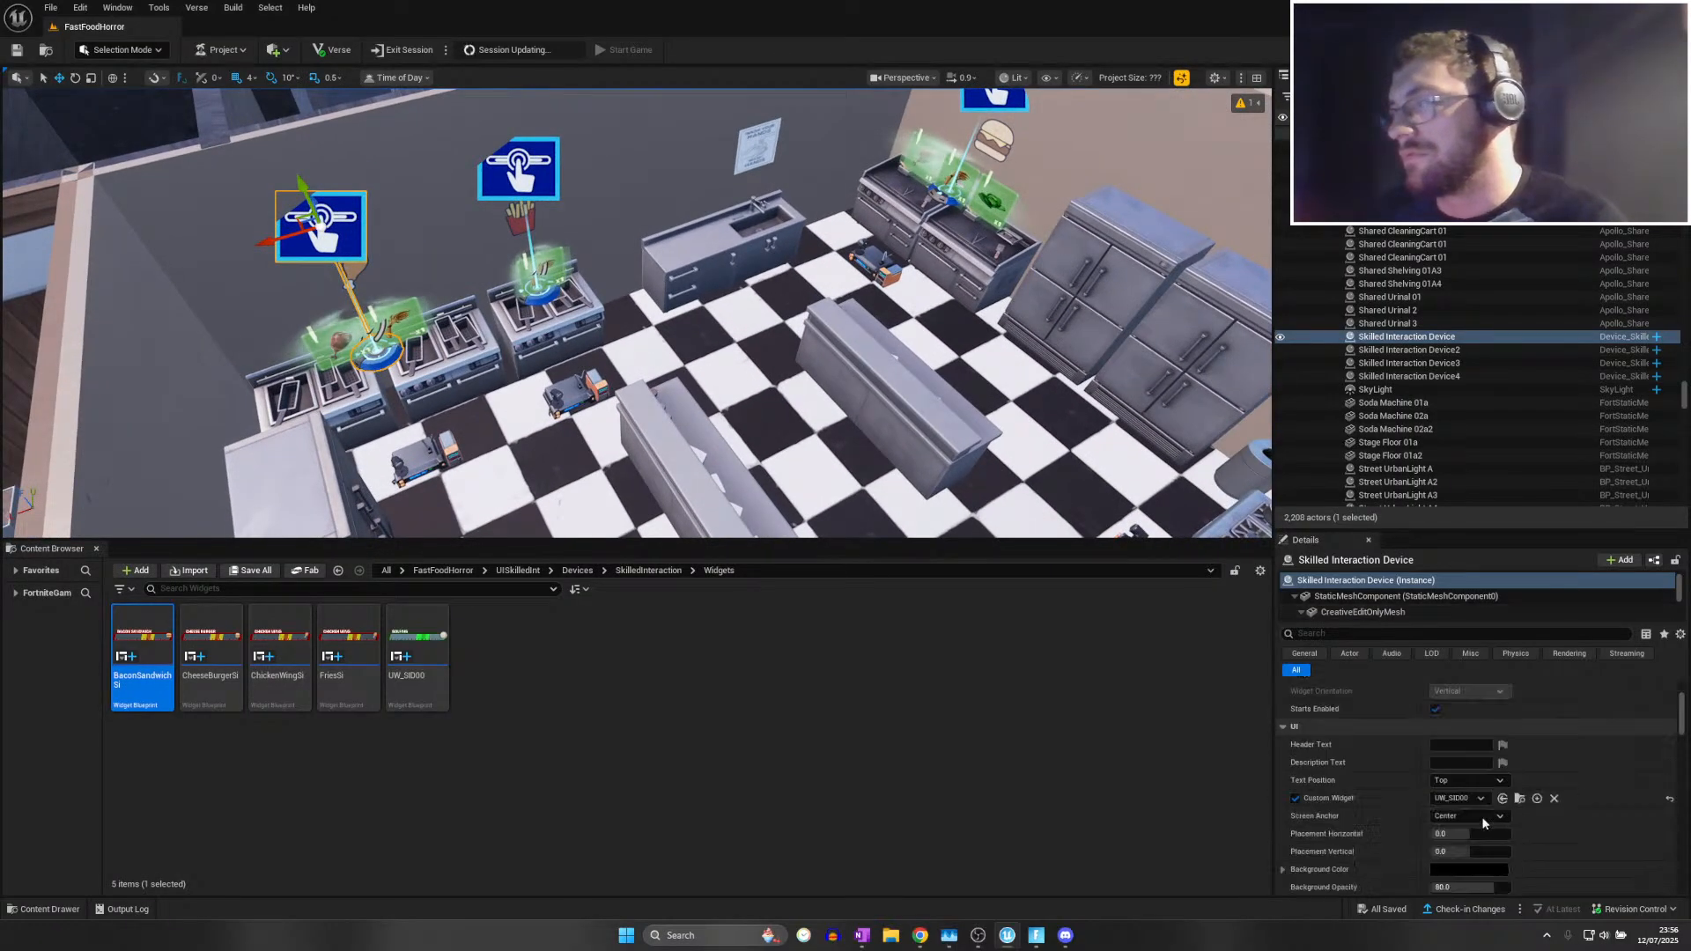
{"action": "scroll", "coordinate": [1469, 821], "scroll_direction": "down", "scroll_amount": 12}
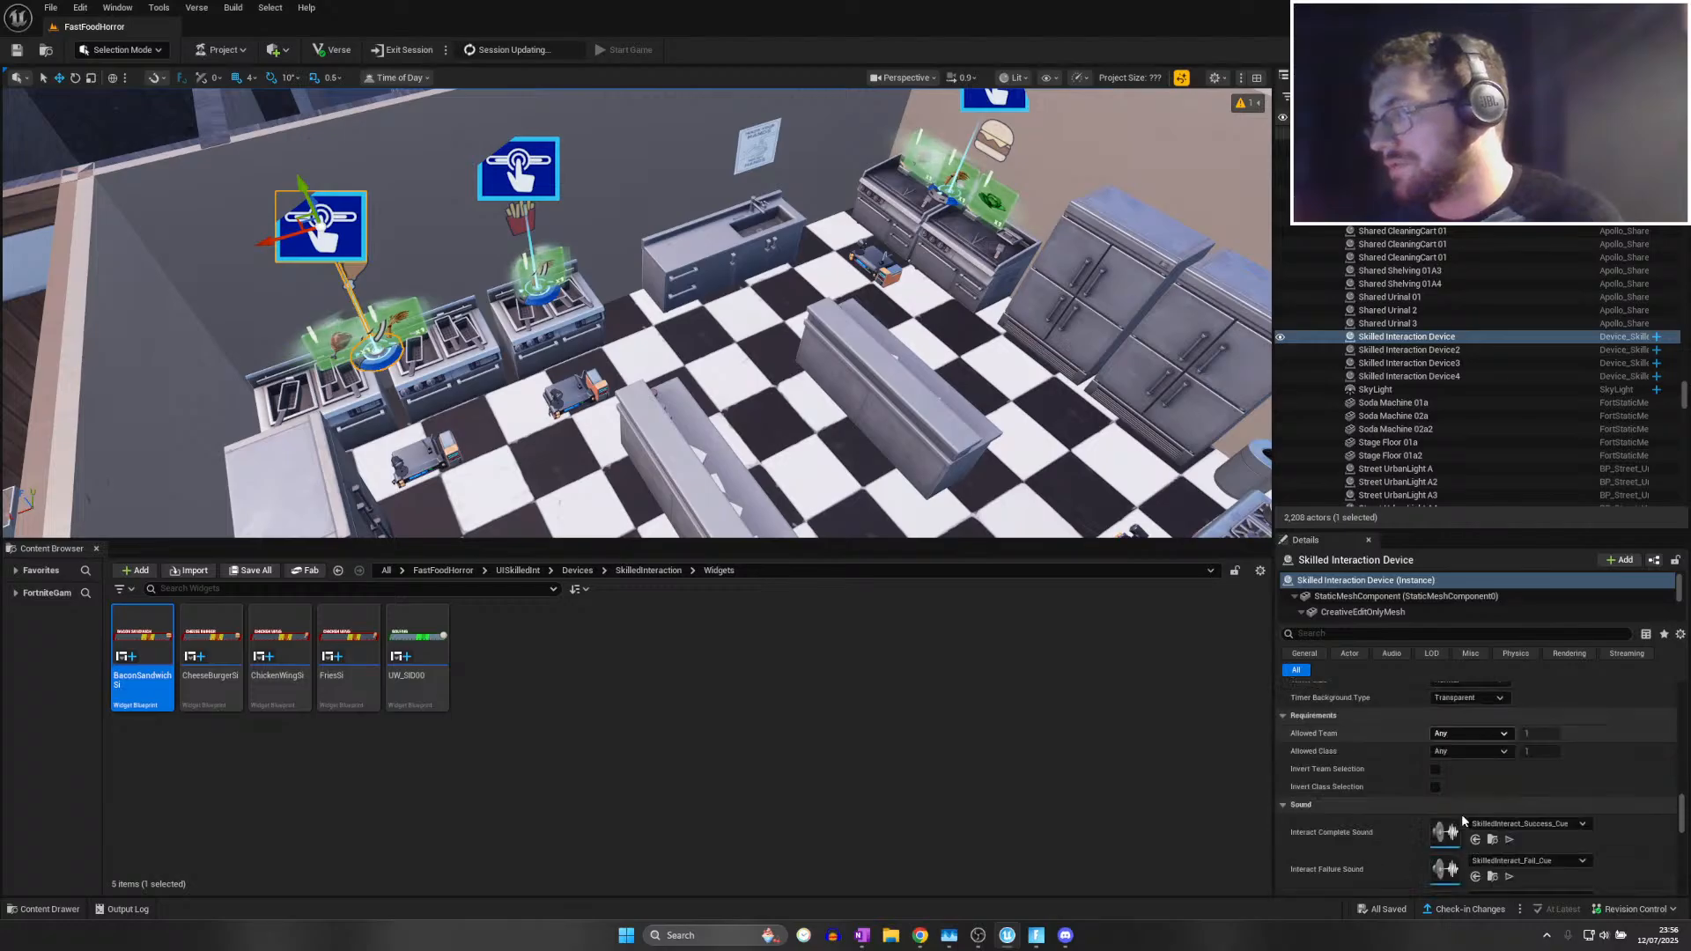
{"action": "left_click", "coordinate": [1348, 631]}
{"action": "type", "text": "widget"}
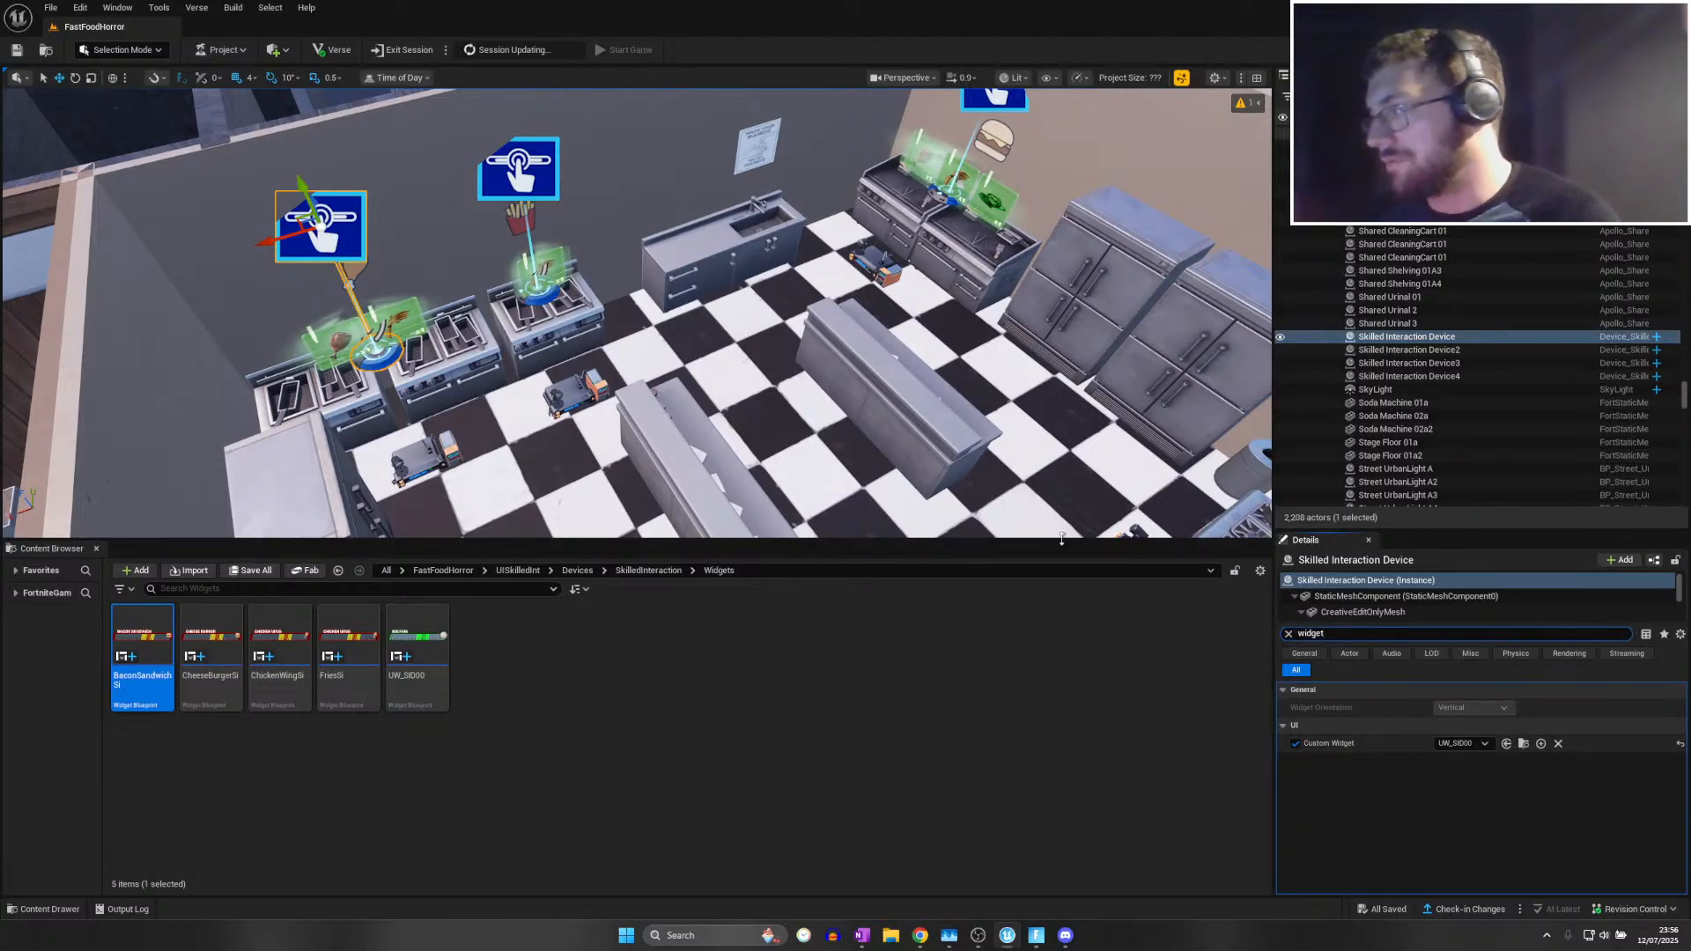
Check which custom widgets the Skilled Interaction Devices at the fries and cheeseburger stations use
{"action": "left_click", "coordinate": [531, 185]}
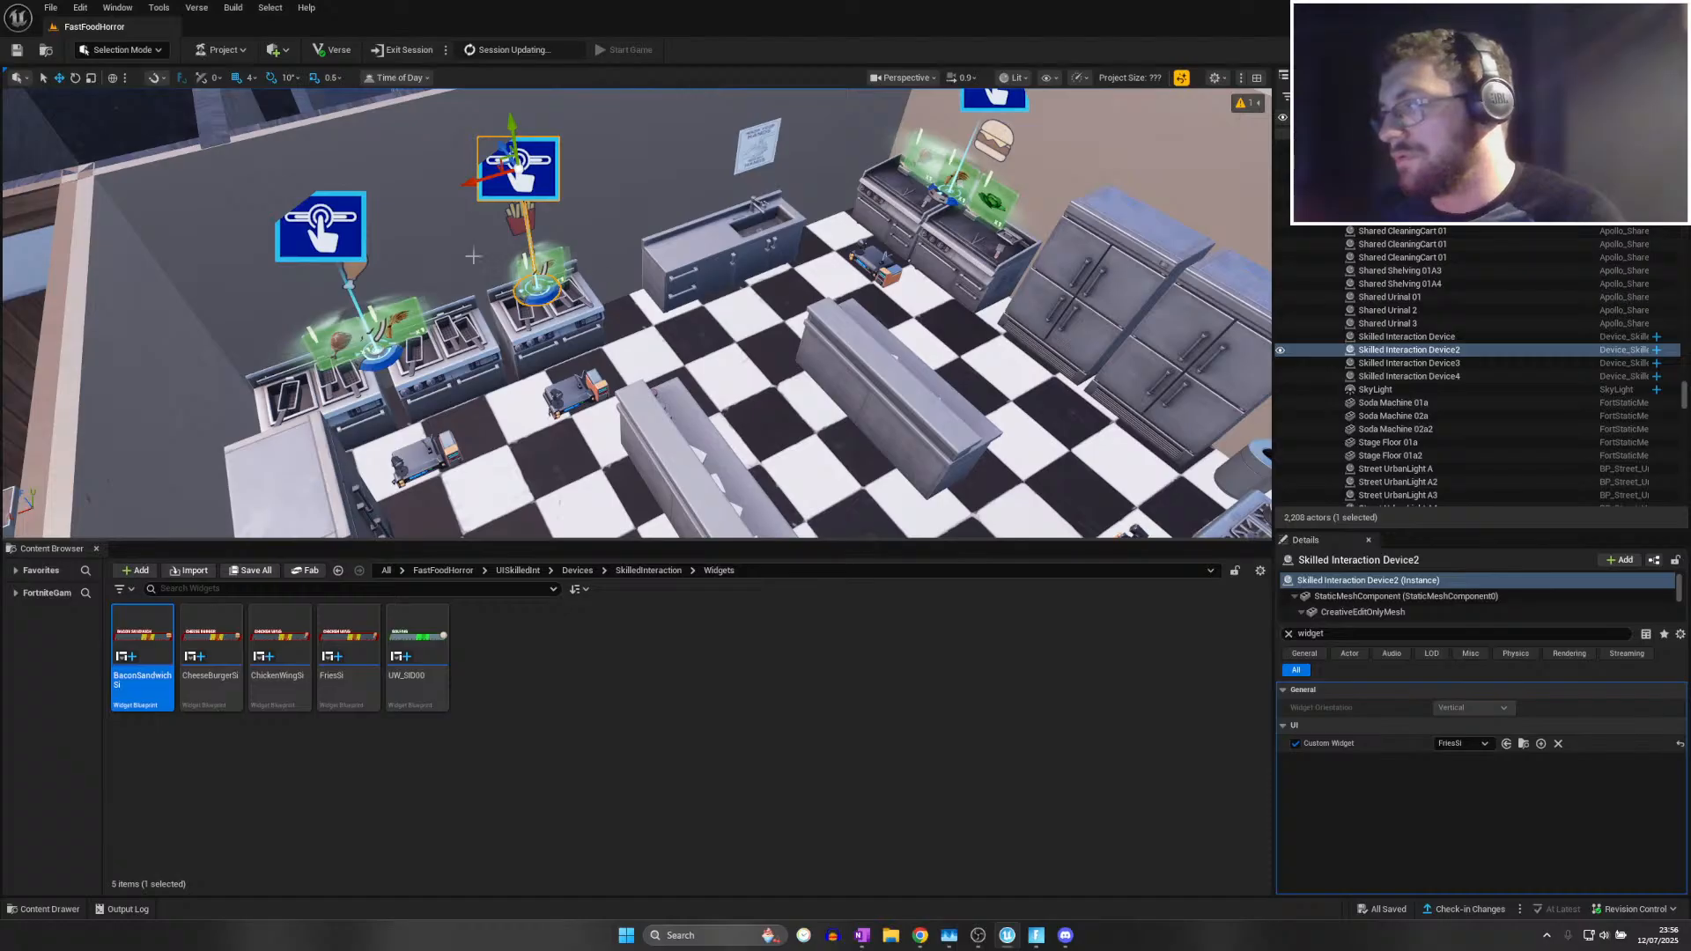
{"action": "left_click", "coordinate": [326, 231]}
{"action": "right_click_drag", "start_coordinate": [528, 242], "coordinate": [597, 230]}
{"action": "left_click", "coordinate": [783, 120]}
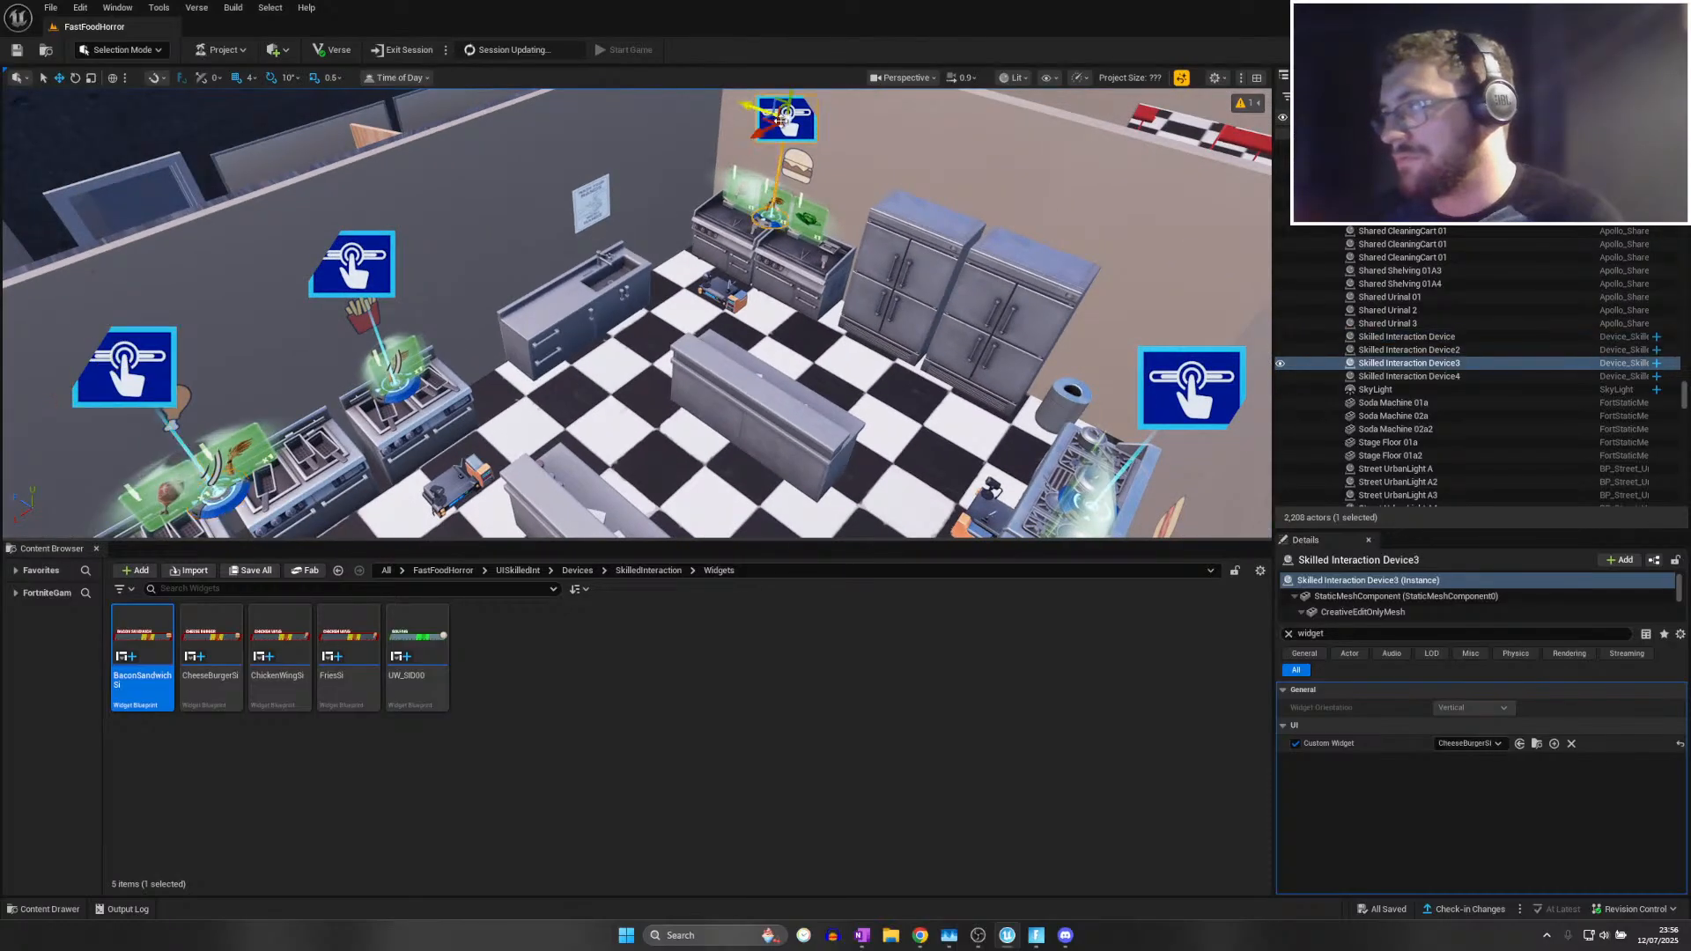
{"action": "right_click_drag", "start_coordinate": [759, 349], "coordinate": [815, 449]}
{"action": "left_click", "coordinate": [814, 312]}
{"action": "right_click_drag", "start_coordinate": [814, 313], "coordinate": [396, 308]}
Try to assign the matching chicken wing meter as custom widget of the chicken wing station's Skilled Interaction Device
{"action": "left_click", "coordinate": [762, 286]}
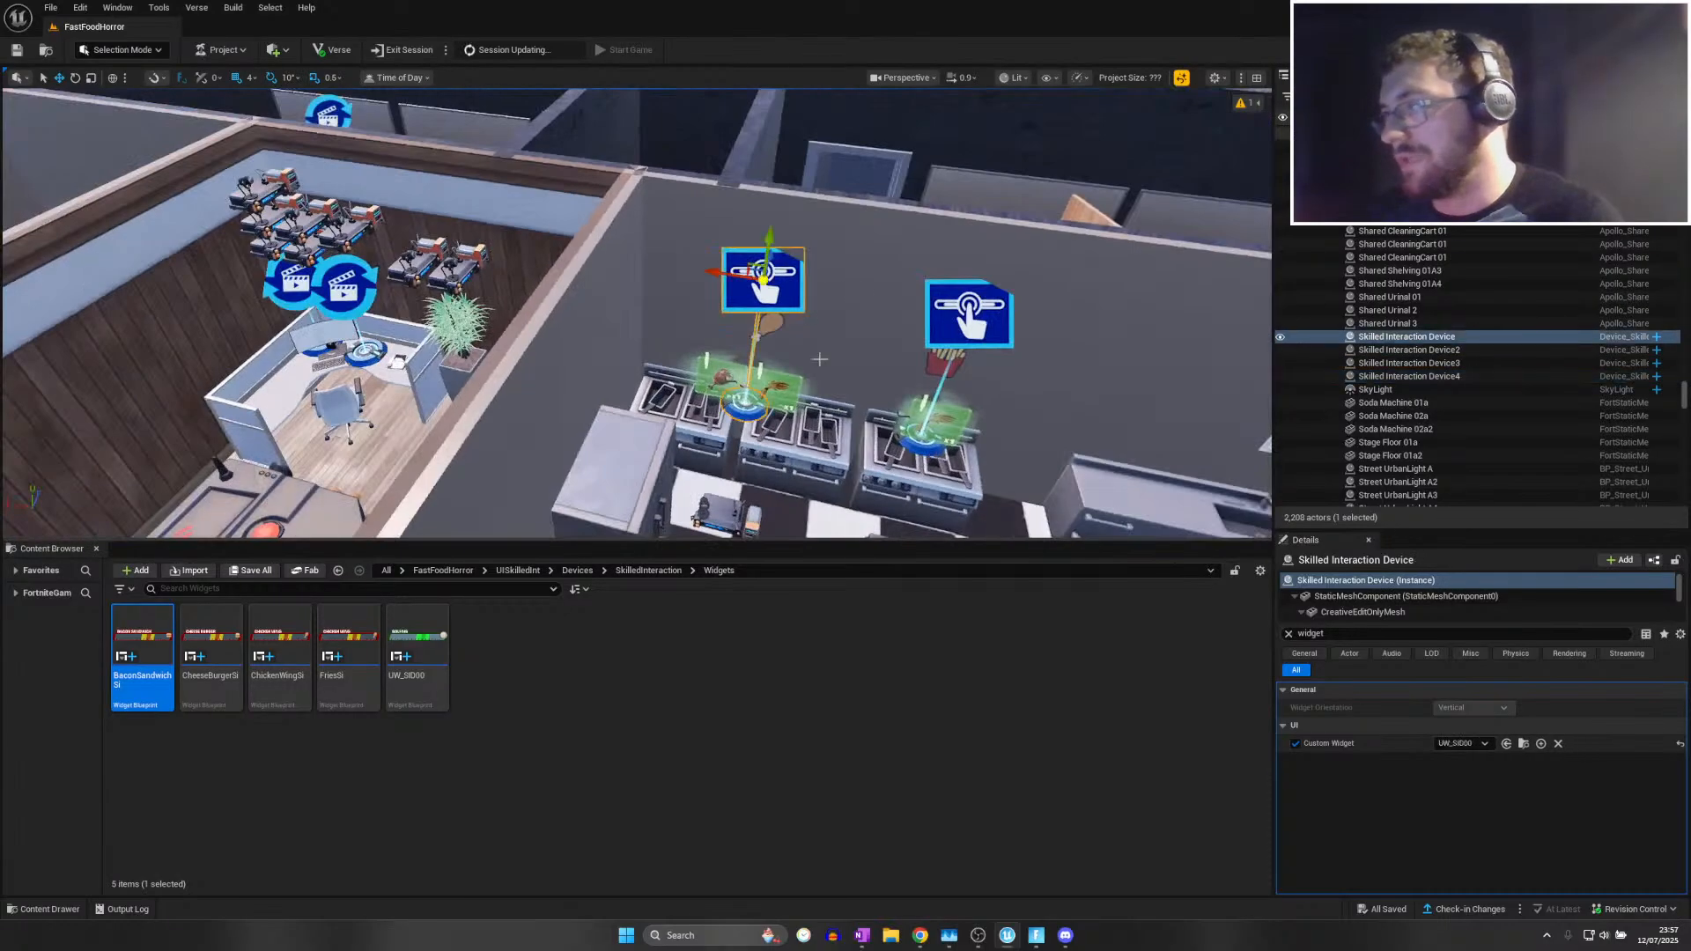
{"action": "left_click", "coordinate": [1458, 744]}
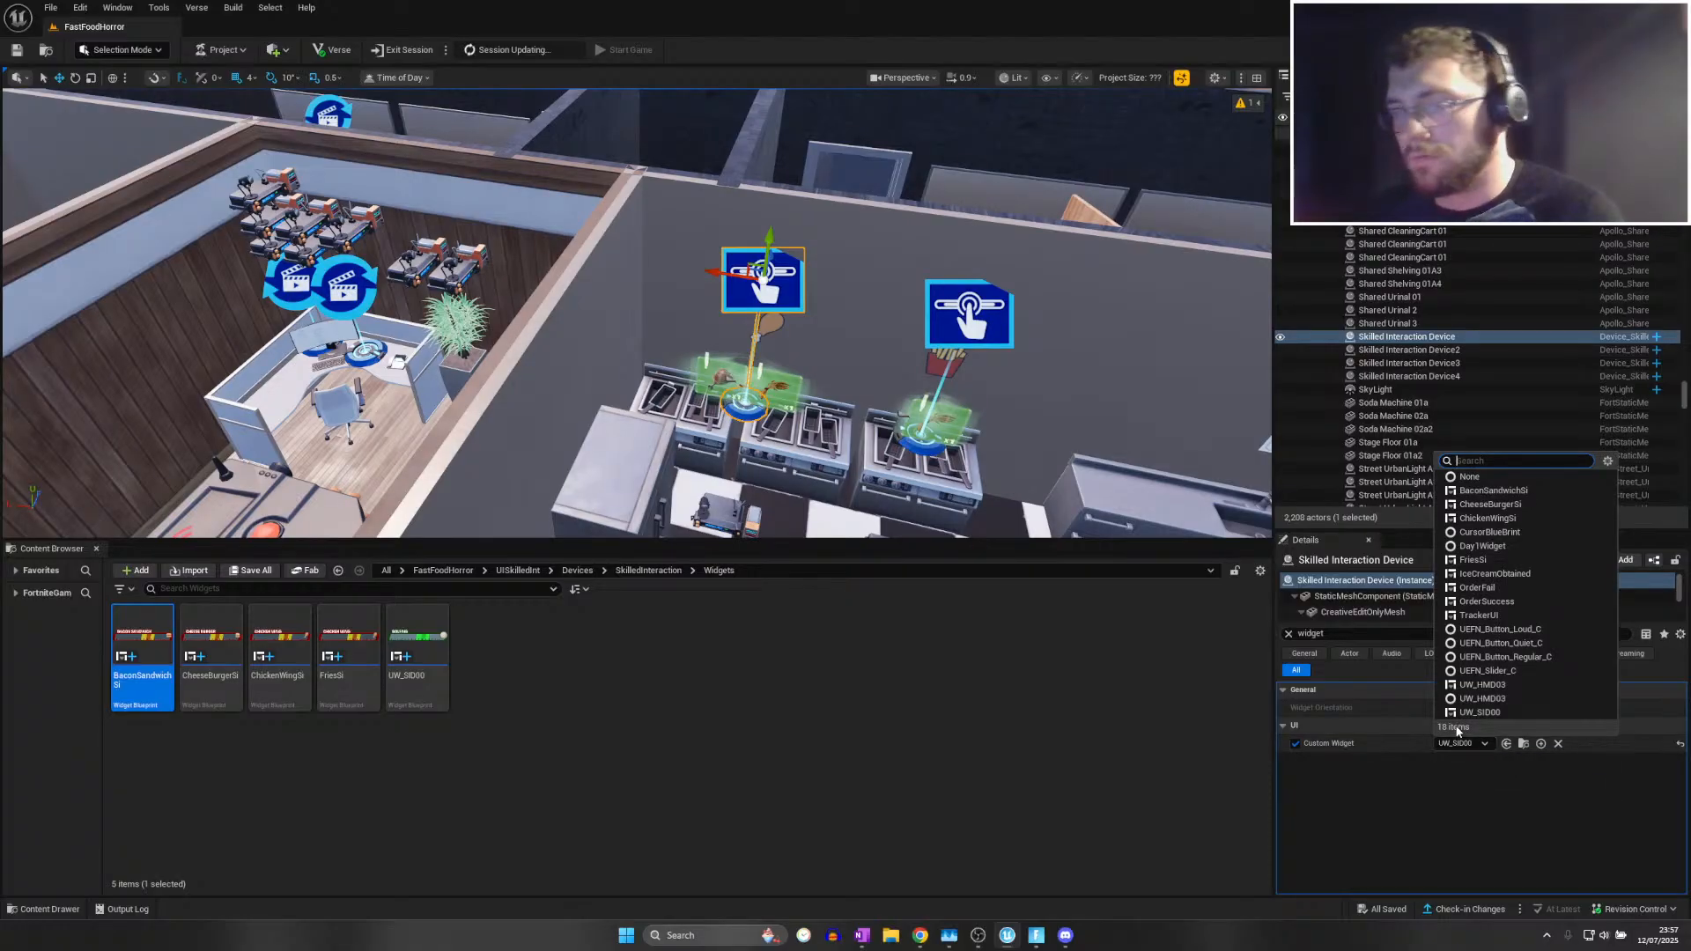
{"action": "type", "text": "c"}
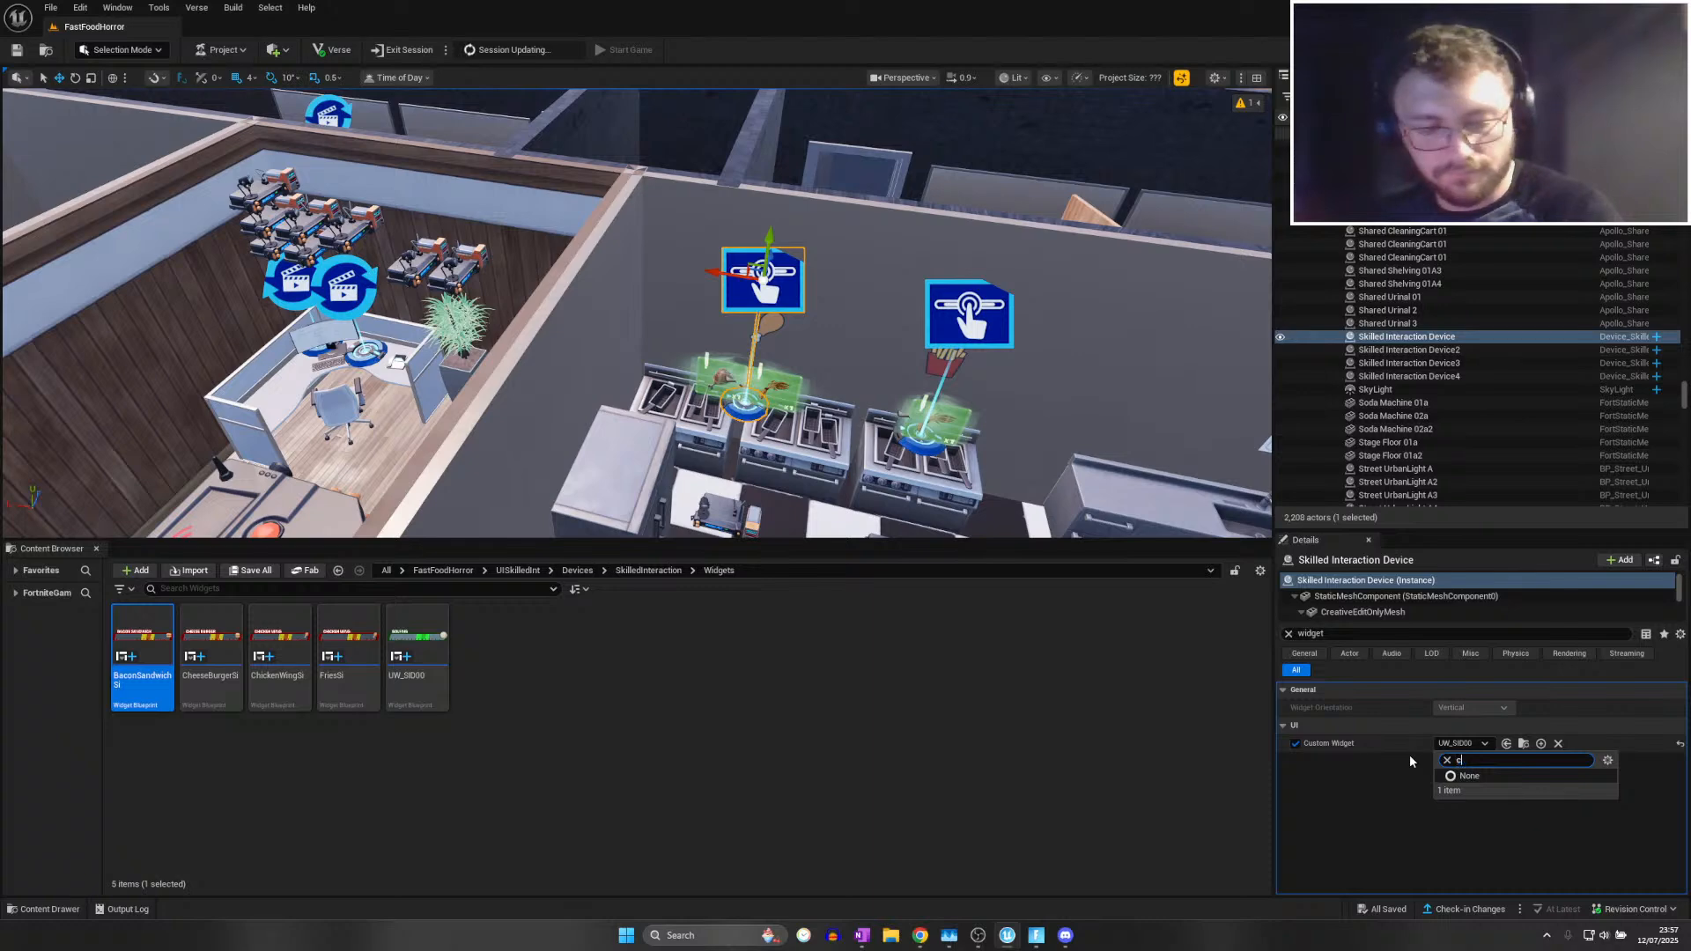
{"action": "type", "text": "jhhi"}
{"action": "left_click", "coordinate": [1490, 786]}
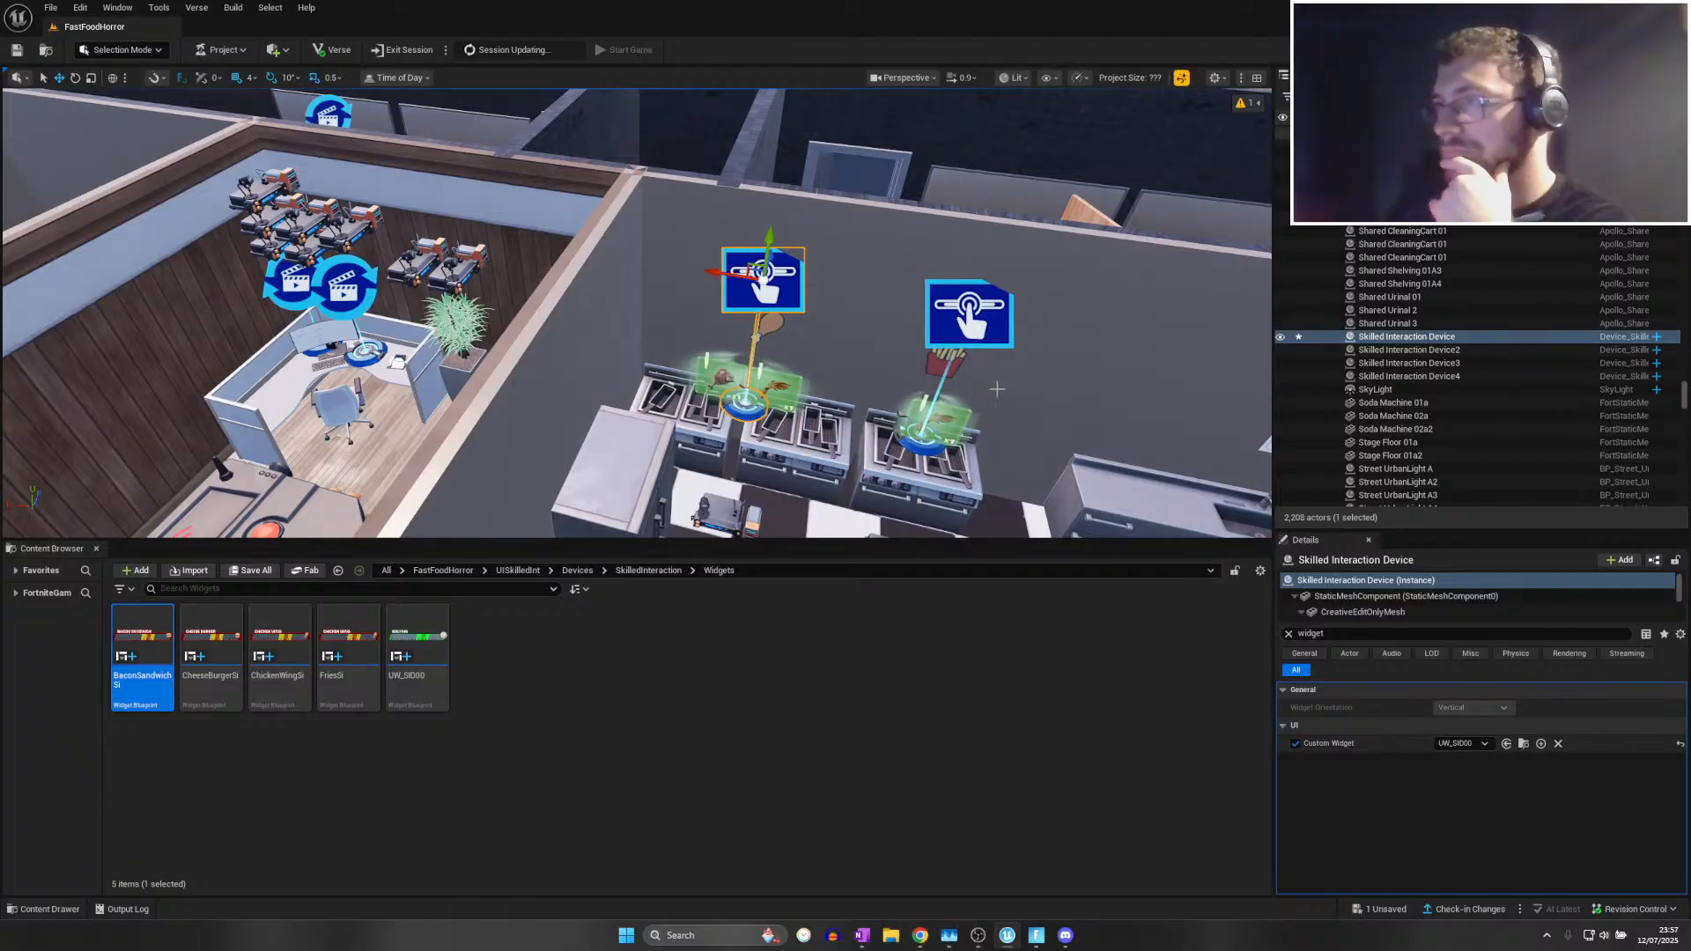
Return to the Fortnite client and walk around the kitchen again to examine the chicken wing, fries and sandwich stations
{"action": "right_click_drag", "start_coordinate": [997, 388], "coordinate": [1136, 352]}
{"action": "key", "text": "alt+Tab"}
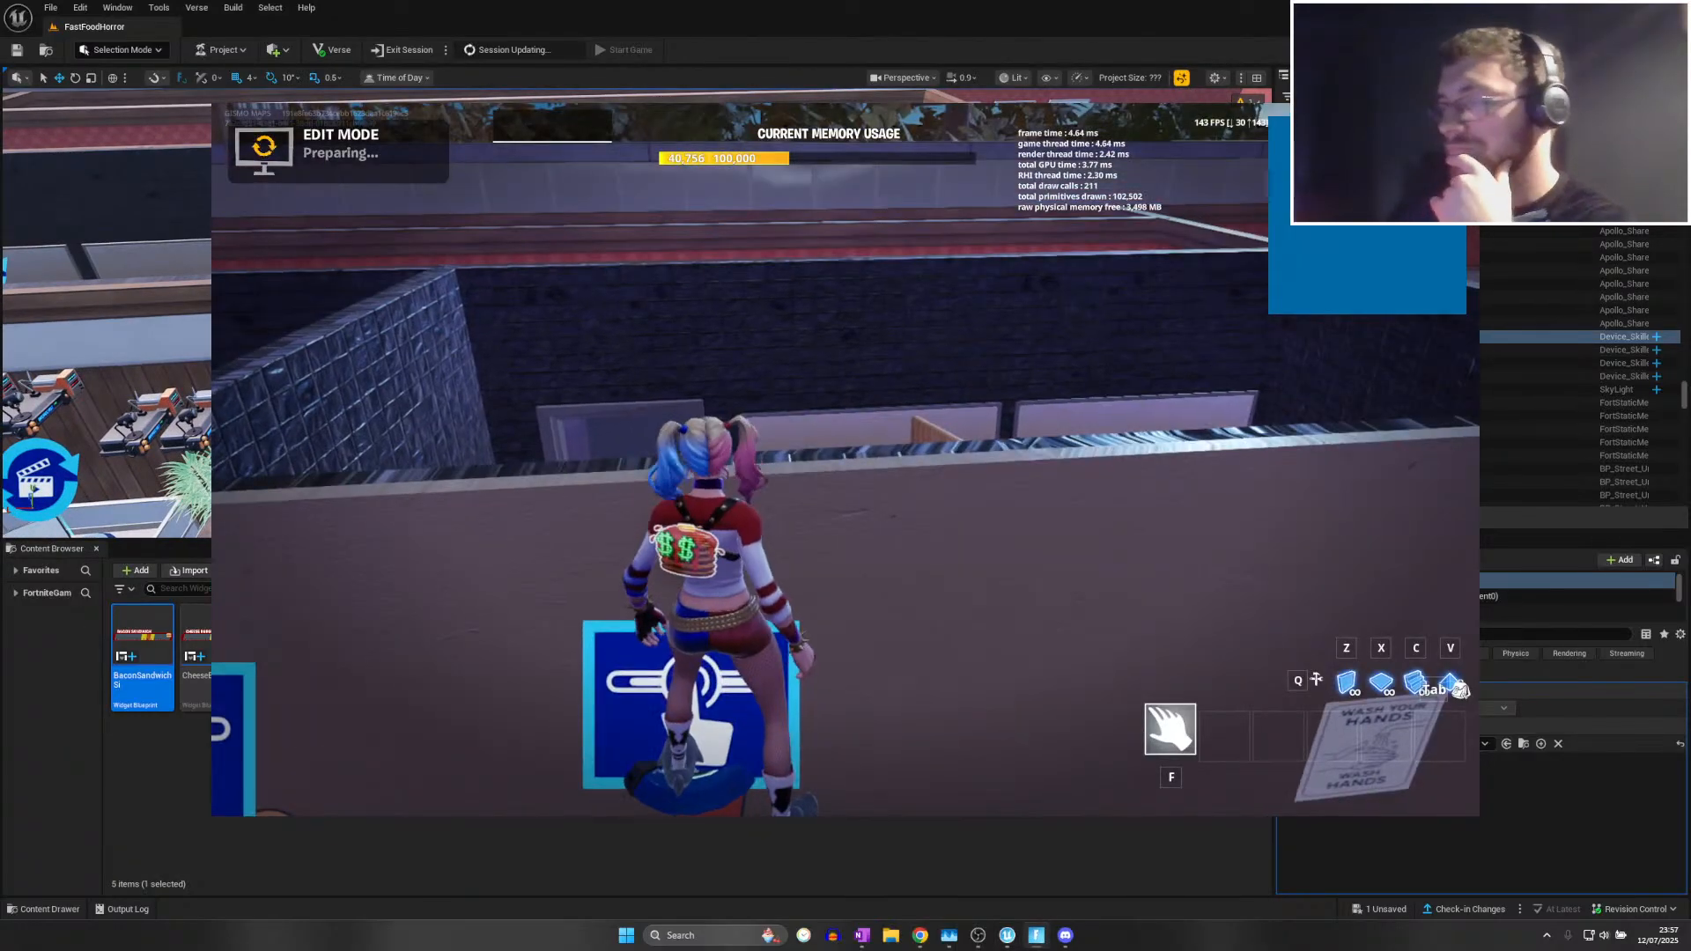
{"action": "key", "text": "s"}
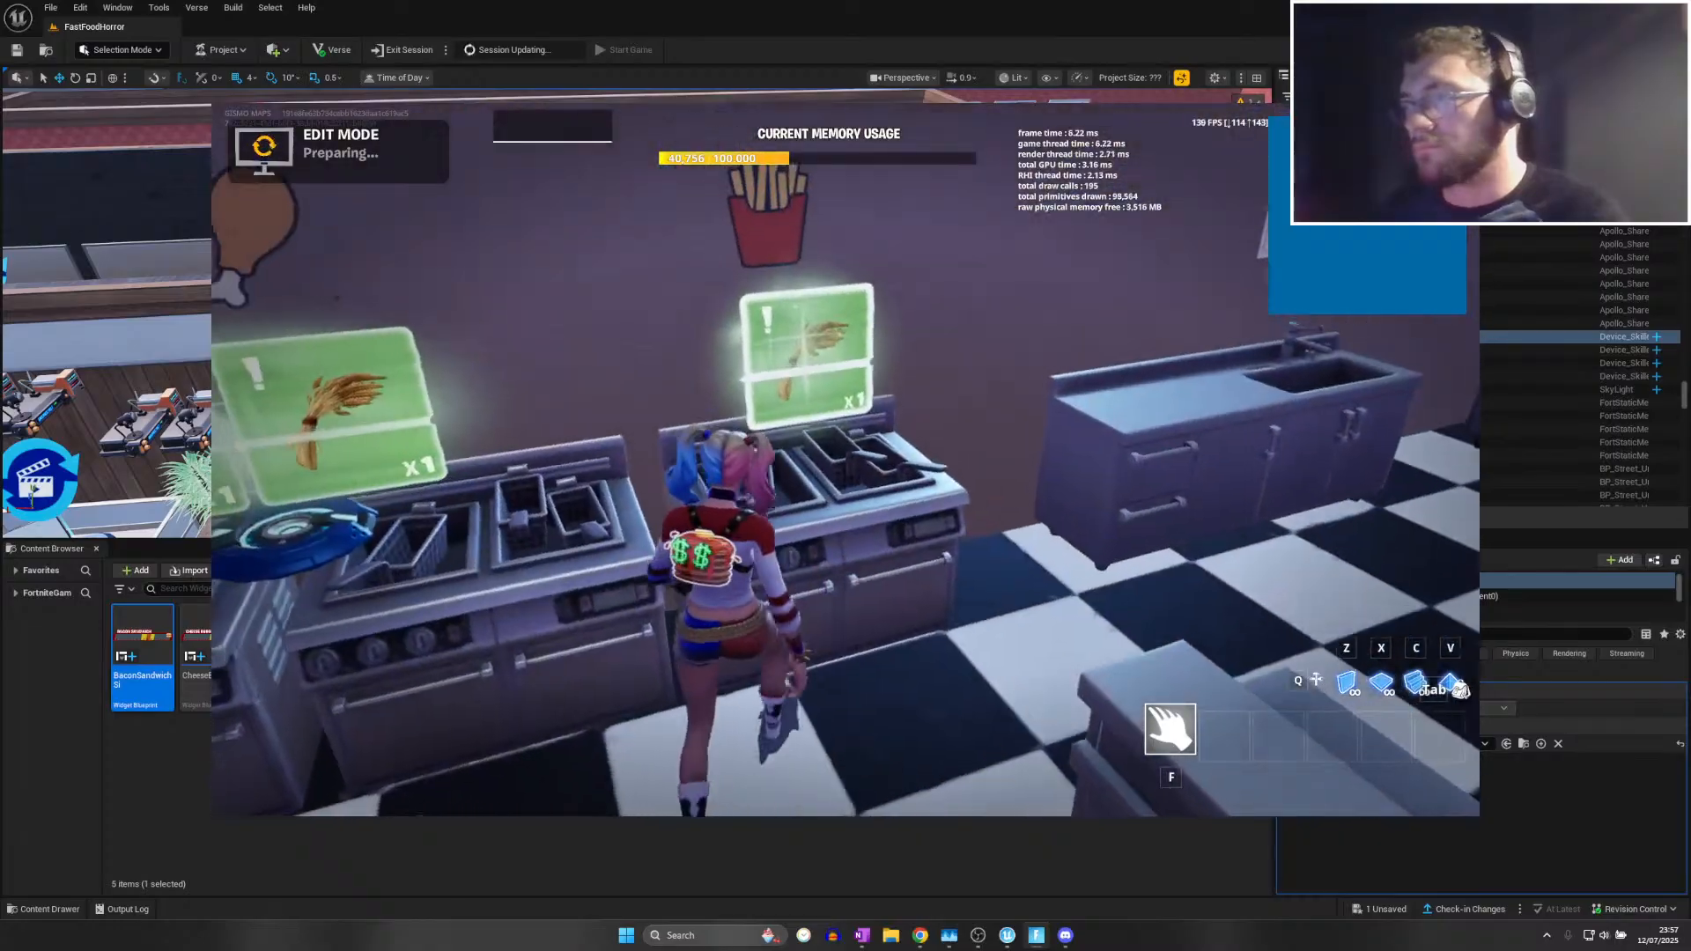
{"action": "key", "text": "w"}
{"action": "key", "text": "space"}
{"action": "key", "text": "space"}
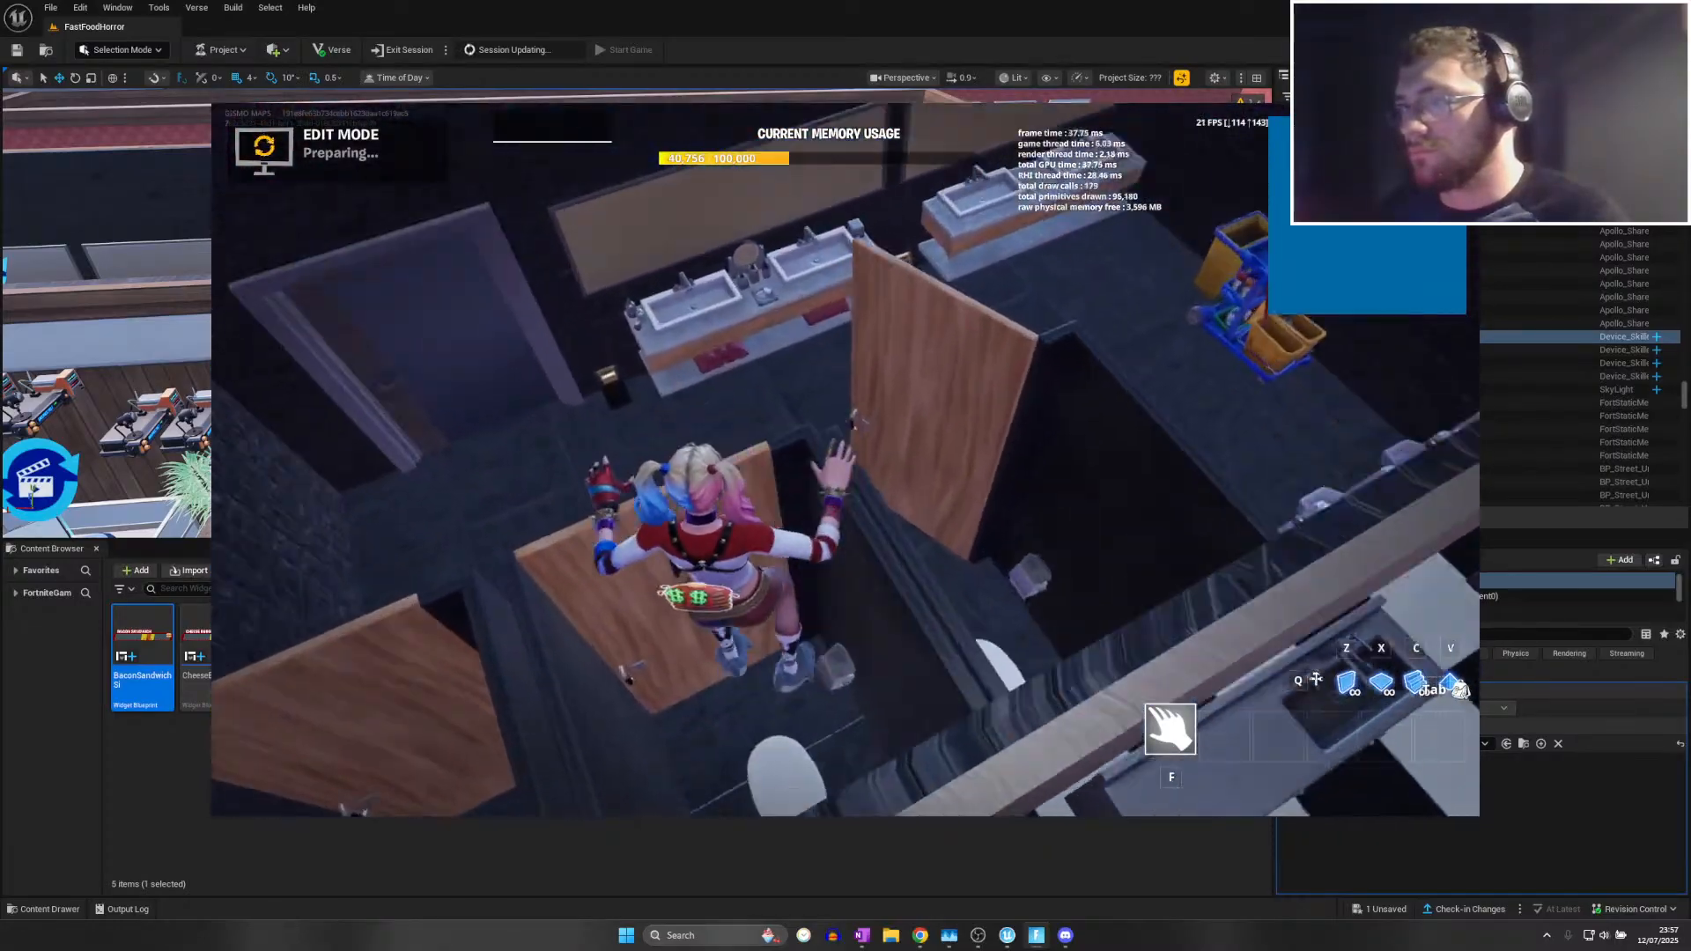
{"action": "key", "text": "space"}
{"action": "key", "text": "space"}
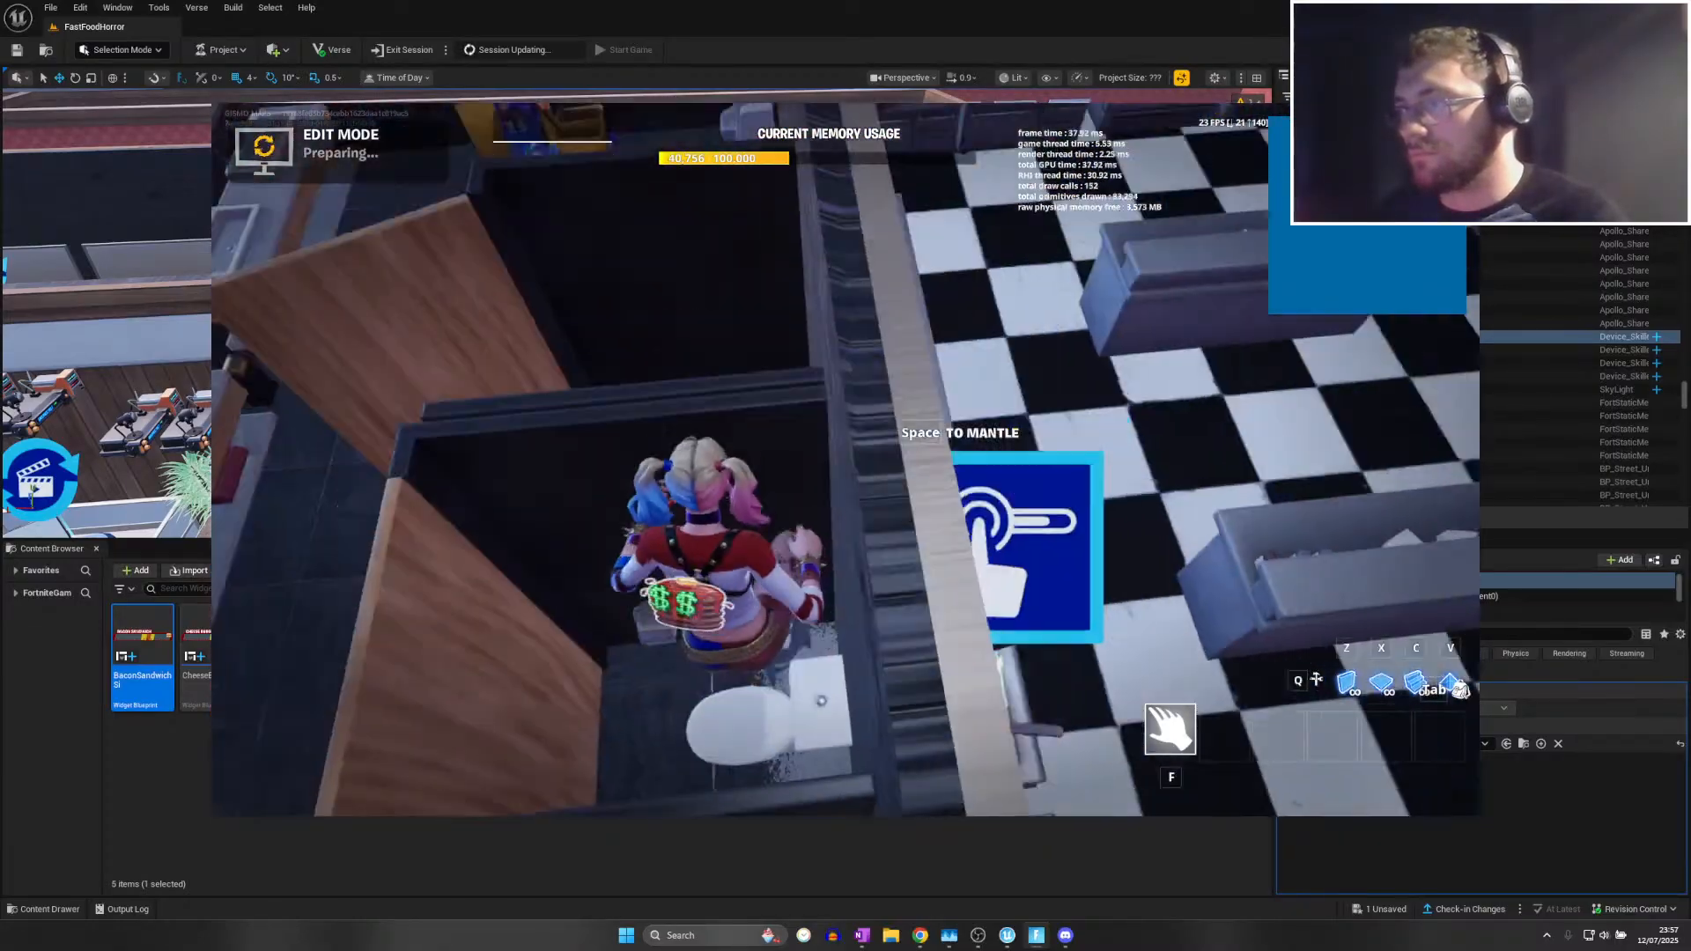
{"action": "key", "text": "space"}
{"action": "key", "text": "w"}
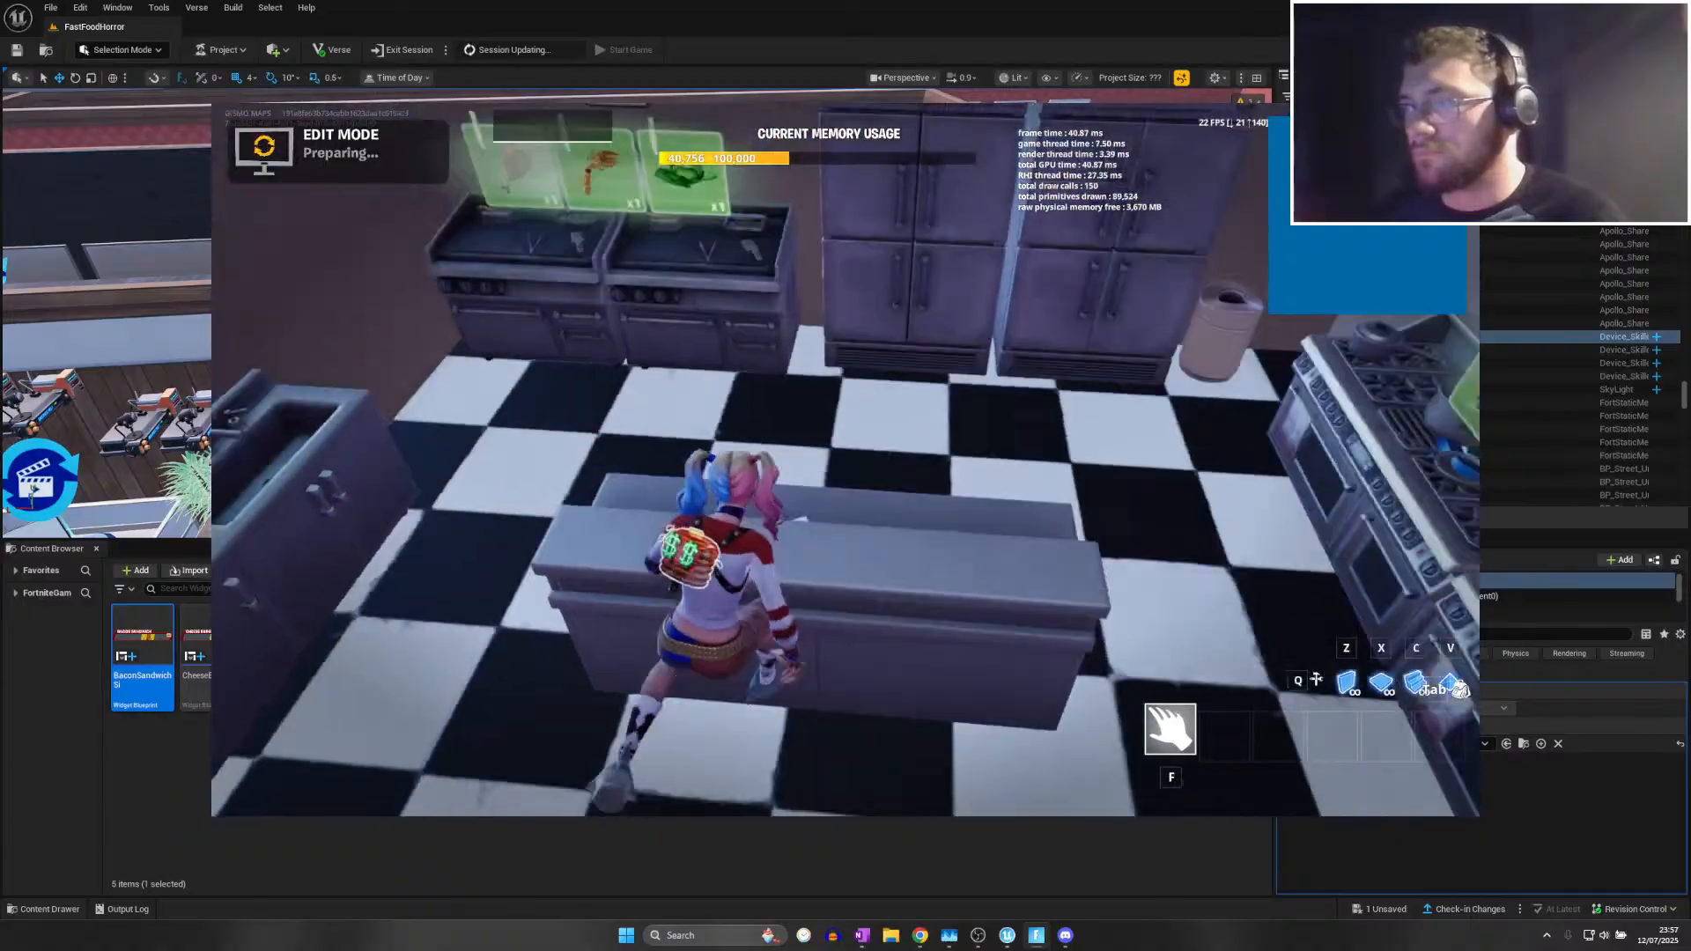
{"action": "key", "text": "w"}
{"action": "key", "text": "space"}
{"action": "key", "text": "space"}
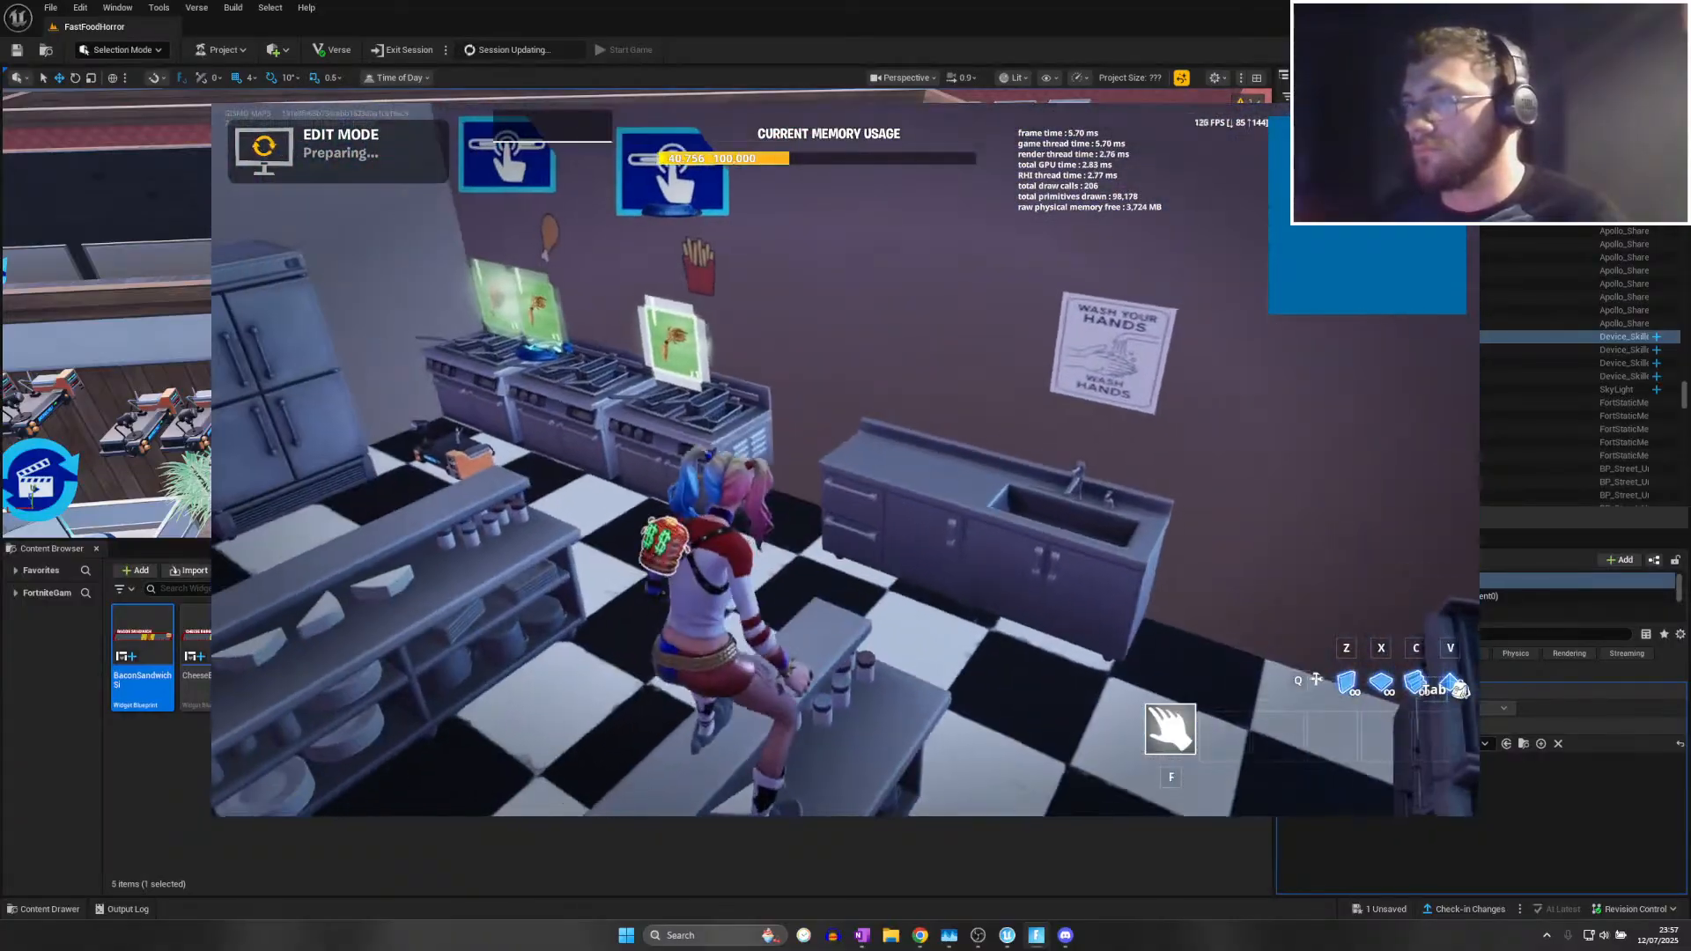
{"action": "key", "text": "w"}
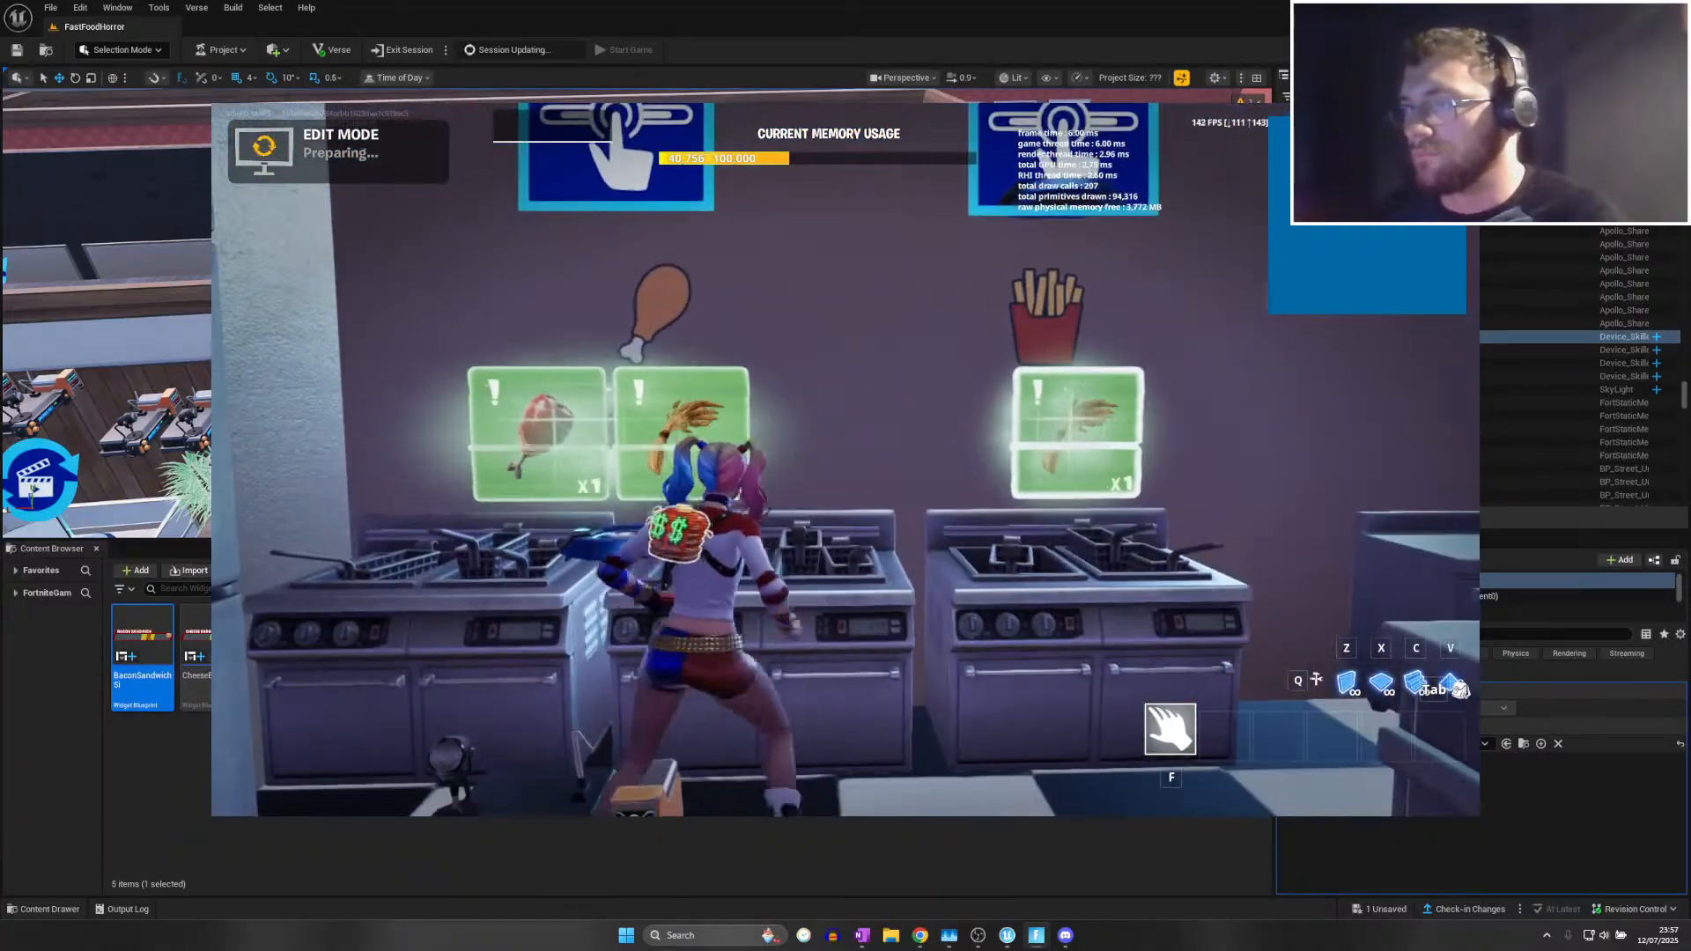
{"action": "key", "text": "d"}
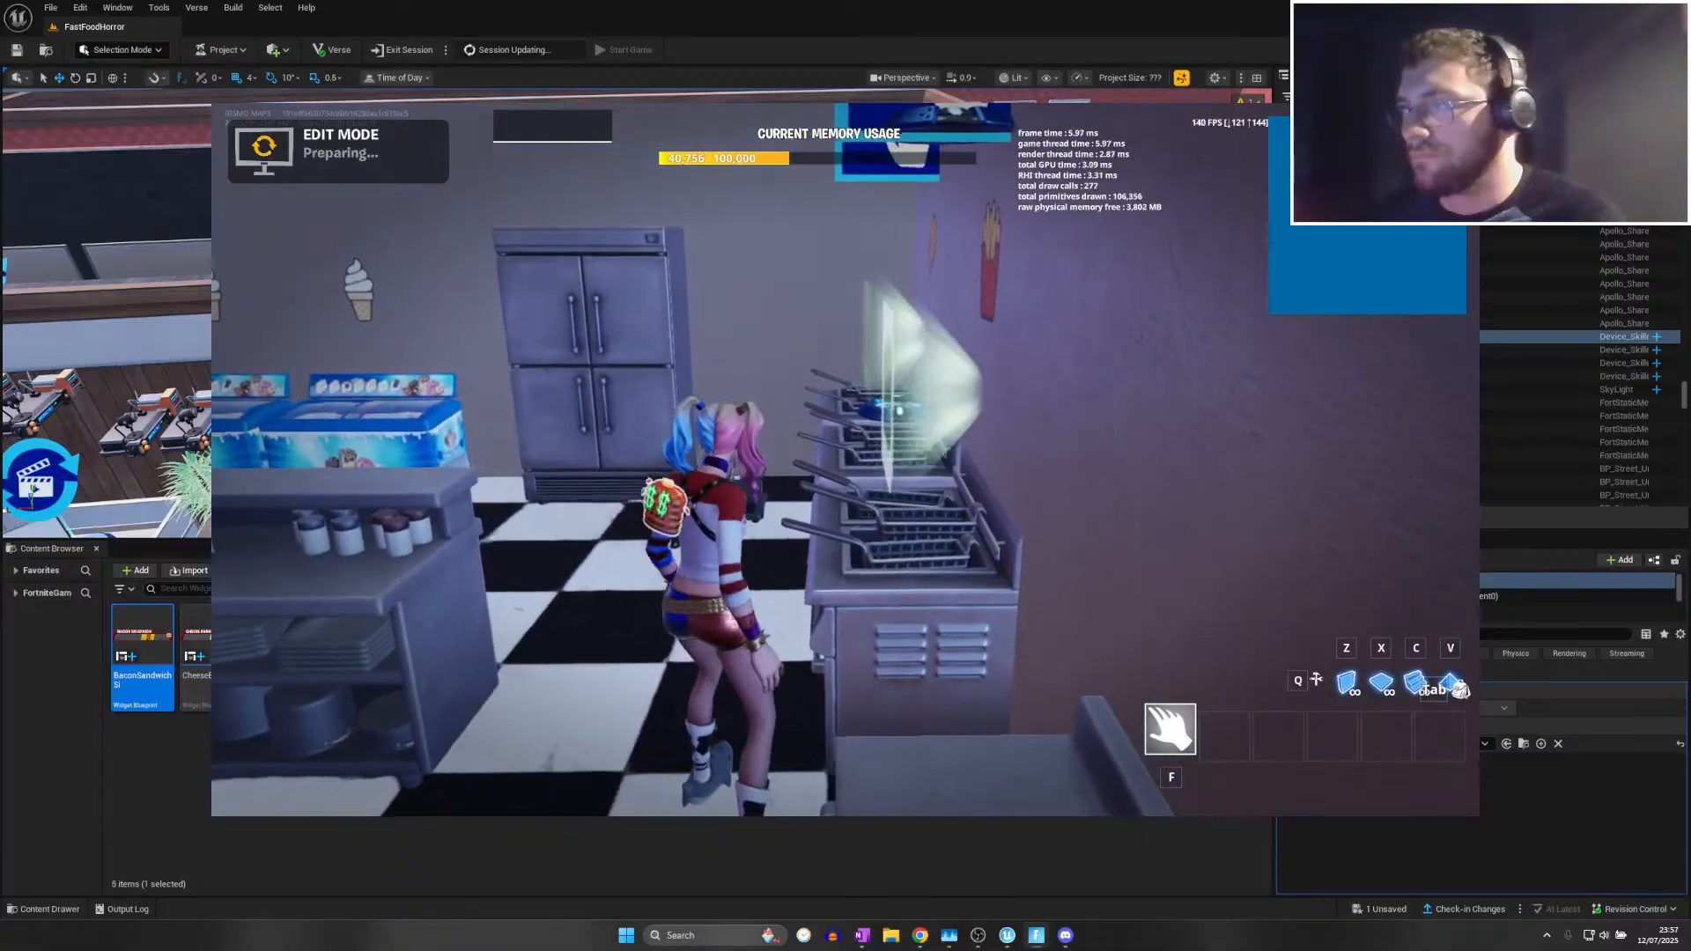
{"action": "key", "text": "w"}
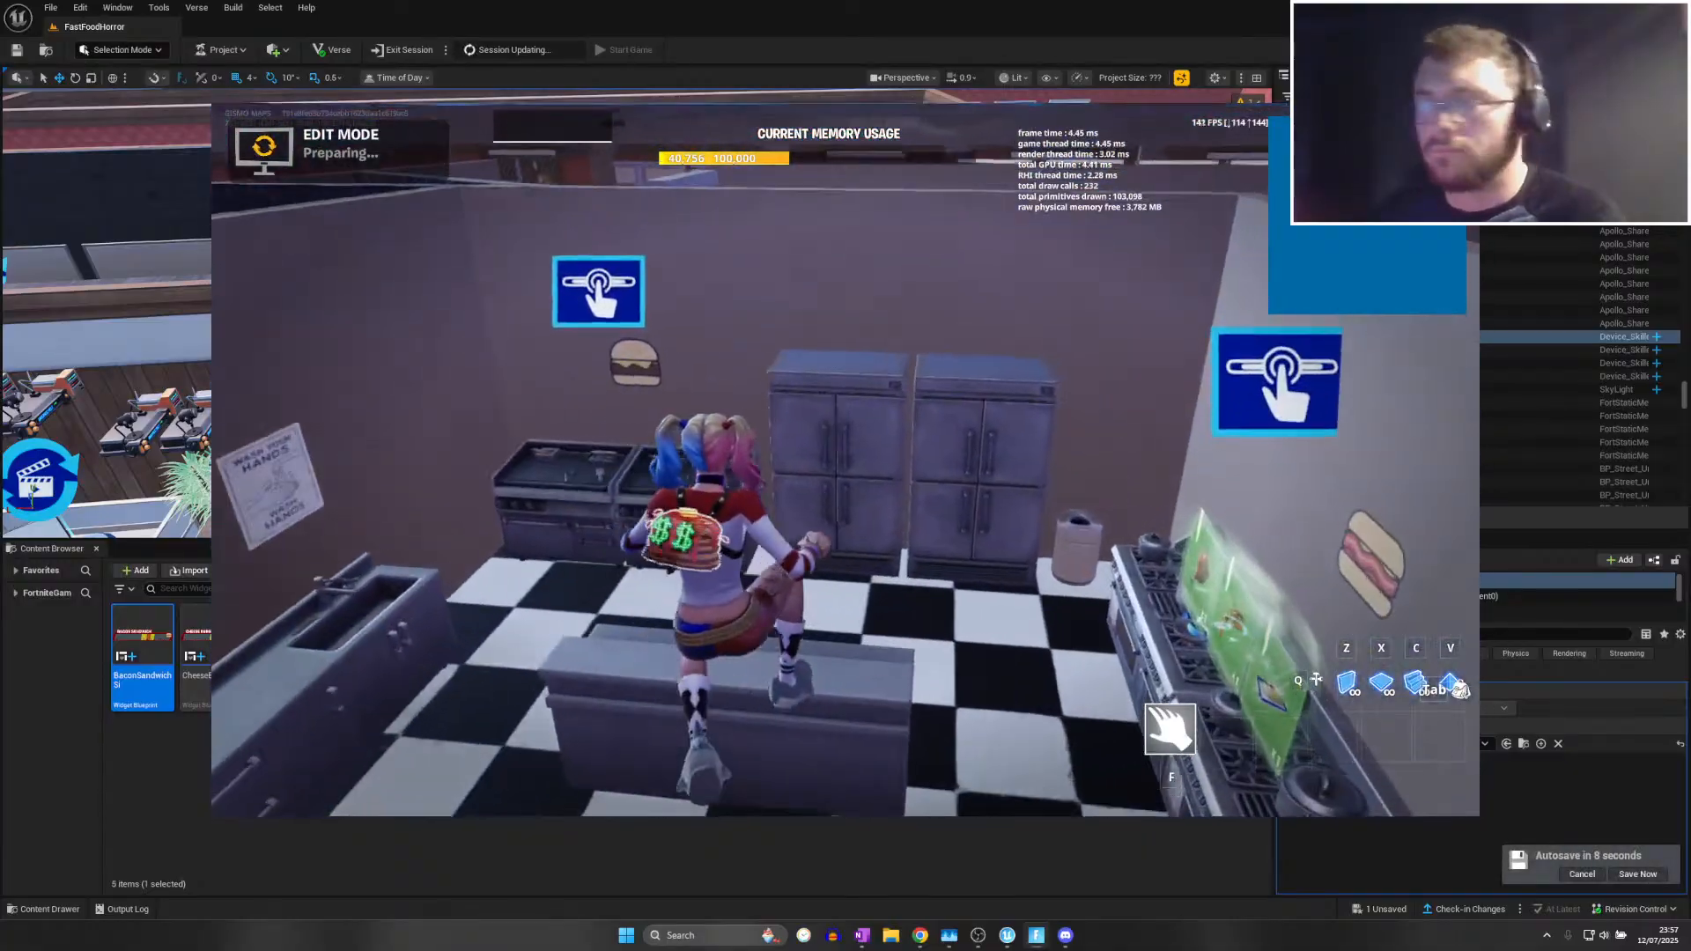
{"action": "key", "text": "w"}
Return to the Unreal editor and compare the custom widget settings of the chicken wing and fries stations' Skilled Interaction Devices
{"action": "key", "text": "alt+Tab"}
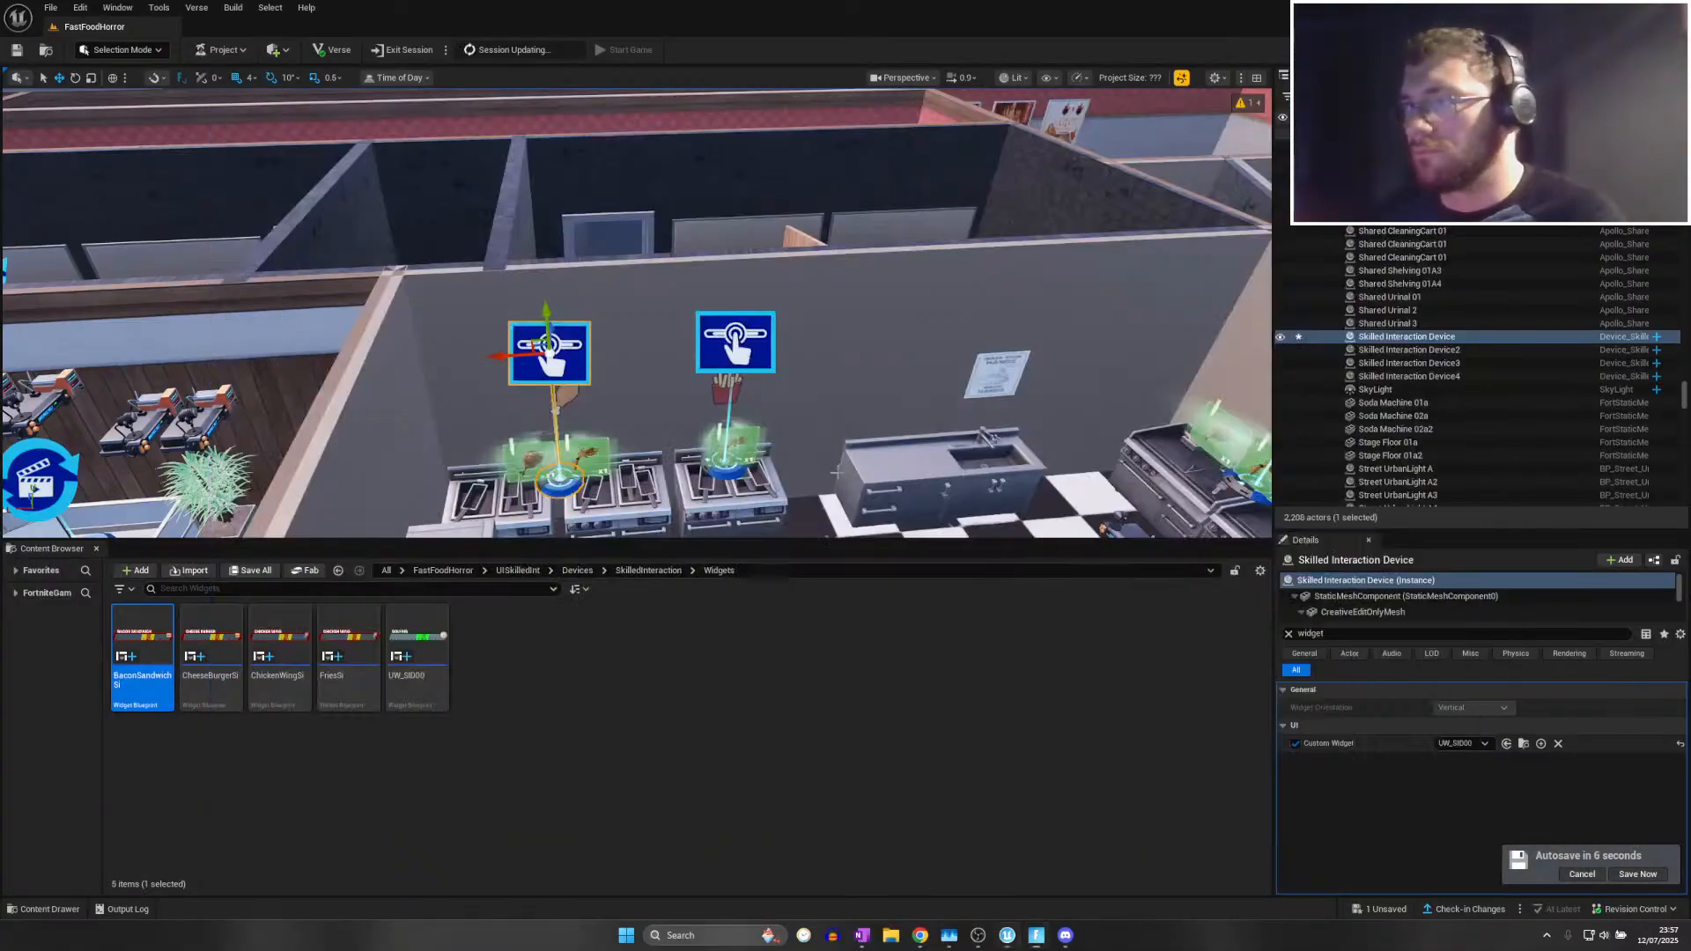
{"action": "left_click", "coordinate": [622, 345]}
{"action": "right_click_drag", "start_coordinate": [622, 345], "coordinate": [622, 220]}
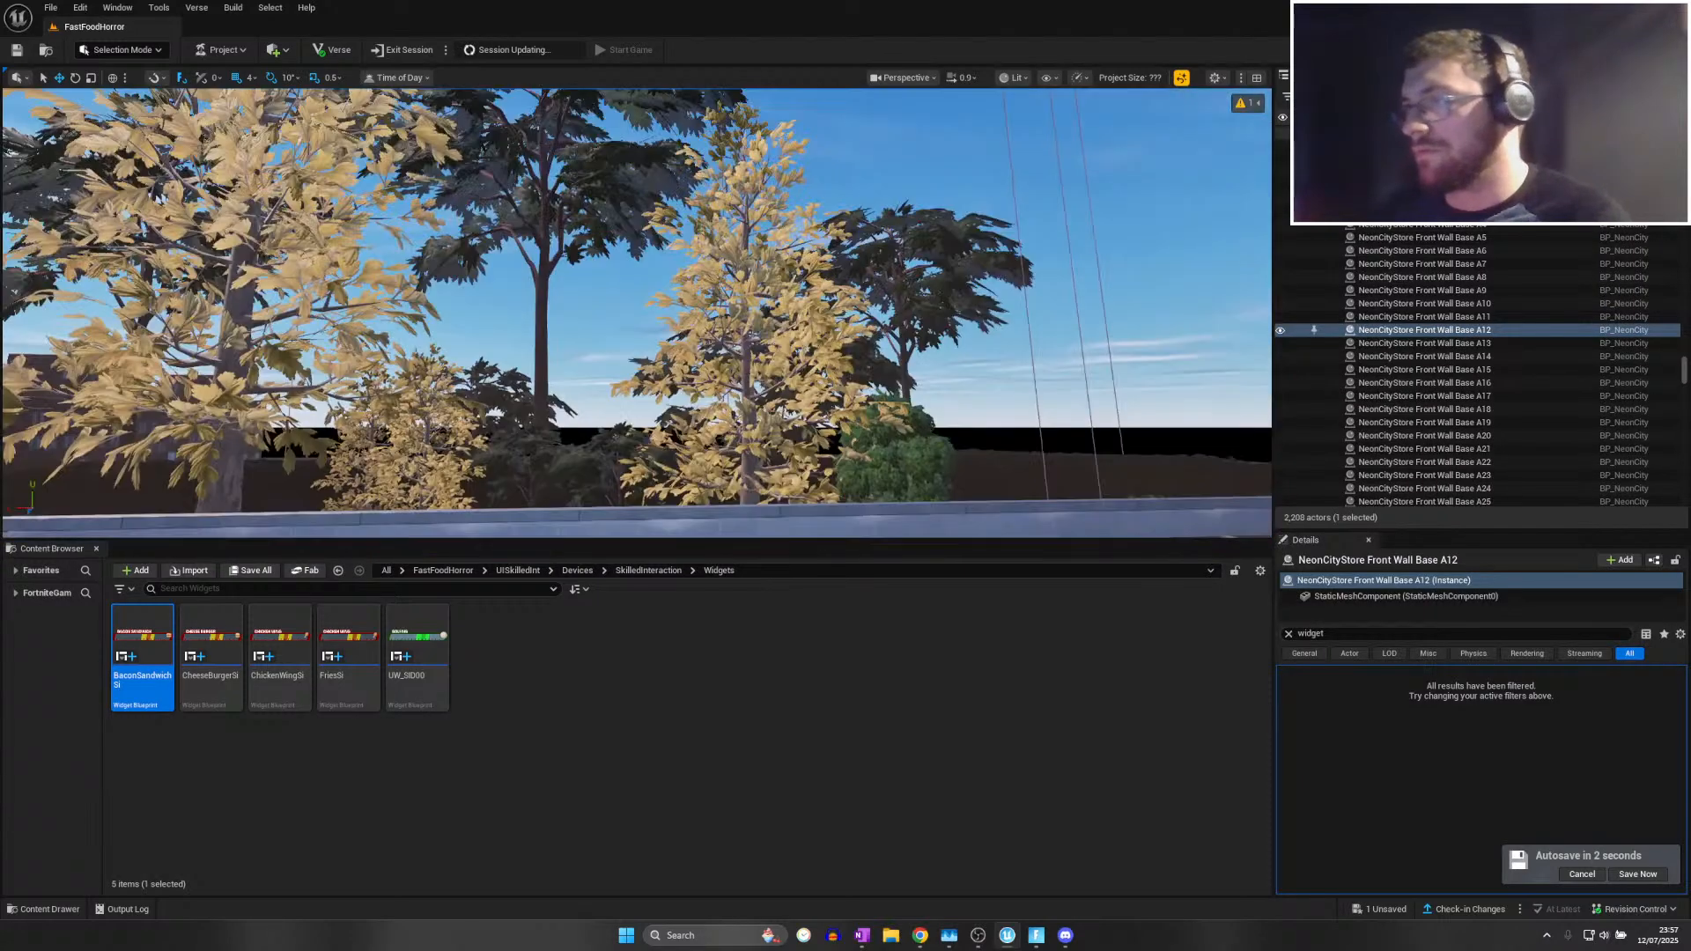
{"action": "left_click", "coordinate": [622, 343]}
{"action": "right_click_drag", "start_coordinate": [622, 344], "coordinate": [621, 475]}
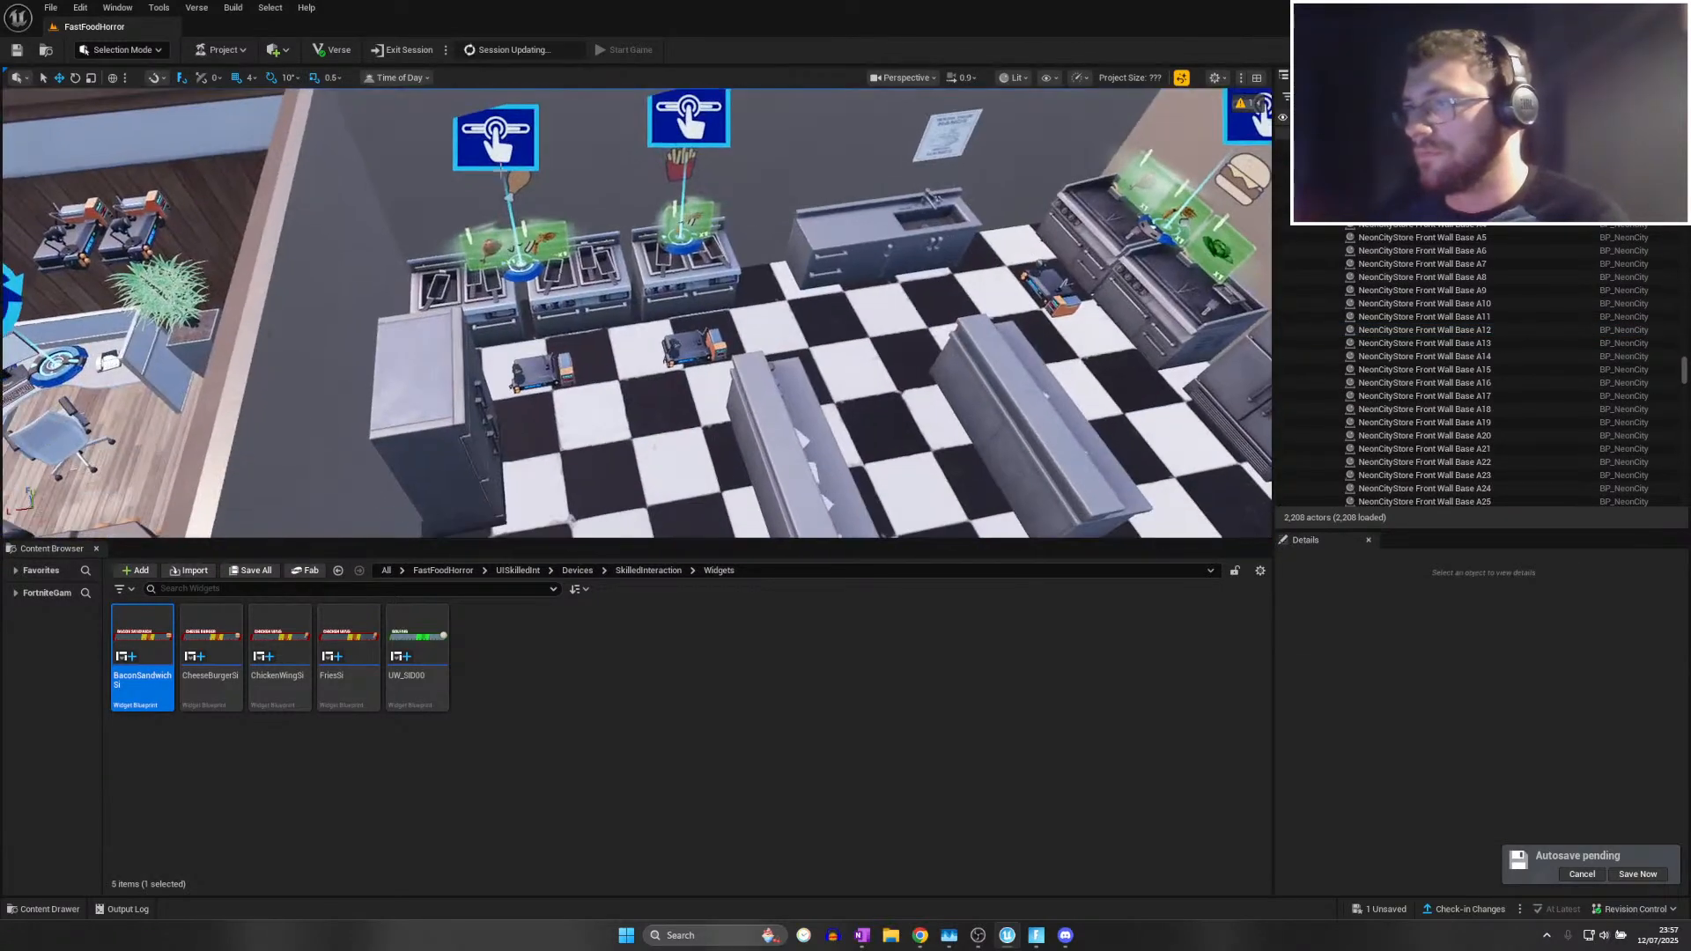
{"action": "left_click", "coordinate": [494, 125]}
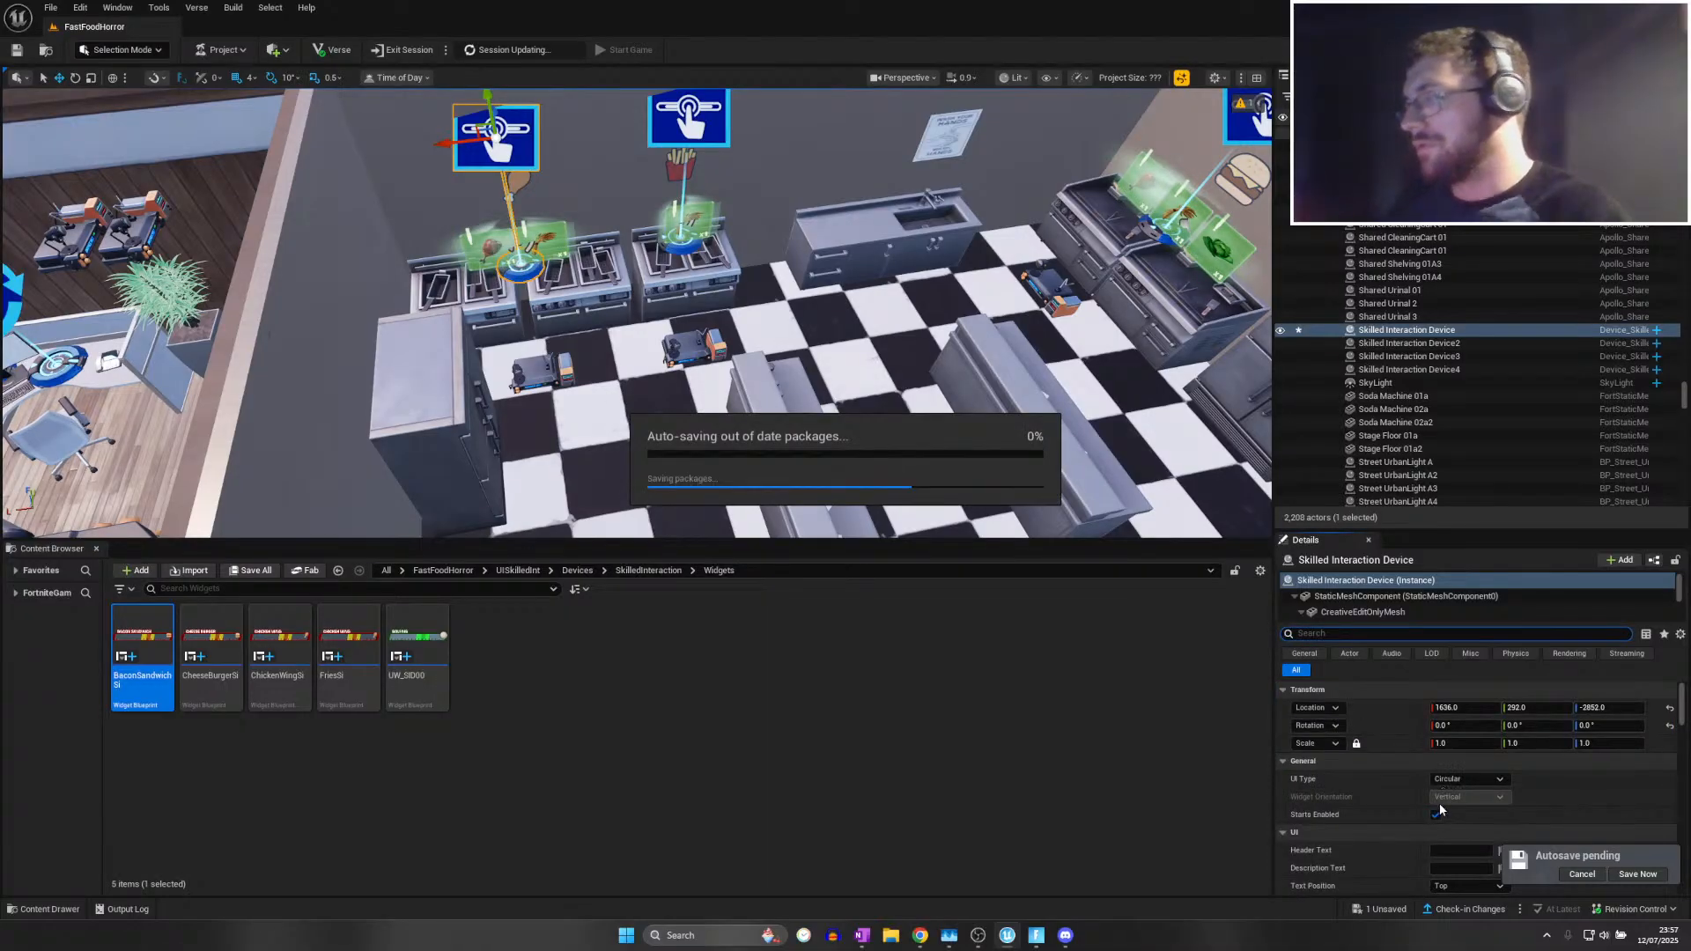
{"action": "scroll", "coordinate": [1447, 797], "scroll_direction": "down", "scroll_amount": 2}
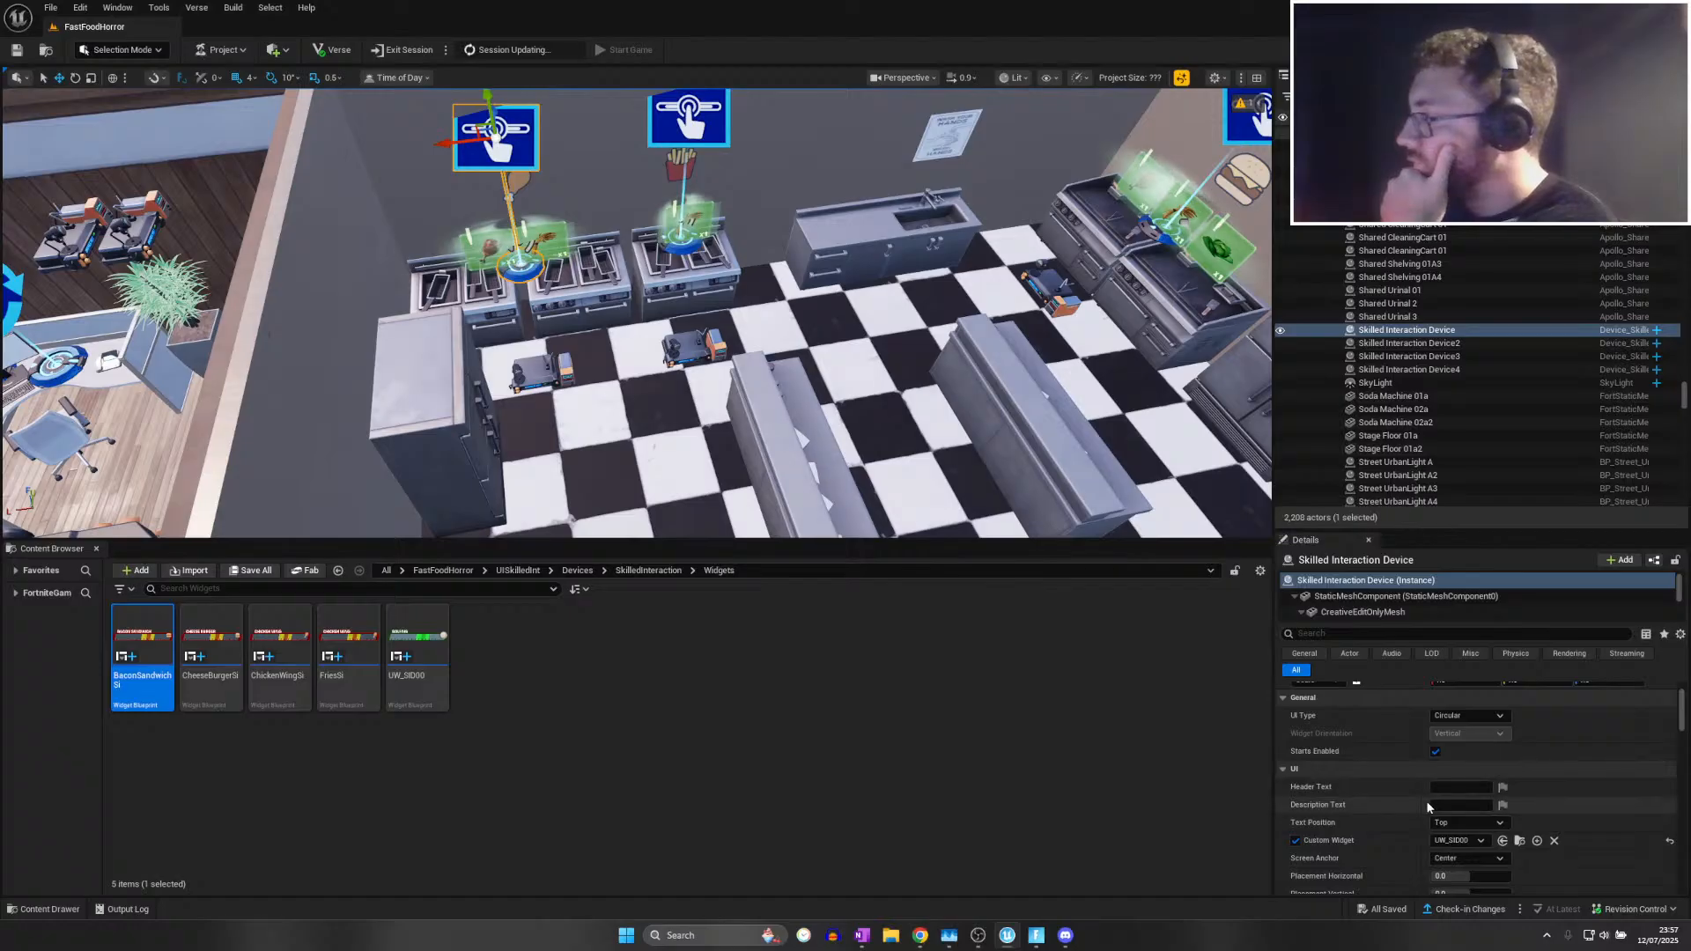
{"action": "scroll", "coordinate": [1442, 788], "scroll_direction": "down", "scroll_amount": 1}
{"action": "scroll", "coordinate": [1442, 806], "scroll_direction": "down", "scroll_amount": 1}
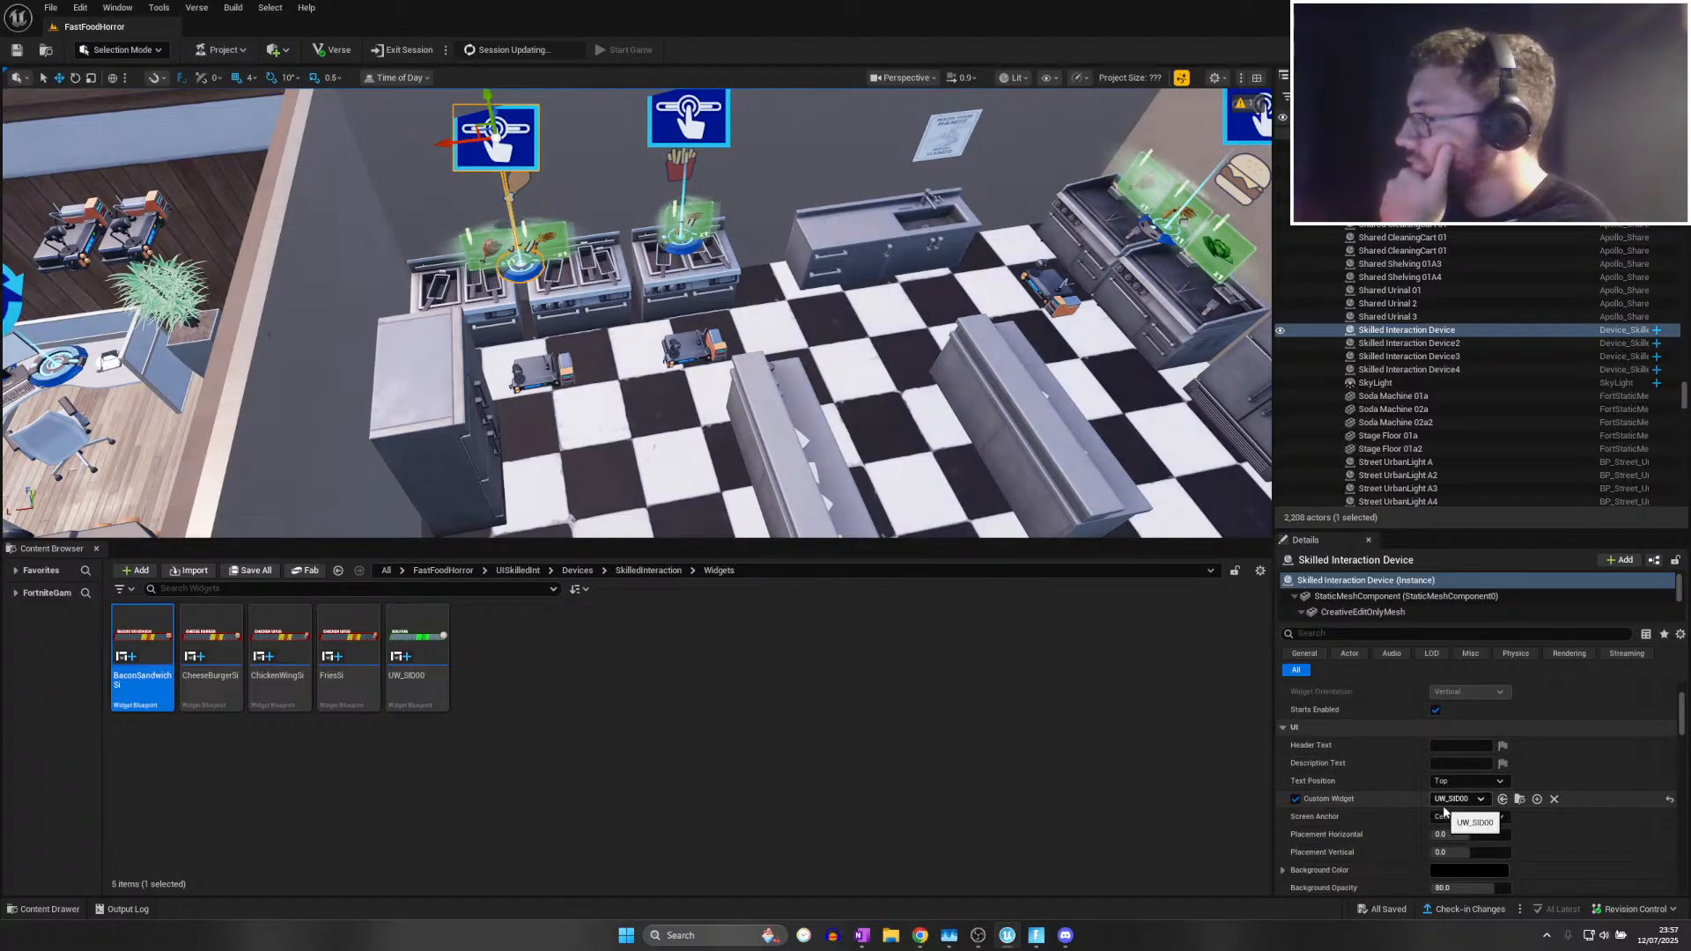
{"action": "left_click", "coordinate": [659, 119]}
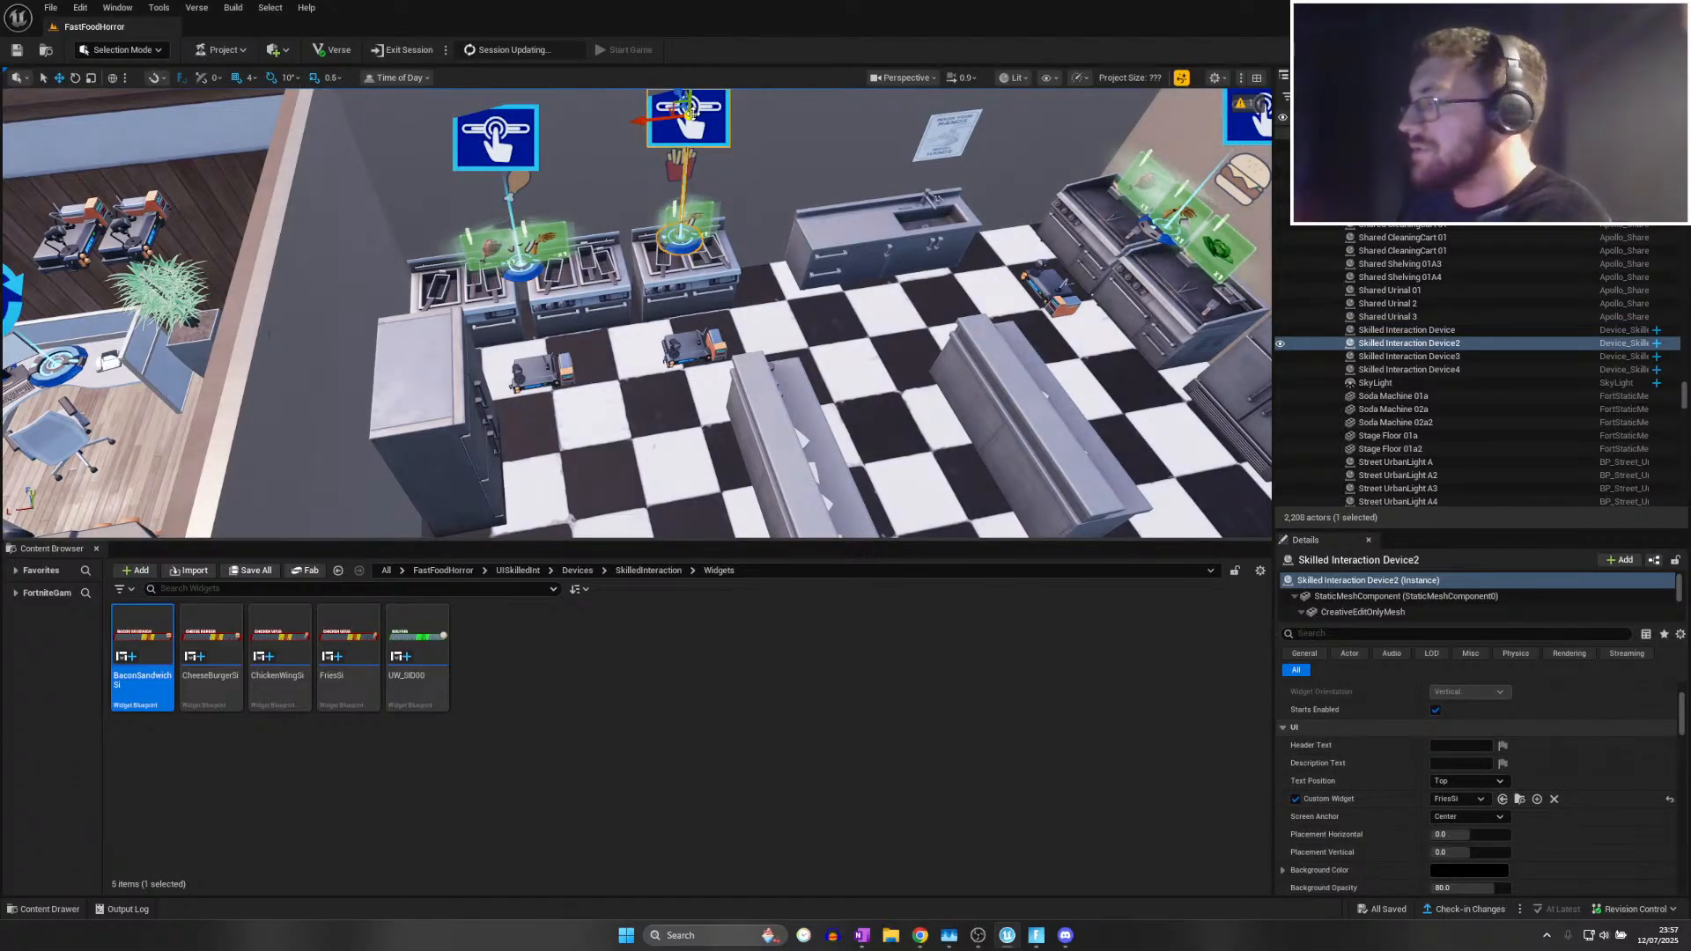
{"action": "left_click", "coordinate": [512, 157]}
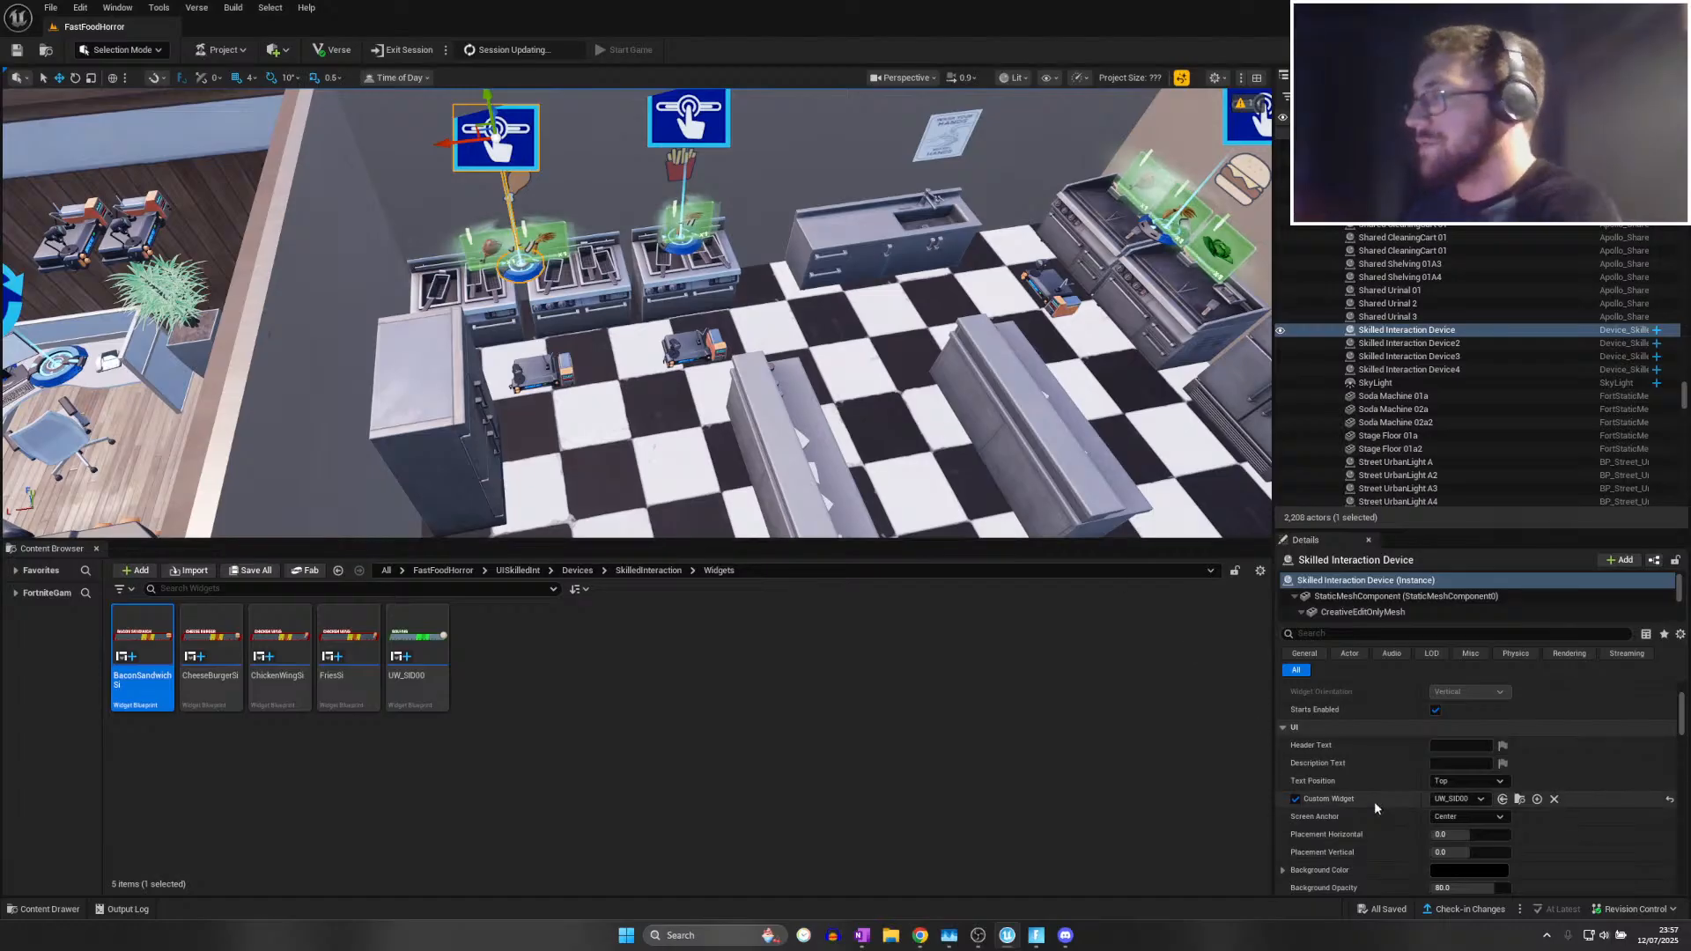
Try to assign ChickenWingSi as the custom widget of the chicken wing station's Skilled Interaction Device
{"action": "left_click", "coordinate": [1459, 798]}
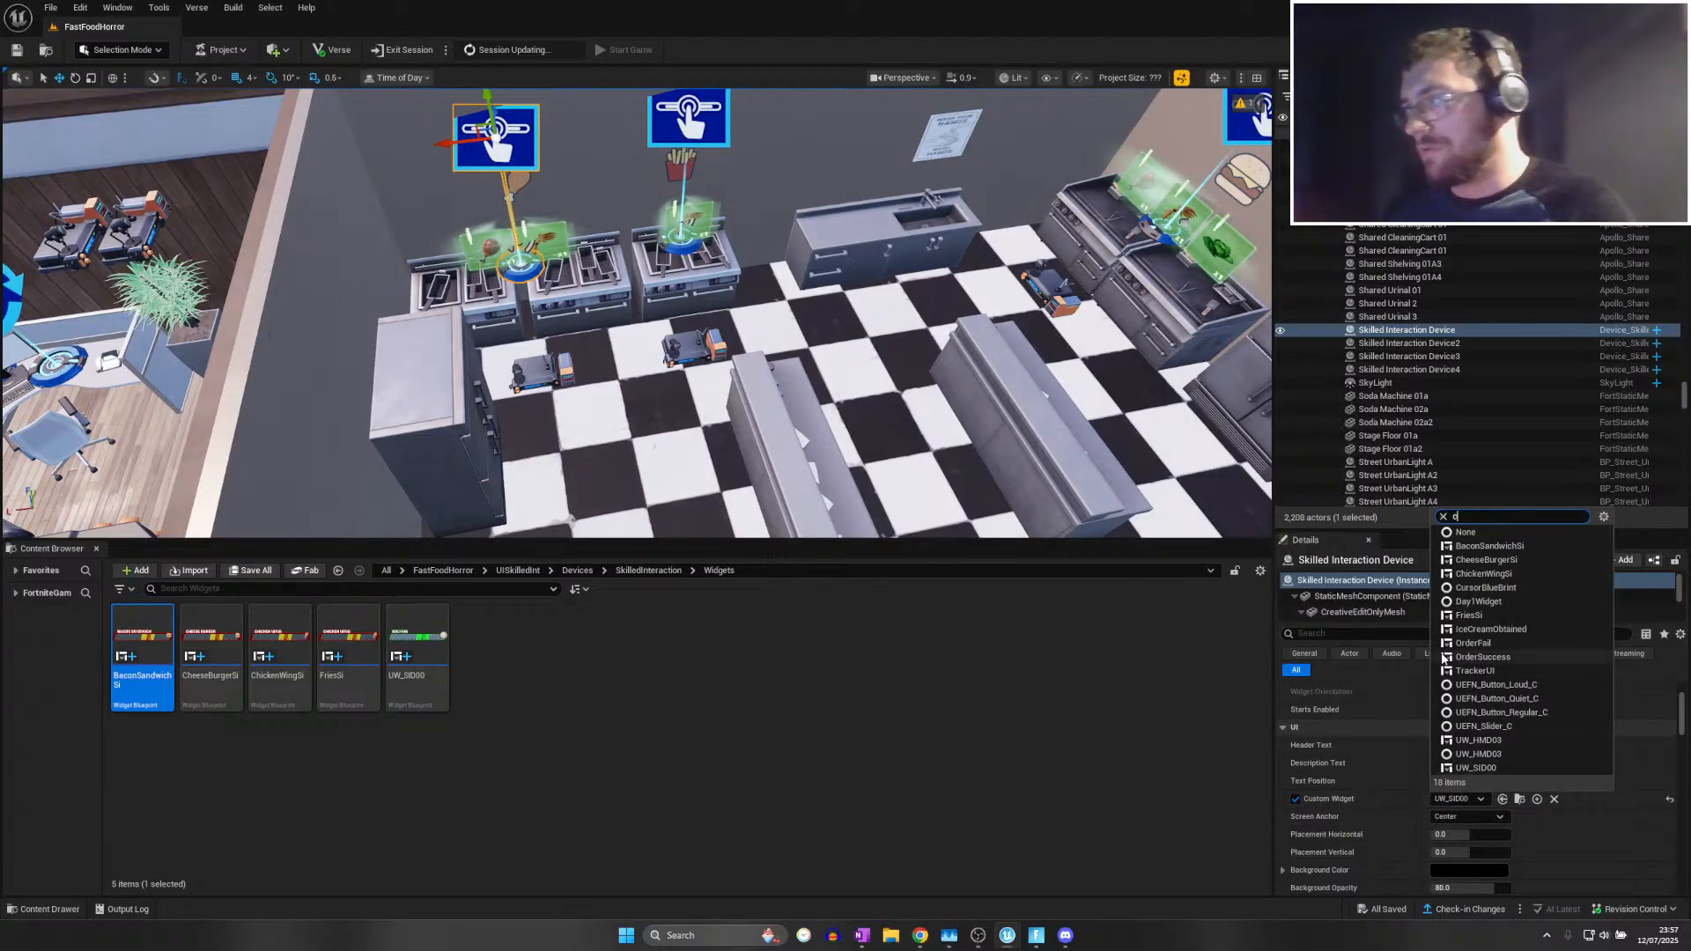
{"action": "type", "text": "ch"}
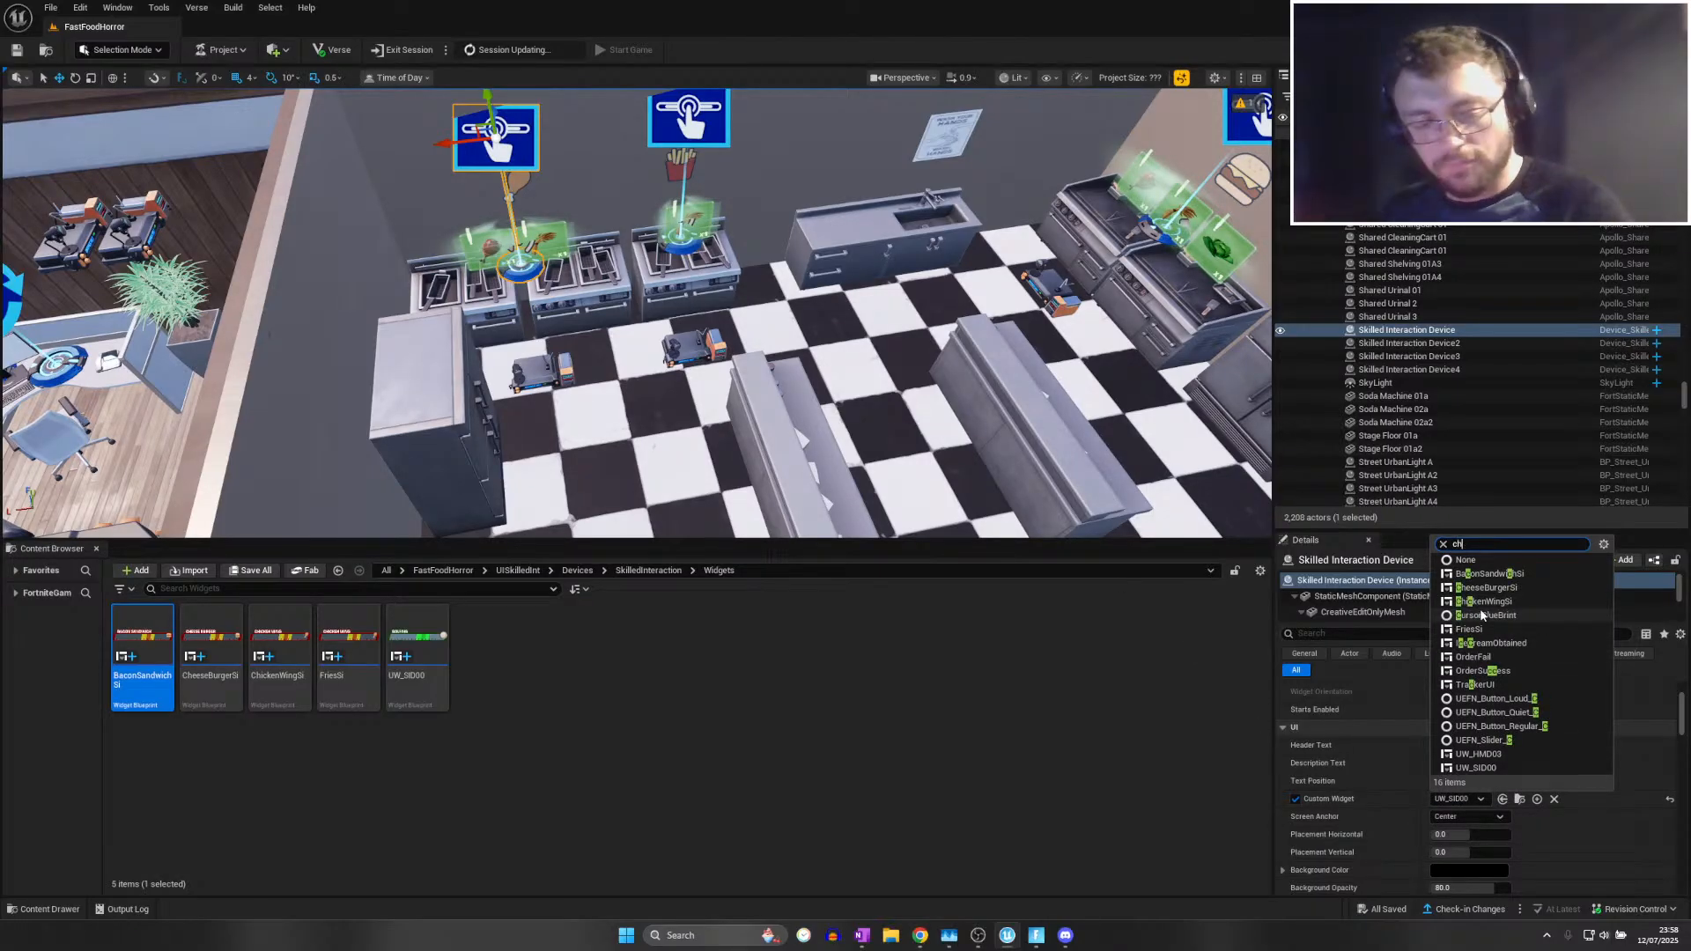
{"action": "type", "text": "ix"}
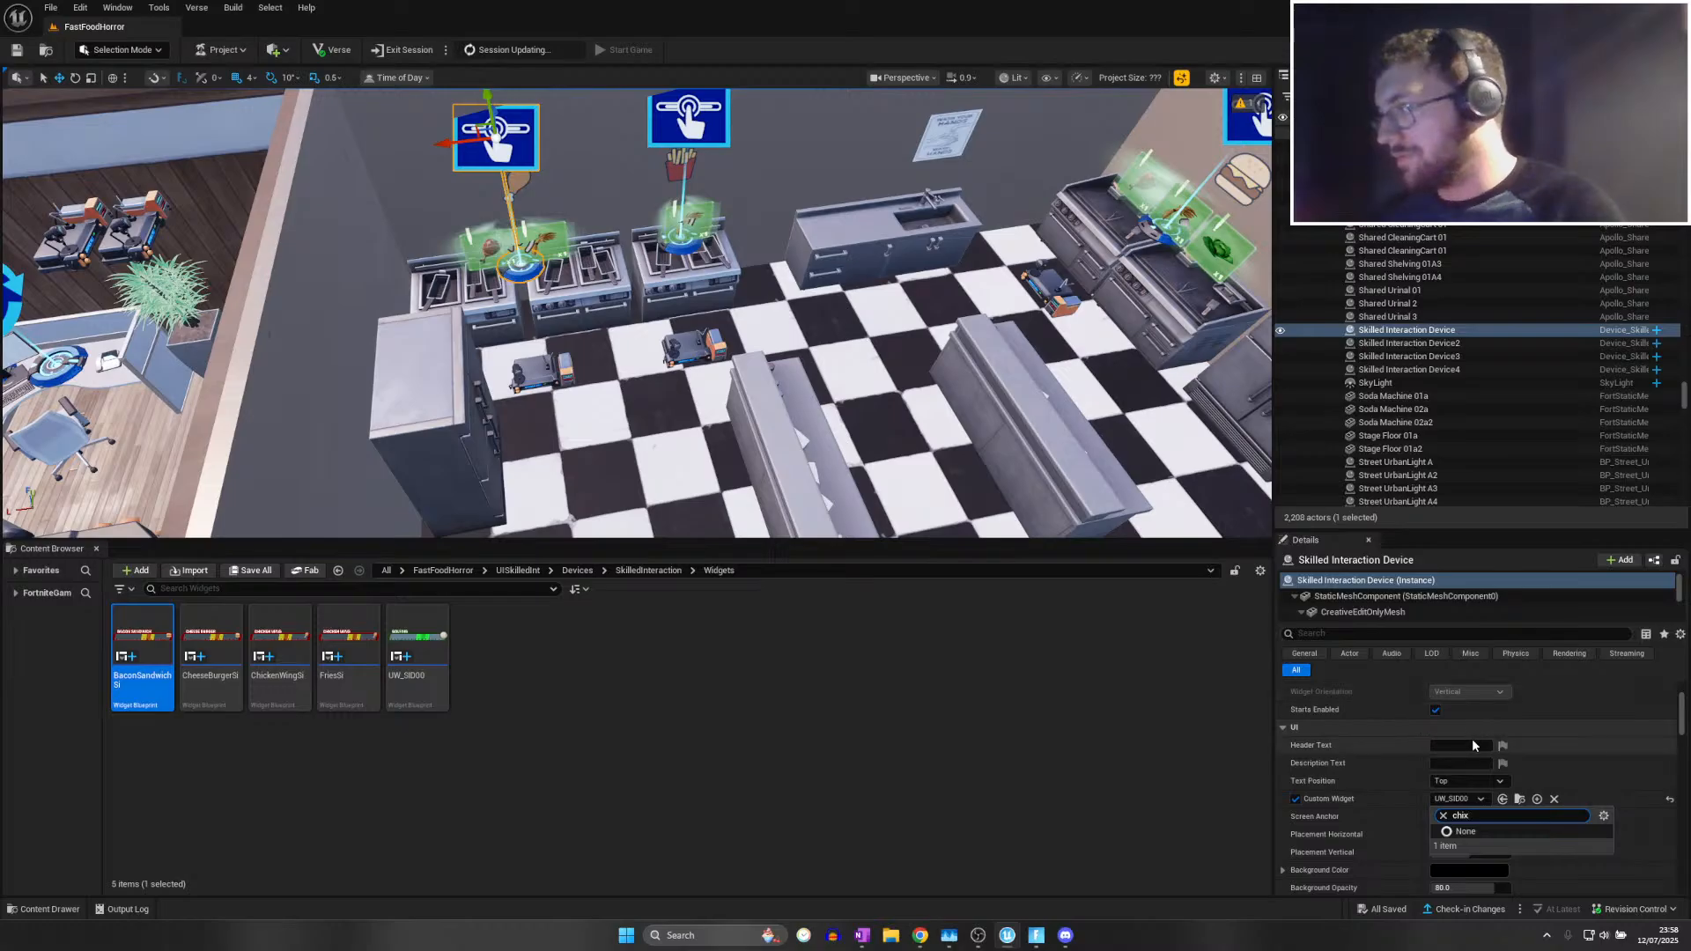
{"action": "key", "text": "BackSpace"}
{"action": "left_click", "coordinate": [1497, 848]}
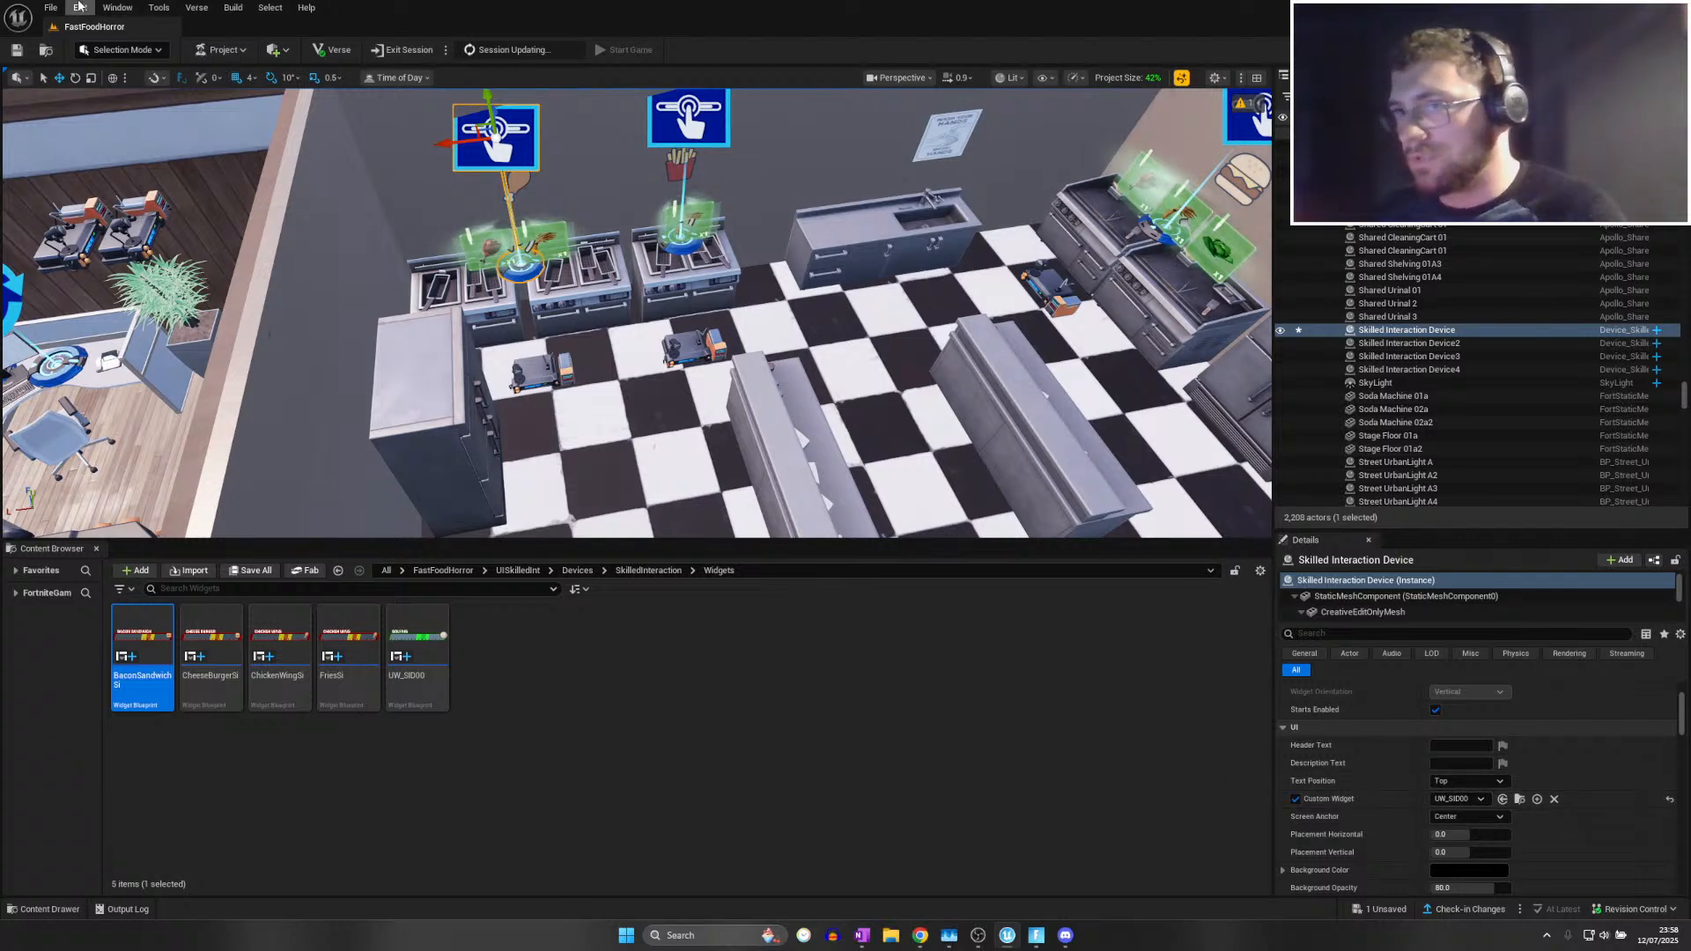
Switch to the Fortnite client, fly into the restaurant kitchen and start the game
{"action": "left_click", "coordinate": [1044, 940]}
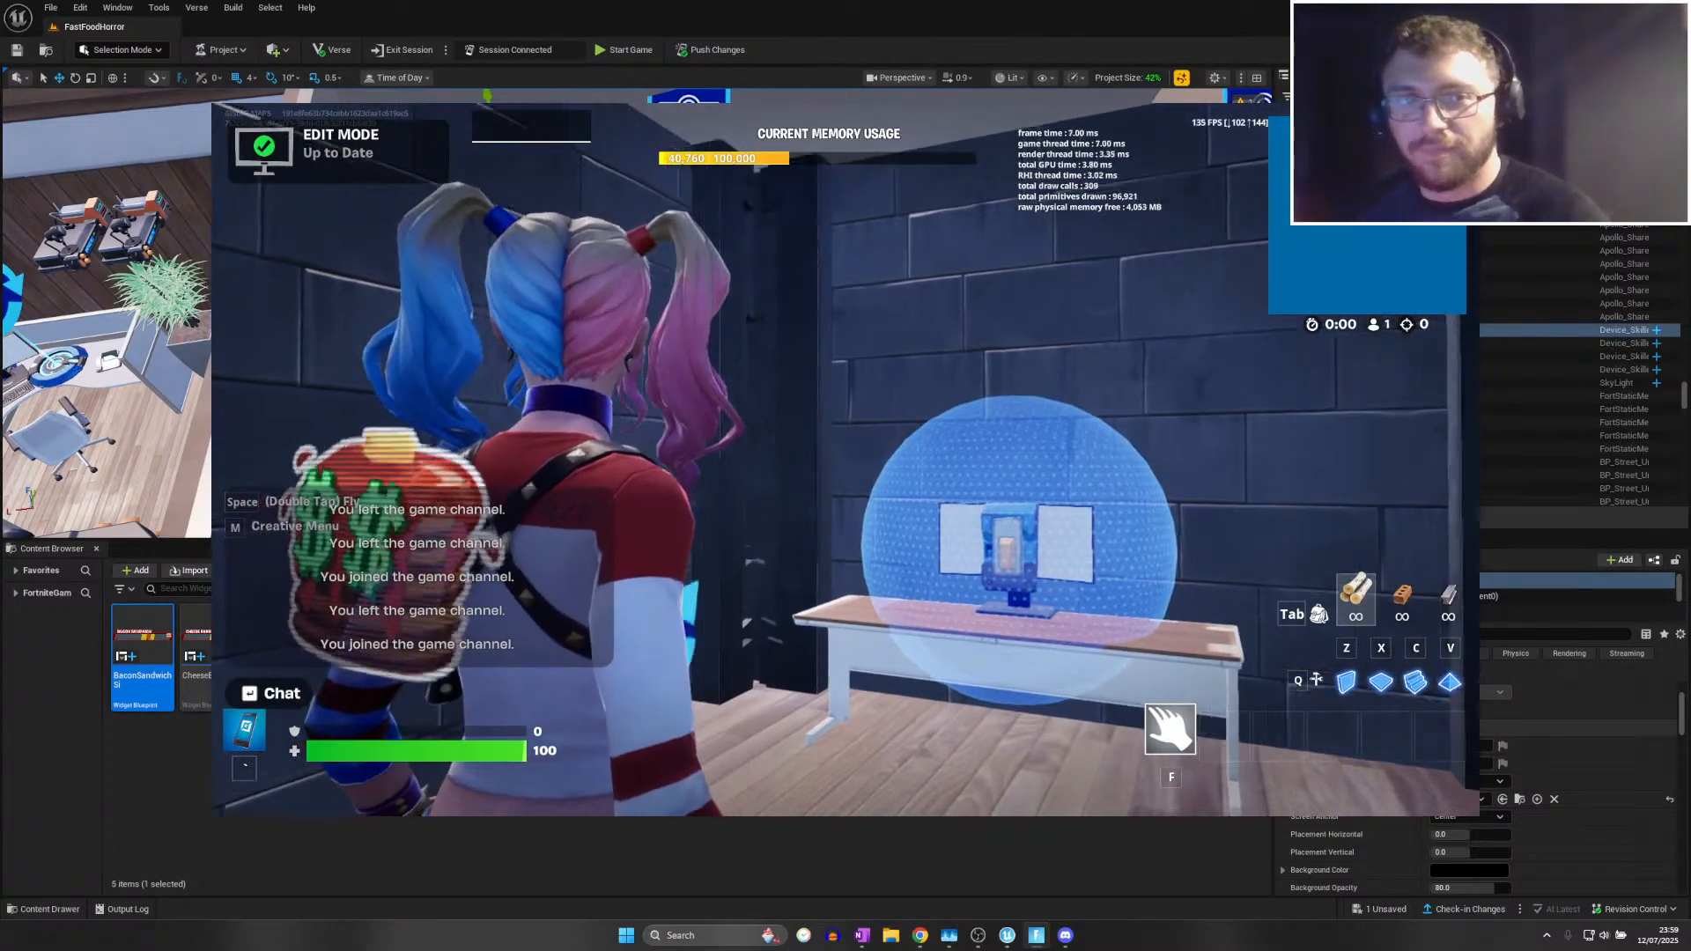
{"action": "key", "text": "space"}
{"action": "key", "text": "space"}
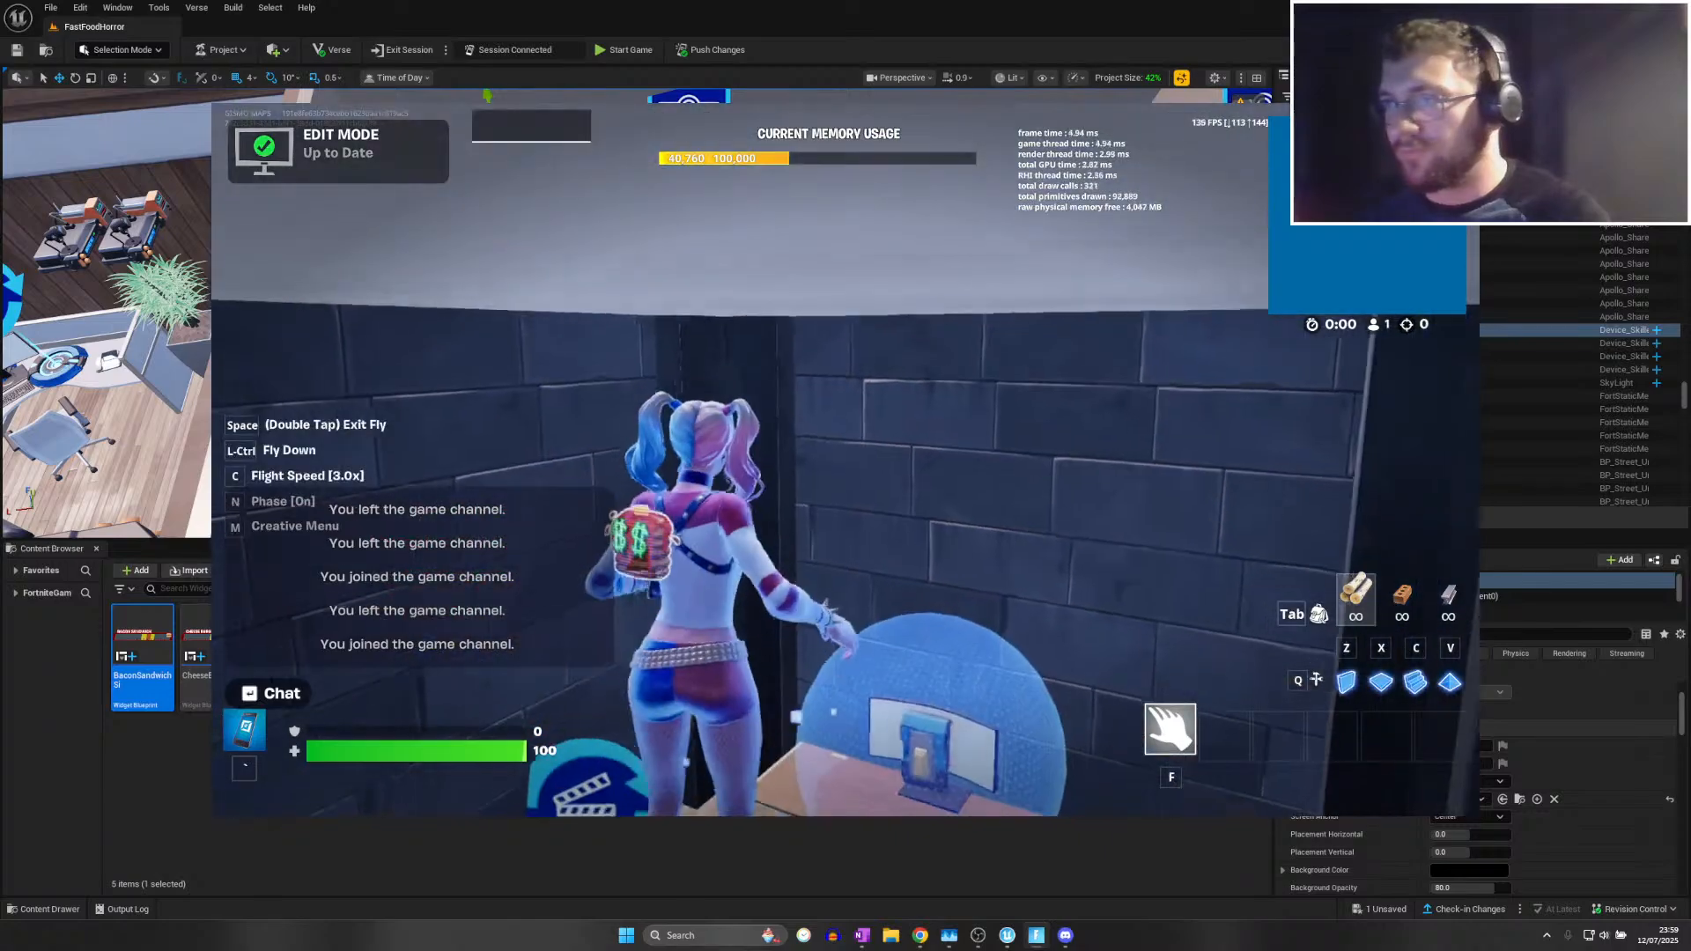
{"action": "key", "text": "w"}
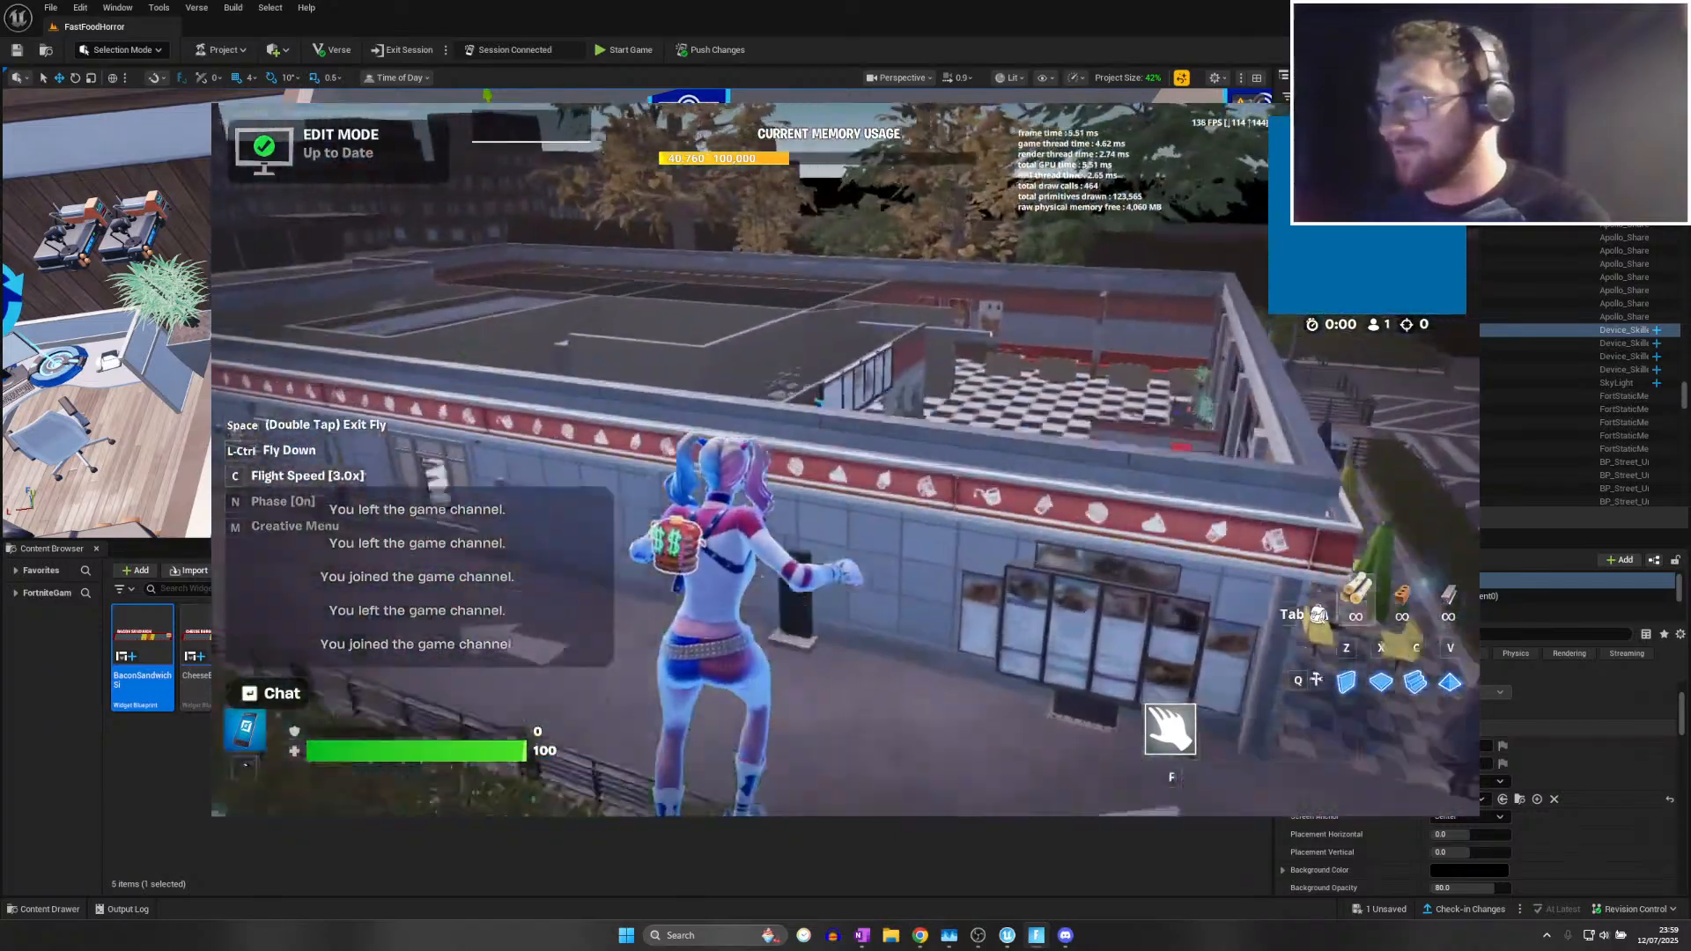
{"action": "key", "text": "space"}
{"action": "key", "text": "space"}
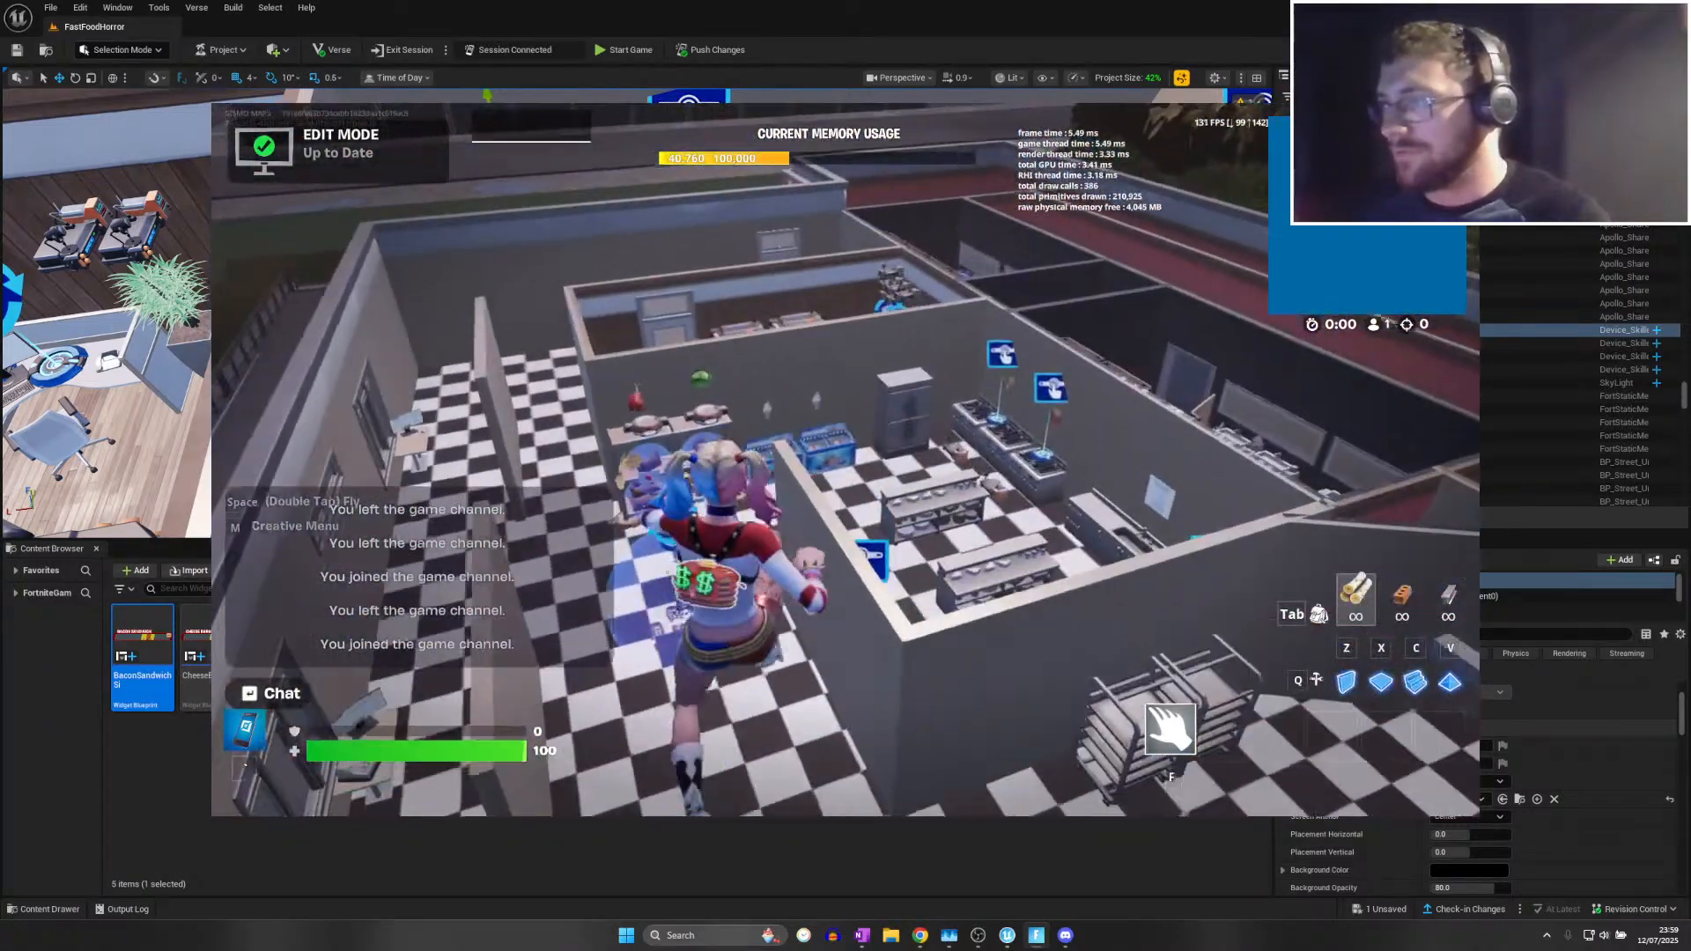
{"action": "key", "text": "w"}
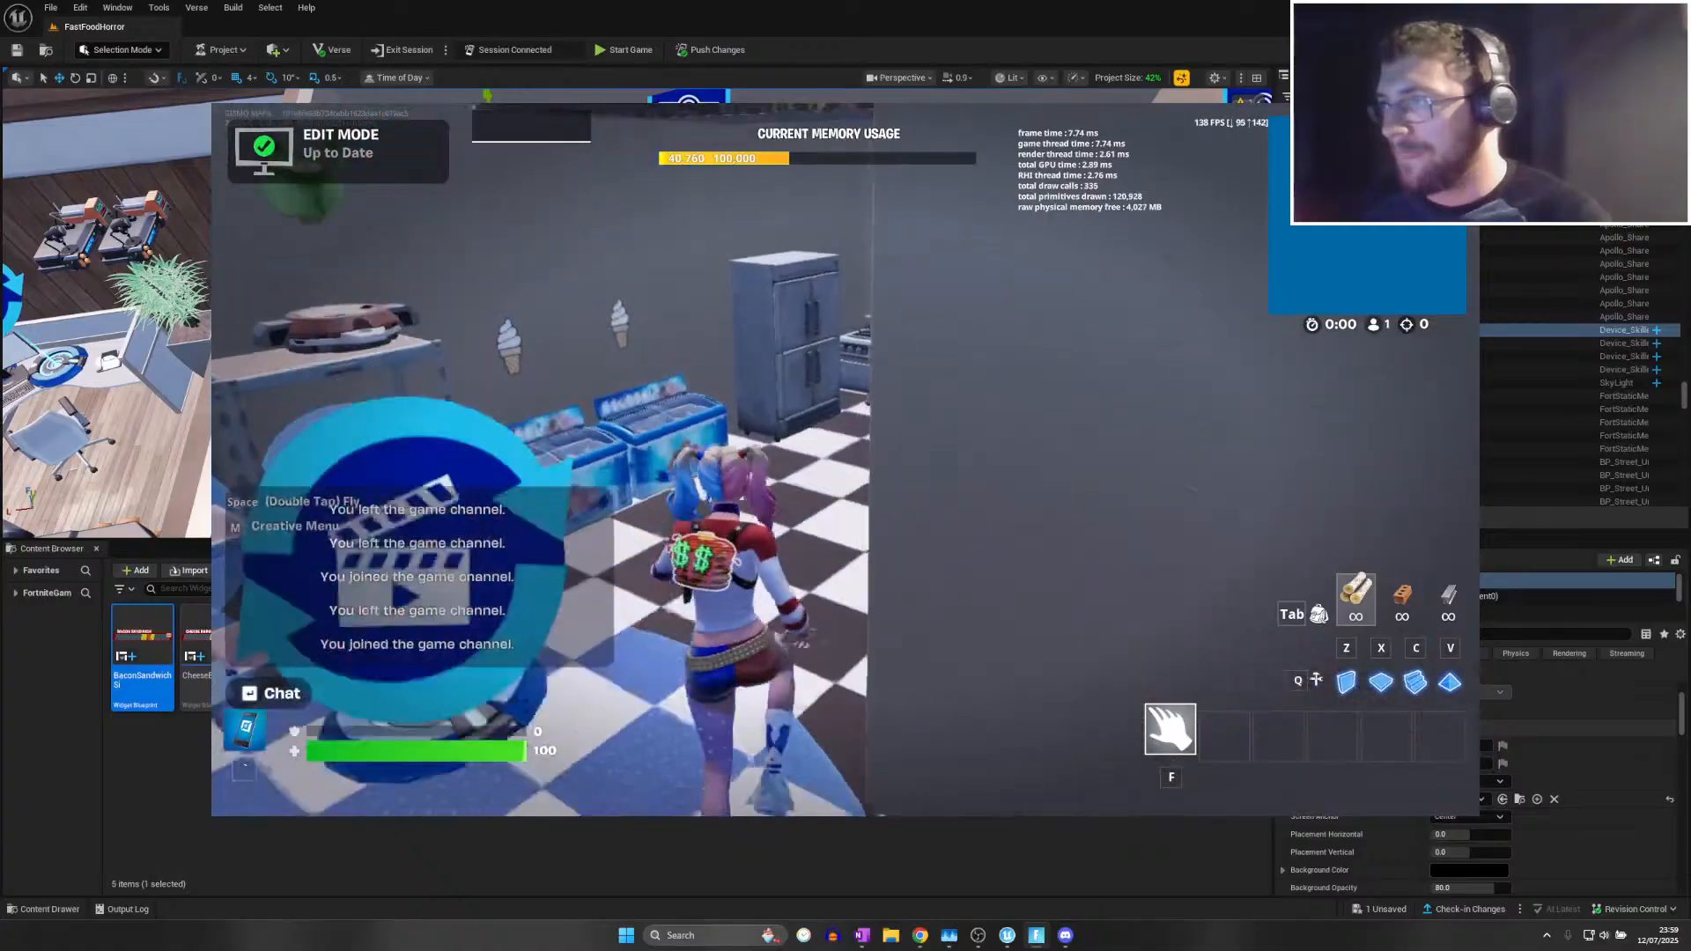
{"action": "key", "text": "Escape"}
{"action": "key", "text": "Escape"}
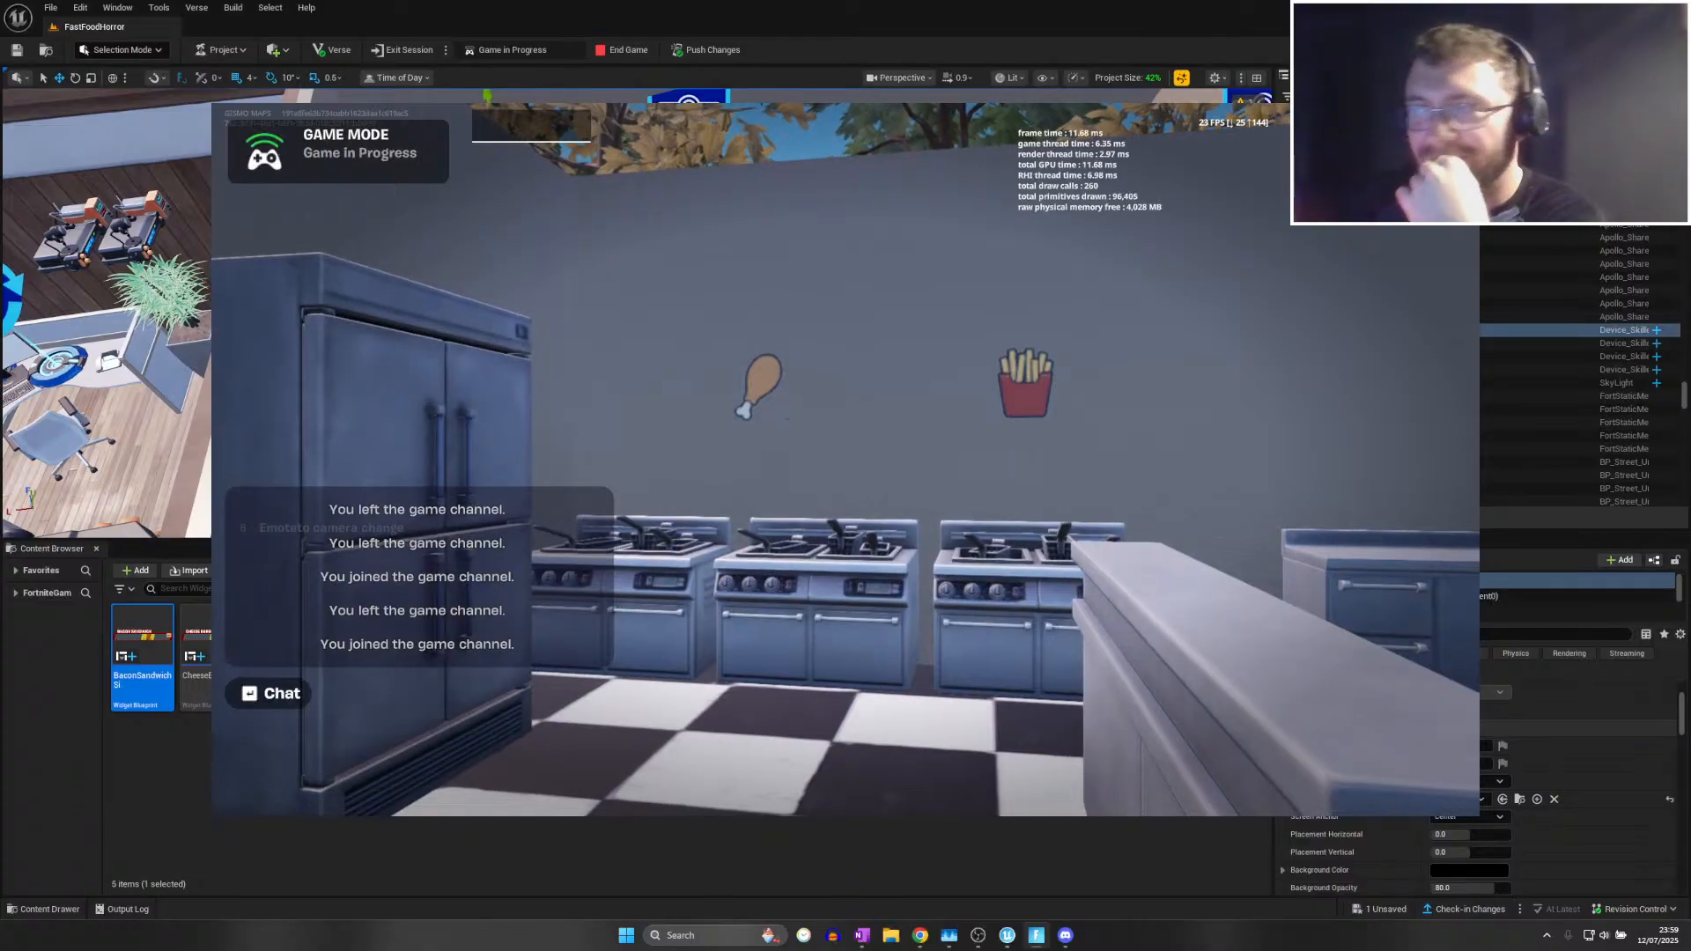
Test the fries station in-game with wheat collected from the storage shelf, and end the game
{"action": "key", "text": "w"}
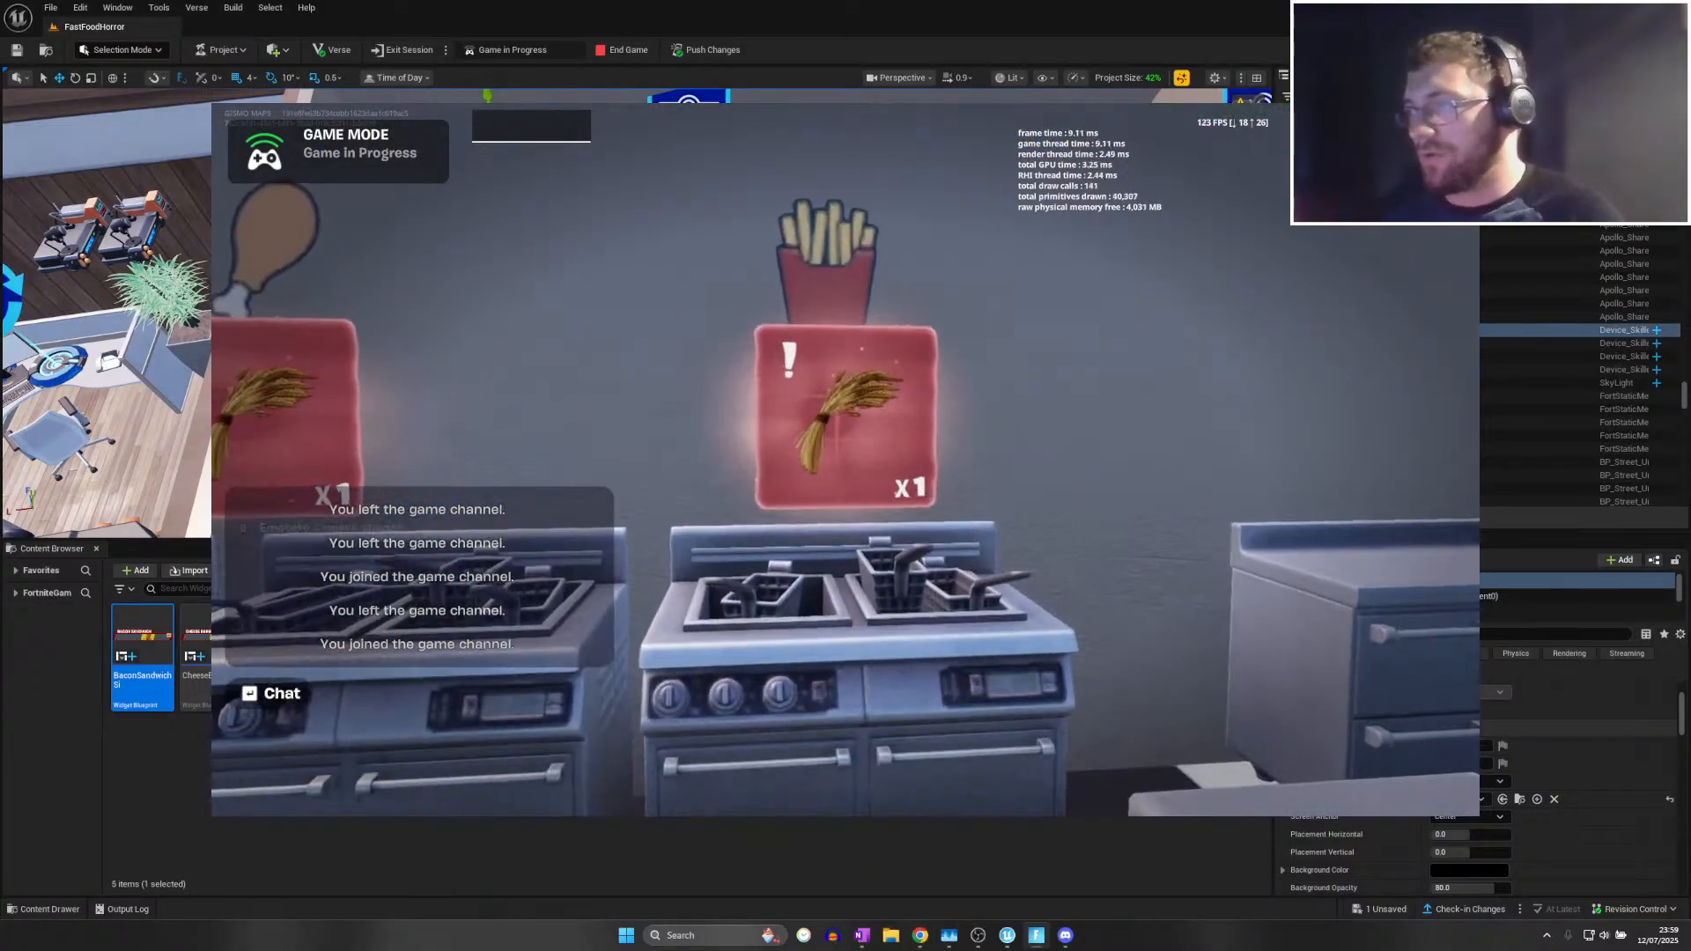
{"action": "key", "text": "w"}
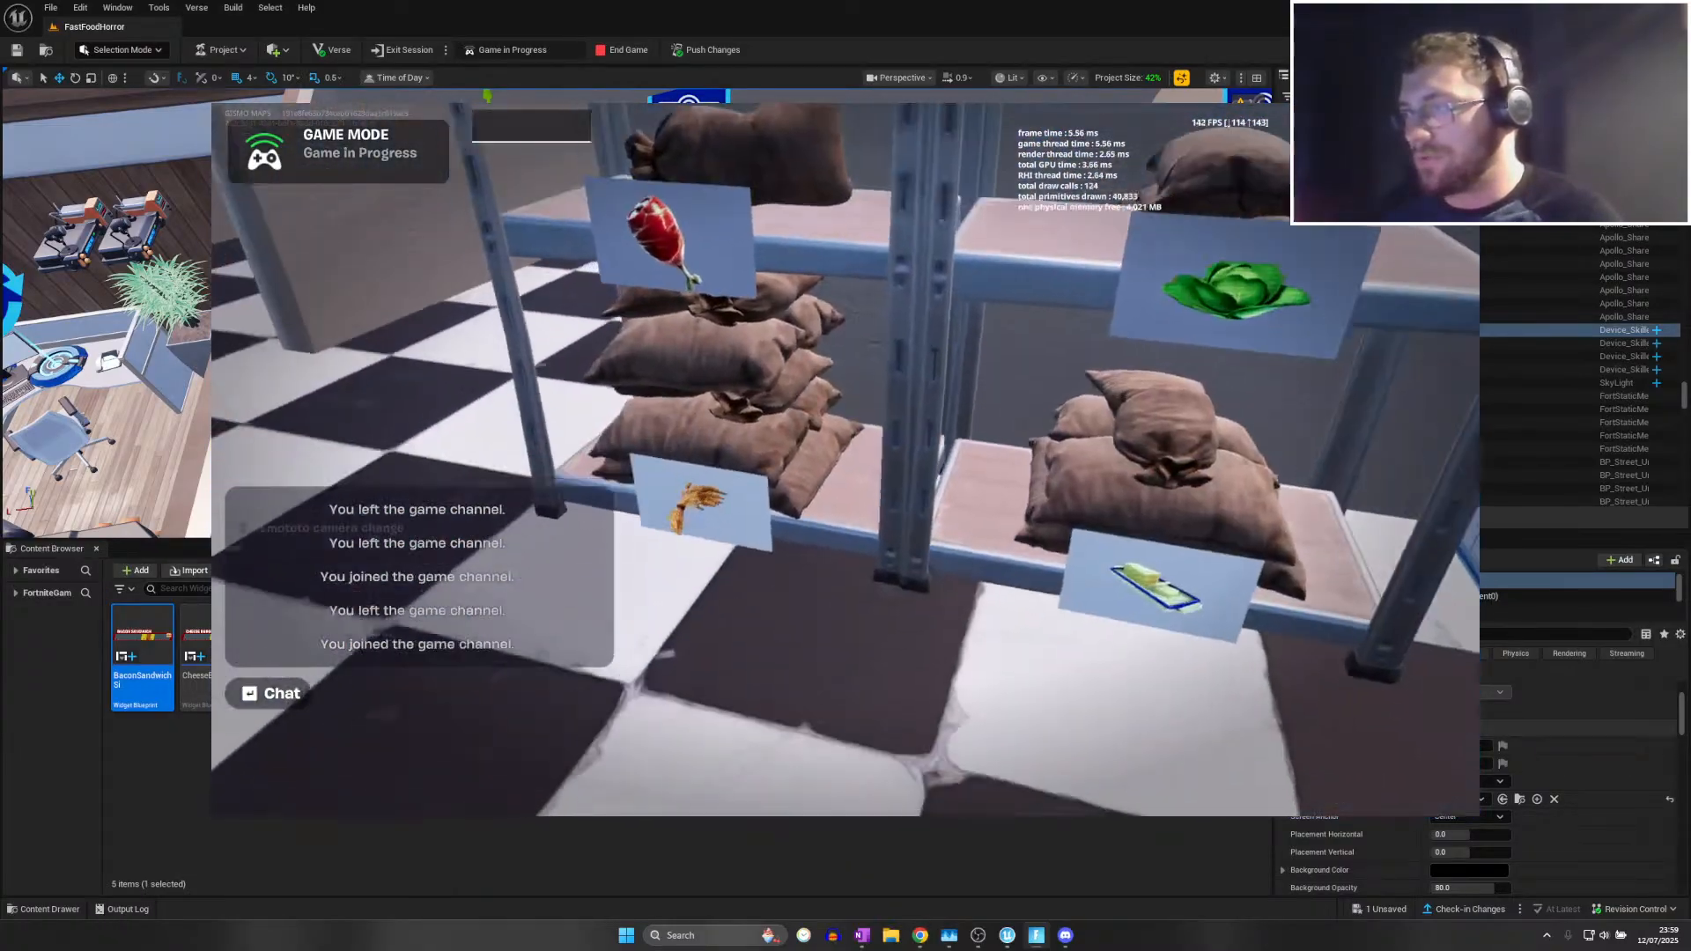
{"action": "key", "text": "e"}
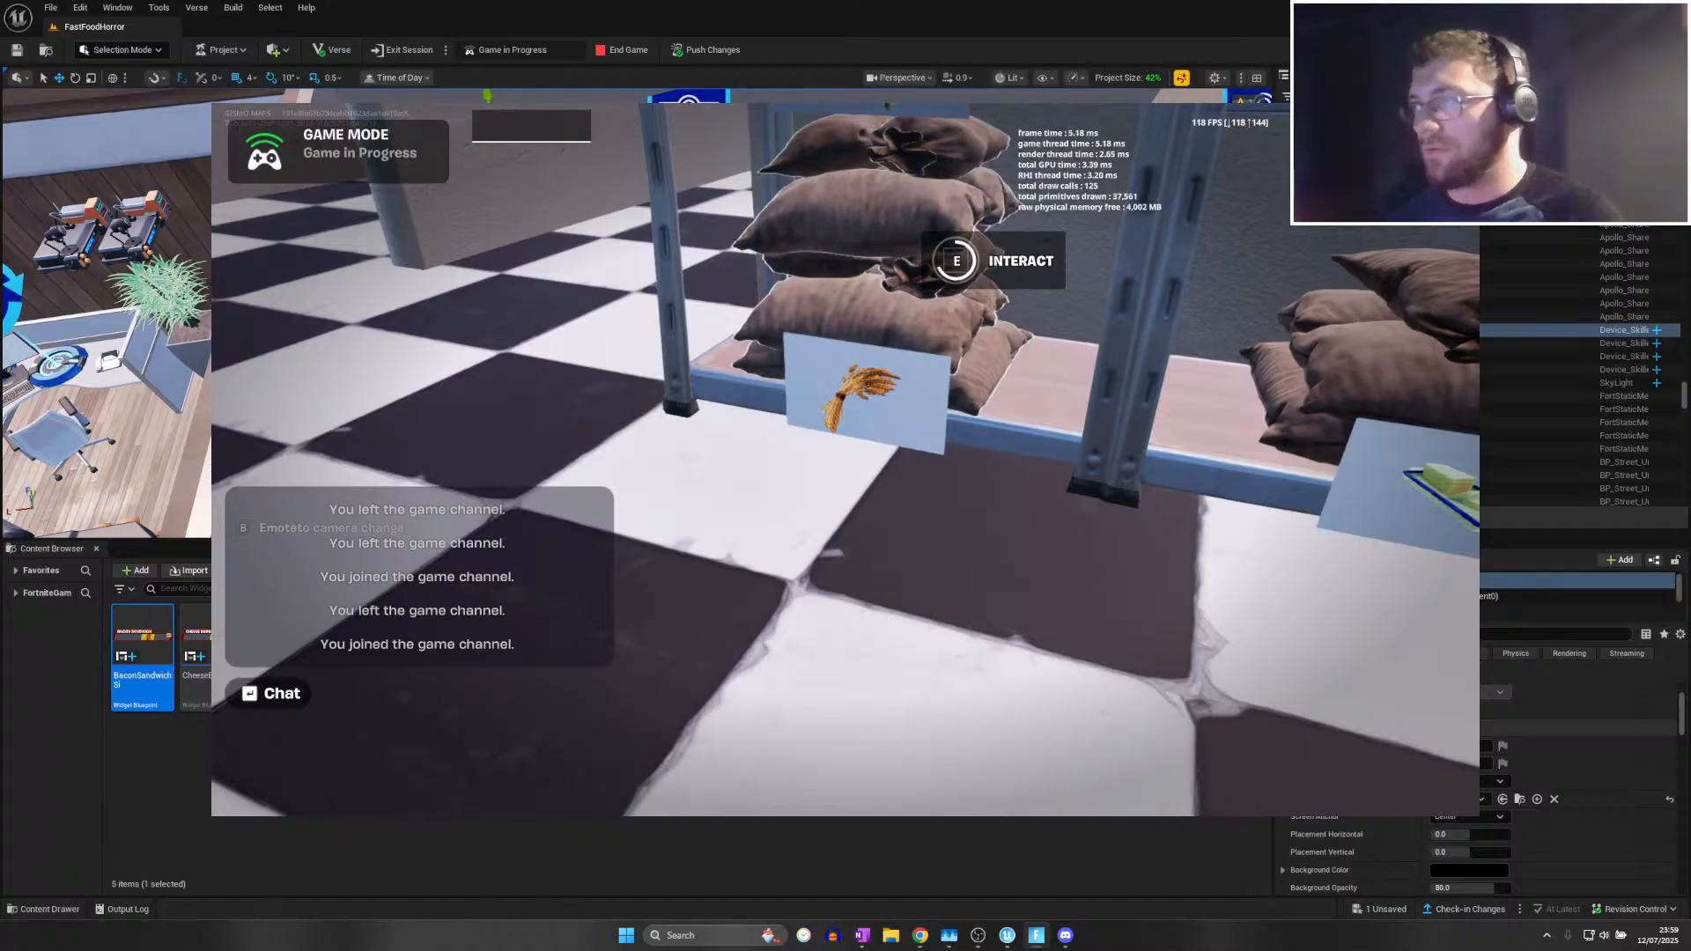
{"action": "key", "text": "w"}
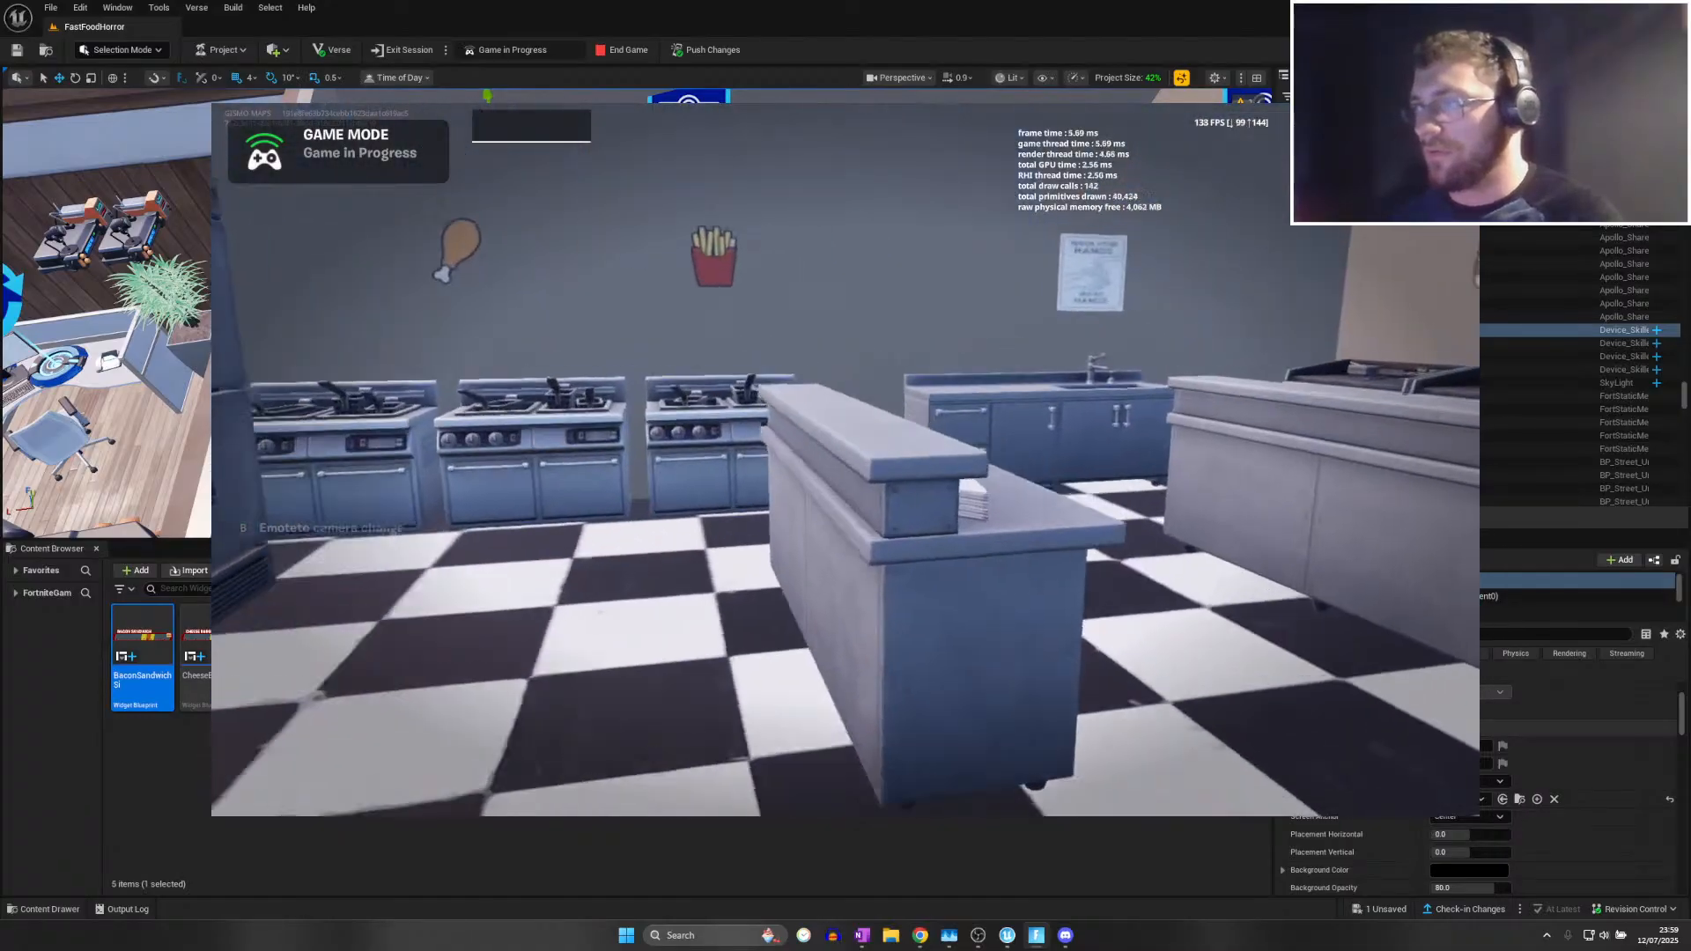
{"action": "key", "text": "w"}
{"action": "key", "text": "e"}
{"action": "key", "text": "s"}
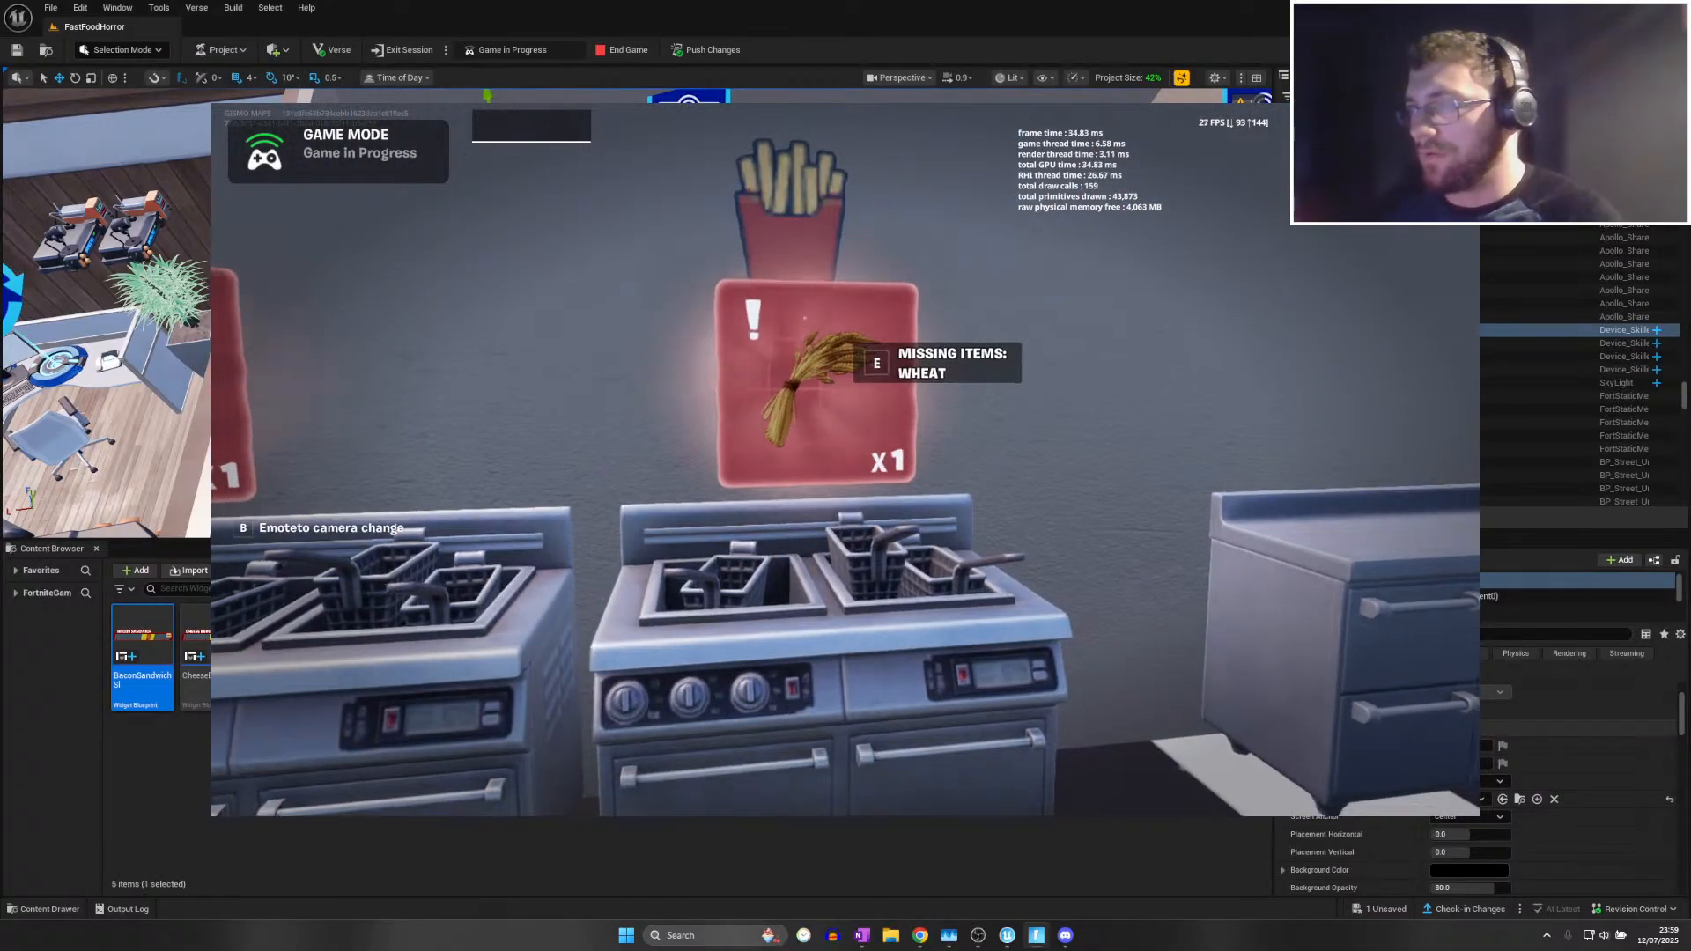
{"action": "key", "text": "Escape"}
{"action": "left_click", "coordinate": [1259, 451]}
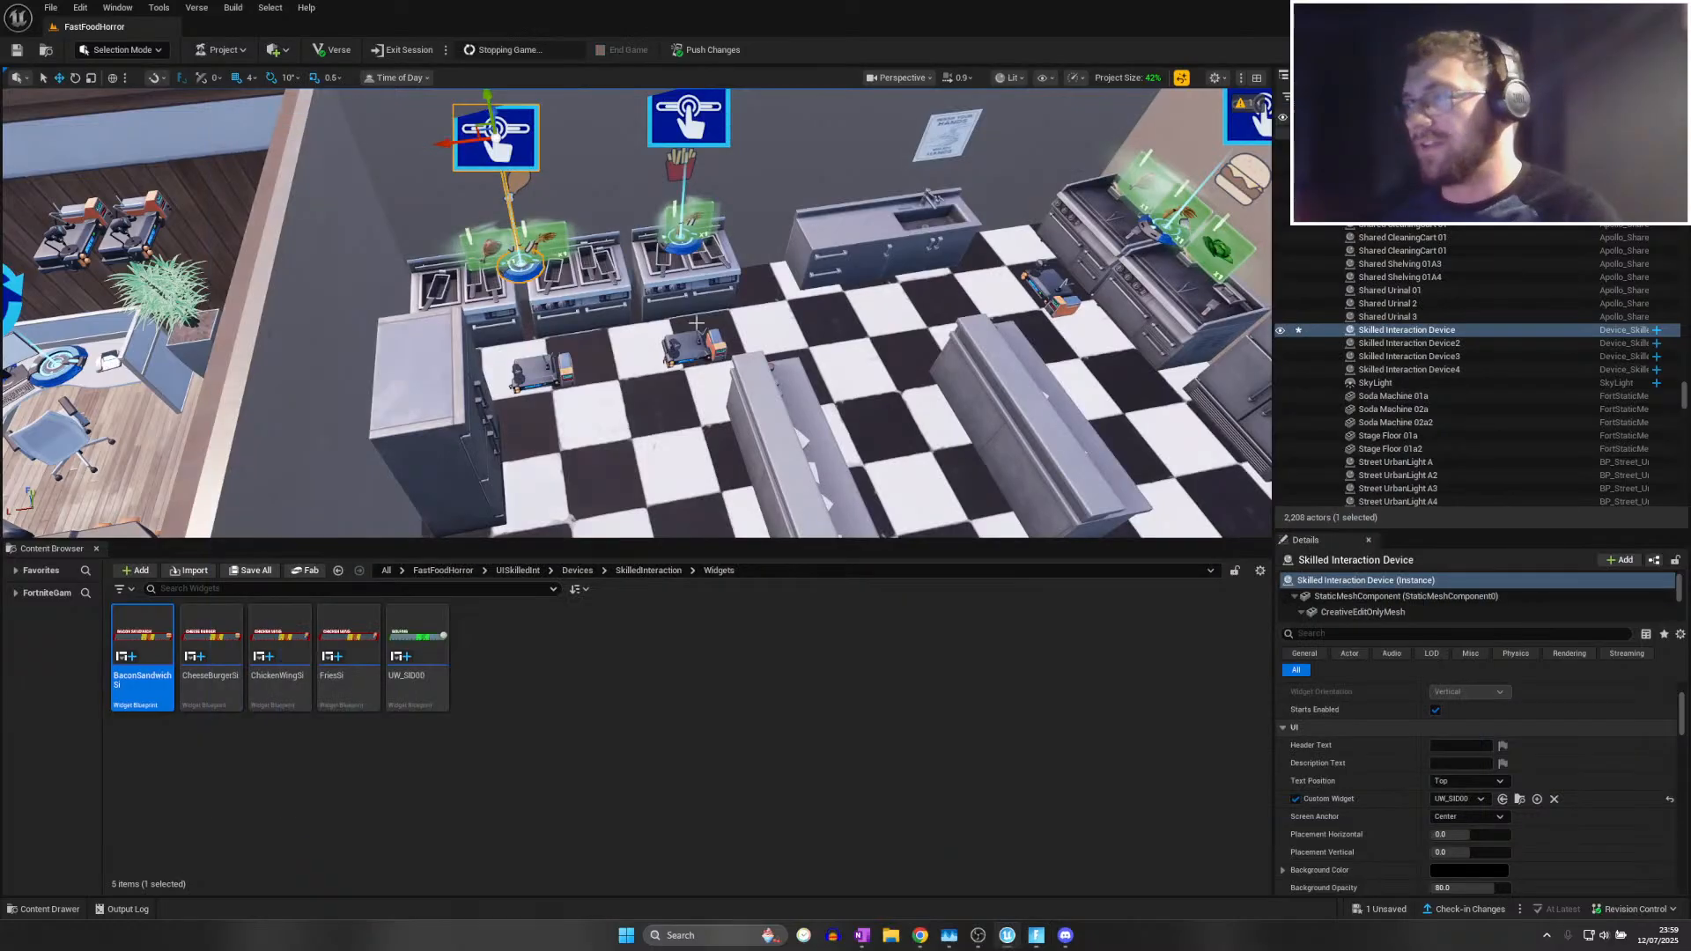
Add a Begin Interaction for Instigator binding to the fries station's Skilled Interaction Device
{"action": "left_click", "coordinate": [692, 116]}
{"action": "scroll", "coordinate": [1364, 845], "scroll_direction": "down", "scroll_amount": 6}
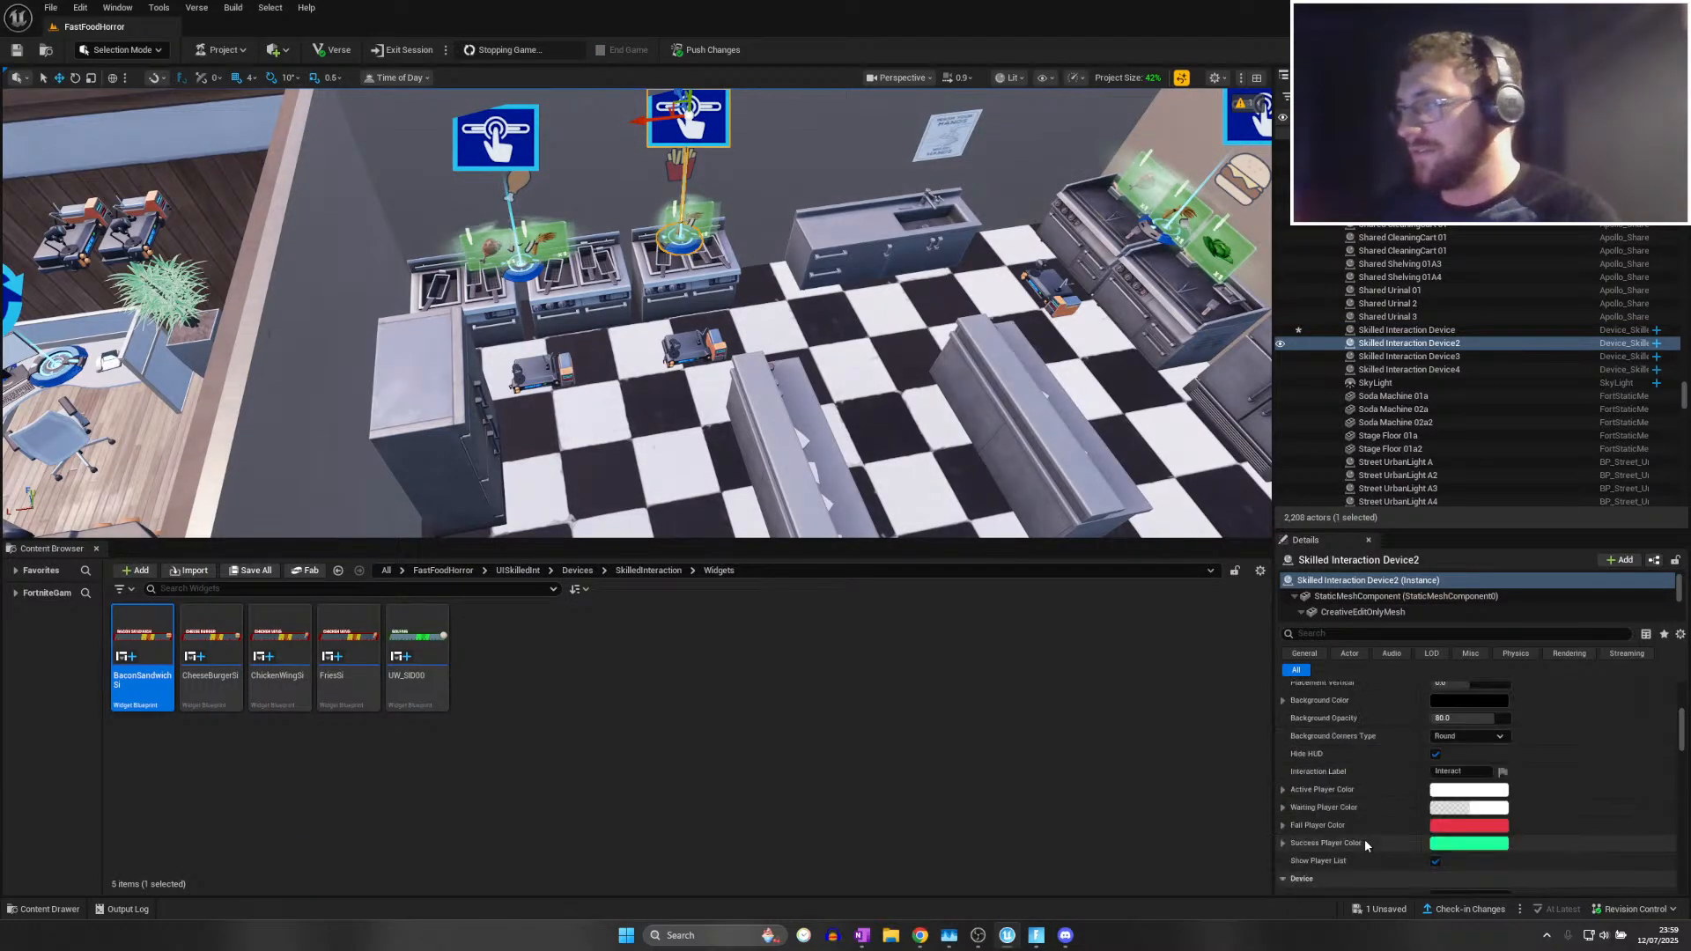
{"action": "scroll", "coordinate": [1365, 845], "scroll_direction": "down", "scroll_amount": 8}
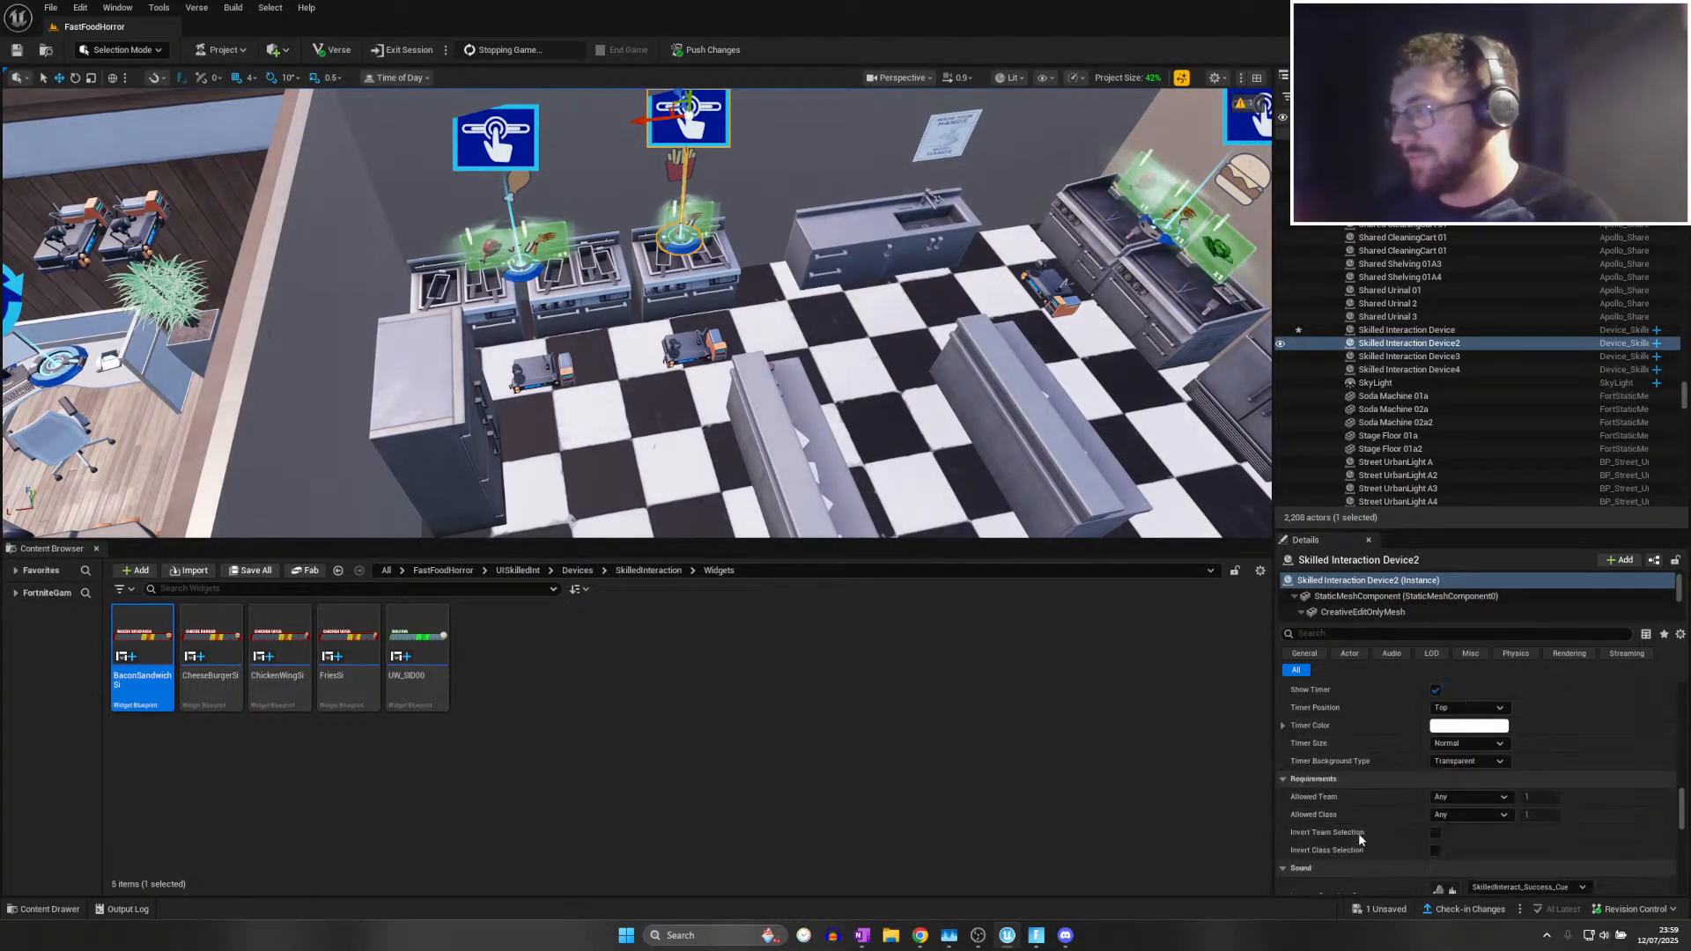
{"action": "scroll", "coordinate": [1367, 829], "scroll_direction": "down", "scroll_amount": 10}
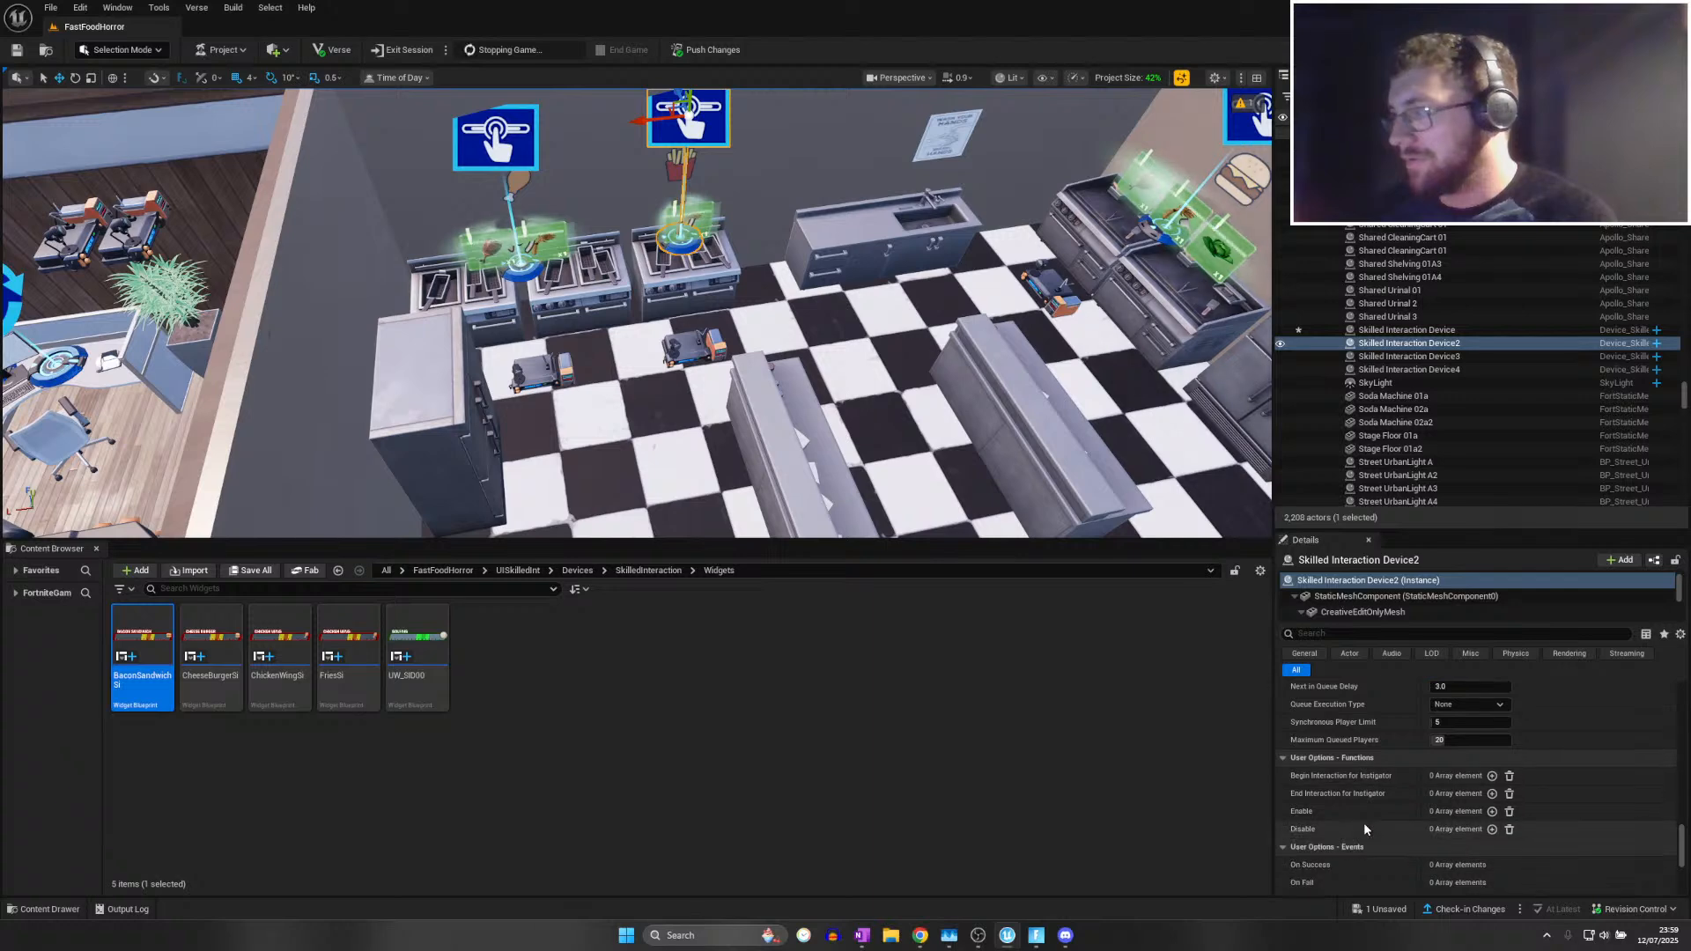
{"action": "left_click", "coordinate": [1490, 776]}
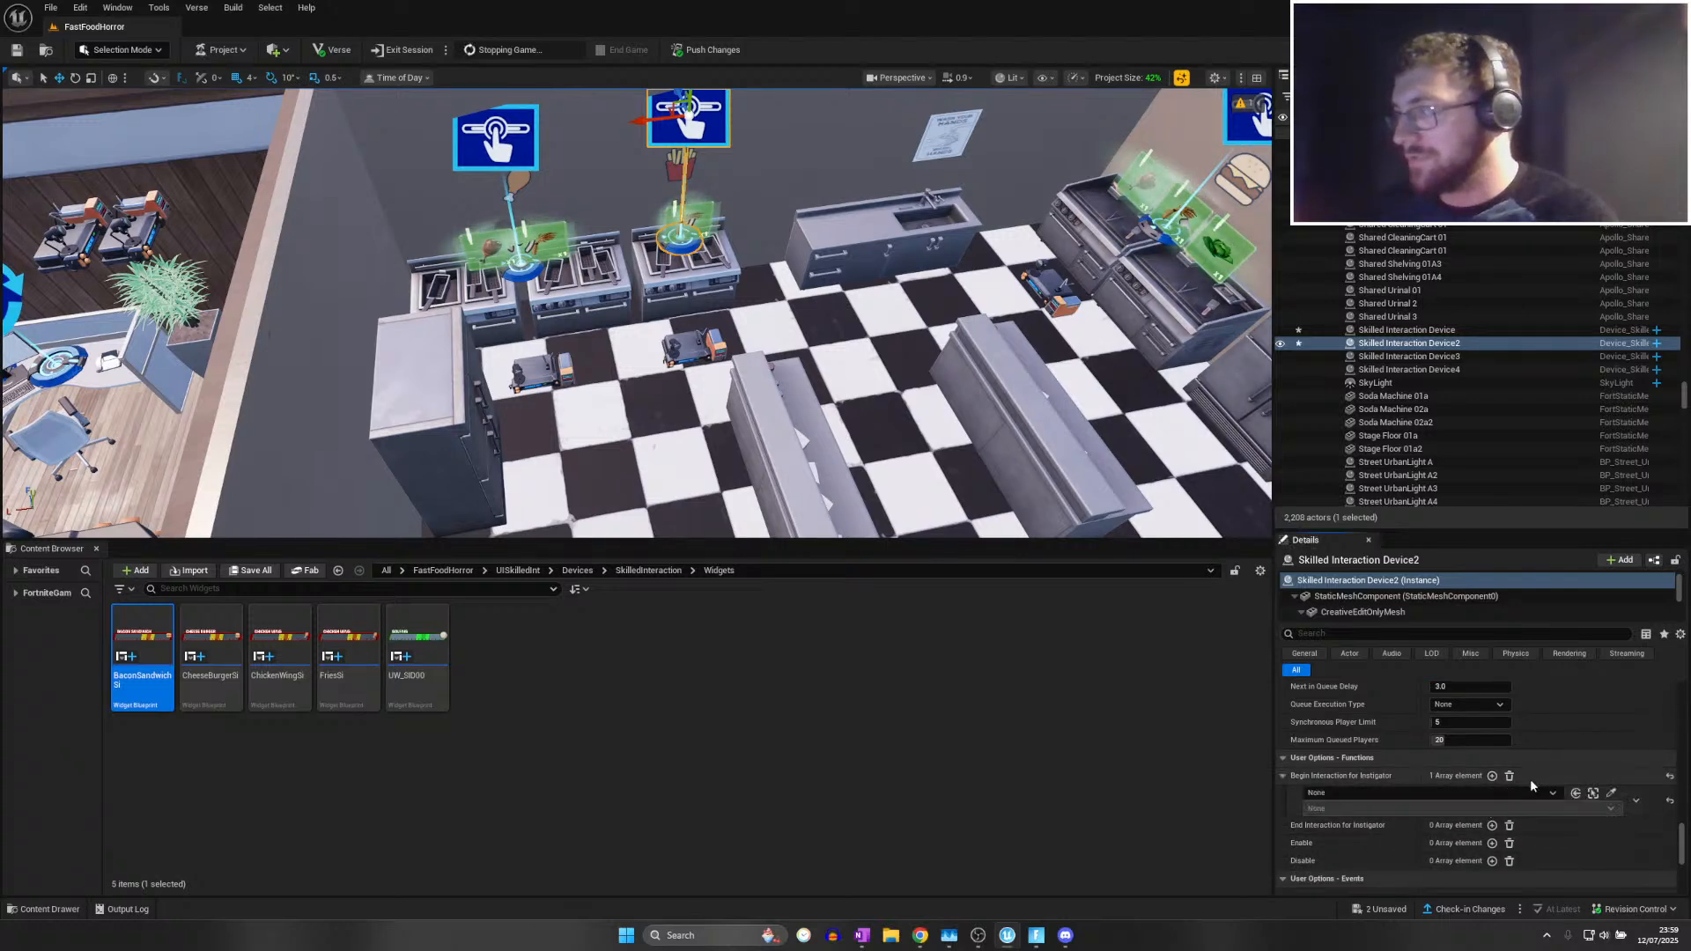
Try to pick the fries station's conditional button in the viewport as the source of the Begin Interaction for Instigator binding
{"action": "left_click", "coordinate": [1612, 793]}
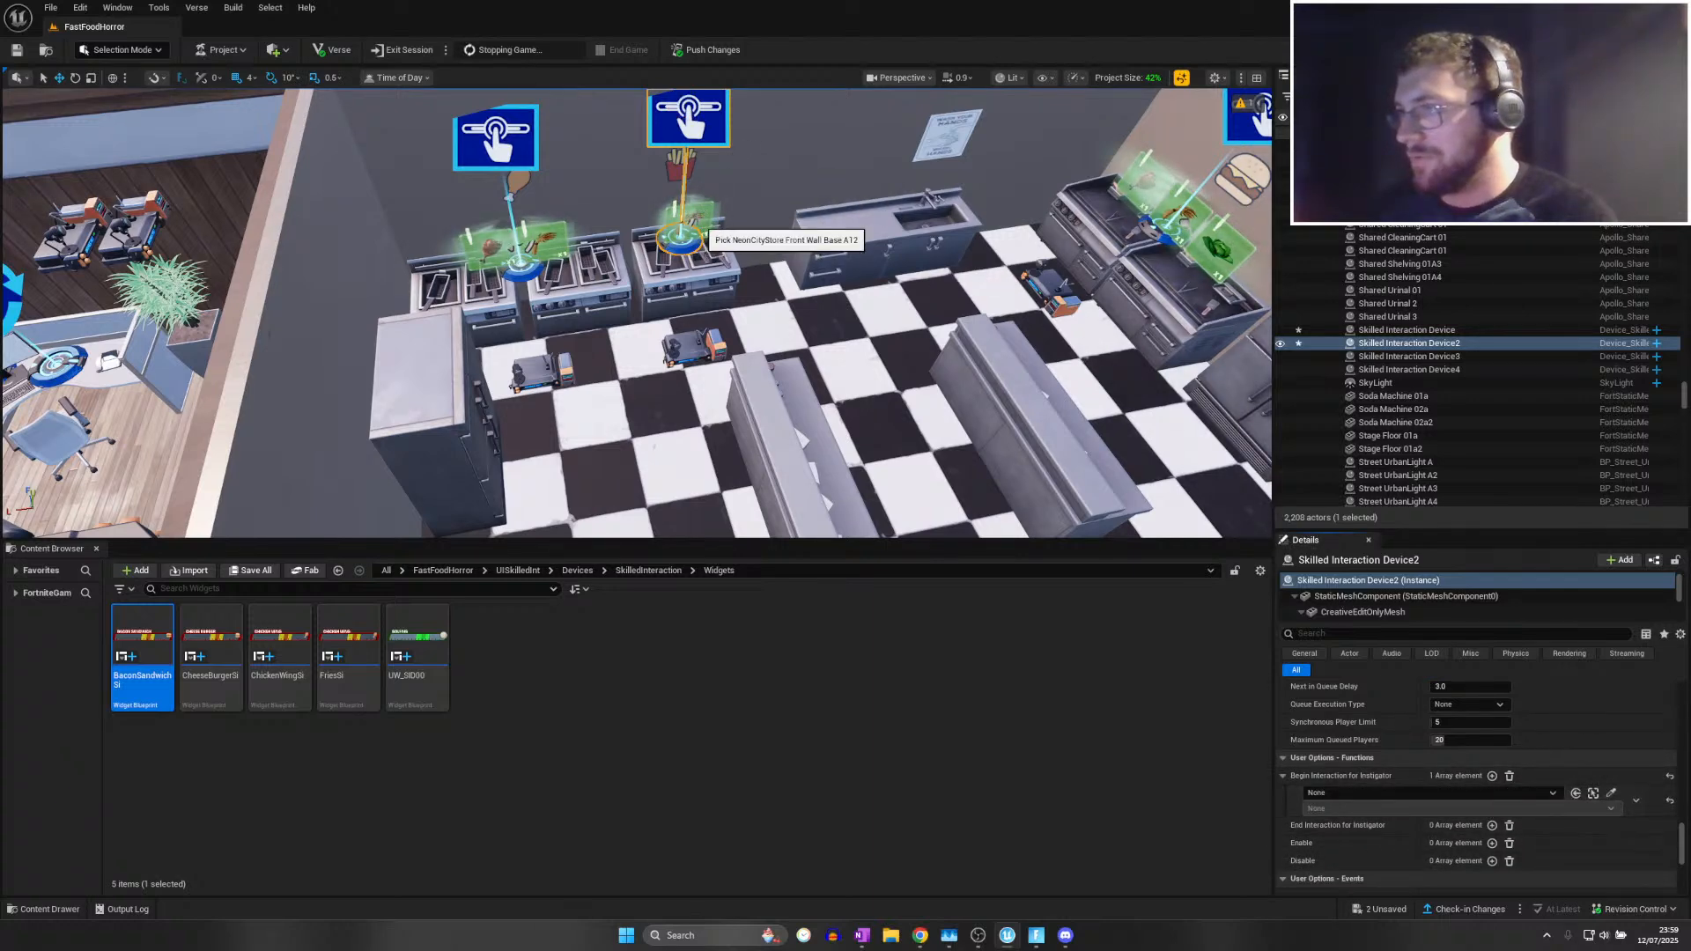
{"action": "left_click", "coordinate": [750, 257]}
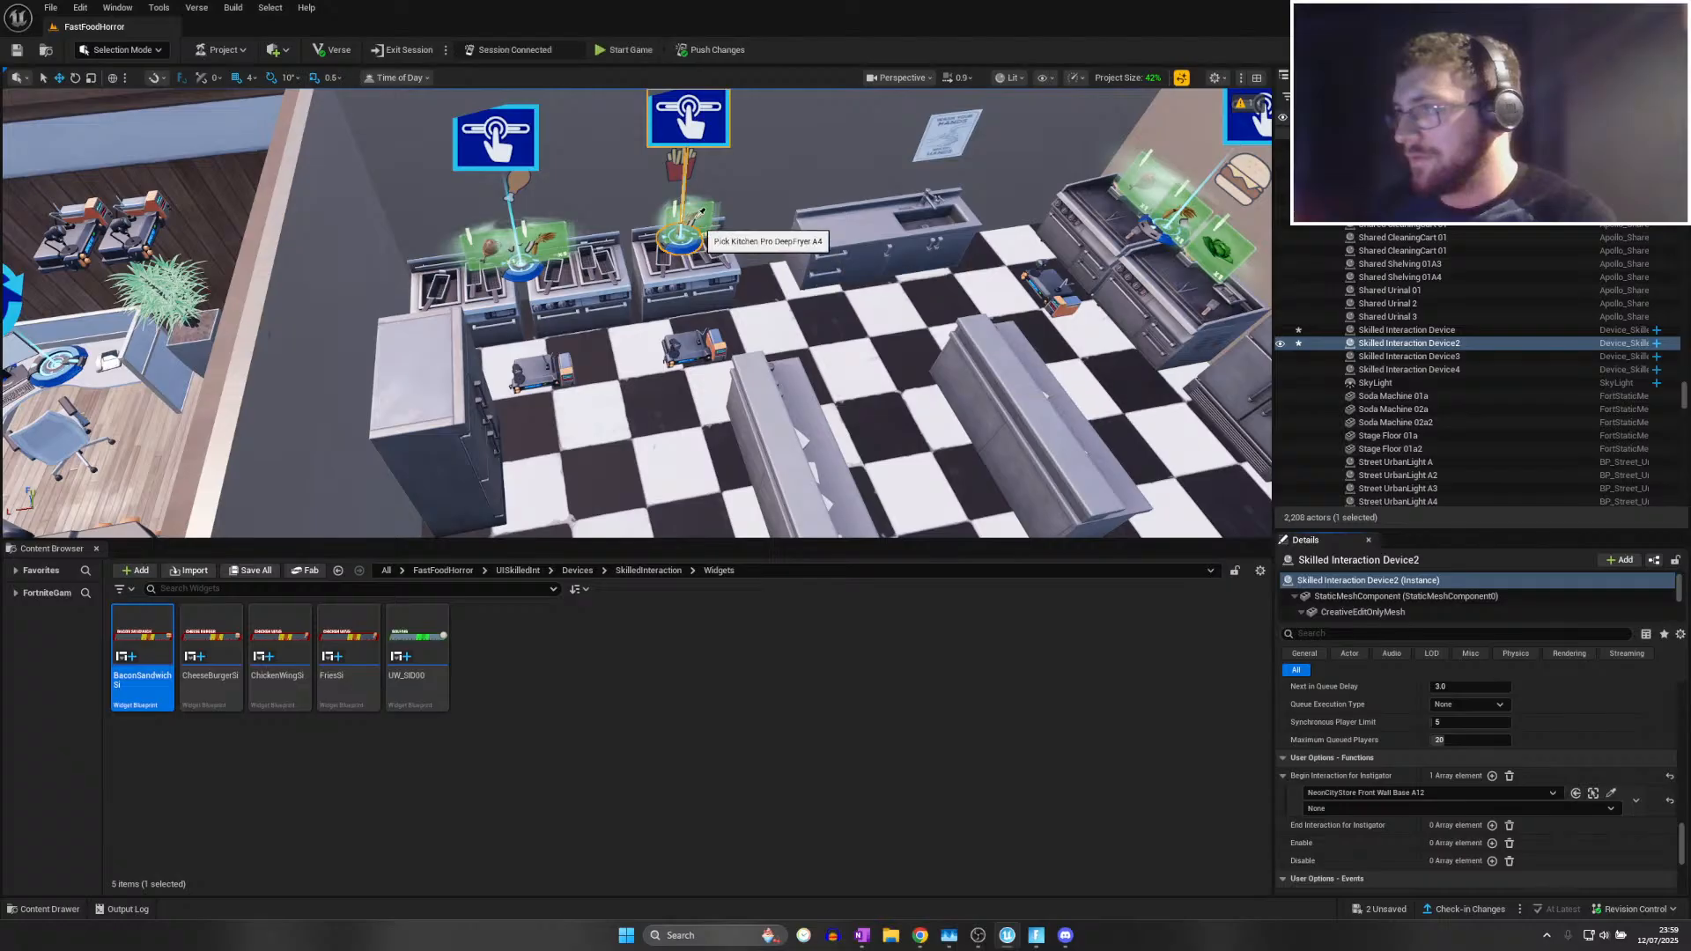
{"action": "key", "text": "w"}
{"action": "mouse_move", "coordinate": [712, 217]}
{"action": "right_mouse_down"}
{"action": "mouse_move", "coordinate": [725, 204]}
{"action": "mouse_move", "coordinate": [715, 218]}
{"action": "right_mouse_up"}
{"action": "key", "text": "w"}
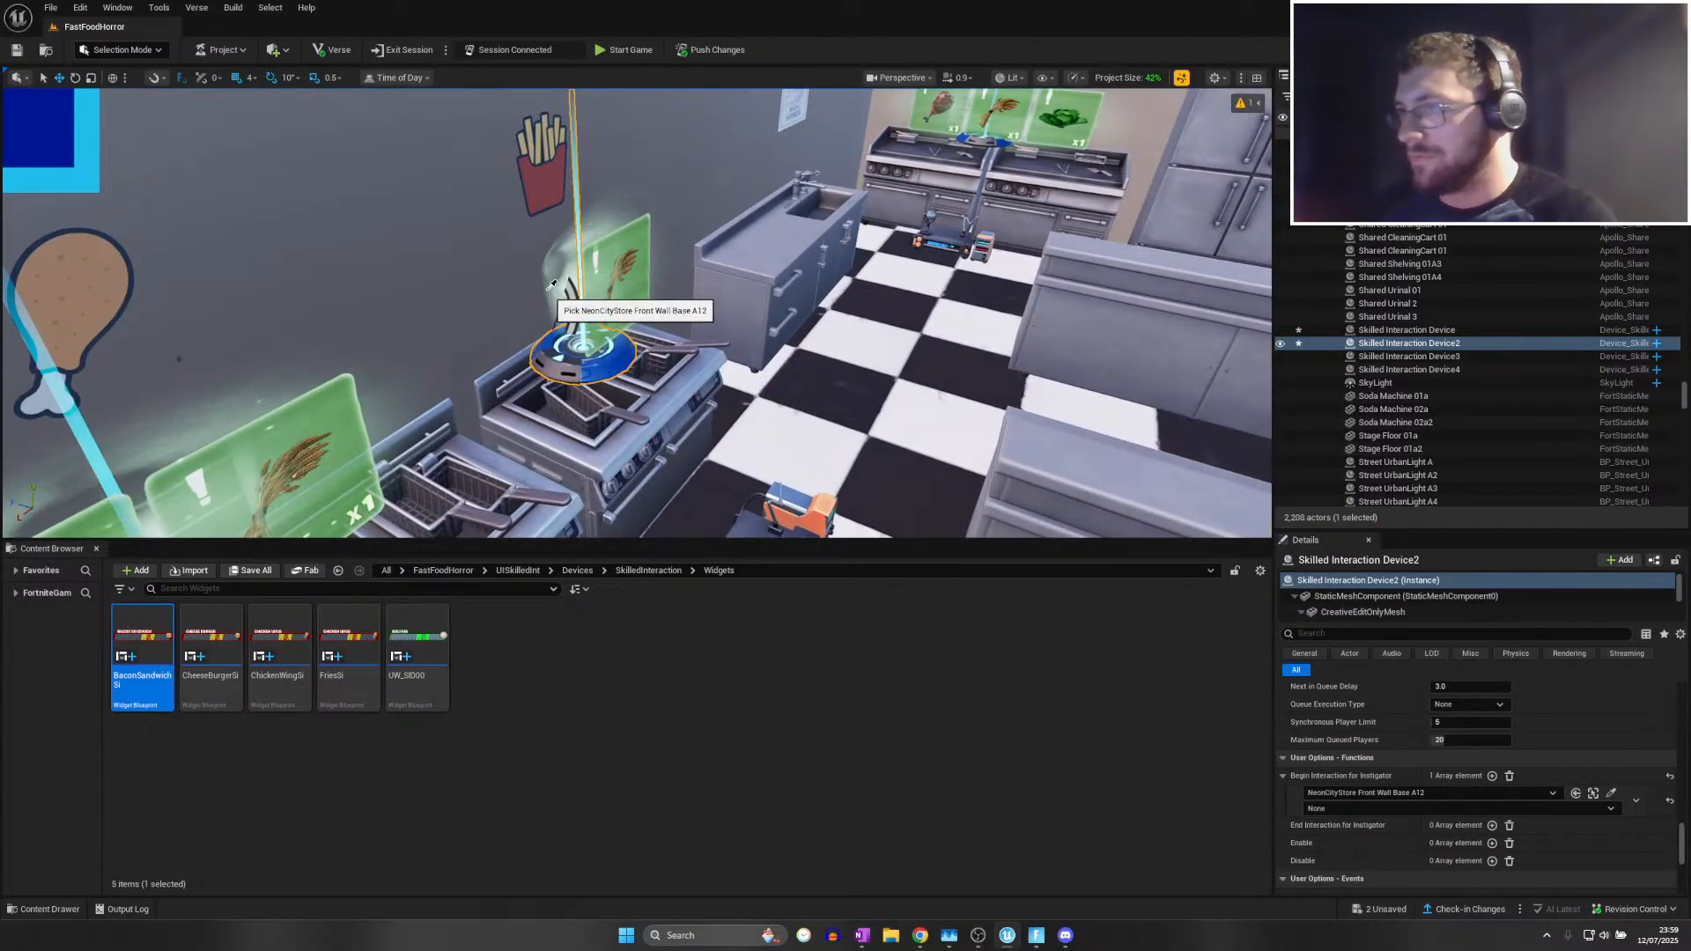
{"action": "key", "text": "w"}
{"action": "mouse_move", "coordinate": [550, 296]}
{"action": "right_mouse_down"}
{"action": "mouse_move", "coordinate": [642, 280]}
{"action": "mouse_move", "coordinate": [503, 275]}
{"action": "mouse_move", "coordinate": [539, 284]}
{"action": "right_mouse_up"}
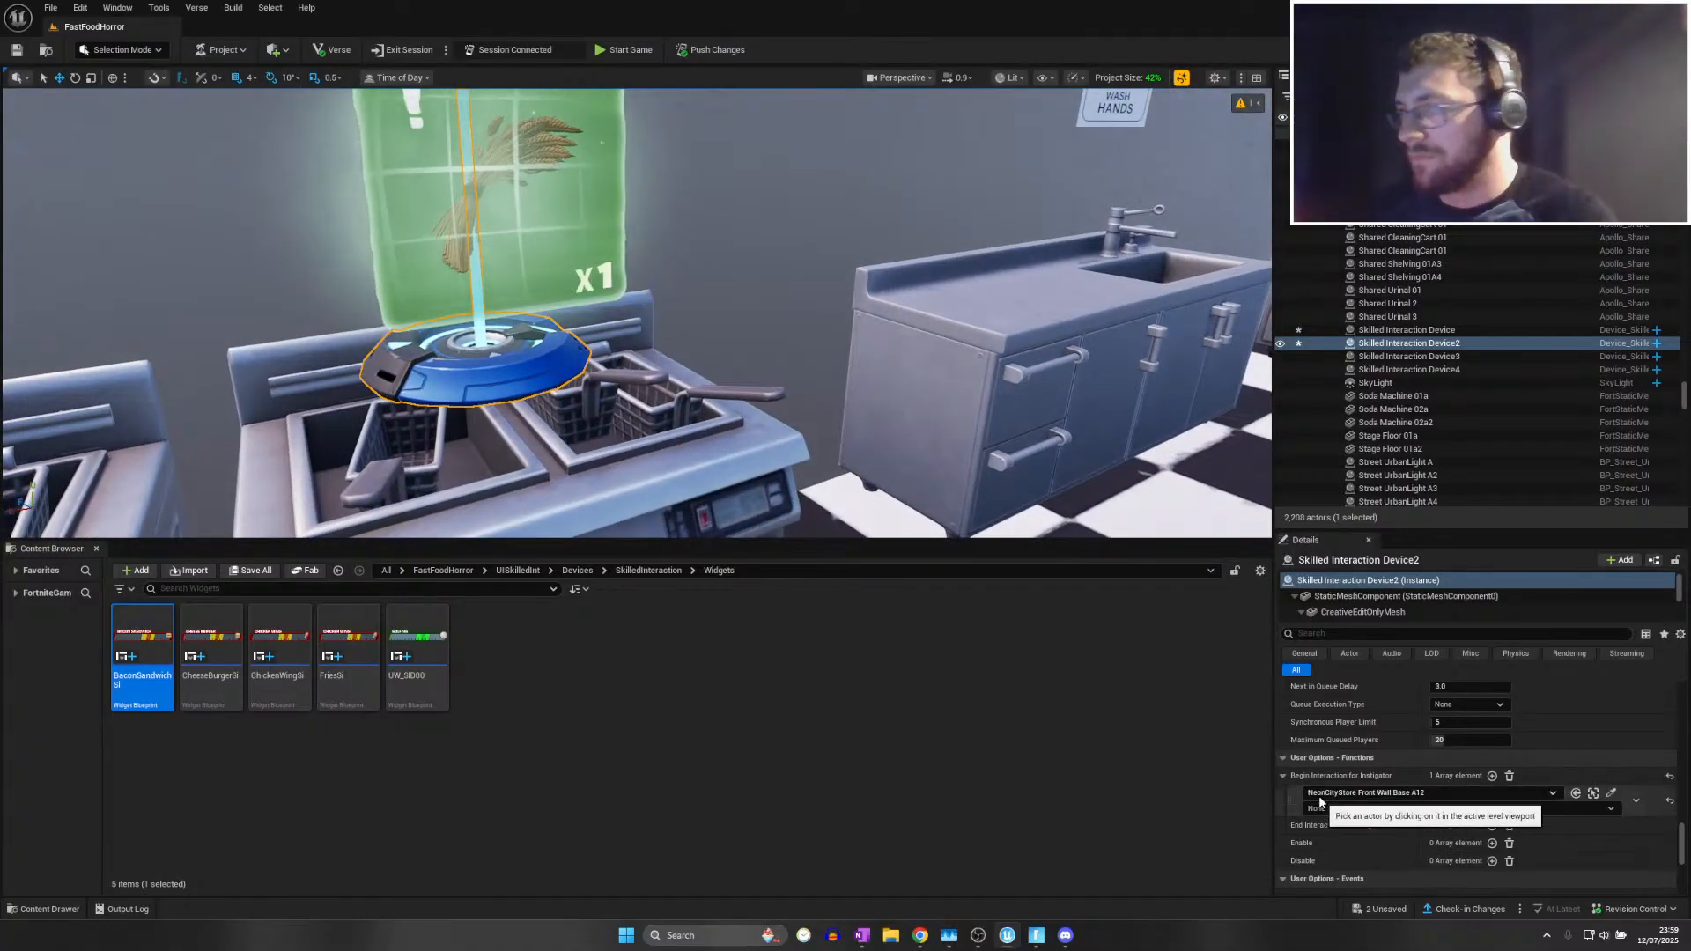
Bind the fries station's Begin Interaction for Instigator function to Conditional ButtonFries with the On Activated event
{"action": "left_click", "coordinate": [1351, 794]}
{"action": "type", "text": "c"}
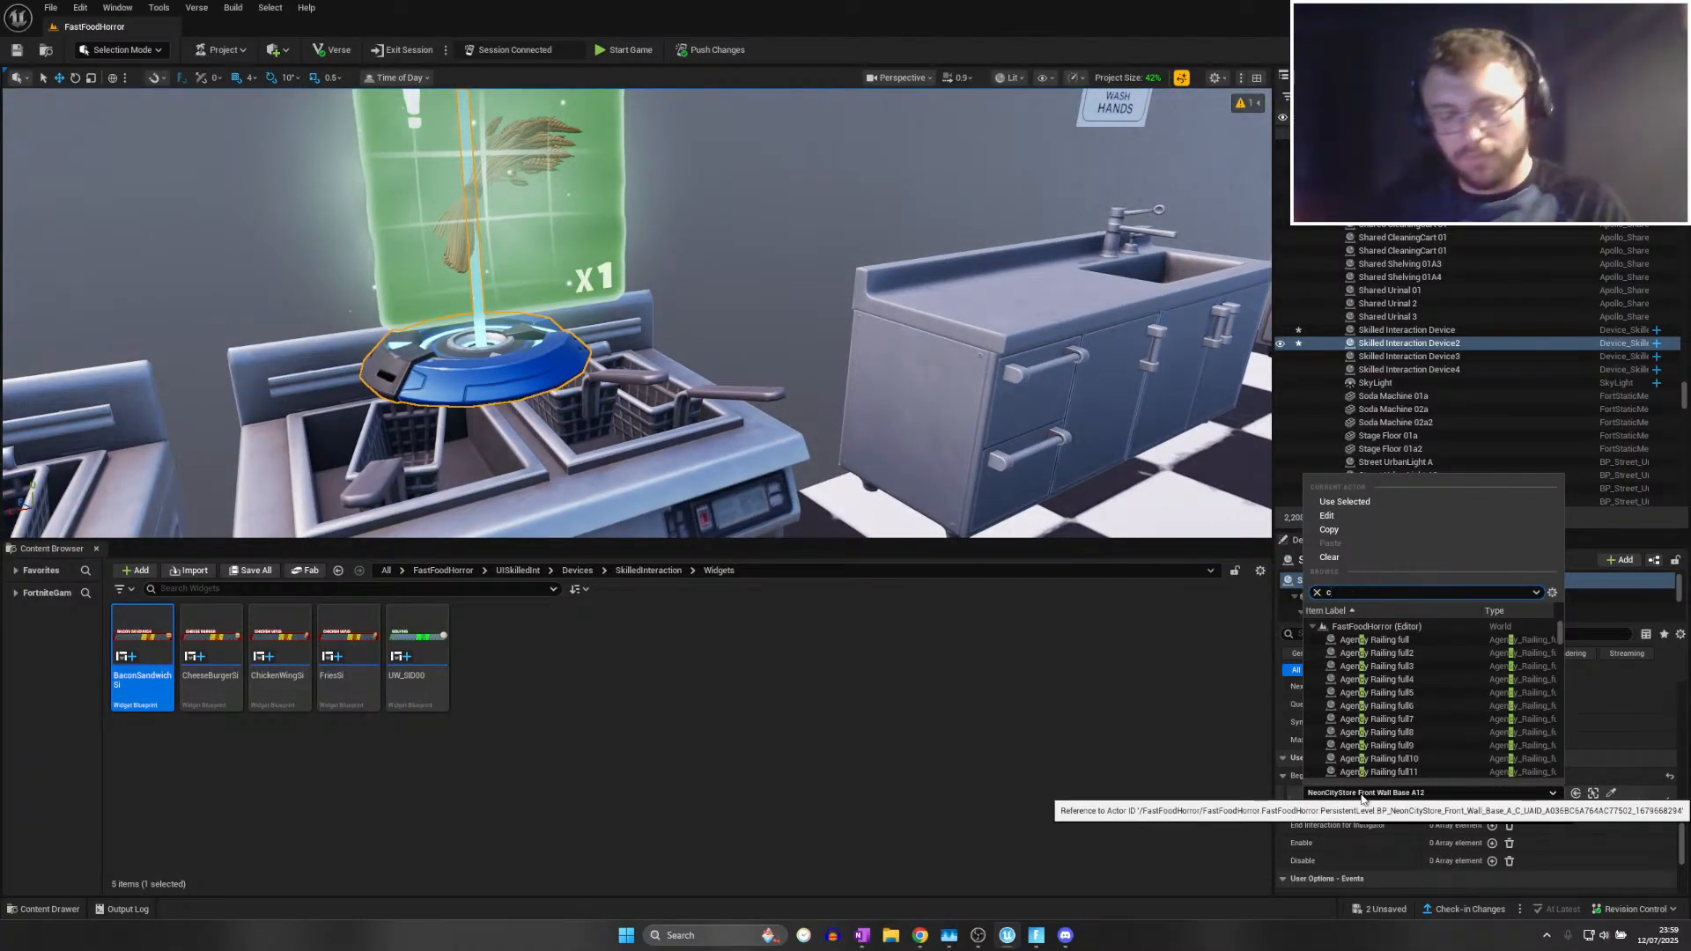
{"action": "type", "text": "ondit"}
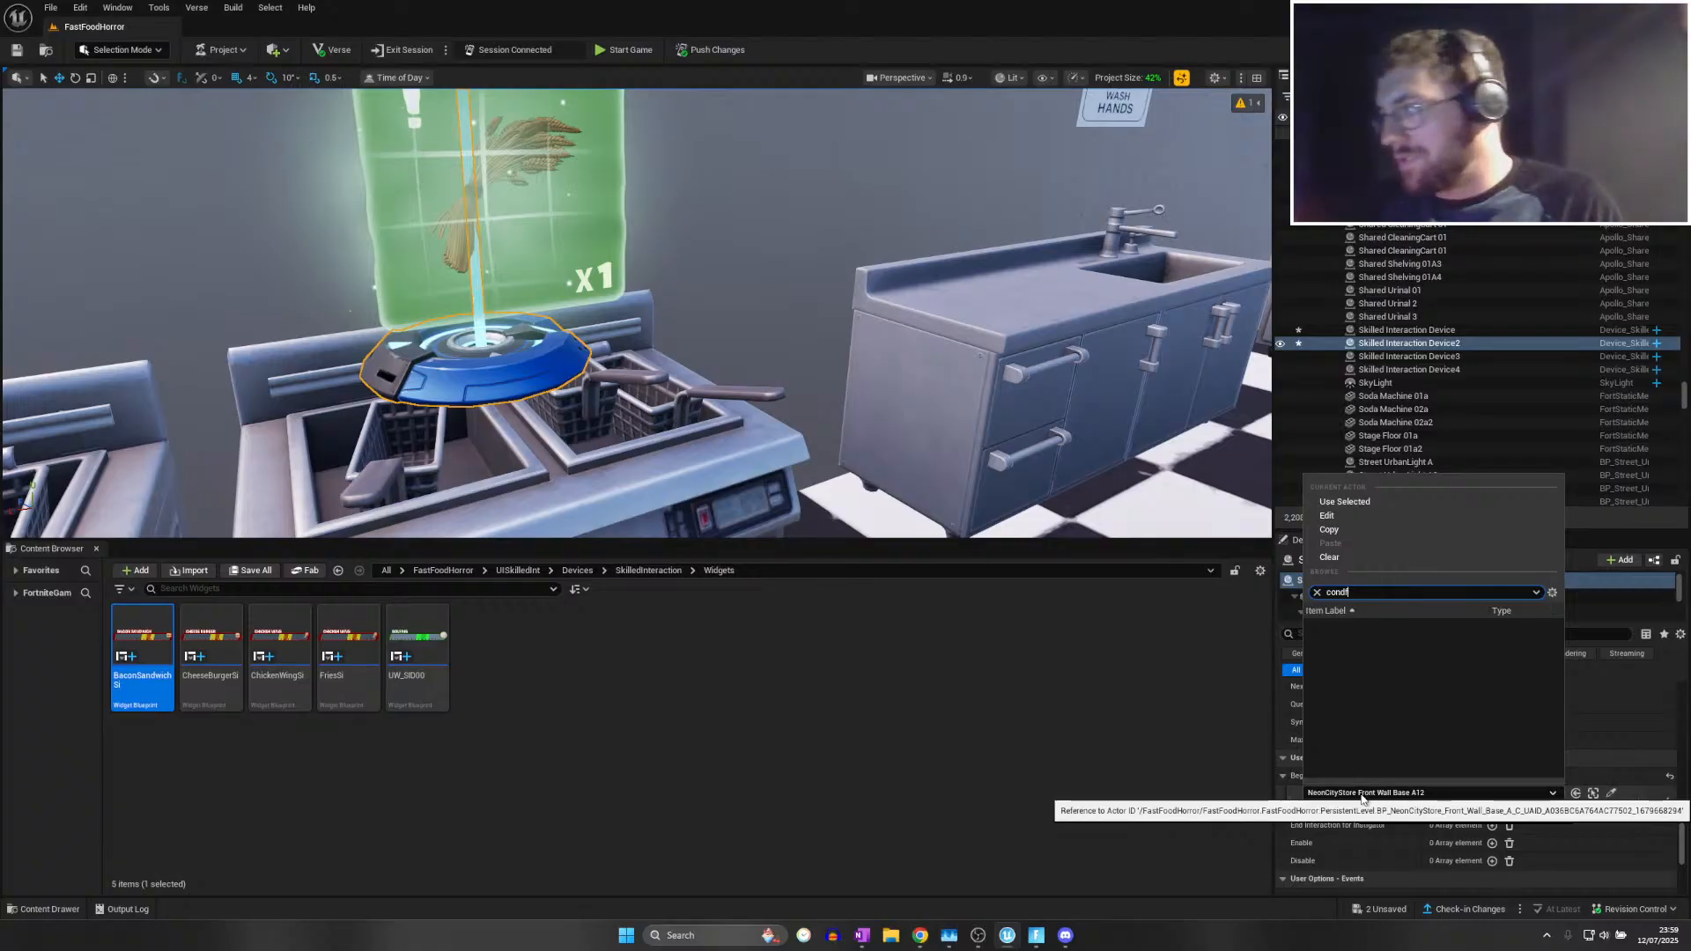
{"action": "type", "text": "ional"}
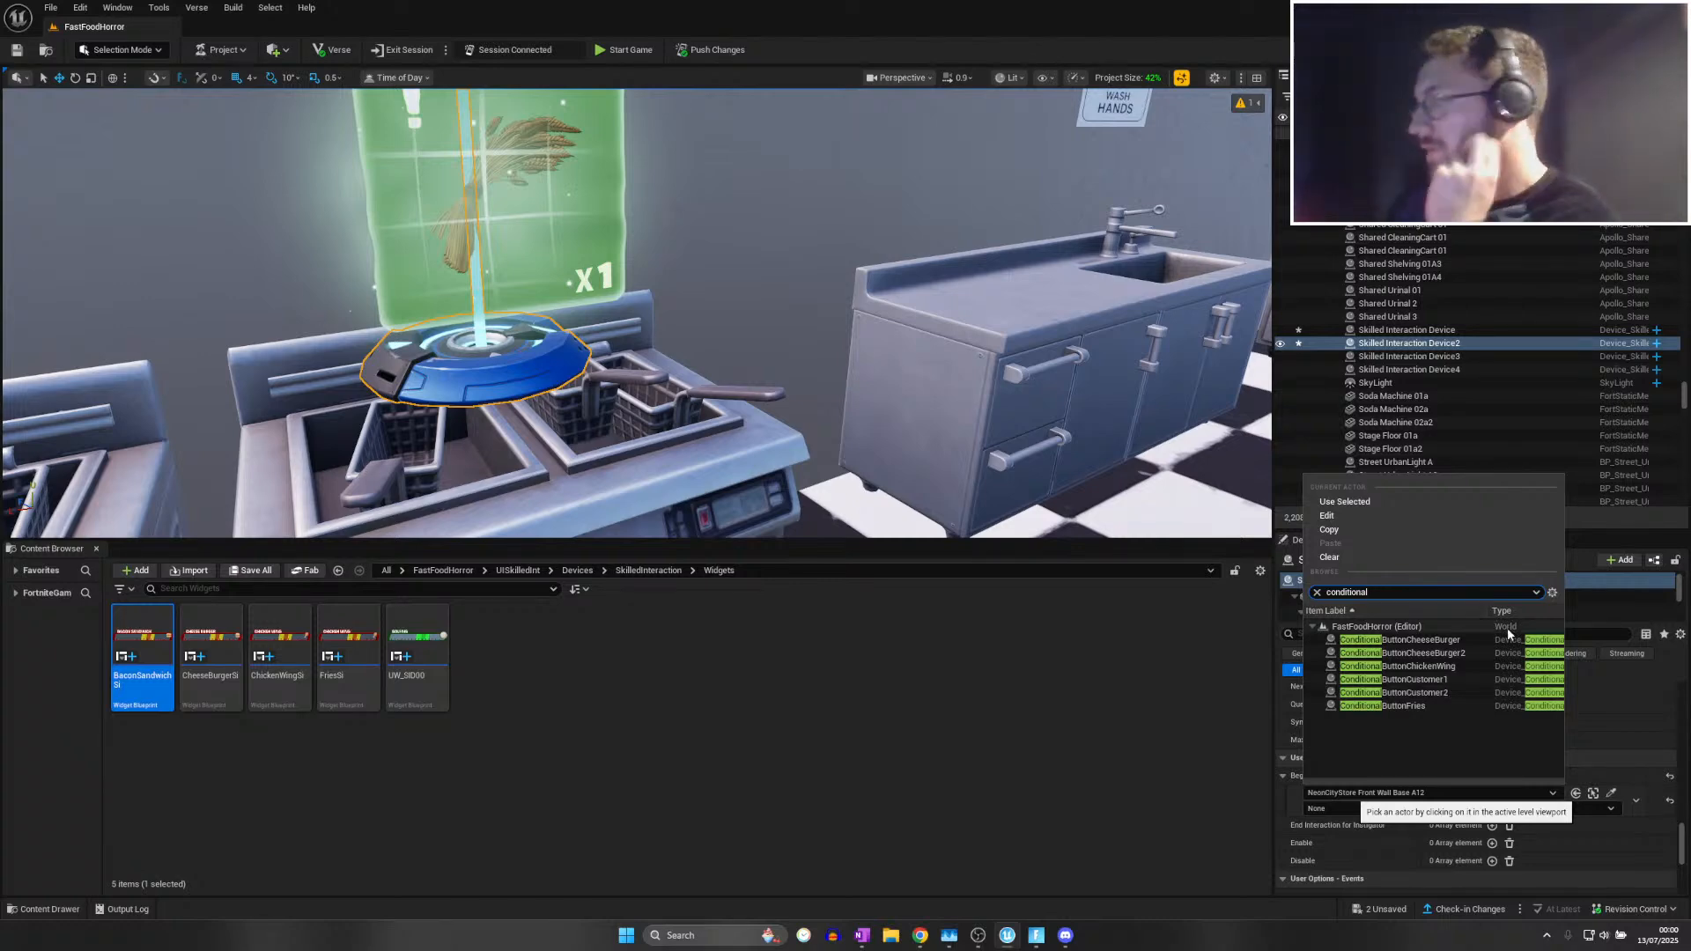
{"action": "left_click", "coordinate": [1462, 707]}
{"action": "left_click", "coordinate": [1345, 807]}
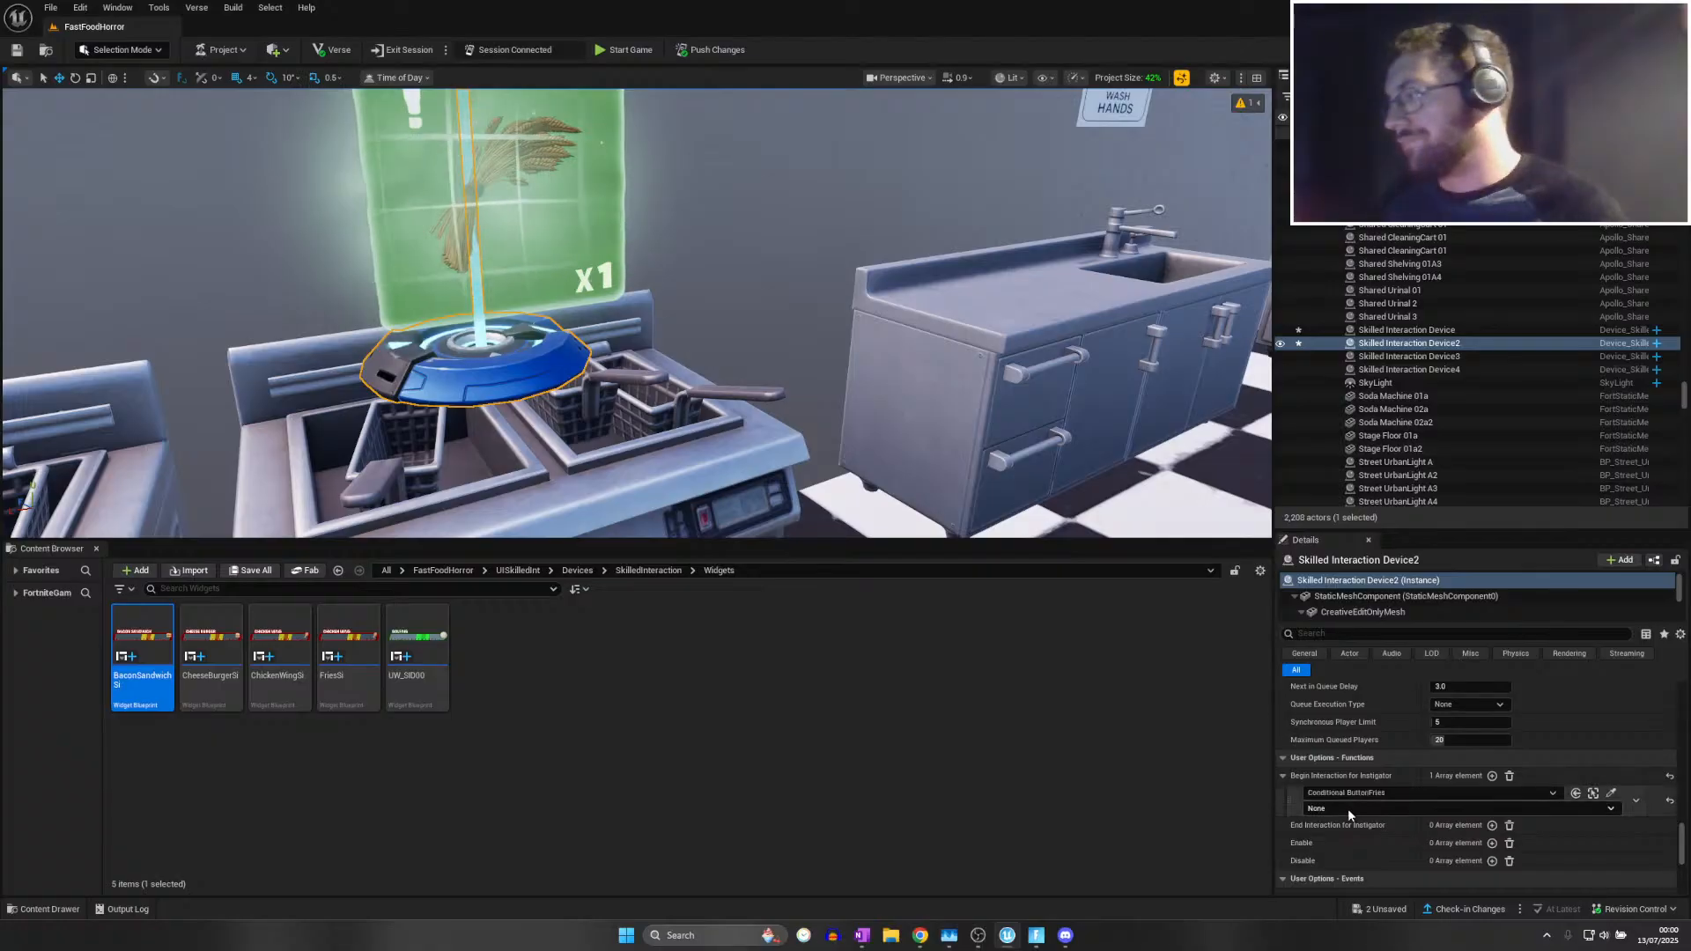
{"action": "left_click", "coordinate": [1334, 832]}
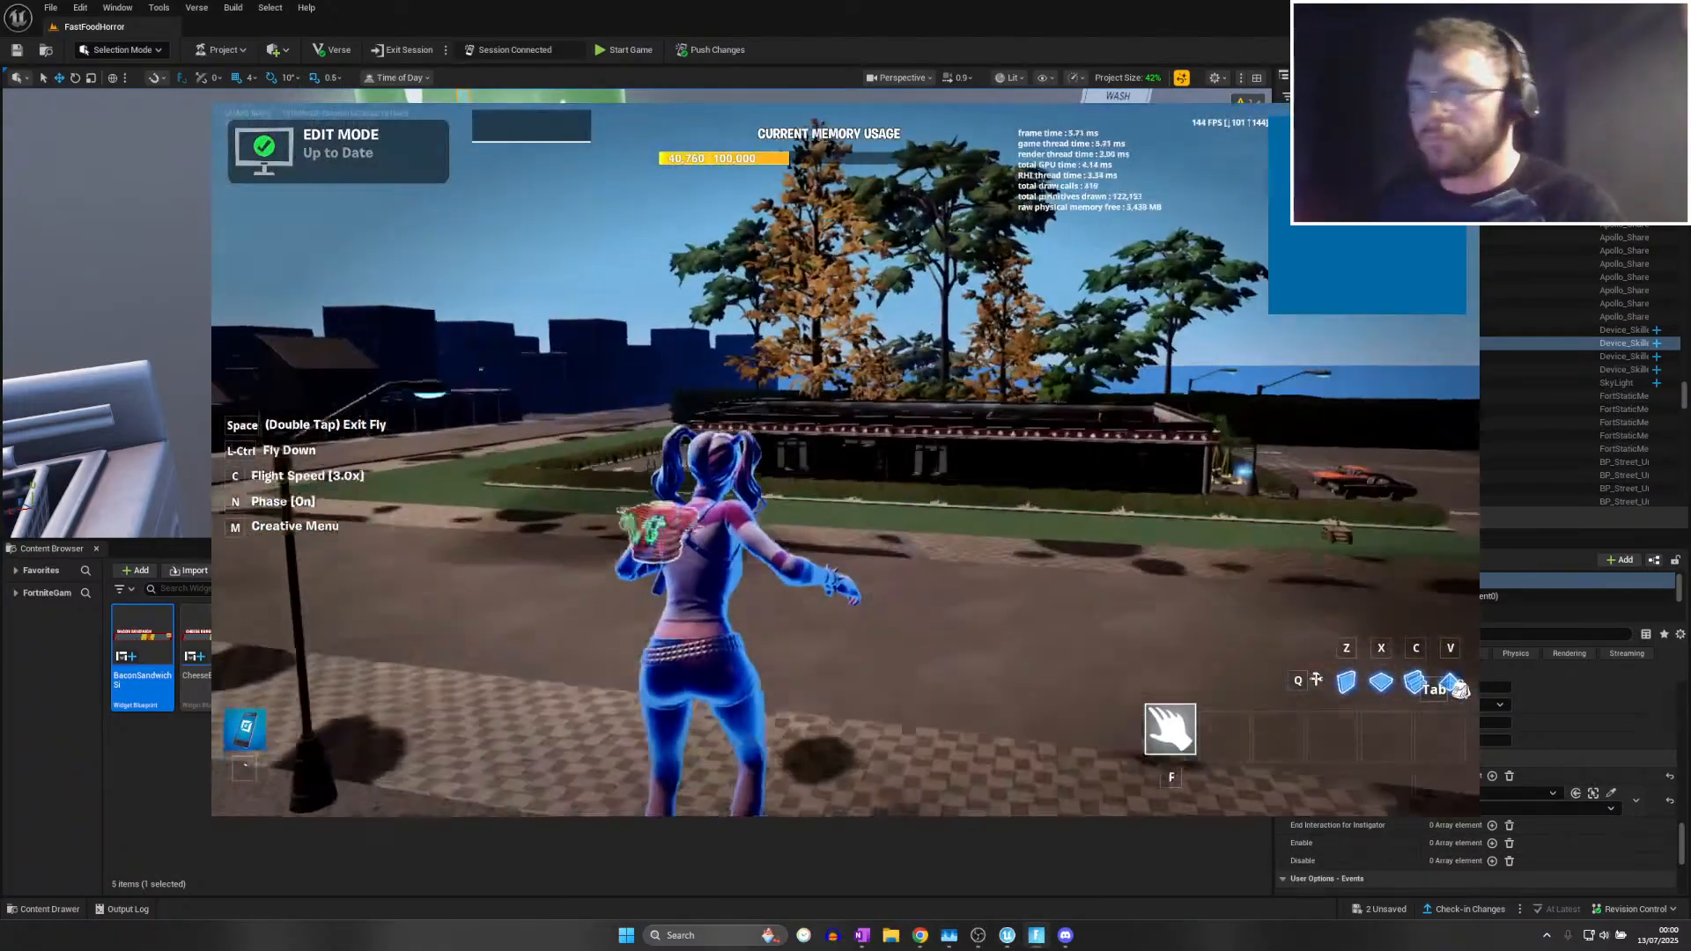
Switch to the Fortnite client, fly into the restaurant kitchen, land by the fryers and start the game
{"action": "key", "text": "w"}
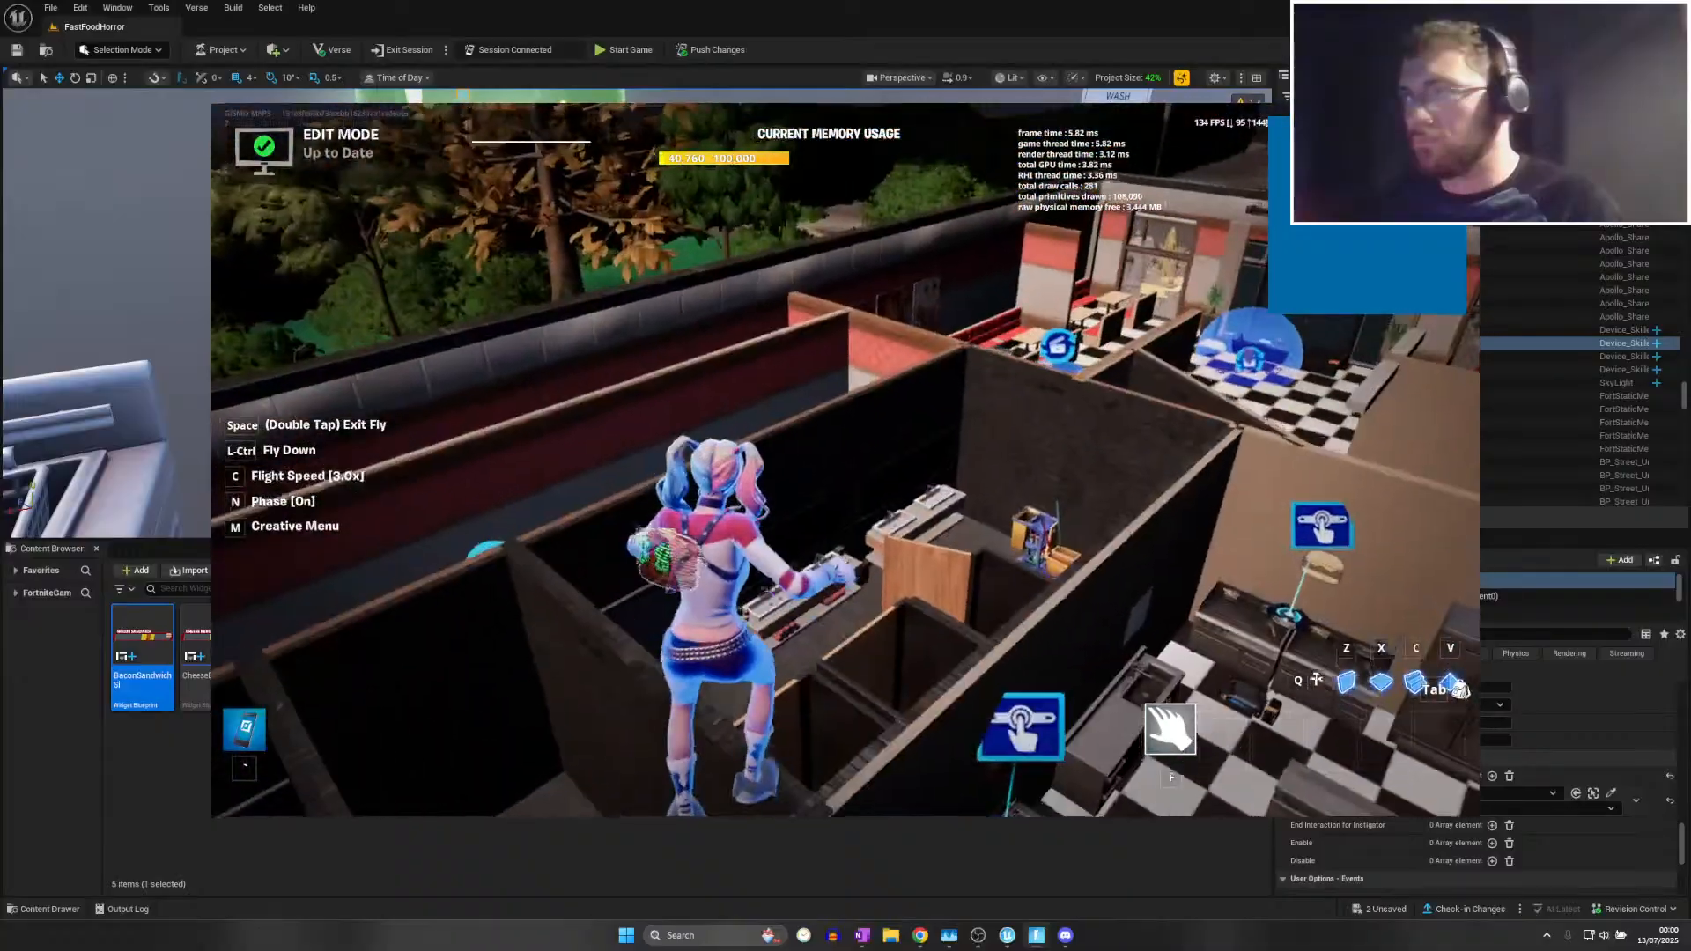
{"action": "key", "text": "w"}
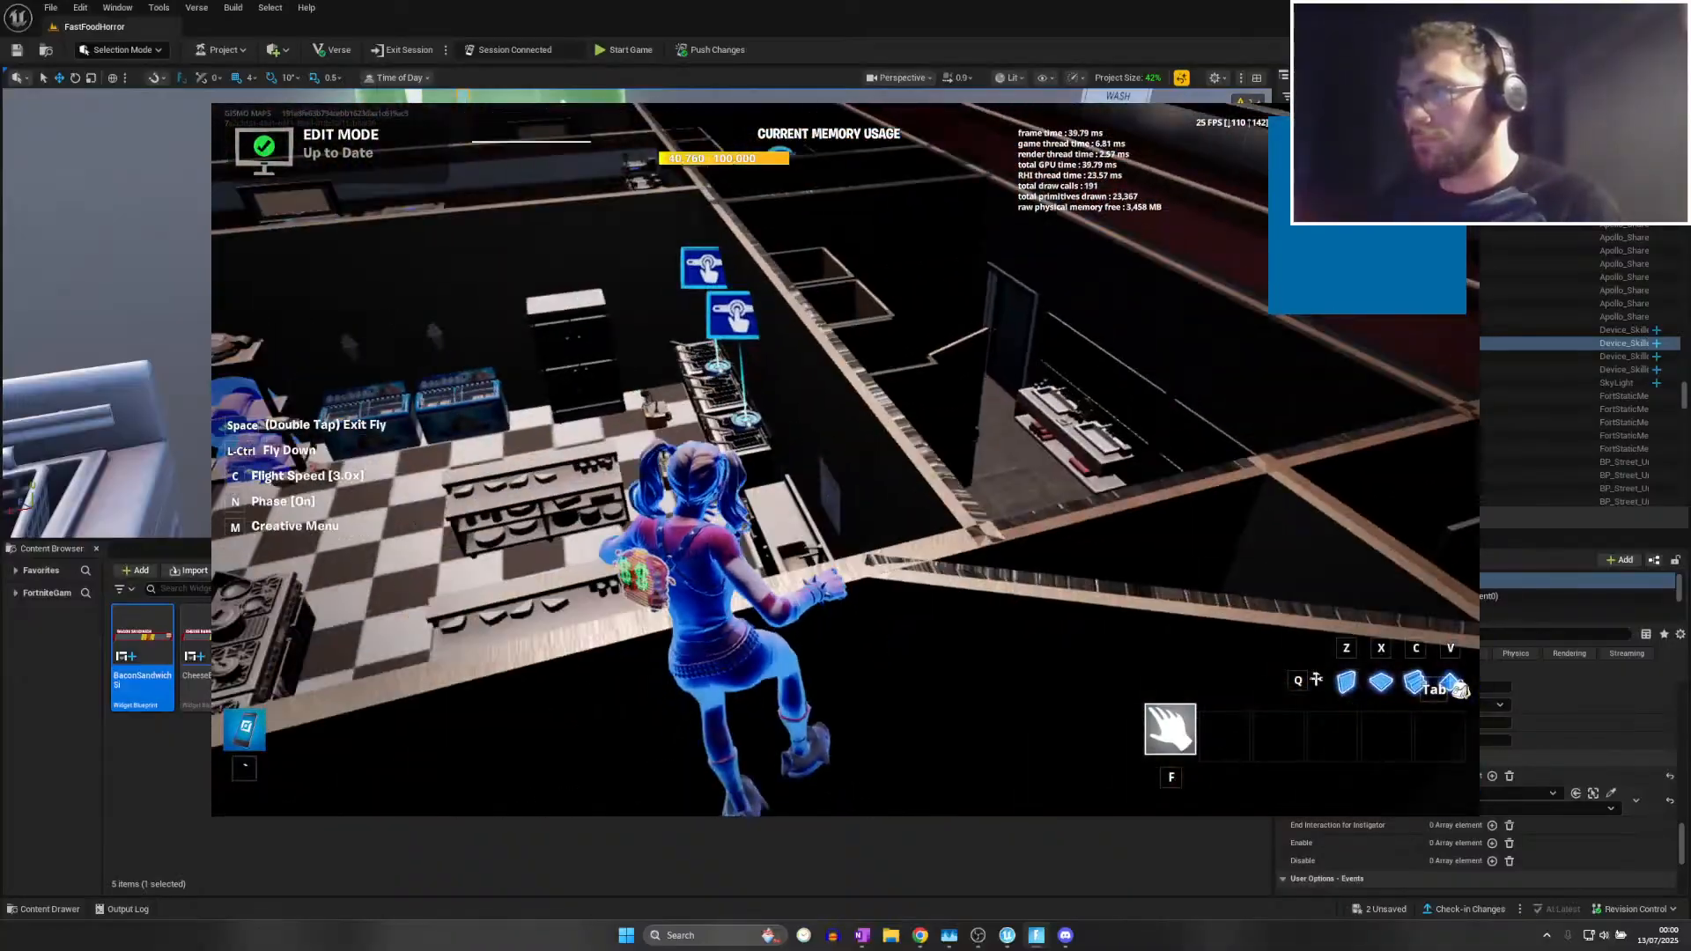
{"action": "key", "text": "space"}
{"action": "key", "text": "space"}
{"action": "key", "text": "w"}
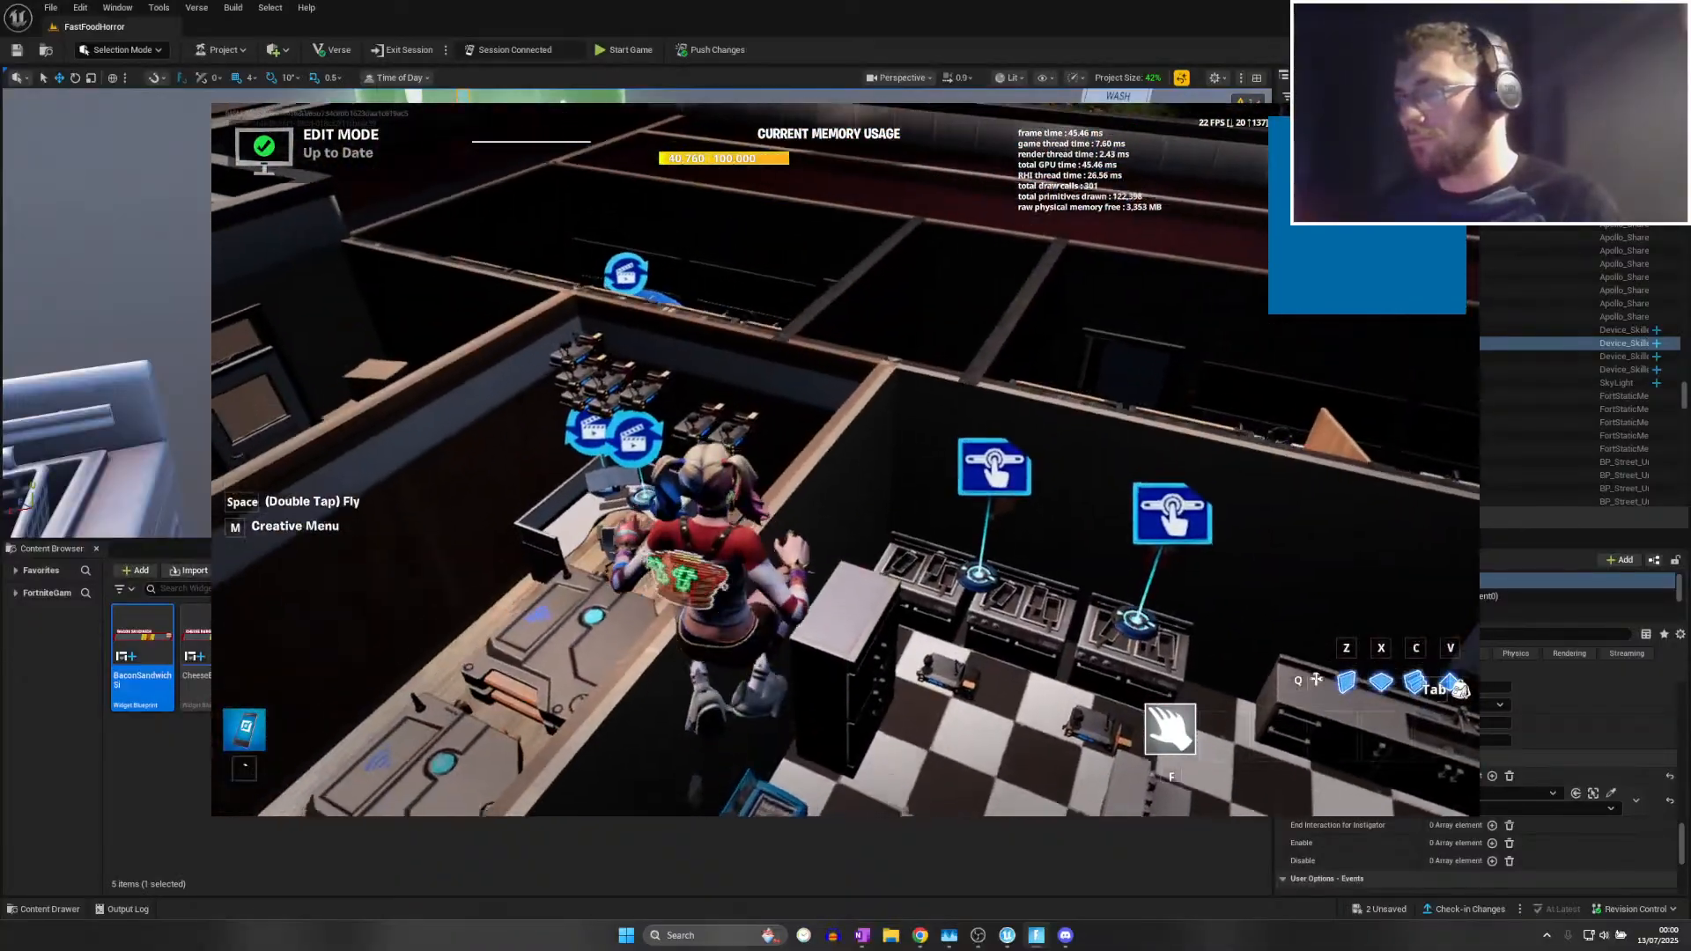
{"action": "key", "text": "w"}
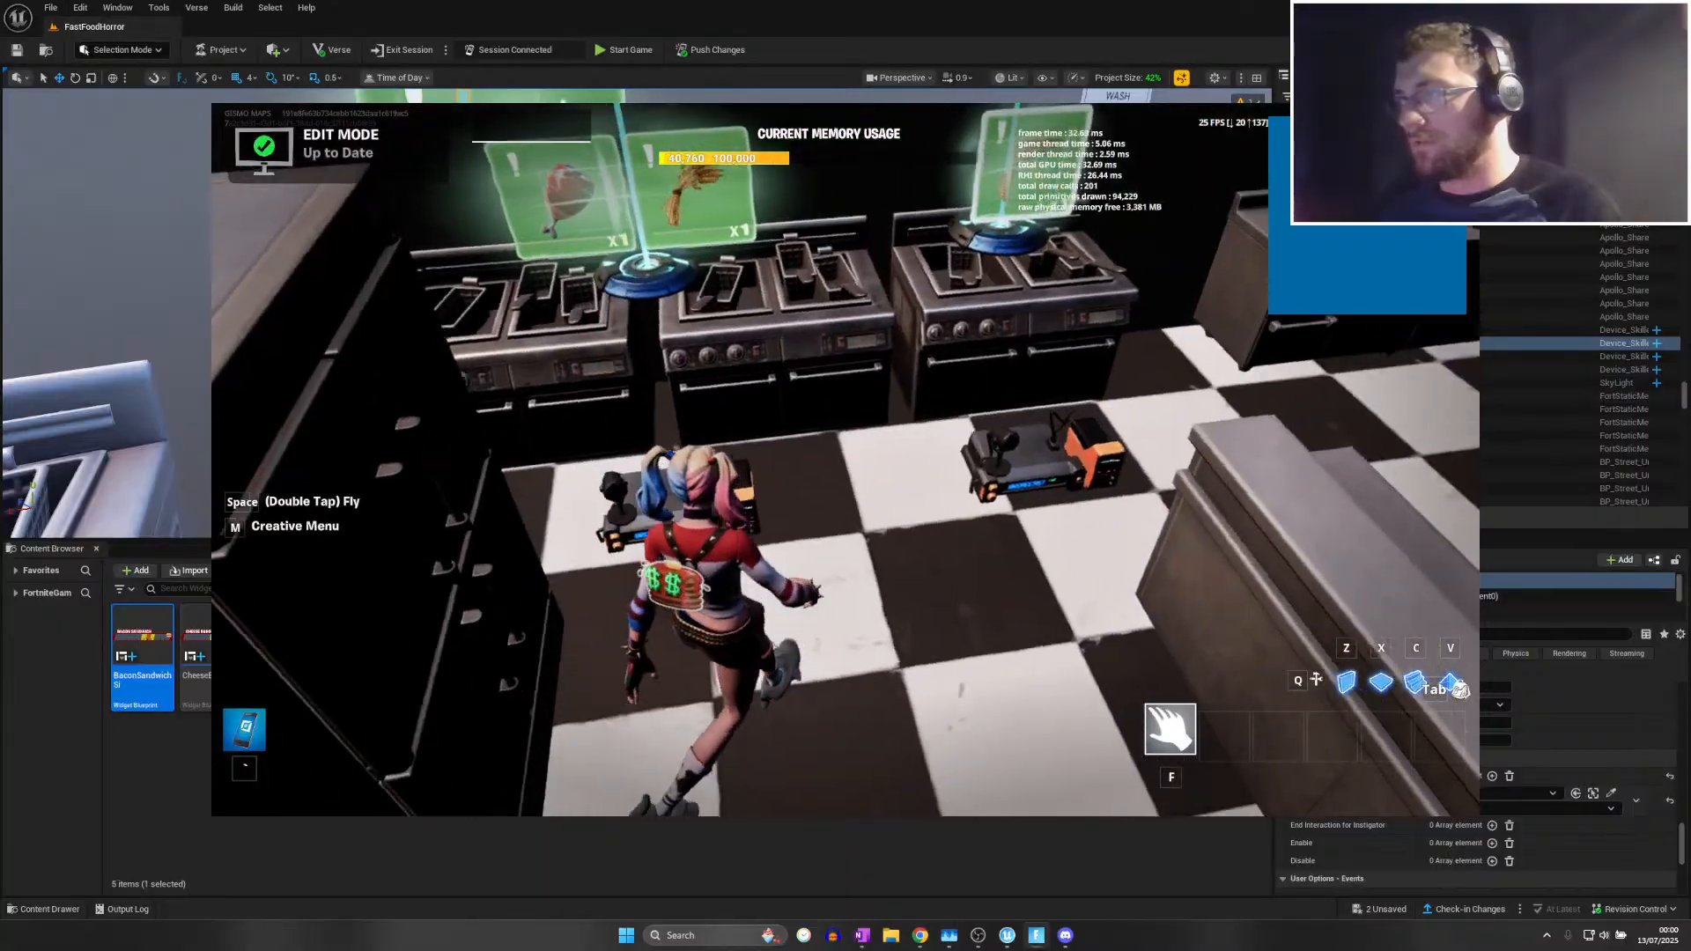
{"action": "key", "text": "w"}
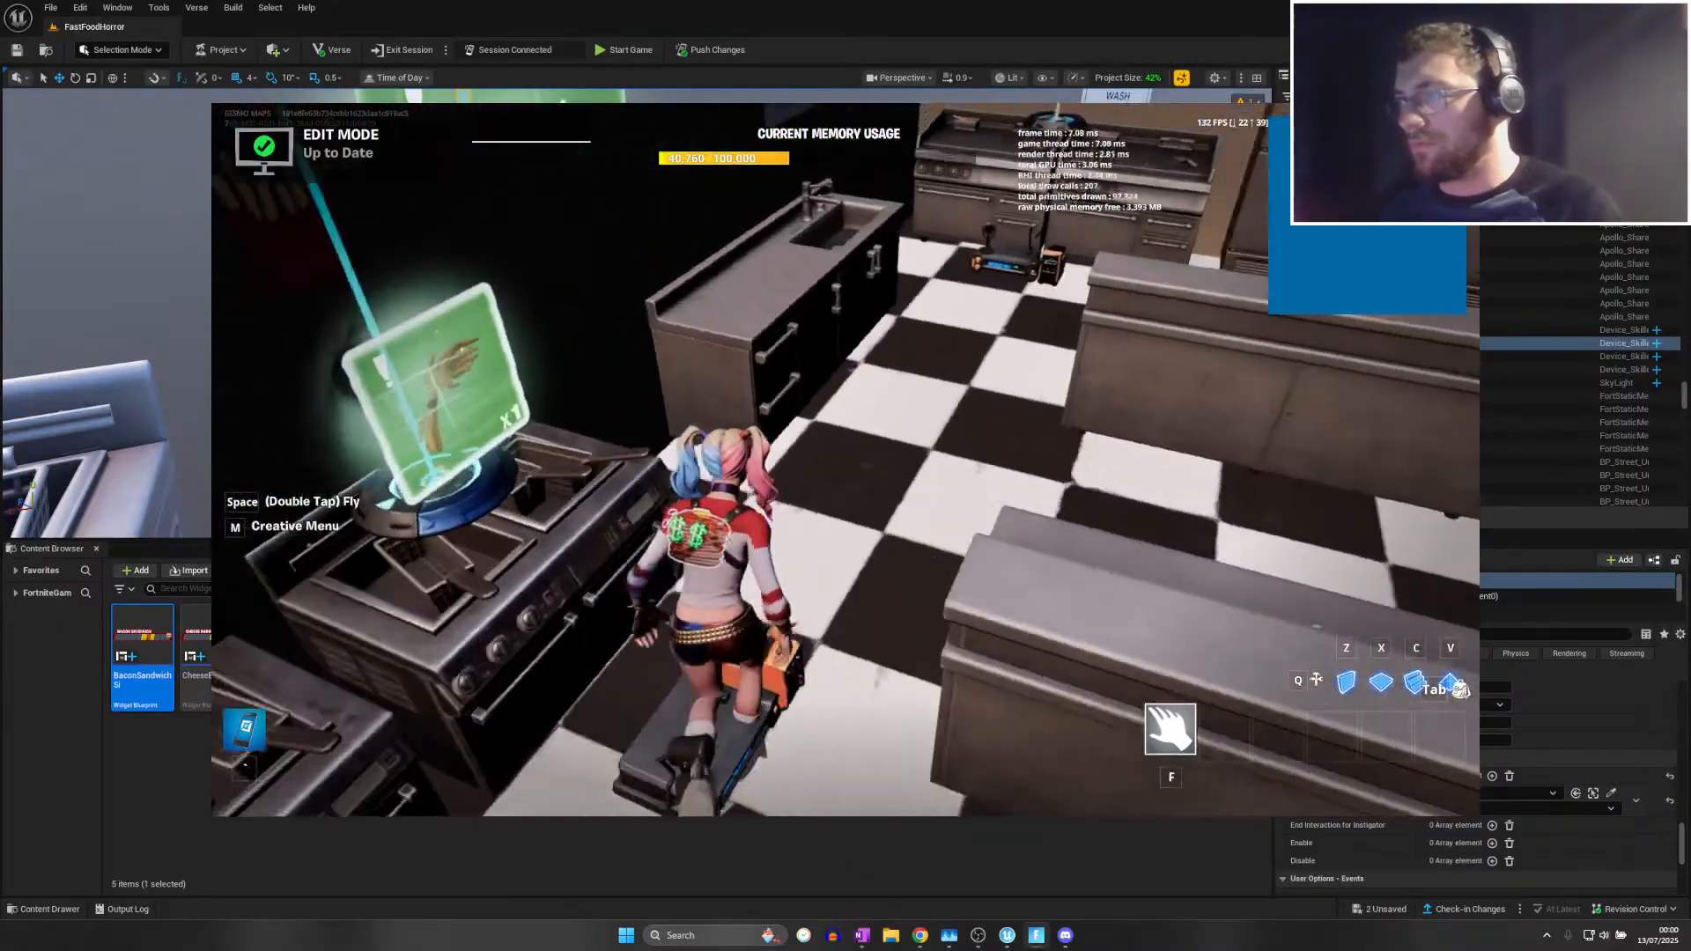
{"action": "key", "text": "w"}
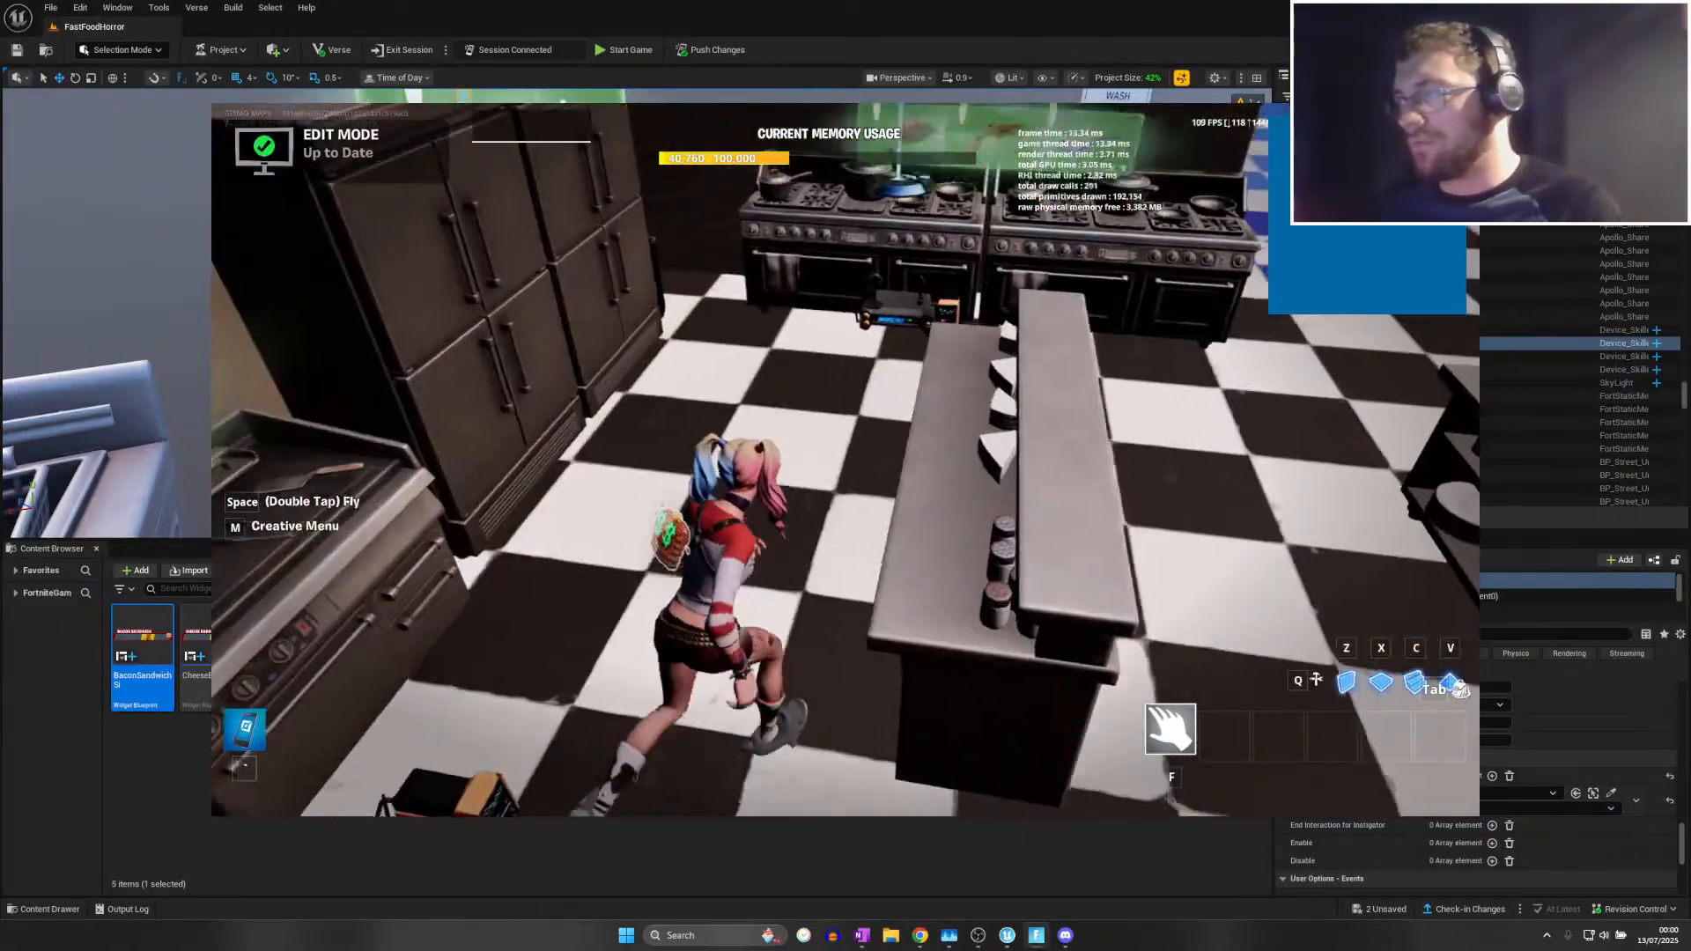
{"action": "key", "text": "w"}
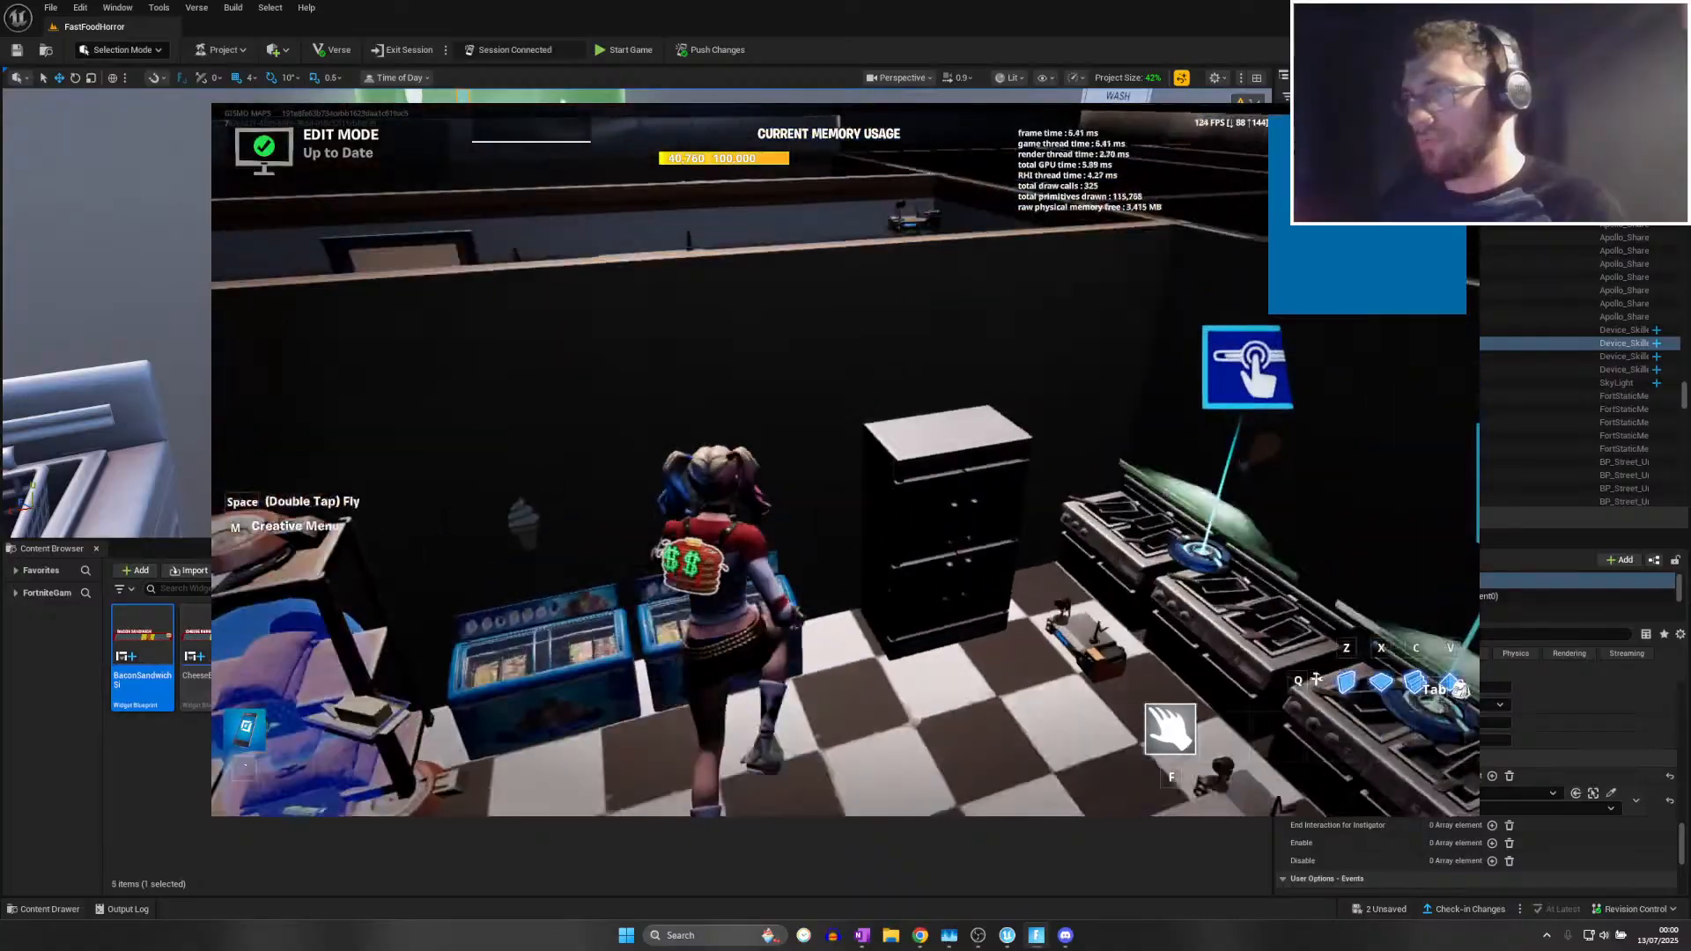
{"action": "key", "text": "Escape"}
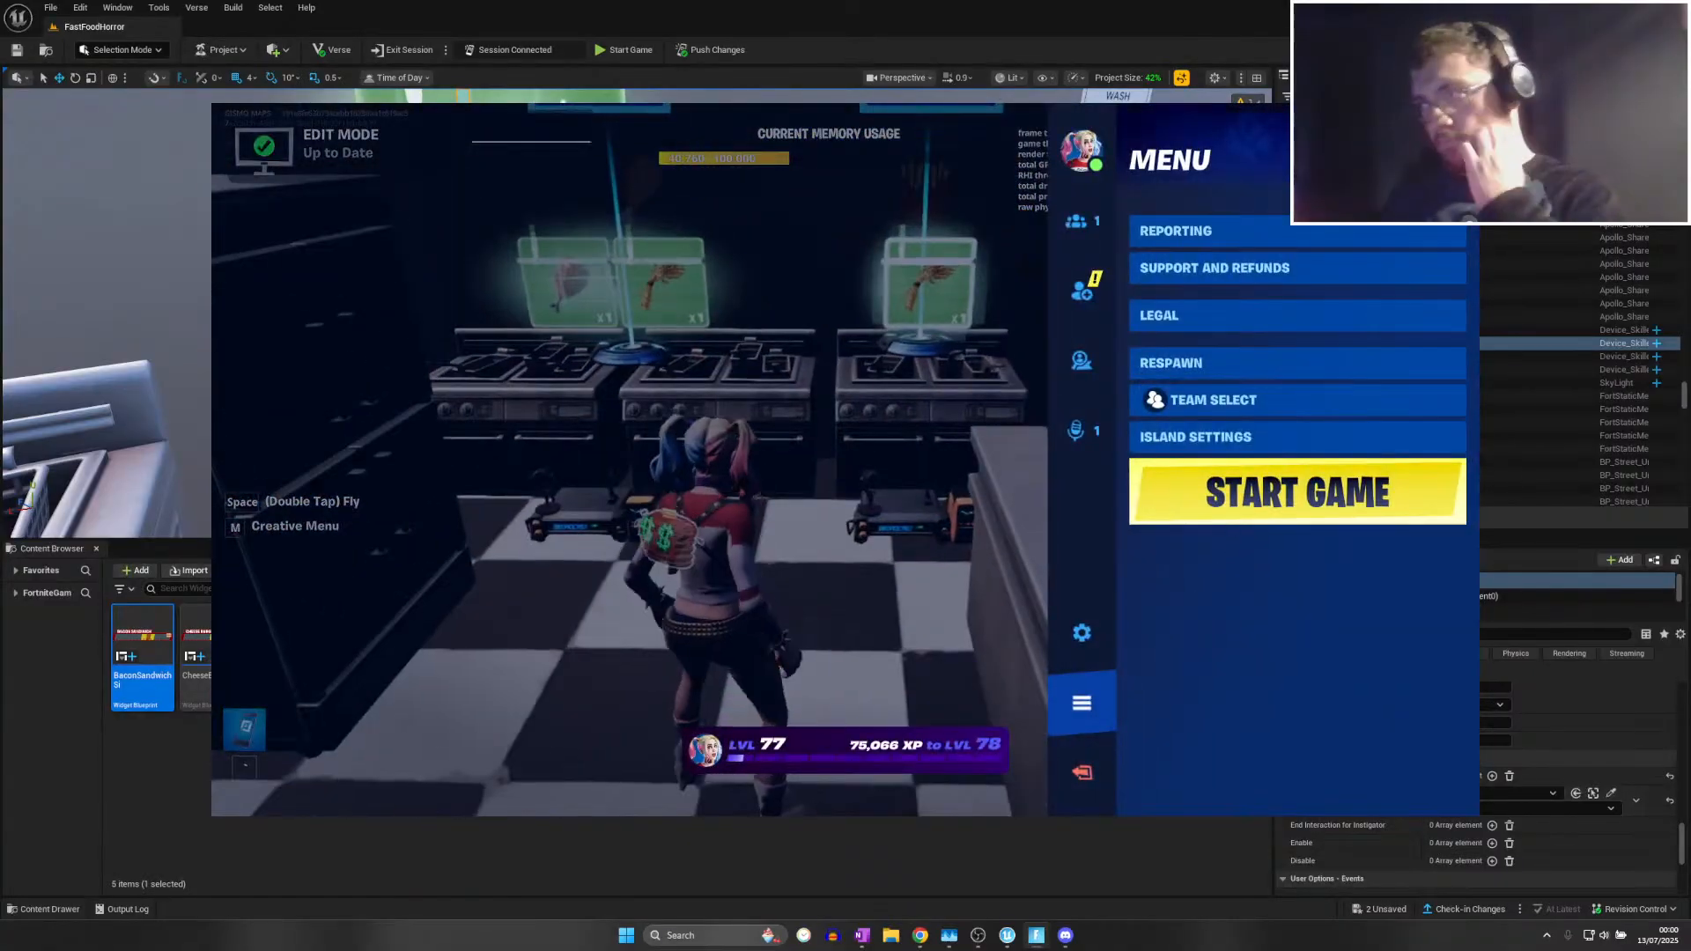
{"action": "left_click", "coordinate": [1297, 492]}
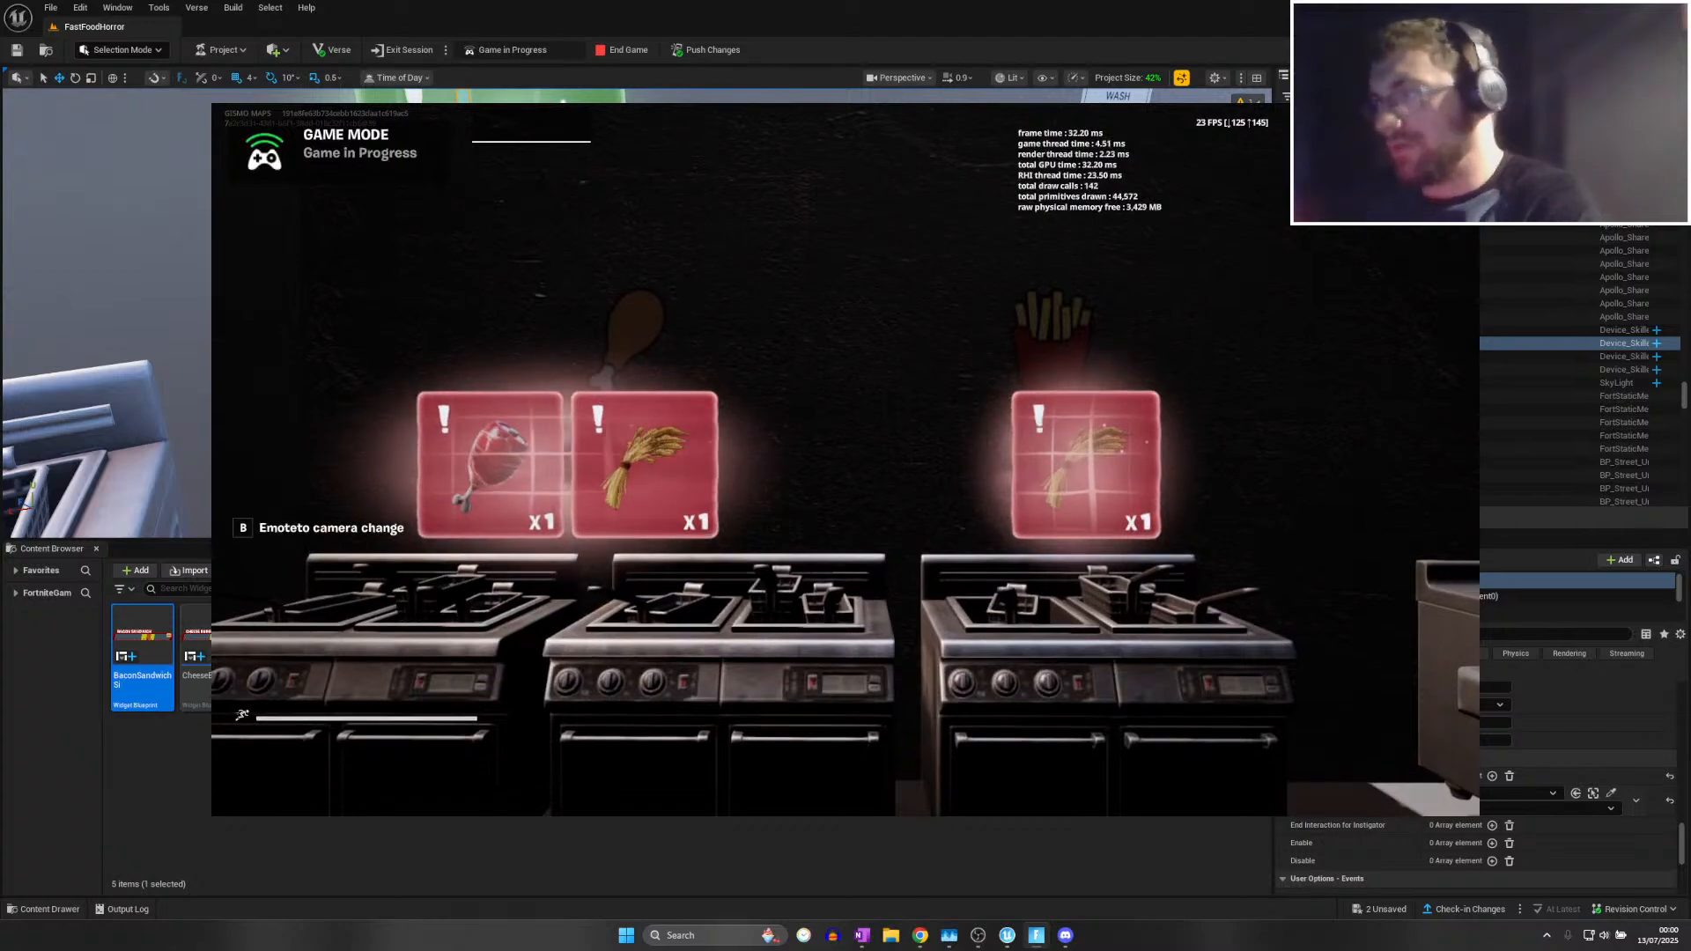
Collect wheat from the storage shelf and activate the fries station to test its skilled interaction
{"action": "key", "text": "s"}
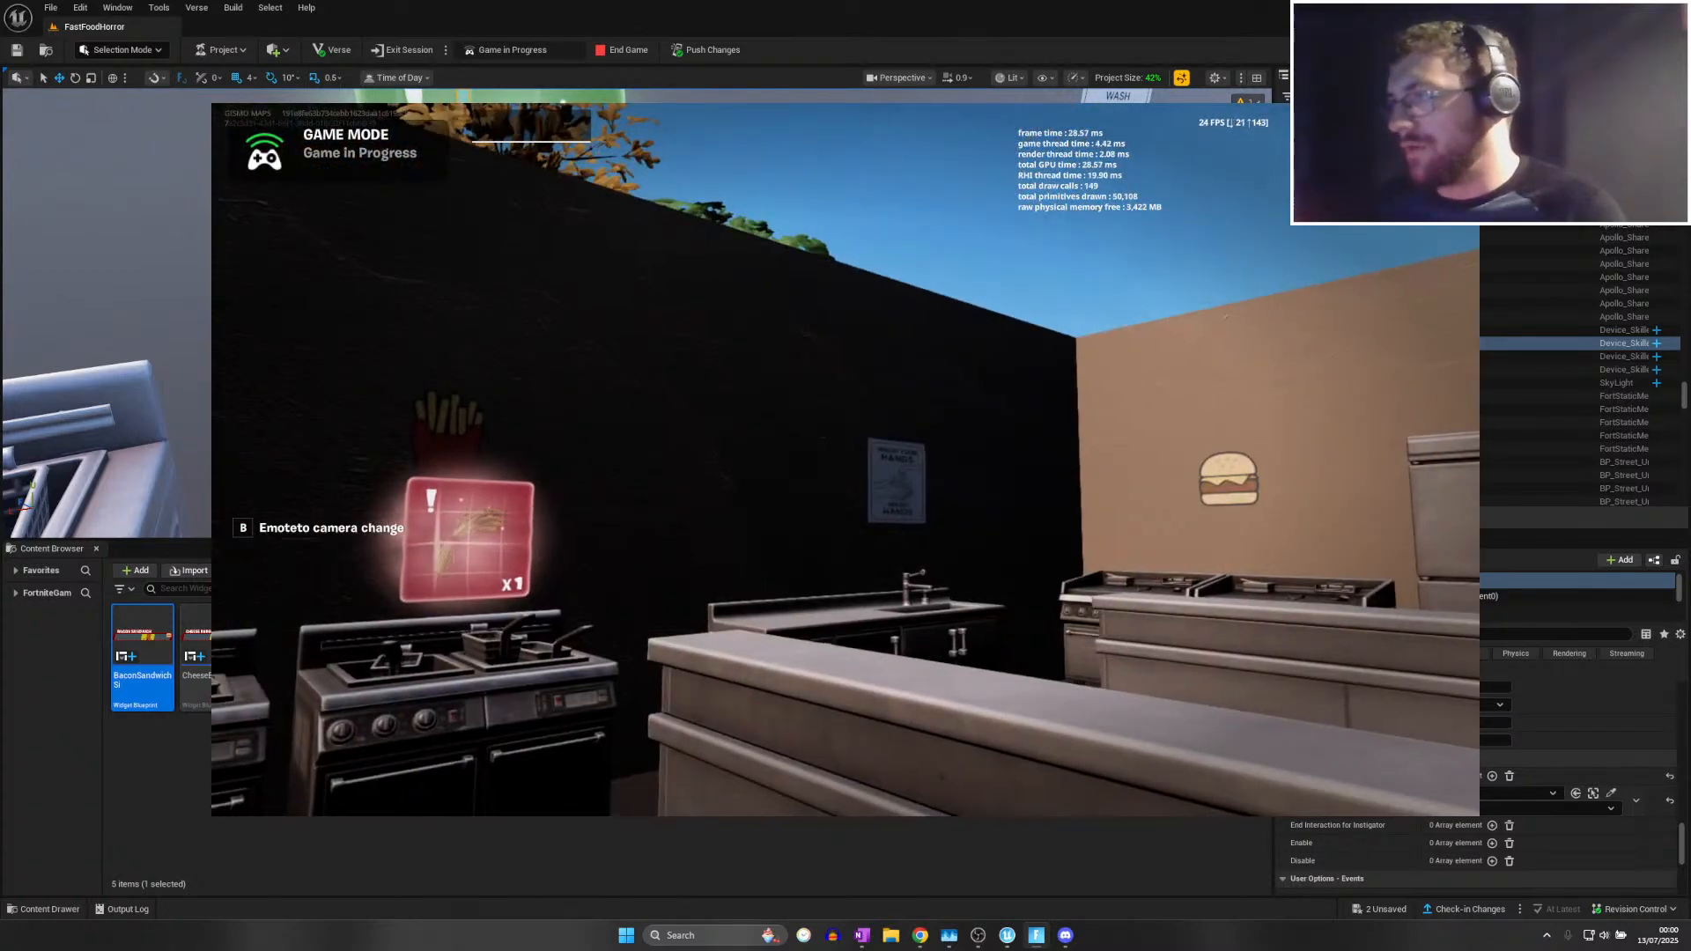
{"action": "key", "text": "w"}
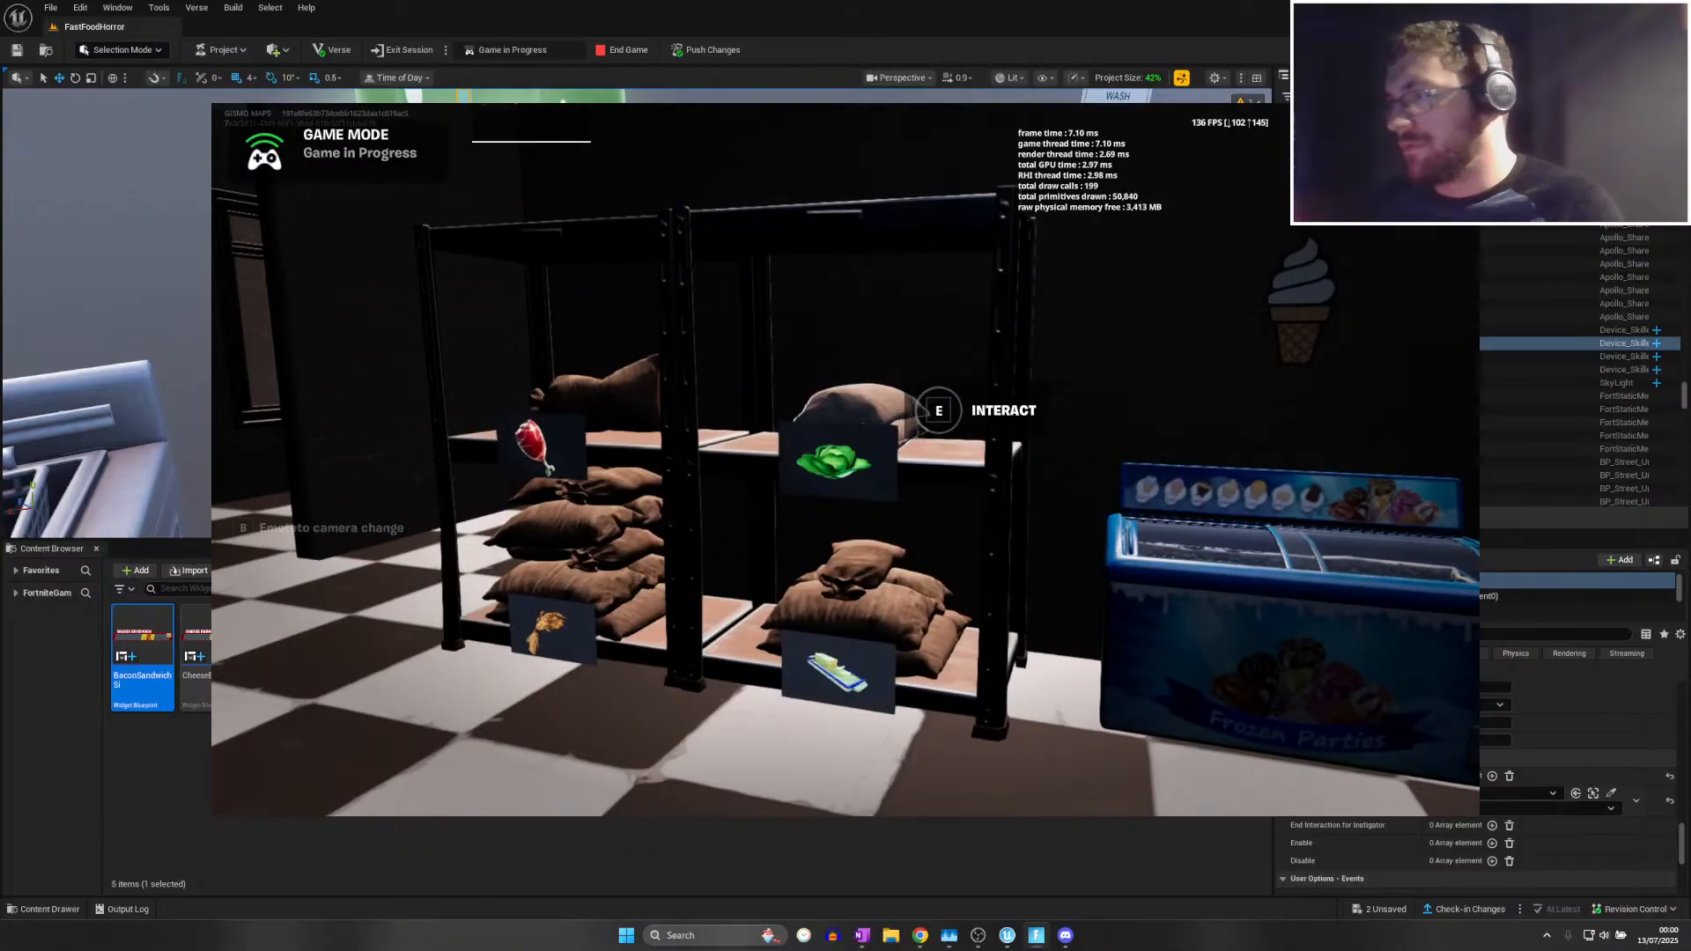
{"action": "key", "text": "w"}
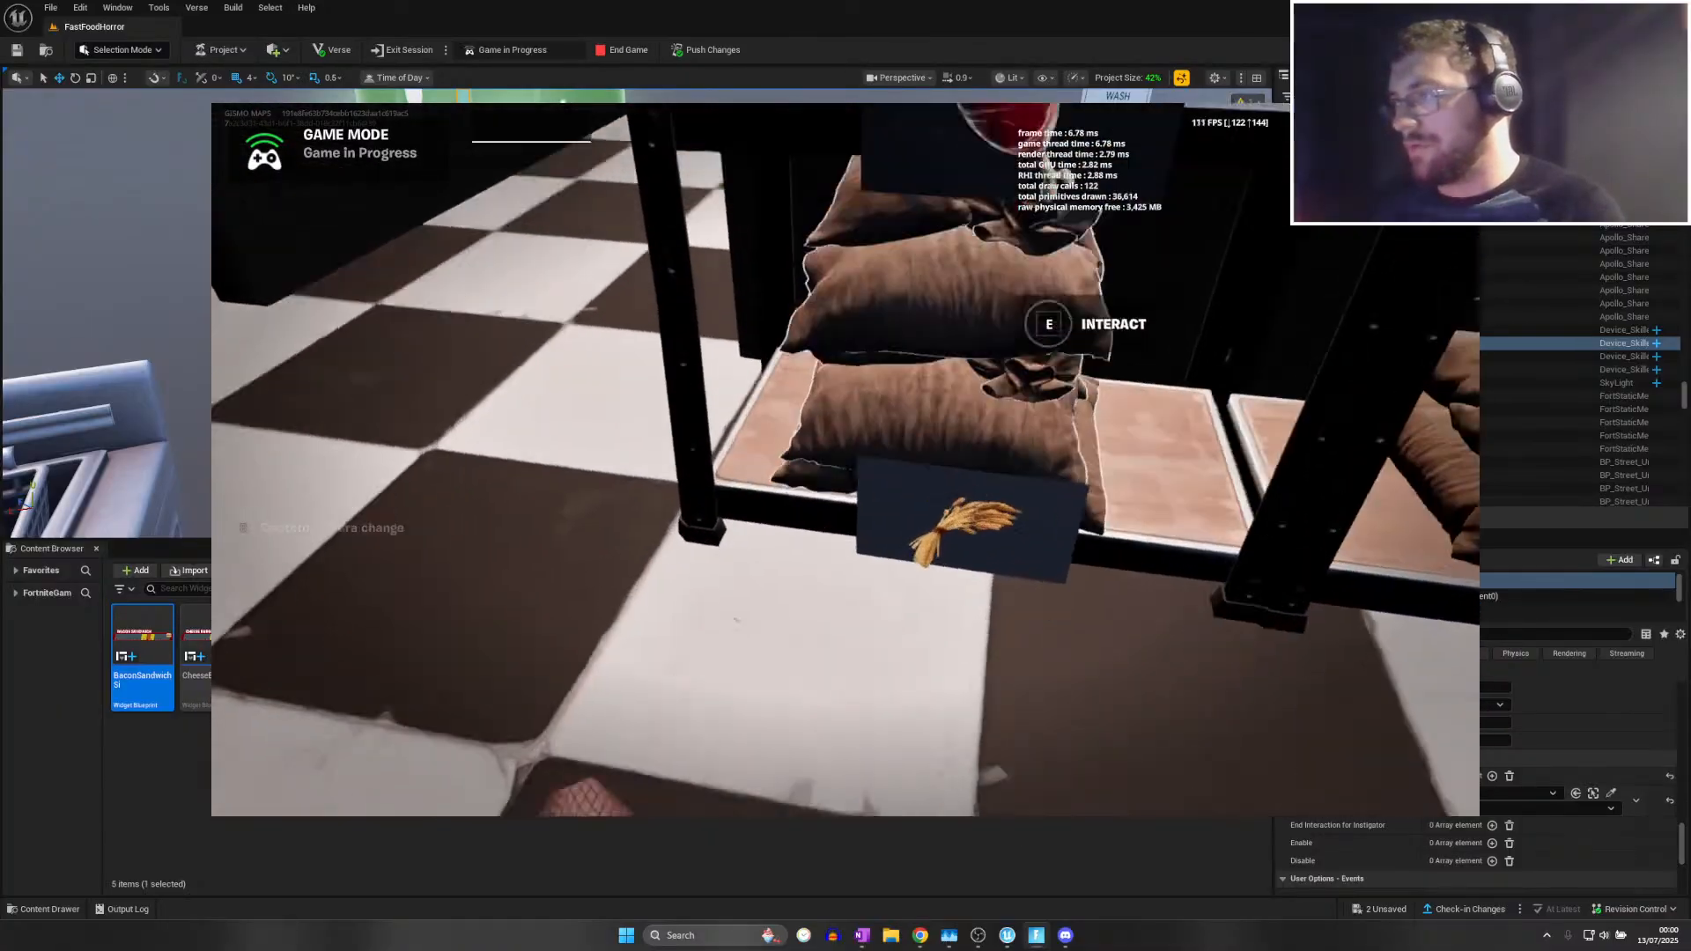
{"action": "key", "text": "e"}
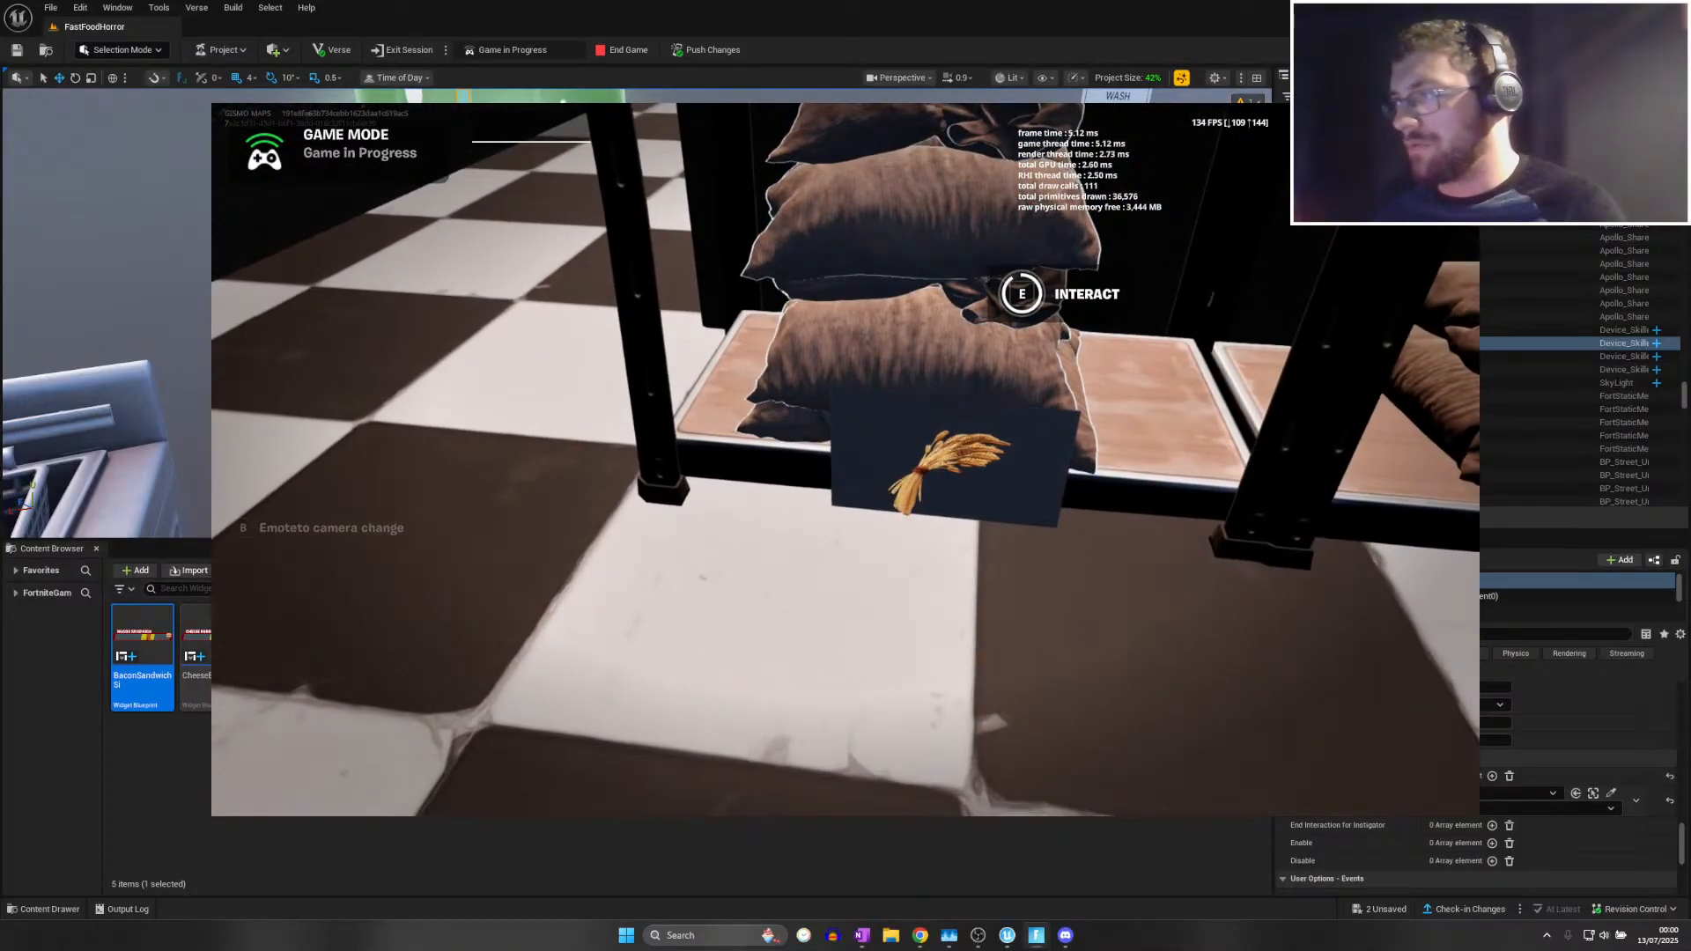
{"action": "key", "text": "w"}
{"action": "key", "text": "w"}
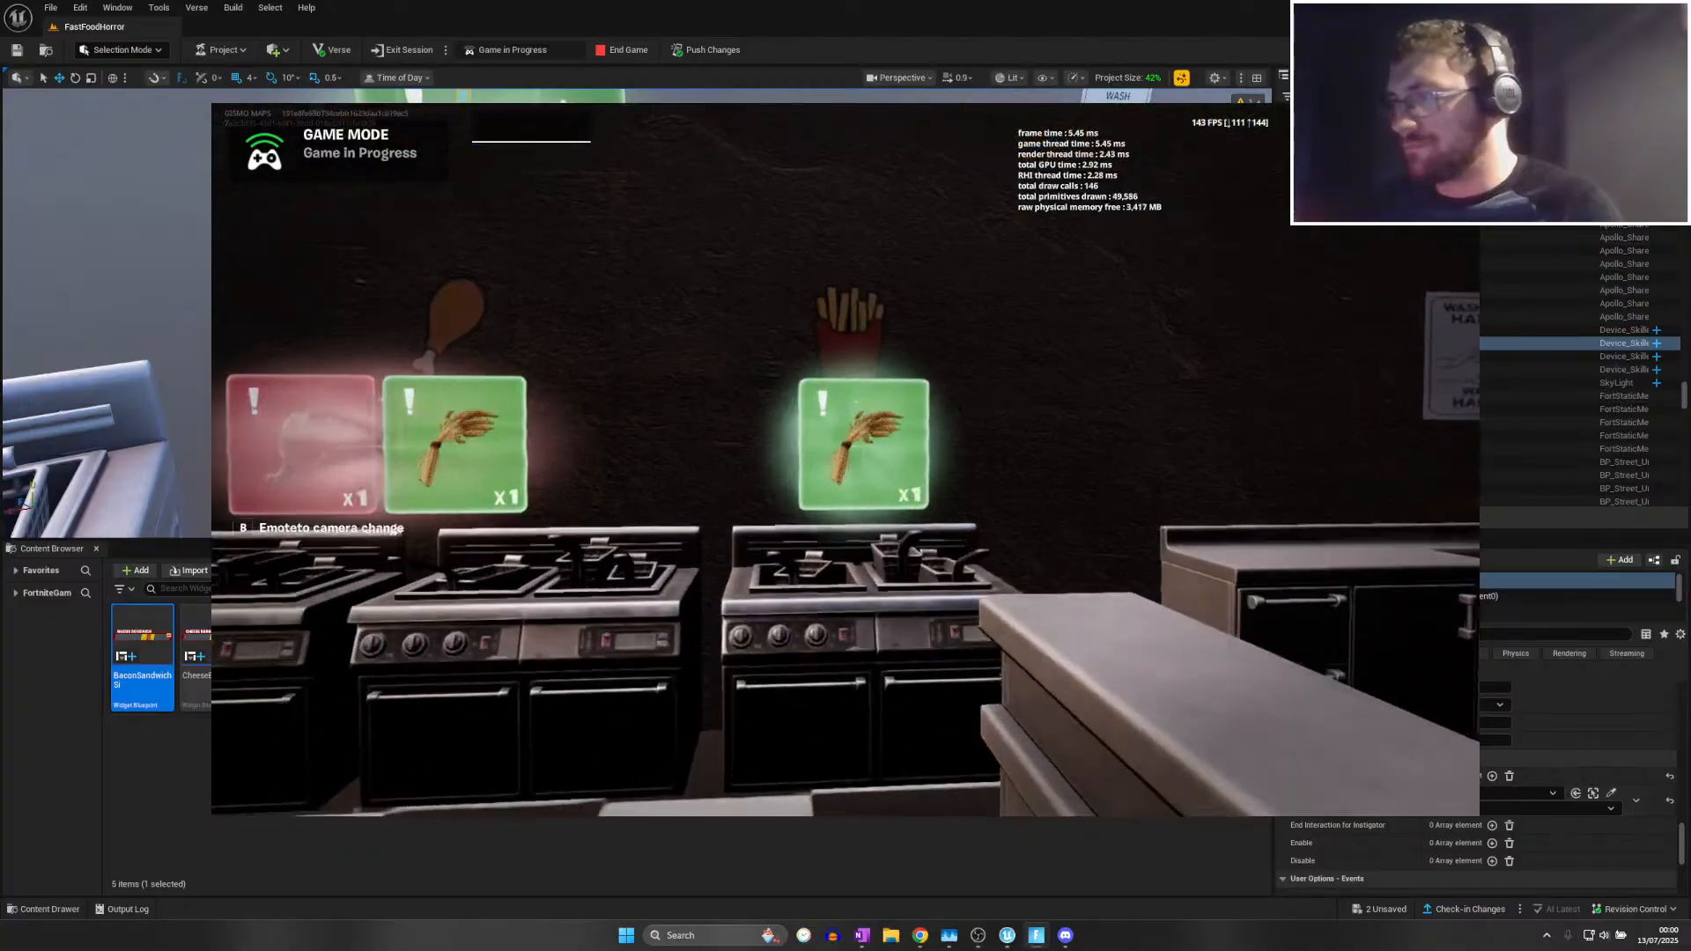
{"action": "key", "text": "e"}
{"action": "left_click", "coordinate": [847, 466]}
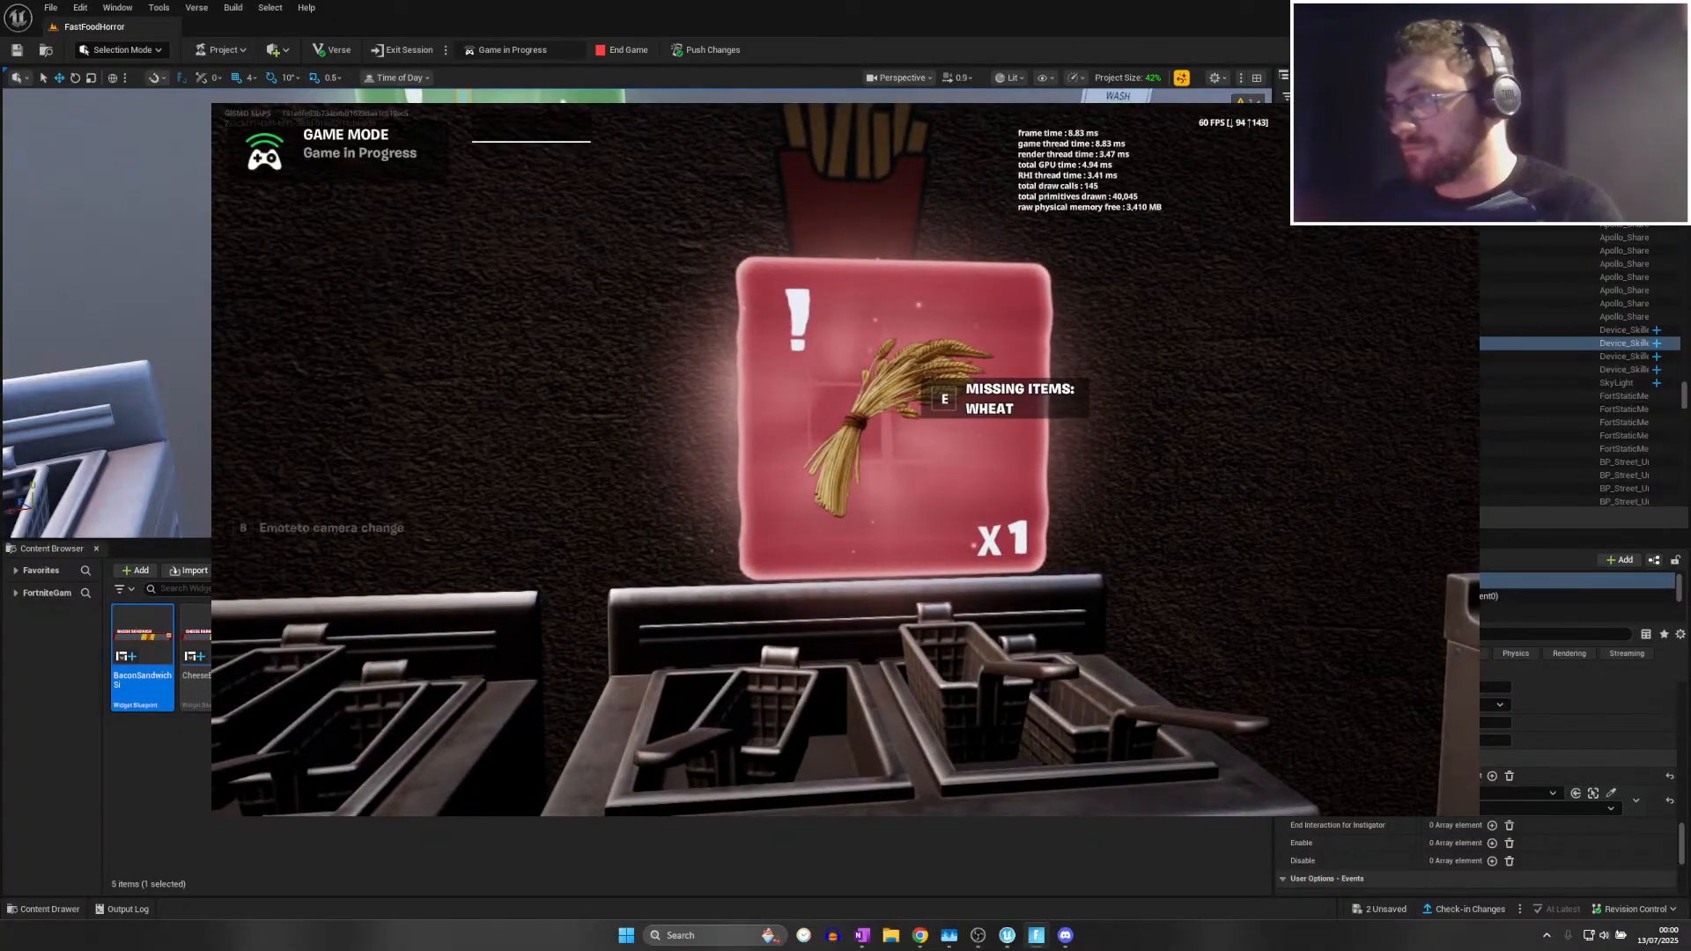
Grab more wheat from the storage shelf and repeat the fries station test, stopping the FRIES meter
{"action": "key", "text": "s"}
{"action": "key", "text": "e"}
{"action": "key", "text": "w"}
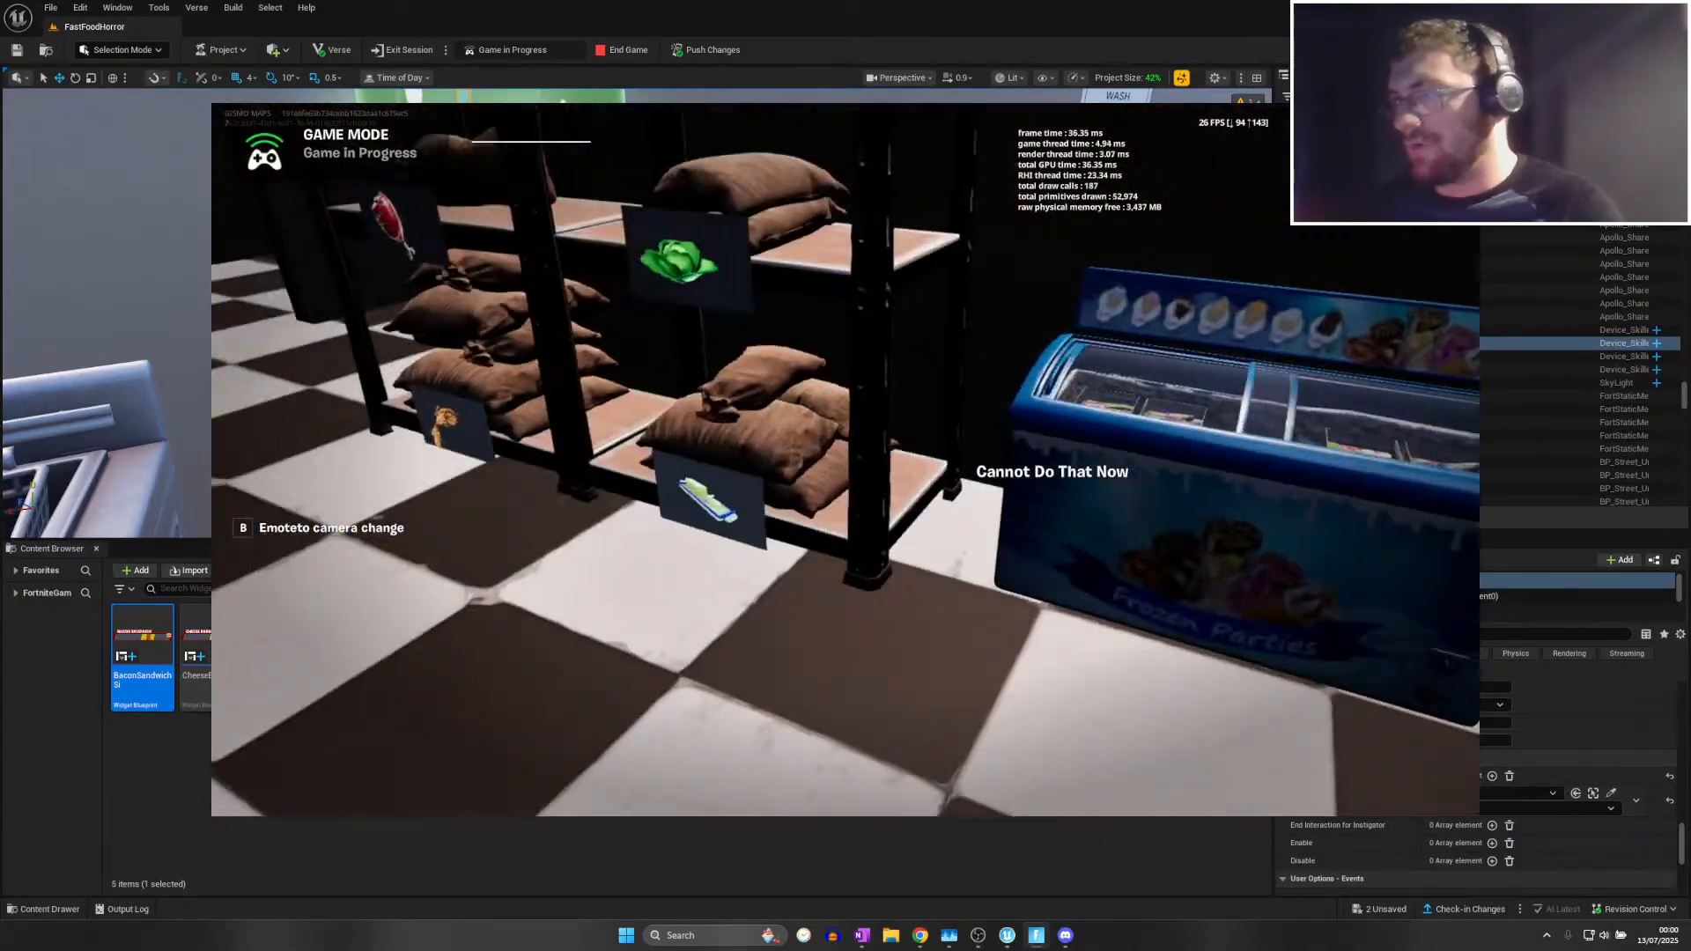
{"action": "key", "text": "e"}
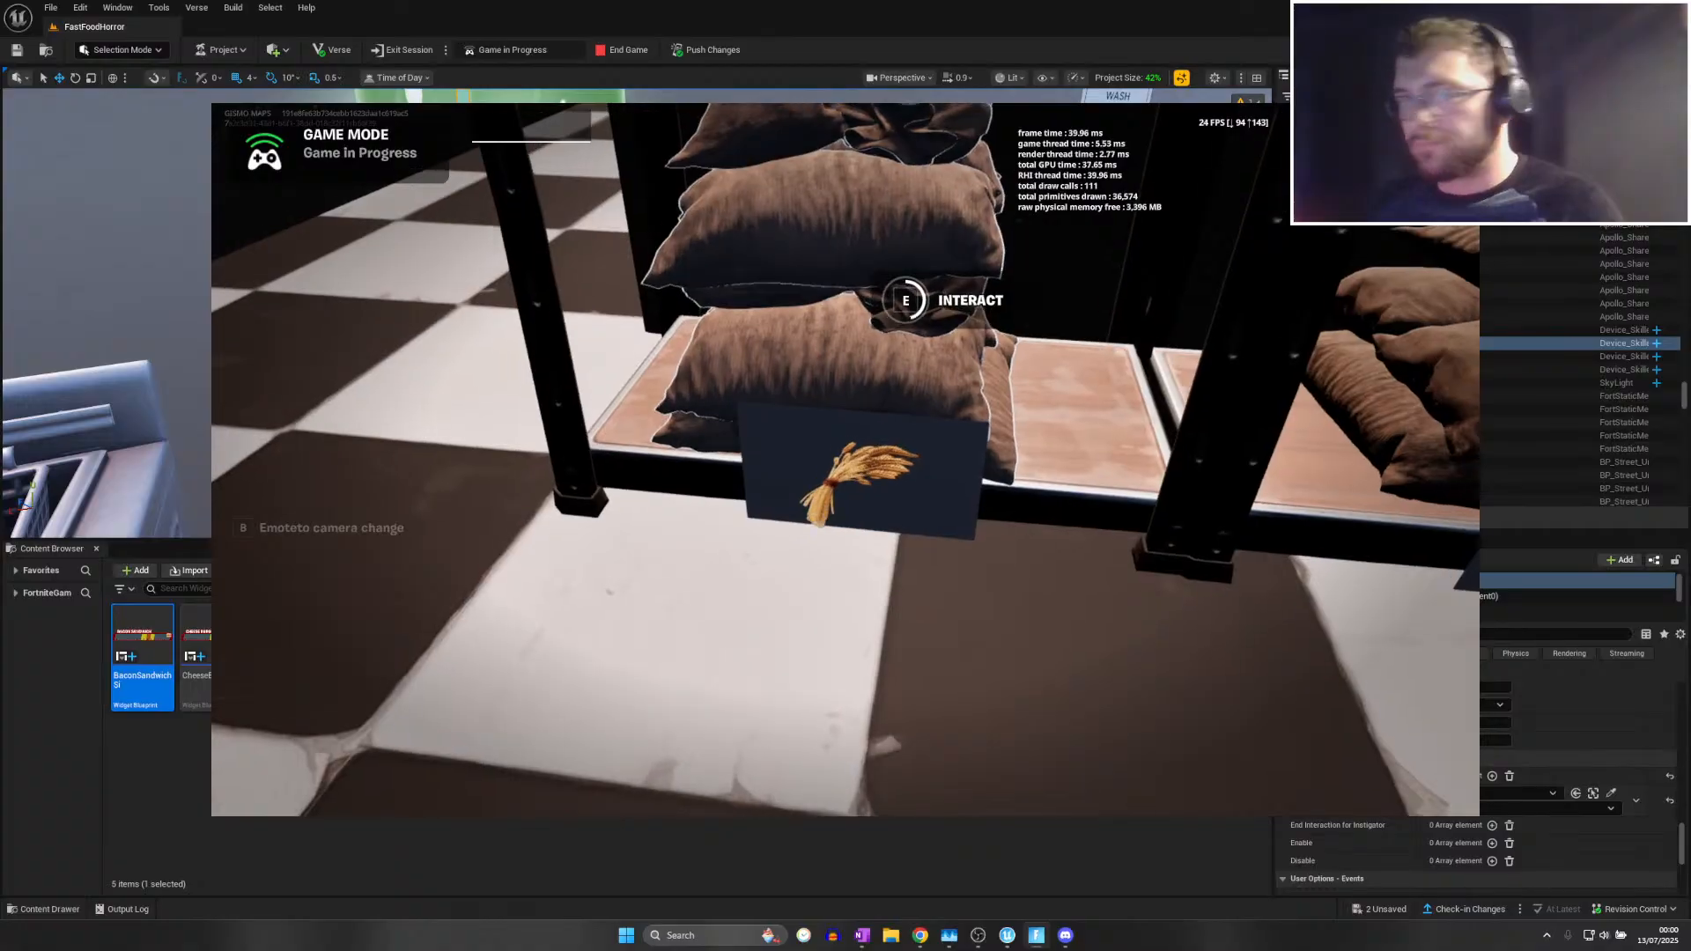
{"action": "key", "text": "e"}
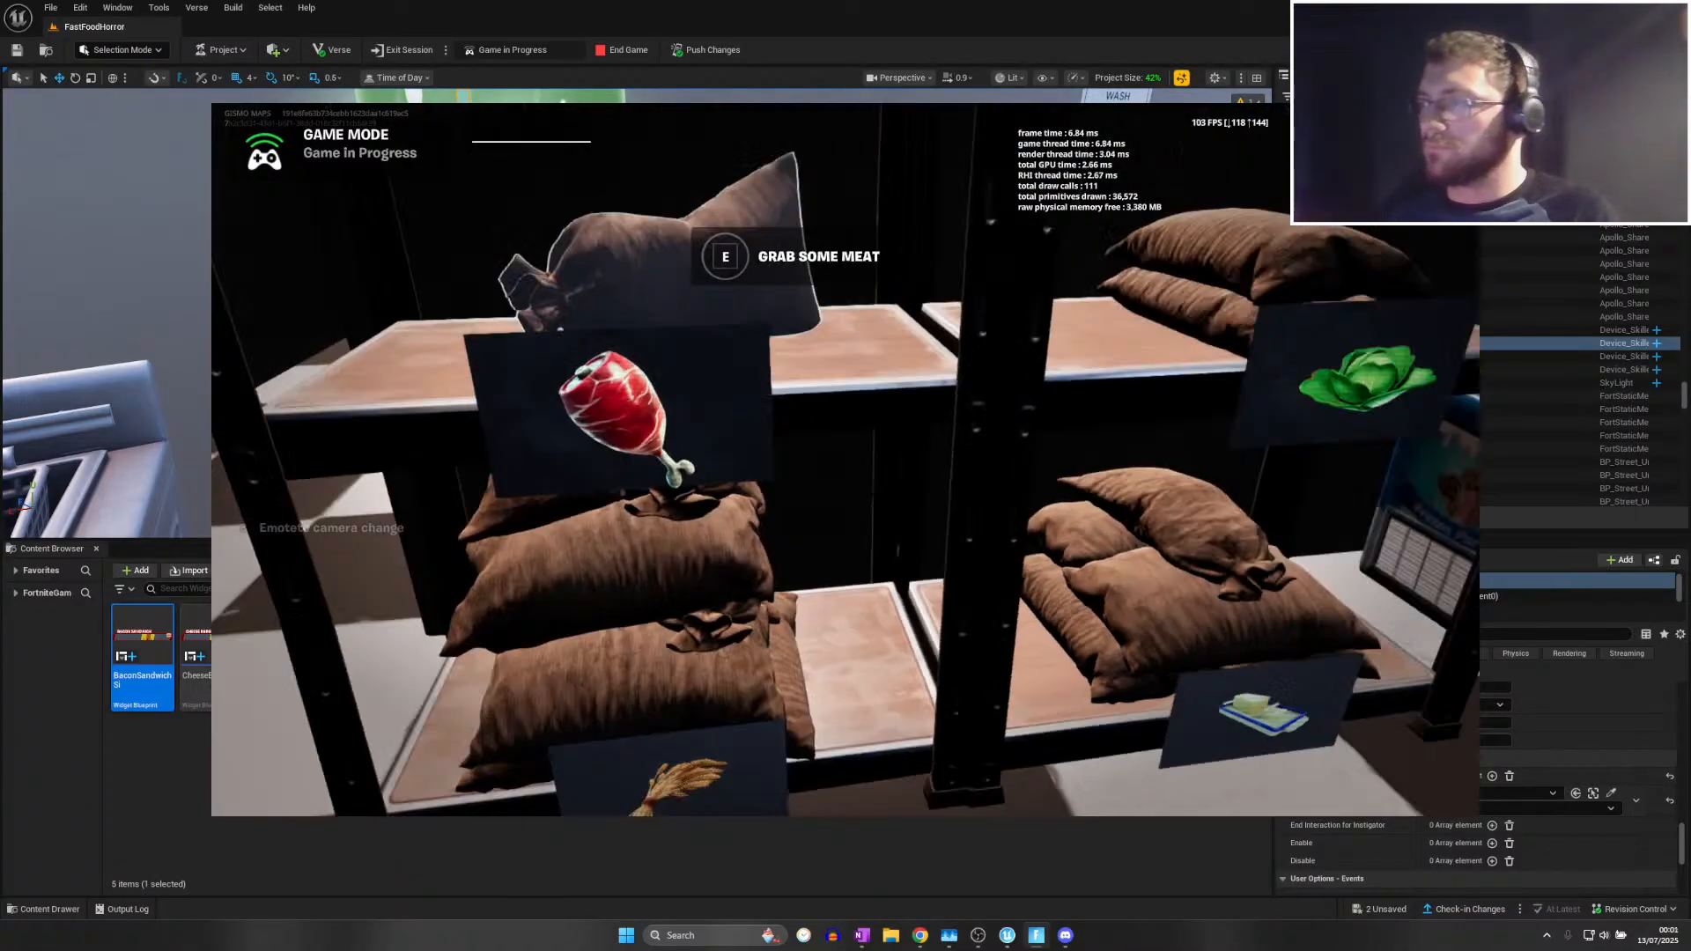
{"action": "key", "text": "w"}
{"action": "key", "text": "e"}
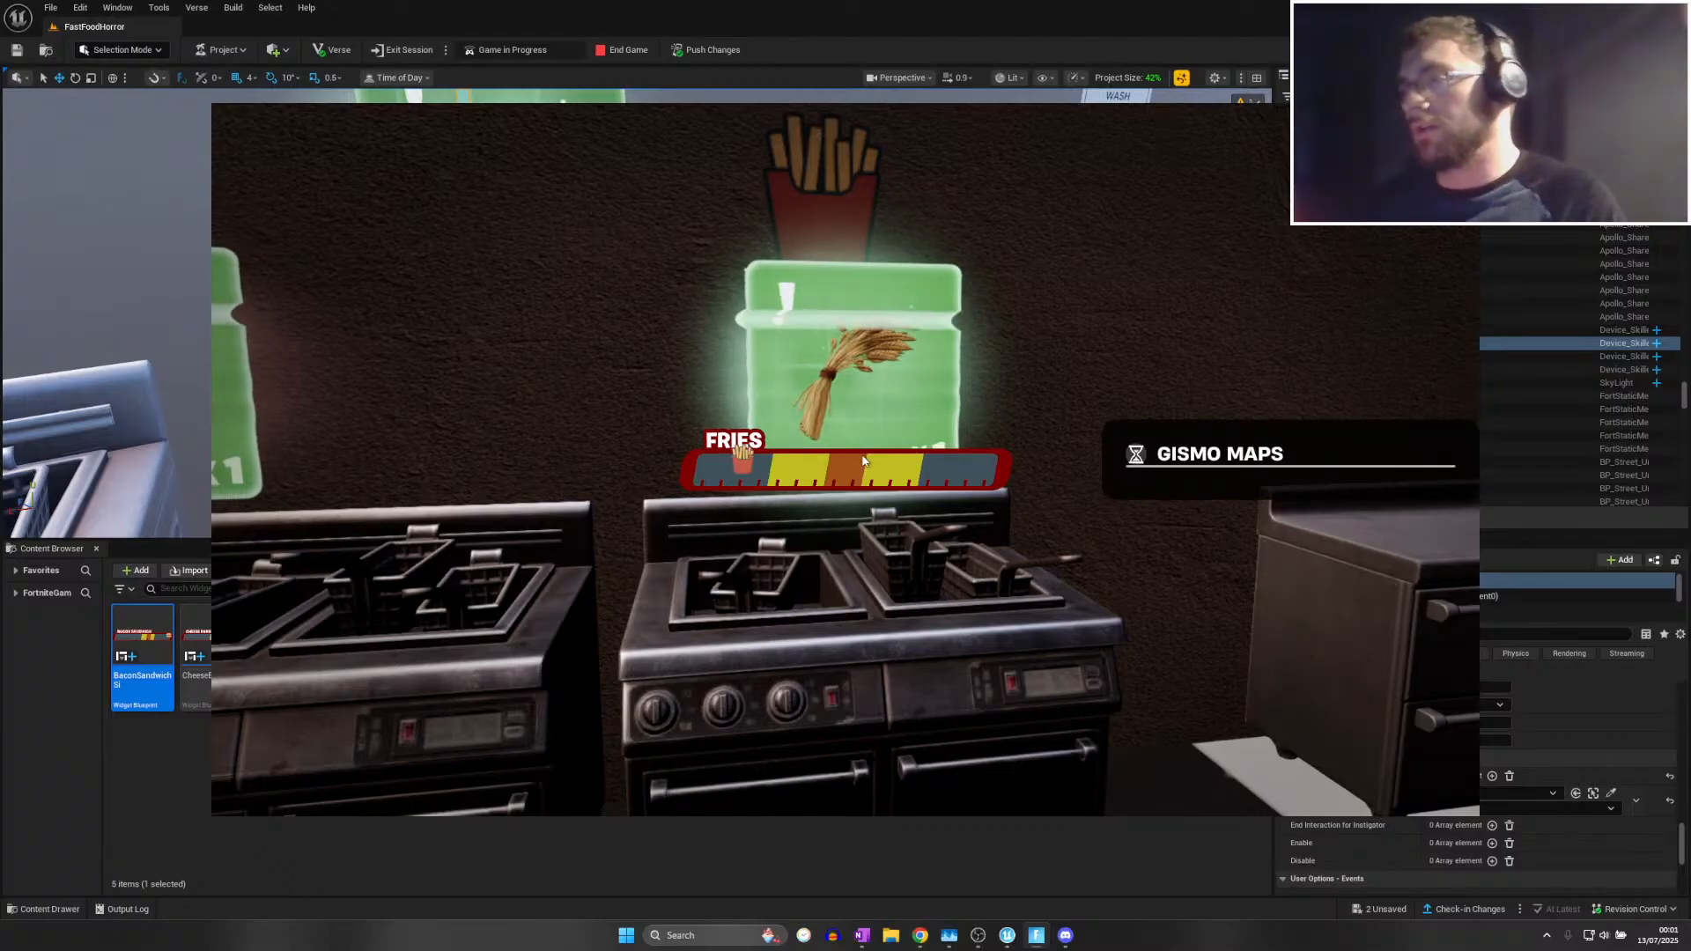
{"action": "left_click", "coordinate": [896, 450]}
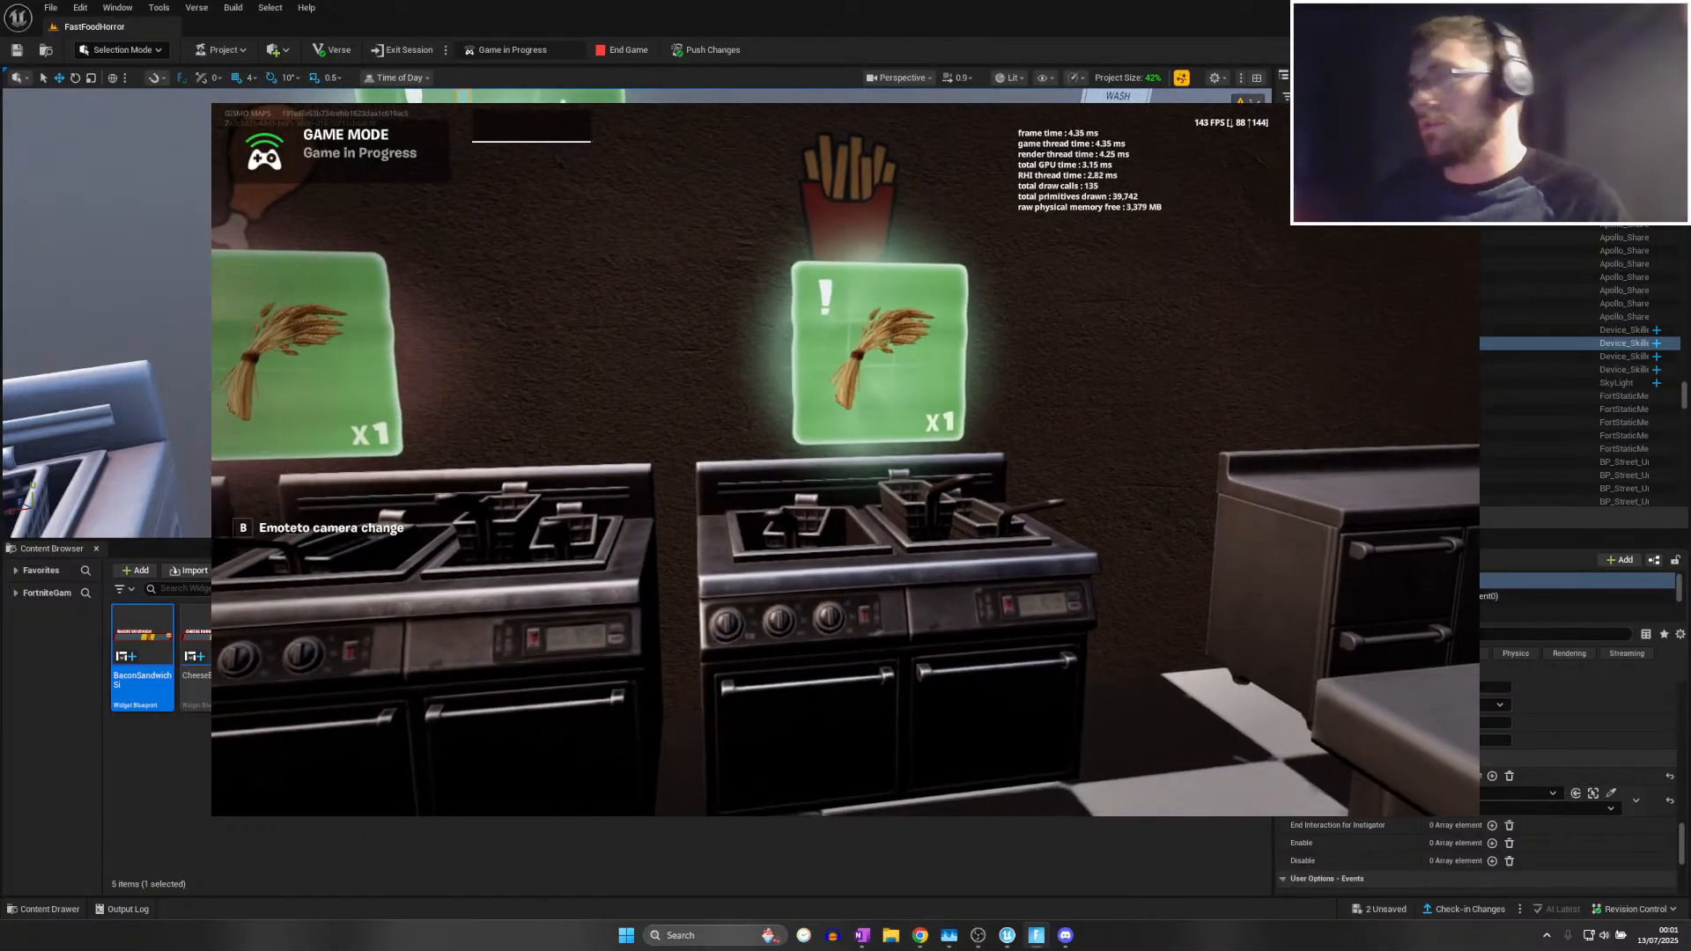
Walk away from the fries station, bring up the game menu and switch back to the Unreal Editor
{"action": "key", "text": "w"}
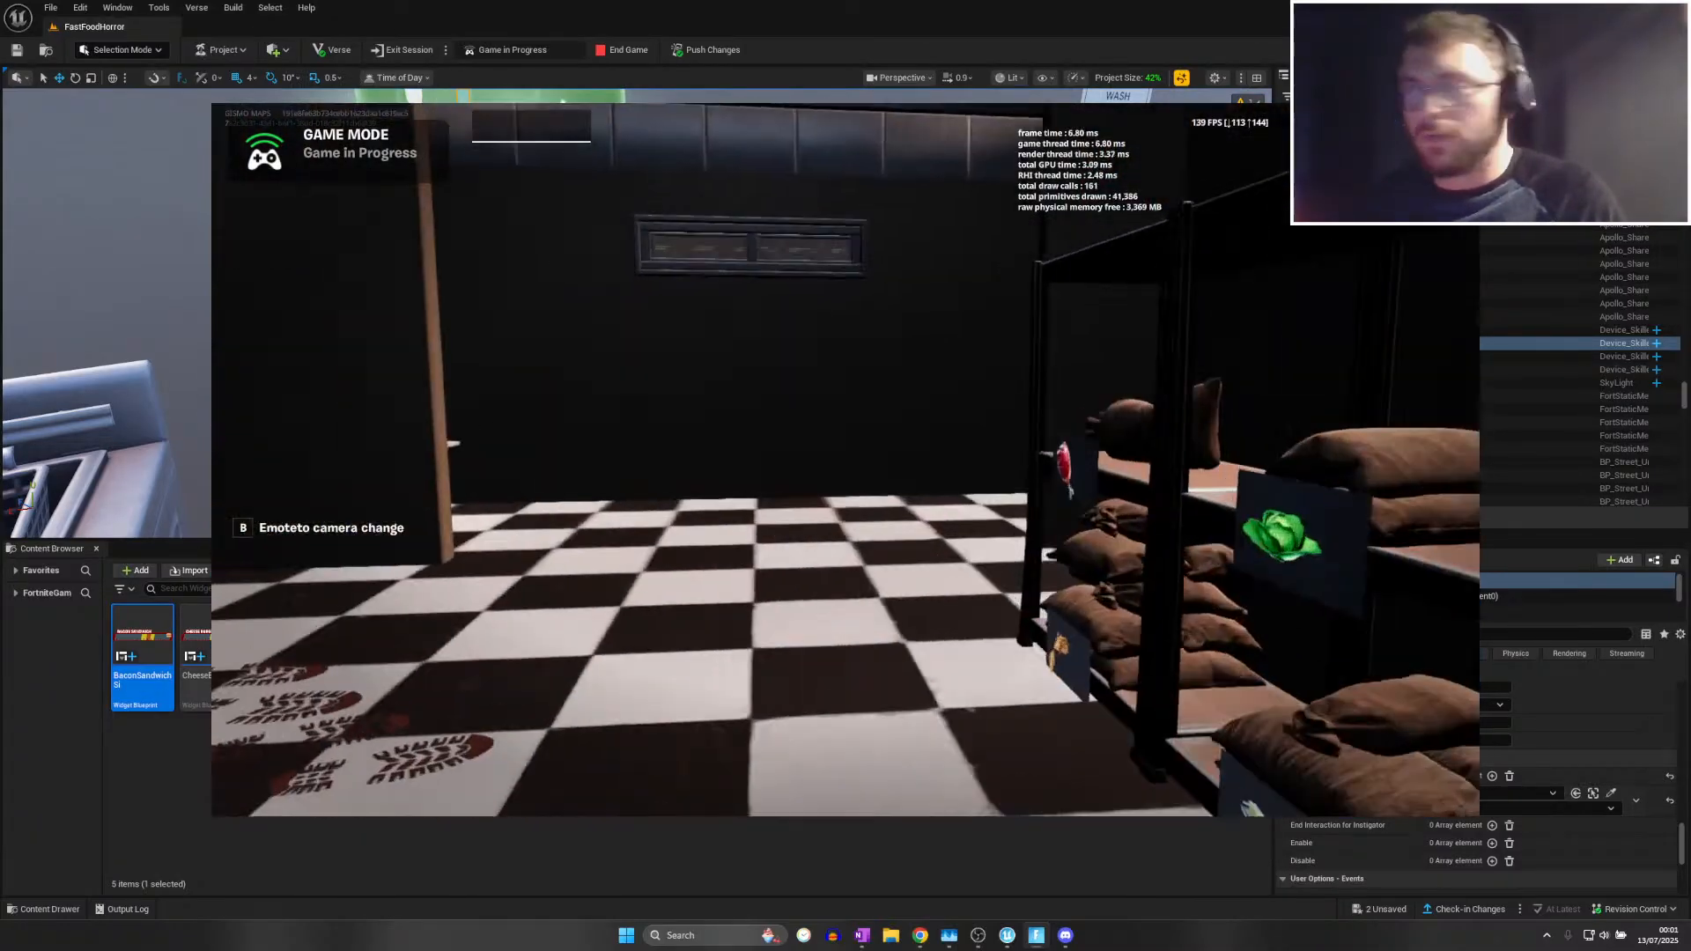
{"action": "key", "text": "Escape"}
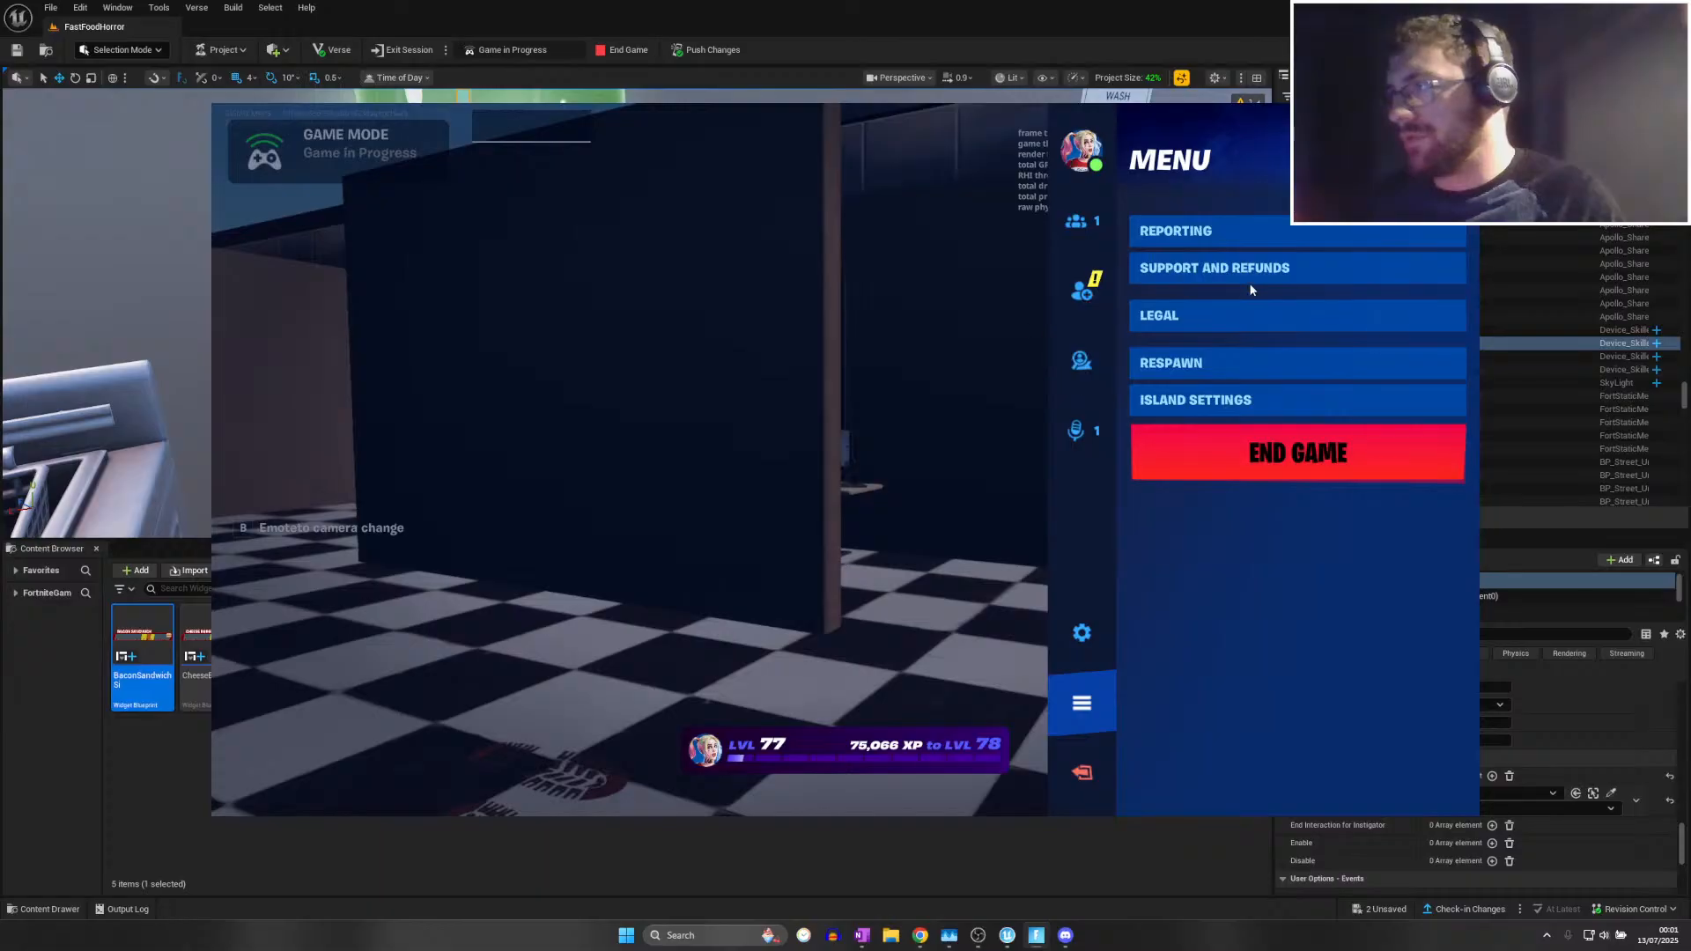
{"action": "left_click", "coordinate": [582, 13]}
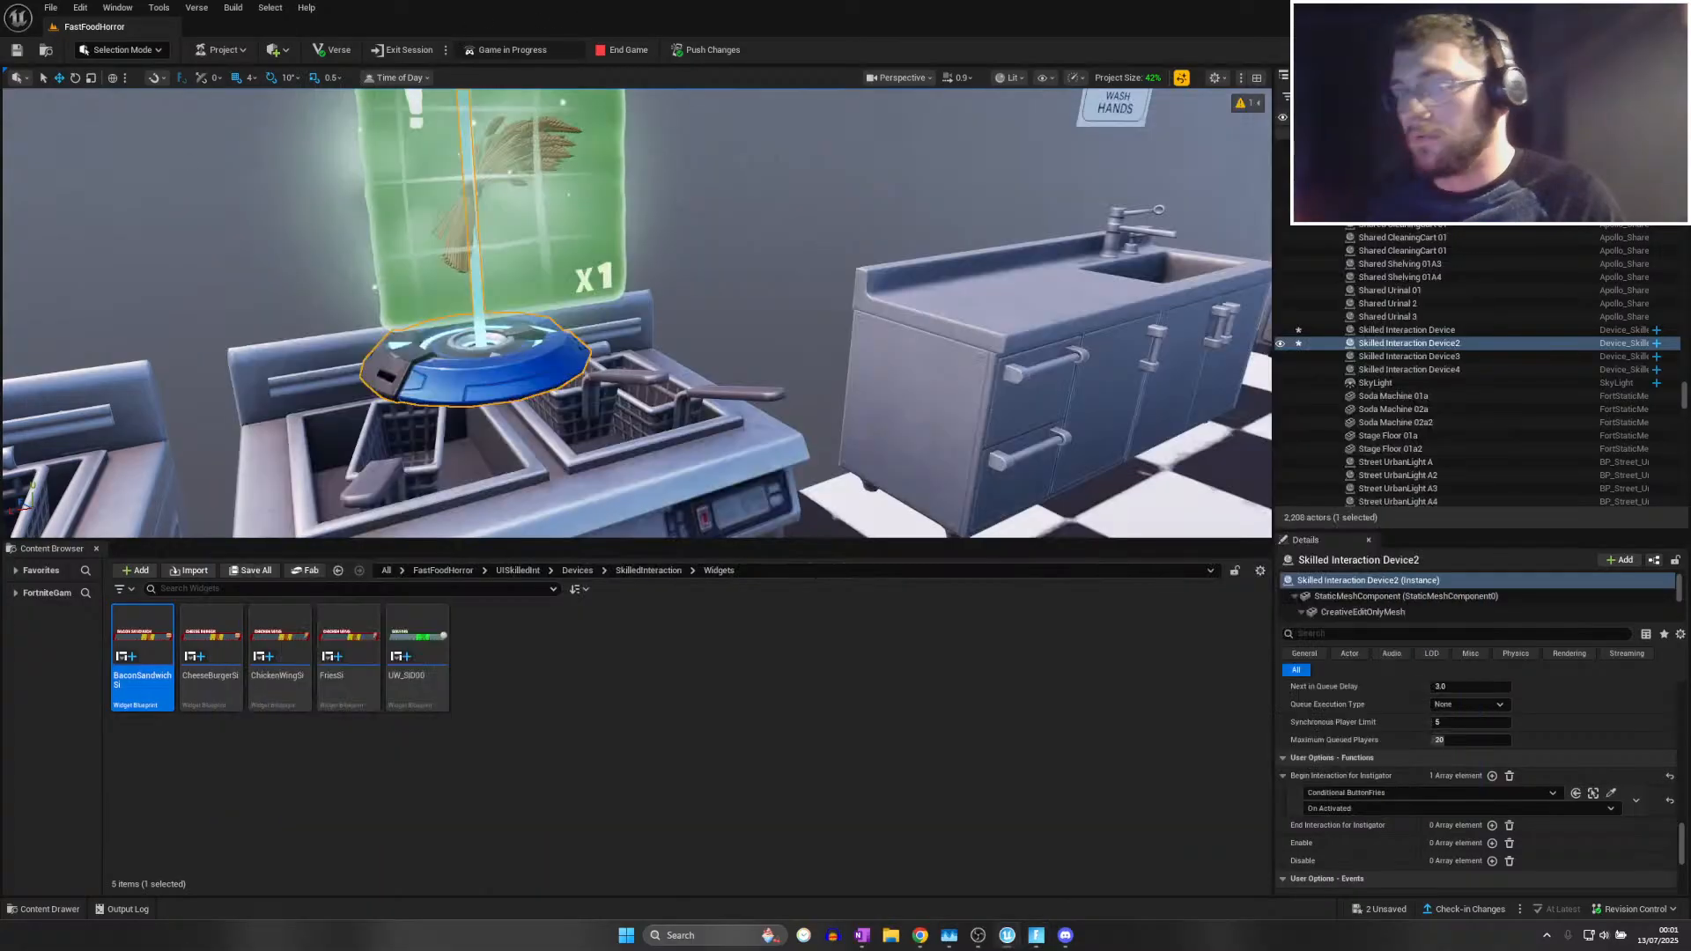